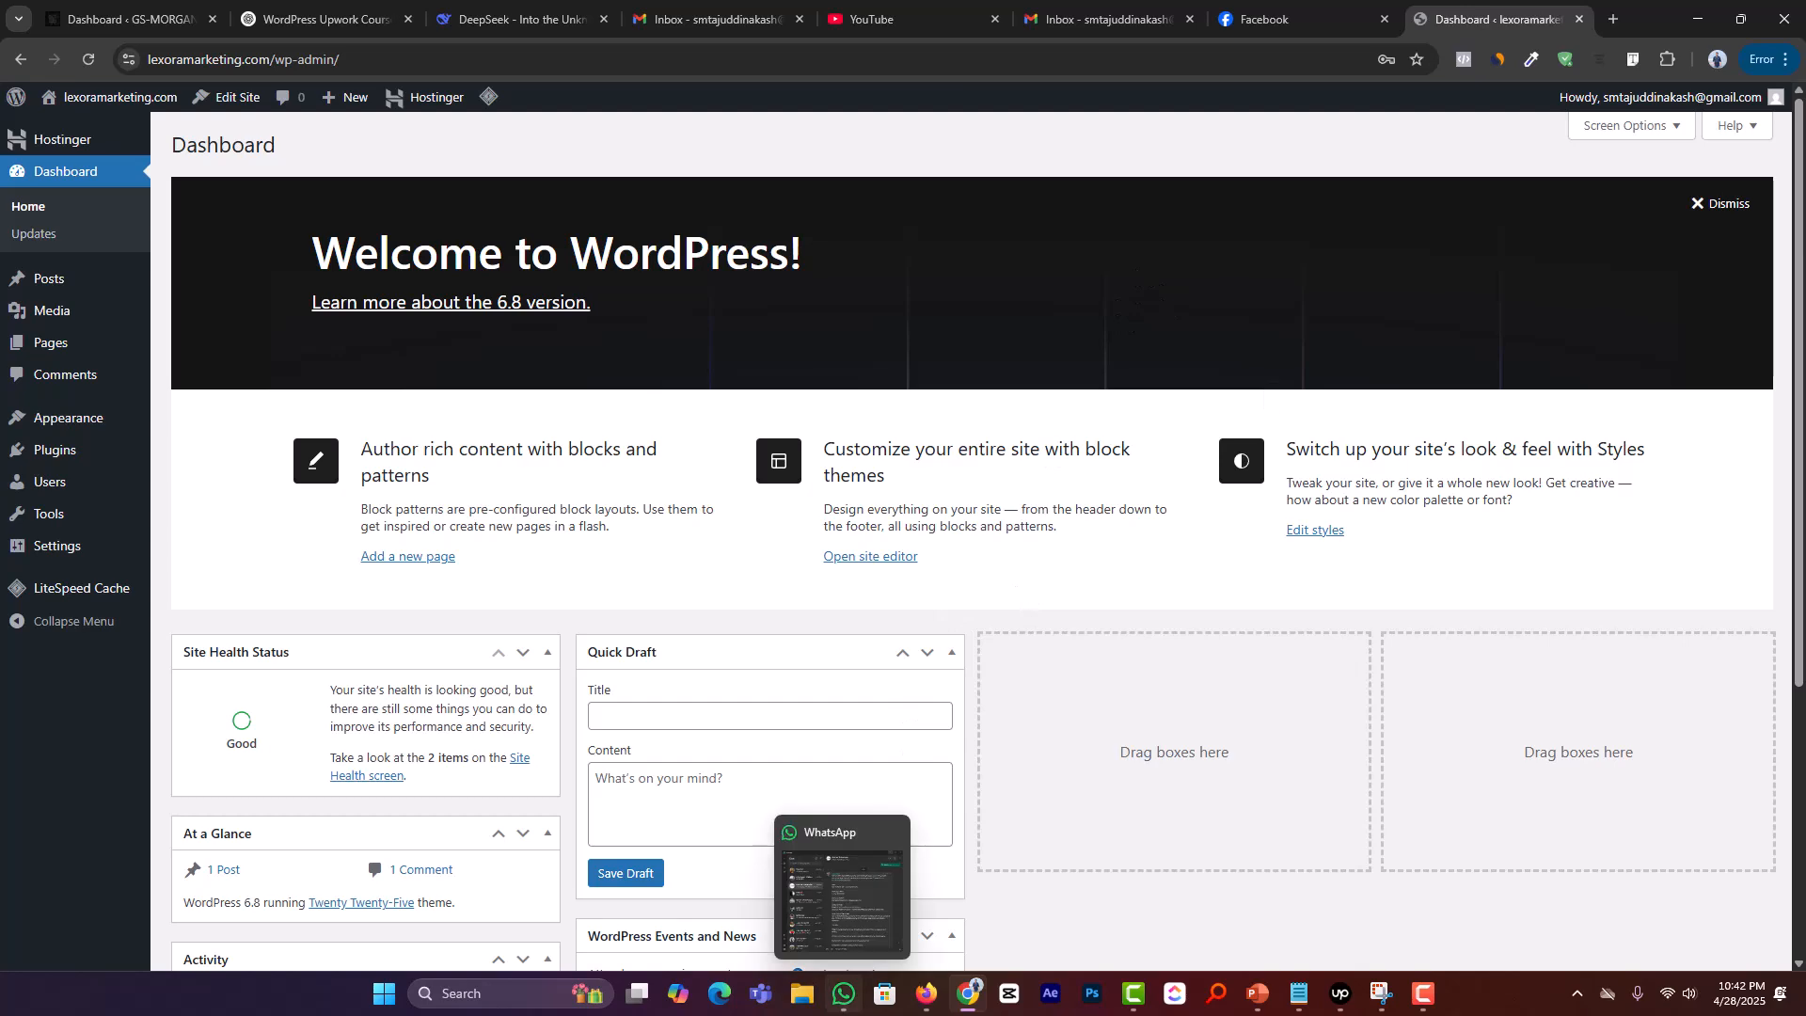
Step: Switch to WhatsApp to read the client's website brief in the GenCore Technologies chat, and close the duplicate inbox tab in the browser
{"action": "left_click", "coordinate": [844, 993]}
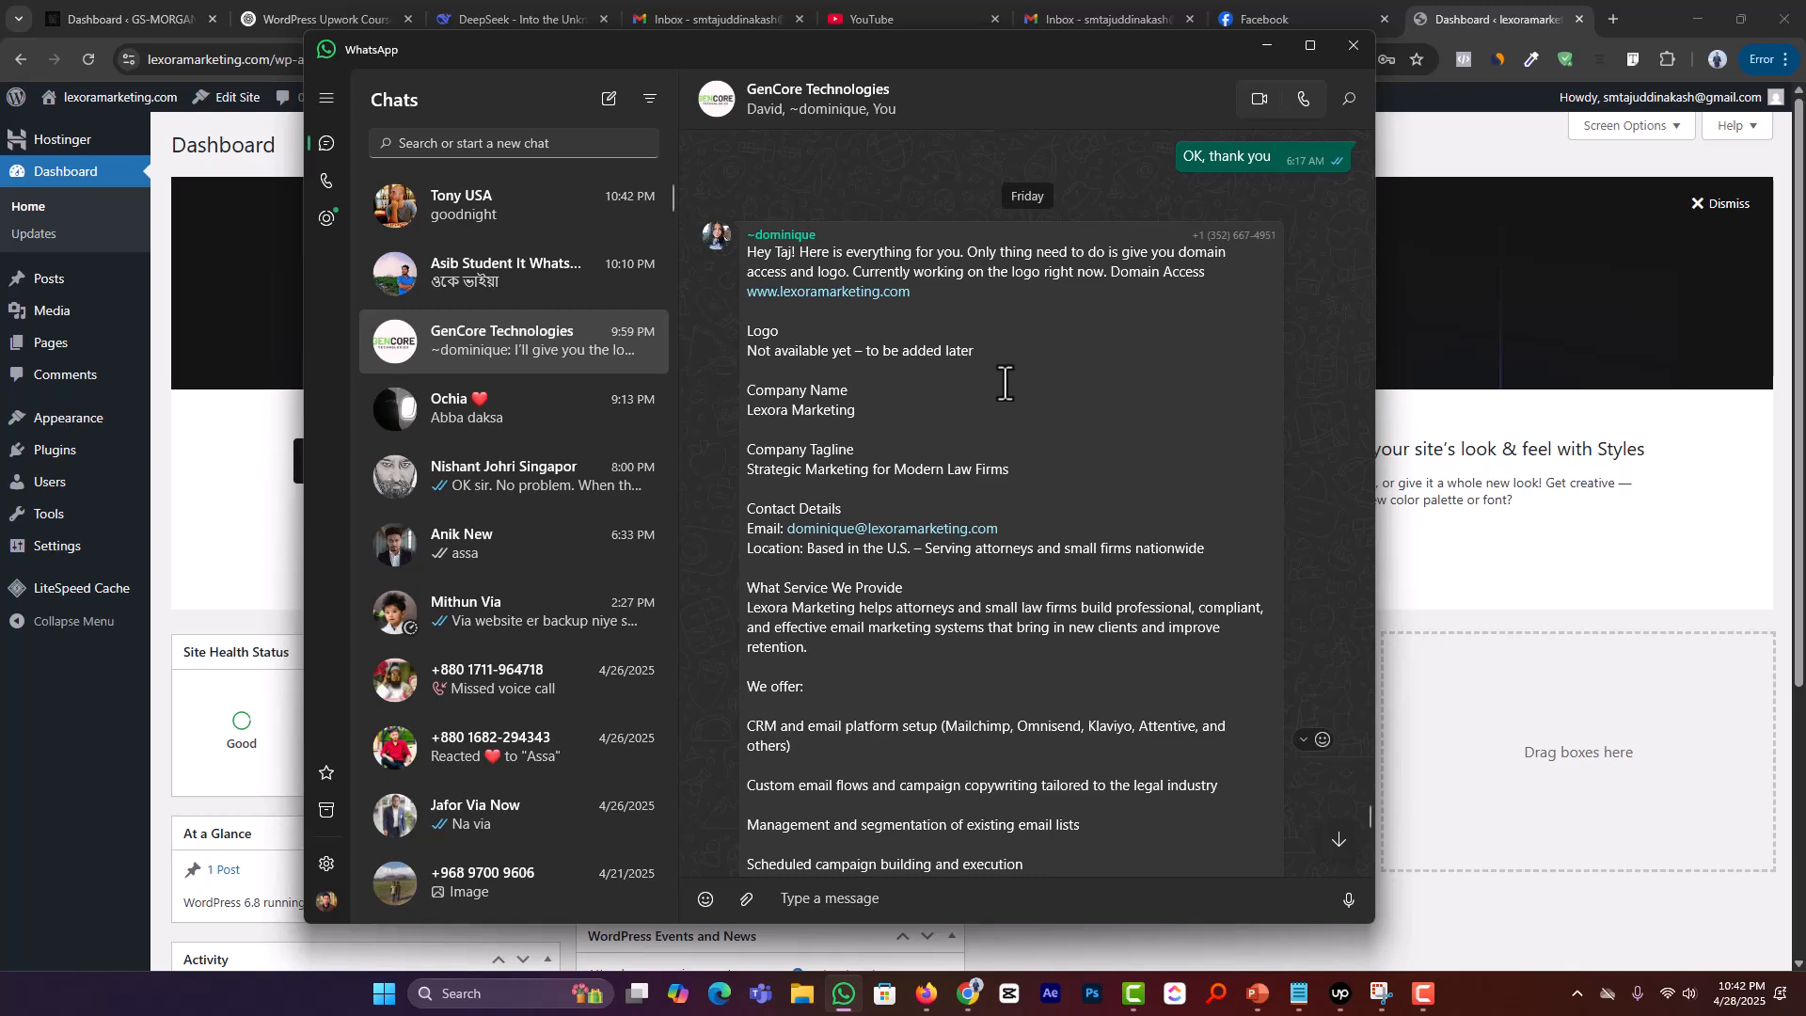
{"action": "left_click", "coordinate": [1266, 47]}
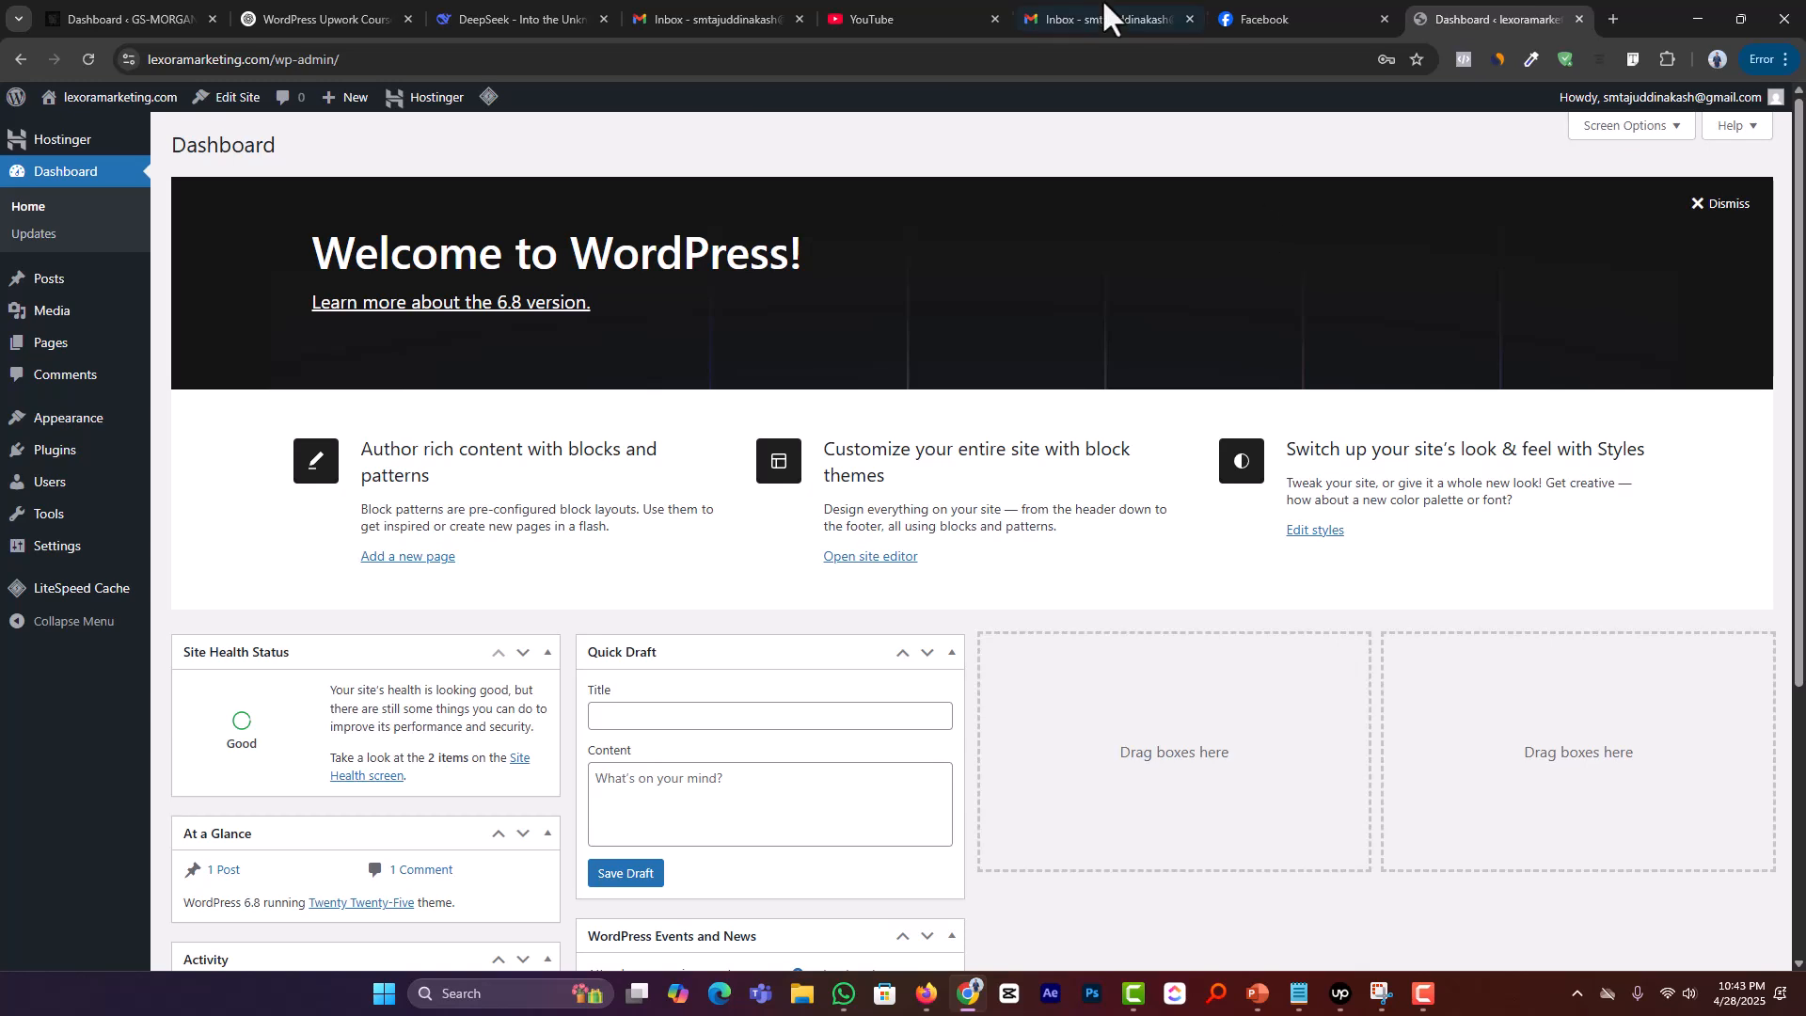
{"action": "left_click", "coordinate": [800, 19]}
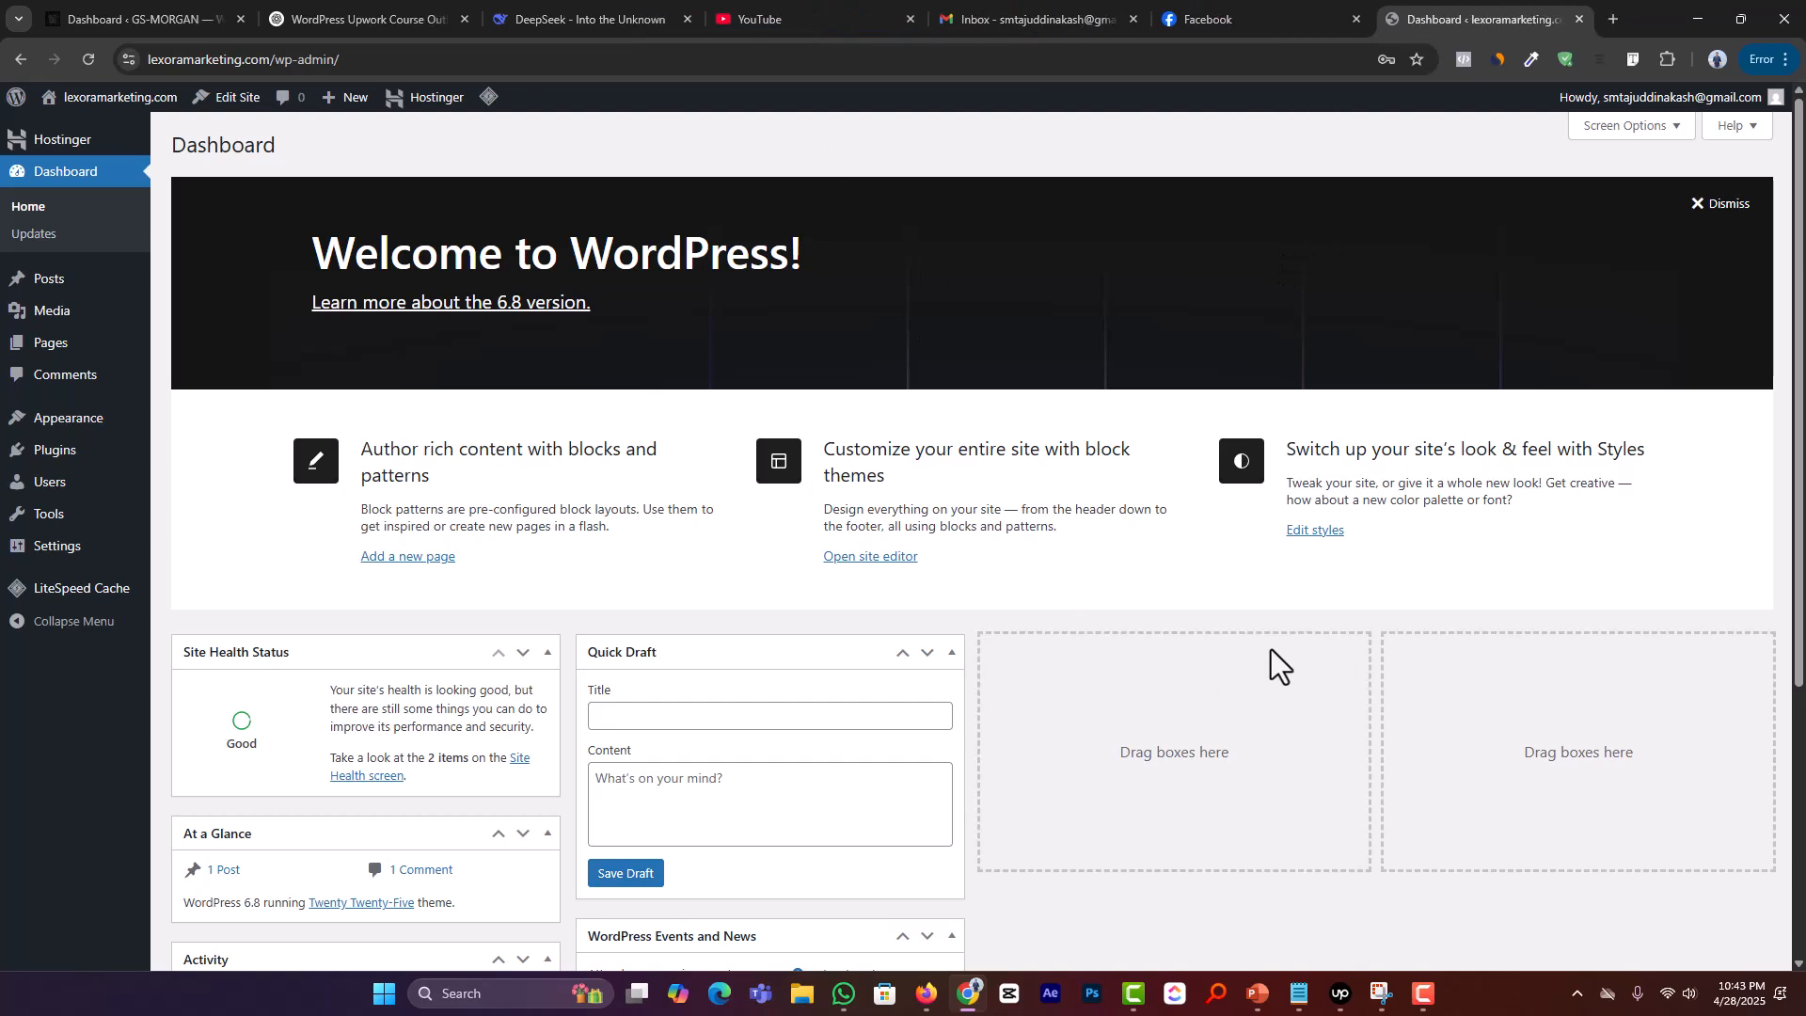
Step: Return to the GenCore Technologies chat in WhatsApp and open the Rinsure template link the client picked
{"action": "left_click", "coordinate": [844, 994]}
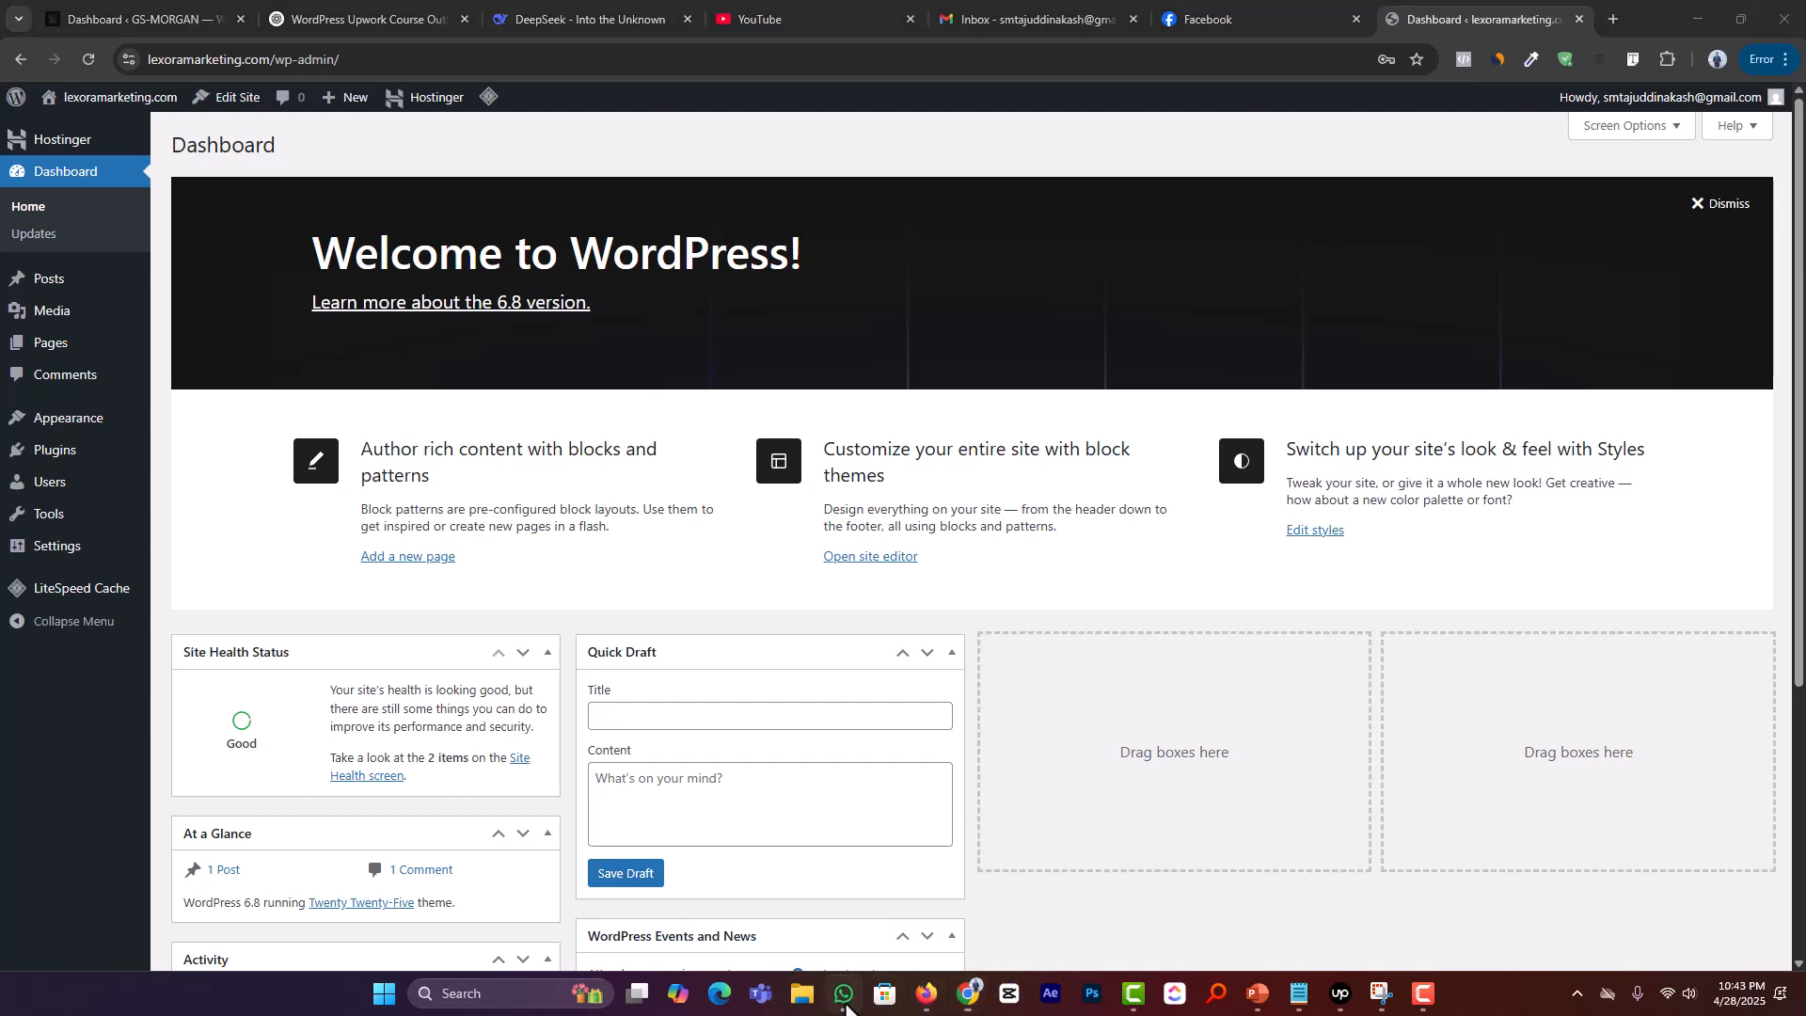
{"action": "scroll", "coordinate": [1040, 628], "scroll_direction": "up", "scroll_amount": 3}
{"action": "scroll", "coordinate": [997, 602], "scroll_direction": "up", "scroll_amount": 3}
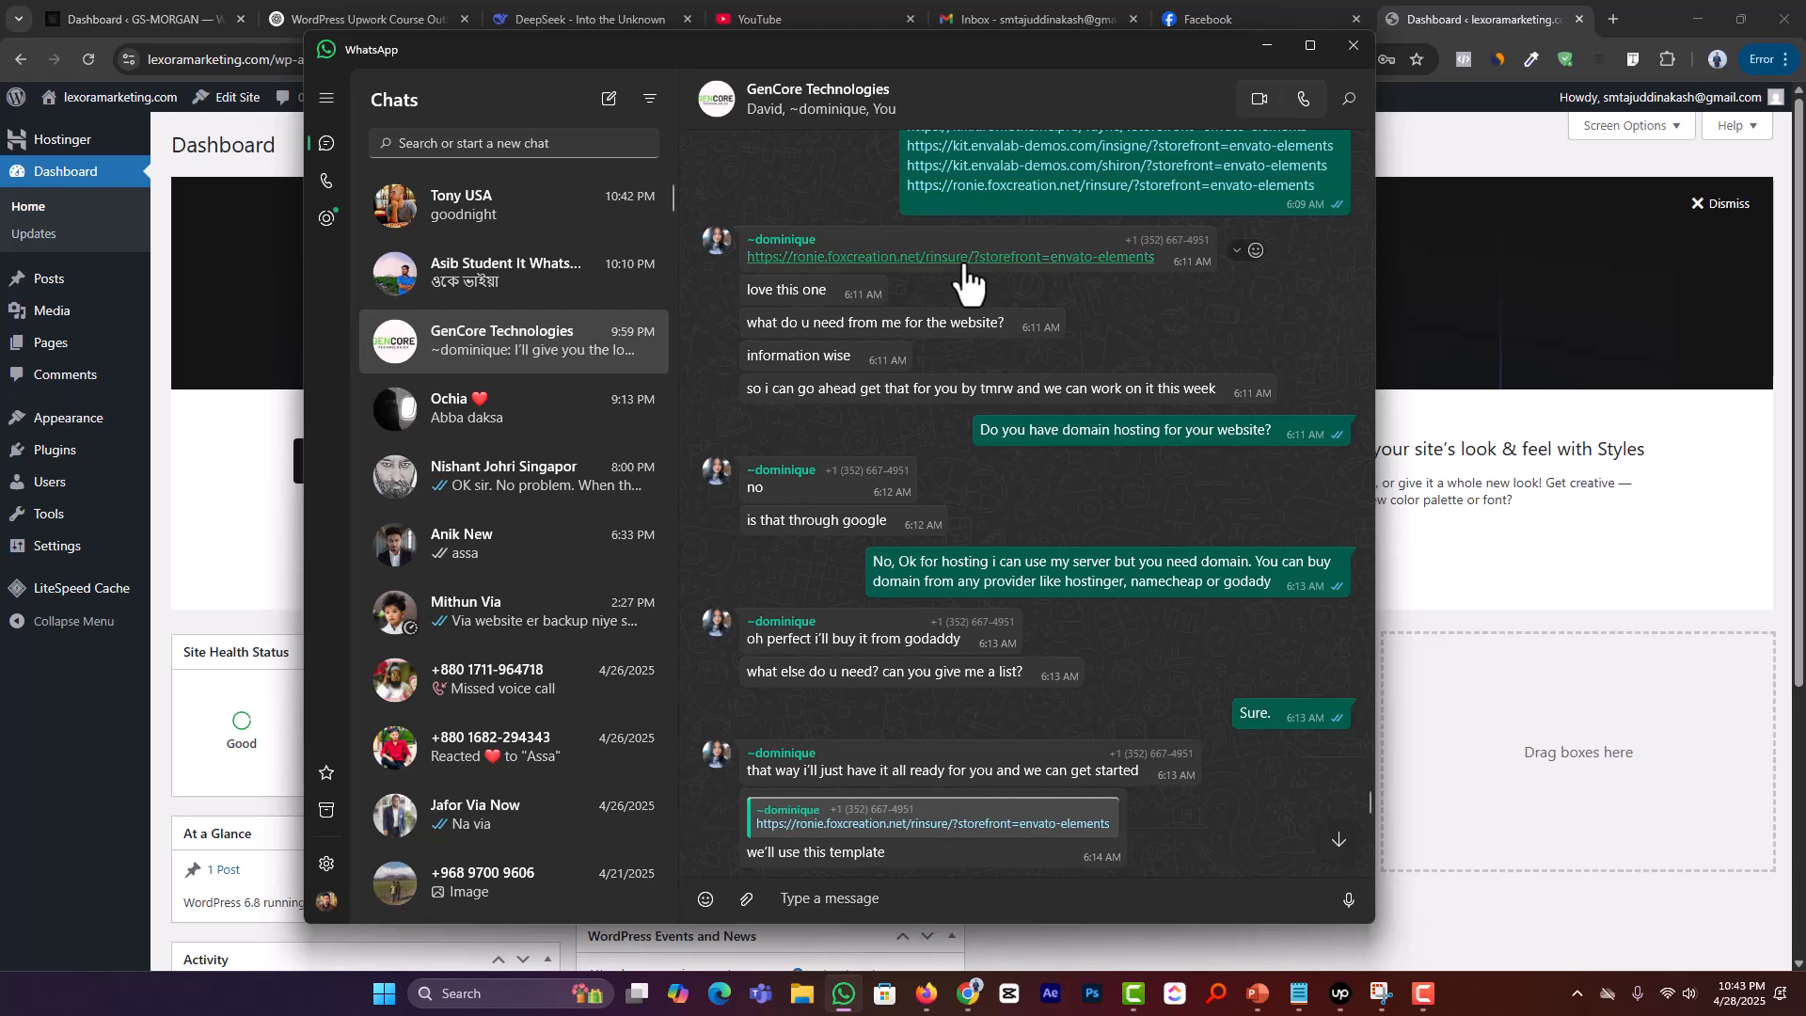
{"action": "left_click", "coordinate": [964, 258]}
{"action": "double_click", "coordinate": [896, 478]}
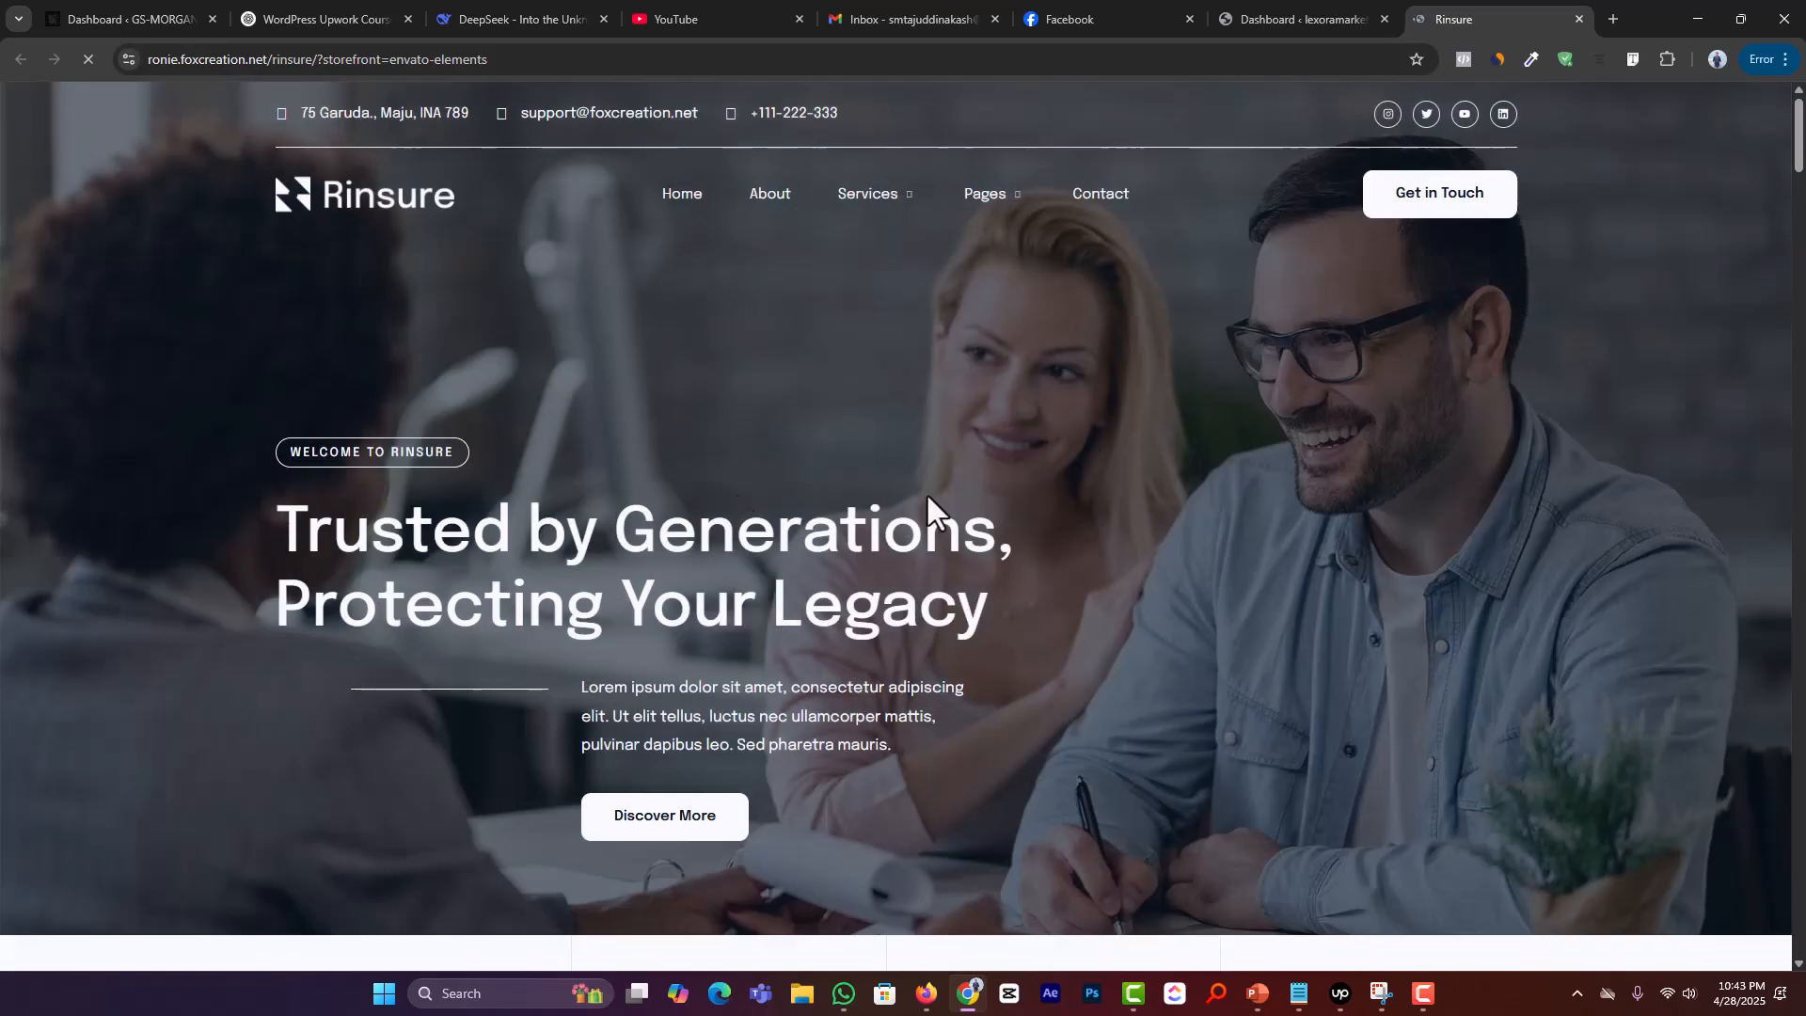
Step: Examine the Rinsure template's homepage from the hero section down to the footer, and close its tab
{"action": "scroll", "coordinate": [961, 427], "scroll_direction": "down", "scroll_amount": 2}
{"action": "scroll", "coordinate": [961, 434], "scroll_direction": "down", "scroll_amount": 15}
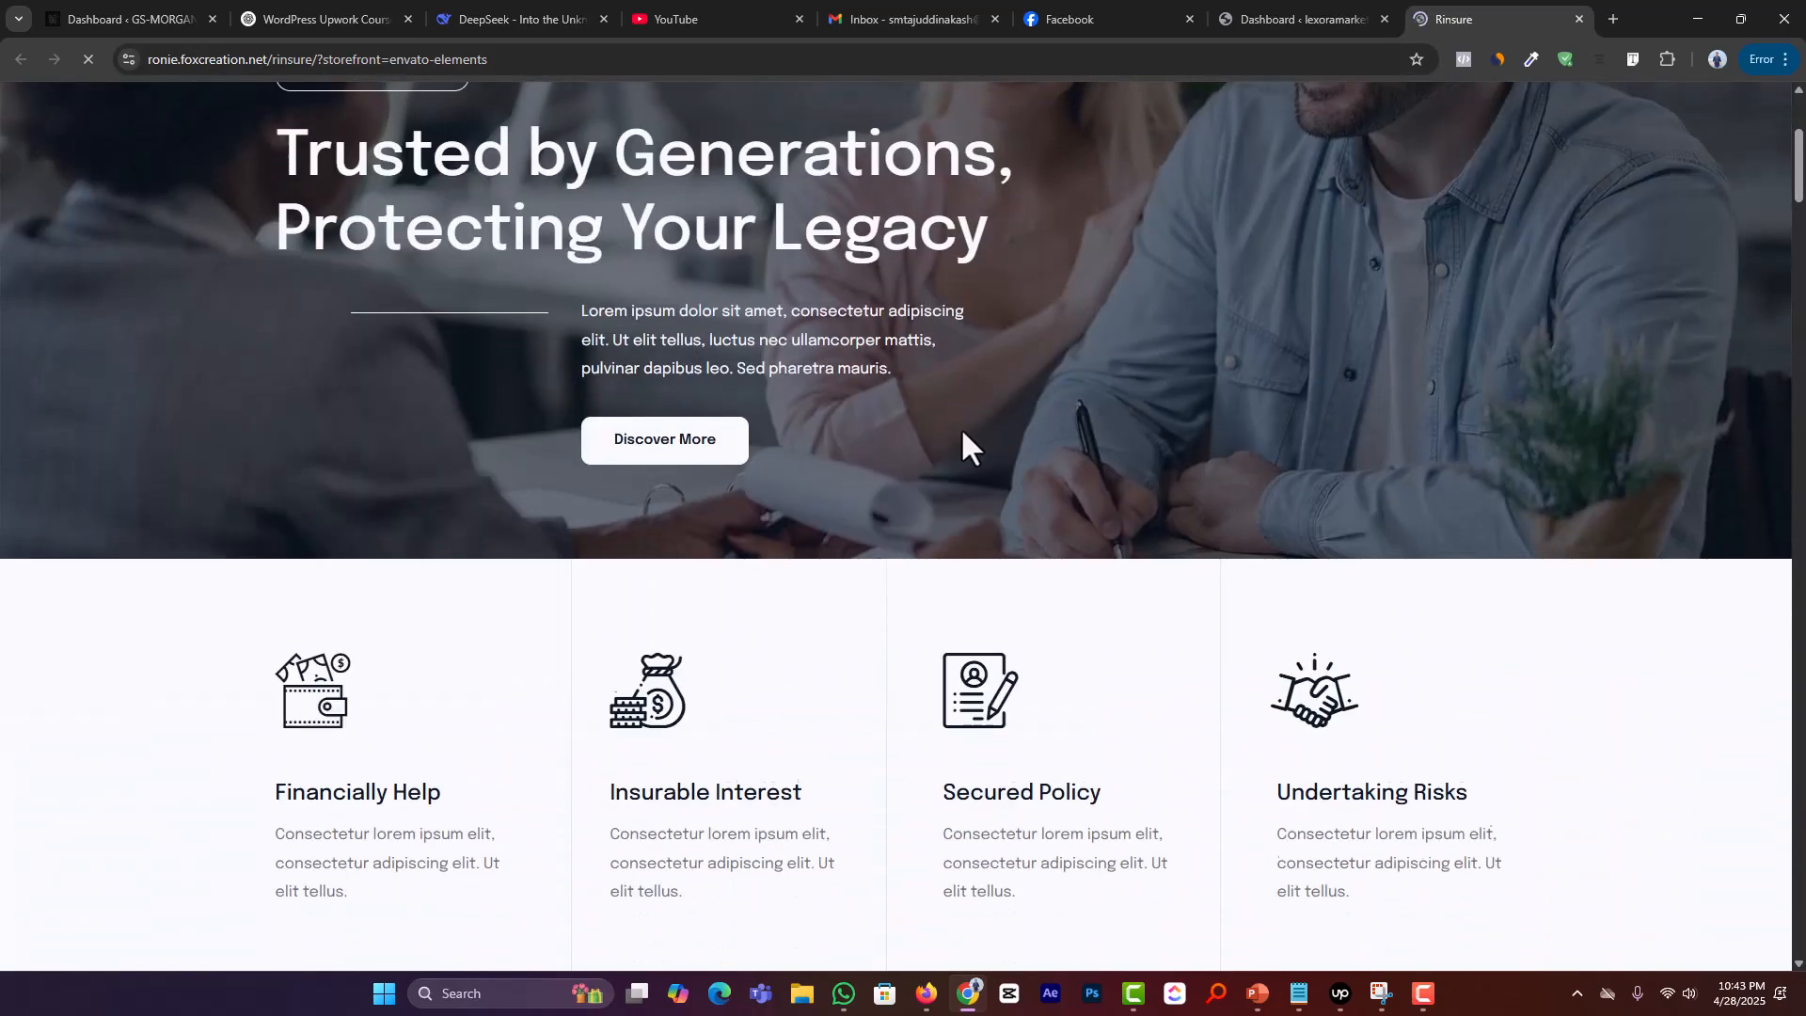
{"action": "scroll", "coordinate": [962, 431], "scroll_direction": "down", "scroll_amount": 20}
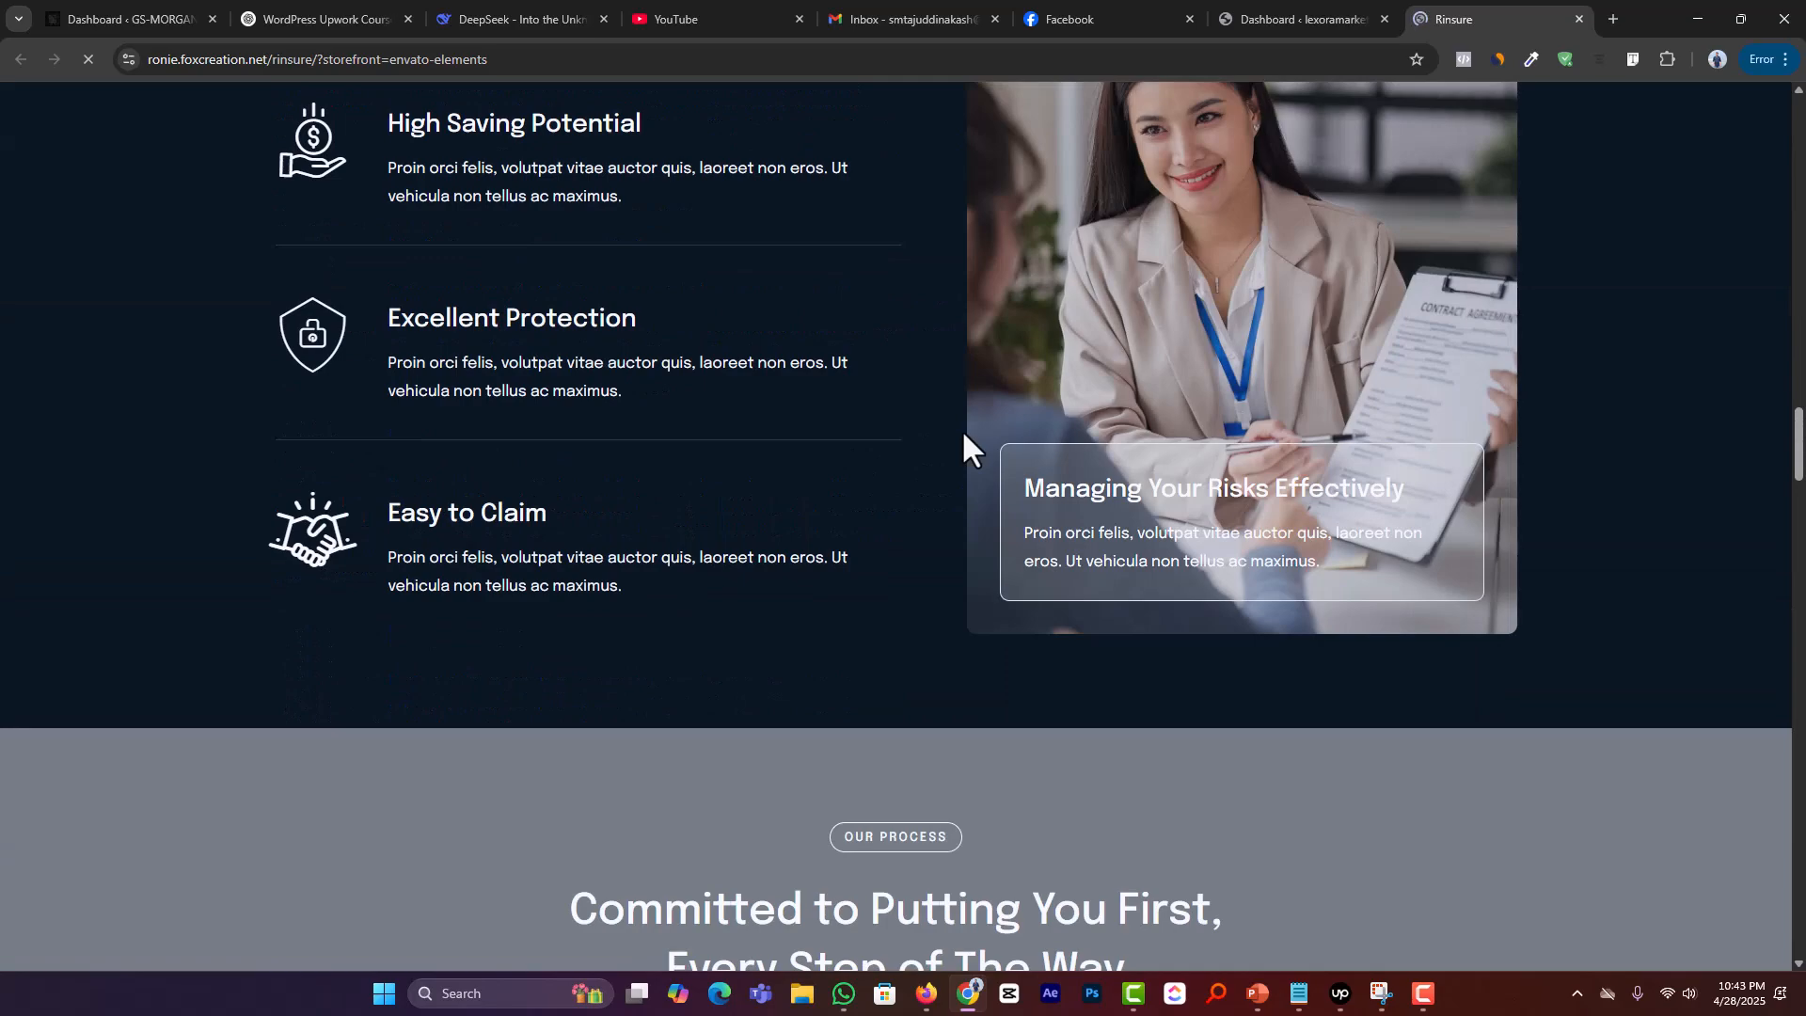
{"action": "scroll", "coordinate": [961, 432], "scroll_direction": "down", "scroll_amount": 13}
{"action": "scroll", "coordinate": [957, 438], "scroll_direction": "down", "scroll_amount": 20}
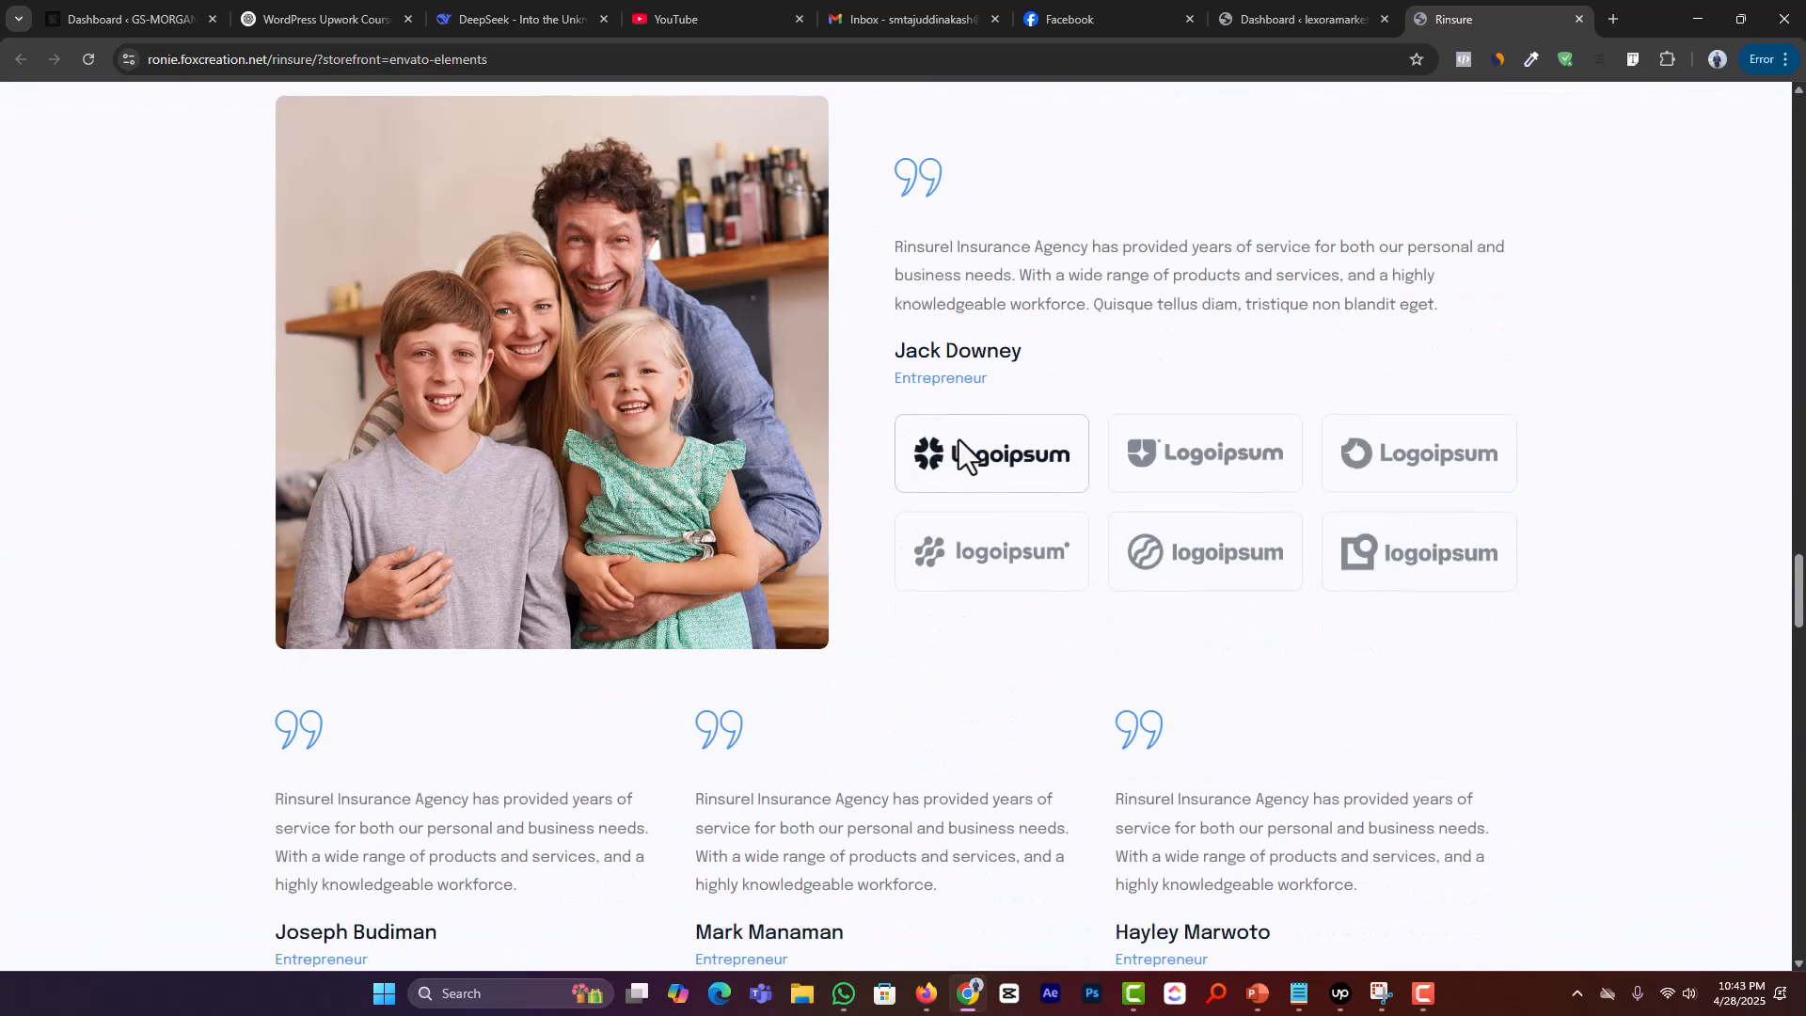
{"action": "scroll", "coordinate": [922, 522], "scroll_direction": "down", "scroll_amount": 20}
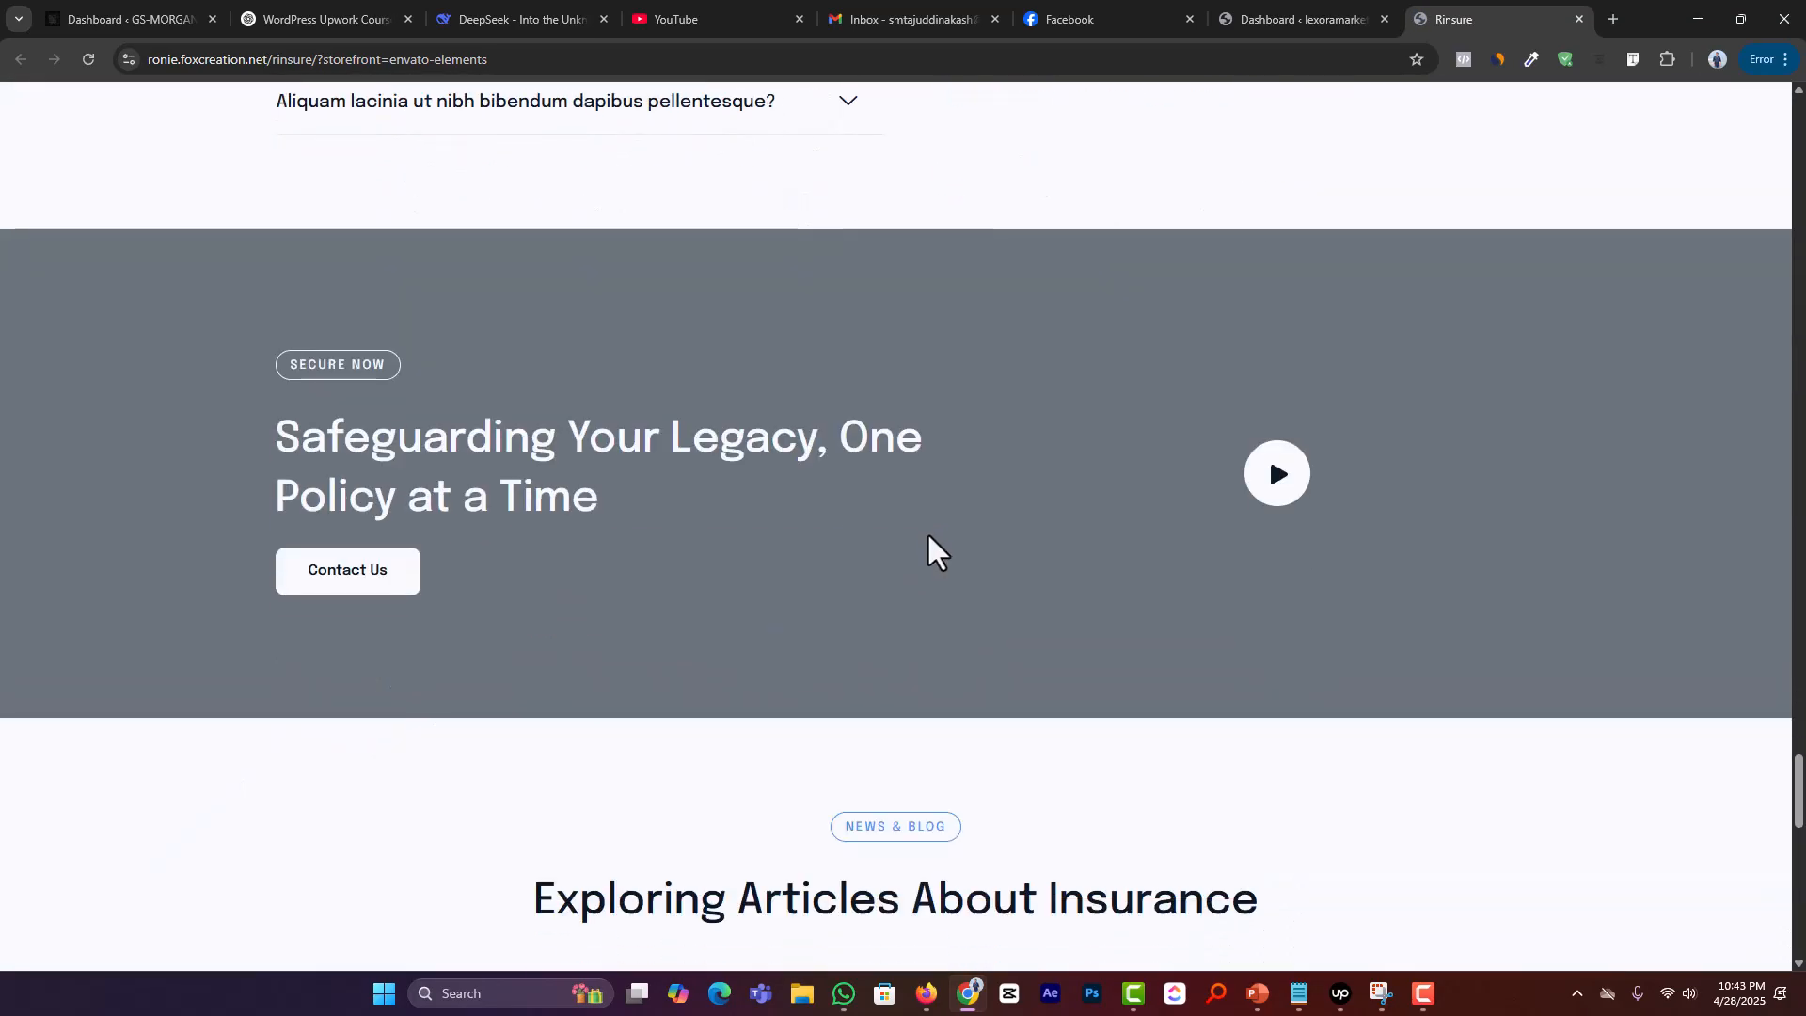
{"action": "scroll", "coordinate": [929, 531], "scroll_direction": "down", "scroll_amount": 2}
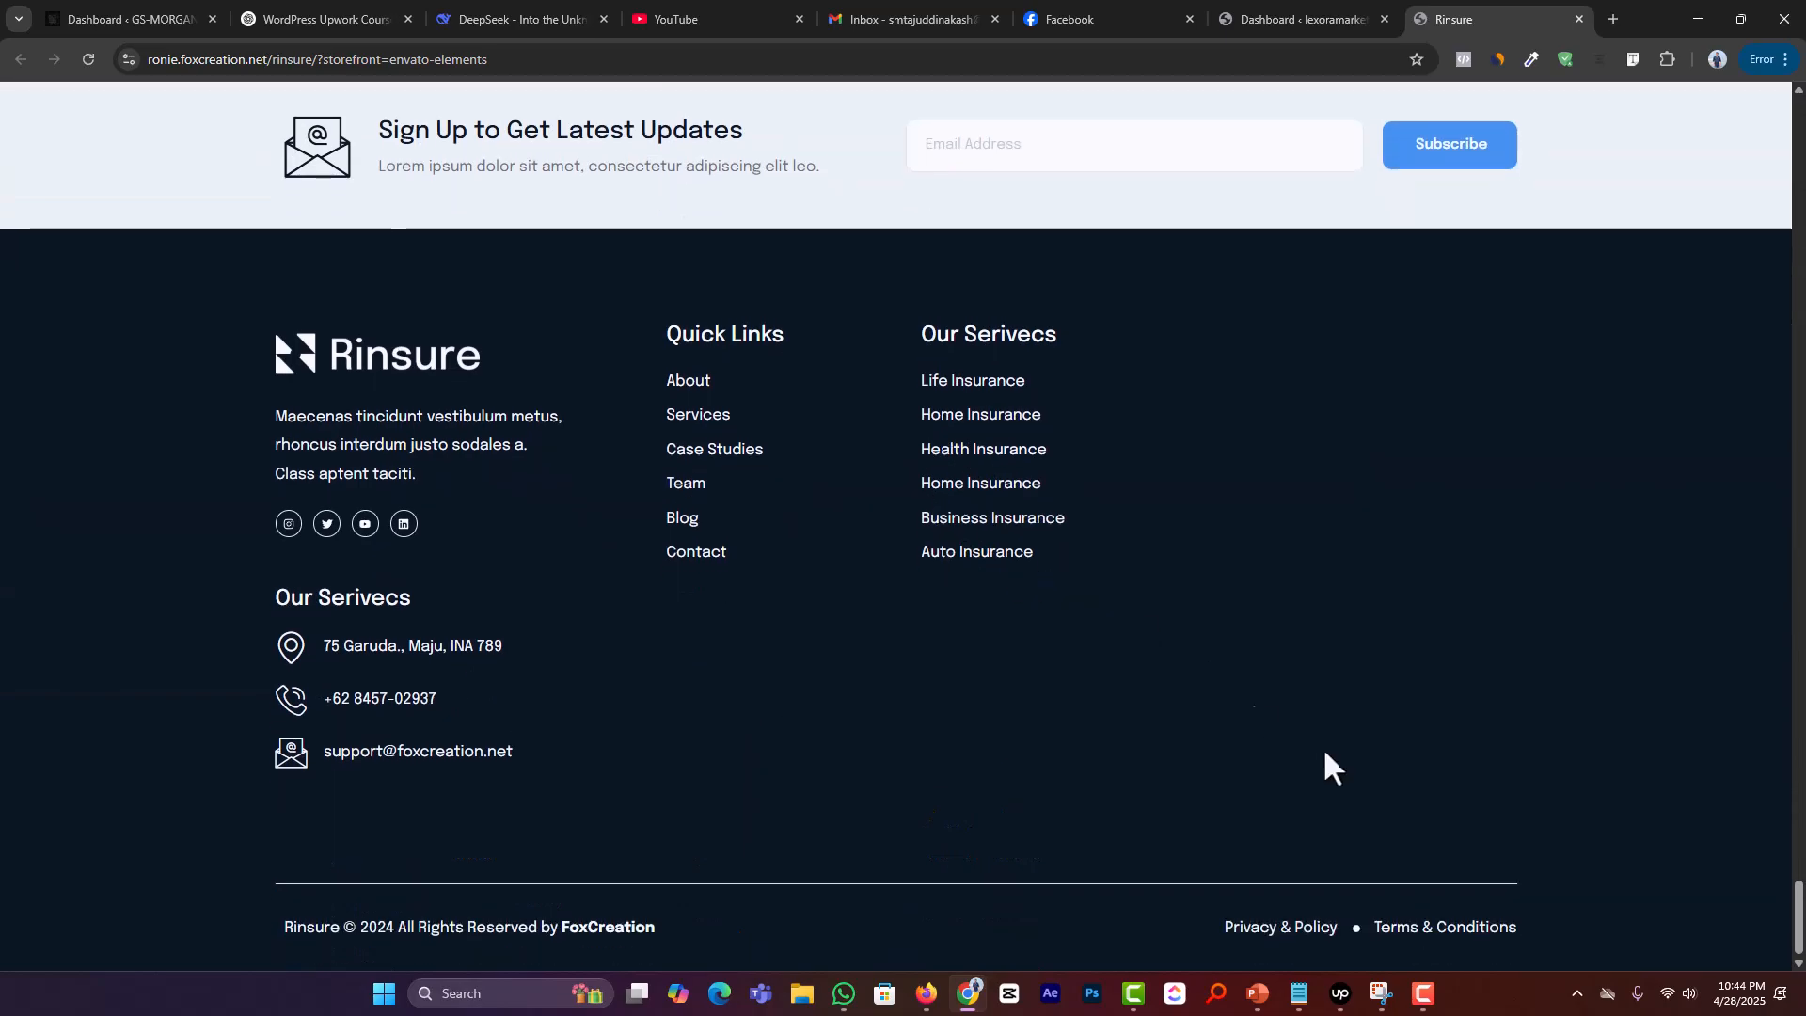
{"action": "left_click_drag", "start_coordinate": [1798, 922], "coordinate": [1725, 115]}
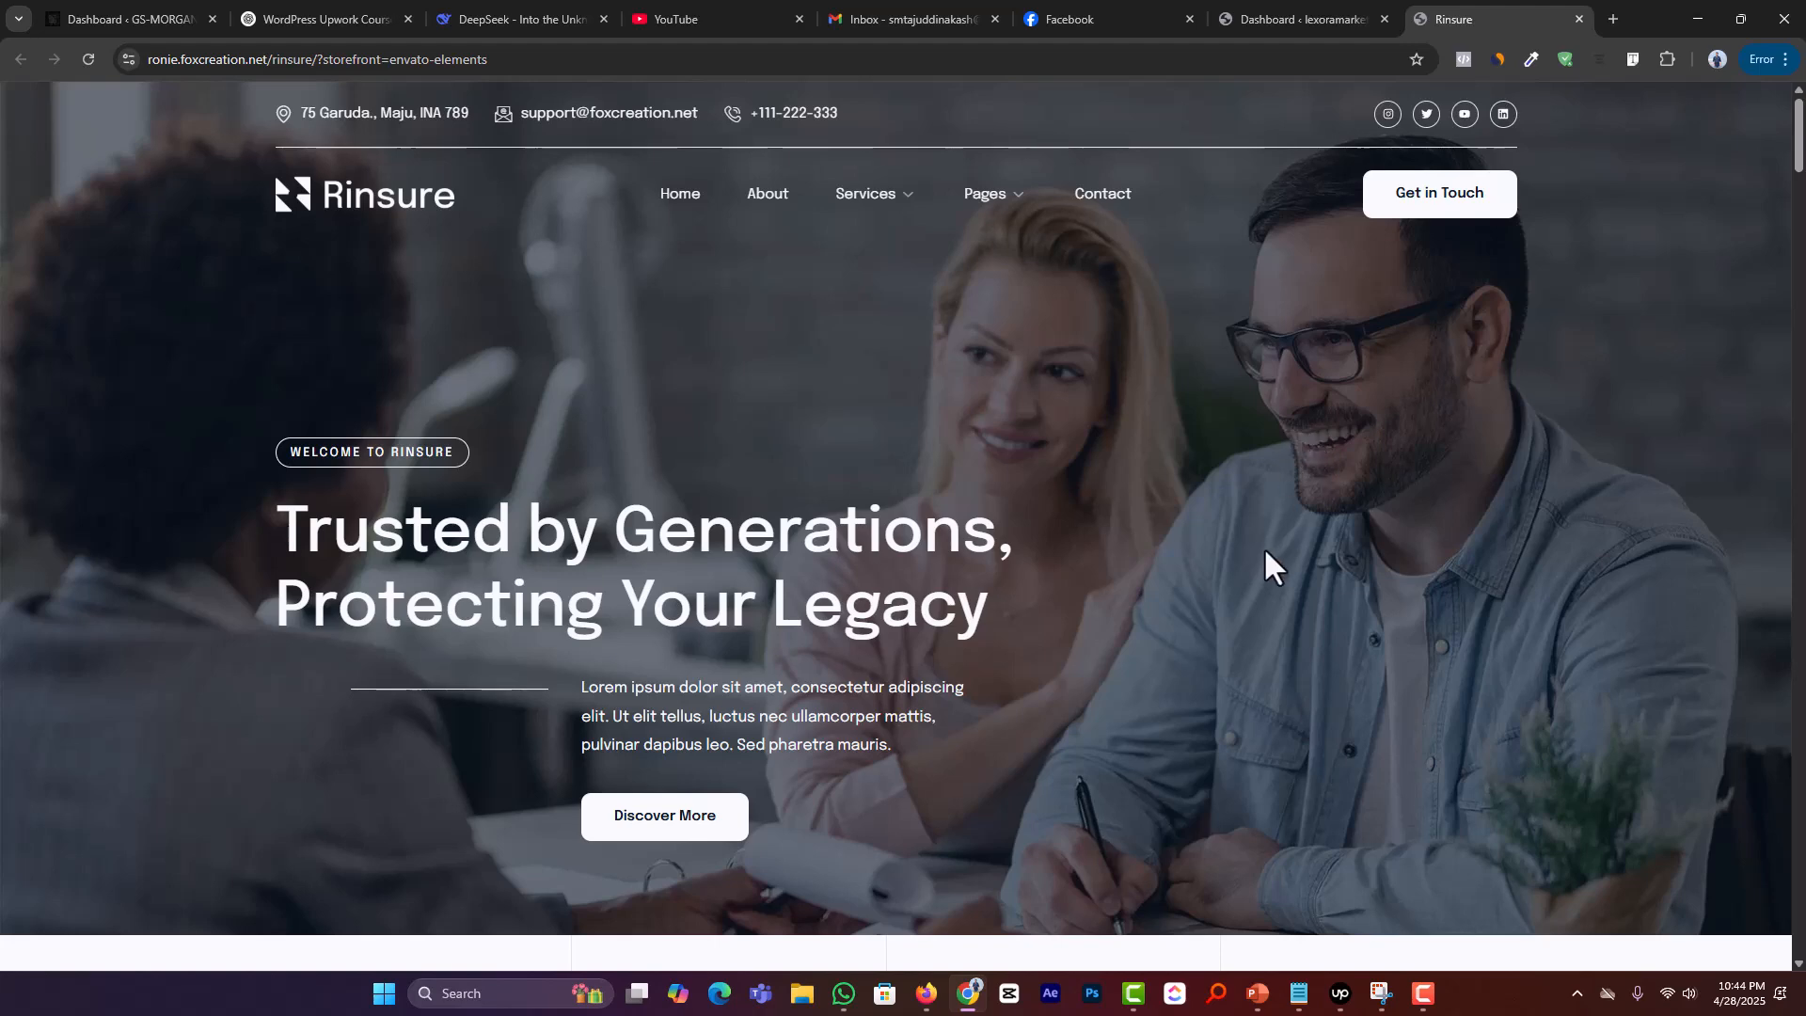
{"action": "scroll", "coordinate": [1210, 762], "scroll_direction": "down", "scroll_amount": 1}
{"action": "scroll", "coordinate": [1209, 761], "scroll_direction": "down", "scroll_amount": 7}
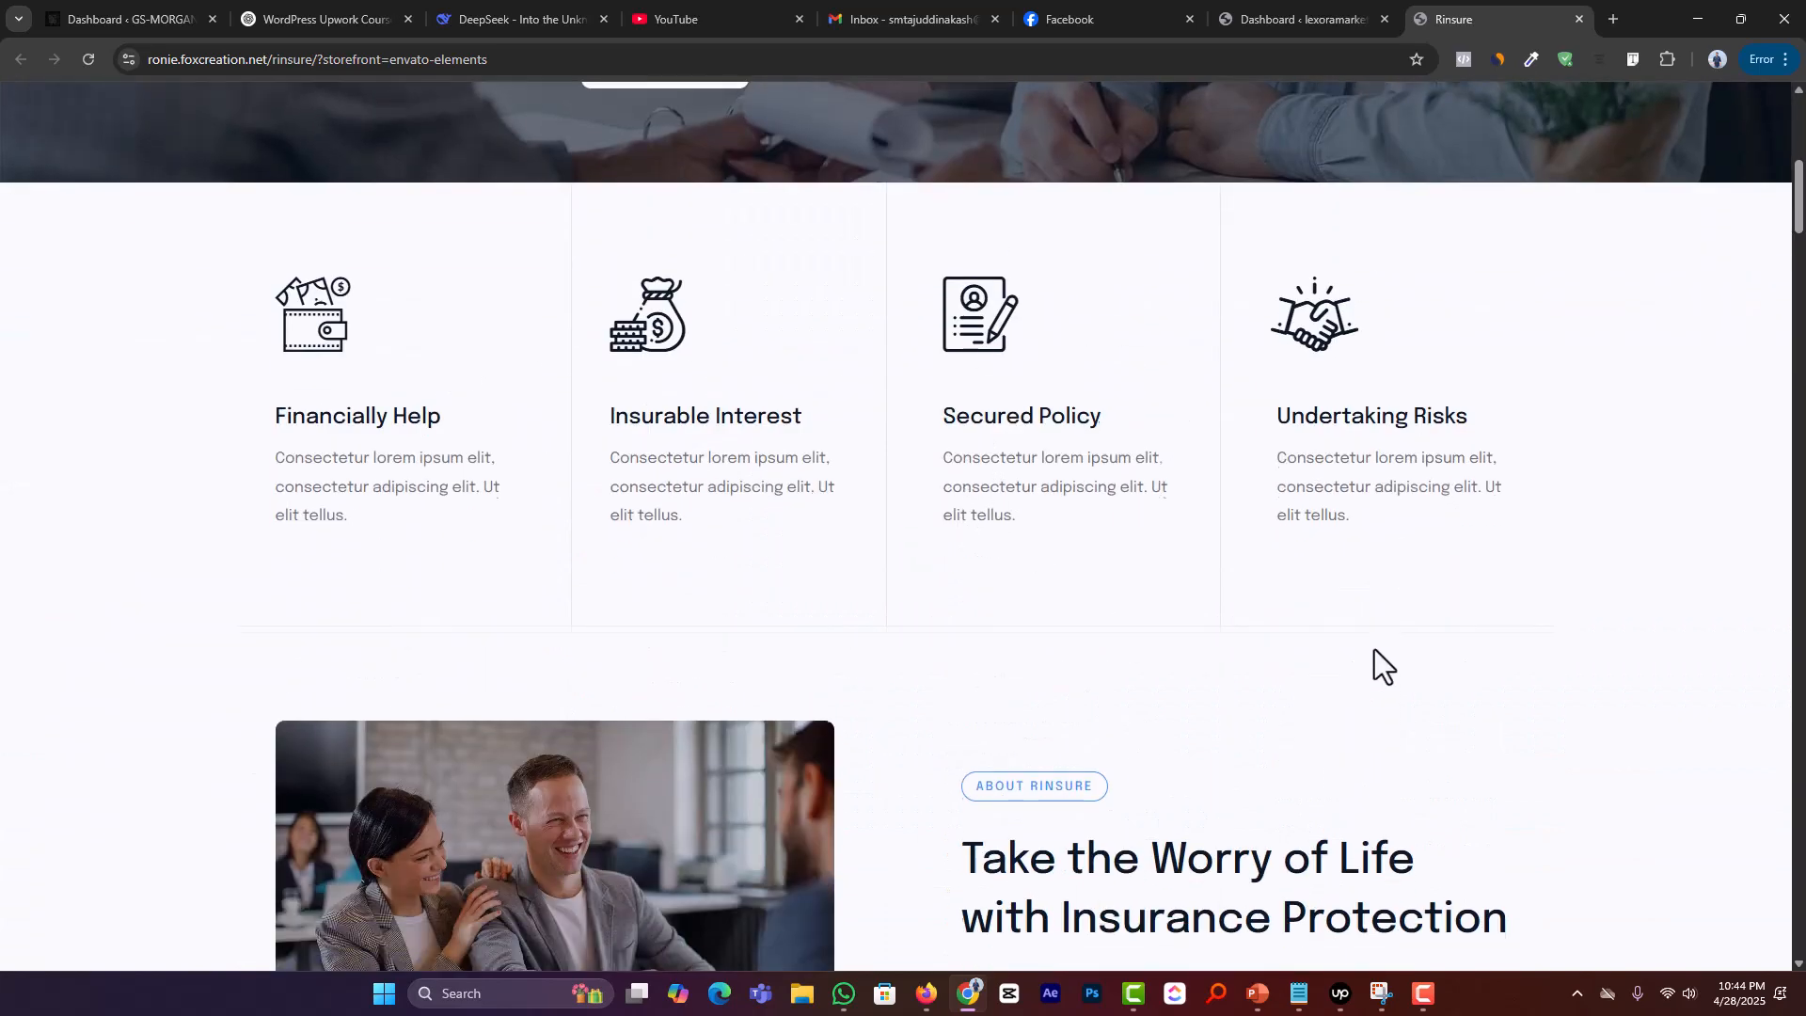
{"action": "scroll", "coordinate": [1374, 649], "scroll_direction": "up", "scroll_amount": 5}
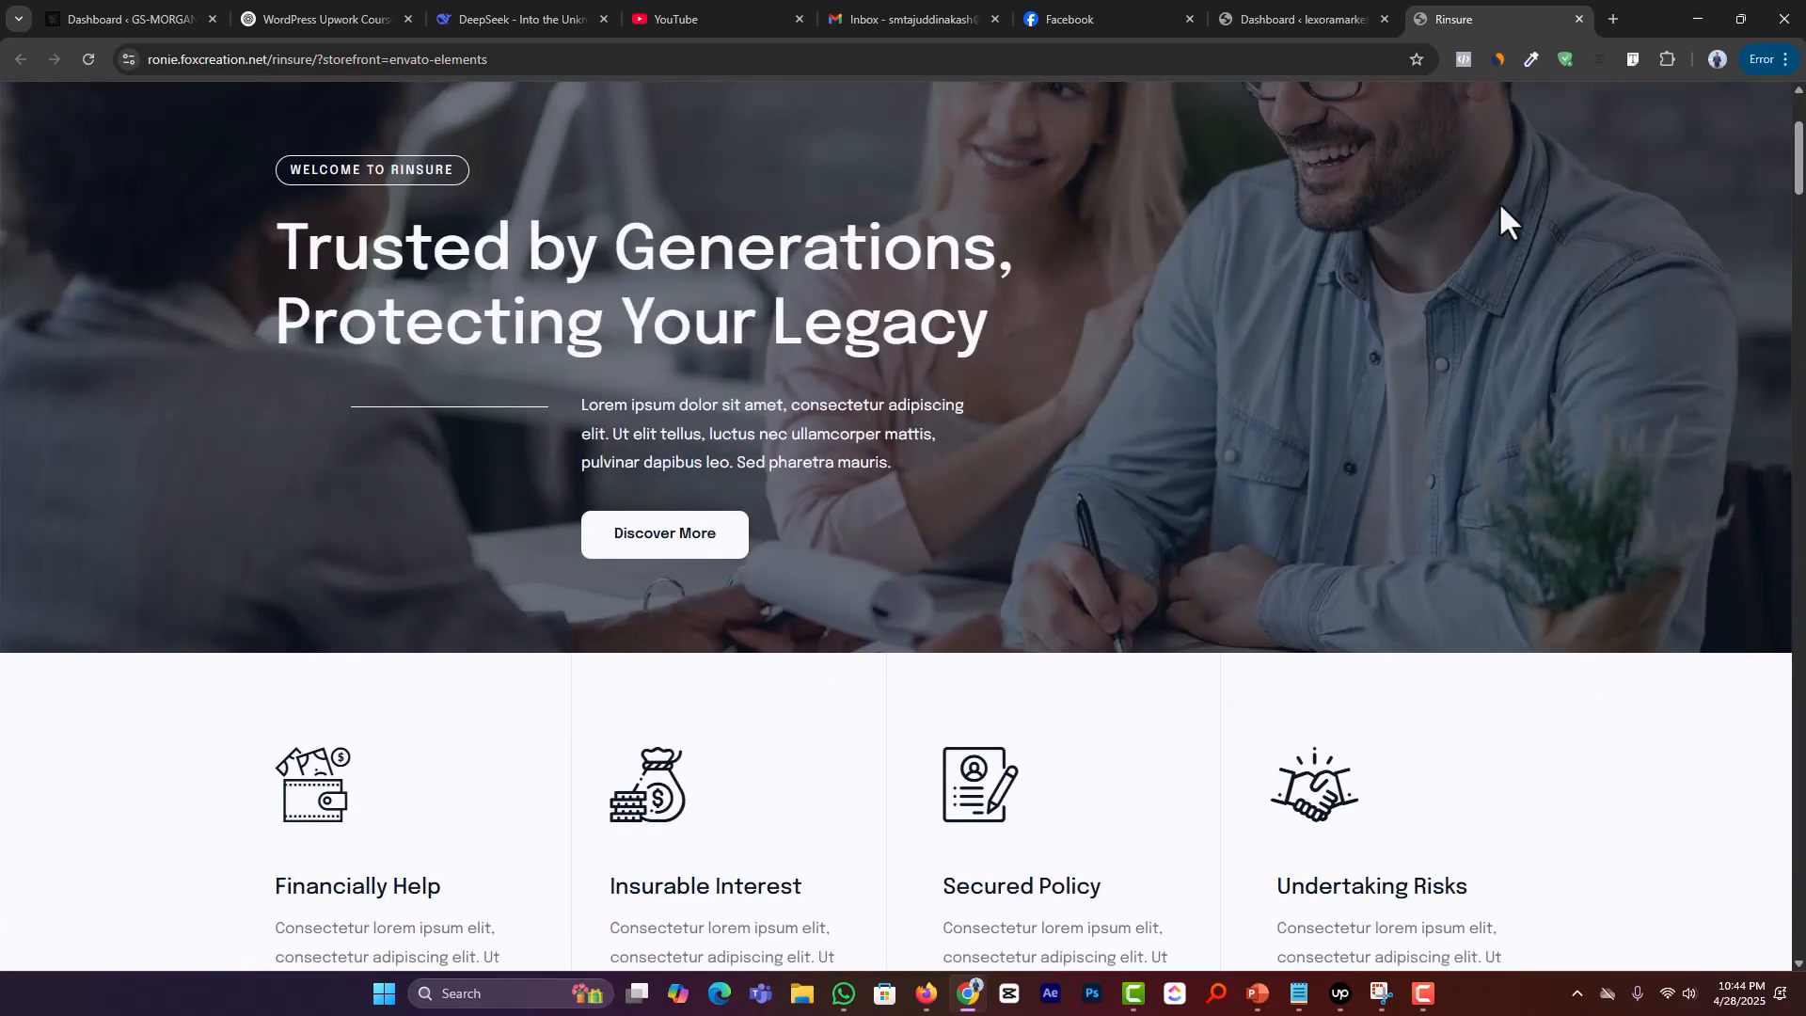
{"action": "left_click", "coordinate": [1578, 18]}
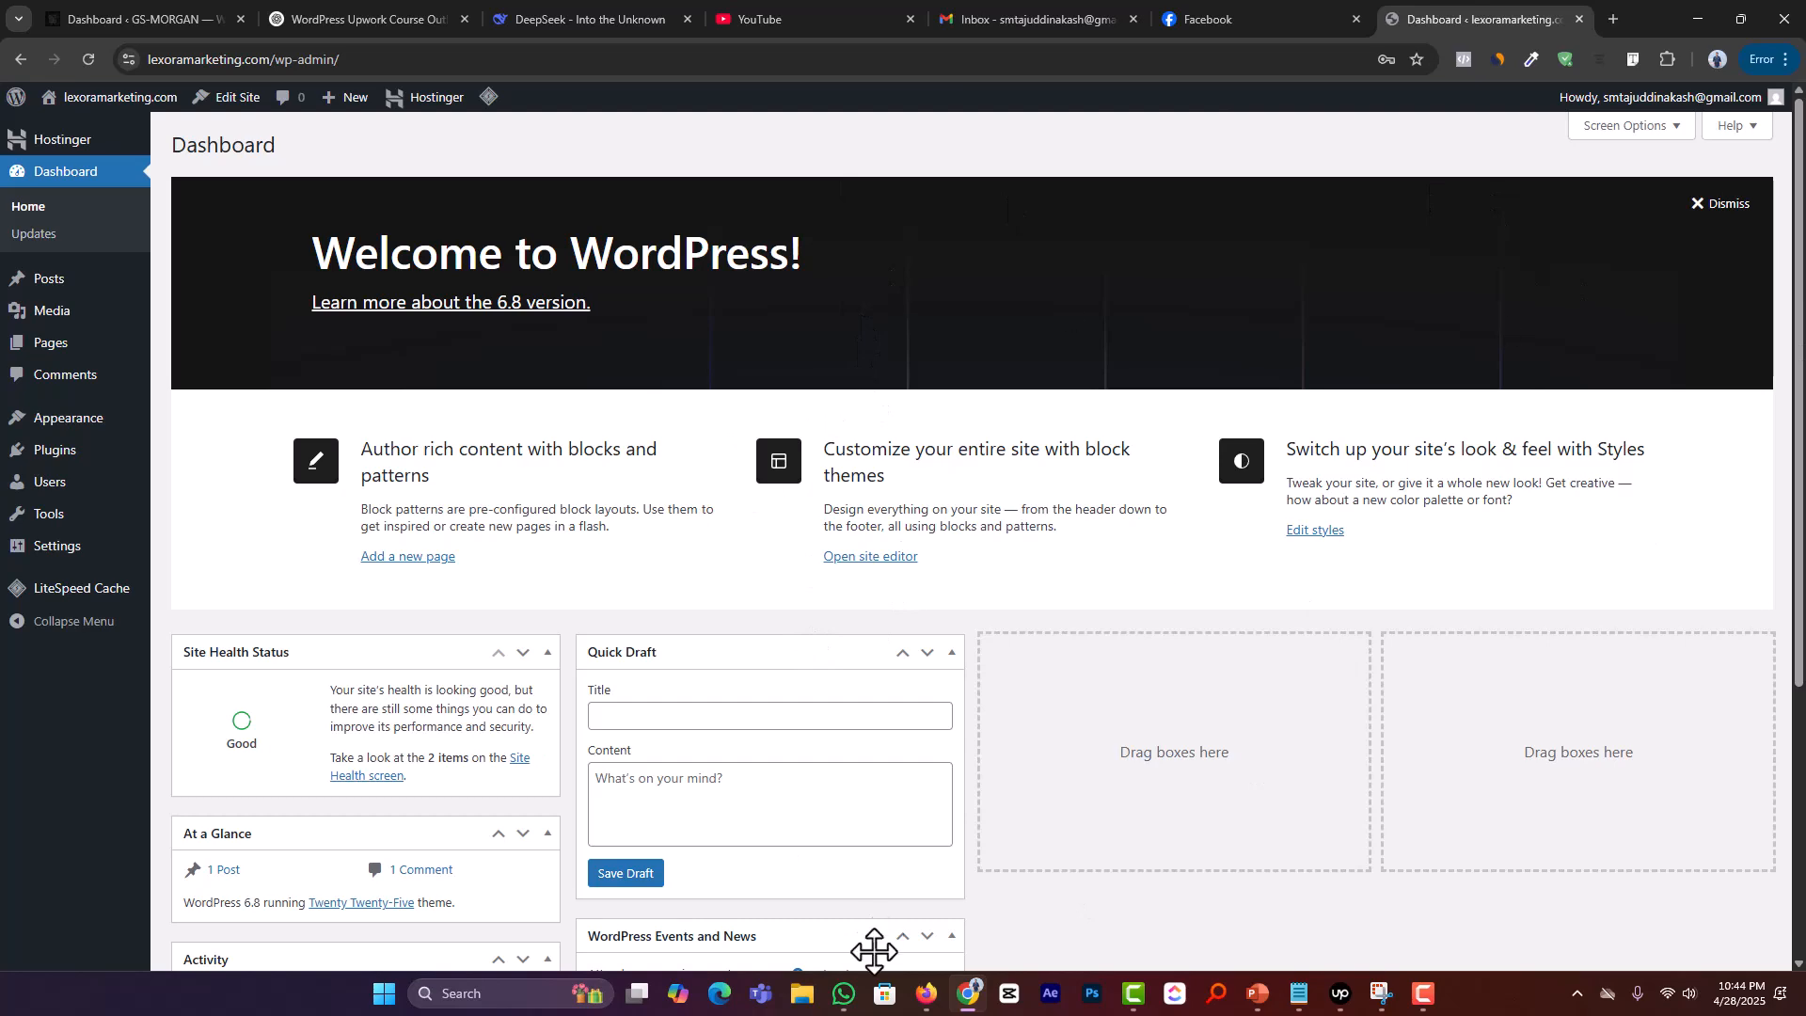
Step: Switch to WhatsApp and copy the client's brief from Company Name to the end of the About Us text
{"action": "left_click", "coordinate": [843, 993]}
{"action": "scroll", "coordinate": [962, 689], "scroll_direction": "down", "scroll_amount": 15}
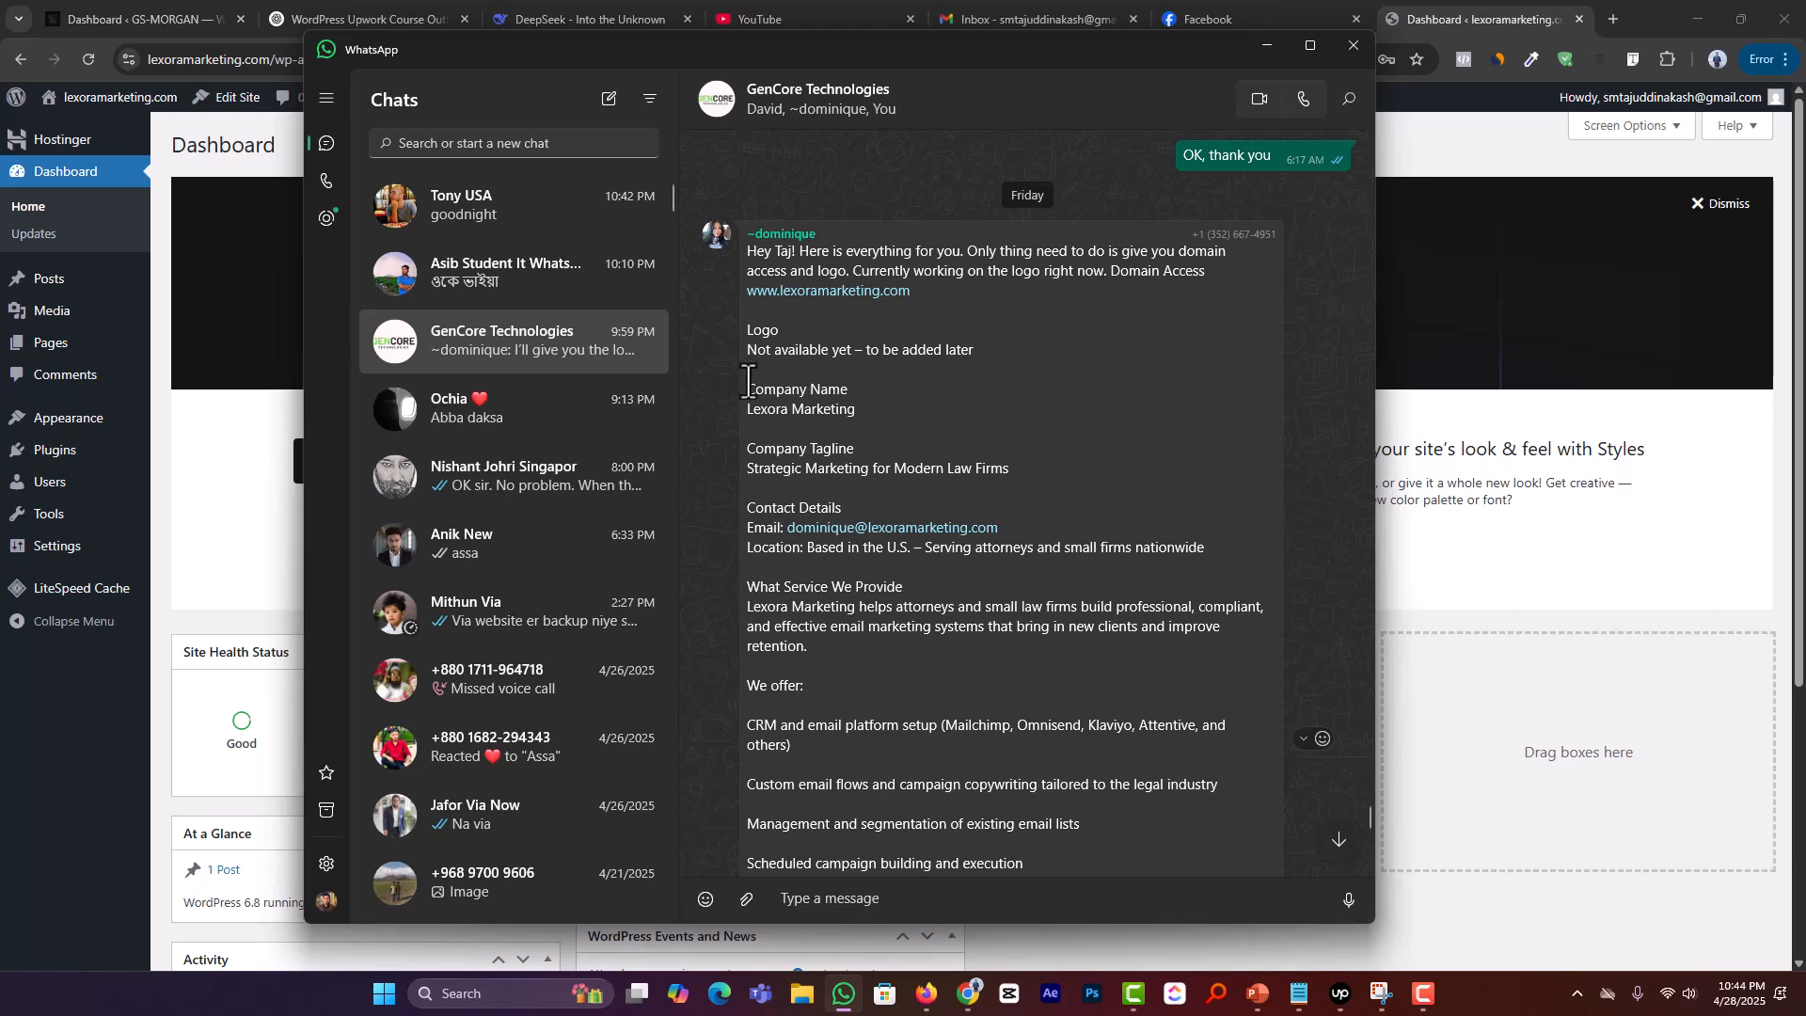
{"action": "left_click_drag", "start_coordinate": [748, 388], "coordinate": [1023, 679]}
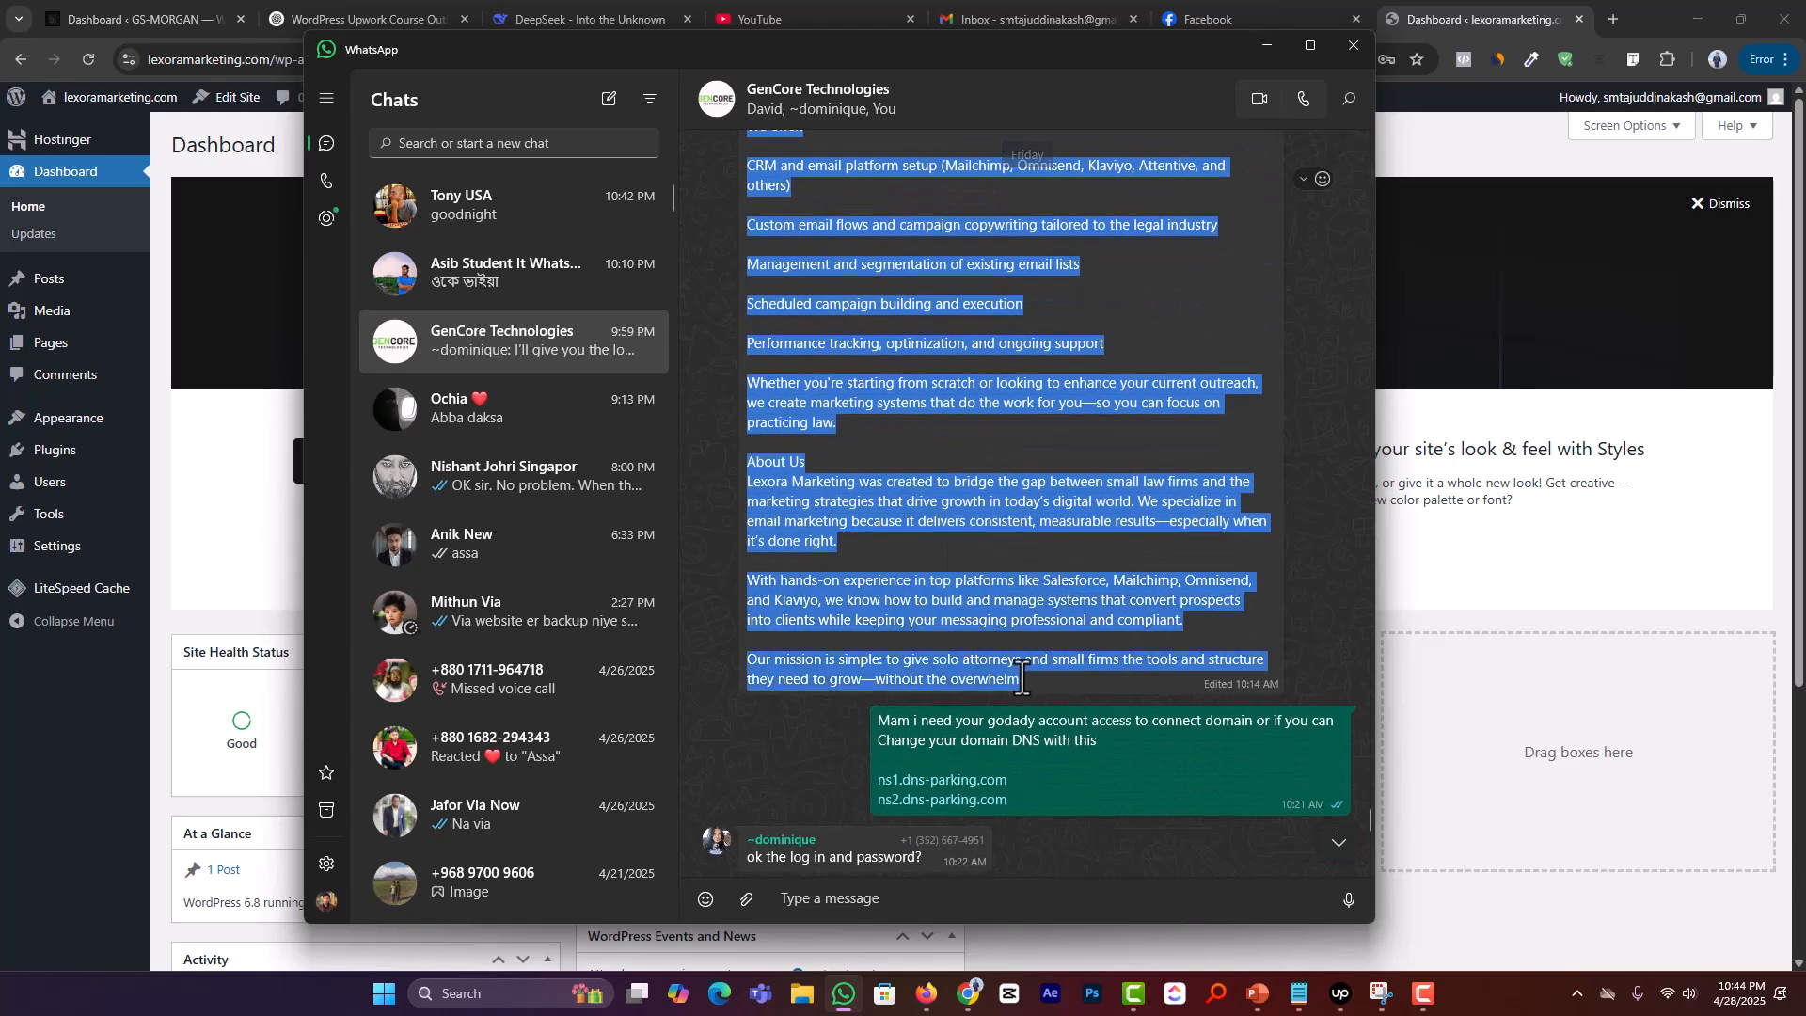
{"action": "left_click", "coordinate": [1266, 45]}
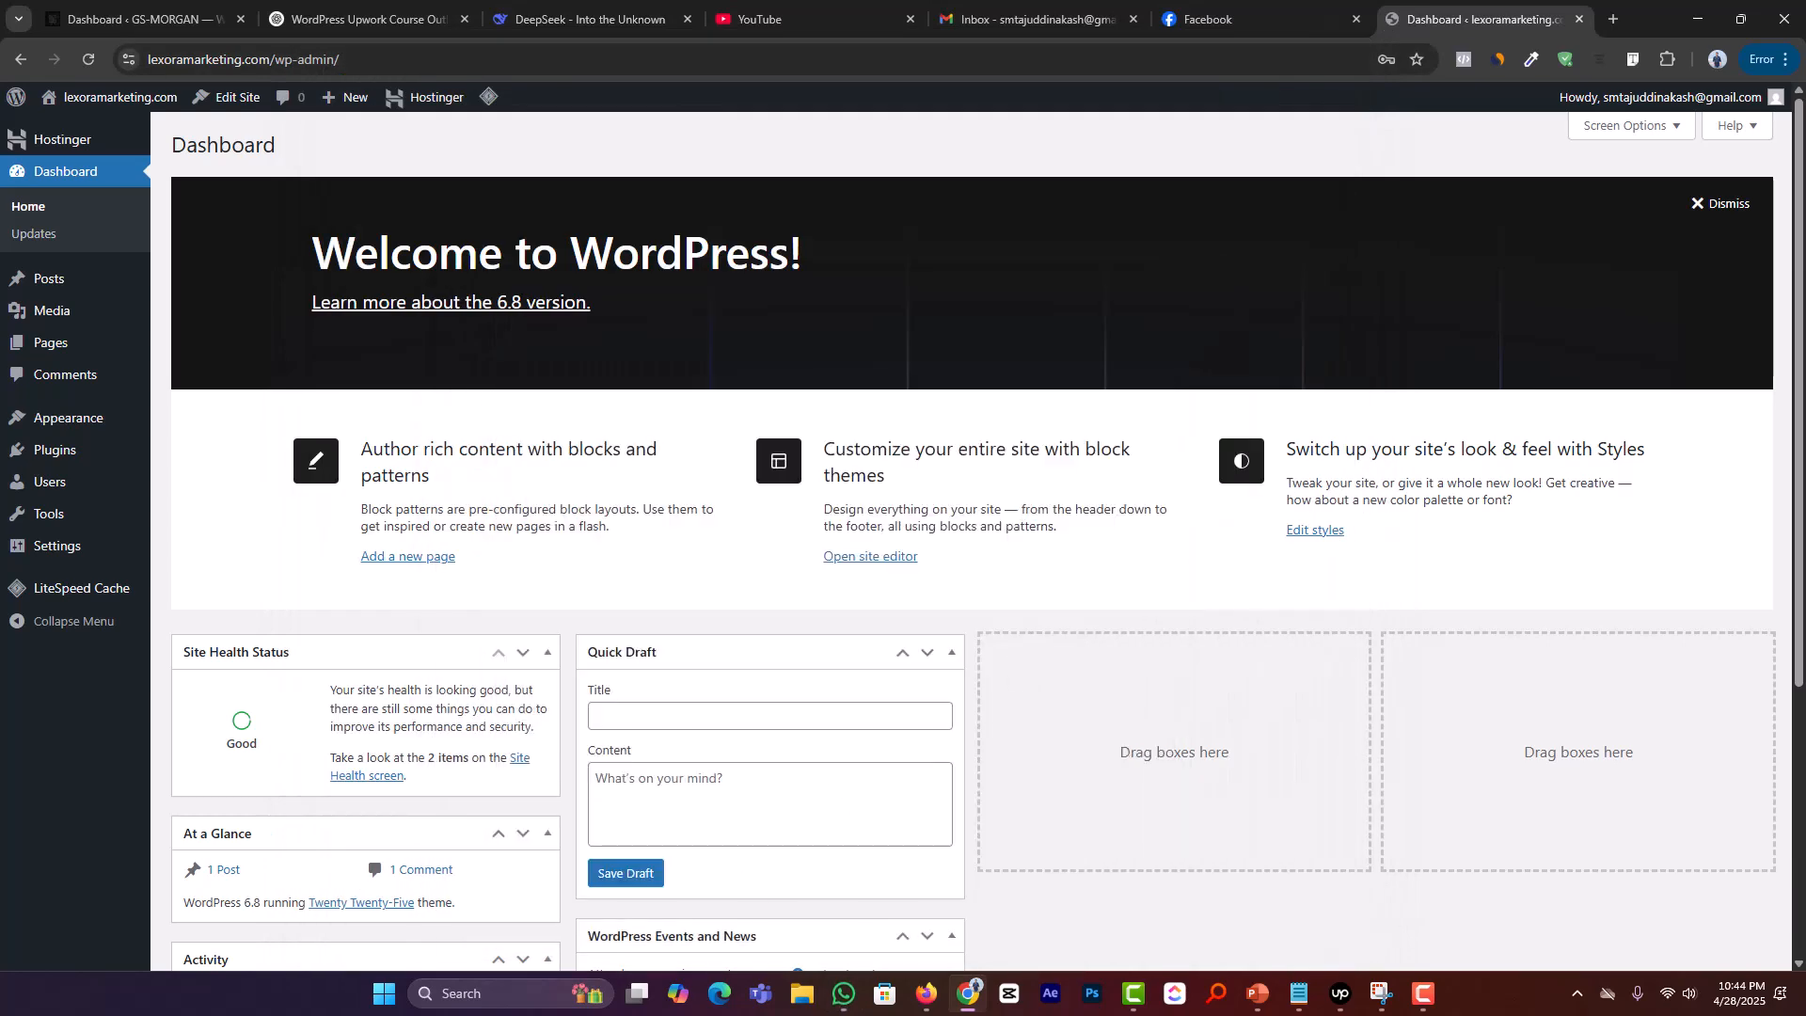
Step: Open Notepad, paste the copied company brief into it, and return to the browser
{"action": "left_click", "coordinate": [387, 995]}
{"action": "type", "text": "not"}
{"action": "key", "text": "Return"}
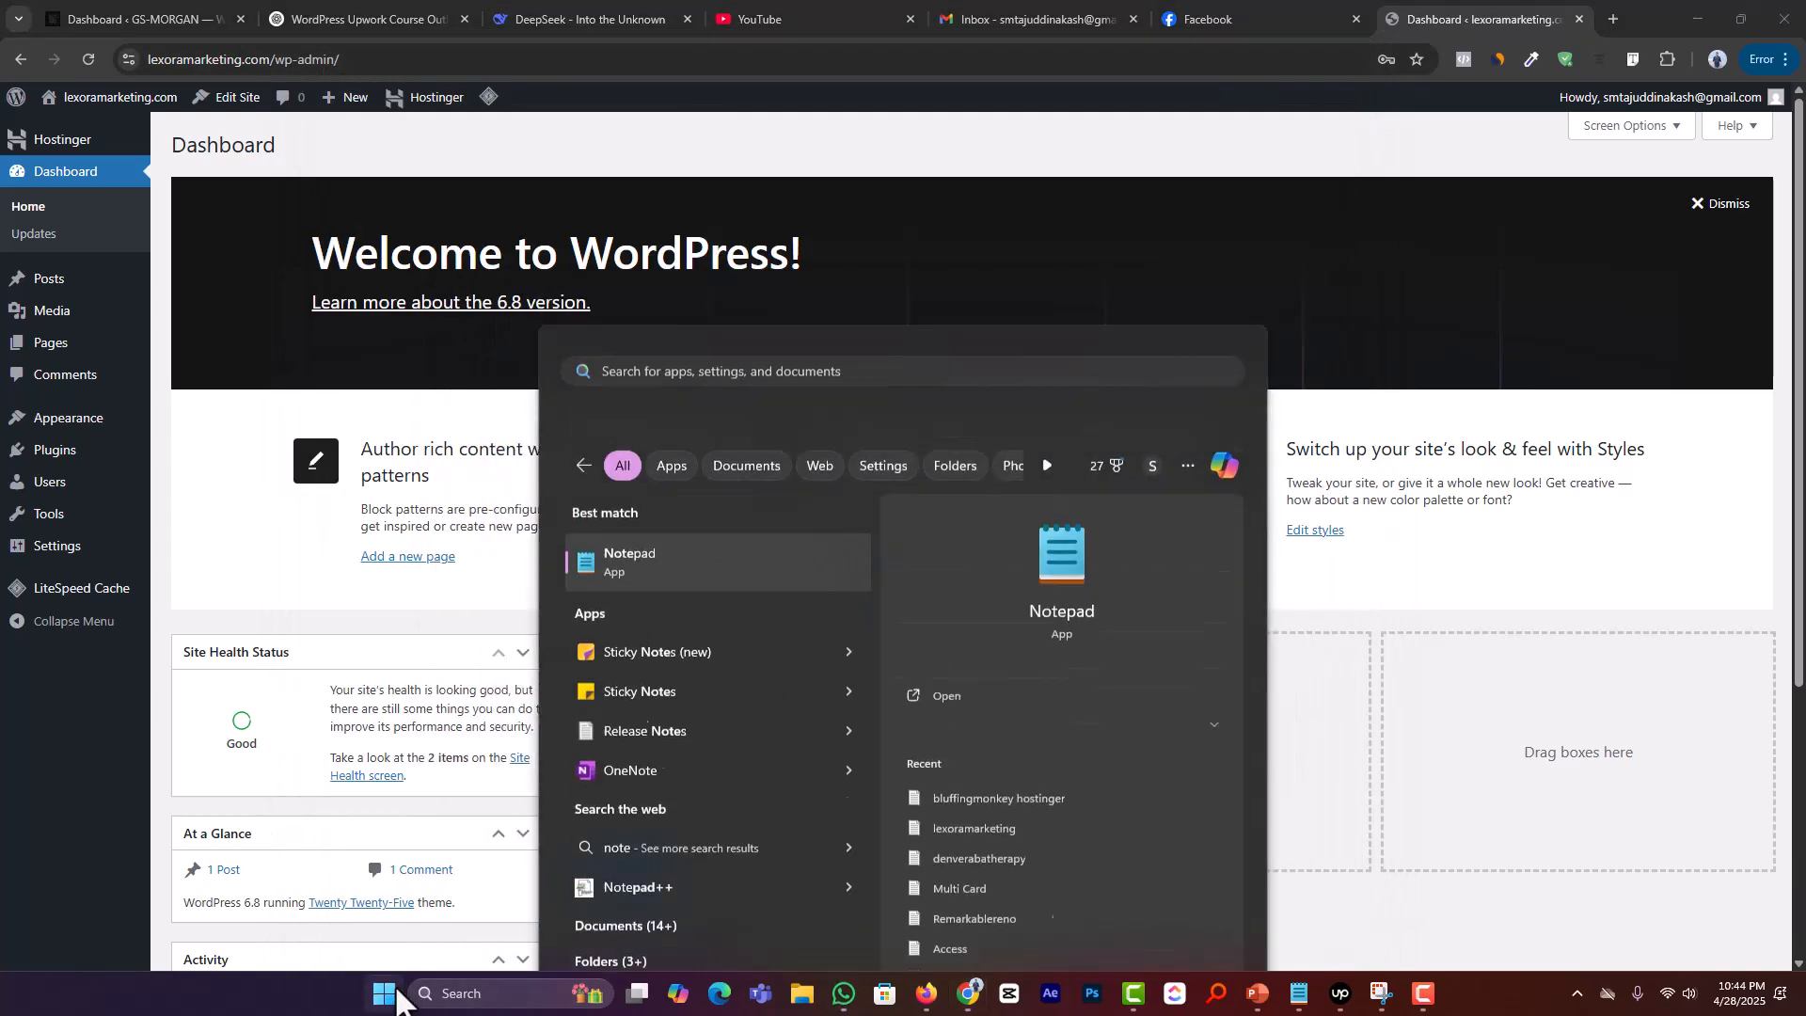
{"action": "key", "text": "ctrl+v"}
{"action": "scroll", "coordinate": [470, 562], "scroll_direction": "up", "scroll_amount": 5}
{"action": "scroll", "coordinate": [471, 562], "scroll_direction": "up", "scroll_amount": 2}
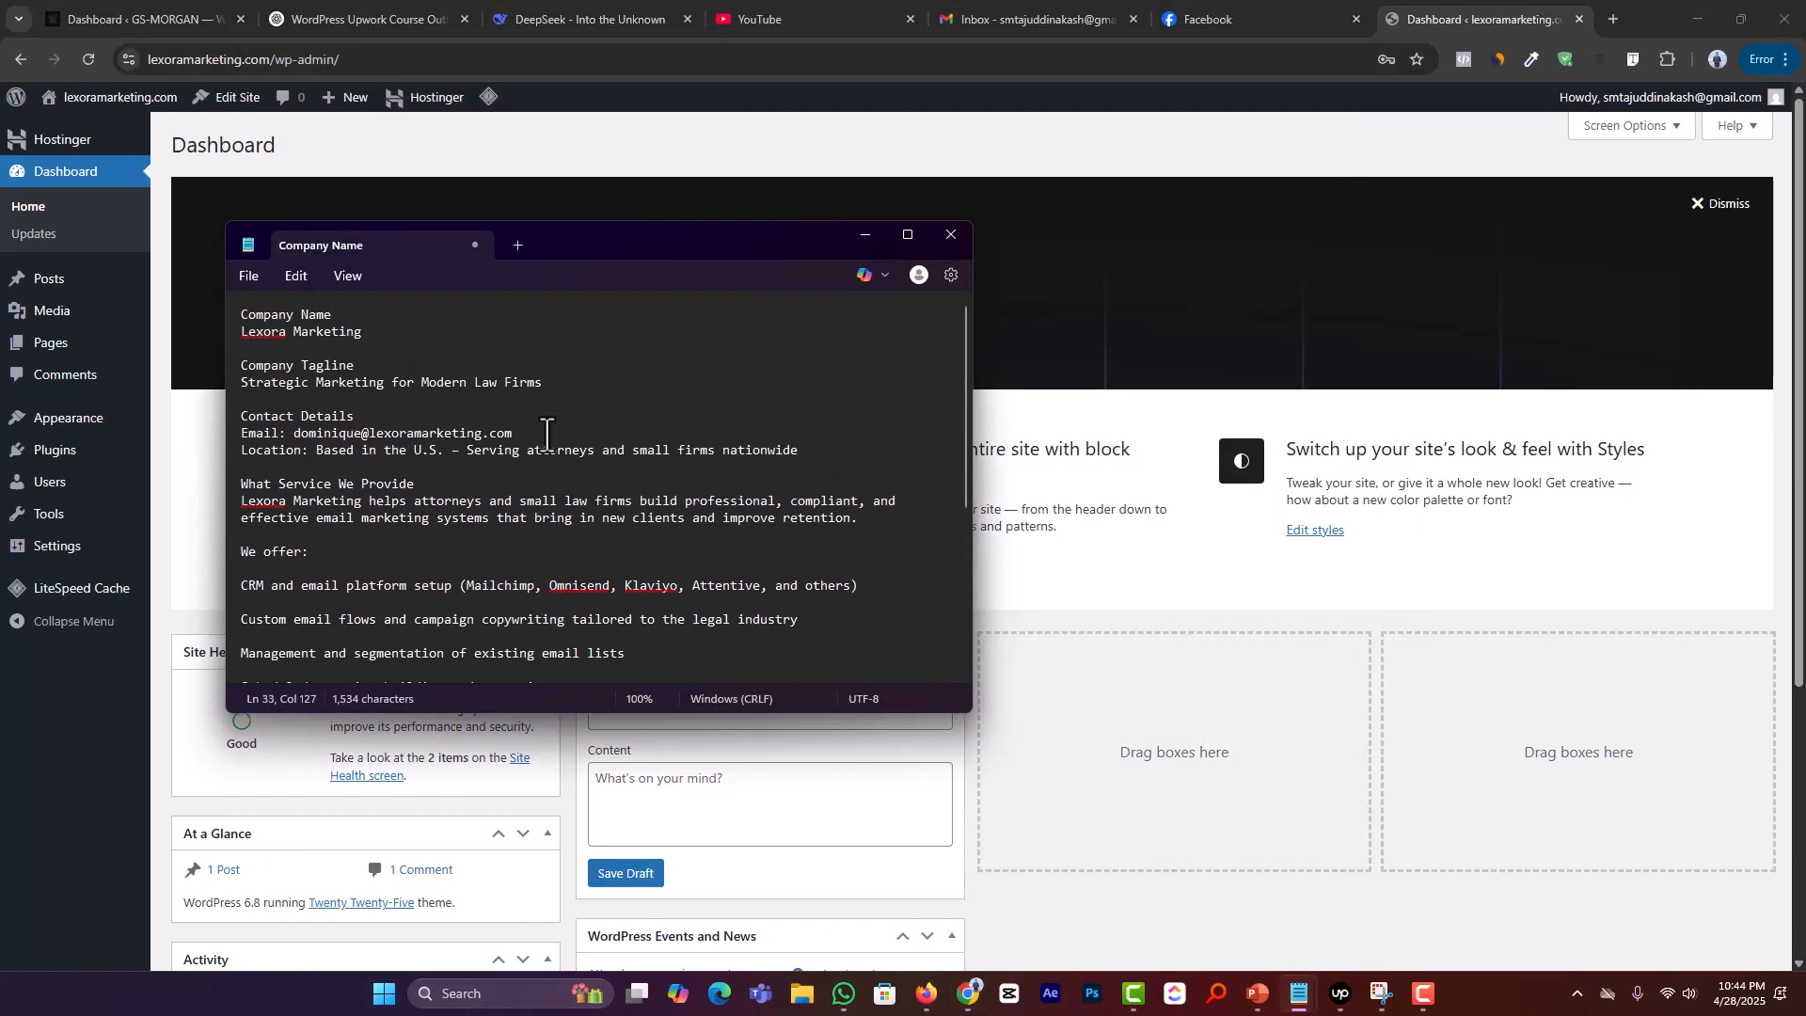
{"action": "left_click", "coordinate": [730, 192]}
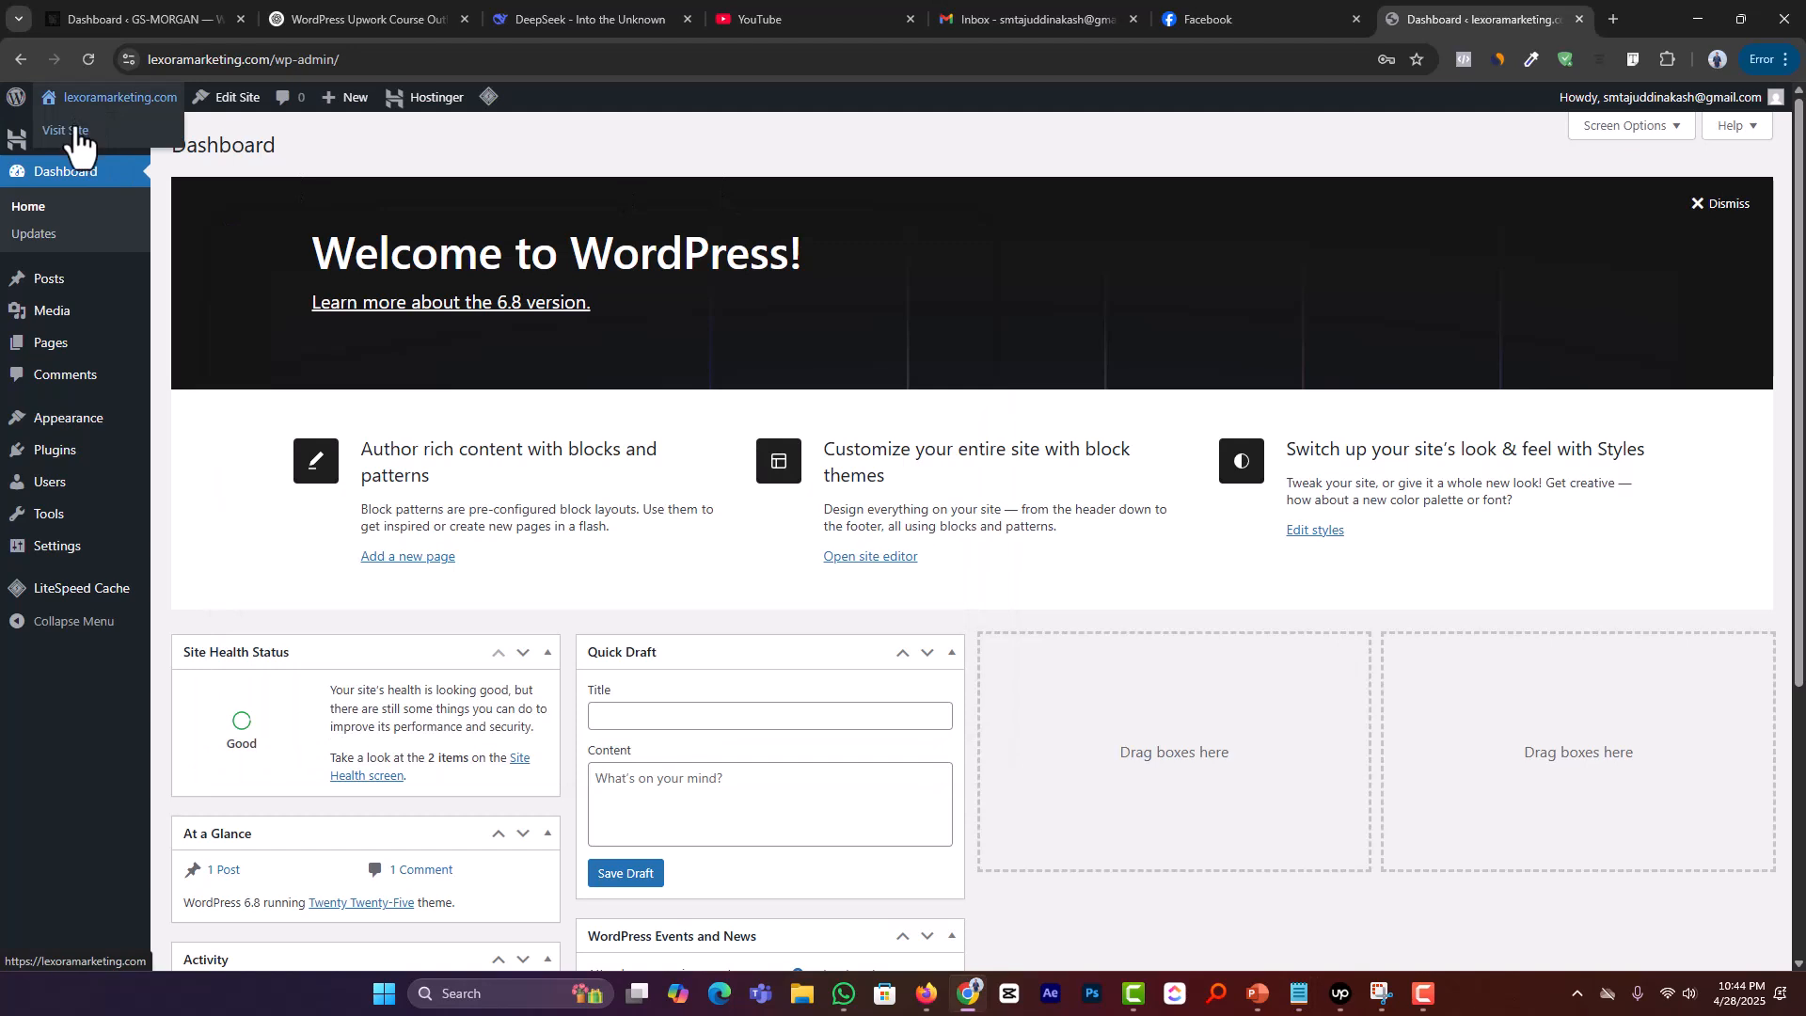
Step: View the live lexoramarketing.com site in a new tab and return to the WordPress dashboard
{"action": "middle_click", "coordinate": [69, 131]}
{"action": "left_click", "coordinate": [1446, 4]}
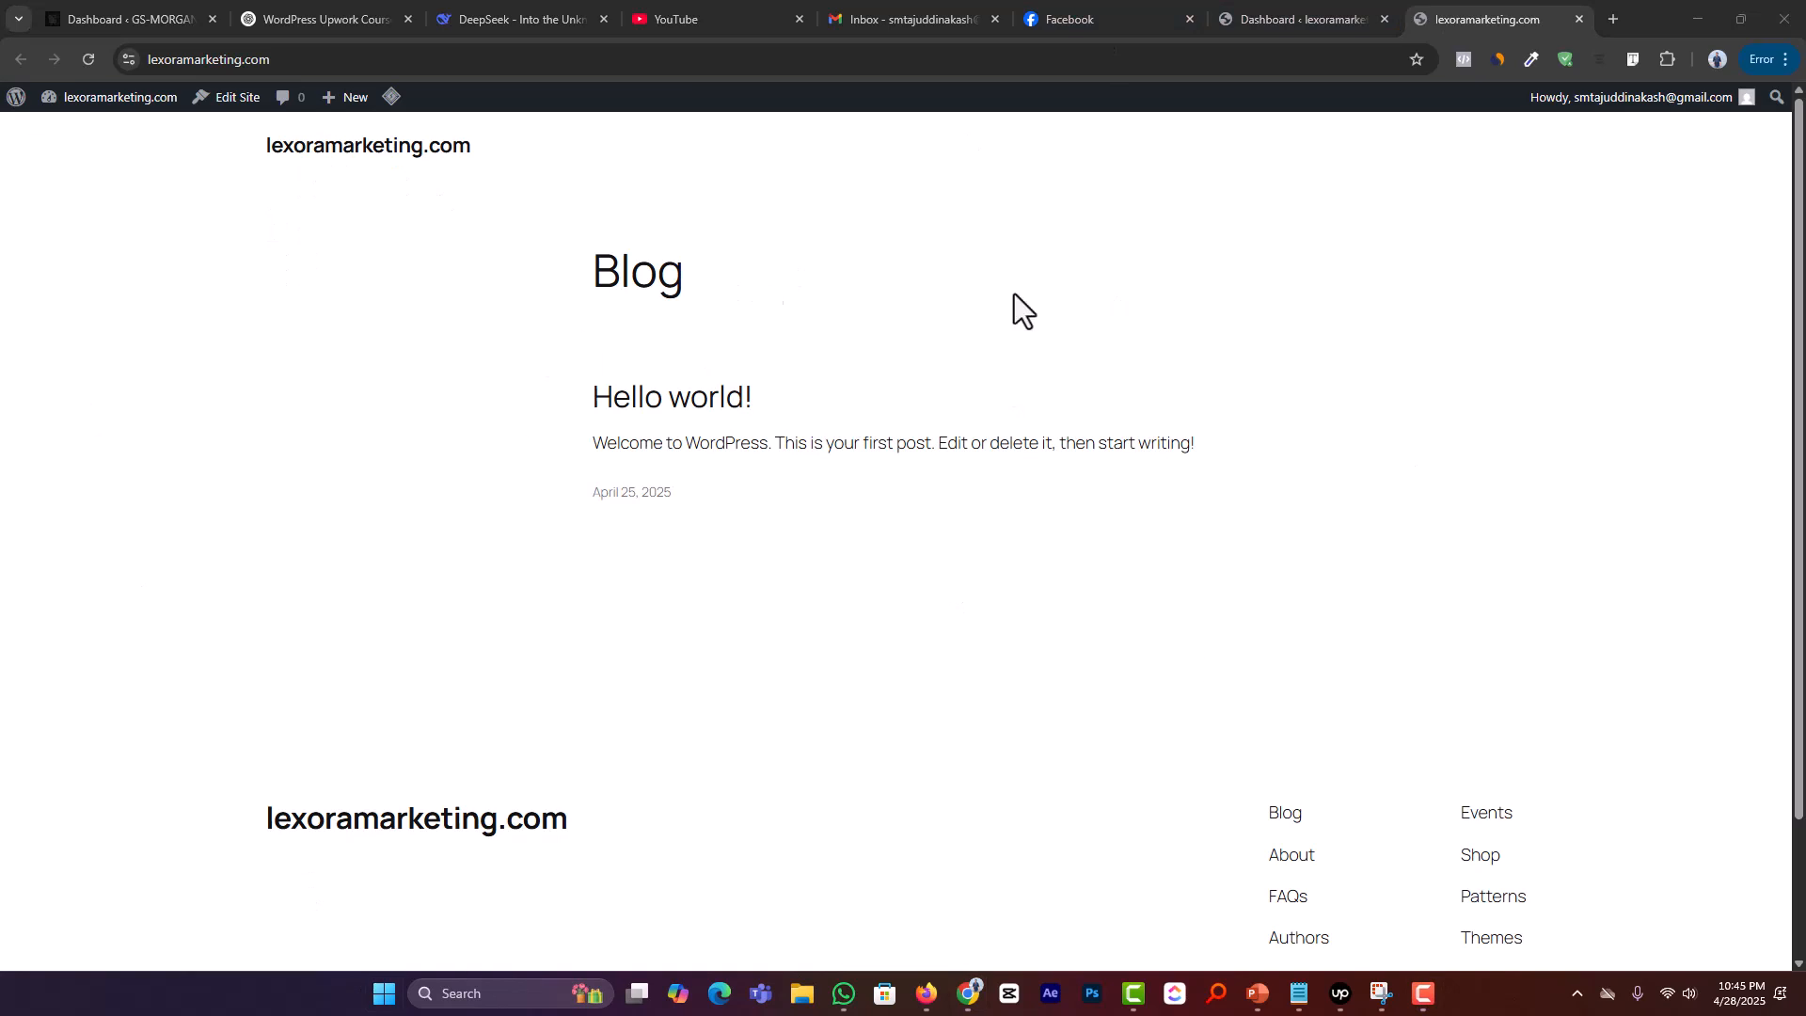
{"action": "scroll", "coordinate": [782, 561], "scroll_direction": "down", "scroll_amount": 2}
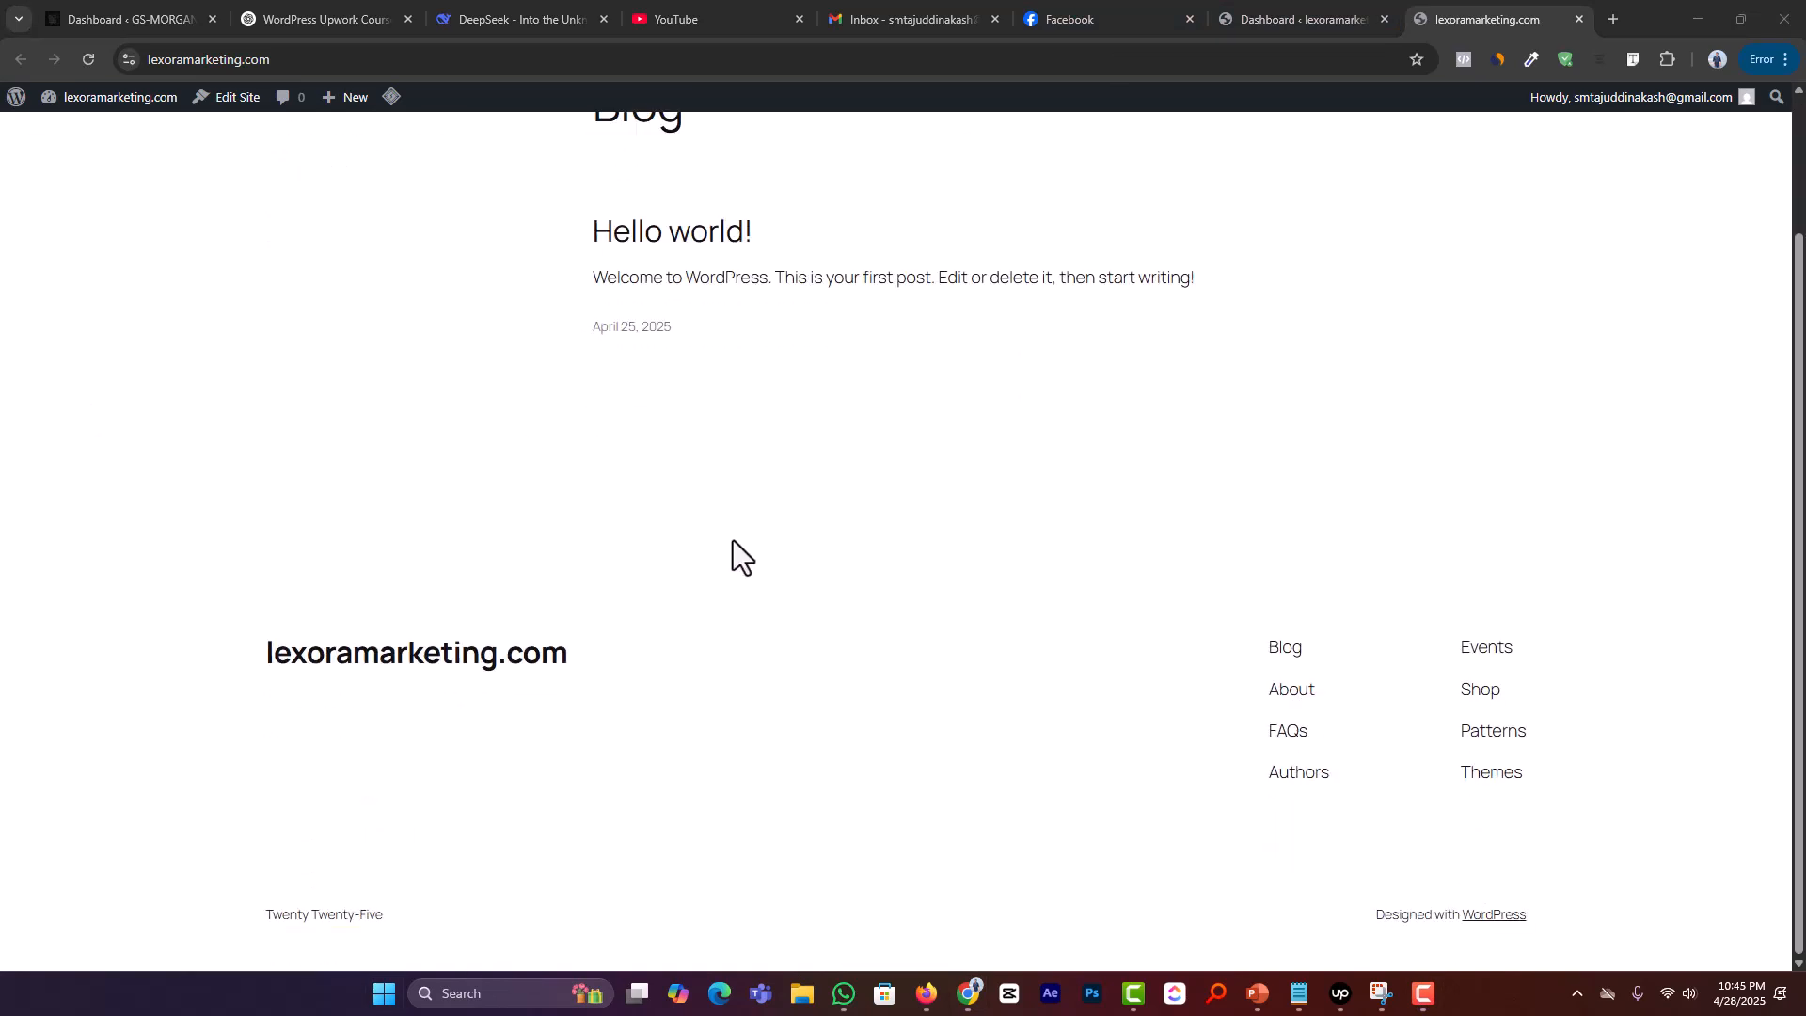
{"action": "scroll", "coordinate": [743, 537], "scroll_direction": "up", "scroll_amount": 2}
{"action": "left_click", "coordinate": [1263, 12]}
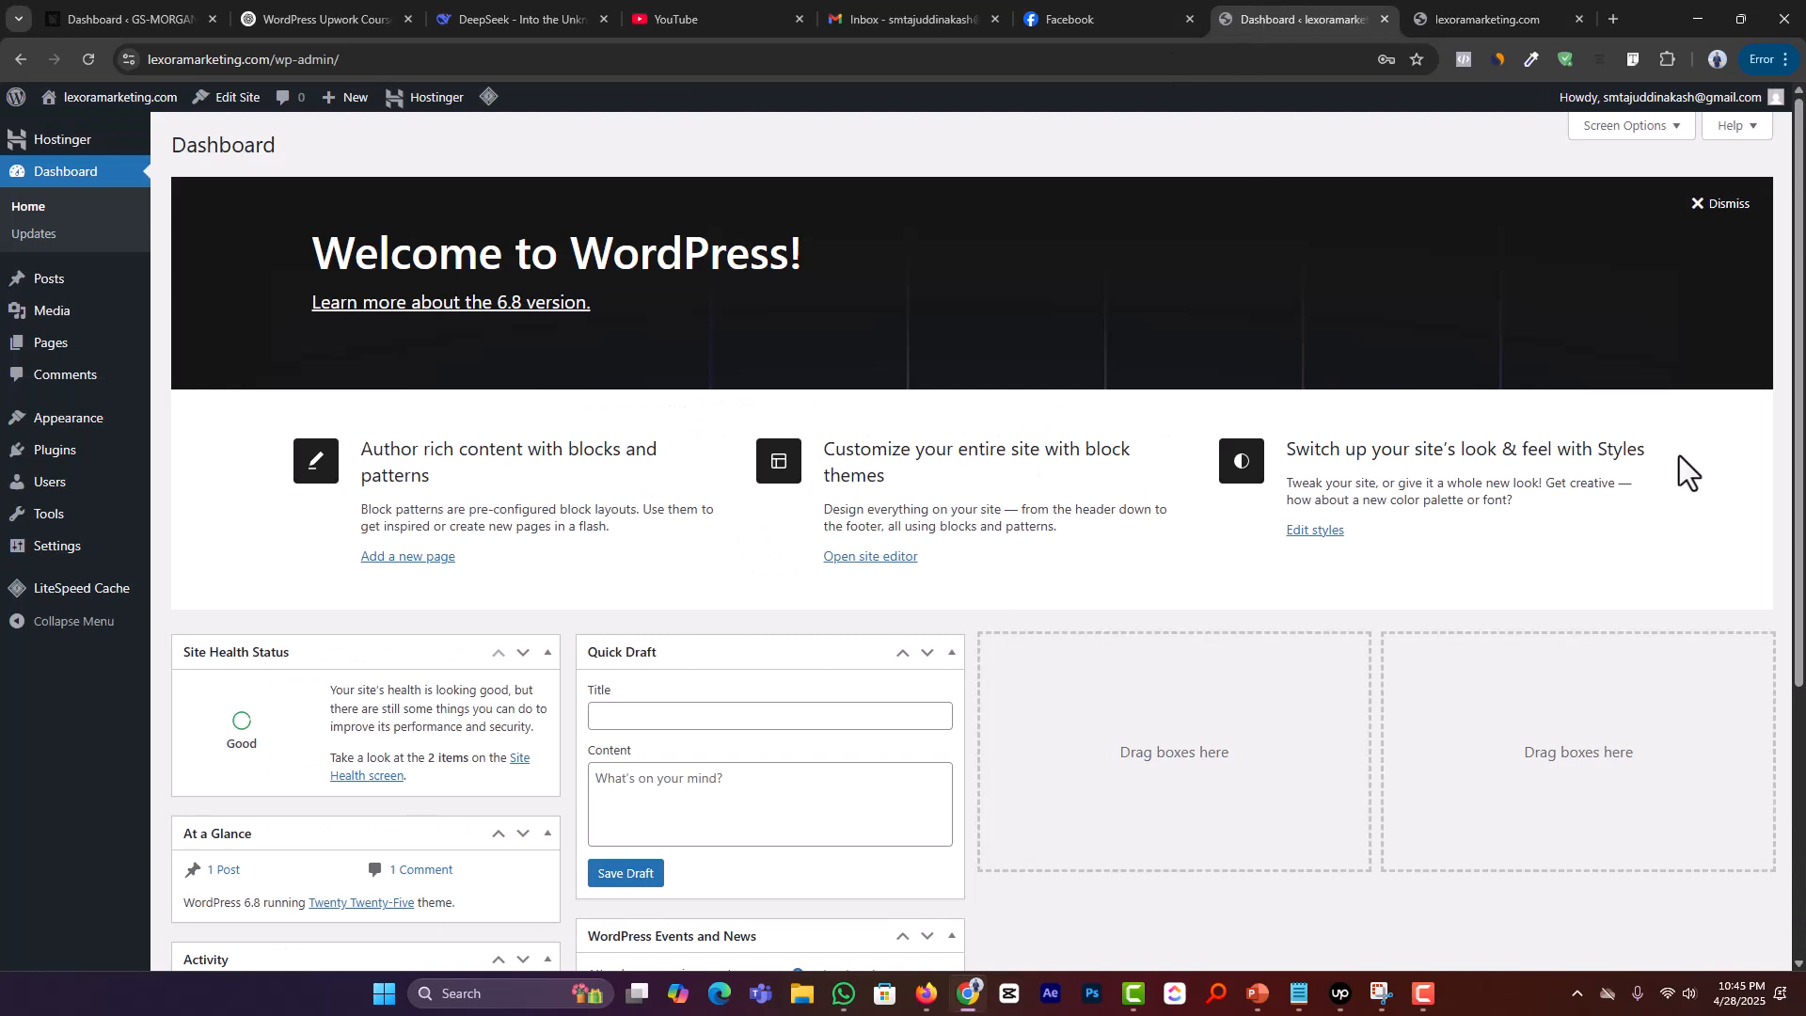
Step: Dismiss the dashboard's welcome panel and open the list of installed themes
{"action": "left_click", "coordinate": [1702, 209]}
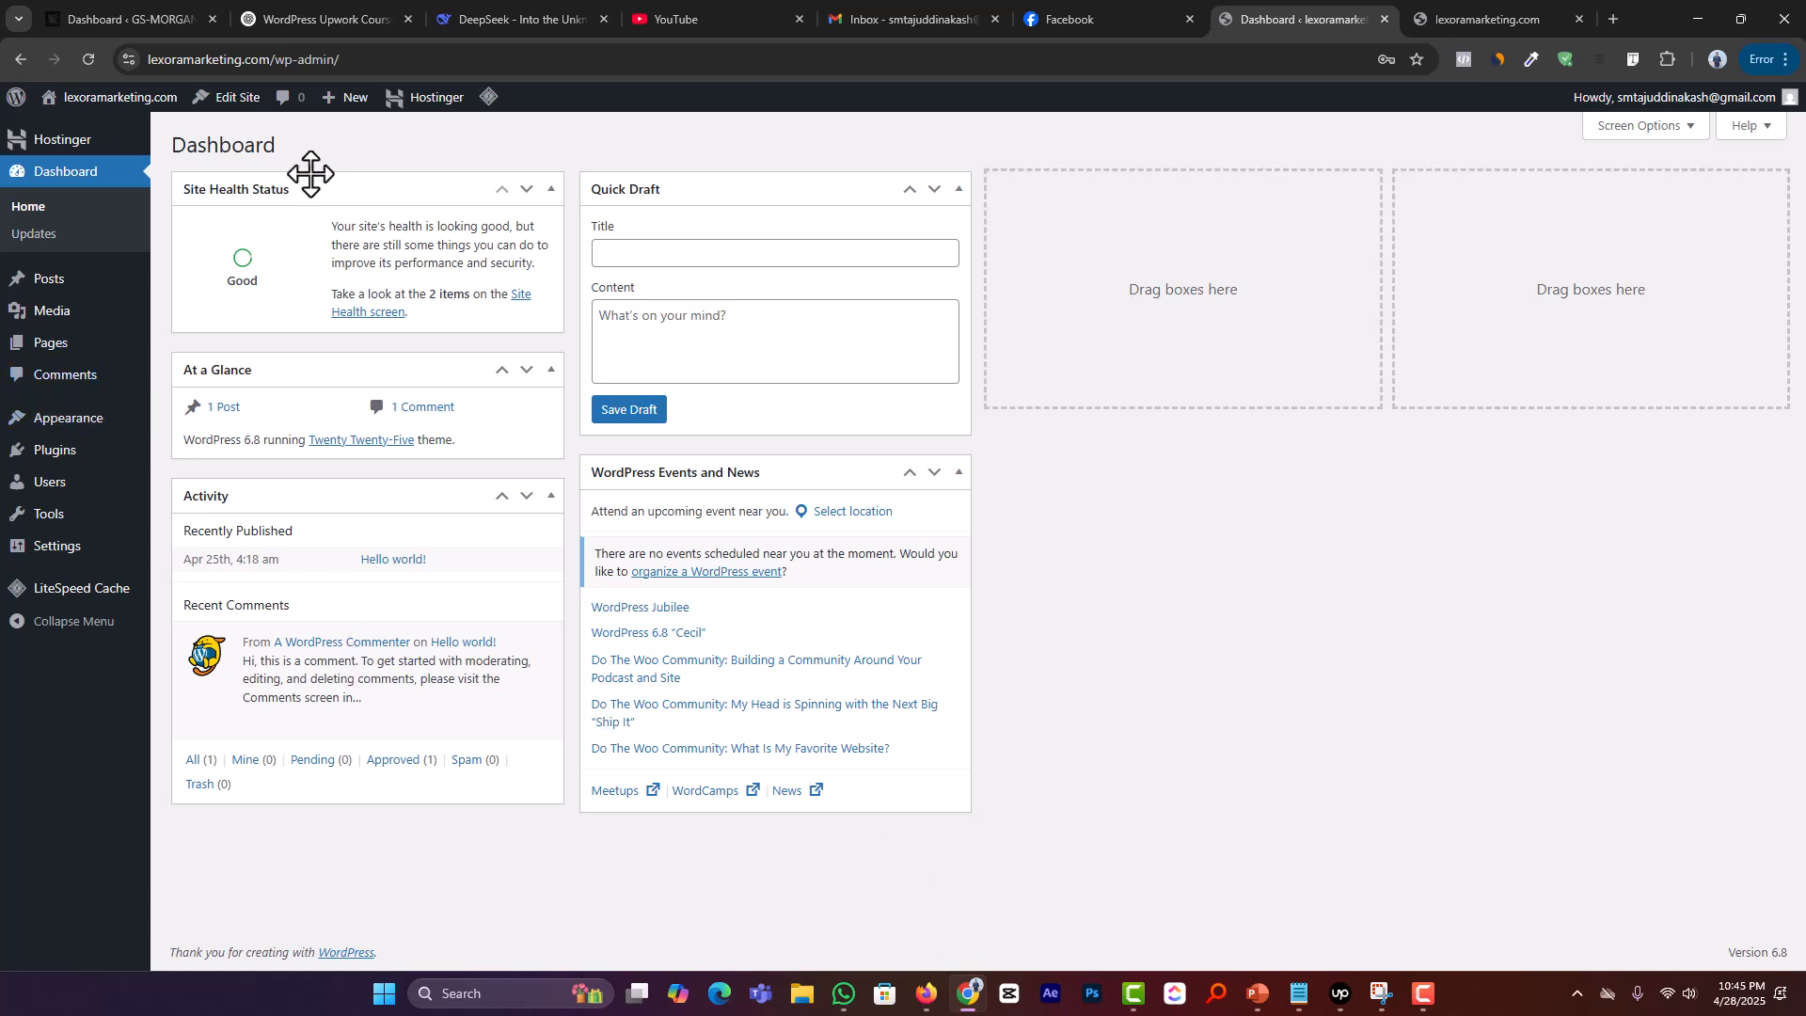
{"action": "mouse_move", "coordinate": [89, 431]}
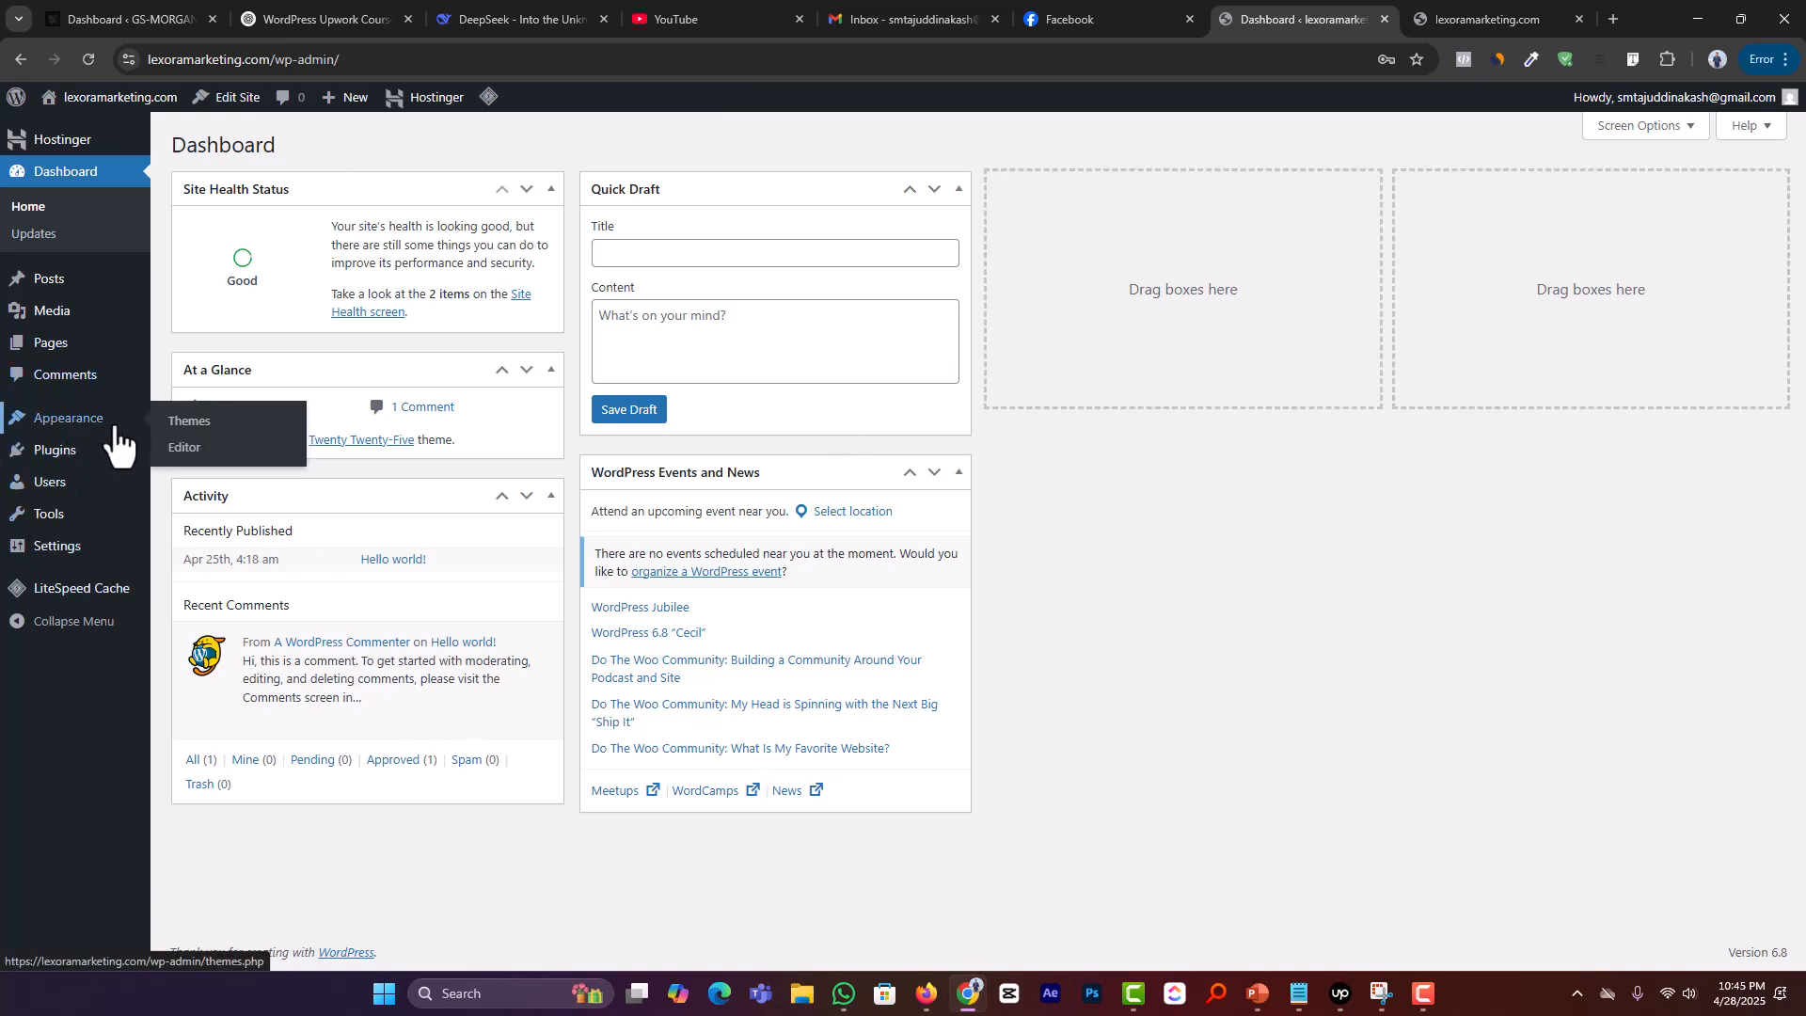
{"action": "left_click", "coordinate": [205, 423]}
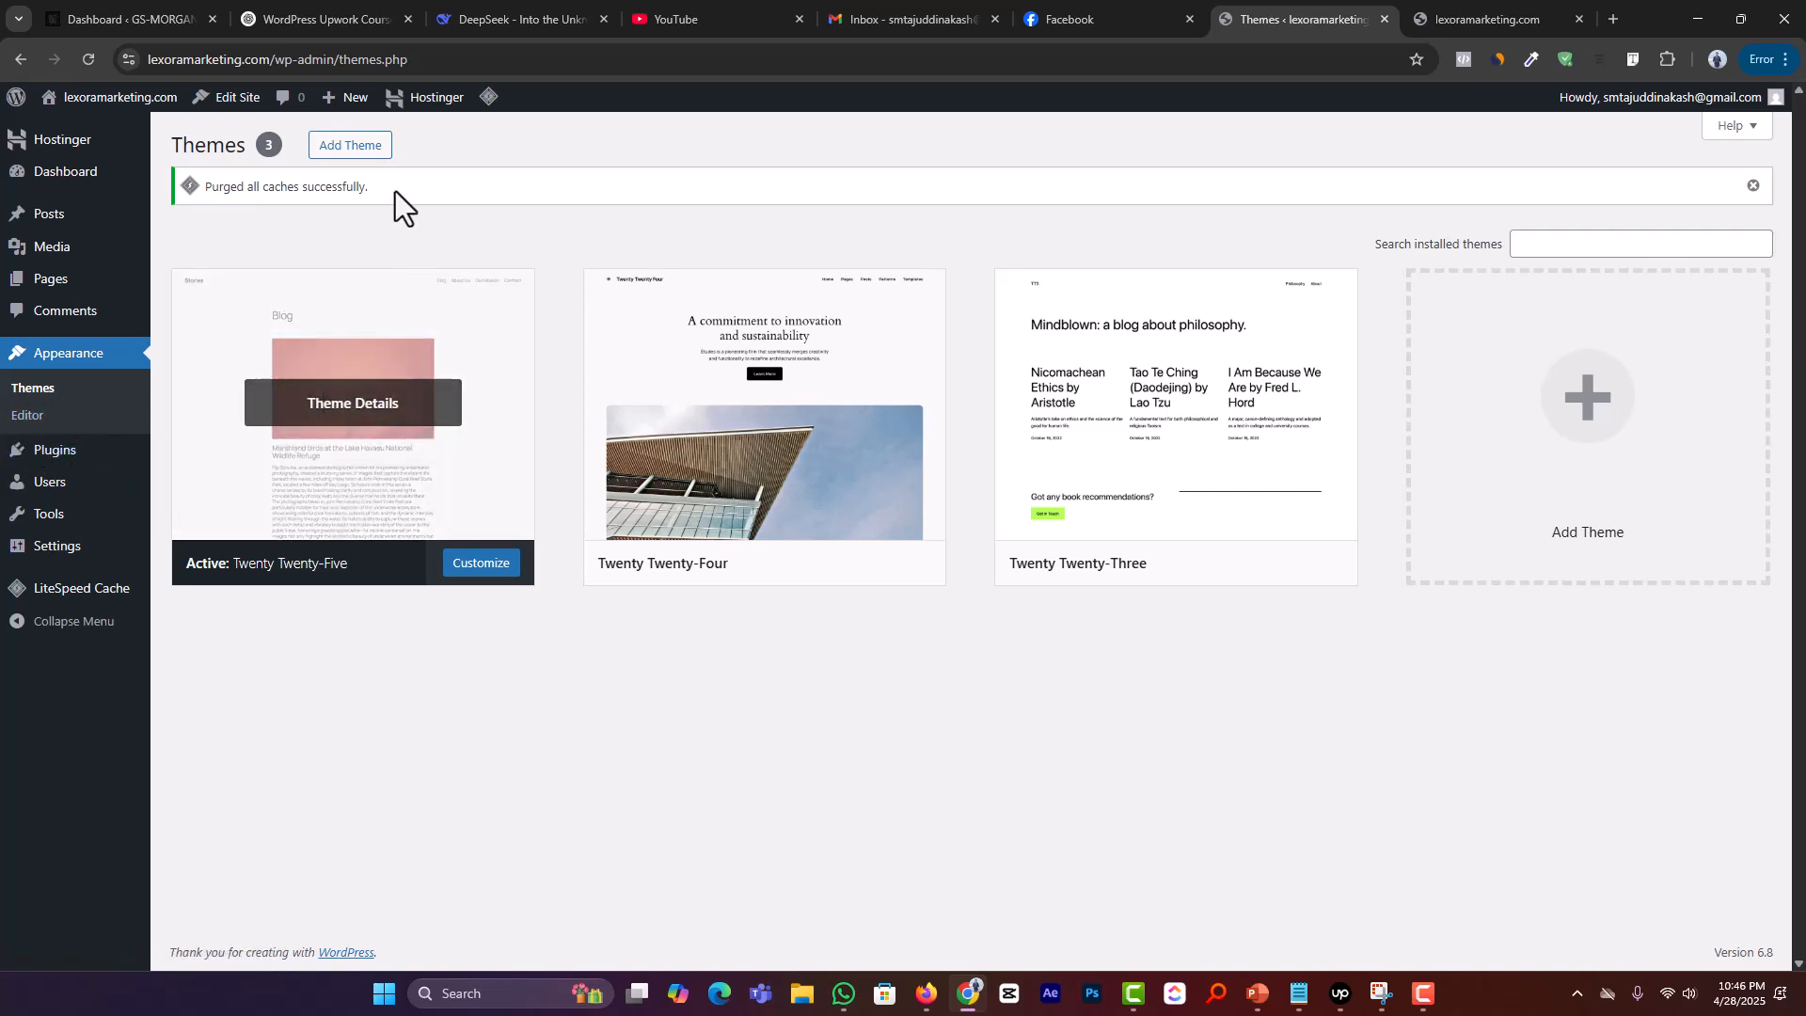
Step: Add the Hello Elementor theme from the popular themes and activate it
{"action": "left_click", "coordinate": [356, 148]}
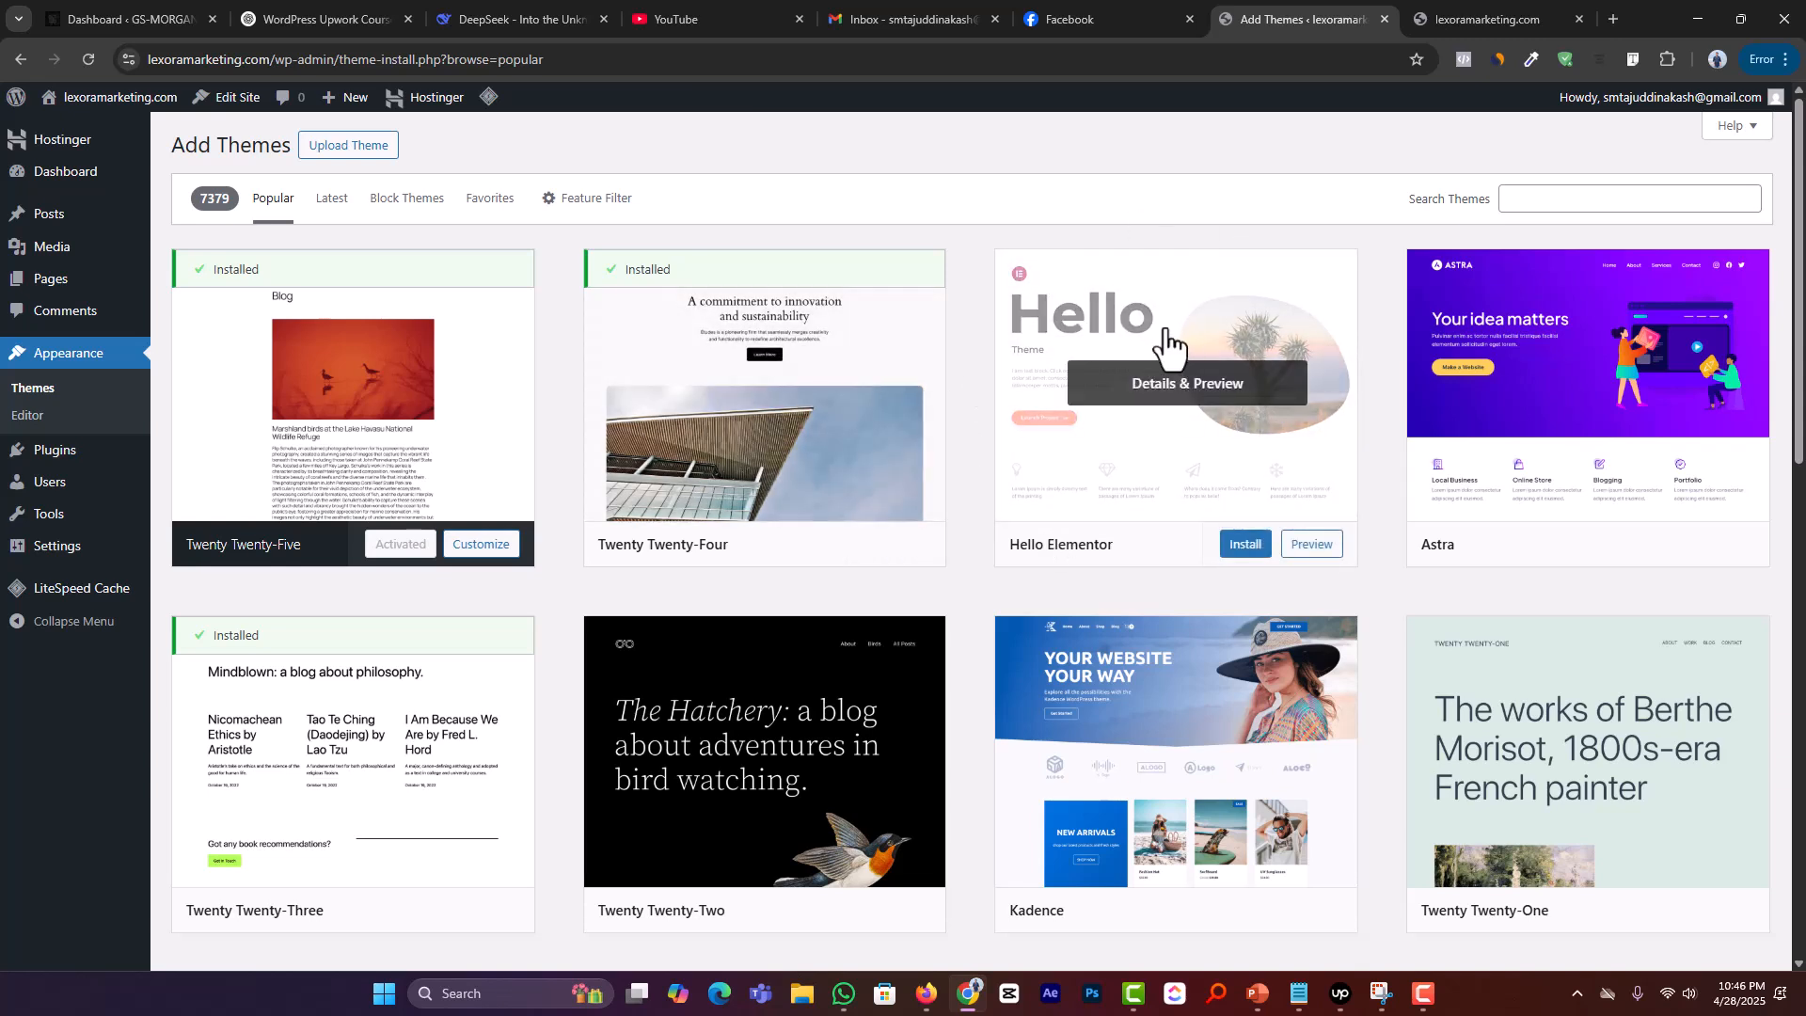
{"action": "left_click", "coordinate": [1245, 546]}
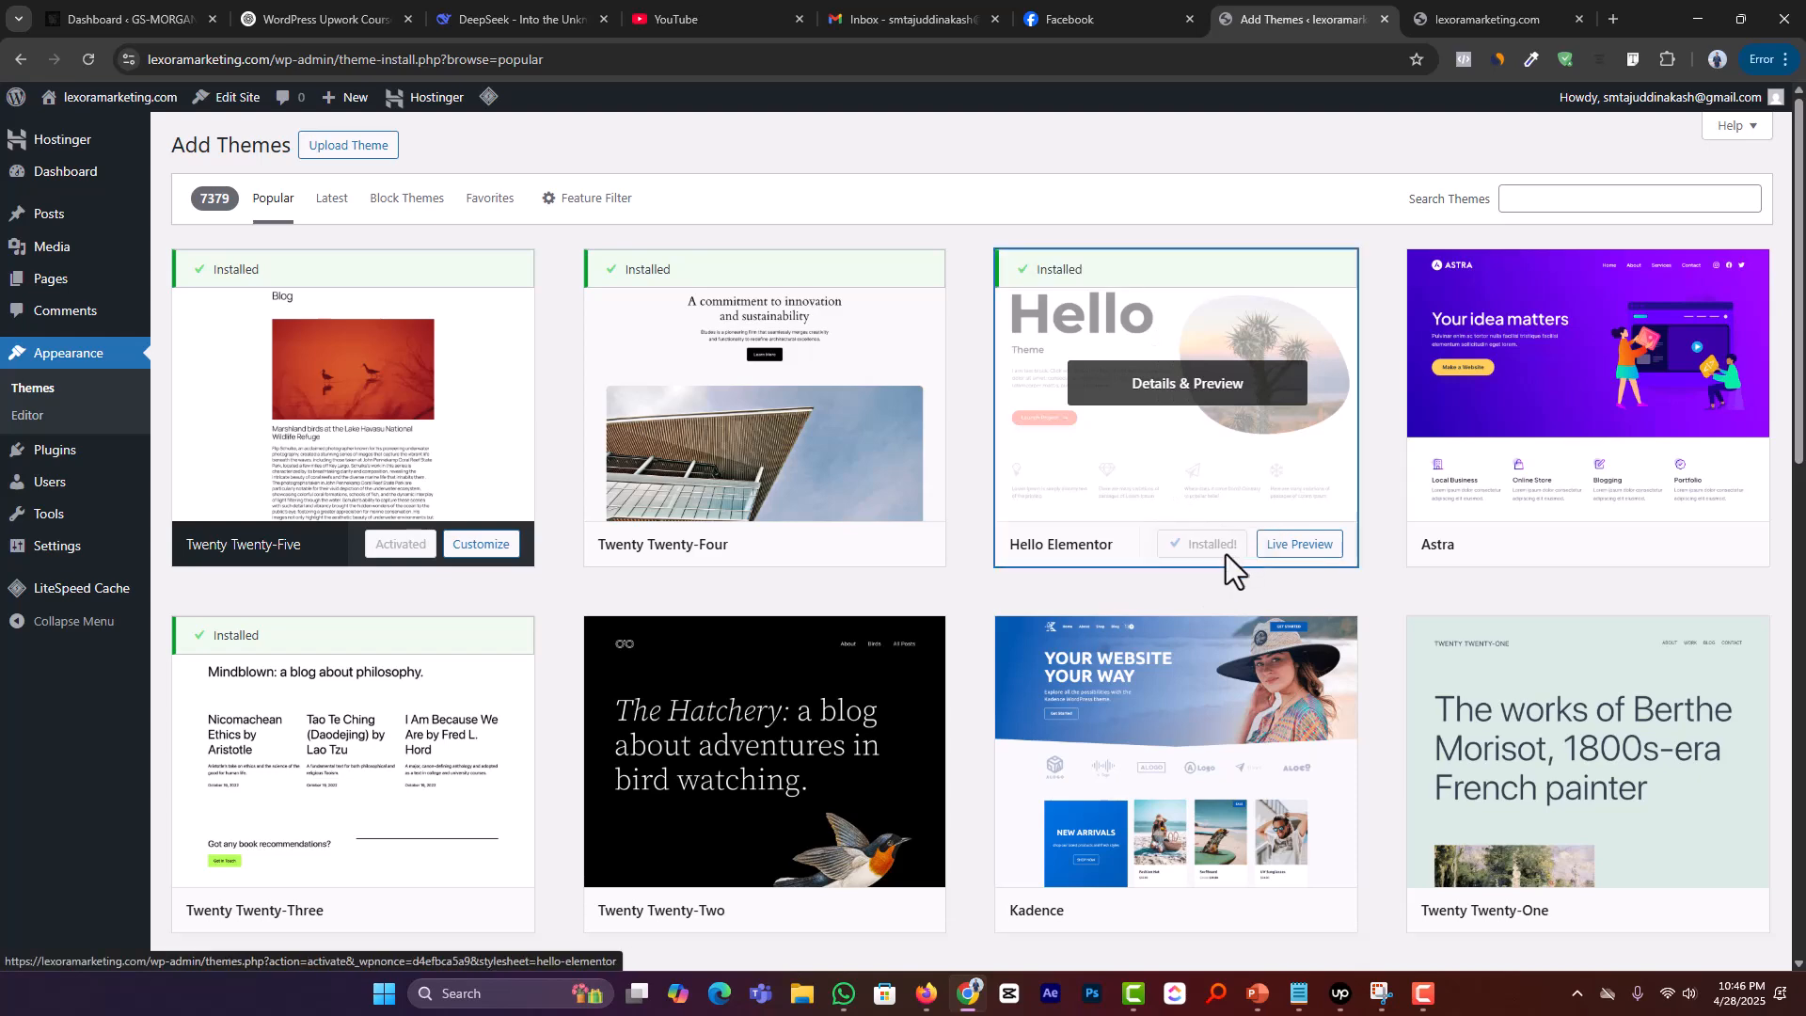
{"action": "left_click", "coordinate": [1224, 550]}
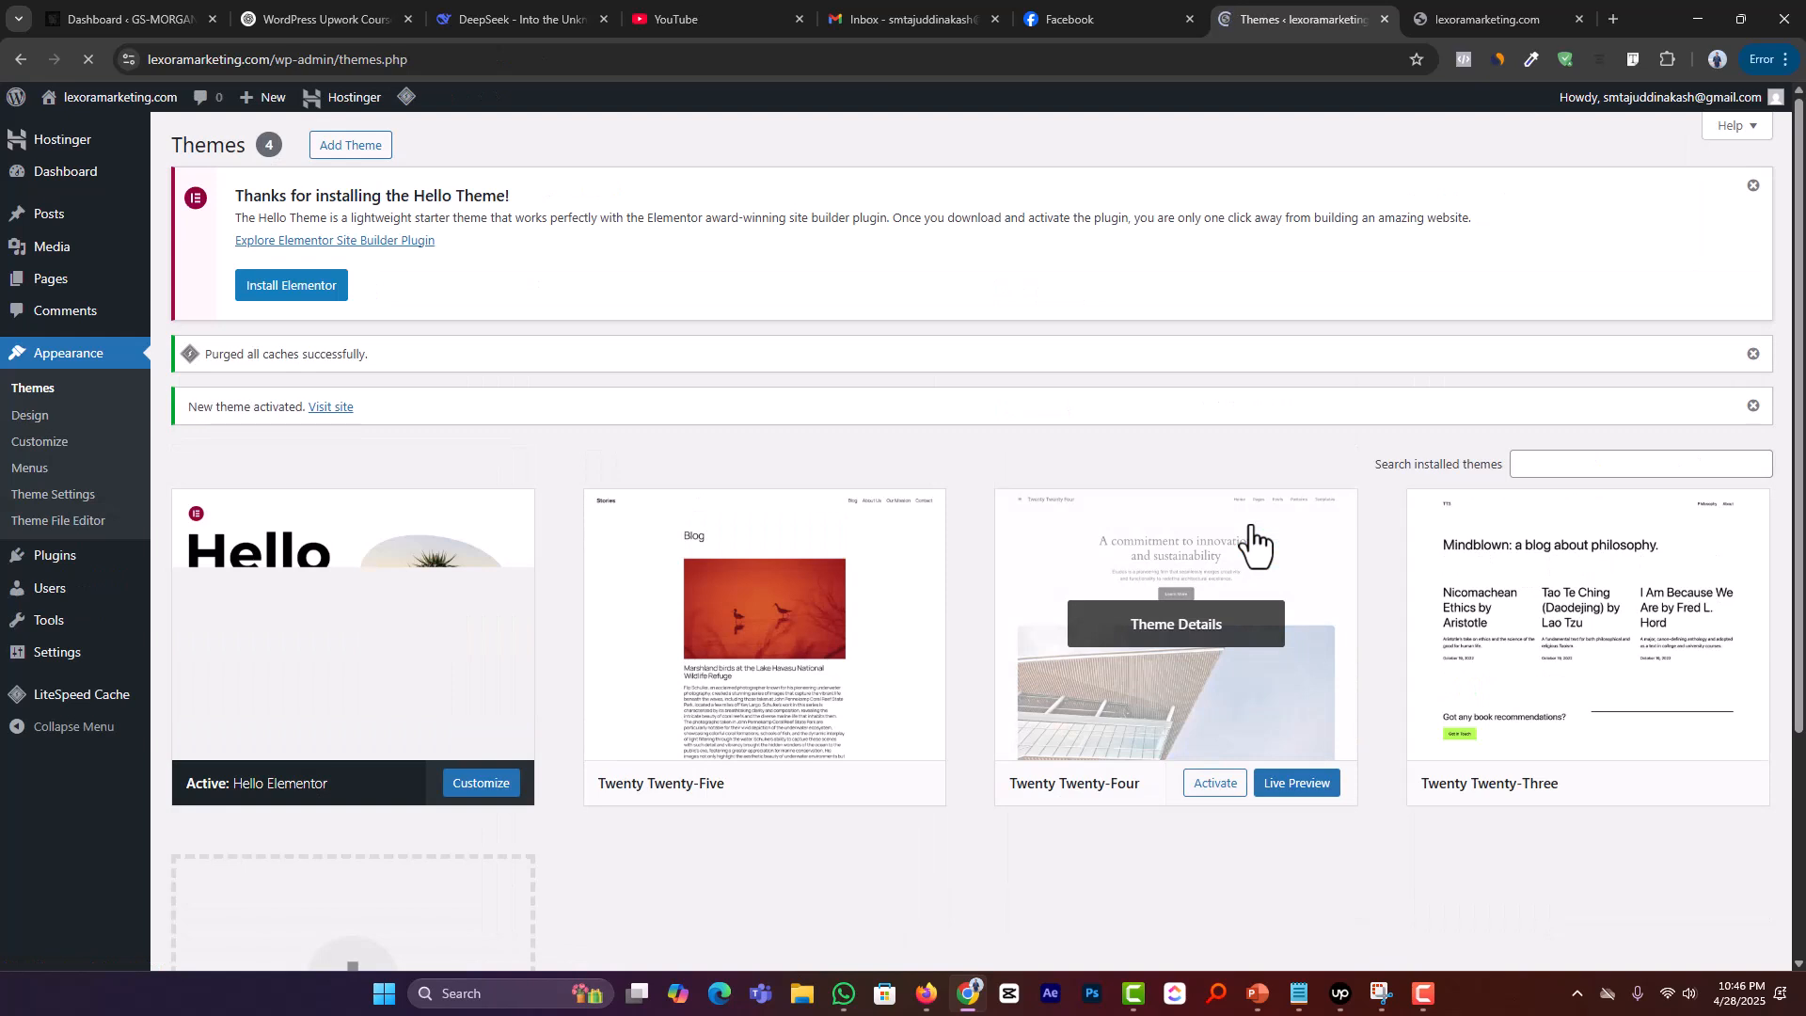
Step: Go to the installed plugins and install and activate the Elementor plugin from the Hello Theme notice
{"action": "mouse_move", "coordinate": [48, 568]}
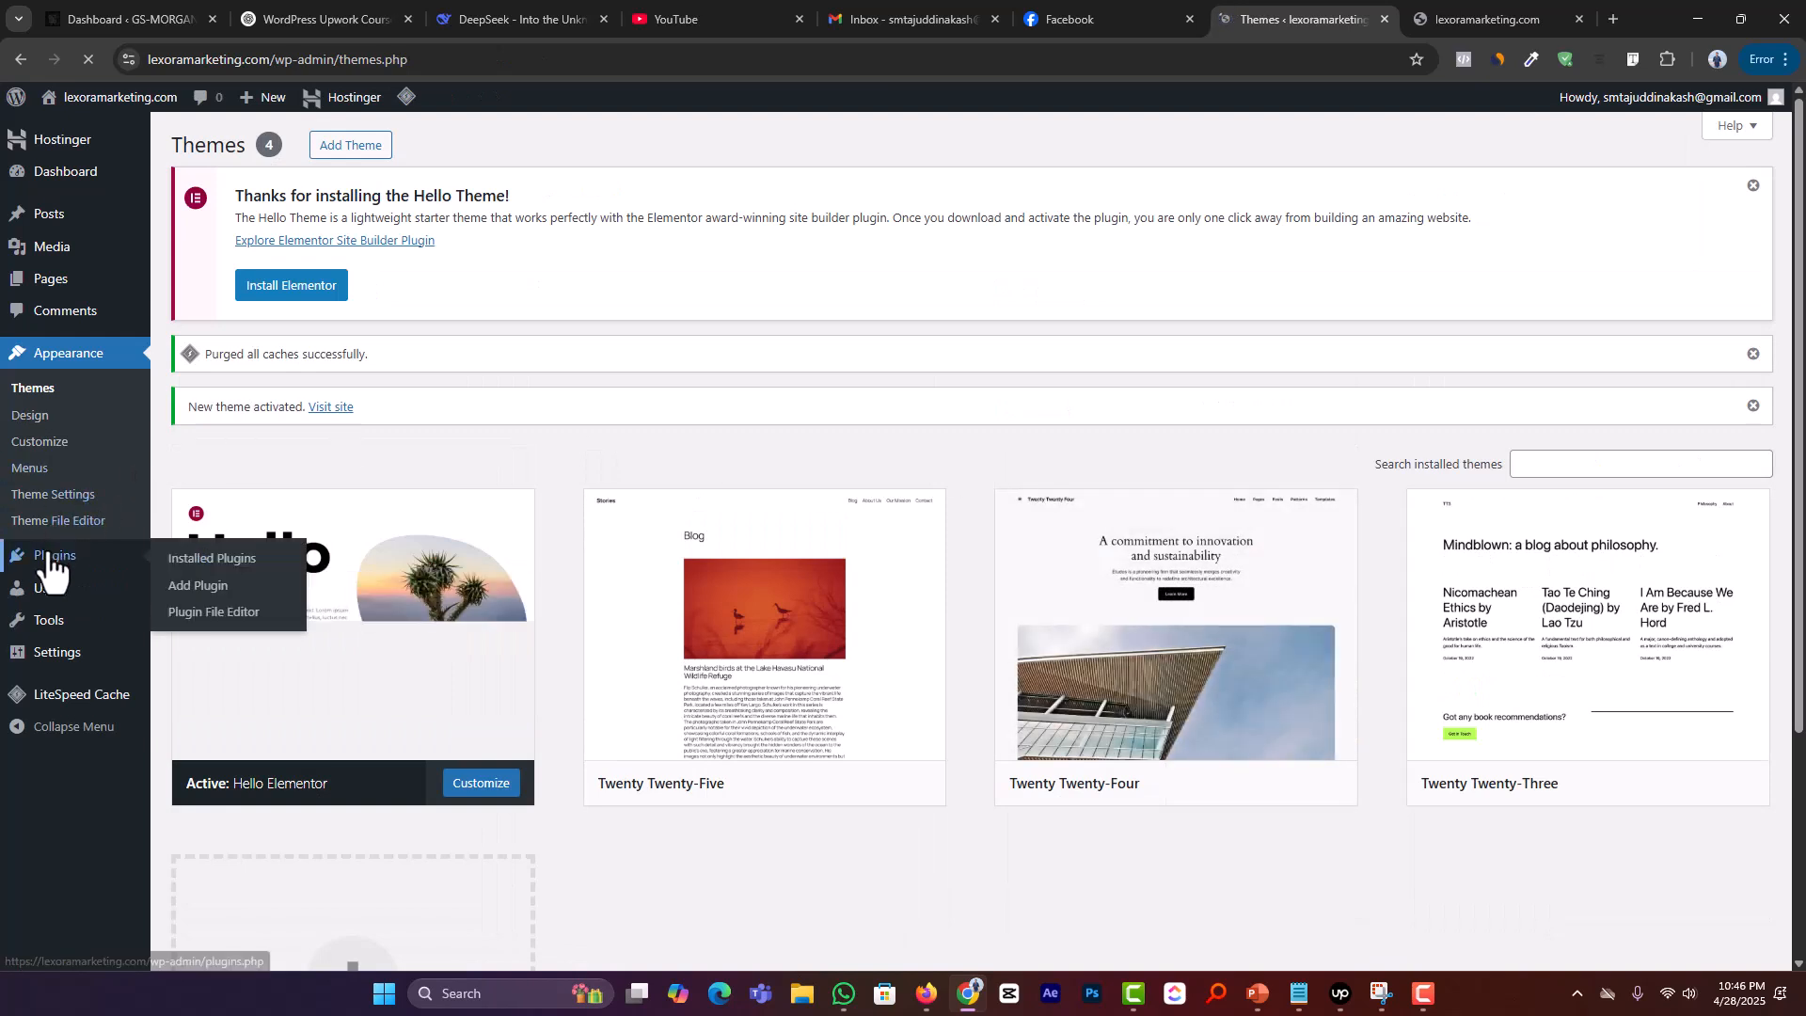
{"action": "left_click", "coordinate": [179, 562]}
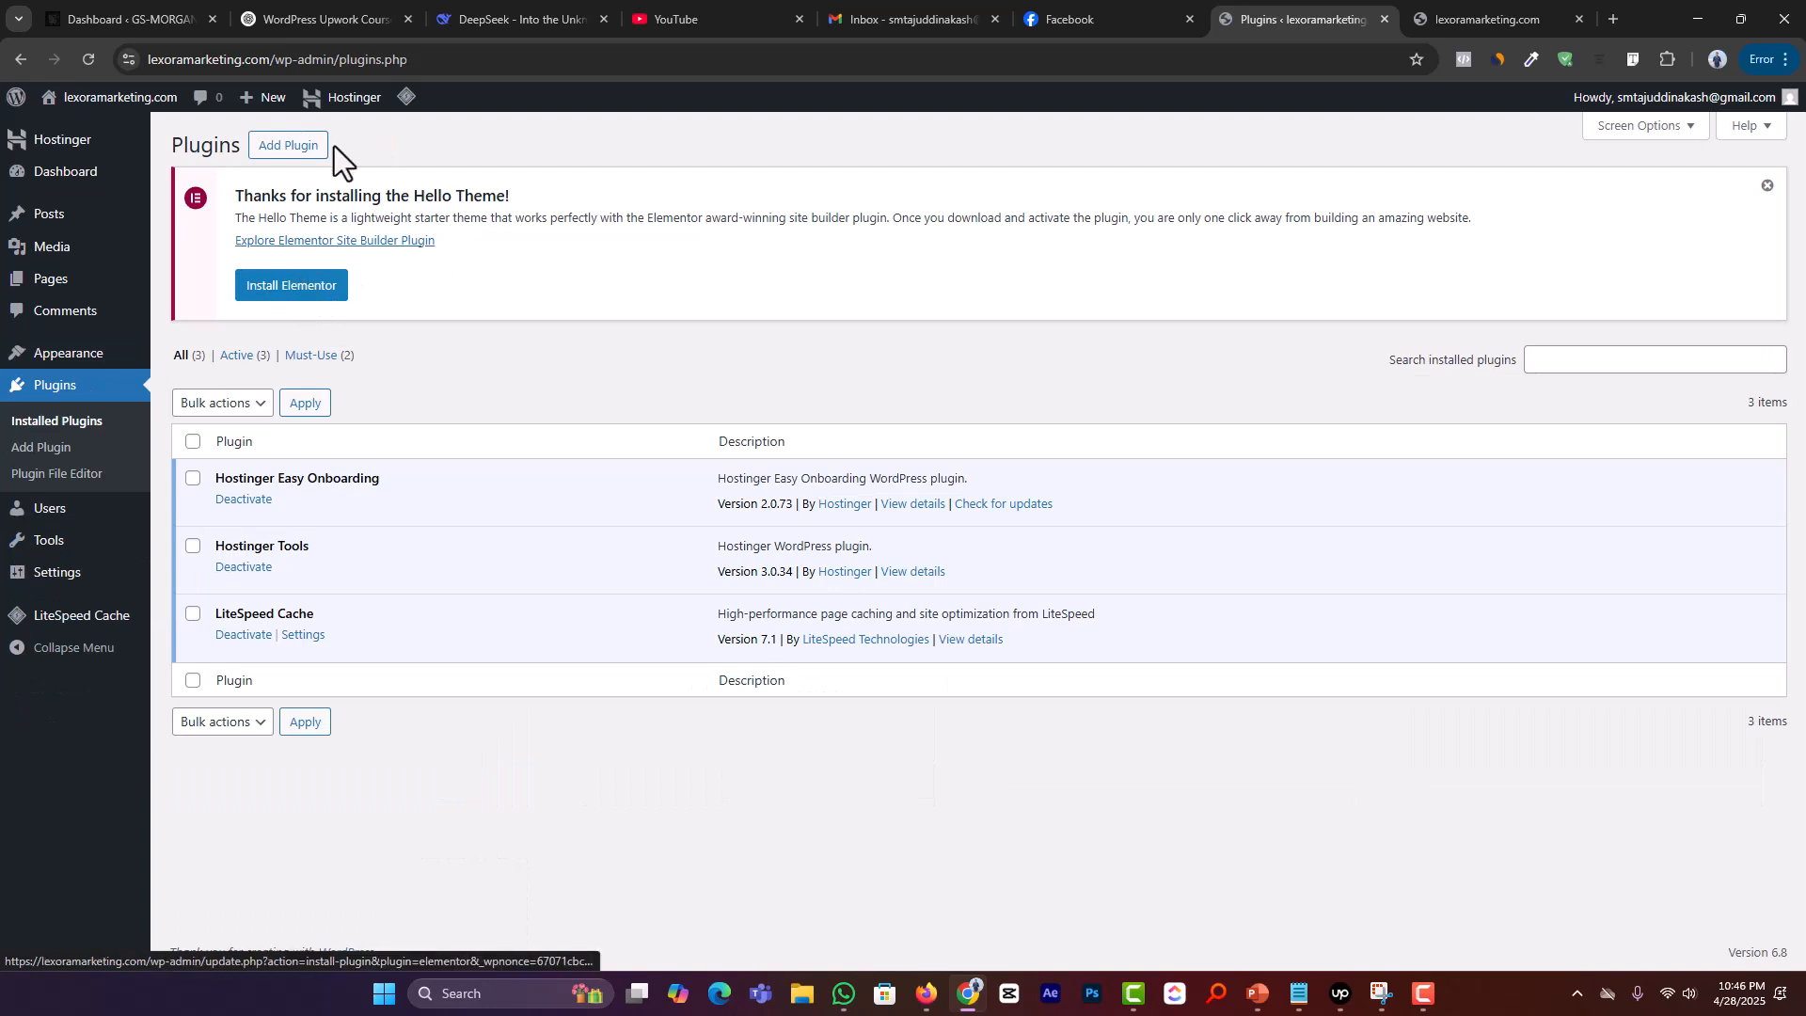
{"action": "left_click", "coordinate": [288, 291]}
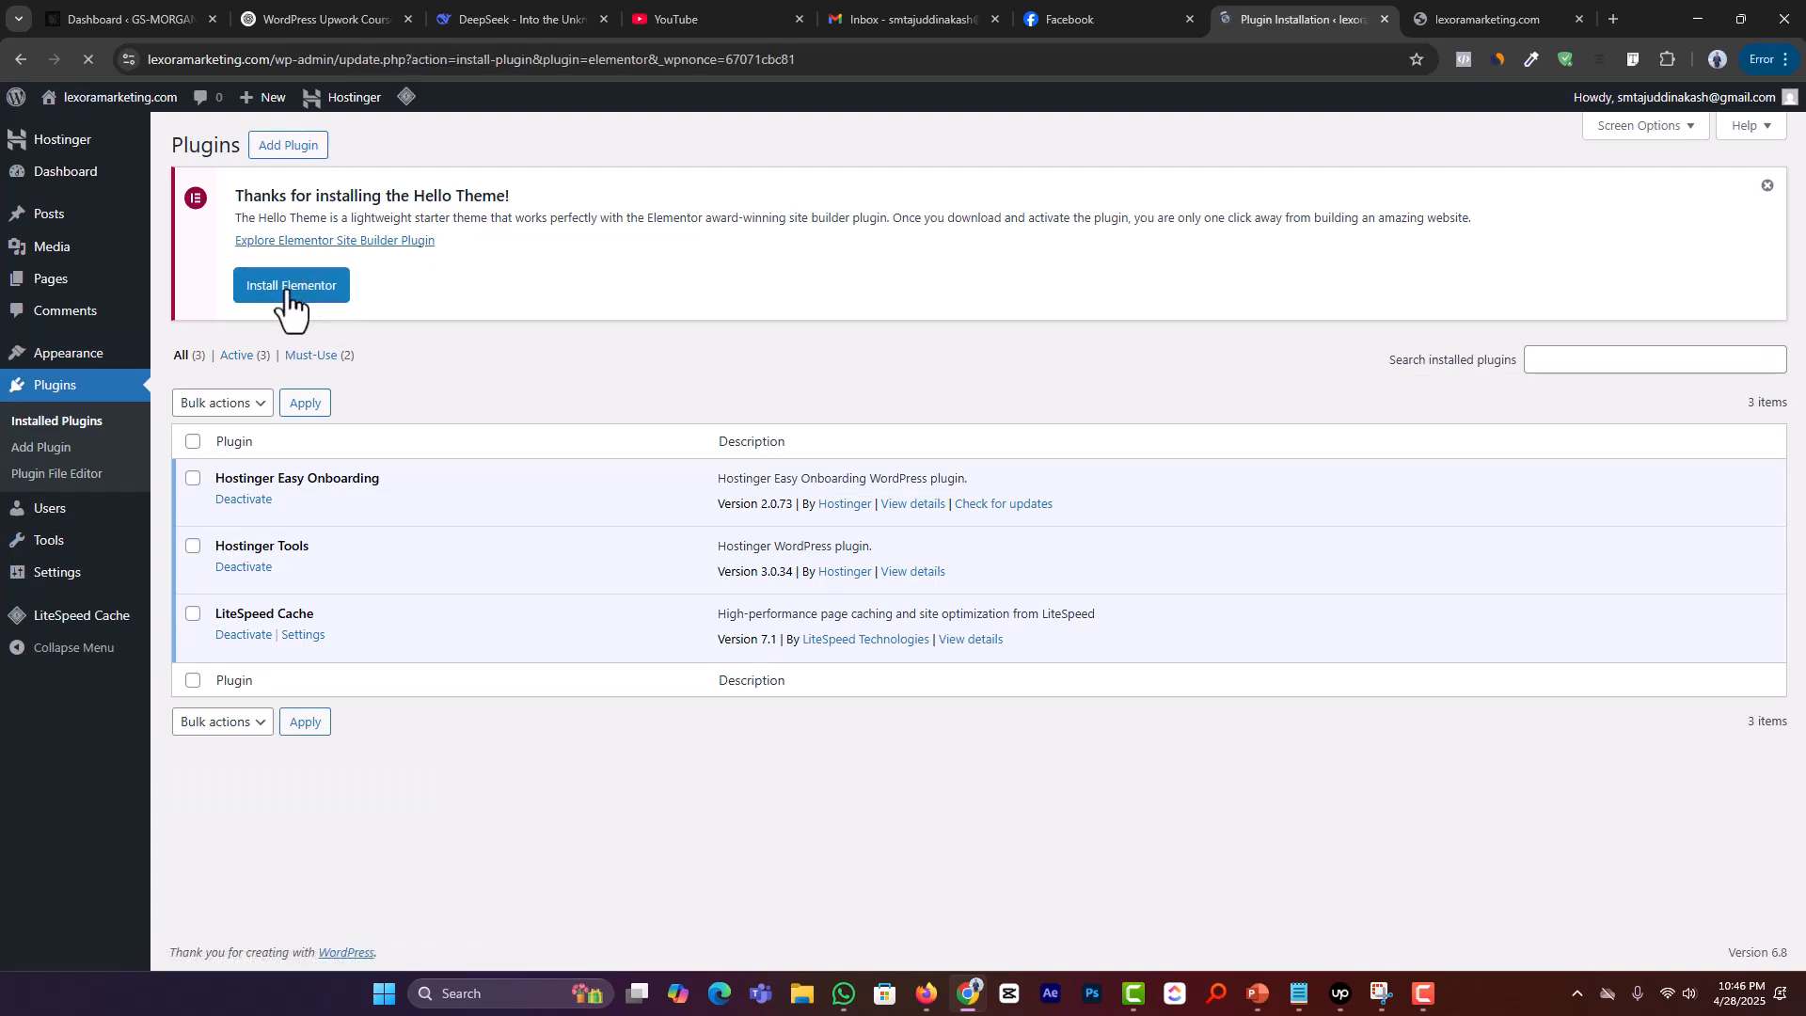
{"action": "left_click", "coordinate": [229, 363]}
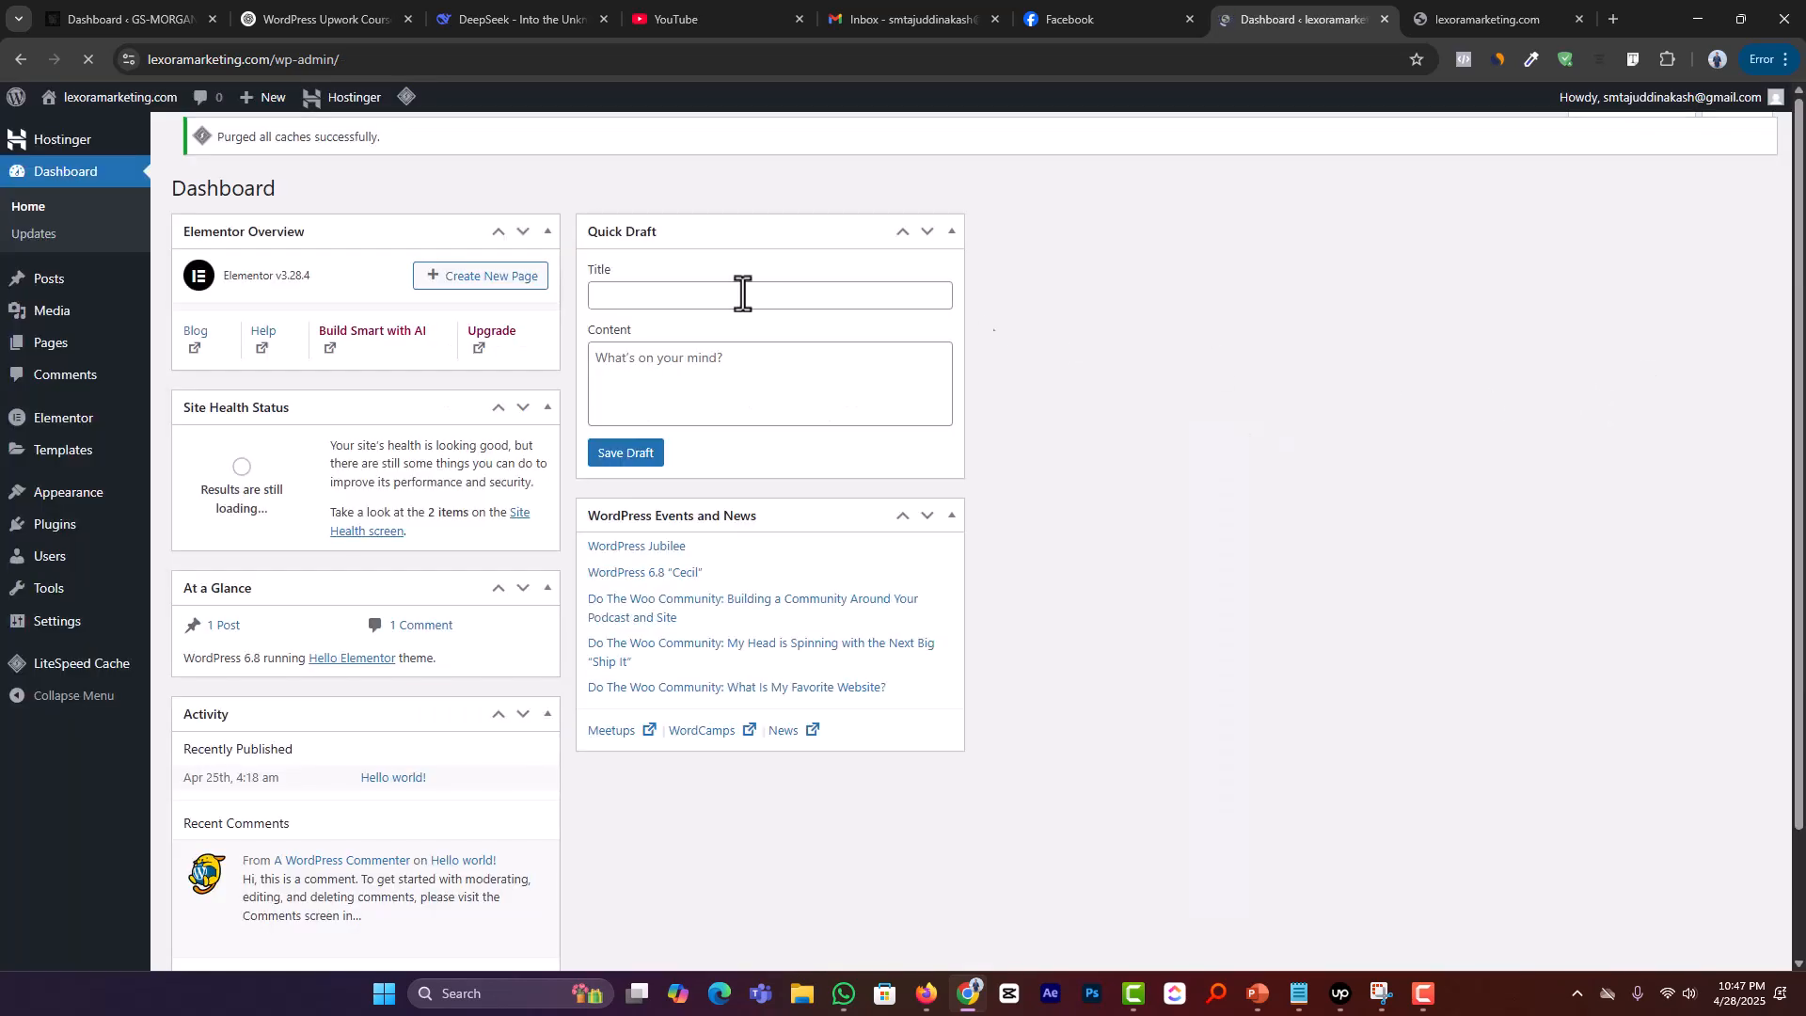
Step: Upload the elementor-pro_v3.28.3 ZIP from Downloads as a new plugin, install it and activate it
{"action": "mouse_move", "coordinate": [99, 545]}
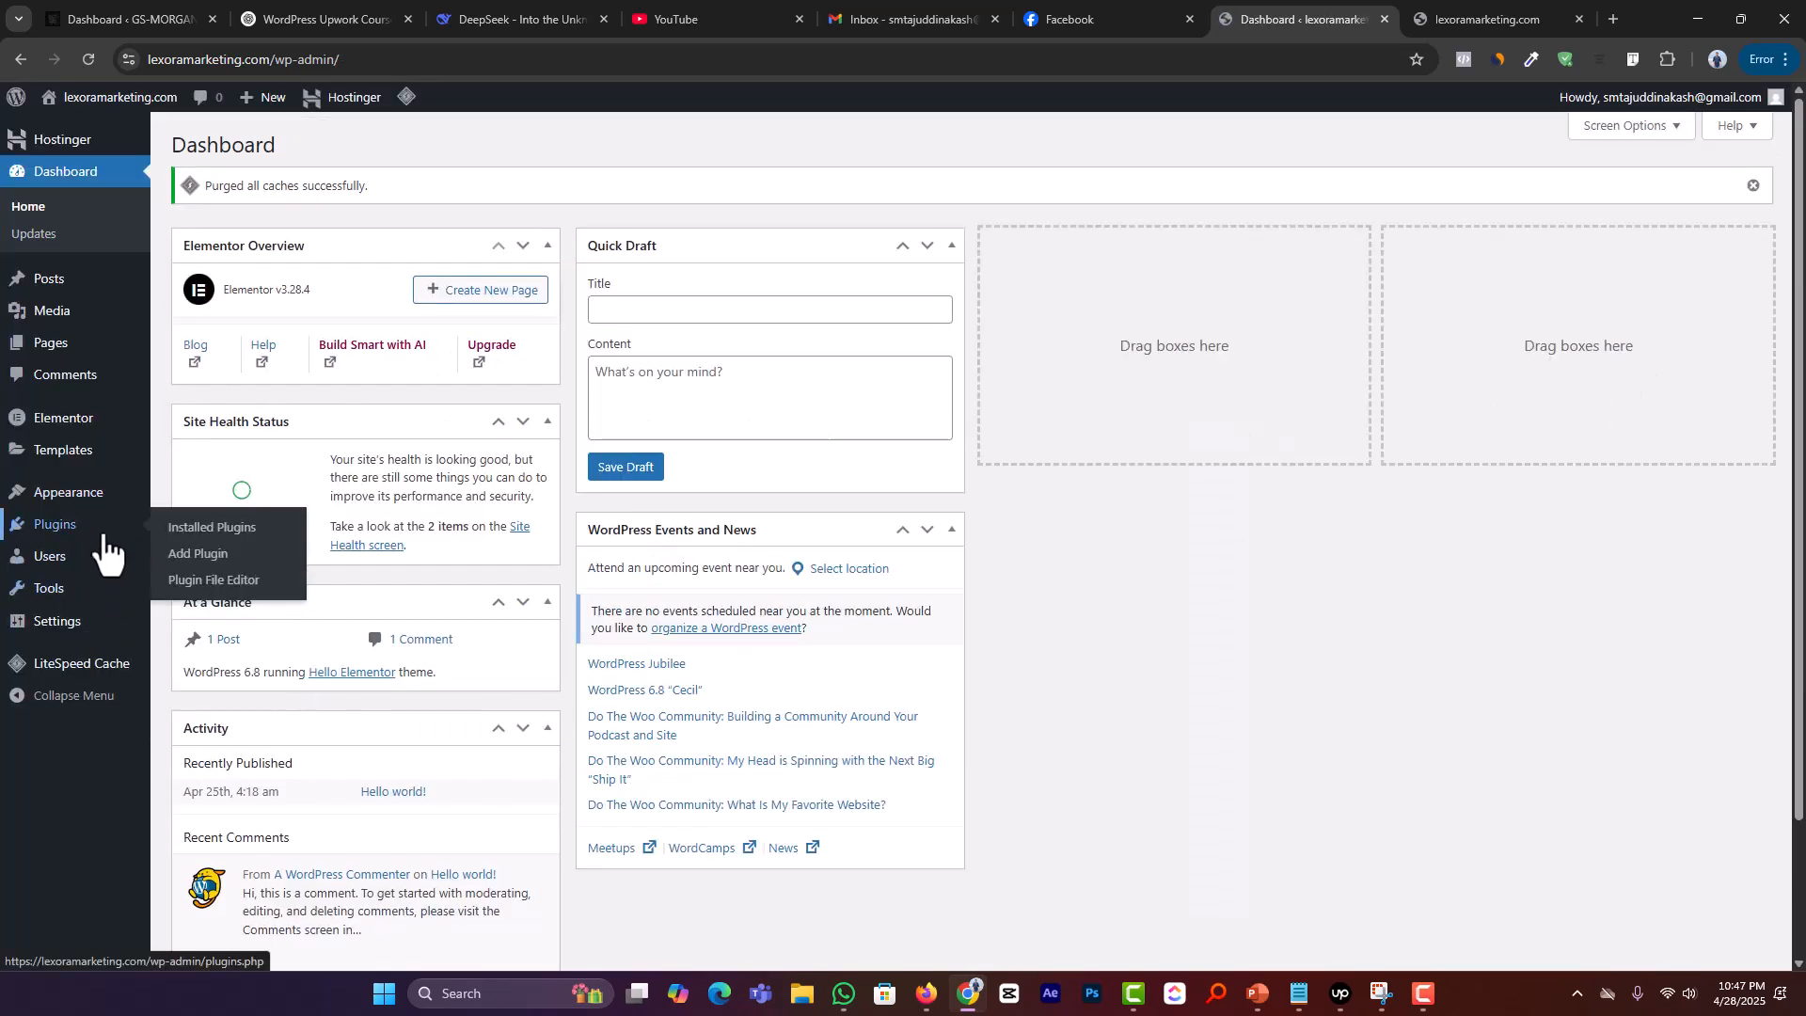
{"action": "left_click", "coordinate": [188, 557]}
{"action": "left_click", "coordinate": [367, 150]}
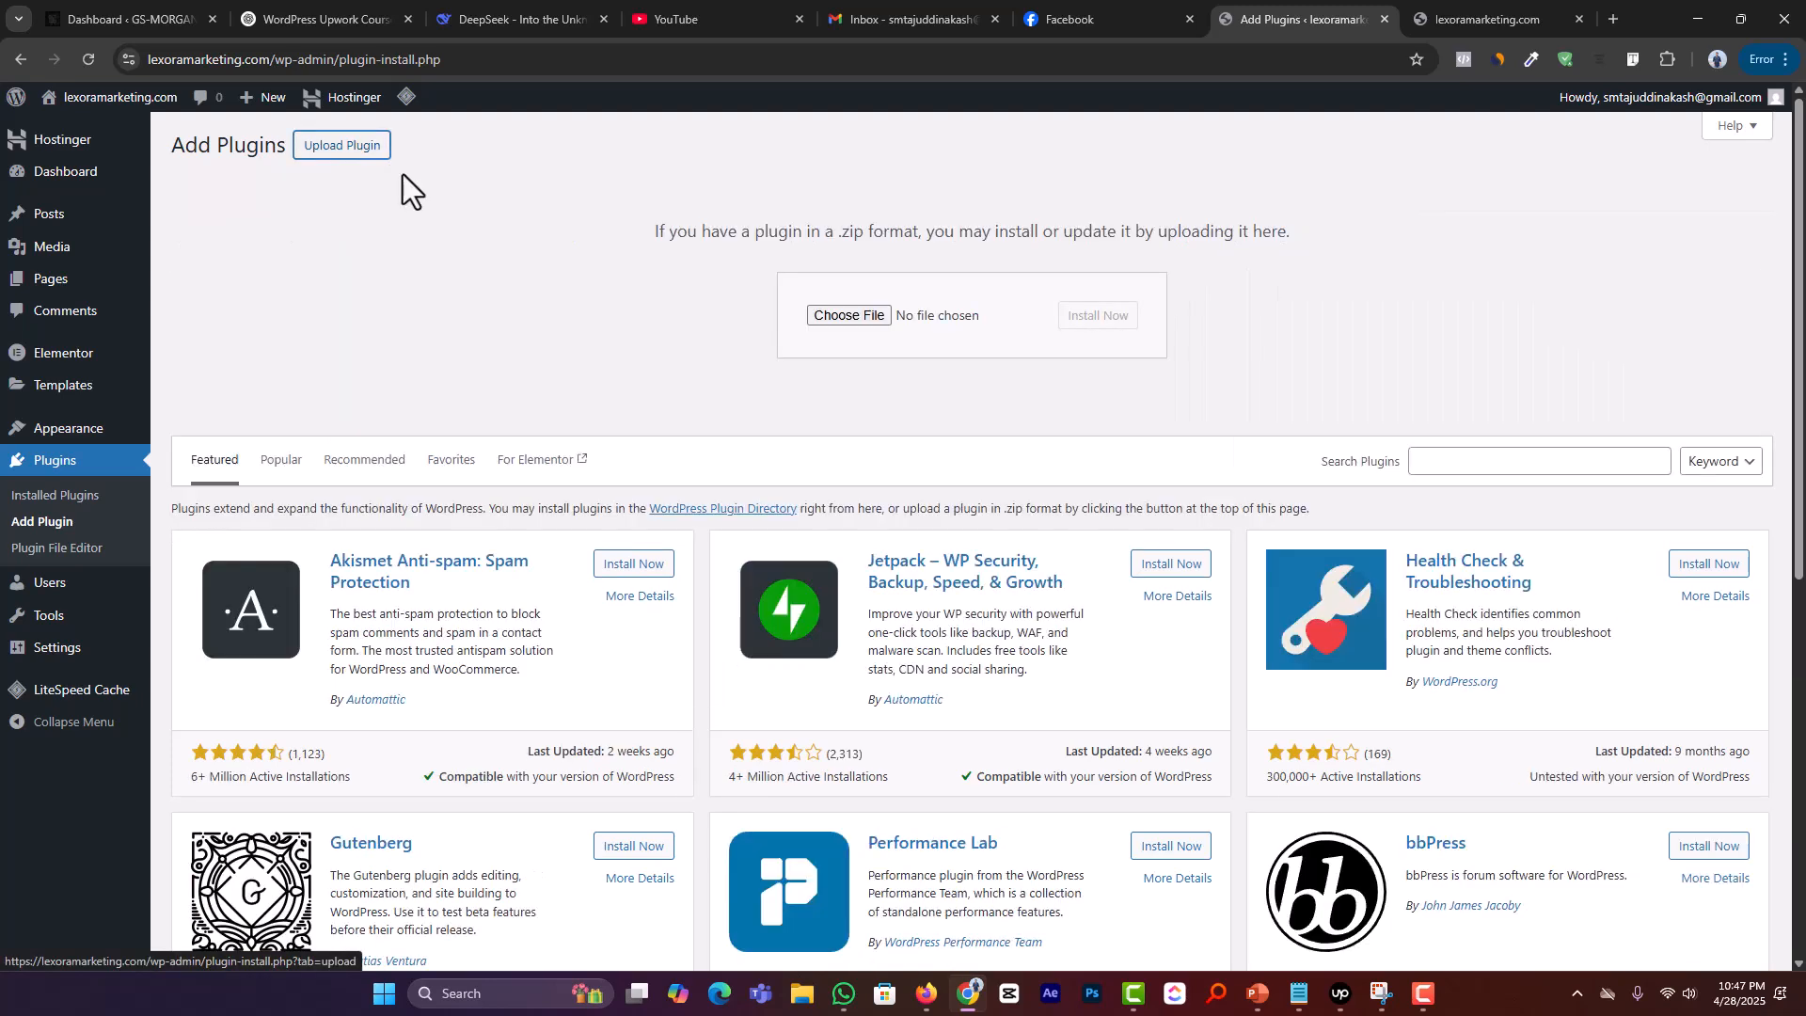
{"action": "left_click", "coordinate": [878, 313]}
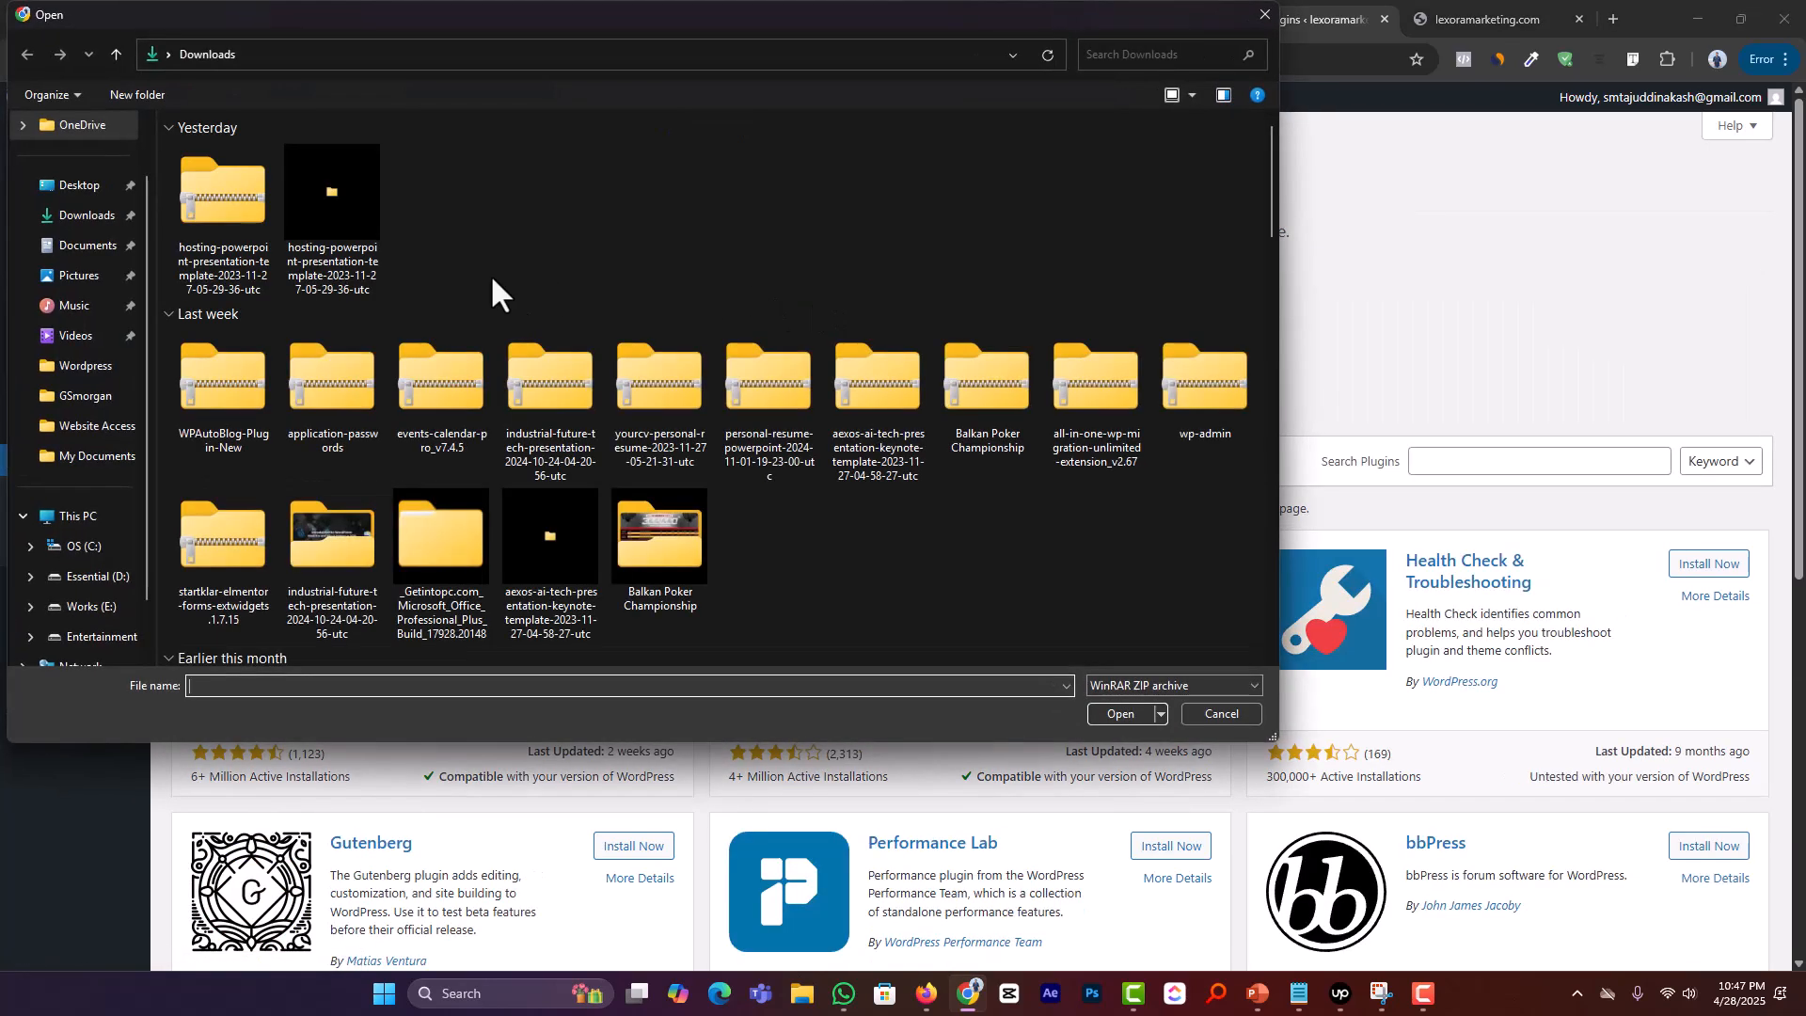
{"action": "left_click", "coordinate": [331, 365]}
{"action": "key", "text": "e"}
{"action": "key", "text": "e"}
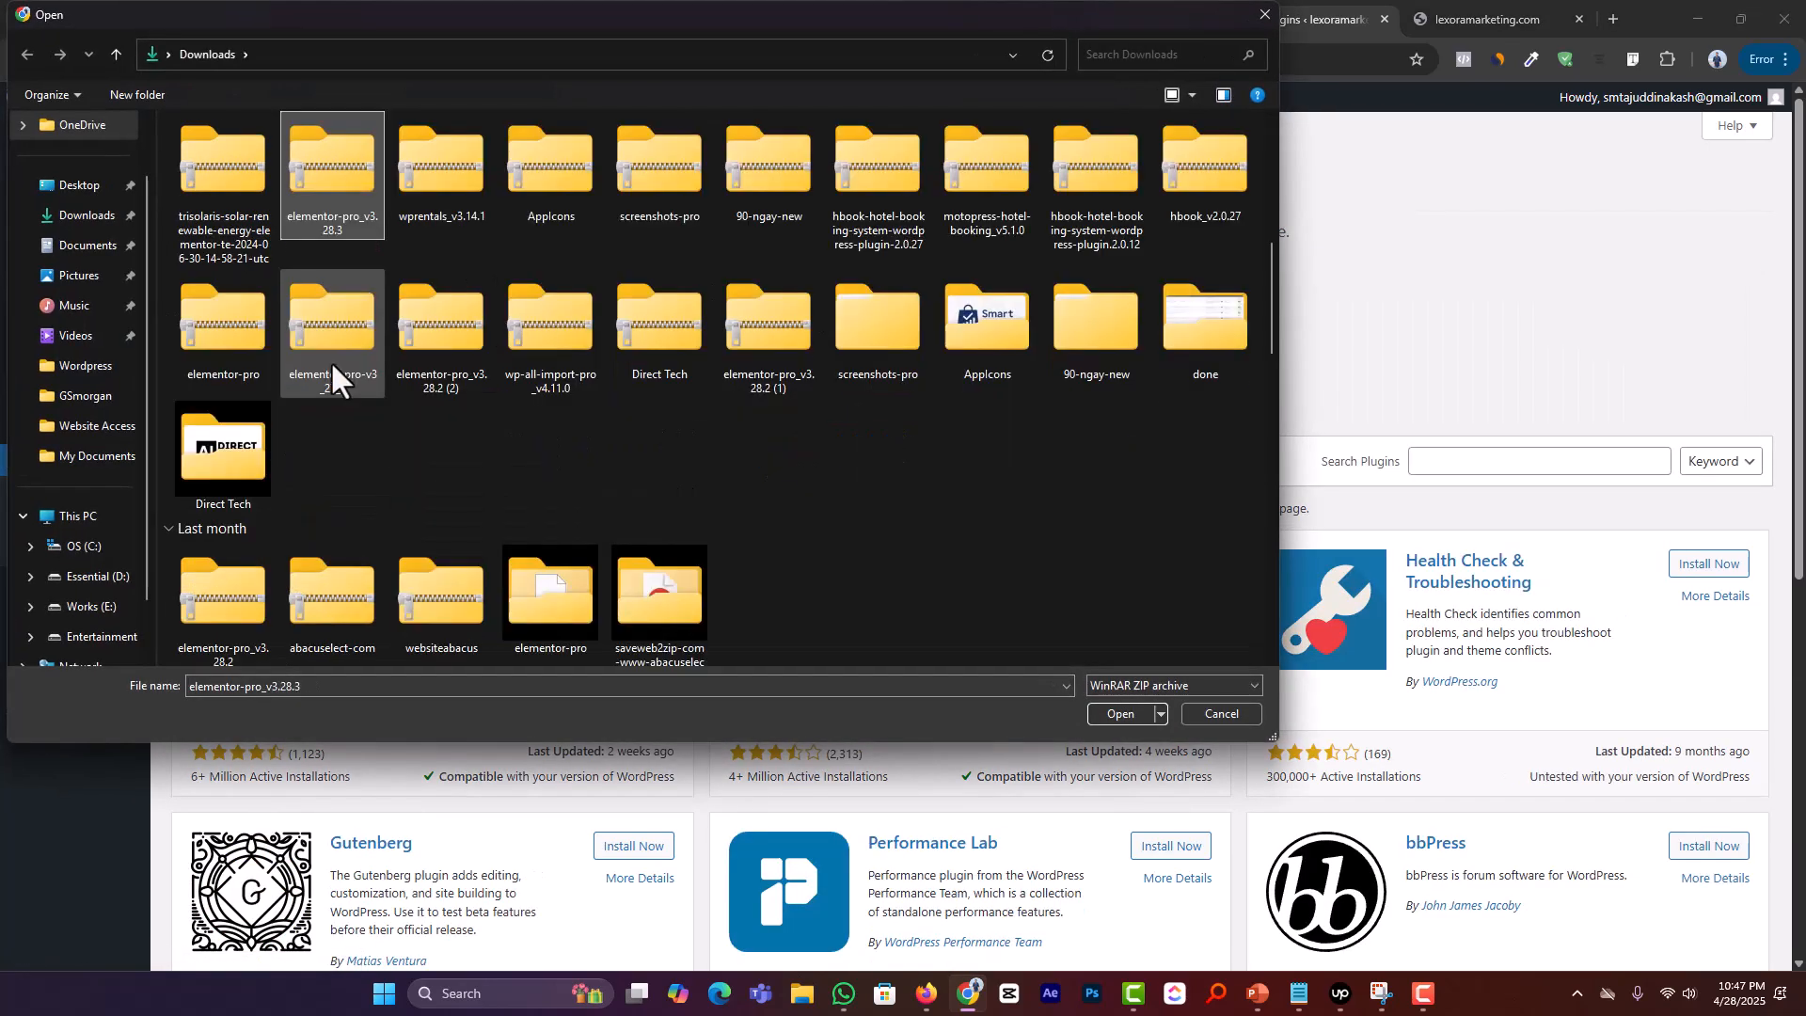
{"action": "double_click", "coordinate": [324, 183]}
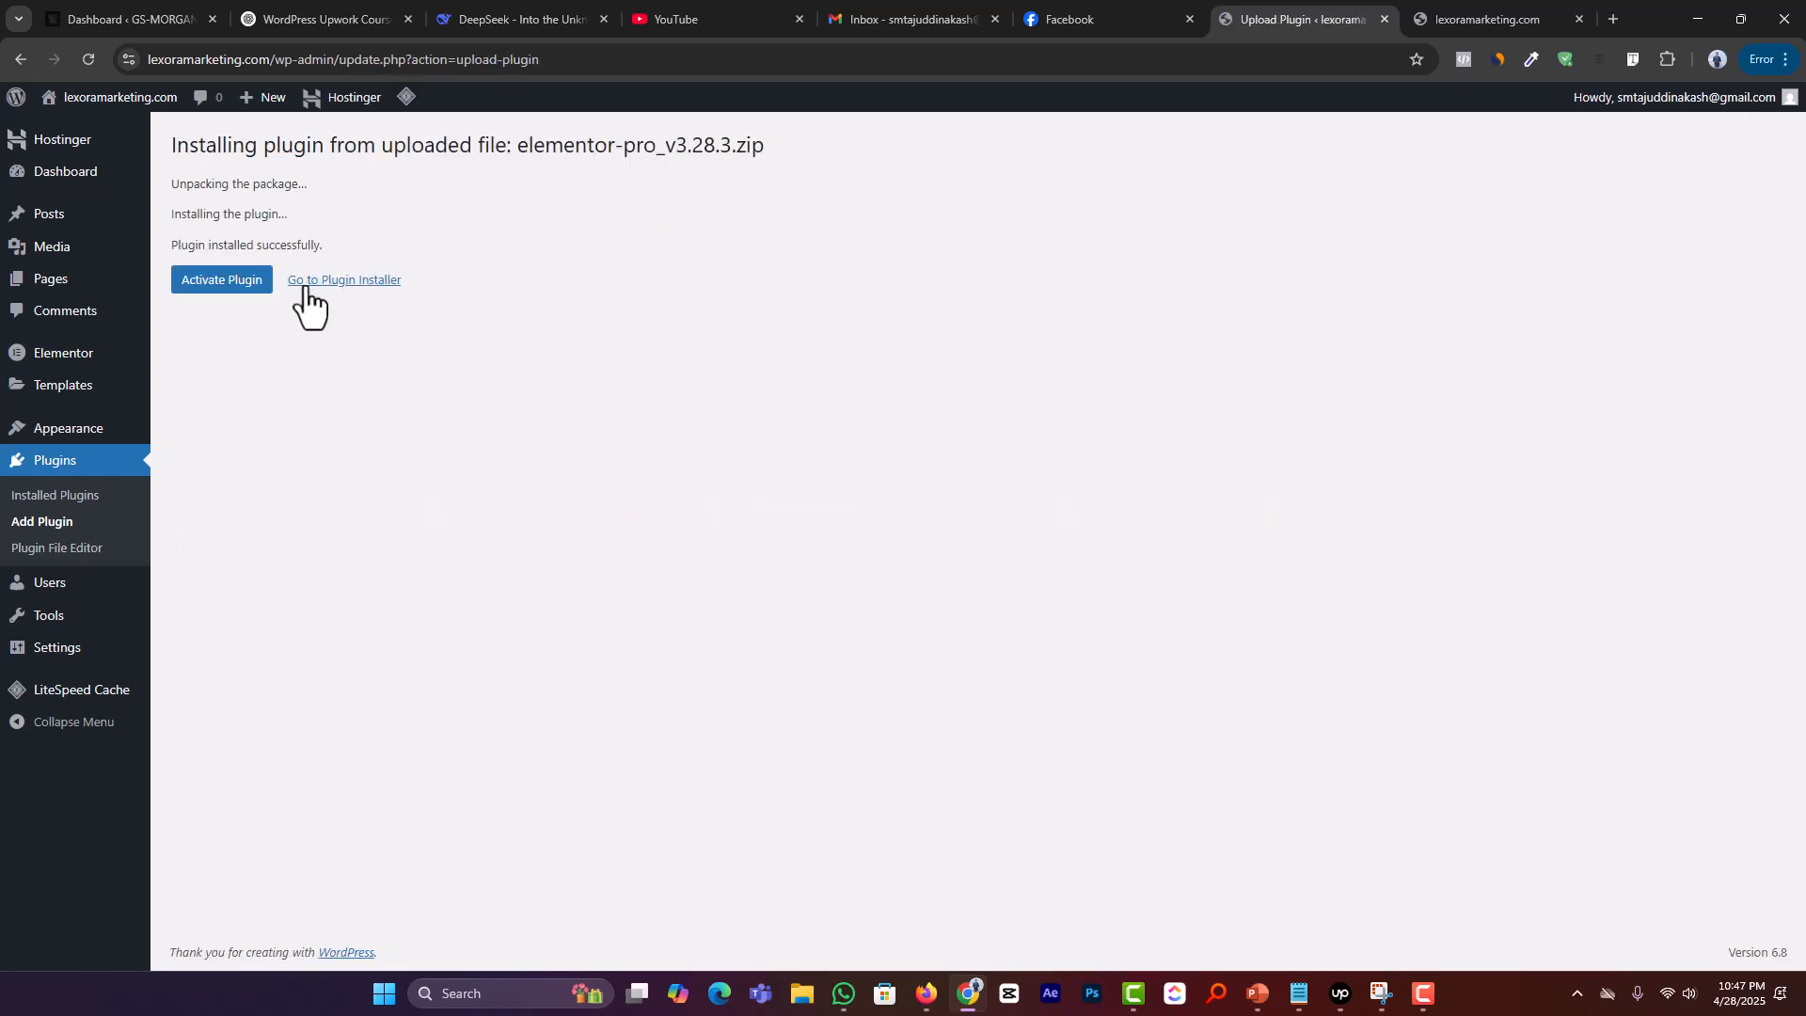
{"action": "left_click", "coordinate": [218, 285]}
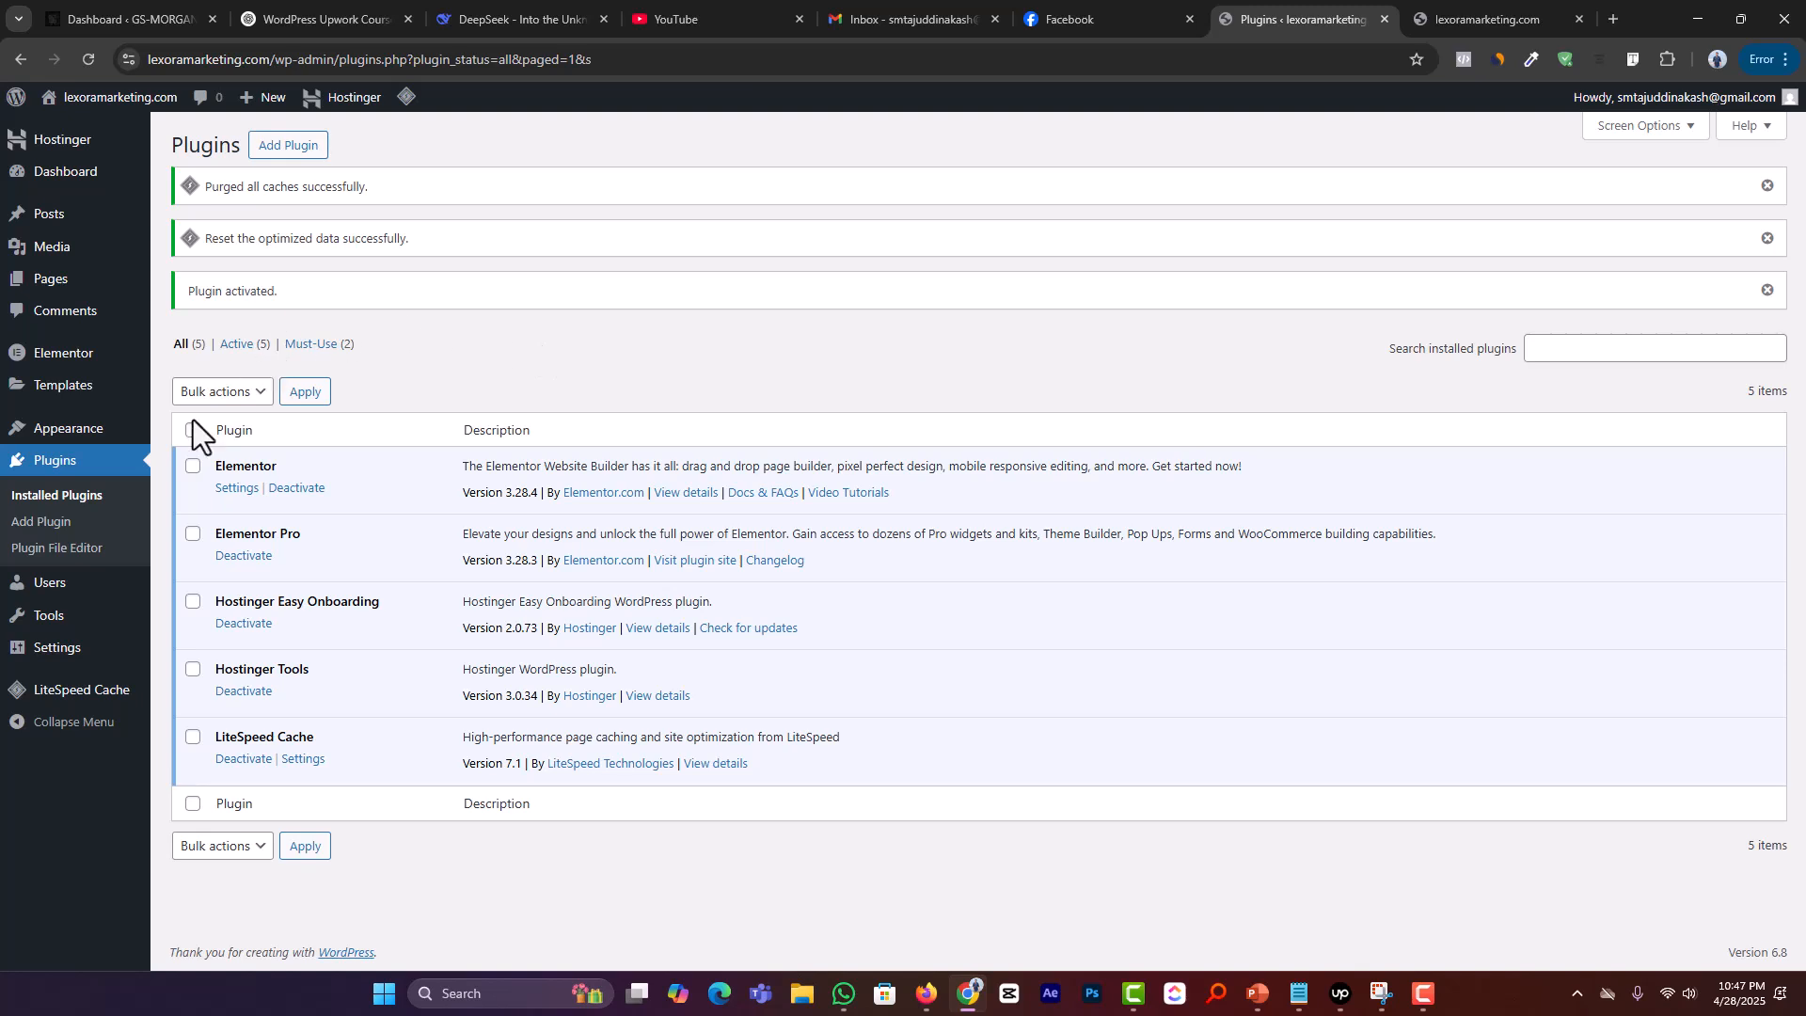
Step: Search the plugin directory for "envato", then install and activate Envato Elements – Photos & Elementor Templates
{"action": "left_click", "coordinate": [90, 523]}
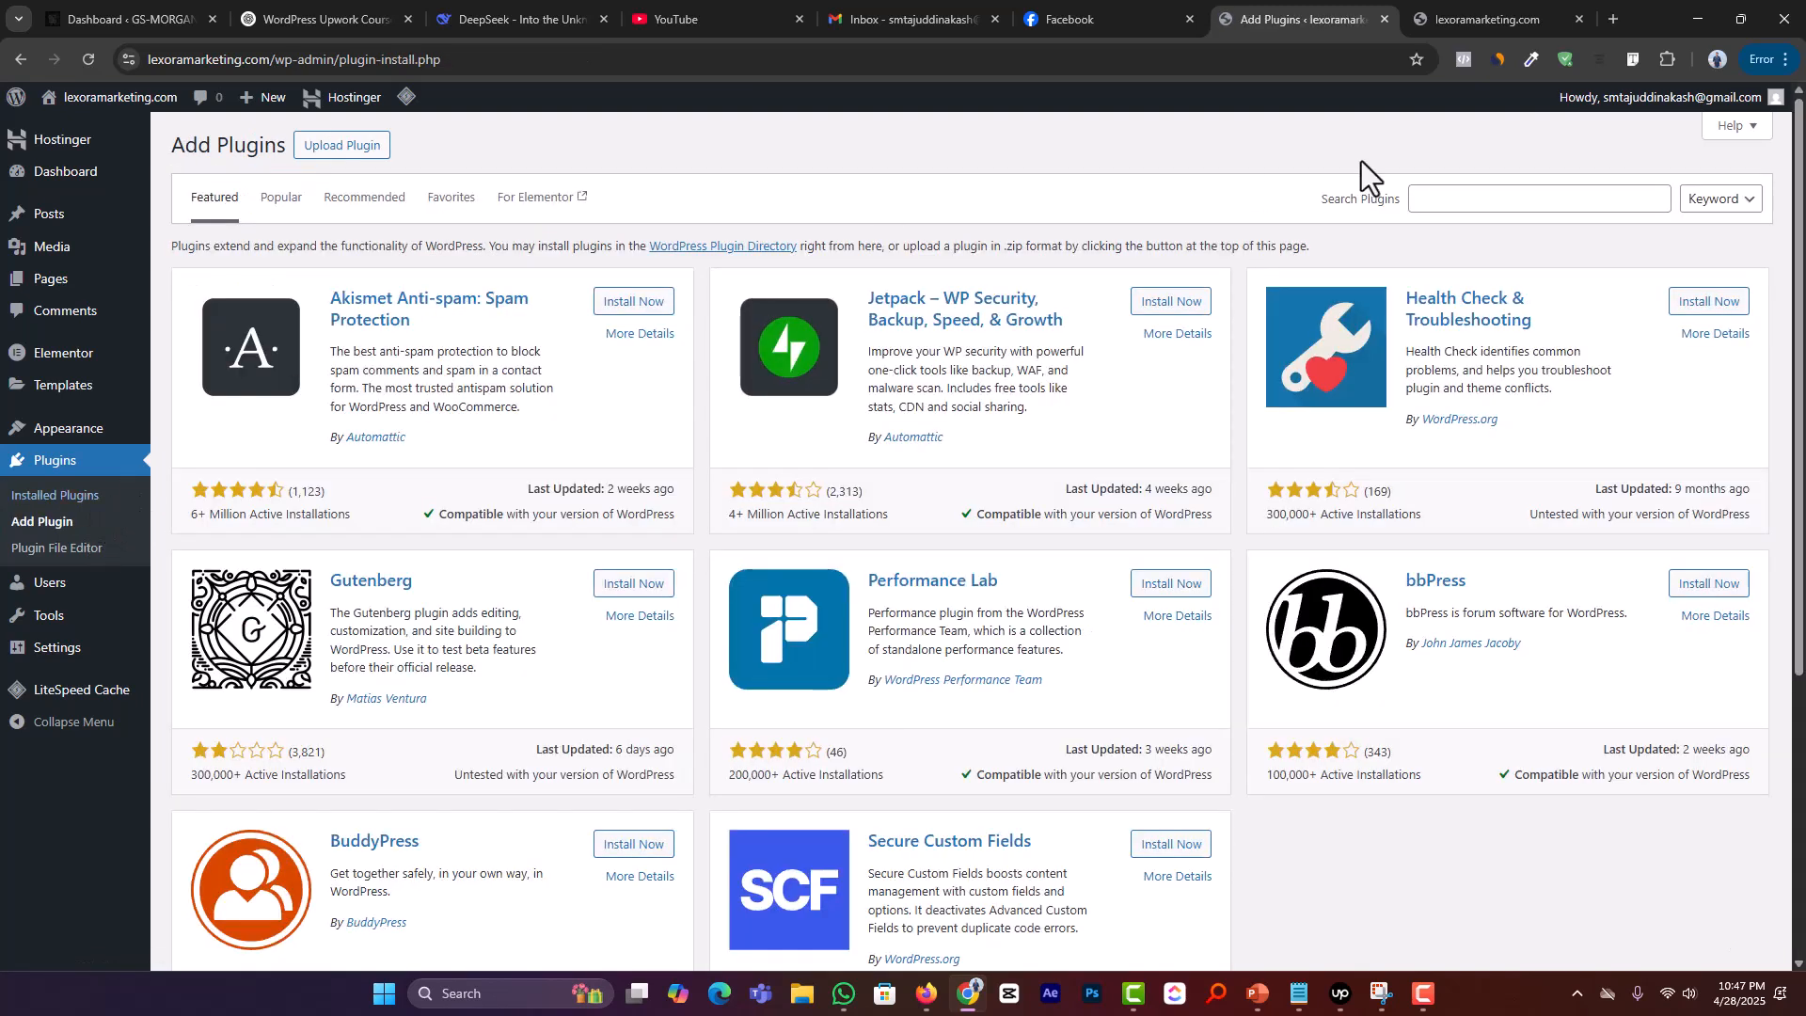
{"action": "left_click", "coordinate": [1535, 199]}
{"action": "left_click", "coordinate": [1531, 200]}
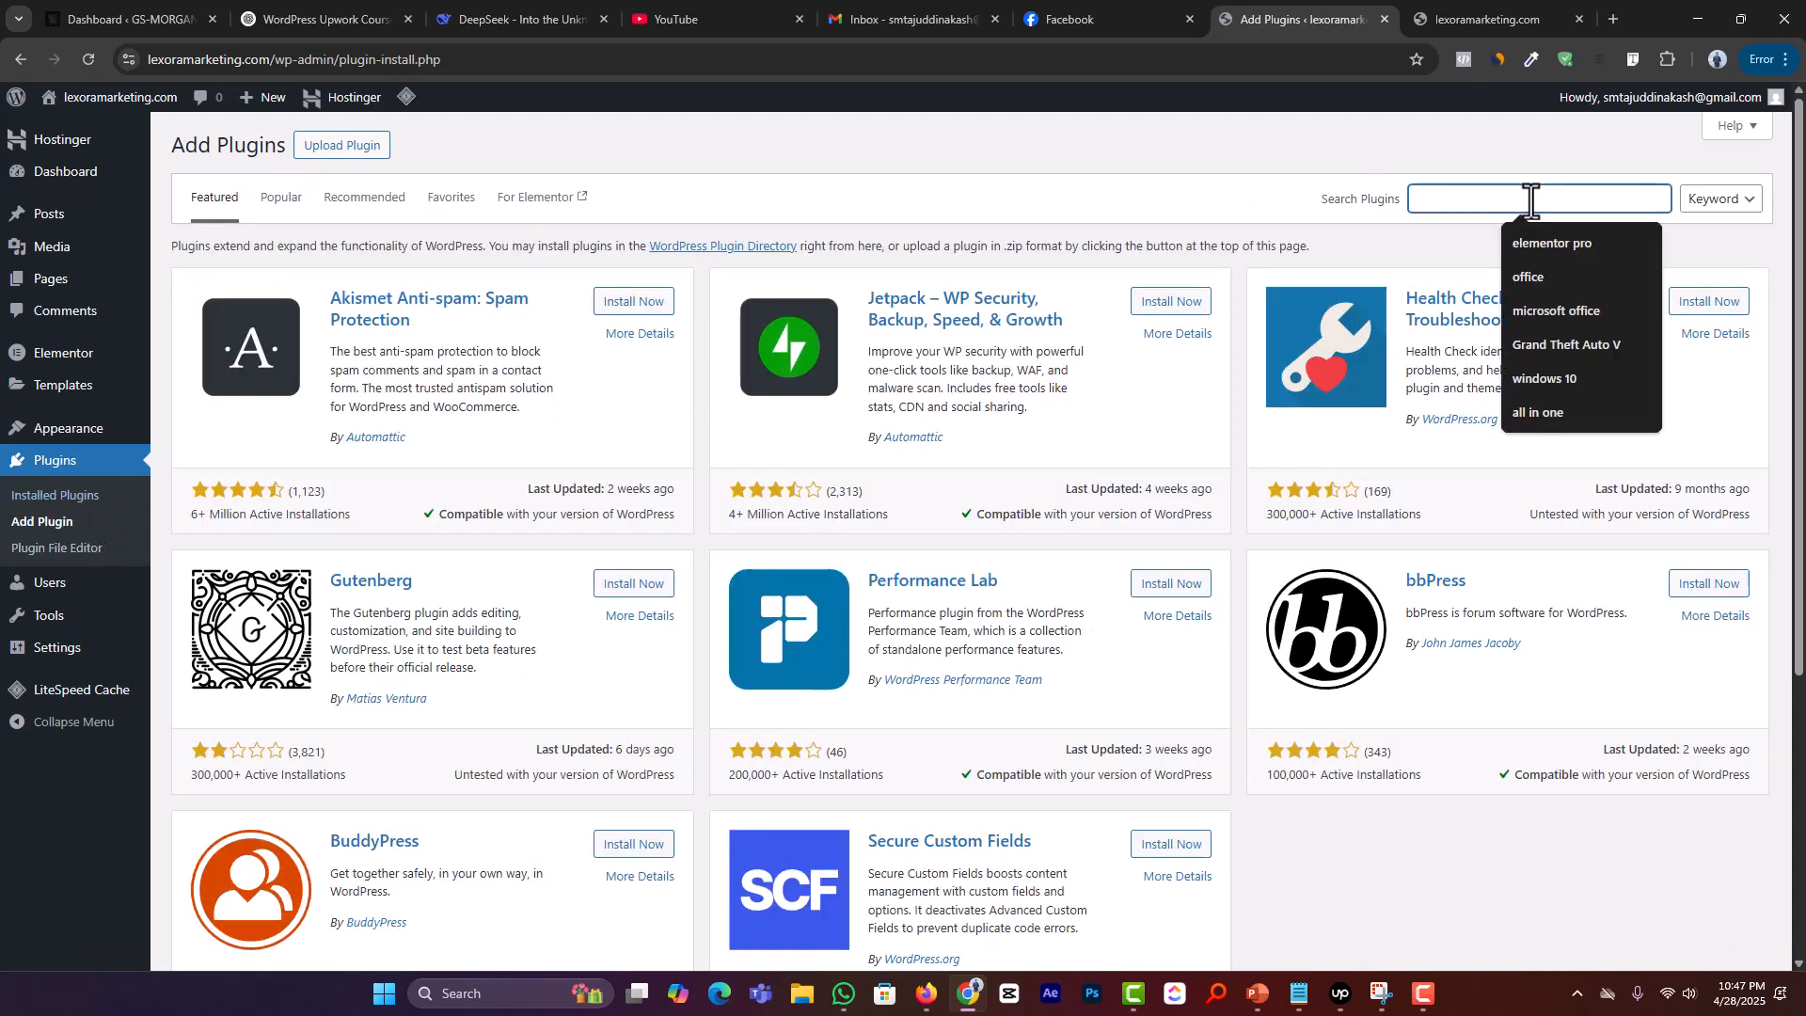
{"action": "type", "text": "env"}
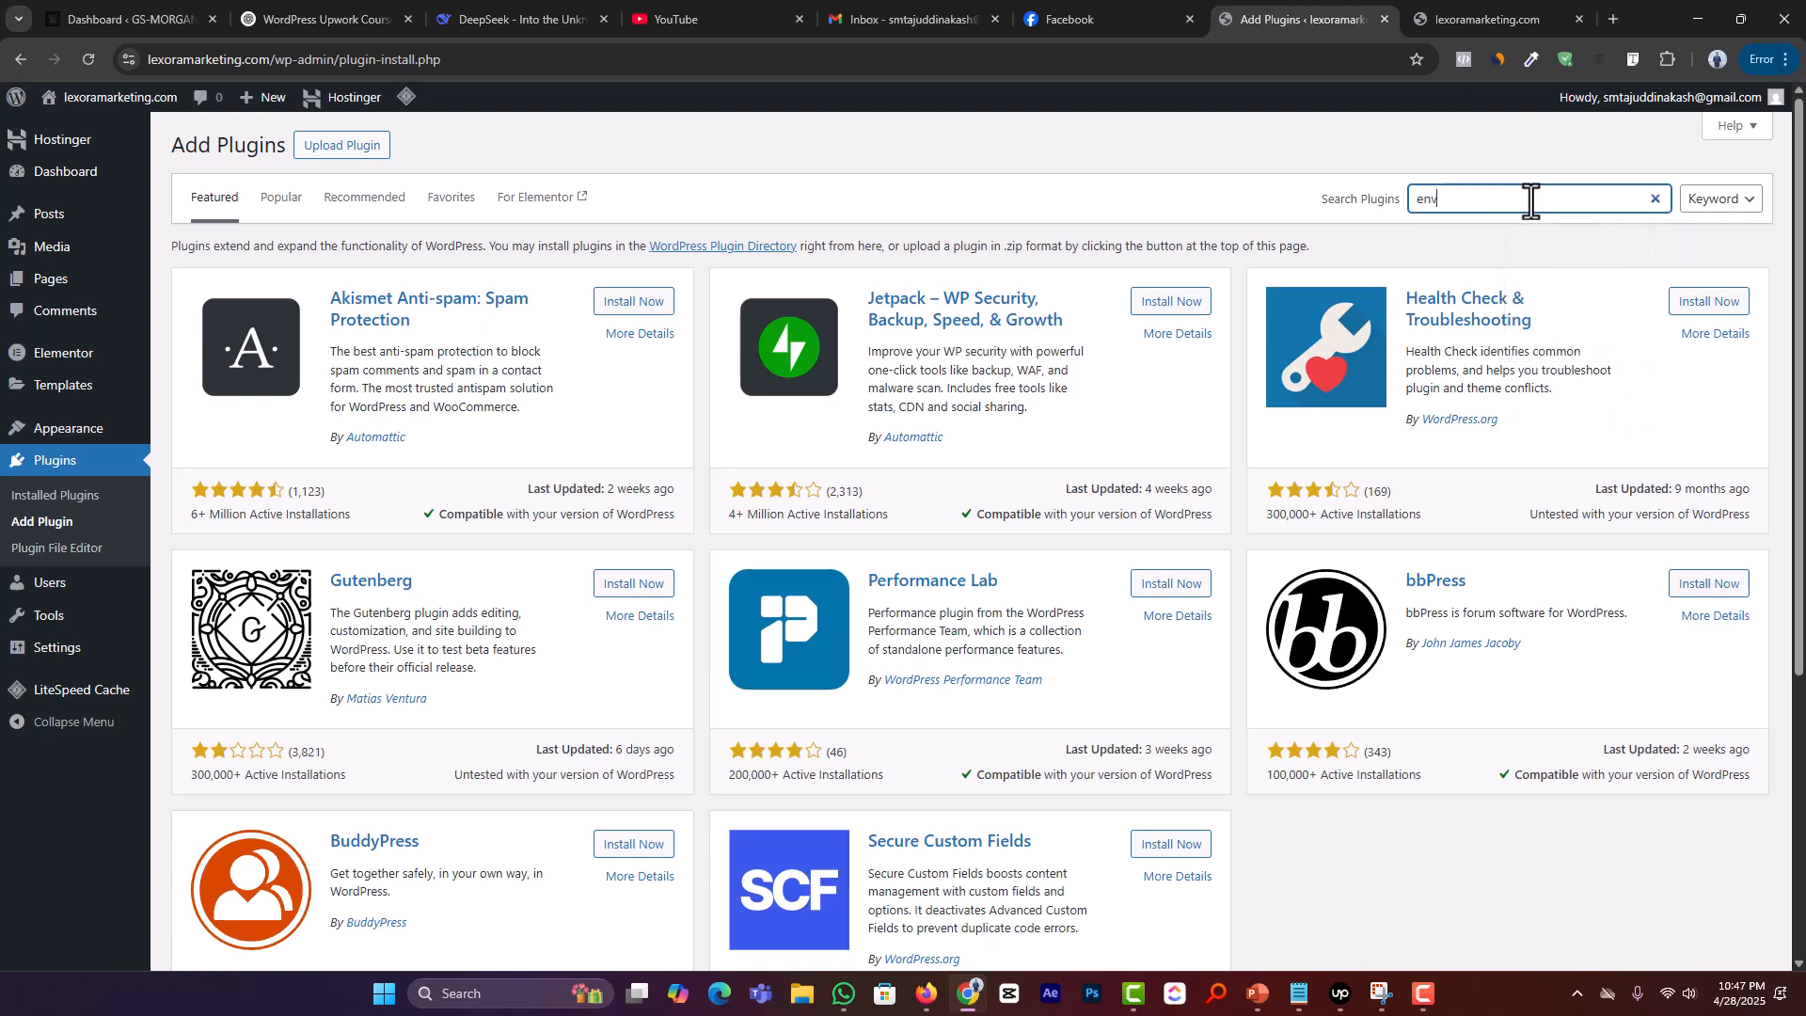
{"action": "type", "text": "ato"}
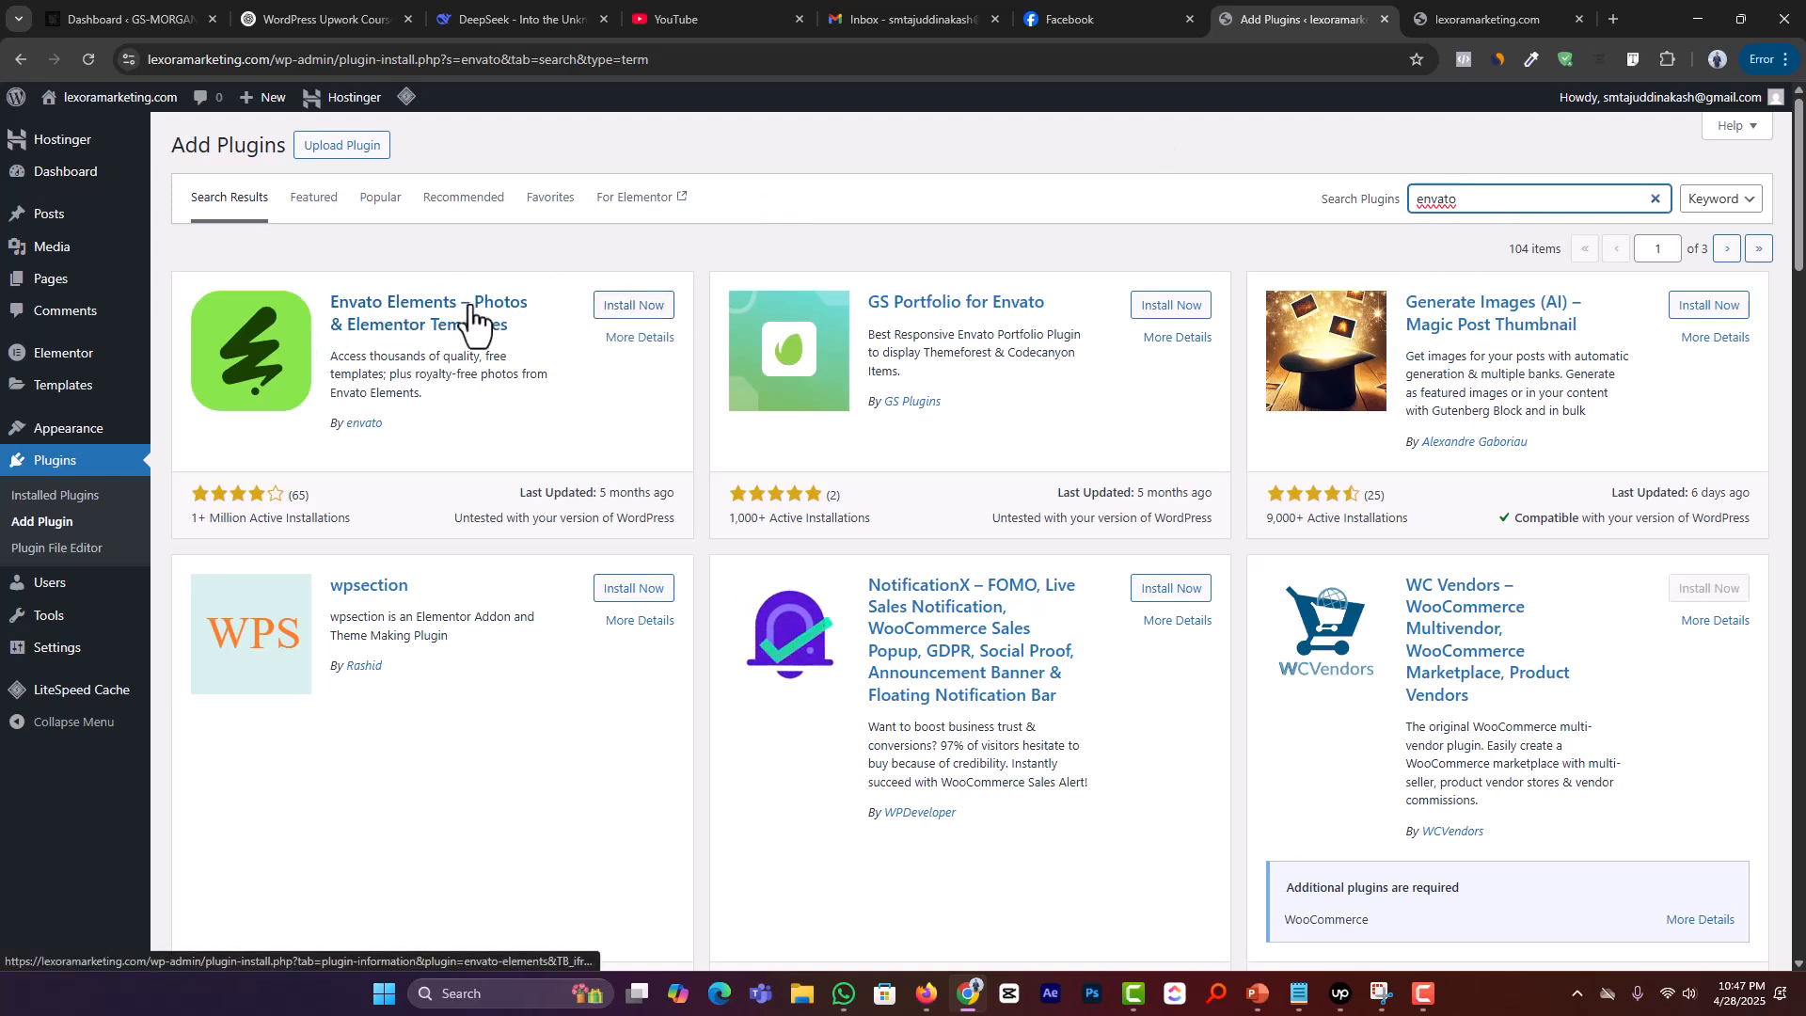
{"action": "left_click", "coordinate": [621, 307]}
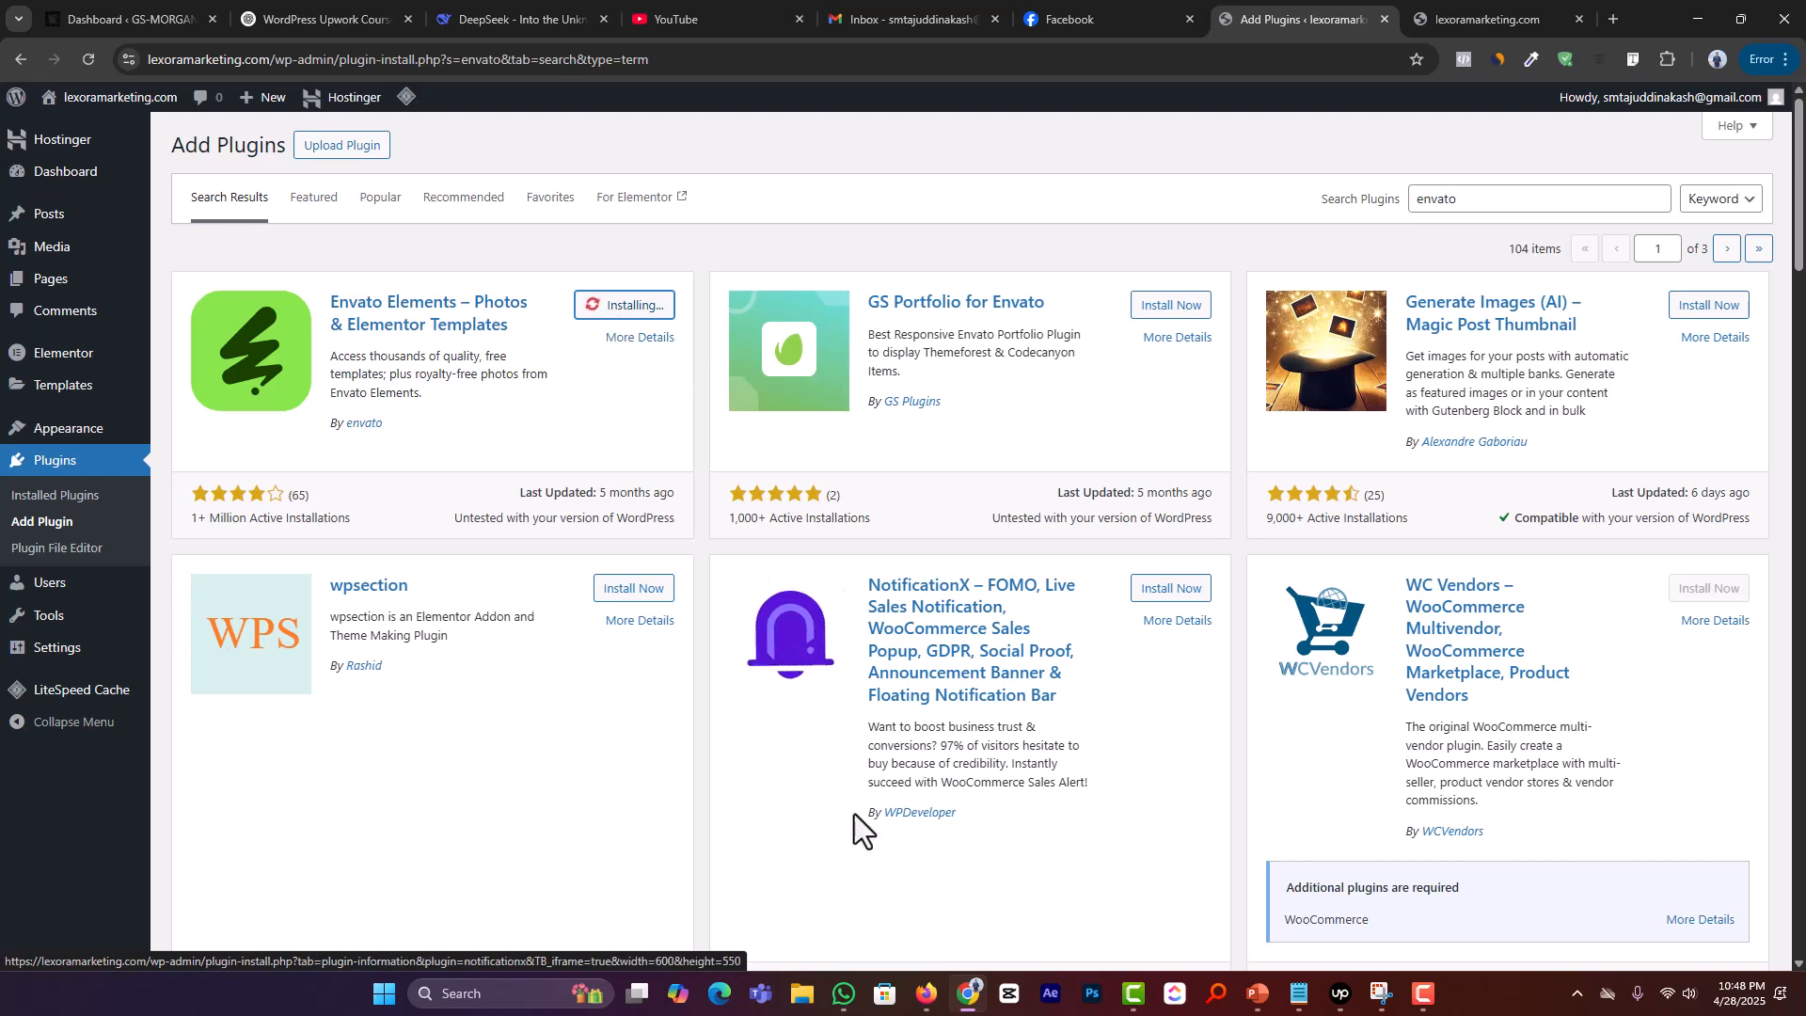
{"action": "left_click", "coordinate": [934, 989]}
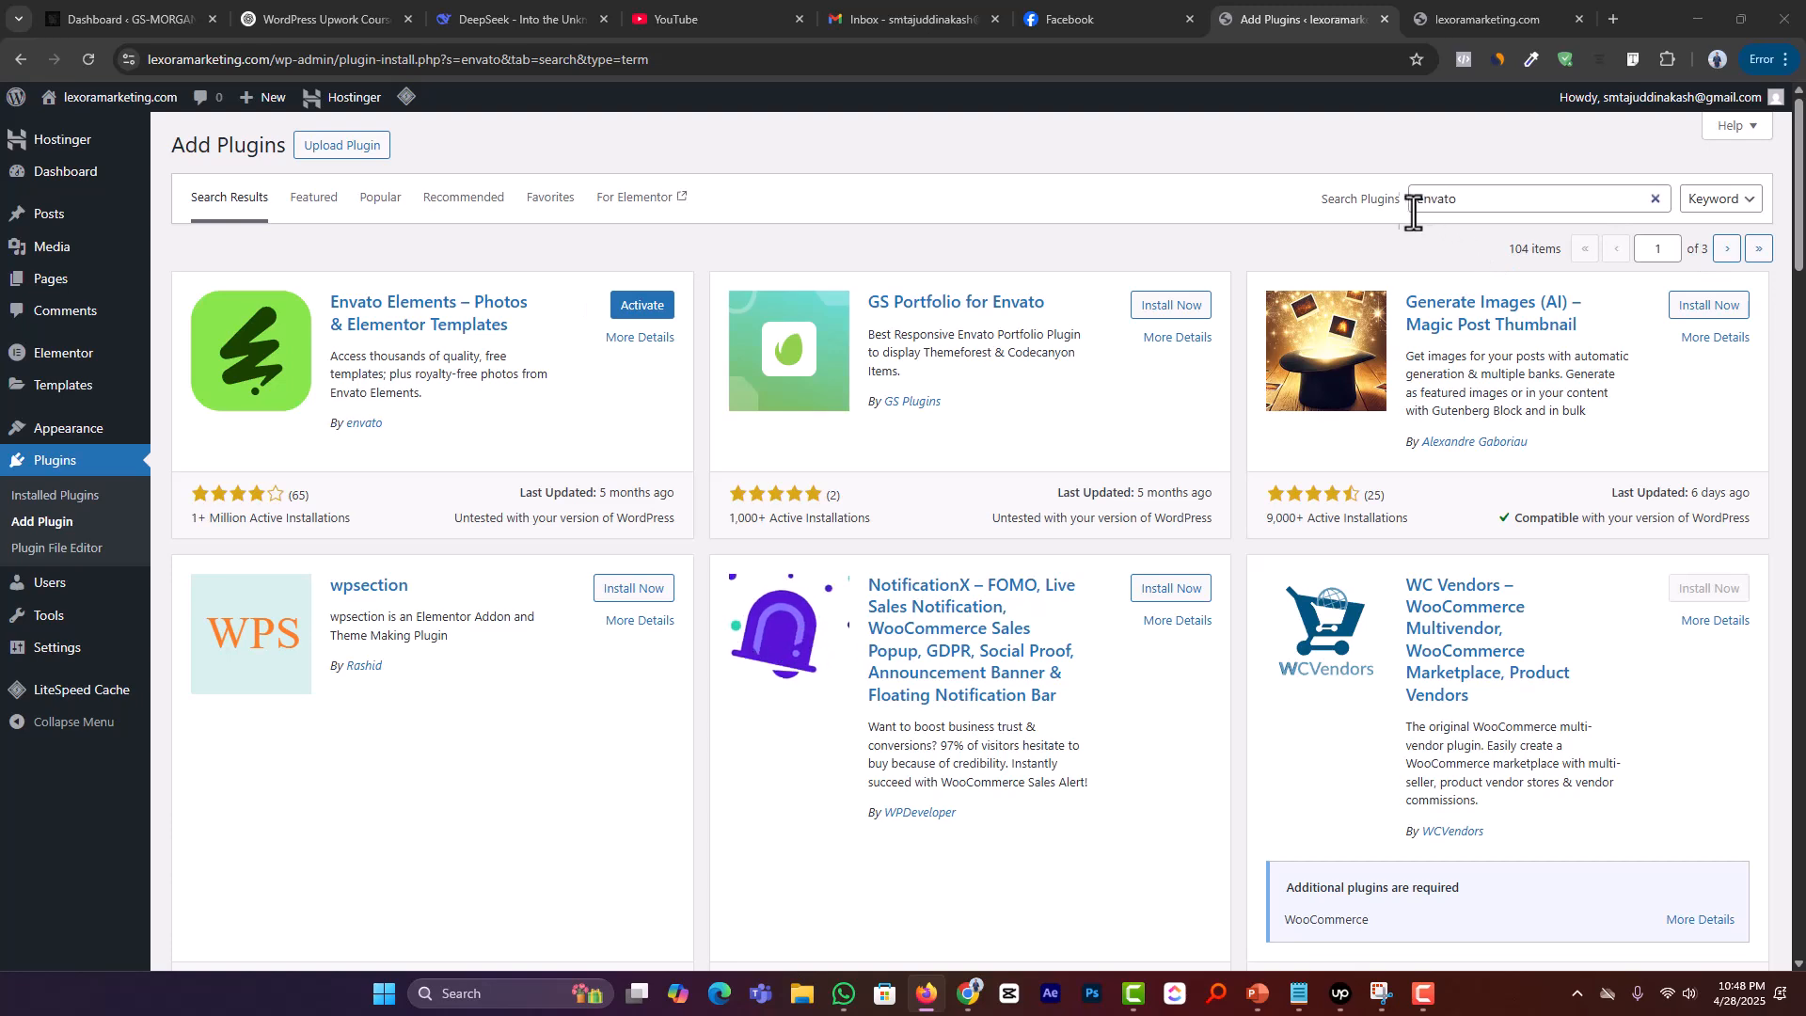
{"action": "left_click", "coordinate": [644, 311]}
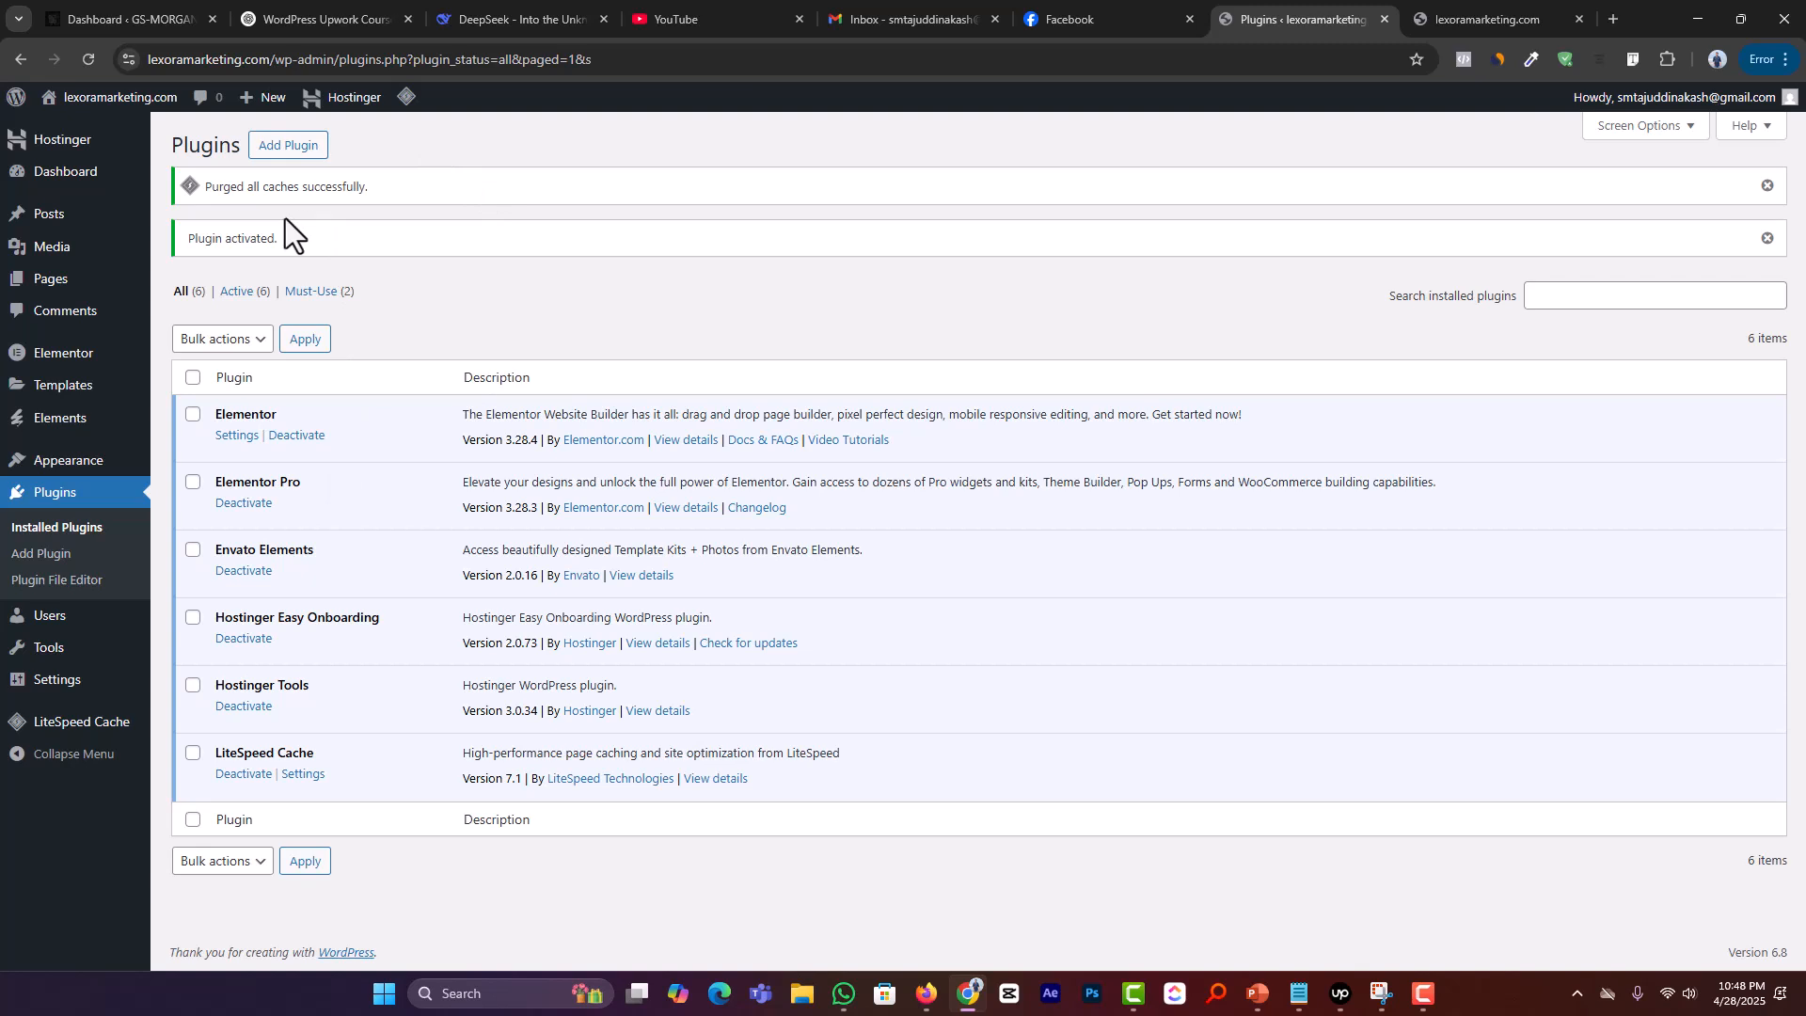
Step: Upload the rinsure-insurance ZIP from the Web design folder on Works (E:) to Envato Elements' installed template kits
{"action": "mouse_move", "coordinate": [65, 423]}
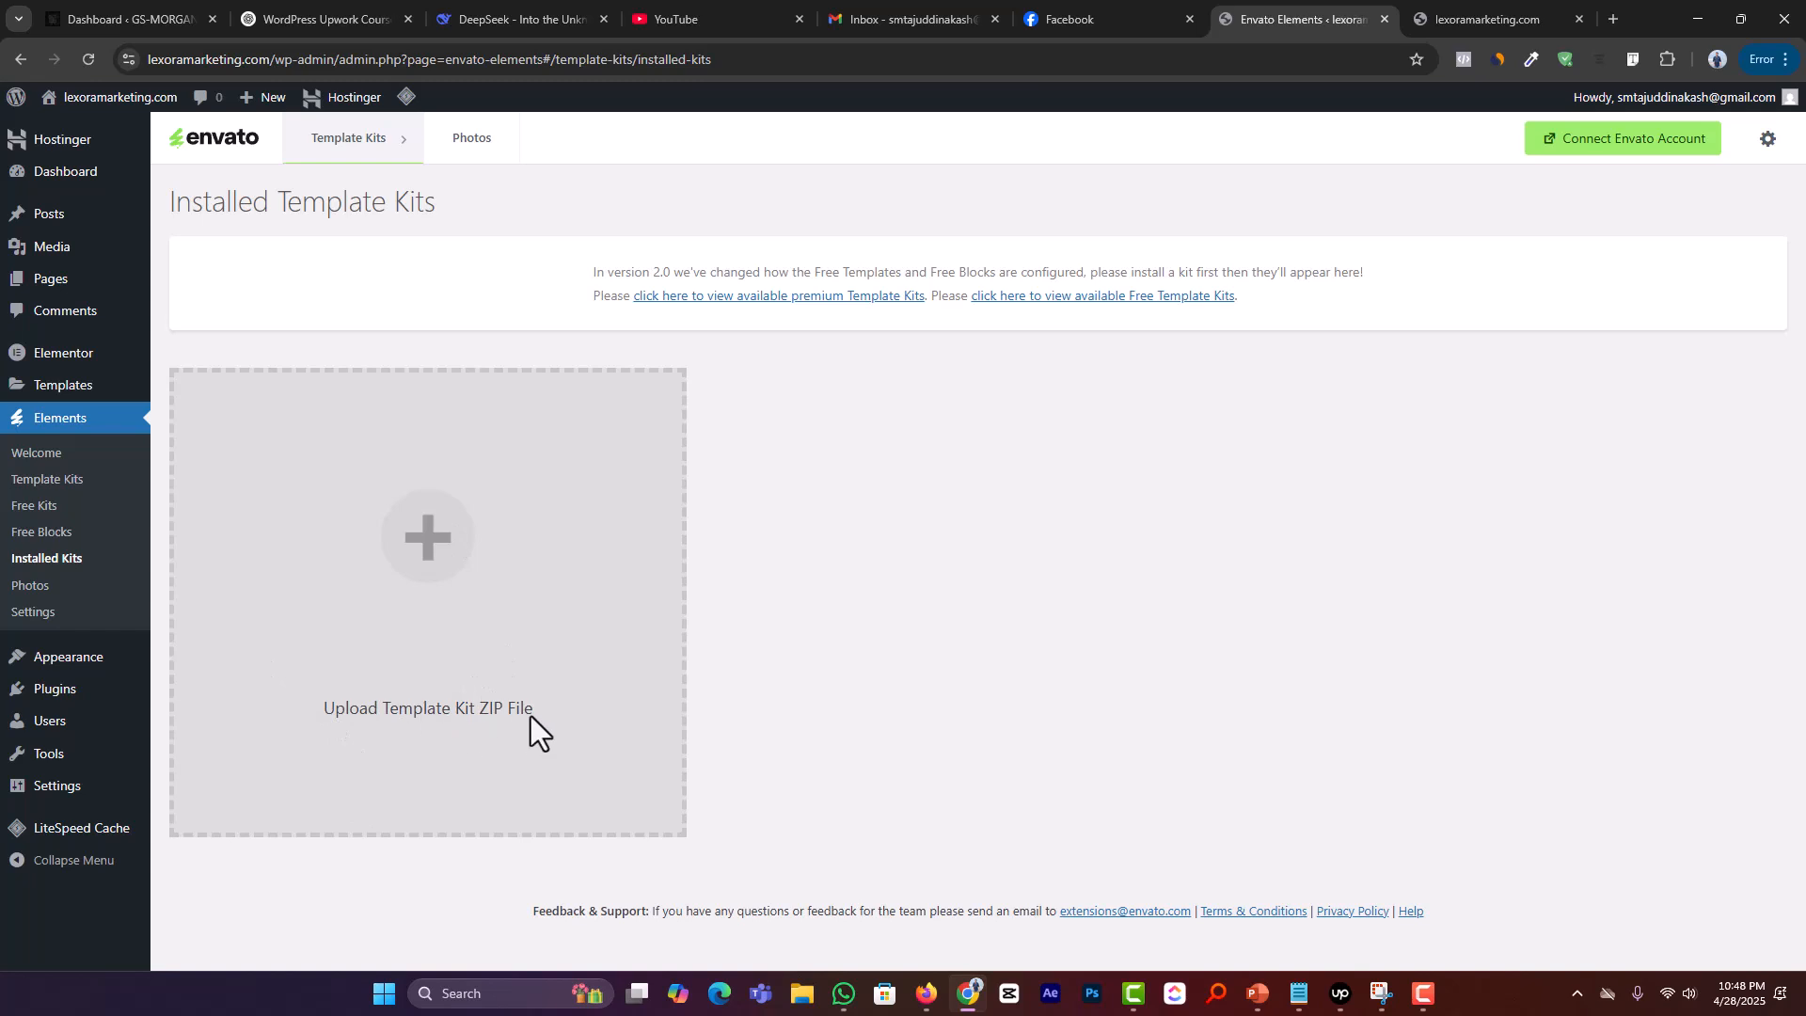
{"action": "left_click", "coordinate": [442, 534]}
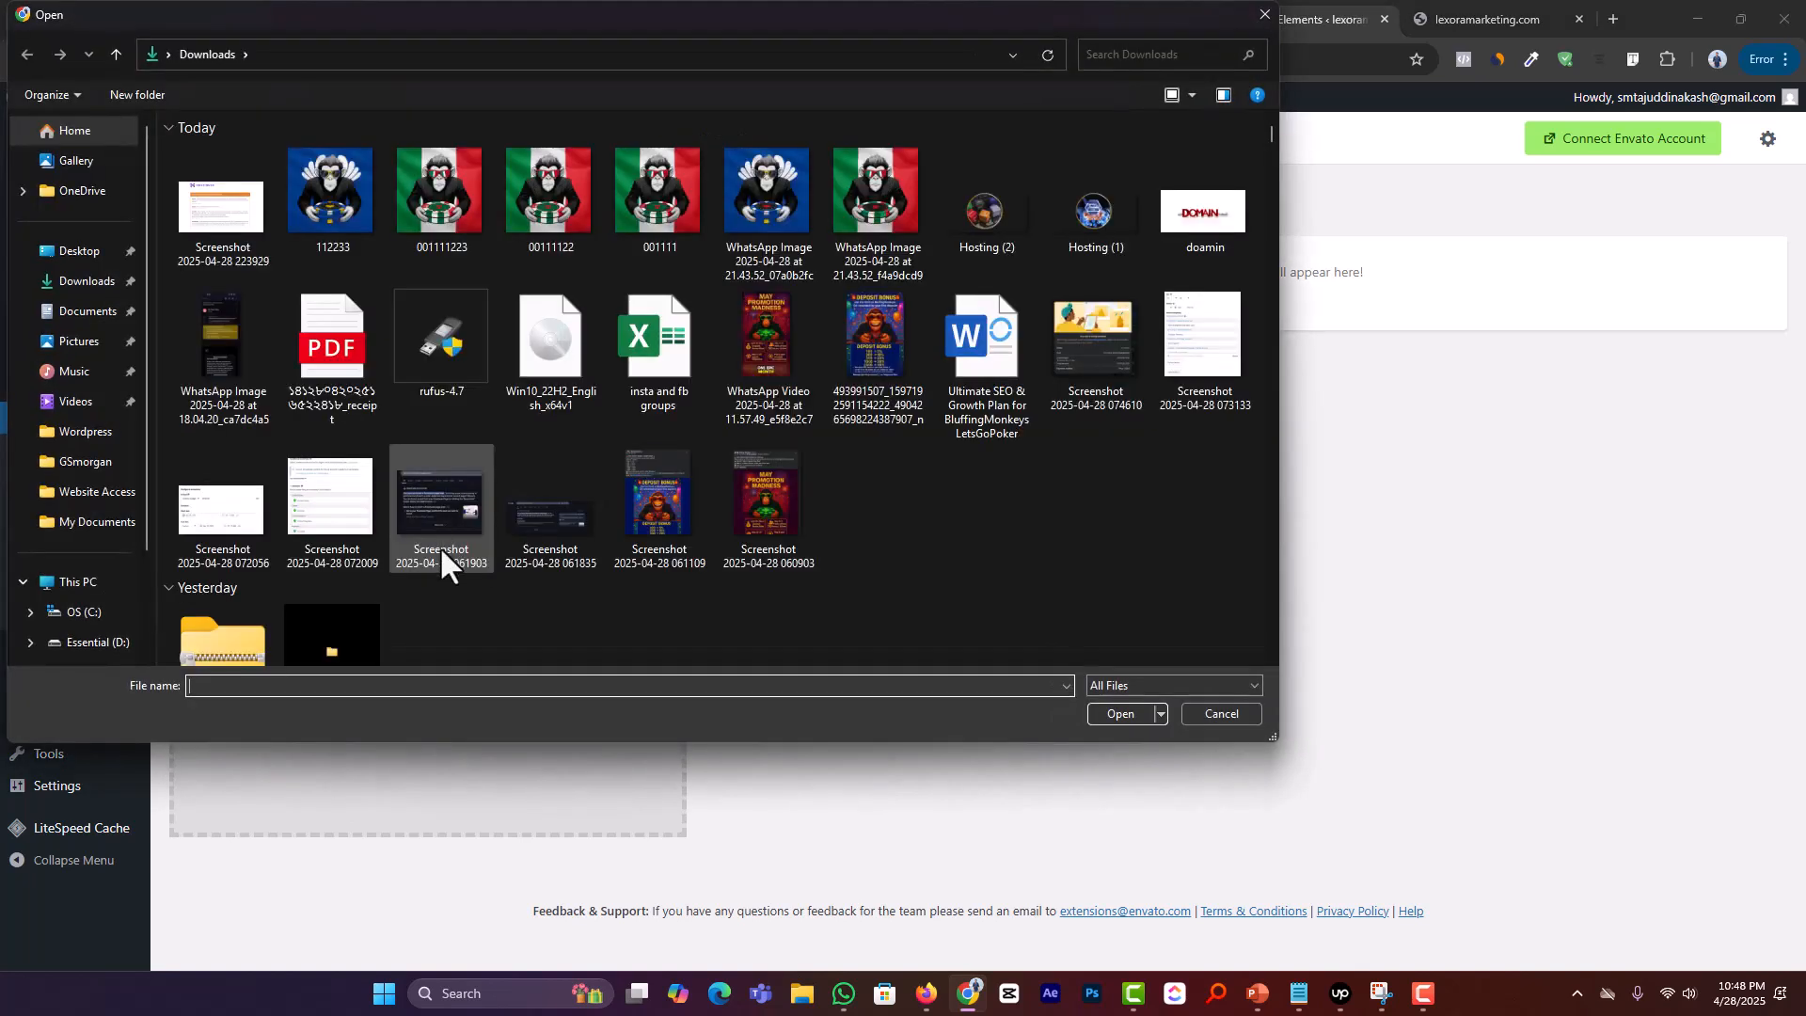
{"action": "left_click", "coordinate": [87, 494]}
{"action": "scroll", "coordinate": [103, 564], "scroll_direction": "down", "scroll_amount": 3}
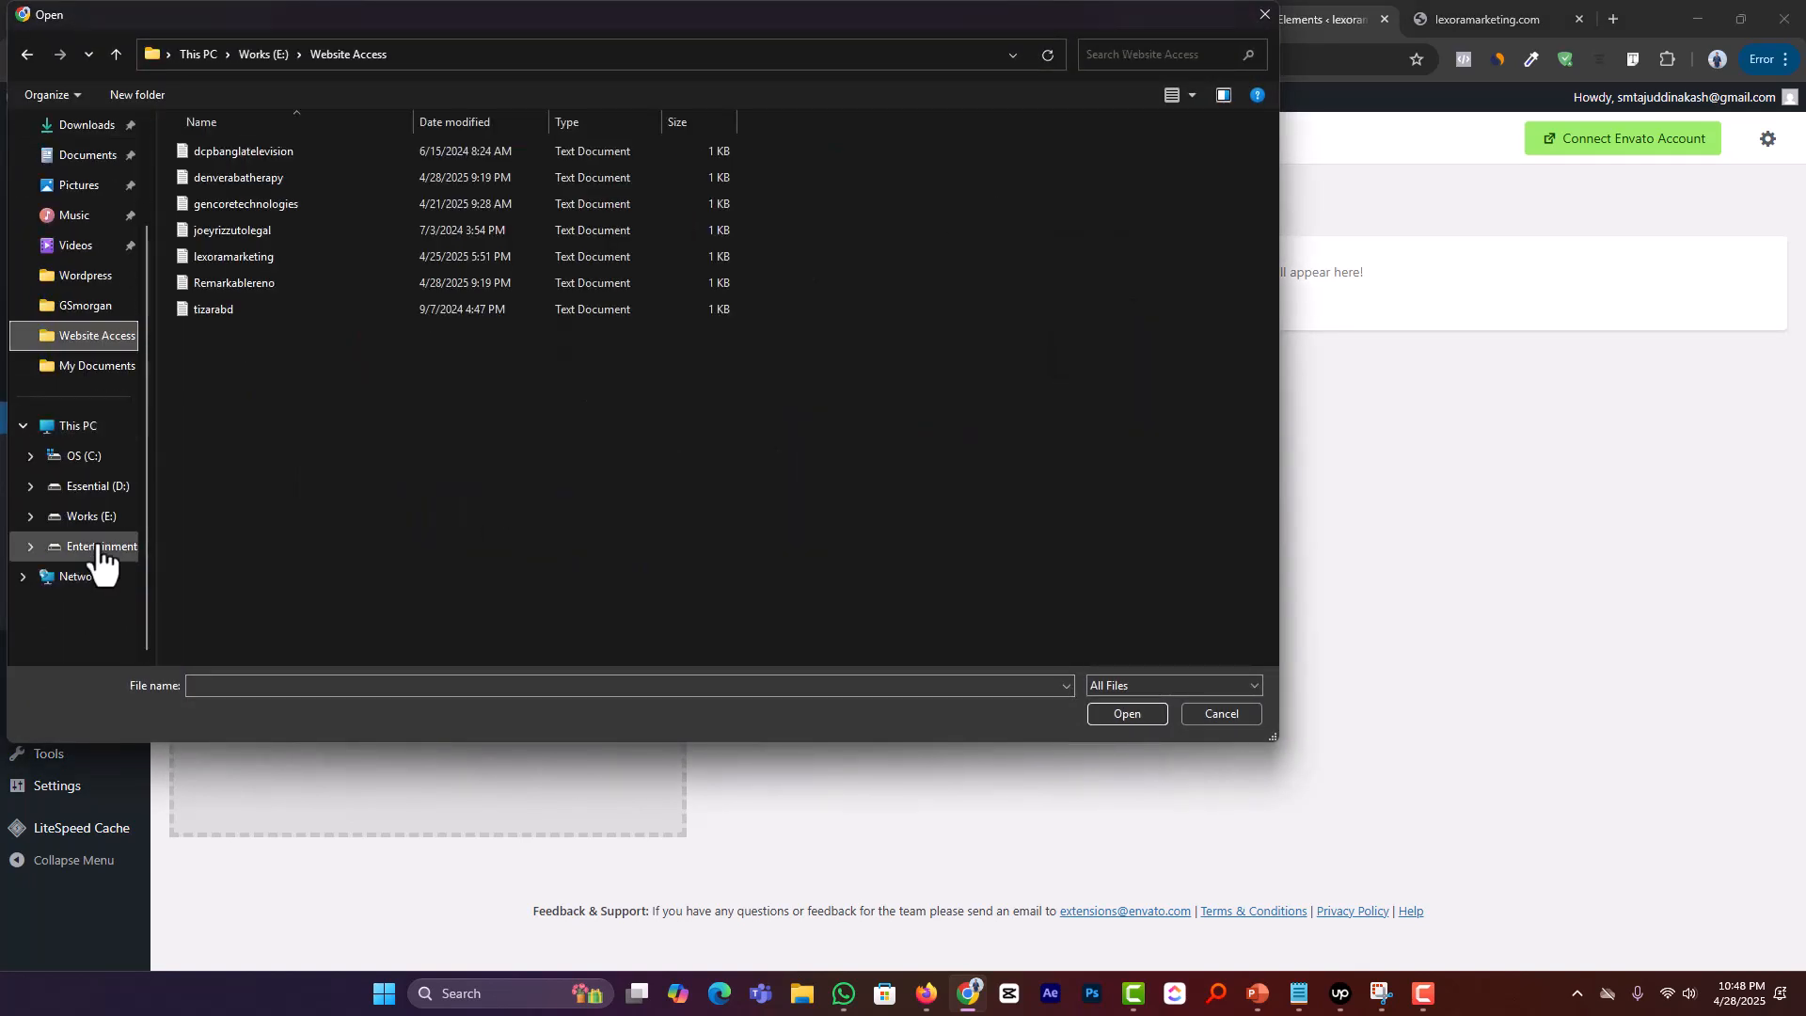
{"action": "left_click", "coordinate": [94, 516]}
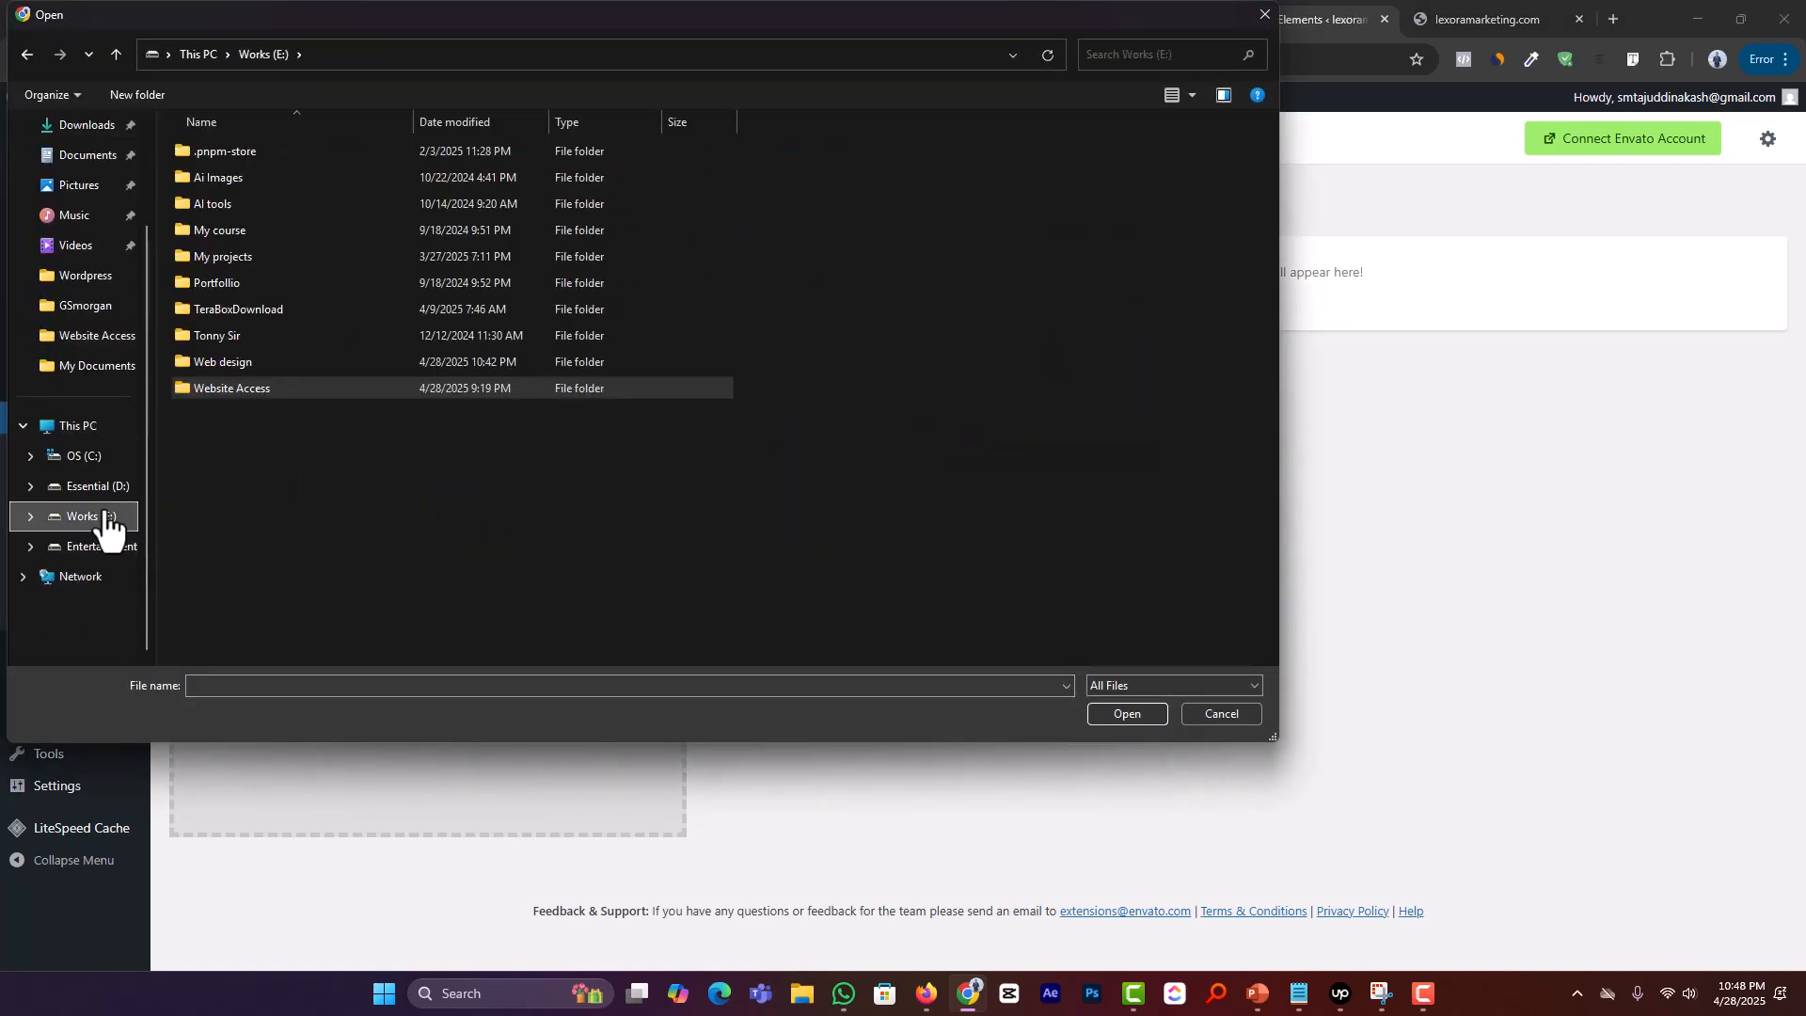
{"action": "double_click", "coordinate": [293, 365]}
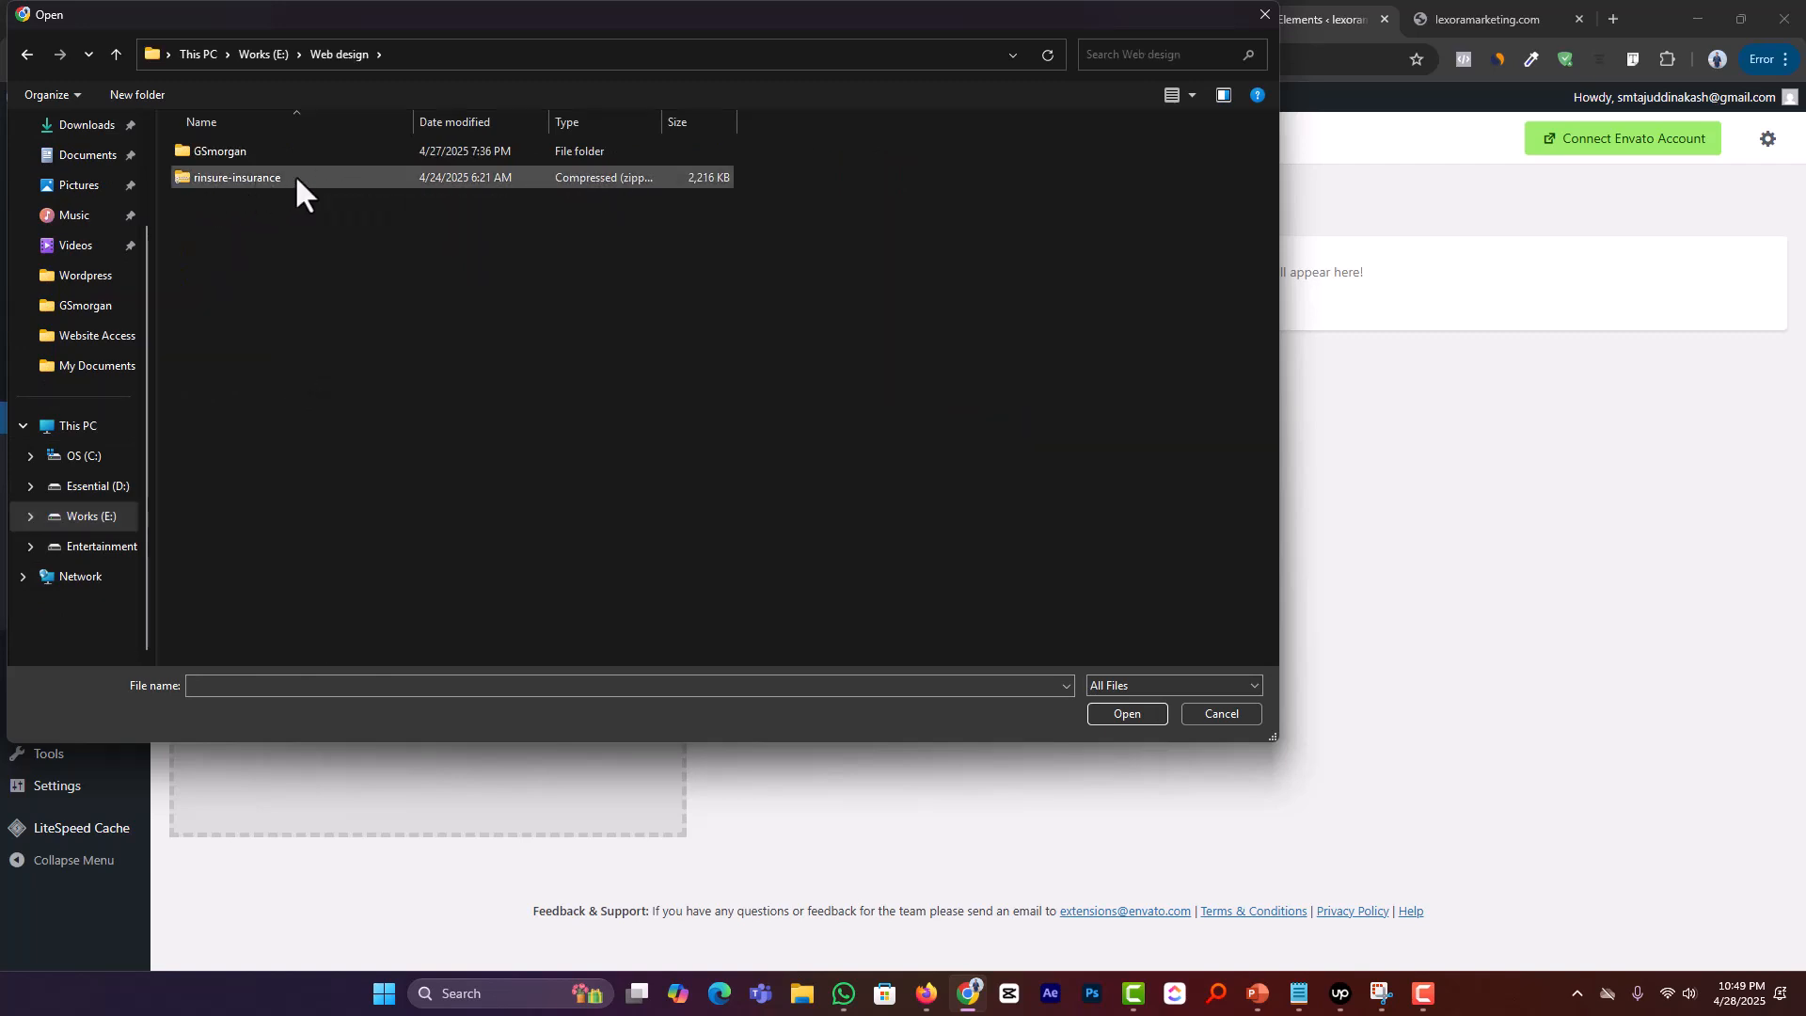
{"action": "double_click", "coordinate": [295, 175]}
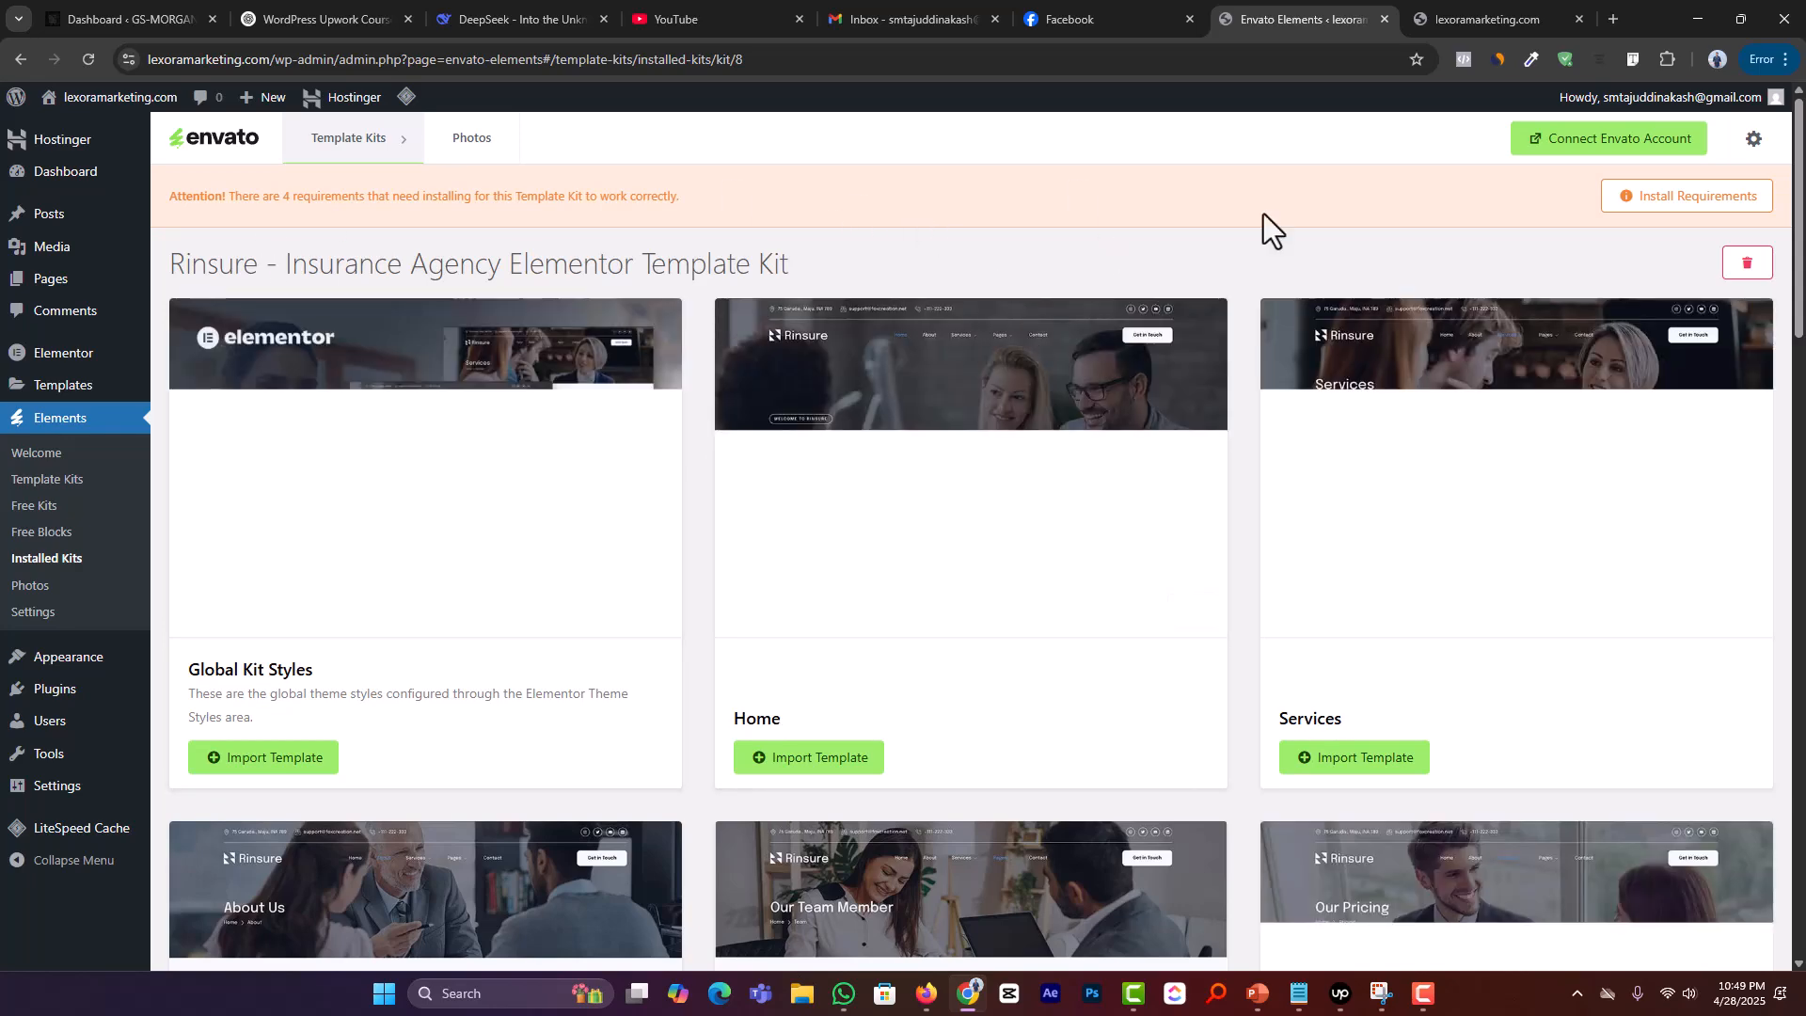
Step: Install the Rinsure kit's missing requirements: ElementsKit Lite, MetForm, and Elementor's default color and typography scheme settings
{"action": "scroll", "coordinate": [743, 470], "scroll_direction": "down", "scroll_amount": 20}
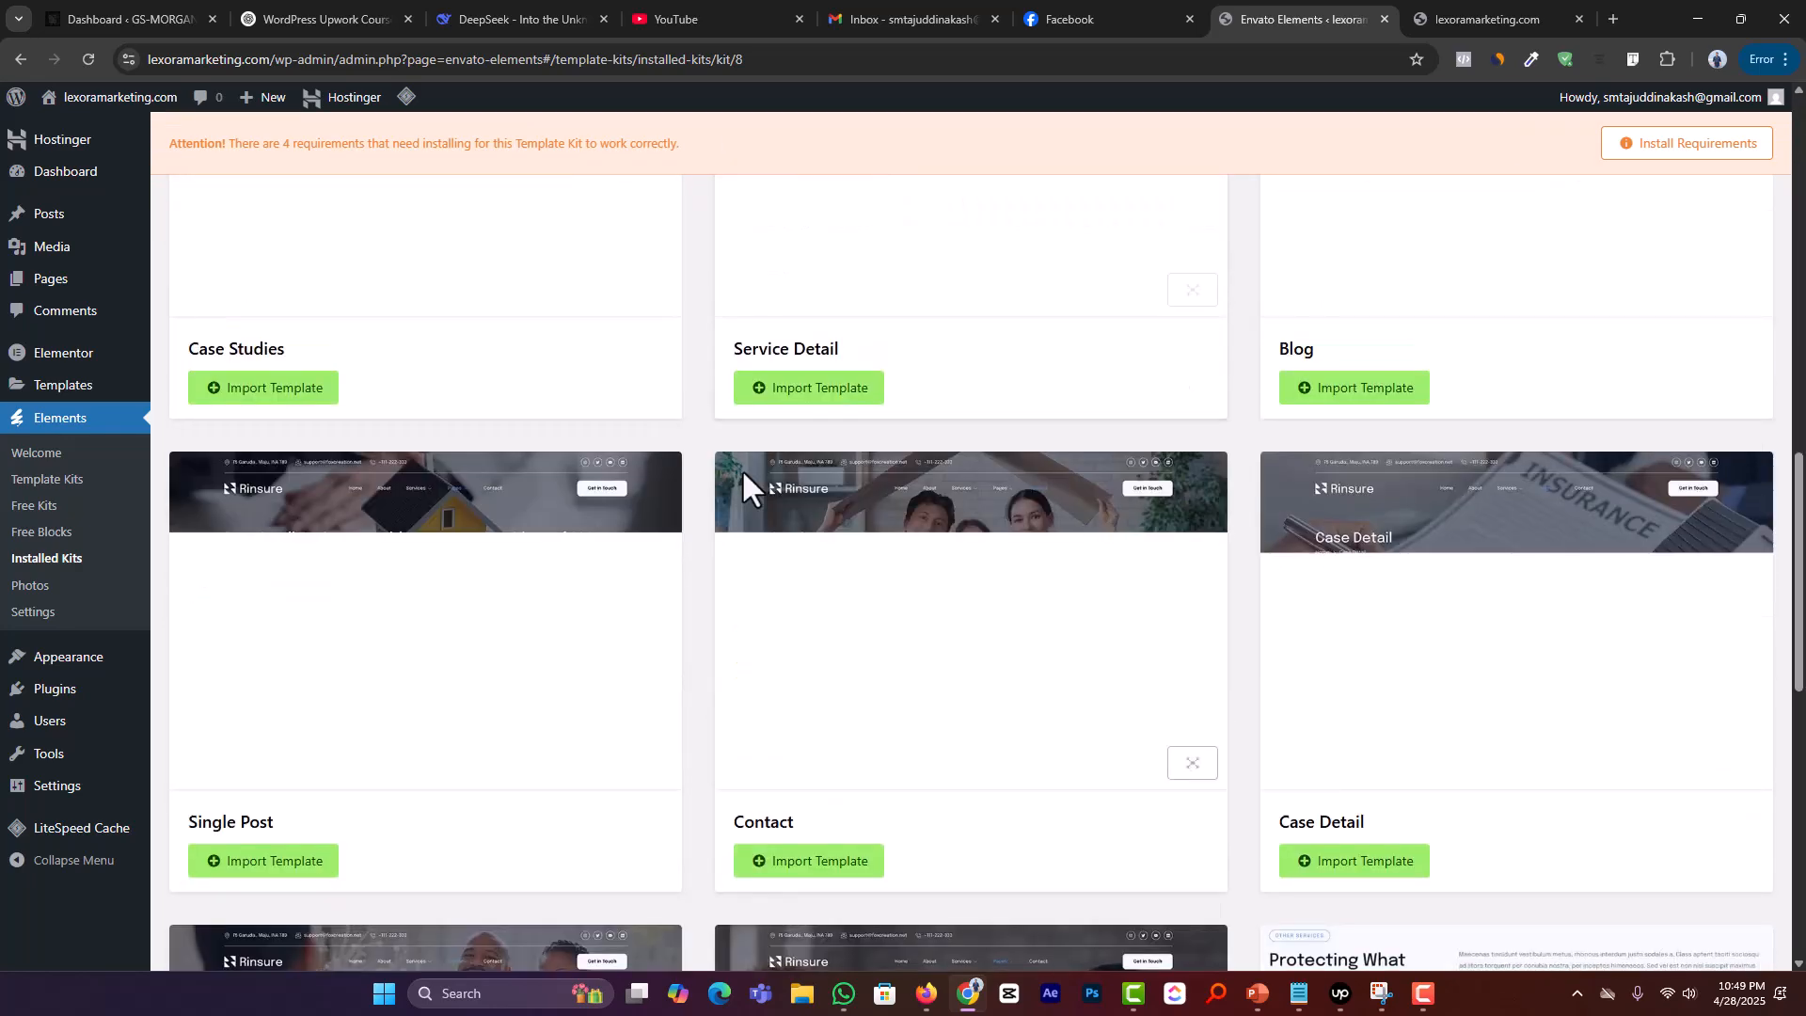
{"action": "scroll", "coordinate": [743, 474], "scroll_direction": "up", "scroll_amount": 20}
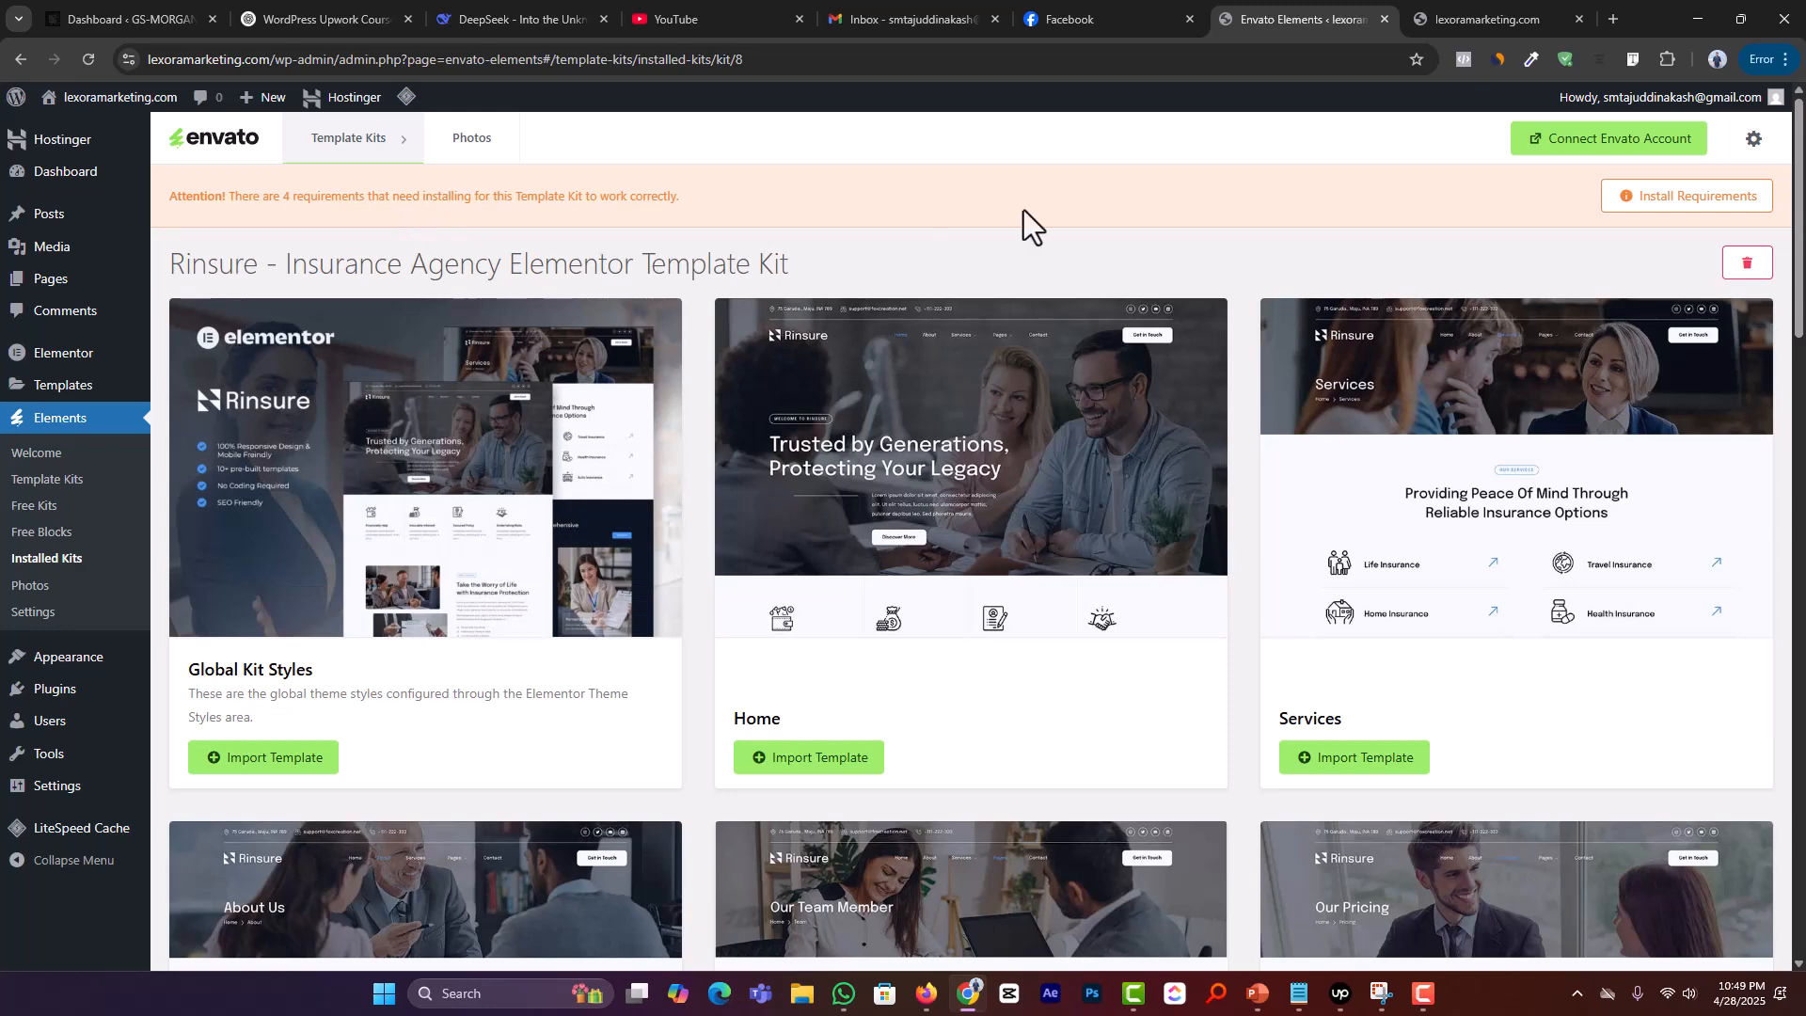
{"action": "left_click", "coordinate": [1706, 202]}
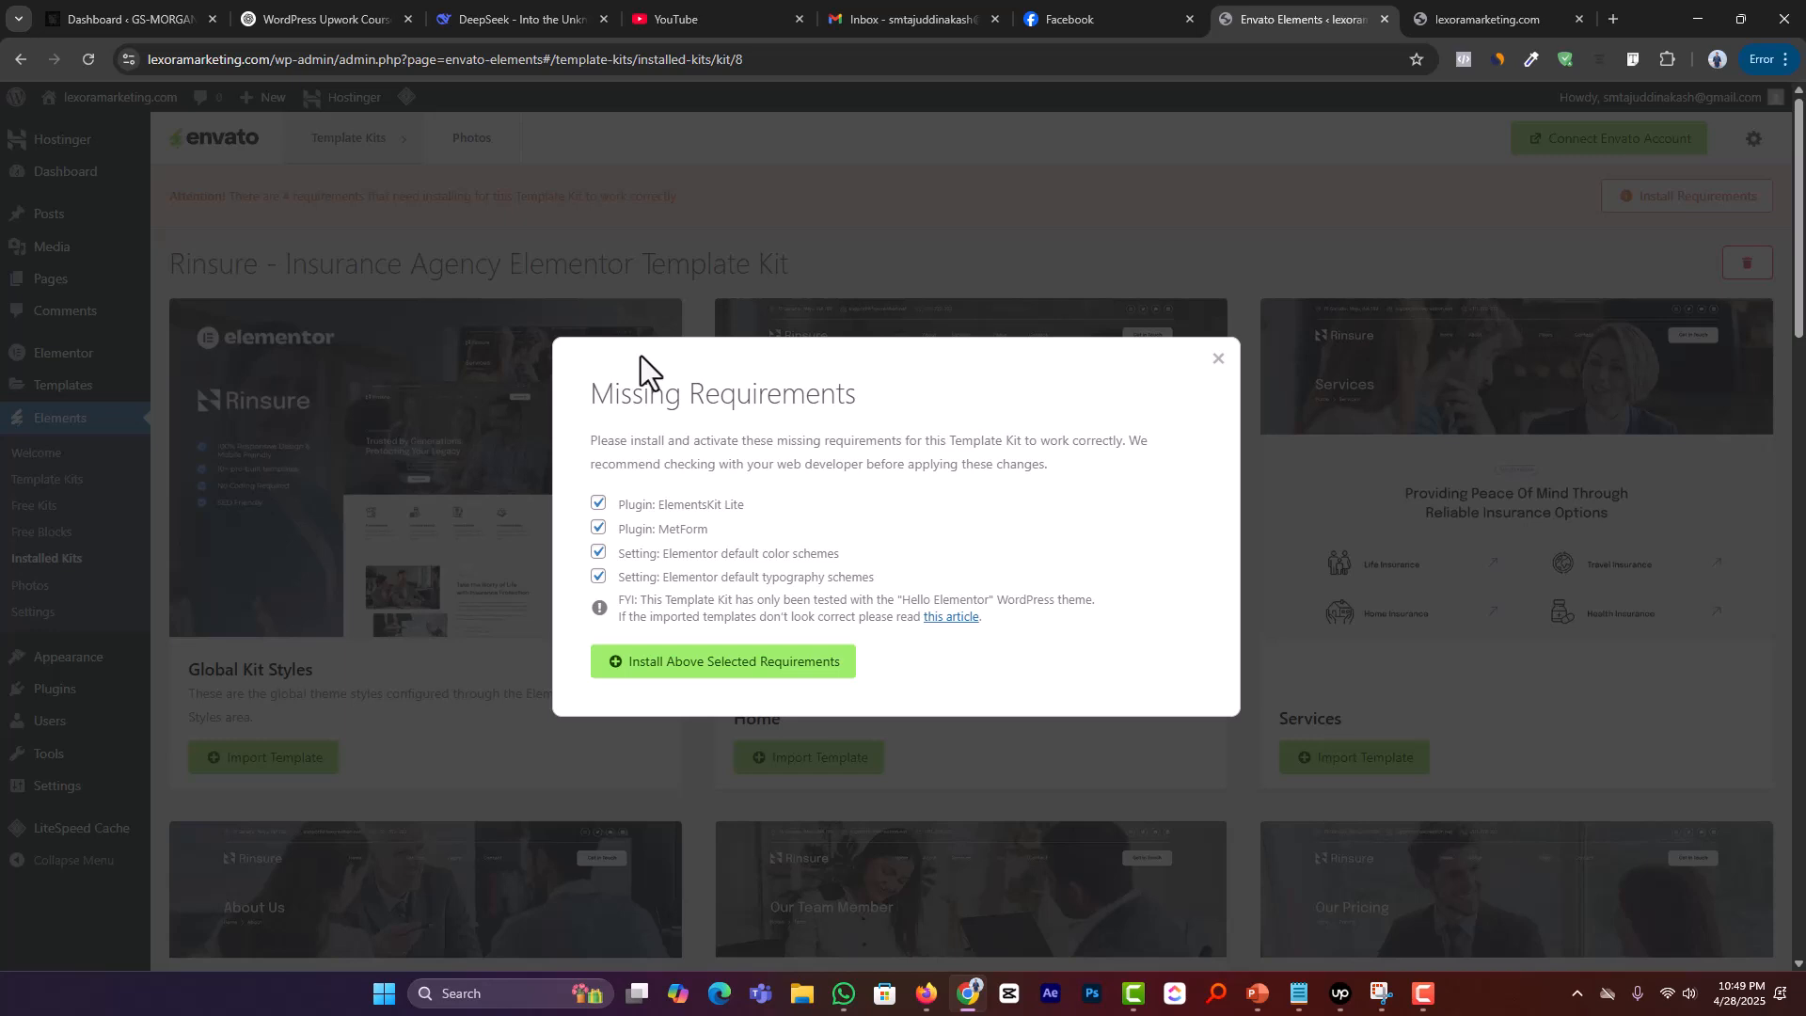
{"action": "left_click", "coordinate": [652, 669]}
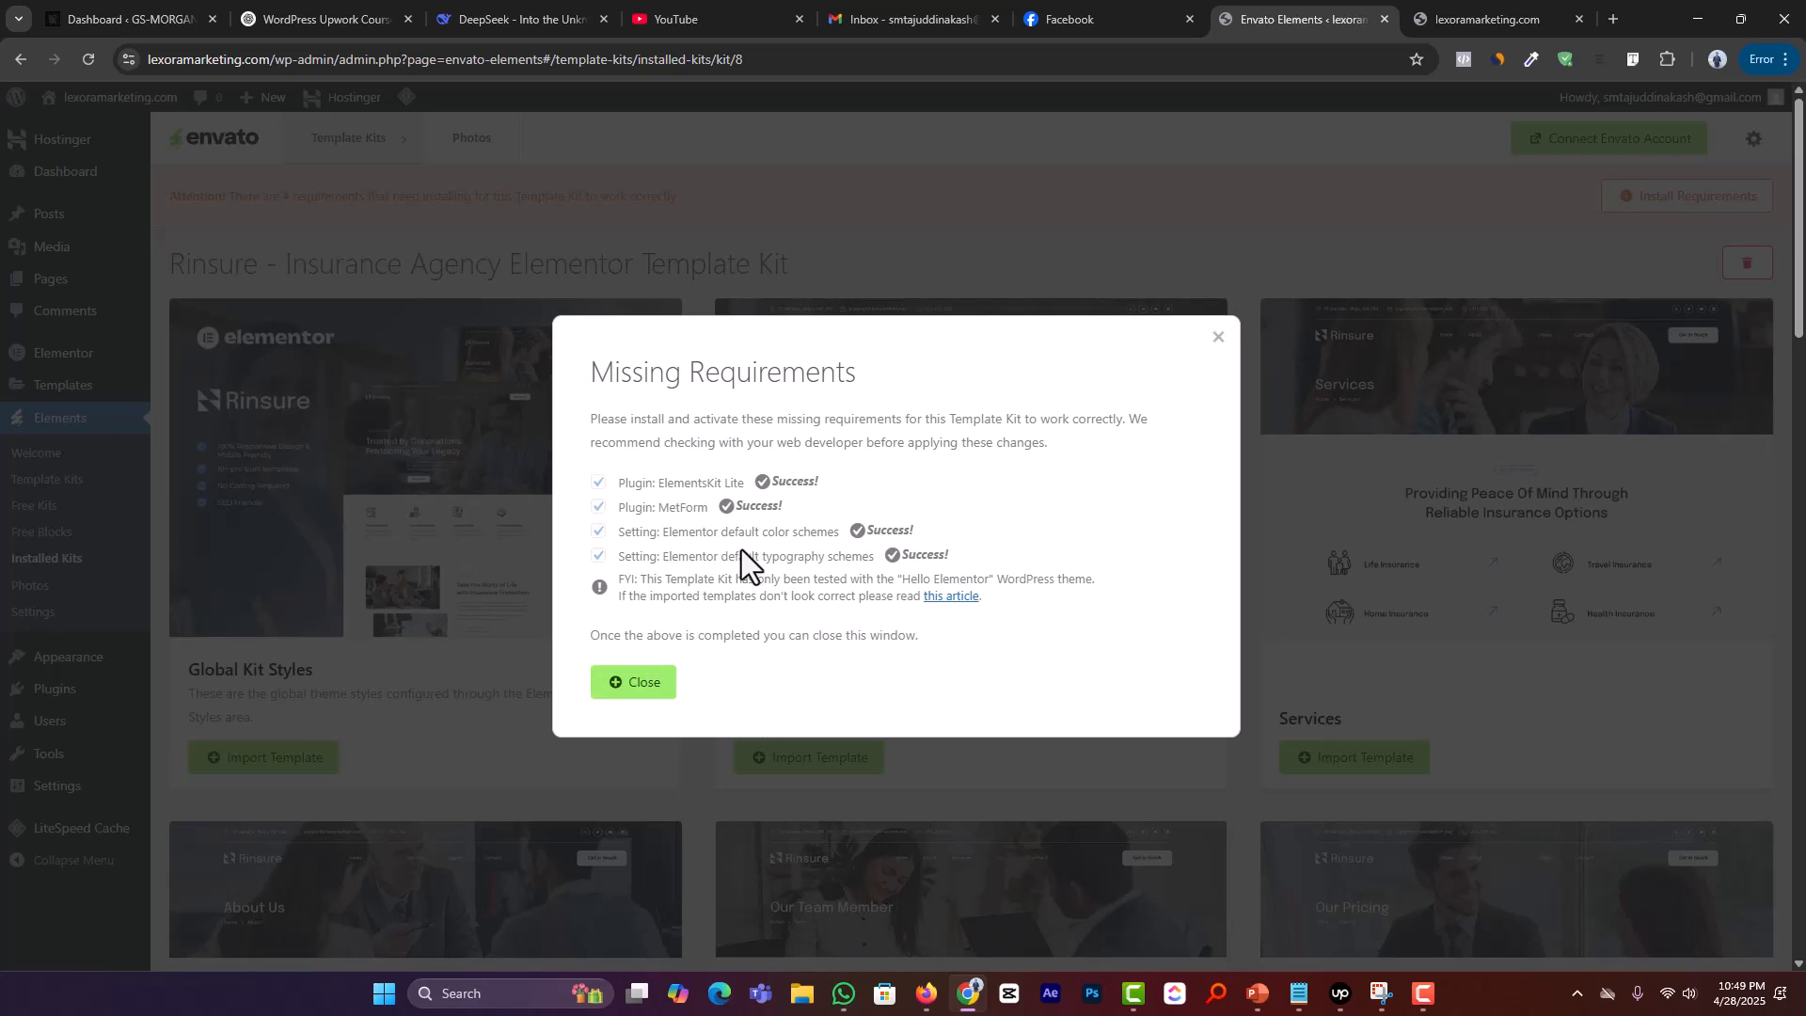
{"action": "left_click", "coordinate": [646, 683]}
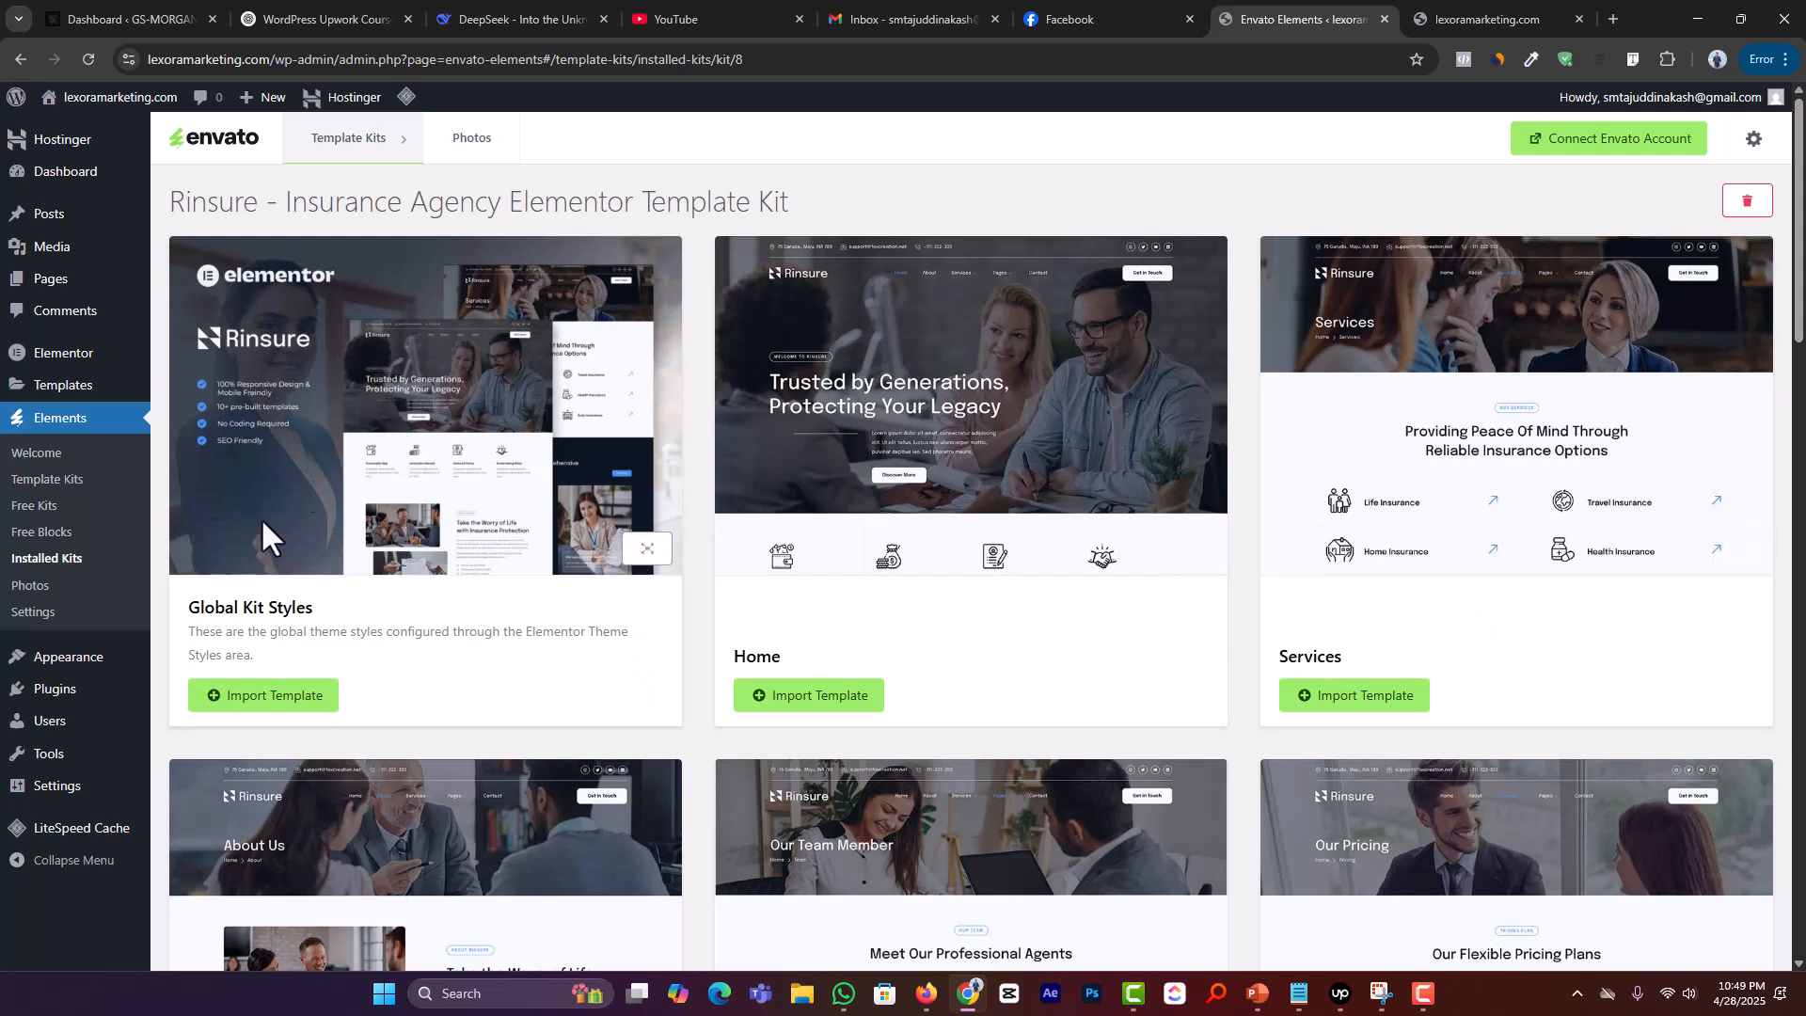
Step: Review the Rinsure kit's templates, from Global Kit Styles and the page layouts down to the footer and header
{"action": "scroll", "coordinate": [324, 502], "scroll_direction": "down", "scroll_amount": 1}
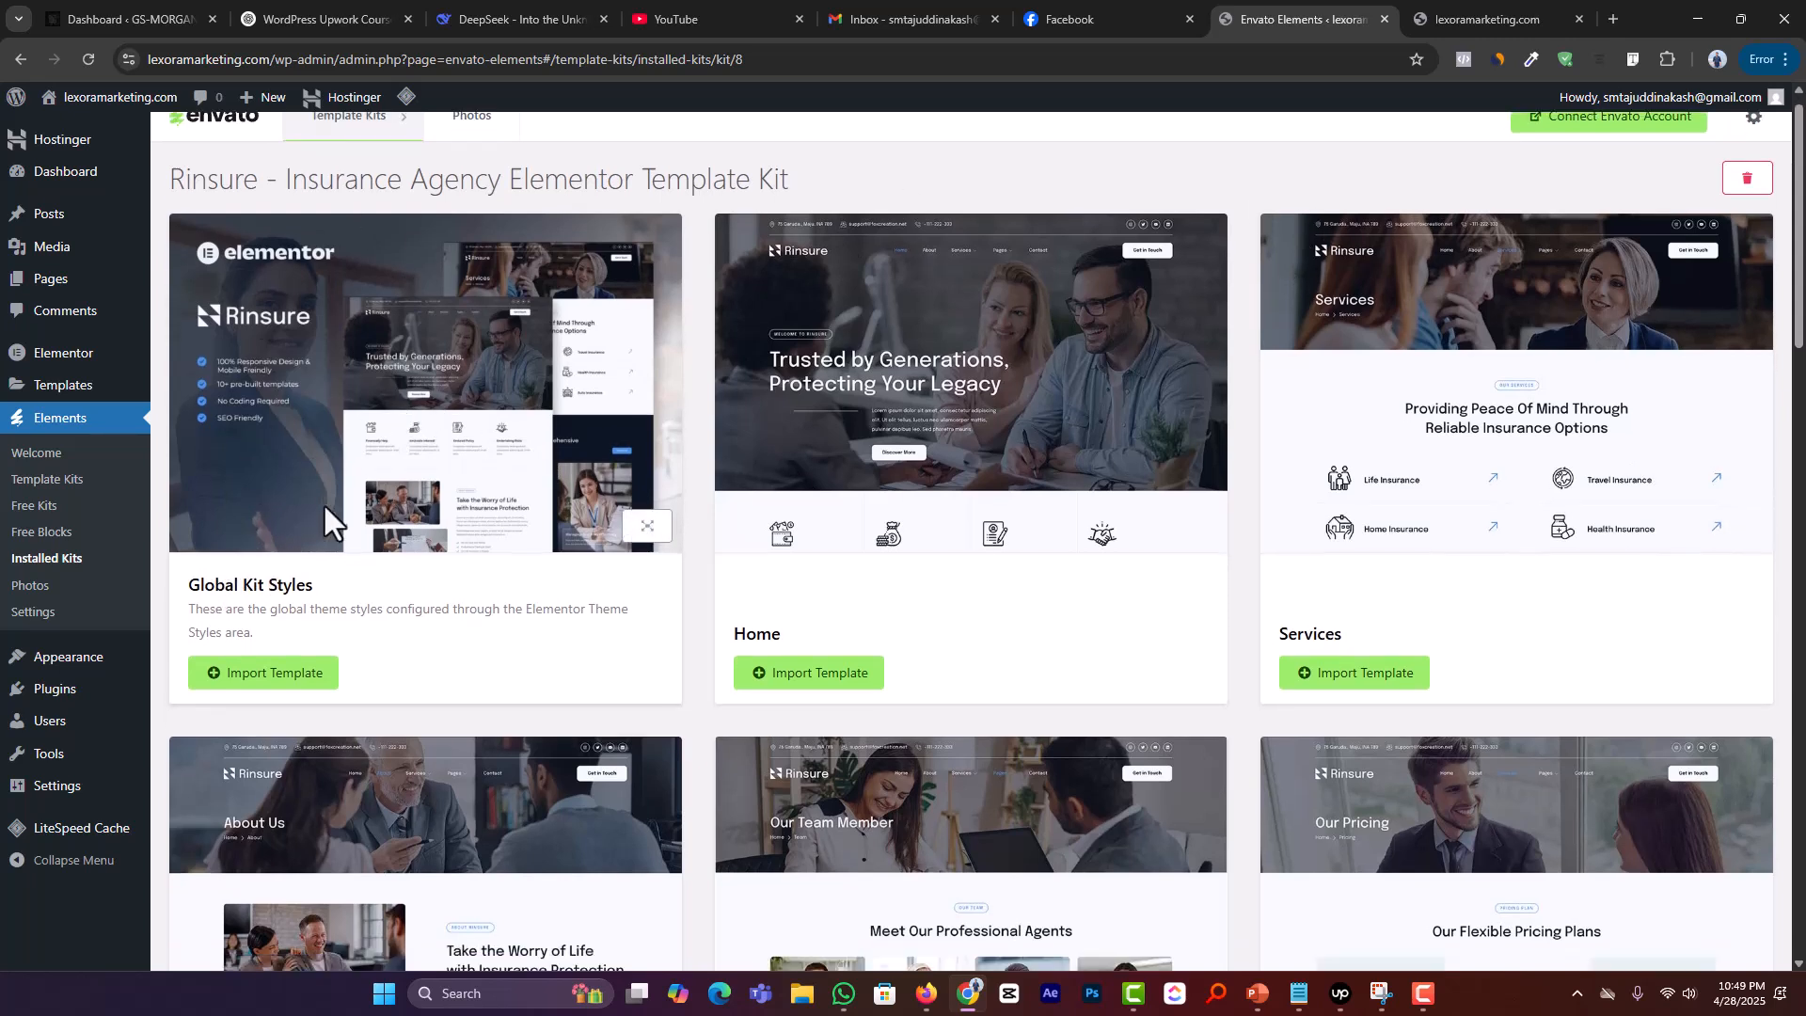
{"action": "triple_click", "coordinate": [181, 519]}
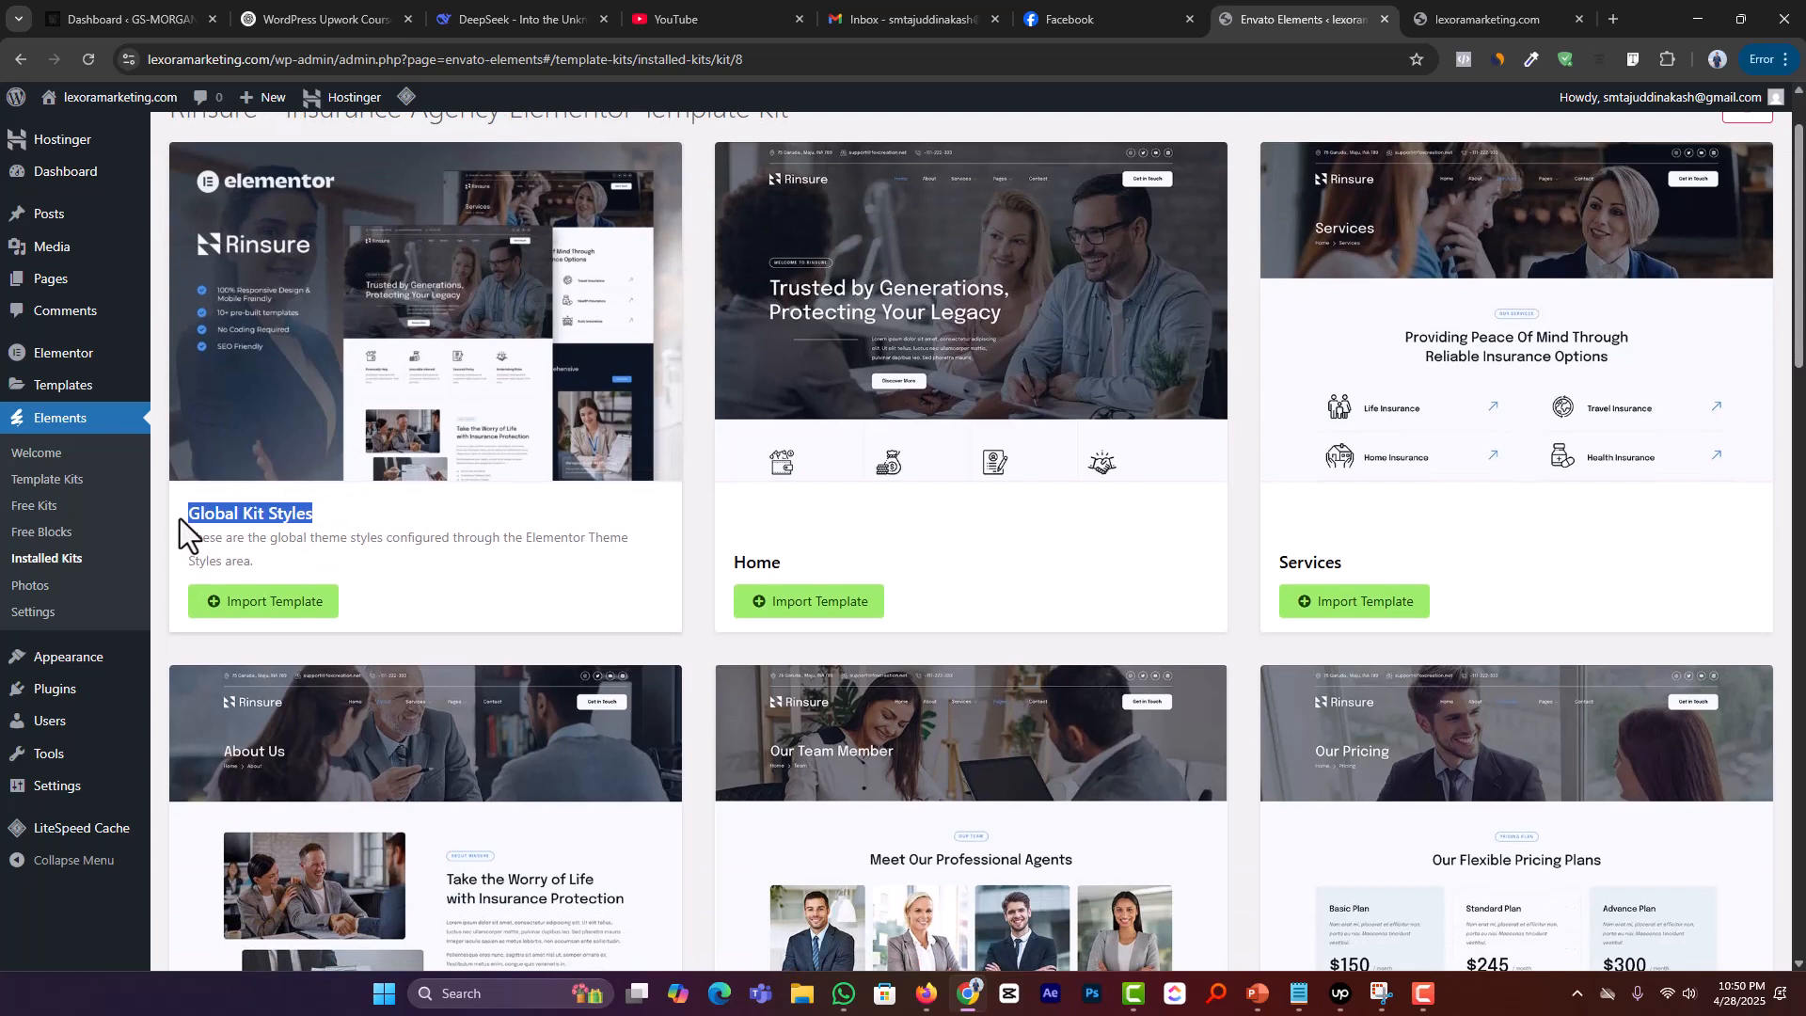
{"action": "left_click", "coordinate": [443, 517]}
{"action": "left_click_drag", "start_coordinate": [349, 534], "coordinate": [204, 528]}
{"action": "triple_click", "coordinate": [200, 511]}
{"action": "left_click", "coordinate": [340, 504]}
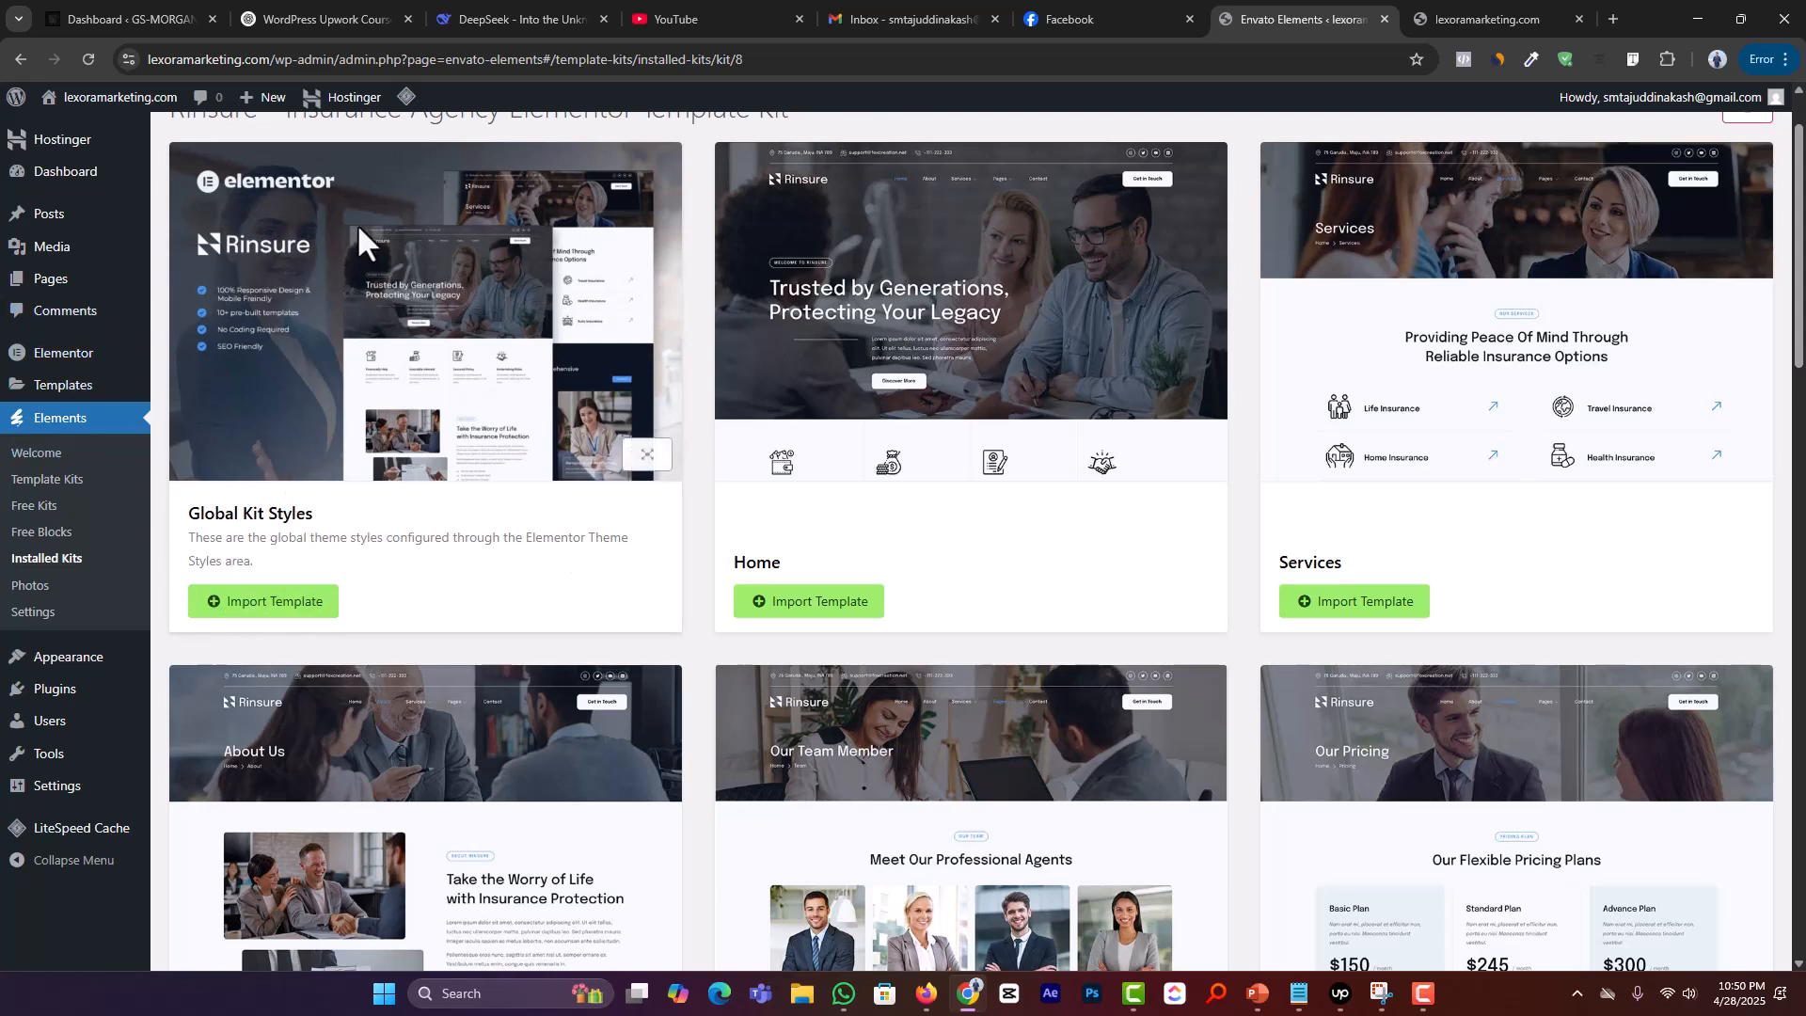
{"action": "scroll", "coordinate": [466, 468], "scroll_direction": "up", "scroll_amount": 1}
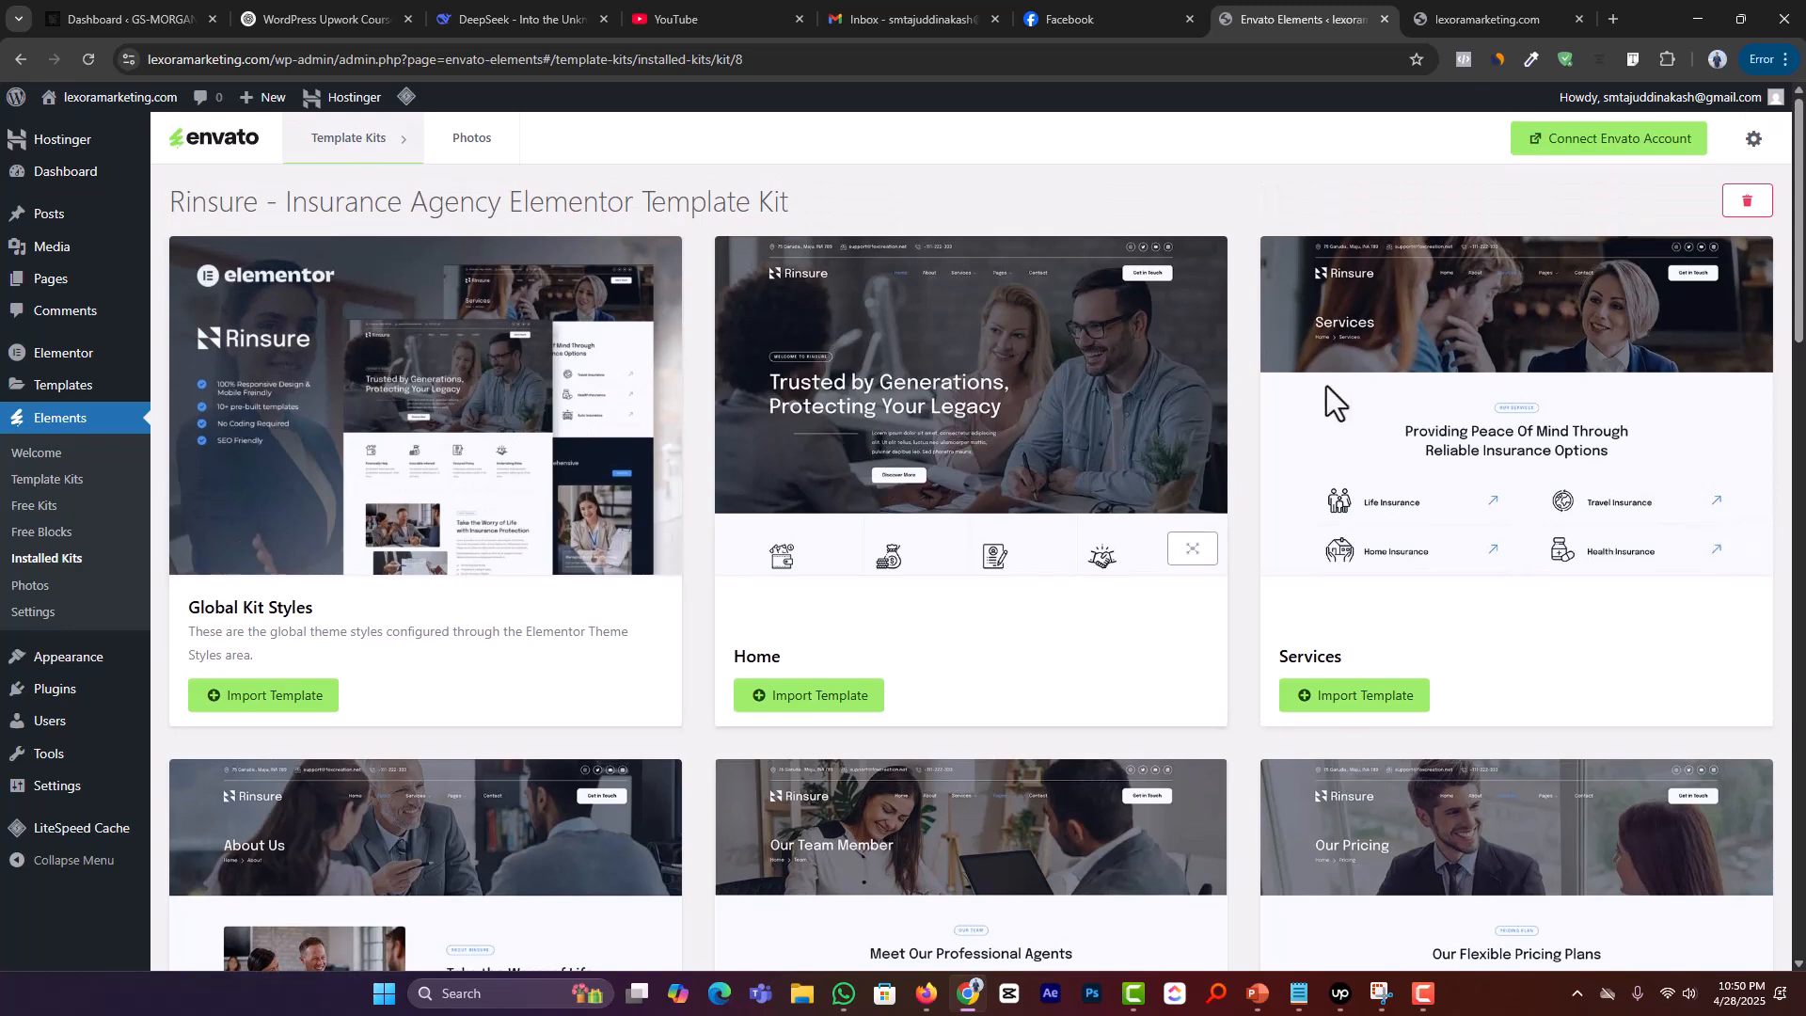
{"action": "scroll", "coordinate": [1326, 386], "scroll_direction": "down", "scroll_amount": 6}
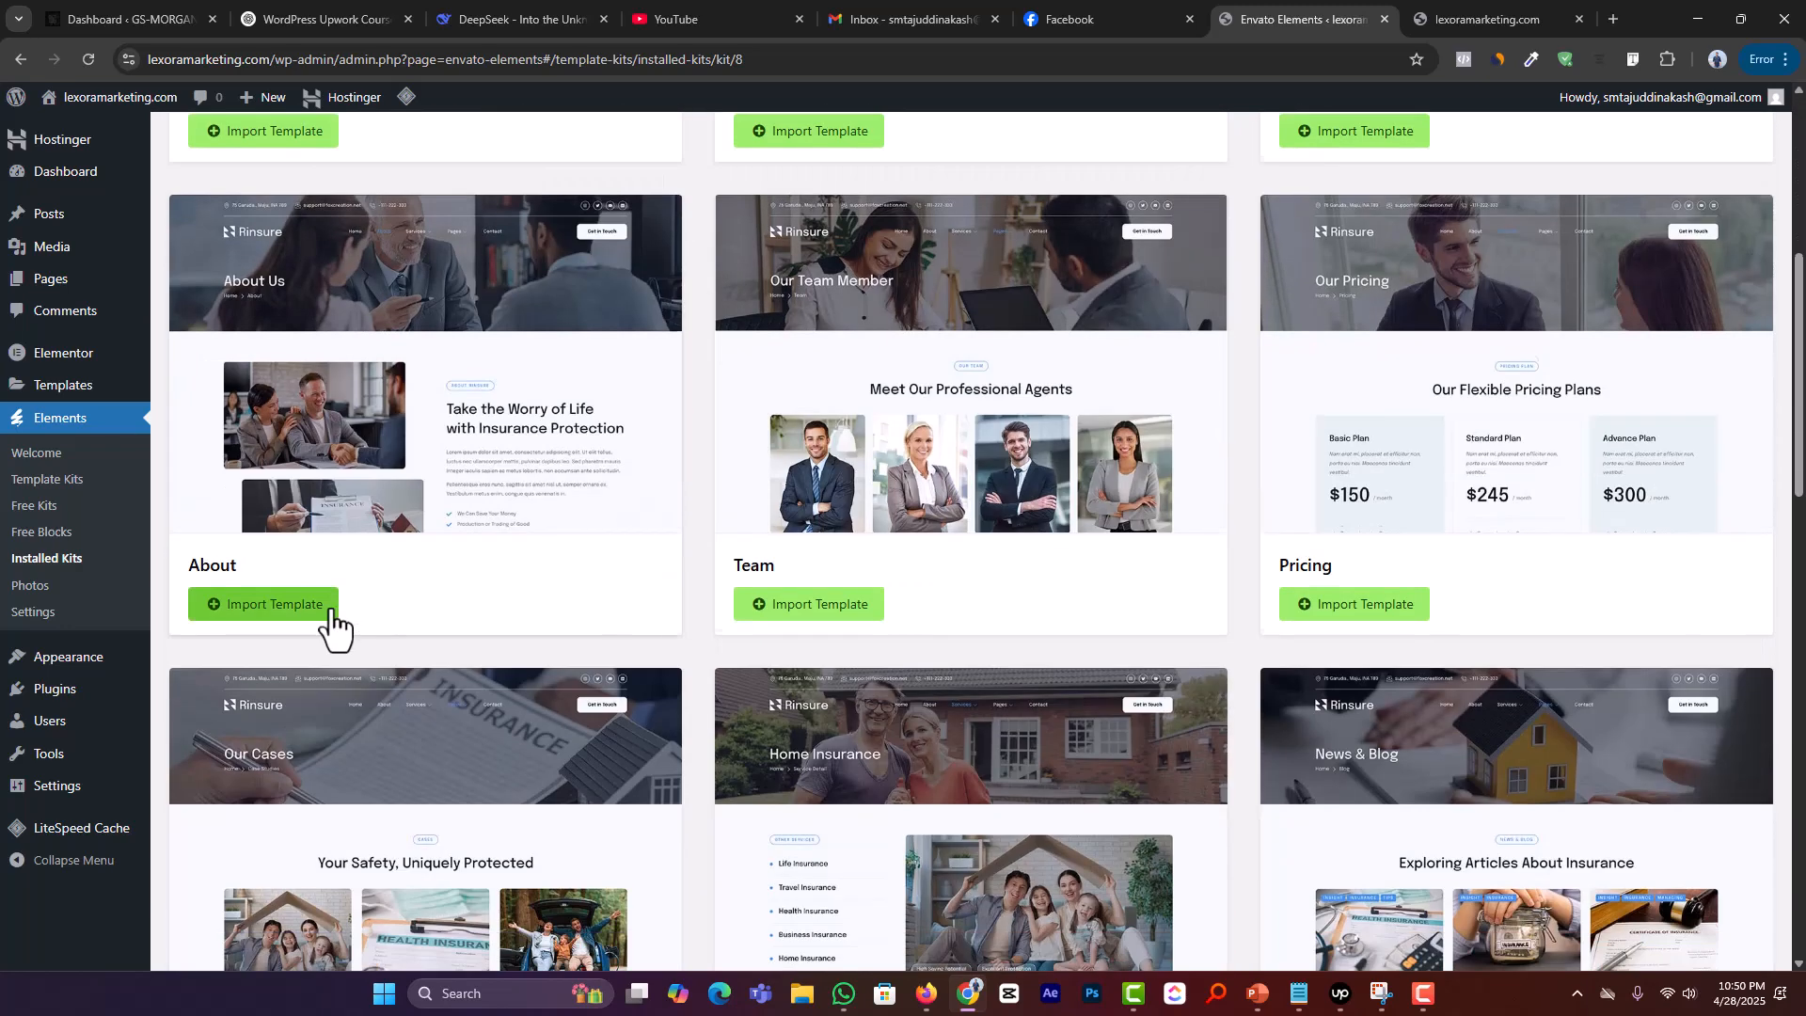
{"action": "scroll", "coordinate": [1354, 460], "scroll_direction": "down", "scroll_amount": 8}
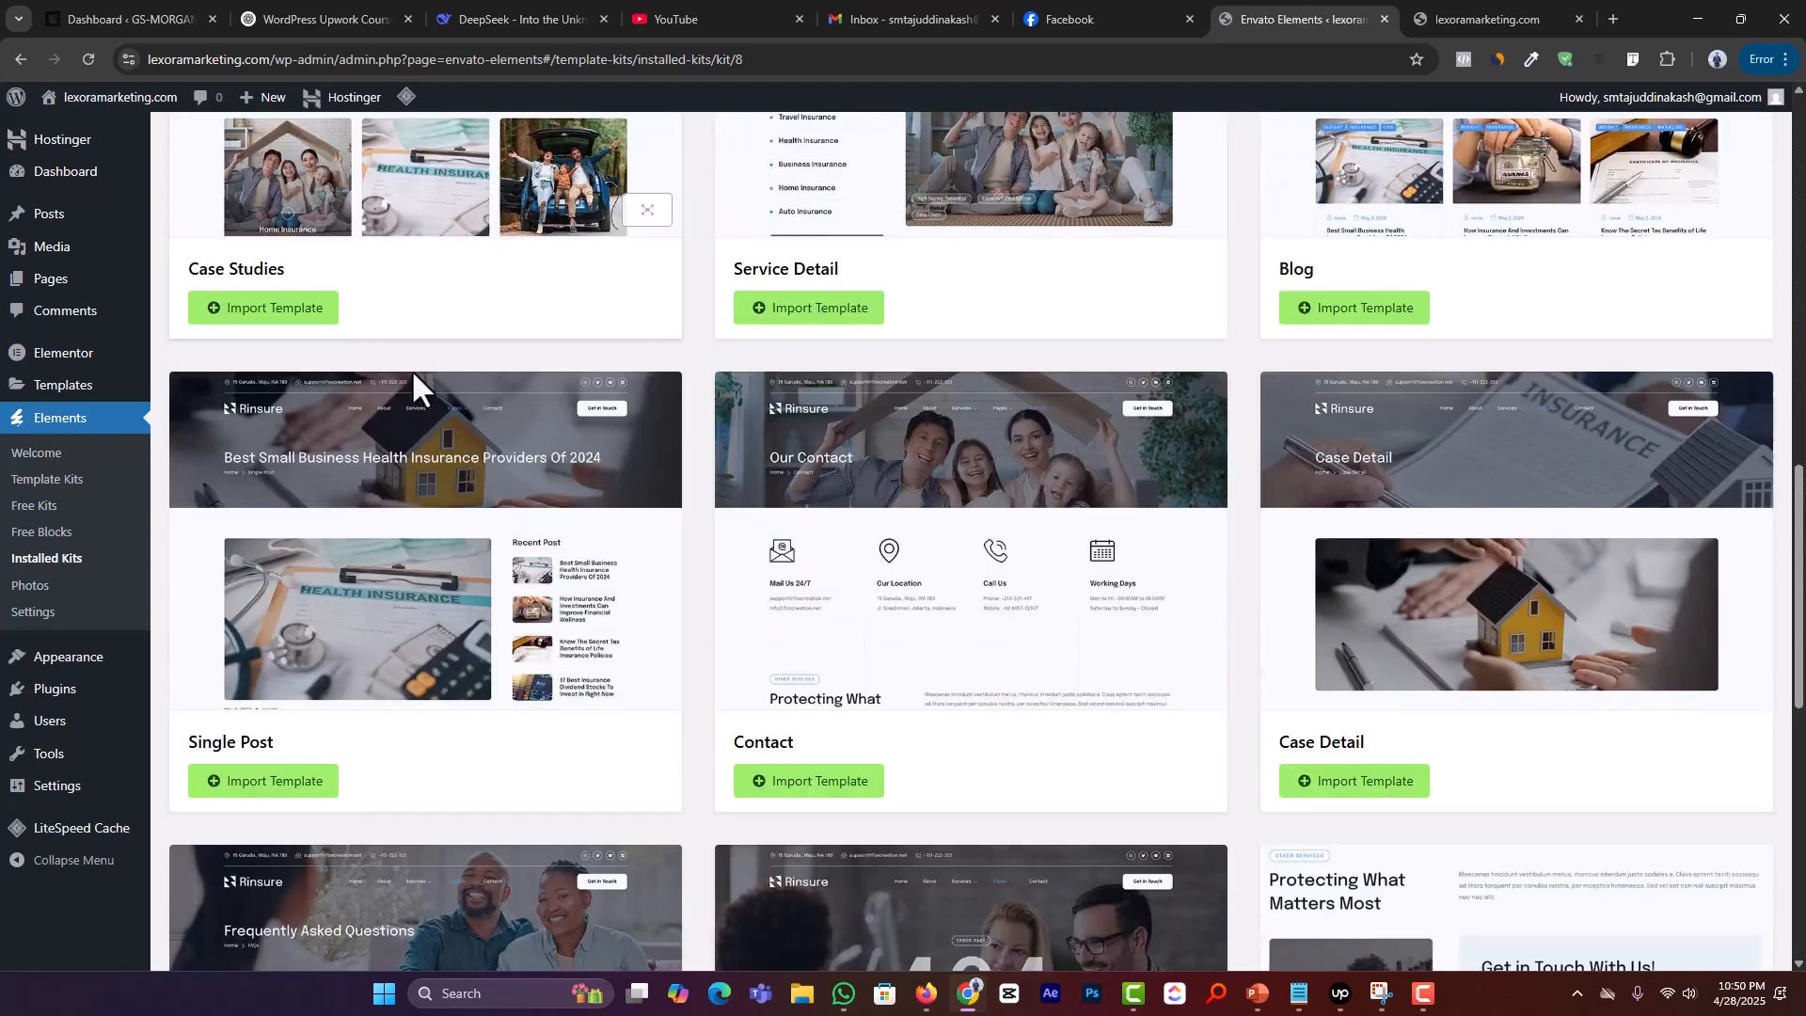
{"action": "scroll", "coordinate": [878, 500], "scroll_direction": "down", "scroll_amount": 9}
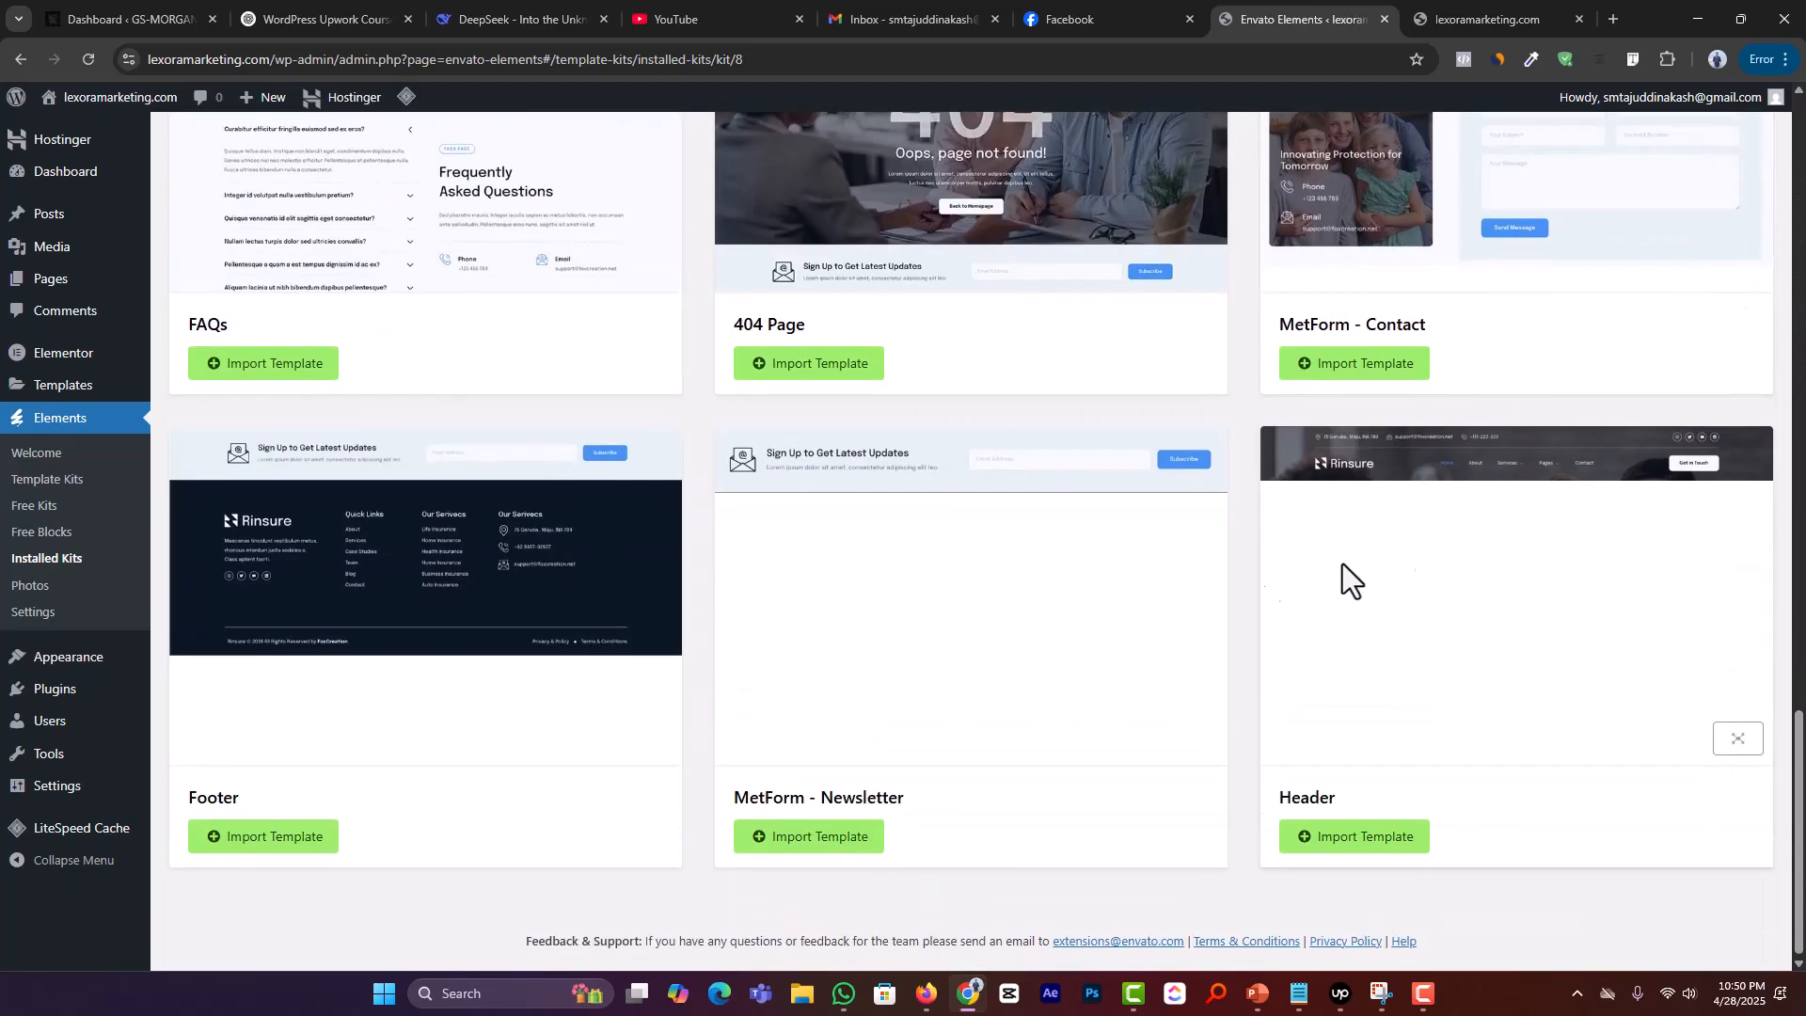
Step: Import the Global Kit Styles template from the Rinsure kit
{"action": "scroll", "coordinate": [907, 564], "scroll_direction": "up", "scroll_amount": 5}
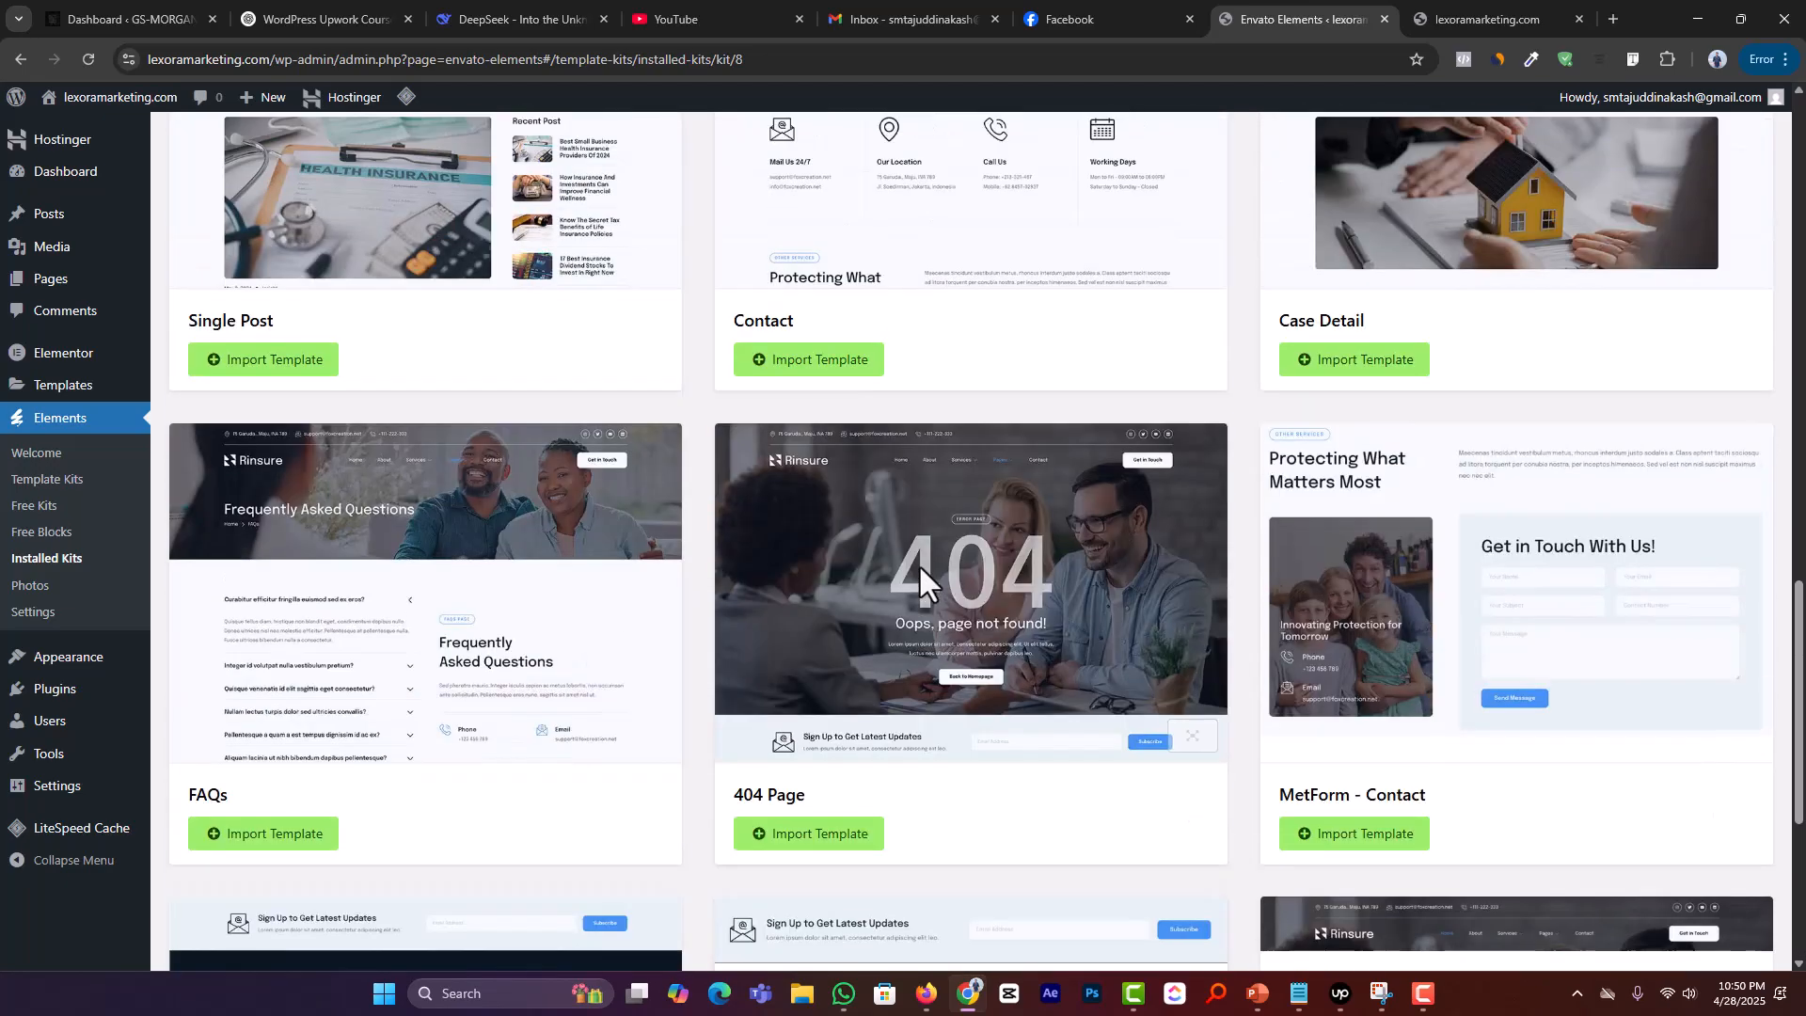
{"action": "scroll", "coordinate": [782, 547], "scroll_direction": "up", "scroll_amount": 10}
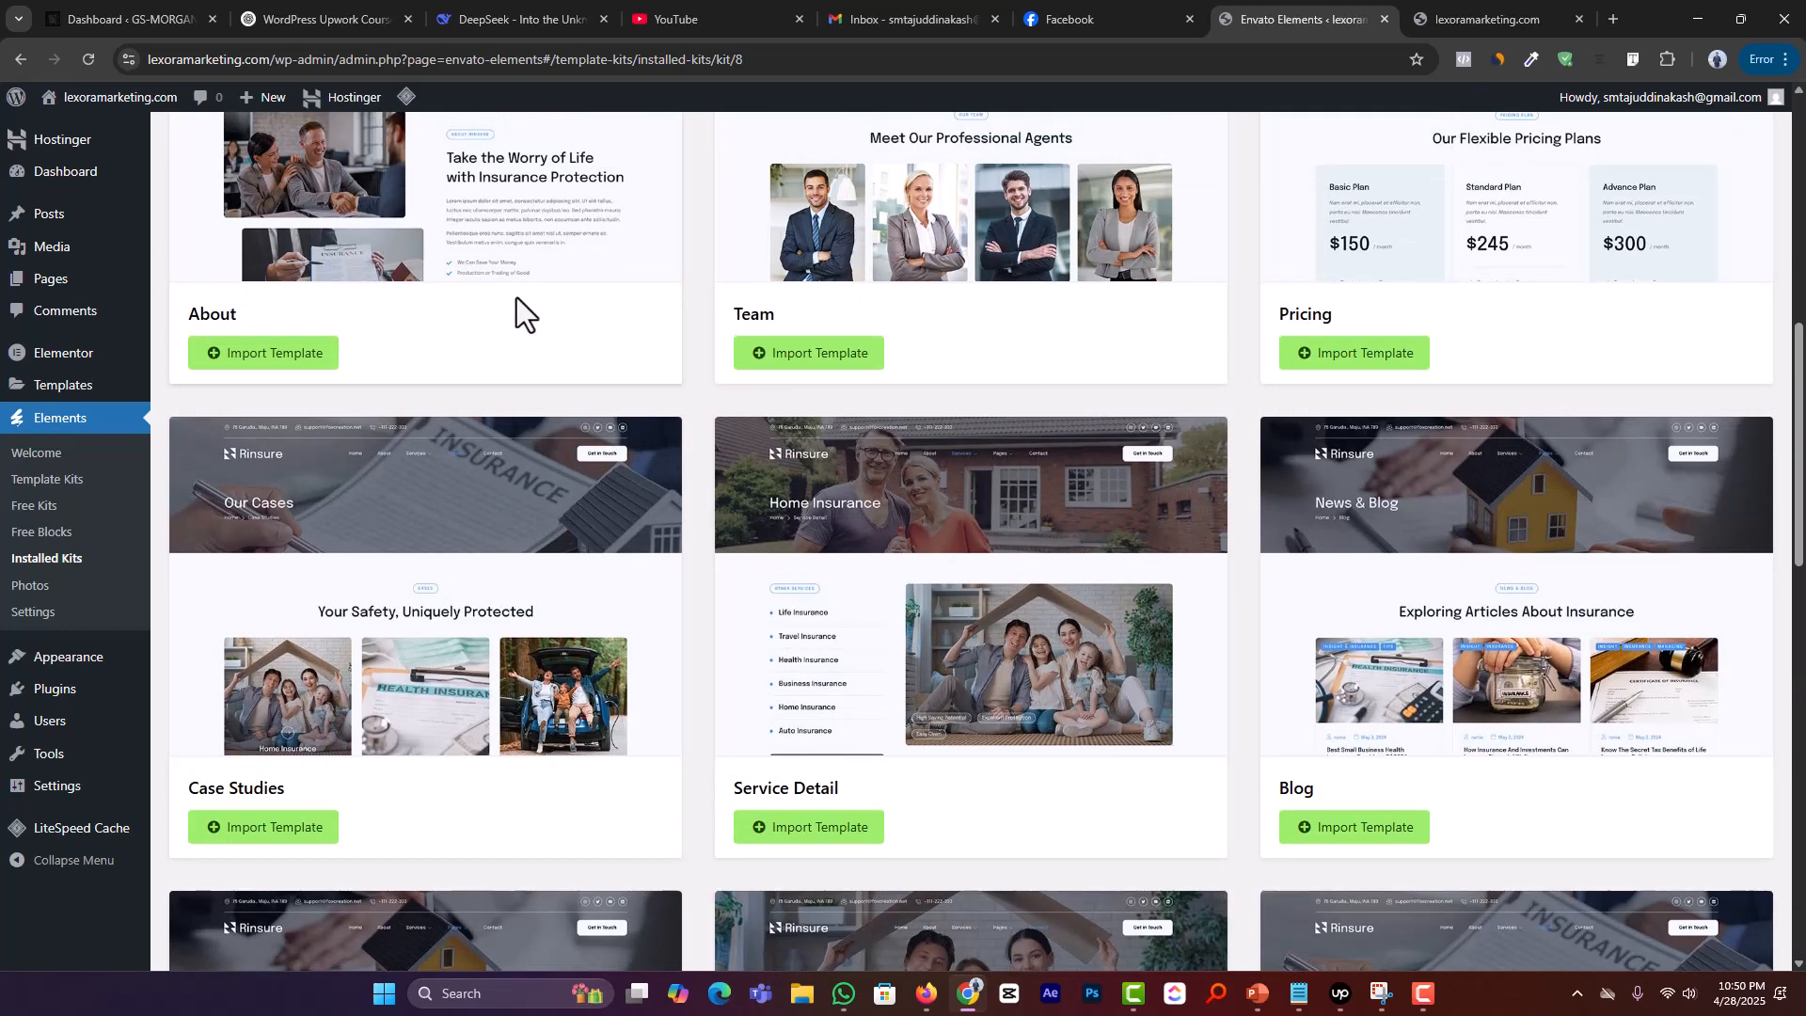
{"action": "scroll", "coordinate": [348, 393], "scroll_direction": "up", "scroll_amount": 7}
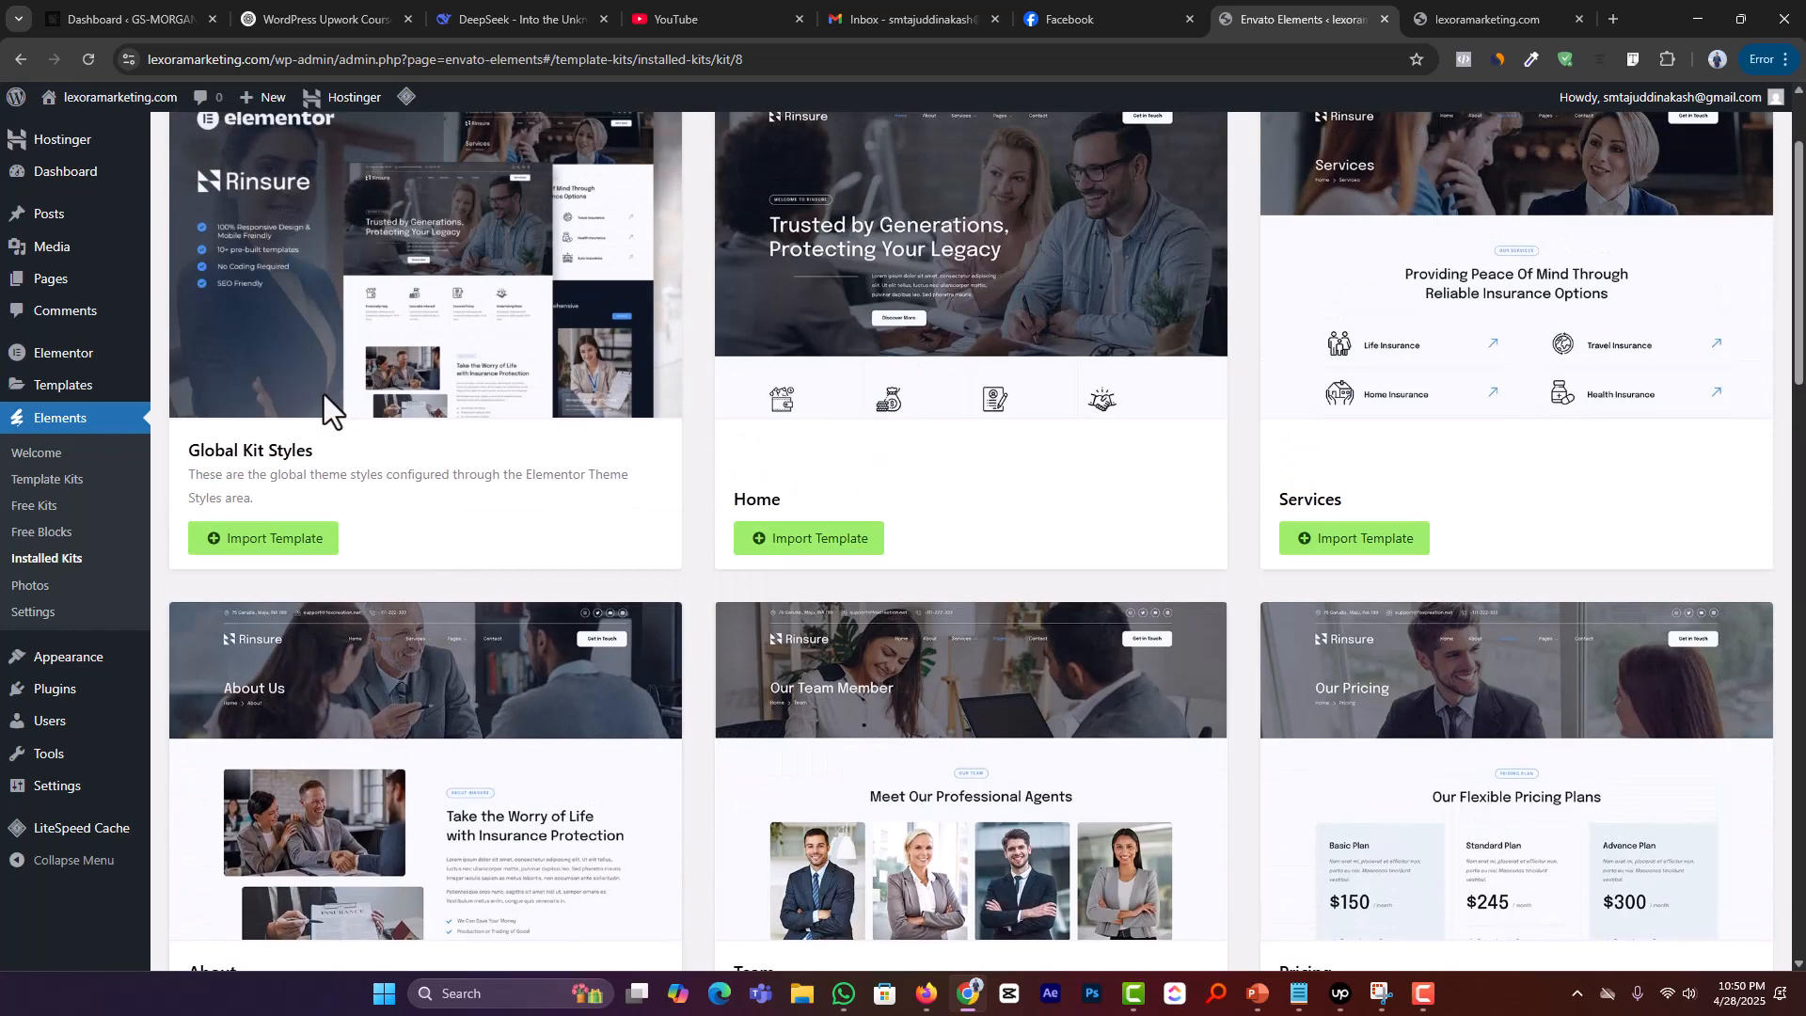
{"action": "left_click", "coordinate": [249, 544]}
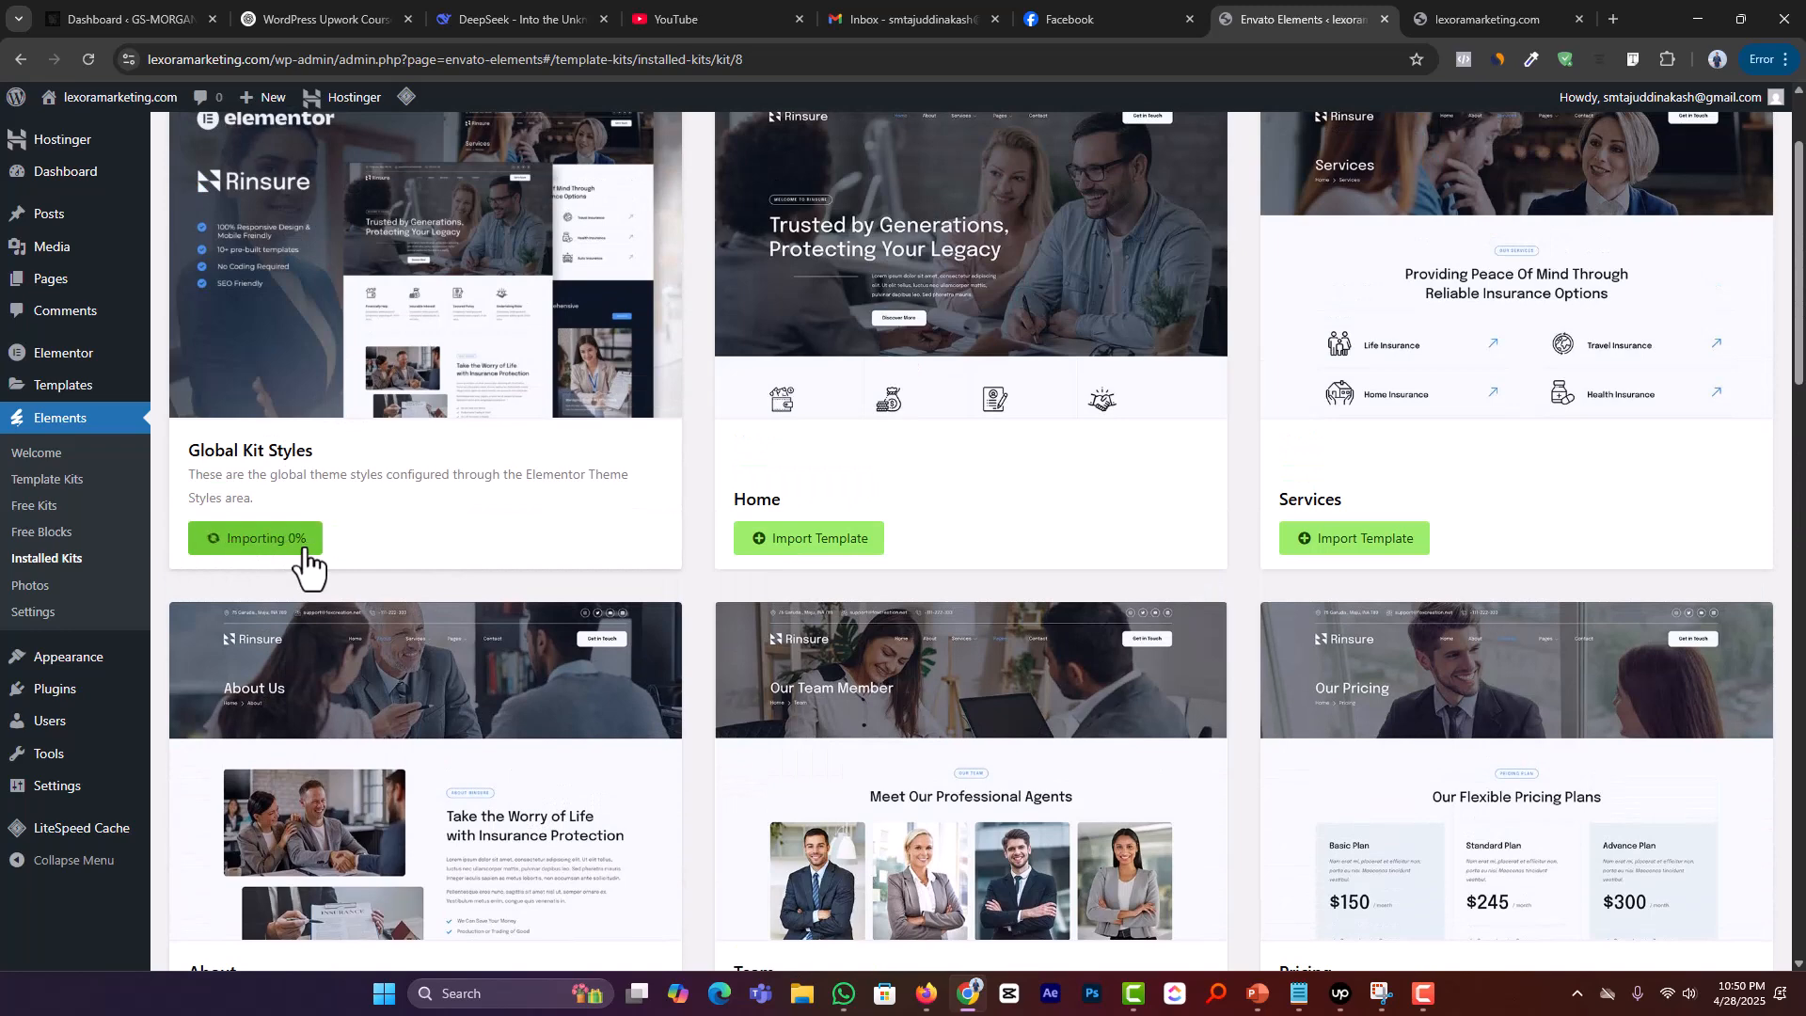
Step: Try to import the Home, Services, About, Team and Pricing templates from the Rinsure kit
{"action": "left_click", "coordinate": [834, 550]}
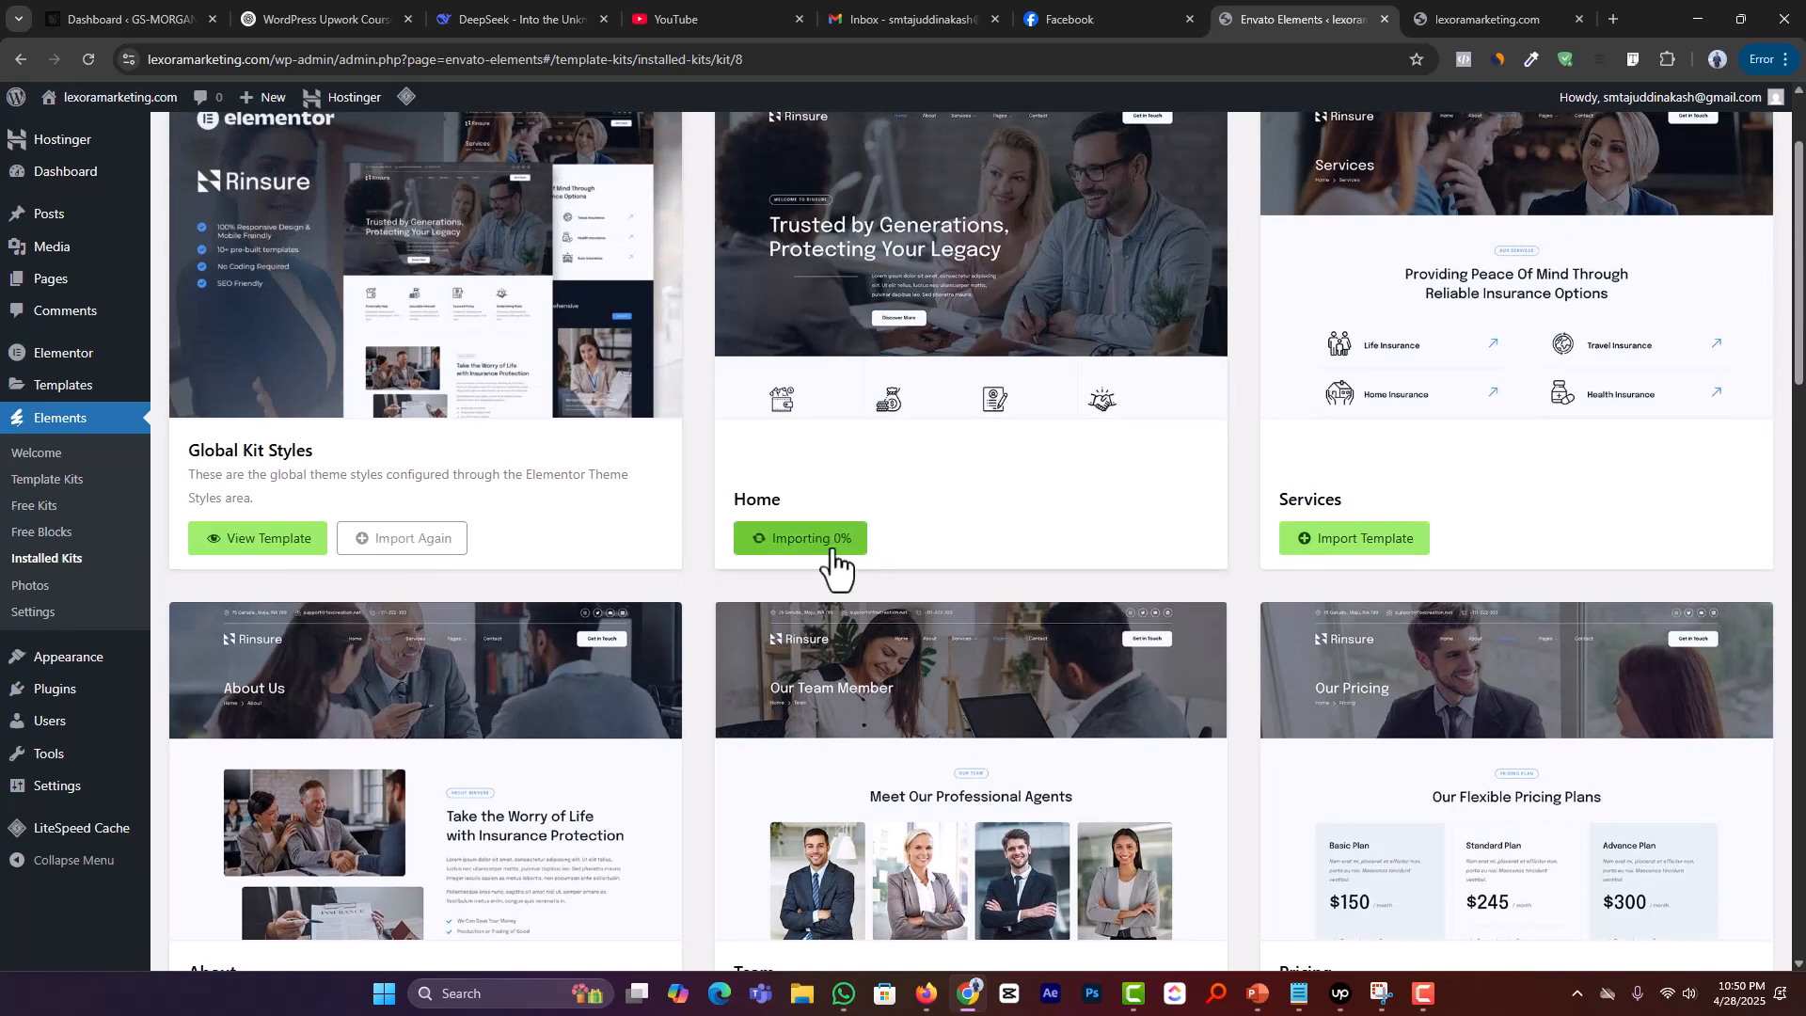
{"action": "left_click", "coordinate": [1303, 548]}
{"action": "scroll", "coordinate": [454, 624], "scroll_direction": "down", "scroll_amount": 4}
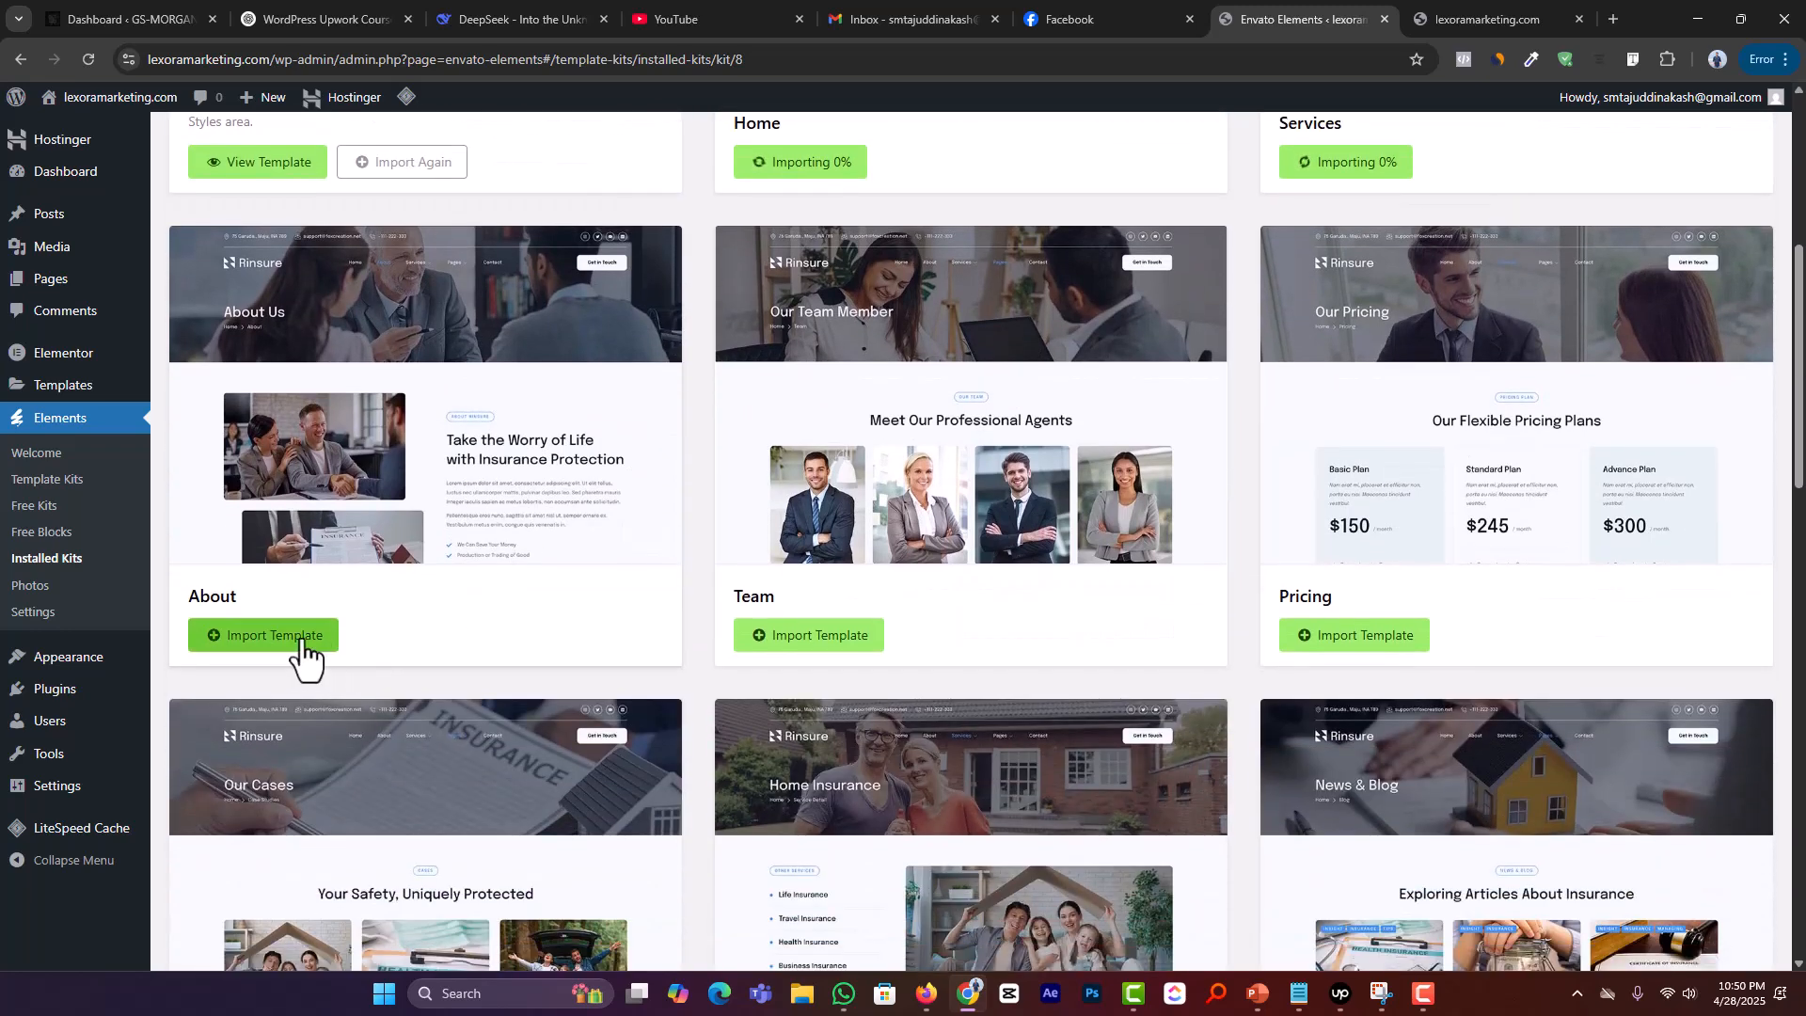
{"action": "left_click", "coordinate": [299, 638]}
{"action": "left_click", "coordinate": [795, 640]}
{"action": "left_click", "coordinate": [1300, 639]}
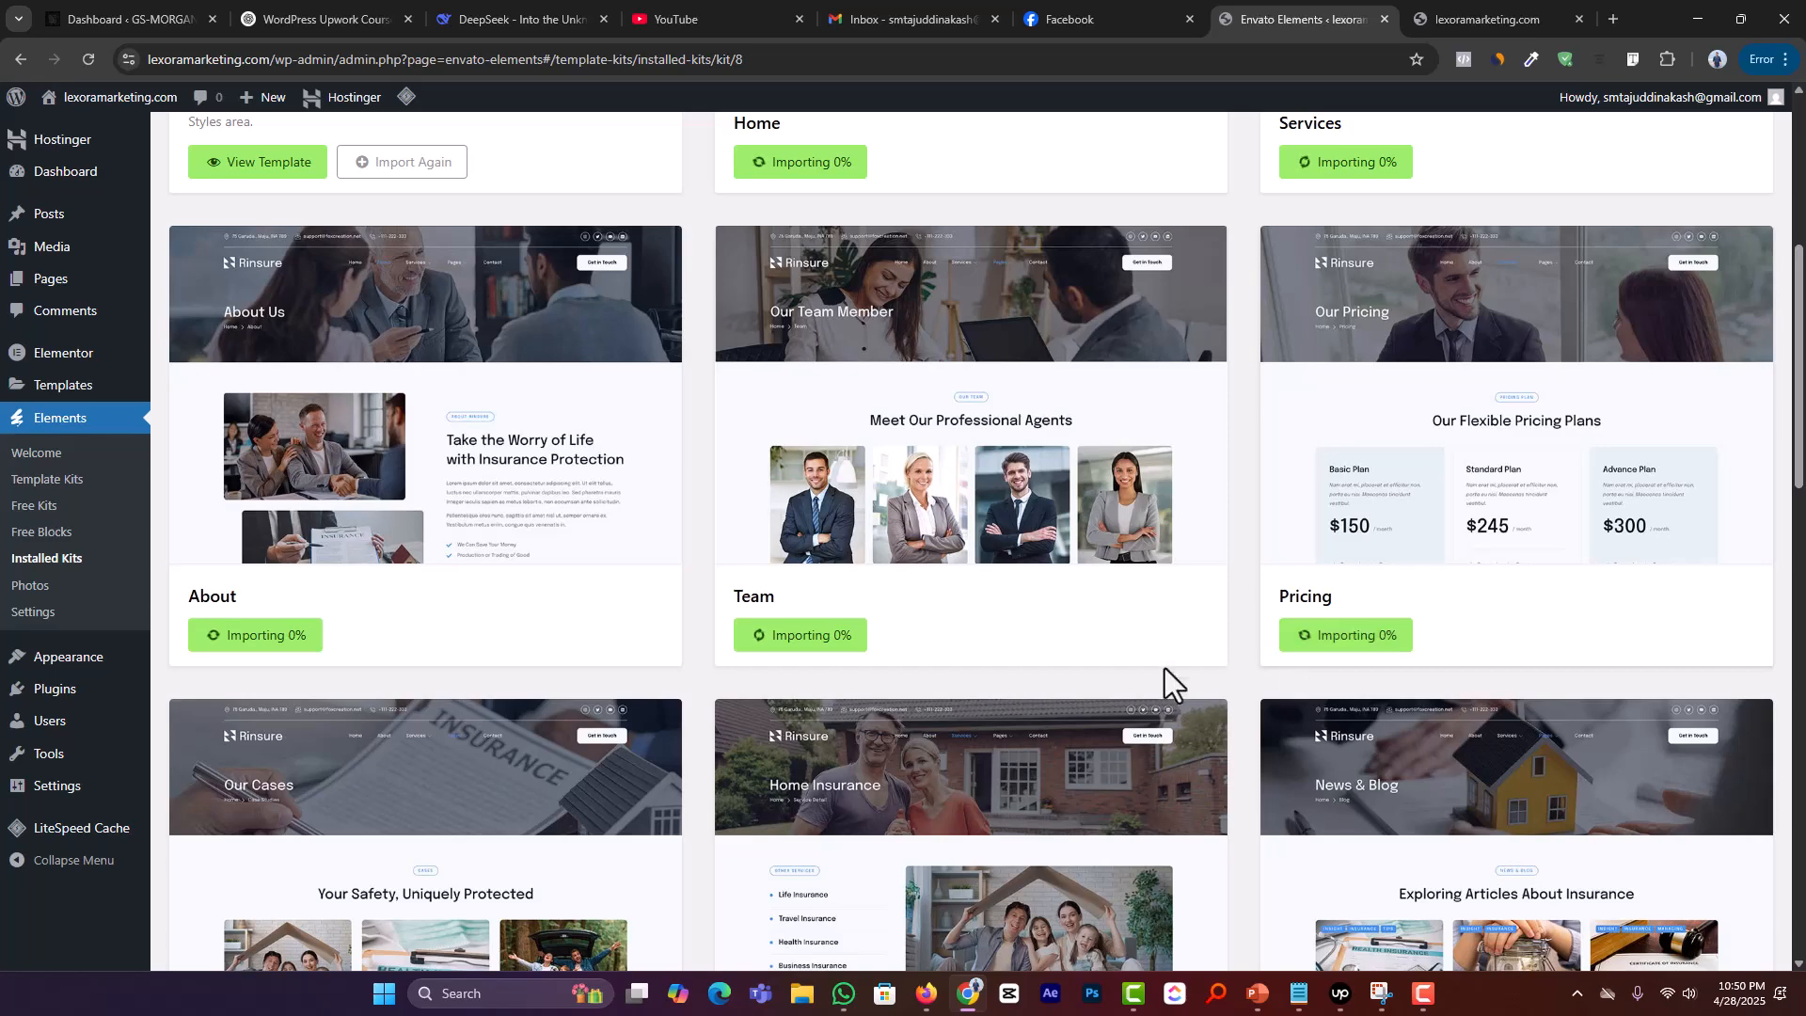
Step: Try to import the Case Studies, Service Detail, Blog, Single Post, Contact and Case Detail templates from the Rinsure kit
{"action": "scroll", "coordinate": [1164, 667], "scroll_direction": "down", "scroll_amount": 5}
{"action": "left_click", "coordinate": [282, 649]}
{"action": "left_click", "coordinate": [776, 642]}
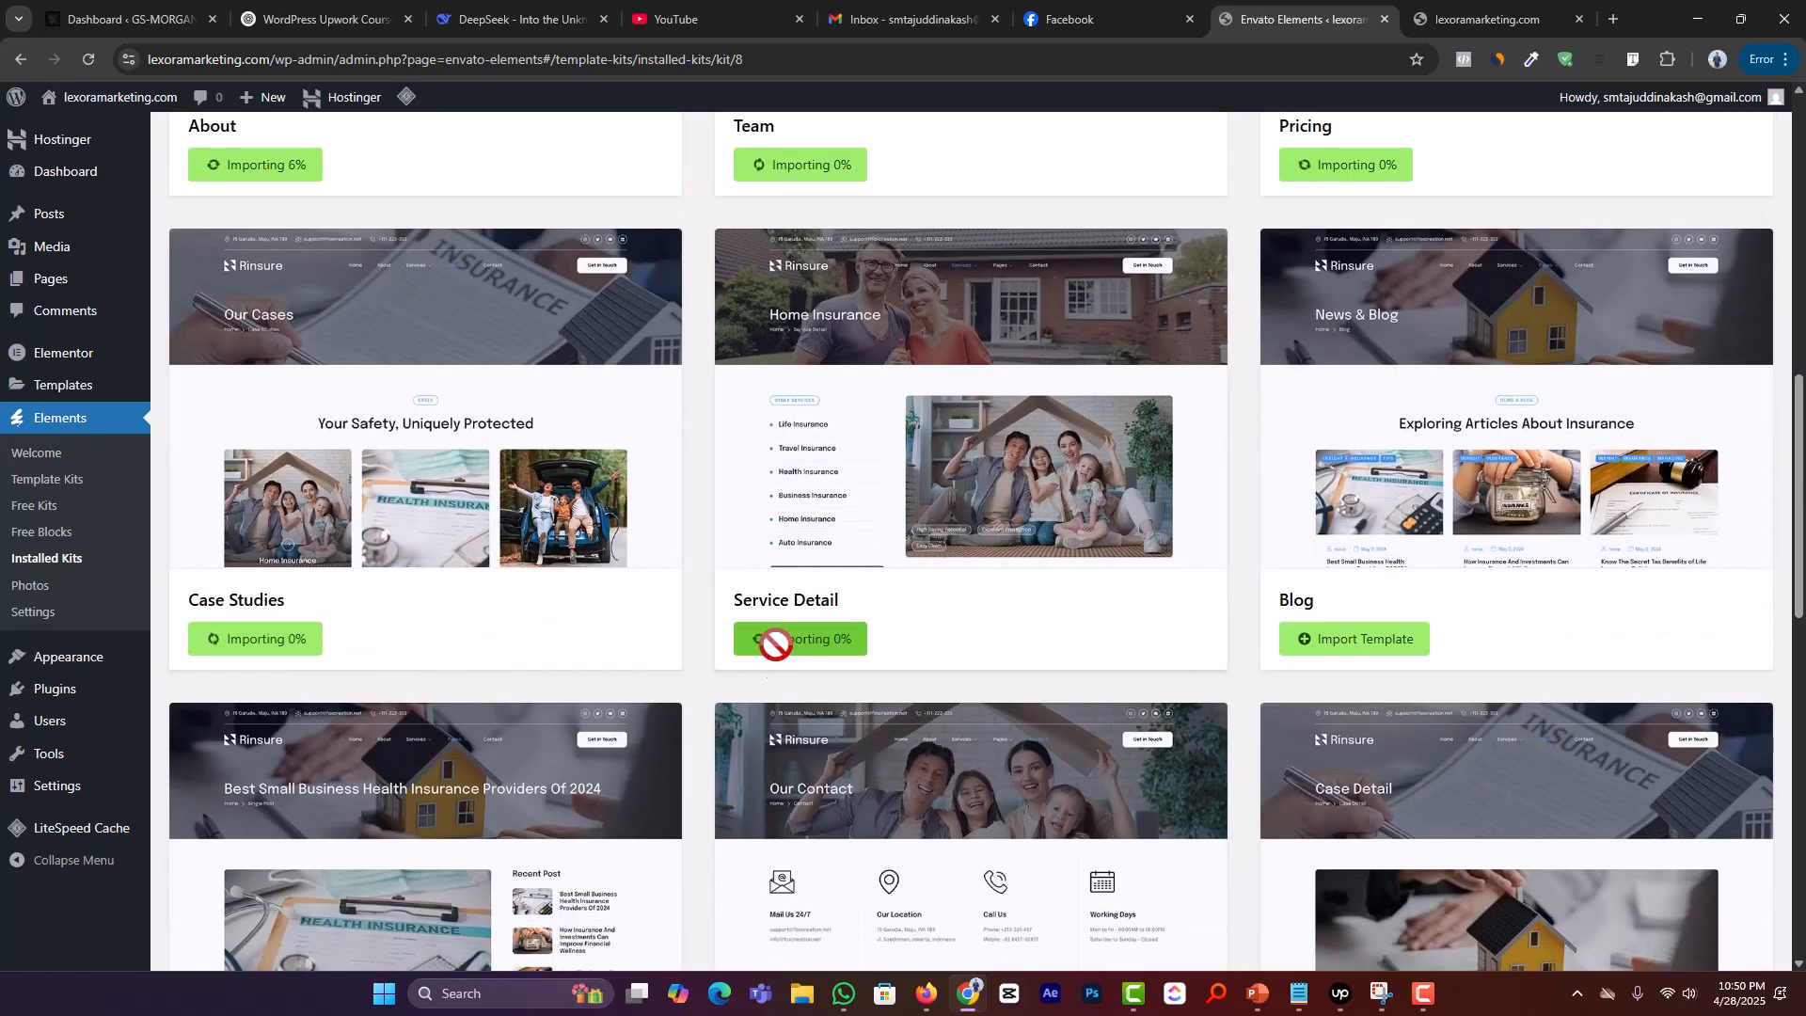
{"action": "left_click", "coordinate": [1336, 647]}
{"action": "scroll", "coordinate": [425, 613], "scroll_direction": "down", "scroll_amount": 4}
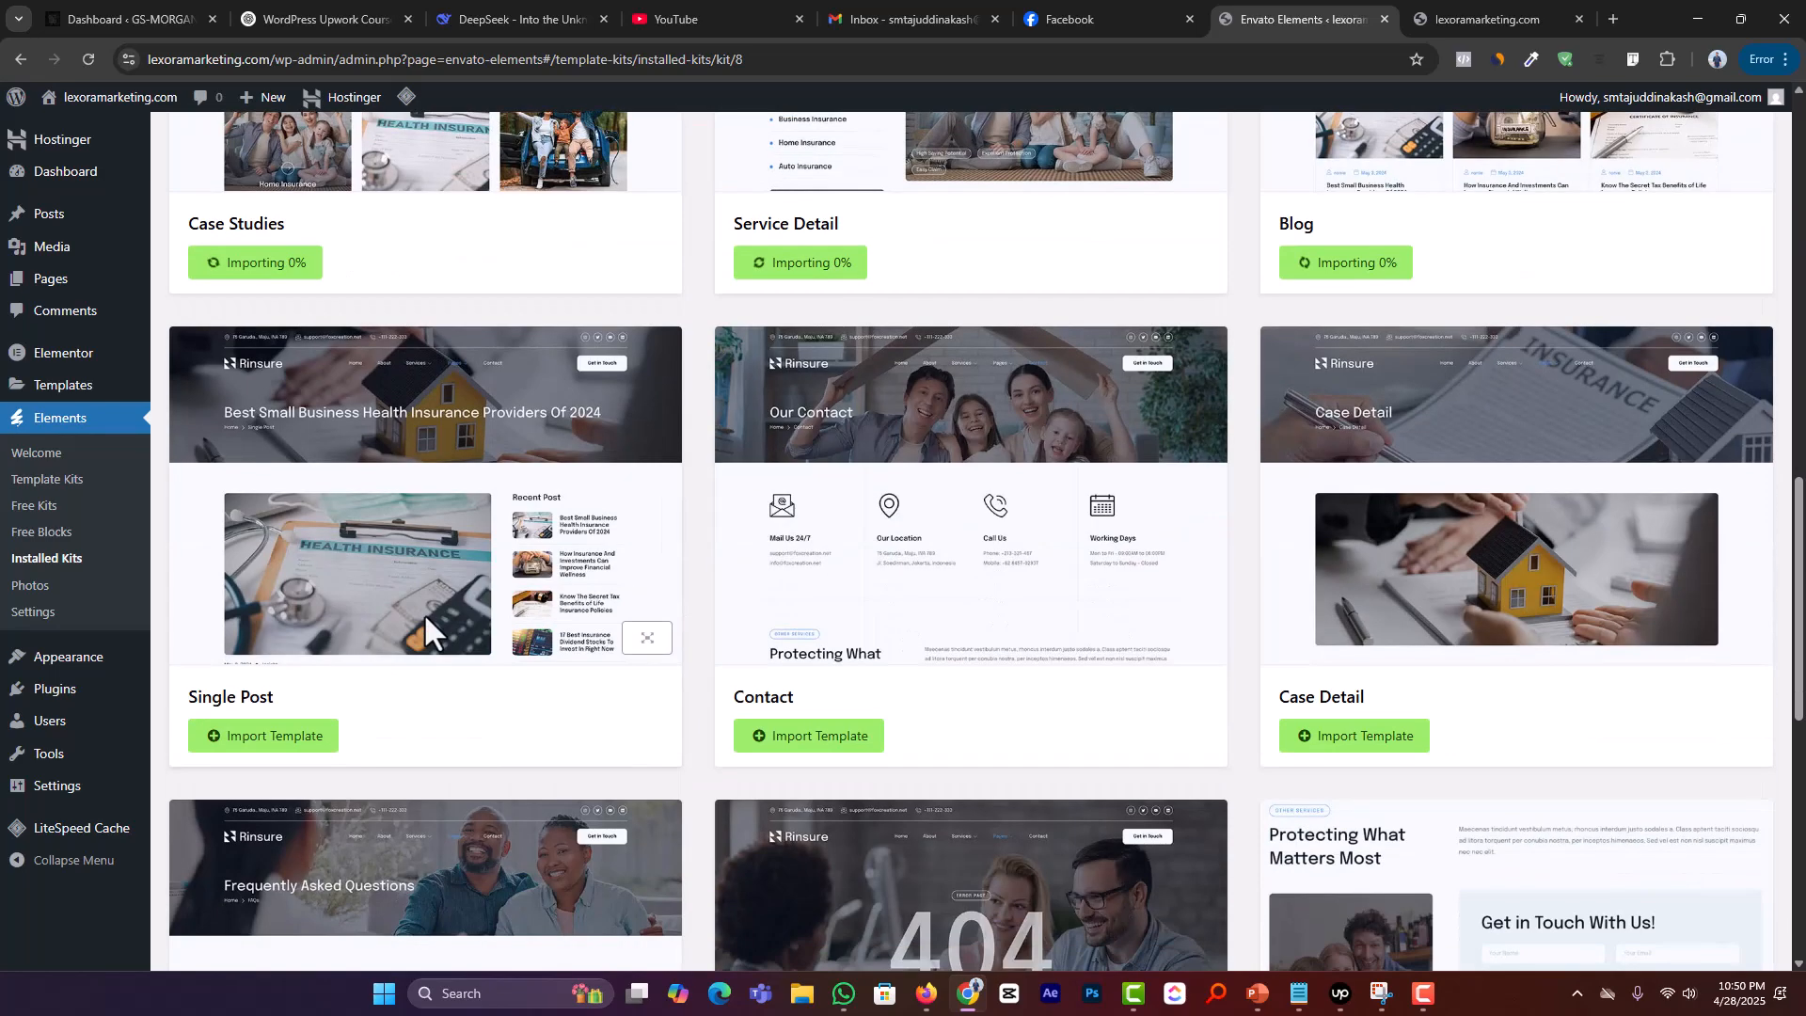
{"action": "left_click", "coordinate": [290, 736]}
{"action": "left_click", "coordinate": [843, 738]}
{"action": "left_click", "coordinate": [1328, 737]}
Step: Try to import the FAQs, 404 Page, MetForm - Contact, Footer, MetForm - Newsletter and Header templates, and check the kit's import progress
{"action": "scroll", "coordinate": [293, 715], "scroll_direction": "down", "scroll_amount": 5}
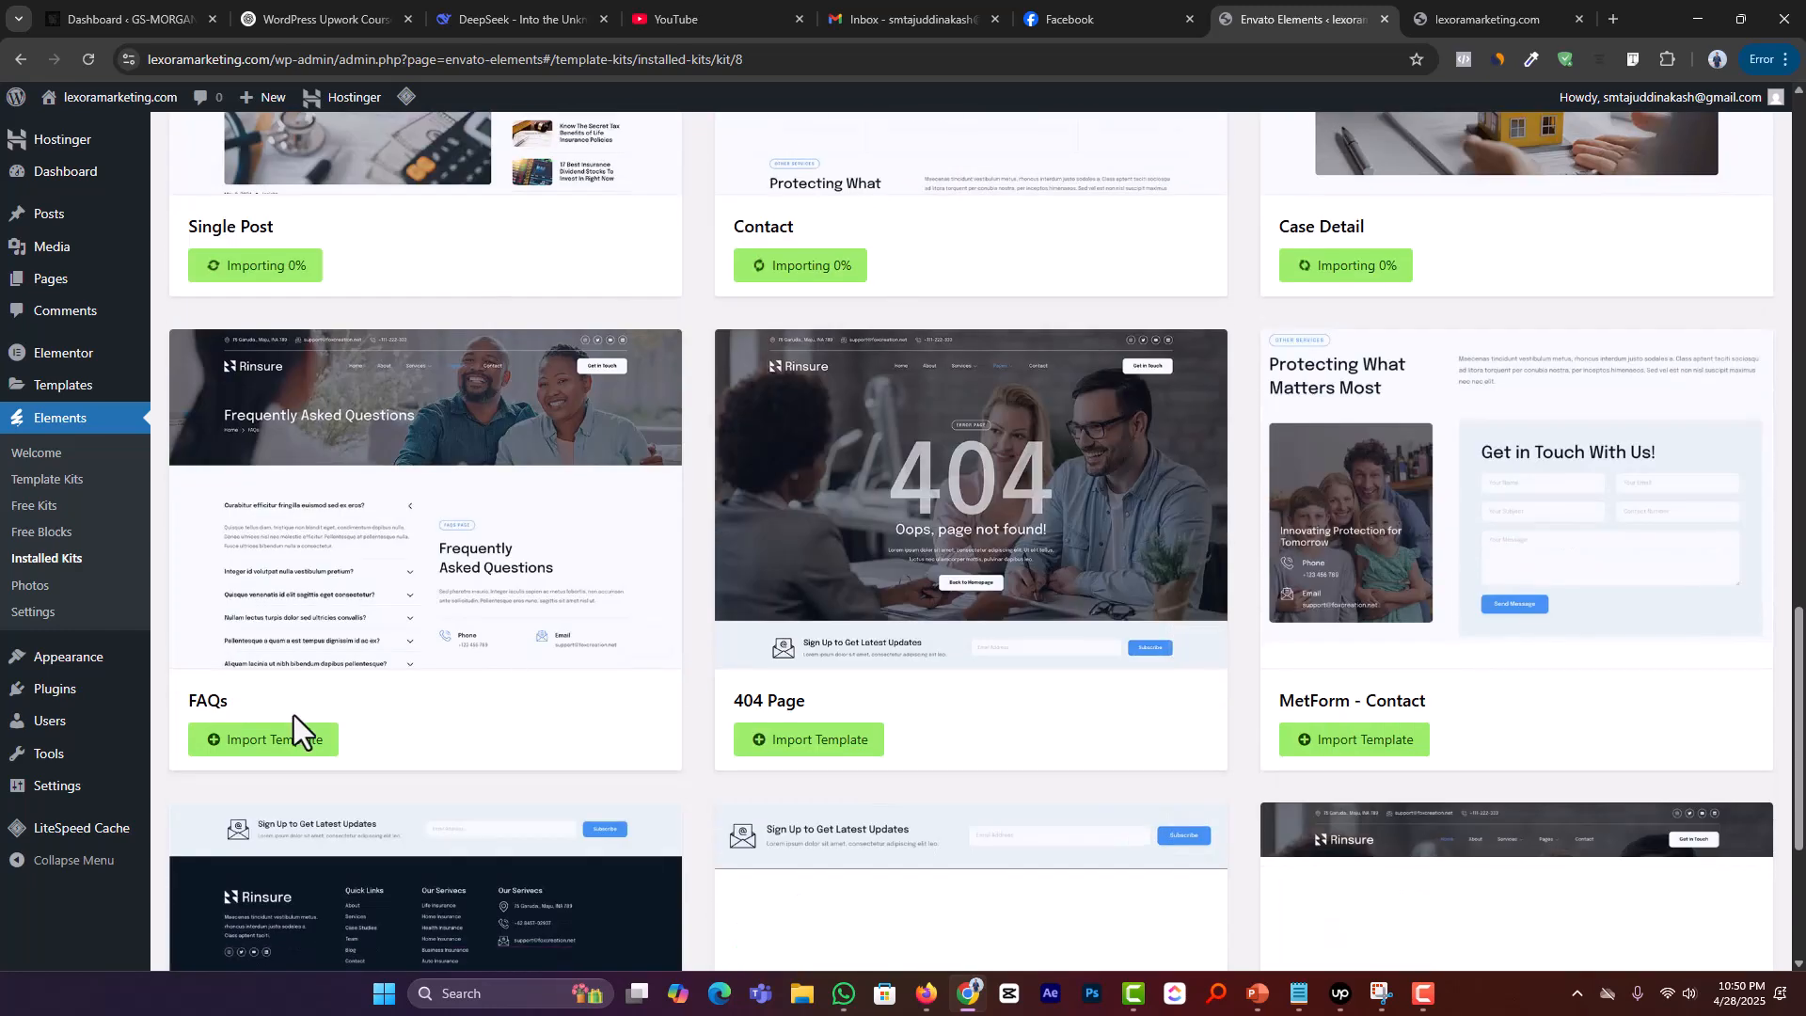
{"action": "left_click", "coordinate": [282, 739]}
{"action": "left_click", "coordinate": [865, 743]}
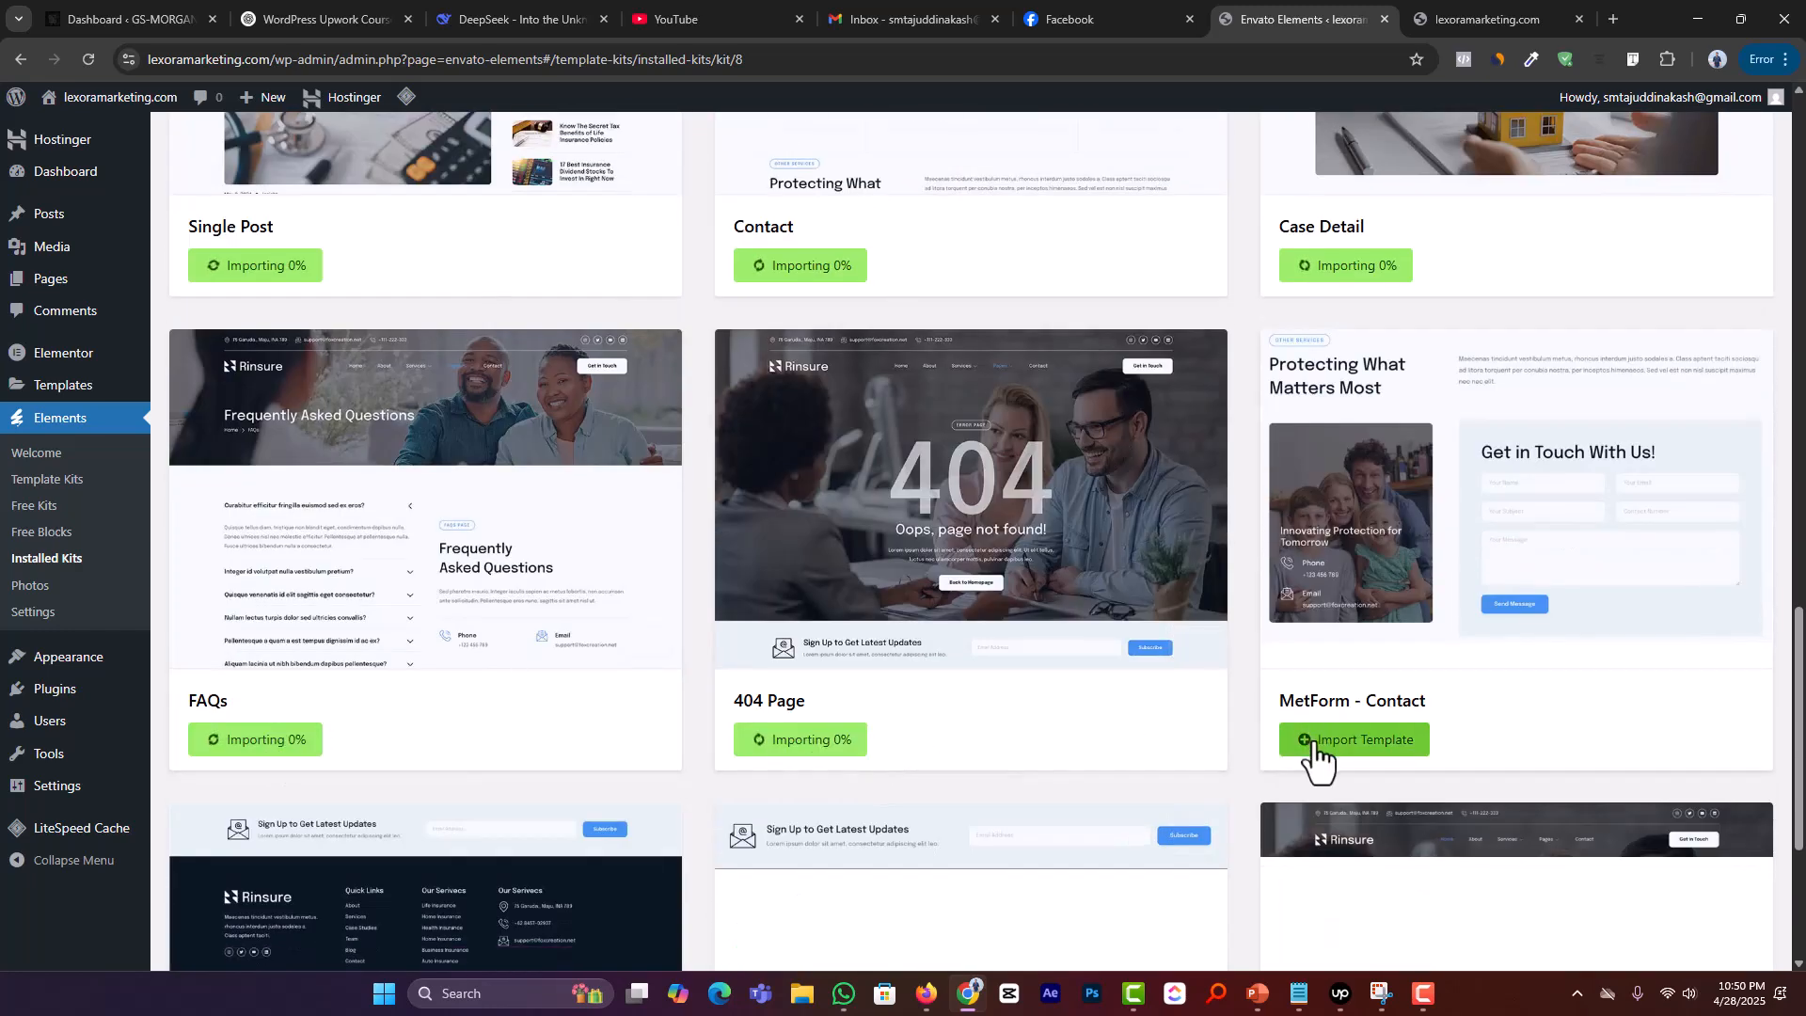
{"action": "left_click", "coordinate": [1317, 743]}
{"action": "scroll", "coordinate": [666, 701], "scroll_direction": "down", "scroll_amount": 4}
{"action": "left_click", "coordinate": [247, 840]}
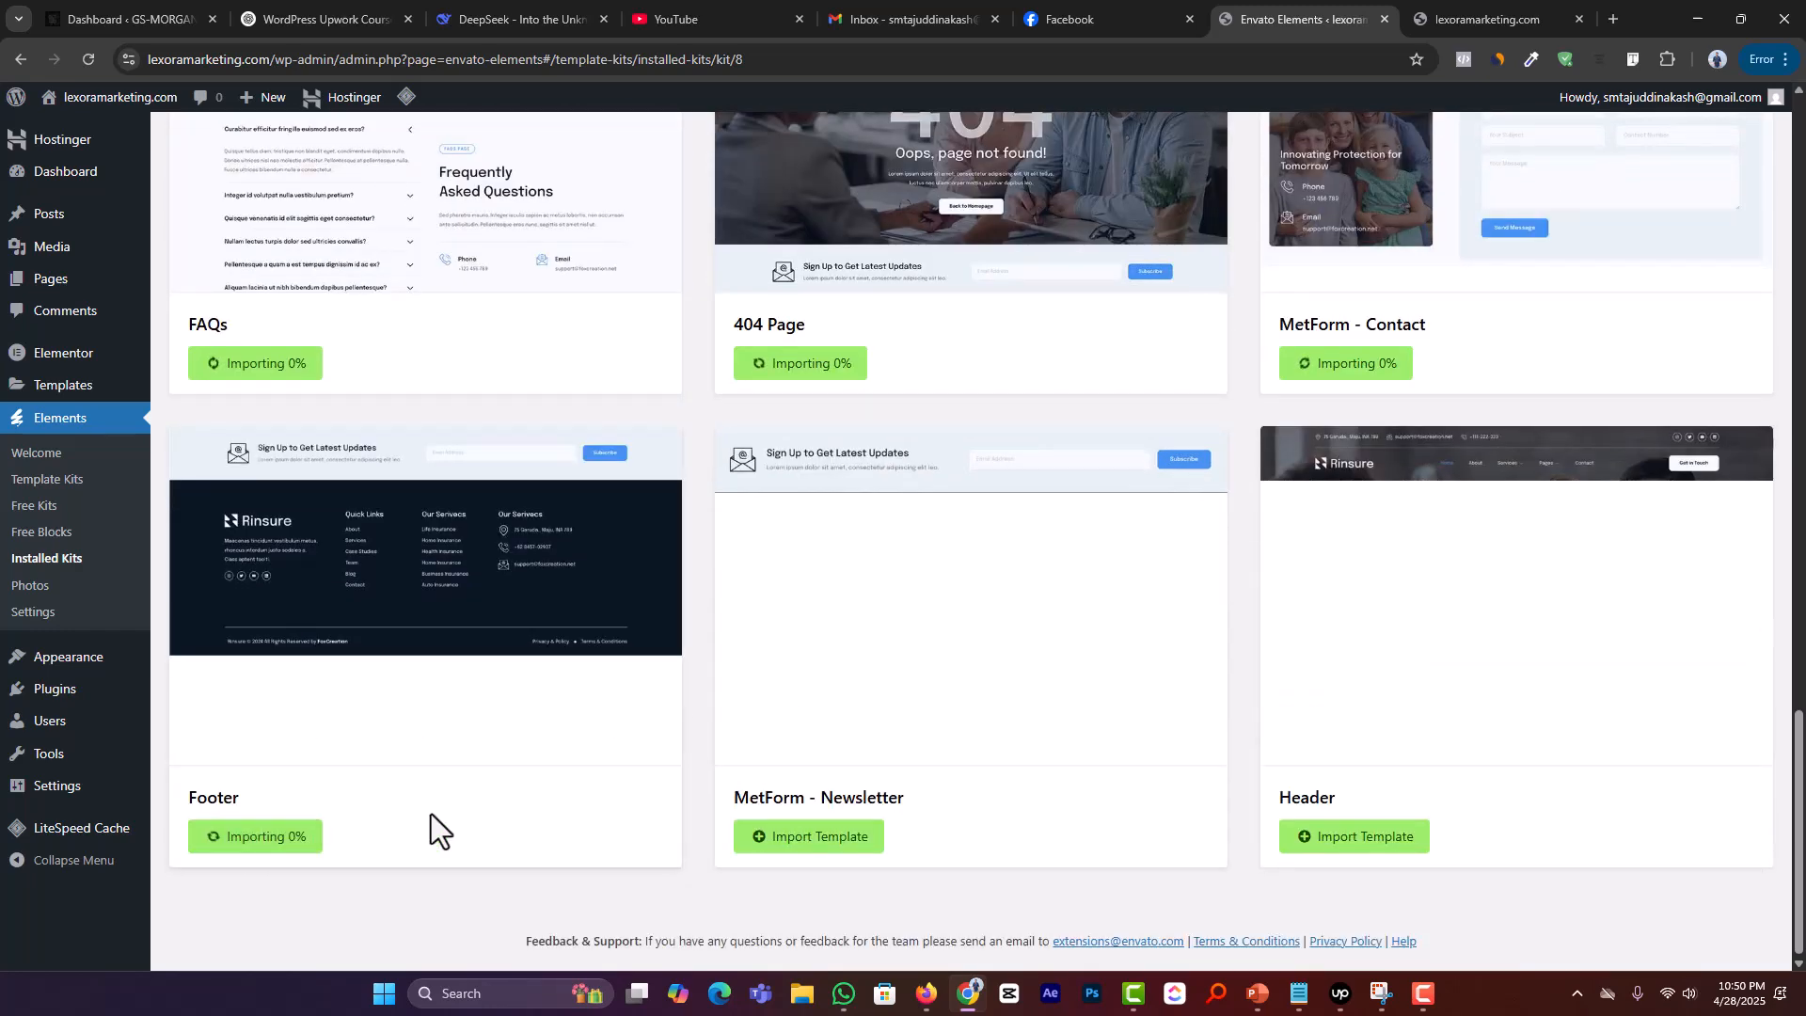
{"action": "left_click", "coordinate": [855, 851]}
{"action": "left_click", "coordinate": [1354, 837]}
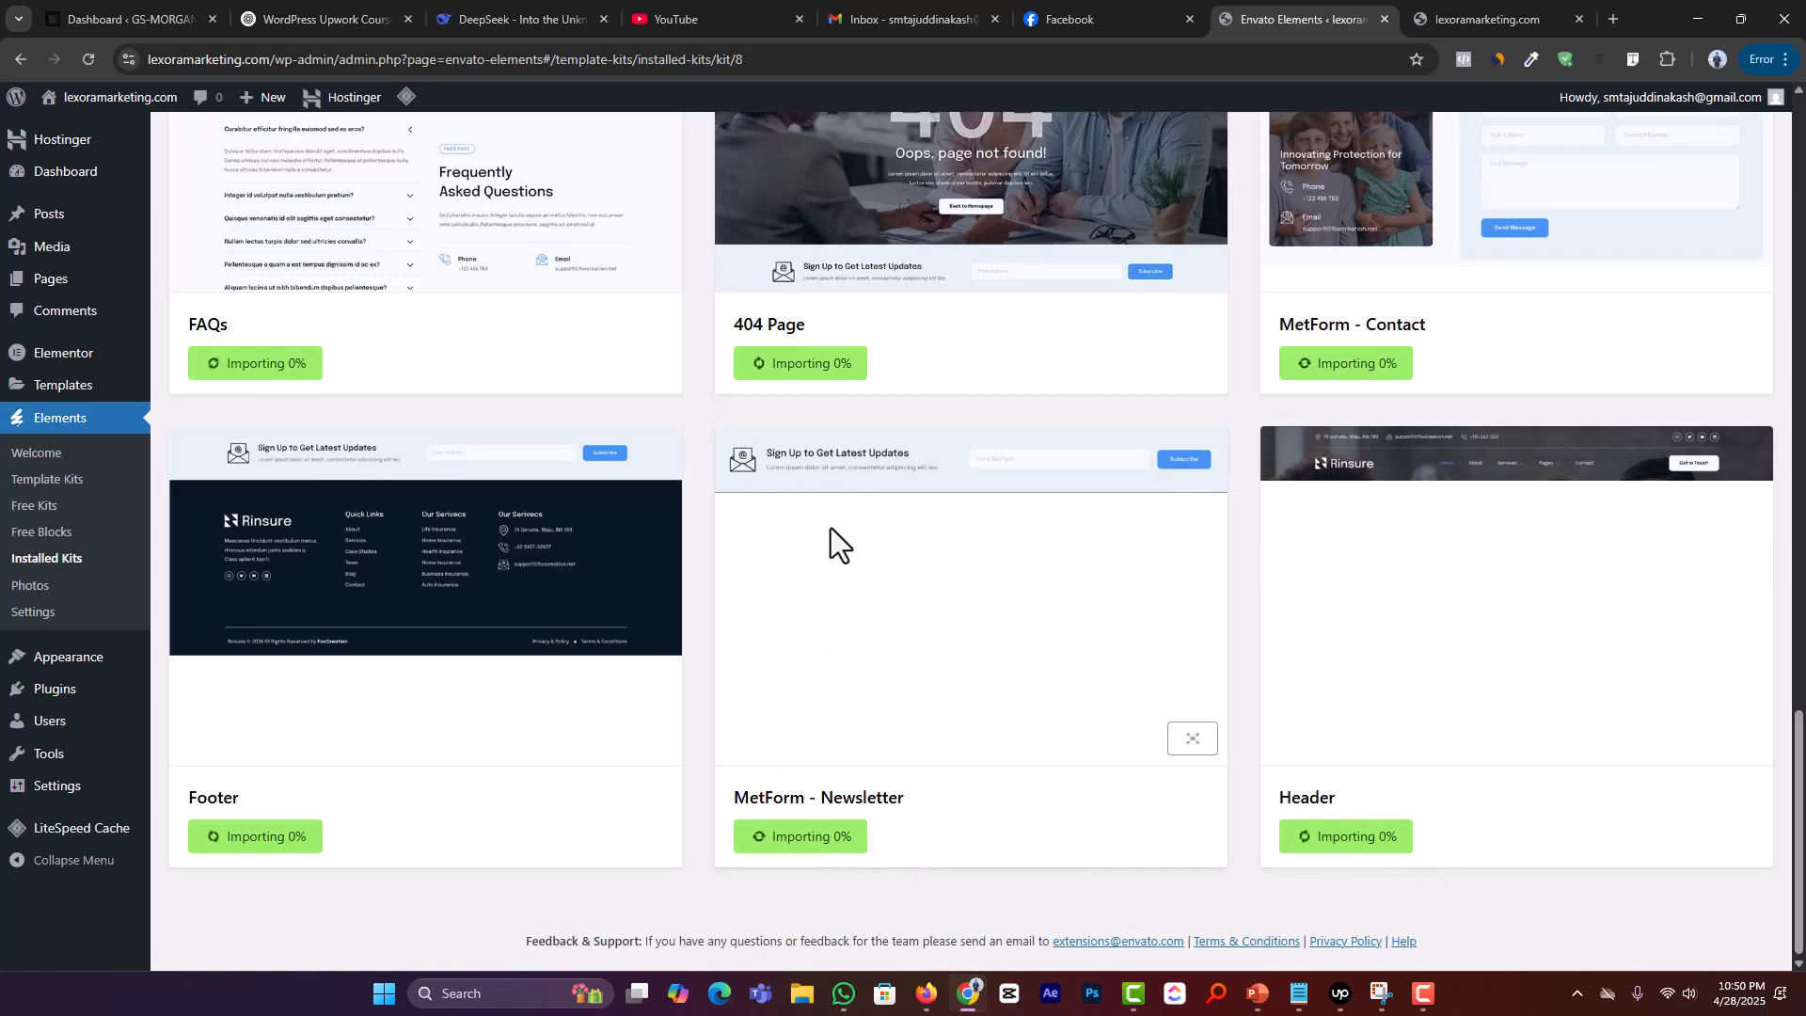
{"action": "scroll", "coordinate": [1133, 617], "scroll_direction": "up", "scroll_amount": 9}
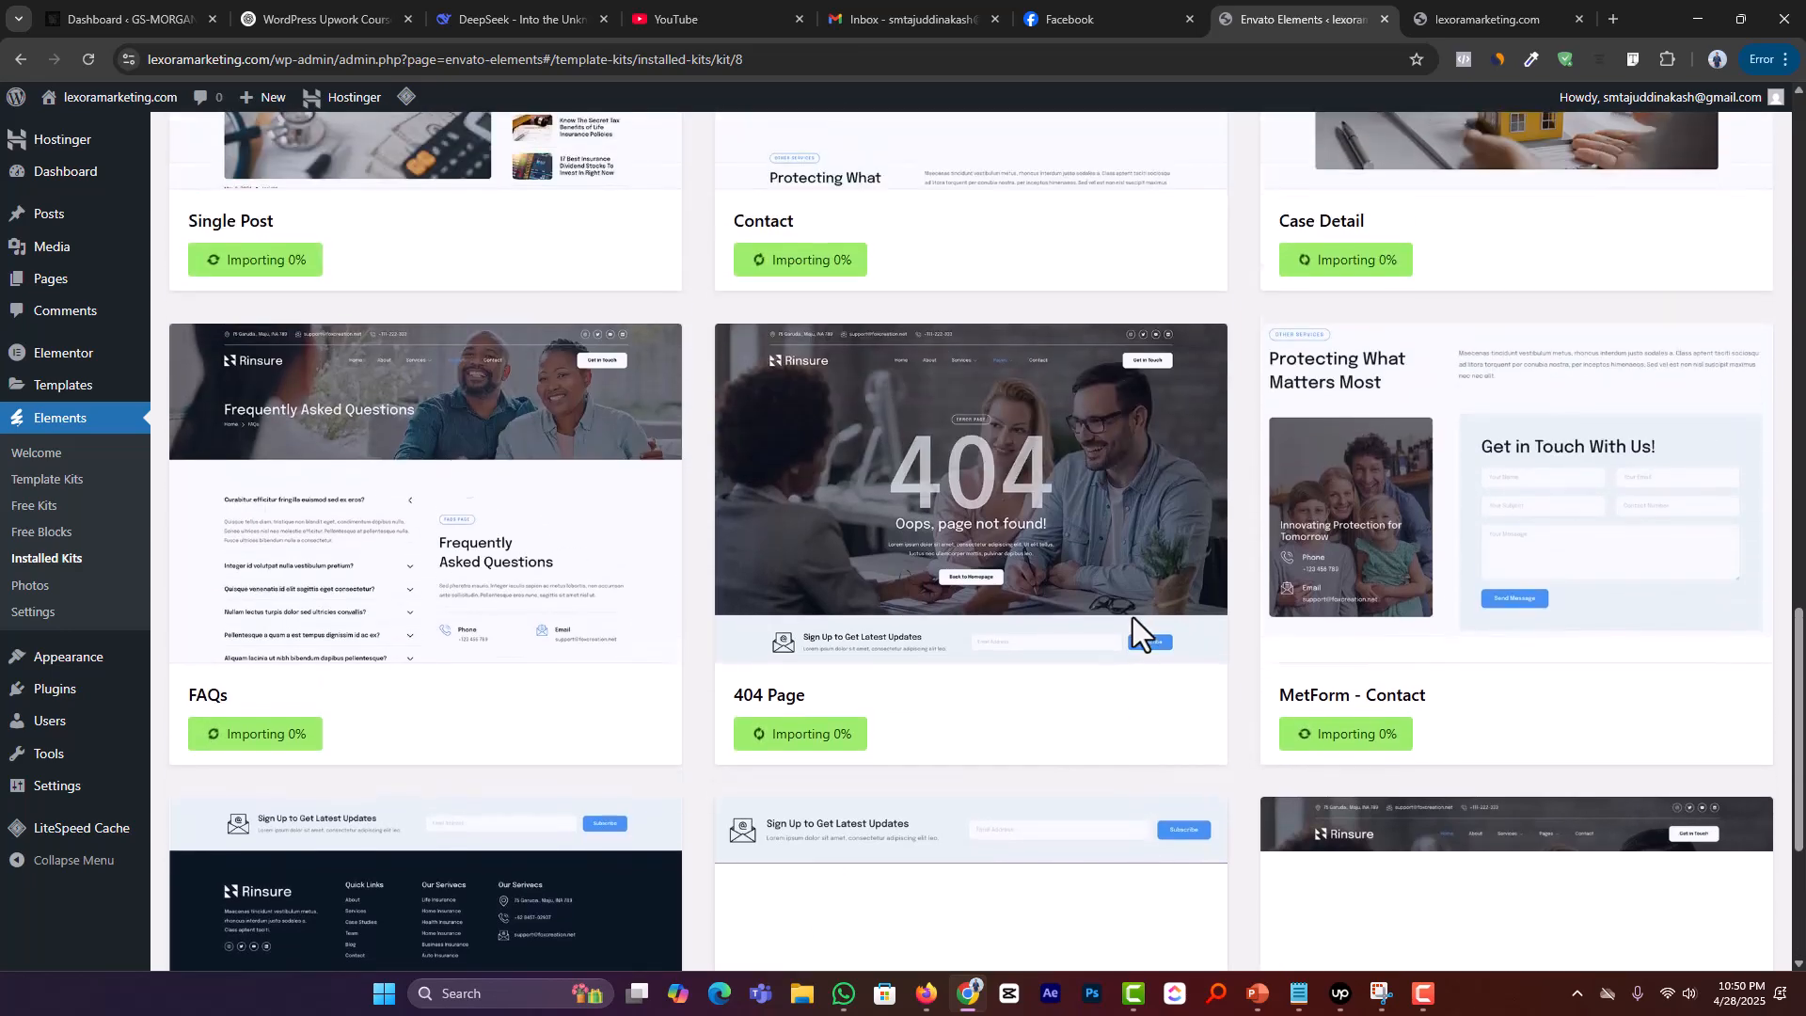
{"action": "scroll", "coordinate": [749, 587], "scroll_direction": "up", "scroll_amount": 5}
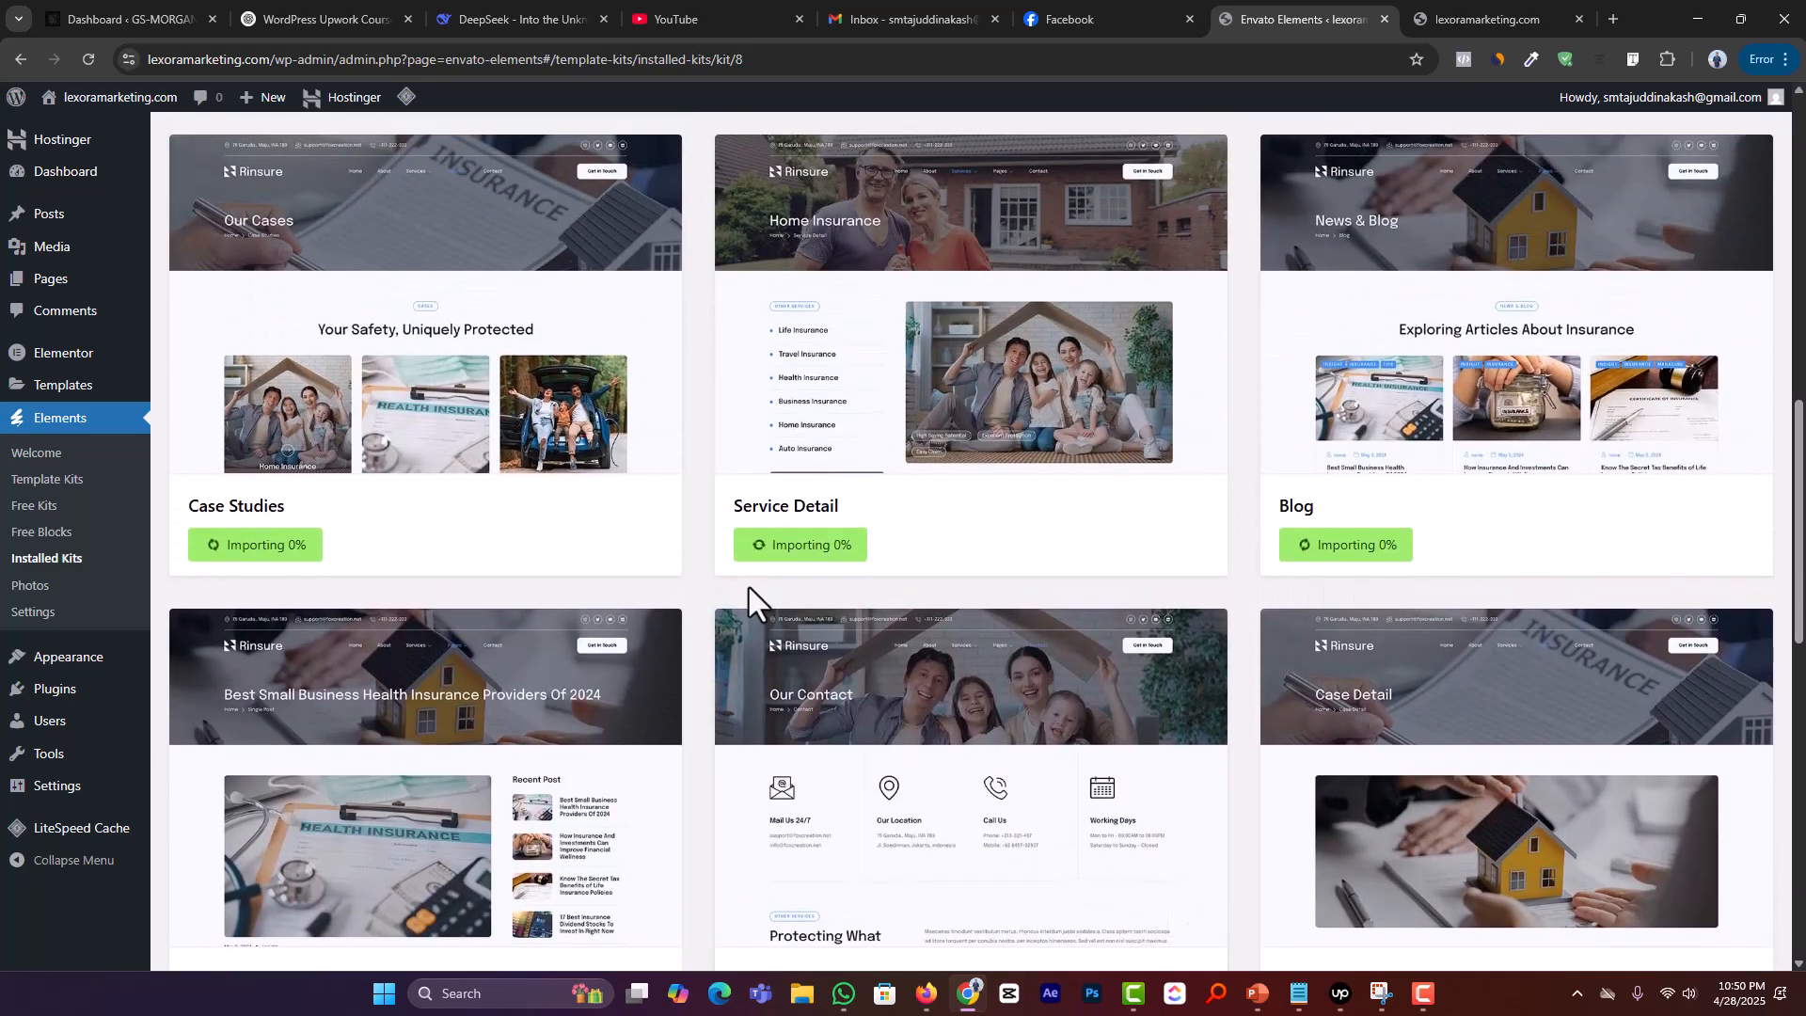
{"action": "scroll", "coordinate": [572, 560], "scroll_direction": "up", "scroll_amount": 1}
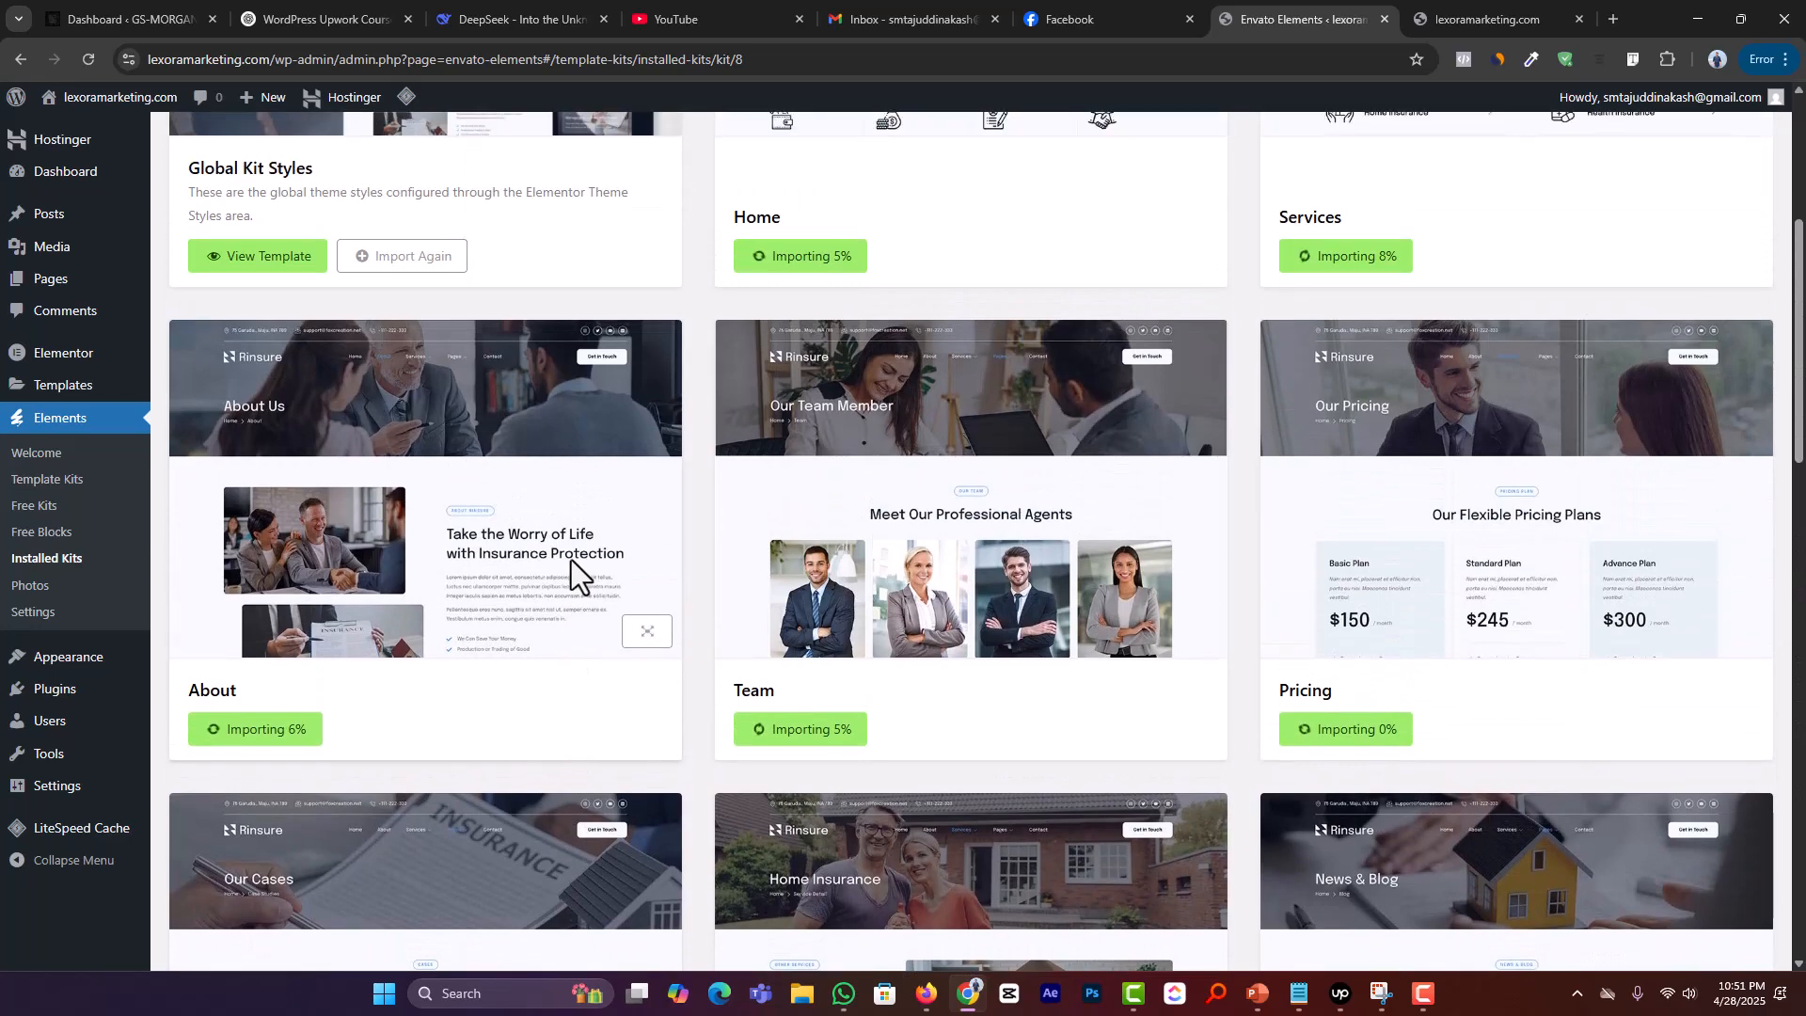
Step: Switch to WhatsApp and look back through the GenCore Technologies chat for the start of the website project discussion
{"action": "left_click", "coordinate": [845, 995]}
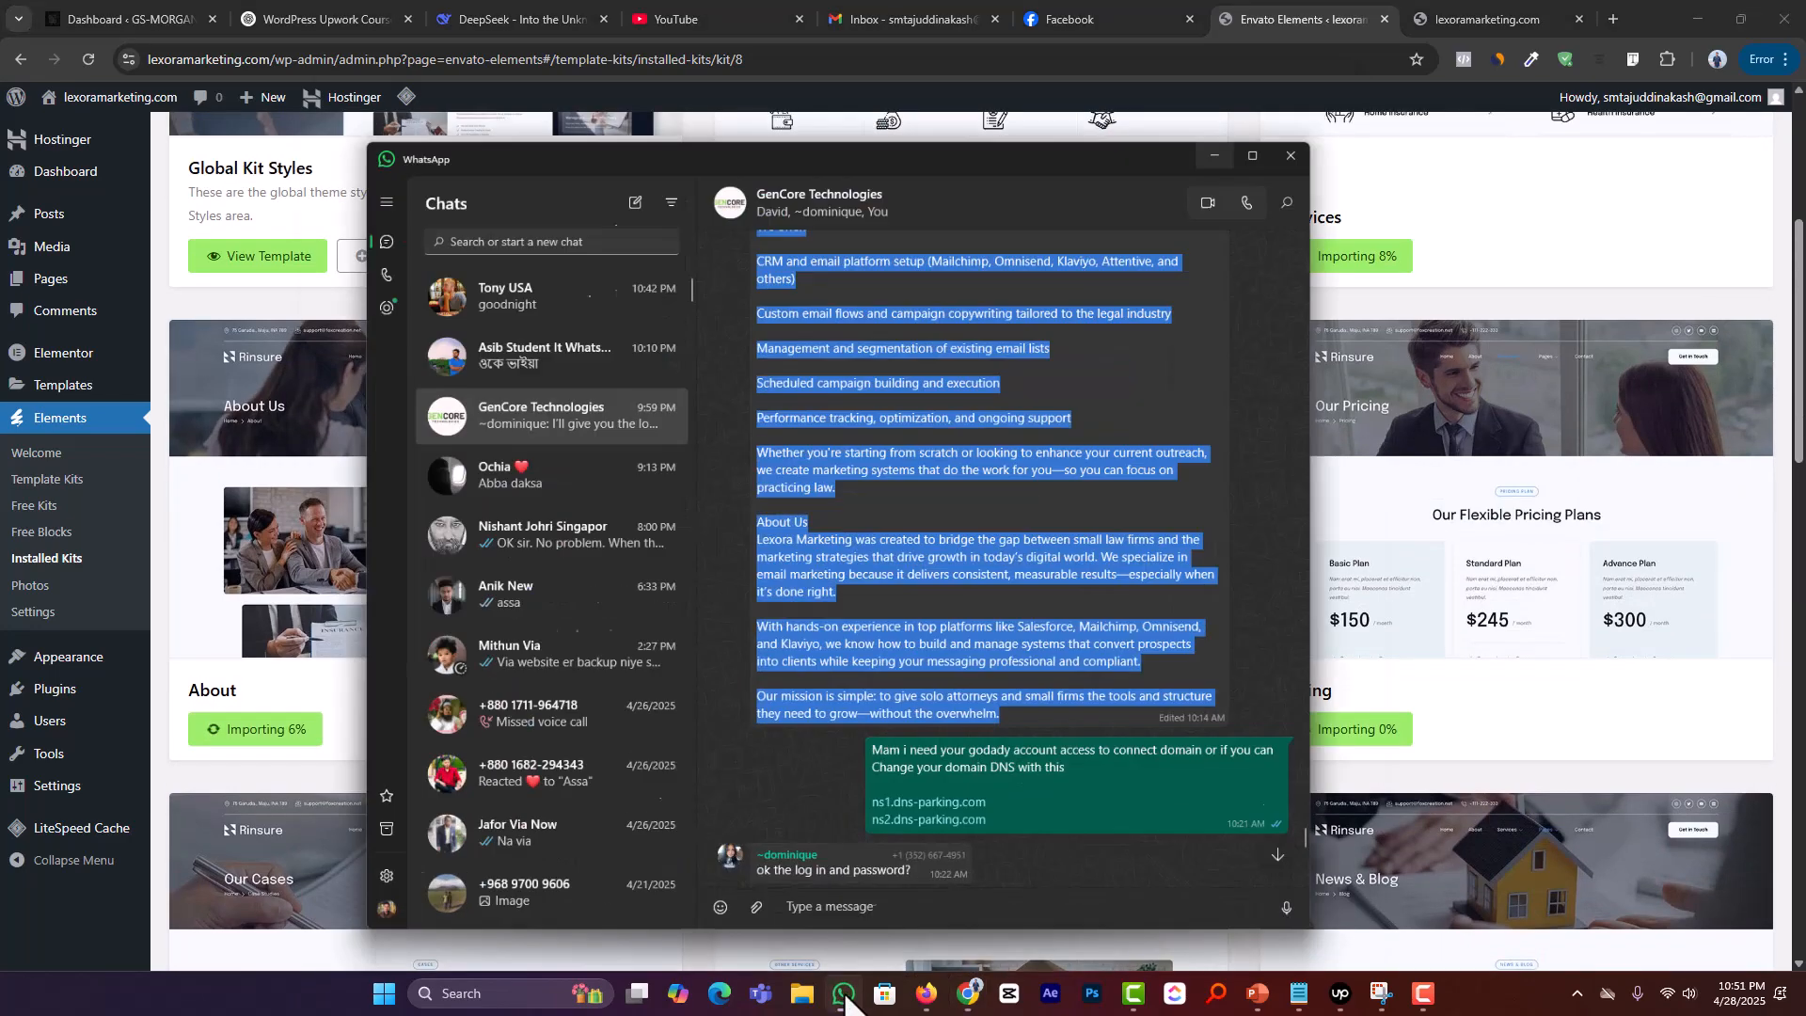
{"action": "scroll", "coordinate": [1012, 543], "scroll_direction": "up", "scroll_amount": 15}
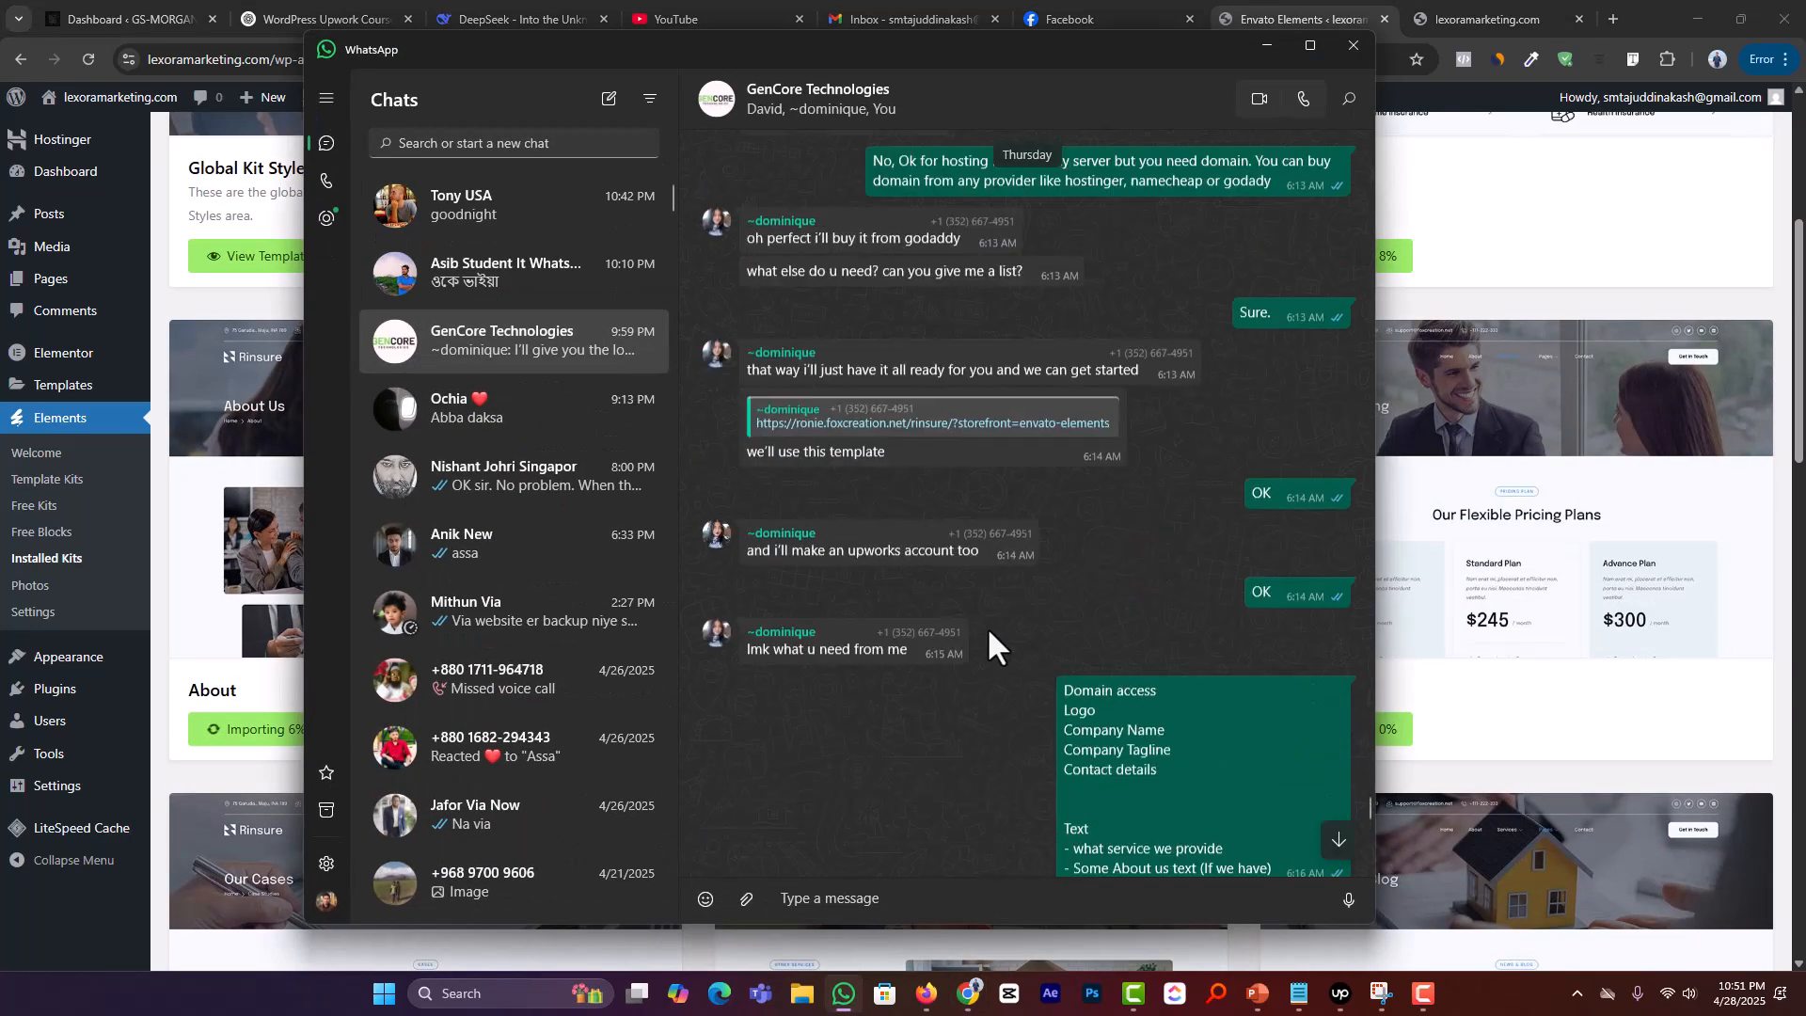
{"action": "scroll", "coordinate": [866, 640], "scroll_direction": "up", "scroll_amount": 5}
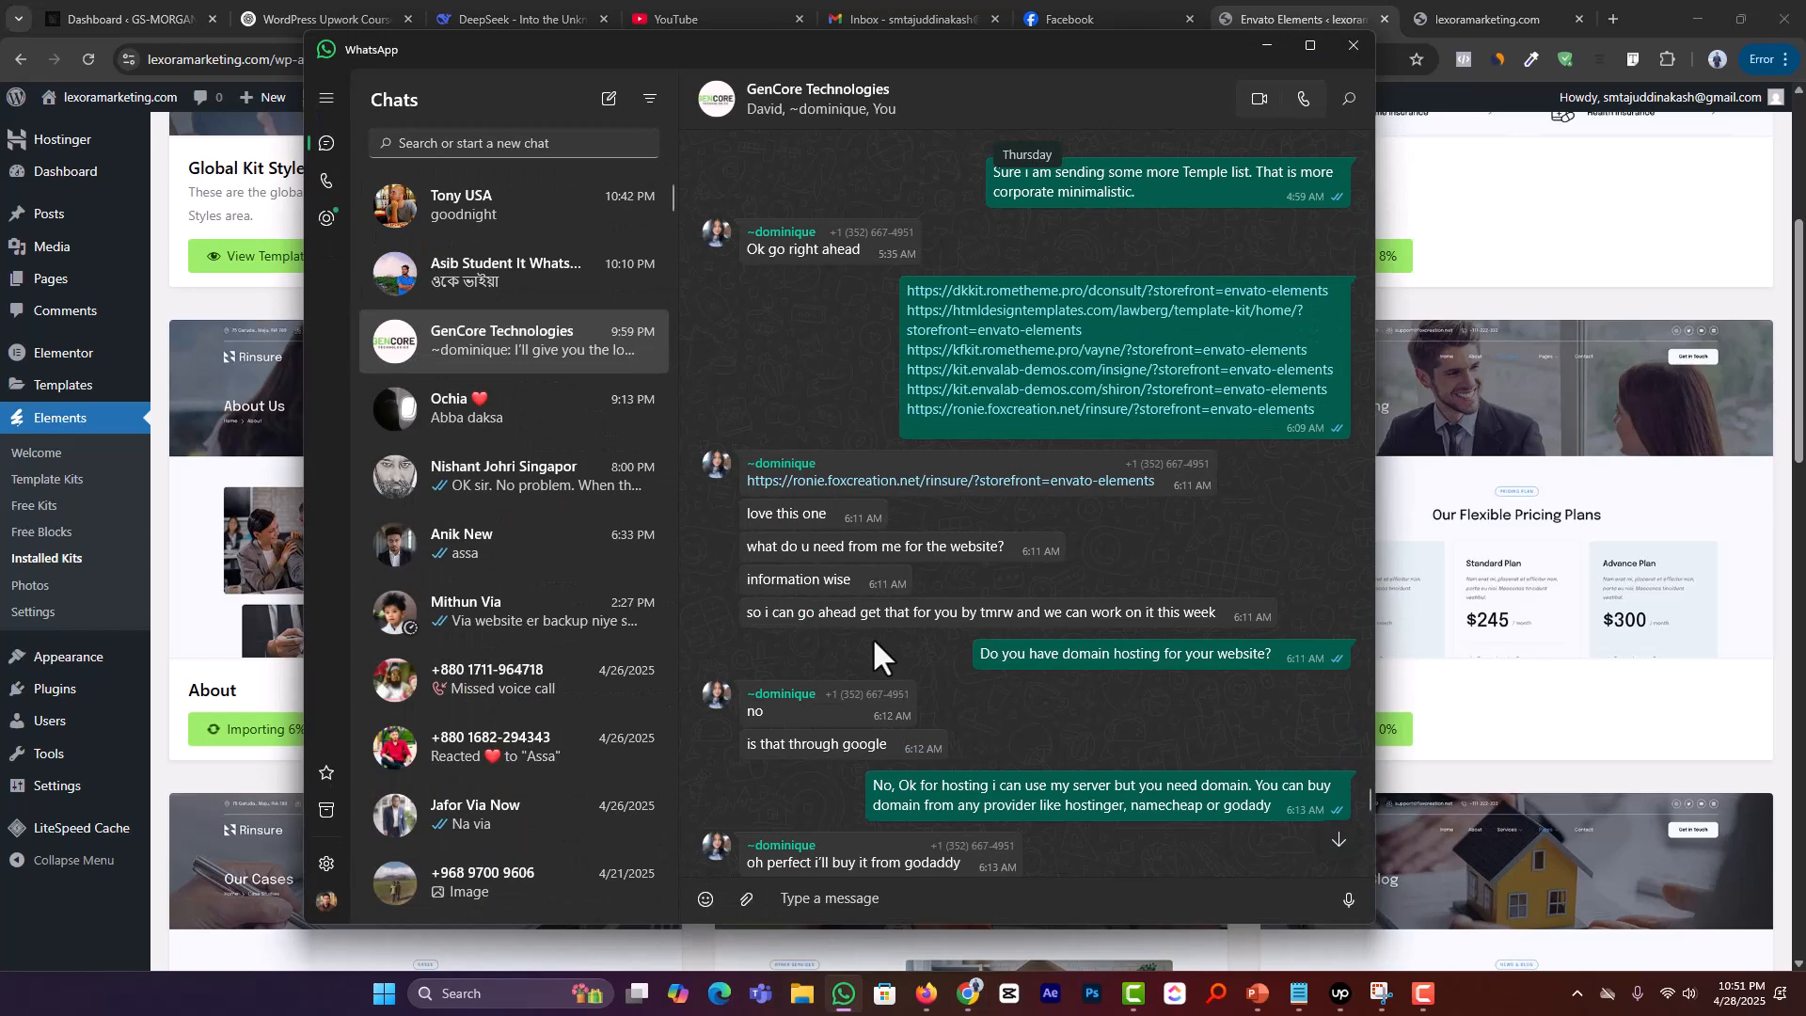
{"action": "scroll", "coordinate": [928, 492], "scroll_direction": "up", "scroll_amount": 8}
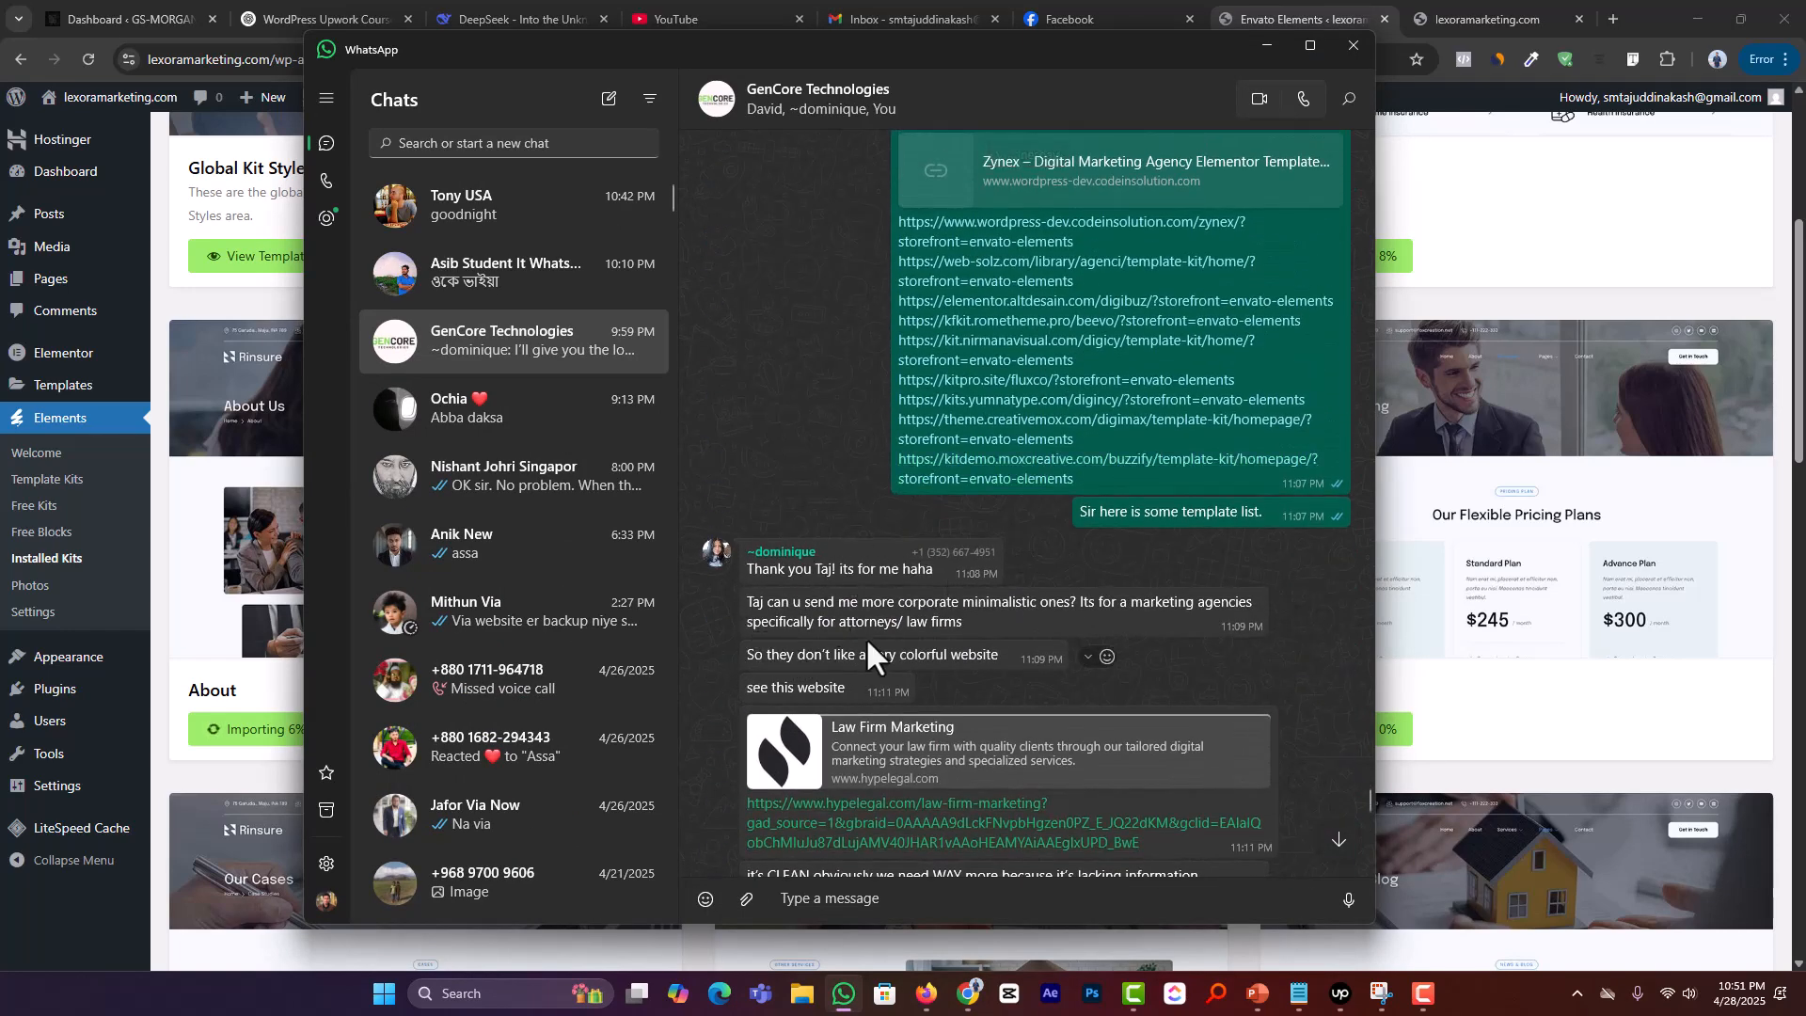
{"action": "scroll", "coordinate": [903, 630], "scroll_direction": "down", "scroll_amount": 4}
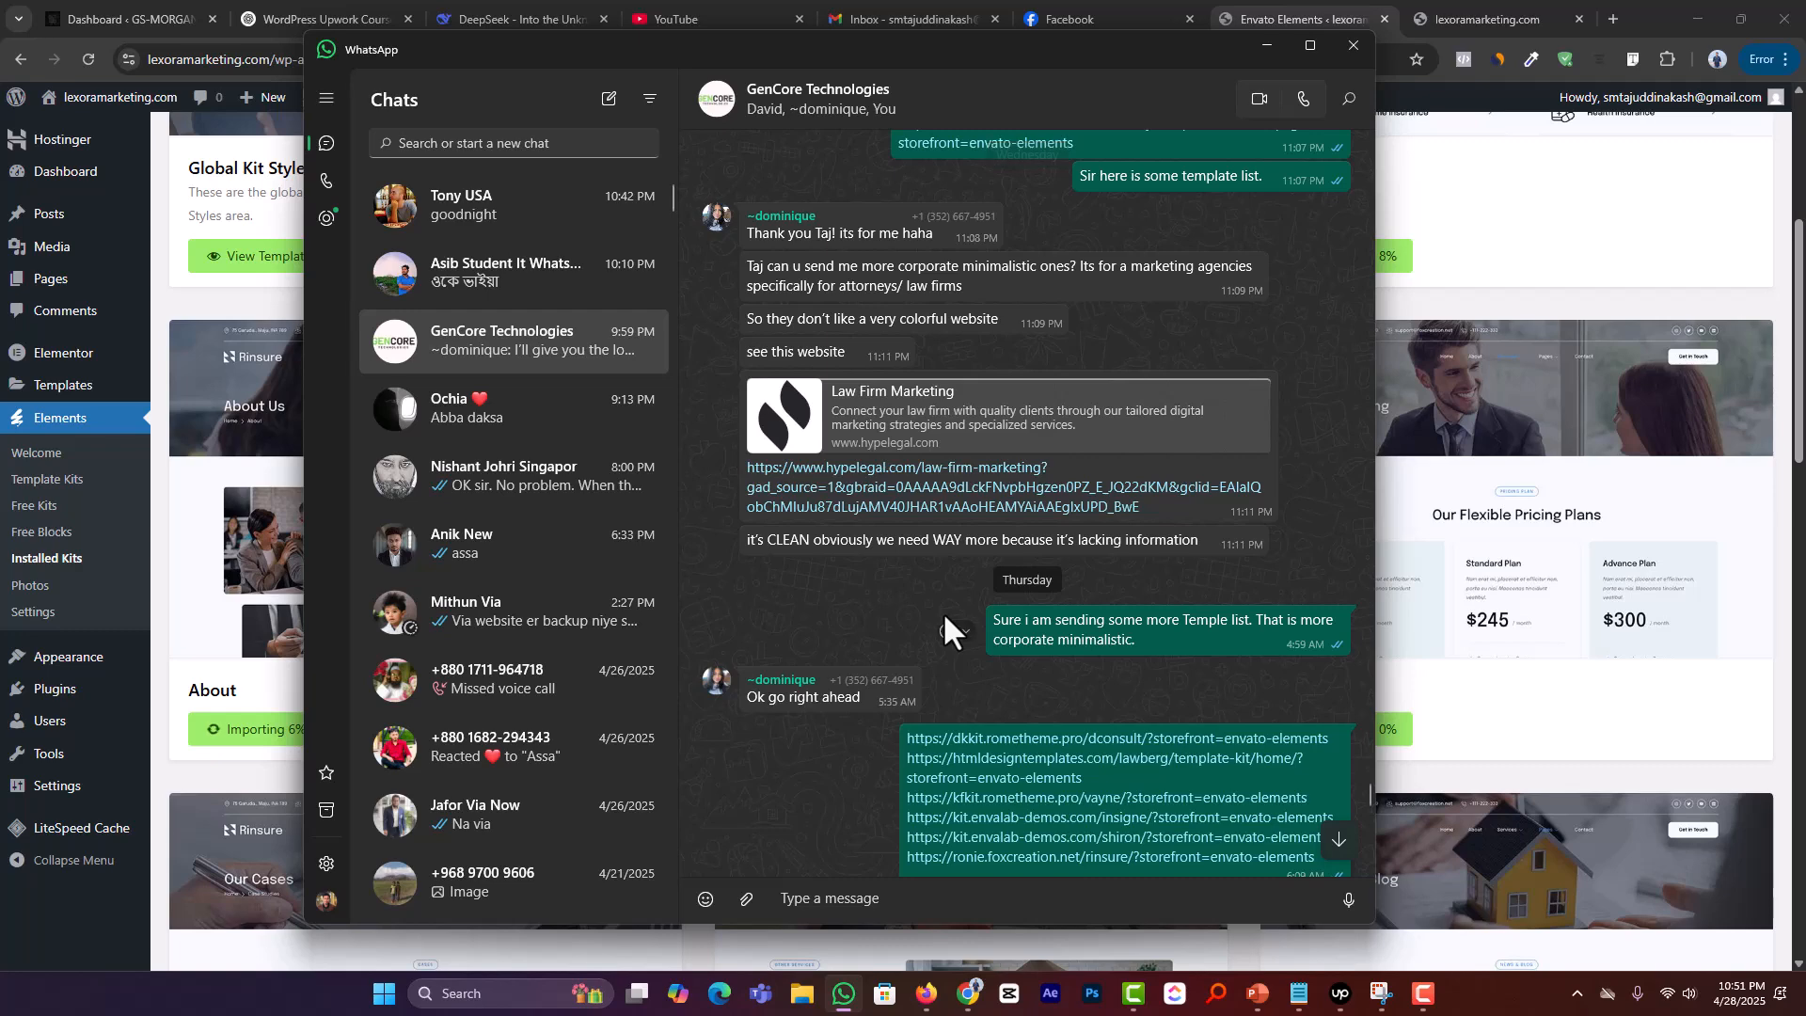
{"action": "scroll", "coordinate": [944, 616], "scroll_direction": "down", "scroll_amount": 2}
{"action": "scroll", "coordinate": [1014, 584], "scroll_direction": "up", "scroll_amount": 10}
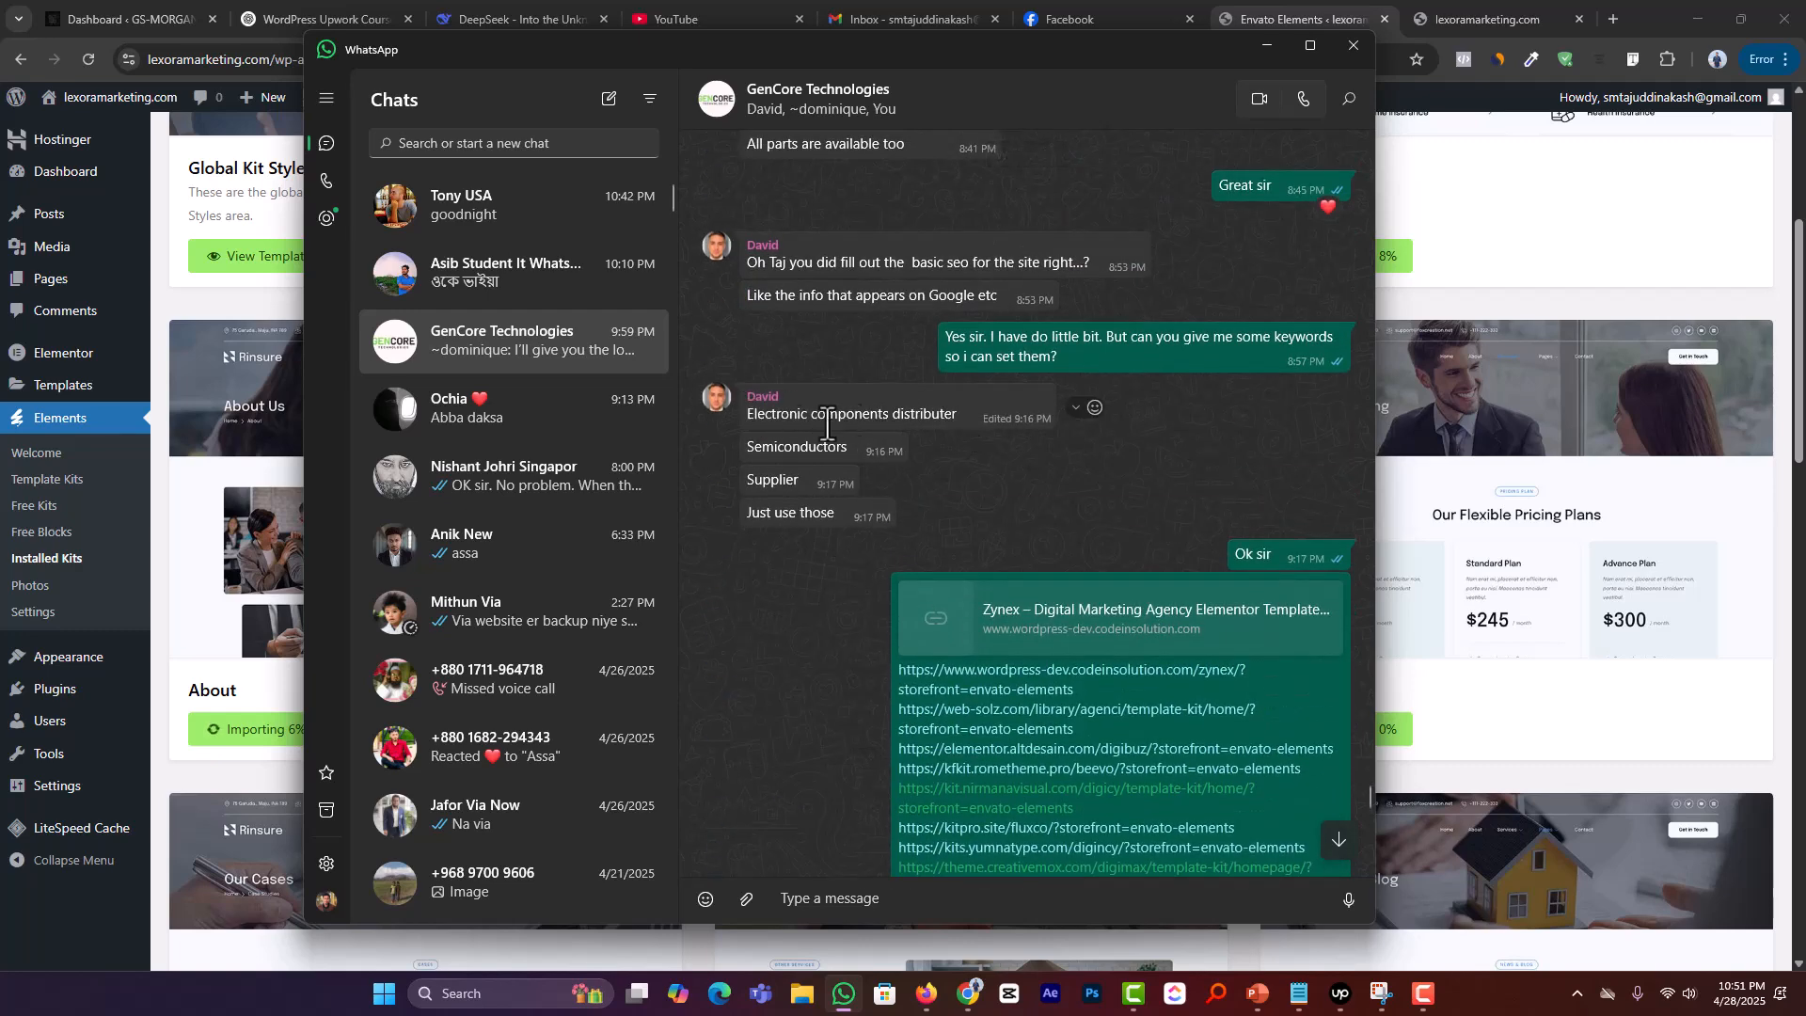
{"action": "scroll", "coordinate": [764, 515], "scroll_direction": "up", "scroll_amount": 2}
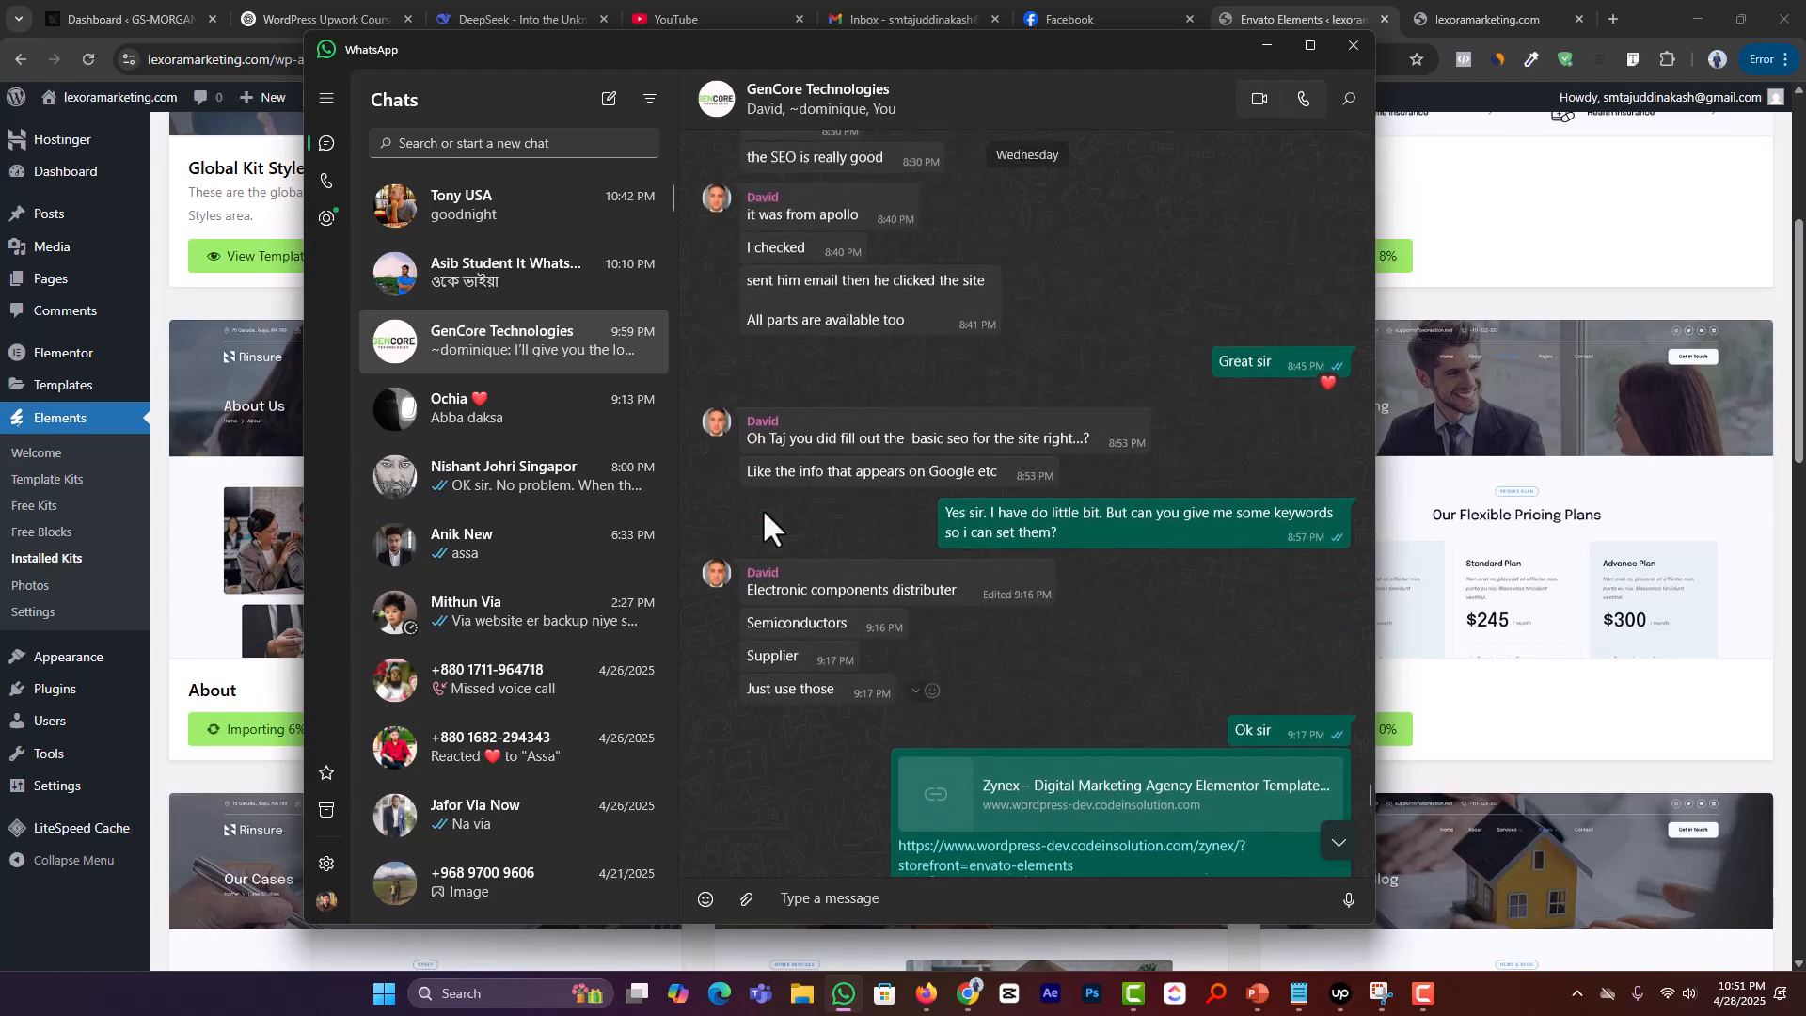
{"action": "scroll", "coordinate": [763, 513], "scroll_direction": "up", "scroll_amount": 15}
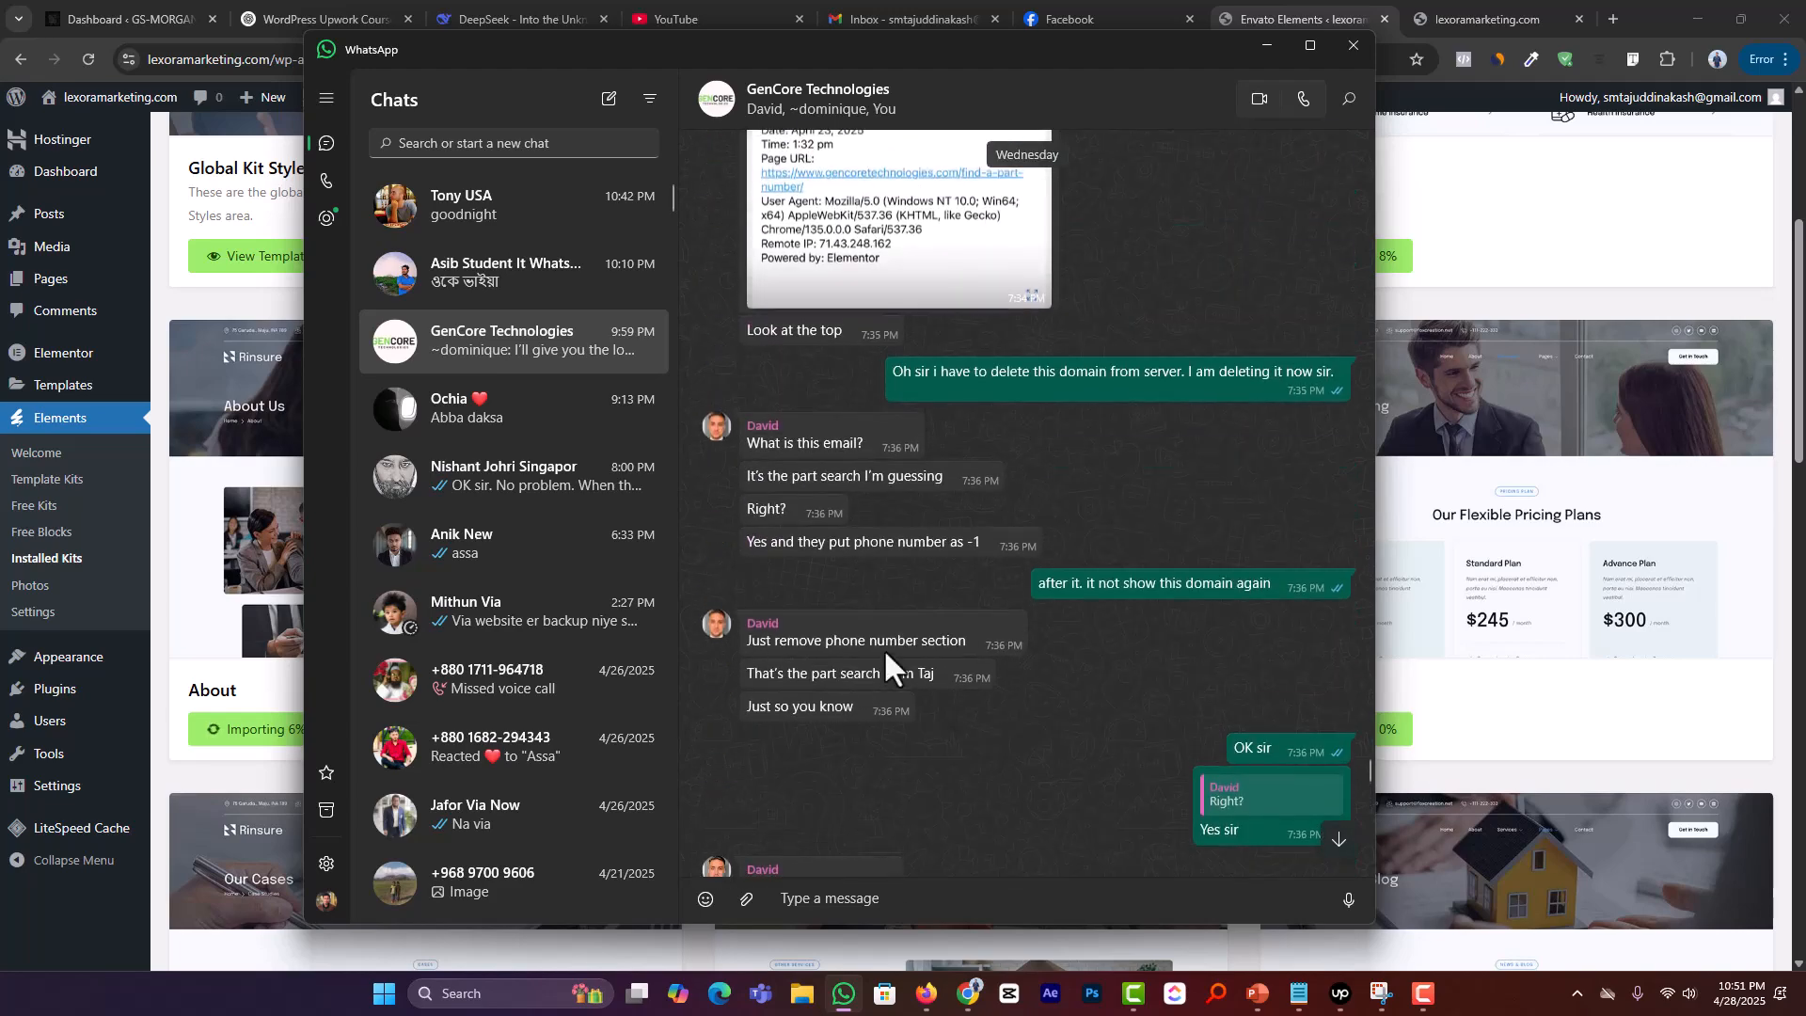
{"action": "scroll", "coordinate": [883, 647], "scroll_direction": "up", "scroll_amount": 15}
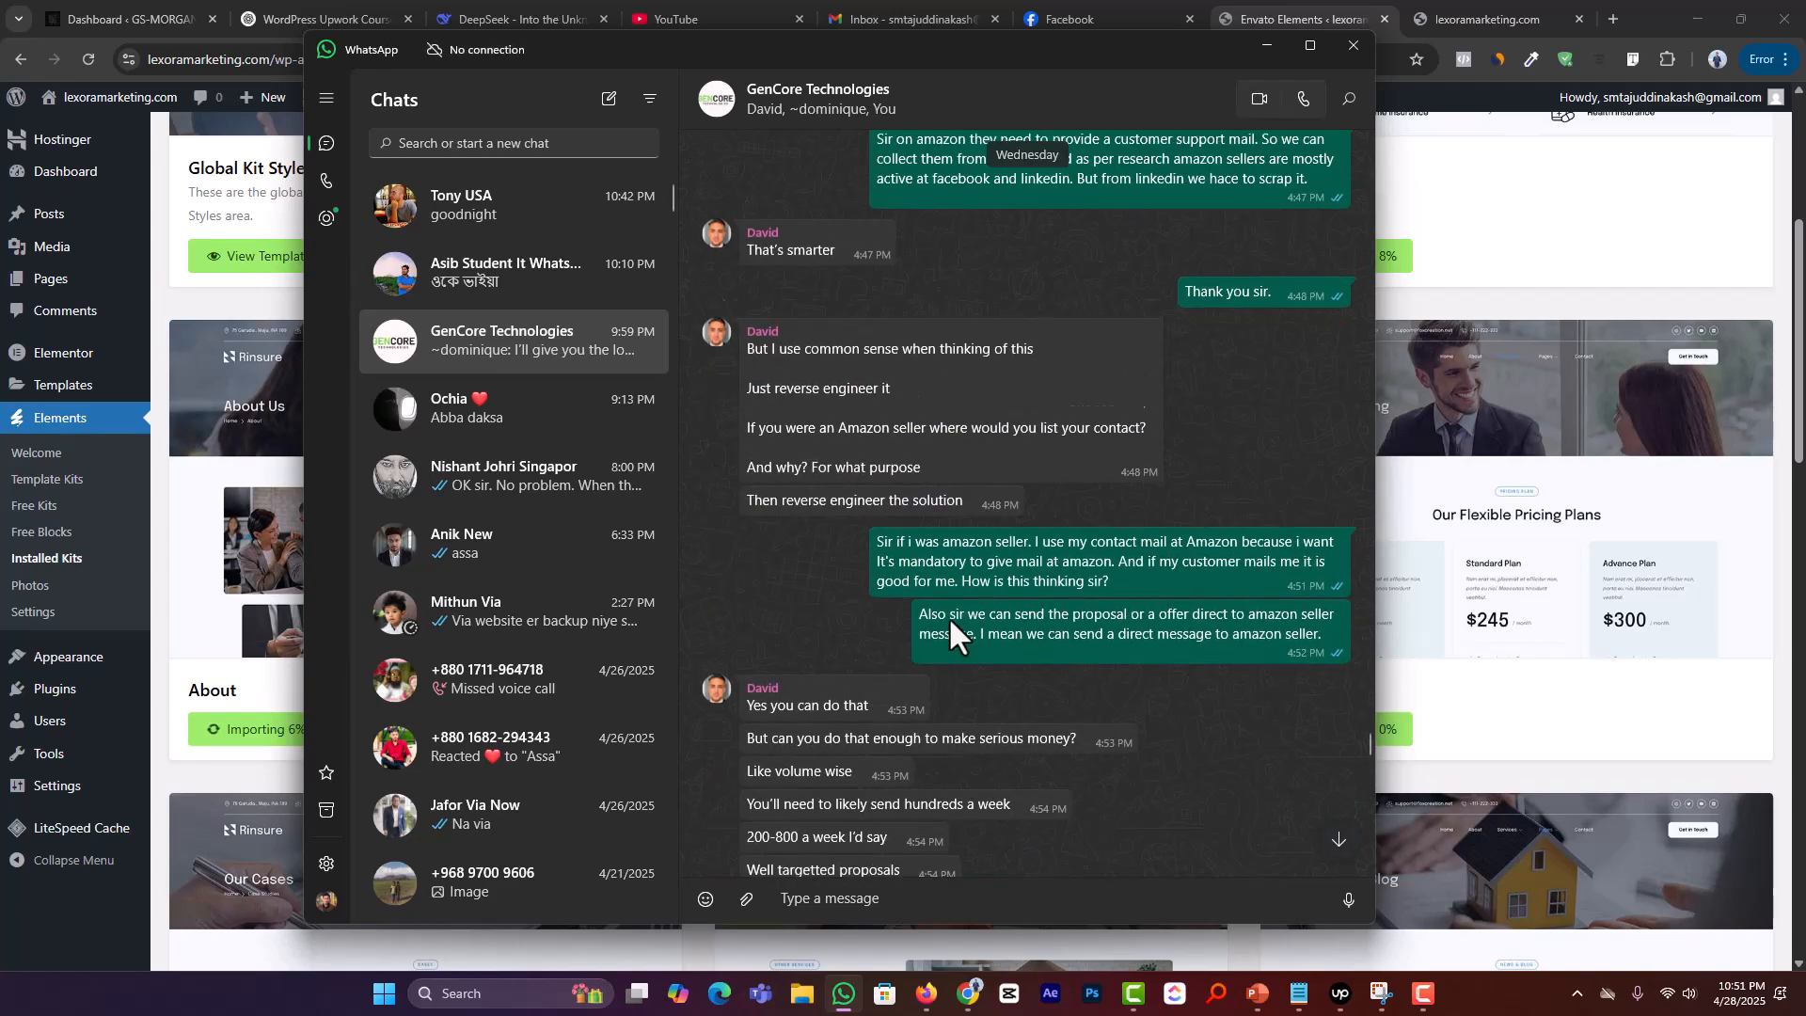
Step: Read the project brief in the chat, covering the payment terms, the template request and the desired corporate style
{"action": "scroll", "coordinate": [948, 617], "scroll_direction": "down", "scroll_amount": 4}
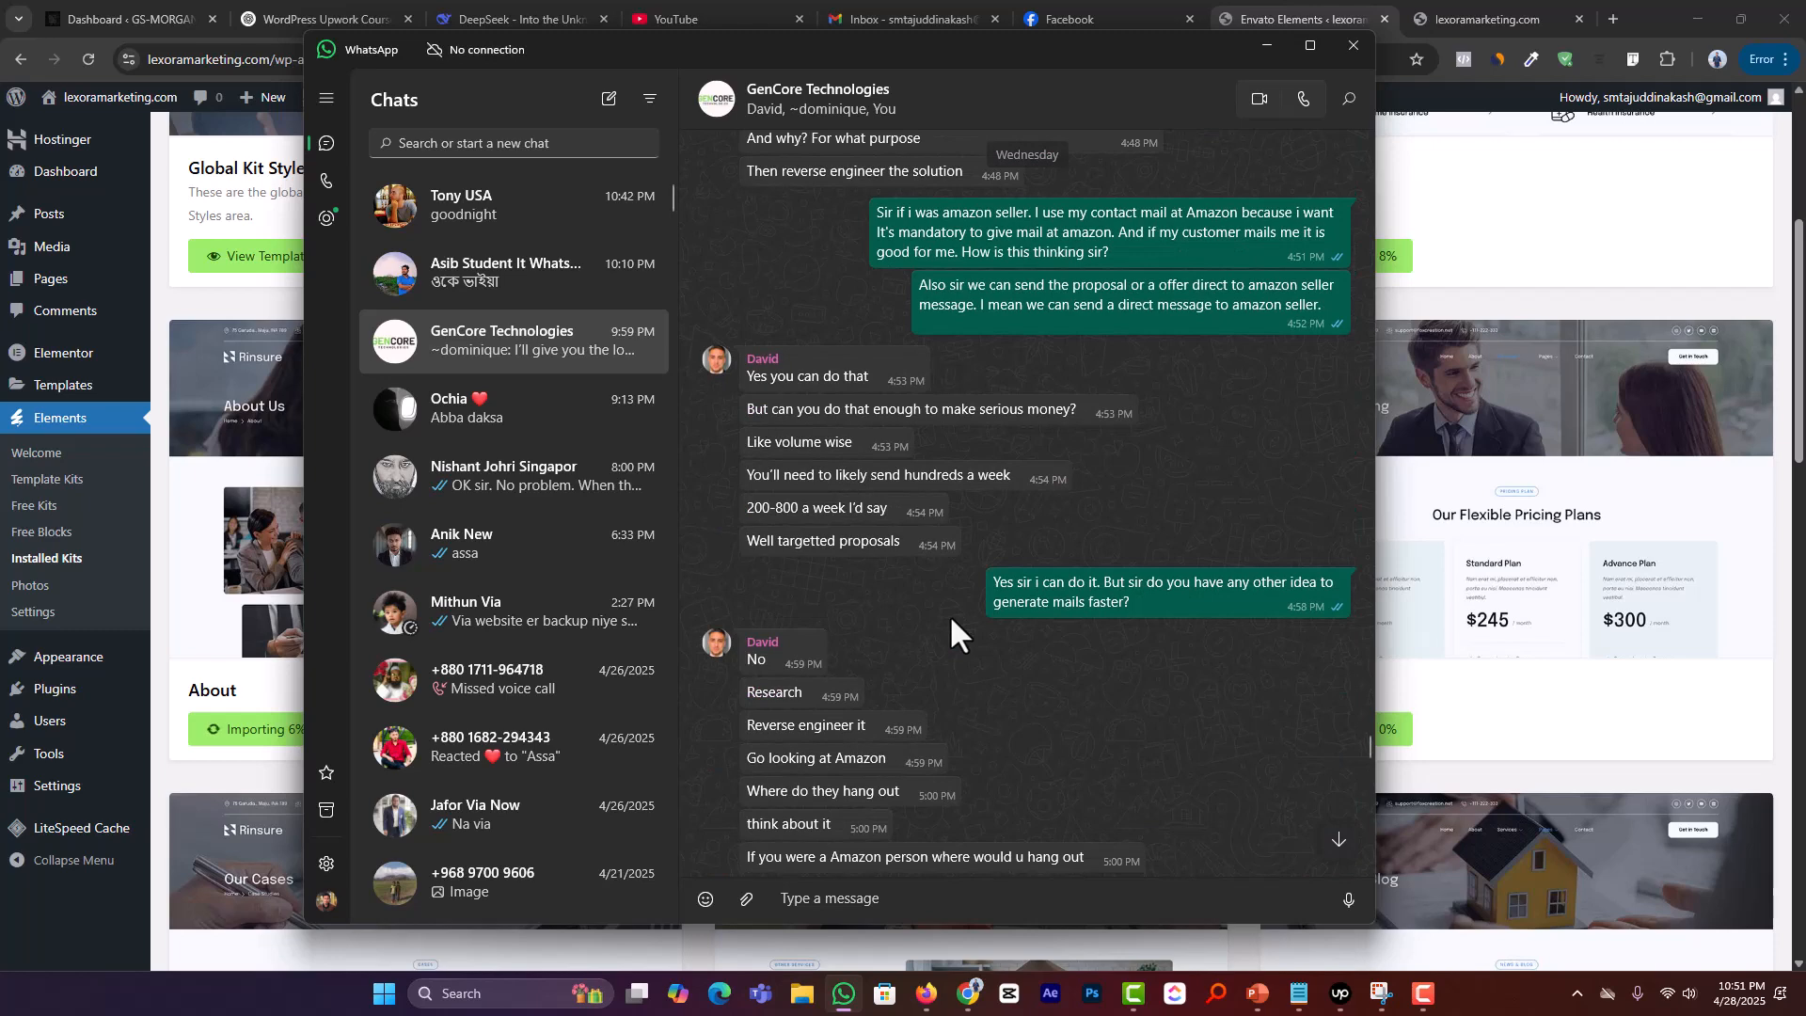
{"action": "scroll", "coordinate": [951, 621], "scroll_direction": "down", "scroll_amount": 2}
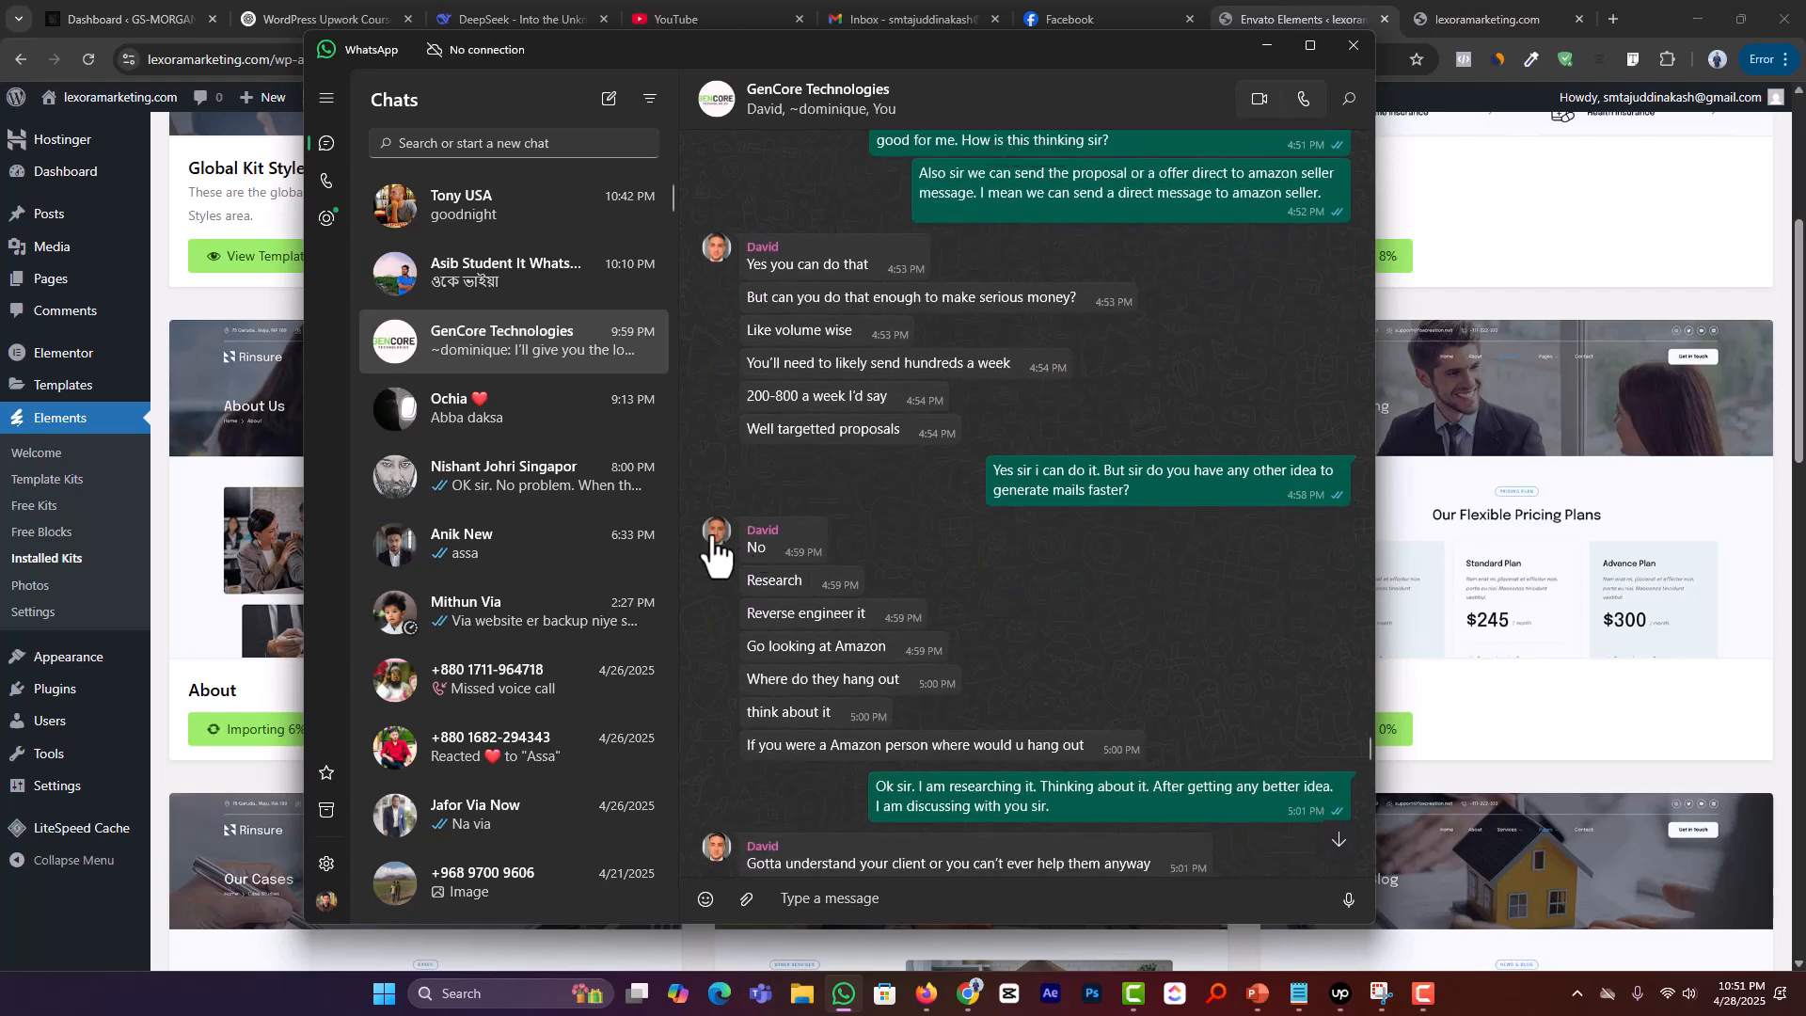
{"action": "scroll", "coordinate": [732, 558], "scroll_direction": "down", "scroll_amount": 6}
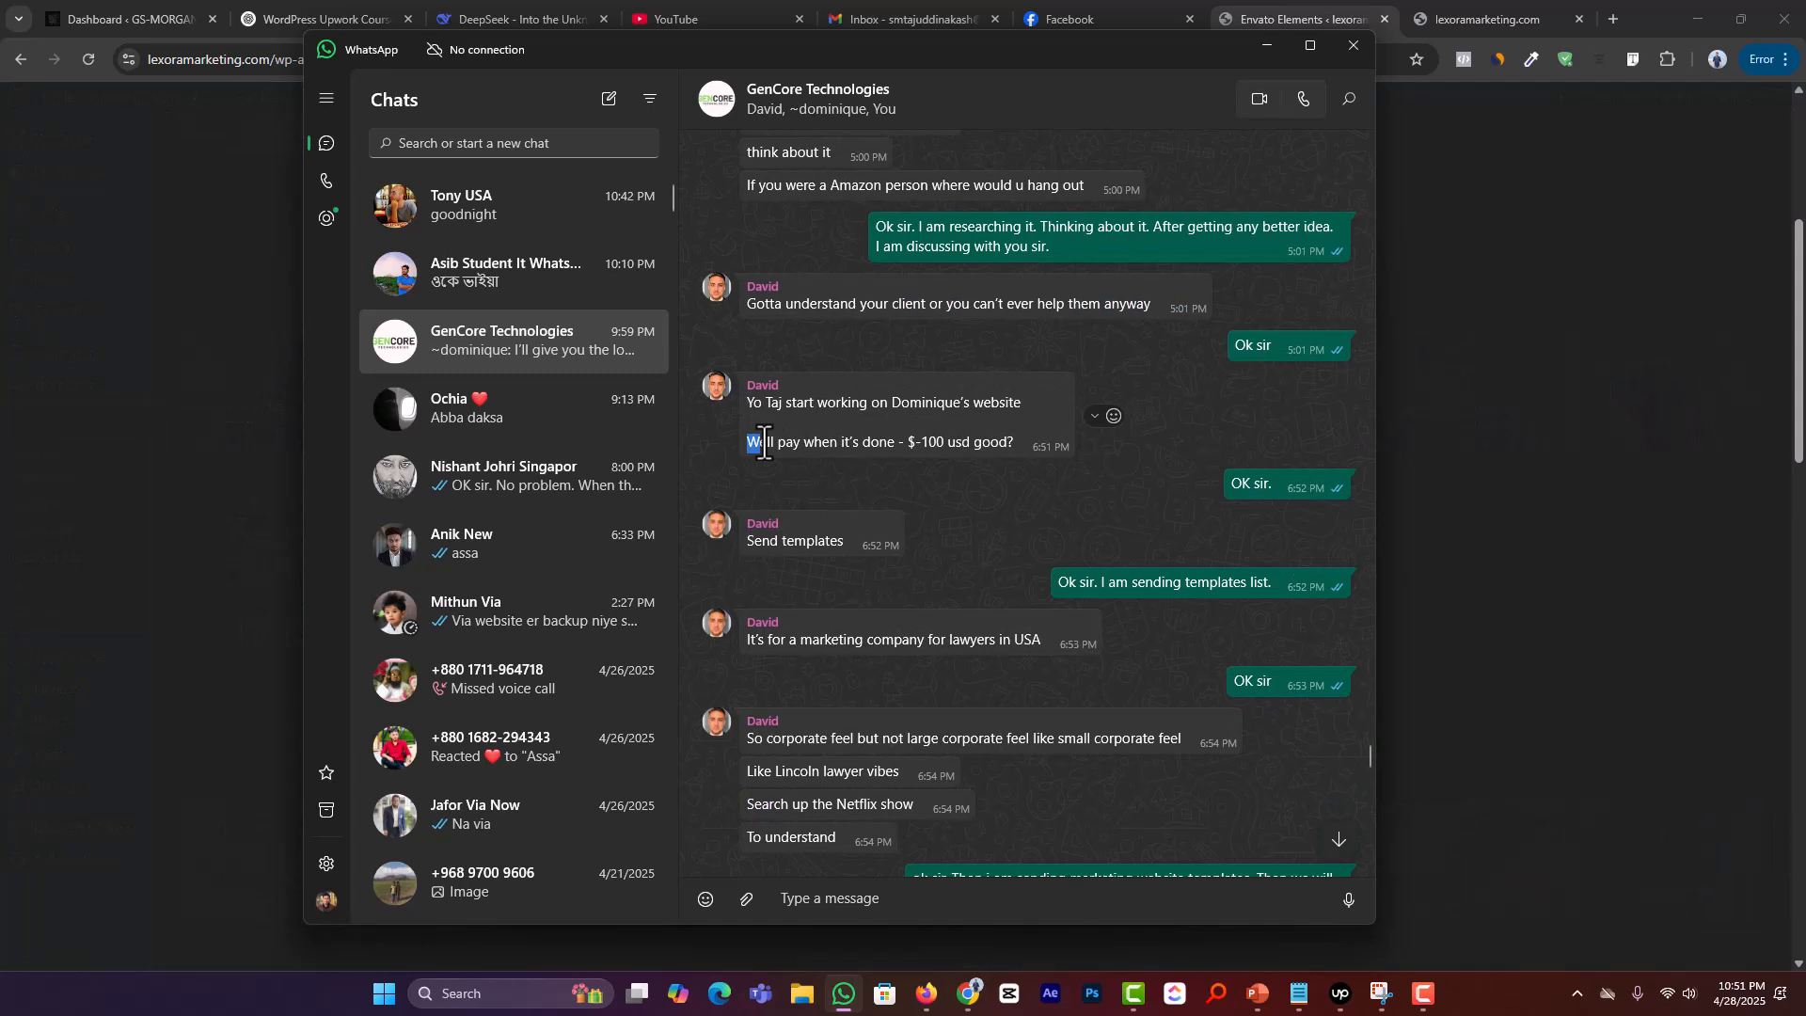
{"action": "left_click_drag", "start_coordinate": [763, 442], "coordinate": [1020, 444]}
{"action": "scroll", "coordinate": [944, 495], "scroll_direction": "down", "scroll_amount": 1}
{"action": "scroll", "coordinate": [779, 523], "scroll_direction": "down", "scroll_amount": 2}
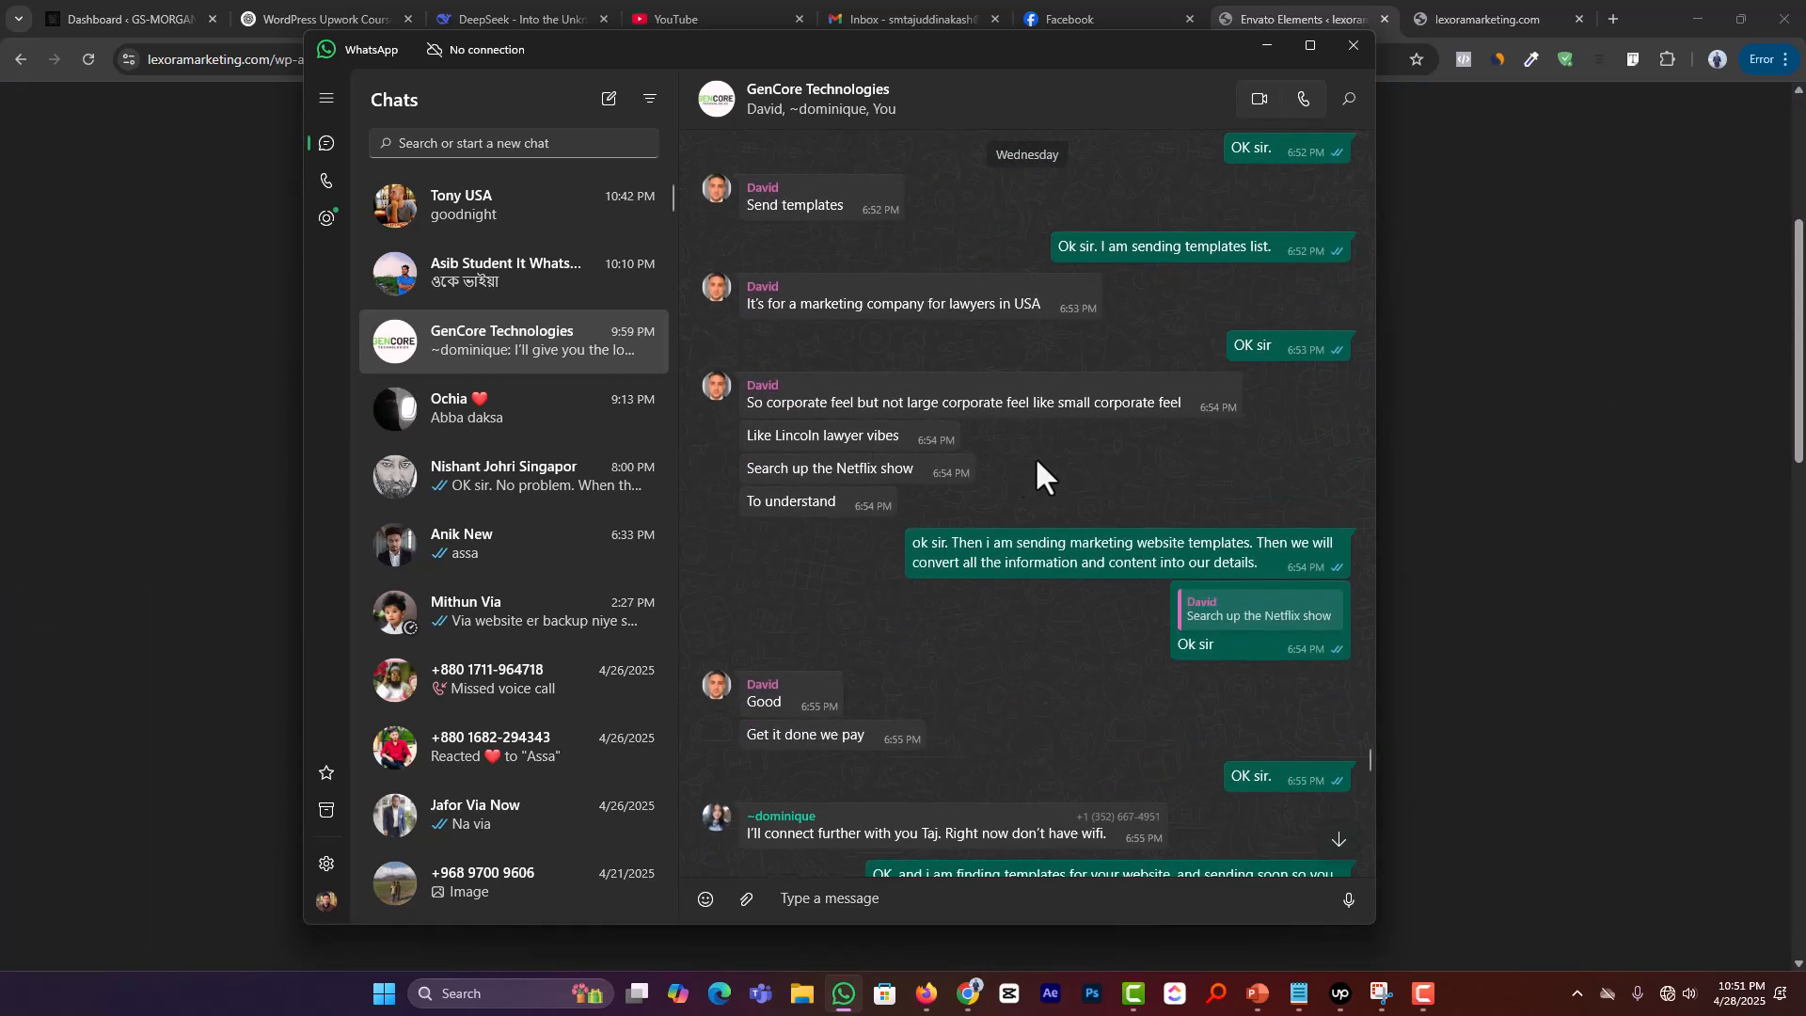
{"action": "left_click_drag", "start_coordinate": [749, 207], "coordinate": [780, 237]}
{"action": "scroll", "coordinate": [993, 513], "scroll_direction": "down", "scroll_amount": 4}
Step: Review the template lists sent in the chat, the client's template choice, and the domain and company details supplied
{"action": "scroll", "coordinate": [1099, 467], "scroll_direction": "down", "scroll_amount": 15}
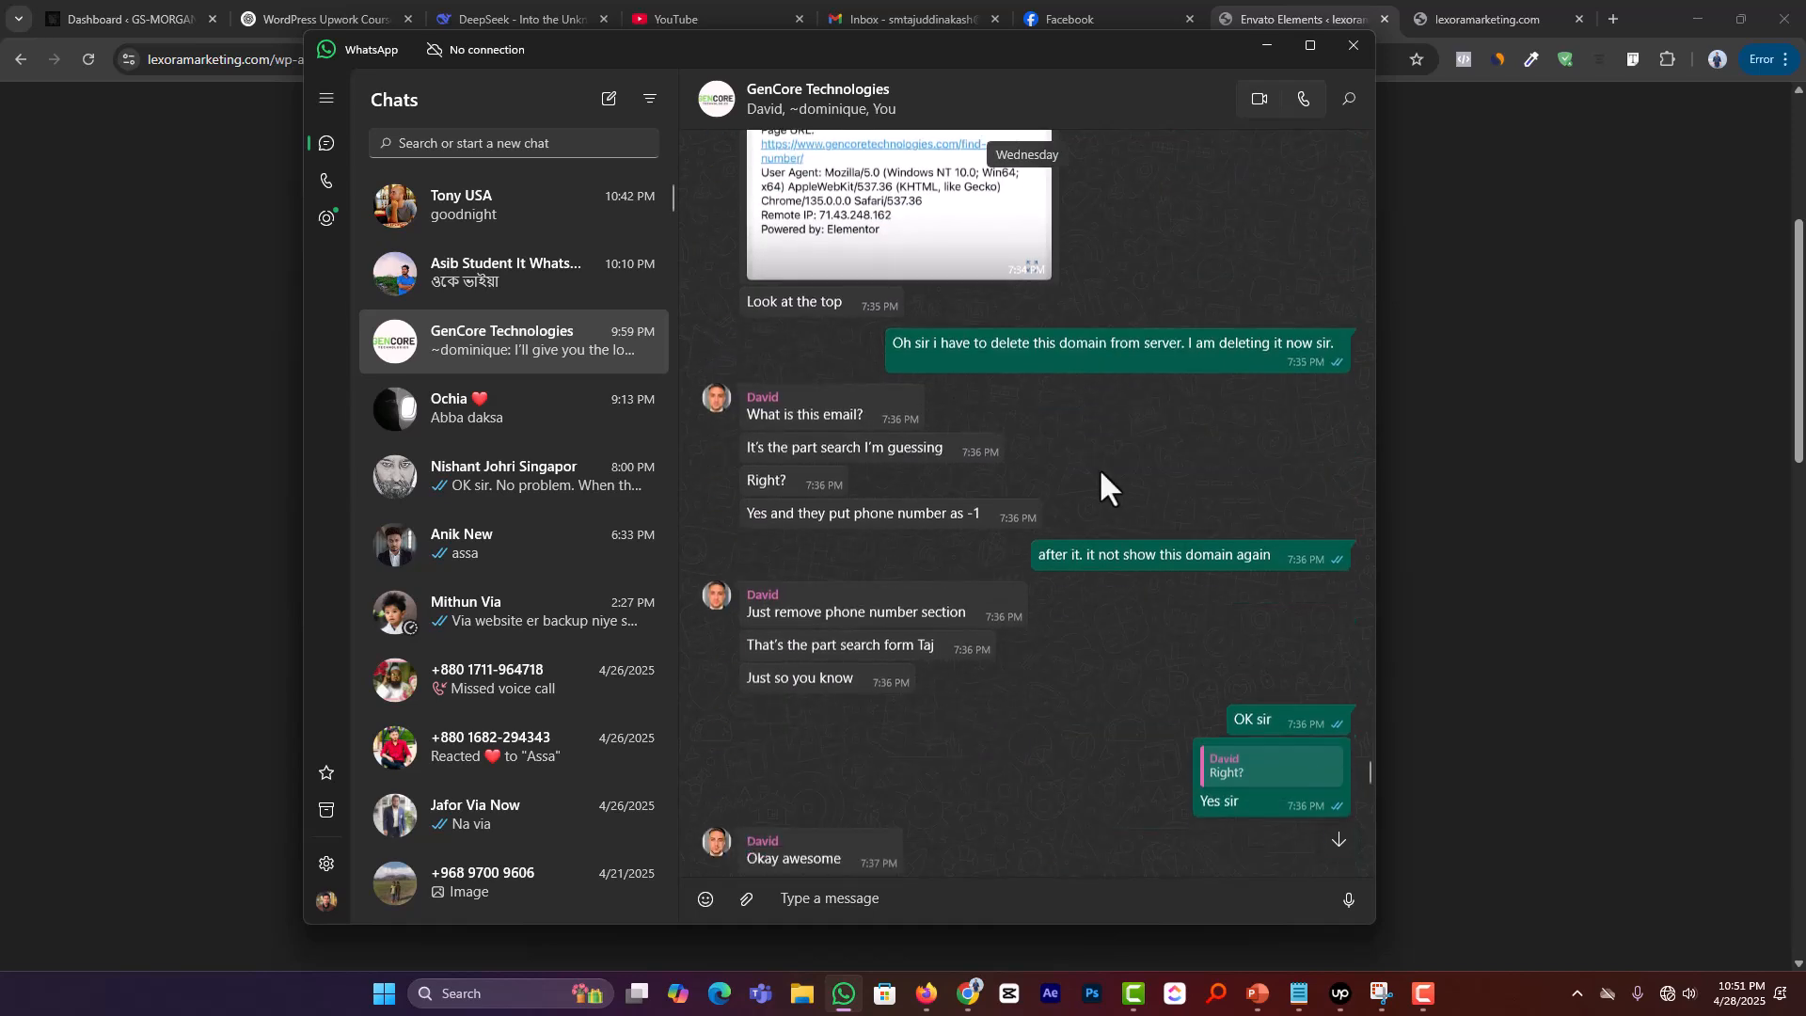
{"action": "scroll", "coordinate": [1098, 466], "scroll_direction": "down", "scroll_amount": 2}
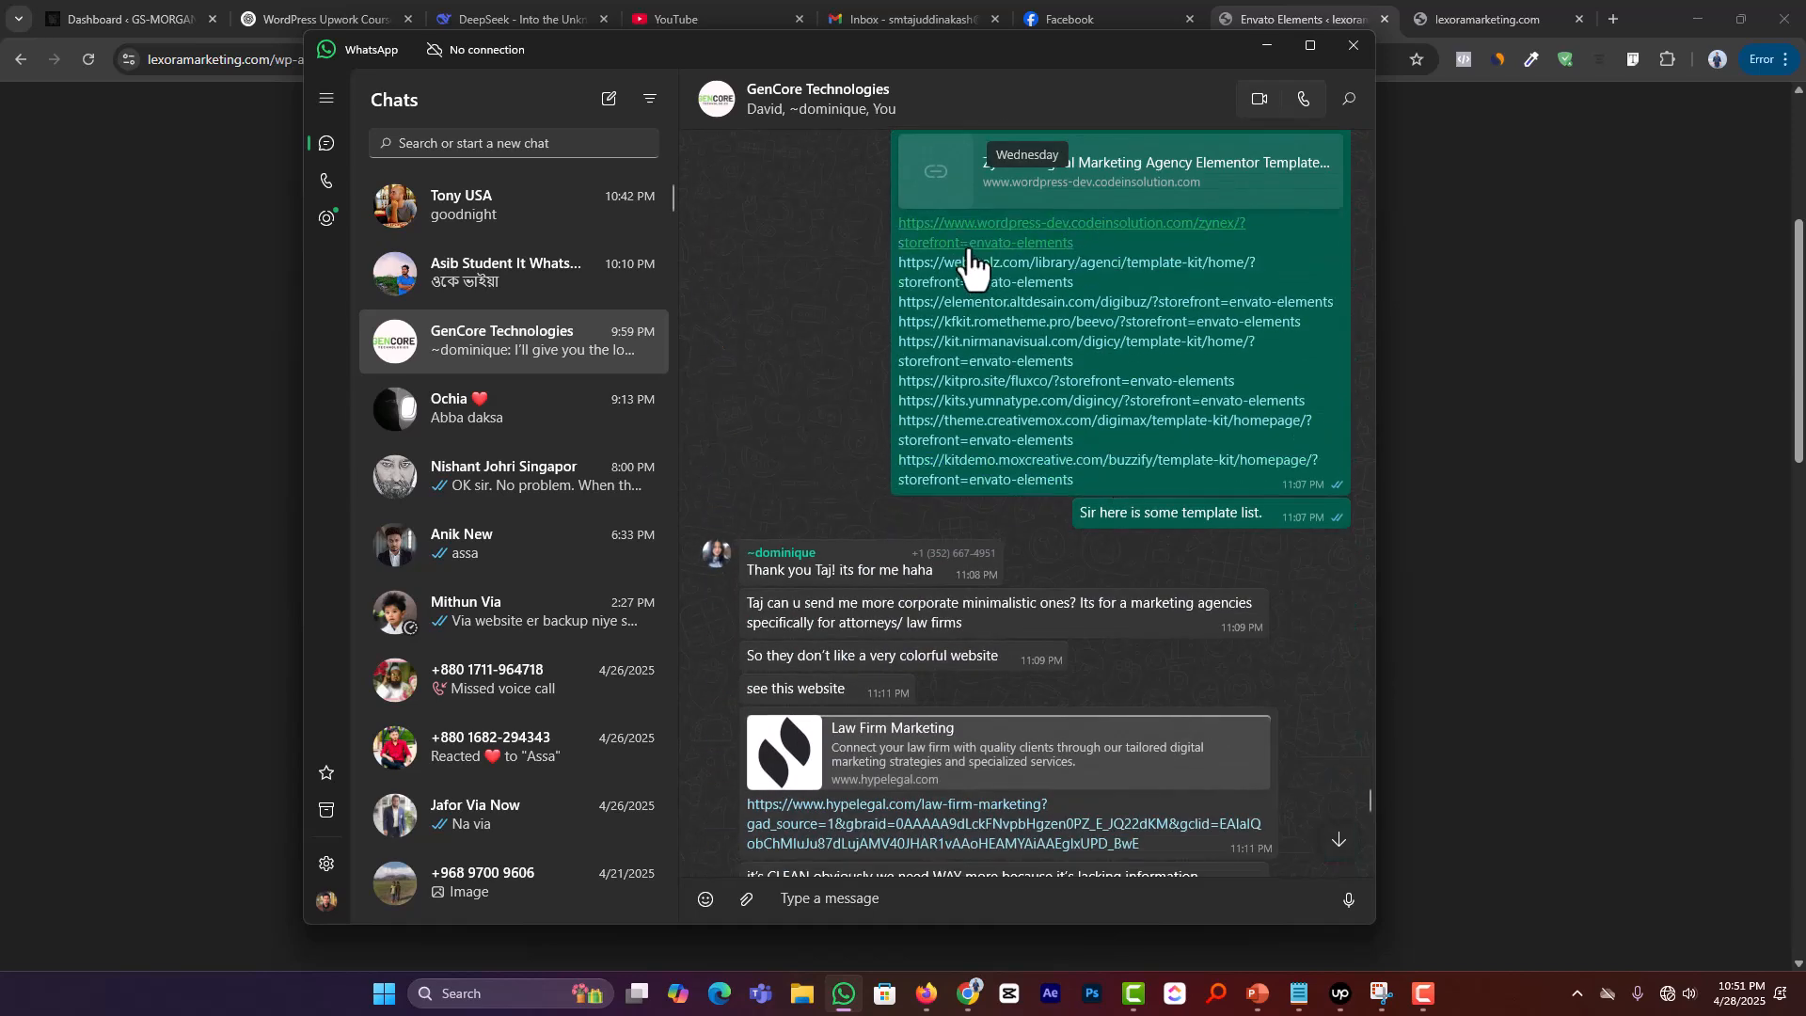
{"action": "scroll", "coordinate": [979, 543], "scroll_direction": "down", "scroll_amount": 2}
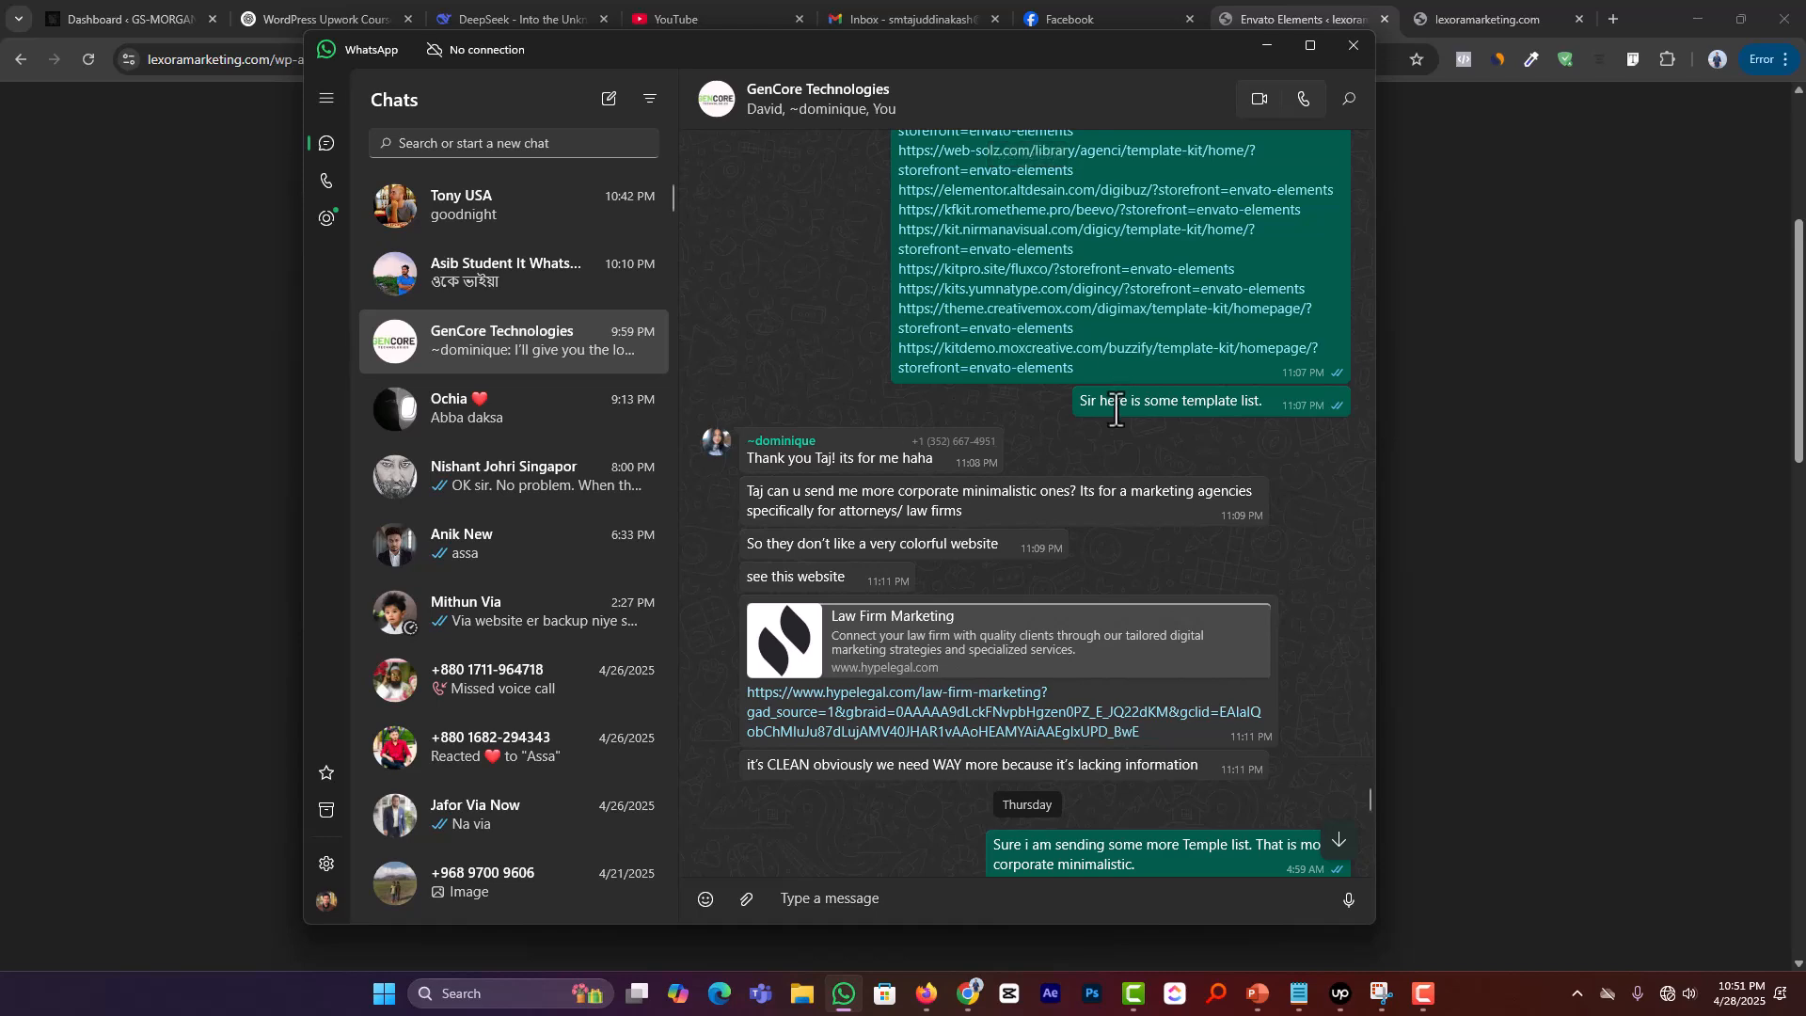
{"action": "scroll", "coordinate": [1016, 499], "scroll_direction": "down", "scroll_amount": 4}
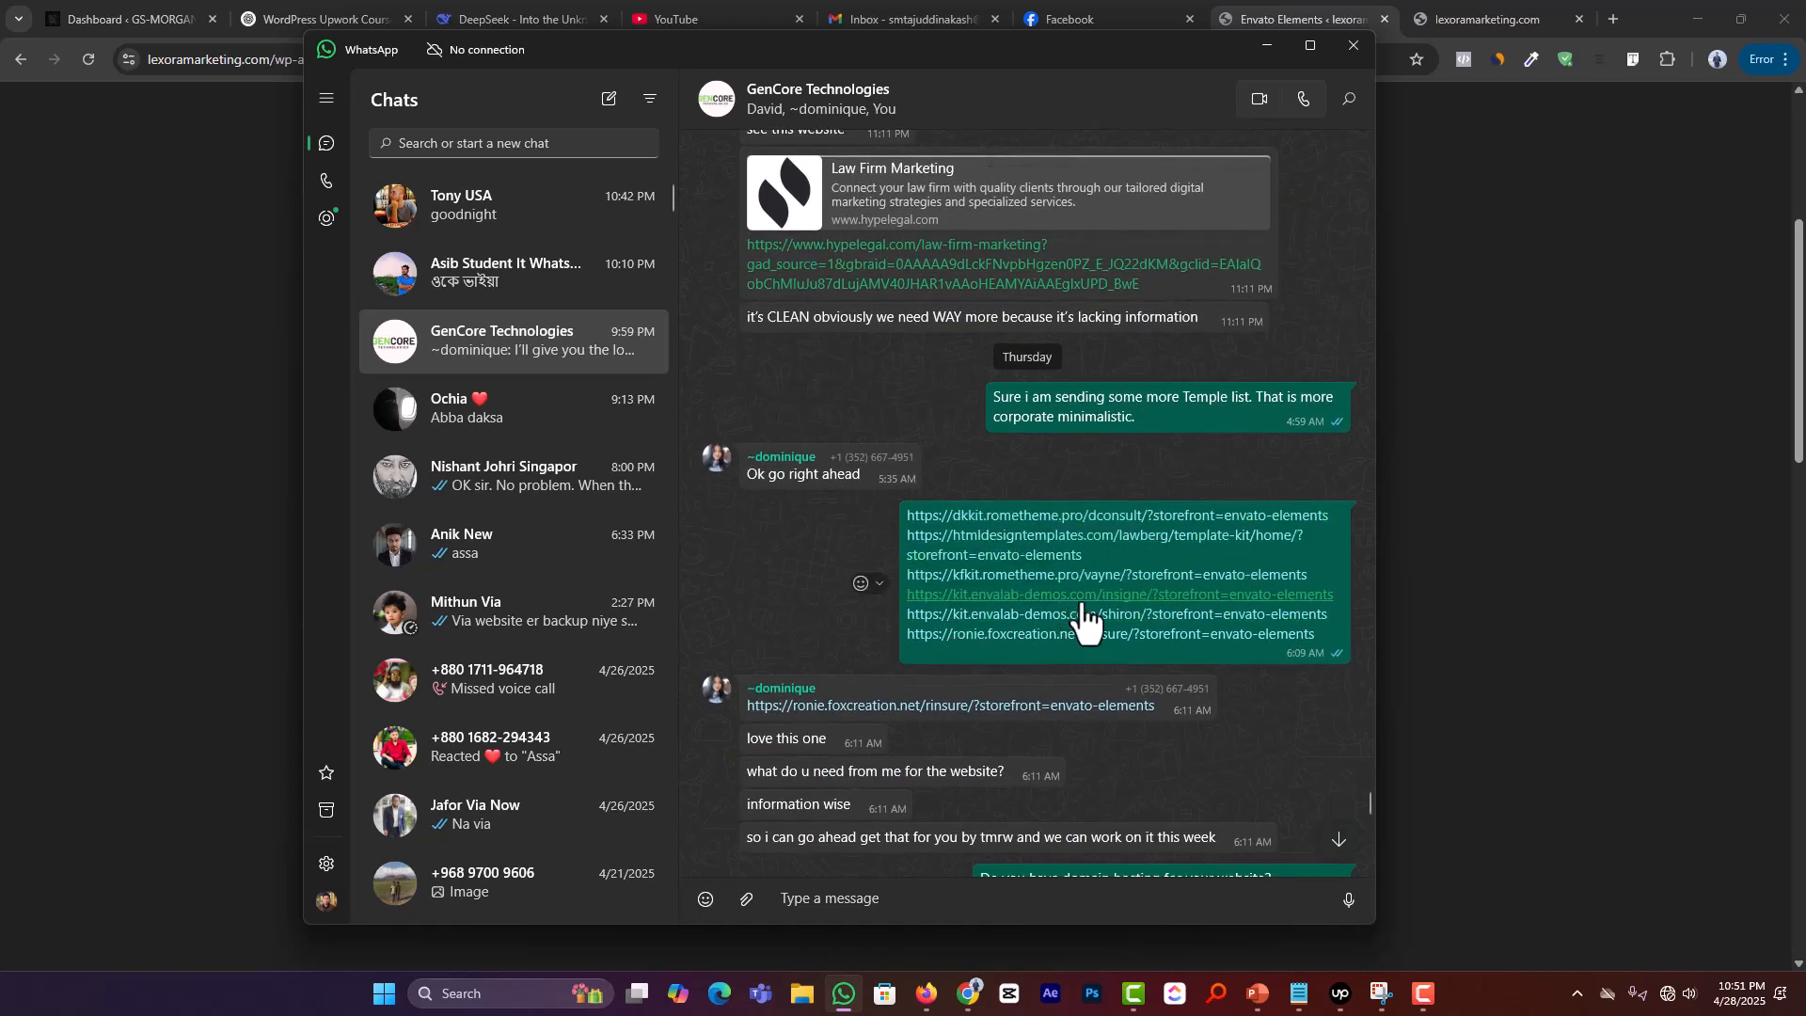
{"action": "scroll", "coordinate": [941, 555], "scroll_direction": "down", "scroll_amount": 2}
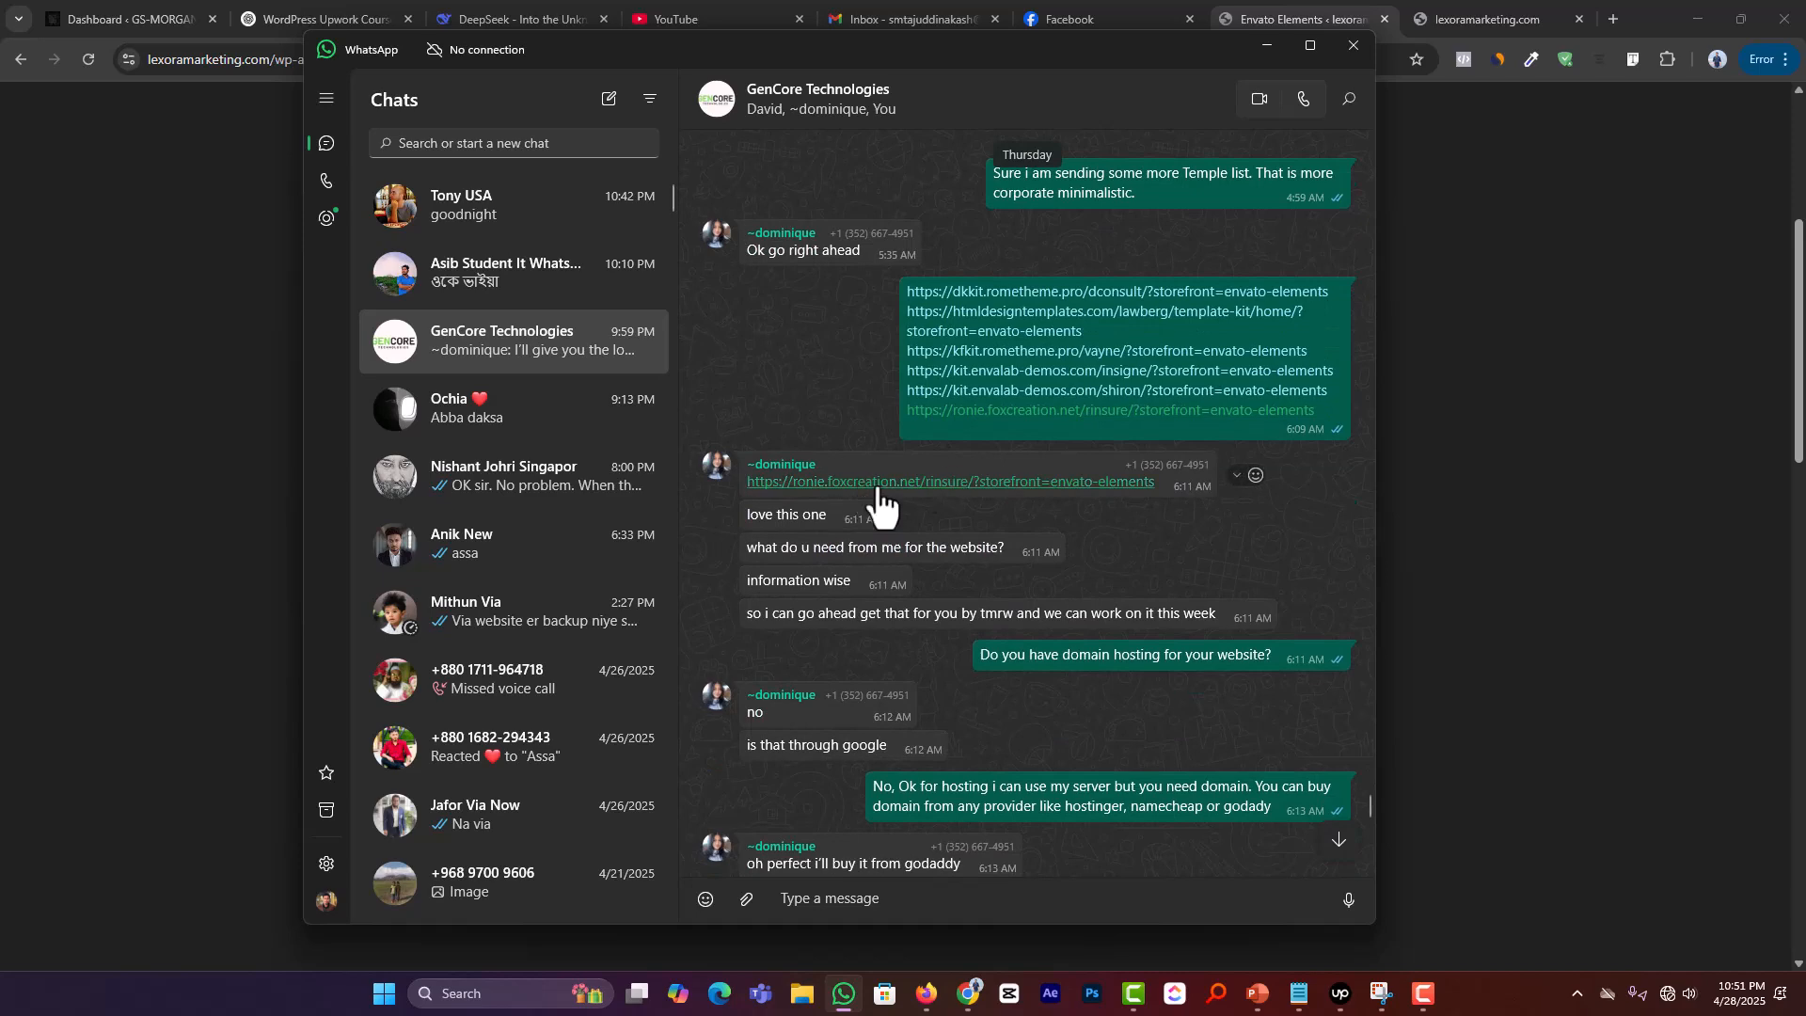
{"action": "scroll", "coordinate": [833, 536], "scroll_direction": "down", "scroll_amount": 1}
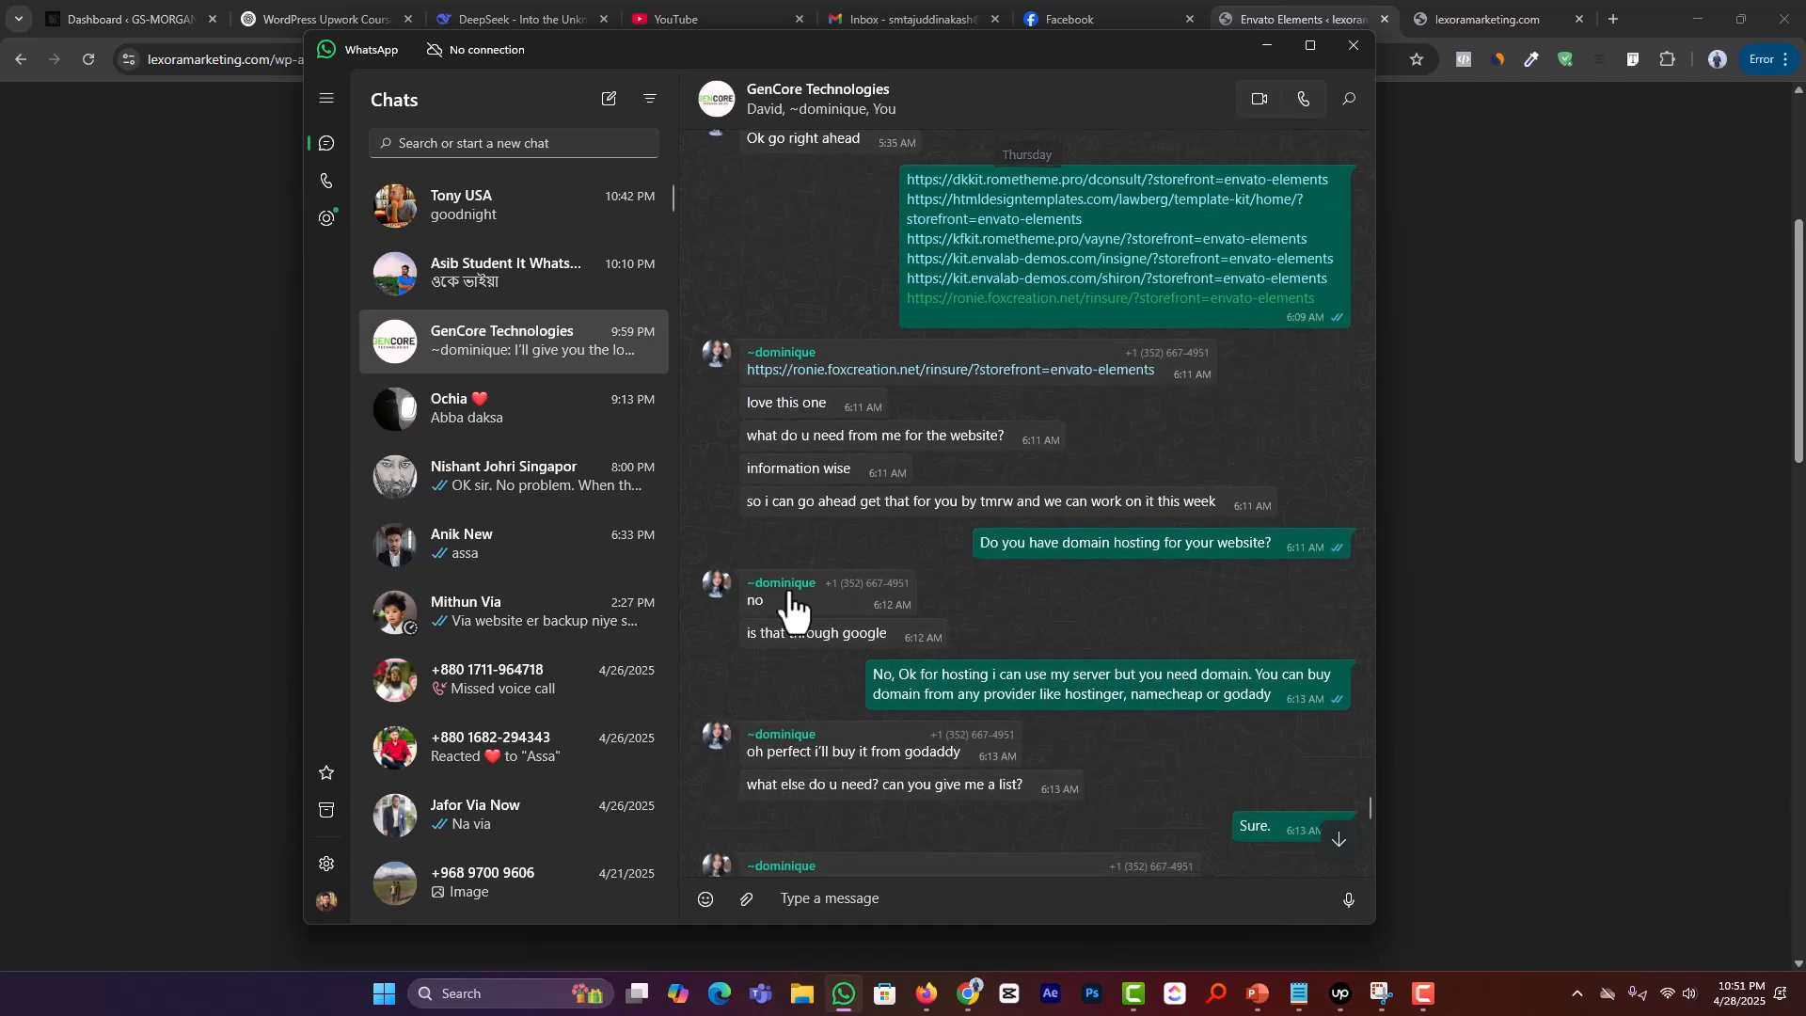
{"action": "scroll", "coordinate": [841, 596], "scroll_direction": "down", "scroll_amount": 20}
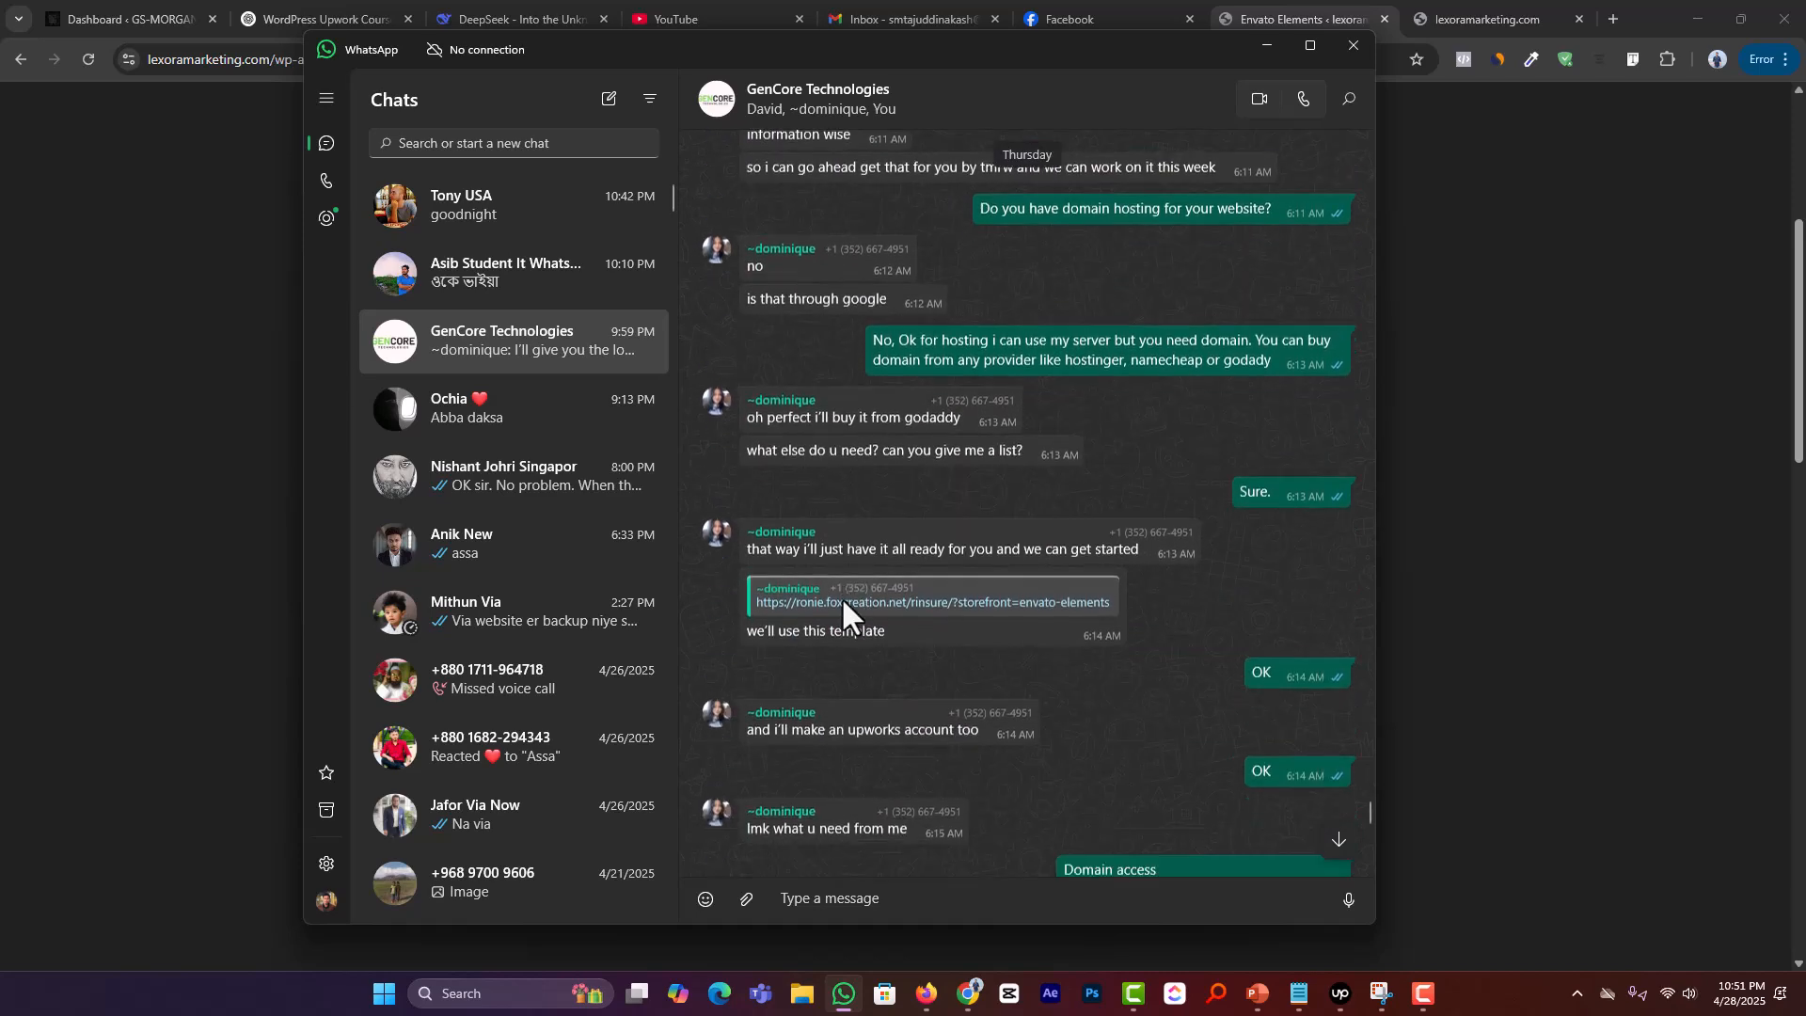
{"action": "scroll", "coordinate": [844, 589], "scroll_direction": "up", "scroll_amount": 1}
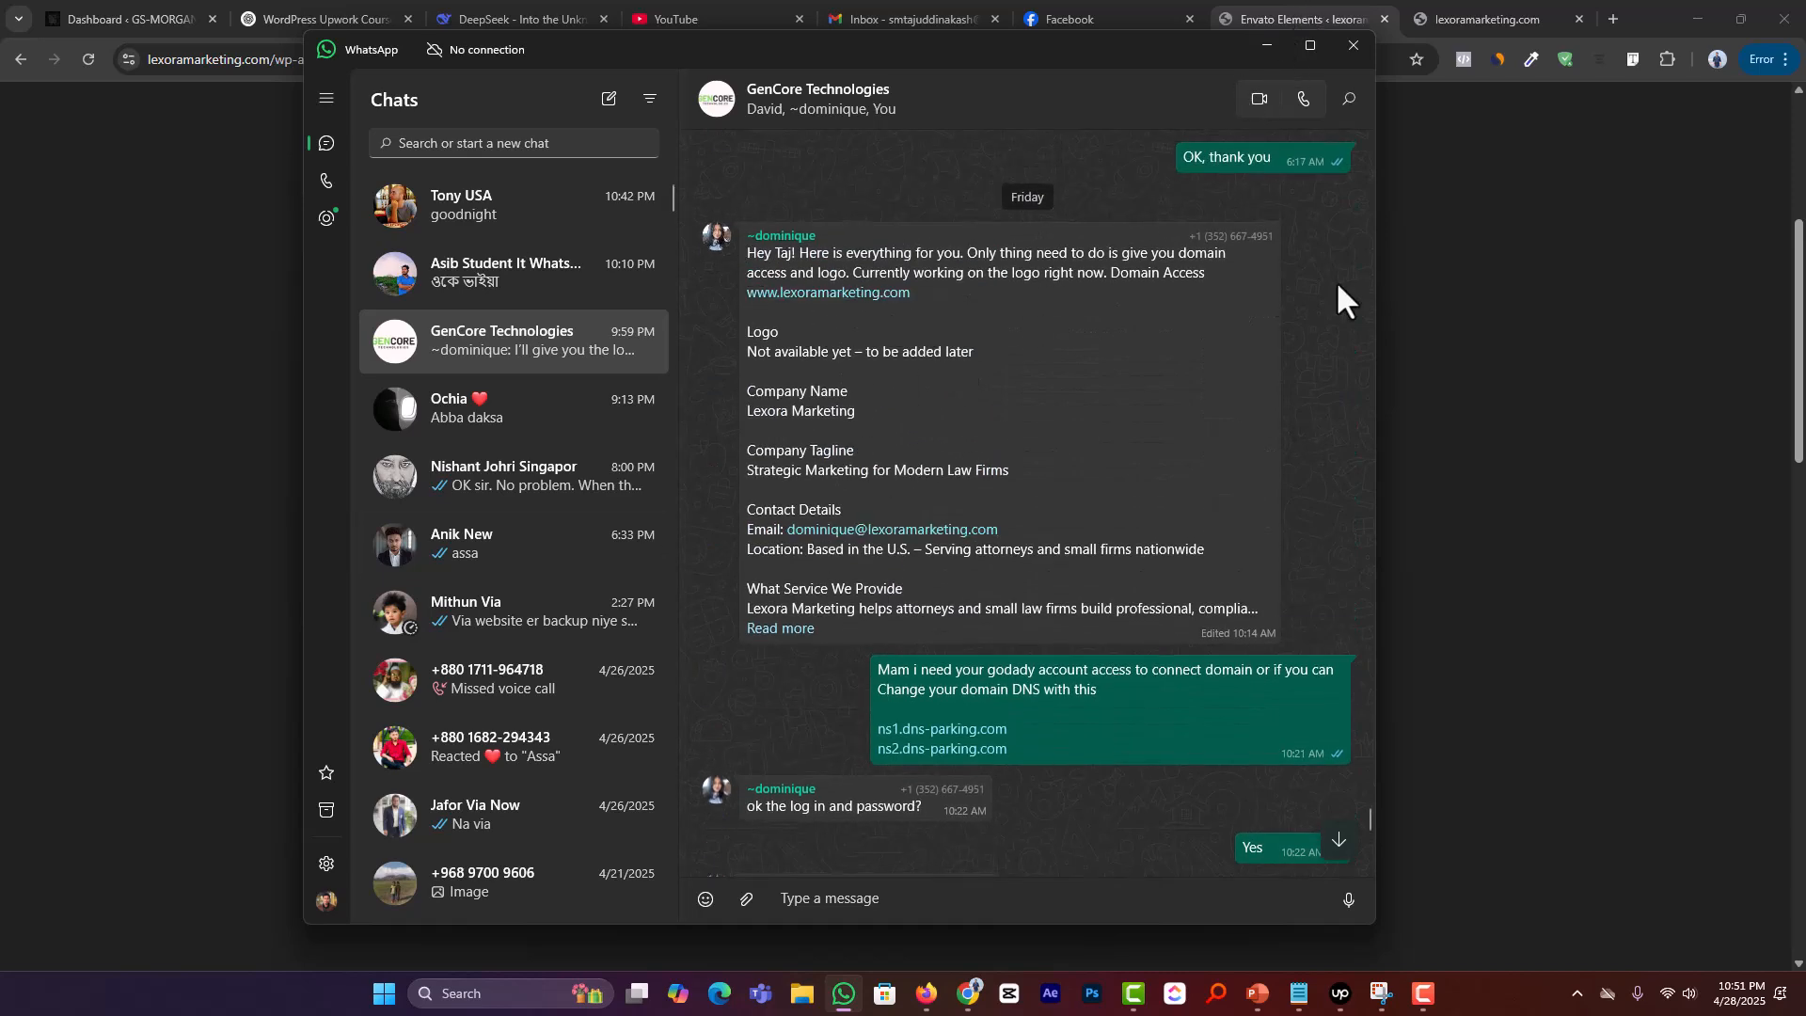
Step: Return to the browser and refresh the Rinsure kit page in Envato Elements
{"action": "left_click", "coordinate": [1264, 46]}
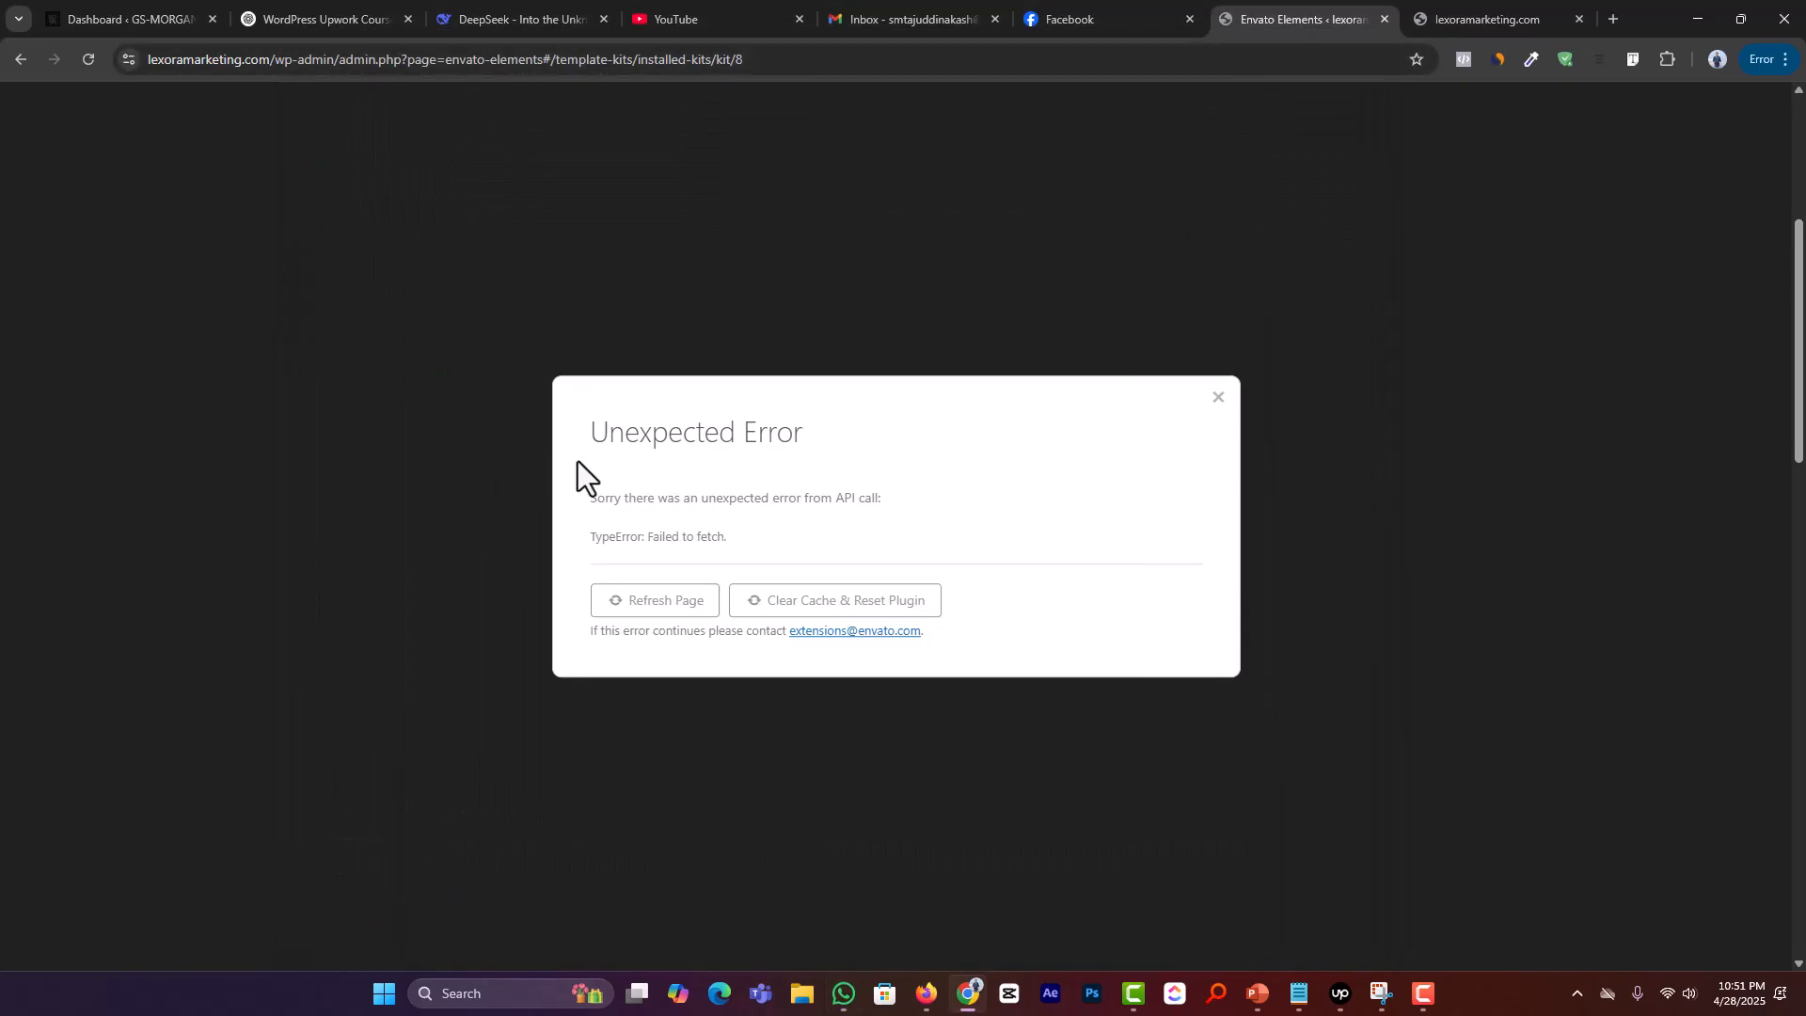
{"action": "left_click", "coordinate": [677, 613]}
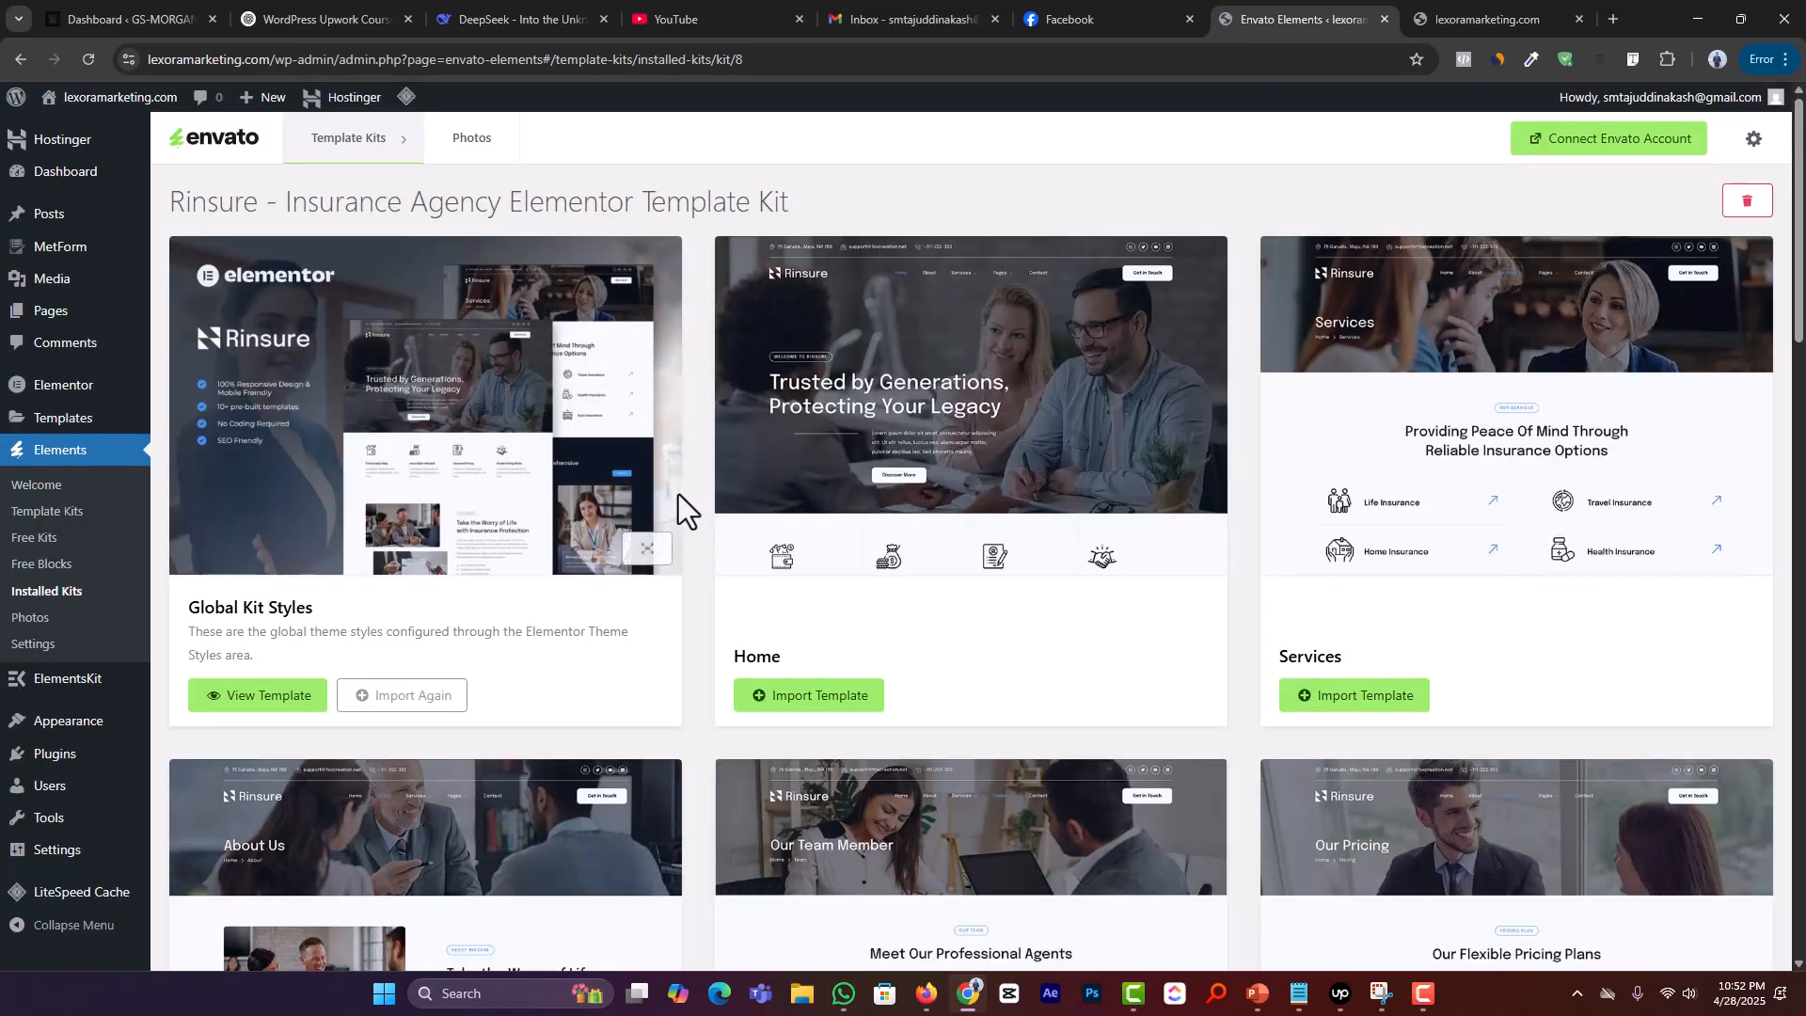
Step: Import the Home and Services templates of the Rinsure kit
{"action": "scroll", "coordinate": [612, 623], "scroll_direction": "down", "scroll_amount": 1}
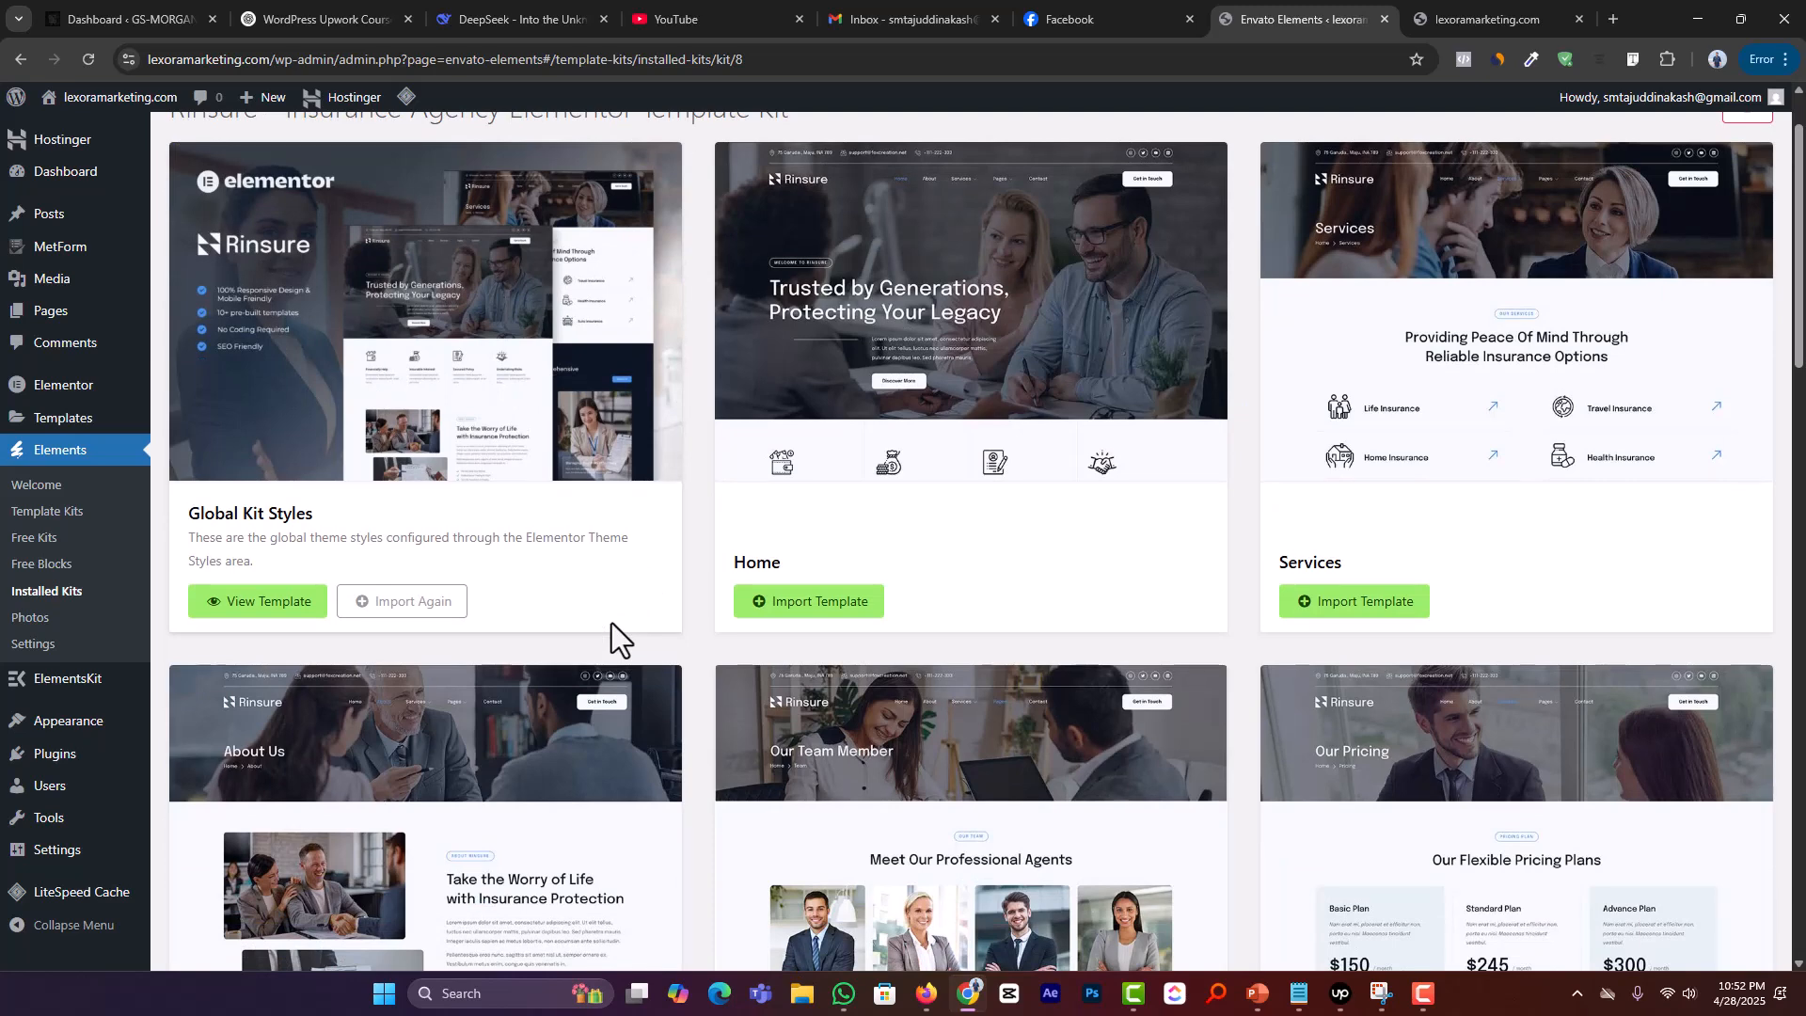
{"action": "left_click", "coordinate": [753, 602]}
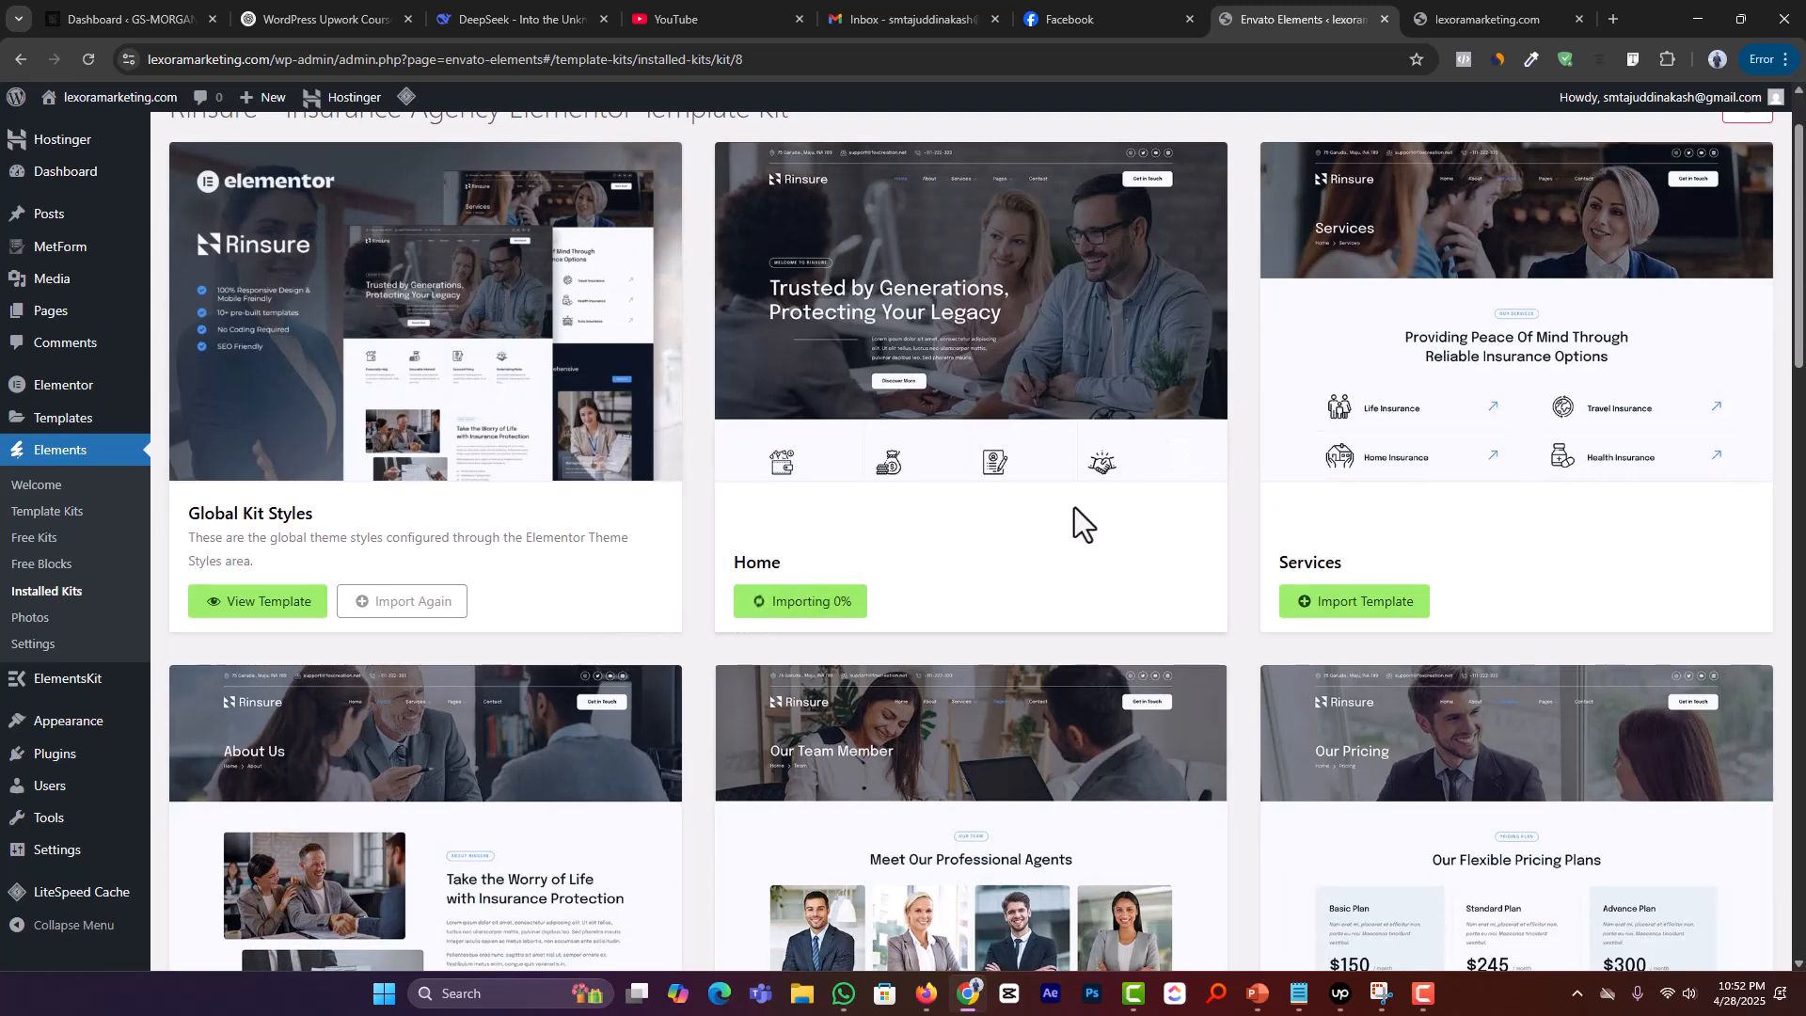
{"action": "scroll", "coordinate": [1074, 506], "scroll_direction": "down", "scroll_amount": 4}
{"action": "scroll", "coordinate": [1074, 506], "scroll_direction": "up", "scroll_amount": 4}
{"action": "scroll", "coordinate": [1020, 519], "scroll_direction": "up", "scroll_amount": 1}
{"action": "scroll", "coordinate": [1016, 611], "scroll_direction": "down", "scroll_amount": 1}
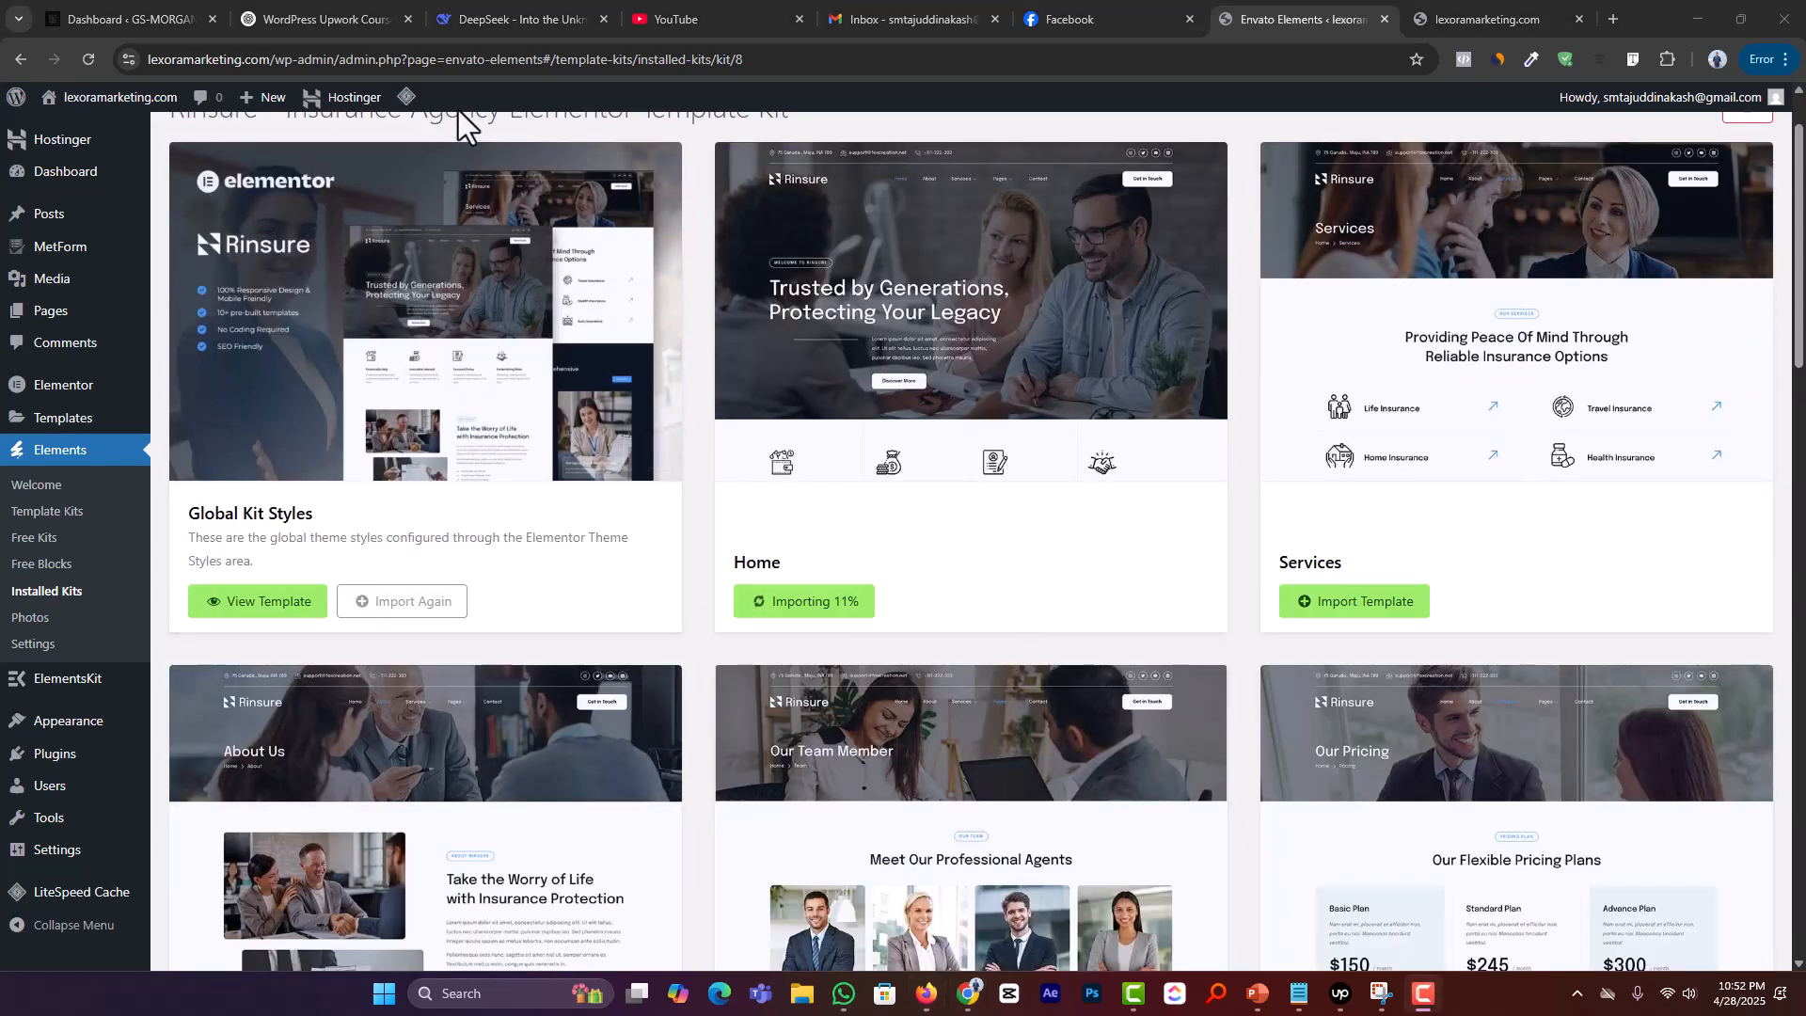
{"action": "scroll", "coordinate": [489, 137], "scroll_direction": "up", "scroll_amount": 1}
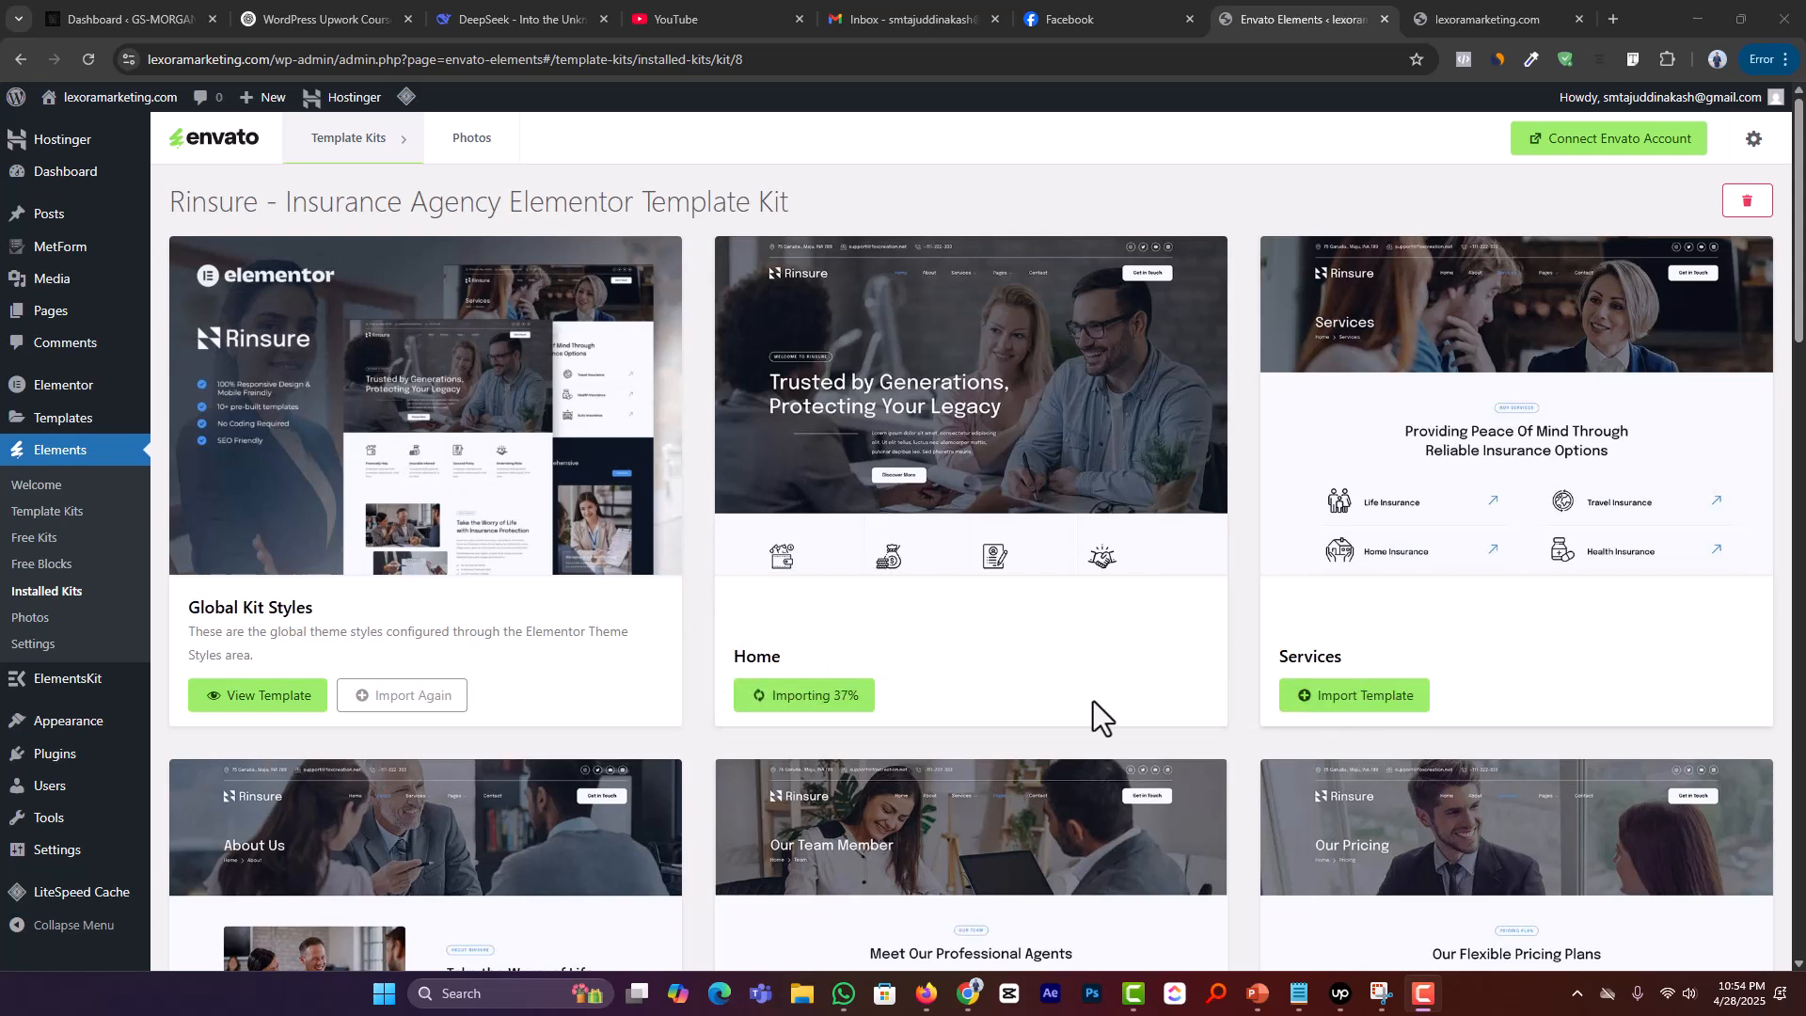
{"action": "left_click", "coordinate": [1373, 696]}
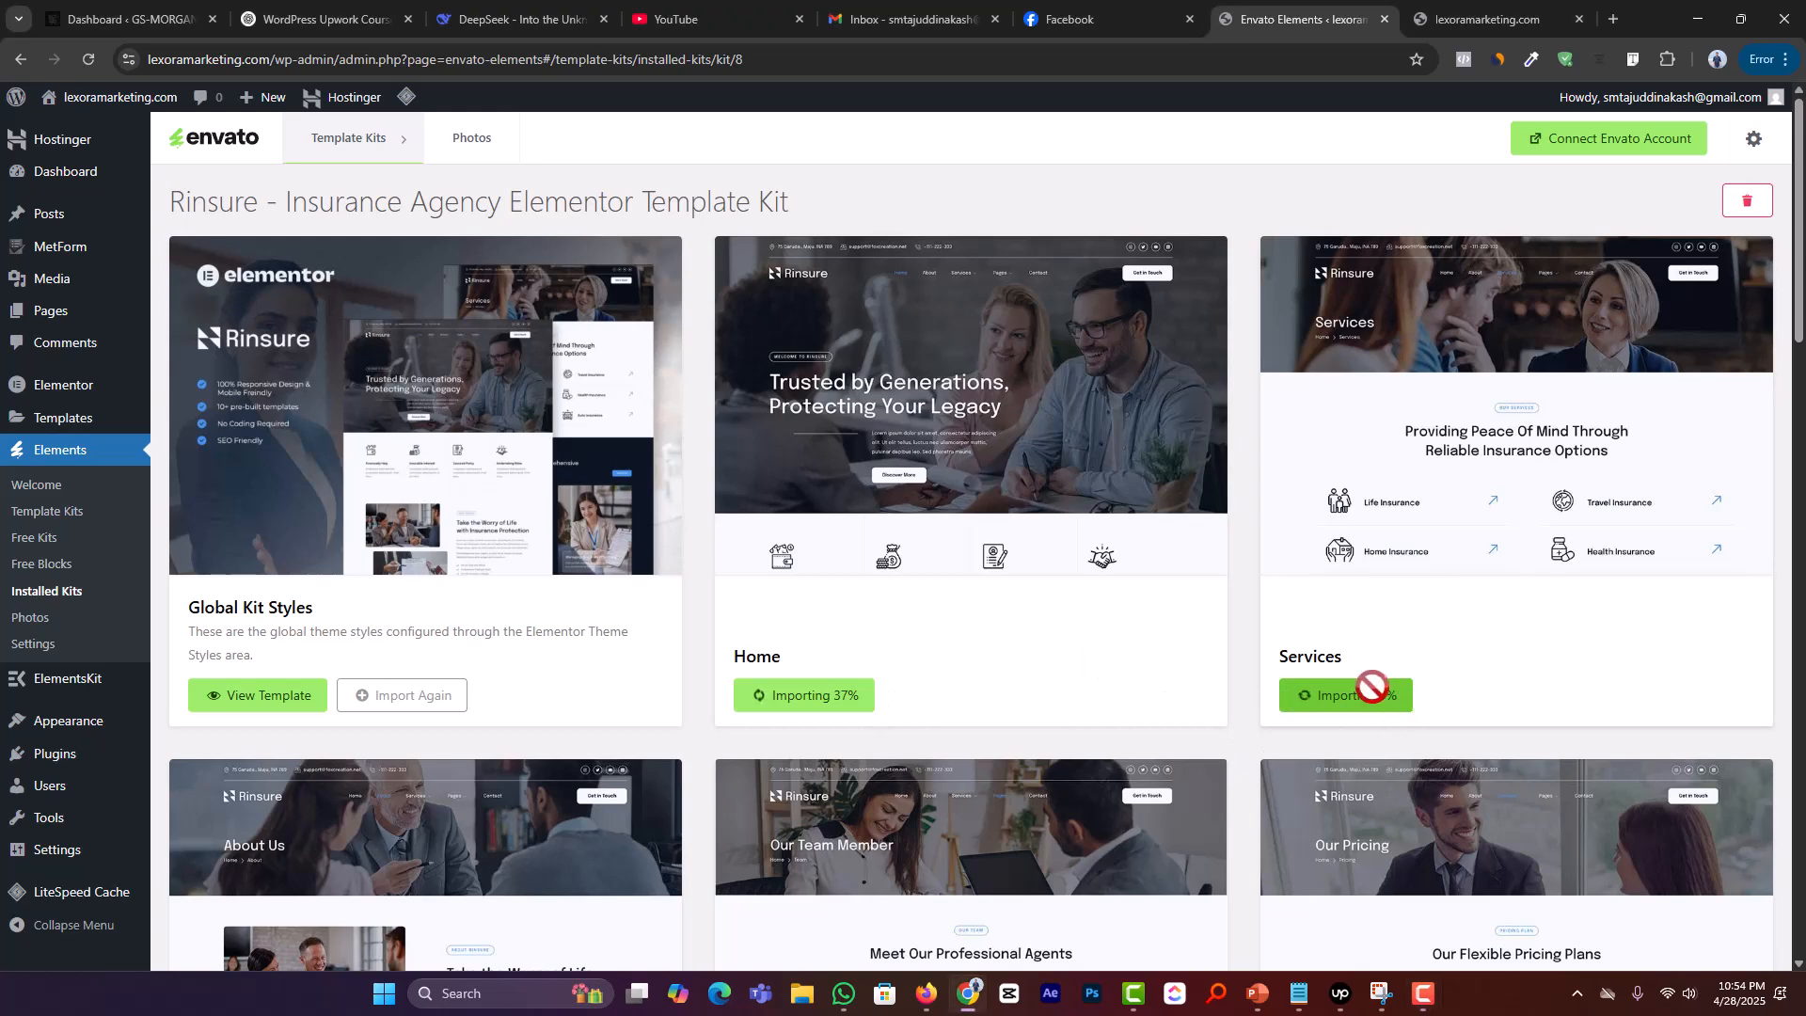
Step: Import the About, Team and Pricing templates of the Rinsure kit
{"action": "scroll", "coordinate": [1027, 713], "scroll_direction": "down", "scroll_amount": 1}
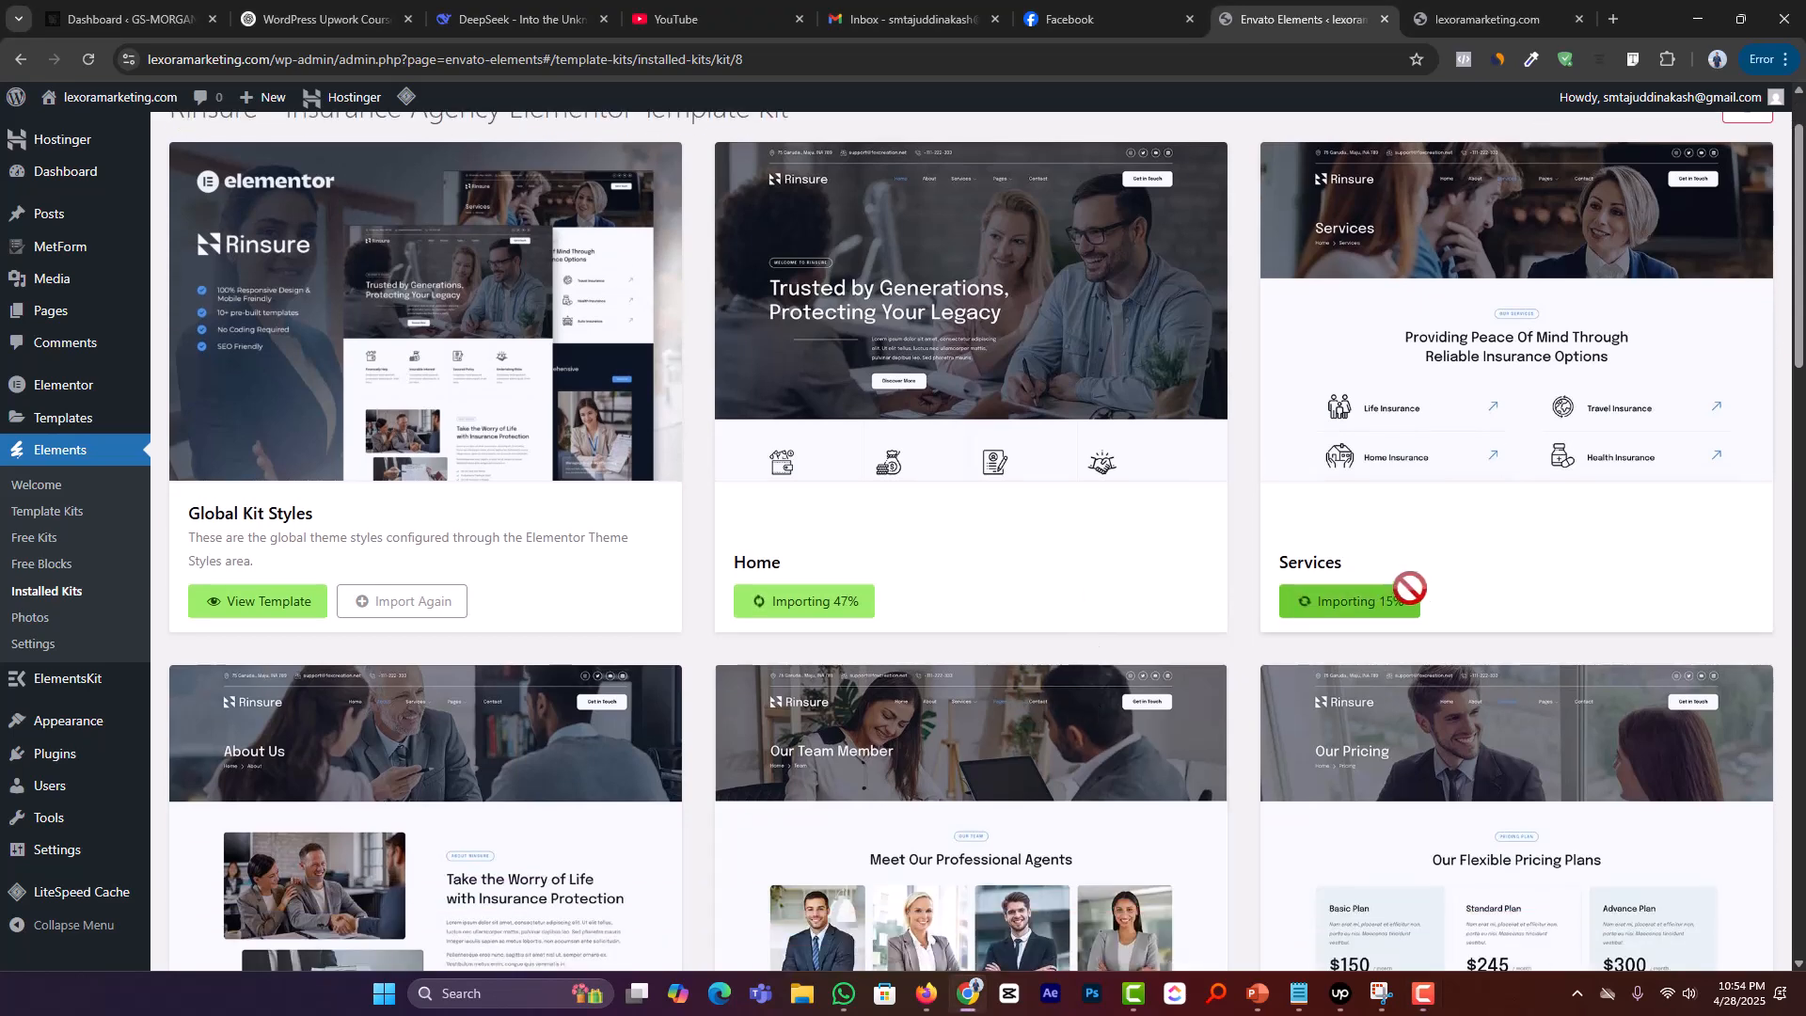
{"action": "scroll", "coordinate": [797, 645], "scroll_direction": "down", "scroll_amount": 3}
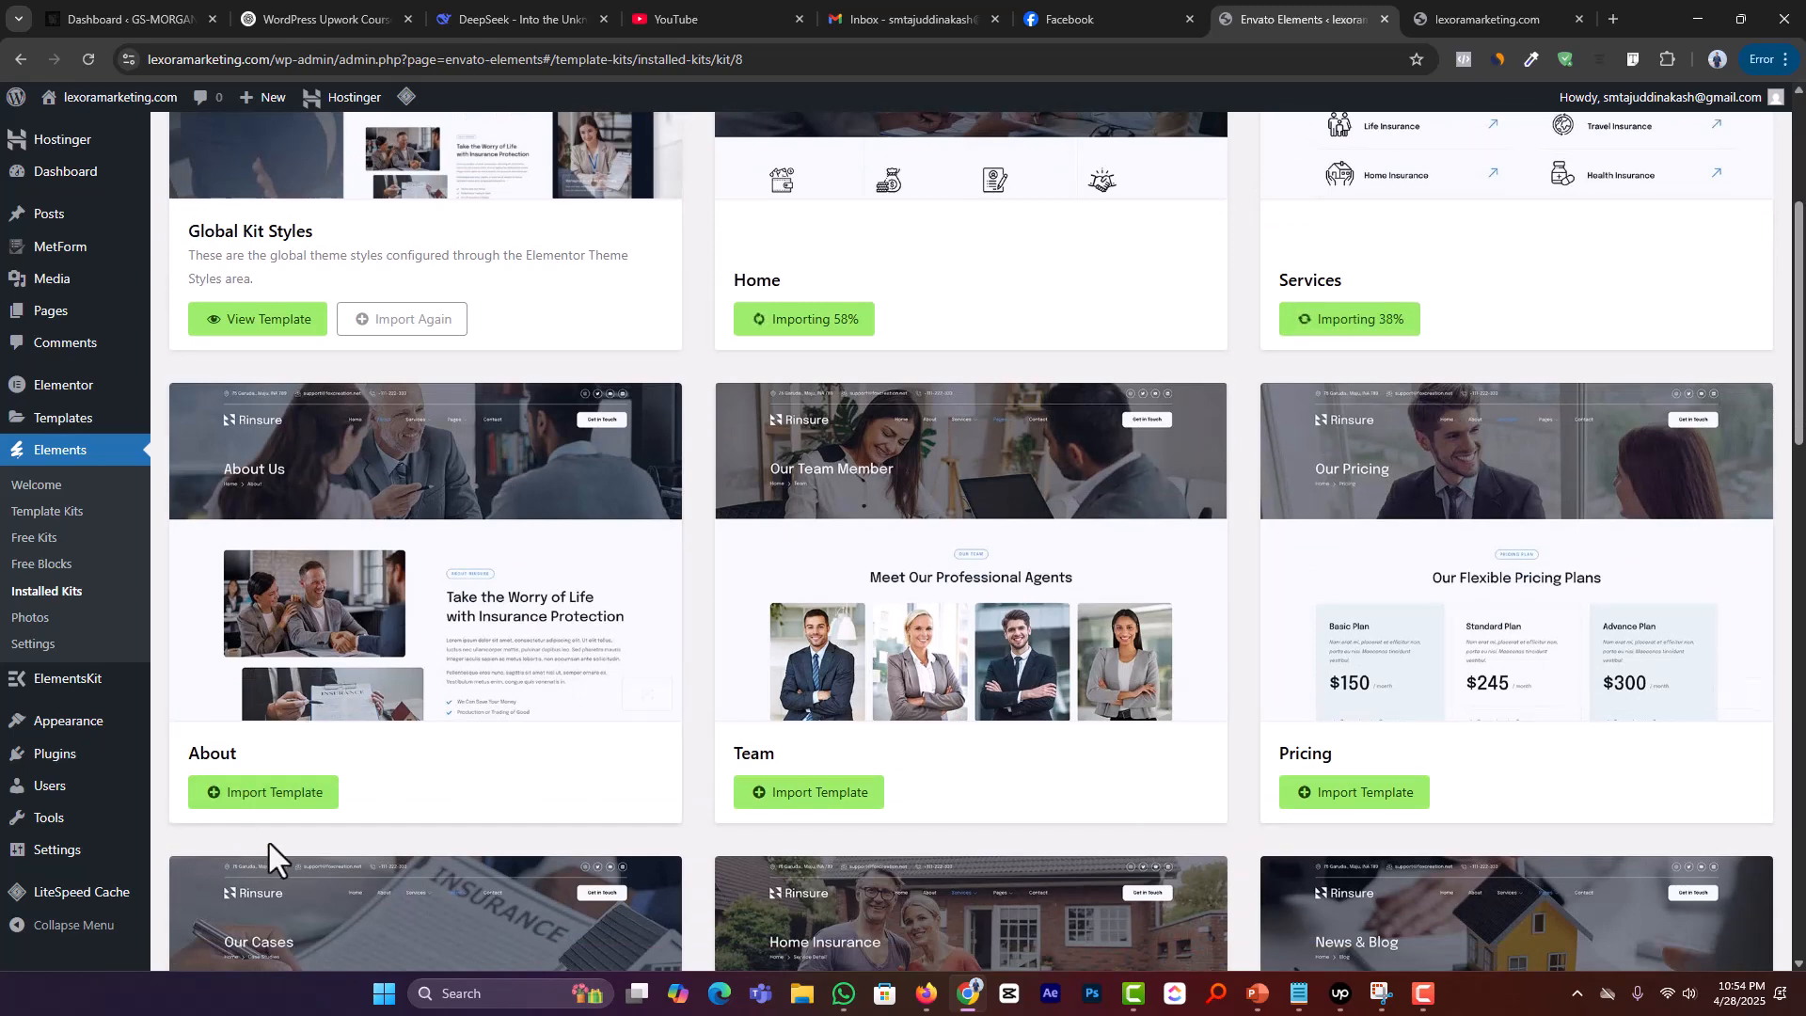
{"action": "left_click", "coordinate": [277, 795]}
{"action": "left_click", "coordinate": [809, 795]}
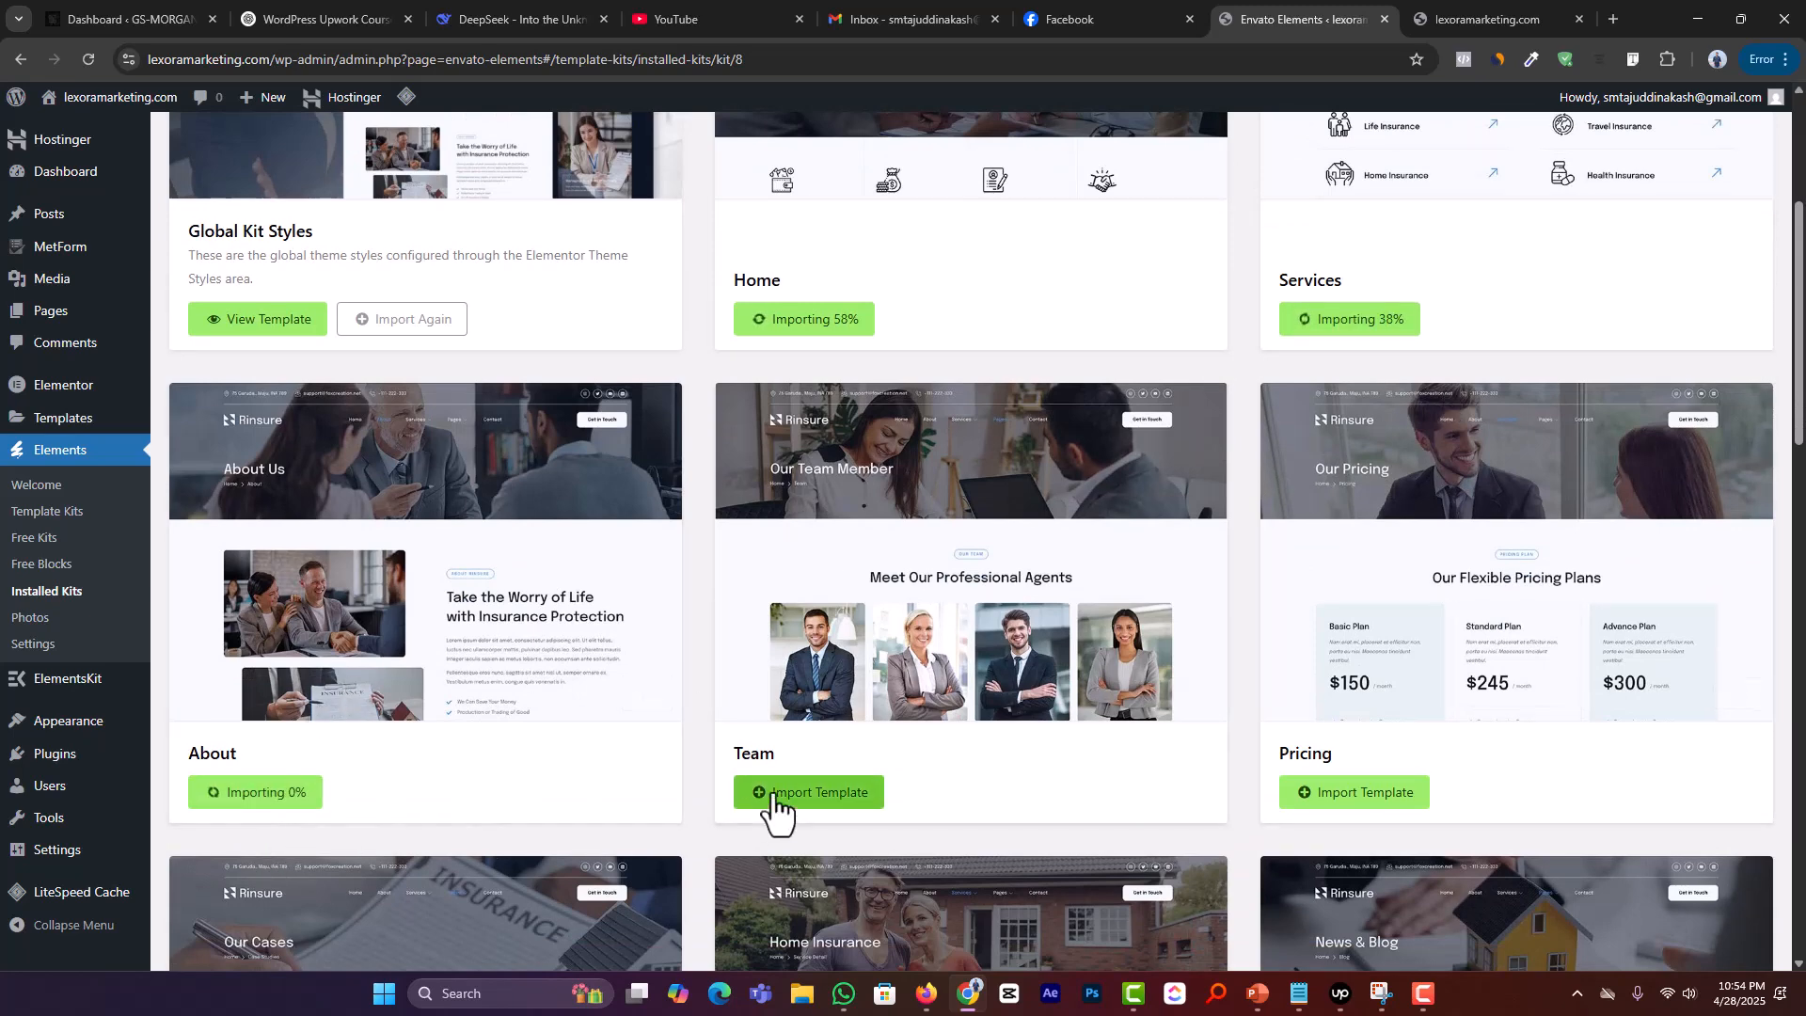
{"action": "left_click", "coordinate": [1372, 797]}
{"action": "scroll", "coordinate": [1002, 764], "scroll_direction": "down", "scroll_amount": 4}
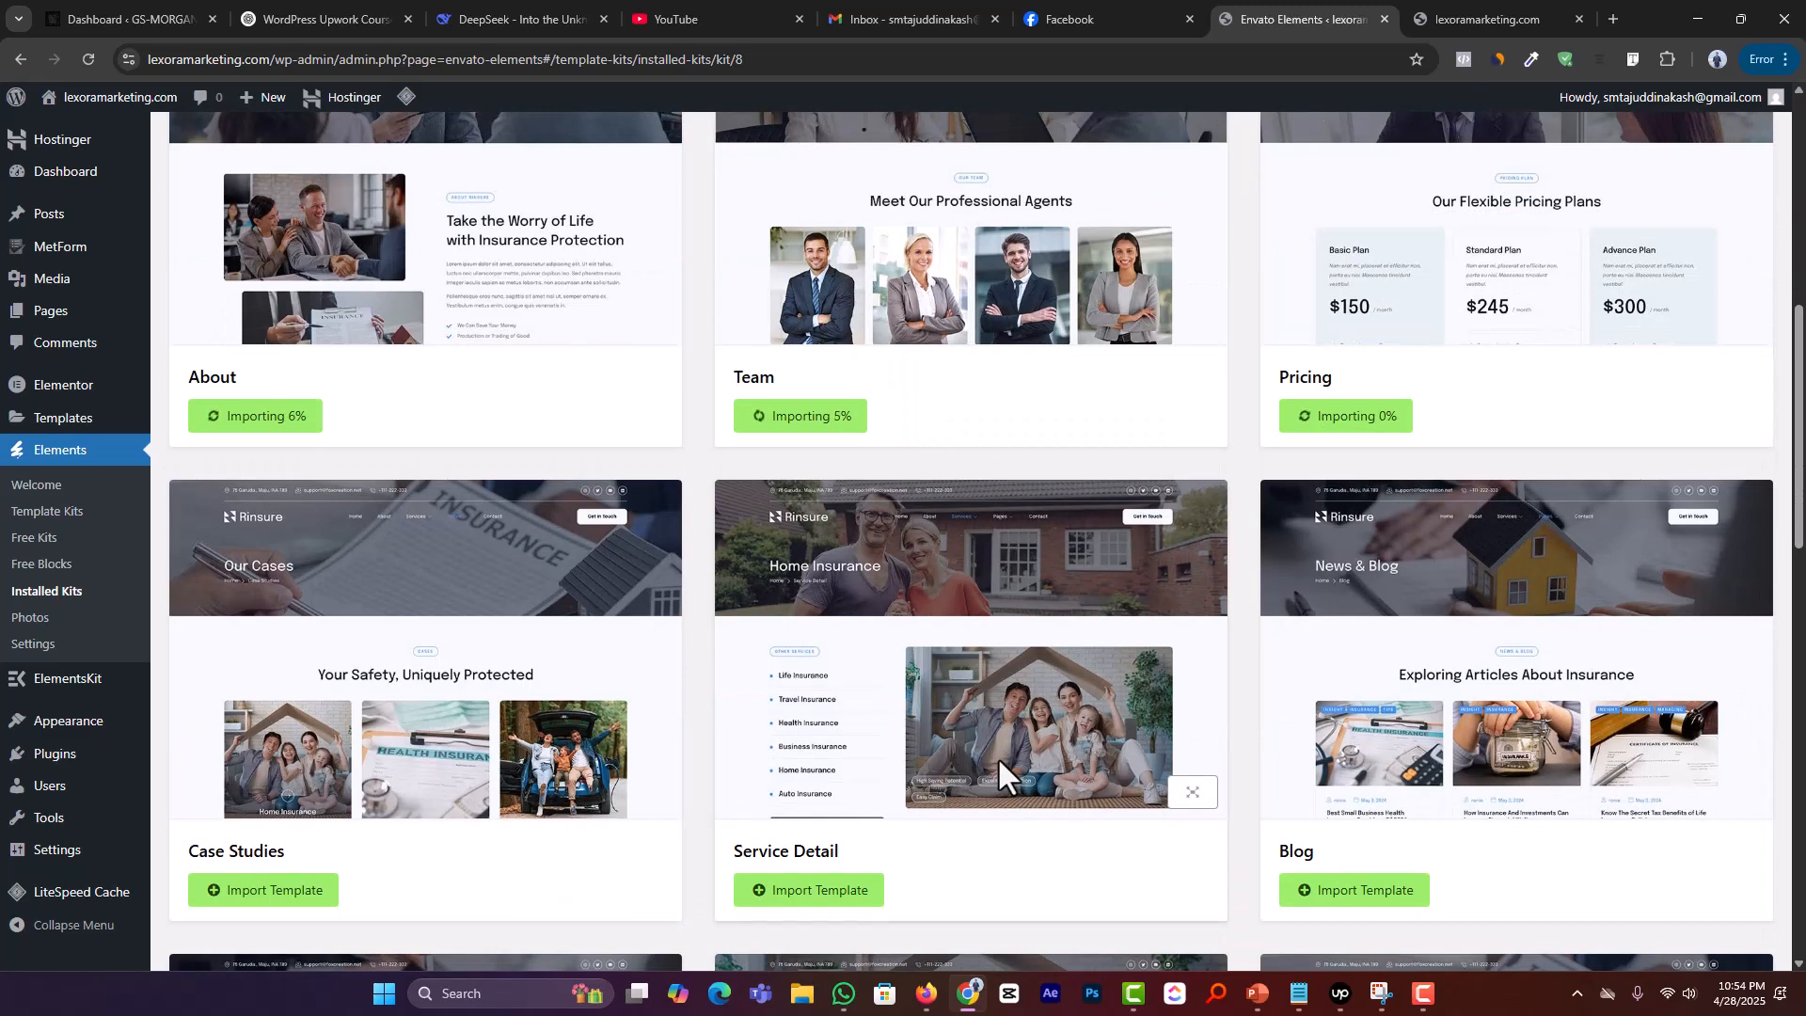
{"action": "scroll", "coordinate": [1101, 620], "scroll_direction": "up", "scroll_amount": 2}
{"action": "scroll", "coordinate": [1107, 601], "scroll_direction": "up", "scroll_amount": 1}
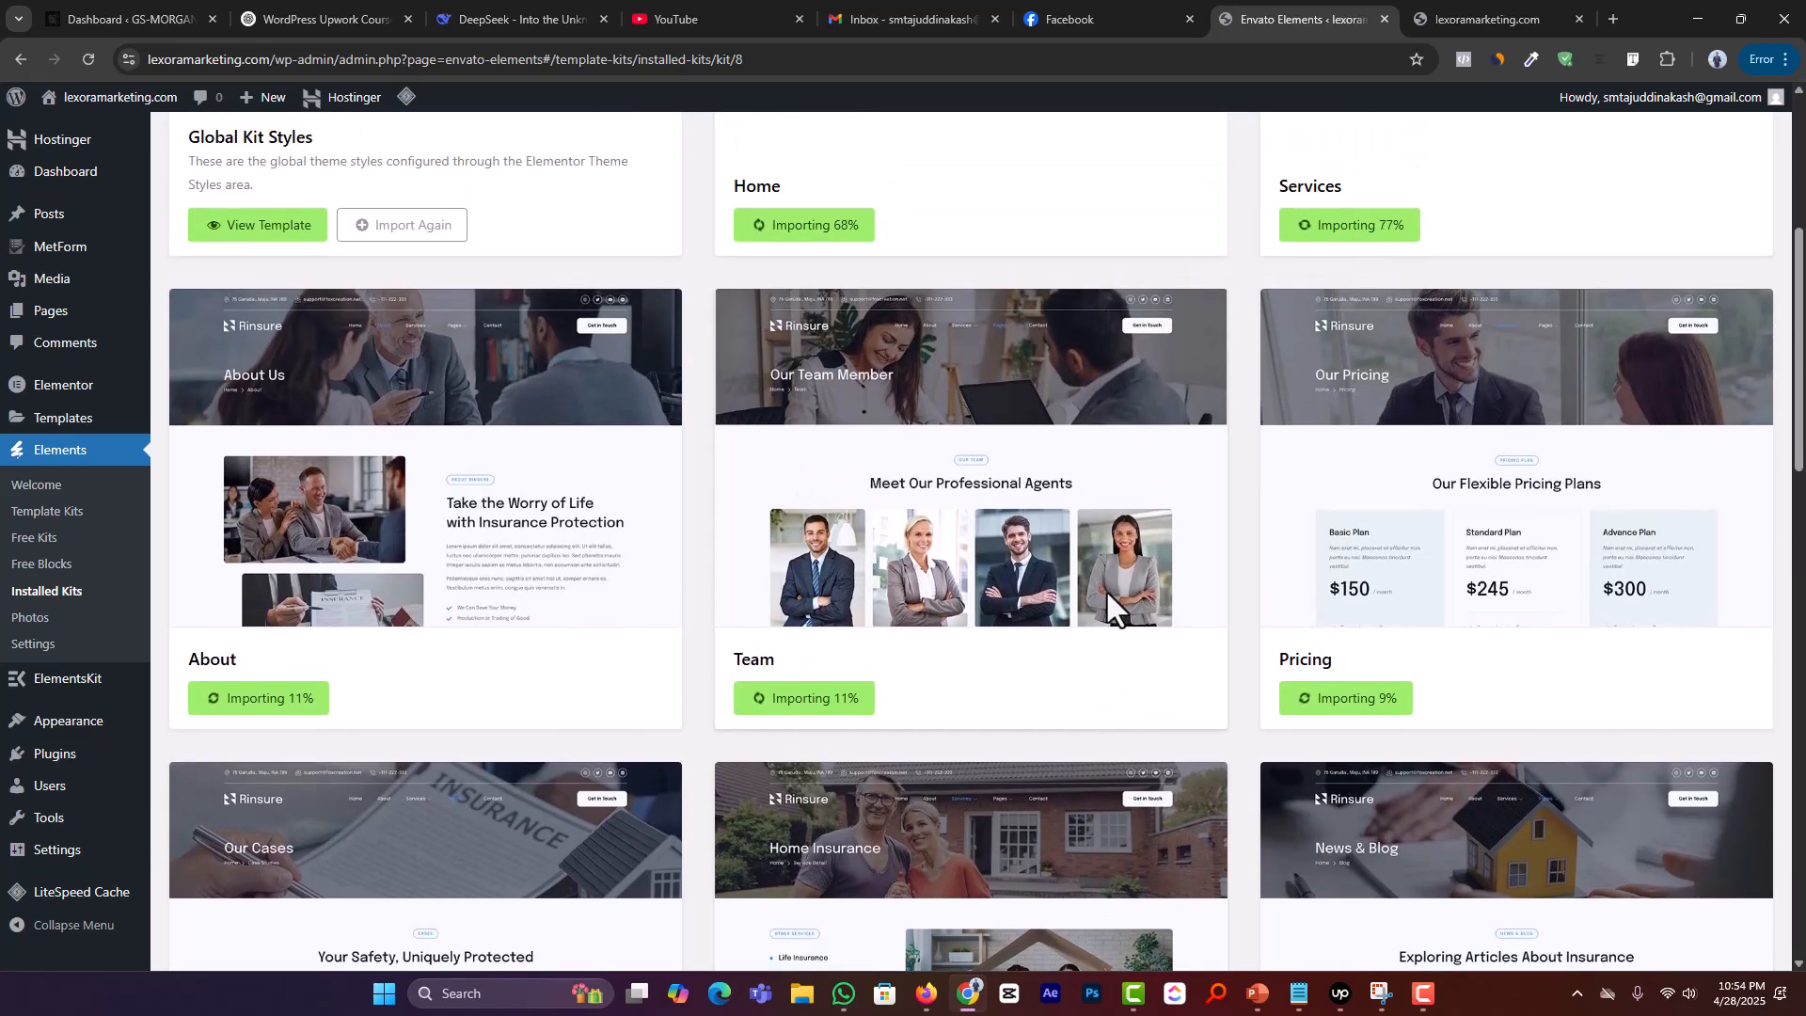
Step: Import the Case Studies, Service Detail and Blog templates of the Rinsure kit
{"action": "scroll", "coordinate": [584, 581], "scroll_direction": "down", "scroll_amount": 6}
{"action": "left_click", "coordinate": [303, 611]}
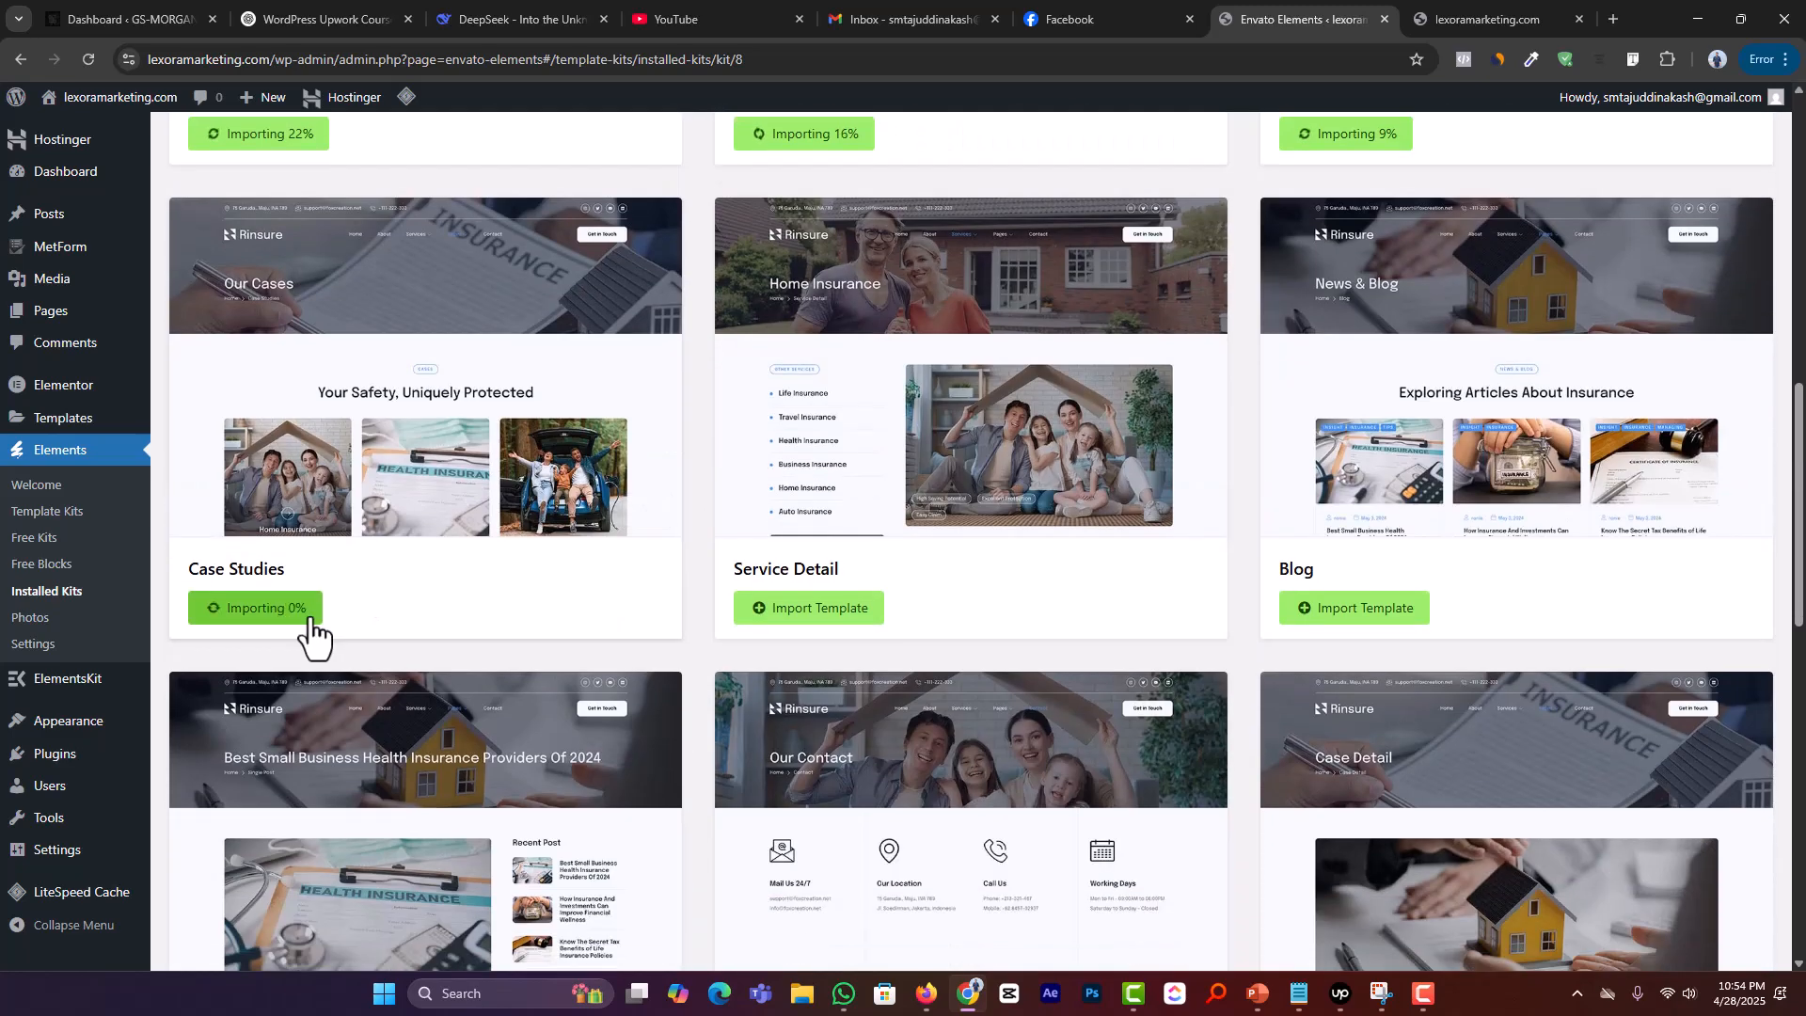
{"action": "left_click", "coordinate": [780, 610]}
{"action": "left_click", "coordinate": [1317, 610]}
Step: Import the Single Post, Contact and Case Detail templates of the Rinsure kit
{"action": "scroll", "coordinate": [1233, 621], "scroll_direction": "down", "scroll_amount": 4}
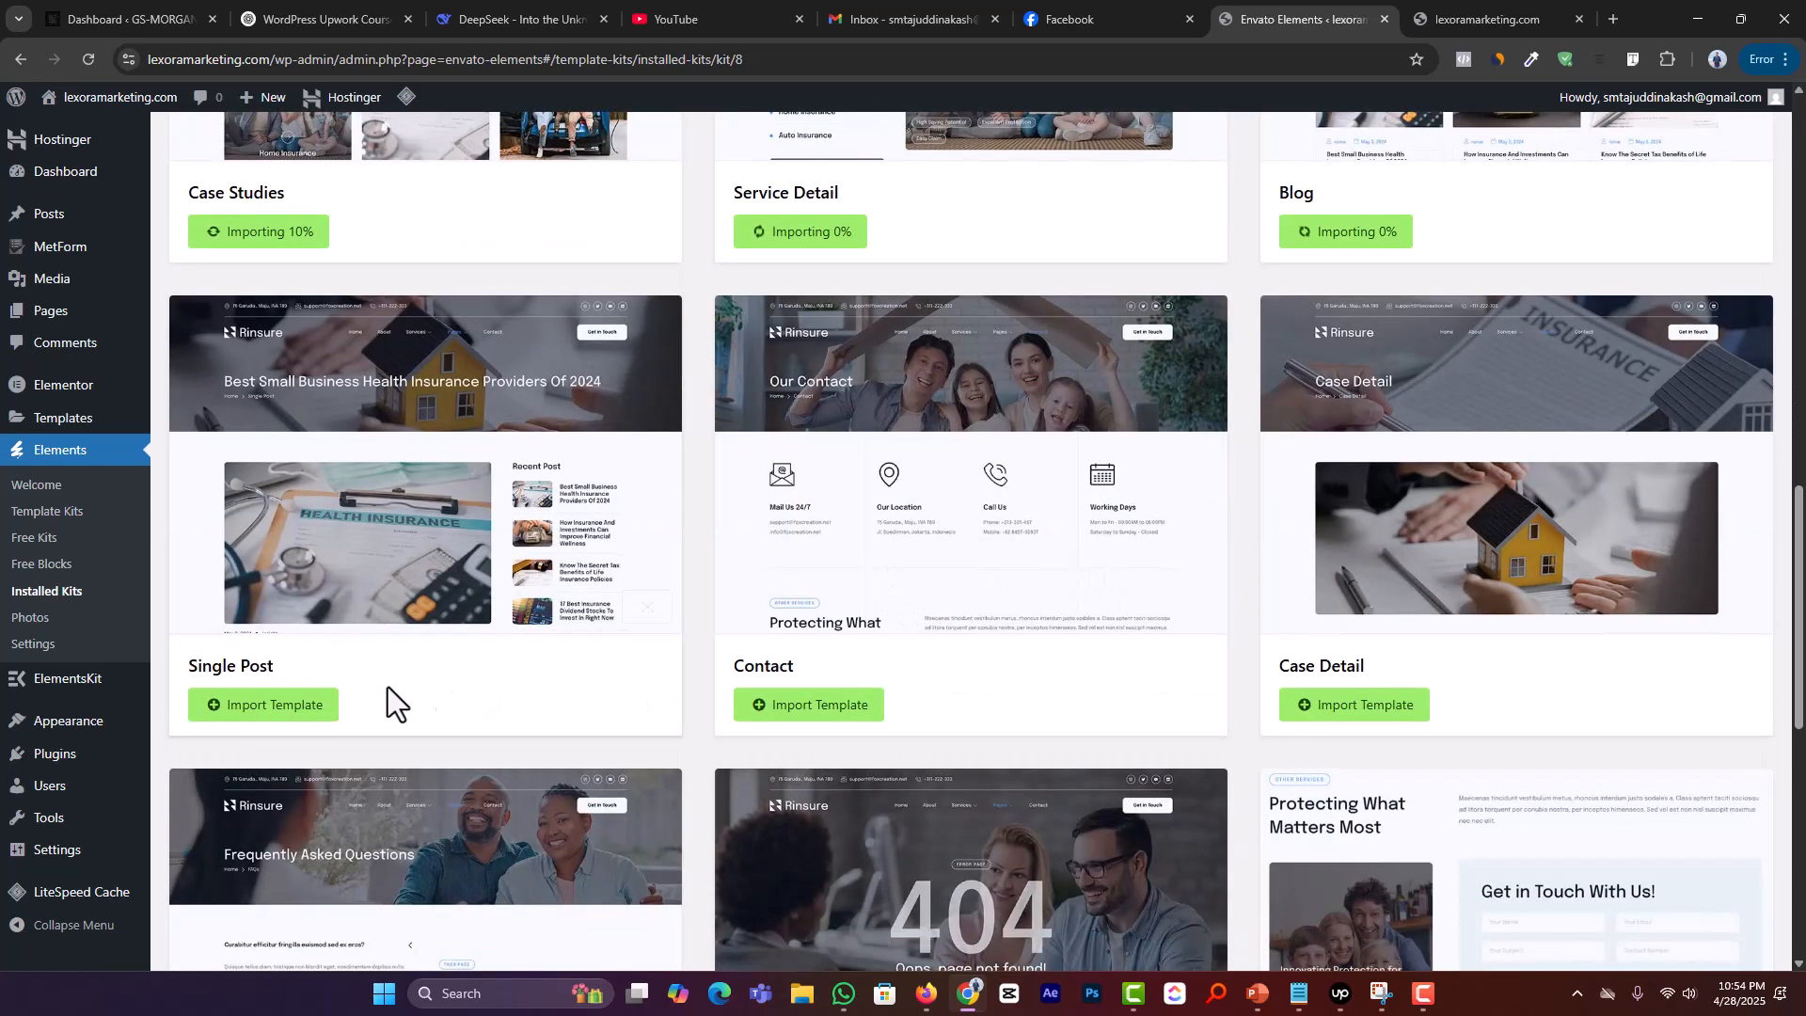
{"action": "left_click", "coordinate": [273, 716]}
{"action": "left_click", "coordinate": [807, 710]}
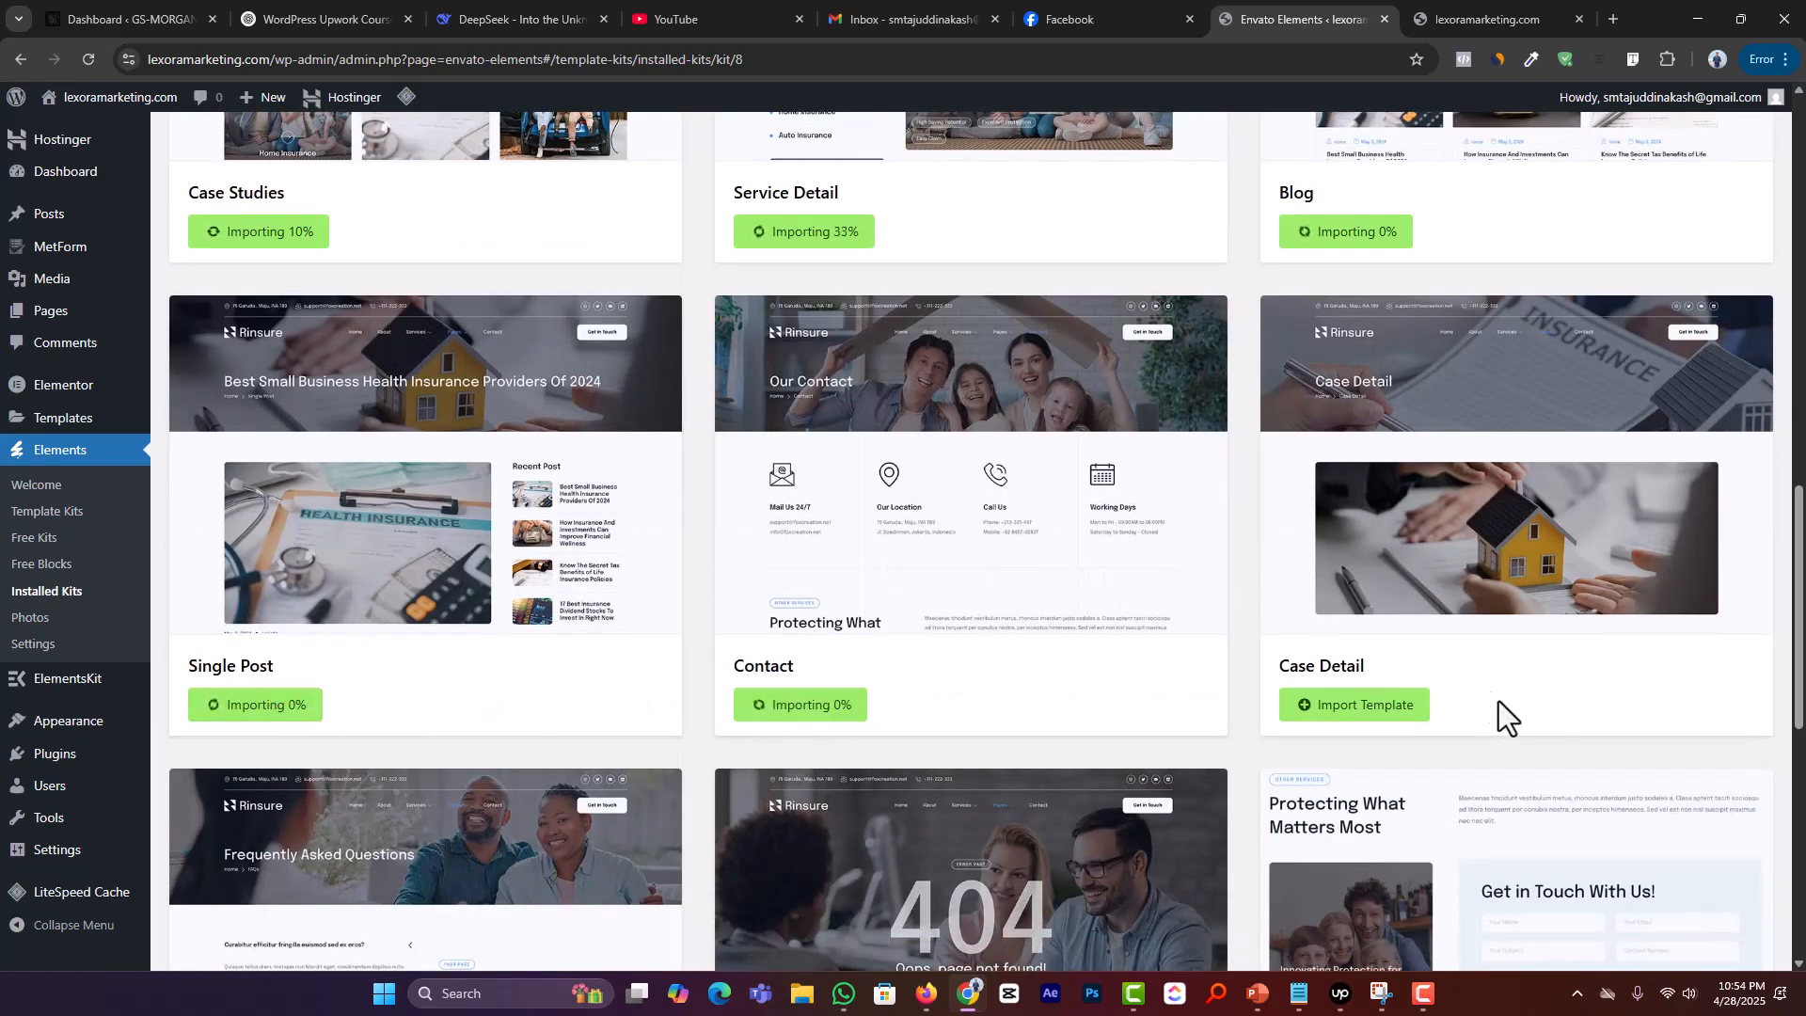
{"action": "left_click", "coordinate": [1401, 736]}
Step: Import the FAQs, 404 Page and MetForm - Contact templates of the Rinsure kit
{"action": "scroll", "coordinate": [685, 665], "scroll_direction": "down", "scroll_amount": 4}
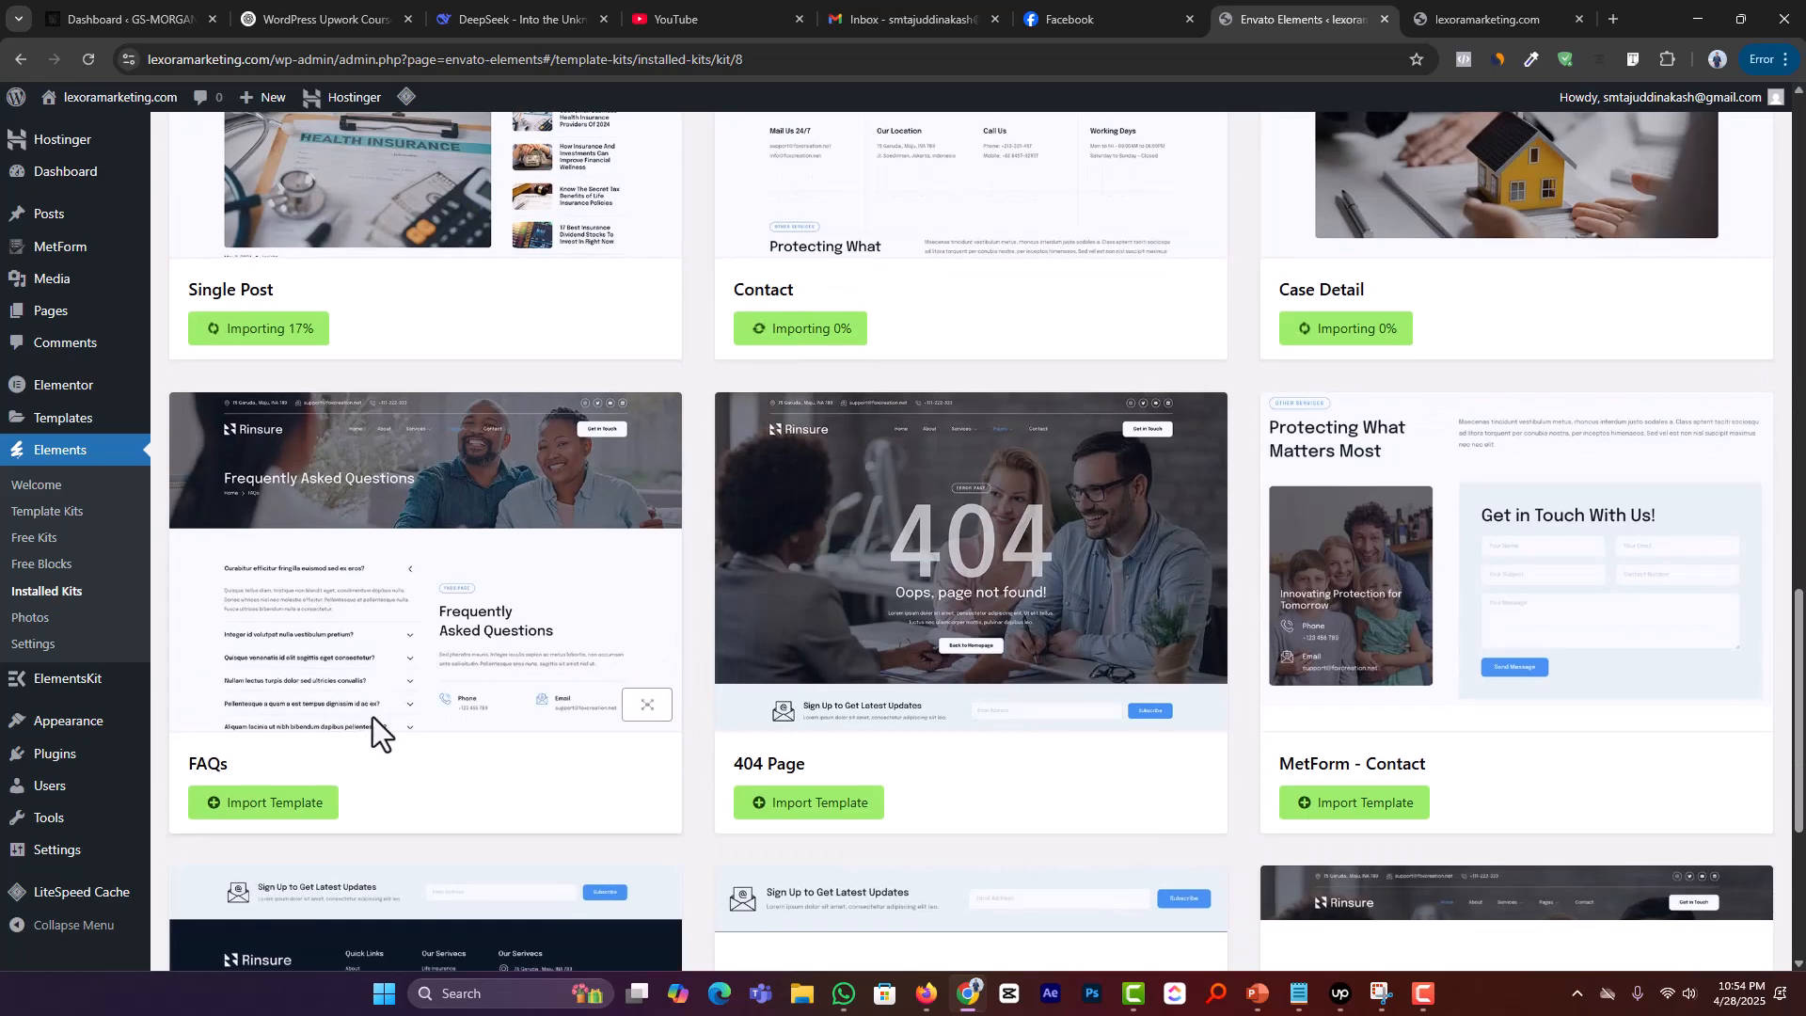
{"action": "left_click", "coordinate": [271, 802]}
{"action": "left_click", "coordinate": [757, 807]}
{"action": "left_click", "coordinate": [1312, 804]}
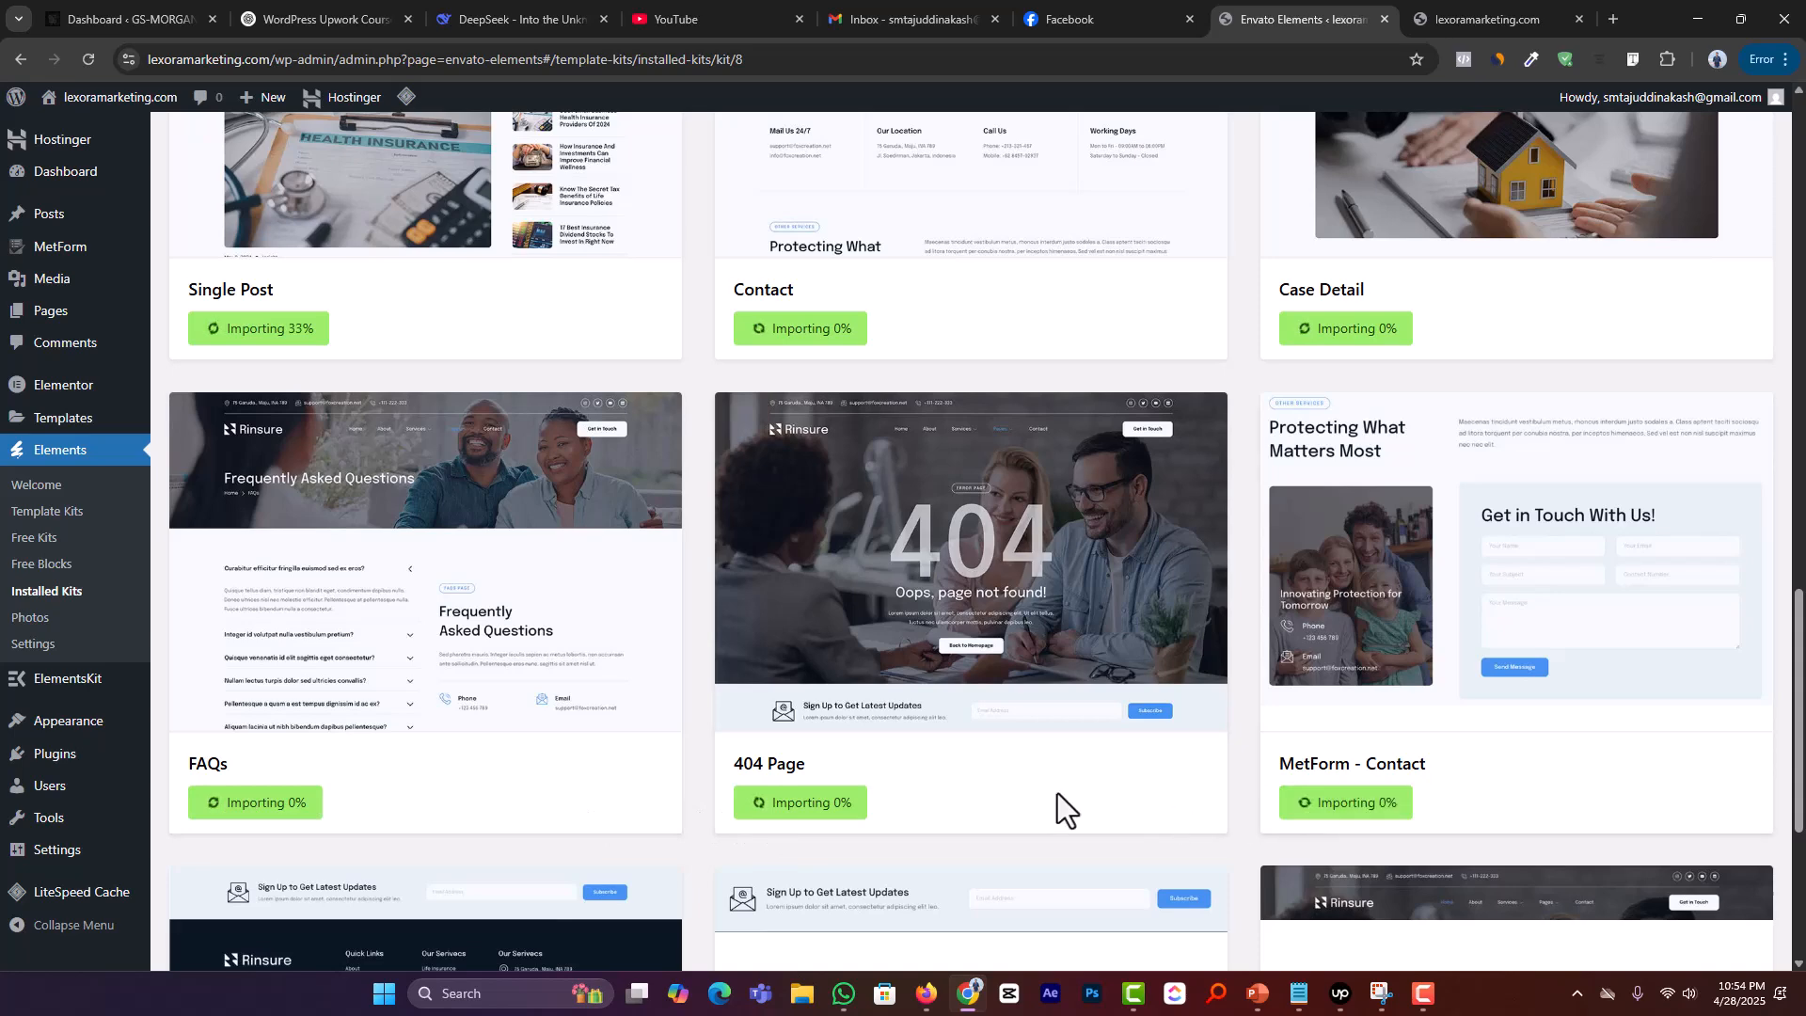
Step: Import the Footer, MetForm - Newsletter and Header templates of the Rinsure kit
{"action": "scroll", "coordinate": [715, 790], "scroll_direction": "down", "scroll_amount": 4}
{"action": "left_click", "coordinate": [280, 840]}
{"action": "left_click", "coordinate": [819, 853]}
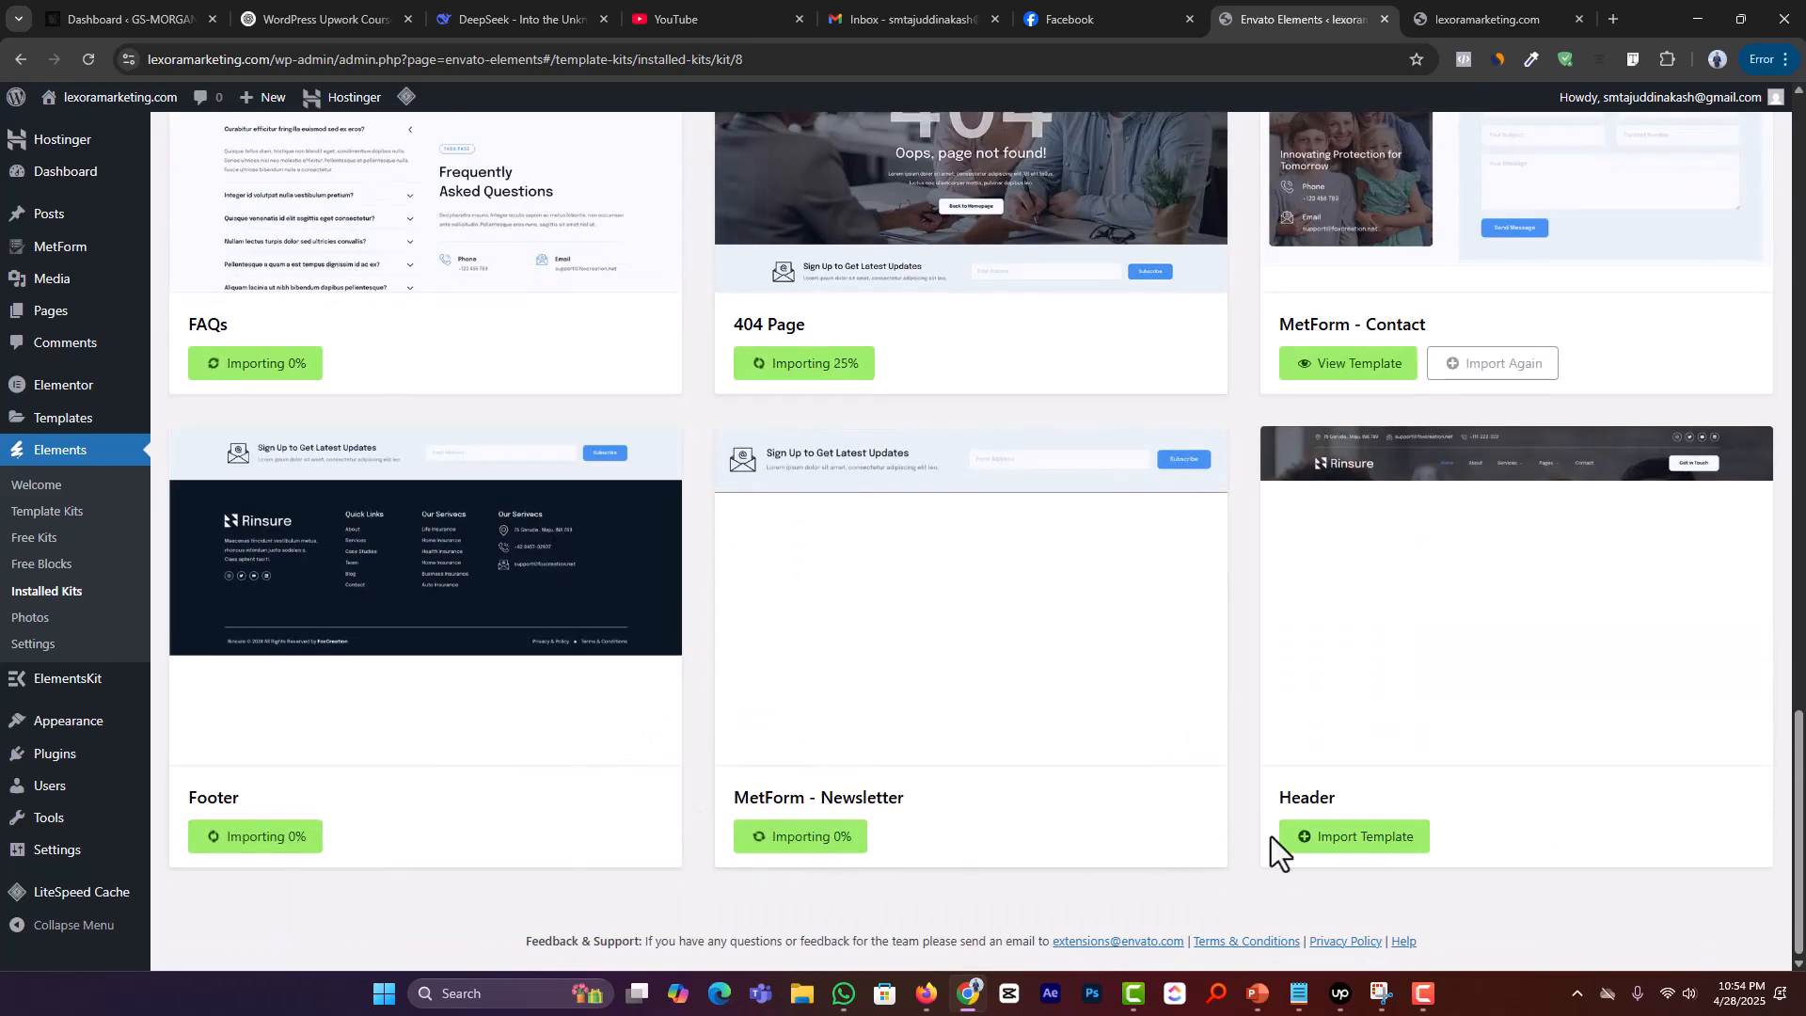
{"action": "left_click", "coordinate": [1283, 838]}
{"action": "scroll", "coordinate": [1007, 806], "scroll_direction": "up", "scroll_amount": 1}
{"action": "scroll", "coordinate": [1007, 806], "scroll_direction": "down", "scroll_amount": 1}
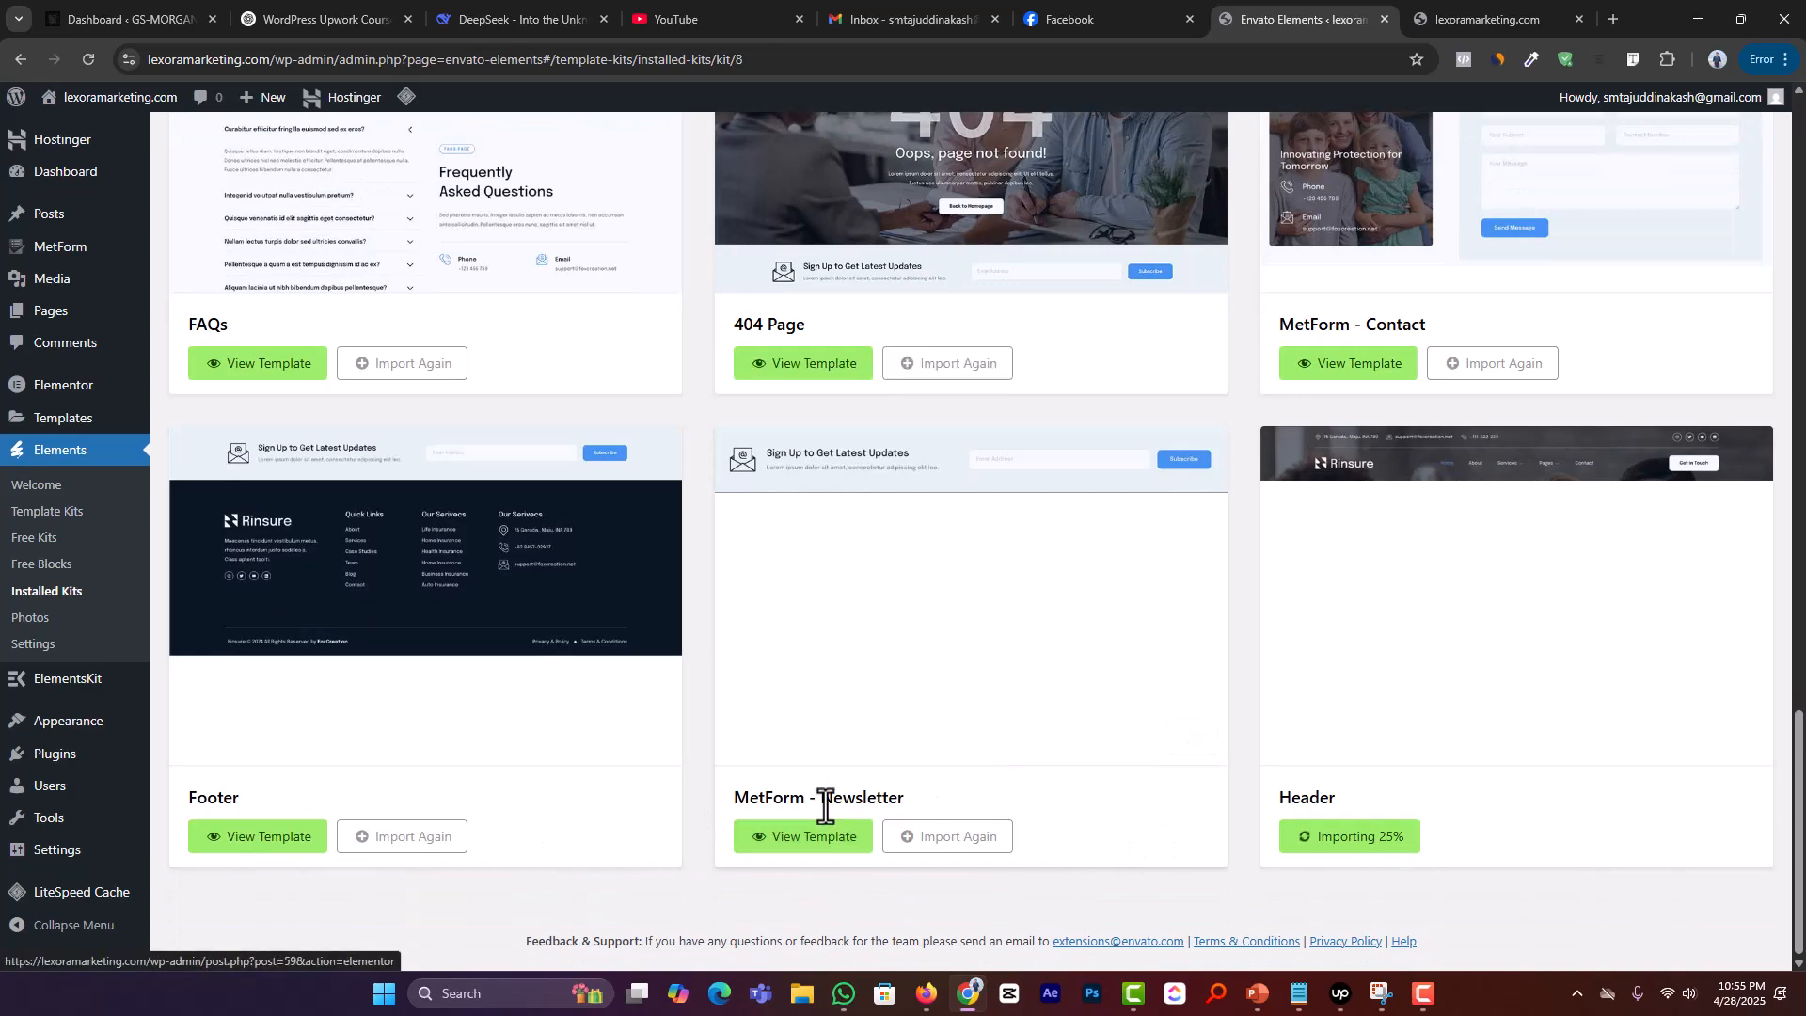
Step: Check the import status of every template across the whole Rinsure kit page
{"action": "scroll", "coordinate": [810, 609], "scroll_direction": "up", "scroll_amount": 15}
{"action": "scroll", "coordinate": [811, 608], "scroll_direction": "up", "scroll_amount": 10}
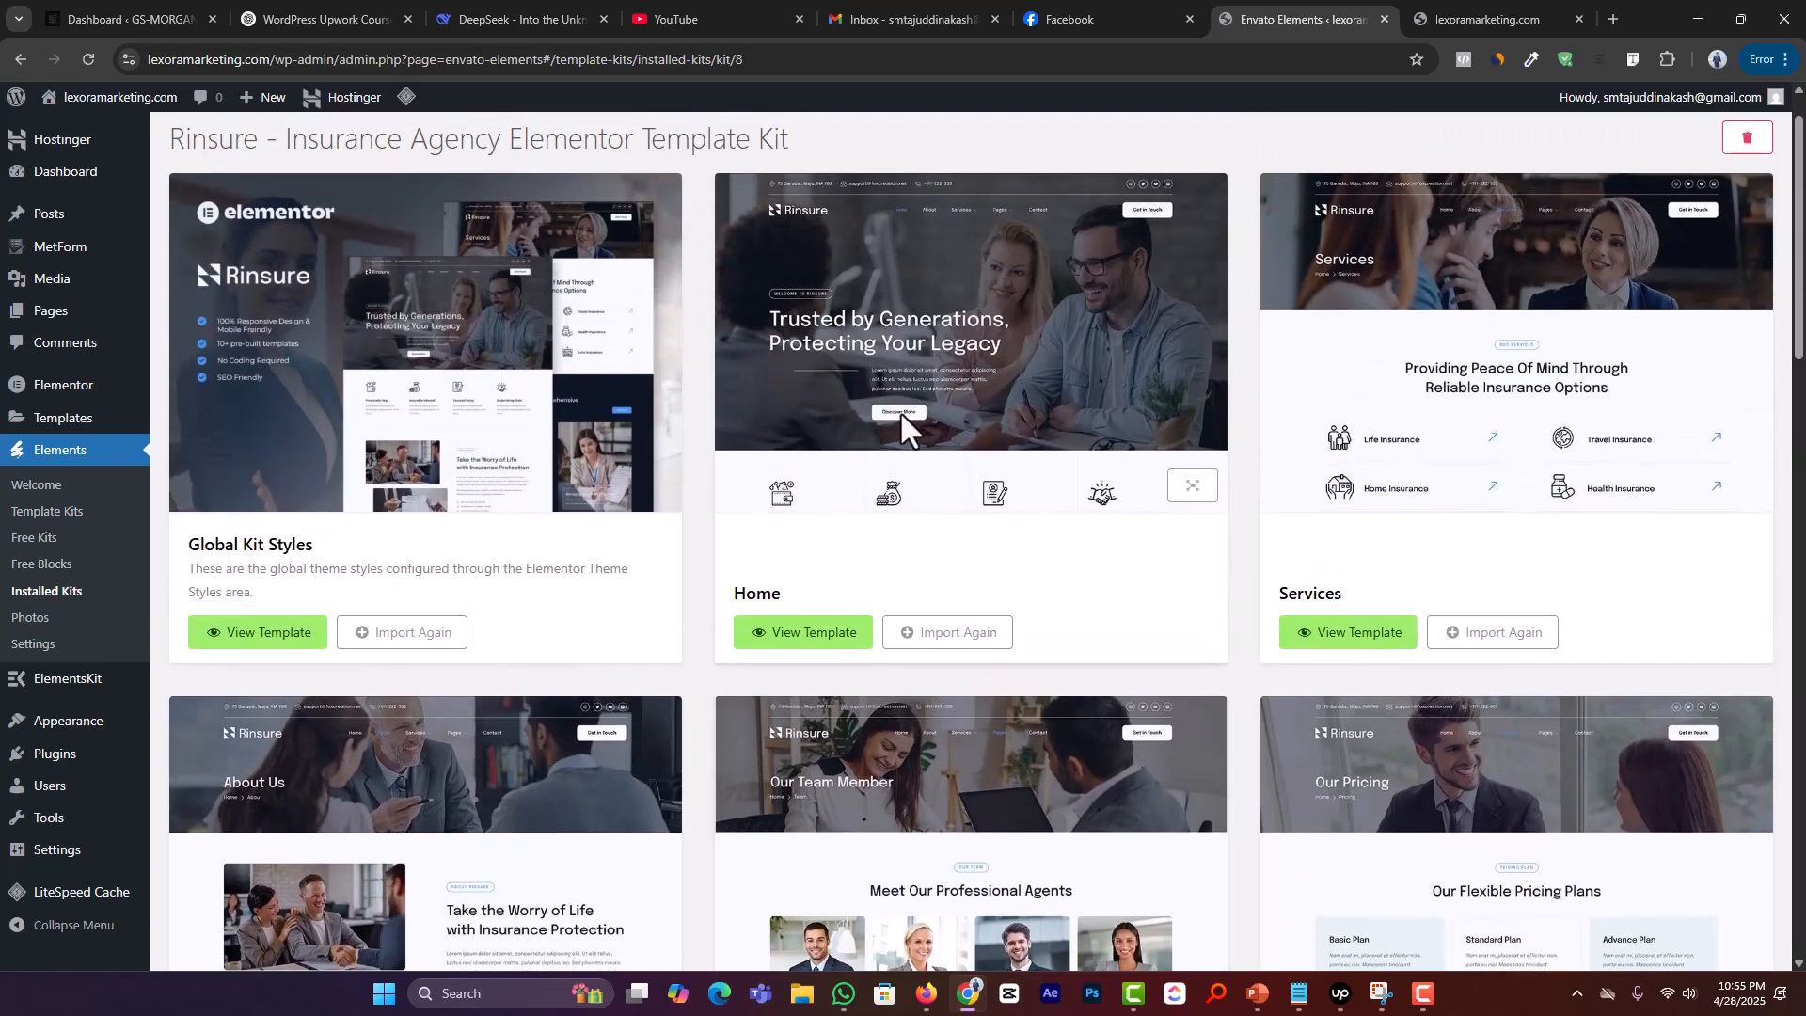
{"action": "scroll", "coordinate": [1439, 617], "scroll_direction": "down", "scroll_amount": 4}
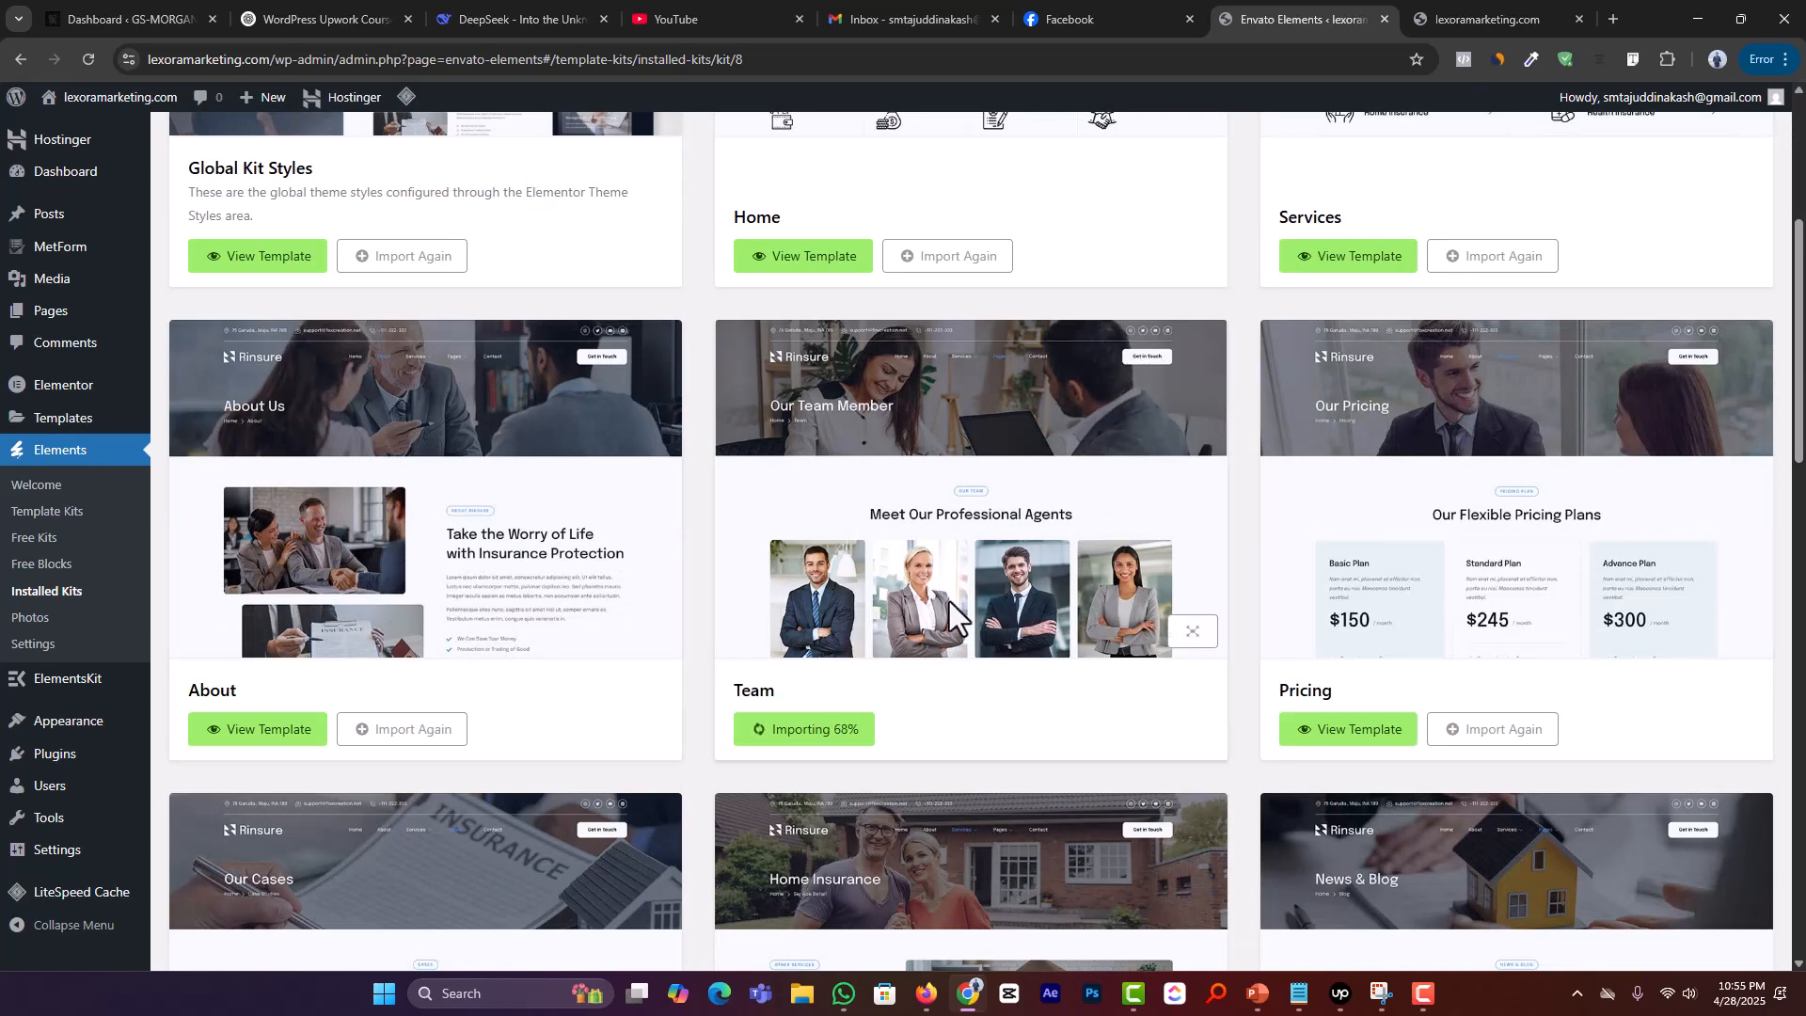
{"action": "scroll", "coordinate": [959, 579], "scroll_direction": "down", "scroll_amount": 4}
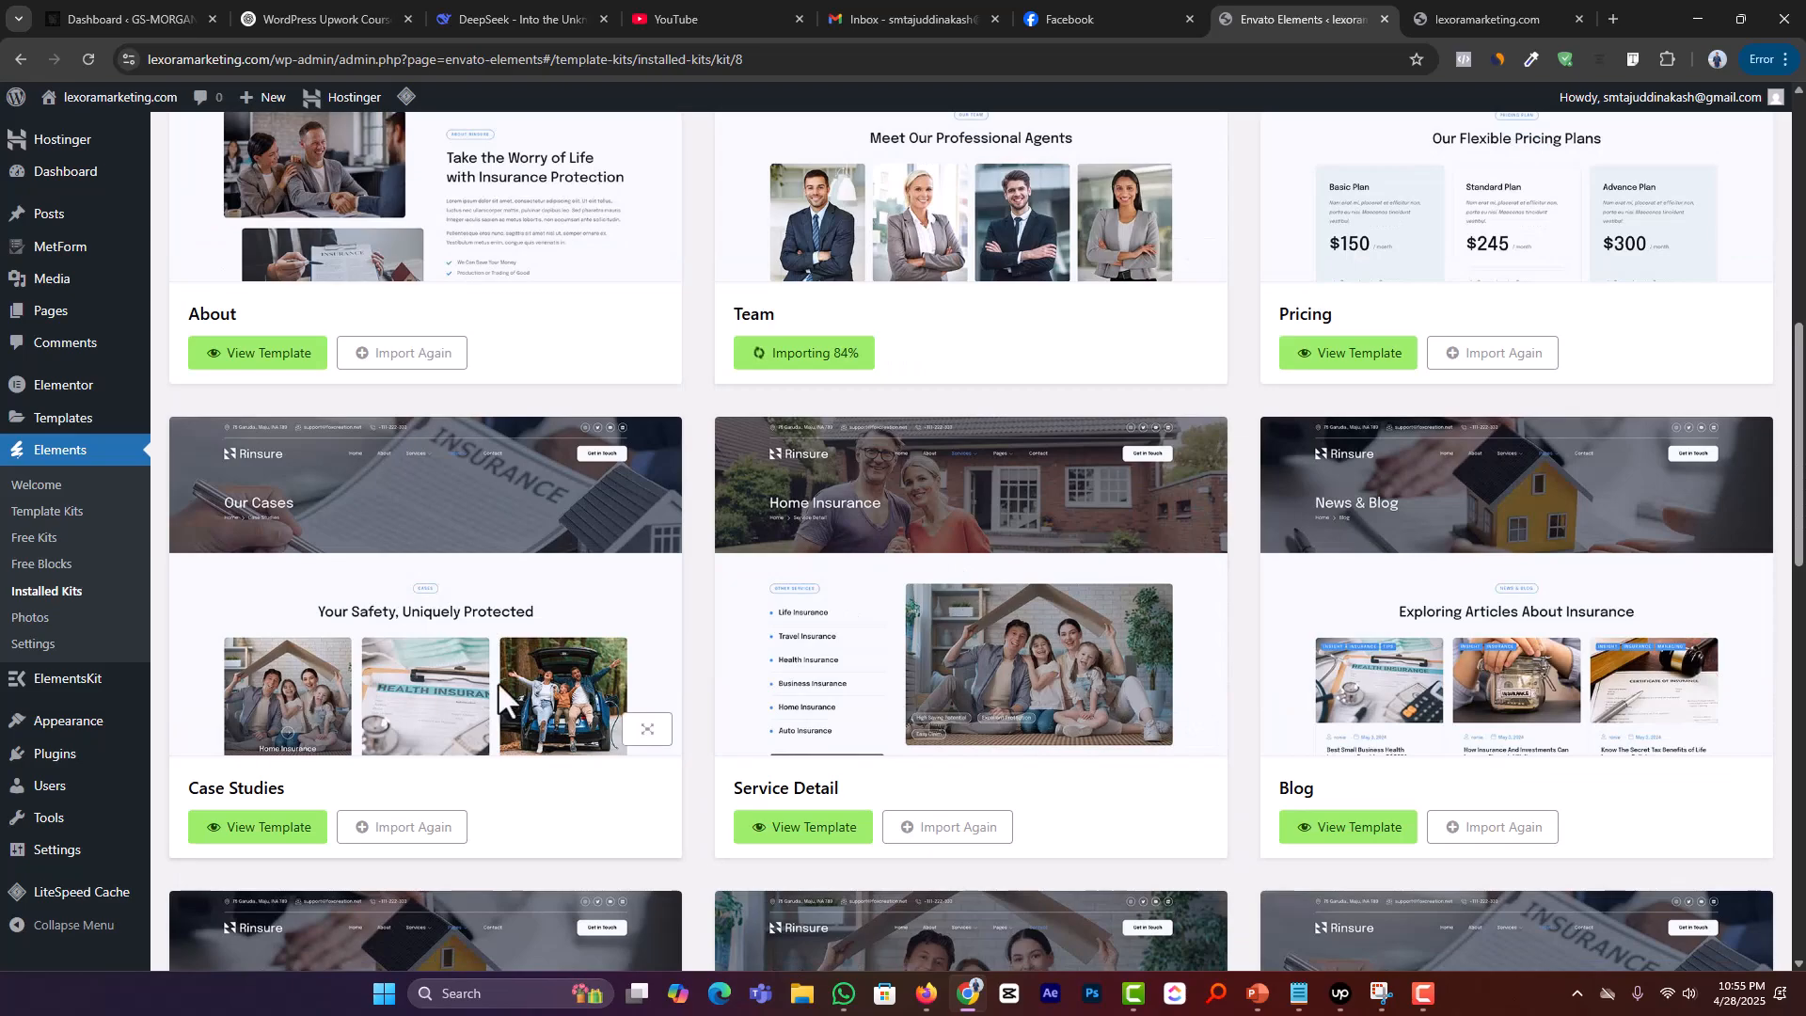
{"action": "scroll", "coordinate": [1586, 737], "scroll_direction": "down", "scroll_amount": 7}
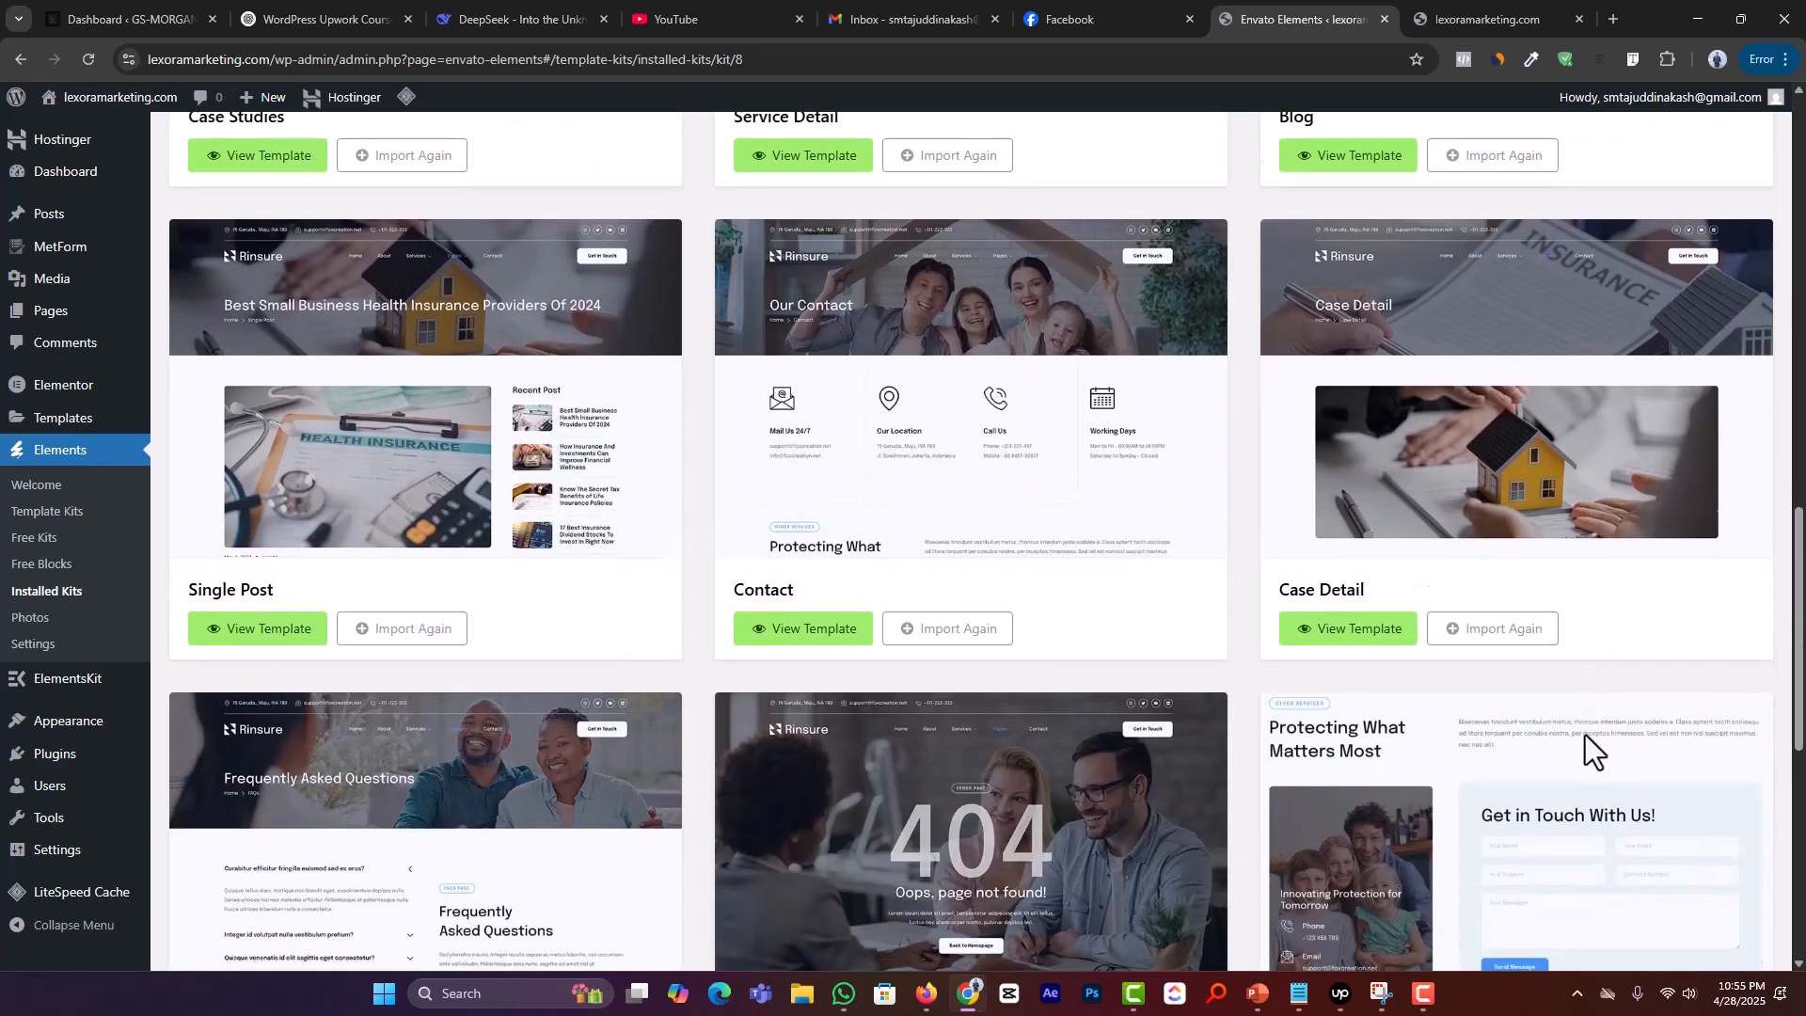
{"action": "scroll", "coordinate": [1584, 735], "scroll_direction": "down", "scroll_amount": 8}
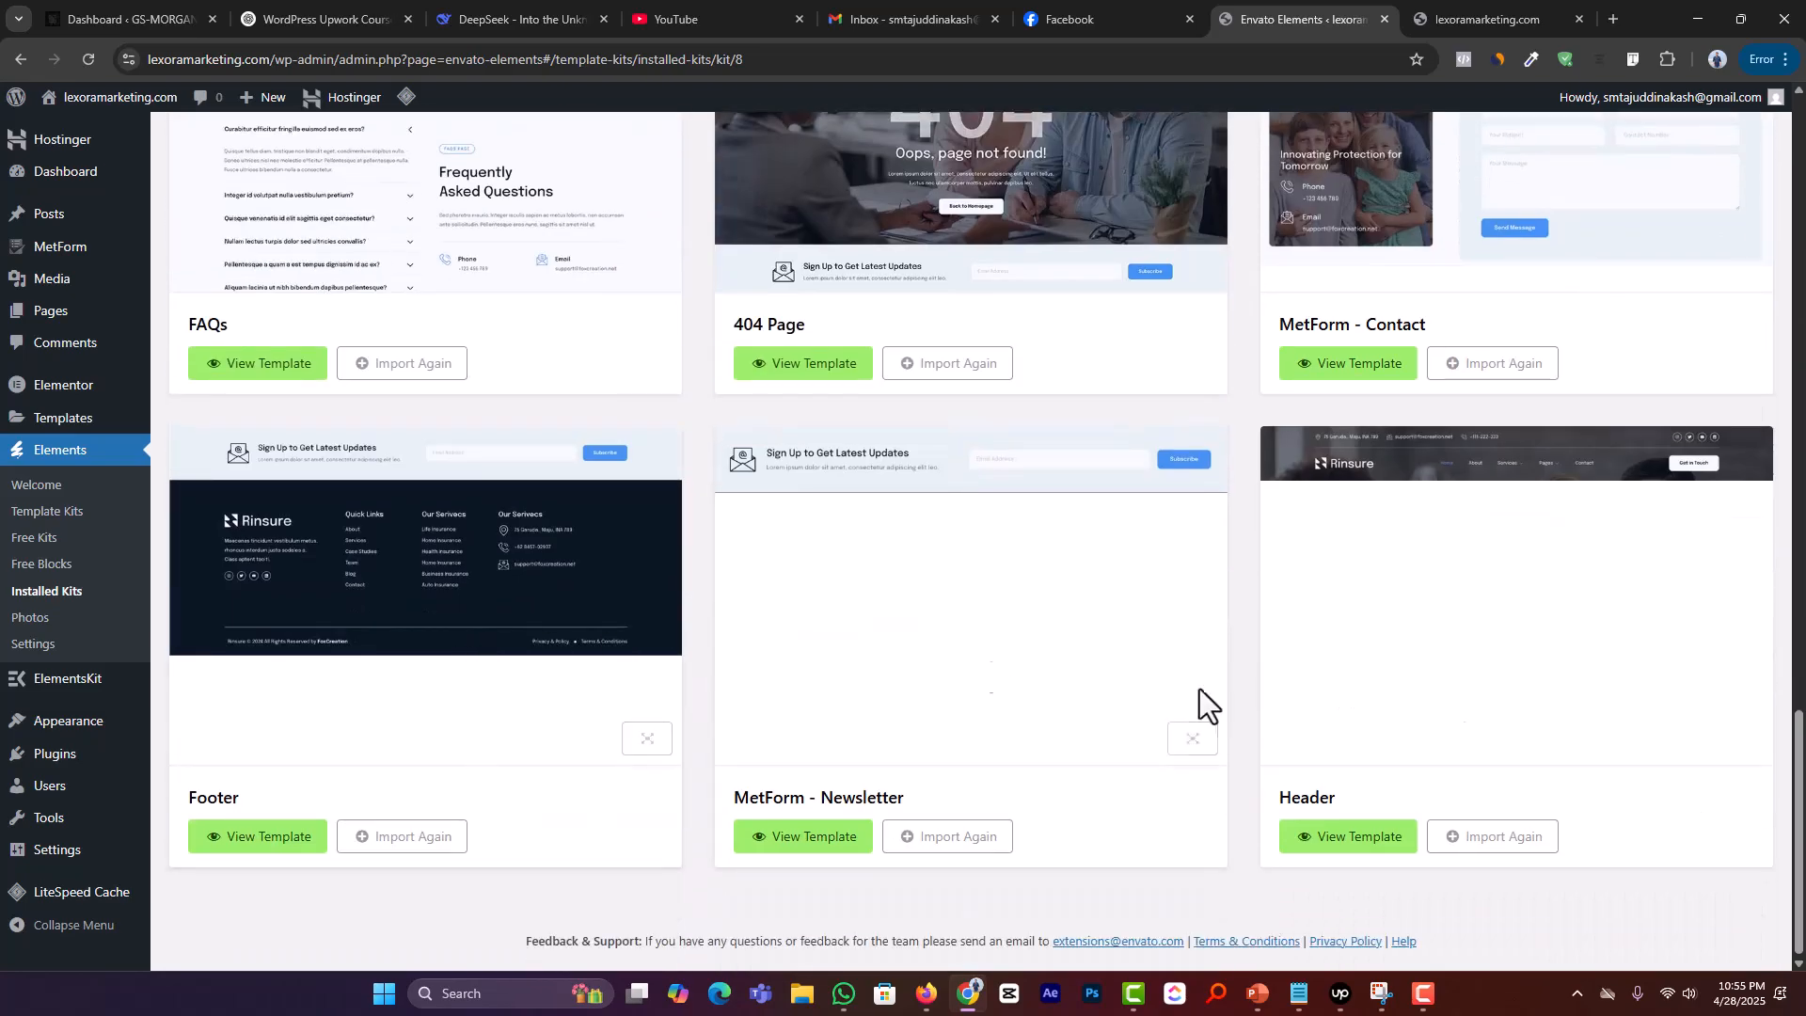
{"action": "scroll", "coordinate": [1493, 732], "scroll_direction": "up", "scroll_amount": 17}
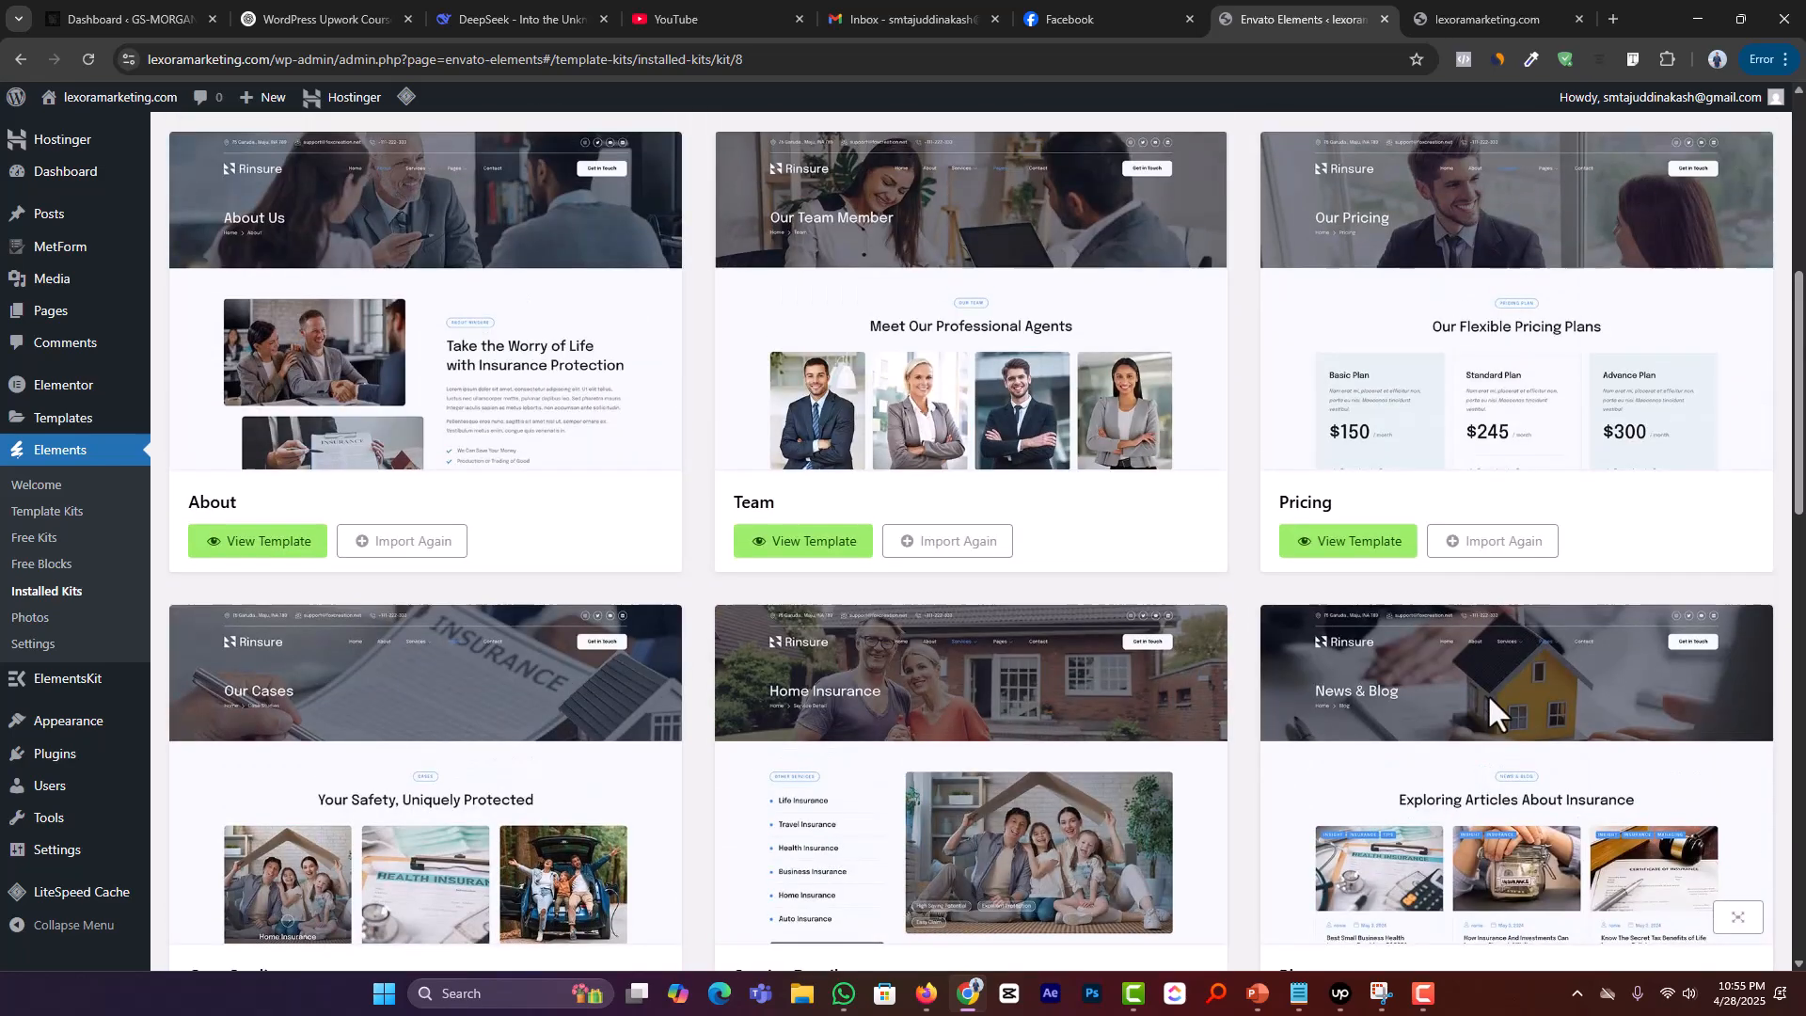
{"action": "scroll", "coordinate": [725, 578], "scroll_direction": "up", "scroll_amount": 7}
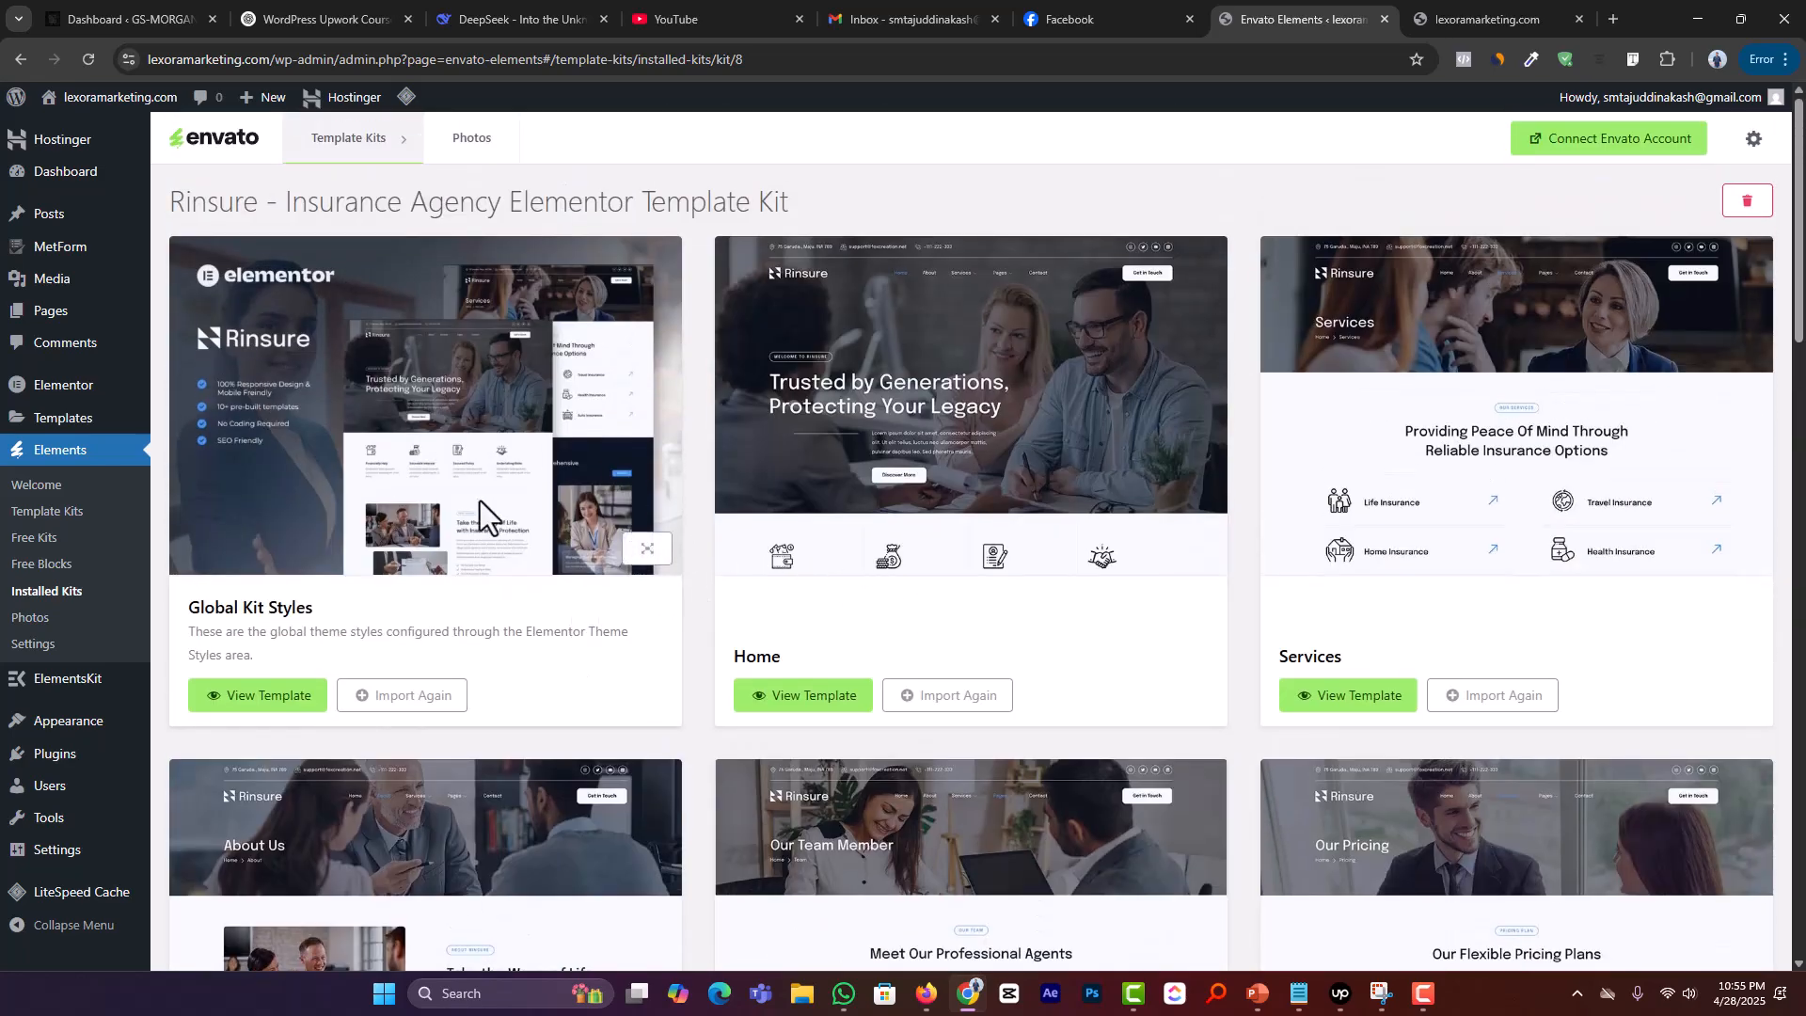
Step: Add a new WordPress page from the site's list of pages and dismiss the editor's welcome guide
{"action": "mouse_move", "coordinate": [45, 316]}
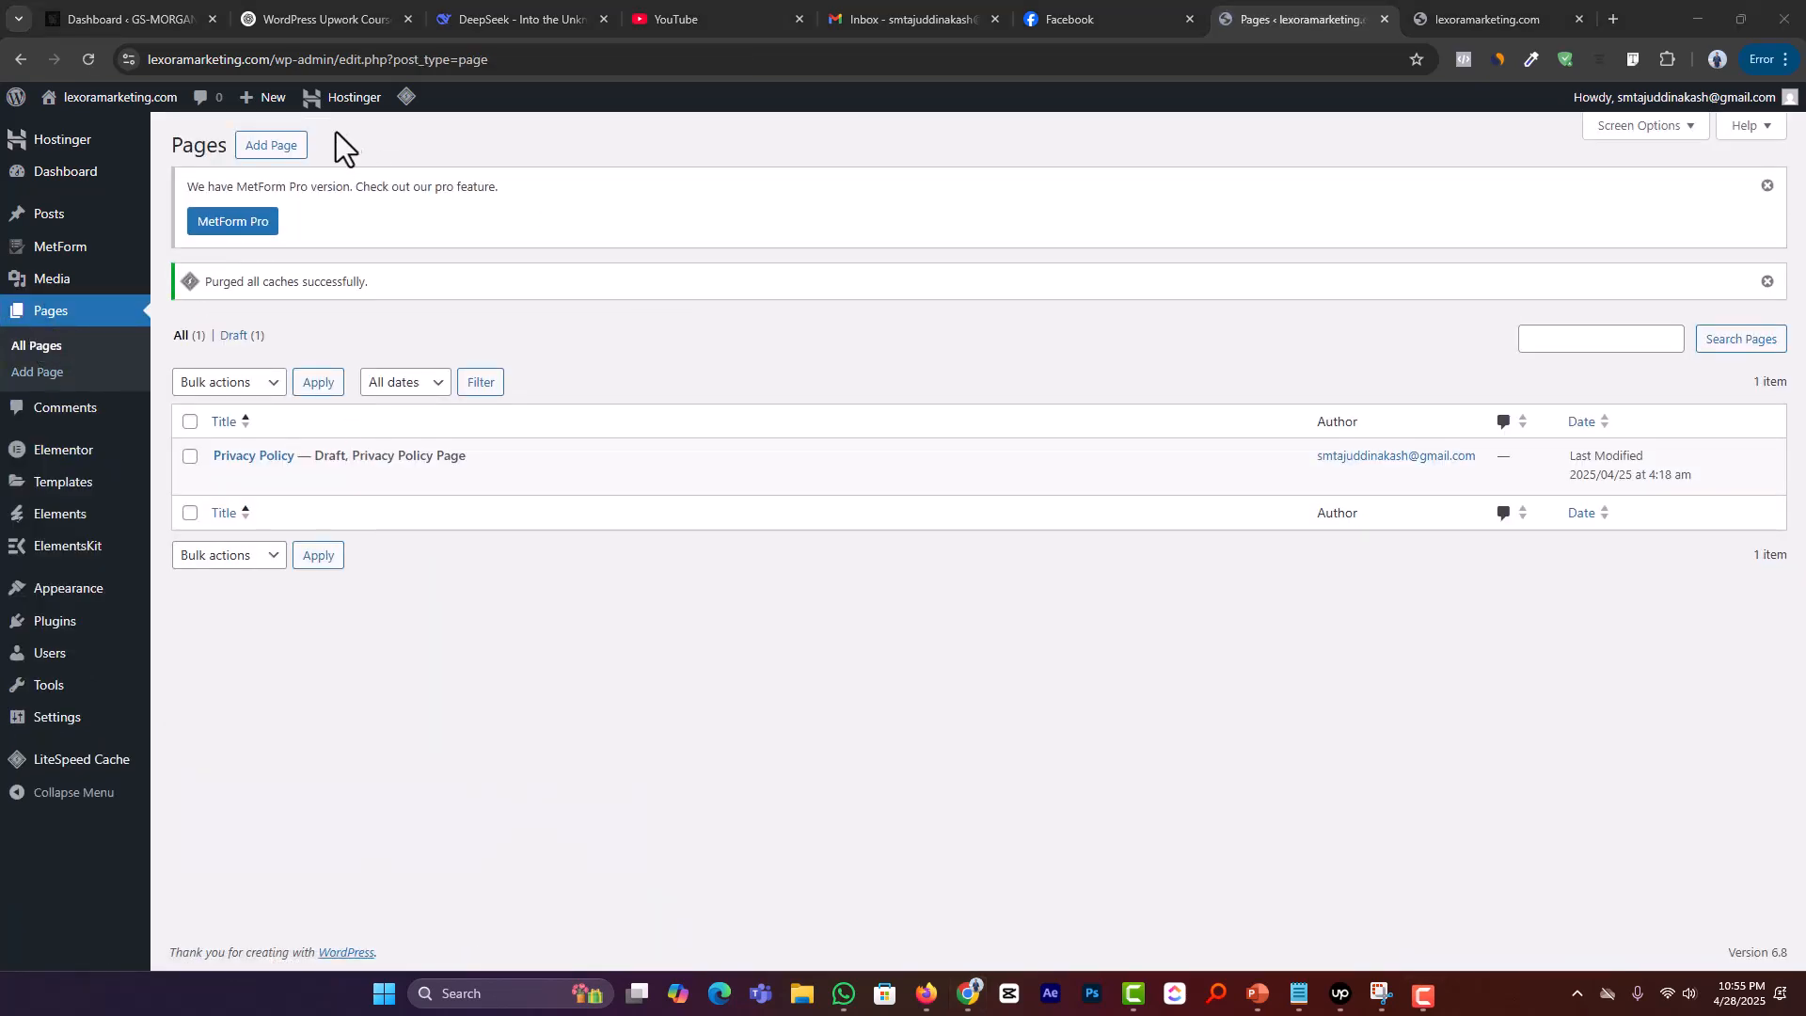
{"action": "left_click", "coordinate": [274, 150]}
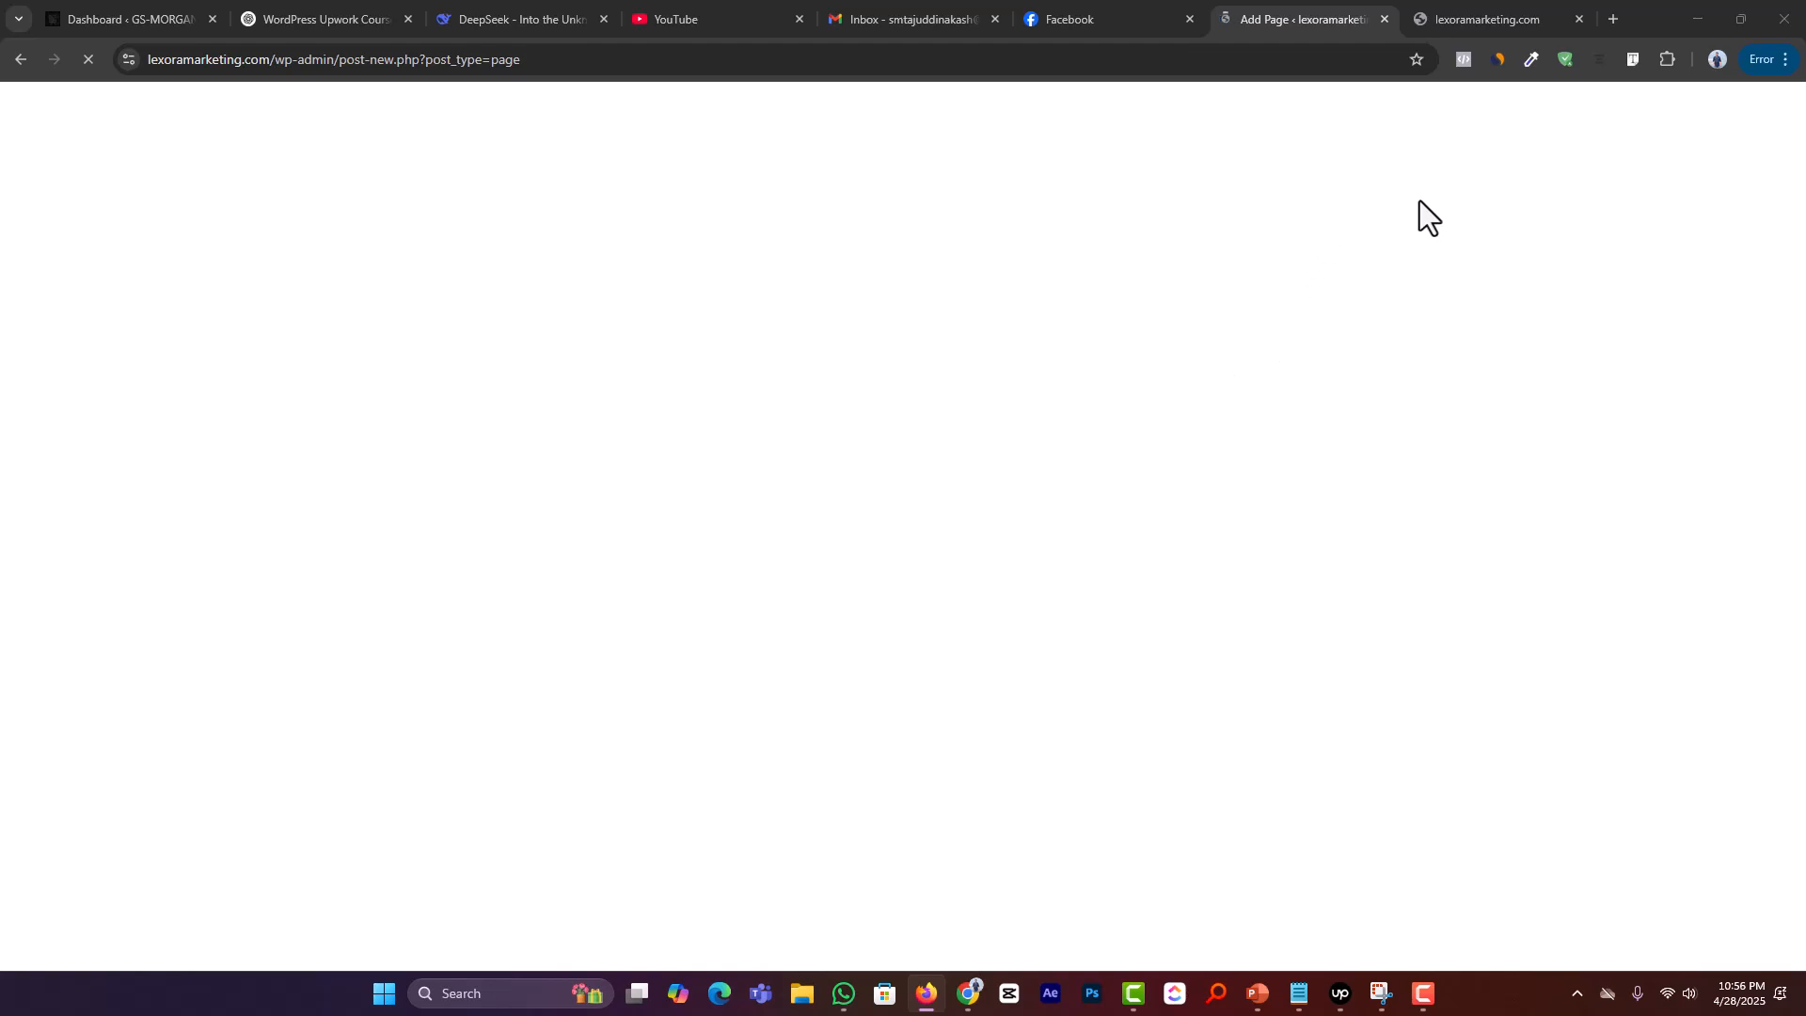
{"action": "left_click", "coordinate": [1498, 17]}
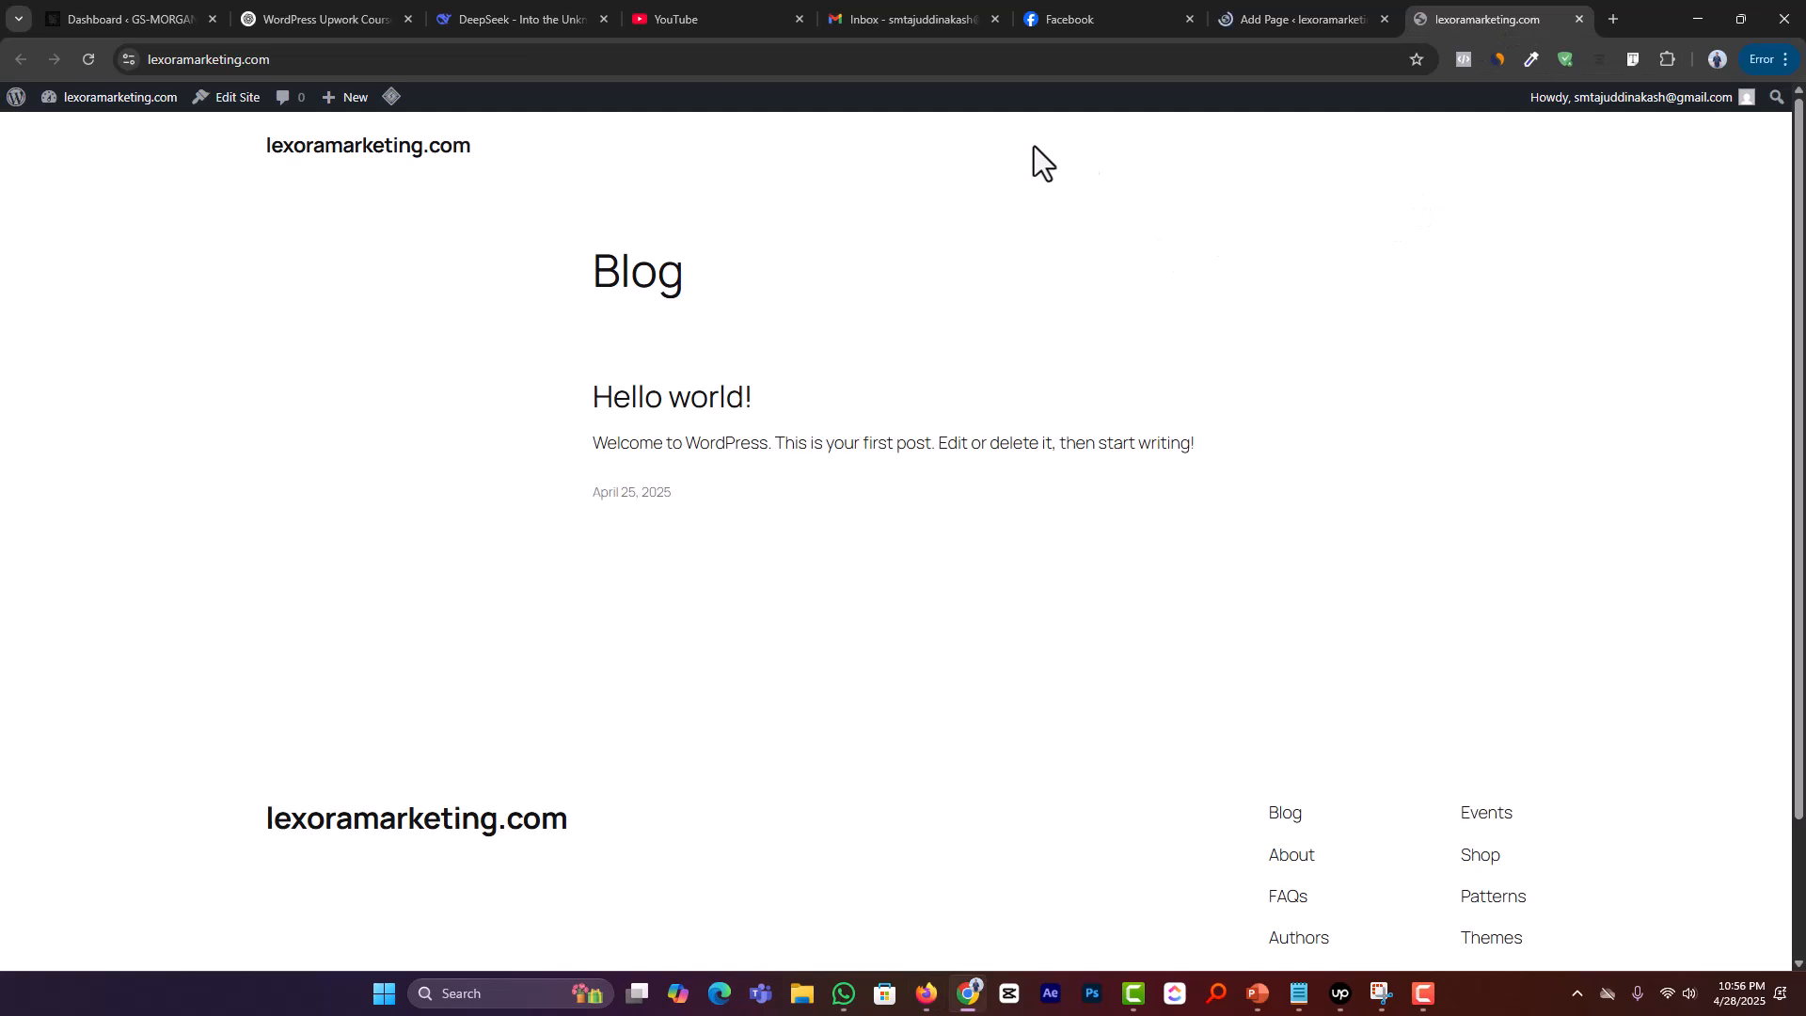
{"action": "left_click", "coordinate": [1315, 17]}
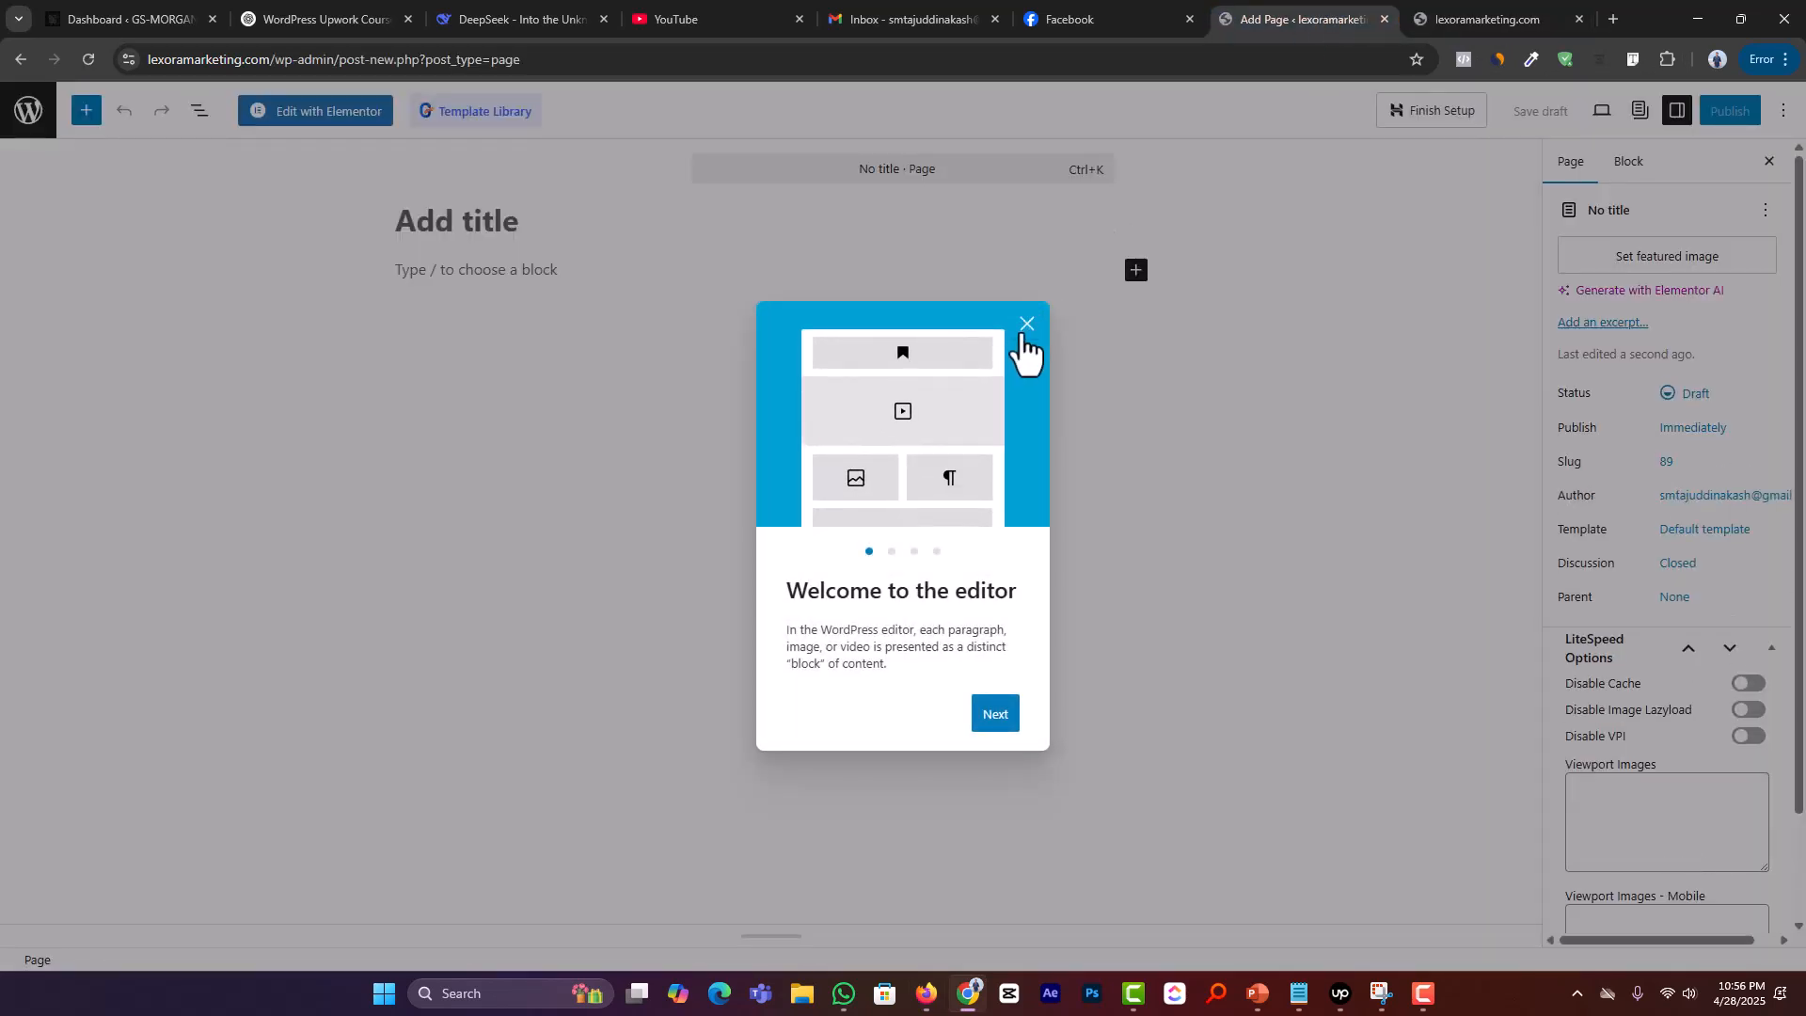
{"action": "left_click", "coordinate": [1024, 323]}
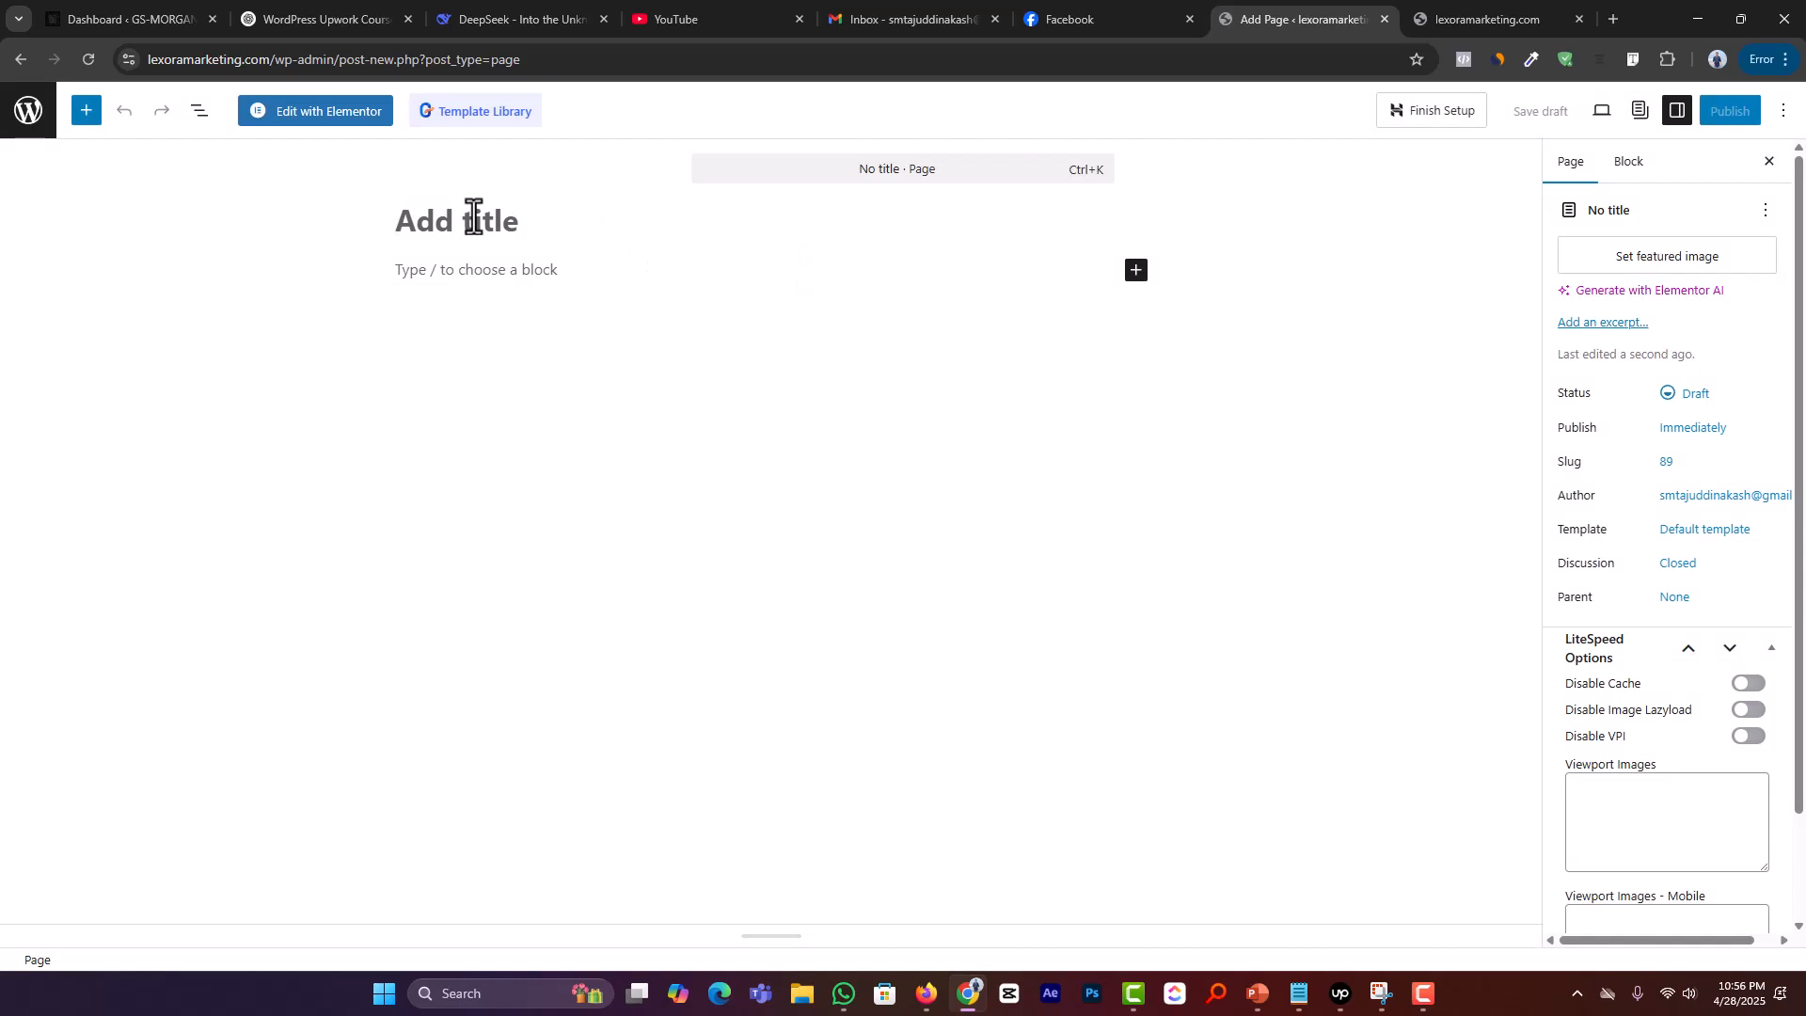
Step: Title the new page "Home" and publish it
{"action": "type", "text": "Home"}
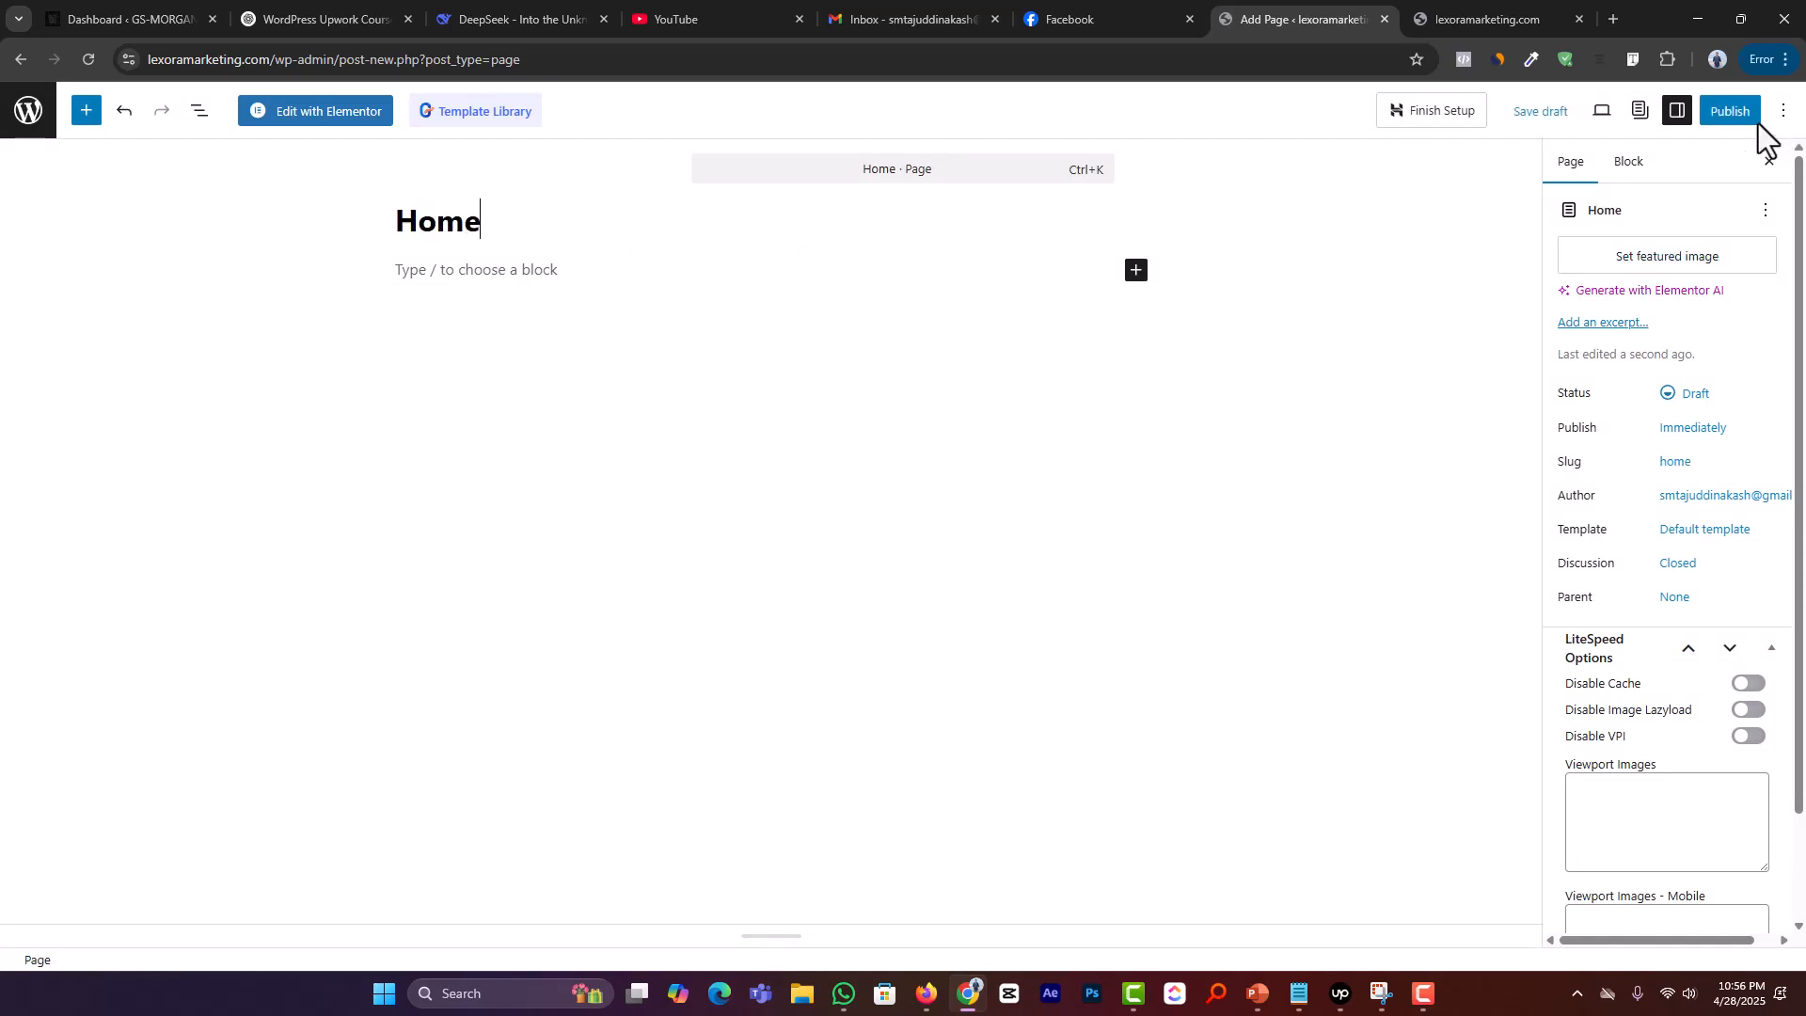
{"action": "left_click", "coordinate": [1755, 121]}
{"action": "left_click", "coordinate": [1740, 114]}
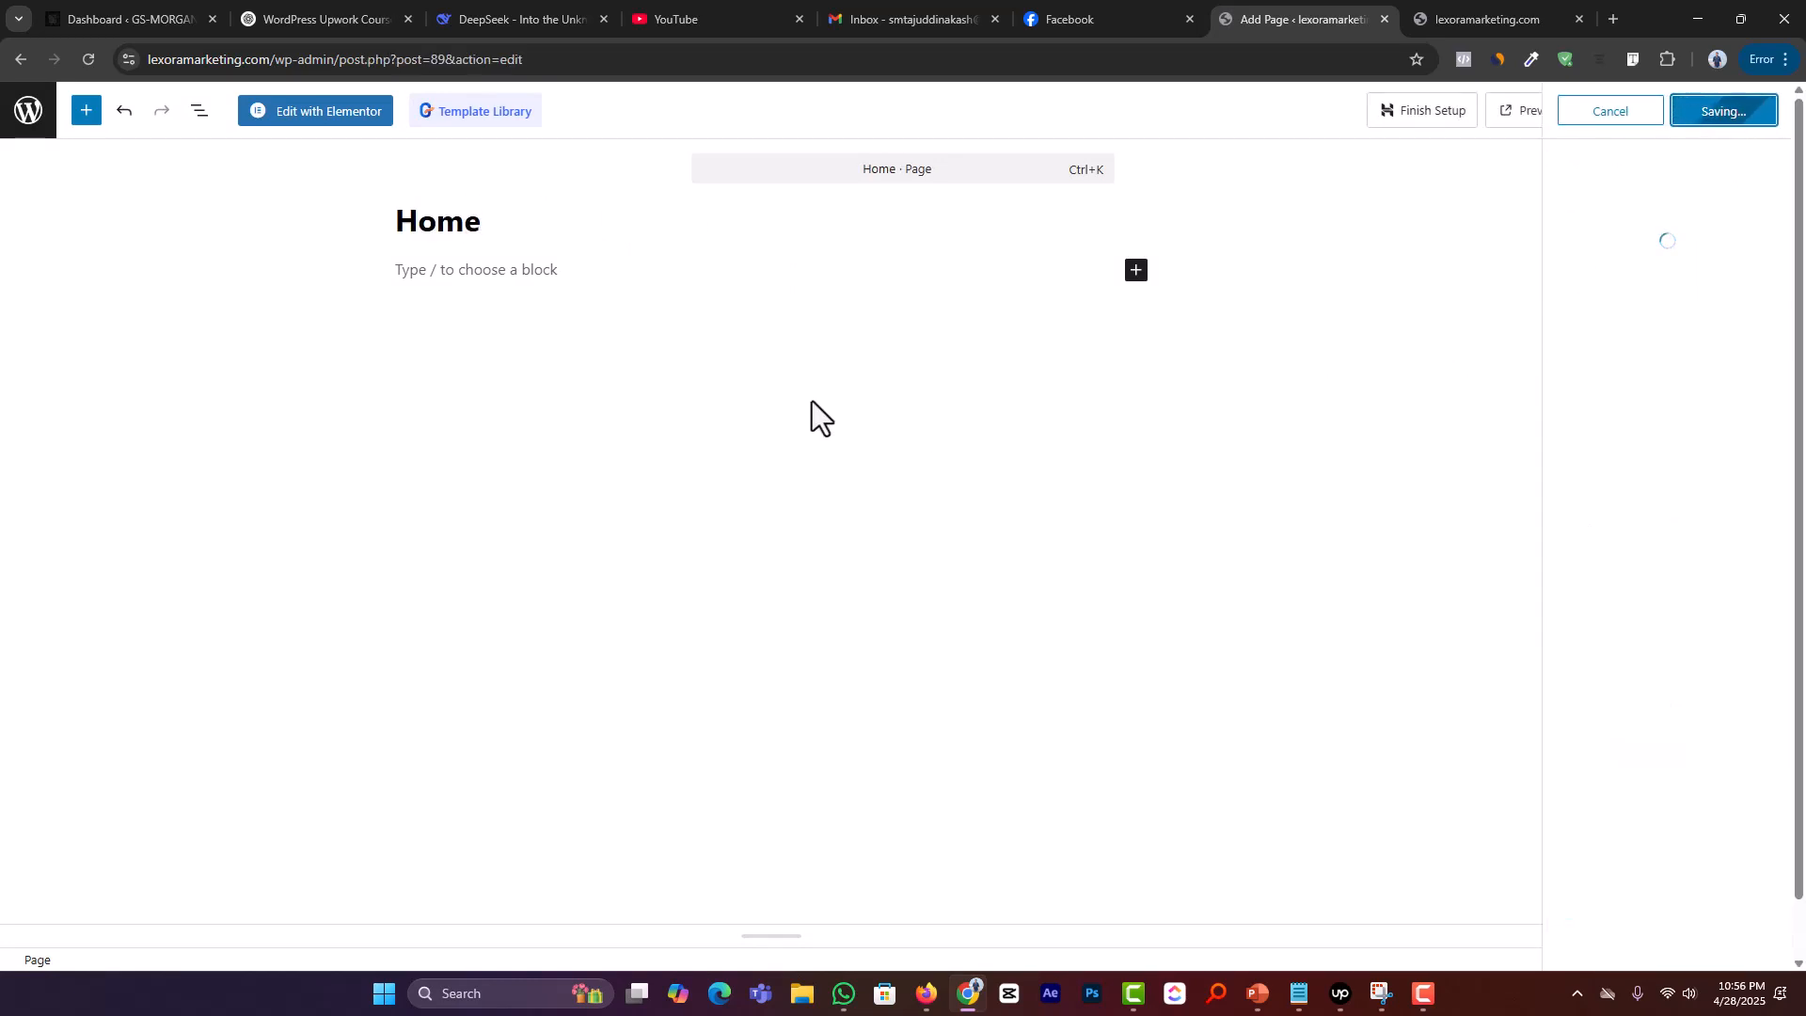
Step: Open the Home page in the Elementor editor with the site dashboard in a separate browser tab, dismissing Elementor's notification
{"action": "left_click", "coordinate": [325, 129]}
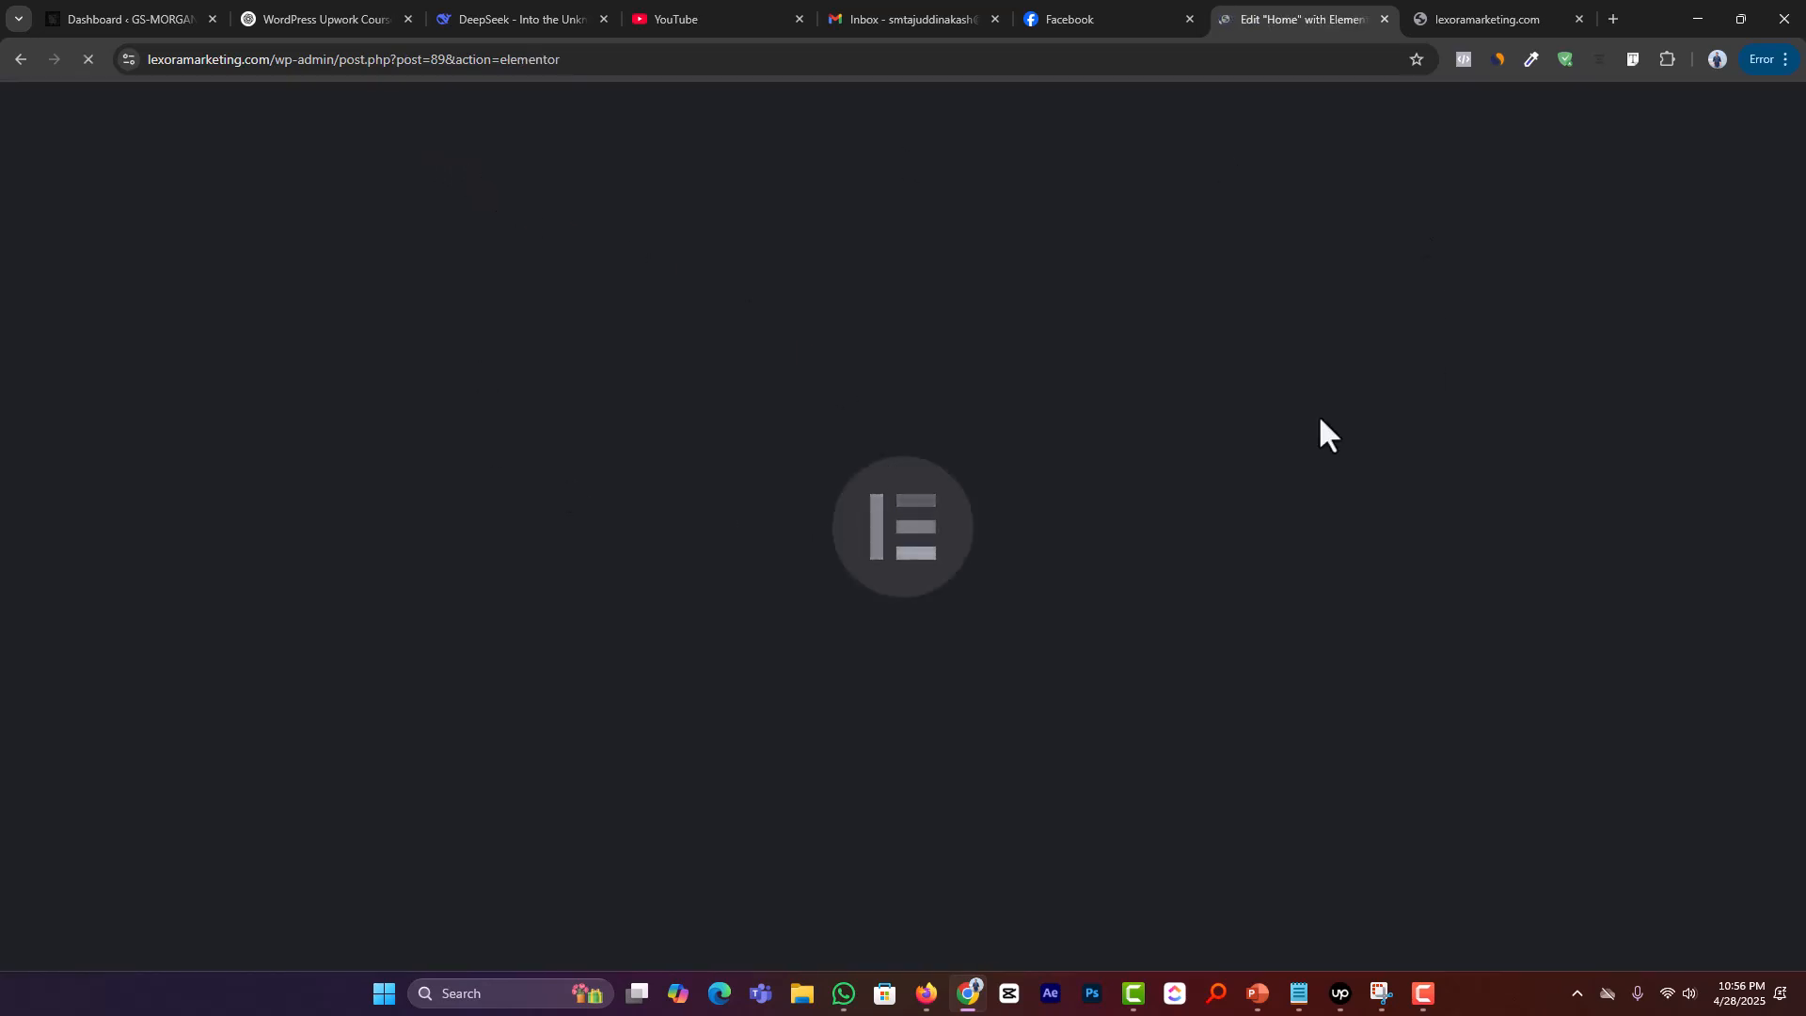
{"action": "left_click", "coordinate": [1437, 17]}
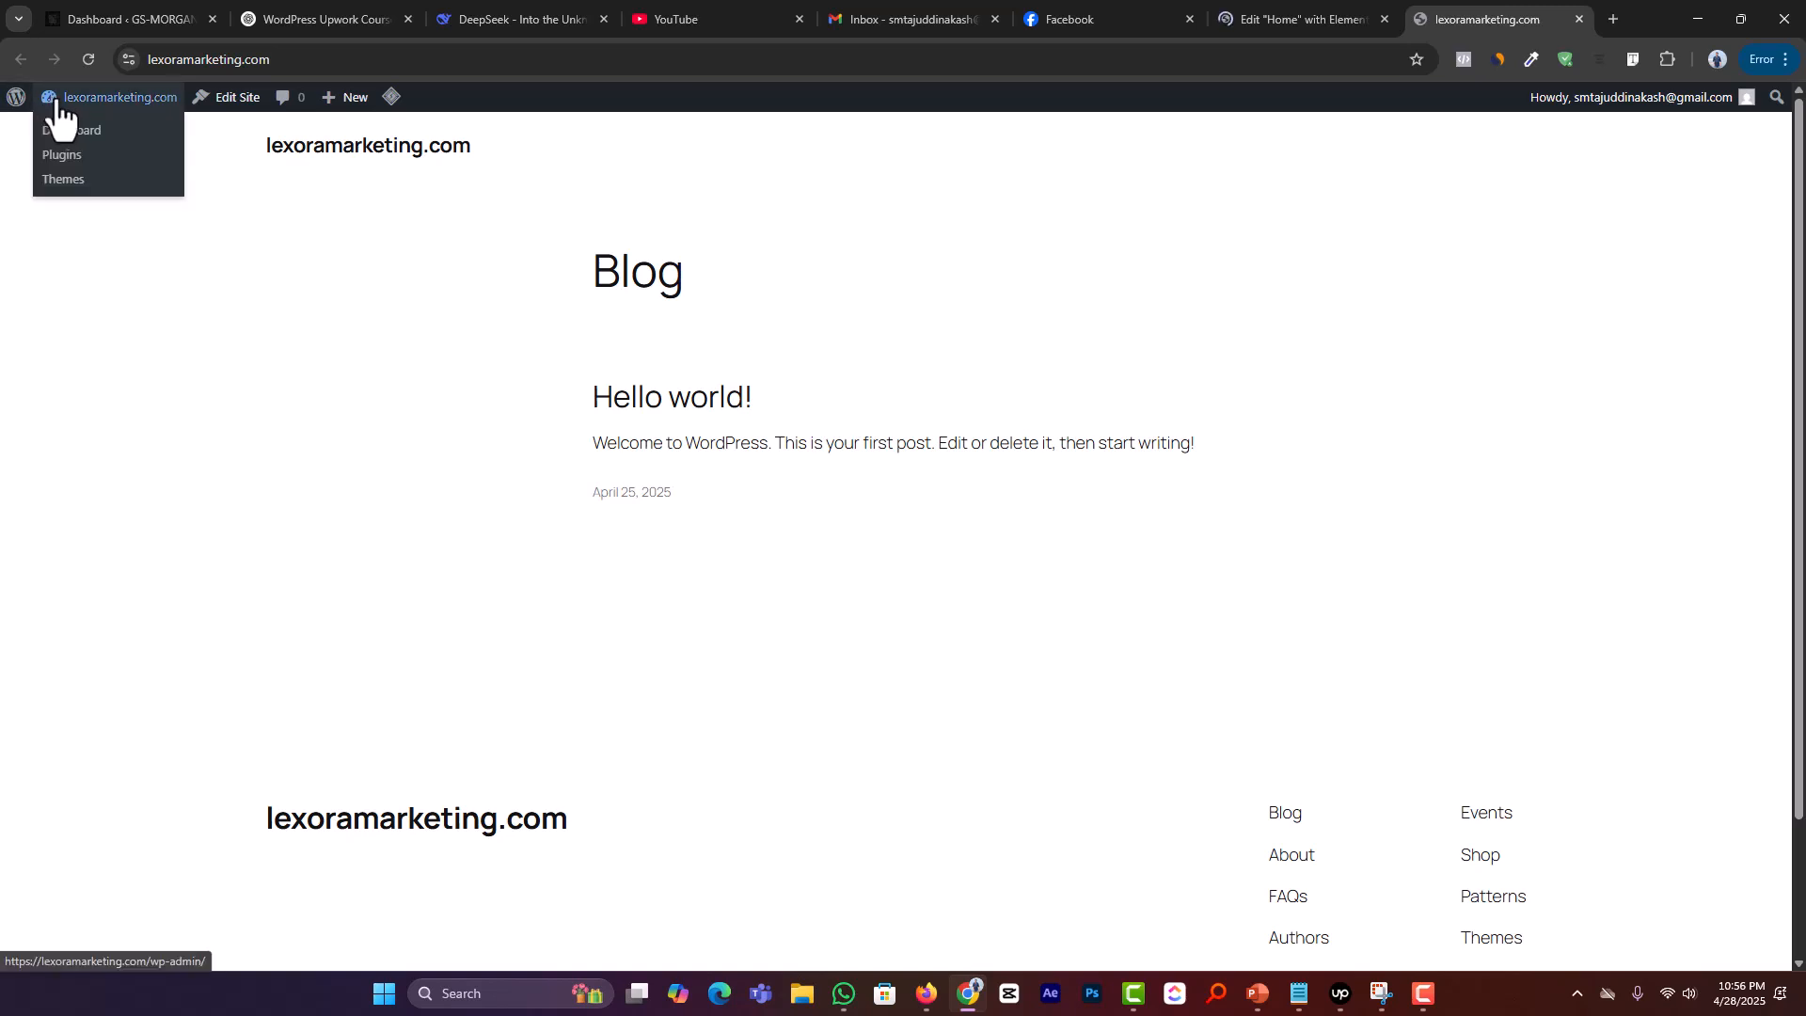
{"action": "middle_click", "coordinate": [61, 129]}
{"action": "left_click_drag", "start_coordinate": [1199, 17], "coordinate": [1335, 19]}
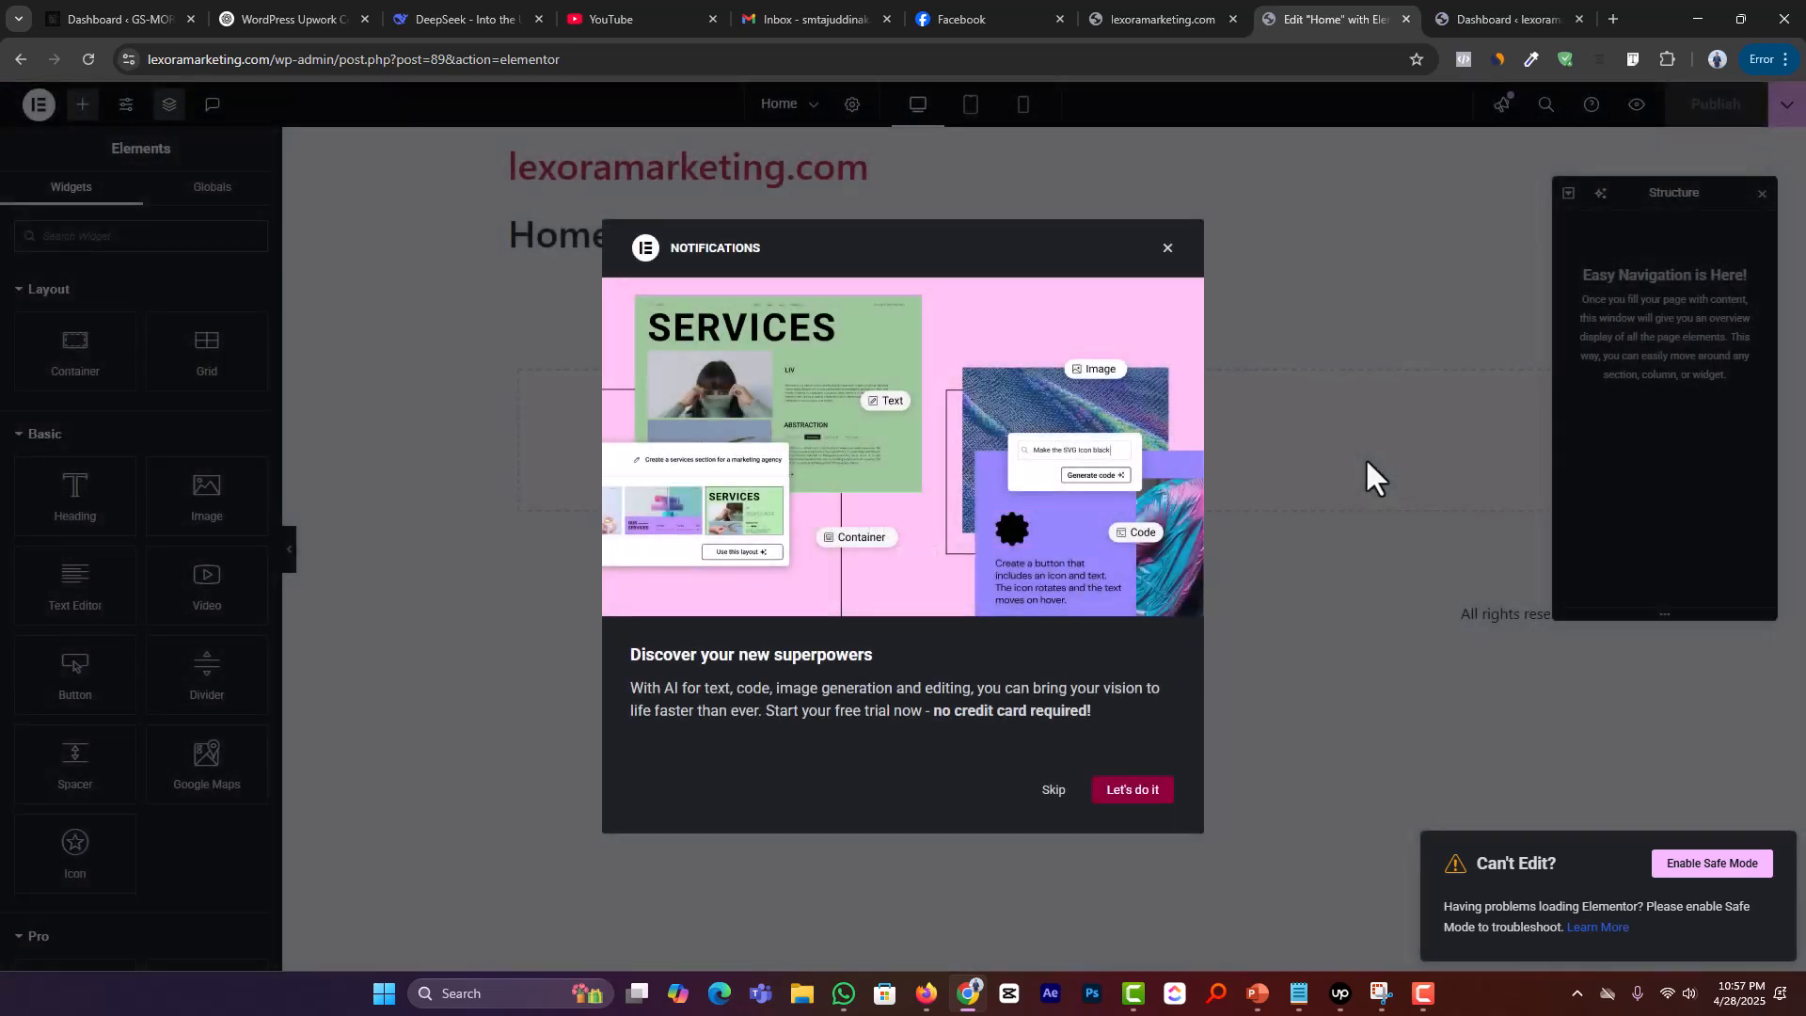
{"action": "left_click", "coordinate": [1168, 250]}
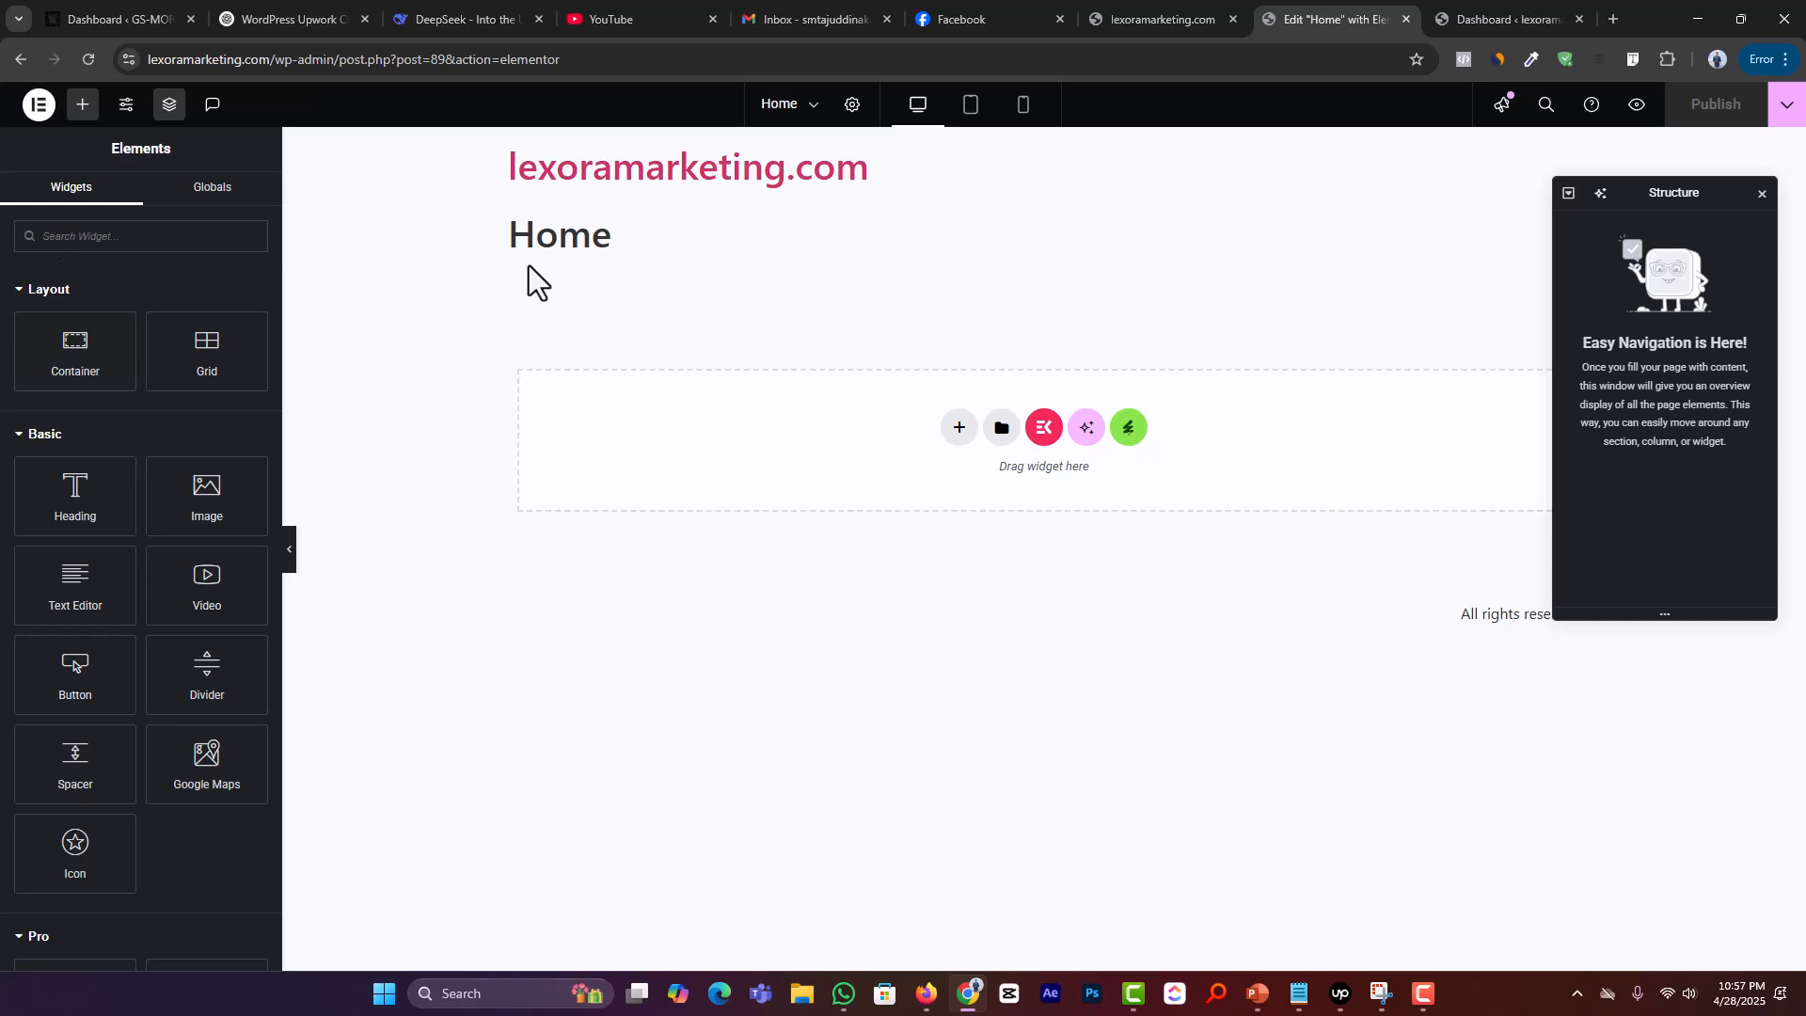
{"action": "left_click", "coordinate": [1166, 19]}
{"action": "left_click", "coordinate": [1355, 14]}
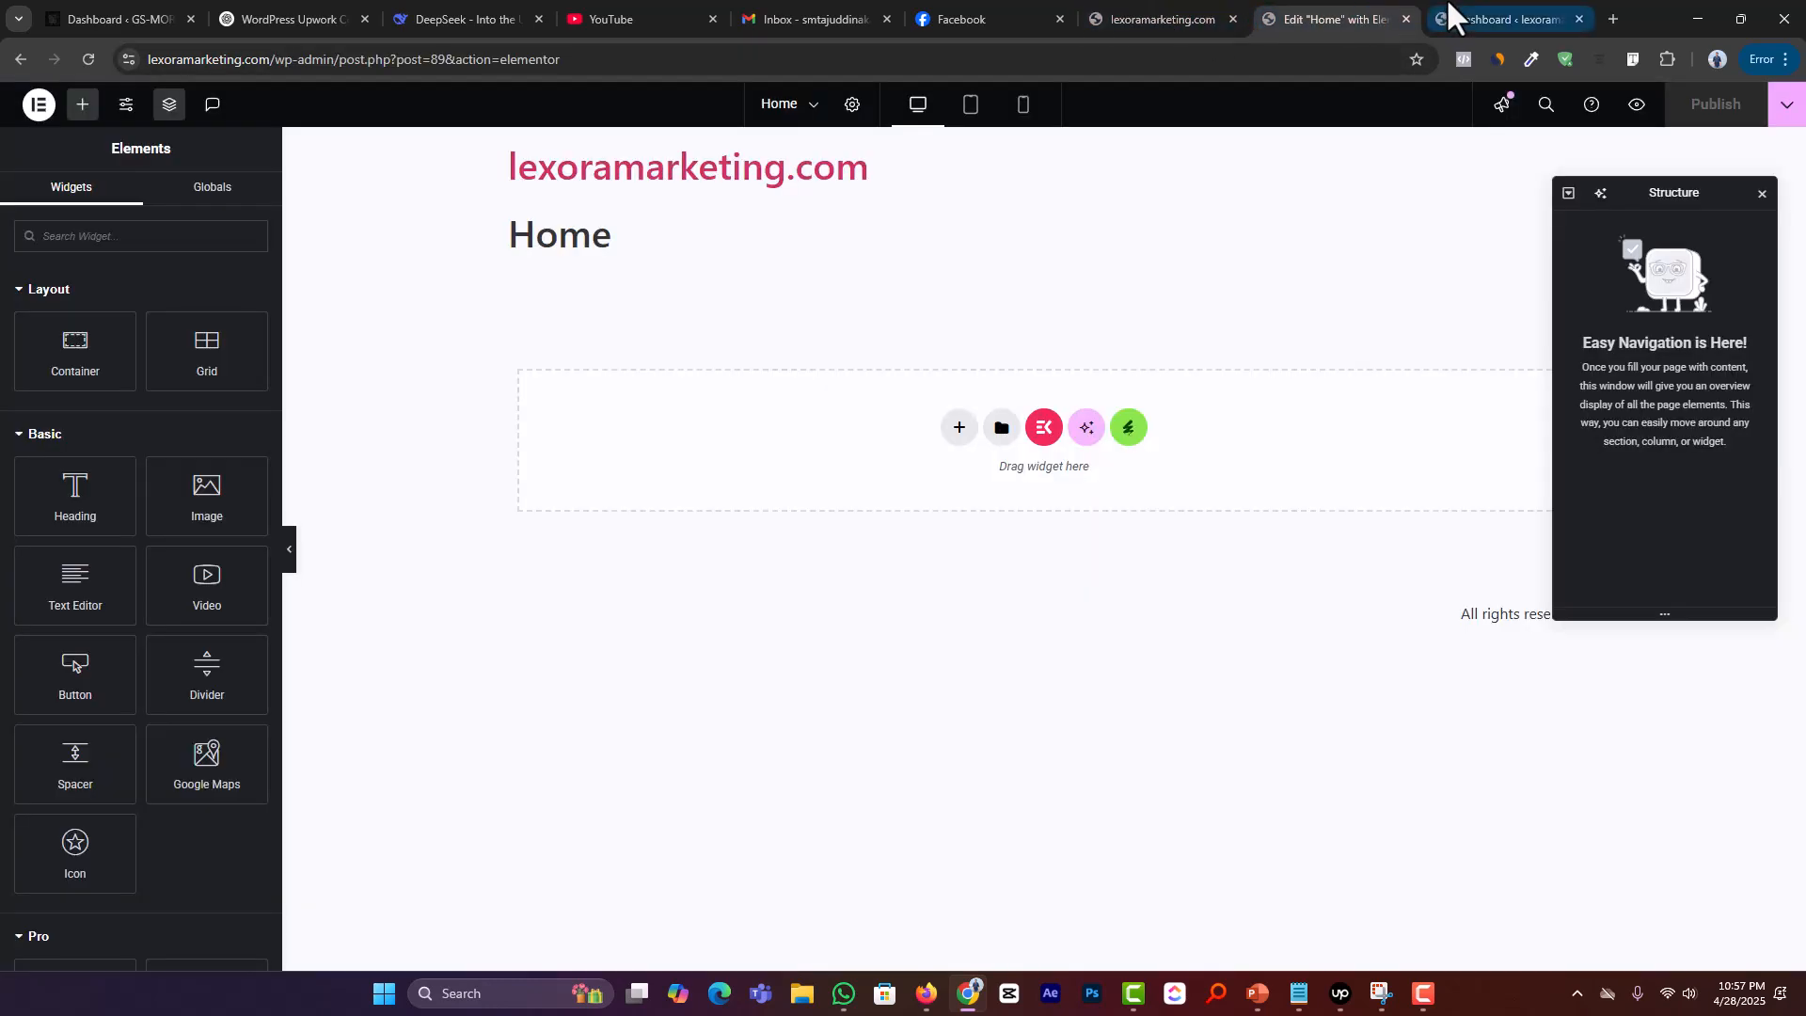
{"action": "left_click", "coordinate": [1463, 17]}
{"action": "left_click", "coordinate": [1354, 14]}
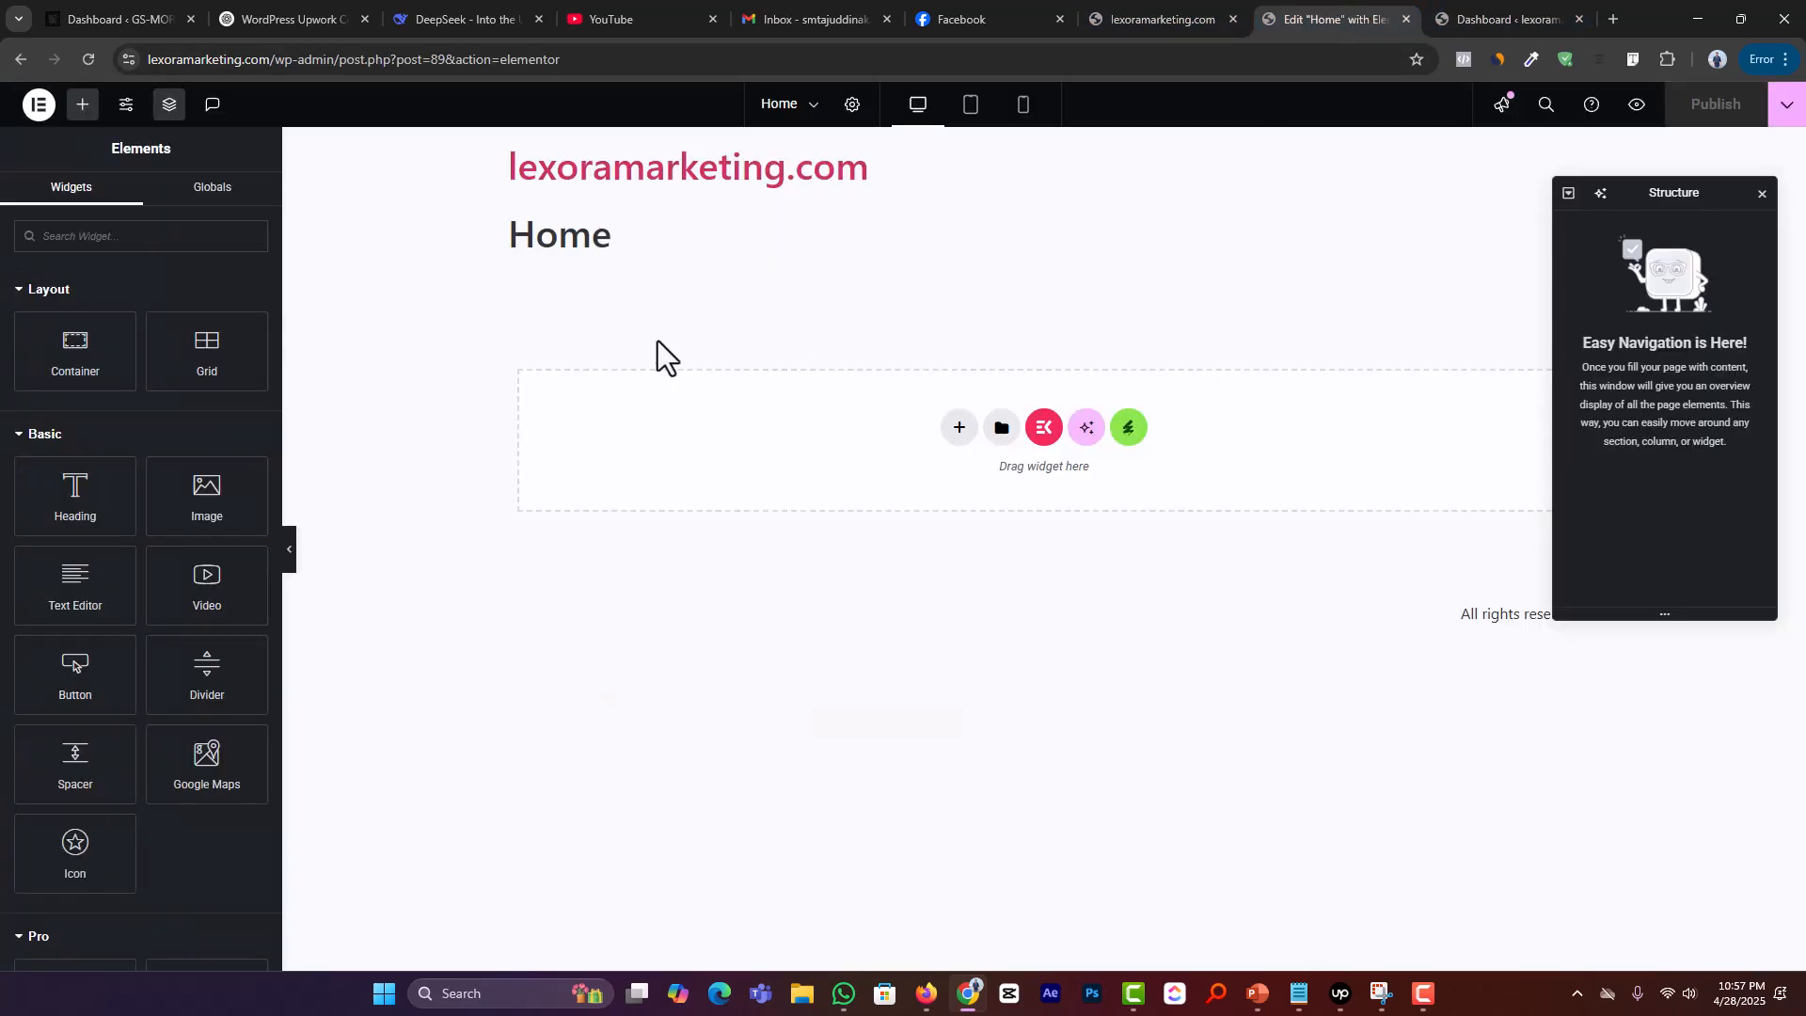
Step: Insert the saved Home template into the Home page from the Elementor library's own templates, applying the template's settings
{"action": "left_click", "coordinate": [1001, 429]}
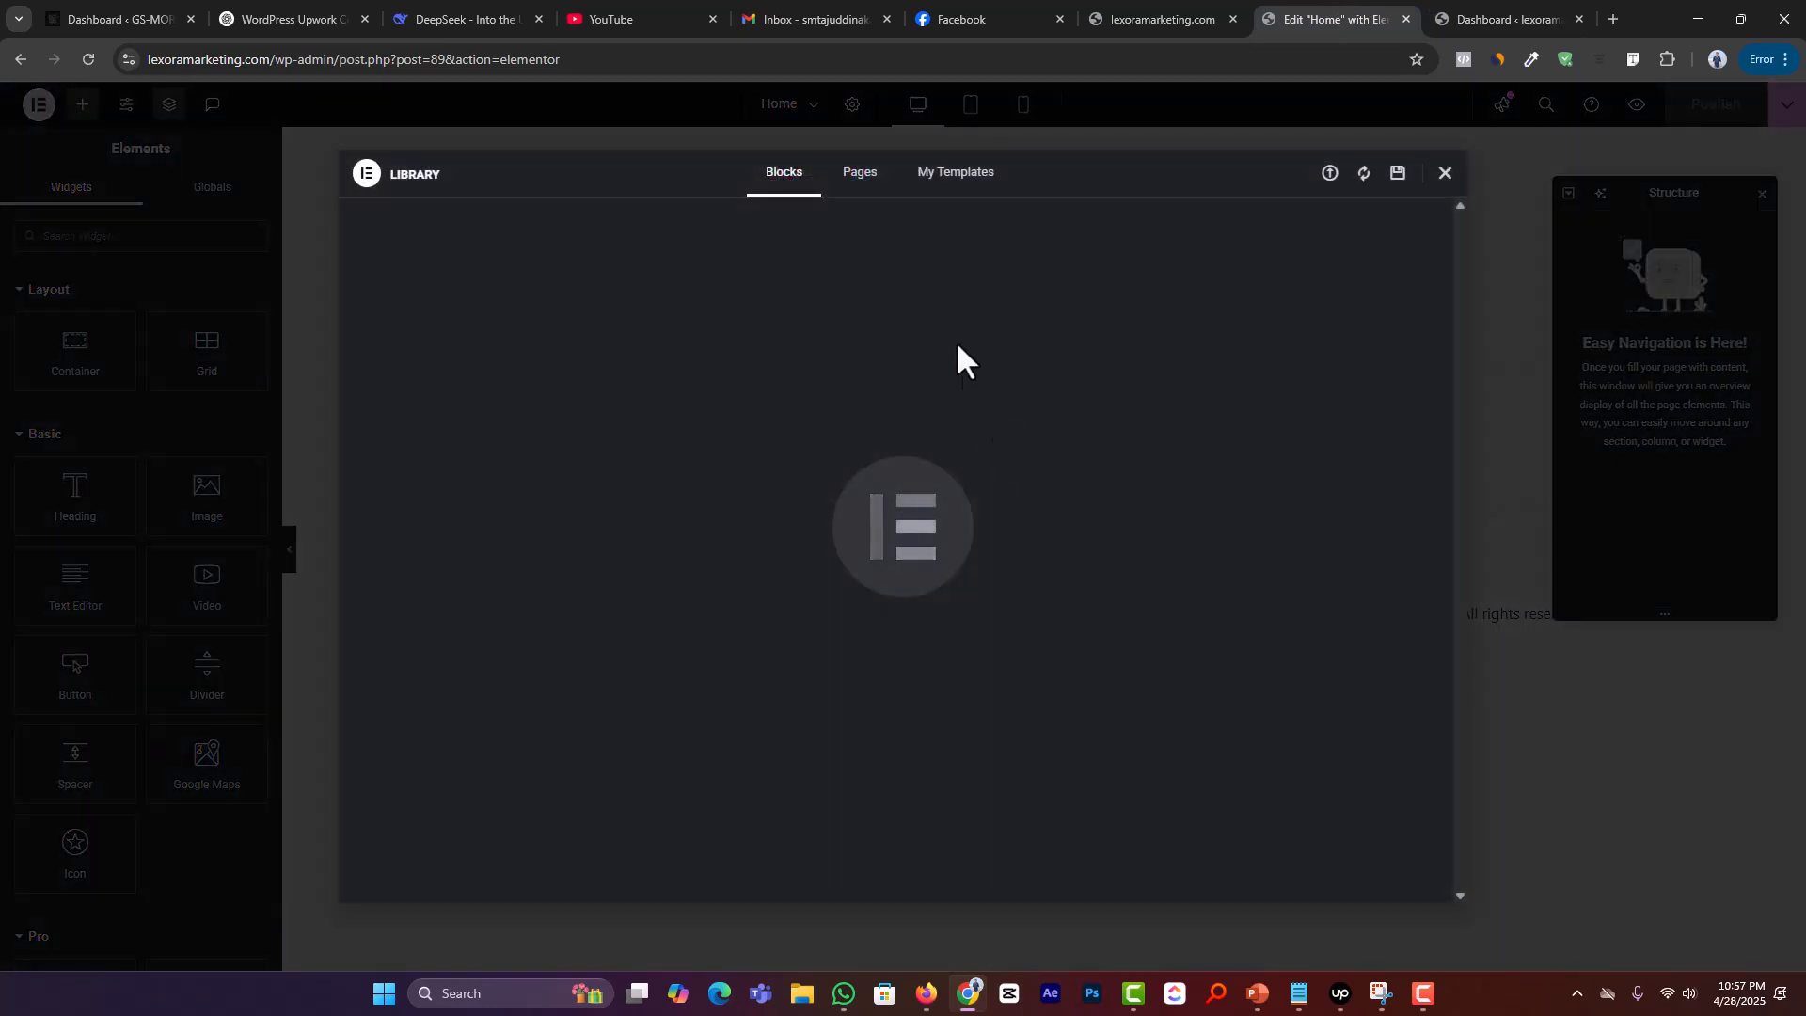
{"action": "left_click", "coordinate": [963, 182]}
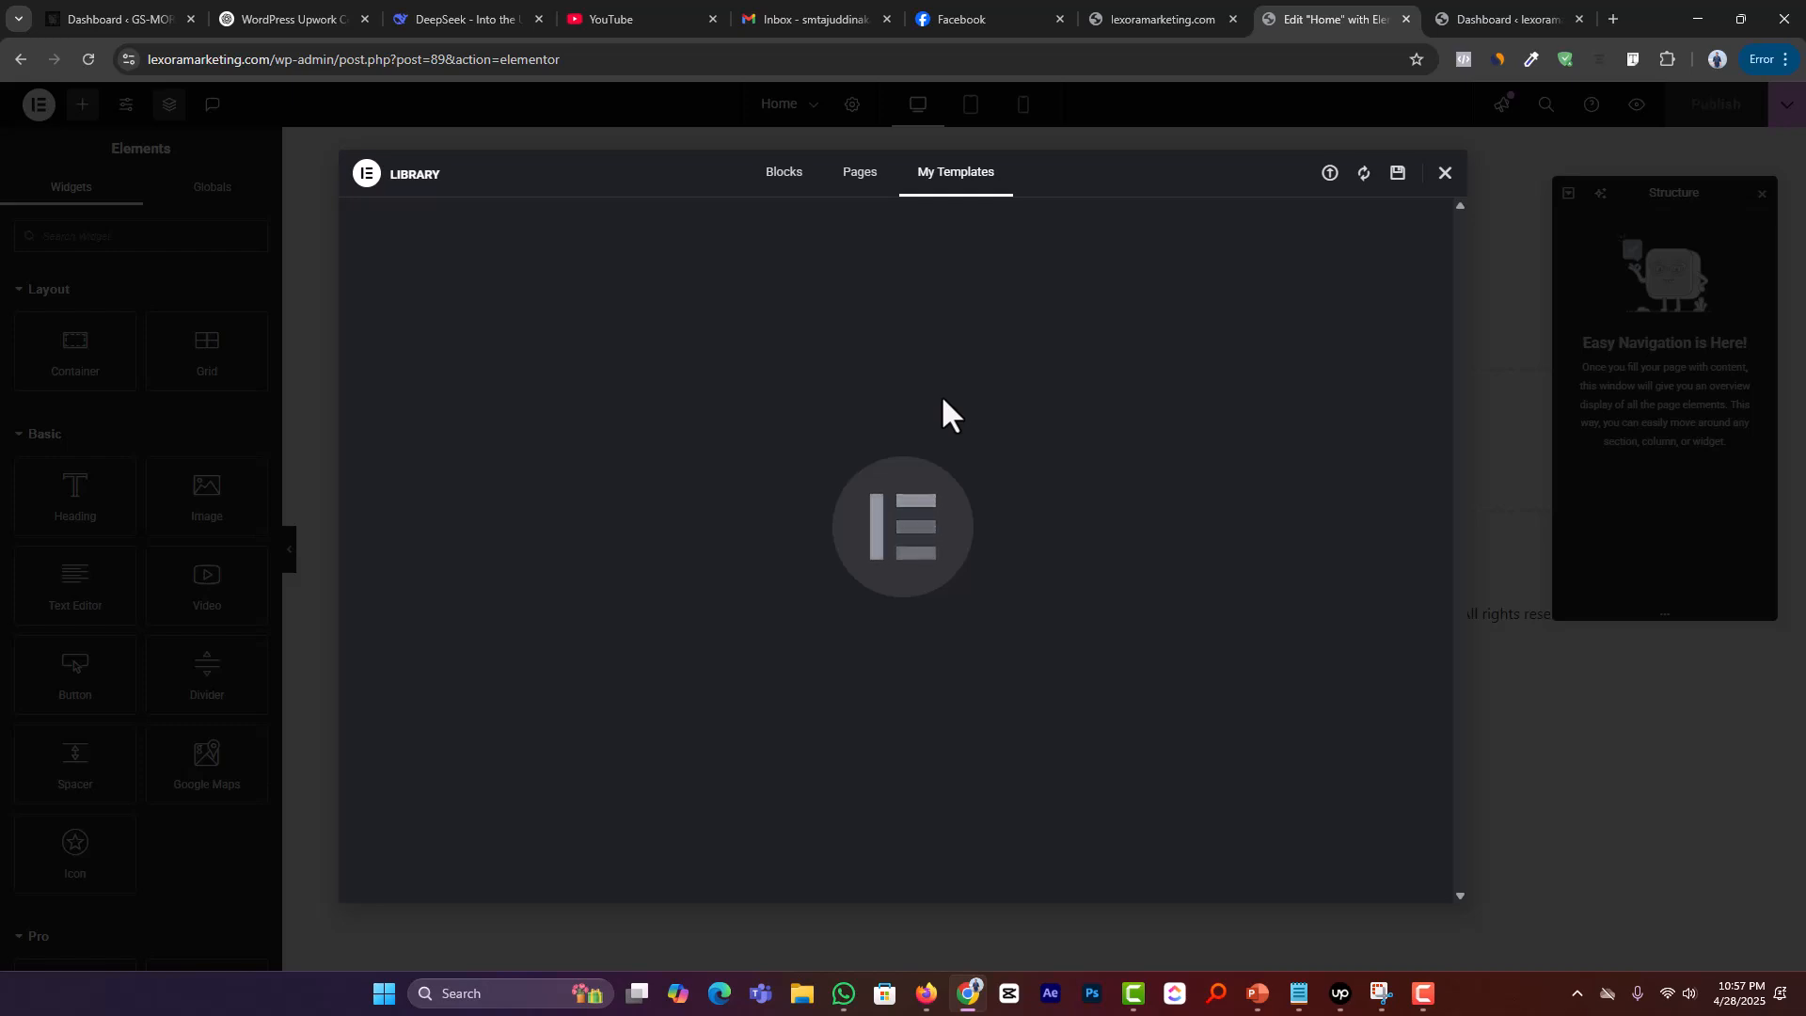
{"action": "left_click", "coordinate": [841, 174]}
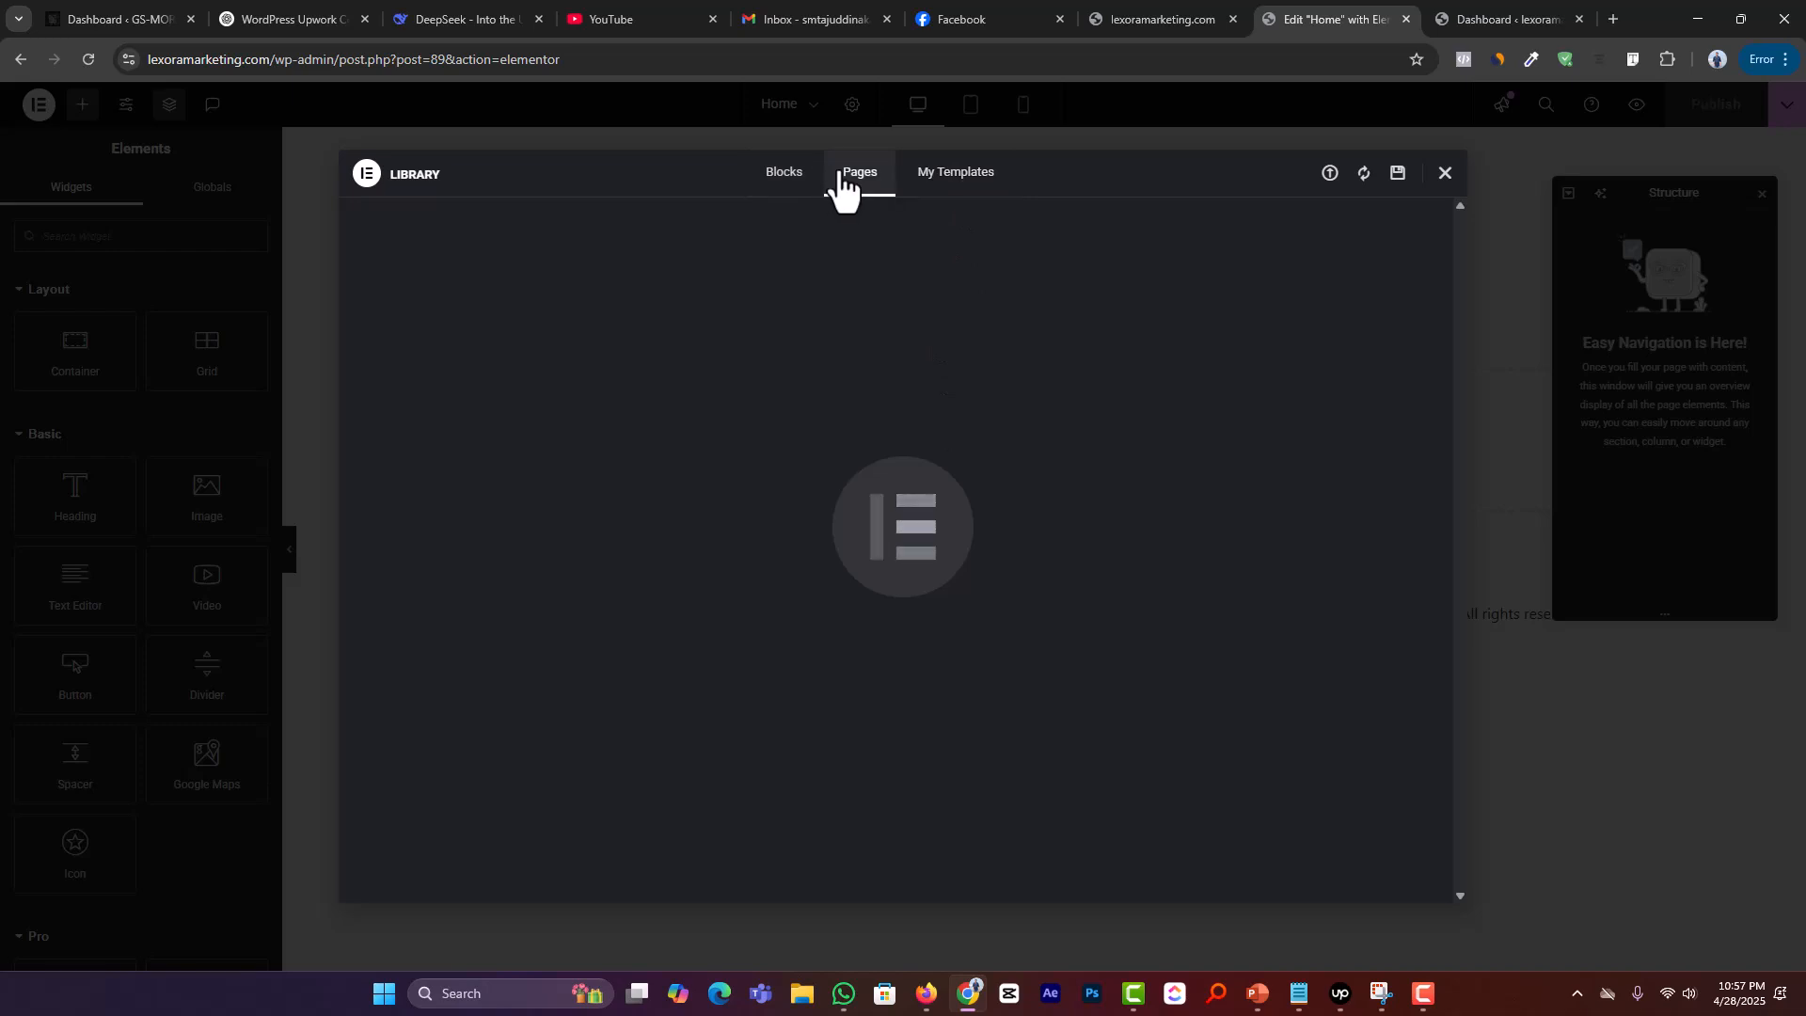
{"action": "left_click", "coordinate": [932, 188]}
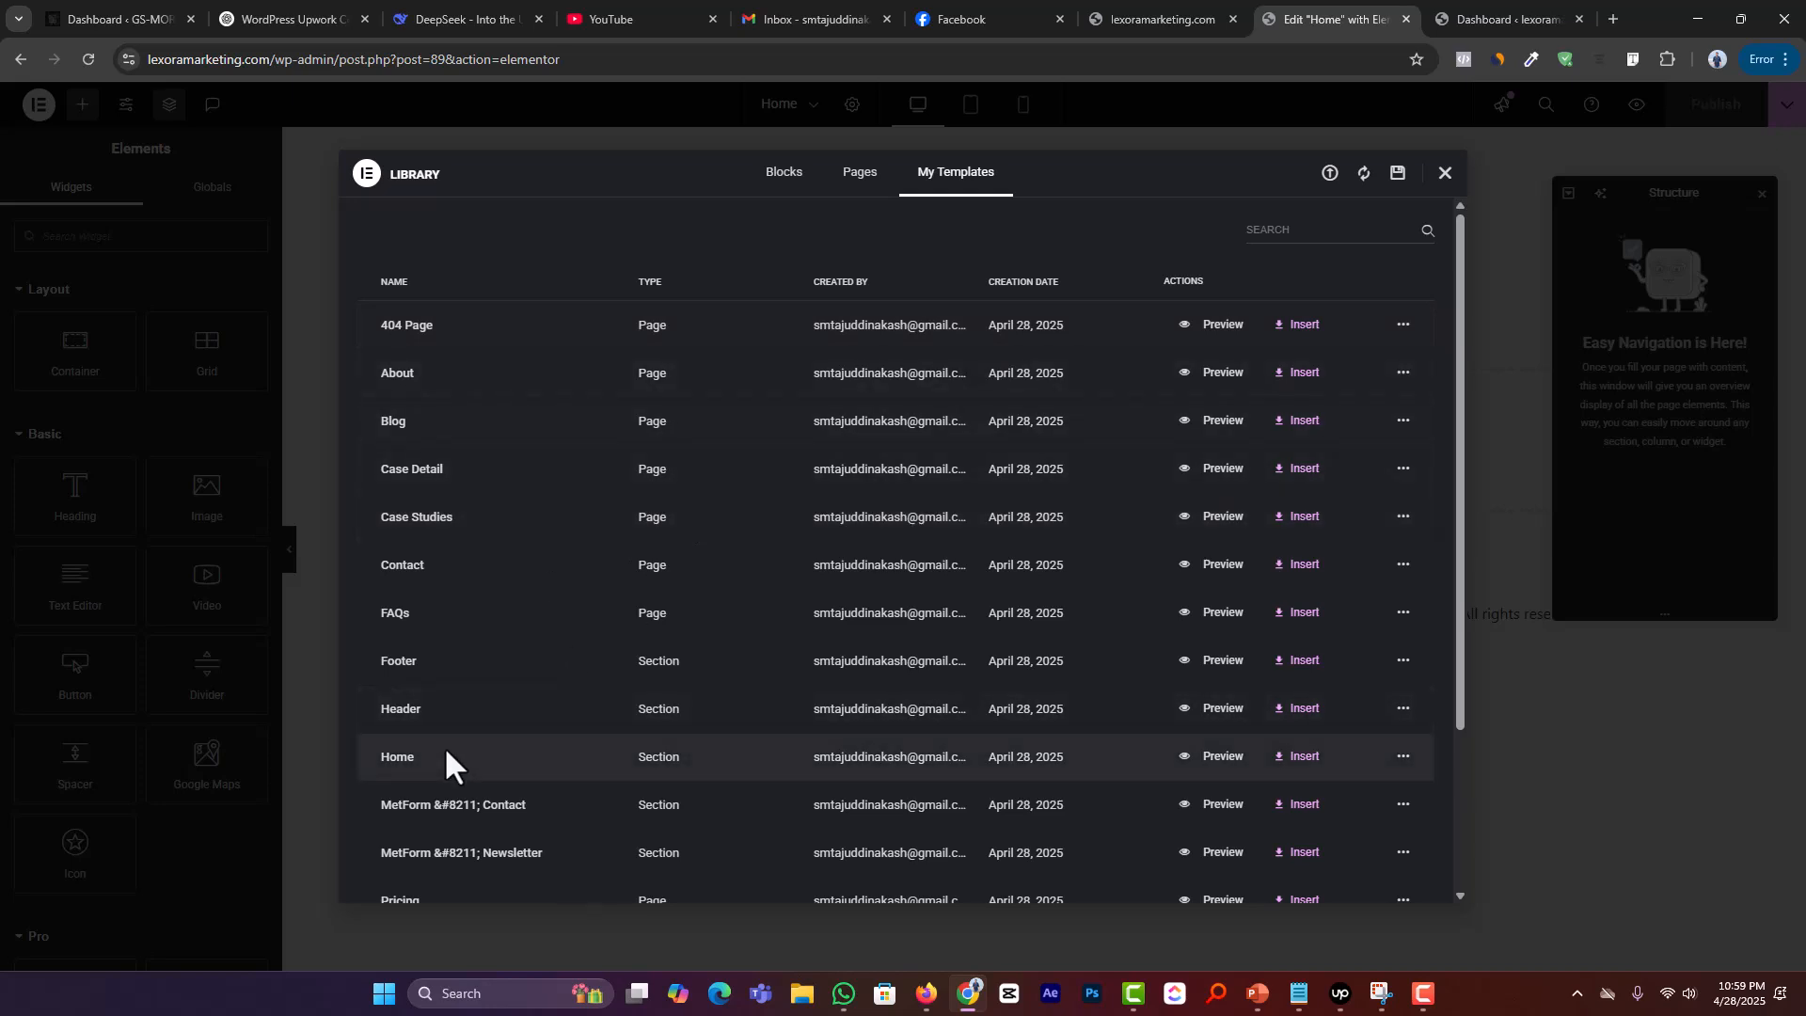
{"action": "scroll", "coordinate": [444, 747], "scroll_direction": "down", "scroll_amount": 3}
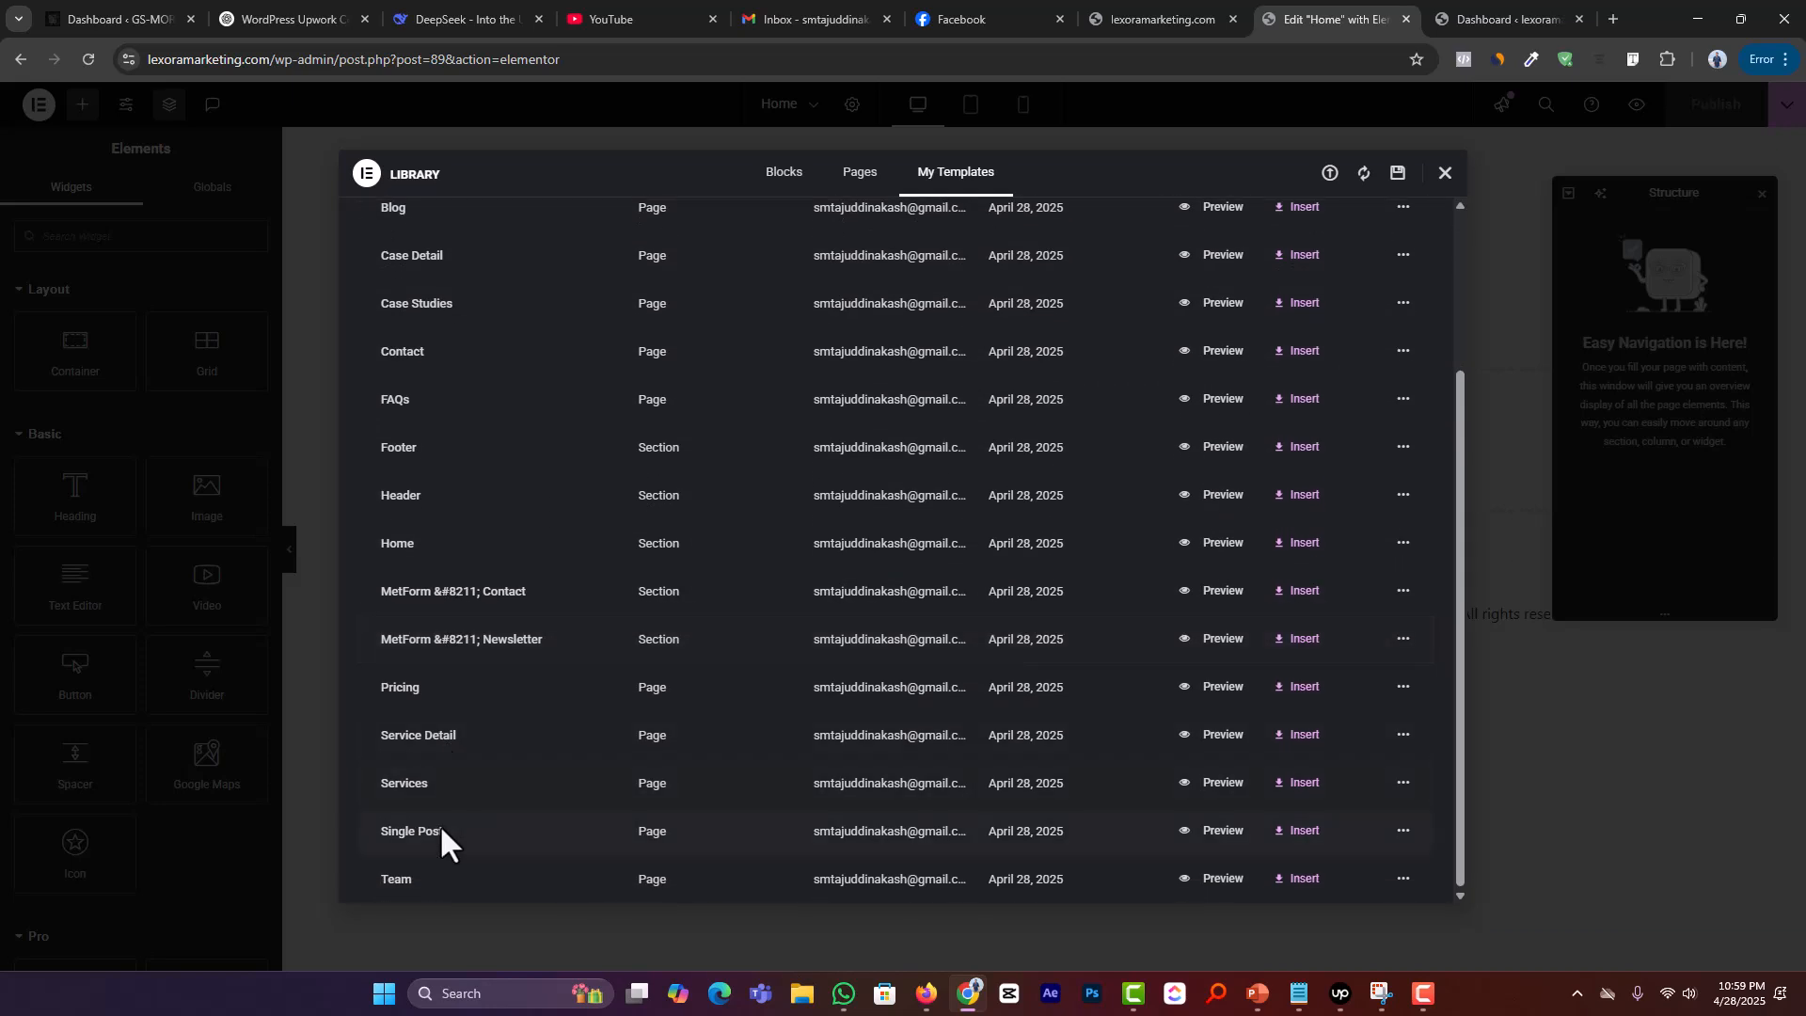
{"action": "scroll", "coordinate": [442, 819], "scroll_direction": "up", "scroll_amount": 3}
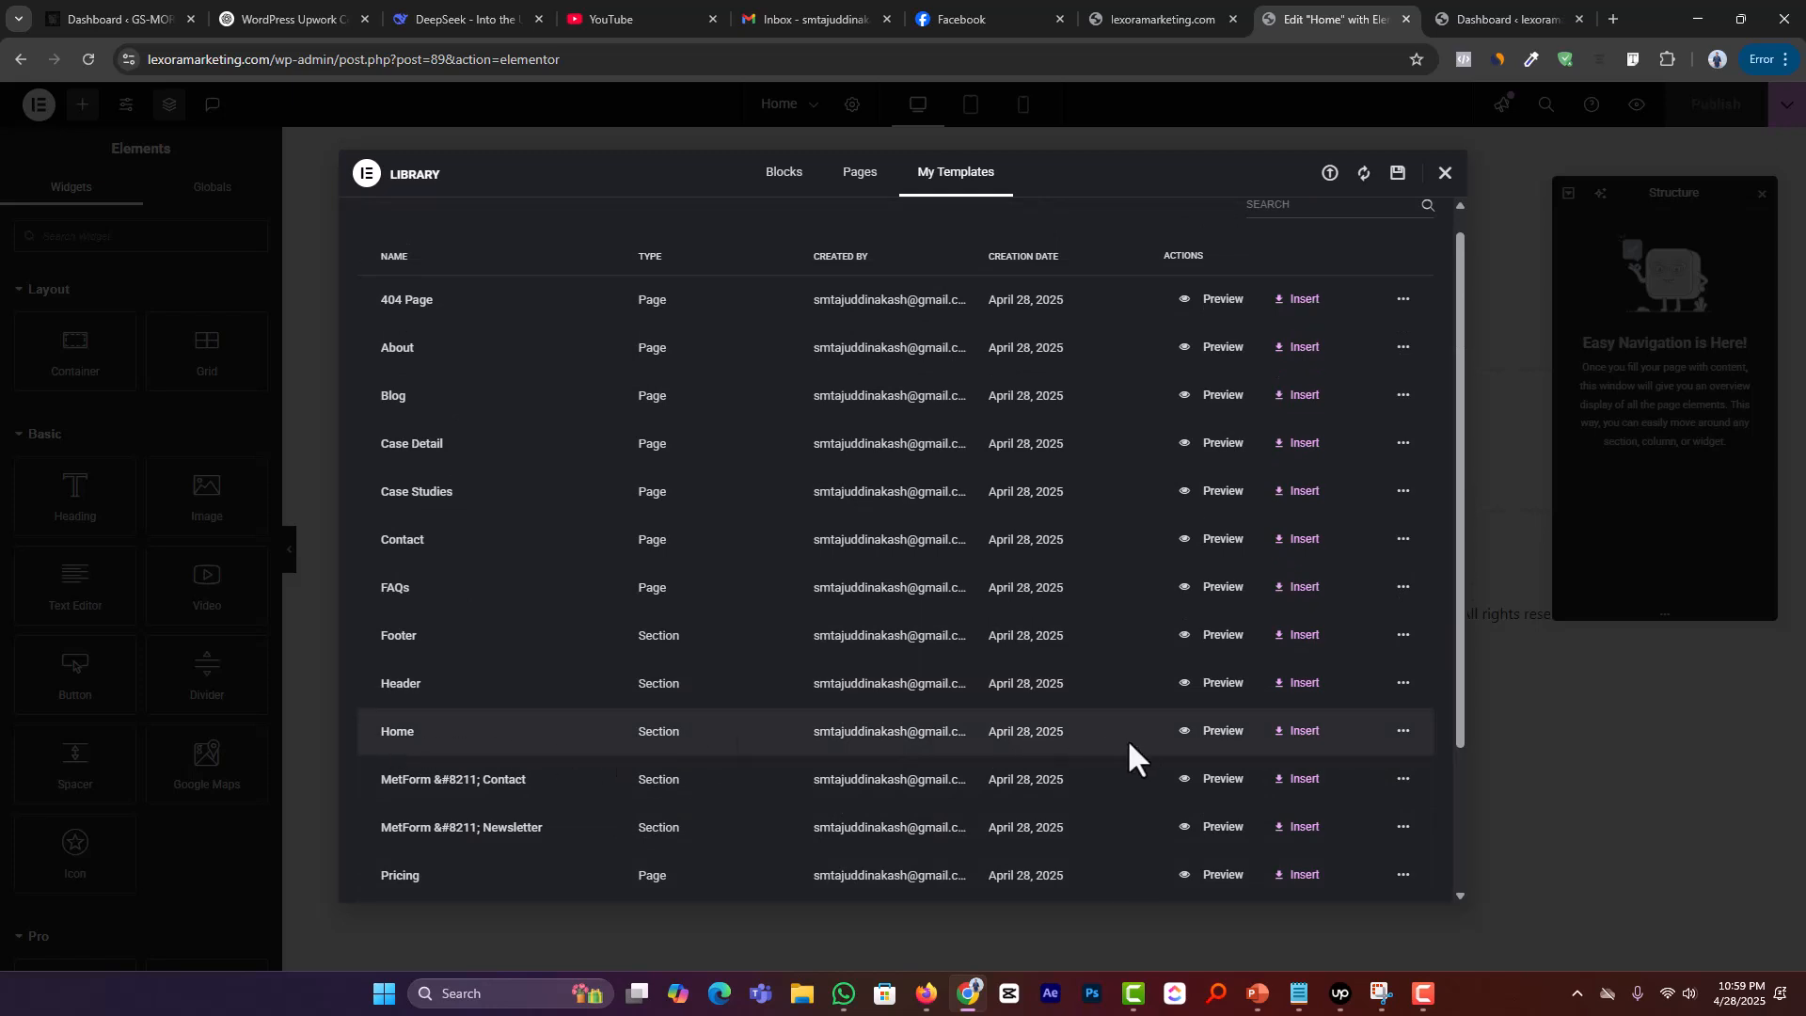
{"action": "left_click", "coordinate": [1307, 738]}
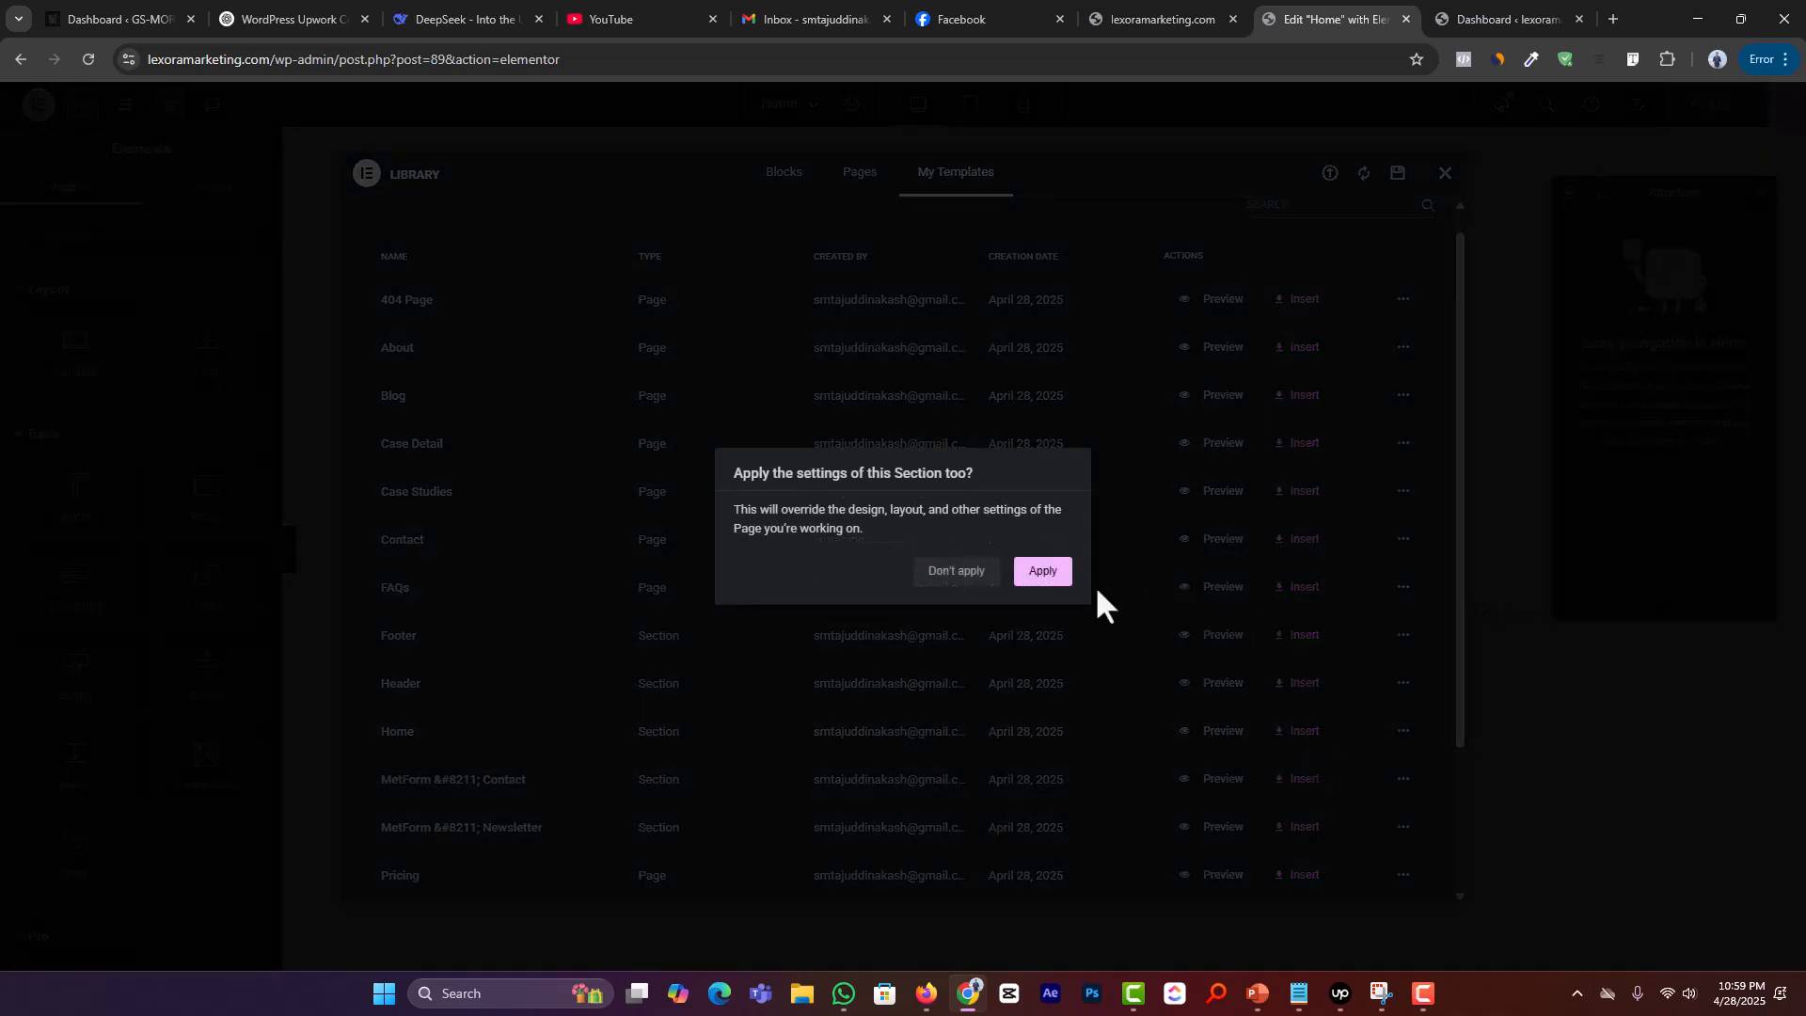
{"action": "left_click", "coordinate": [1046, 574]}
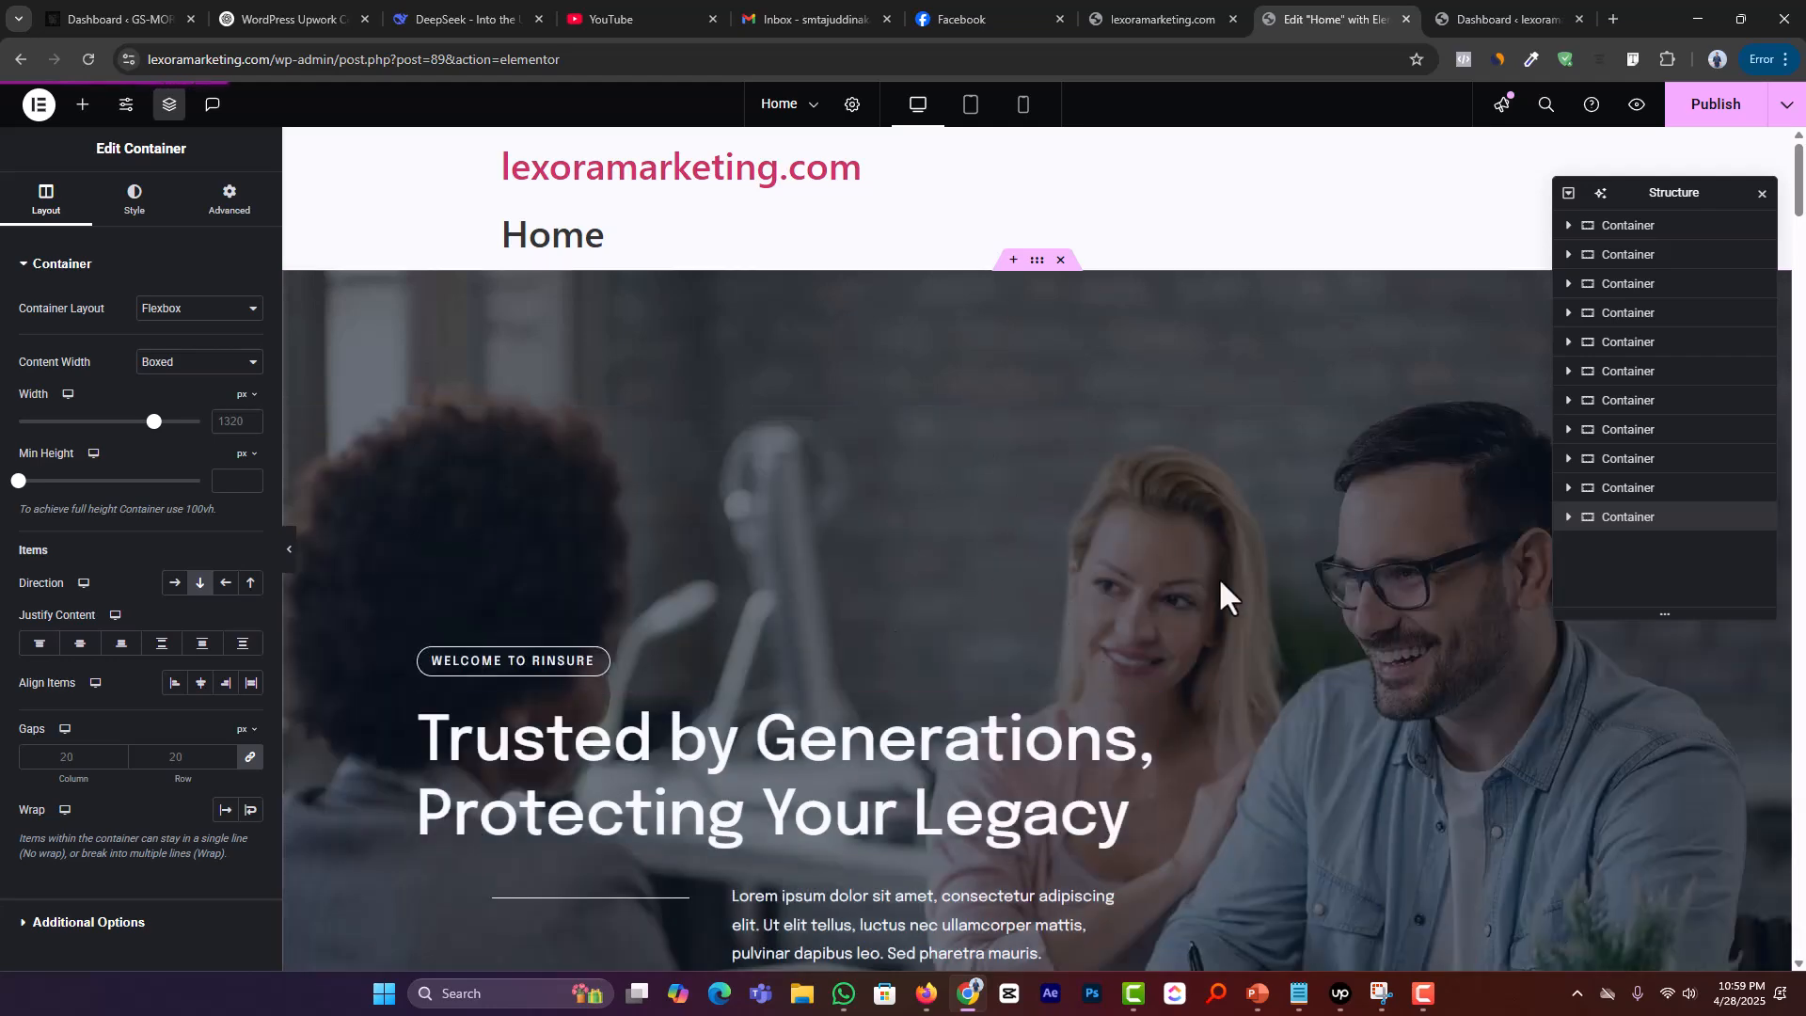
Step: Review all sections of the inserted Home template from the hero to the News & Blog section, and publish the page
{"action": "scroll", "coordinate": [981, 427], "scroll_direction": "down", "scroll_amount": 5}
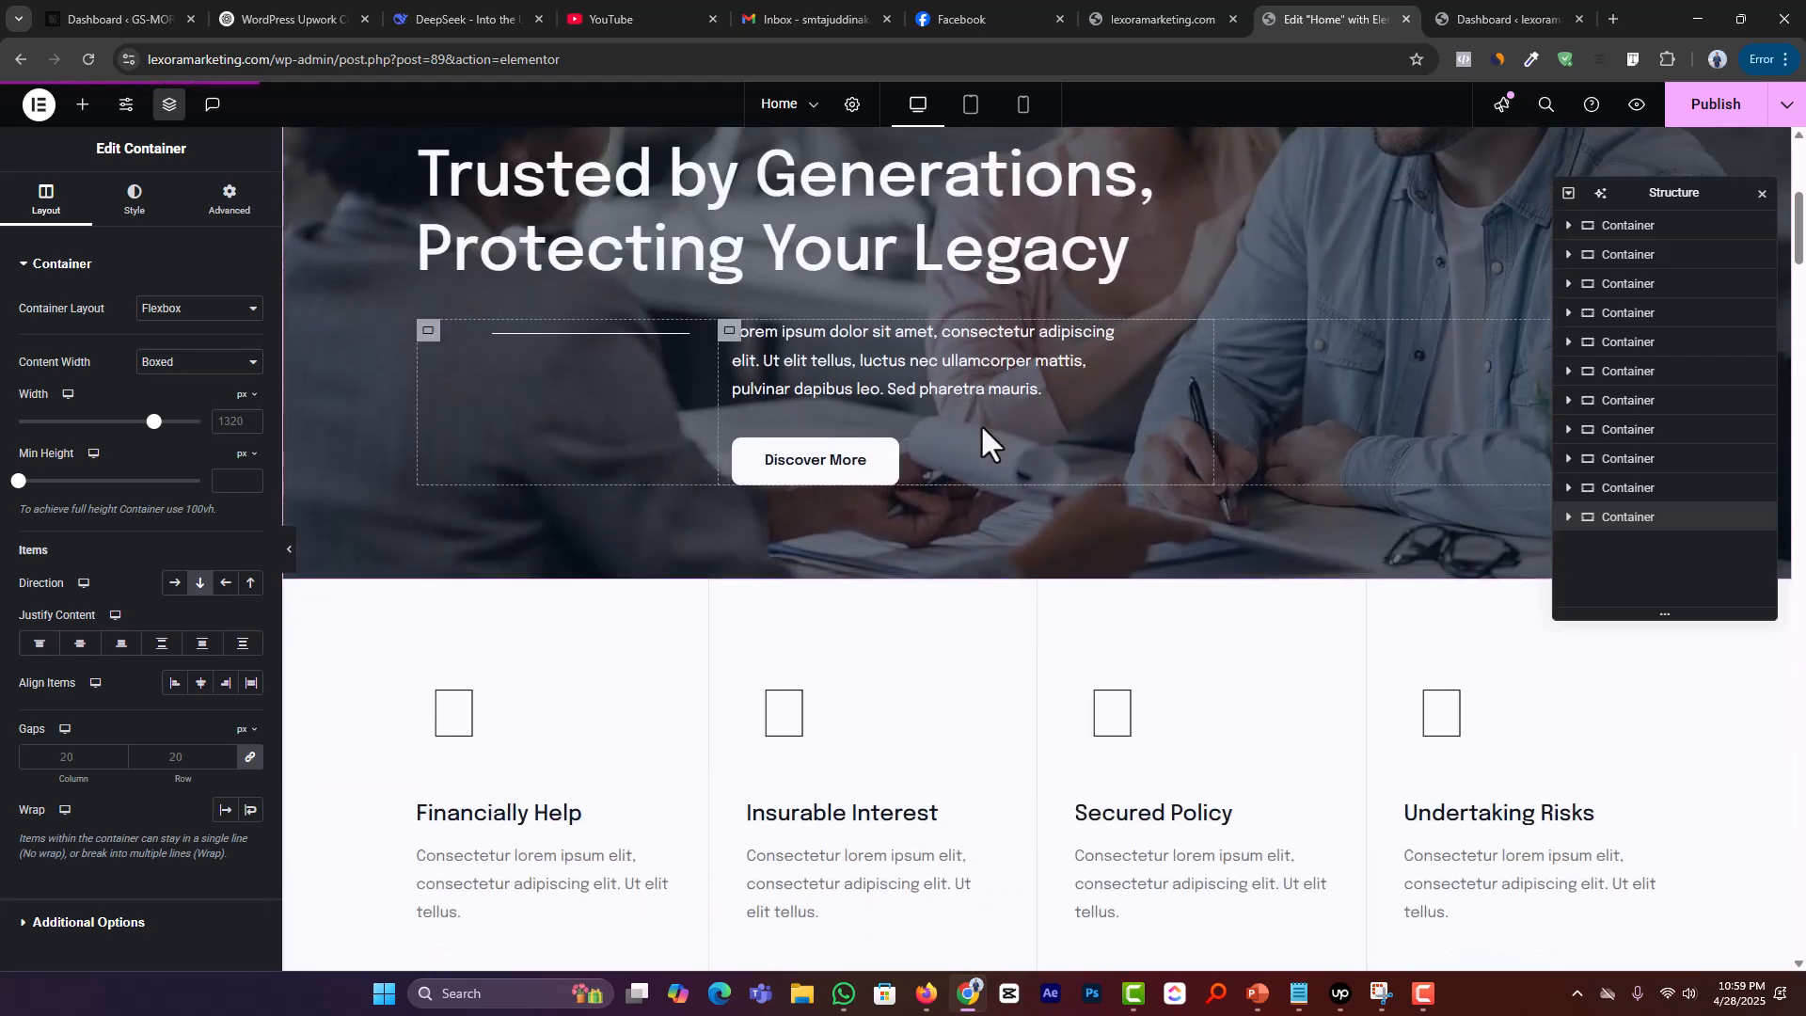
{"action": "scroll", "coordinate": [1260, 459], "scroll_direction": "down", "scroll_amount": 3}
{"action": "scroll", "coordinate": [1276, 453], "scroll_direction": "down", "scroll_amount": 4}
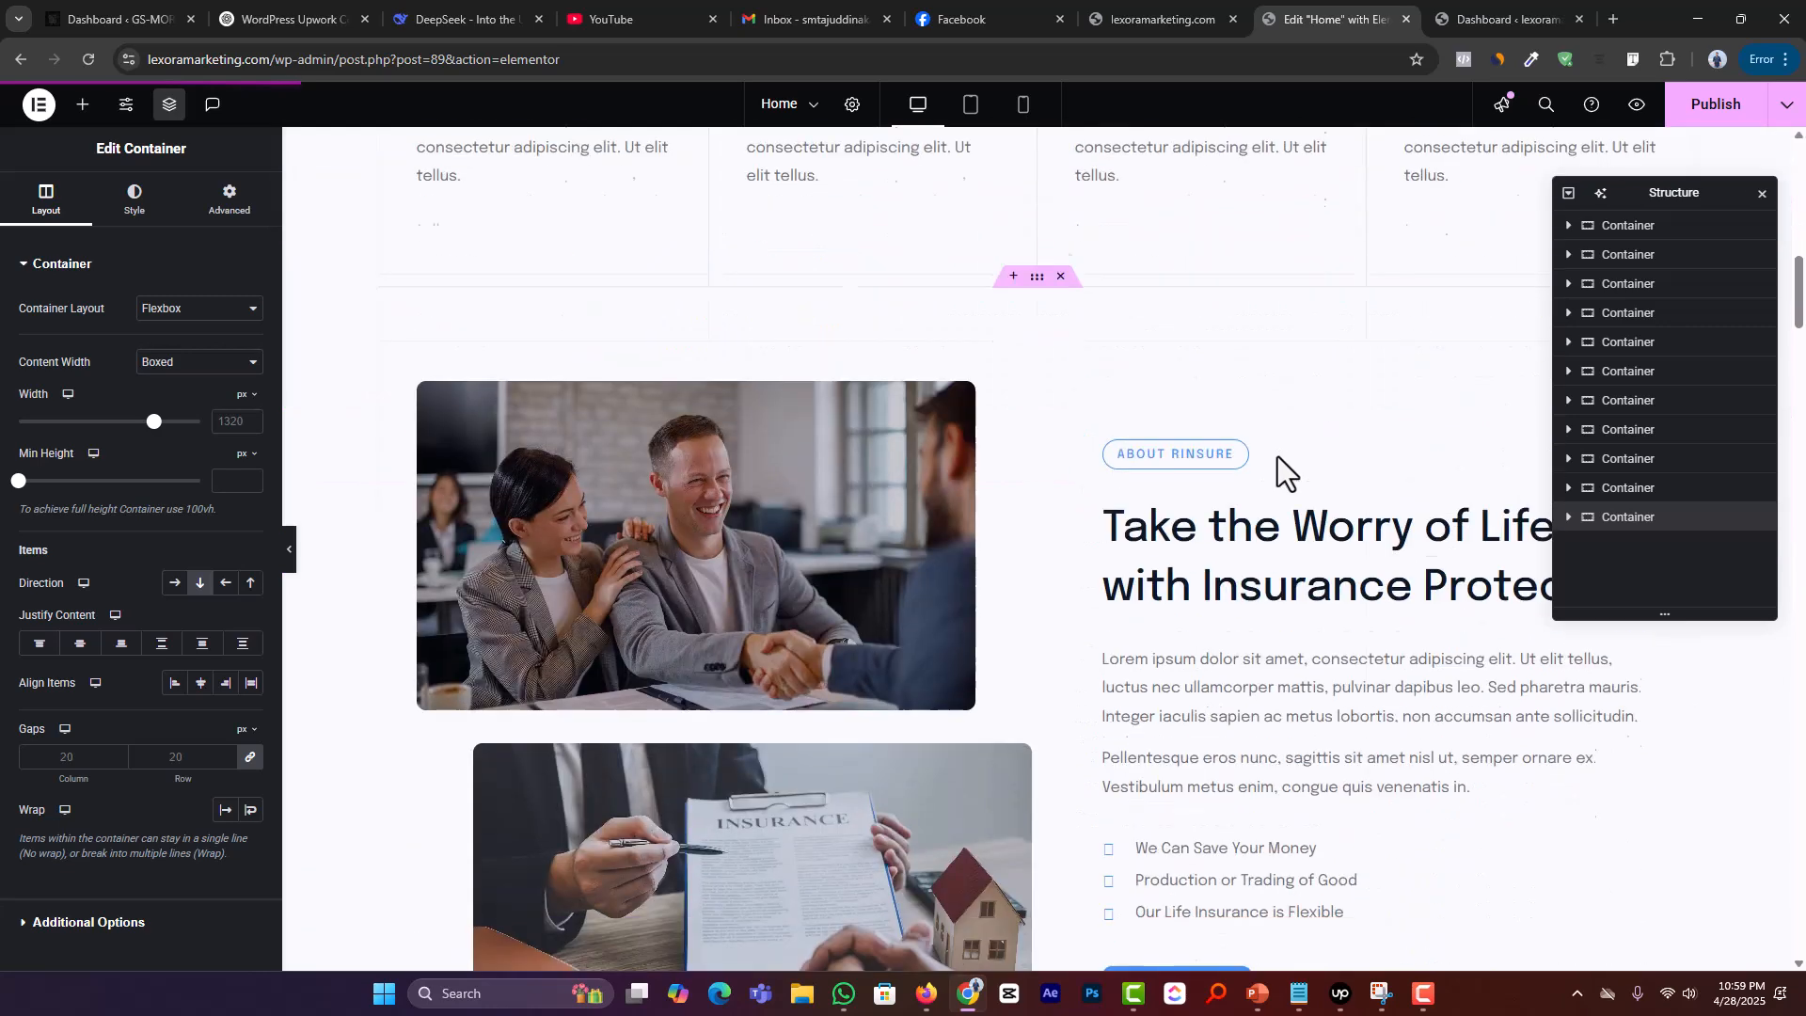
{"action": "scroll", "coordinate": [1328, 436], "scroll_direction": "down", "scroll_amount": 1}
{"action": "scroll", "coordinate": [1249, 465], "scroll_direction": "down", "scroll_amount": 4}
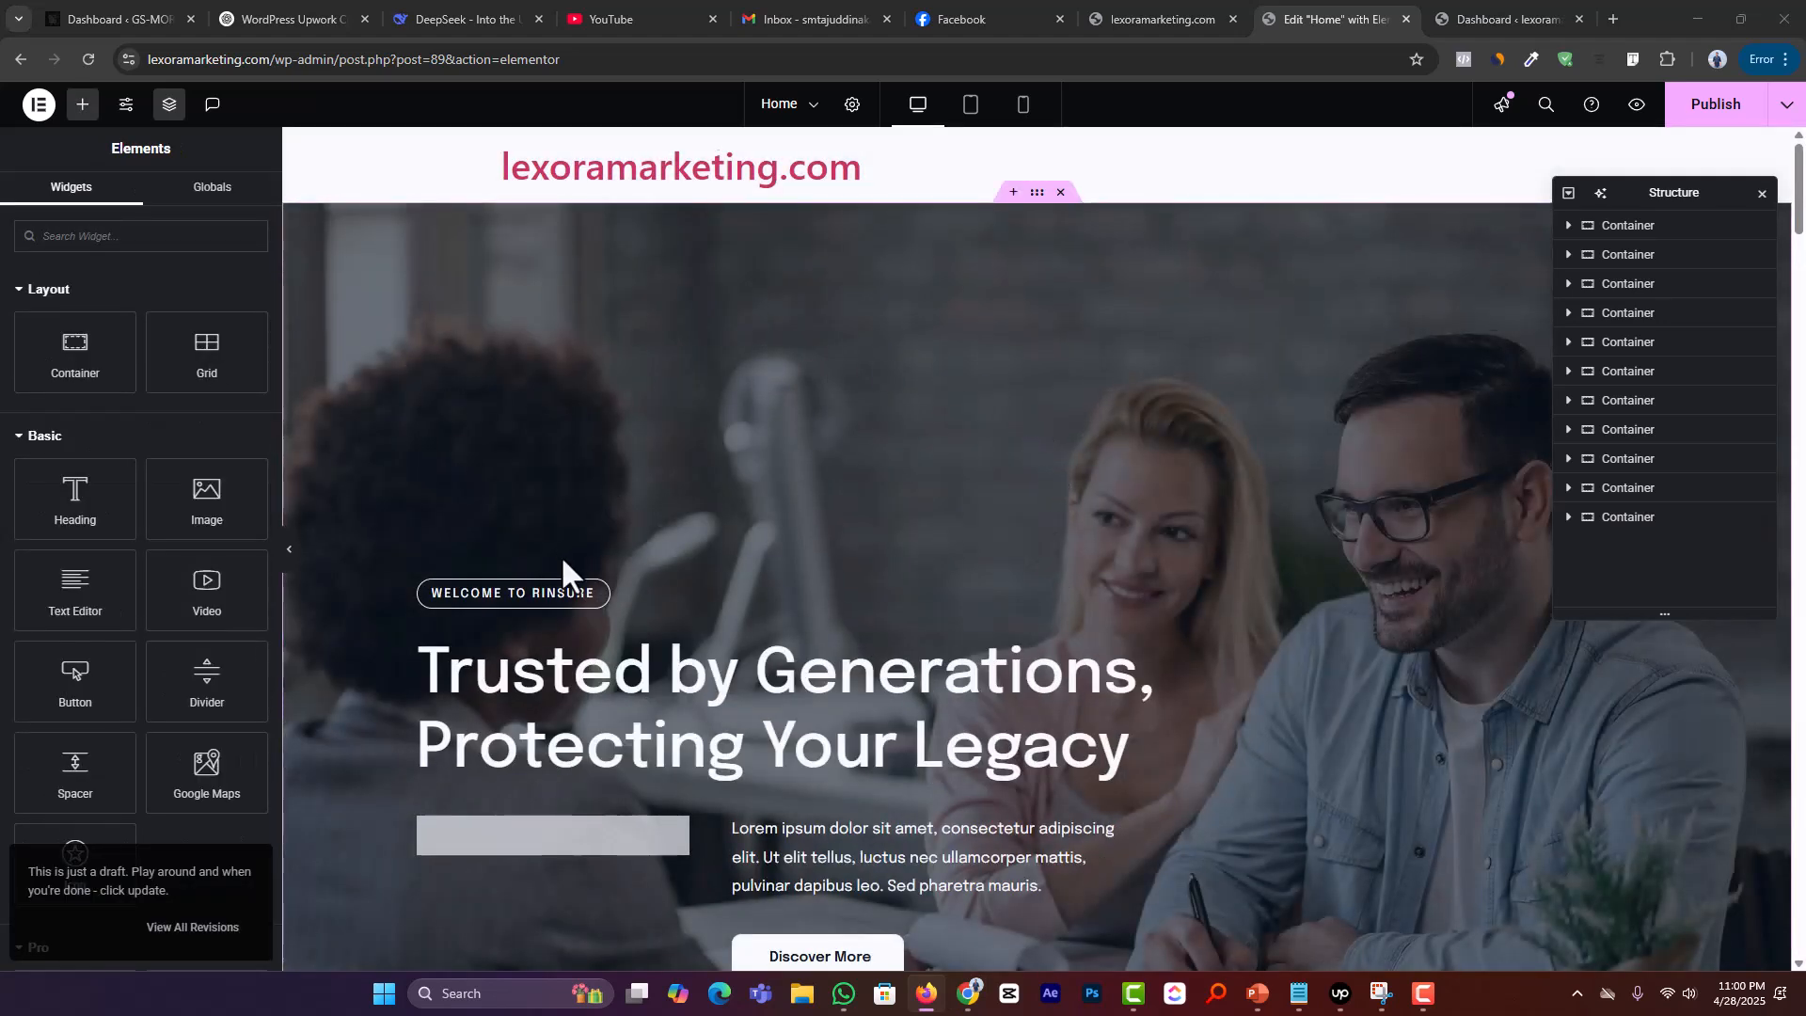
{"action": "scroll", "coordinate": [794, 600], "scroll_direction": "down", "scroll_amount": 2}
{"action": "left_click", "coordinate": [1043, 512]}
{"action": "scroll", "coordinate": [856, 542], "scroll_direction": "up", "scroll_amount": 2}
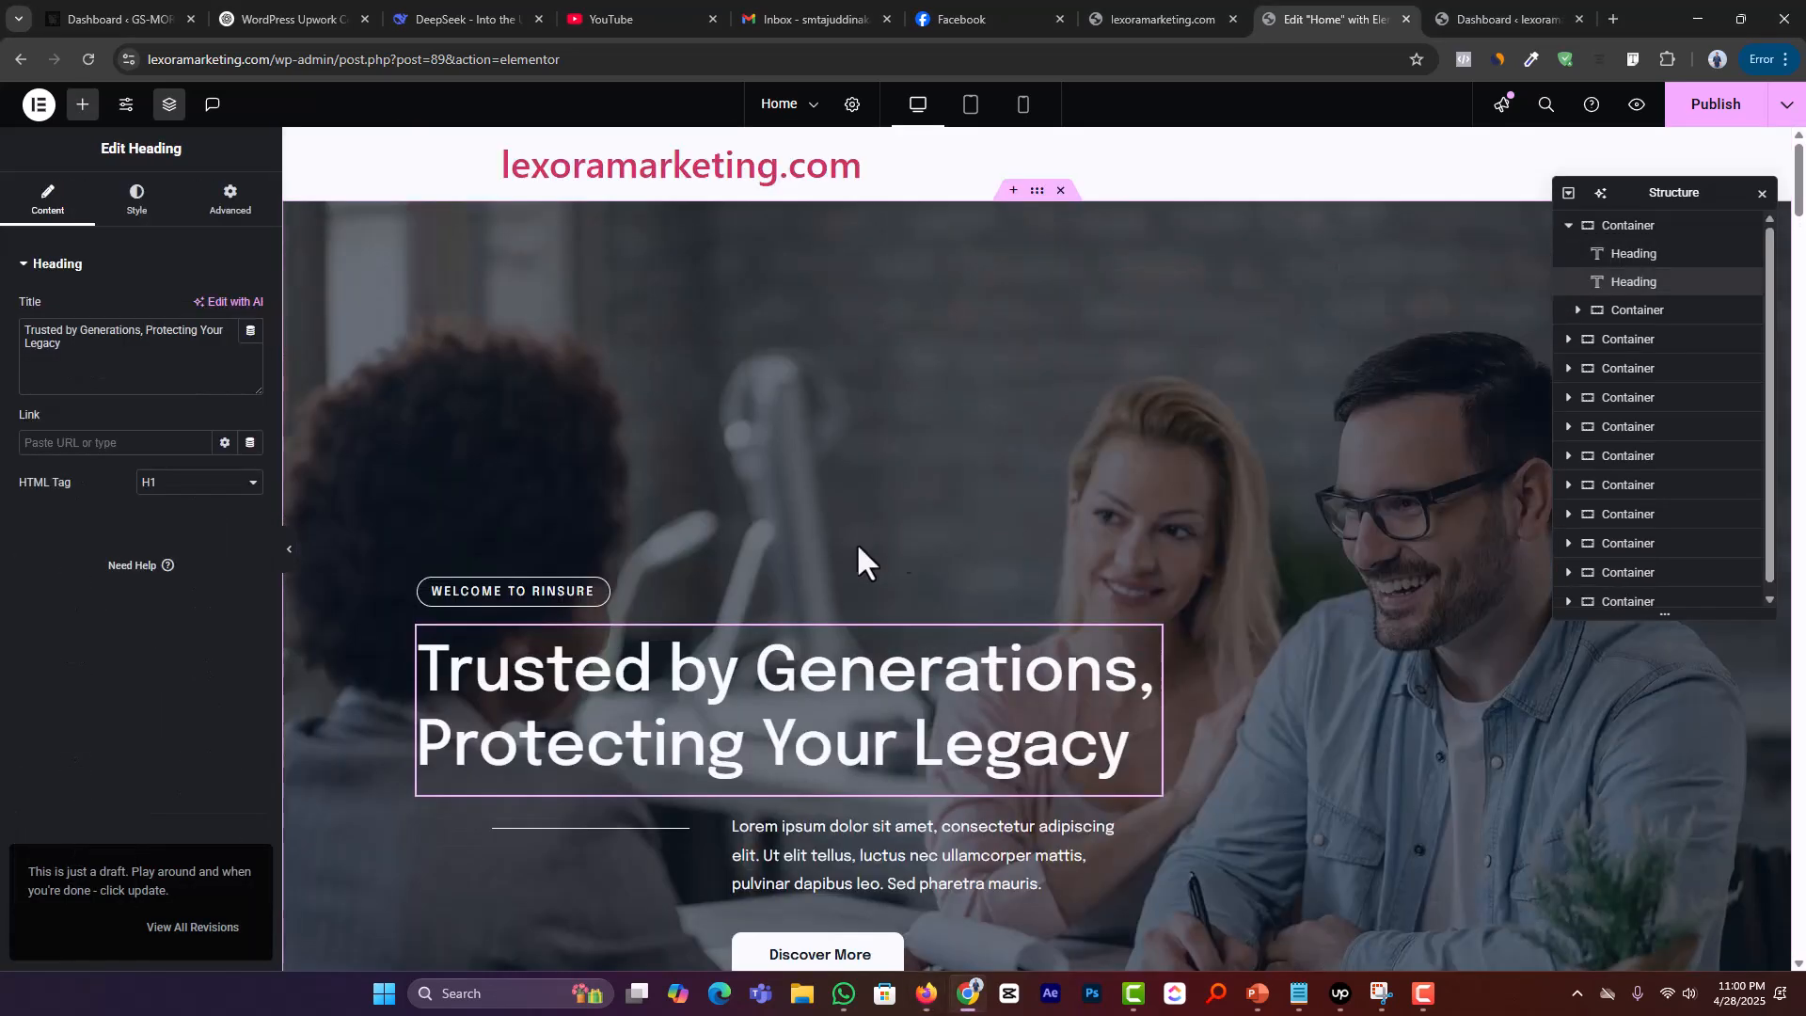
{"action": "scroll", "coordinate": [1136, 545], "scroll_direction": "down", "scroll_amount": 17}
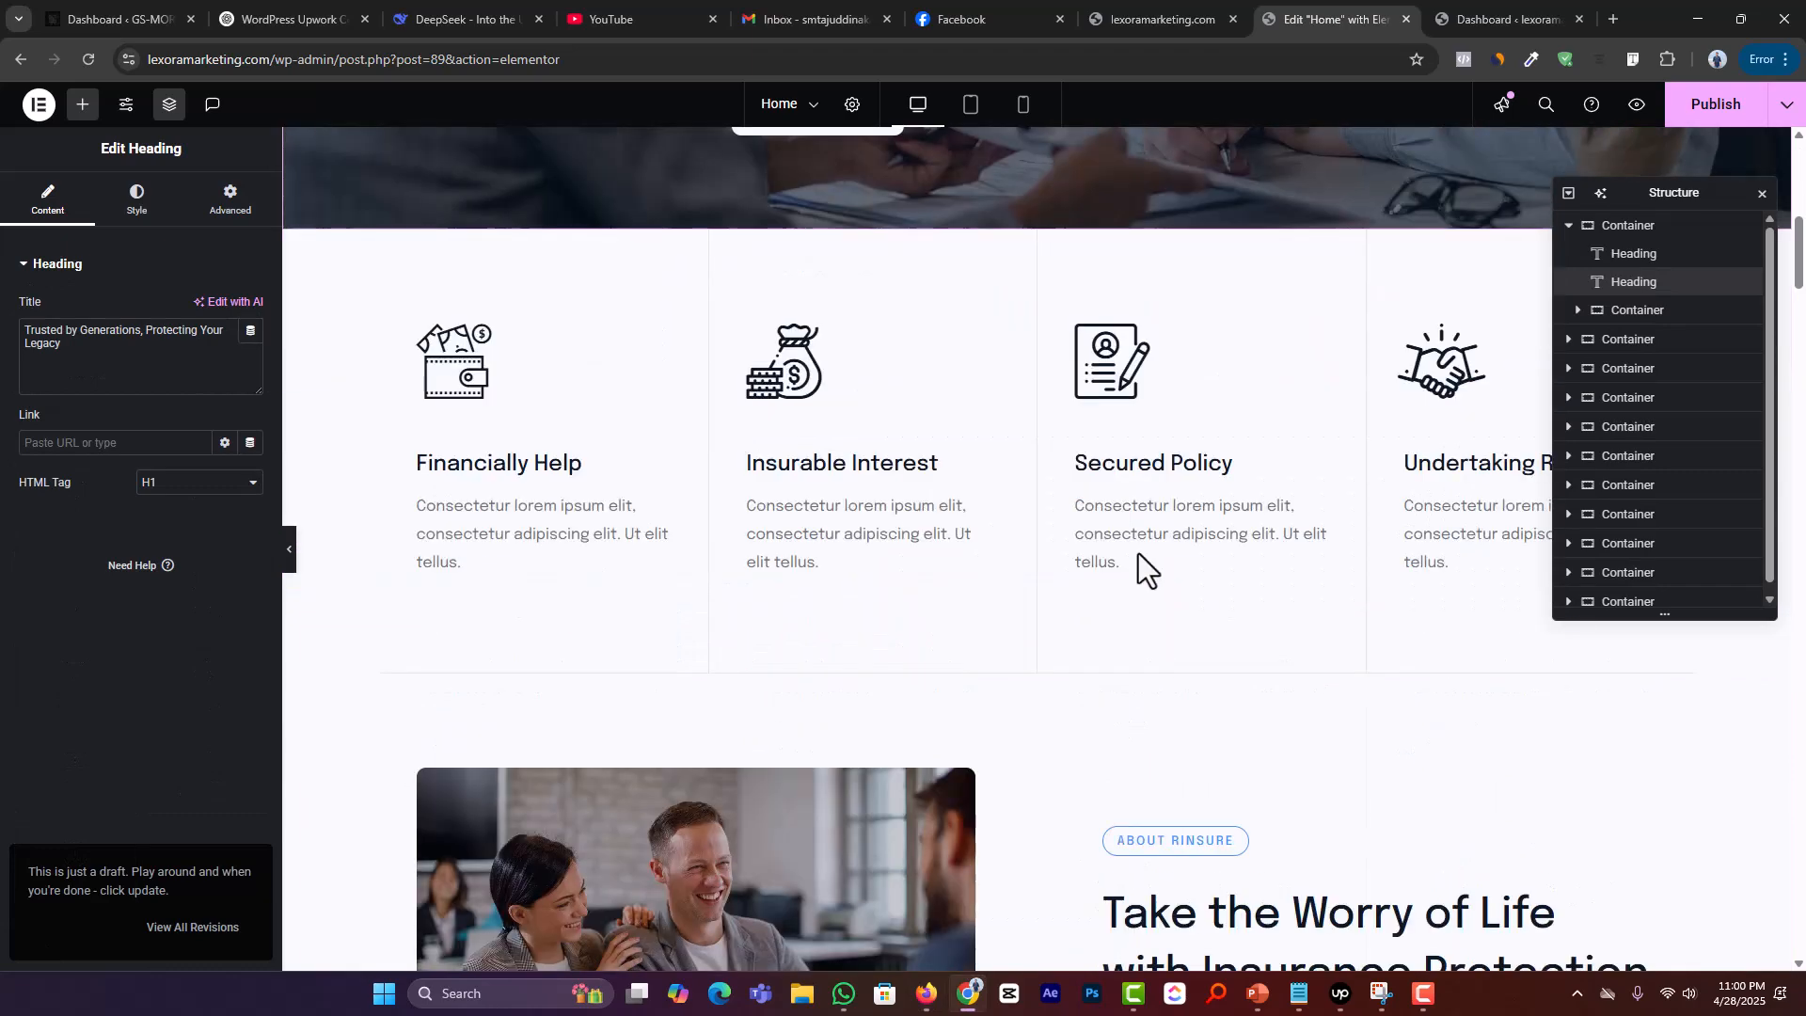
{"action": "scroll", "coordinate": [1136, 564], "scroll_direction": "down", "scroll_amount": 2}
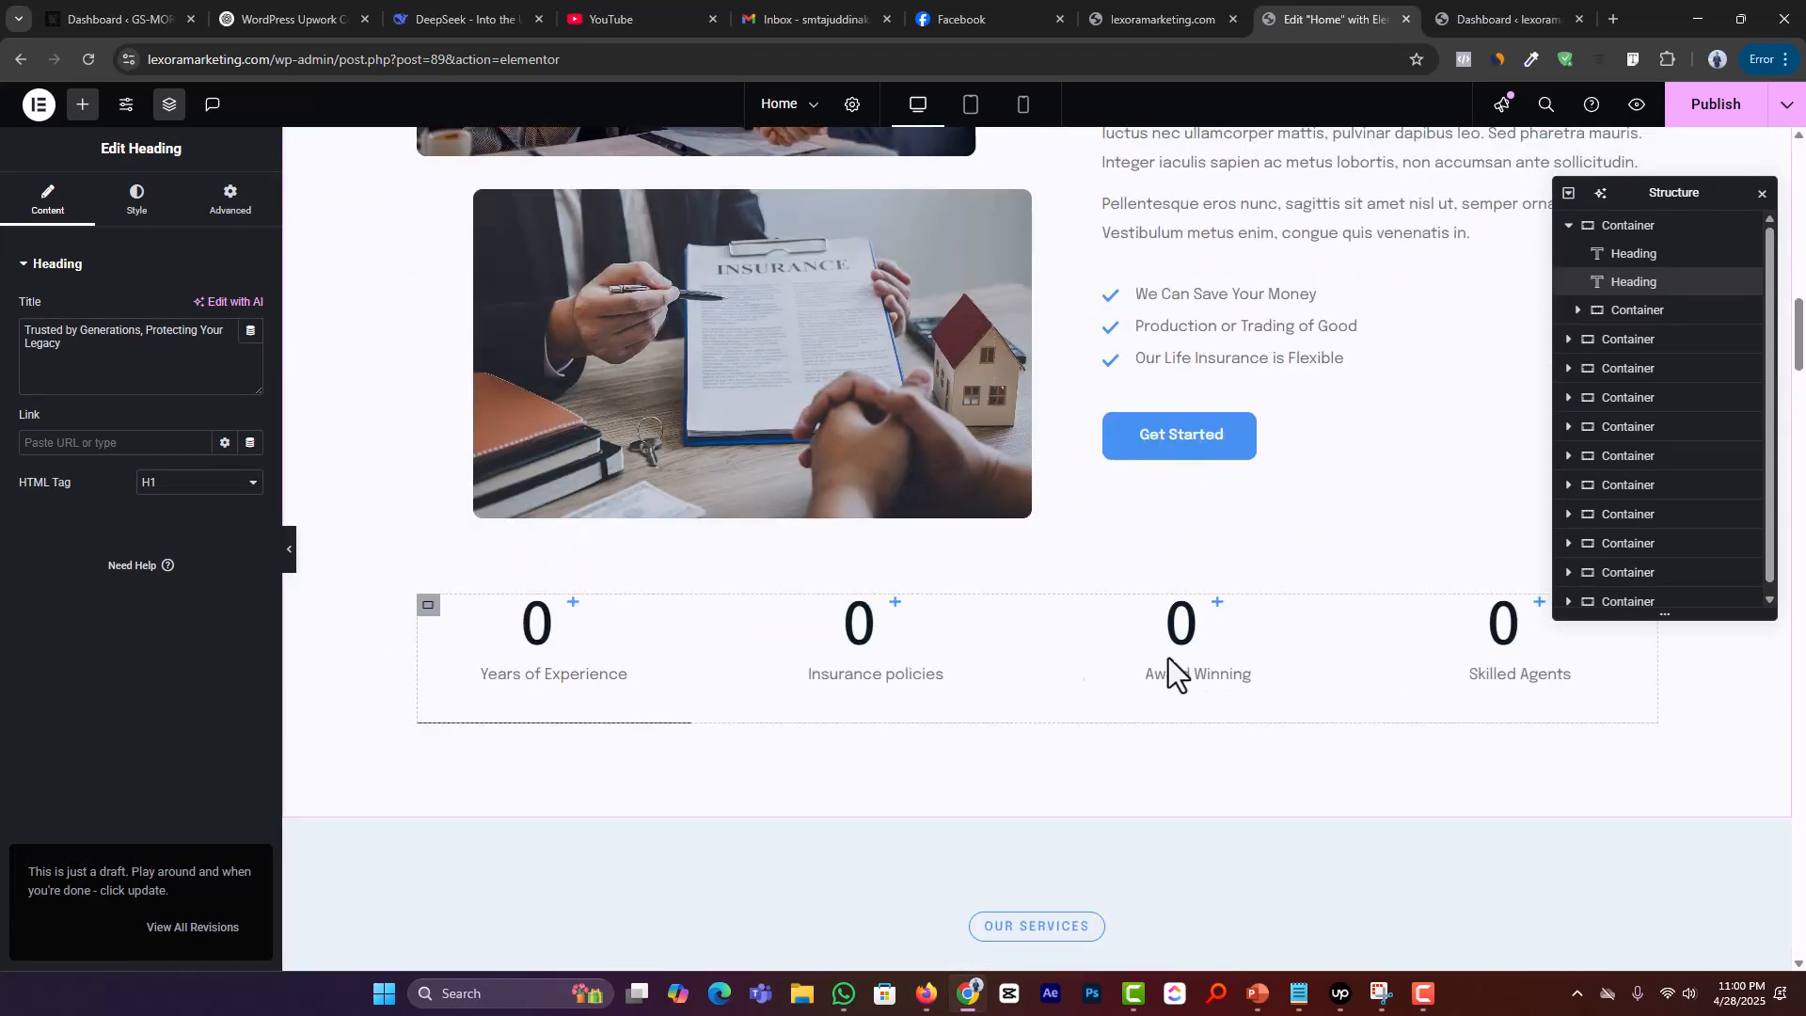
{"action": "scroll", "coordinate": [760, 684], "scroll_direction": "down", "scroll_amount": 4}
{"action": "scroll", "coordinate": [758, 670], "scroll_direction": "down", "scroll_amount": 20}
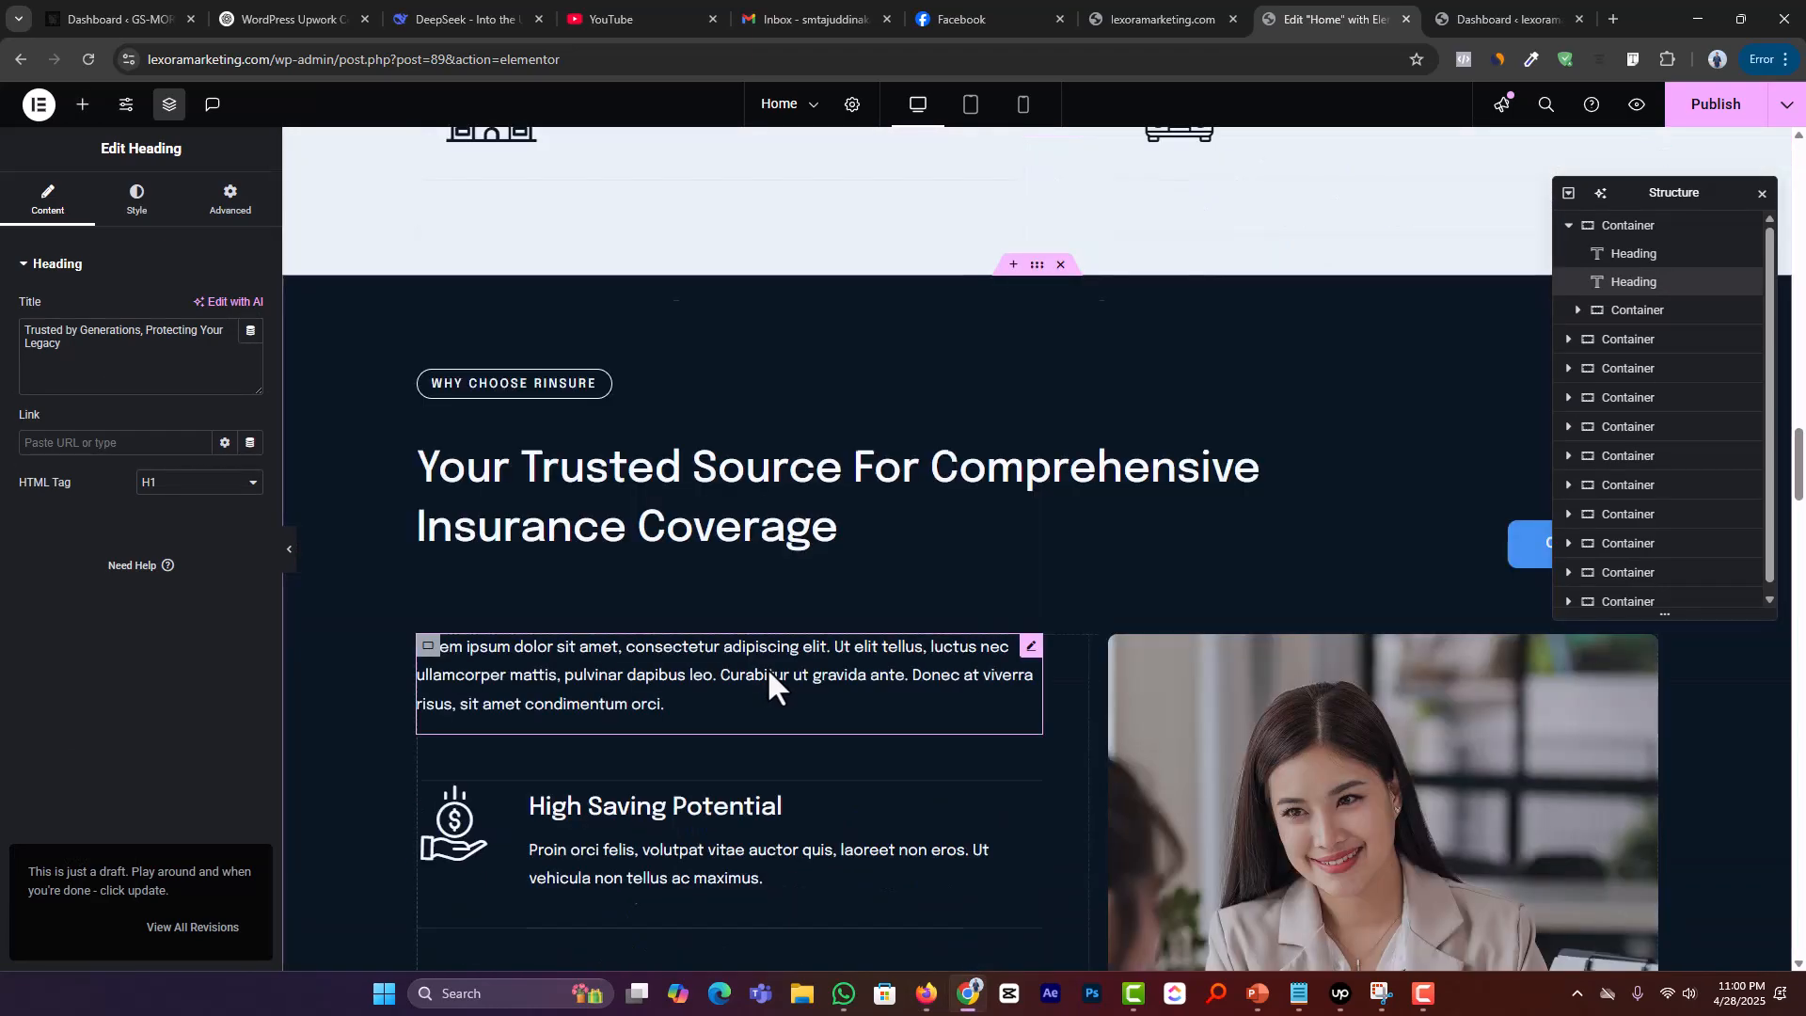
{"action": "scroll", "coordinate": [768, 668], "scroll_direction": "down", "scroll_amount": 20}
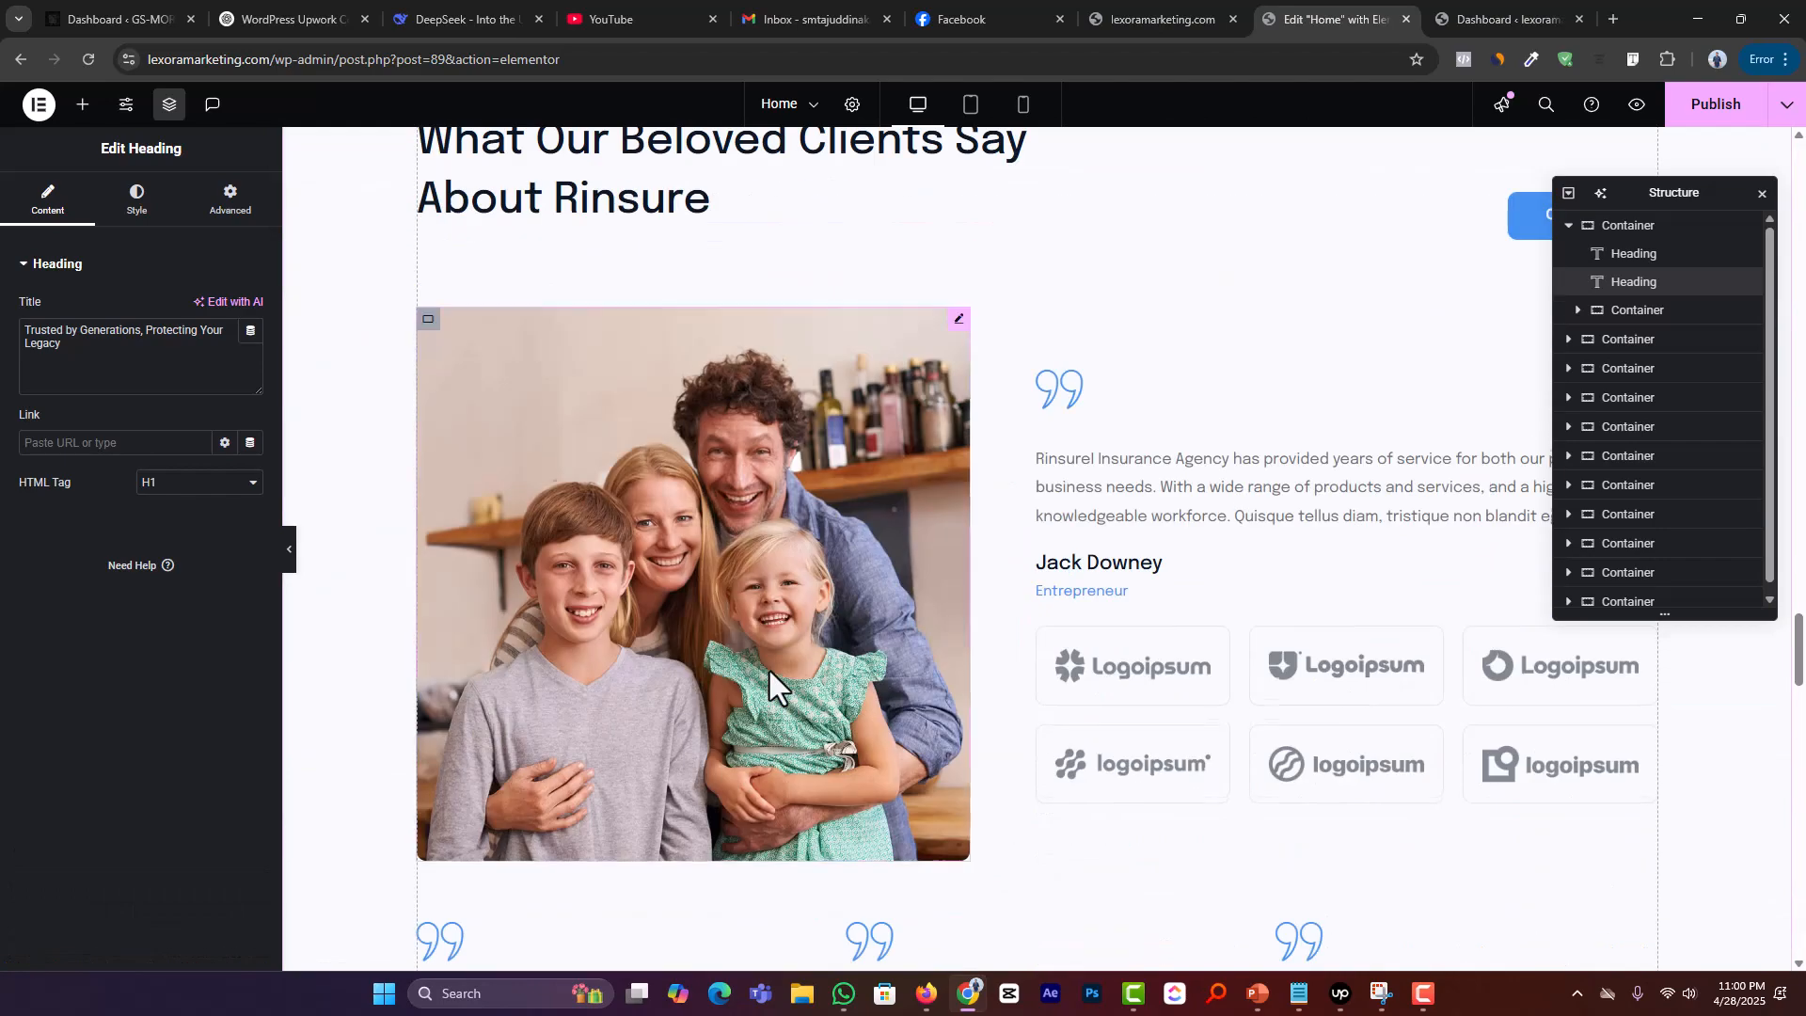
{"action": "scroll", "coordinate": [770, 669], "scroll_direction": "down", "scroll_amount": 20}
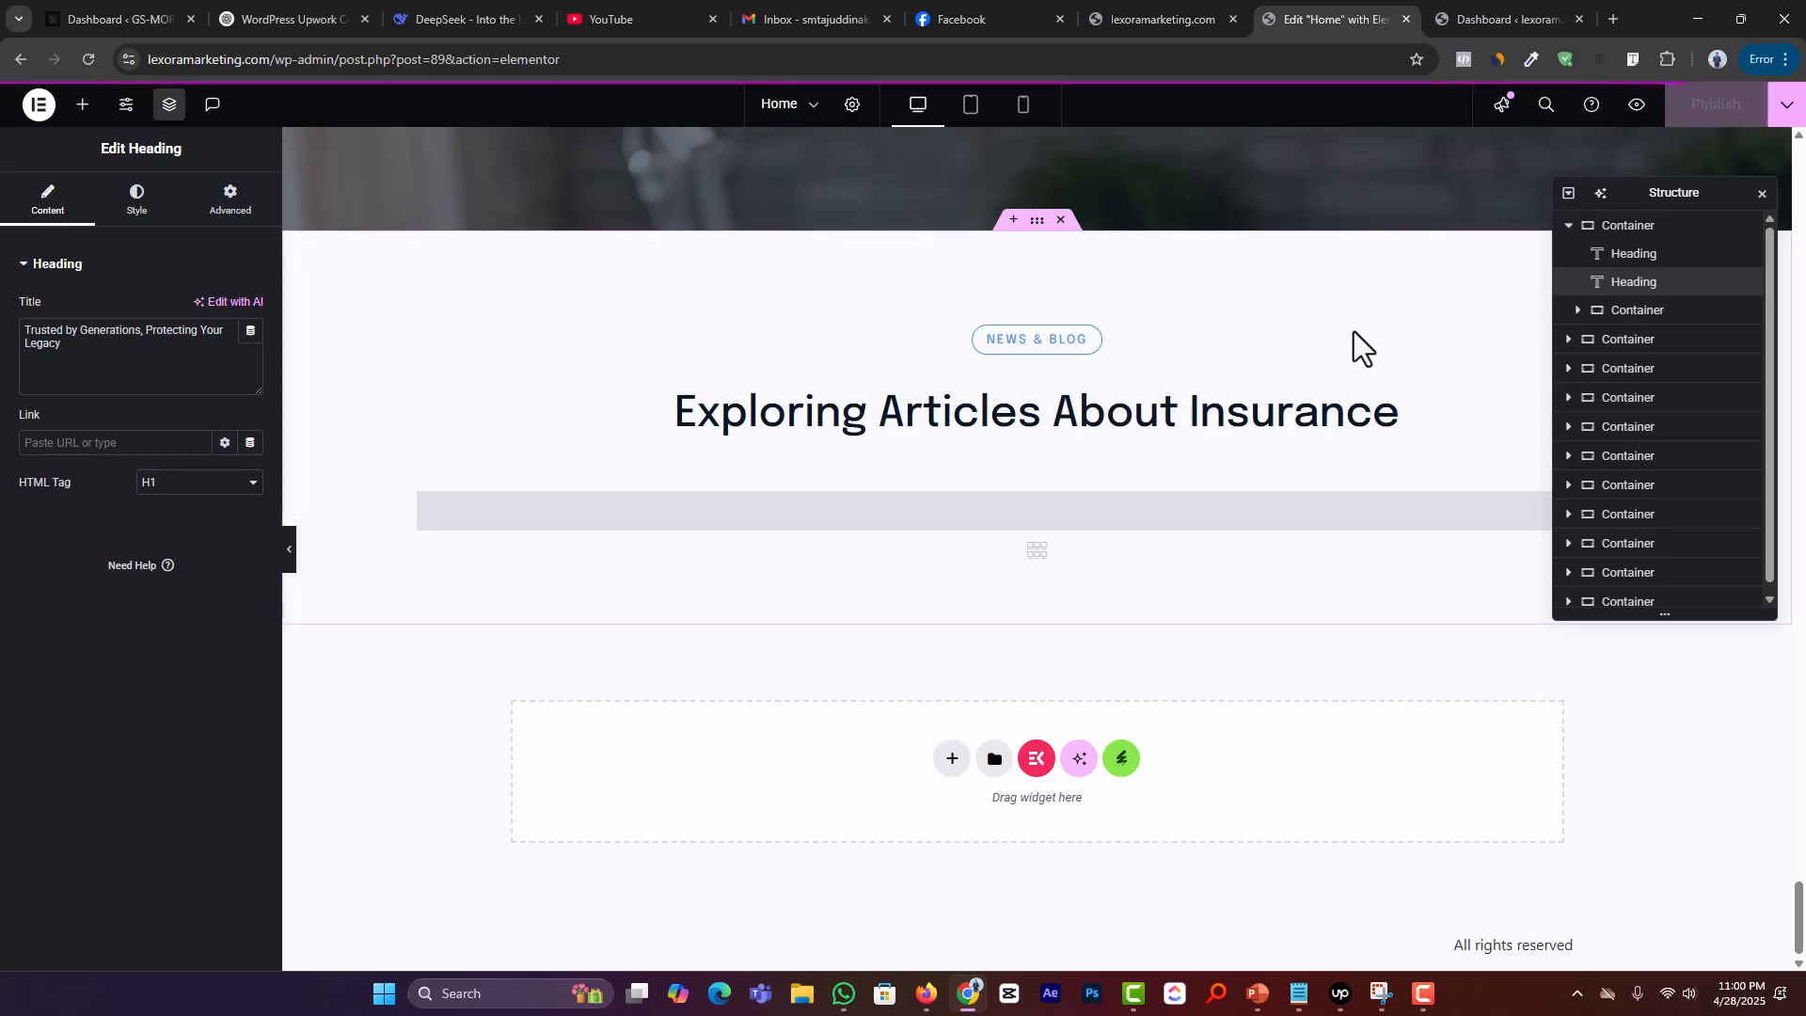
{"action": "scroll", "coordinate": [1145, 534], "scroll_direction": "up", "scroll_amount": 20}
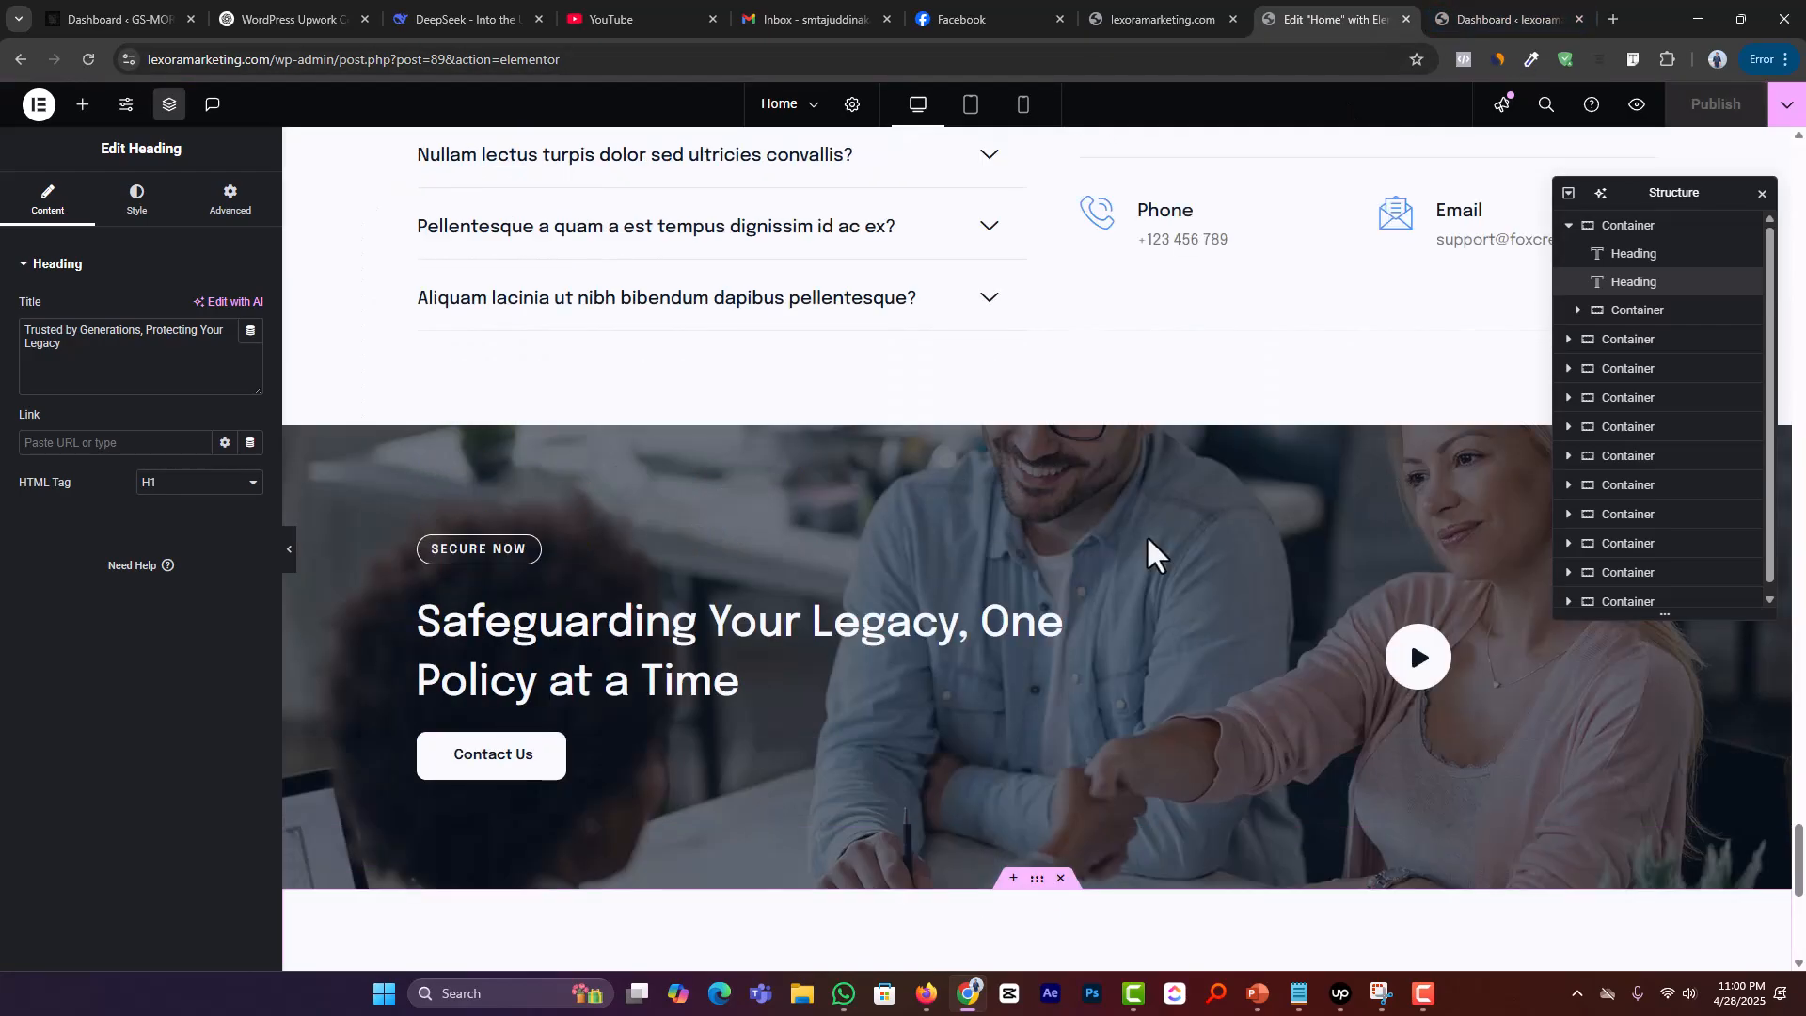
{"action": "scroll", "coordinate": [1147, 538], "scroll_direction": "up", "scroll_amount": 20}
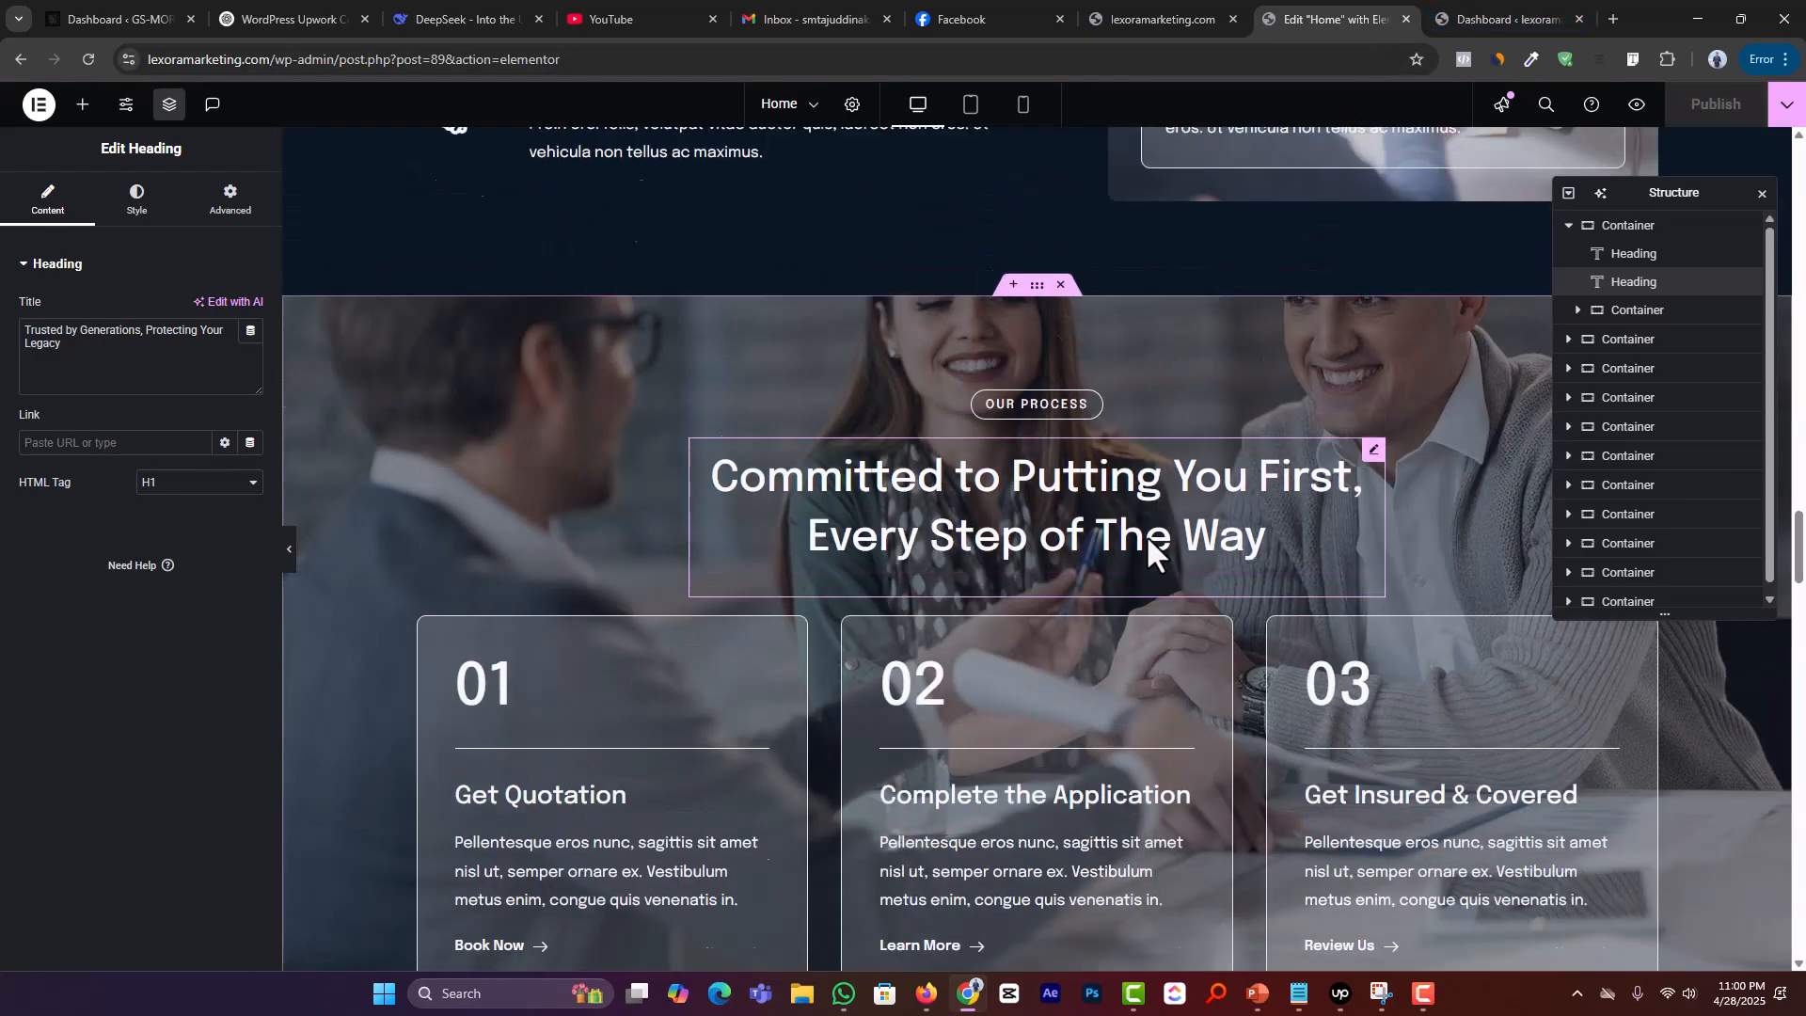
{"action": "scroll", "coordinate": [1146, 539], "scroll_direction": "up", "scroll_amount": 20}
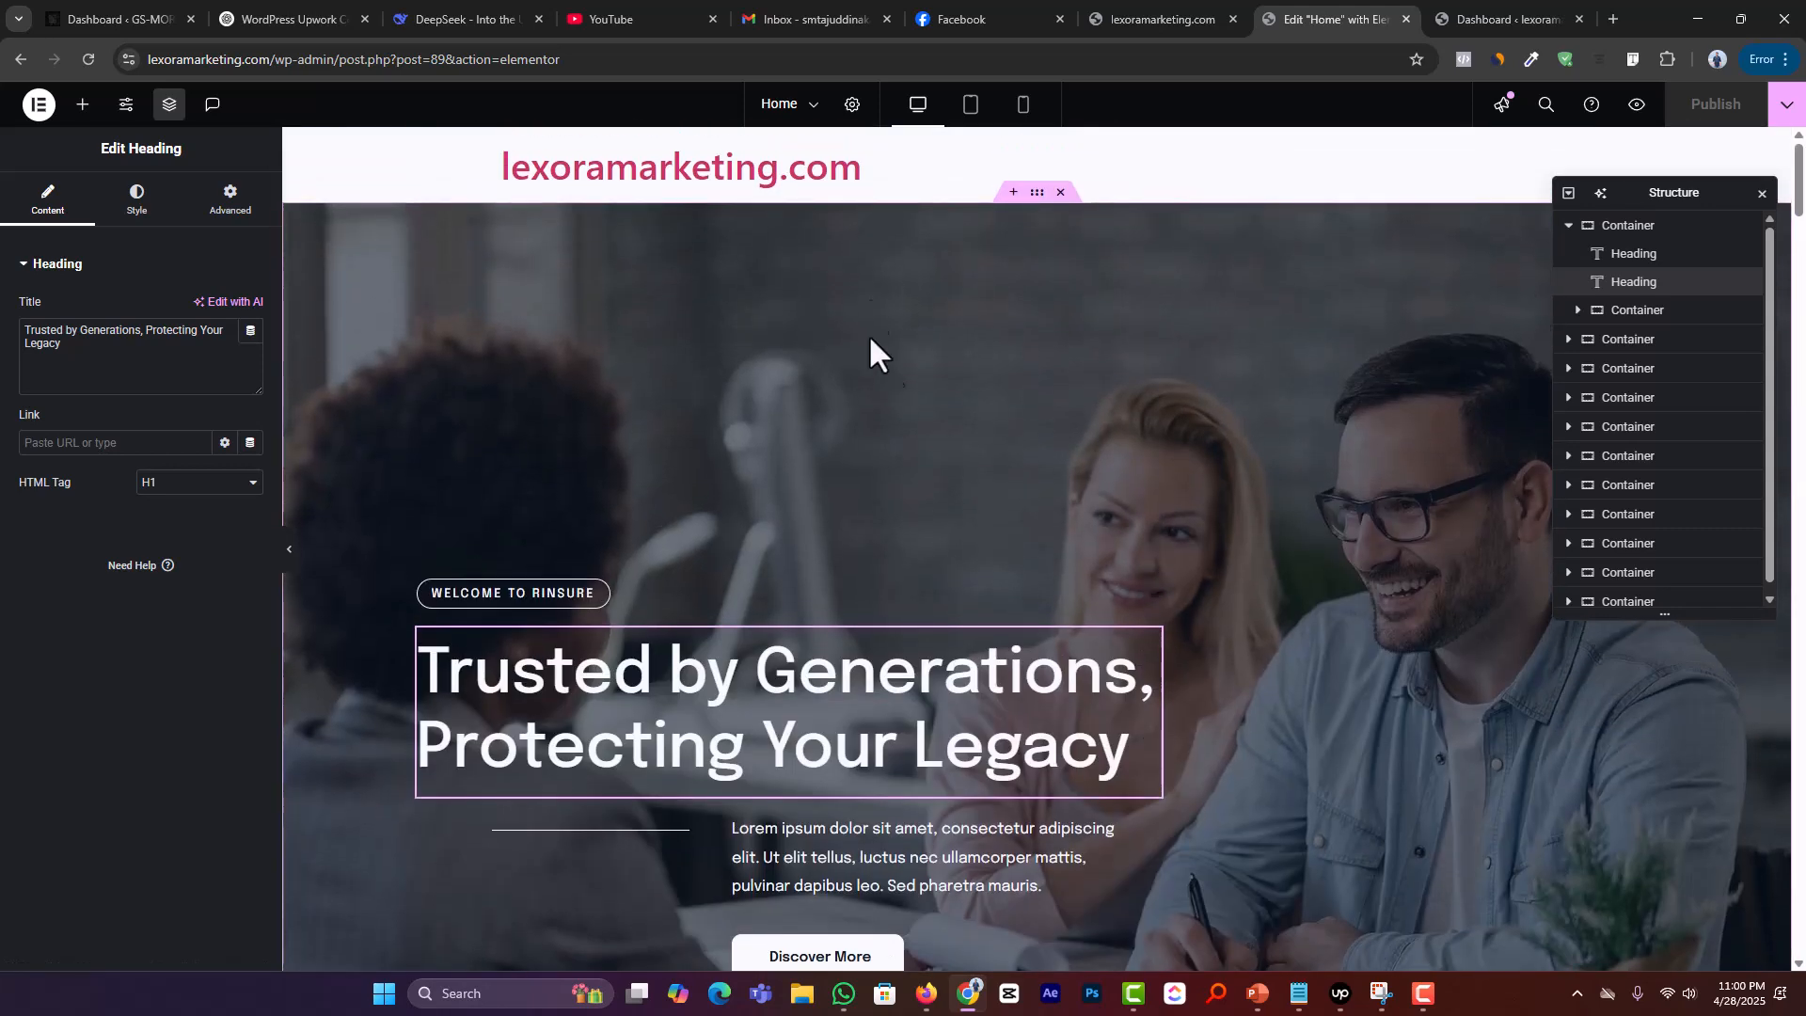
Step: Close the Home page editor and start a new page in a separate browser tab from the site's list of pages
{"action": "left_click", "coordinate": [1495, 14]}
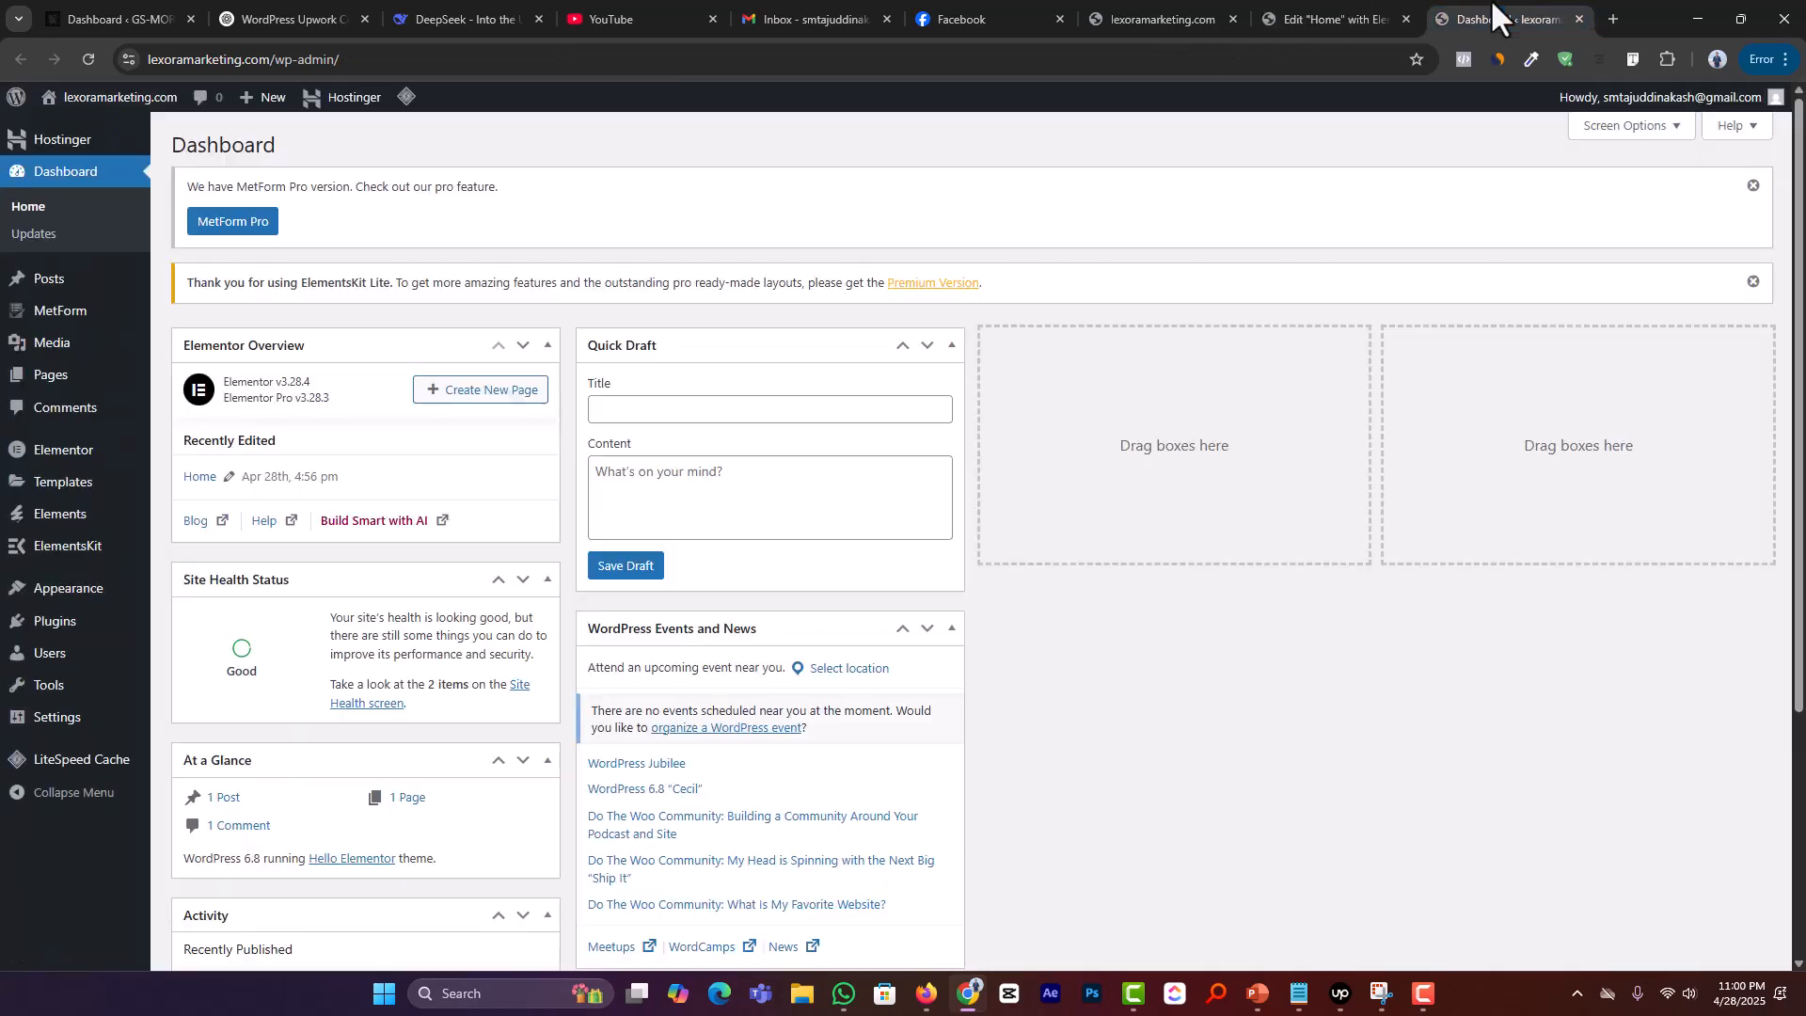
{"action": "left_click", "coordinate": [1356, 4]}
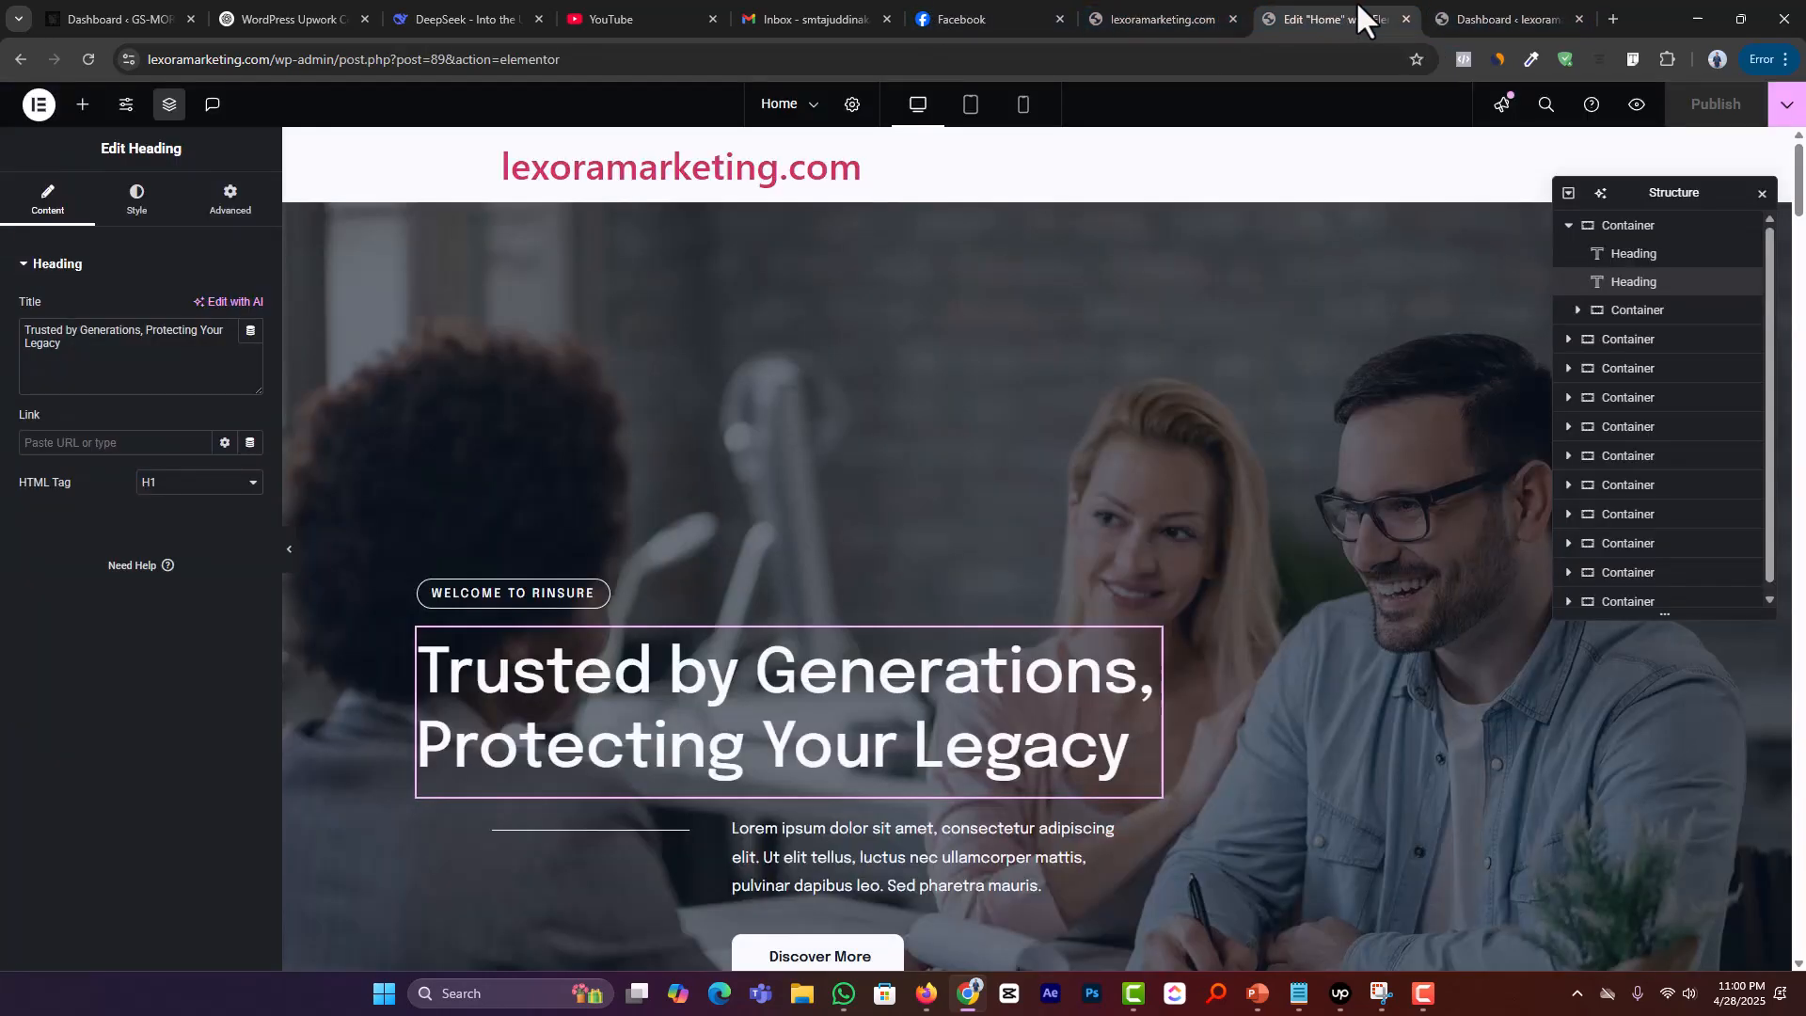
{"action": "left_click", "coordinate": [1405, 18]}
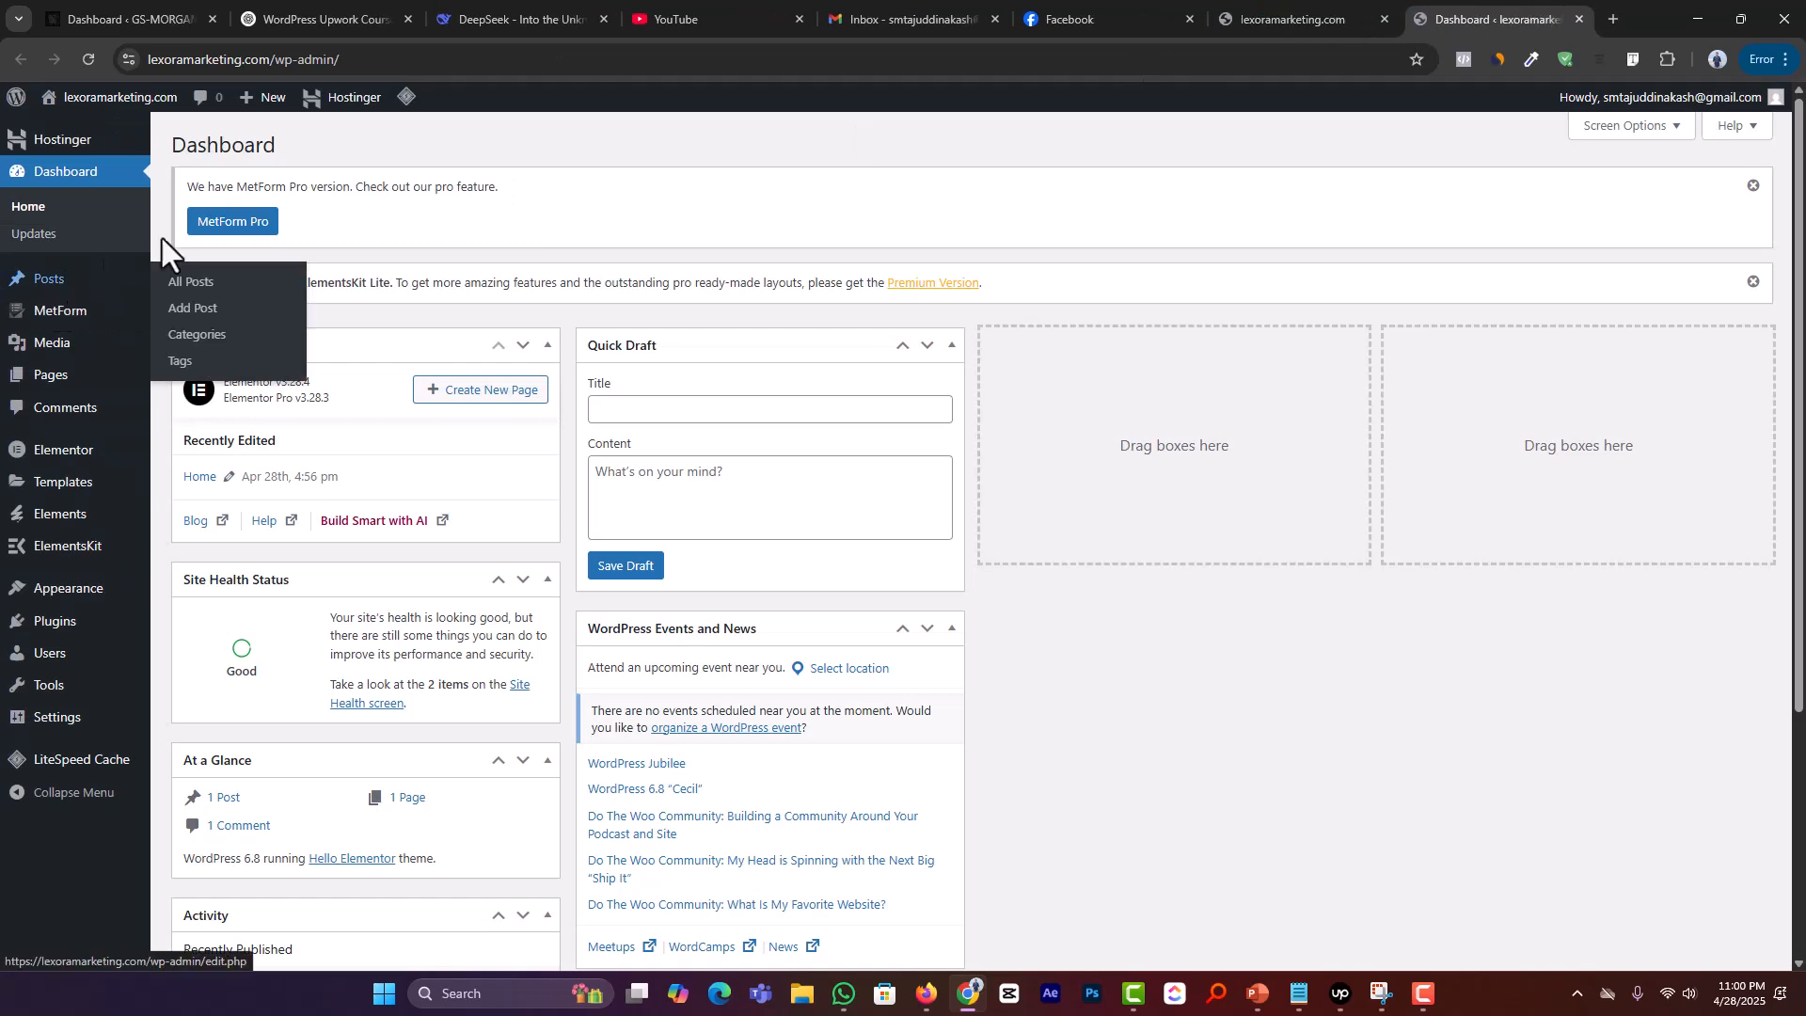
{"action": "mouse_move", "coordinate": [154, 386]}
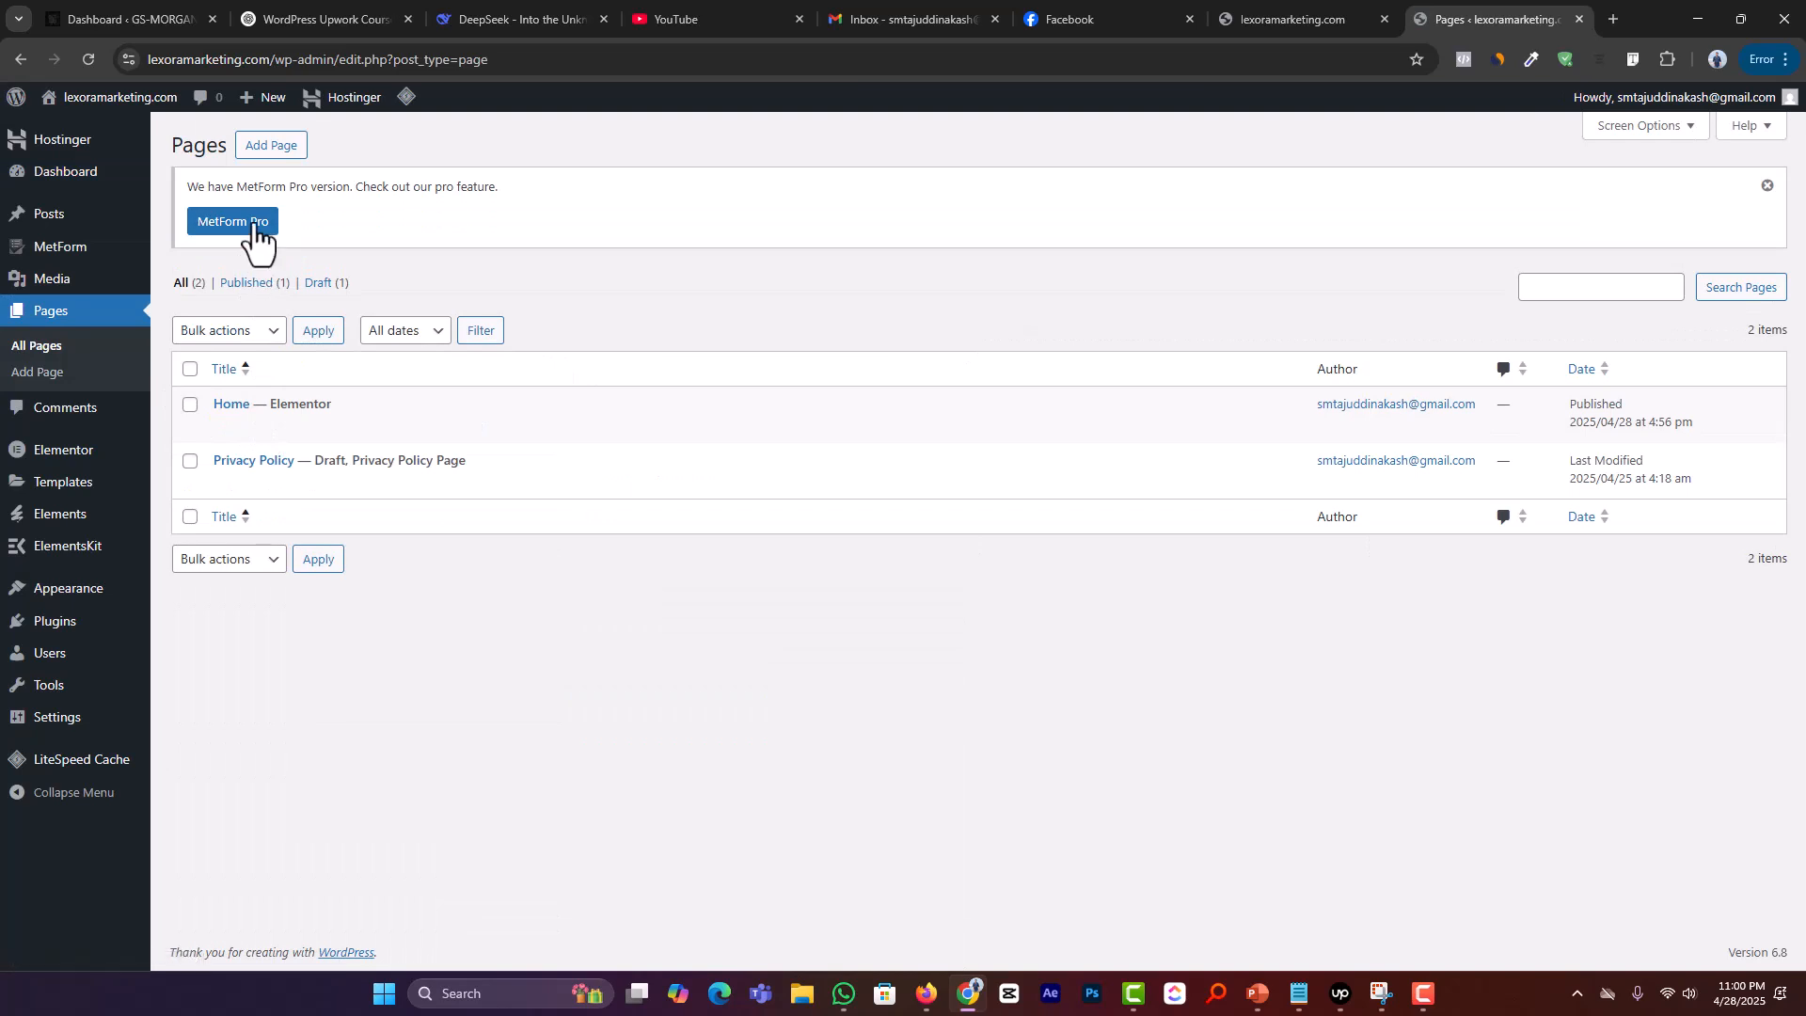
{"action": "middle_click", "coordinate": [279, 153]}
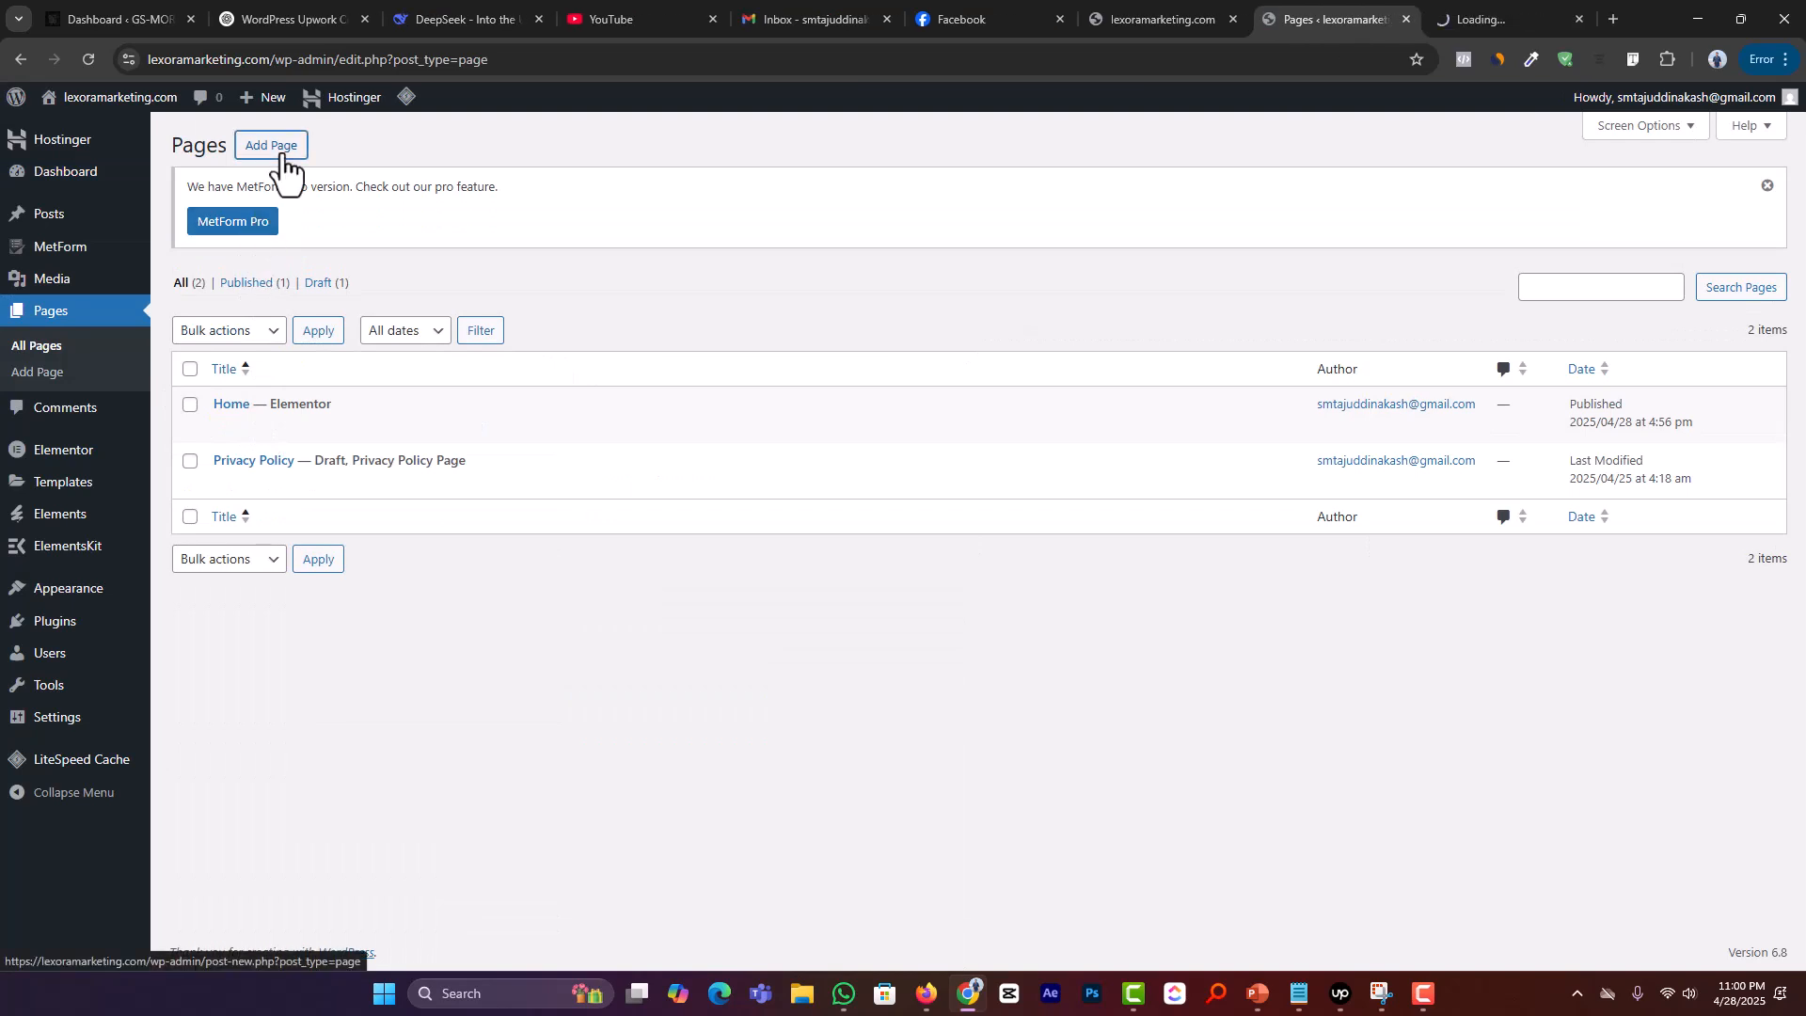
{"action": "left_click", "coordinate": [1516, 4]}
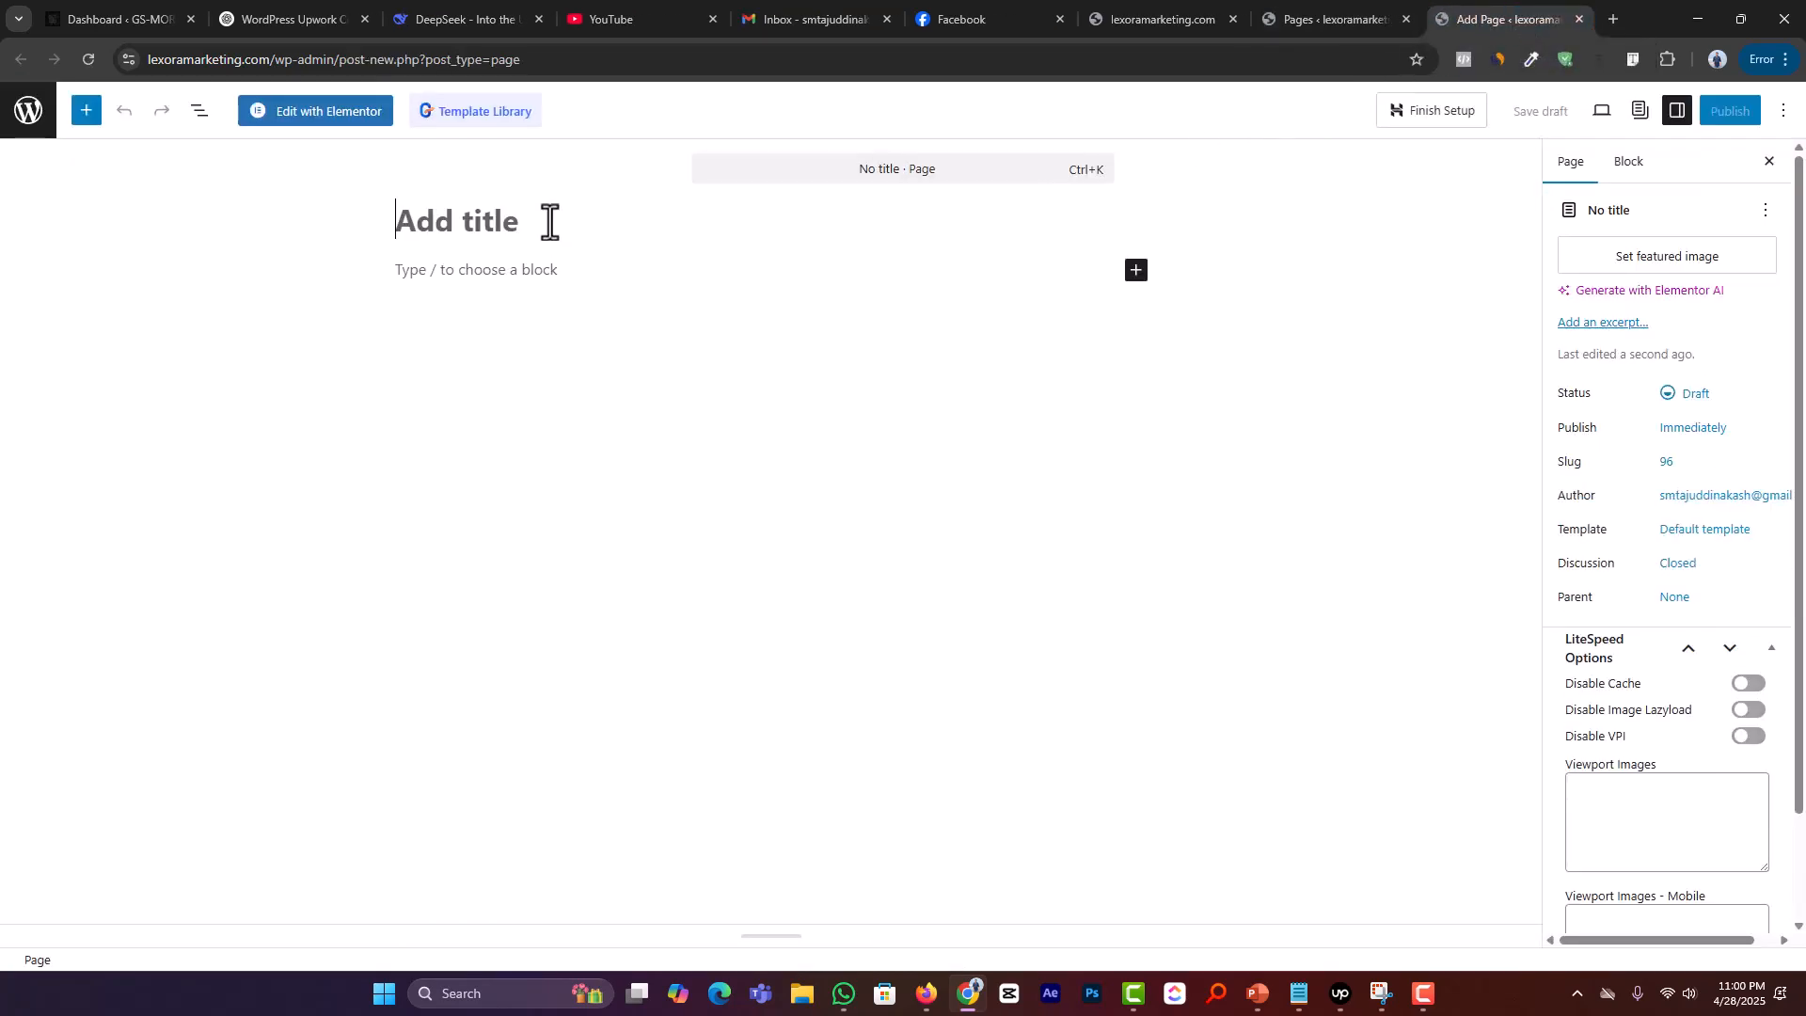
Step: Title the new page "About Us", publish it and open it in the Elementor editor
{"action": "type", "text": "About Us"}
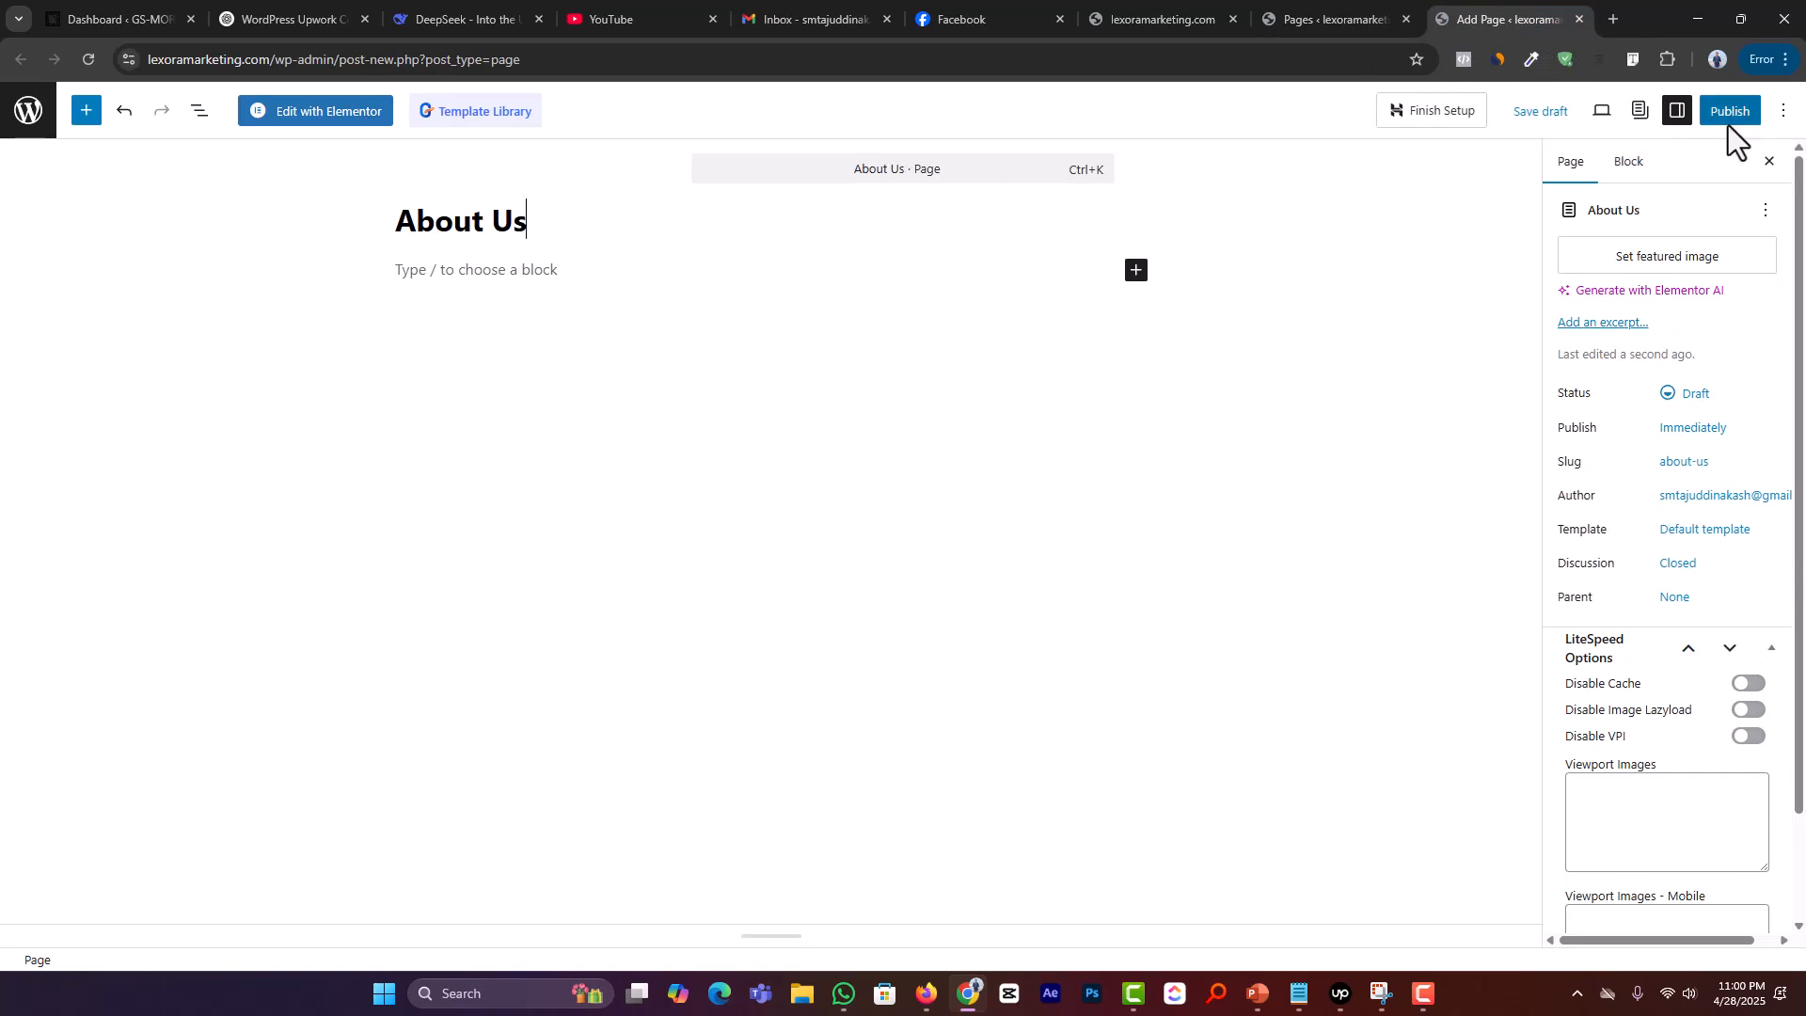
{"action": "left_click", "coordinate": [1728, 113]}
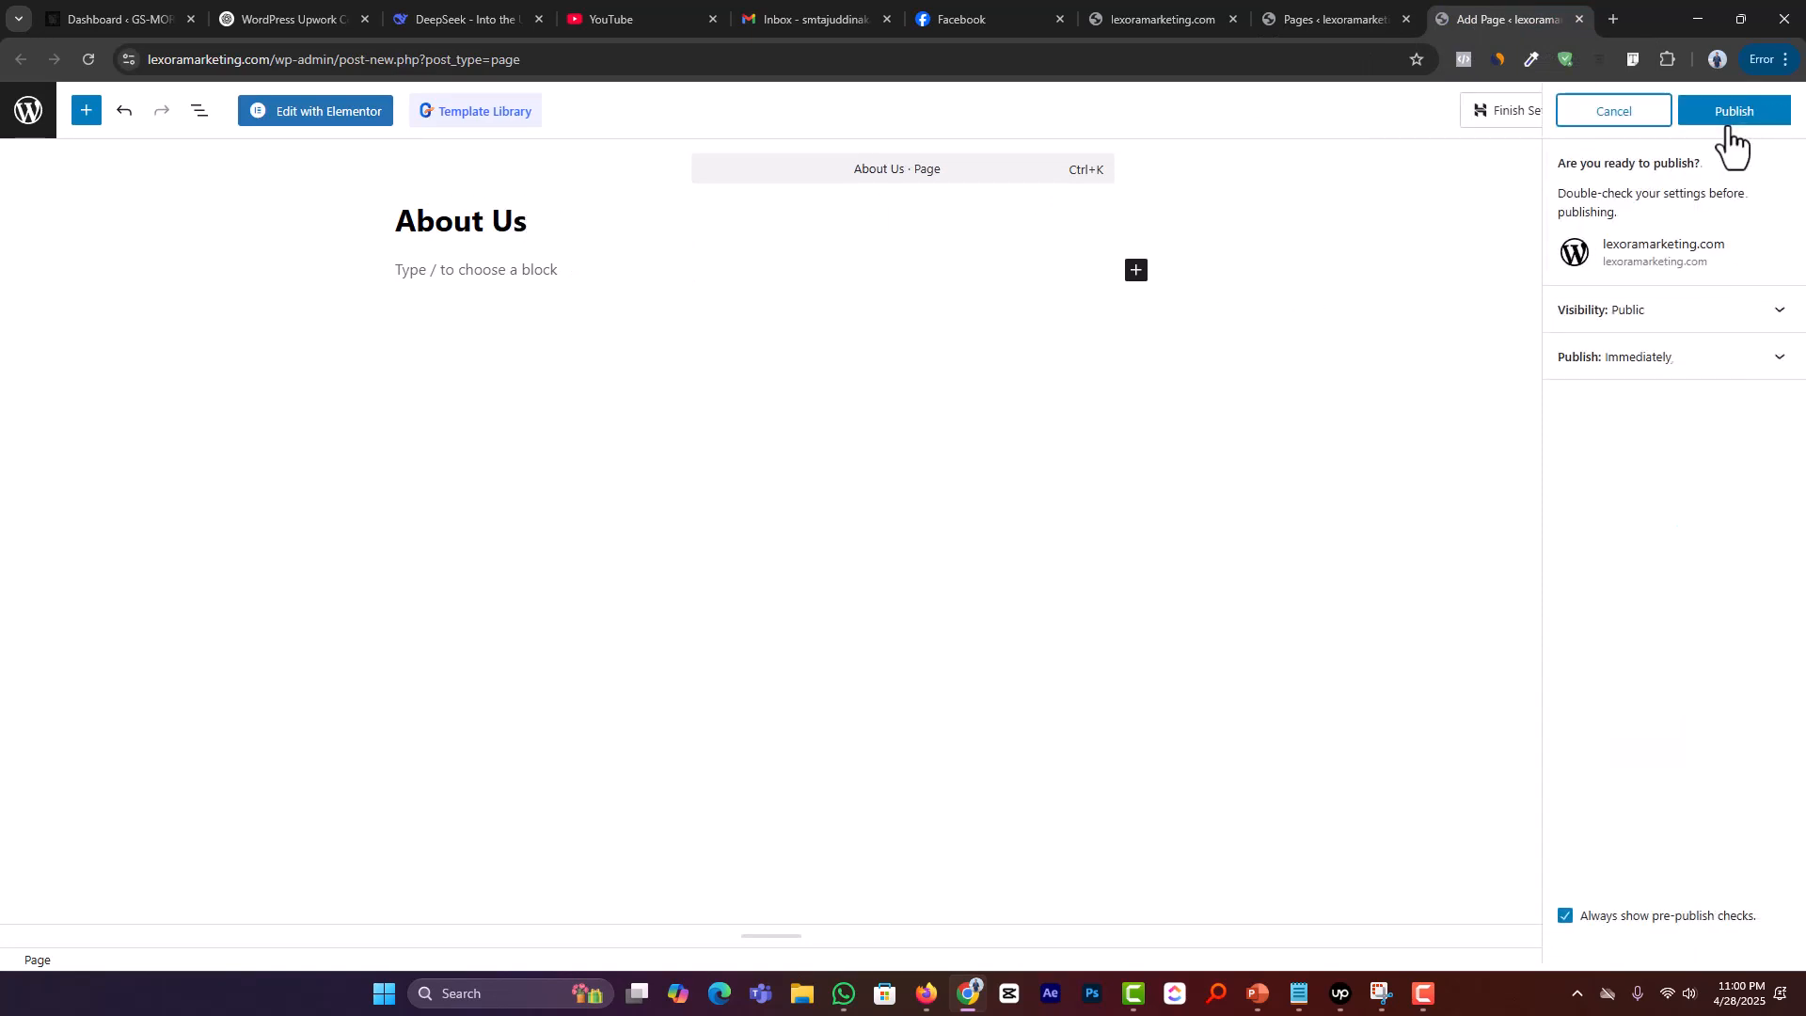
{"action": "left_click", "coordinate": [1731, 115]}
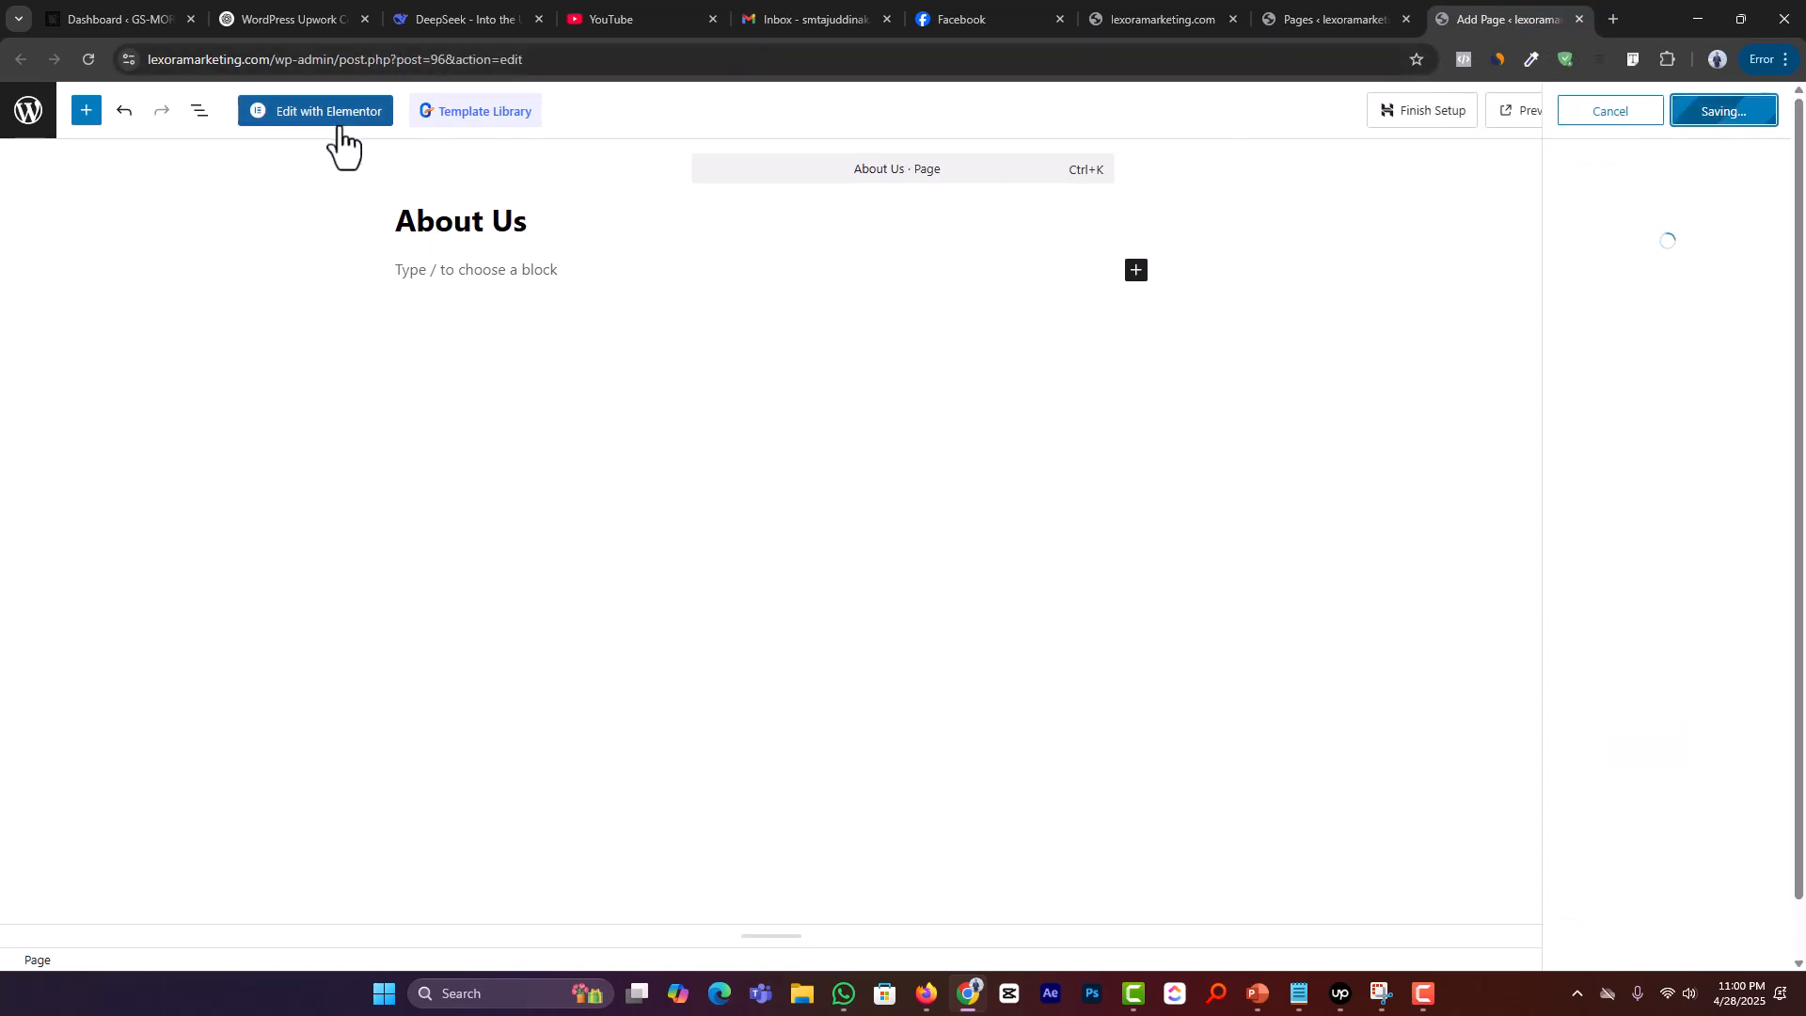
{"action": "left_click", "coordinate": [289, 115]}
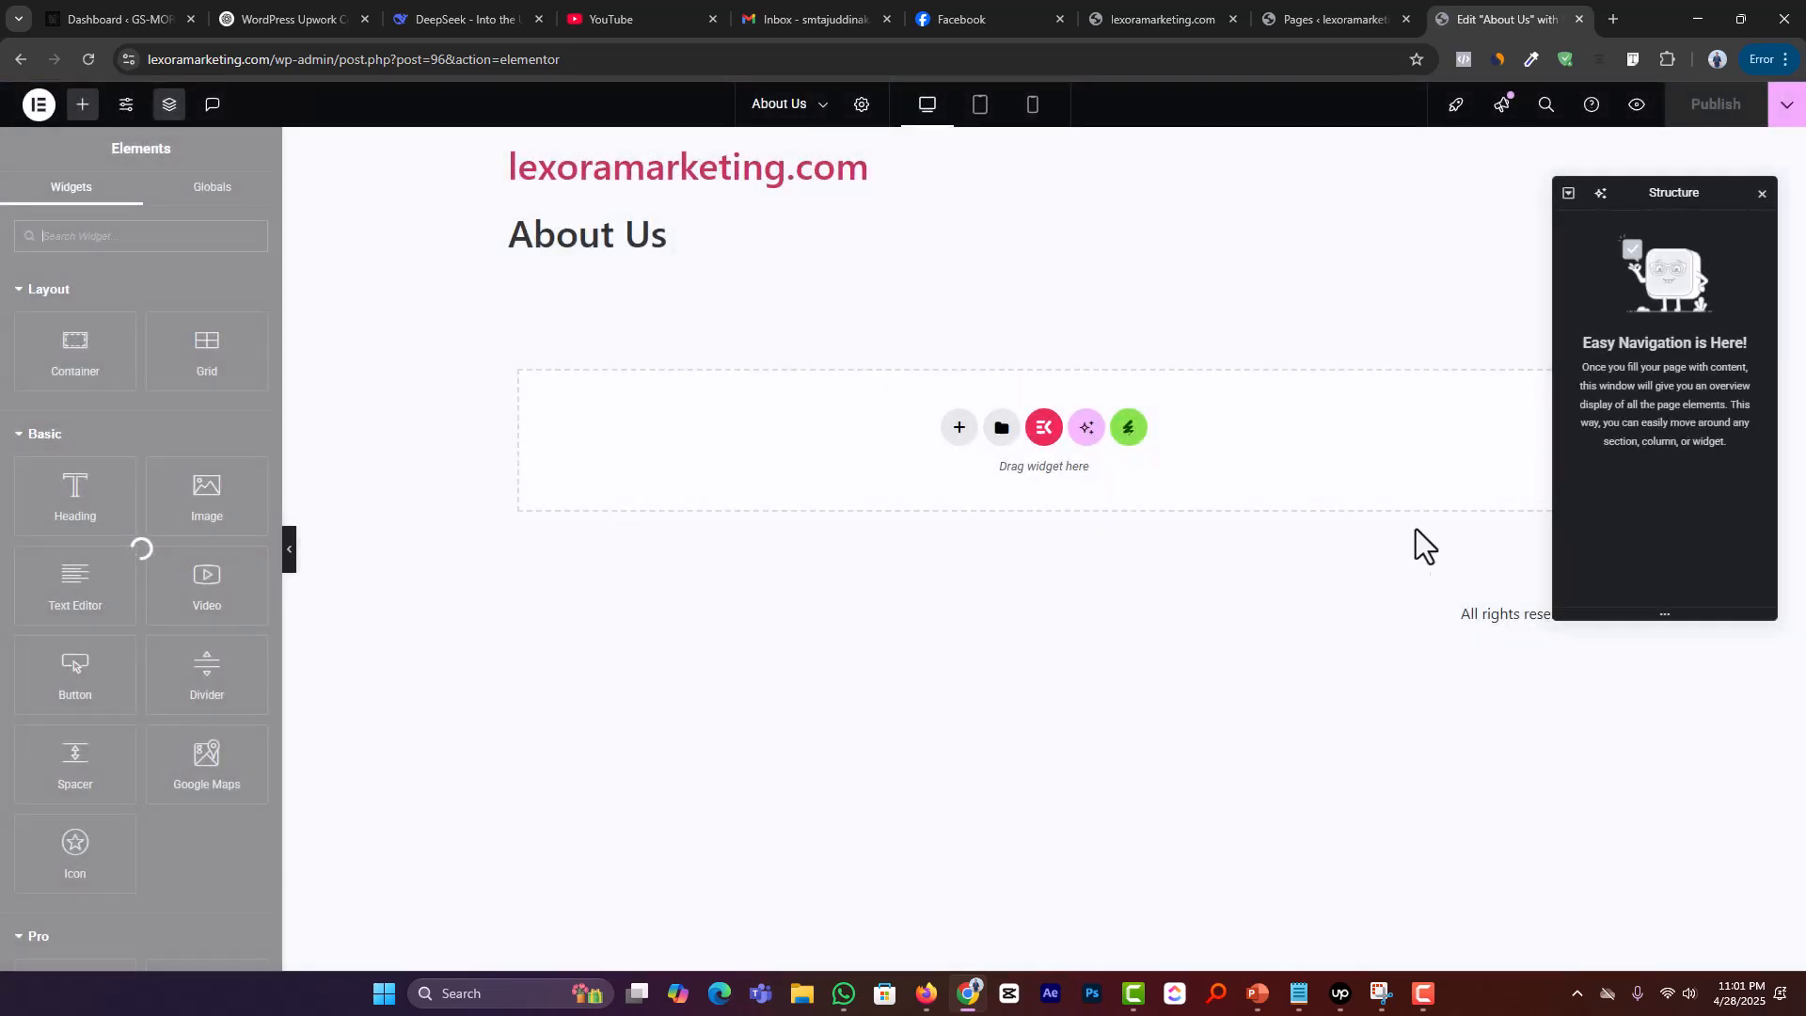
Step: Insert the saved About template into the About Us page from the library's own templates, applying its page settings
{"action": "left_click", "coordinate": [1001, 429]}
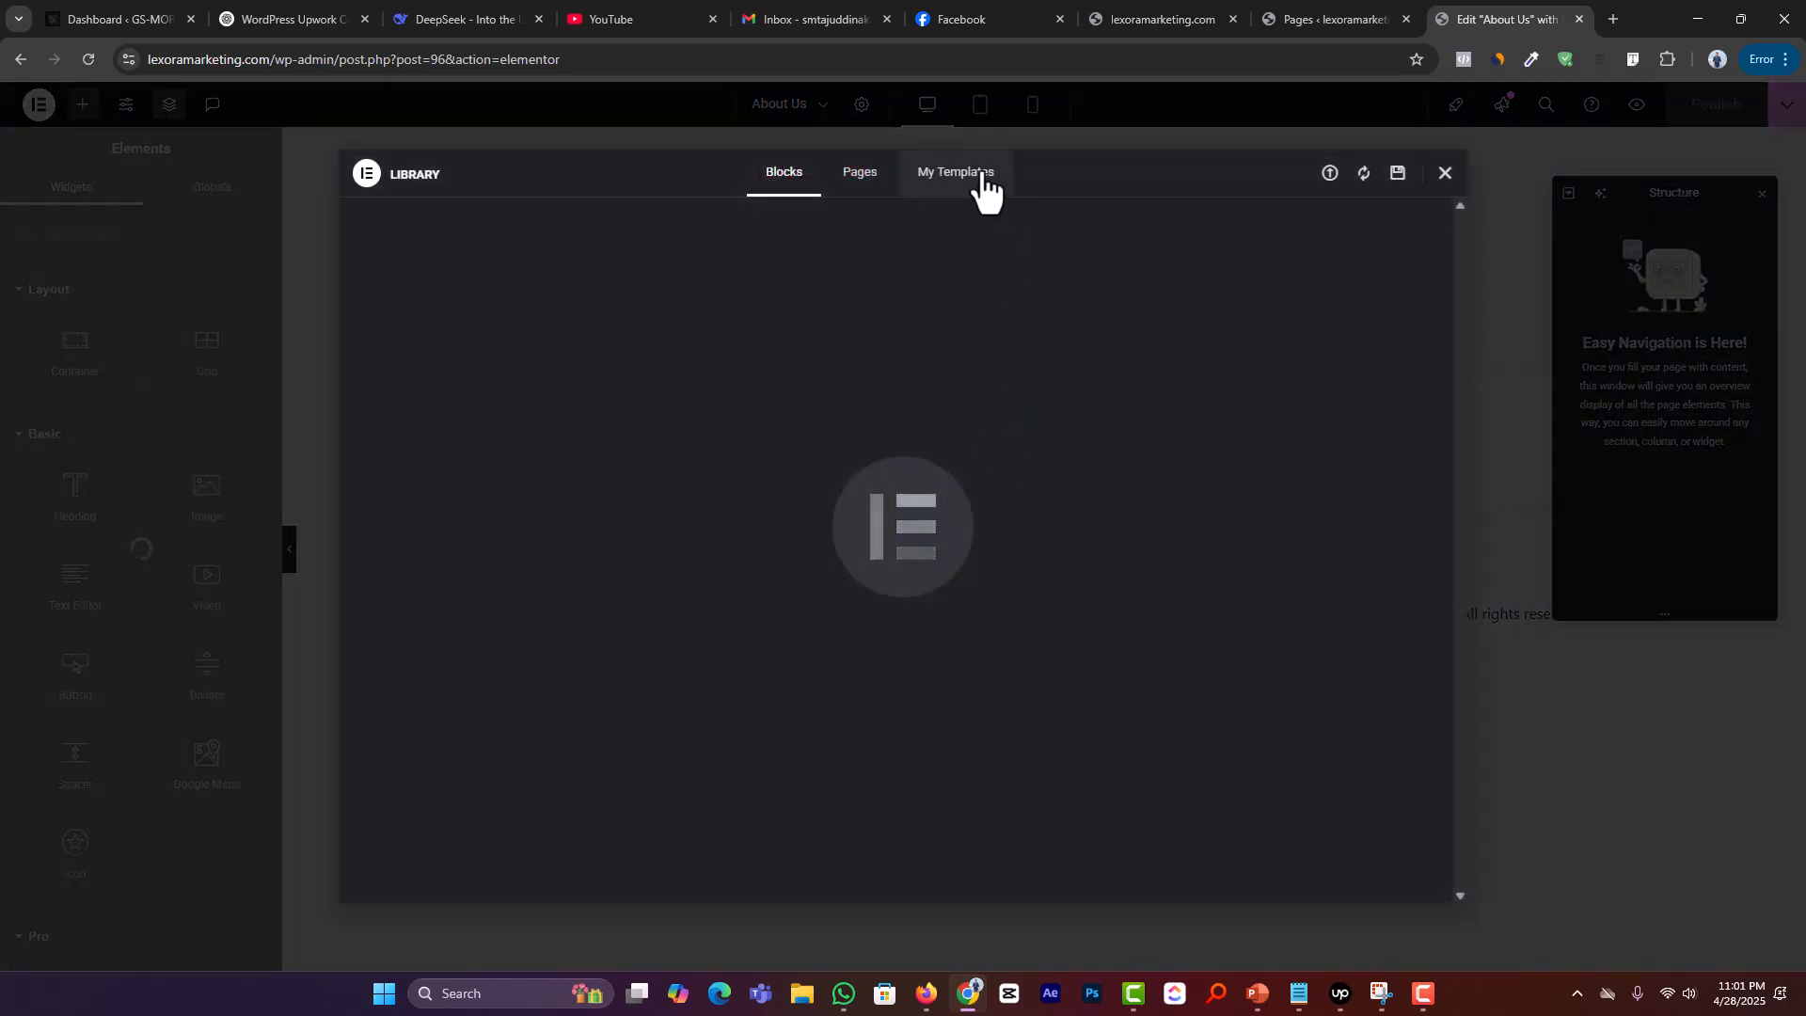
{"action": "left_click", "coordinate": [981, 175]}
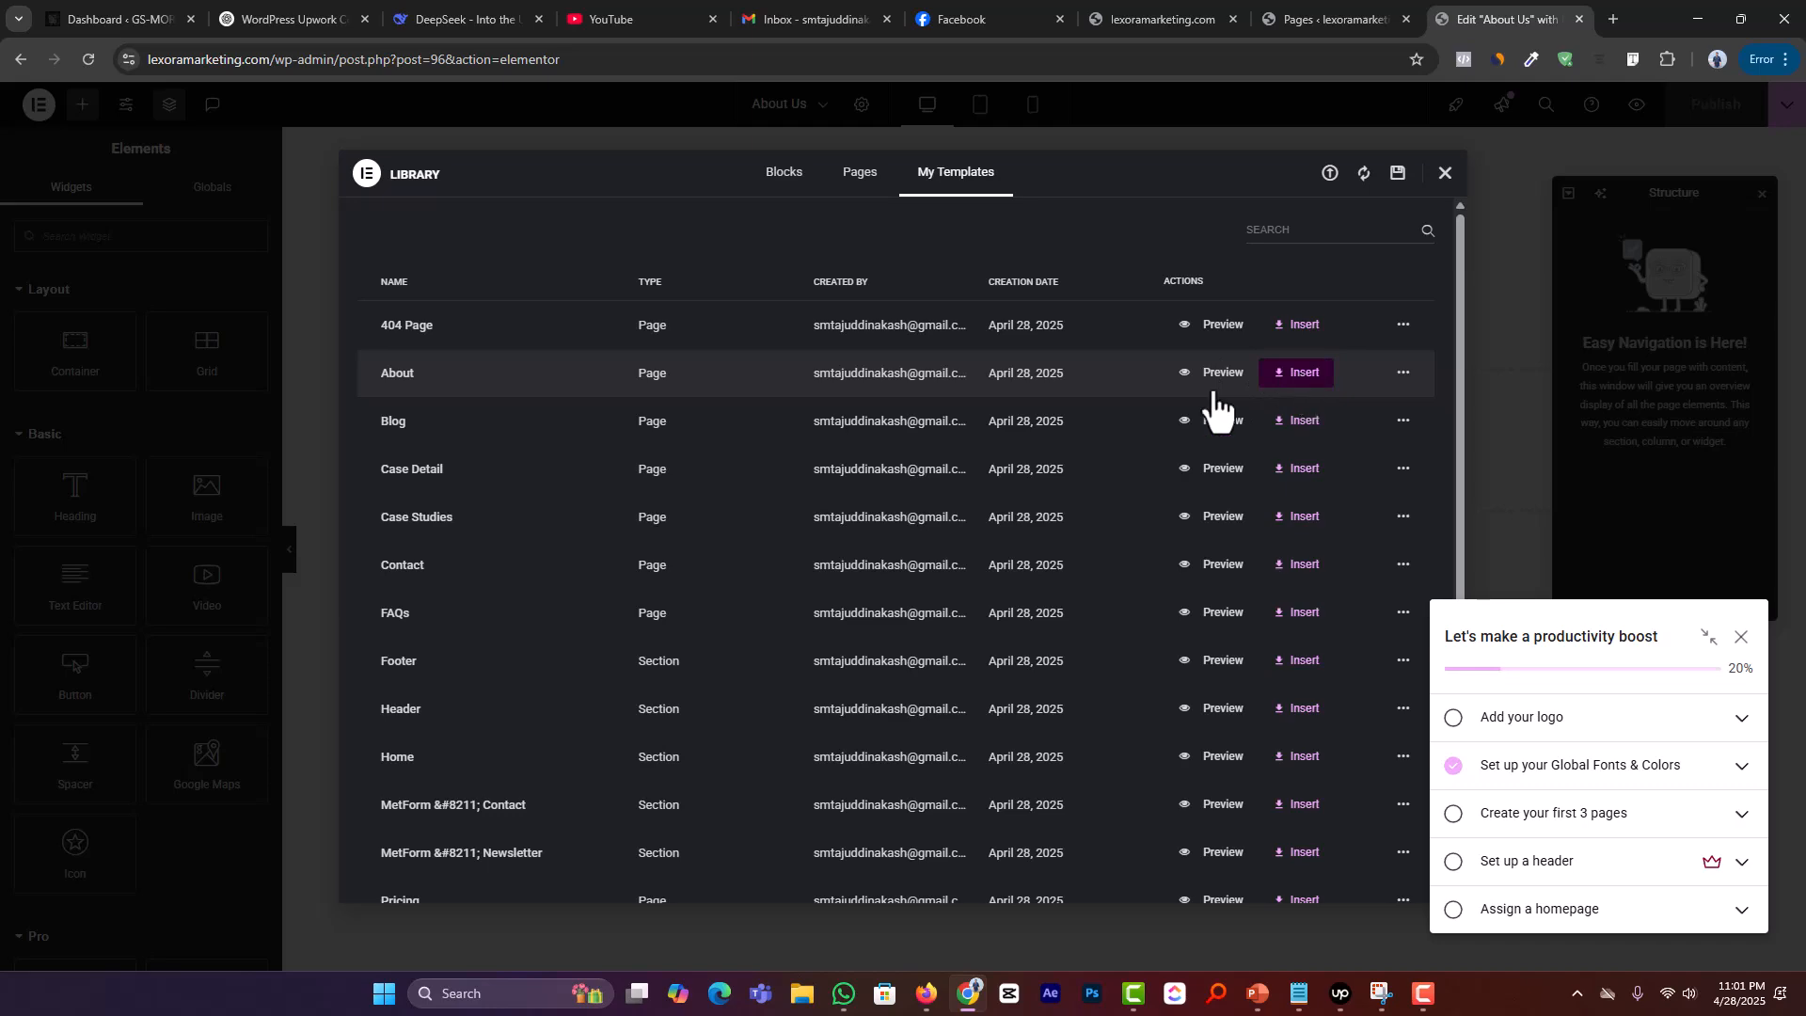
{"action": "left_click", "coordinate": [1302, 374]}
{"action": "left_click", "coordinate": [1038, 574]}
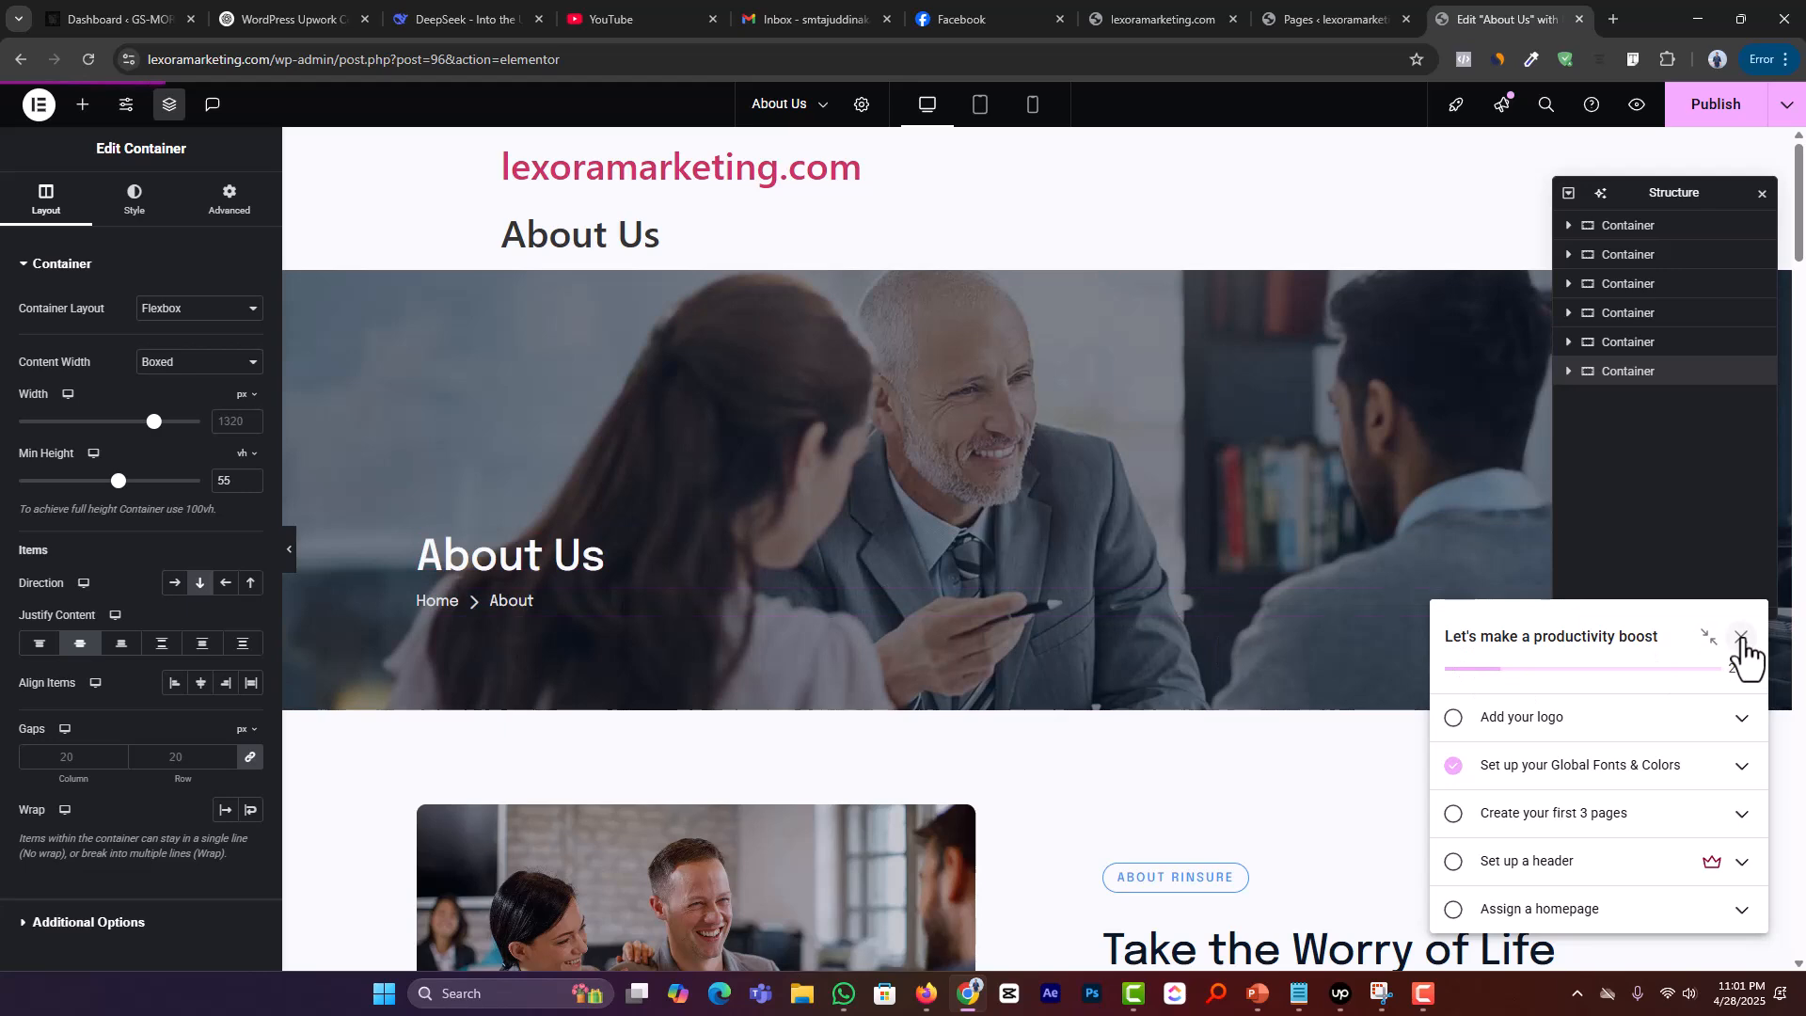
Step: Review the inserted About template's sections from the hero to Our Team, and publish the About Us page
{"action": "left_click", "coordinate": [1692, 642]}
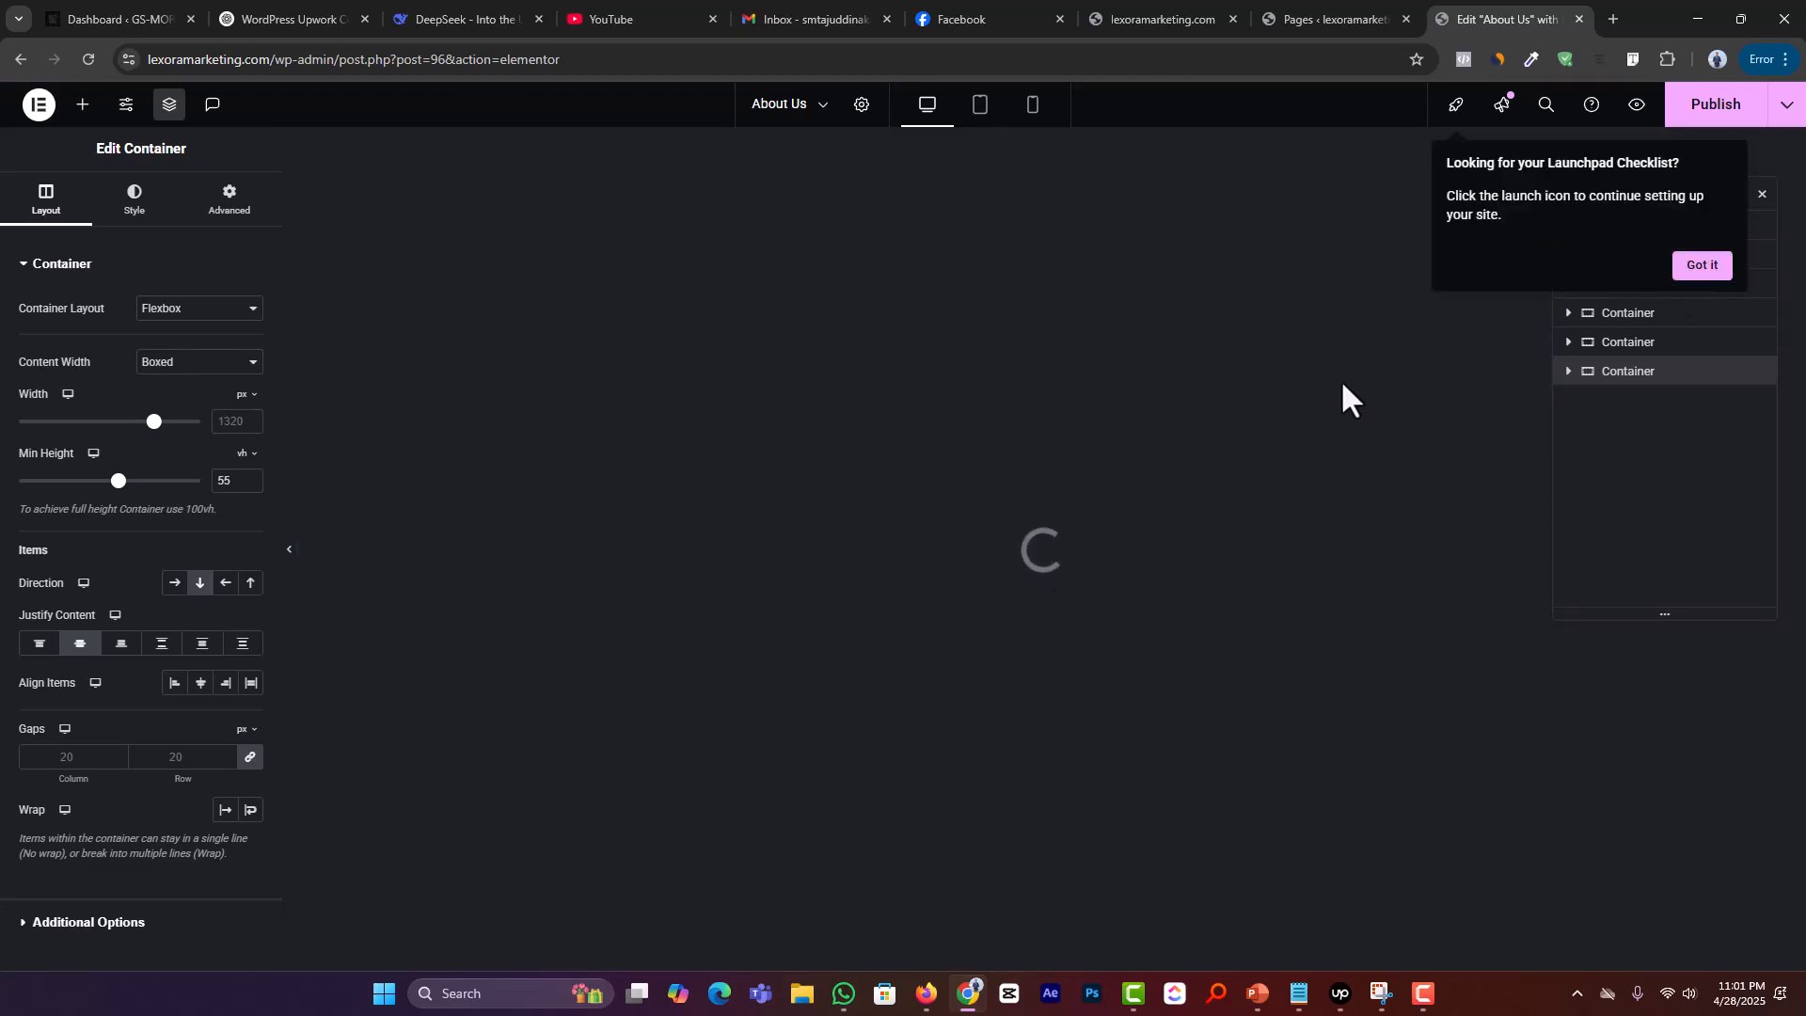
{"action": "scroll", "coordinate": [1053, 613], "scroll_direction": "down", "scroll_amount": 4}
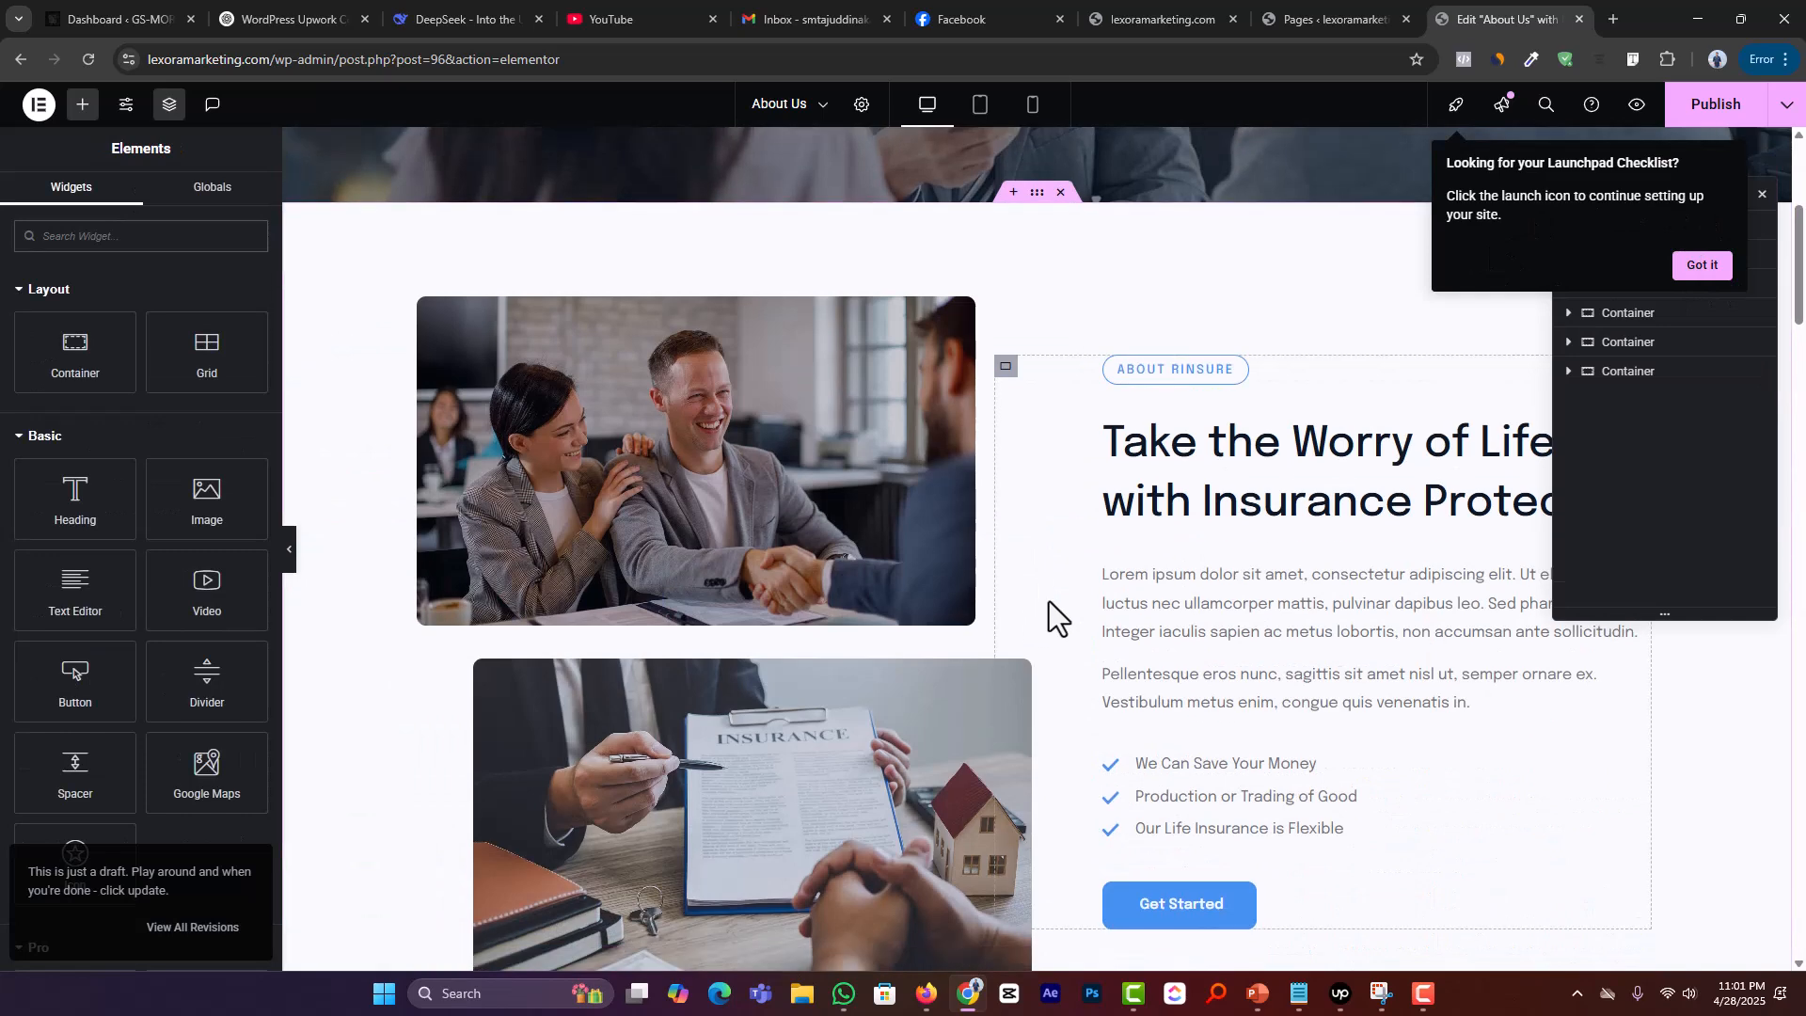
{"action": "scroll", "coordinate": [1050, 601], "scroll_direction": "up", "scroll_amount": 4}
{"action": "scroll", "coordinate": [1048, 602], "scroll_direction": "down", "scroll_amount": 6}
{"action": "scroll", "coordinate": [1047, 612], "scroll_direction": "down", "scroll_amount": 1}
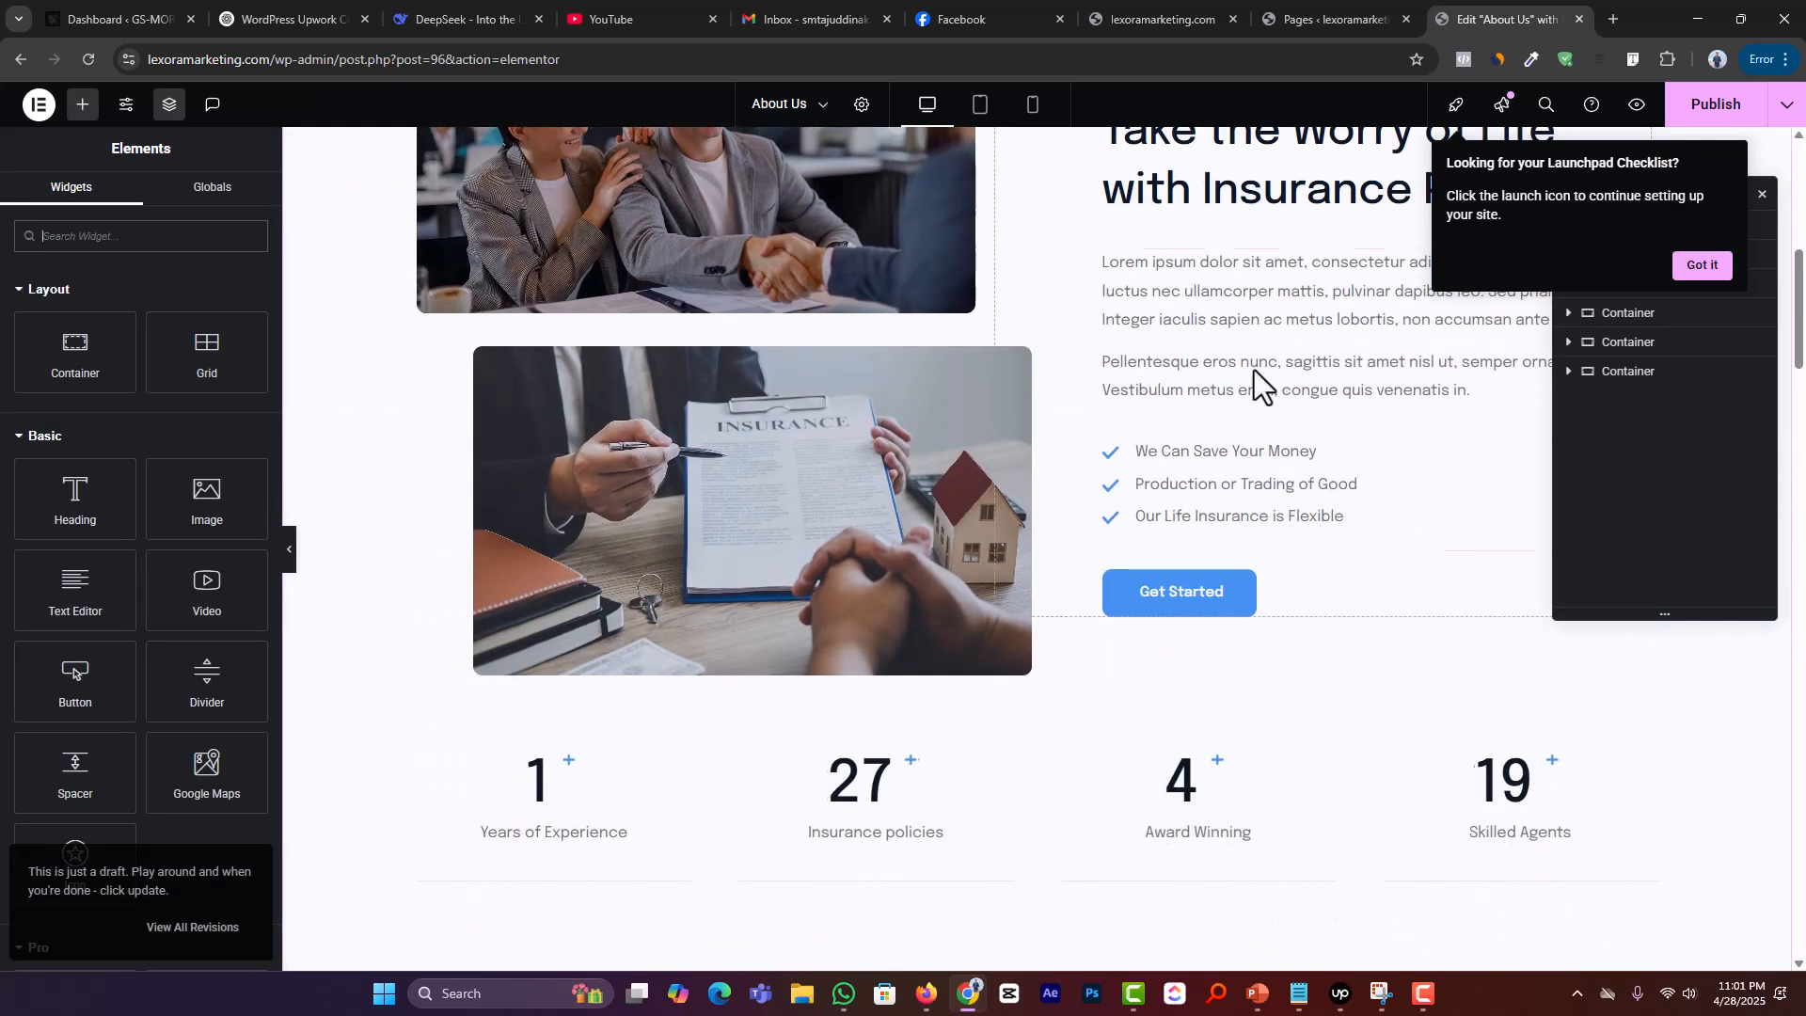
{"action": "scroll", "coordinate": [1009, 628], "scroll_direction": "down", "scroll_amount": 17}
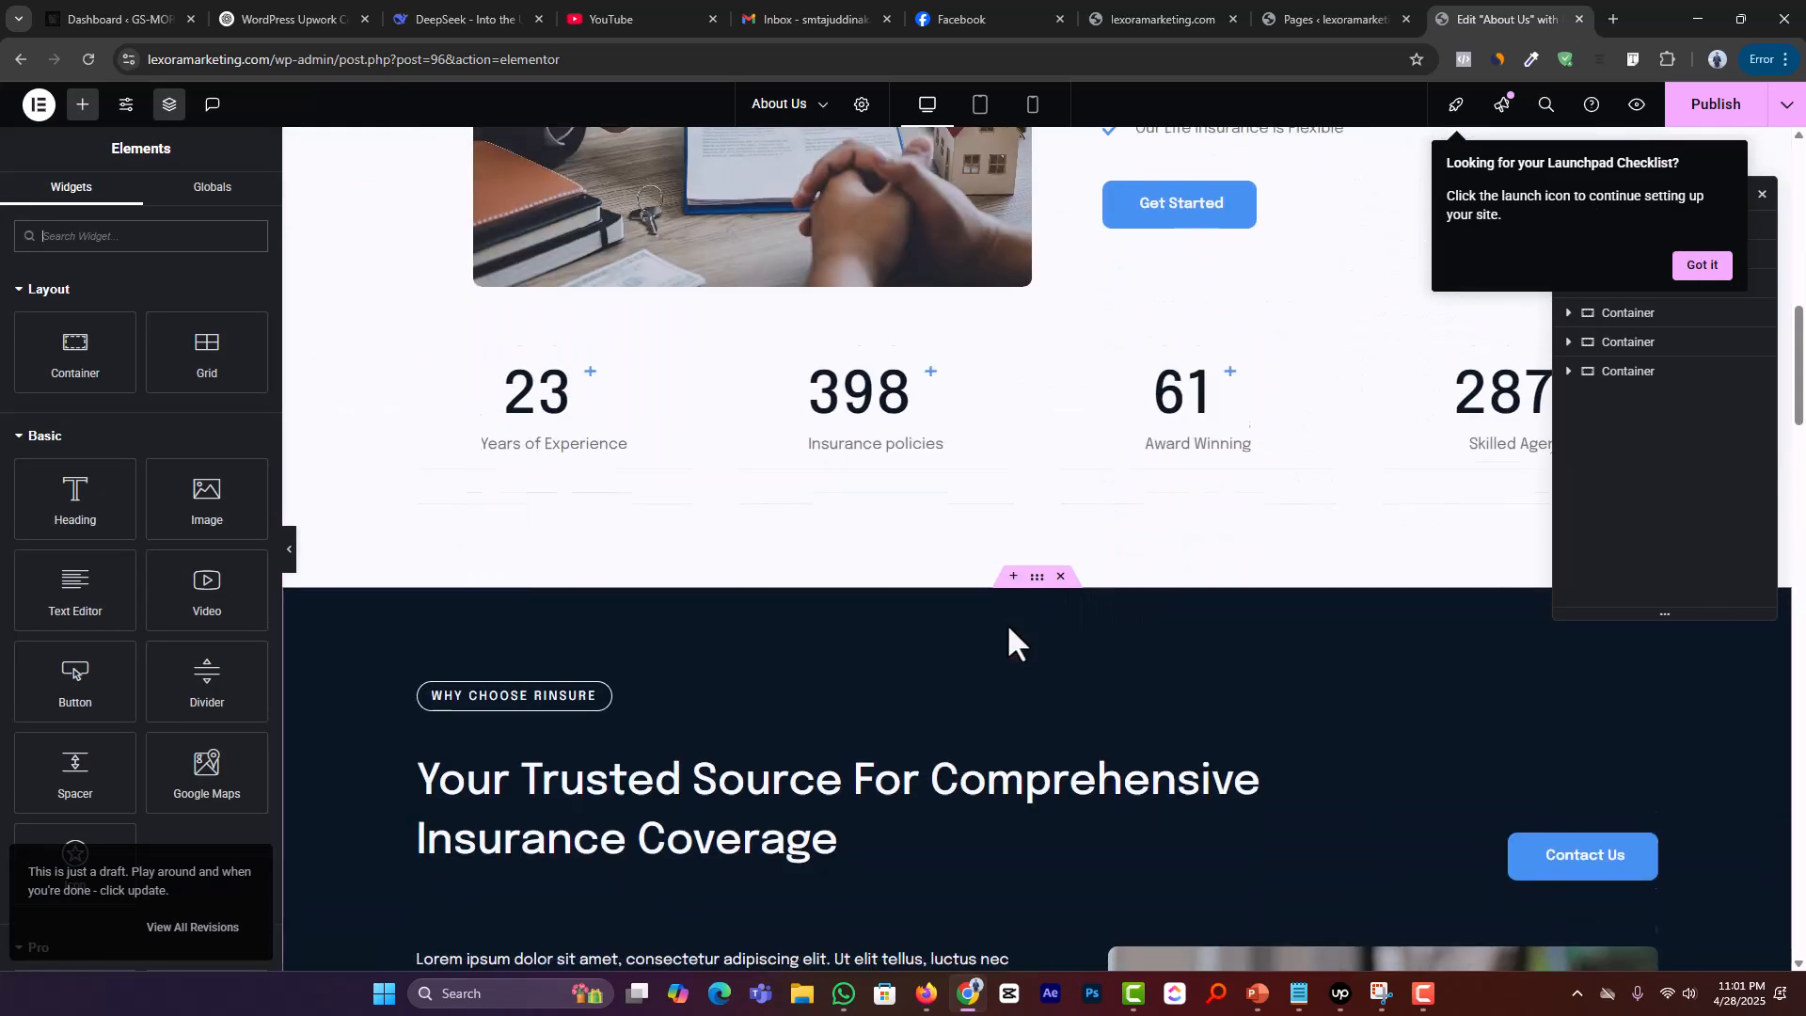
{"action": "scroll", "coordinate": [1008, 628], "scroll_direction": "down", "scroll_amount": 10}
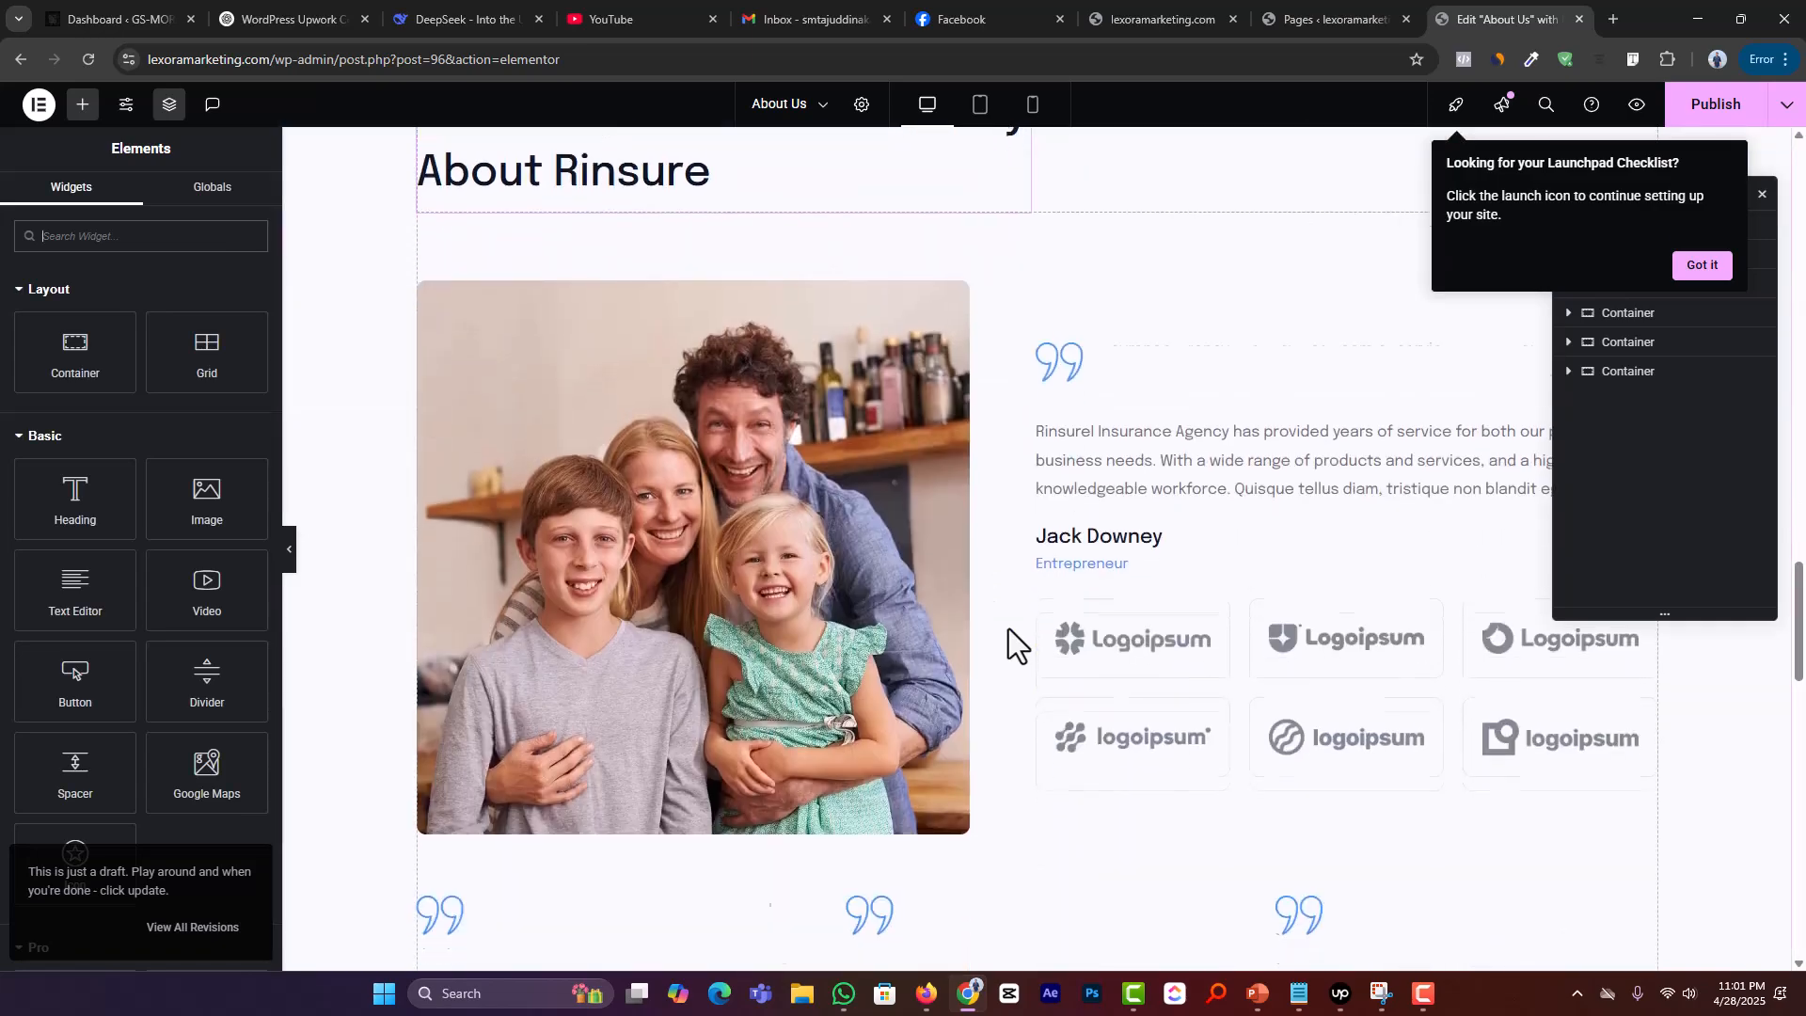
{"action": "scroll", "coordinate": [1250, 544], "scroll_direction": "down", "scroll_amount": 3}
{"action": "scroll", "coordinate": [1225, 540], "scroll_direction": "down", "scroll_amount": 12}
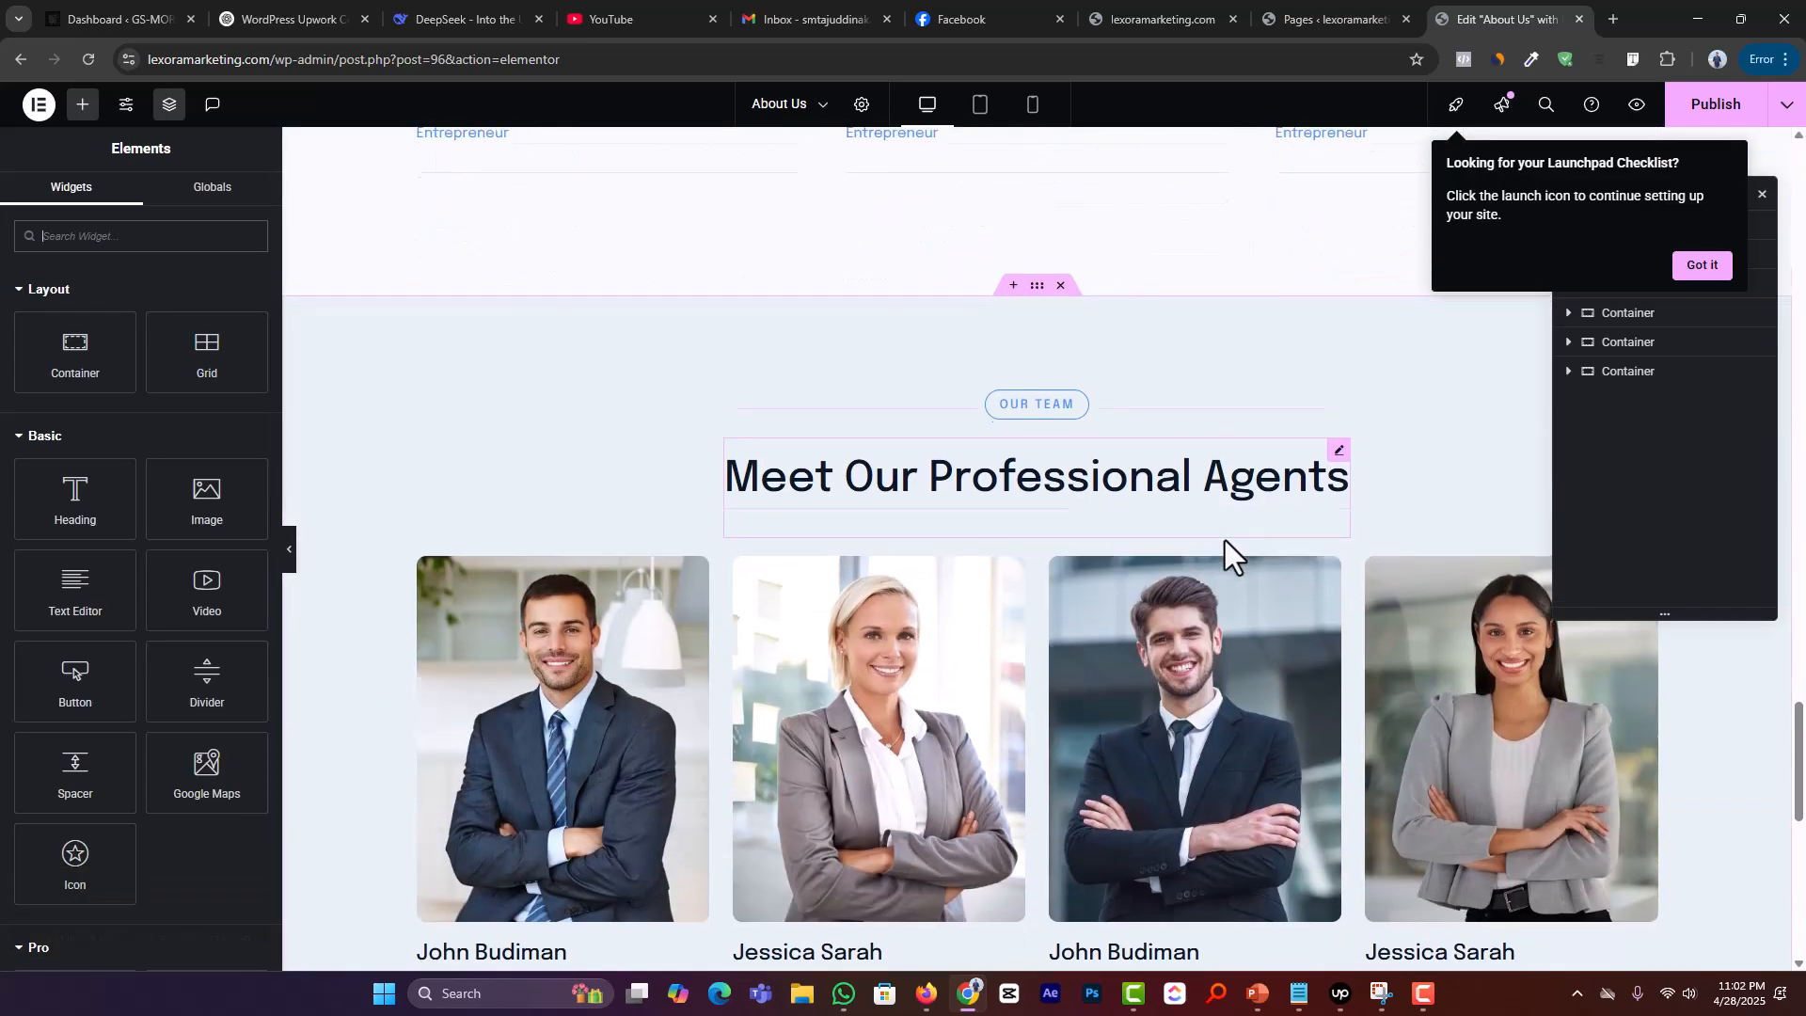
{"action": "scroll", "coordinate": [1242, 555], "scroll_direction": "up", "scroll_amount": 20}
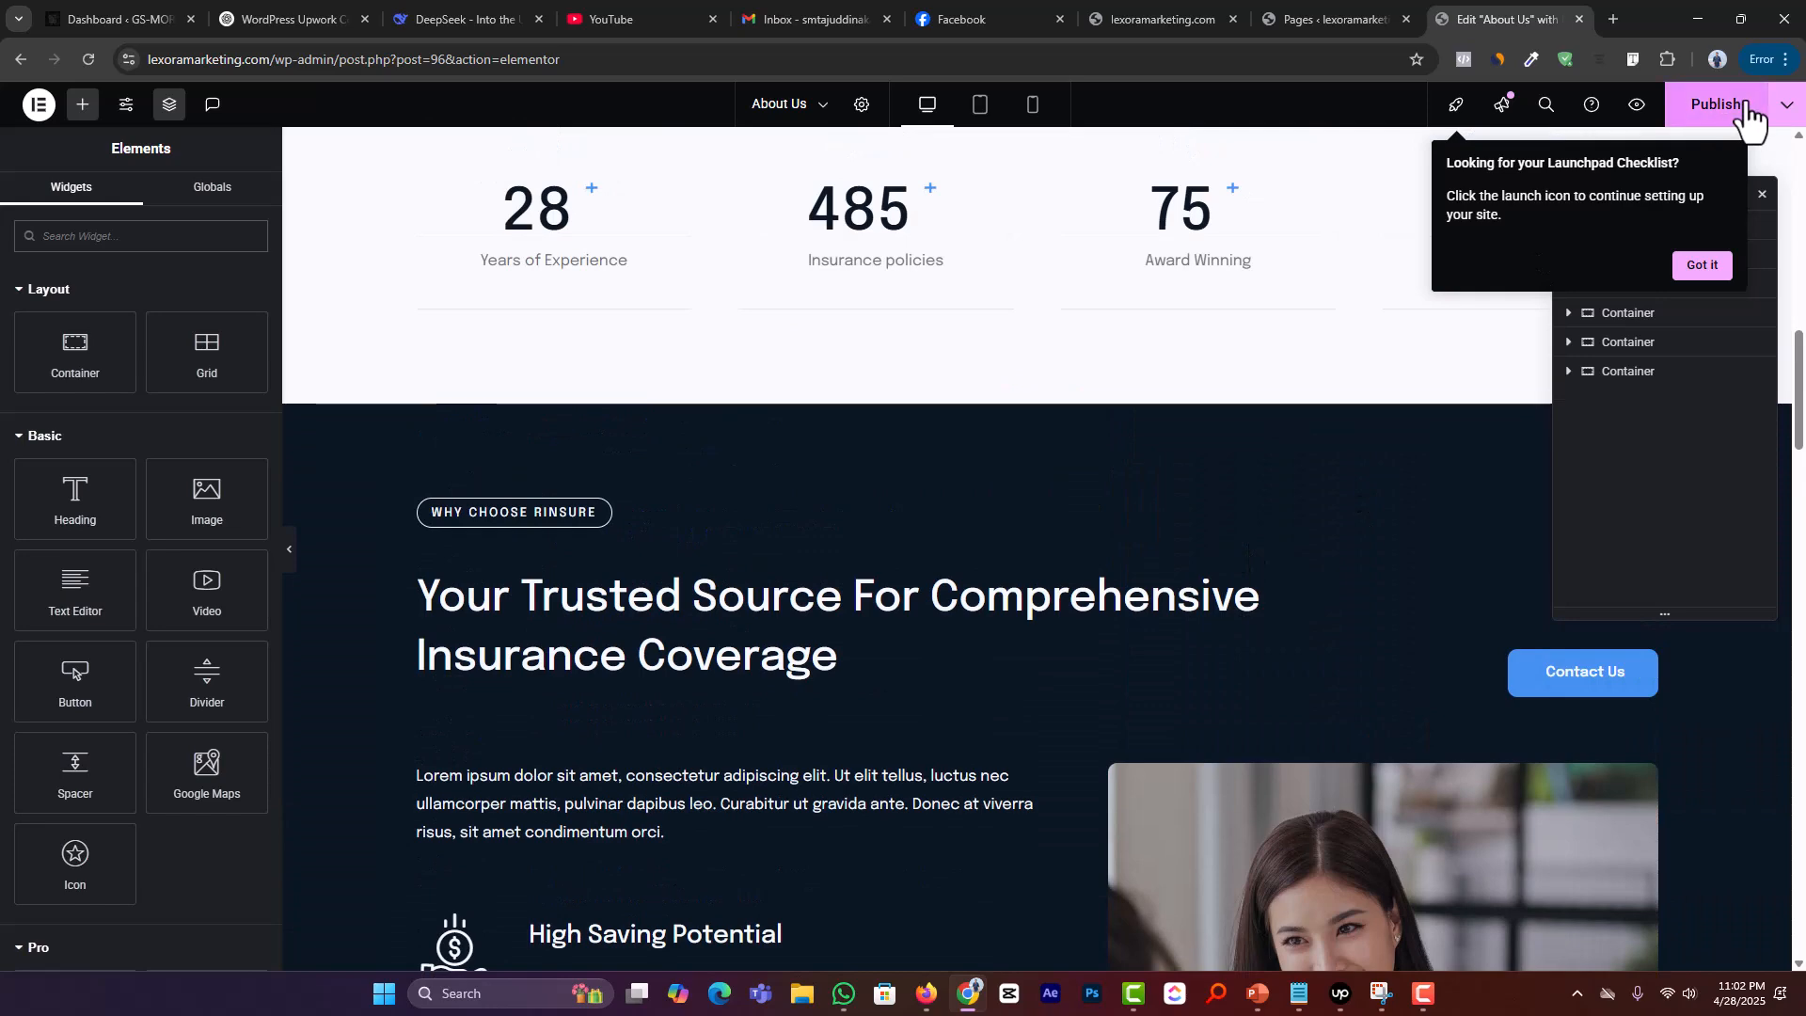
{"action": "left_click", "coordinate": [1721, 109]}
{"action": "scroll", "coordinate": [1278, 487], "scroll_direction": "up", "scroll_amount": 10}
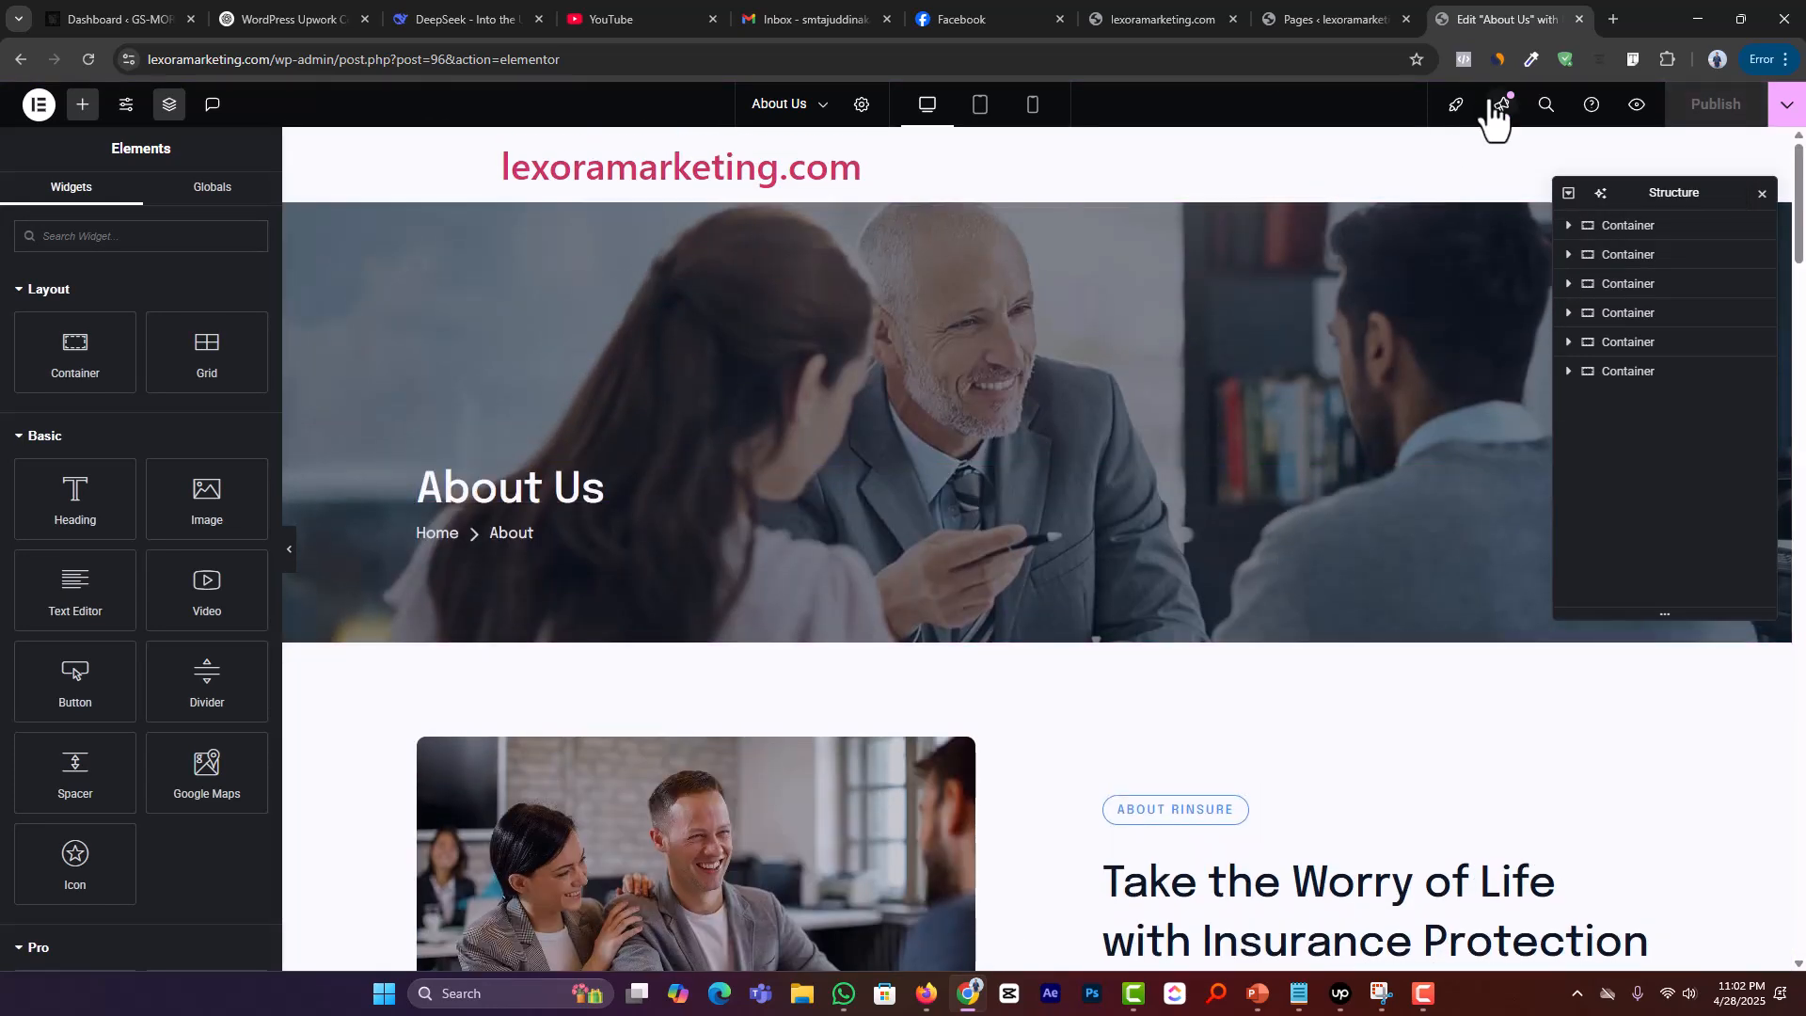
Step: Close the About Us editor, and start another new page in a separate browser tab from the refreshed list of pages
{"action": "left_click", "coordinate": [1579, 18]}
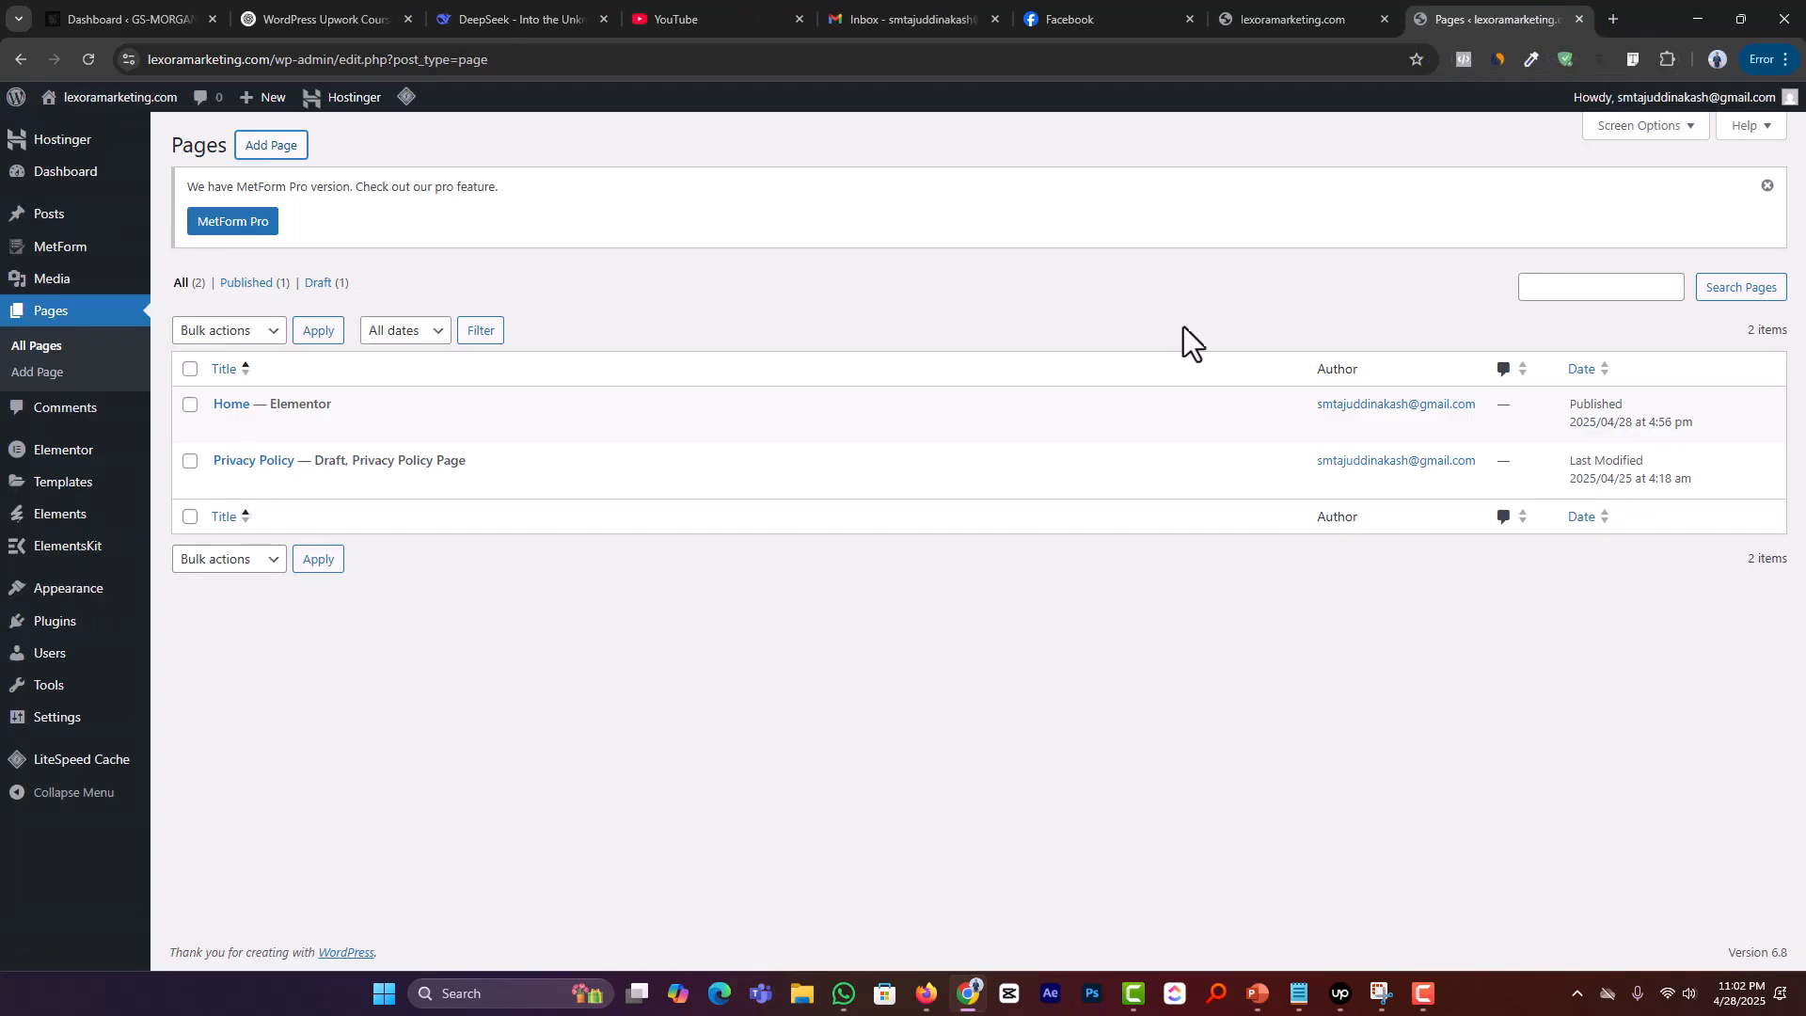
{"action": "middle_click", "coordinate": [250, 151]}
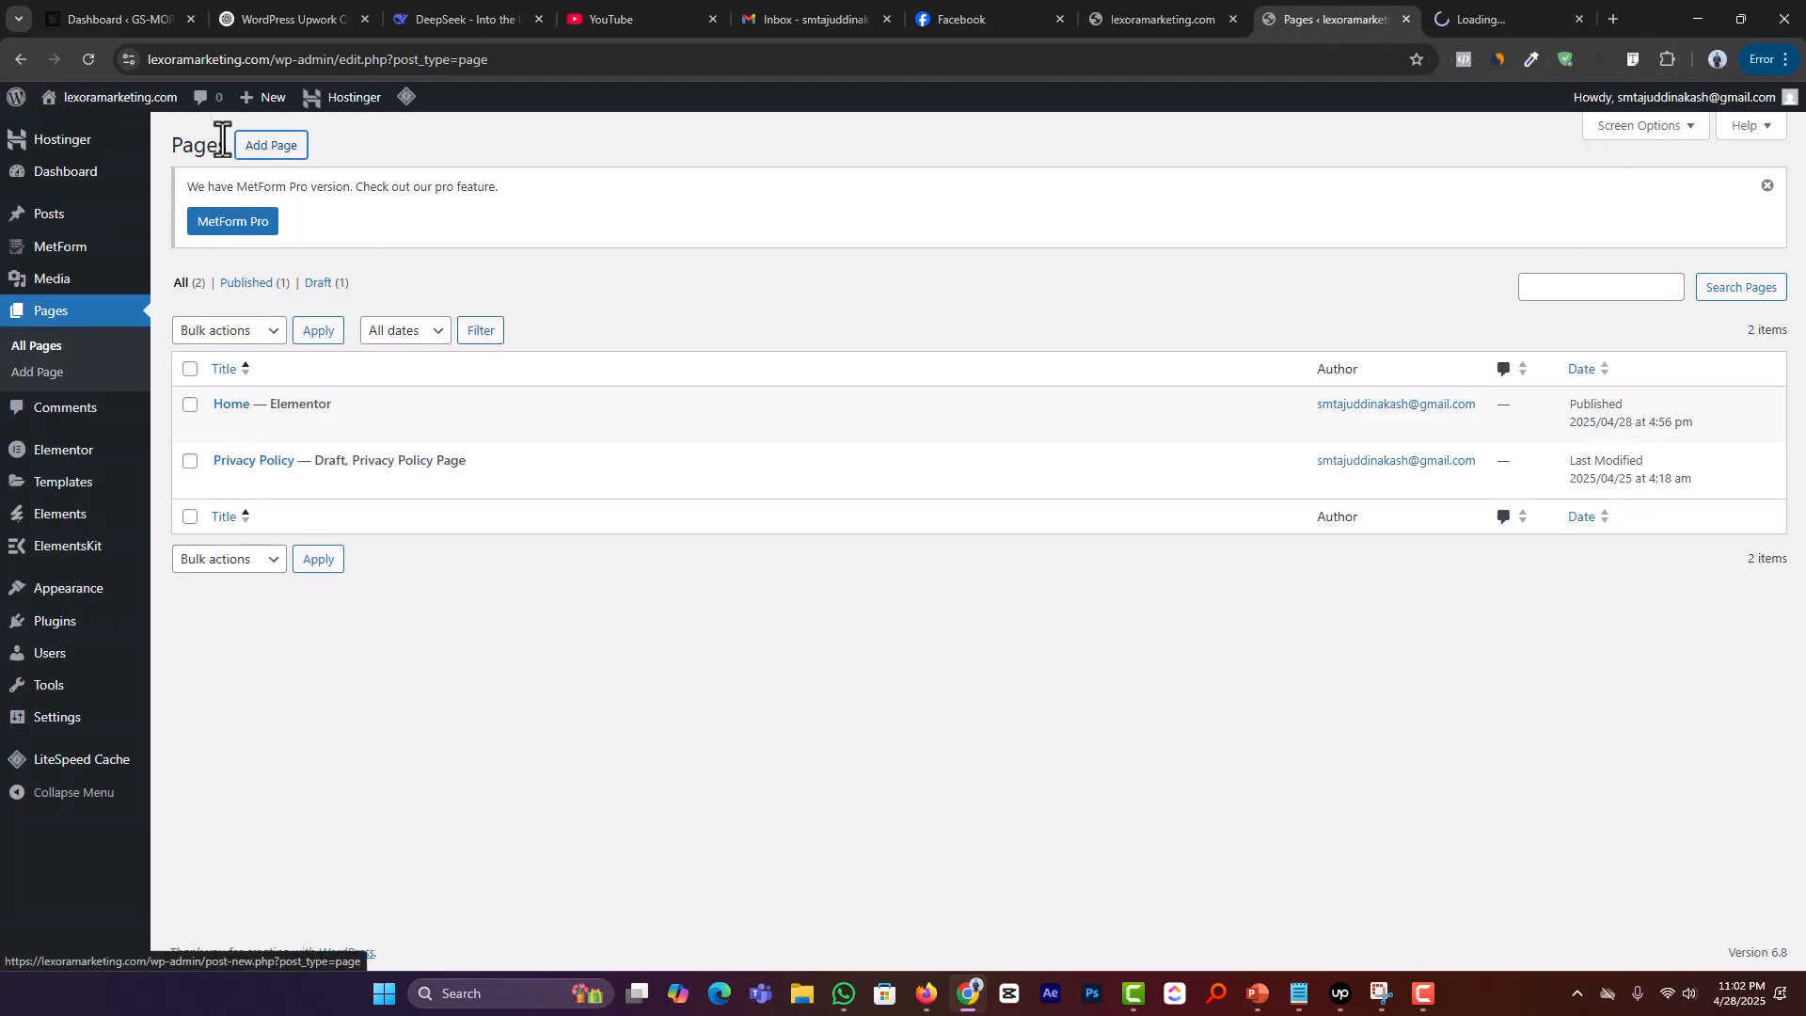
{"action": "left_click", "coordinate": [83, 66]}
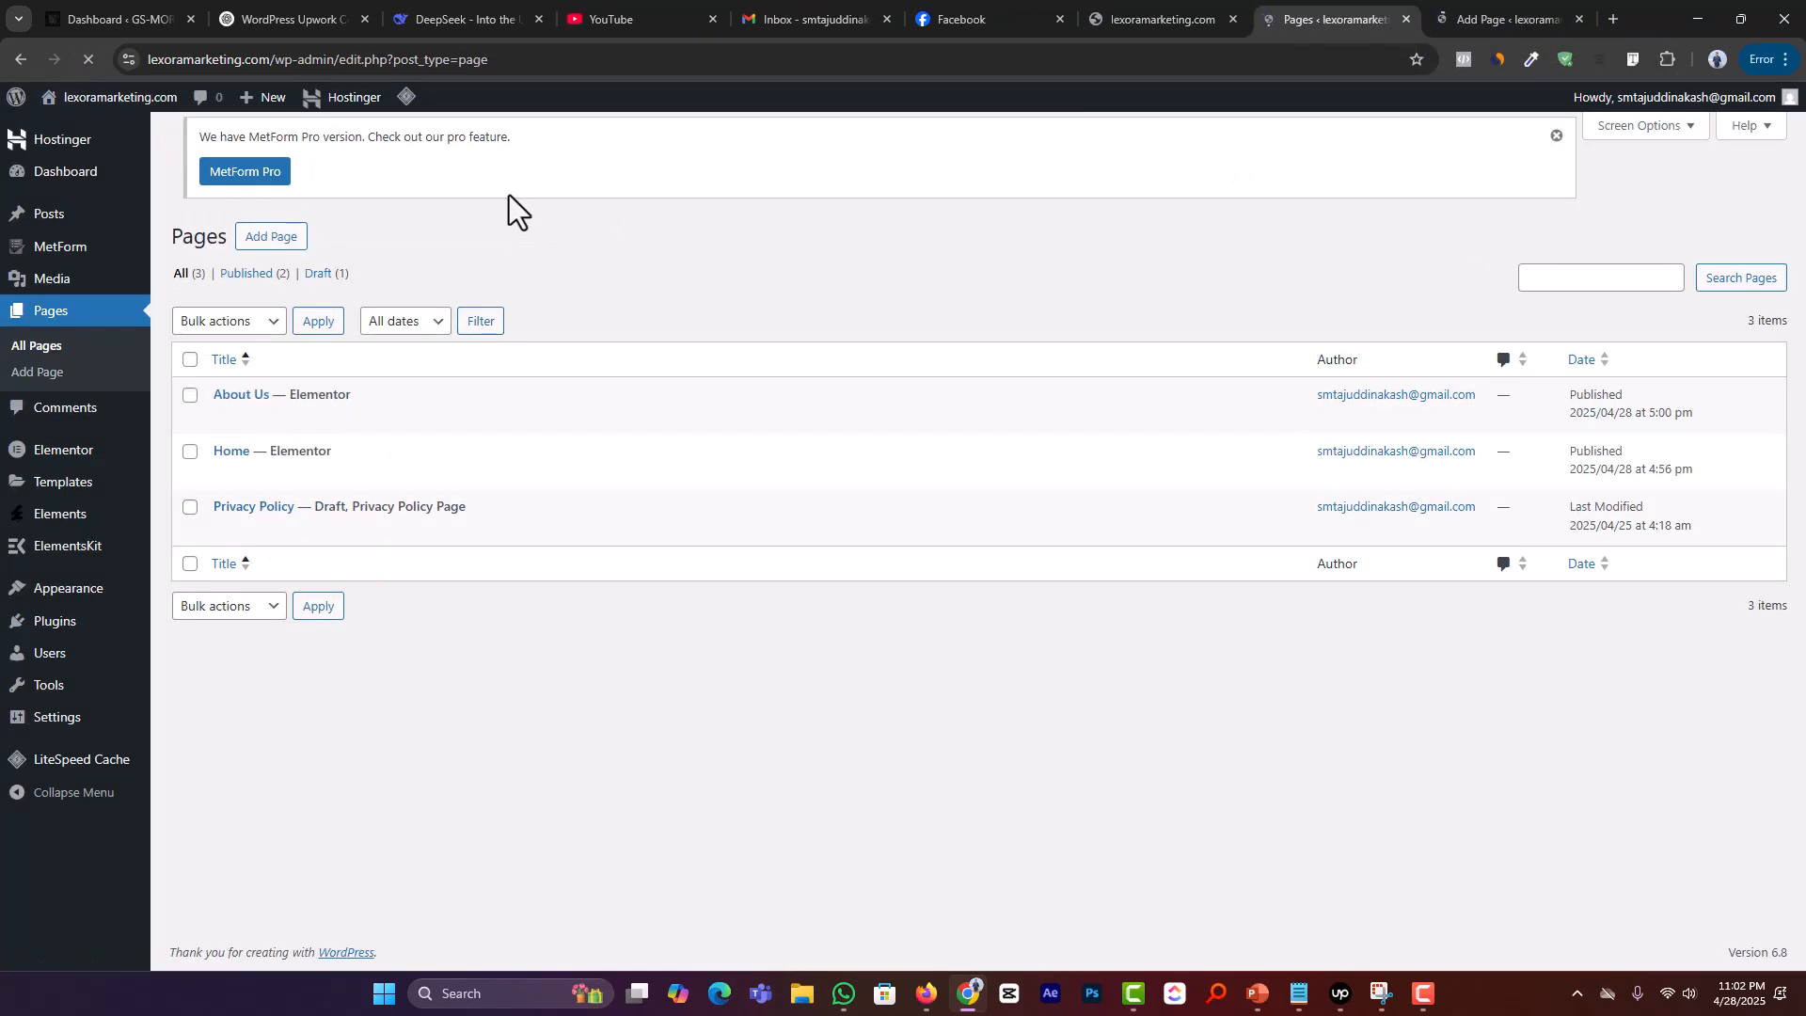
{"action": "left_click", "coordinate": [1520, 17]}
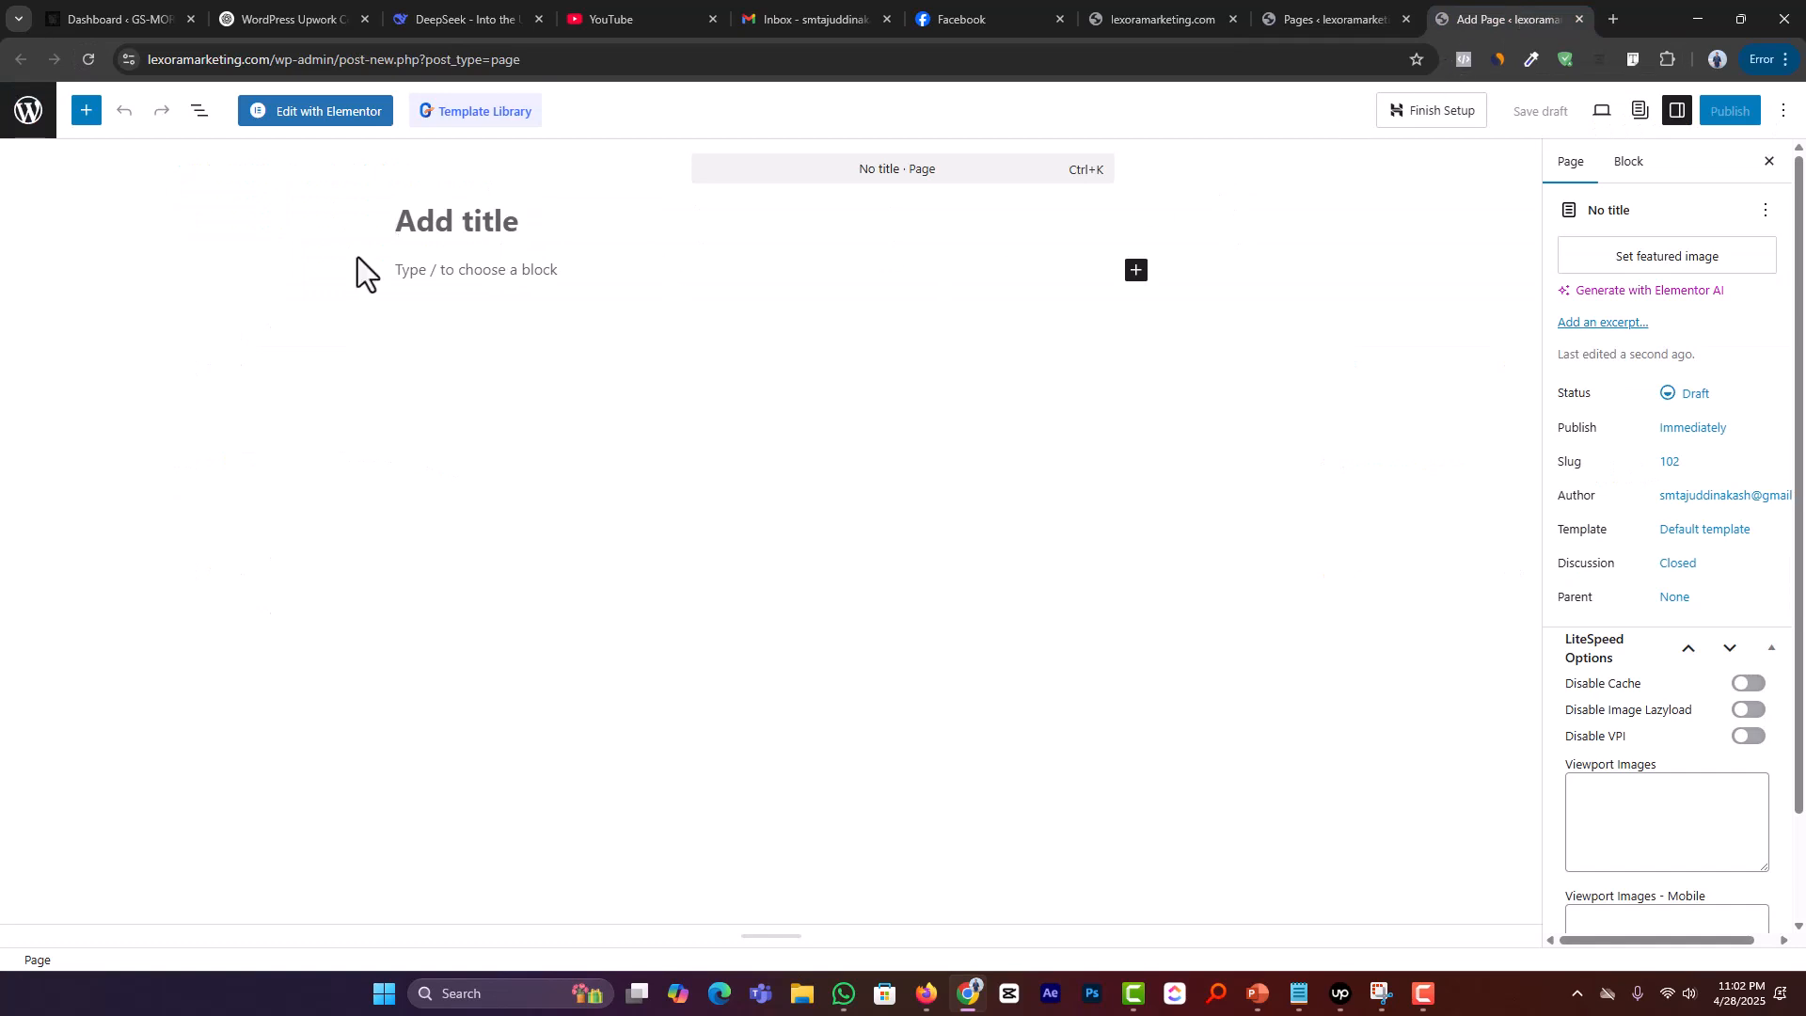
Step: Title the new page "Contact Us", publish it and open it in the Elementor editor
{"action": "left_click", "coordinate": [417, 213]}
{"action": "type", "text": "Contact Us"}
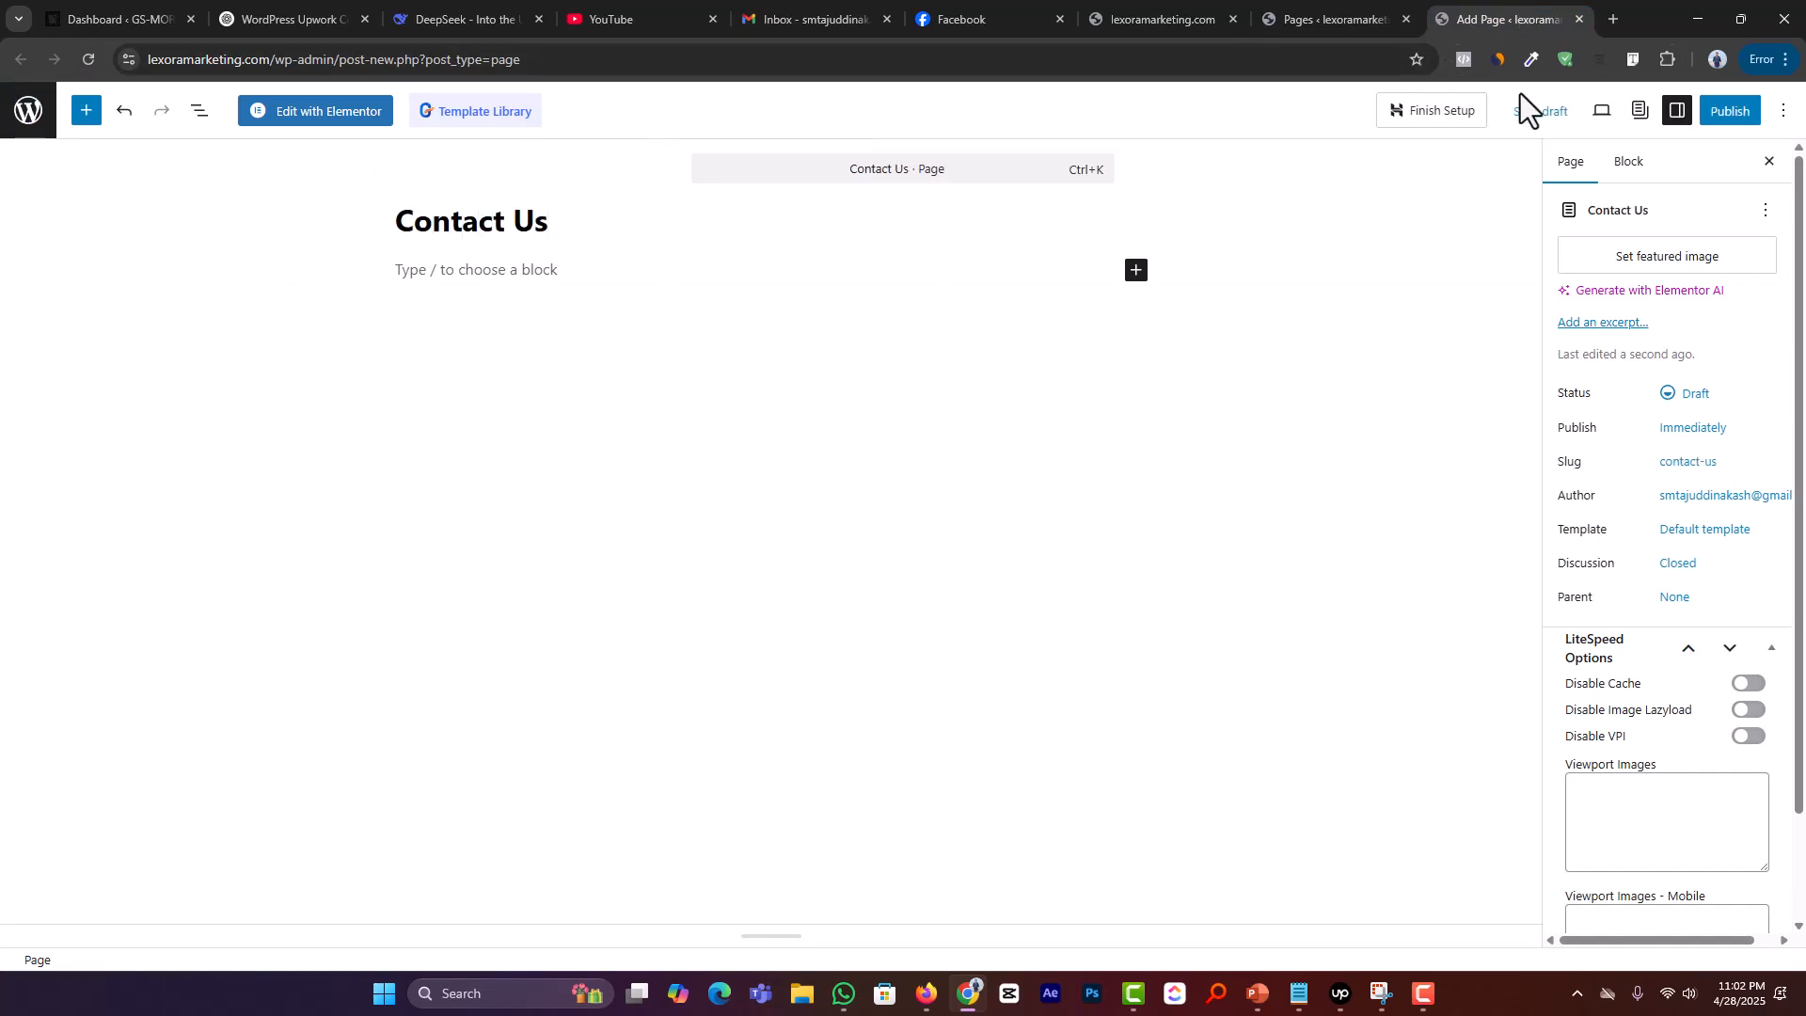
{"action": "left_click", "coordinate": [1725, 111]}
{"action": "left_click", "coordinate": [1720, 111]}
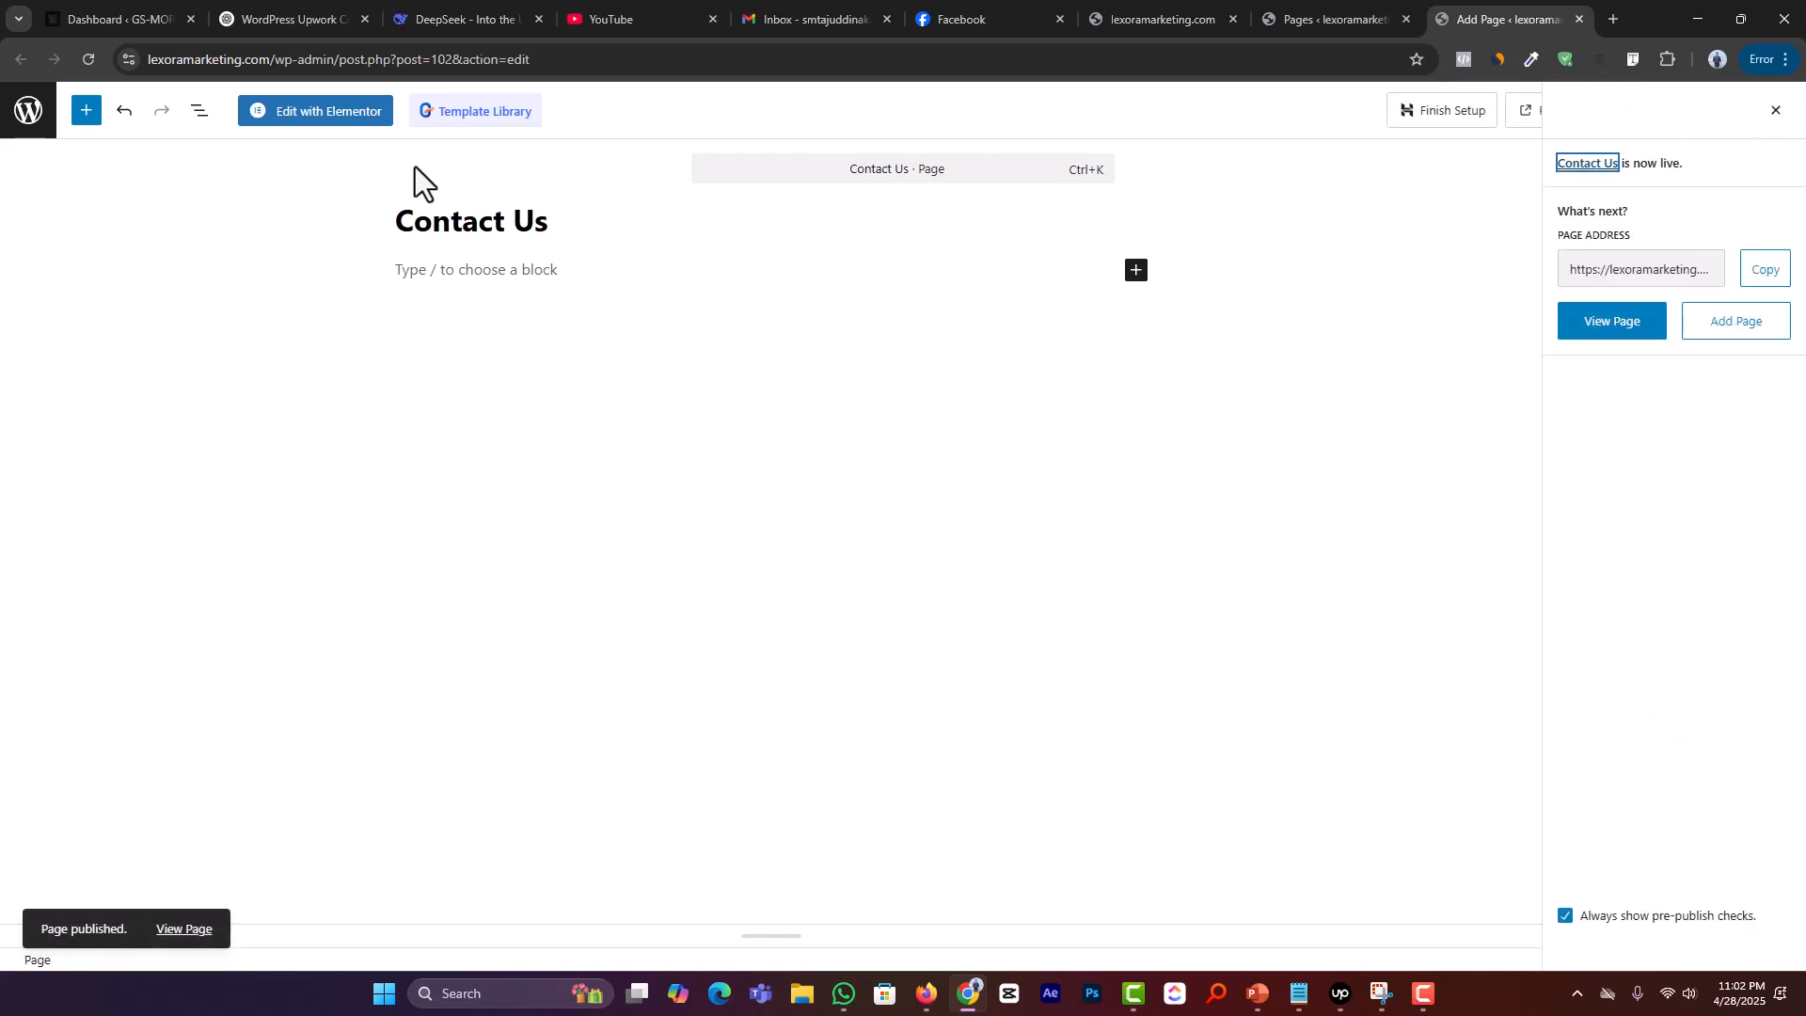
{"action": "left_click", "coordinate": [341, 113]}
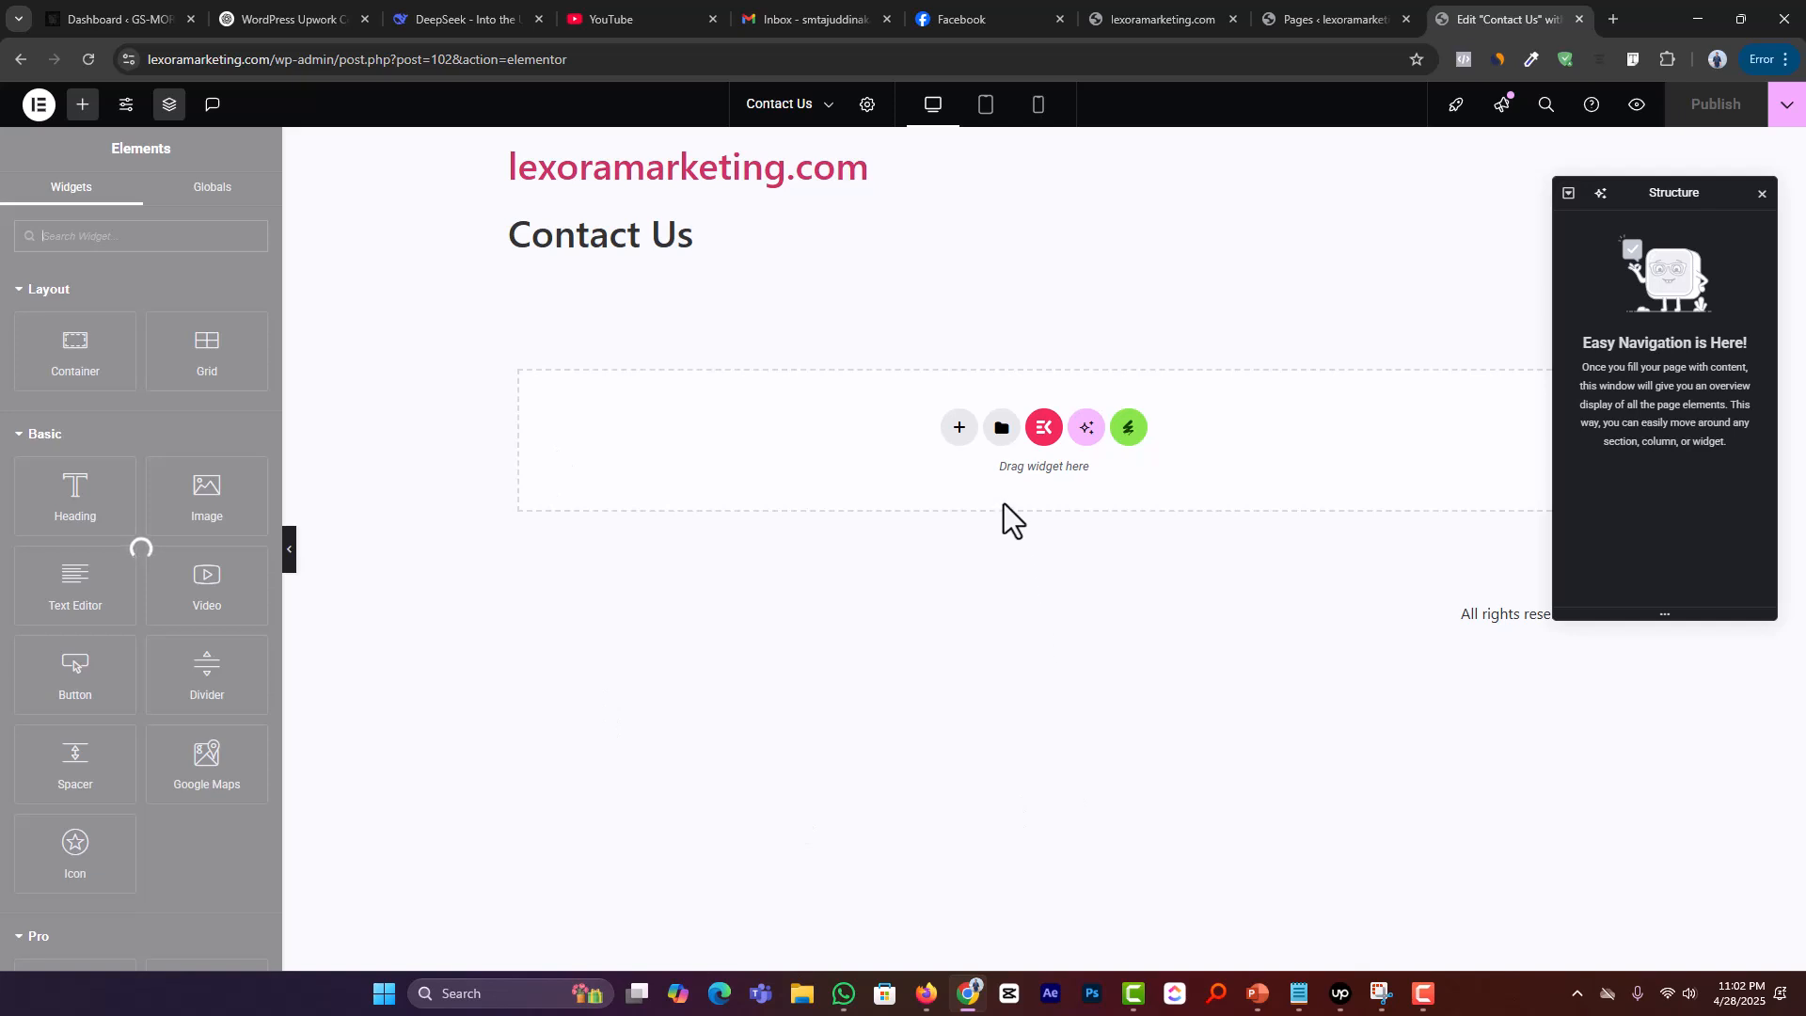
Step: Insert the saved Contact template into the Contact Us page from the library's own templates
{"action": "left_click", "coordinate": [1000, 429]}
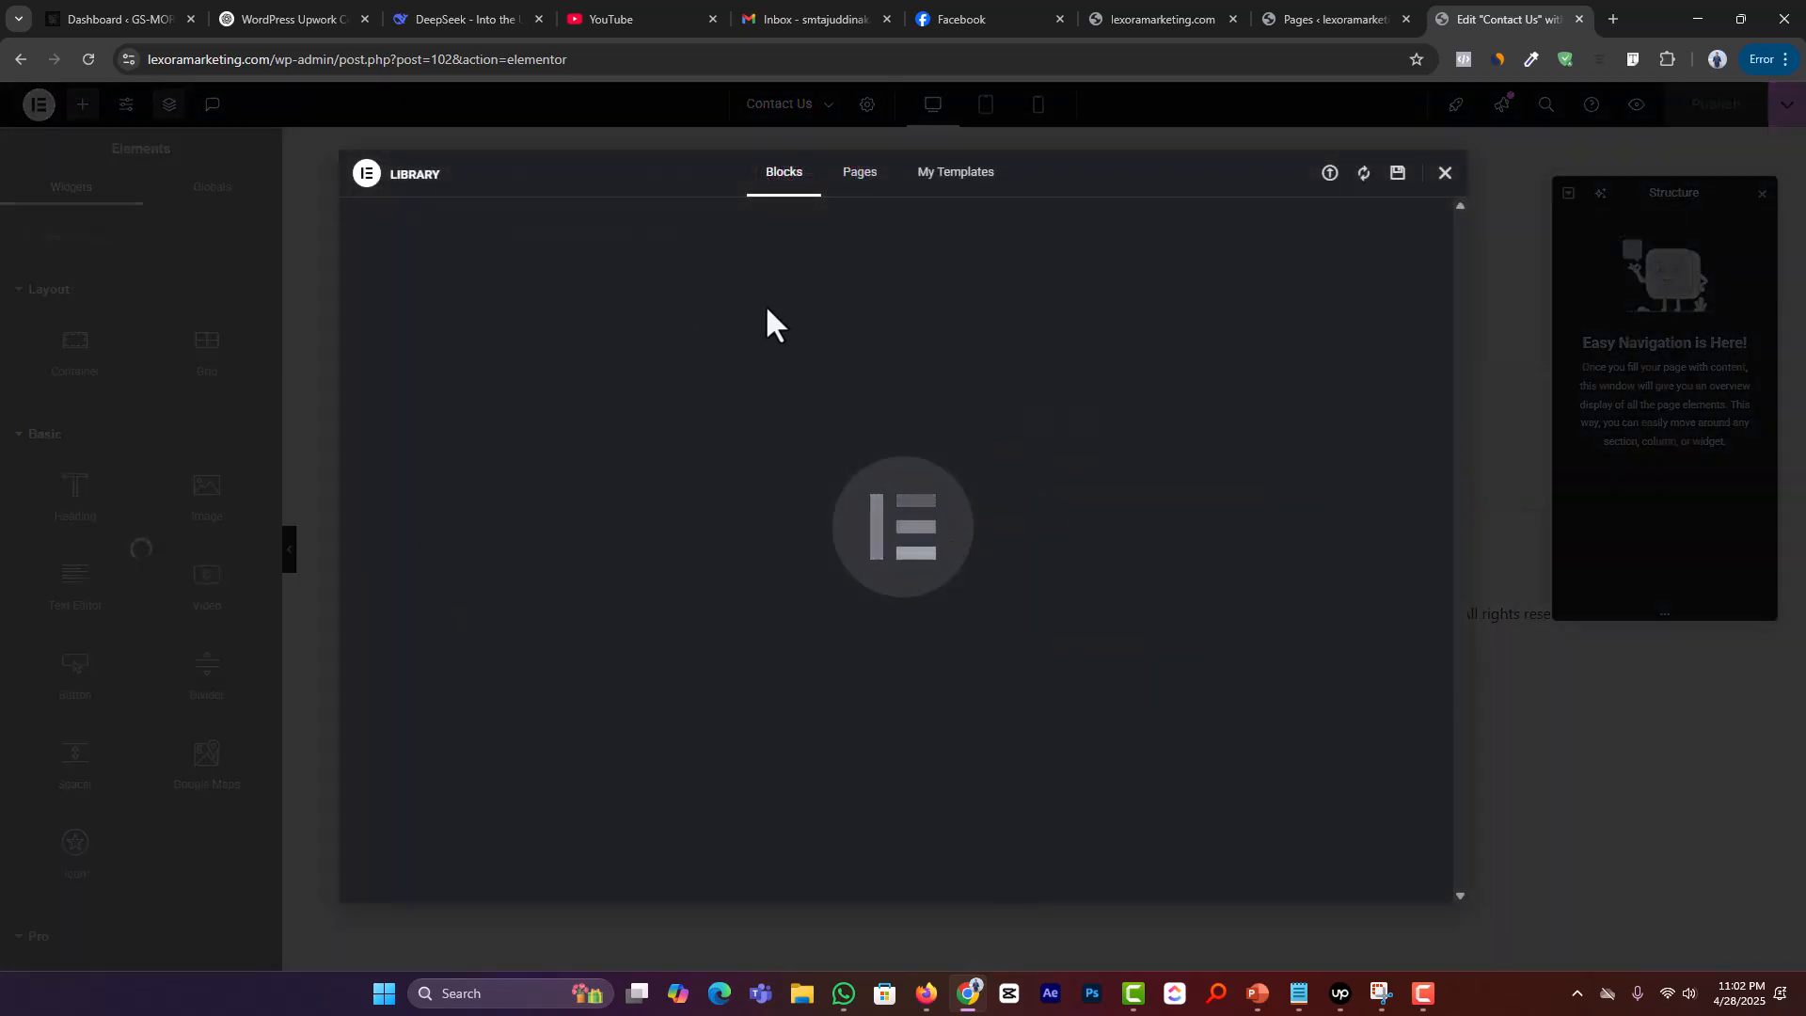
{"action": "left_click", "coordinate": [969, 181]}
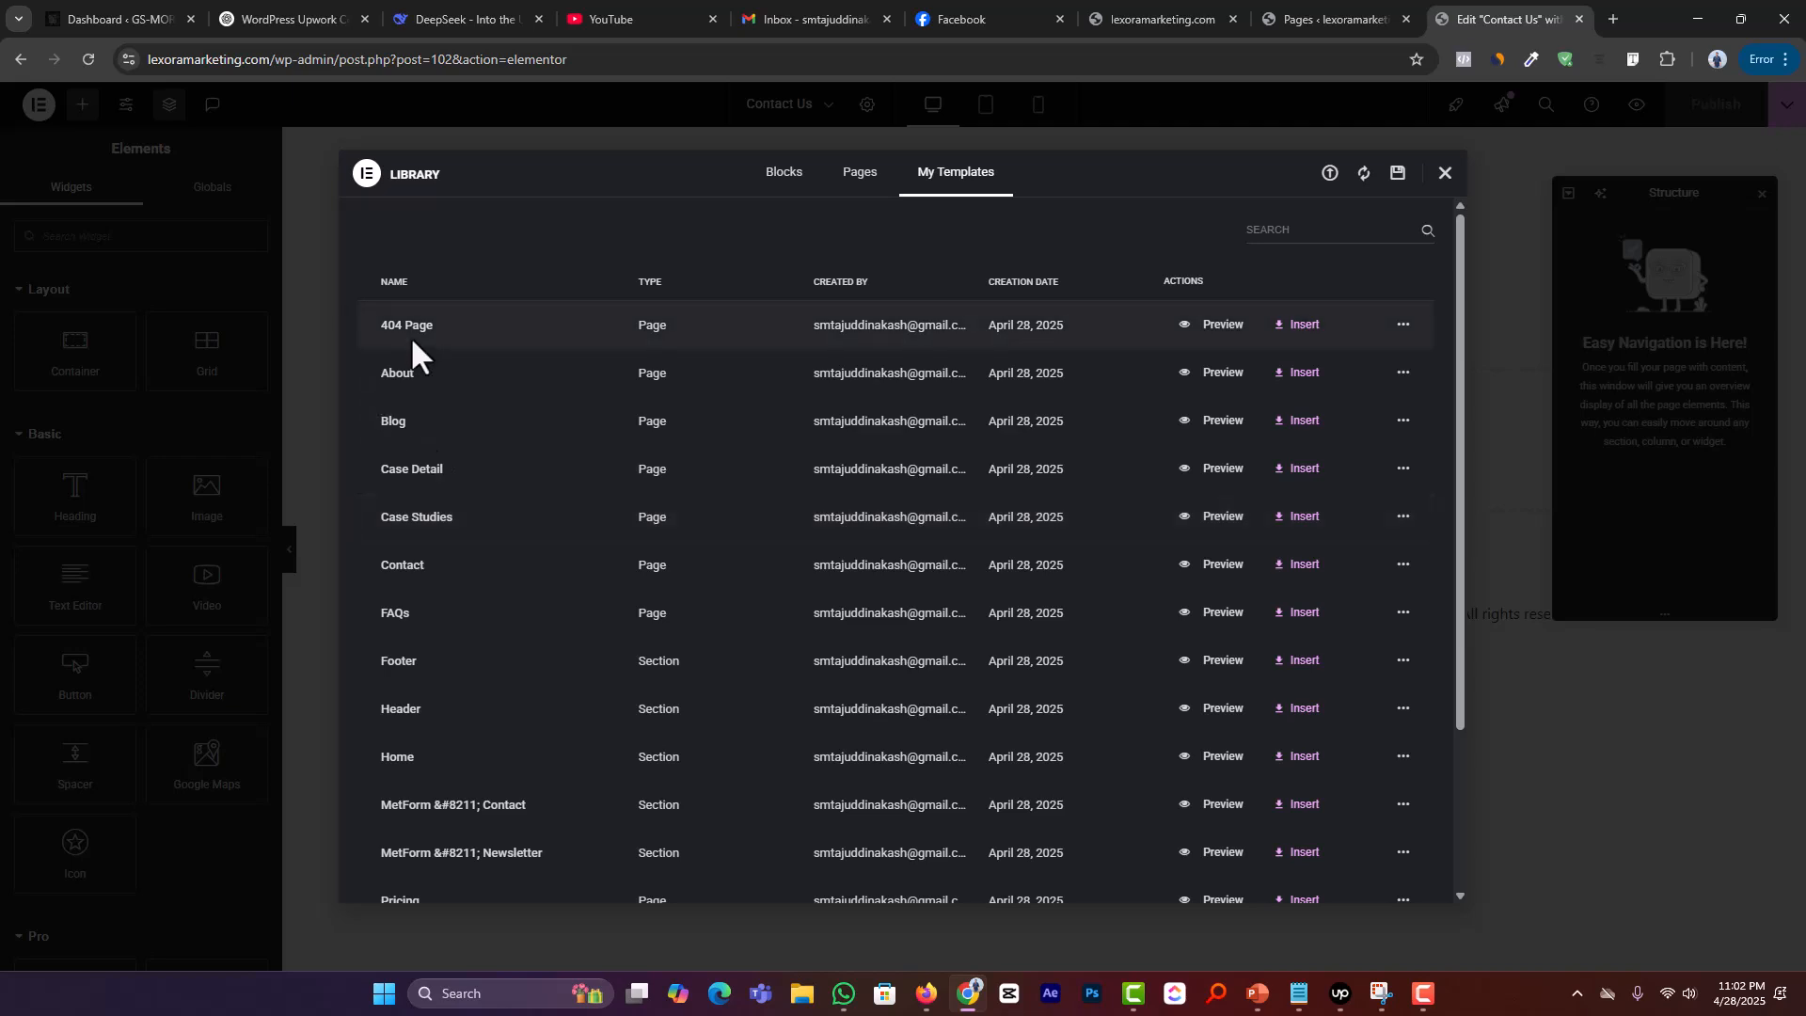
{"action": "scroll", "coordinate": [468, 512], "scroll_direction": "down", "scroll_amount": 1}
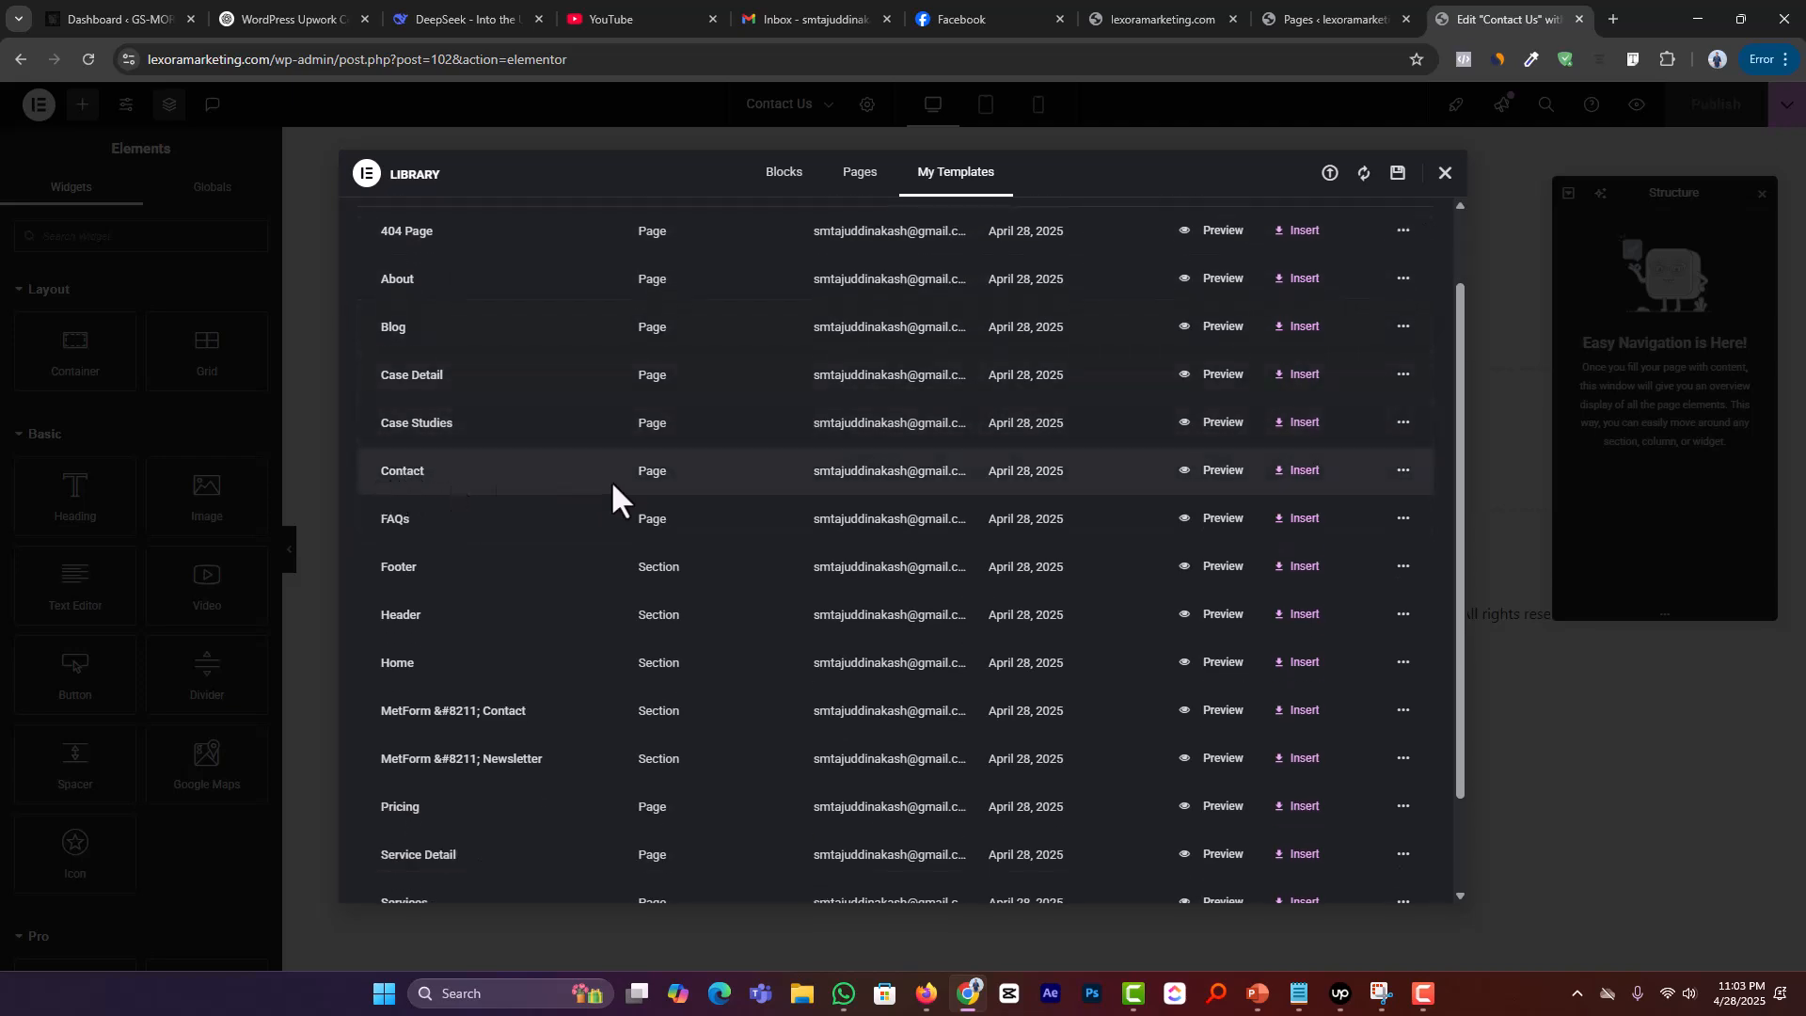
{"action": "left_click", "coordinate": [1306, 473]}
{"action": "left_click", "coordinate": [1034, 578]}
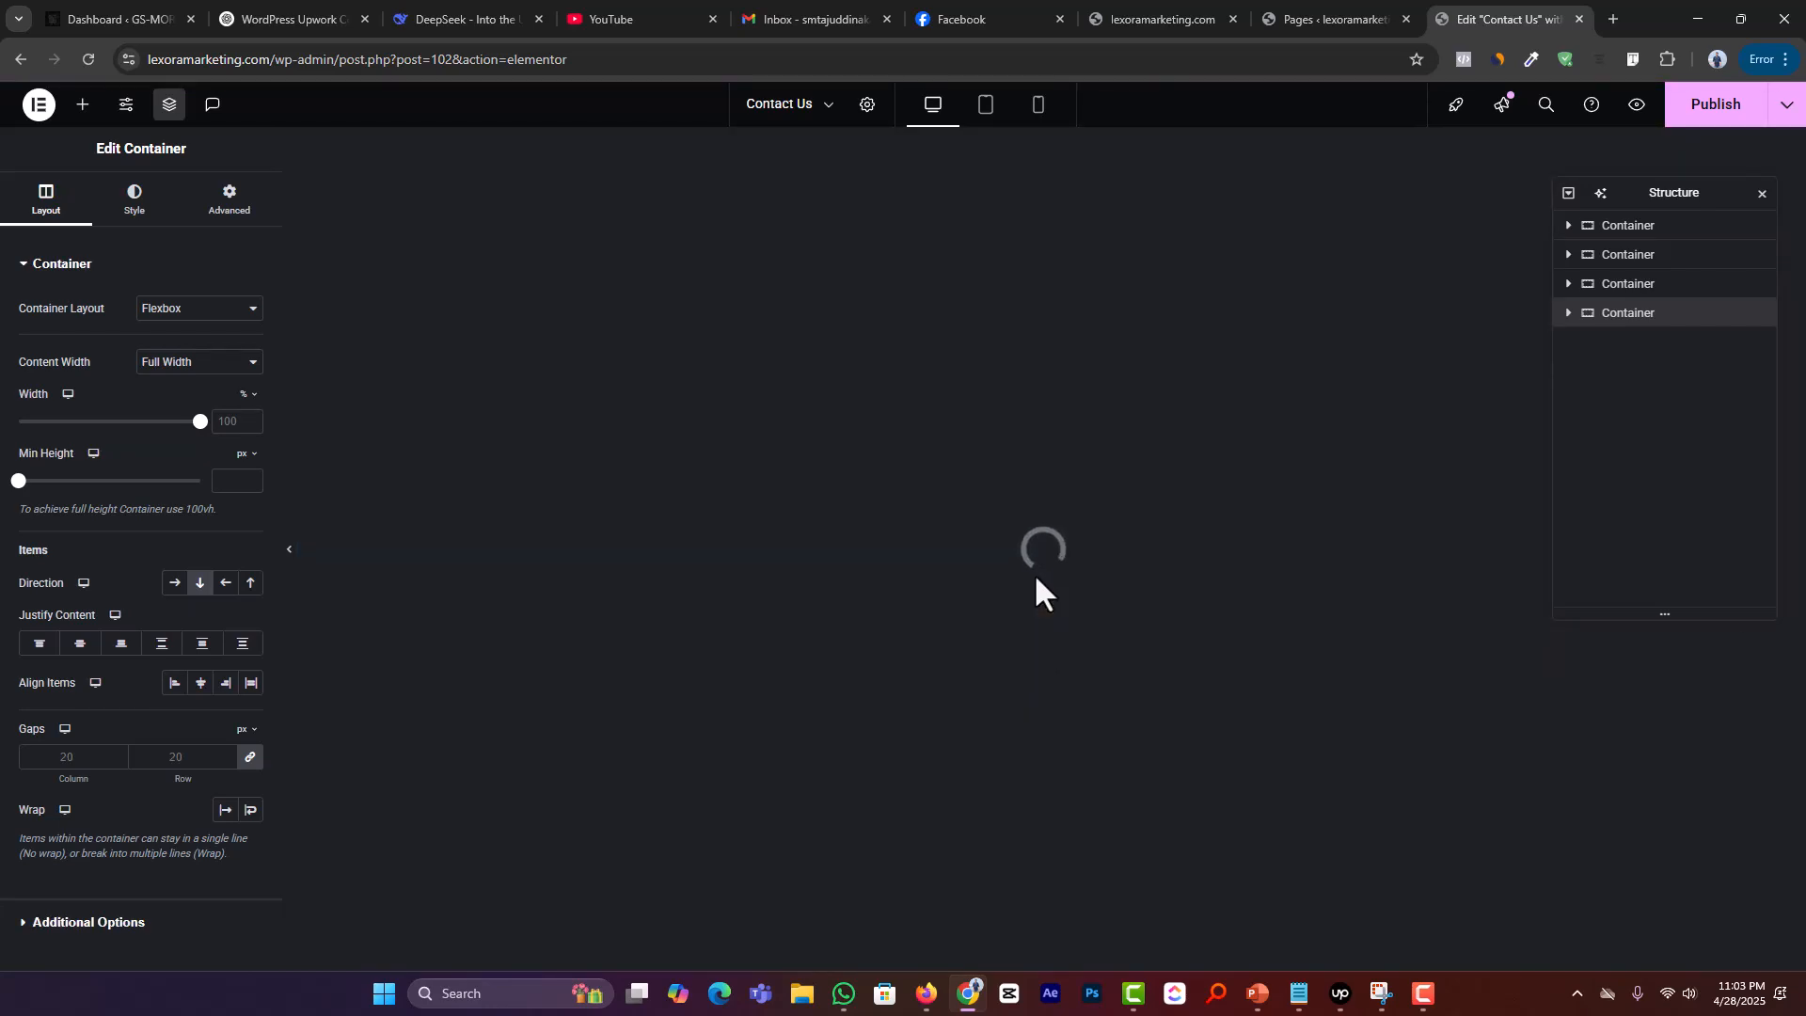
Step: Publish the Contact Us page and review its sections from the contact details to the map
{"action": "scroll", "coordinate": [1035, 572], "scroll_direction": "down", "scroll_amount": 5}
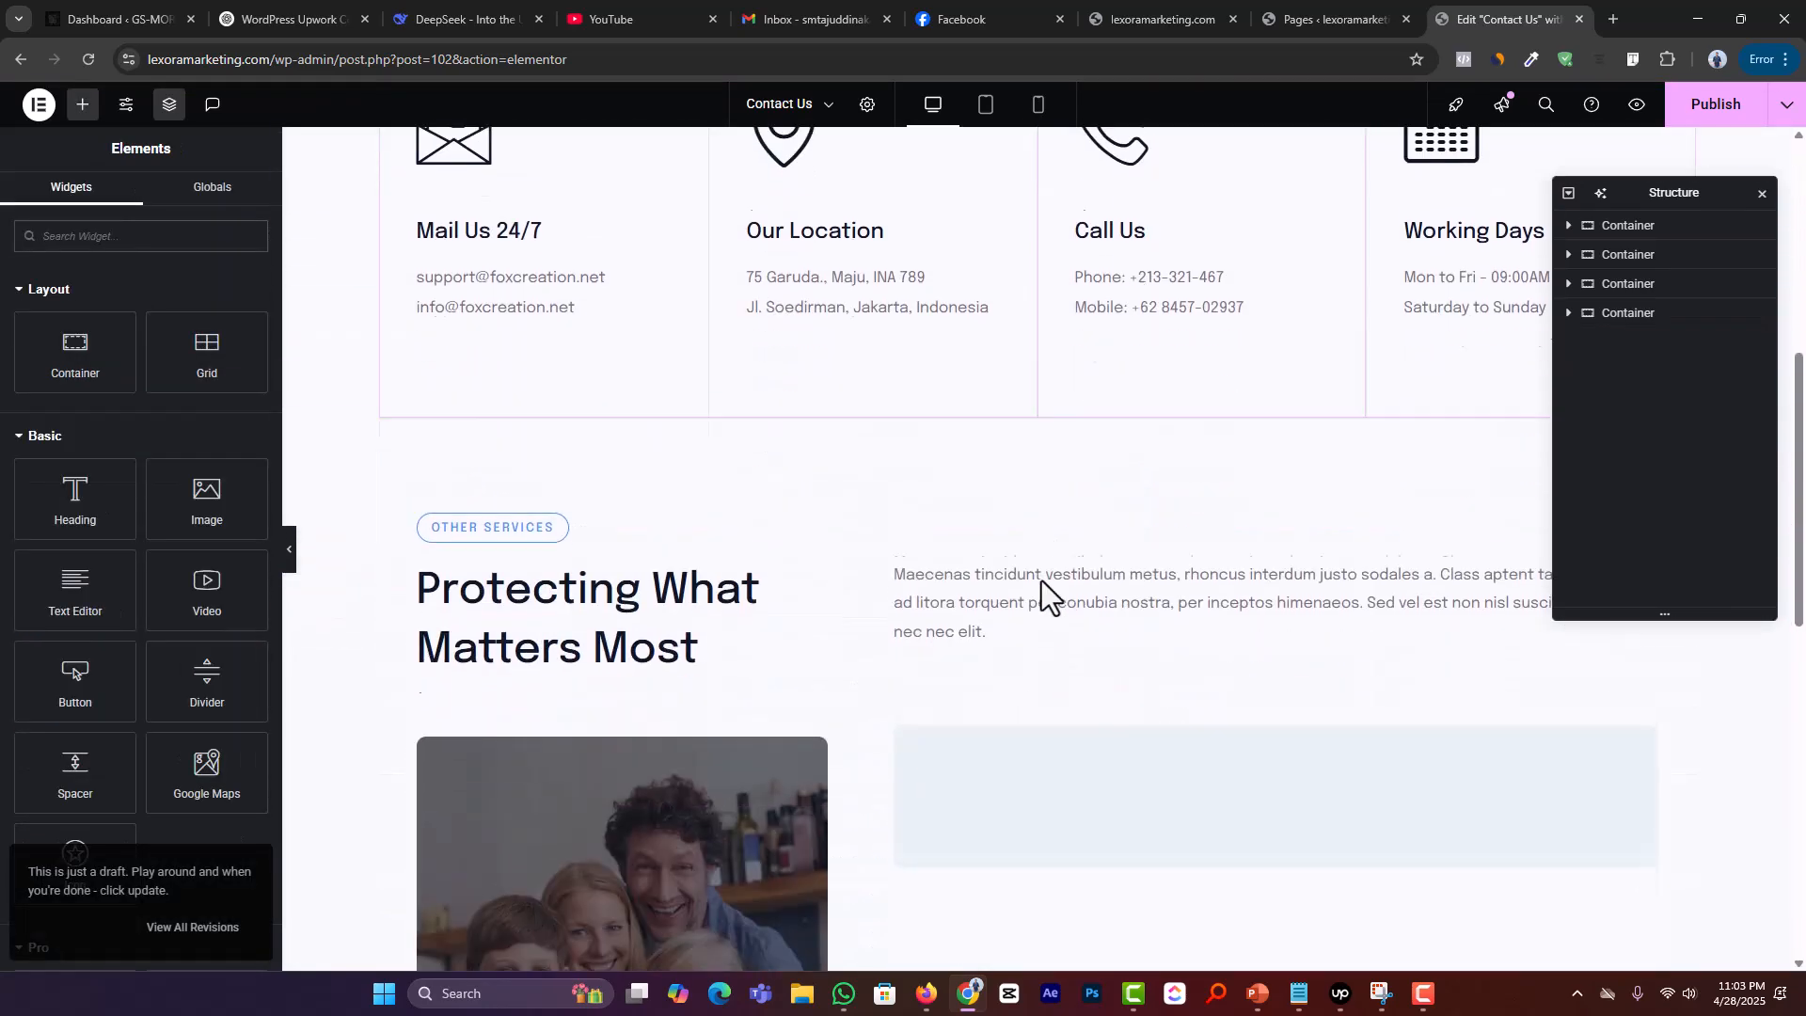
{"action": "scroll", "coordinate": [1041, 580], "scroll_direction": "down", "scroll_amount": 5}
{"action": "scroll", "coordinate": [1042, 589], "scroll_direction": "up", "scroll_amount": 10}
{"action": "left_click", "coordinate": [1705, 108]}
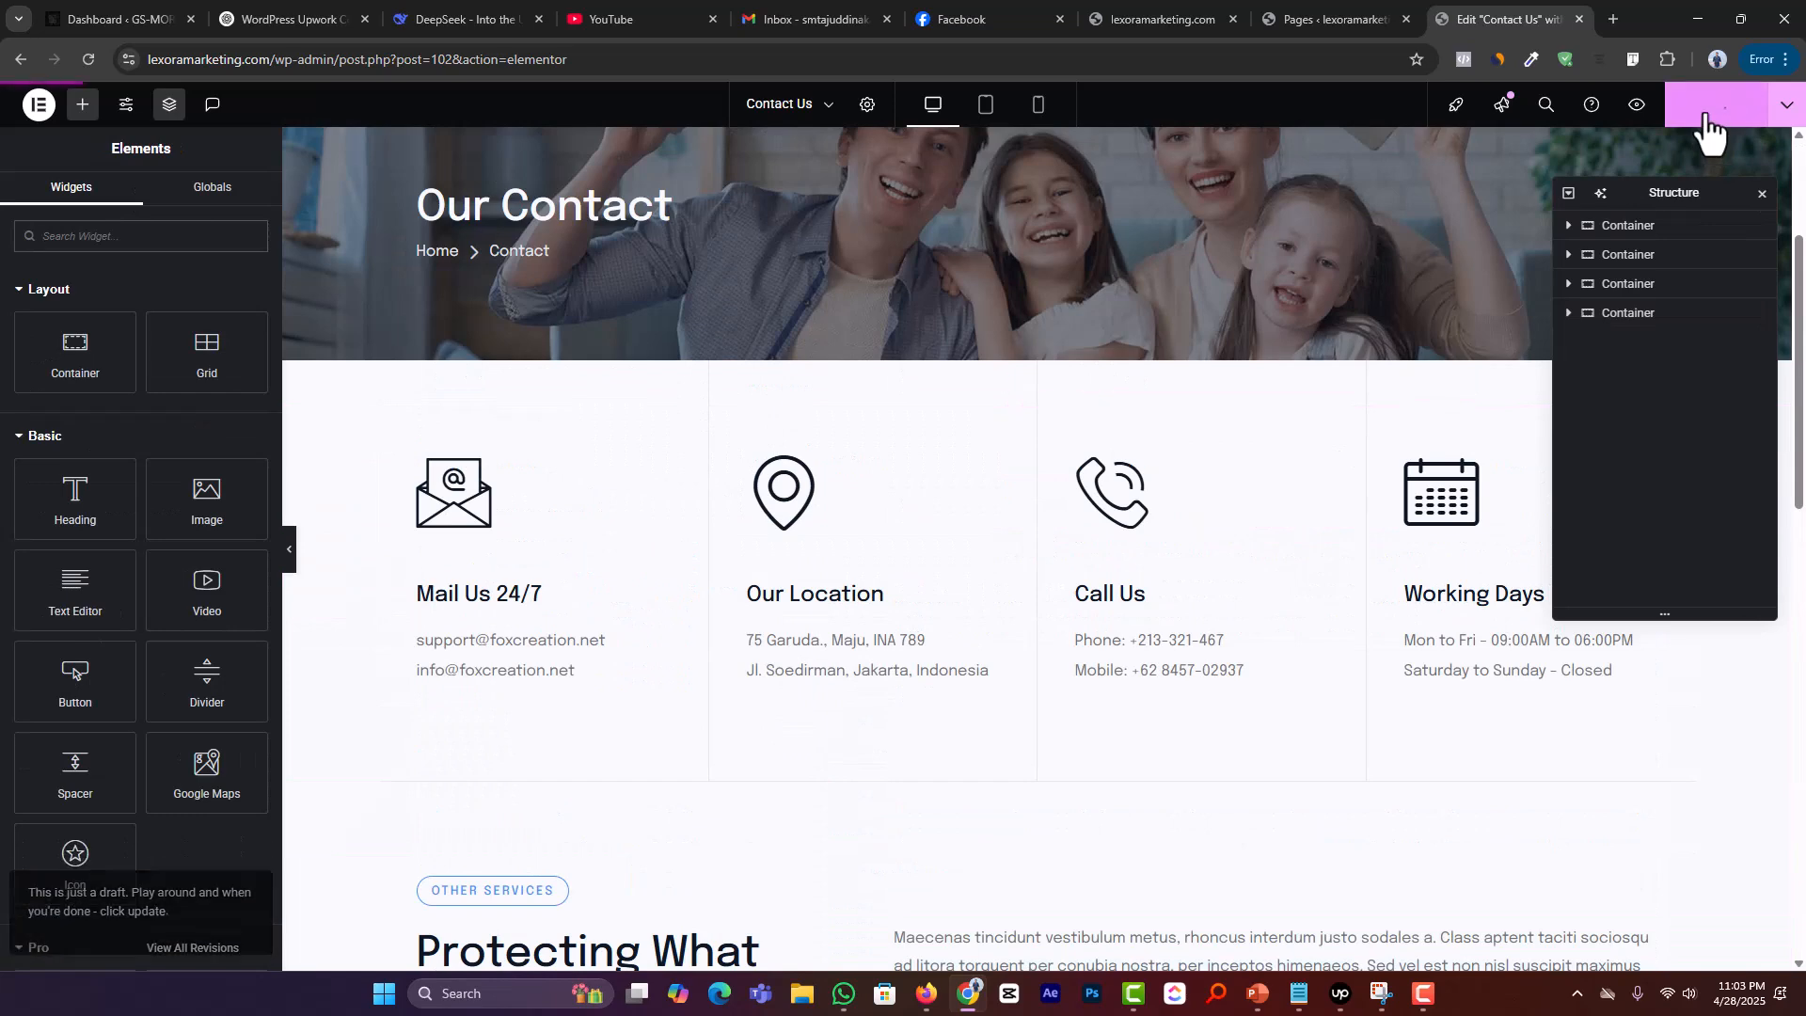
{"action": "scroll", "coordinate": [1084, 555], "scroll_direction": "down", "scroll_amount": 10}
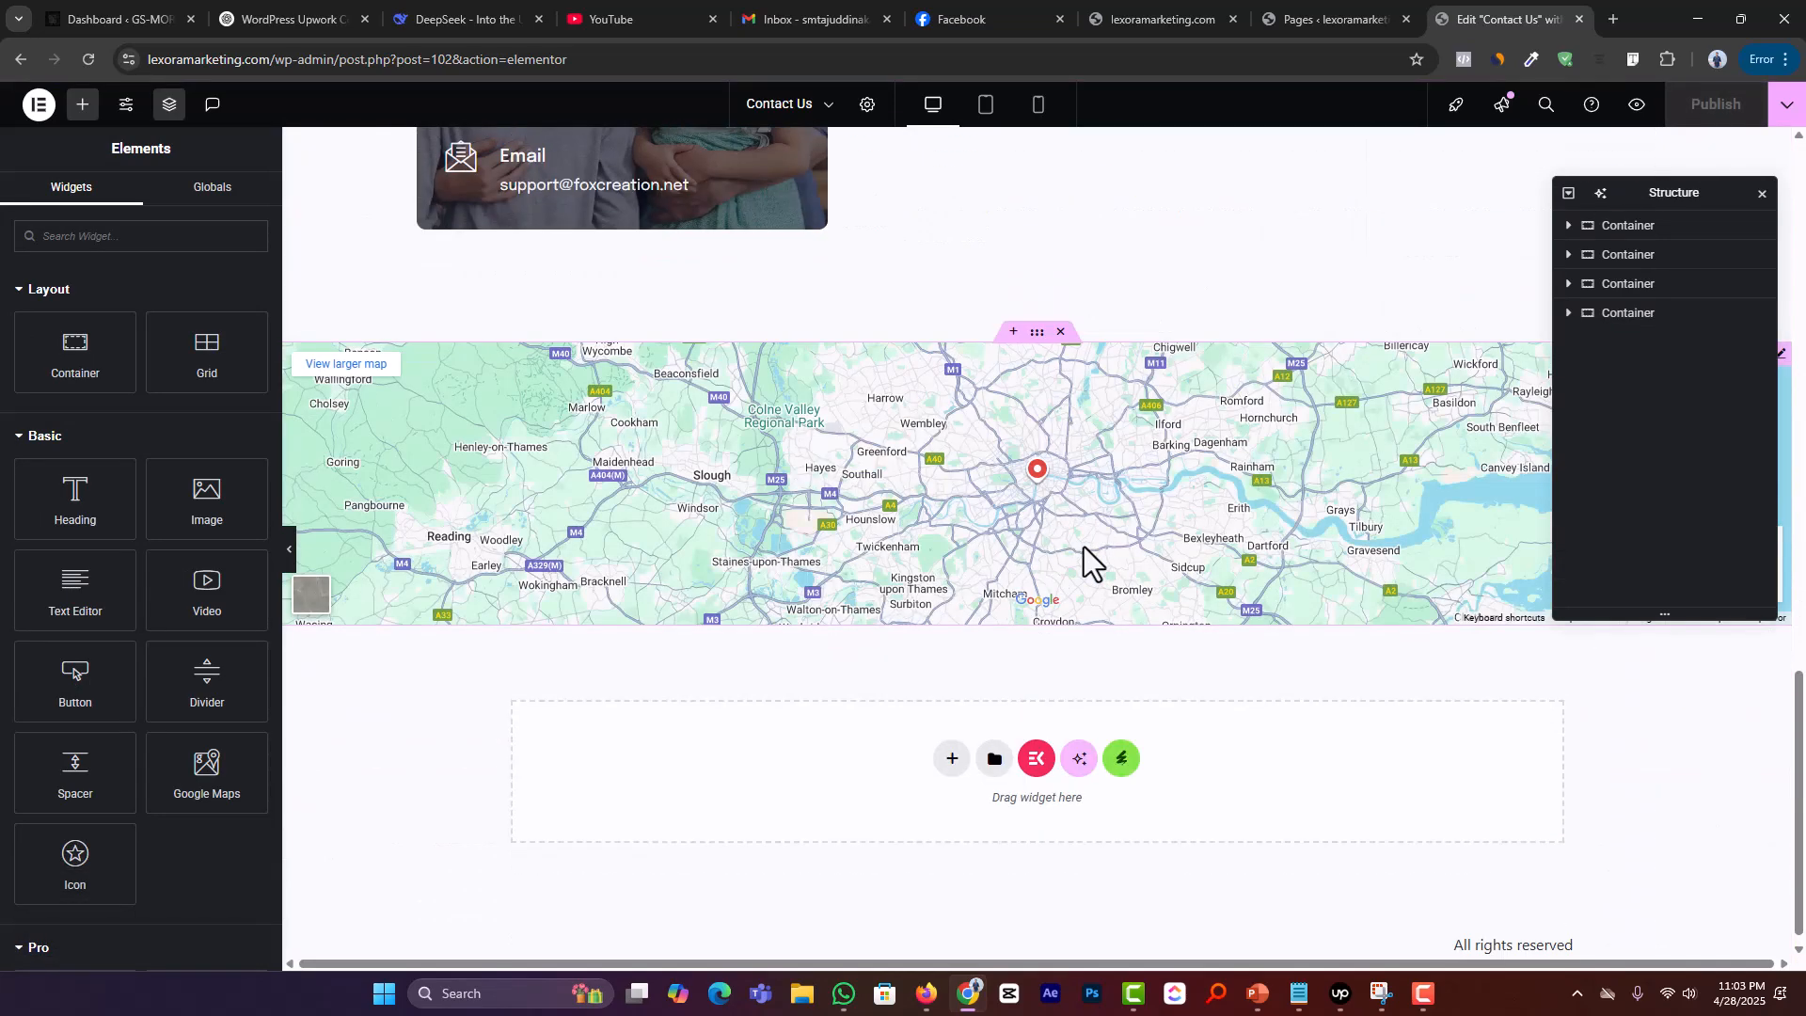
{"action": "scroll", "coordinate": [1086, 544], "scroll_direction": "up", "scroll_amount": 3}
{"action": "scroll", "coordinate": [1089, 544], "scroll_direction": "down", "scroll_amount": 1}
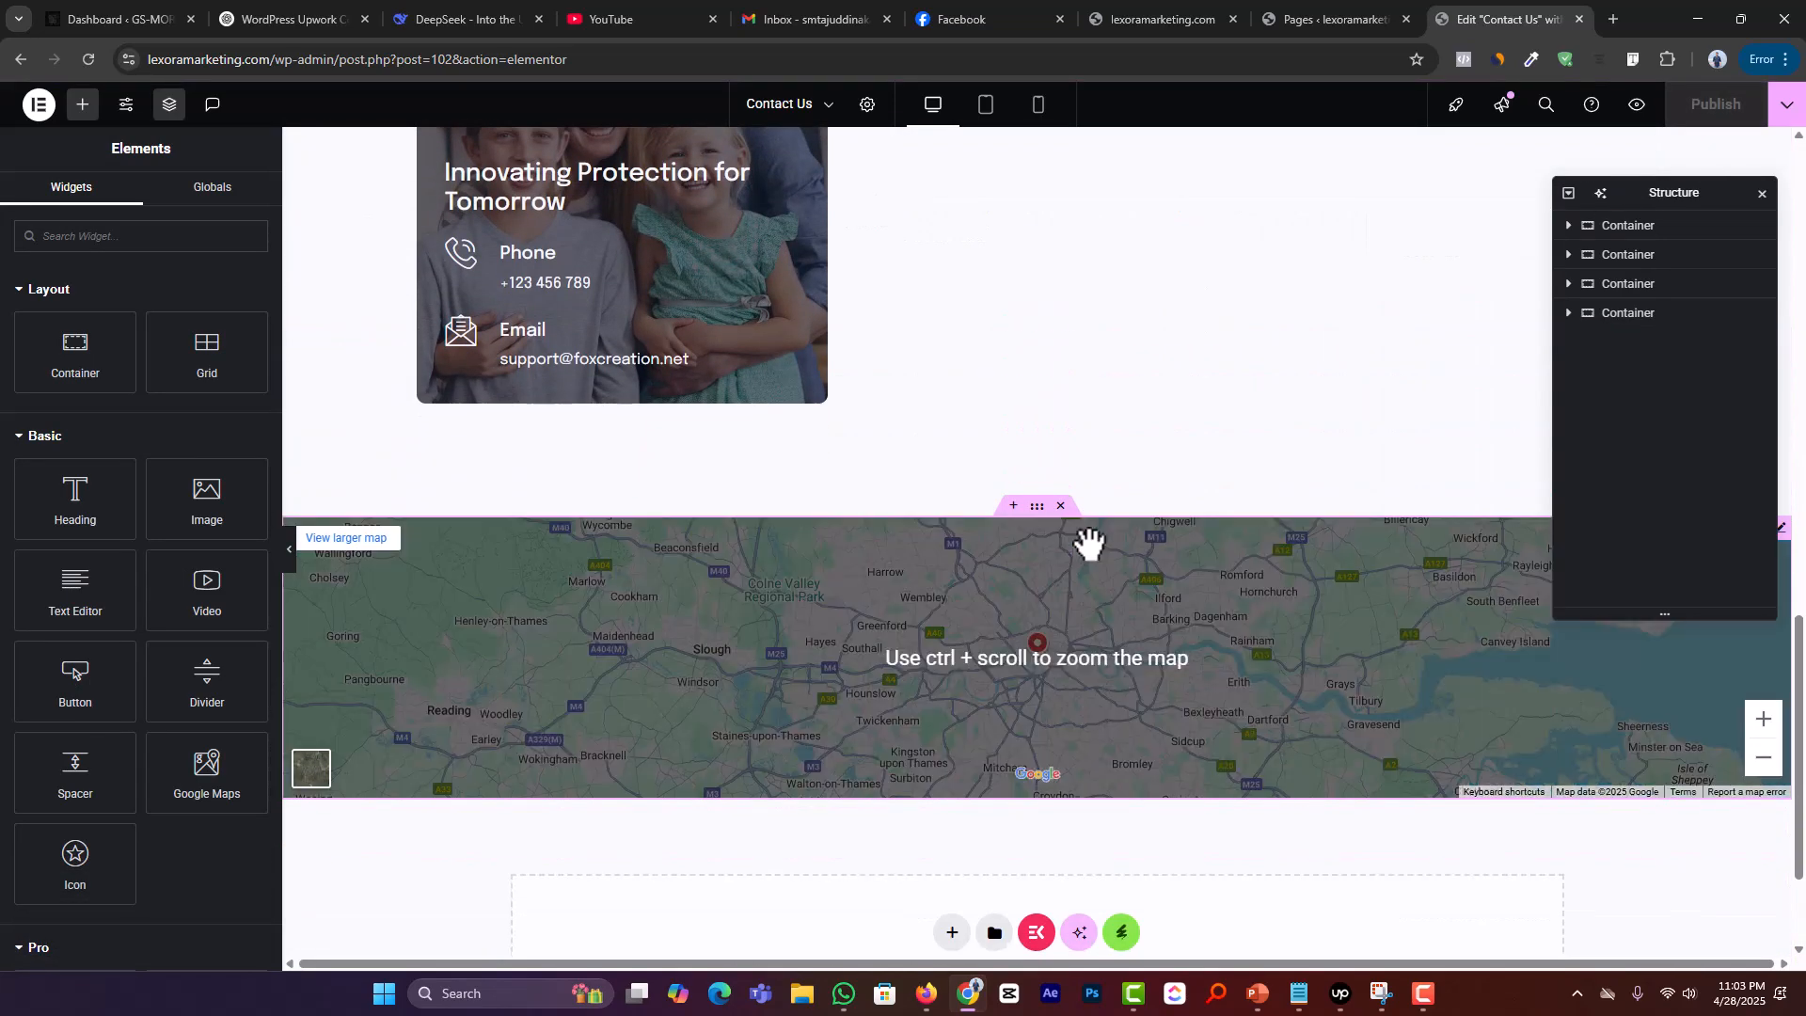
{"action": "scroll", "coordinate": [1089, 544], "scroll_direction": "up", "scroll_amount": 10}
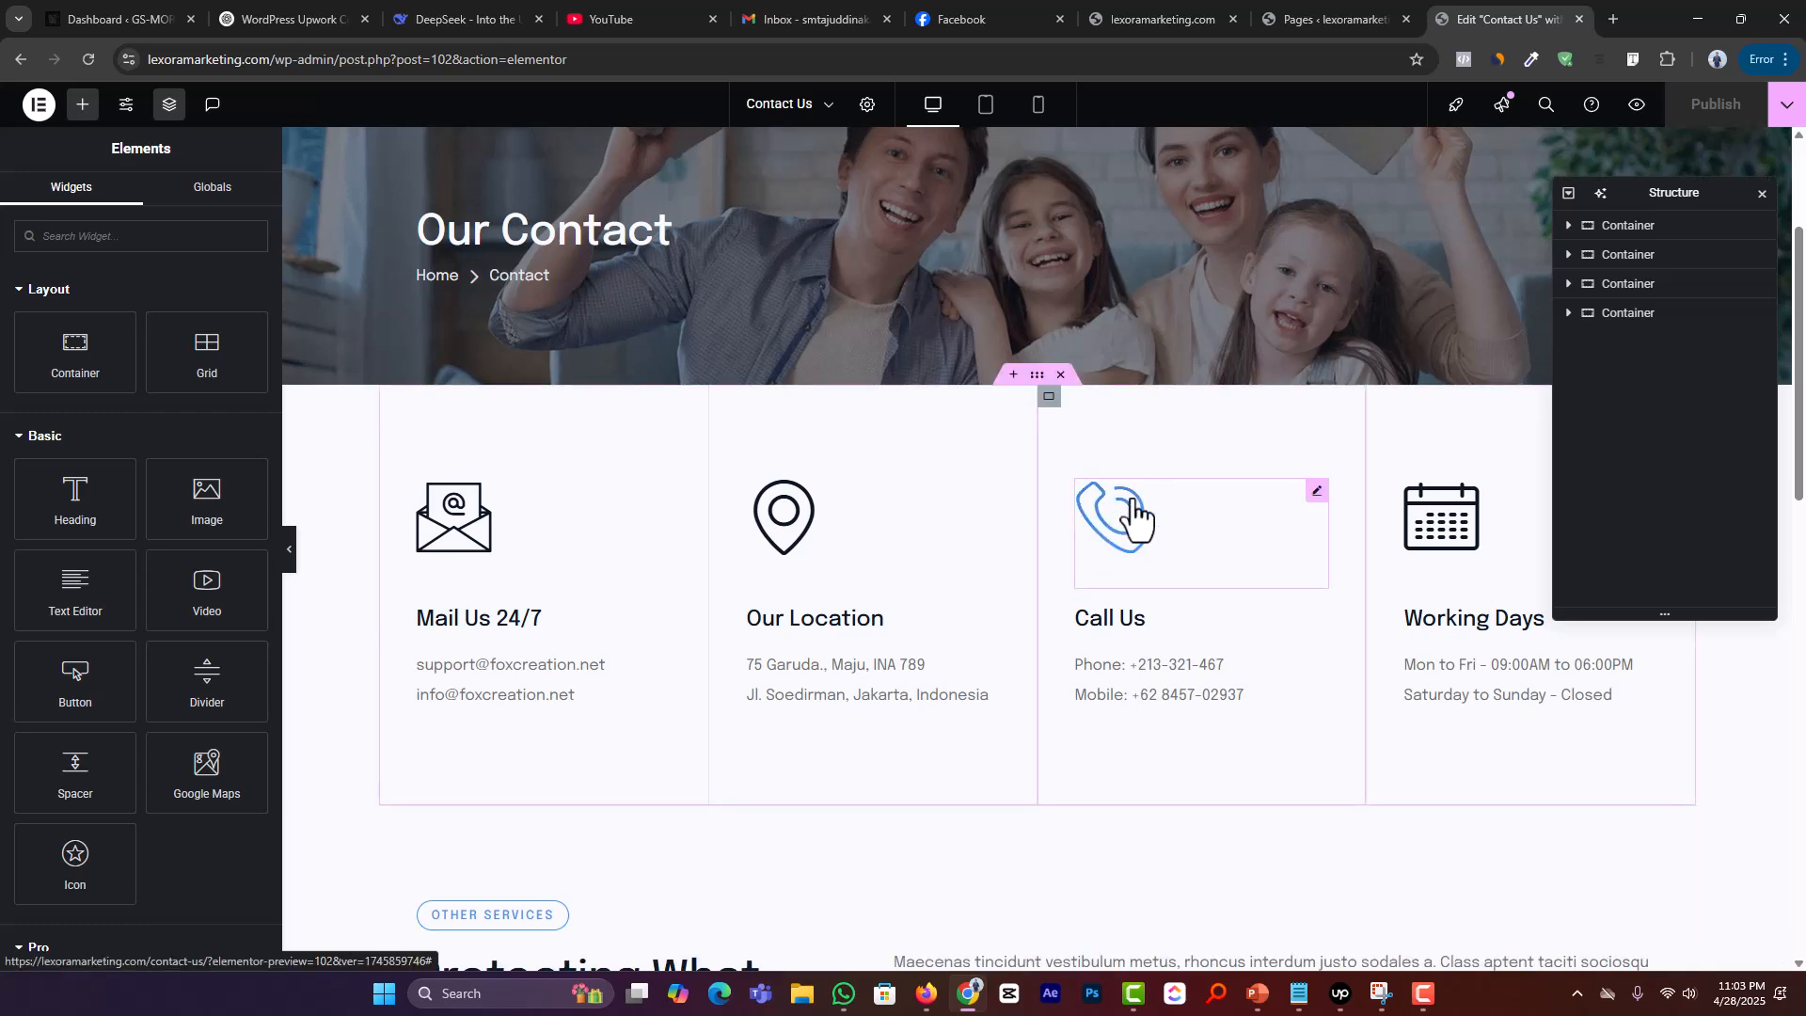
Step: Close the Contact Us editor and start a further new page in a separate browser tab from the list of pages
{"action": "left_click", "coordinate": [1579, 19]}
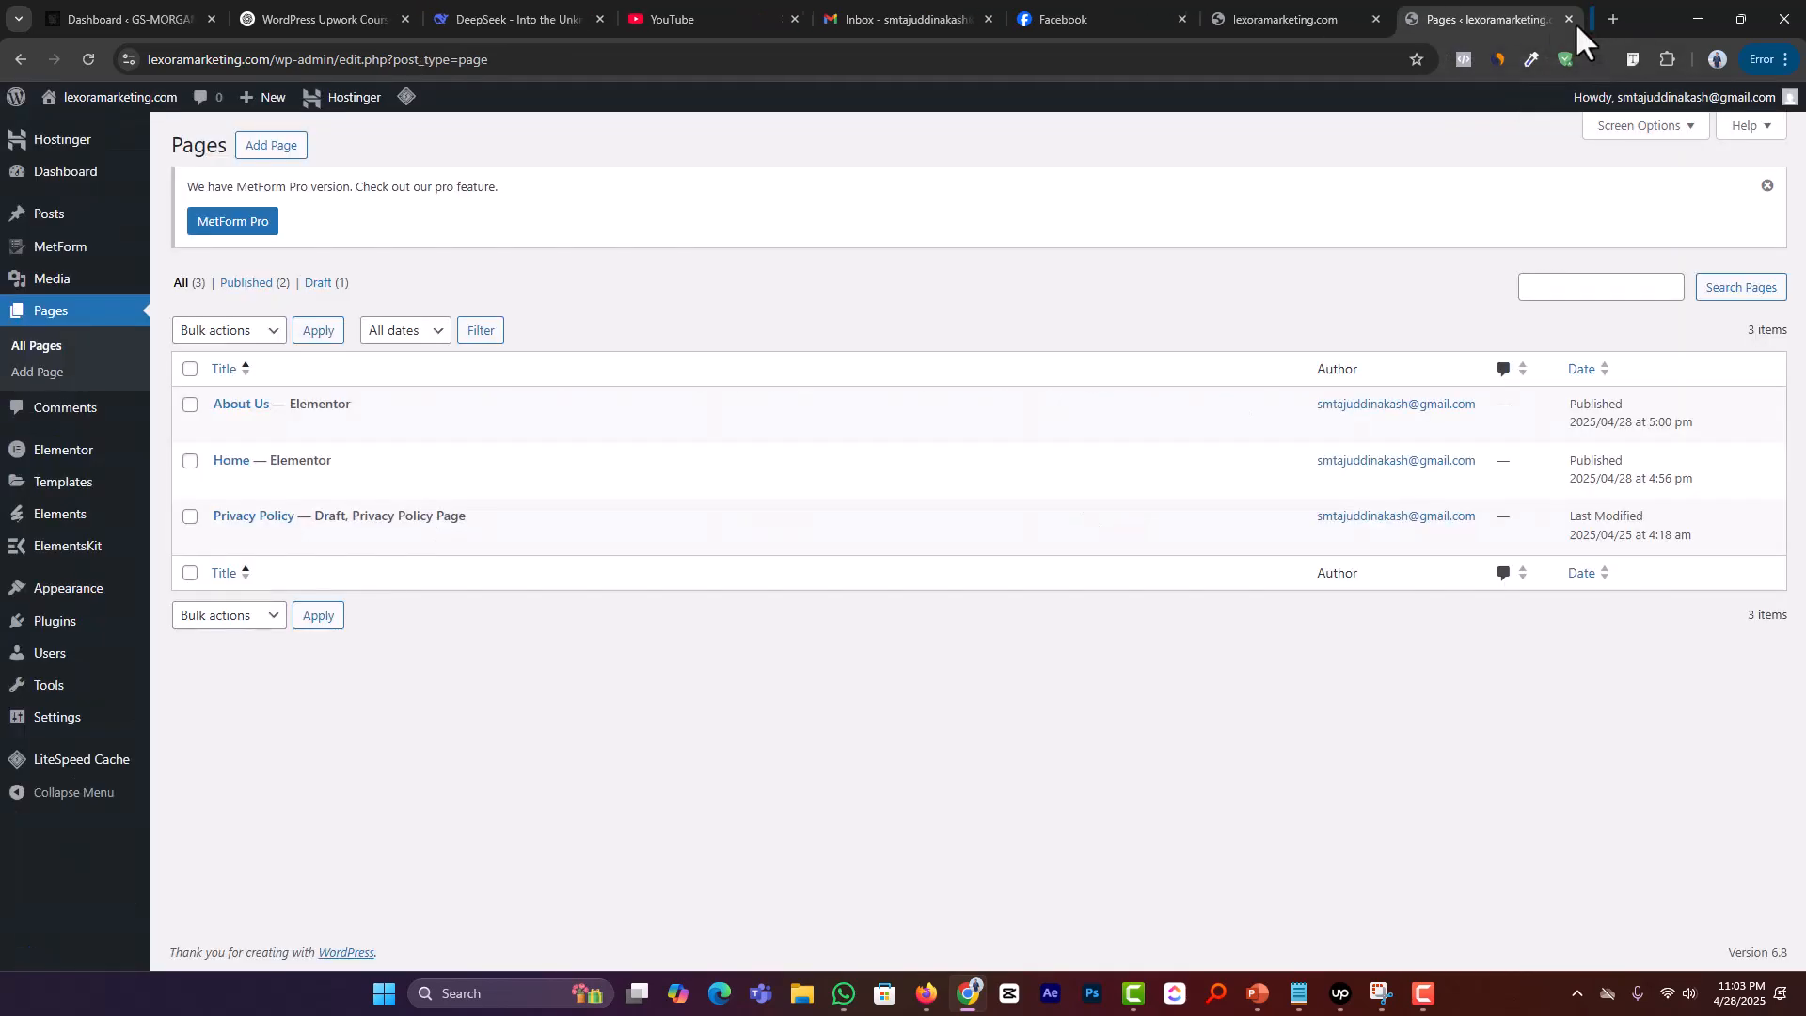
{"action": "middle_click", "coordinate": [258, 153]}
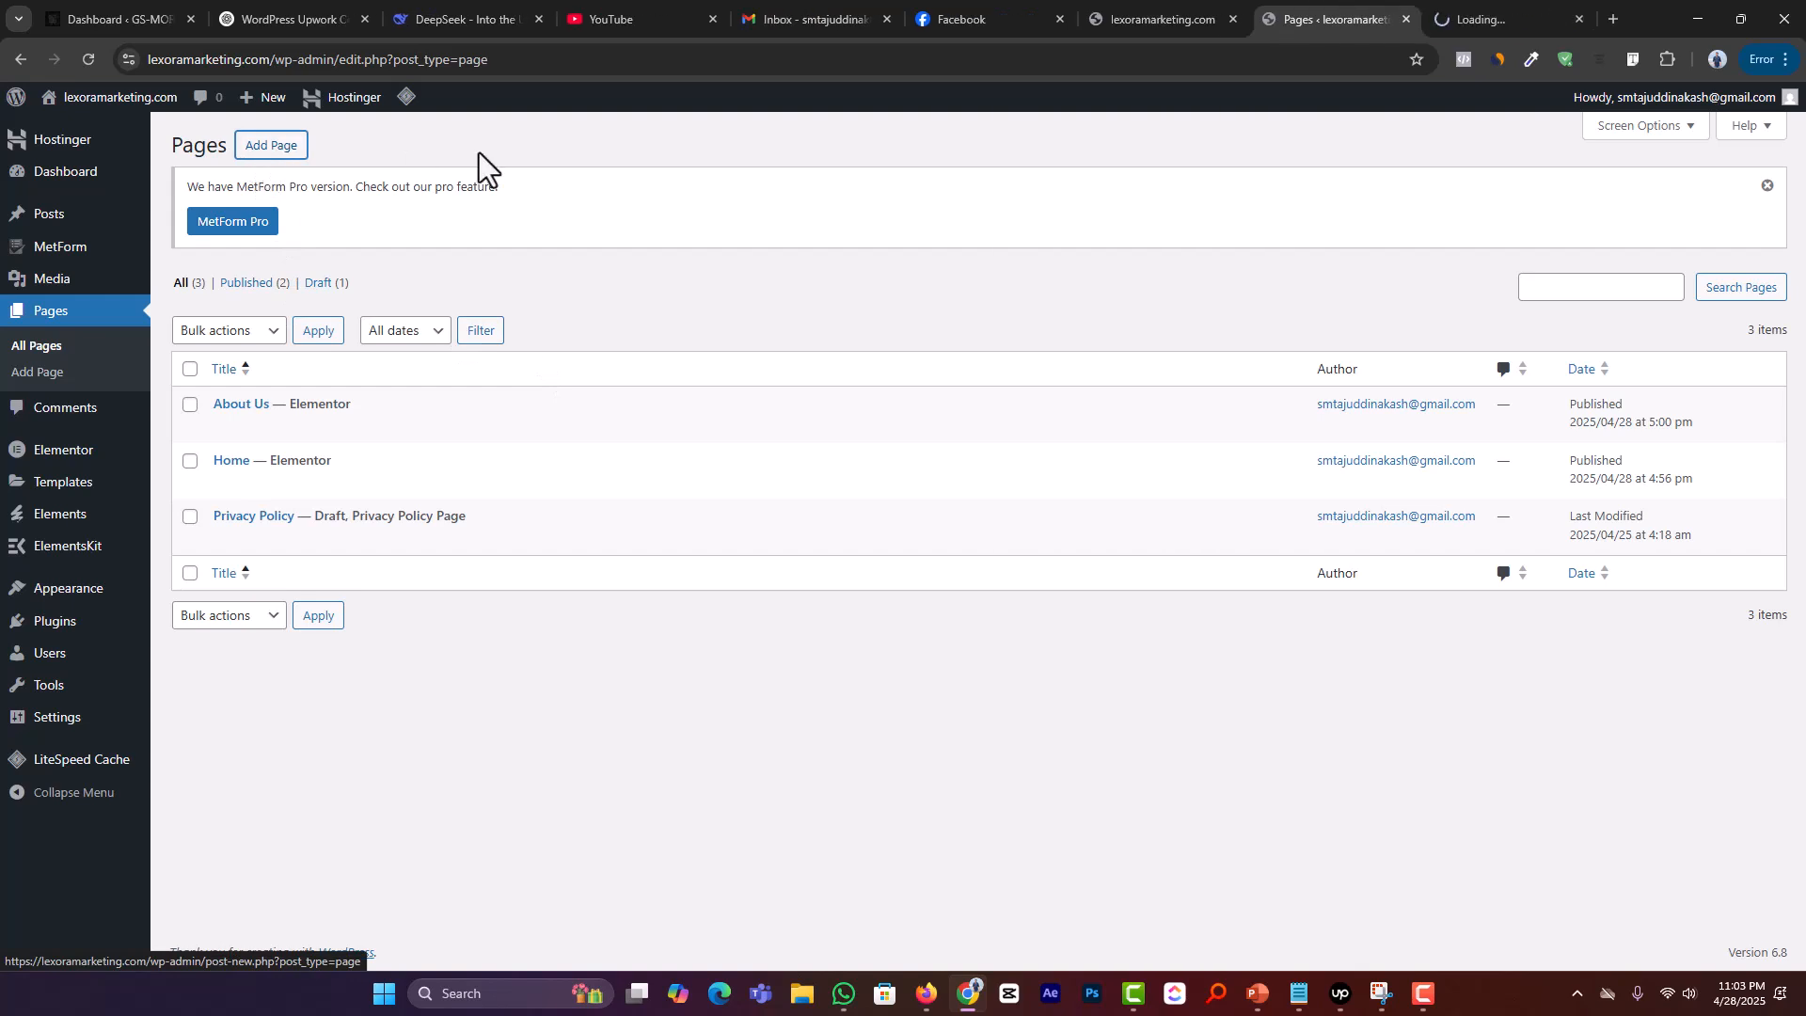
{"action": "left_click", "coordinate": [1542, 12]}
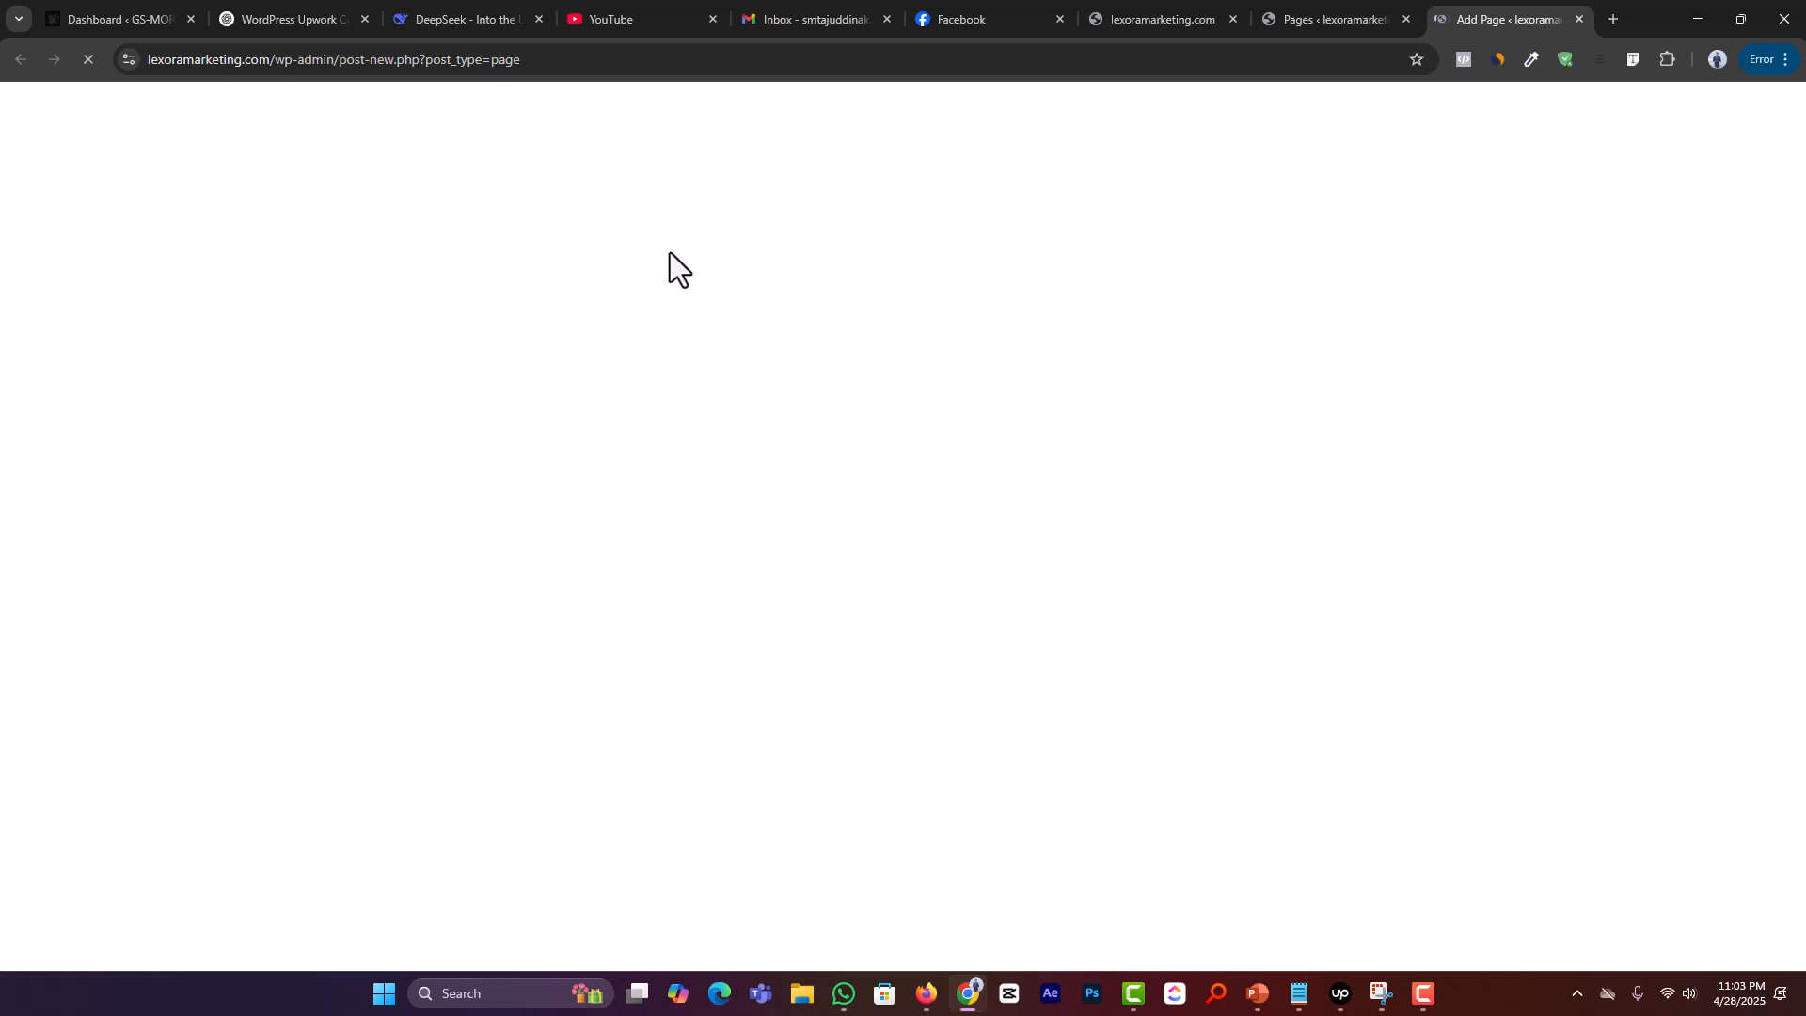
Step: Title the new page "Service", publish it and open it in the Elementor editor
{"action": "type", "text": "Service"}
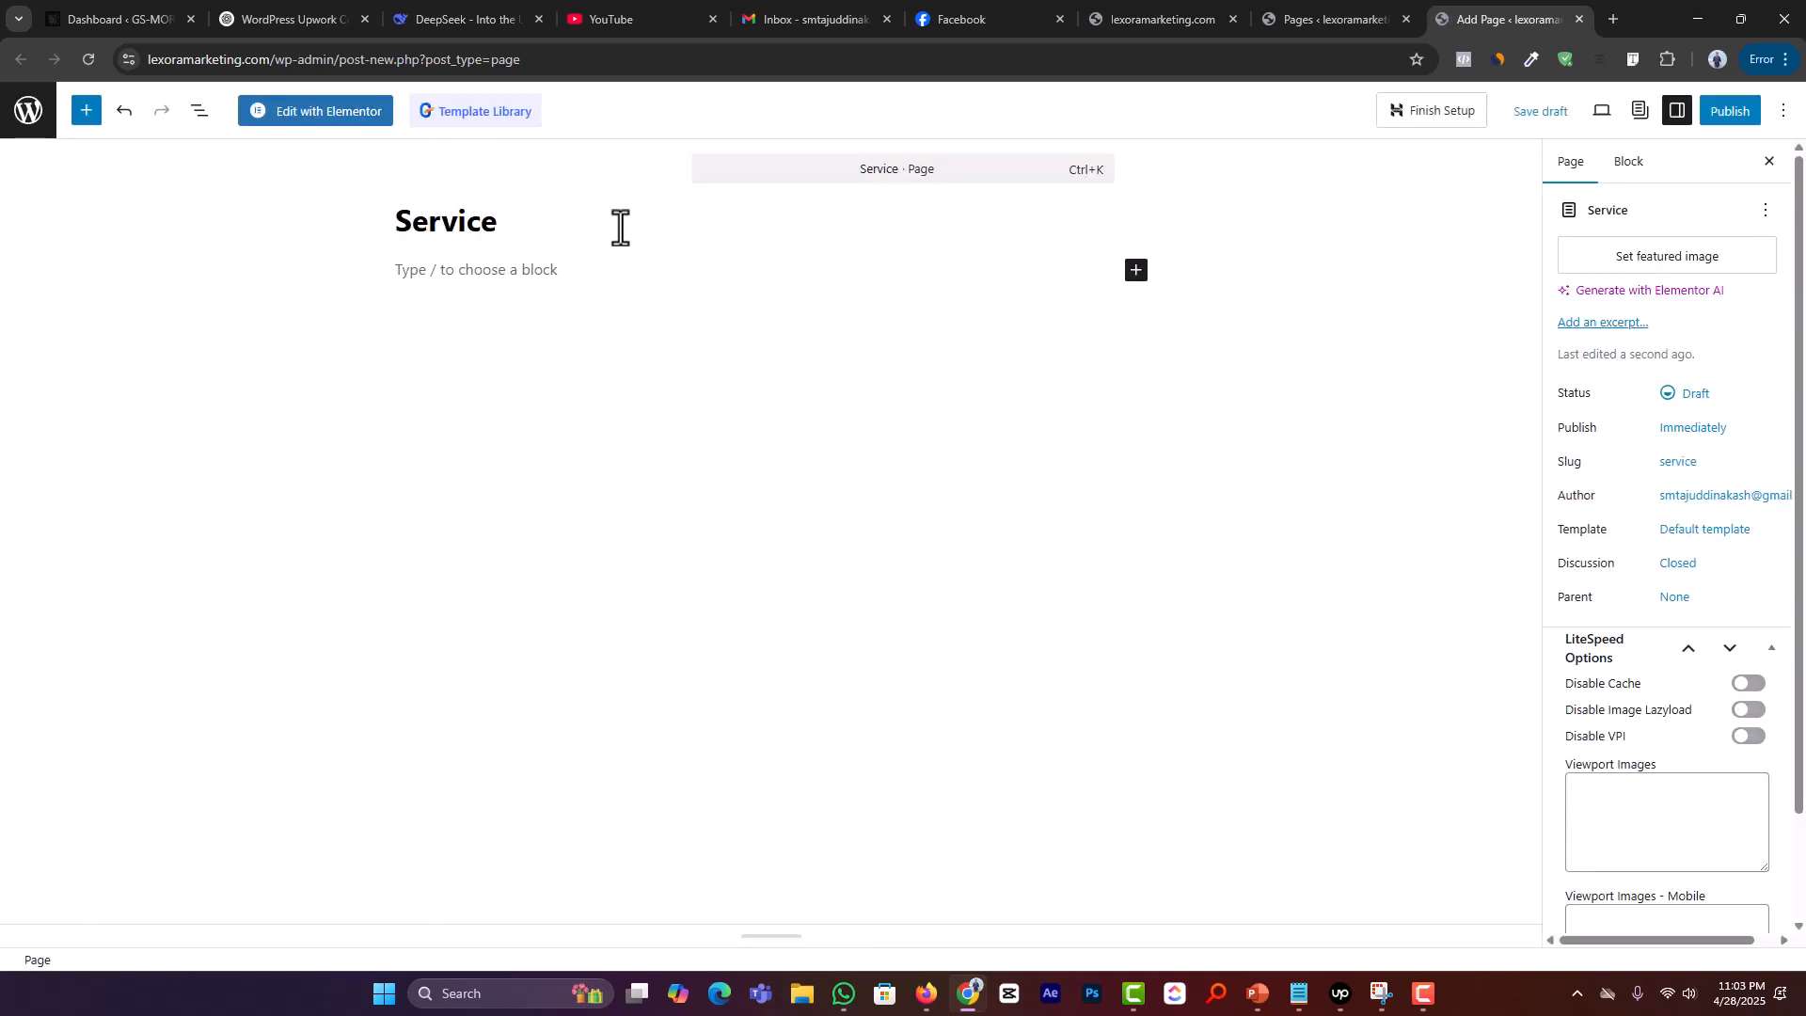
{"action": "left_click", "coordinate": [1732, 113]}
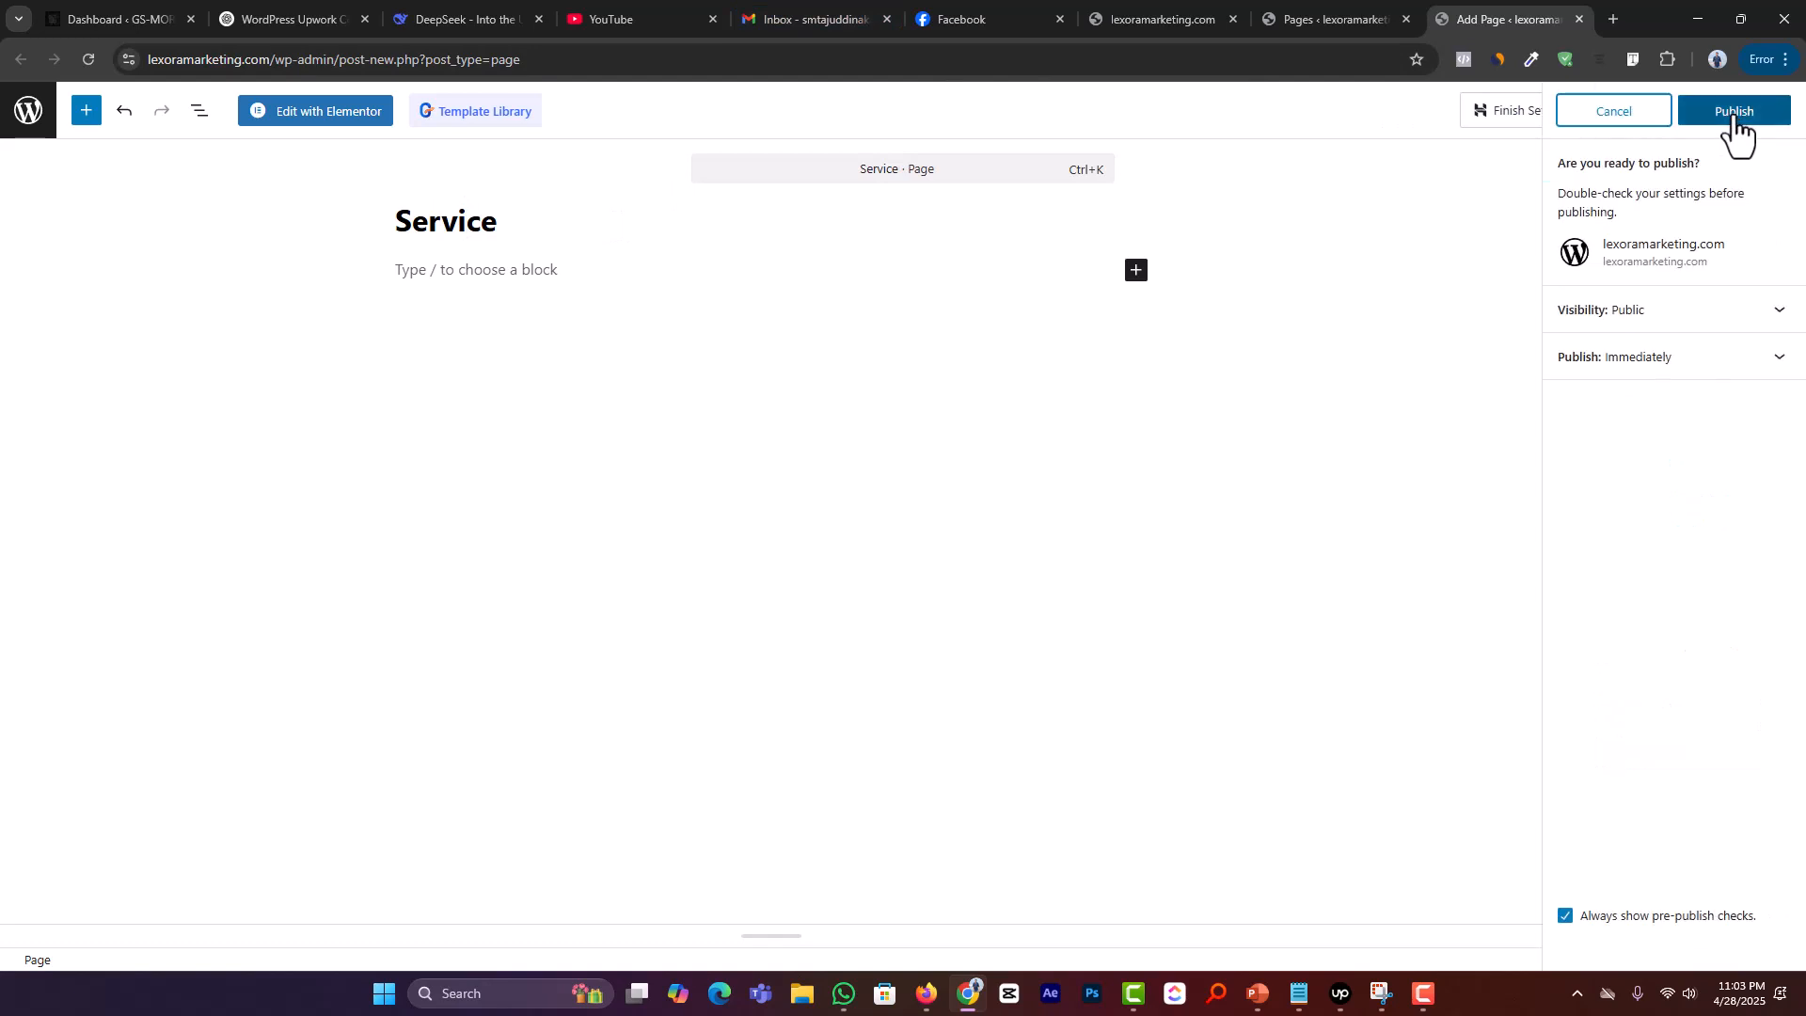
{"action": "left_click", "coordinate": [1736, 112]}
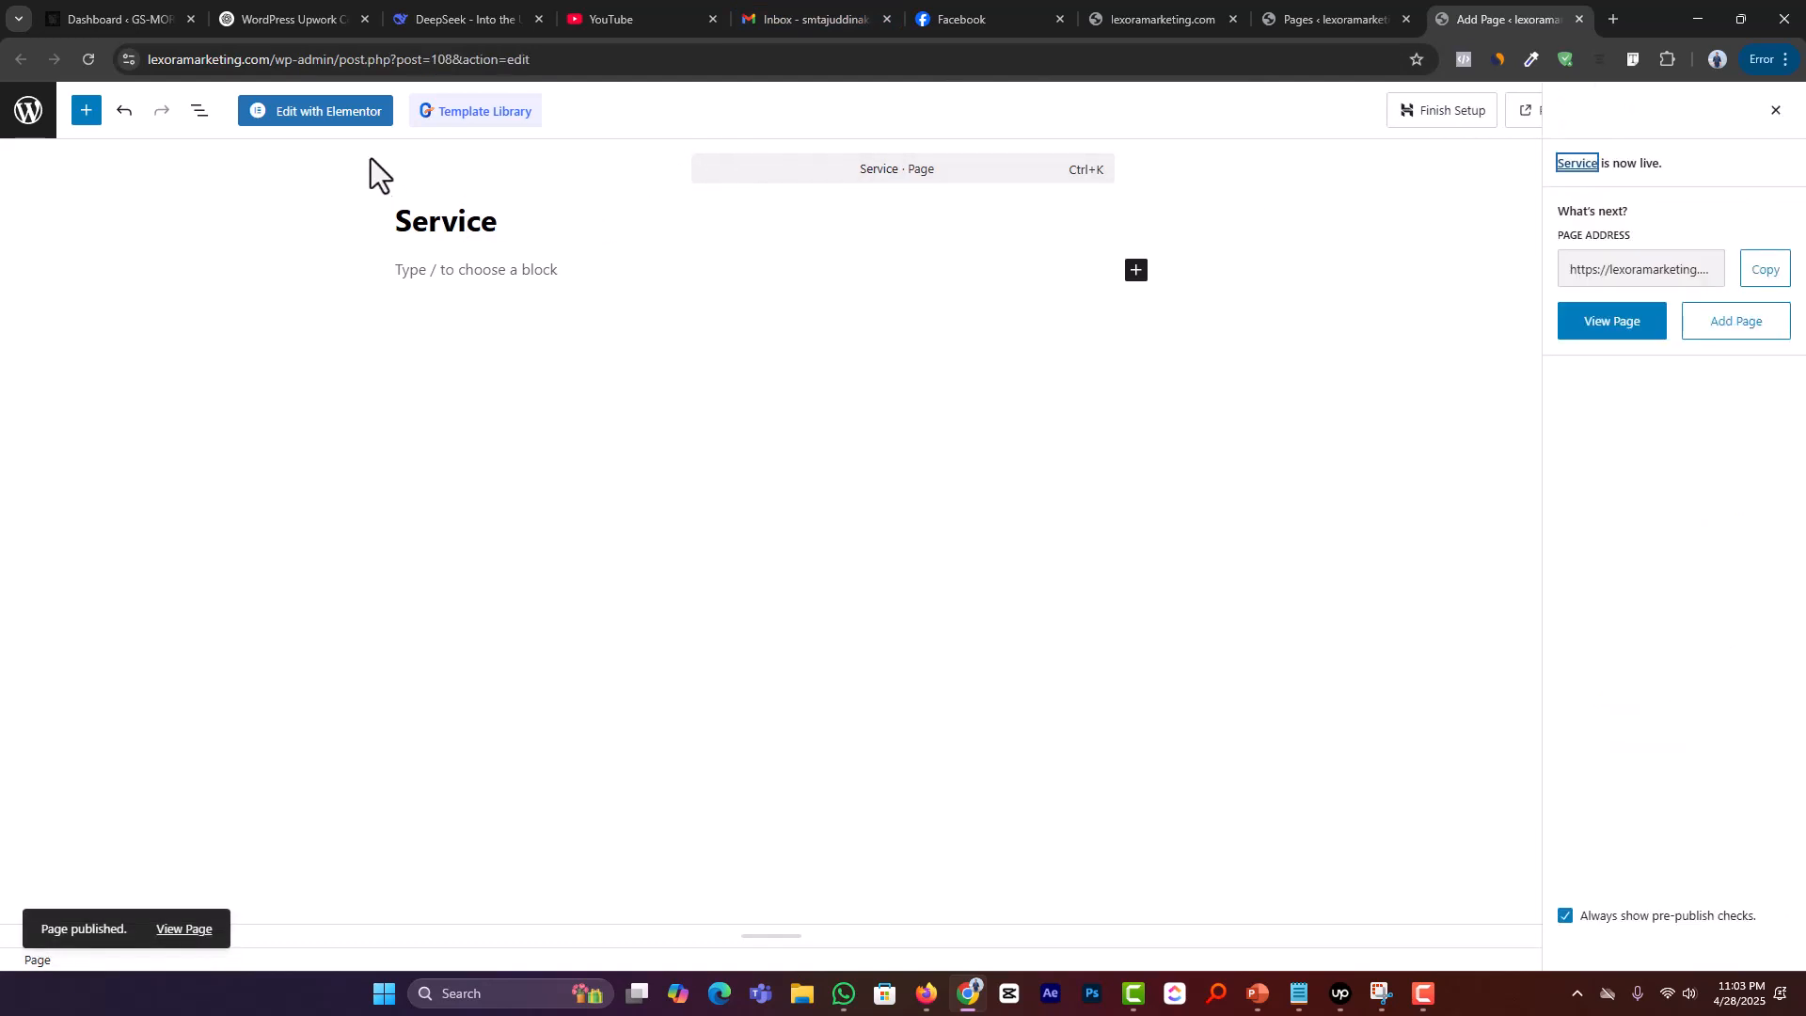
{"action": "left_click", "coordinate": [329, 115]}
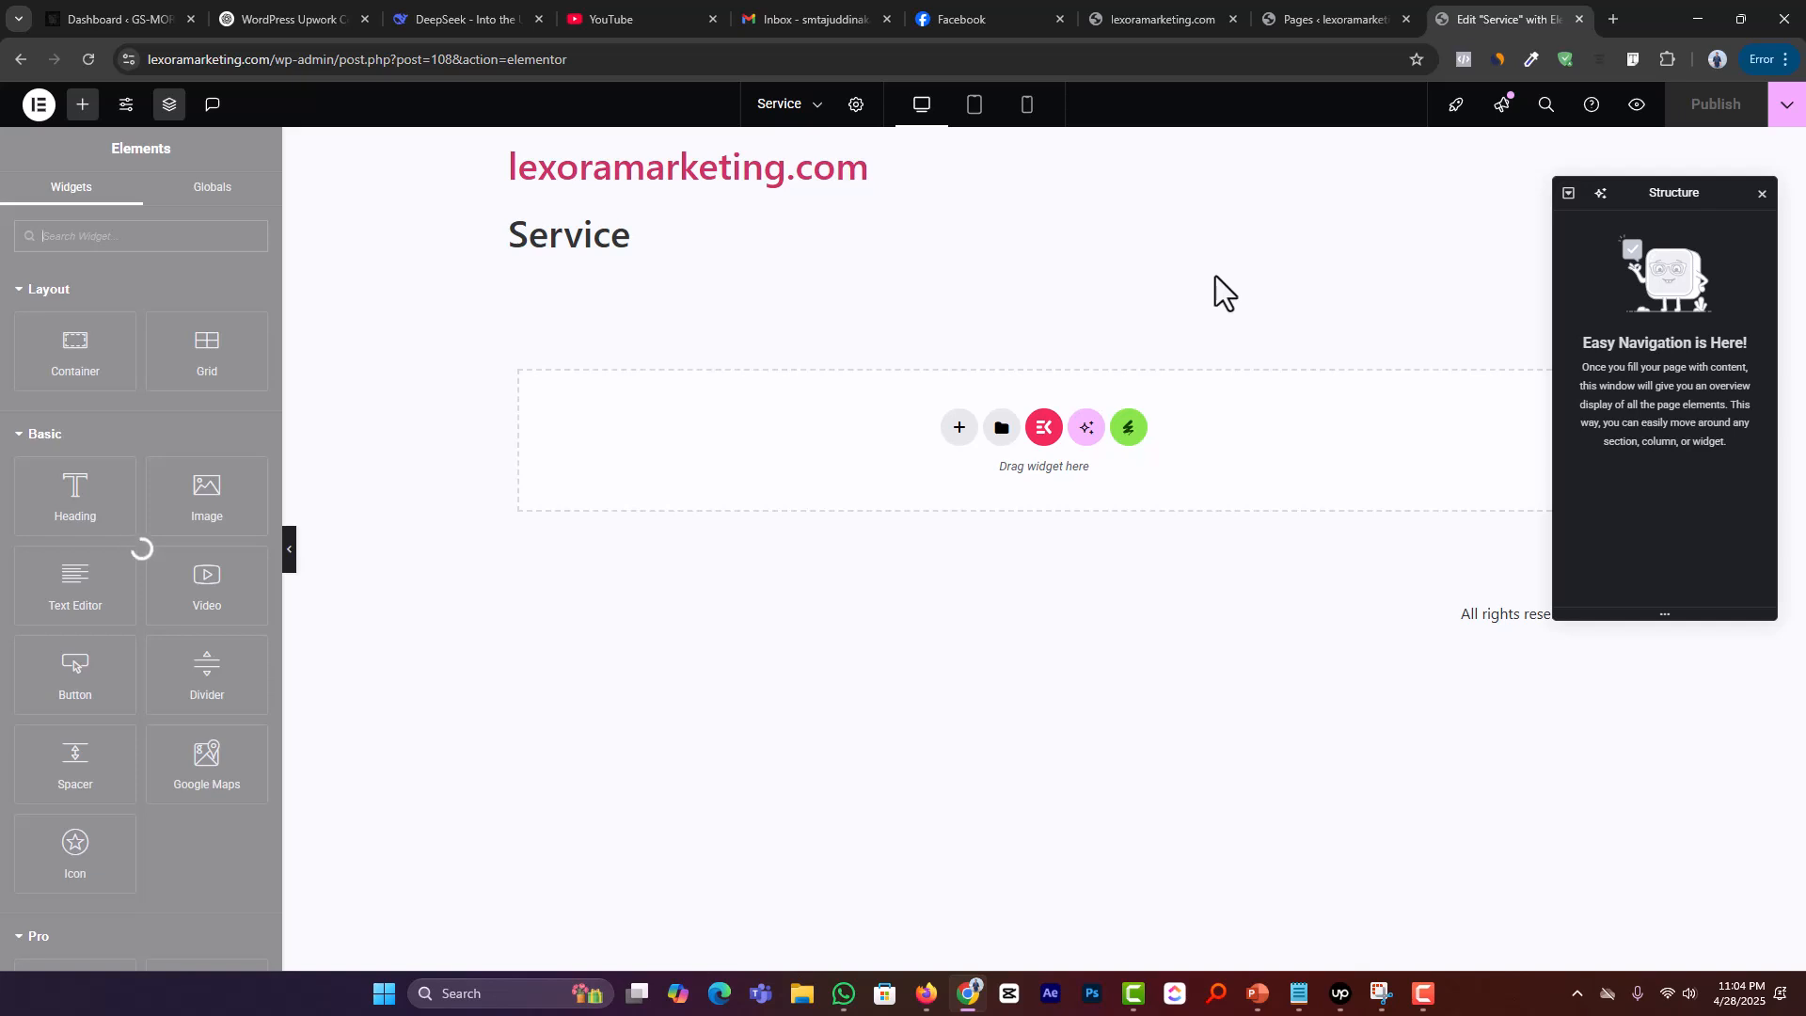
Step: Insert the saved Services template into the Service page from the library's own templates
{"action": "left_click", "coordinate": [1001, 428]}
{"action": "left_click", "coordinate": [947, 203]}
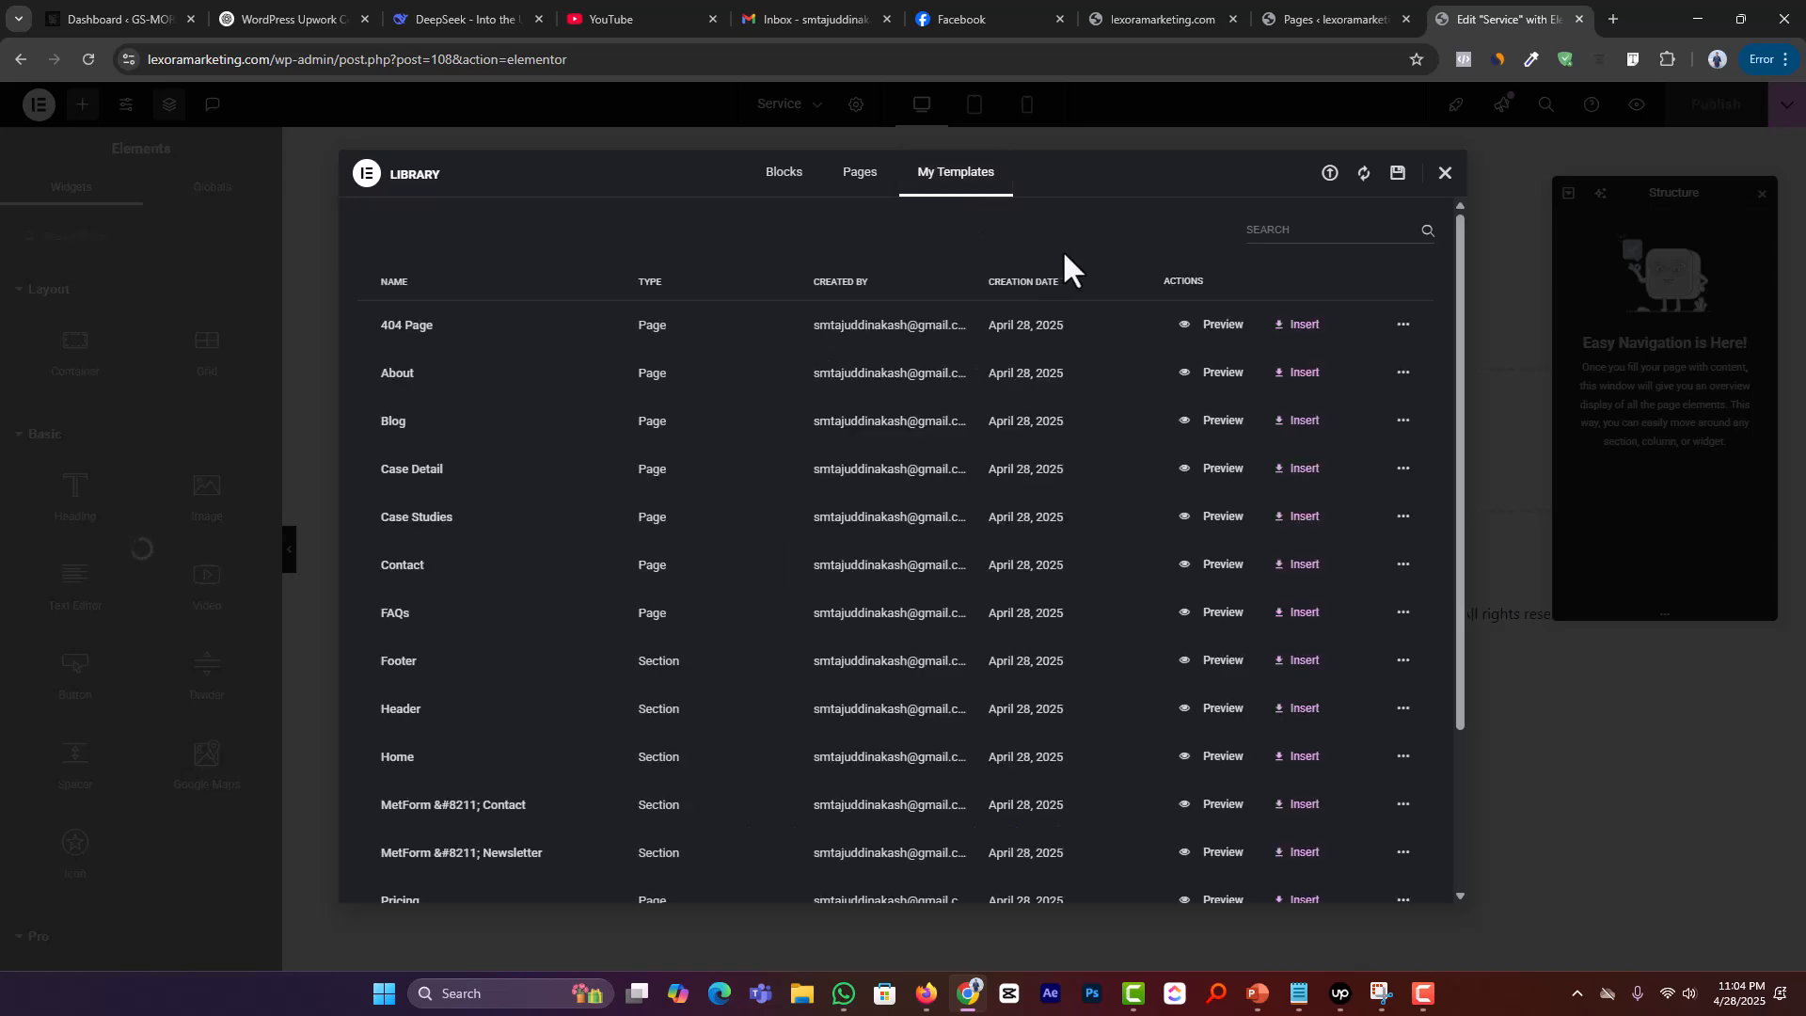
{"action": "scroll", "coordinate": [435, 559], "scroll_direction": "down", "scroll_amount": 2}
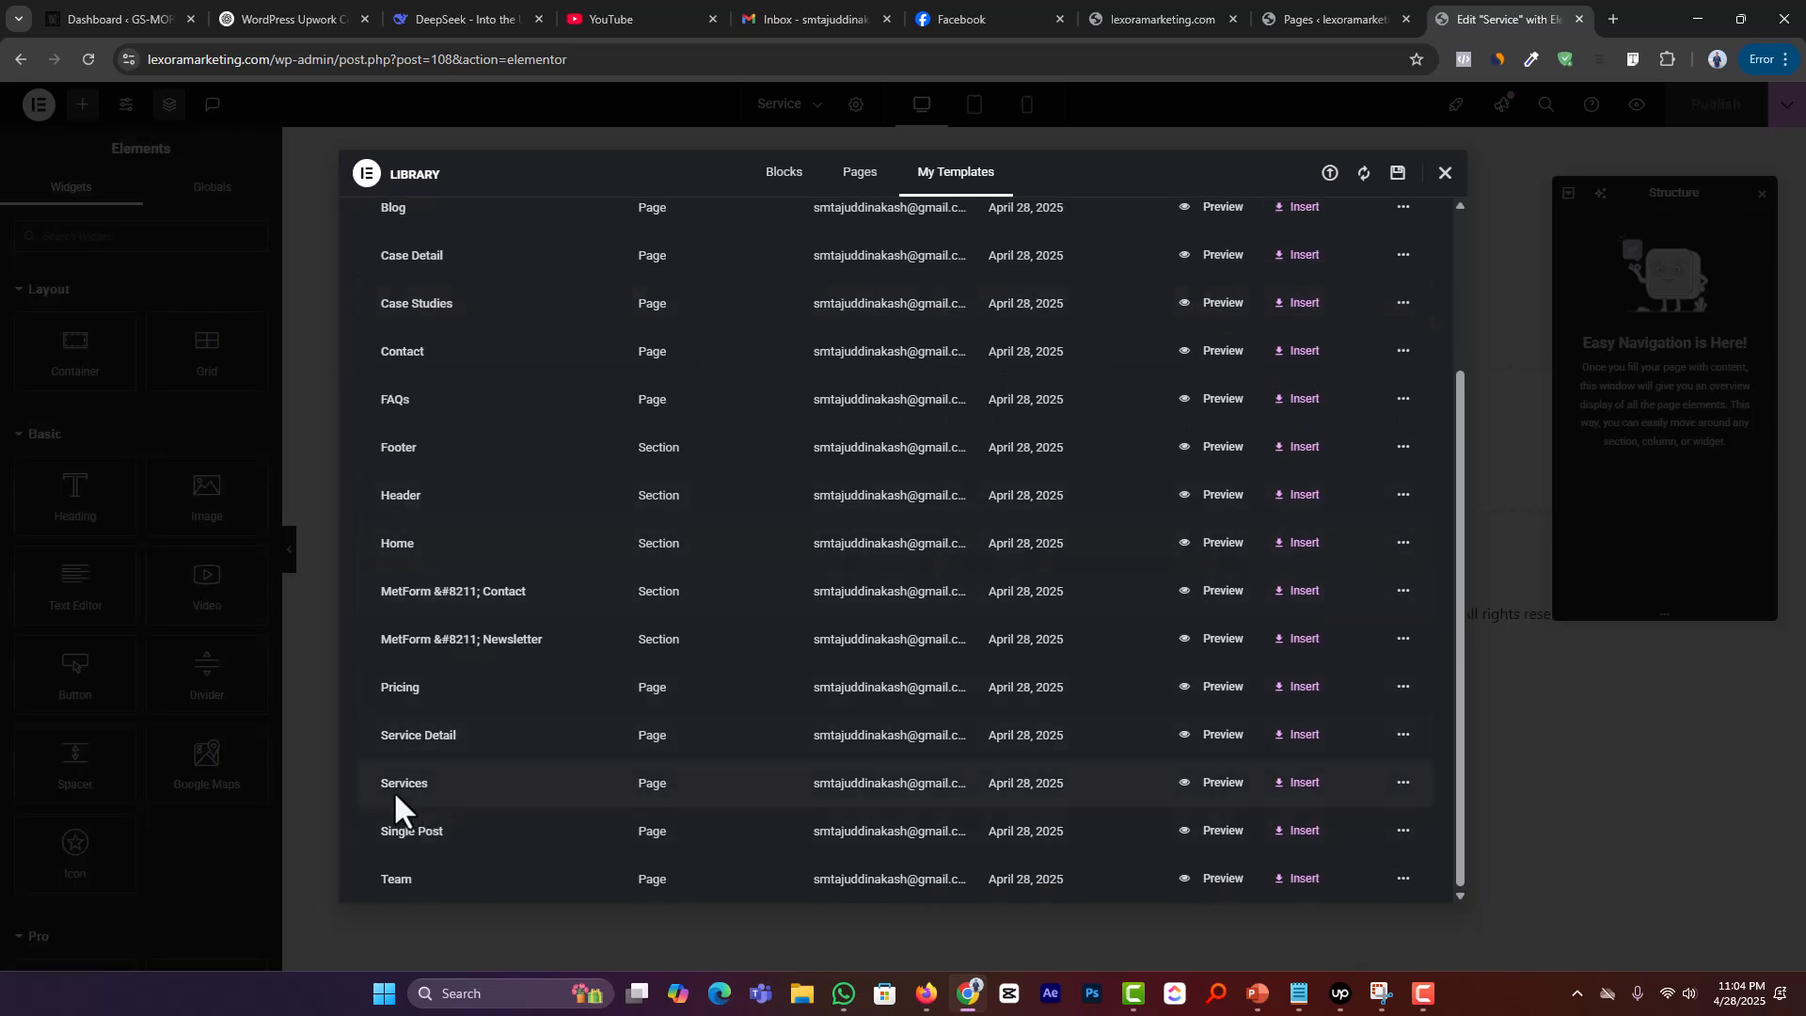
{"action": "left_click", "coordinate": [1304, 784]}
{"action": "left_click", "coordinate": [1018, 584]}
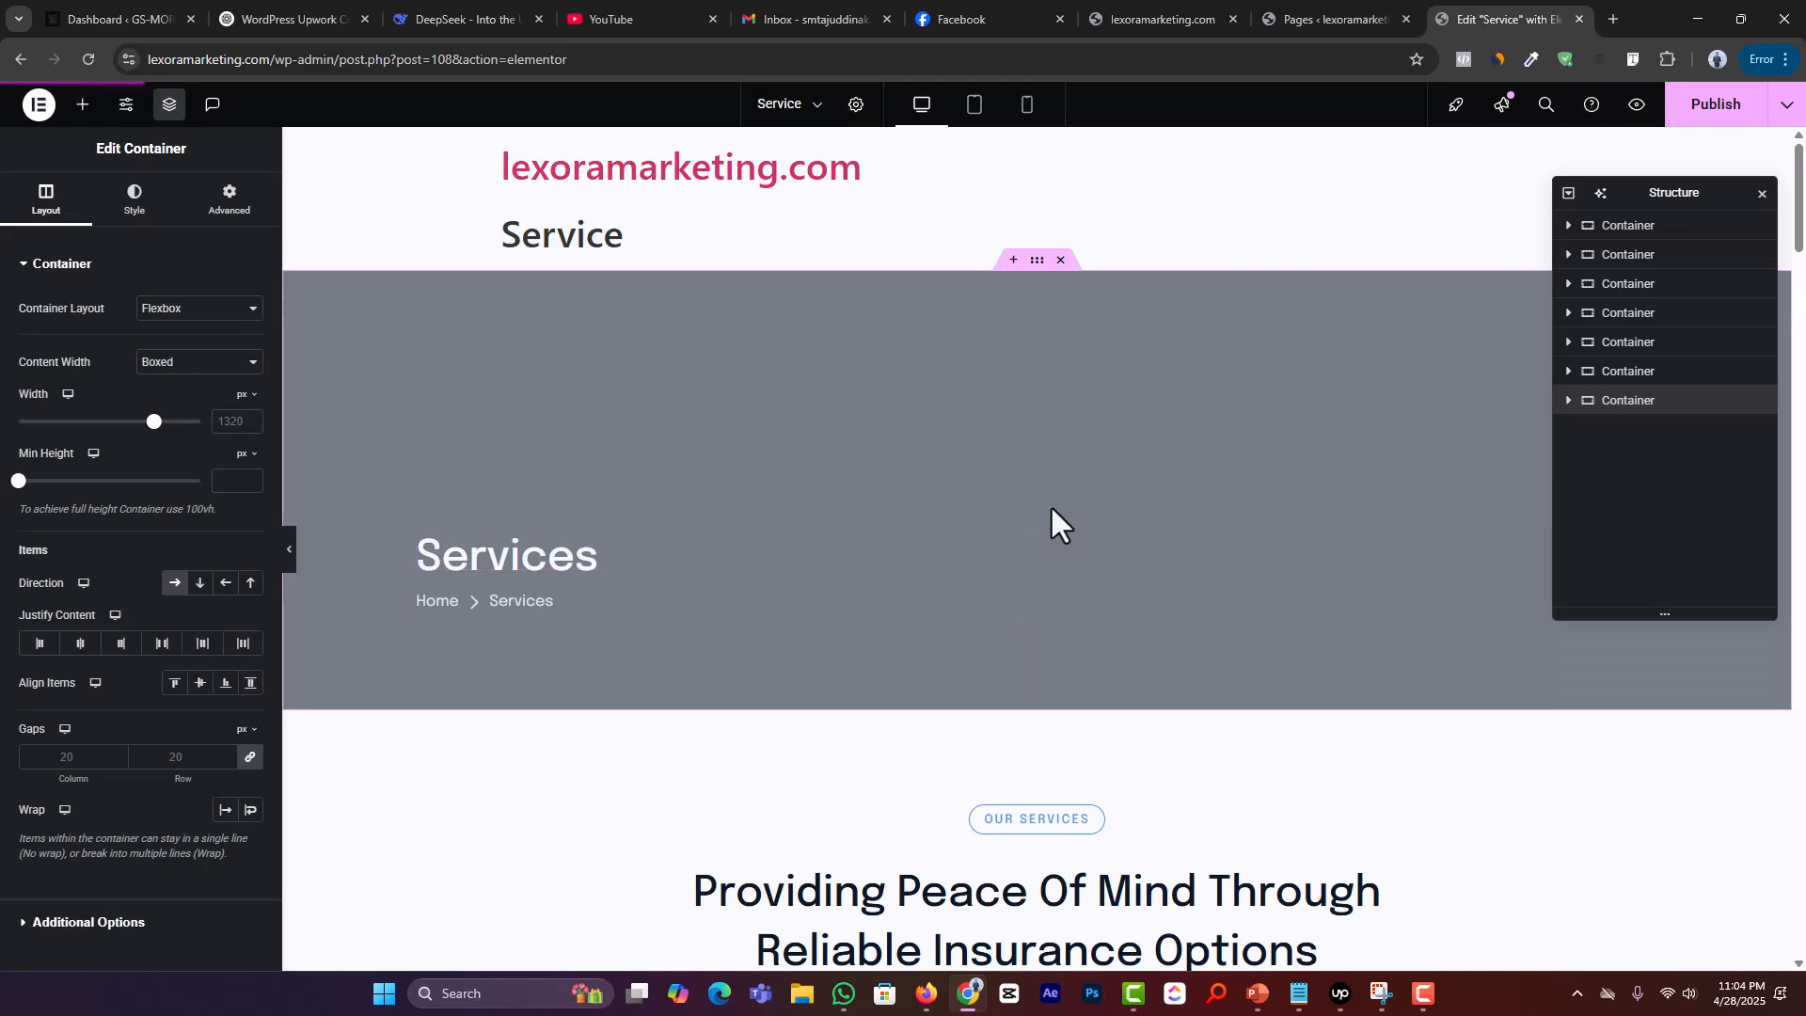
{"action": "scroll", "coordinate": [1052, 509], "scroll_direction": "down", "scroll_amount": 5}
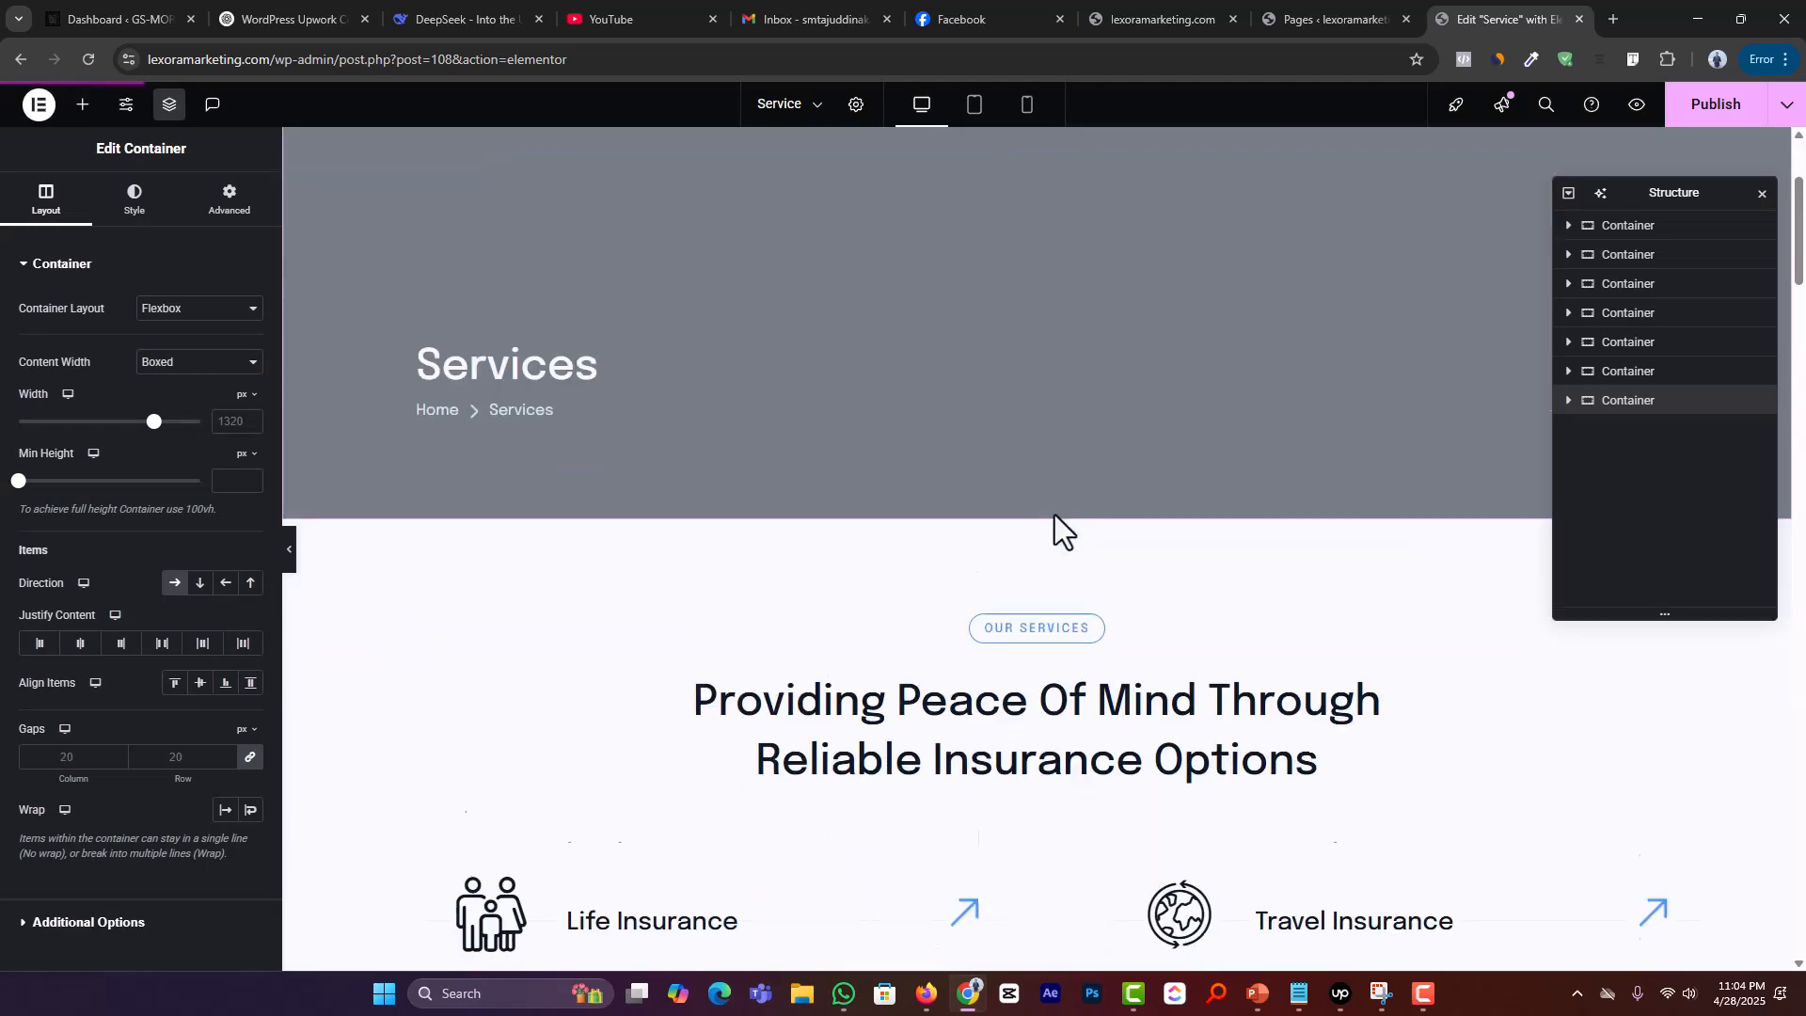
Step: Review the Service page from its header down to the Frequently Asked Questions section and publish it
{"action": "scroll", "coordinate": [1057, 517], "scroll_direction": "down", "scroll_amount": 10}
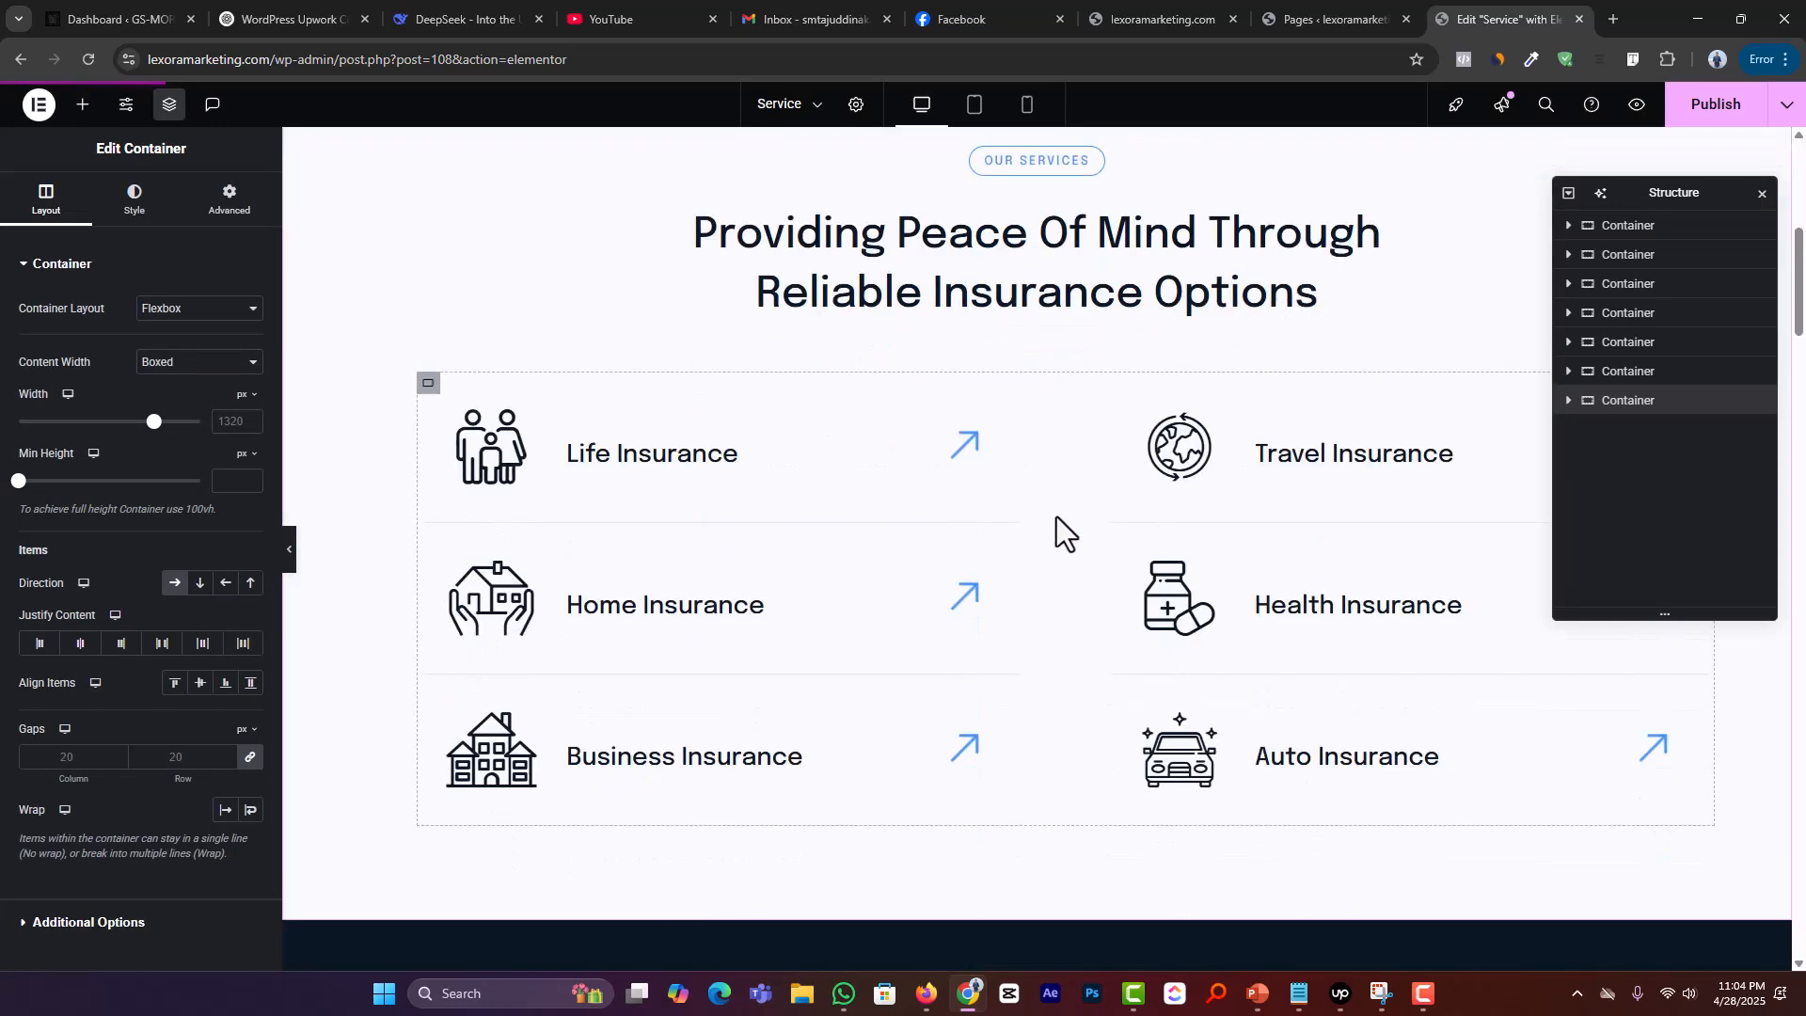
{"action": "scroll", "coordinate": [1057, 527], "scroll_direction": "down", "scroll_amount": 5}
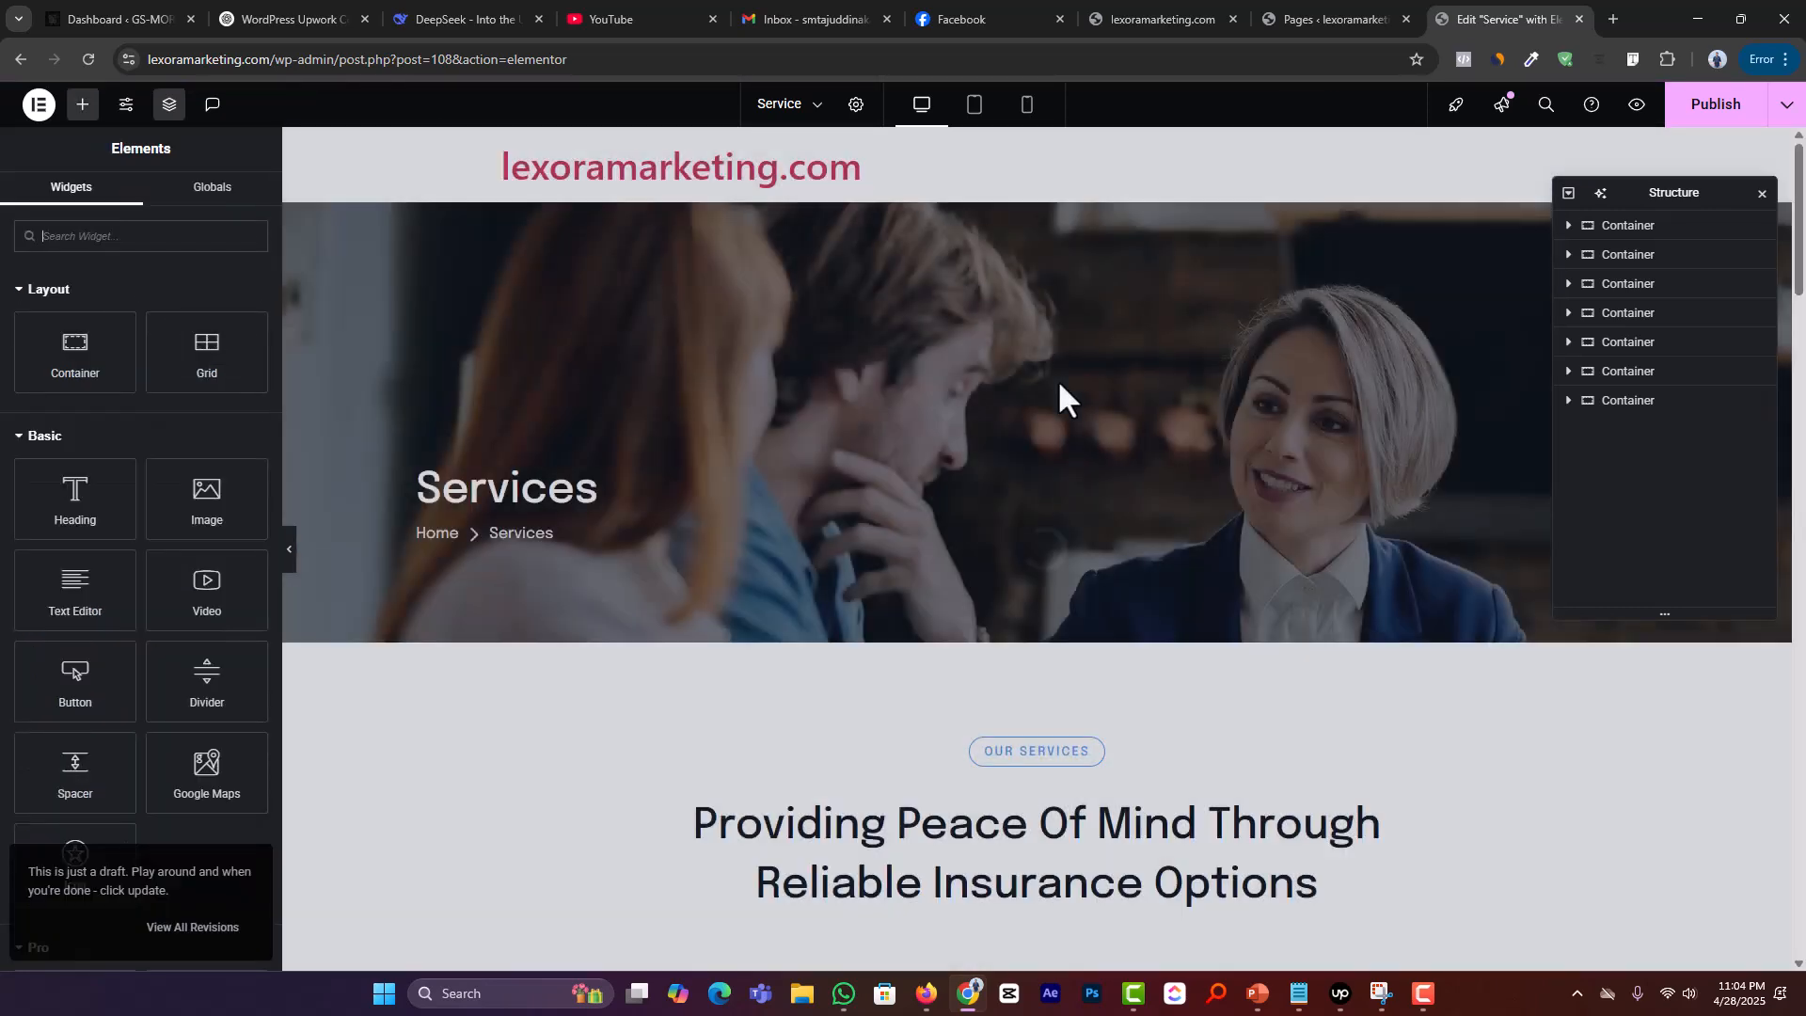
{"action": "scroll", "coordinate": [1057, 380], "scroll_direction": "down", "scroll_amount": 4}
{"action": "scroll", "coordinate": [990, 579], "scroll_direction": "up", "scroll_amount": 4}
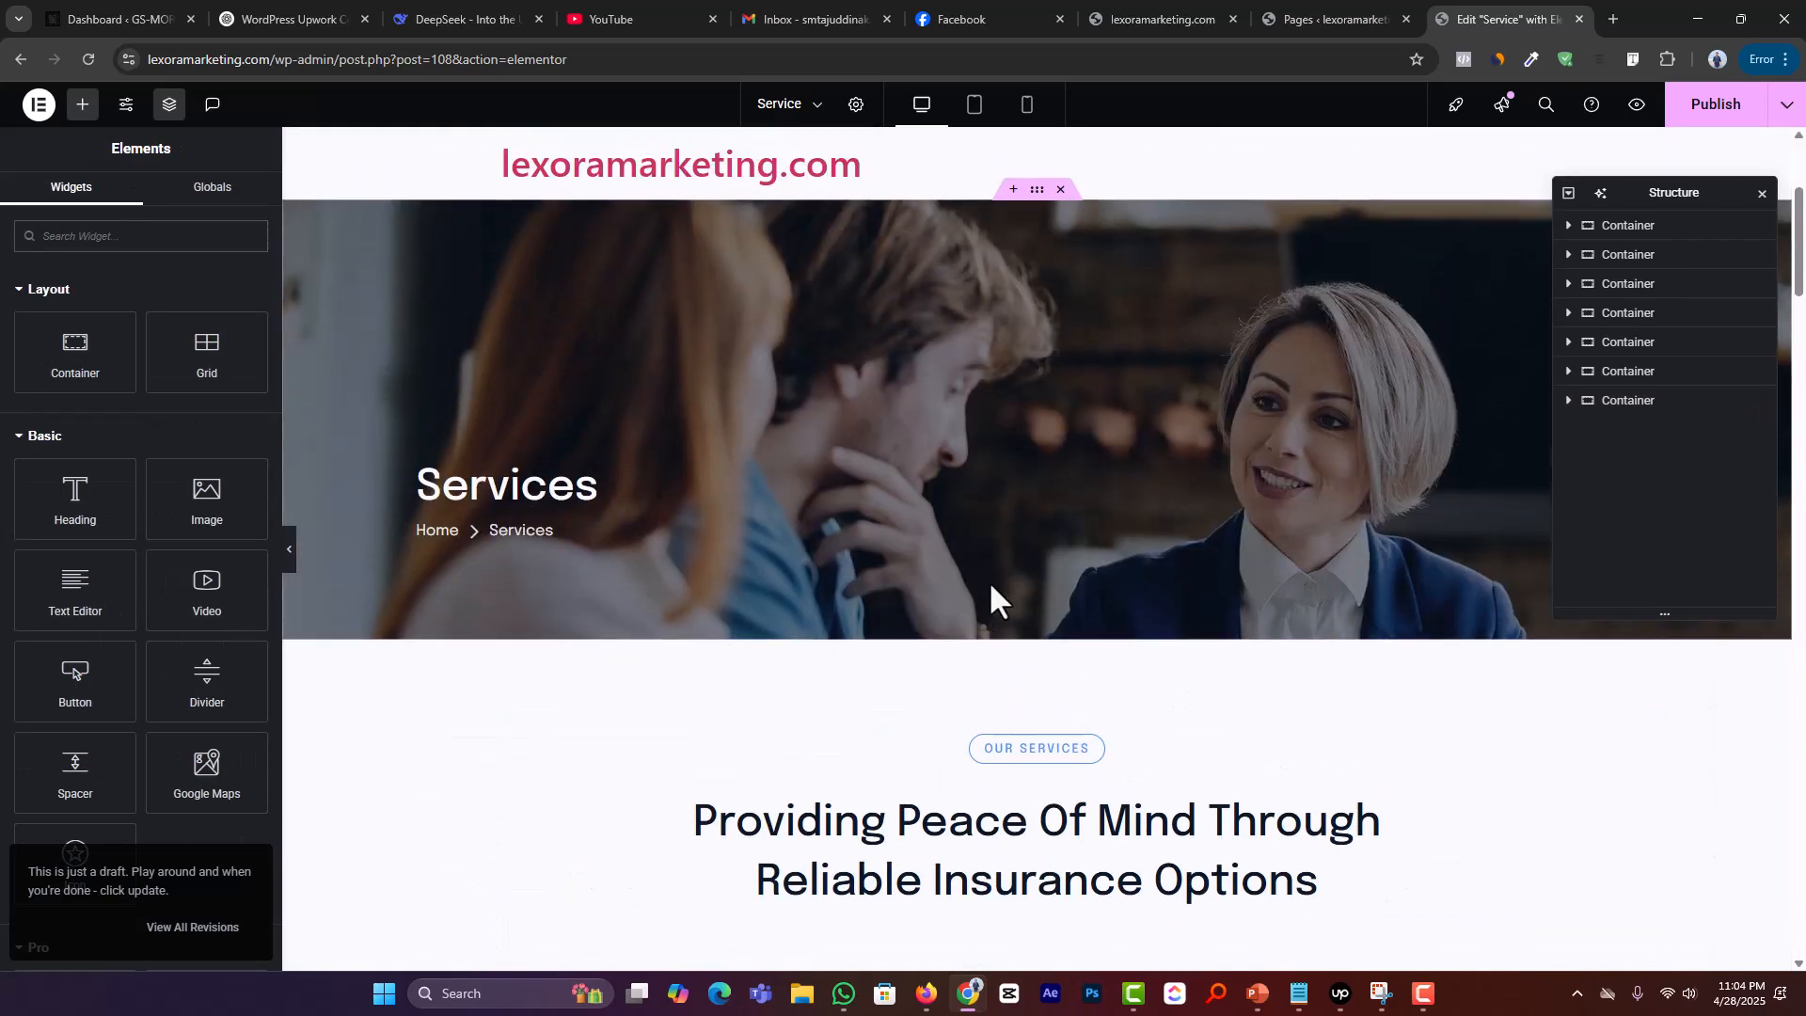
{"action": "scroll", "coordinate": [992, 584], "scroll_direction": "down", "scroll_amount": 10}
{"action": "scroll", "coordinate": [1015, 564], "scroll_direction": "down", "scroll_amount": 20}
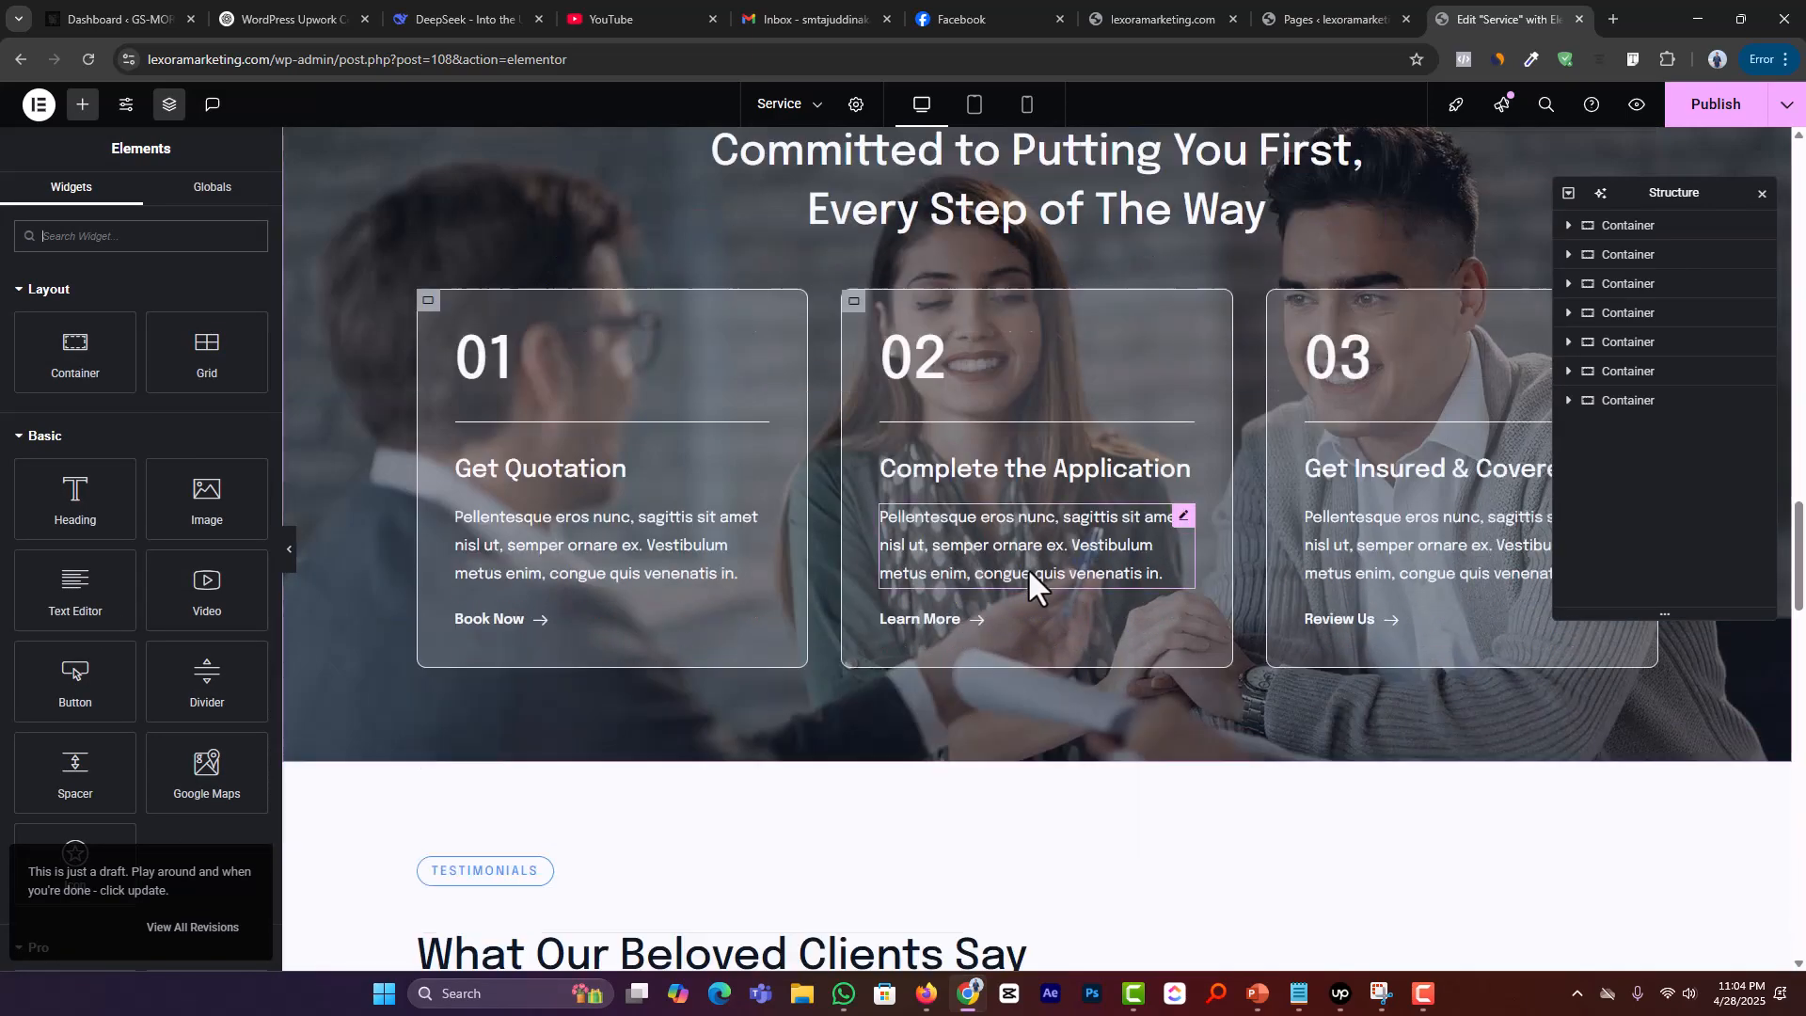
{"action": "scroll", "coordinate": [1039, 583], "scroll_direction": "down", "scroll_amount": 15}
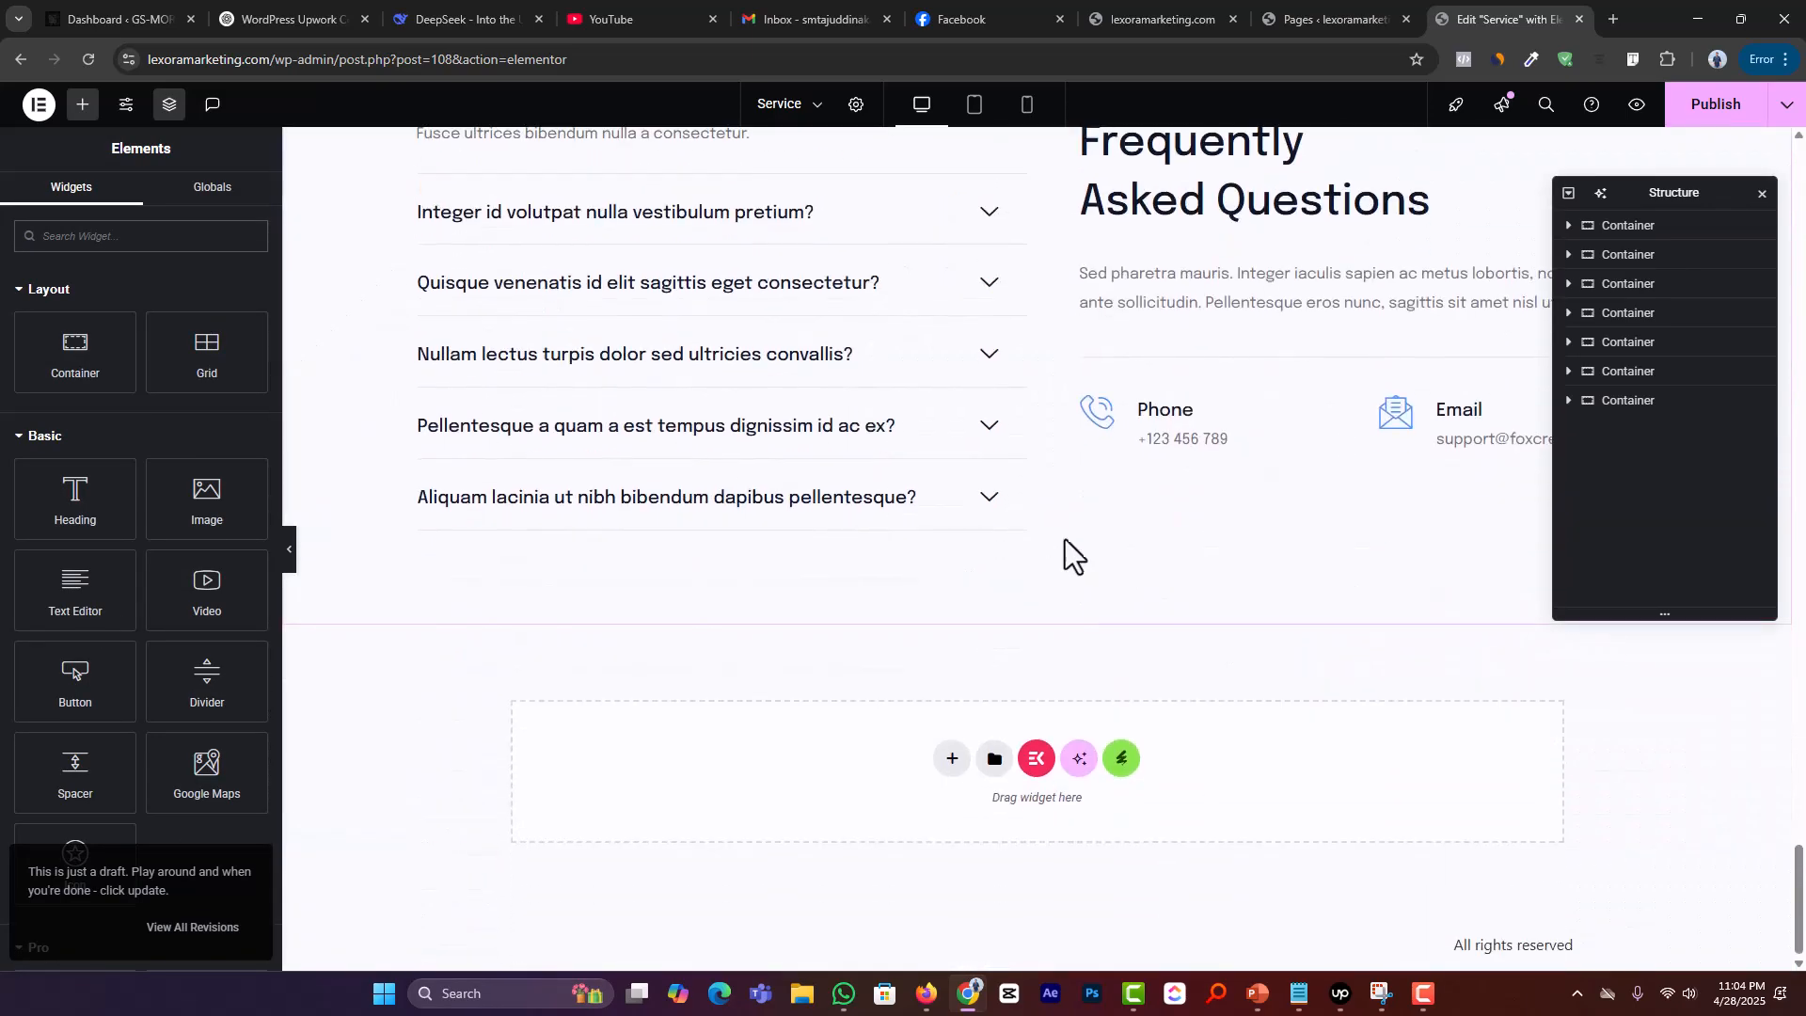
{"action": "left_click", "coordinate": [1727, 105]}
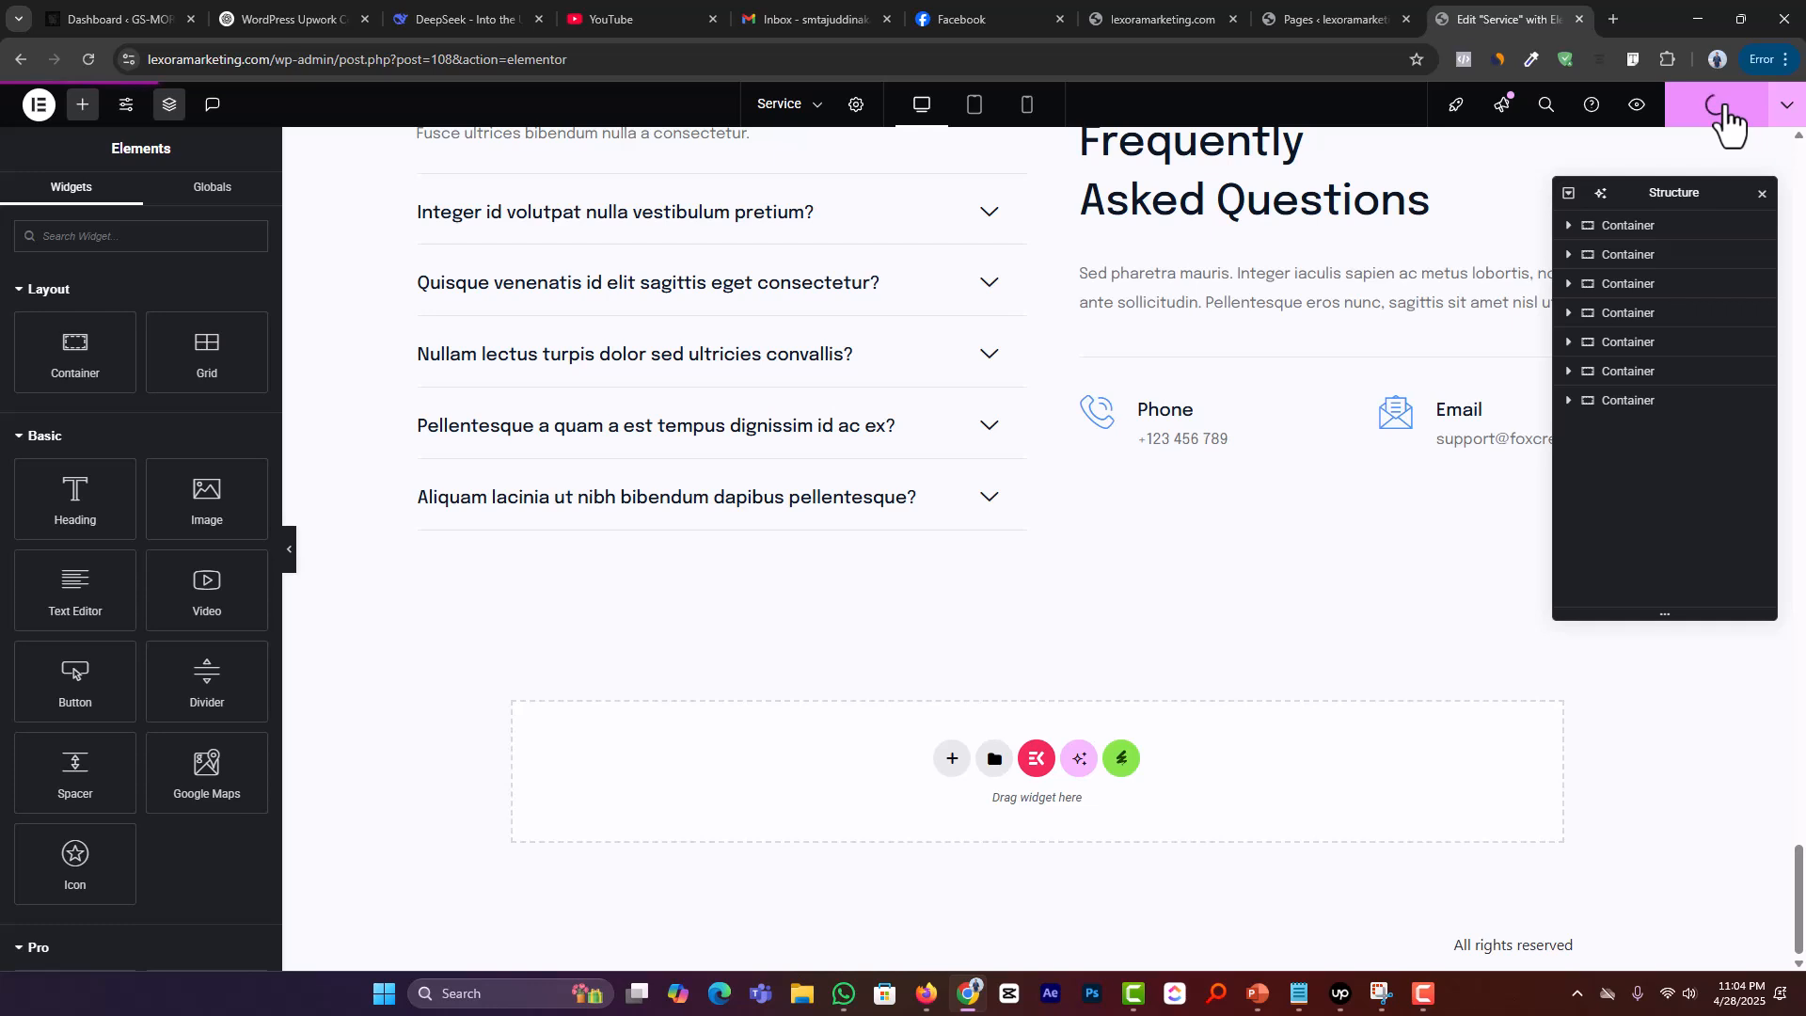
Step: Close the Service editor, refresh the list of pages and move the draft Privacy Policy page to the trash
{"action": "left_click", "coordinate": [1580, 19]}
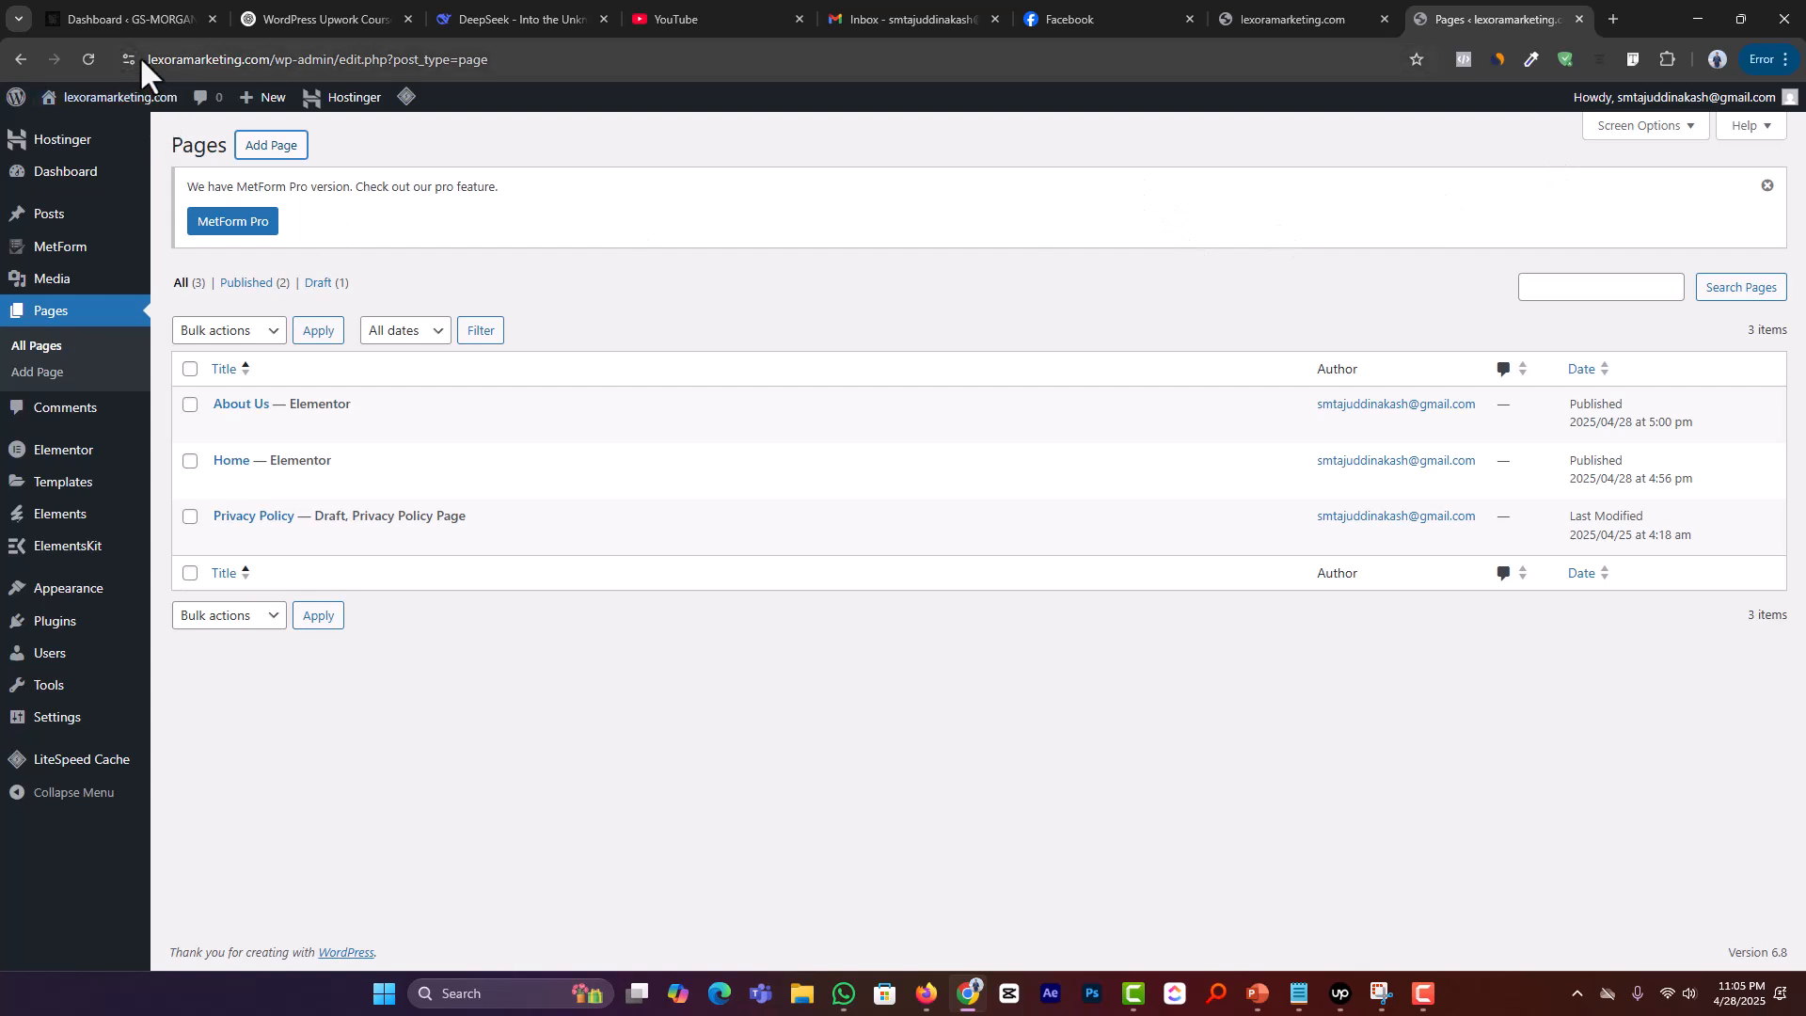
{"action": "left_click", "coordinate": [86, 62]}
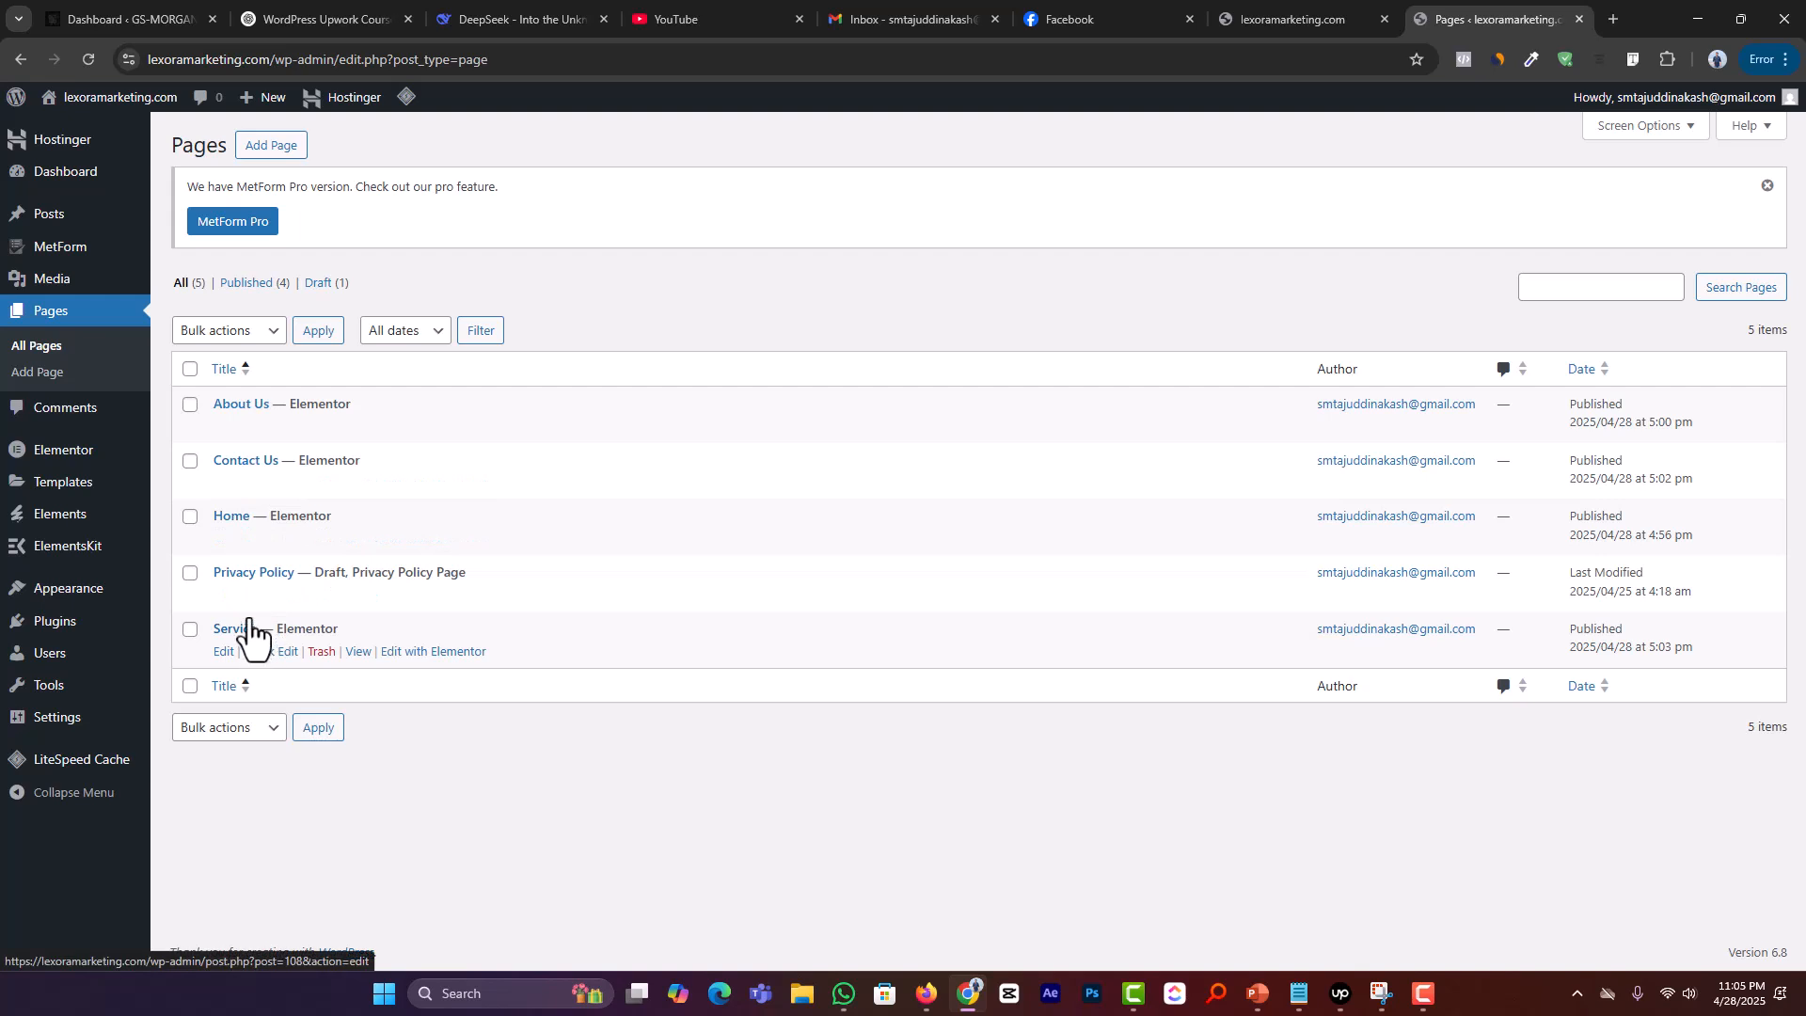
{"action": "triple_click", "coordinate": [350, 570]}
{"action": "left_click", "coordinate": [359, 571]}
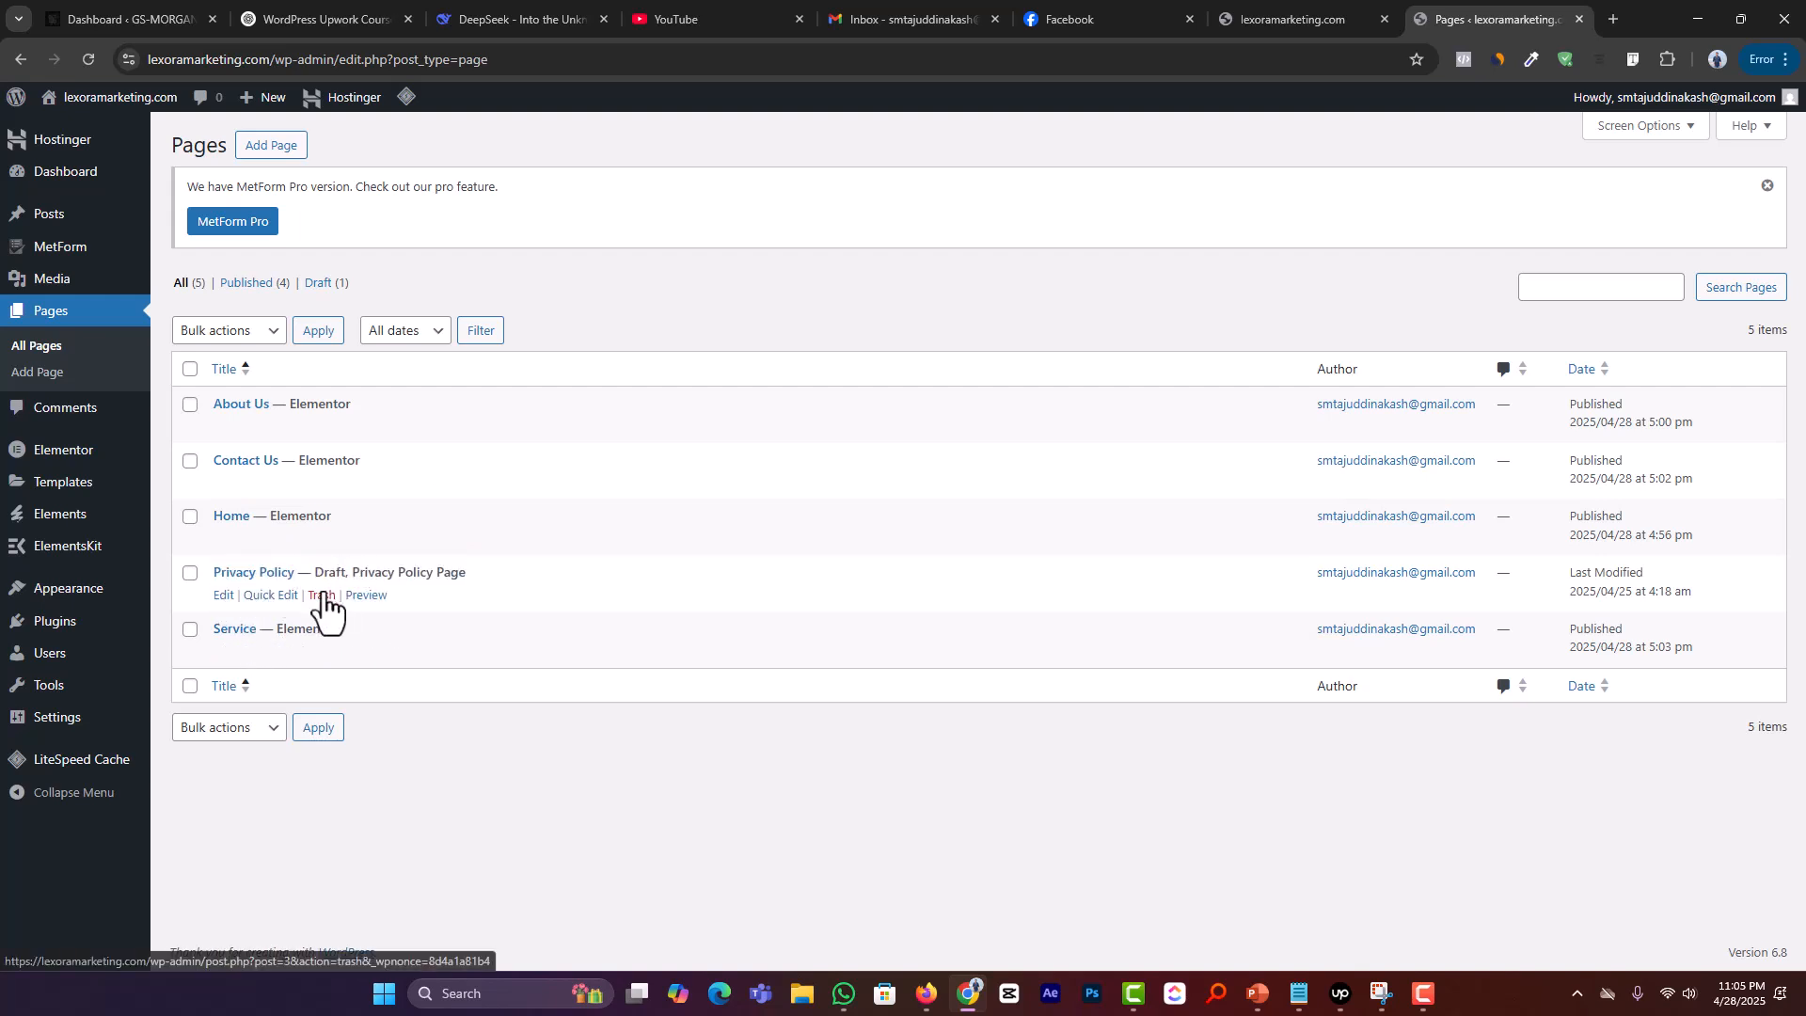
{"action": "triple_click", "coordinate": [339, 570]}
{"action": "left_click", "coordinate": [357, 572]}
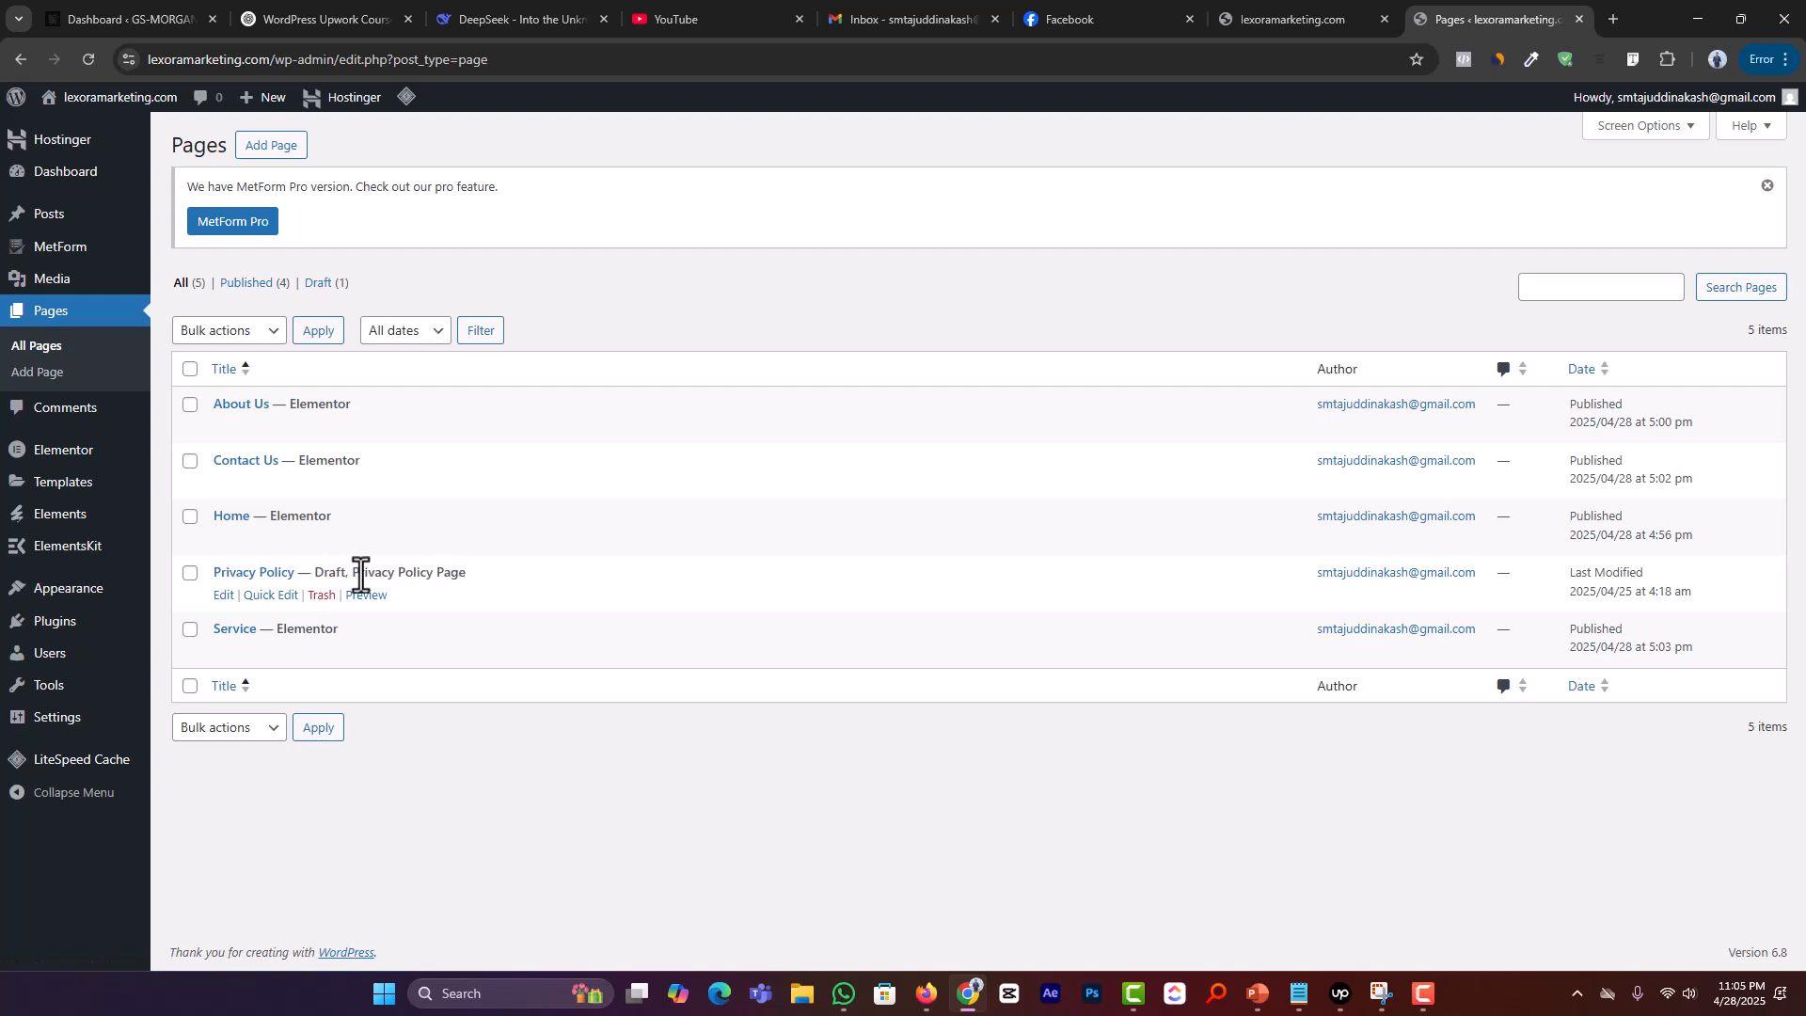
{"action": "left_click", "coordinate": [322, 596]}
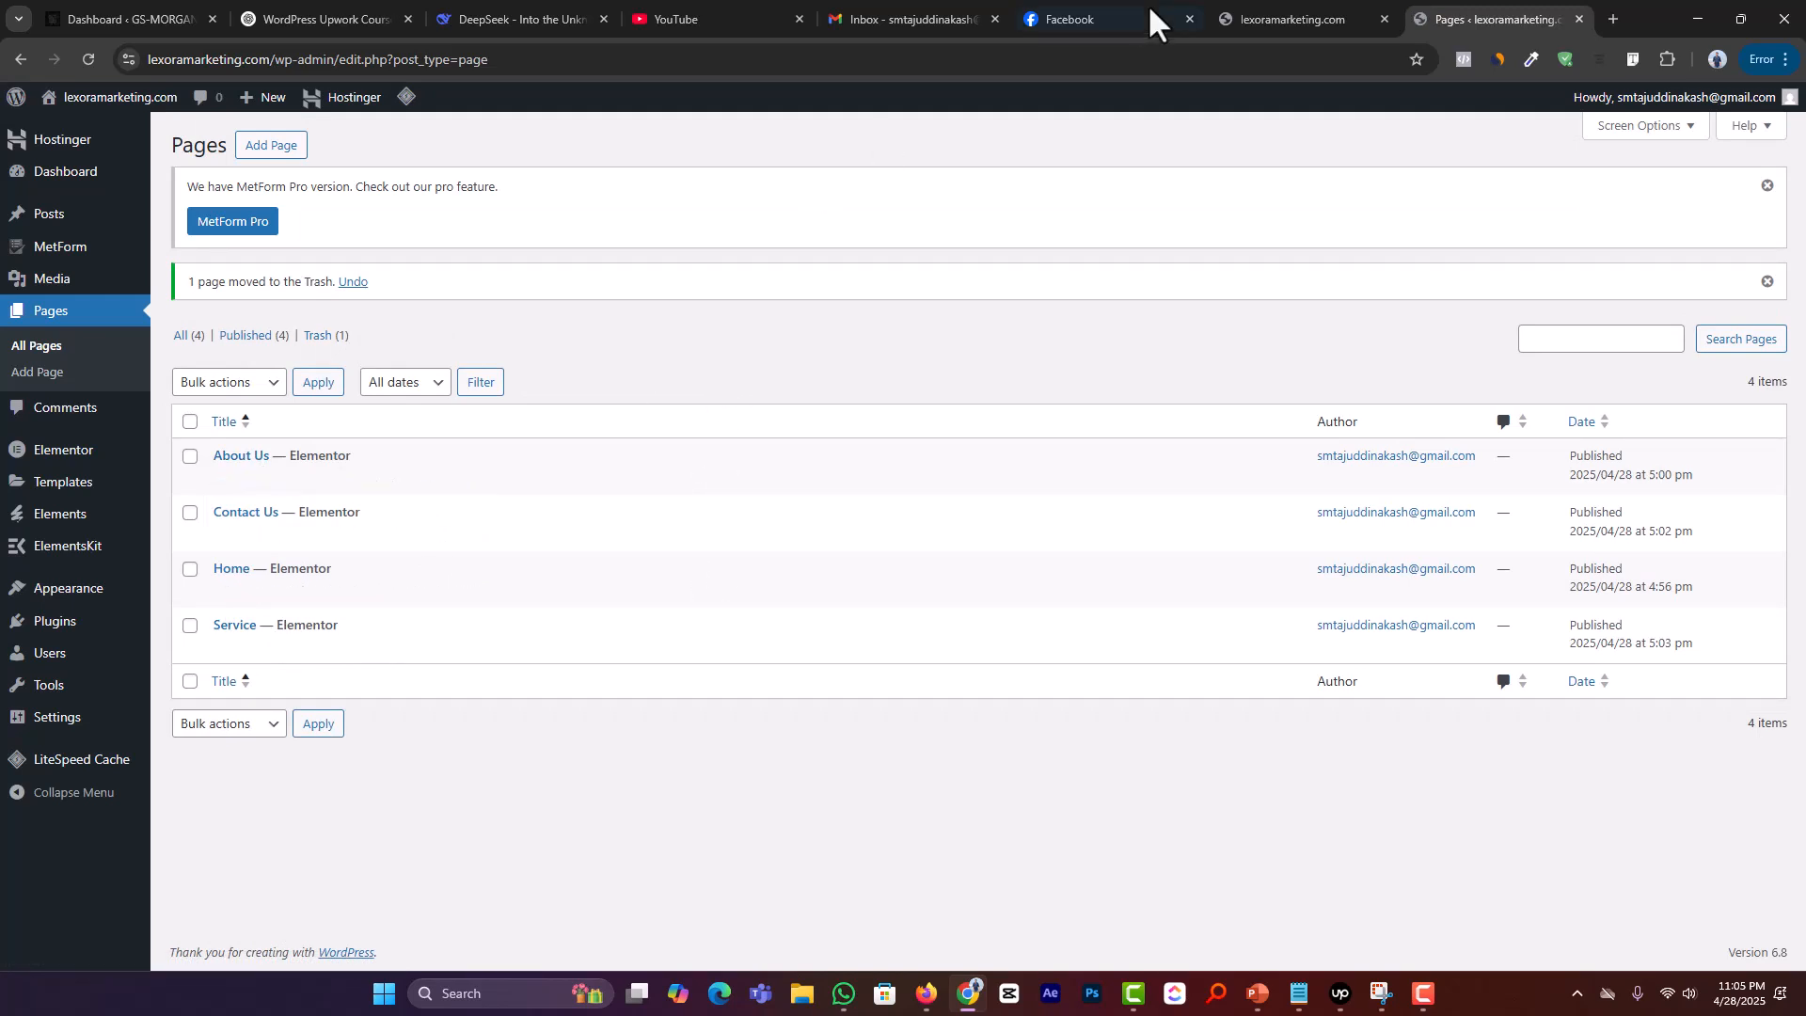
Step: Switch to the live site's front page and examine its default content, from the site title to the footer
{"action": "left_click", "coordinate": [1248, 10]}
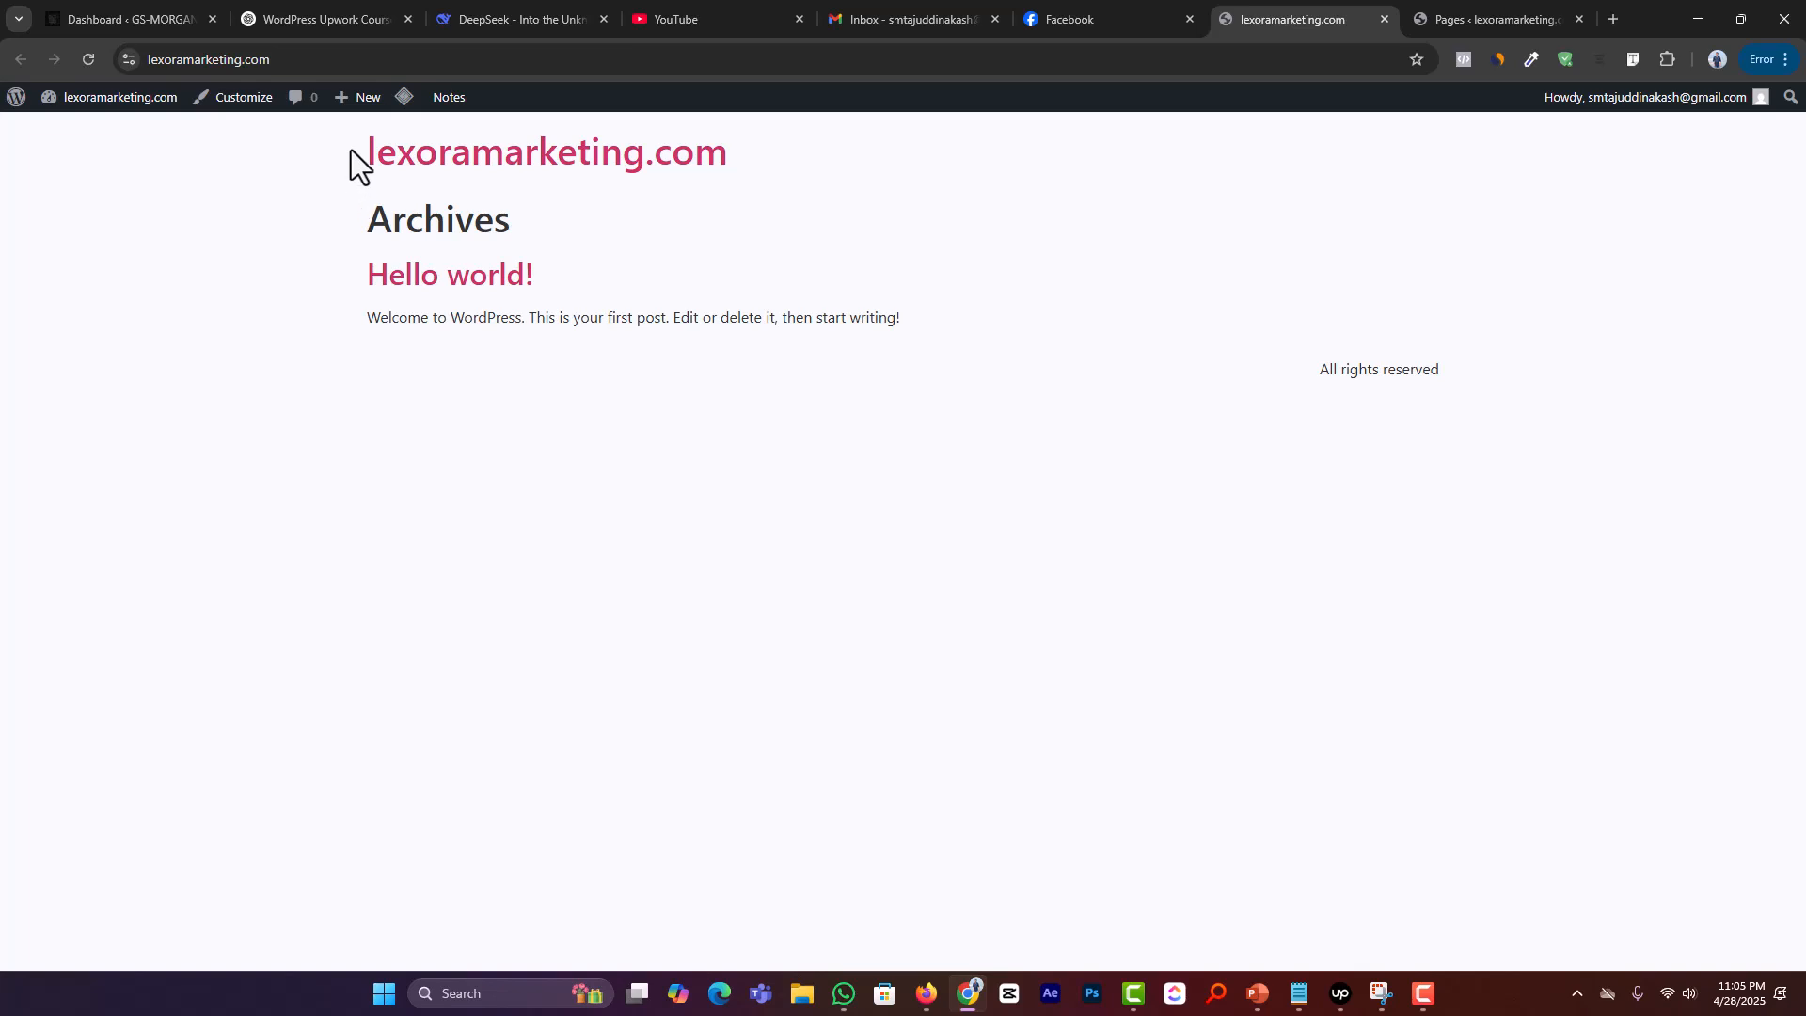
{"action": "left_click_drag", "start_coordinate": [352, 149], "coordinate": [1013, 382]}
{"action": "left_click_drag", "start_coordinate": [1368, 365], "coordinate": [1538, 383]}
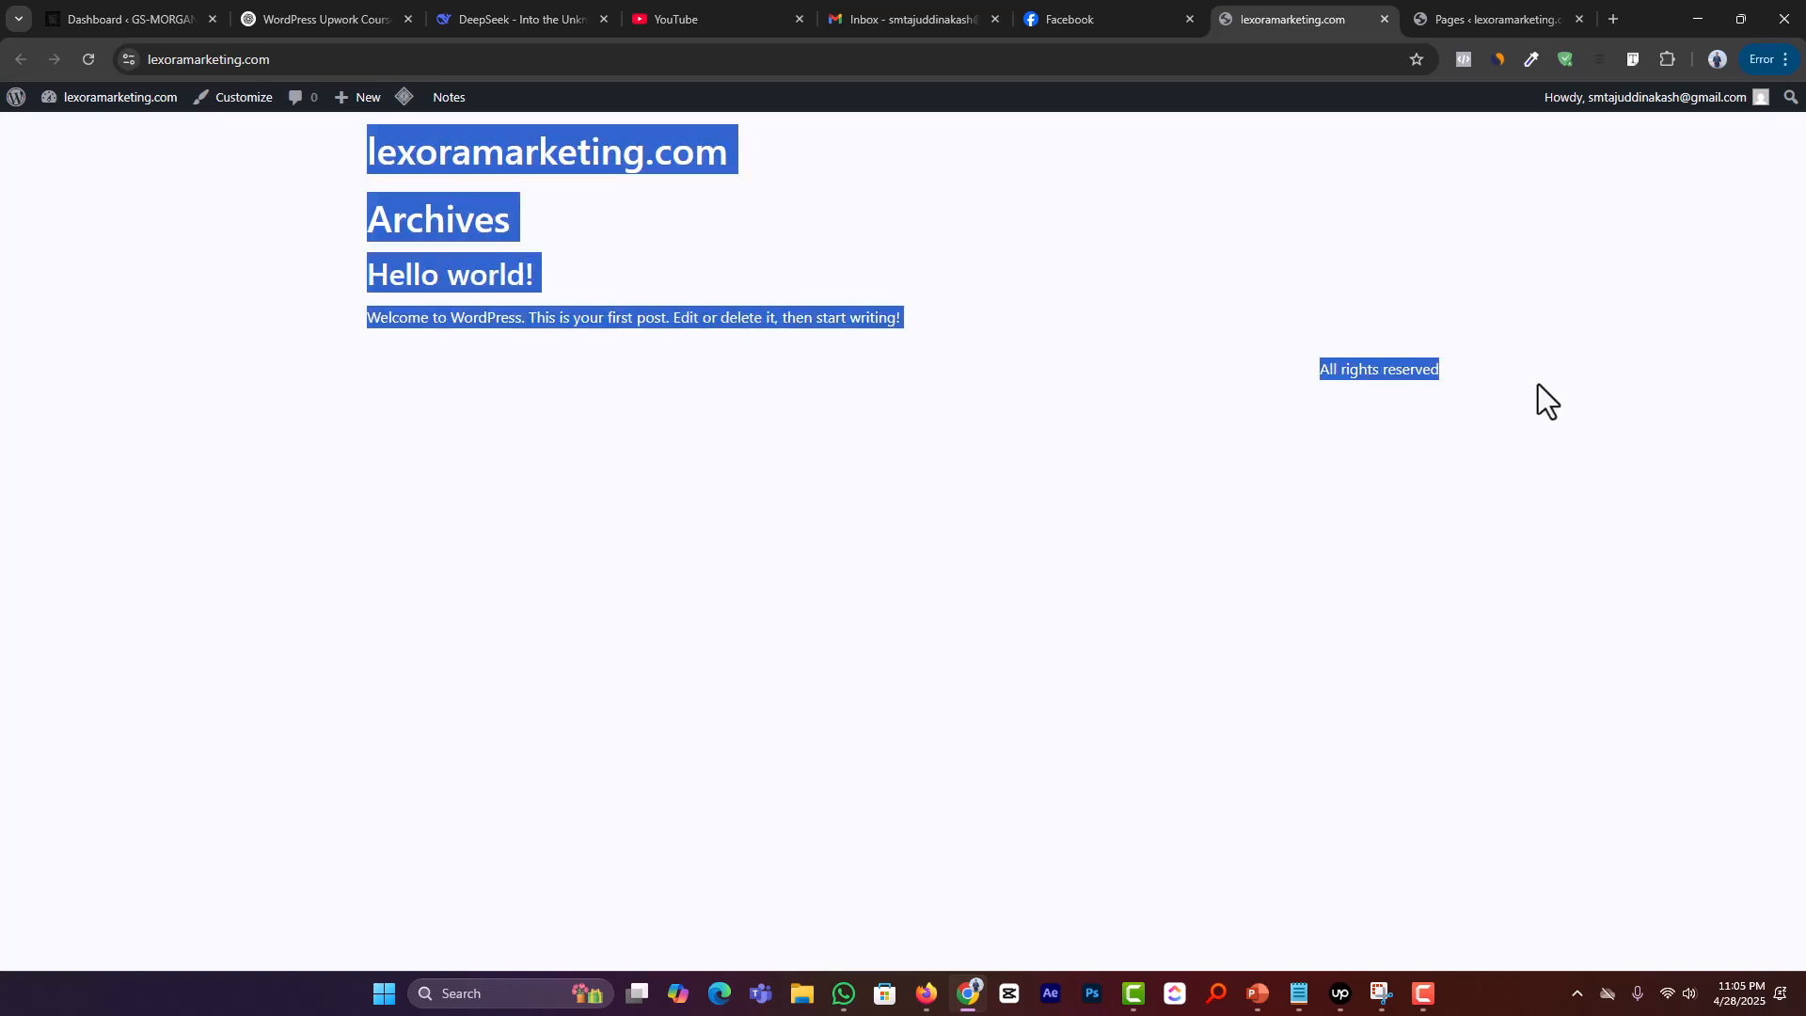
{"action": "left_click", "coordinate": [1538, 384]}
{"action": "left_click_drag", "start_coordinate": [363, 149], "coordinate": [984, 324]}
{"action": "left_click", "coordinate": [945, 421]}
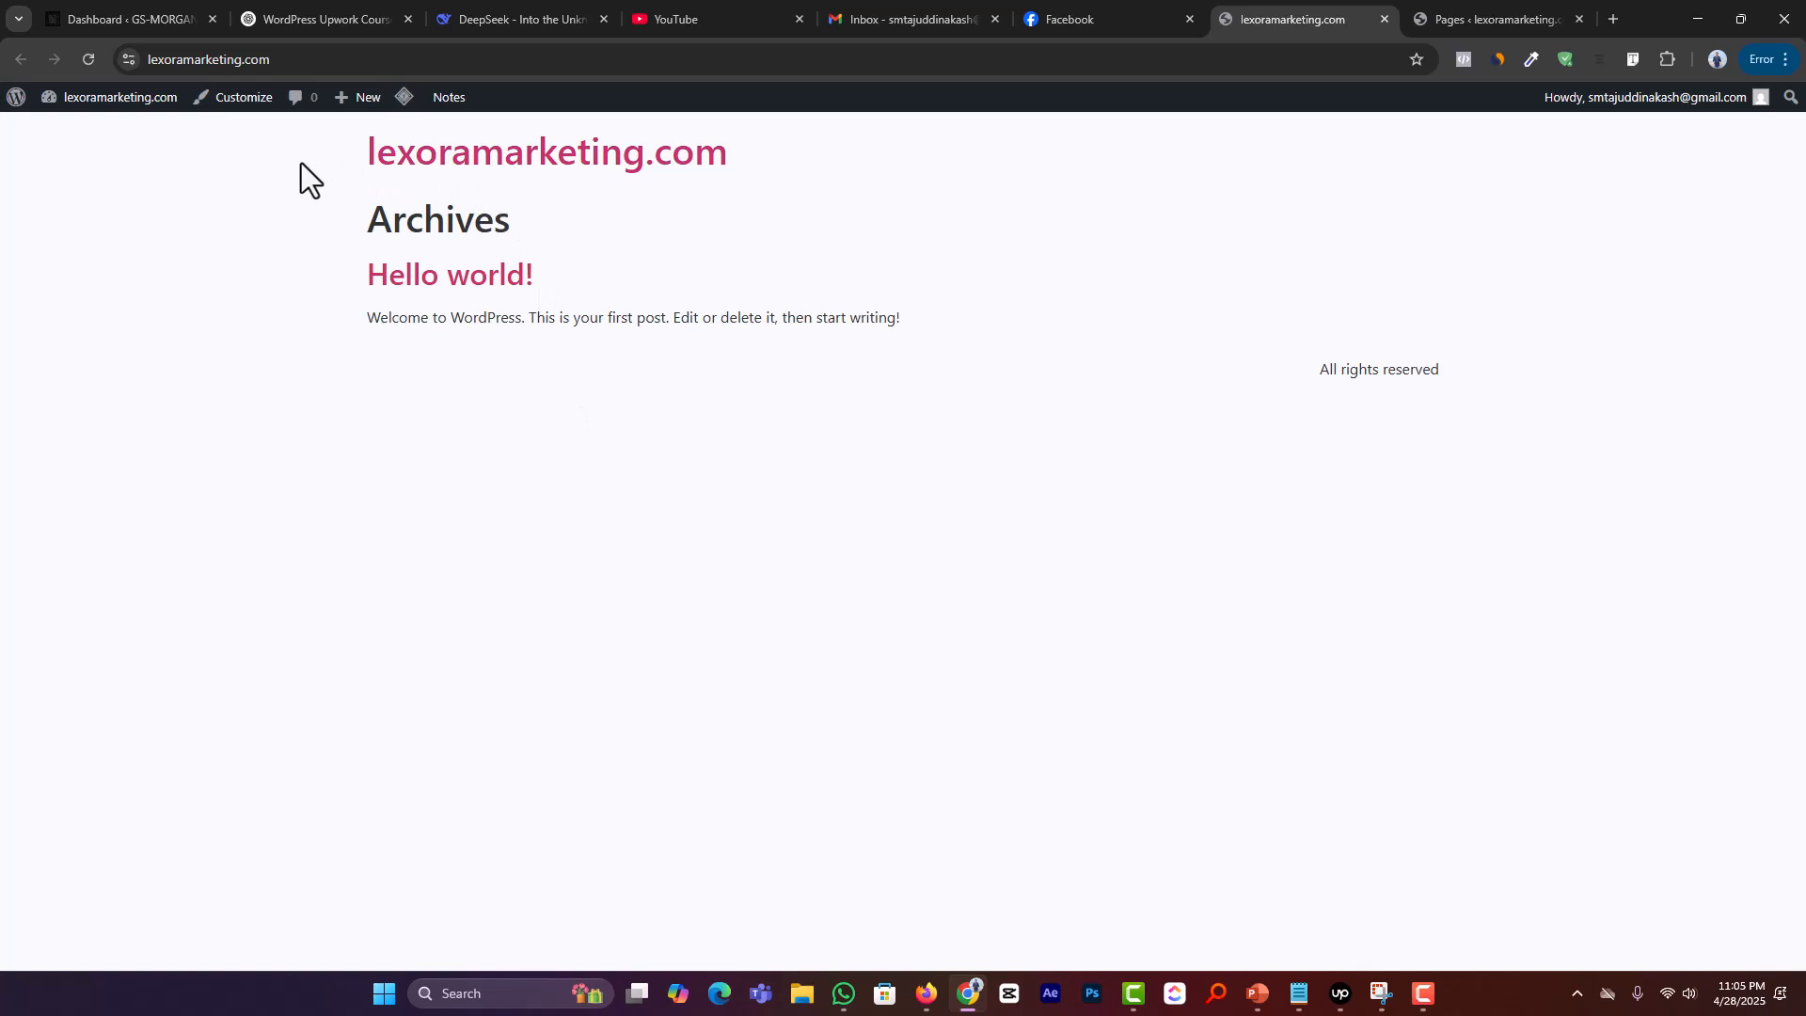
Step: In the Reading settings, make the homepage a static page using the Home page, and save the changes
{"action": "left_click", "coordinate": [1524, 18]}
{"action": "mouse_move", "coordinate": [109, 741]}
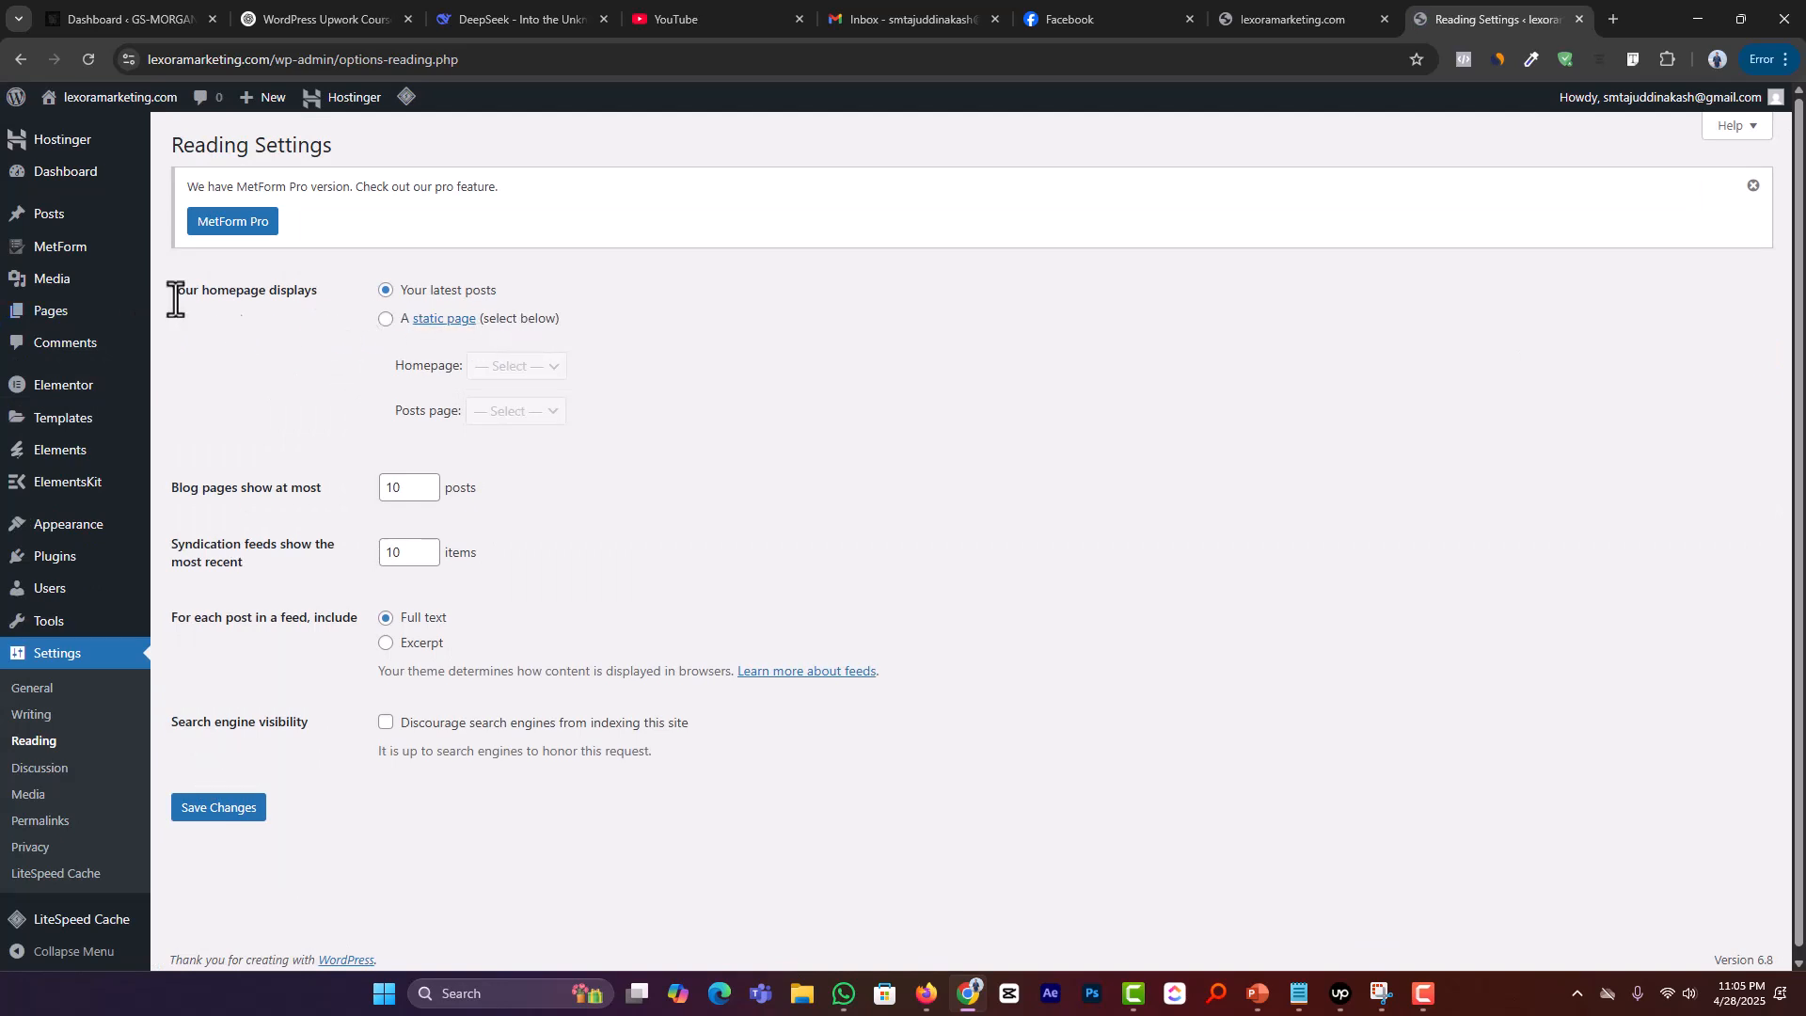
{"action": "left_click", "coordinate": [387, 321]}
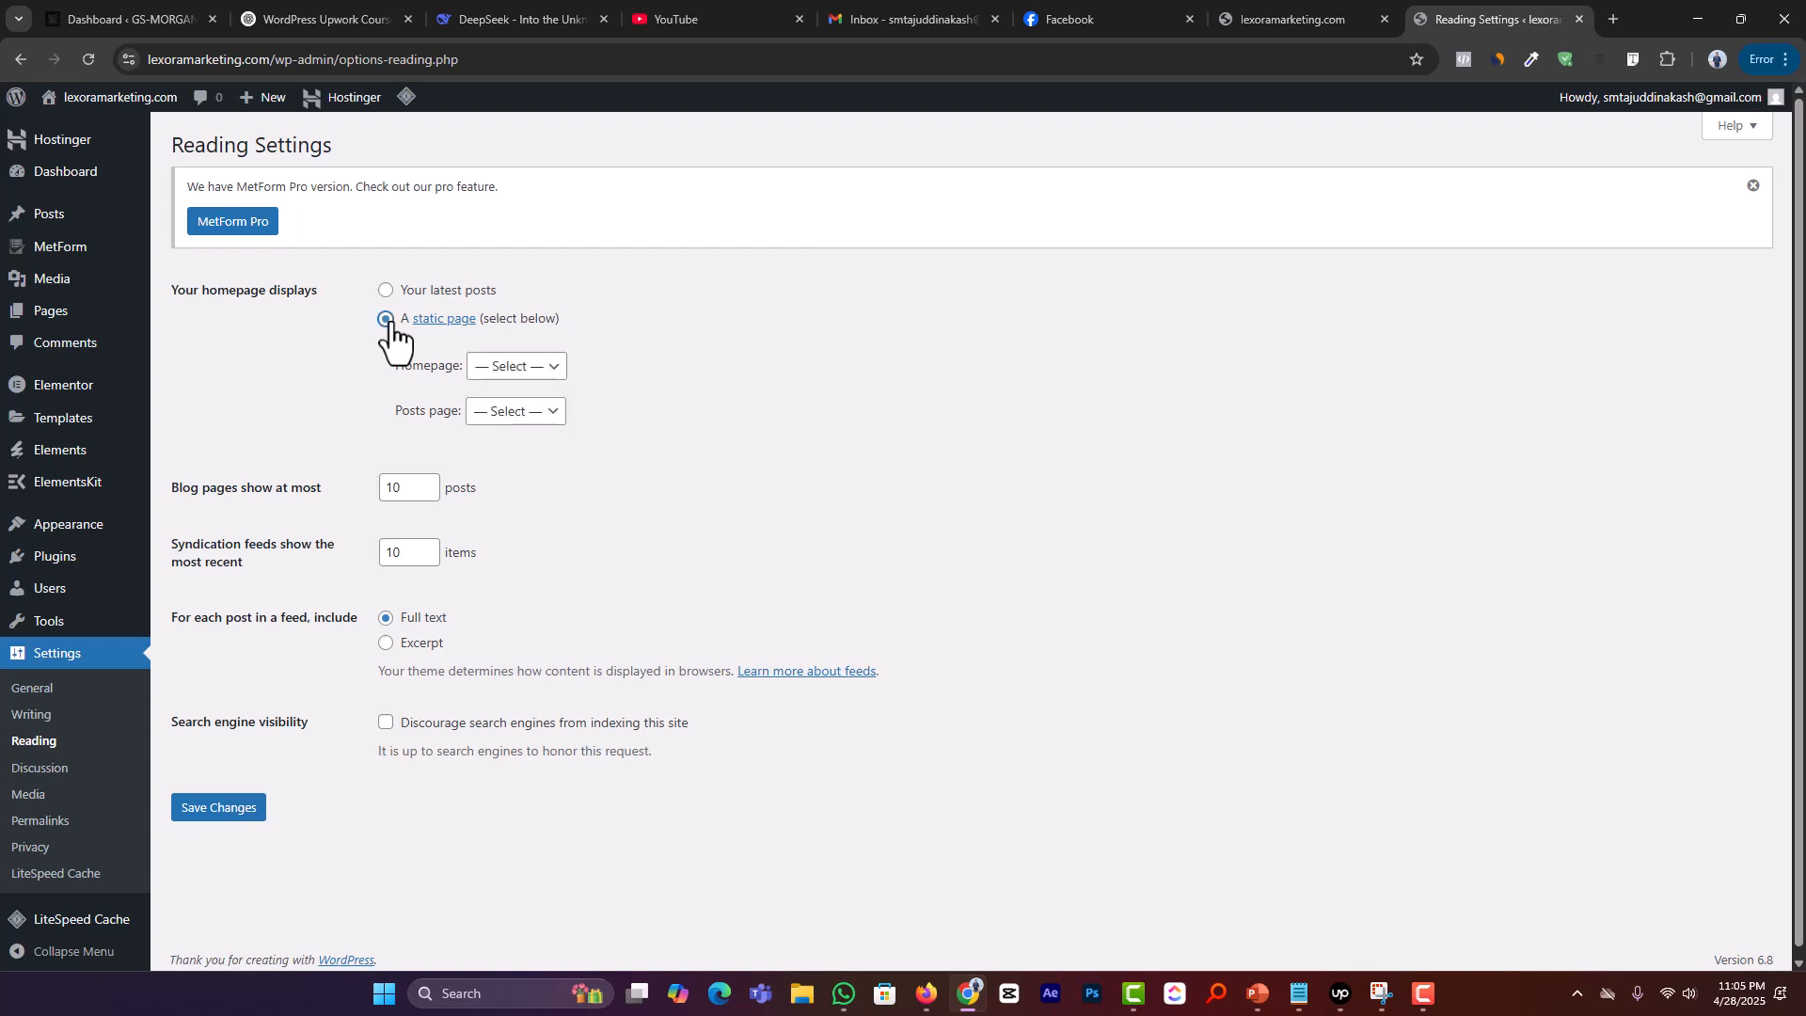
{"action": "left_click", "coordinate": [527, 371]}
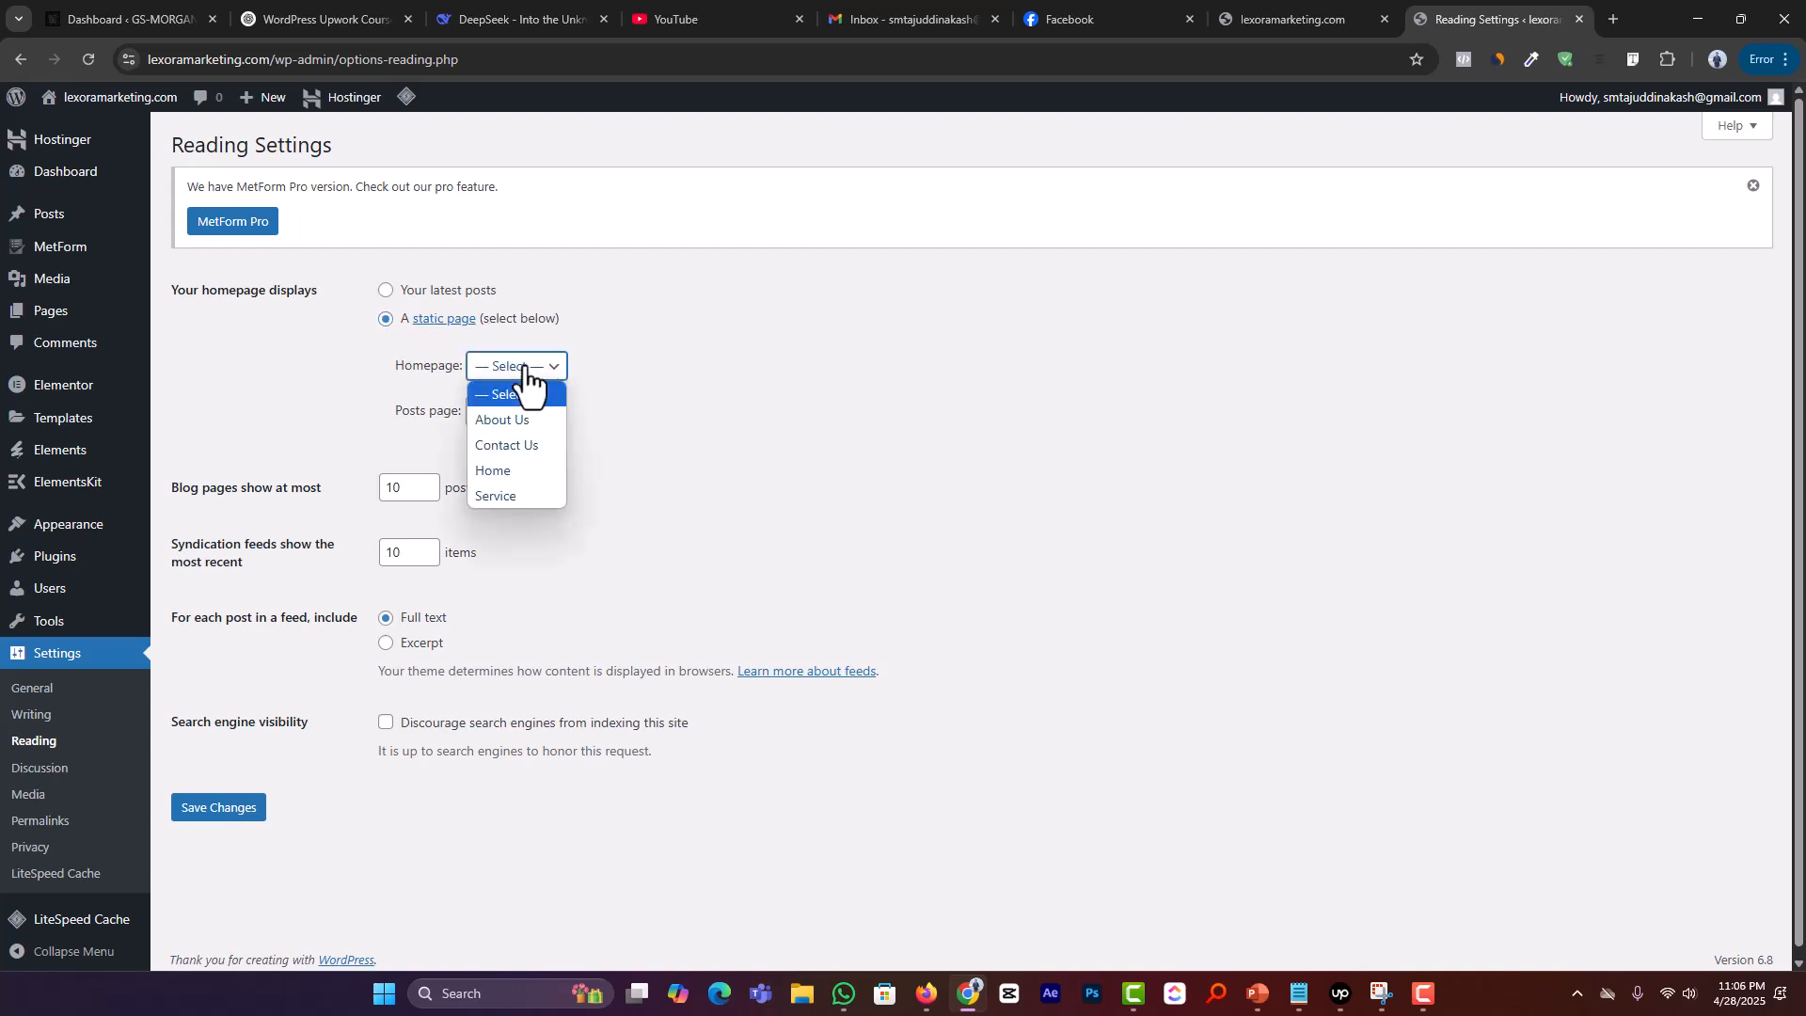
{"action": "left_click", "coordinate": [489, 471]}
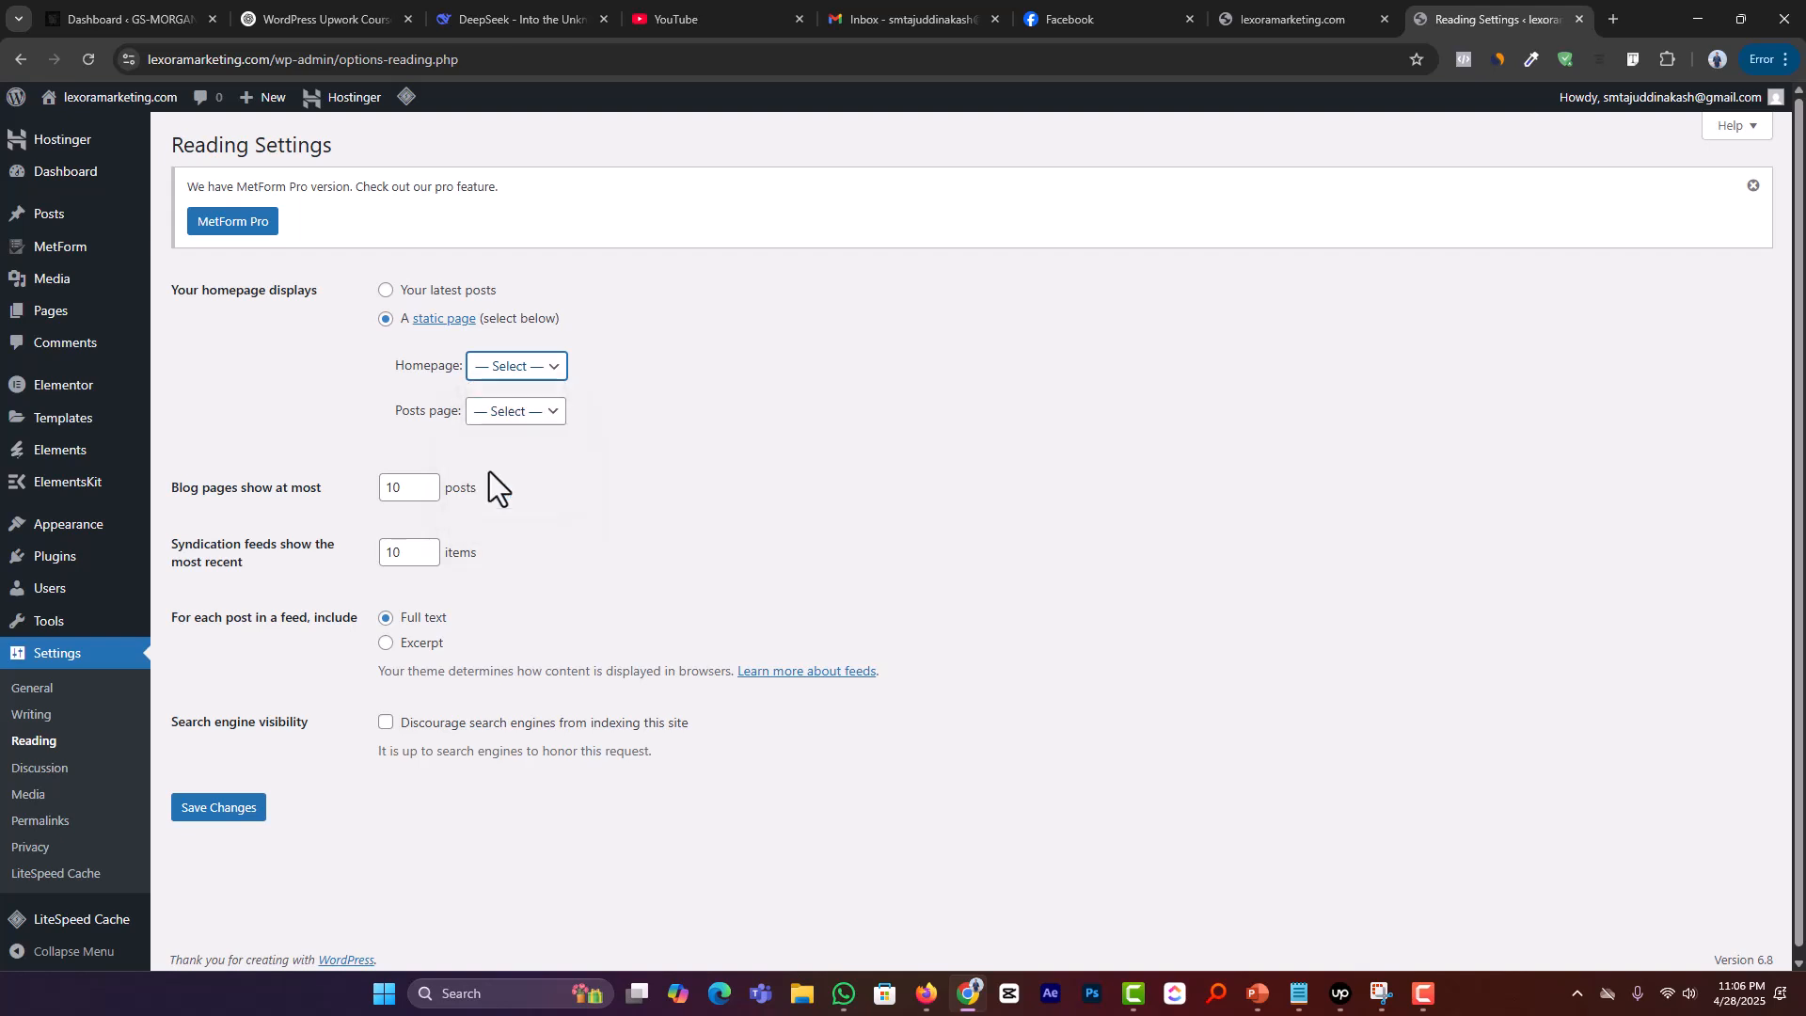
{"action": "left_click", "coordinate": [223, 810]}
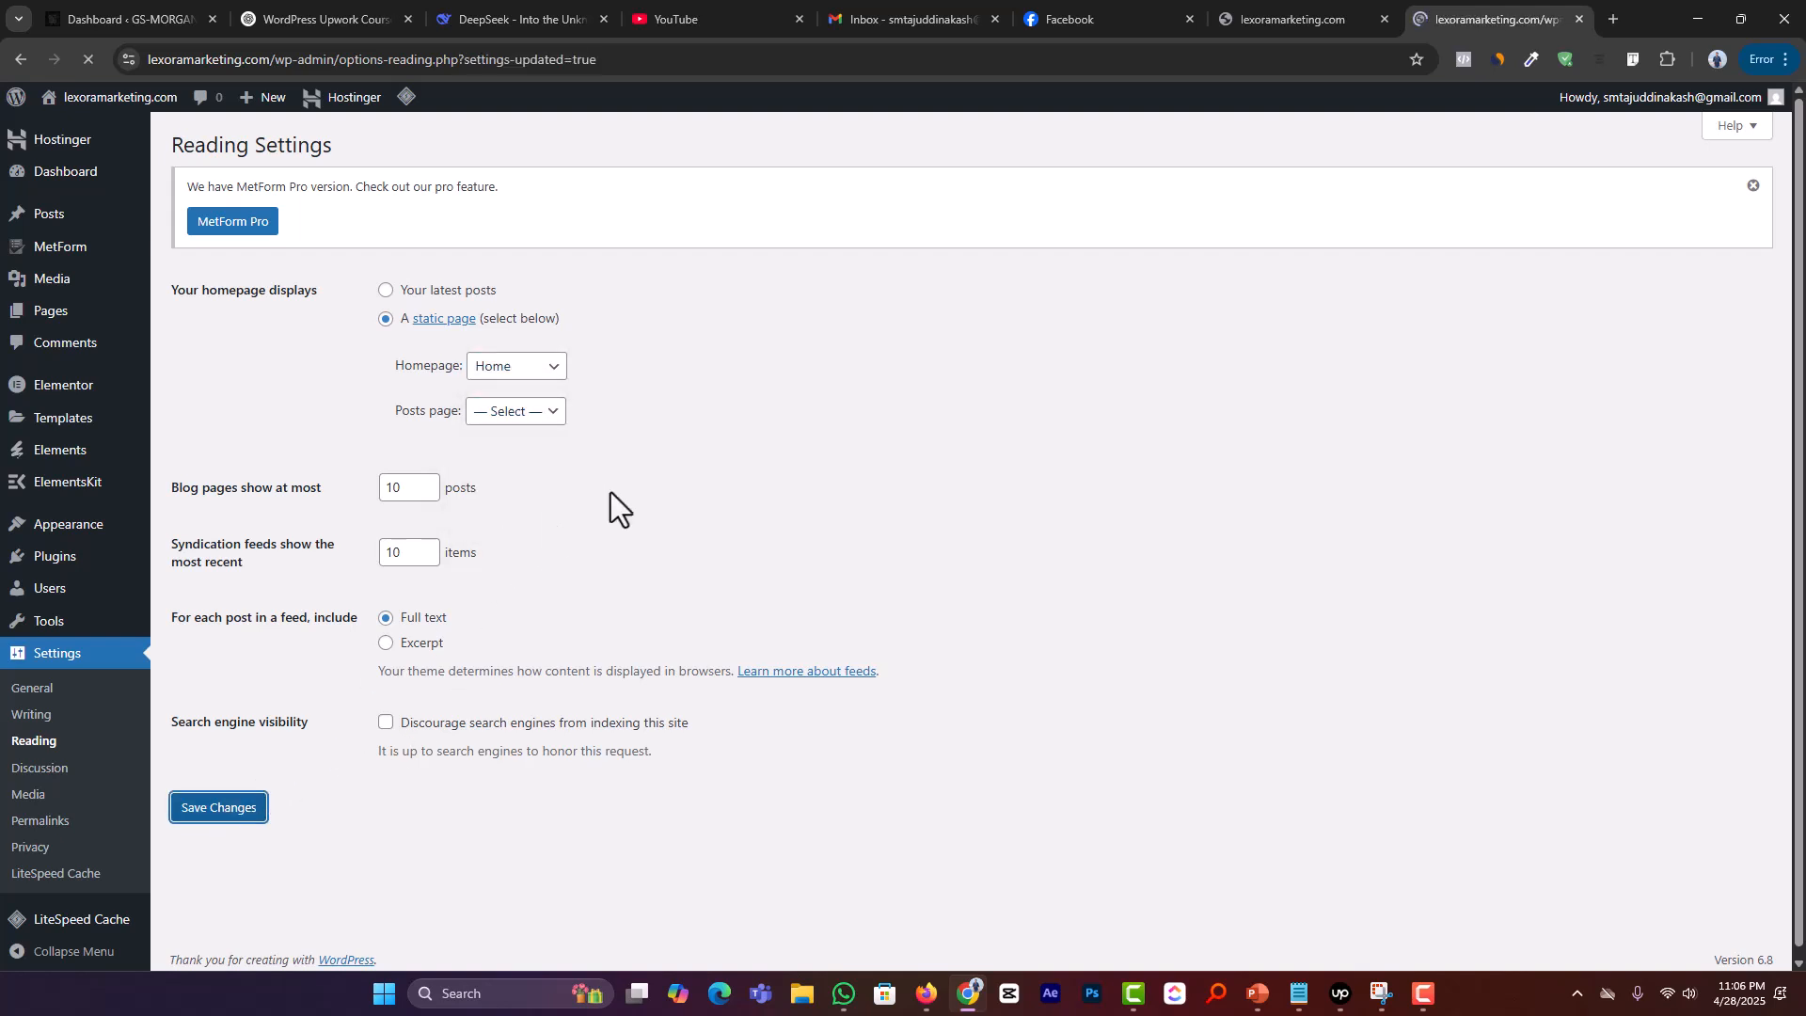
Step: Reload the live front page and compare it with the saved homepage choice in the Reading settings
{"action": "left_click", "coordinate": [1288, 20]}
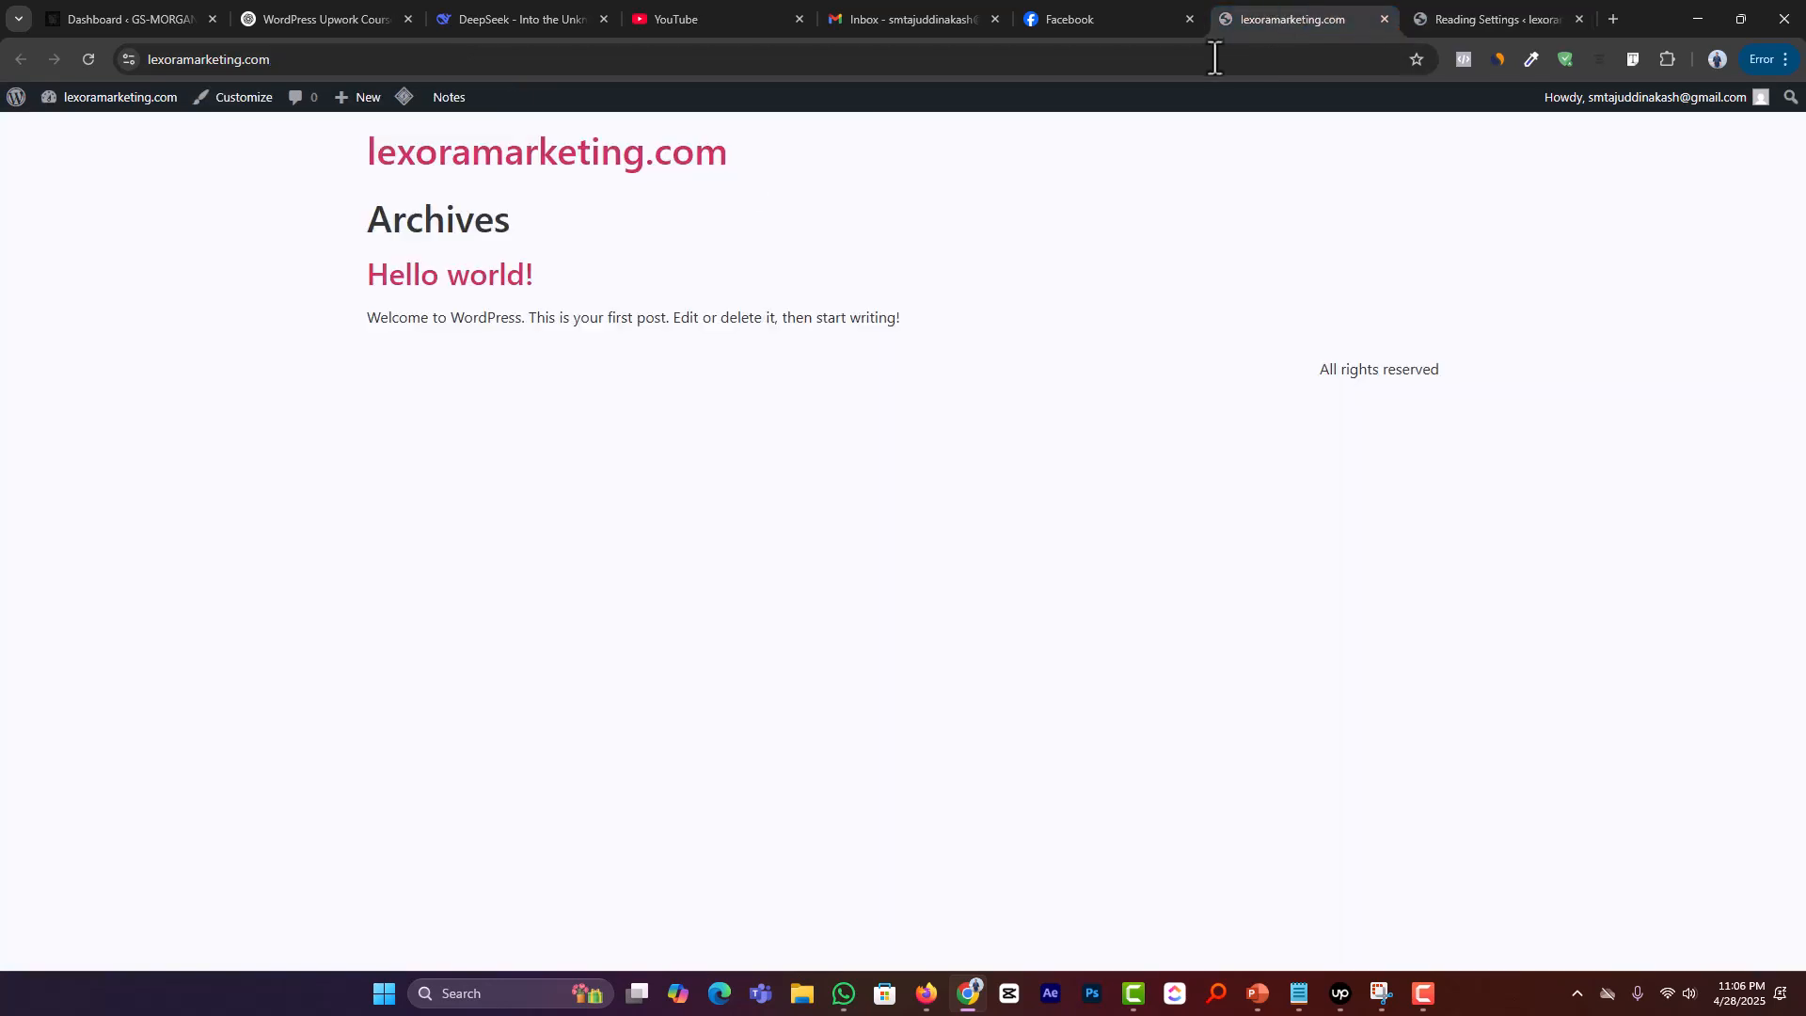
{"action": "left_click", "coordinate": [92, 60]}
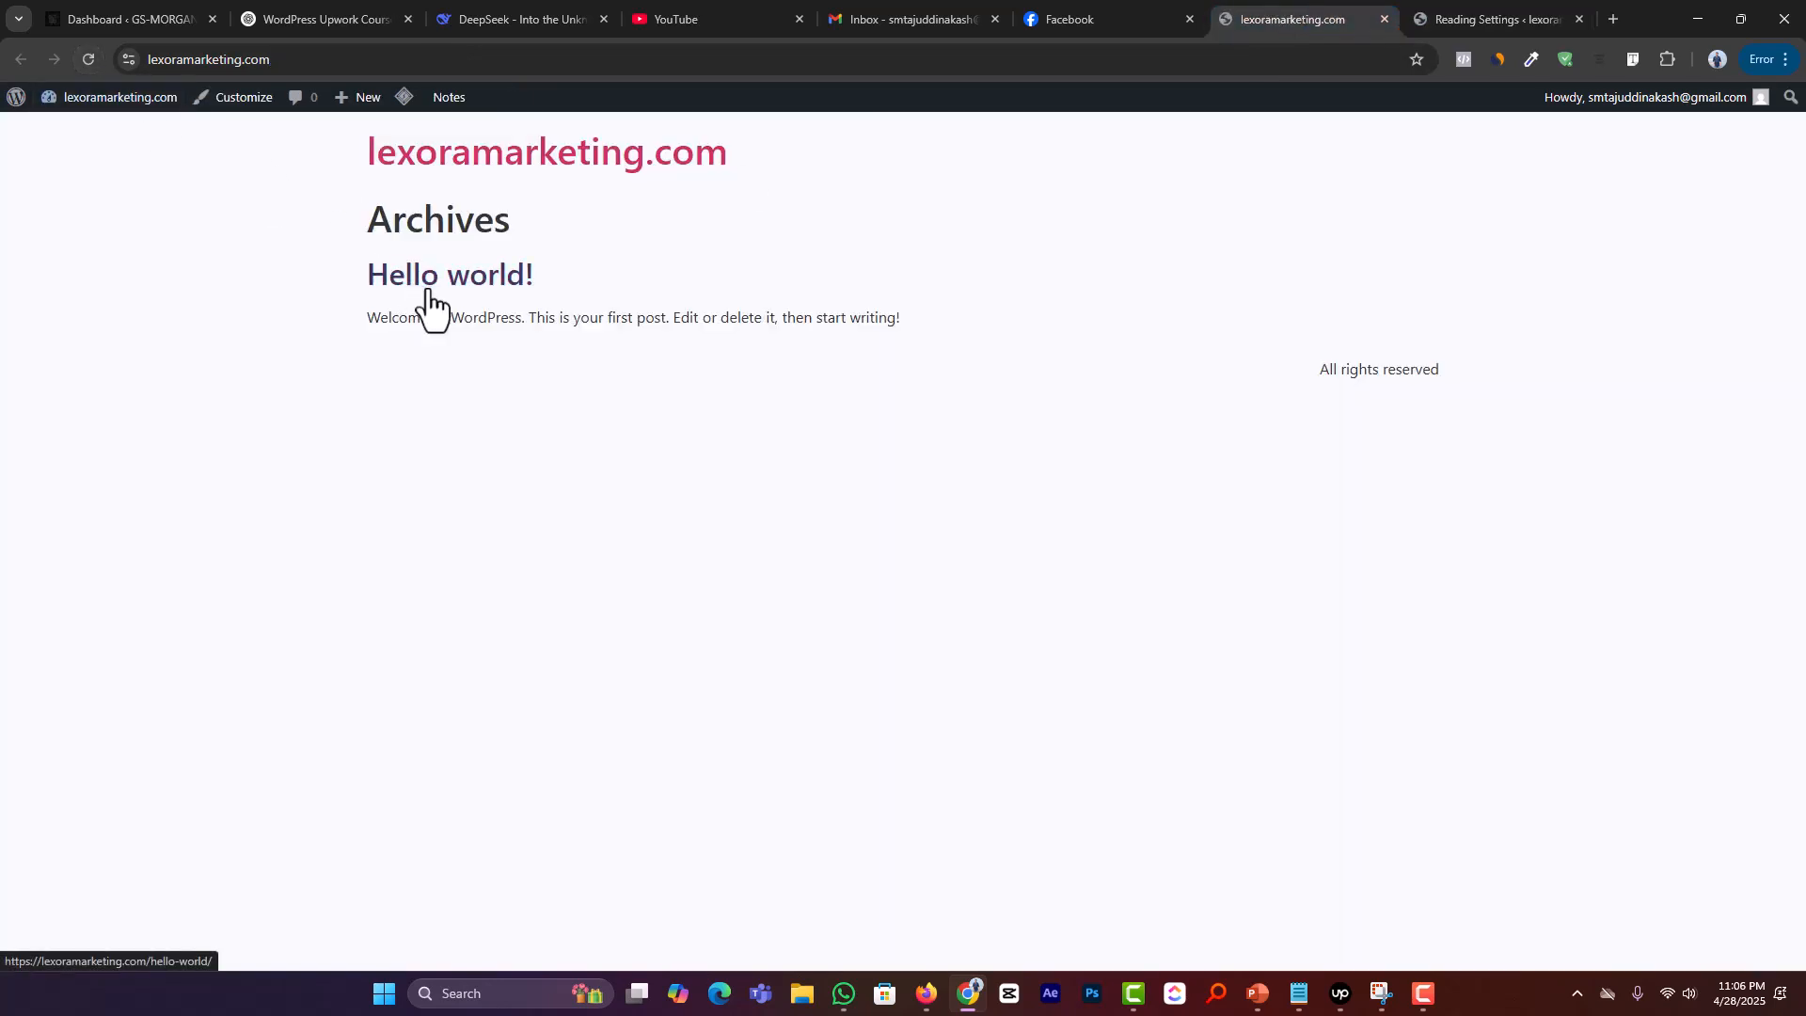
{"action": "left_click", "coordinate": [1486, 18]}
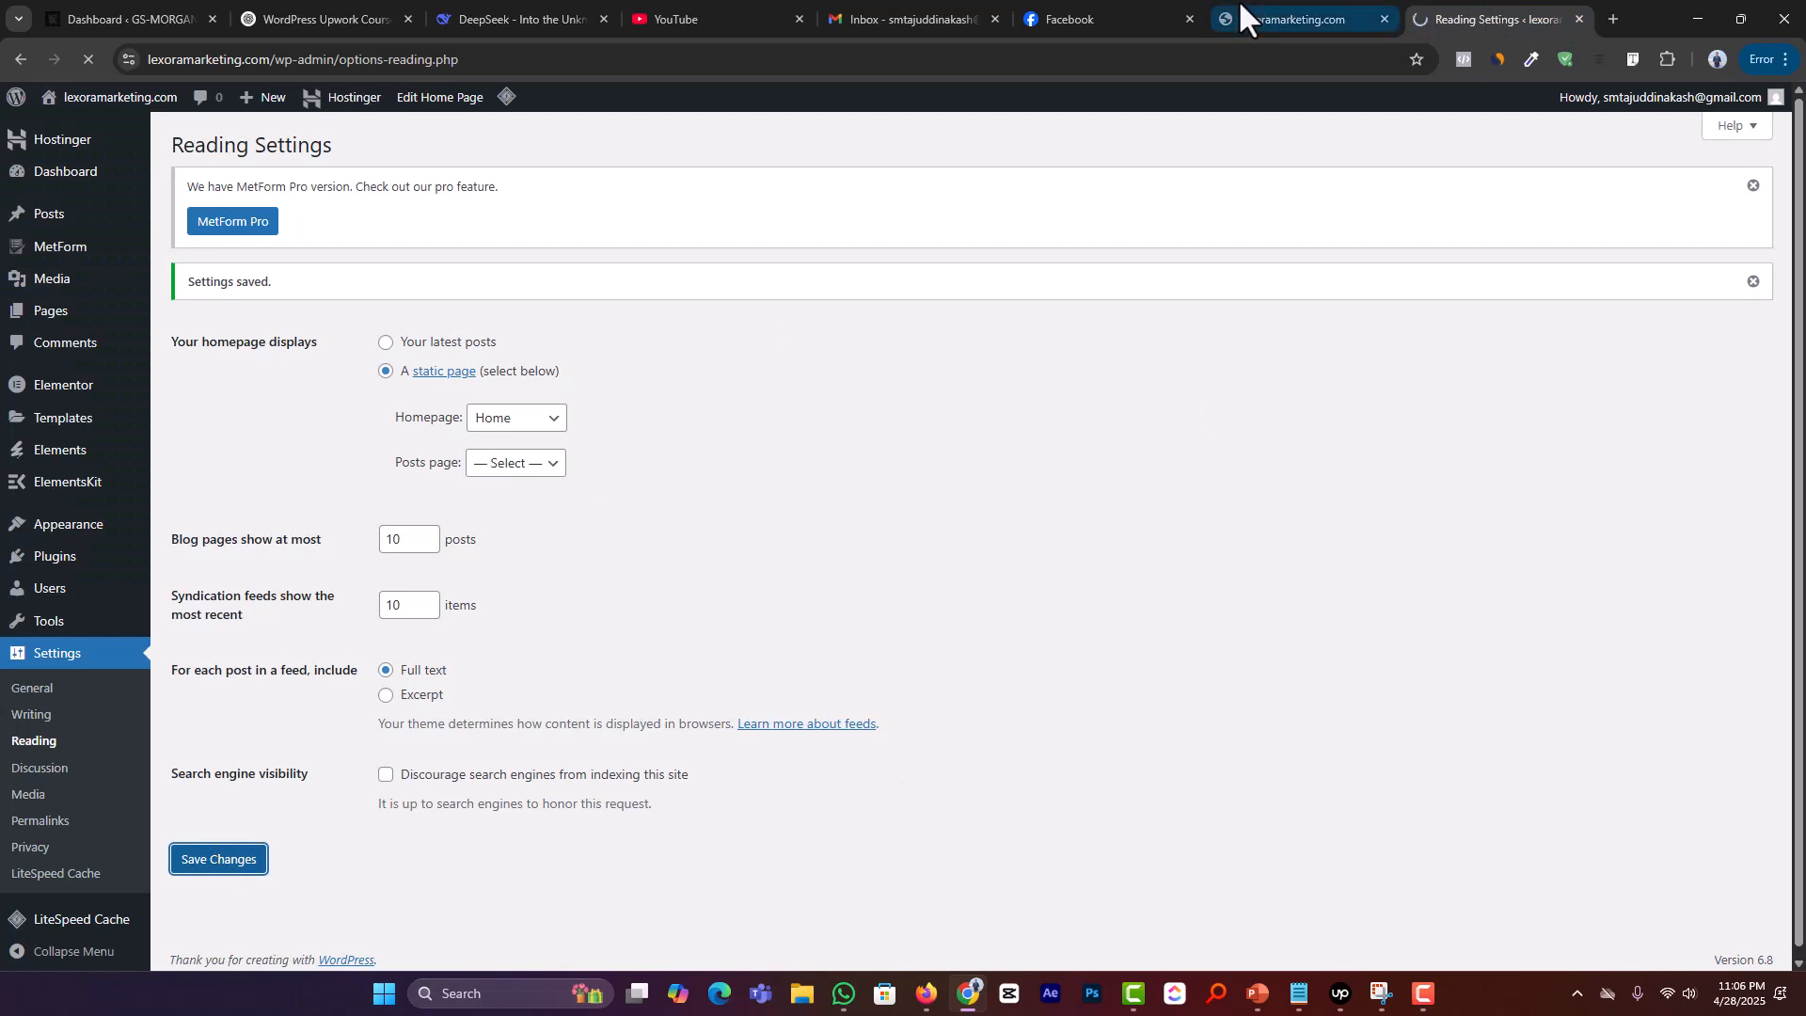
{"action": "left_click", "coordinate": [1297, 17]}
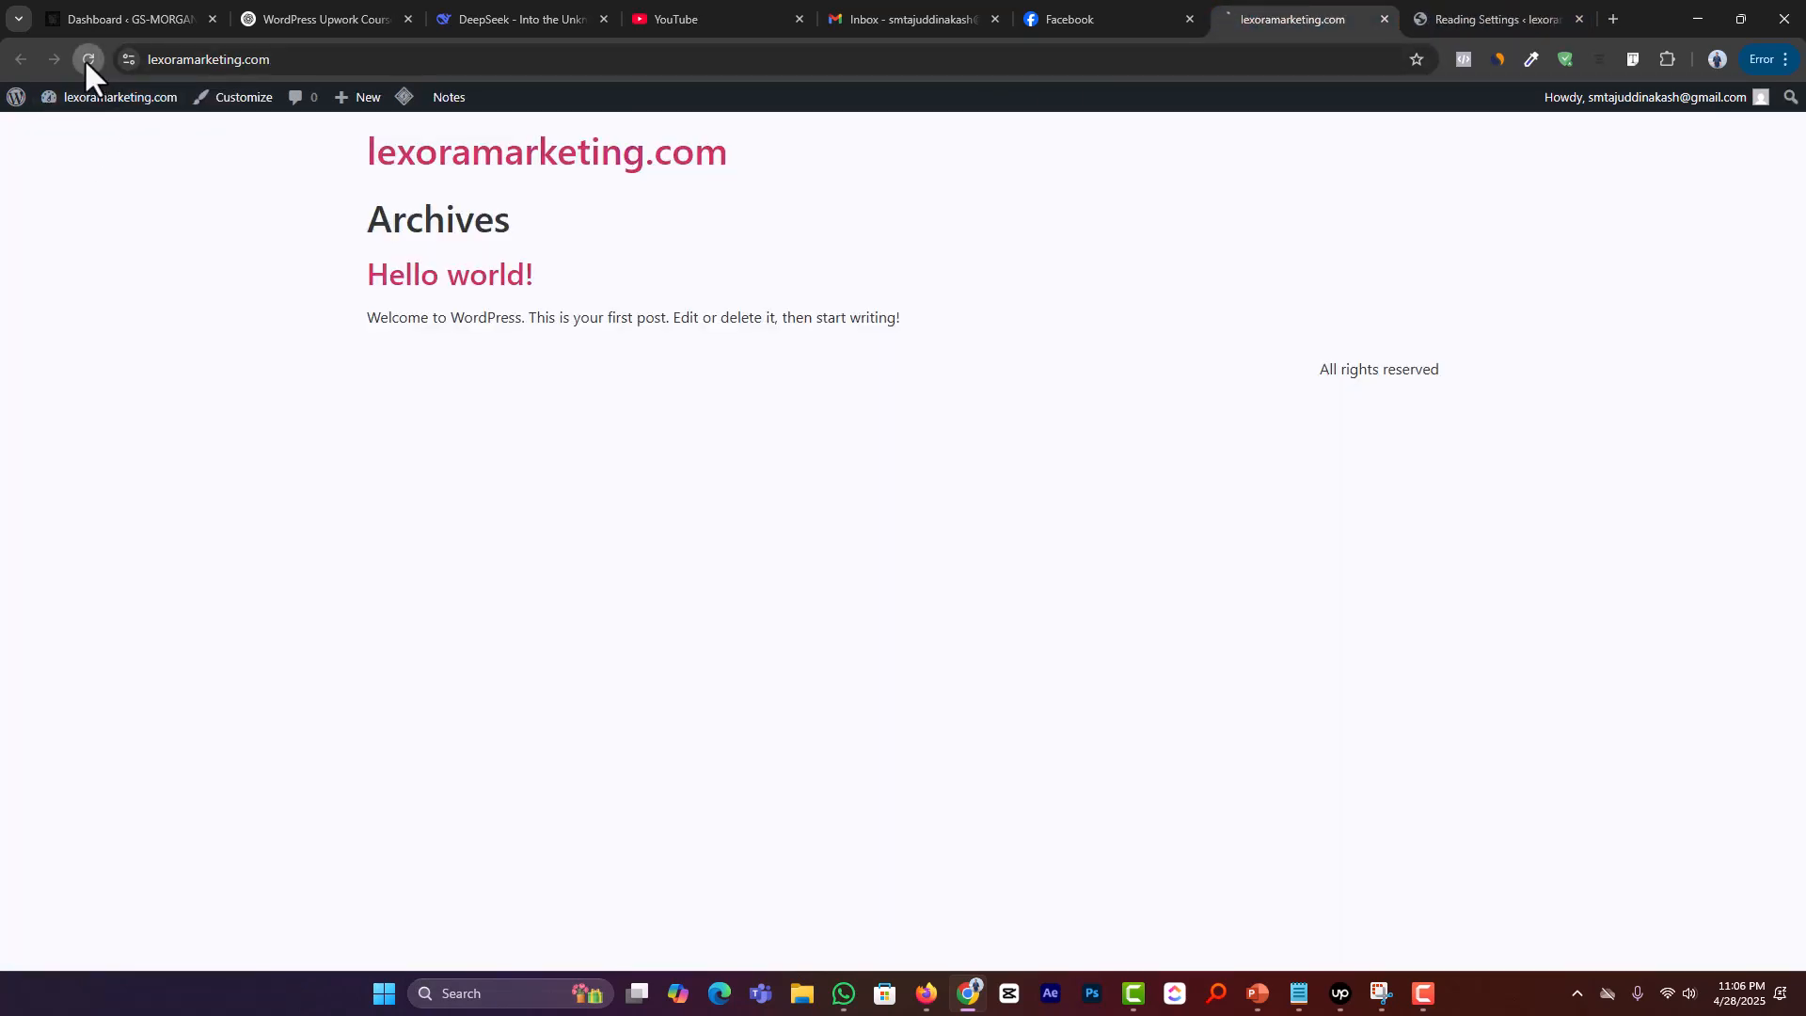
{"action": "double_click", "coordinate": [259, 66]}
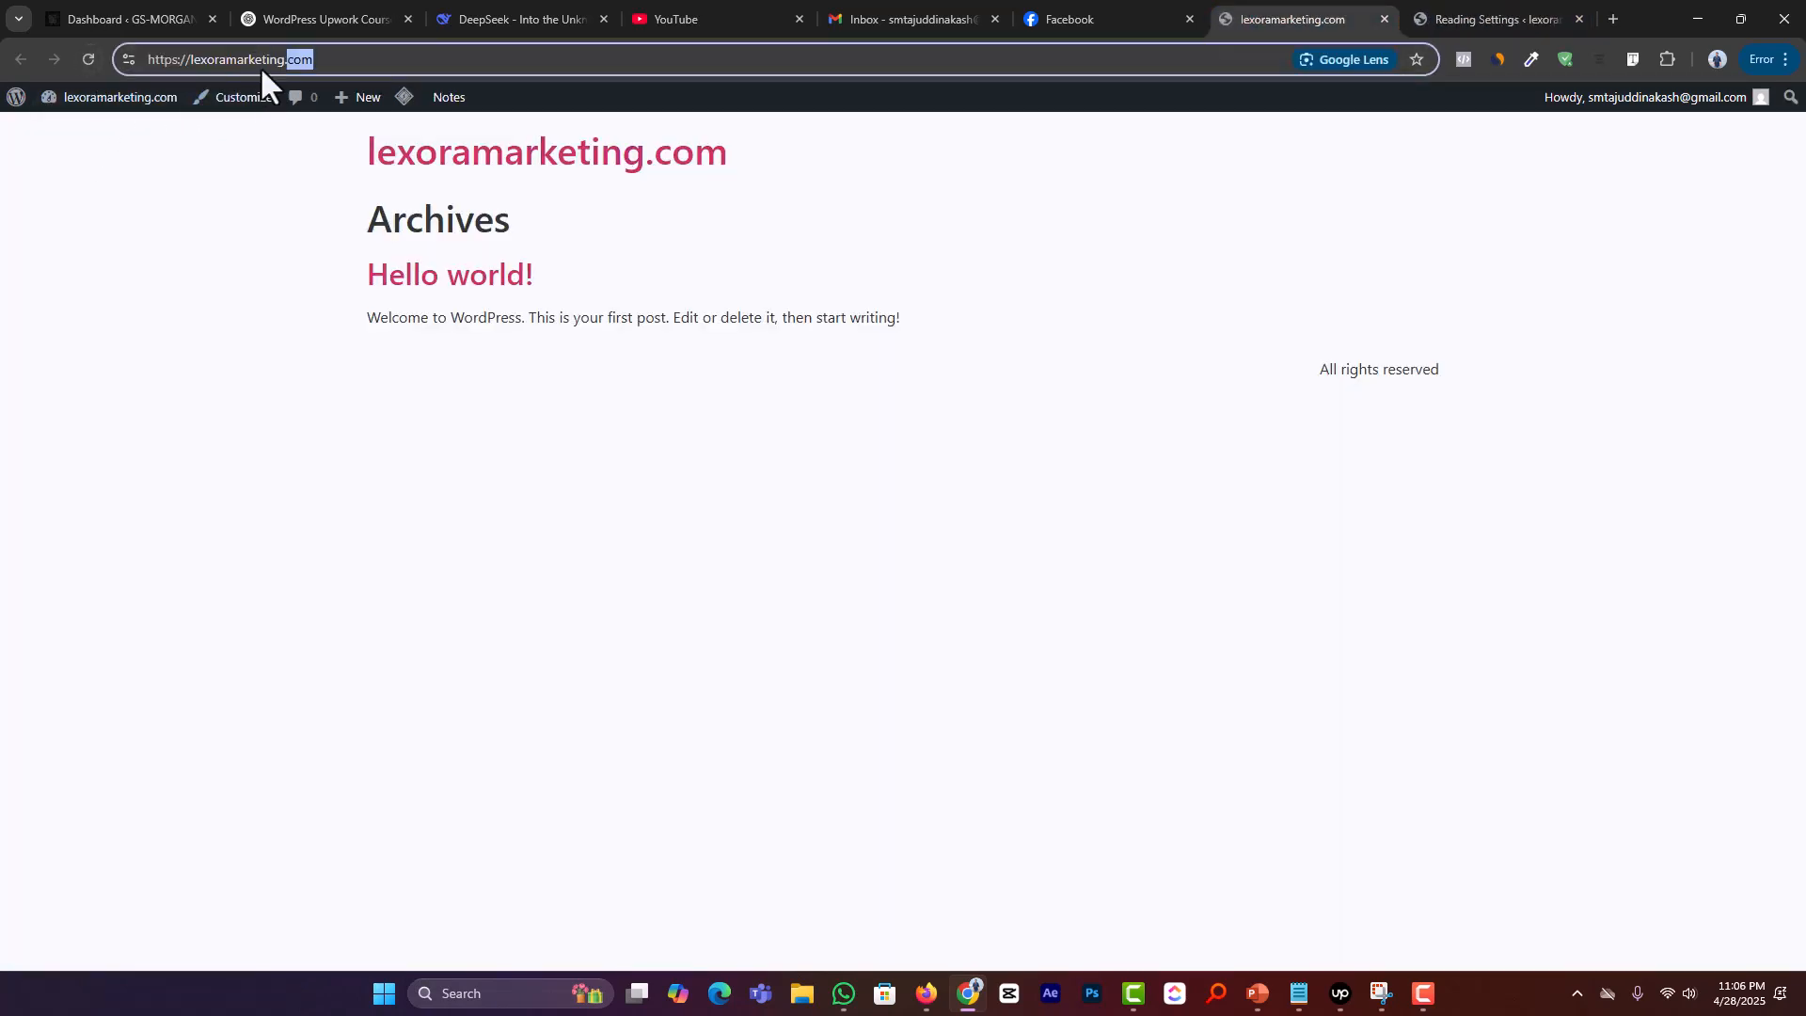
{"action": "left_click", "coordinate": [277, 284]}
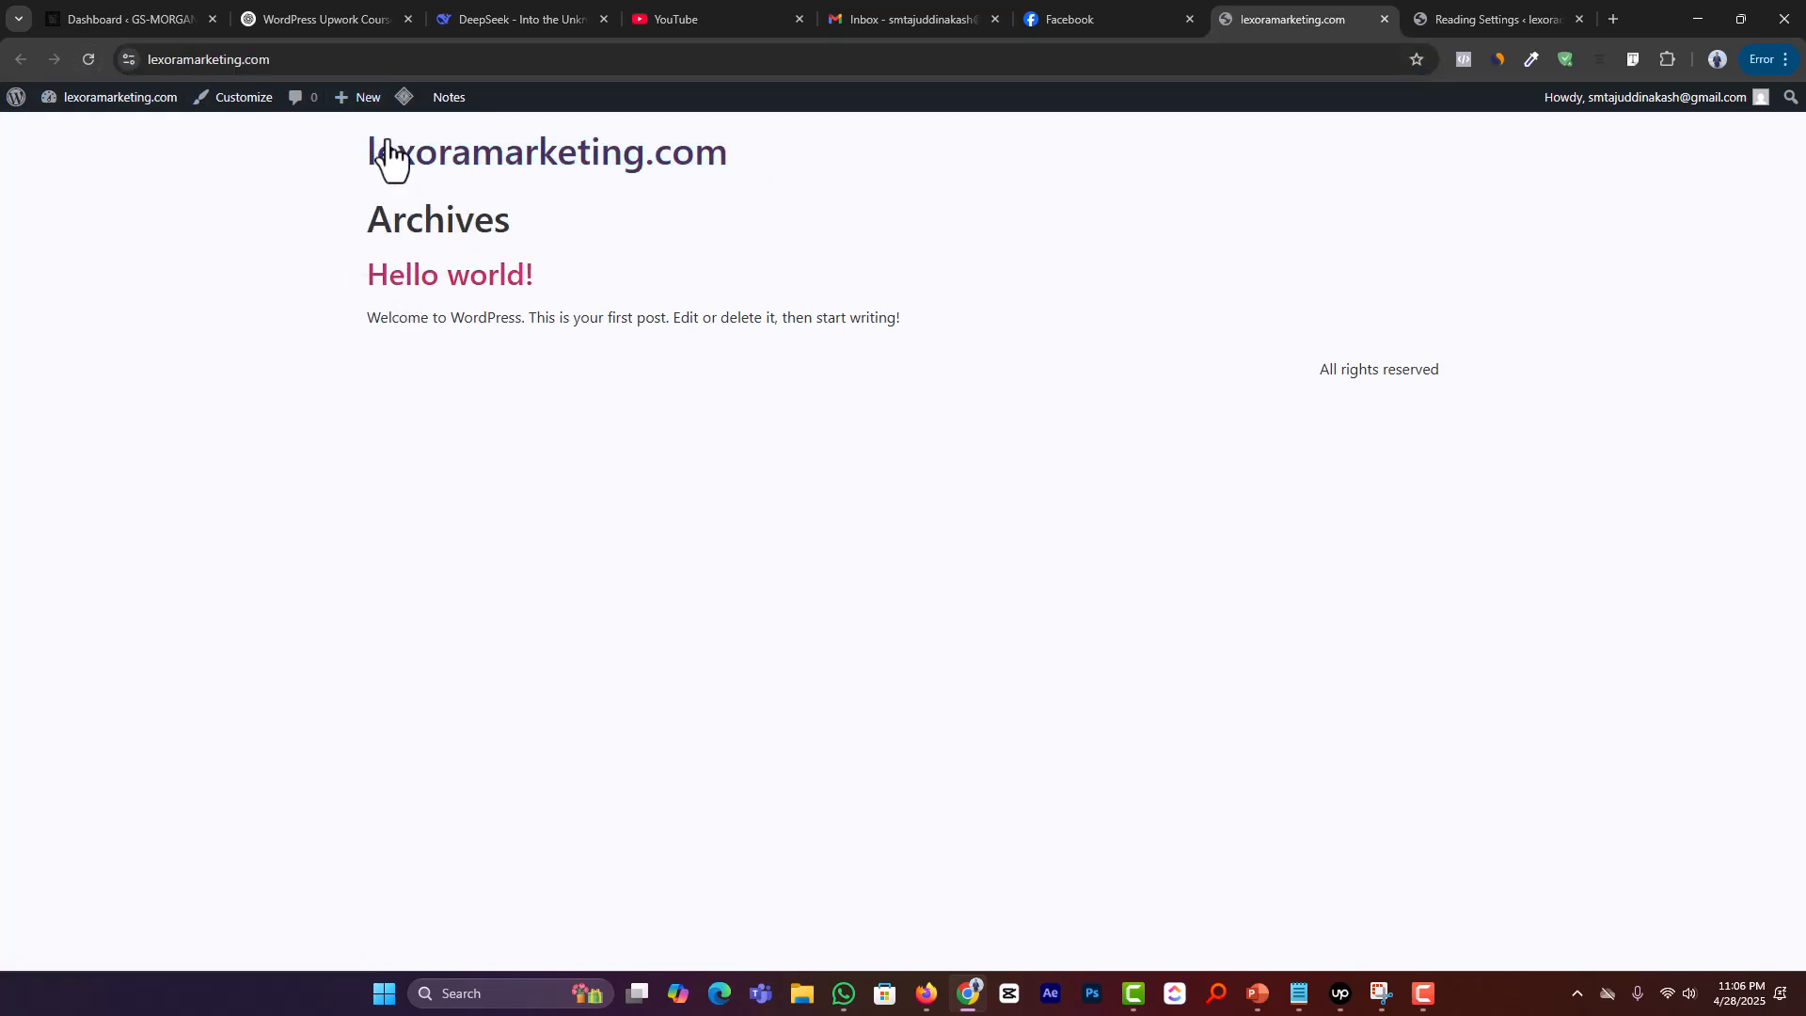
Step: Purge the site's LiteSpeed cache from the live front page
{"action": "mouse_move", "coordinate": [410, 105]}
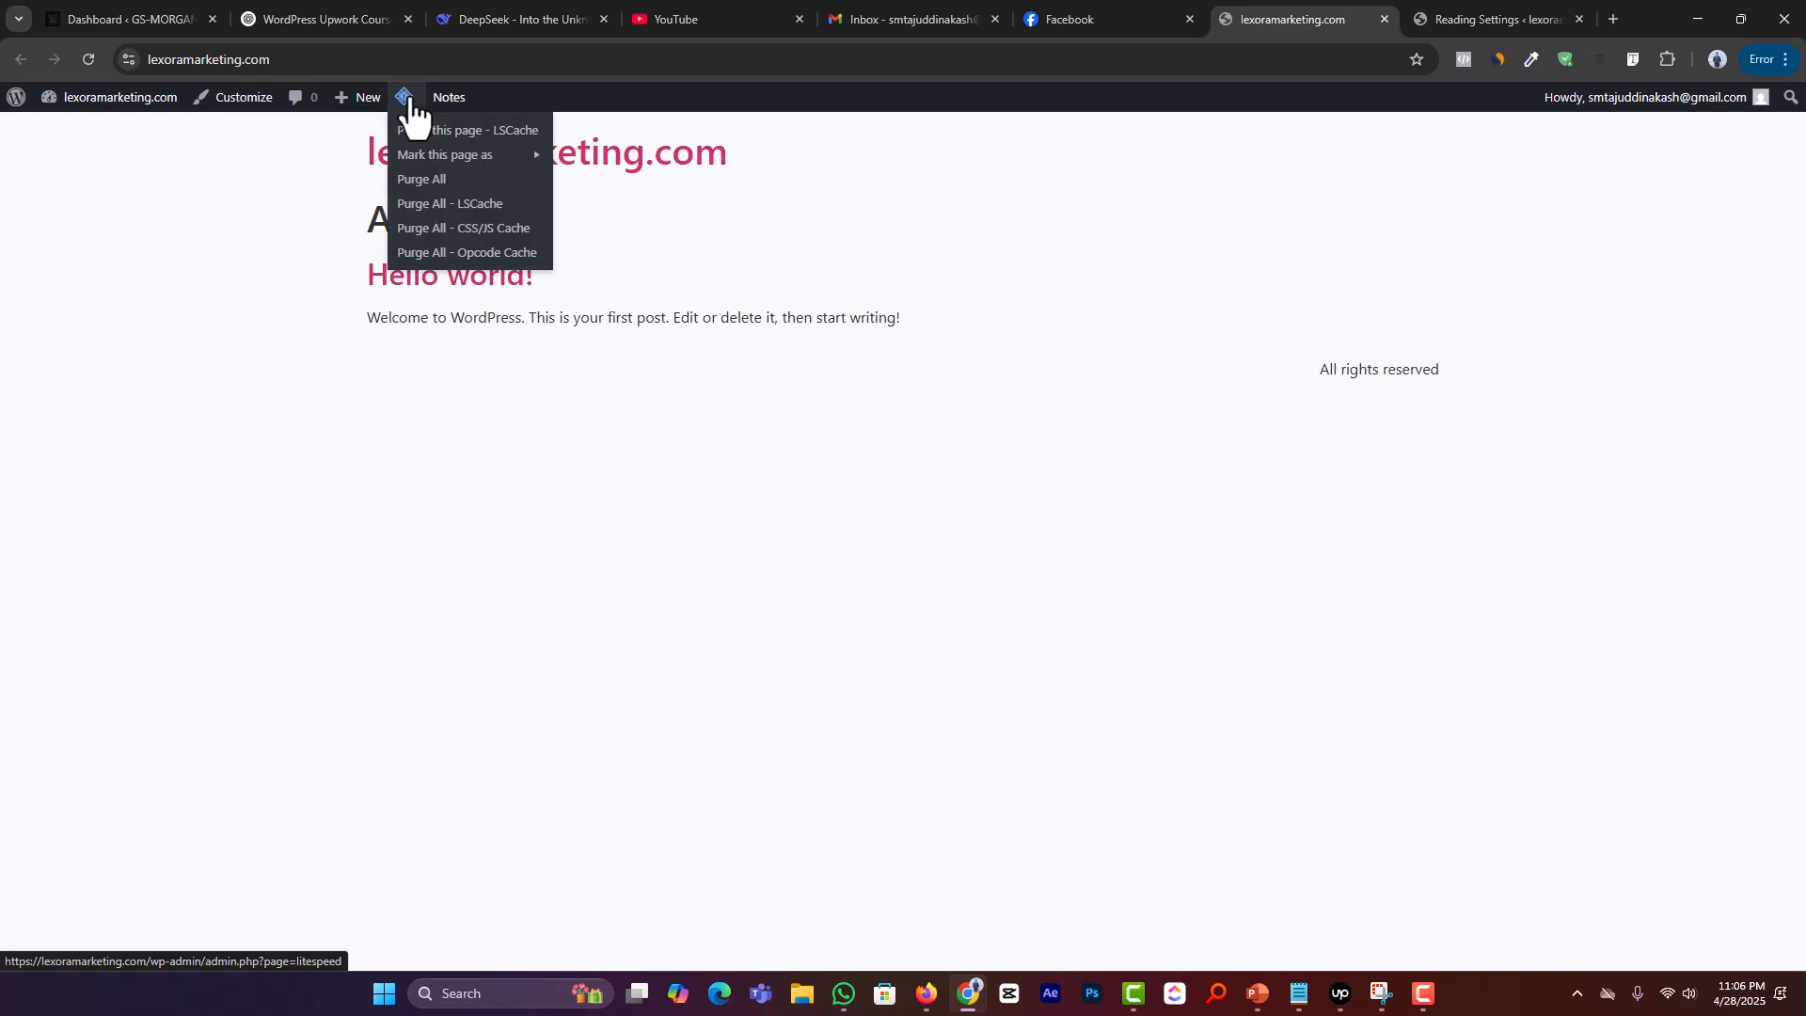
{"action": "left_click", "coordinate": [1505, 19]}
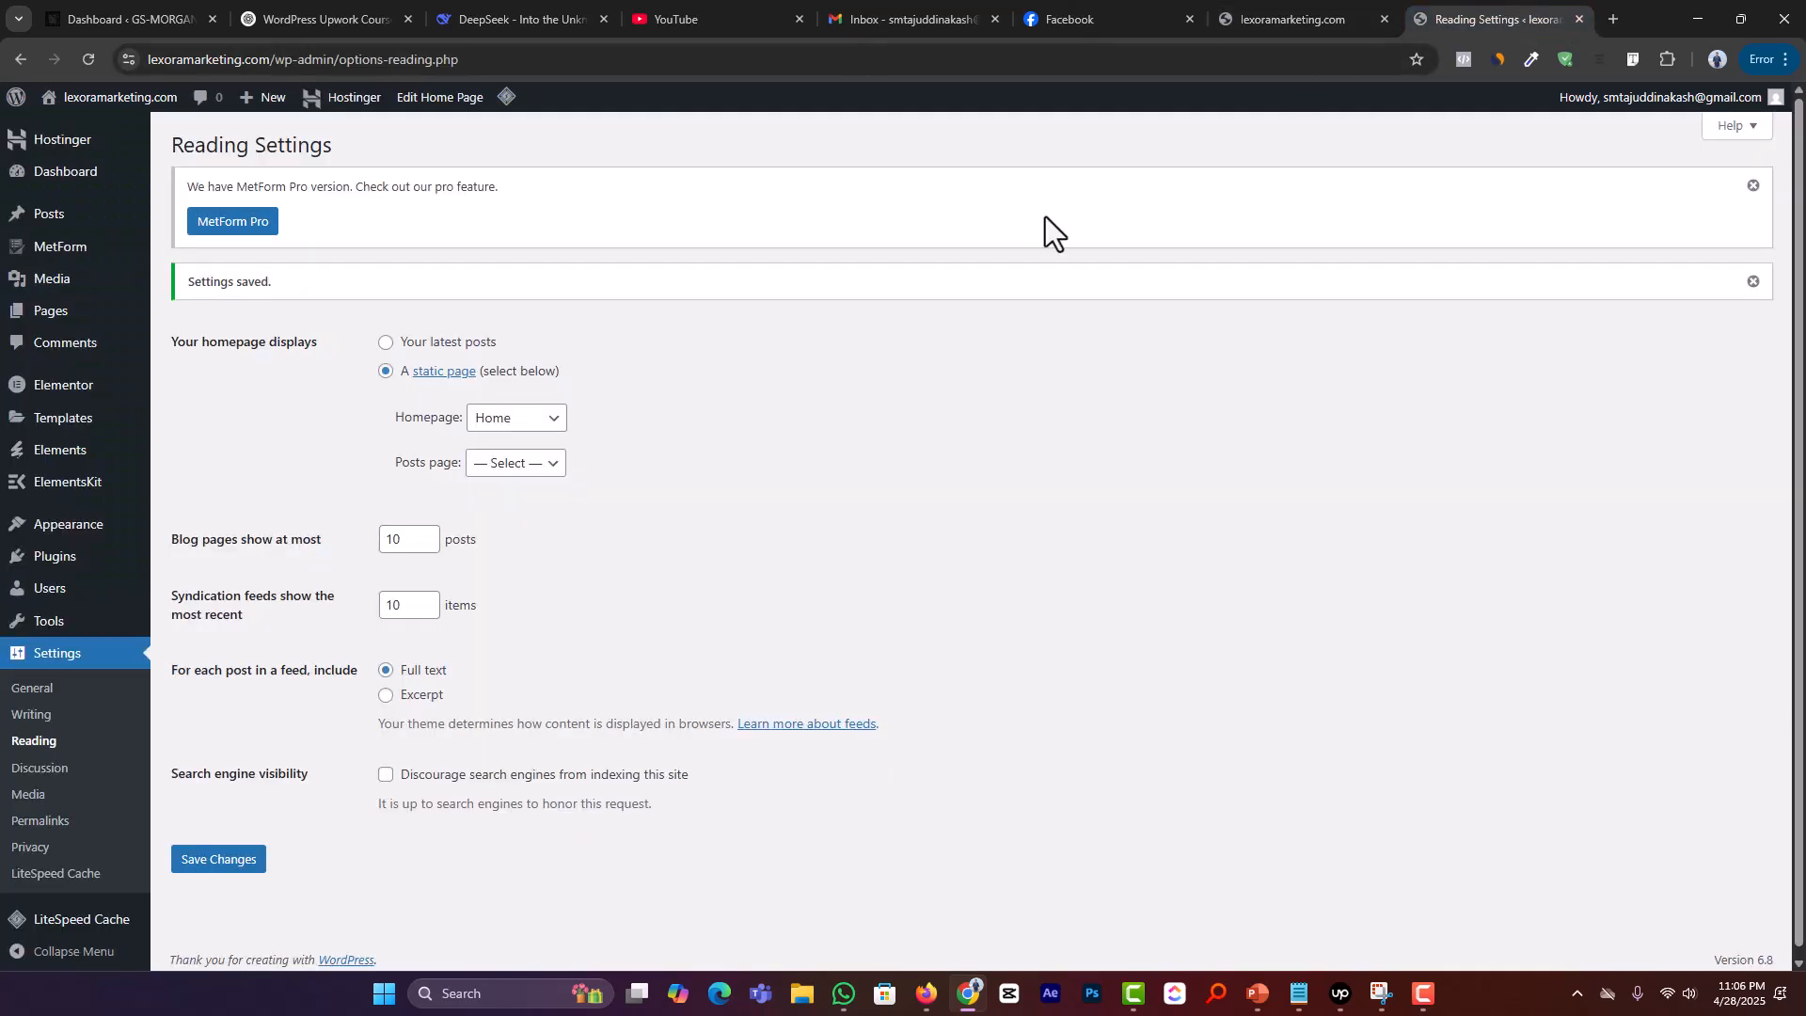
{"action": "mouse_move", "coordinate": [38, 936]}
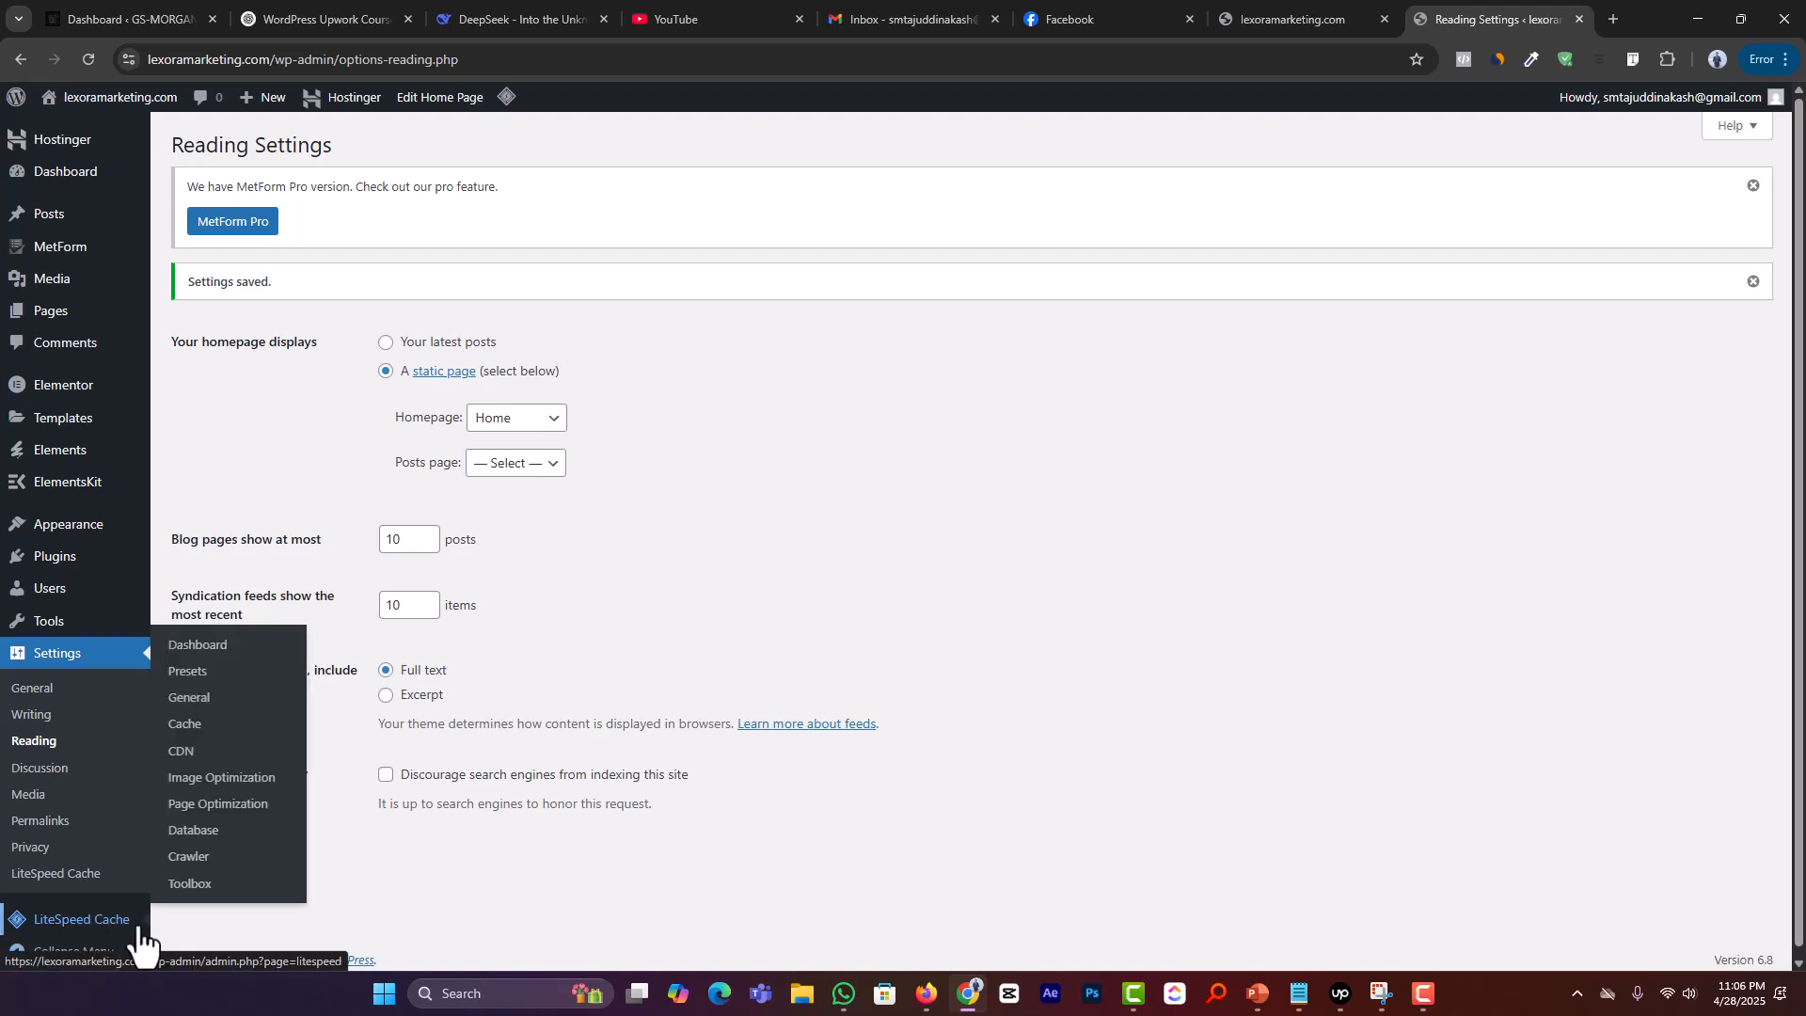
{"action": "left_click", "coordinate": [1319, 14]}
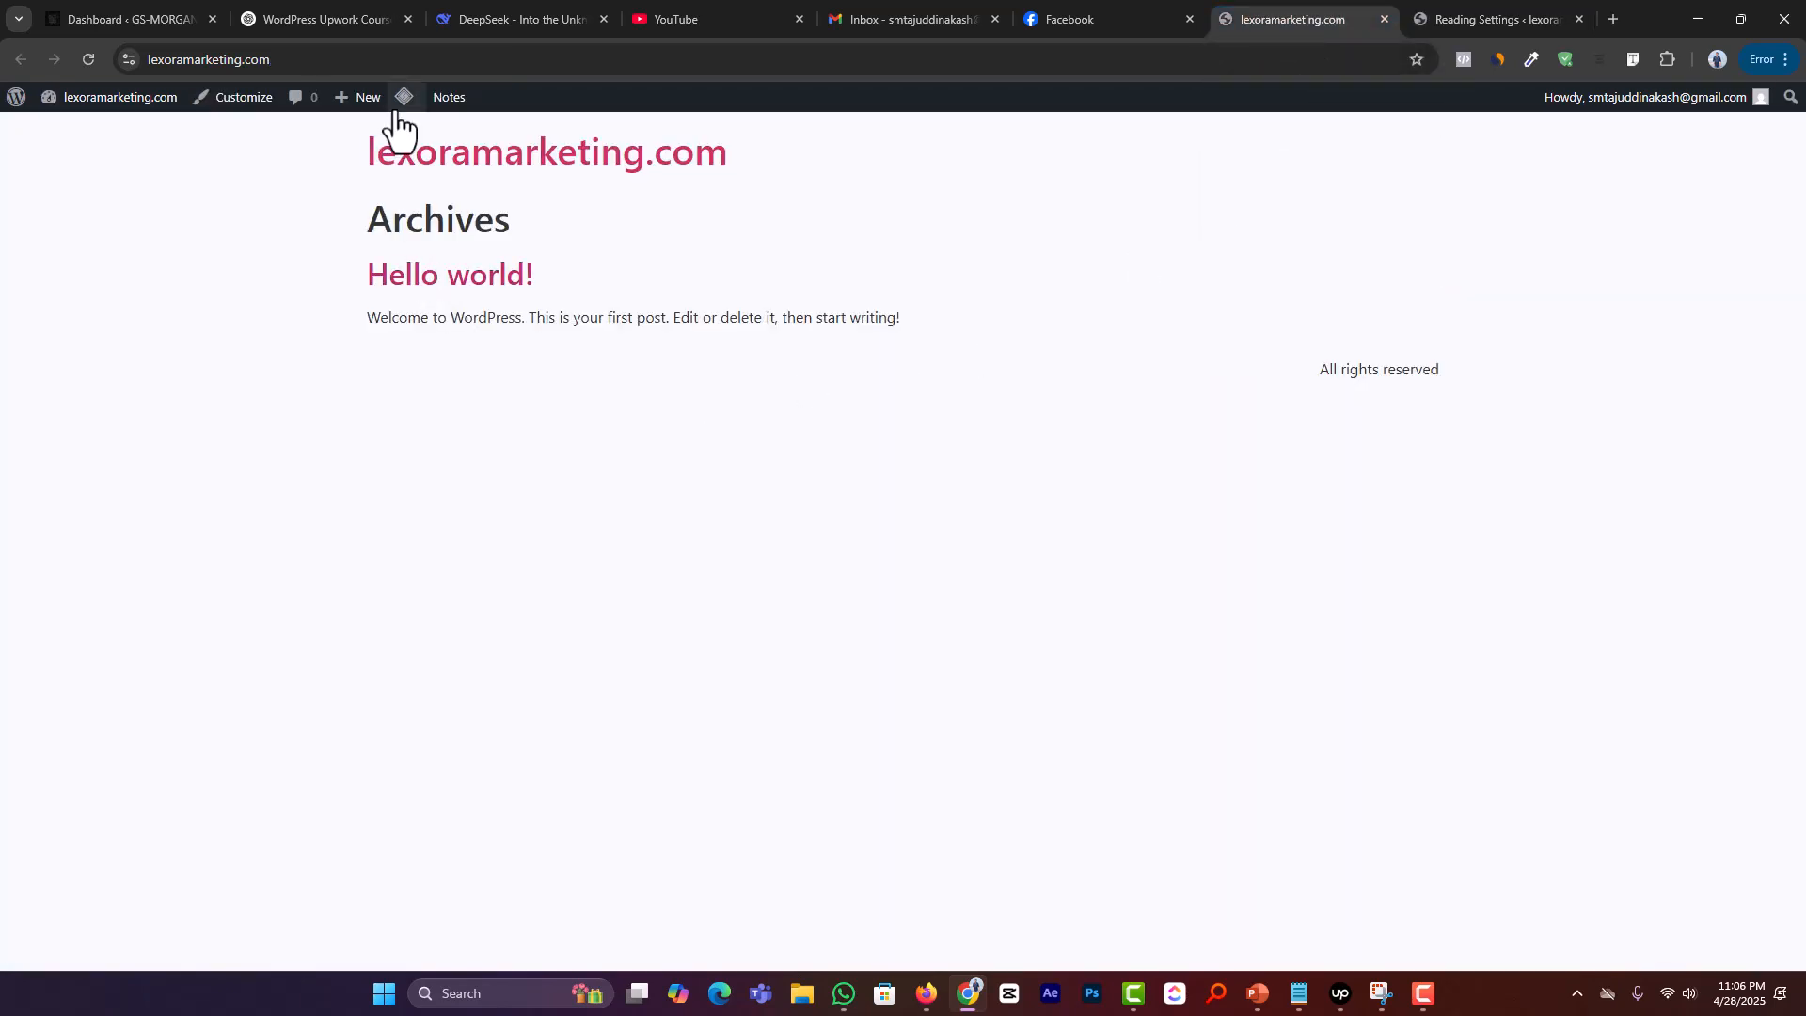
{"action": "mouse_move", "coordinate": [404, 99]}
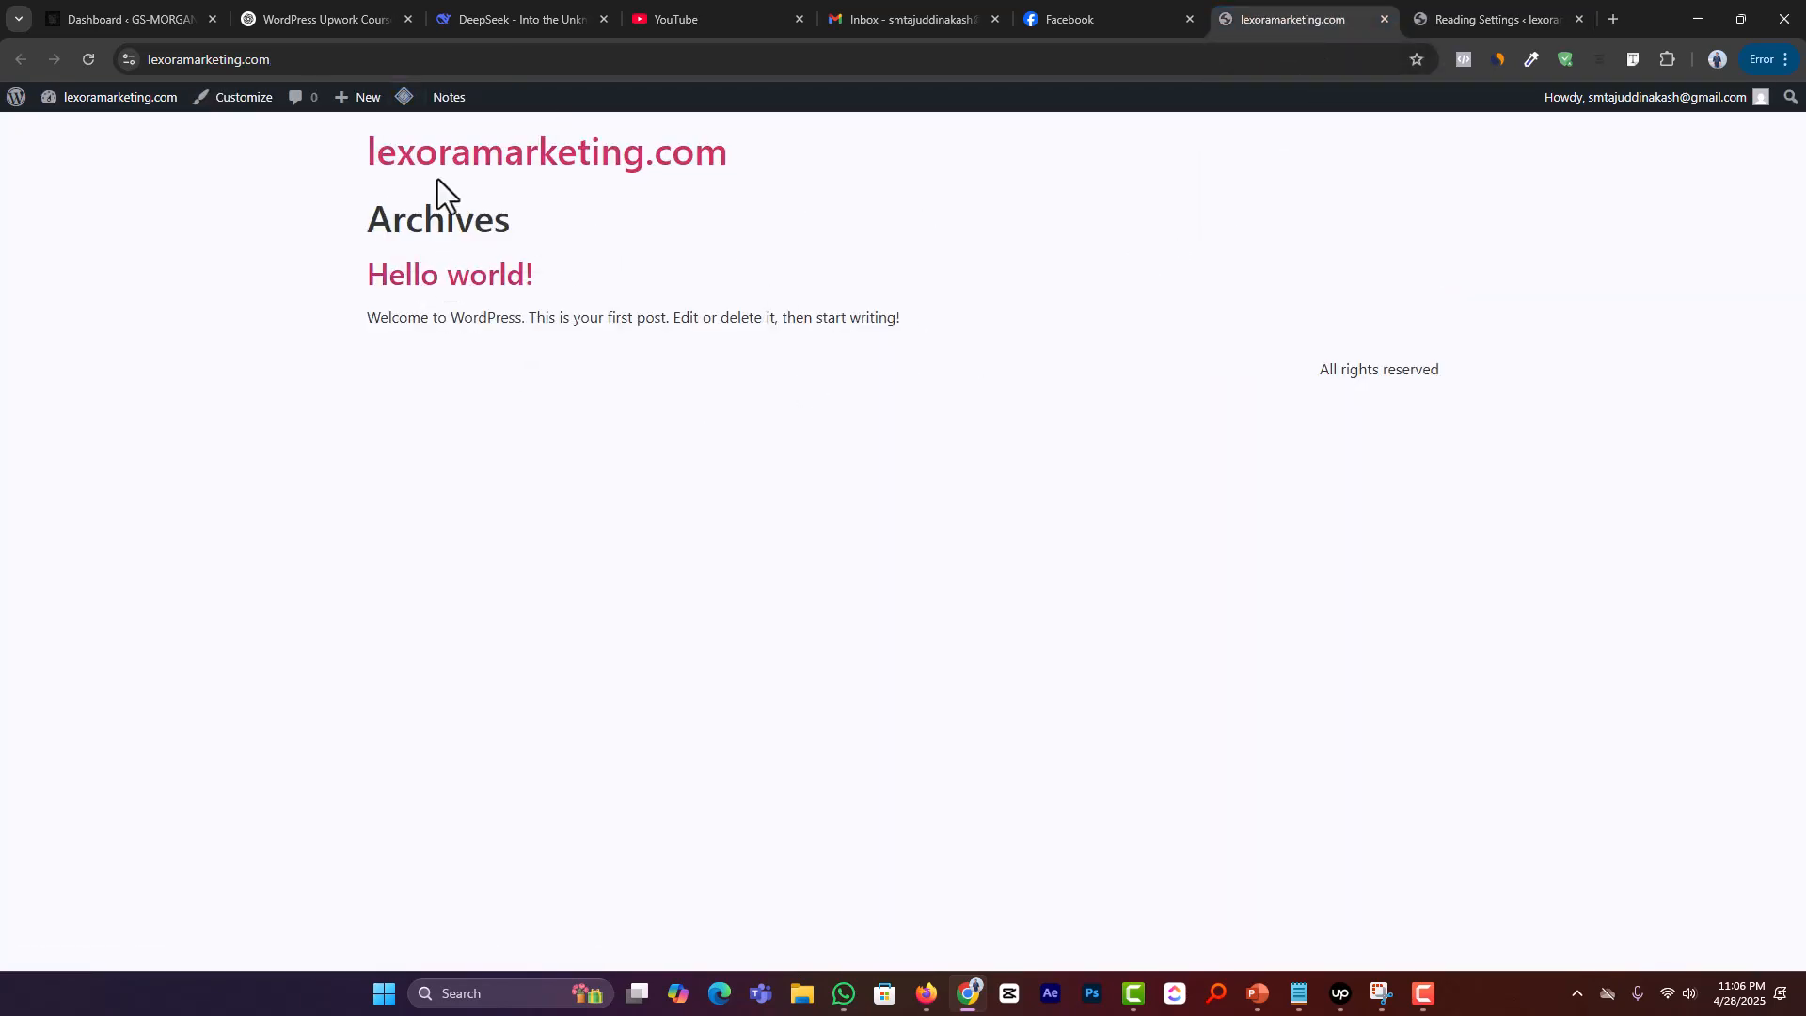
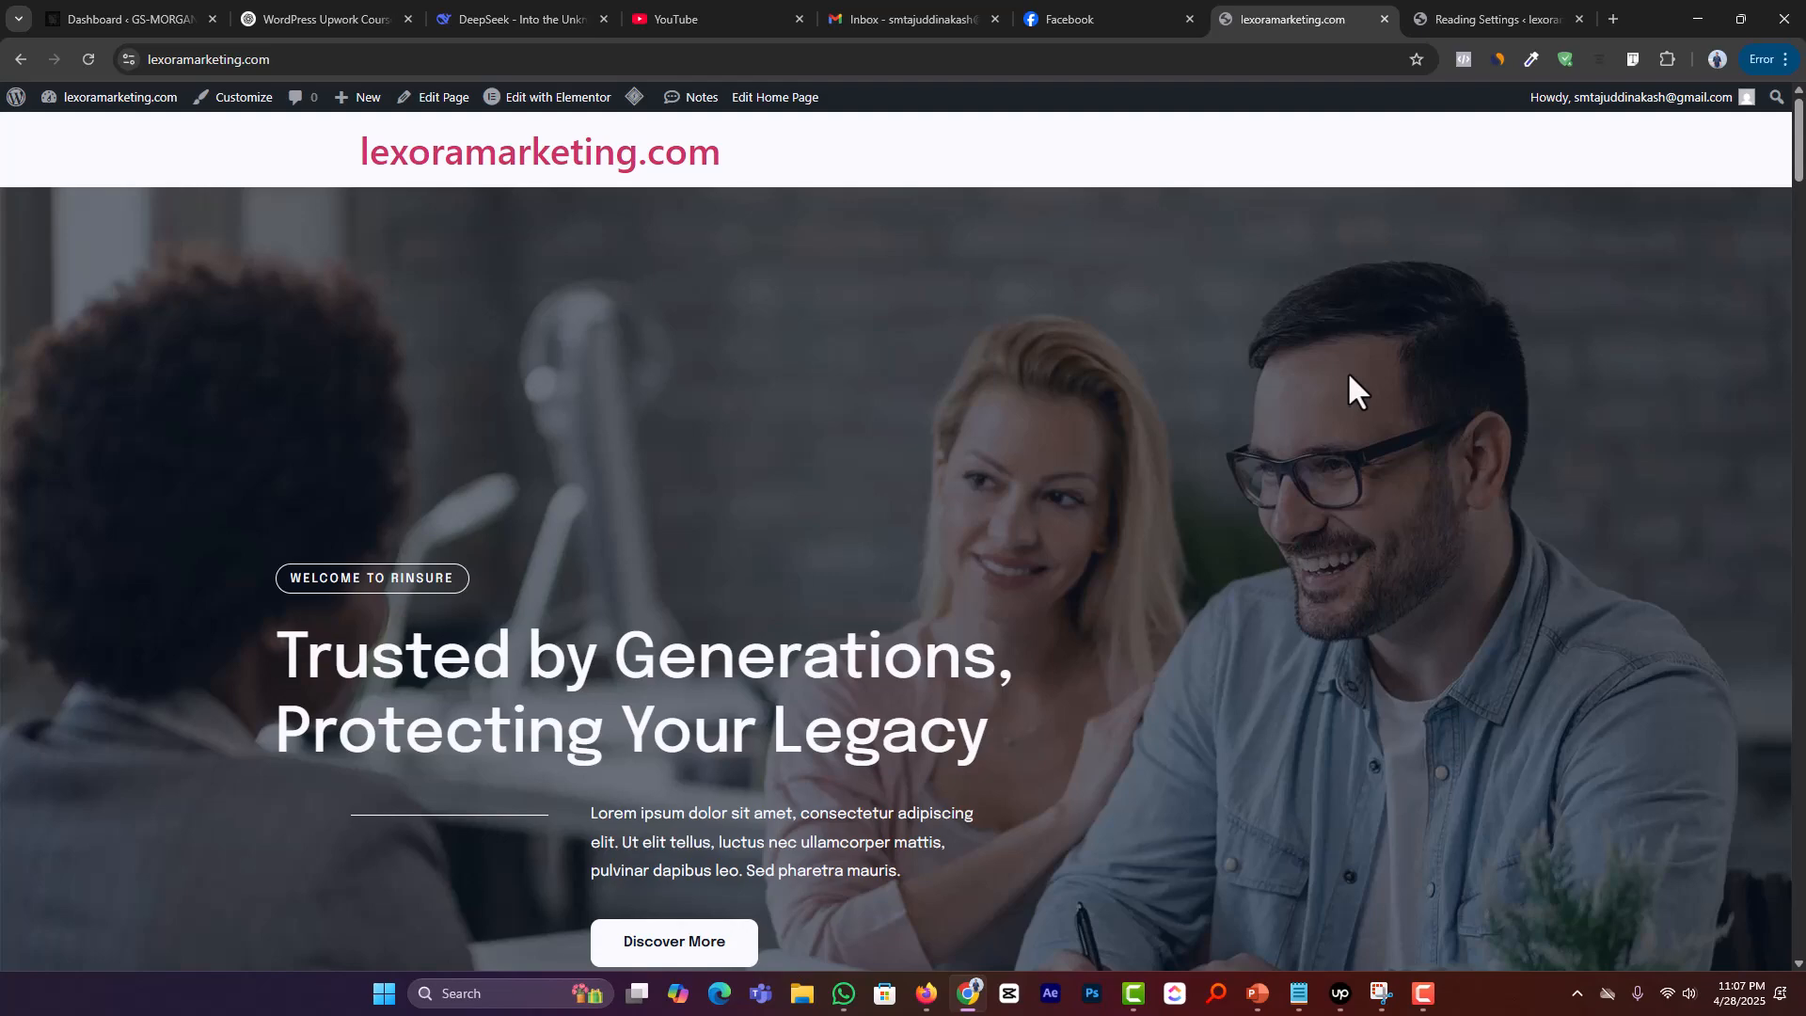
Step: Review the live homepage from its hero banner down to the News & Blog section
{"action": "scroll", "coordinate": [543, 513], "scroll_direction": "down", "scroll_amount": 14}
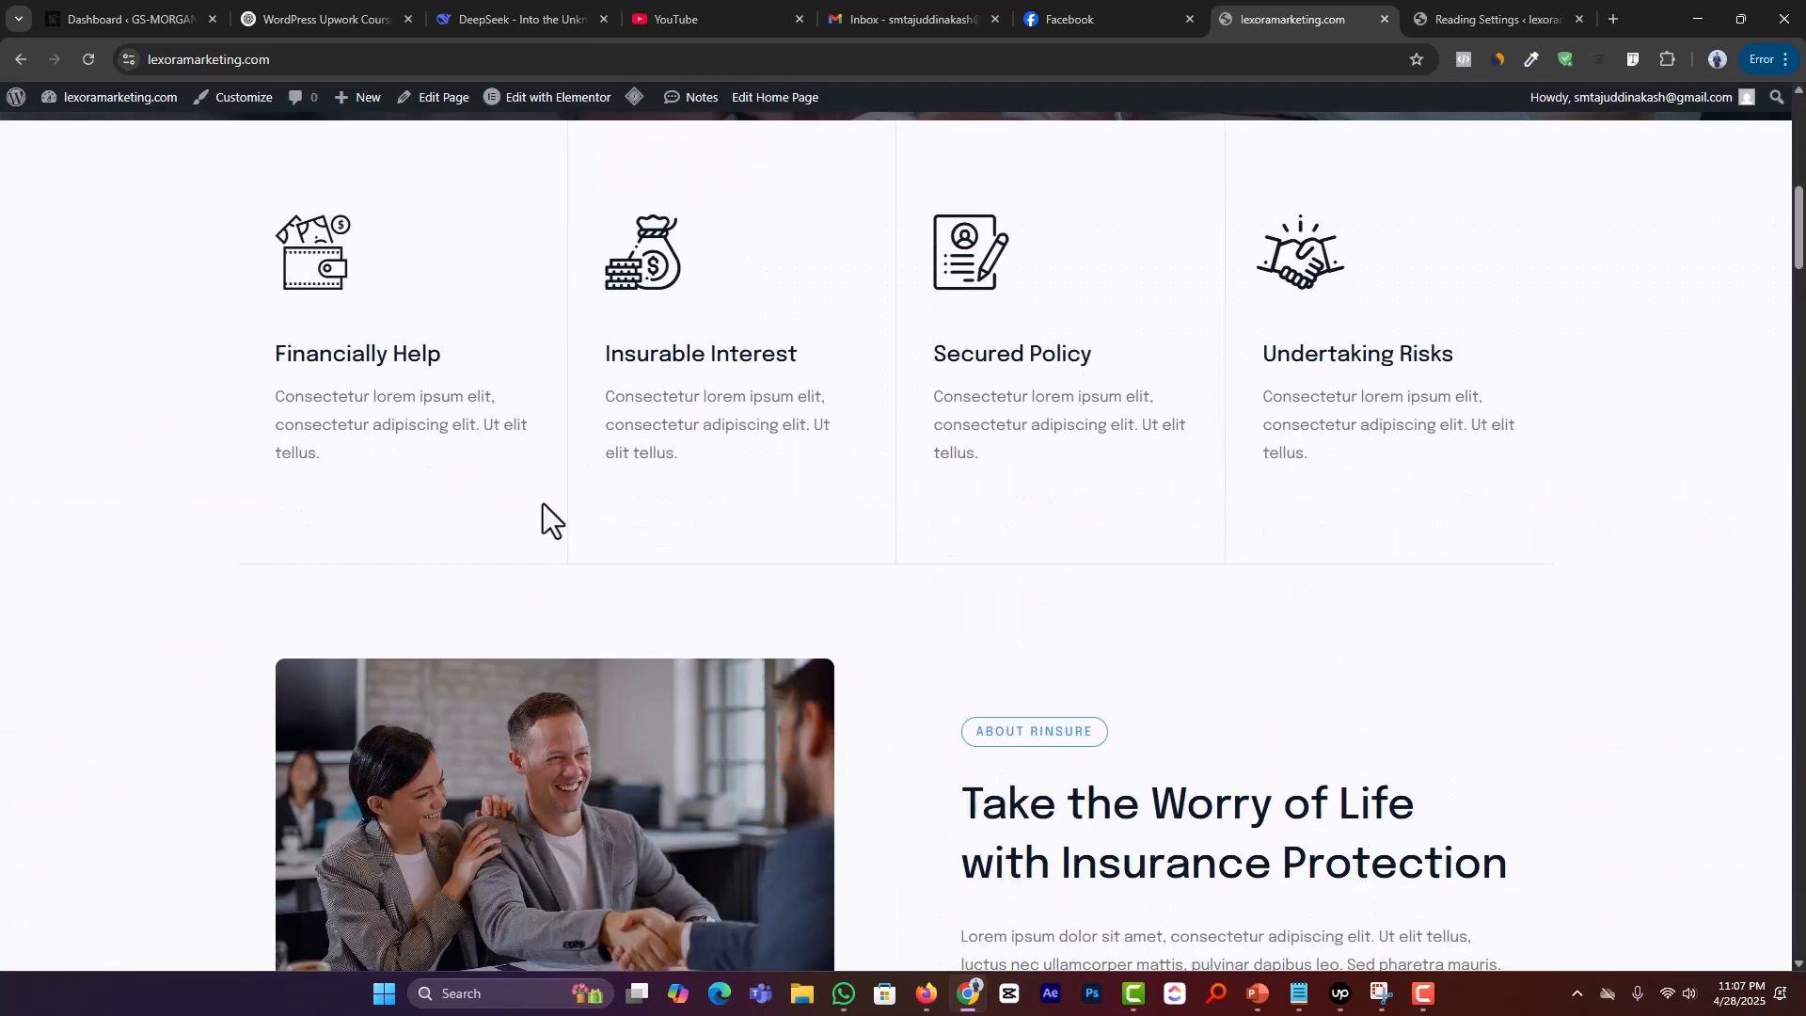
{"action": "scroll", "coordinate": [544, 506], "scroll_direction": "down", "scroll_amount": 16}
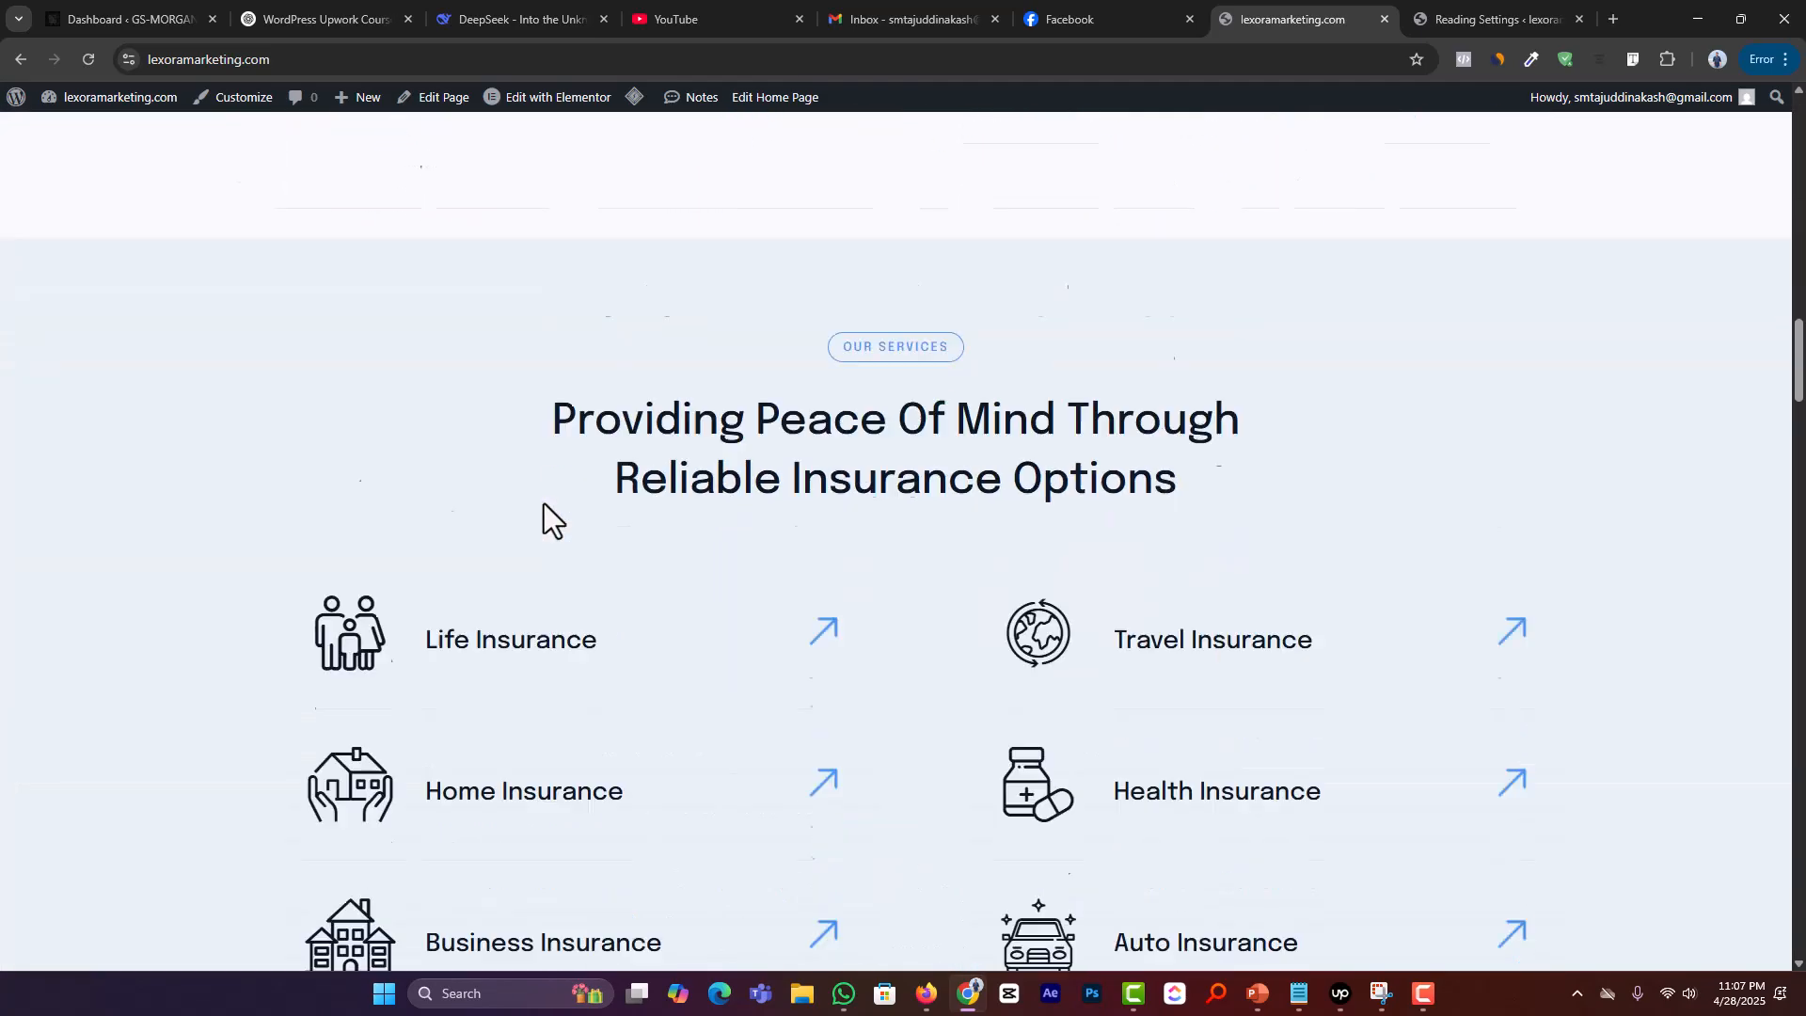
{"action": "scroll", "coordinate": [543, 508], "scroll_direction": "down", "scroll_amount": 20}
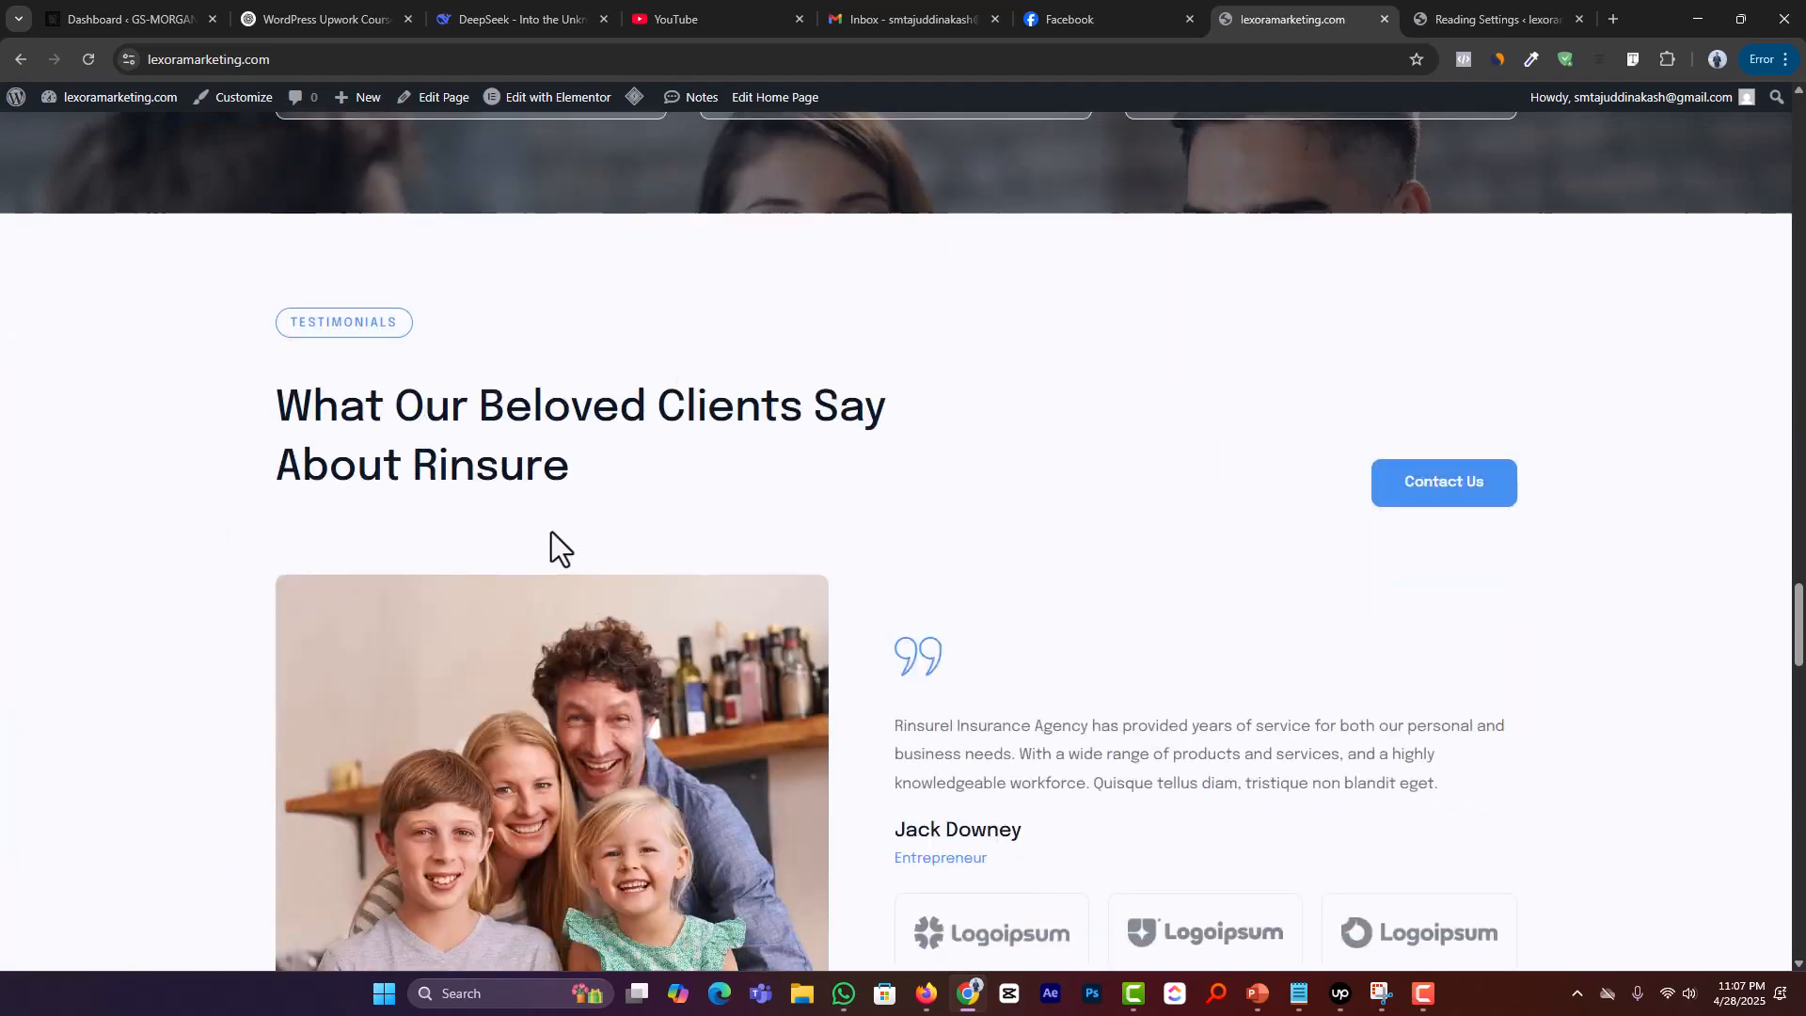
{"action": "scroll", "coordinate": [588, 608], "scroll_direction": "down", "scroll_amount": 20}
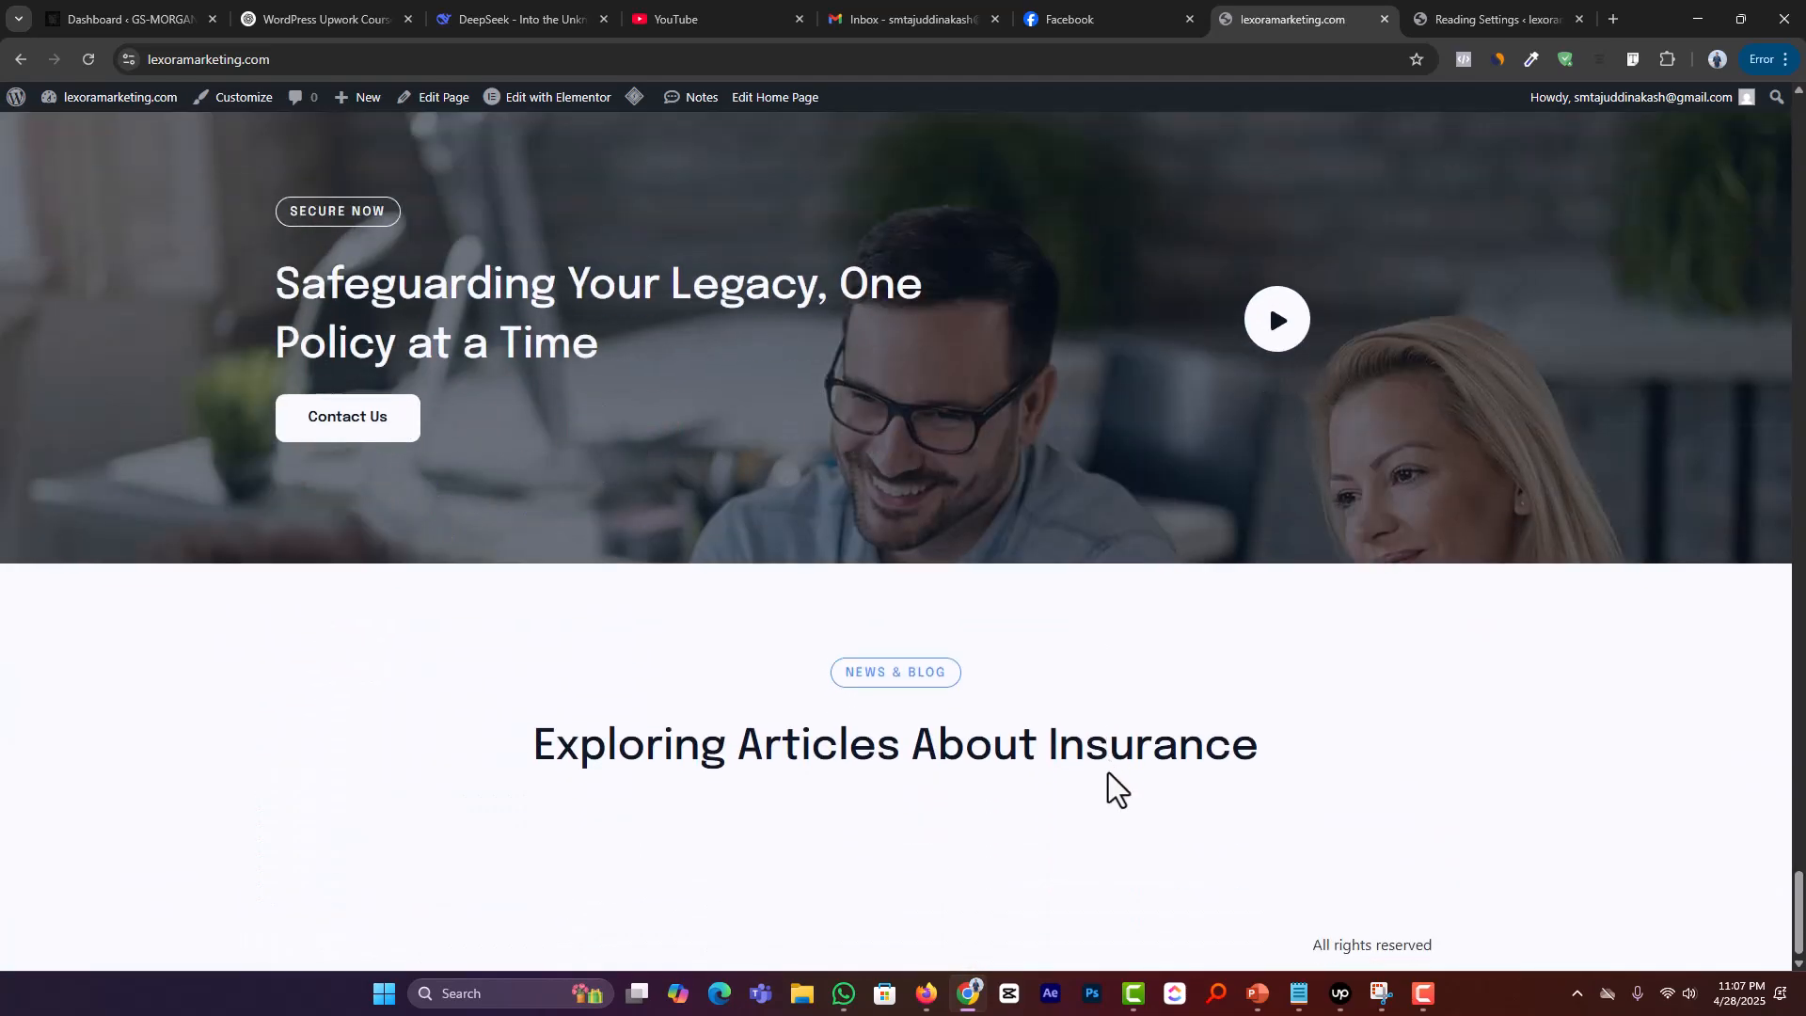
Step: Return to the start of the live homepage and examine its header area above the hero banner
{"action": "left_click_drag", "start_coordinate": [1797, 917], "coordinate": [1795, 113]}
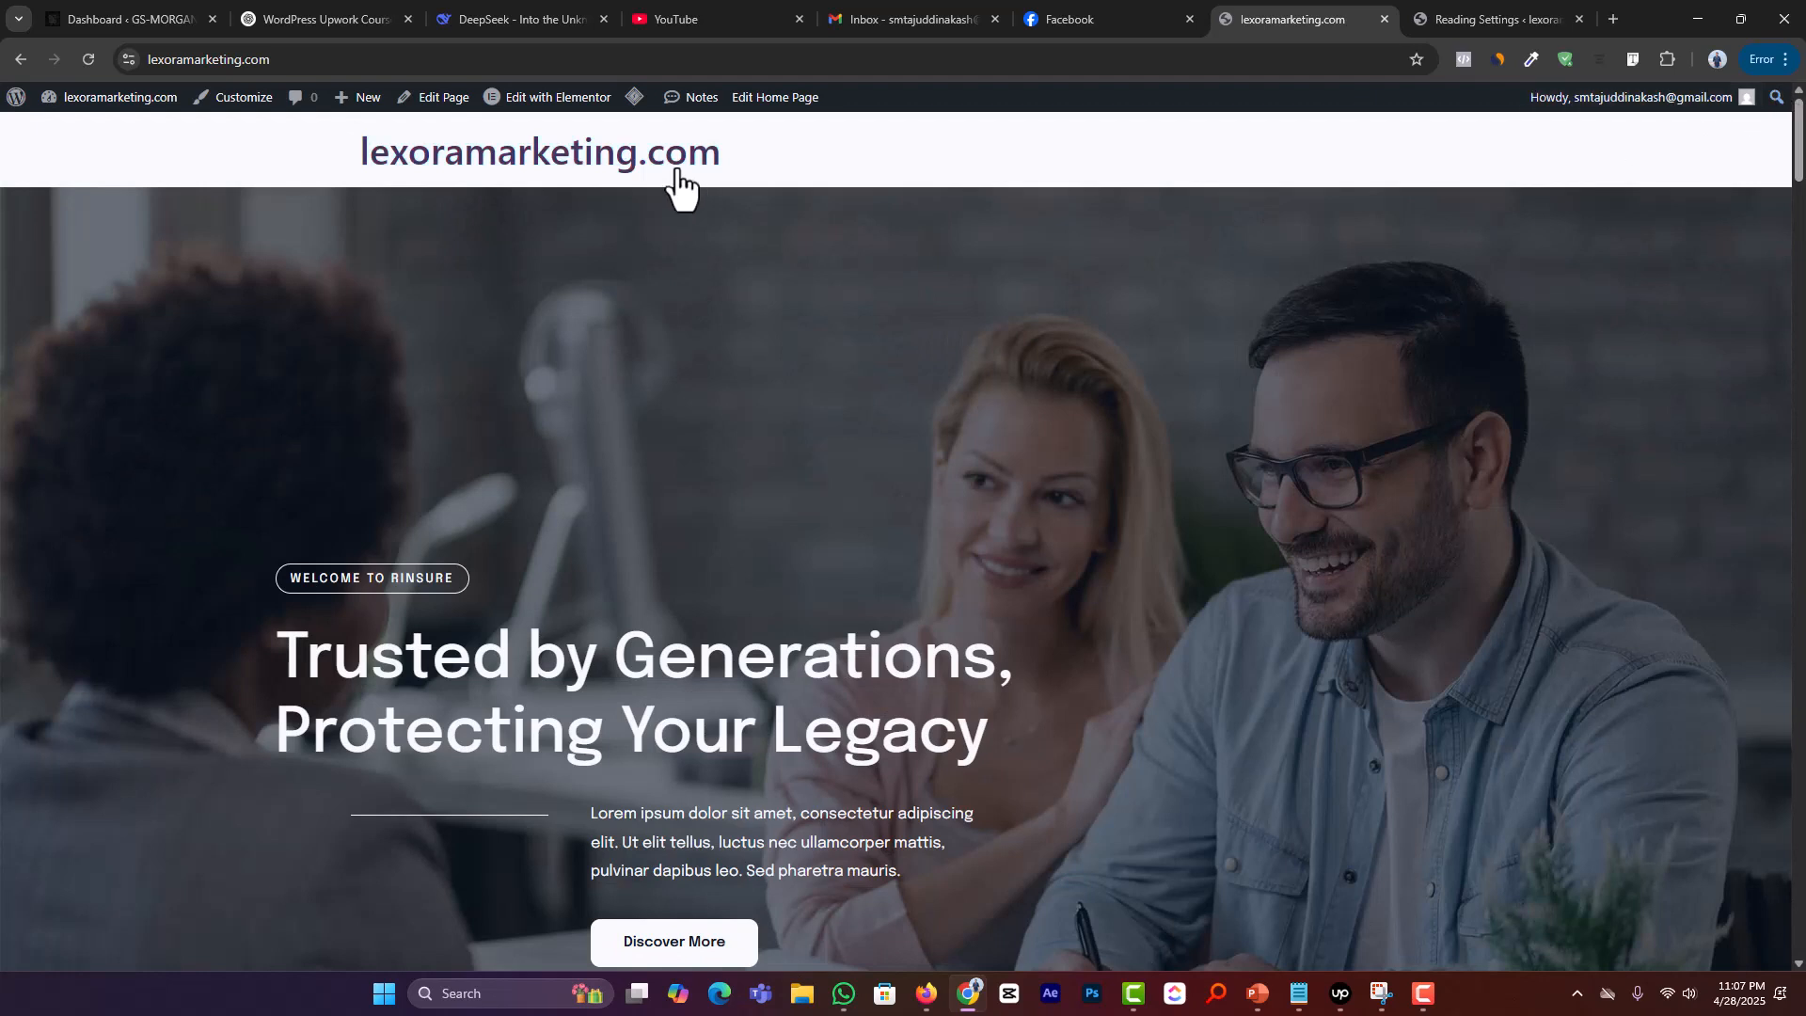
{"action": "left_click_drag", "start_coordinate": [854, 145], "coordinate": [816, 145]}
{"action": "left_click", "coordinate": [858, 219]}
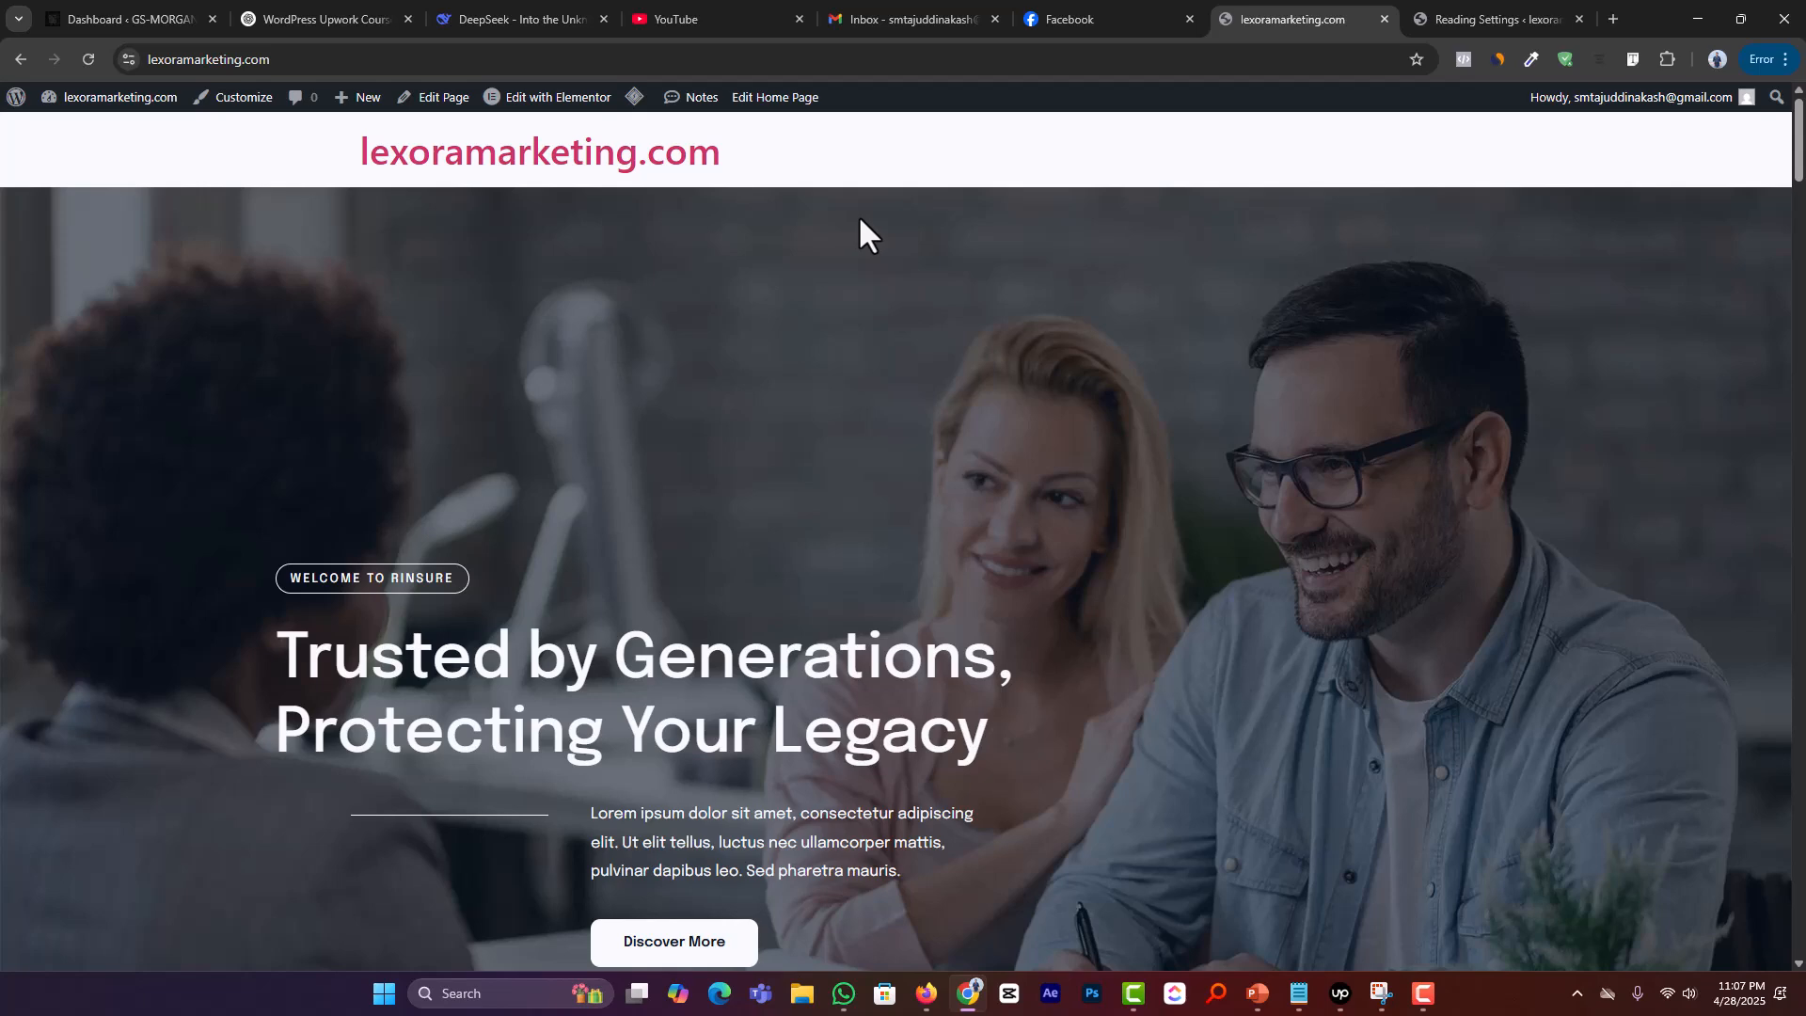
{"action": "mouse_move", "coordinate": [555, 94]}
Step: Install and activate the Ultimate Addons for Elementor plugin, found by searching the plugin directory for "header and footer"
{"action": "left_click", "coordinate": [1518, 8]}
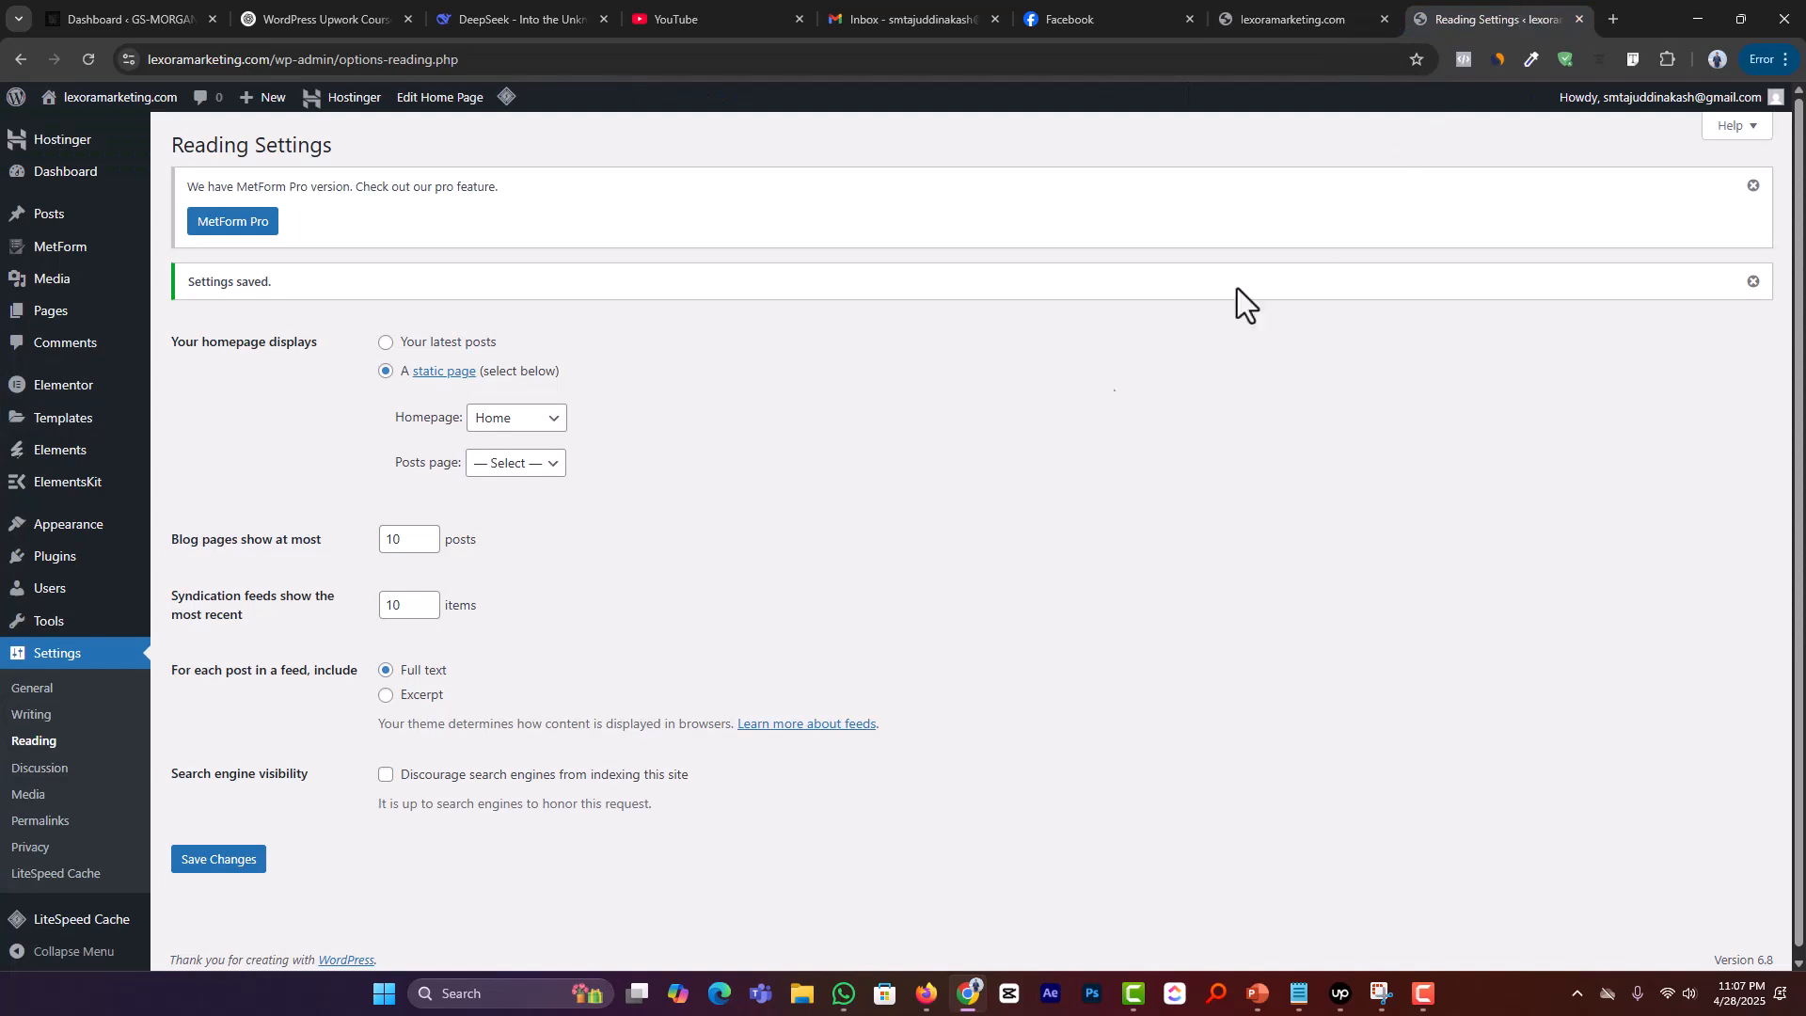
{"action": "mouse_move", "coordinate": [43, 564]}
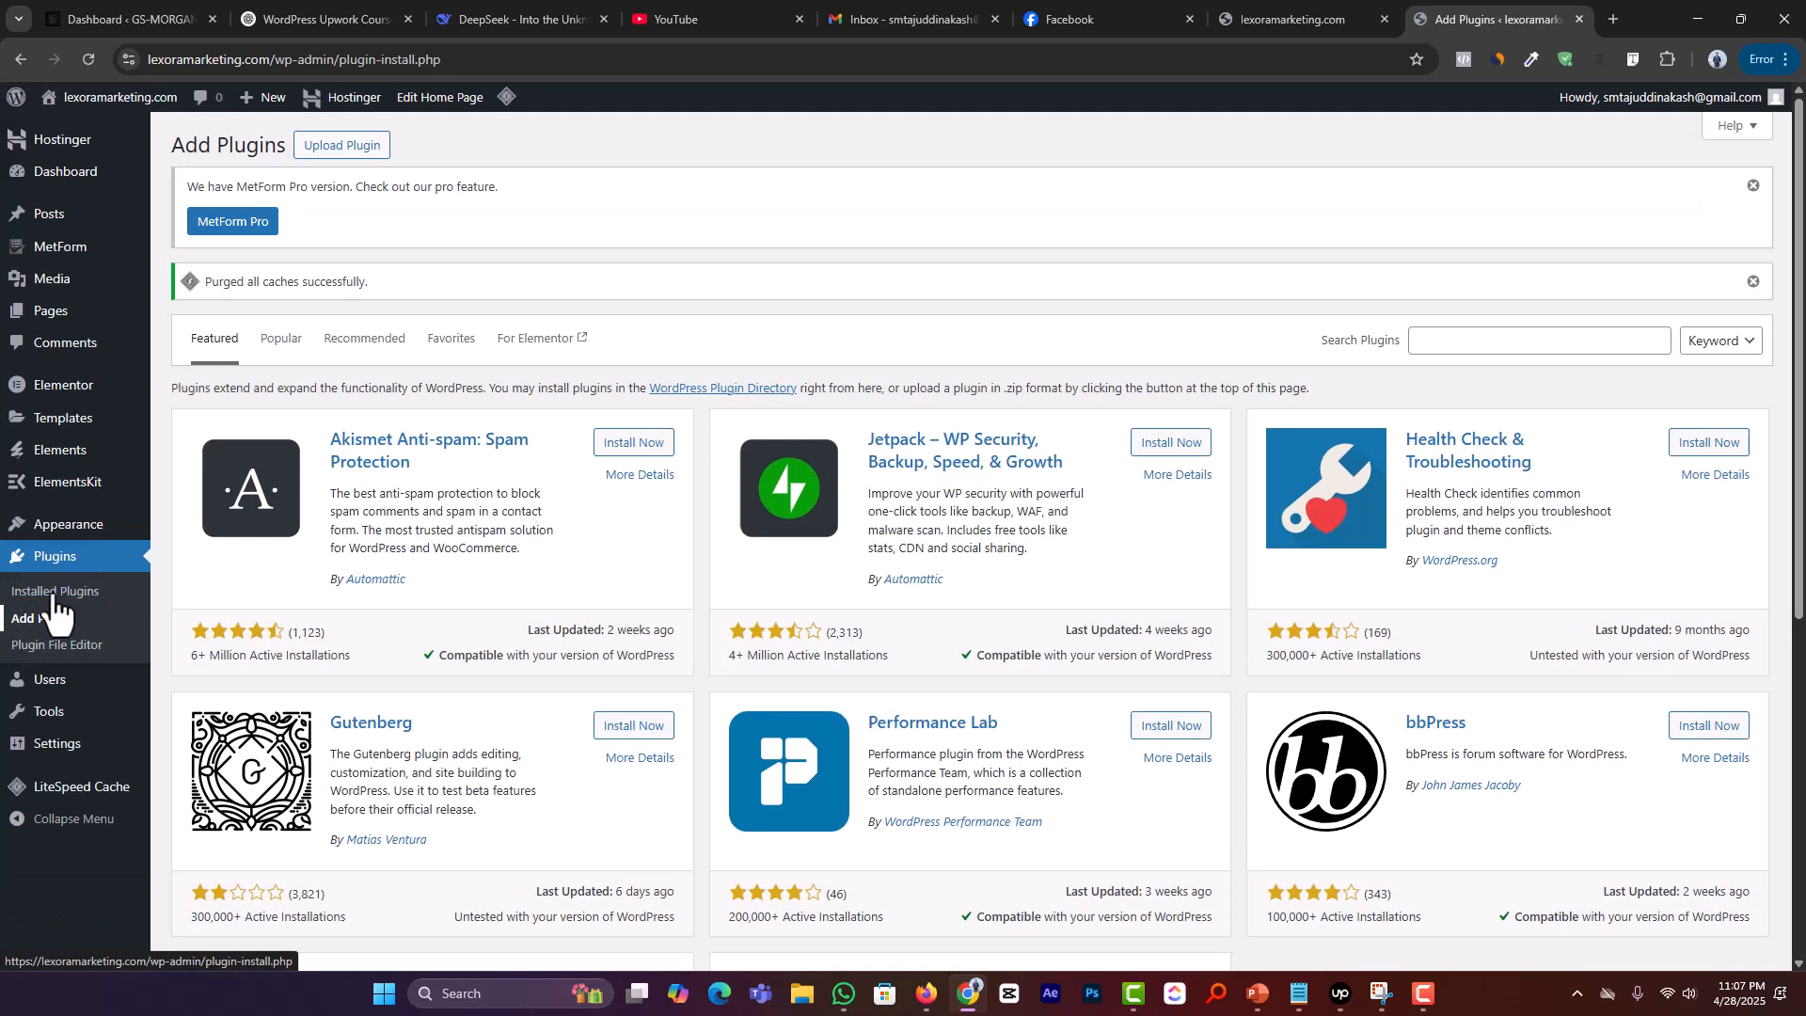
{"action": "left_click", "coordinate": [1456, 338]}
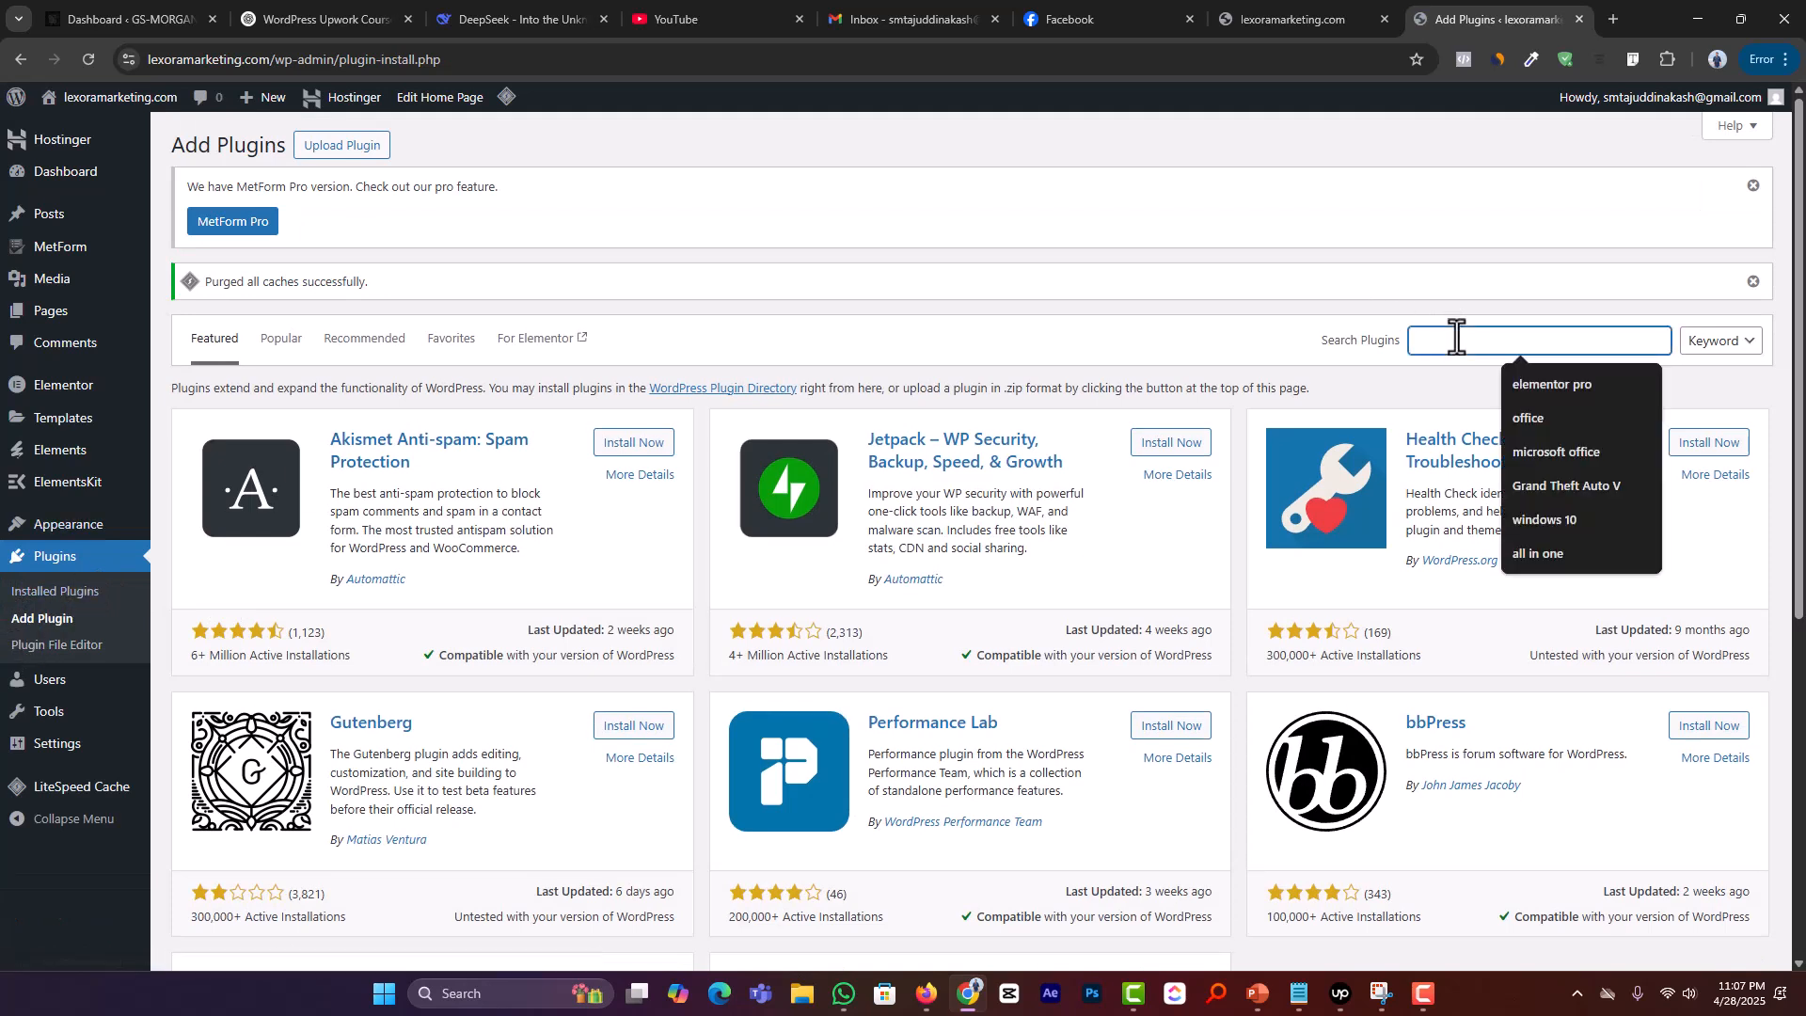
{"action": "type", "text": "he"}
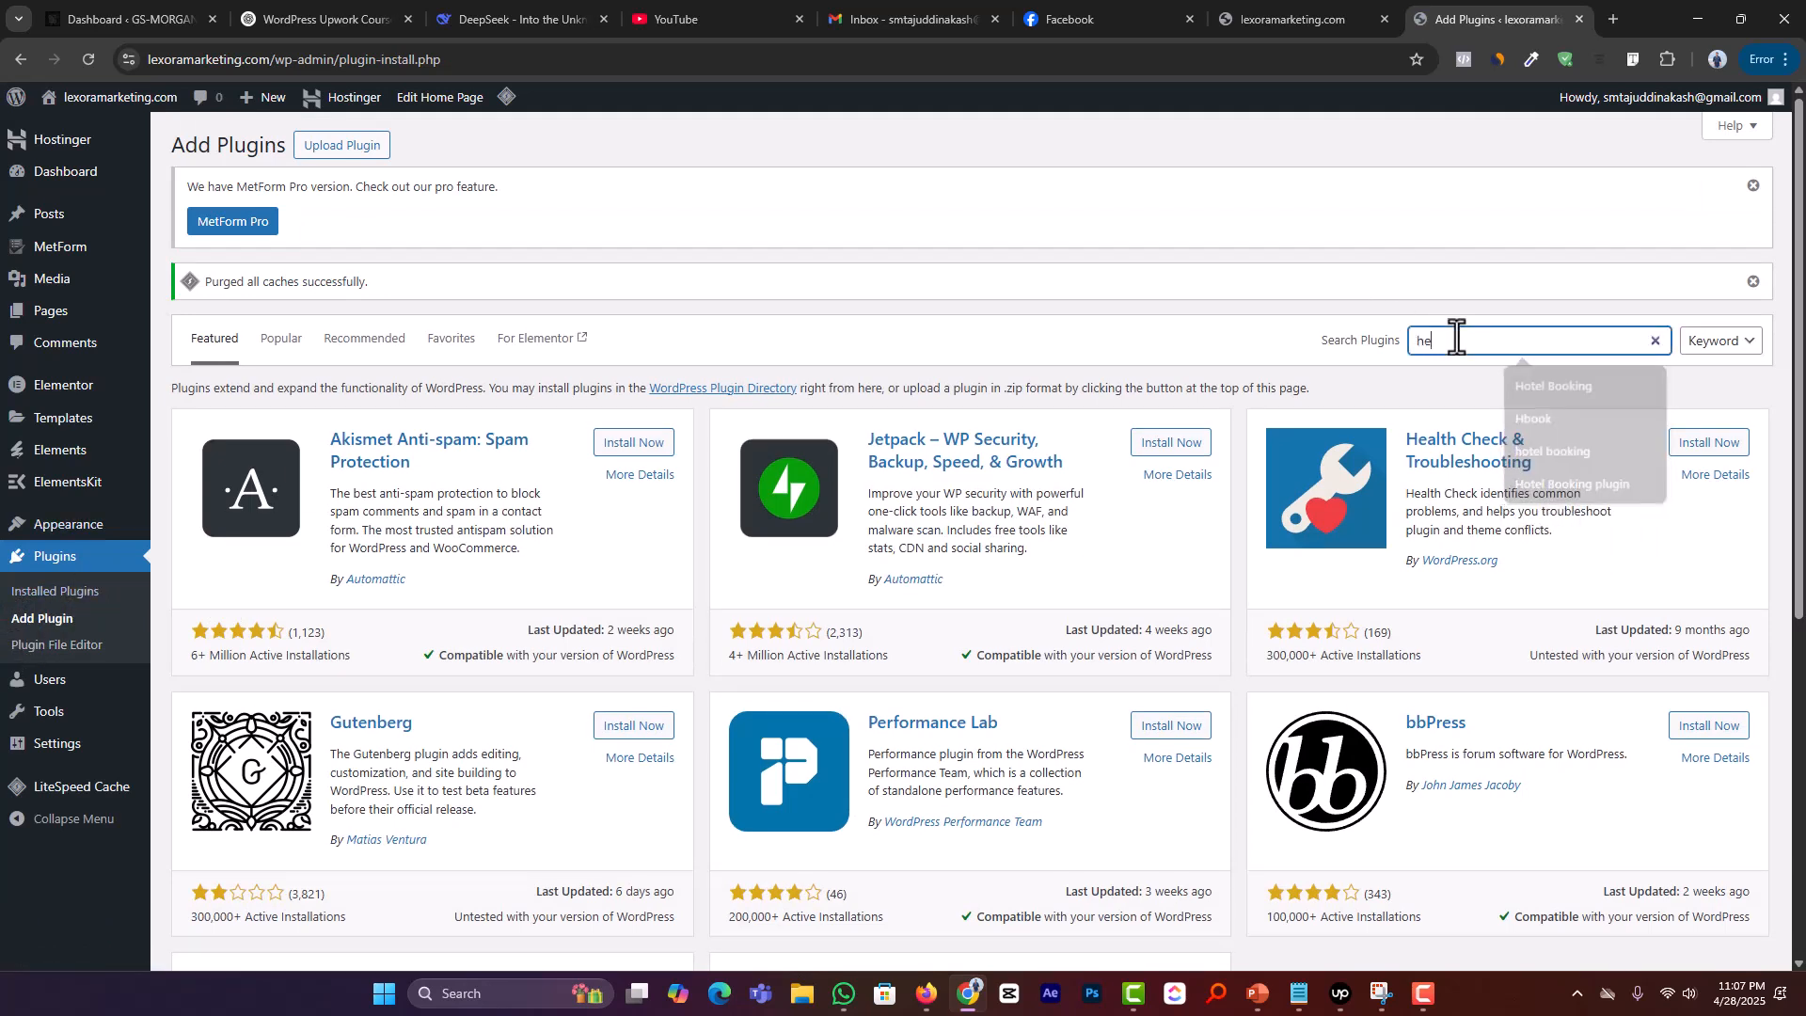
{"action": "type", "text": "ade"}
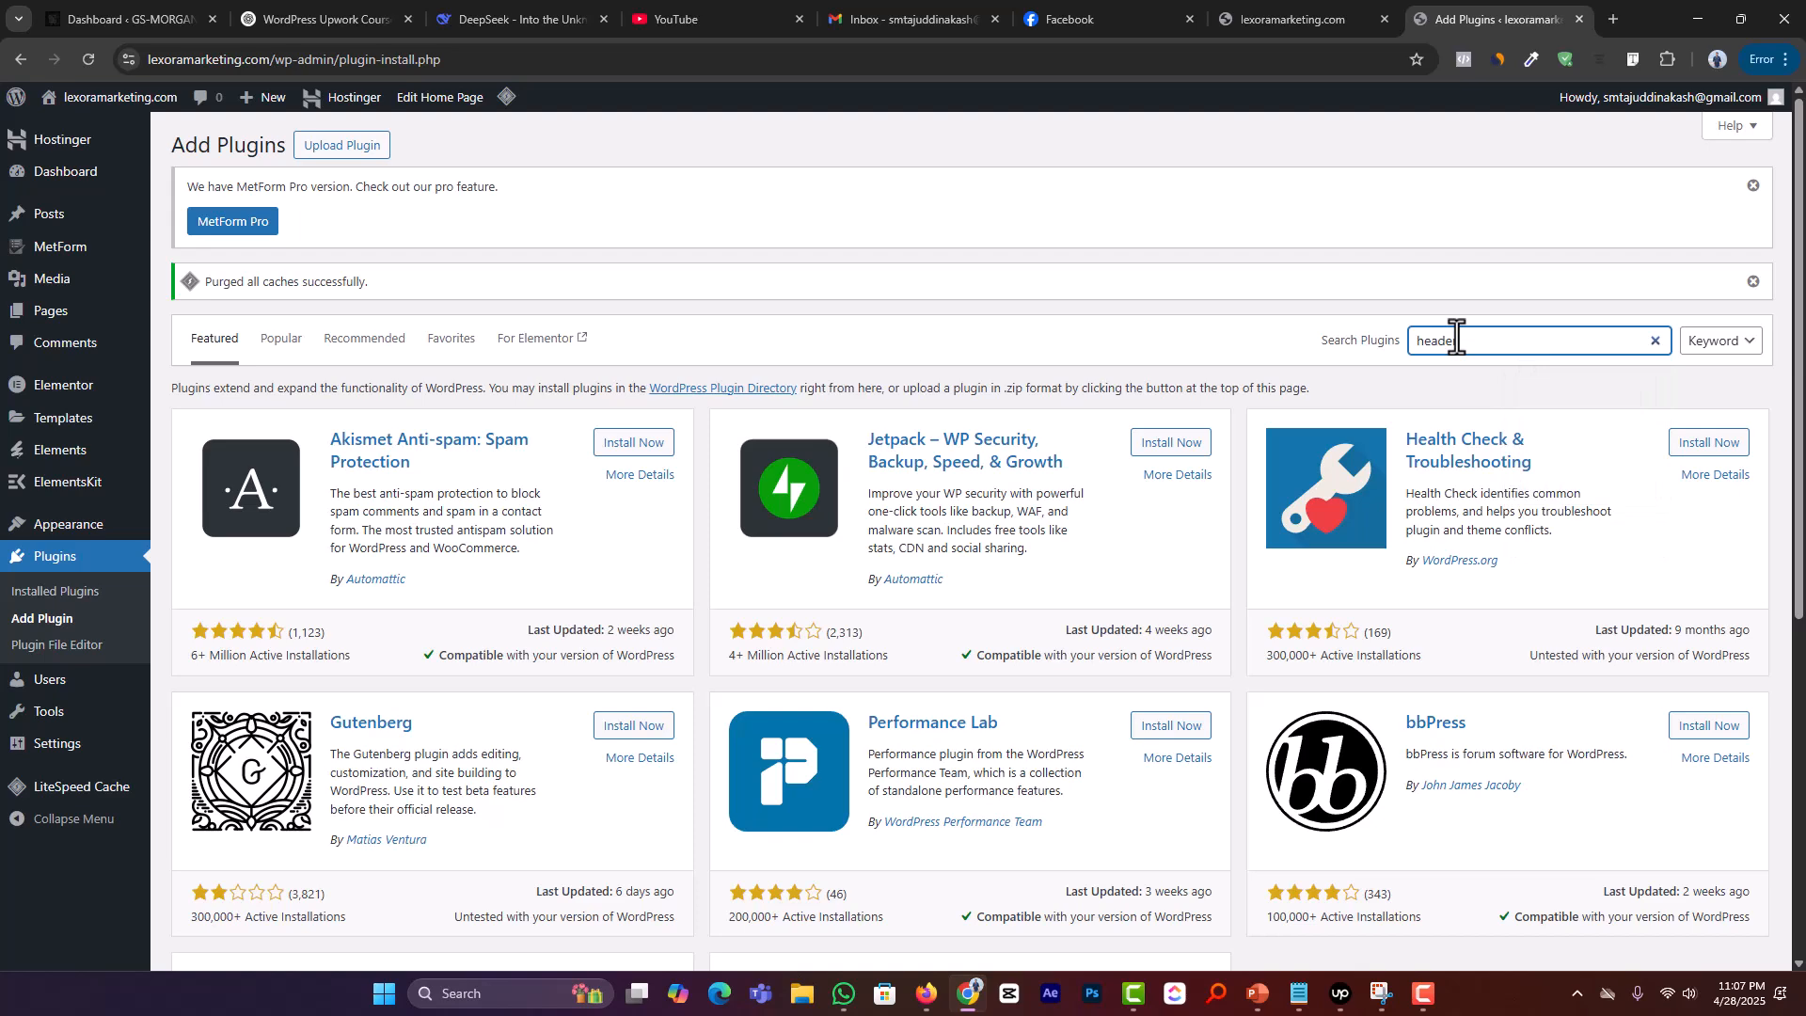
{"action": "type", "text": "r a"}
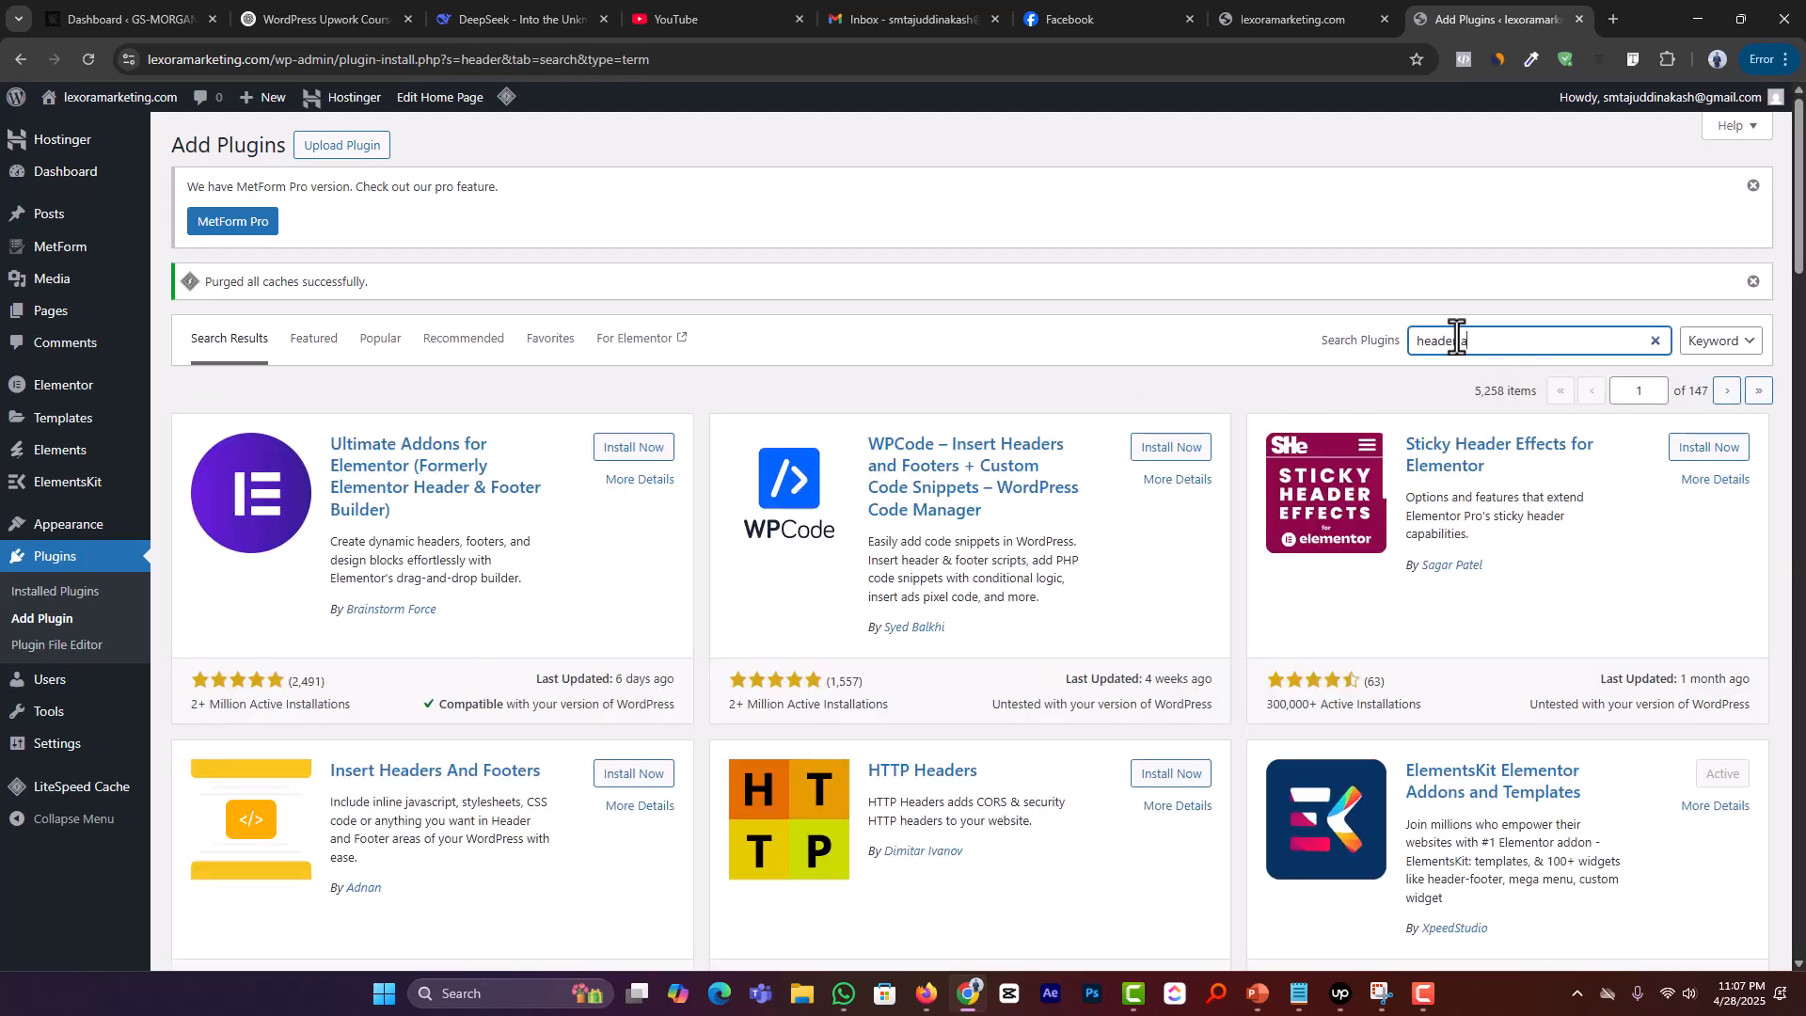
{"action": "type", "text": "nd foo"}
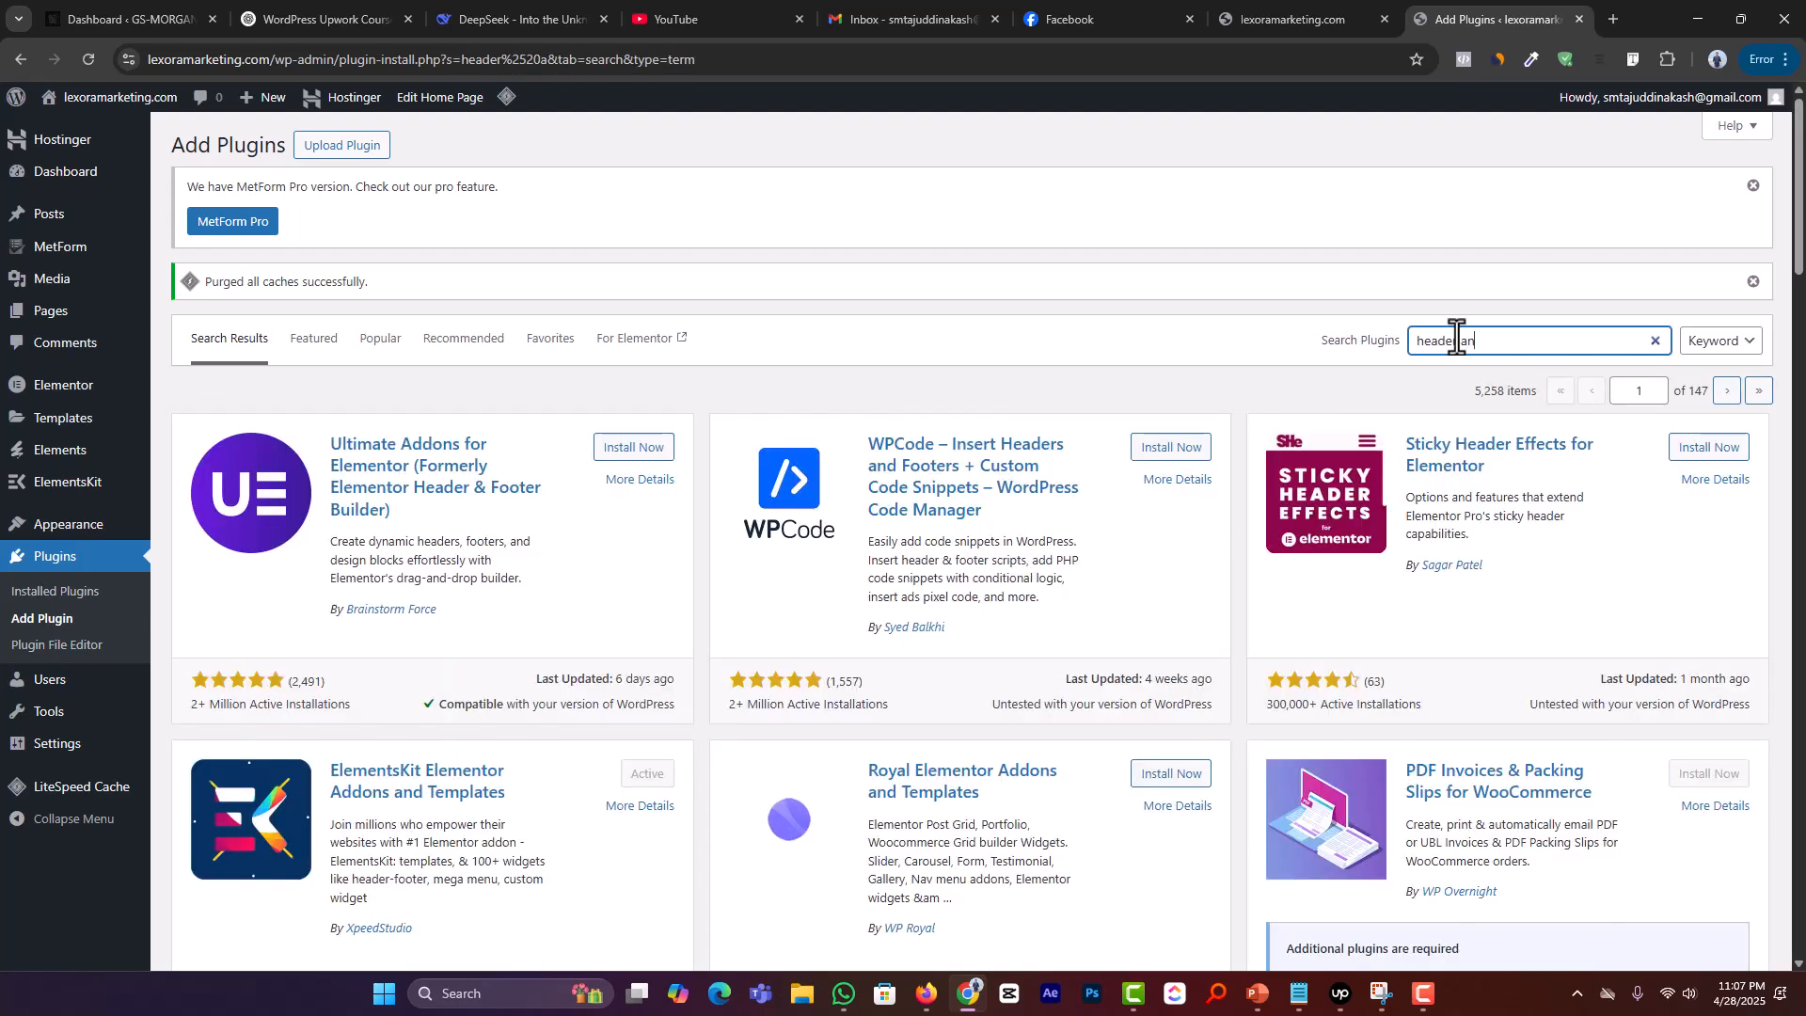
{"action": "type", "text": "ter"}
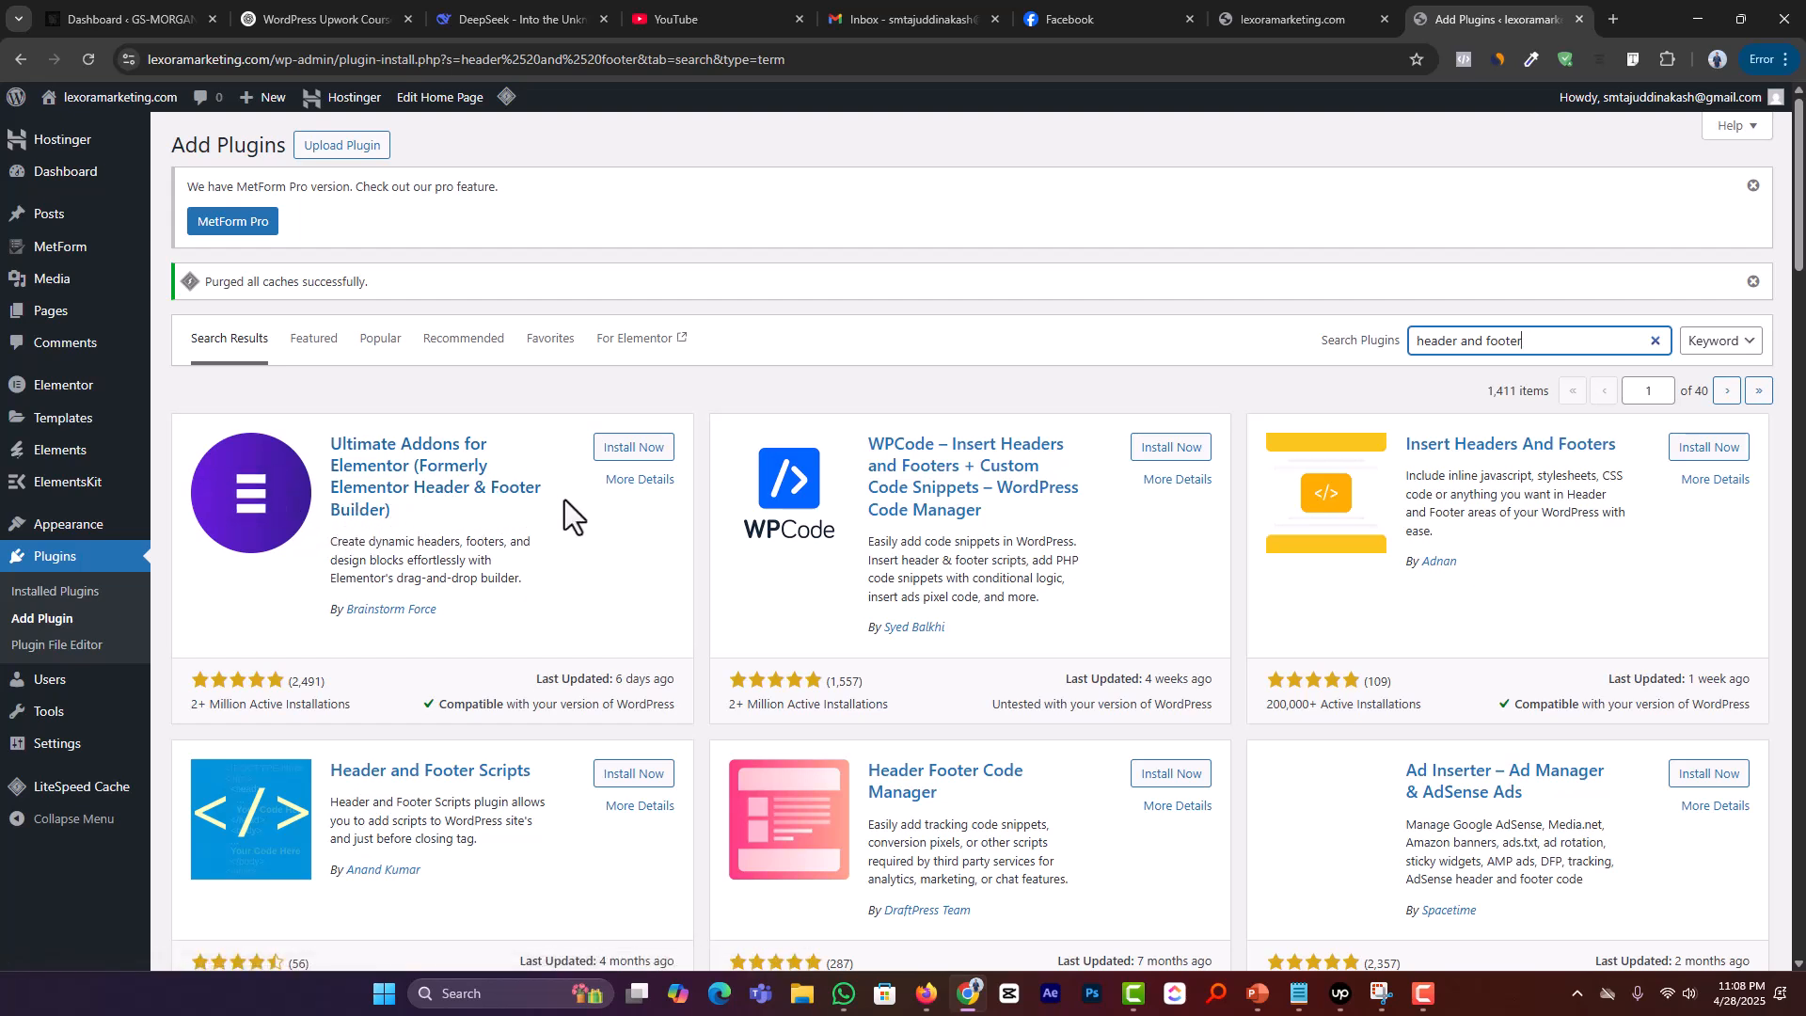
{"action": "left_click", "coordinate": [630, 454]}
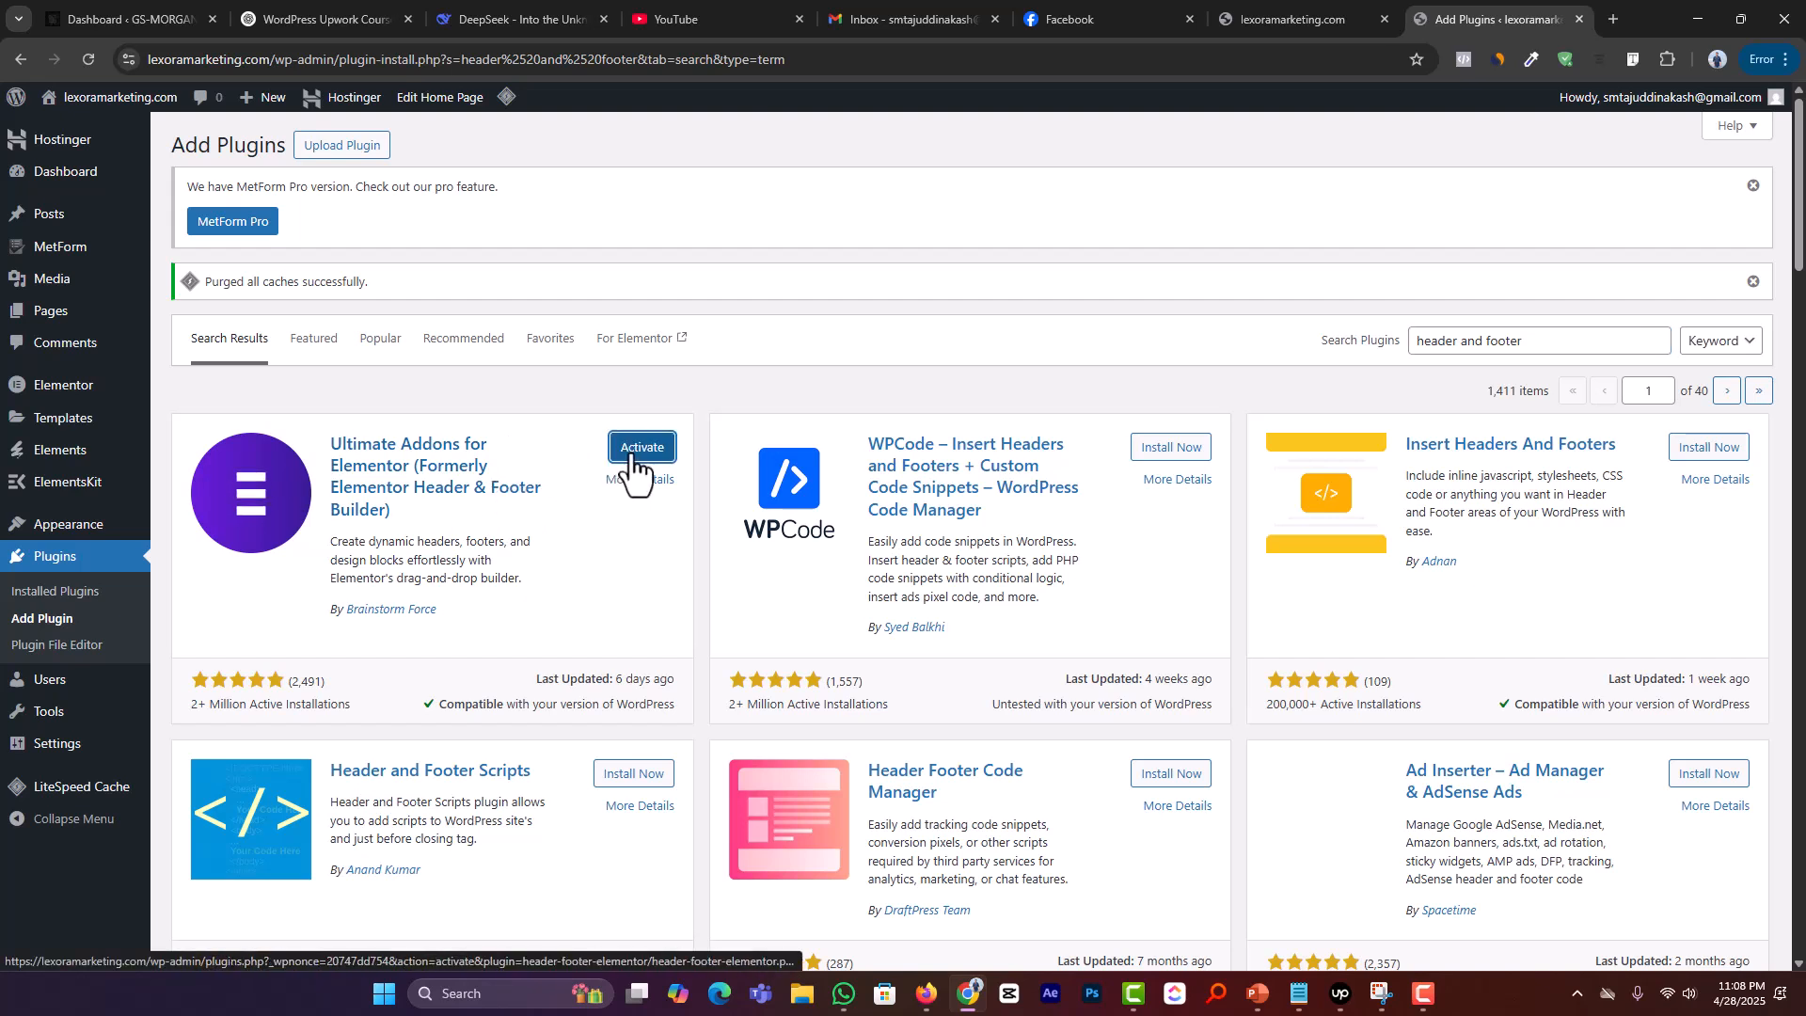
{"action": "left_click", "coordinate": [632, 458]}
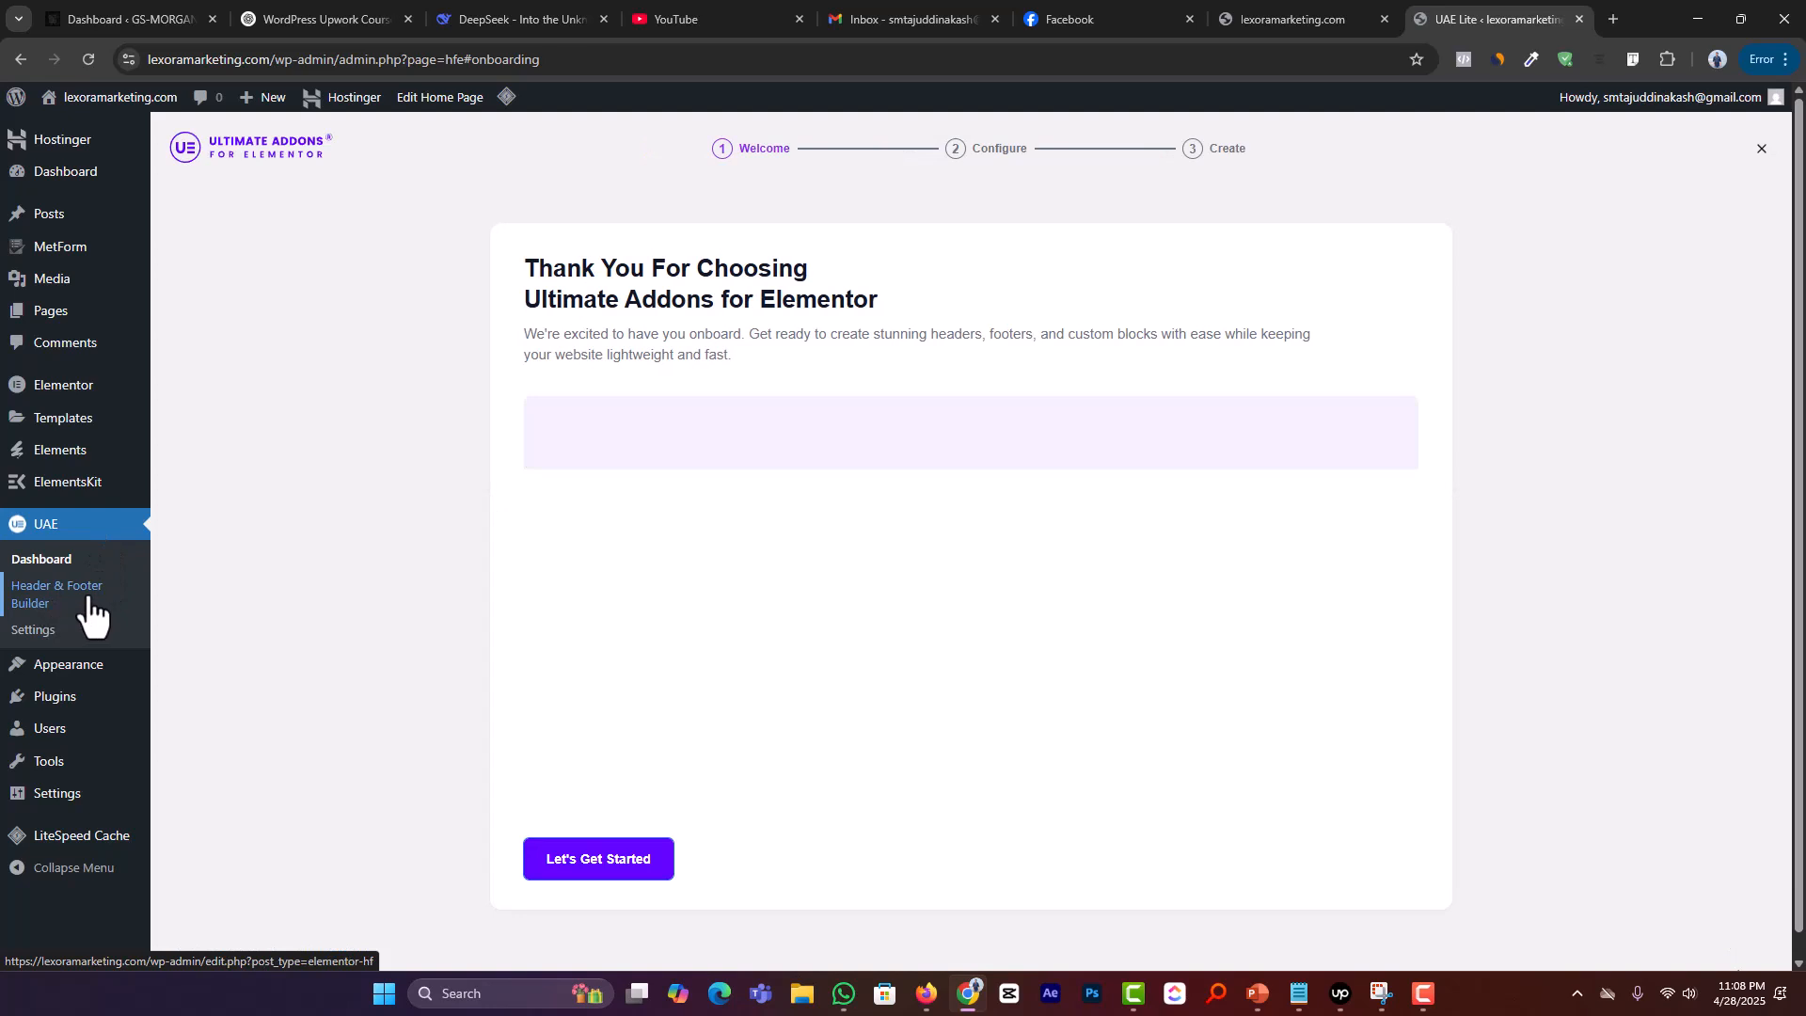
Step: Add a new template in the UAE Header & Footer Builder, titled Header, with the template type Header
{"action": "left_click", "coordinate": [70, 609]}
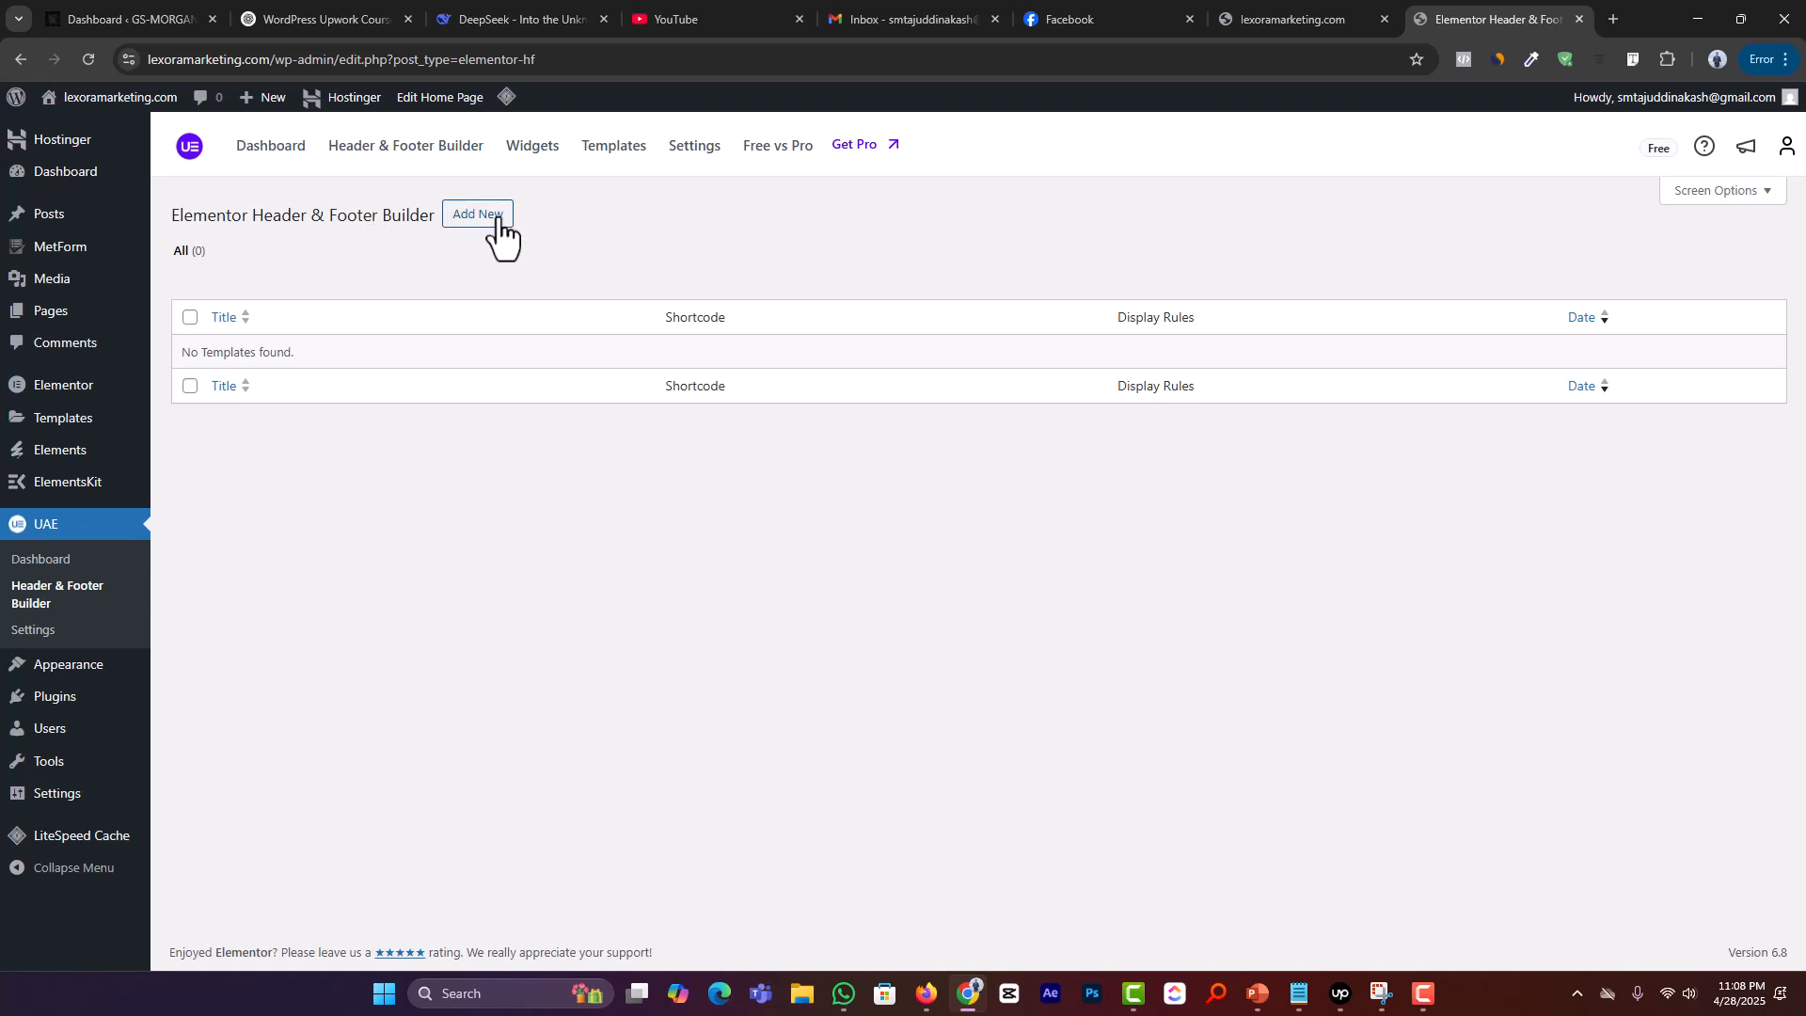
{"action": "left_click", "coordinate": [500, 223]}
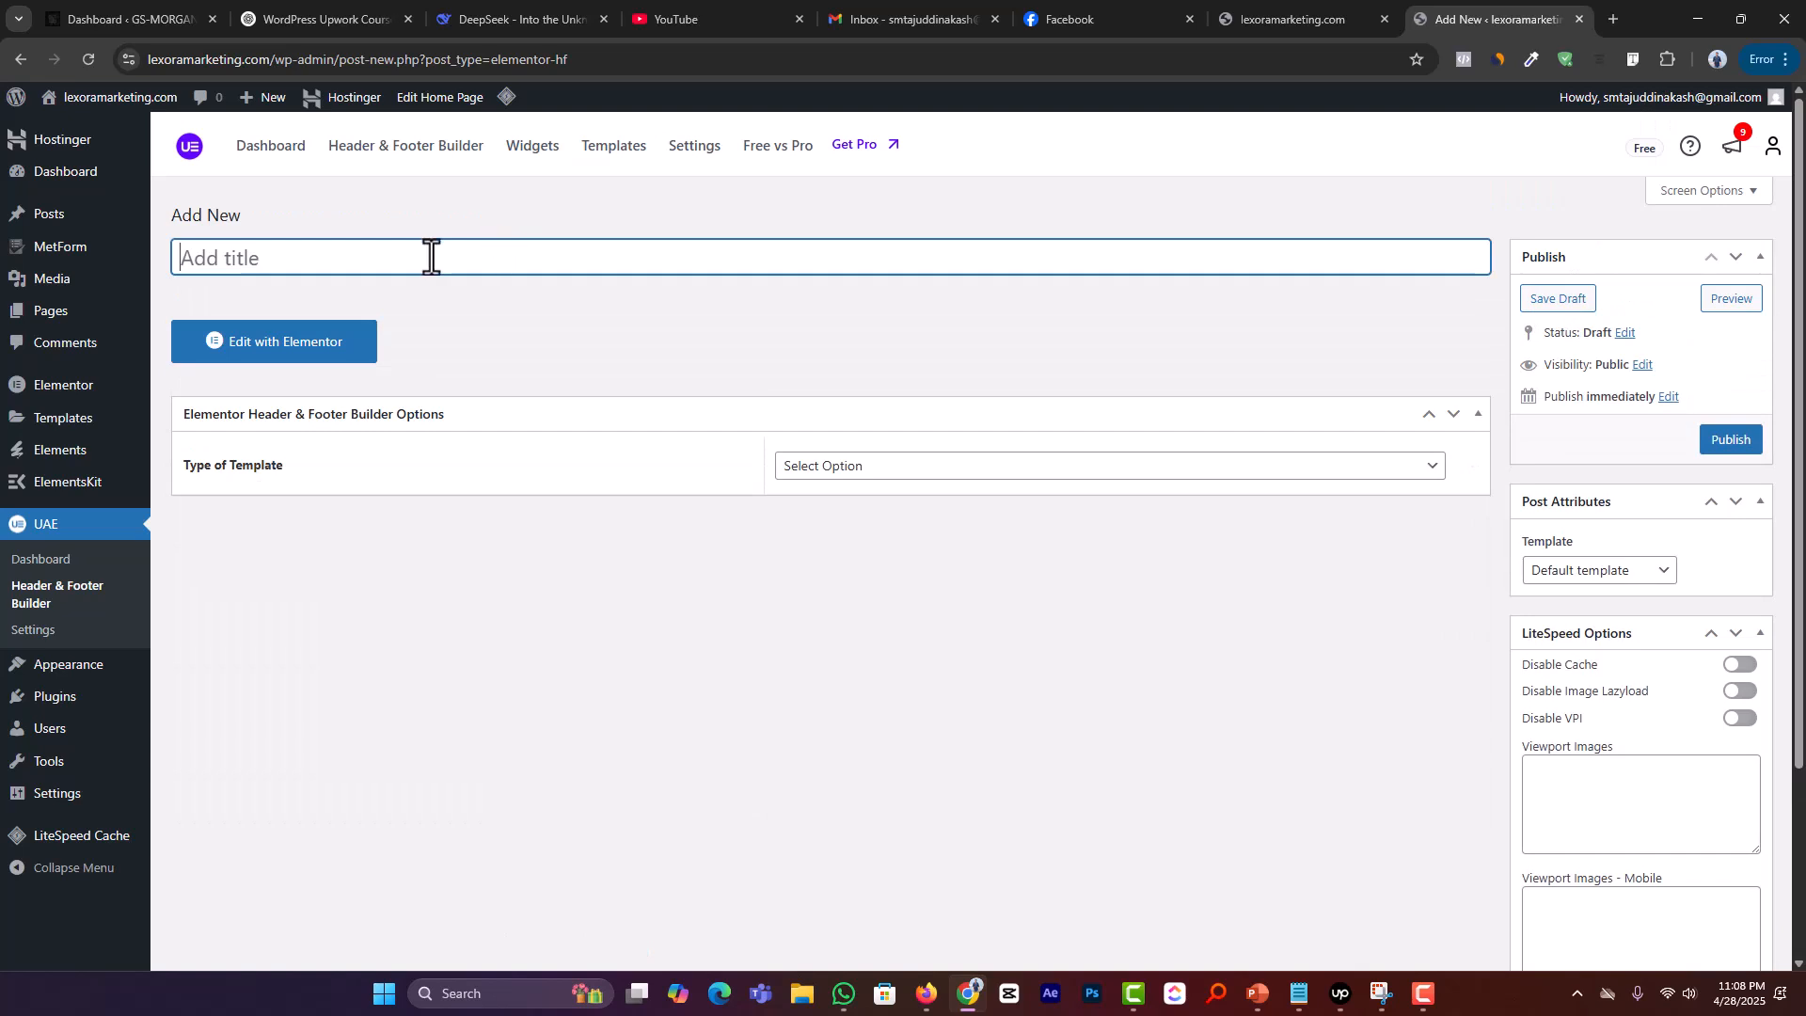
{"action": "type", "text": "Header"}
{"action": "left_click", "coordinate": [860, 468]}
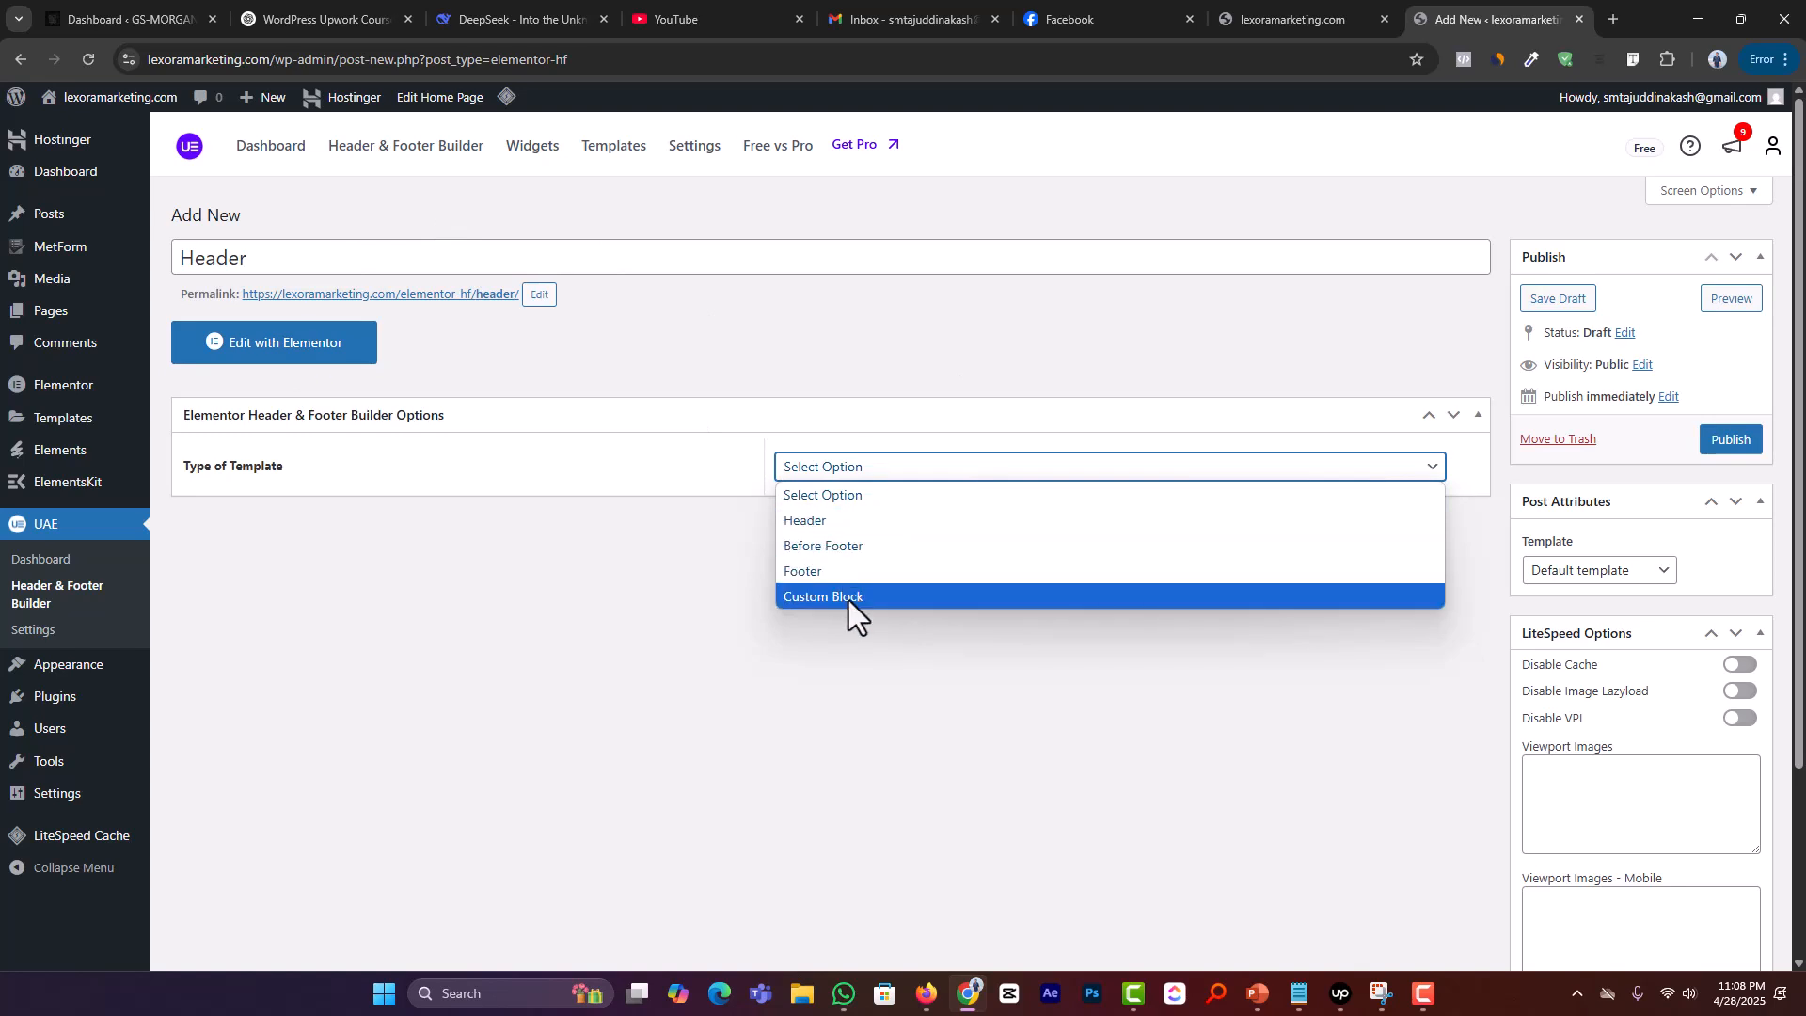
{"action": "left_click", "coordinate": [830, 522]}
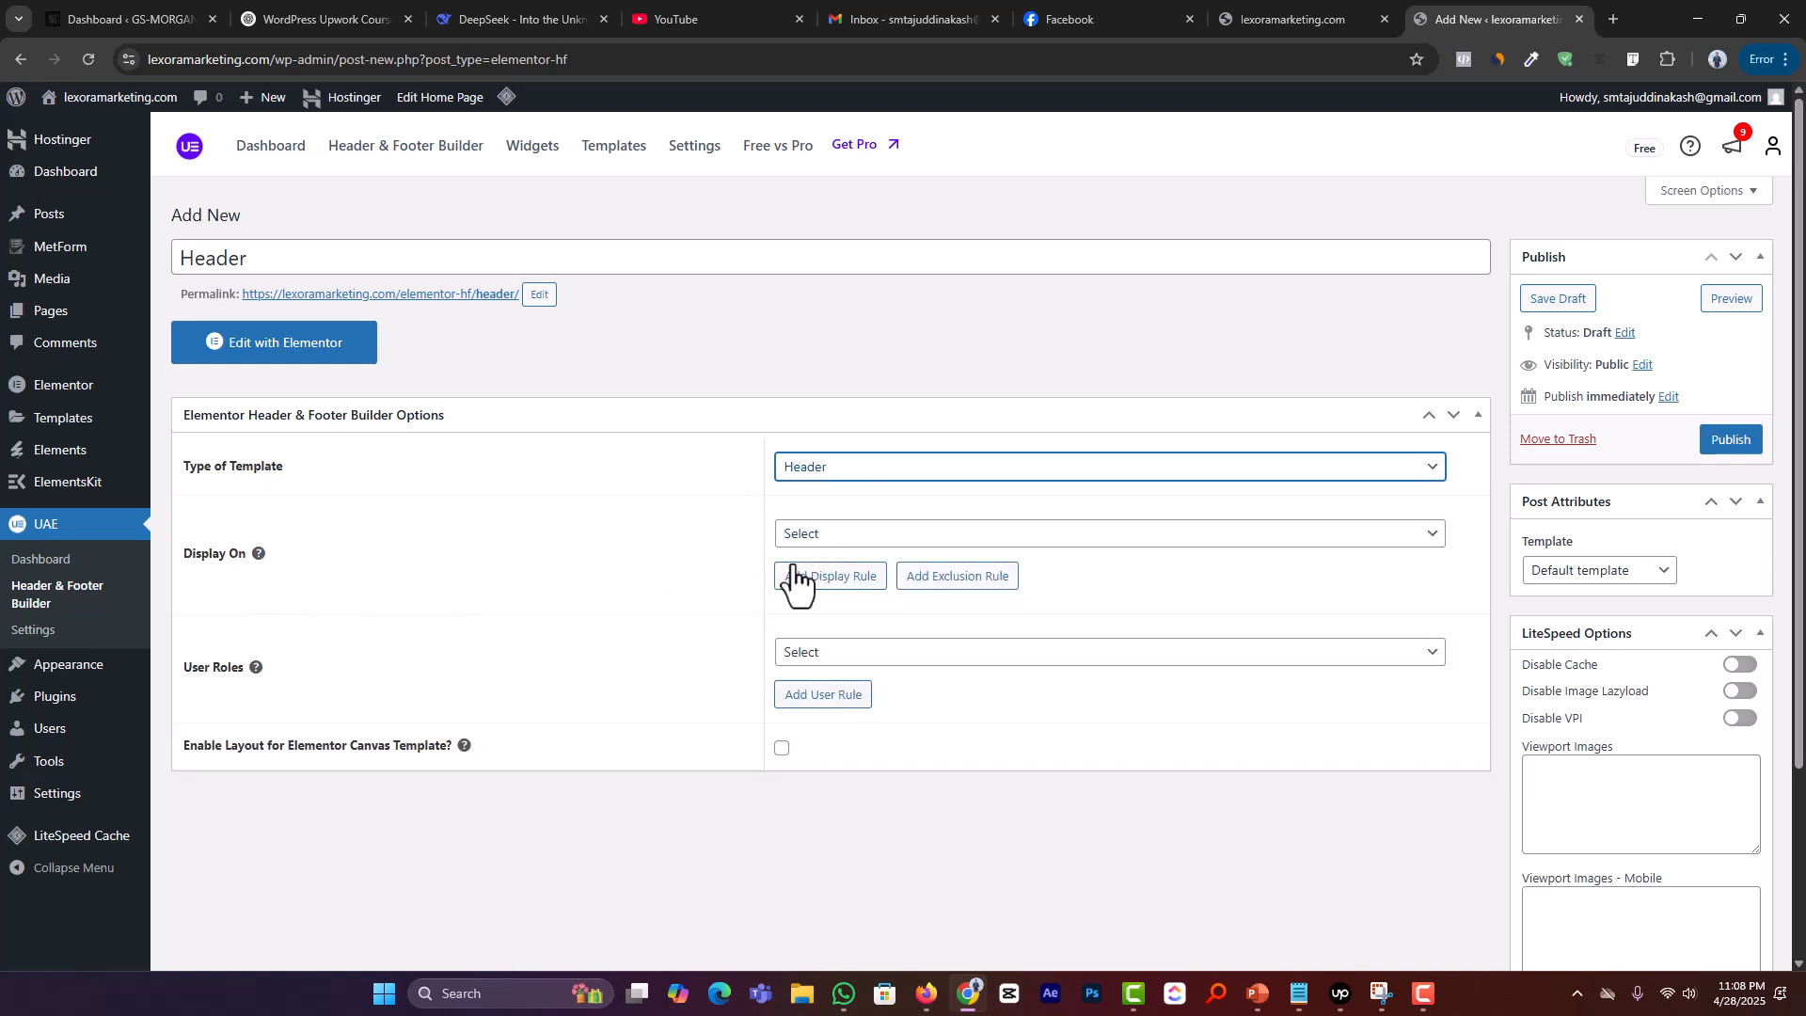
Step: Display the header template on the Entire Website for All user roles, and publish it
{"action": "left_click", "coordinate": [830, 535]}
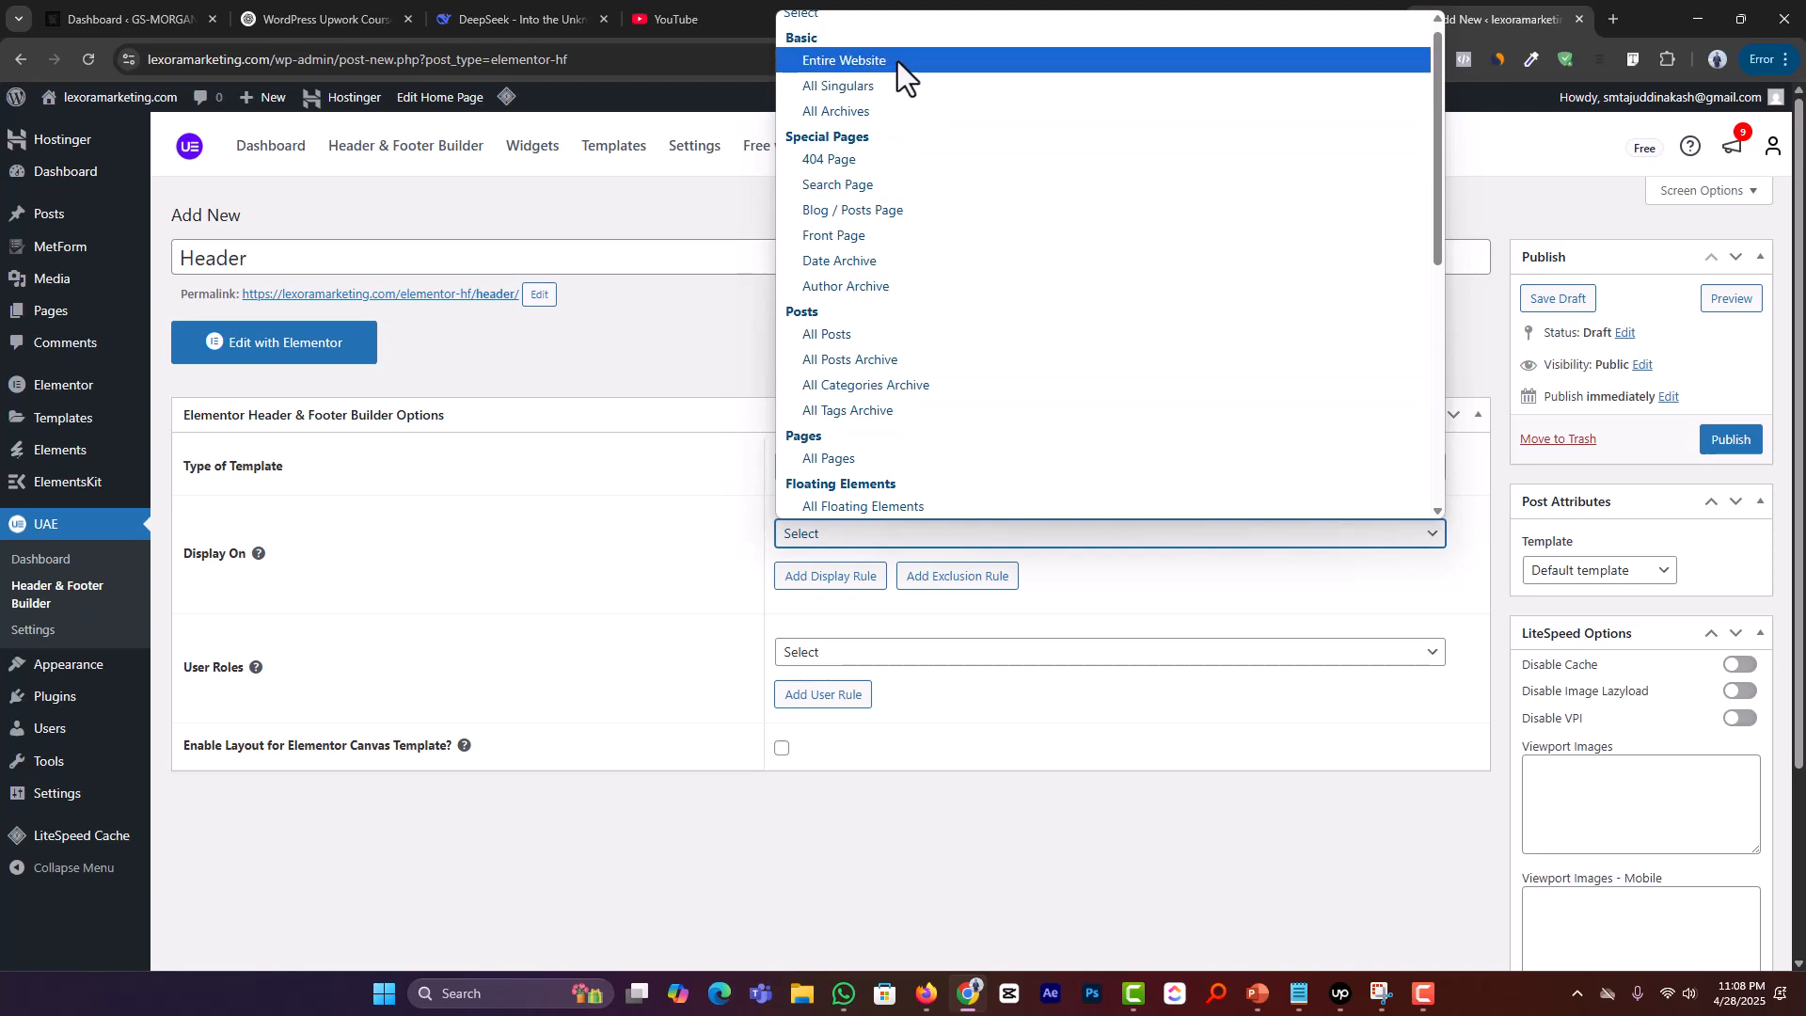
{"action": "left_click", "coordinate": [973, 62]}
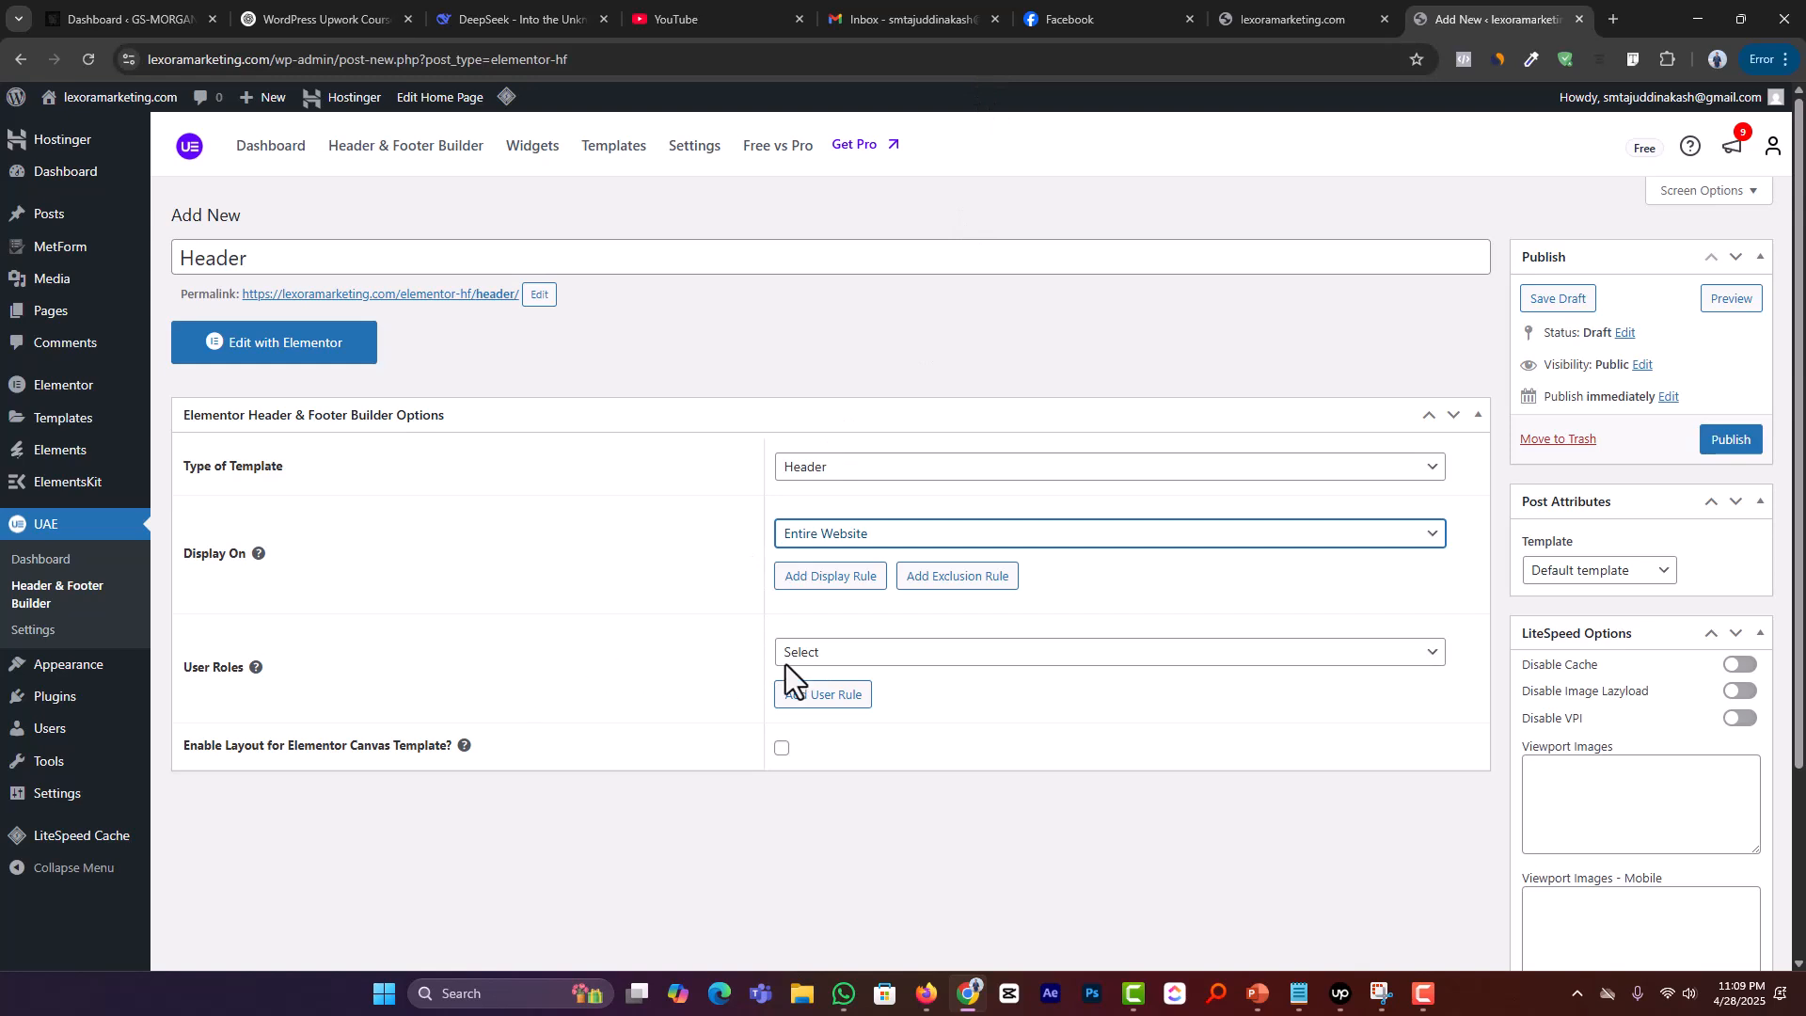
{"action": "left_click", "coordinate": [866, 652]}
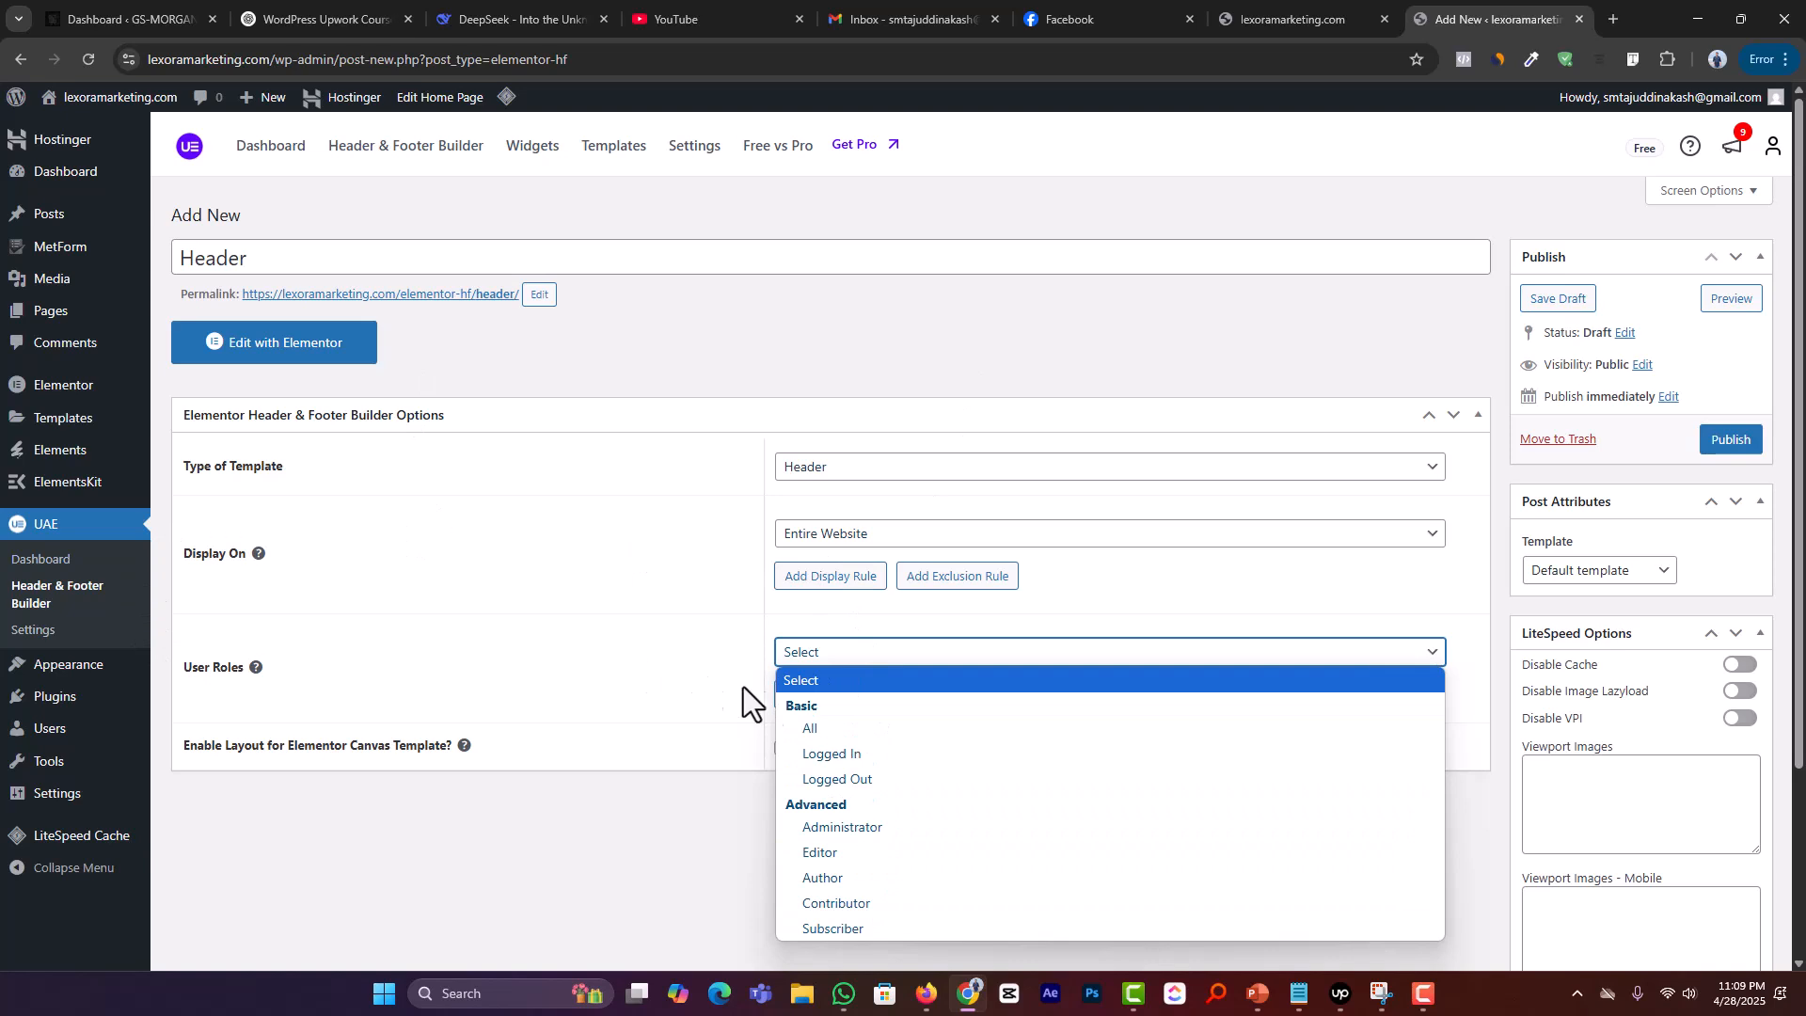
{"action": "left_click", "coordinate": [883, 730]}
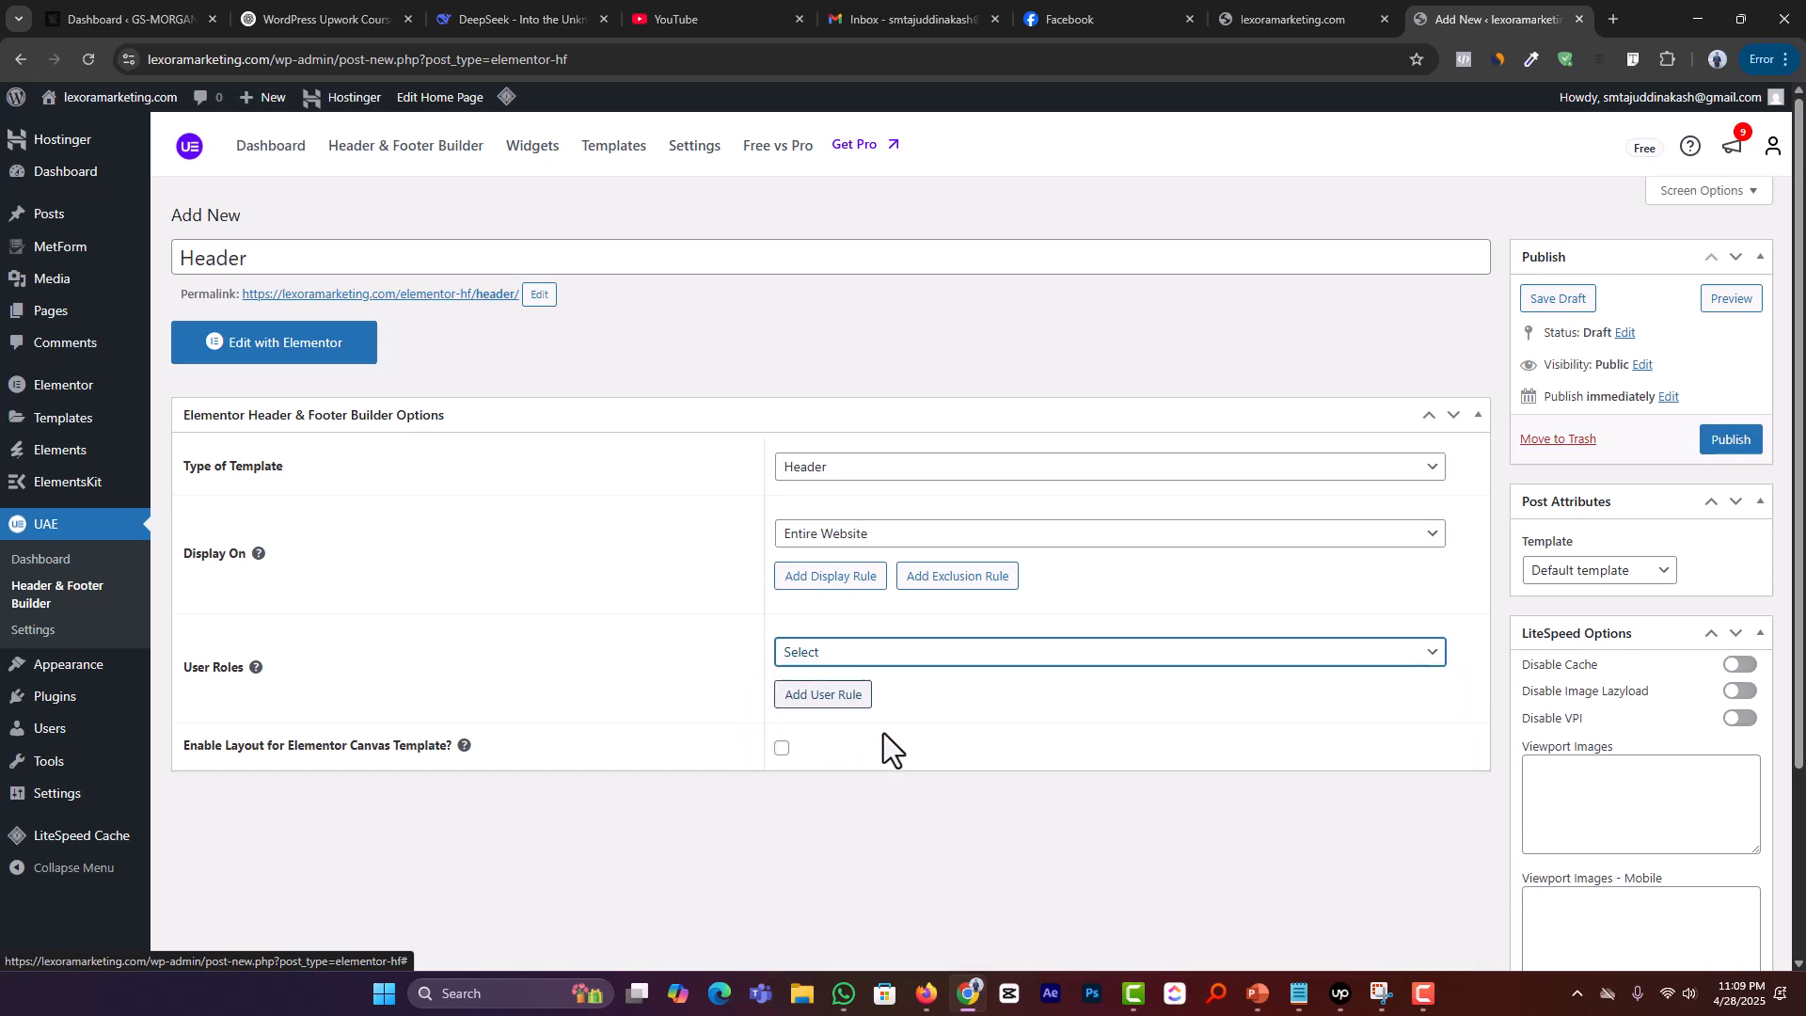
{"action": "left_click", "coordinate": [1718, 451]}
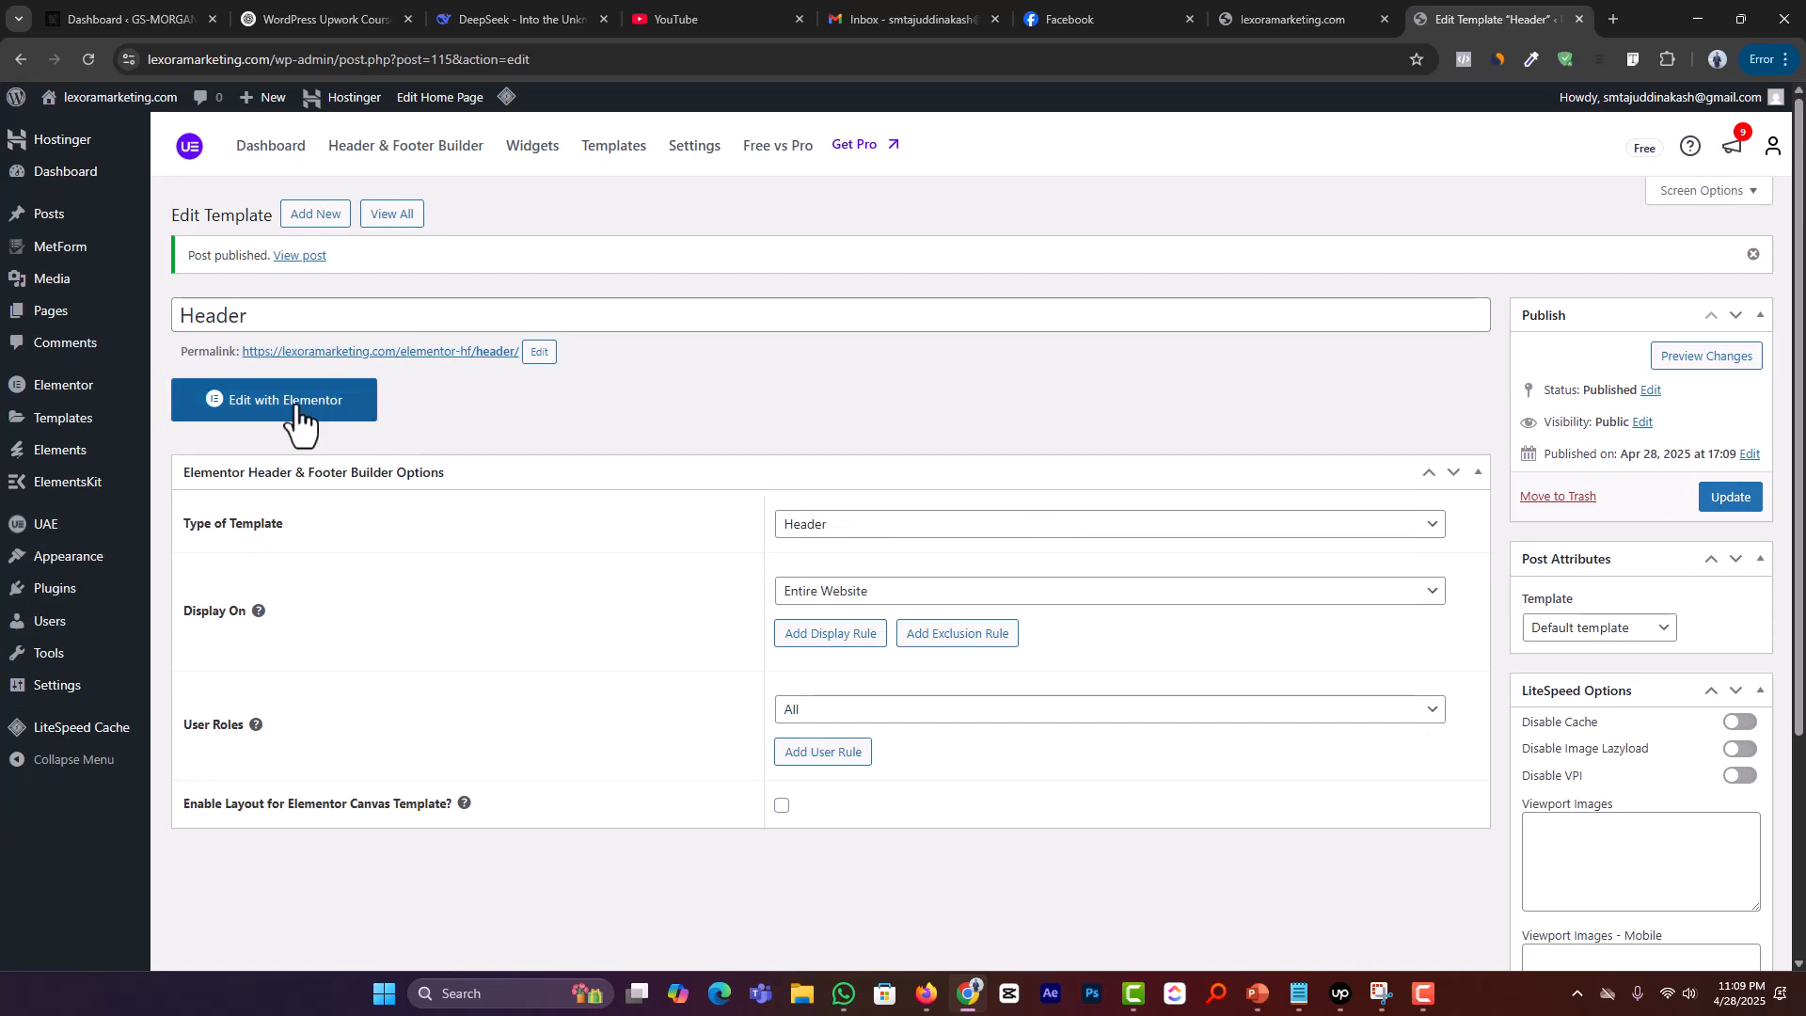
Step: Edit the header template with Elementor and insert the saved Header section from My Templates, applying its settings too
{"action": "left_click", "coordinate": [295, 404]}
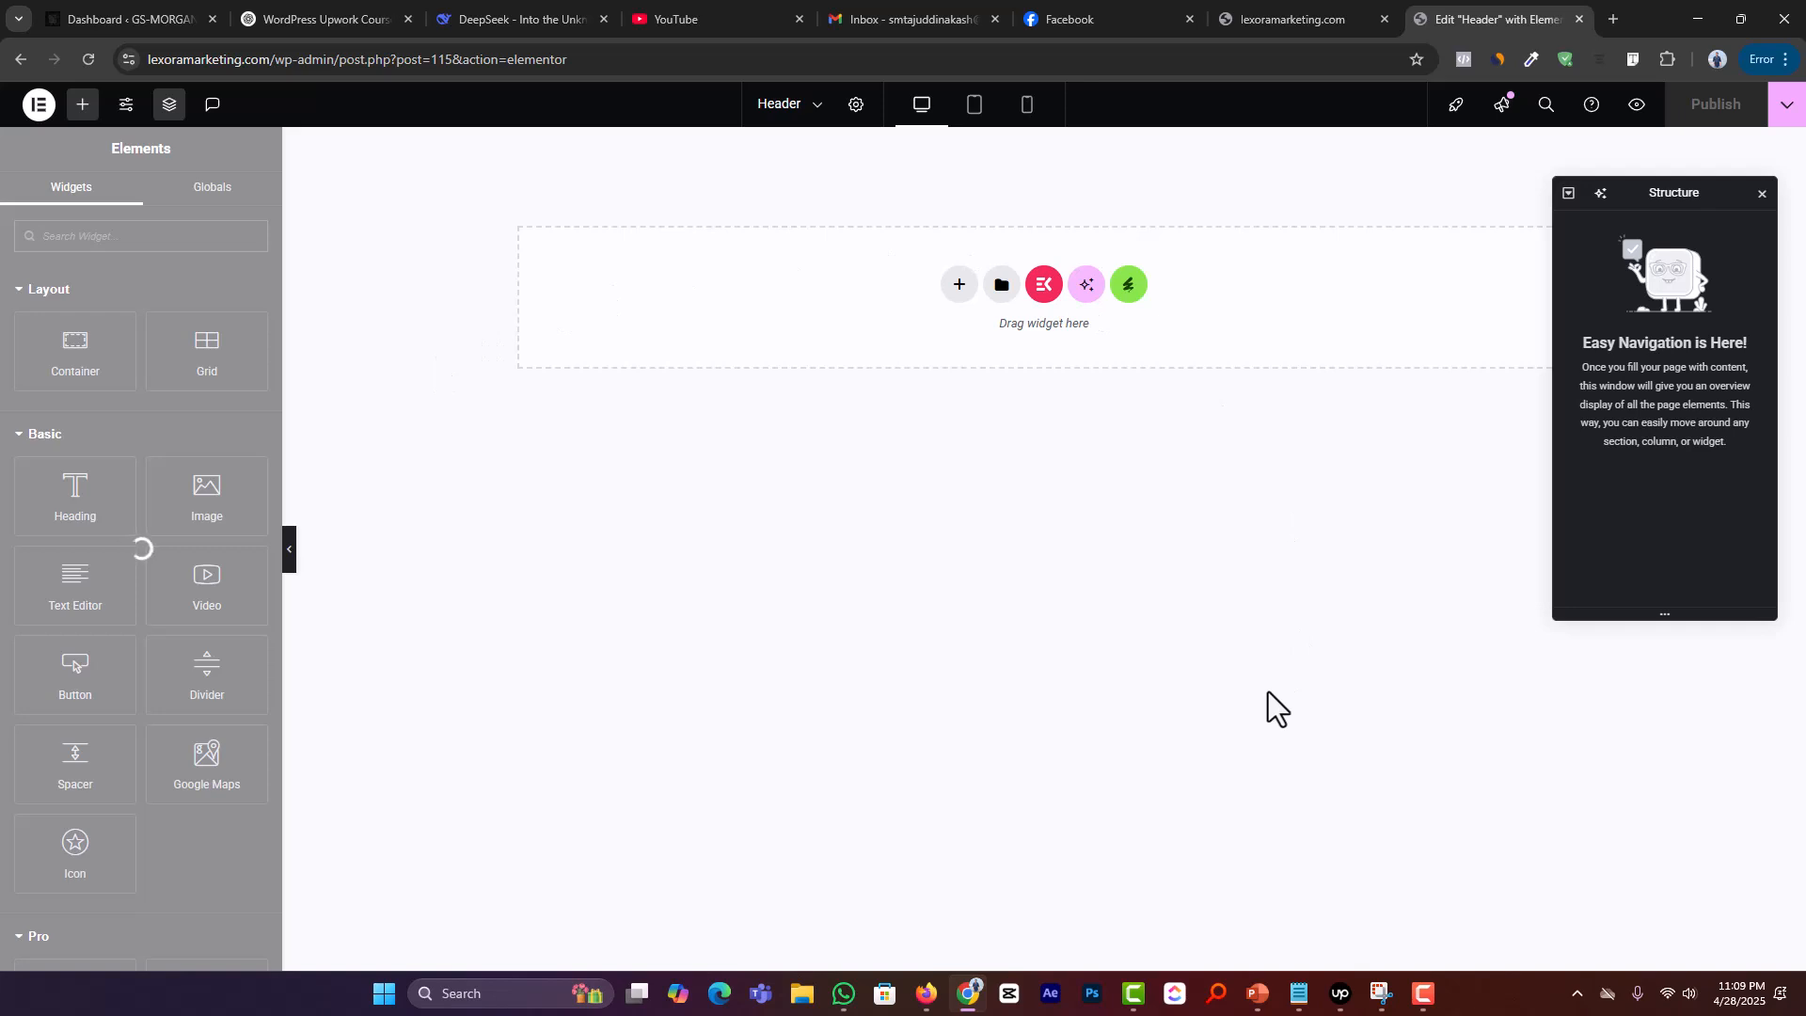
{"action": "left_click", "coordinate": [1001, 286]}
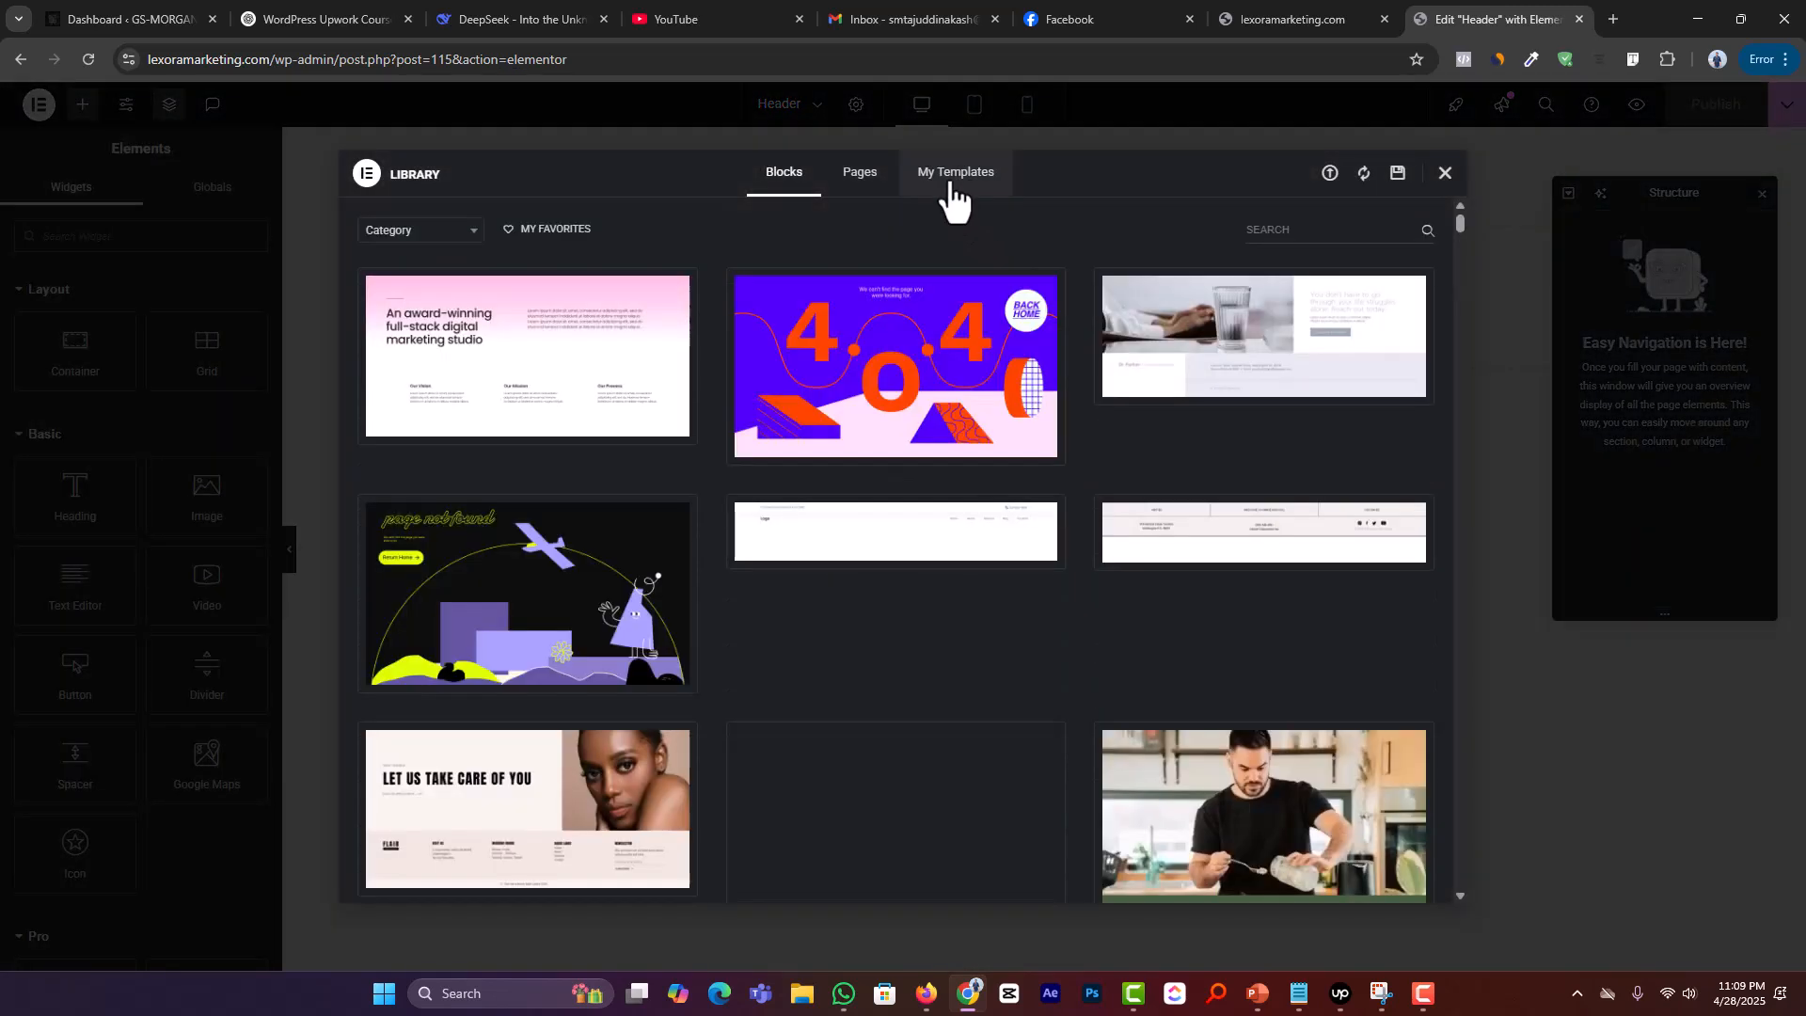
{"action": "left_click", "coordinate": [953, 174]}
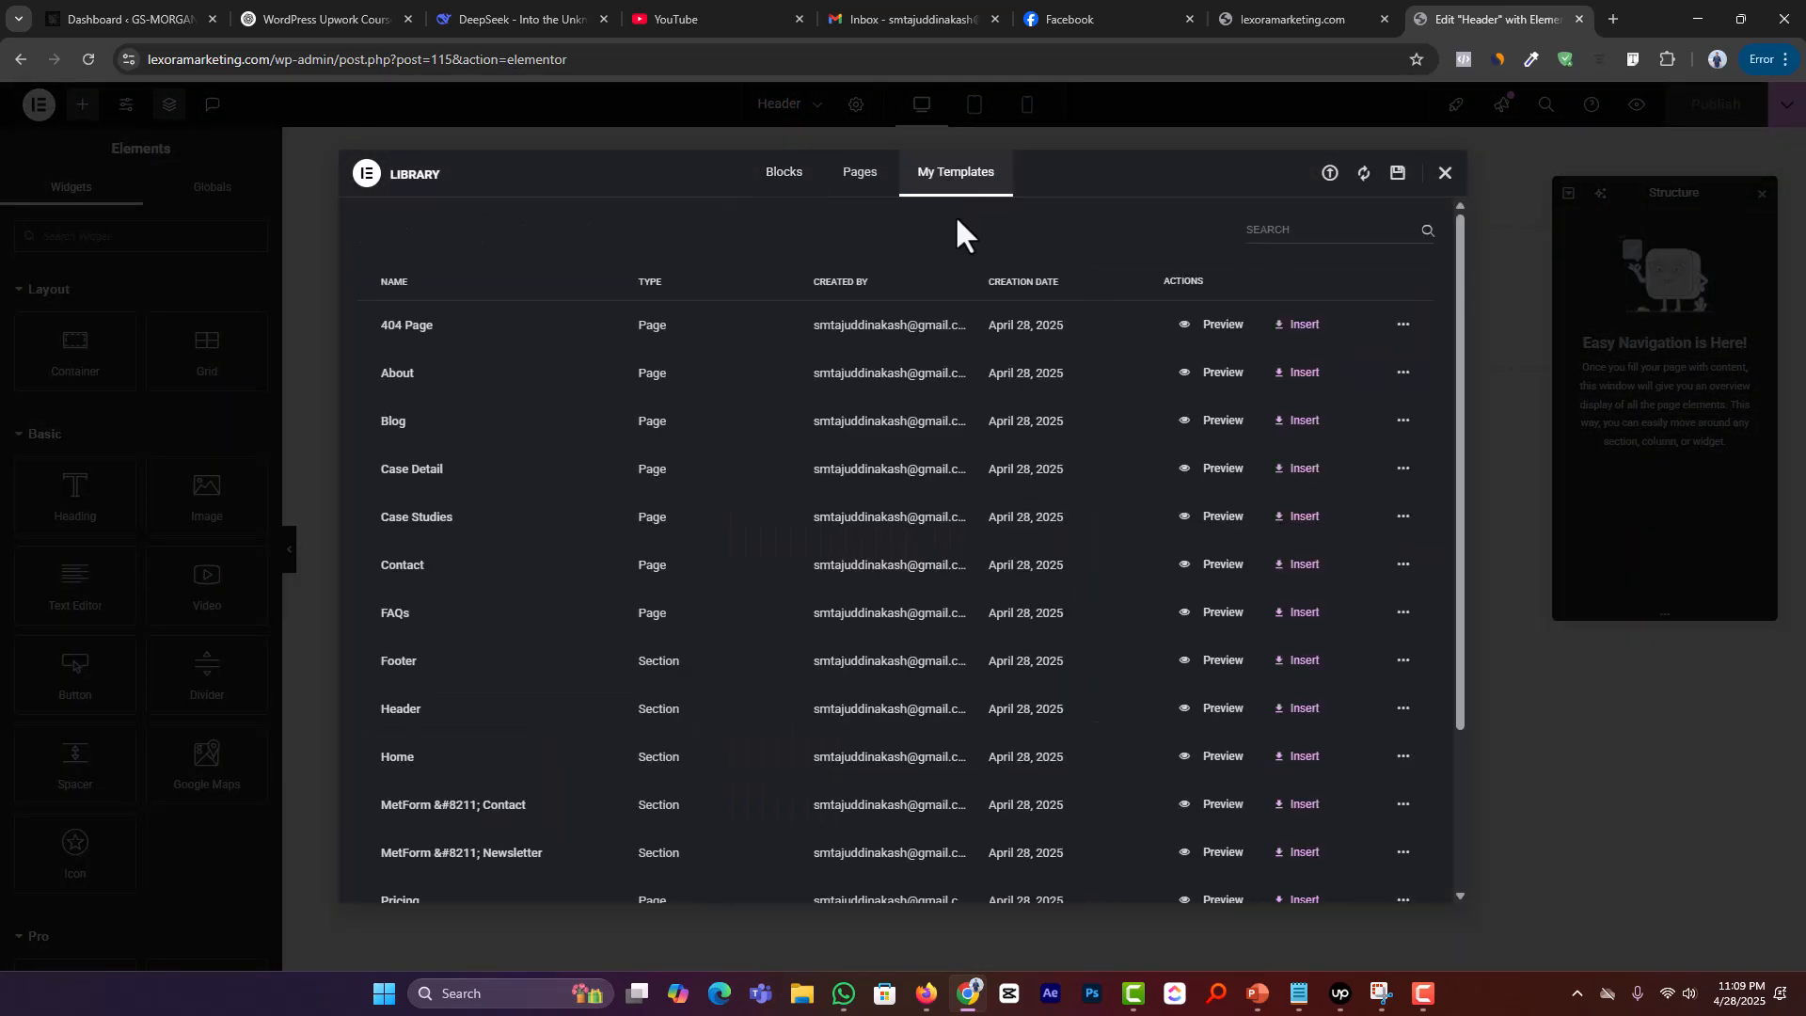
{"action": "scroll", "coordinate": [578, 522], "scroll_direction": "down", "scroll_amount": 3}
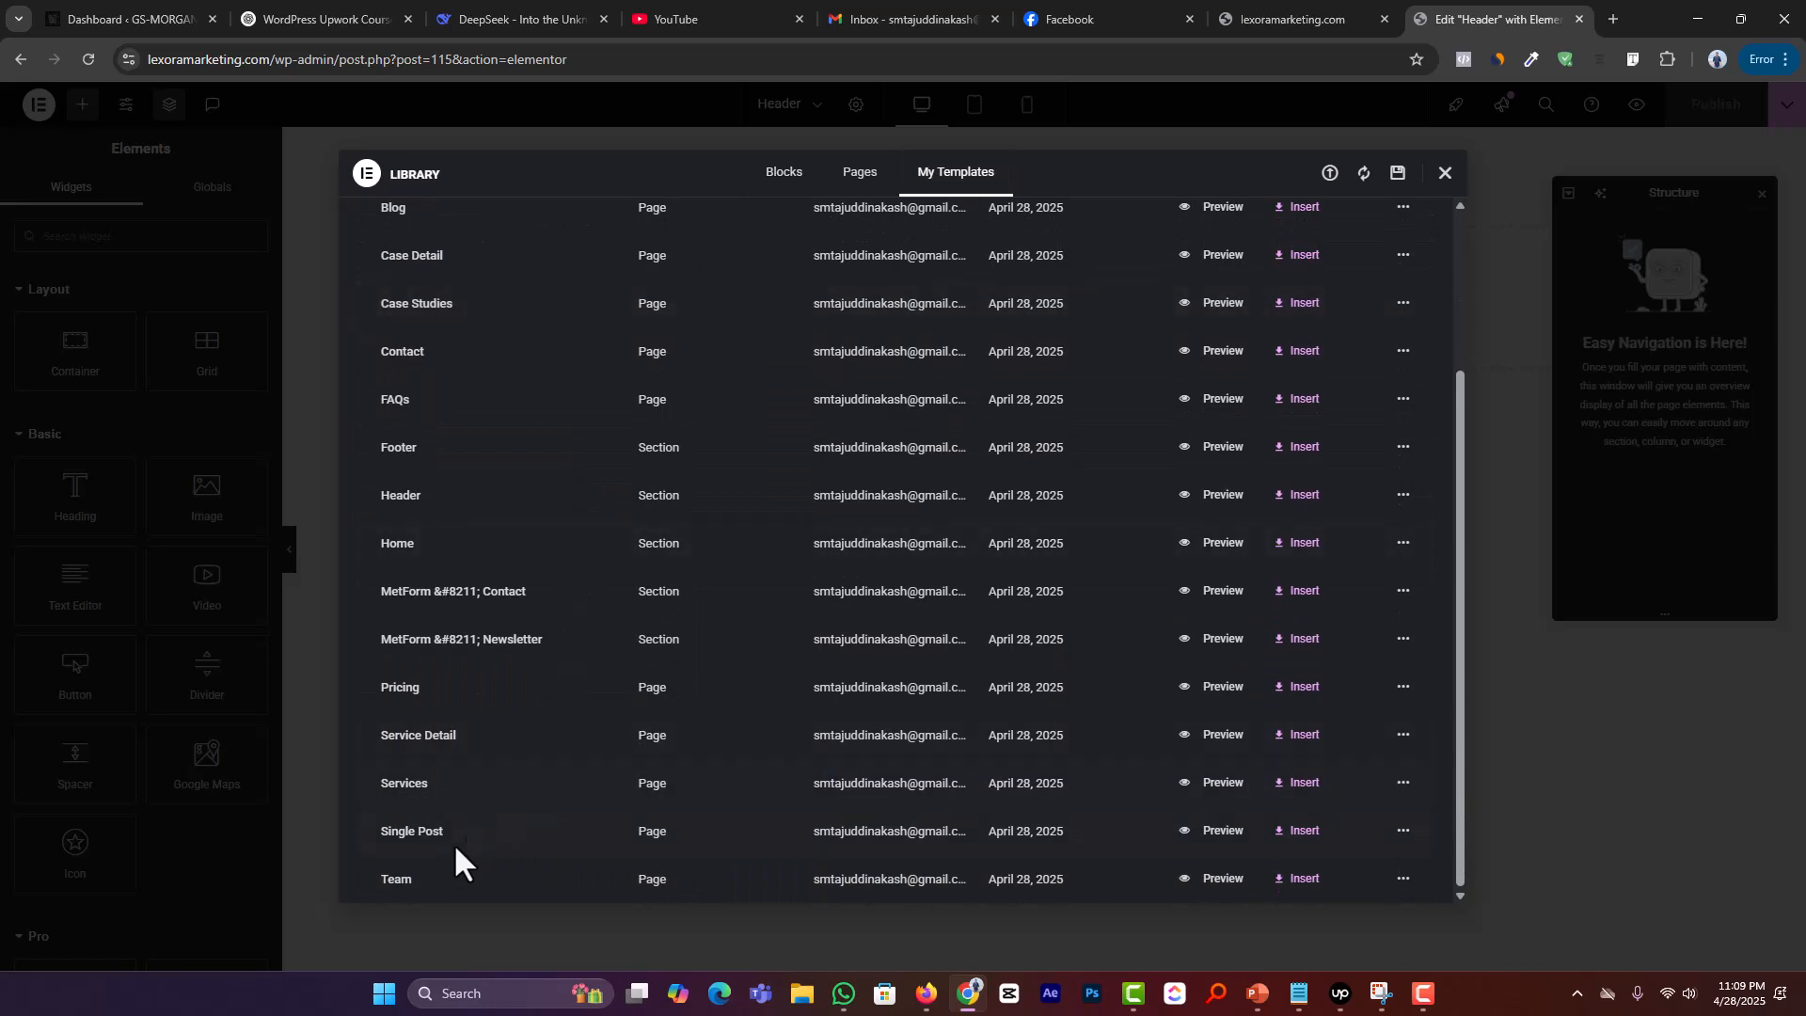
{"action": "scroll", "coordinate": [461, 678], "scroll_direction": "up", "scroll_amount": 1}
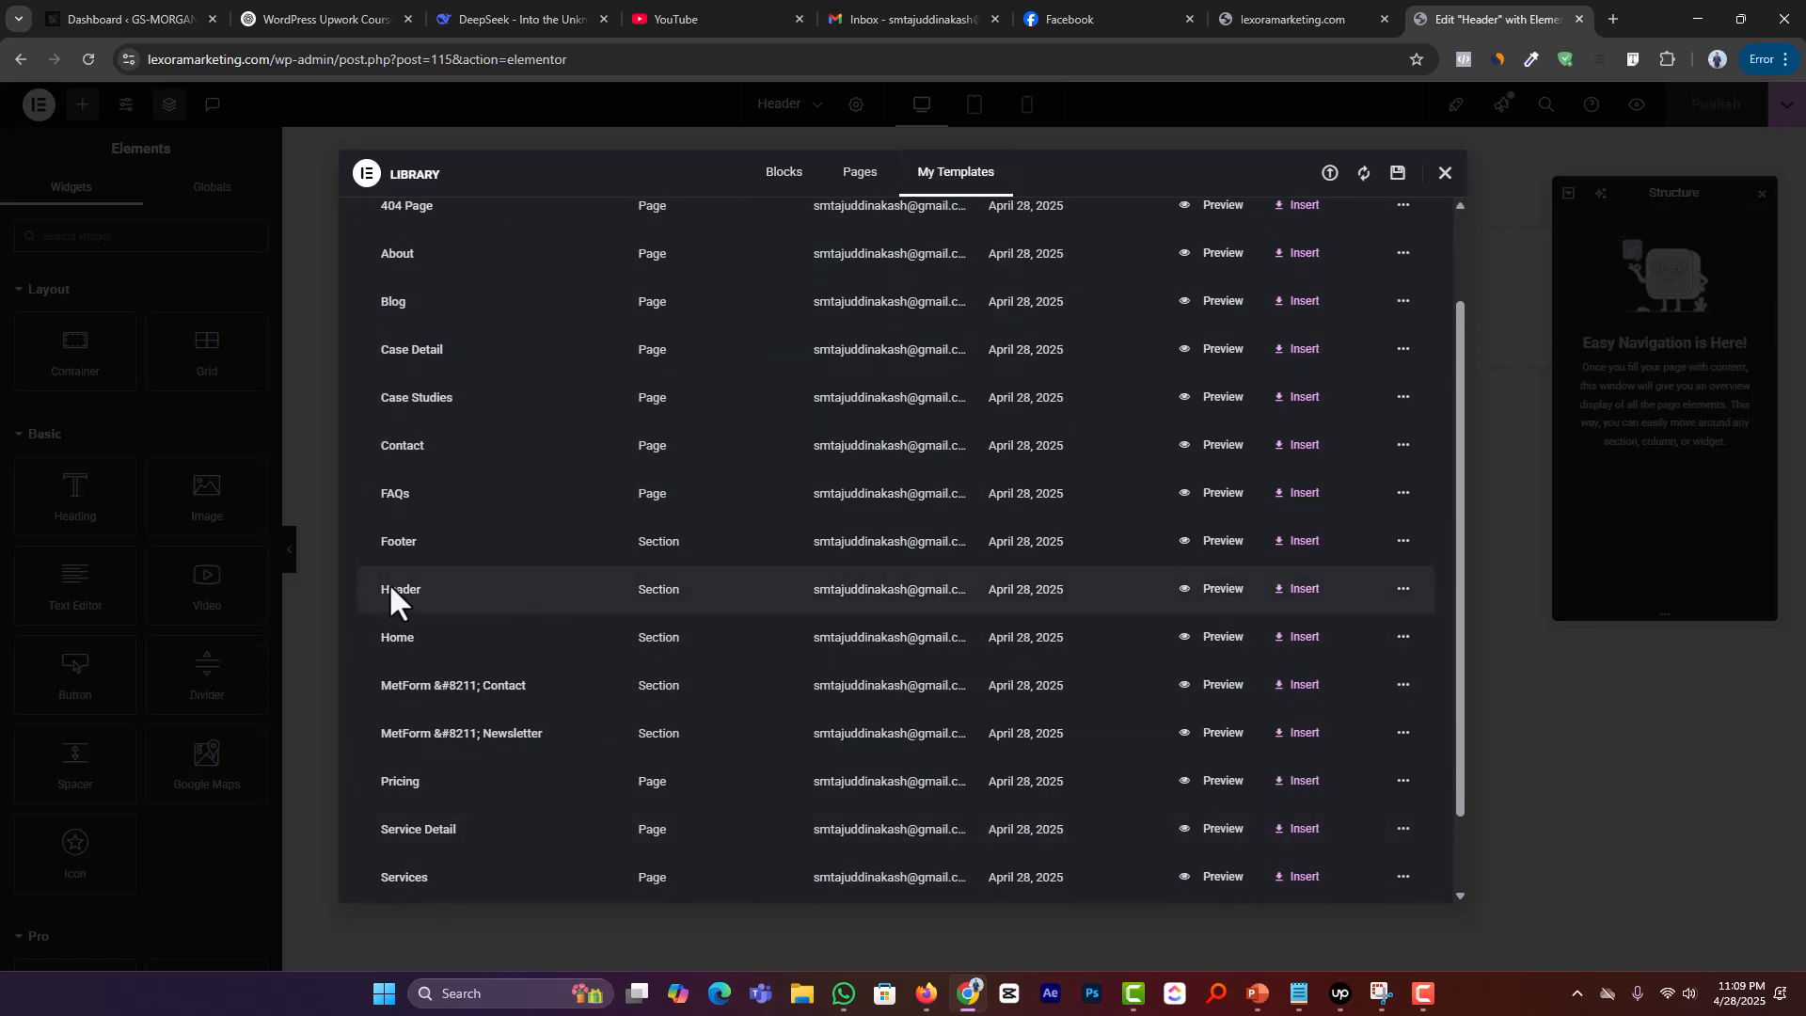
{"action": "left_click", "coordinate": [1303, 590]}
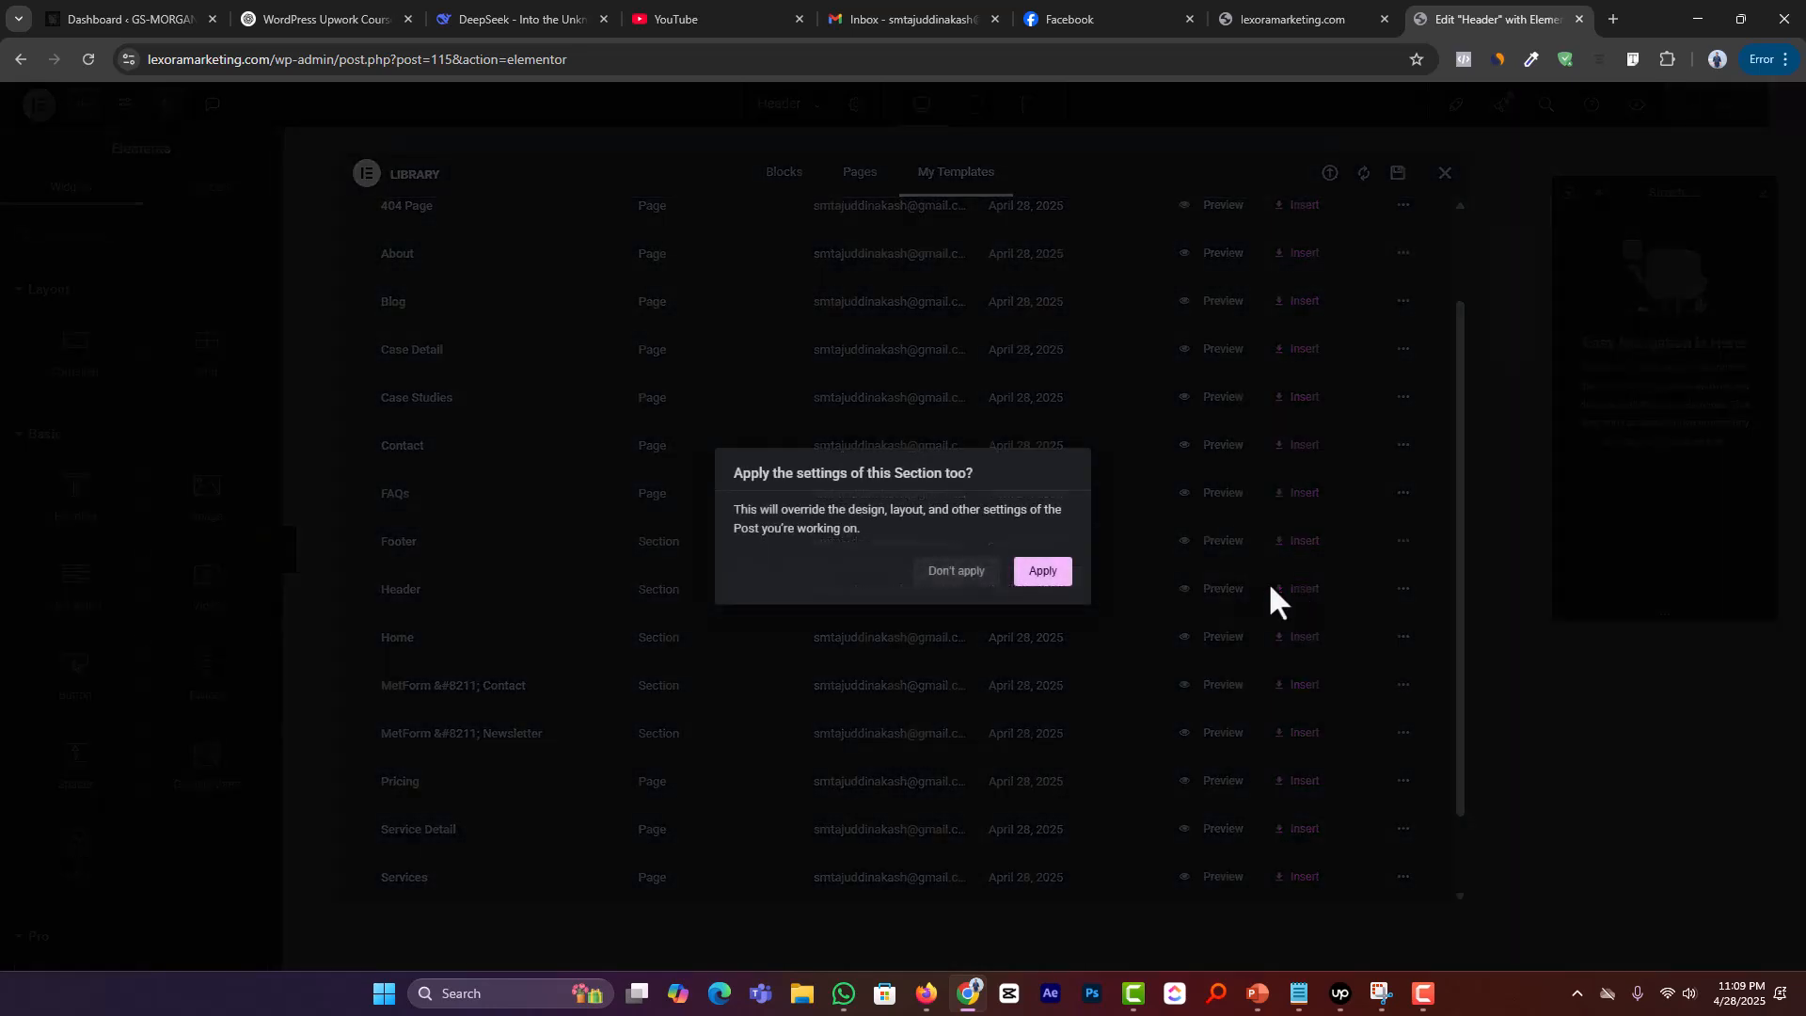
{"action": "left_click", "coordinate": [1044, 573]}
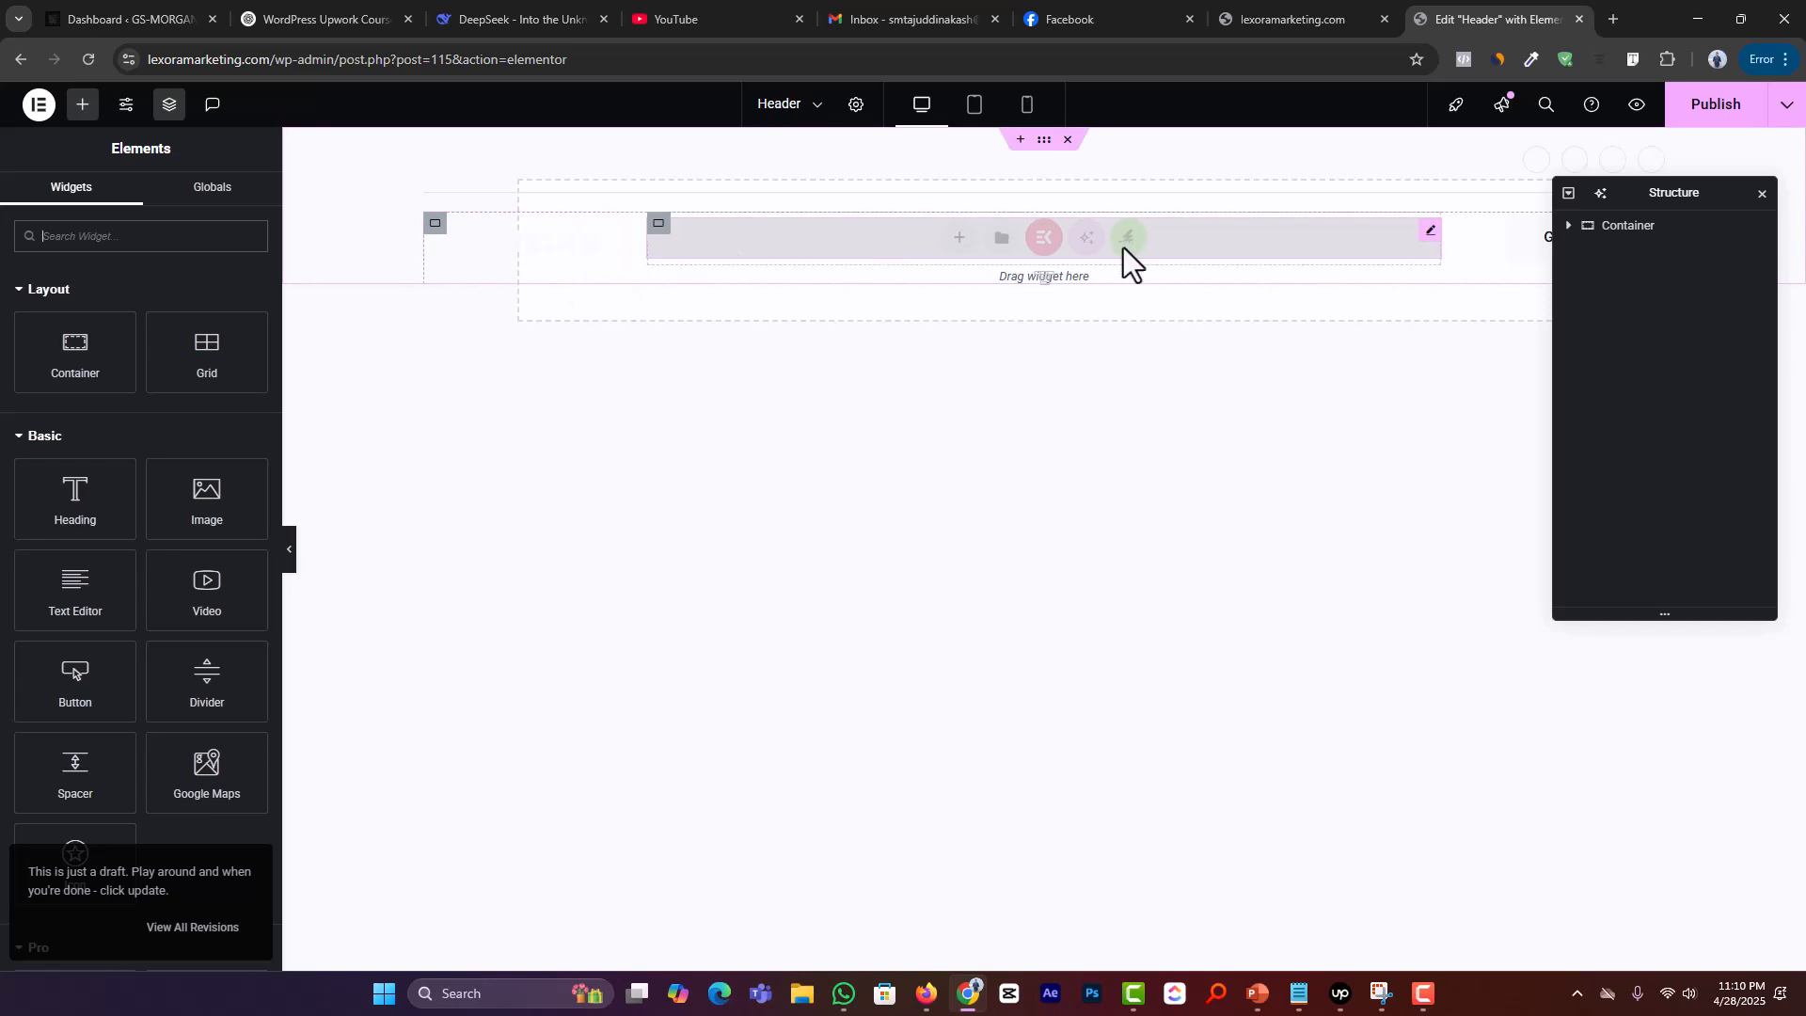
Step: Expand the inserted header's containers, publish the header, and check it on the live homepage
{"action": "left_click", "coordinate": [1568, 226]}
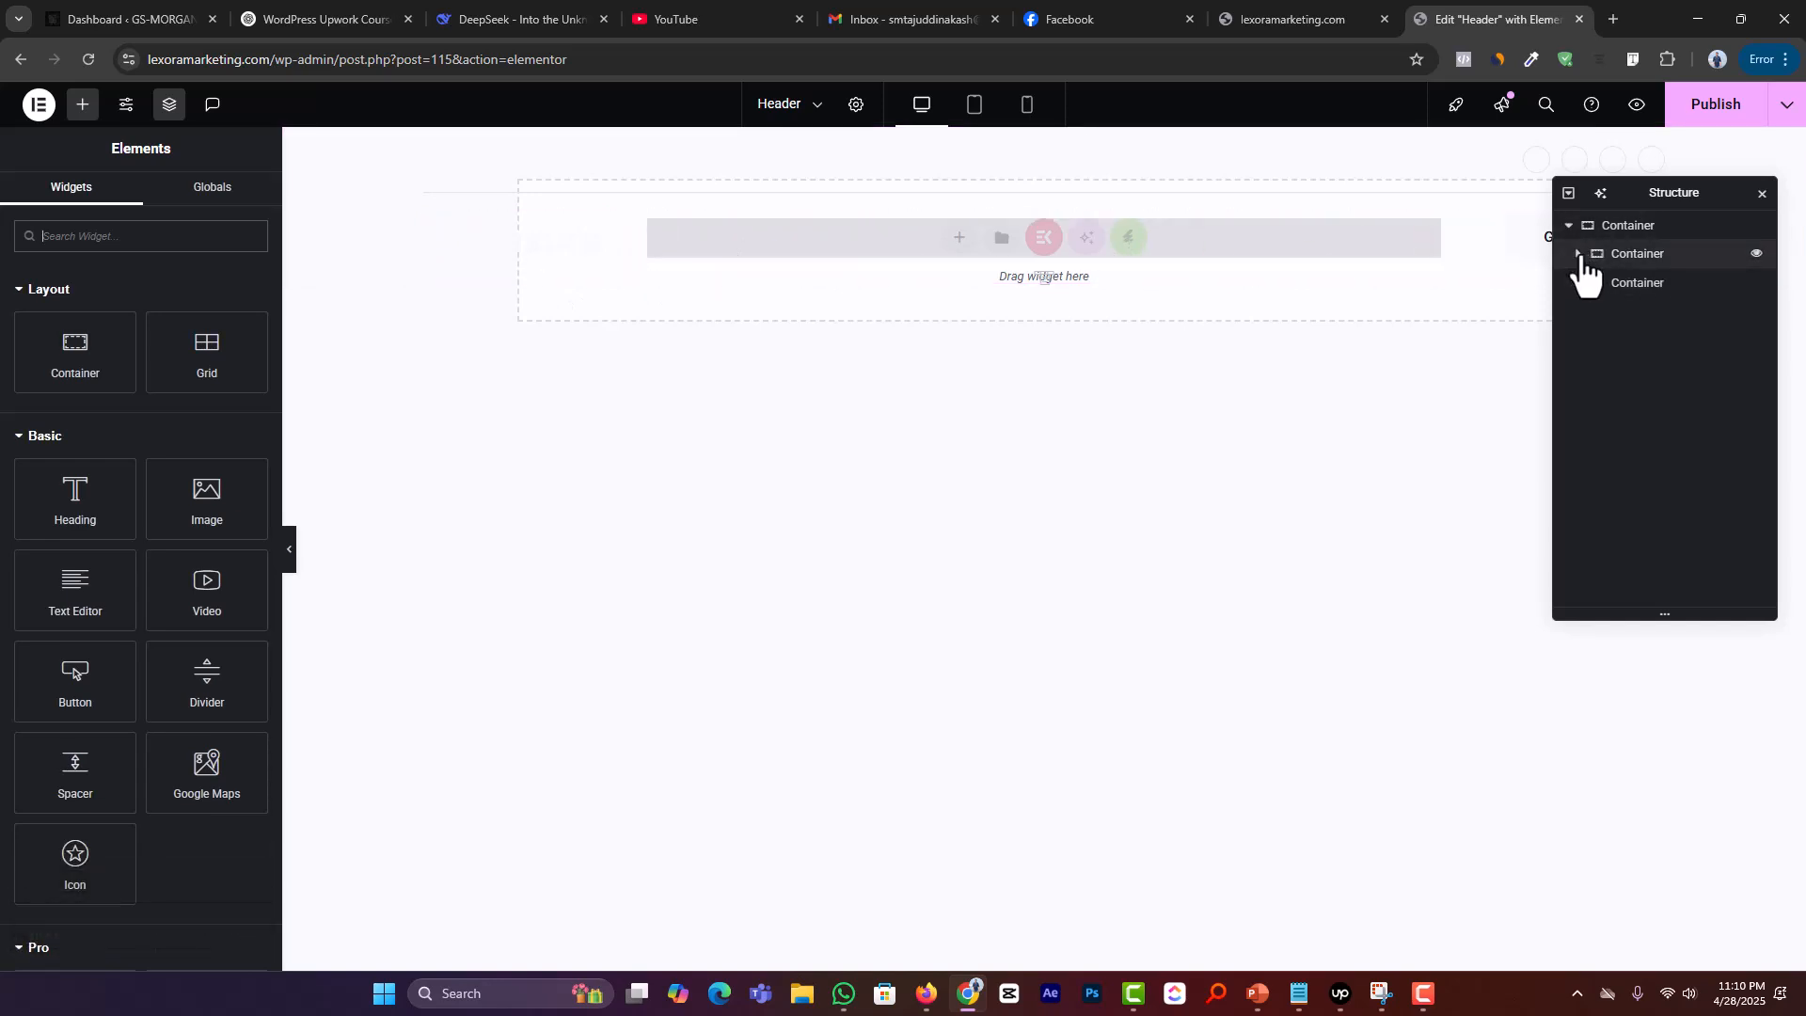
{"action": "left_click", "coordinate": [1579, 254]}
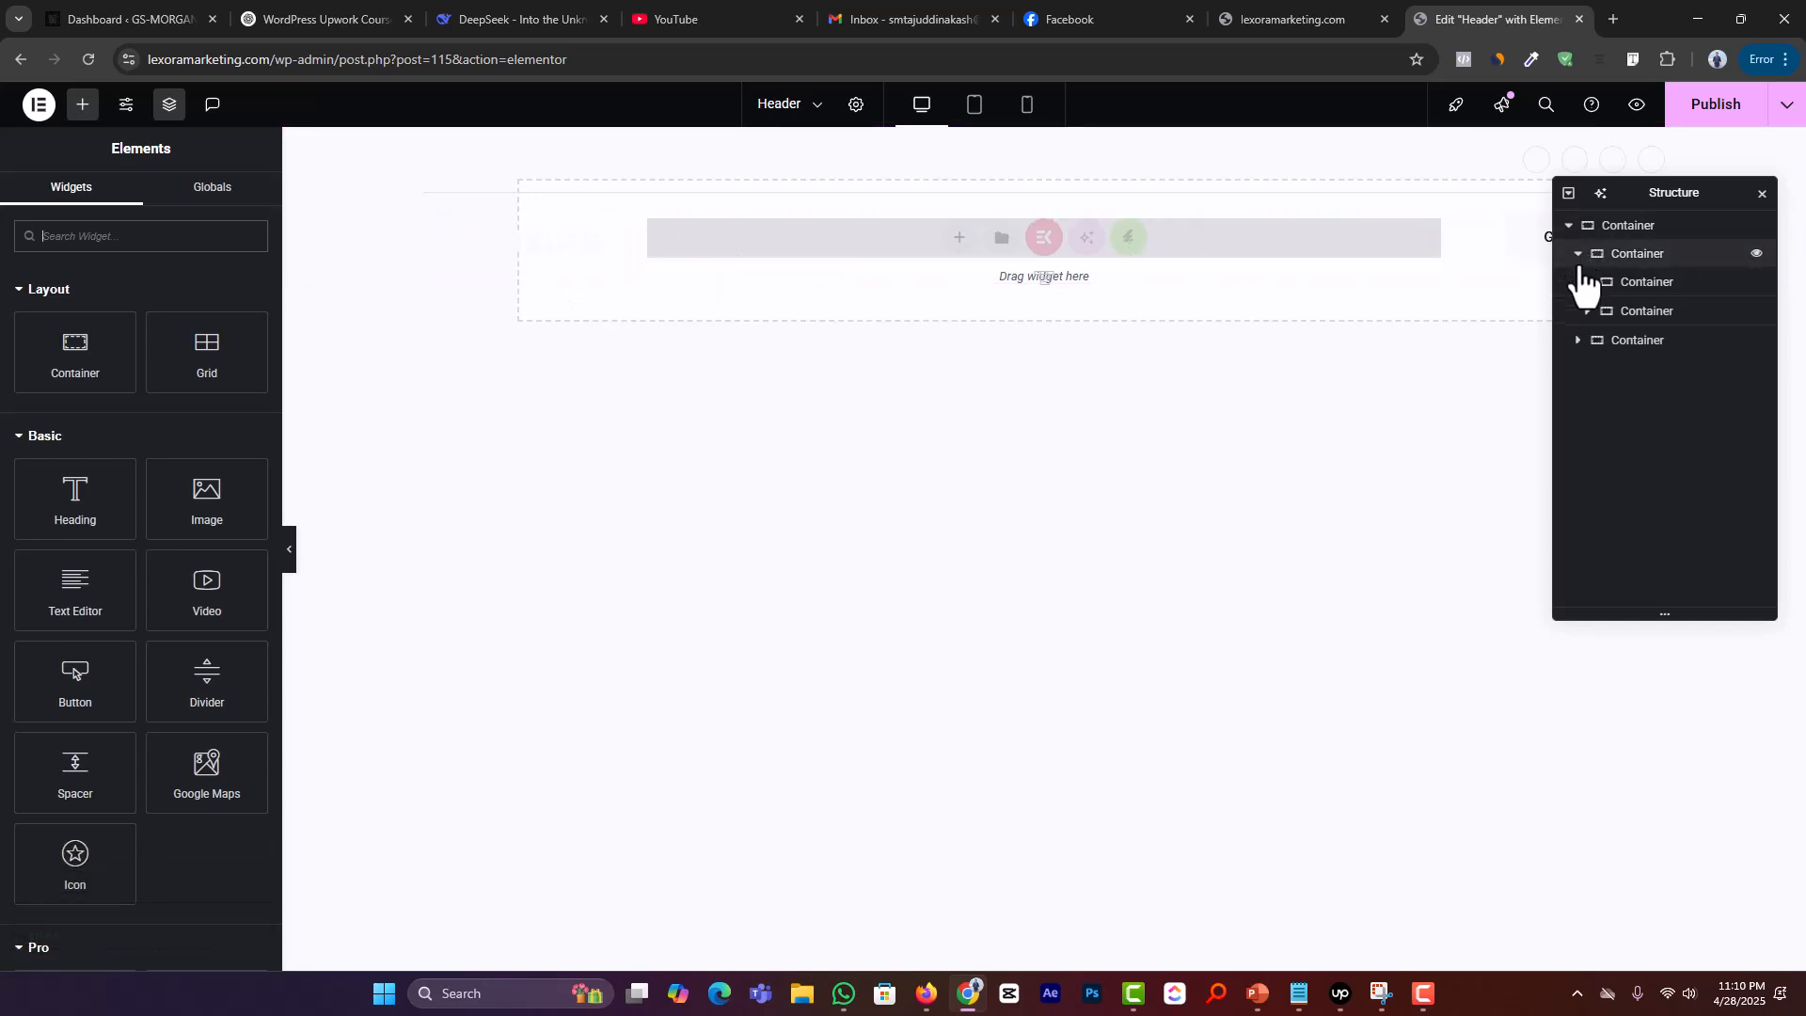
{"action": "left_click", "coordinate": [1721, 111]}
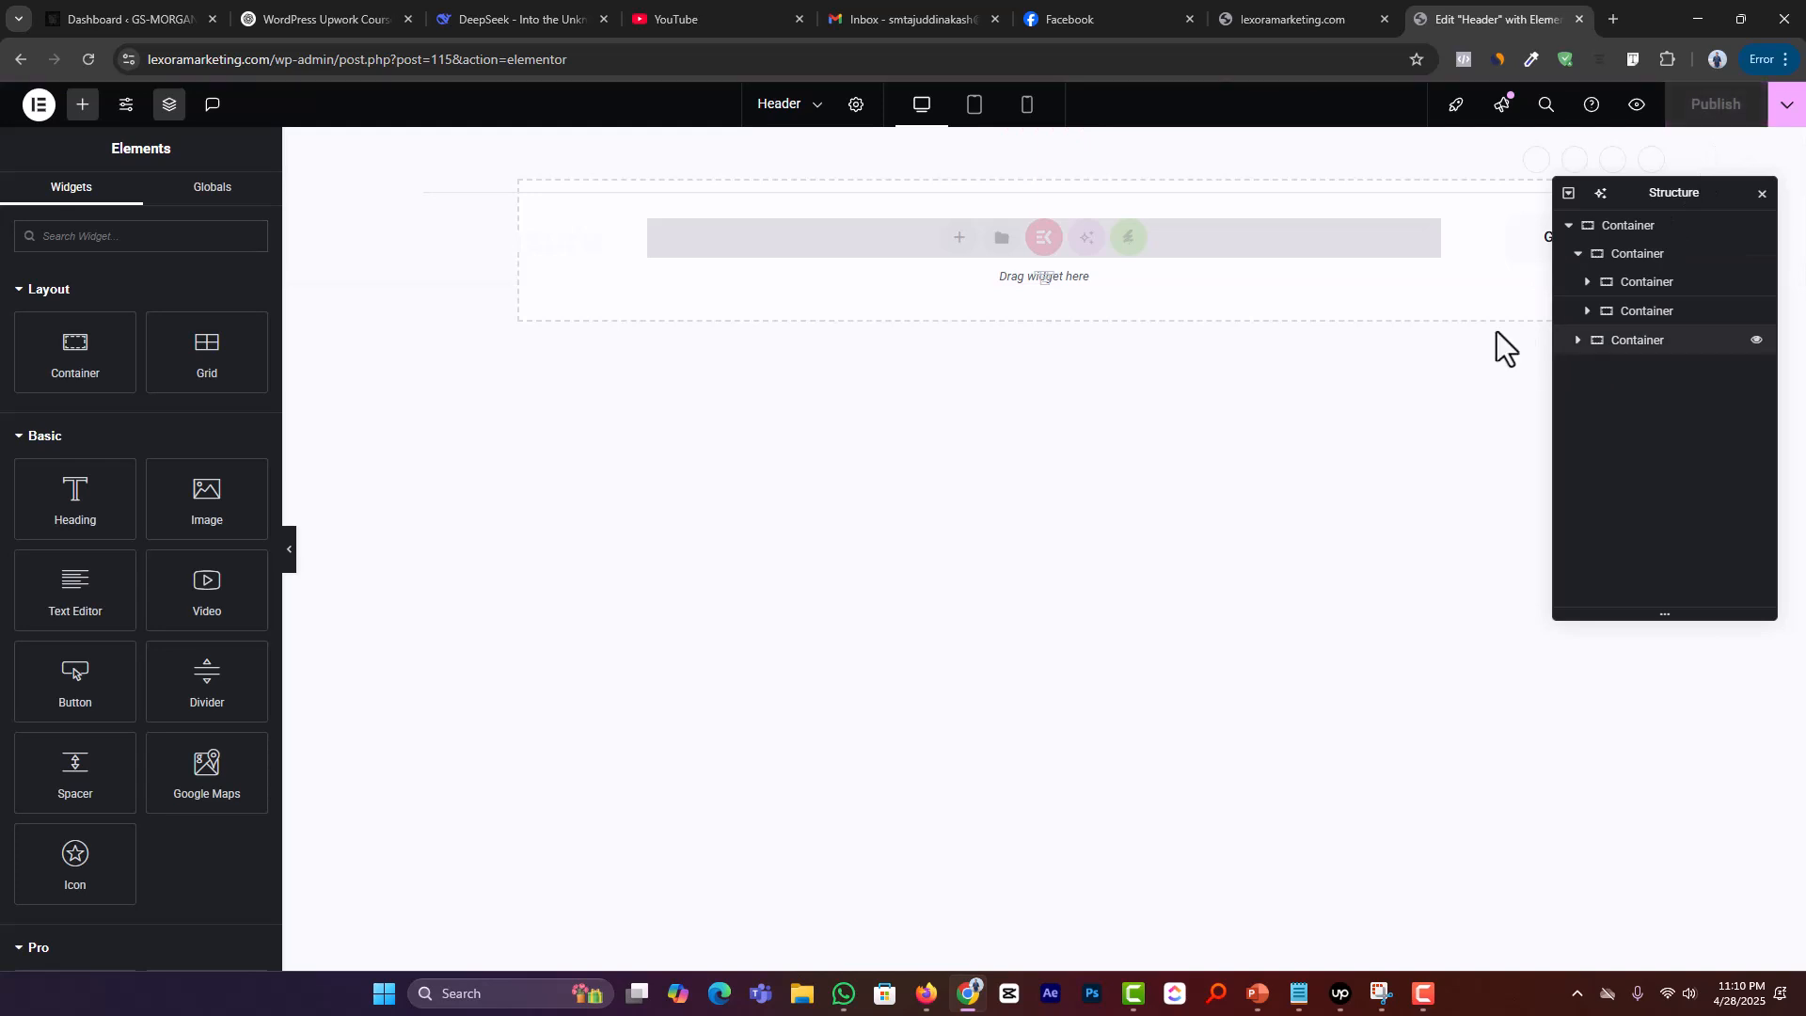
{"action": "left_click", "coordinate": [1289, 20]}
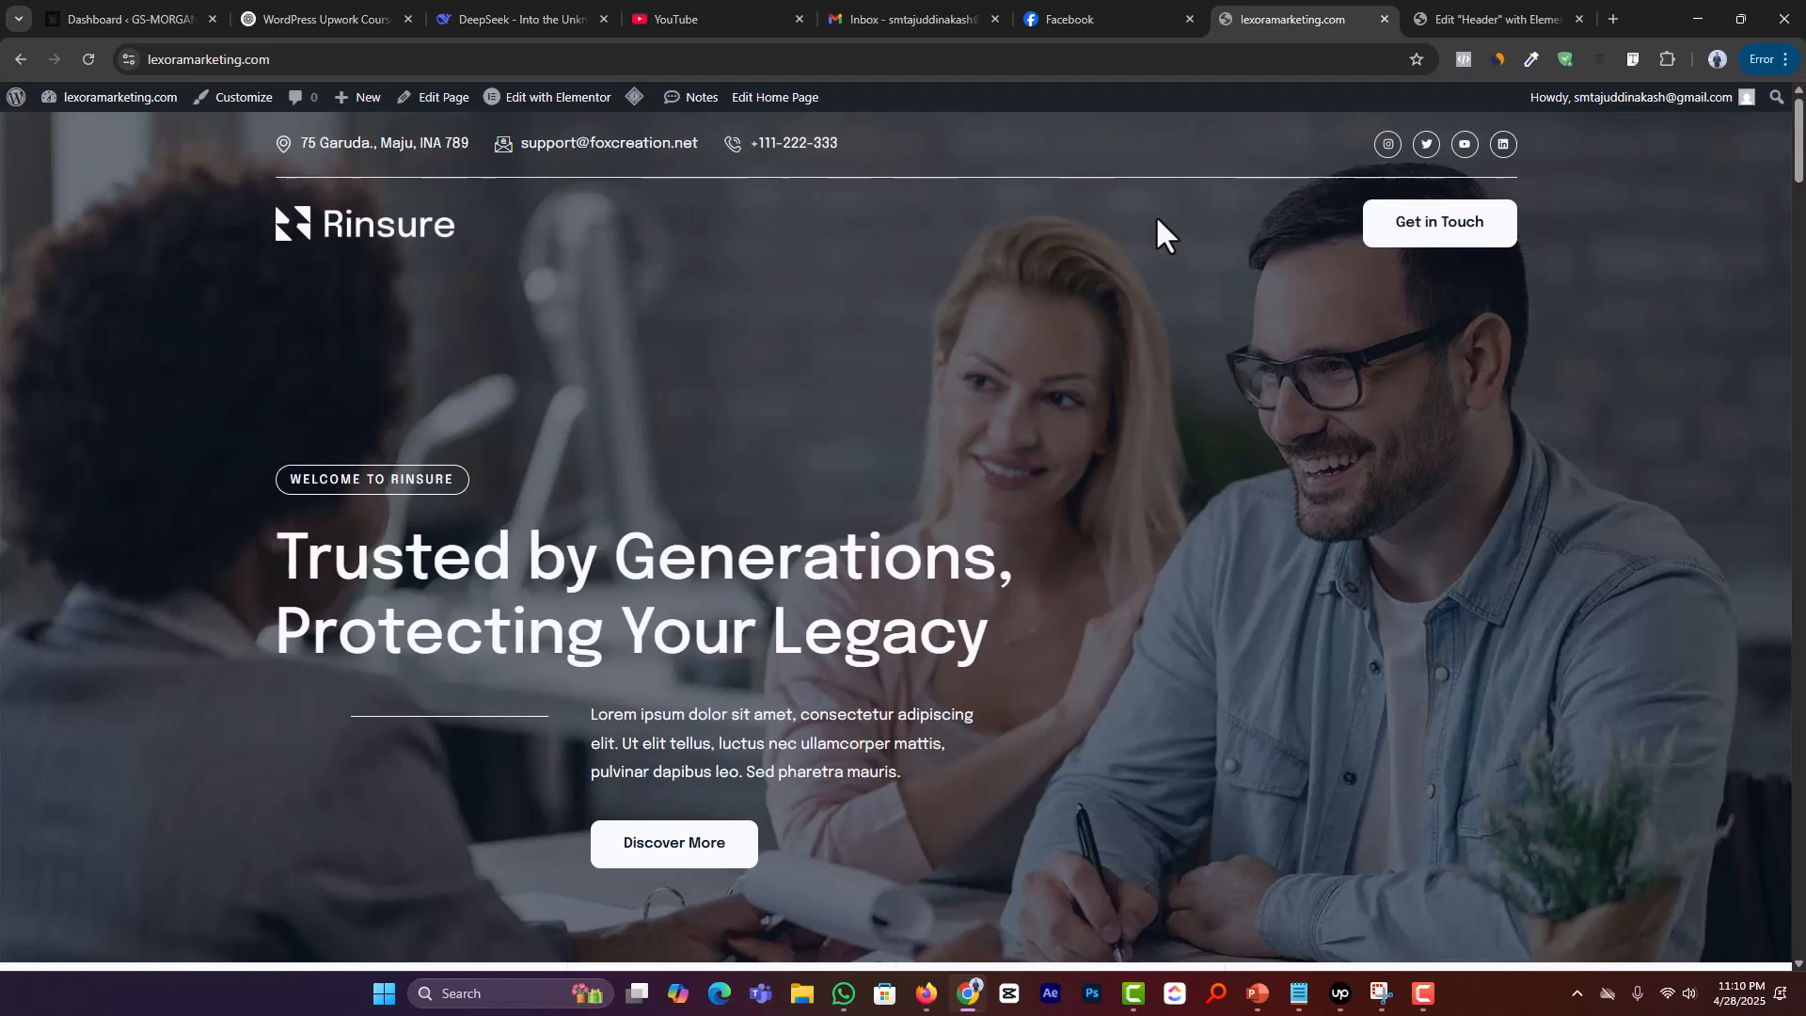
{"action": "left_click", "coordinate": [1475, 17]}
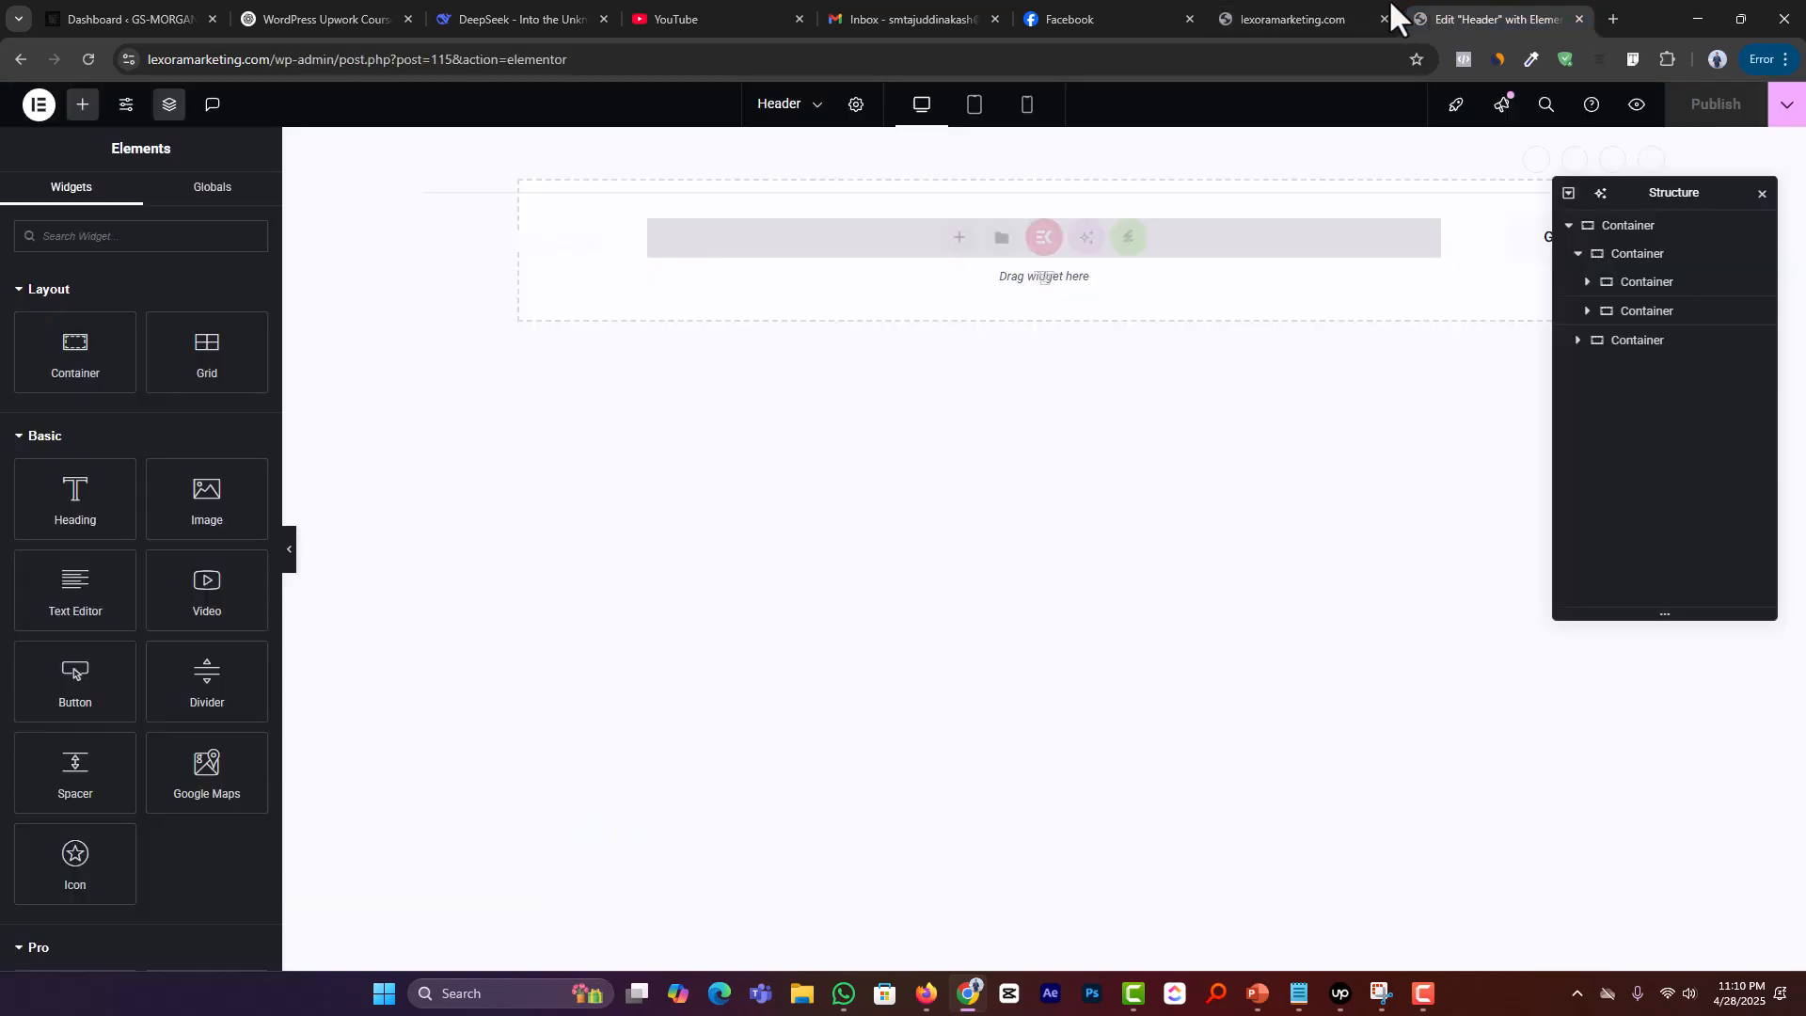
Step: From the live site, open the WordPress Menus page in a separate browser tab
{"action": "left_click", "coordinate": [1392, 11]}
{"action": "mouse_move", "coordinate": [109, 100]}
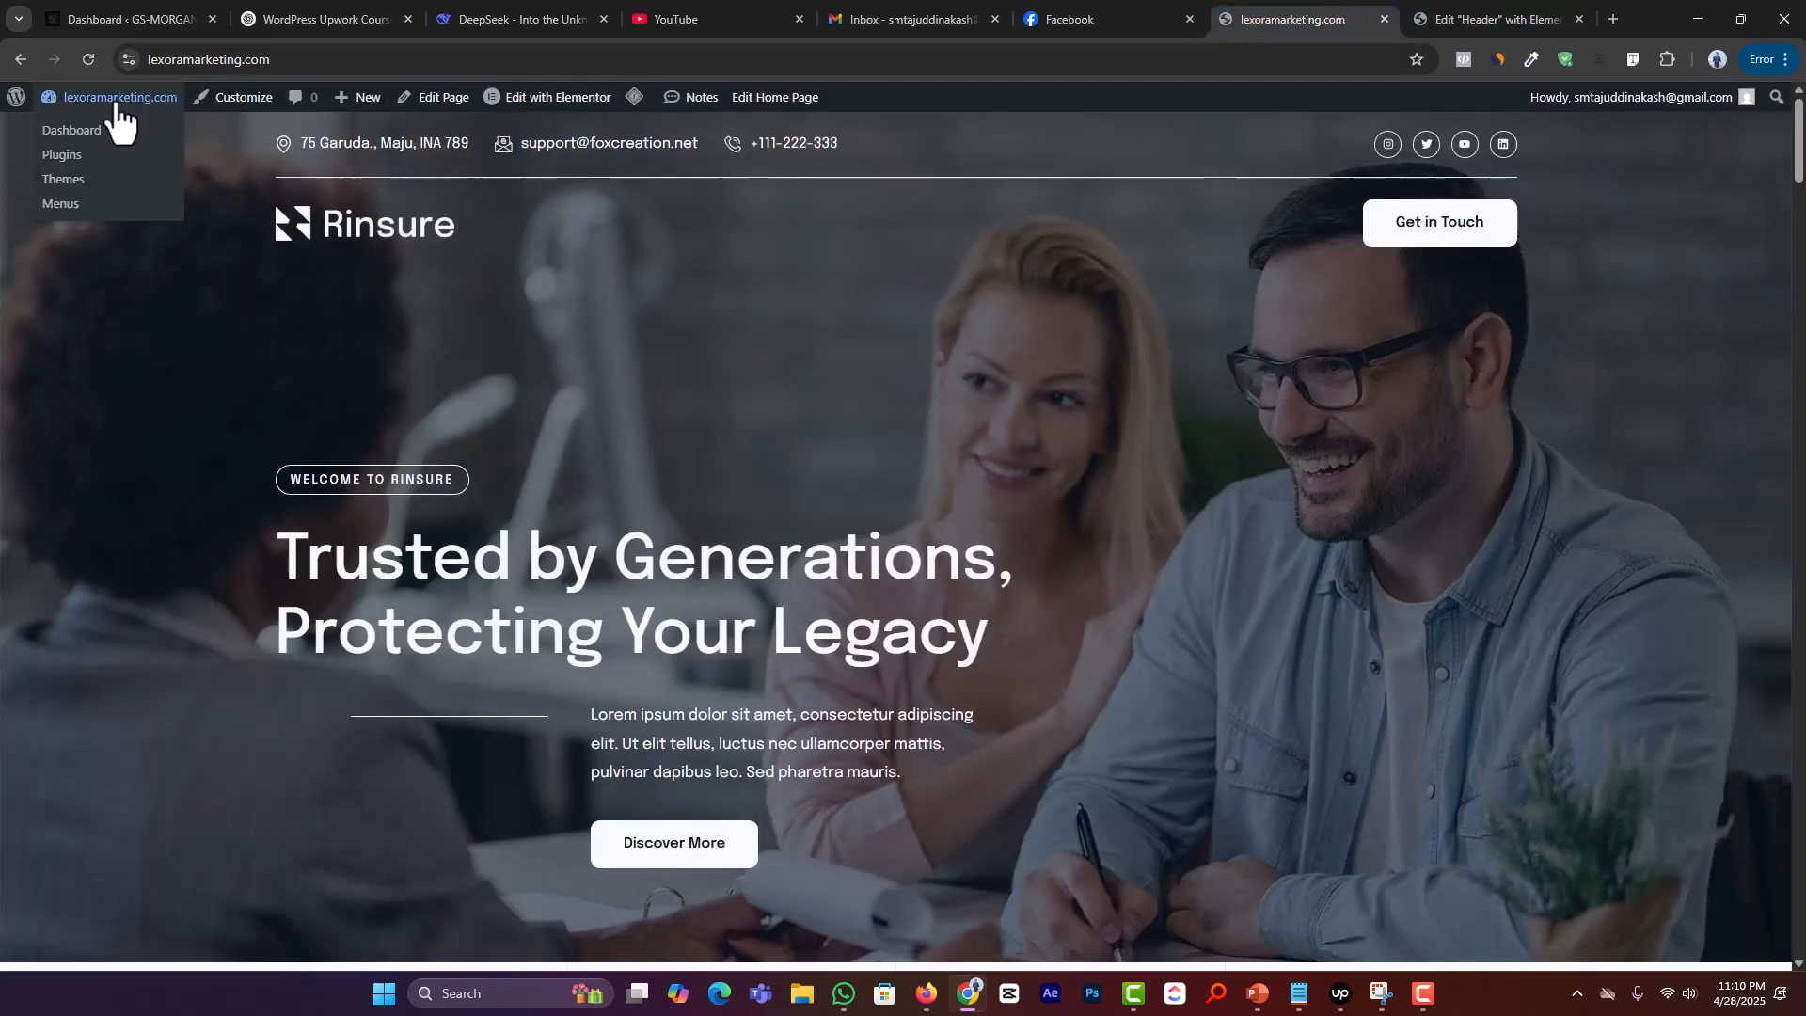
{"action": "middle_click", "coordinate": [60, 205]}
{"action": "left_click", "coordinate": [1347, 14]}
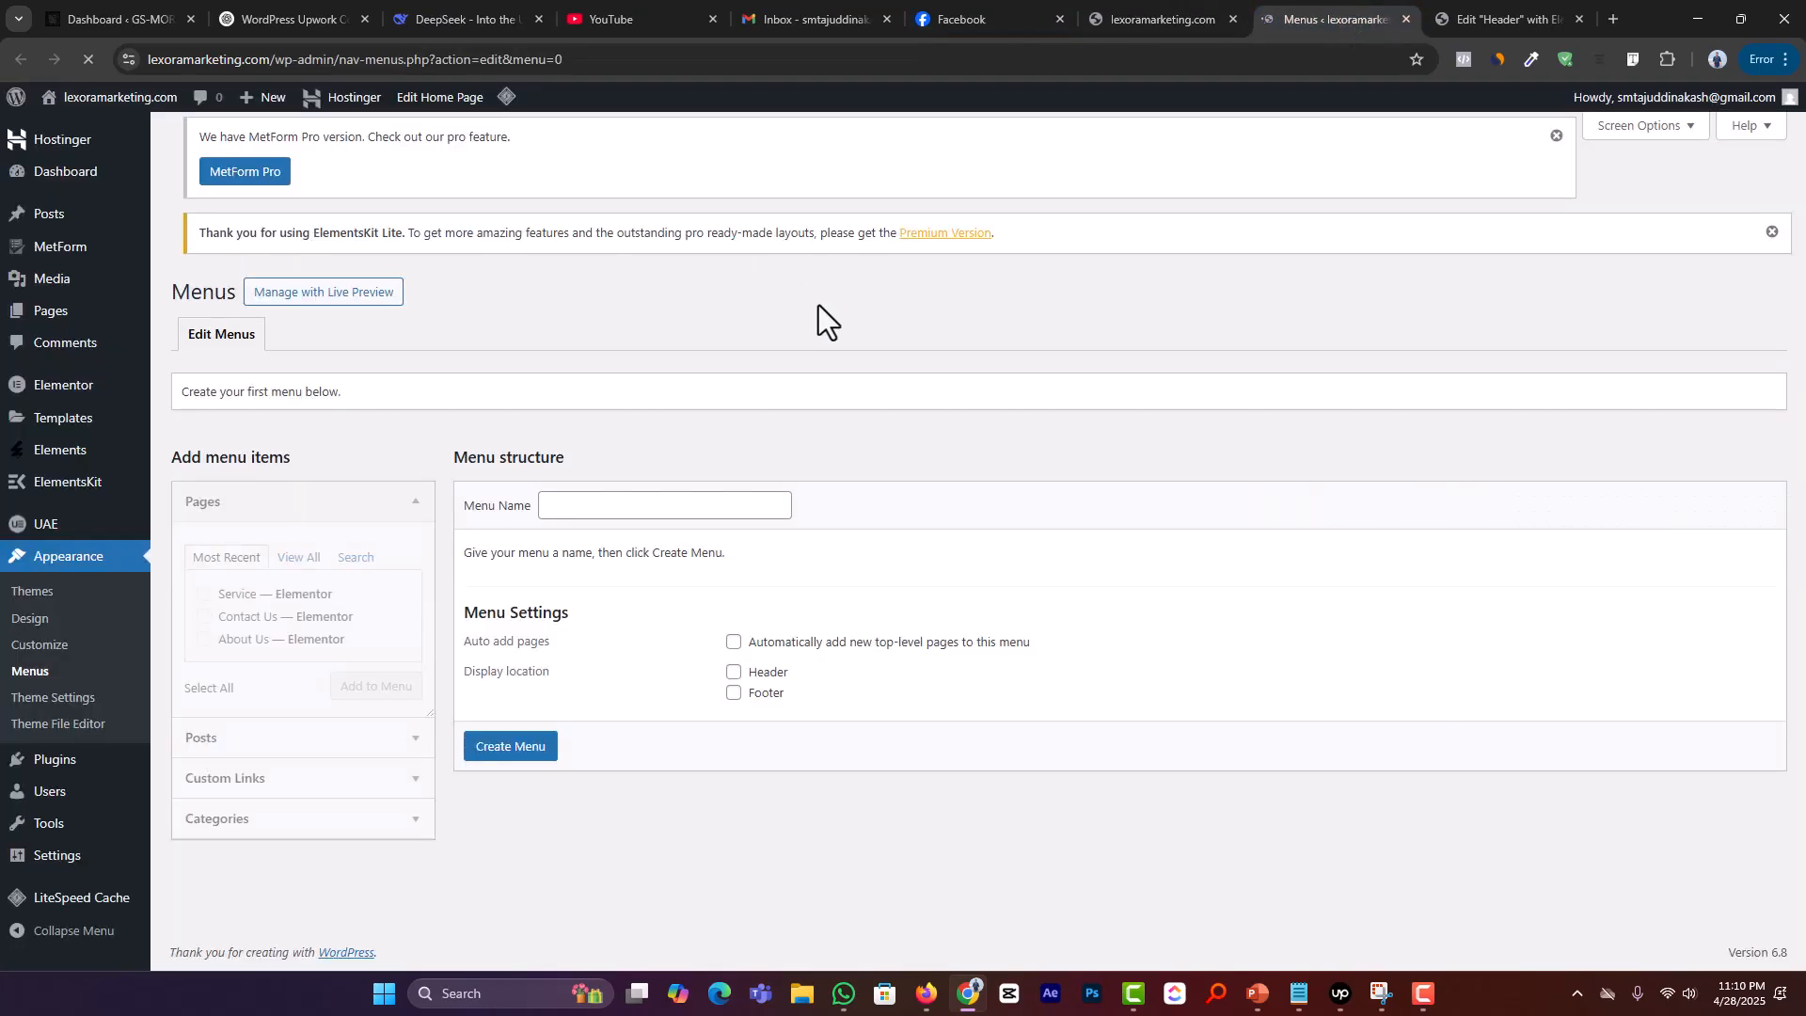
Step: Create a menu named main Menu and assign it to the Header display location
{"action": "left_click", "coordinate": [649, 516]}
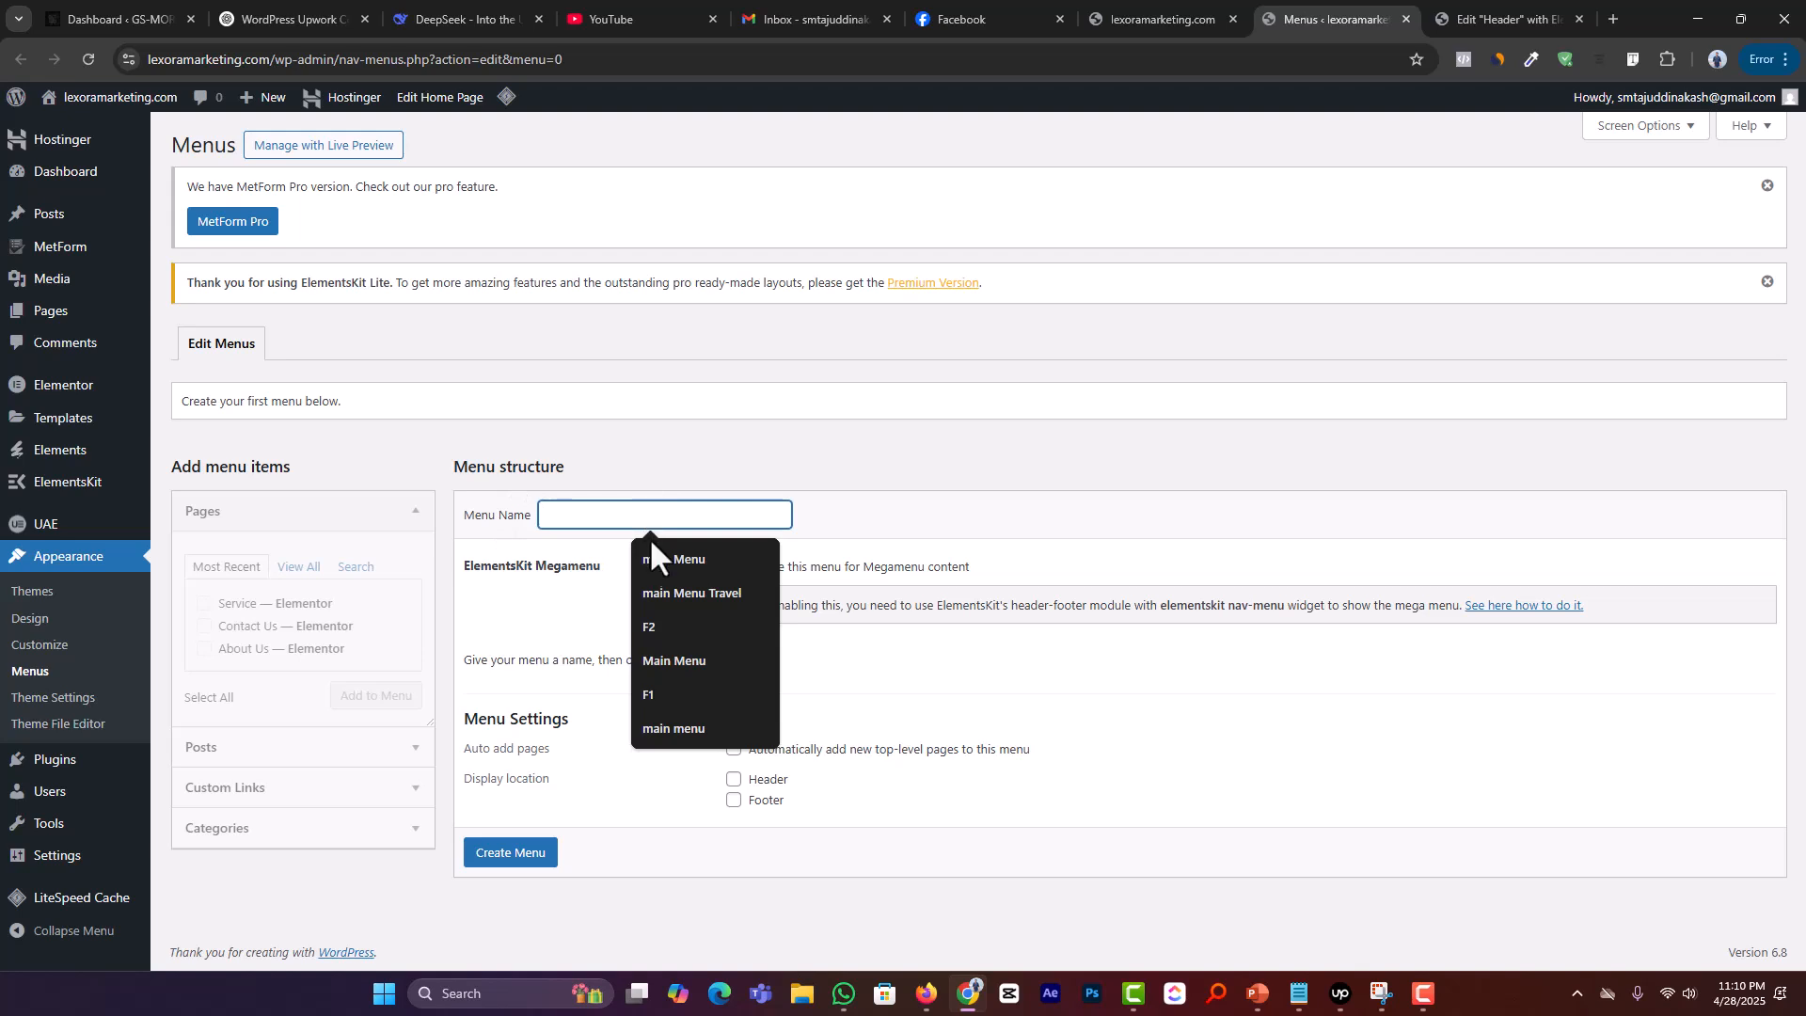
{"action": "left_click", "coordinate": [648, 545]}
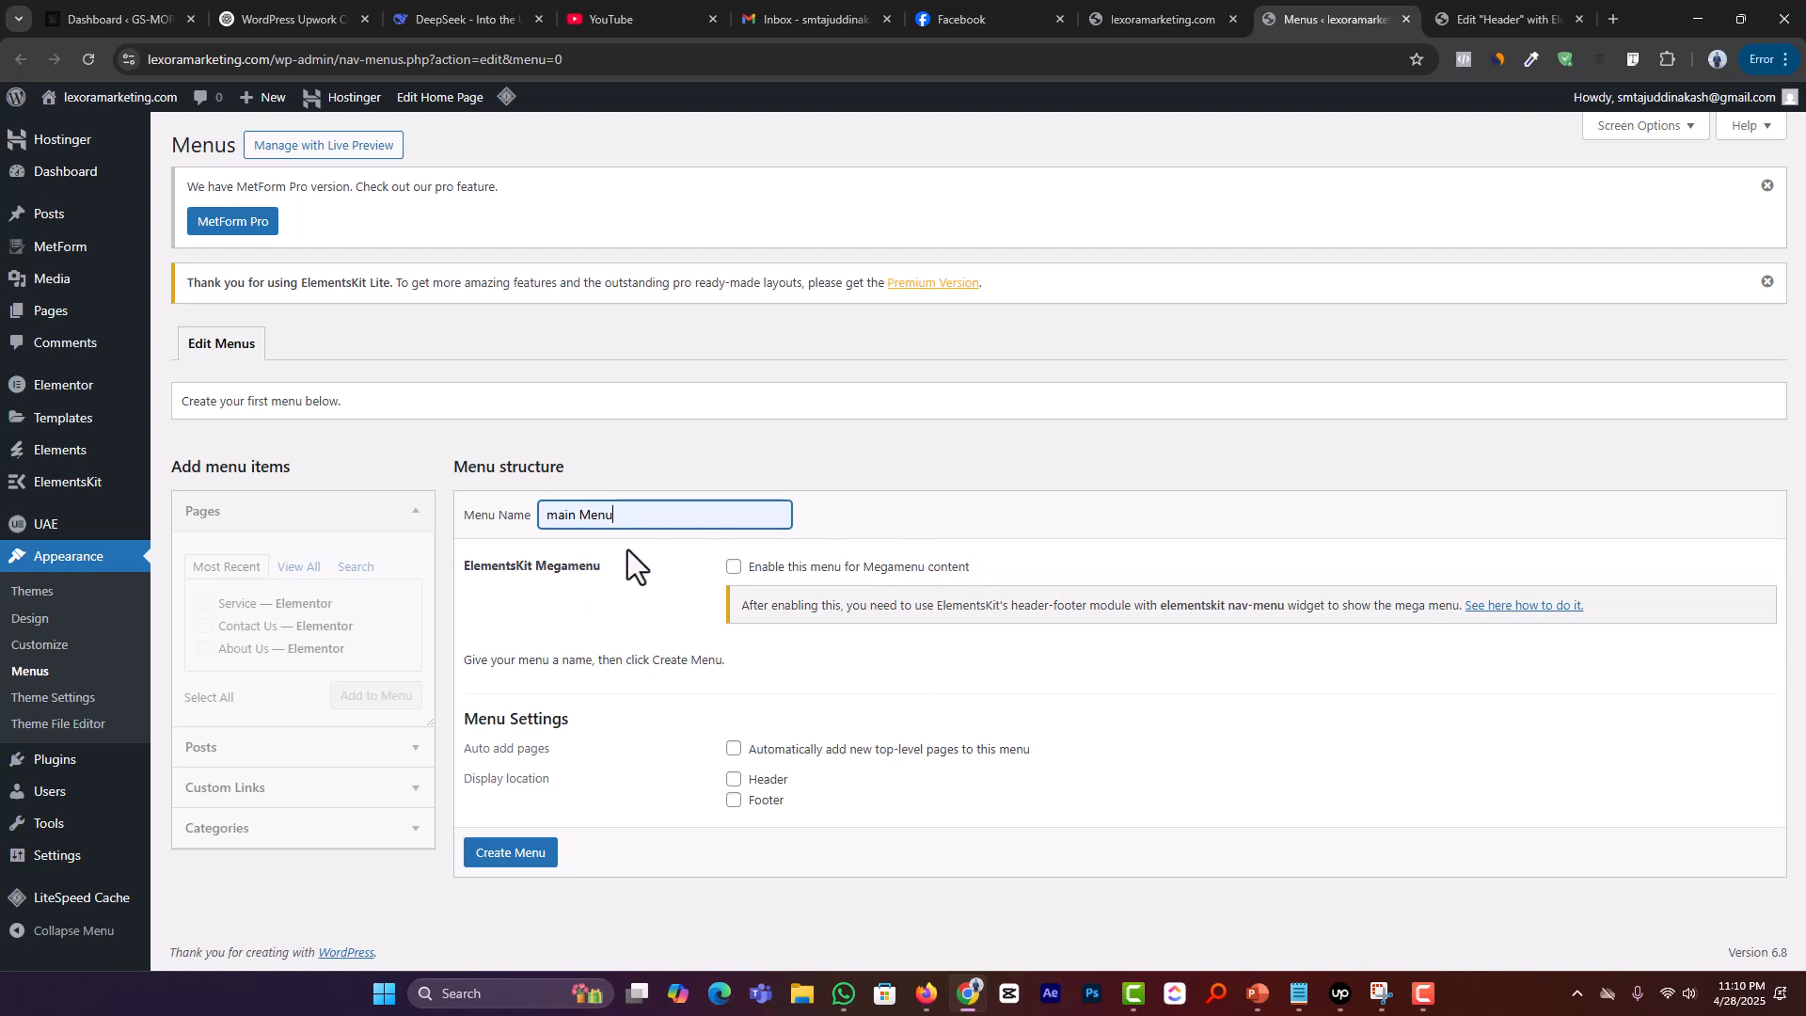
{"action": "left_click", "coordinate": [735, 780]}
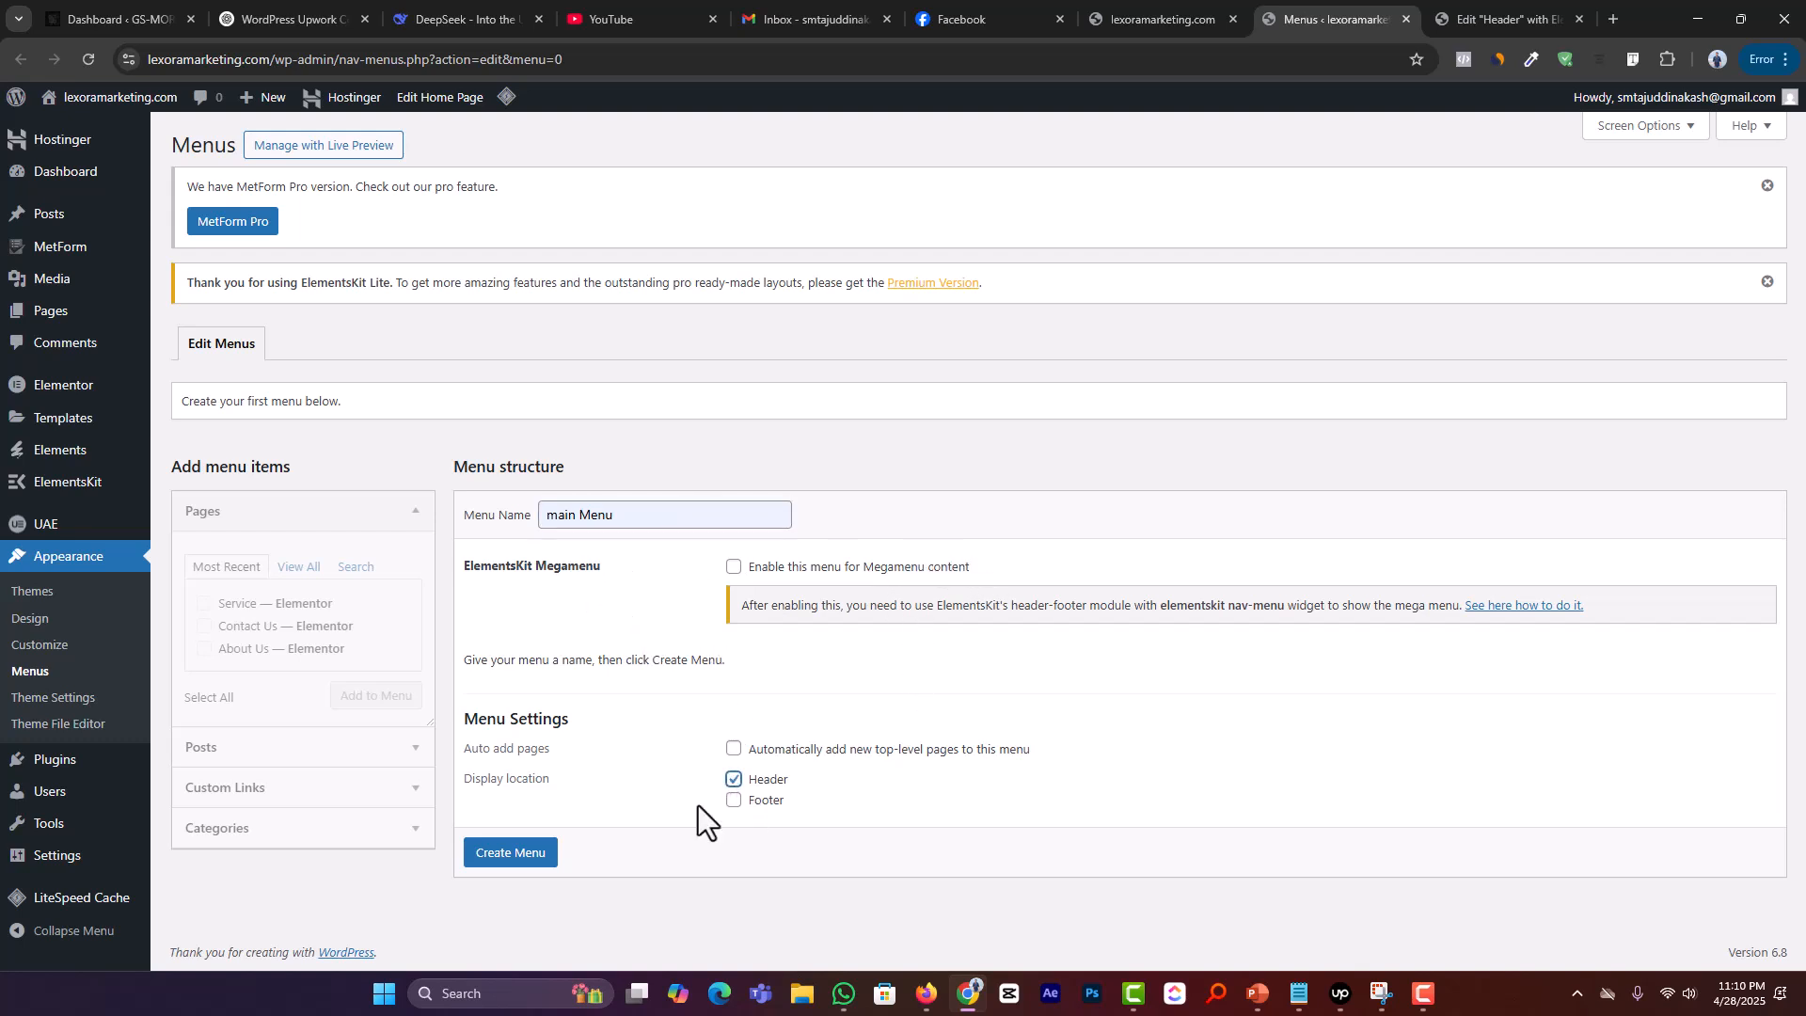
{"action": "left_click", "coordinate": [502, 860]}
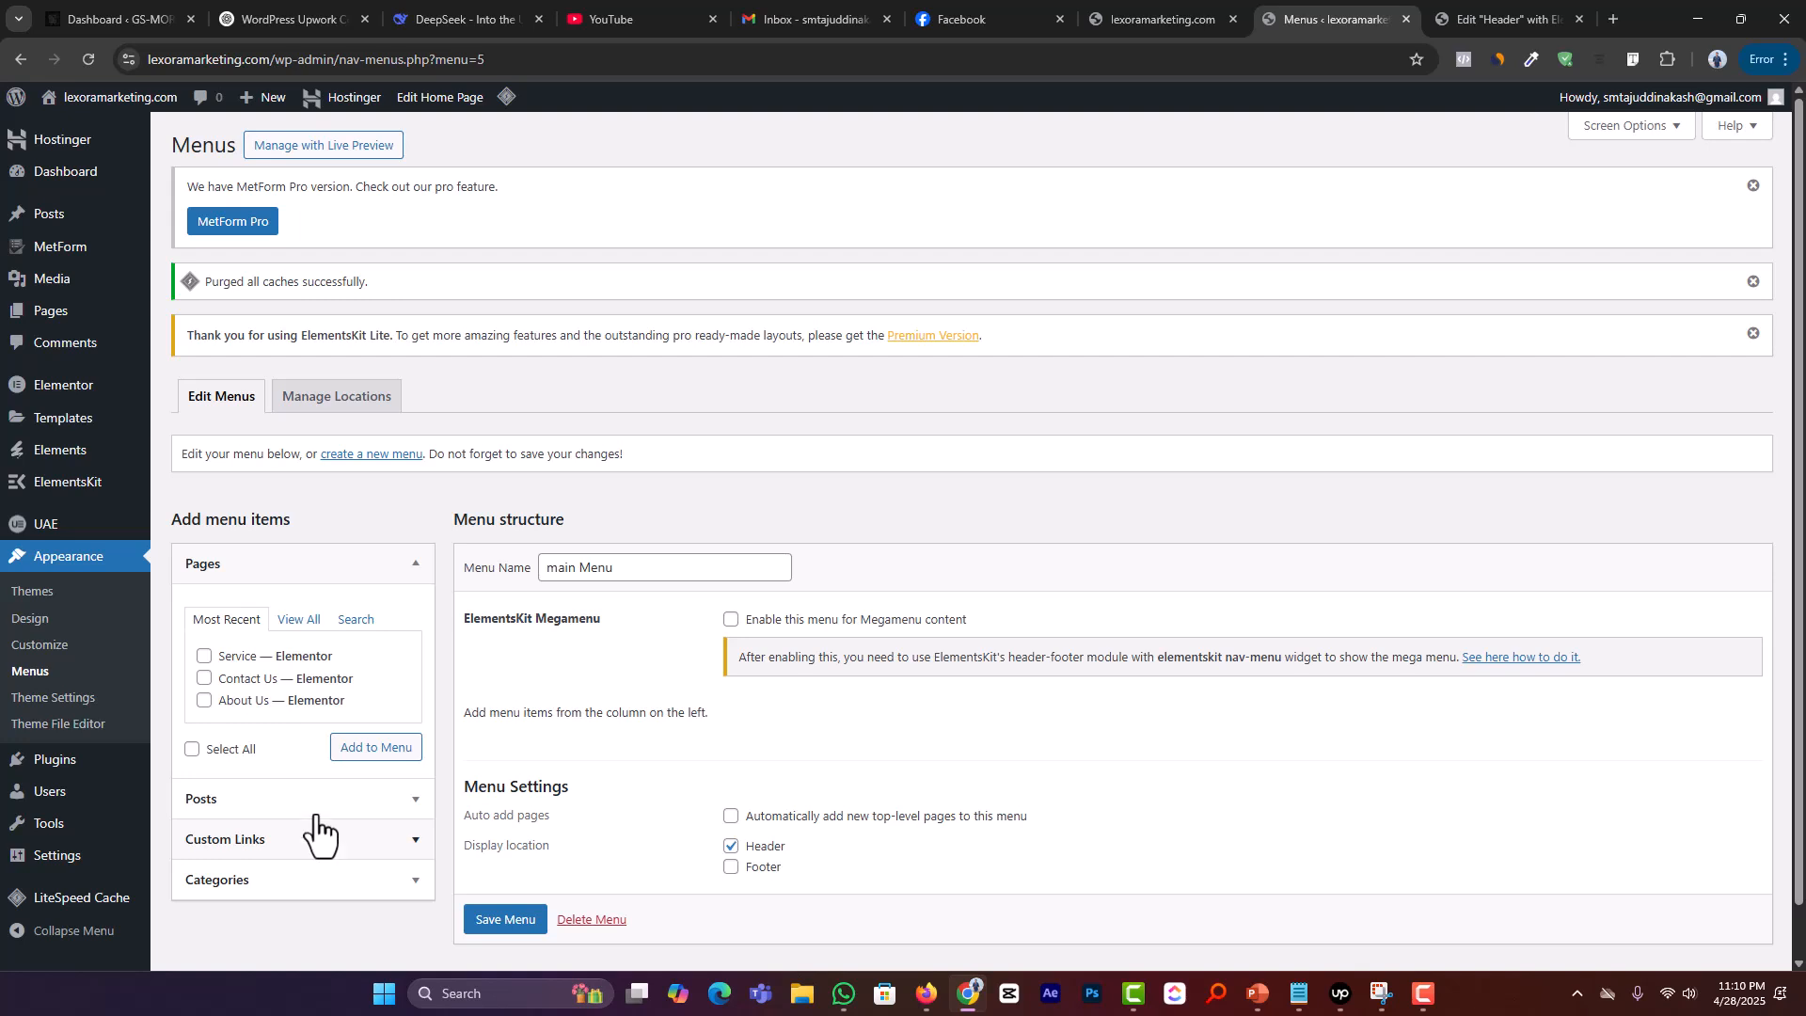
Step: Add the Home, About Us, Contact Us and Service pages to the main Menu
{"action": "left_click_drag", "start_coordinate": [277, 61], "coordinate": [124, 94]}
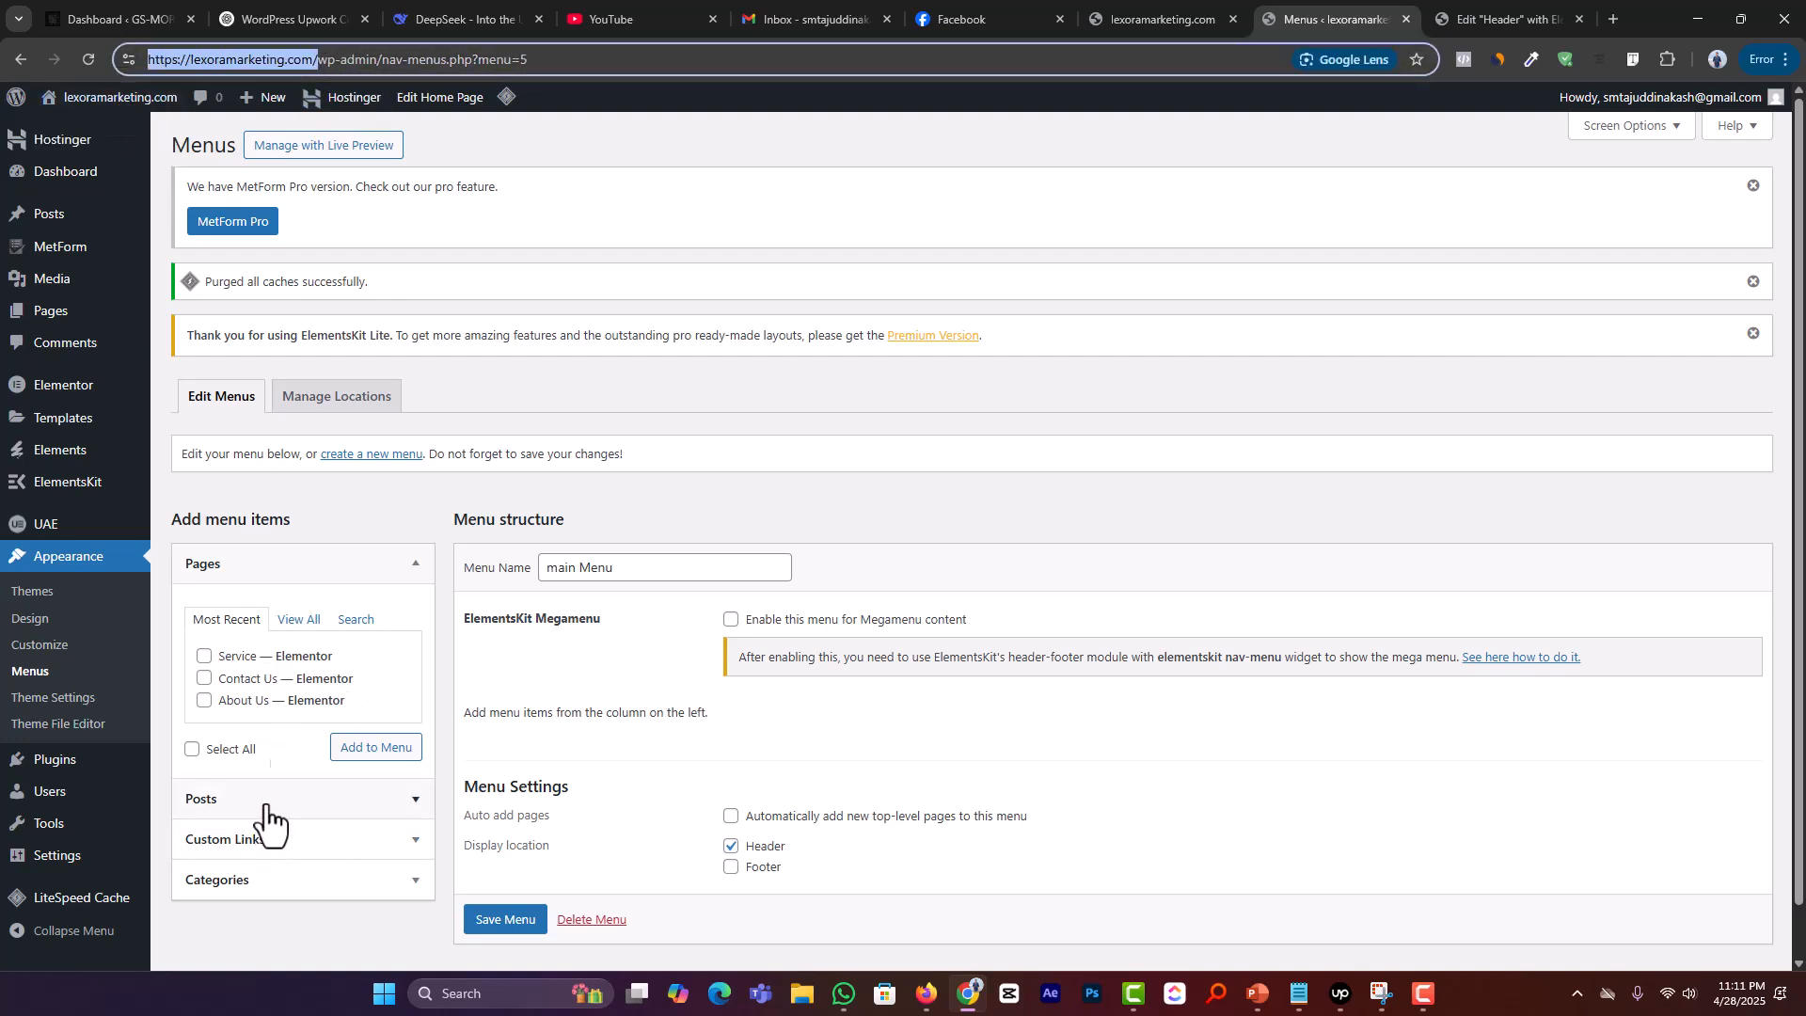
{"action": "left_click", "coordinate": [301, 612]}
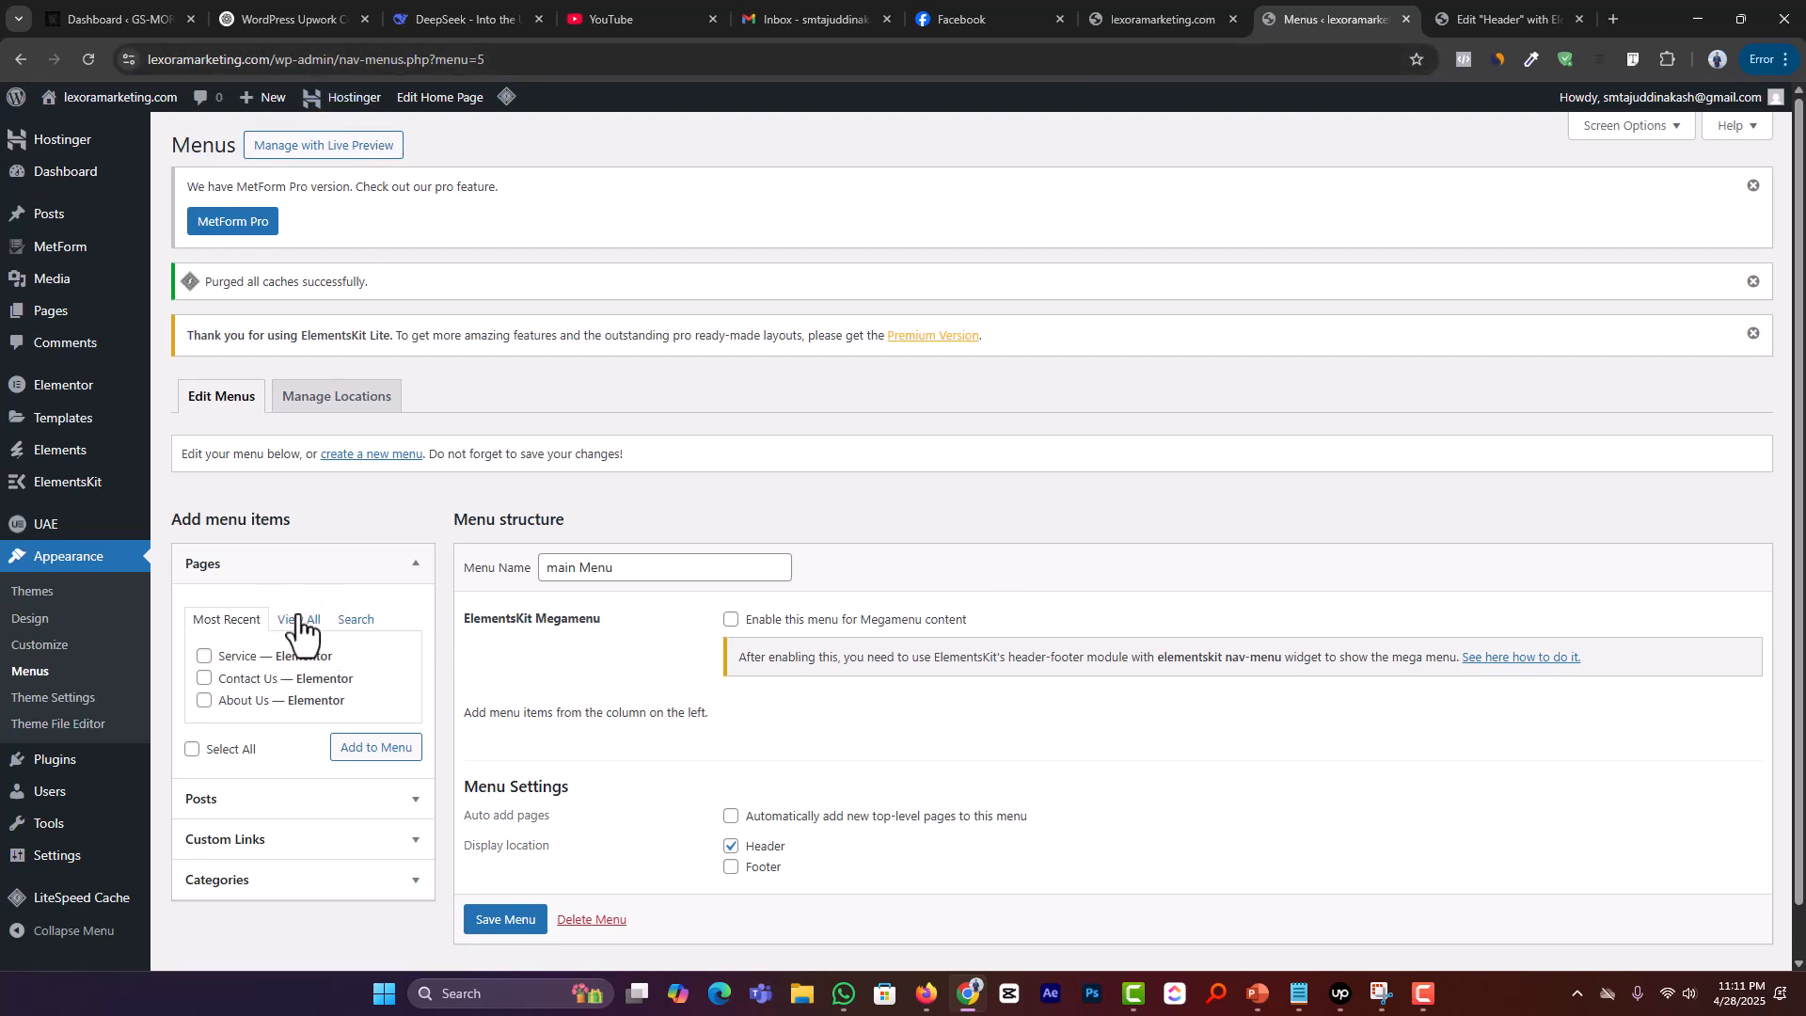
{"action": "left_click", "coordinate": [299, 619]}
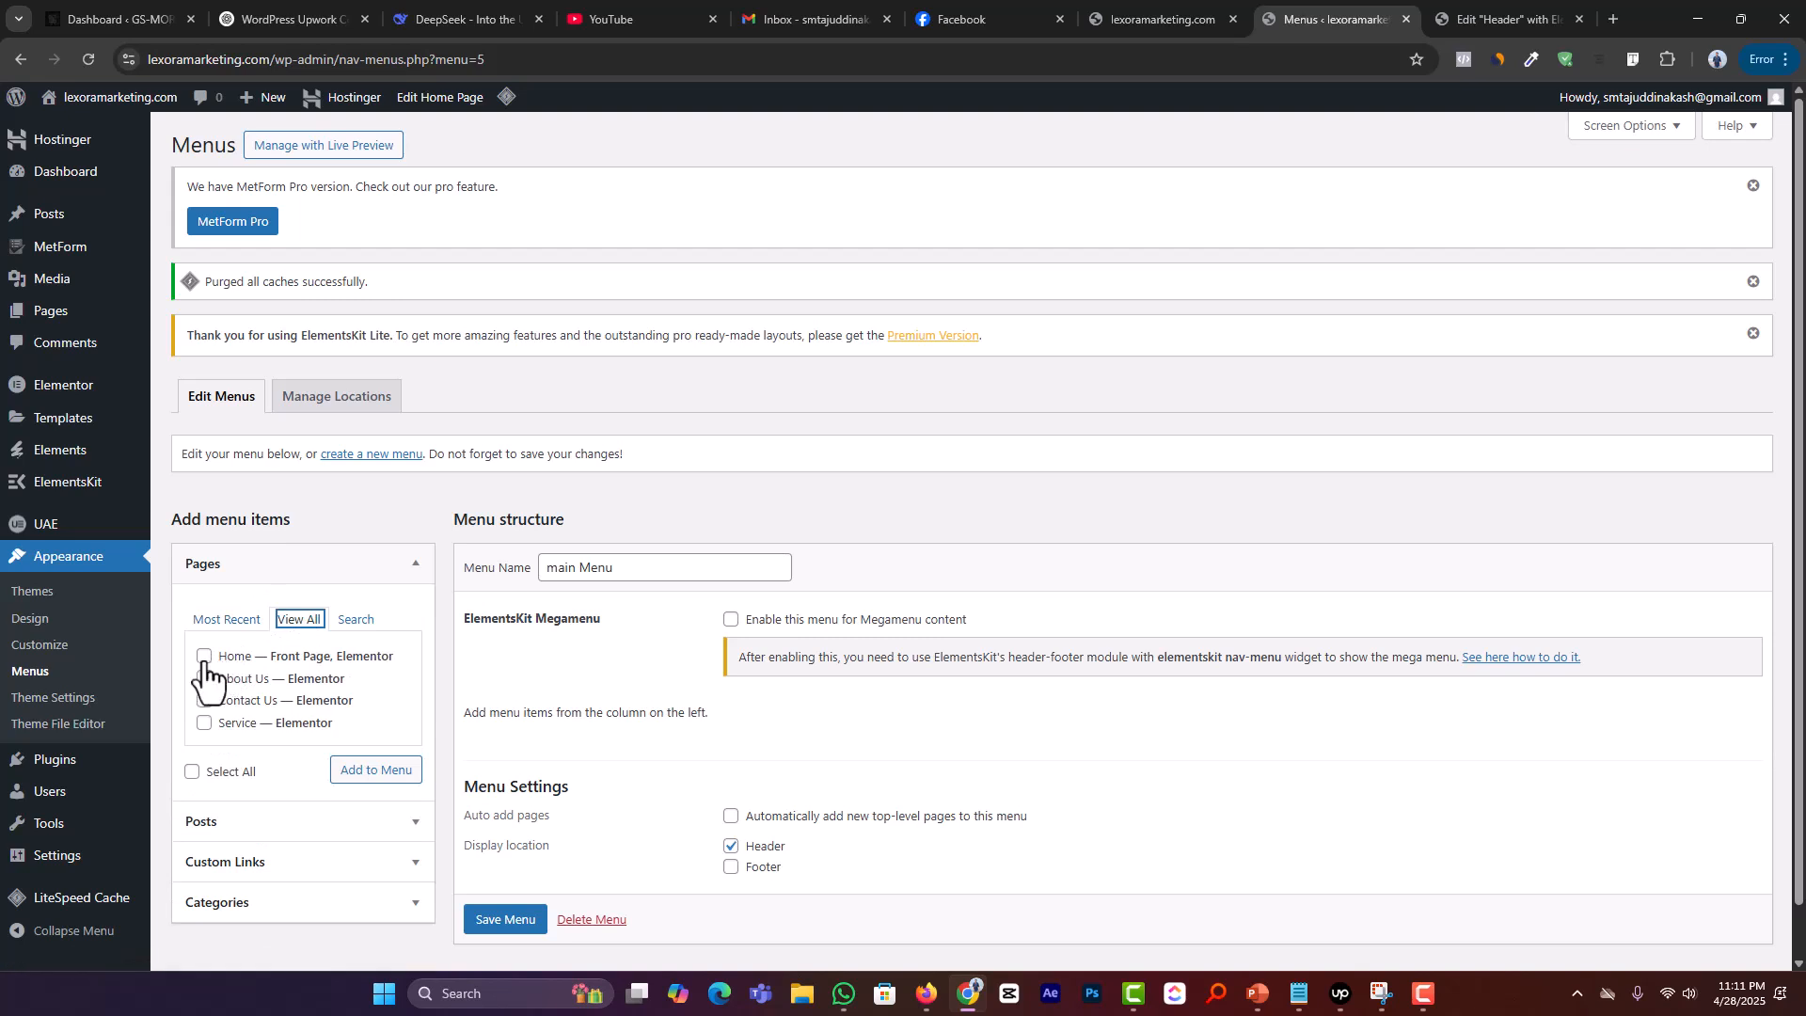
{"action": "left_click", "coordinate": [205, 656]}
{"action": "left_click", "coordinate": [203, 702]}
{"action": "left_click", "coordinate": [369, 773]}
{"action": "scroll", "coordinate": [834, 656], "scroll_direction": "down", "scroll_amount": 2}
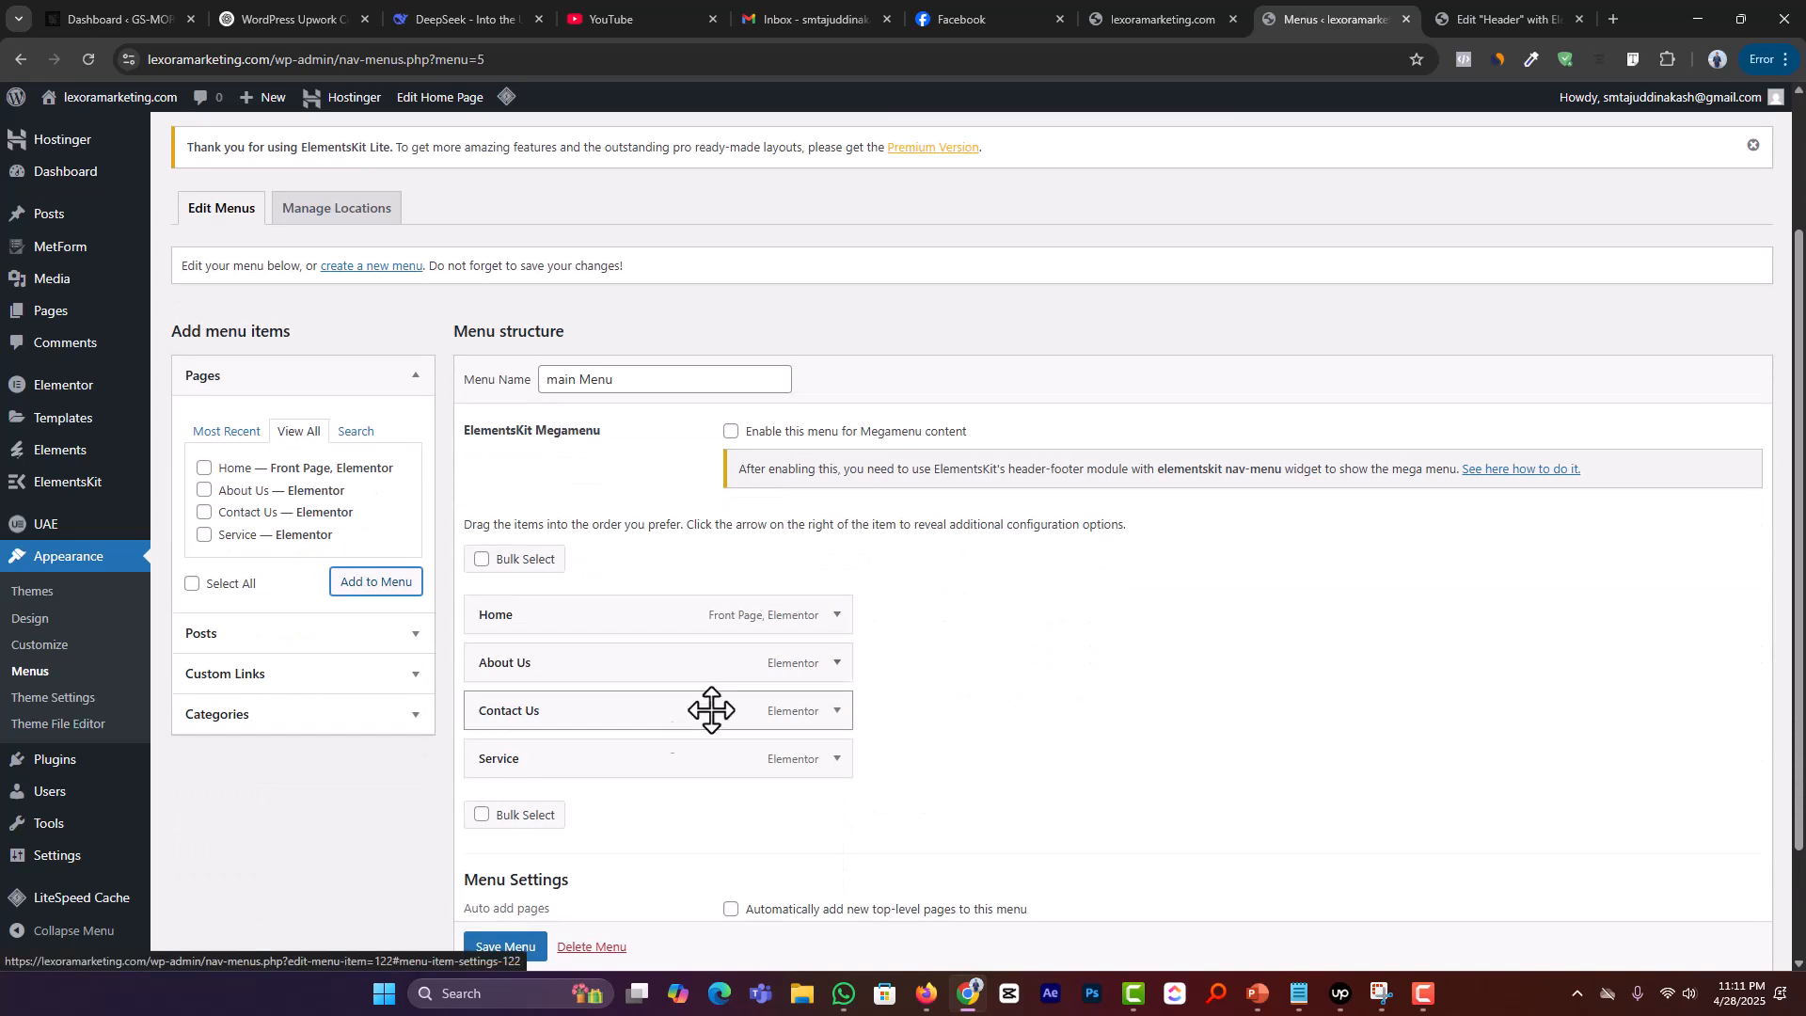
Step: Move Service directly below Home in the menu structure and save the menu
{"action": "left_click_drag", "start_coordinate": [512, 765], "coordinate": [521, 668]}
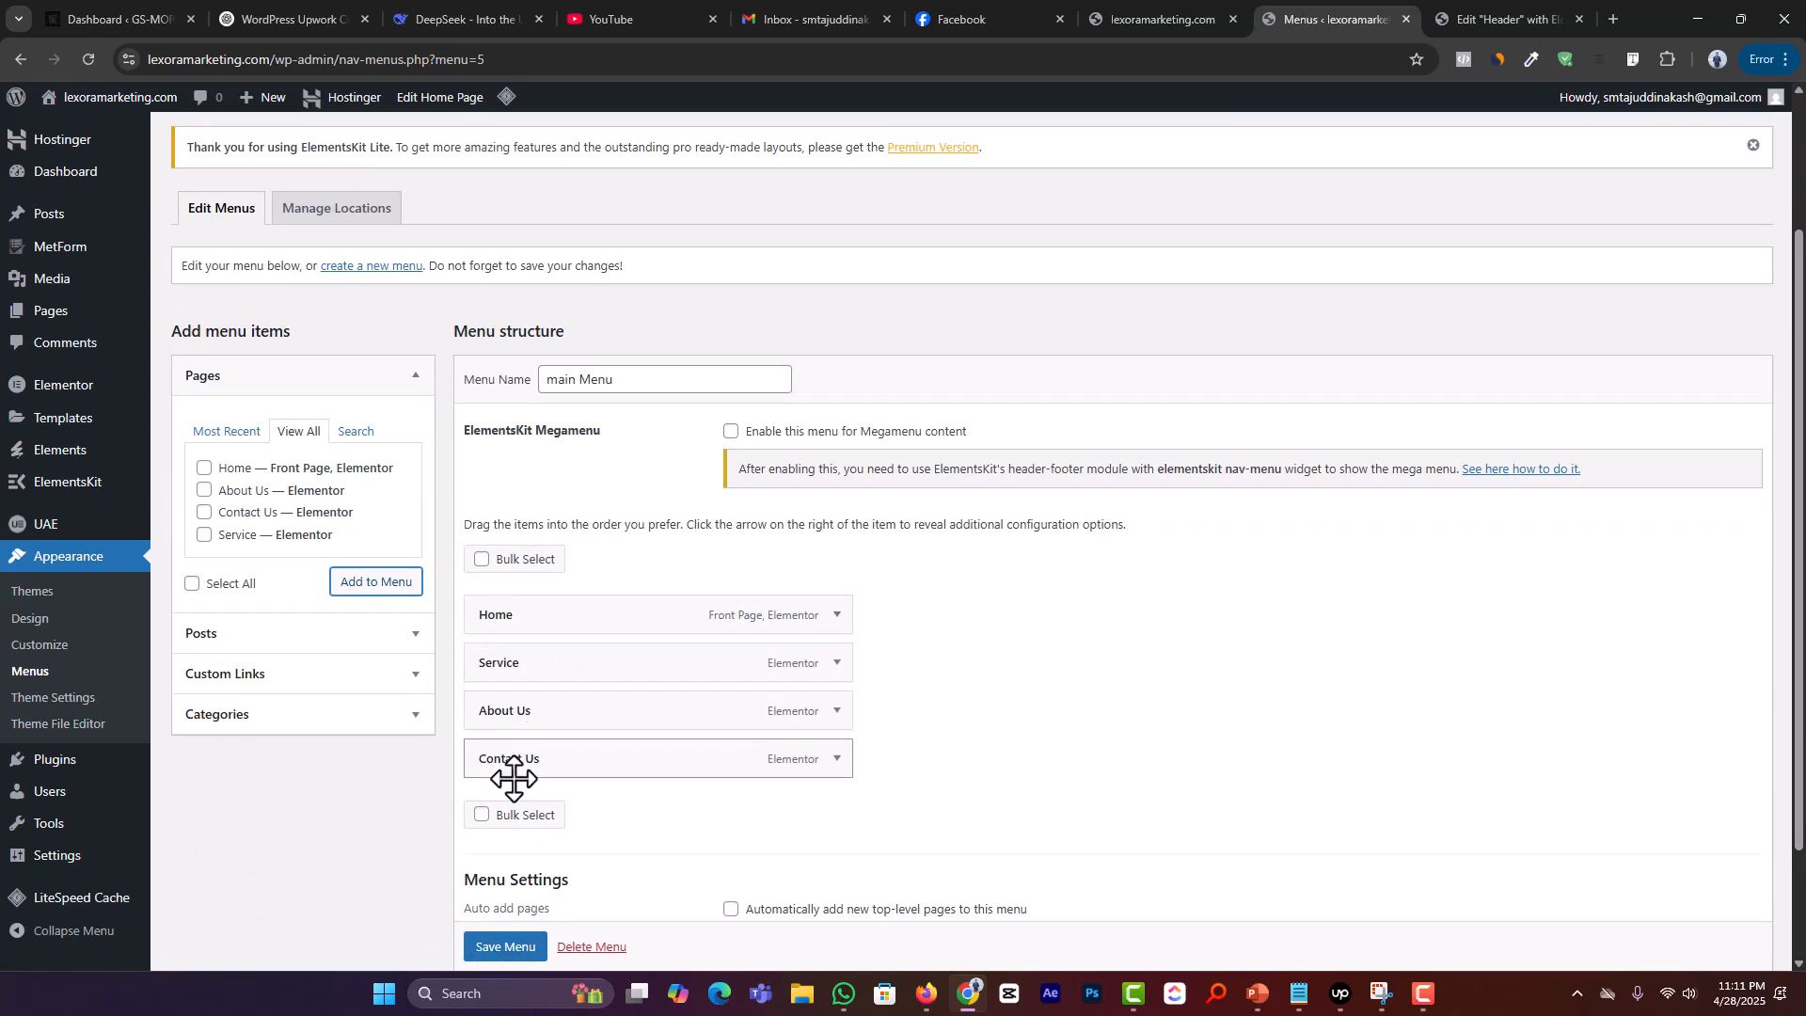
{"action": "scroll", "coordinate": [527, 894], "scroll_direction": "down", "scroll_amount": 2}
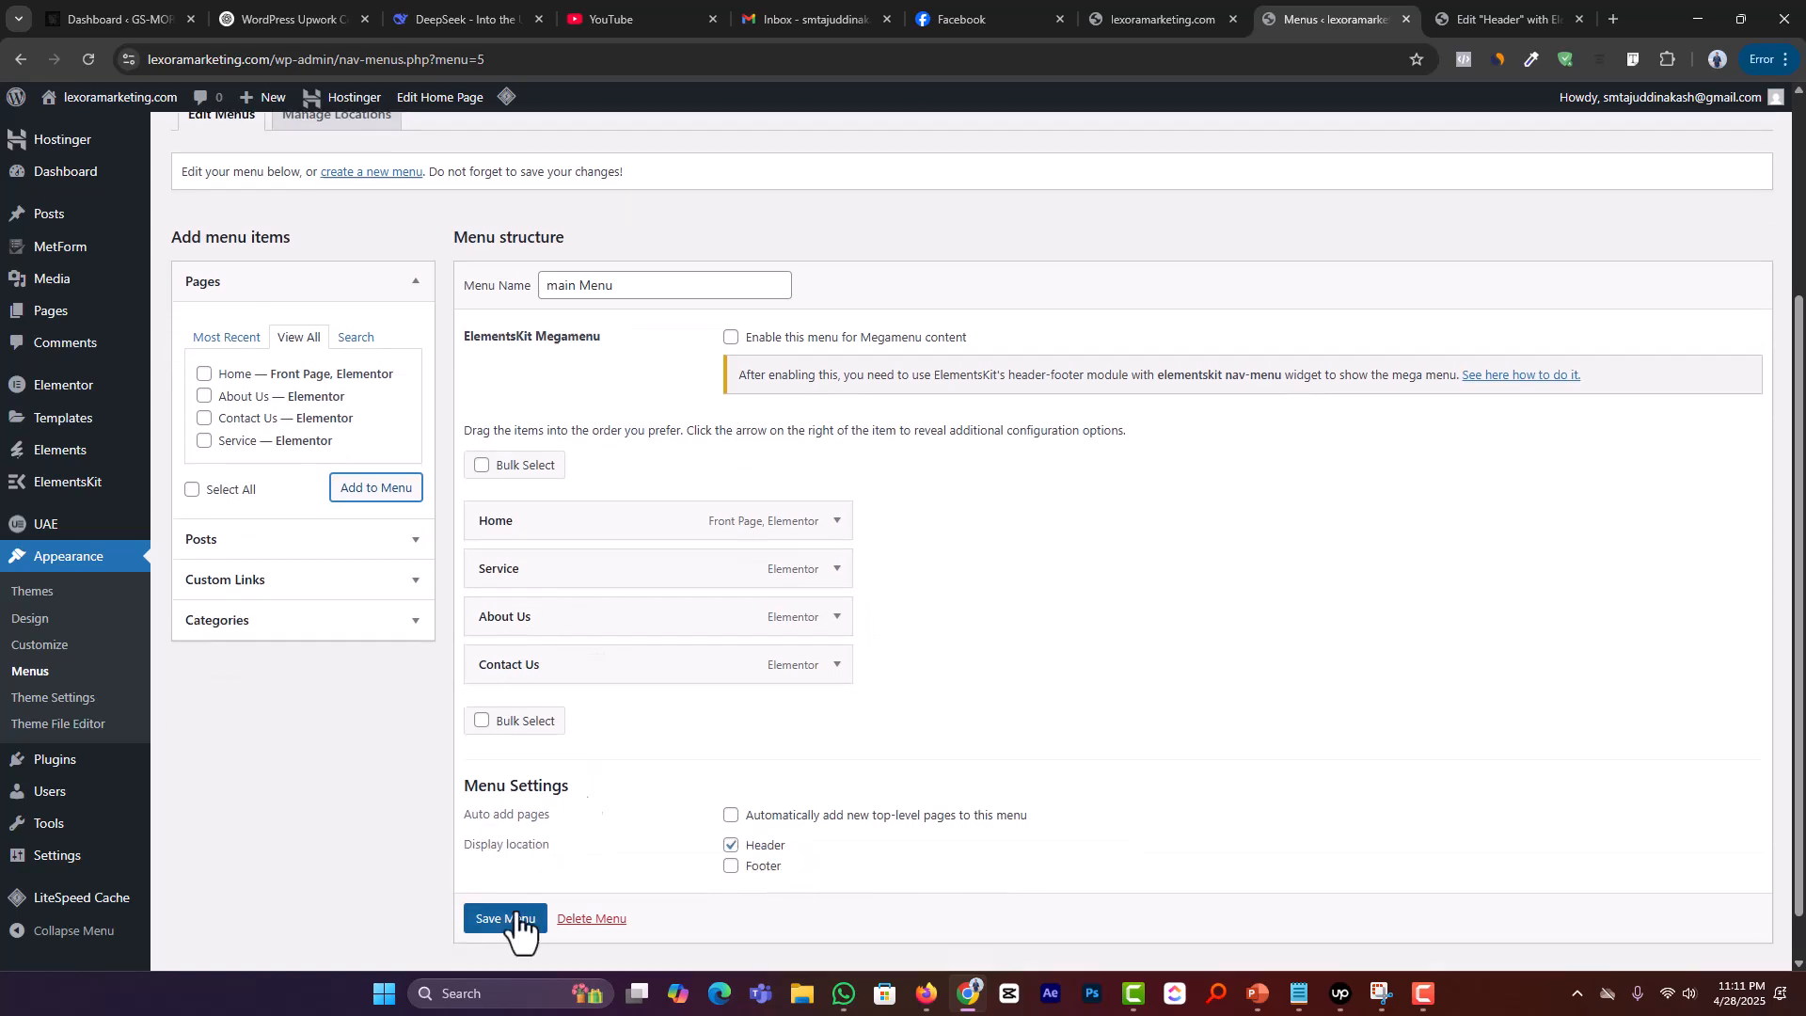
{"action": "left_click", "coordinate": [520, 893]}
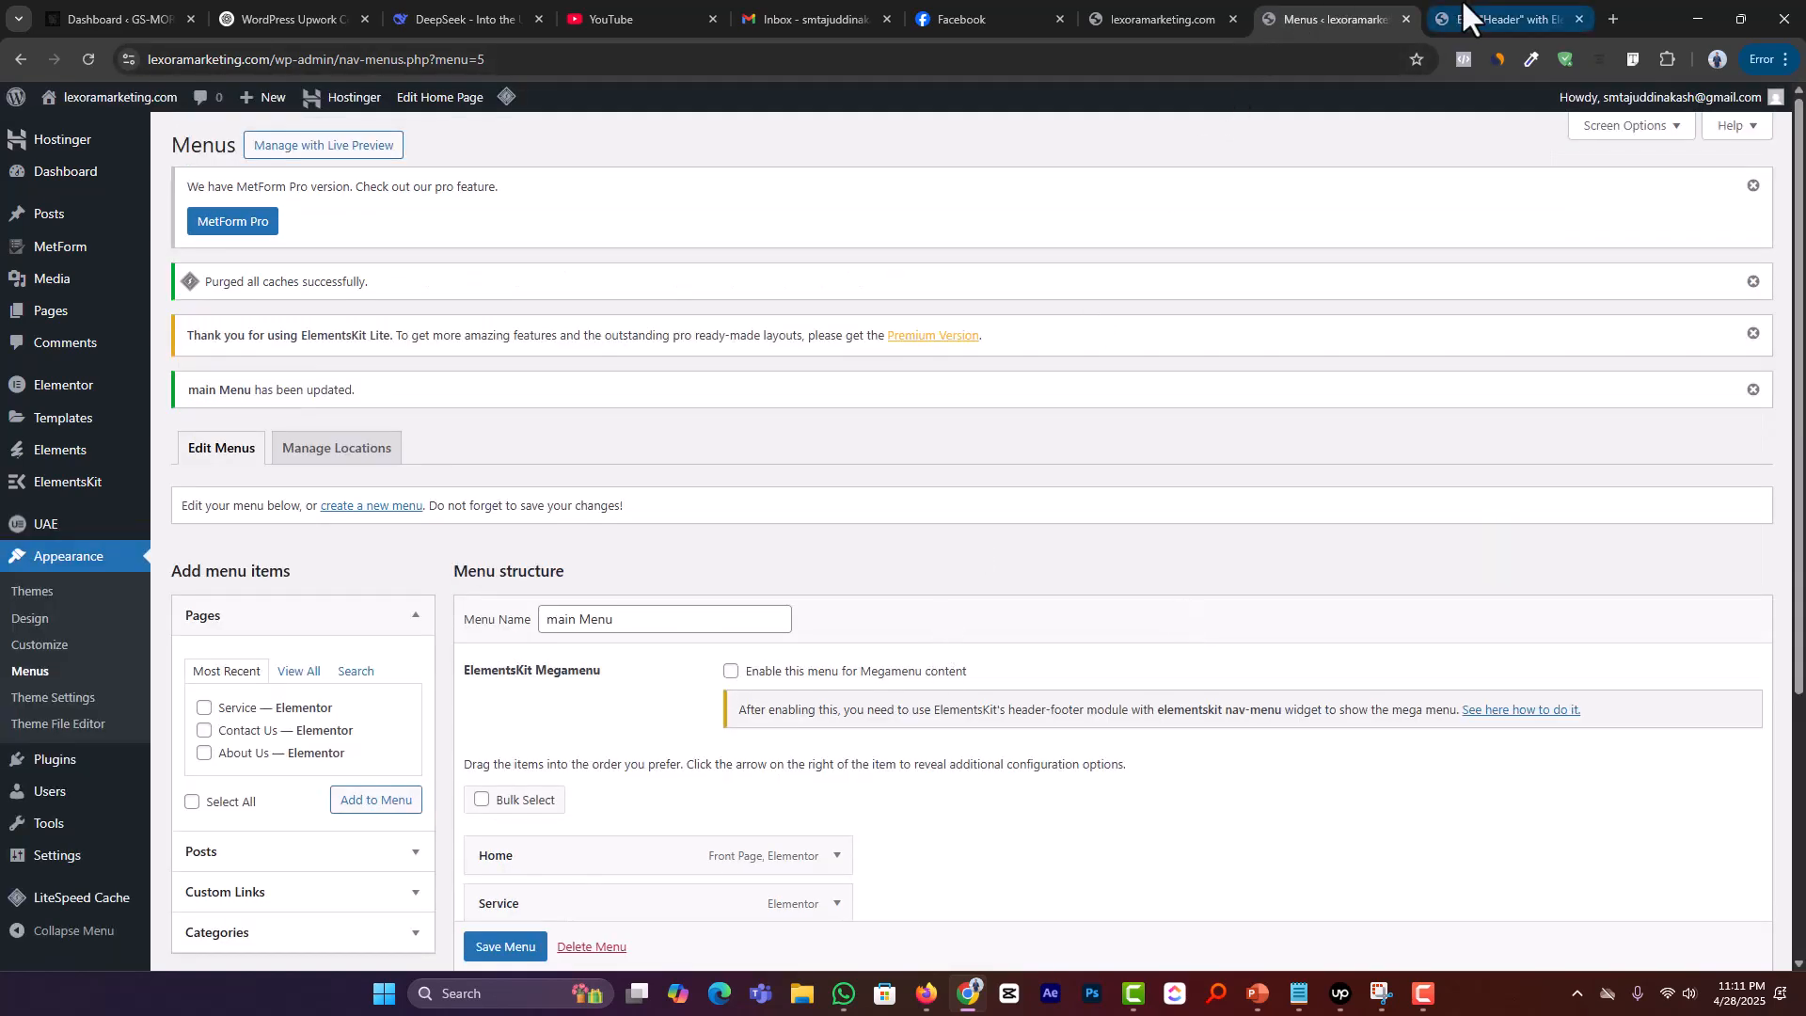
Step: Check the live homepage header, and reload the header's Elementor editor to refresh the nav menu widget's list of menus
{"action": "left_click", "coordinate": [1189, 17]}
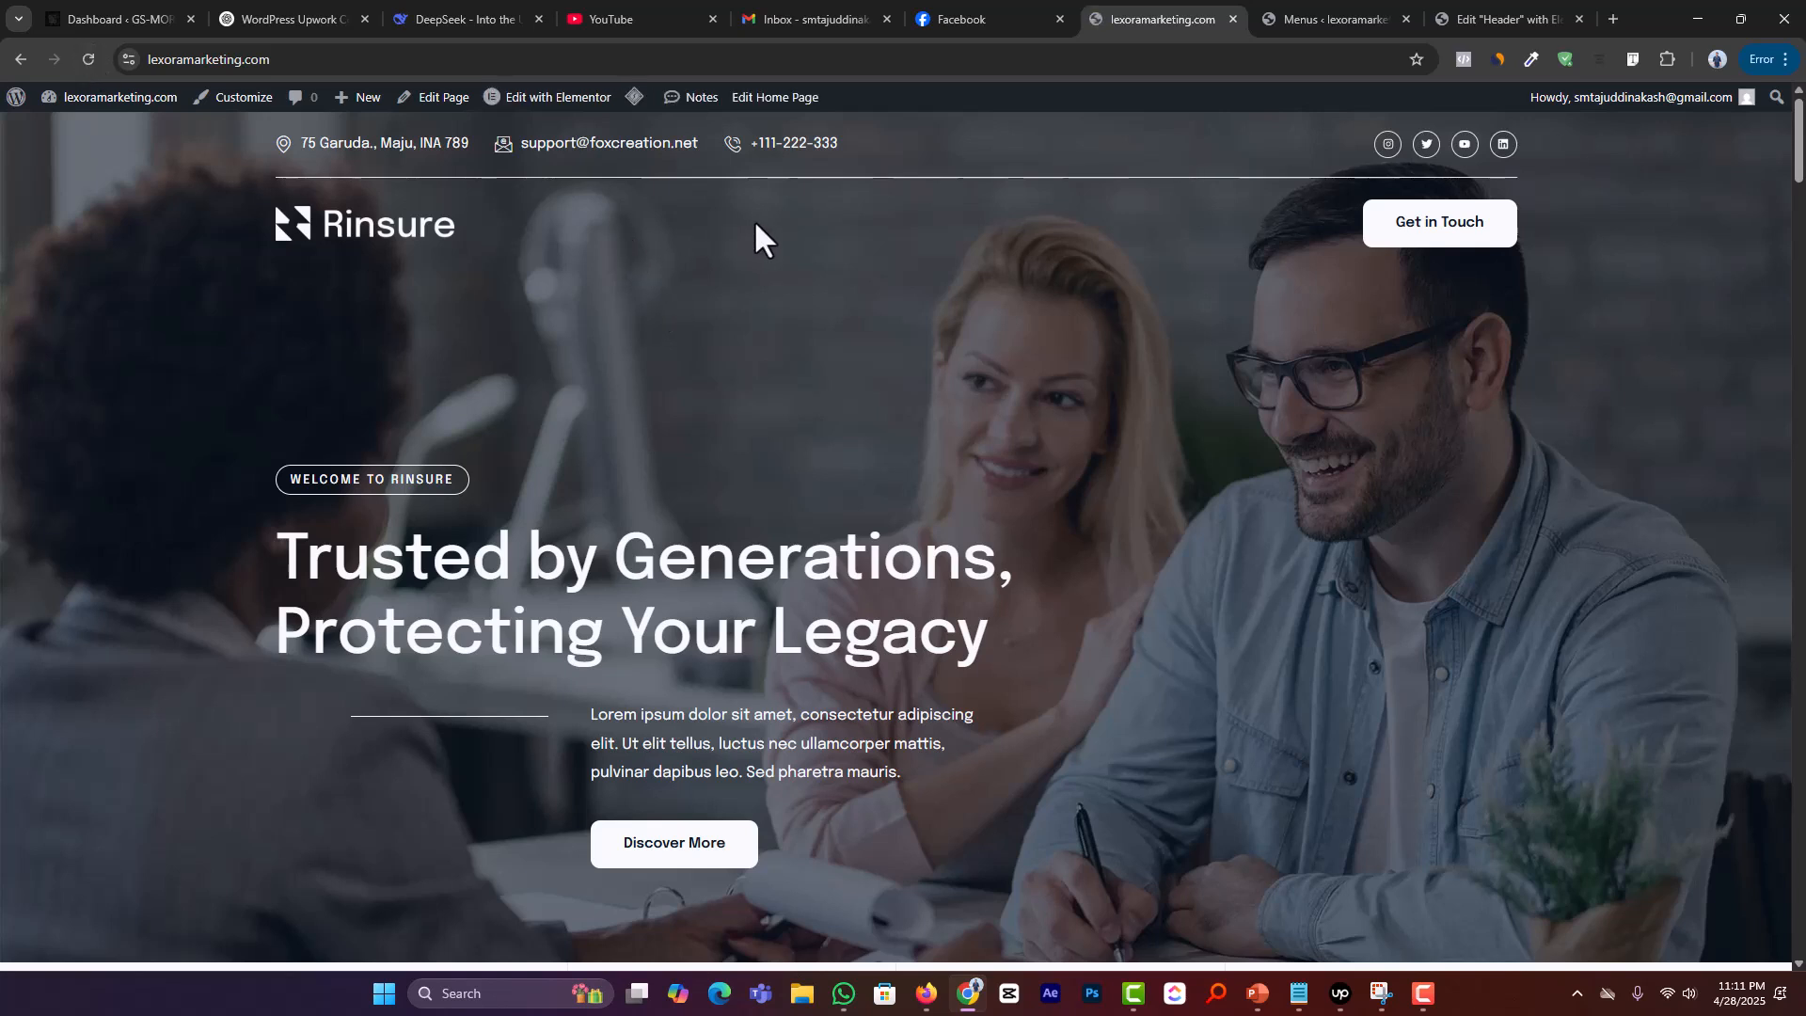
{"action": "mouse_move", "coordinate": [634, 102]}
{"action": "left_click", "coordinate": [1467, 17]}
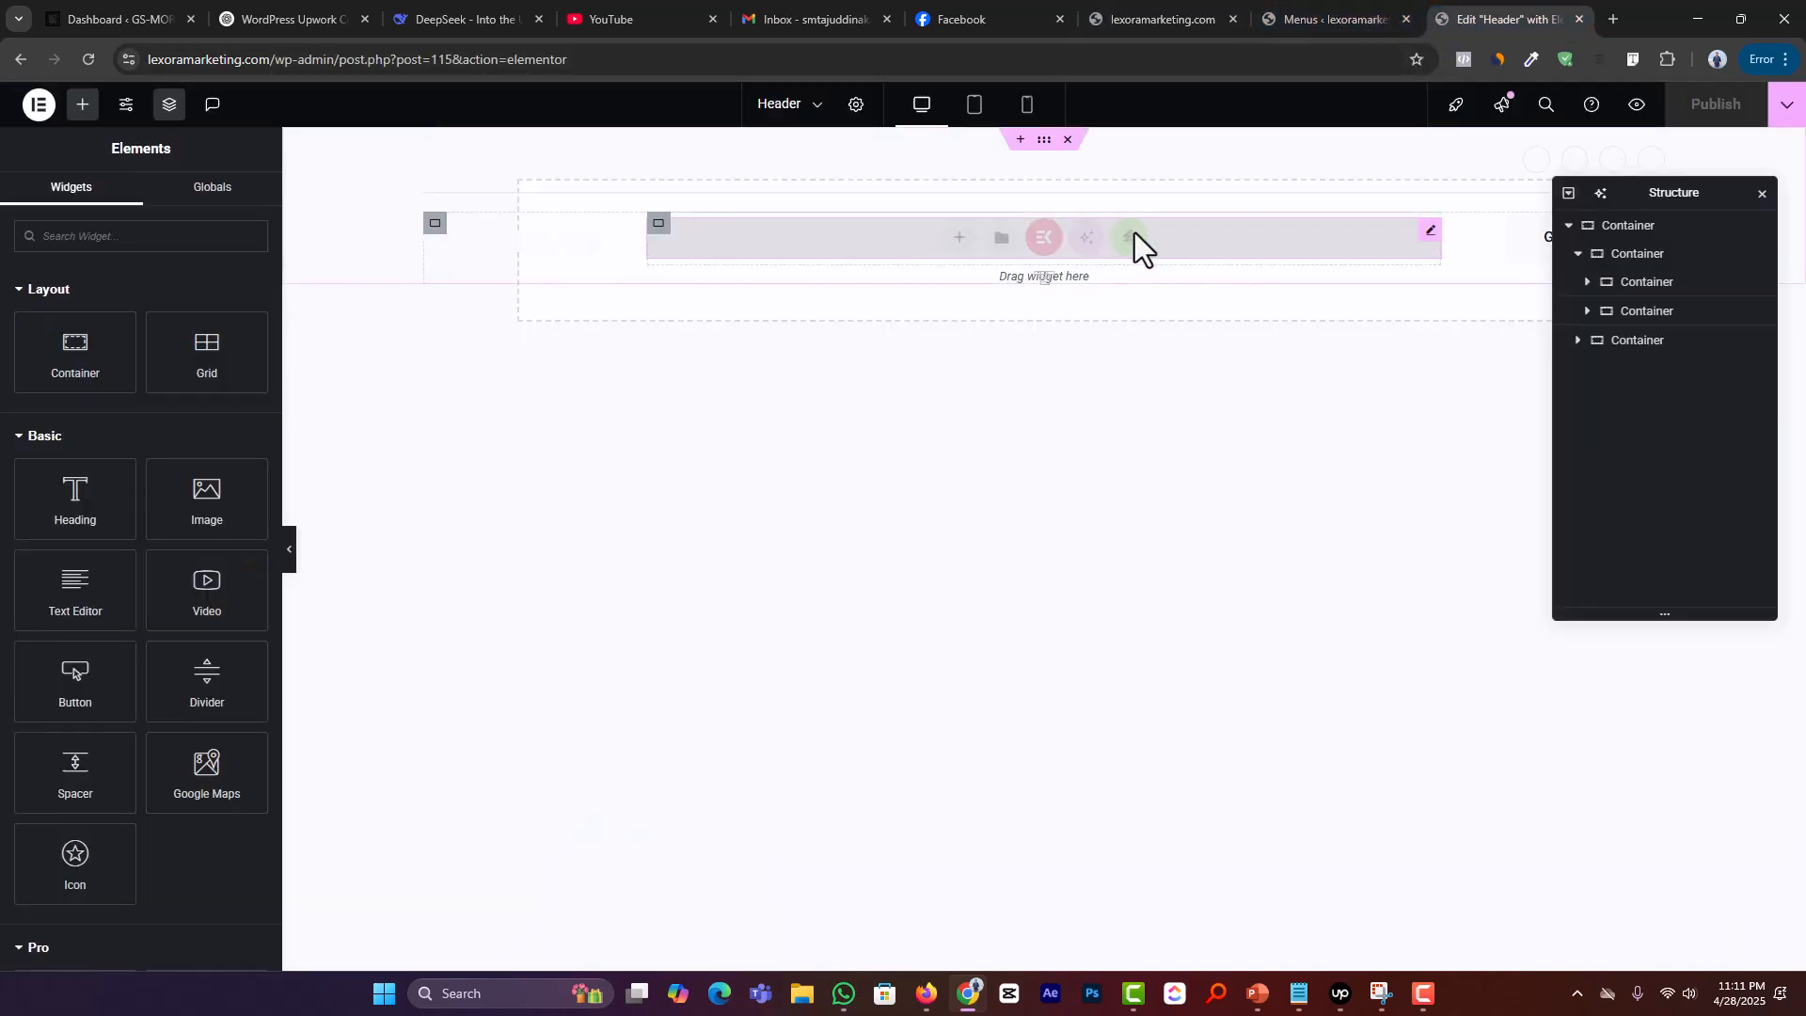
{"action": "left_click", "coordinate": [1208, 243]}
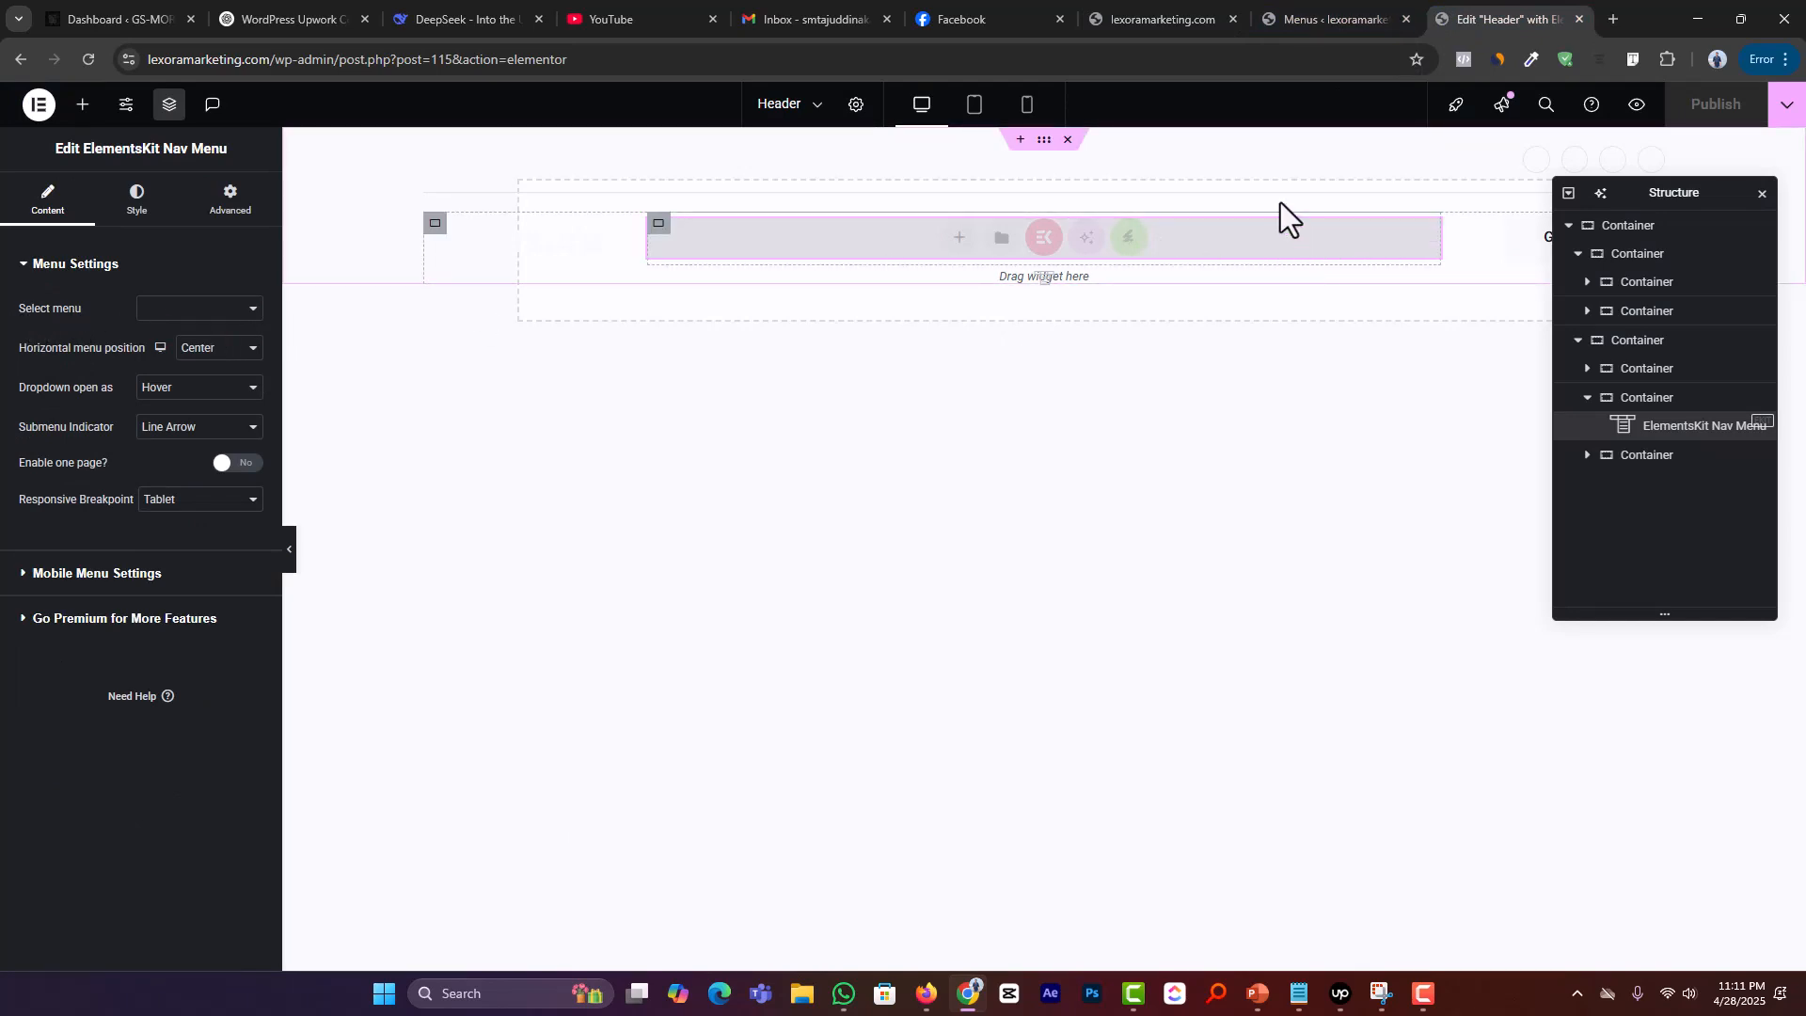
{"action": "left_click", "coordinate": [188, 311]}
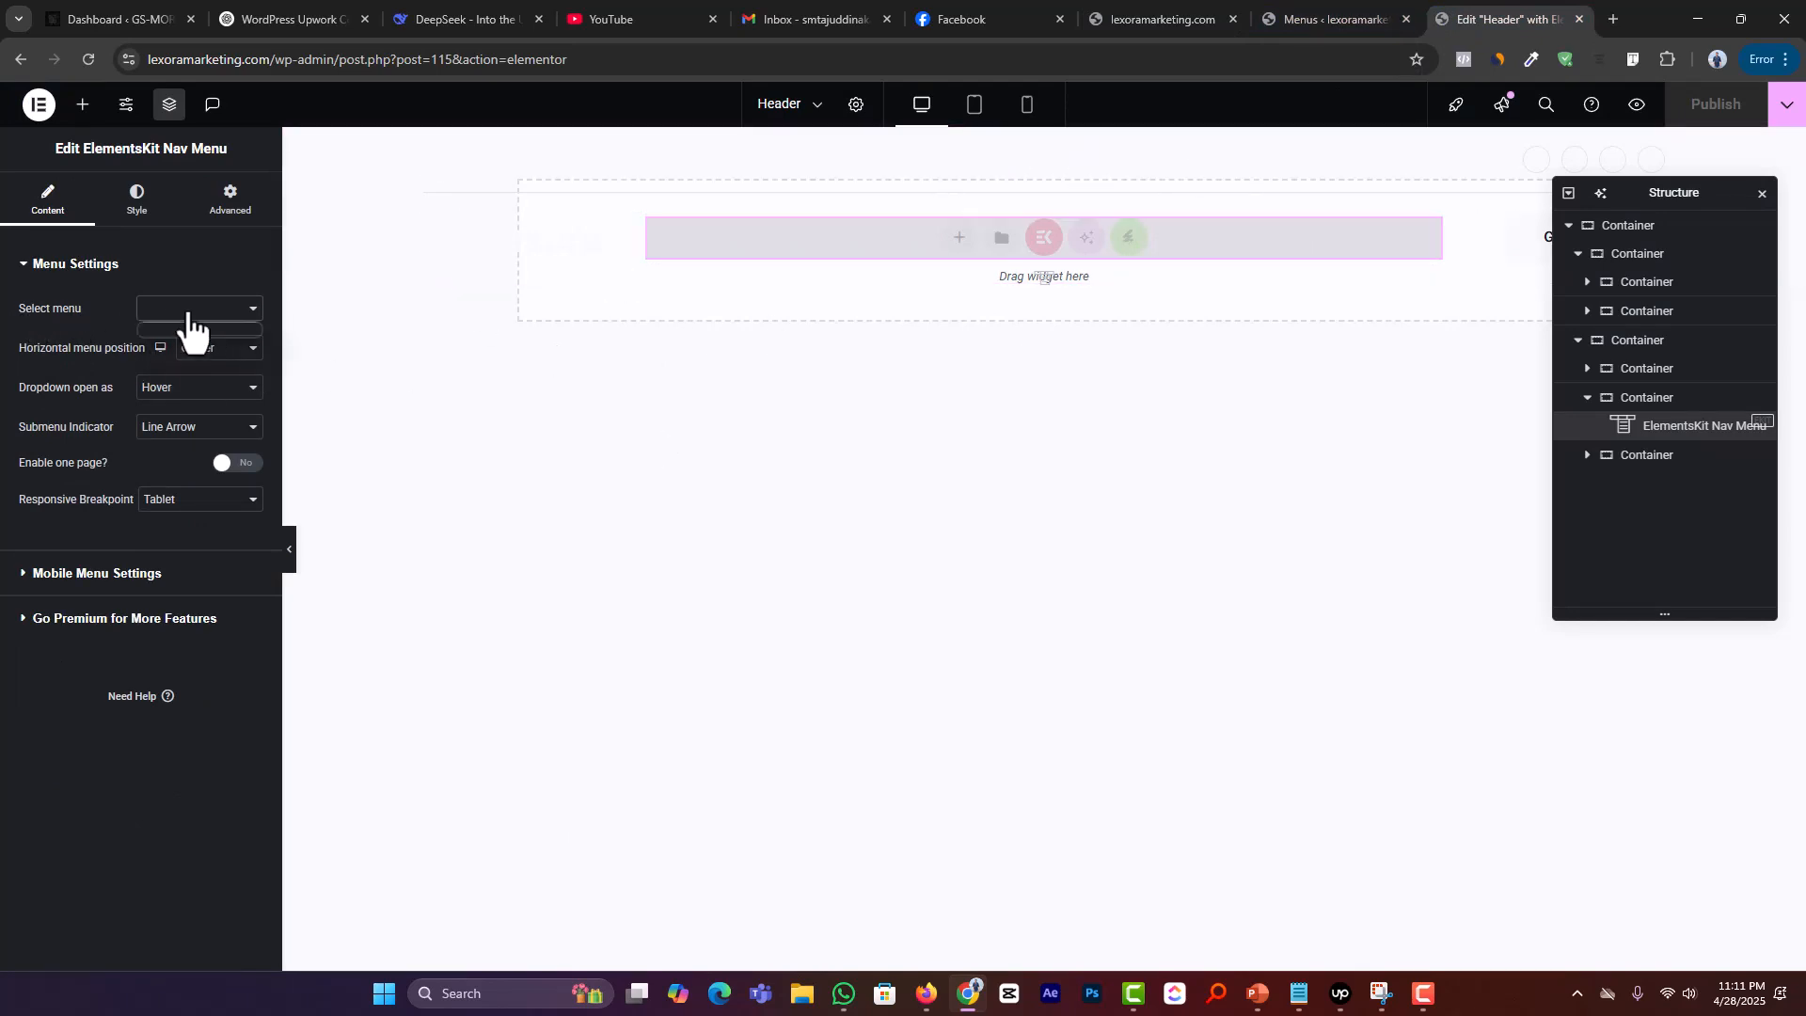
{"action": "left_click", "coordinate": [88, 59]}
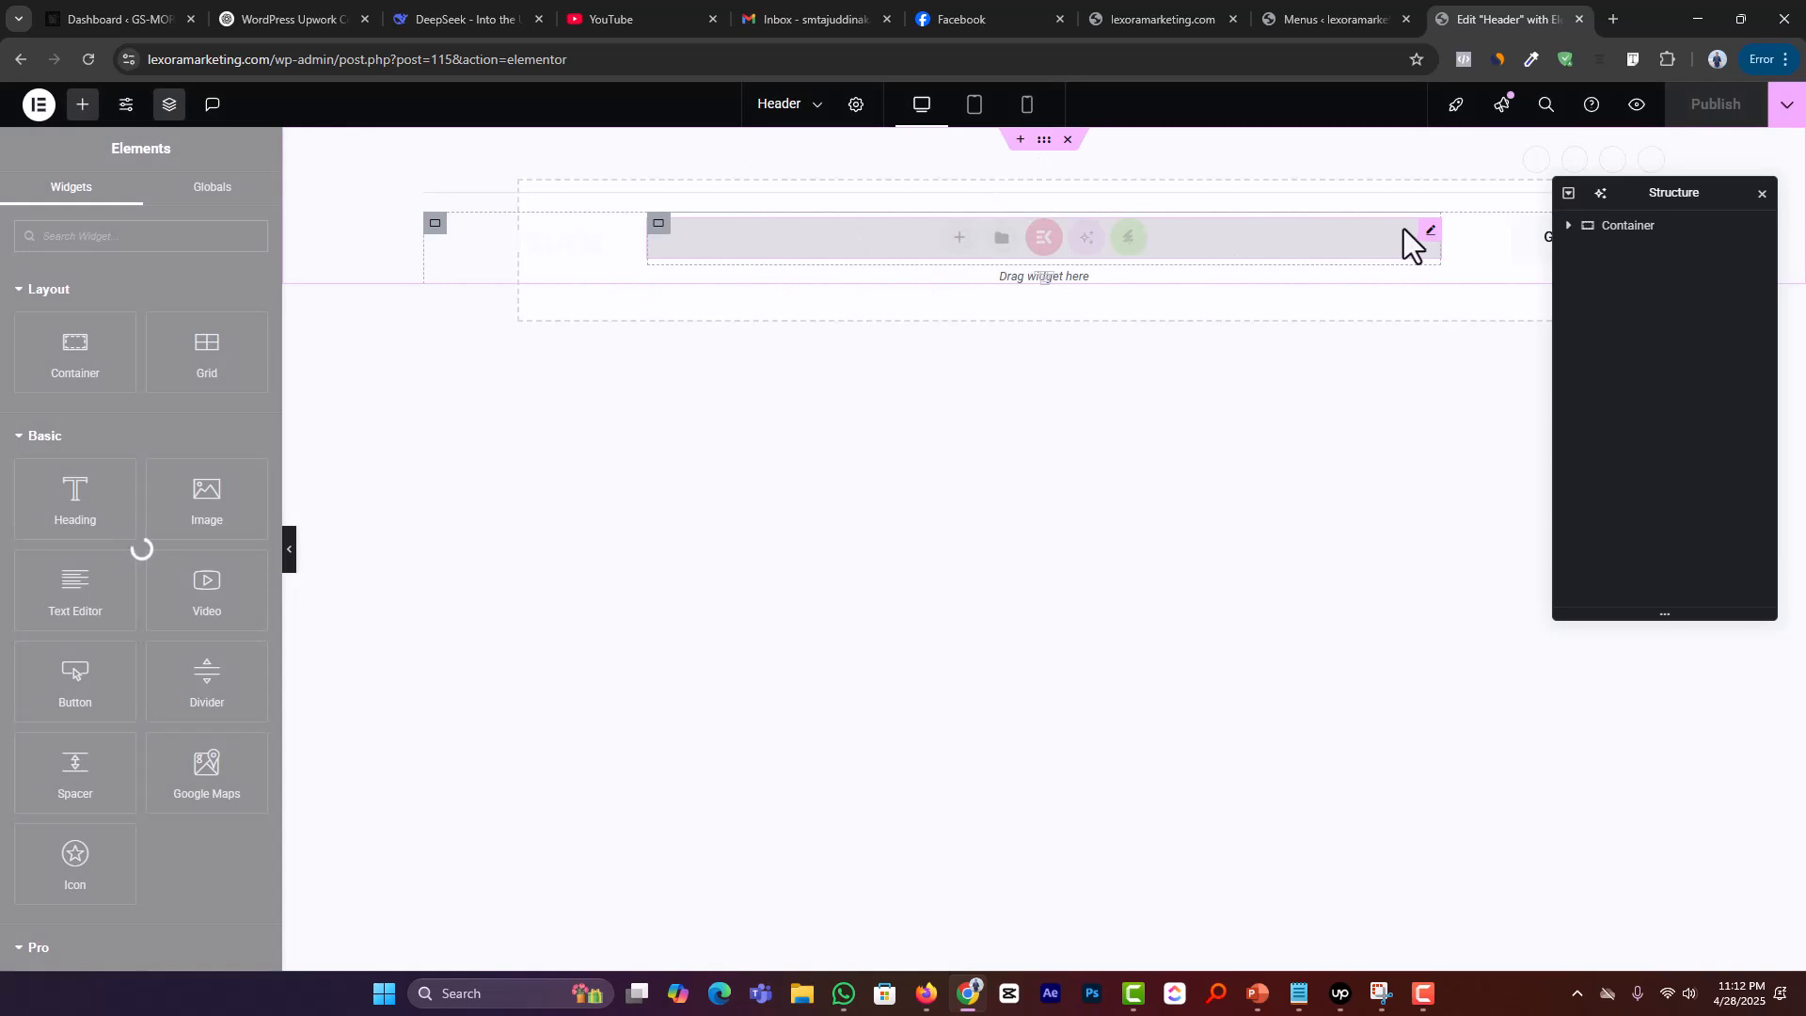
Step: Set the header's ElementsKit Nav Menu widget to use main Menu and publish the header
{"action": "left_click", "coordinate": [1430, 231]}
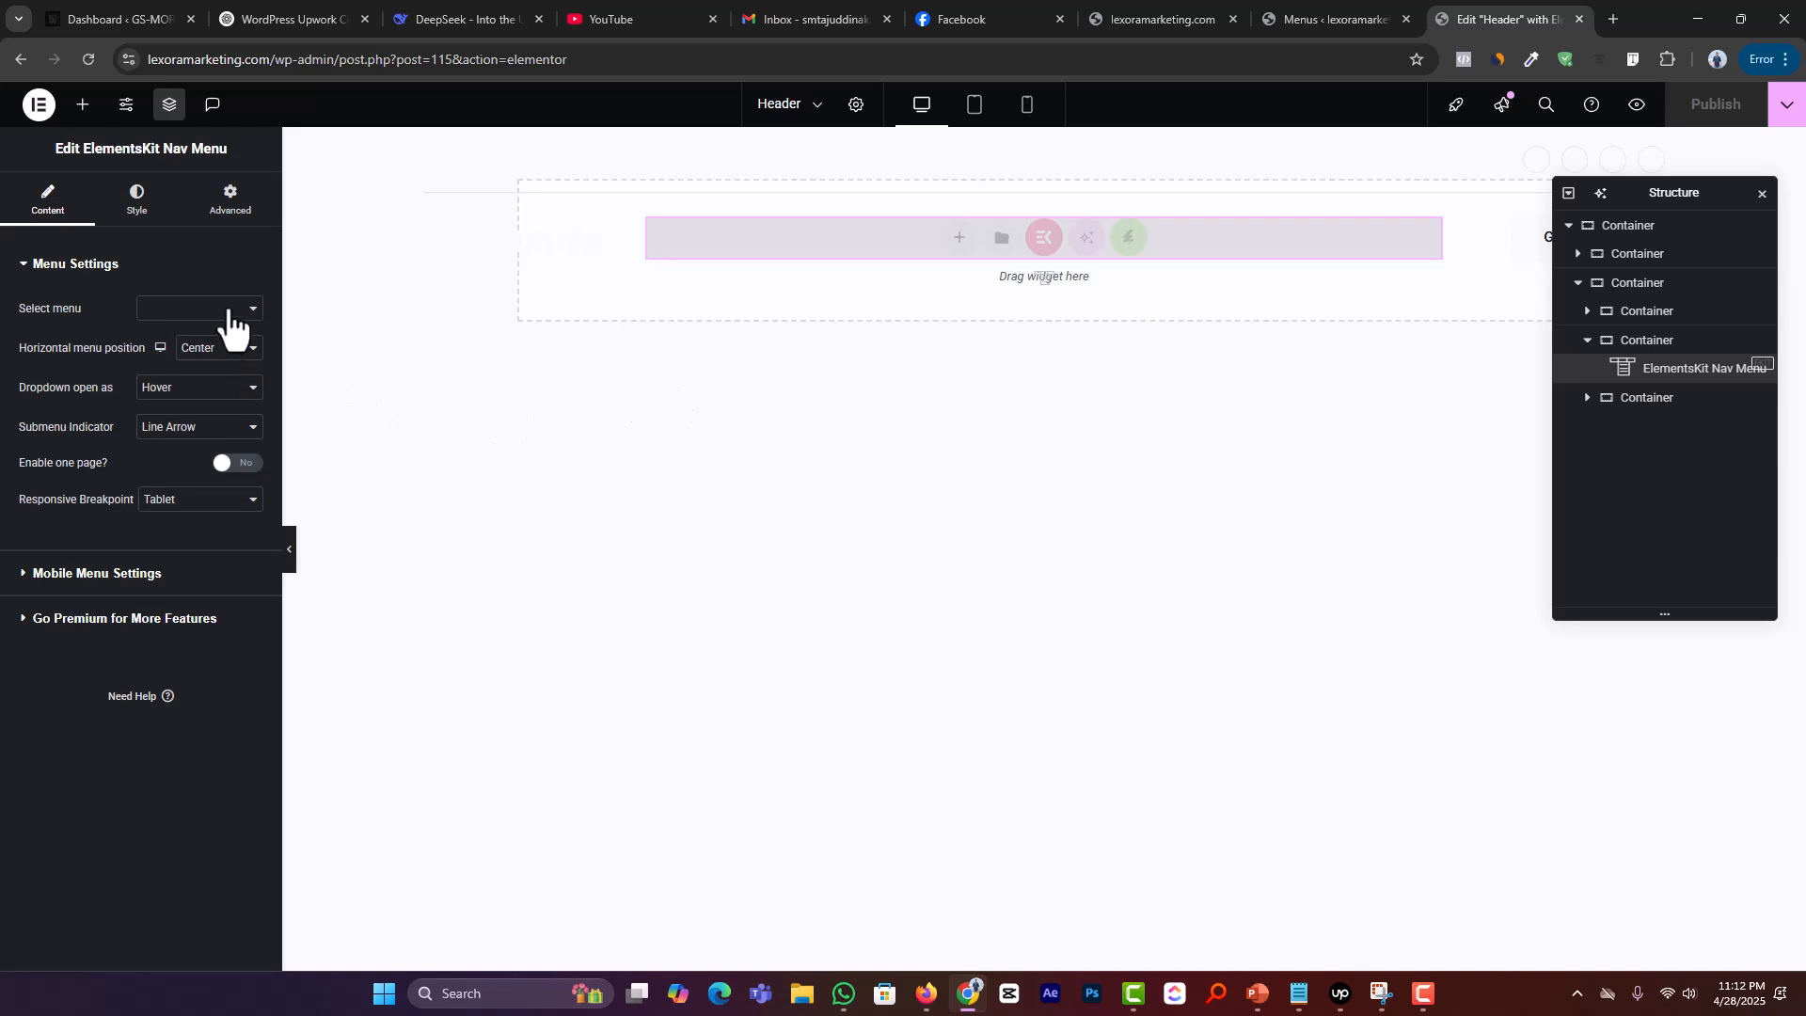
{"action": "left_click", "coordinate": [230, 311]}
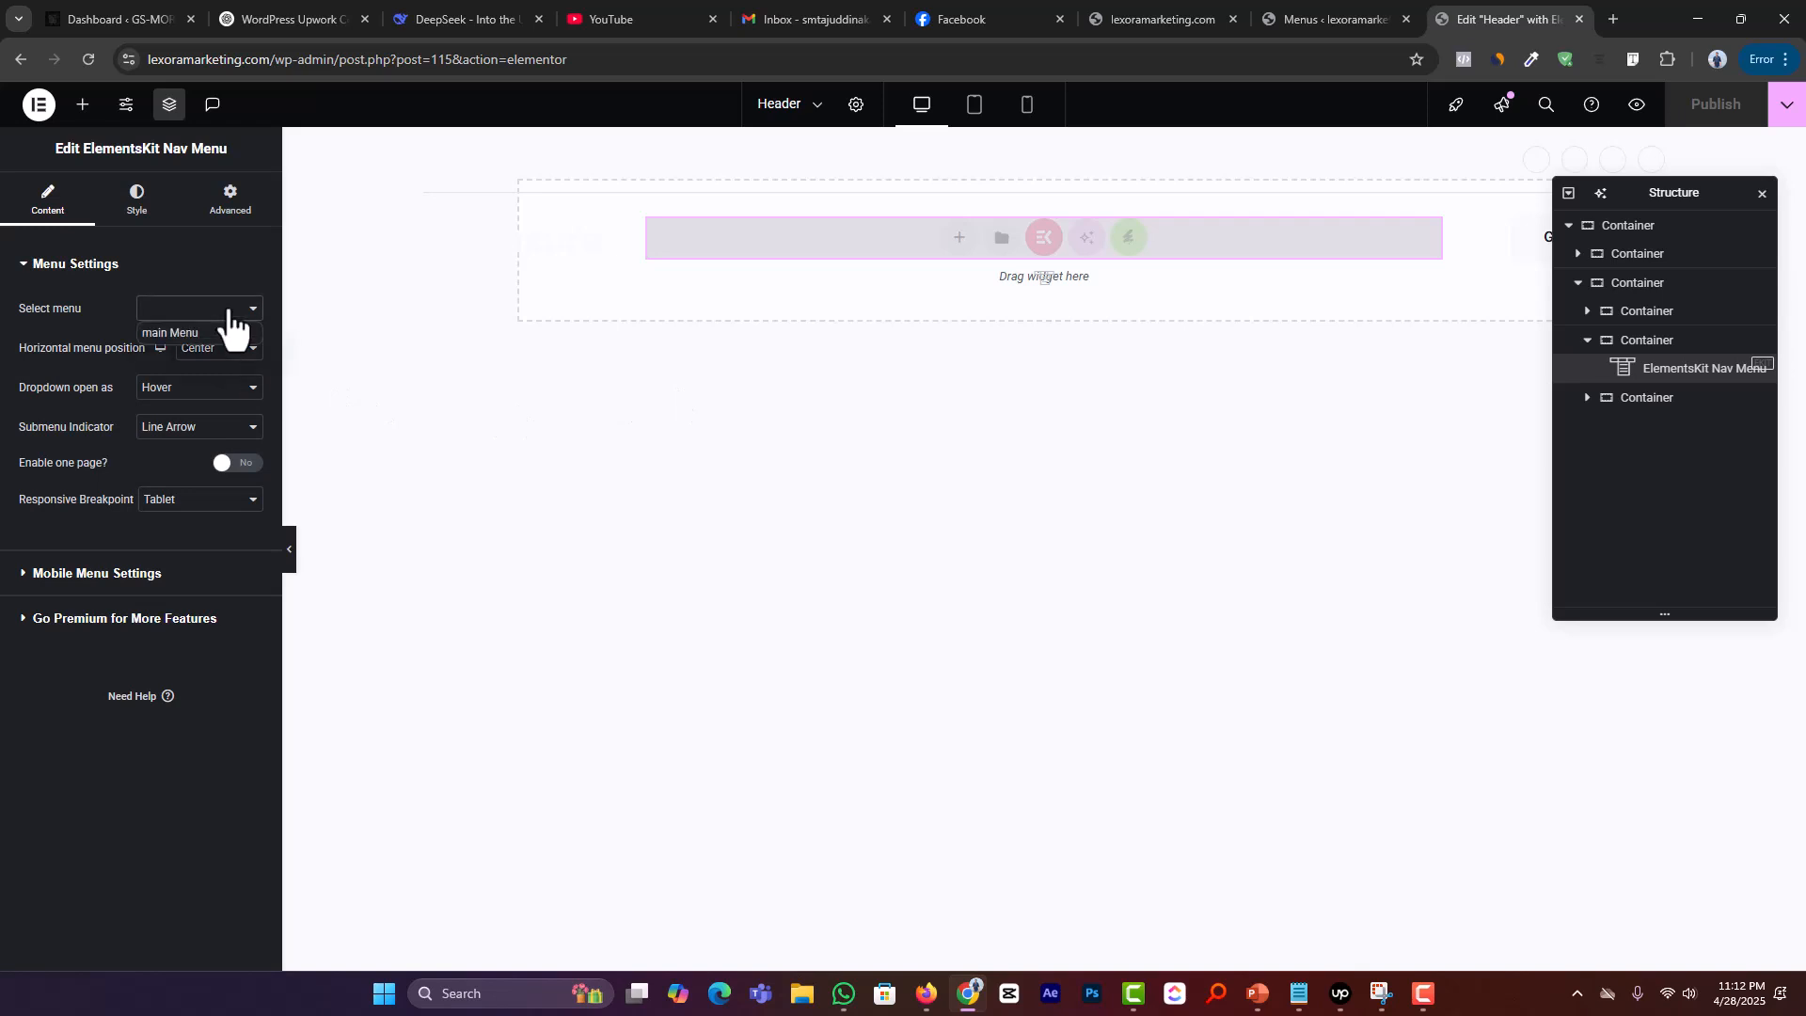
{"action": "left_click", "coordinate": [173, 333]}
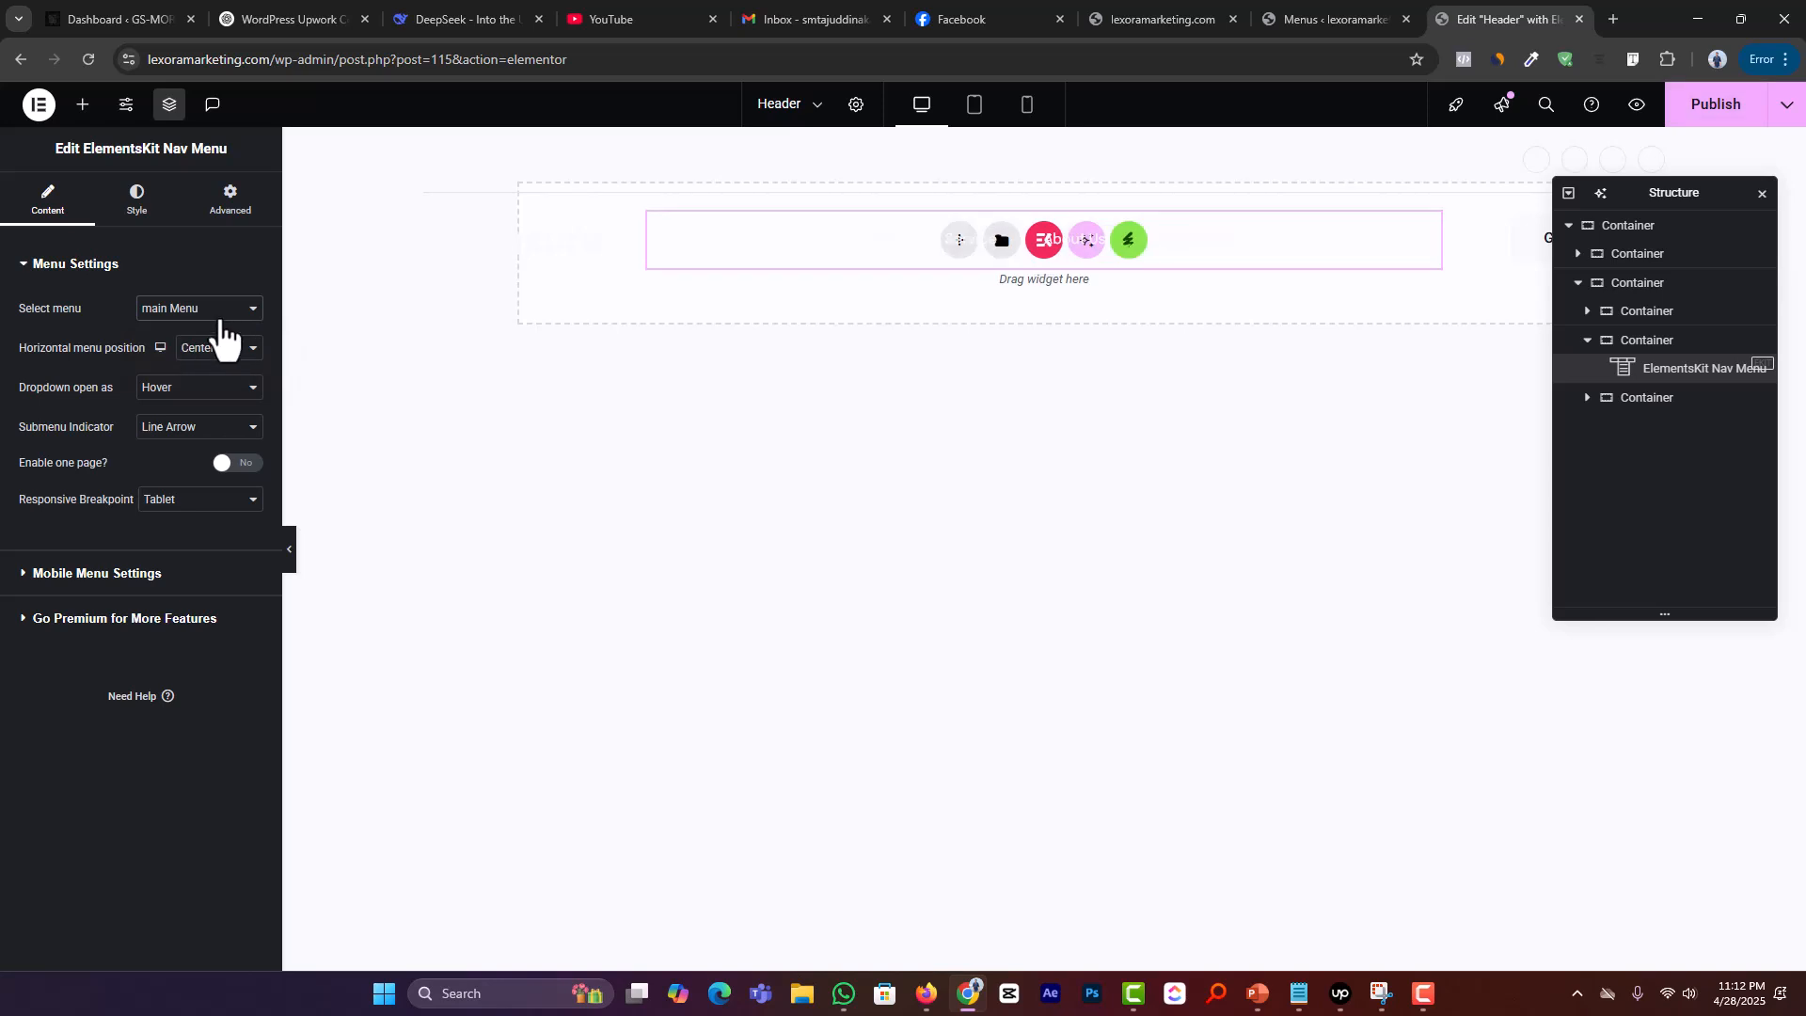
{"action": "left_click", "coordinate": [1738, 108]}
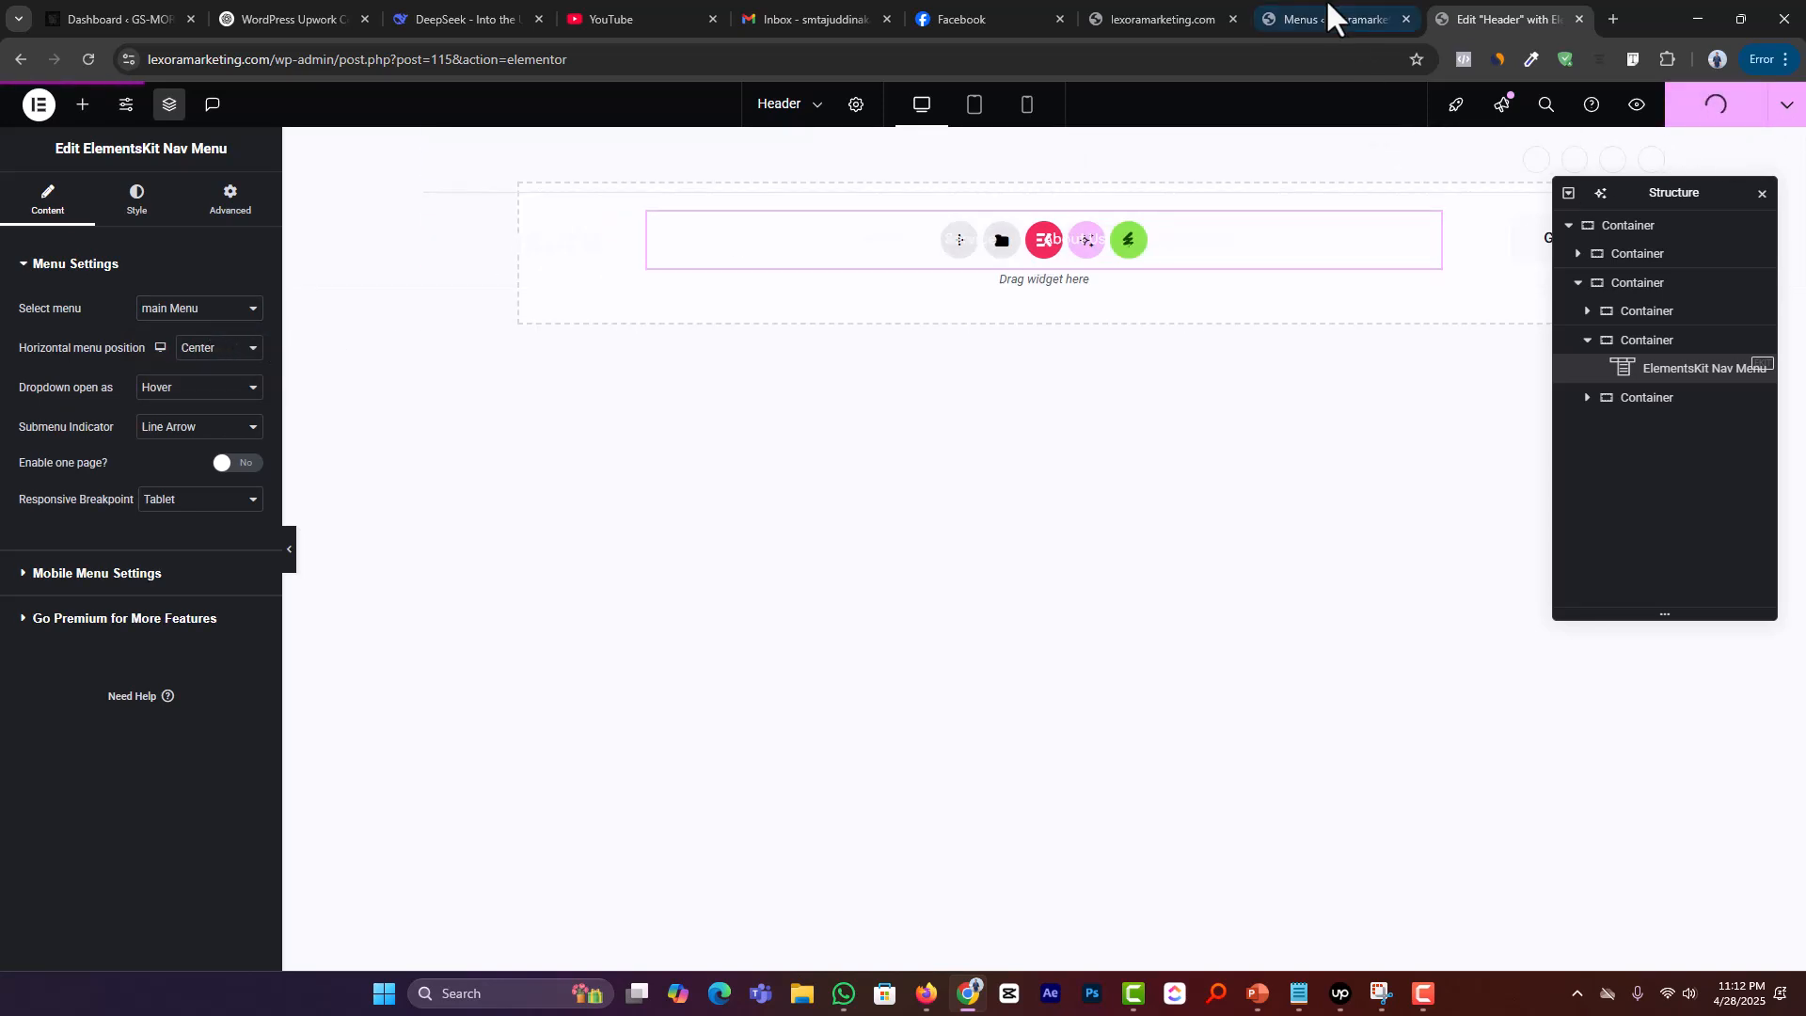
Step: Reload the live homepage and check the navigation menu in its header
{"action": "left_click", "coordinate": [1201, 14]}
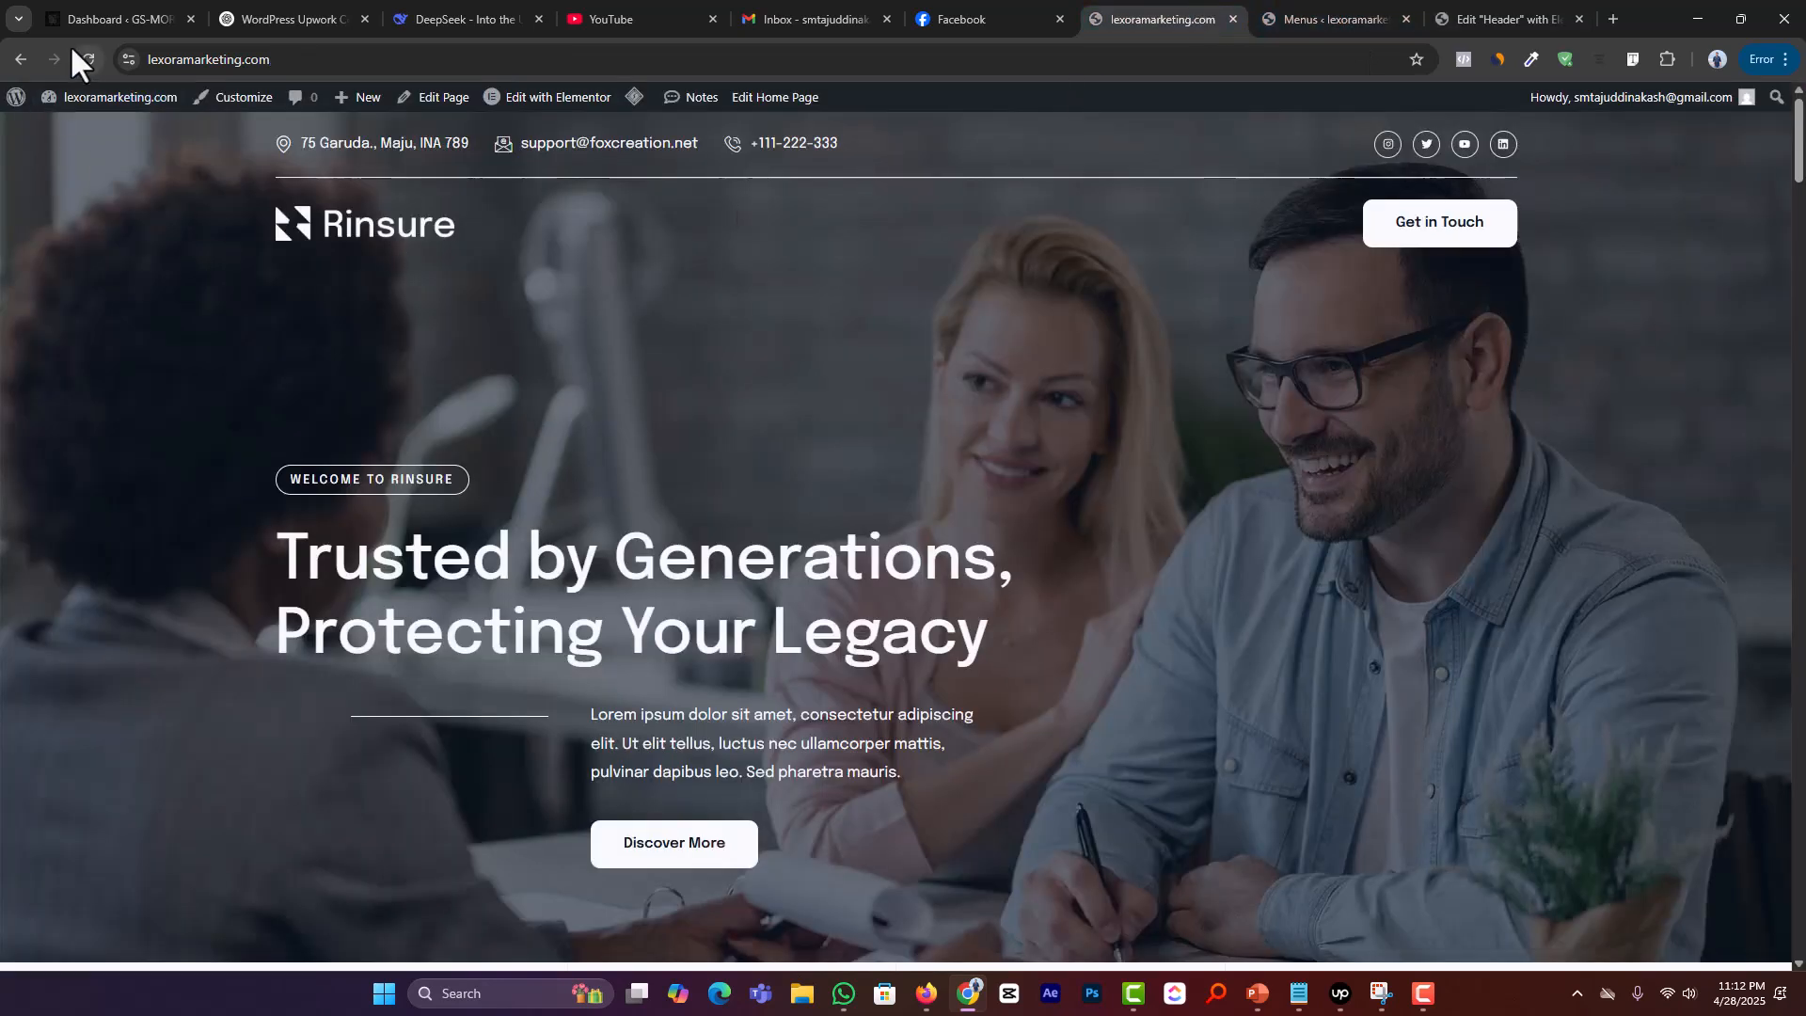
{"action": "left_click", "coordinate": [85, 56]}
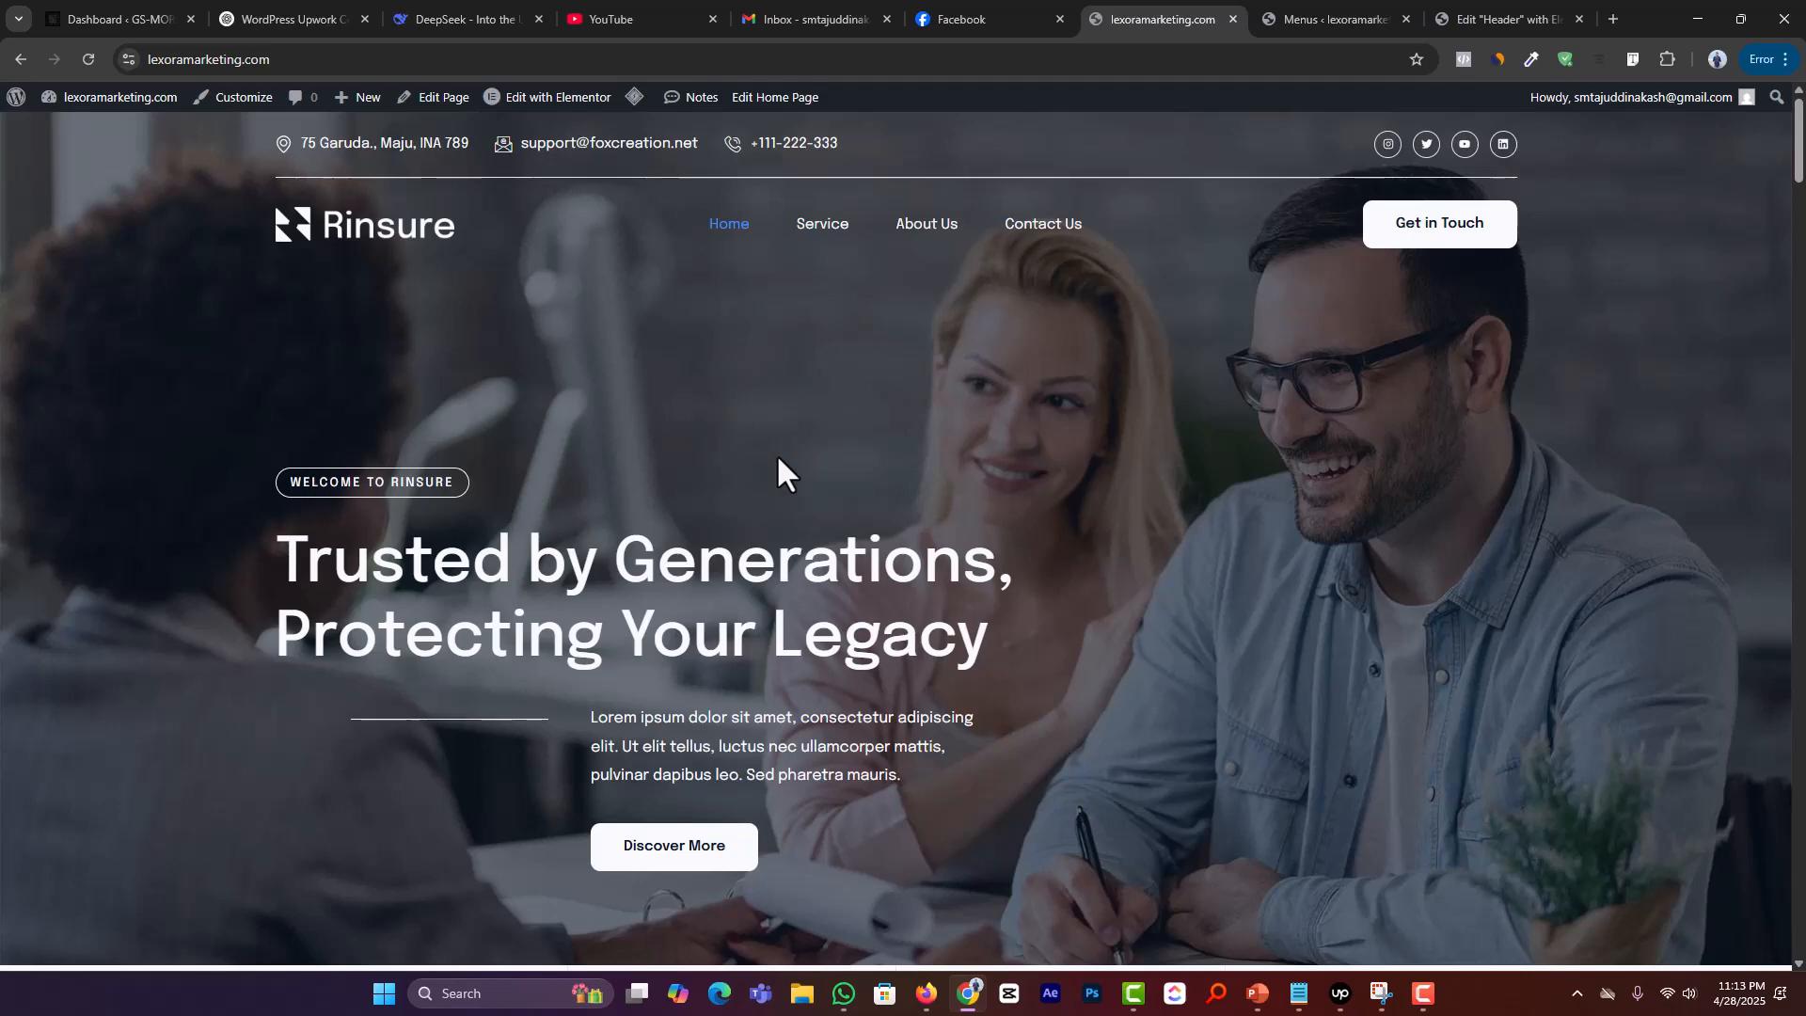
{"action": "scroll", "coordinate": [776, 454], "scroll_direction": "down", "scroll_amount": 10}
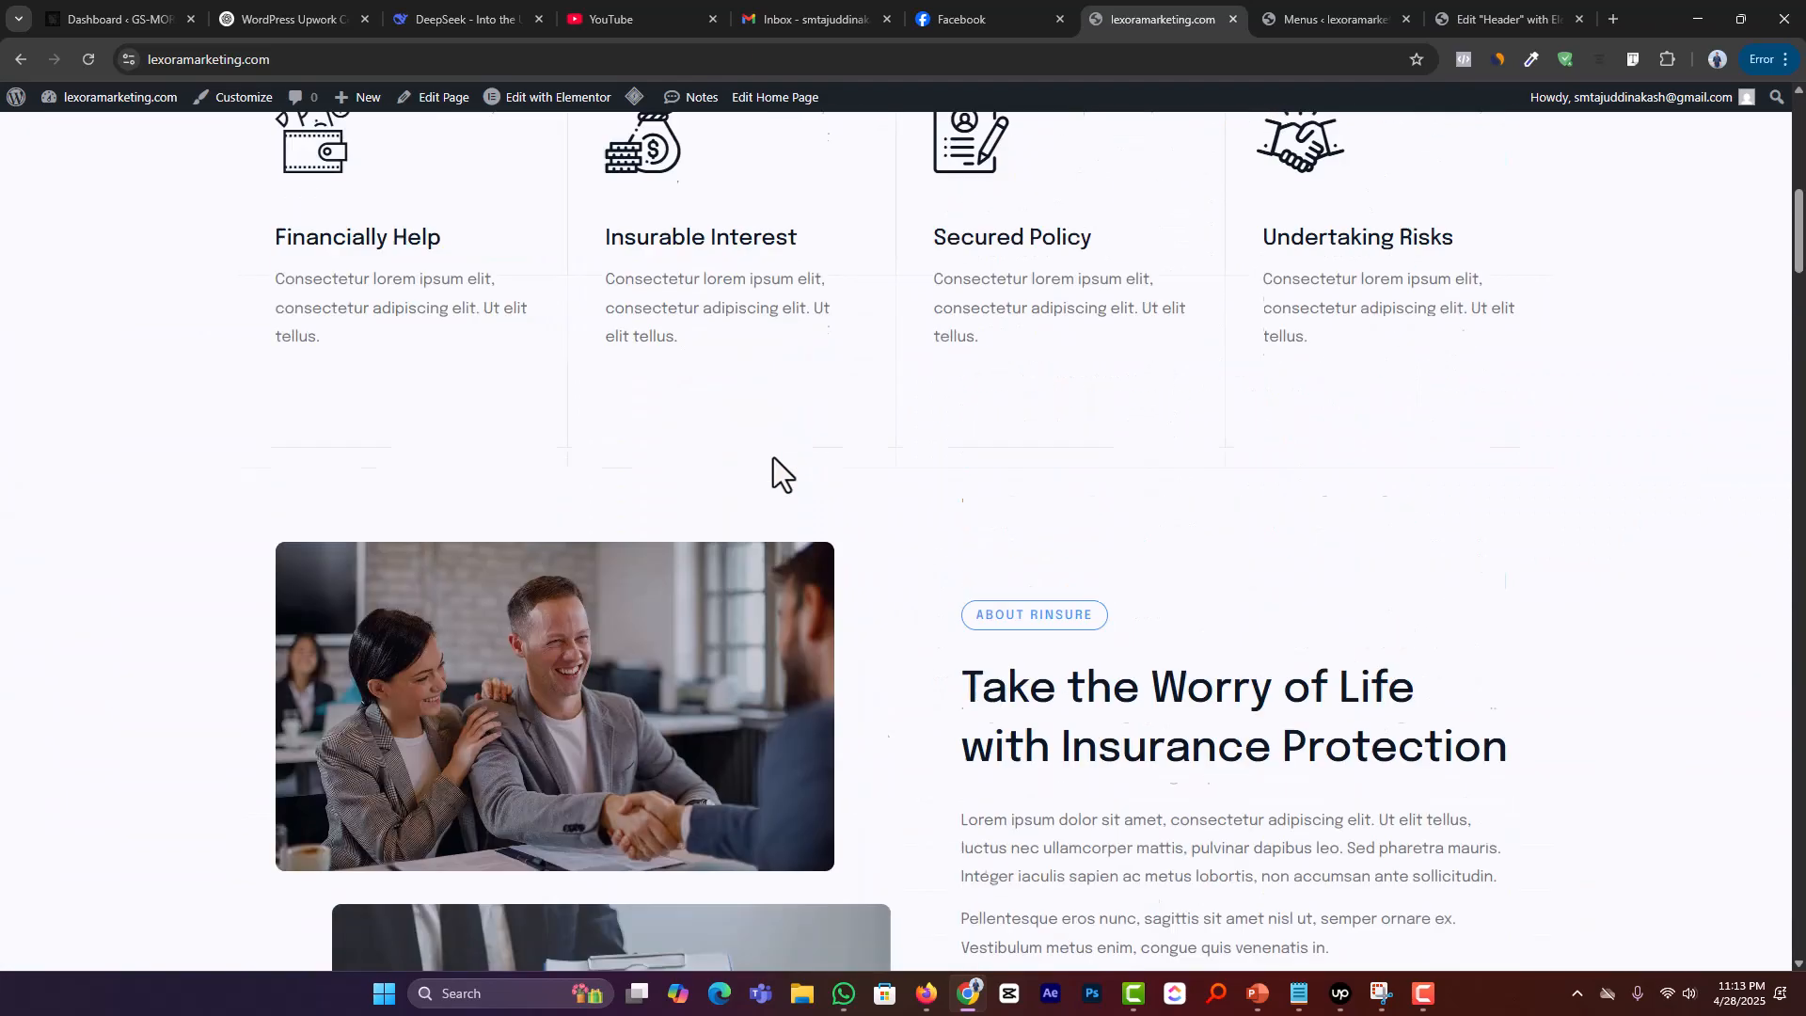
{"action": "scroll", "coordinate": [774, 457], "scroll_direction": "up", "scroll_amount": 10}
Step: Test the header menu's page links on the live site, return to Home, and look through the homepage content
{"action": "left_click", "coordinate": [825, 226]}
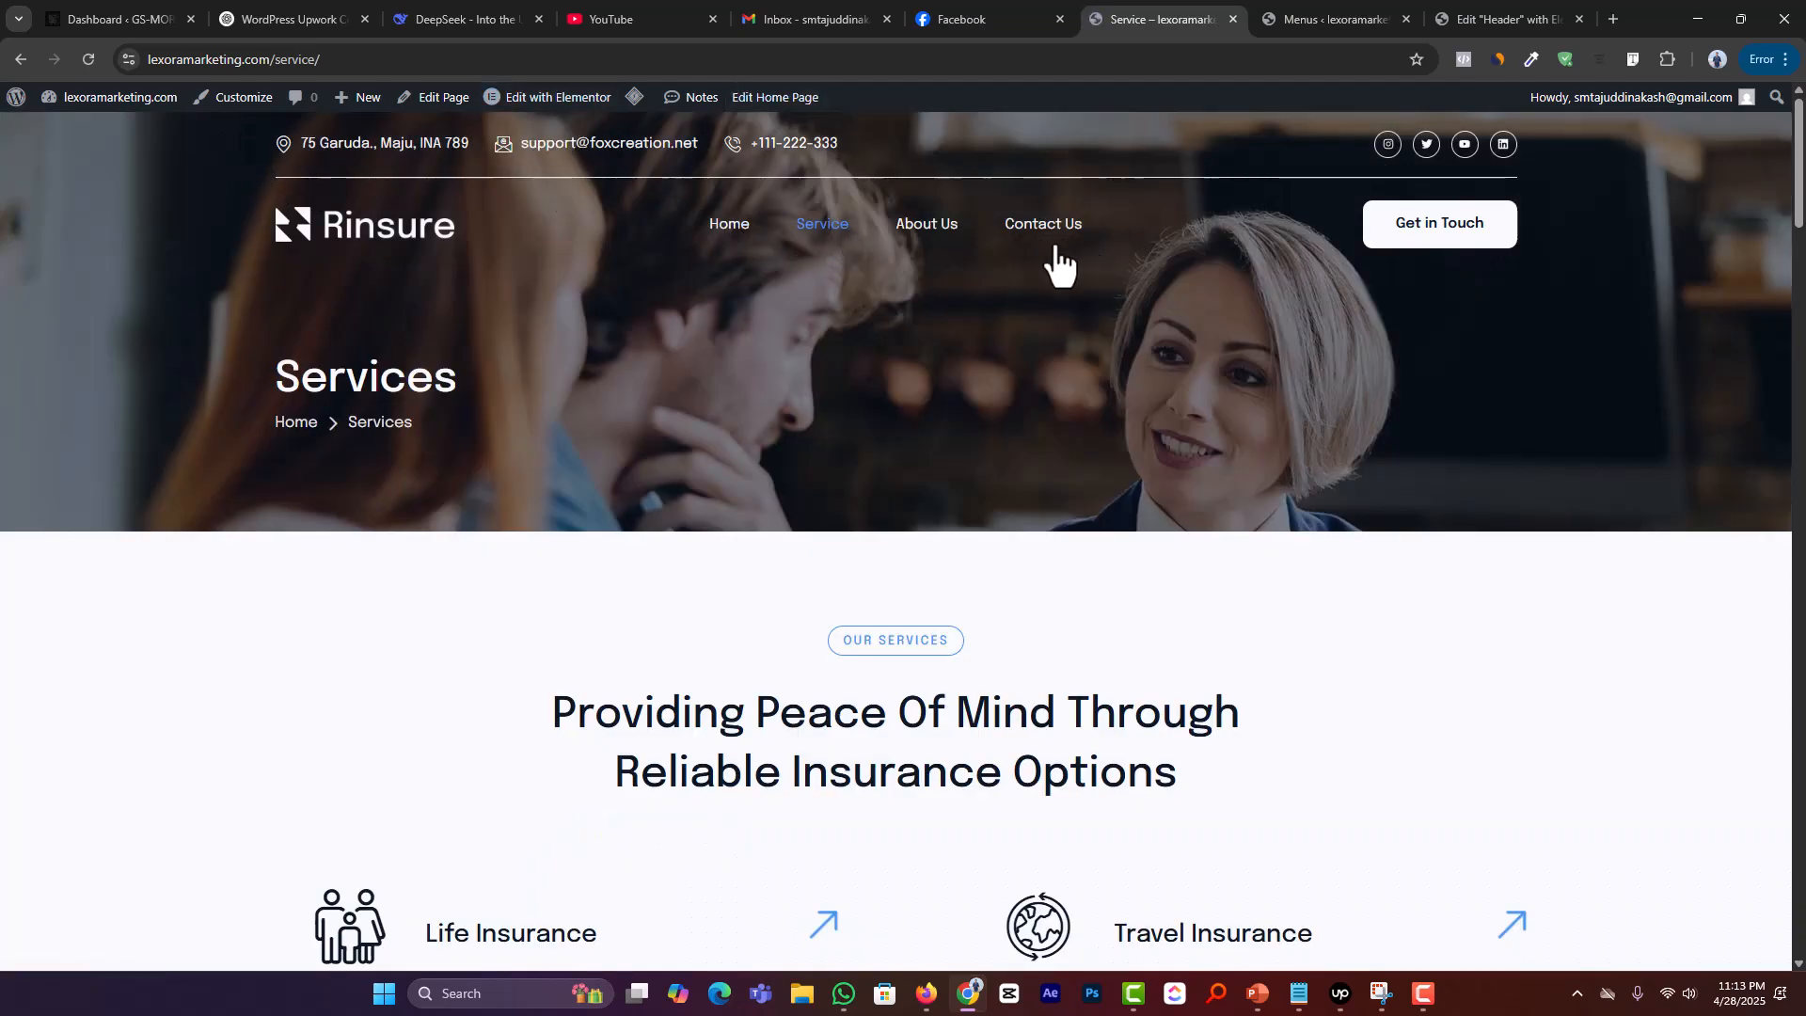
{"action": "left_click", "coordinate": [929, 235]}
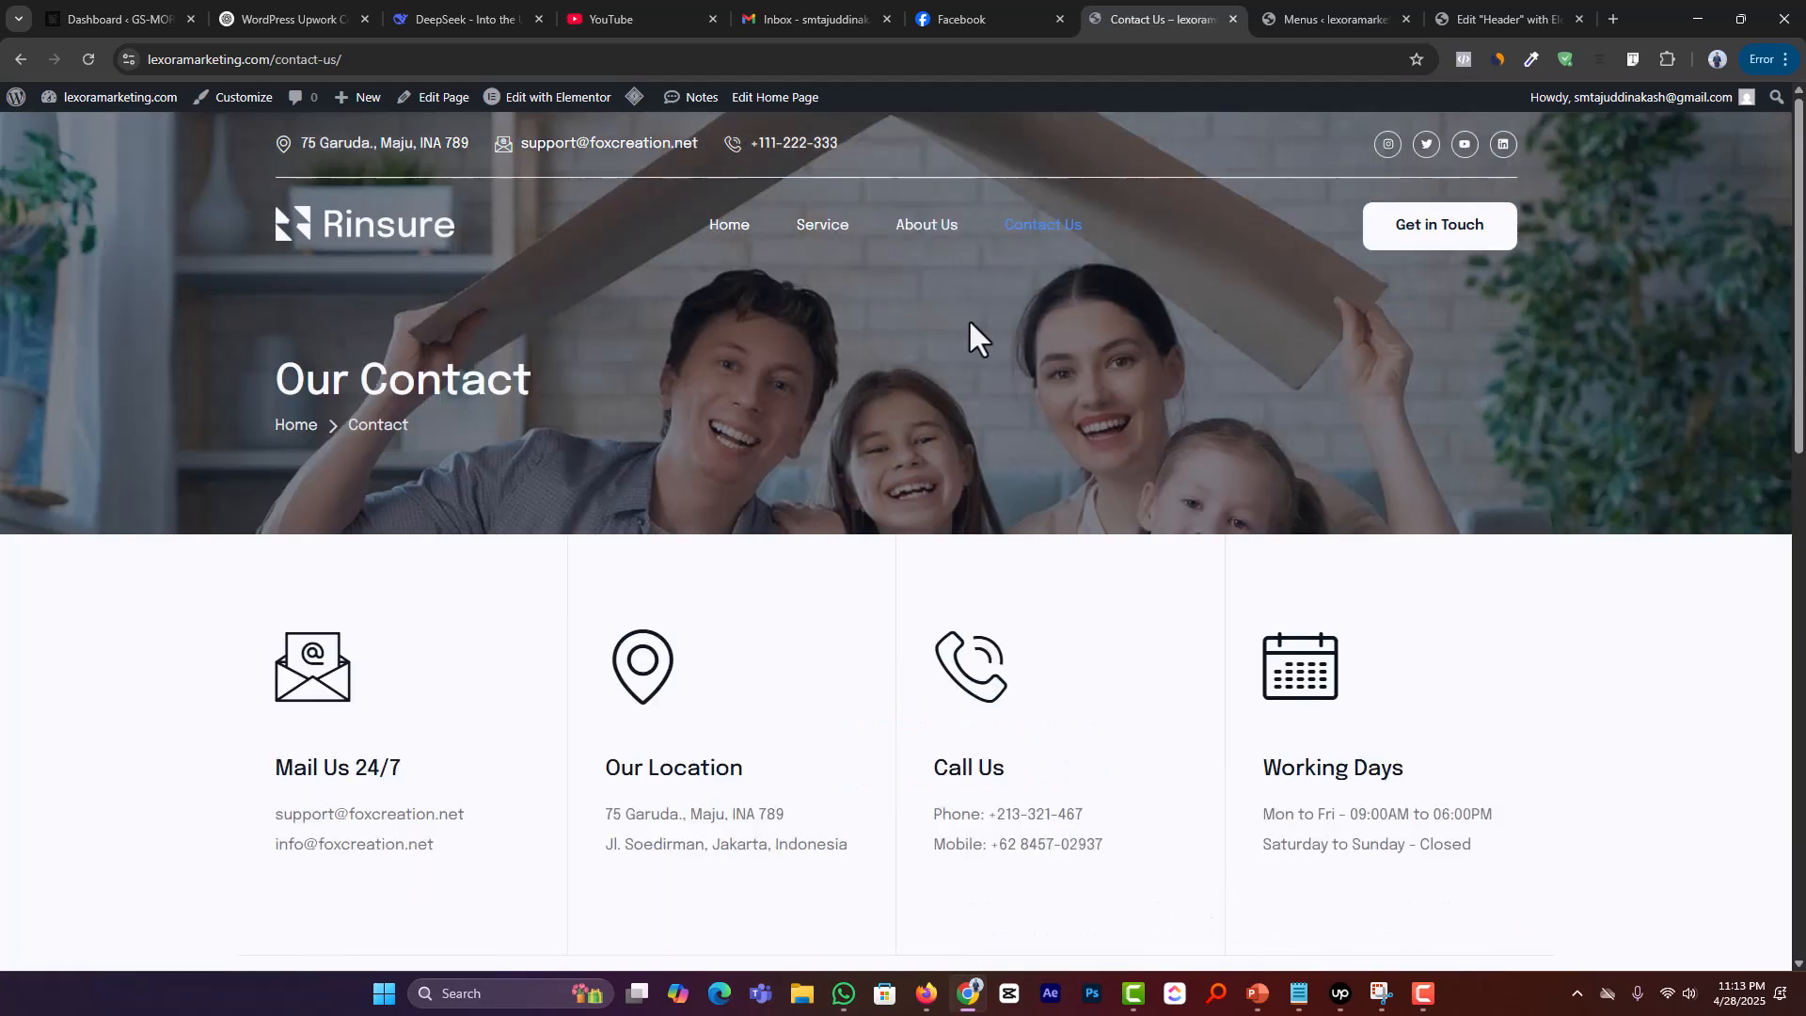
{"action": "scroll", "coordinate": [968, 325], "scroll_direction": "down", "scroll_amount": 5}
{"action": "scroll", "coordinate": [973, 324], "scroll_direction": "down", "scroll_amount": 8}
{"action": "scroll", "coordinate": [973, 323], "scroll_direction": "up", "scroll_amount": 13}
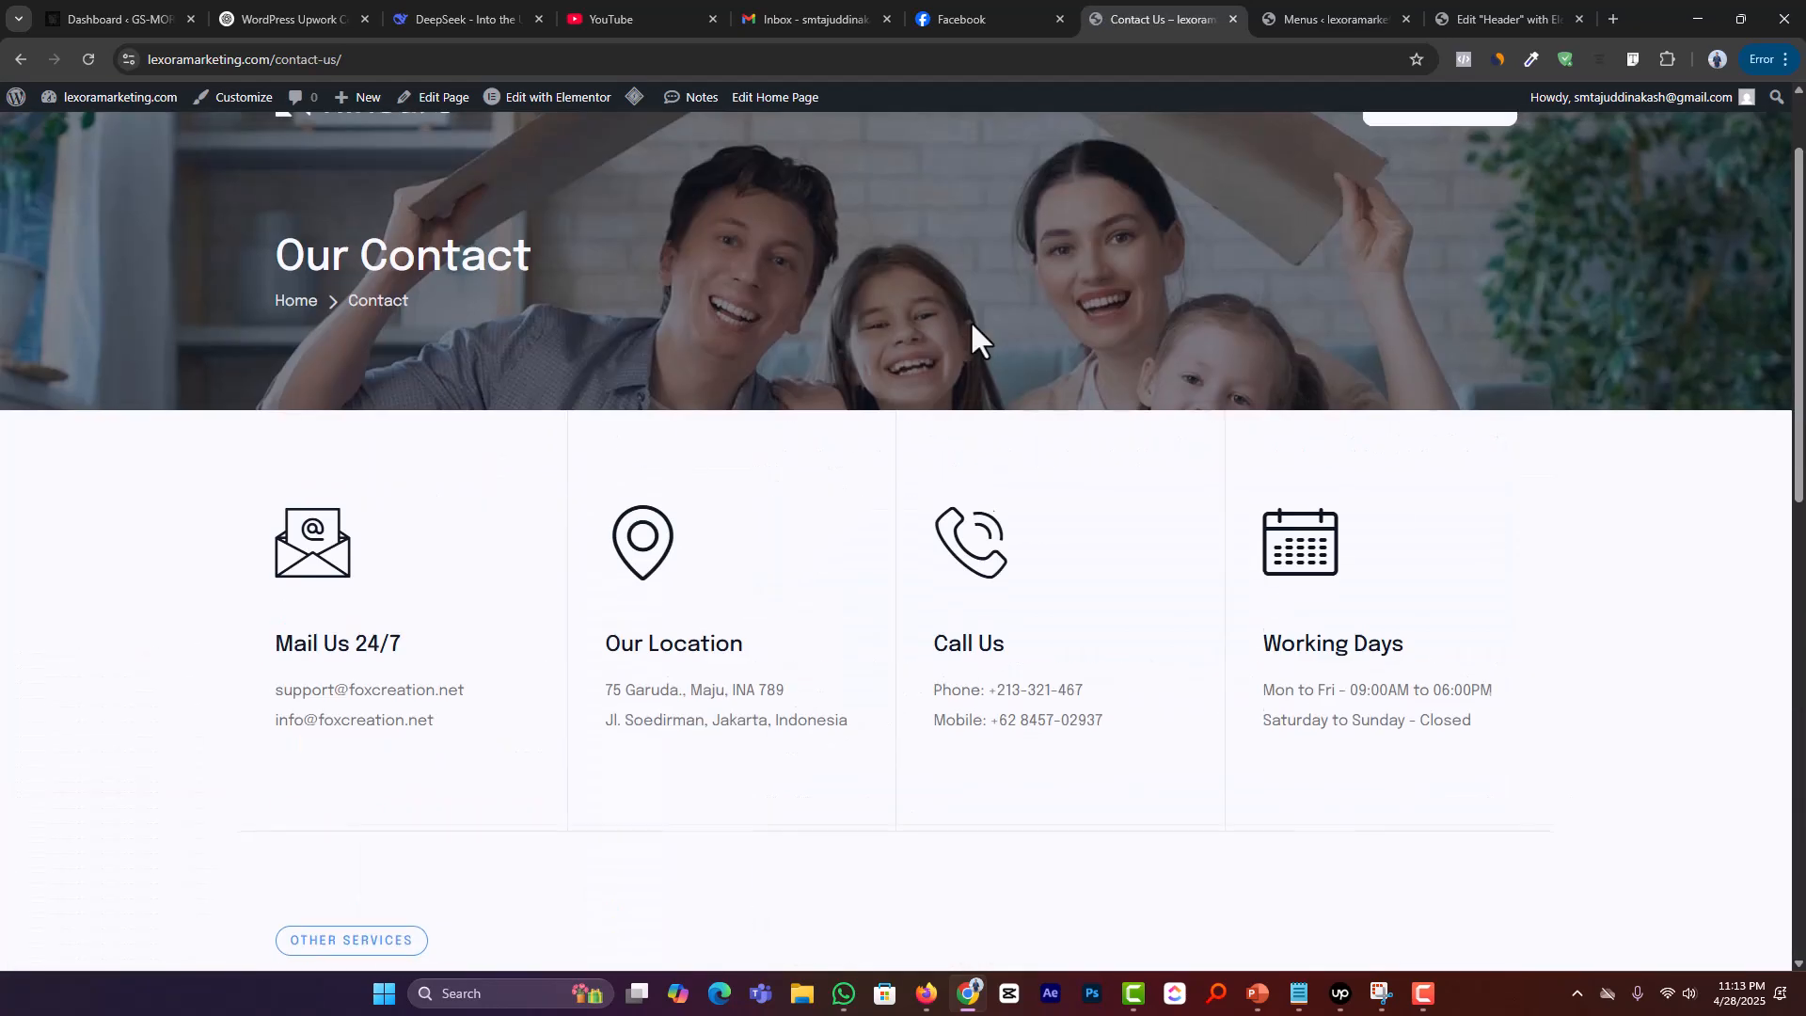
{"action": "left_click", "coordinate": [725, 237]}
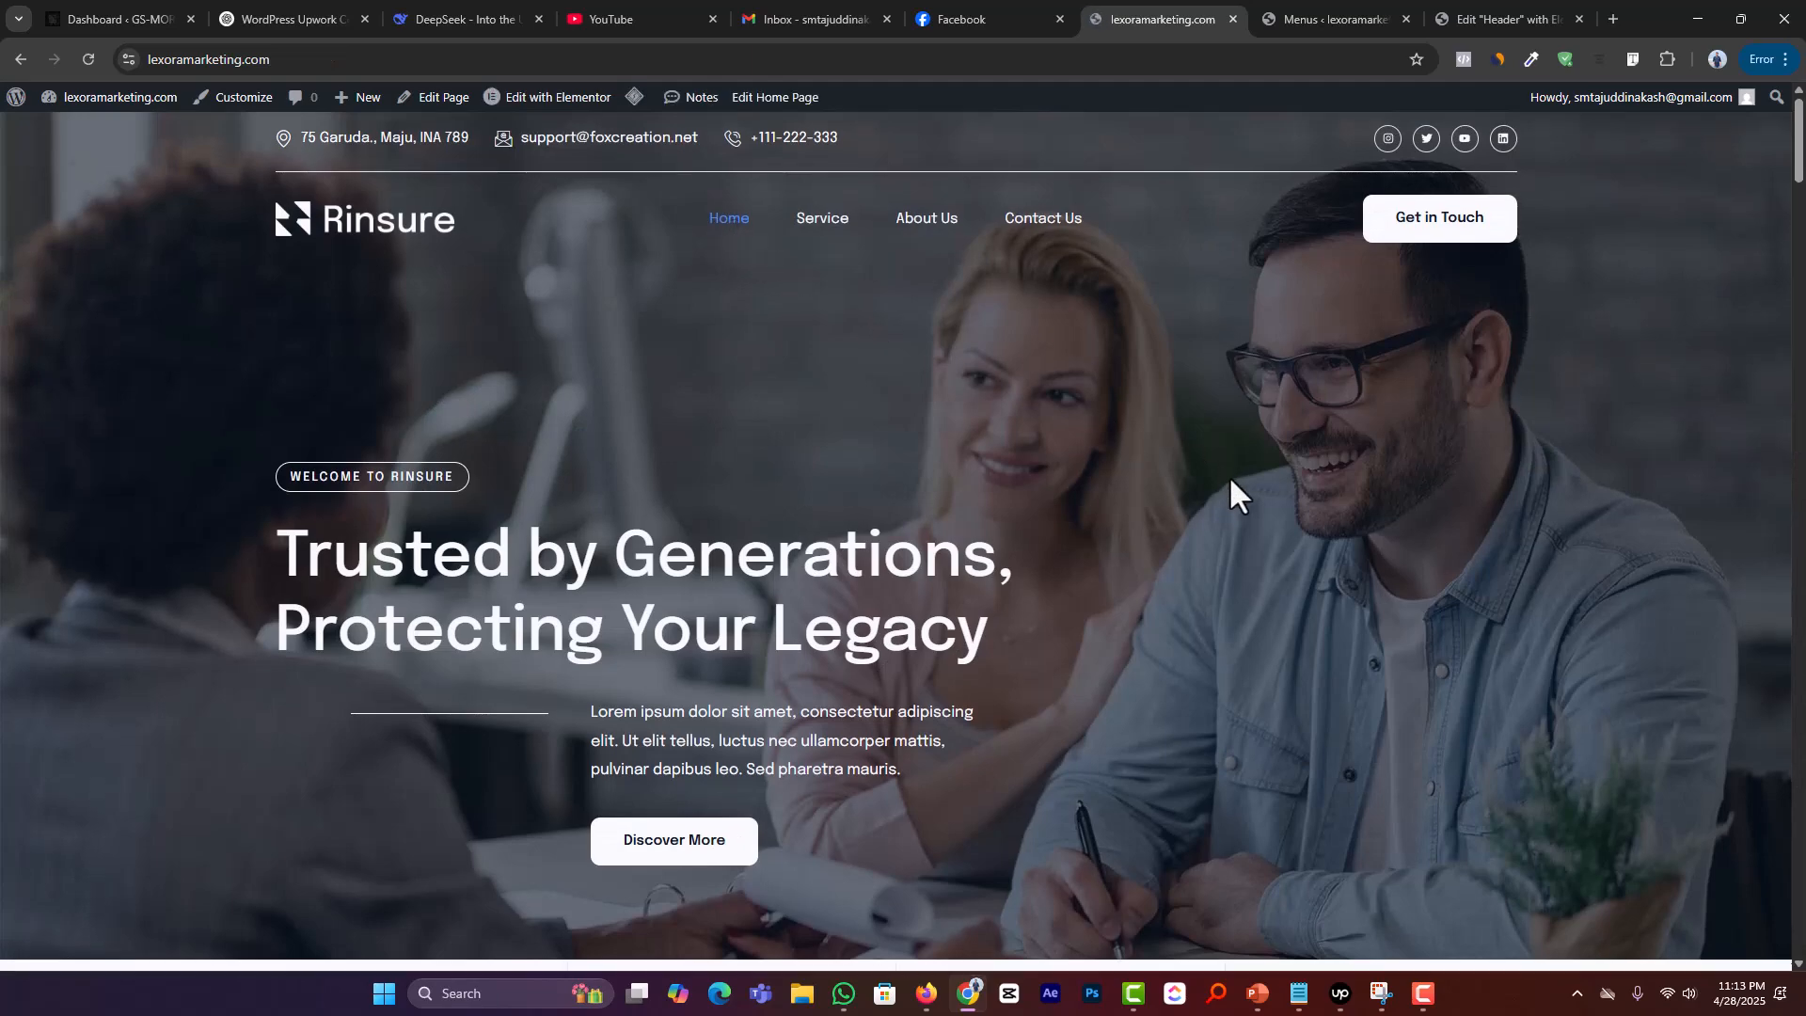
{"action": "scroll", "coordinate": [1232, 477], "scroll_direction": "down", "scroll_amount": 8}
{"action": "scroll", "coordinate": [1241, 478], "scroll_direction": "down", "scroll_amount": 20}
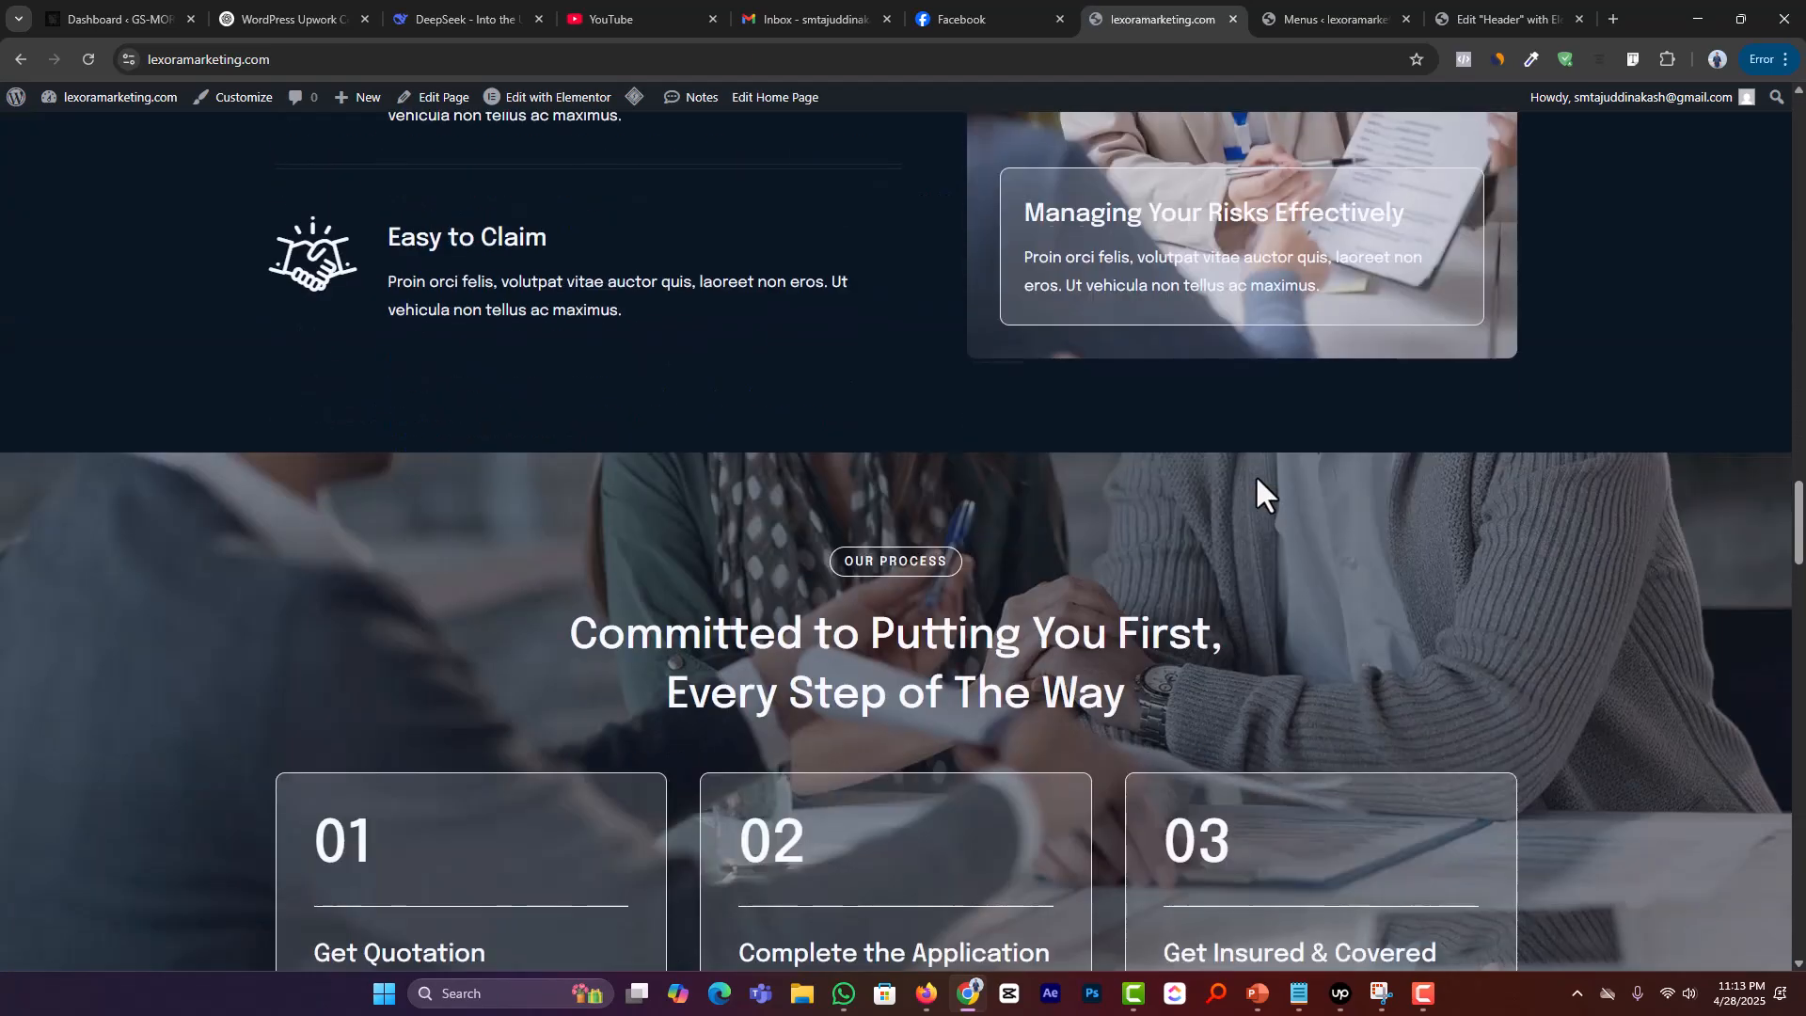
{"action": "scroll", "coordinate": [1260, 478], "scroll_direction": "down", "scroll_amount": 7}
{"action": "scroll", "coordinate": [1266, 482], "scroll_direction": "down", "scroll_amount": 5}
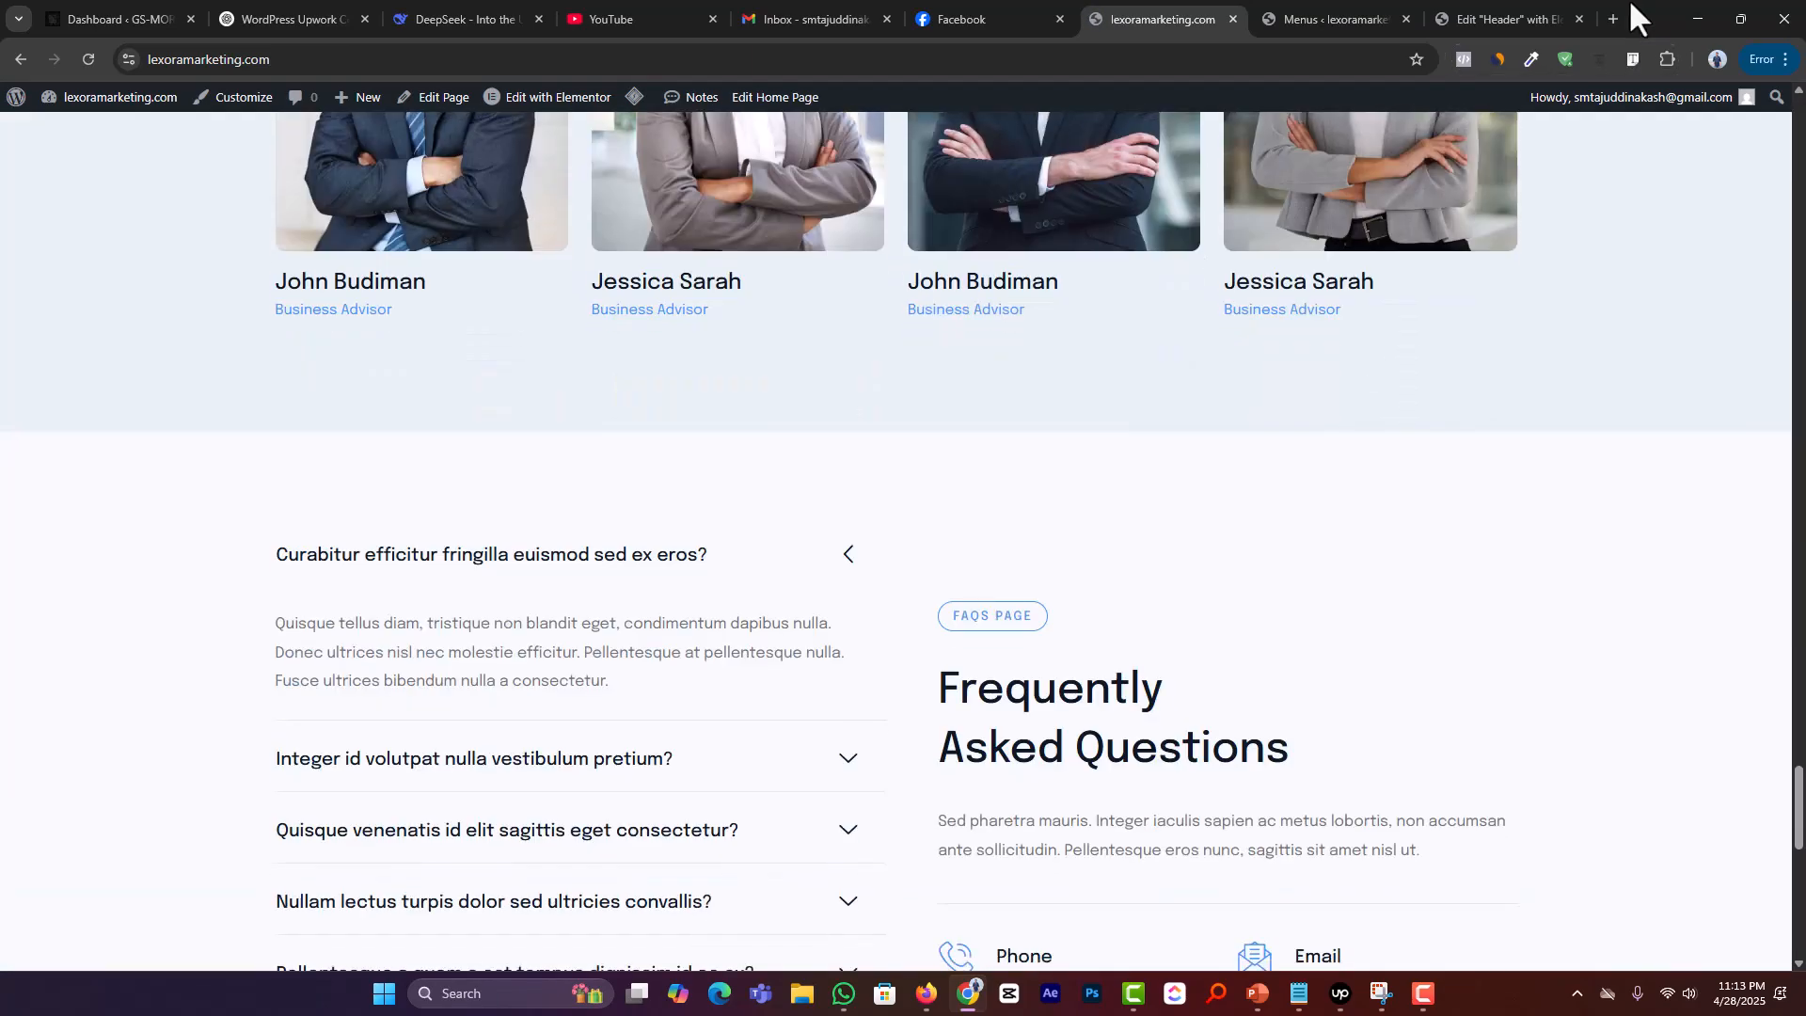
Step: Open the Header & Footer Builder in a separate tab, close the header editor, and start a new template titled Footer
{"action": "left_click", "coordinate": [1505, 19]}
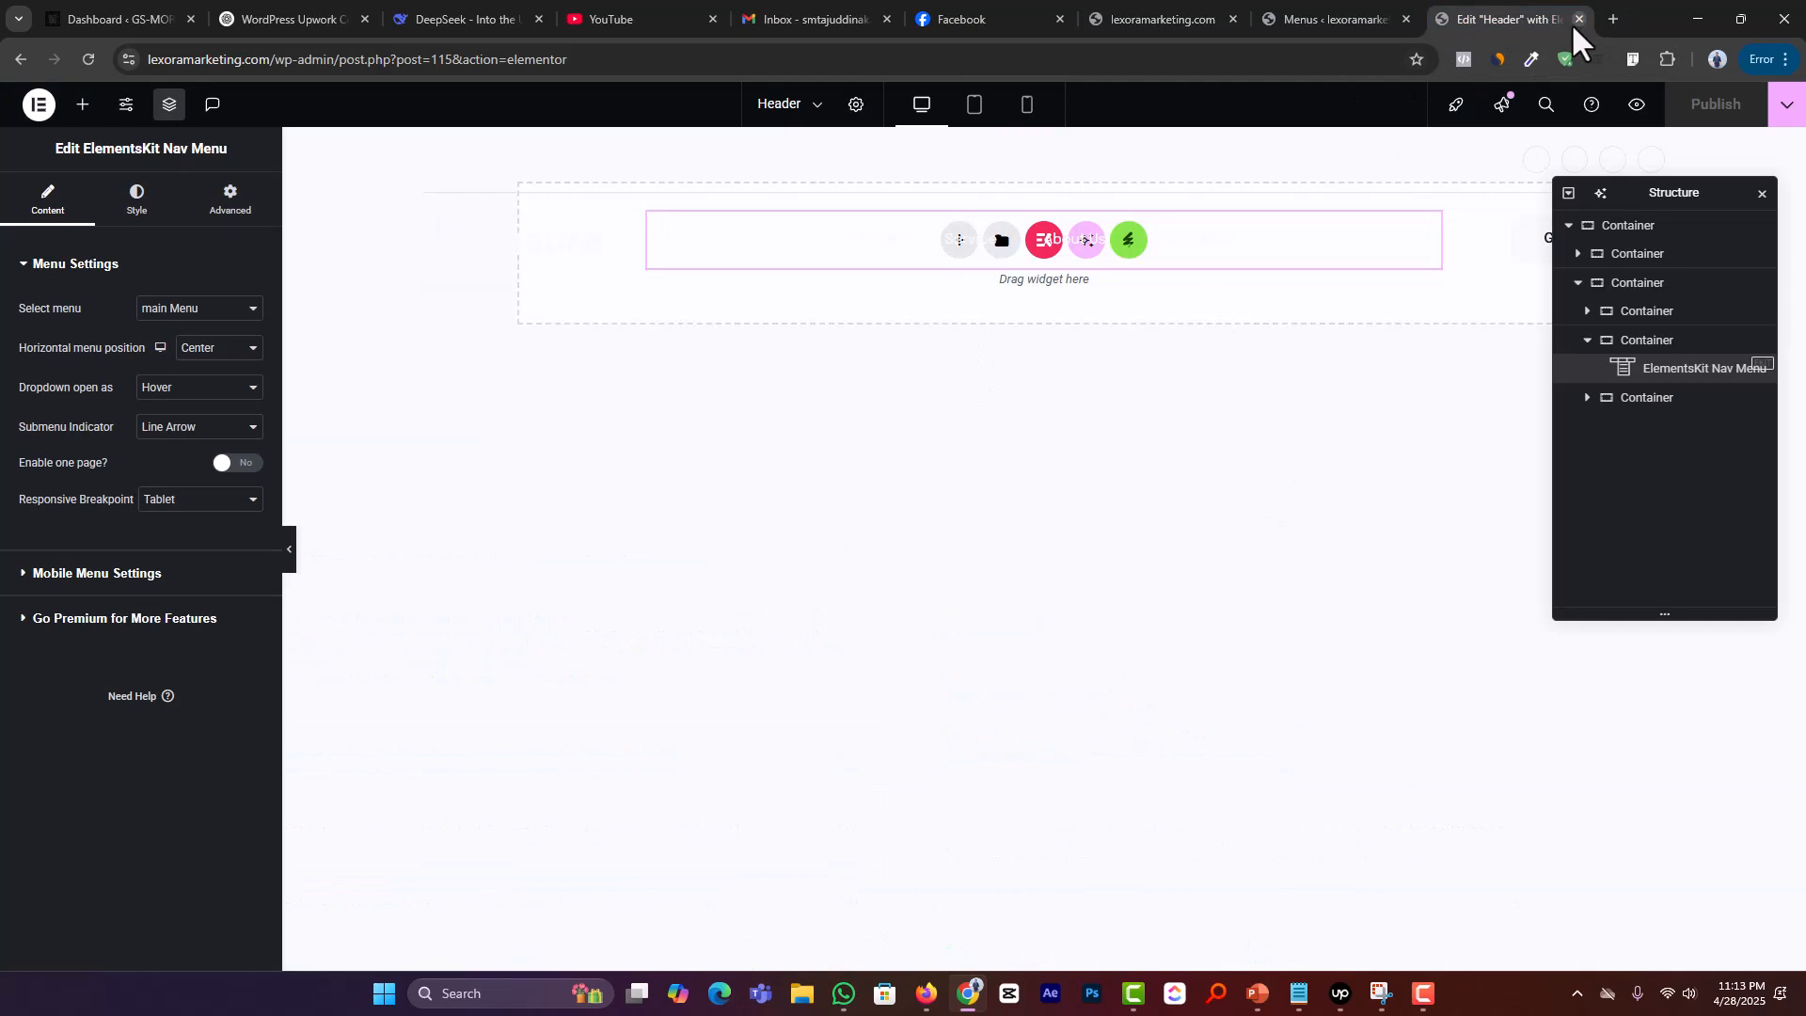
{"action": "left_click", "coordinate": [1359, 20]}
{"action": "mouse_move", "coordinate": [73, 538]}
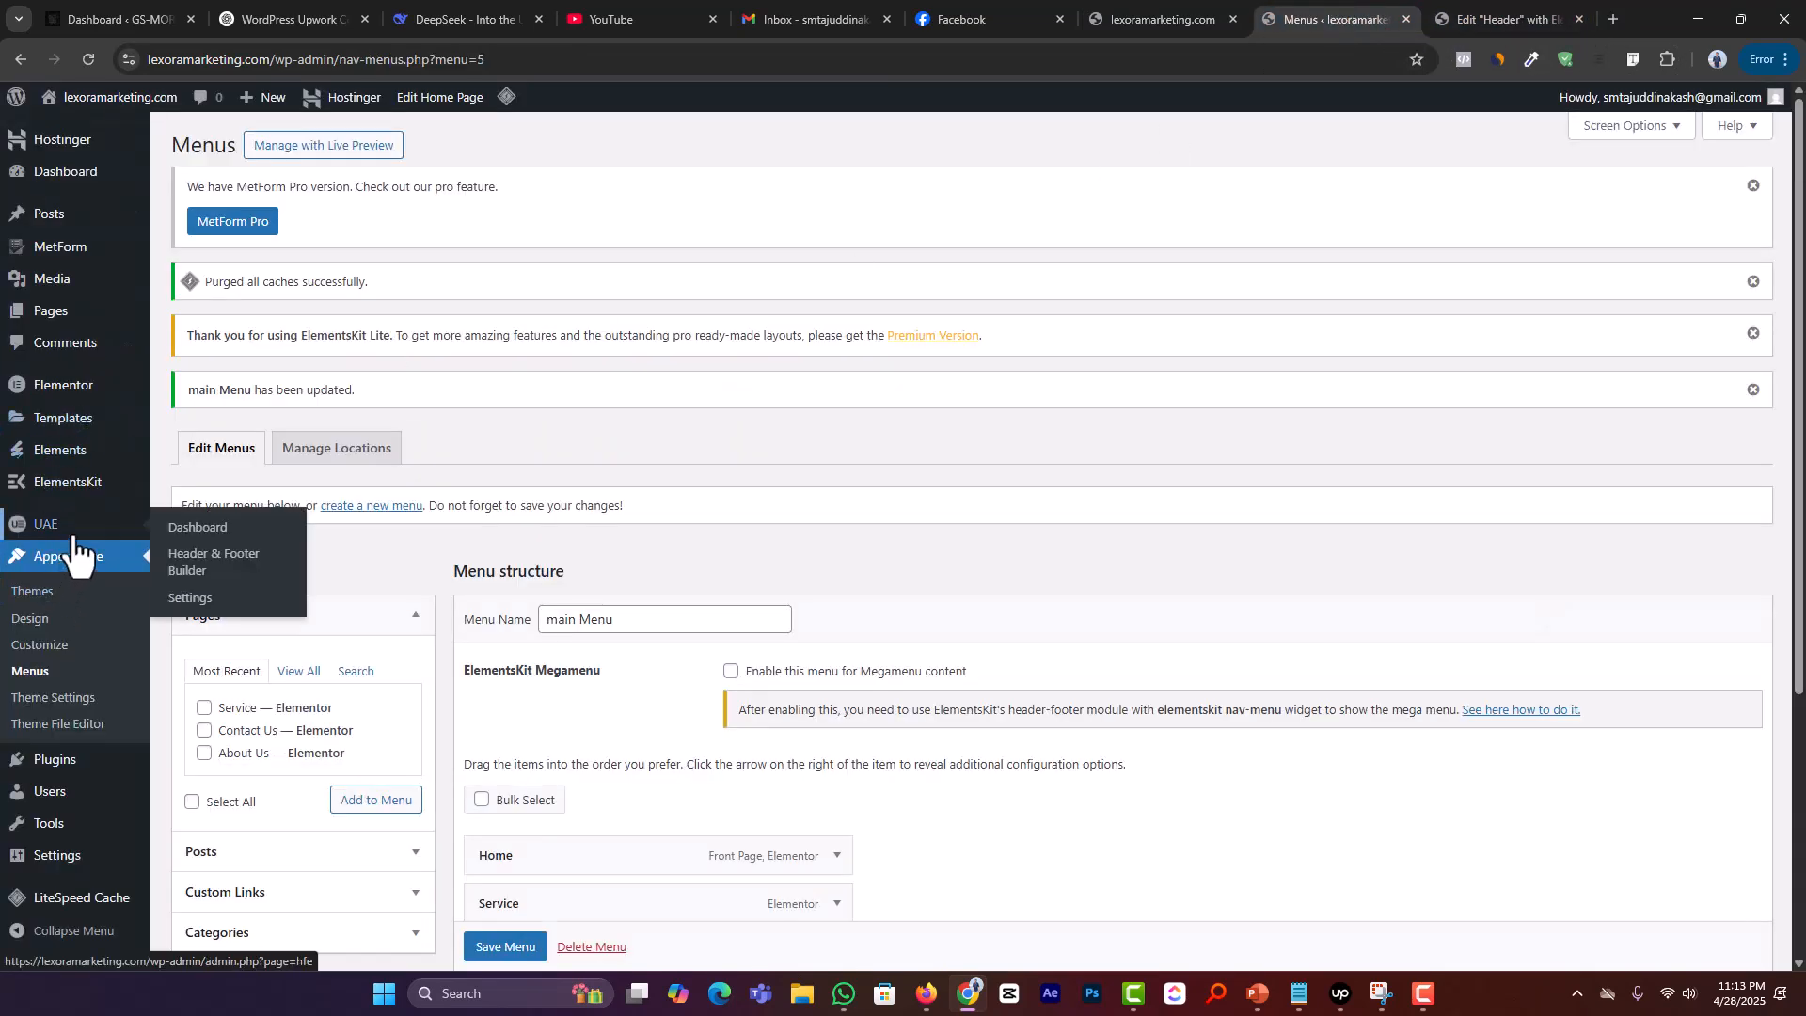
{"action": "left_click", "coordinate": [193, 565], "text": "ctrl"}
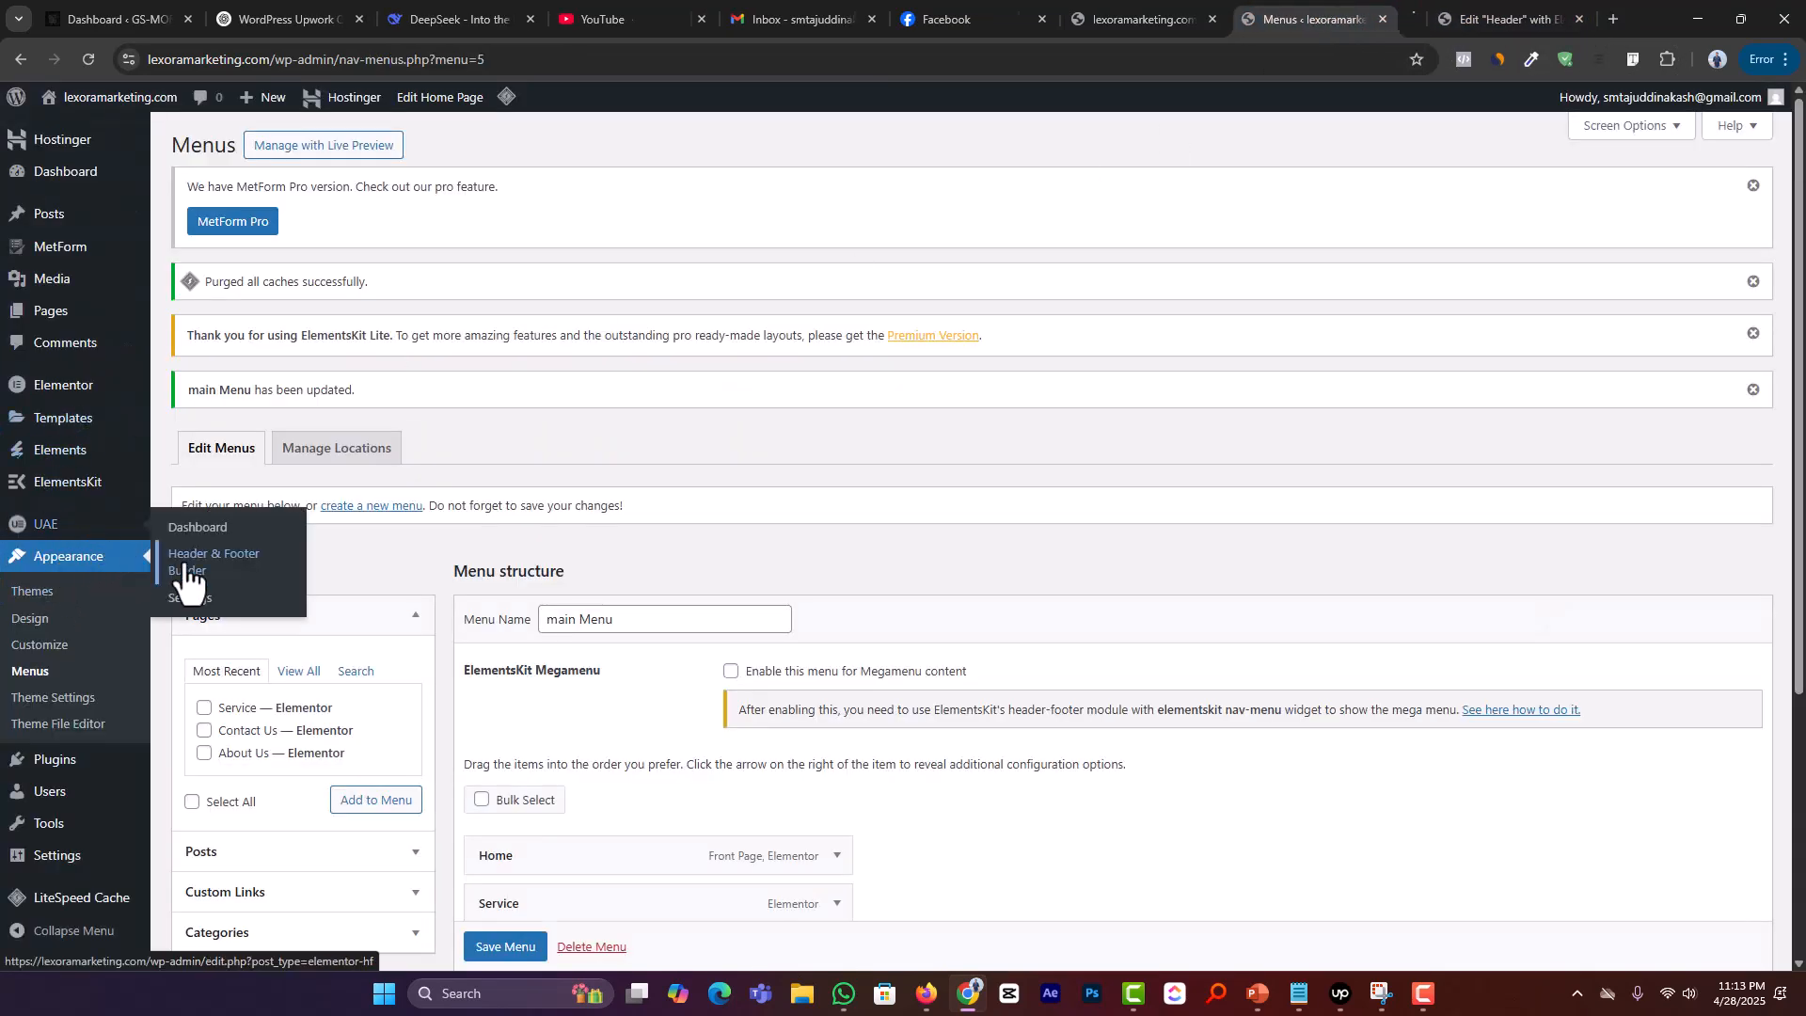
{"action": "left_click", "coordinate": [1578, 19]}
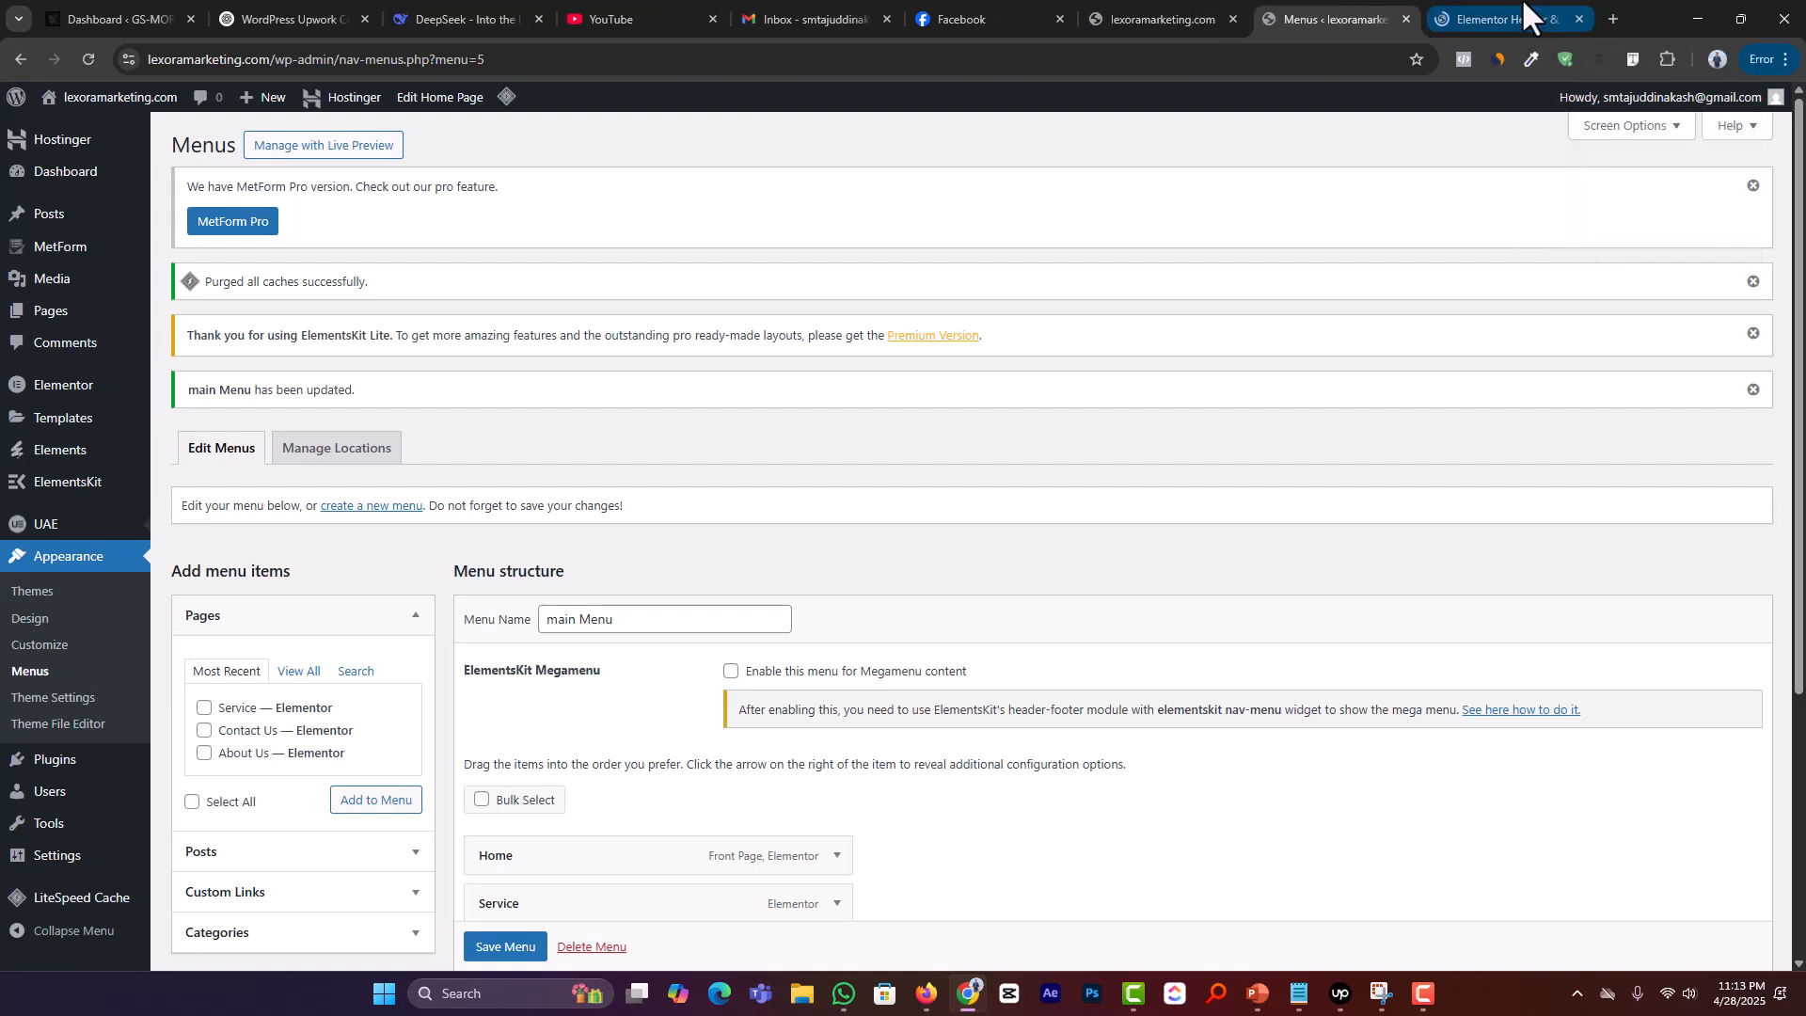
{"action": "left_click", "coordinate": [1521, 20]}
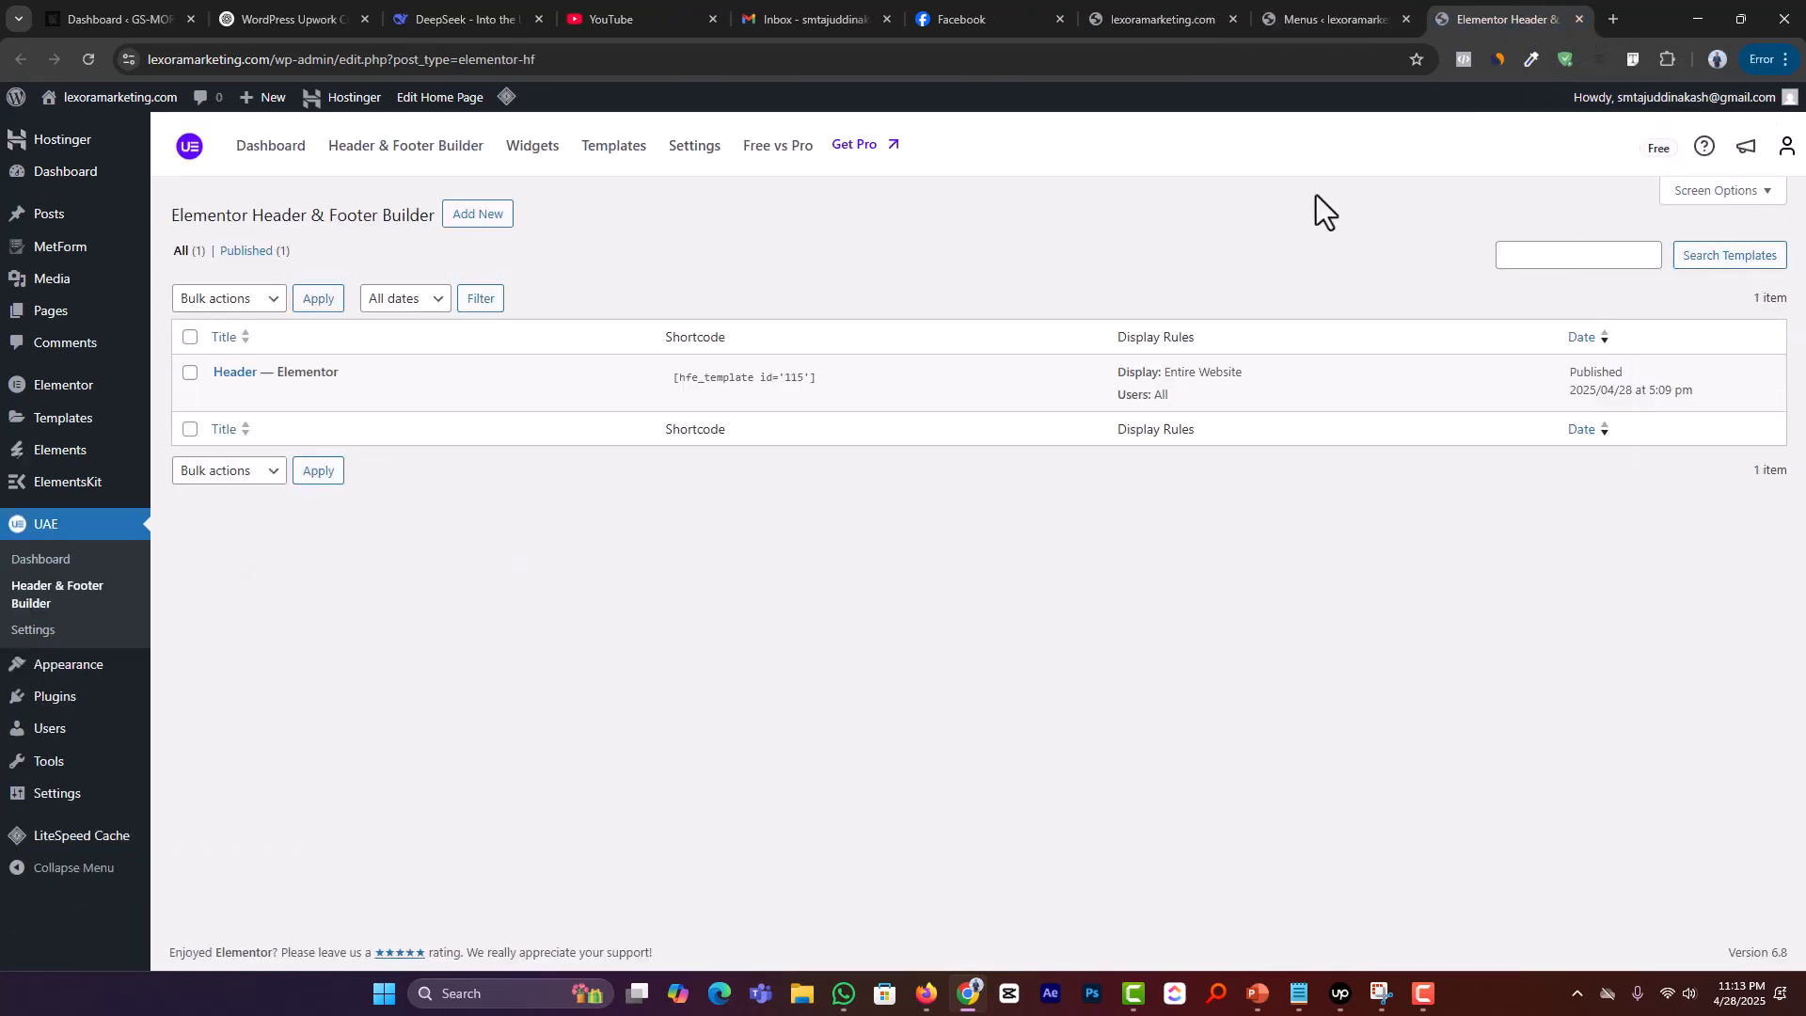
{"action": "left_click", "coordinate": [482, 215]}
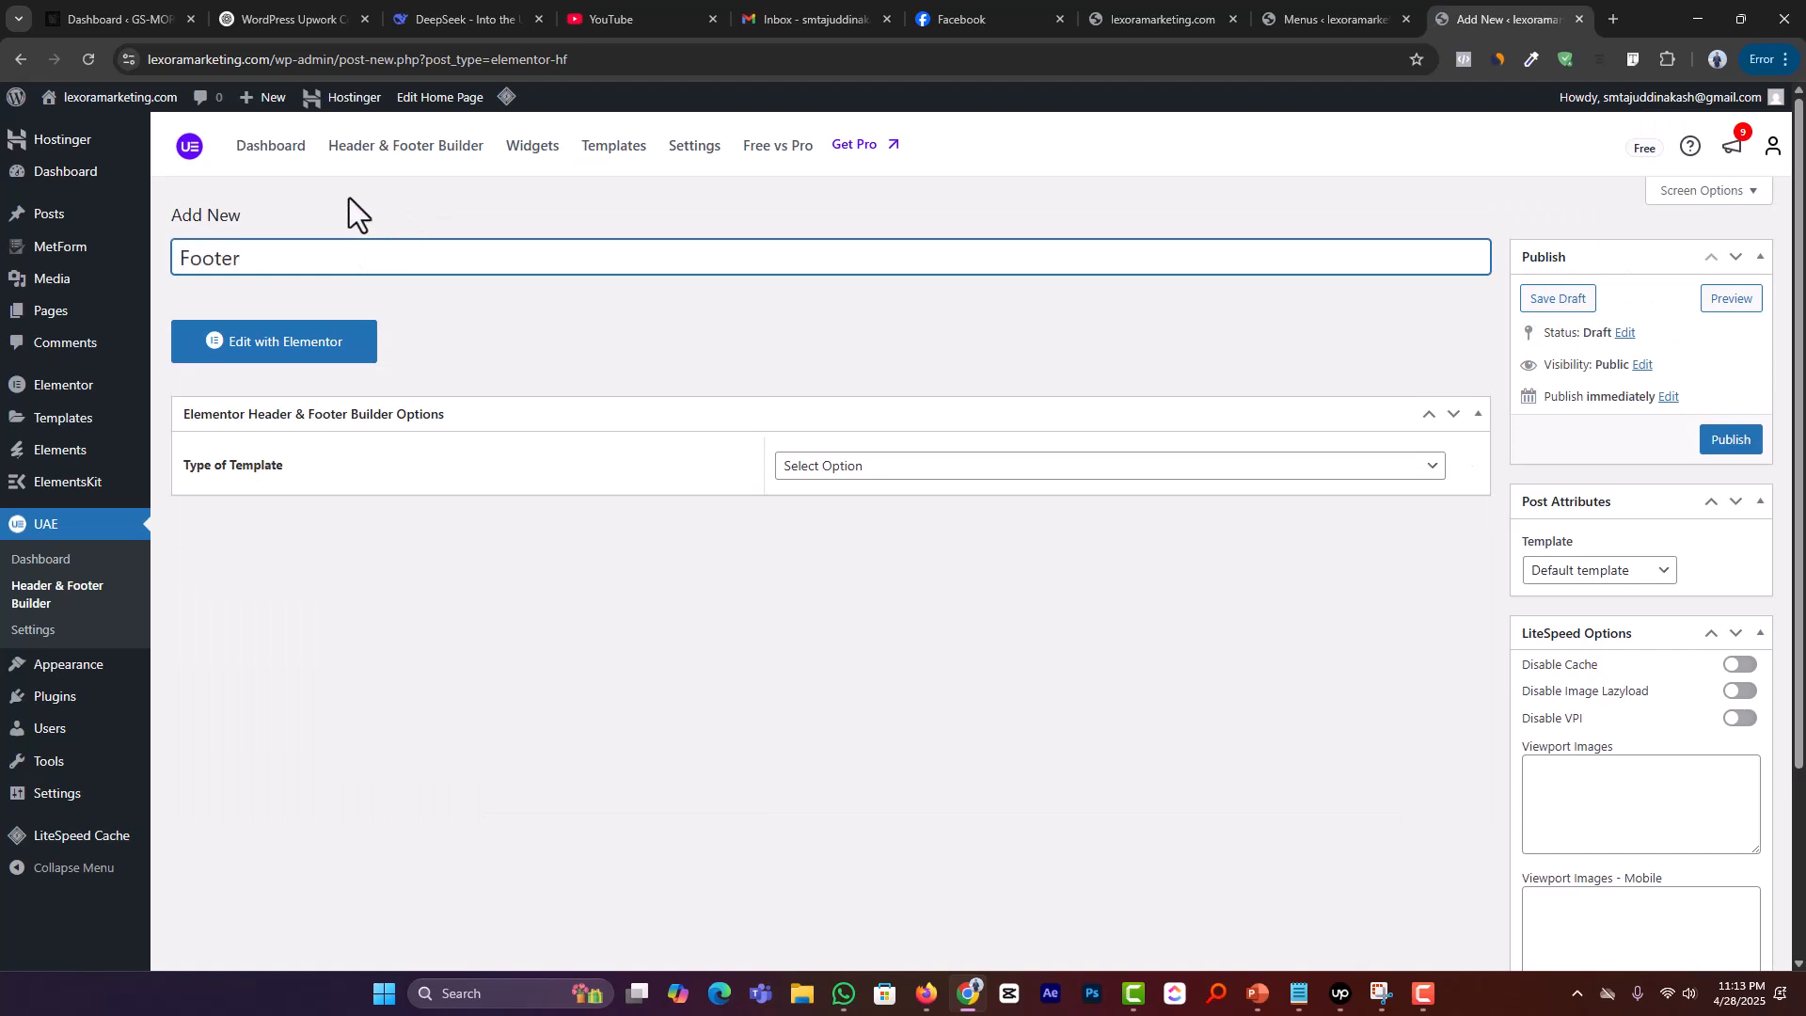
Step: Set the Footer template's type to Footer, display it on the Entire Website for All user roles, and publish it
{"action": "left_click", "coordinate": [856, 475]}
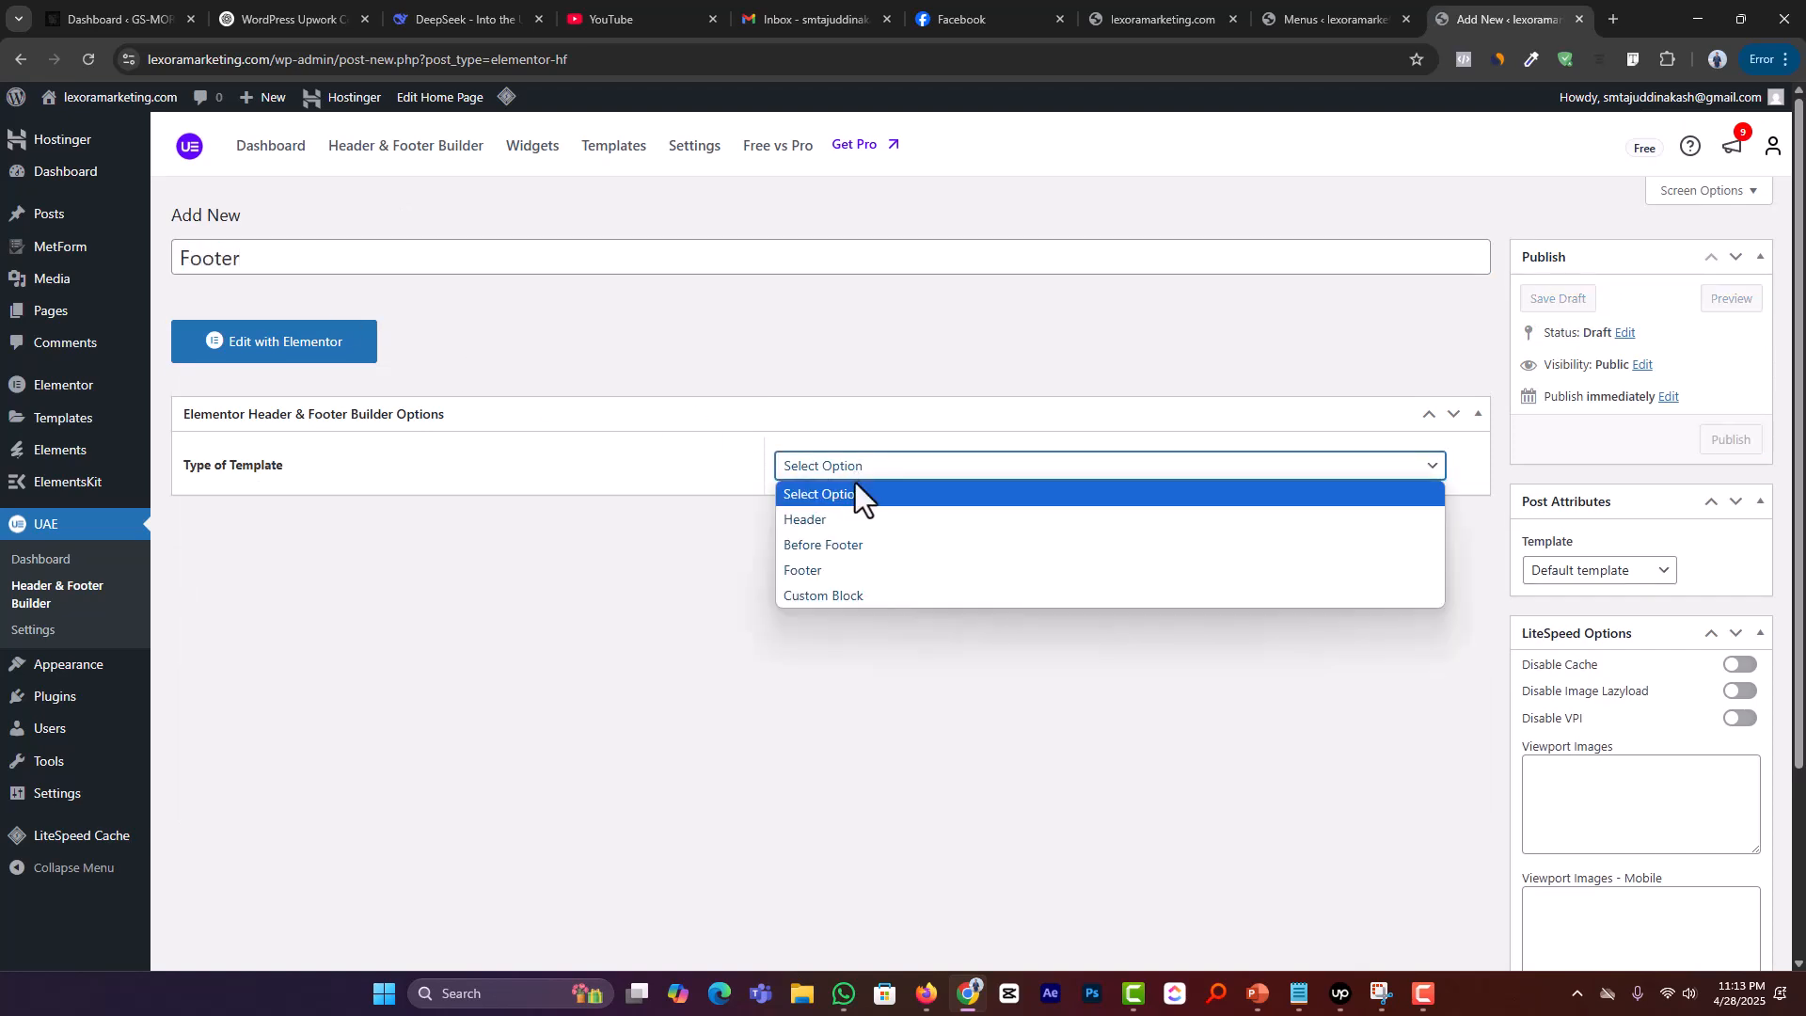
{"action": "left_click", "coordinate": [826, 569]}
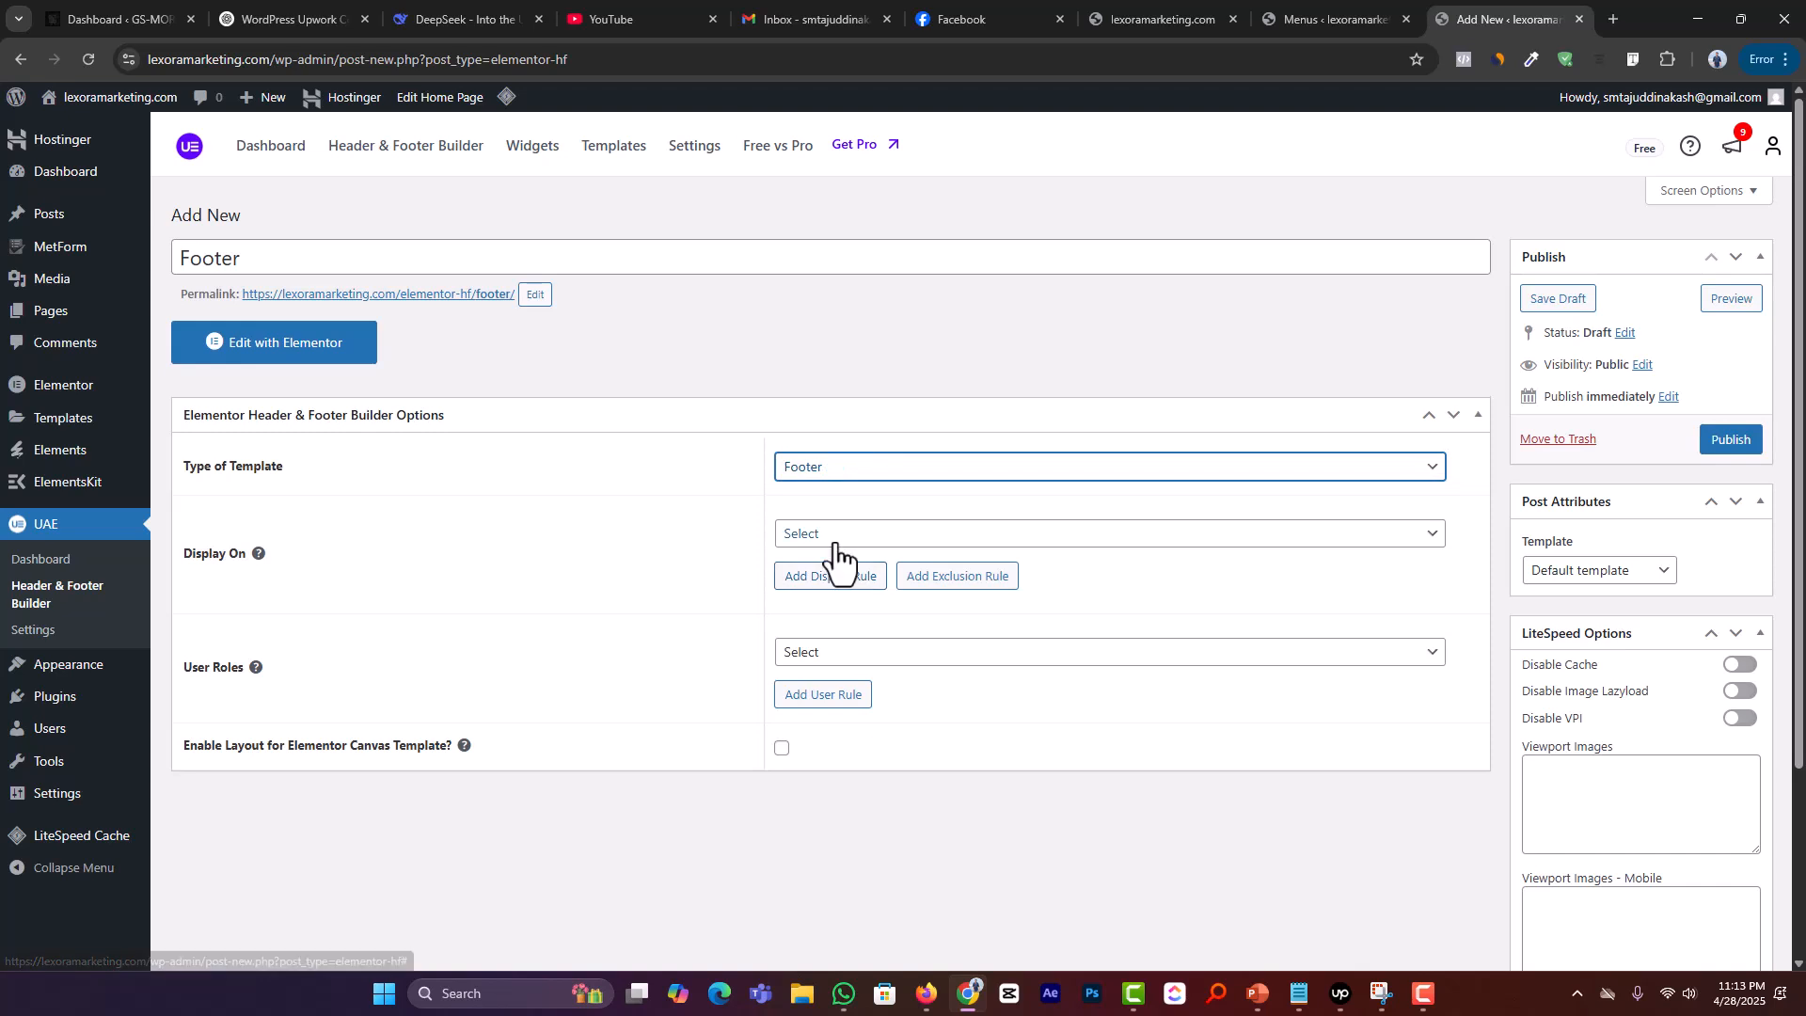
{"action": "left_click", "coordinate": [840, 535]}
{"action": "left_click", "coordinate": [893, 62]}
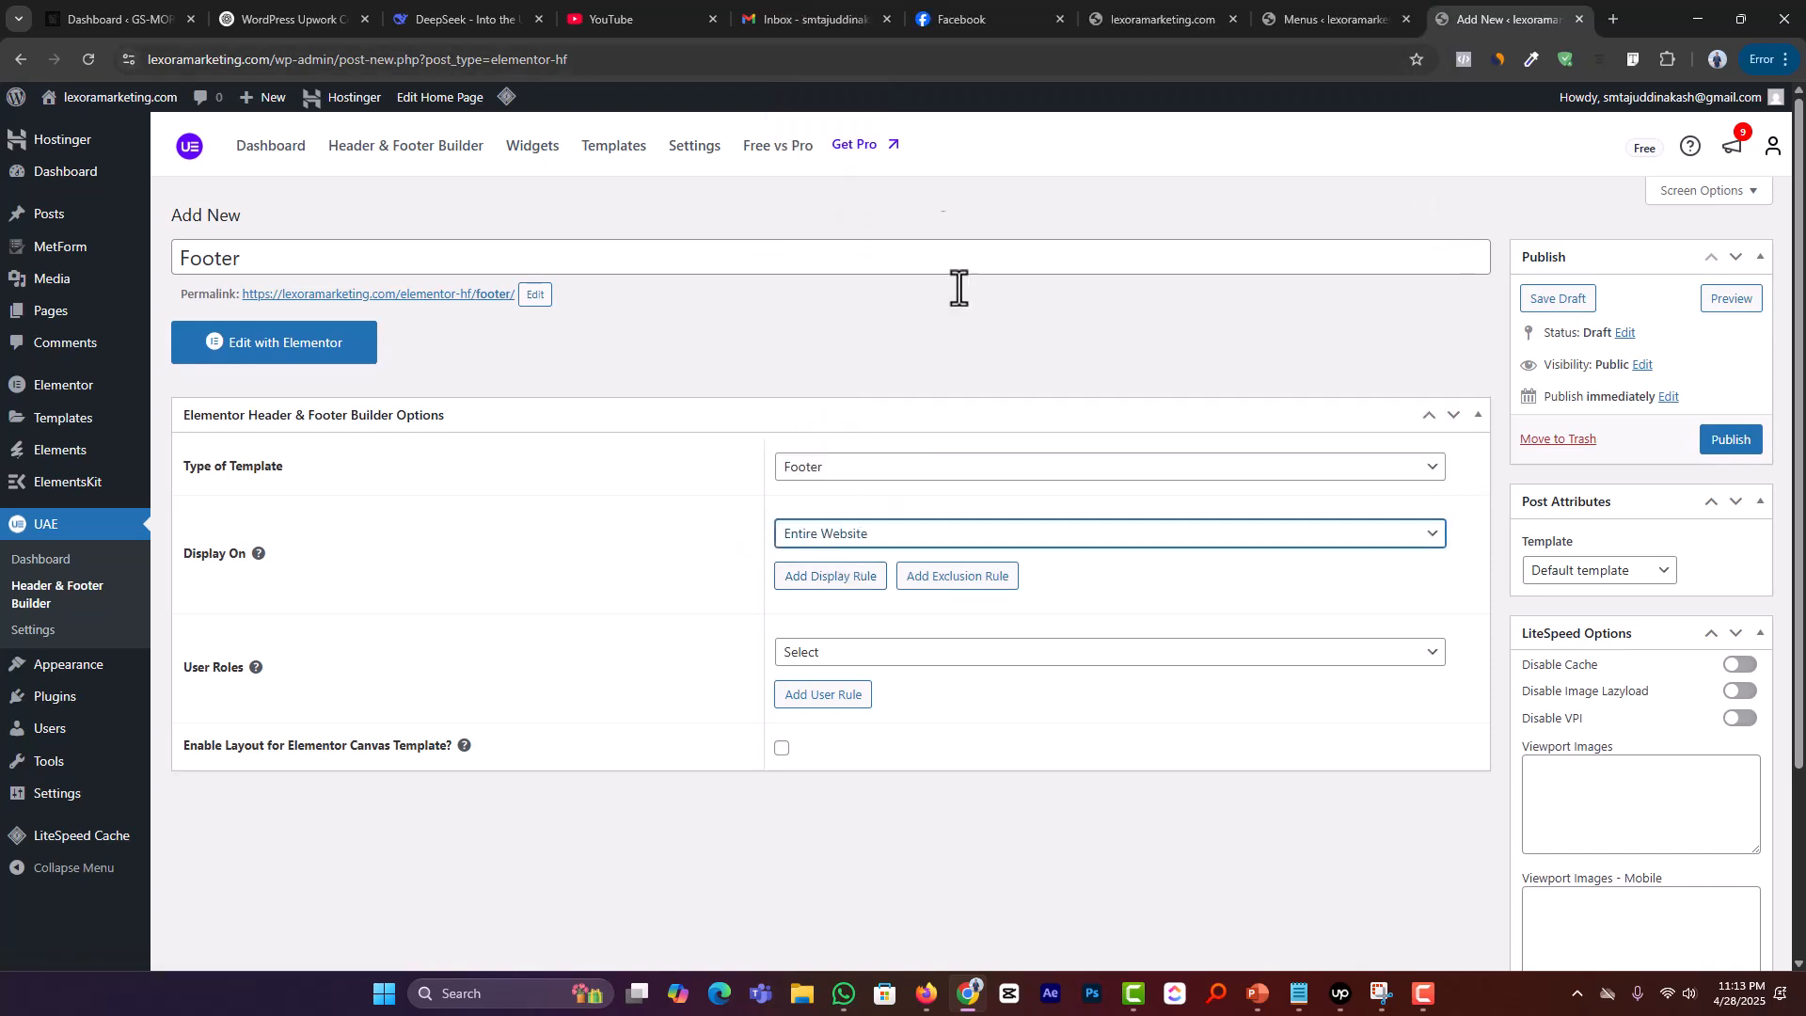
{"action": "left_click", "coordinate": [815, 662]}
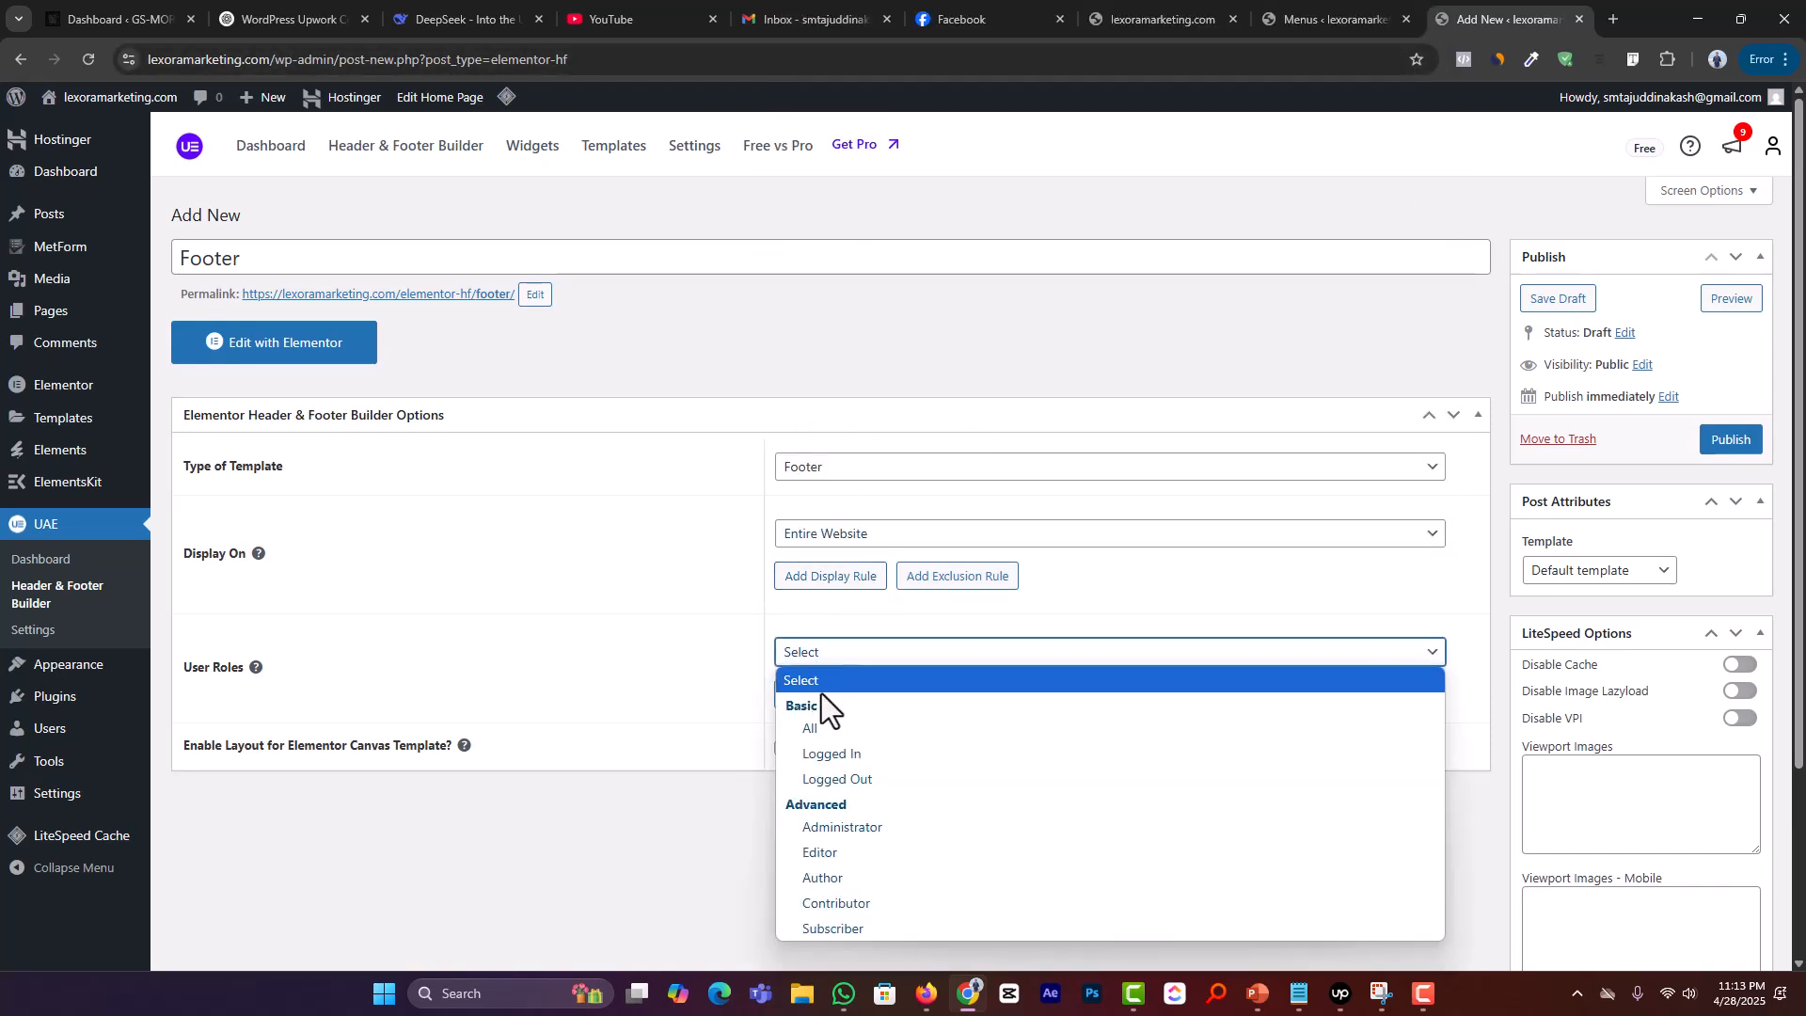
{"action": "left_click", "coordinate": [823, 743]}
{"action": "left_click", "coordinate": [1730, 440]}
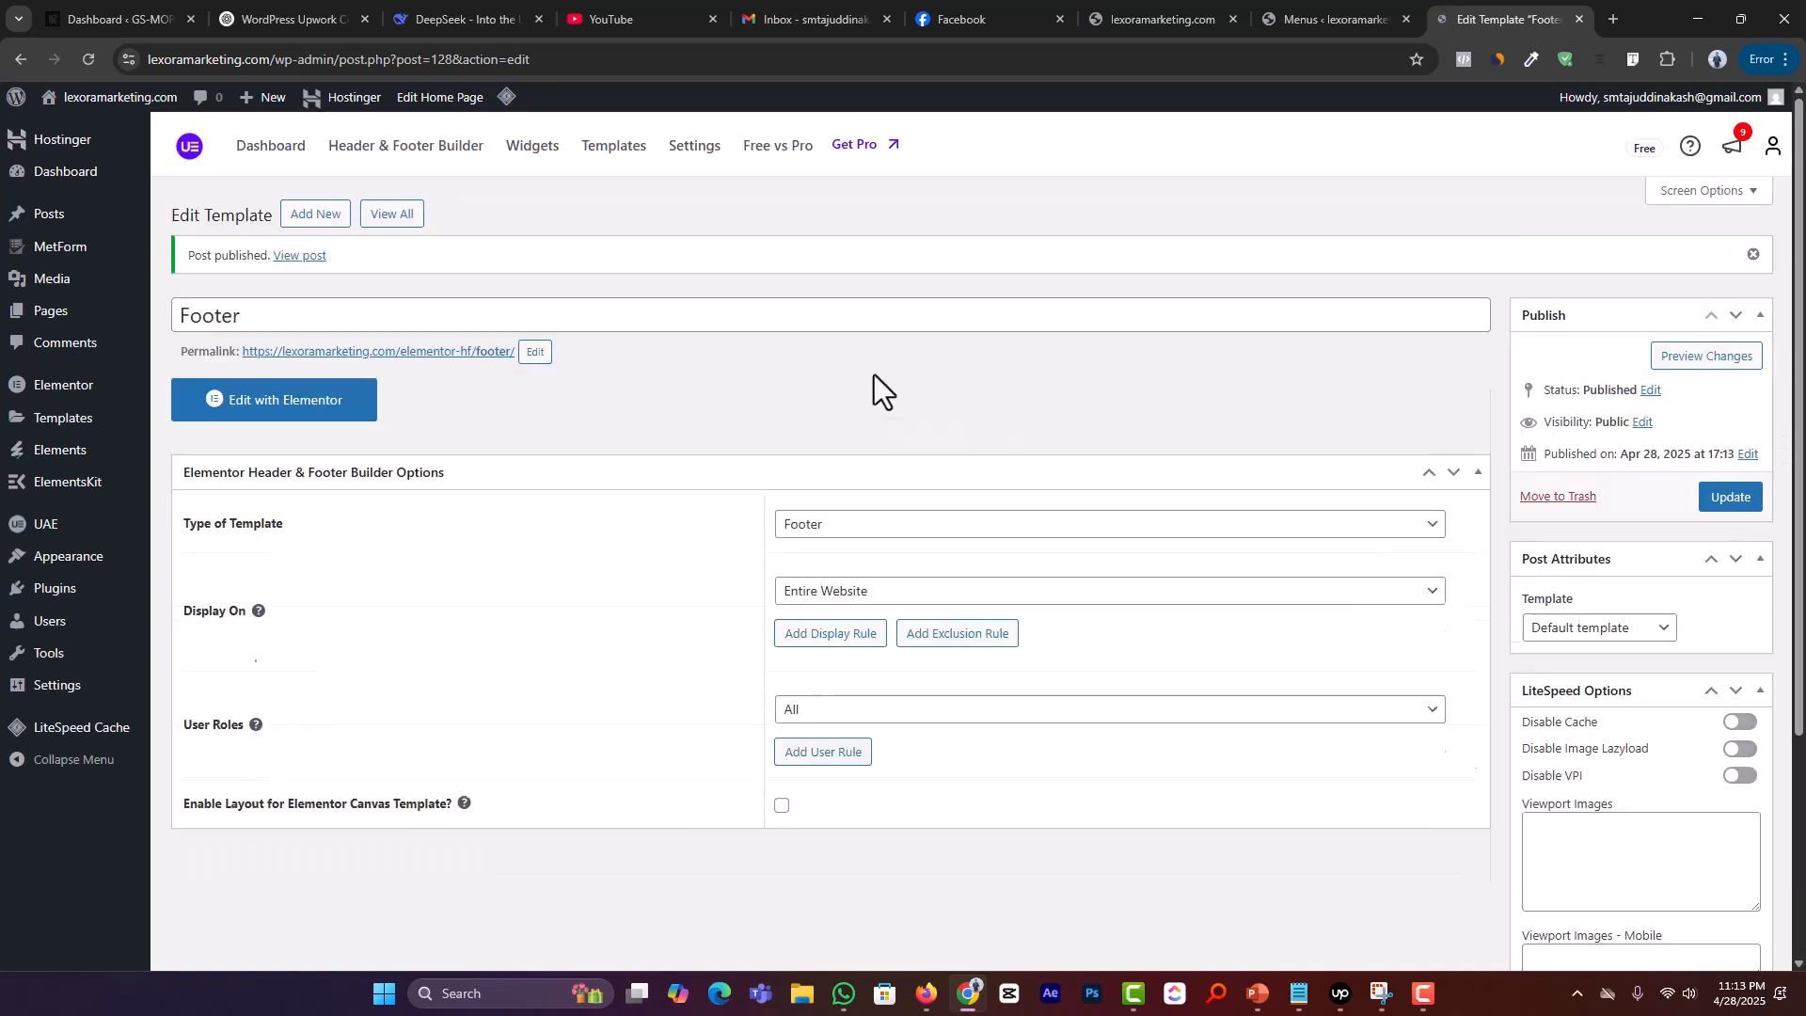
Step: Open the Footer template in the Elementor editor and bring up the template library for its empty canvas
{"action": "left_click", "coordinate": [292, 402]}
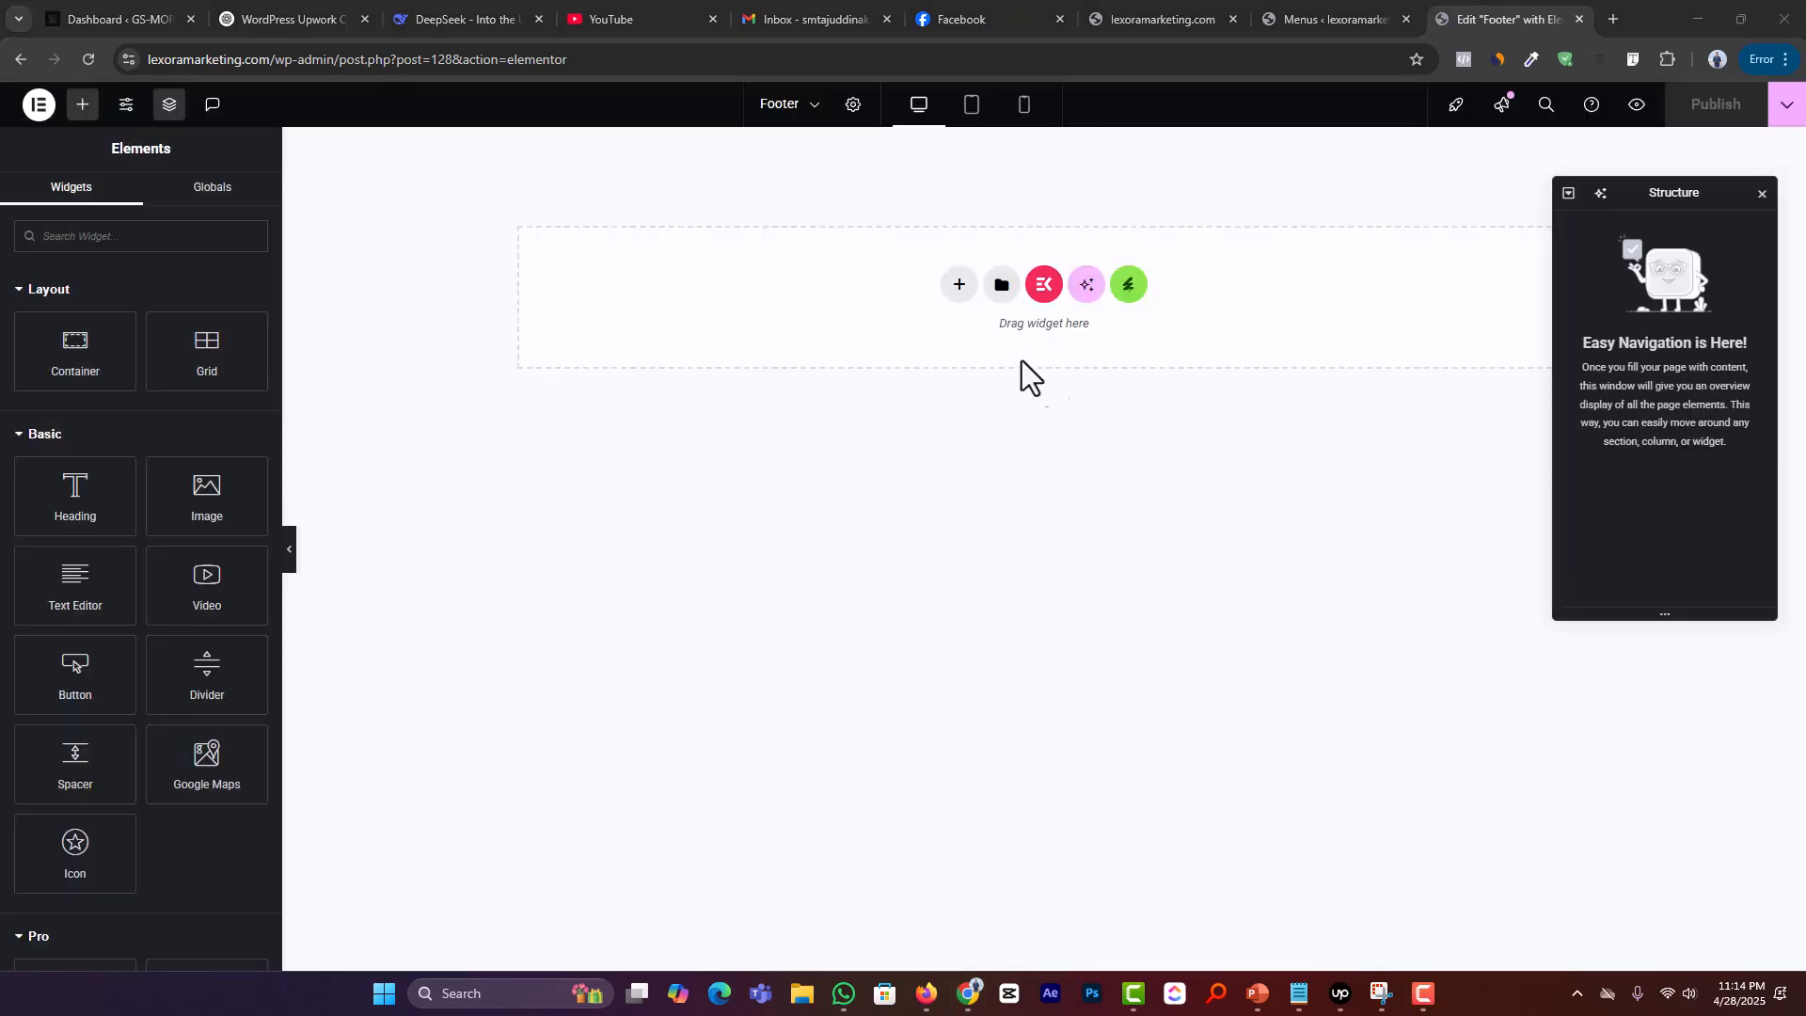
{"action": "left_click", "coordinate": [999, 291]}
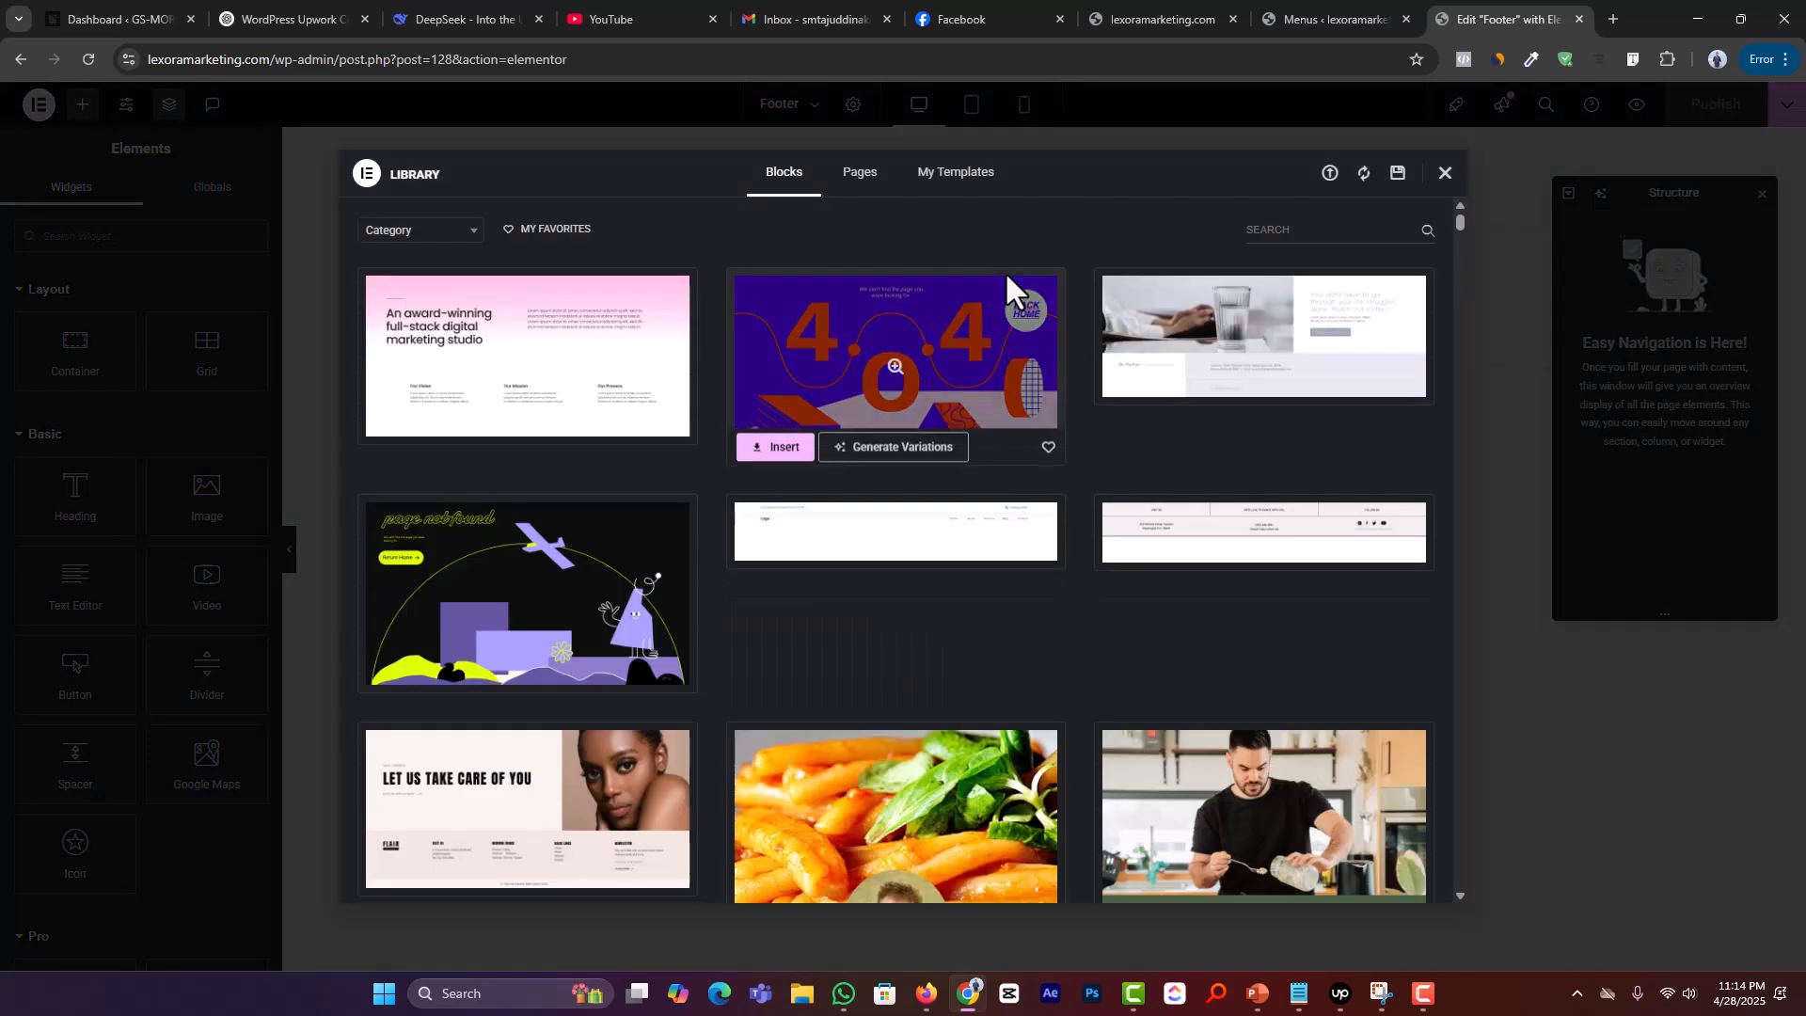
Step: Insert the saved Footer section template from My Templates, applying its section settings, and publish the footer
{"action": "left_click", "coordinate": [969, 169]}
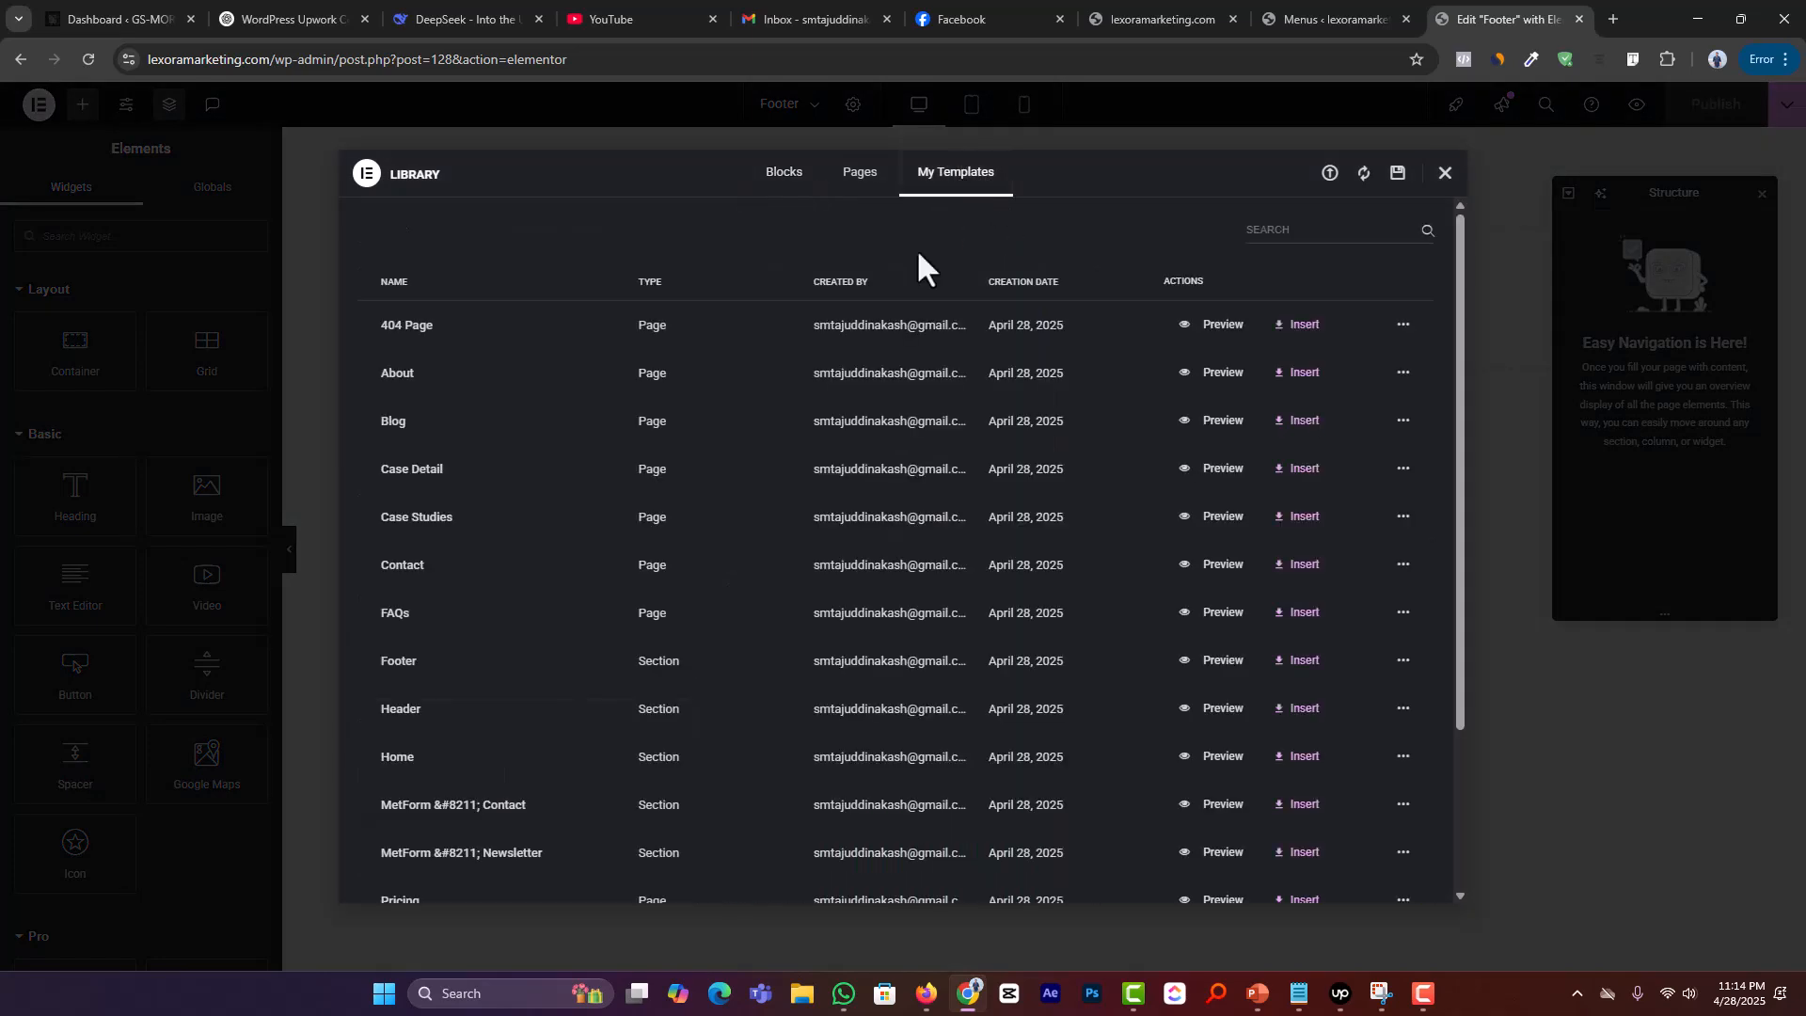
{"action": "scroll", "coordinate": [486, 659], "scroll_direction": "down", "scroll_amount": 1}
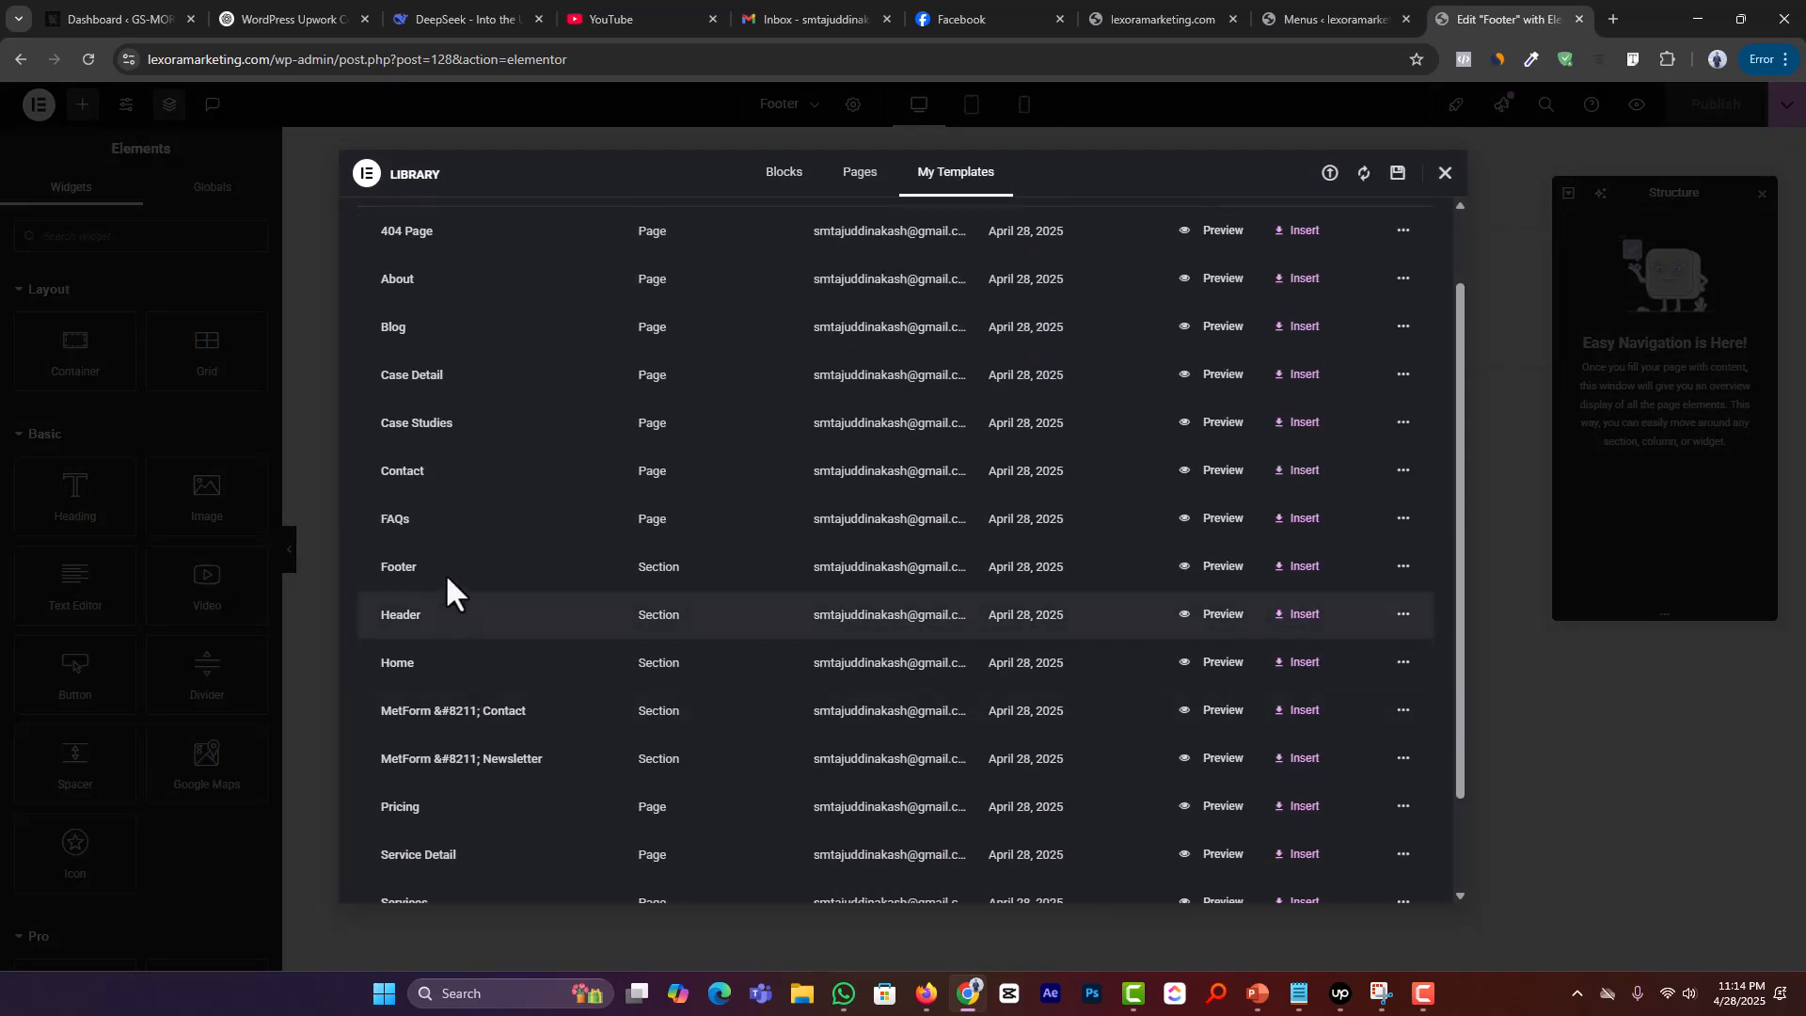
{"action": "left_click", "coordinate": [1326, 576]}
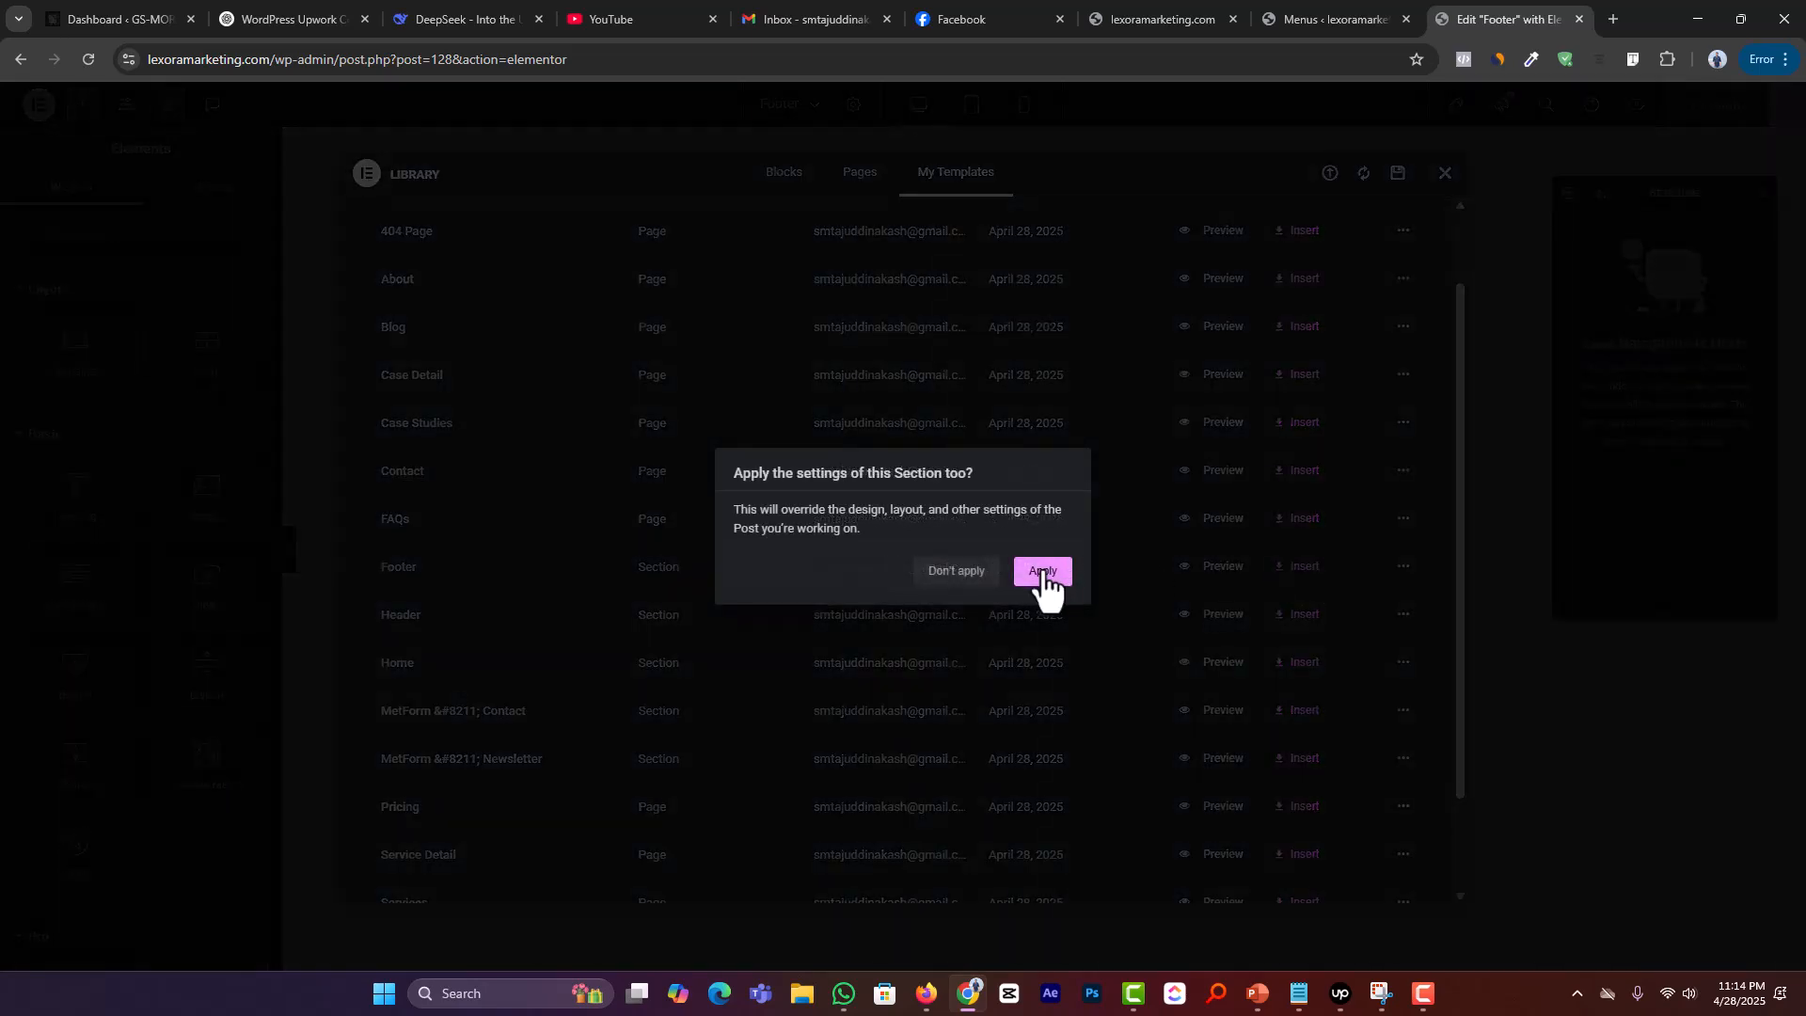
{"action": "left_click", "coordinate": [1044, 578]}
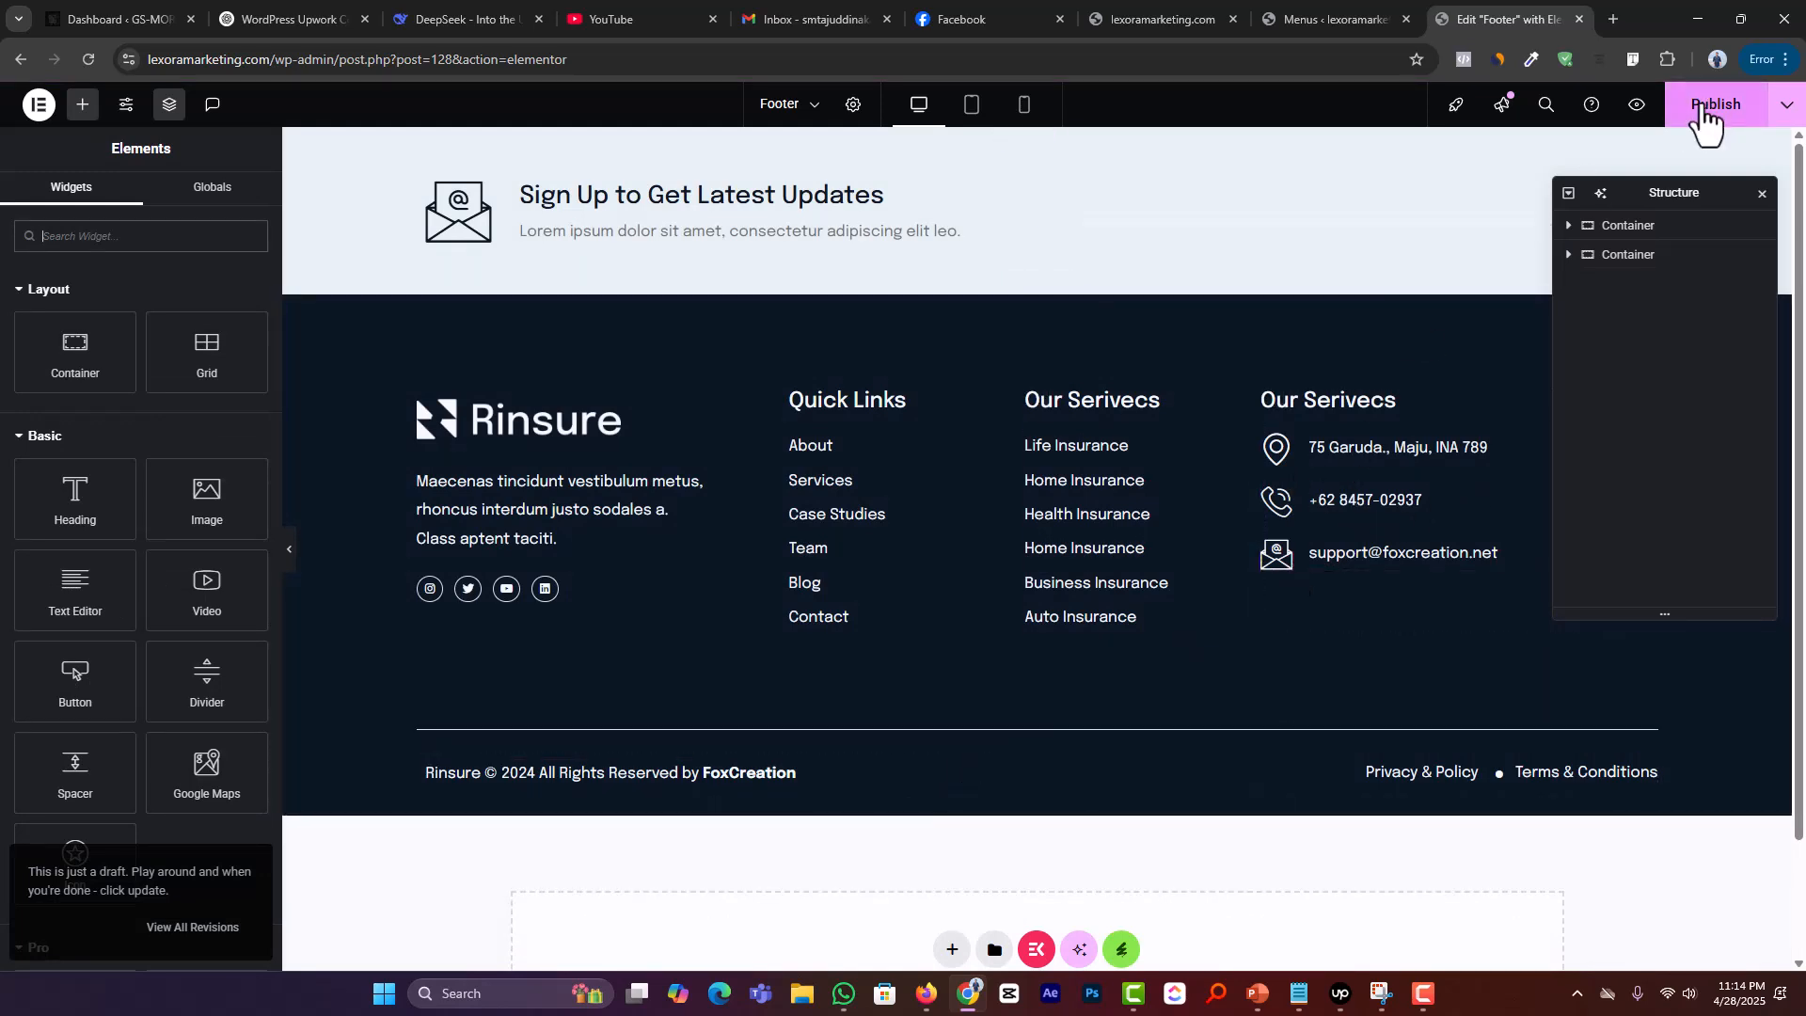
{"action": "left_click", "coordinate": [1707, 115]}
Step: Reload the live home page and check the new footer beneath the articles section, returning to the hero section
{"action": "left_click", "coordinate": [1138, 17]}
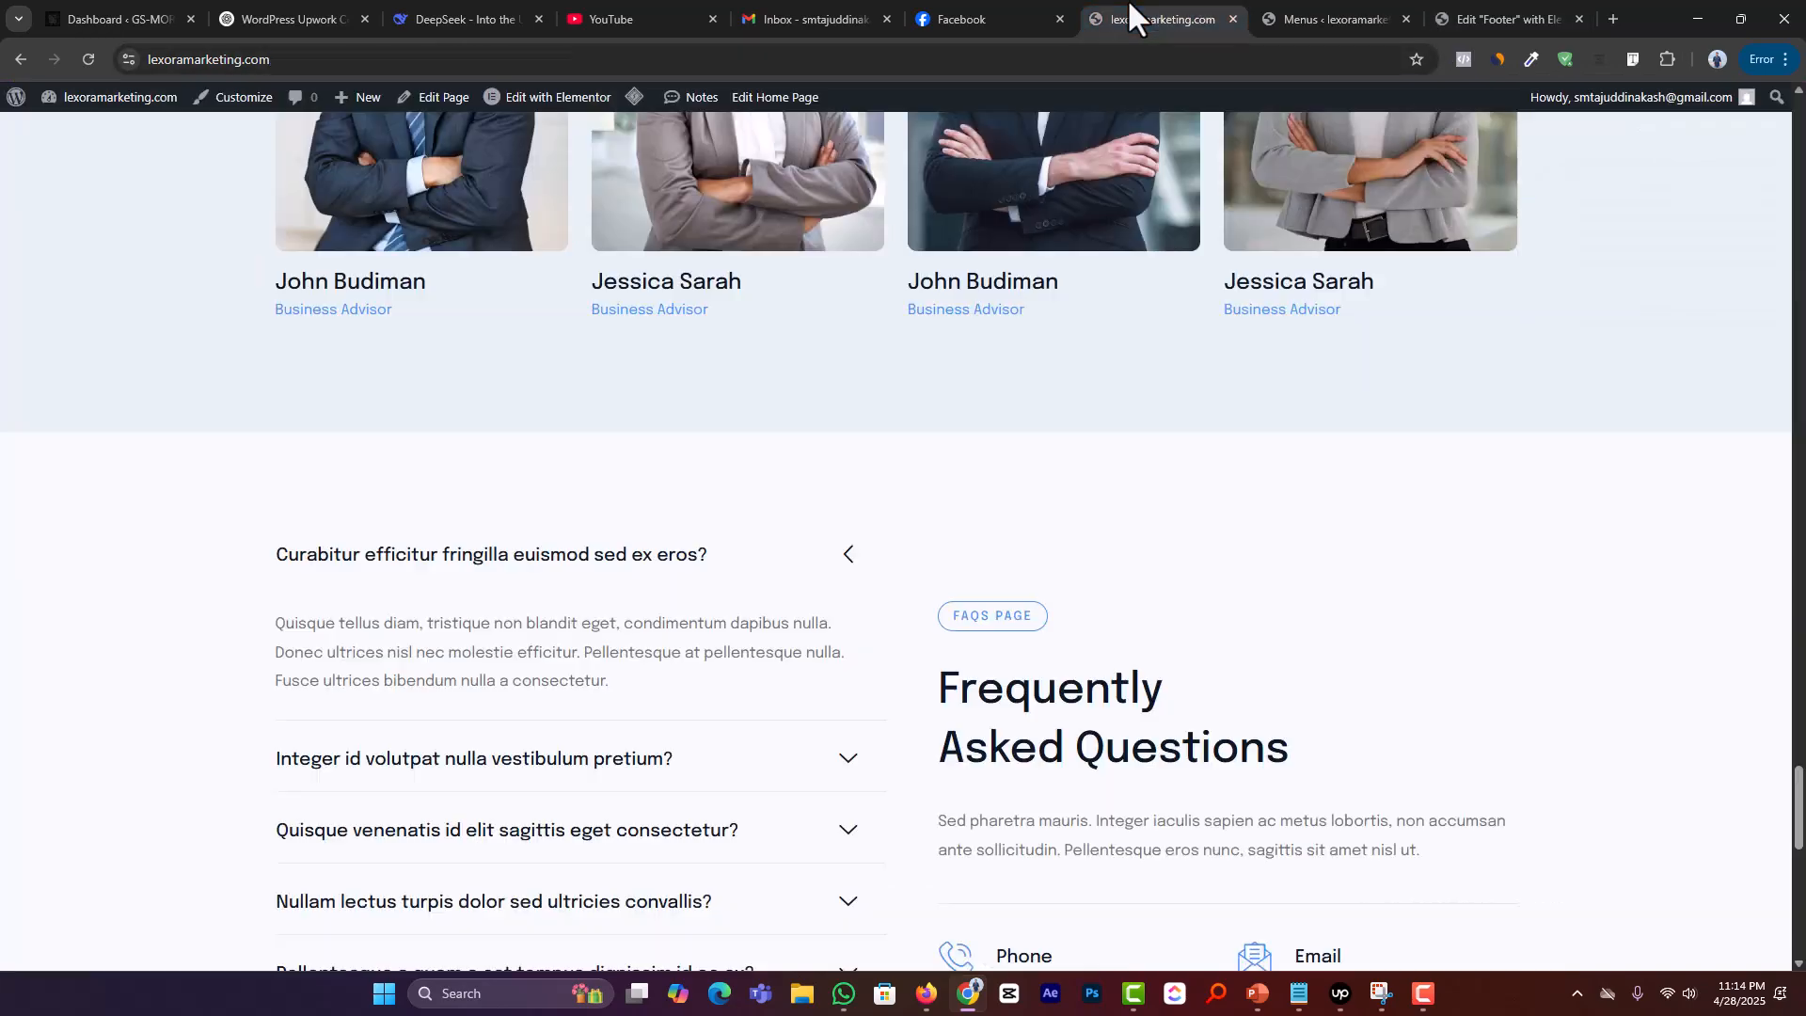
{"action": "left_click", "coordinate": [88, 59]}
{"action": "scroll", "coordinate": [1351, 536], "scroll_direction": "down", "scroll_amount": 20}
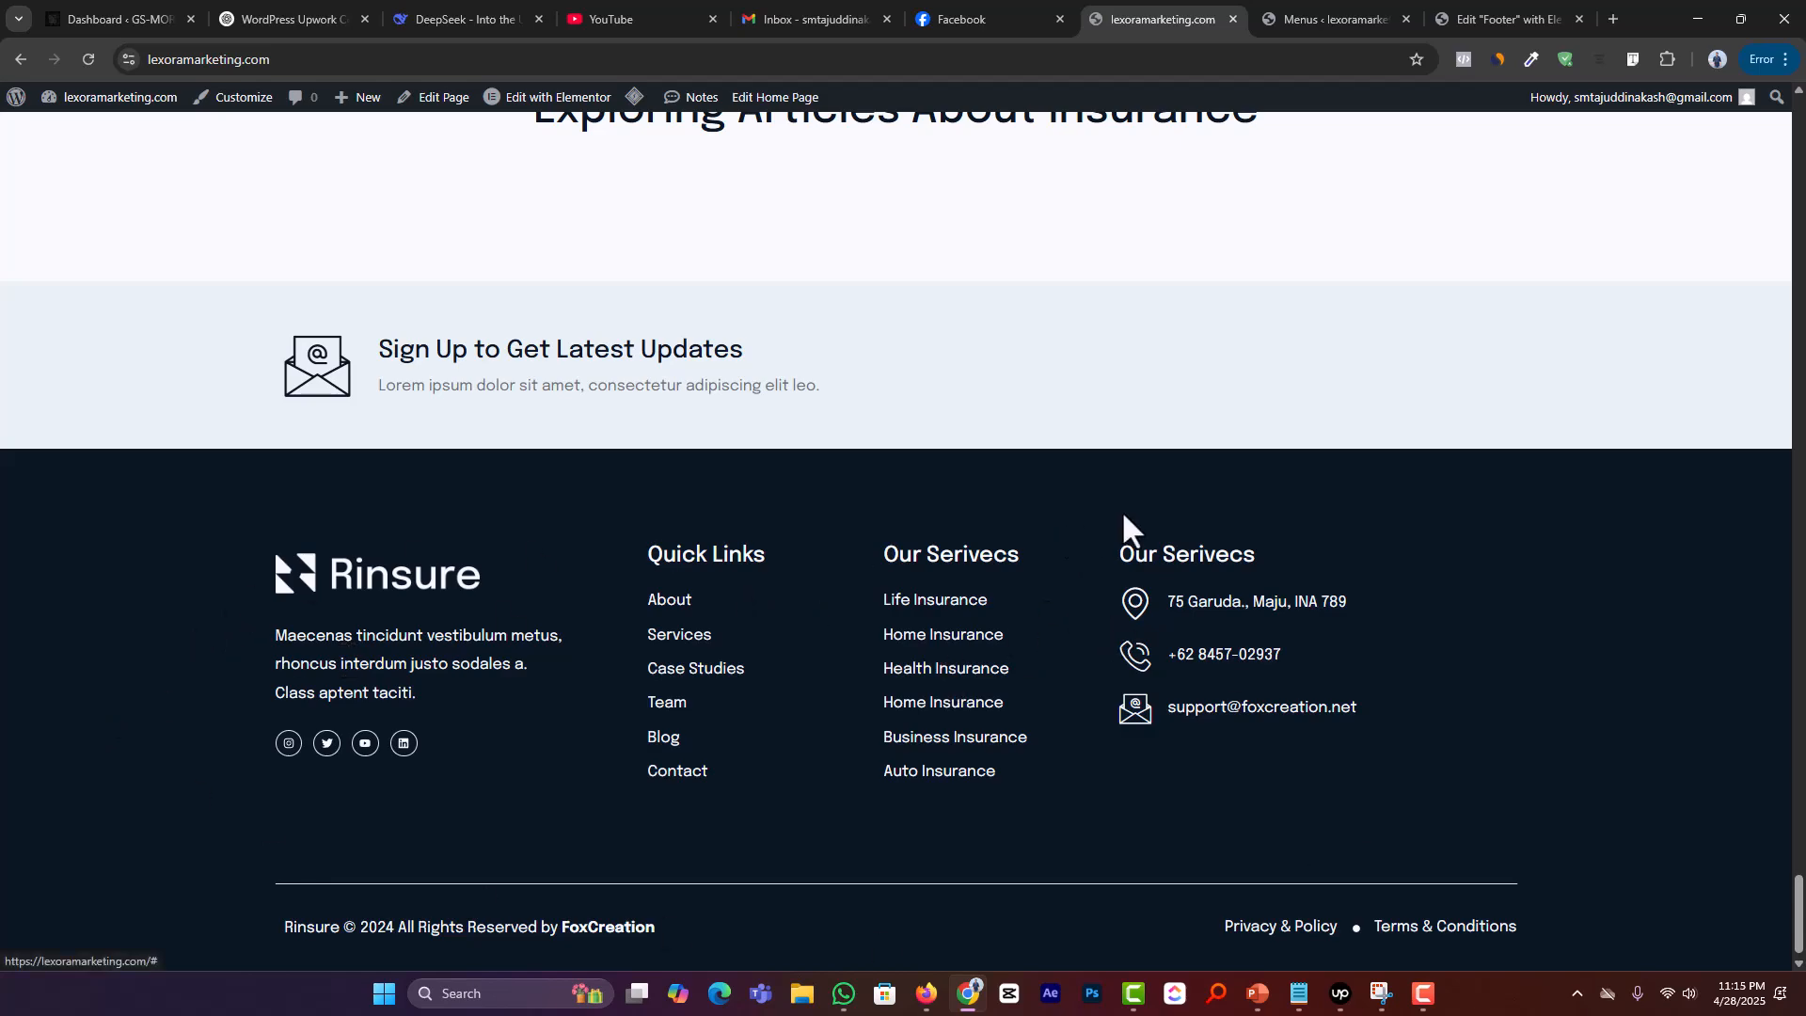
{"action": "scroll", "coordinate": [1123, 518], "scroll_direction": "up", "scroll_amount": 15}
{"action": "scroll", "coordinate": [1124, 514], "scroll_direction": "up", "scroll_amount": 20}
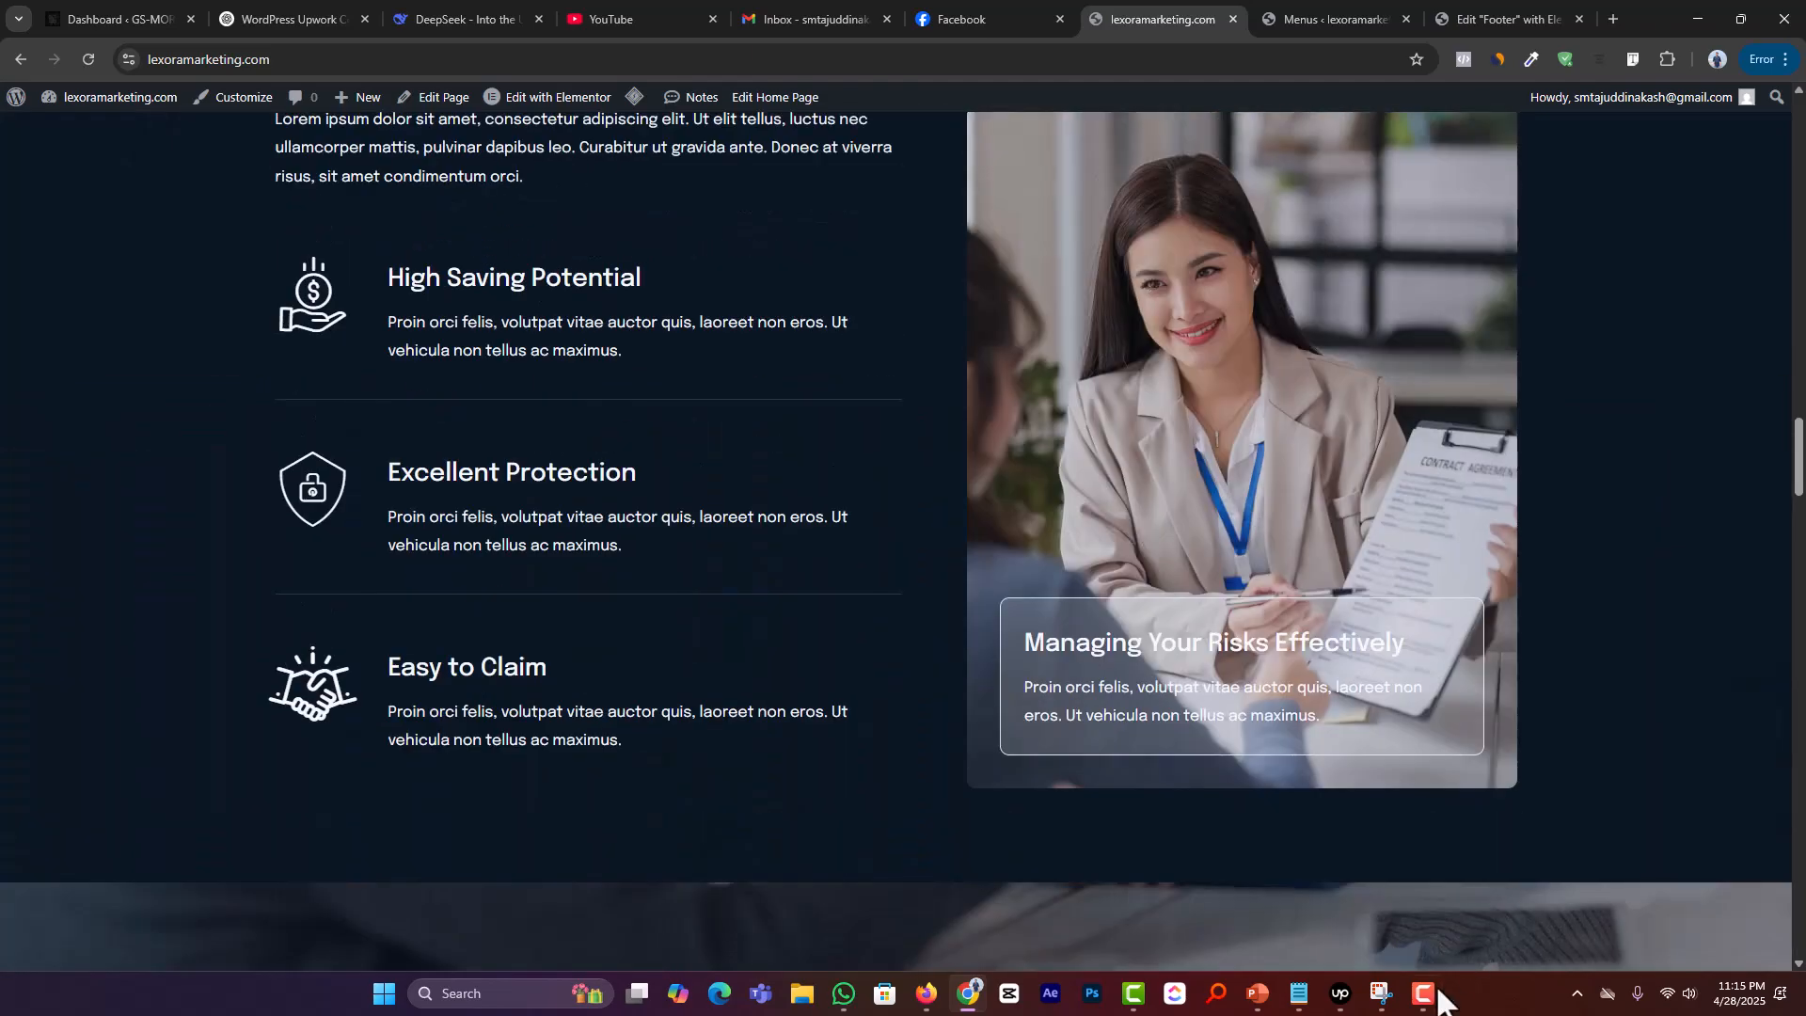
{"action": "left_click", "coordinate": [1435, 993]}
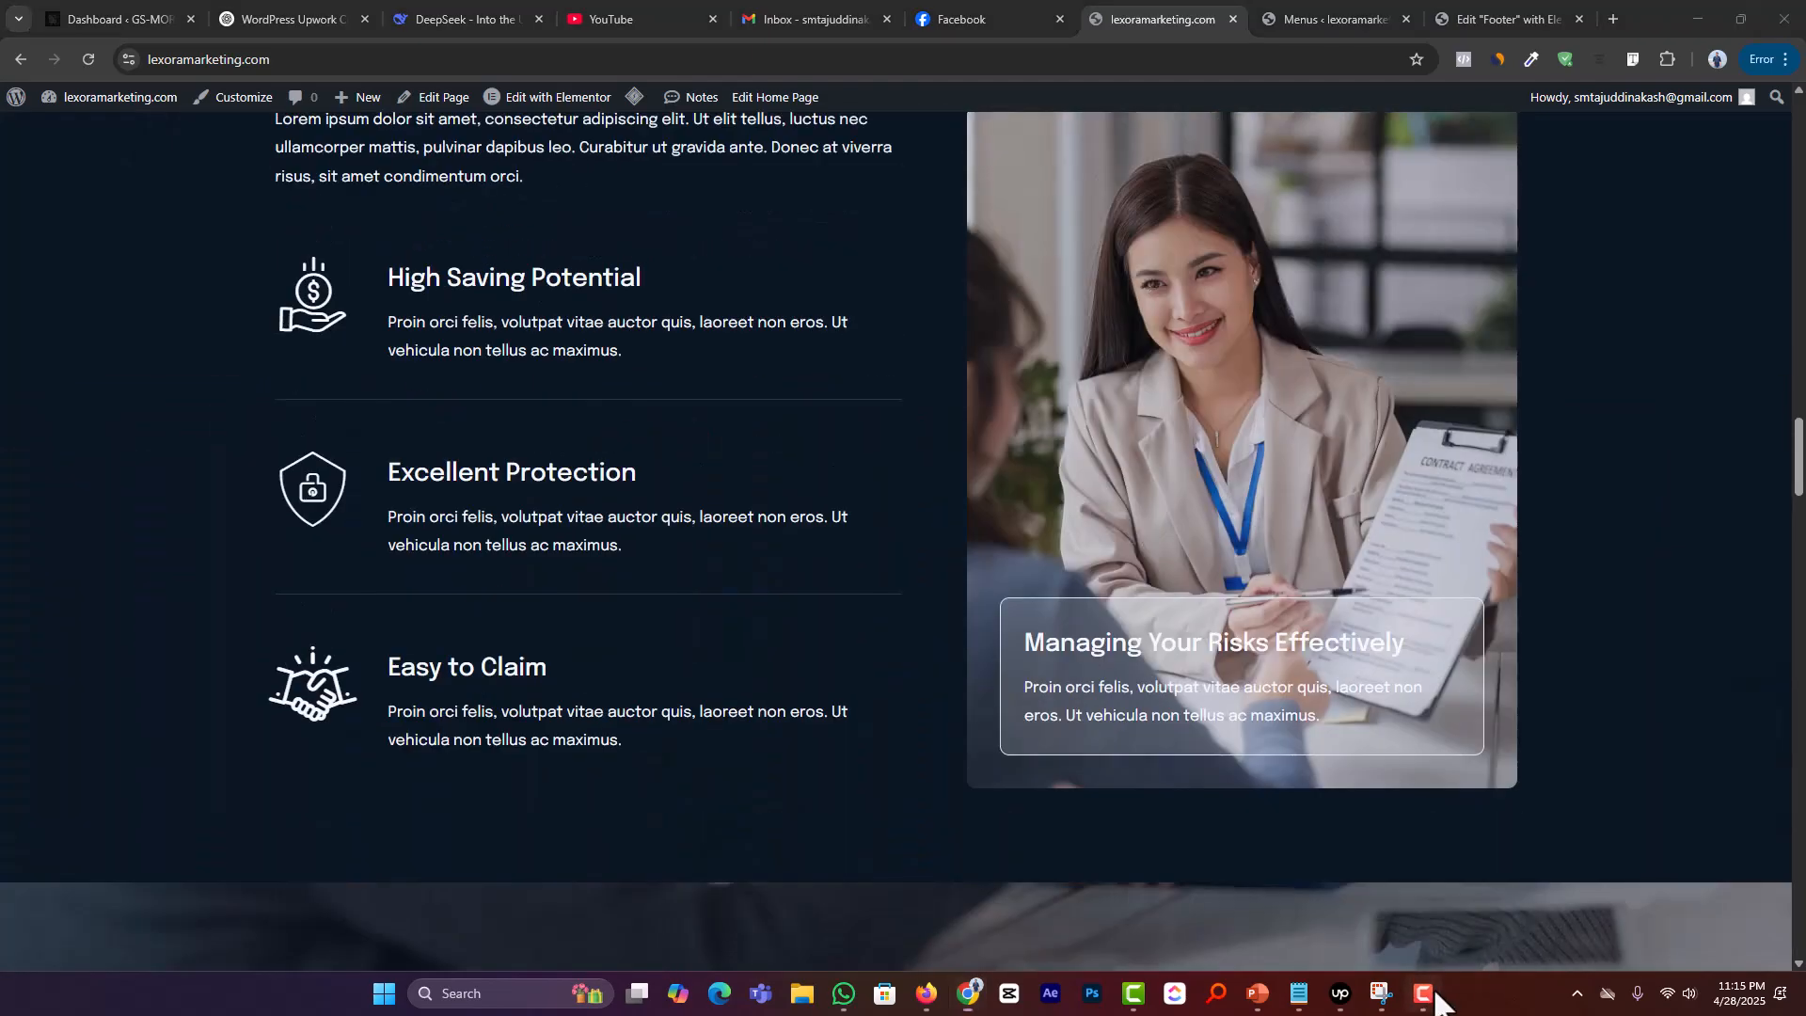
{"action": "scroll", "coordinate": [656, 613], "scroll_direction": "up", "scroll_amount": 15}
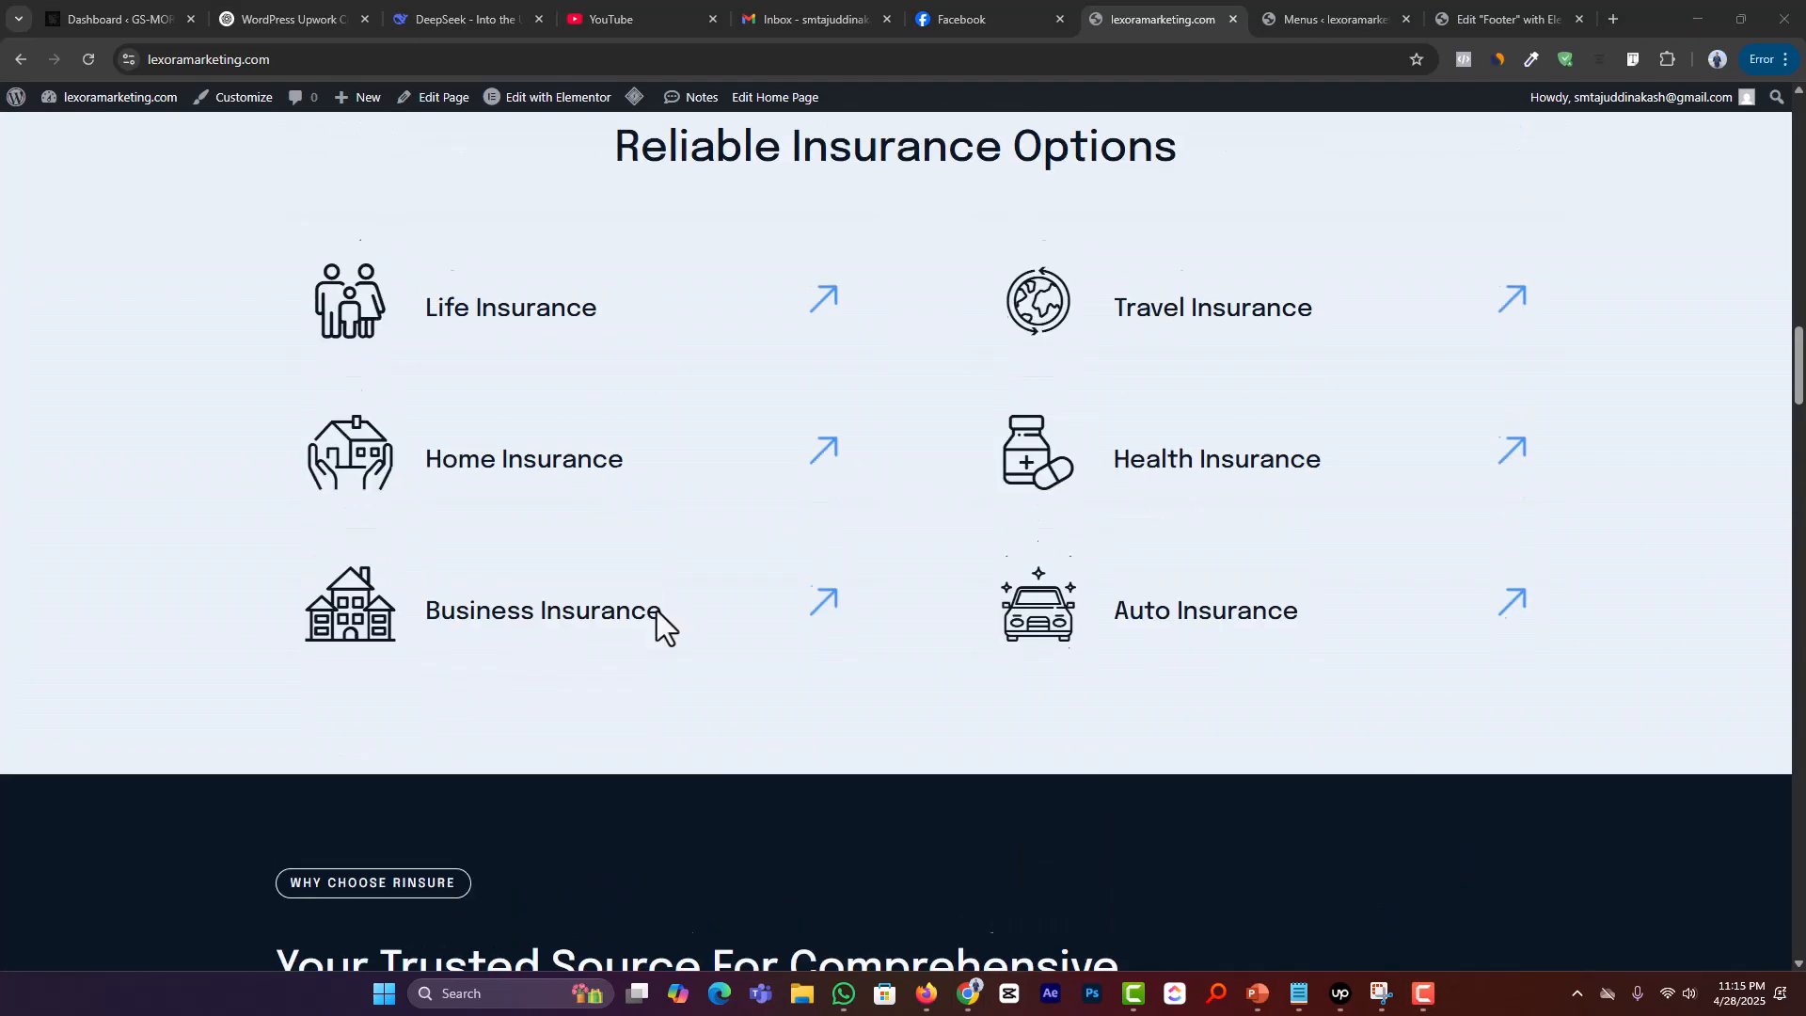
{"action": "scroll", "coordinate": [657, 612], "scroll_direction": "up", "scroll_amount": 10}
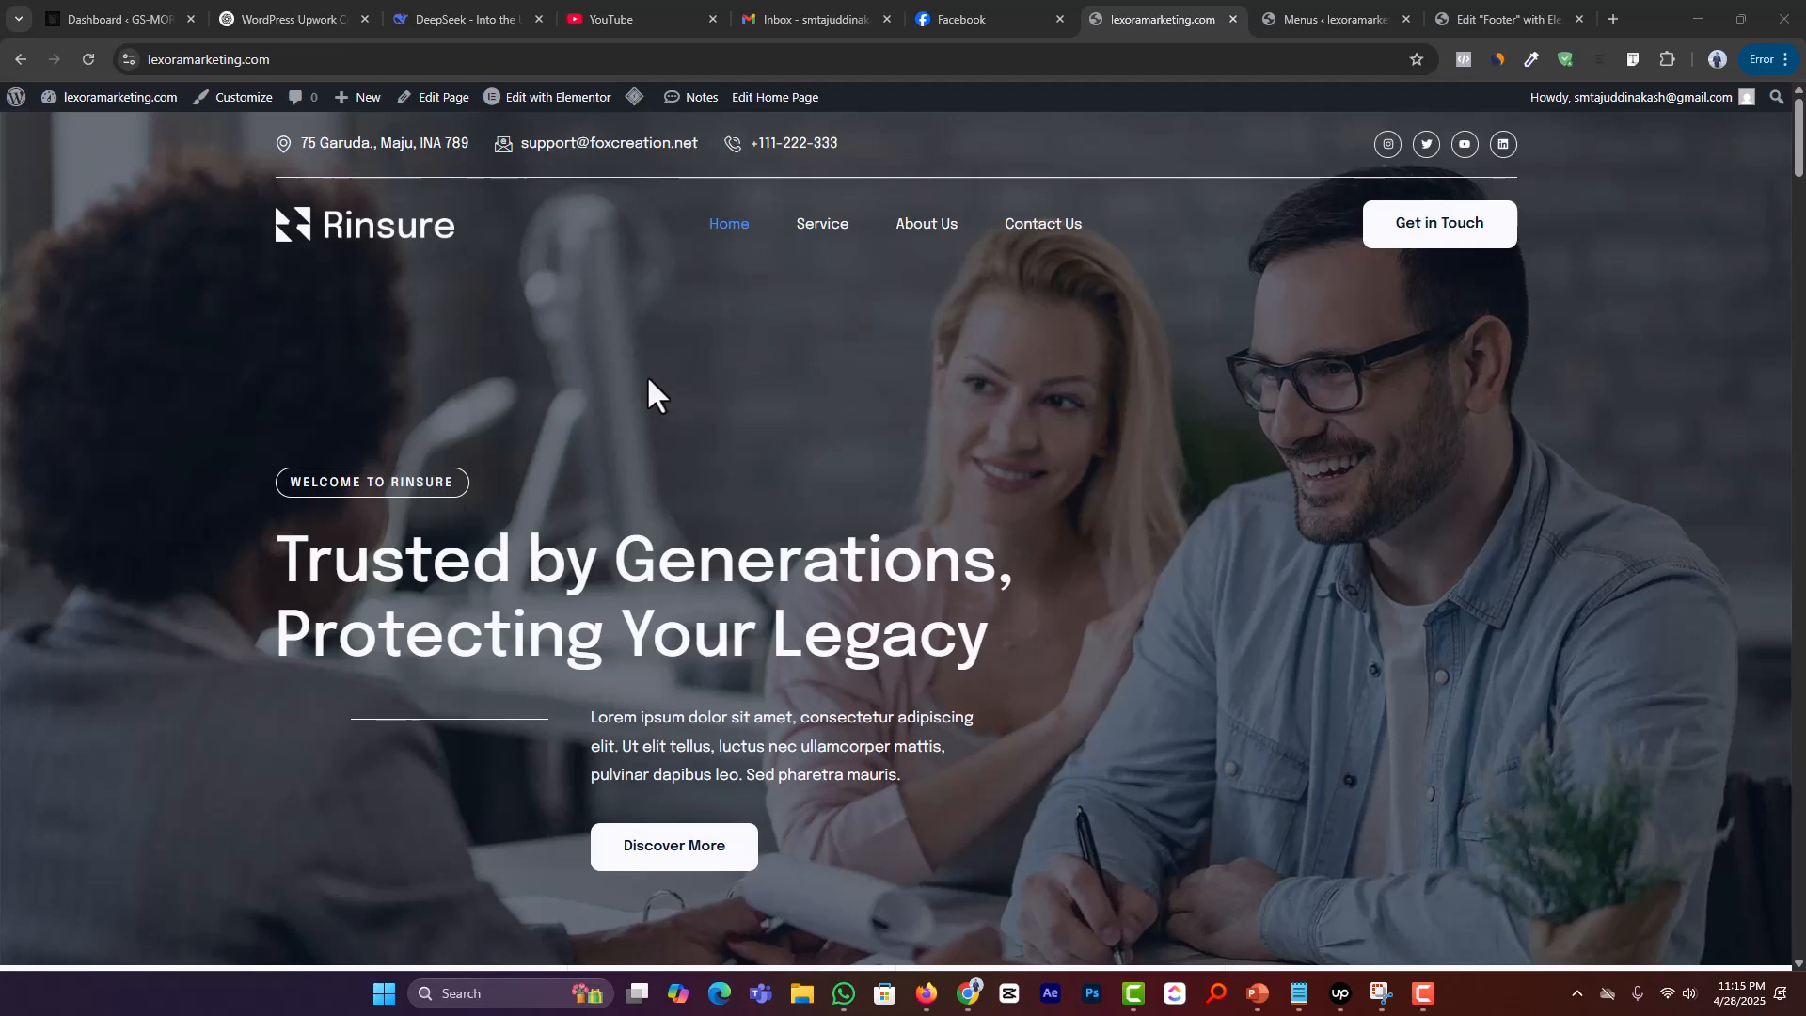
Step: Review the live home page's sections from the hero down to the Frequently Asked Questions and back
{"action": "scroll", "coordinate": [646, 376], "scroll_direction": "down", "scroll_amount": 5}
{"action": "scroll", "coordinate": [649, 376], "scroll_direction": "down", "scroll_amount": 3}
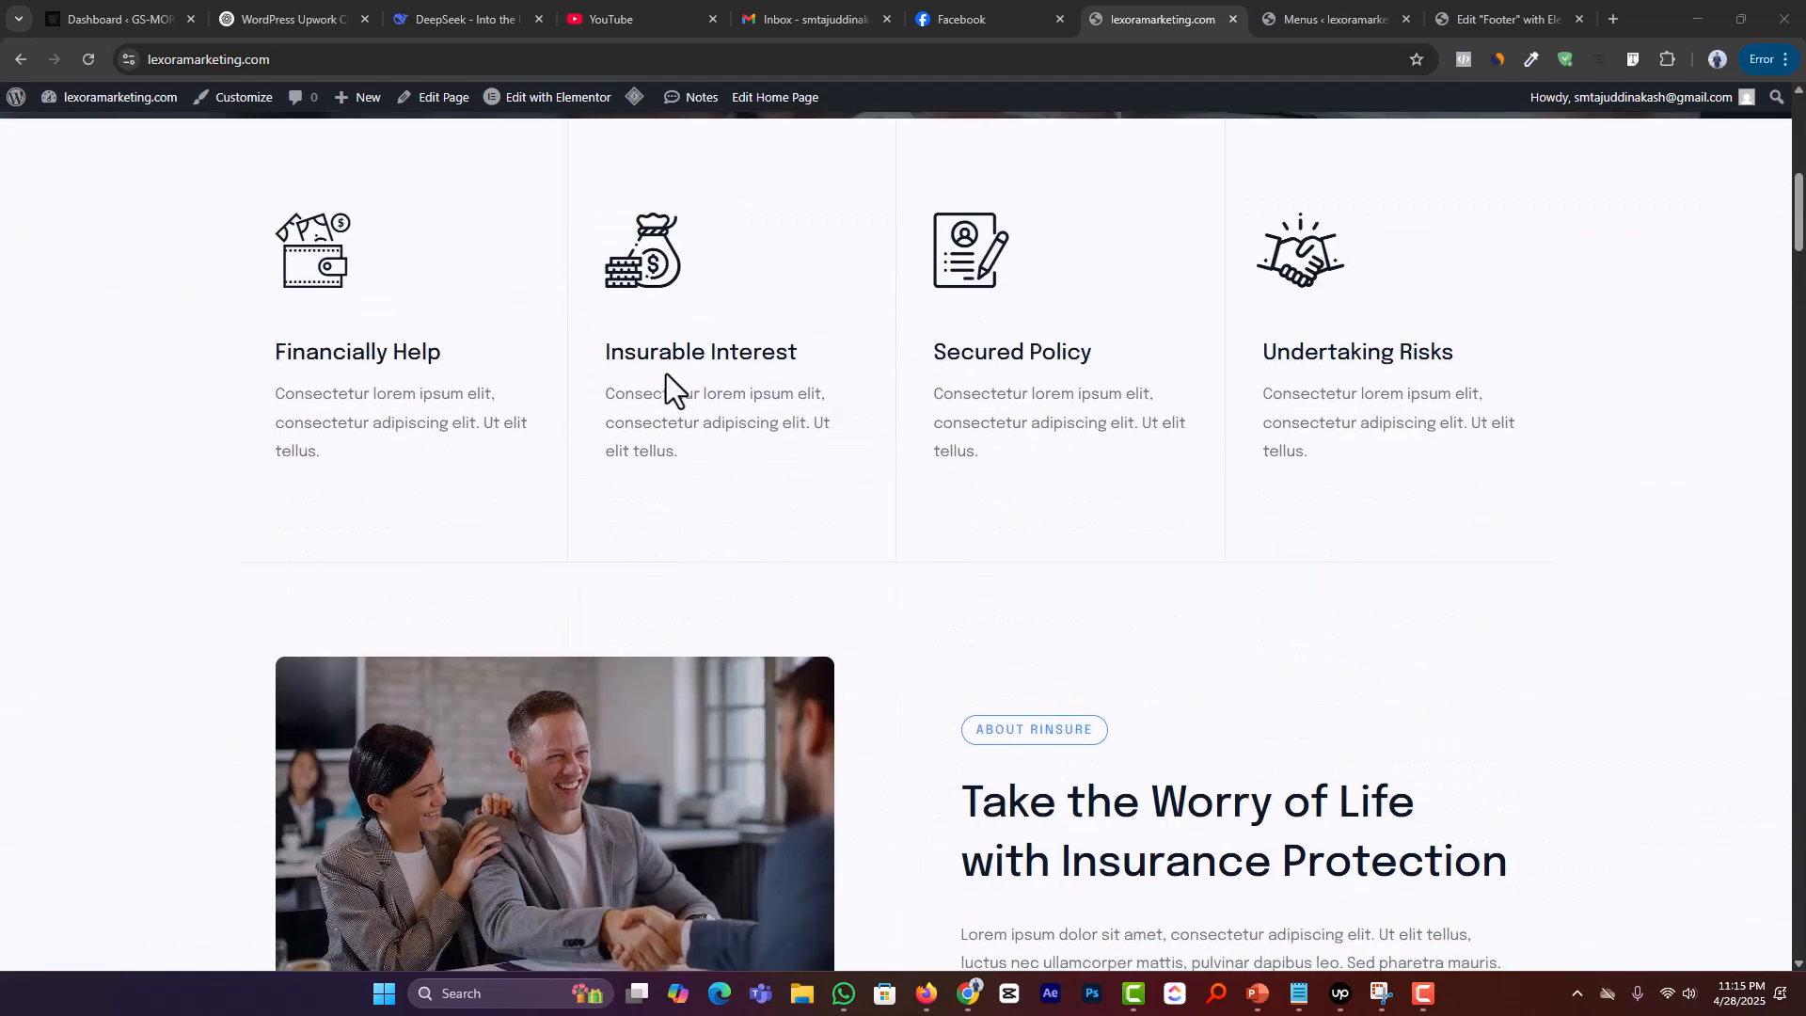
{"action": "scroll", "coordinate": [673, 381], "scroll_direction": "down", "scroll_amount": 7}
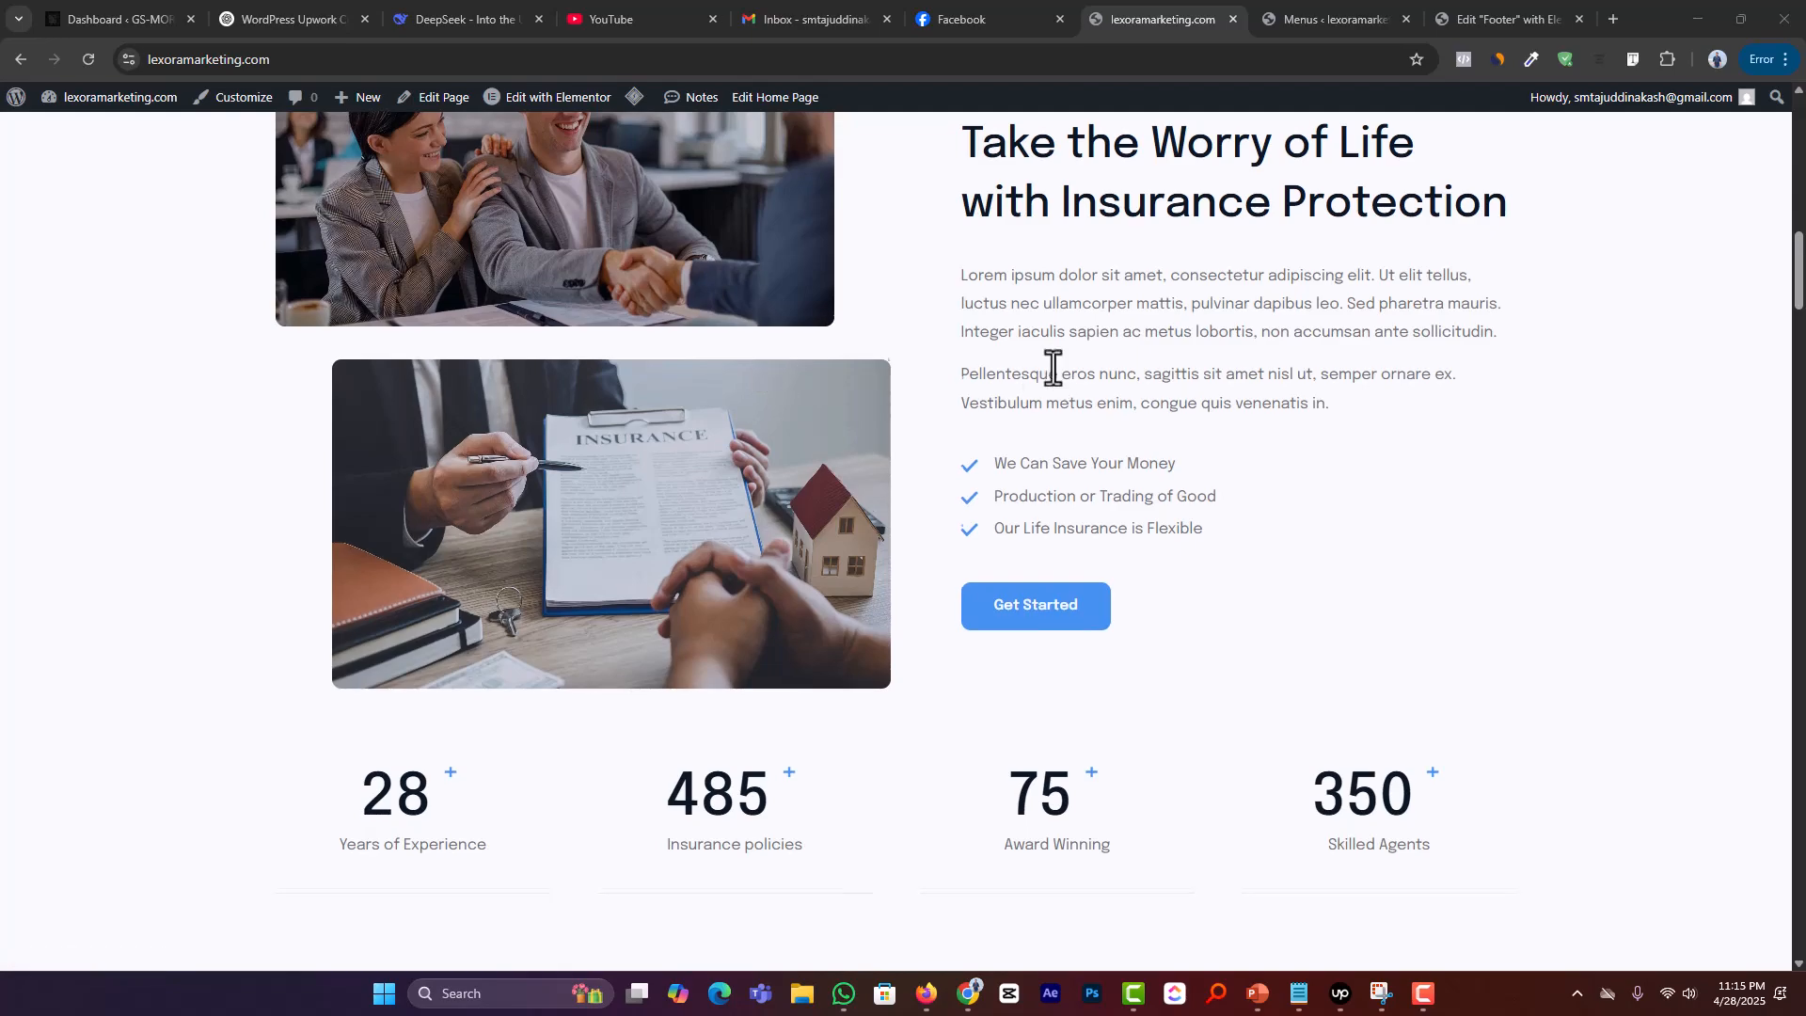
{"action": "scroll", "coordinate": [1053, 368], "scroll_direction": "down", "scroll_amount": 15}
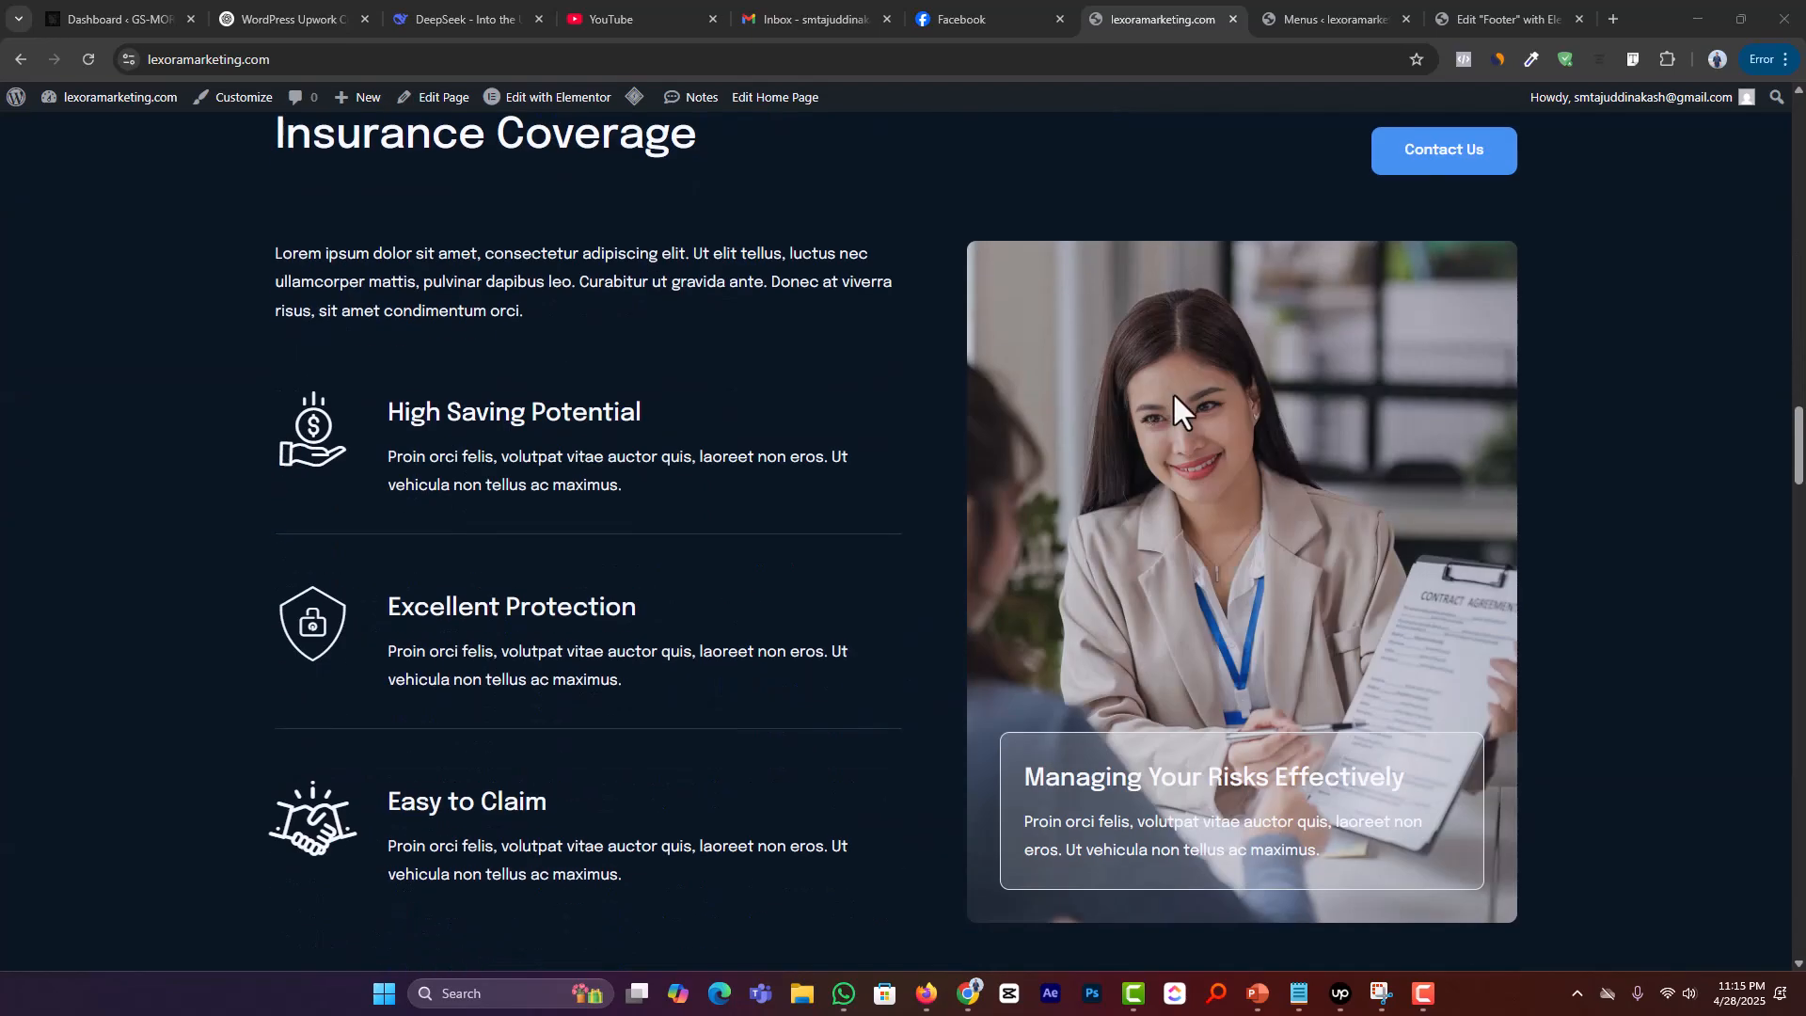
{"action": "scroll", "coordinate": [1175, 396], "scroll_direction": "up", "scroll_amount": 7}
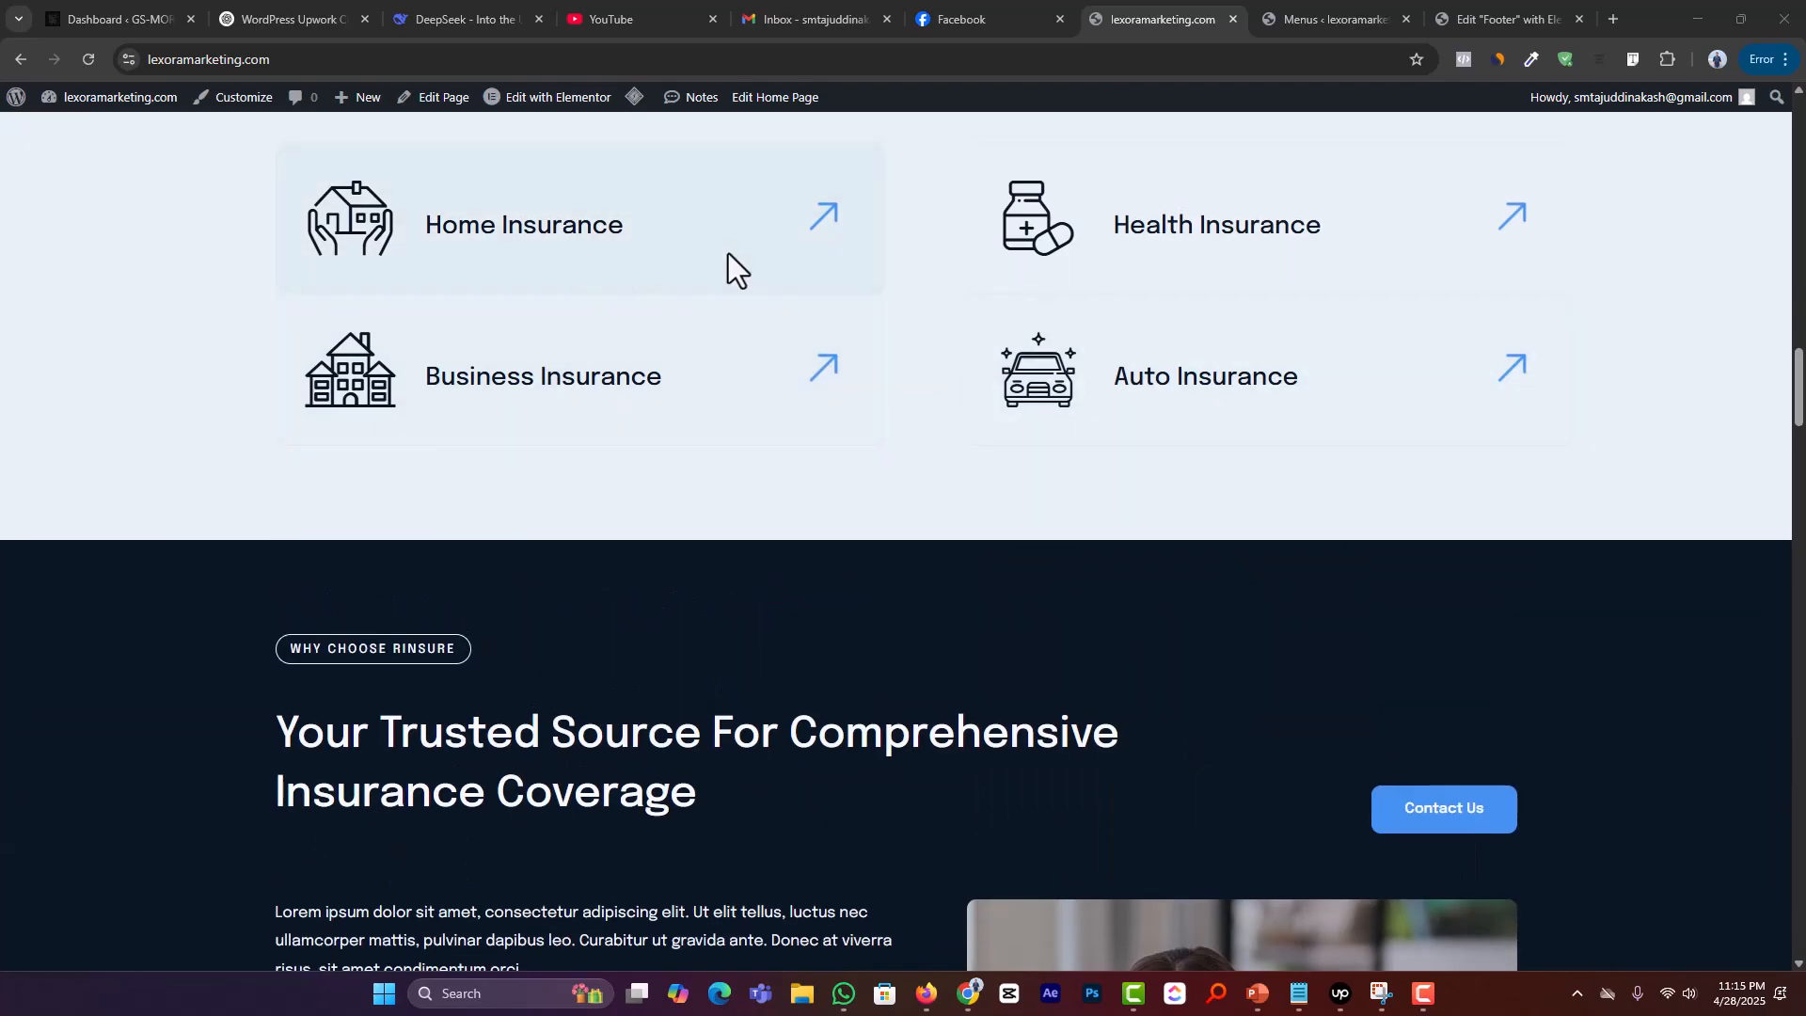
{"action": "scroll", "coordinate": [728, 252], "scroll_direction": "down", "scroll_amount": 17}
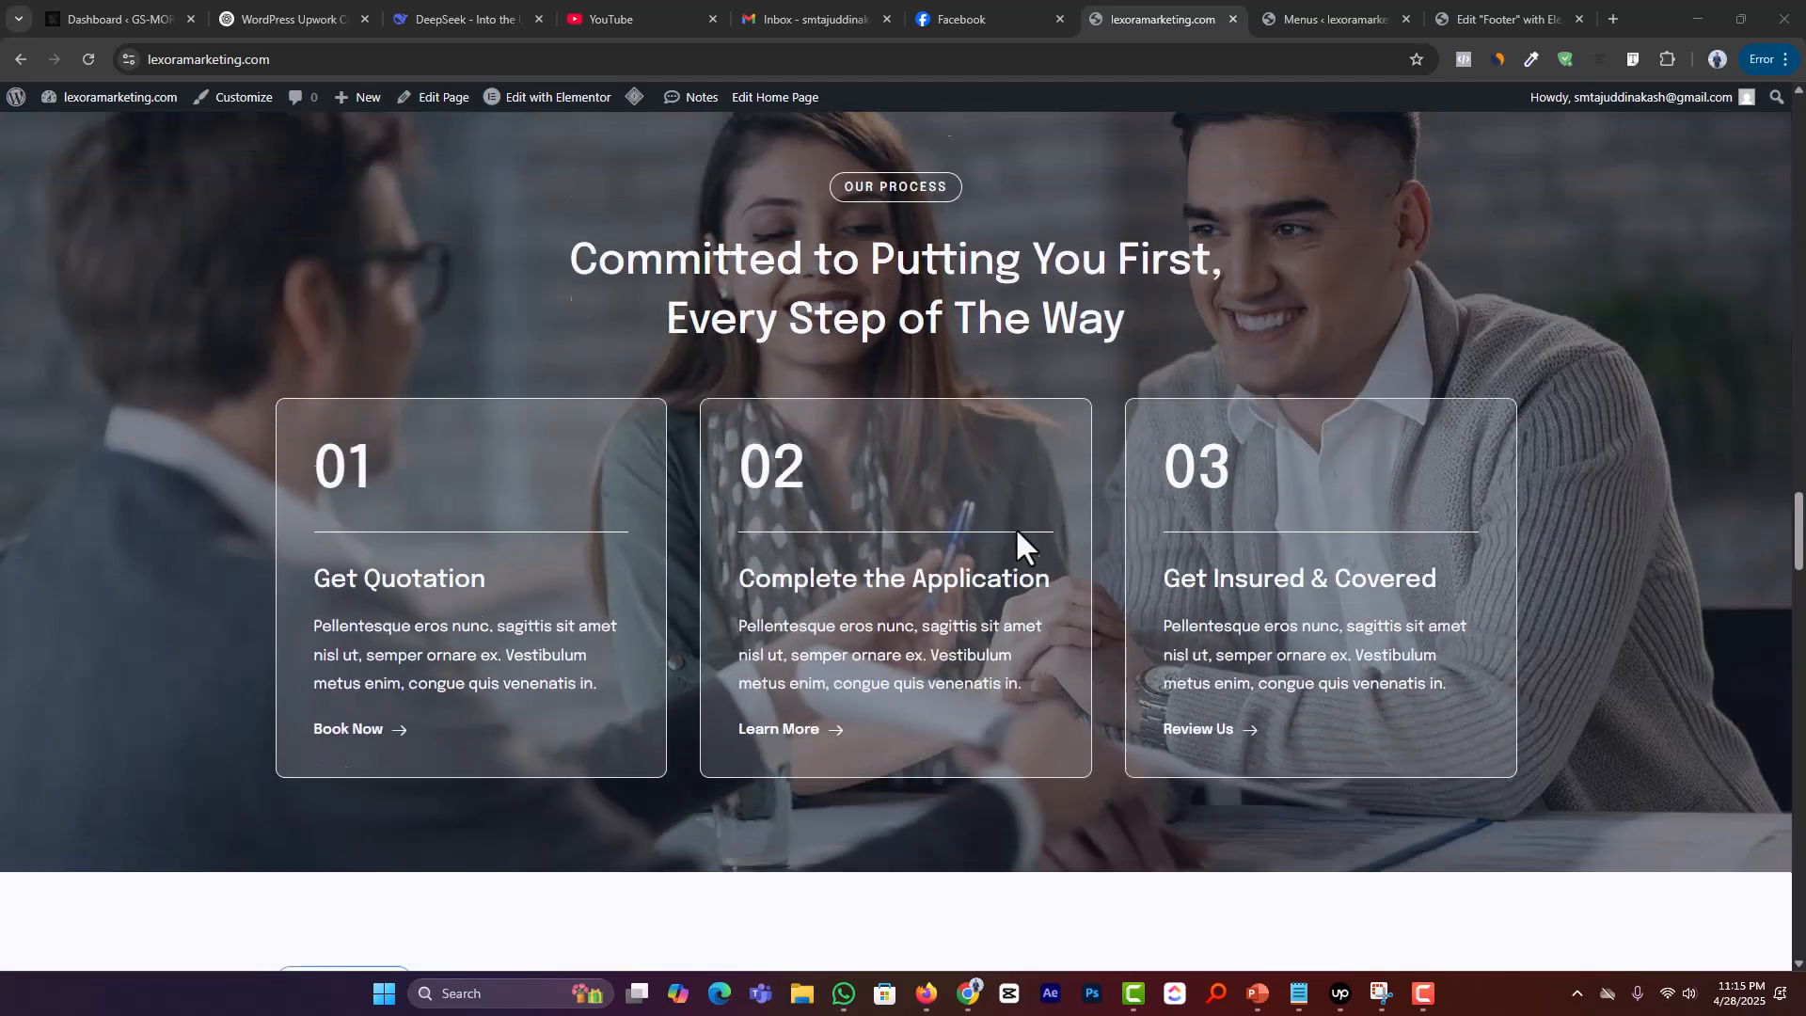
{"action": "scroll", "coordinate": [793, 508], "scroll_direction": "down", "scroll_amount": 20}
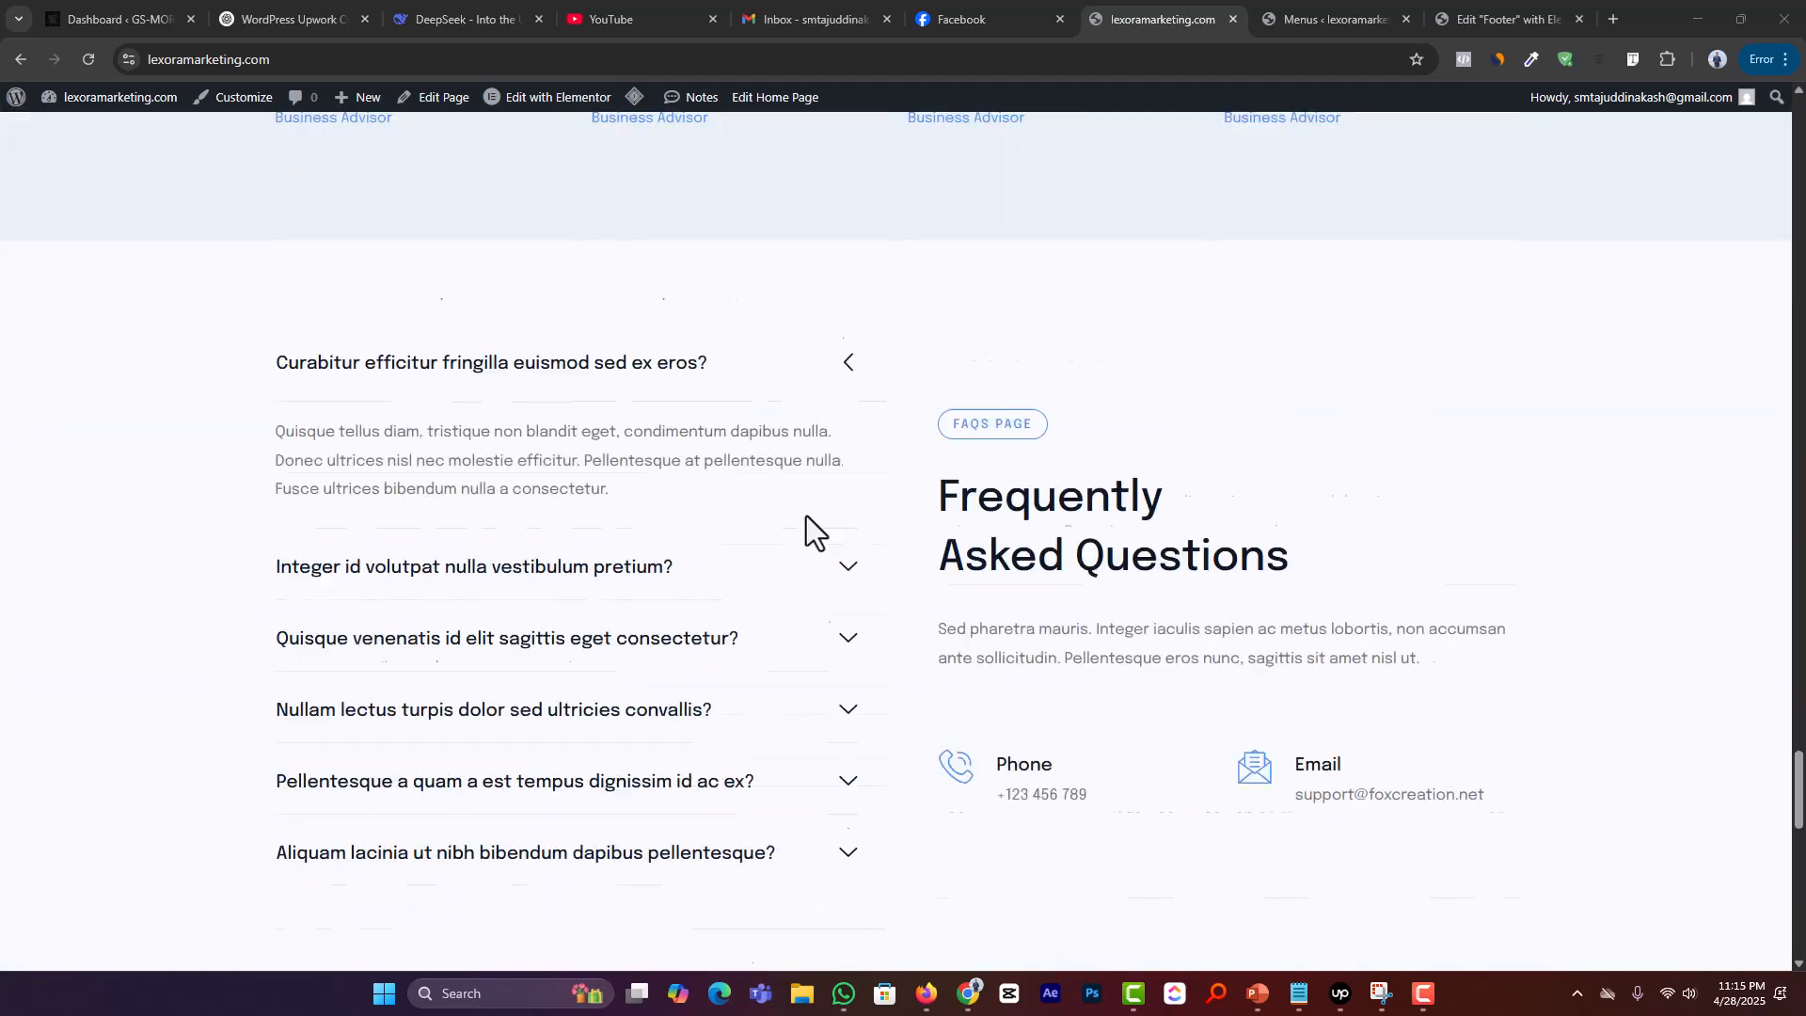
{"action": "scroll", "coordinate": [809, 523], "scroll_direction": "up", "scroll_amount": 20}
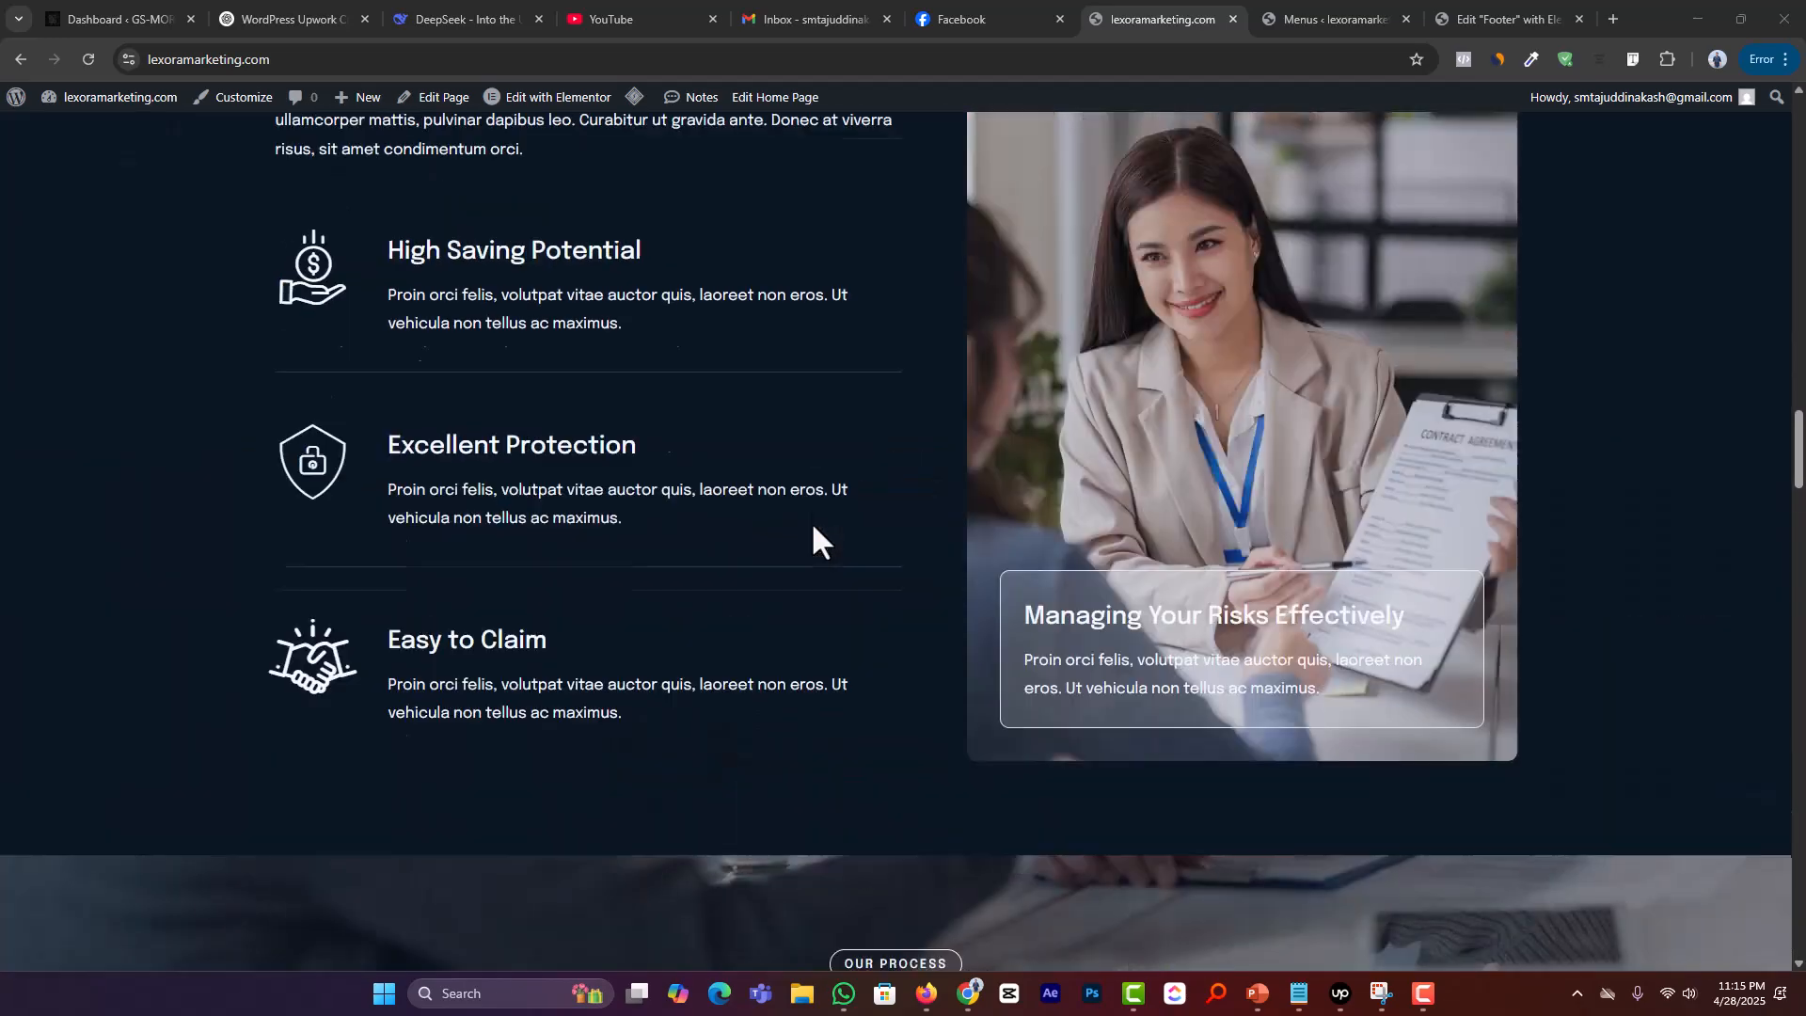
{"action": "scroll", "coordinate": [810, 521], "scroll_direction": "up", "scroll_amount": 20}
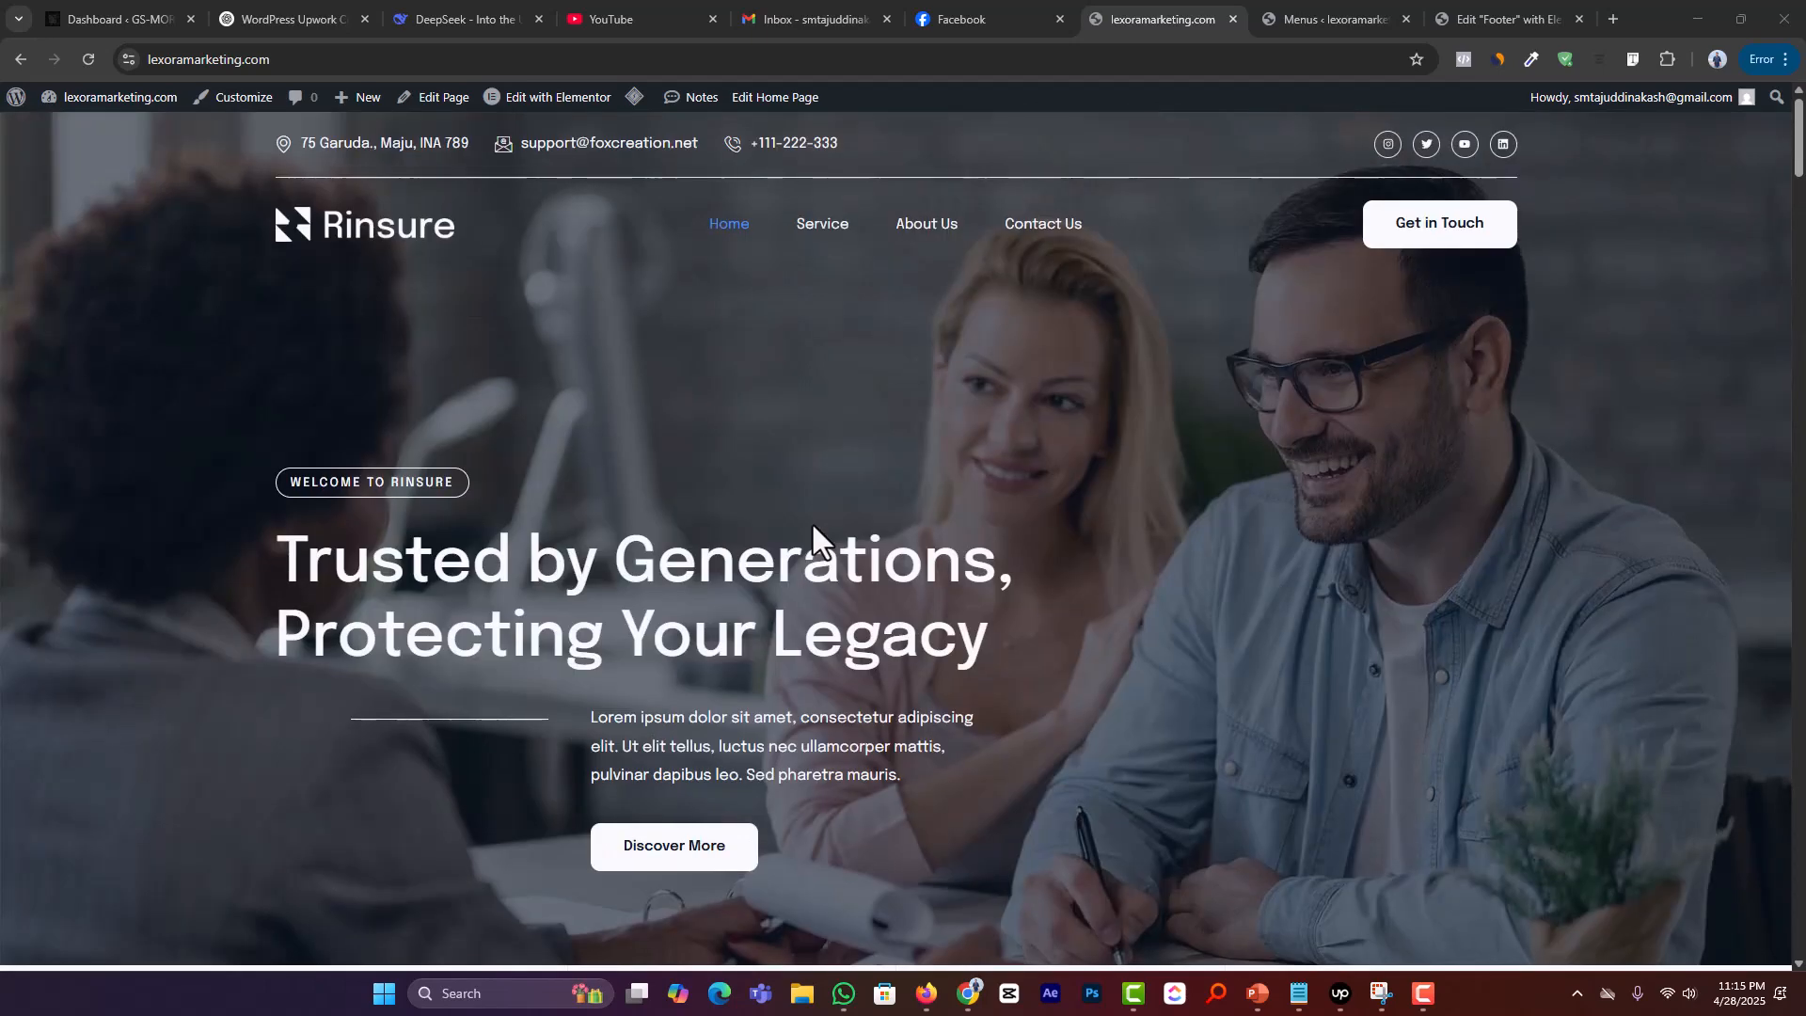
Step: Switch to the Company Name note in Notepad and copy the tagline "Strategic Marketing for Modern Law Firms"
{"action": "mouse_move", "coordinate": [1284, 1003]}
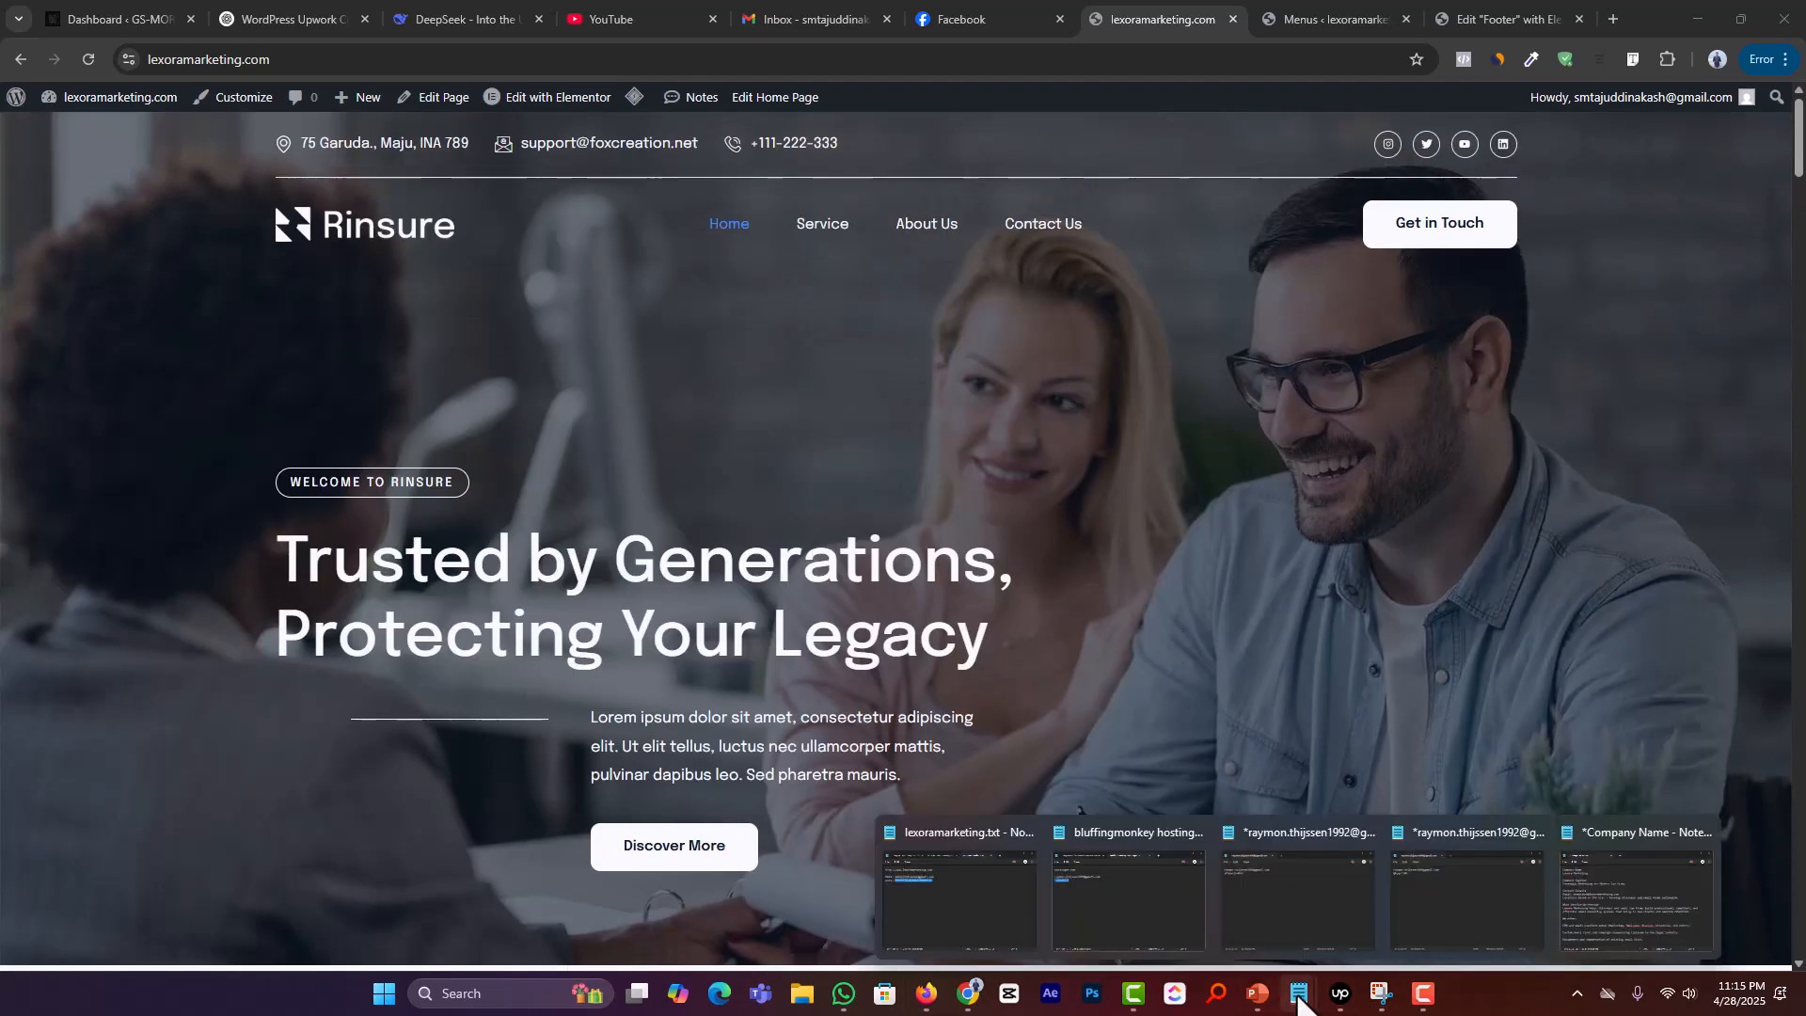
{"action": "left_click", "coordinate": [1642, 901]}
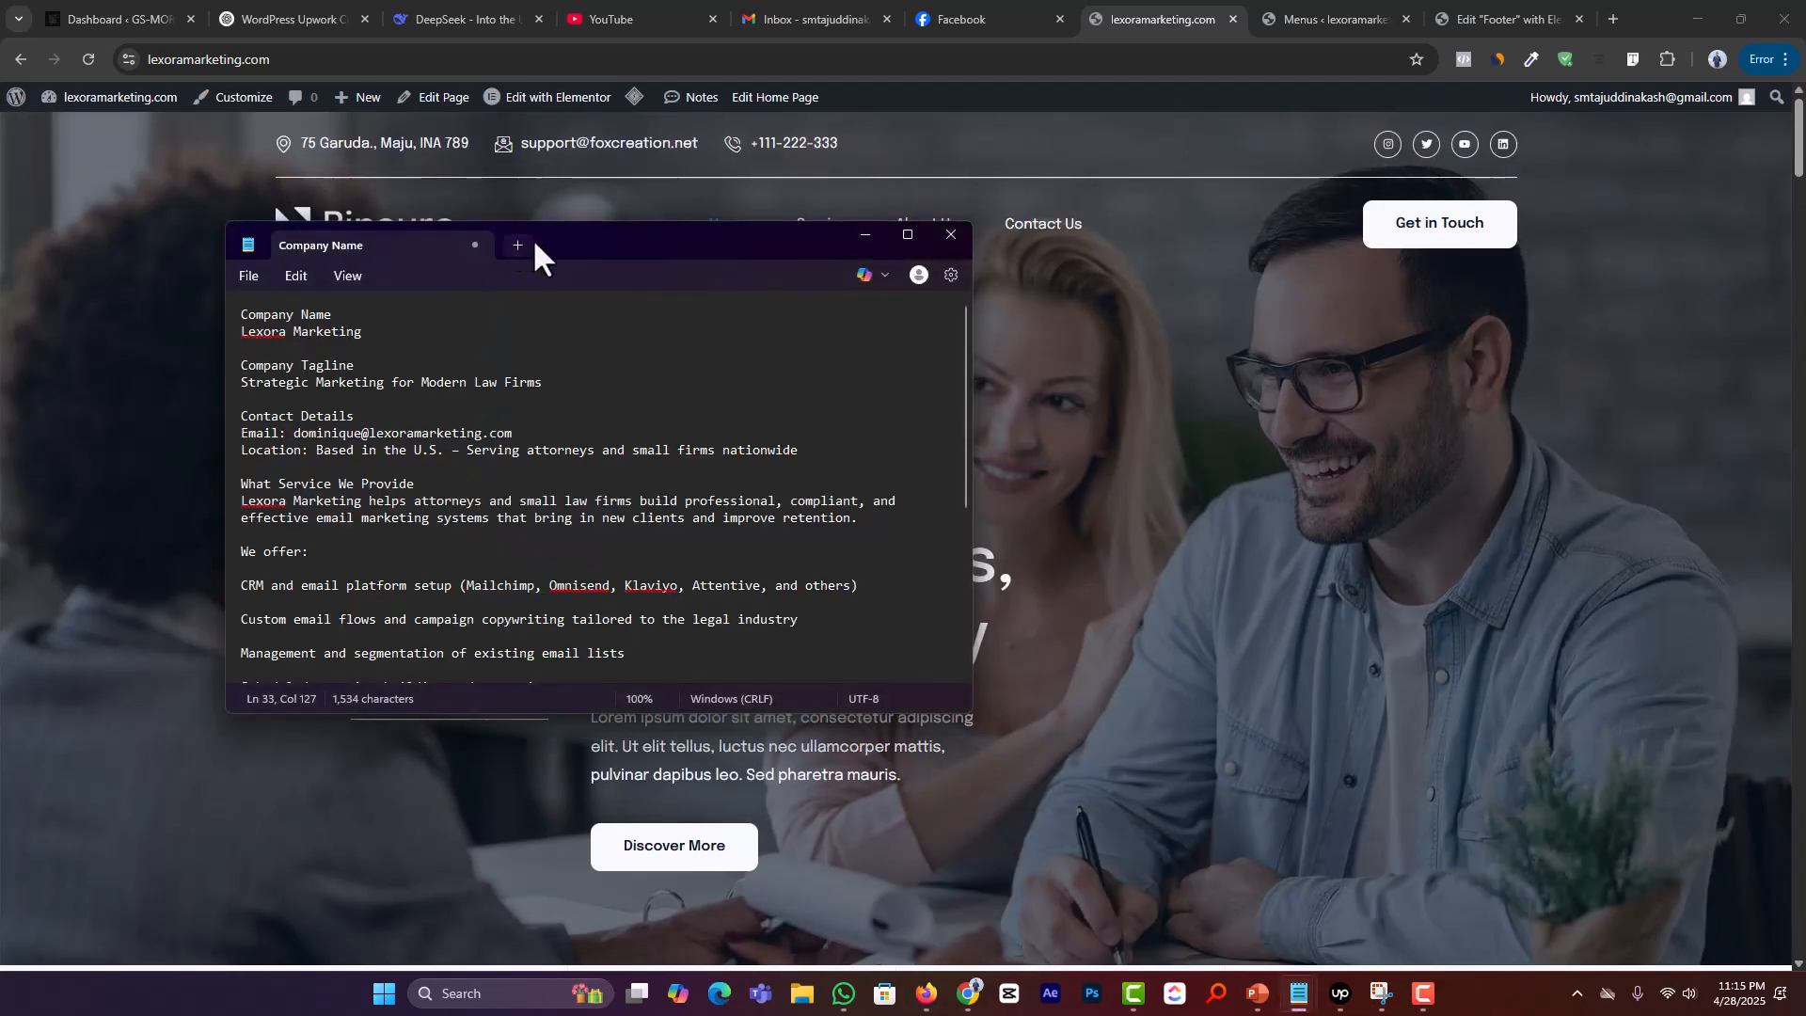
{"action": "left_click_drag", "start_coordinate": [612, 246], "coordinate": [1071, 304]}
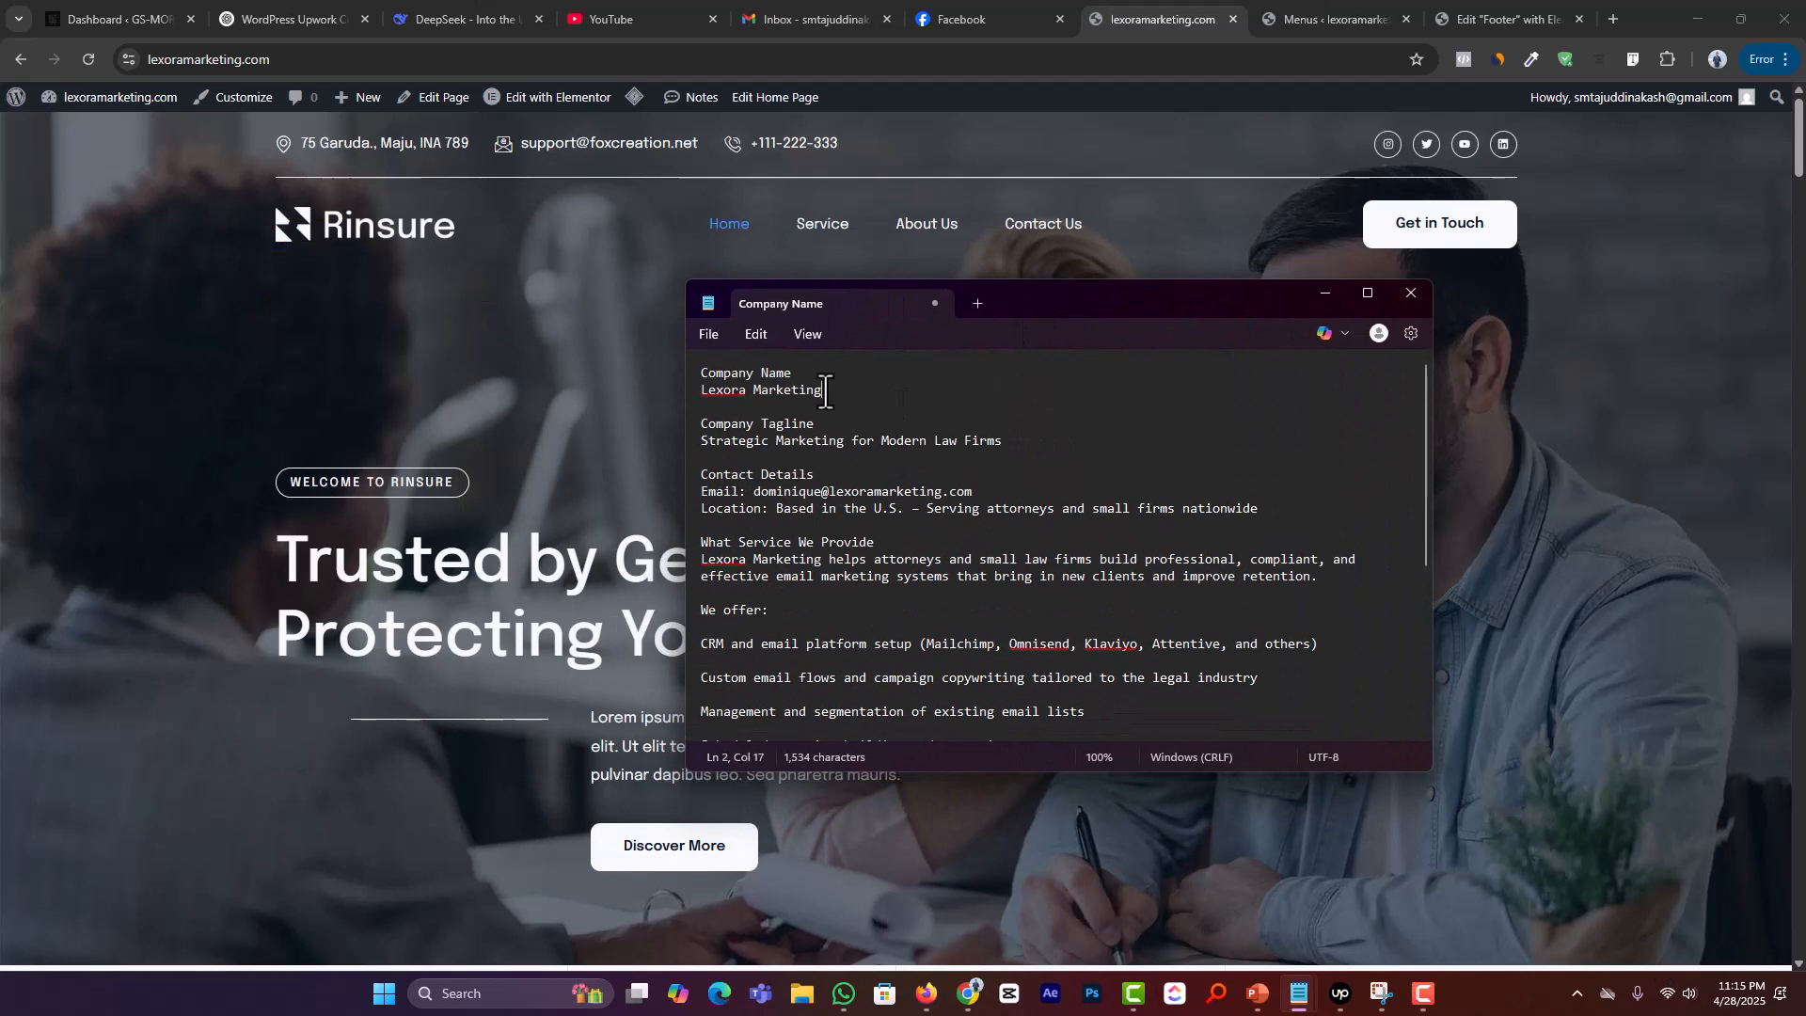
{"action": "left_click_drag", "start_coordinate": [826, 392], "coordinate": [670, 400]}
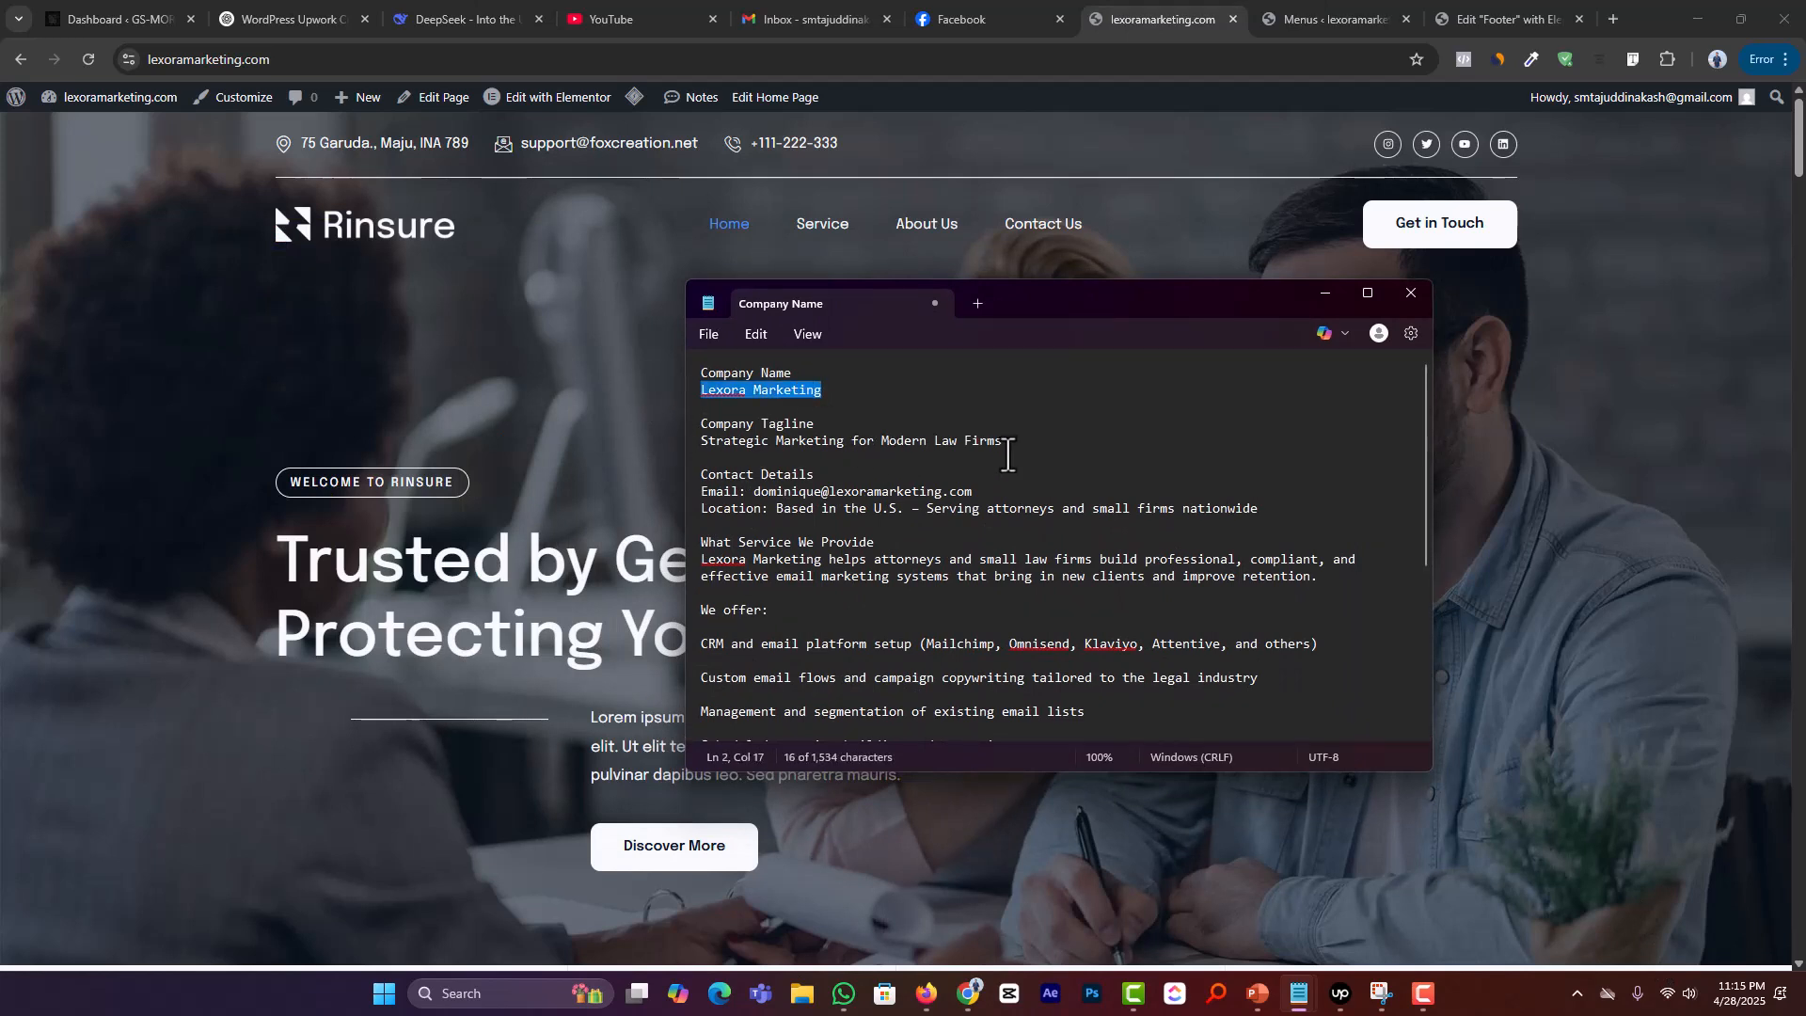
{"action": "left_click", "coordinate": [687, 445]}
{"action": "key", "text": "shift+End"}
{"action": "key", "text": "ctrl+c"}
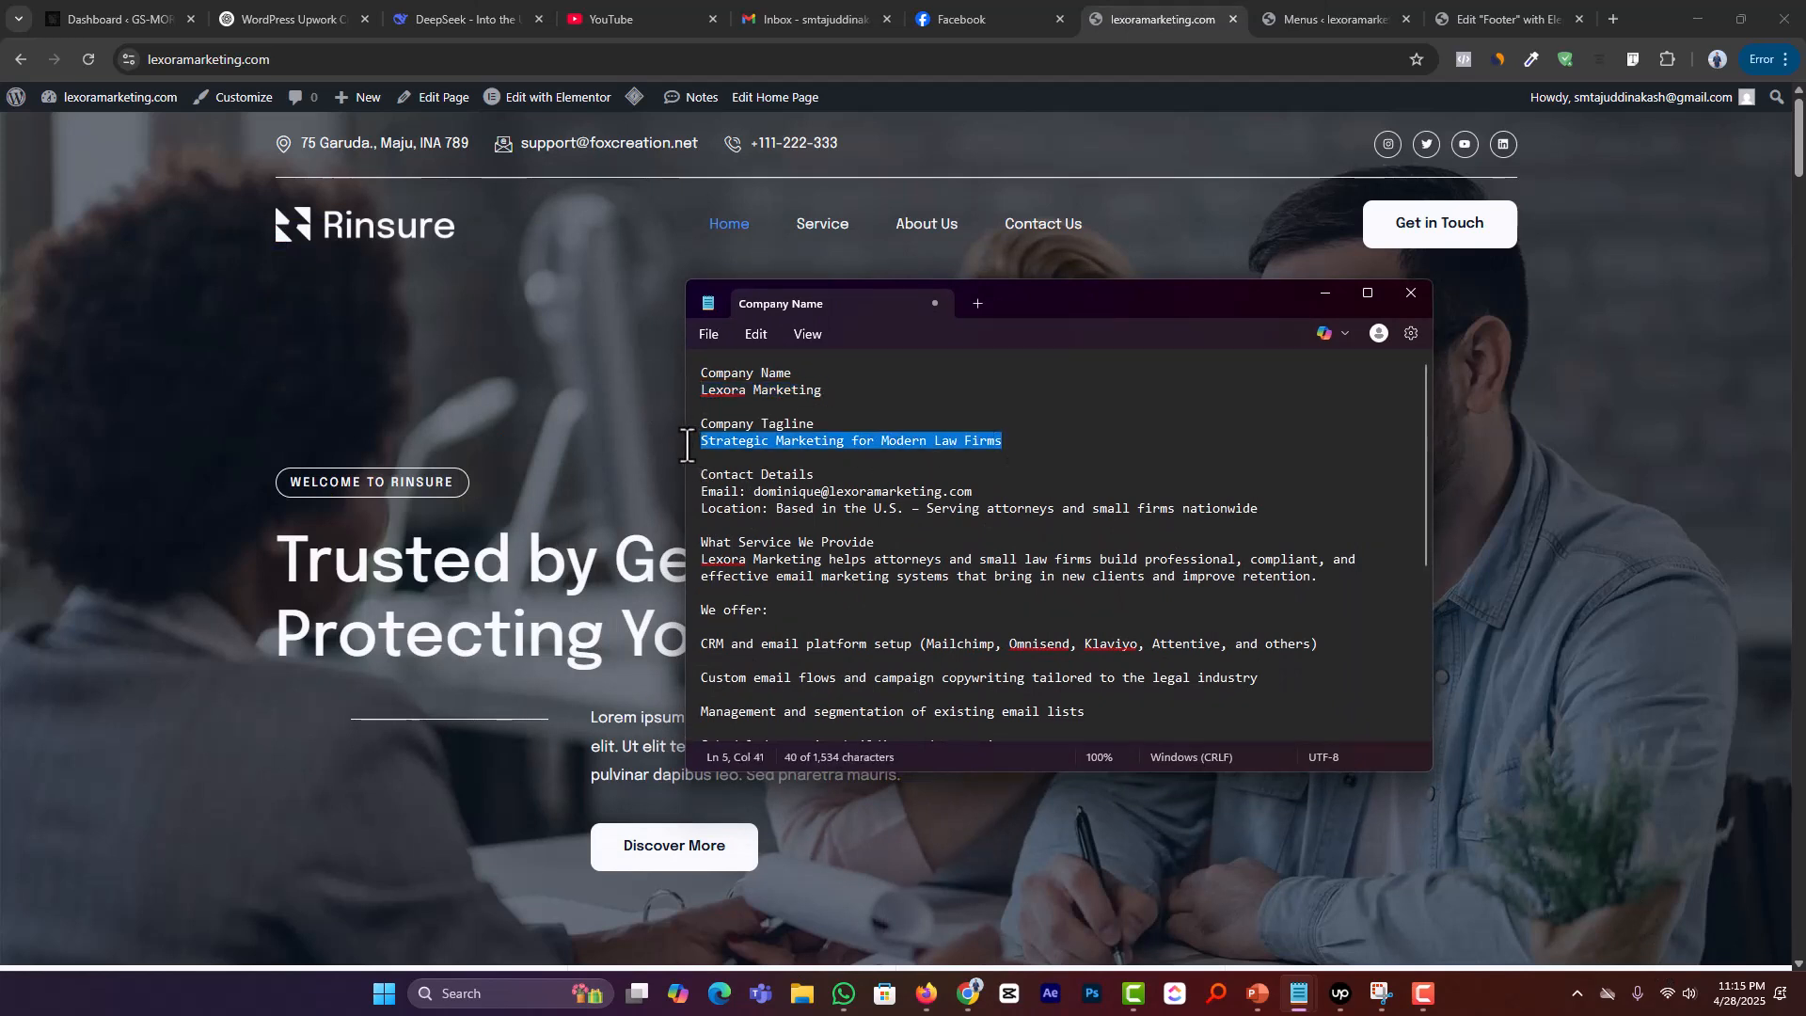
Step: On the live home page, examine the hero's main heading, welcome label and description as placeholder text needing replacement
{"action": "left_click", "coordinate": [637, 450]}
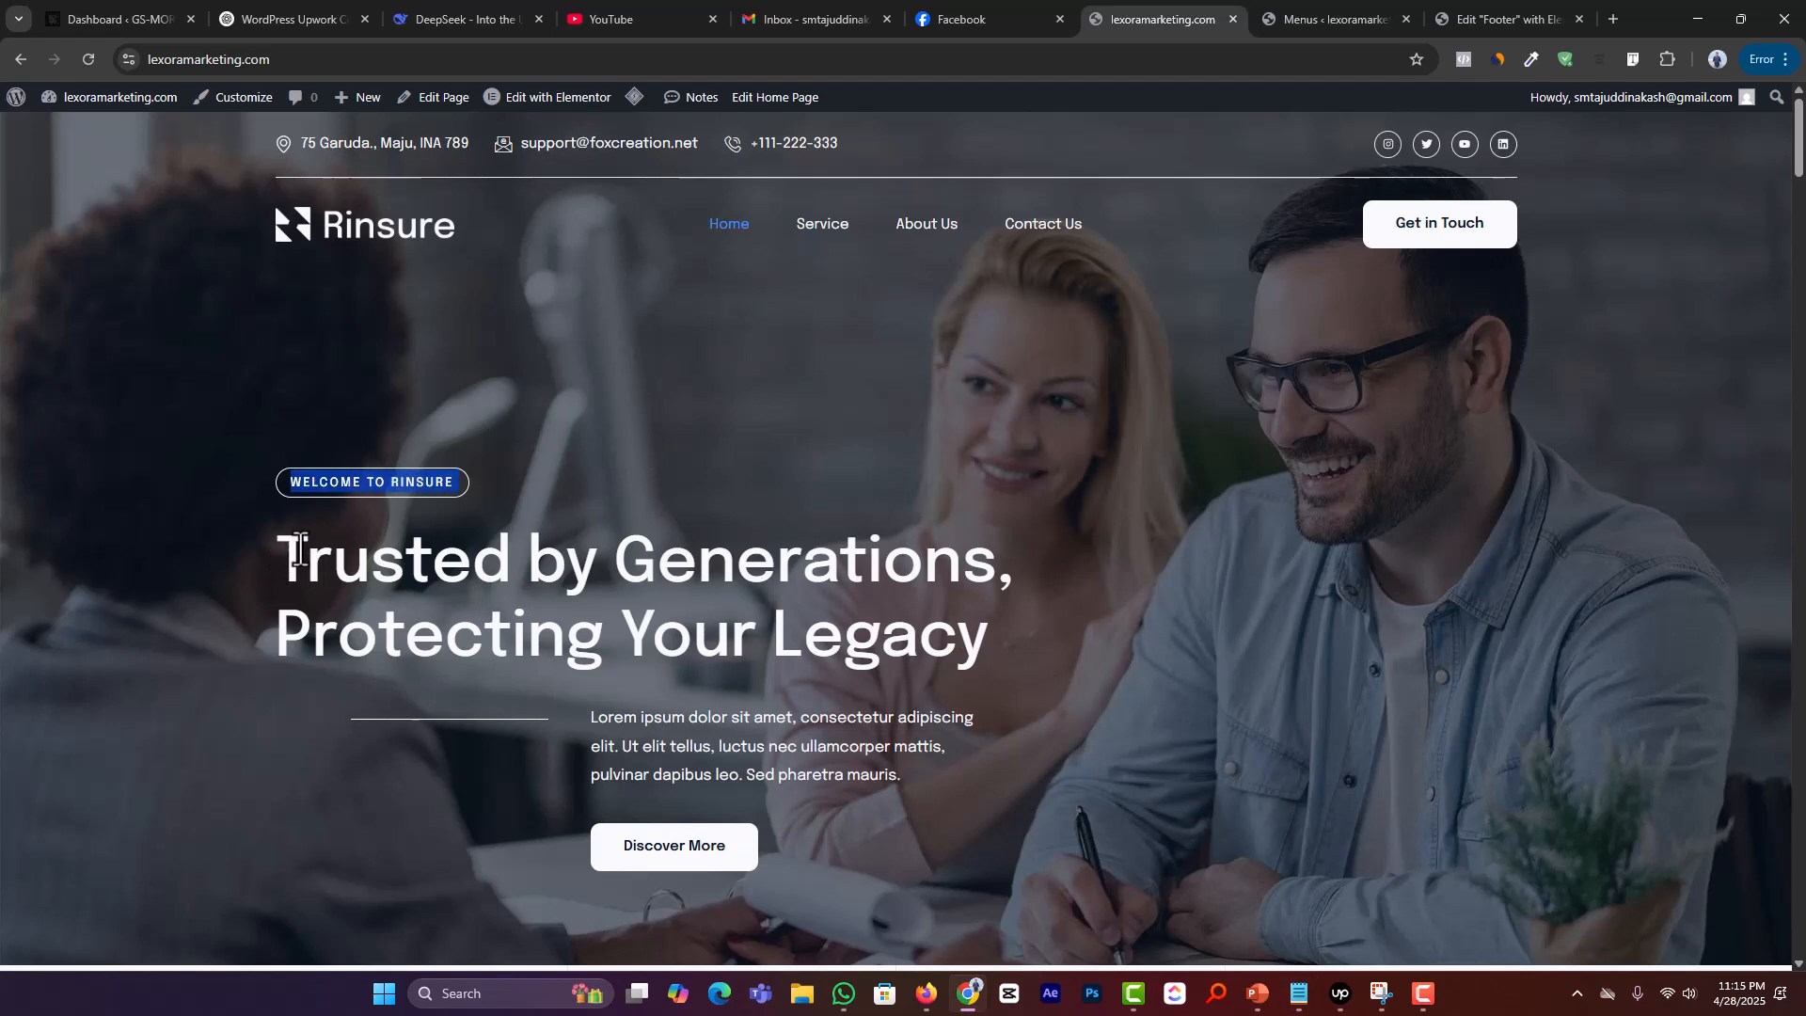
{"action": "left_click_drag", "start_coordinate": [278, 557], "coordinate": [284, 481]}
{"action": "left_click", "coordinate": [986, 659]}
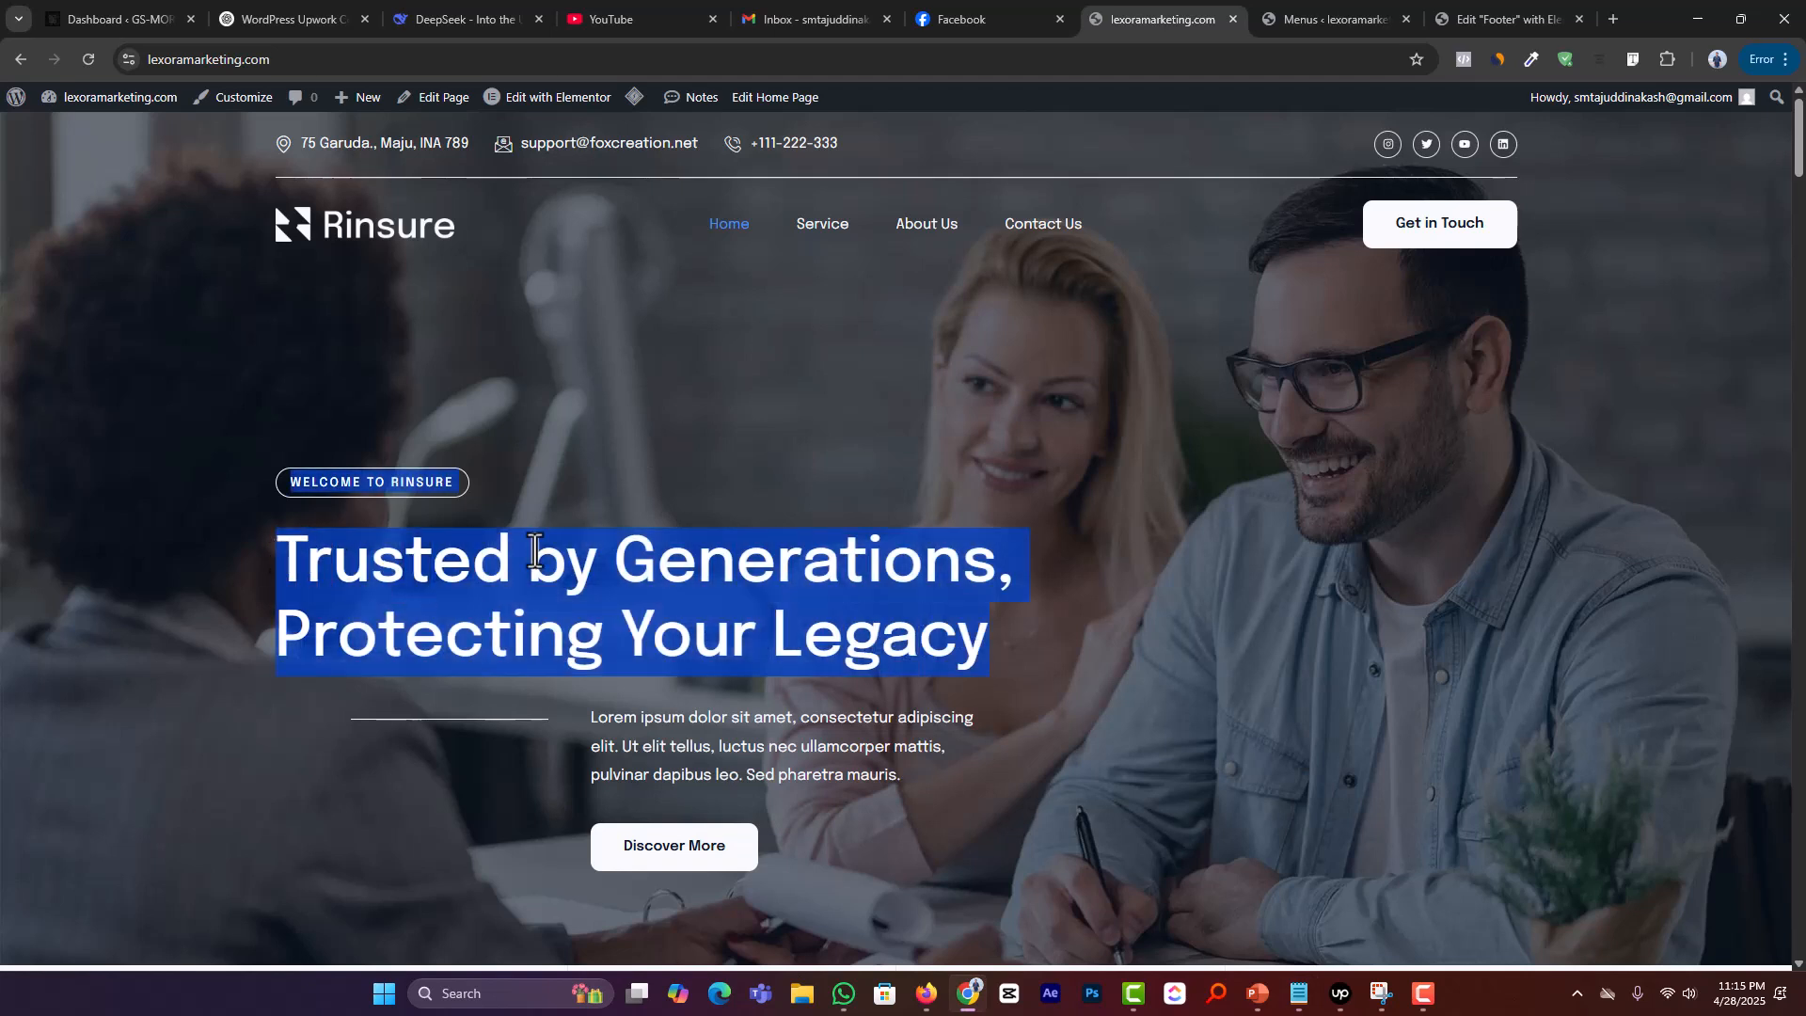
{"action": "double_click", "coordinate": [427, 484]}
{"action": "left_click_drag", "start_coordinate": [587, 718], "coordinate": [936, 799]}
{"action": "left_click", "coordinate": [1040, 811]}
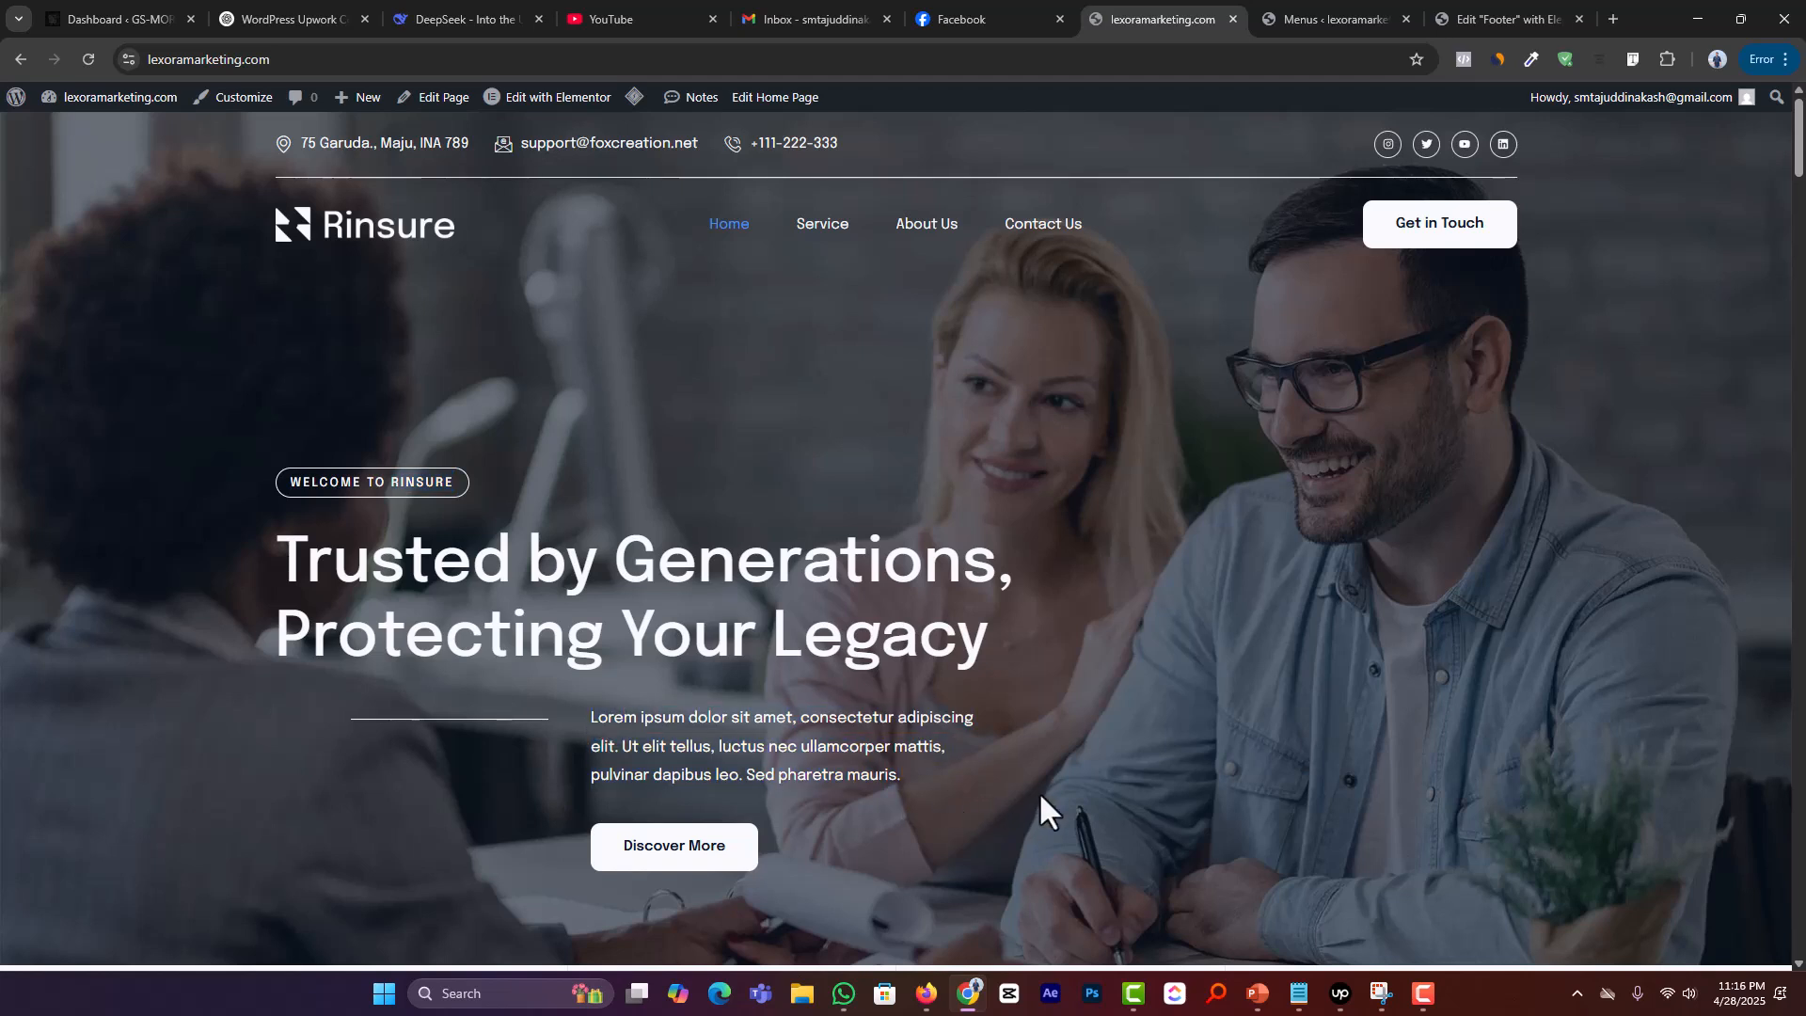
Step: Open the home page for editing with Elementor in a new tab and read through the company notes in Notepad
{"action": "middle_click", "coordinate": [539, 103]}
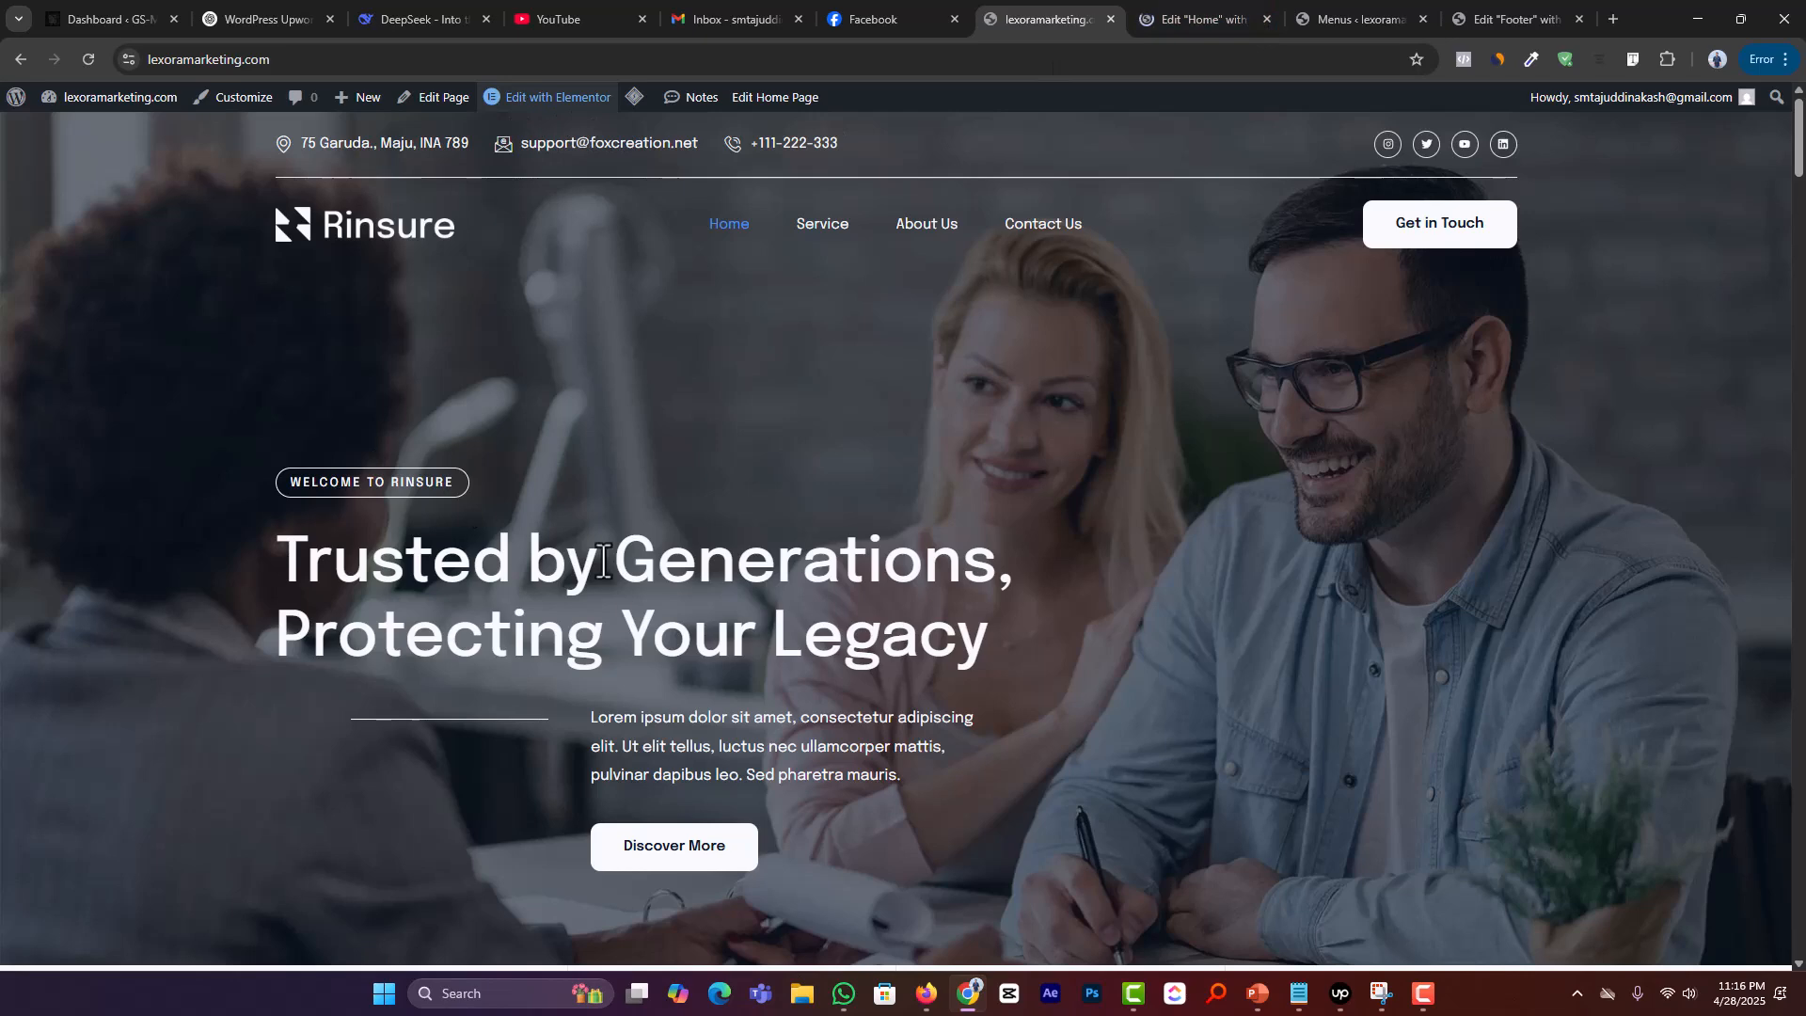
{"action": "left_click", "coordinate": [1209, 4]}
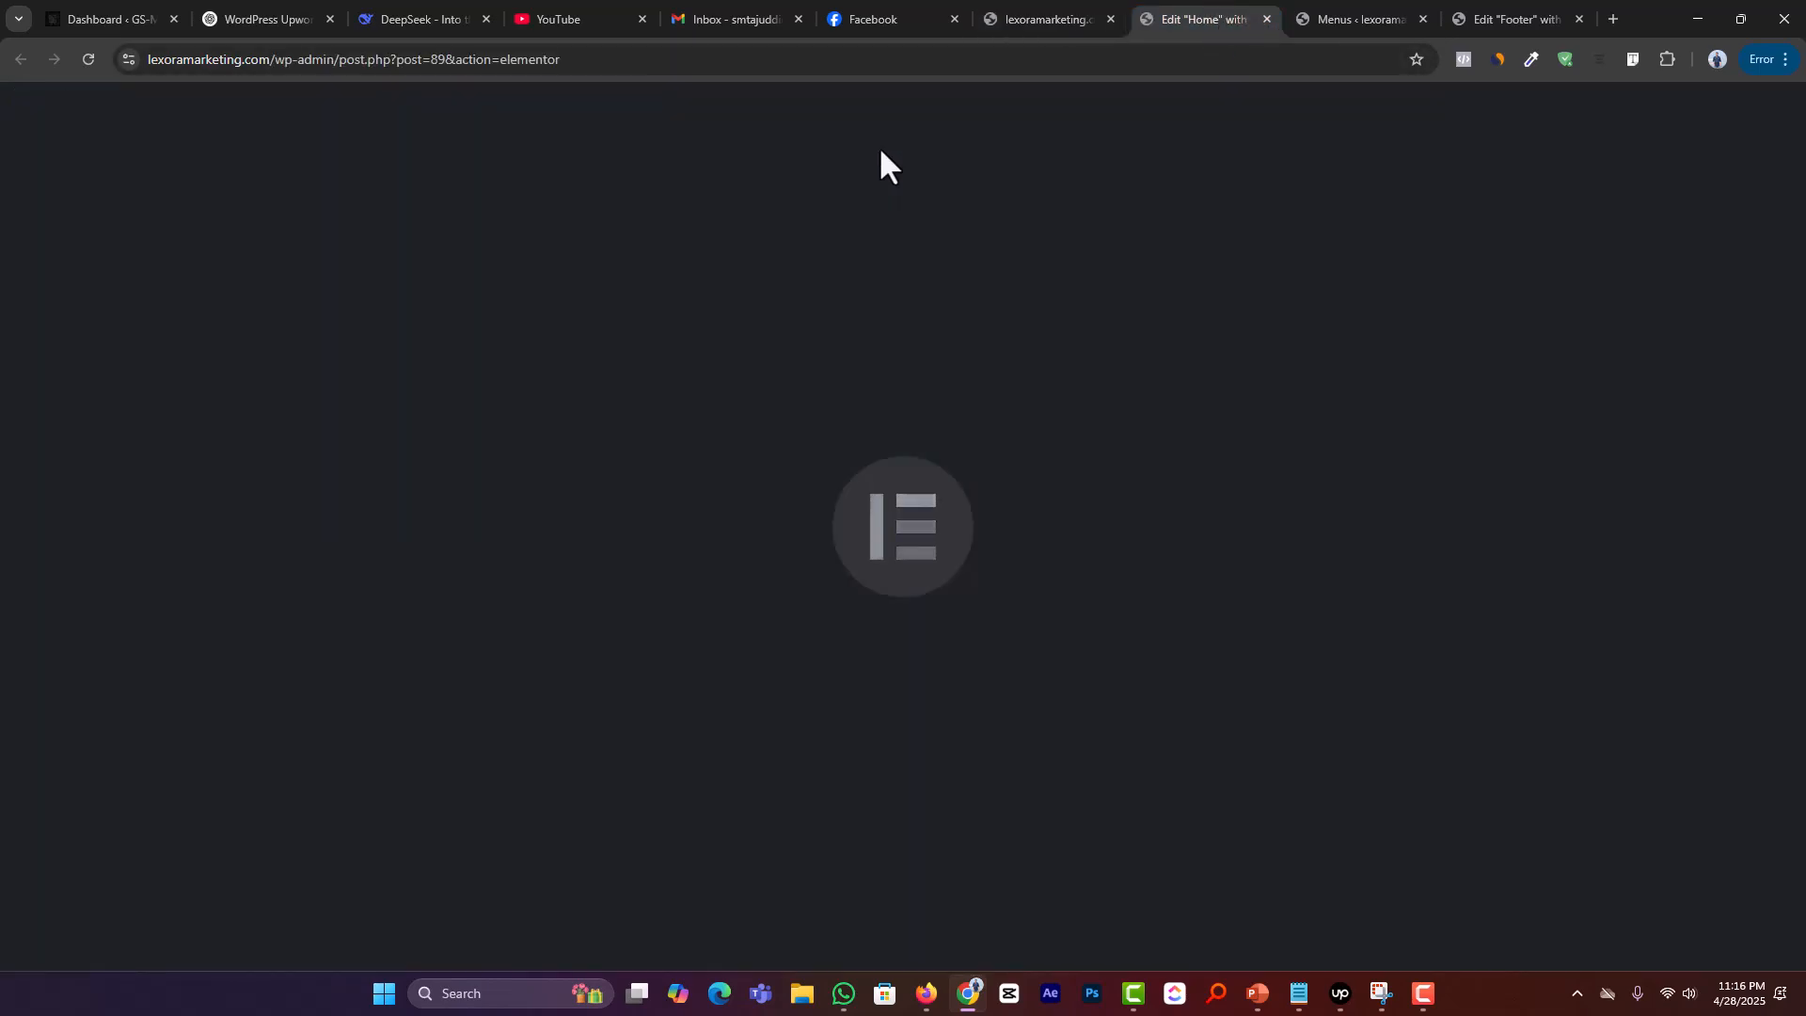
{"action": "key", "text": "alt+Tab"}
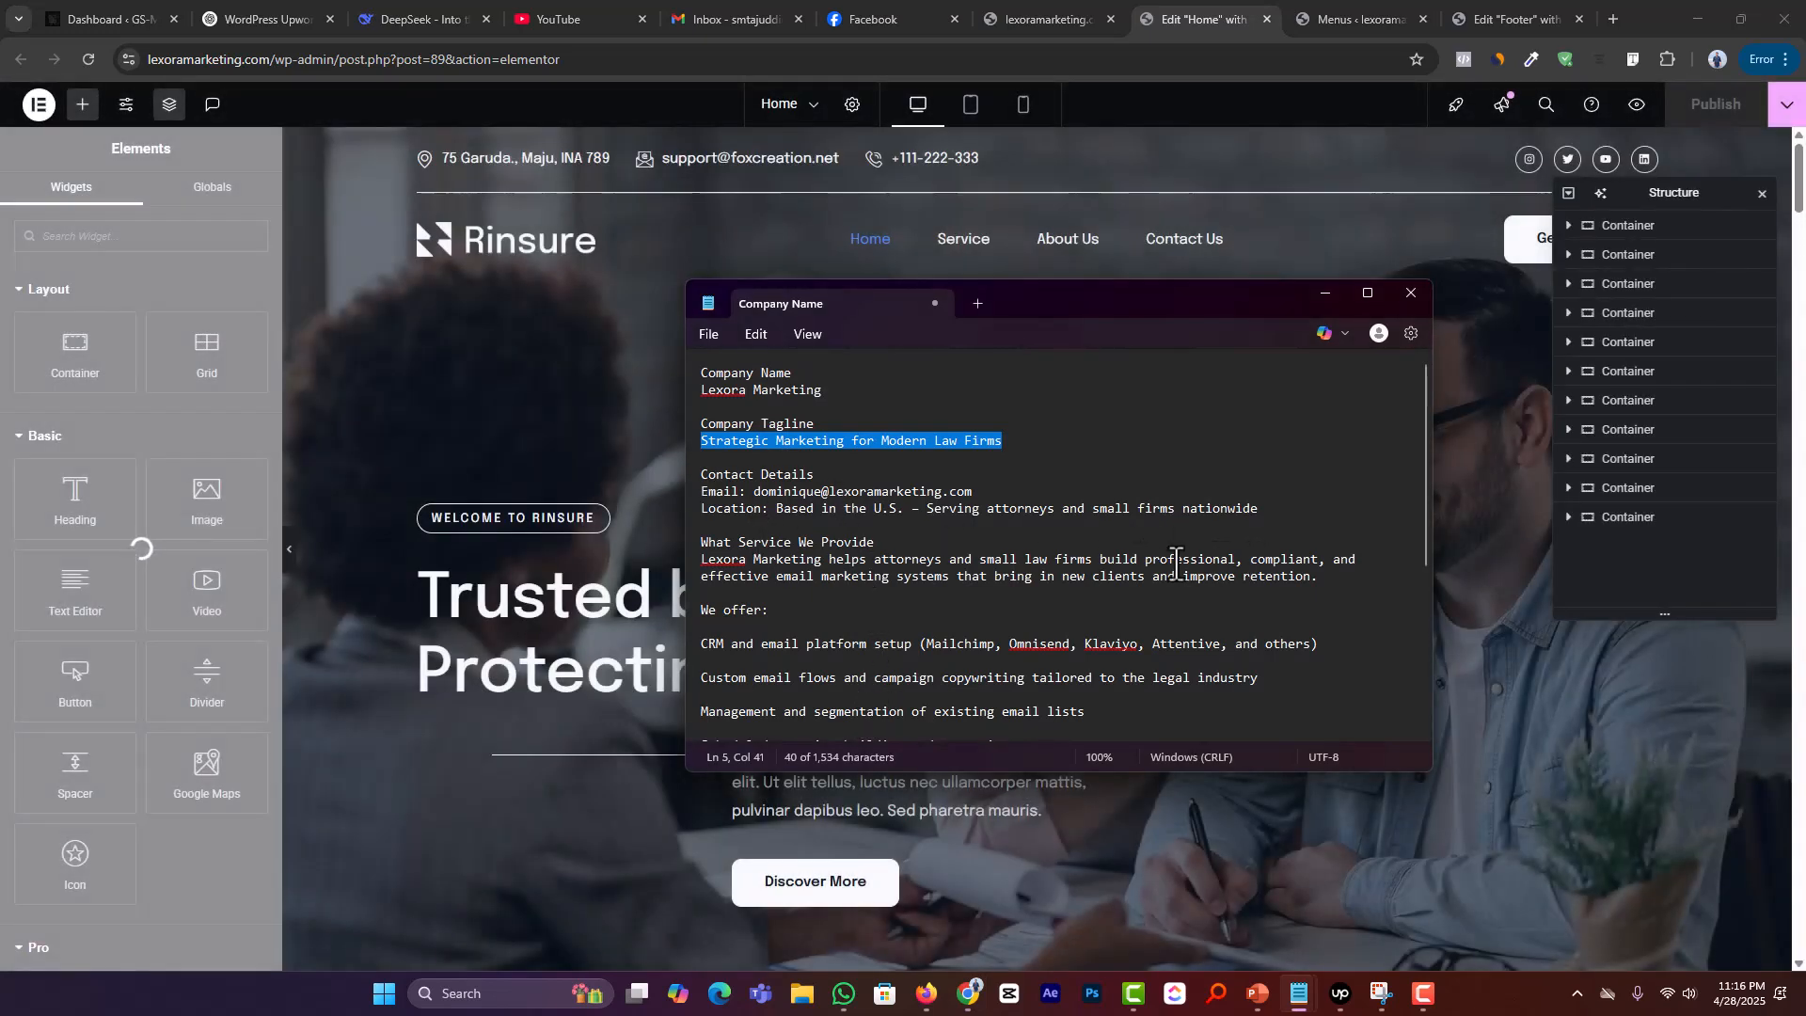
{"action": "scroll", "coordinate": [1176, 564], "scroll_direction": "down", "scroll_amount": 3}
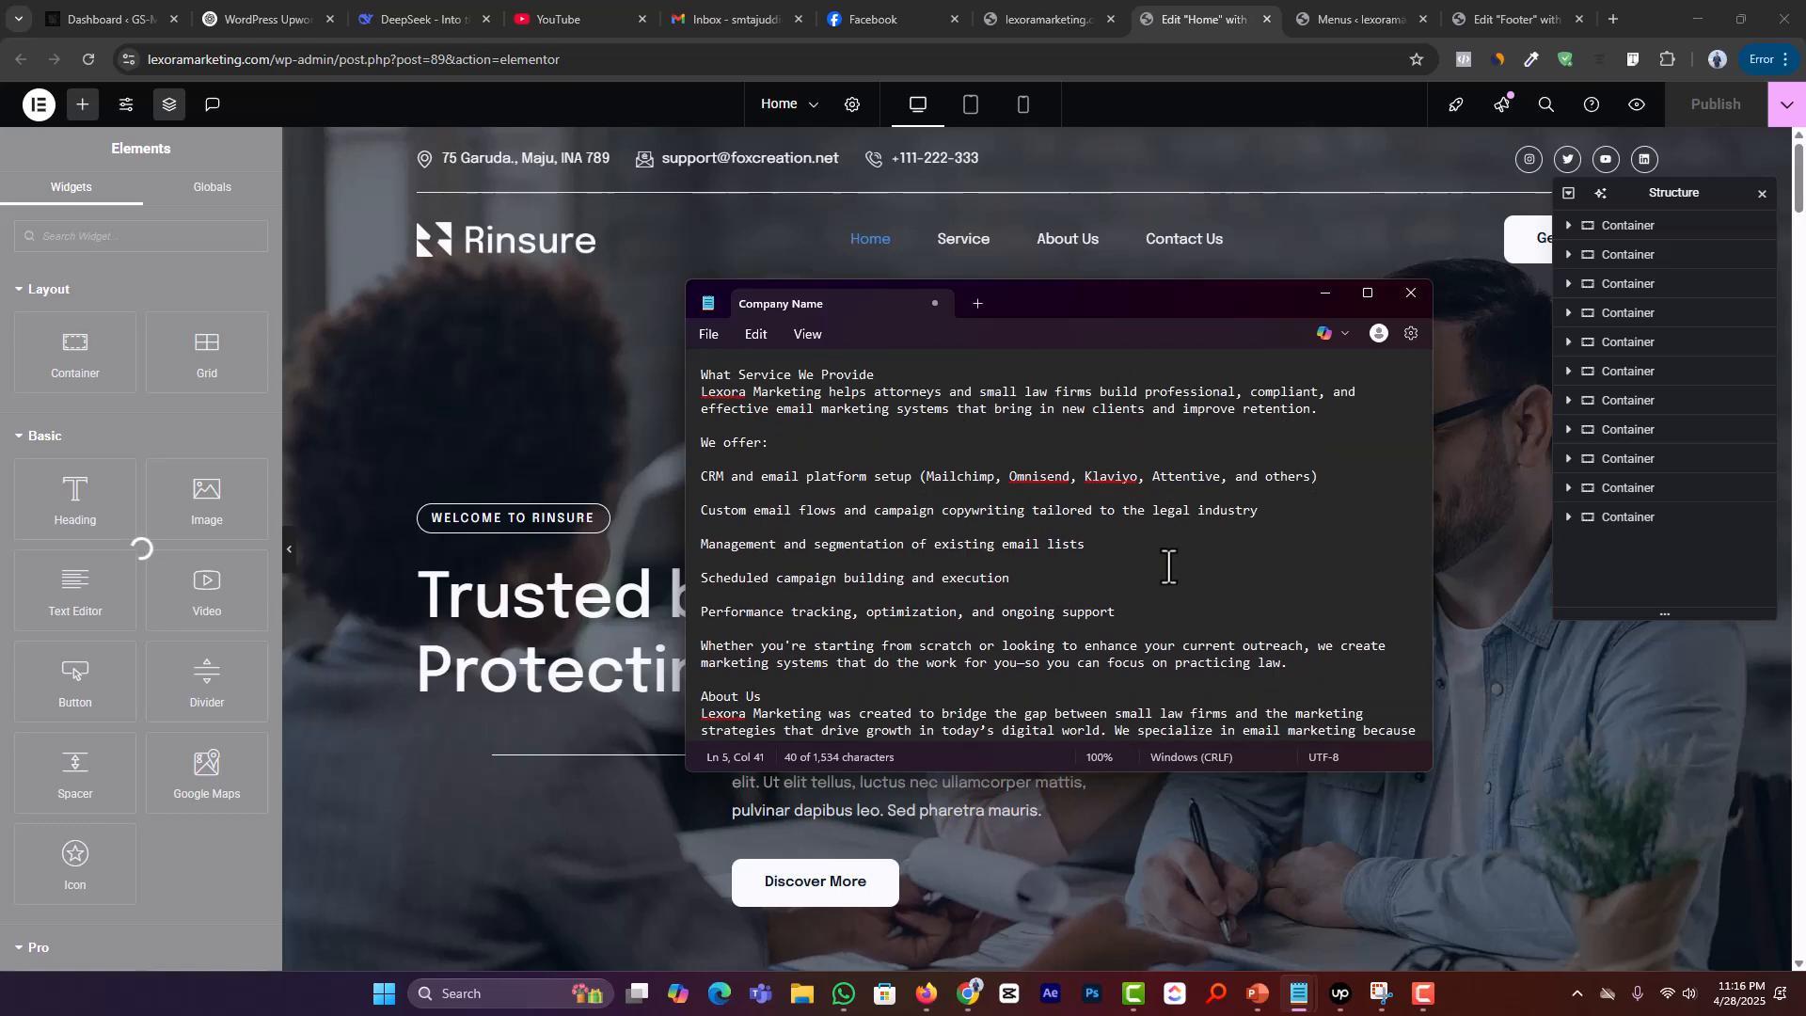
{"action": "scroll", "coordinate": [1168, 567], "scroll_direction": "down", "scroll_amount": 1}
{"action": "scroll", "coordinate": [1168, 566], "scroll_direction": "down", "scroll_amount": 2}
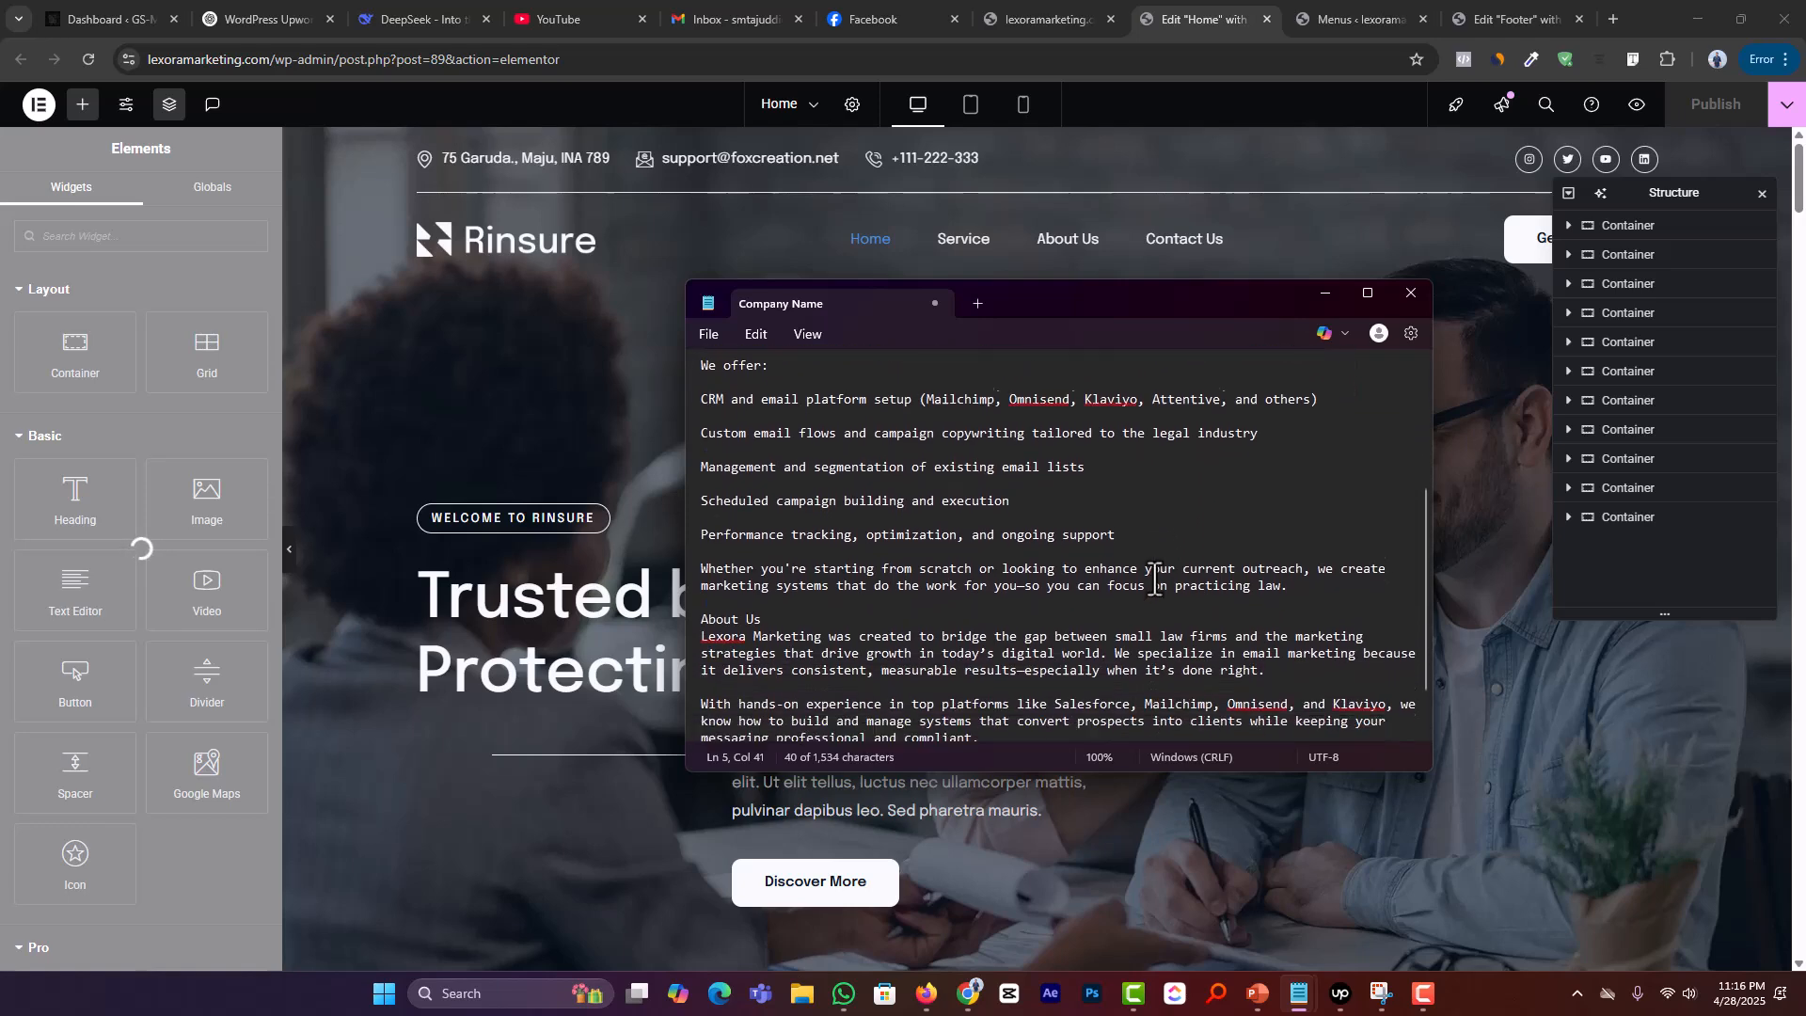
{"action": "scroll", "coordinate": [1162, 574], "scroll_direction": "up", "scroll_amount": 6}
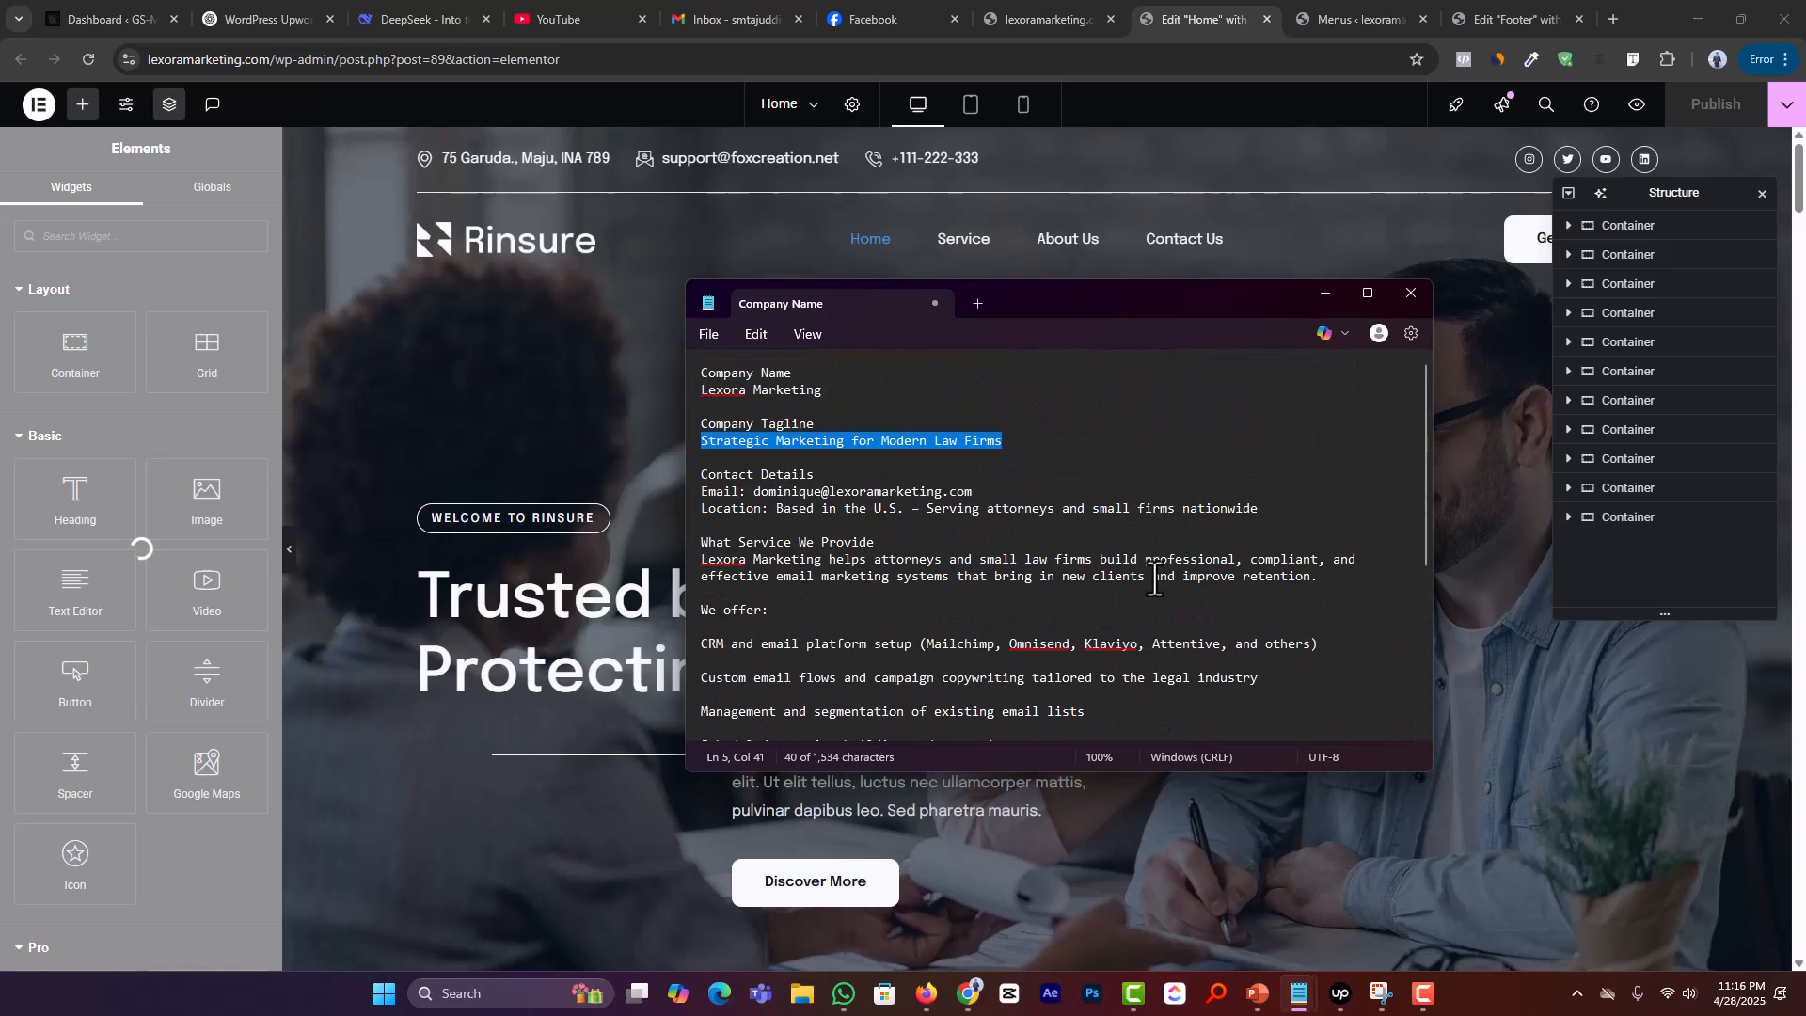
Step: Back in the Elementor editor, replace the hero's main heading with "Strategic Marketing for Modern Law Firms"
{"action": "key", "text": "alt+Tab"}
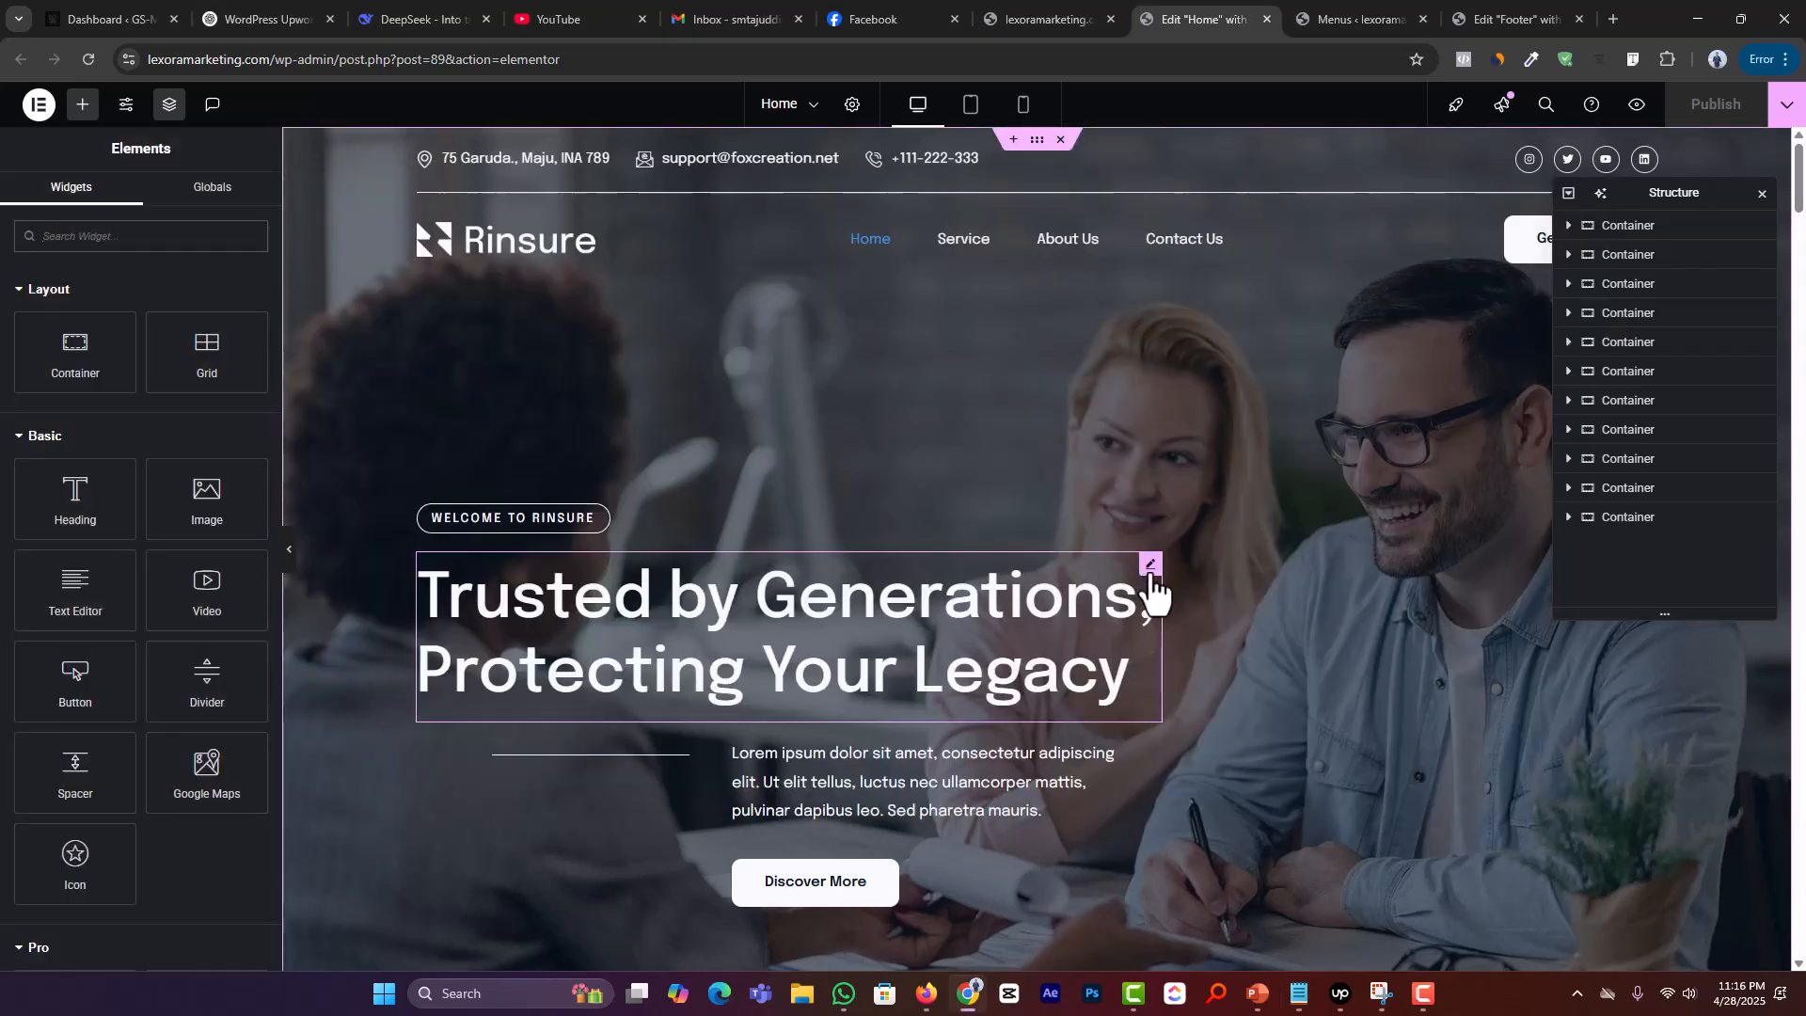
{"action": "left_click", "coordinate": [1149, 564]}
{"action": "triple_click", "coordinate": [90, 341]}
{"action": "key", "text": "ctrl+v"}
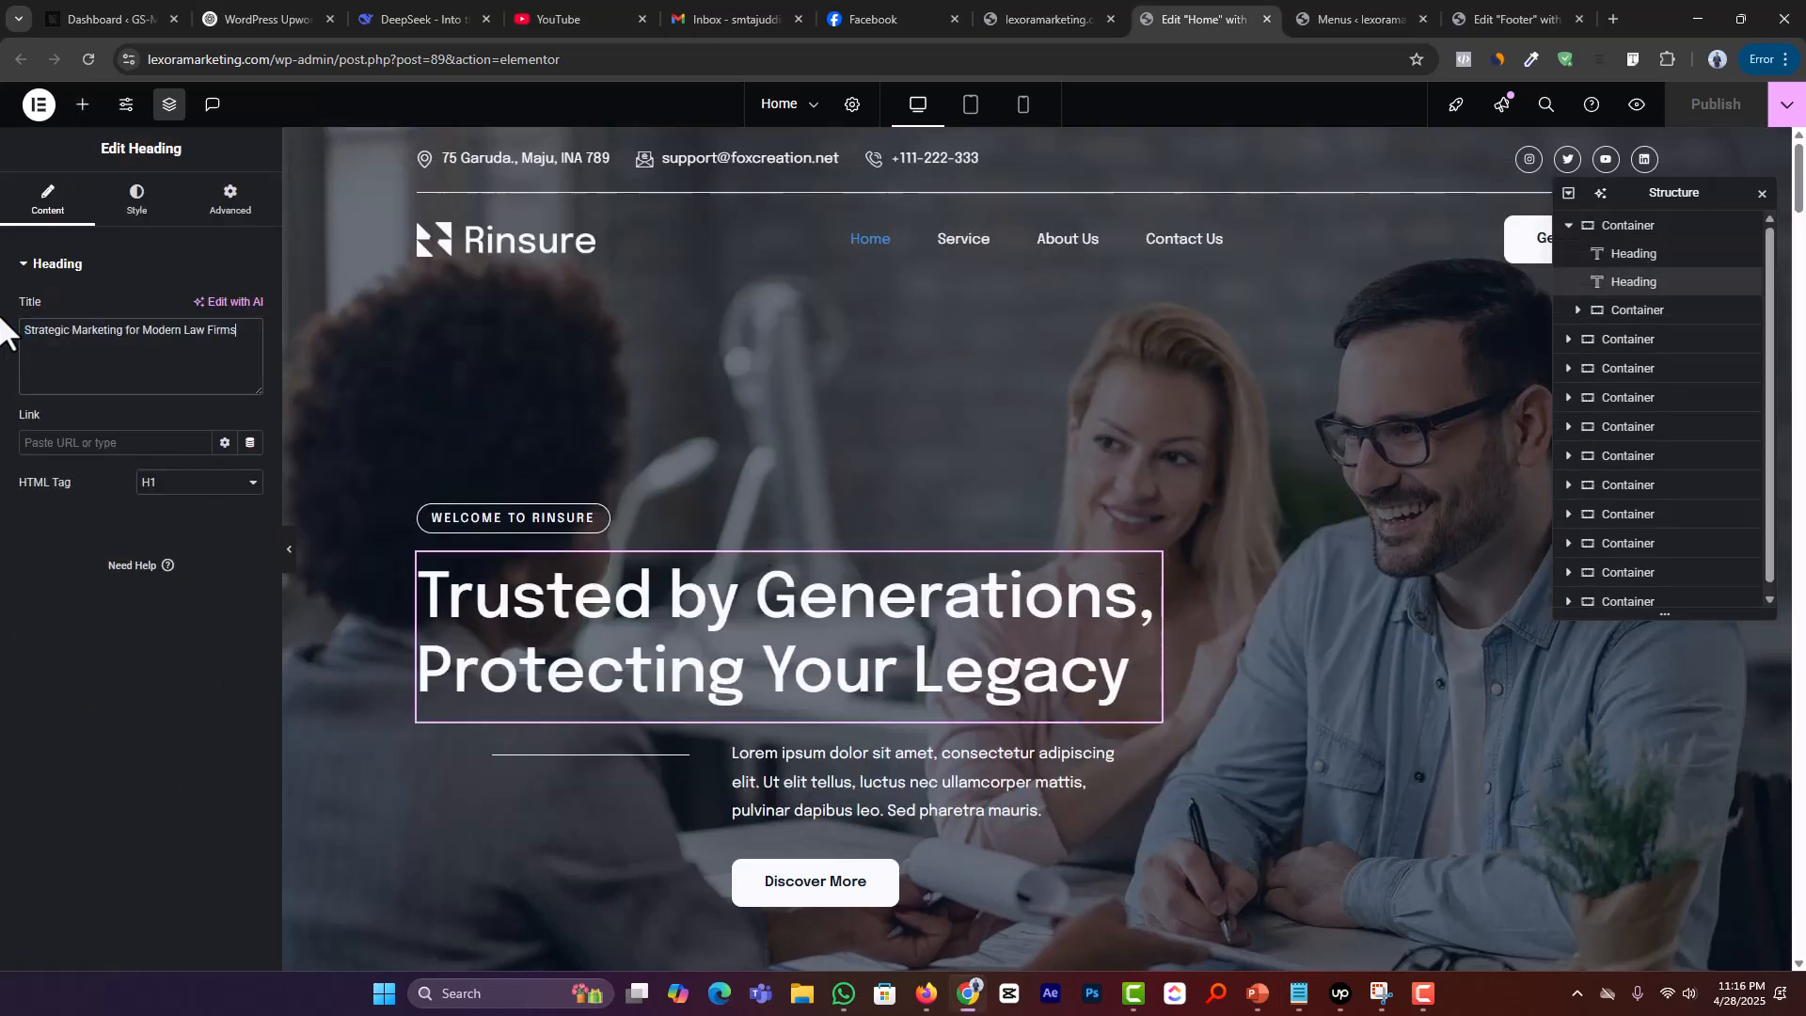
Step: Replace "RINSURE" in the hero's welcome label with "lexoramarketing" copied from the site's domain in the page address
{"action": "left_click", "coordinate": [594, 523]}
{"action": "double_click", "coordinate": [206, 59]}
{"action": "key", "text": "ctrl+c"}
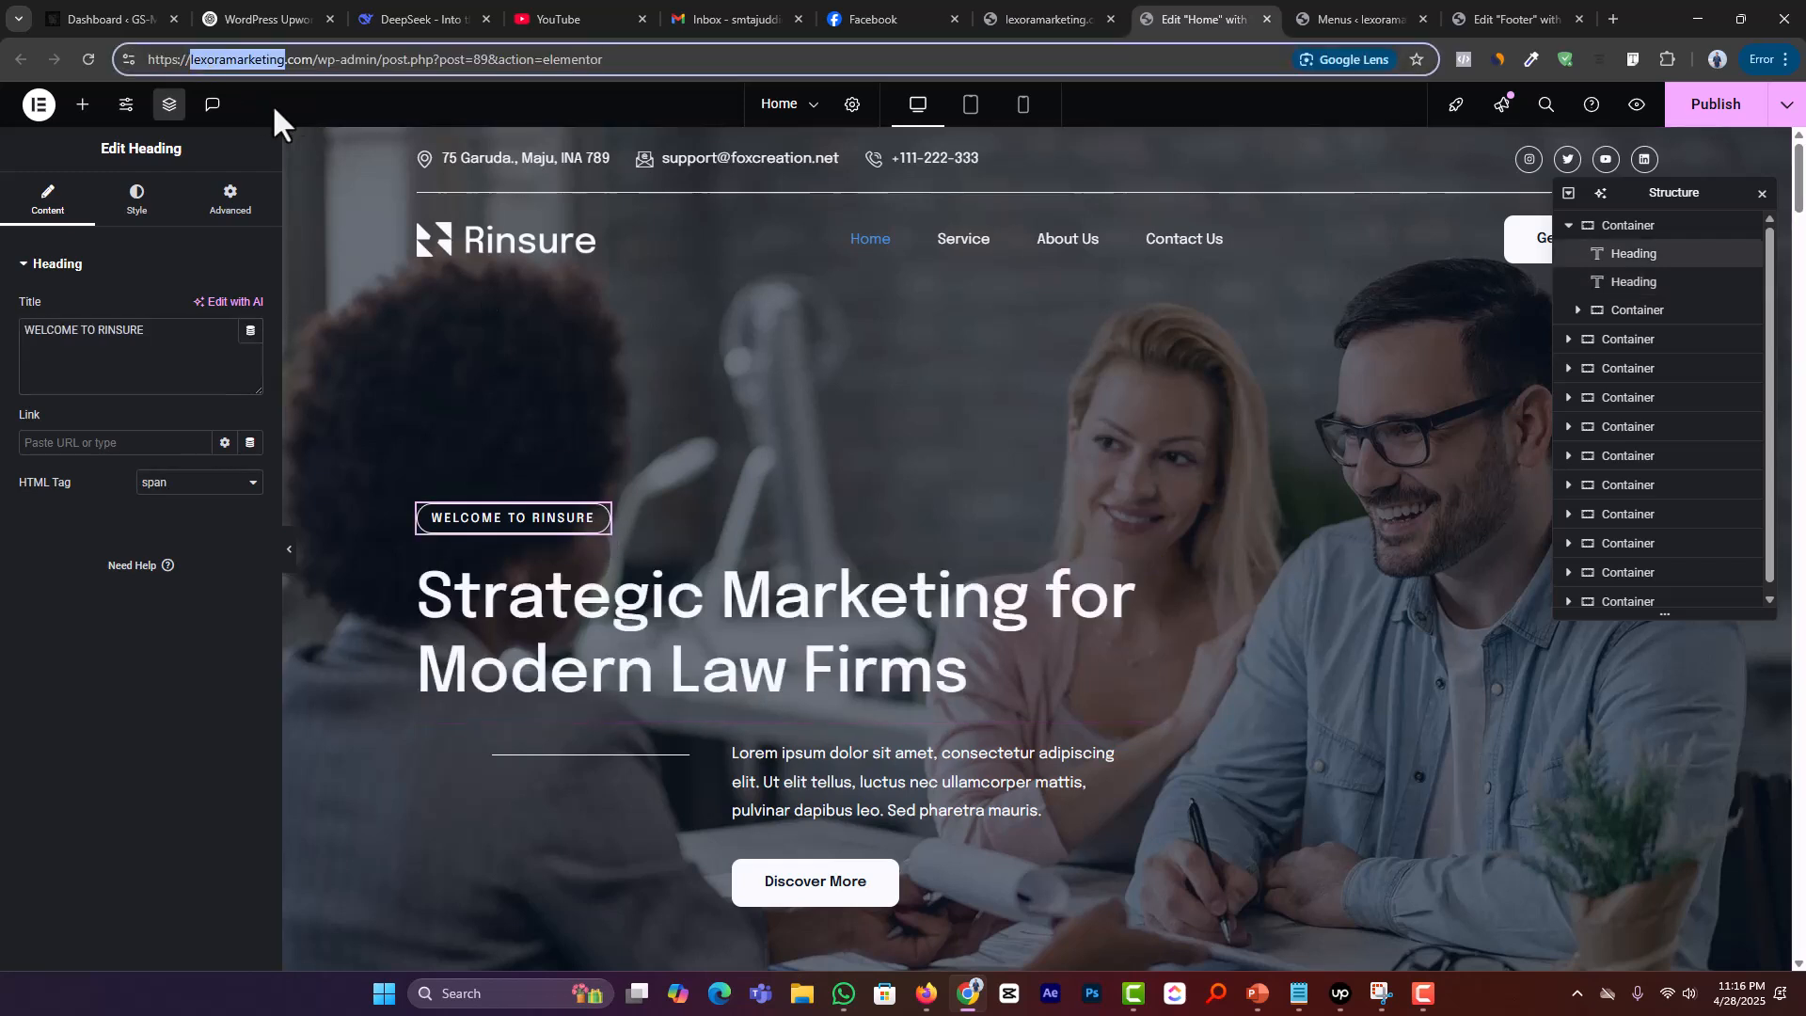
{"action": "left_click_drag", "start_coordinate": [173, 331], "coordinate": [103, 335]}
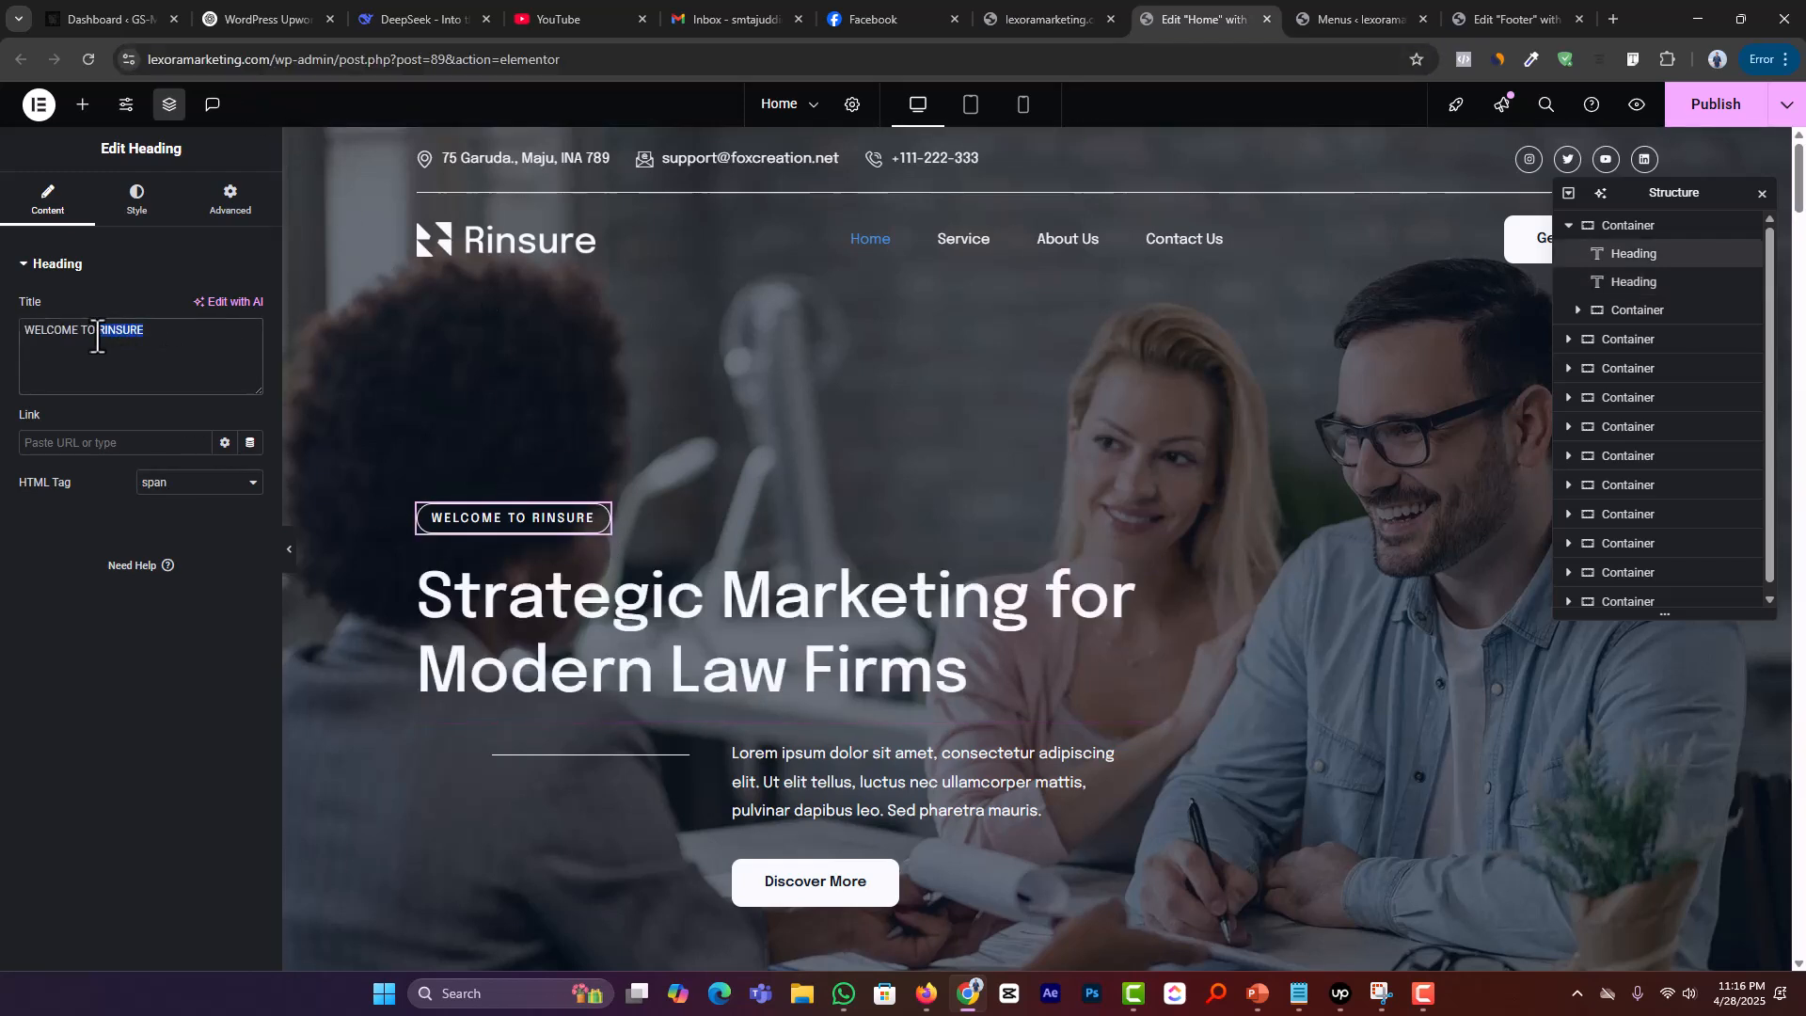
{"action": "key", "text": "ctrl+v"}
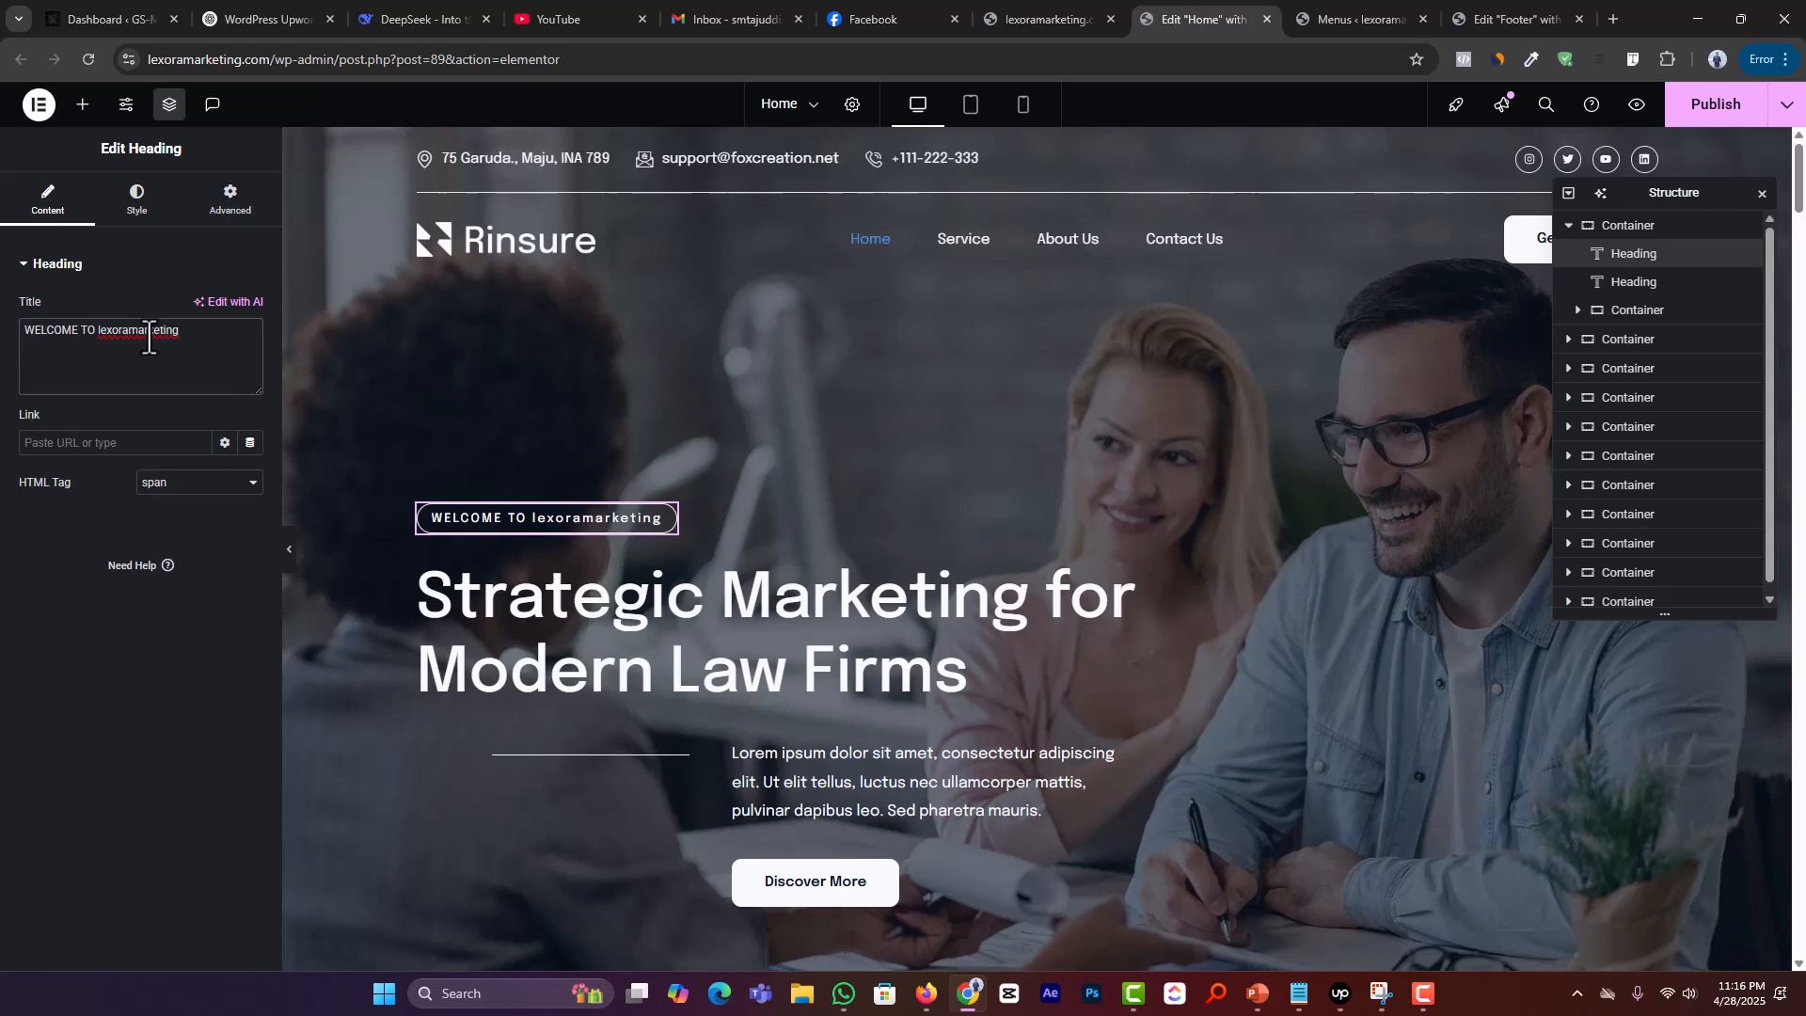
Step: Set the welcome label's text transform to Uppercase and separate the company name in its title into "lexora marketing"
{"action": "left_click", "coordinate": [137, 209]}
{"action": "left_click", "coordinate": [250, 361]}
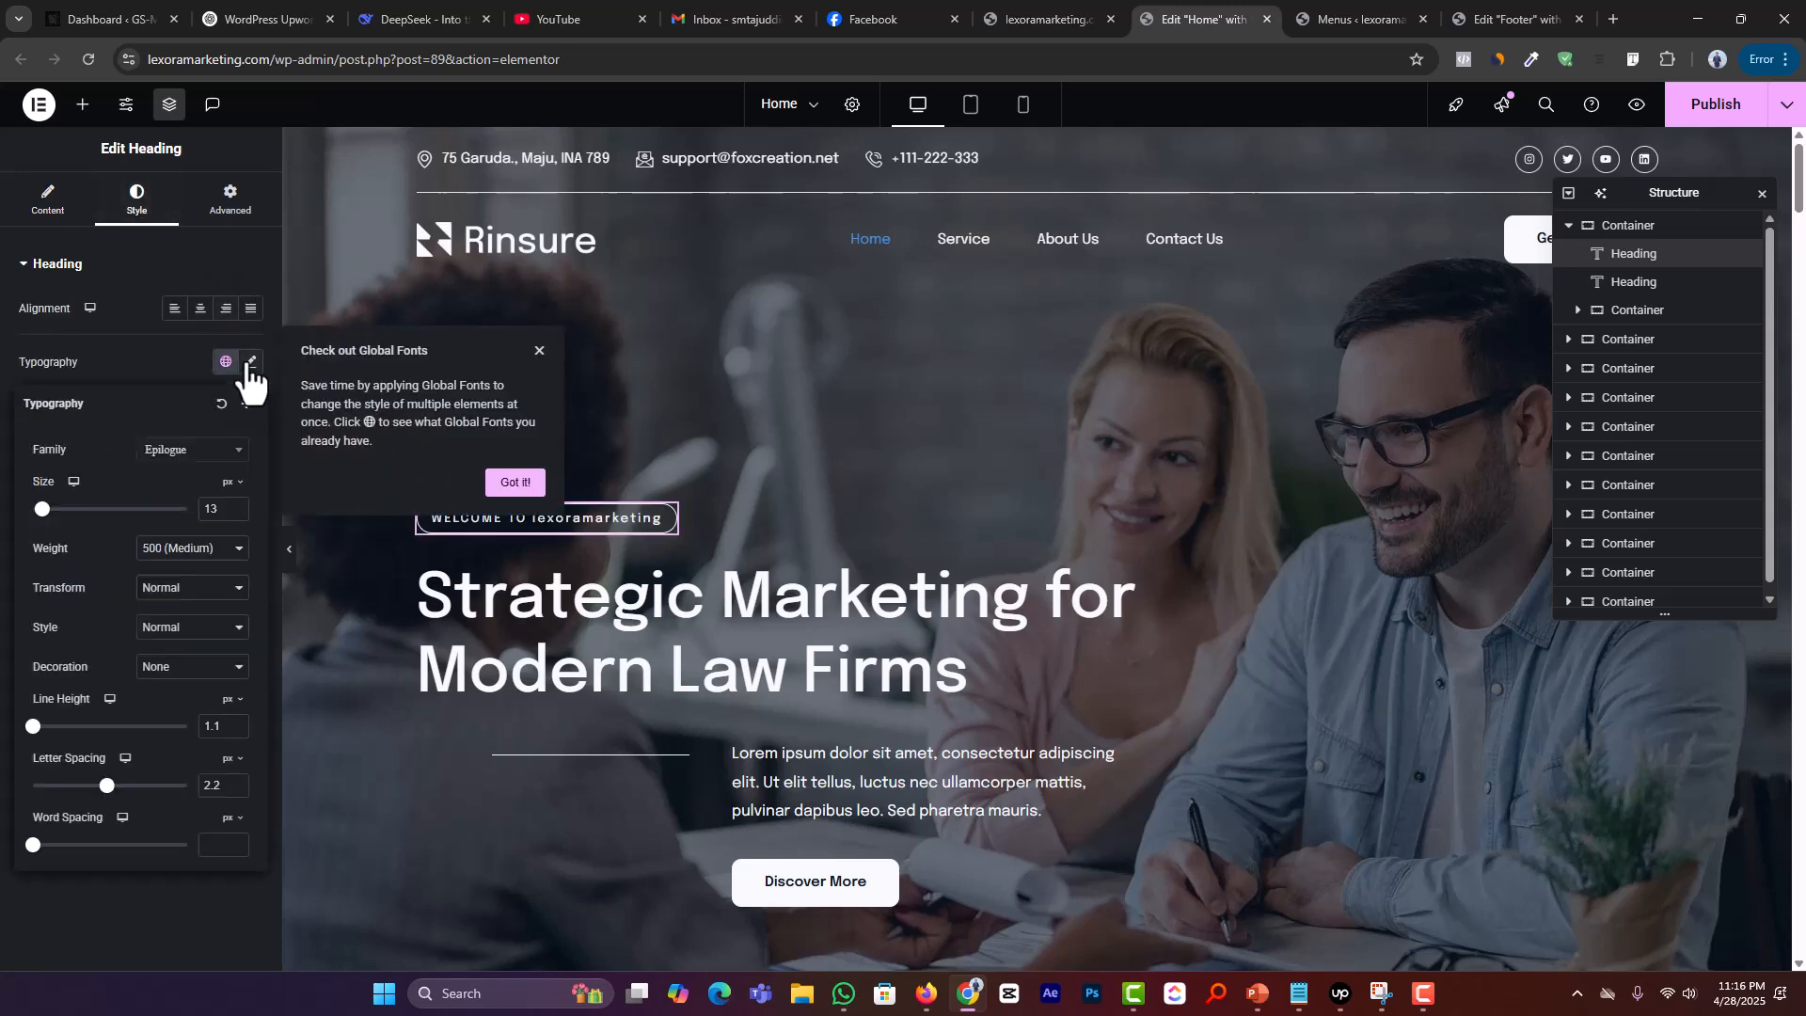
{"action": "left_click", "coordinate": [161, 595]}
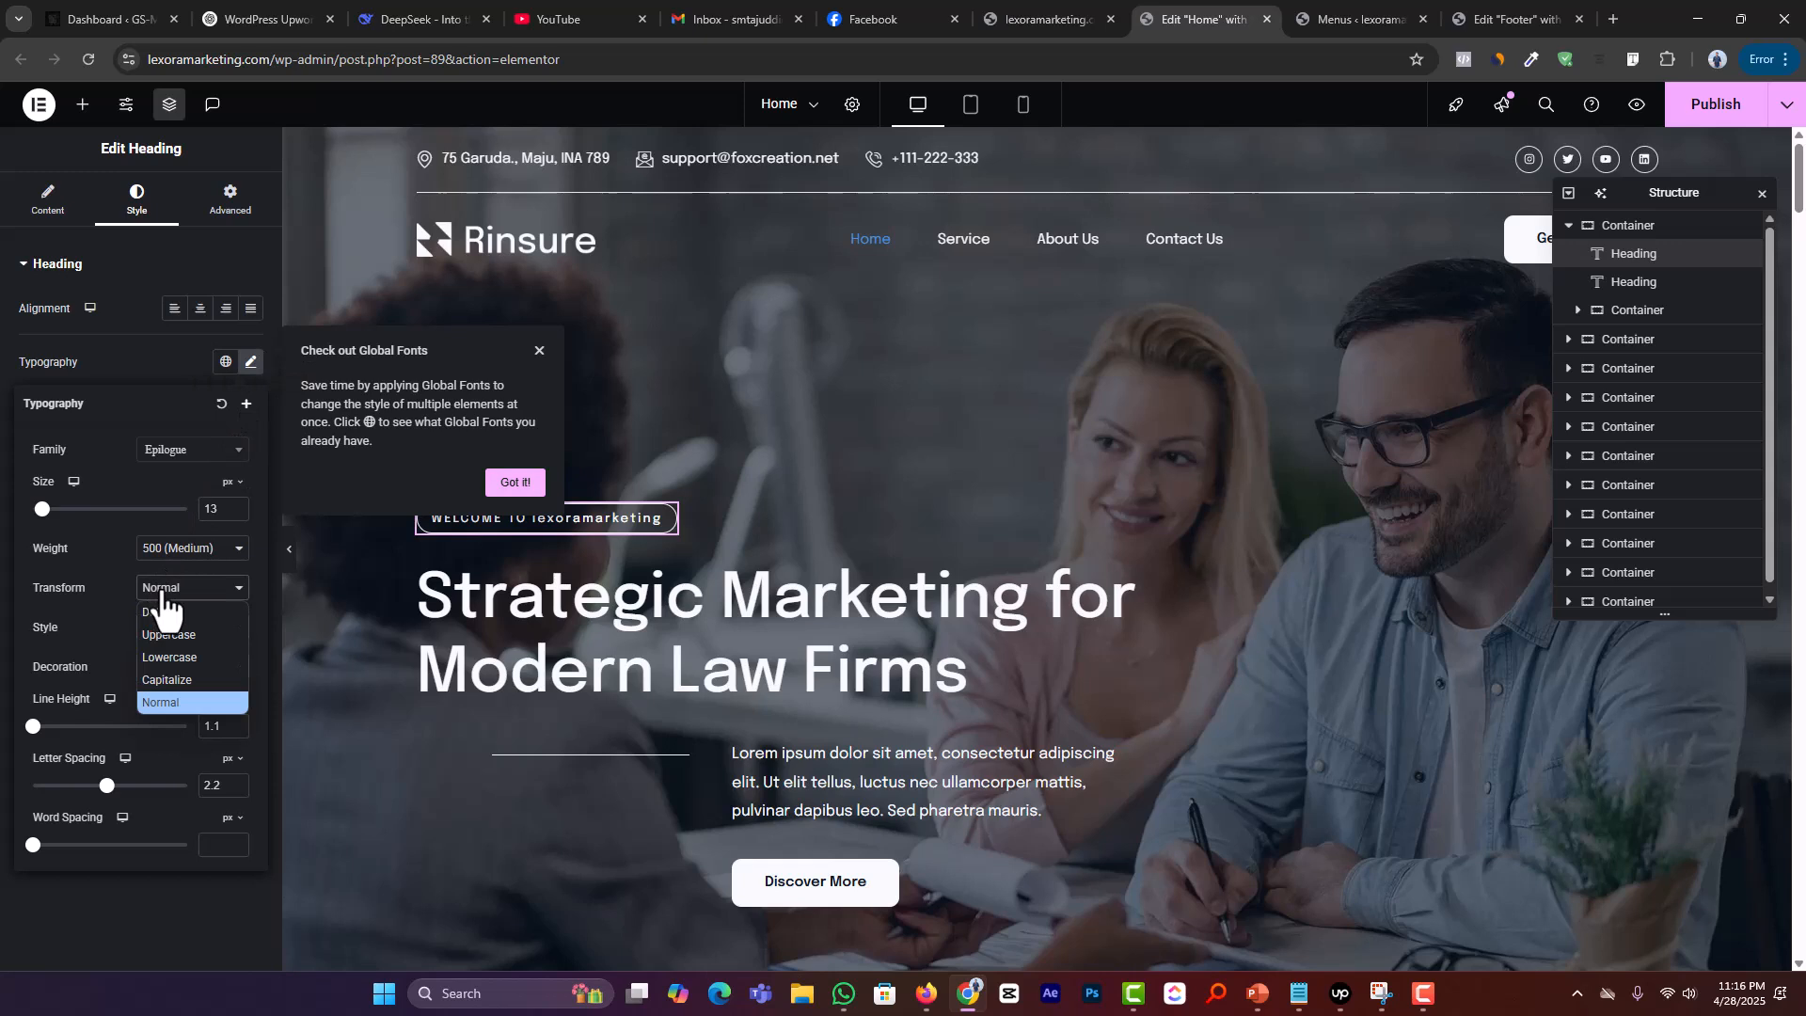
{"action": "left_click", "coordinate": [183, 641]}
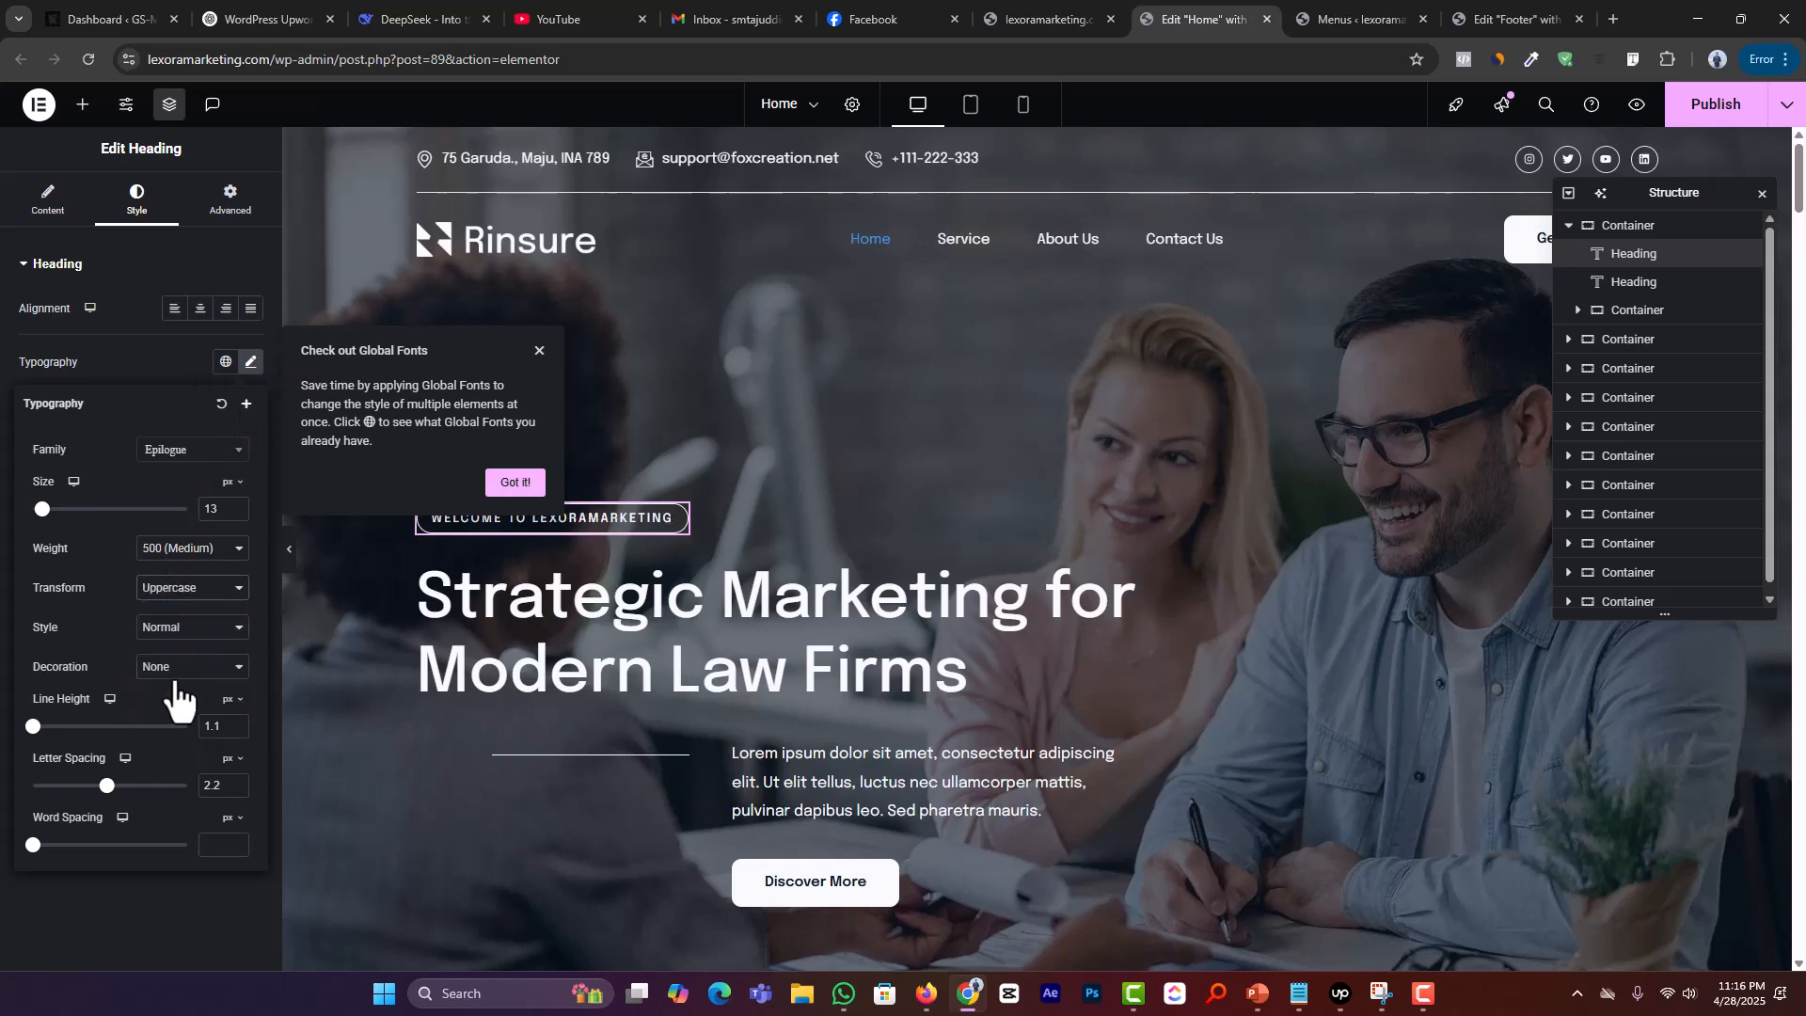
{"action": "left_click", "coordinate": [167, 888]}
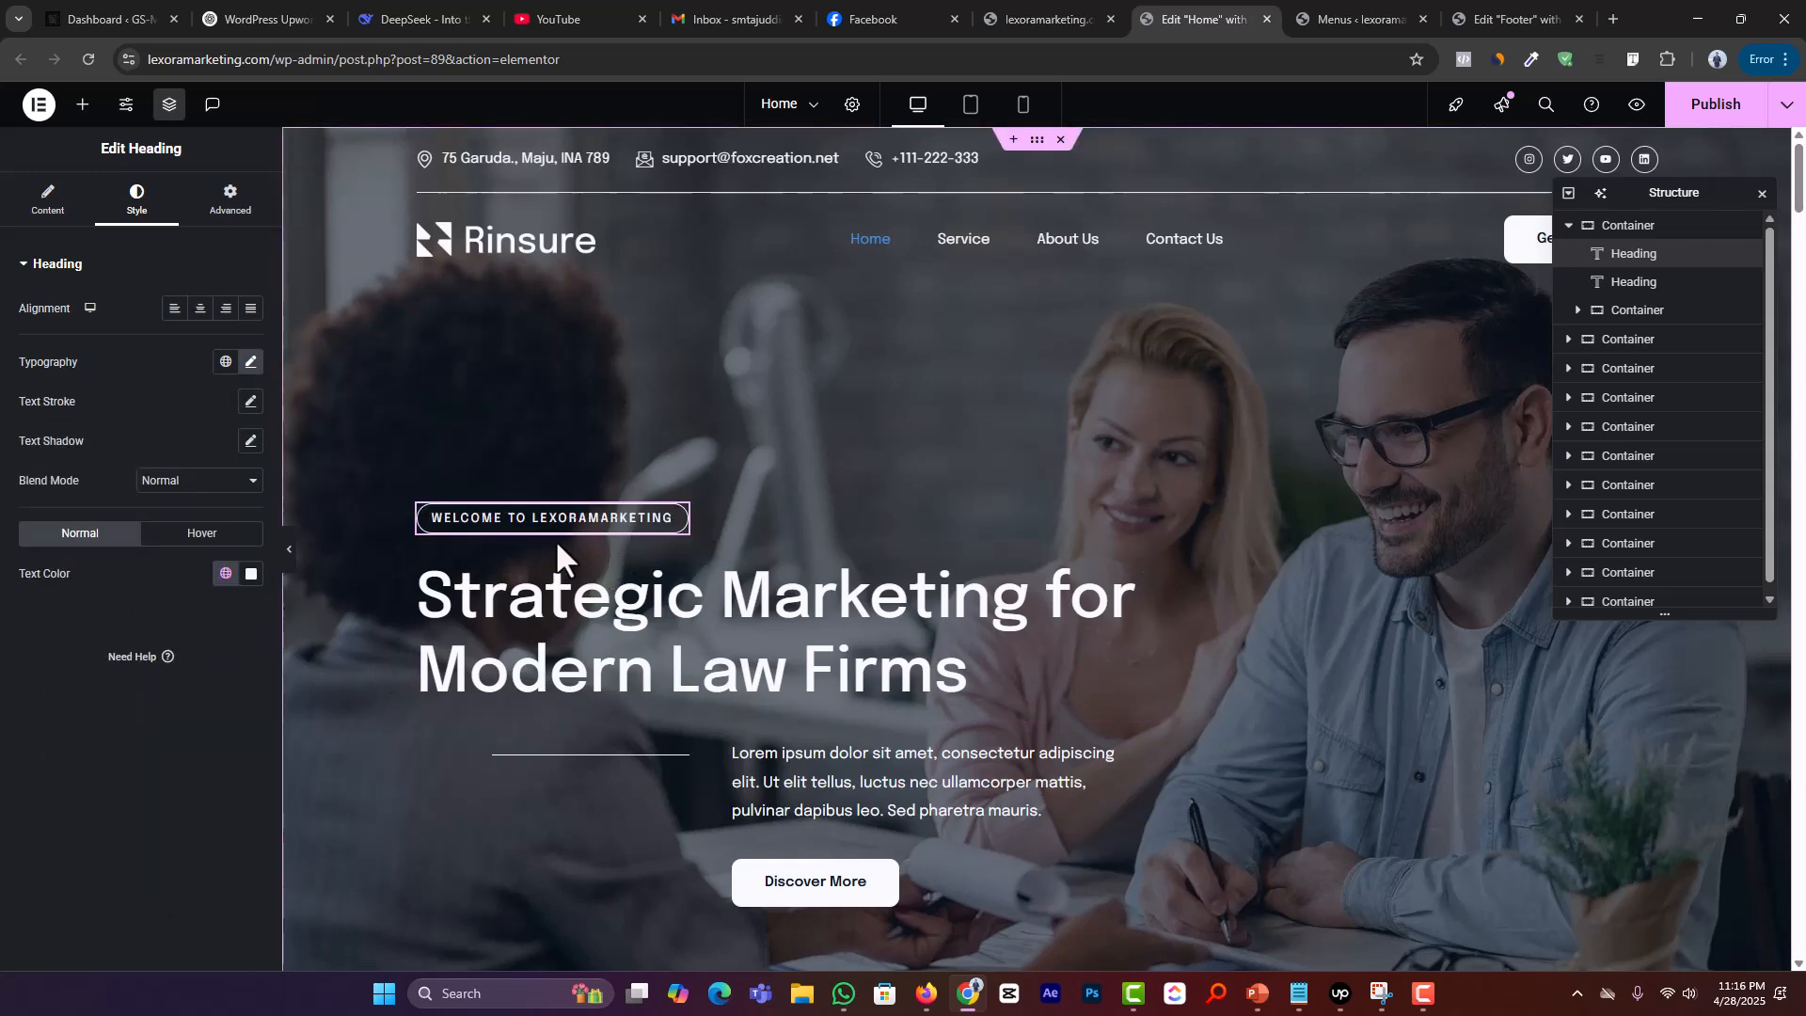
{"action": "left_click", "coordinate": [47, 199]}
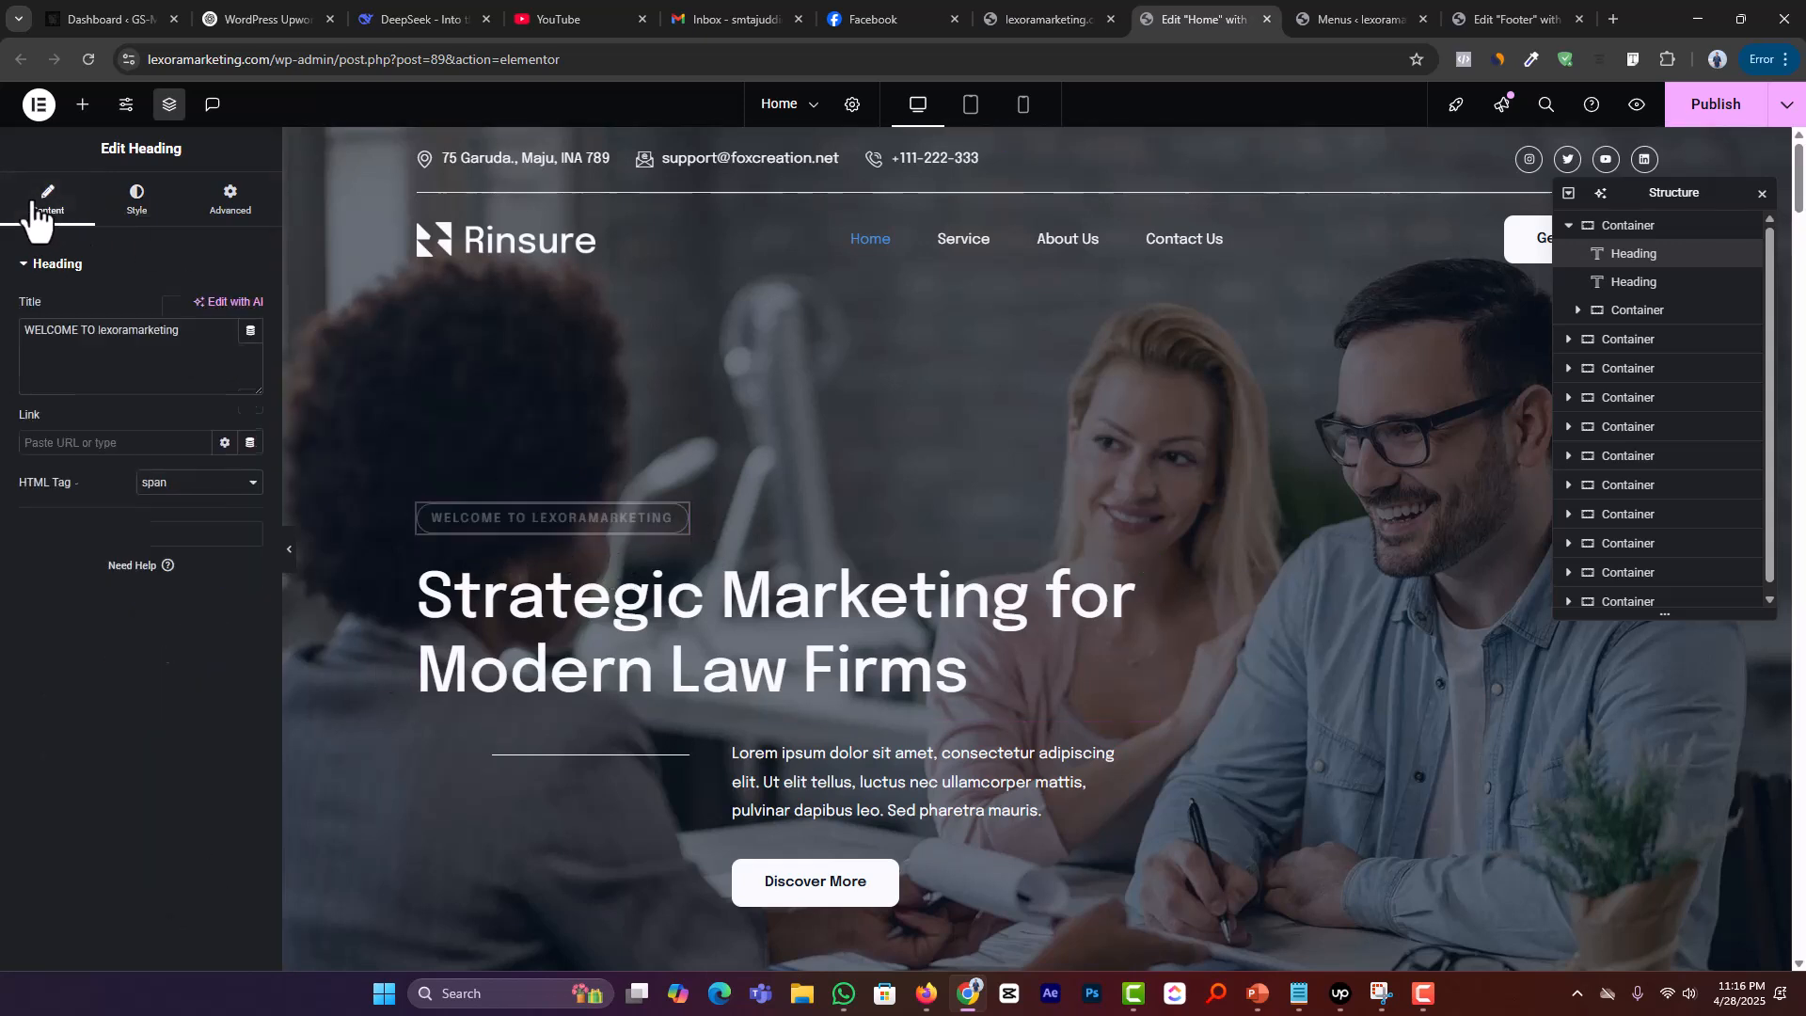
{"action": "left_click", "coordinate": [129, 331]}
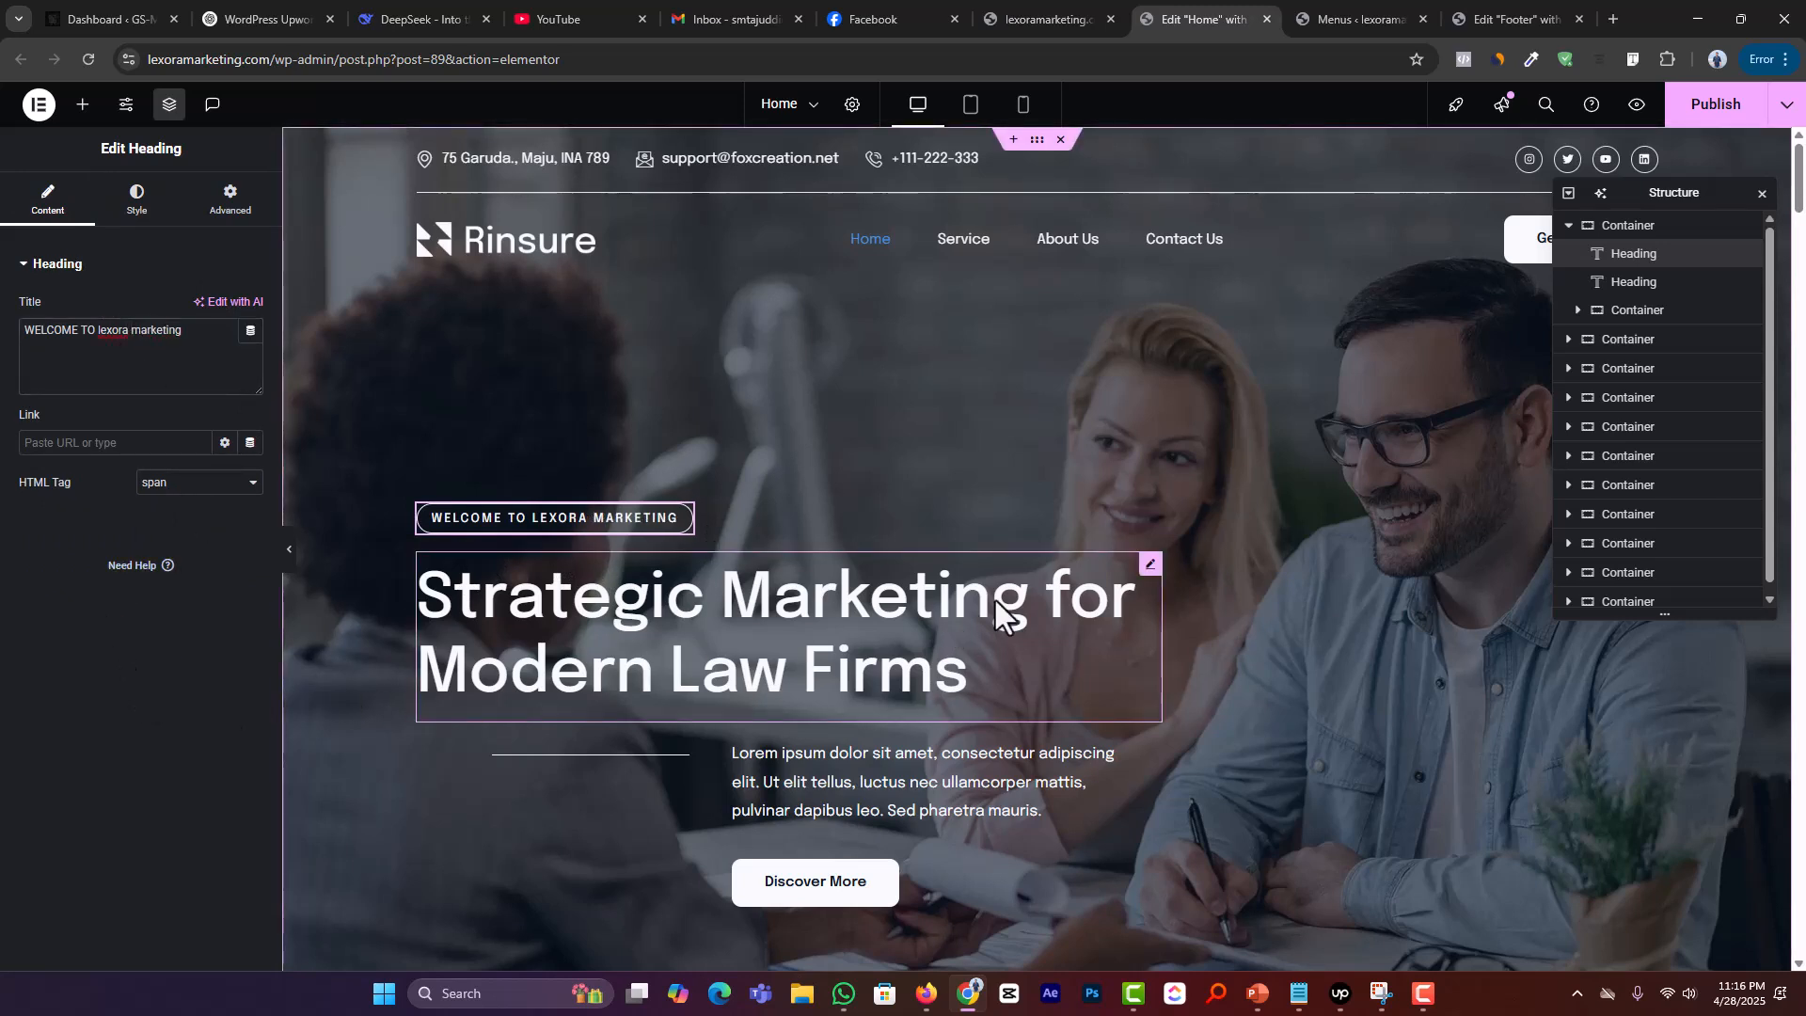
Step: Delete the divider beside the hero description, along with the container that held it
{"action": "scroll", "coordinate": [1116, 661], "scroll_direction": "down", "scroll_amount": 1}
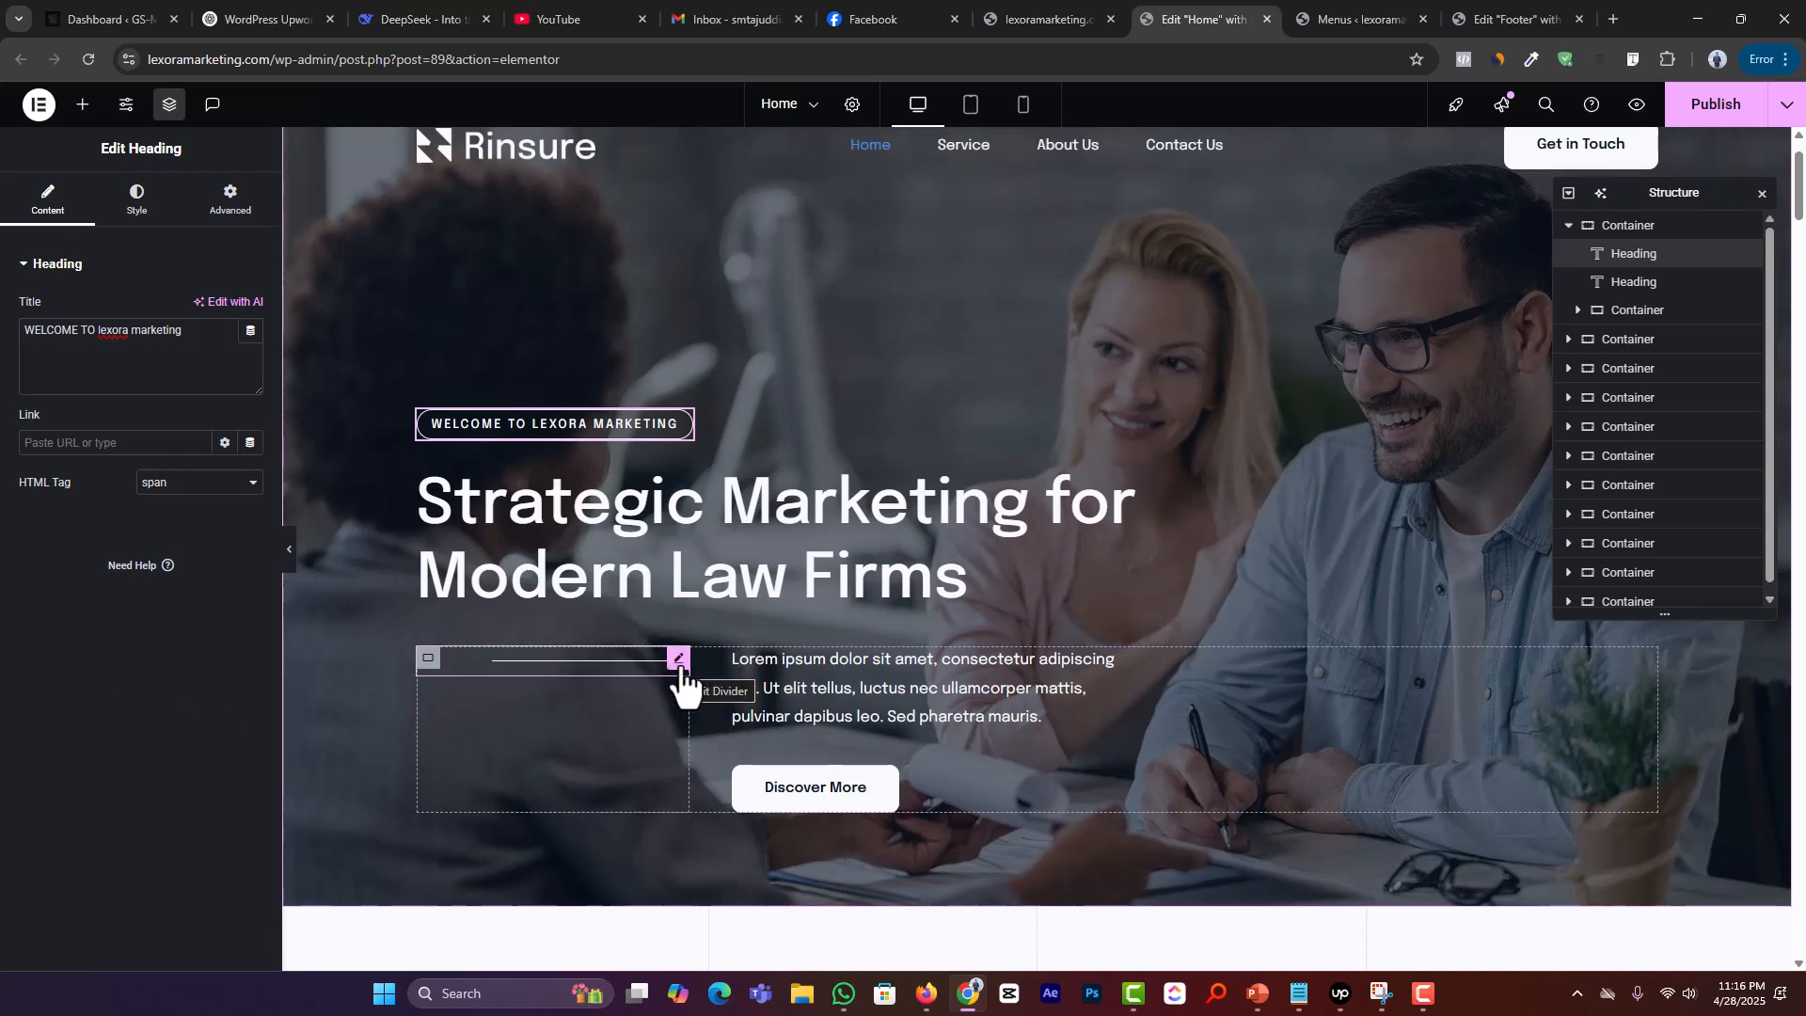
{"action": "right_click", "coordinate": [680, 668]}
{"action": "left_click", "coordinate": [732, 945]}
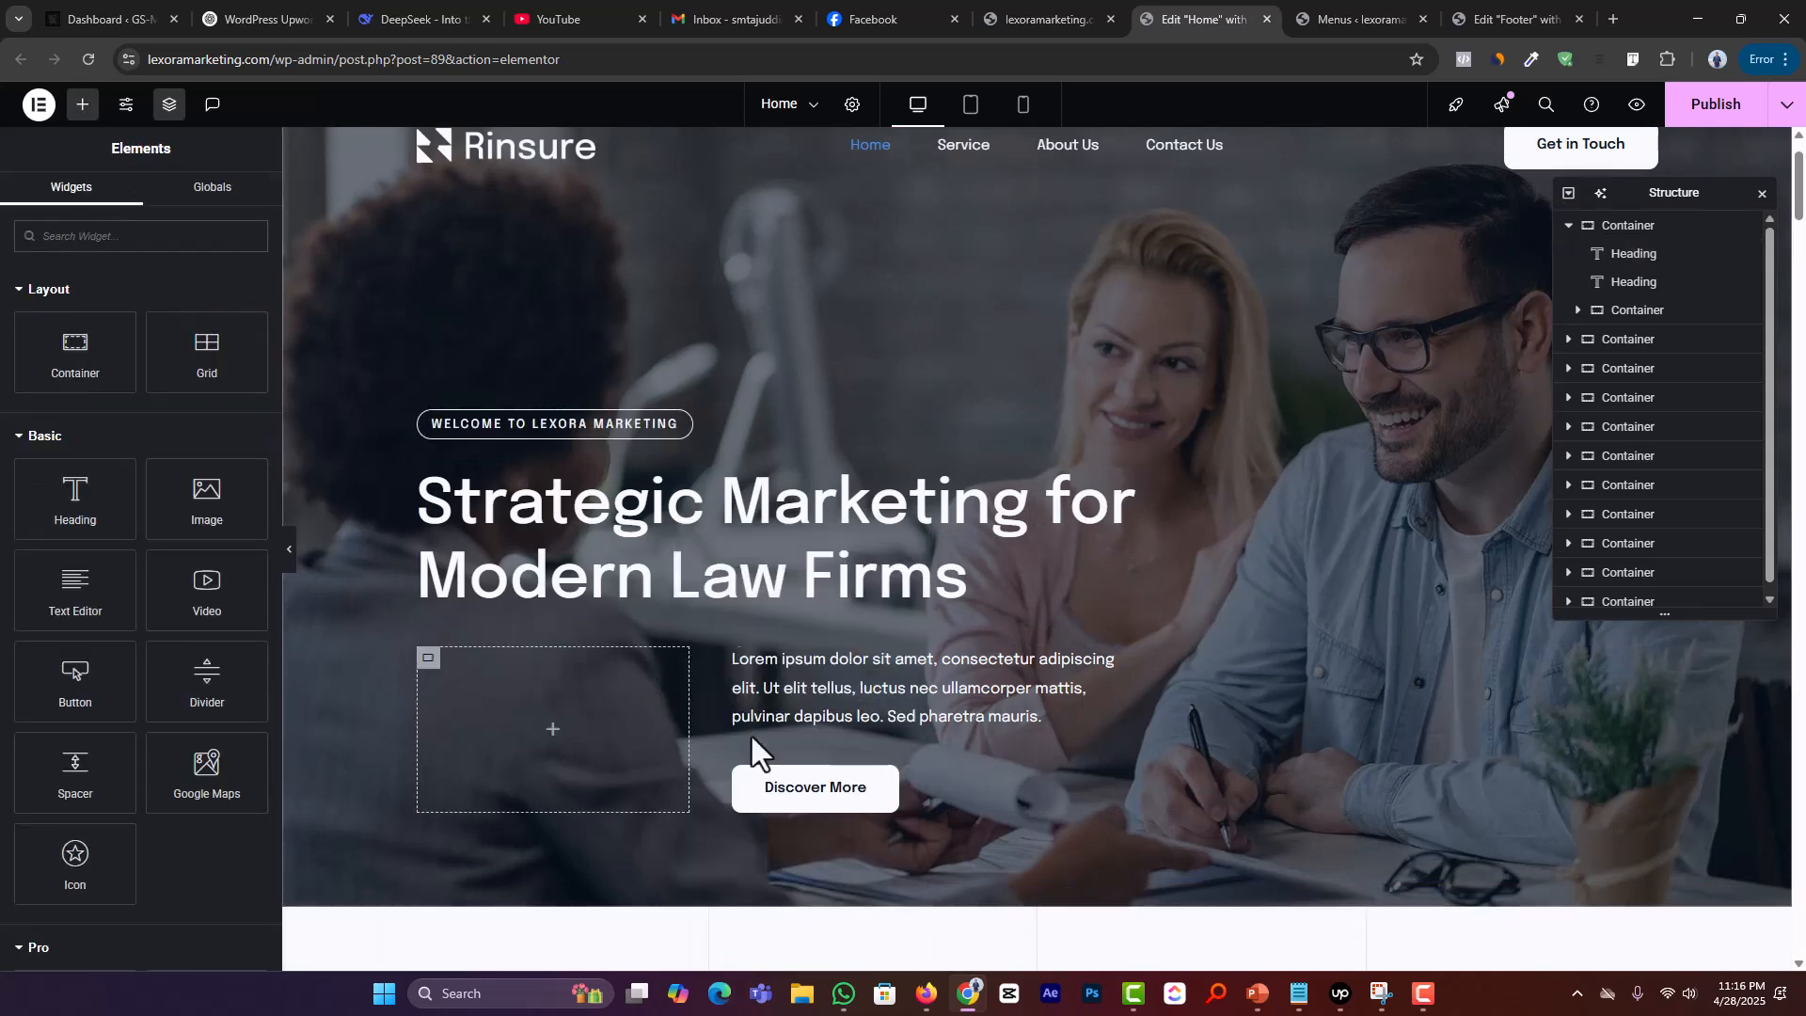
{"action": "right_click", "coordinate": [430, 658]}
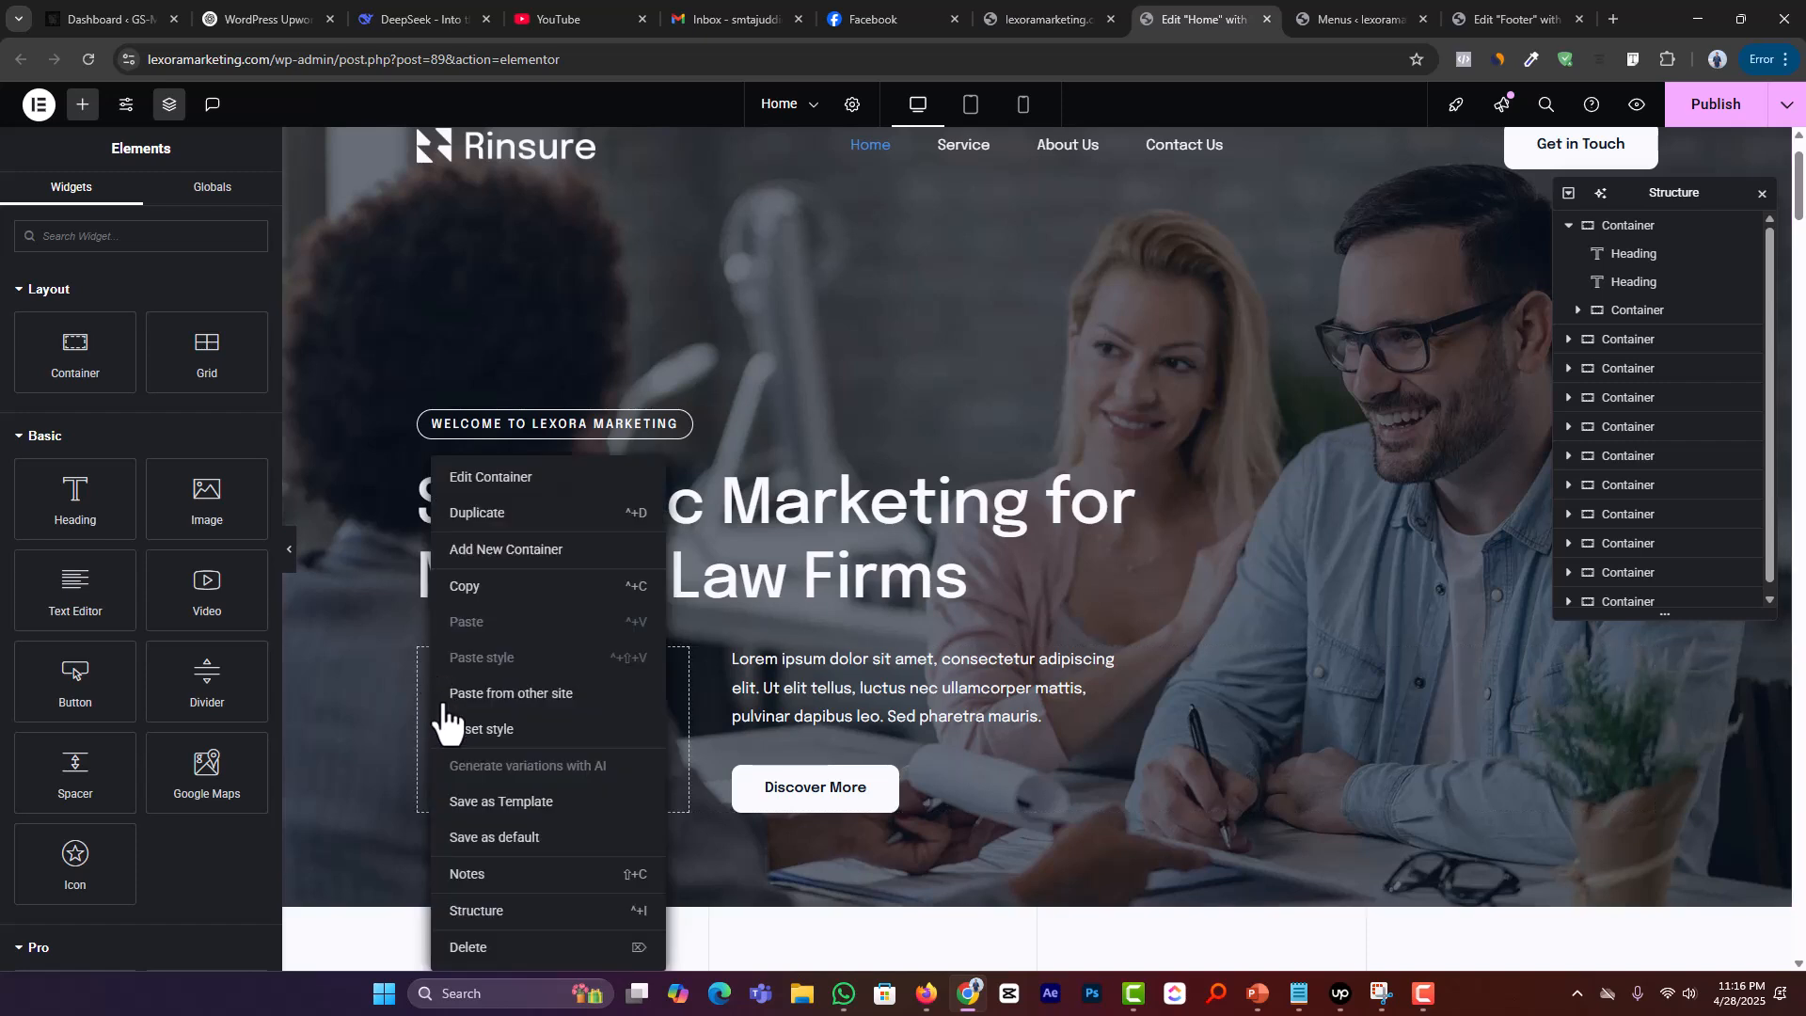
{"action": "left_click", "coordinate": [494, 950]}
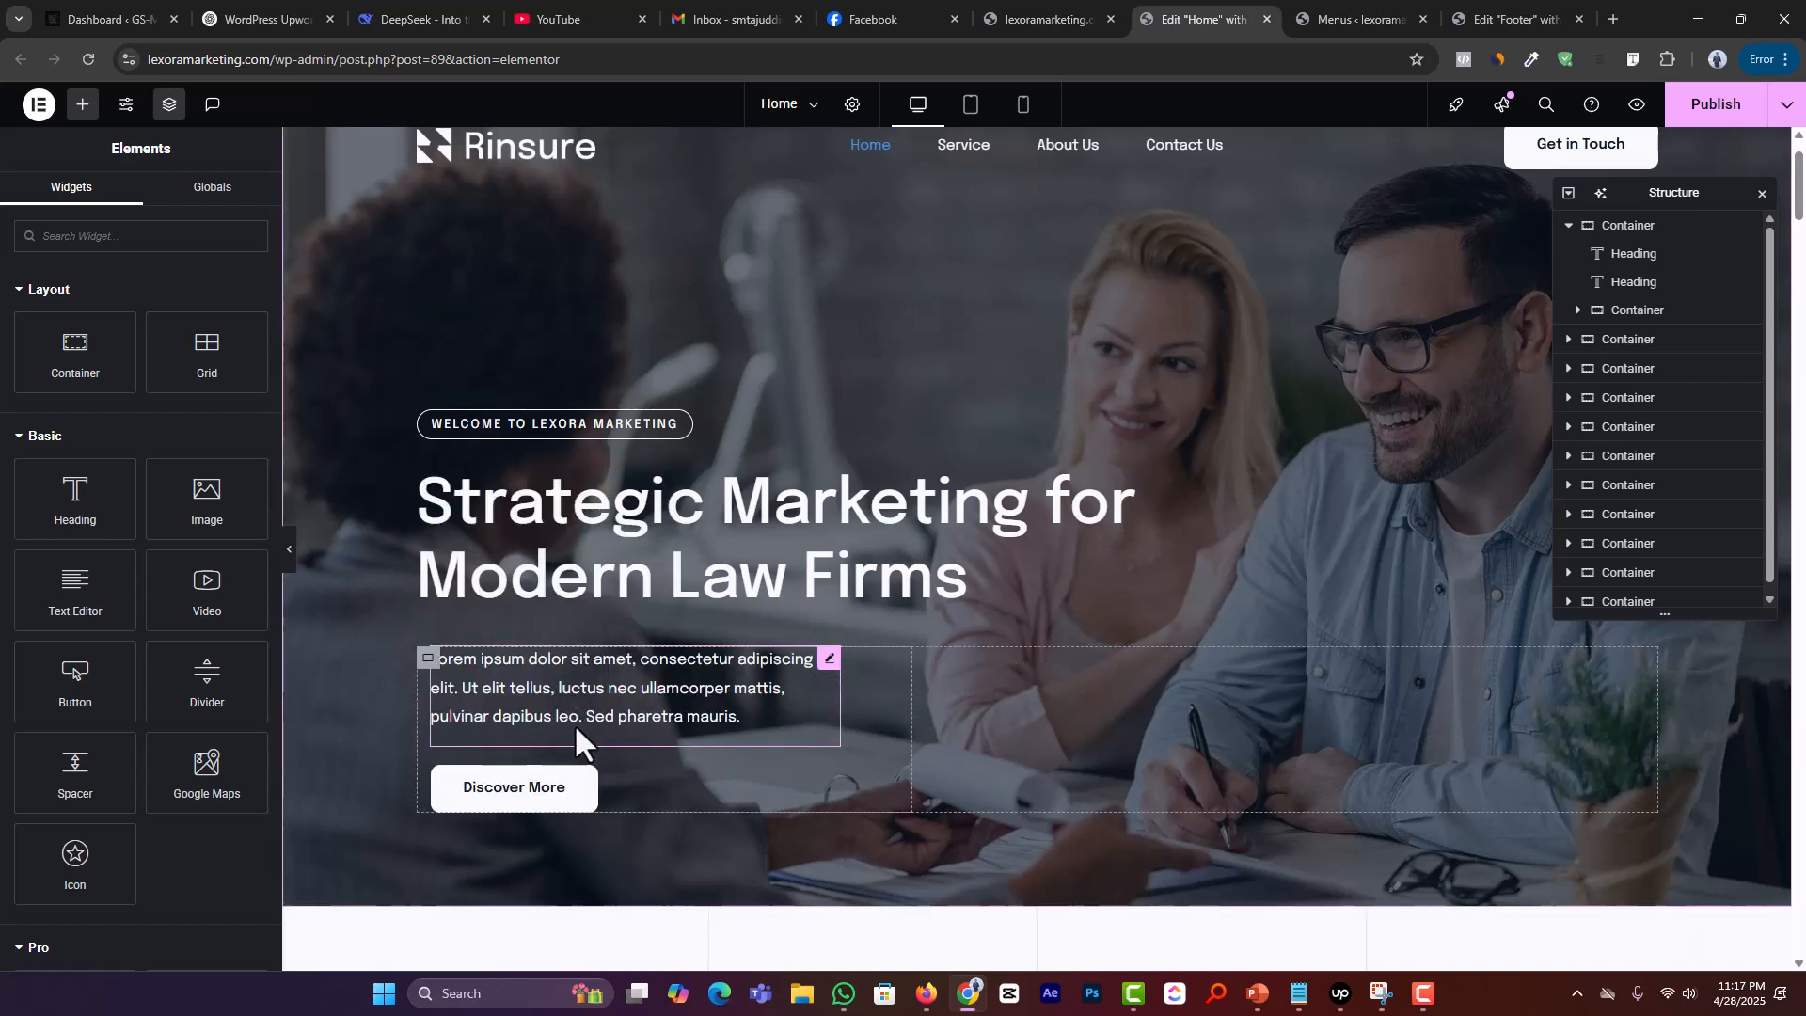
Step: Open the hero description for editing and copy the "Lexora Marketing helps attorneys and small law firms" paragraph from the Company Name note in Notepad
{"action": "left_click", "coordinate": [828, 661]}
{"action": "left_click", "coordinate": [845, 995]}
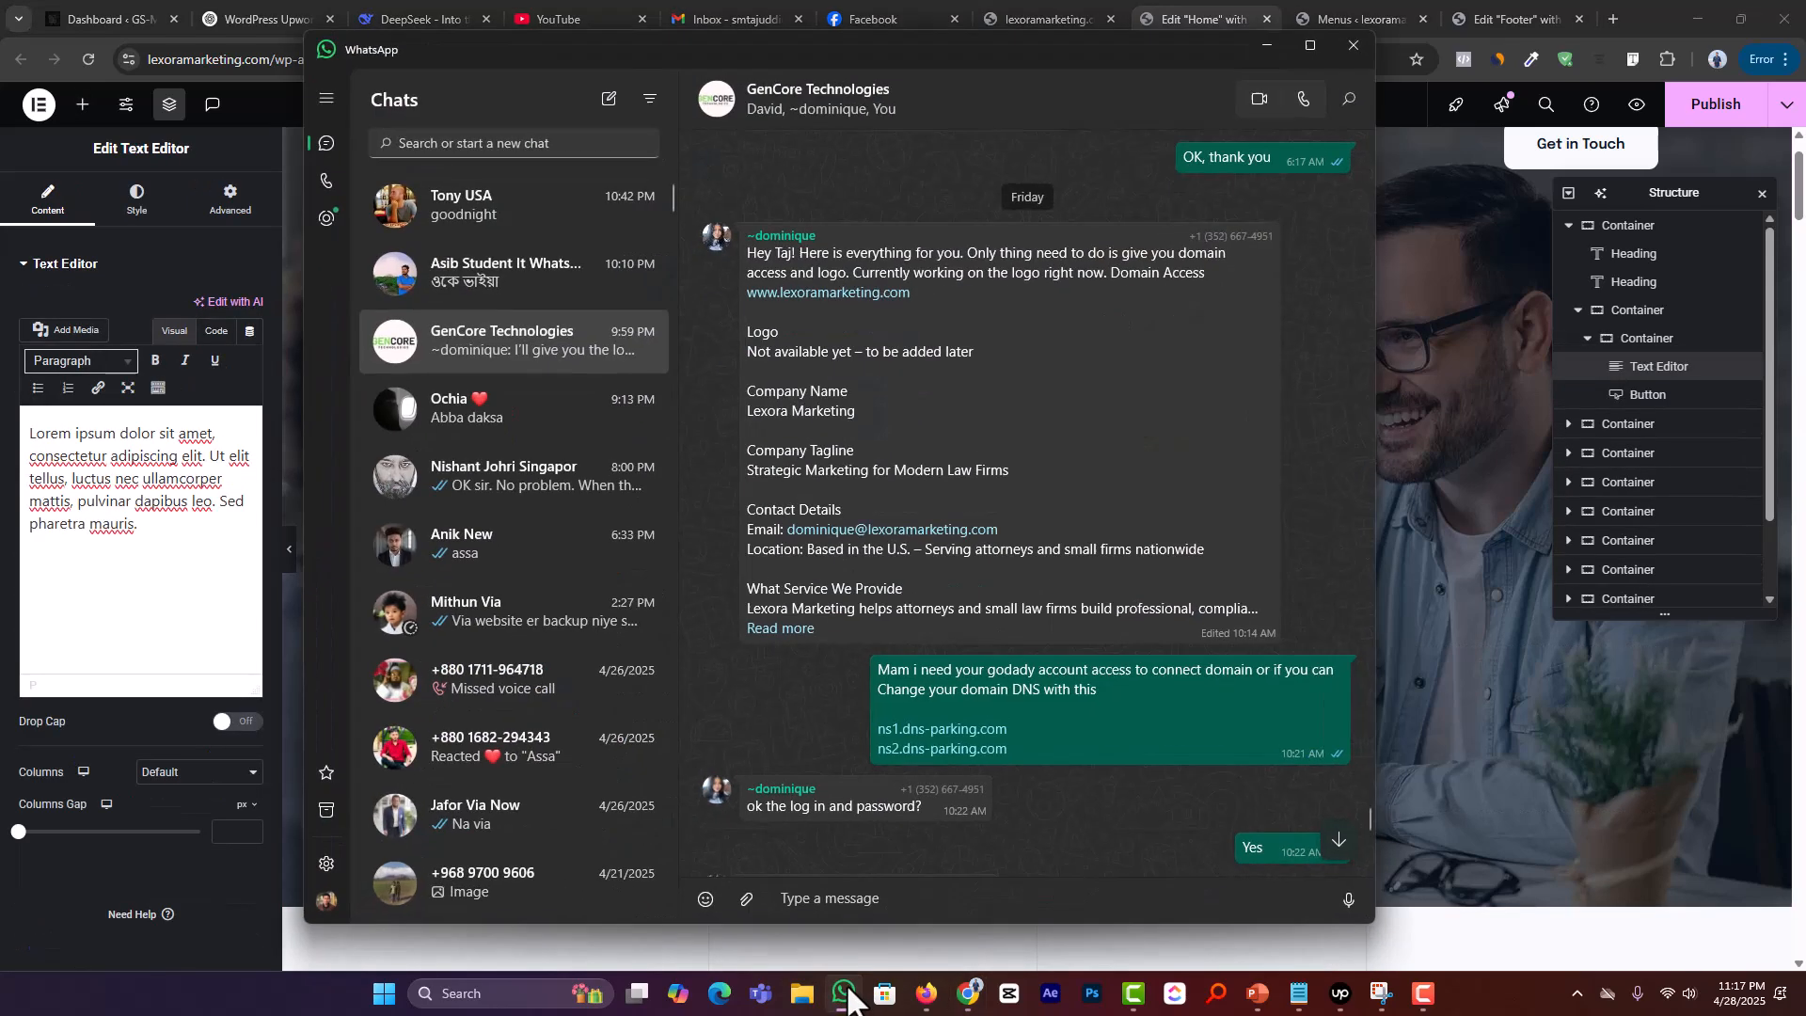
{"action": "left_click", "coordinate": [847, 997]}
{"action": "mouse_move", "coordinate": [1300, 990]}
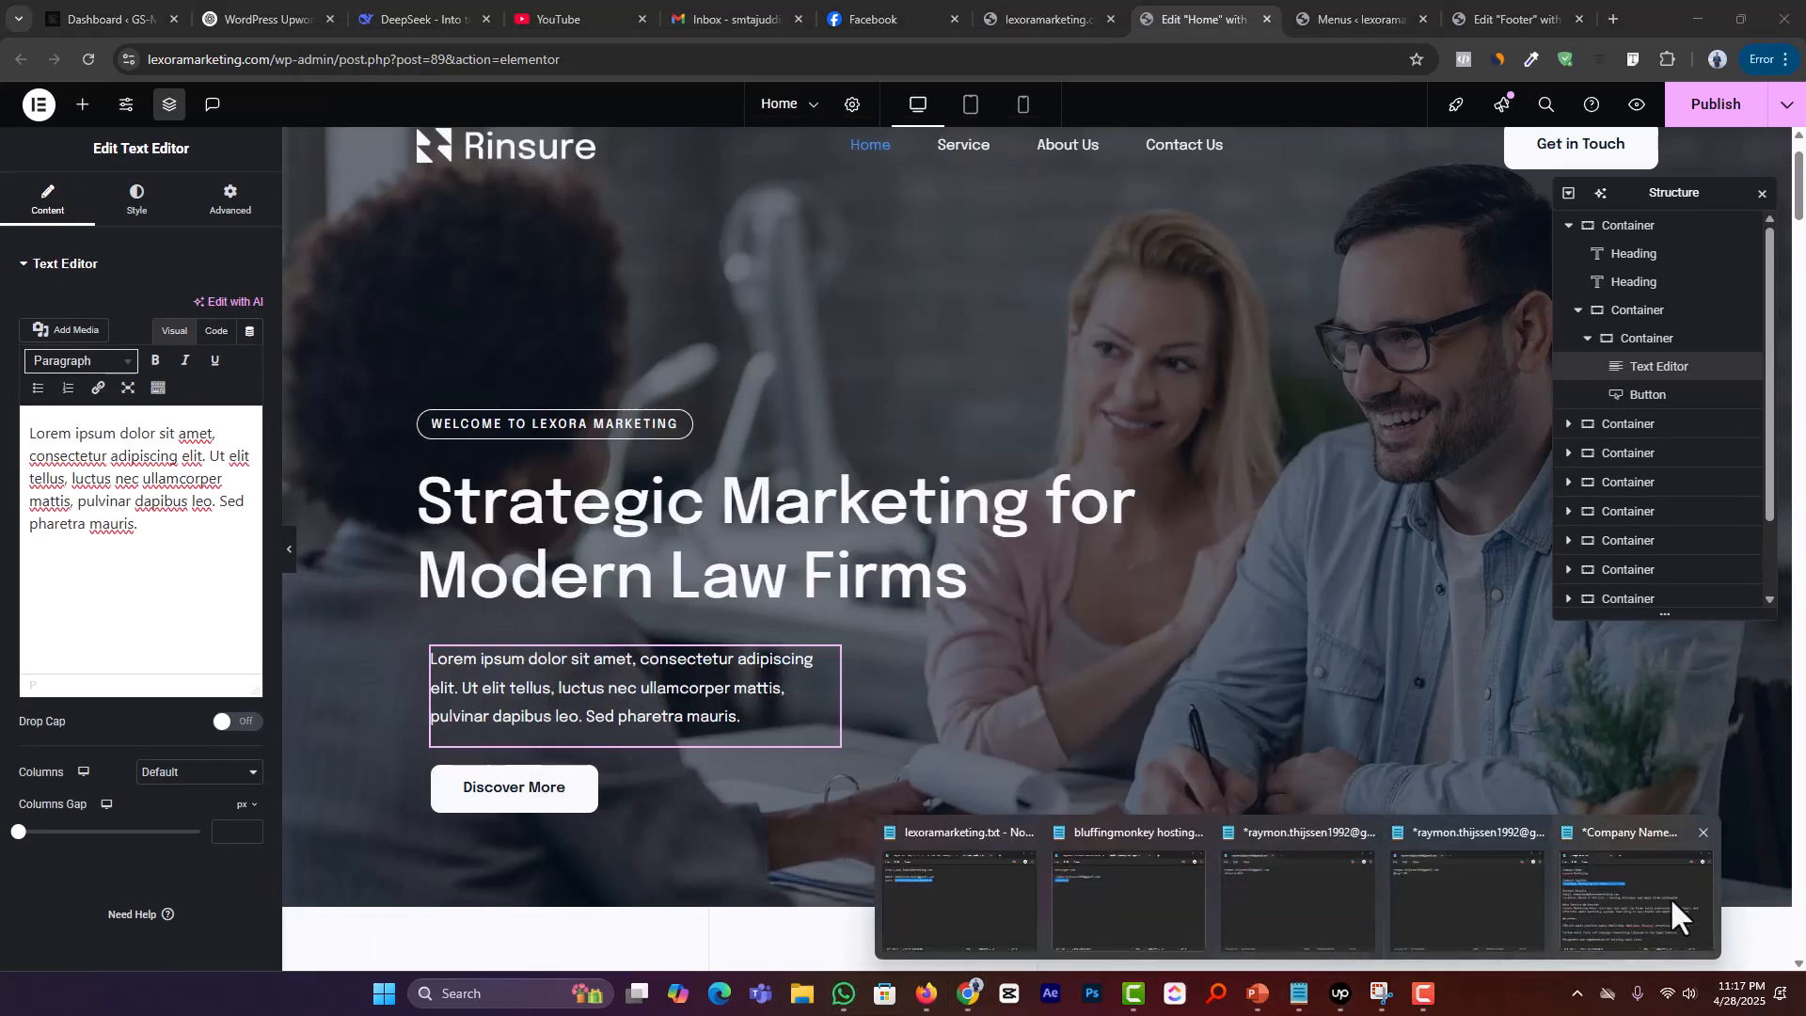
{"action": "left_click", "coordinate": [1670, 896]}
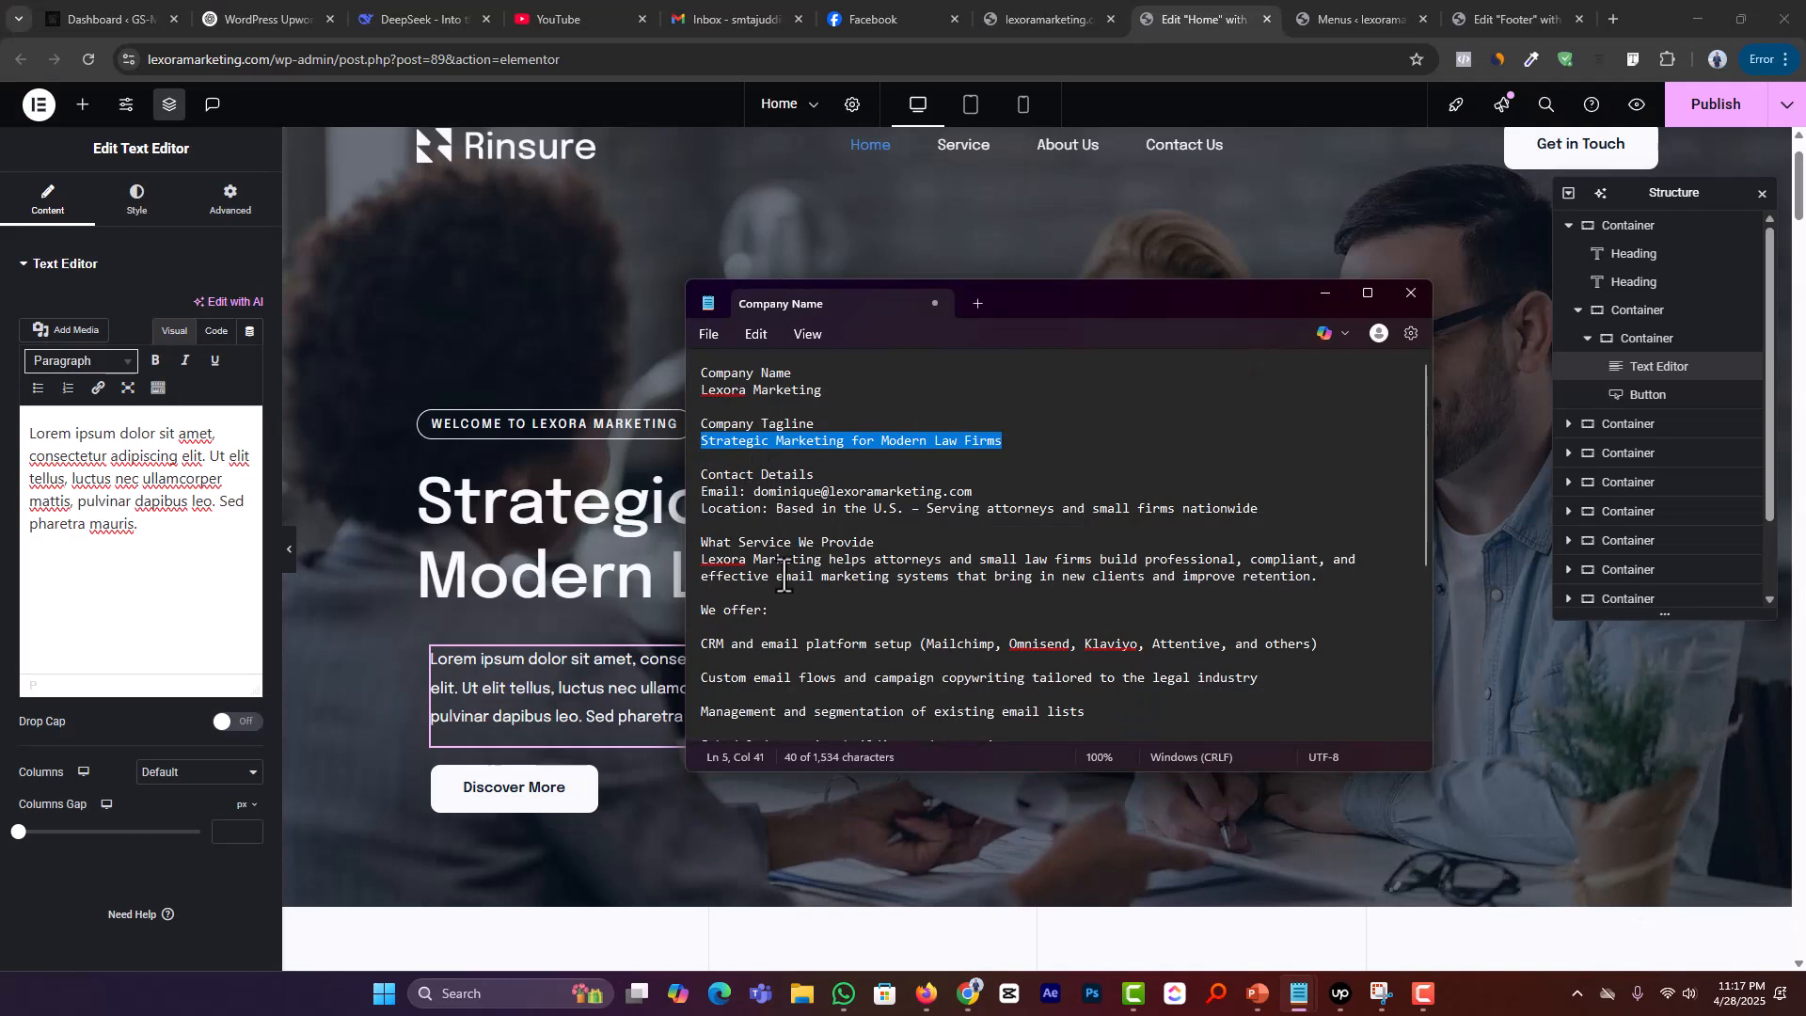
{"action": "left_click_drag", "start_coordinate": [701, 567], "coordinate": [1363, 590]}
{"action": "key", "text": "ctrl+c"}
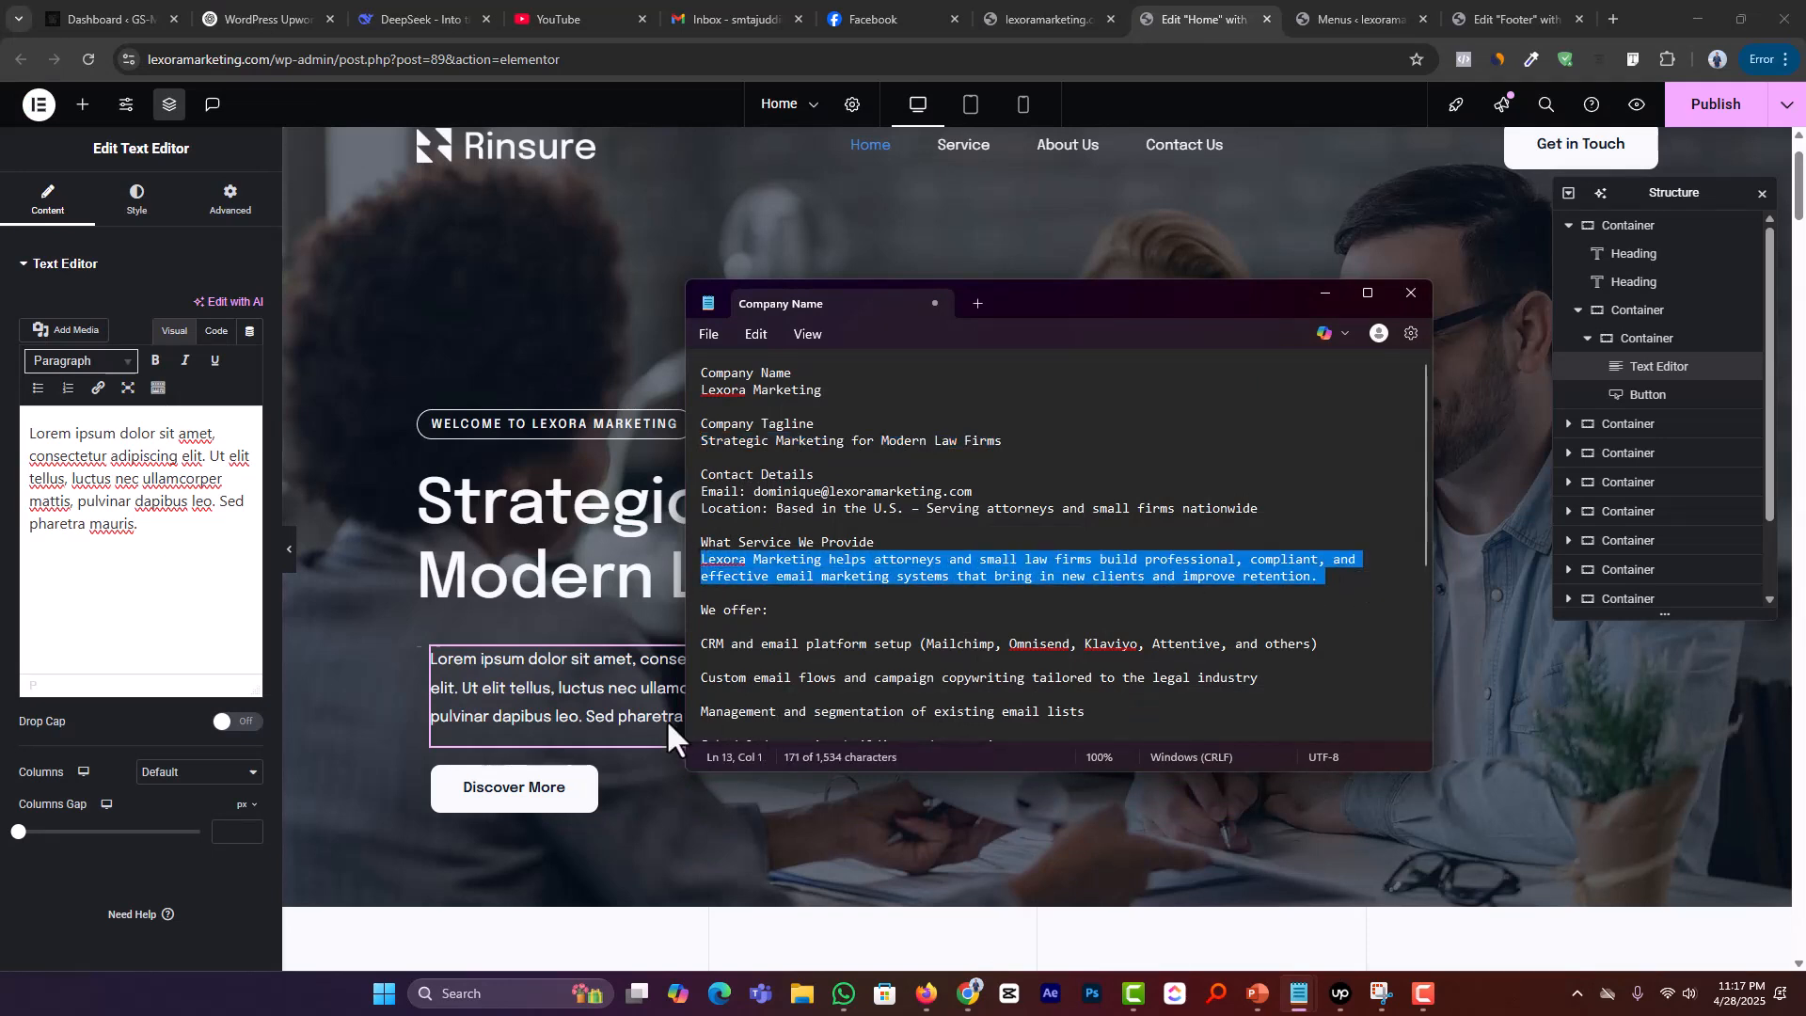
Step: Back in the Elementor editor, replace the hero's lorem ipsum description with the copied service paragraph
{"action": "left_click", "coordinate": [173, 548]}
{"action": "key", "text": "ctrl+a"}
{"action": "key", "text": "ctrl+v"}
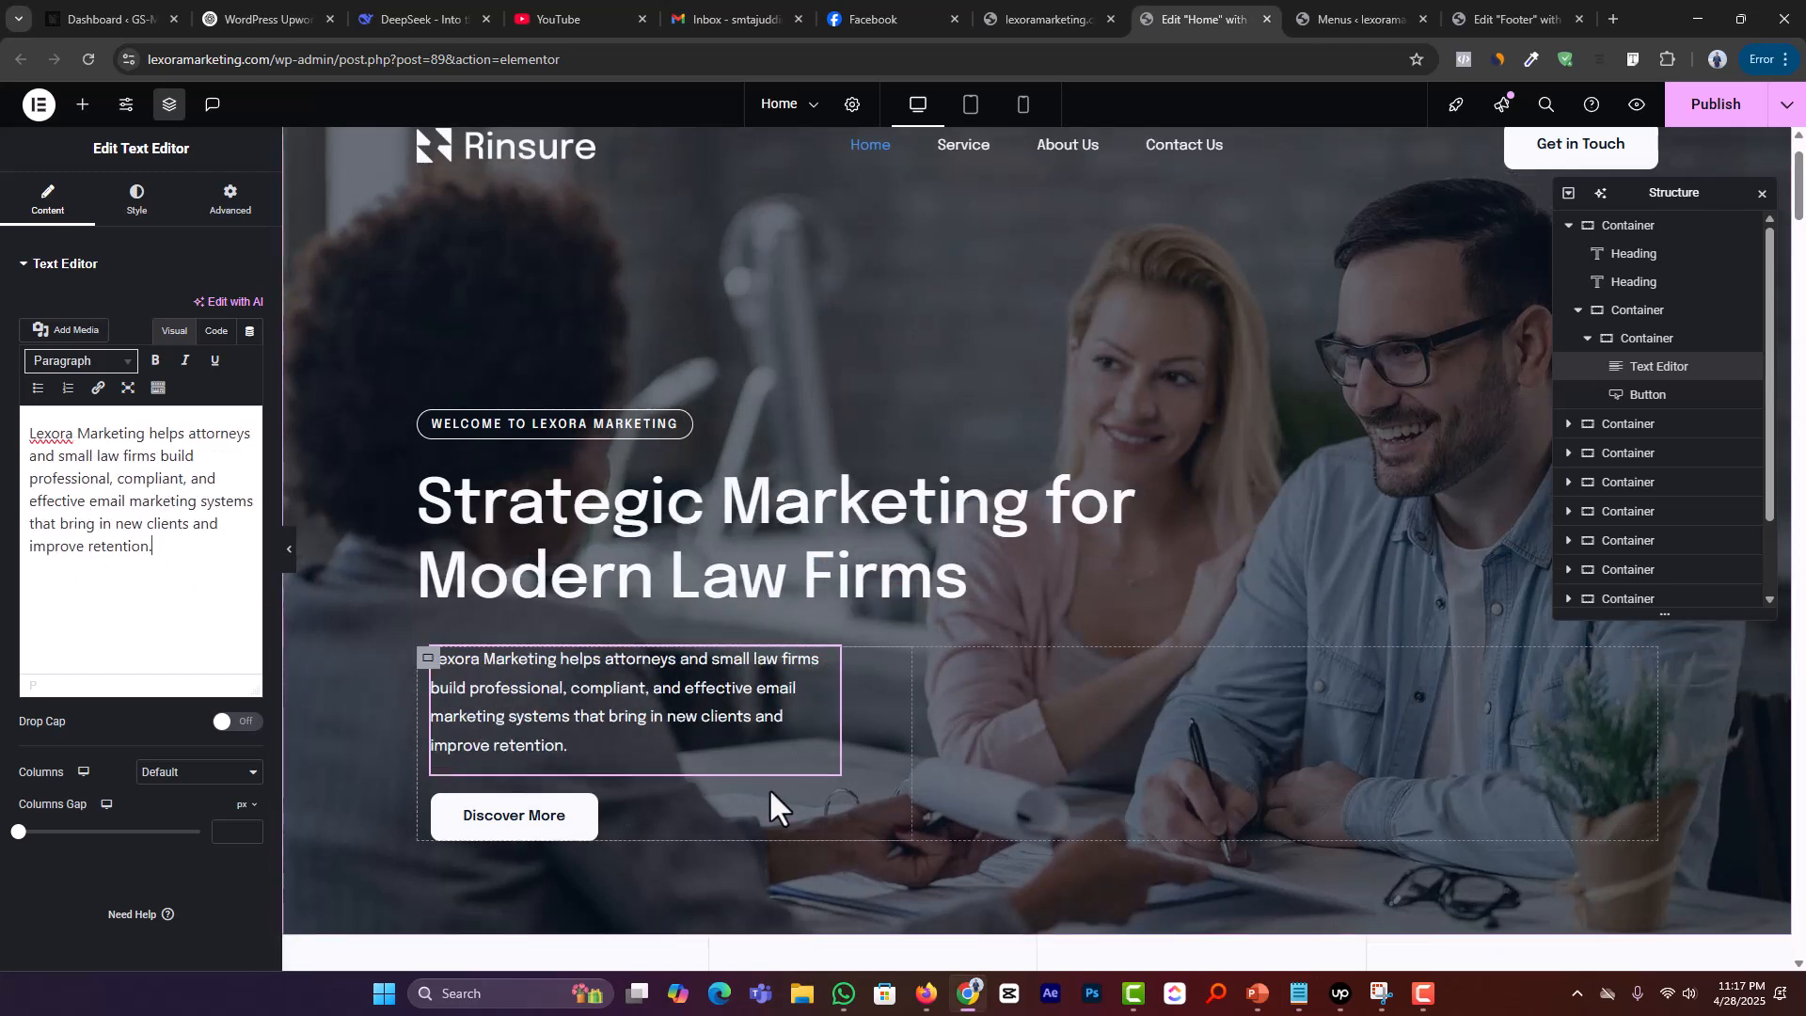
{"action": "left_click", "coordinate": [658, 809]}
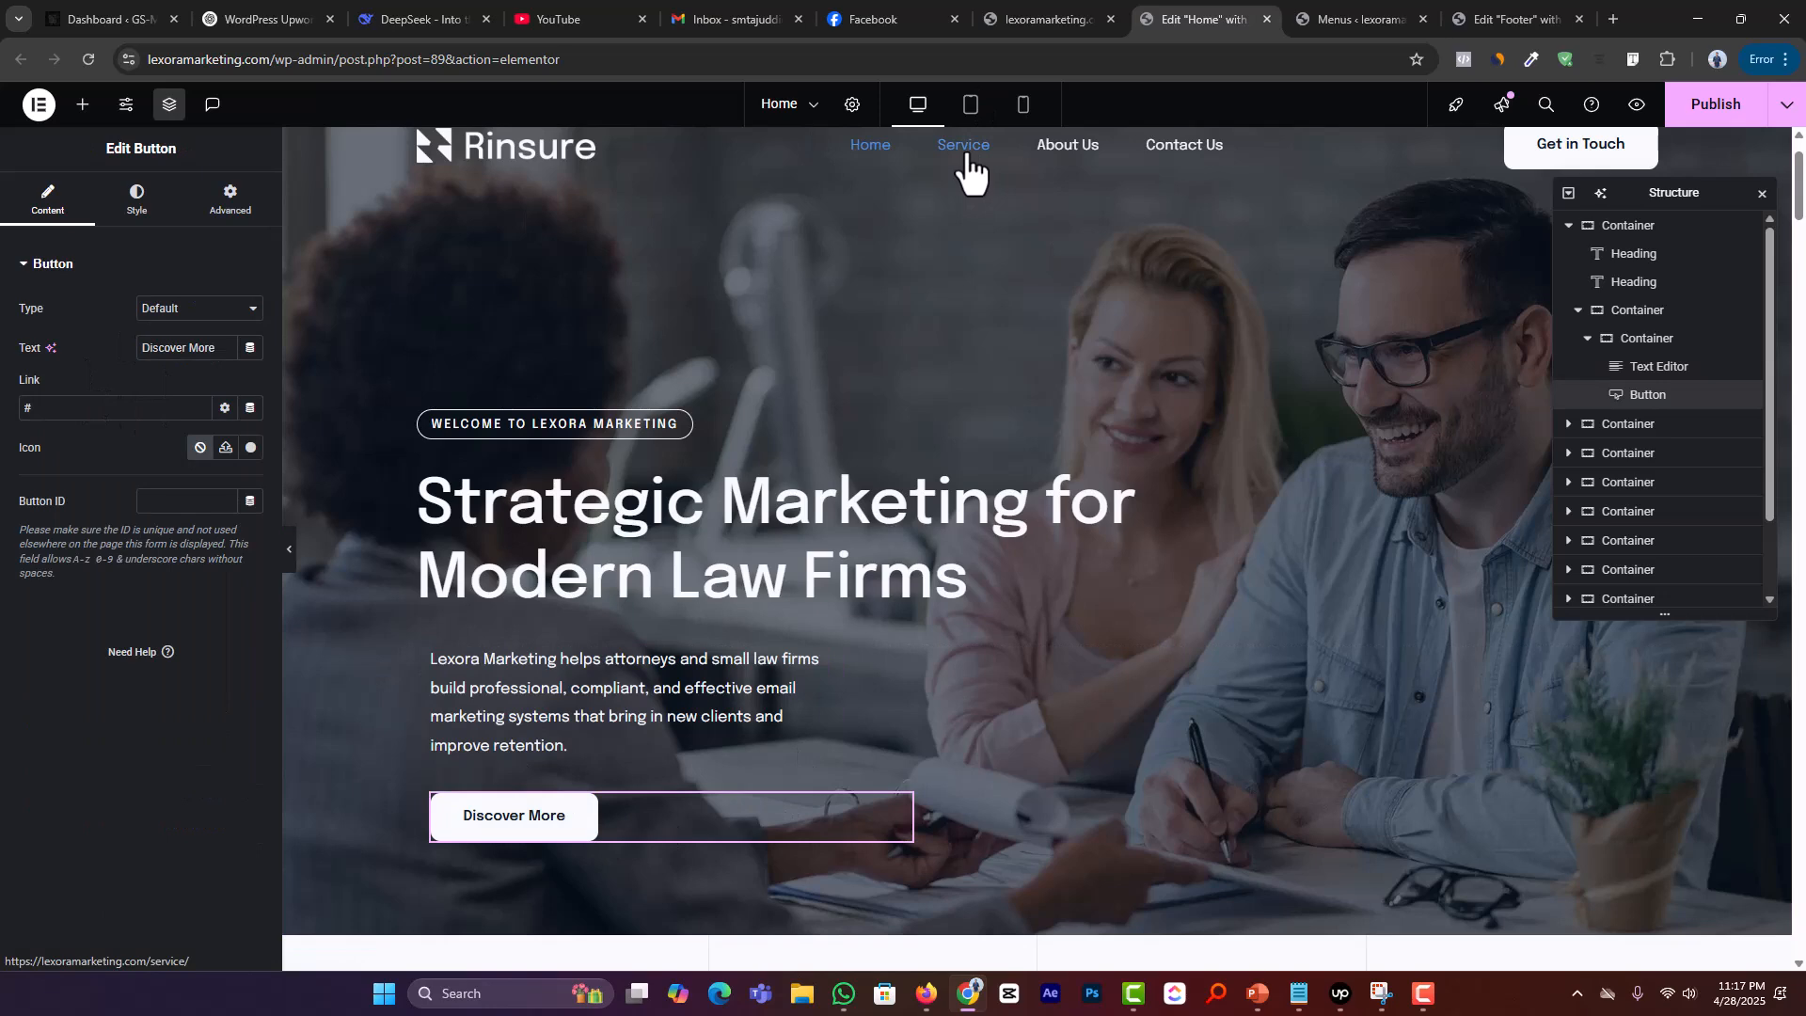
{"action": "middle_click", "coordinate": [1067, 155]}
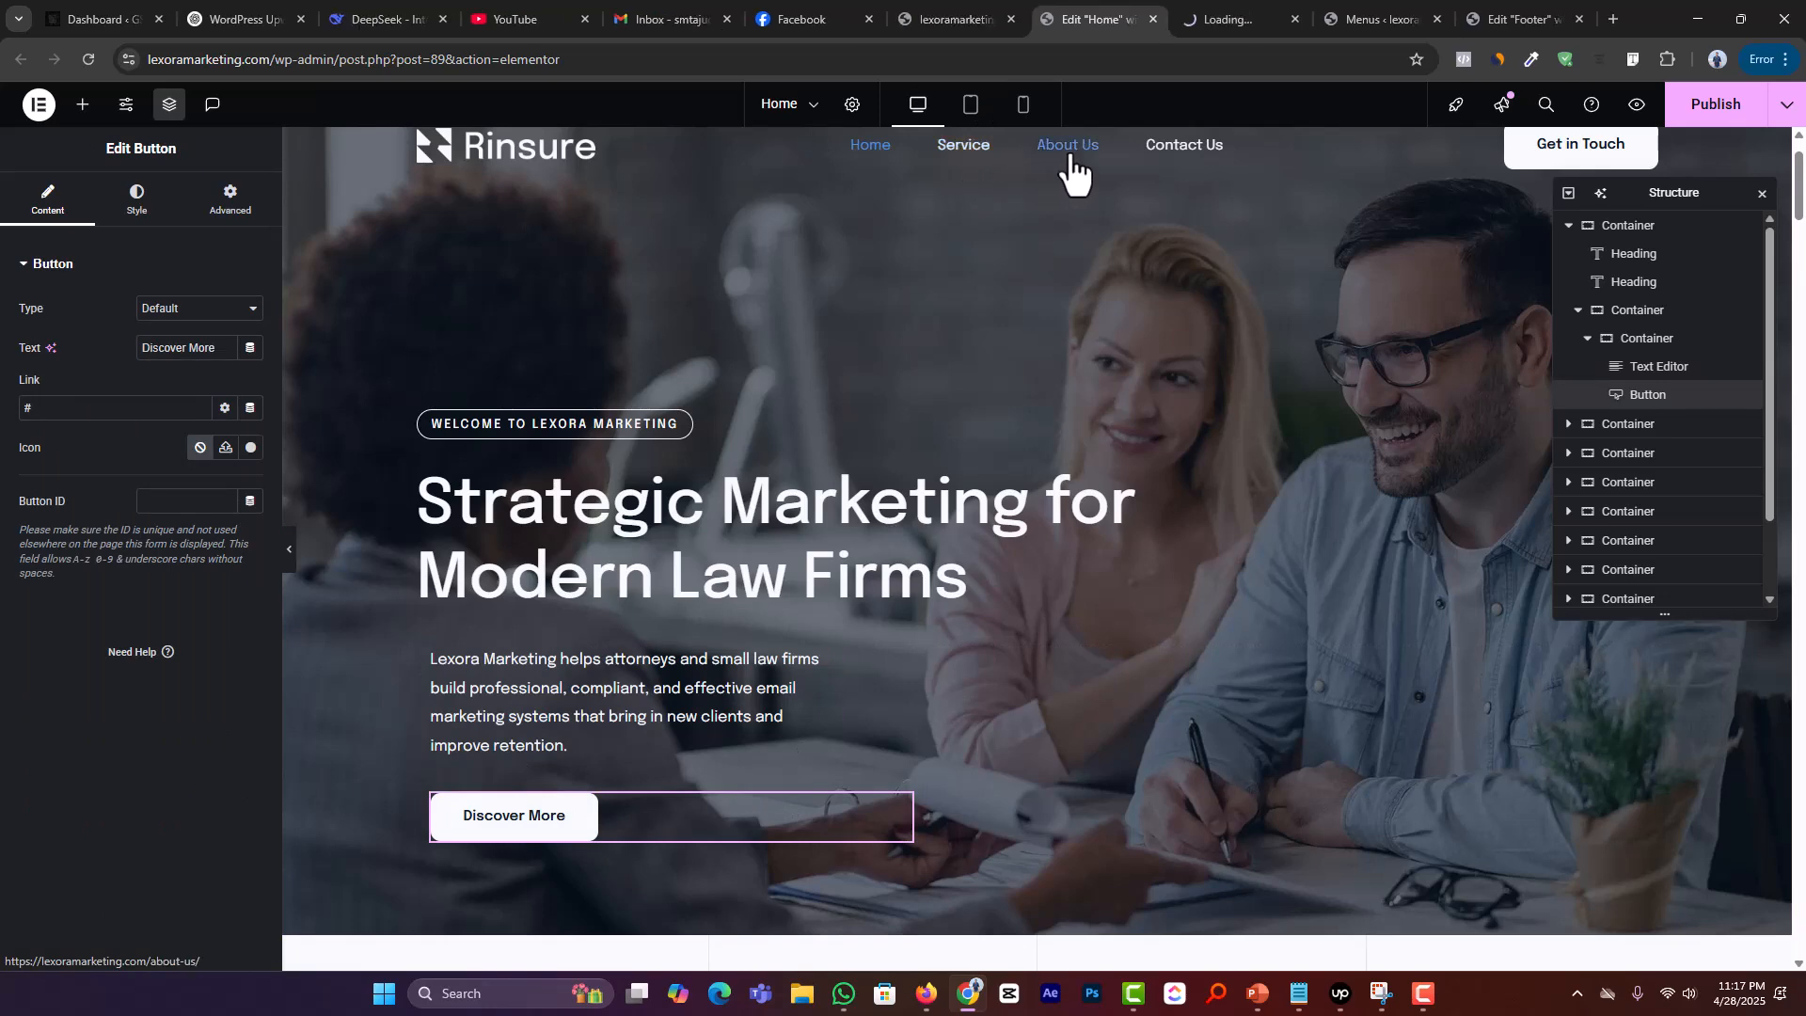
{"action": "left_click", "coordinate": [1250, 10]}
{"action": "left_click", "coordinate": [724, 62]}
{"action": "key", "text": "ctrl+c"}
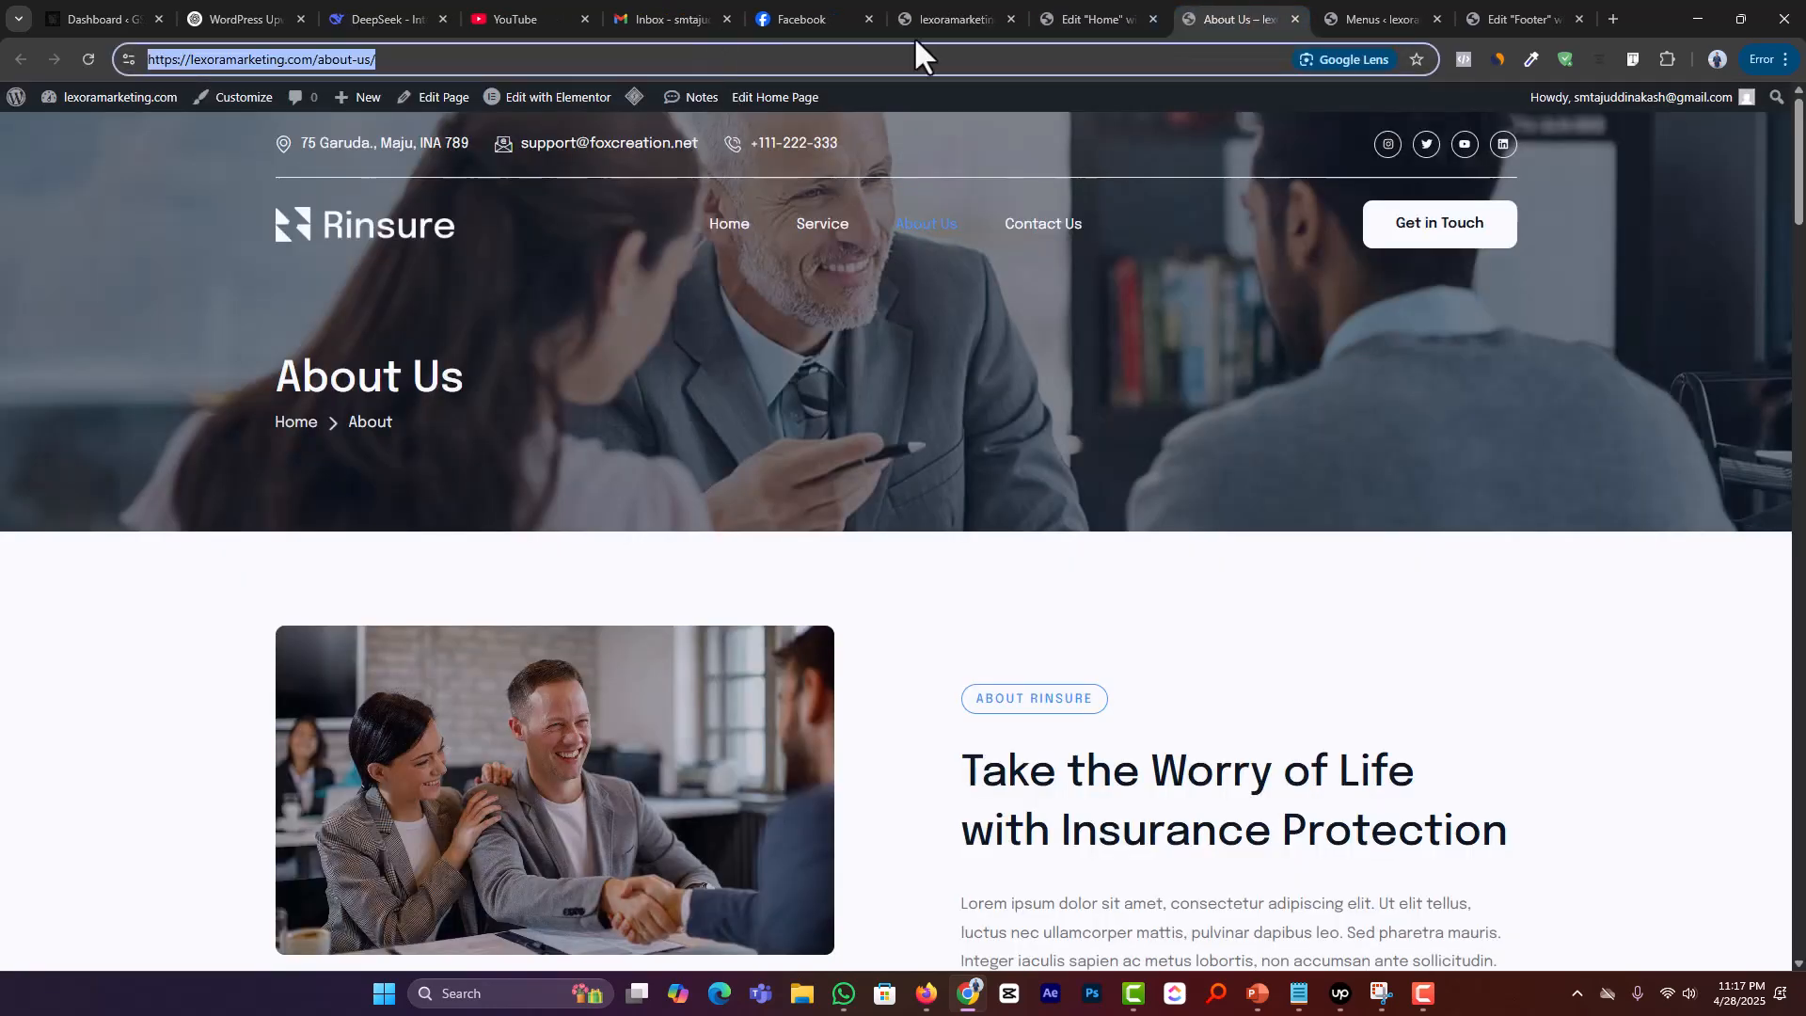
{"action": "left_click", "coordinate": [1072, 11]}
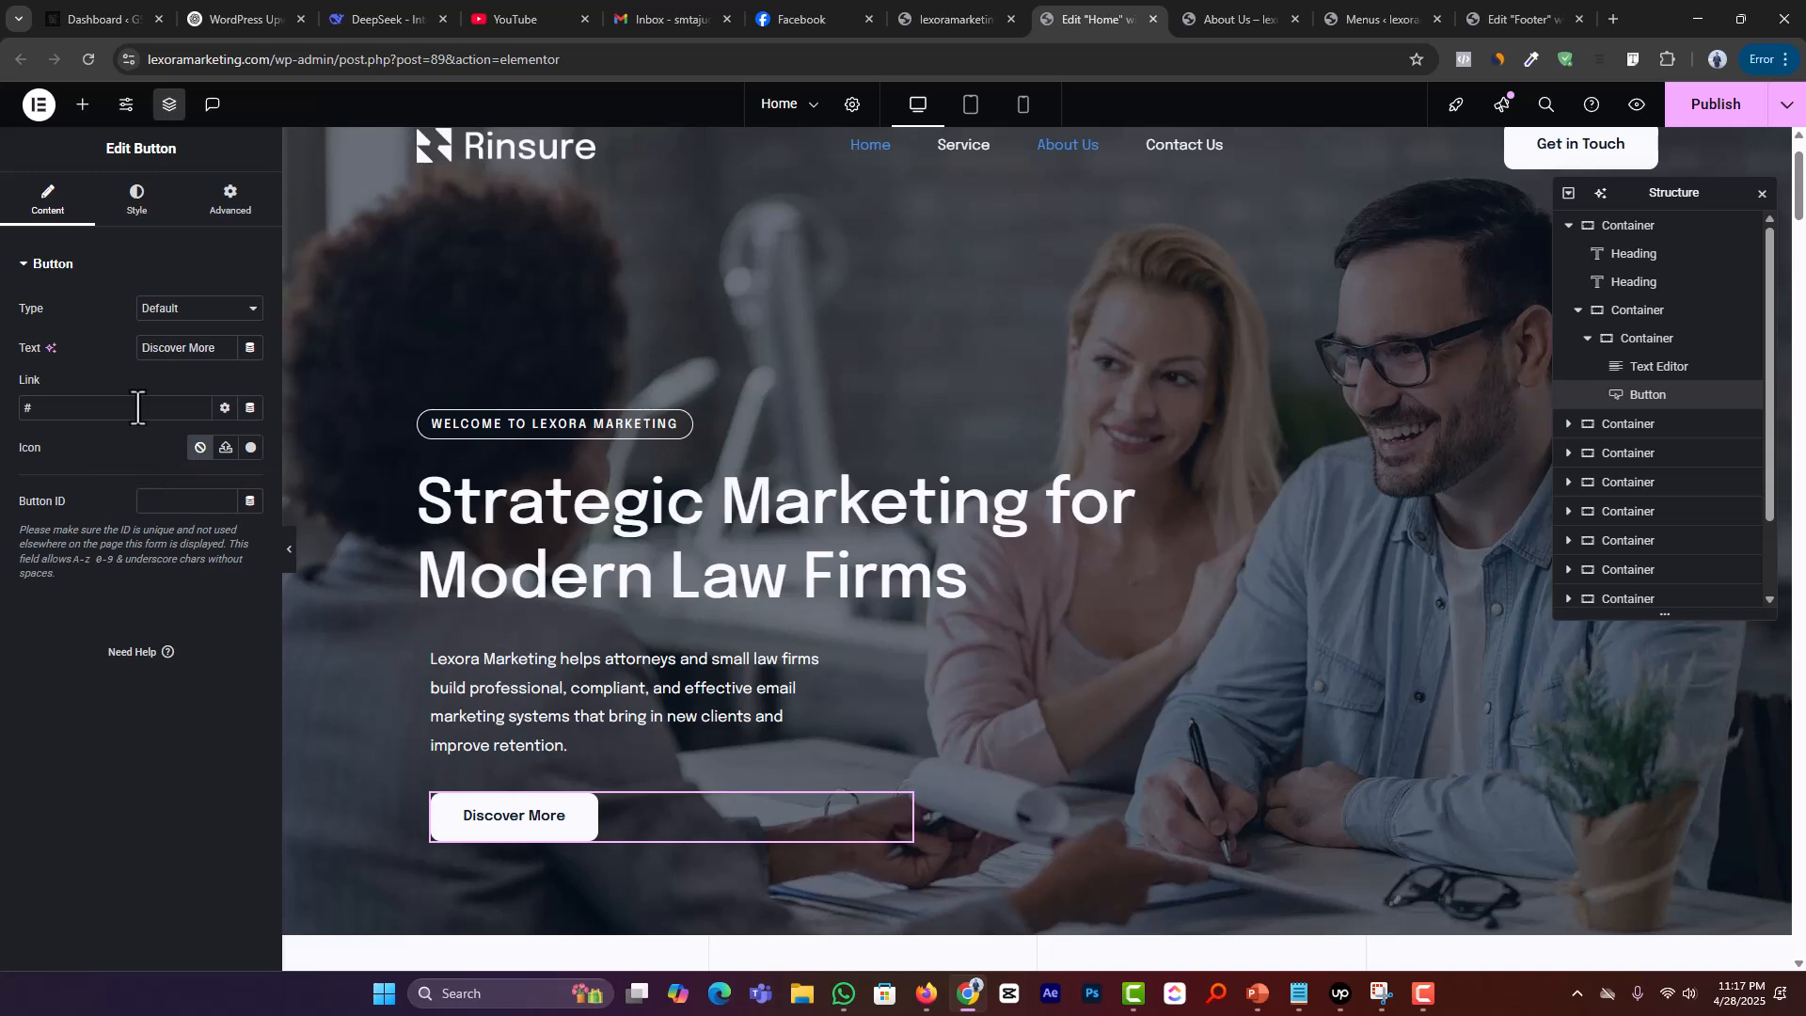
{"action": "key", "text": "ctrl+v"}
Step: Review the edited hero and the four feature cards below it, moving the Structure window aside to see them
{"action": "scroll", "coordinate": [1001, 620], "scroll_direction": "up", "scroll_amount": 1}
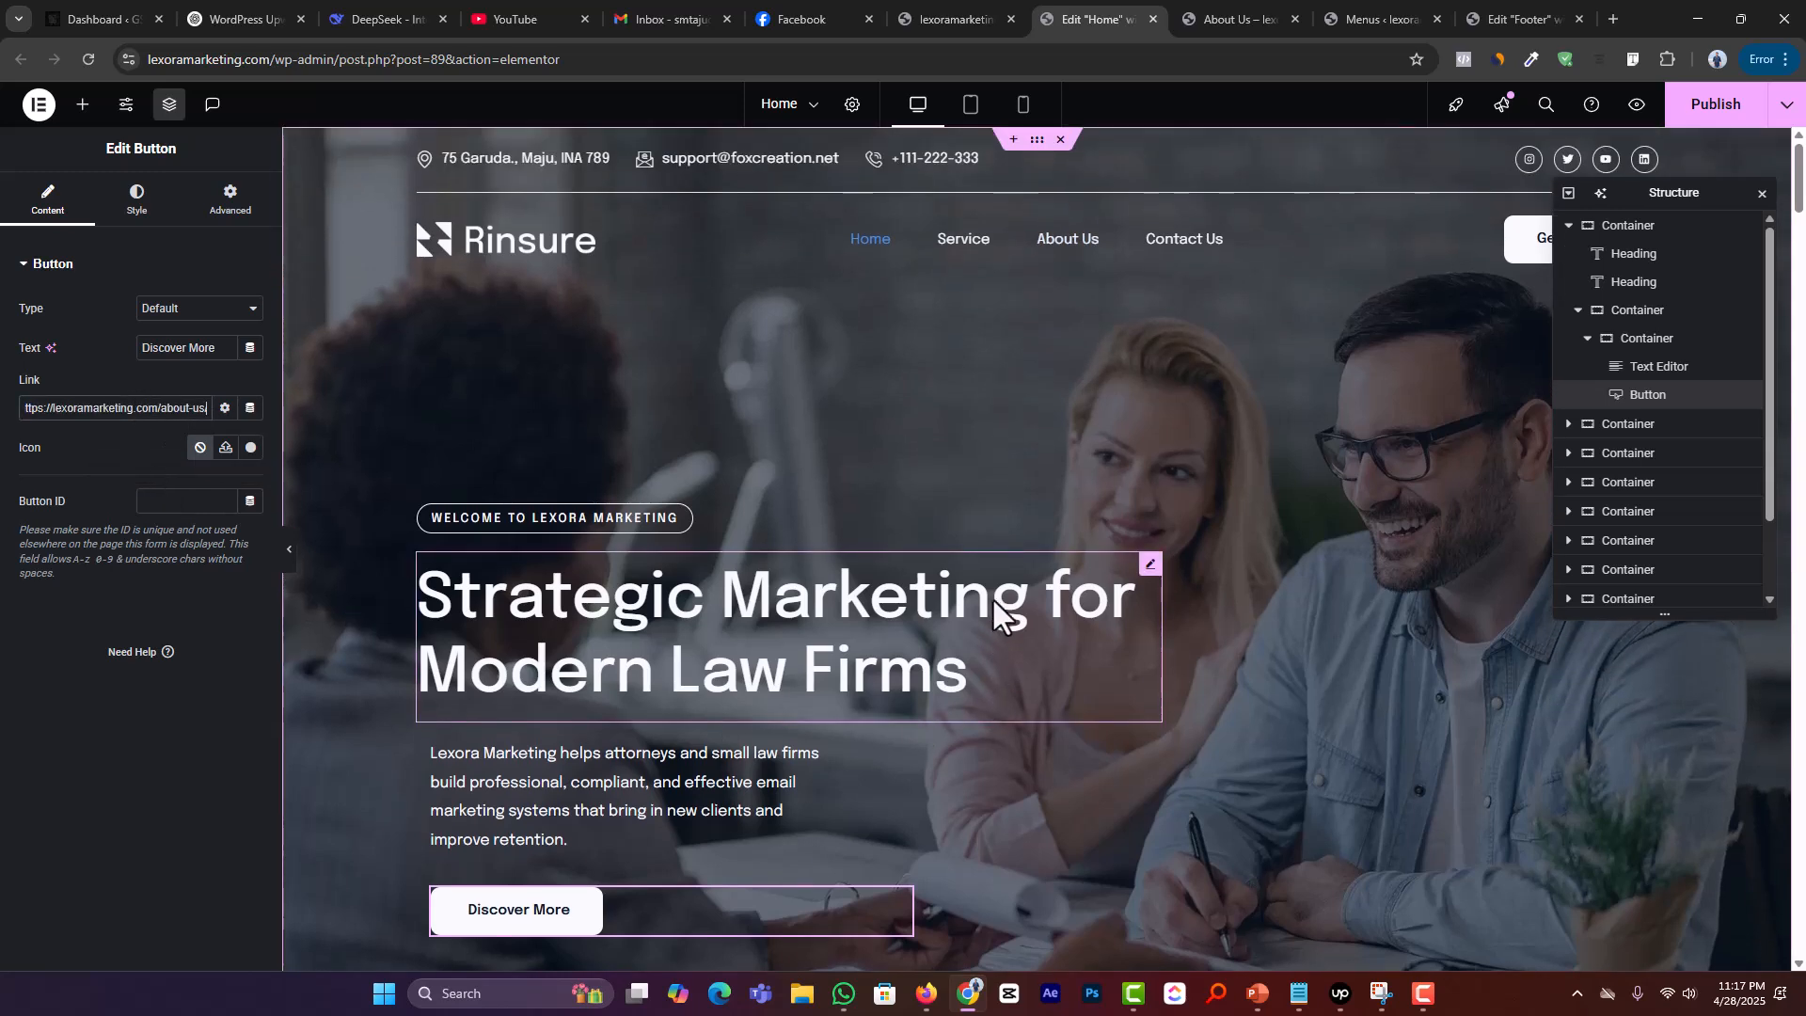
{"action": "scroll", "coordinate": [1003, 618], "scroll_direction": "down", "scroll_amount": 2}
{"action": "scroll", "coordinate": [991, 596], "scroll_direction": "up", "scroll_amount": 2}
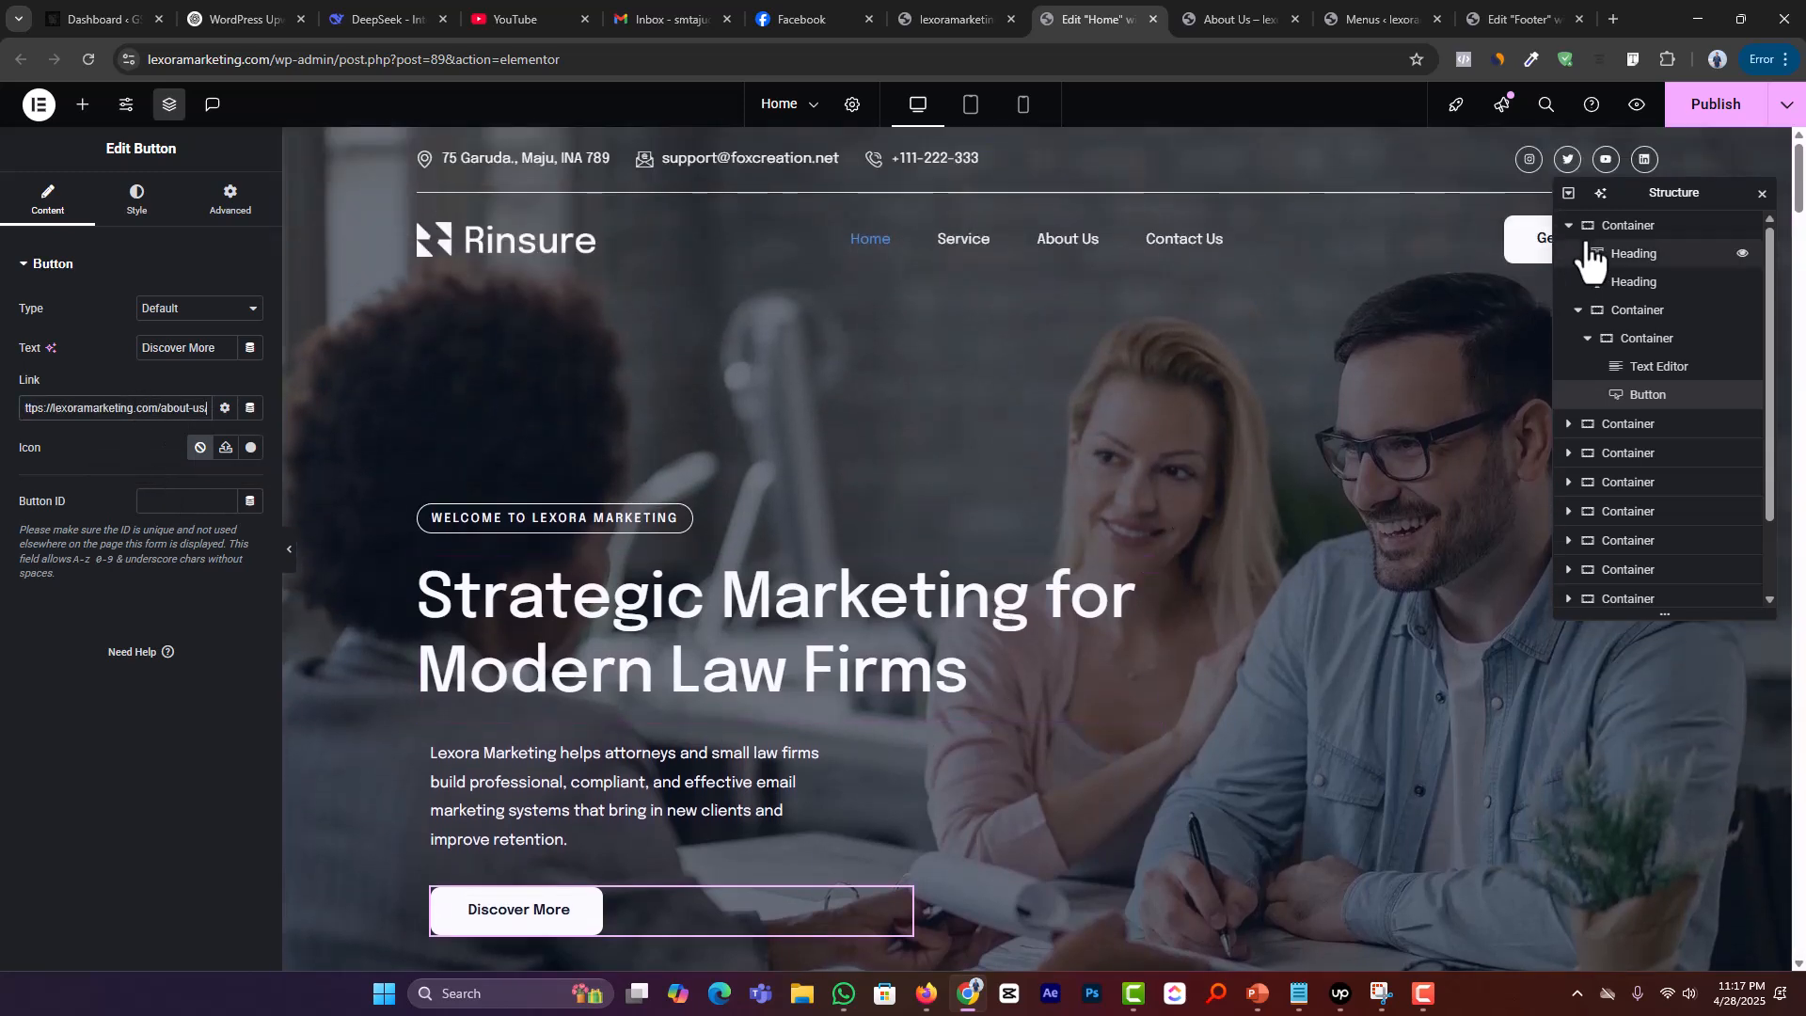
{"action": "left_click_drag", "start_coordinate": [1568, 219], "coordinate": [1221, 304]}
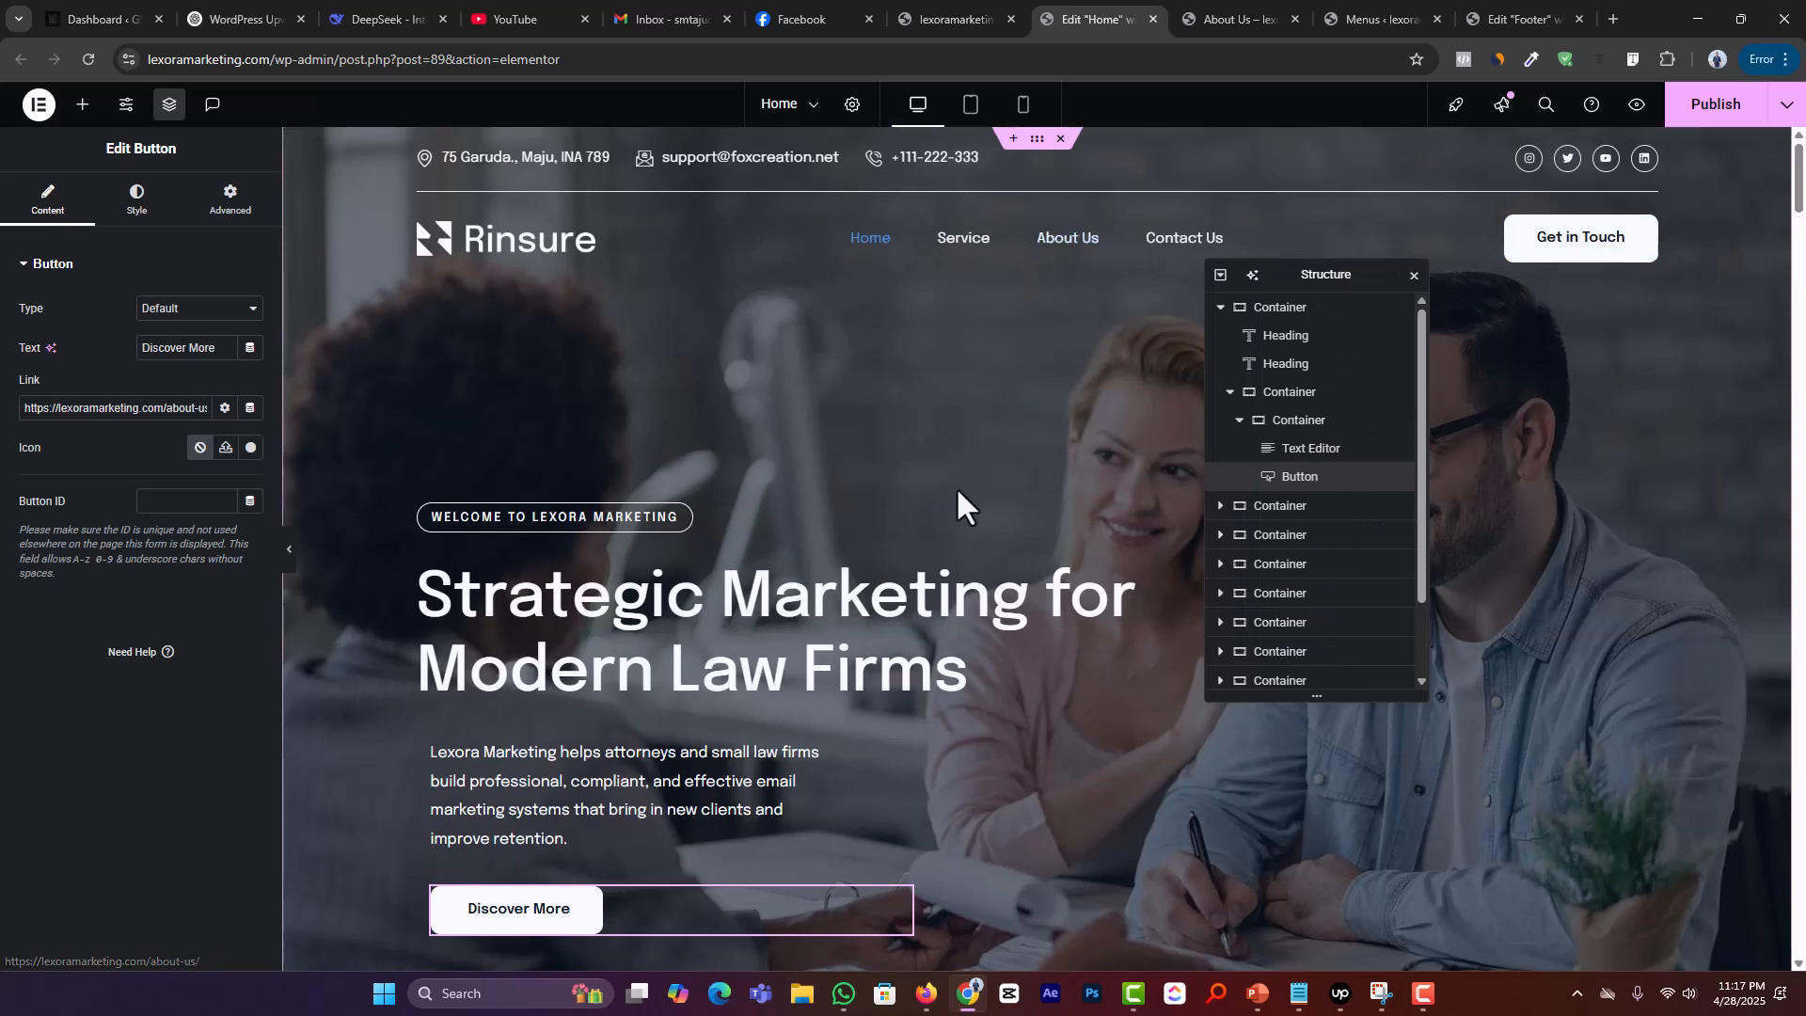
{"action": "scroll", "coordinate": [957, 491], "scroll_direction": "down", "scroll_amount": 3}
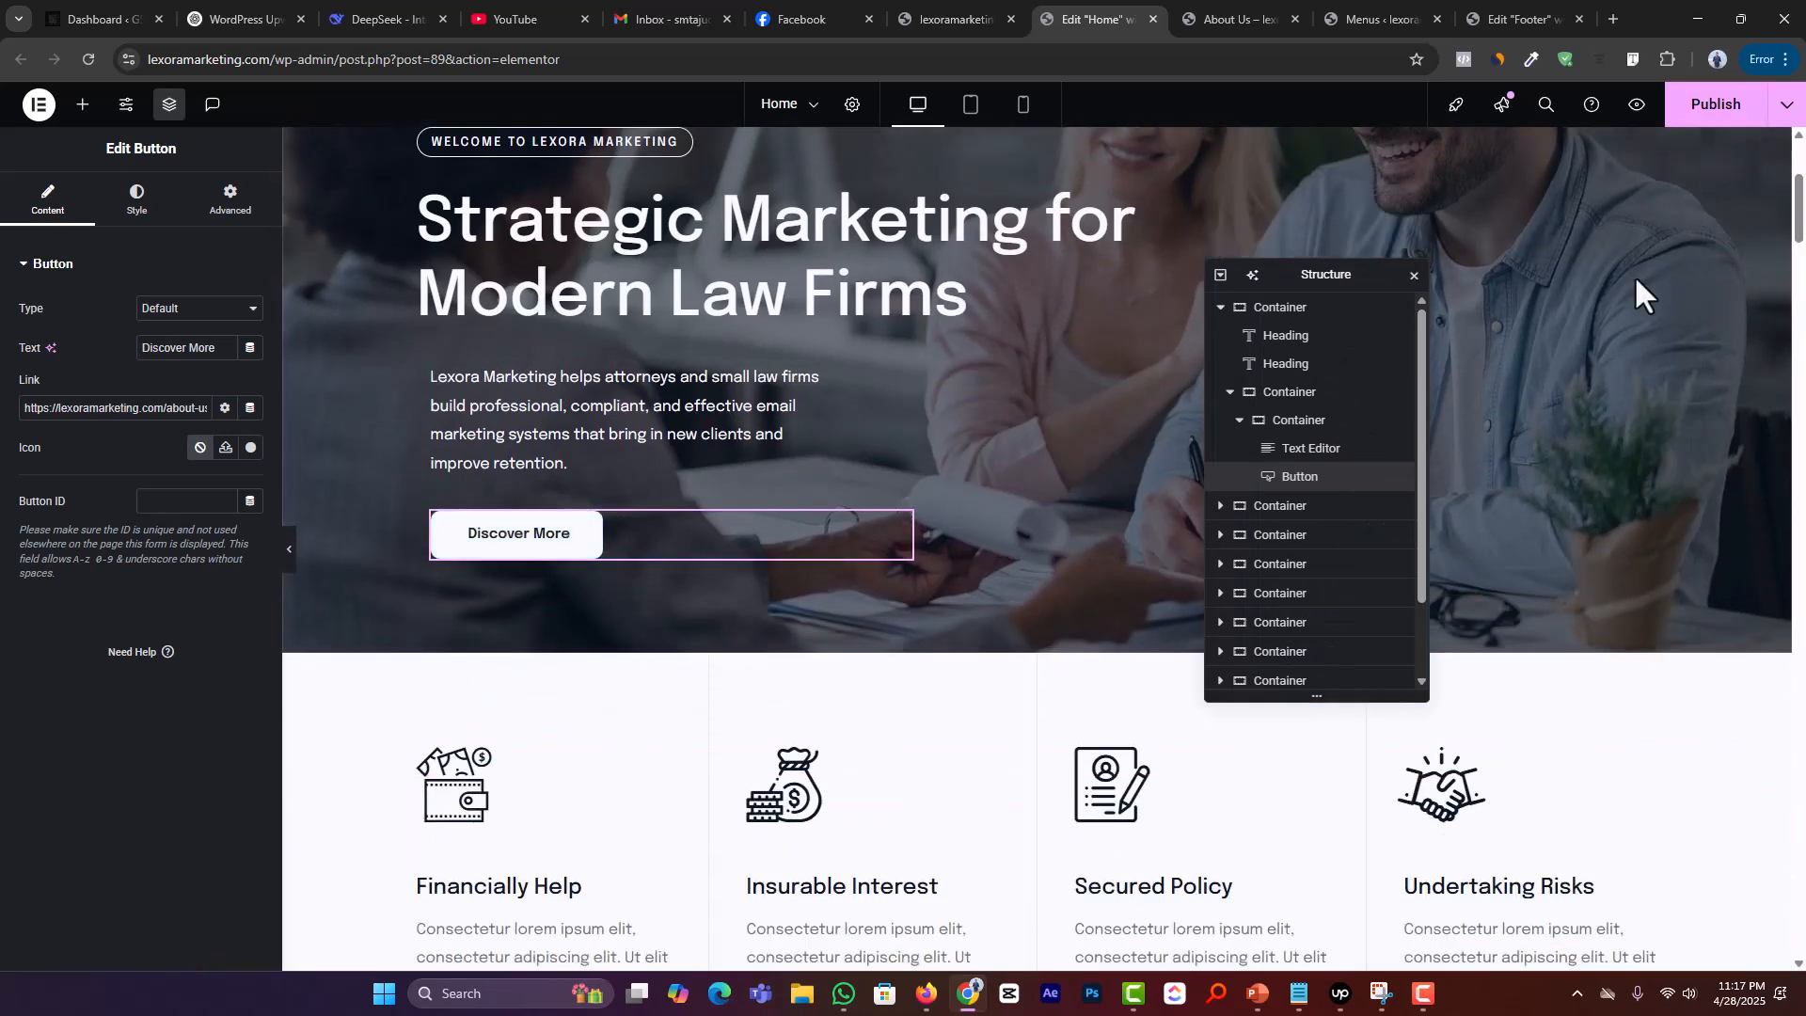
{"action": "scroll", "coordinate": [1640, 273], "scroll_direction": "up", "scroll_amount": 3}
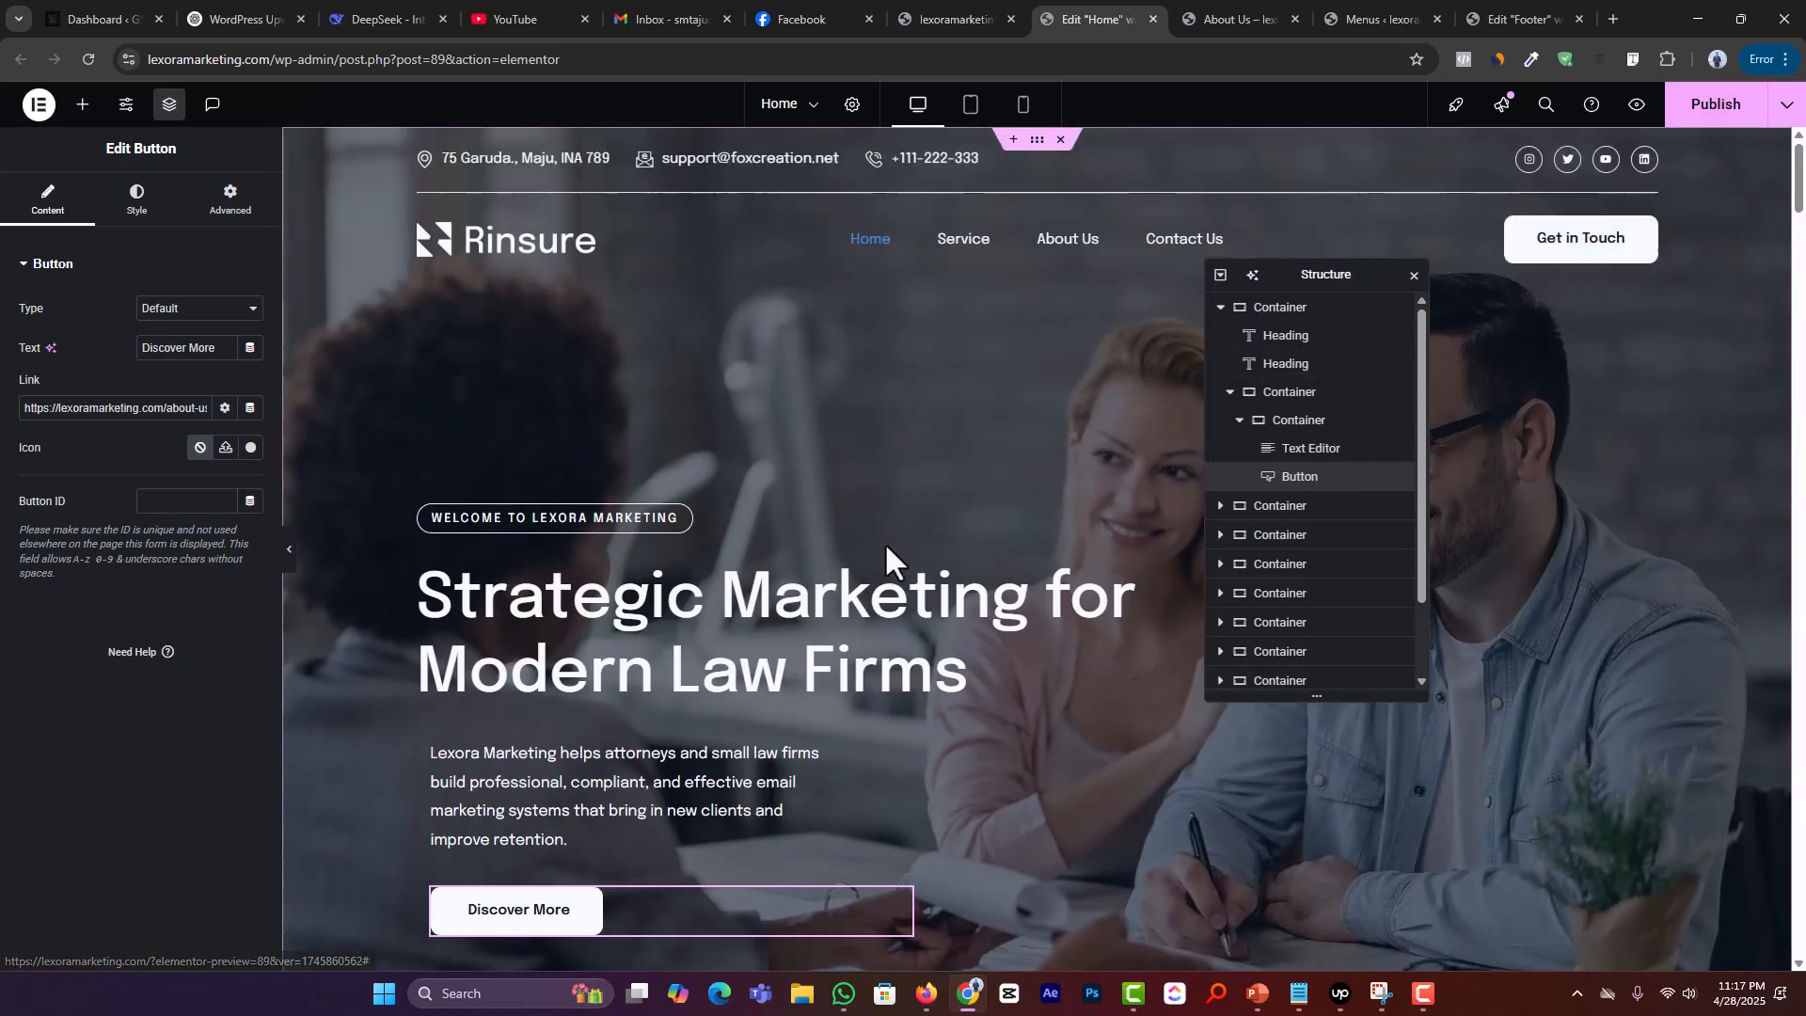
{"action": "scroll", "coordinate": [884, 542], "scroll_direction": "down", "scroll_amount": 3}
{"action": "scroll", "coordinate": [884, 542], "scroll_direction": "down", "scroll_amount": 3}
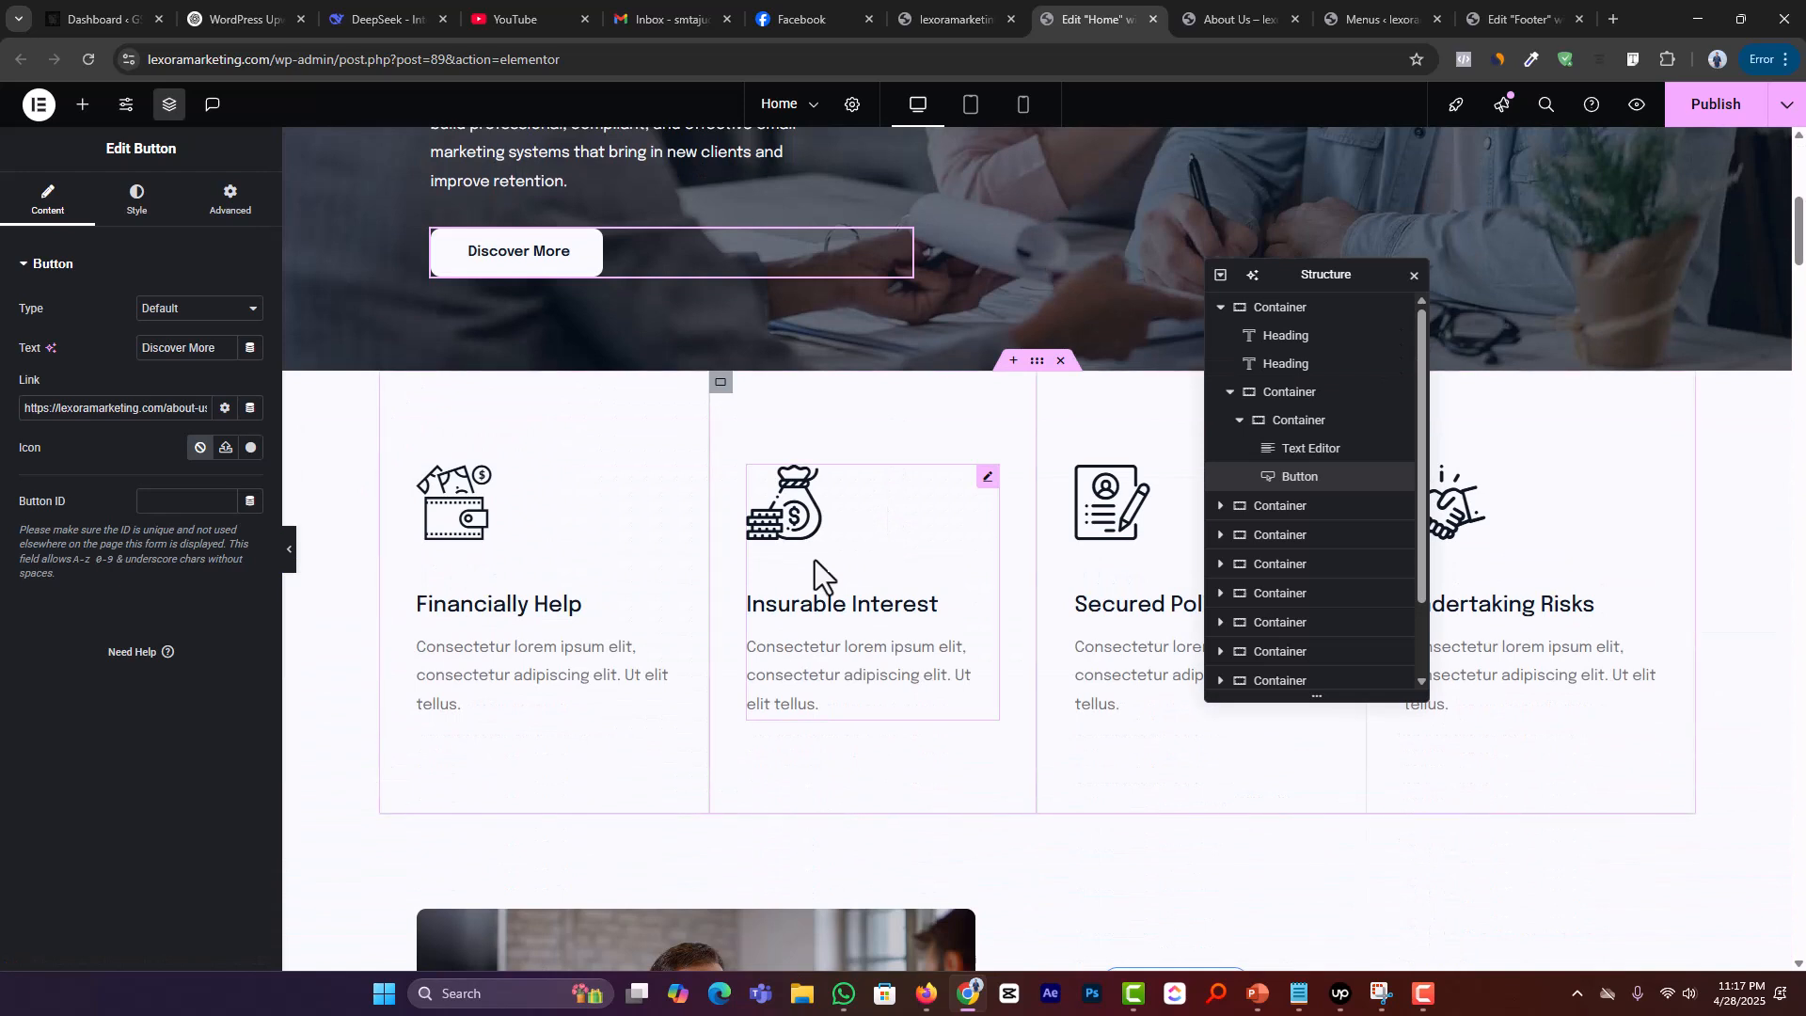
{"action": "left_click_drag", "start_coordinate": [1318, 278], "coordinate": [1704, 230]}
{"action": "left_click_drag", "start_coordinate": [1679, 147], "coordinate": [1423, 237]}
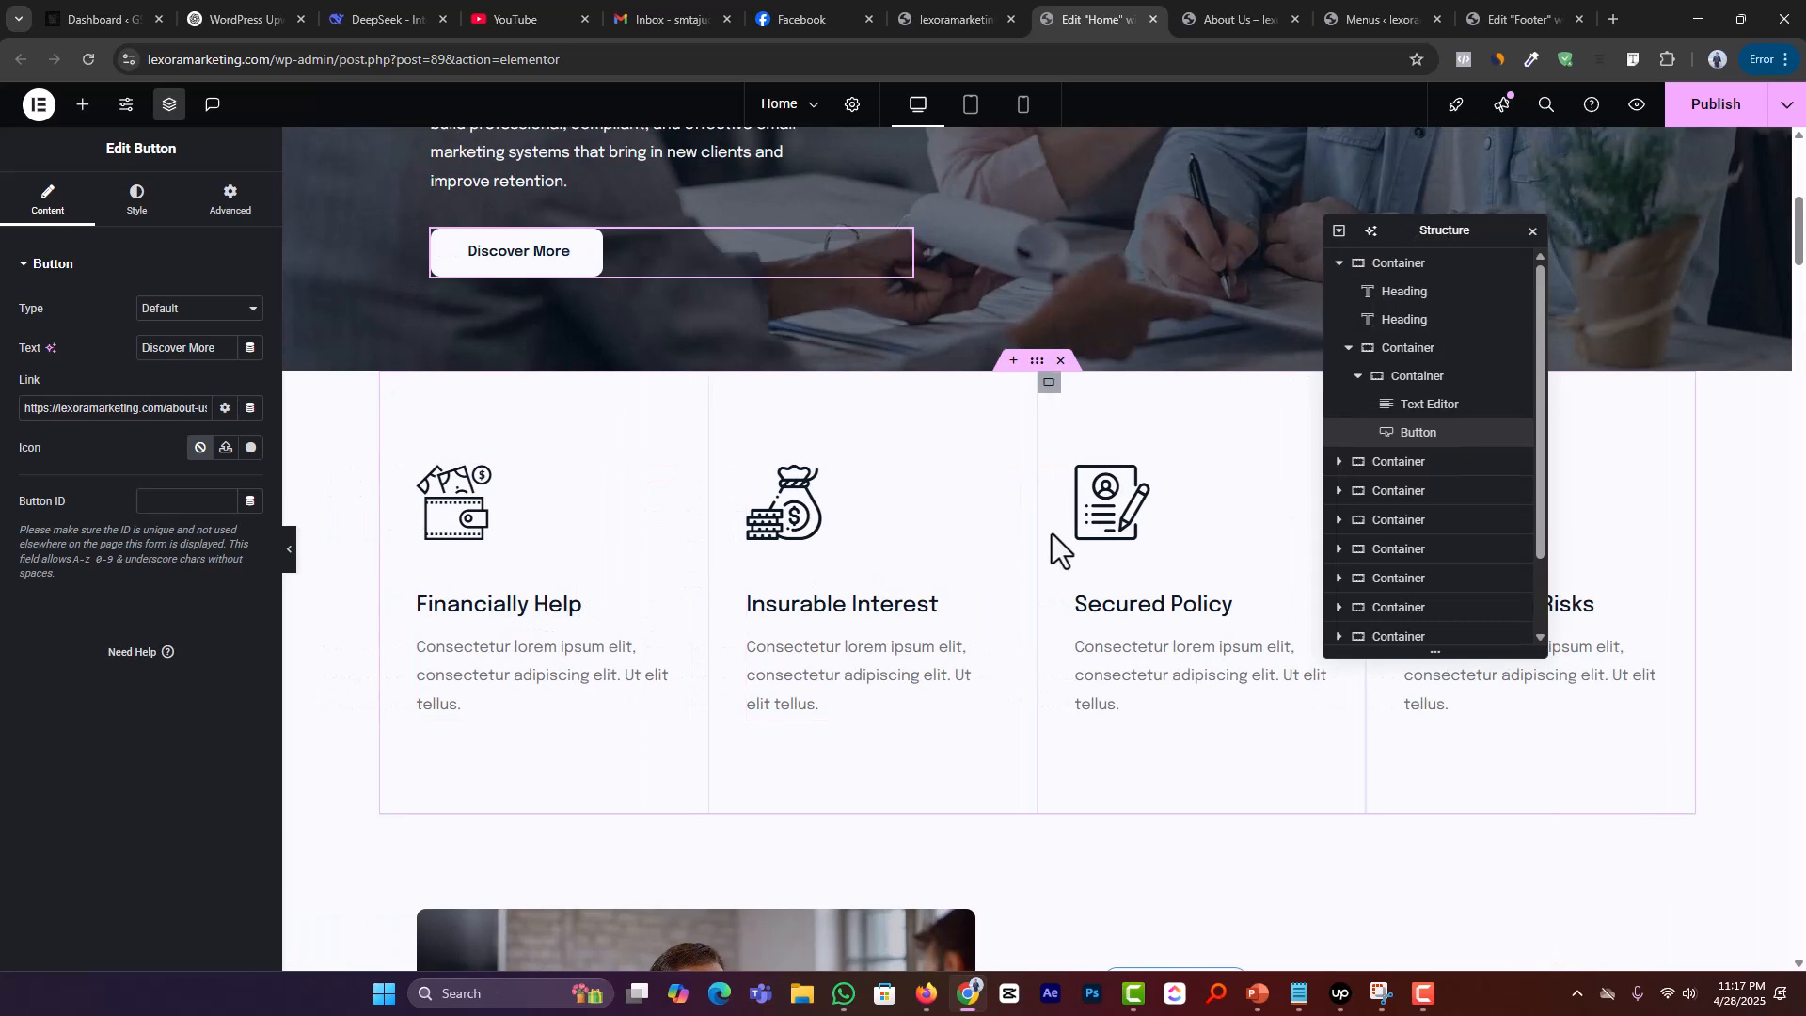
Step: Read through the Company Name note in Notepad, select its entire text, and switch to ChatGPT in Firefox
{"action": "key", "text": "alt+Tab"}
{"action": "left_click", "coordinate": [615, 277]}
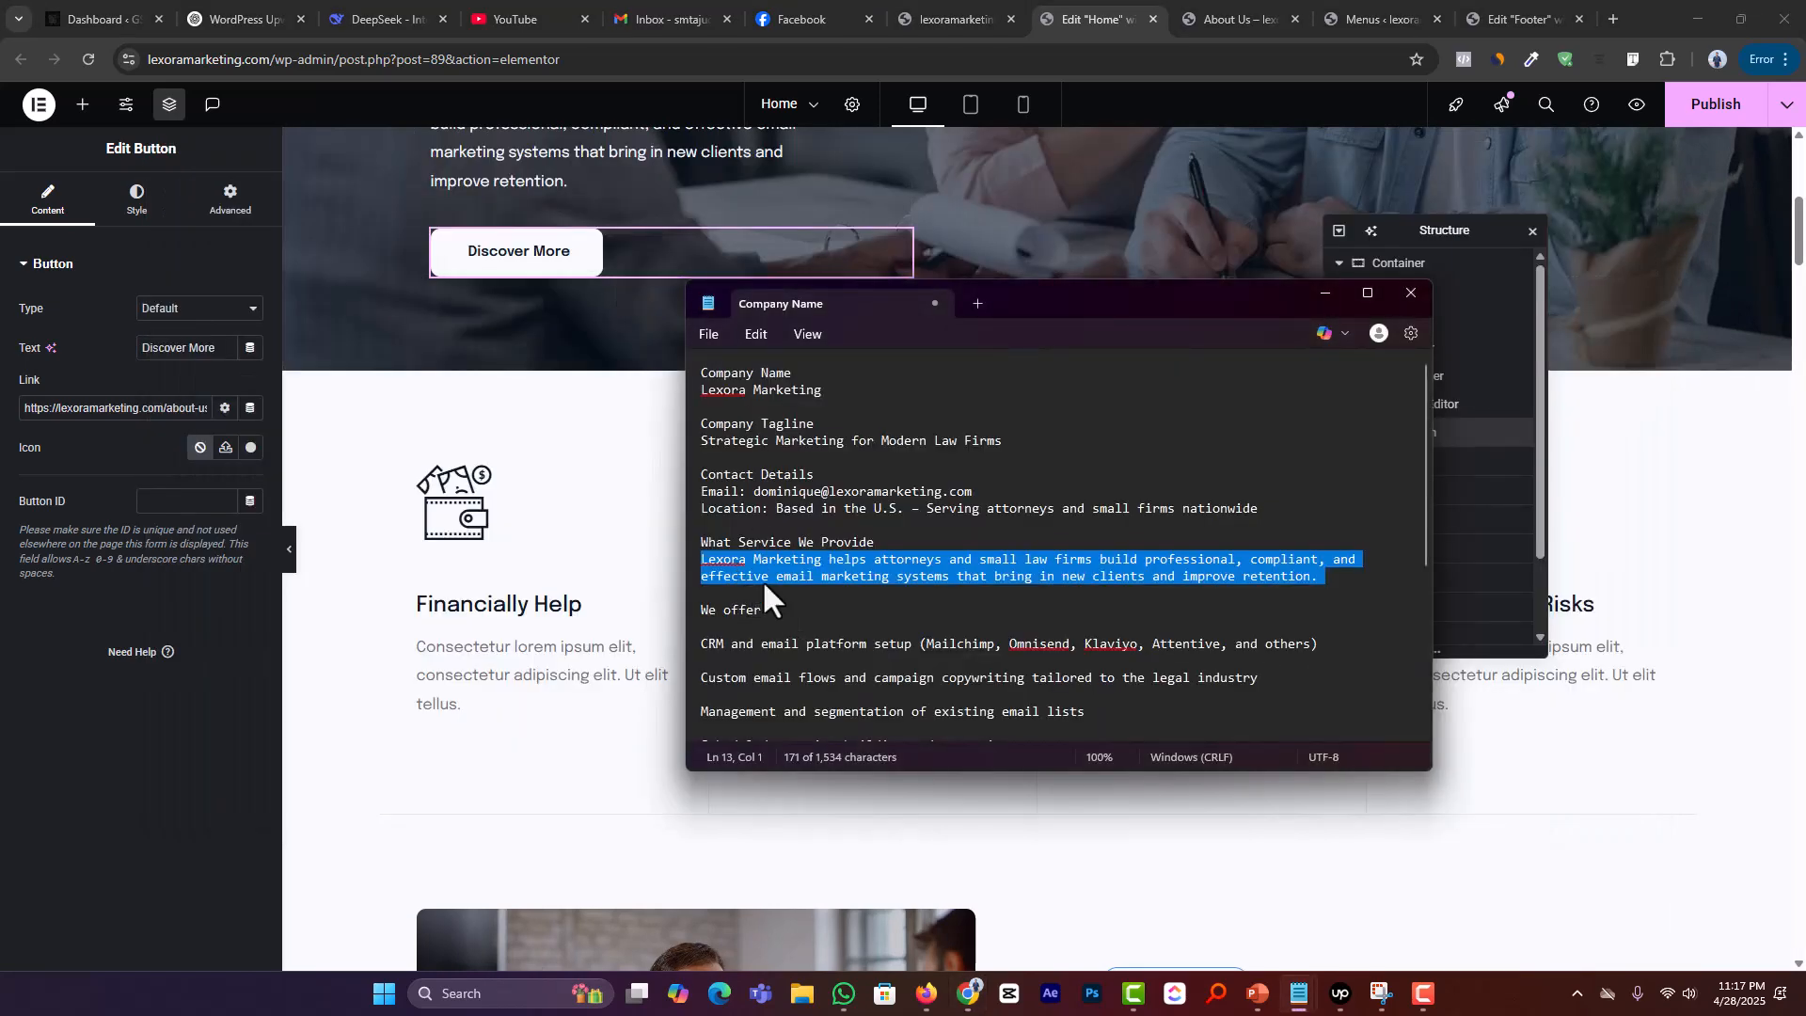
{"action": "left_click", "coordinate": [779, 574]}
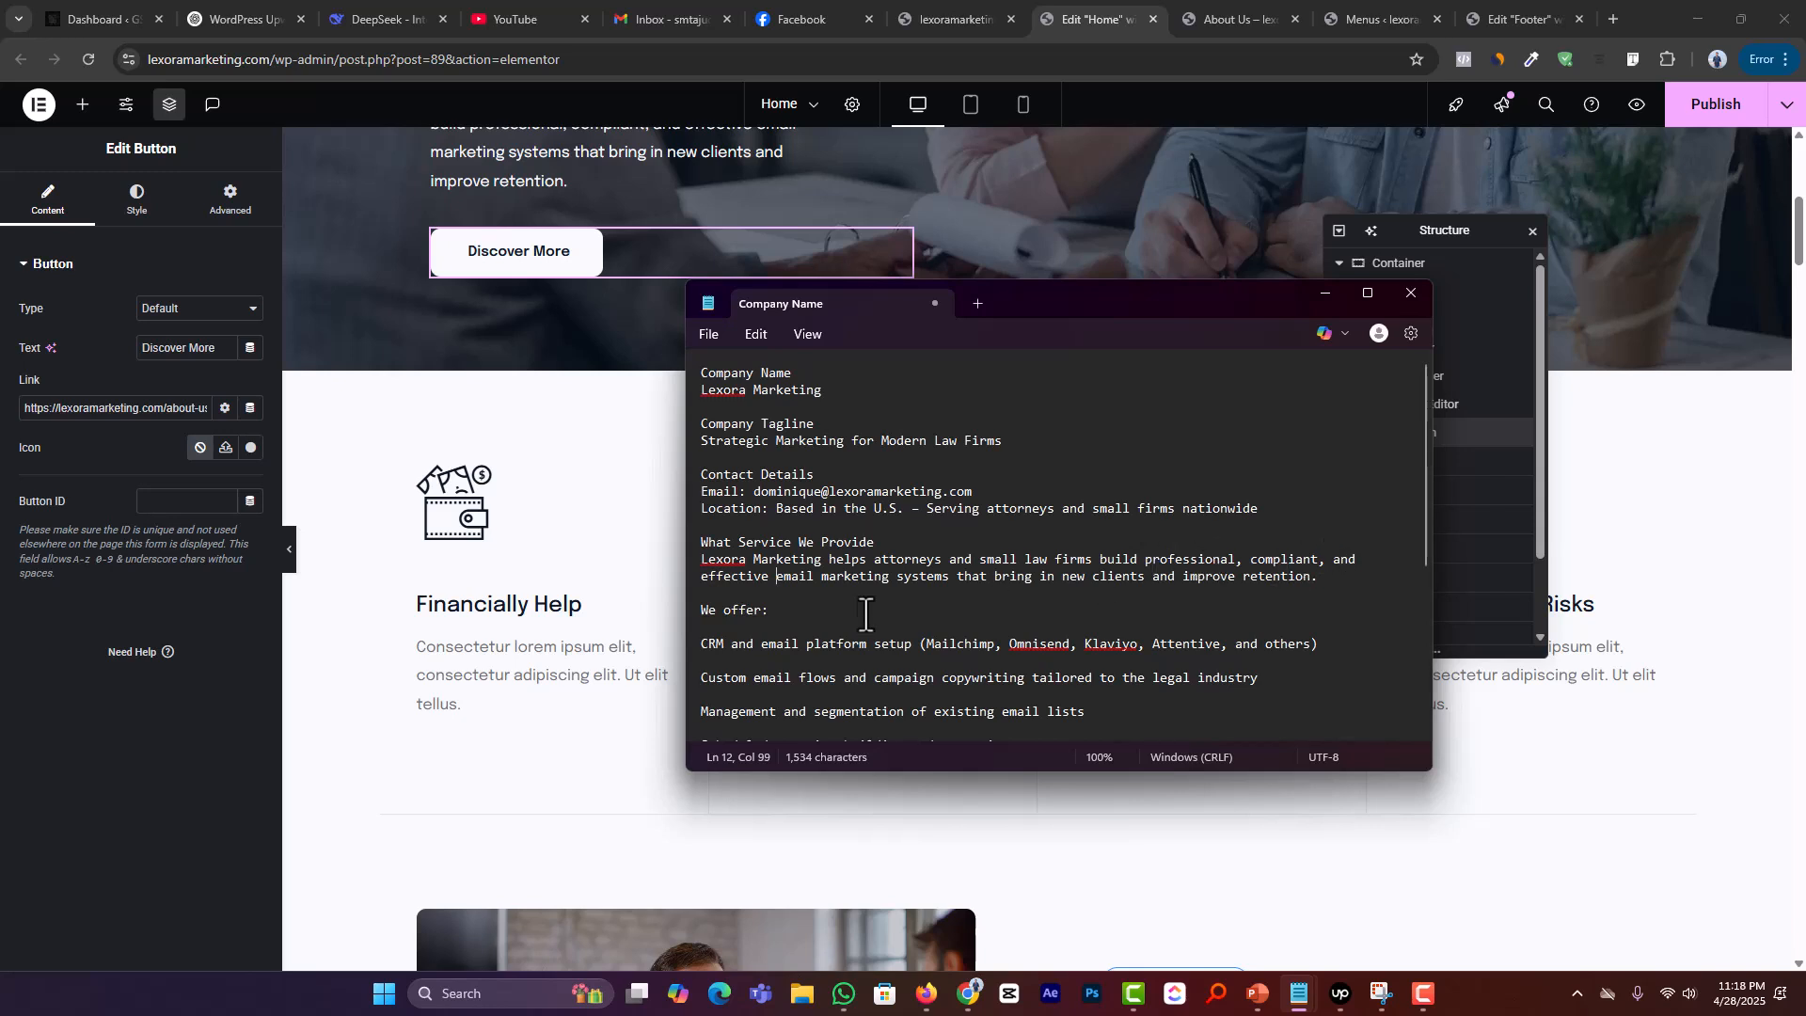
{"action": "scroll", "coordinate": [793, 606], "scroll_direction": "down", "scroll_amount": 4}
{"action": "scroll", "coordinate": [793, 606], "scroll_direction": "down", "scroll_amount": 3}
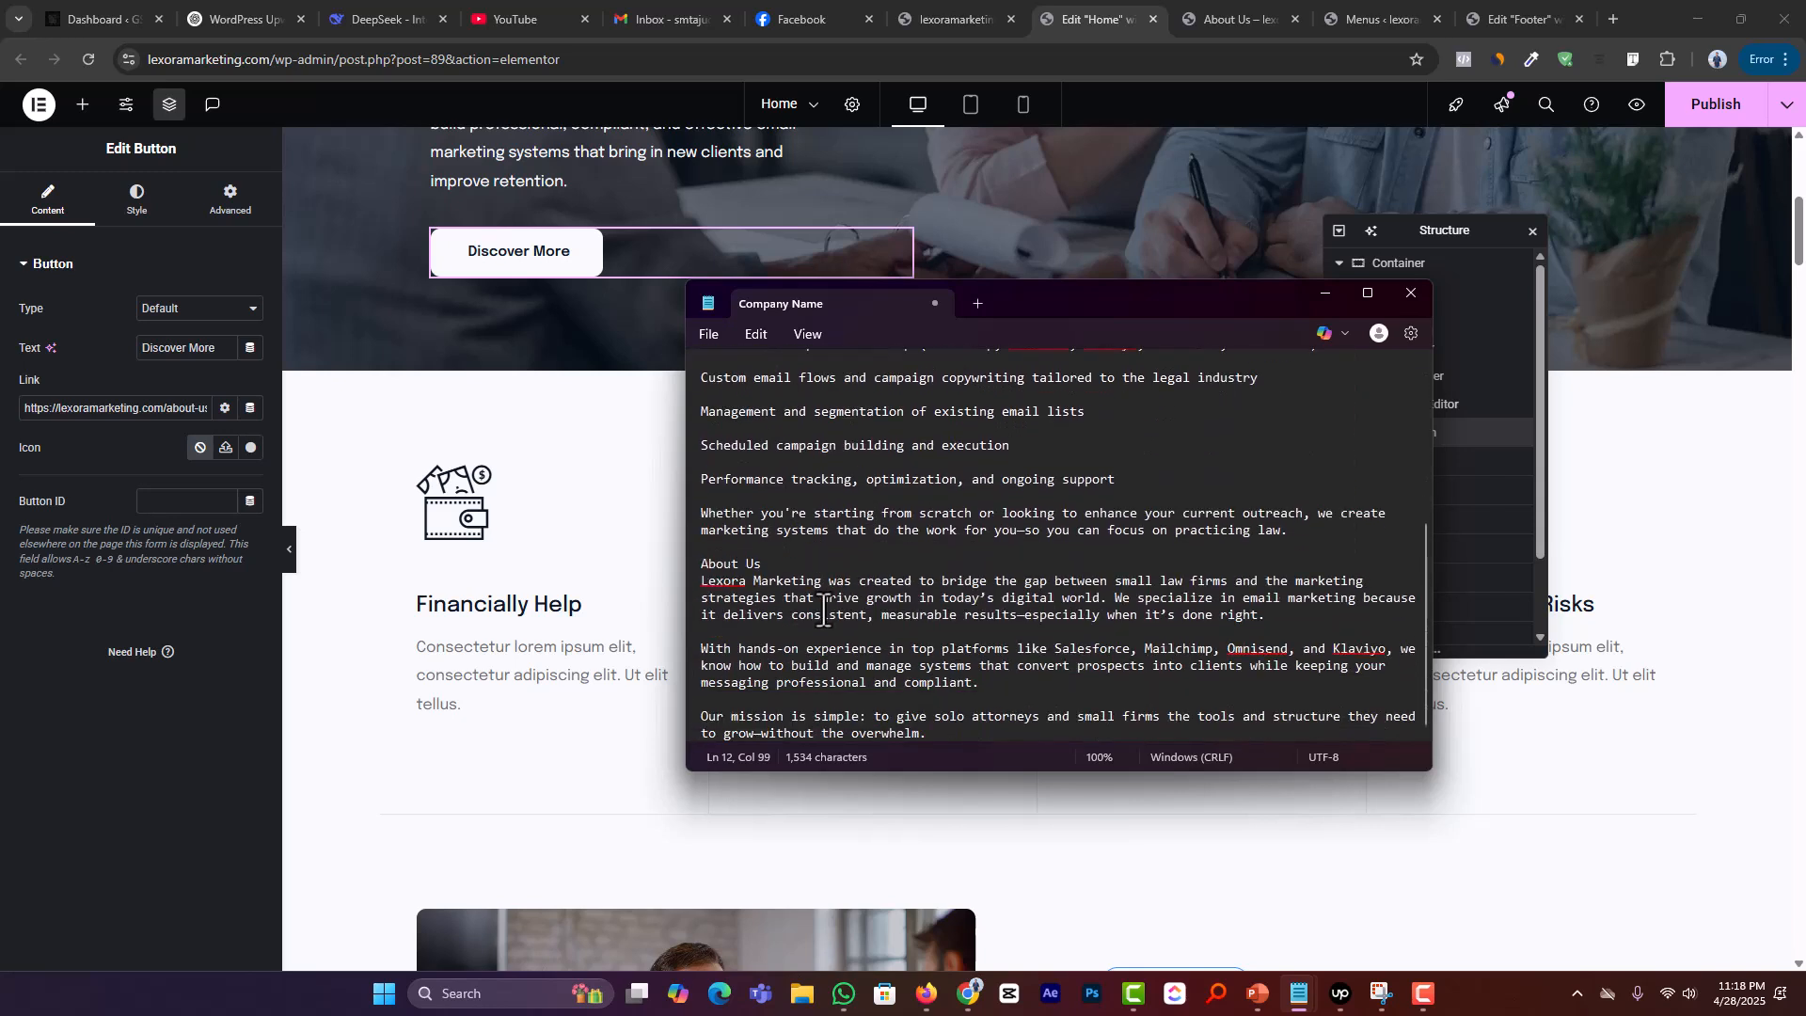
{"action": "key", "text": "ctrl+a"}
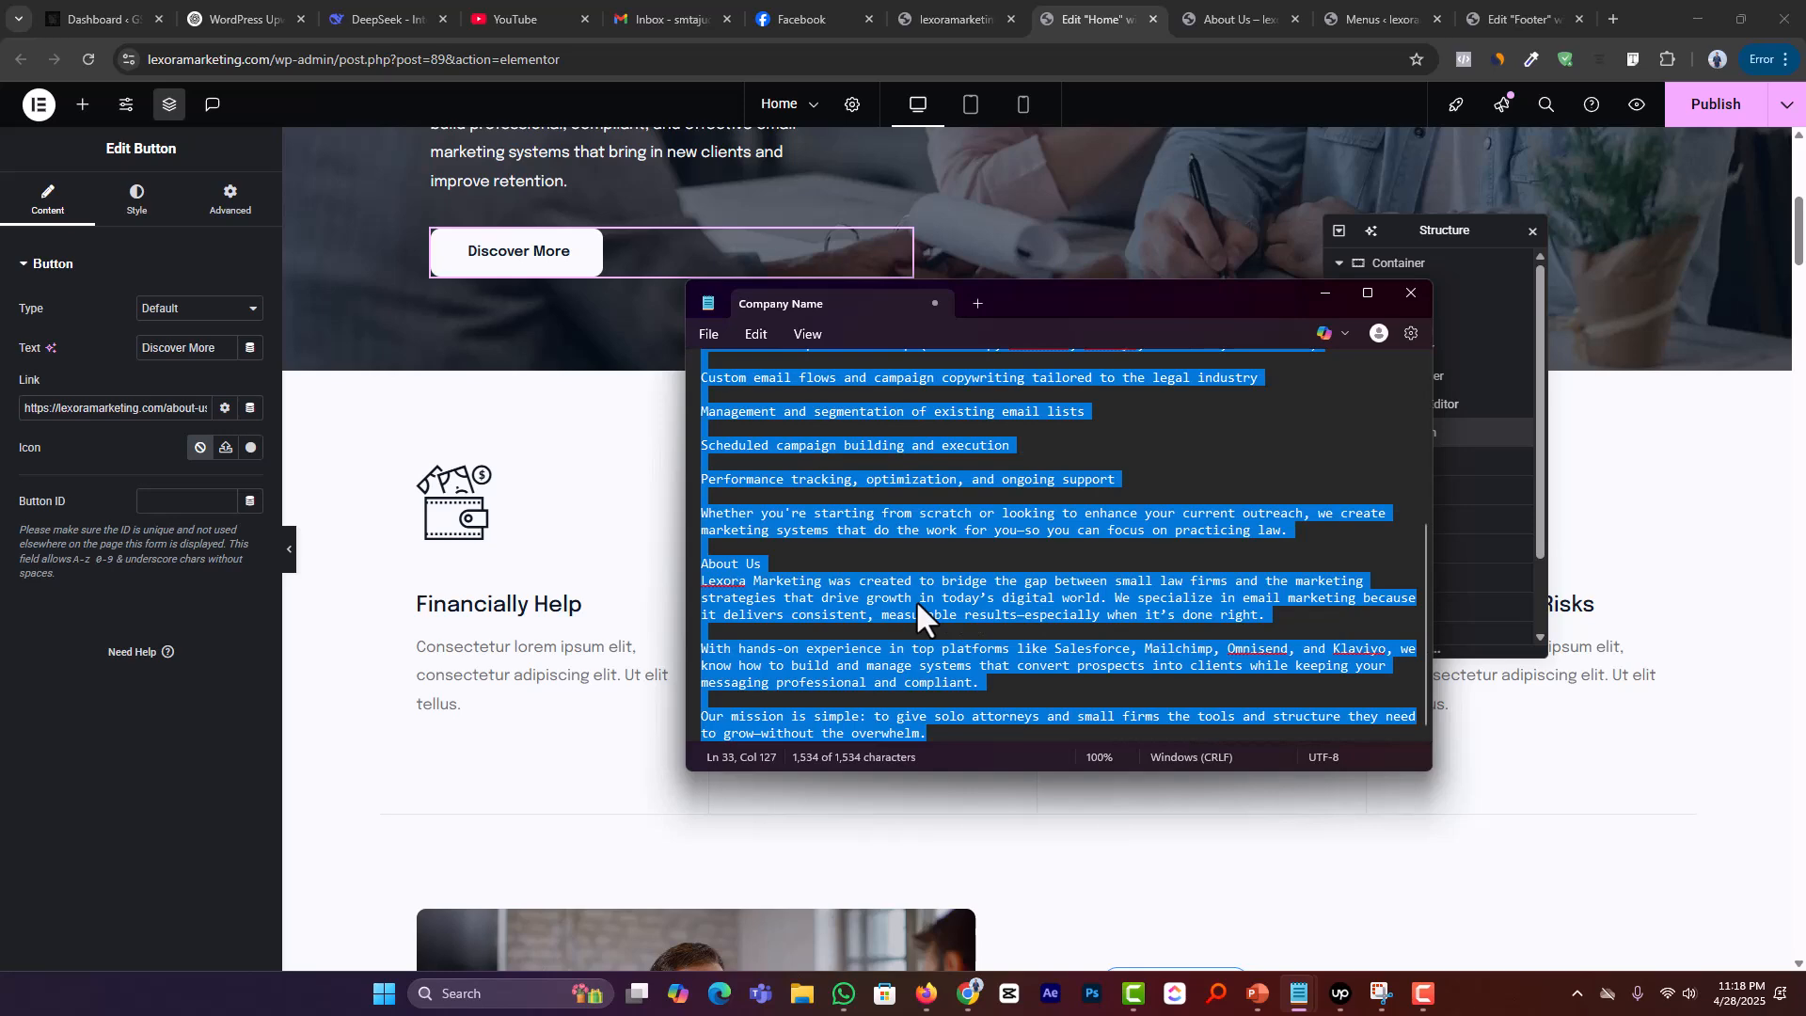
{"action": "left_click", "coordinate": [1805, 188]}
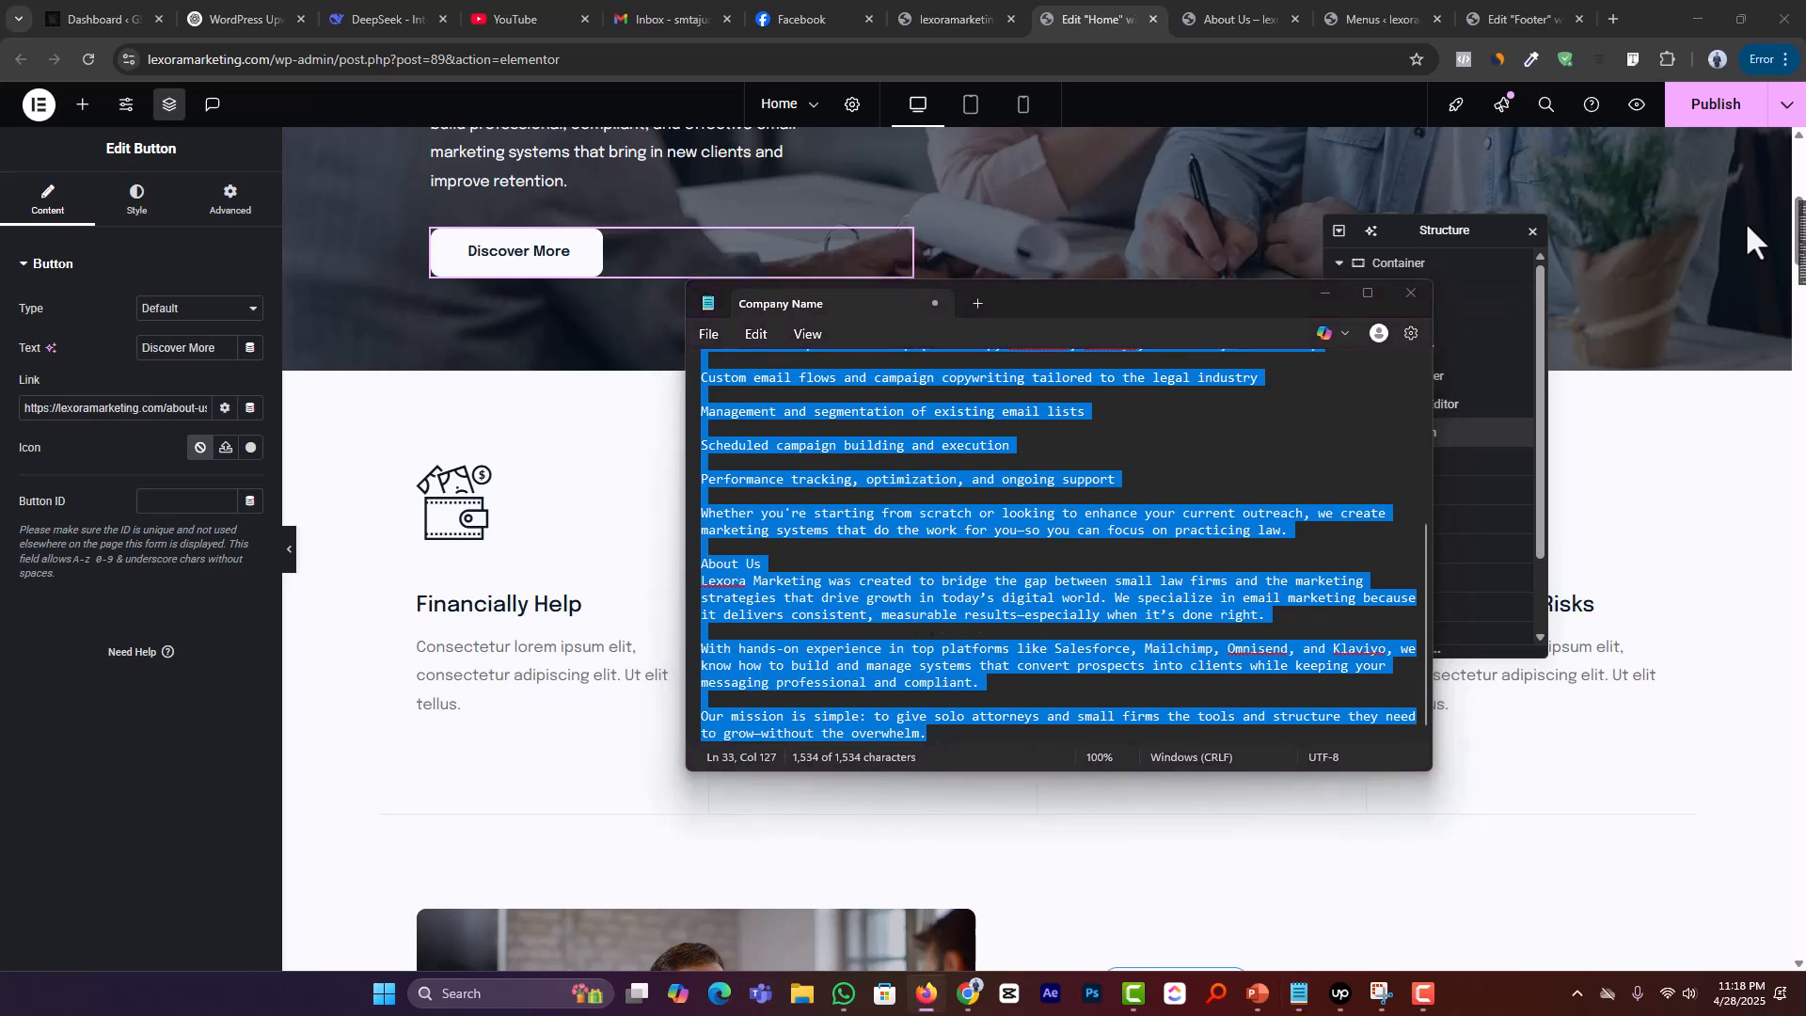
{"action": "left_click_drag", "start_coordinate": [1746, 226], "coordinate": [1260, 81]}
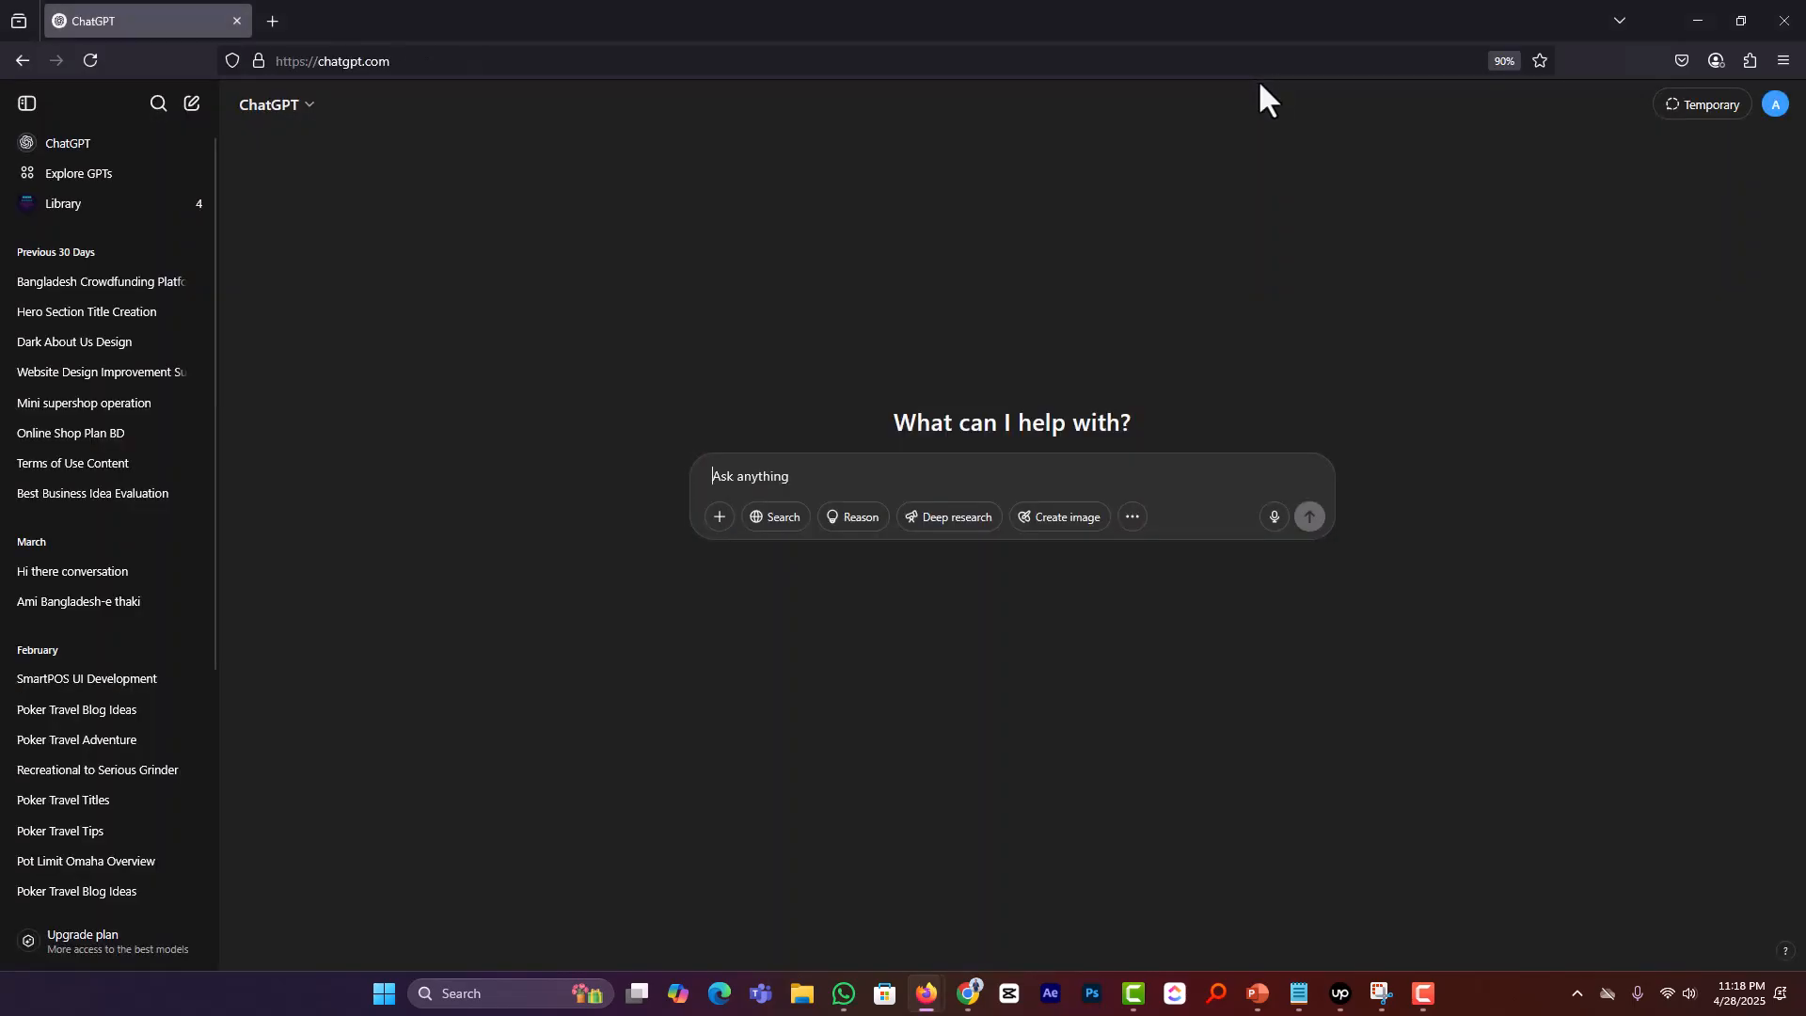
Step: Start a ChatGPT prompt with the copied company notes enclosed in quotation marks, followed by a blank line
{"action": "left_click", "coordinate": [855, 476]}
{"action": "type", "text": "\""}
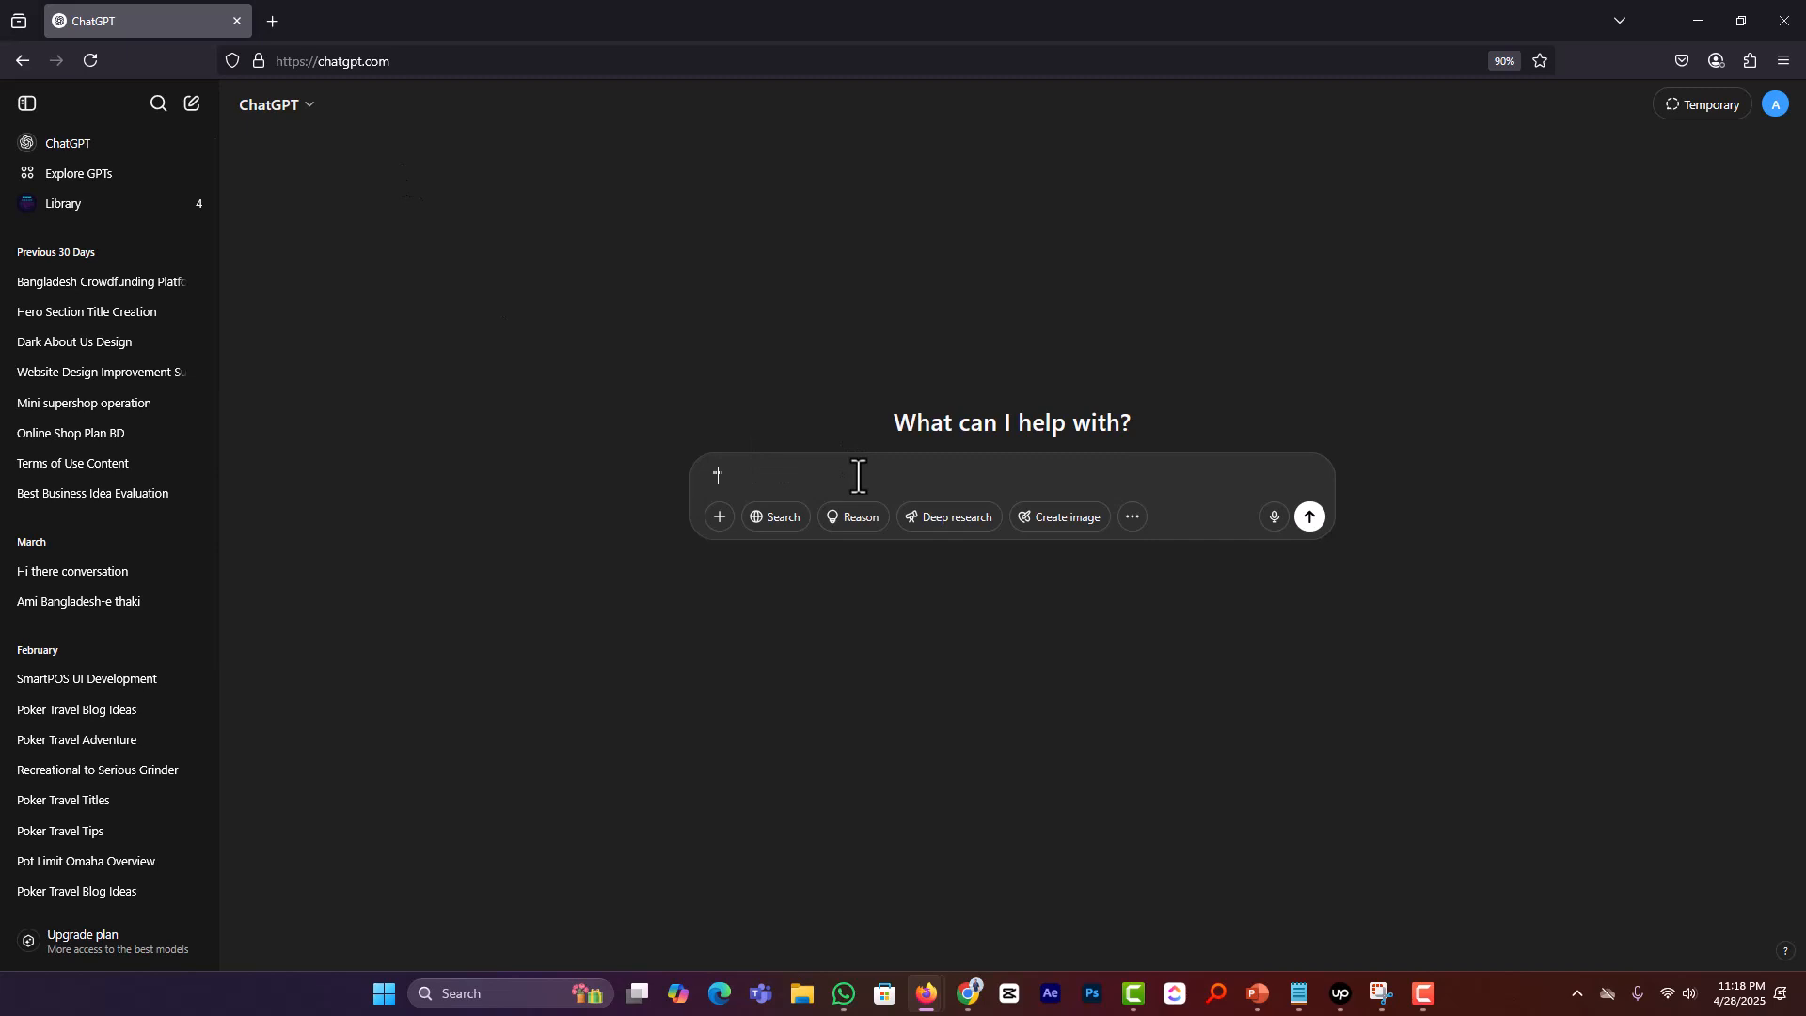
{"action": "type", "text": "About Us Lexora Marketing was created to bridge the gap between small law firms and the marketing strategies that drive growth in today’s digital world. We specialize in email marketing because it delivers consistent, measurable results—especially when it’s done right.  With hands-on experience in top platforms like Salesforce, Mailchimp, Omnisend, and Klaviyo, we know how to build and manage systems that convert prospects into clients while keeping your messaging professional and compliant.  Our mission is simple: to give solo attorneys and small firms the tools and structure they need to grow—without the overwhelm."}
{"action": "key", "text": "shift+Return"}
{"action": "key", "text": "shift+Return"}
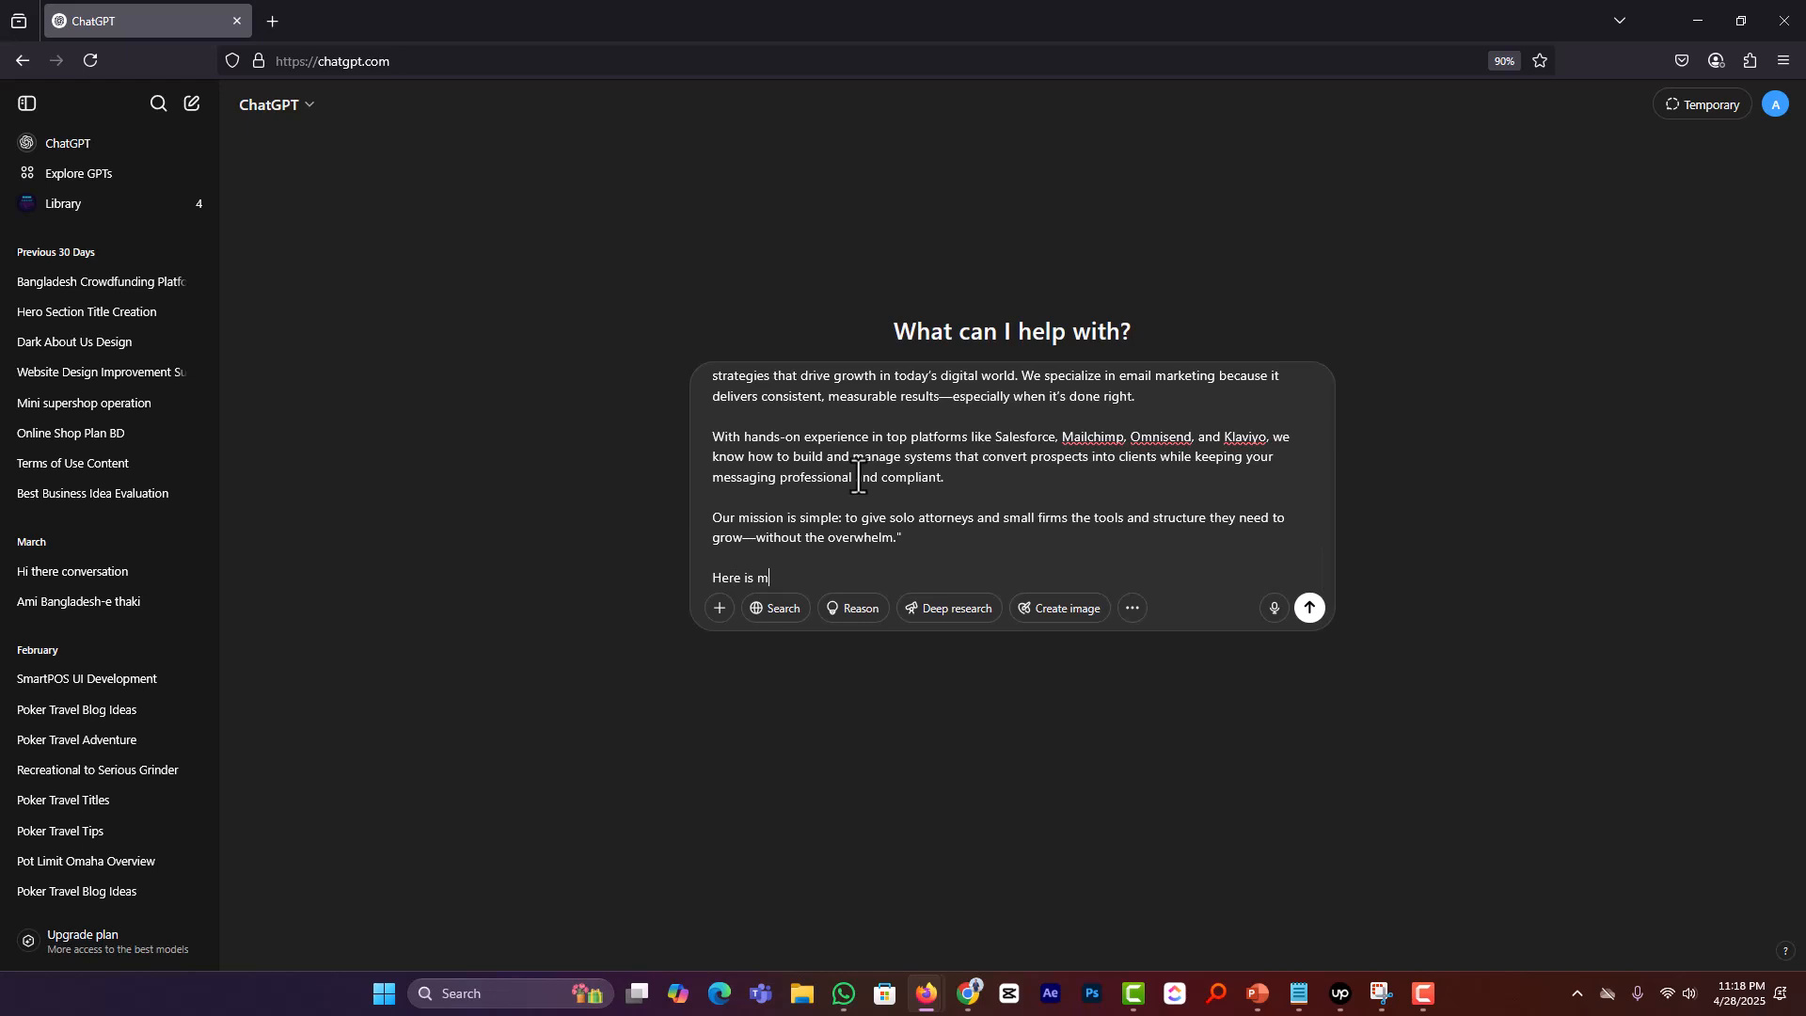
Step: Check the quoted notes from the top, then add "here is details of my company." below them, correcting the misspelled "details"
{"action": "key", "text": "ctrl+a"}
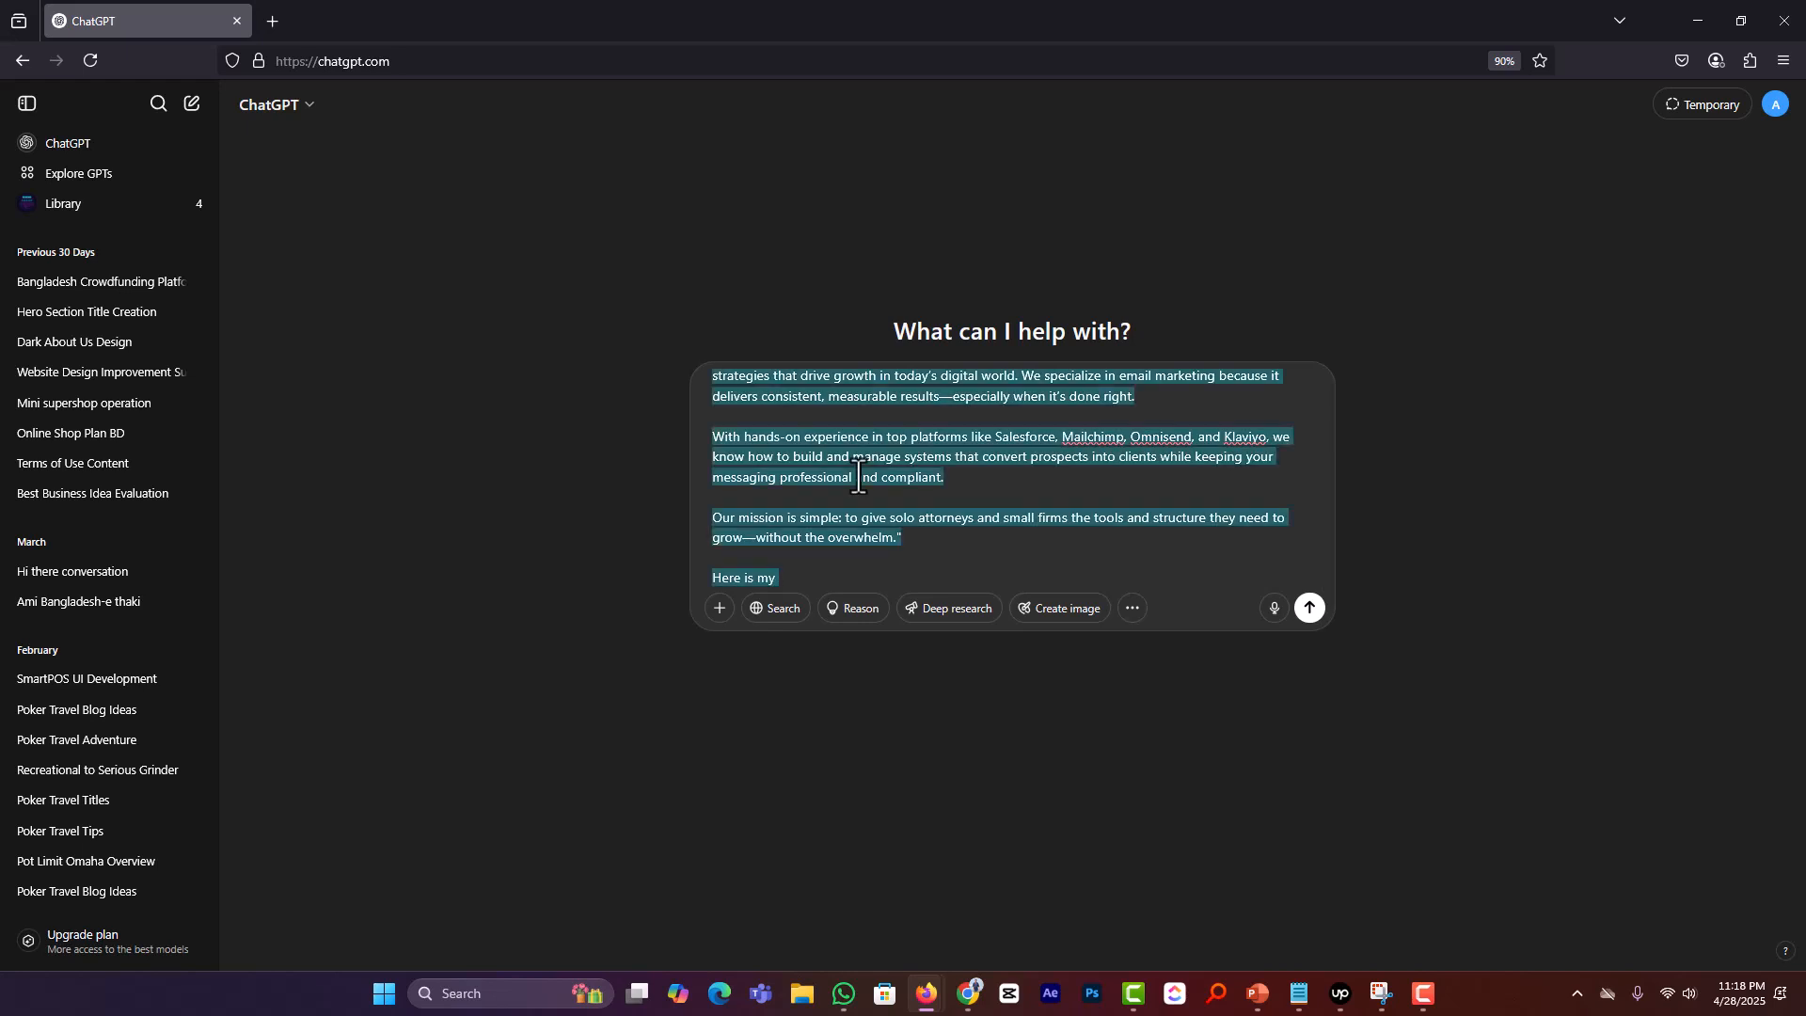
{"action": "key", "text": "ctrl+z"}
{"action": "scroll", "coordinate": [879, 485], "scroll_direction": "up", "scroll_amount": 10}
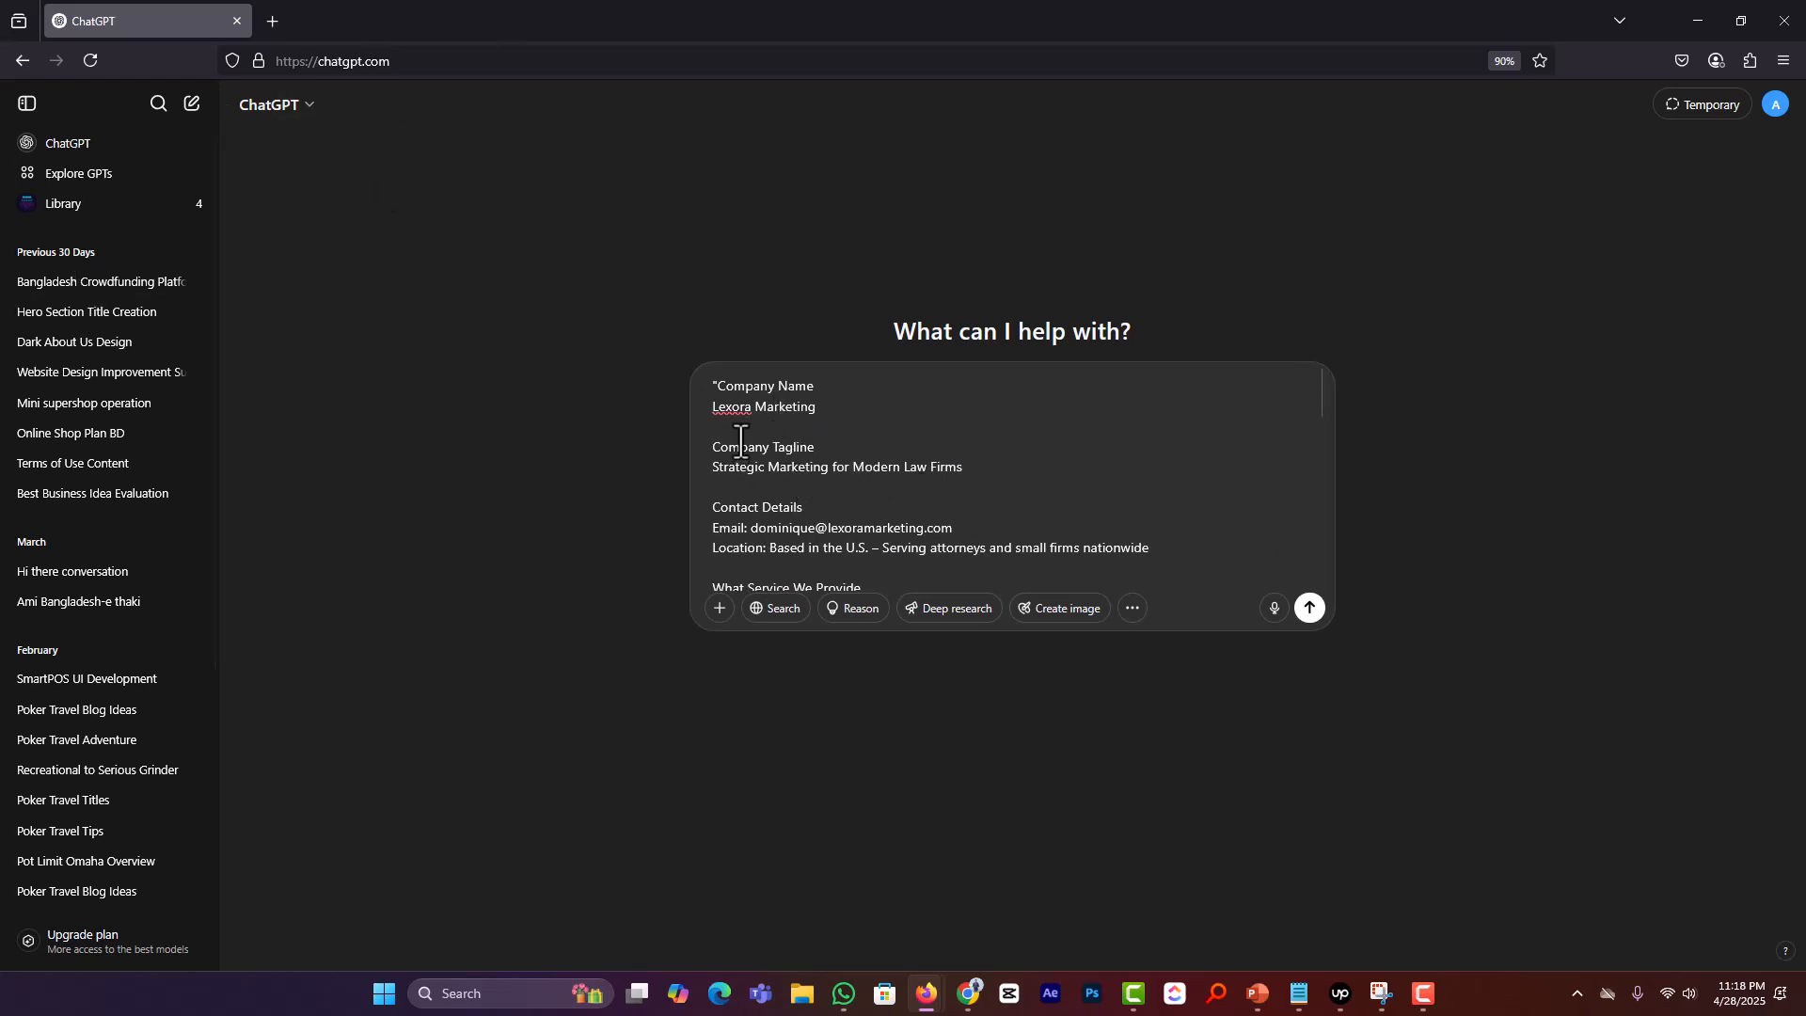
{"action": "scroll", "coordinate": [781, 446], "scroll_direction": "down", "scroll_amount": 10}
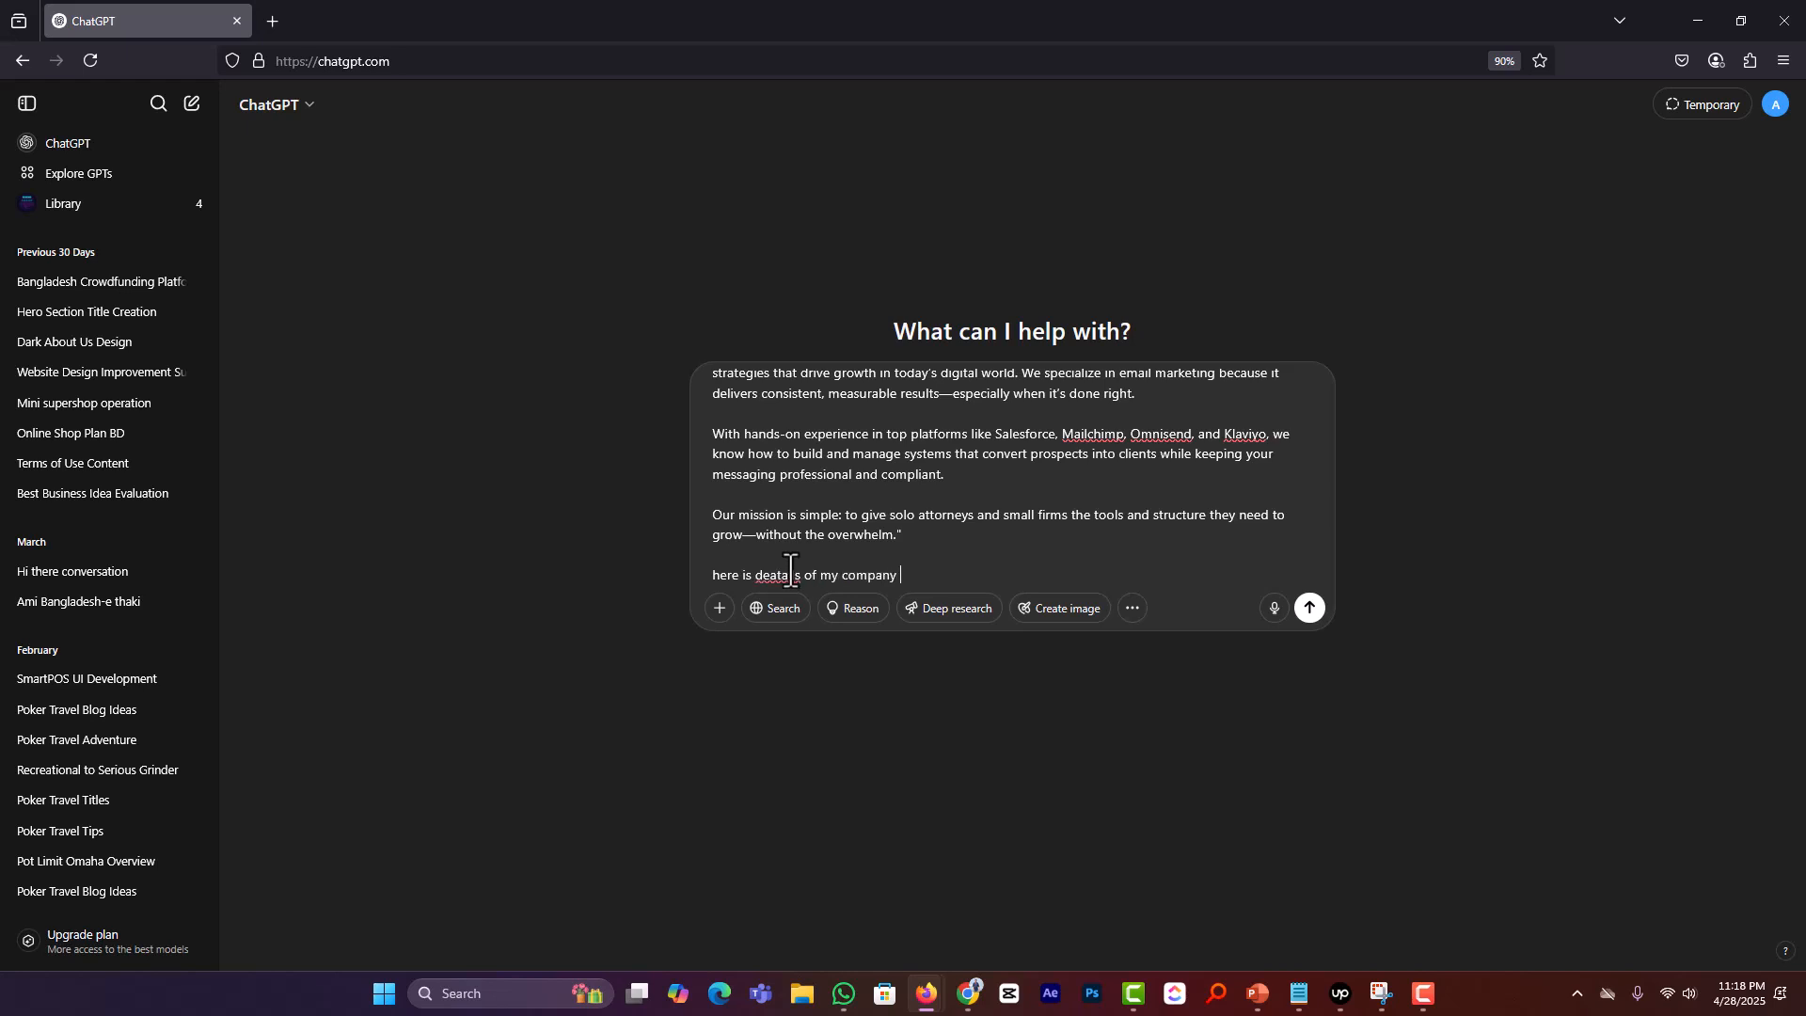
{"action": "right_click", "coordinate": [784, 575]}
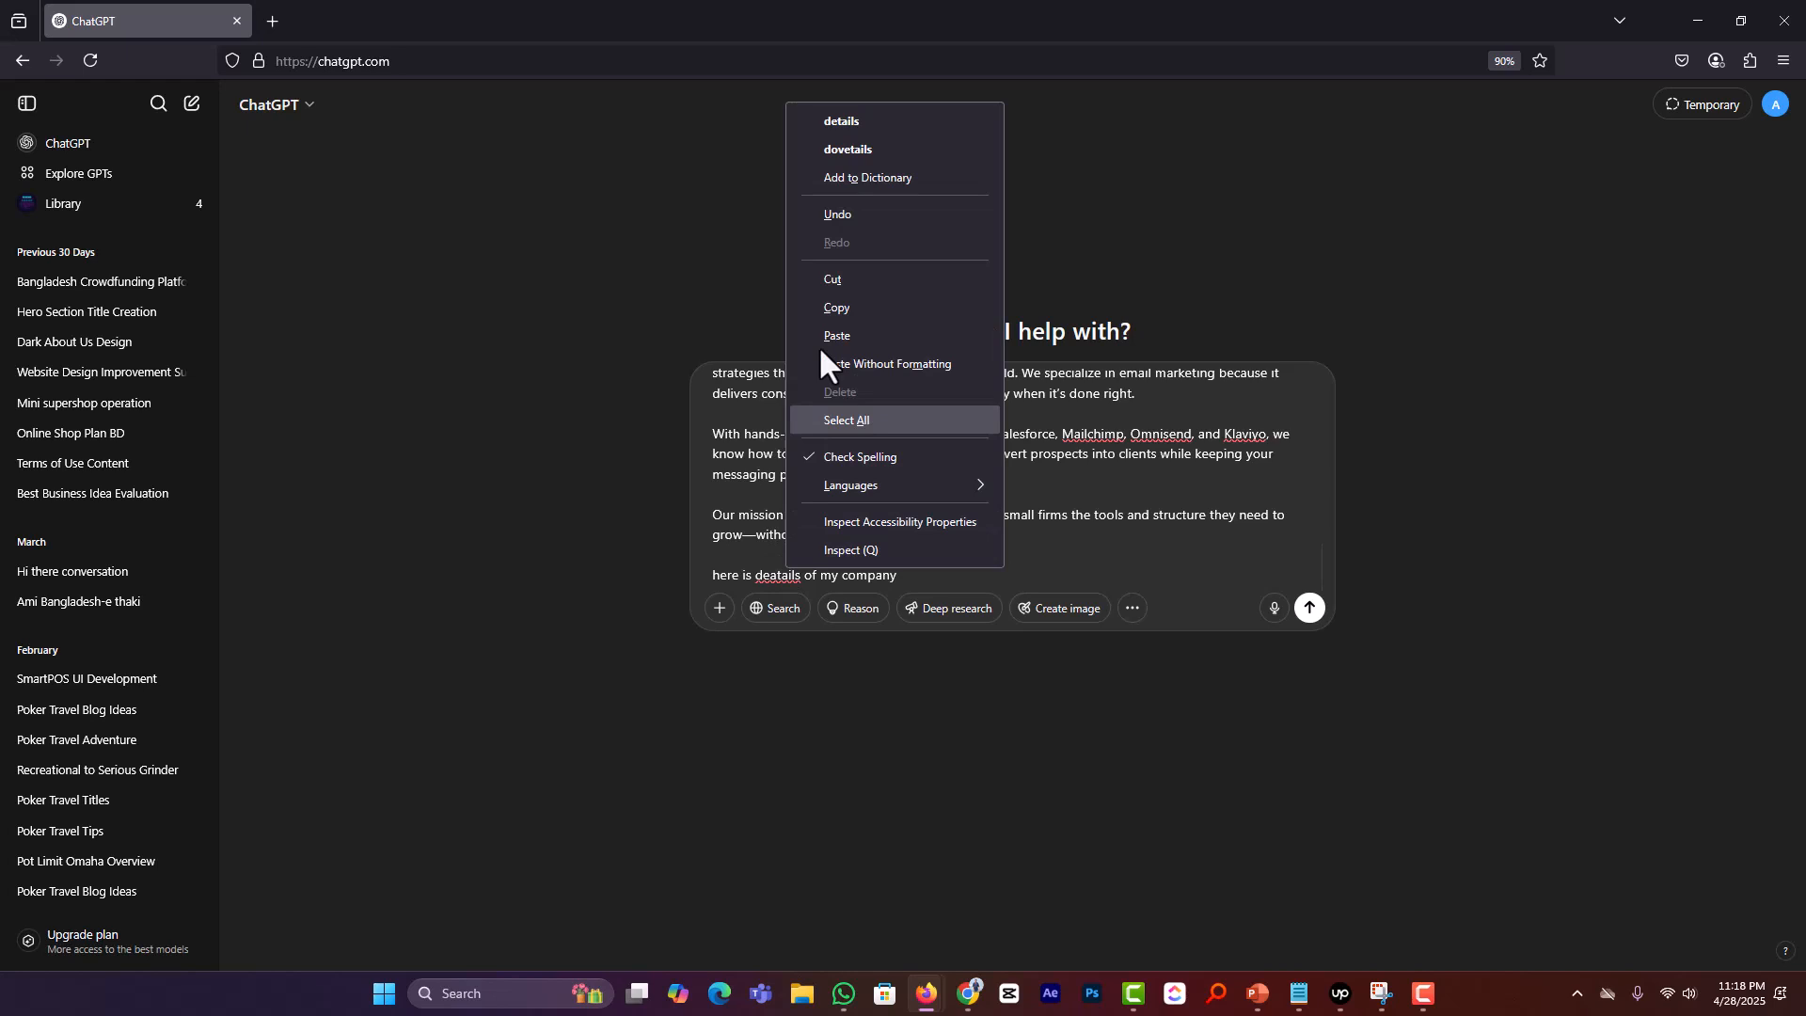
{"action": "left_click", "coordinate": [848, 121]}
{"action": "left_click", "coordinate": [967, 564]}
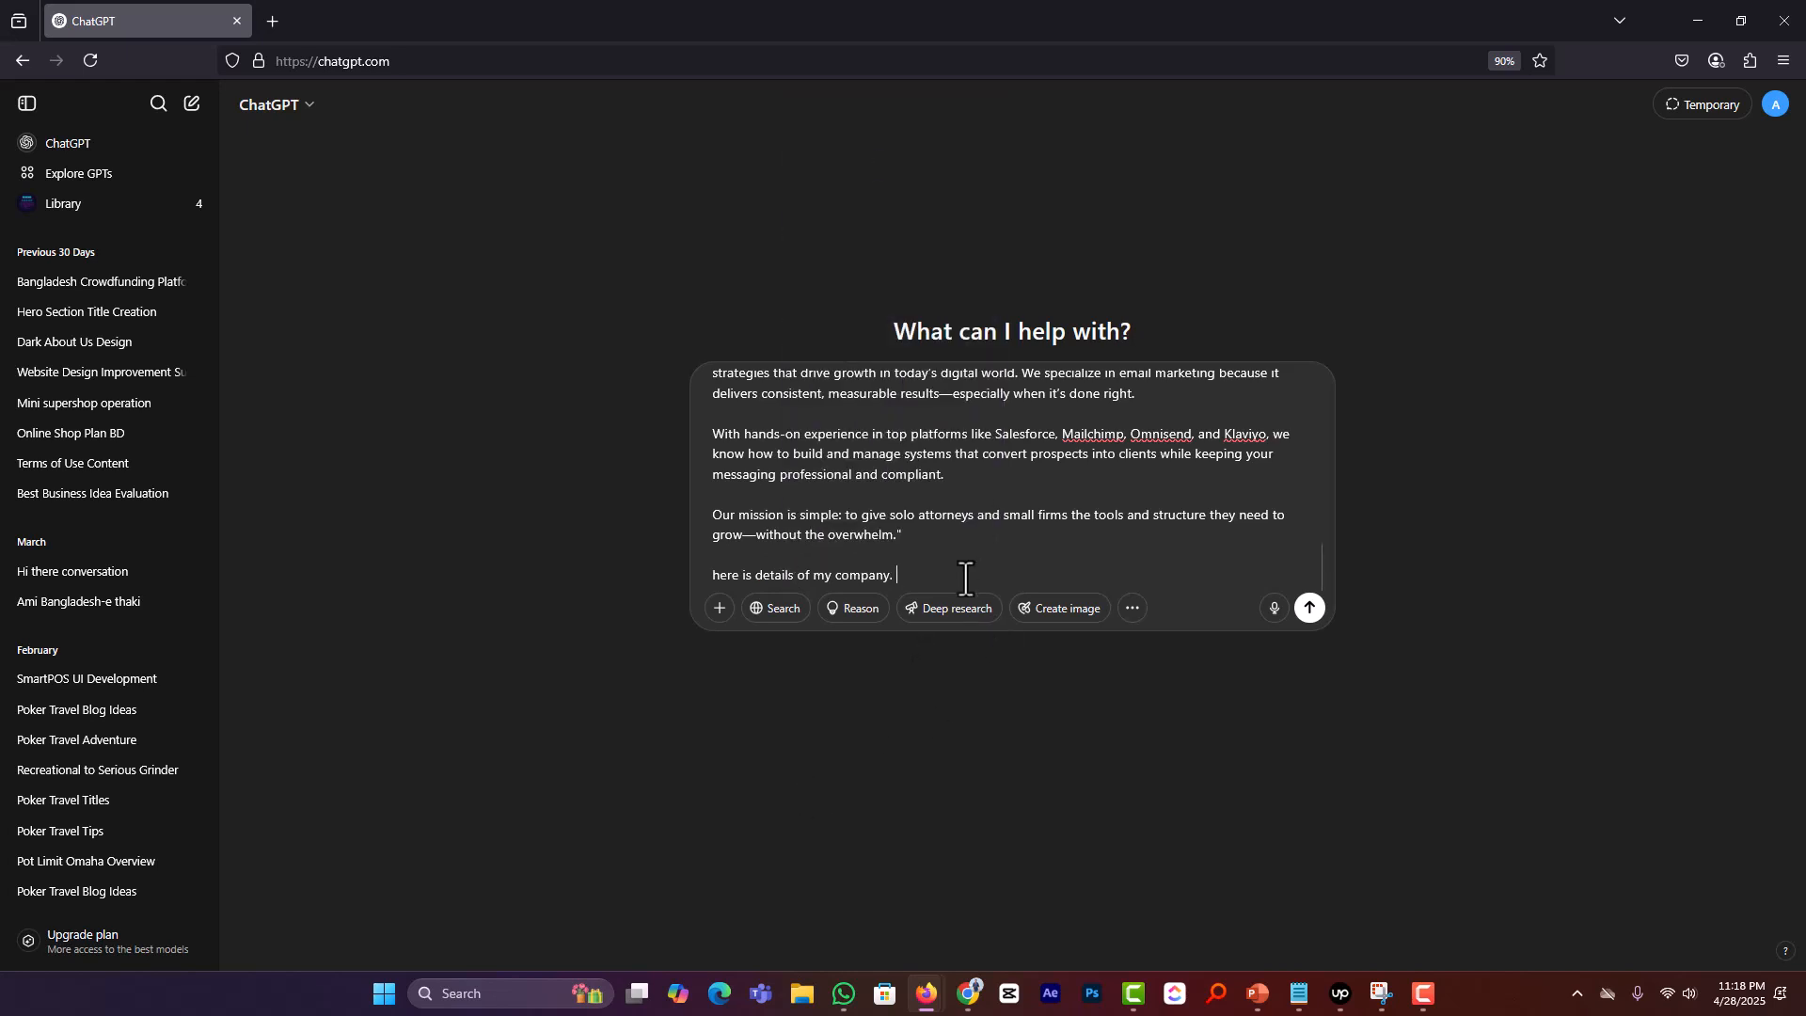
Step: Switch to the Elementor editor and move the Structure window off the fourth feature card to view all four cards
{"action": "key", "text": "alt+Tab"}
{"action": "key", "text": "alt+Tab"}
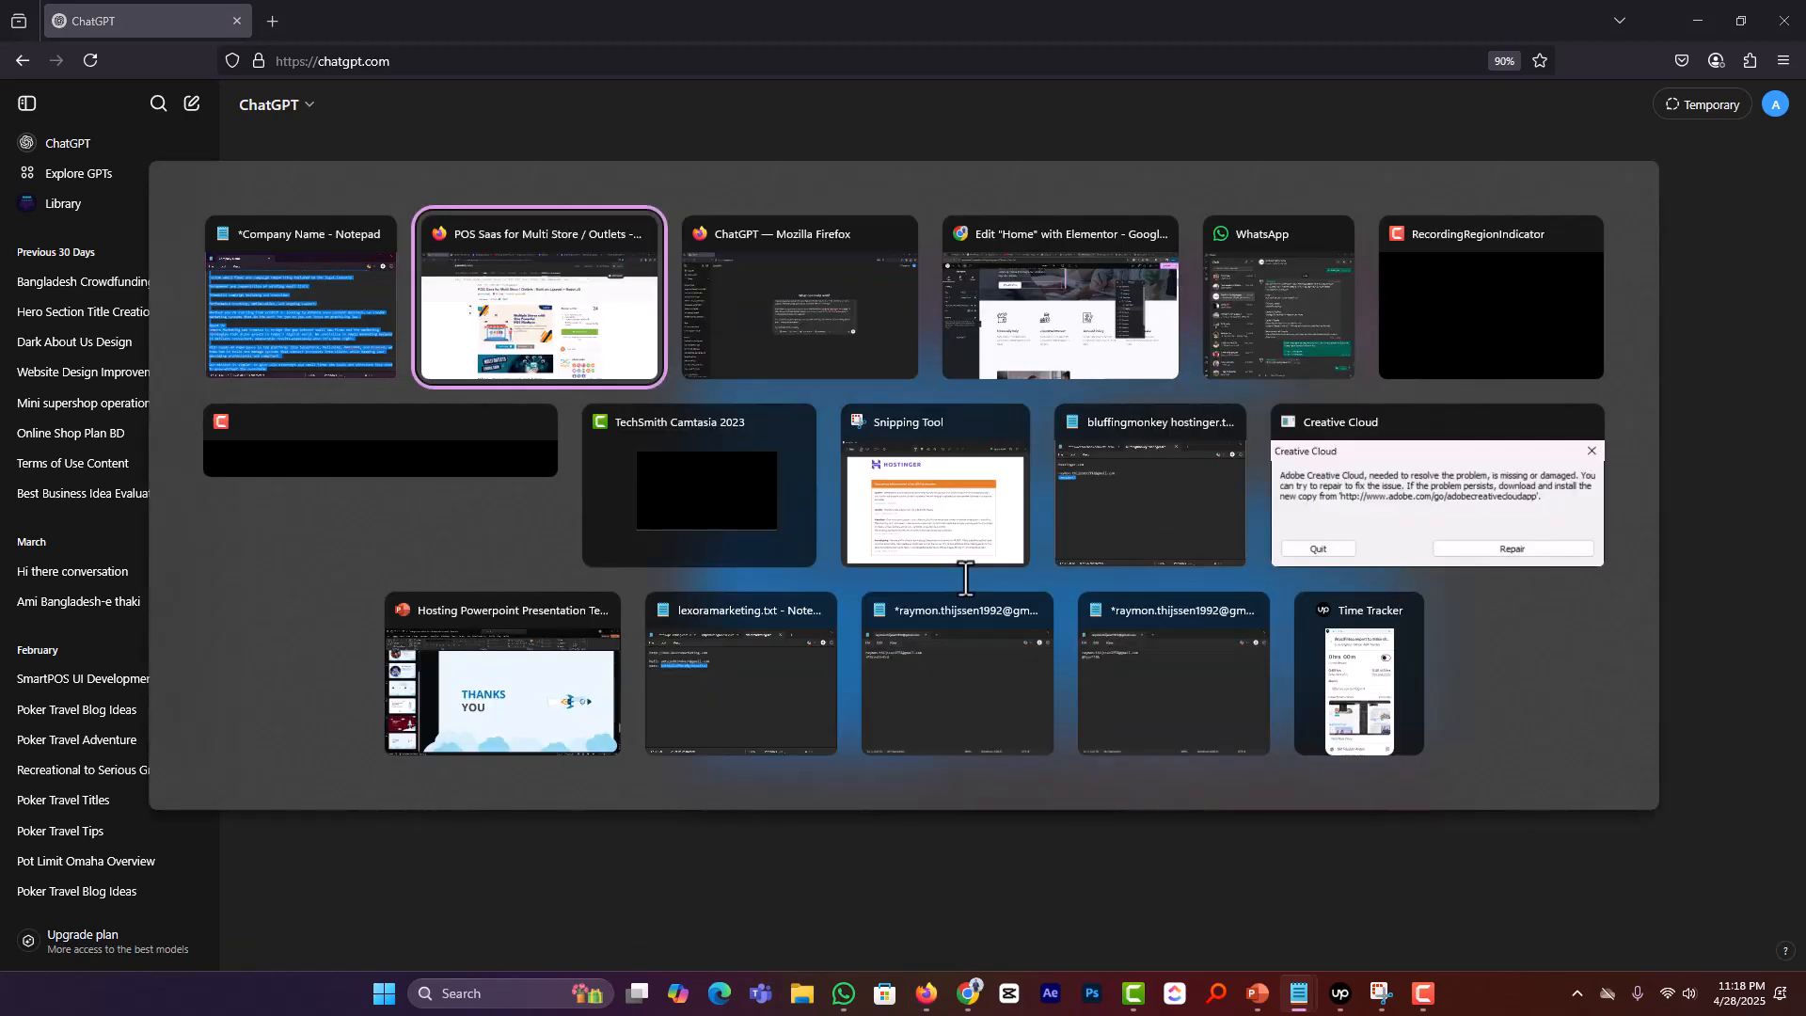
{"action": "key", "text": "alt+Tab"}
{"action": "key", "text": "alt+Tab"}
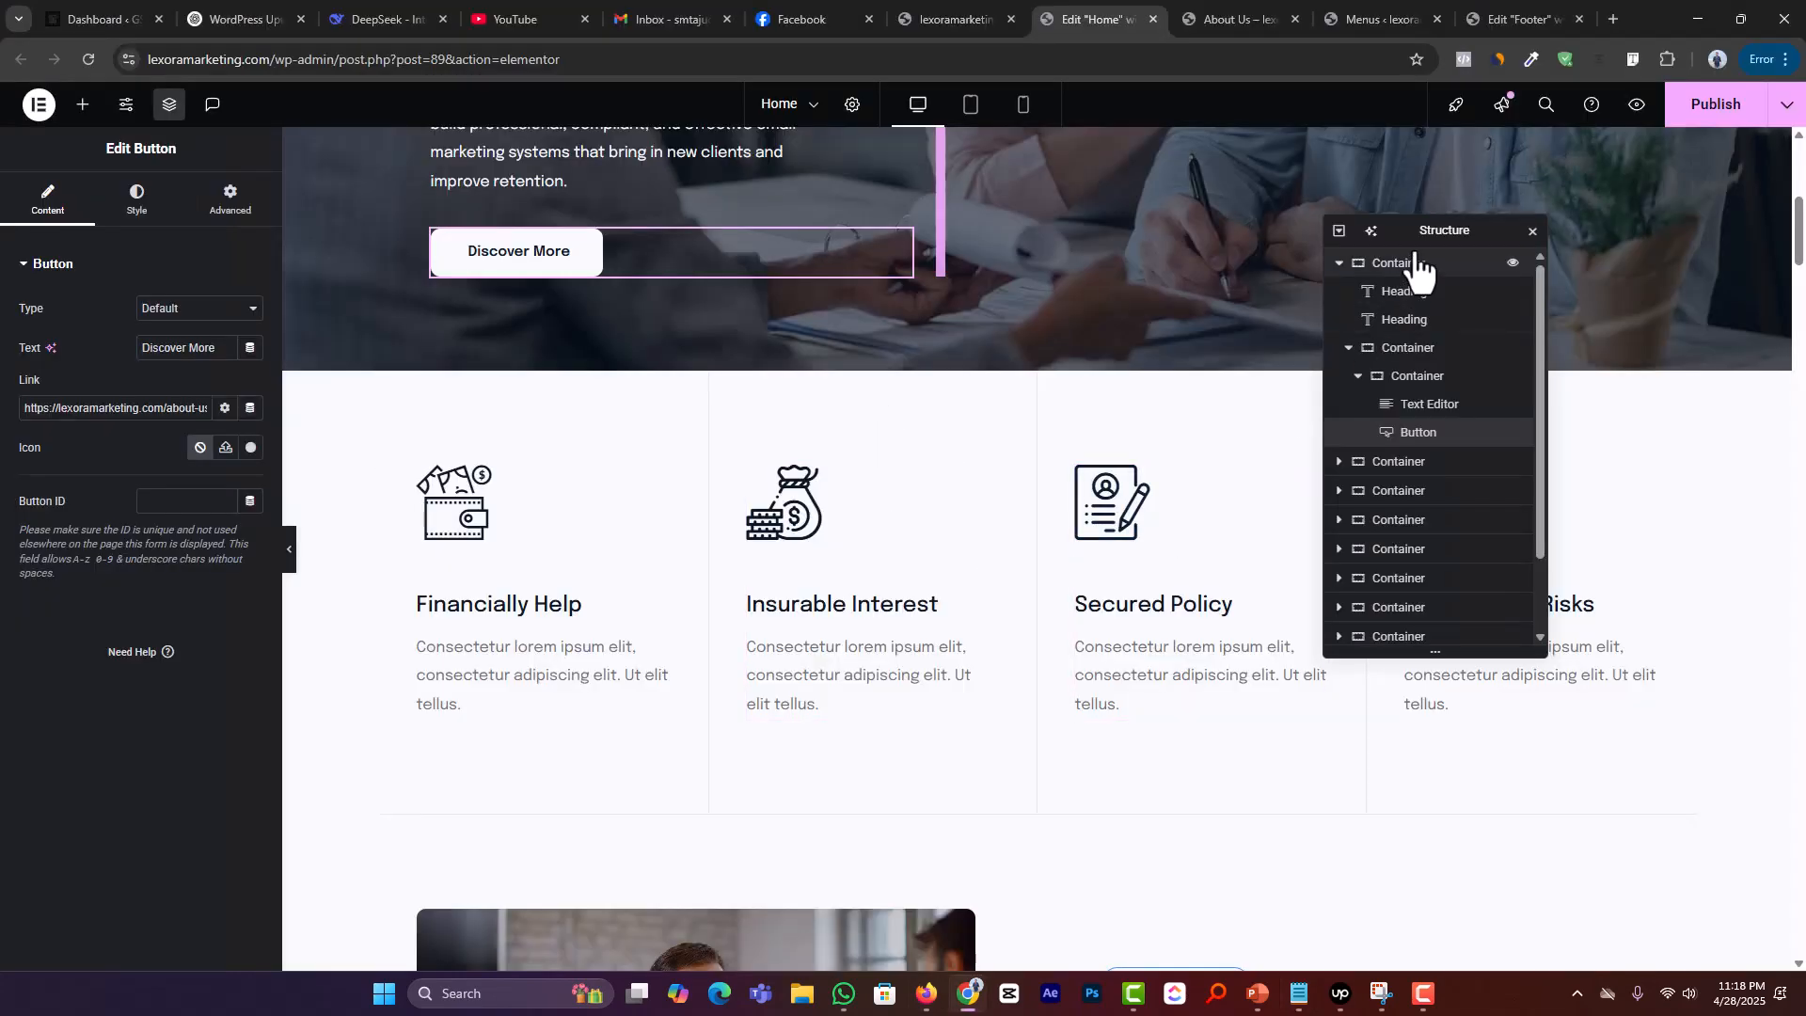
{"action": "left_click_drag", "start_coordinate": [1420, 230], "coordinate": [1611, 807]}
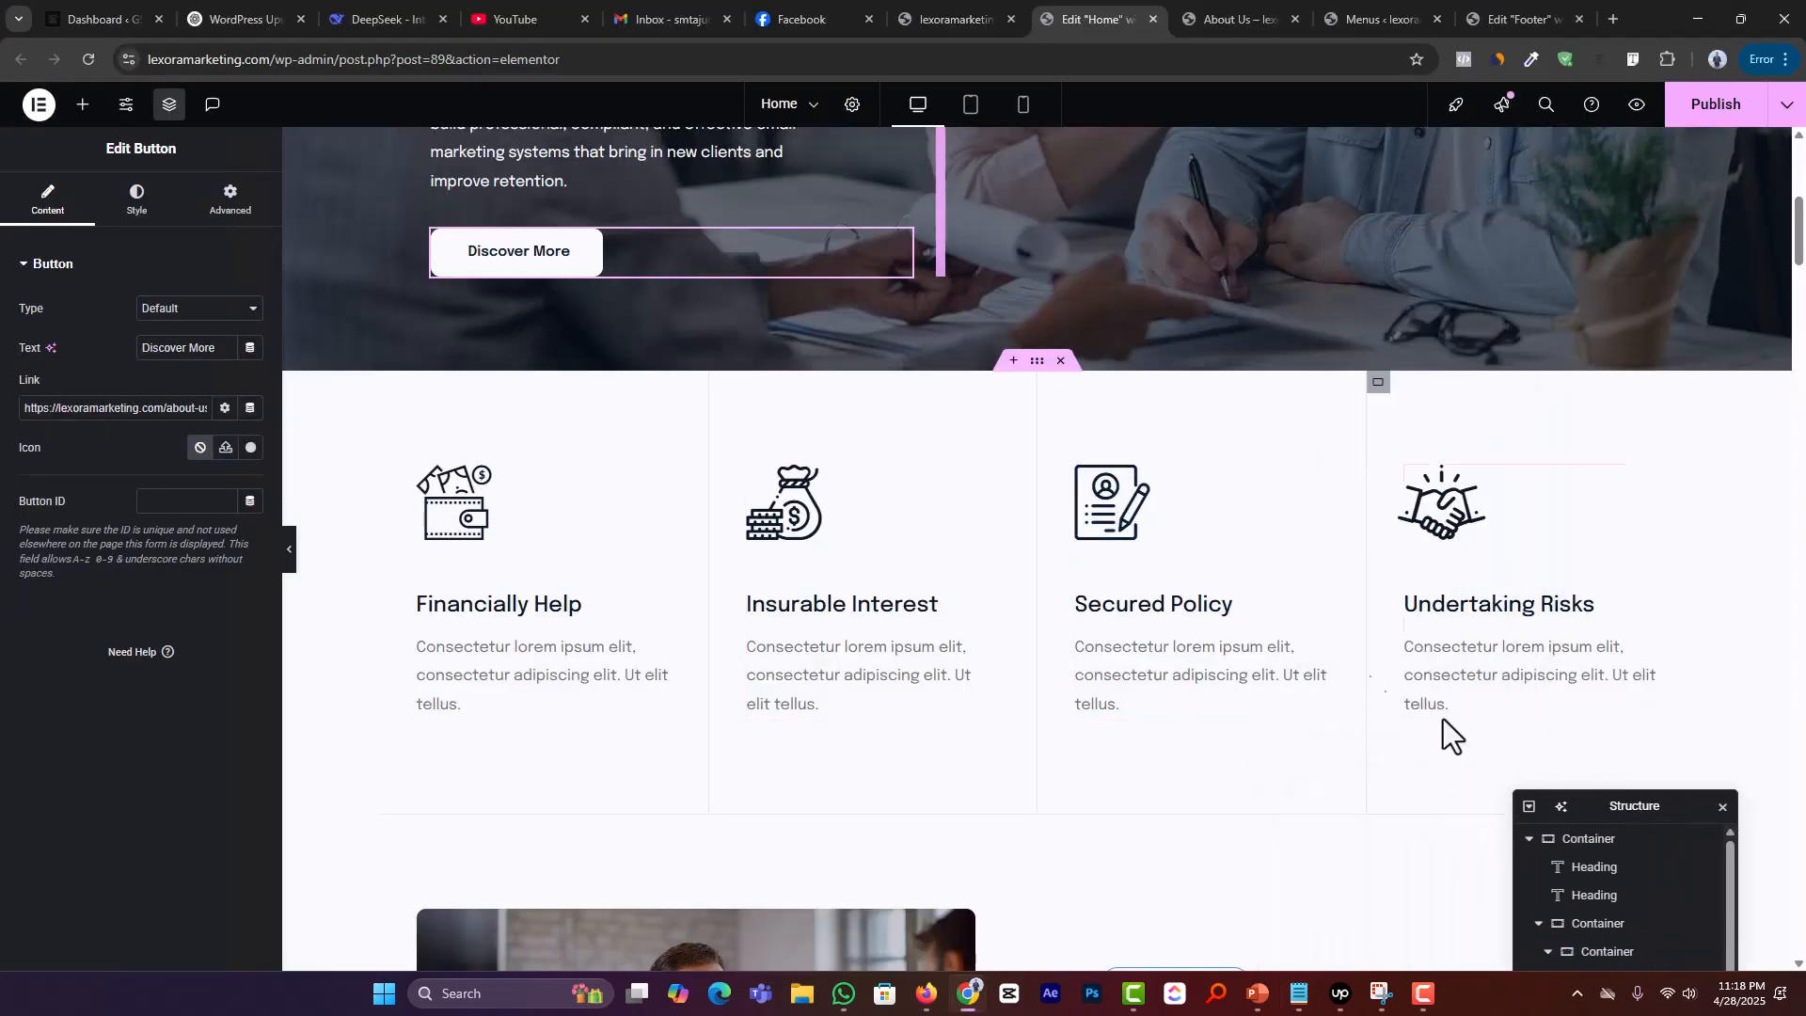
{"action": "scroll", "coordinate": [561, 593], "scroll_direction": "up", "scroll_amount": 1}
Step: Return to ChatGPT and add "I need 4 title and short description of our service section." to the prompt, followed by a blank line
{"action": "key", "text": "alt+Tab"}
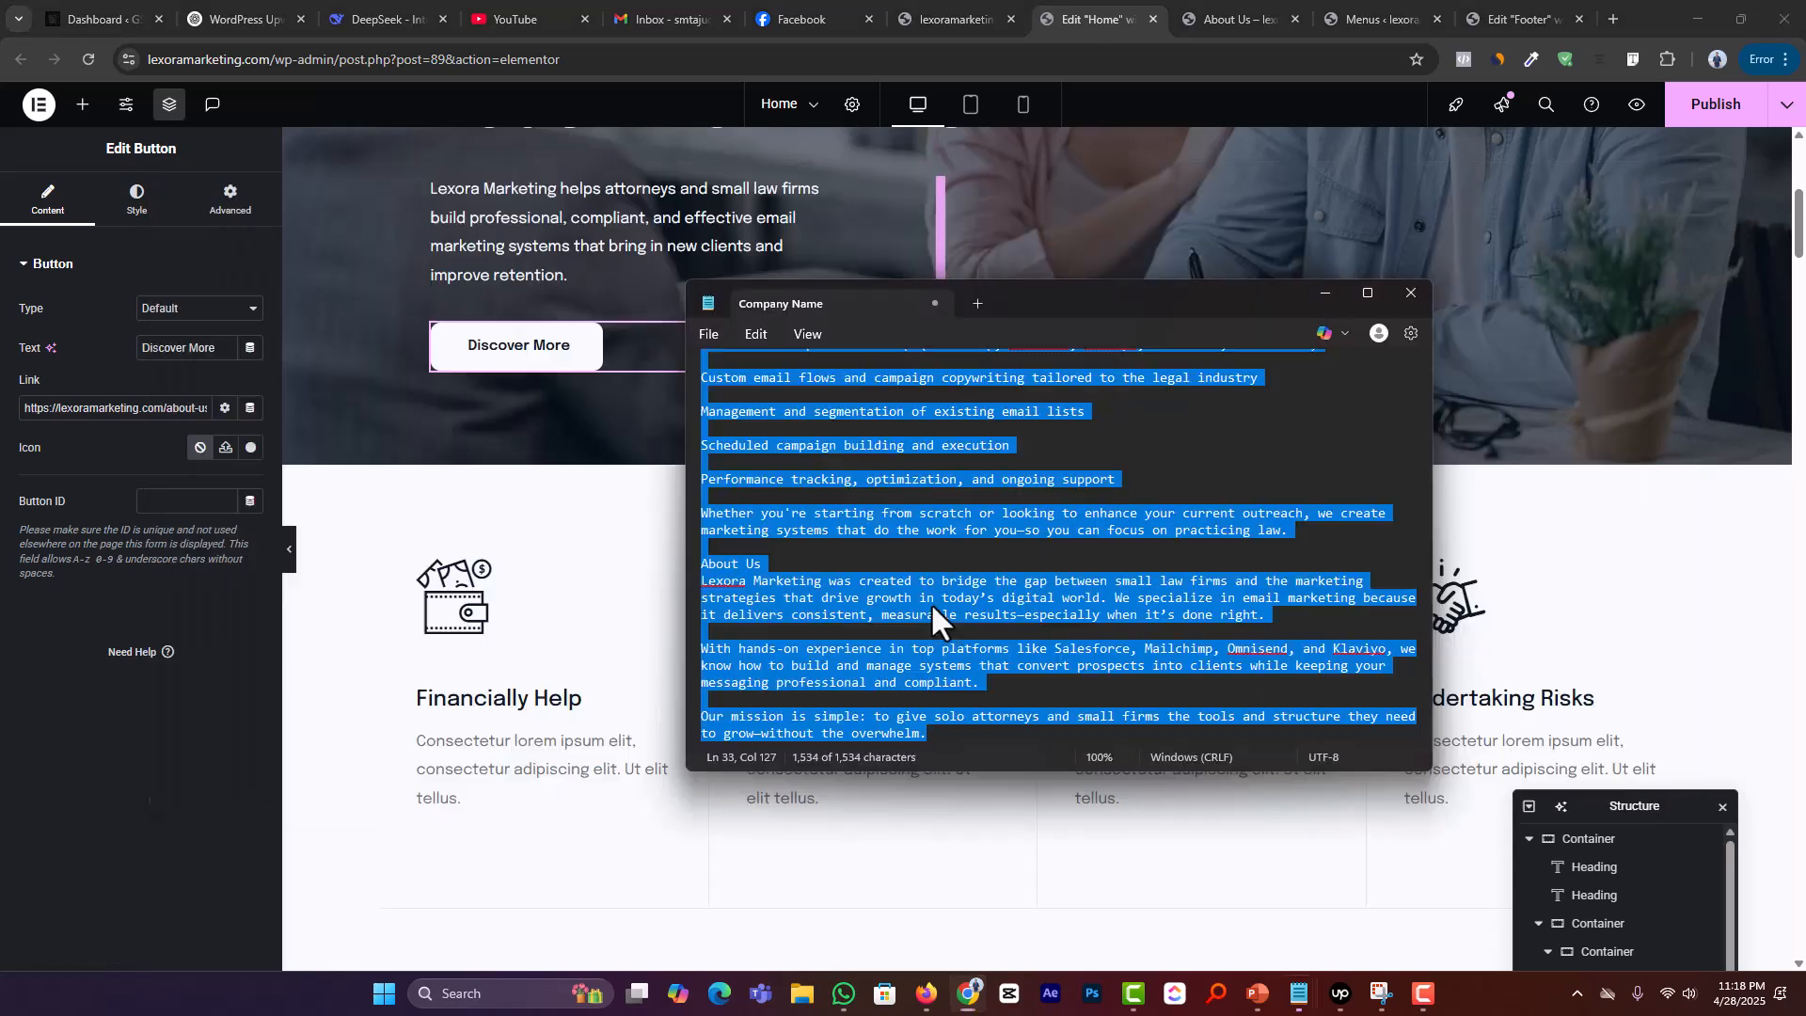
{"action": "key", "text": "alt+Tab"}
{"action": "key", "text": "alt+Tab"}
{"action": "key", "text": "alt+Tab"}
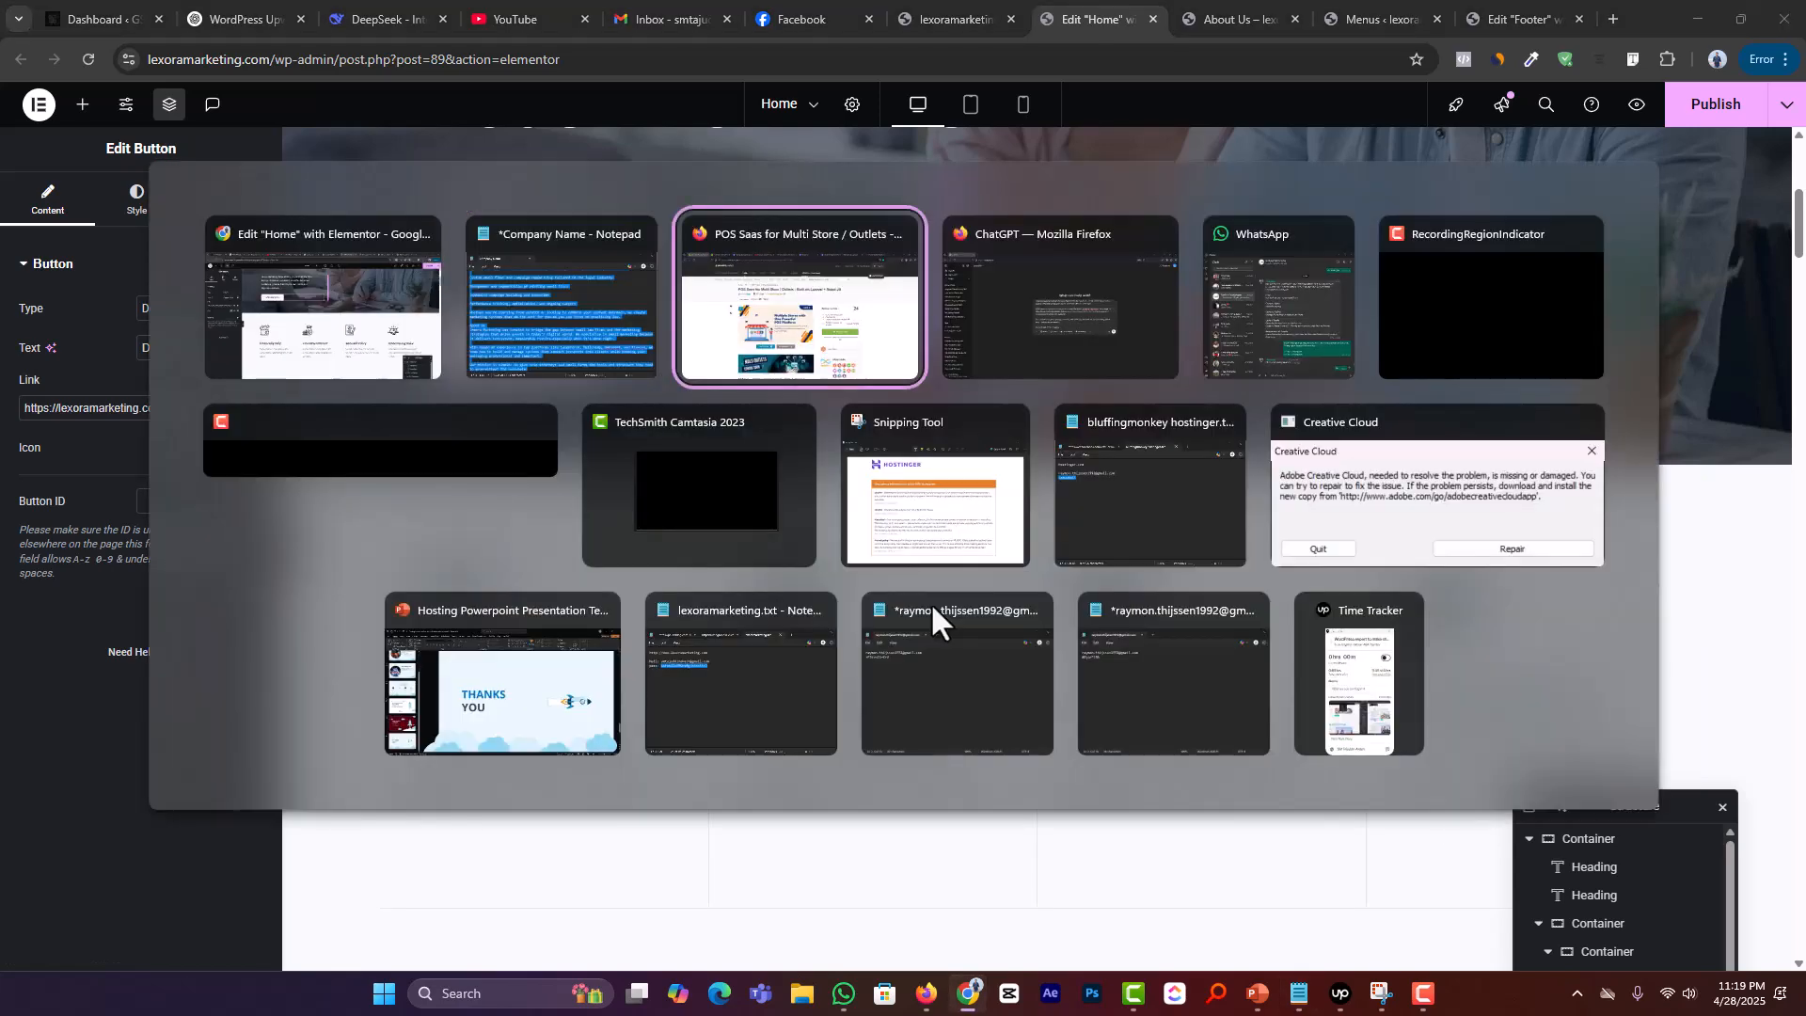
{"action": "key", "text": "alt+Tab"}
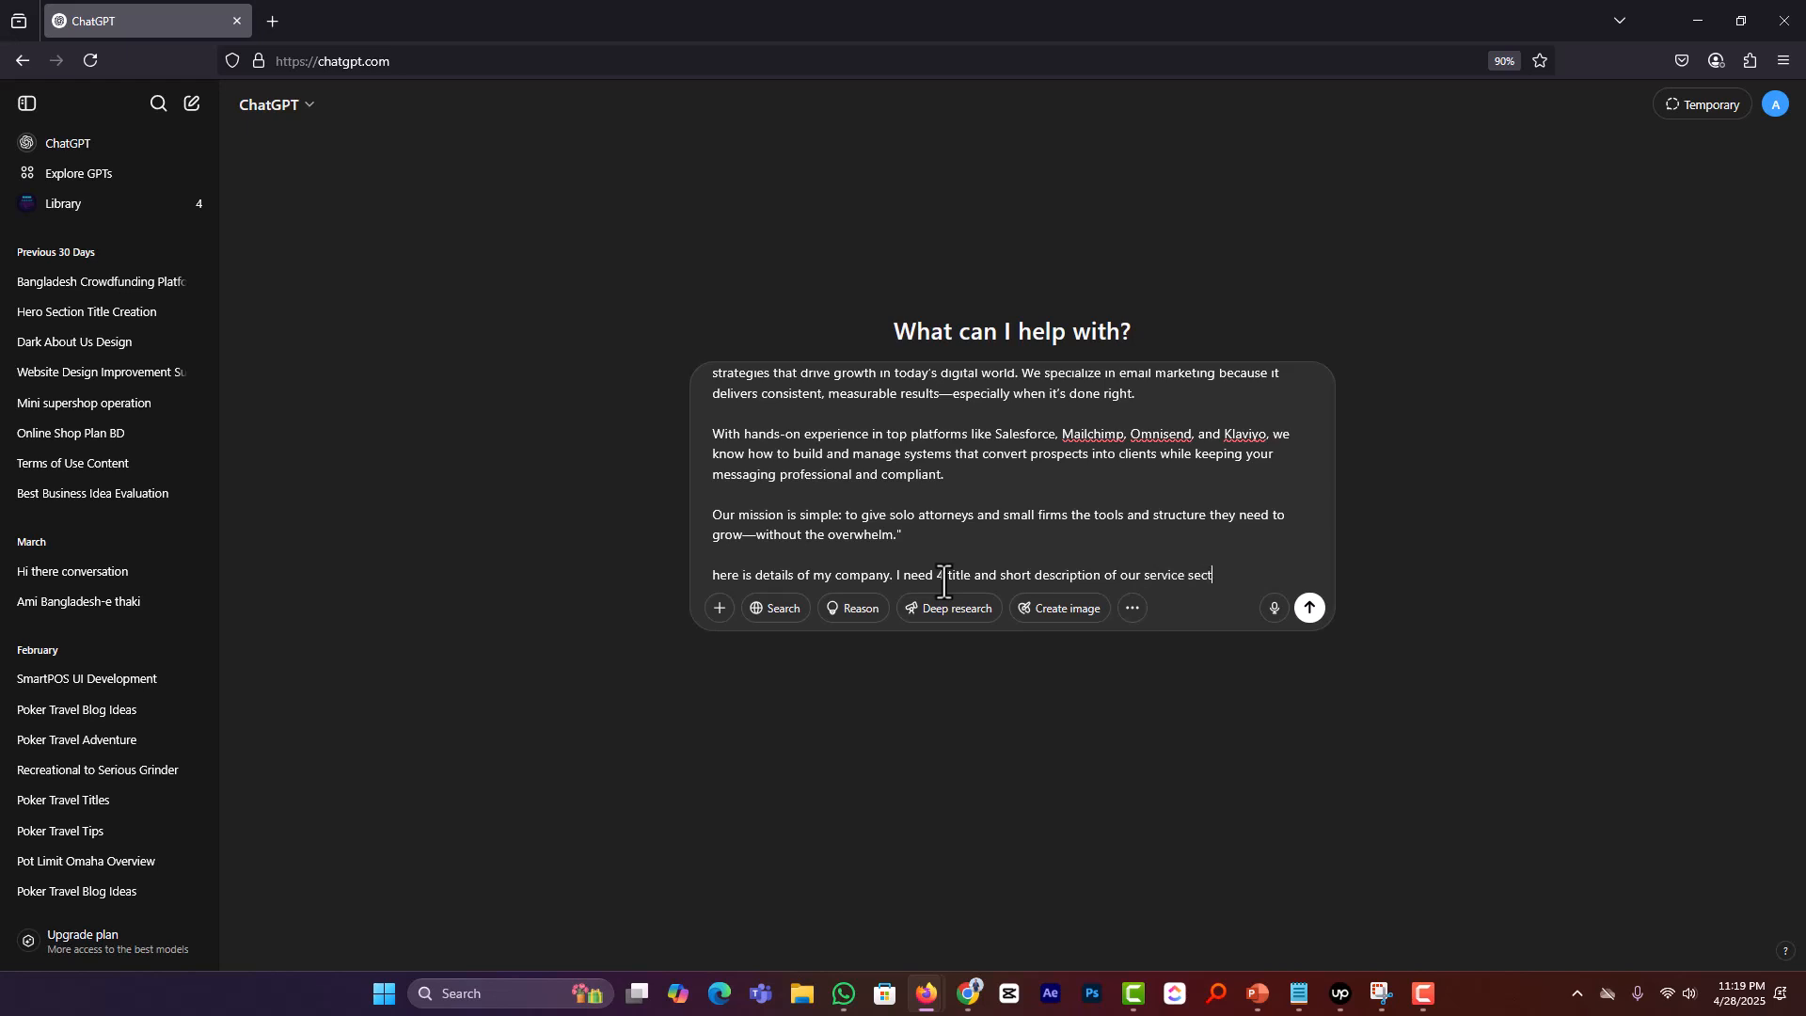
{"action": "key", "text": "shift+Return"}
{"action": "key", "text": "shift+Return"}
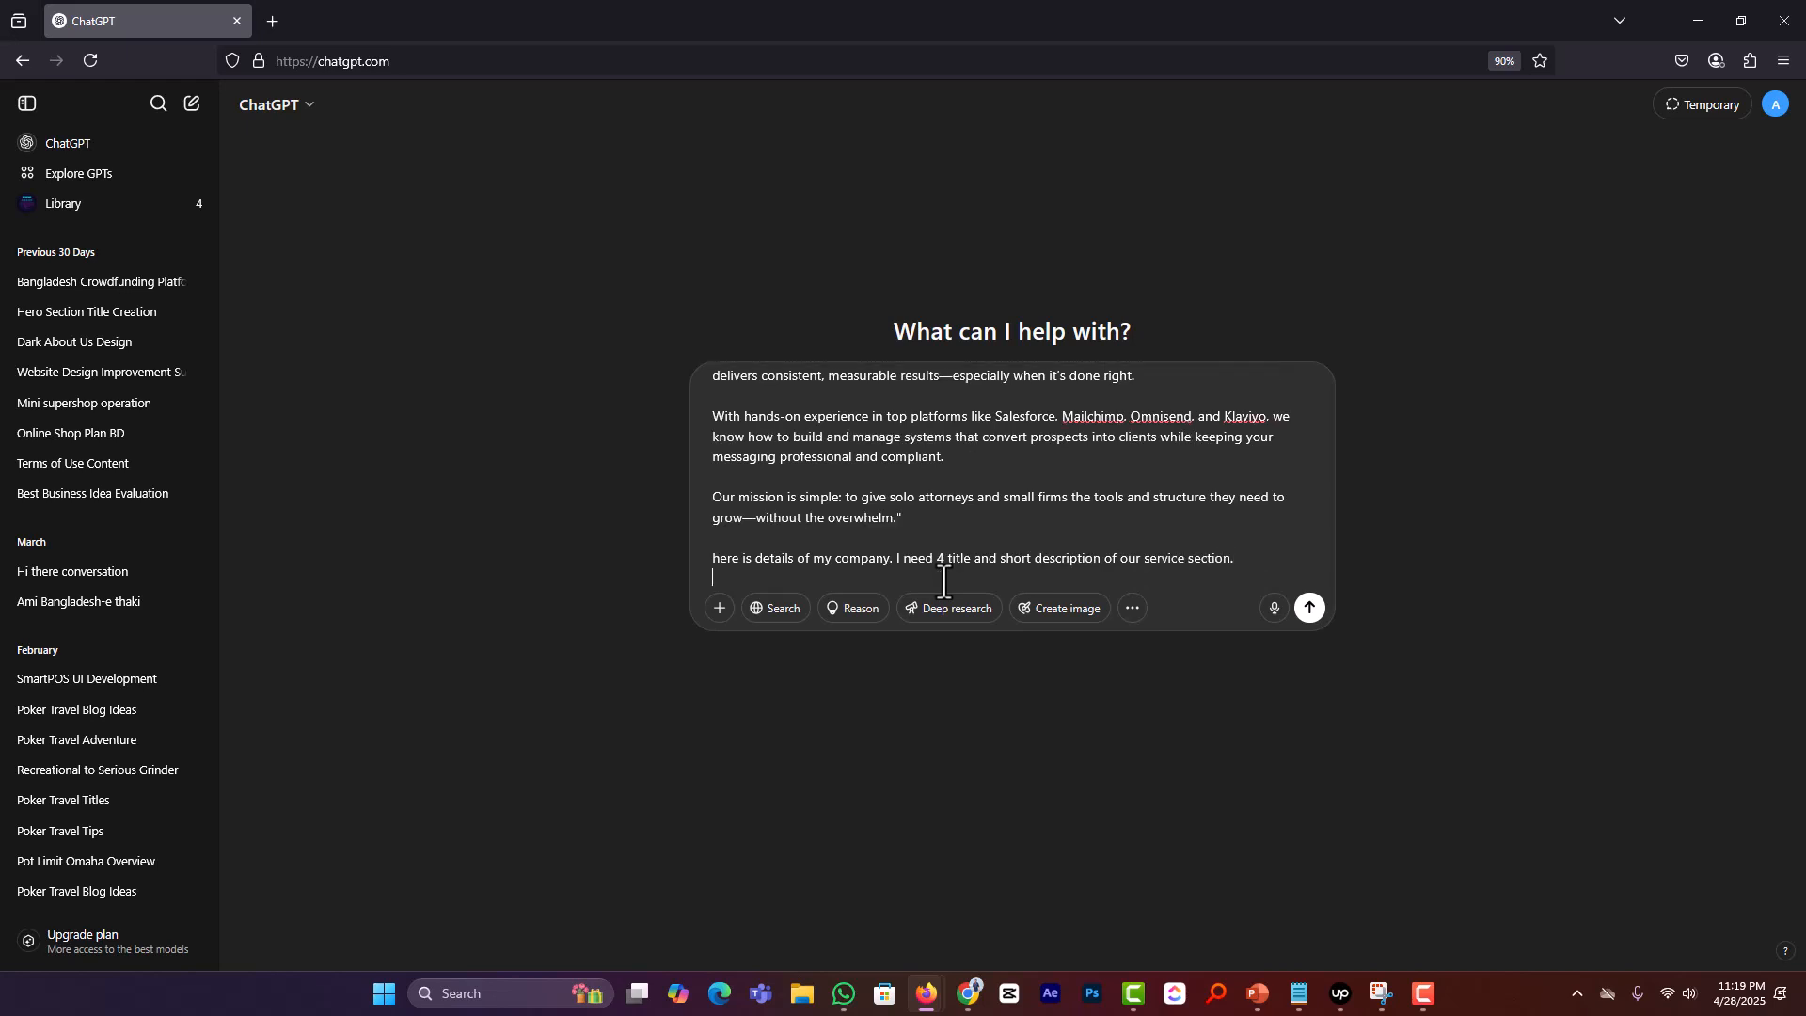
Step: Back in the Elementor editor, delete the lower insurance document image from the About Rinsure section
{"action": "key", "text": "alt+Tab"}
{"action": "scroll", "coordinate": [944, 578], "scroll_direction": "down", "scroll_amount": 6}
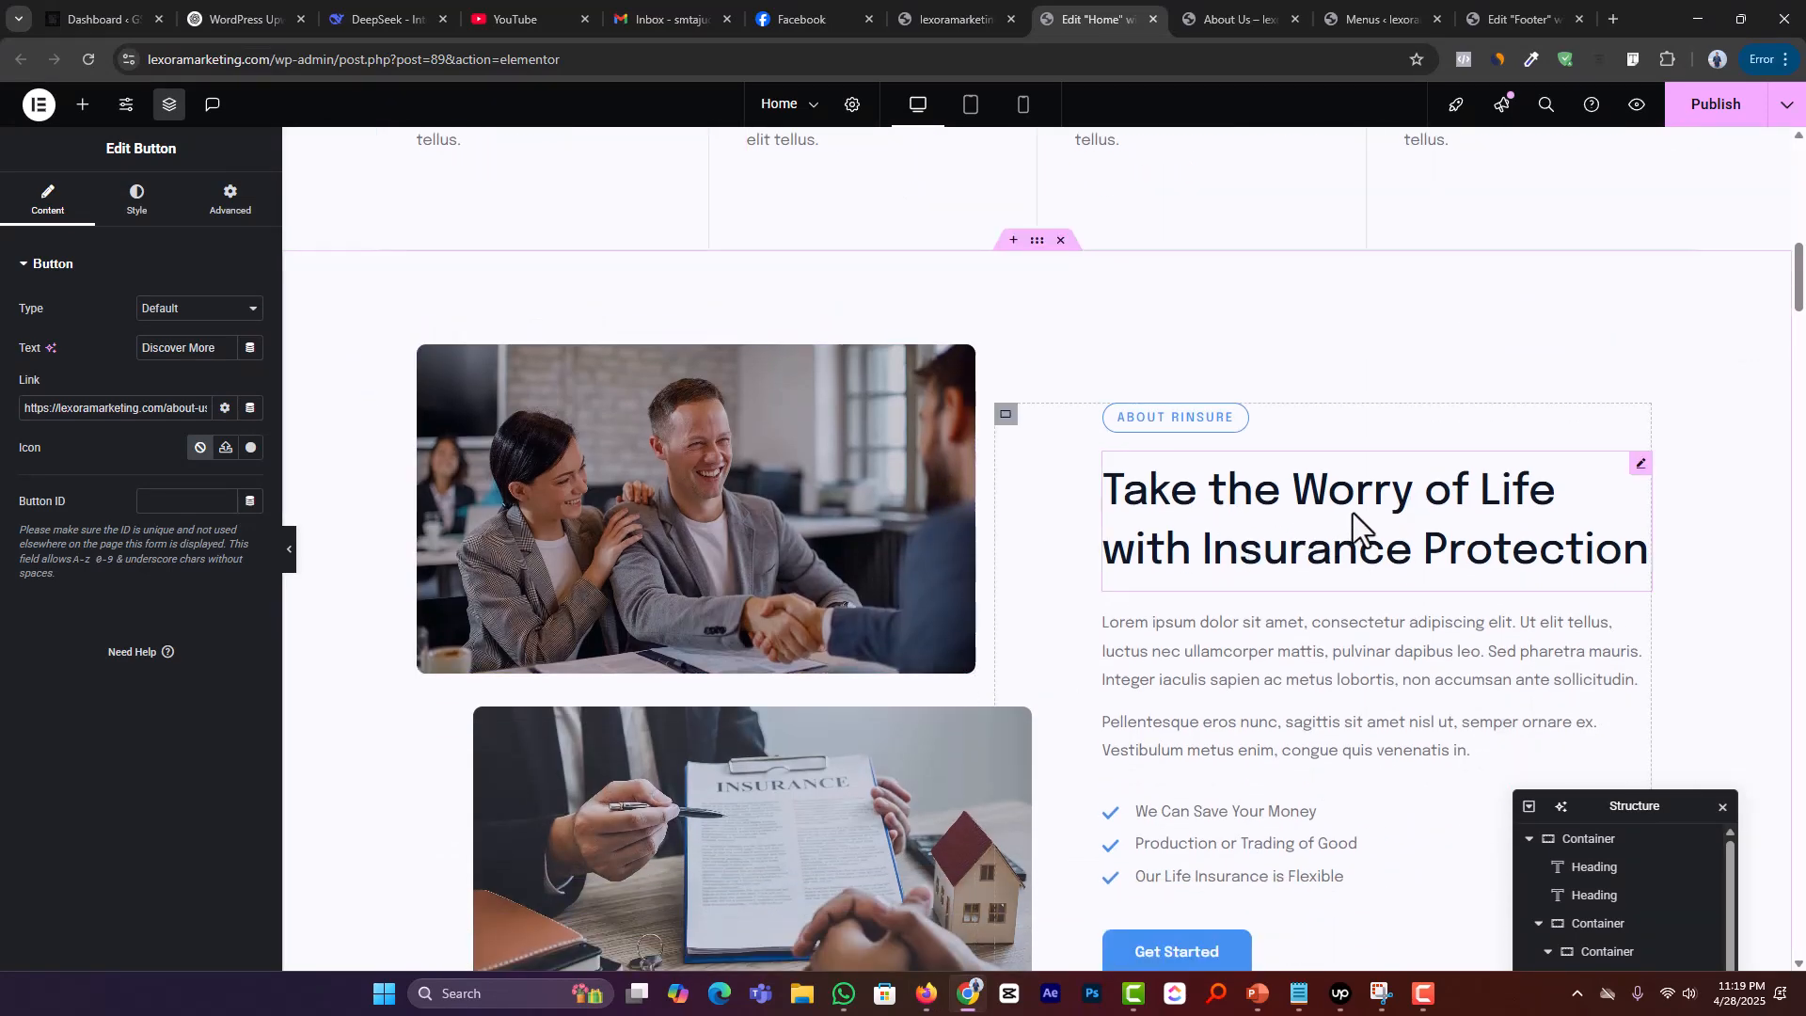
{"action": "scroll", "coordinate": [1554, 513], "scroll_direction": "down", "scroll_amount": 1}
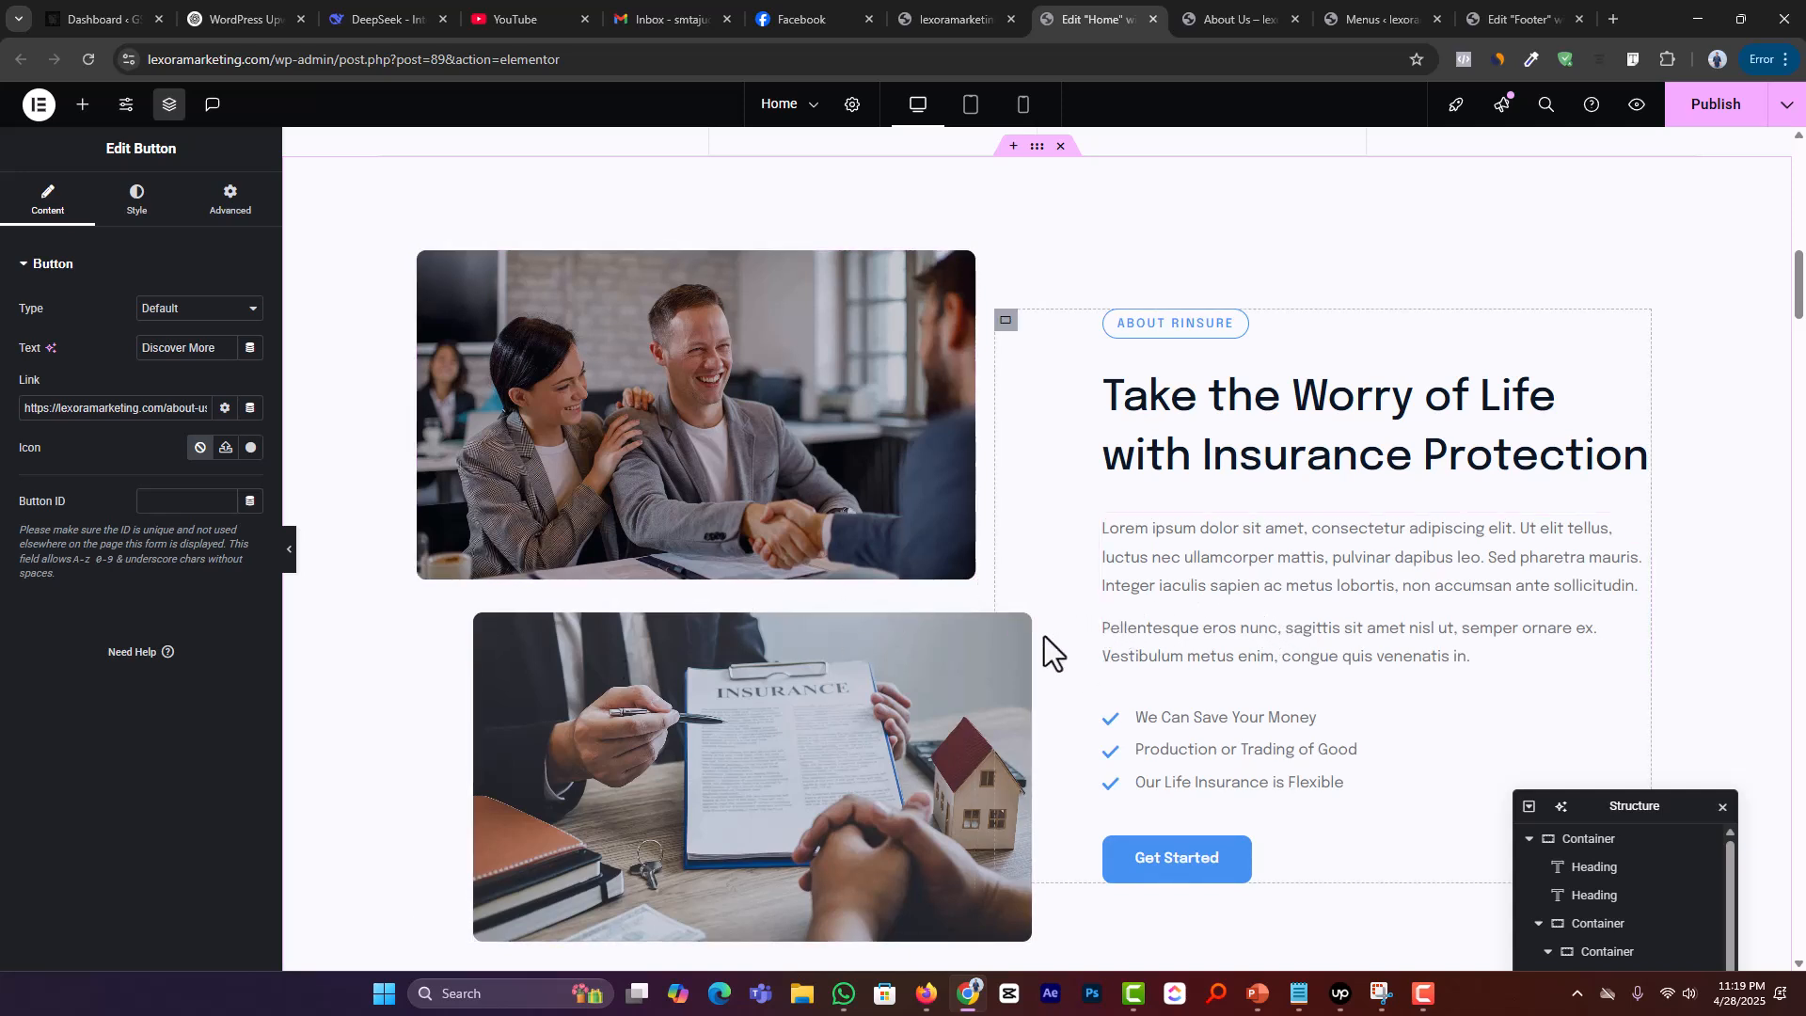
{"action": "scroll", "coordinate": [1044, 636], "scroll_direction": "down", "scroll_amount": 1}
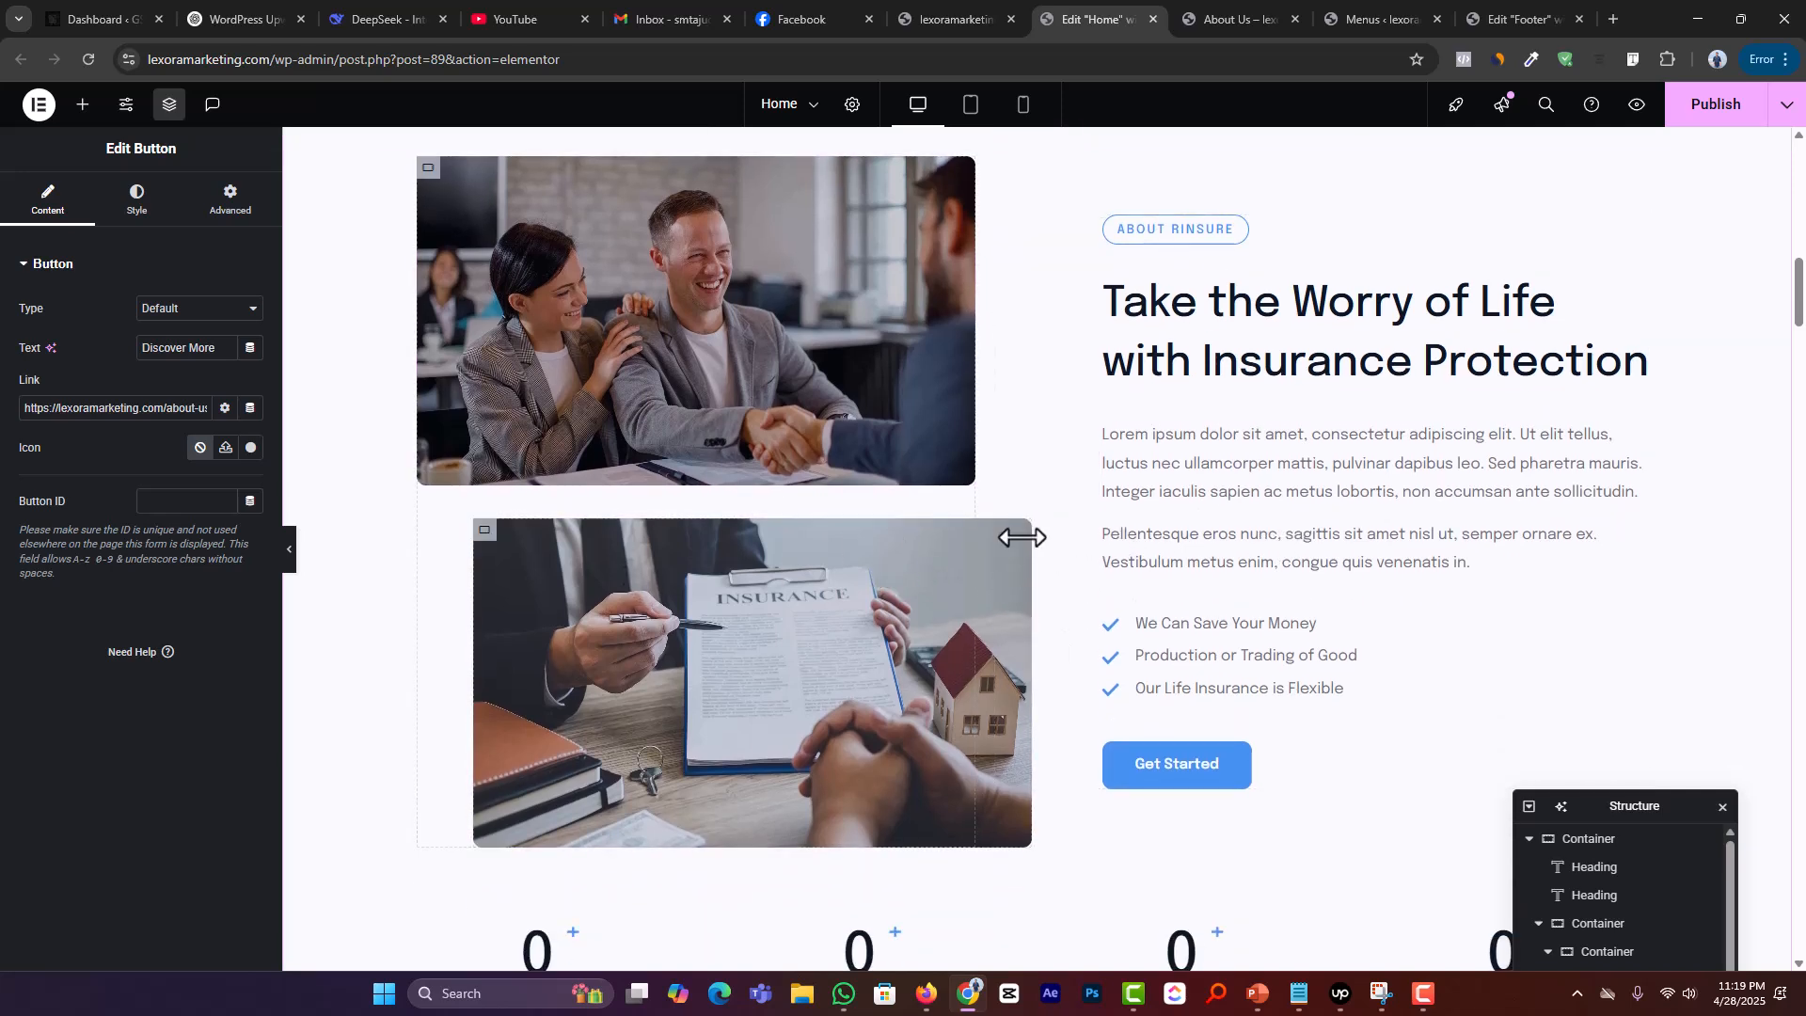
{"action": "right_click", "coordinate": [487, 550]}
{"action": "left_click", "coordinate": [573, 961]}
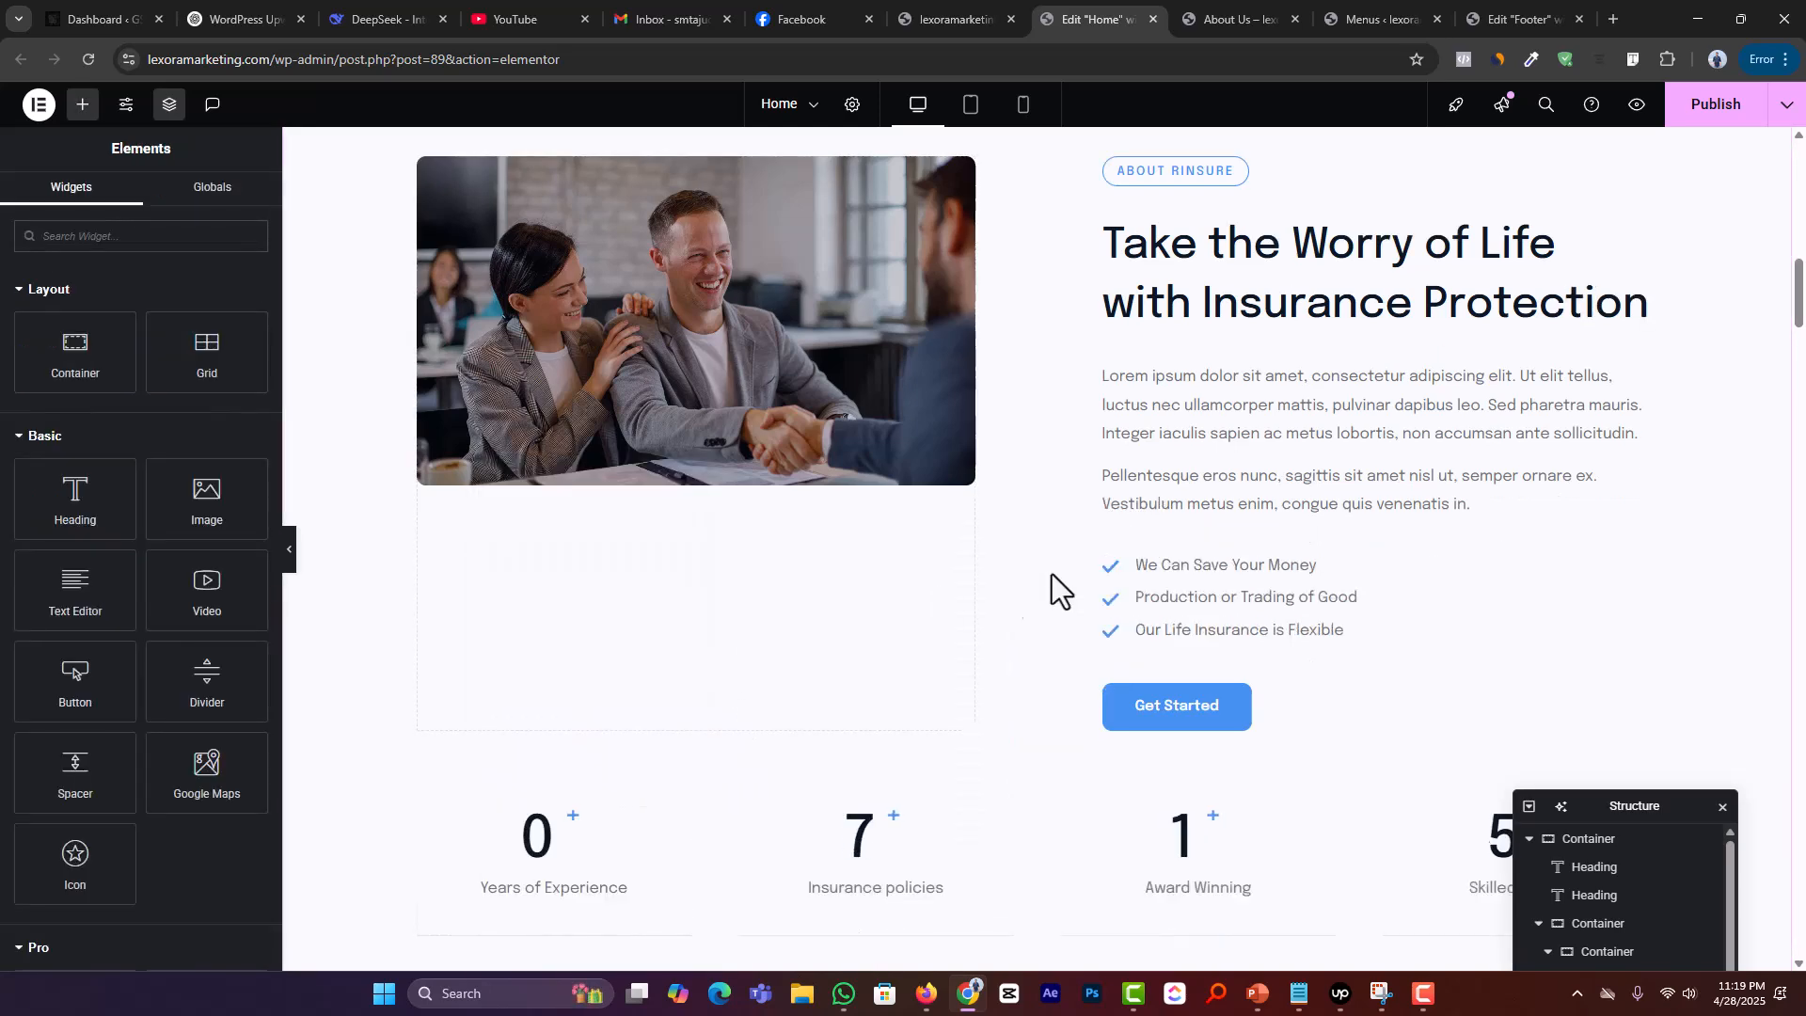
Step: Delete the three-item checklist above the Get Started button in the About Rinsure section
{"action": "scroll", "coordinate": [839, 624], "scroll_direction": "up", "scroll_amount": 3}
{"action": "scroll", "coordinate": [837, 628], "scroll_direction": "down", "scroll_amount": 1}
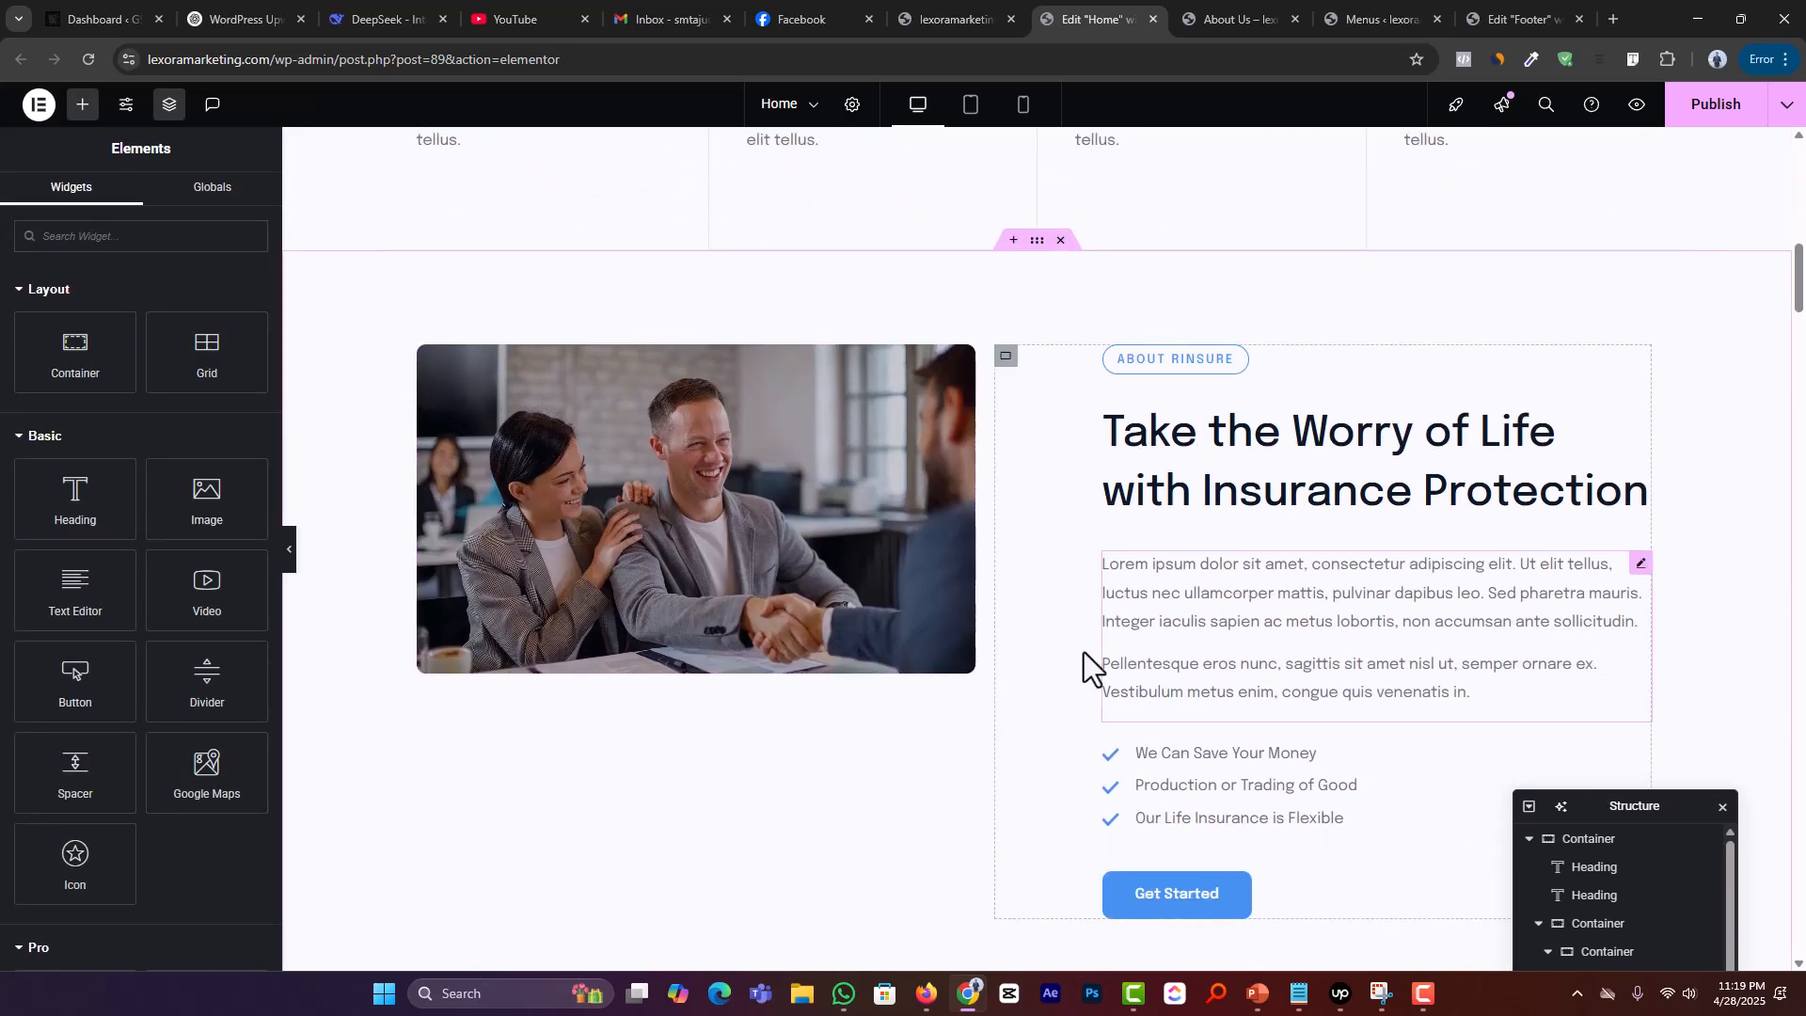
{"action": "scroll", "coordinate": [1119, 667], "scroll_direction": "down", "scroll_amount": 1}
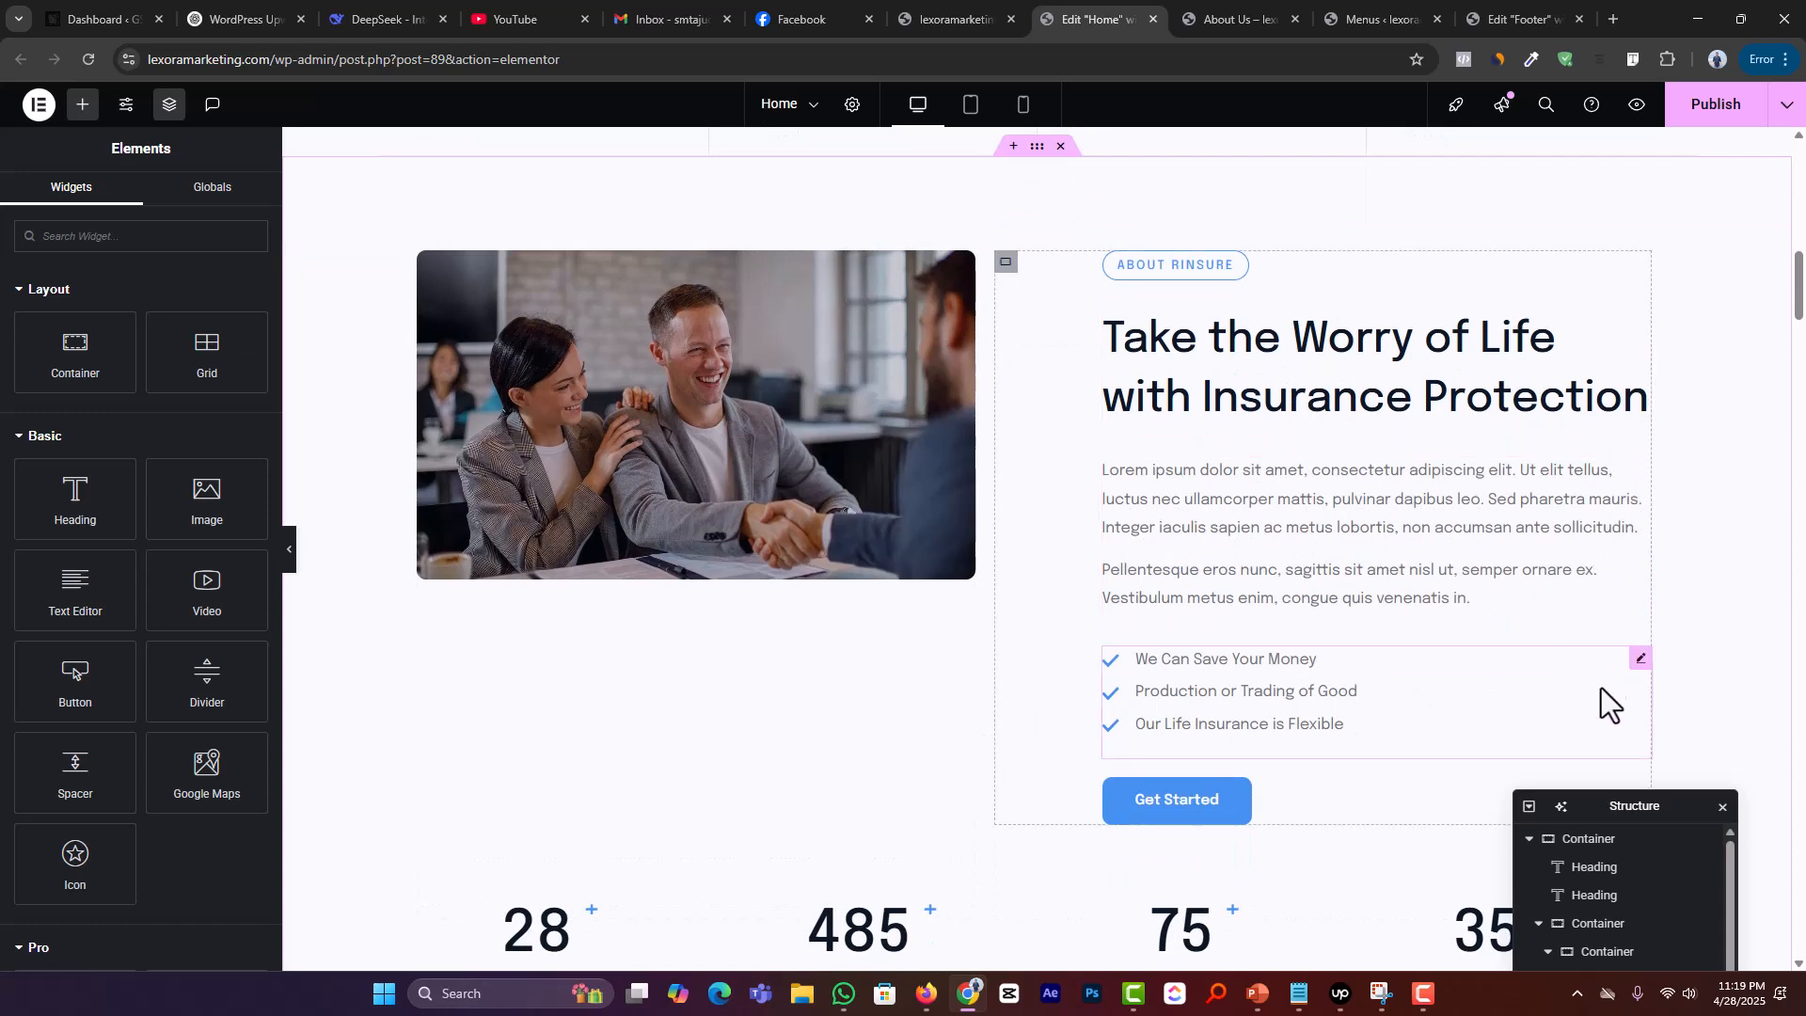
{"action": "right_click", "coordinate": [1636, 677]}
{"action": "left_click", "coordinate": [1641, 948]}
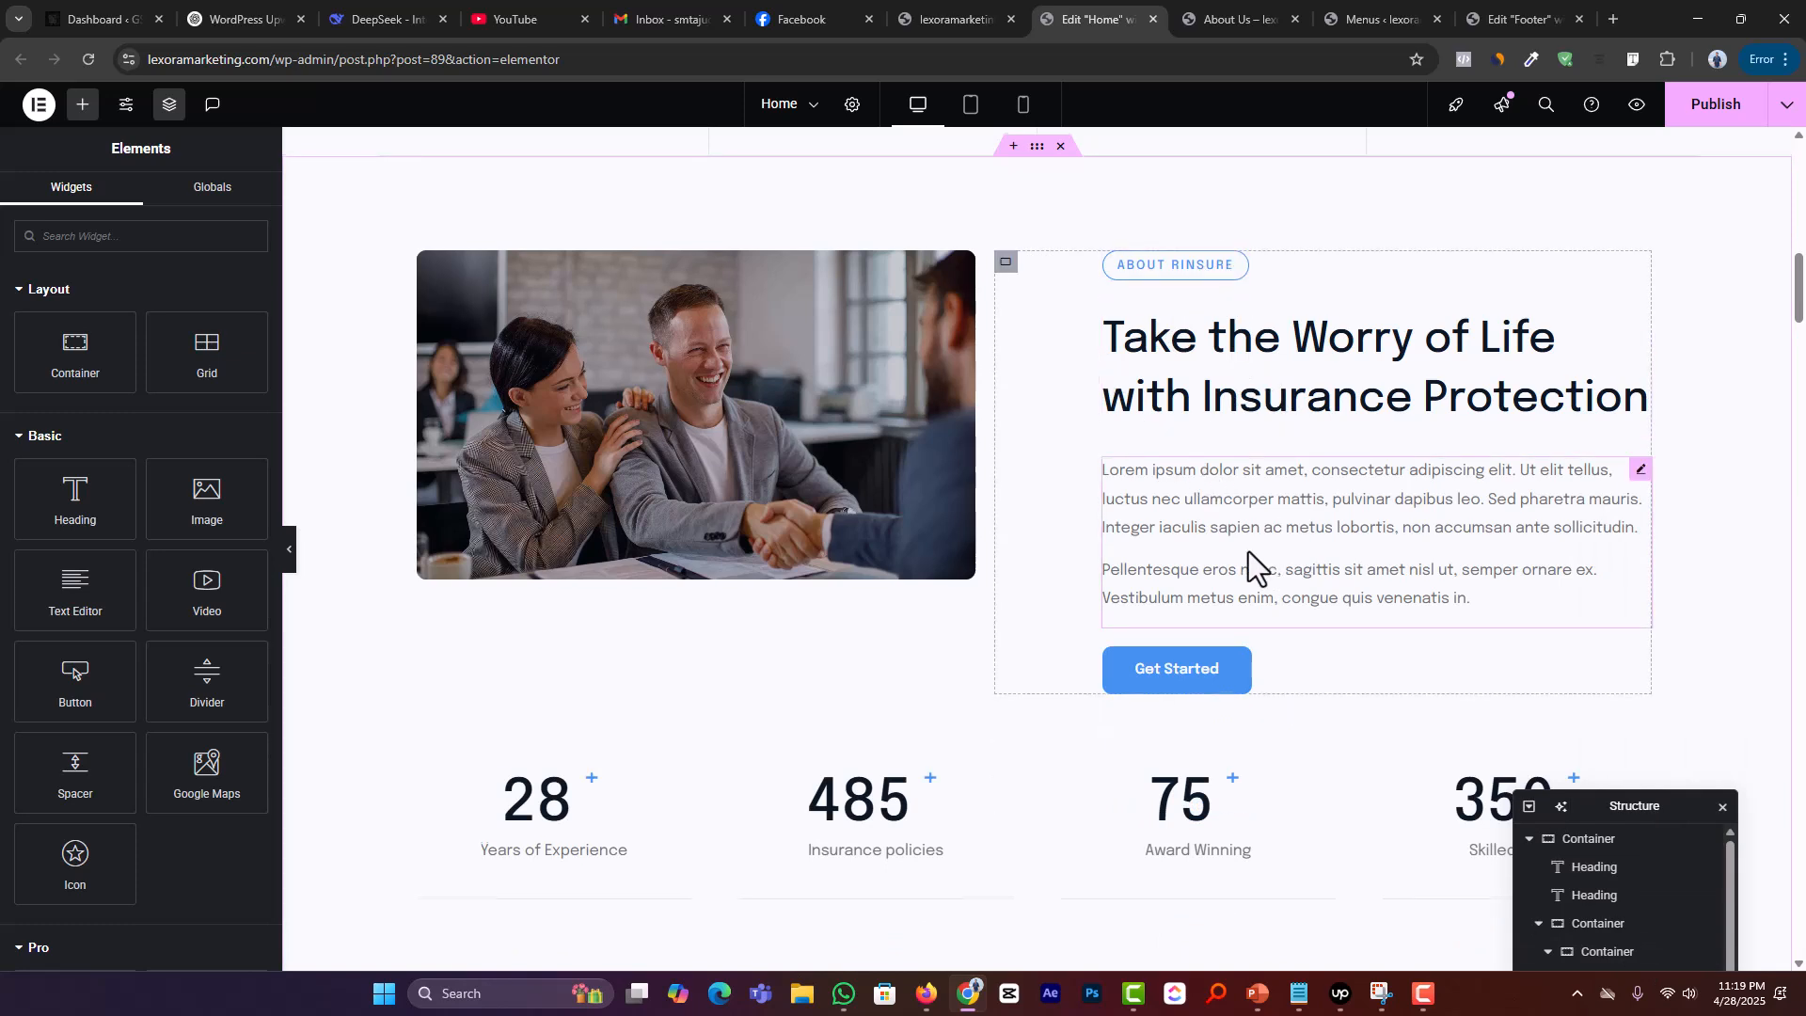
Step: Examine the statistics counters and the Our Services section, then reread the draft prompt in ChatGPT
{"action": "scroll", "coordinate": [1246, 569], "scroll_direction": "down", "scroll_amount": 2}
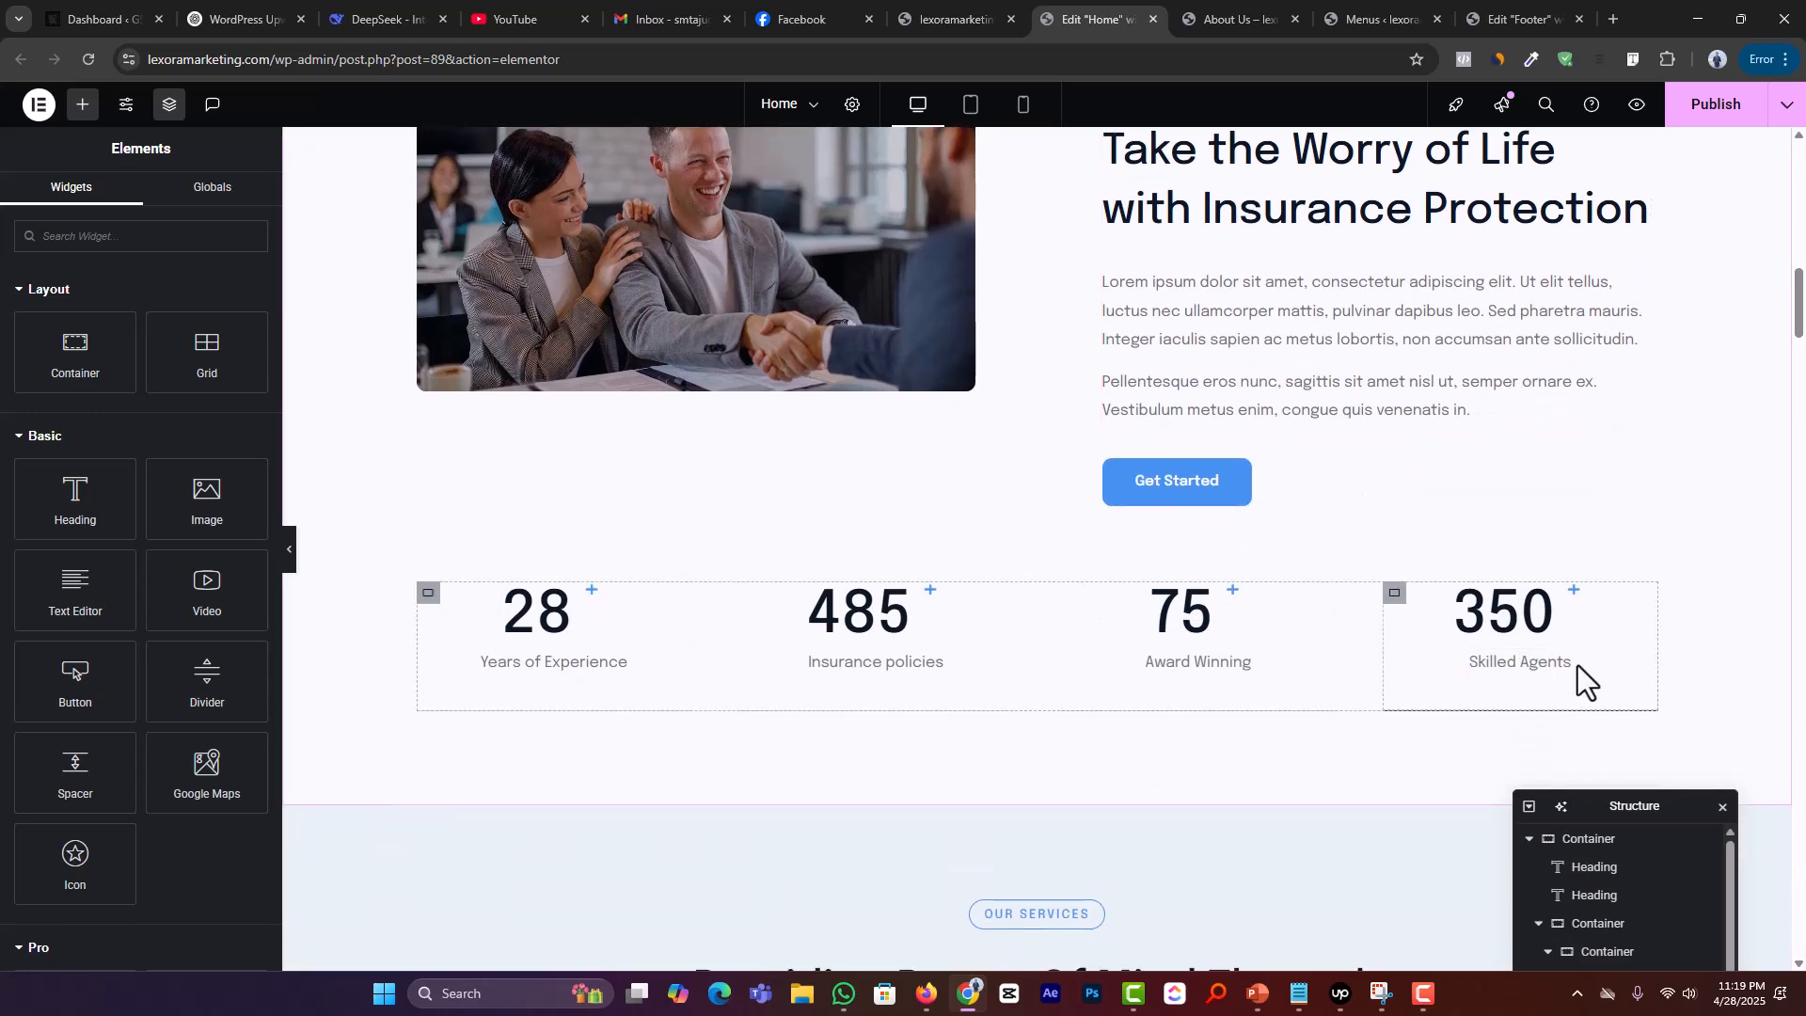
{"action": "scroll", "coordinate": [1340, 604], "scroll_direction": "down", "scroll_amount": 1}
{"action": "scroll", "coordinate": [1341, 604], "scroll_direction": "down", "scroll_amount": 4}
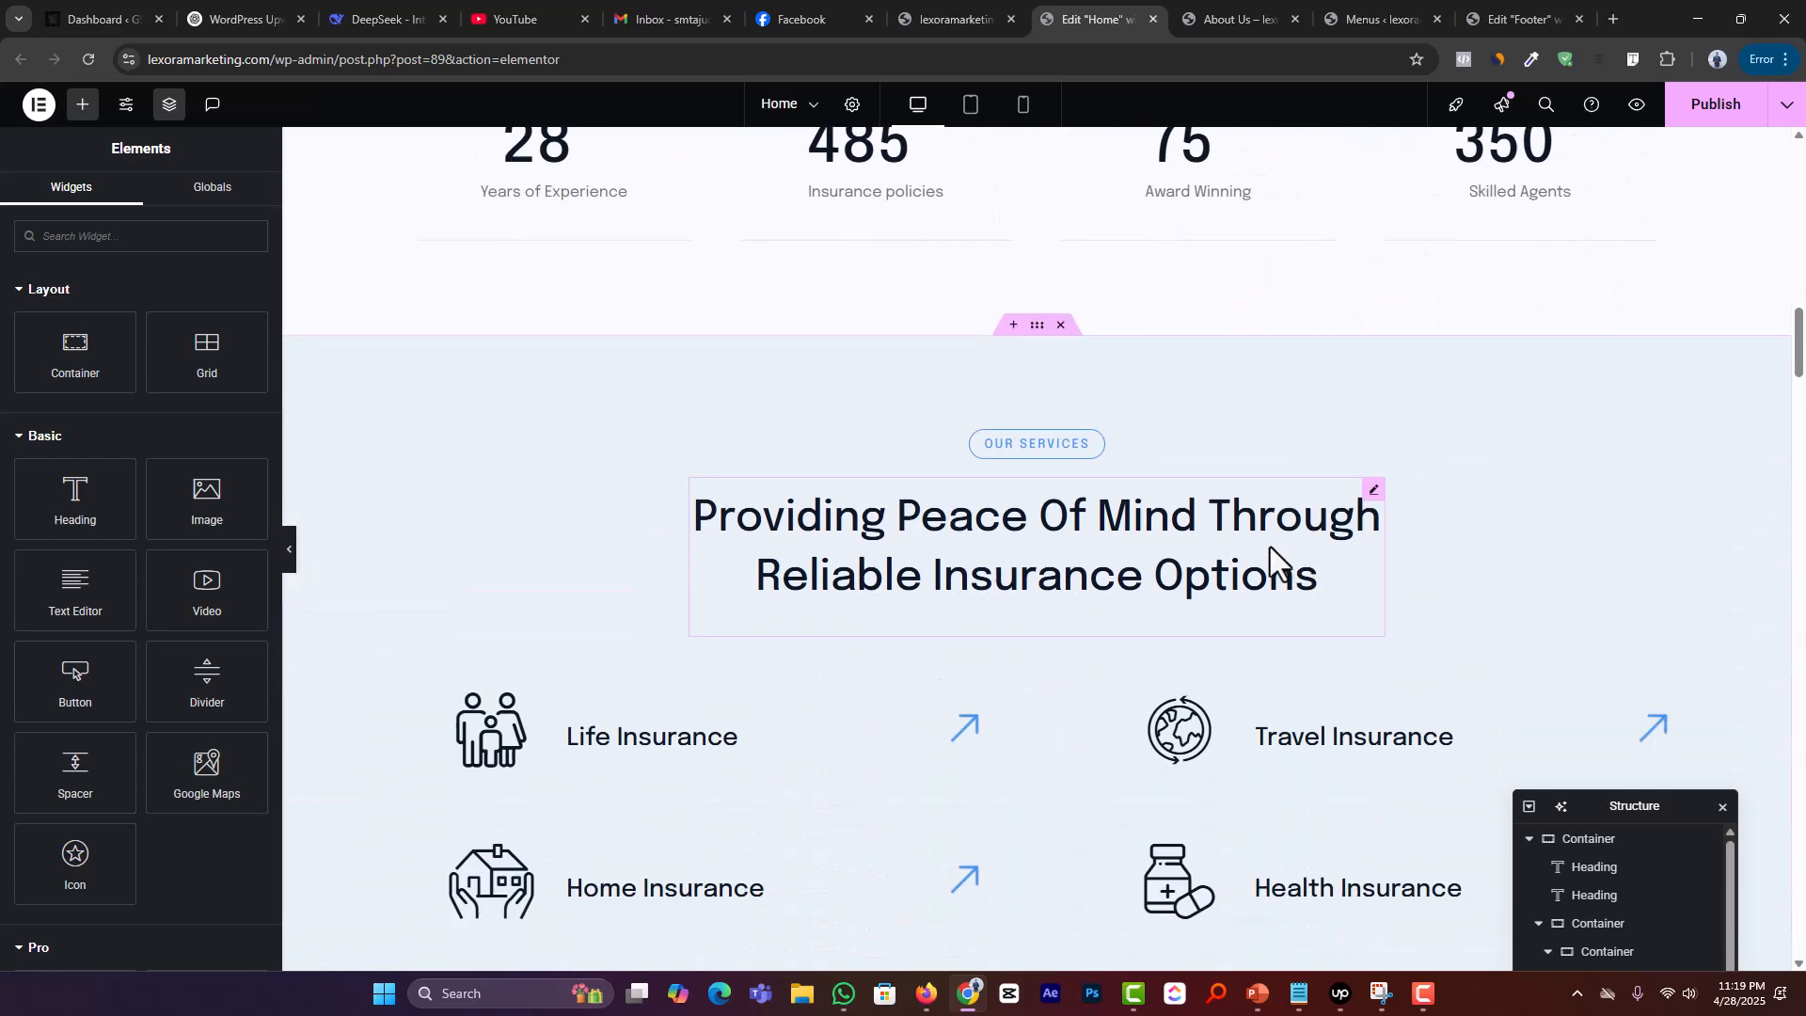
{"action": "scroll", "coordinate": [1403, 423], "scroll_direction": "up", "scroll_amount": 3}
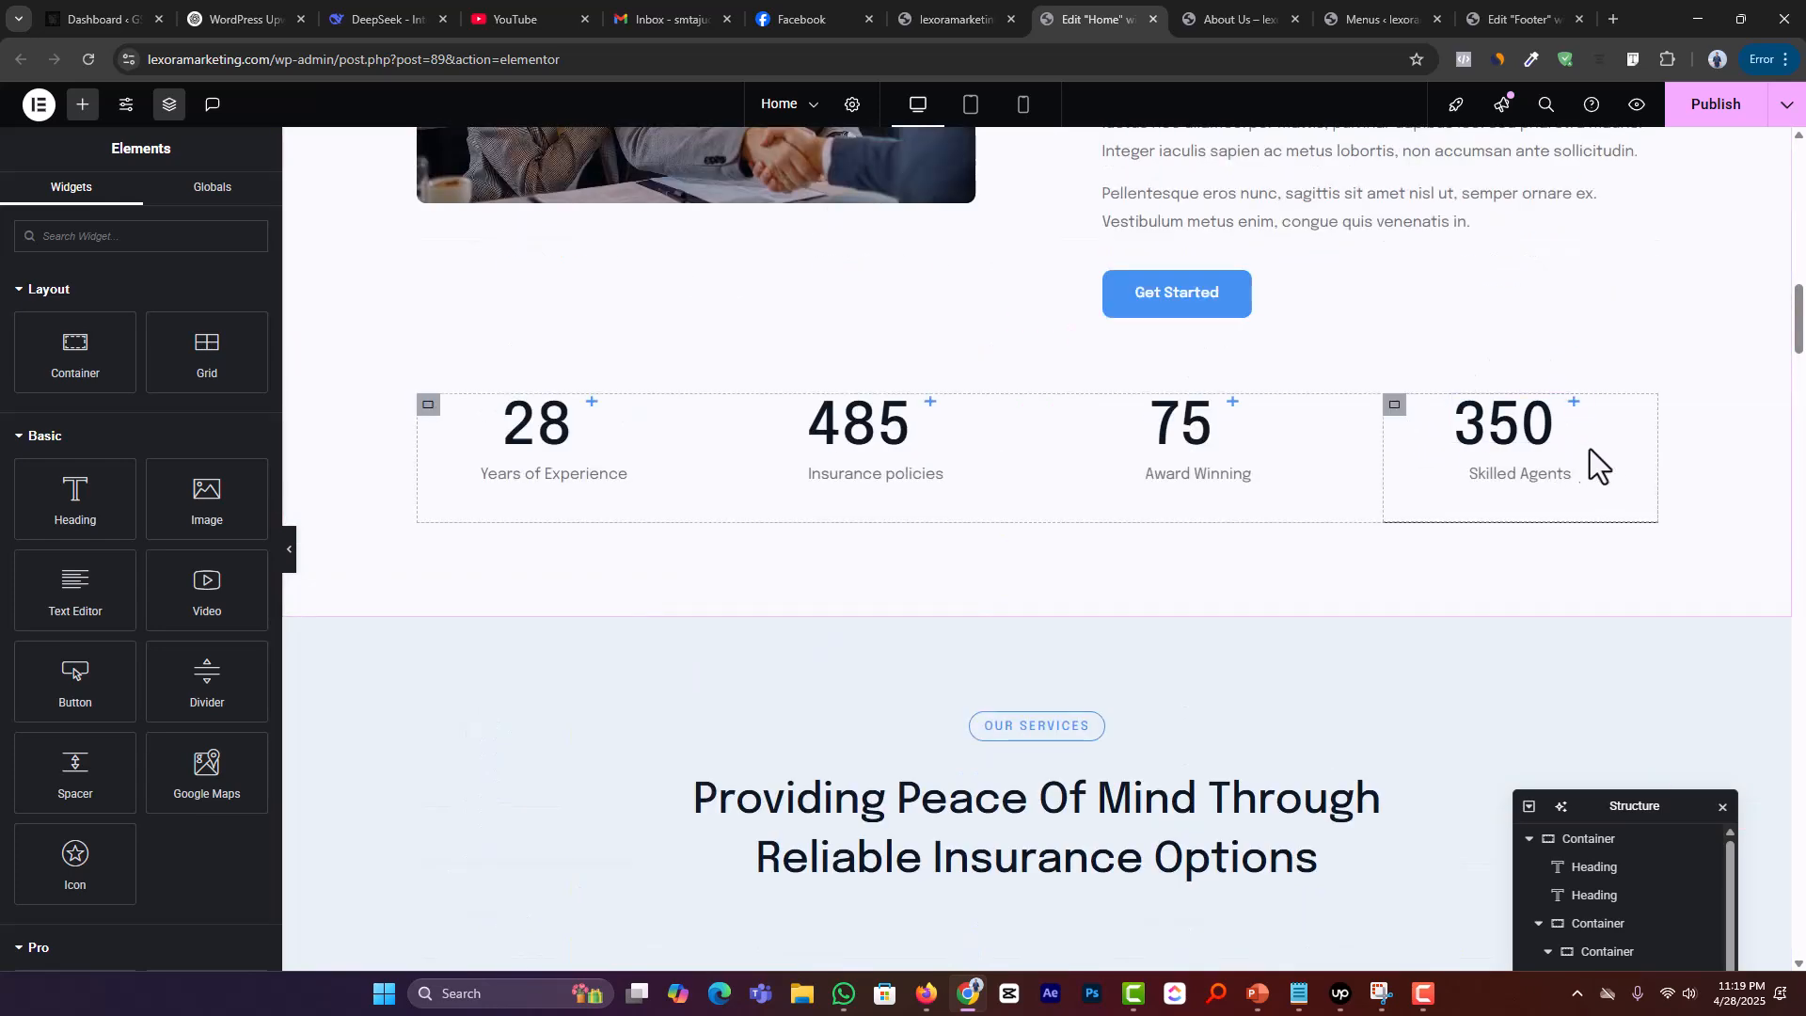
{"action": "scroll", "coordinate": [847, 461], "scroll_direction": "down", "scroll_amount": 4}
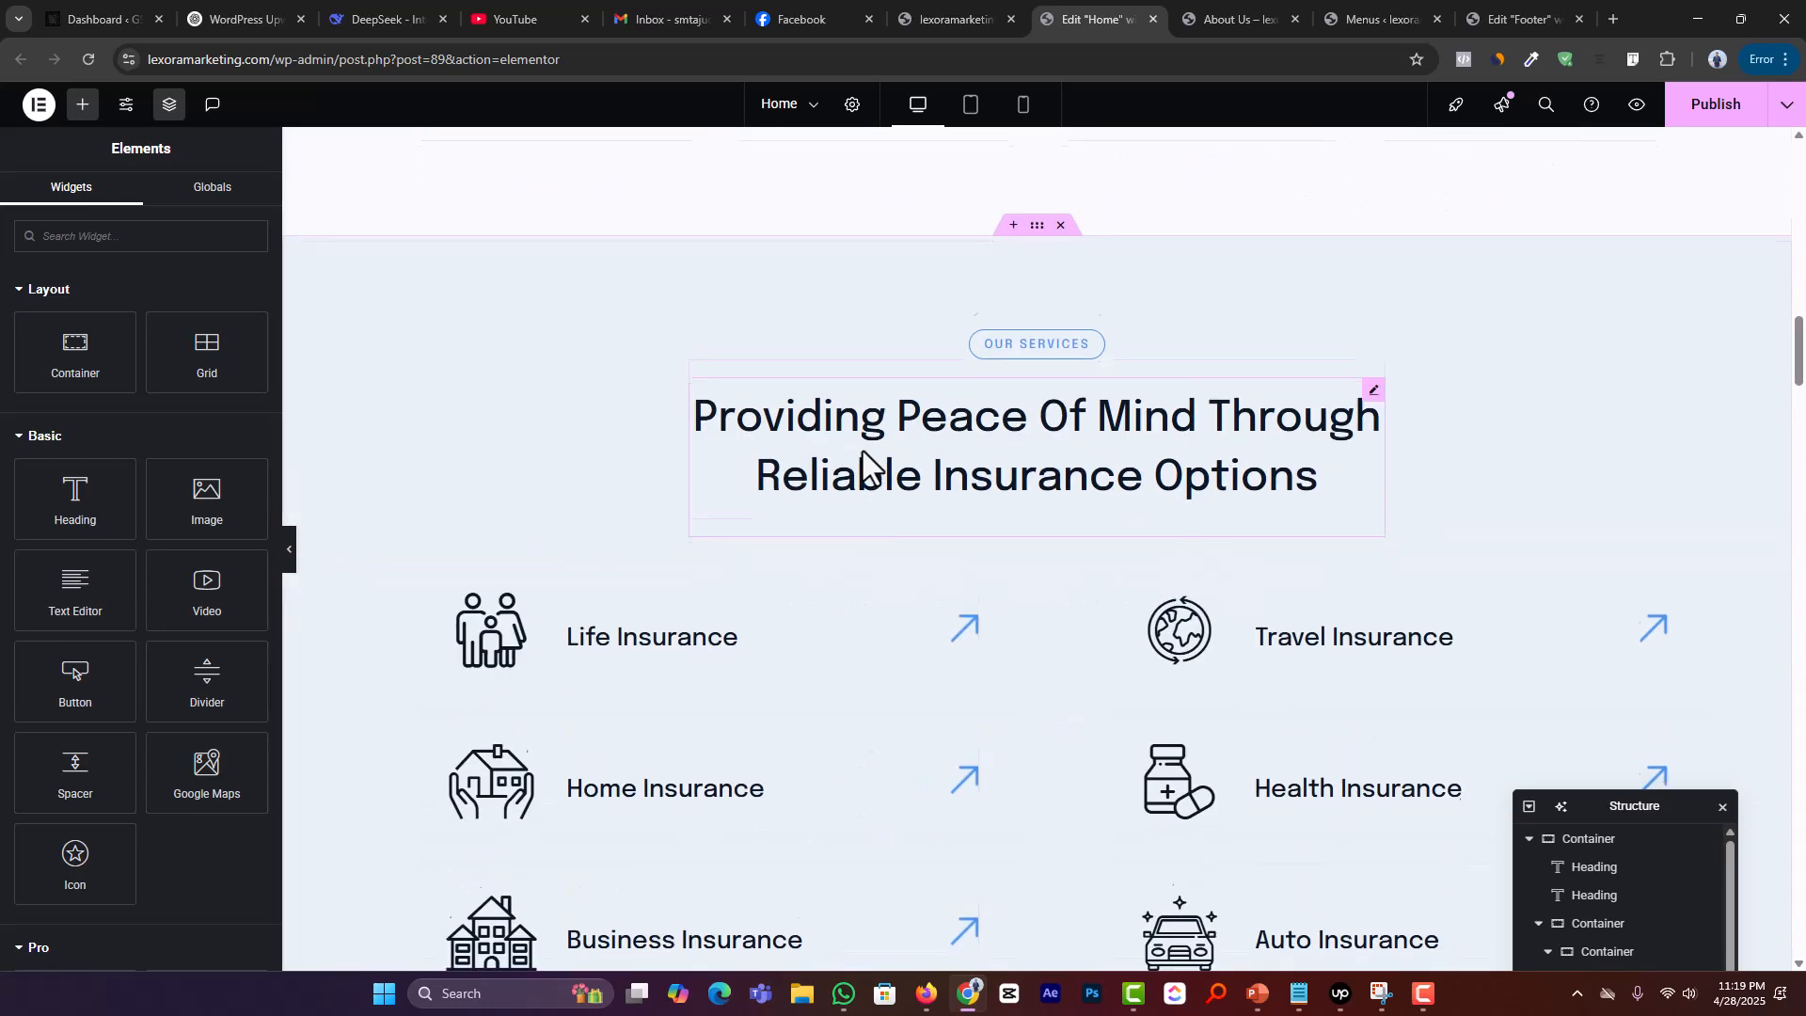
{"action": "scroll", "coordinate": [866, 457], "scroll_direction": "down", "scroll_amount": 8}
{"action": "key", "text": "alt+Tab"}
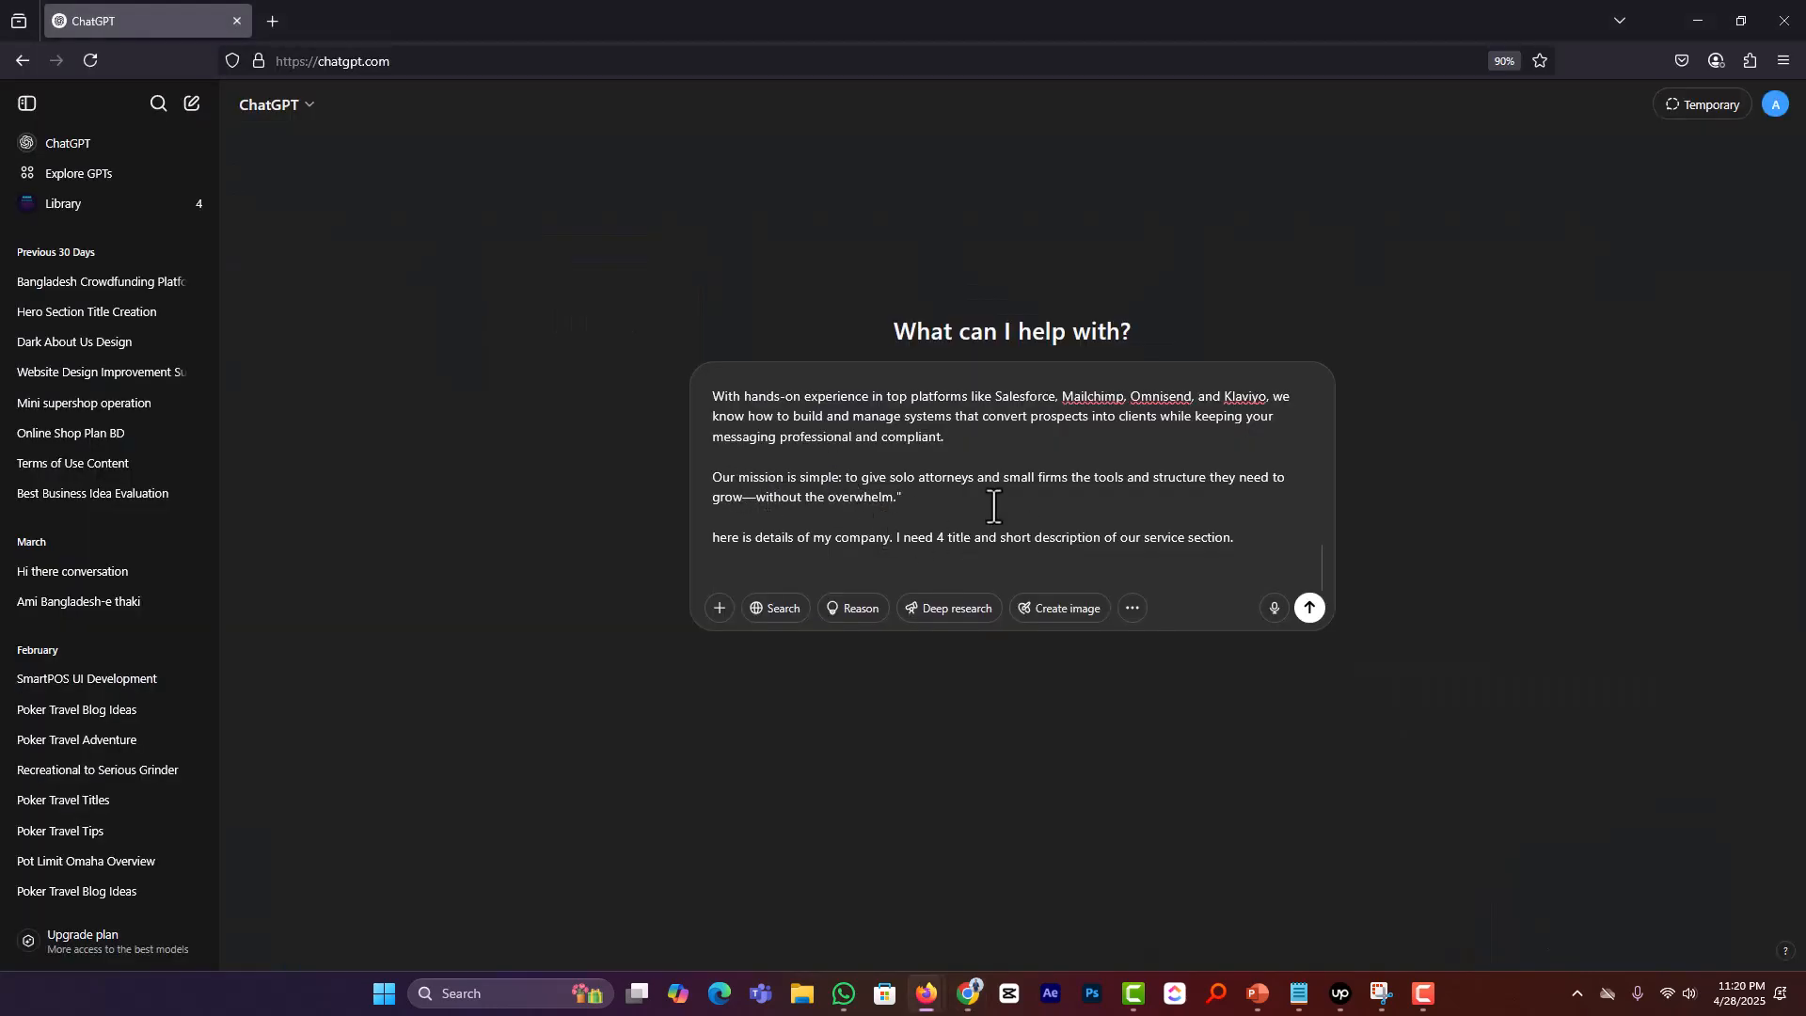
{"action": "scroll", "coordinate": [831, 506], "scroll_direction": "up", "scroll_amount": 2}
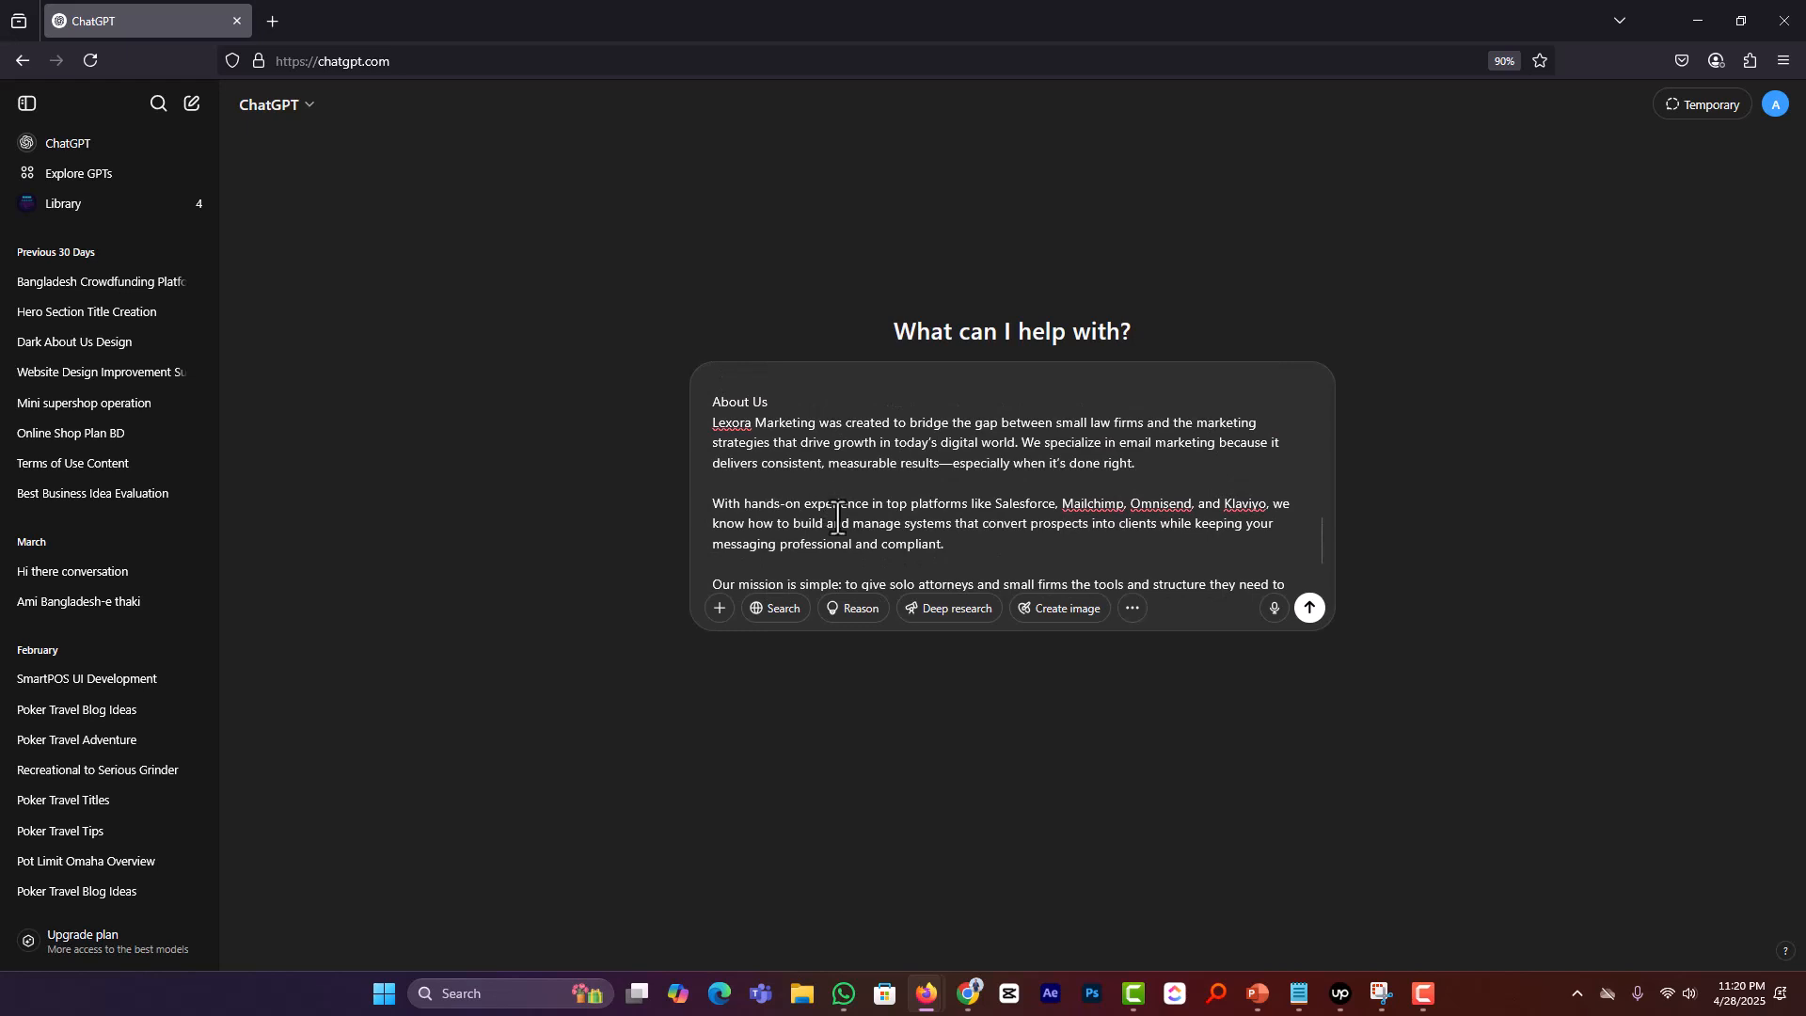
{"action": "scroll", "coordinate": [911, 520], "scroll_direction": "down", "scroll_amount": 2}
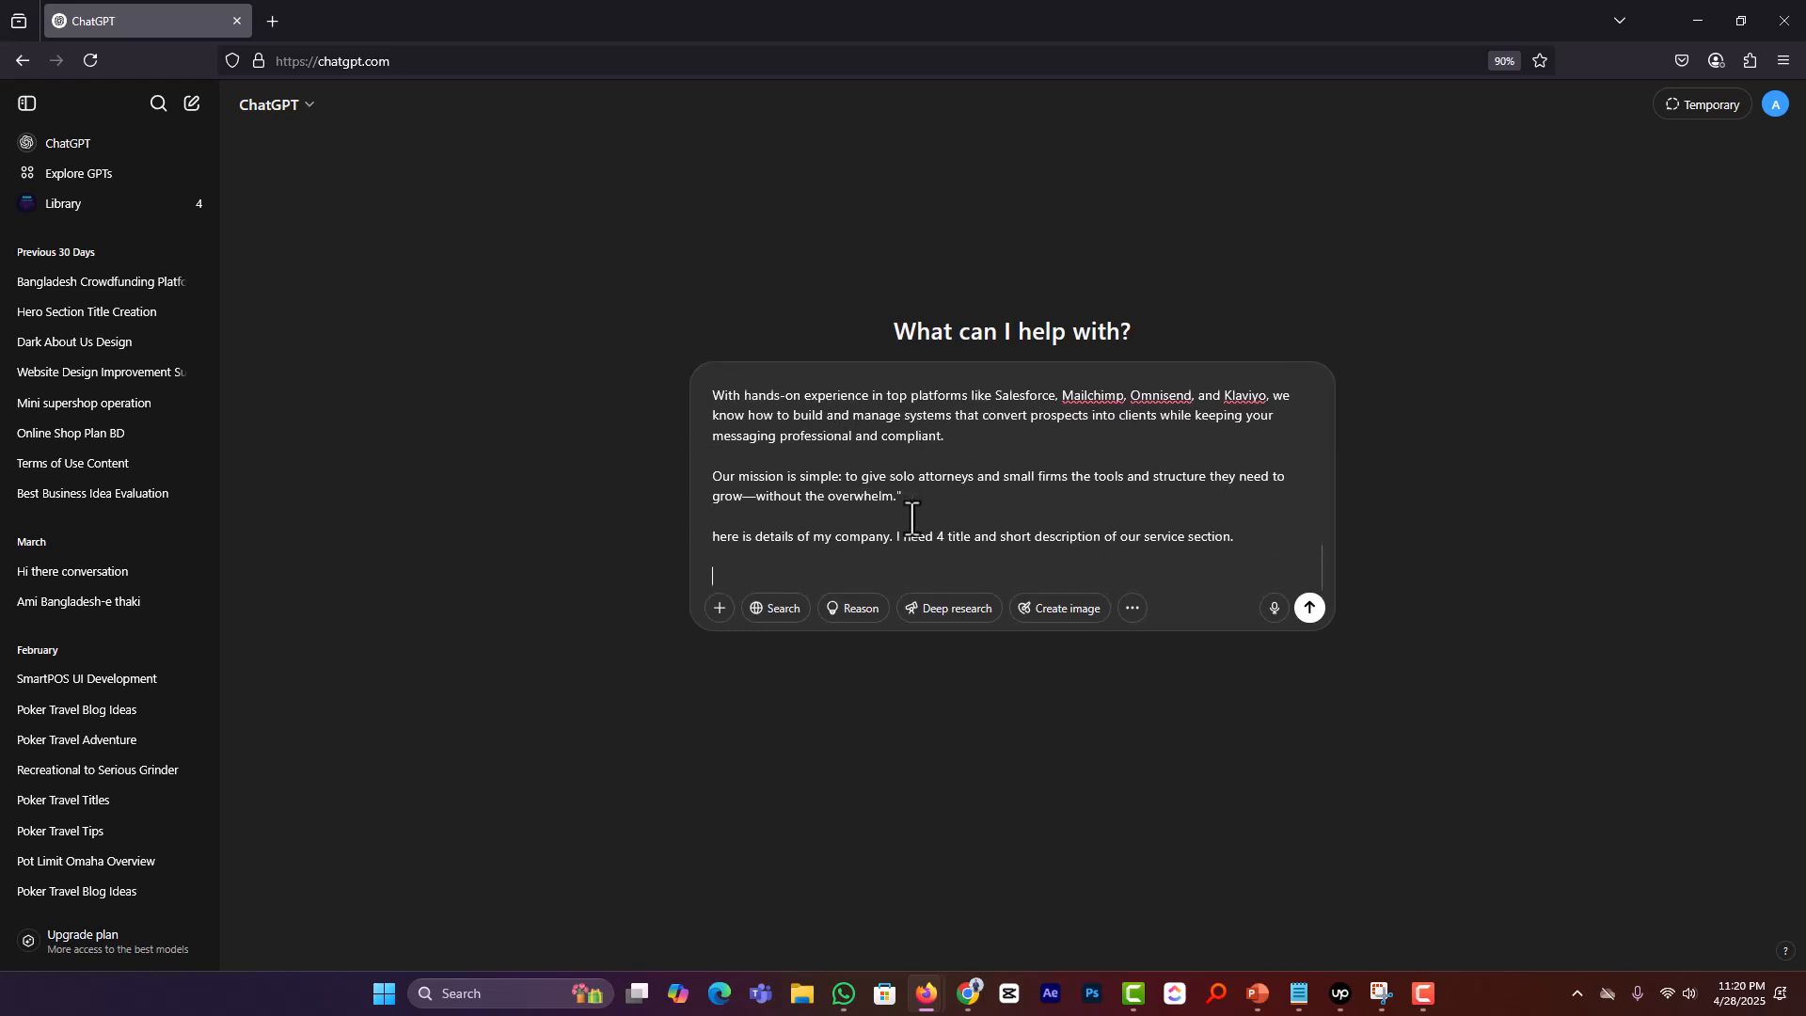
Step: Review the Our Services, Why Choose Rinsure and Our Process sections in Elementor against the draft prompt, ending back in ChatGPT
{"action": "key", "text": "alt+Tab"}
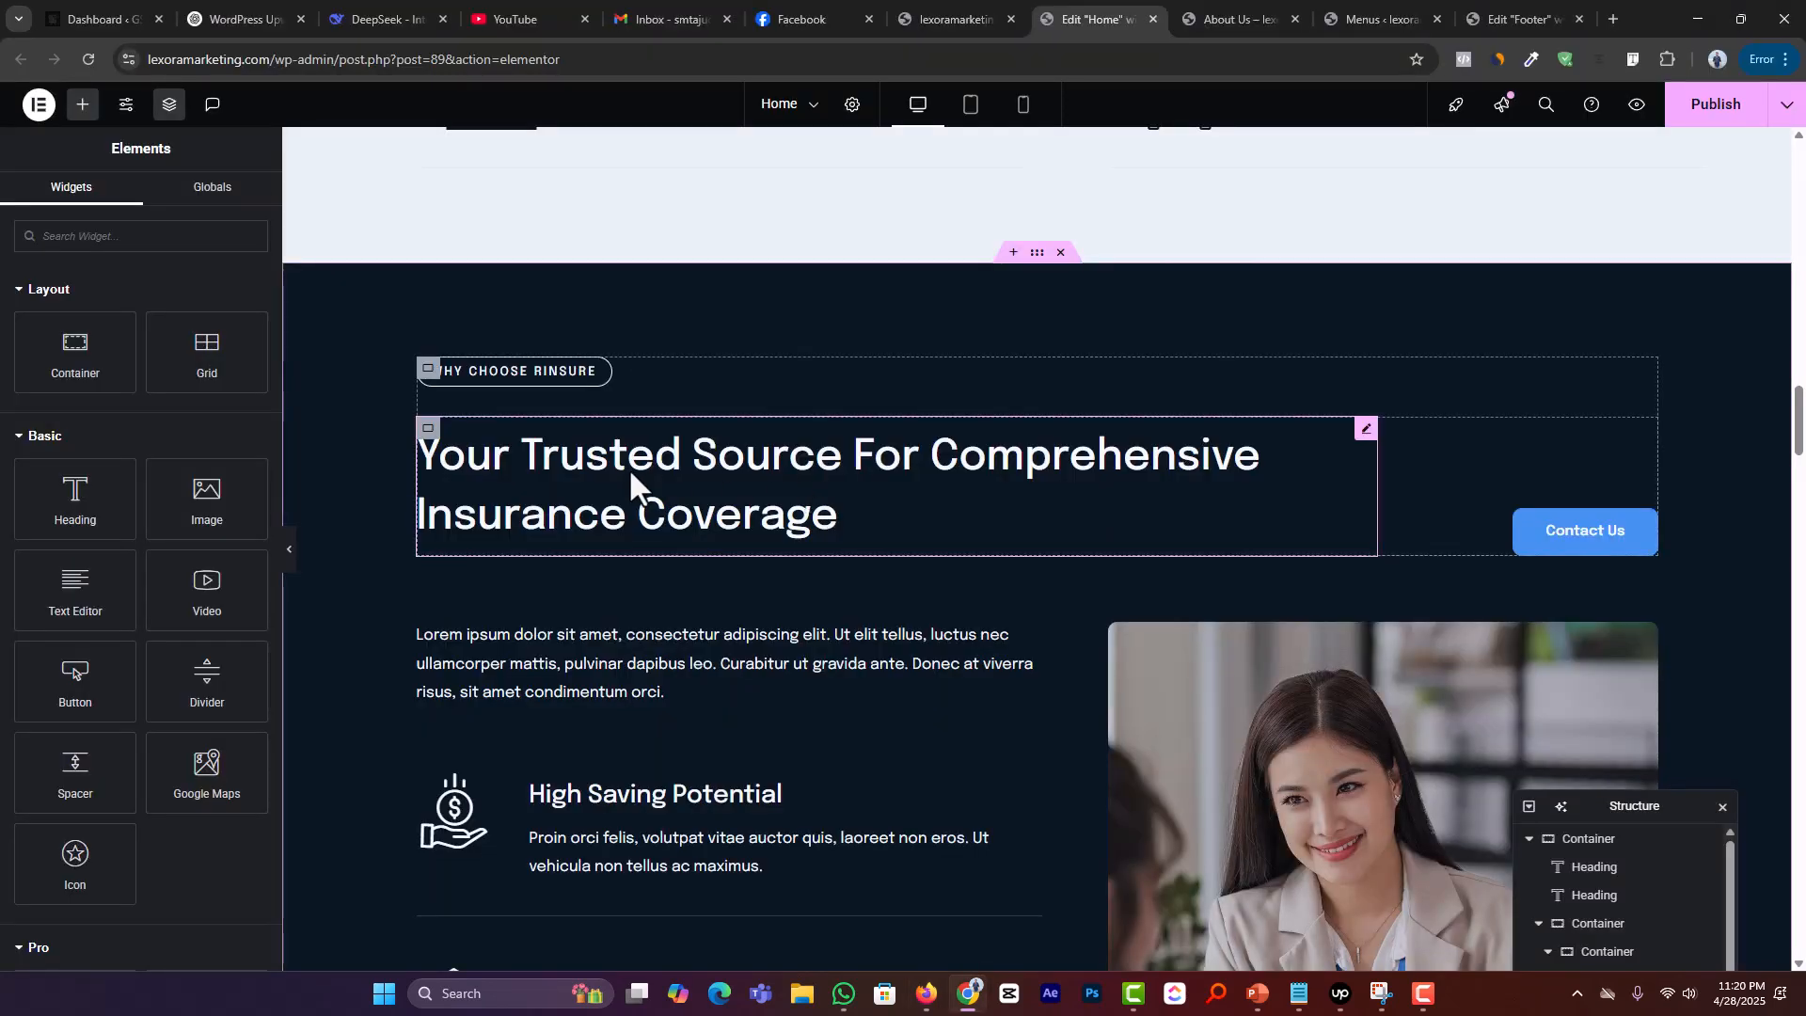
{"action": "scroll", "coordinate": [1265, 543], "scroll_direction": "up", "scroll_amount": 7}
{"action": "scroll", "coordinate": [977, 664], "scroll_direction": "down", "scroll_amount": 8}
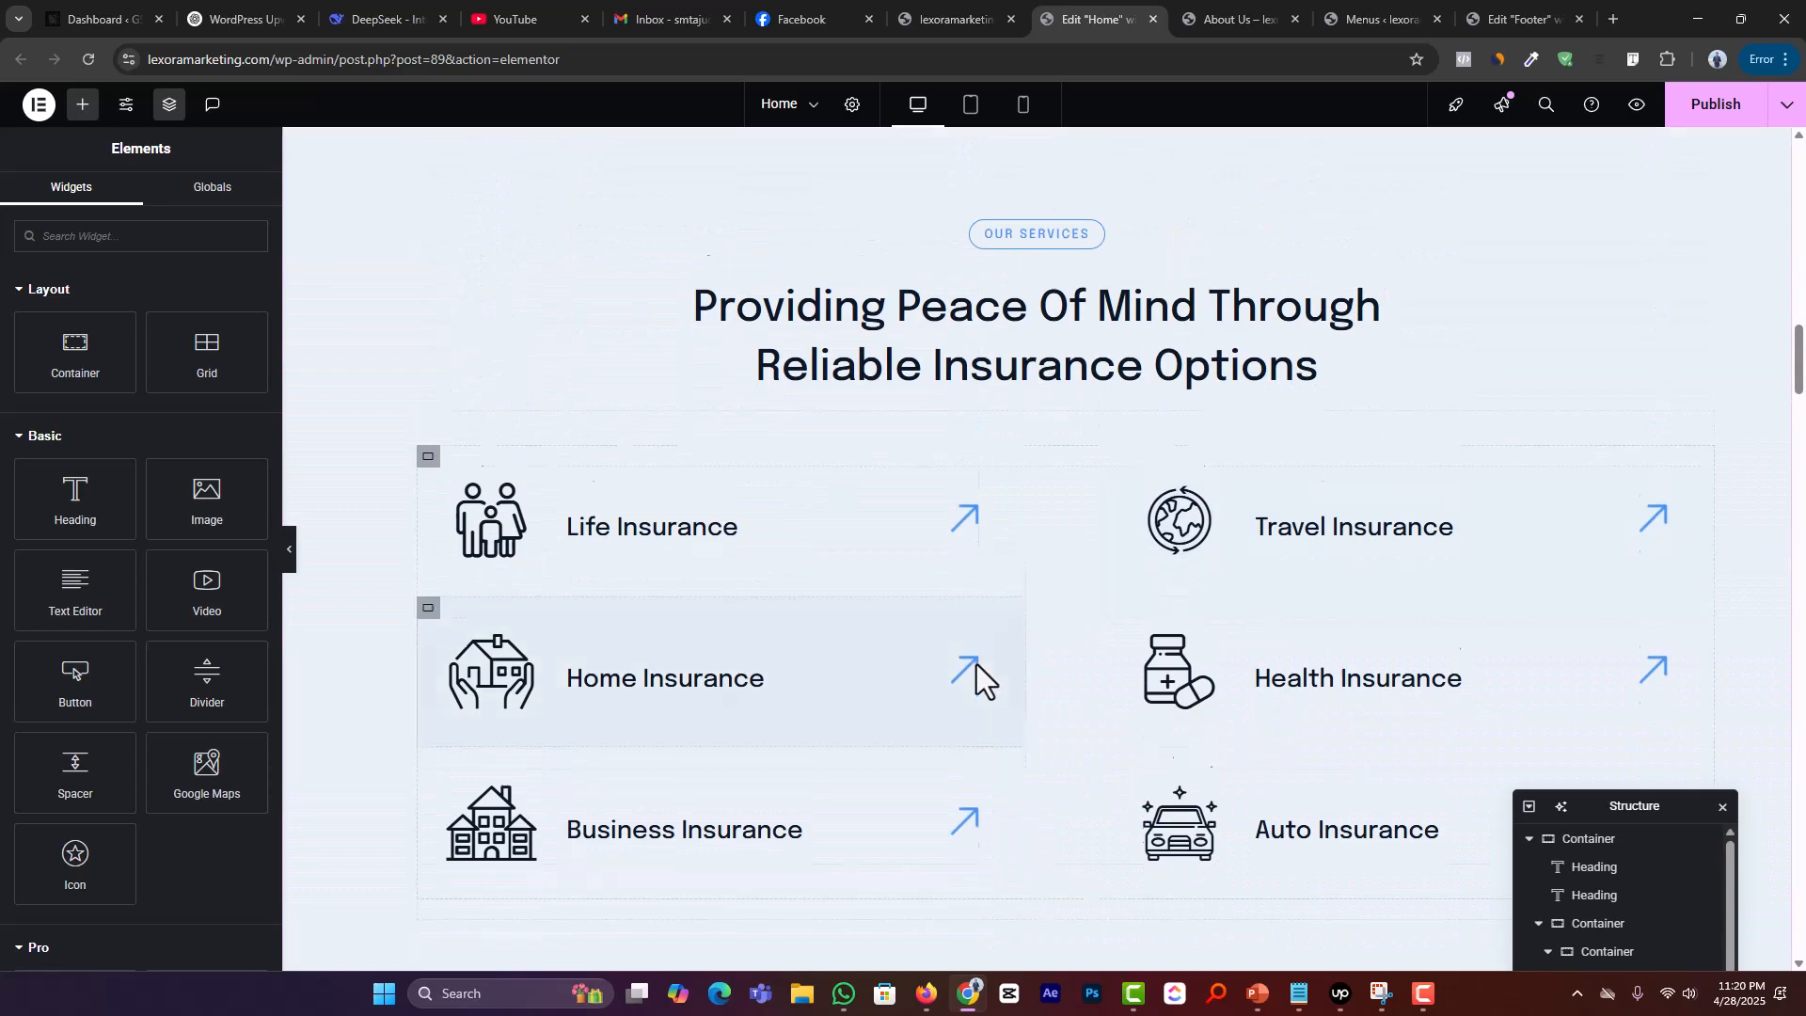
{"action": "scroll", "coordinate": [845, 594], "scroll_direction": "down", "scroll_amount": 5}
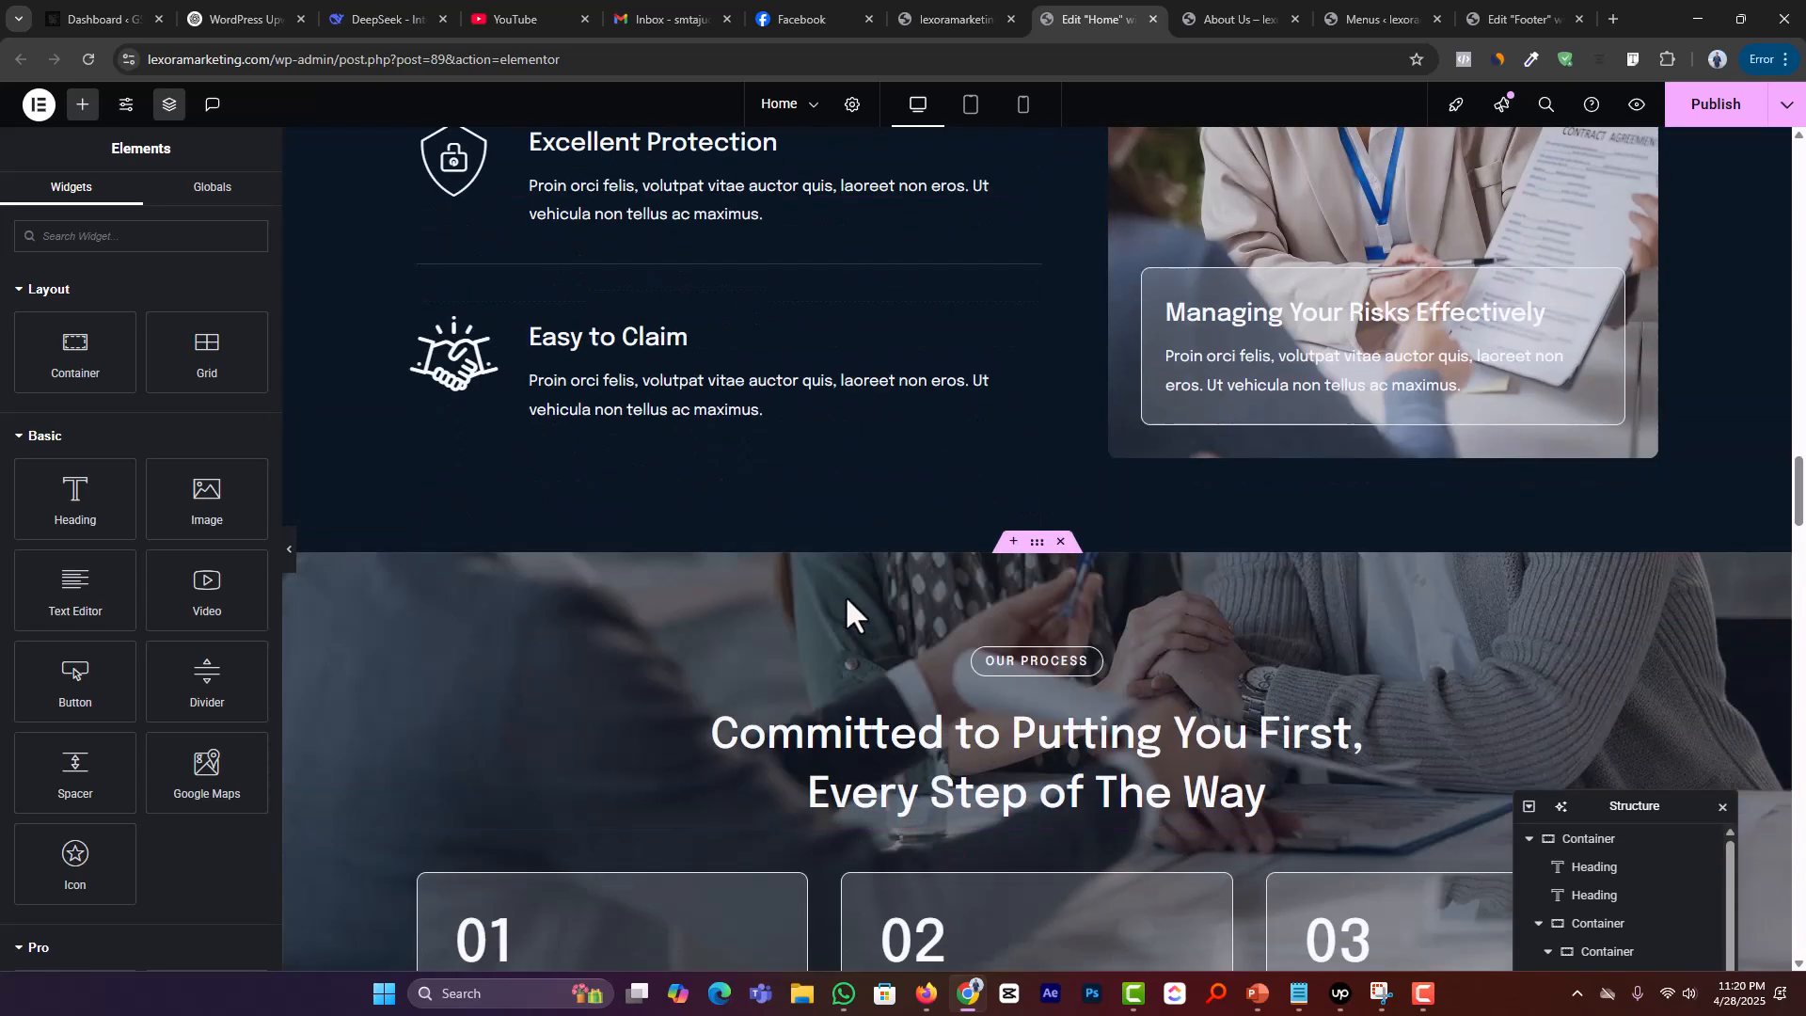
{"action": "scroll", "coordinate": [844, 592], "scroll_direction": "up", "scroll_amount": 2}
{"action": "scroll", "coordinate": [845, 590], "scroll_direction": "down", "scroll_amount": 3}
{"action": "scroll", "coordinate": [844, 591], "scroll_direction": "down", "scroll_amount": 4}
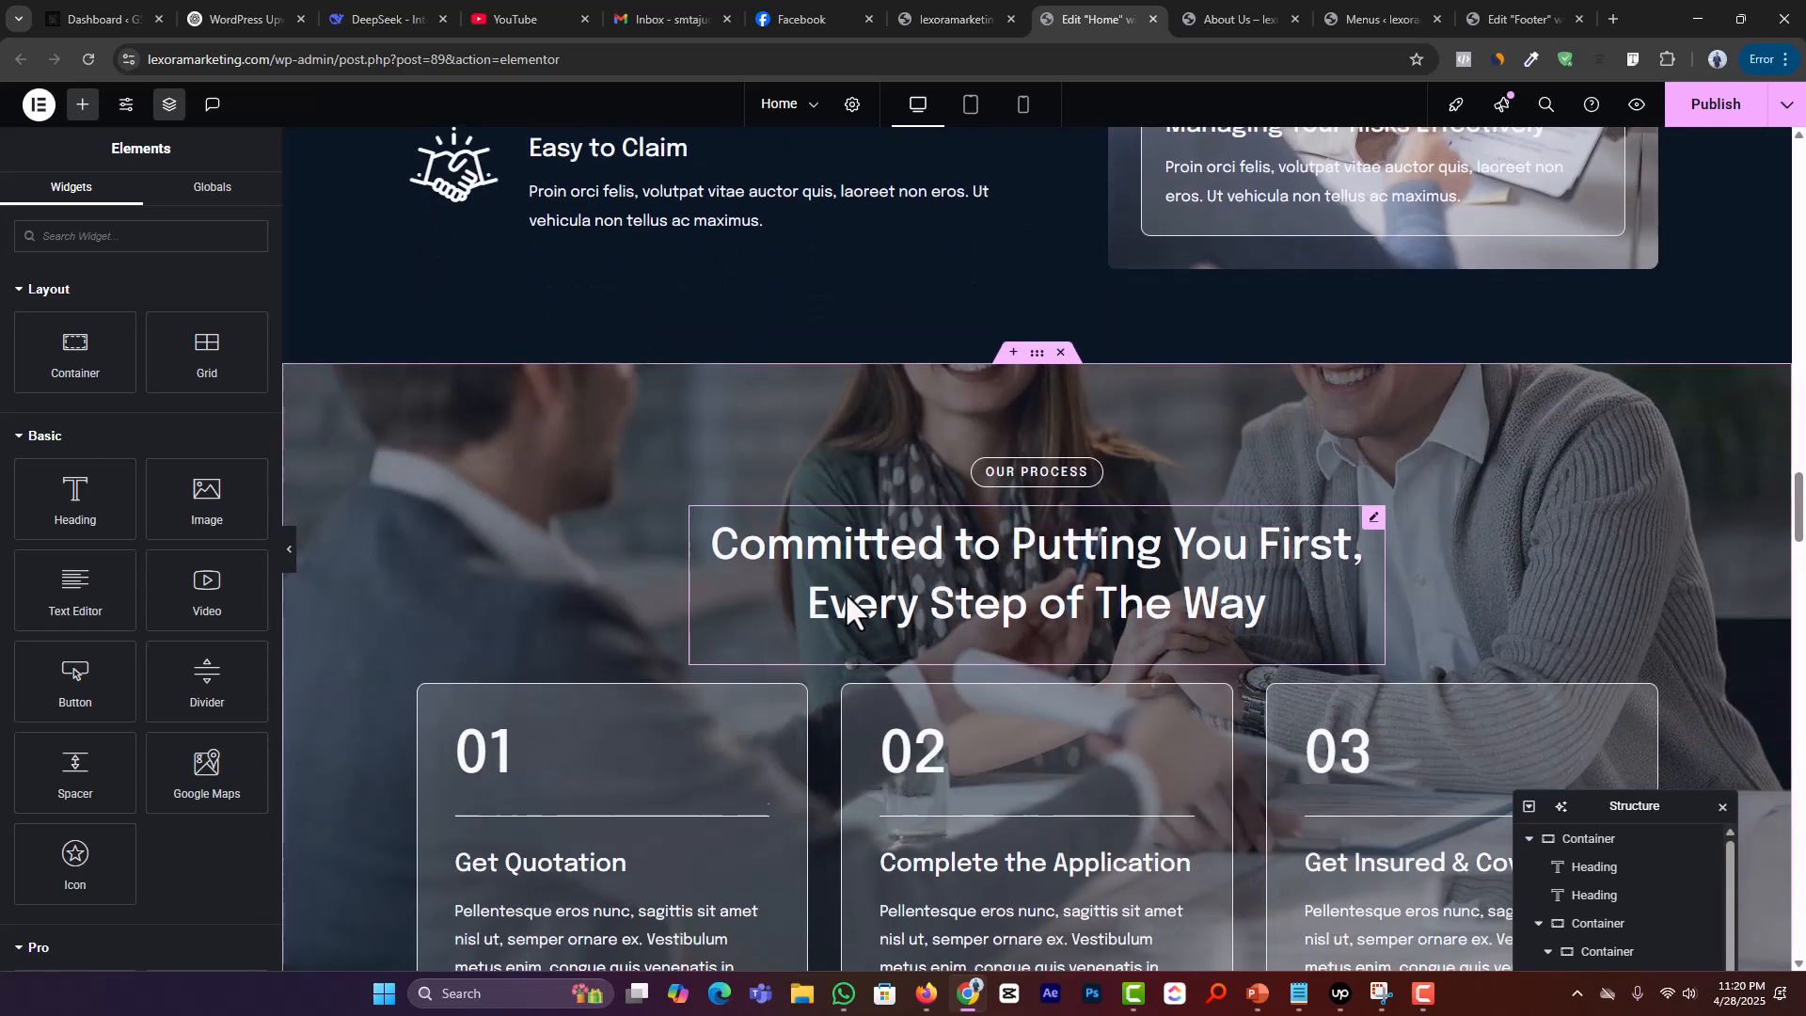
{"action": "key", "text": "alt+Tab"}
{"action": "key", "text": "alt+Tab"}
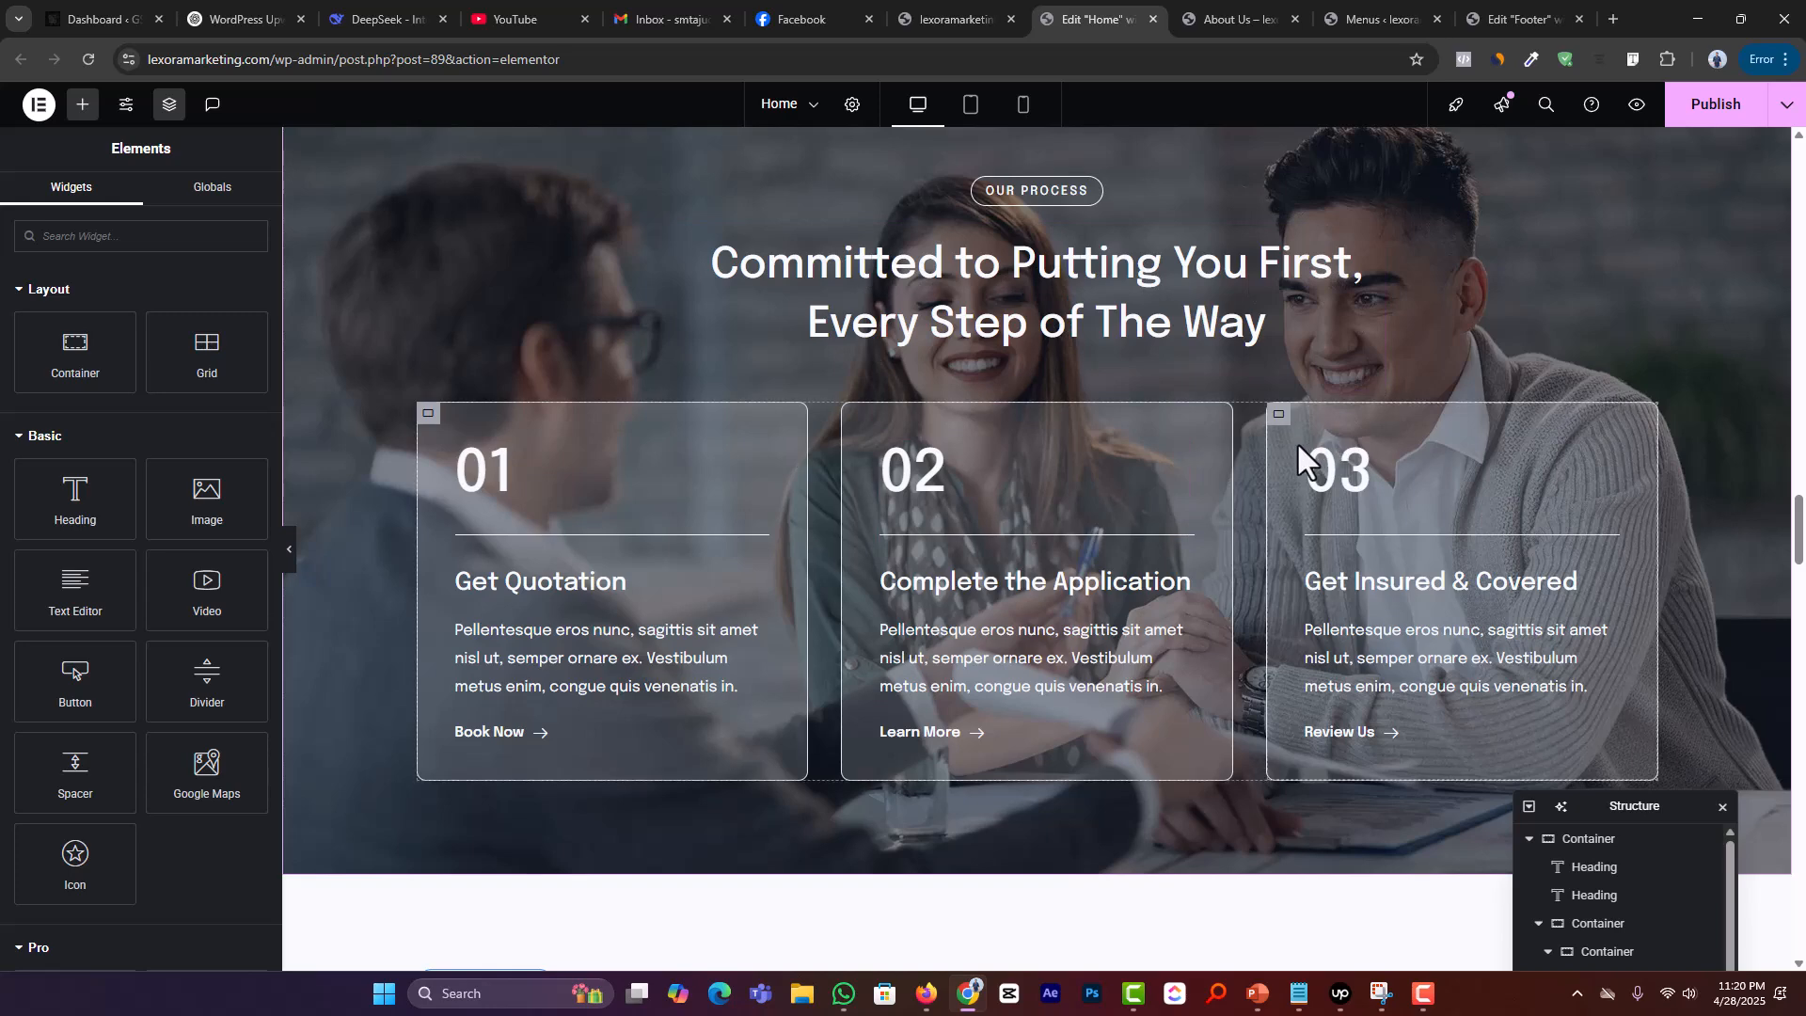
{"action": "key", "text": "alt+Tab"}
{"action": "key", "text": "alt+Tab"}
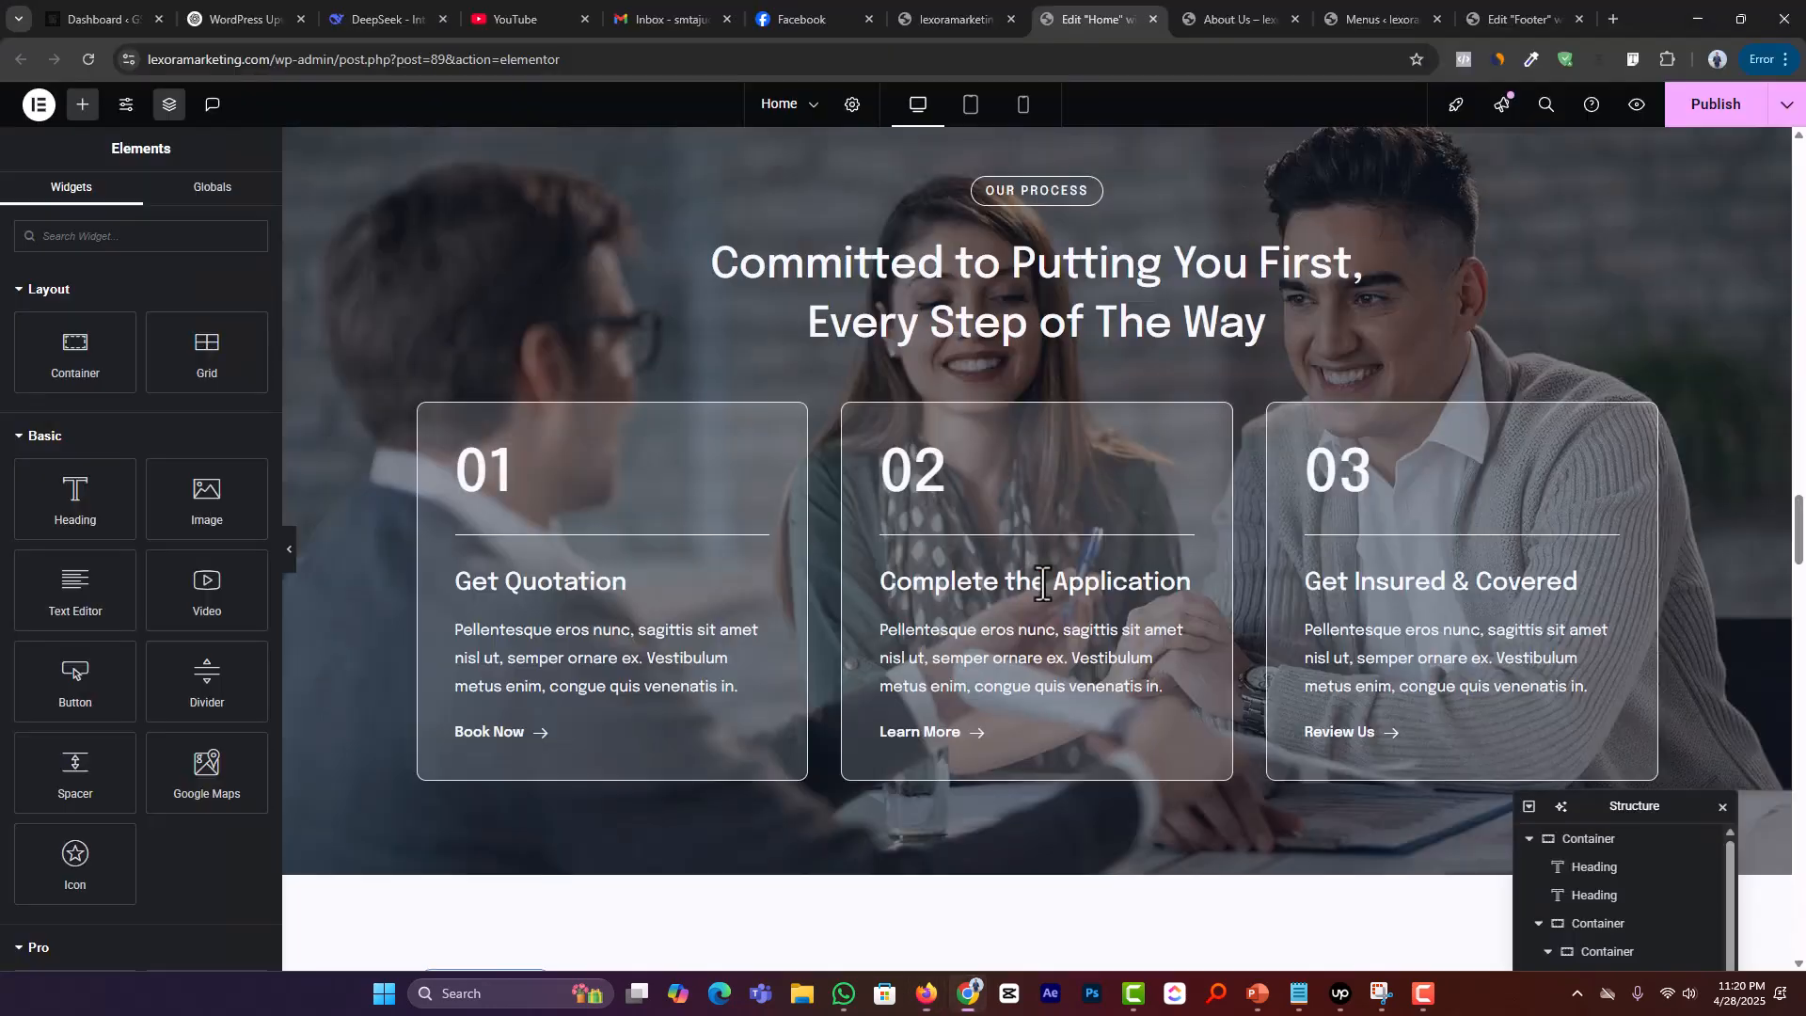
{"action": "key", "text": "alt+Tab"}
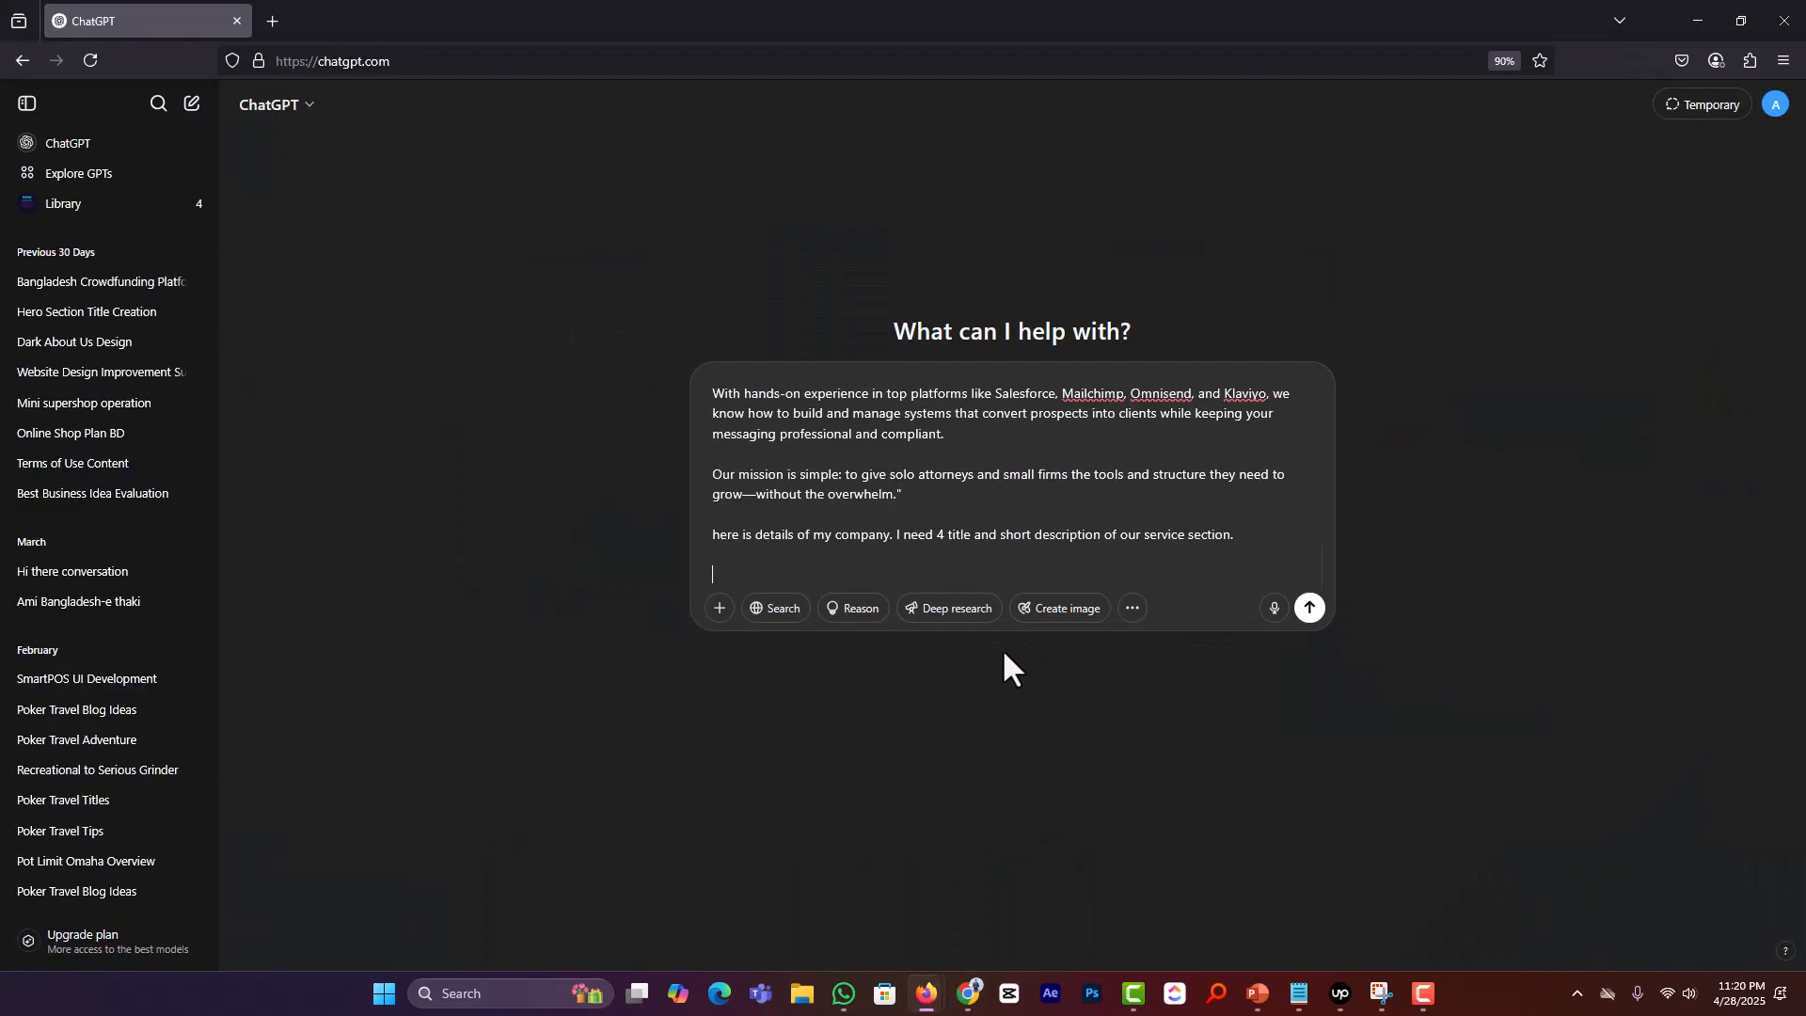
Step: After checking the Our Process cards in Elementor, begin a new request in the ChatGPT prompt reading "i need 3 step"
{"action": "key", "text": "alt+Tab"}
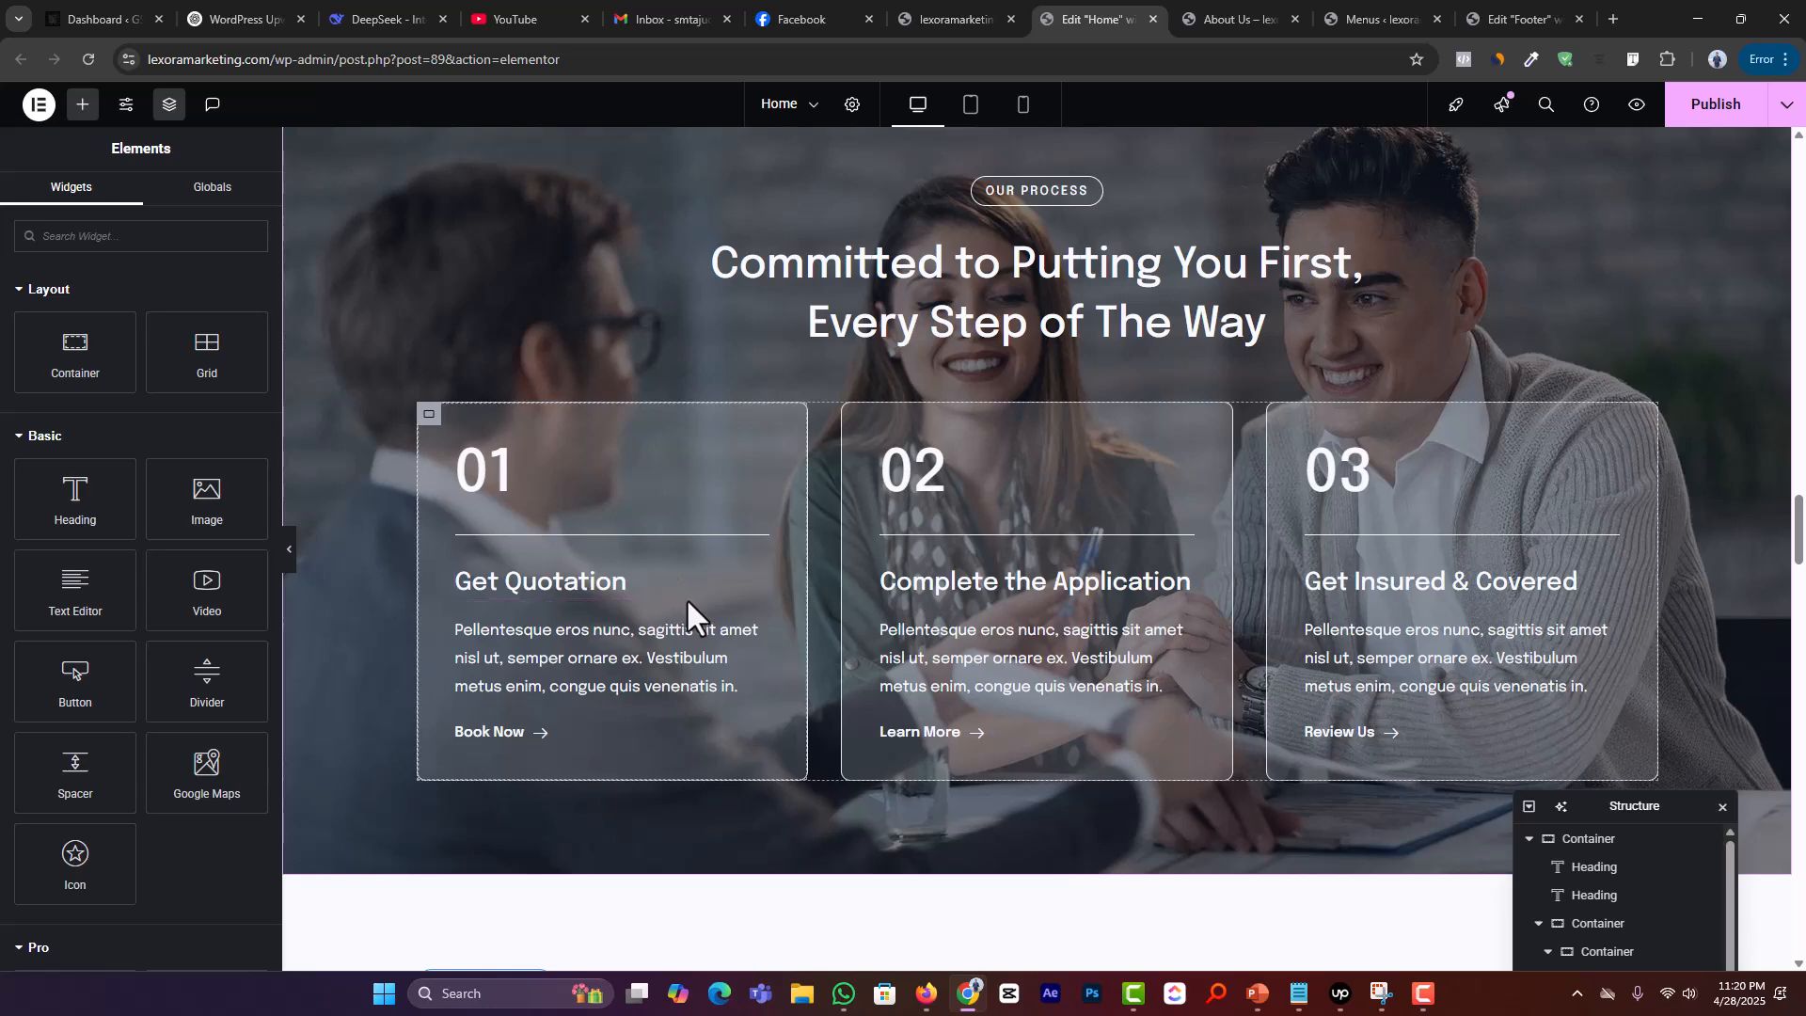
{"action": "key", "text": "alt+Tab"}
{"action": "type", "text": "need "}
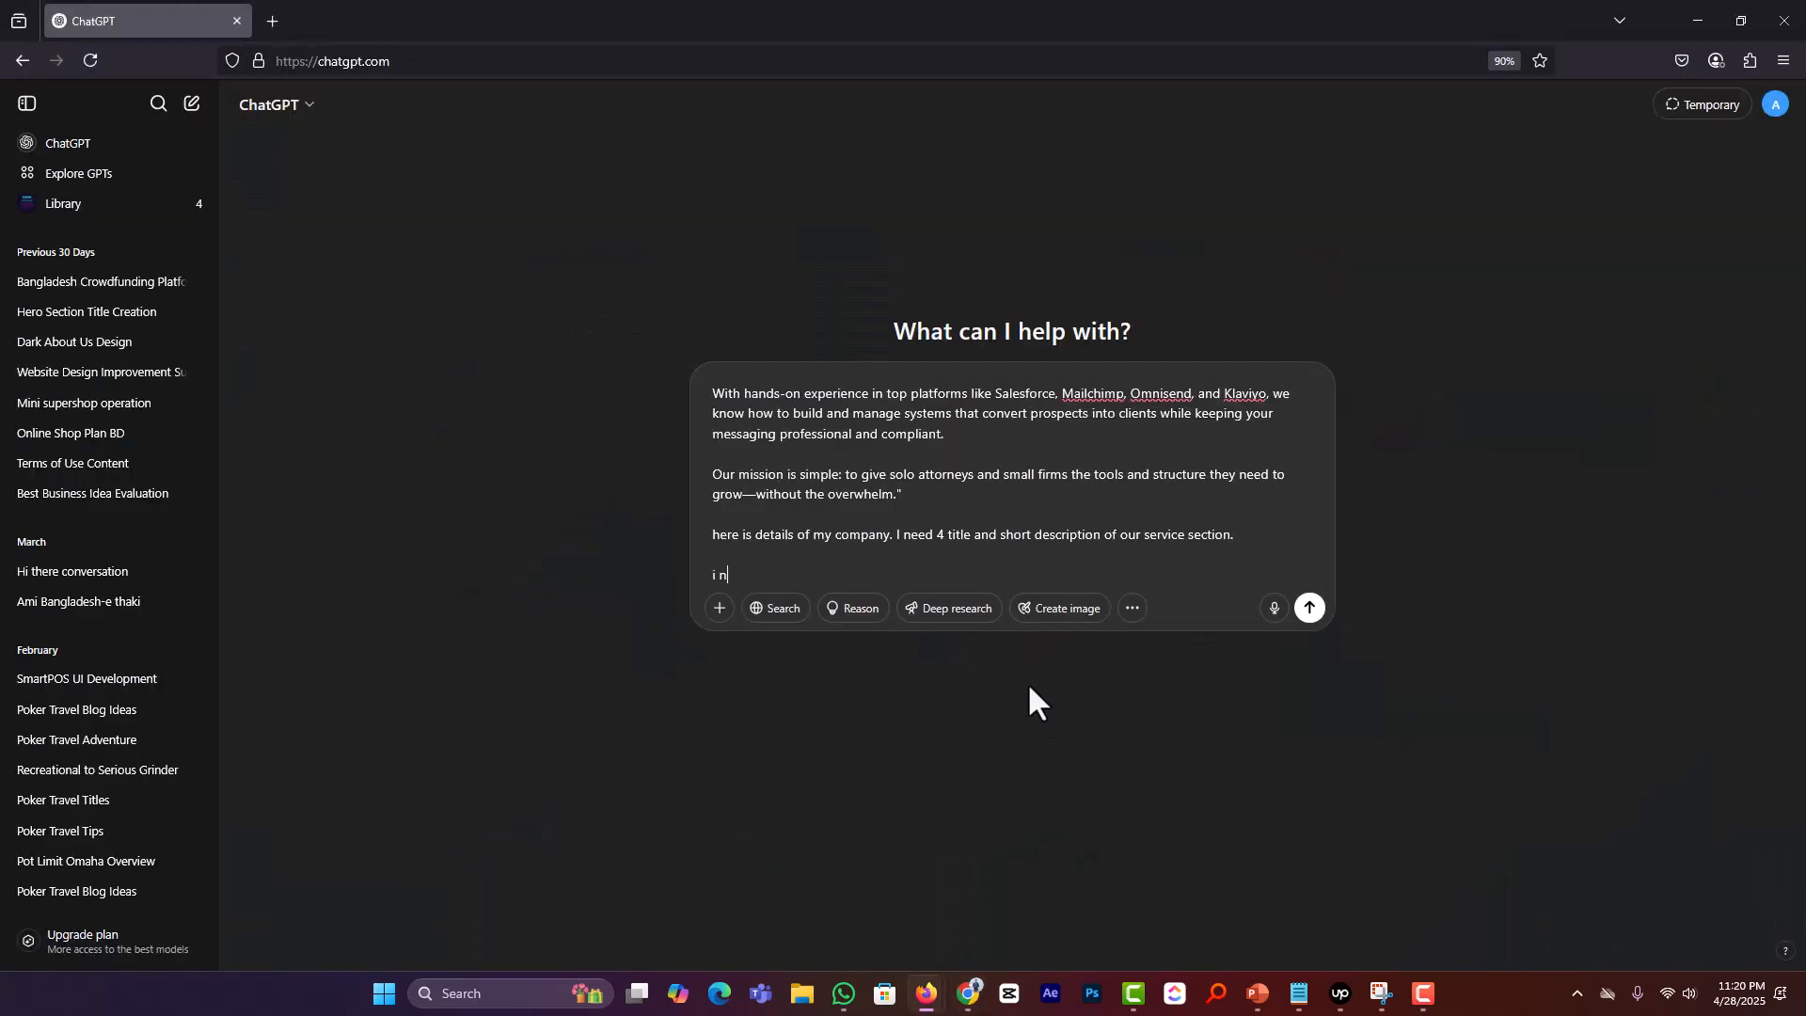
{"action": "type", "text": "3 strp"}
{"action": "key", "text": "BackSpace"}
{"action": "key", "text": "BackSpace"}
{"action": "key", "text": "BackSpace"}
{"action": "key", "text": "BackSpace"}
{"action": "type", "text": "step"}
Step: Recheck the process section in Elementor and continue the ChatGPT request with "of our process title and description like"
{"action": "key", "text": "alt+Tab"}
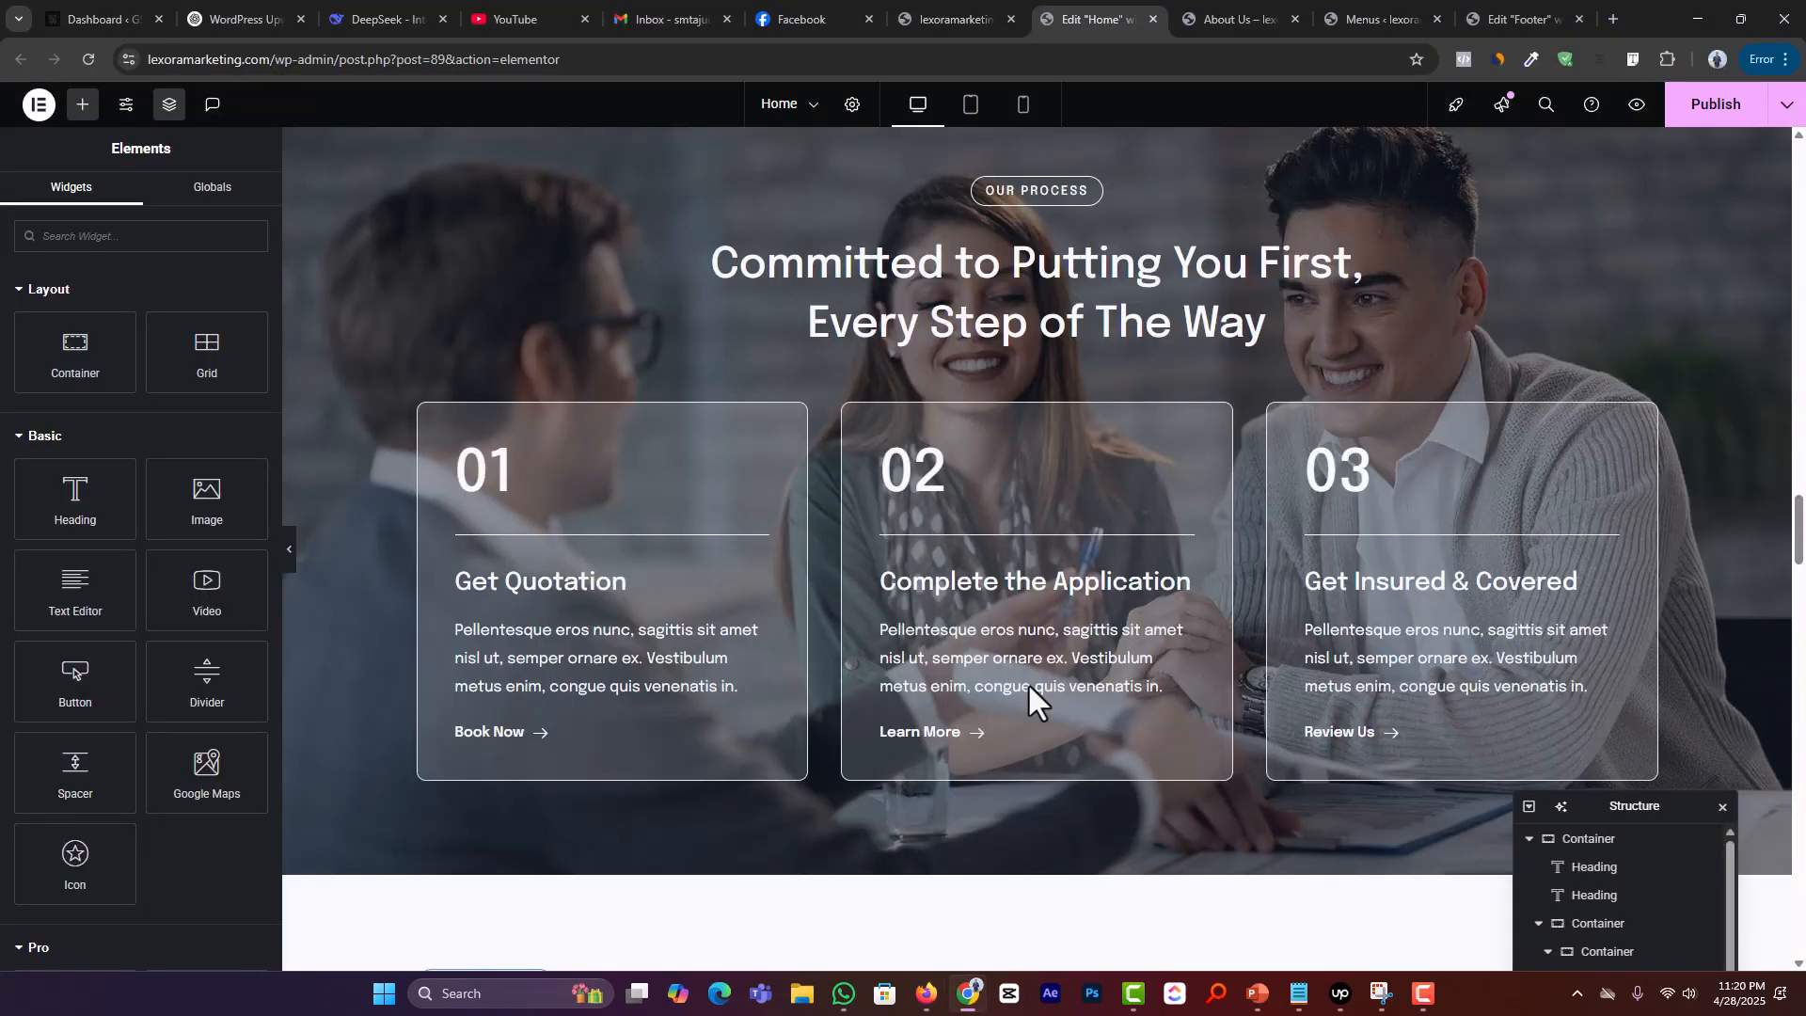
{"action": "key", "text": "alt+Tab"}
{"action": "type", "text": "of o"}
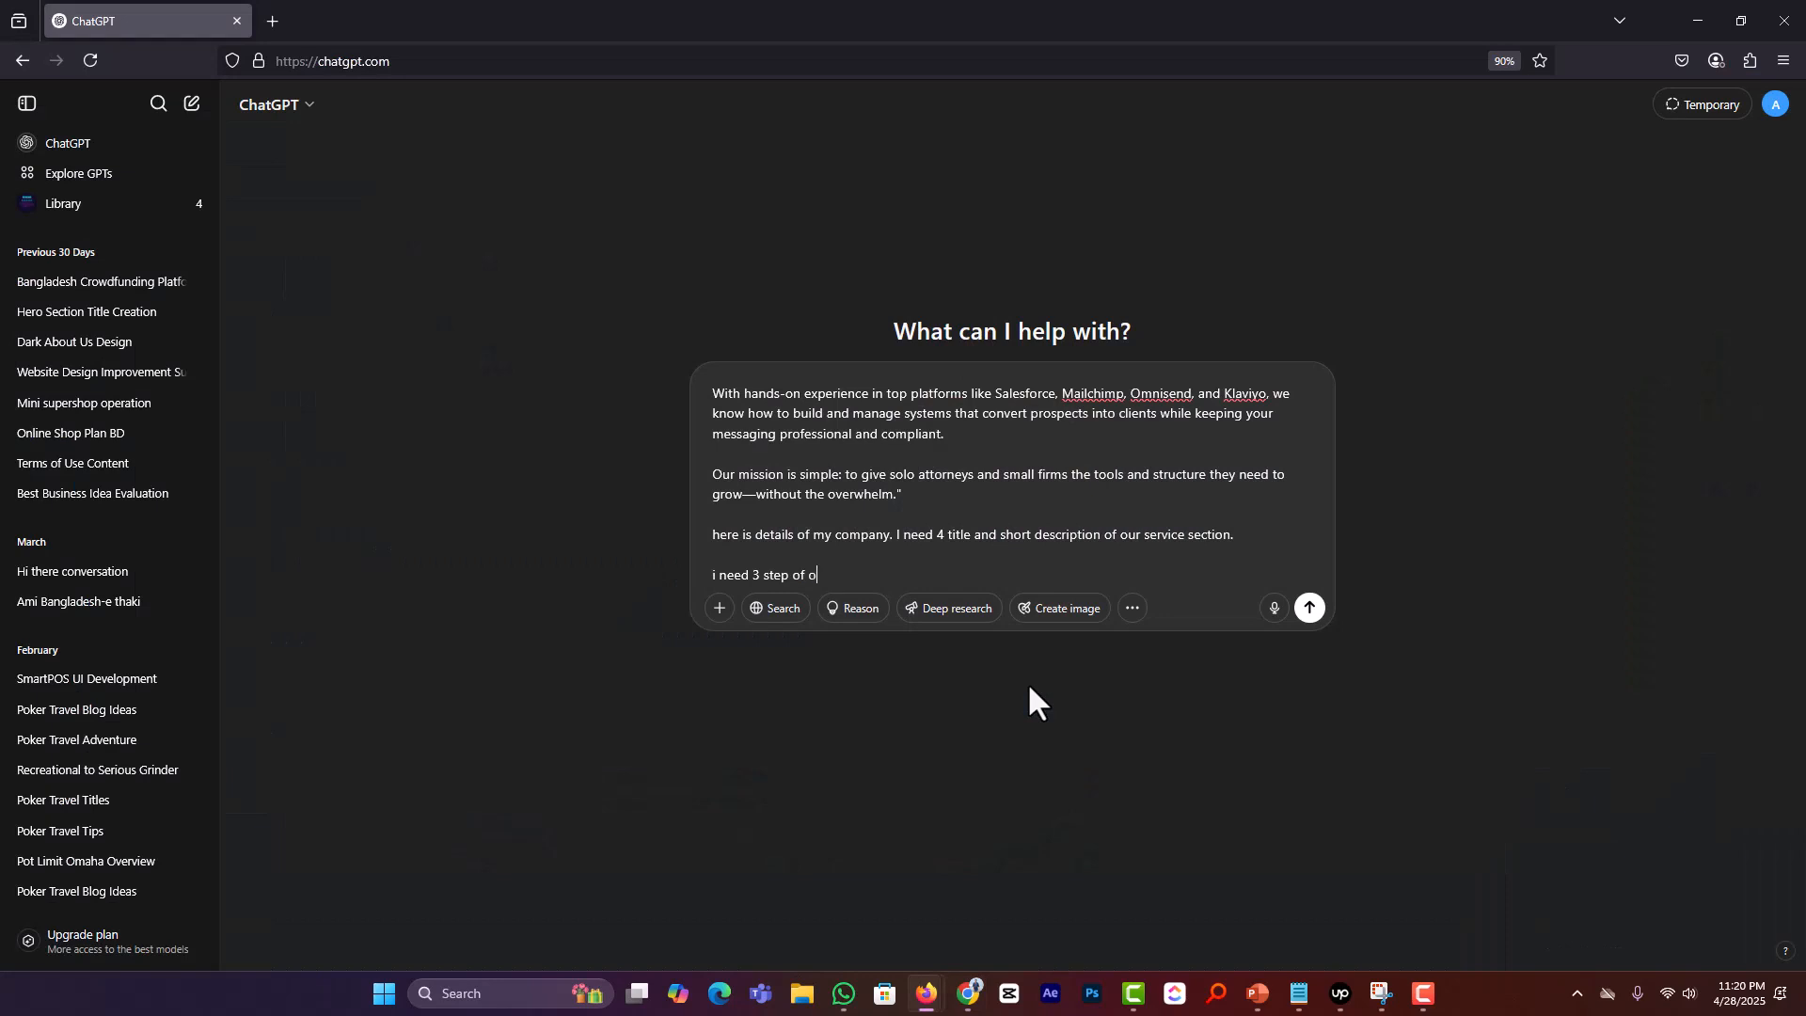
{"action": "type", "text": "ur process"}
{"action": "type", "text": " title and "}
{"action": "type", "text": "dec"}
{"action": "type", "text": "cription "}
{"action": "type", "text": "like"}
Step: Add "Get quote," to the ChatGPT request as the first example step, consulting the process cards in Elementor
{"action": "key", "text": "alt+Tab"}
{"action": "key", "text": "alt+Tab"}
{"action": "type", "text": "Get Quotat"}
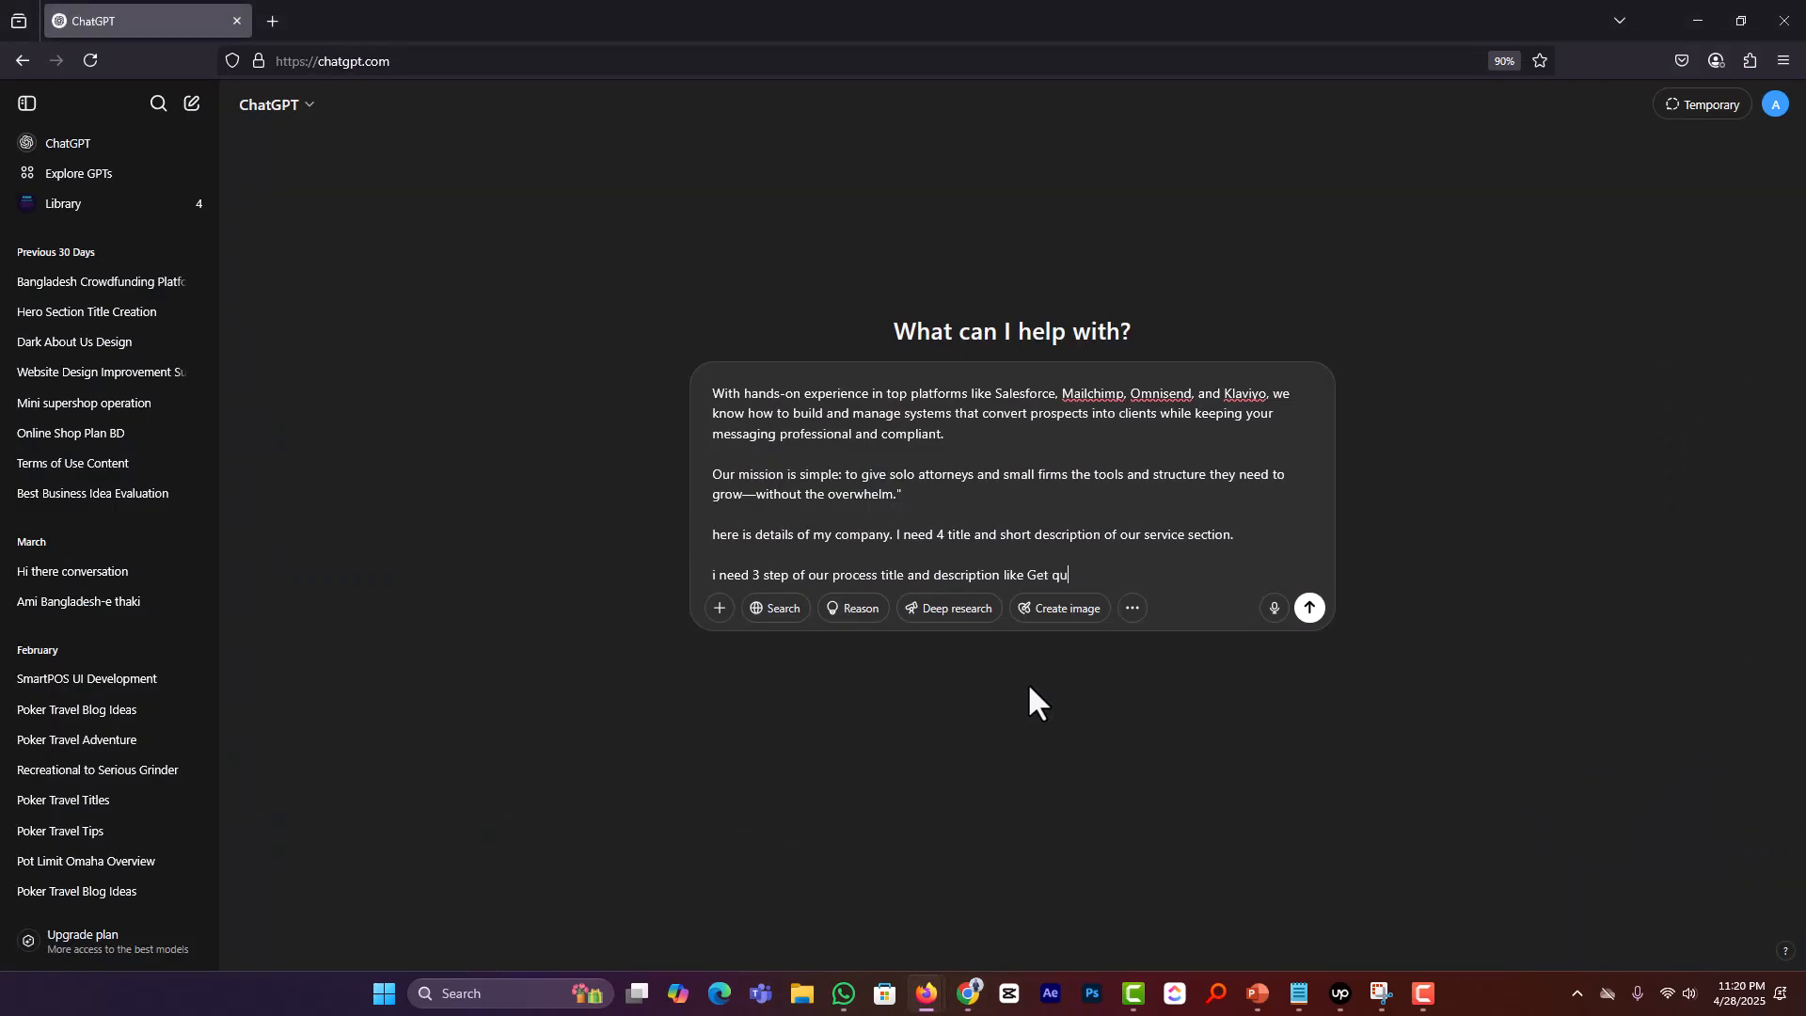
{"action": "key", "text": "alt+Tab"}
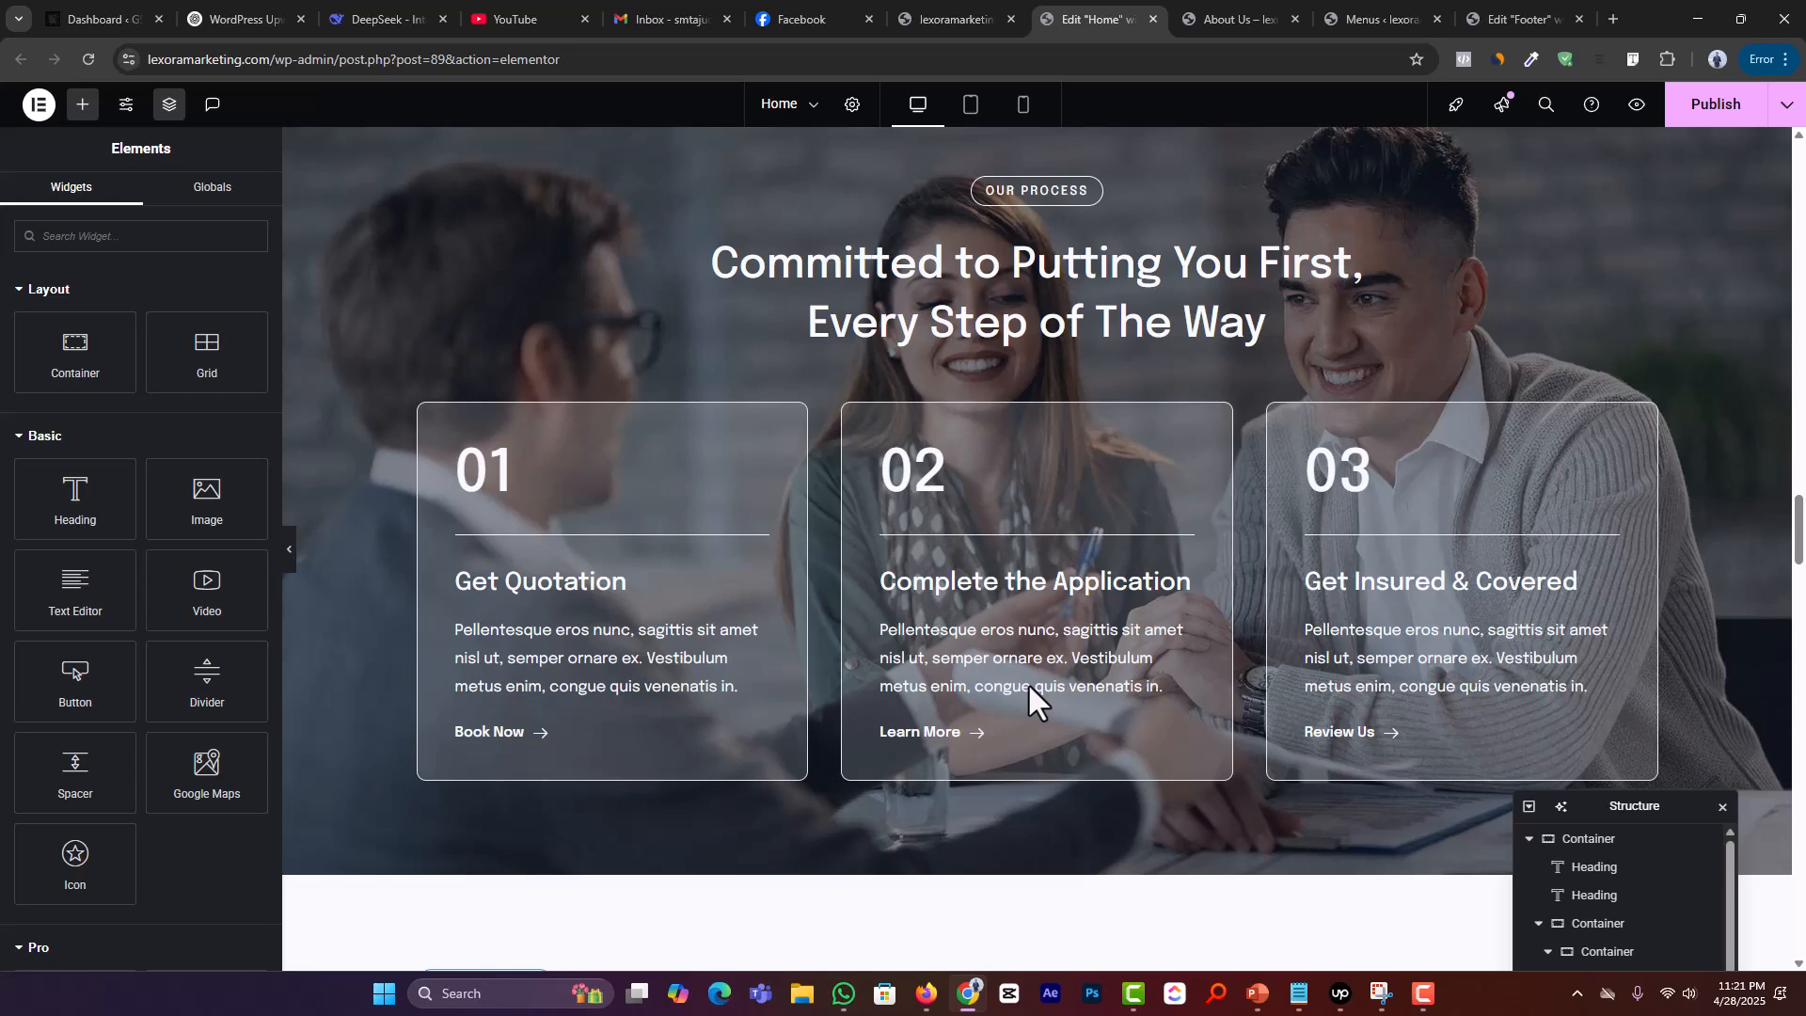
{"action": "key", "text": "alt+Tab"}
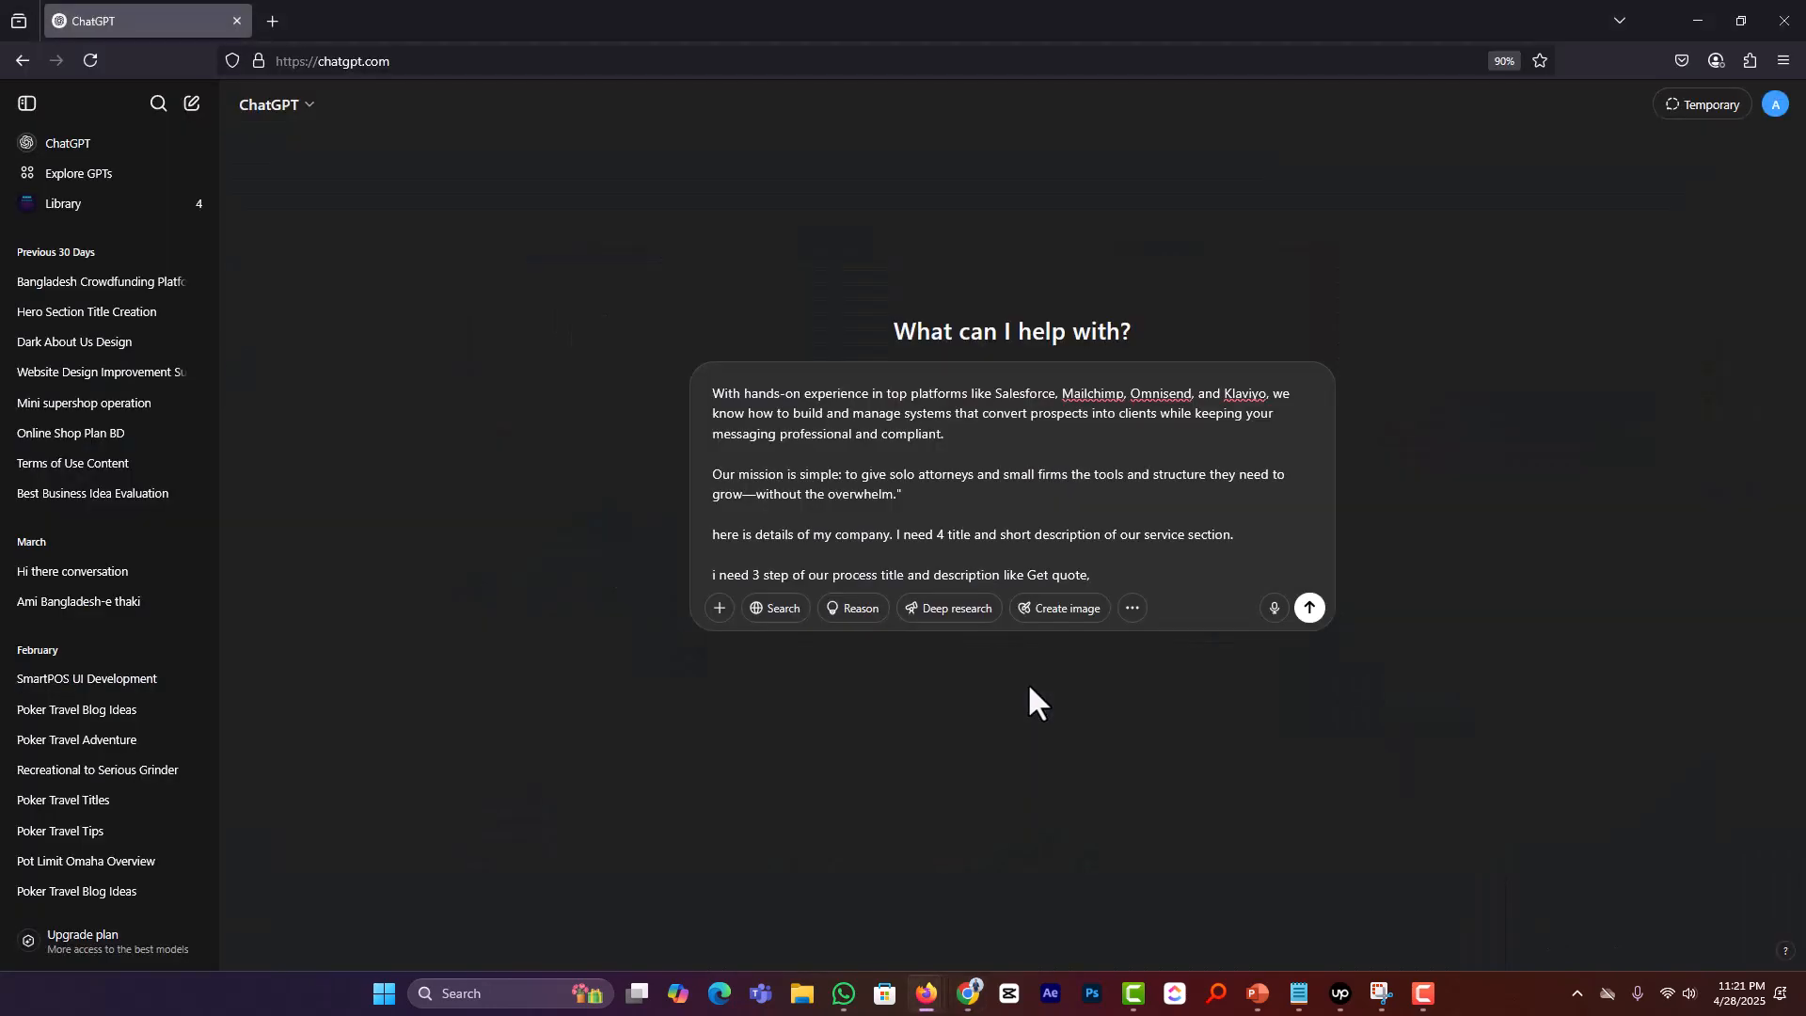
{"action": "key", "text": "alt+Tab"}
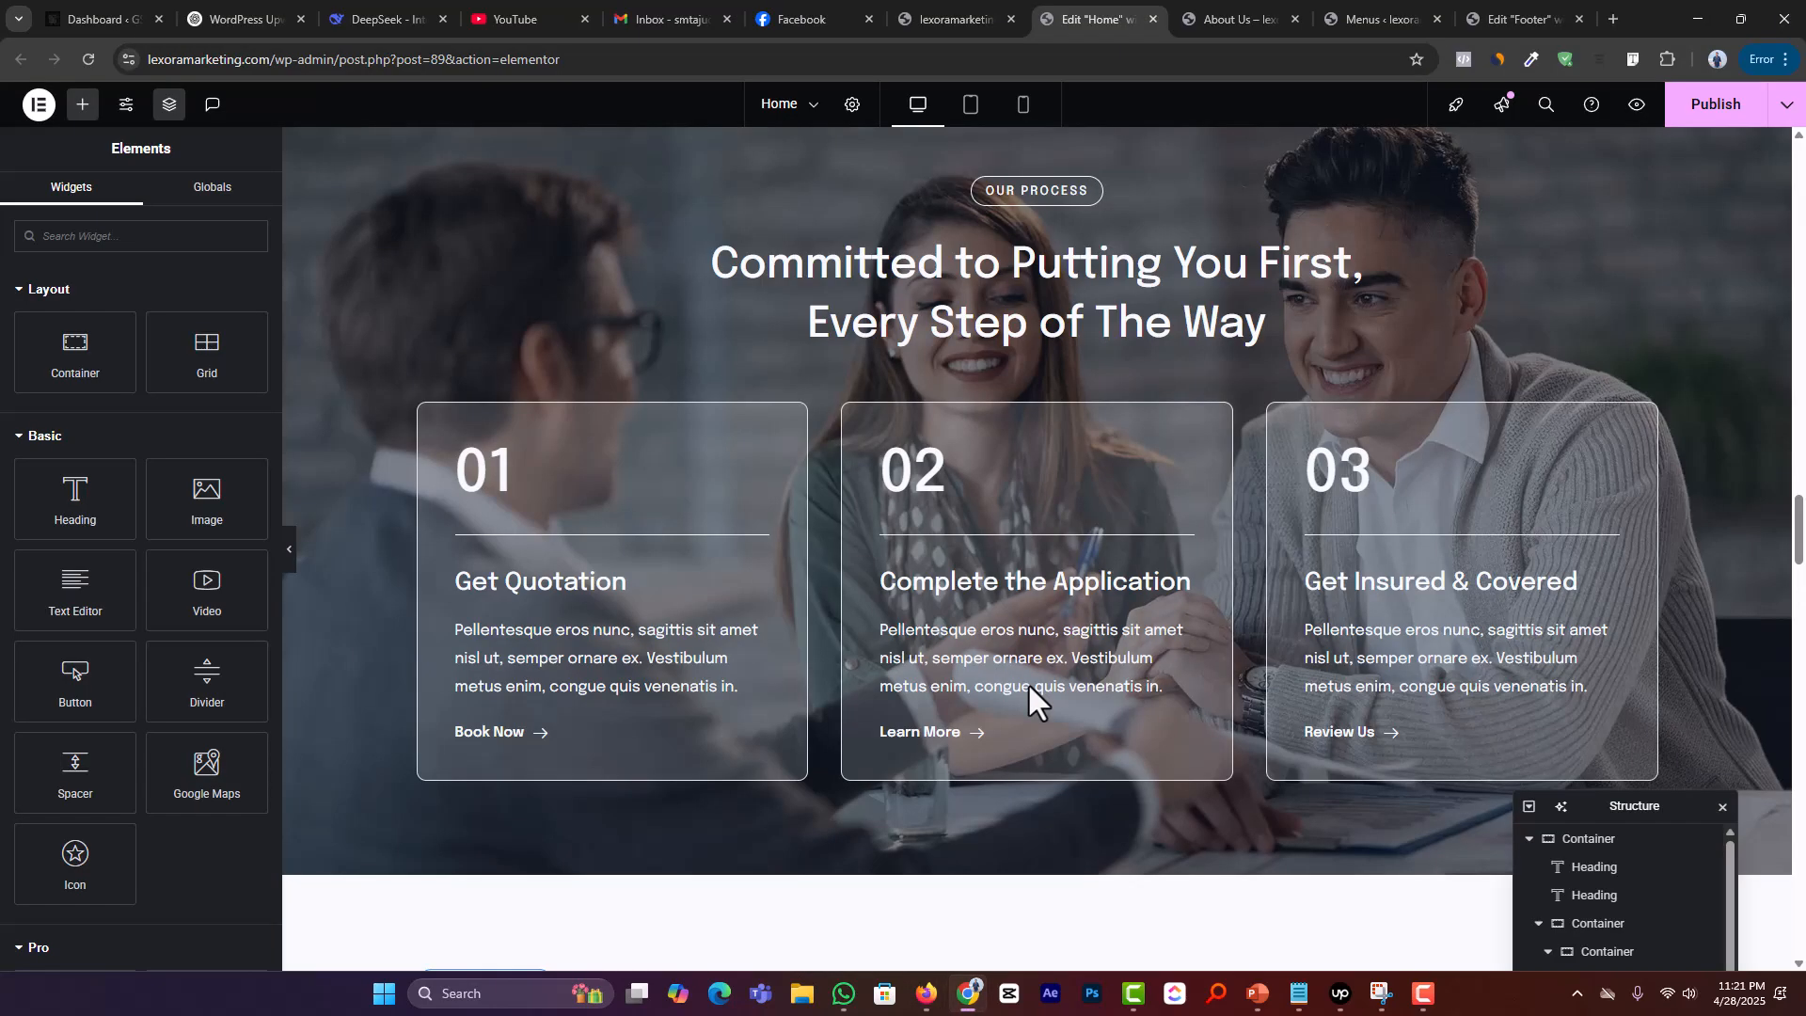
{"action": "key", "text": "alt+Tab"}
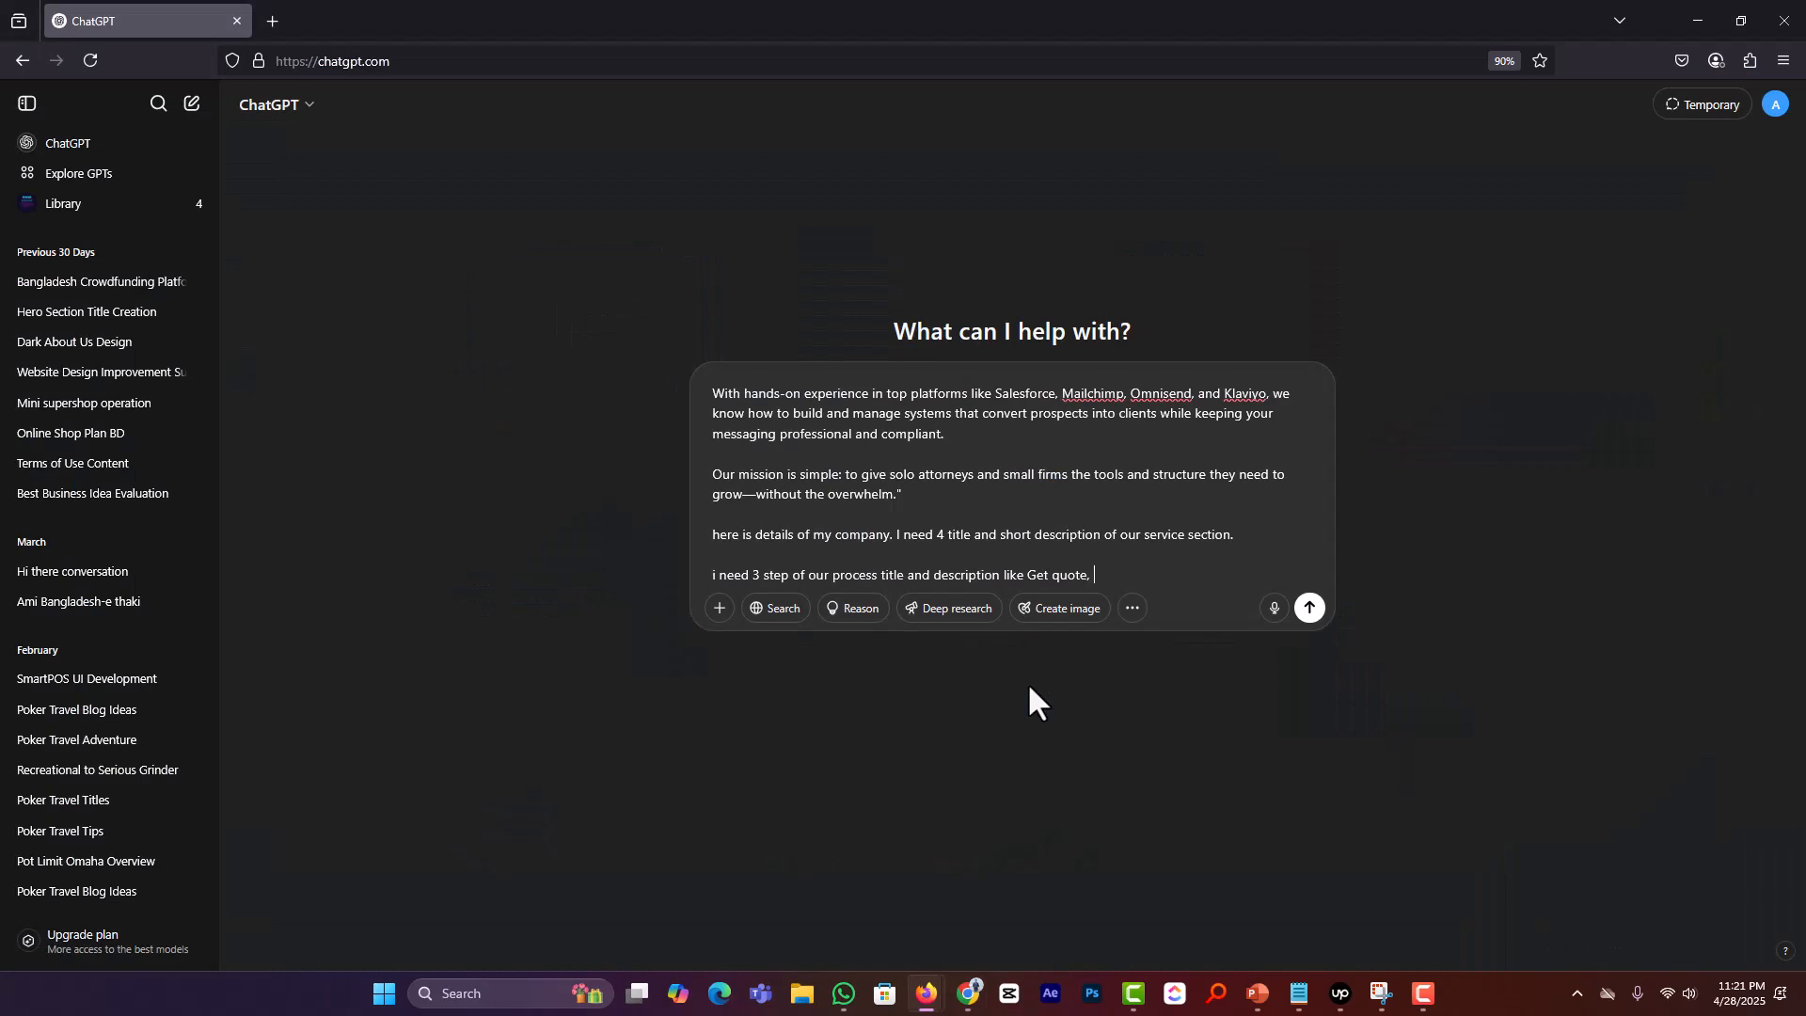
Step: Compare with the process cards again and extend the ChatGPT request with "Discuss, and start work. These are just"
{"action": "key", "text": "alt+Tab"}
{"action": "key", "text": "alt+Tab"}
{"action": "key", "text": "alt"}
{"action": "key", "text": "alt"}
{"action": "key", "text": "alt+Tab"}
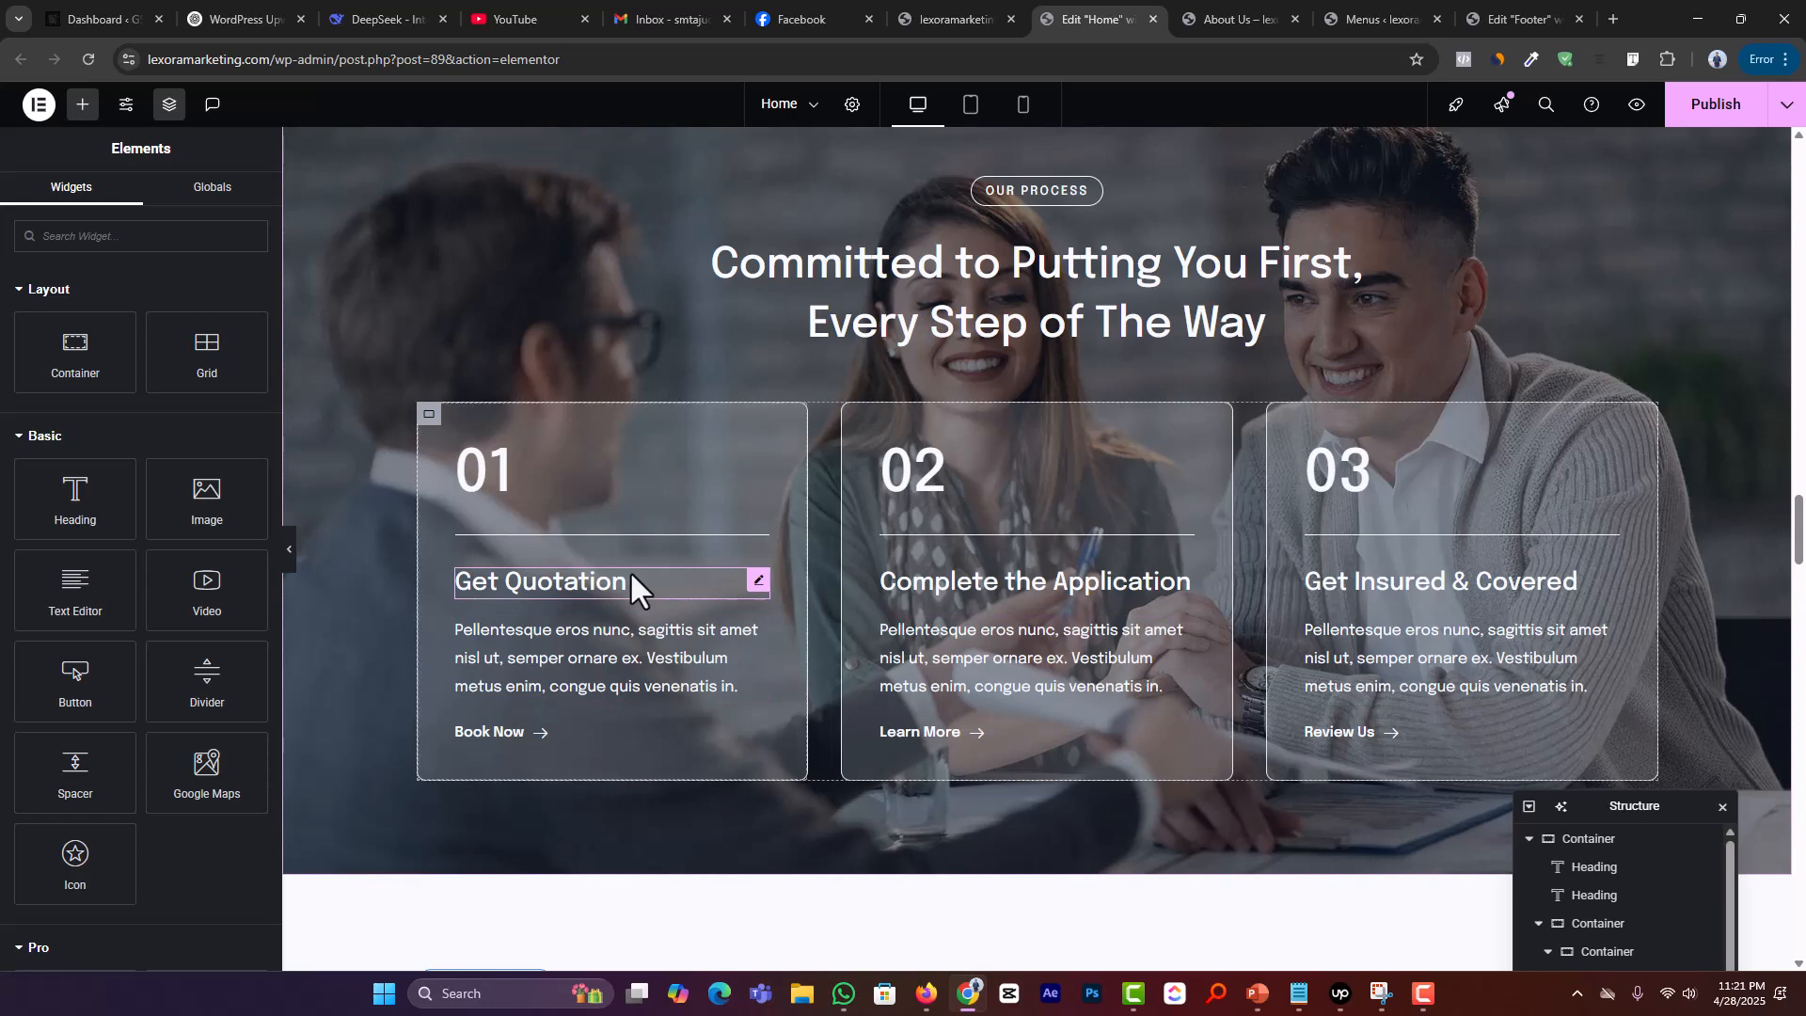
{"action": "key", "text": "alt+Tab"}
{"action": "type", "text": "Discuss"}
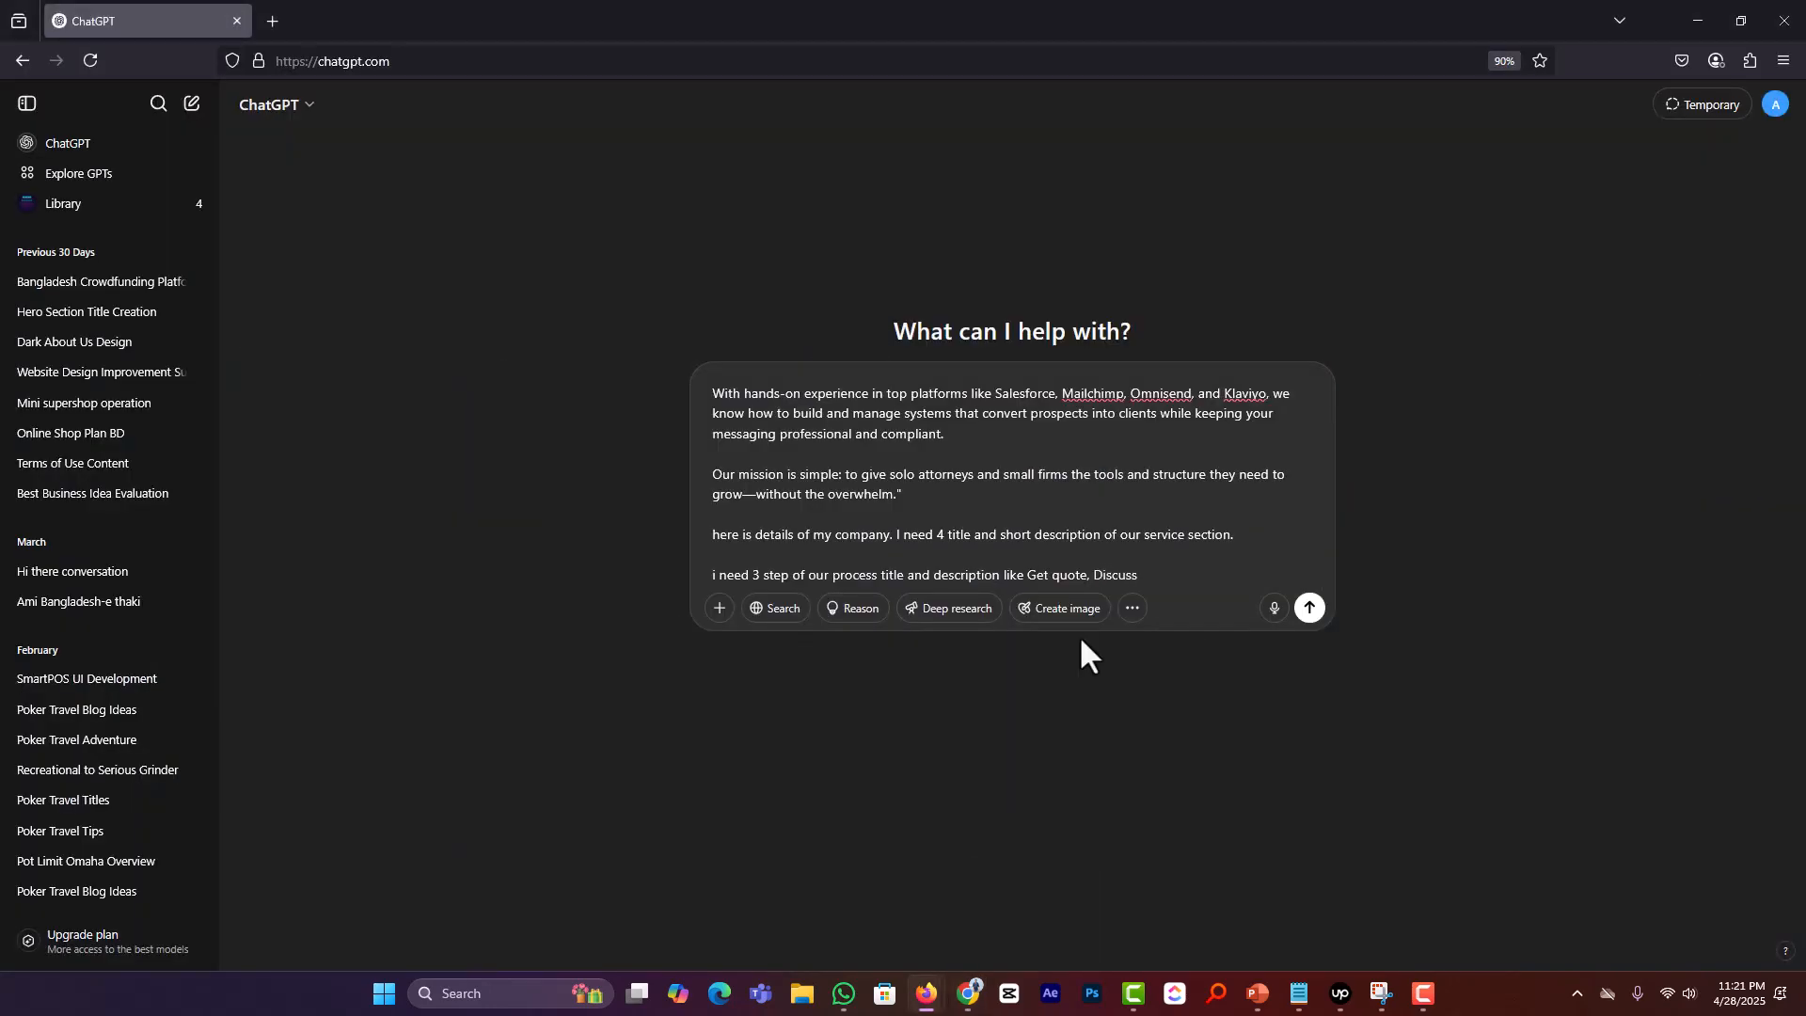
{"action": "type", "text": ", and start work. These are just "}
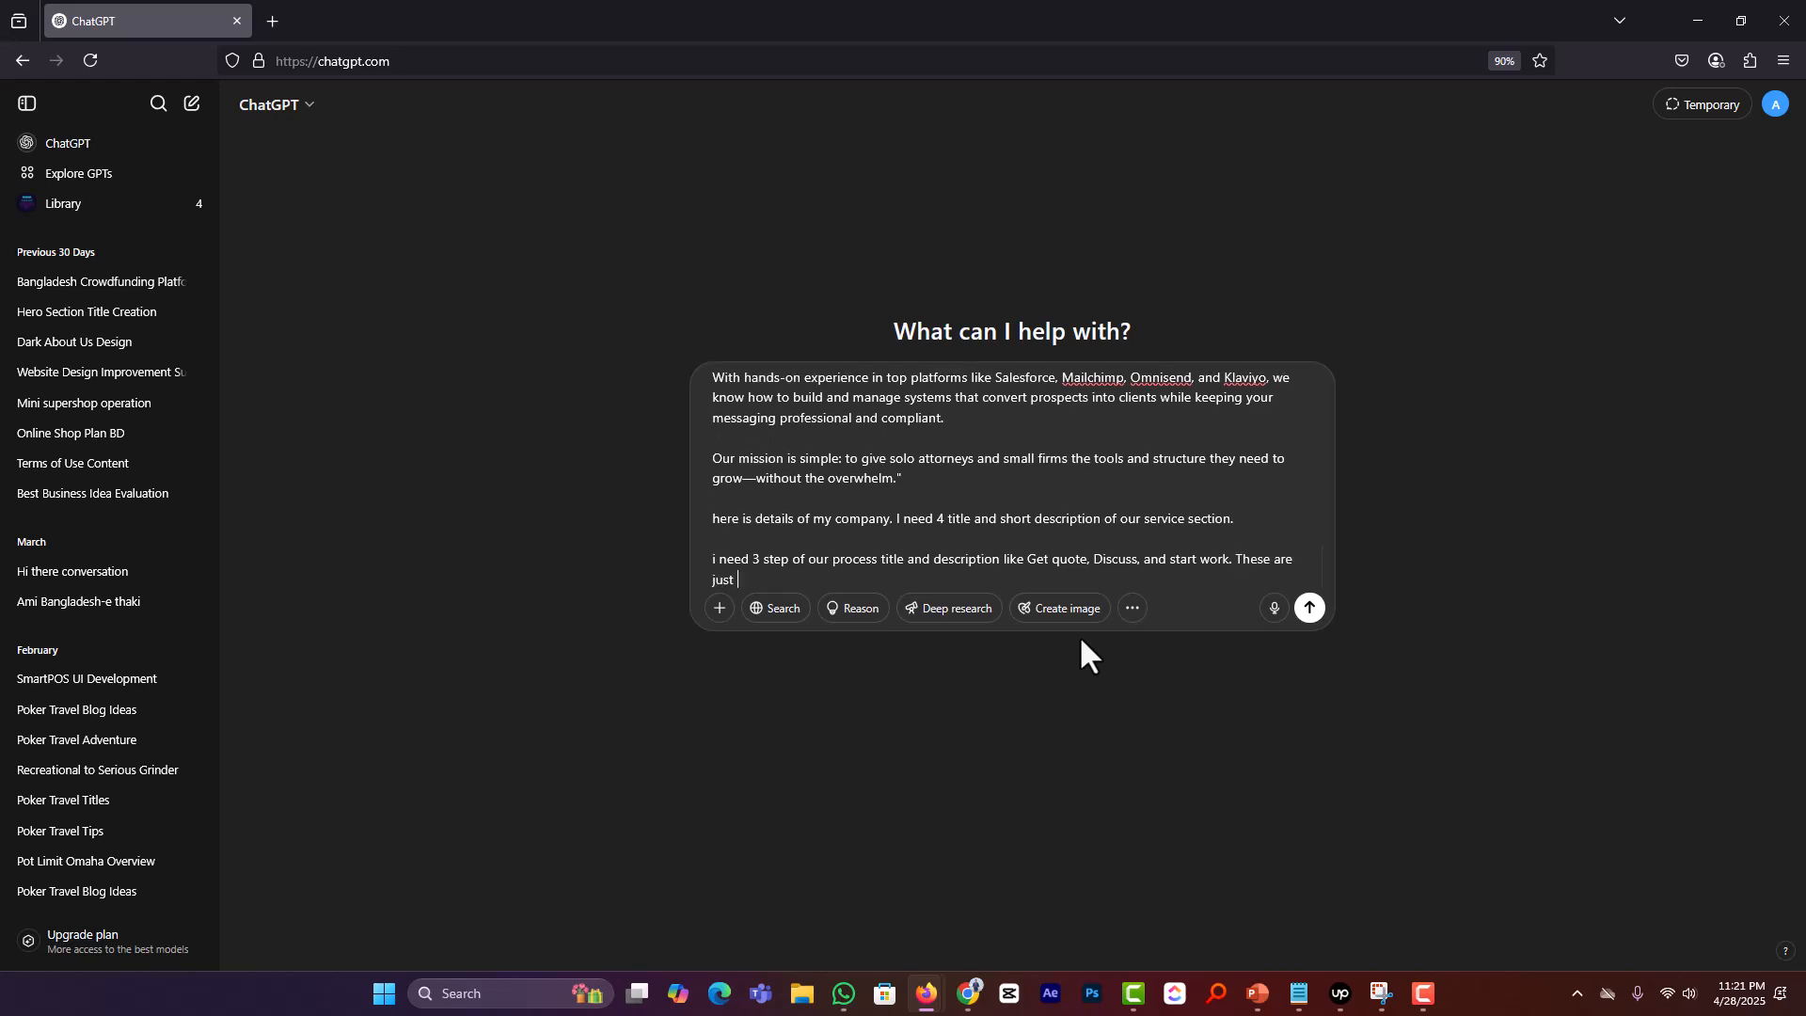
Step: Finish the process request with "idea give me professional titles according to my company information.", correcting the misspelled "according"
{"action": "type", "text": "idea give me professional titles."}
{"action": "key", "text": "BackSpace"}
{"action": "type", "text": "accoar"}
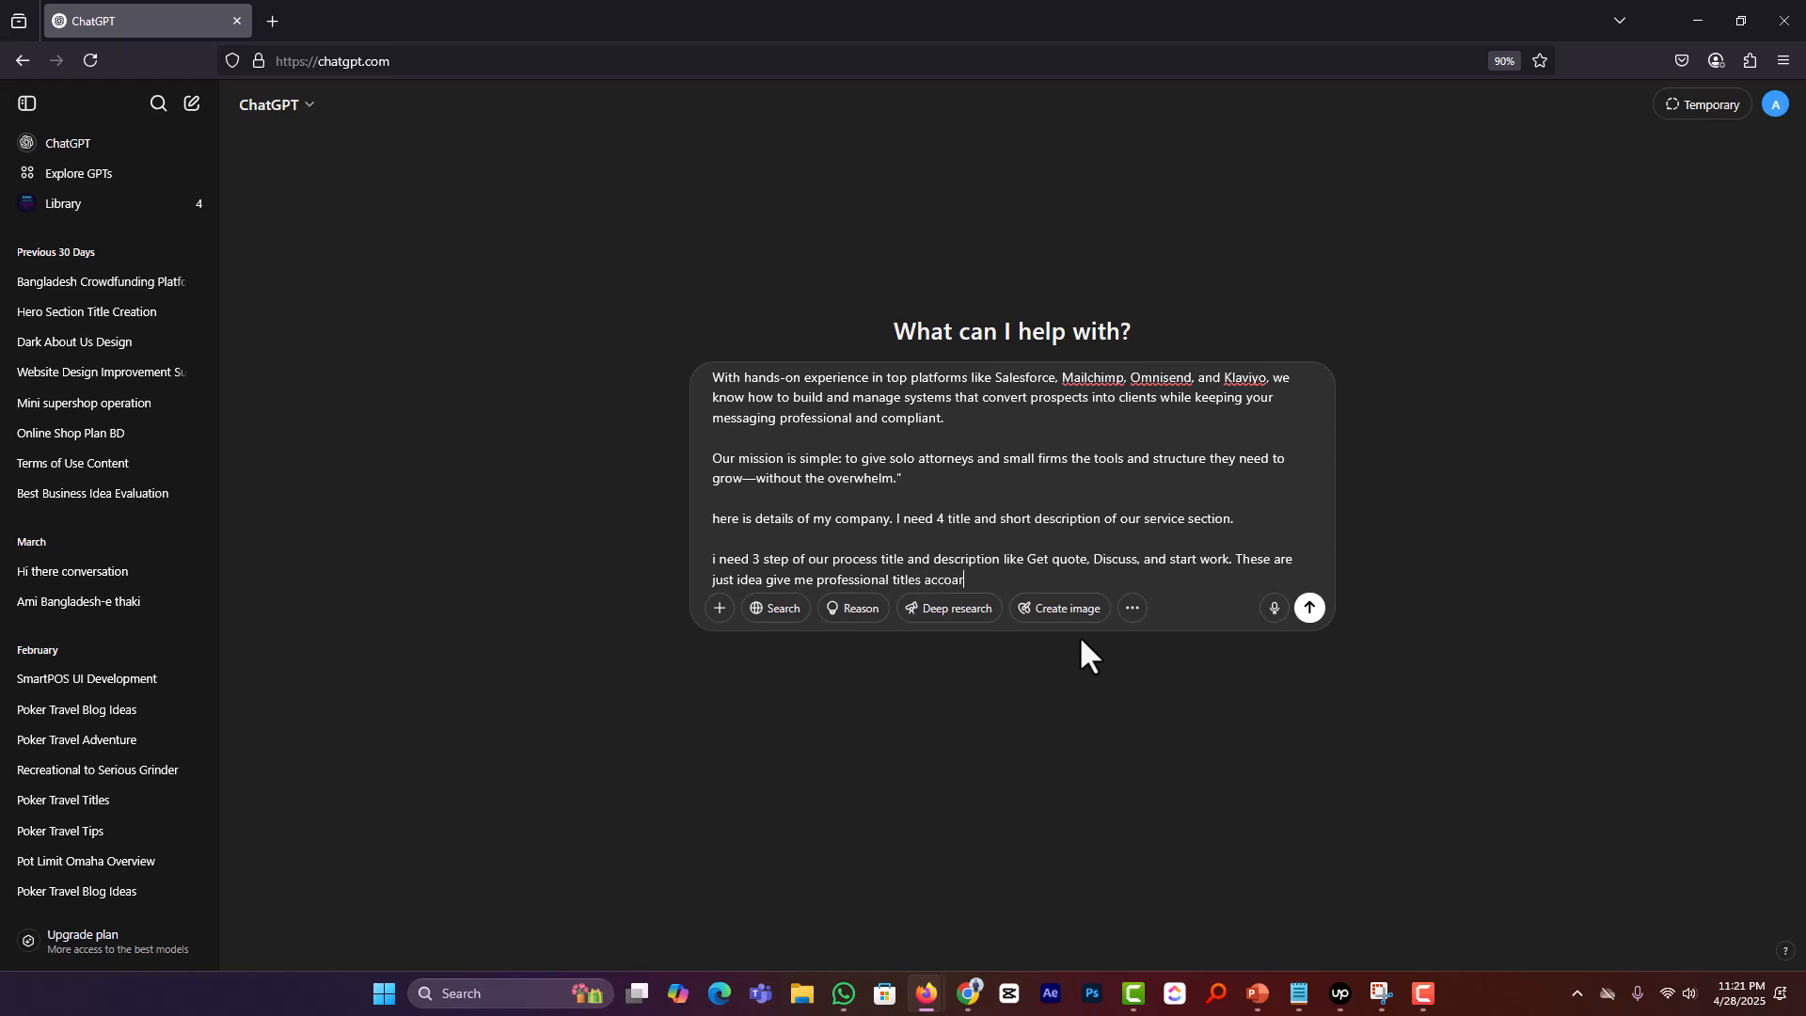
{"action": "type", "text": "ding to my company information"}
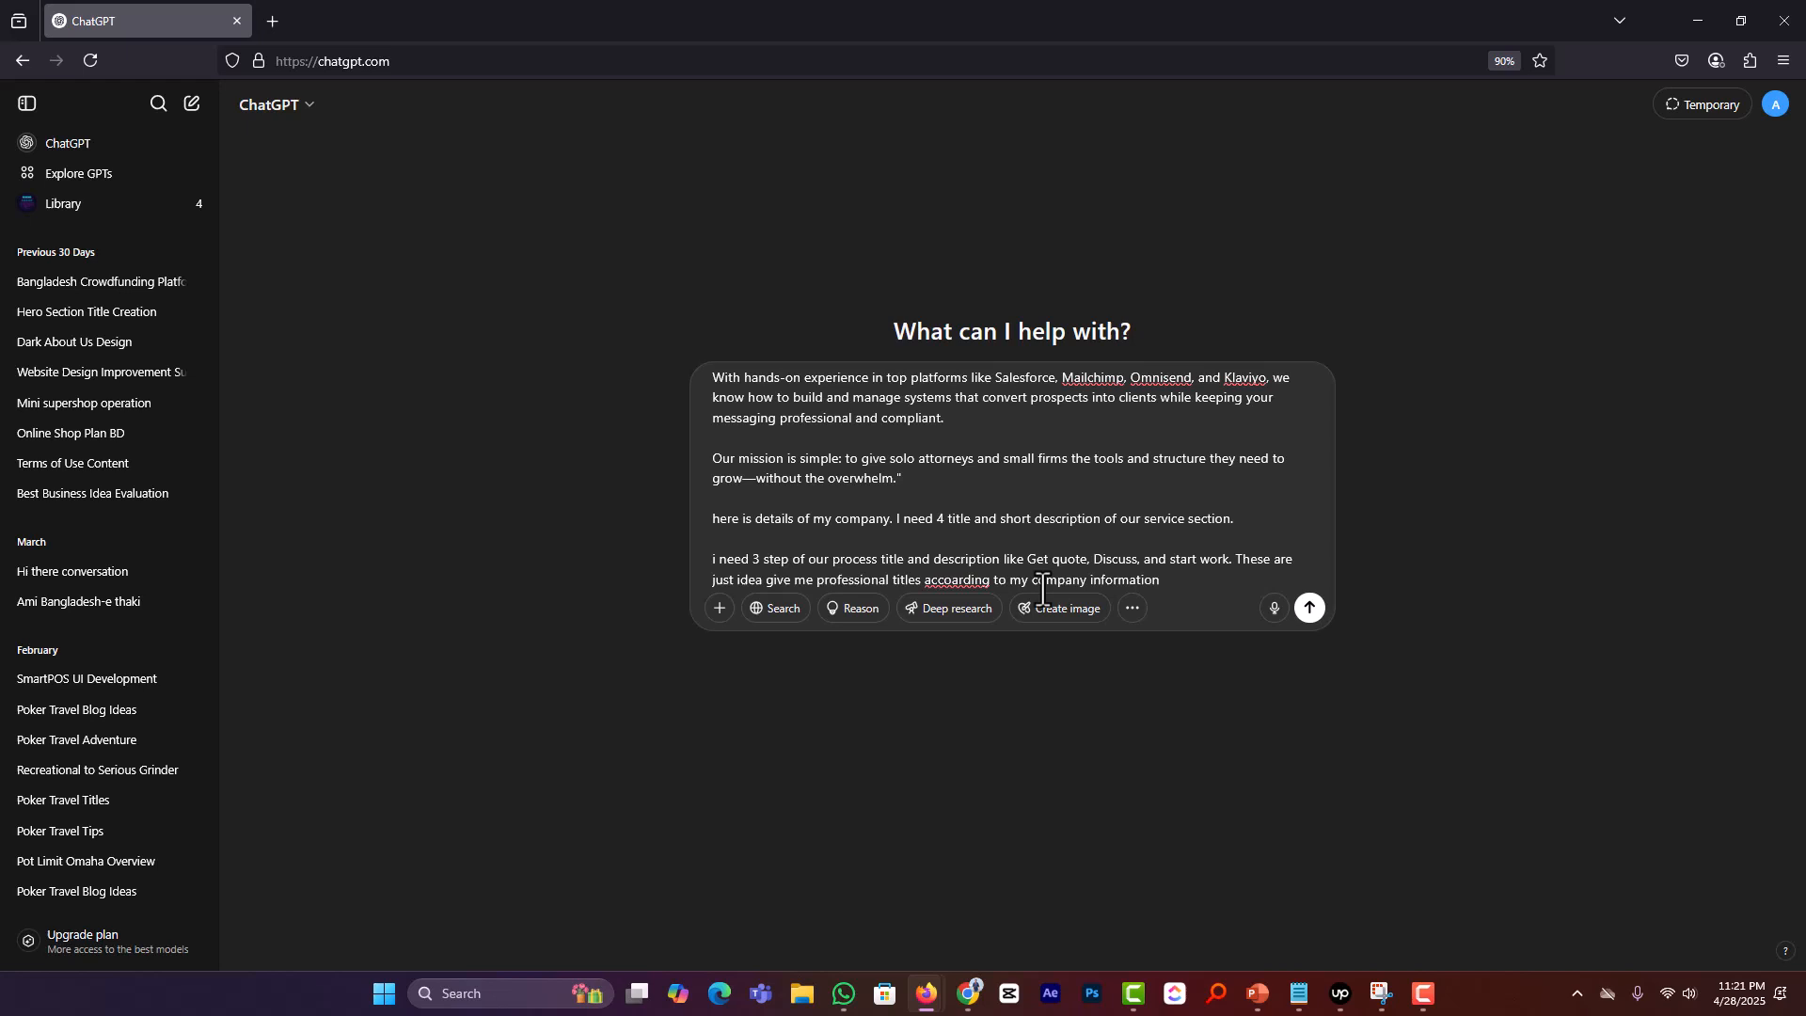
{"action": "right_click", "coordinate": [961, 580]}
{"action": "left_click", "coordinate": [1044, 137]}
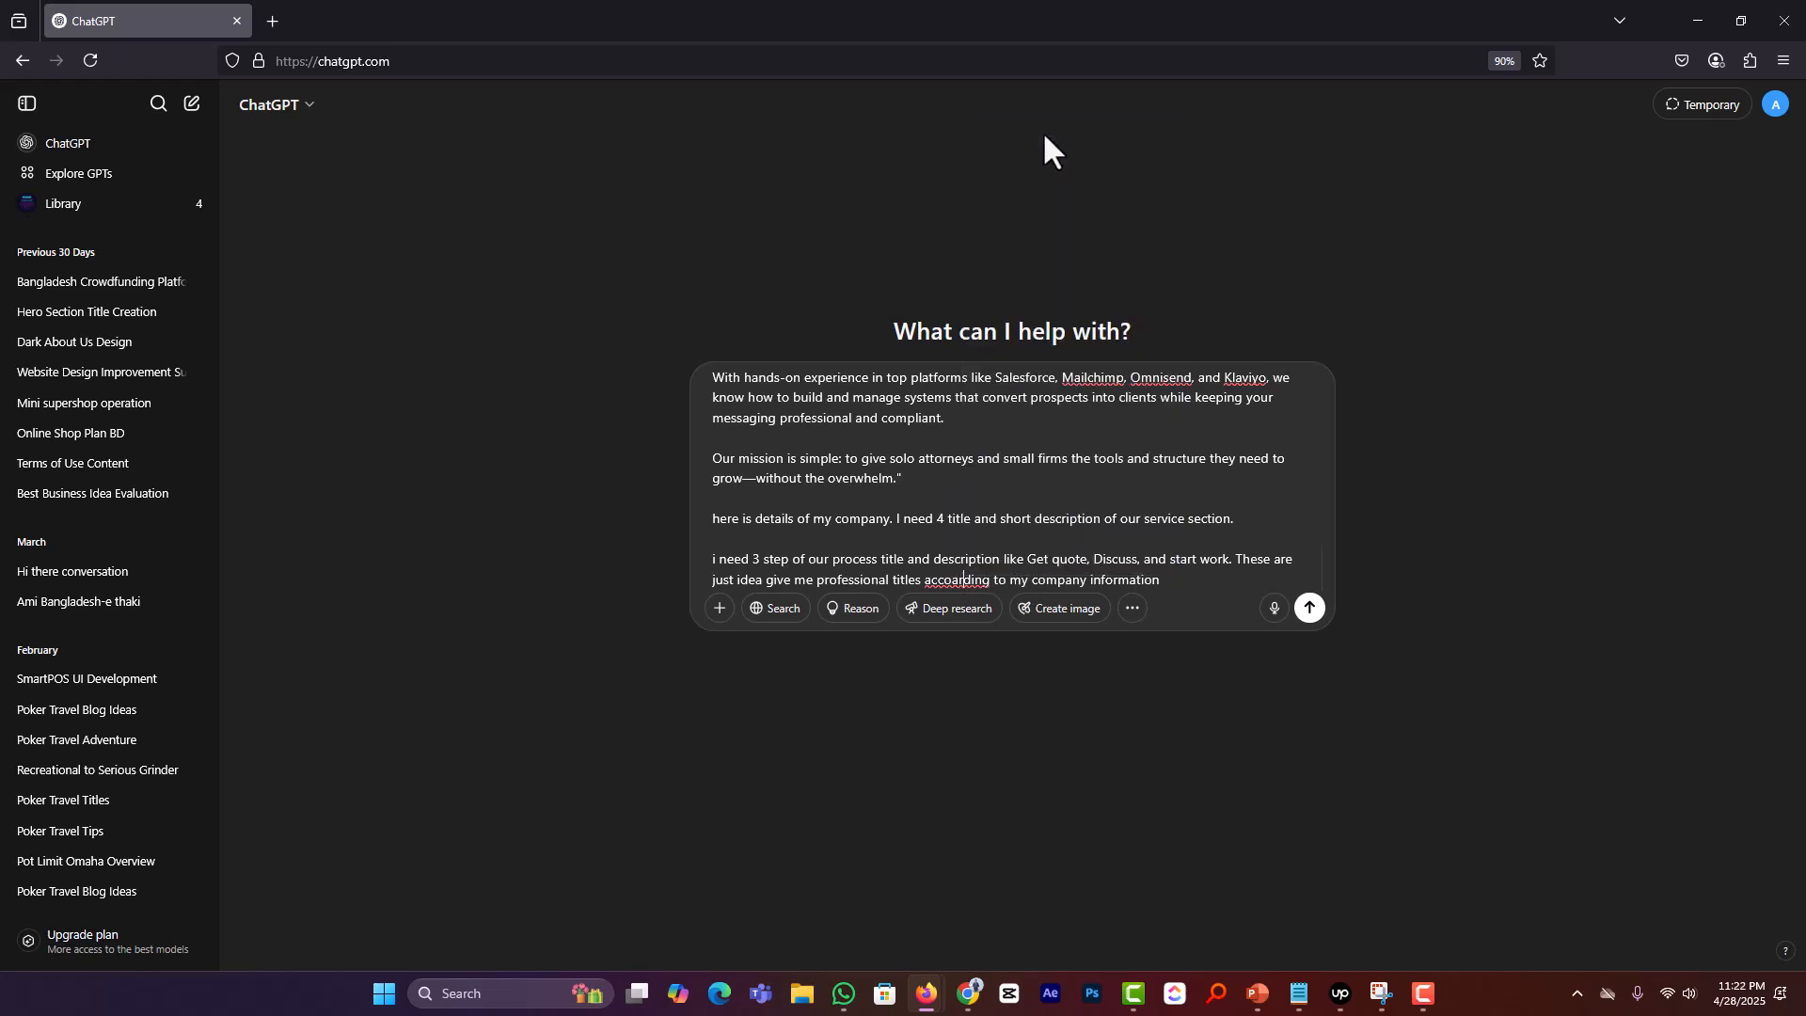
{"action": "left_click", "coordinate": [1171, 579]}
{"action": "type", "text": "."}
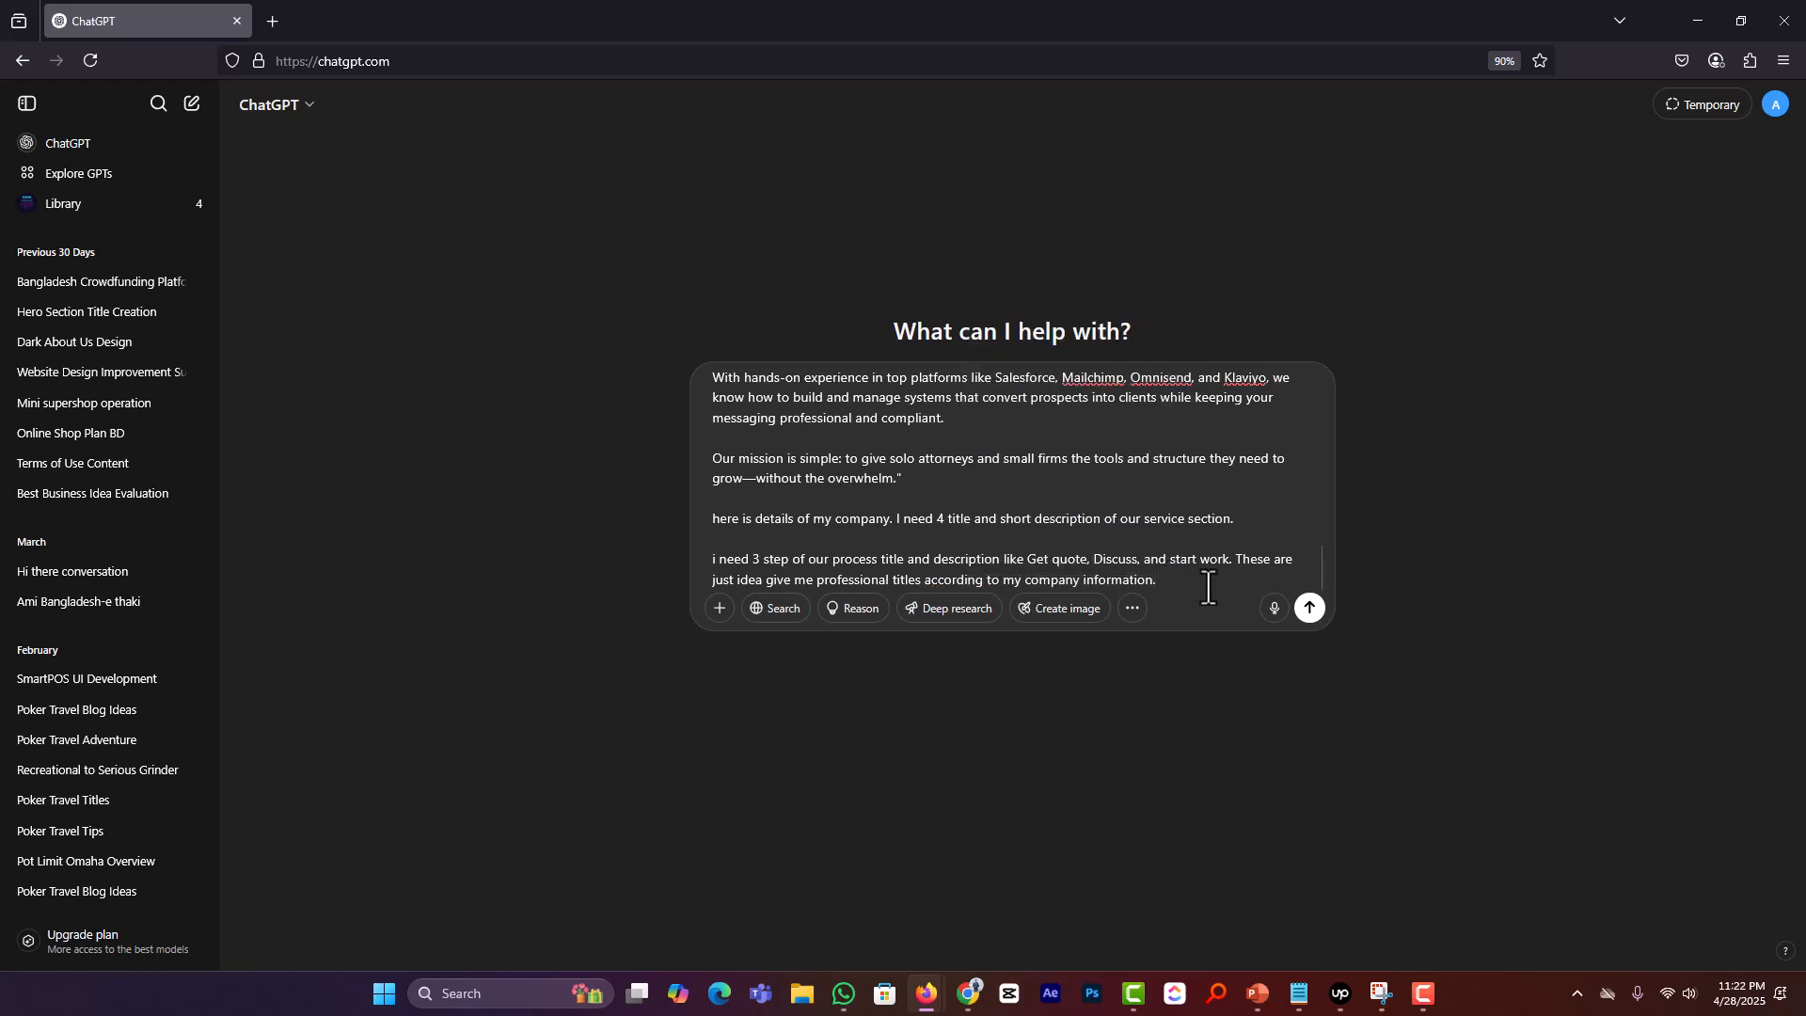
Step: Check the Testimonials section in Elementor and append "Also give me 3 testimonial." to the ChatGPT prompt
{"action": "key", "text": "alt+Tab"}
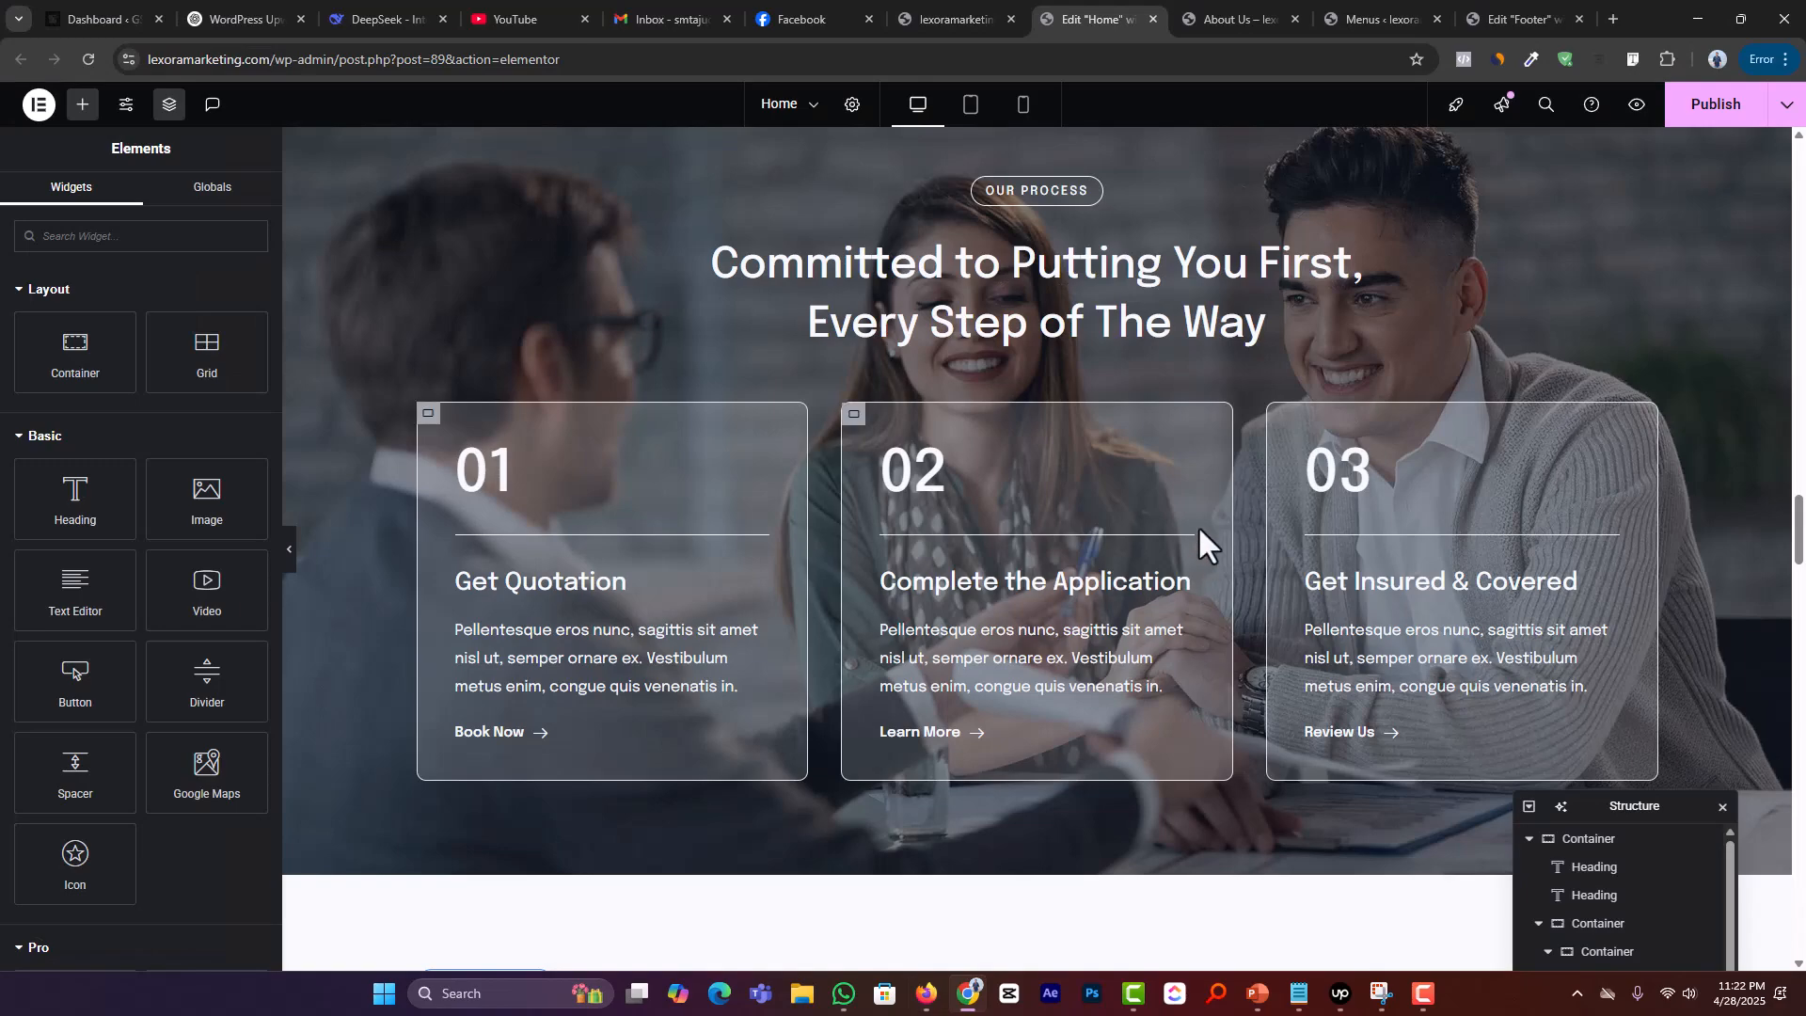
{"action": "scroll", "coordinate": [1198, 565], "scroll_direction": "down", "scroll_amount": 5}
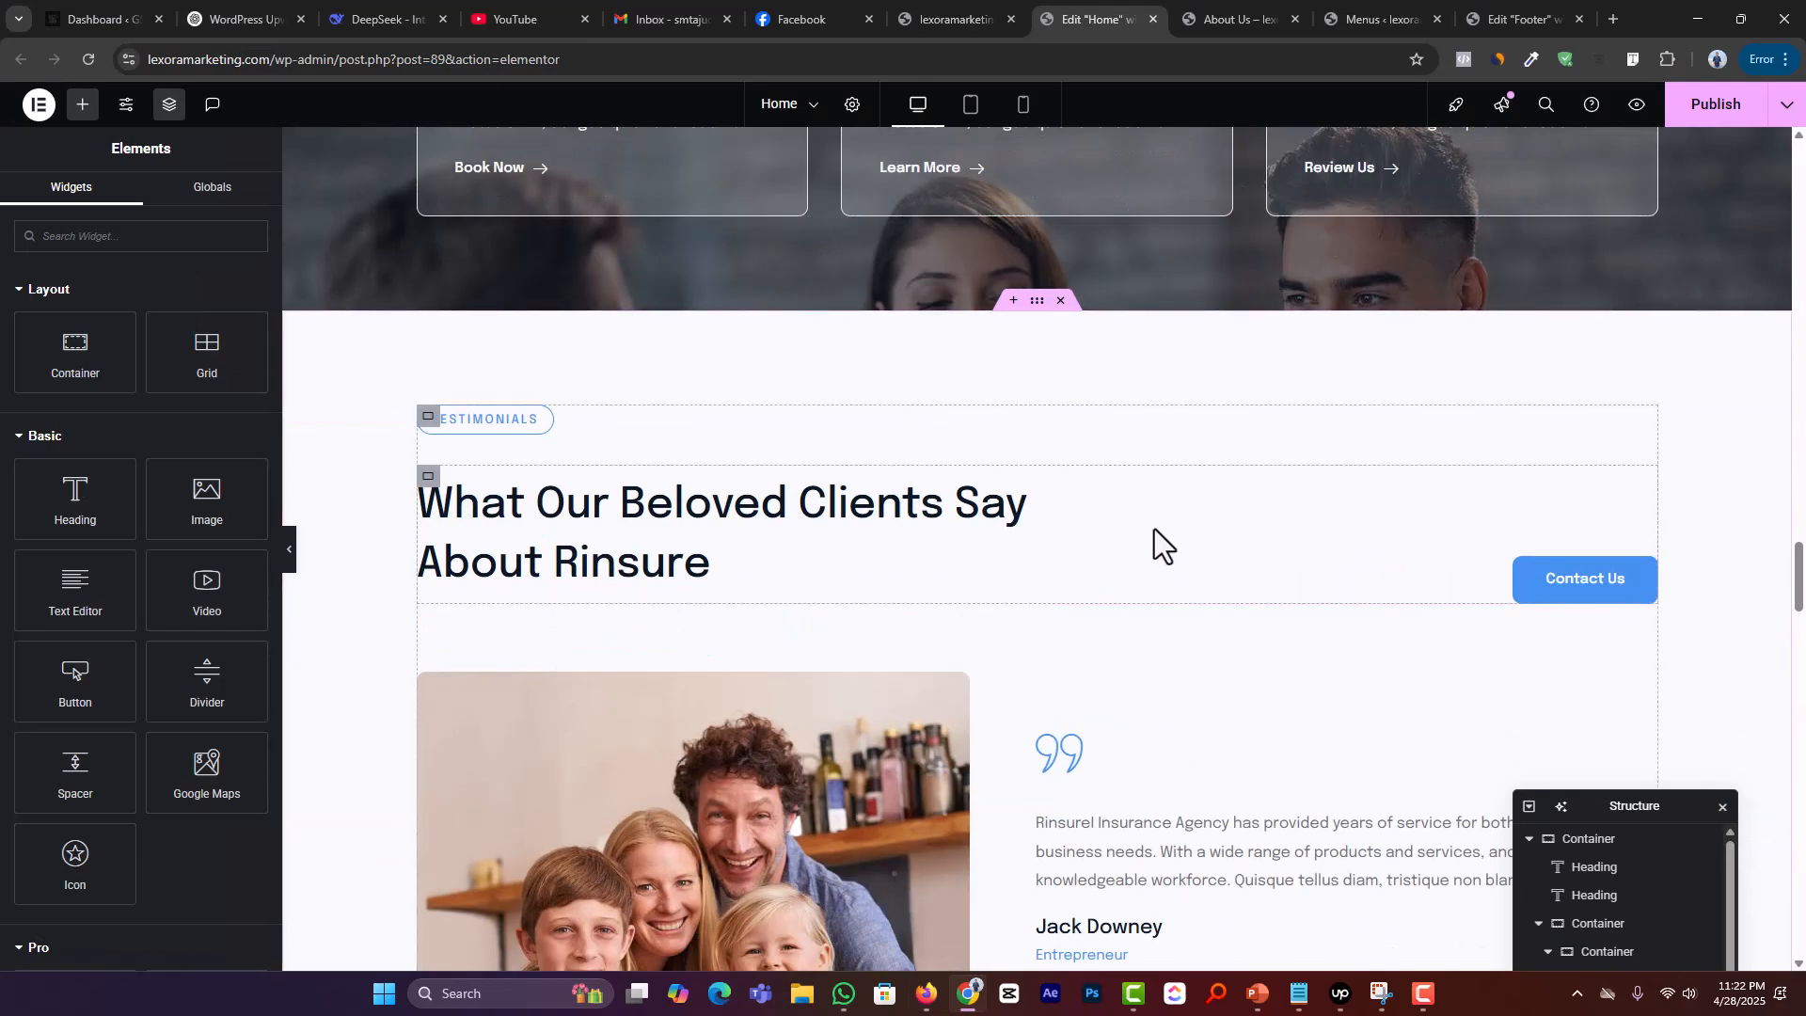
{"action": "scroll", "coordinate": [1154, 529], "scroll_direction": "down", "scroll_amount": 10}
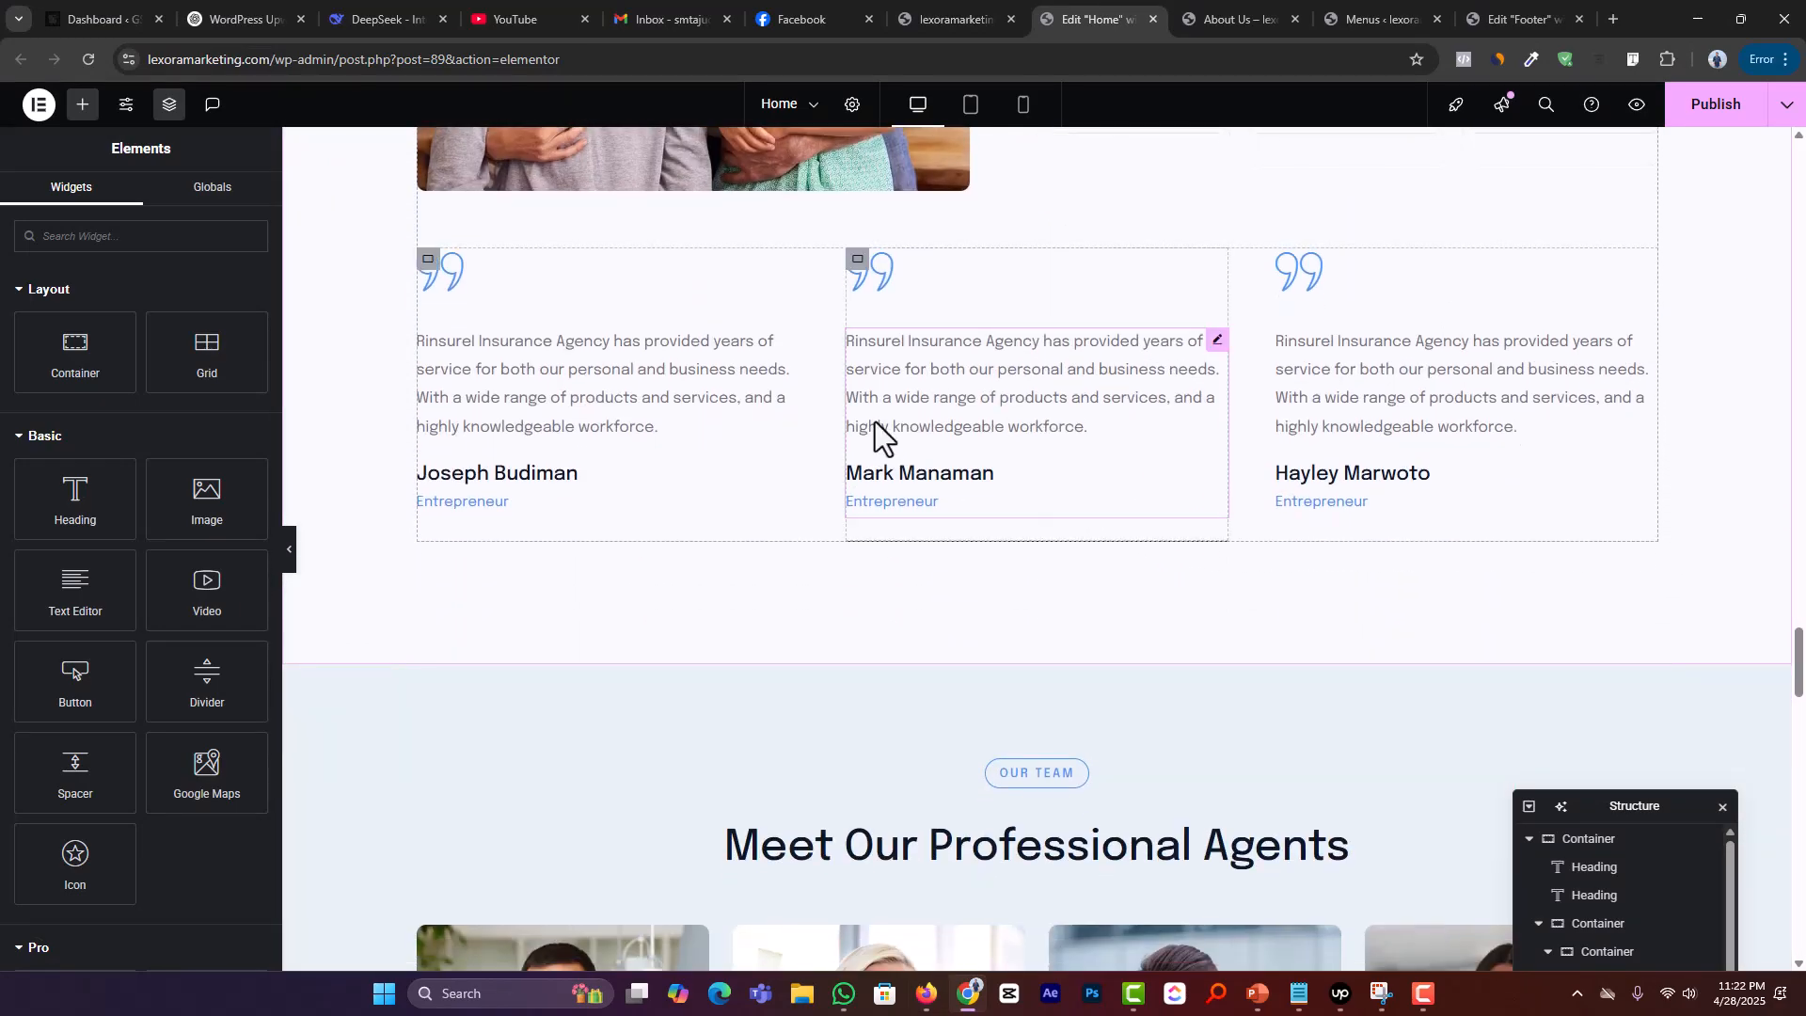
{"action": "scroll", "coordinate": [914, 517], "scroll_direction": "up", "scroll_amount": 6}
{"action": "scroll", "coordinate": [914, 517], "scroll_direction": "down", "scroll_amount": 5}
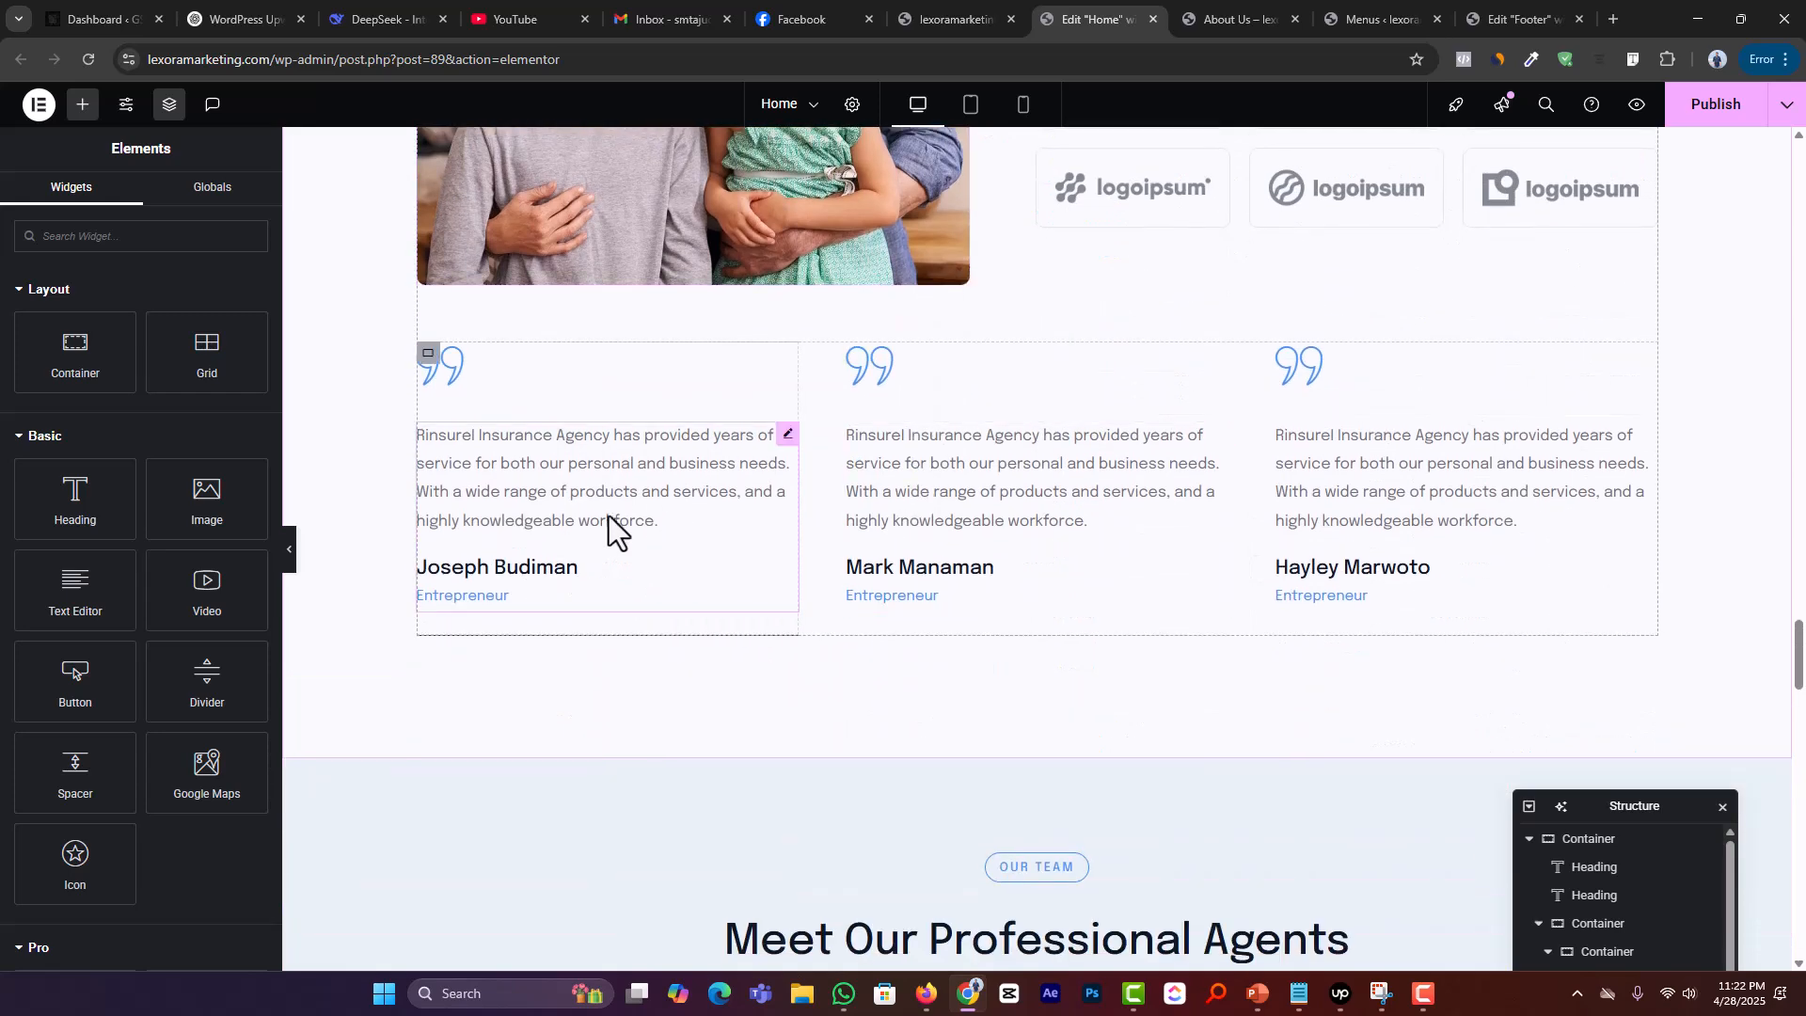
{"action": "key", "text": "alt+Tab"}
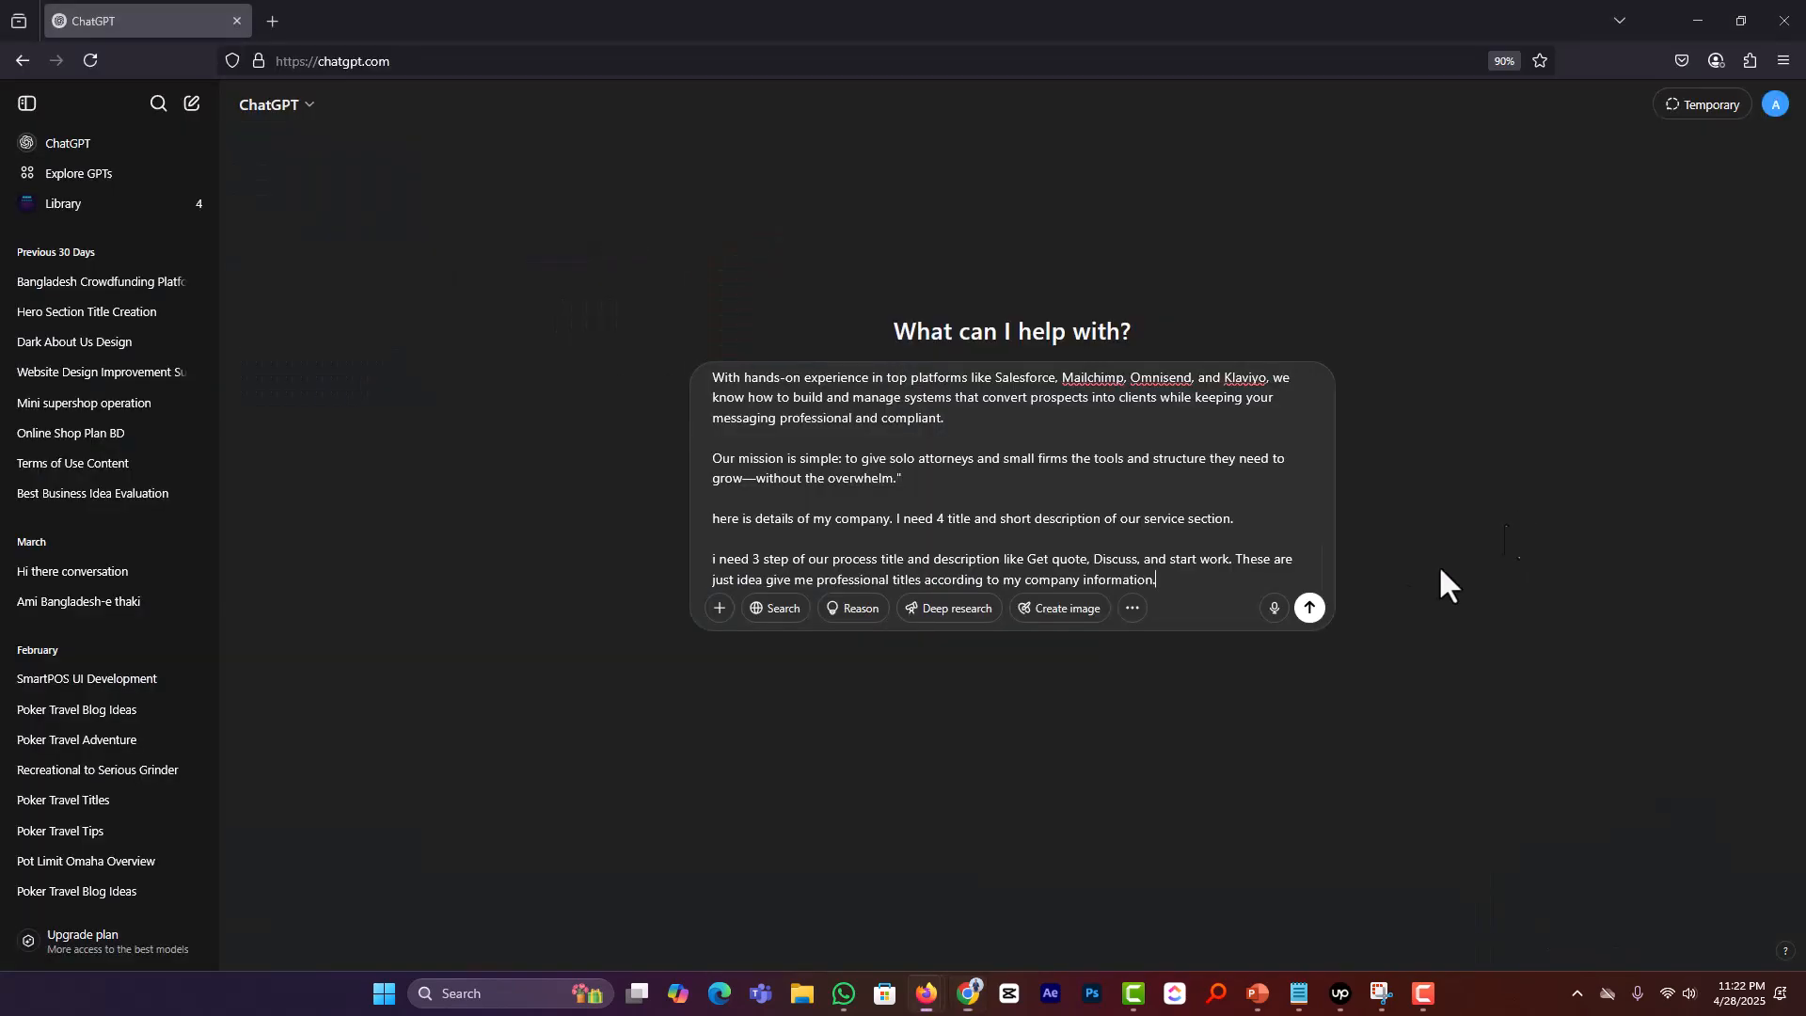
{"action": "type", "text": "Also "}
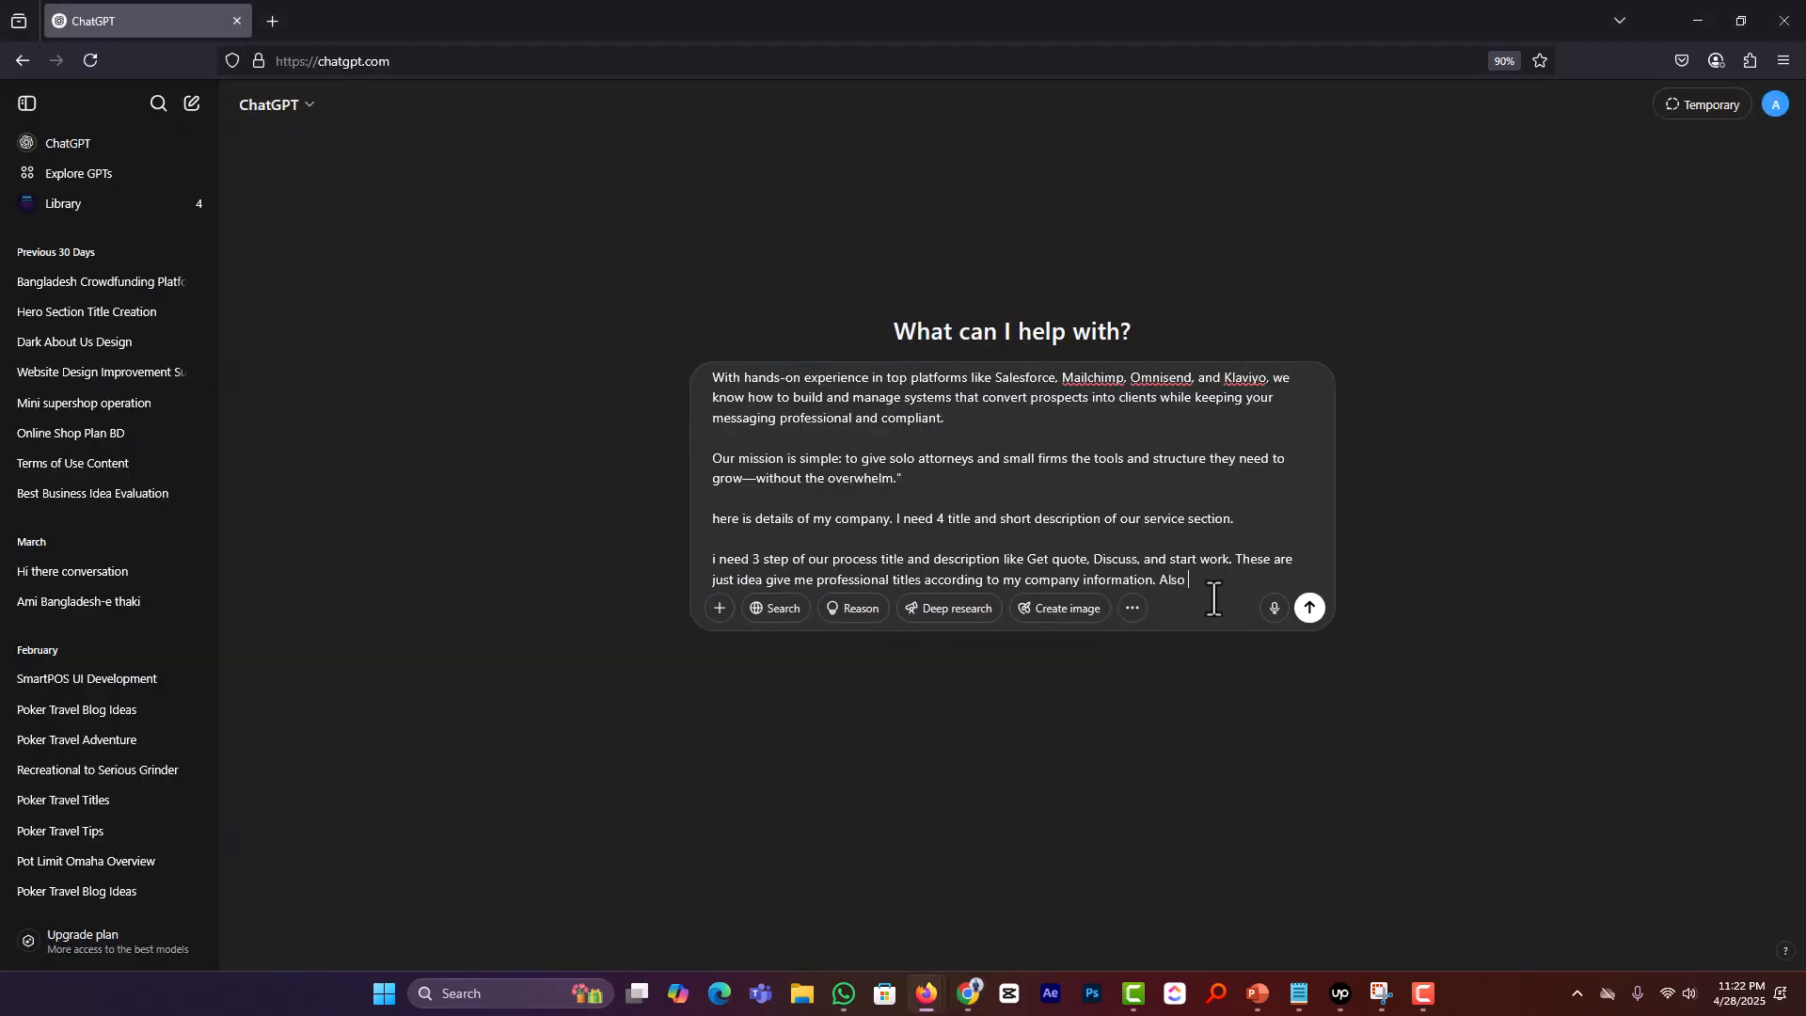
{"action": "type", "text": "give me 3 testimonial."}
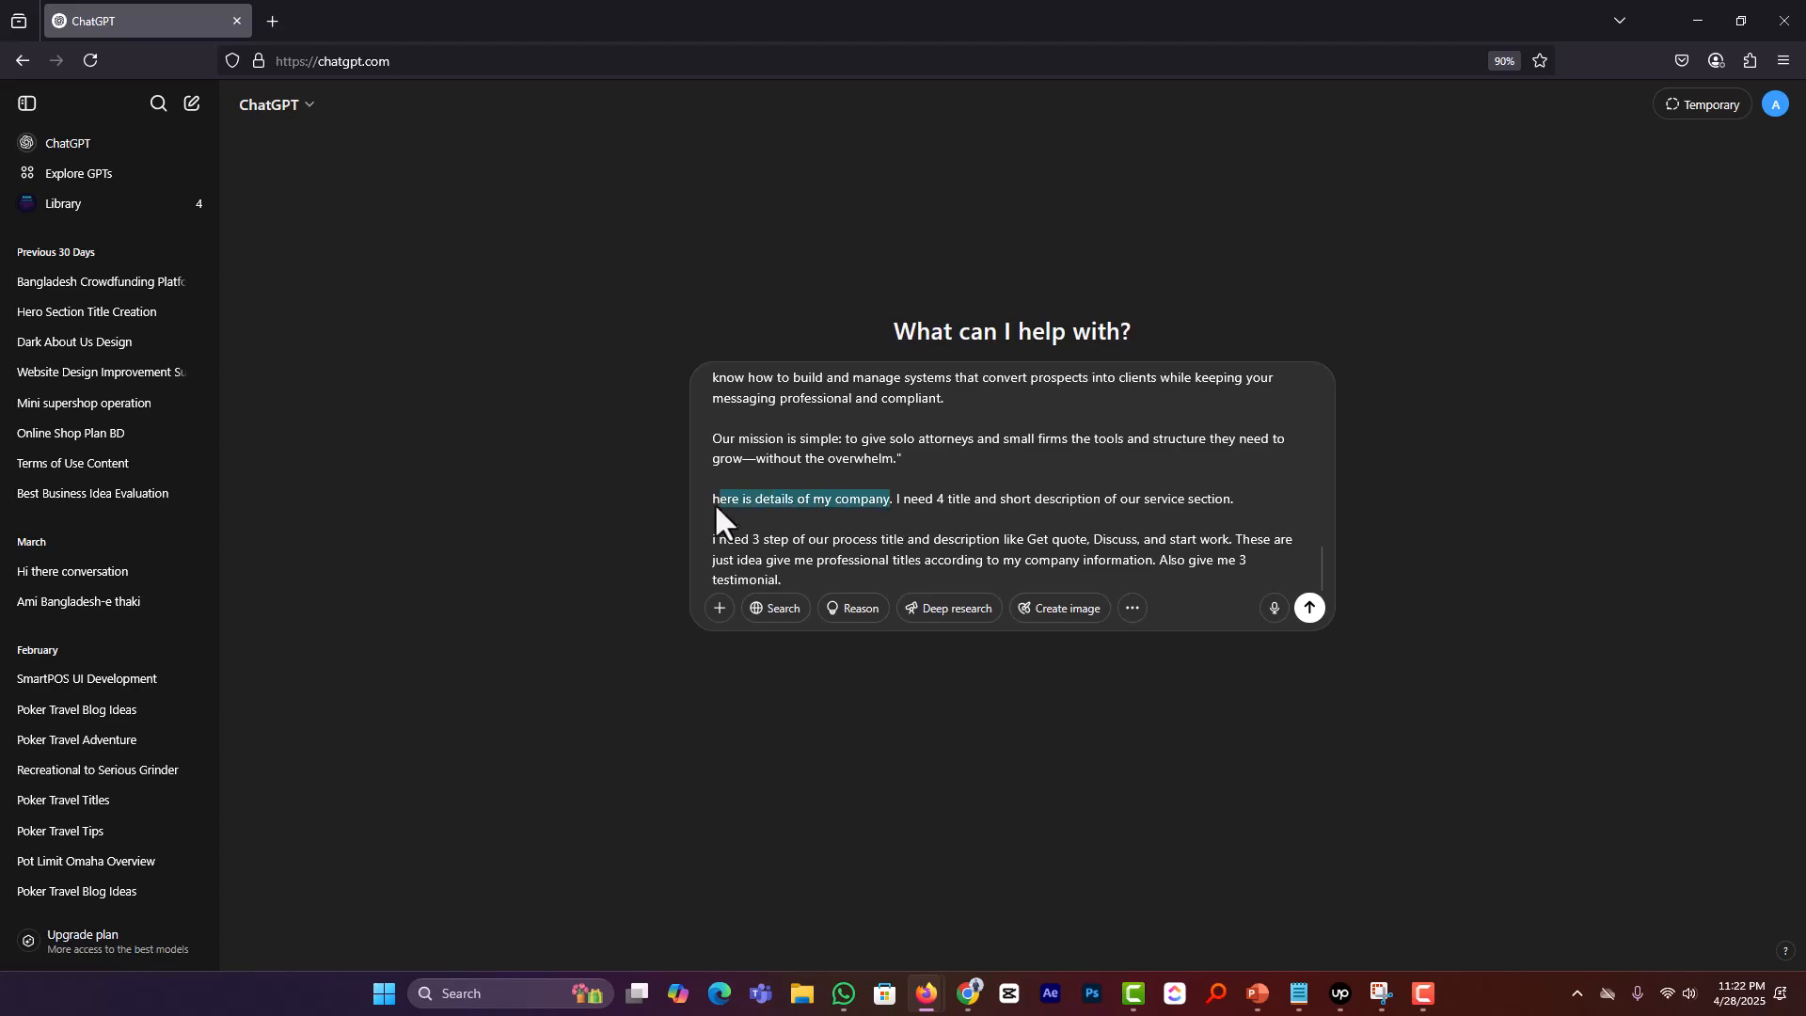
Step: Highlight the company details and service request line in the prompt and compare it with the four-column feature row in Elementor
{"action": "left_click_drag", "start_coordinate": [714, 502], "coordinate": [710, 501]}
{"action": "left_click_drag", "start_coordinate": [1247, 499], "coordinate": [946, 482]}
{"action": "key", "text": "alt+Tab"}
{"action": "scroll", "coordinate": [832, 516], "scroll_direction": "up", "scroll_amount": 5}
{"action": "scroll", "coordinate": [831, 517], "scroll_direction": "up", "scroll_amount": 20}
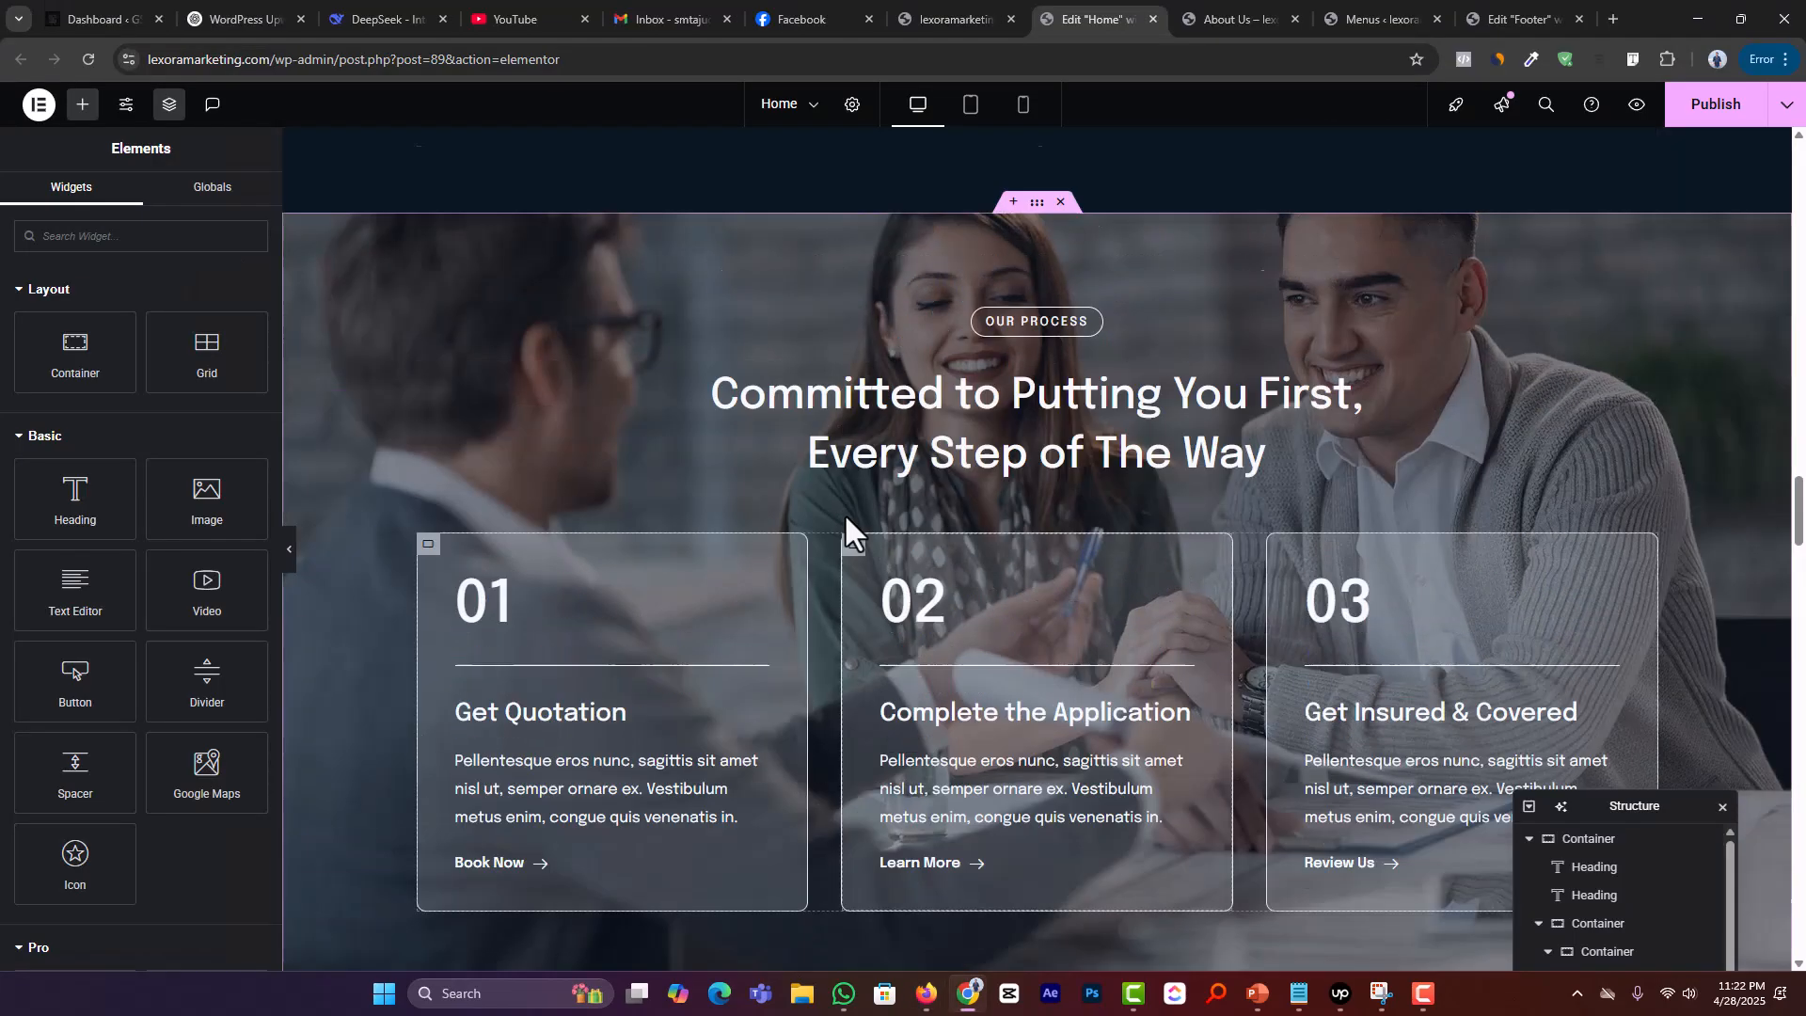
{"action": "scroll", "coordinate": [833, 504], "scroll_direction": "up", "scroll_amount": 3}
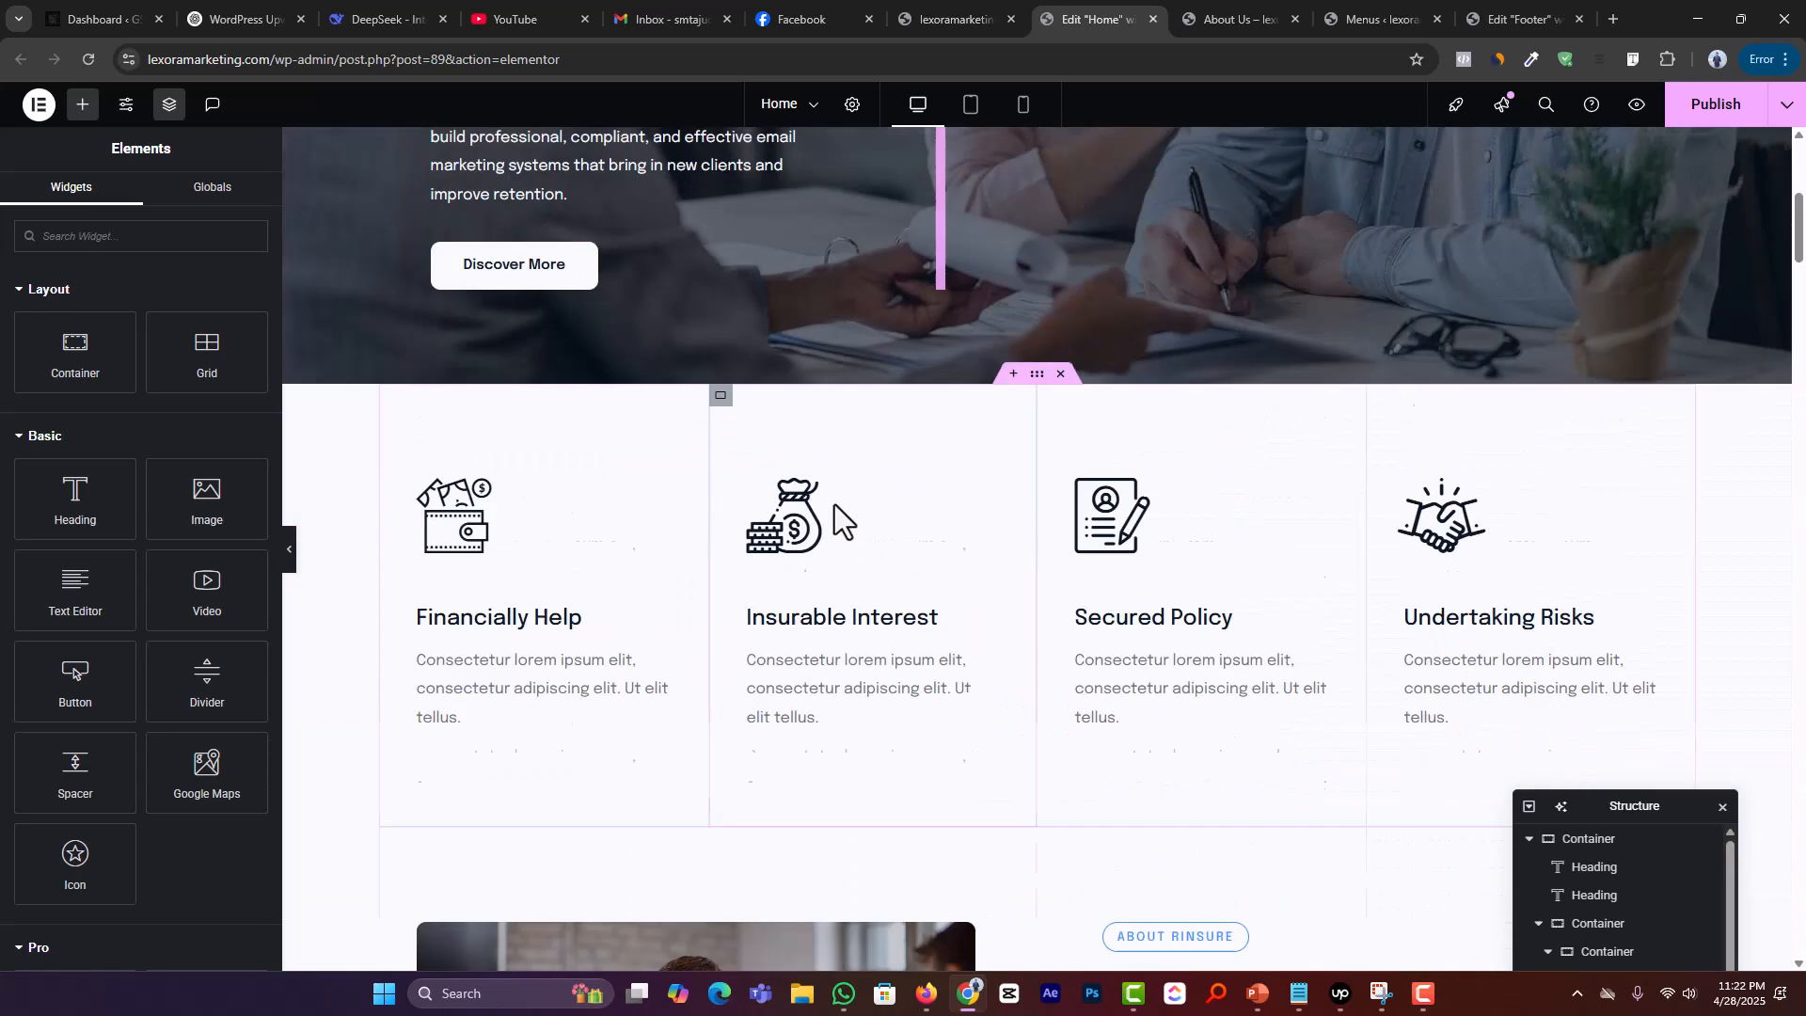
{"action": "scroll", "coordinate": [830, 527], "scroll_direction": "down", "scroll_amount": 2}
{"action": "key", "text": "alt+Tab"}
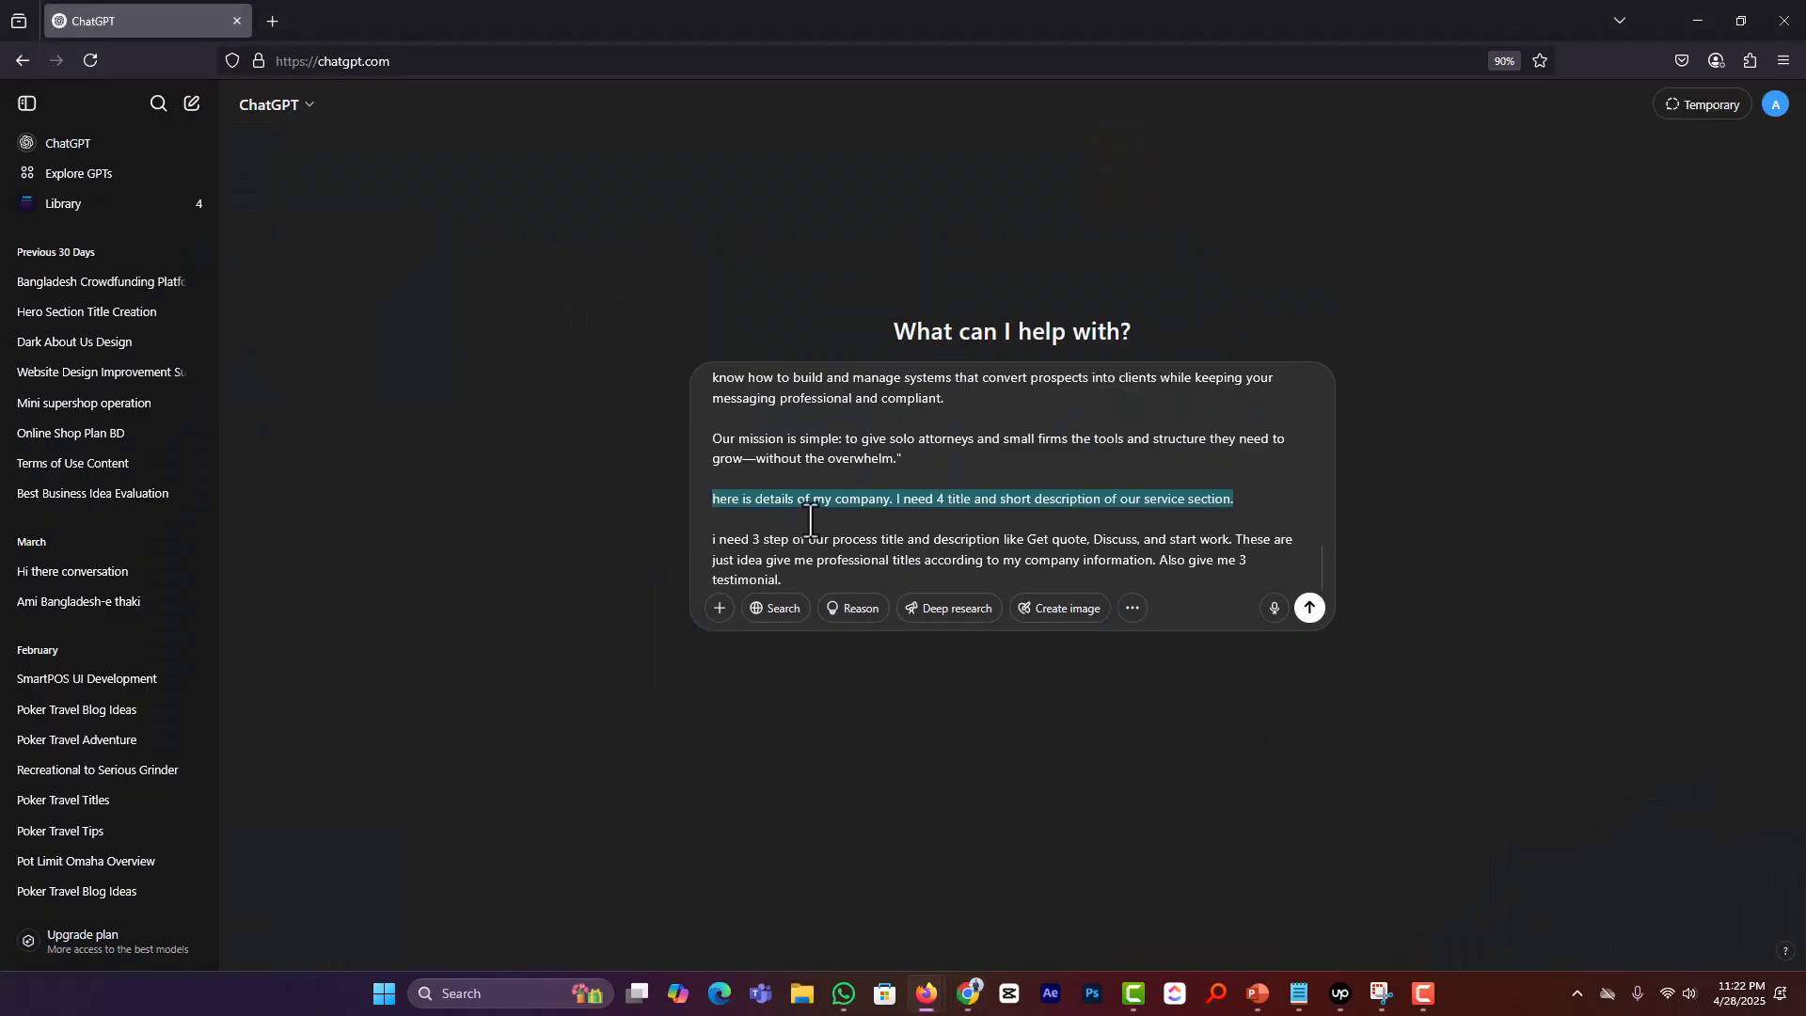
Step: Review the statistics, Our Services, Why Choose Rinsure and Our Process sections in Elementor for content missing from the ChatGPT prompt
{"action": "key", "text": "alt+Tab"}
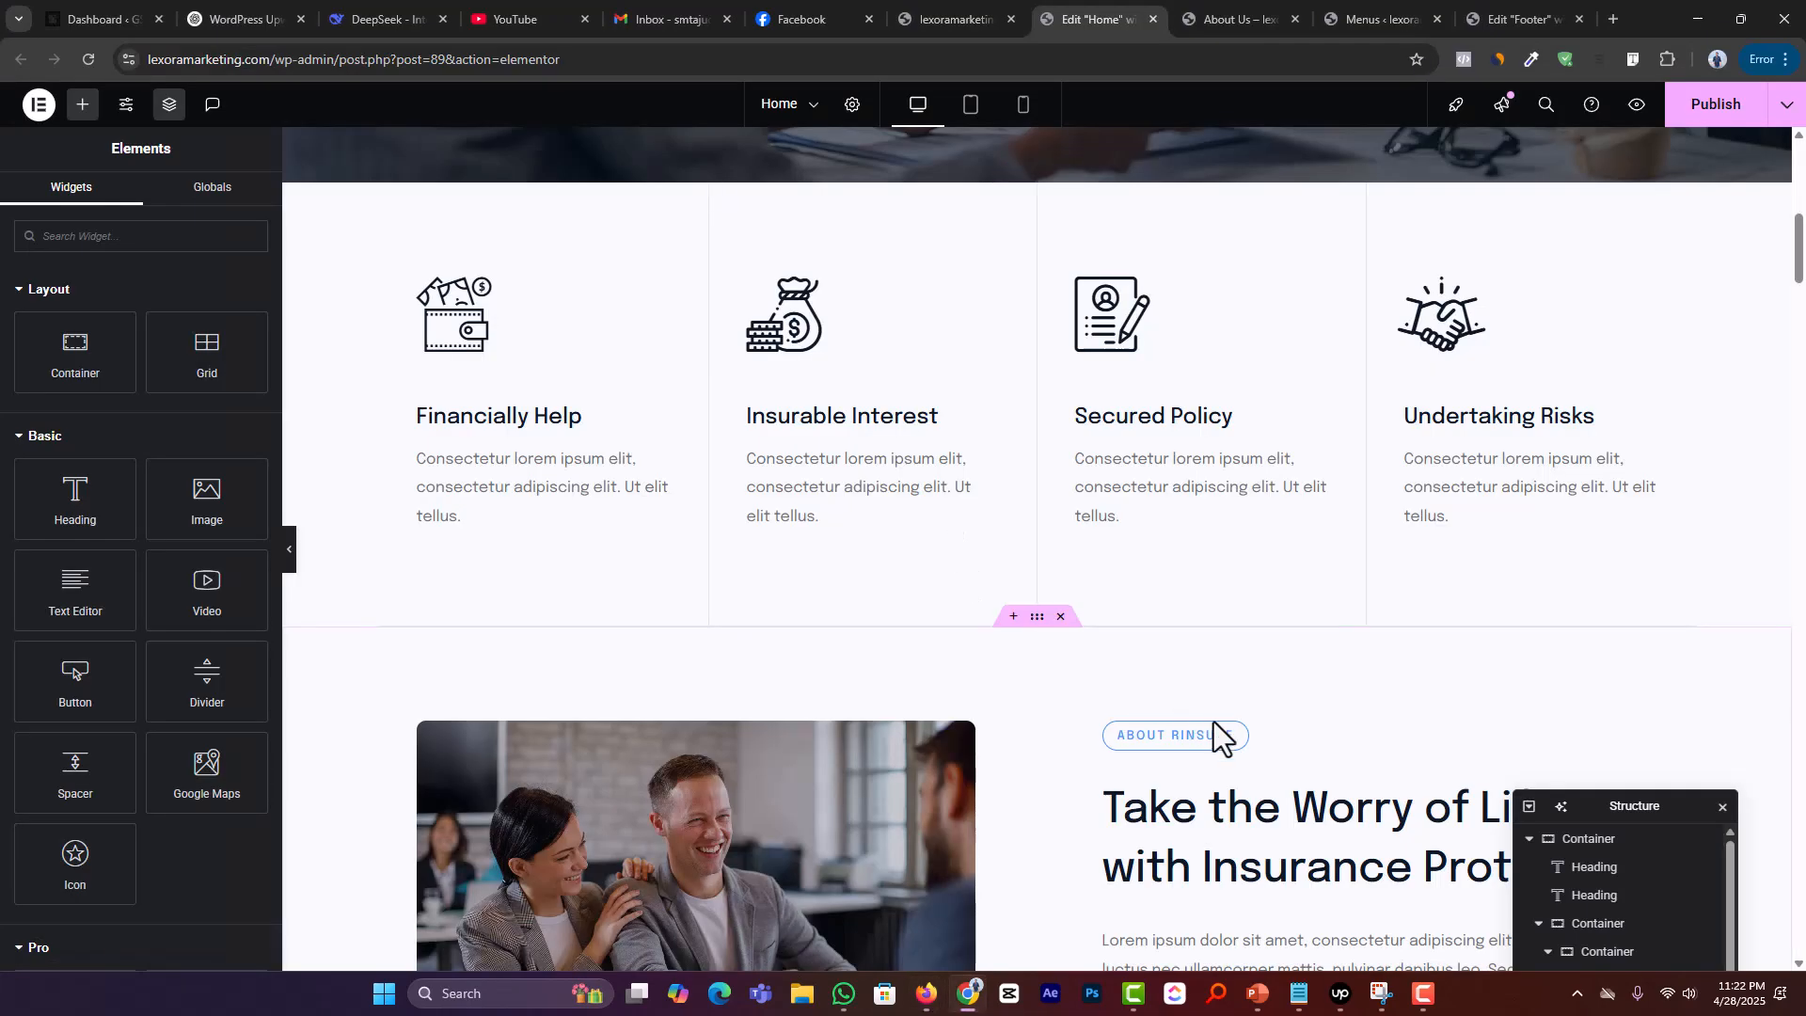
{"action": "scroll", "coordinate": [1371, 517], "scroll_direction": "down", "scroll_amount": 6}
{"action": "scroll", "coordinate": [685, 715], "scroll_direction": "down", "scroll_amount": 7}
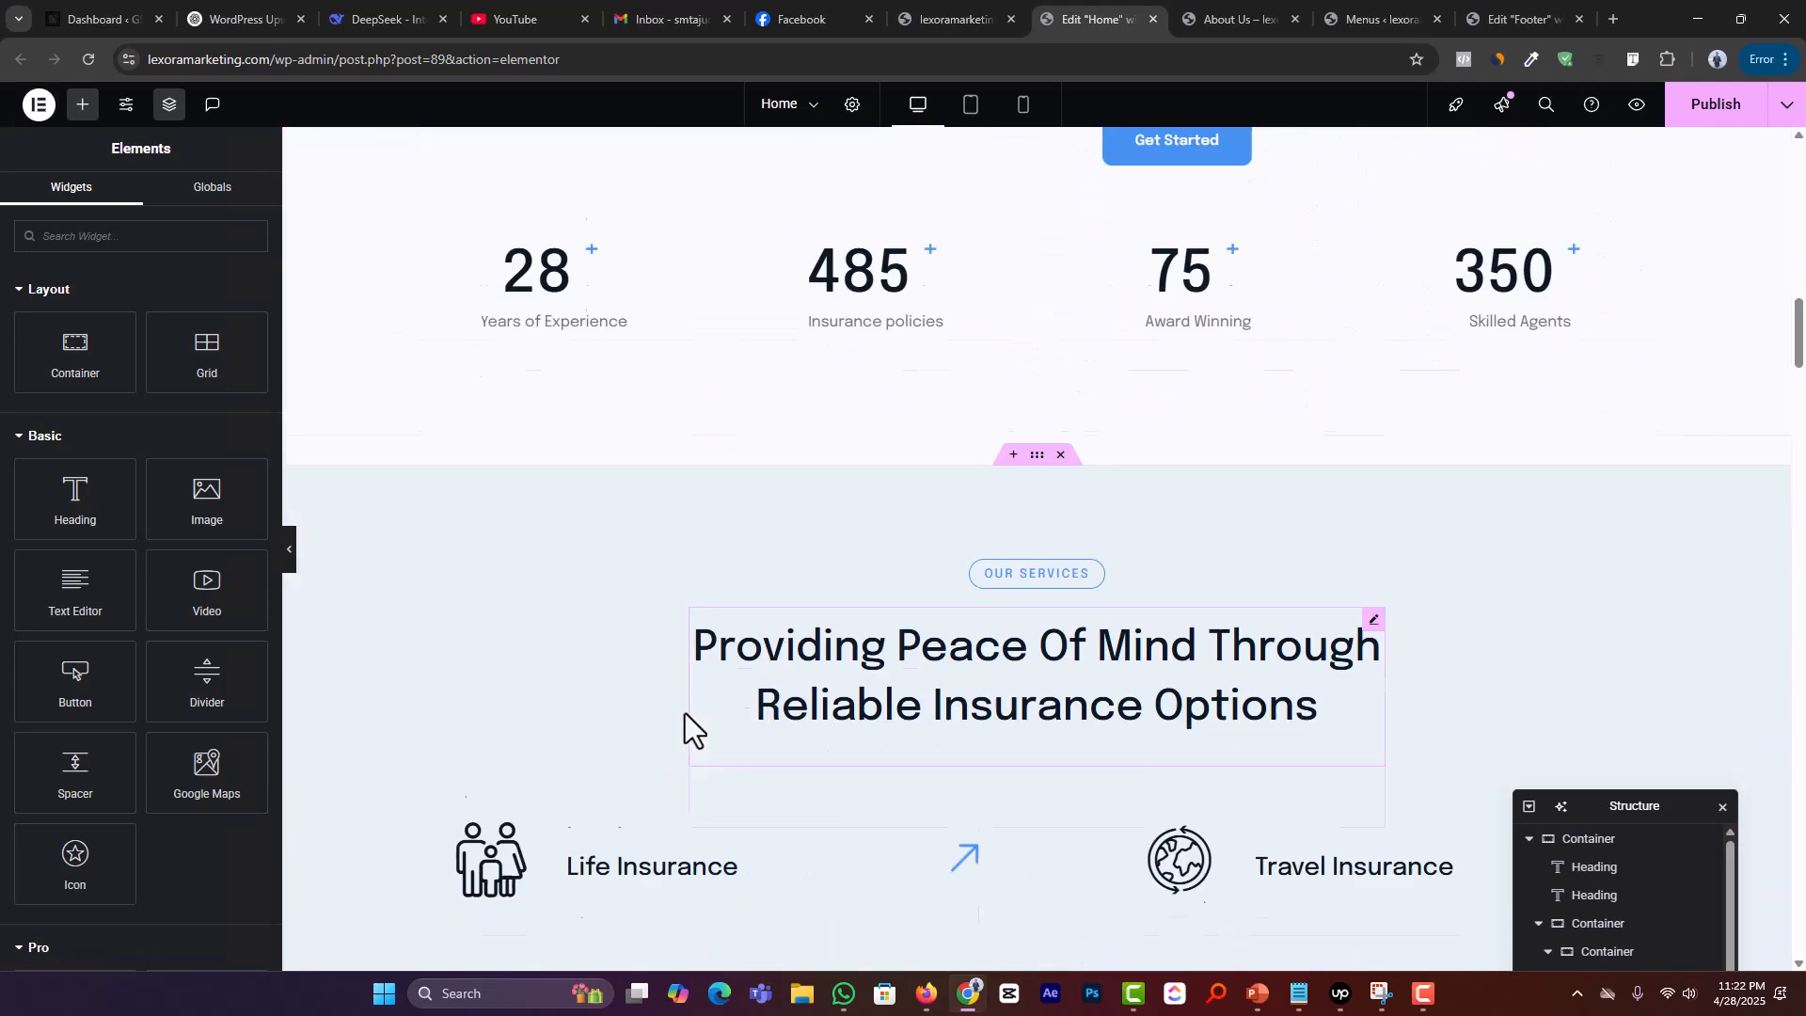
{"action": "scroll", "coordinate": [1044, 507], "scroll_direction": "down", "scroll_amount": 9}
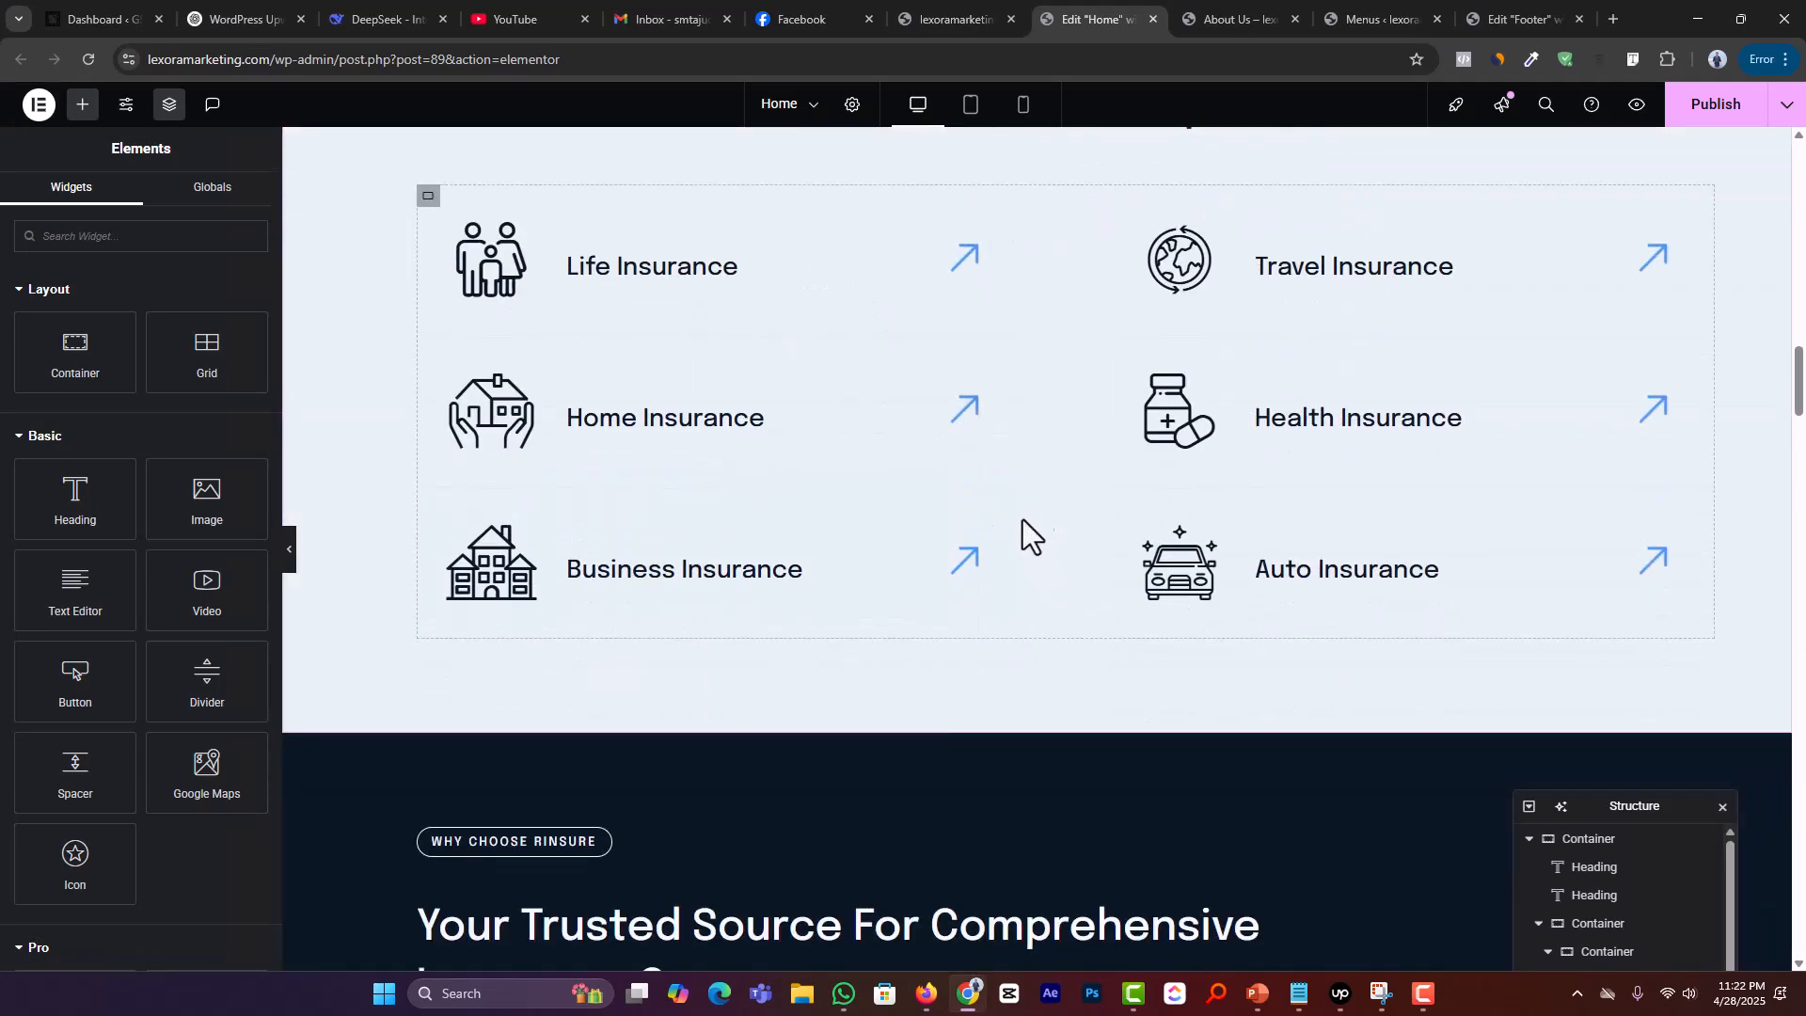
{"action": "key", "text": "alt+Tab"}
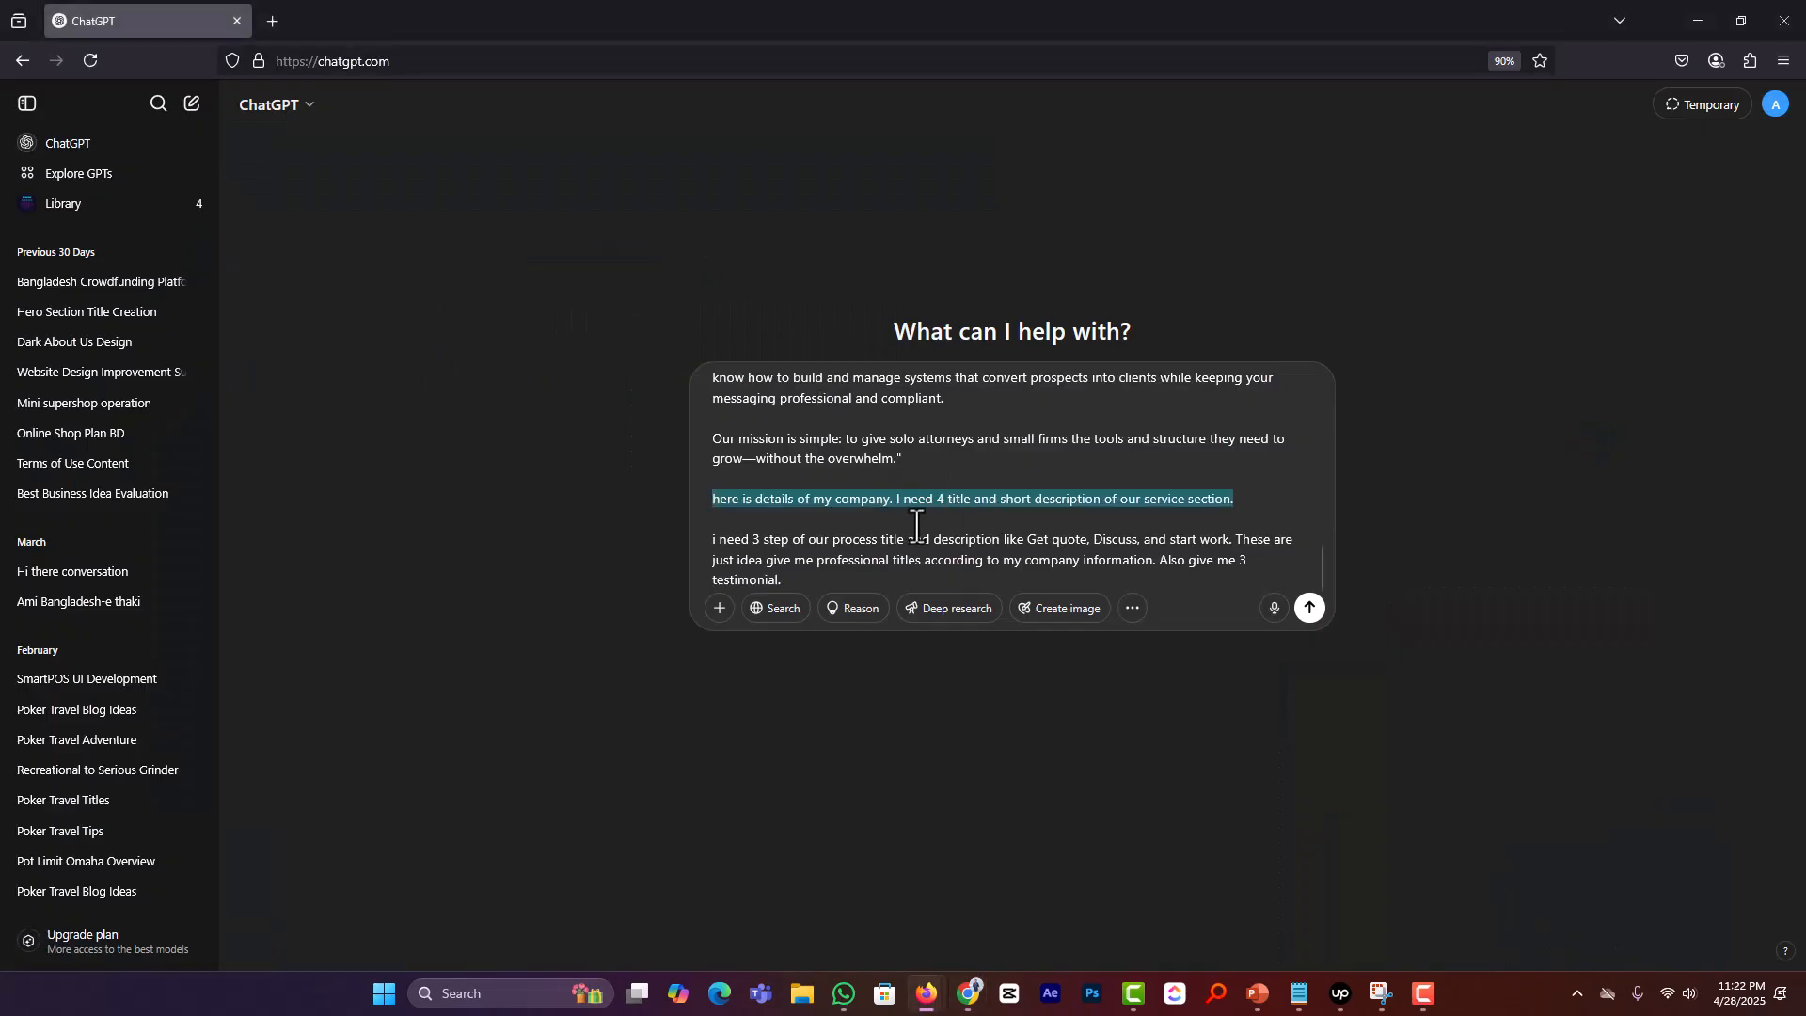
{"action": "key", "text": "alt+Tab"}
{"action": "scroll", "coordinate": [790, 460], "scroll_direction": "down", "scroll_amount": 4}
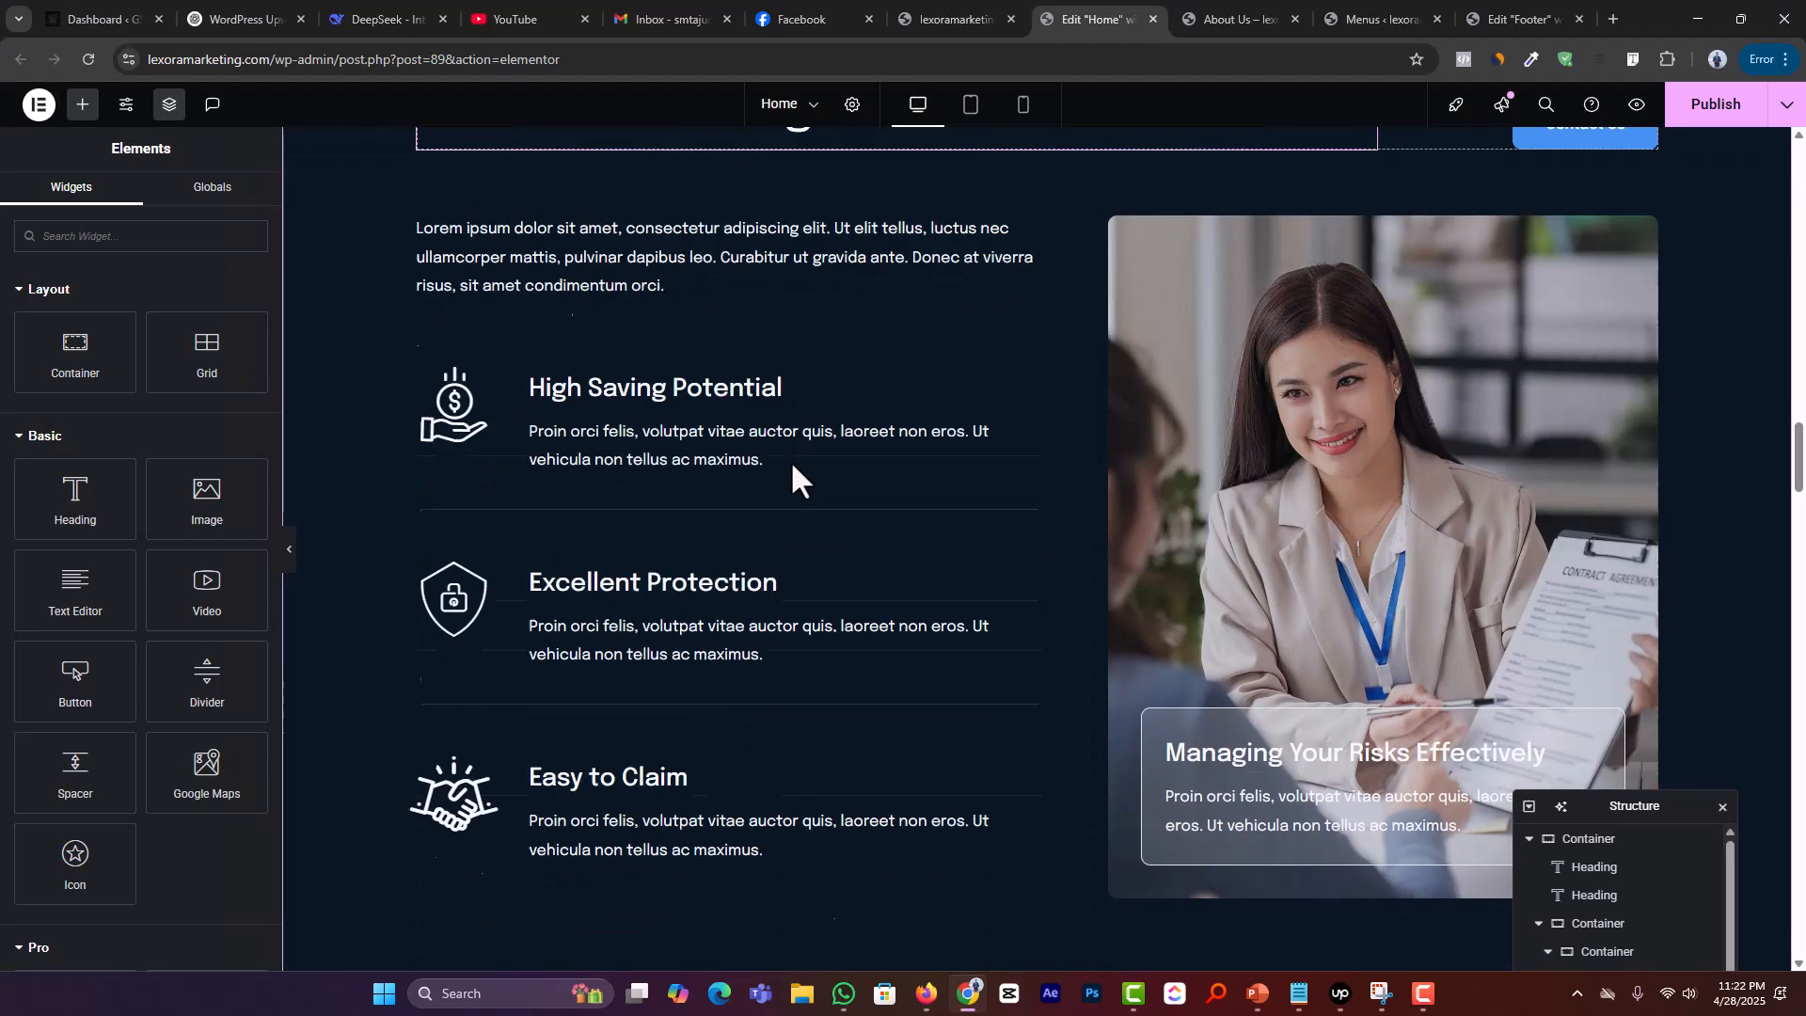
{"action": "scroll", "coordinate": [790, 460], "scroll_direction": "up", "scroll_amount": 5}
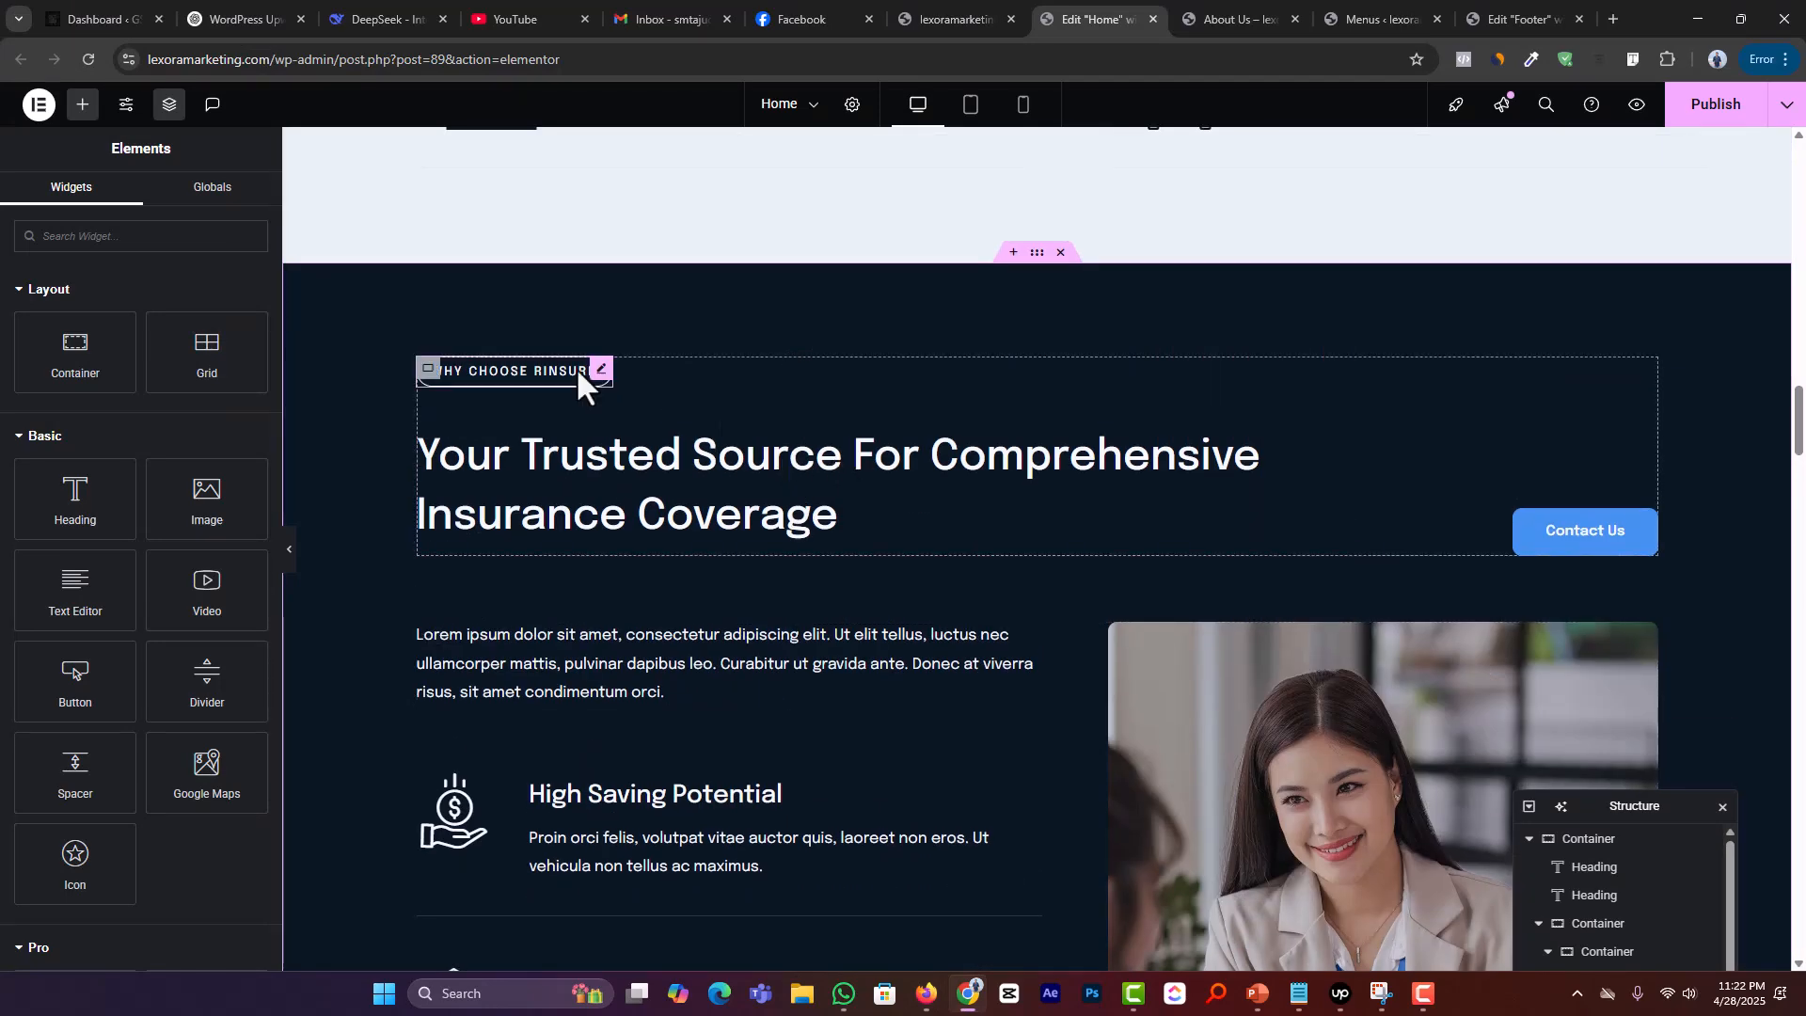
{"action": "key", "text": "alt+Tab"}
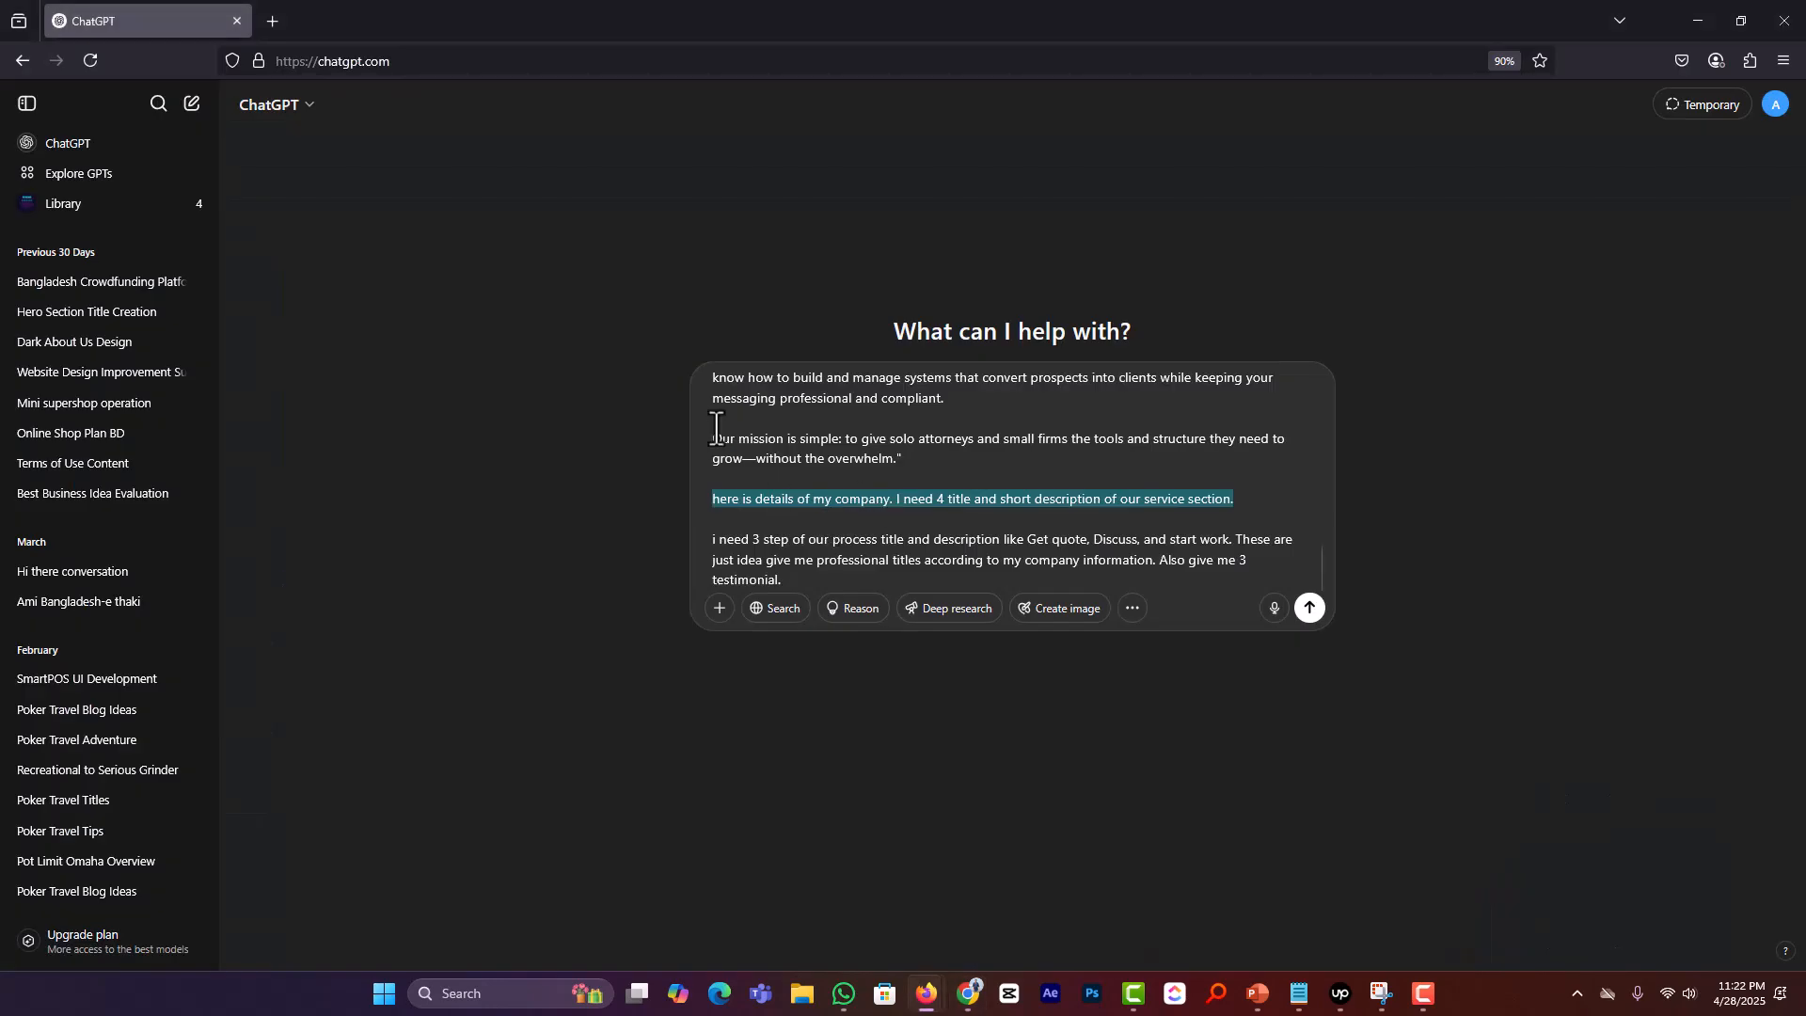
{"action": "key", "text": "alt+Tab"}
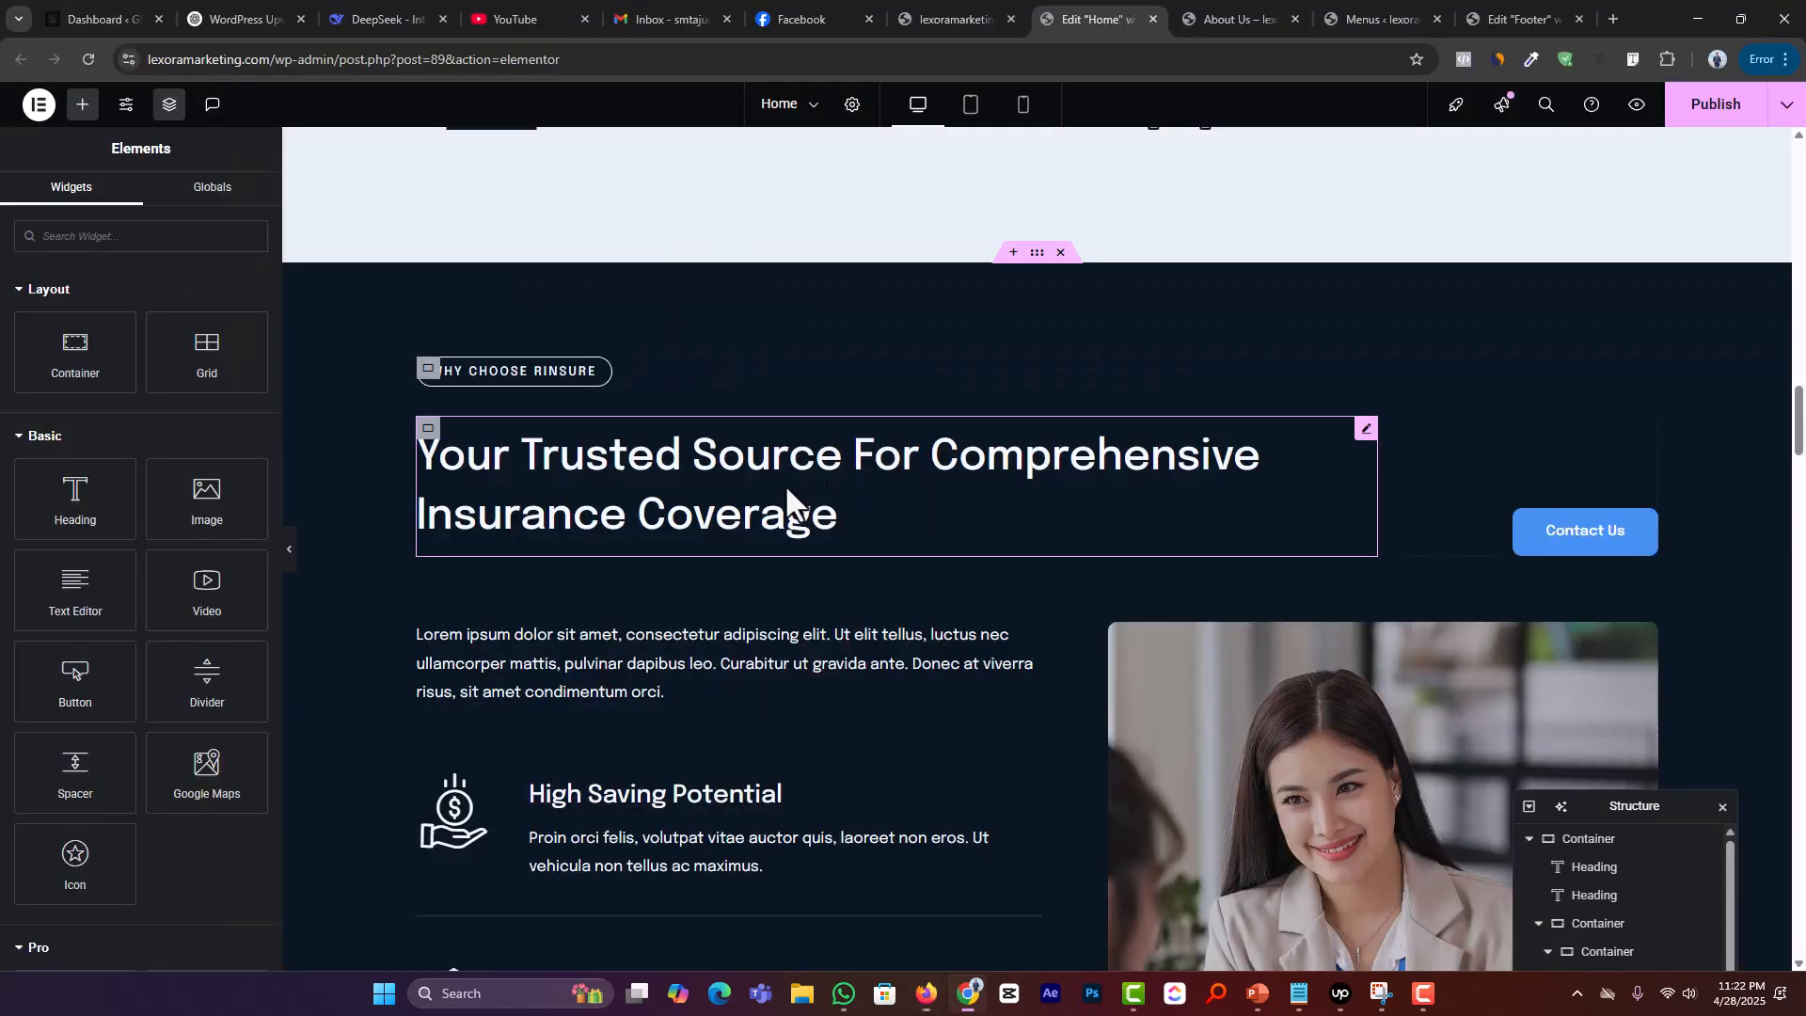
{"action": "scroll", "coordinate": [752, 489], "scroll_direction": "down", "scroll_amount": 8}
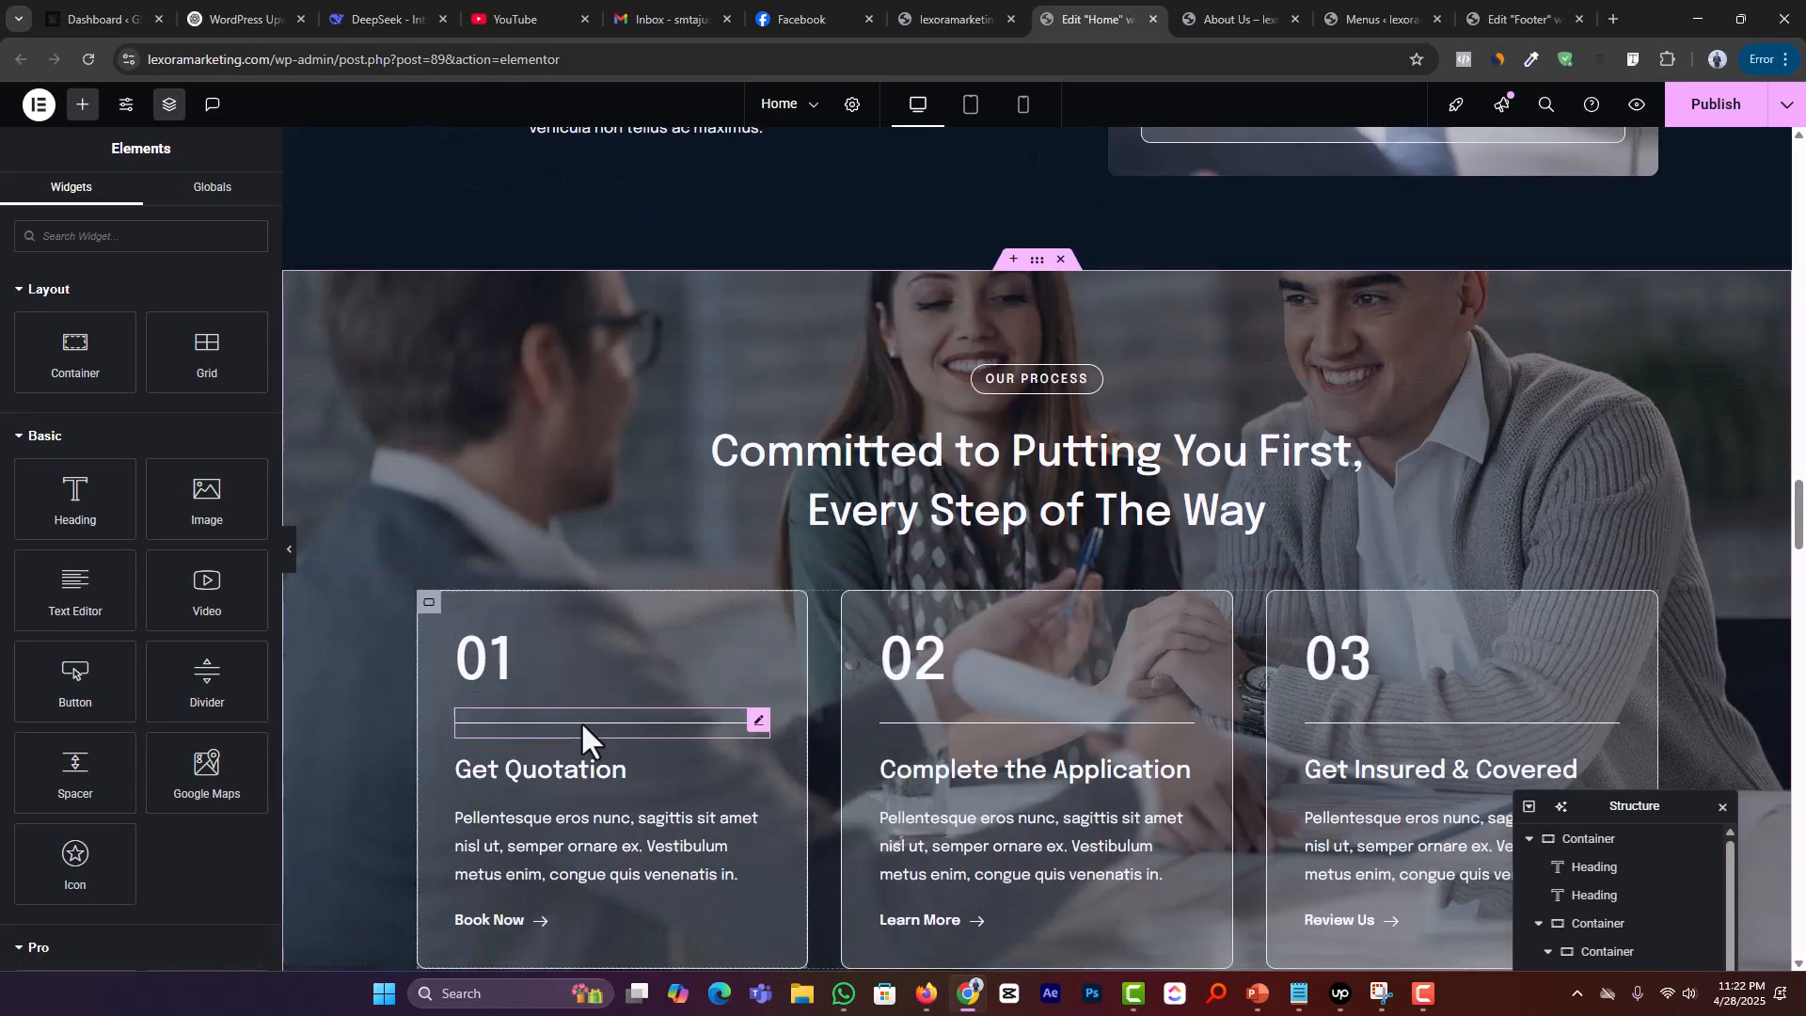
Step: Compare the Our Process cards and the testimonials in Elementor with the requests written in the ChatGPT prompt
{"action": "scroll", "coordinate": [1211, 679], "scroll_direction": "down", "scroll_amount": 2}
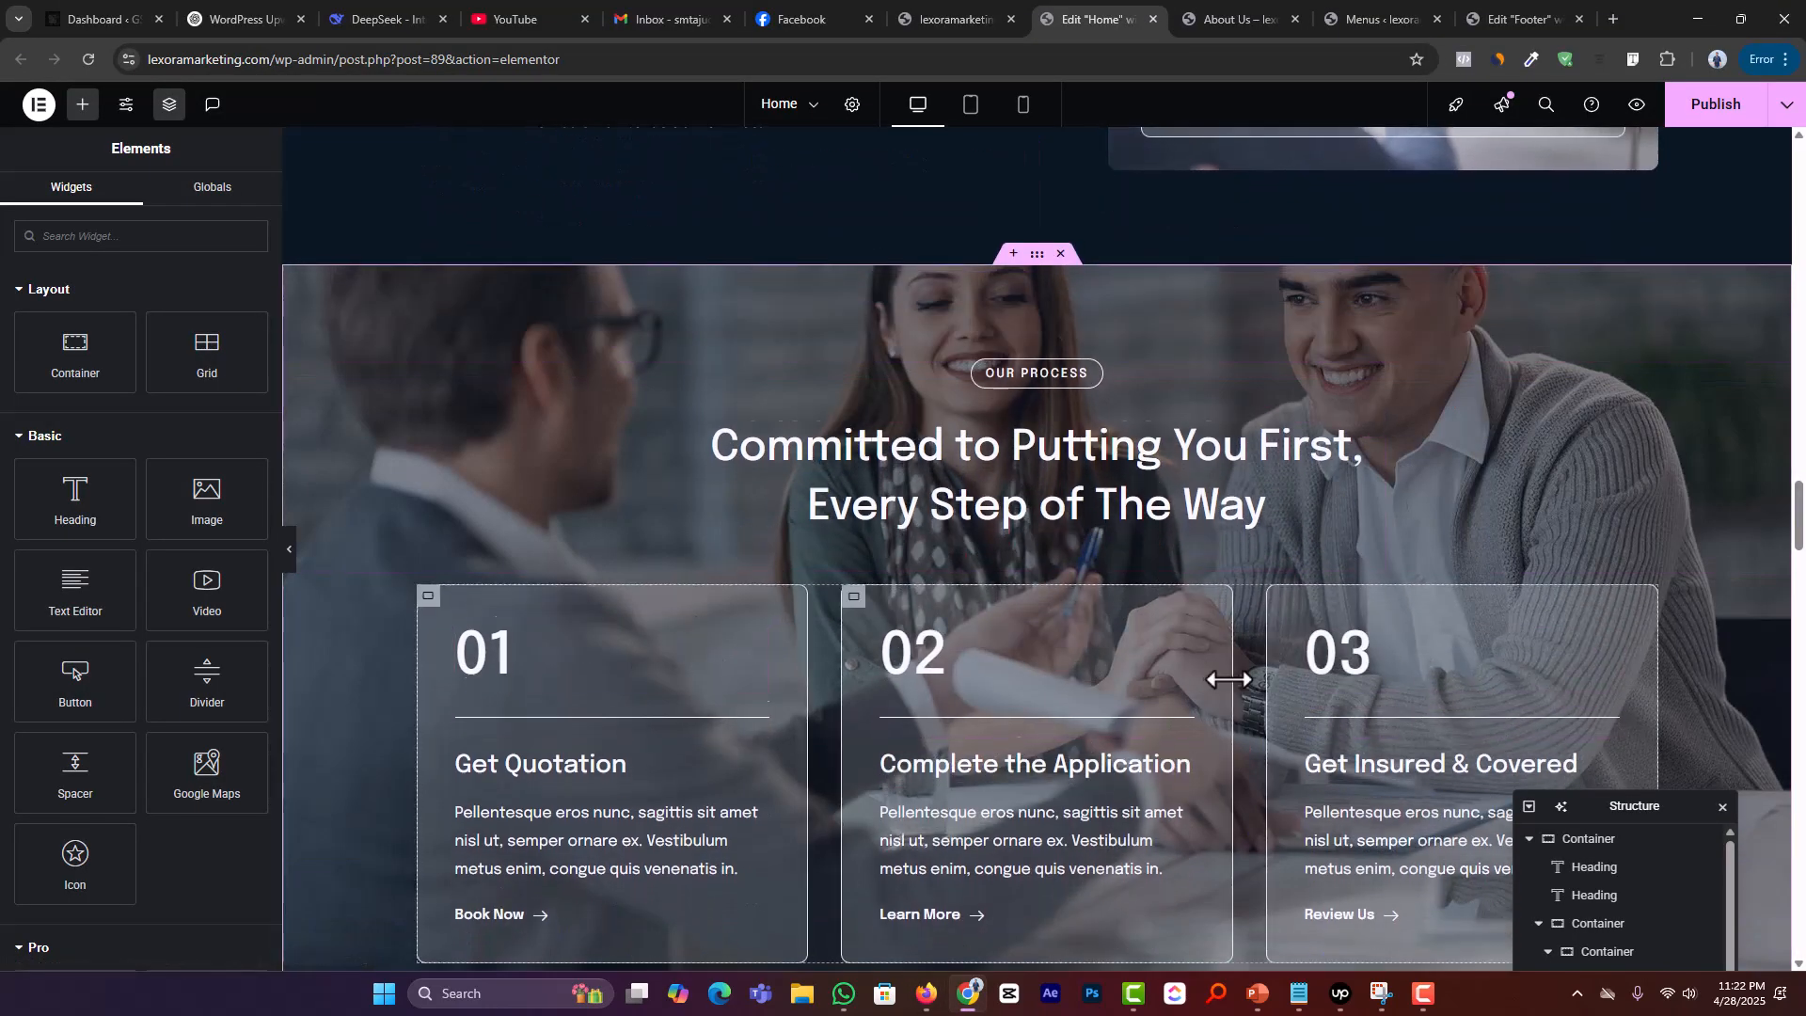
{"action": "key", "text": "alt+Tab"}
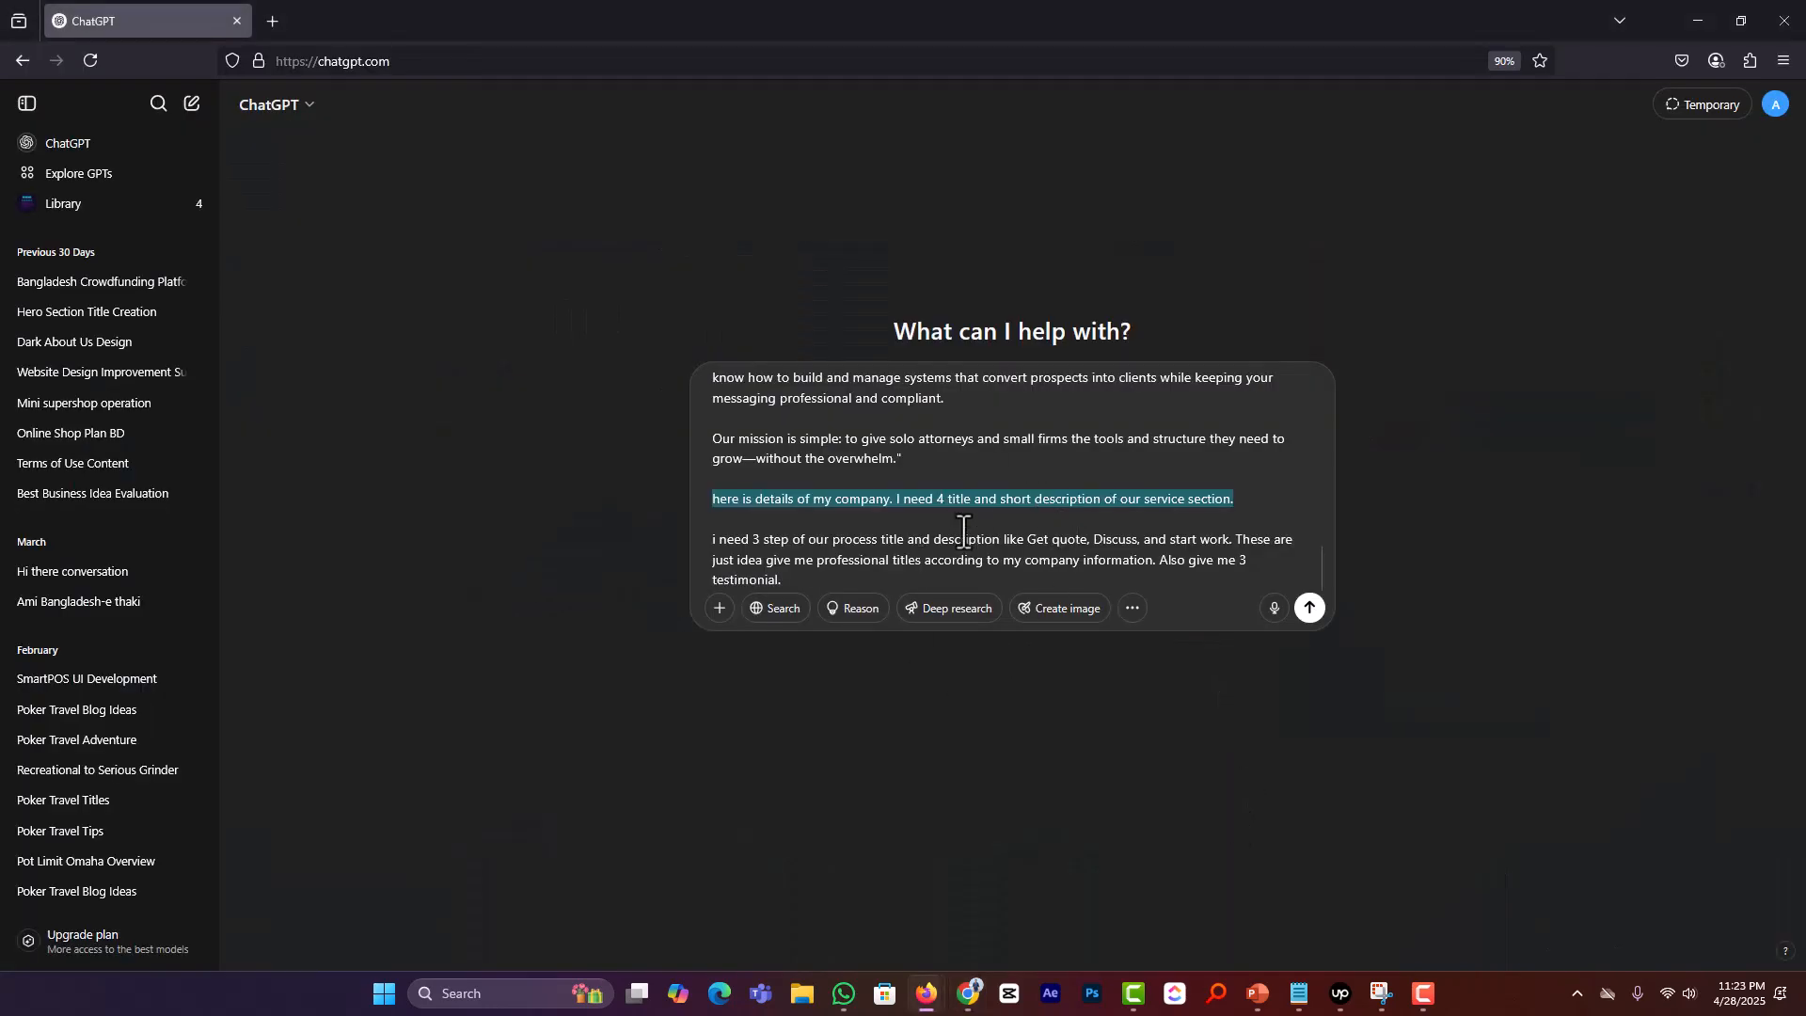
{"action": "key", "text": "alt+Tab"}
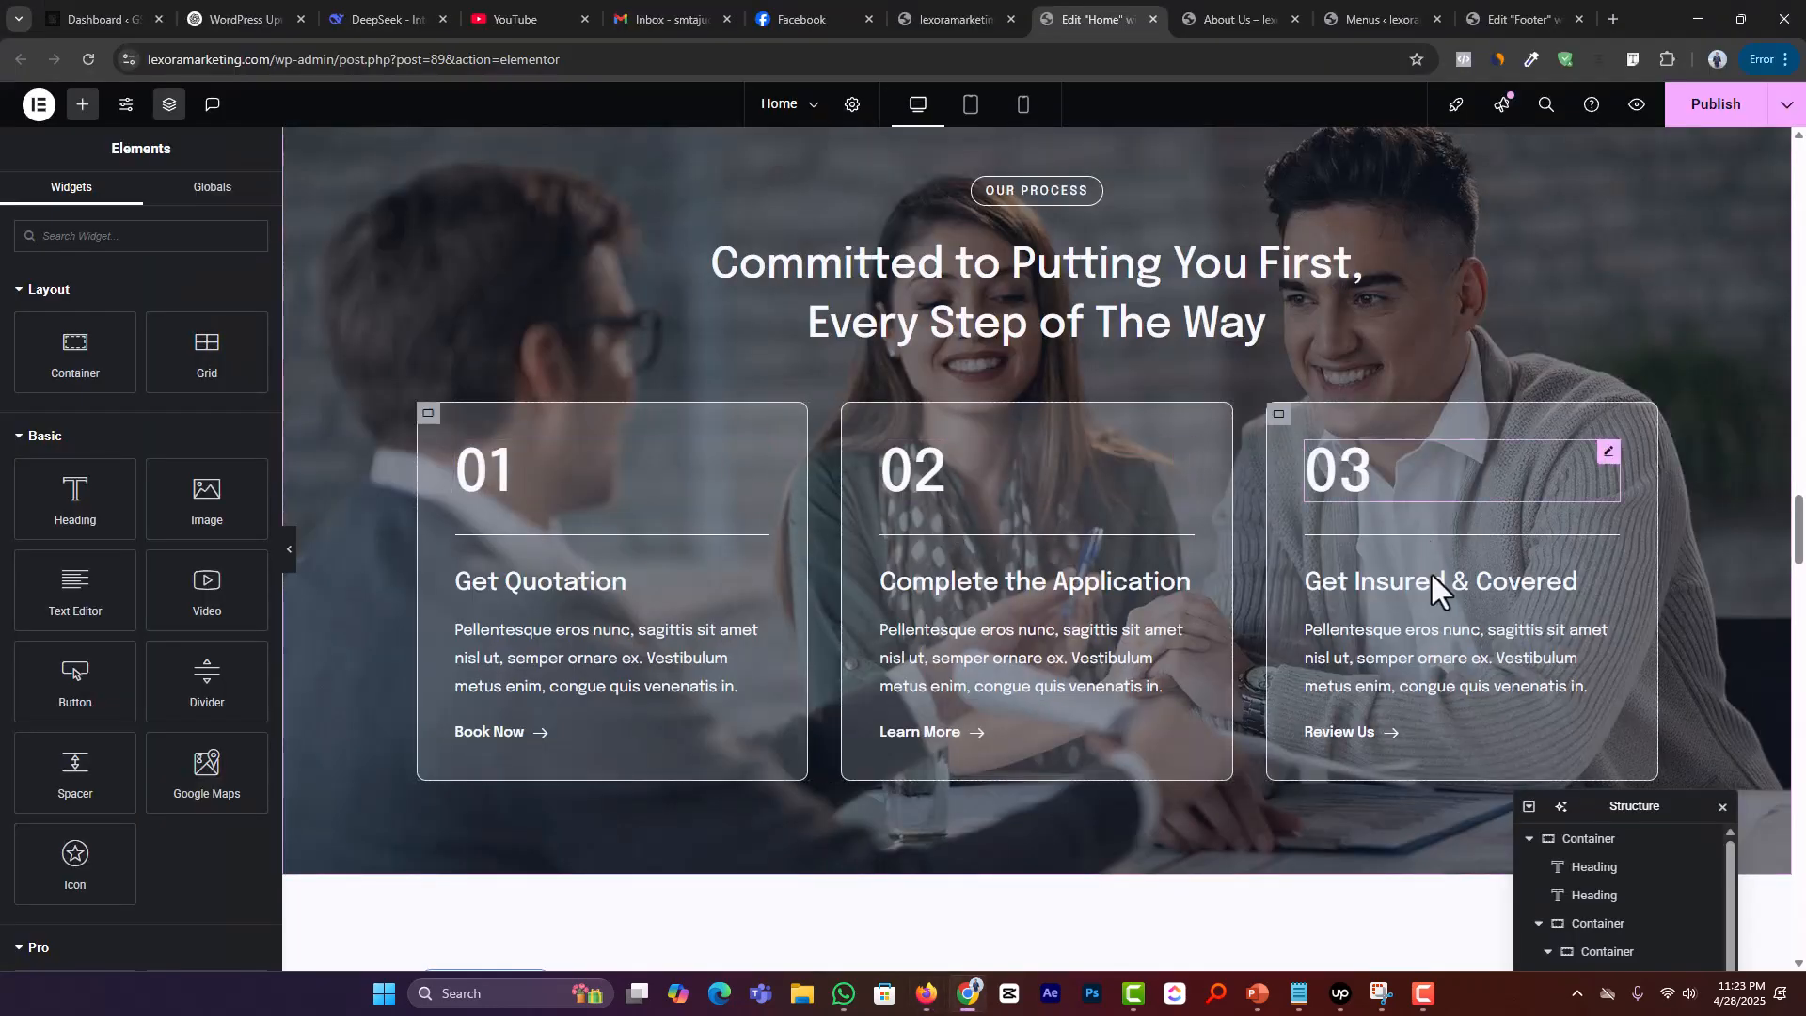
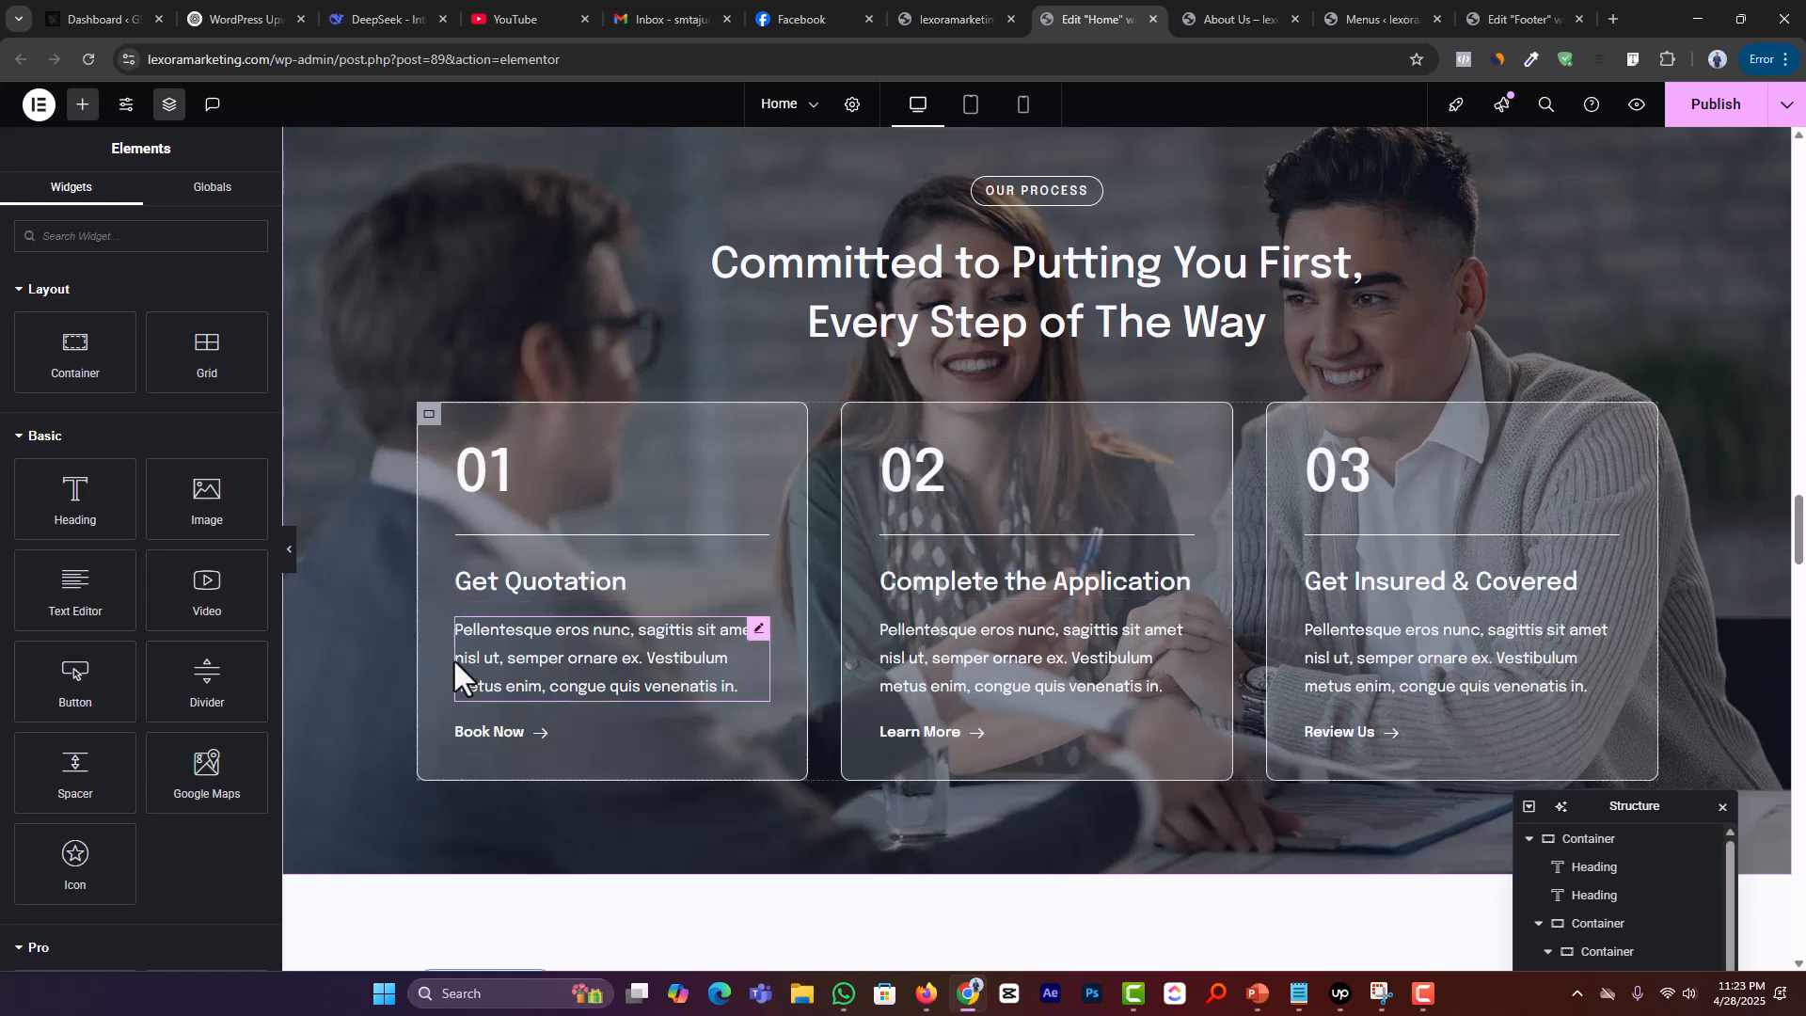
{"action": "key", "text": "alt+Tab"}
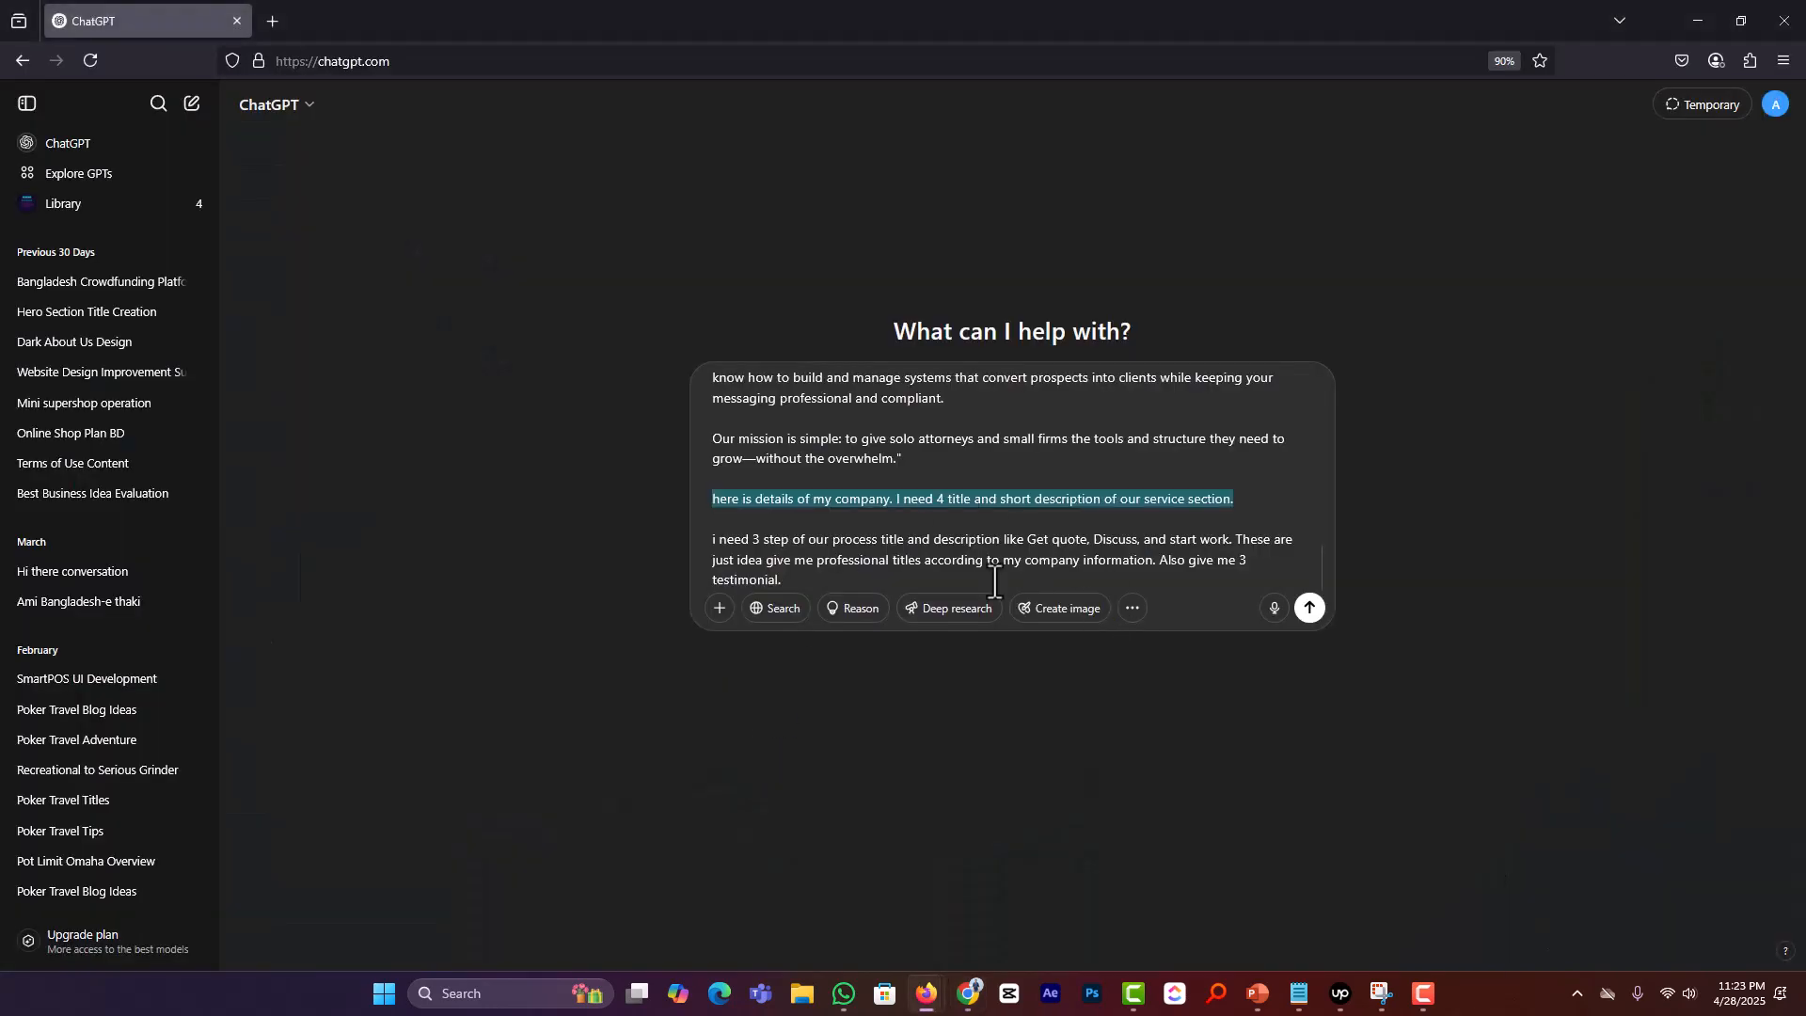
{"action": "left_click", "coordinate": [876, 577]}
{"action": "key", "text": "alt+Tab"}
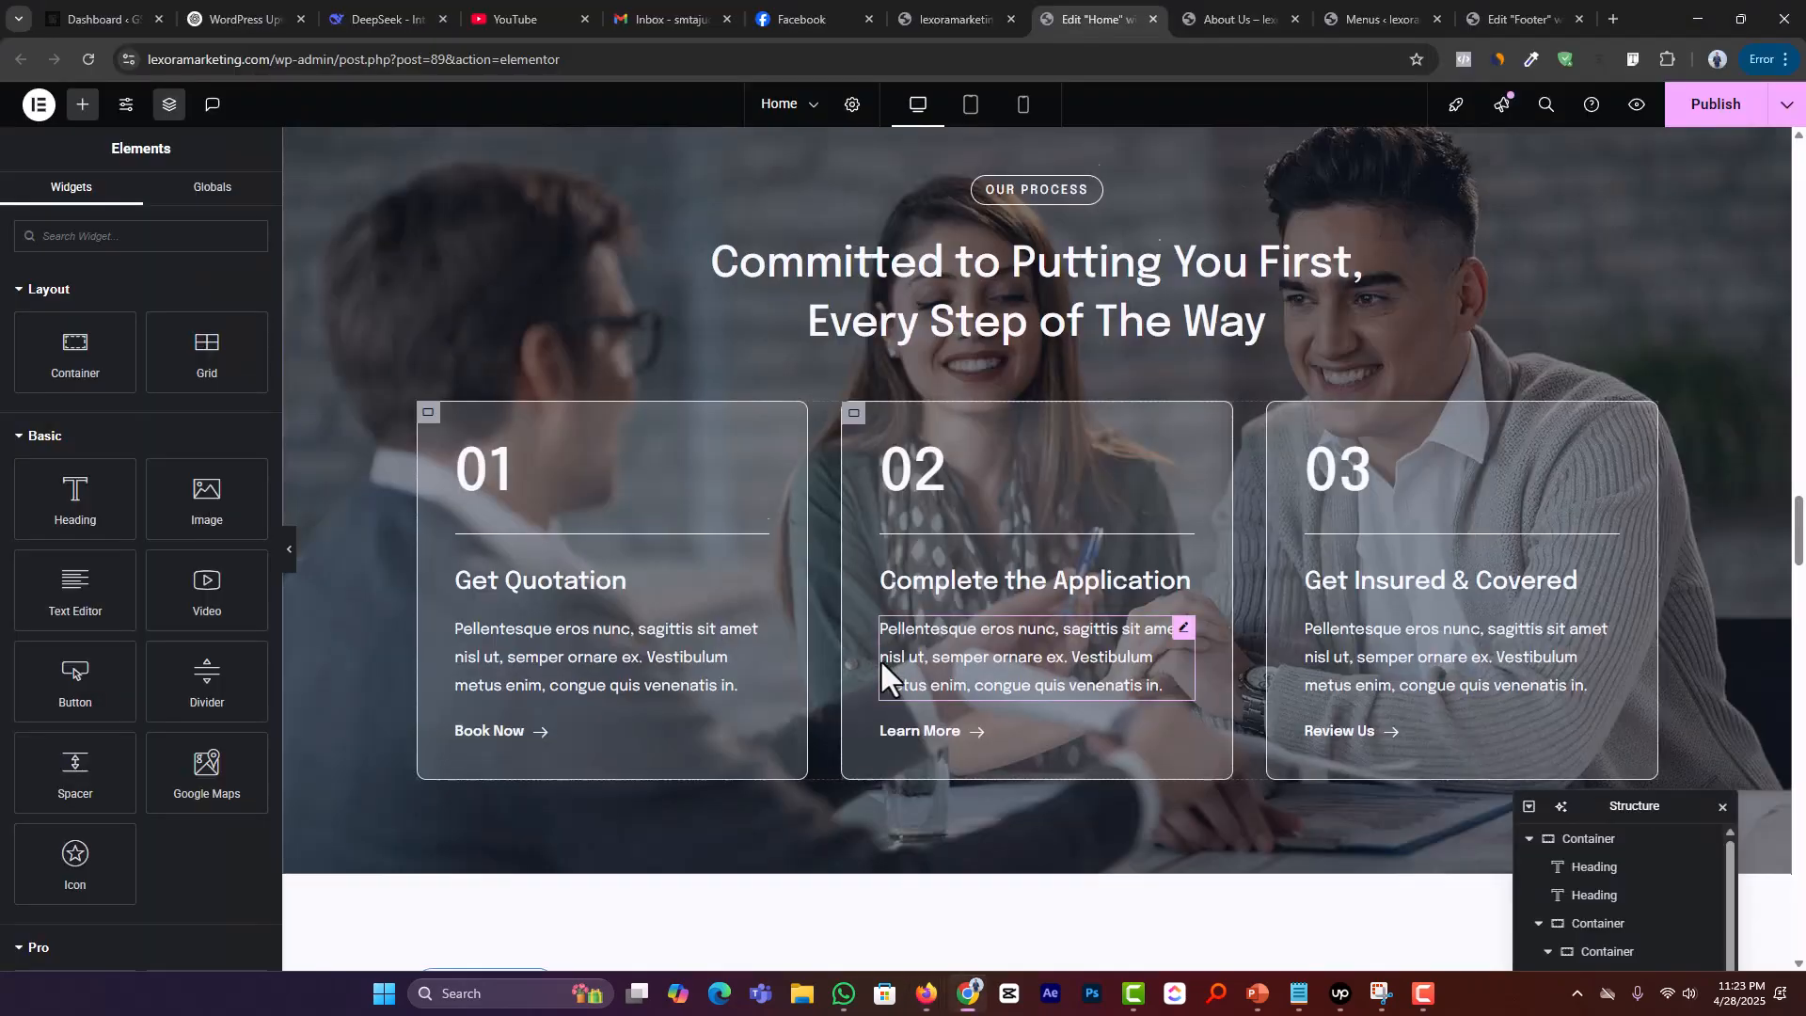
{"action": "scroll", "coordinate": [882, 662], "scroll_direction": "down", "scroll_amount": 5}
{"action": "scroll", "coordinate": [882, 662], "scroll_direction": "down", "scroll_amount": 5}
{"action": "scroll", "coordinate": [870, 669], "scroll_direction": "up", "scroll_amount": 2}
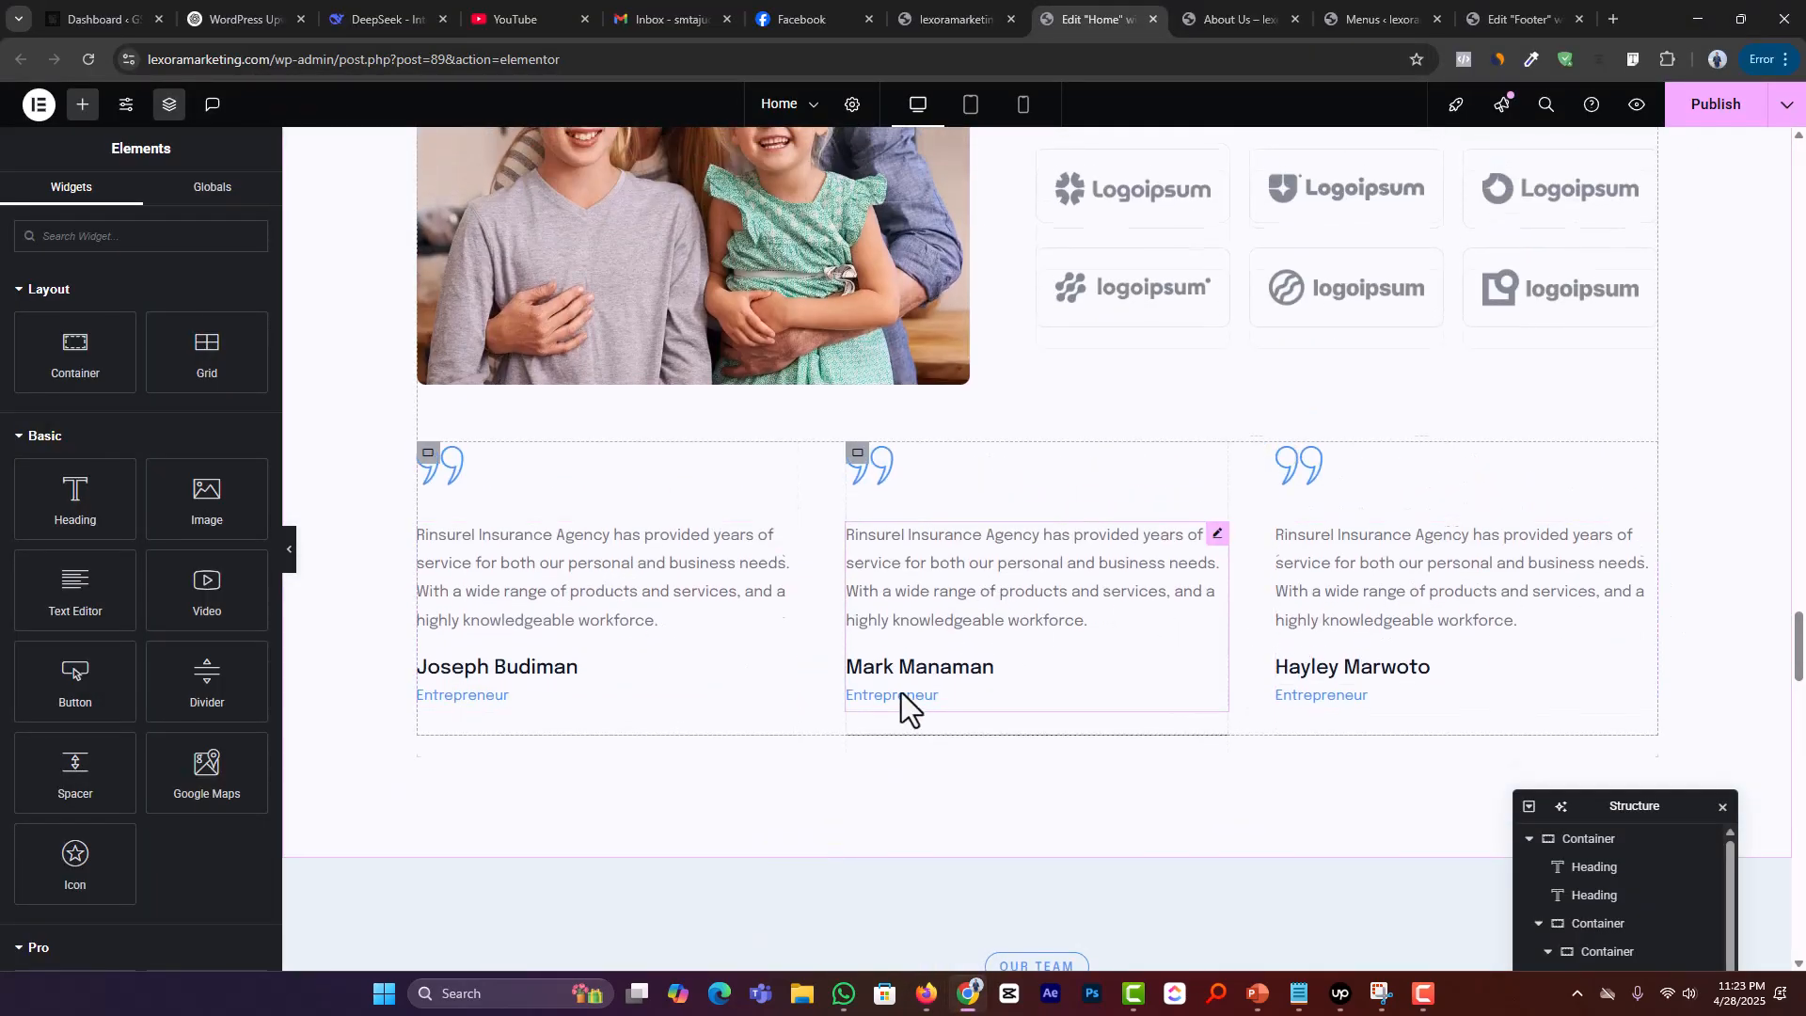
{"action": "scroll", "coordinate": [1046, 856], "scroll_direction": "up", "scroll_amount": 4}
Step: Submit the service, process and testimonial prompt in ChatGPT and go to the generated service section titles and descriptions
{"action": "key", "text": "alt+Tab"}
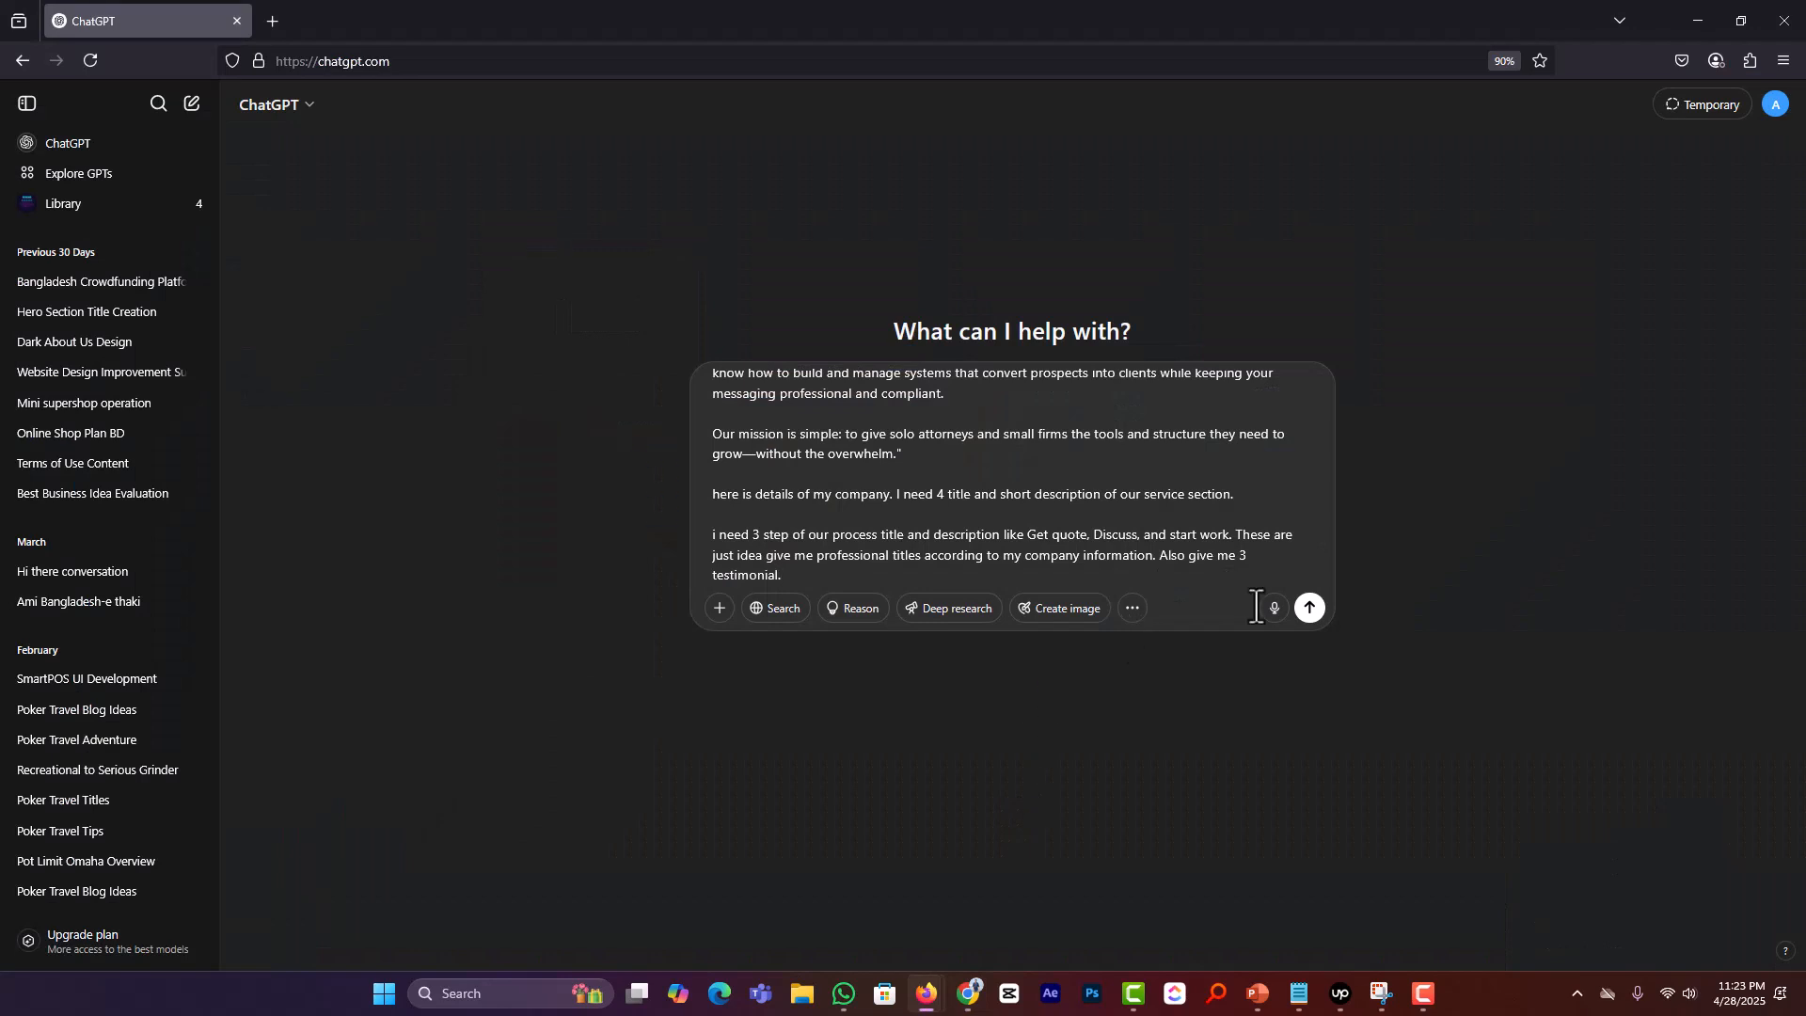
{"action": "left_click", "coordinate": [1311, 611]}
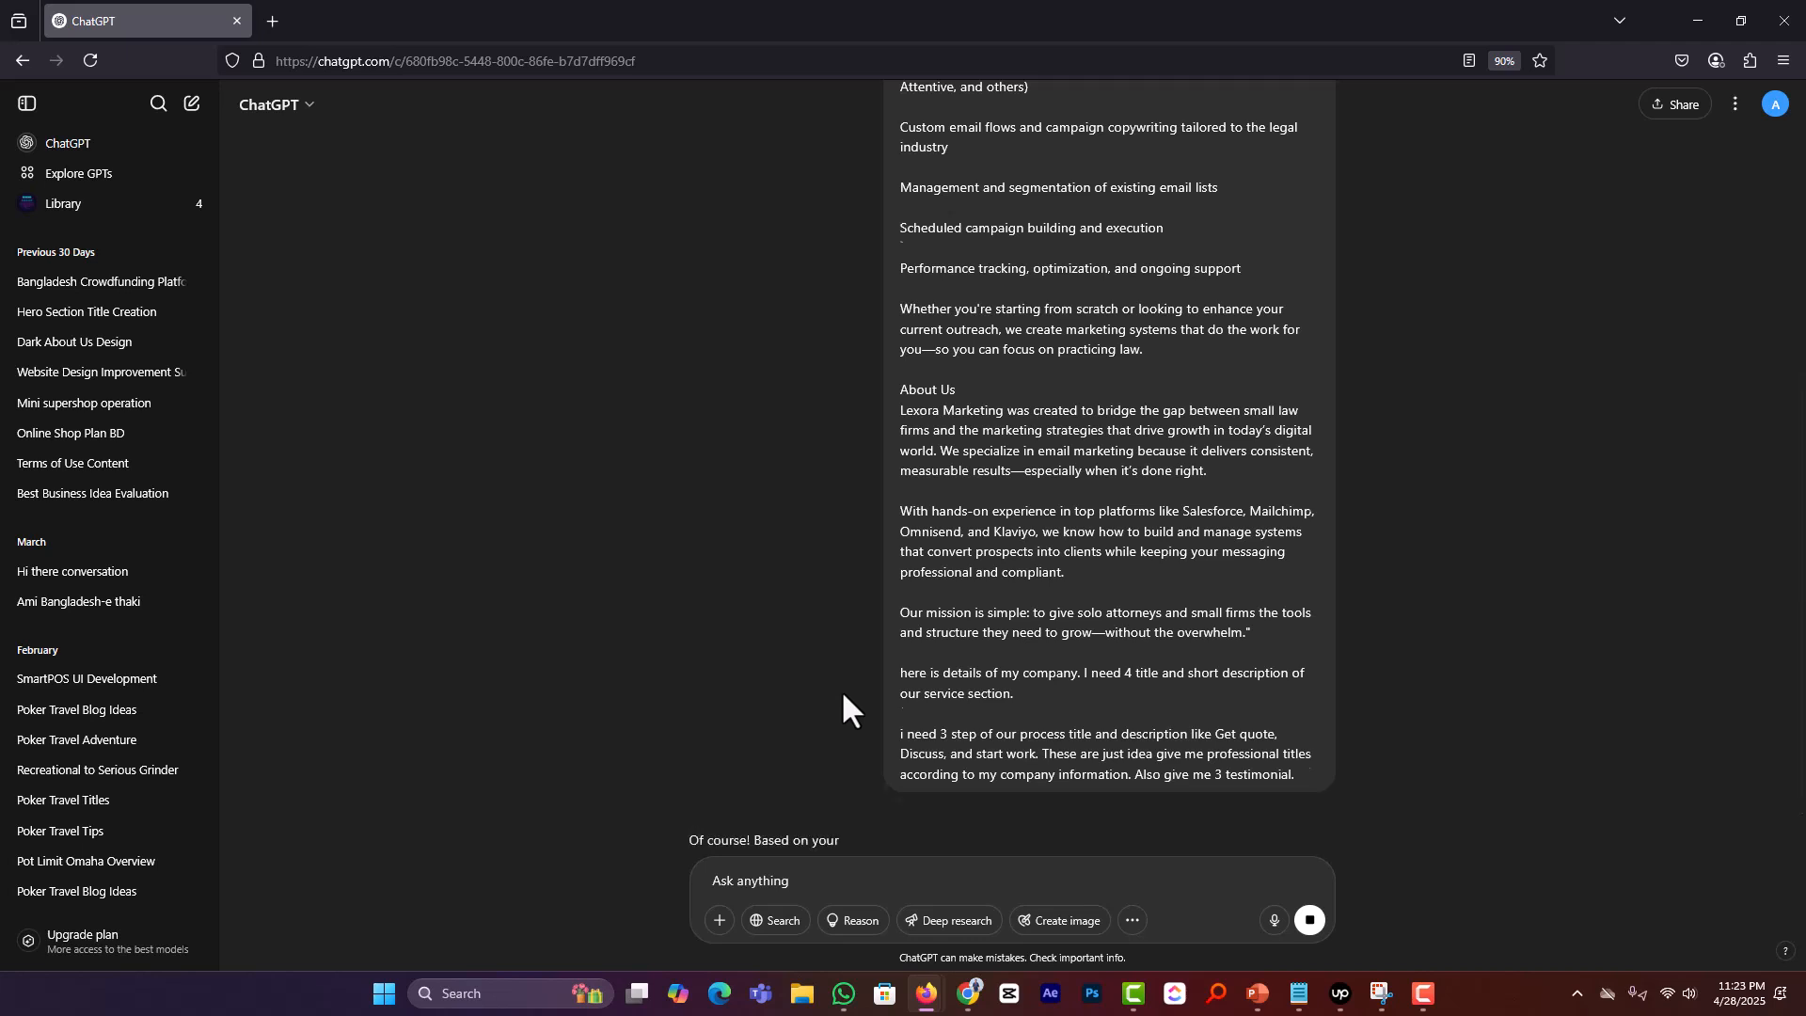
{"action": "scroll", "coordinate": [841, 690], "scroll_direction": "up", "scroll_amount": 3}
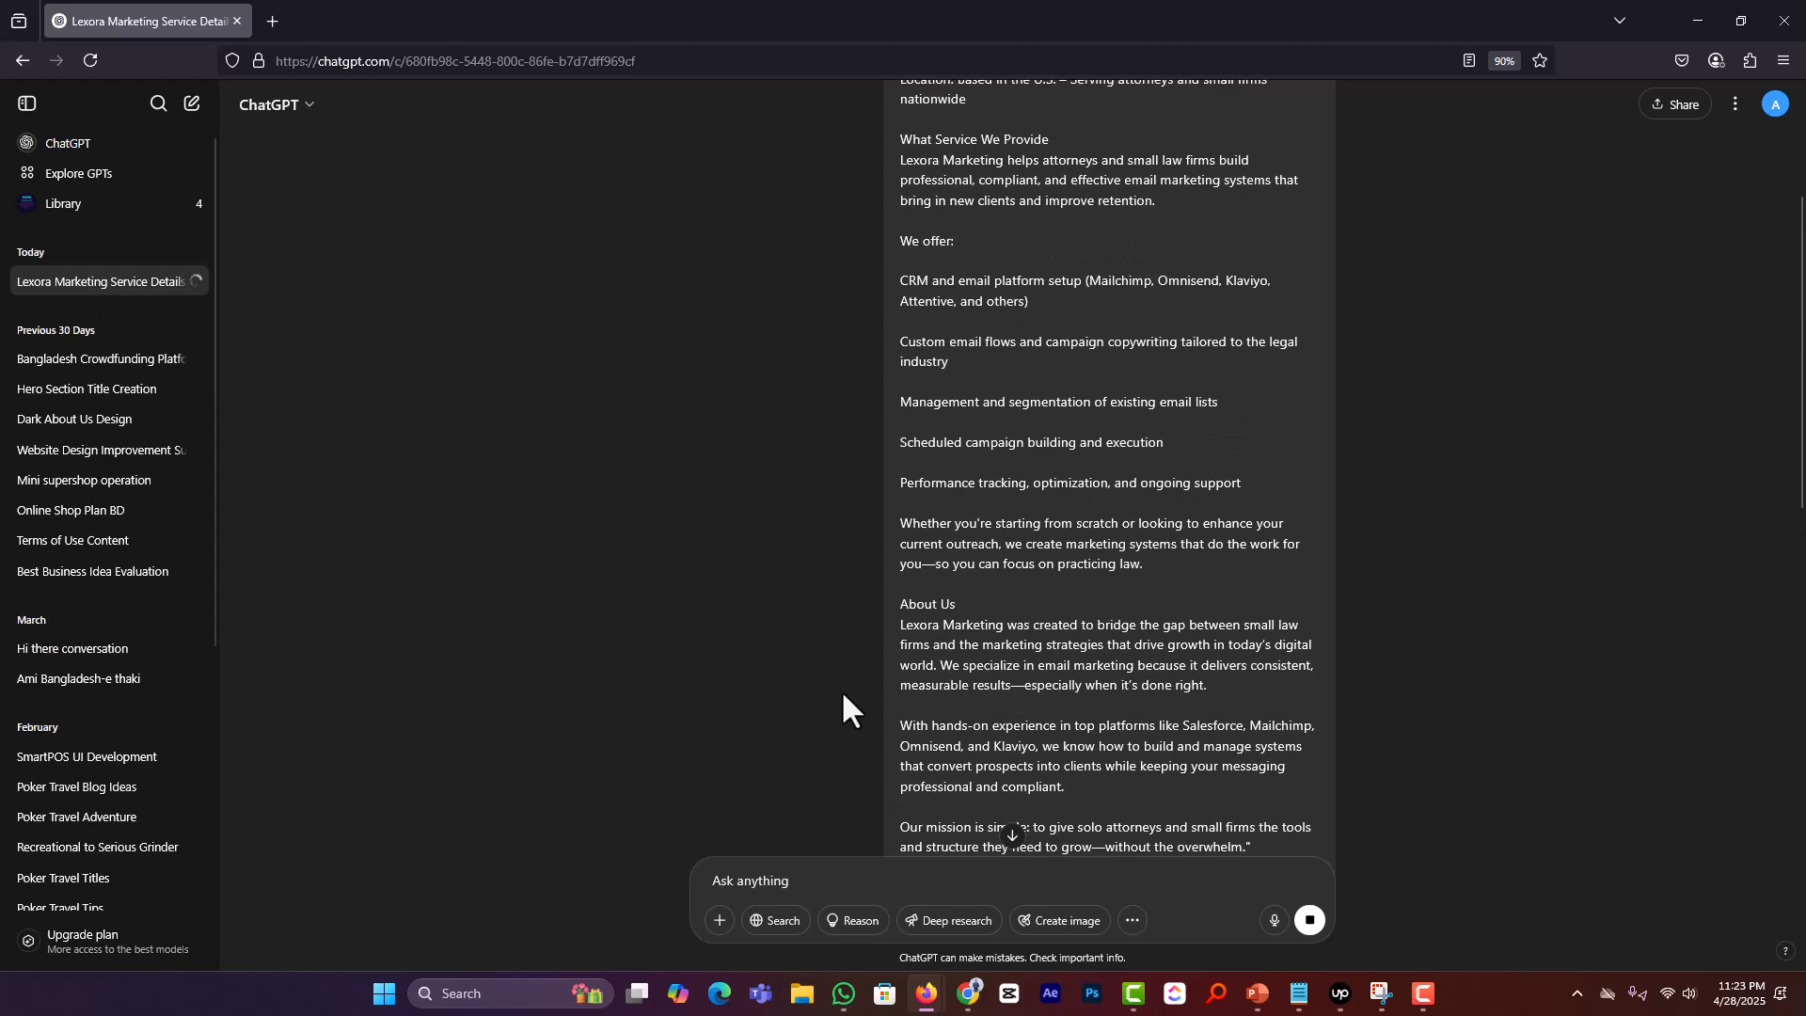
{"action": "scroll", "coordinate": [841, 690], "scroll_direction": "down", "scroll_amount": 10}
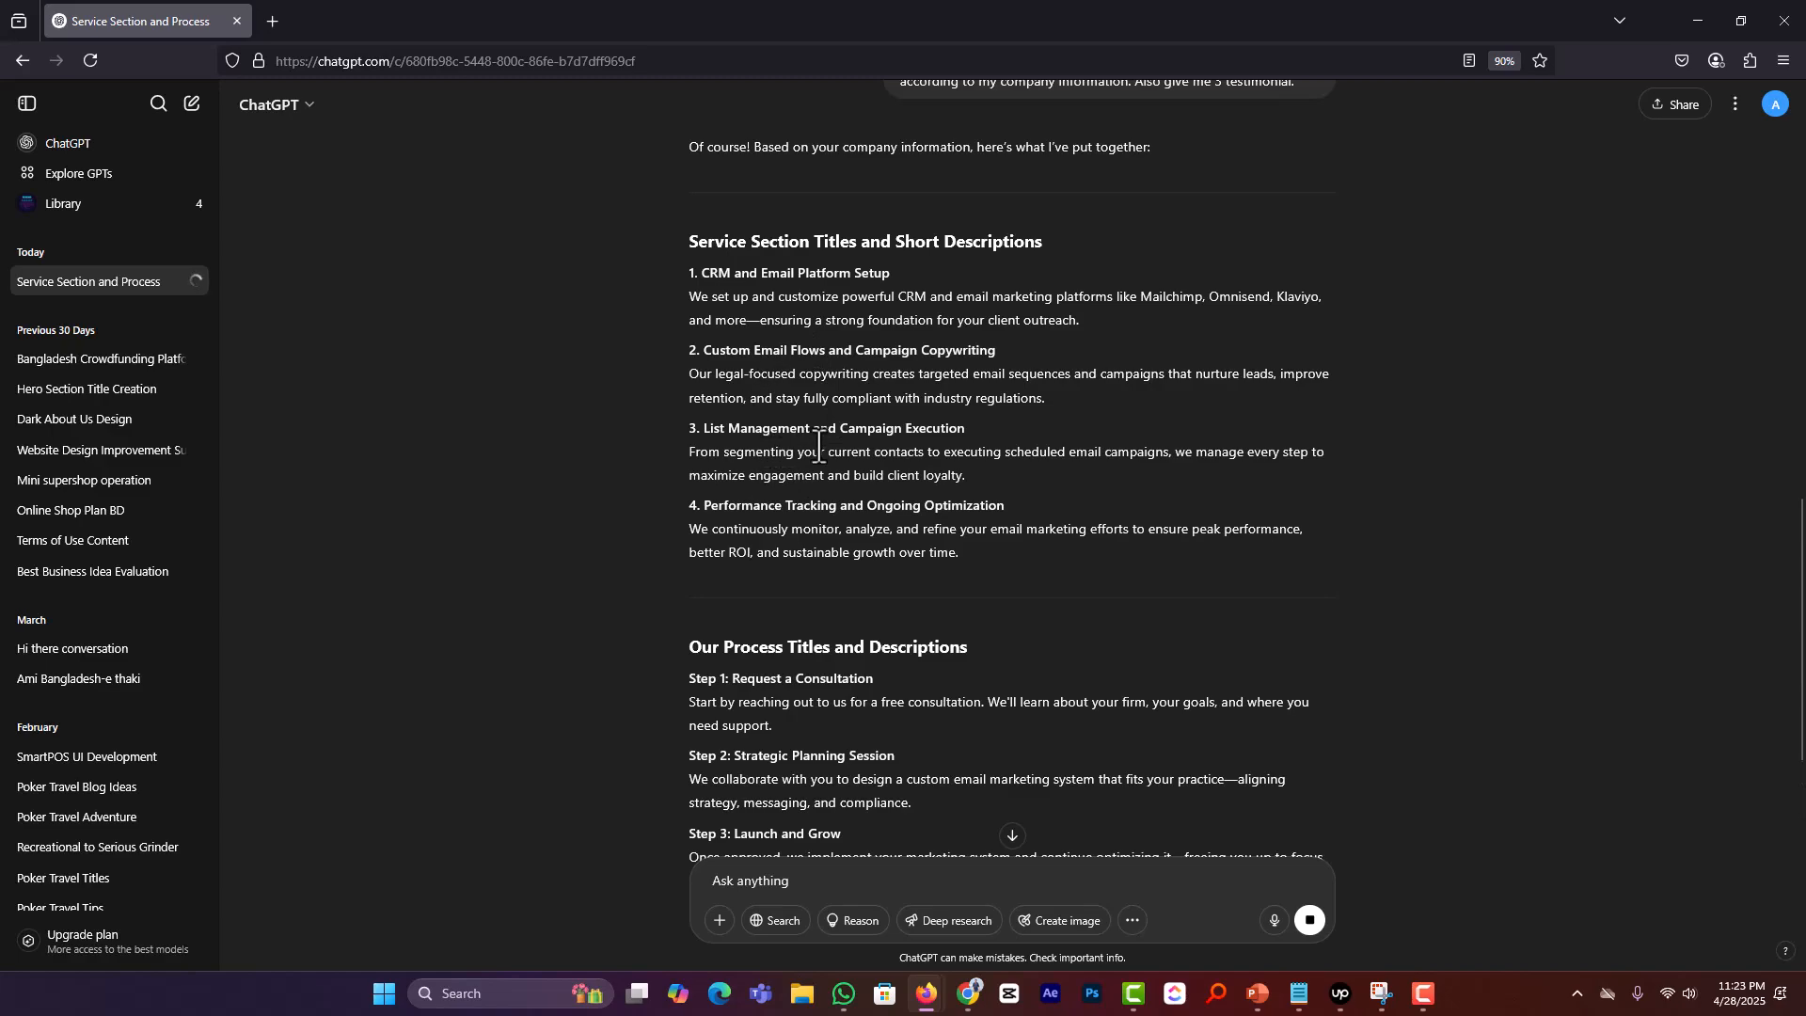
Step: Replace the "Financially Help" icon box title in Elementor with ChatGPT's first service title, "CRM and Email Platform Setup"
{"action": "left_click_drag", "start_coordinate": [923, 271], "coordinate": [698, 273]}
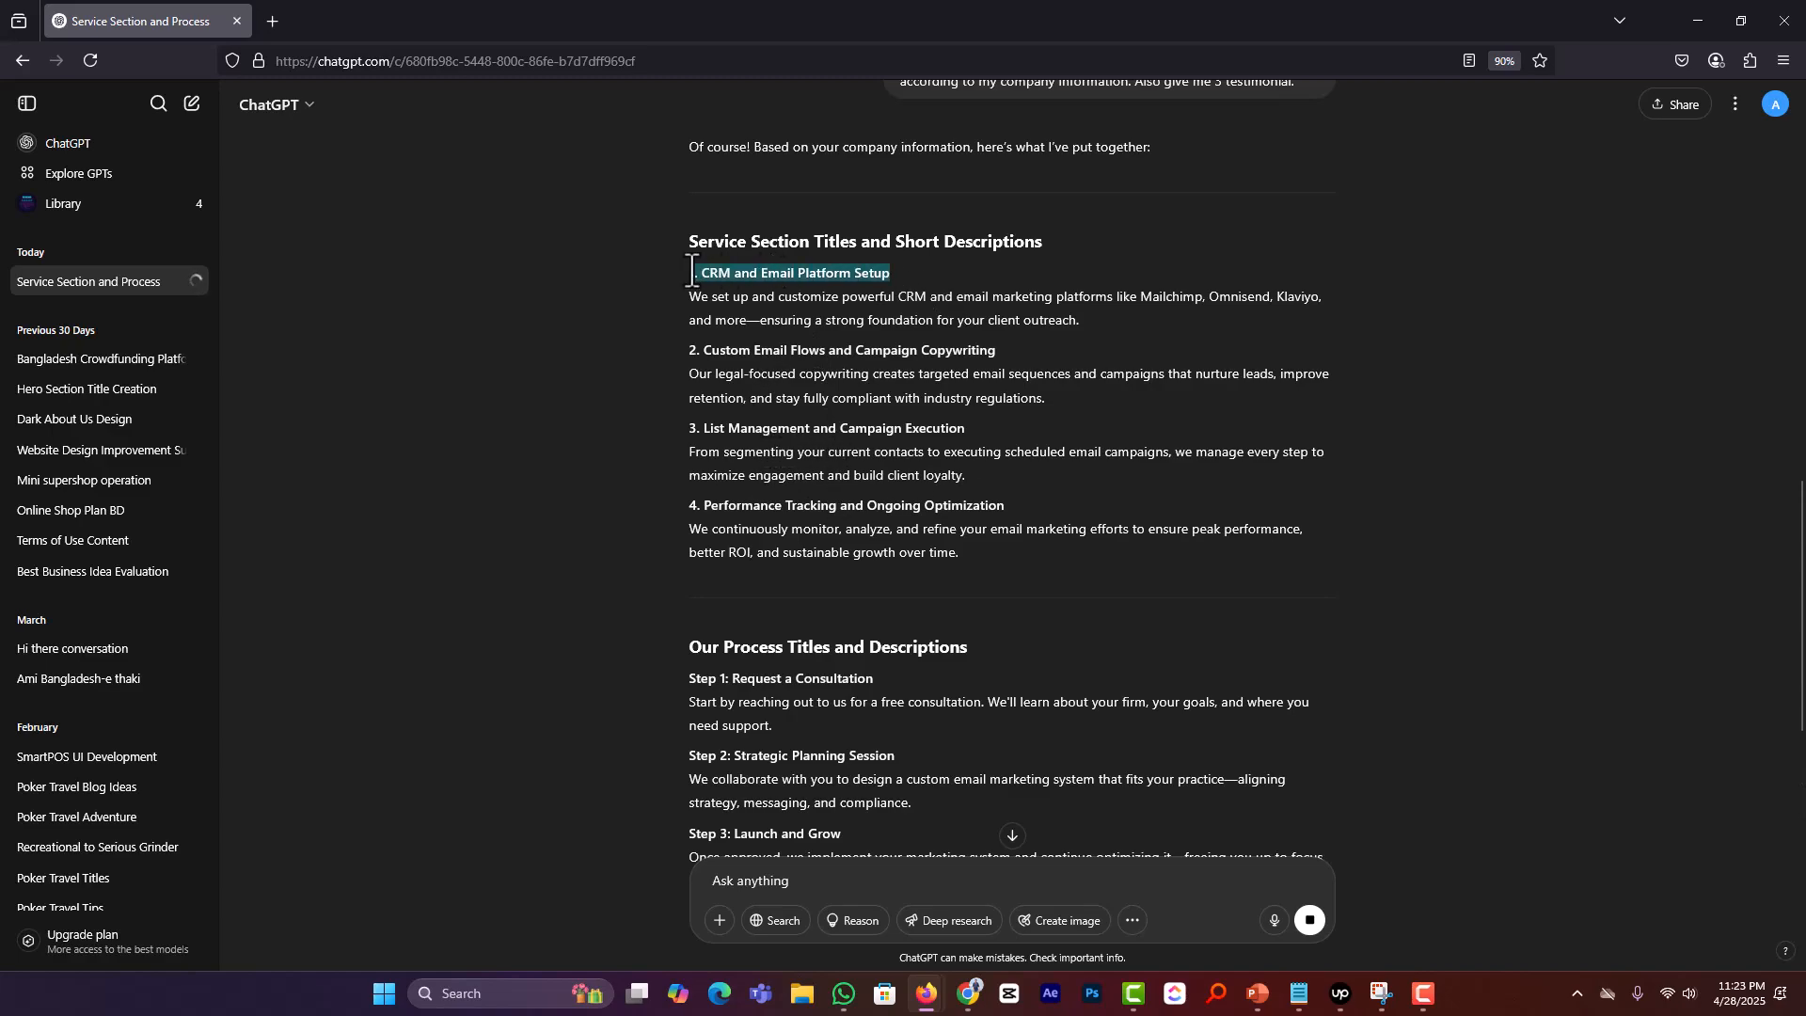
{"action": "key", "text": "alt+Tab"}
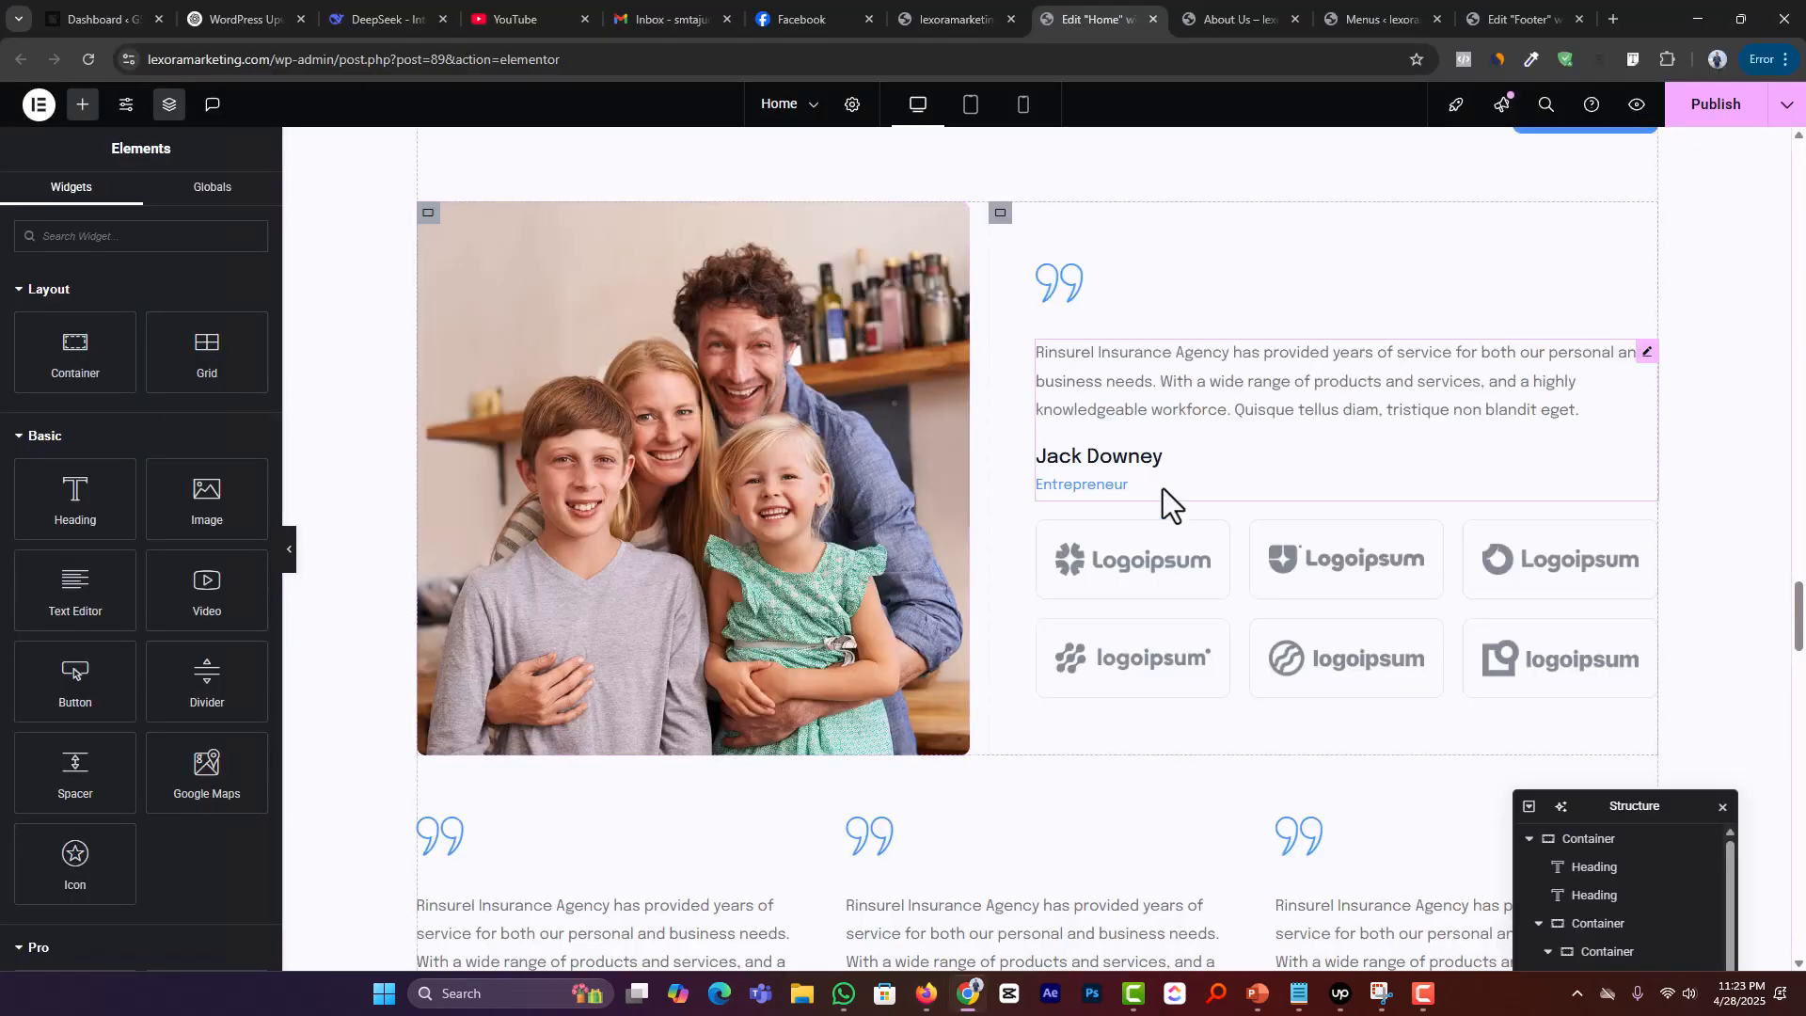
{"action": "scroll", "coordinate": [1164, 481], "scroll_direction": "up", "scroll_amount": 15}
{"action": "scroll", "coordinate": [1165, 480], "scroll_direction": "up", "scroll_amount": 15}
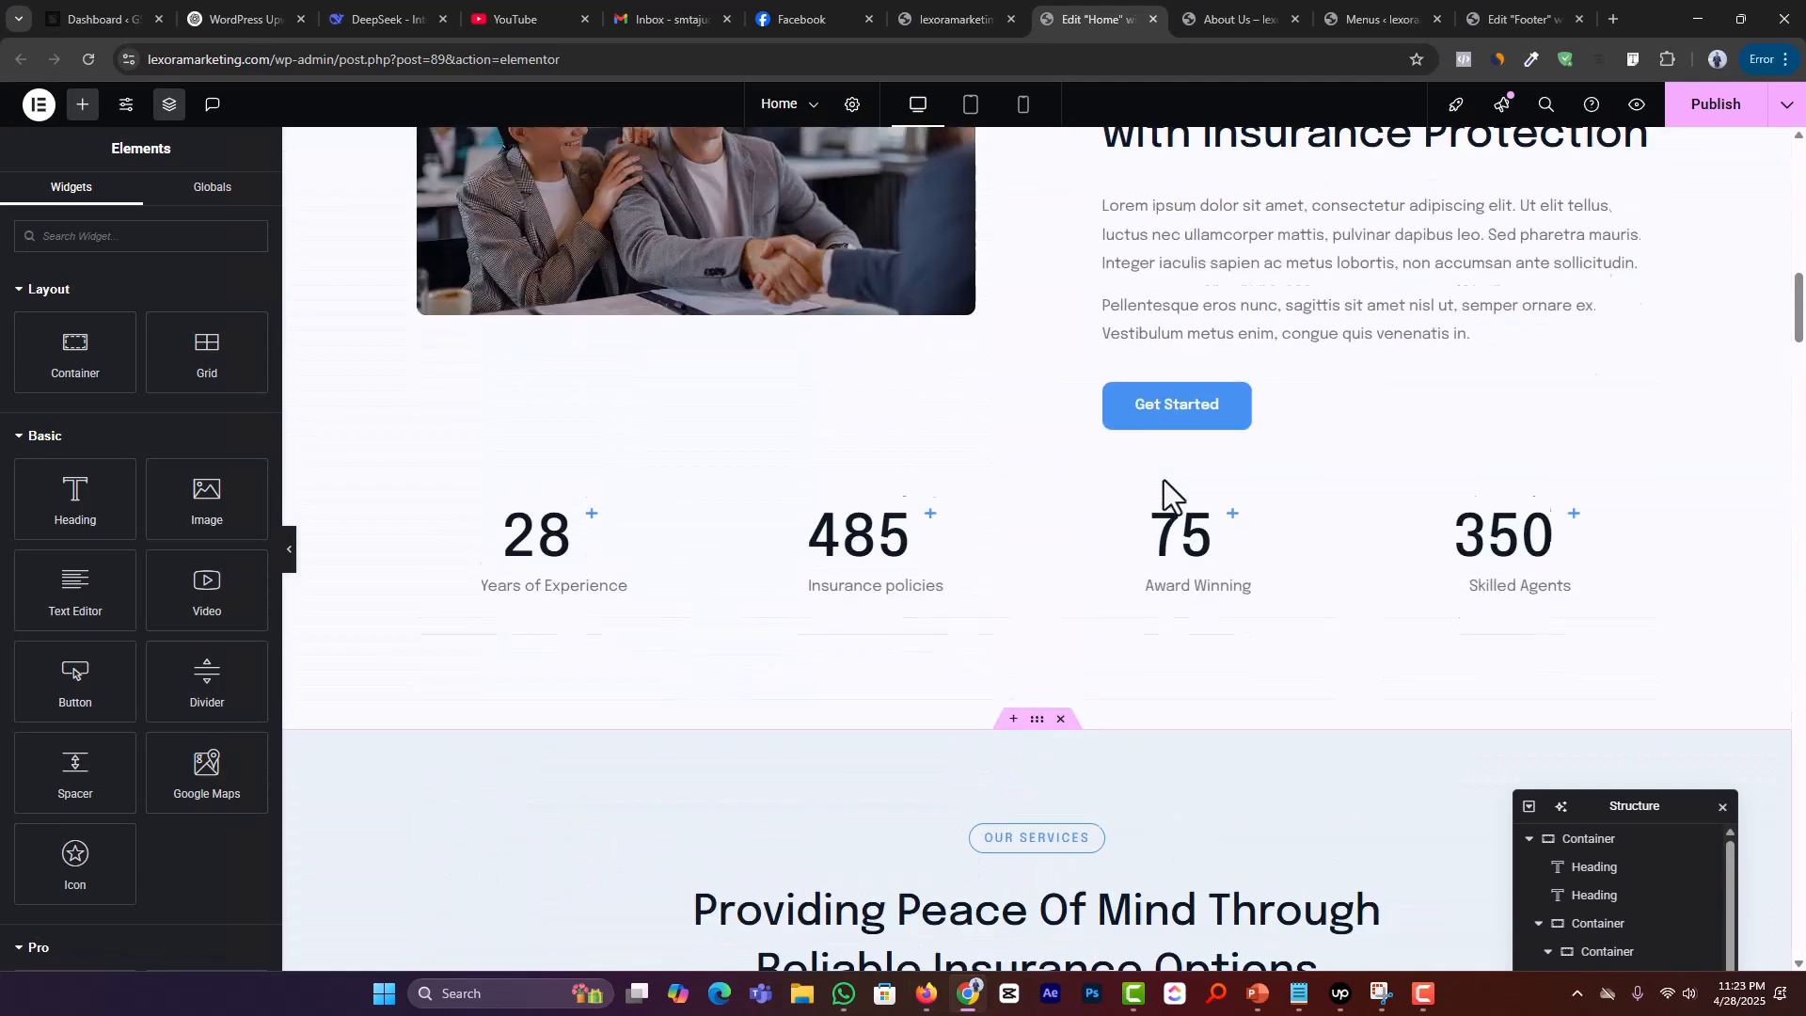
{"action": "left_click", "coordinate": [627, 685]}
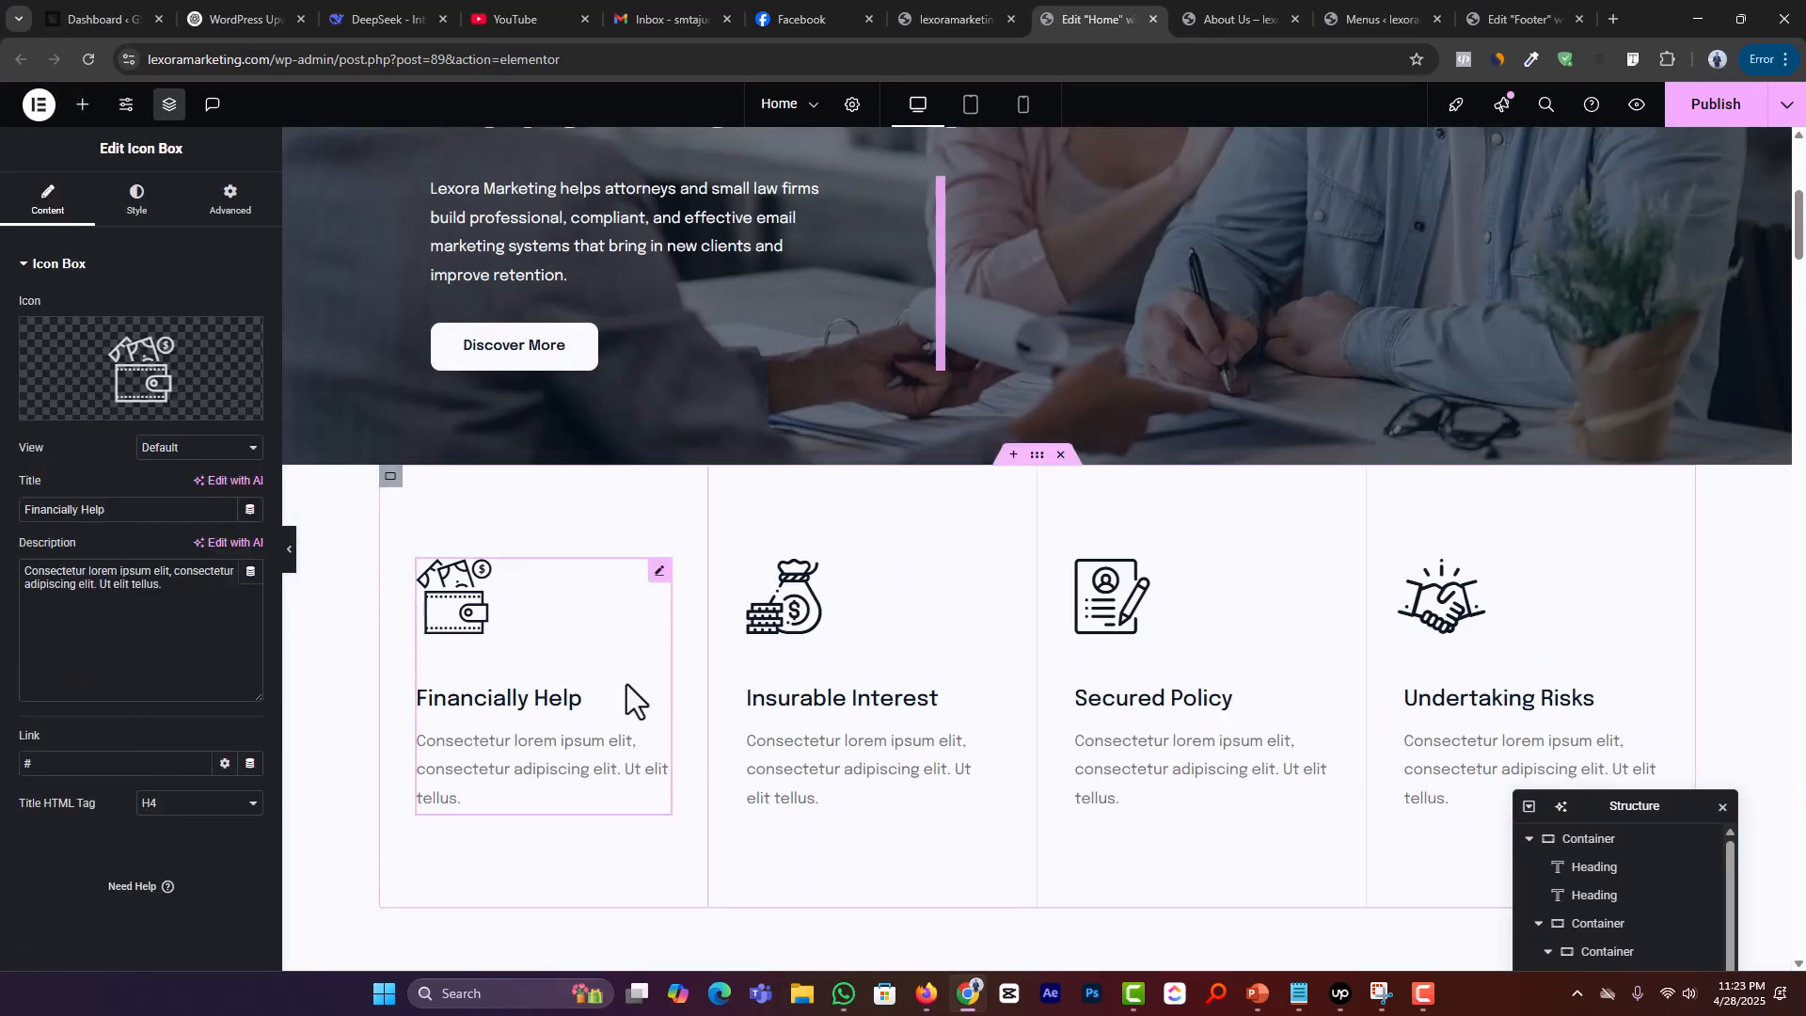
{"action": "left_click", "coordinate": [136, 517]}
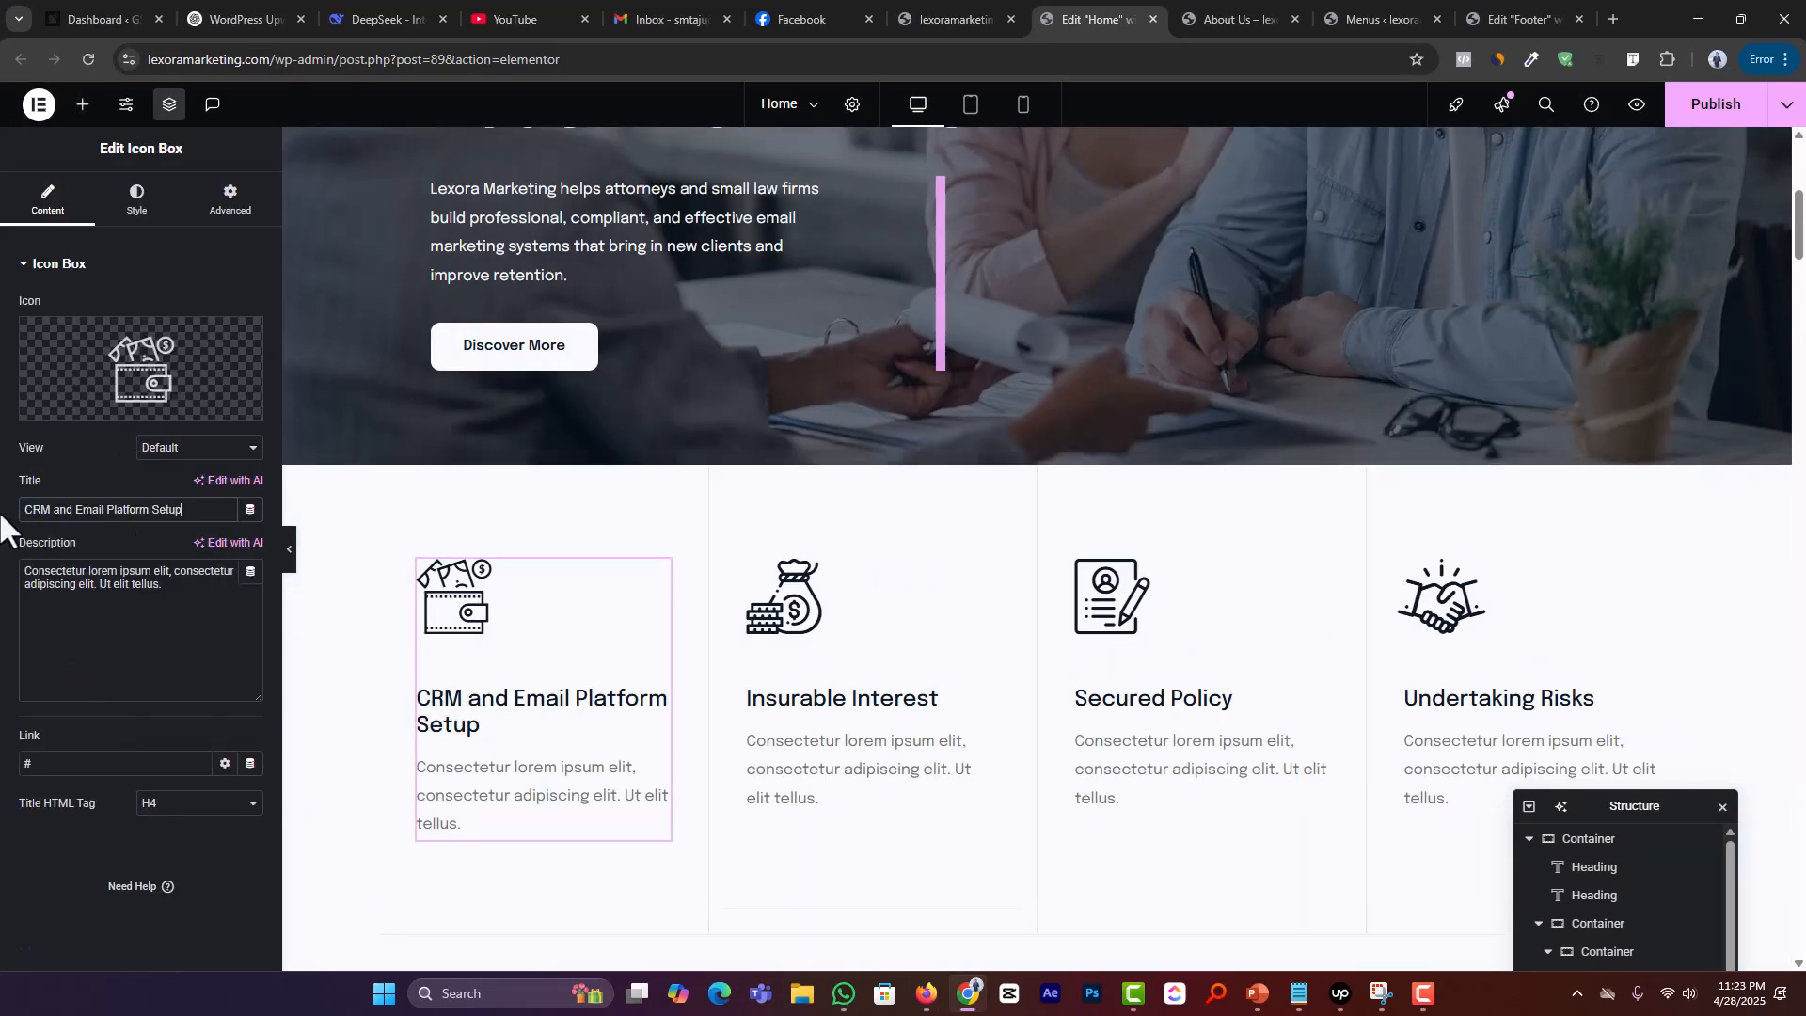
Step: Replace the first icon box's description with ChatGPT's text beginning "We set up and customize powerful CRM and email marketing platforms"
{"action": "key", "text": "alt+Tab"}
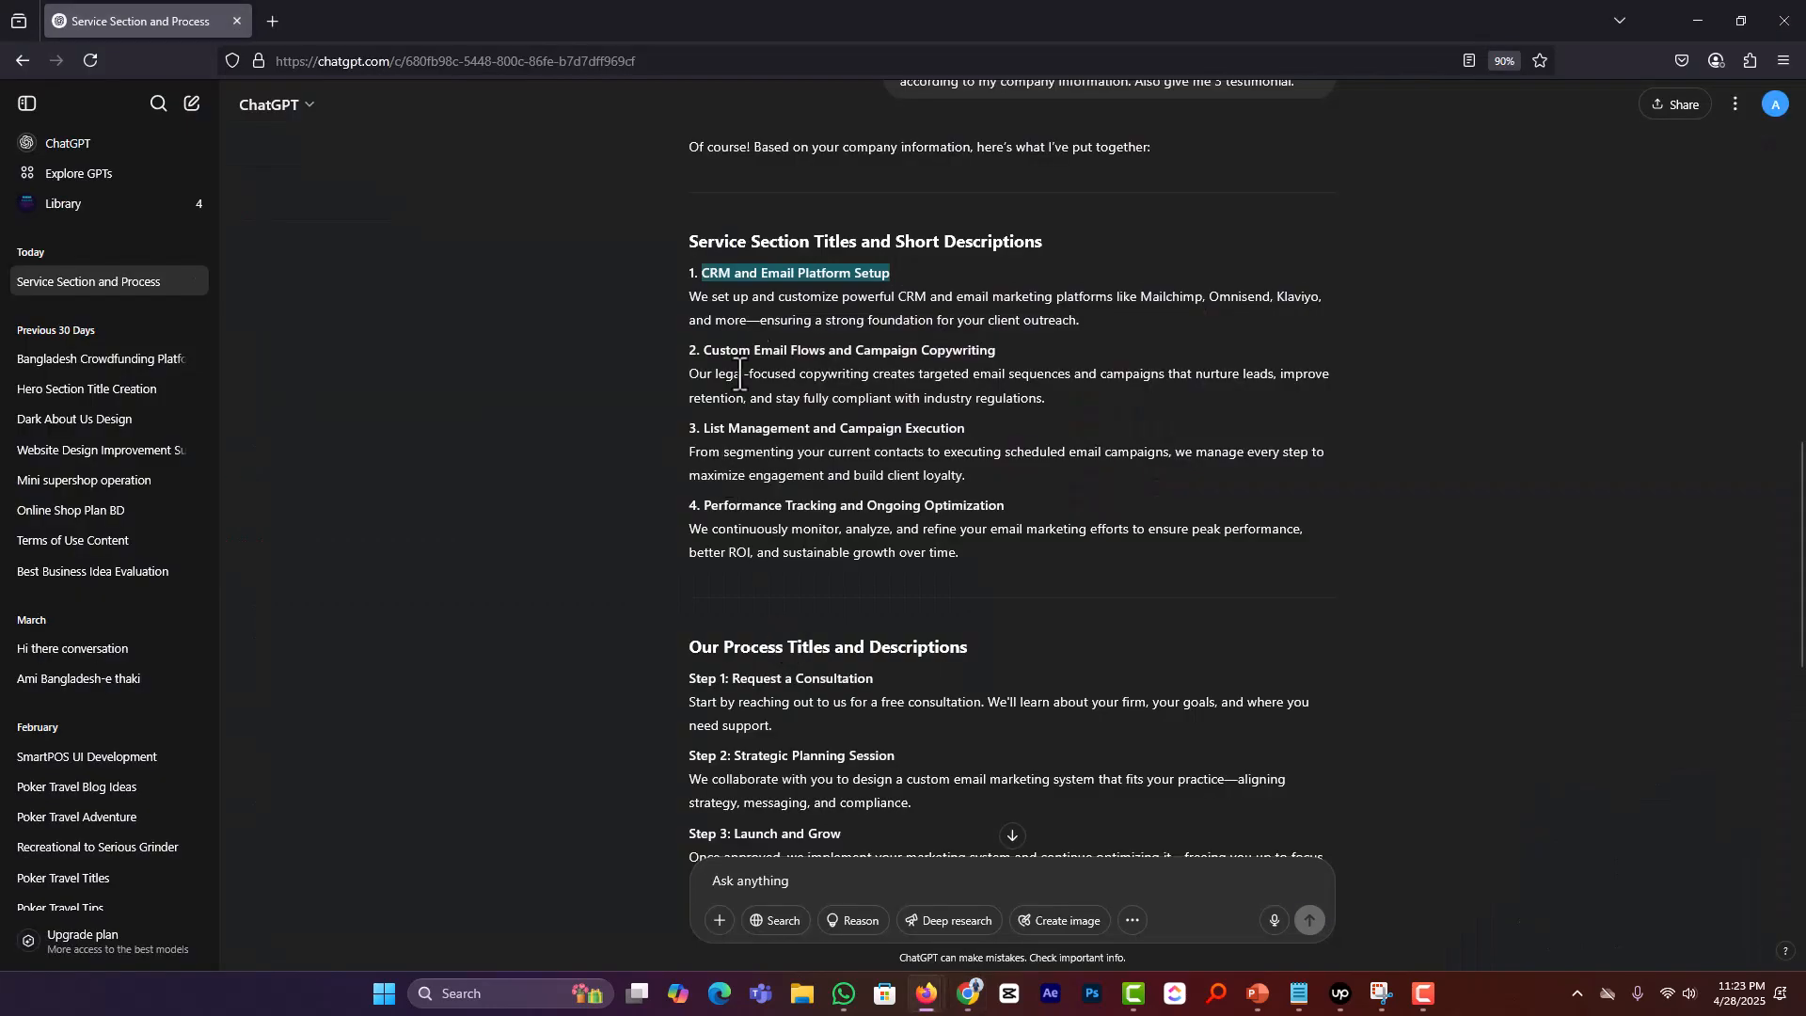
{"action": "left_click_drag", "start_coordinate": [688, 298], "coordinate": [1101, 322]}
{"action": "key", "text": "ctrl+c"}
{"action": "key", "text": "alt+Tab"}
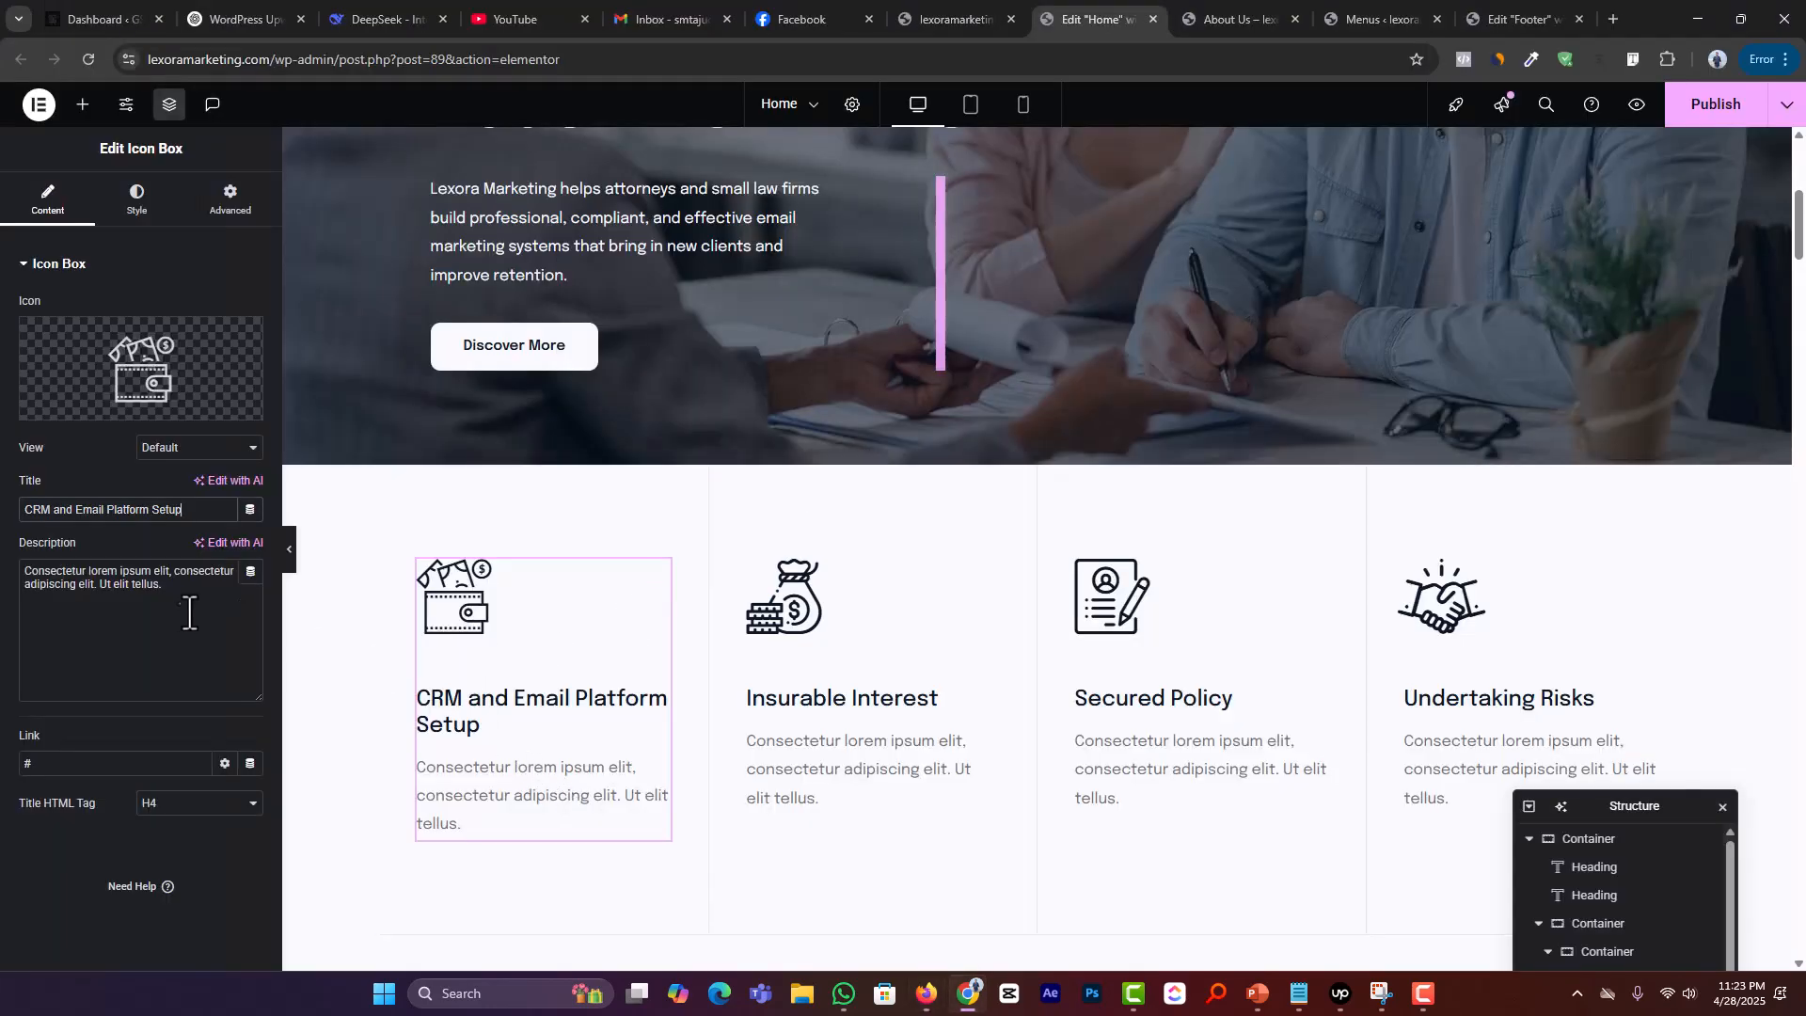
{"action": "key", "text": "ctrl+a"}
{"action": "key", "text": "ctrl+v"}
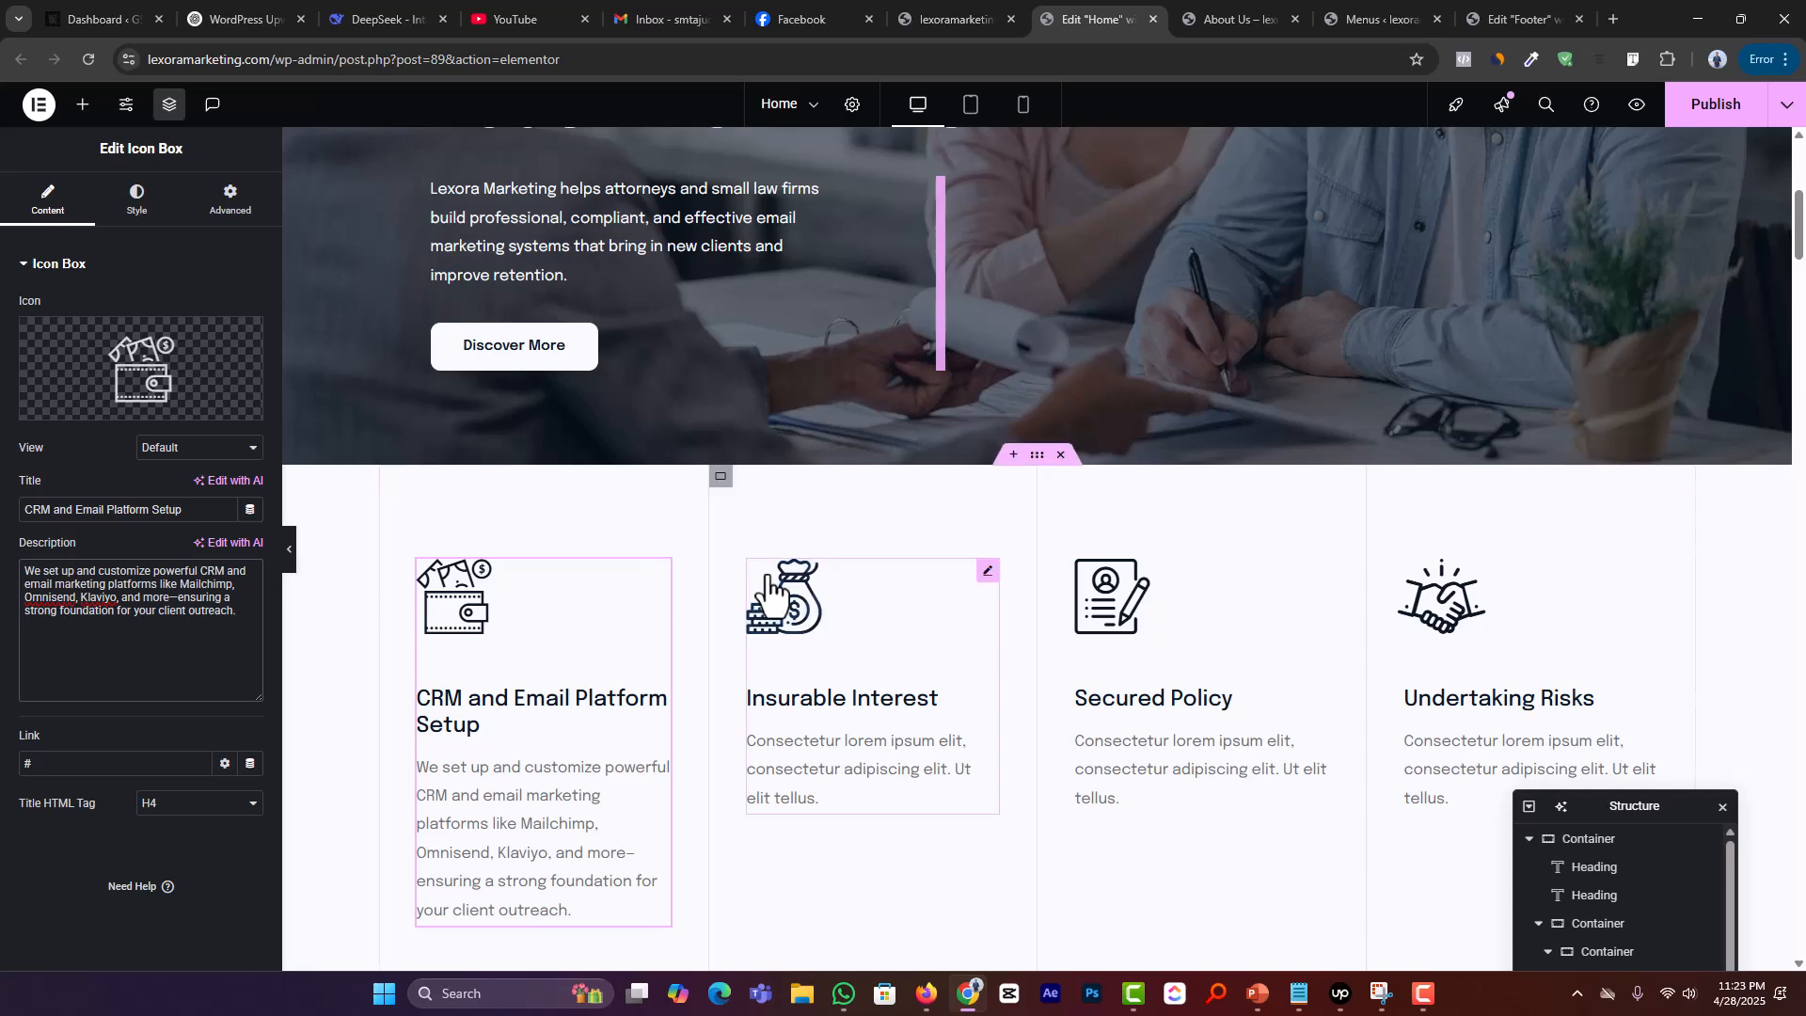
Step: Replace the "Insurable Interest" icon box title with ChatGPT's second service title, "Custom Email Flows and Campaign Copywriting"
{"action": "key", "text": "alt+Tab"}
{"action": "left_click_drag", "start_coordinate": [998, 351], "coordinate": [726, 358]}
{"action": "key", "text": "ctrl+c"}
{"action": "key", "text": "alt+Tab"}
{"action": "left_click", "coordinate": [815, 748]}
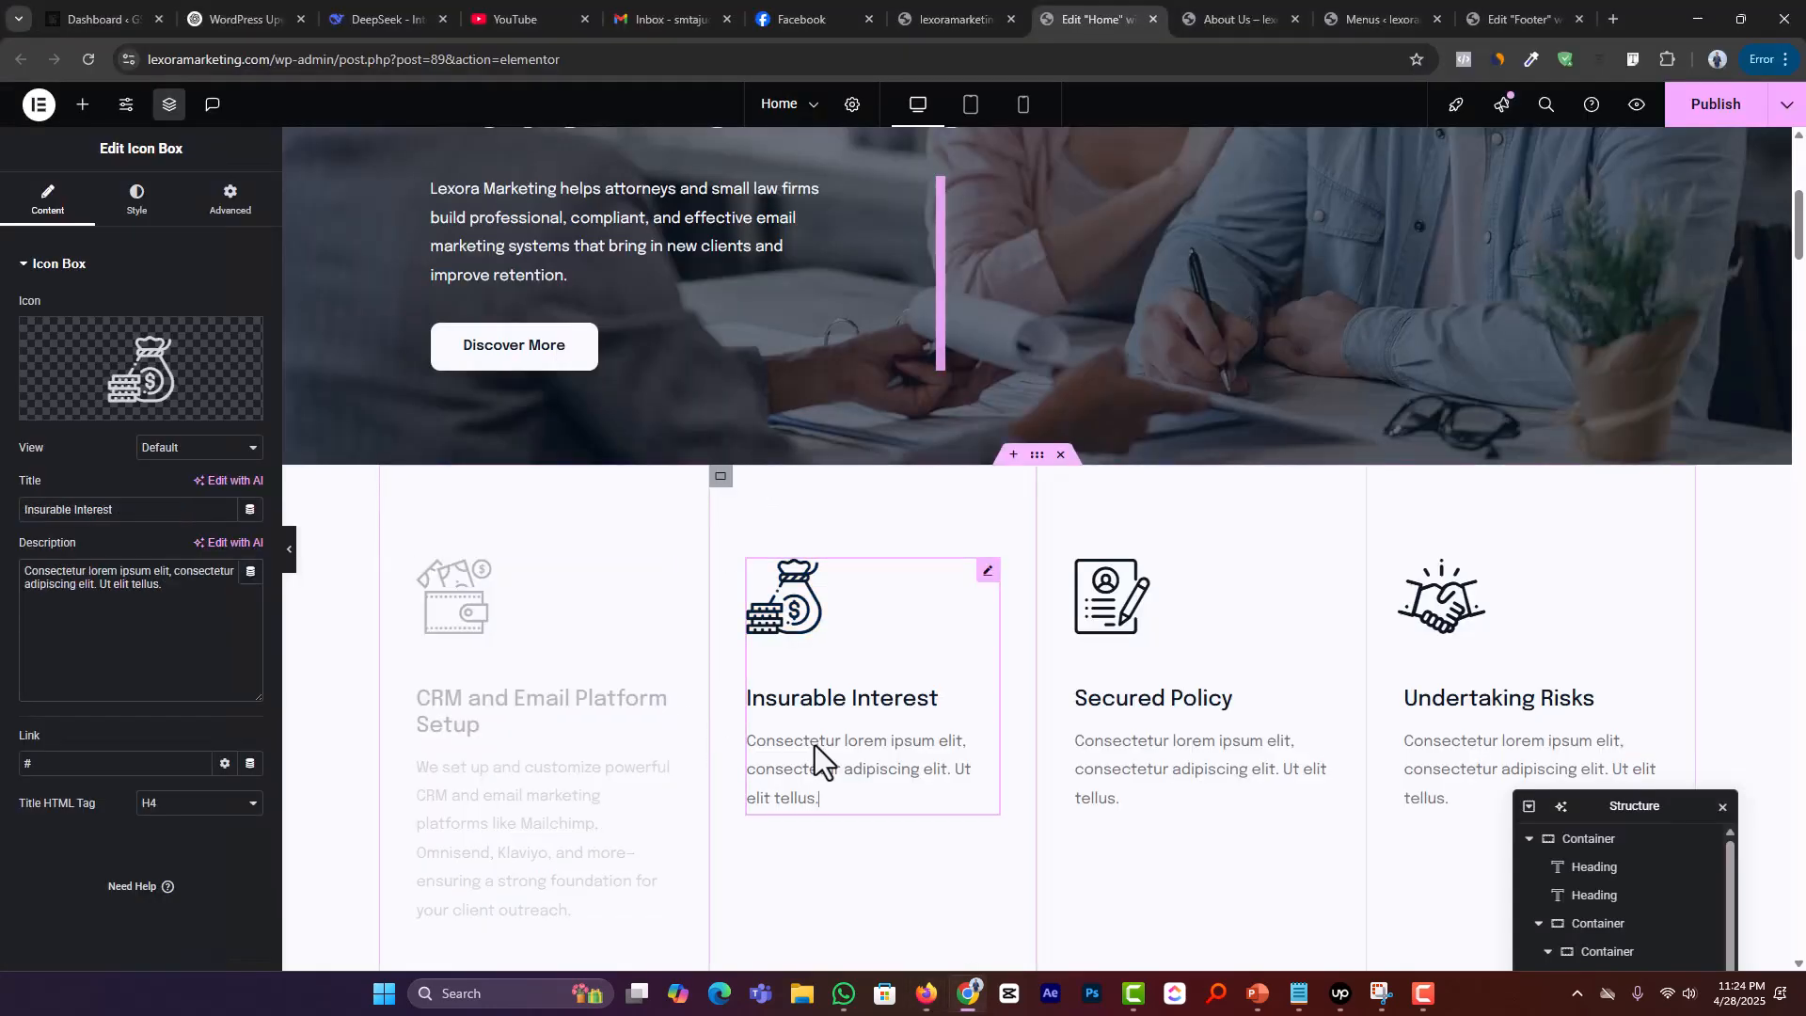
{"action": "left_click", "coordinate": [148, 509]}
{"action": "key", "text": "ctrl+a"}
{"action": "key", "text": "ctrl+v"}
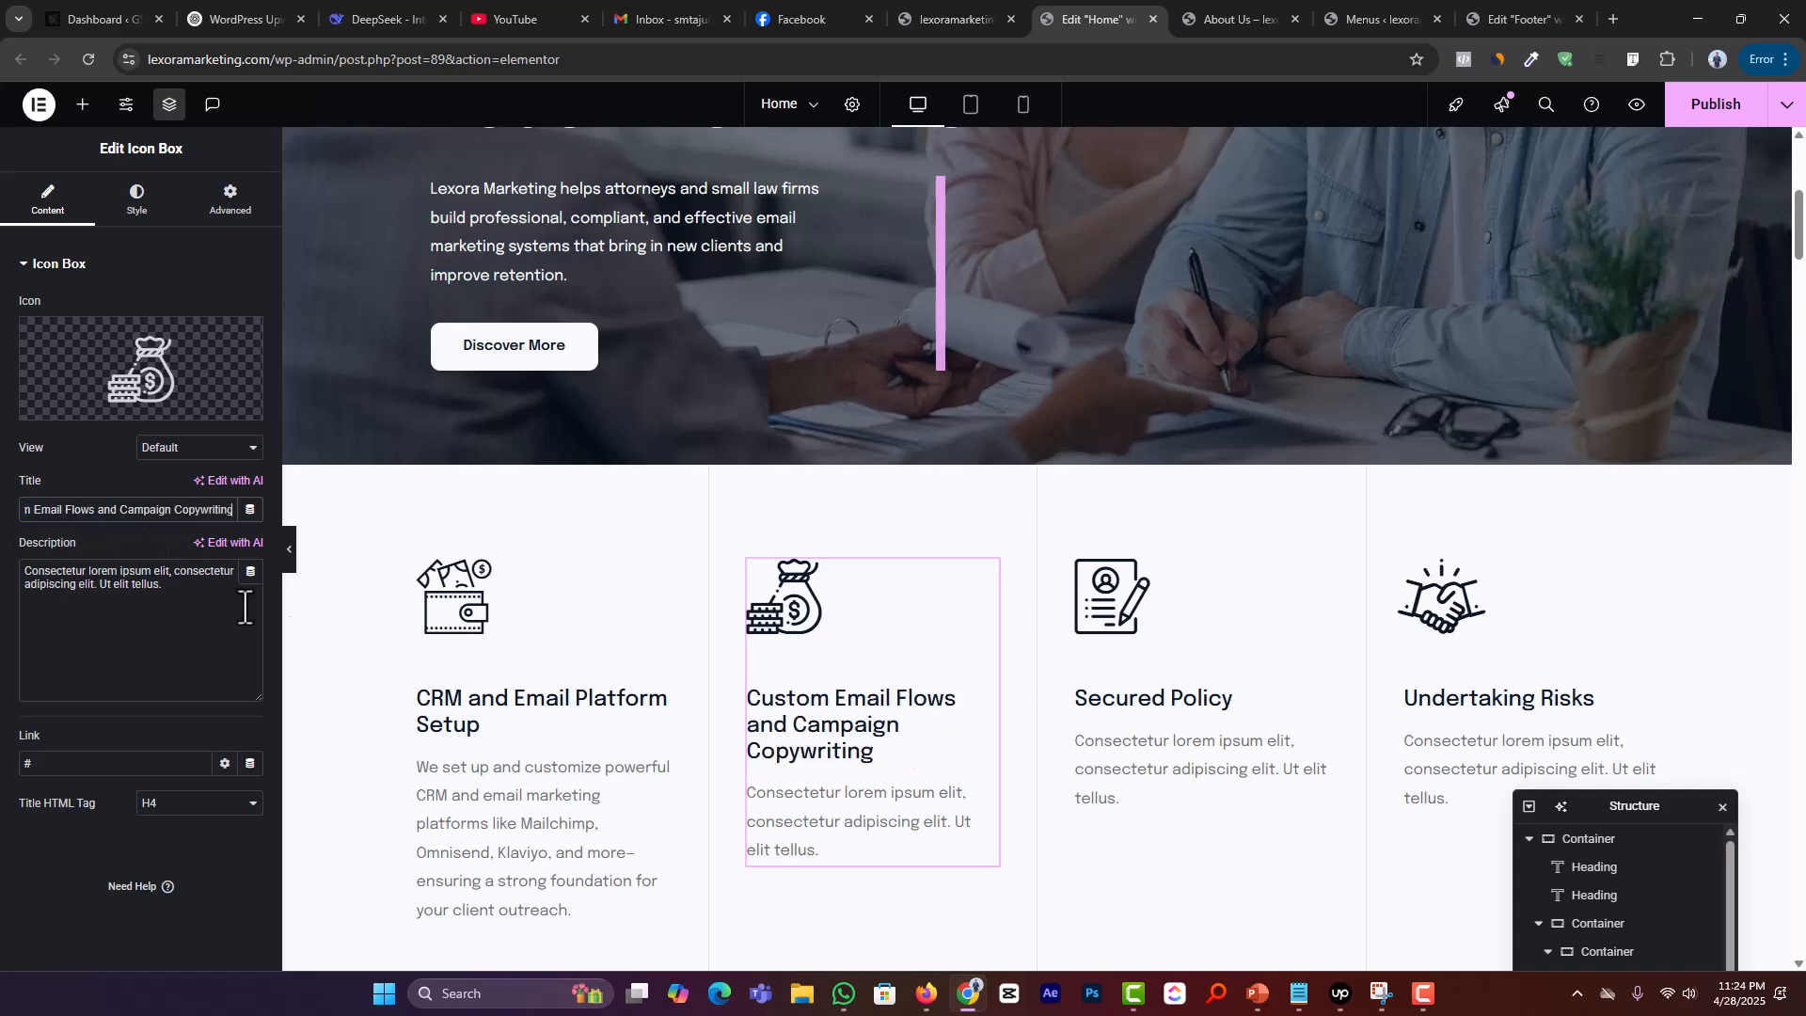
Step: Replace the second icon box's description with ChatGPT's text beginning "Our legal-focused copywriting creates targeted email sequences and campaigns"
{"action": "key", "text": "alt+Tab"}
{"action": "left_click_drag", "start_coordinate": [1045, 400], "coordinate": [679, 380]}
{"action": "key", "text": "ctrl+c"}
{"action": "key", "text": "alt+Tab"}
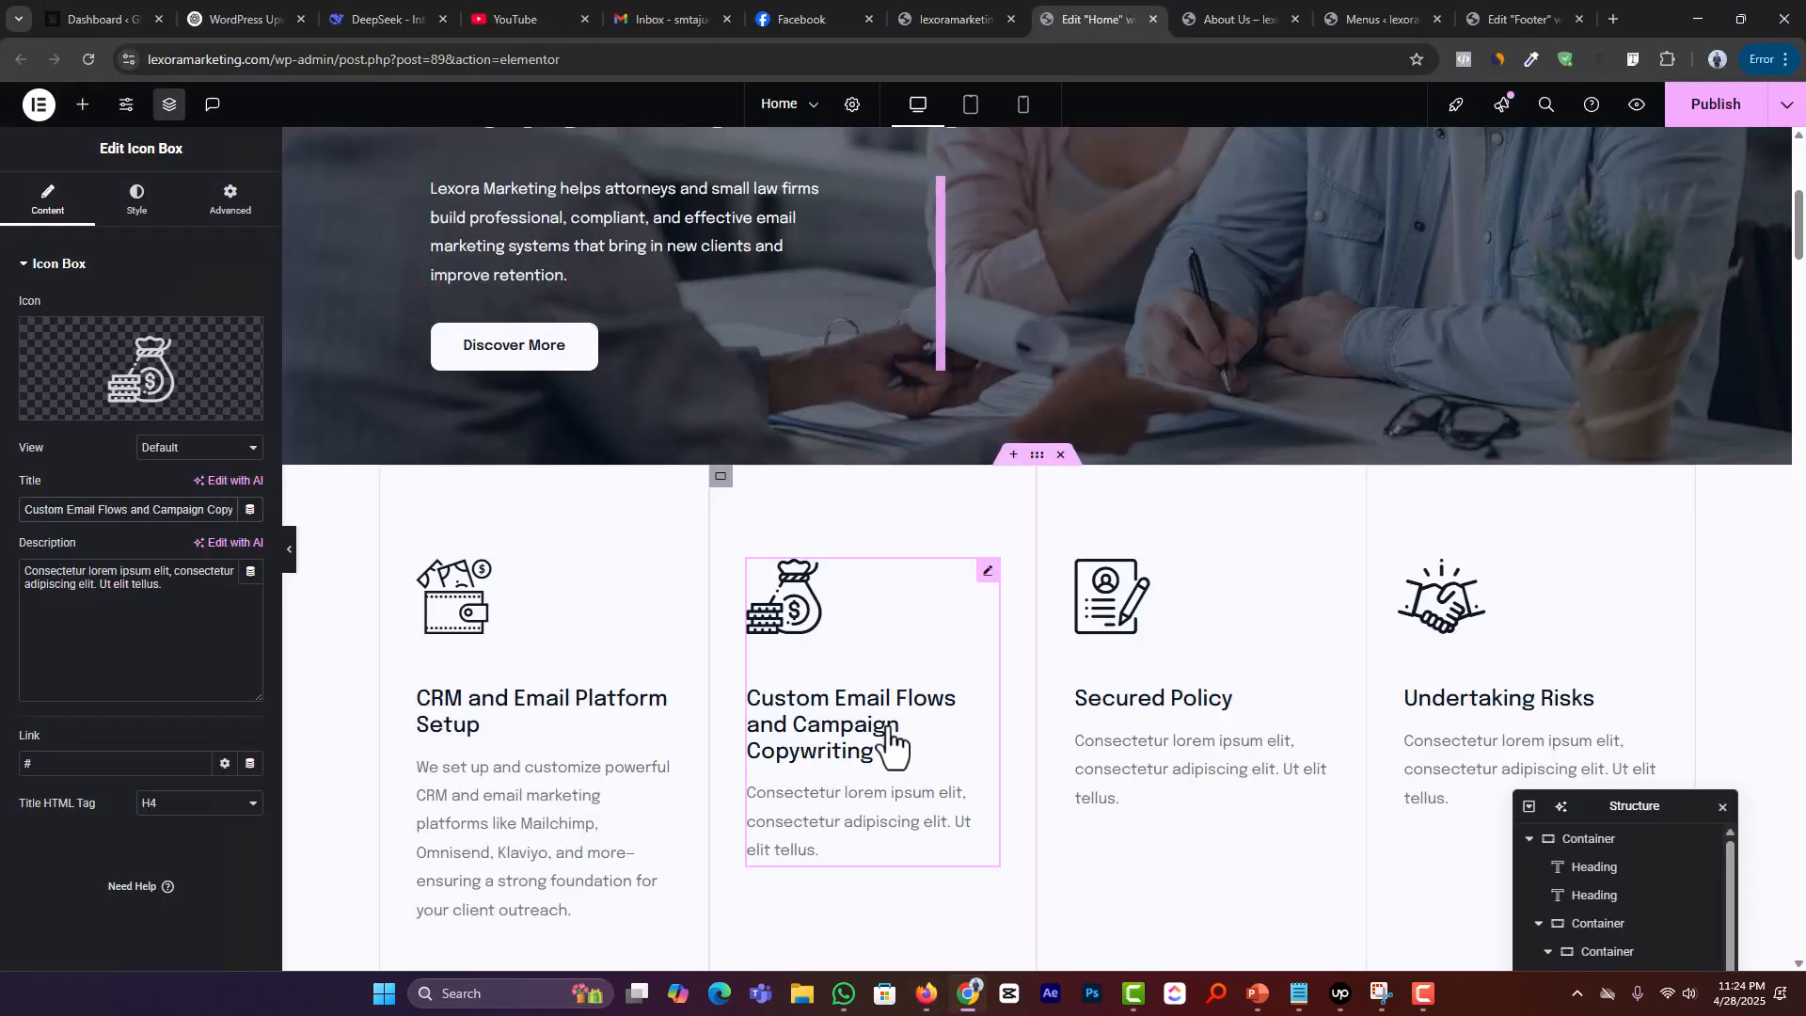
{"action": "left_click", "coordinate": [233, 607]}
{"action": "key", "text": "ctrl+a"}
{"action": "key", "text": "ctrl+v"}
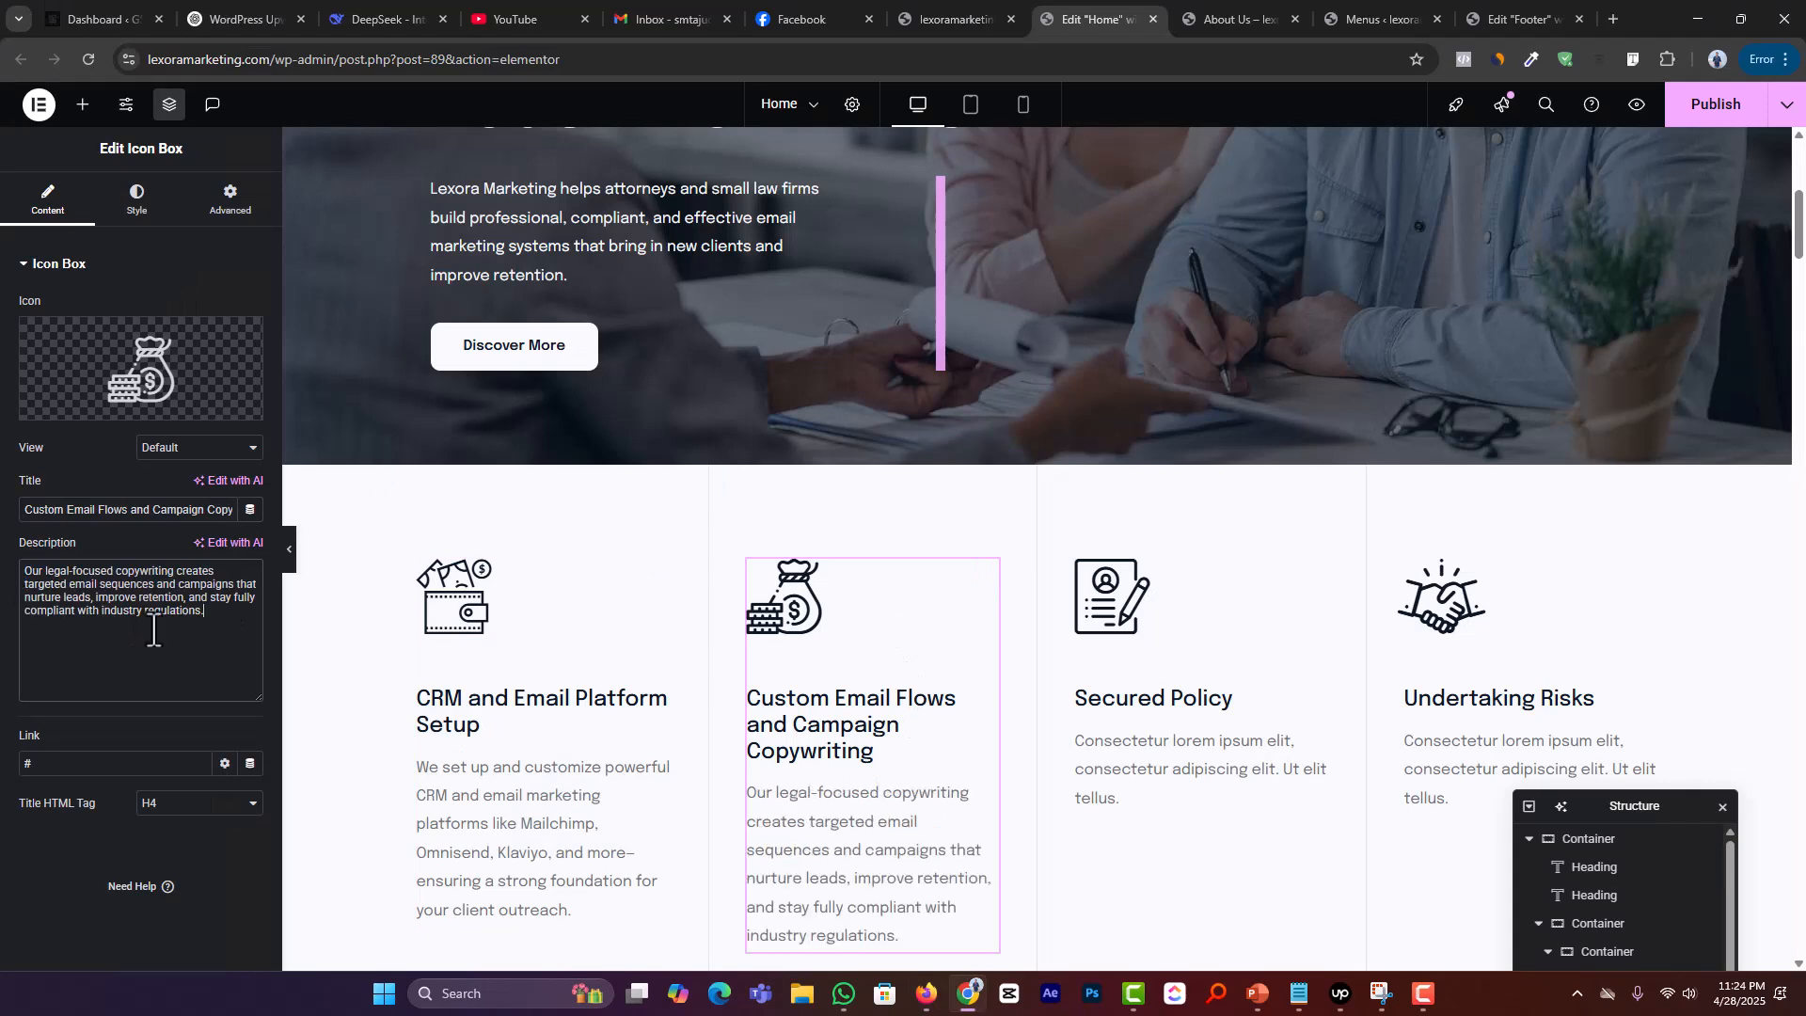
Step: Replace the "Secured Policy" icon box title with ChatGPT's third service title, "List Management and Campaign Execution"
{"action": "scroll", "coordinate": [1053, 612], "scroll_direction": "down", "scroll_amount": 2}
{"action": "key", "text": "alt+Tab"}
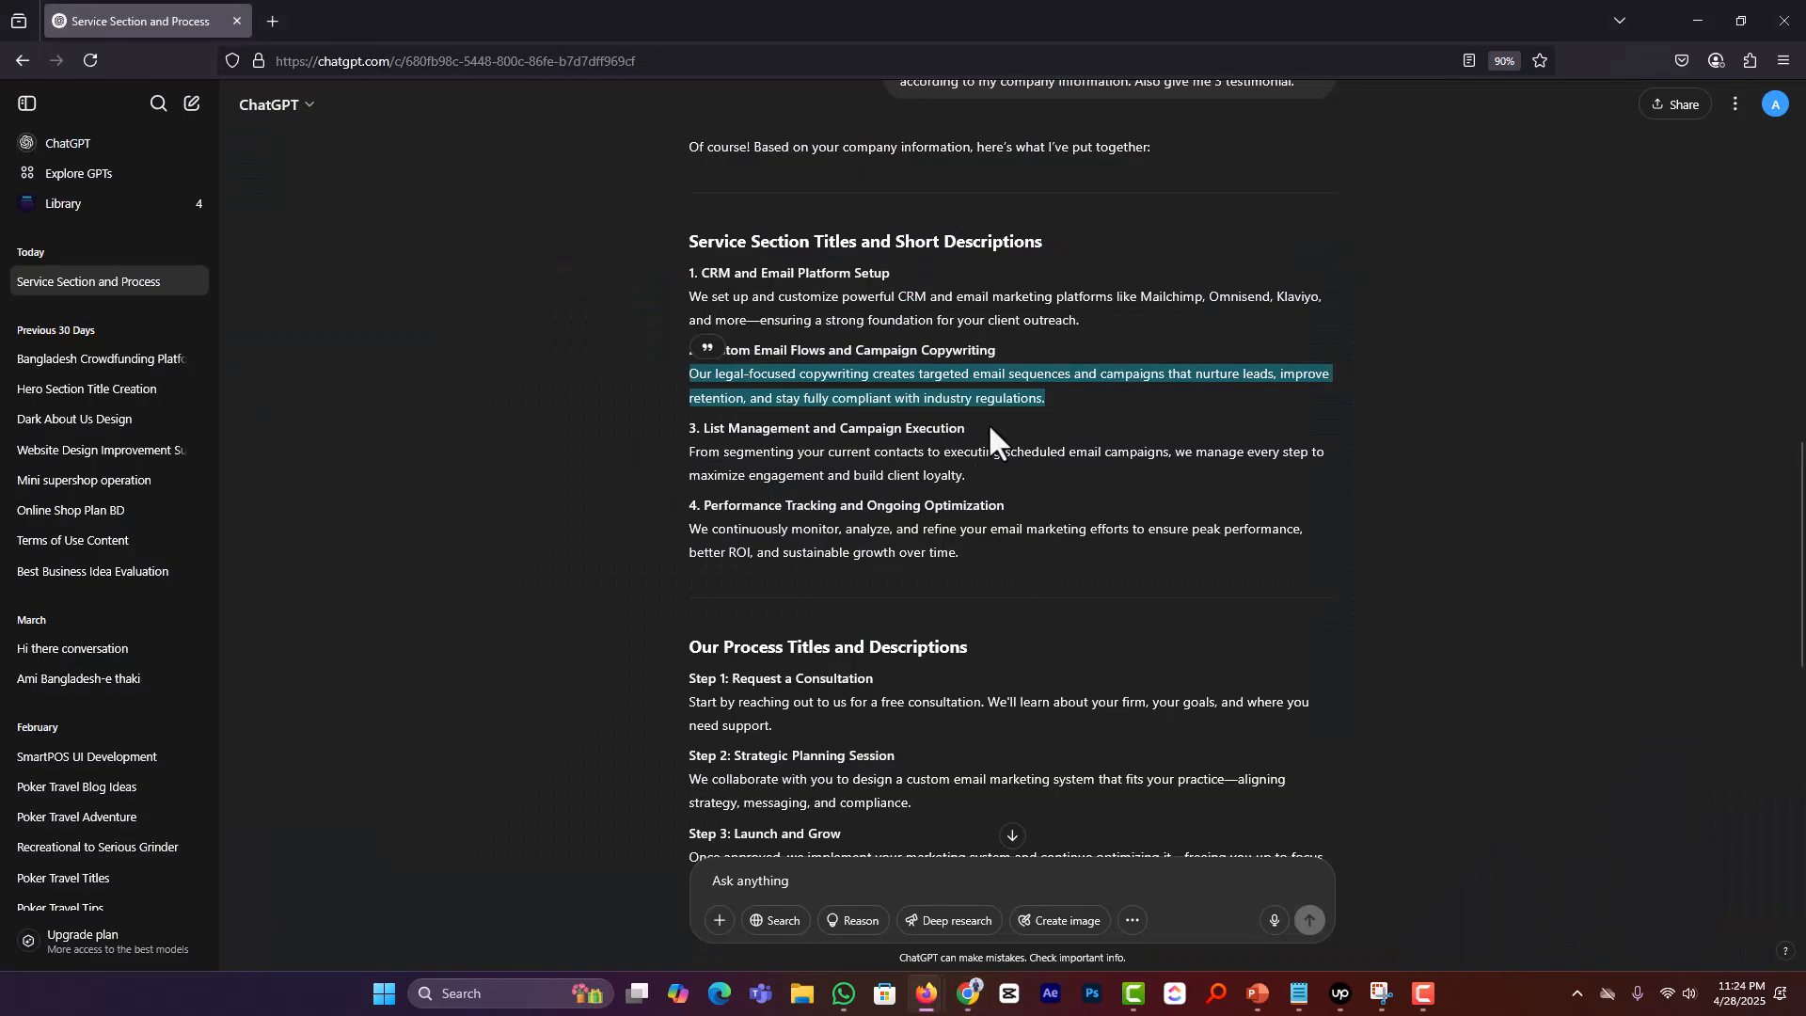
{"action": "left_click_drag", "start_coordinate": [966, 430], "coordinate": [712, 430]}
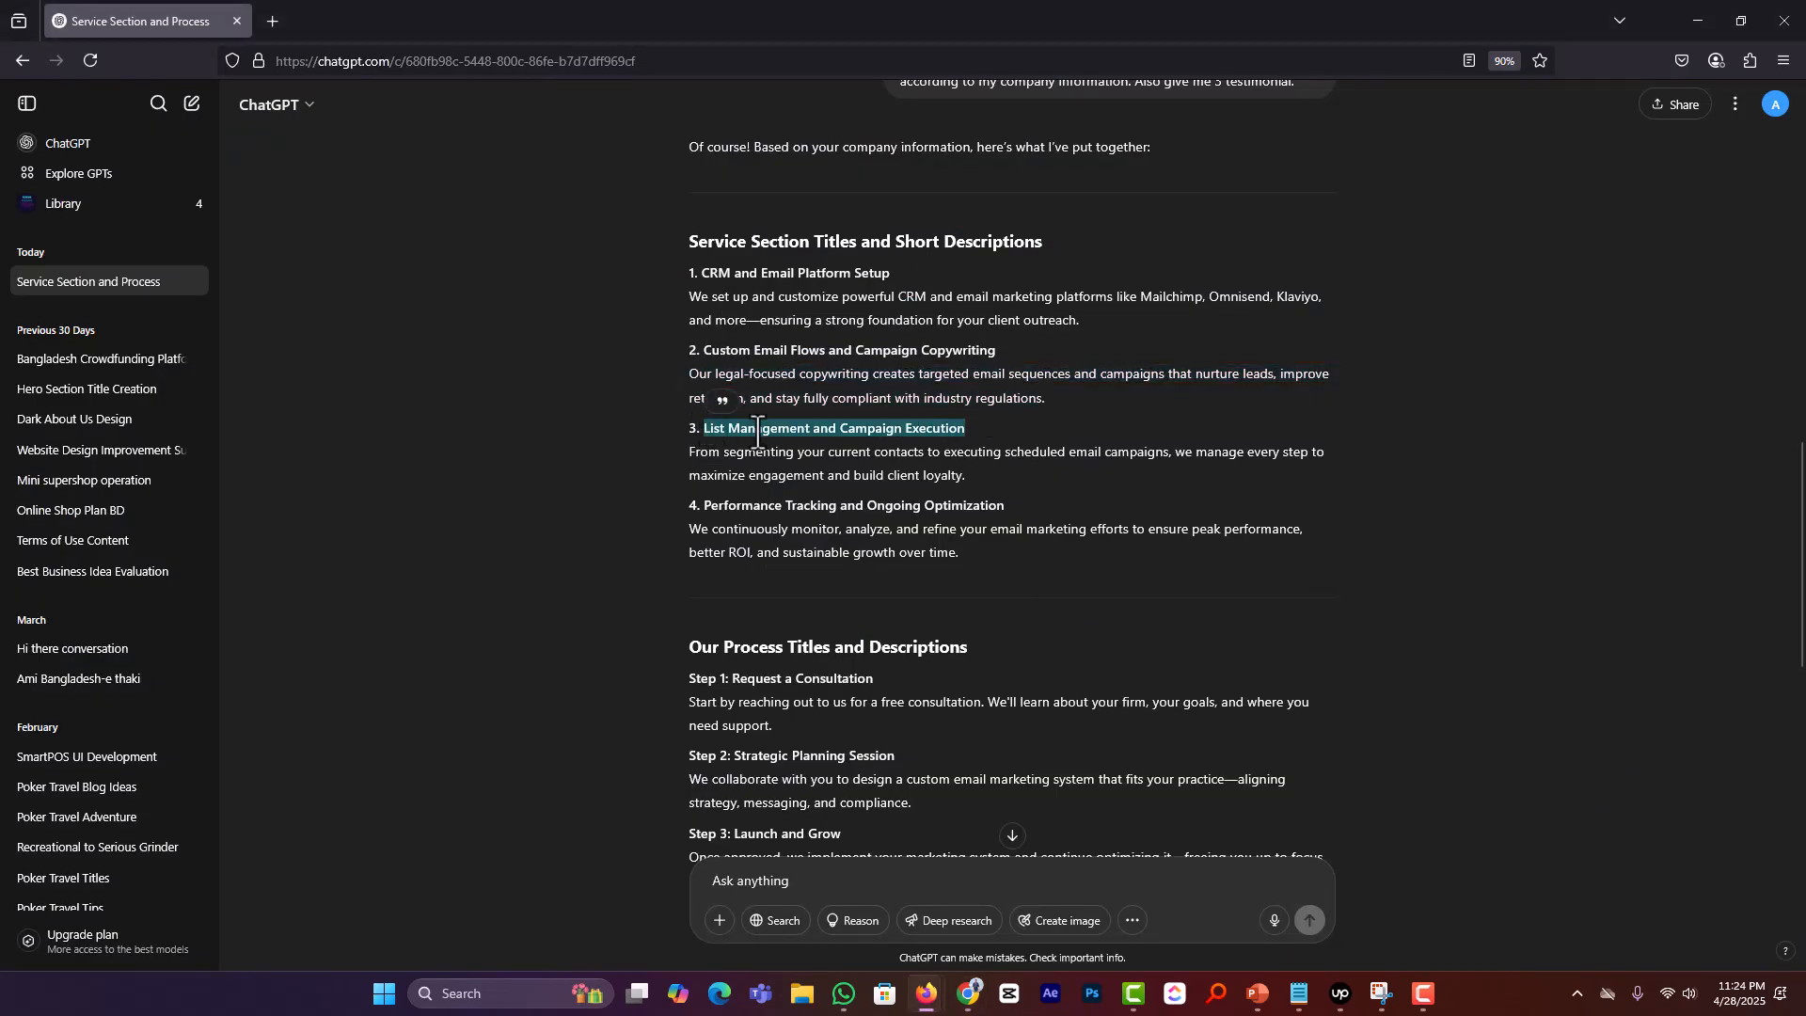
{"action": "key", "text": "ctrl+c"}
{"action": "key", "text": "alt+Tab"}
{"action": "left_click", "coordinate": [1196, 515]}
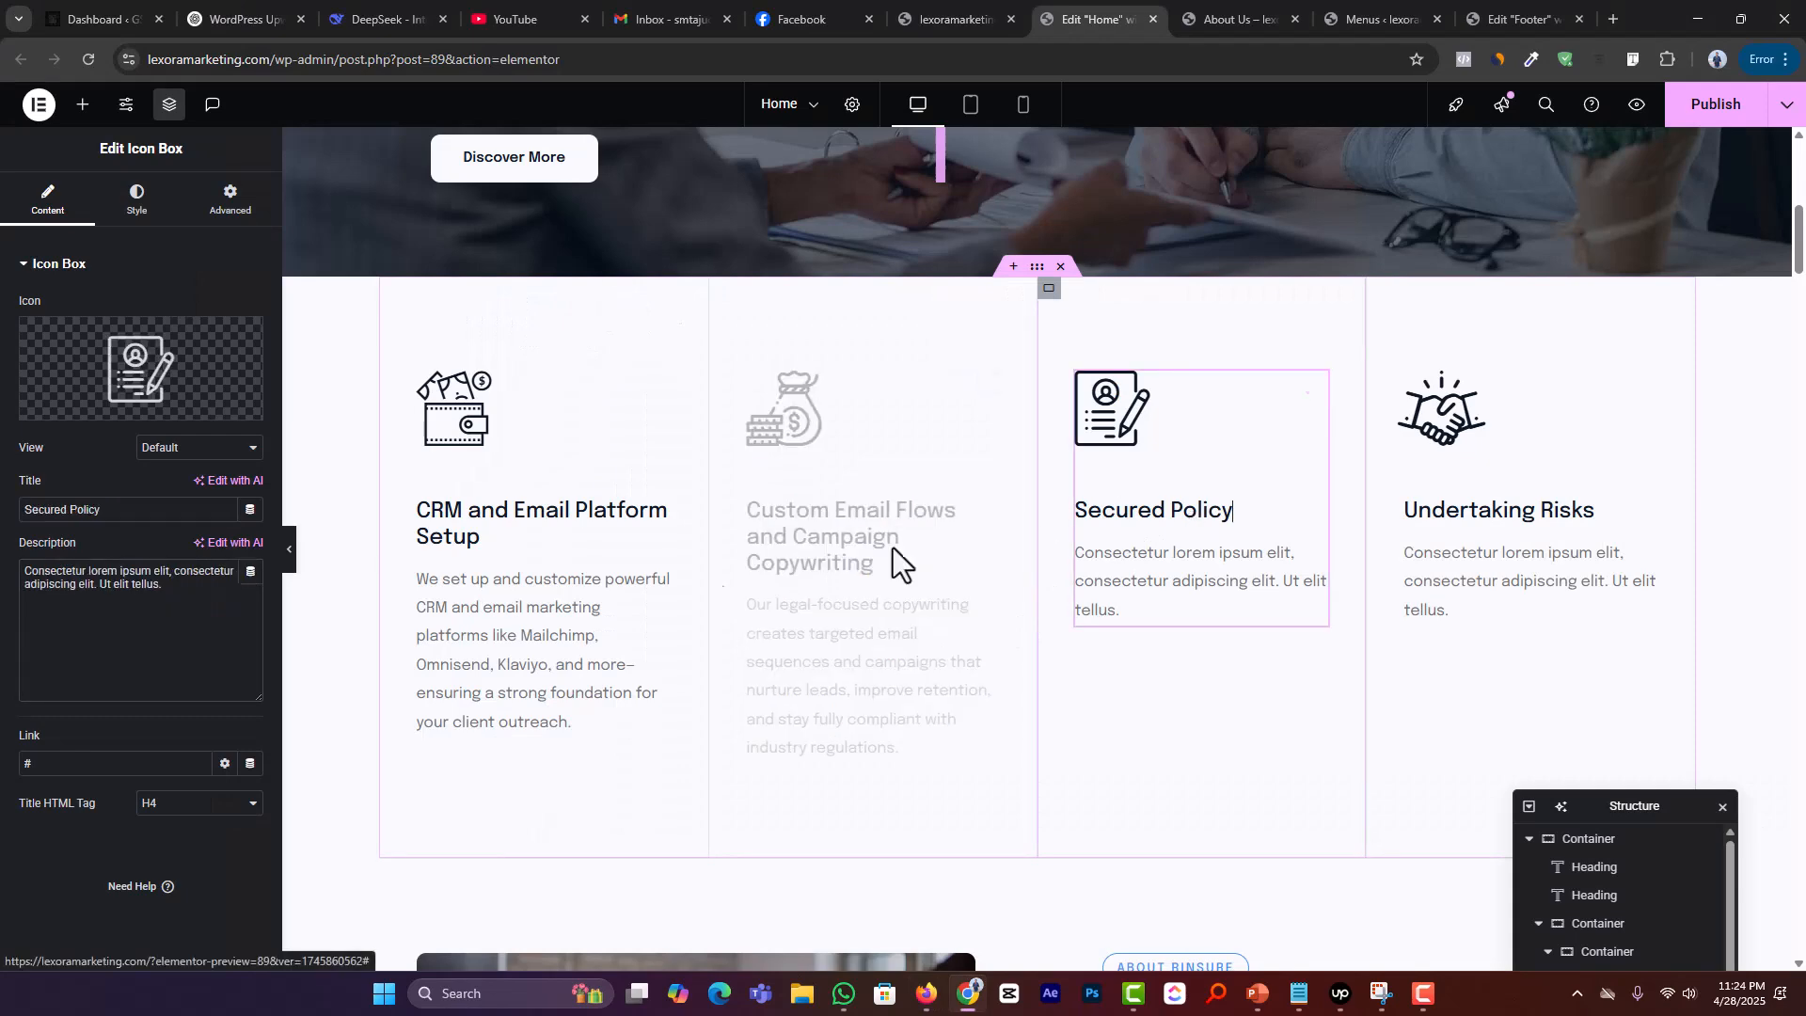
{"action": "key", "text": "ctrl+v"}
Step: Replace the third icon box's description with ChatGPT's text beginning "From segmenting your current contacts to executing scheduled email campaigns"
{"action": "key", "text": "alt+Tab"}
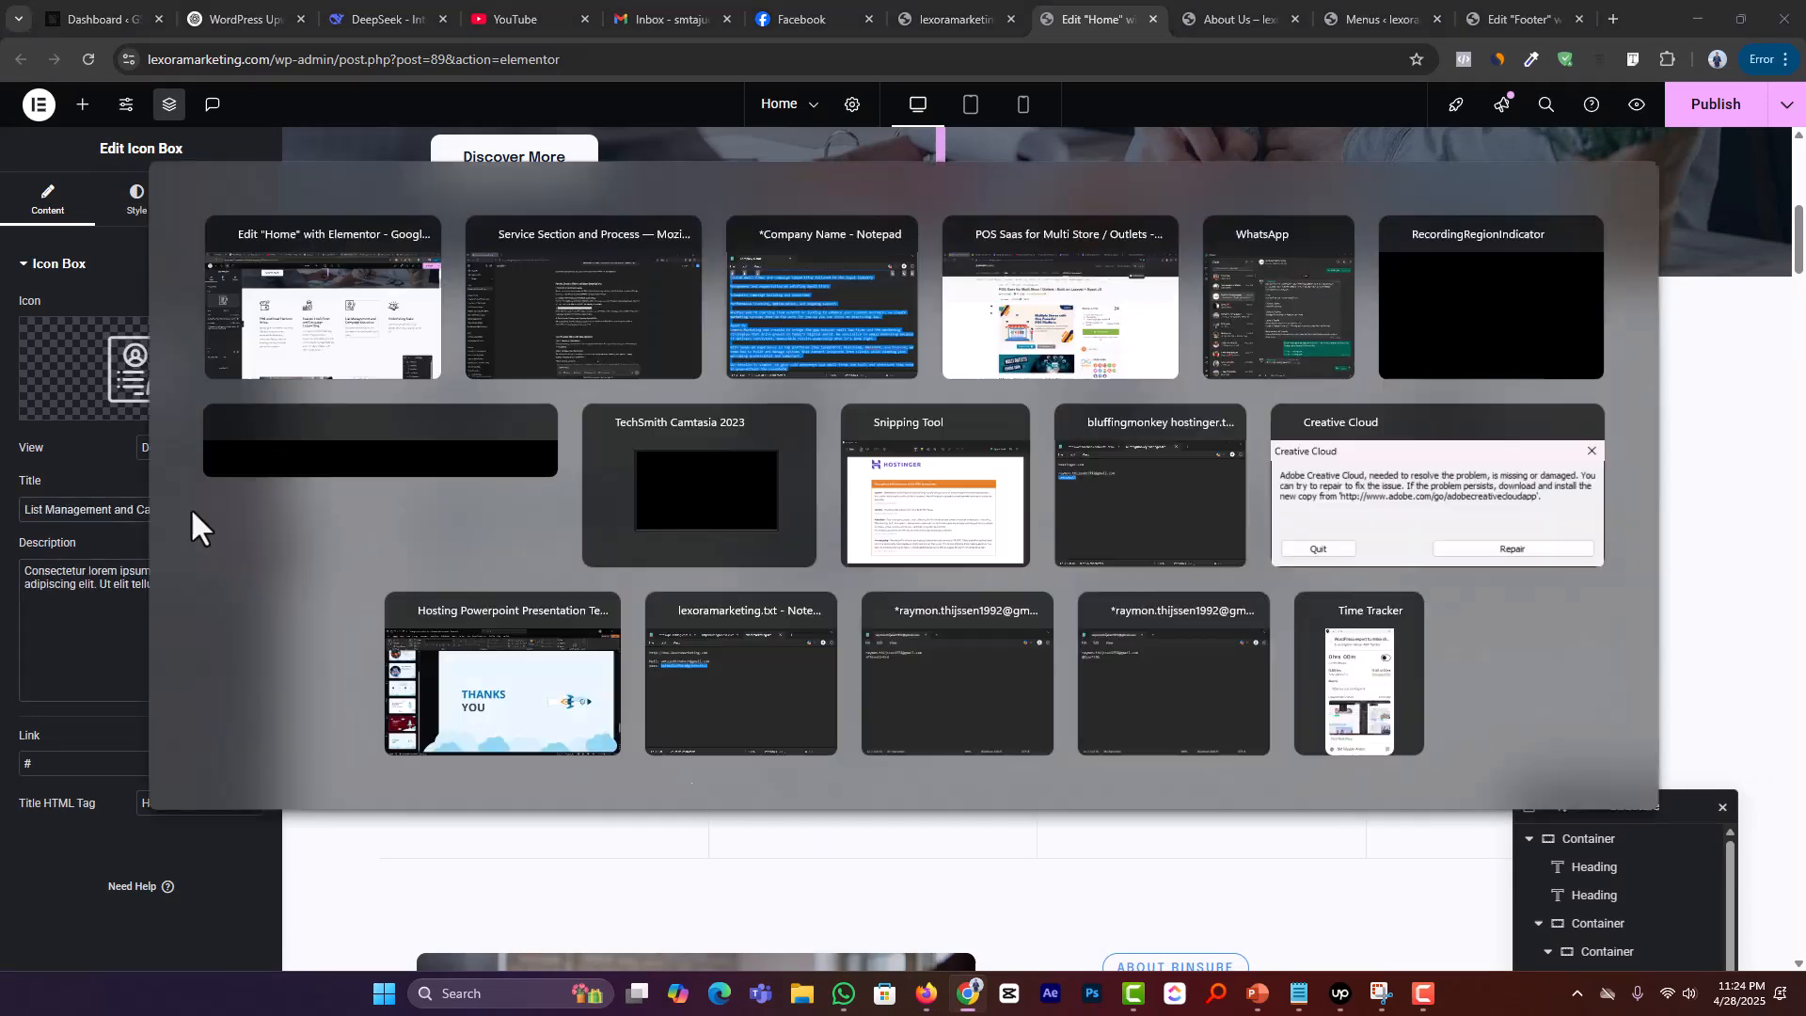
{"action": "left_click_drag", "start_coordinate": [968, 476], "coordinate": [698, 458]}
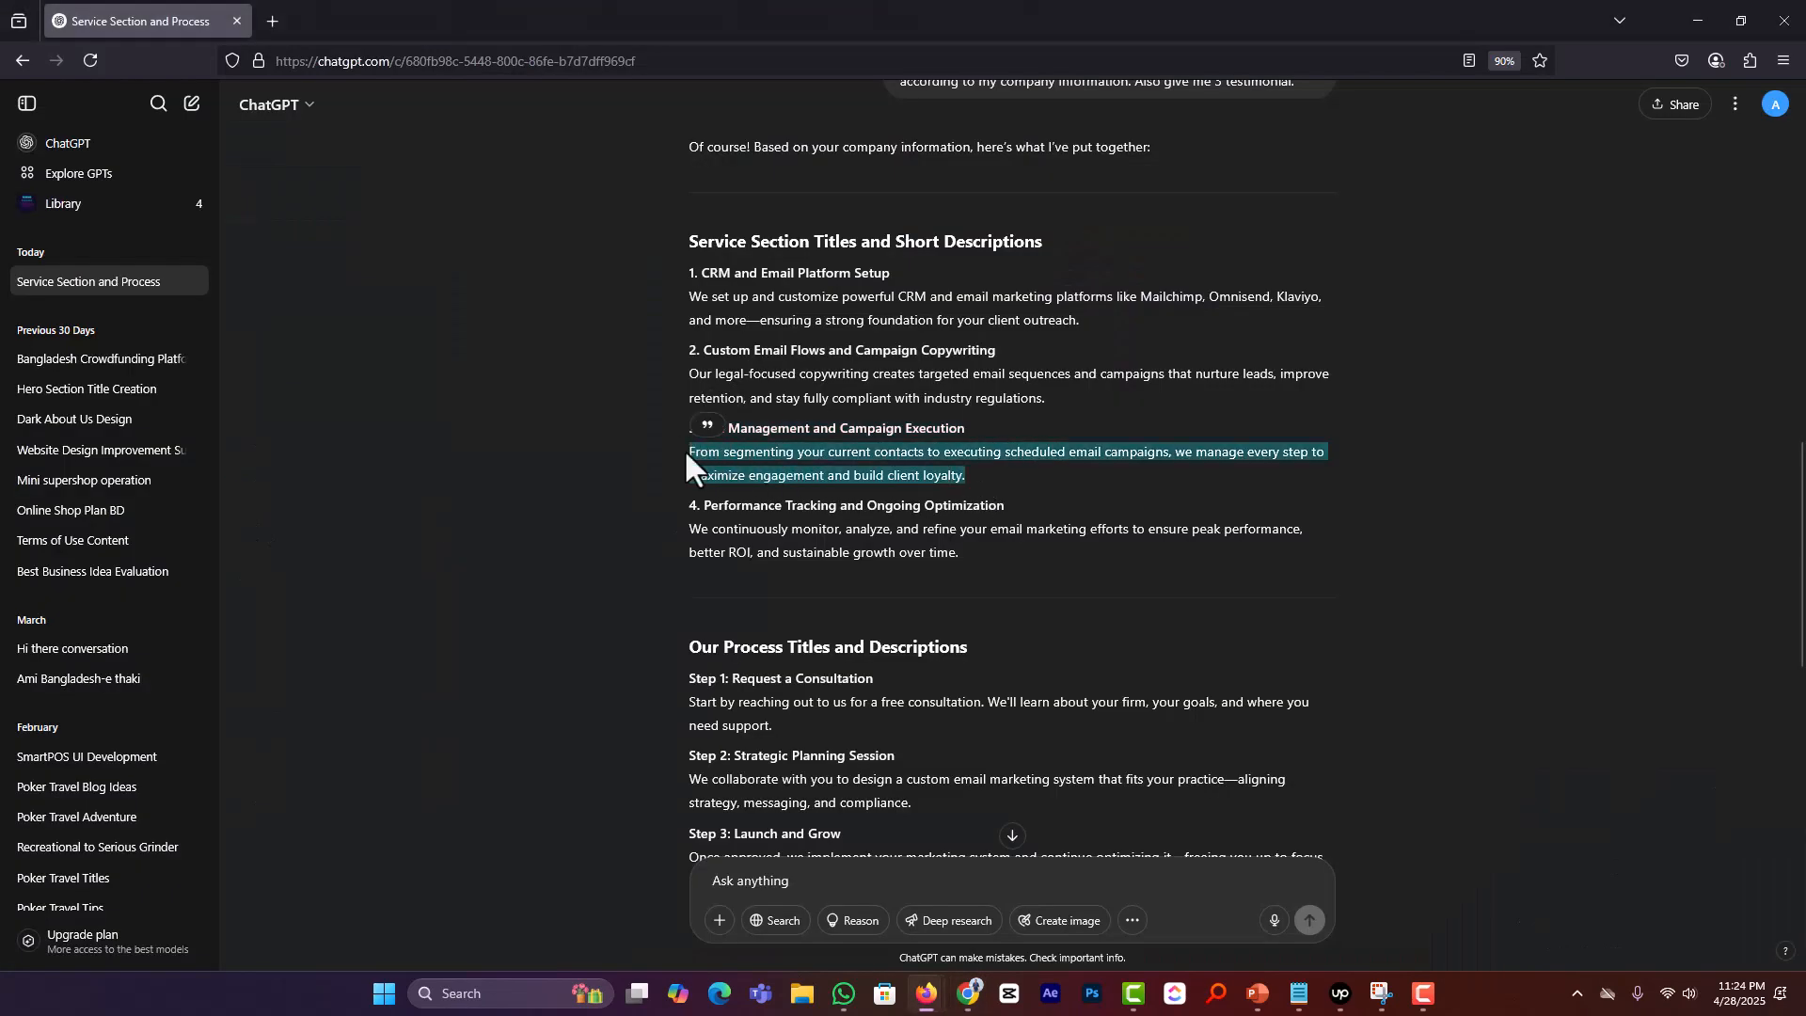
{"action": "key", "text": "ctrl+c"}
{"action": "key", "text": "alt+Tab"}
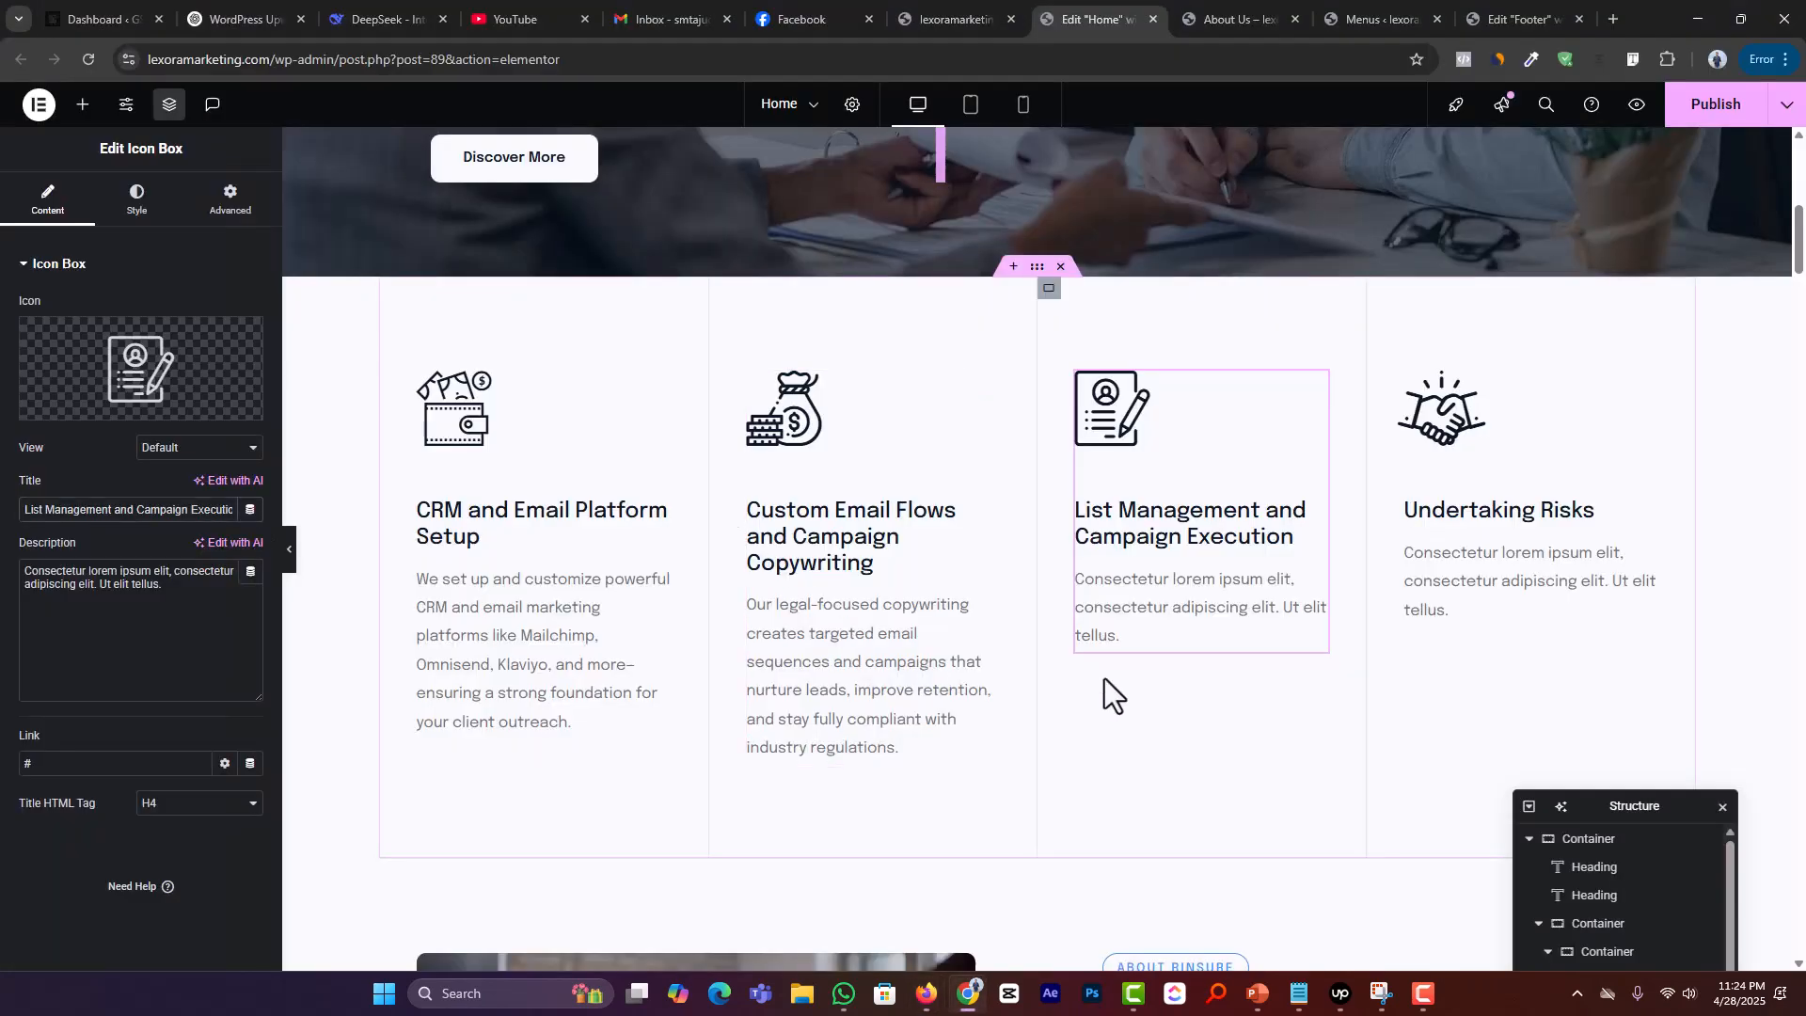
{"action": "triple_click", "coordinate": [184, 636]}
{"action": "key", "text": "ctrl+v"}
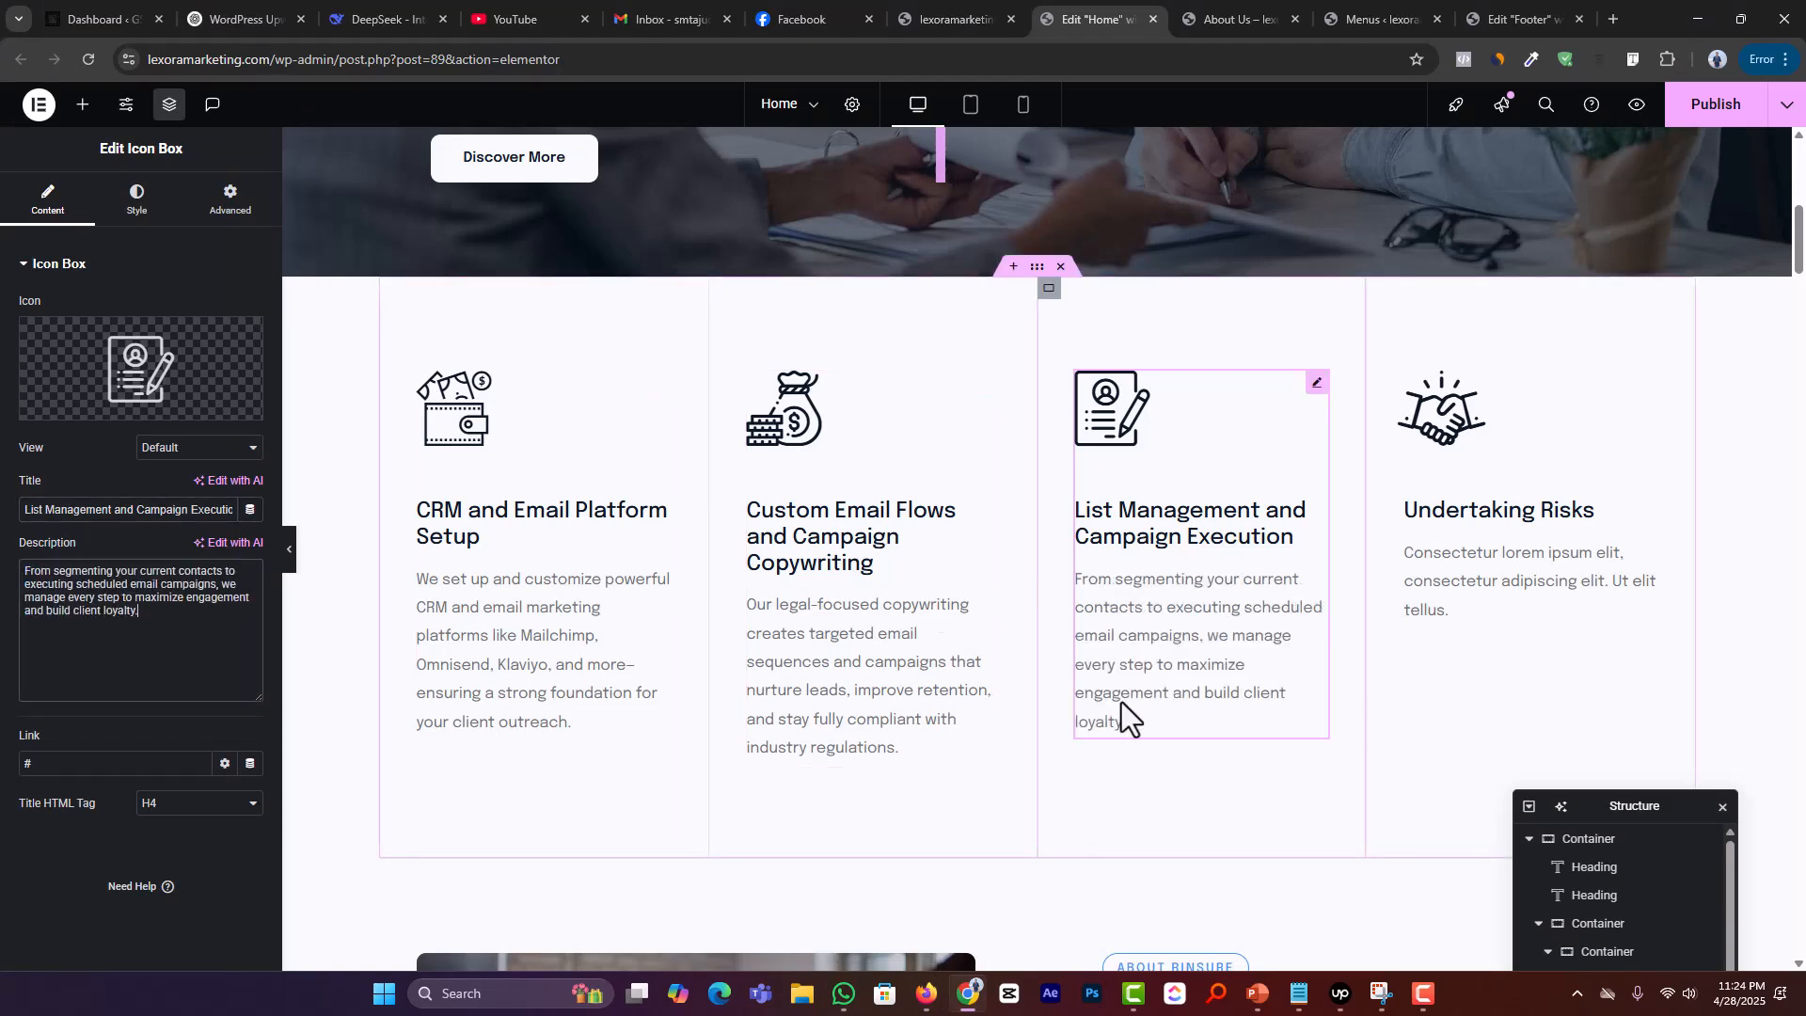
Step: Replace the "Undertaking Risks" icon box title with ChatGPT's fourth service title, "Performance Tracking and Ongoing Optimization"
{"action": "key", "text": "alt+Tab"}
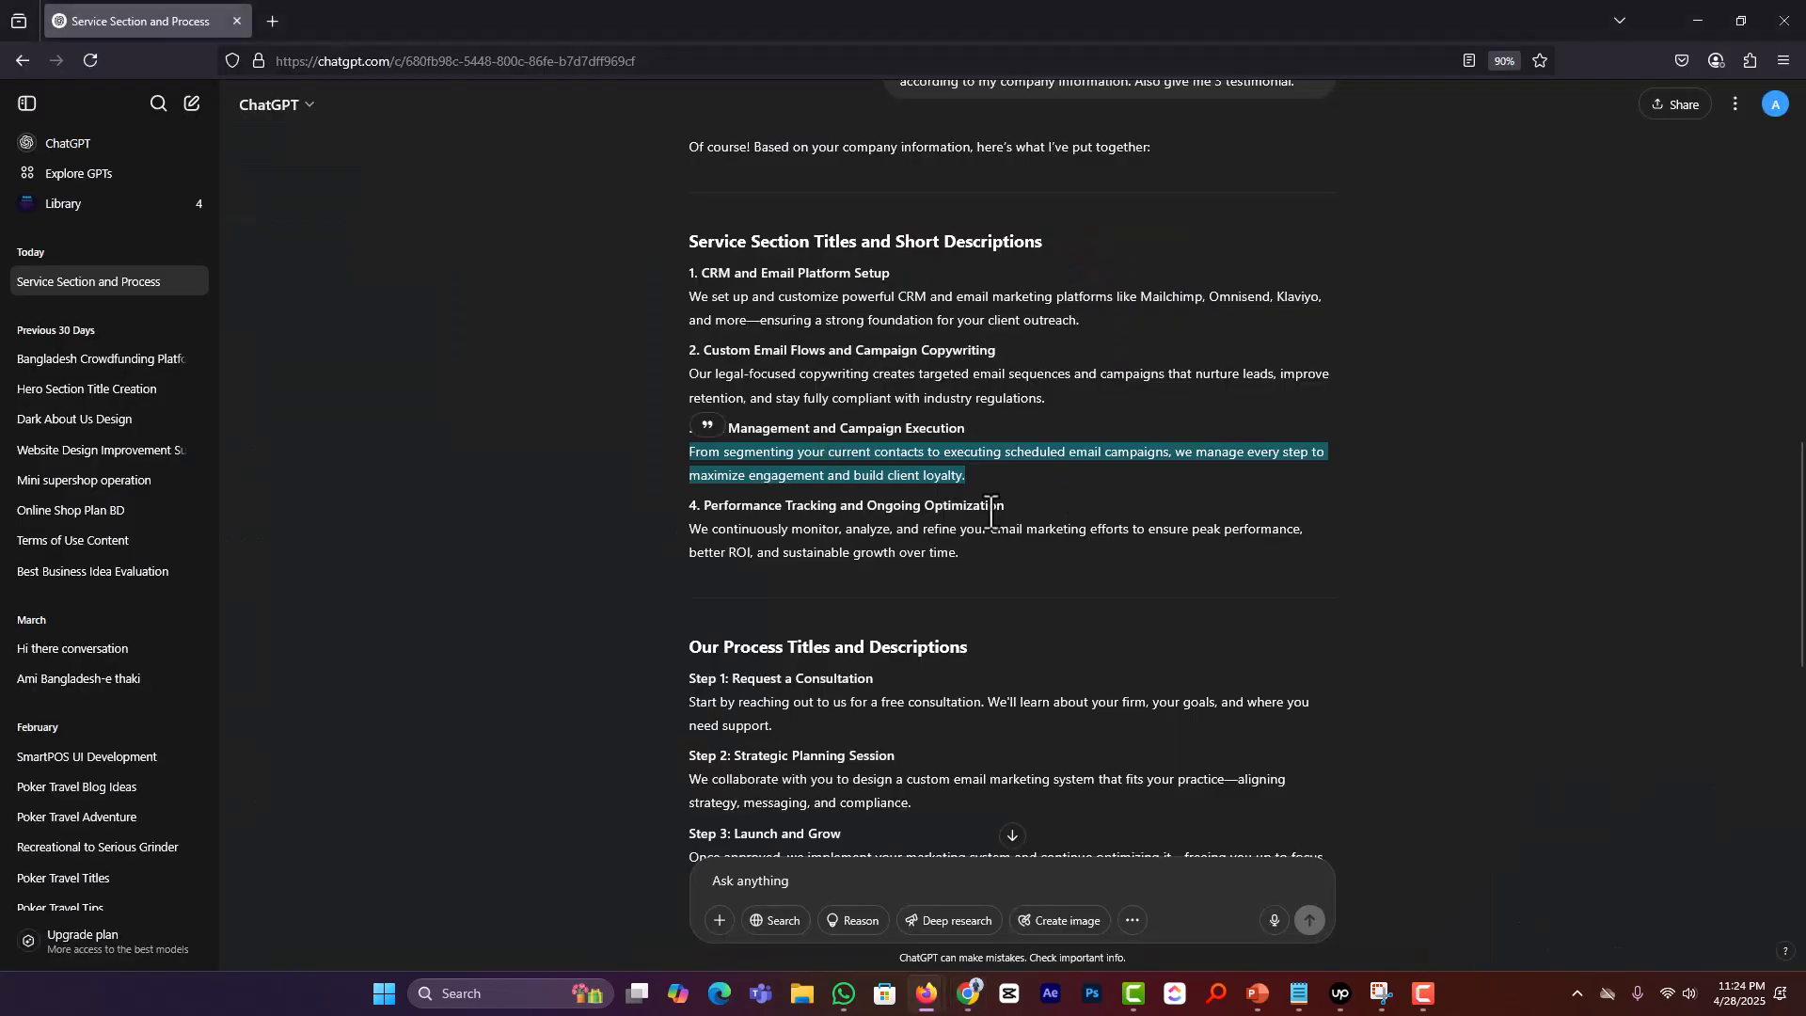
{"action": "left_click", "coordinate": [1044, 515]}
{"action": "left_click_drag", "start_coordinate": [1043, 515], "coordinate": [765, 514]}
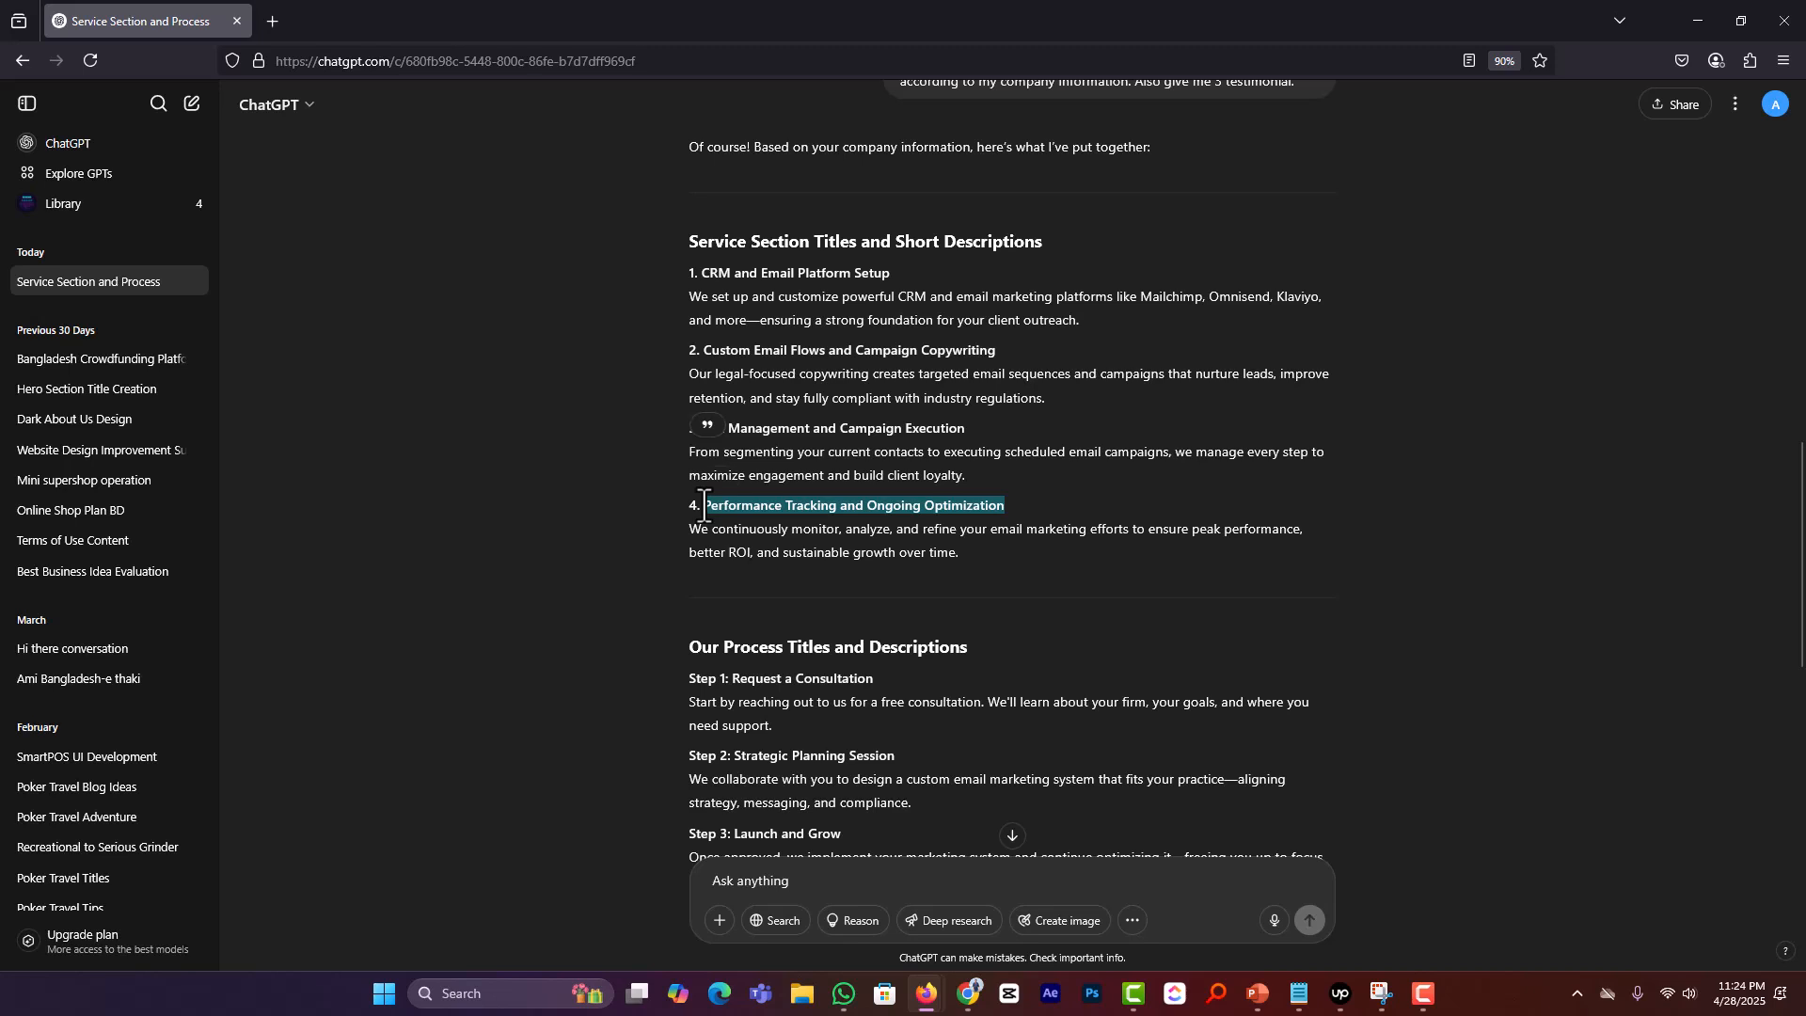
{"action": "key", "text": "ctrl+c"}
{"action": "key", "text": "alt+Tab"}
{"action": "left_click", "coordinate": [1515, 524]}
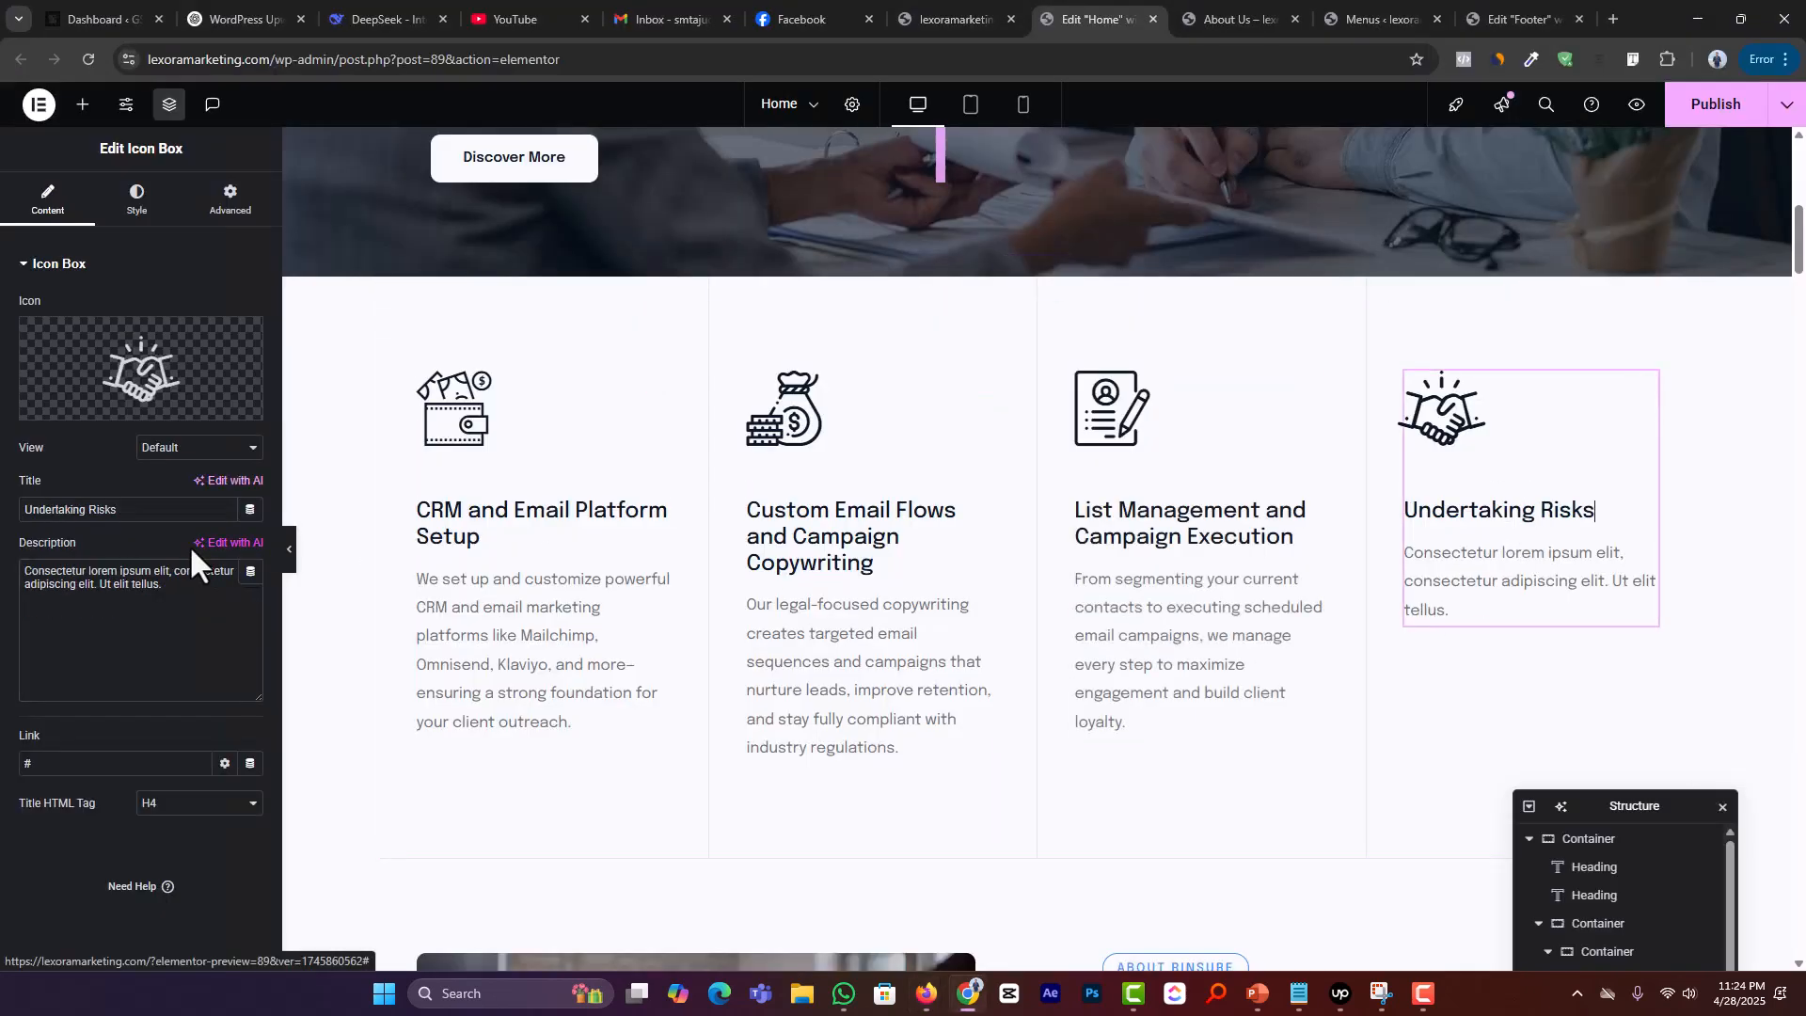
{"action": "left_click", "coordinate": [166, 513]}
{"action": "key", "text": "ctrl+a"}
{"action": "key", "text": "ctrl+v"}
Step: Replace the fourth icon box's description with ChatGPT's text beginning "We continuously monitor, analyze, and refine your email marketing efforts"
{"action": "key", "text": "alt+Tab"}
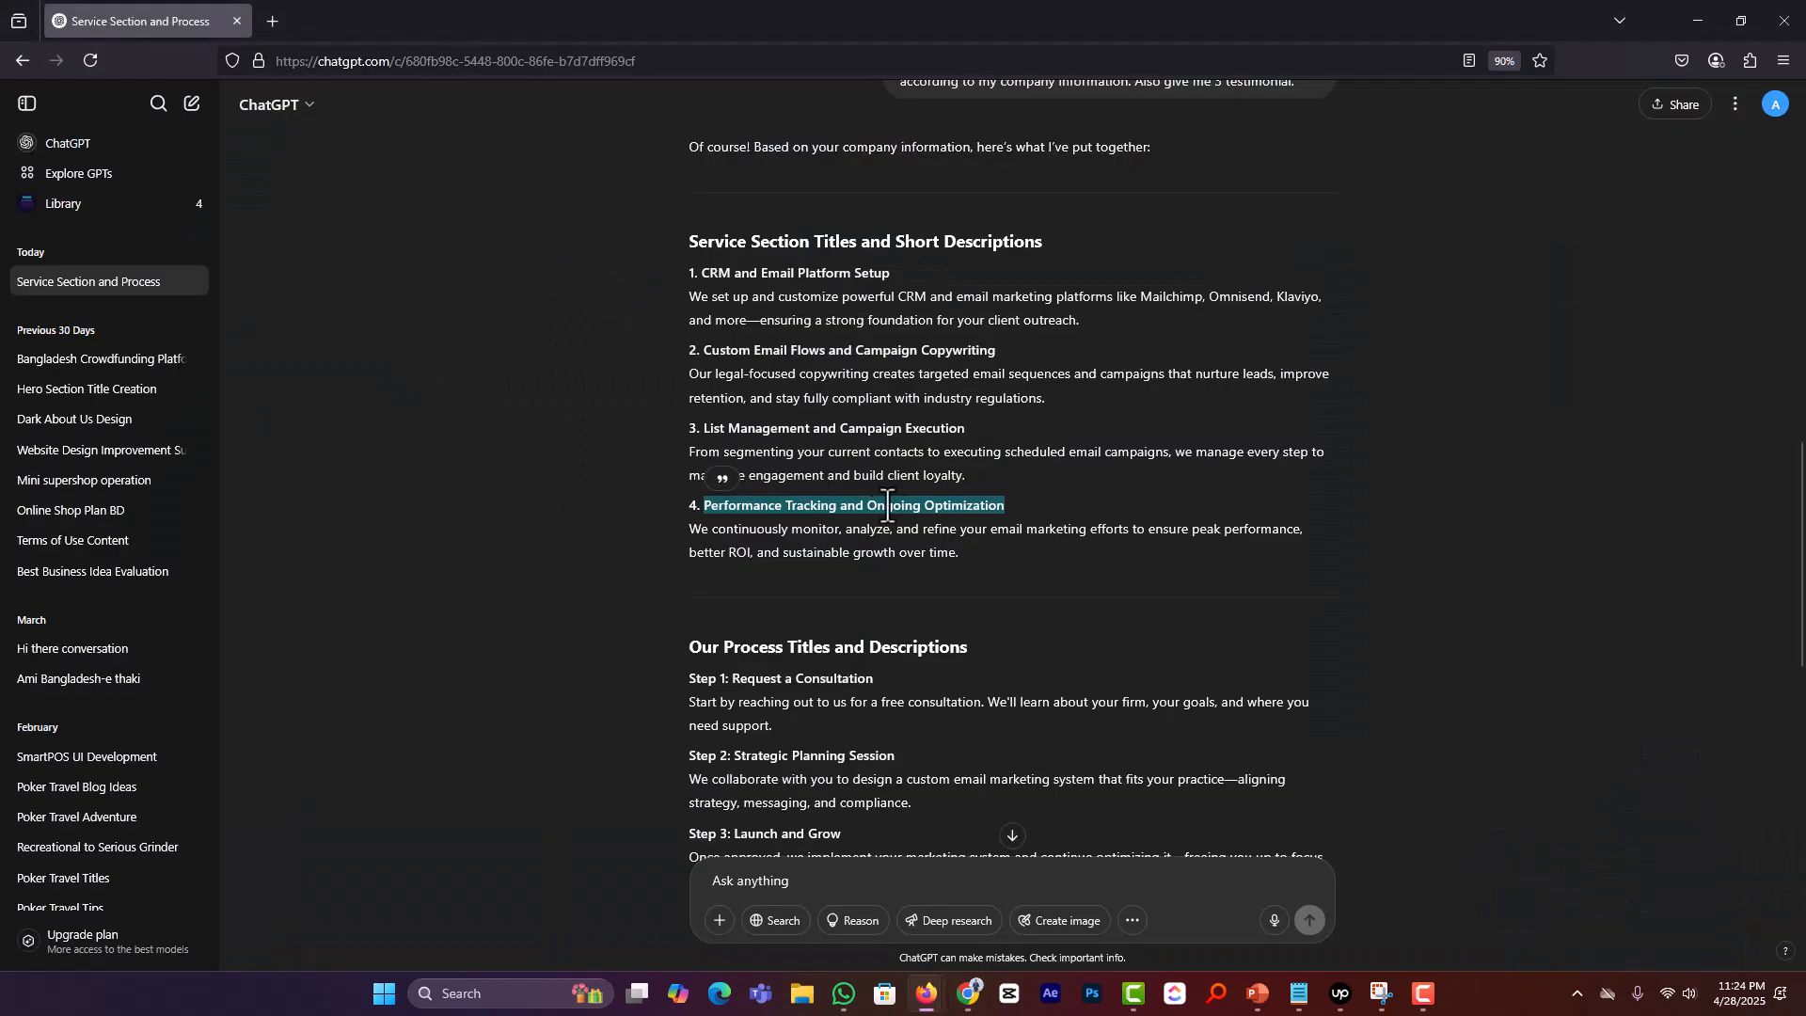
{"action": "left_click", "coordinate": [963, 553]}
{"action": "left_click_drag", "start_coordinate": [963, 553], "coordinate": [689, 528]}
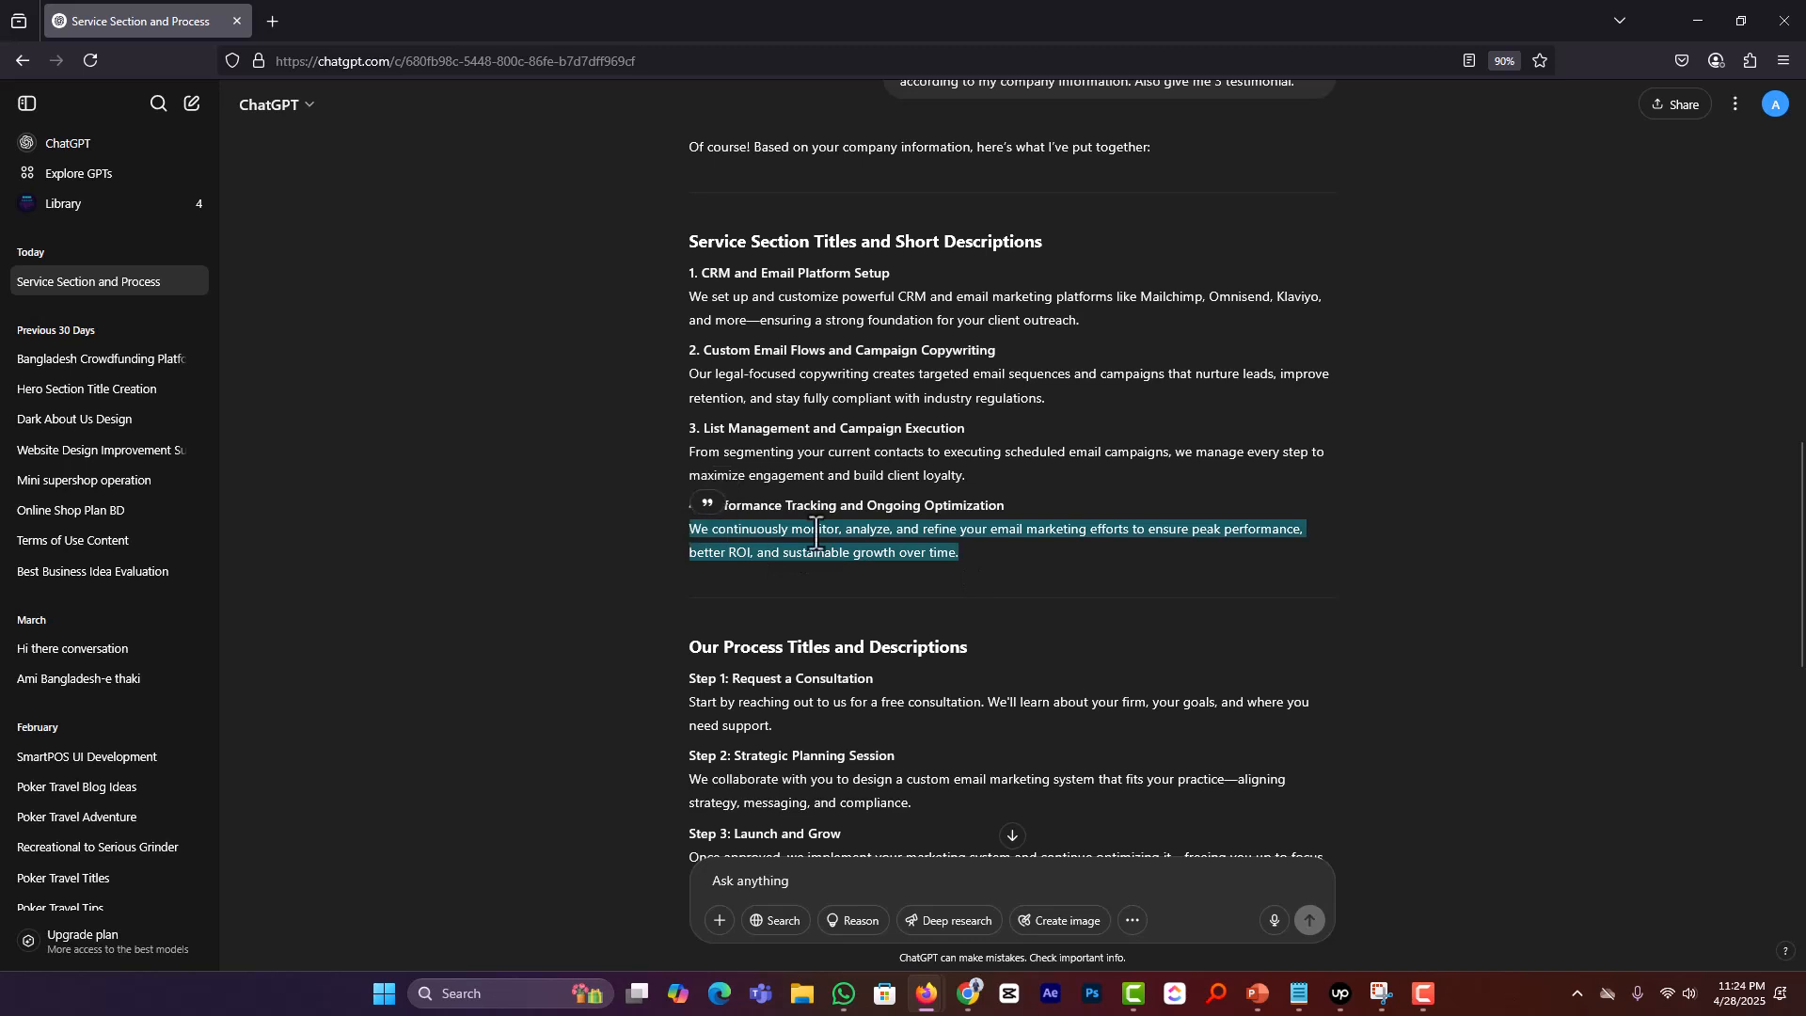
{"action": "key", "text": "ctrl+c"}
{"action": "key", "text": "alt+Tab"}
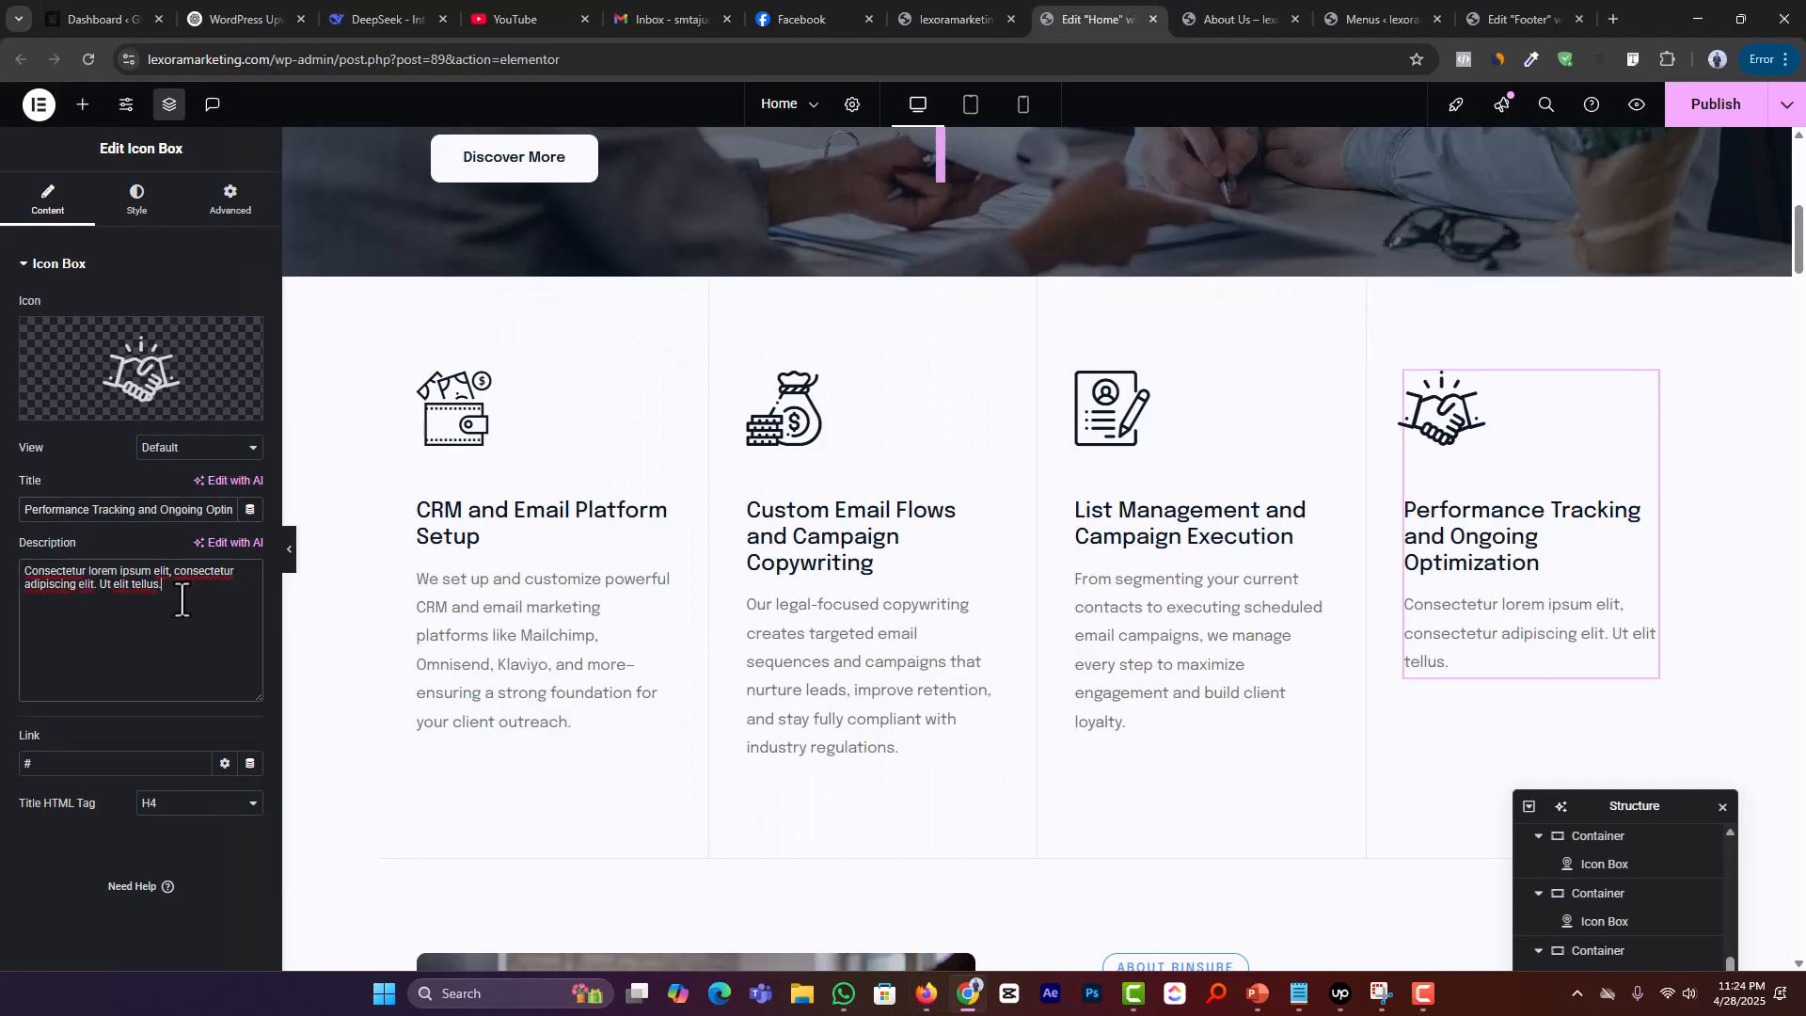
{"action": "key", "text": "ctrl+a"}
{"action": "key", "text": "ctrl+v"}
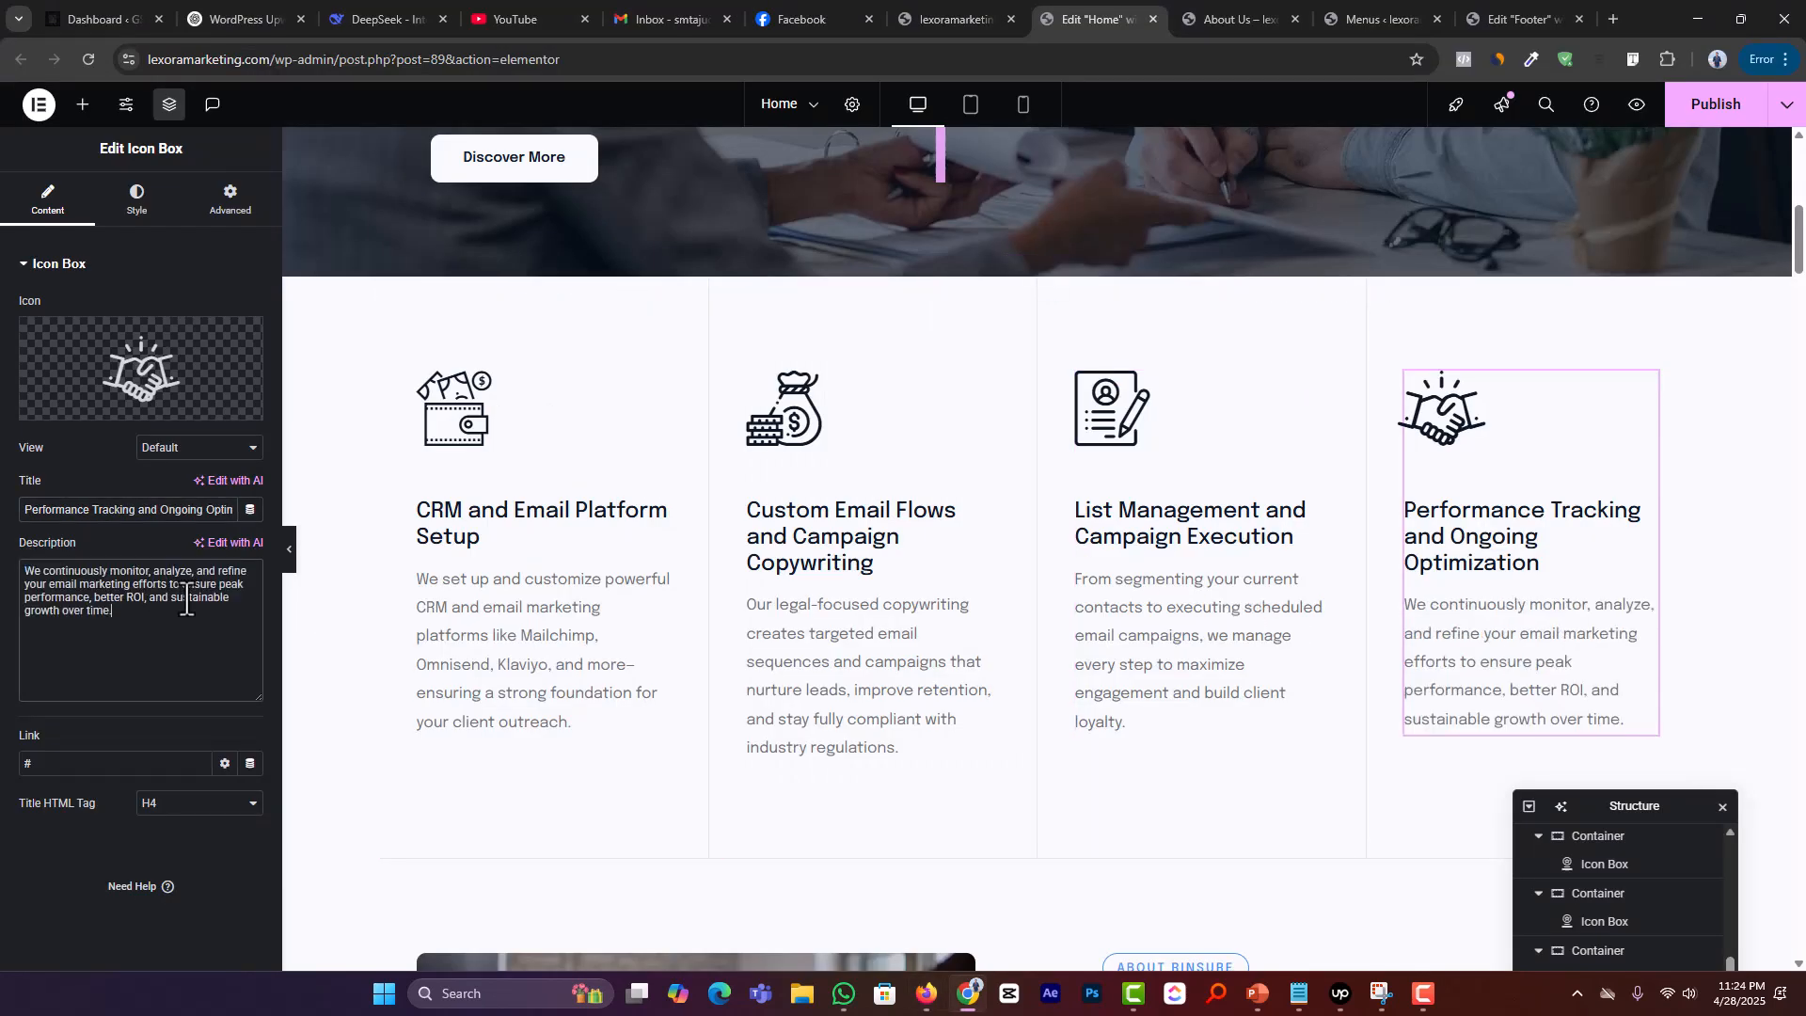
Step: Change the "About Rinsure" label above the insurance protection heading to "ABOUT US"
{"action": "scroll", "coordinate": [985, 831], "scroll_direction": "down", "scroll_amount": 4}
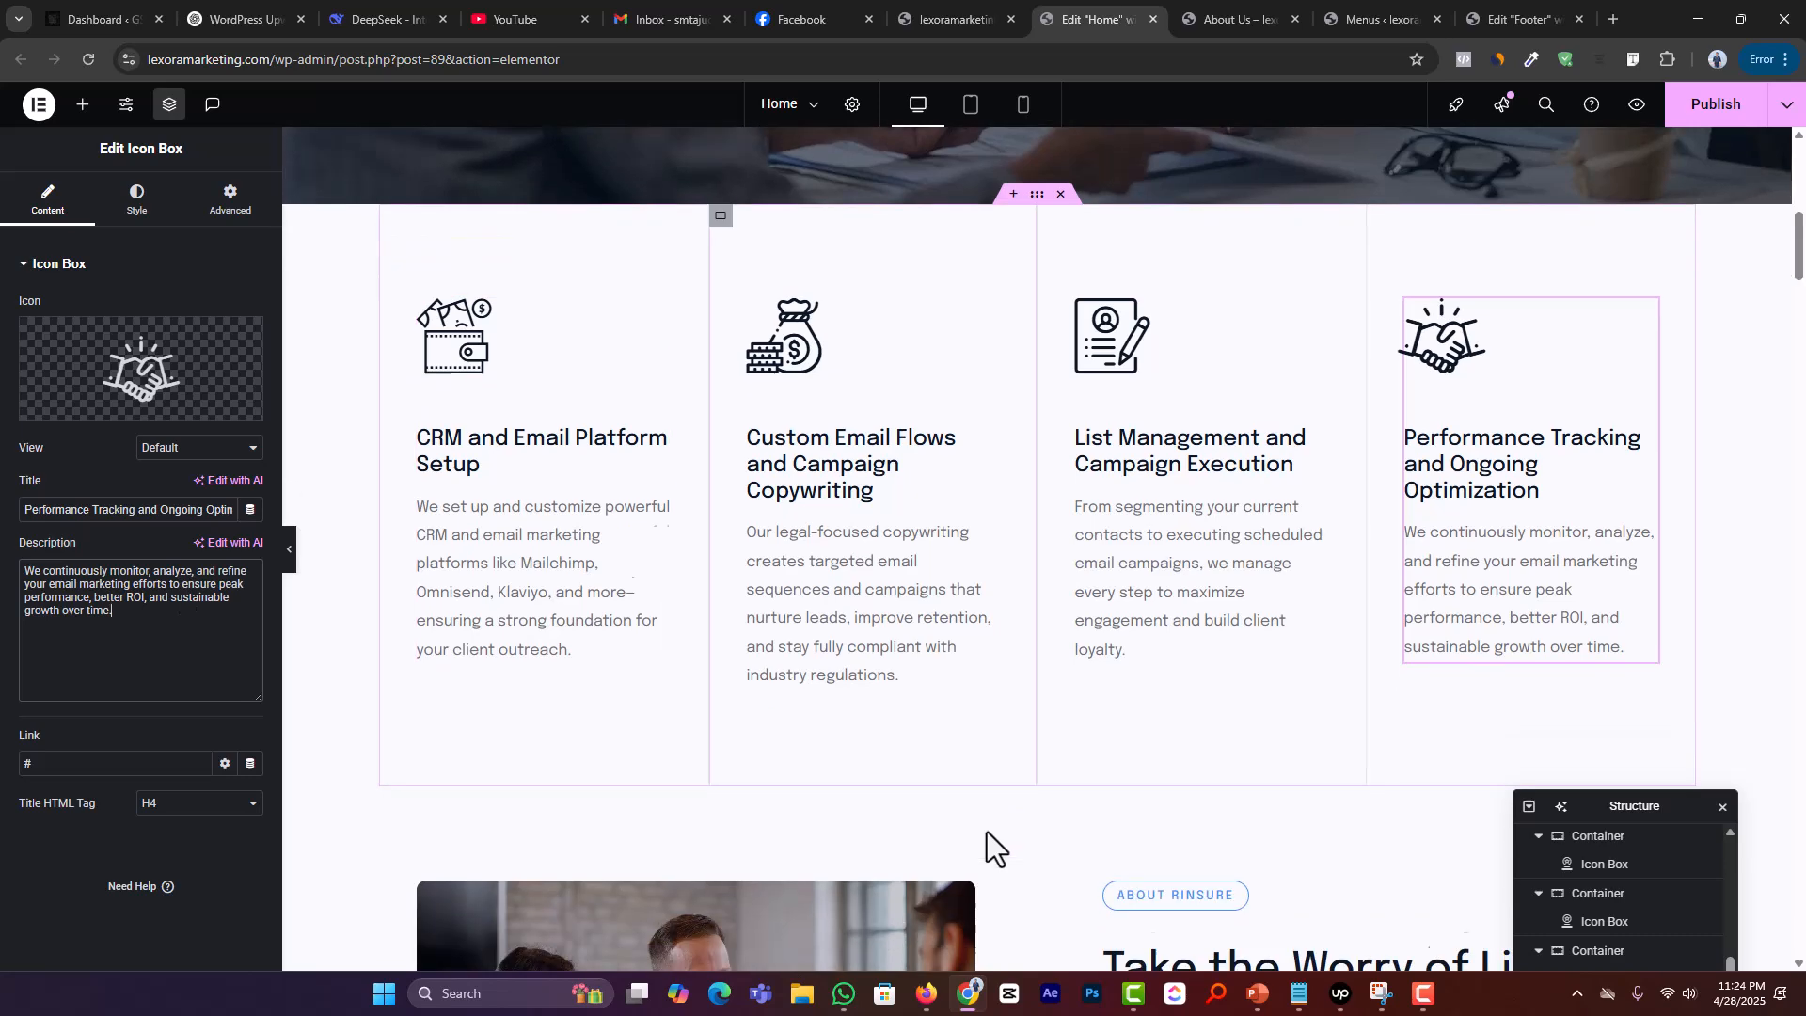
{"action": "scroll", "coordinate": [924, 689], "scroll_direction": "down", "scroll_amount": 2}
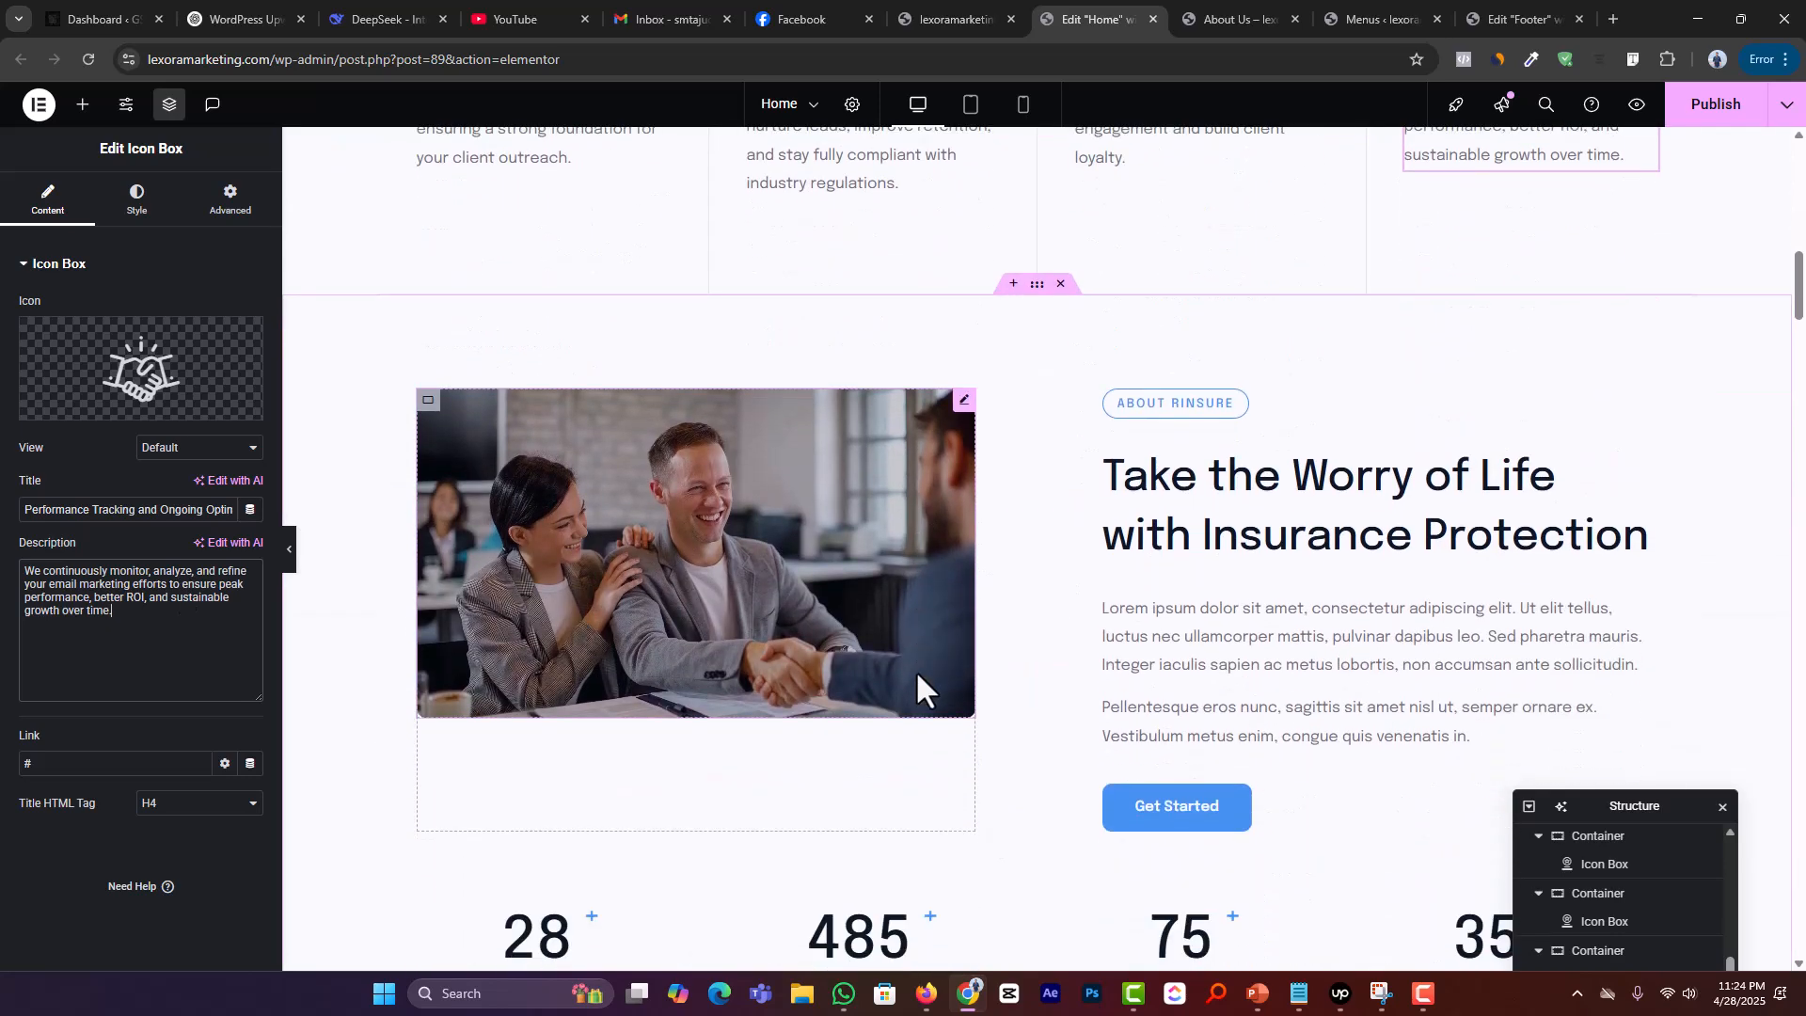
{"action": "key", "text": "alt+Tab"}
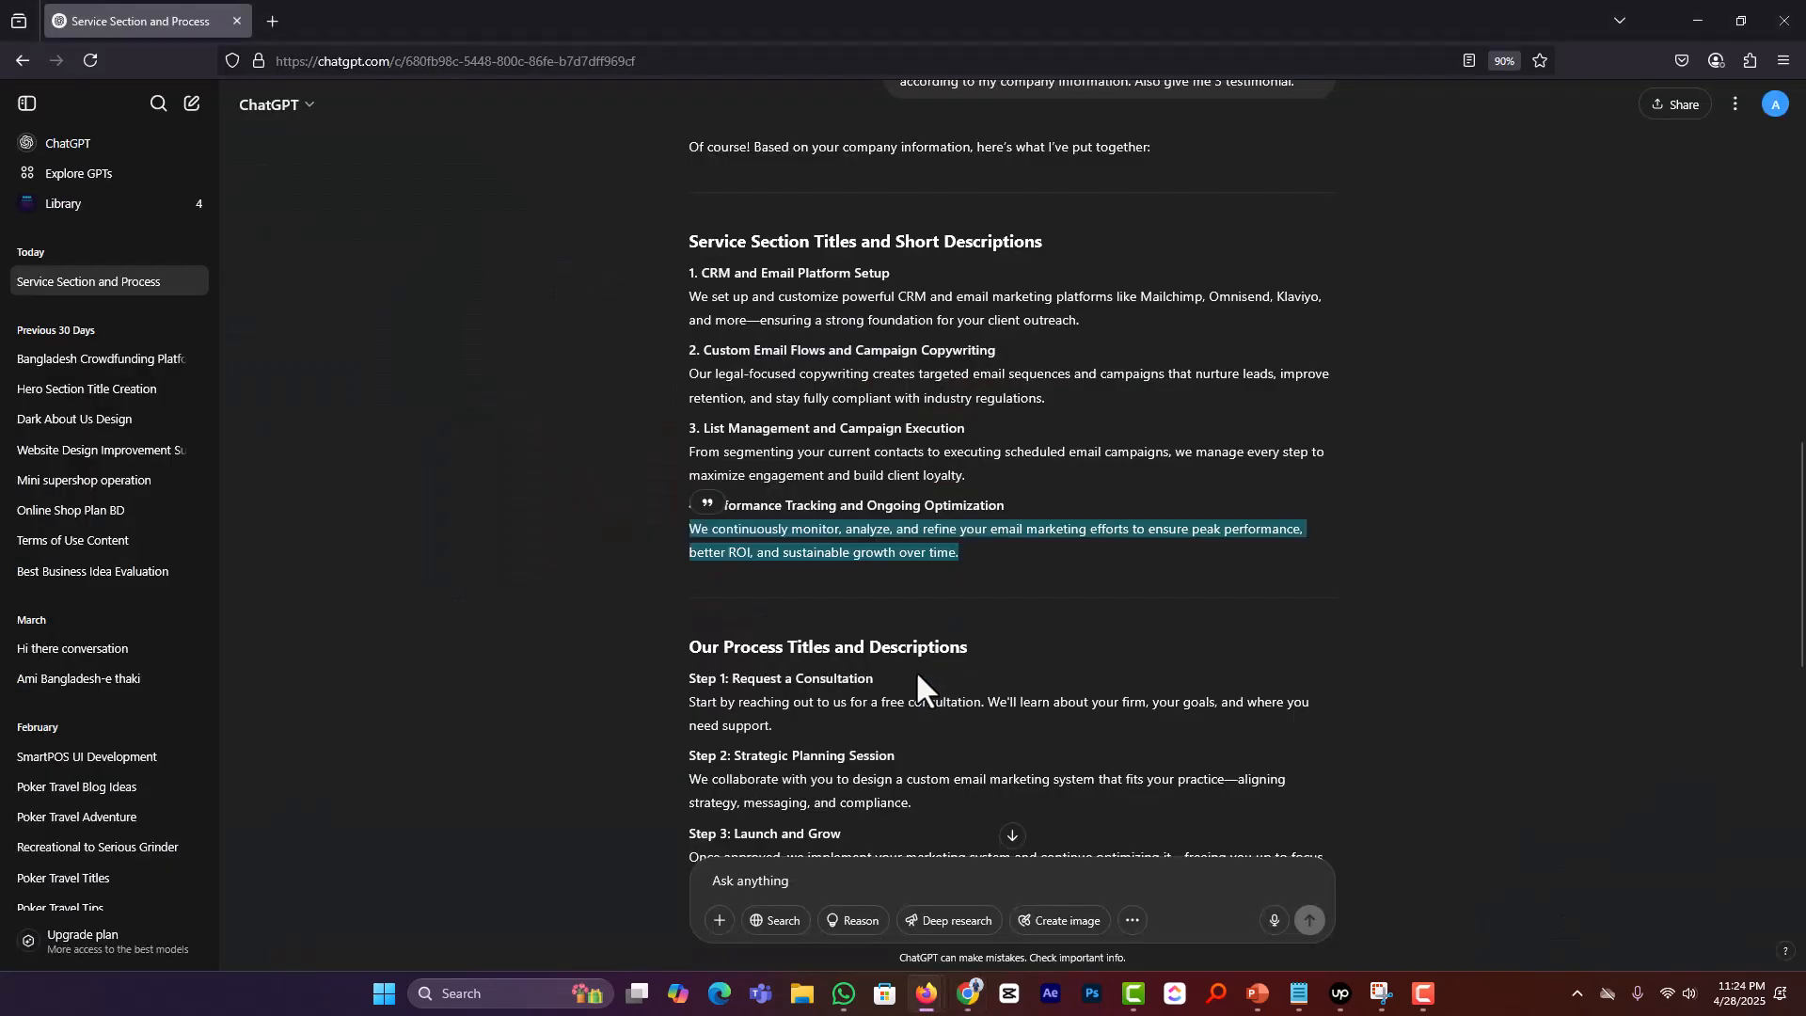
{"action": "key", "text": "alt+Tab"}
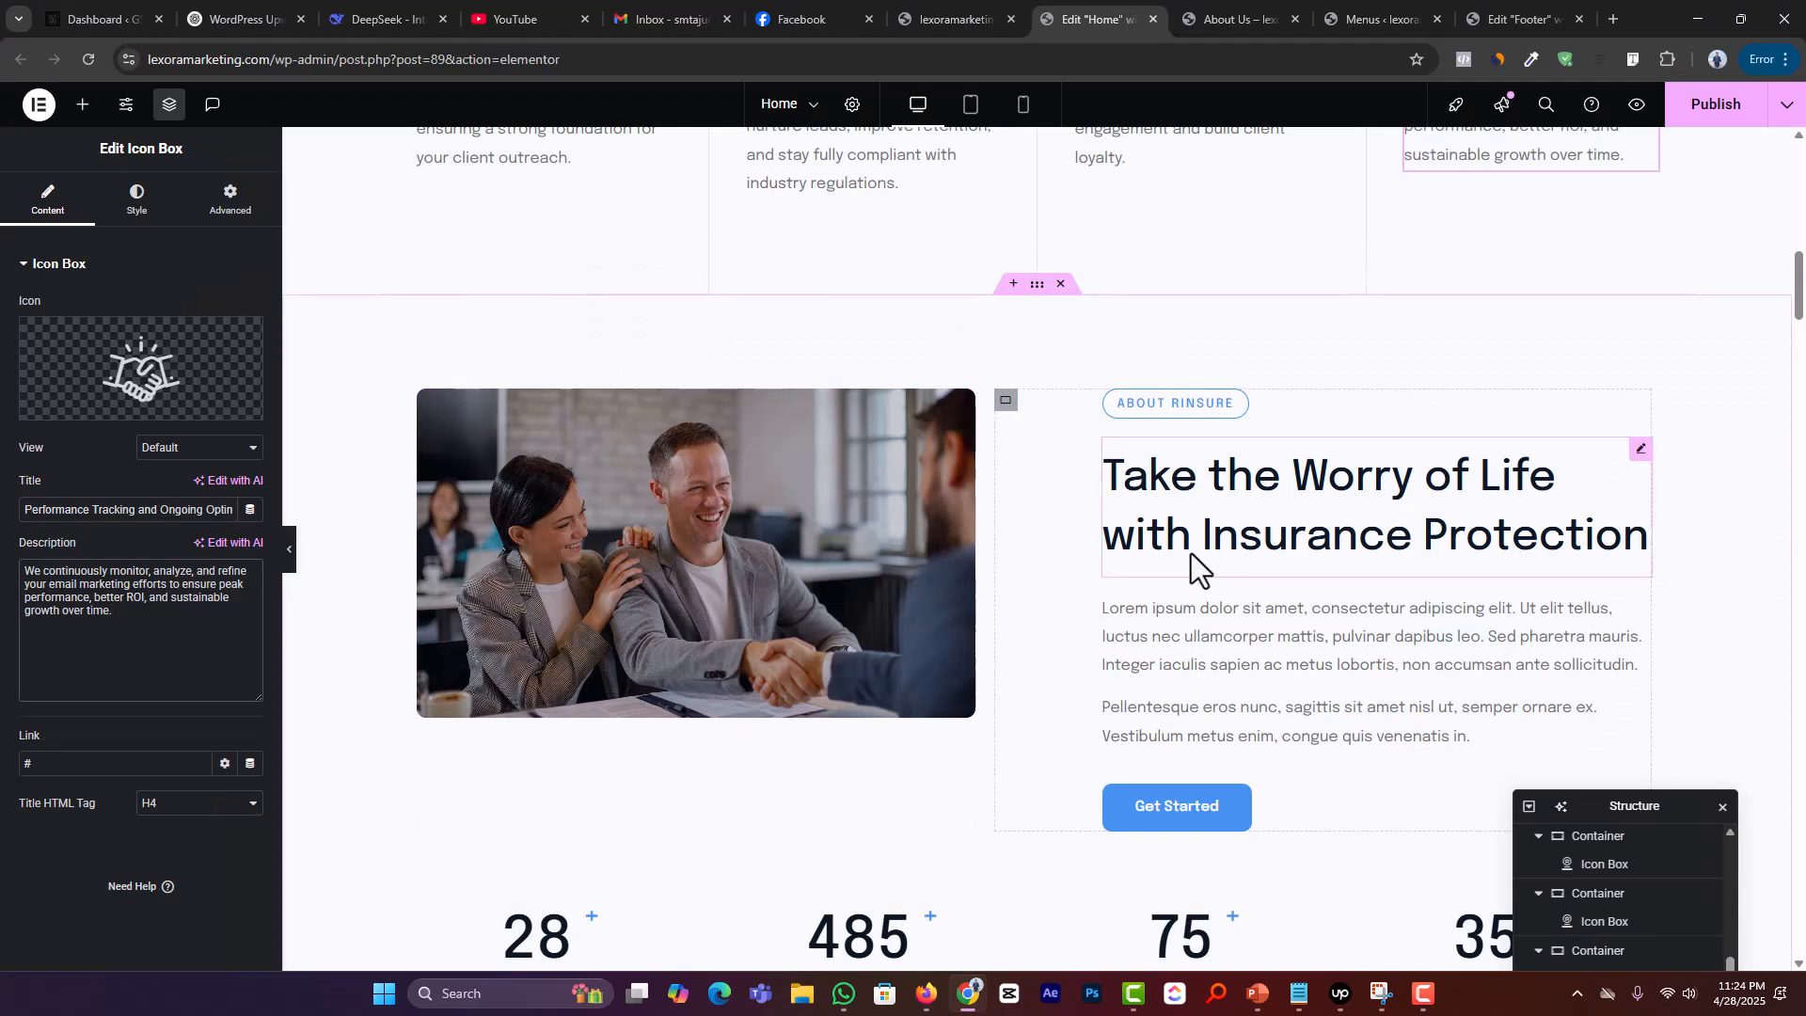
{"action": "left_click", "coordinate": [1235, 412]}
{"action": "left_click_drag", "start_coordinate": [132, 336], "coordinate": [101, 334]}
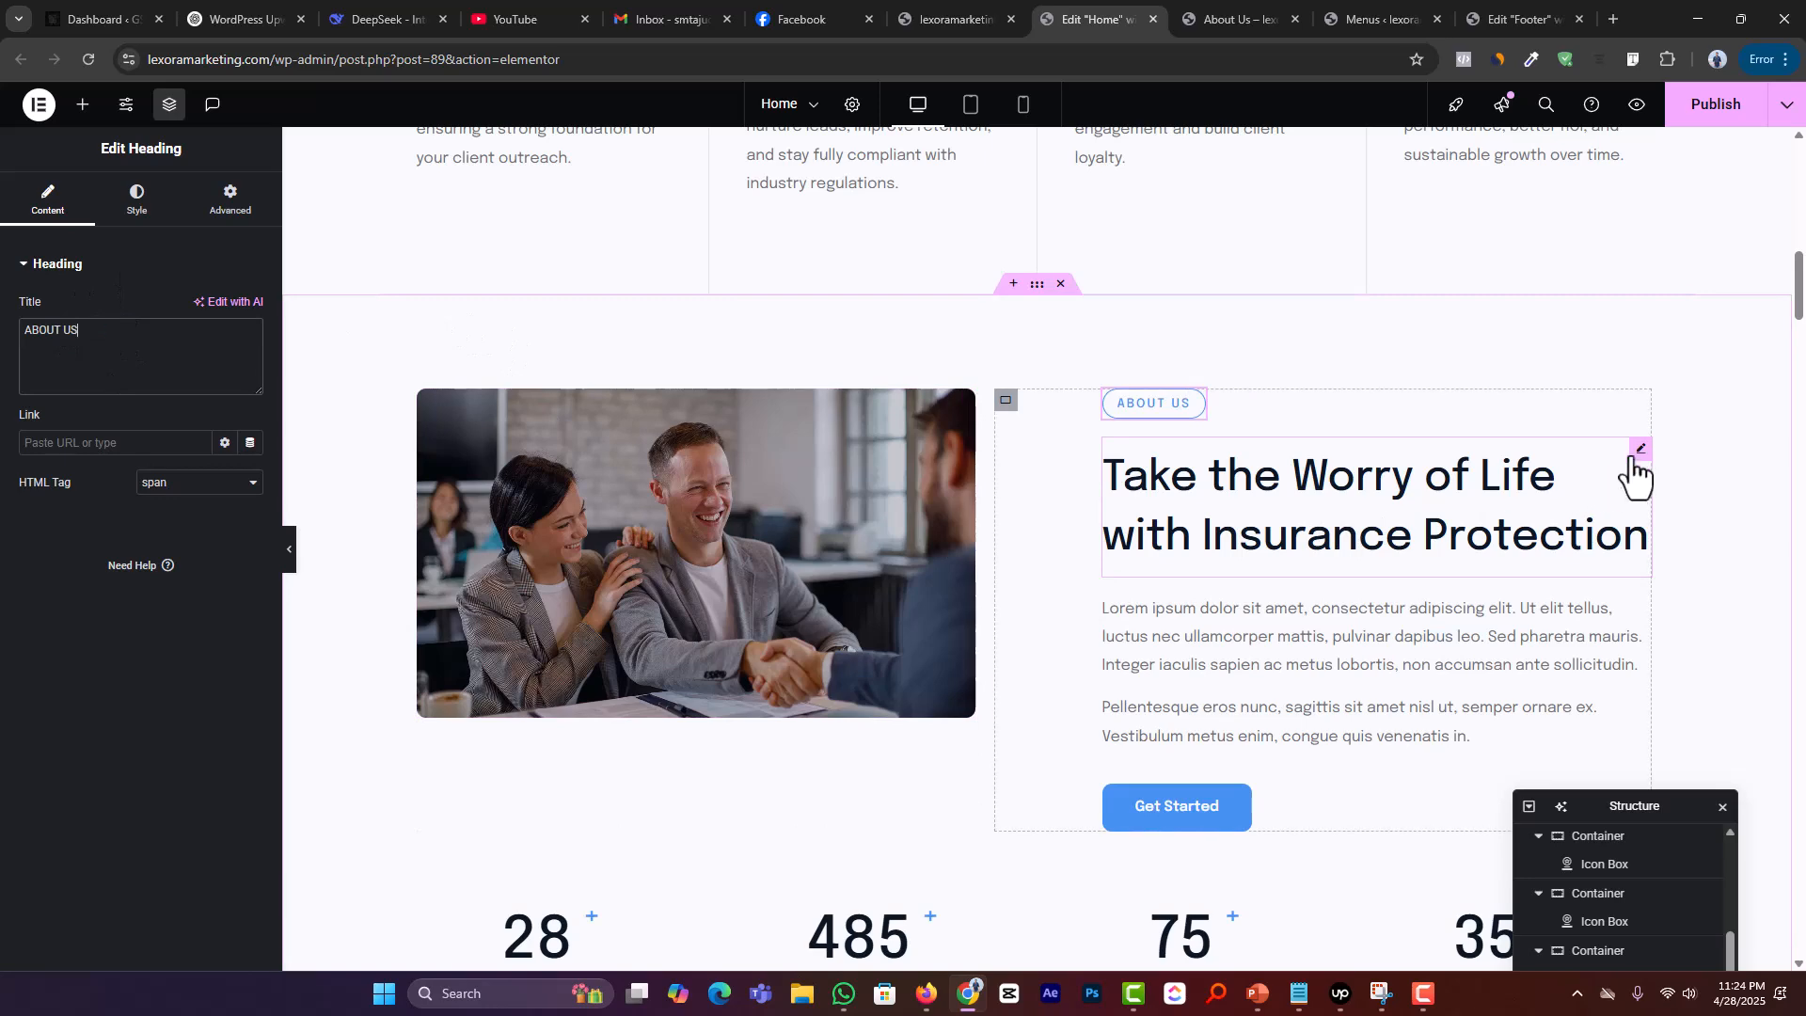
Step: Copy the first two About Us paragraphs, starting with "Lexora Marketing was created", from the company notes in Notepad
{"action": "left_click", "coordinate": [1641, 451]}
{"action": "key", "text": "alt+Tab"}
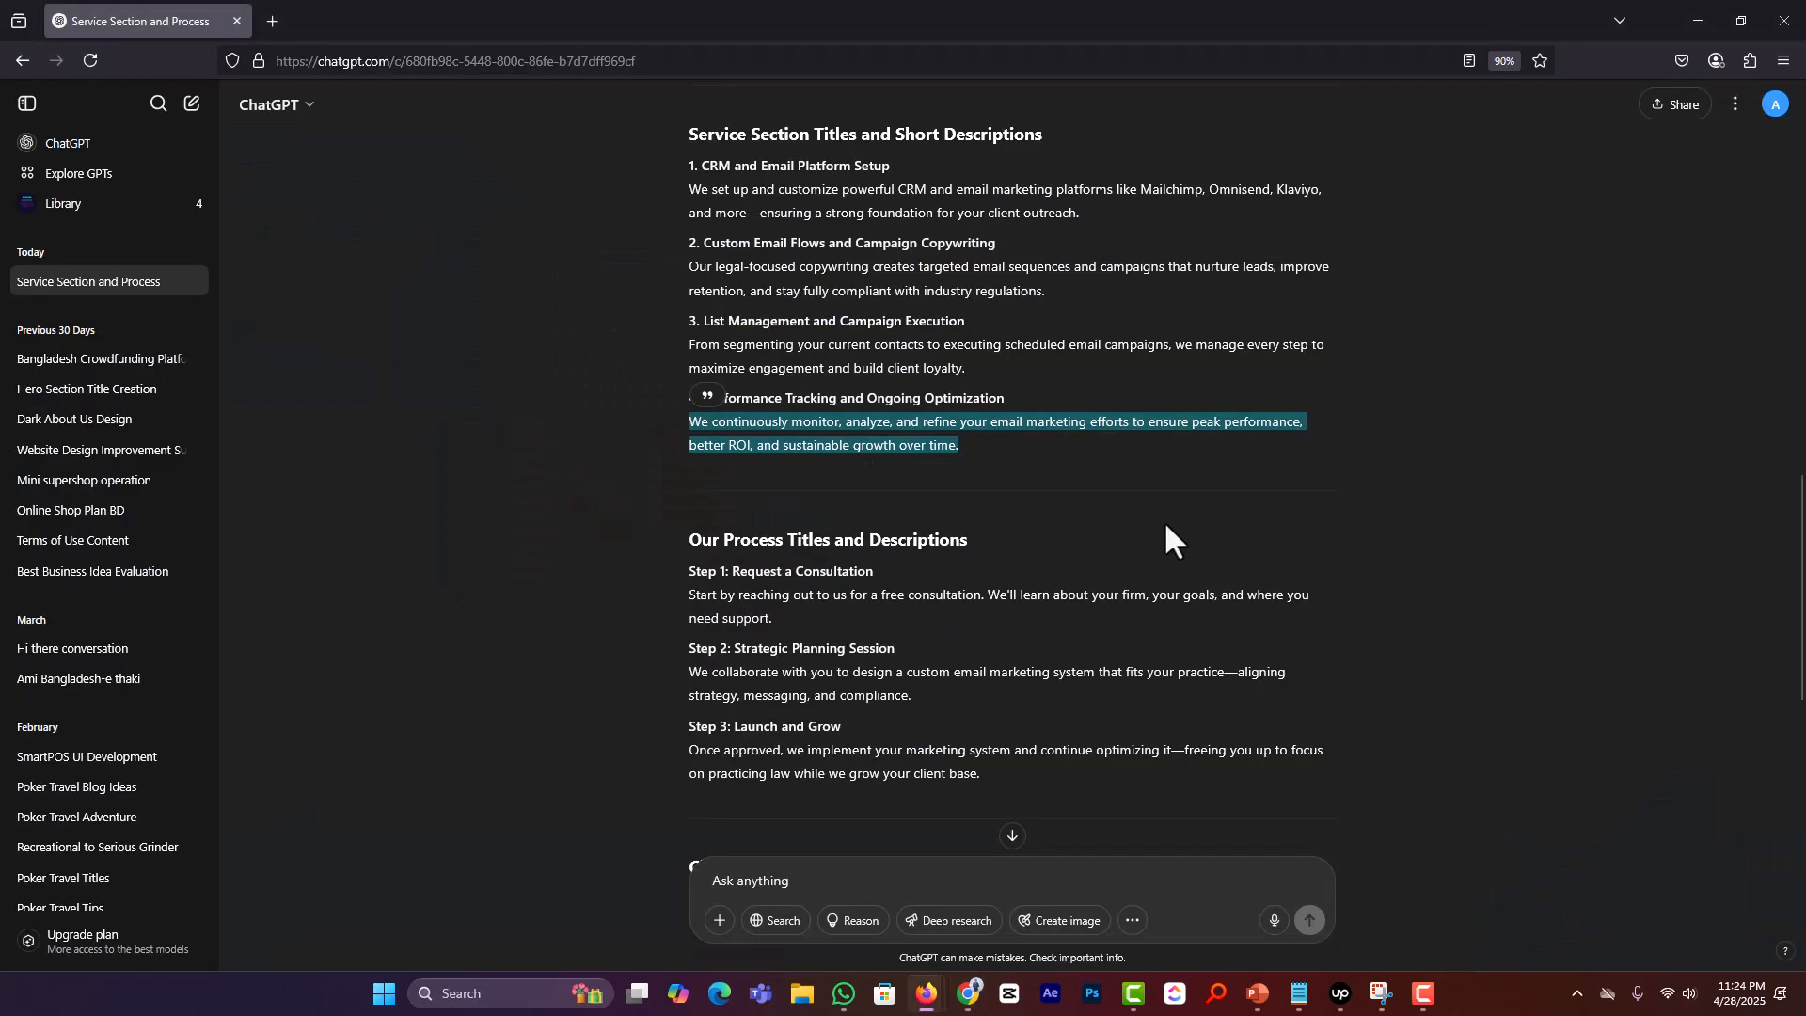
{"action": "key", "text": "alt+Tab"}
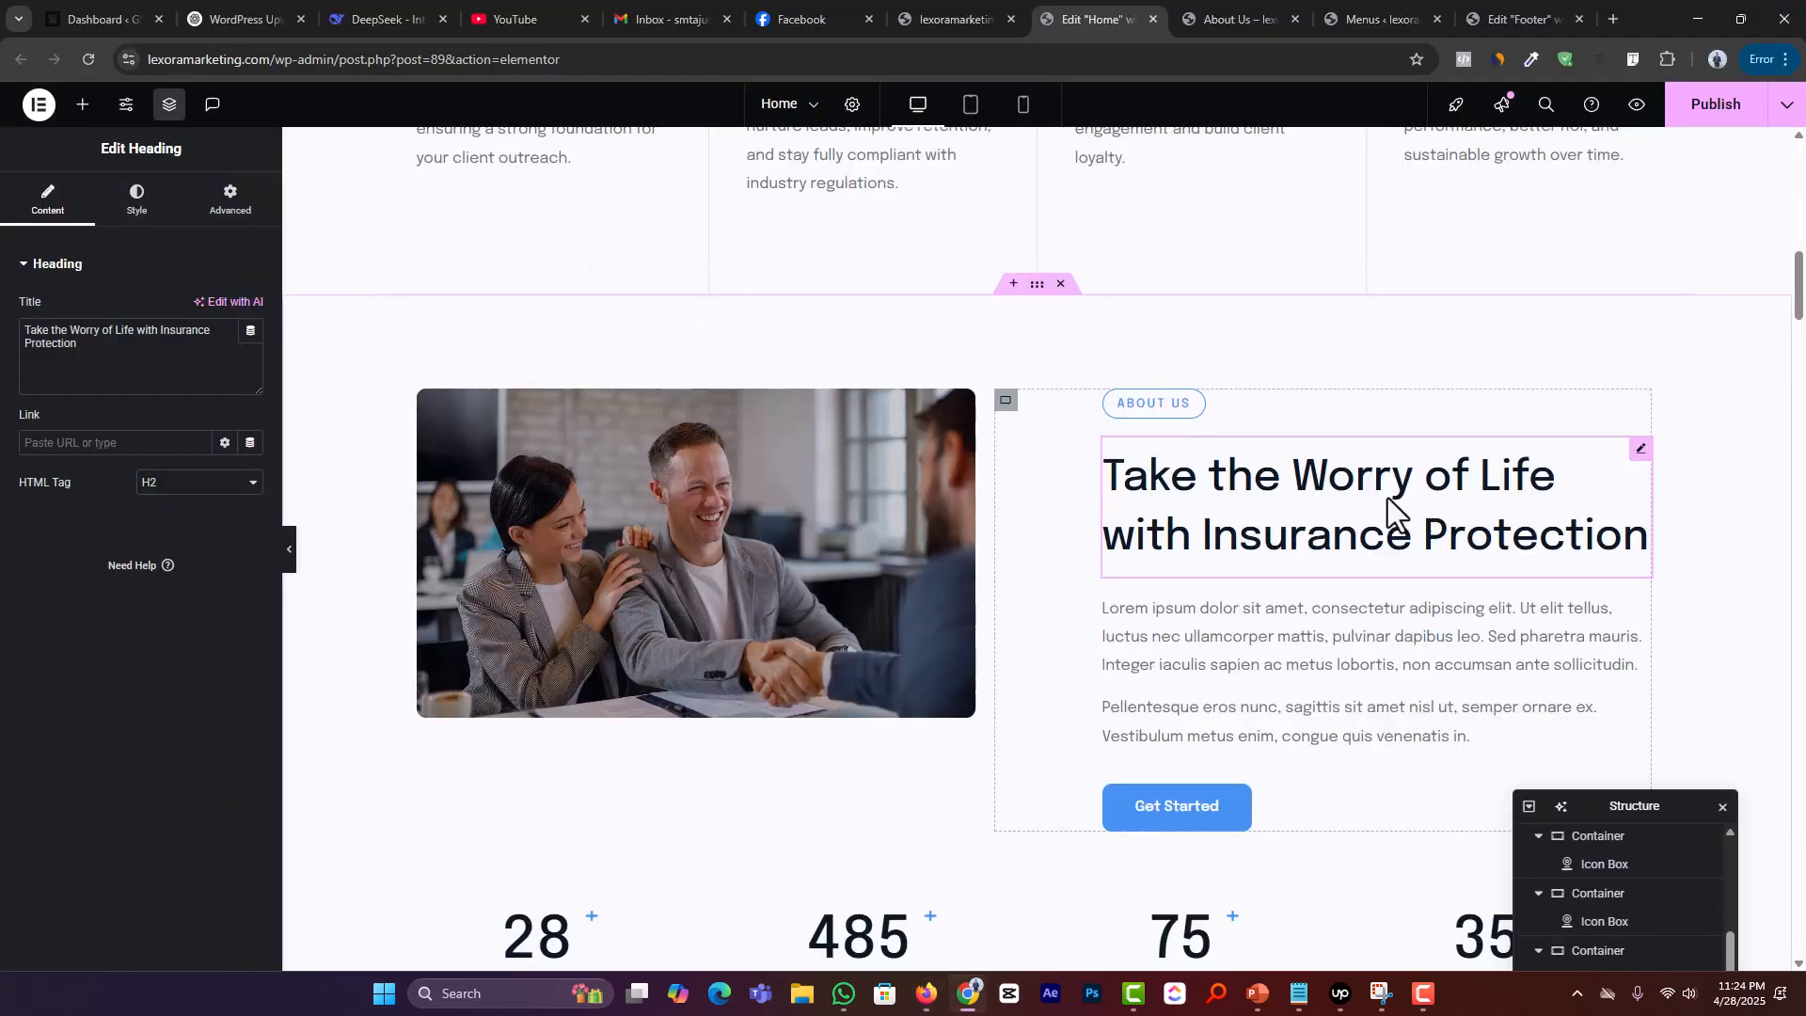
{"action": "key", "text": "alt+Tab"}
{"action": "key", "text": "alt+Tab"}
{"action": "key", "text": "alt+Tab"}
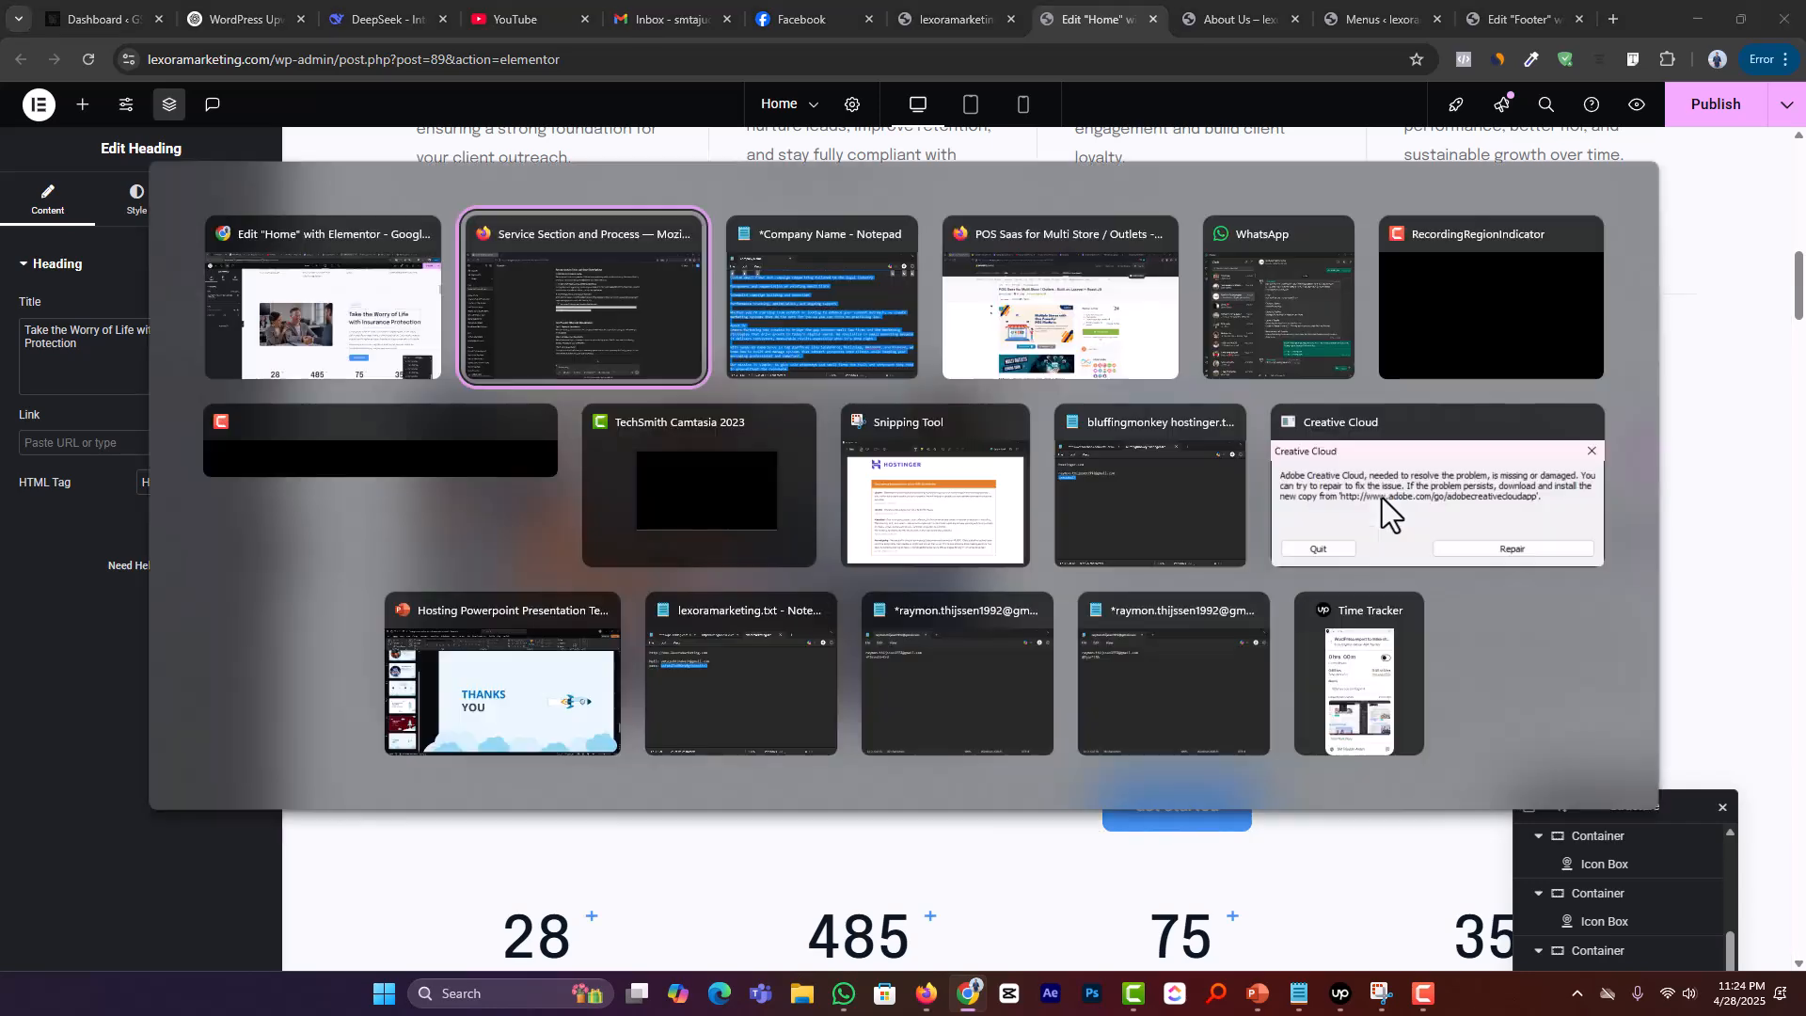
{"action": "key", "text": "alt+Tab"}
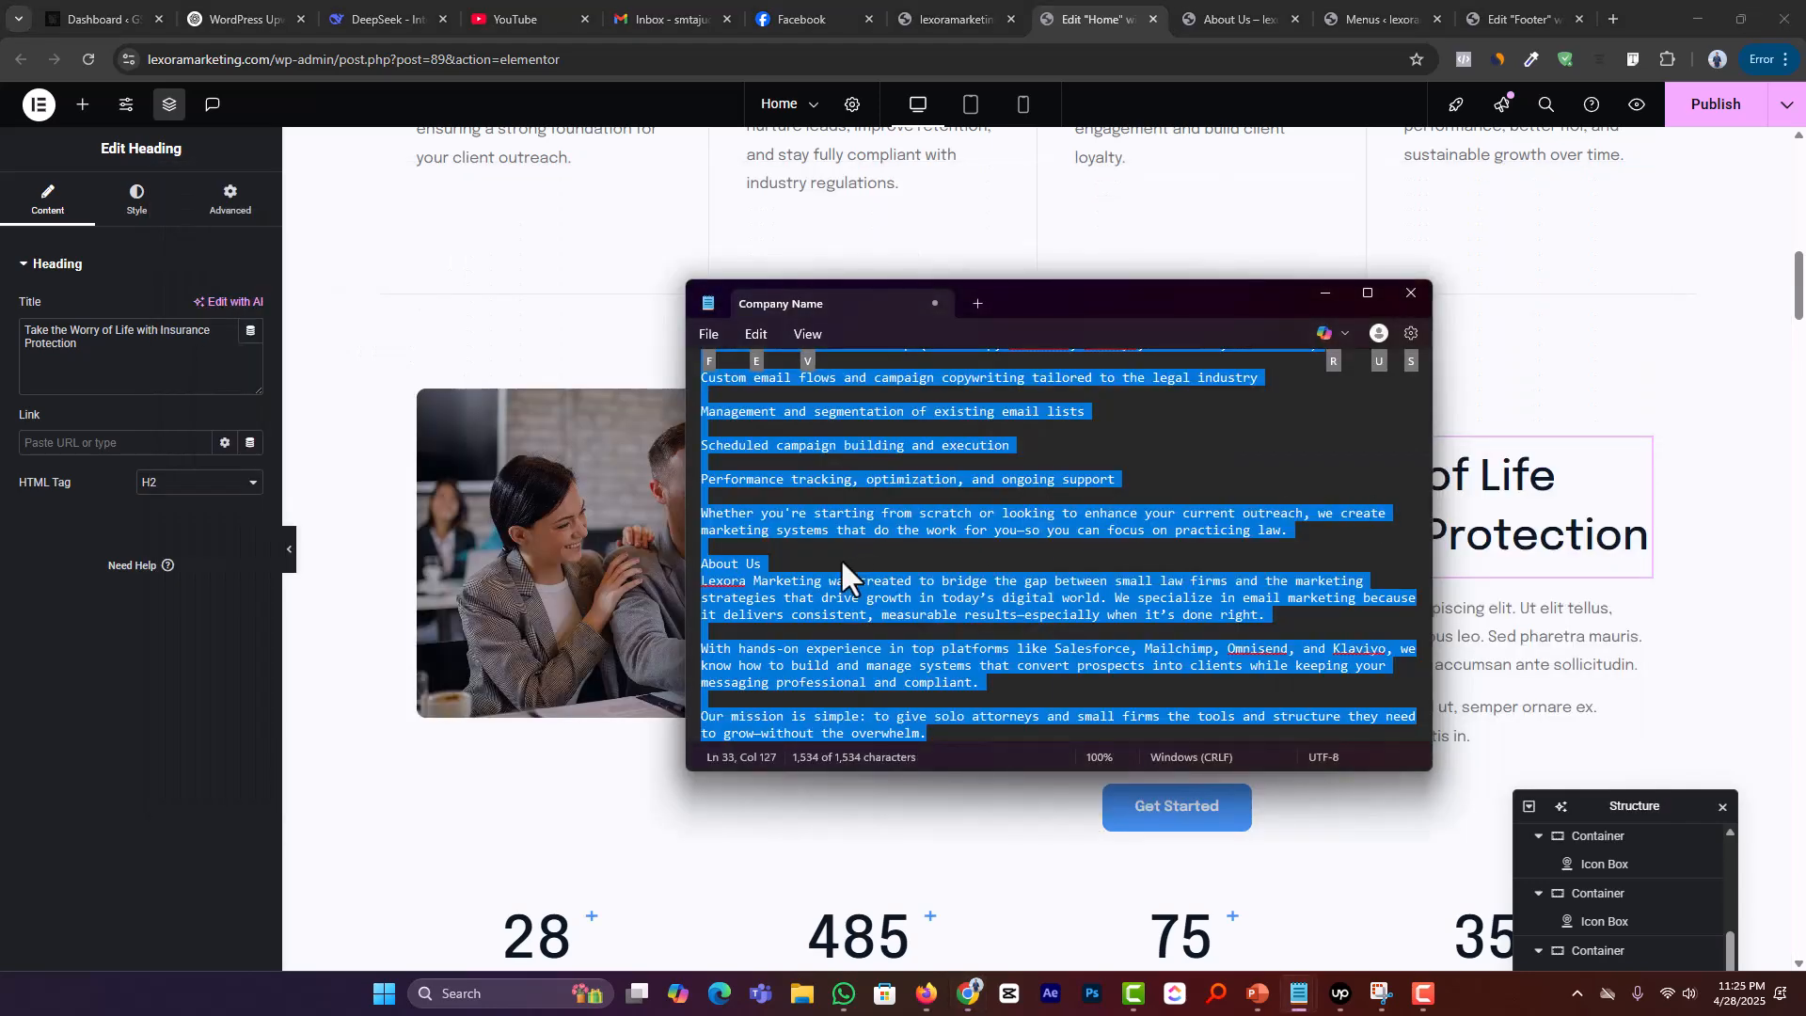
{"action": "left_click", "coordinate": [702, 581]}
{"action": "key", "text": "shift+End"}
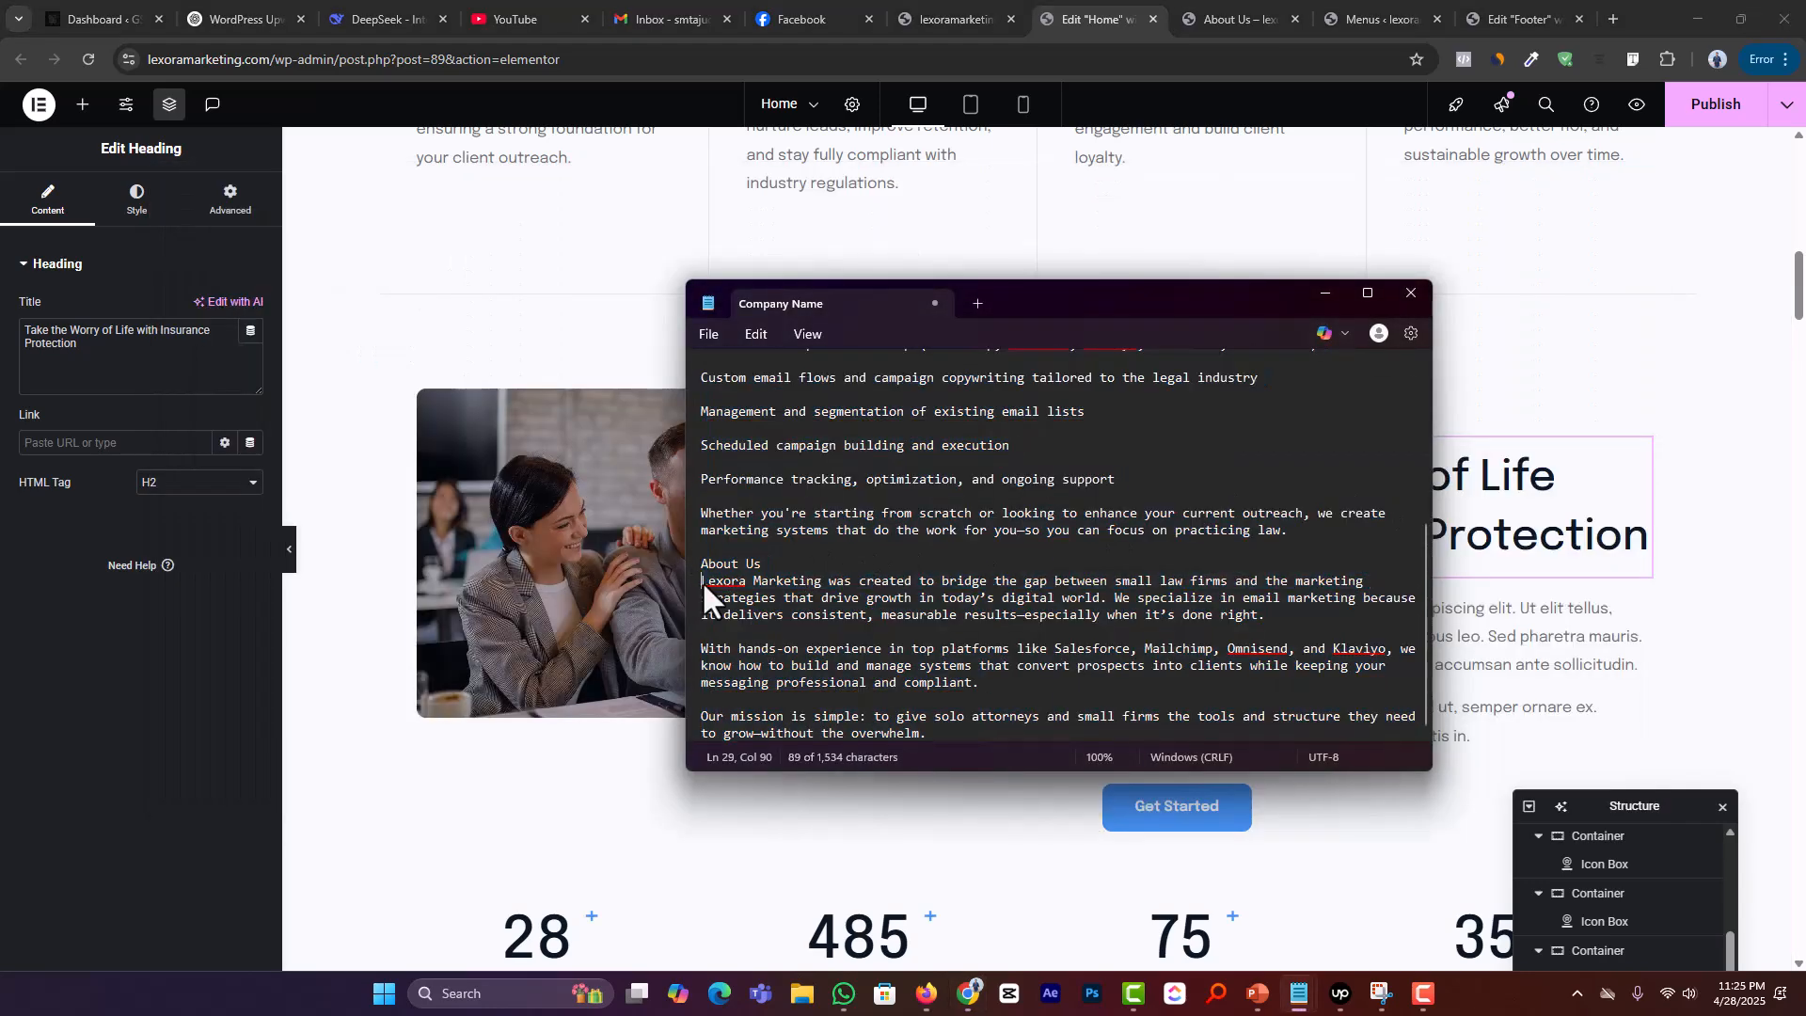
{"action": "right_click", "coordinate": [703, 582]}
{"action": "left_click", "coordinate": [701, 582]}
{"action": "left_click_drag", "start_coordinate": [701, 582], "coordinate": [1006, 687]}
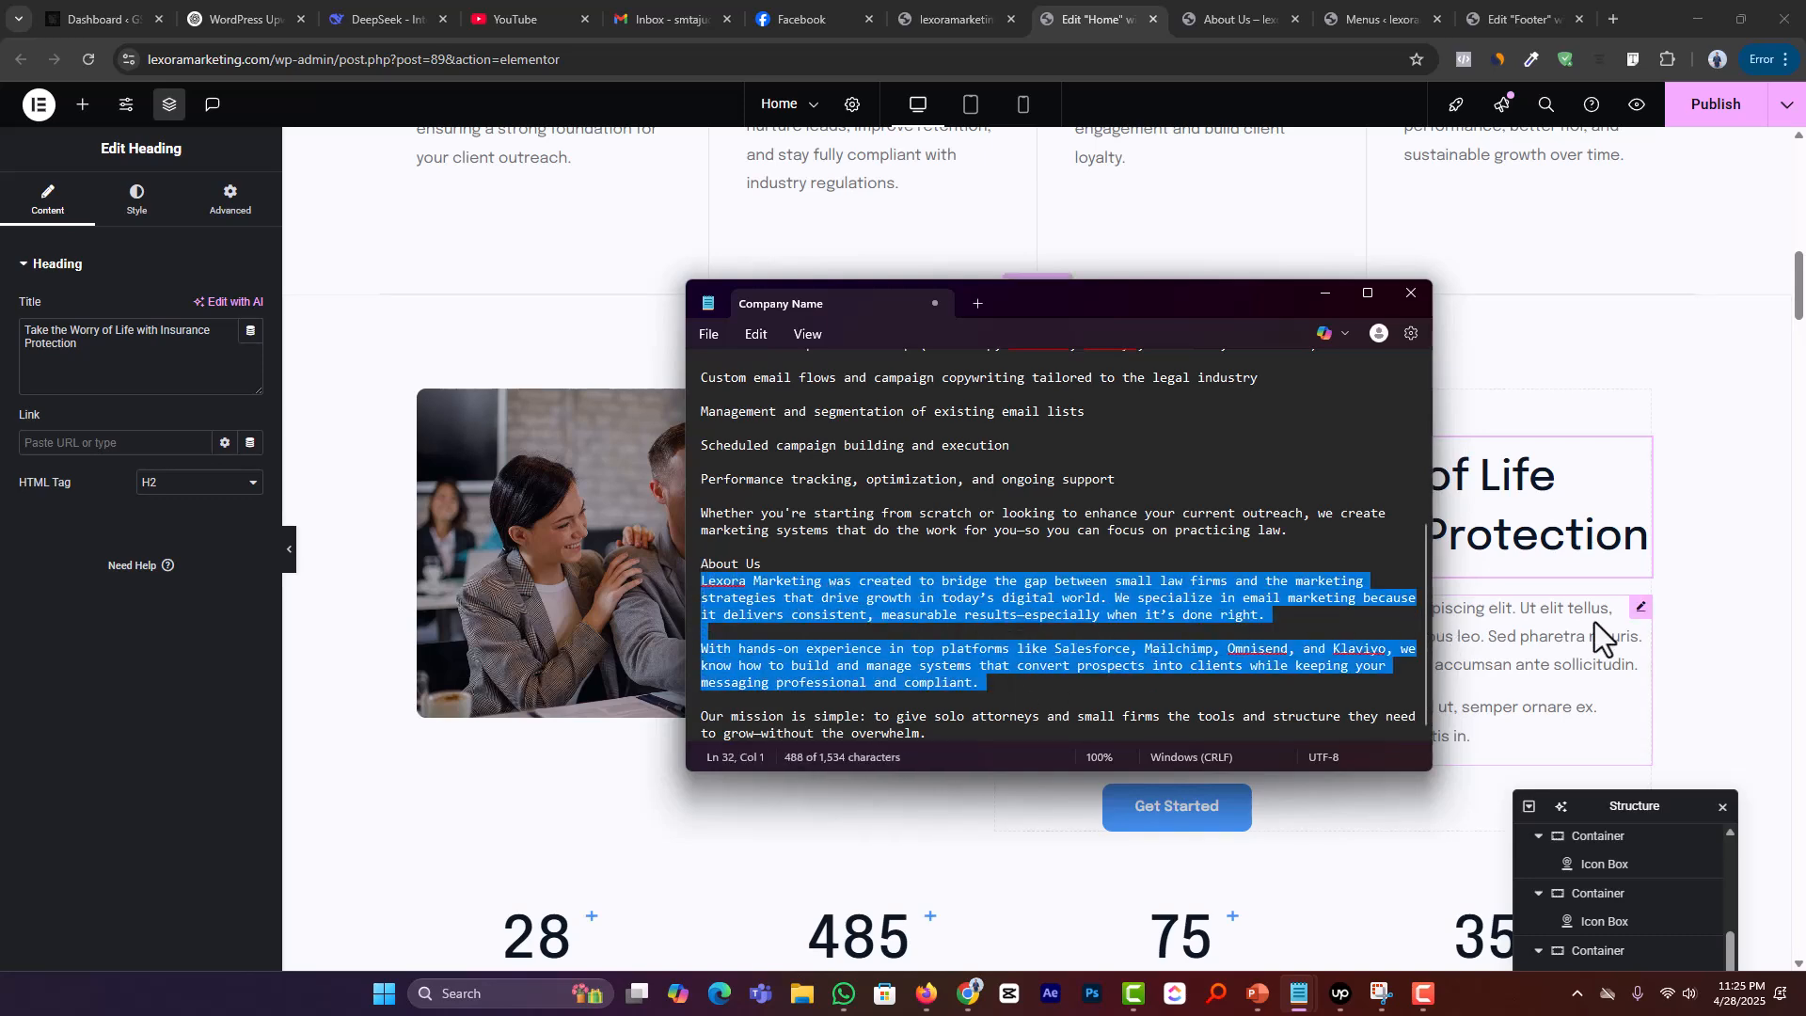
Step: Replace the lorem ipsum paragraphs in the home page's About Us section with the copied company text
{"action": "left_click", "coordinate": [1641, 608]}
{"action": "left_click", "coordinate": [137, 592]}
{"action": "key", "text": "ctrl+a"}
{"action": "key", "text": "ctrl+v"}
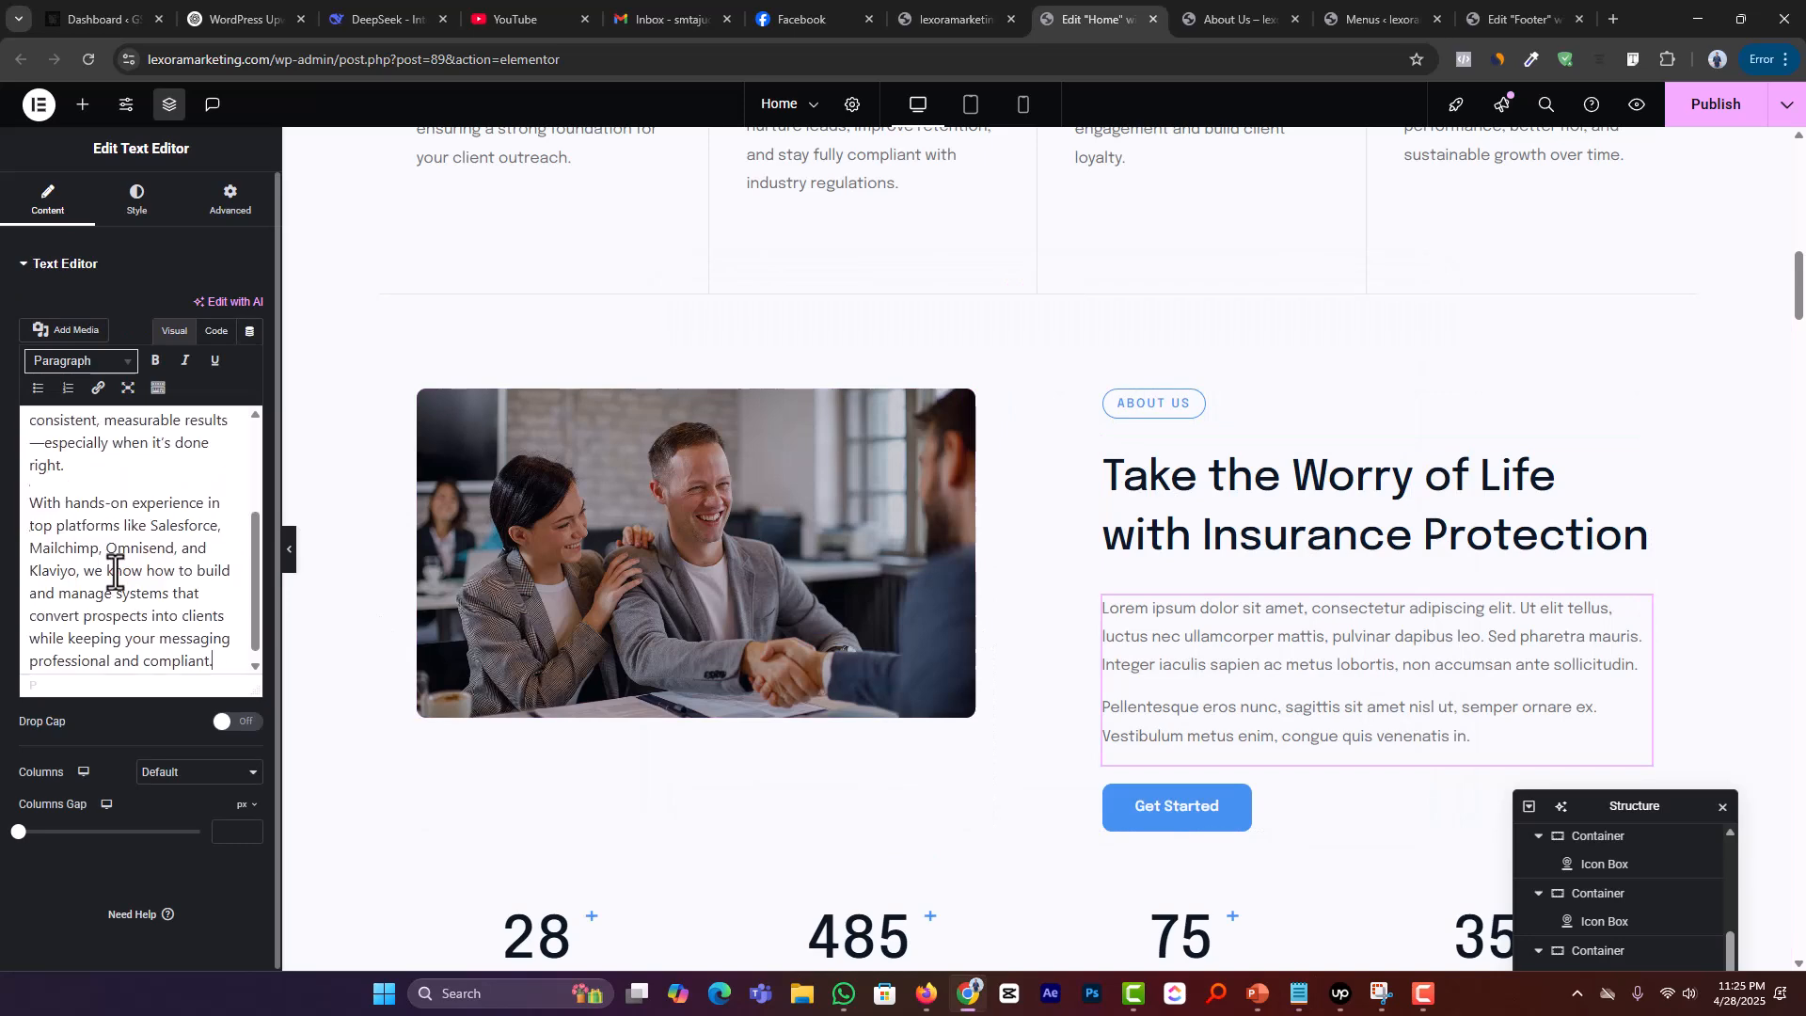
Step: Delete the entire "Our Services" section listing the insurance options
{"action": "scroll", "coordinate": [1175, 442], "scroll_direction": "down", "scroll_amount": 2}
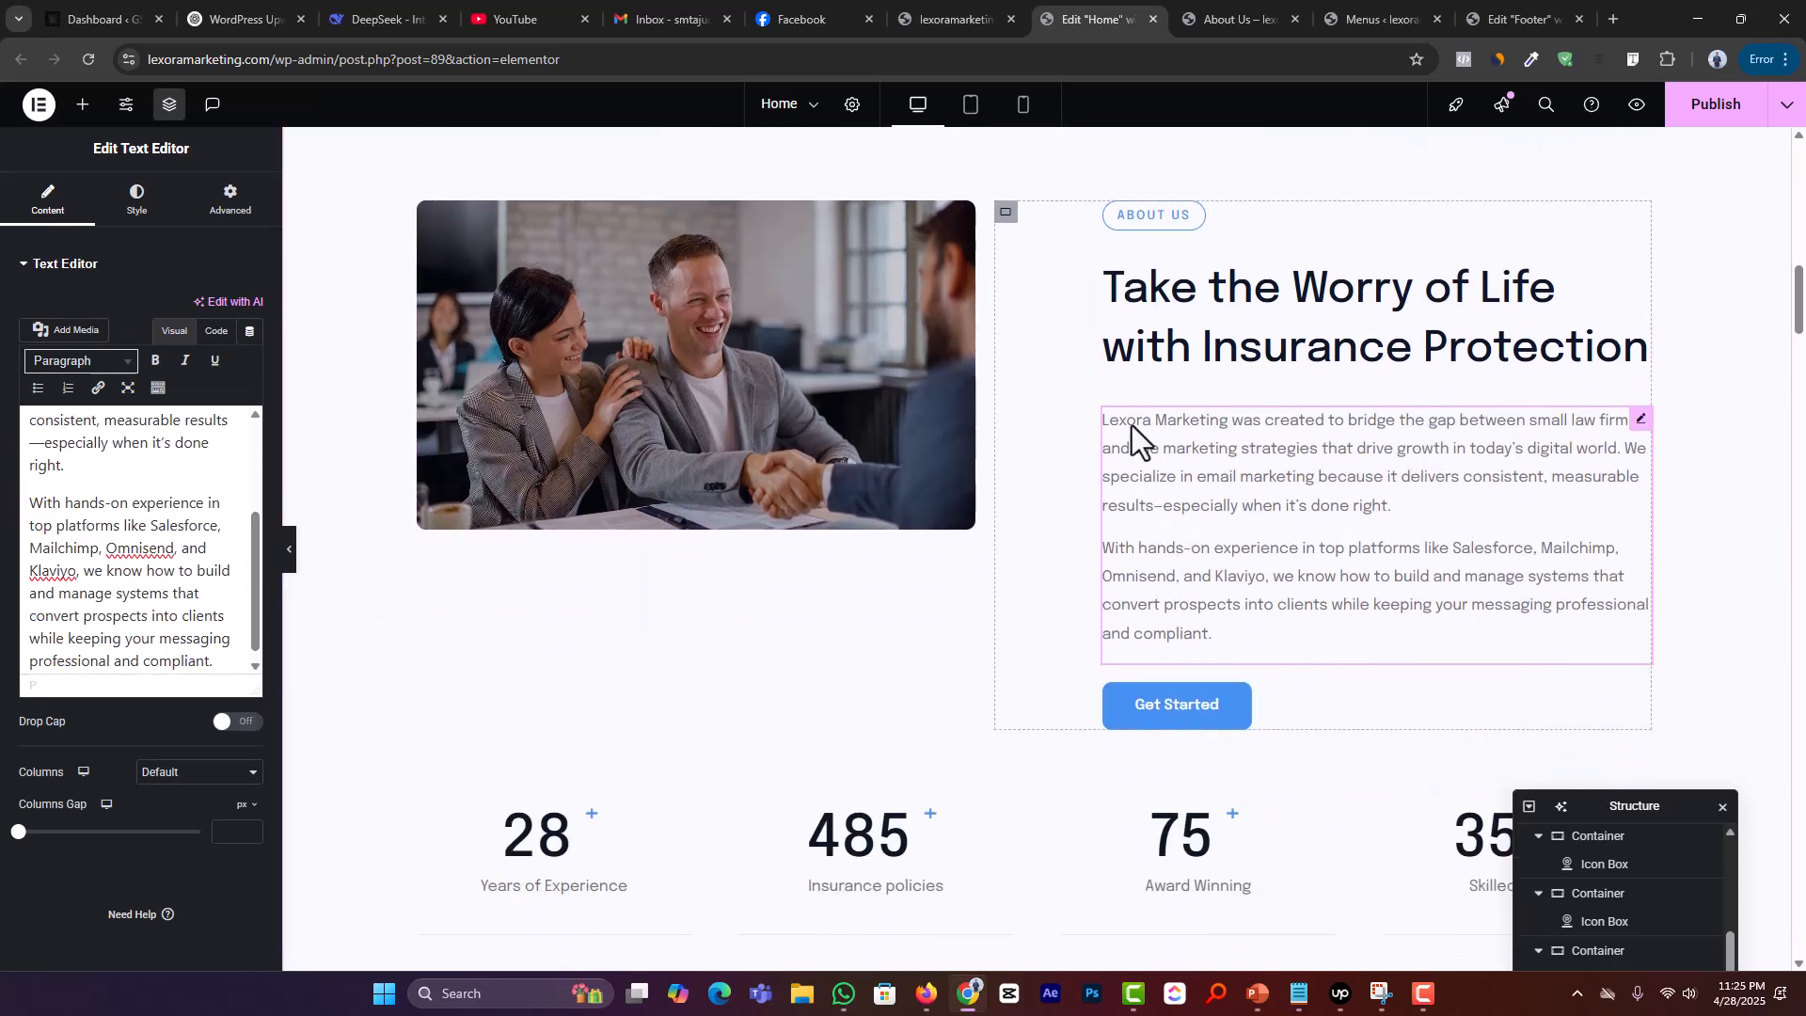
{"action": "scroll", "coordinate": [1014, 418], "scroll_direction": "down", "scroll_amount": 1}
{"action": "scroll", "coordinate": [854, 475], "scroll_direction": "down", "scroll_amount": 7}
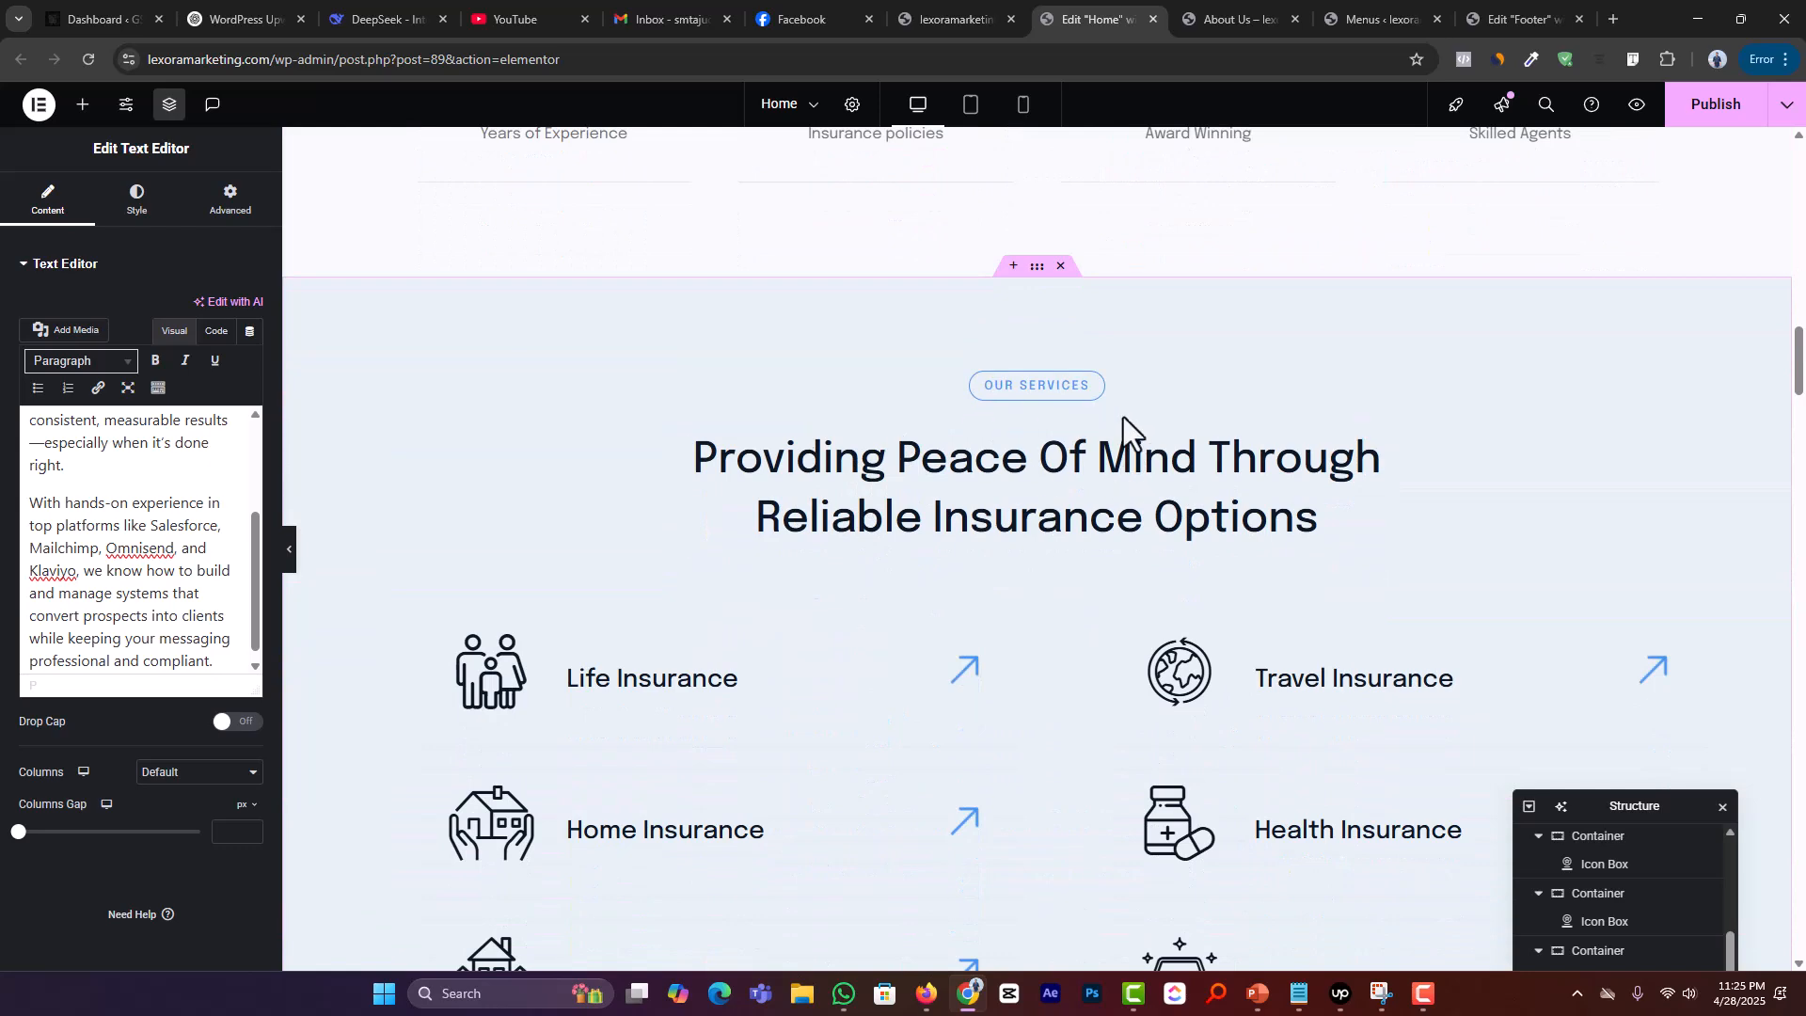
{"action": "scroll", "coordinate": [1053, 414], "scroll_direction": "down", "scroll_amount": 3}
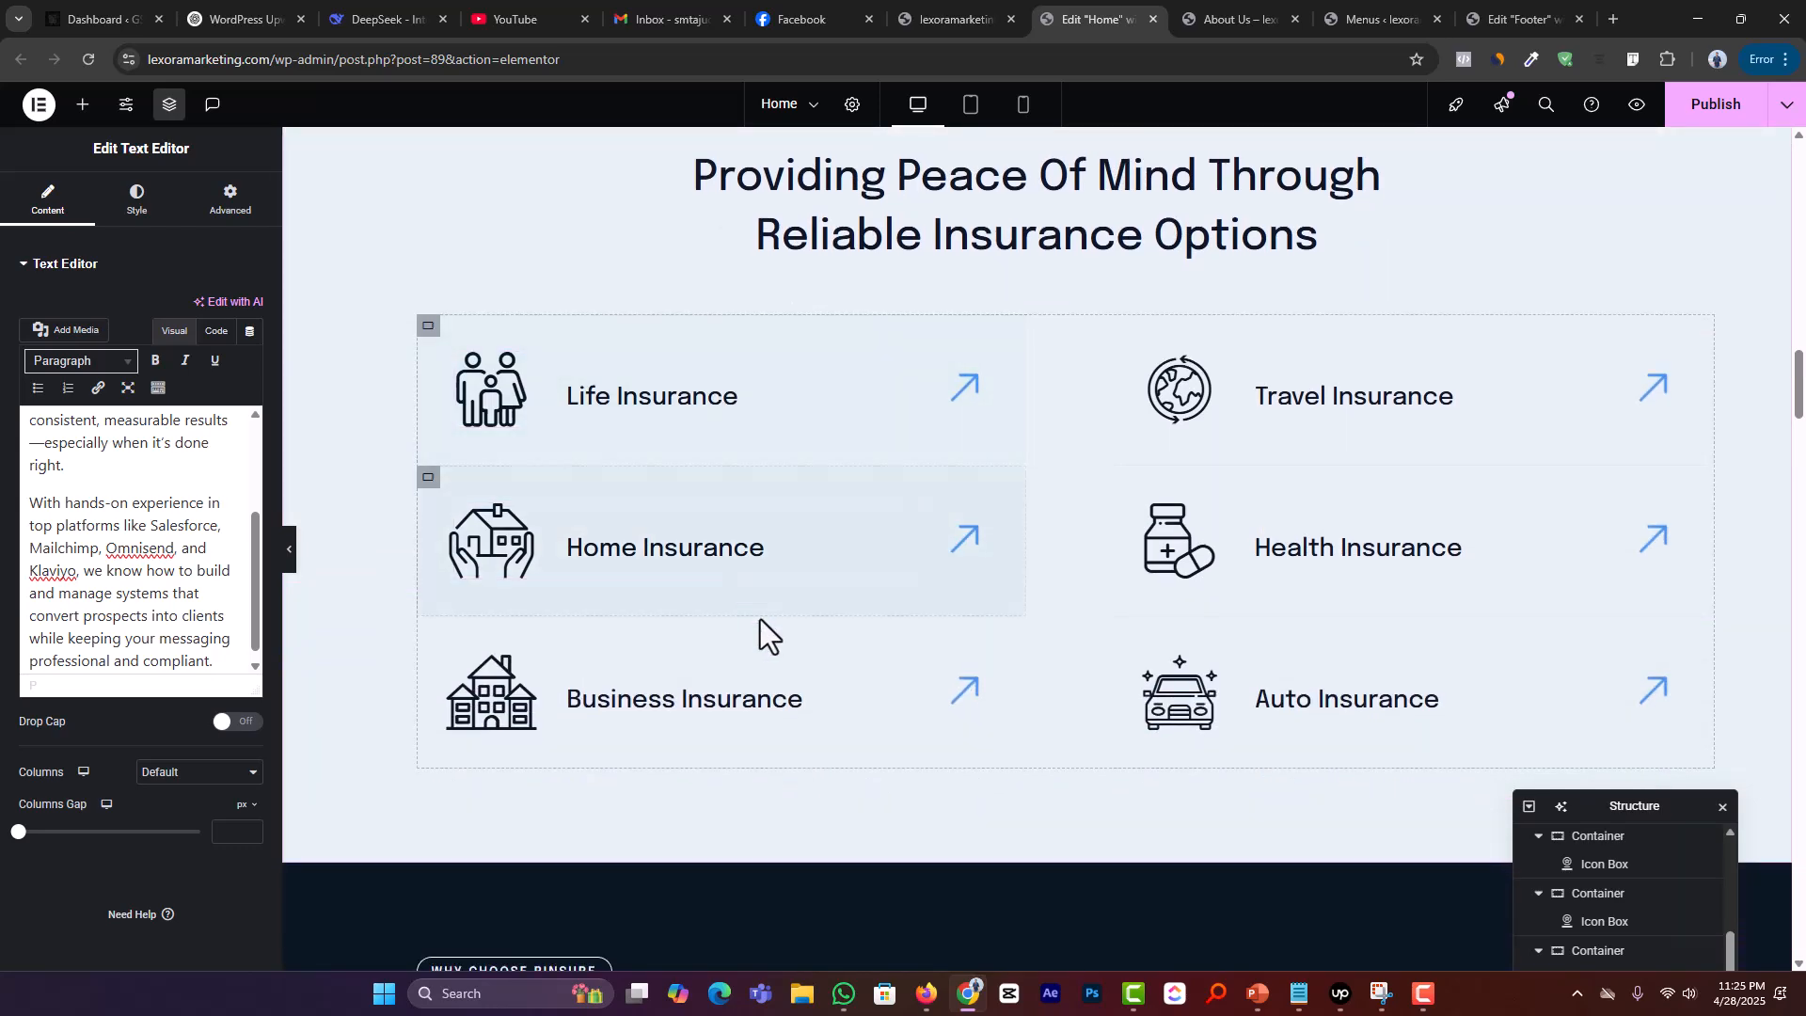
{"action": "scroll", "coordinate": [940, 564], "scroll_direction": "up", "scroll_amount": 3}
{"action": "left_click", "coordinate": [1061, 267]}
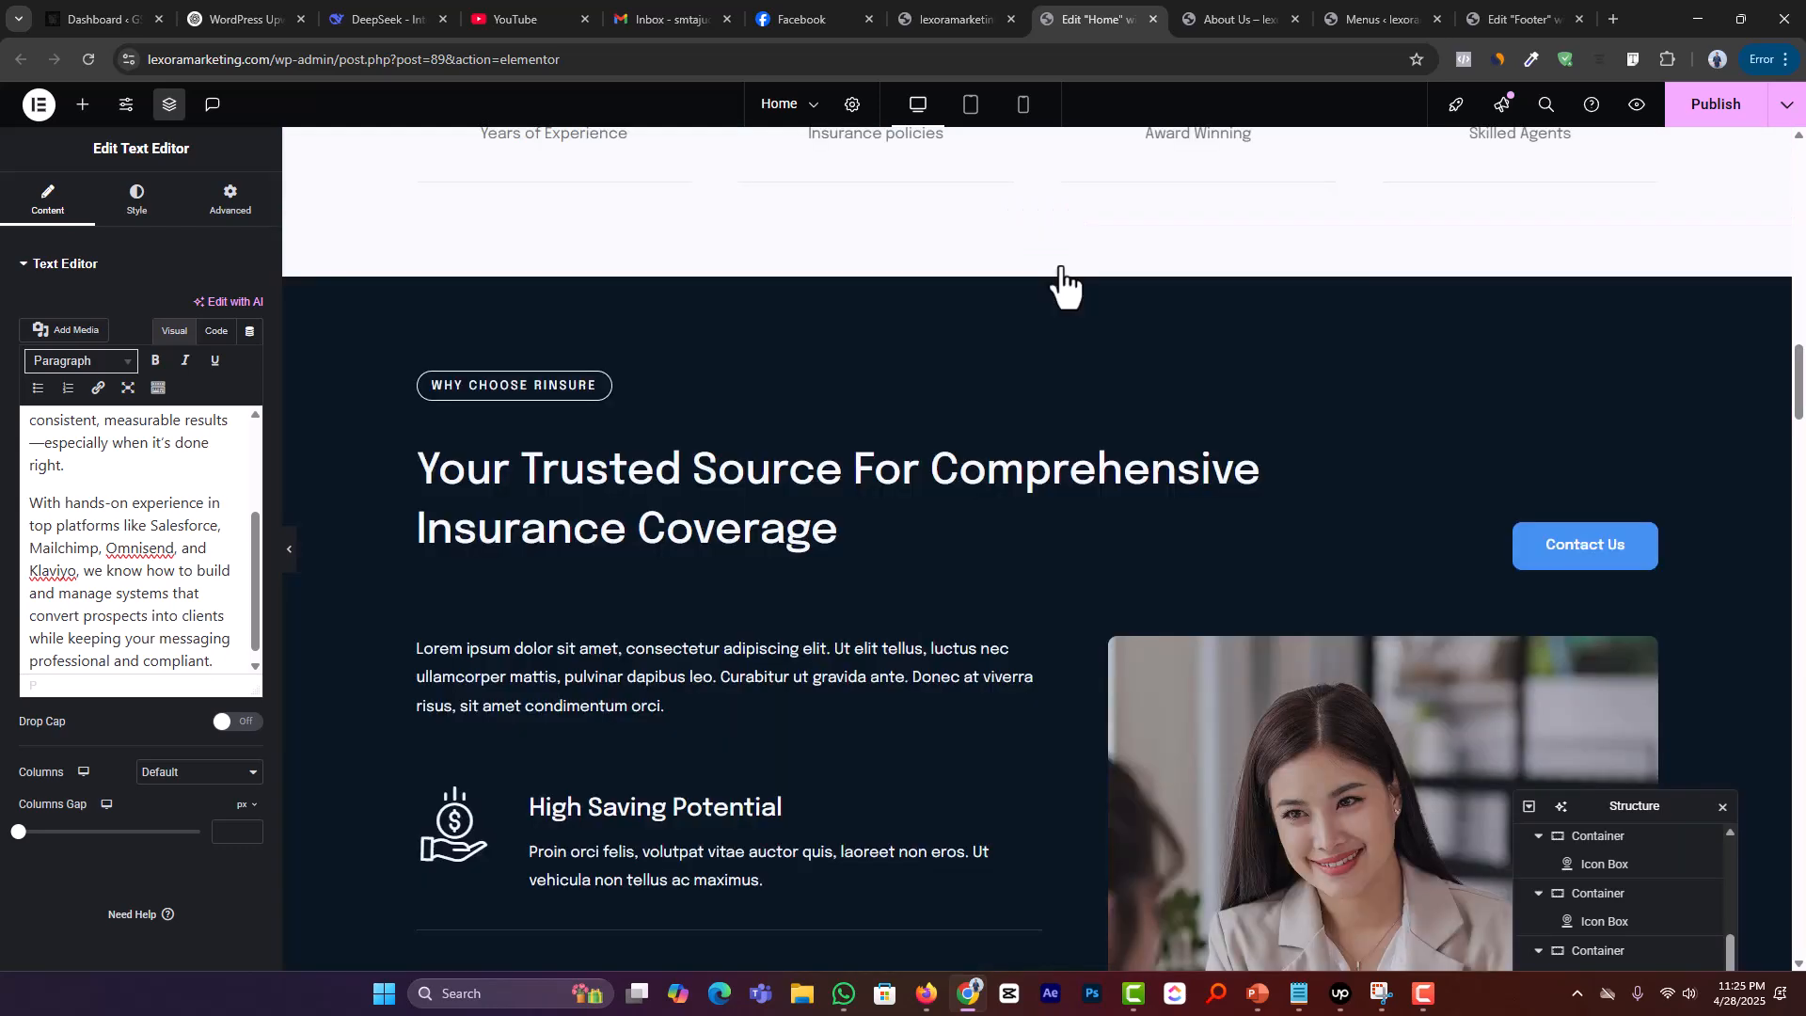
Step: Replace the "WHY CHOOSE RINSURE" label with the word "mission" copied from the company notes in Notepad
{"action": "left_click", "coordinate": [600, 387]}
{"action": "key", "text": "alt+Tab"}
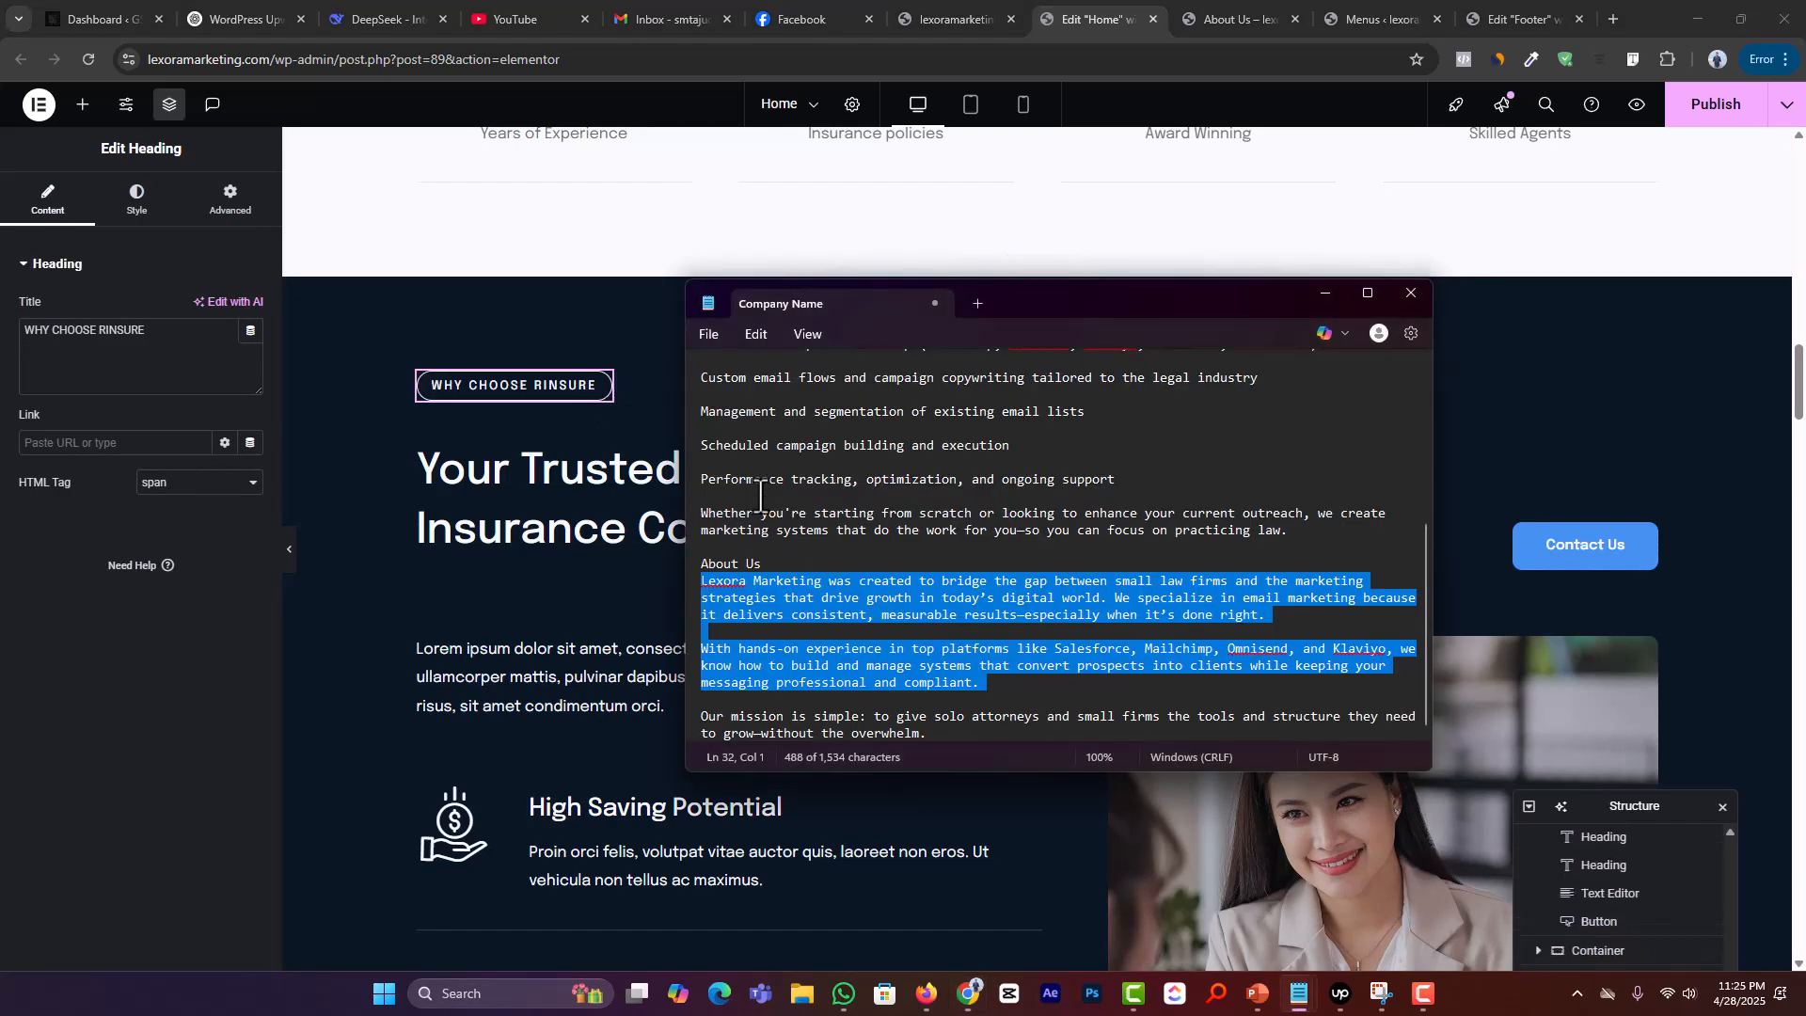
{"action": "scroll", "coordinate": [774, 562], "scroll_direction": "up", "scroll_amount": 2}
{"action": "scroll", "coordinate": [774, 561], "scroll_direction": "down", "scroll_amount": 2}
{"action": "double_click", "coordinate": [768, 719]}
{"action": "key", "text": "ctrl+c"}
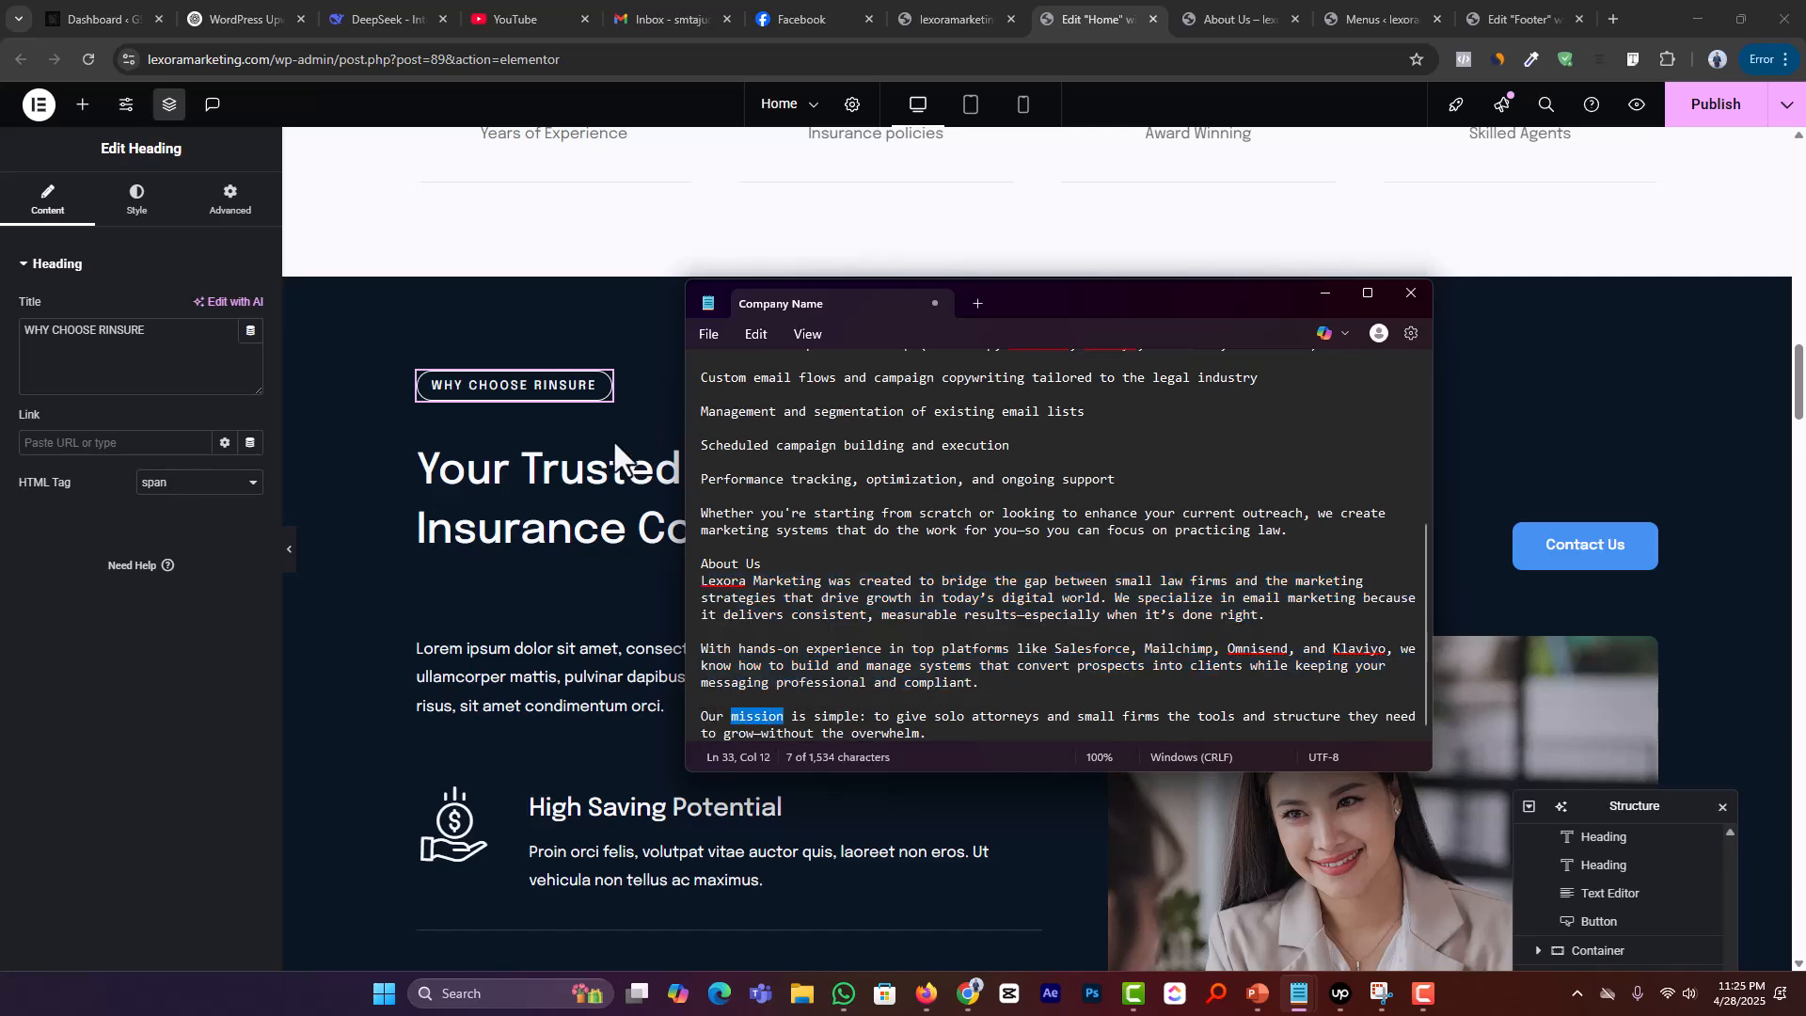
{"action": "left_click", "coordinate": [602, 390]}
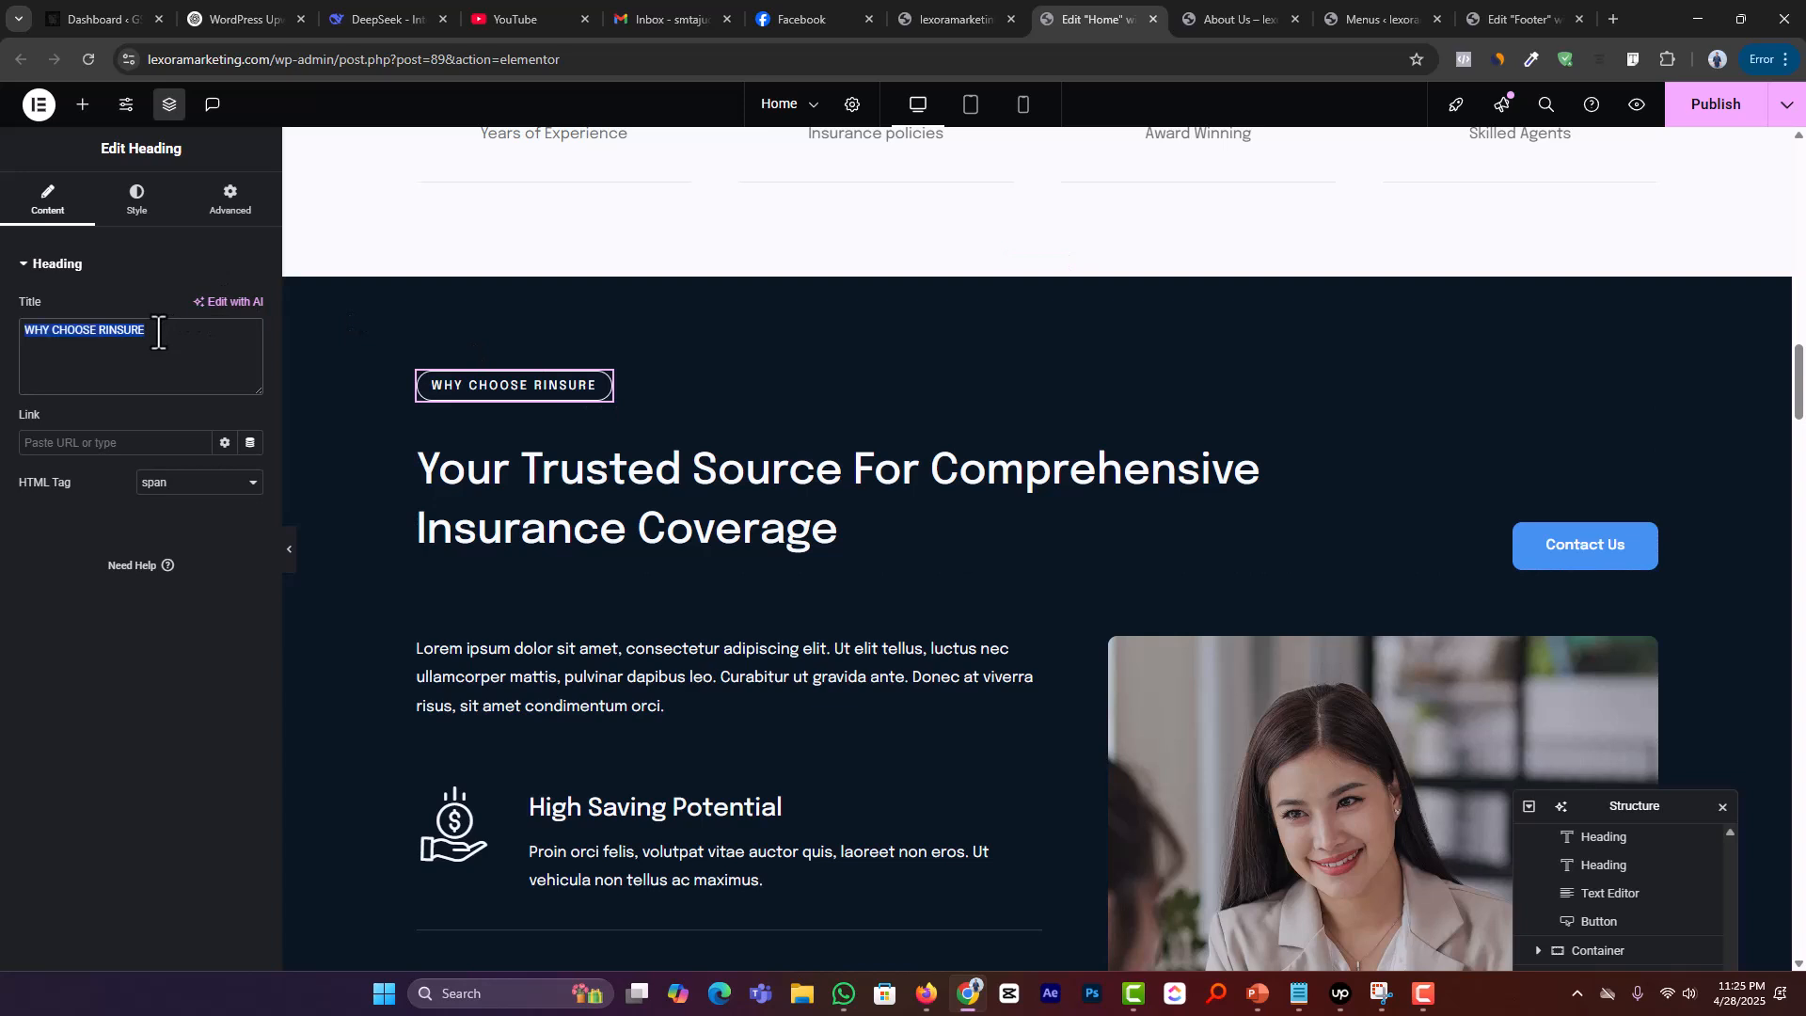
{"action": "key", "text": "ctrl+v"}
Step: Set the mission label's typography transform to Uppercase
{"action": "left_click", "coordinate": [139, 209]}
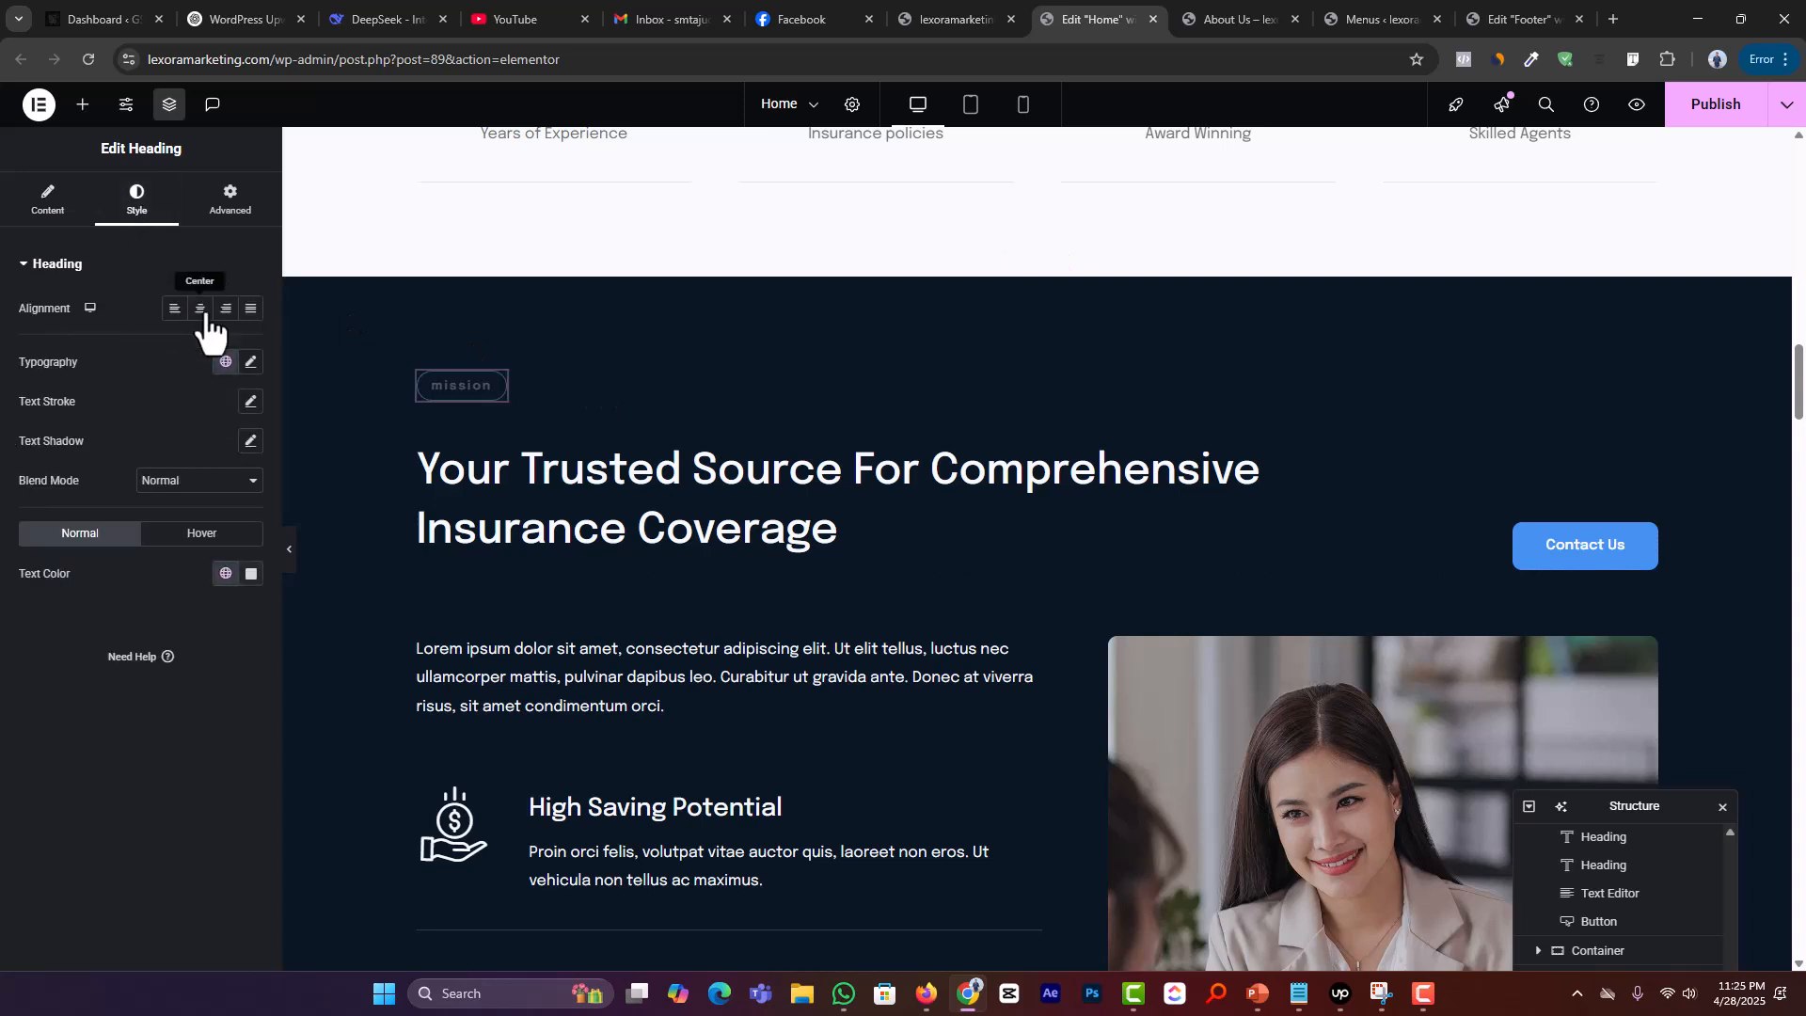
{"action": "left_click", "coordinate": [250, 362]}
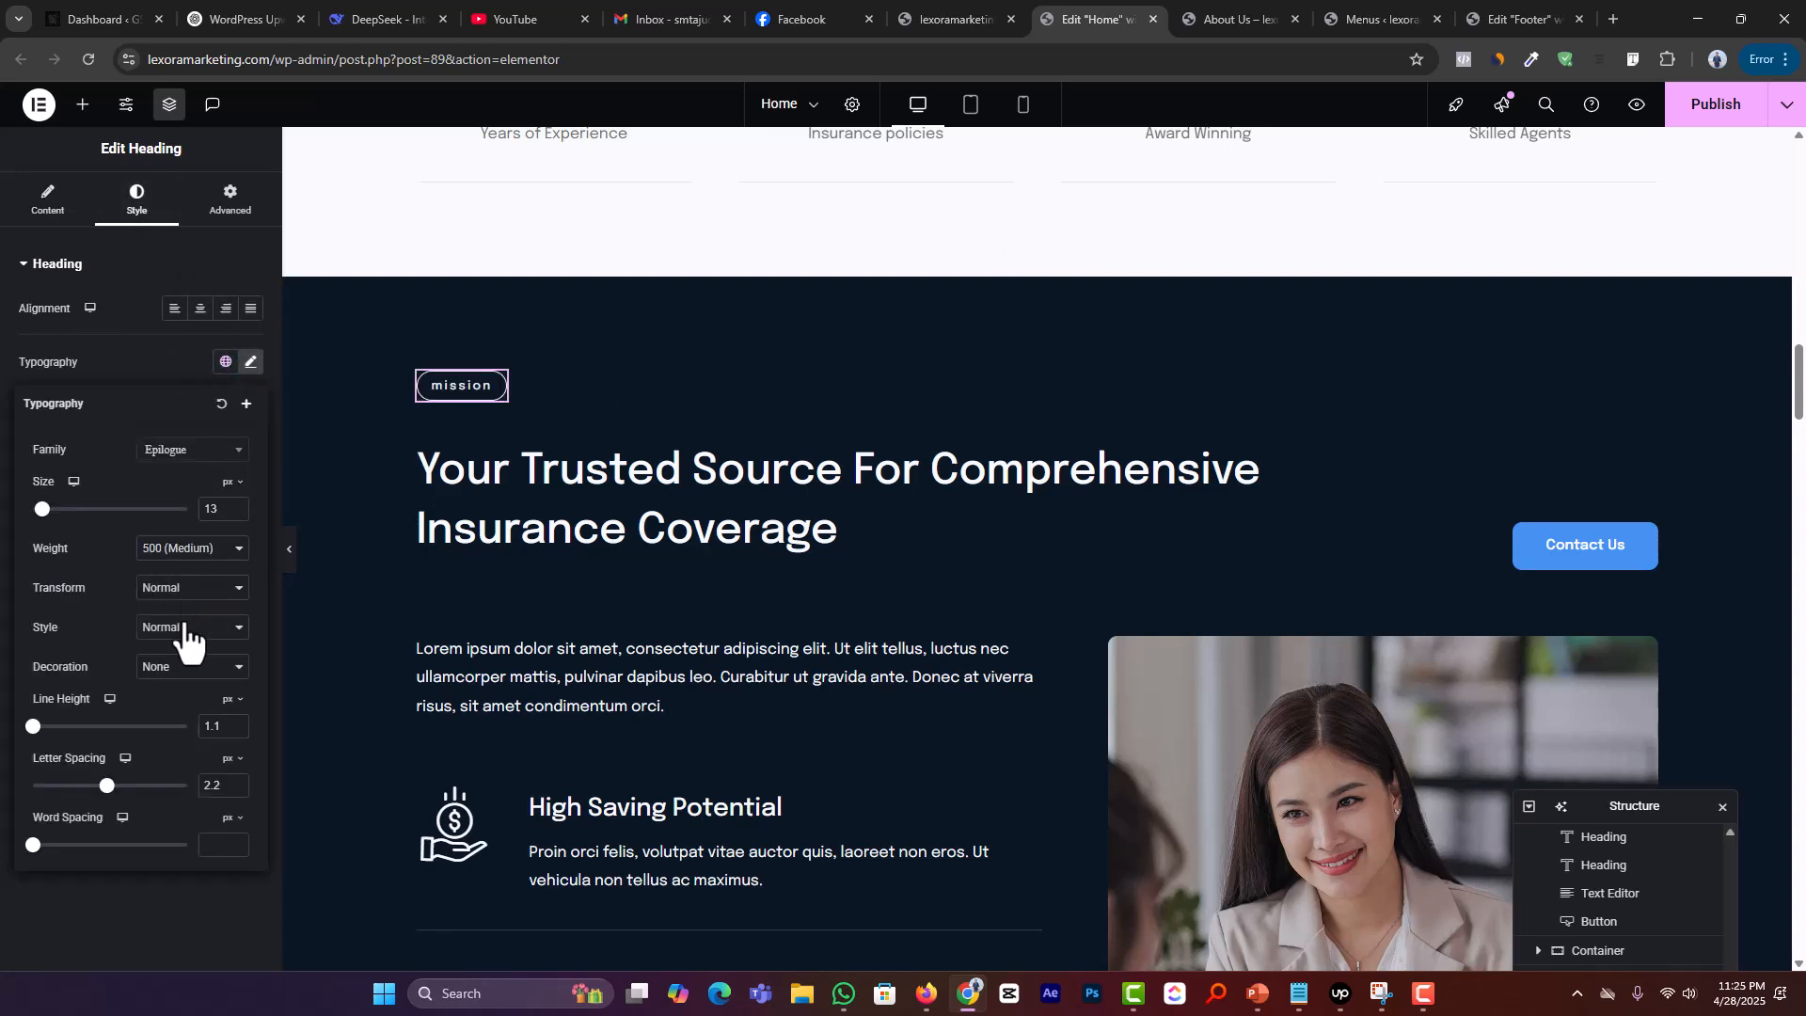
{"action": "left_click", "coordinate": [198, 591]}
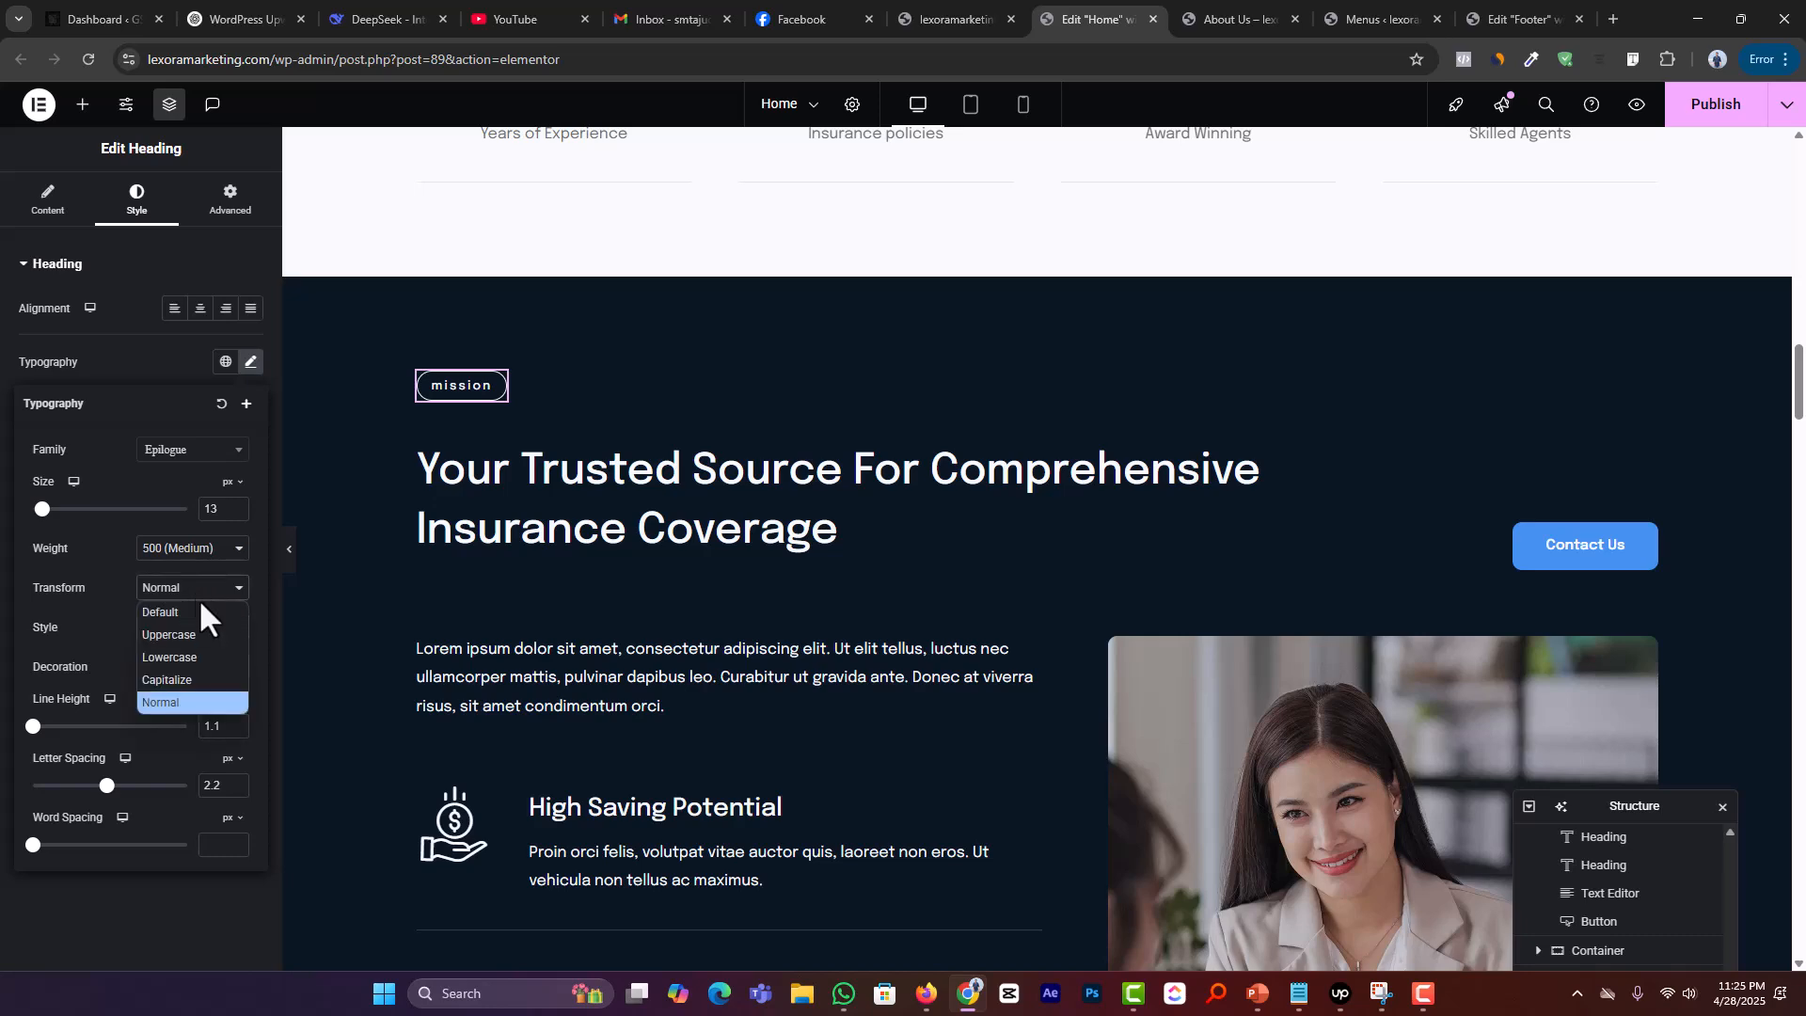
{"action": "left_click", "coordinate": [190, 639]}
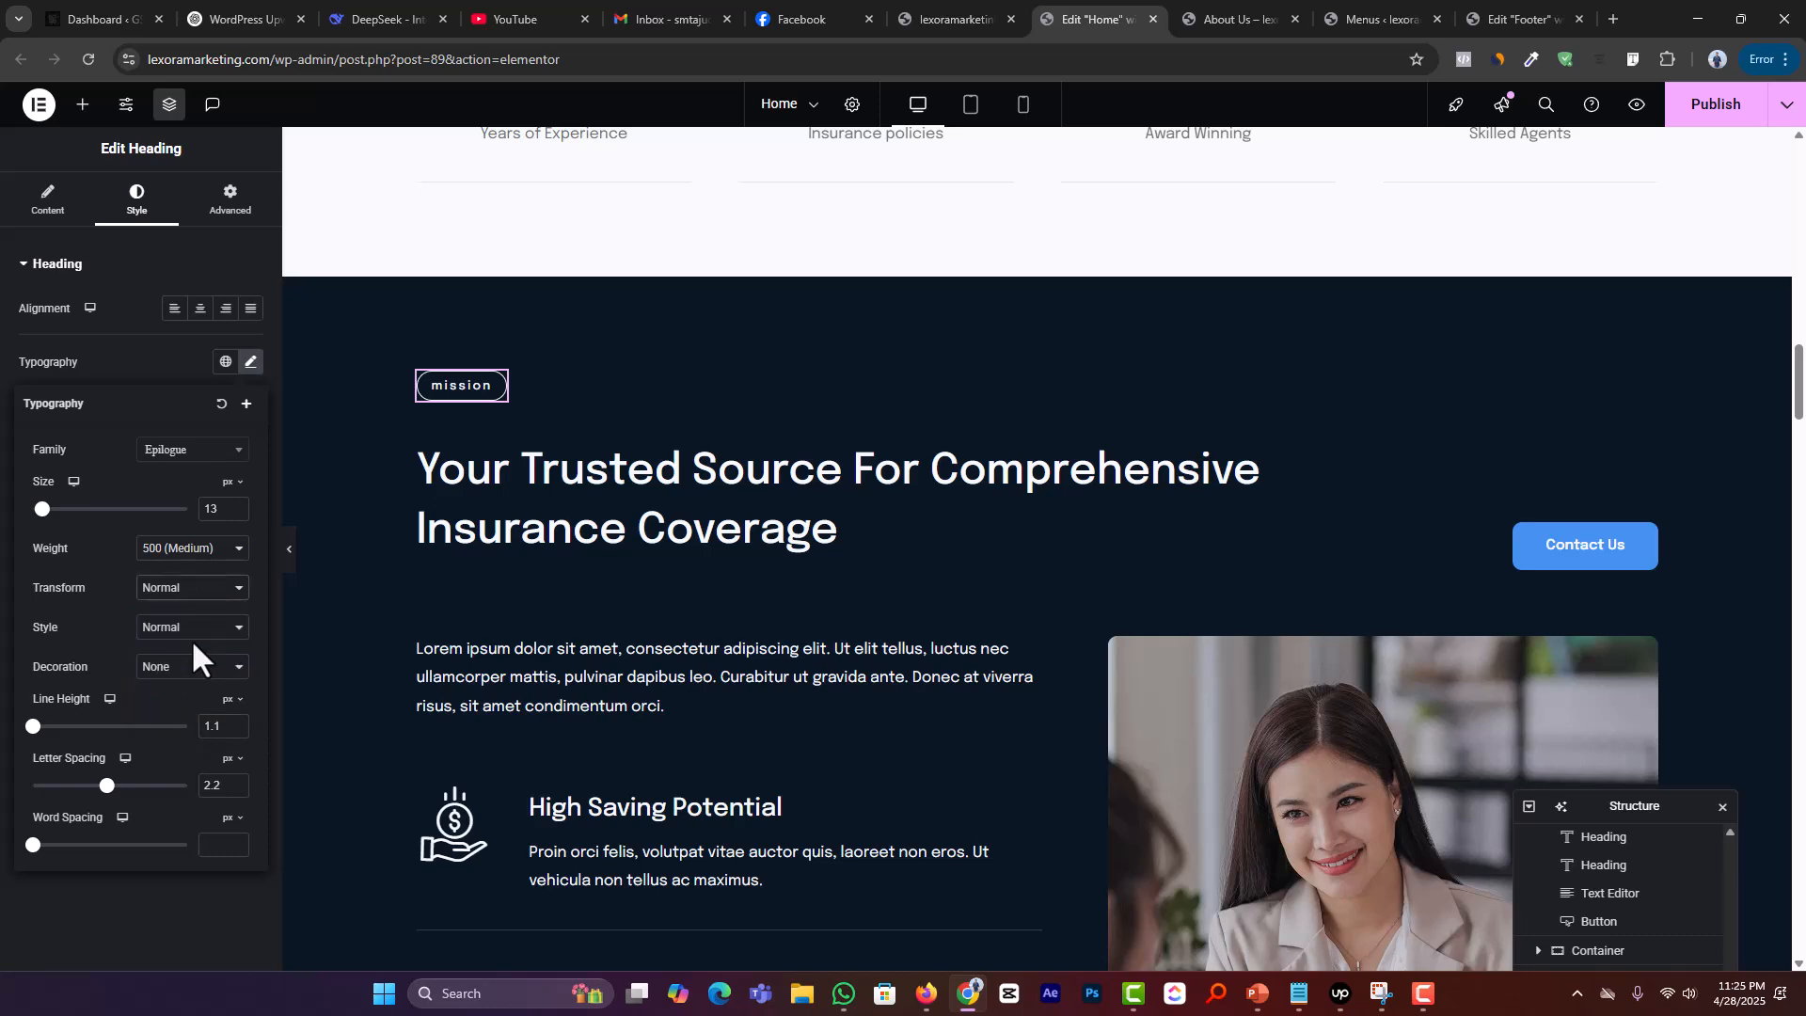
Step: Replace the "Your Trusted Source For Comprehensive Insurance Coverage" heading with "Our mission" copied from the company notes
{"action": "left_click", "coordinate": [1249, 477]}
{"action": "key", "text": "alt+Tab"}
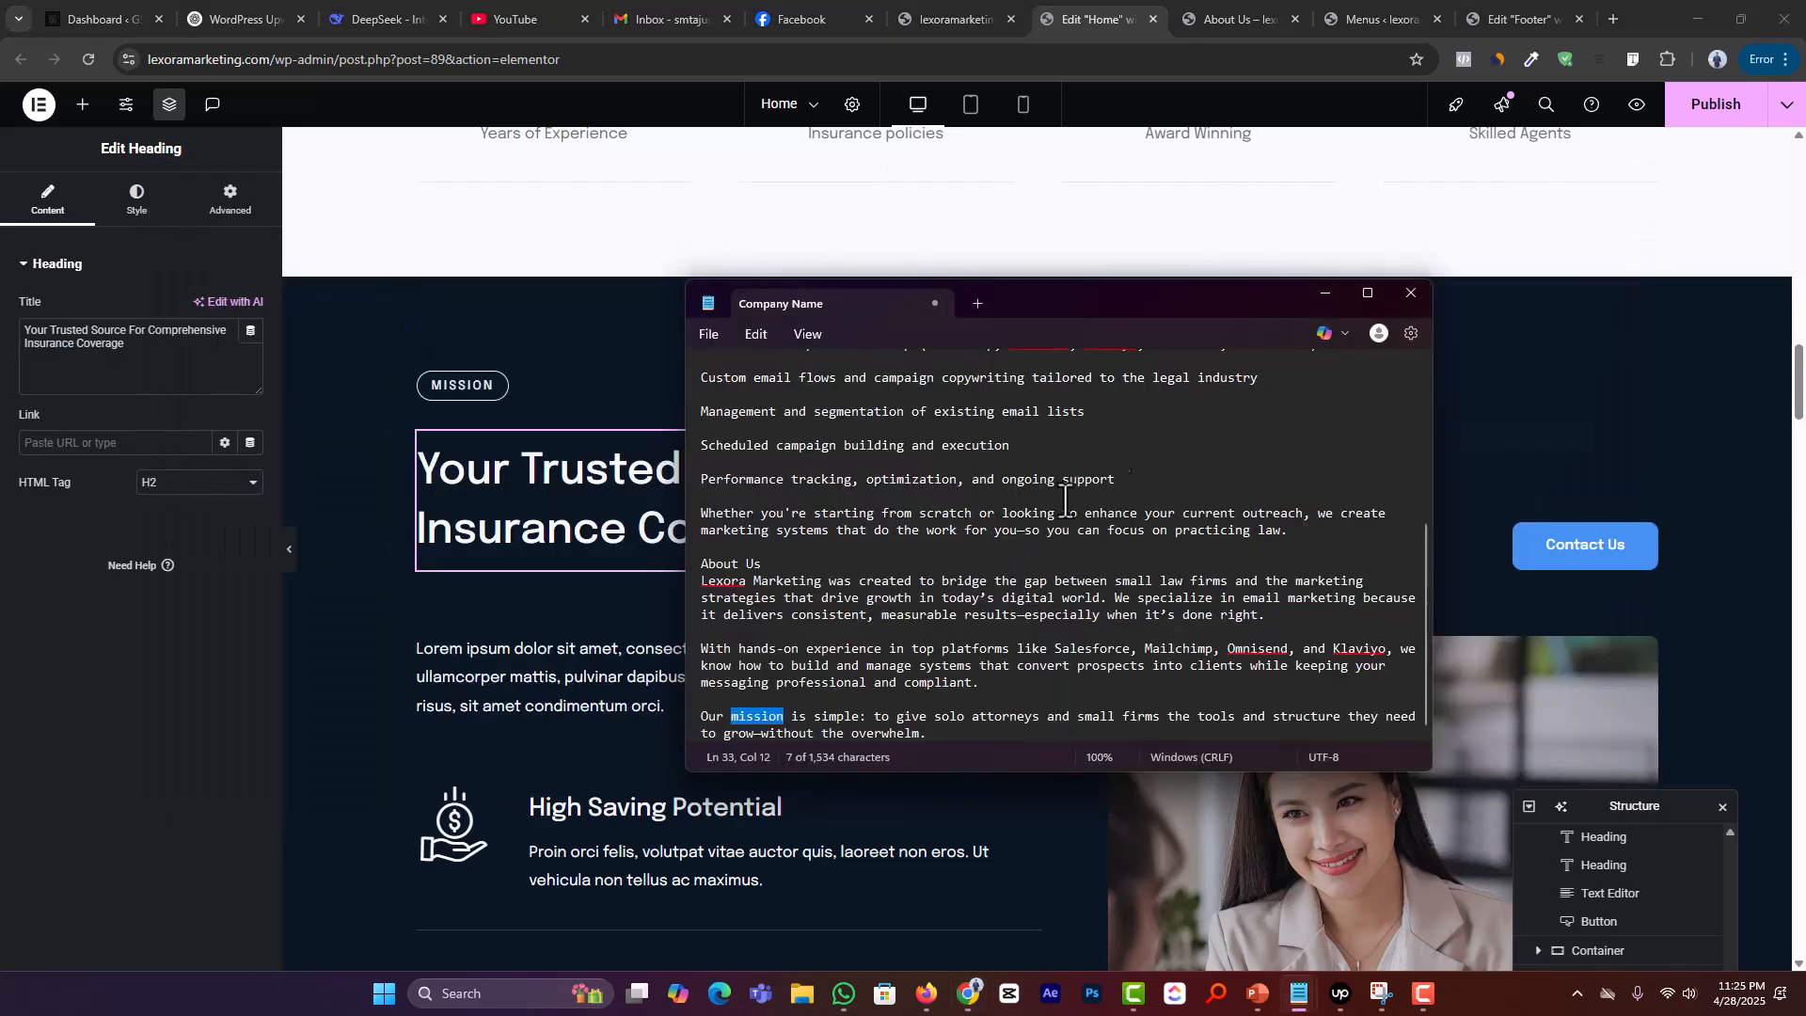
{"action": "left_click", "coordinate": [781, 722]}
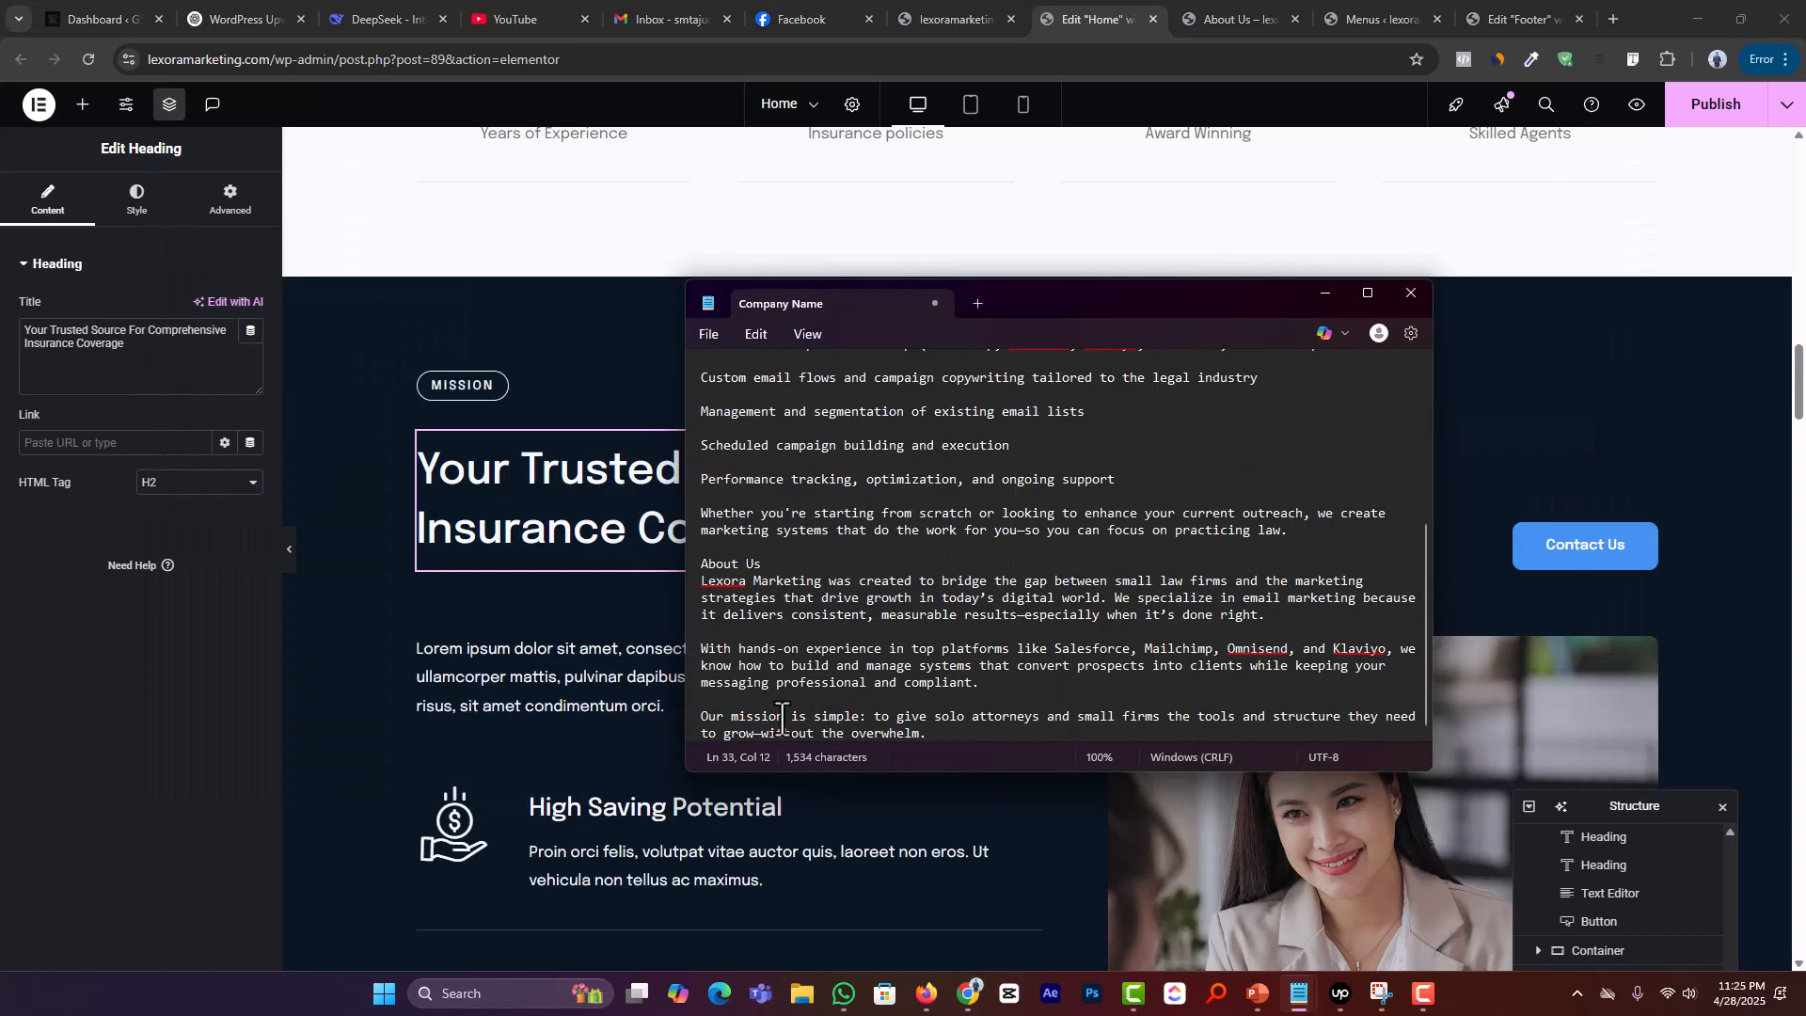
{"action": "left_click_drag", "start_coordinate": [764, 722], "coordinate": [700, 723]}
{"action": "key", "text": "ctrl+c"}
{"action": "left_click", "coordinate": [590, 499]}
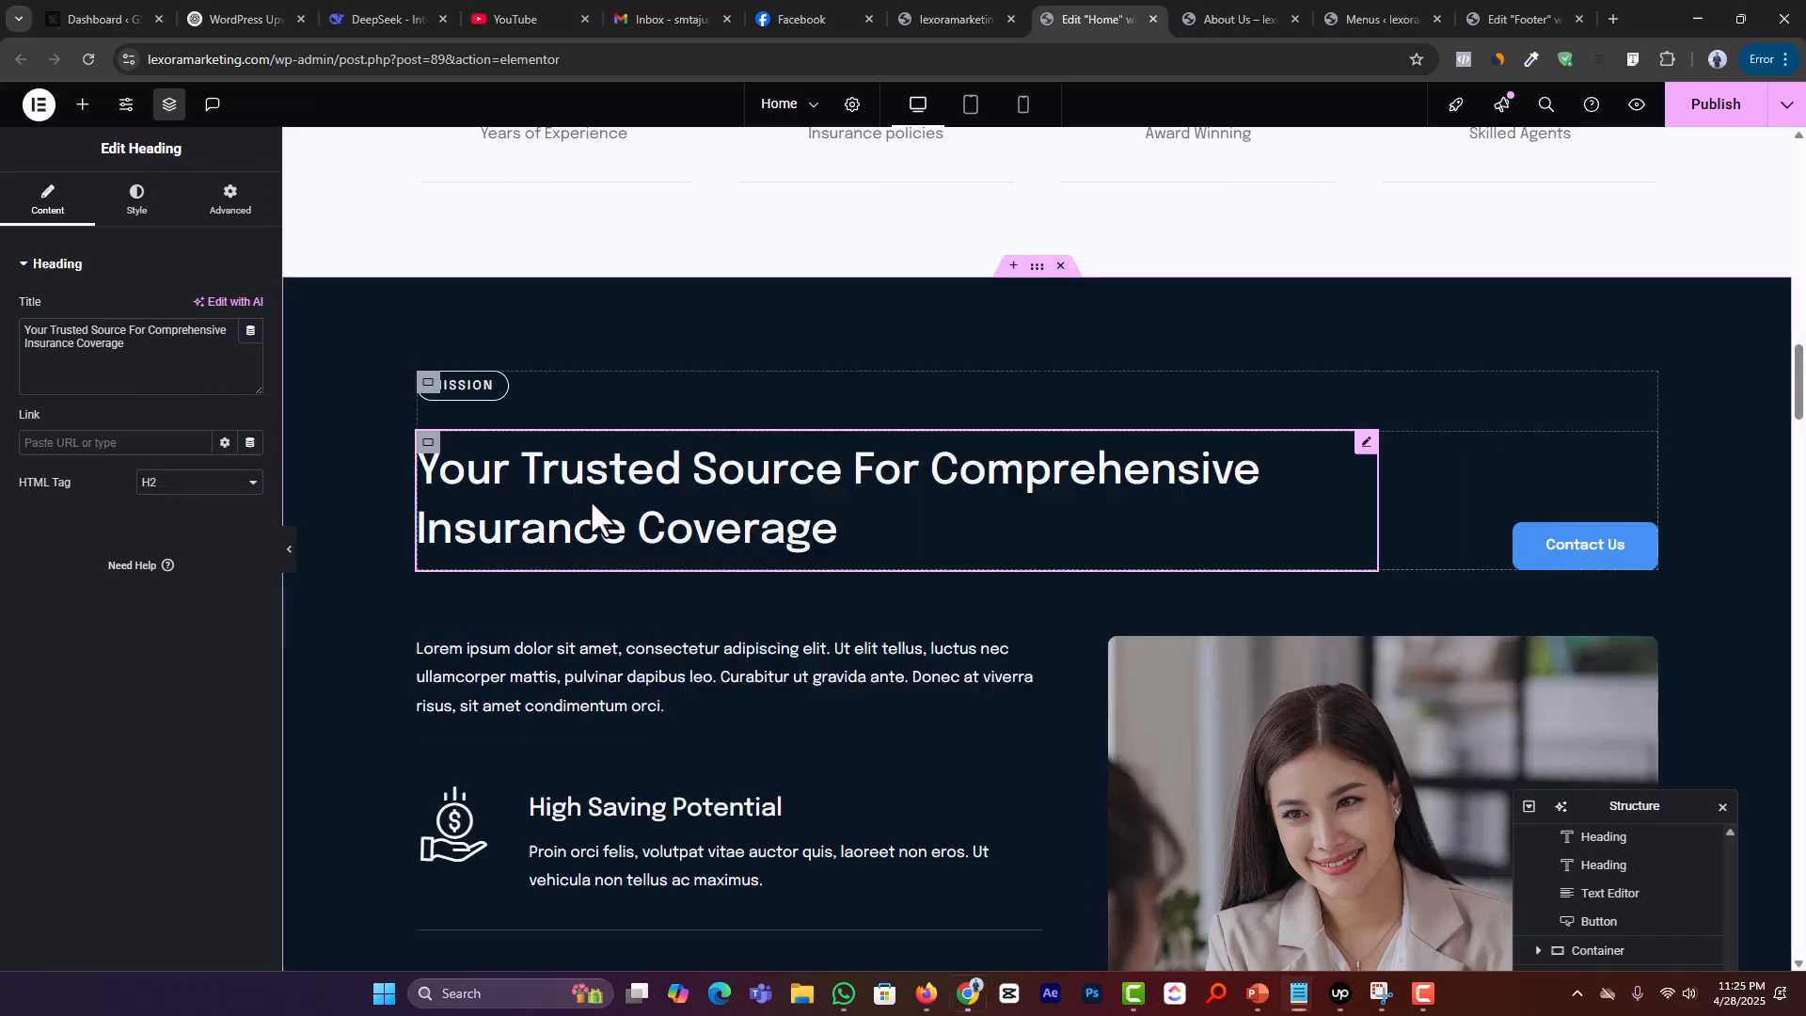
{"action": "triple_click", "coordinate": [186, 369]}
{"action": "key", "text": "ctrl+v"}
Step: Delete the "High Saving Potential", "Excellent Protection" and "Easy to Claim" containers from the mission section
{"action": "scroll", "coordinate": [706, 620], "scroll_direction": "down", "scroll_amount": 2}
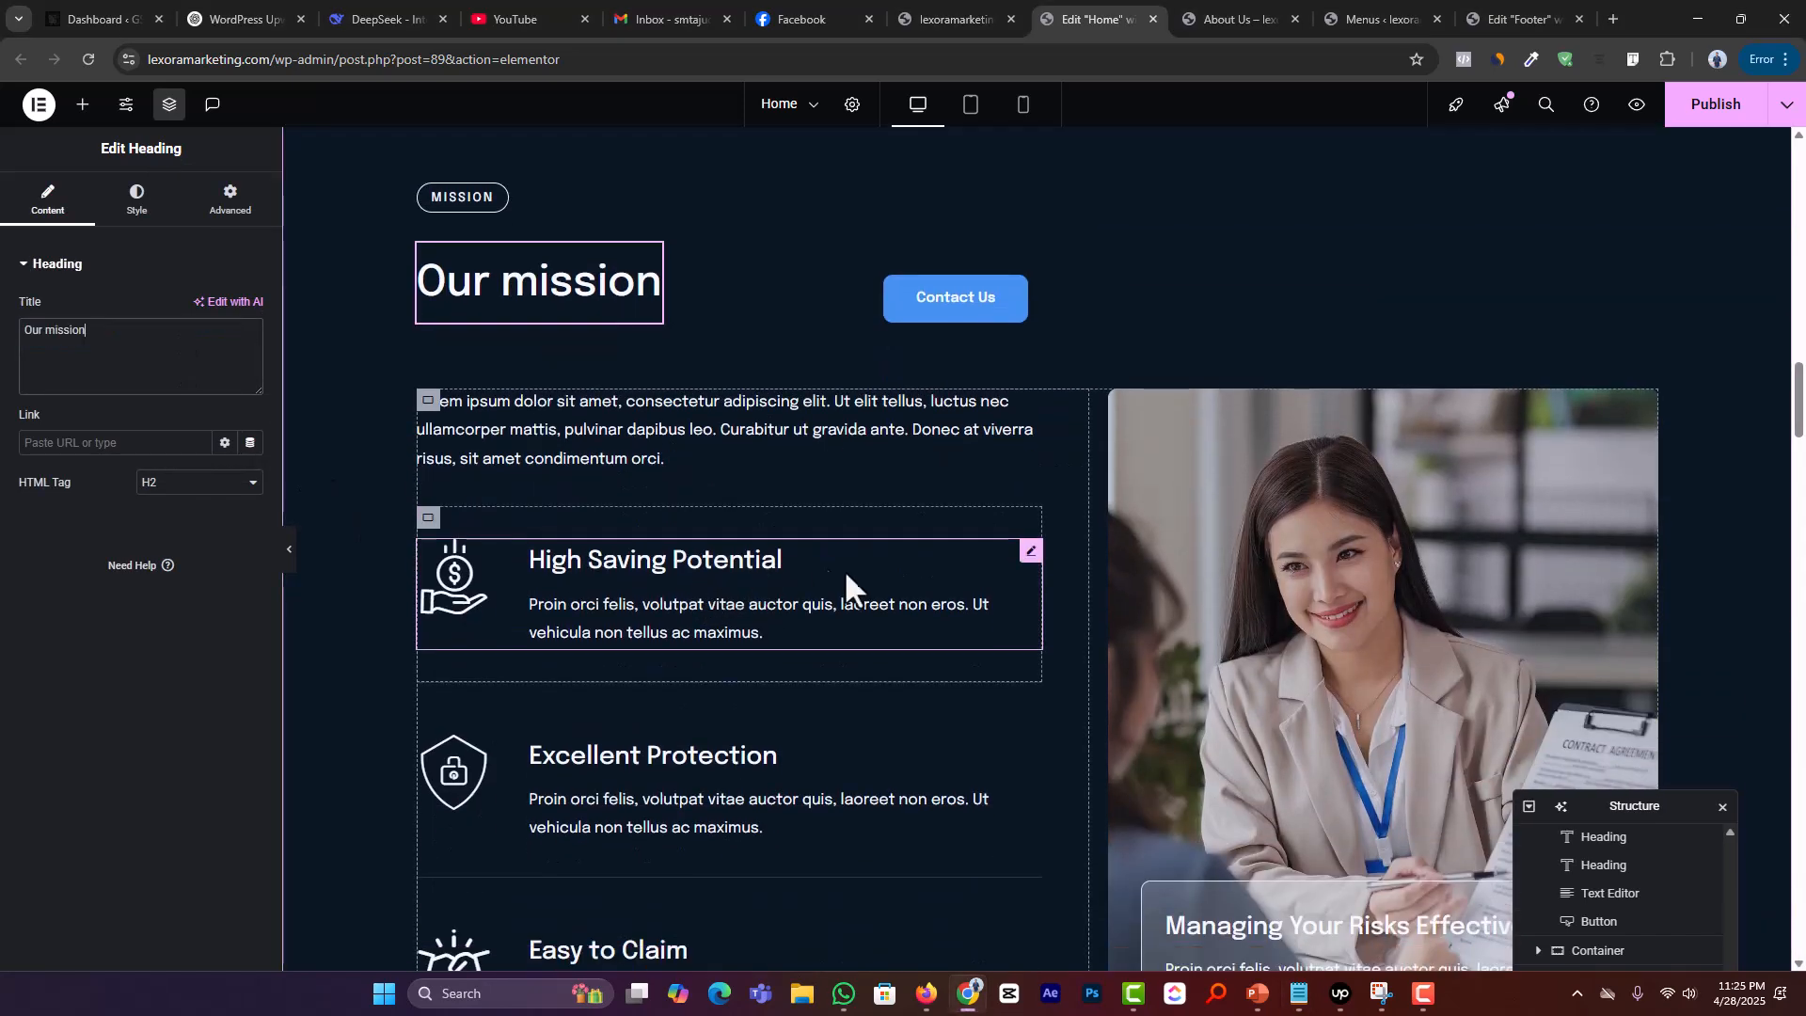
{"action": "right_click", "coordinate": [428, 525]}
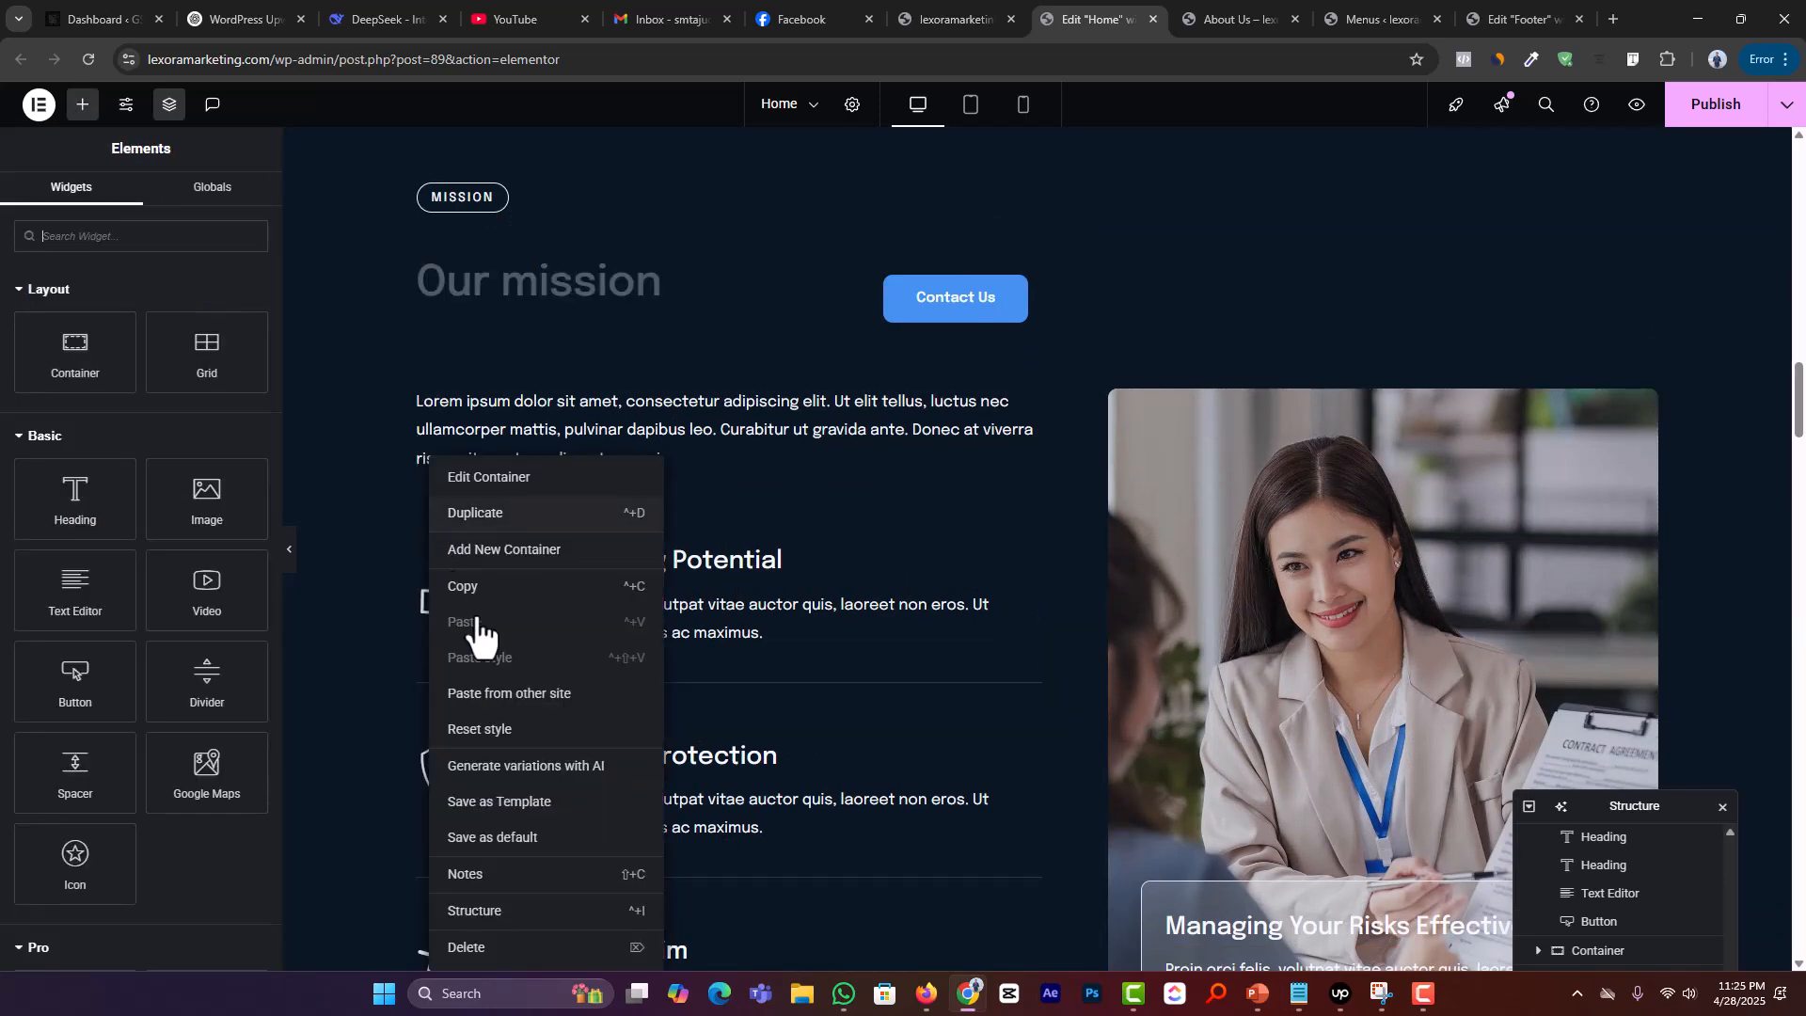
{"action": "left_click", "coordinate": [522, 948]}
{"action": "right_click", "coordinate": [430, 527]}
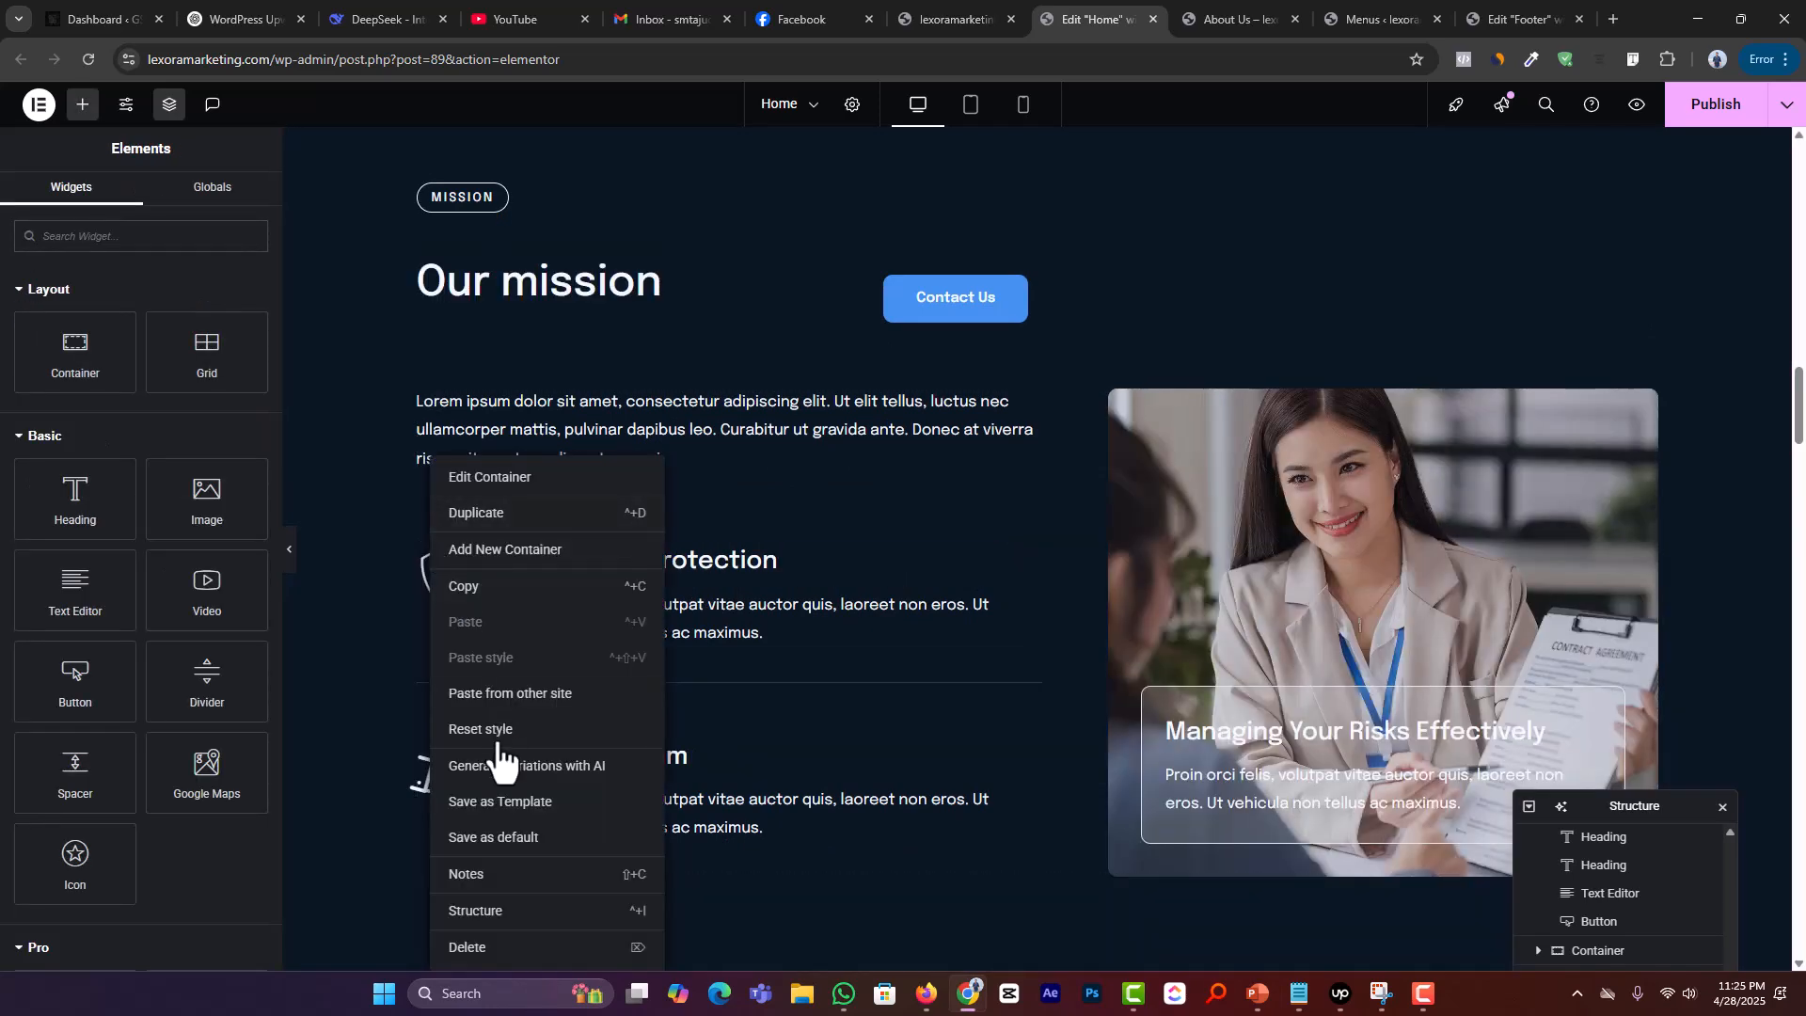
{"action": "left_click", "coordinate": [501, 951]}
{"action": "right_click", "coordinate": [429, 531]}
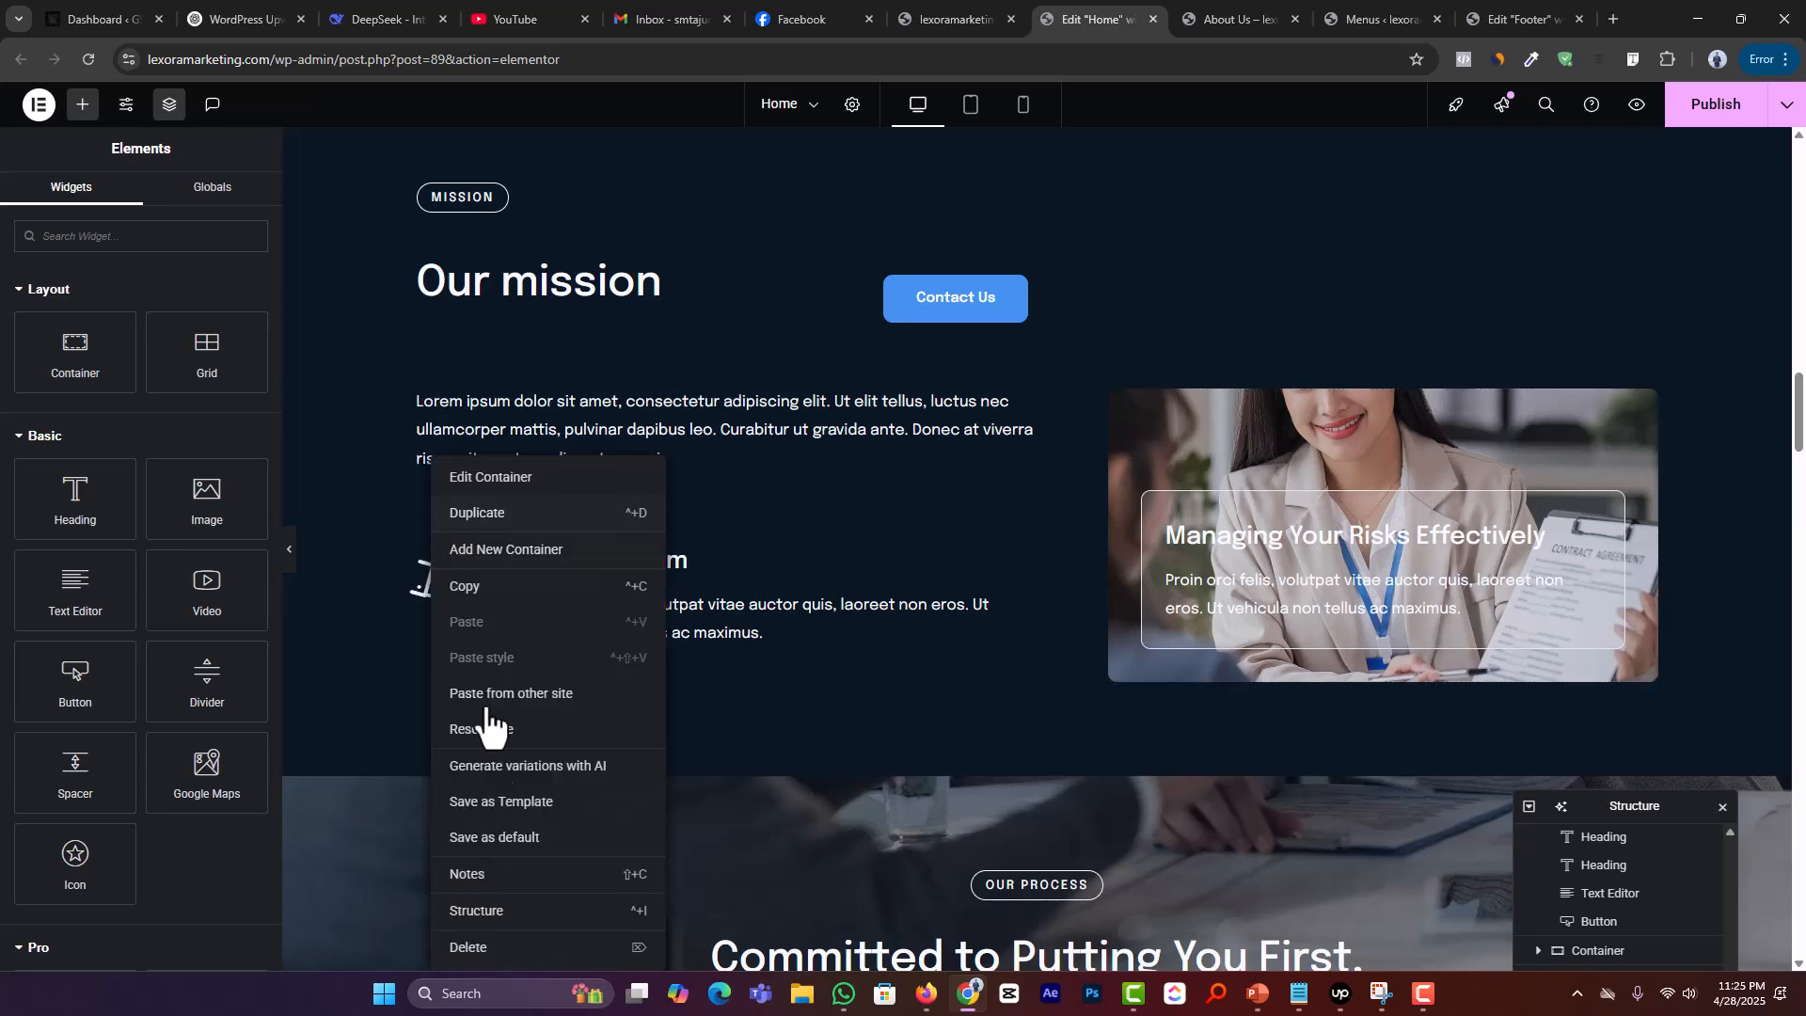
{"action": "left_click", "coordinate": [520, 948]}
Step: Replace the mission section's placeholder paragraph with the "Our mission is simple: to give solo attorneys and small firms…" sentence copied from the company notes in Notepad
{"action": "key", "text": "alt+Tab"}
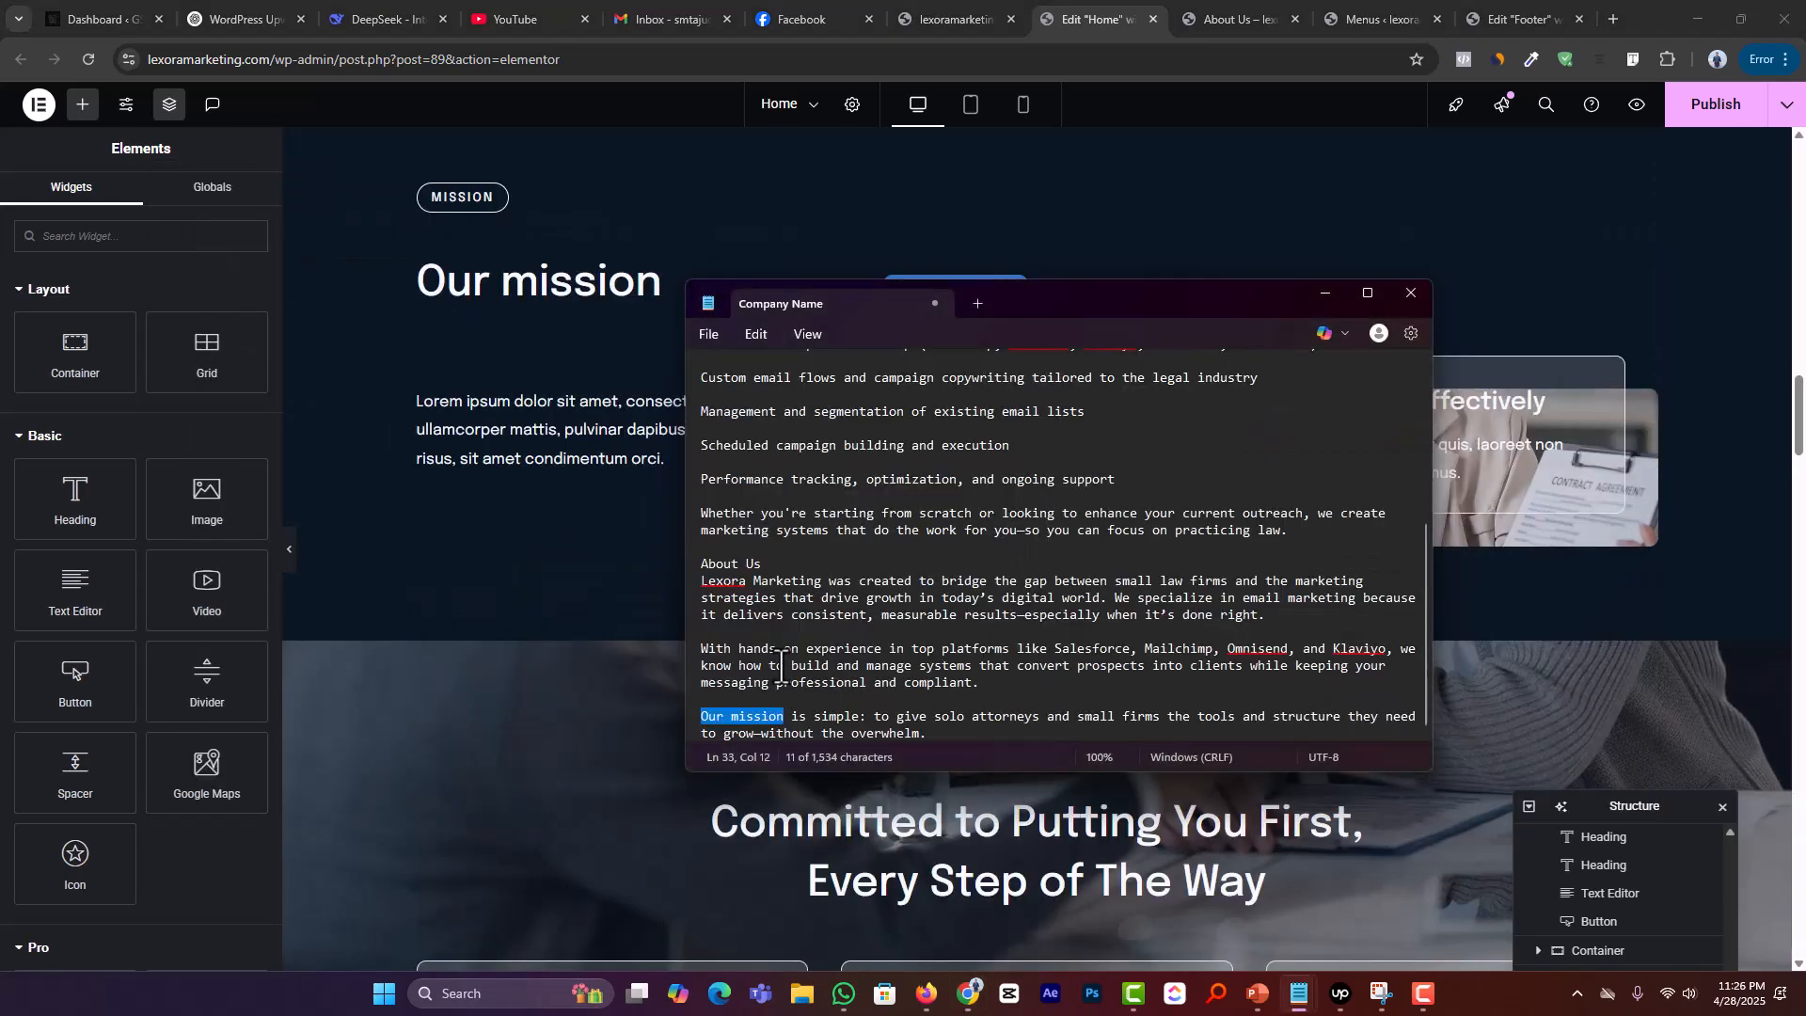
{"action": "left_click_drag", "start_coordinate": [927, 735], "coordinate": [705, 717]}
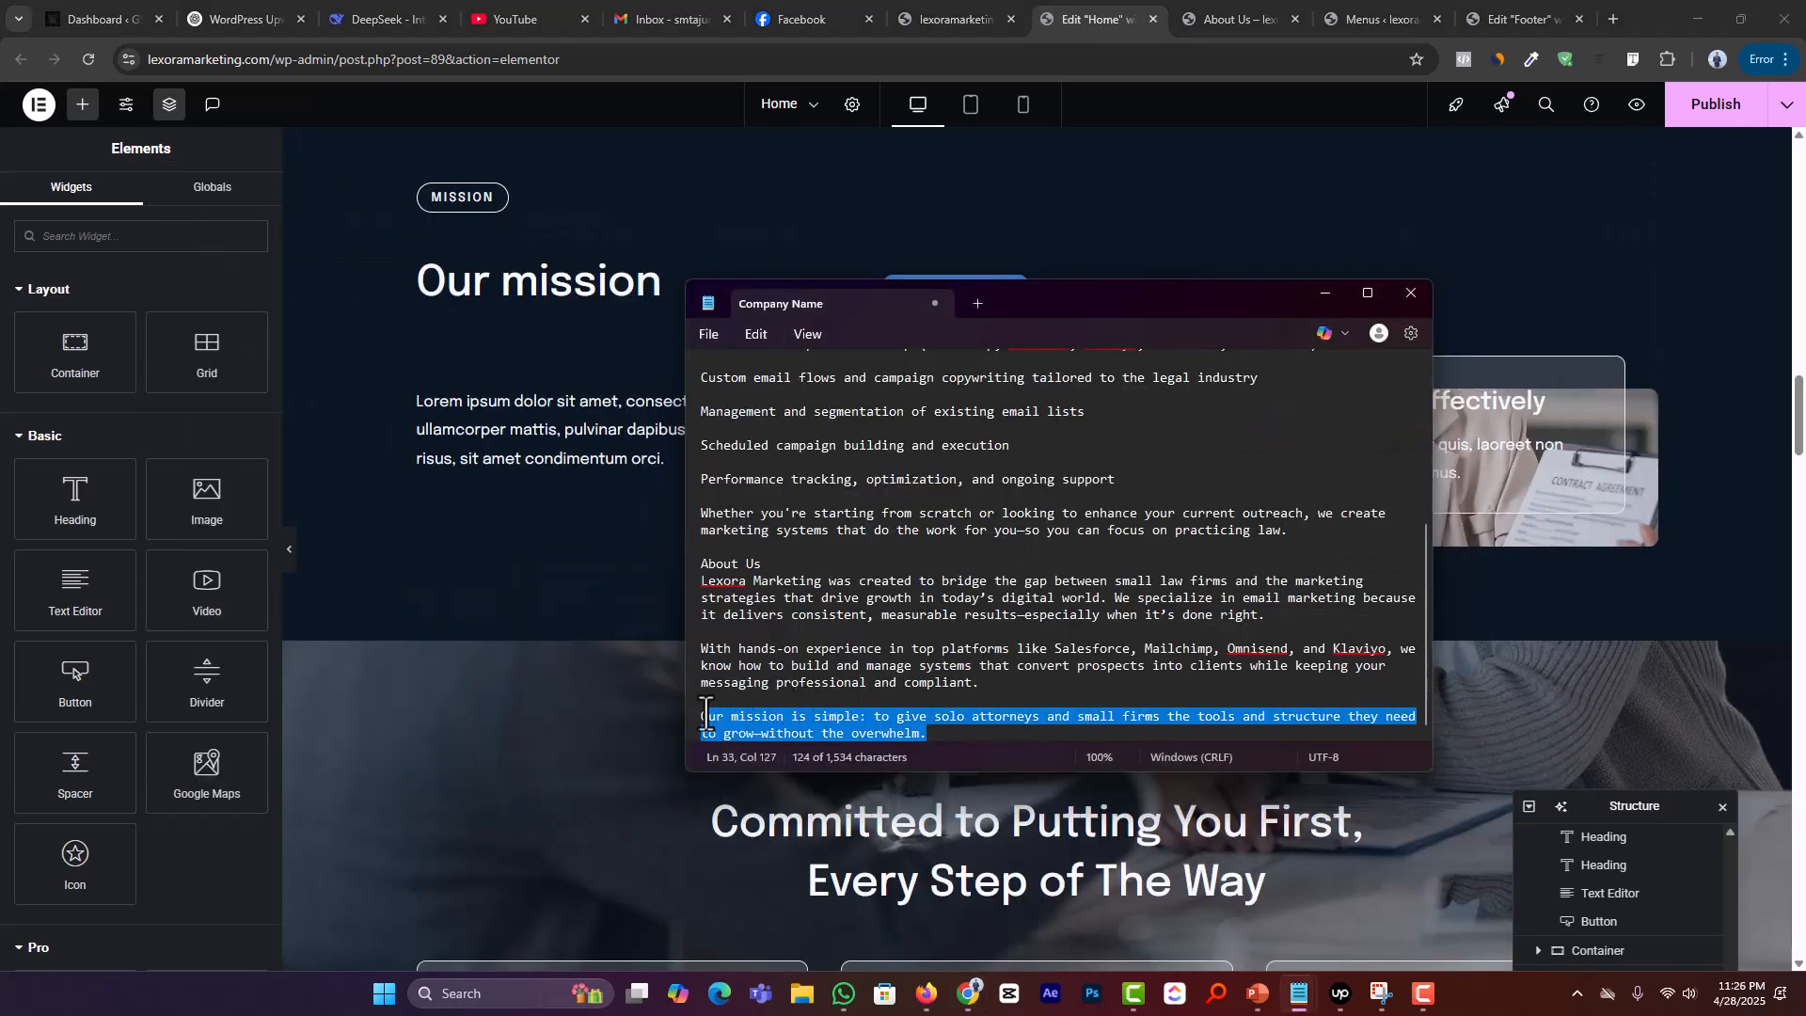
{"action": "key", "text": "ctrl+c"}
{"action": "left_click", "coordinate": [572, 432]}
{"action": "left_click", "coordinate": [132, 515]}
{"action": "key", "text": "ctrl+a"}
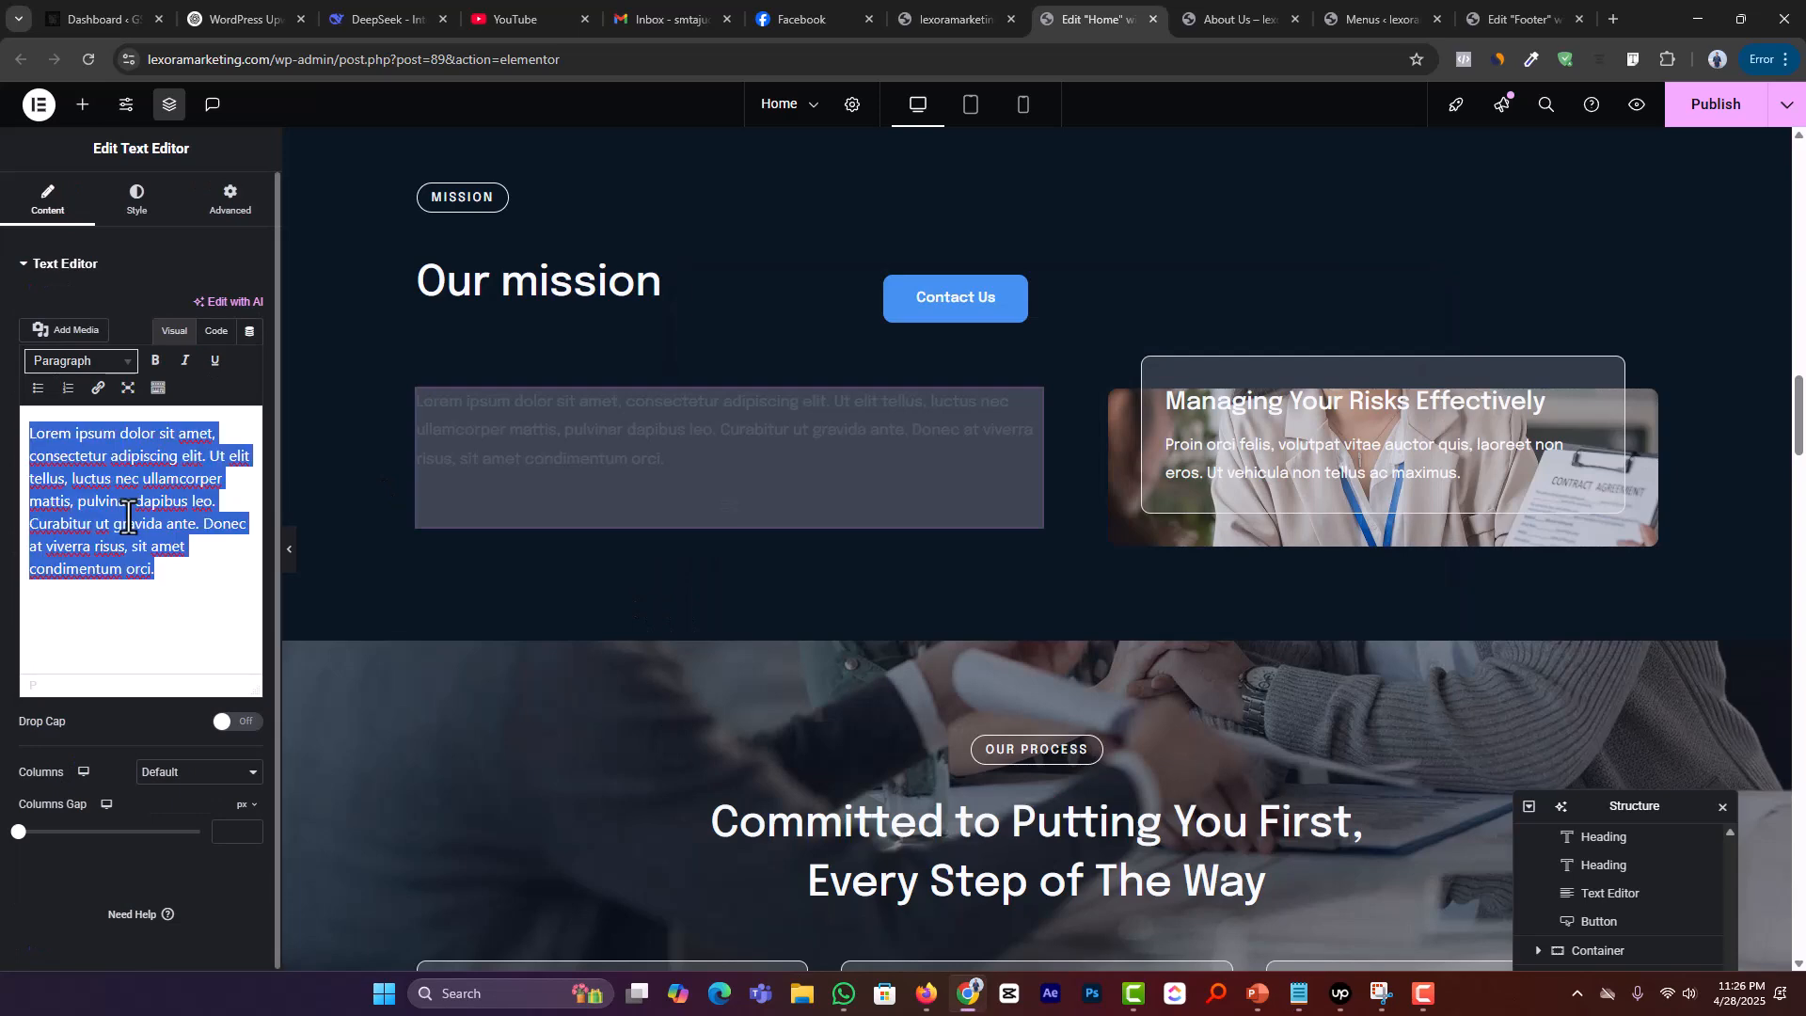
{"action": "key", "text": "ctrl+v"}
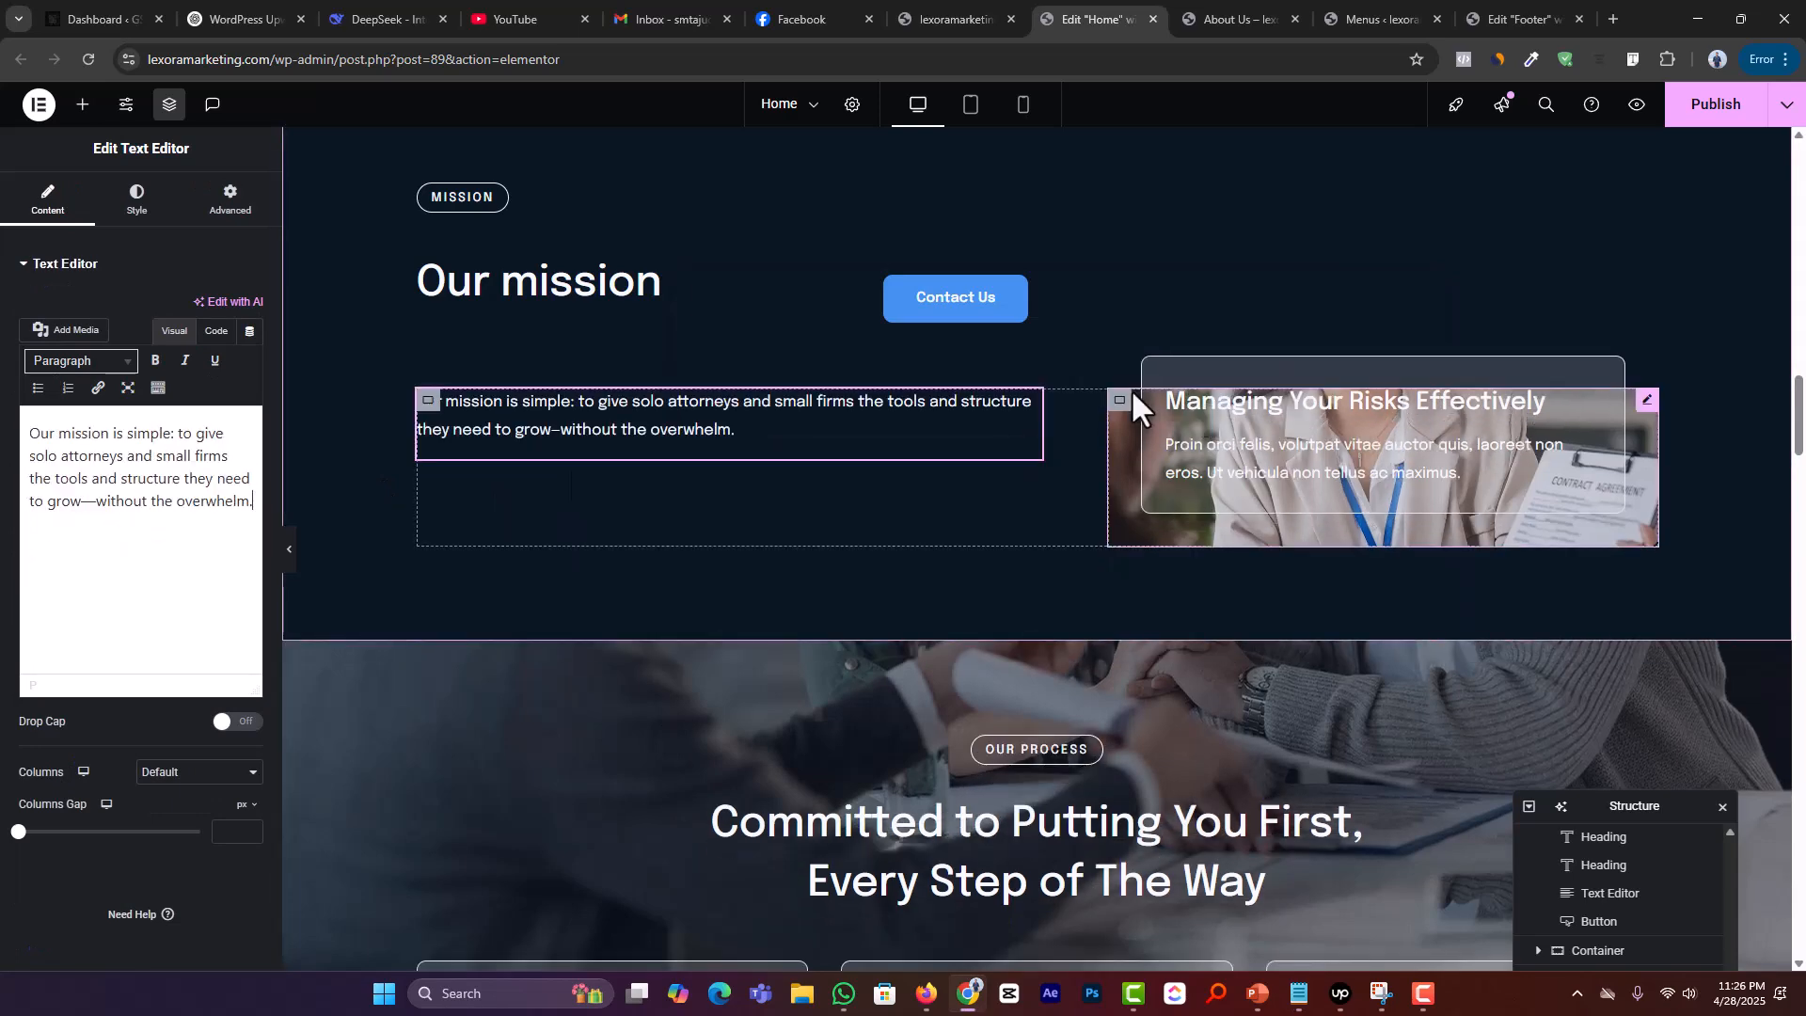
Step: Set the padding of the mission section's image container to 45 px on all sides
{"action": "left_click", "coordinate": [1120, 399]}
{"action": "left_click", "coordinate": [228, 200]}
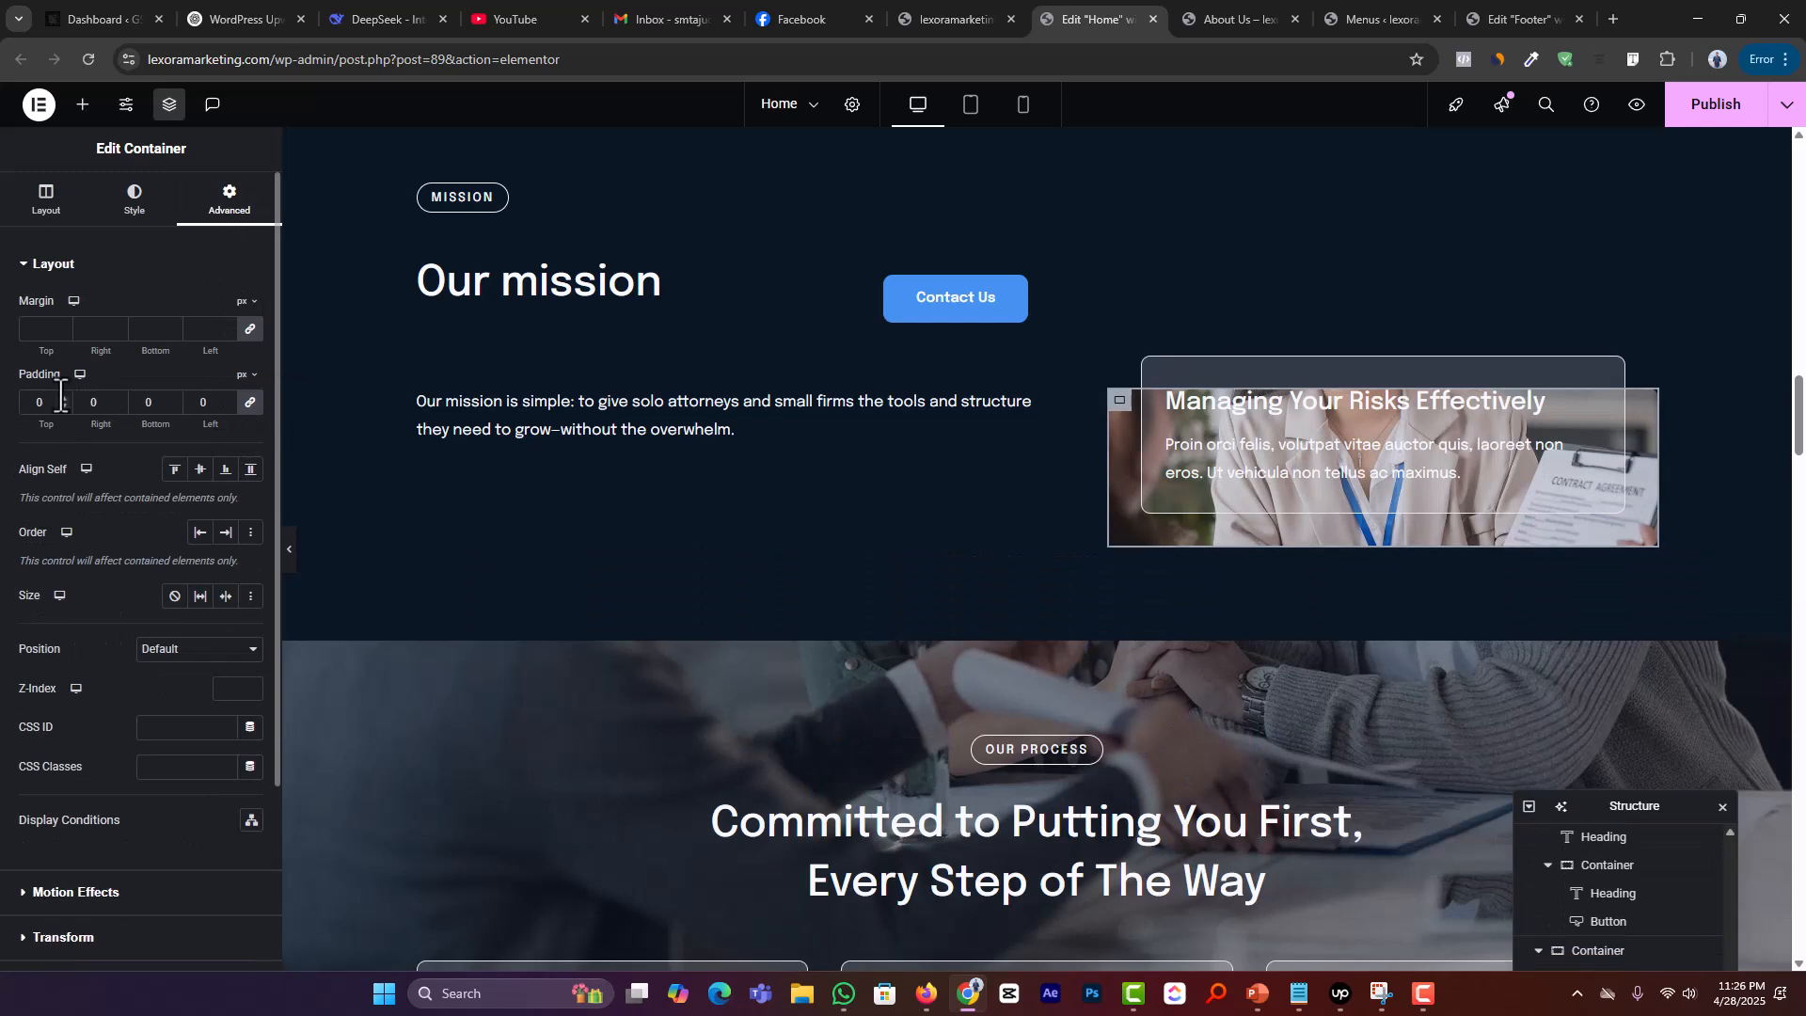
{"action": "left_click", "coordinate": [63, 398]}
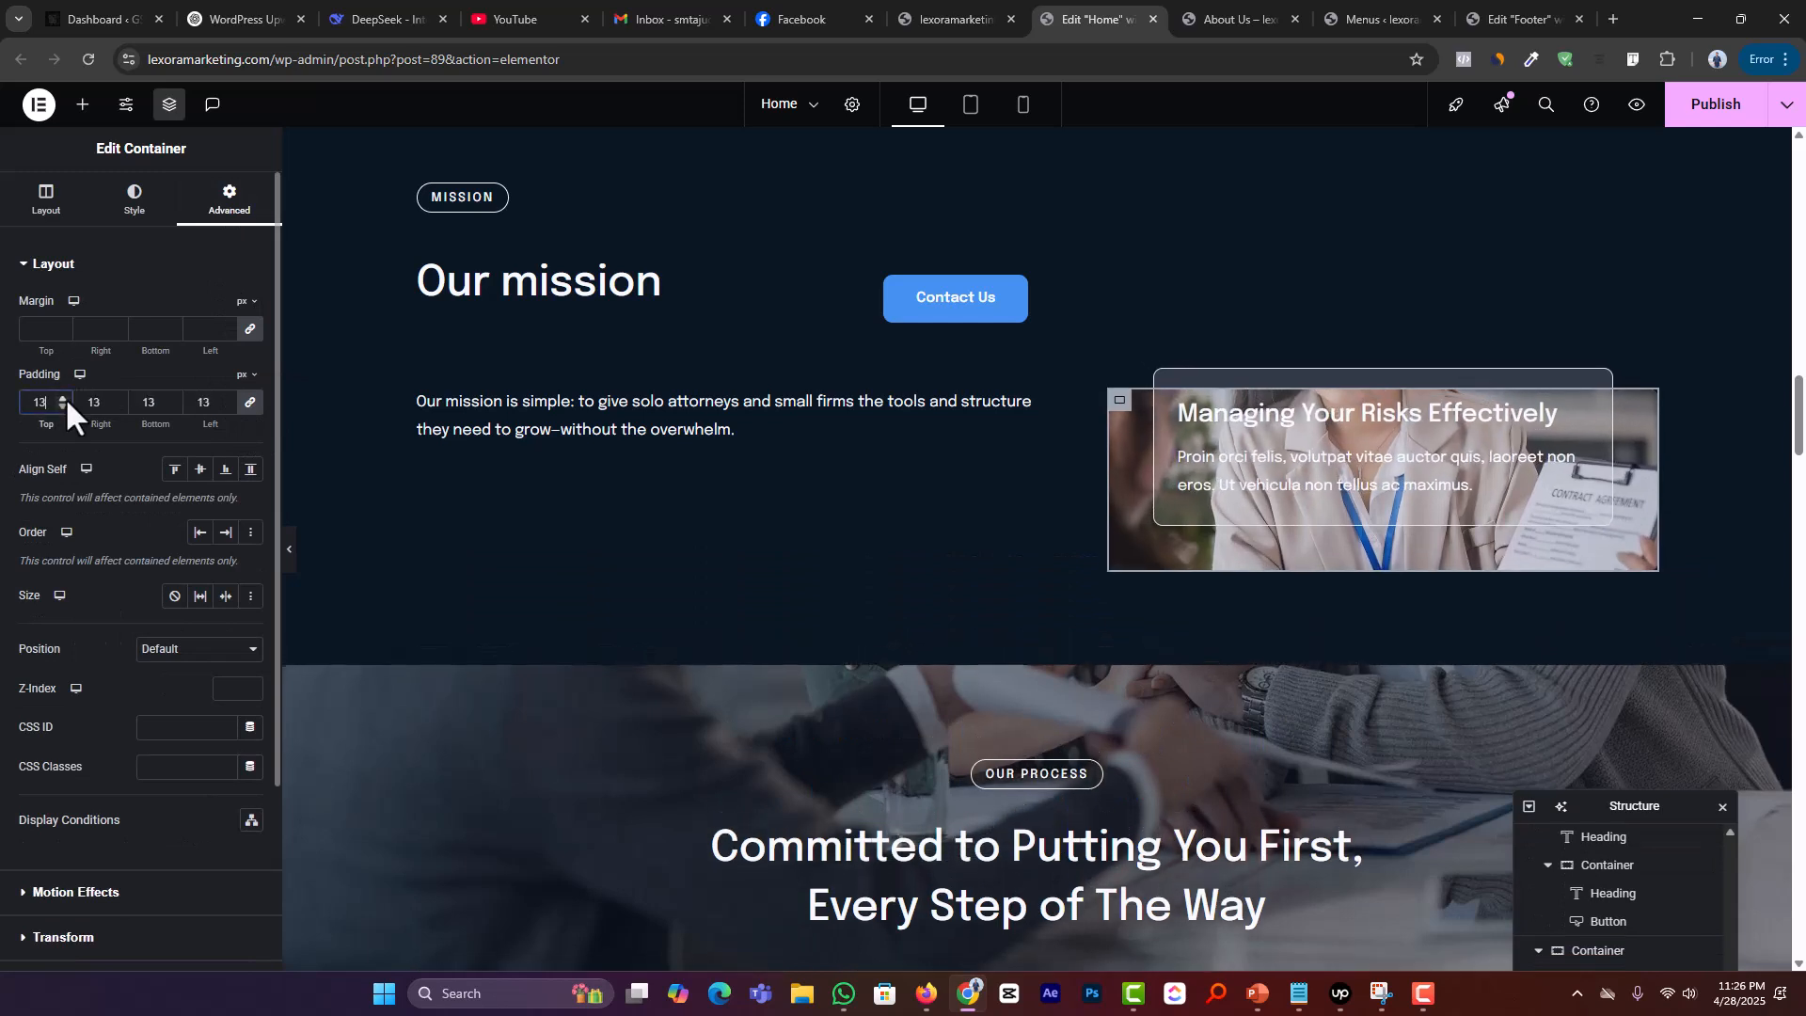
{"action": "left_click_drag", "start_coordinate": [65, 397], "coordinate": [65, 397]}
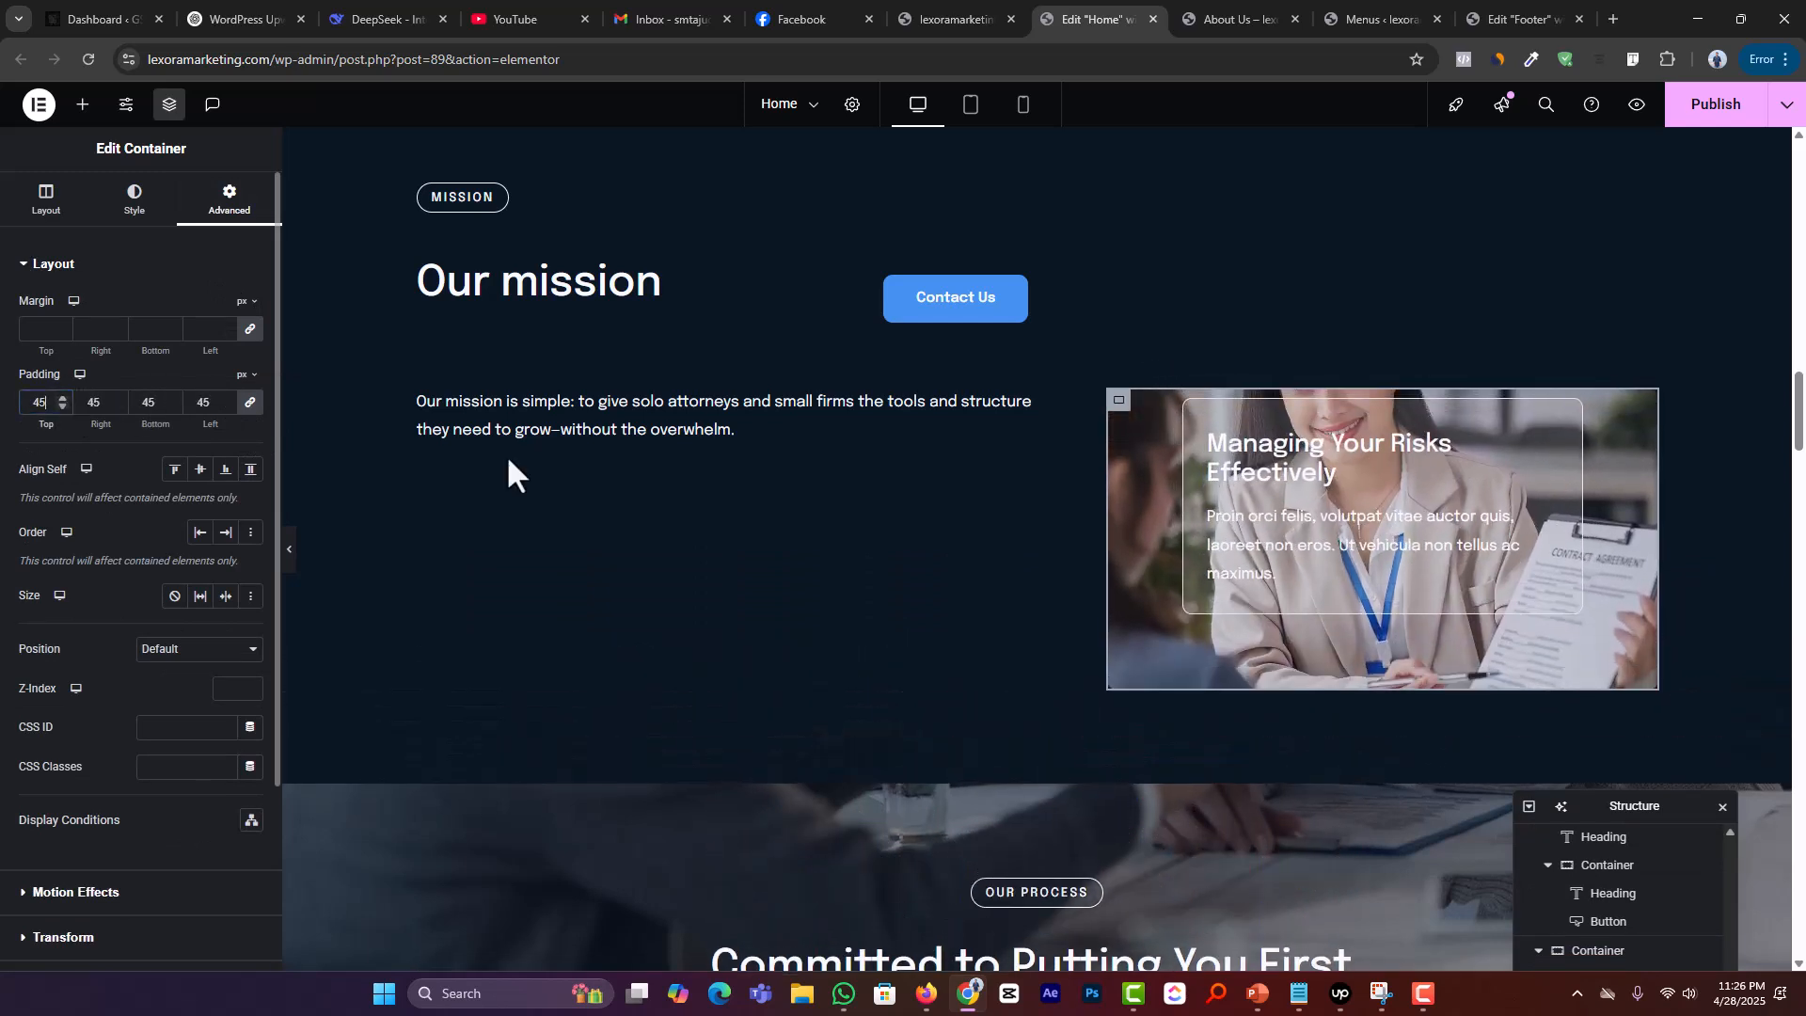
Step: Delete the "Managing Your Risks Effectively" icon box from the image container and set the container's padding to 124 px on all sides
{"action": "left_click", "coordinate": [1606, 442]}
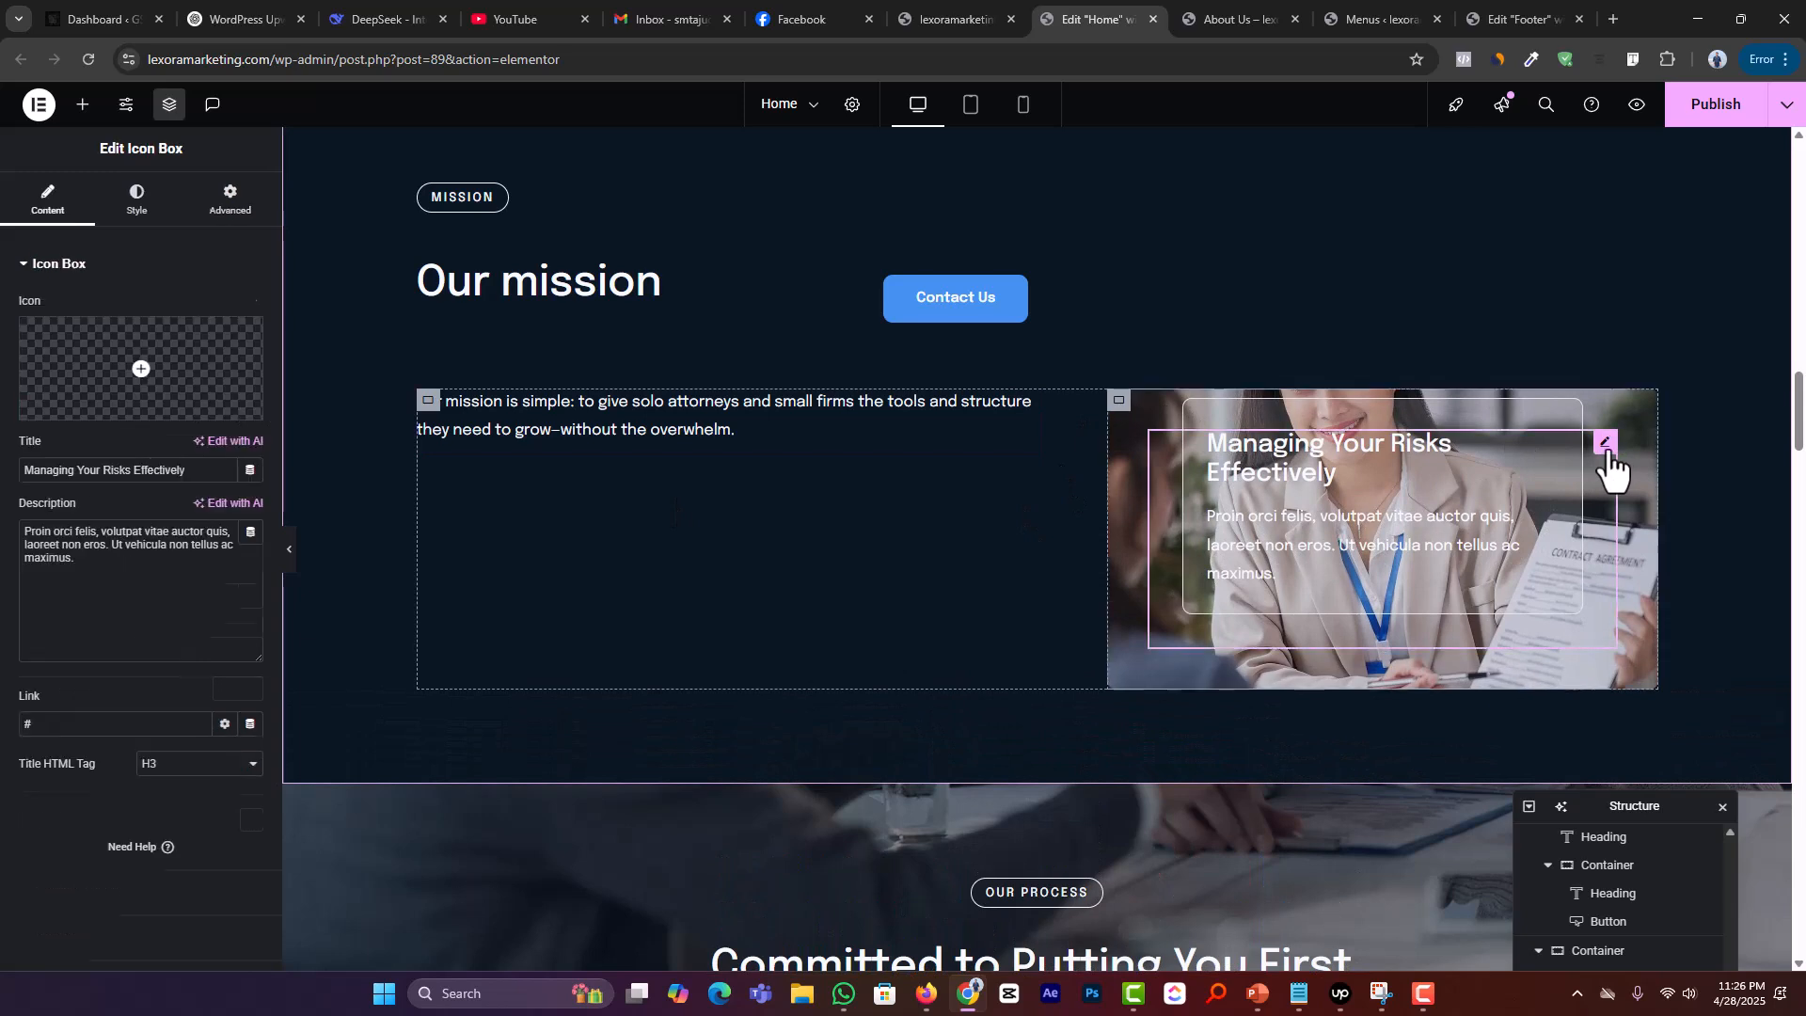
{"action": "key", "text": "Delete"}
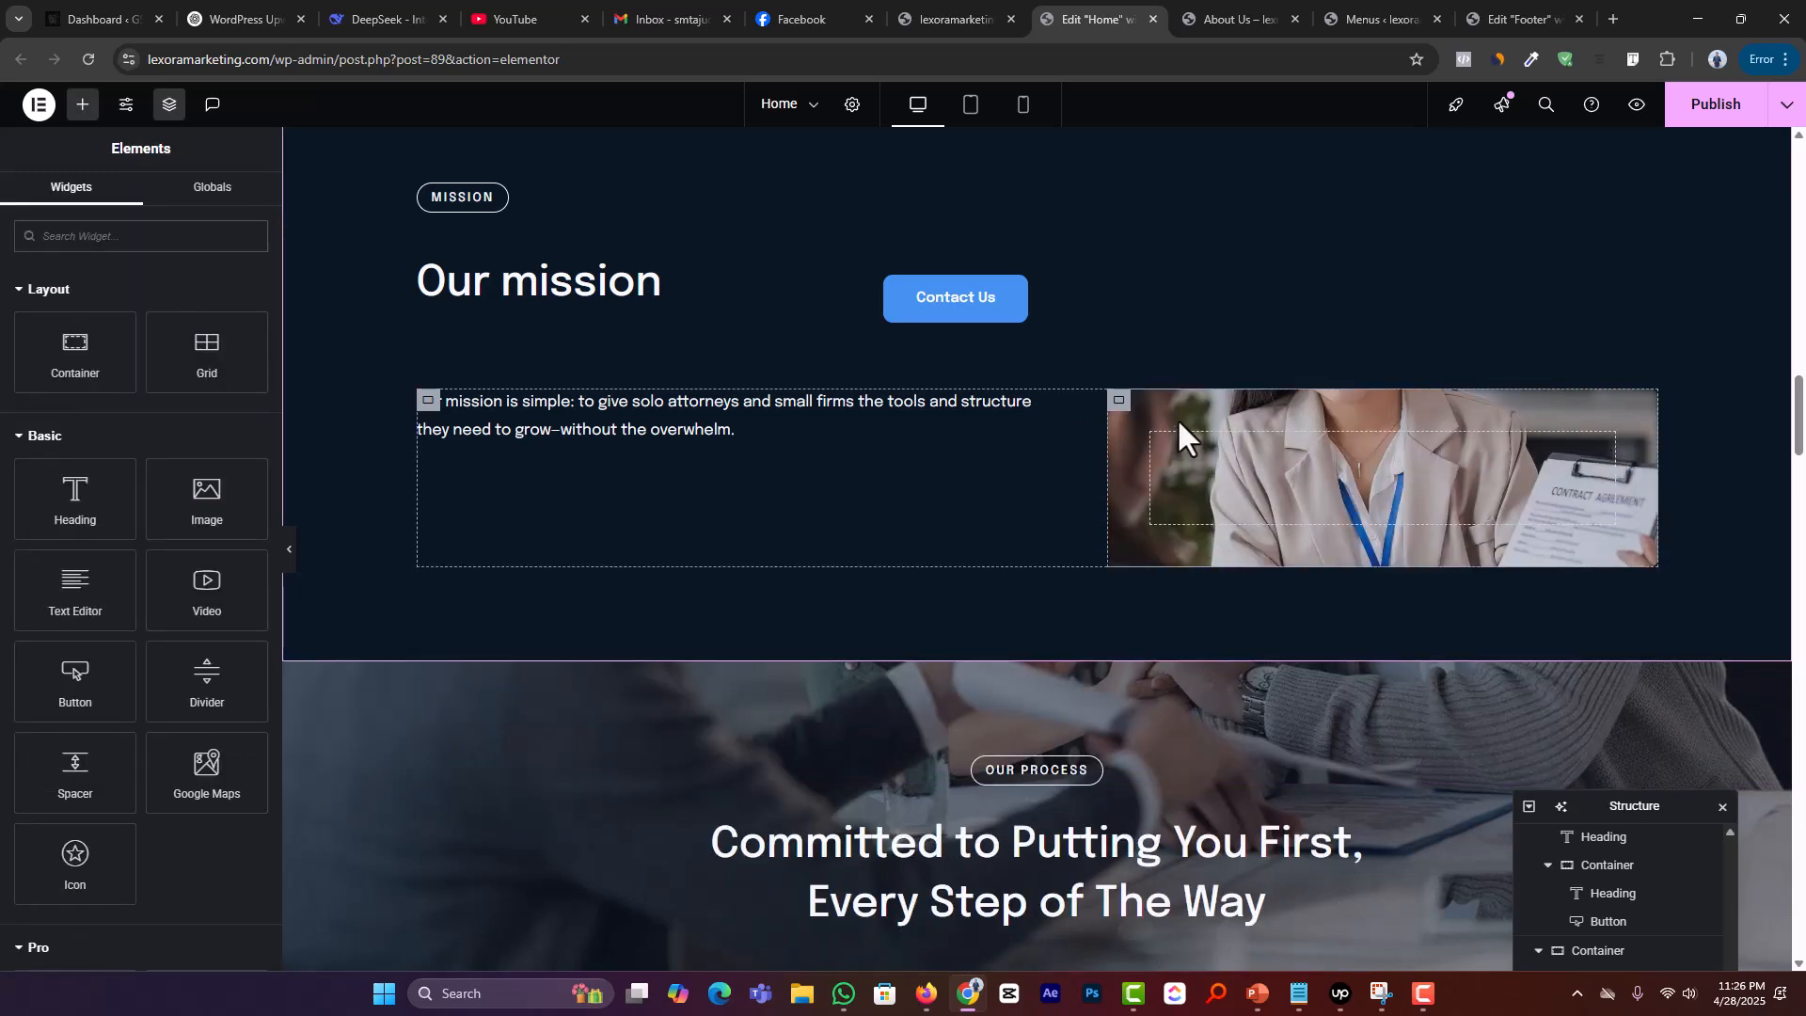
{"action": "left_click", "coordinate": [1126, 412]}
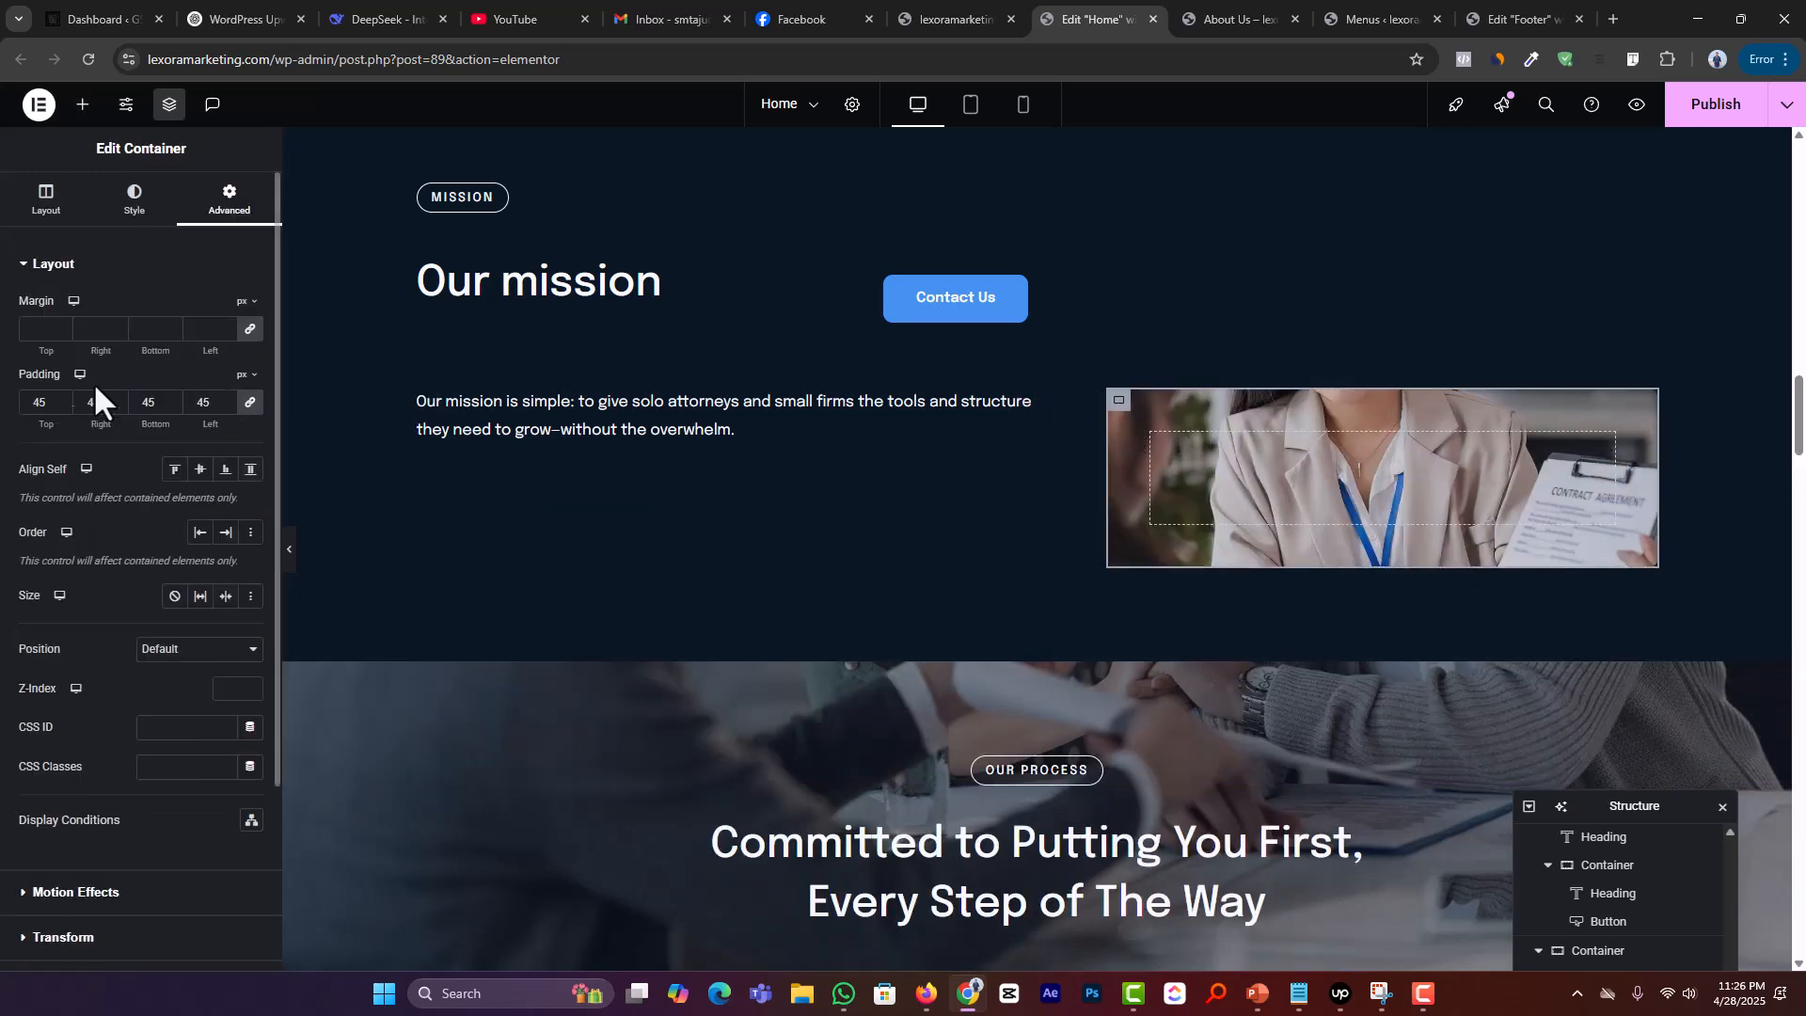
{"action": "left_click", "coordinate": [62, 398]}
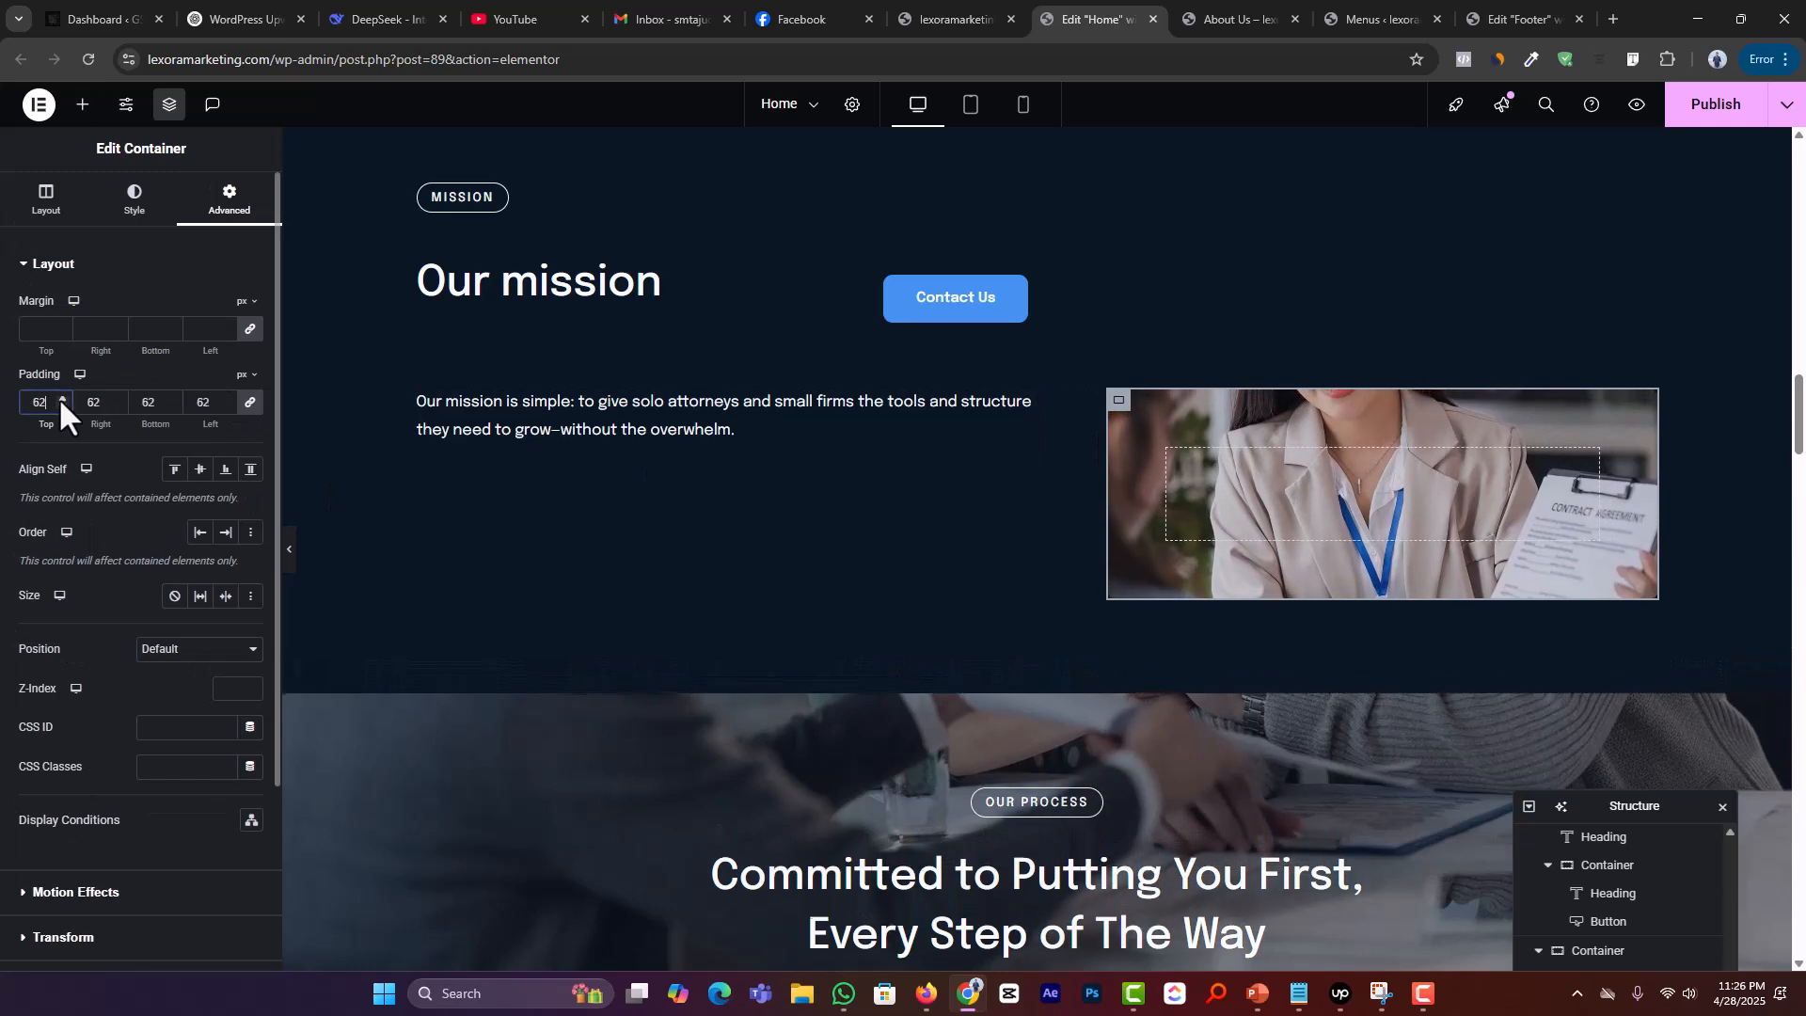
{"action": "left_click_drag", "start_coordinate": [60, 399], "coordinate": [60, 399]}
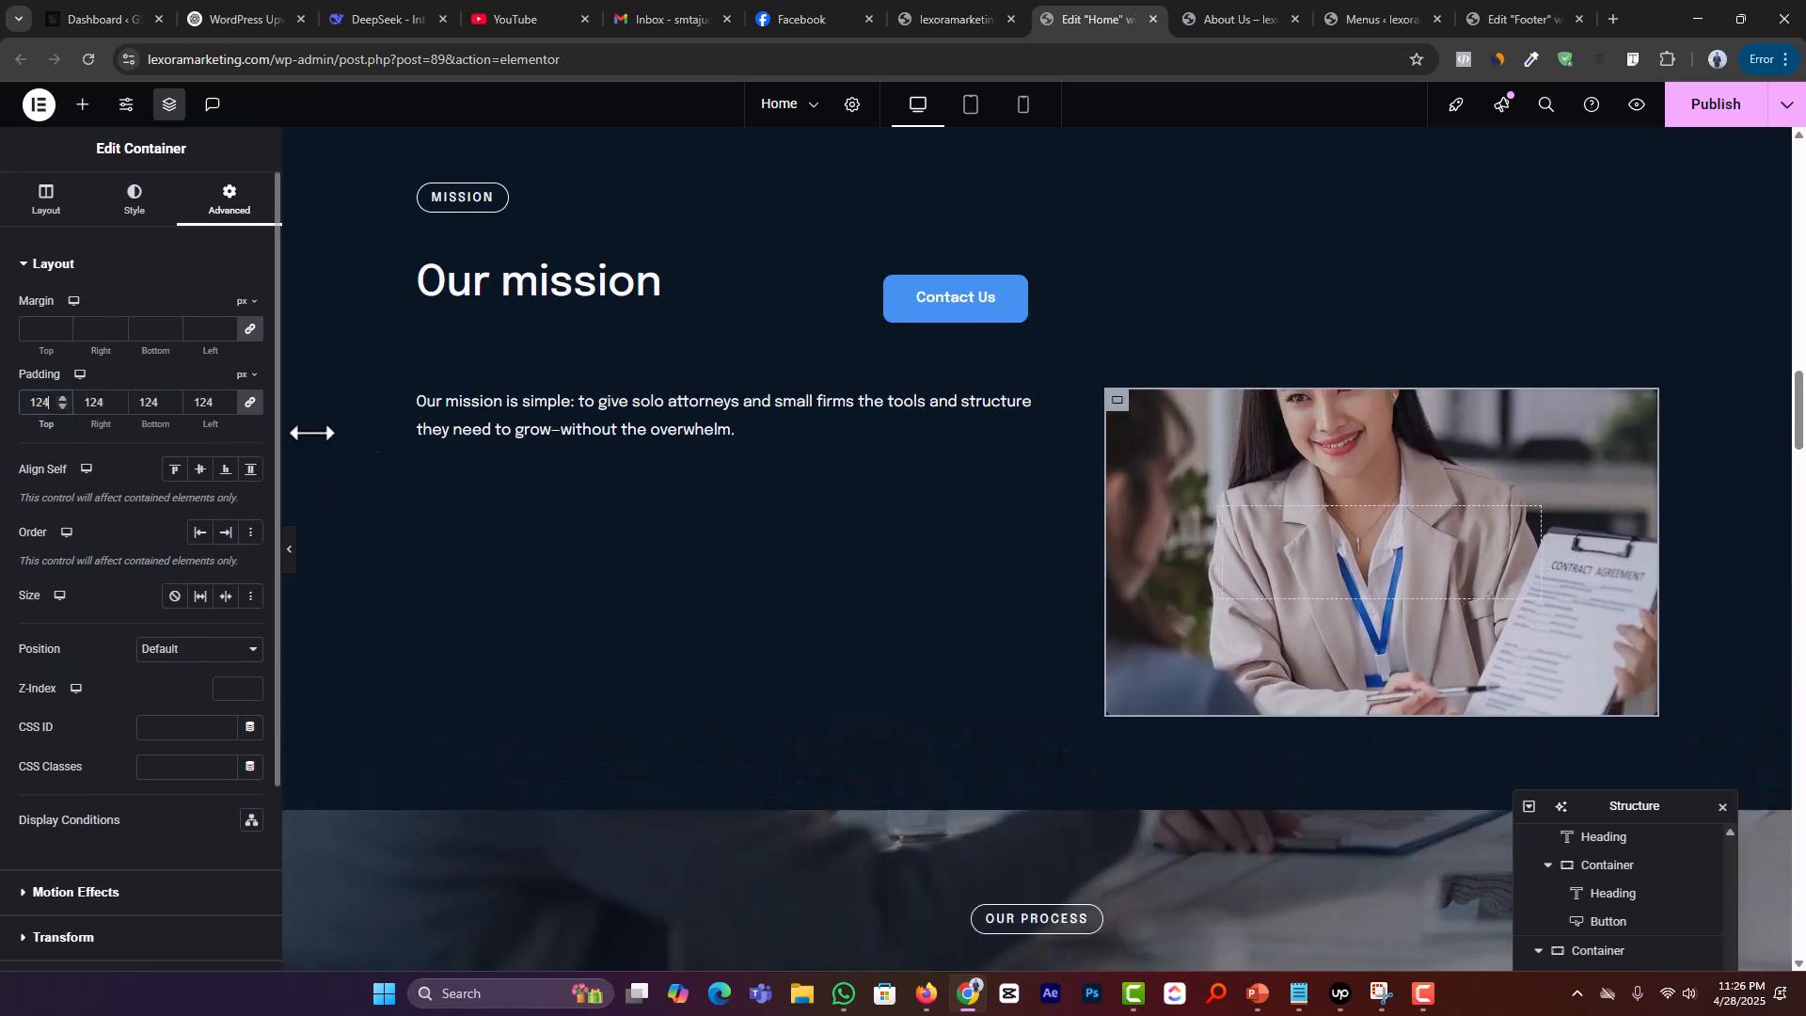
Step: Center the content of the mission text container and set the mission paragraph's top padding to 62 px
{"action": "left_click", "coordinate": [426, 401]}
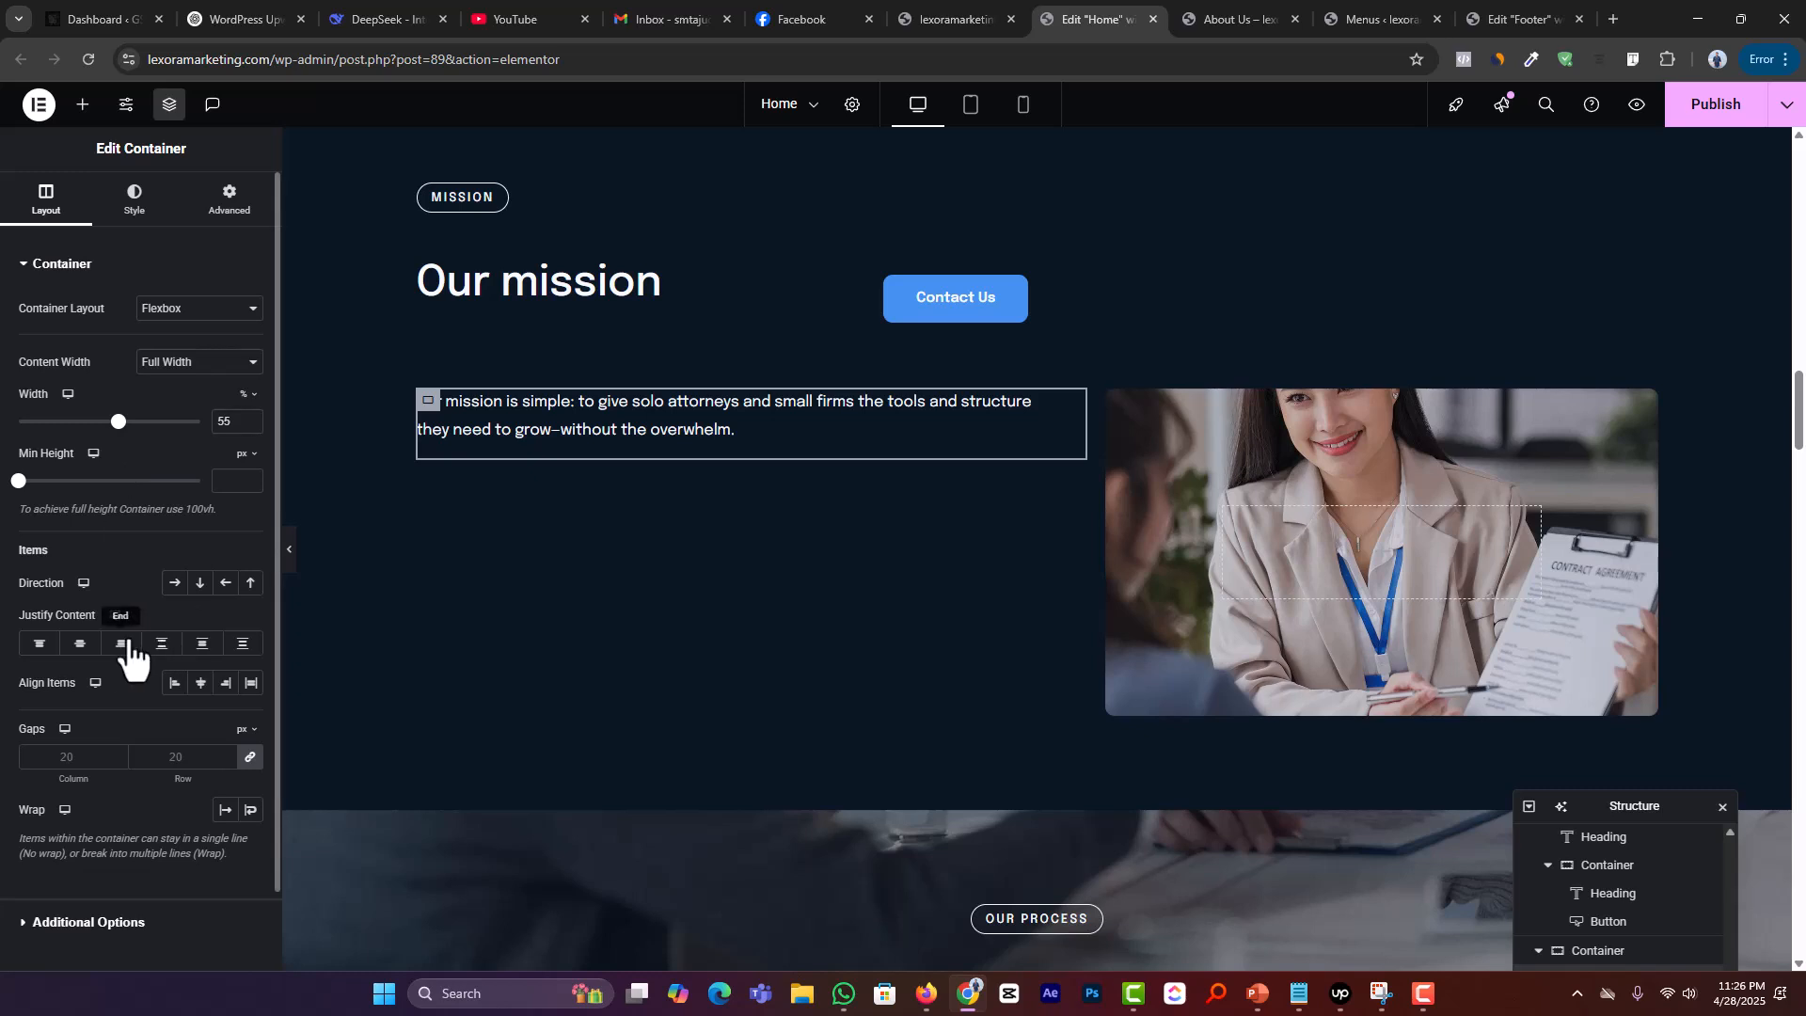
{"action": "left_click", "coordinate": [197, 685]}
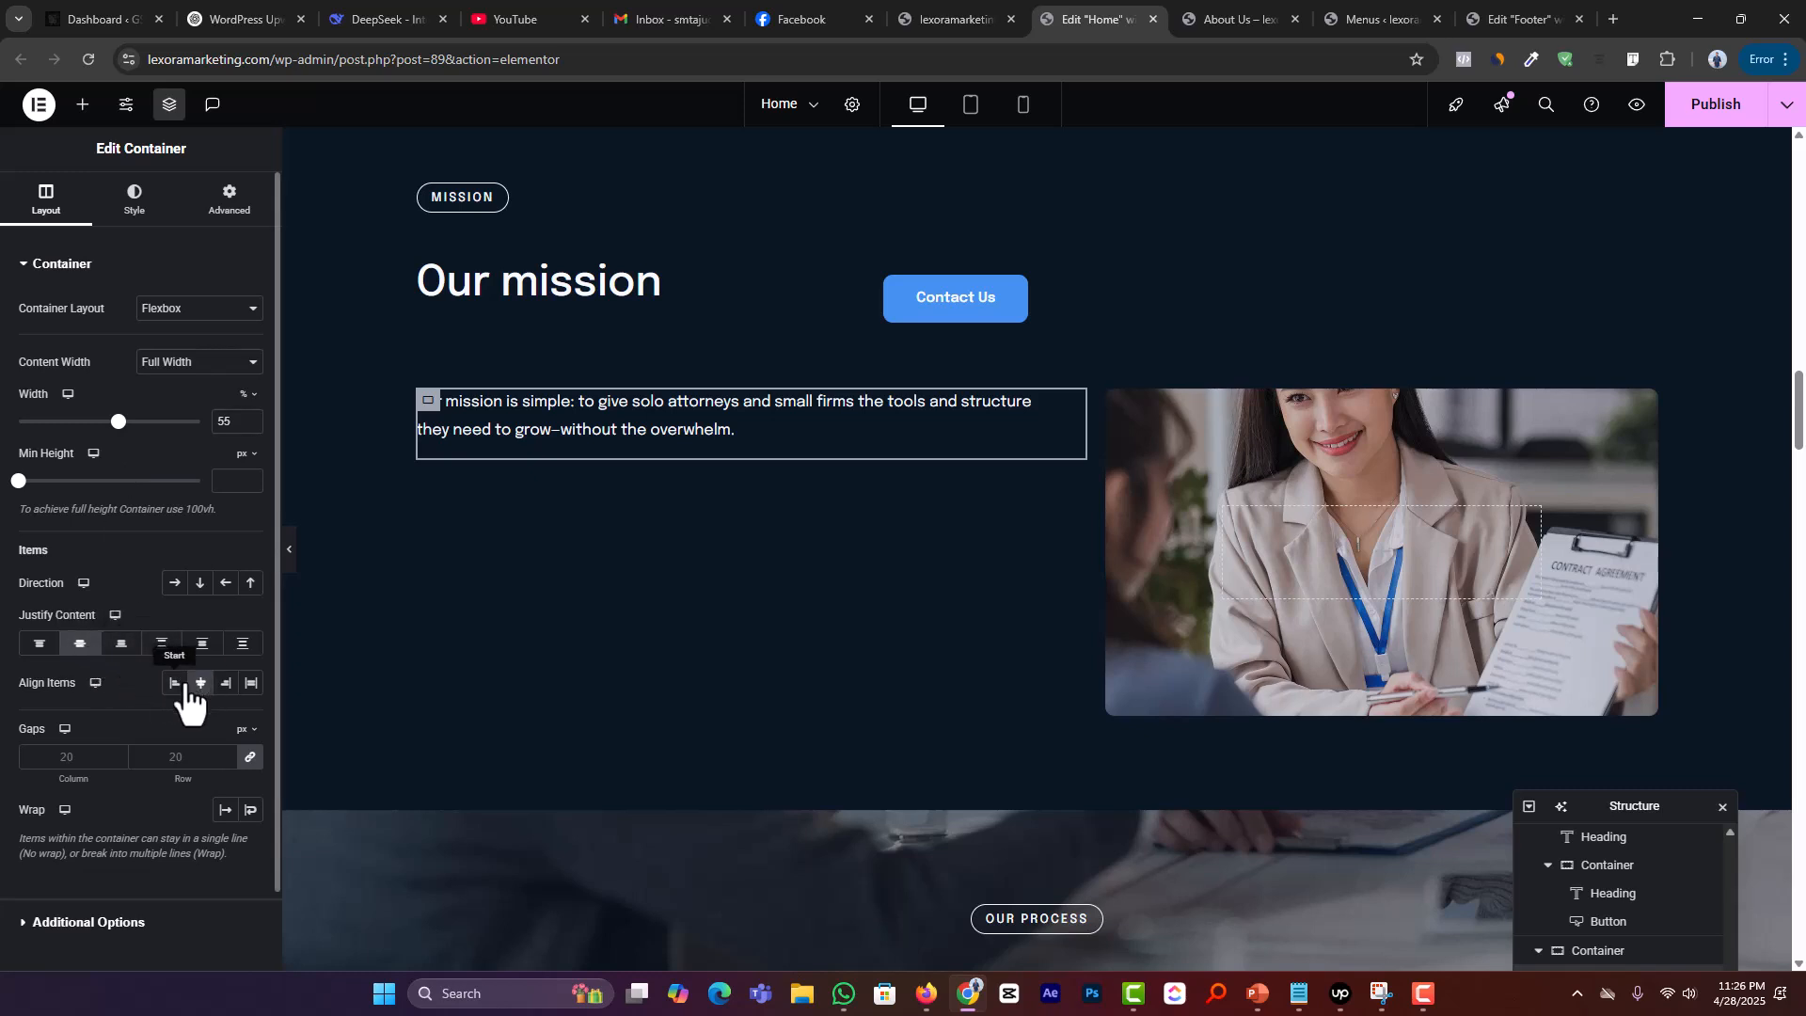
{"action": "left_click", "coordinate": [1042, 414]}
{"action": "left_click", "coordinate": [237, 209]}
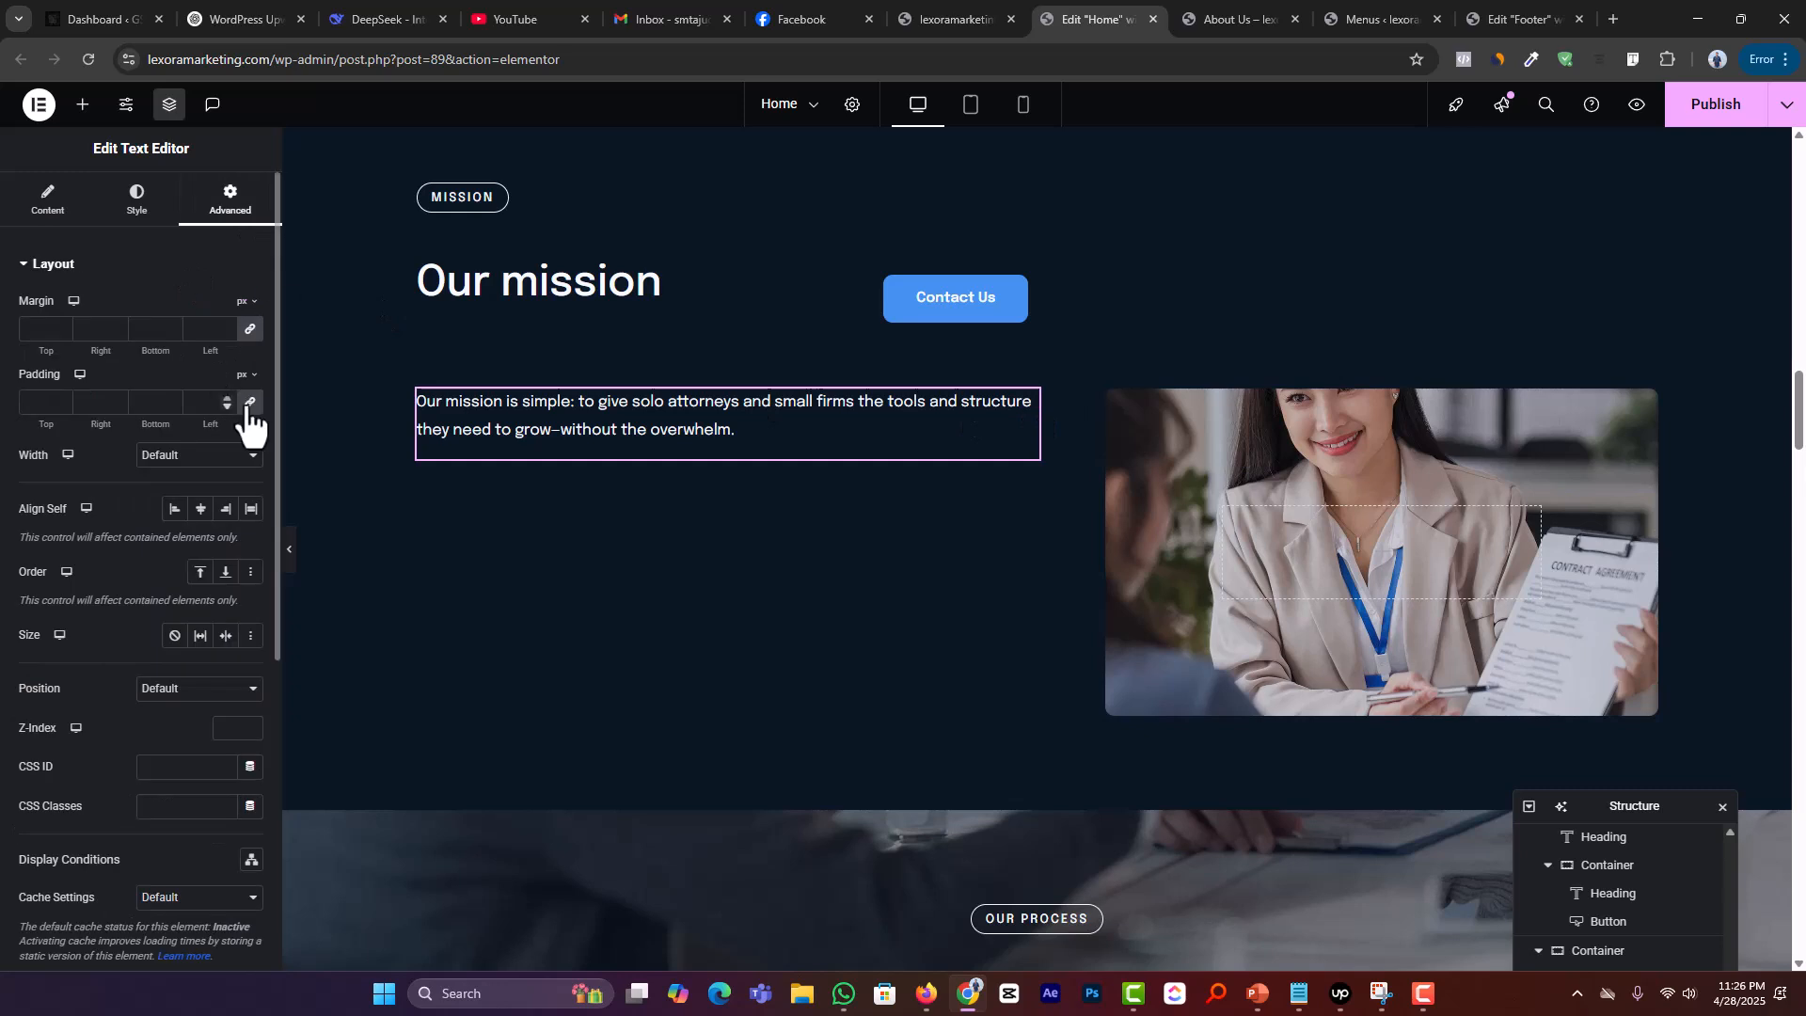
{"action": "left_click_drag", "start_coordinate": [62, 398], "coordinate": [62, 398]}
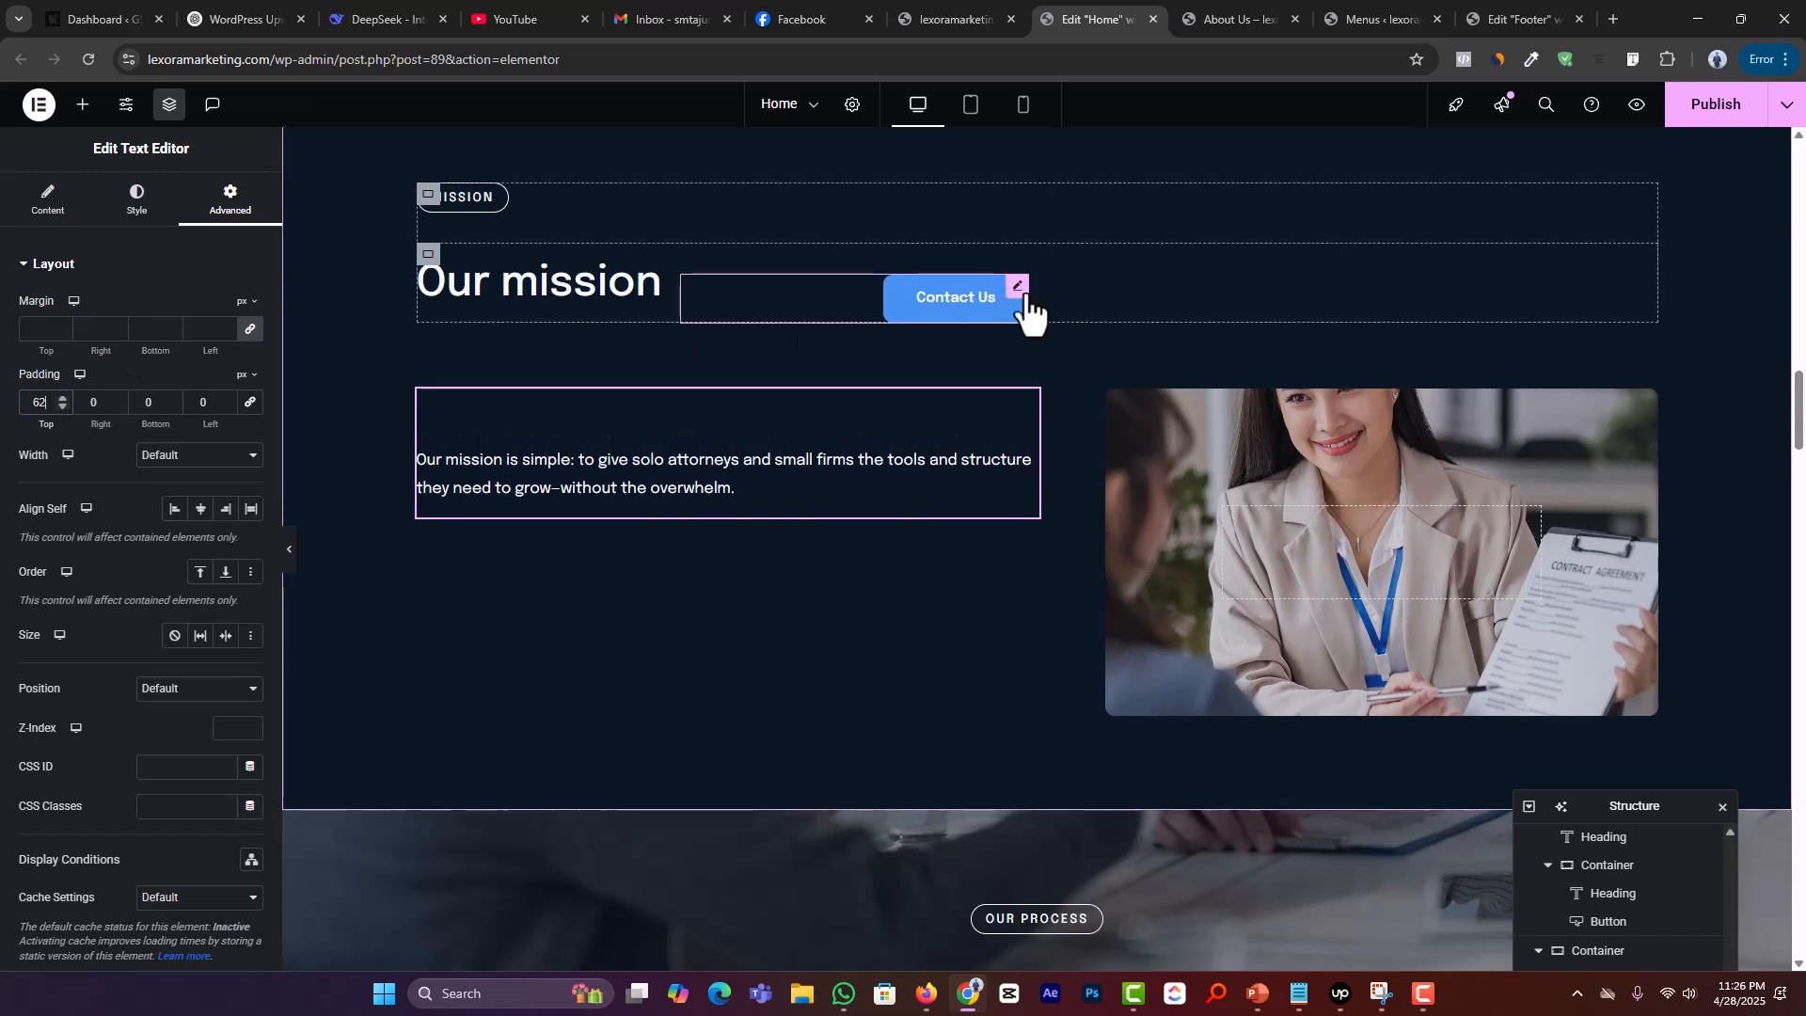
Step: Move the Contact Us button below the mission paragraph and set its custom width to 100%
{"action": "left_click_drag", "start_coordinate": [1023, 294], "coordinate": [628, 499]}
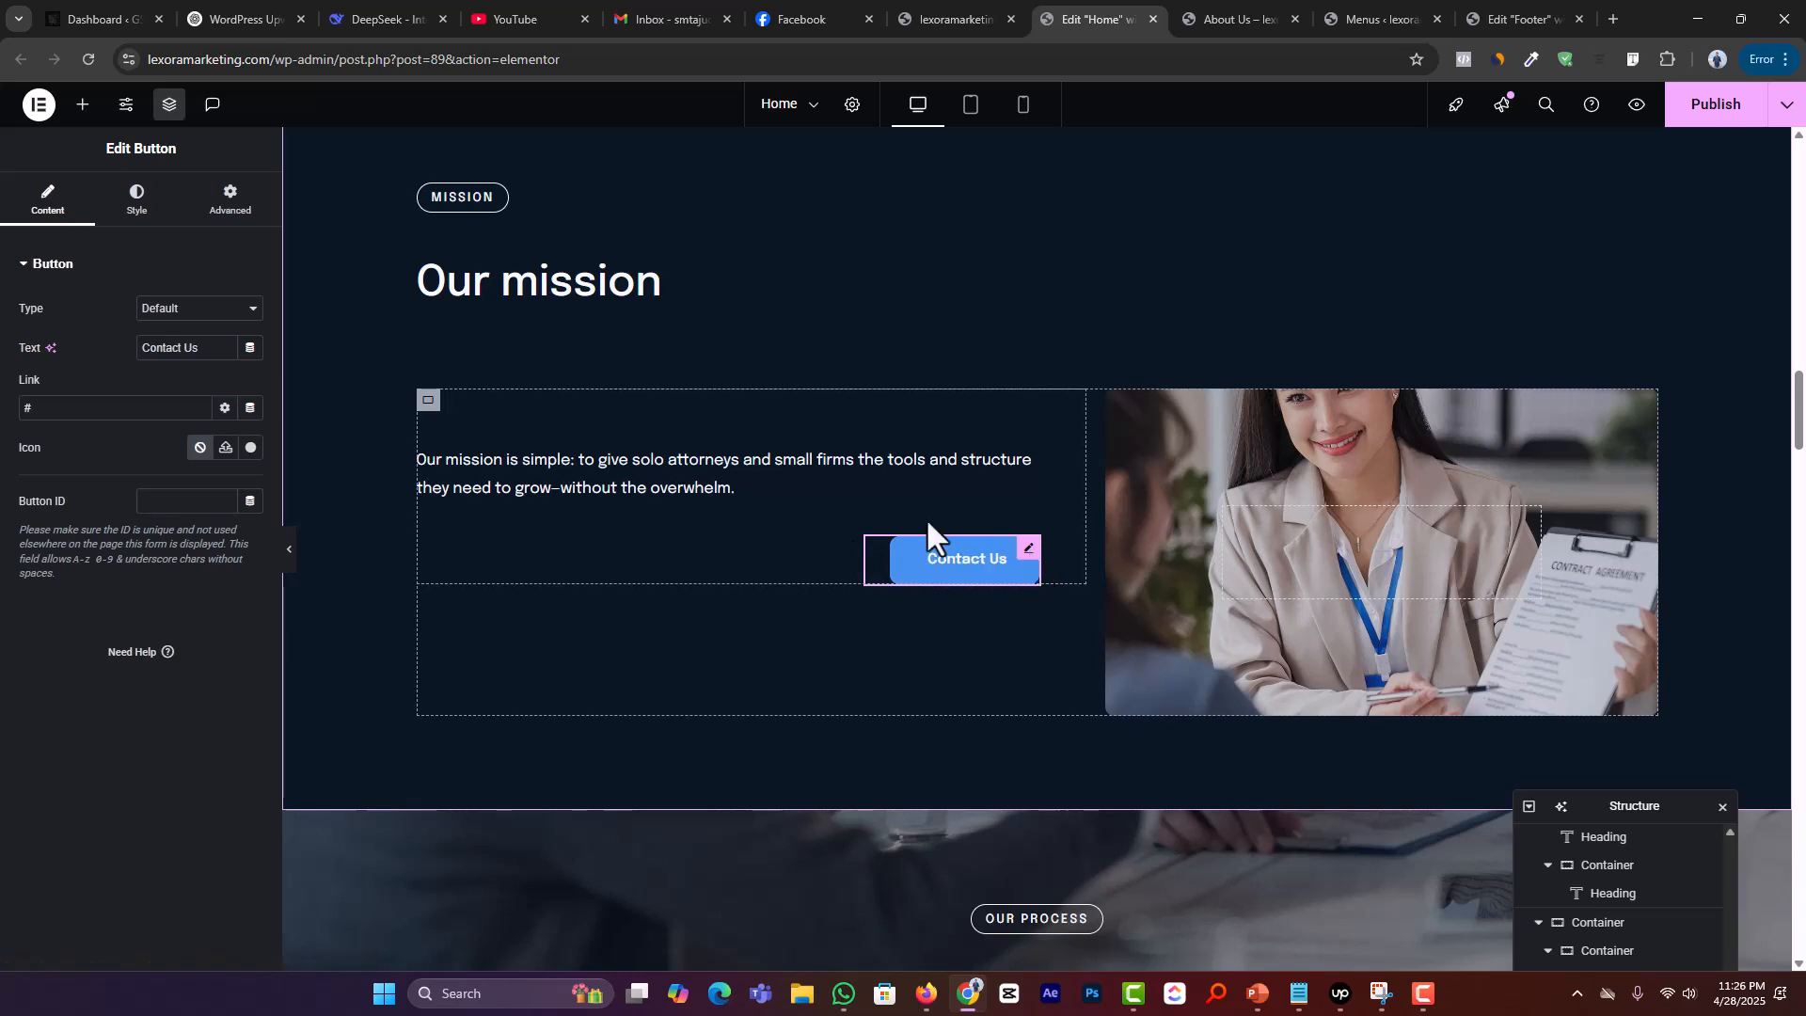
{"action": "left_click", "coordinate": [251, 222]}
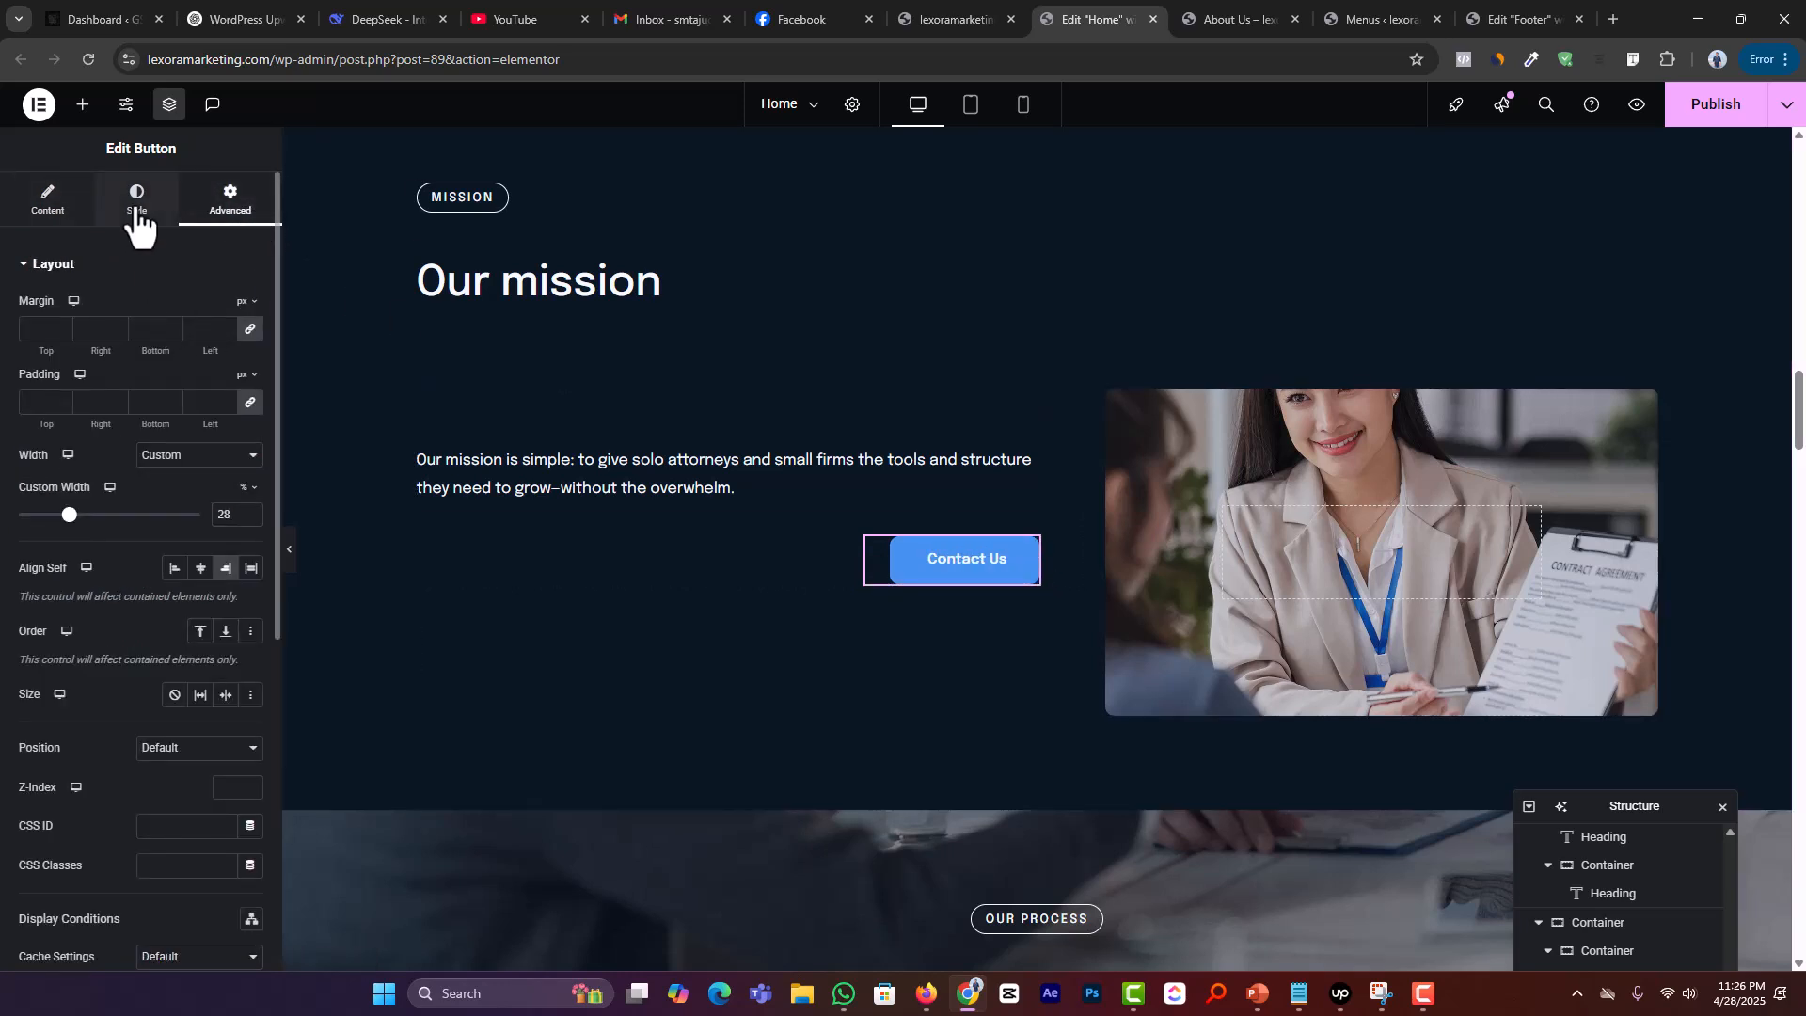
{"action": "left_click_drag", "start_coordinate": [69, 517], "coordinate": [216, 543]}
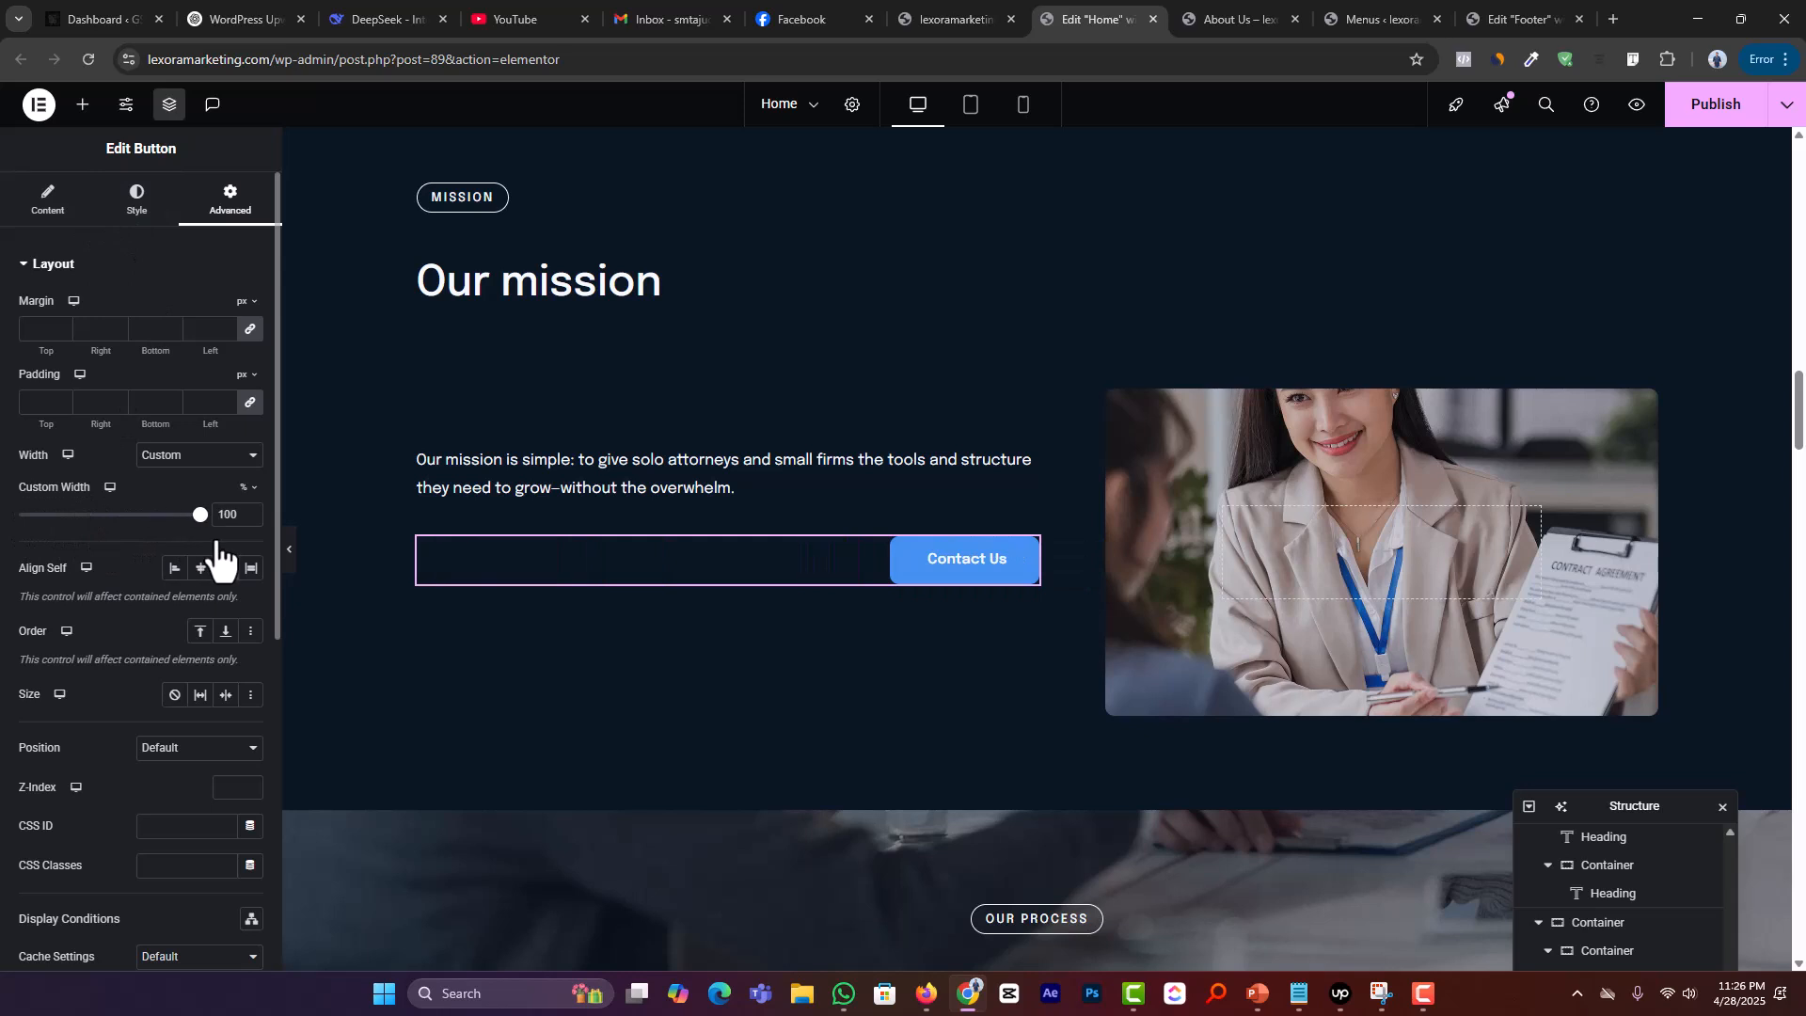
Step: Set the Contact Us button's position to left in its style settings
{"action": "left_click", "coordinate": [56, 202]}
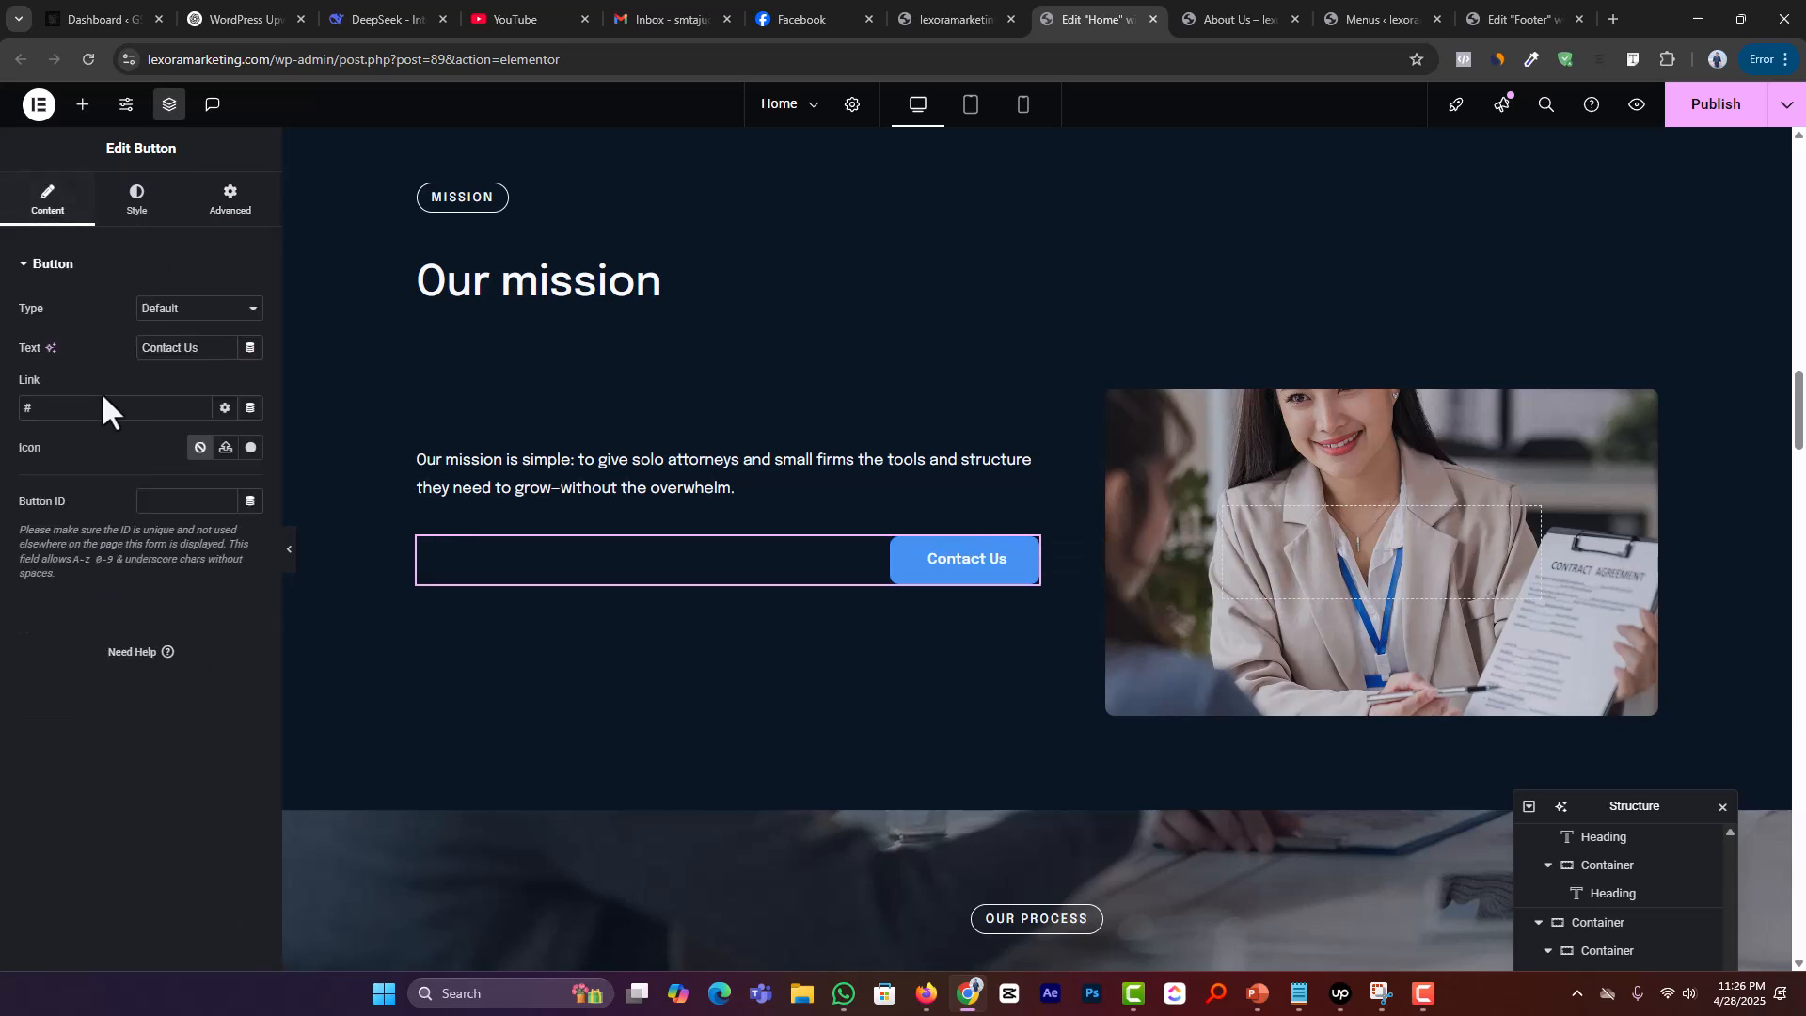
{"action": "left_click", "coordinate": [136, 203]}
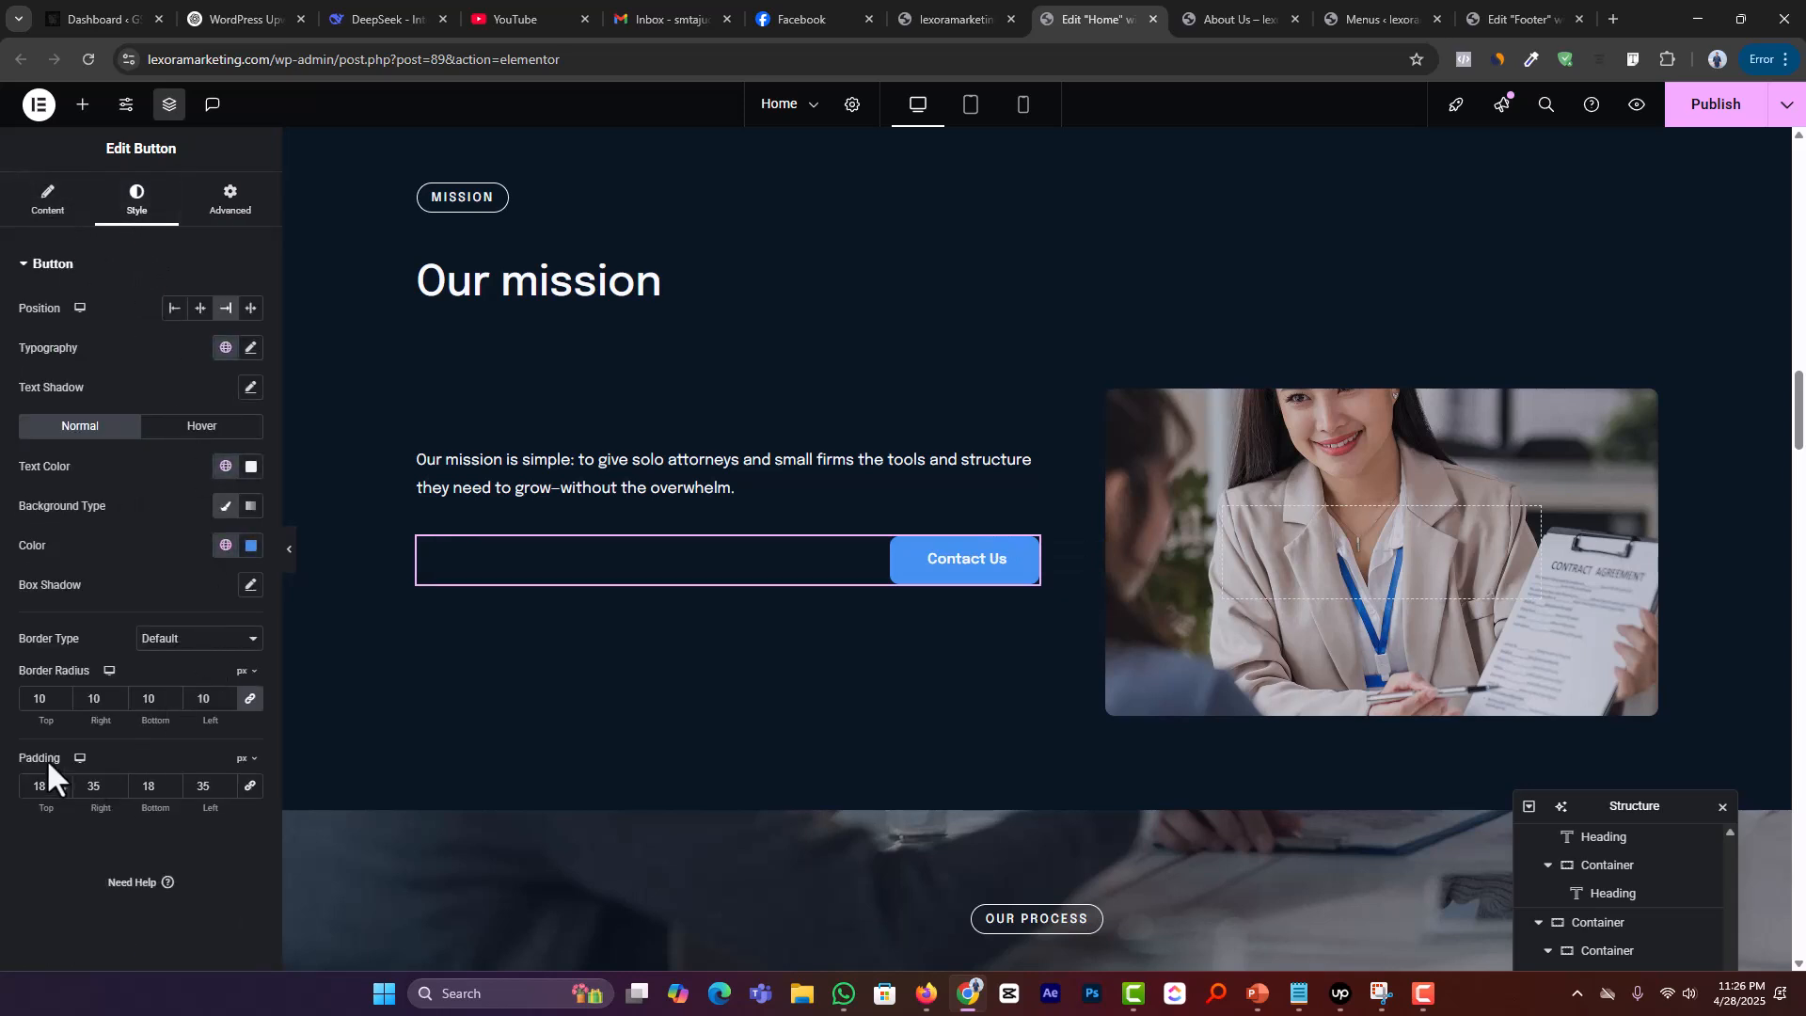
{"action": "left_click", "coordinate": [174, 310]}
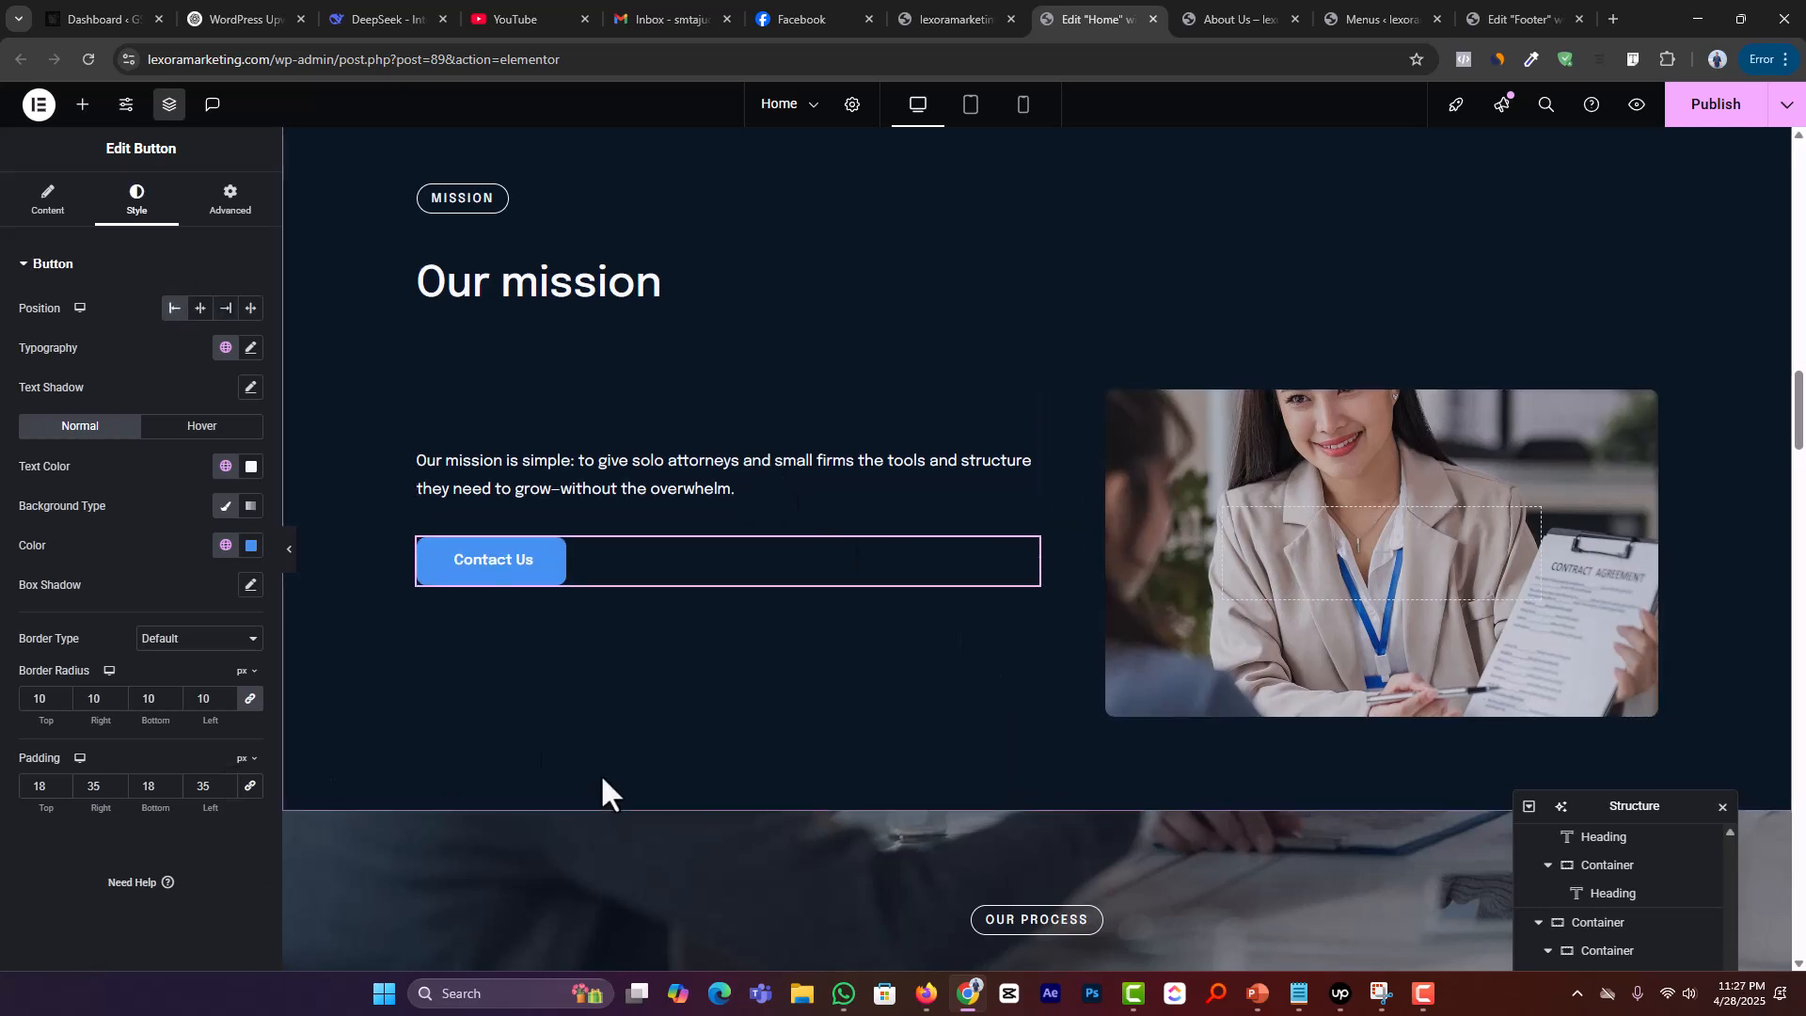
Step: Replace the "Committed to Putting You First, Every Step of The Way" heading with "Our Process" taken from the ChatGPT content
{"action": "scroll", "coordinate": [600, 773], "scroll_direction": "up", "scroll_amount": 2}
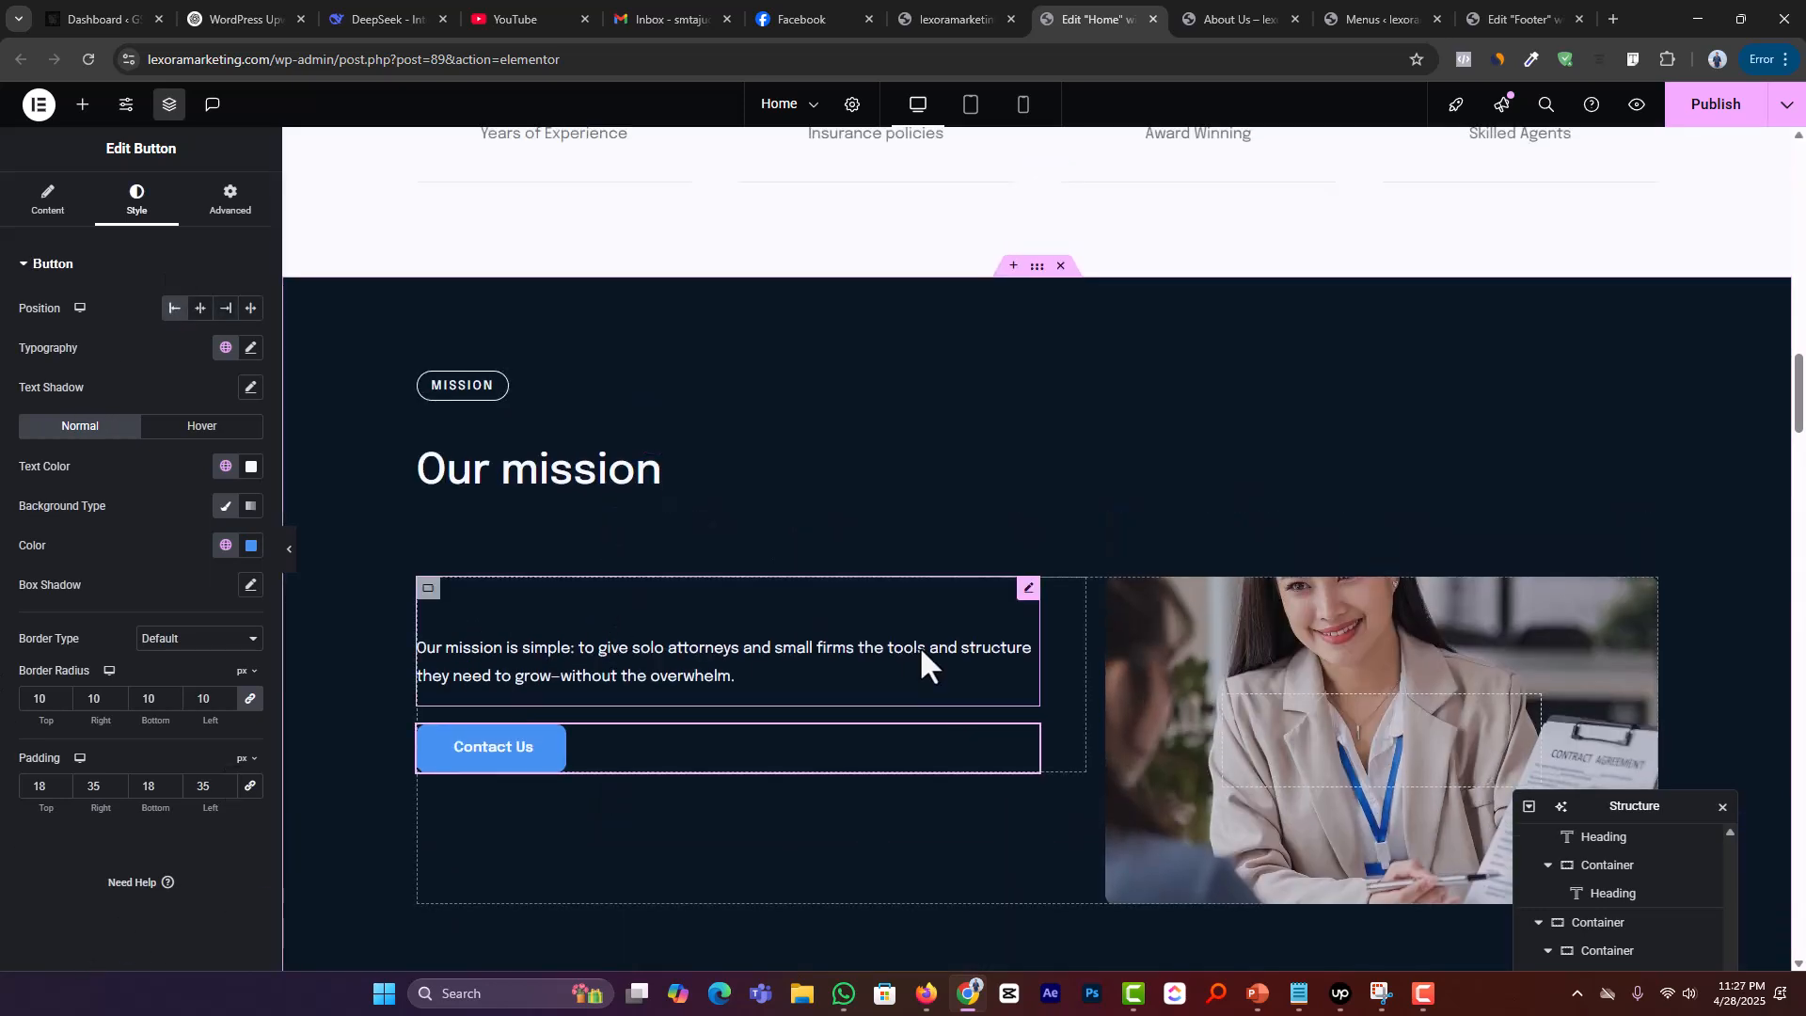
{"action": "scroll", "coordinate": [940, 584], "scroll_direction": "down", "scroll_amount": 2}
{"action": "scroll", "coordinate": [905, 576], "scroll_direction": "down", "scroll_amount": 3}
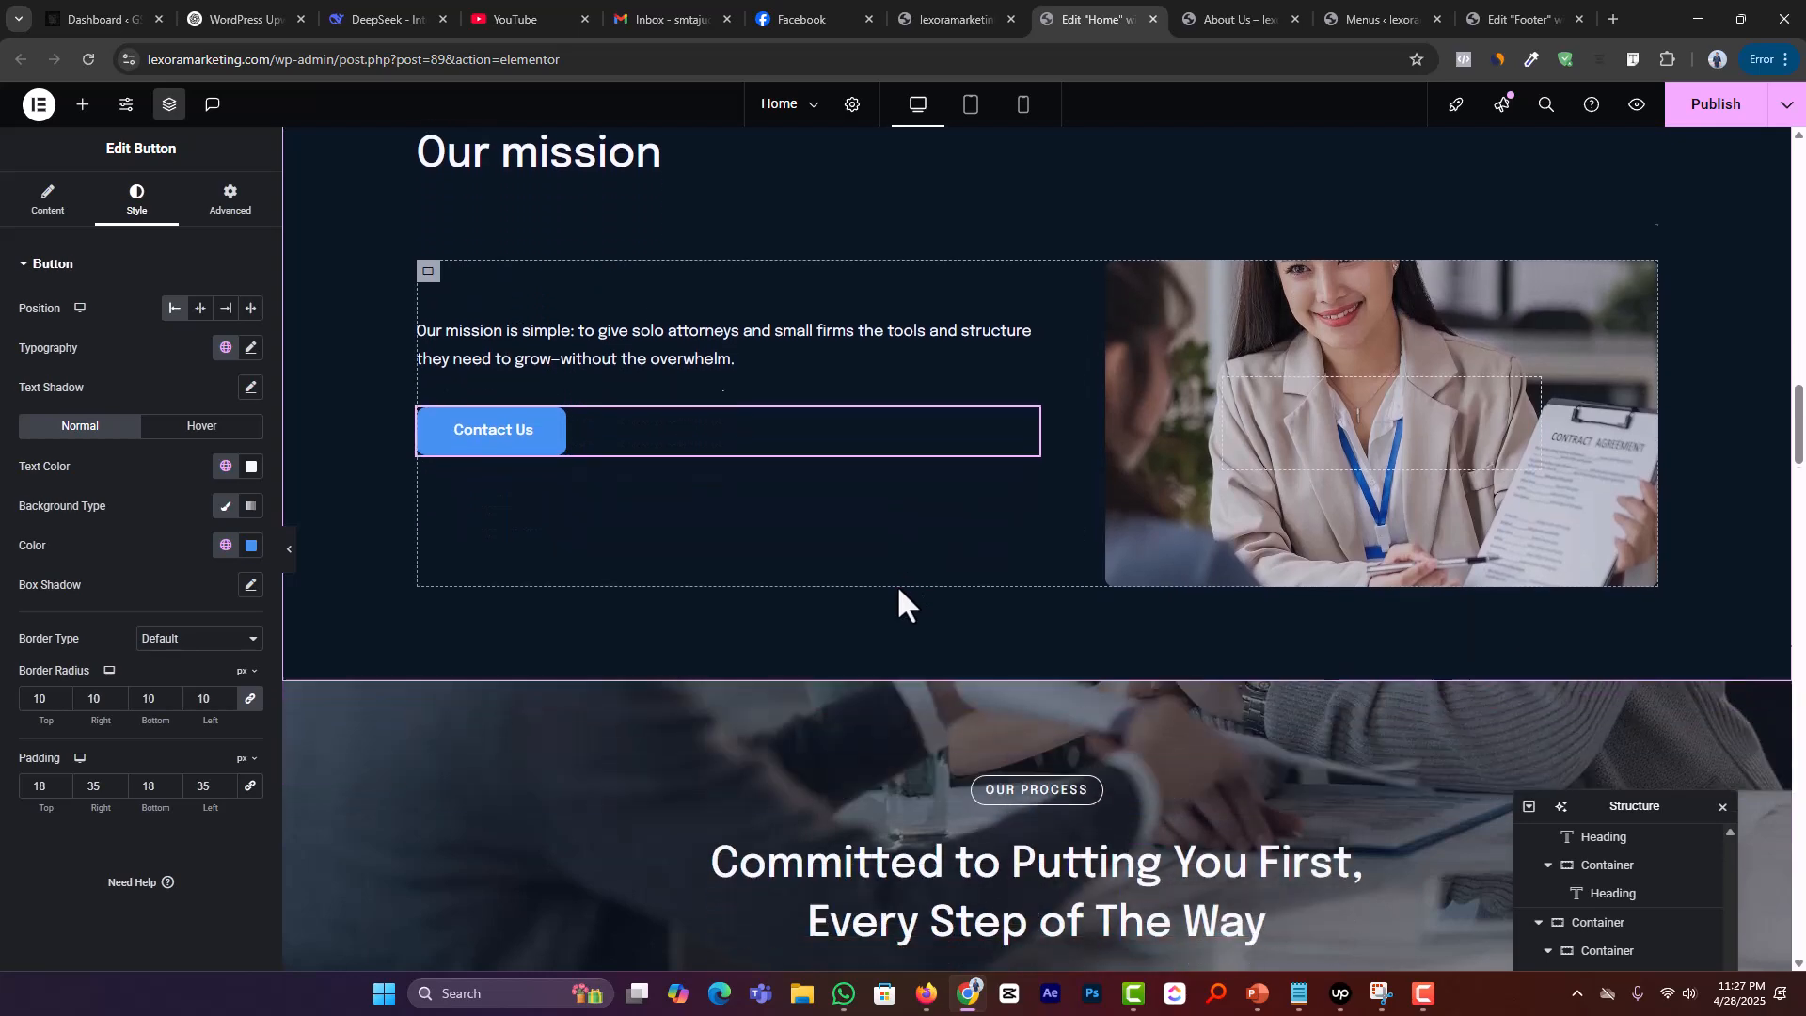
{"action": "scroll", "coordinate": [816, 569], "scroll_direction": "down", "scroll_amount": 4}
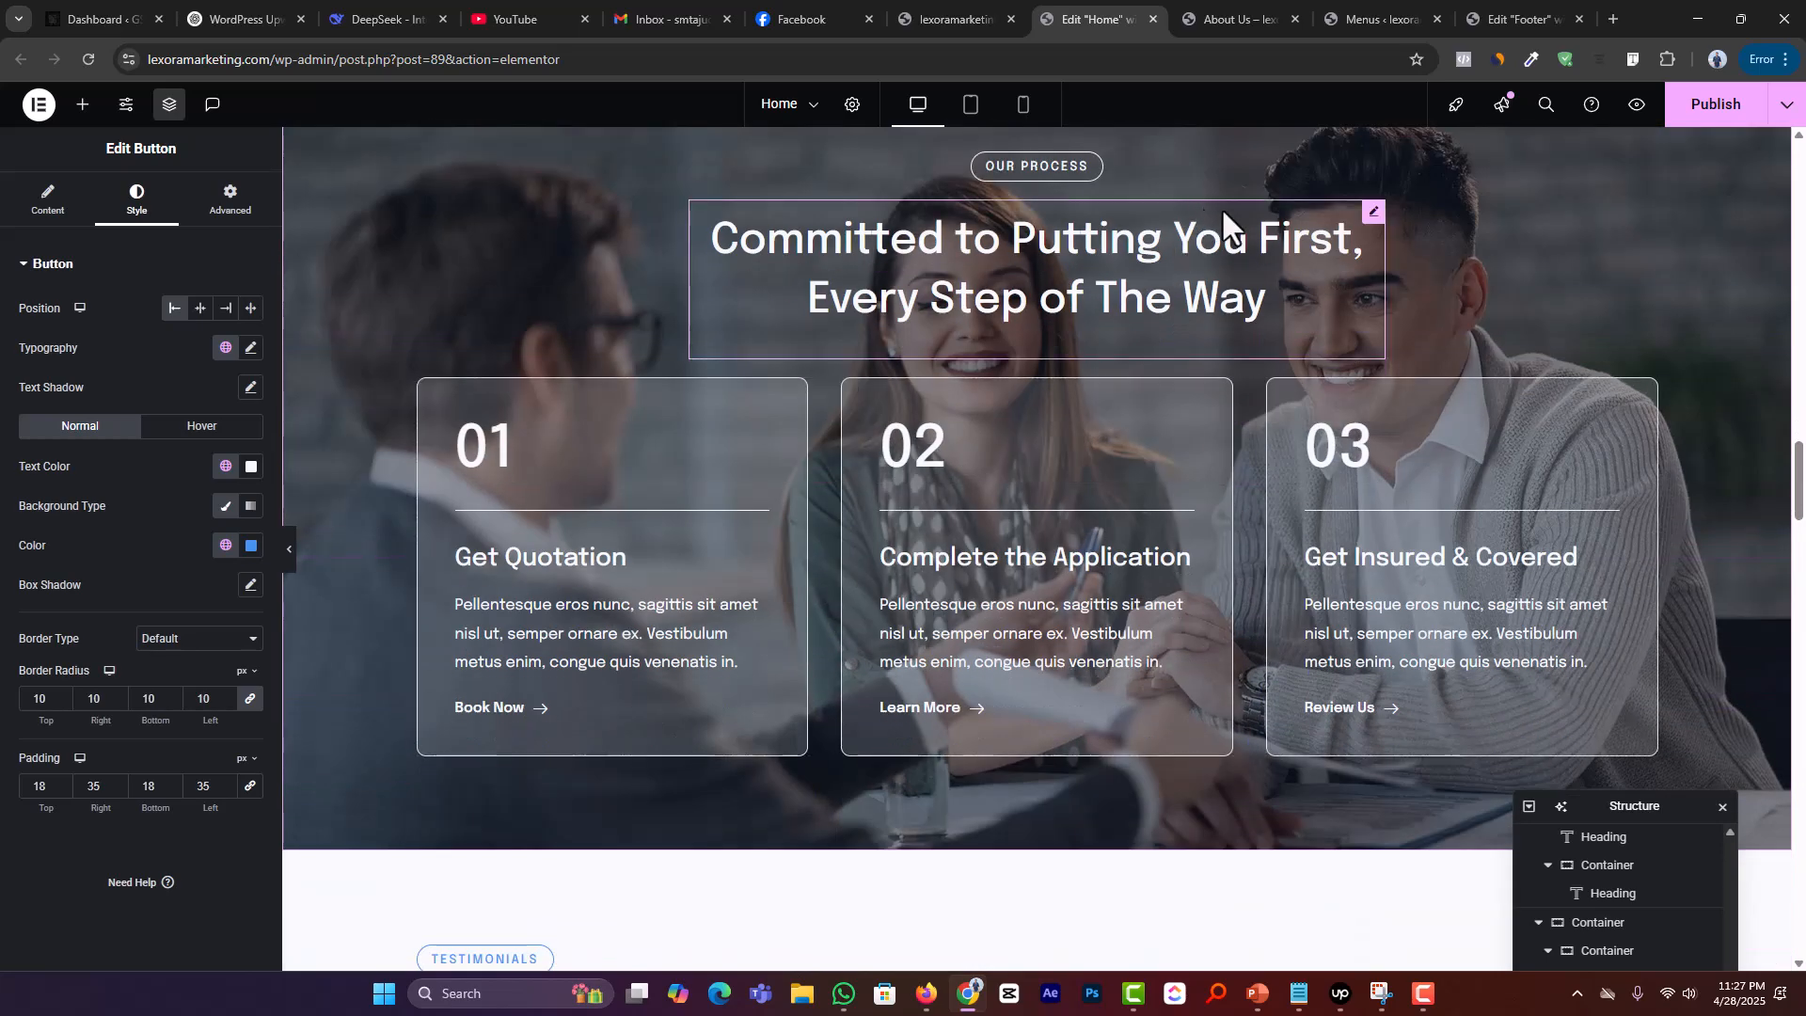
{"action": "key", "text": "alt+Tab"}
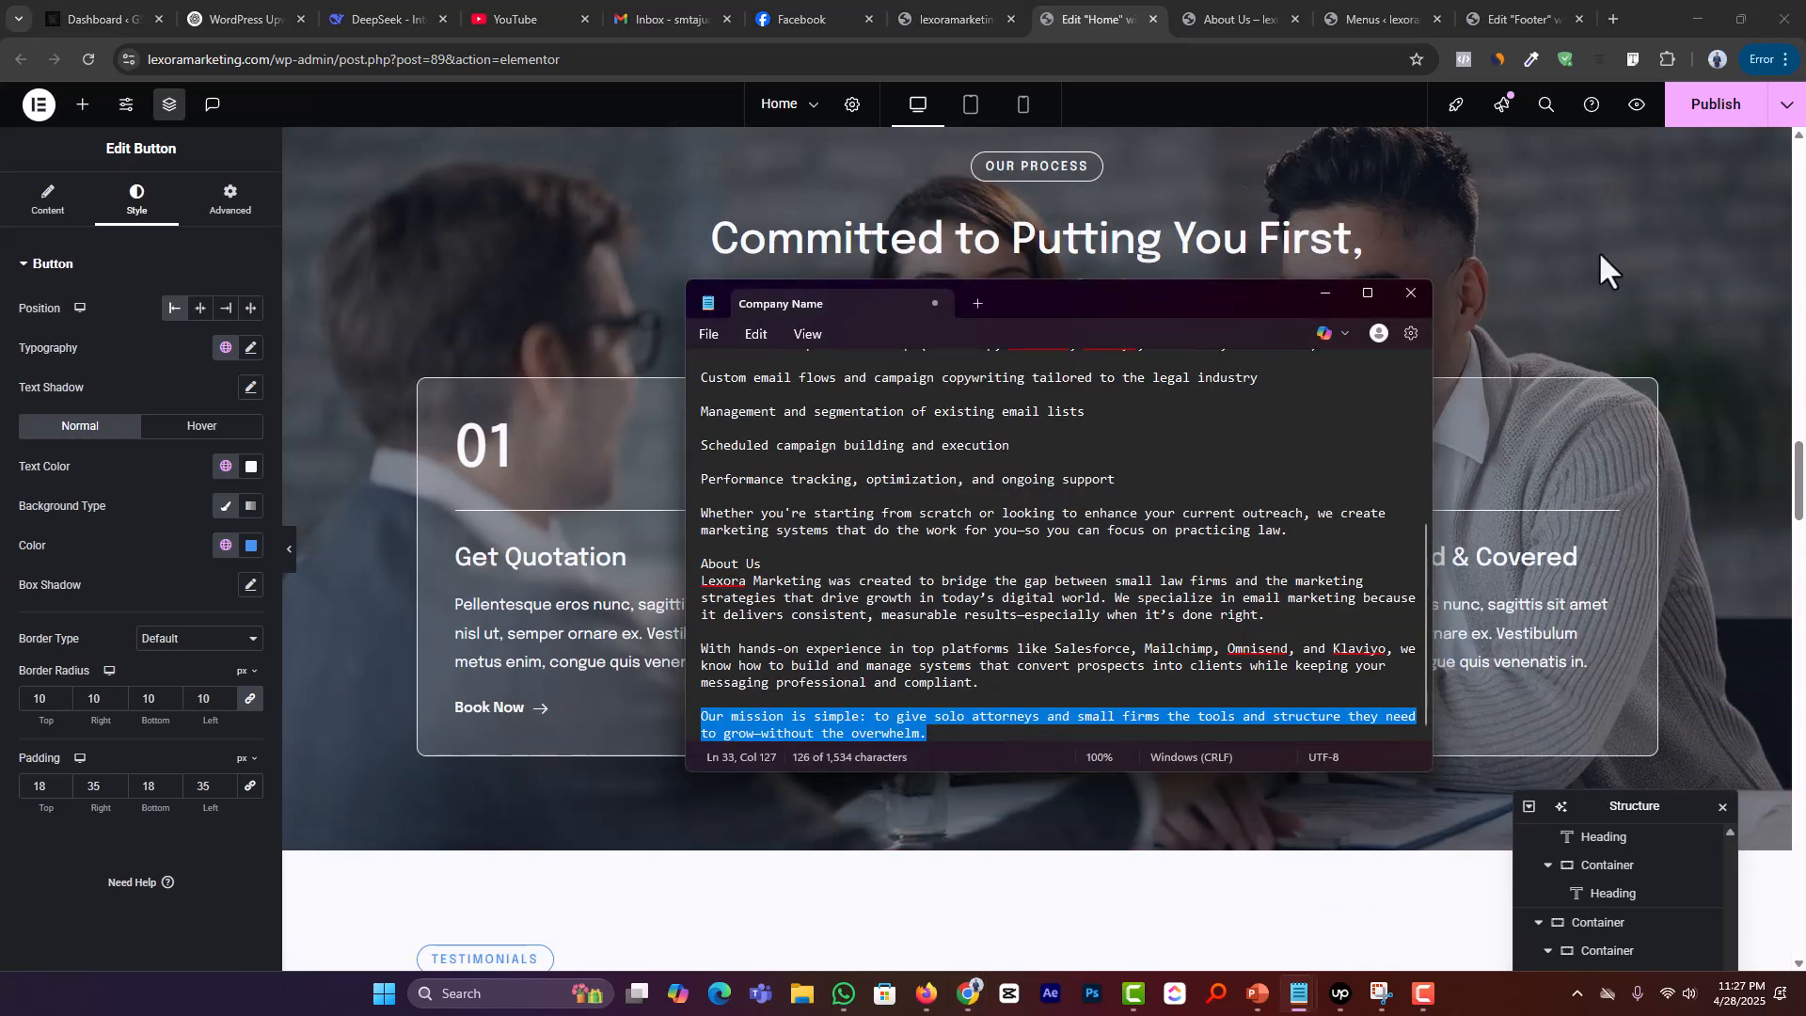
{"action": "key", "text": "alt+Tab"}
{"action": "key", "text": "alt+Tab"}
{"action": "key", "text": "alt+Tab"}
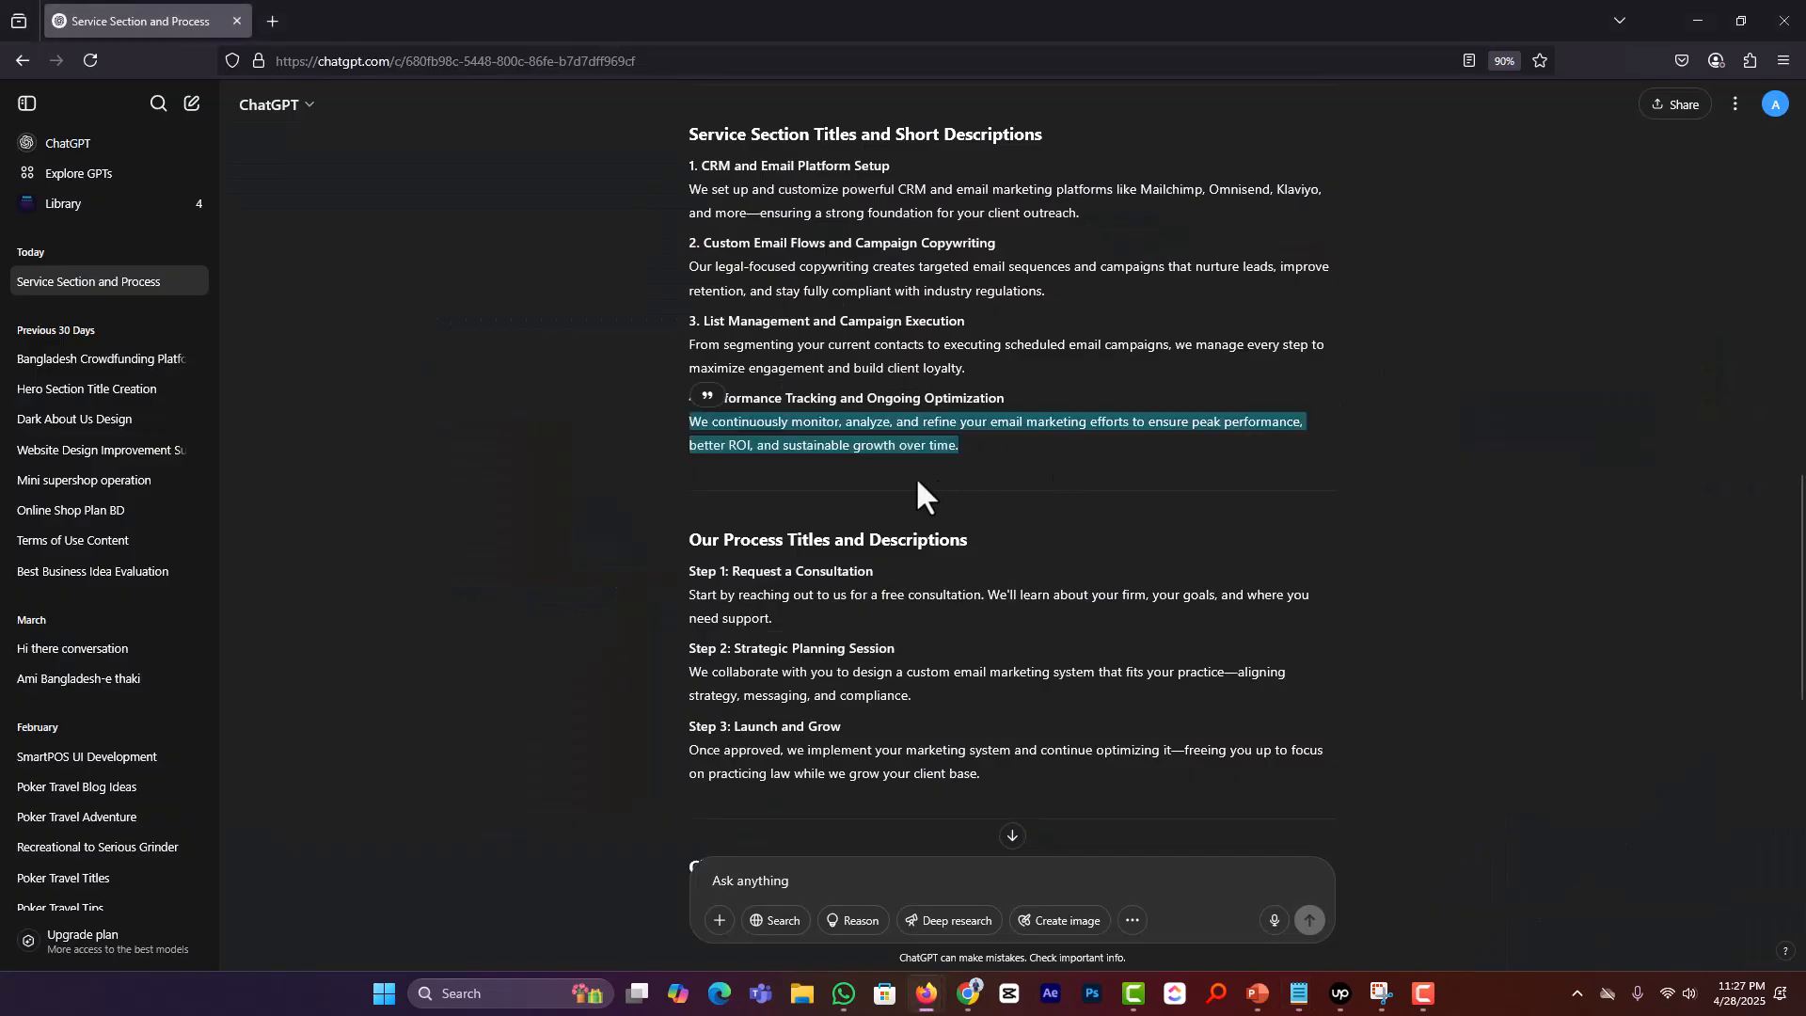
{"action": "left_click_drag", "start_coordinate": [696, 543], "coordinate": [766, 542]}
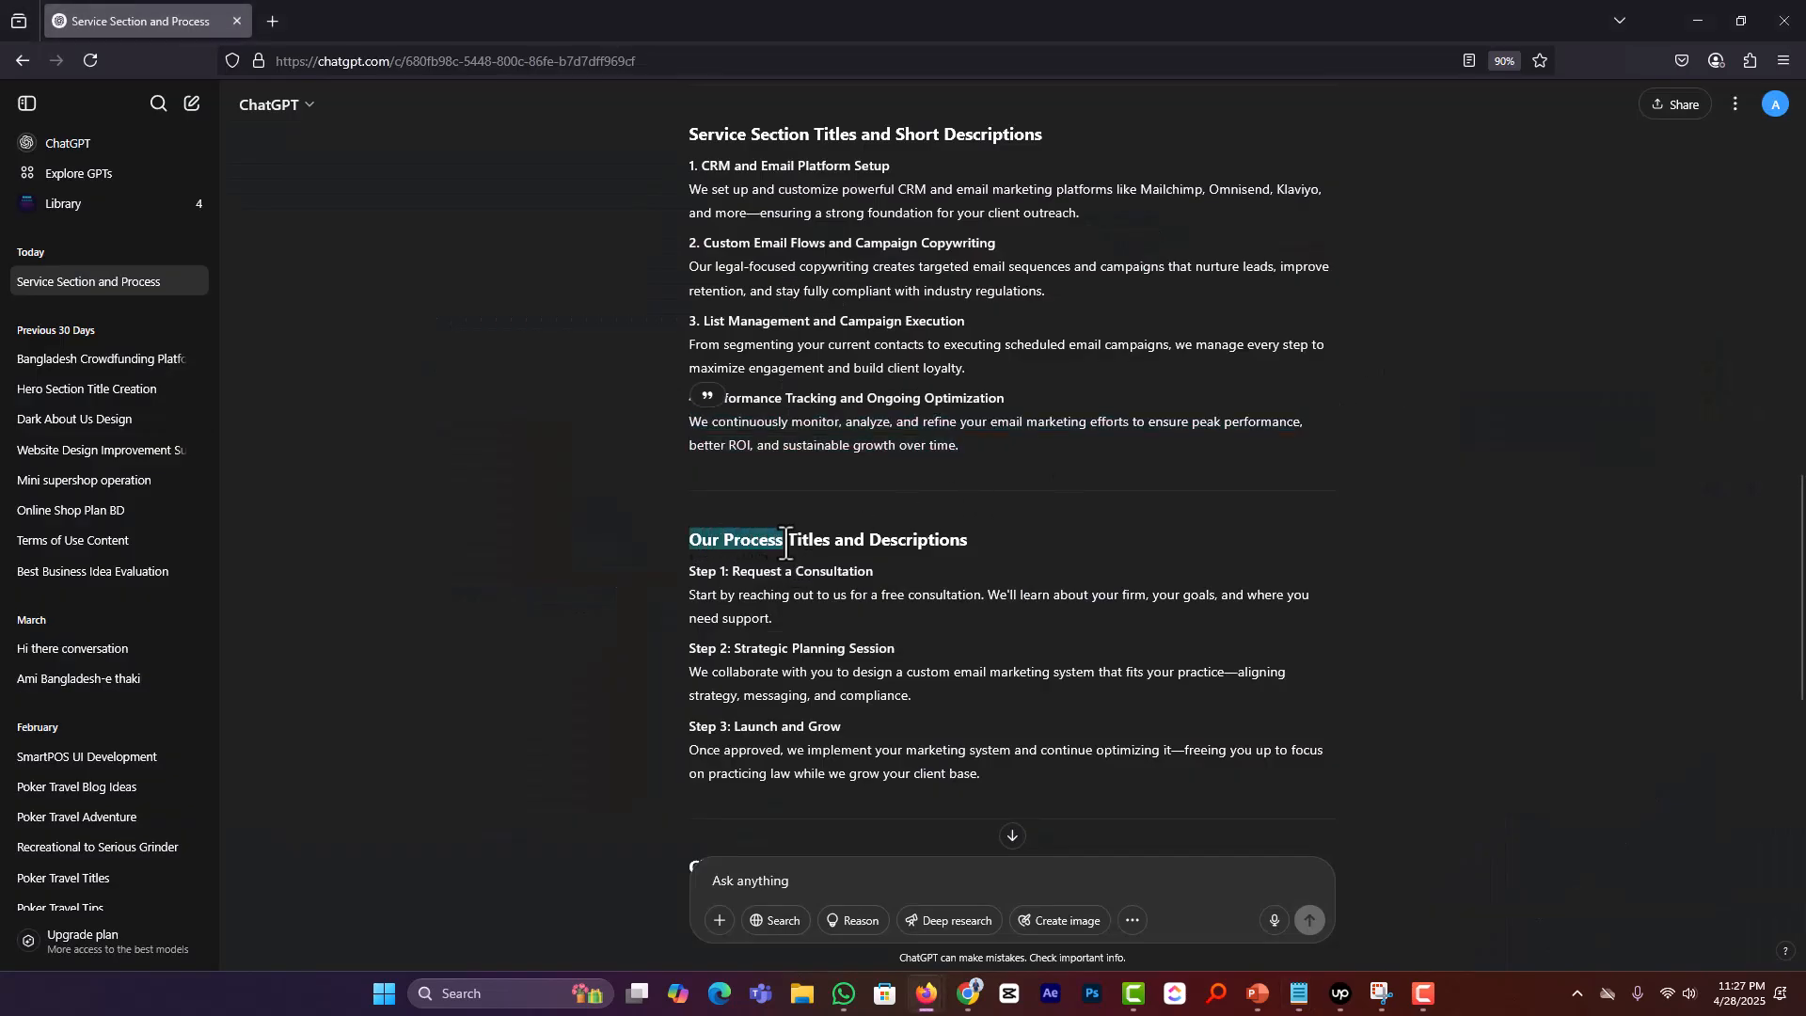
{"action": "key", "text": "alt+Tab"}
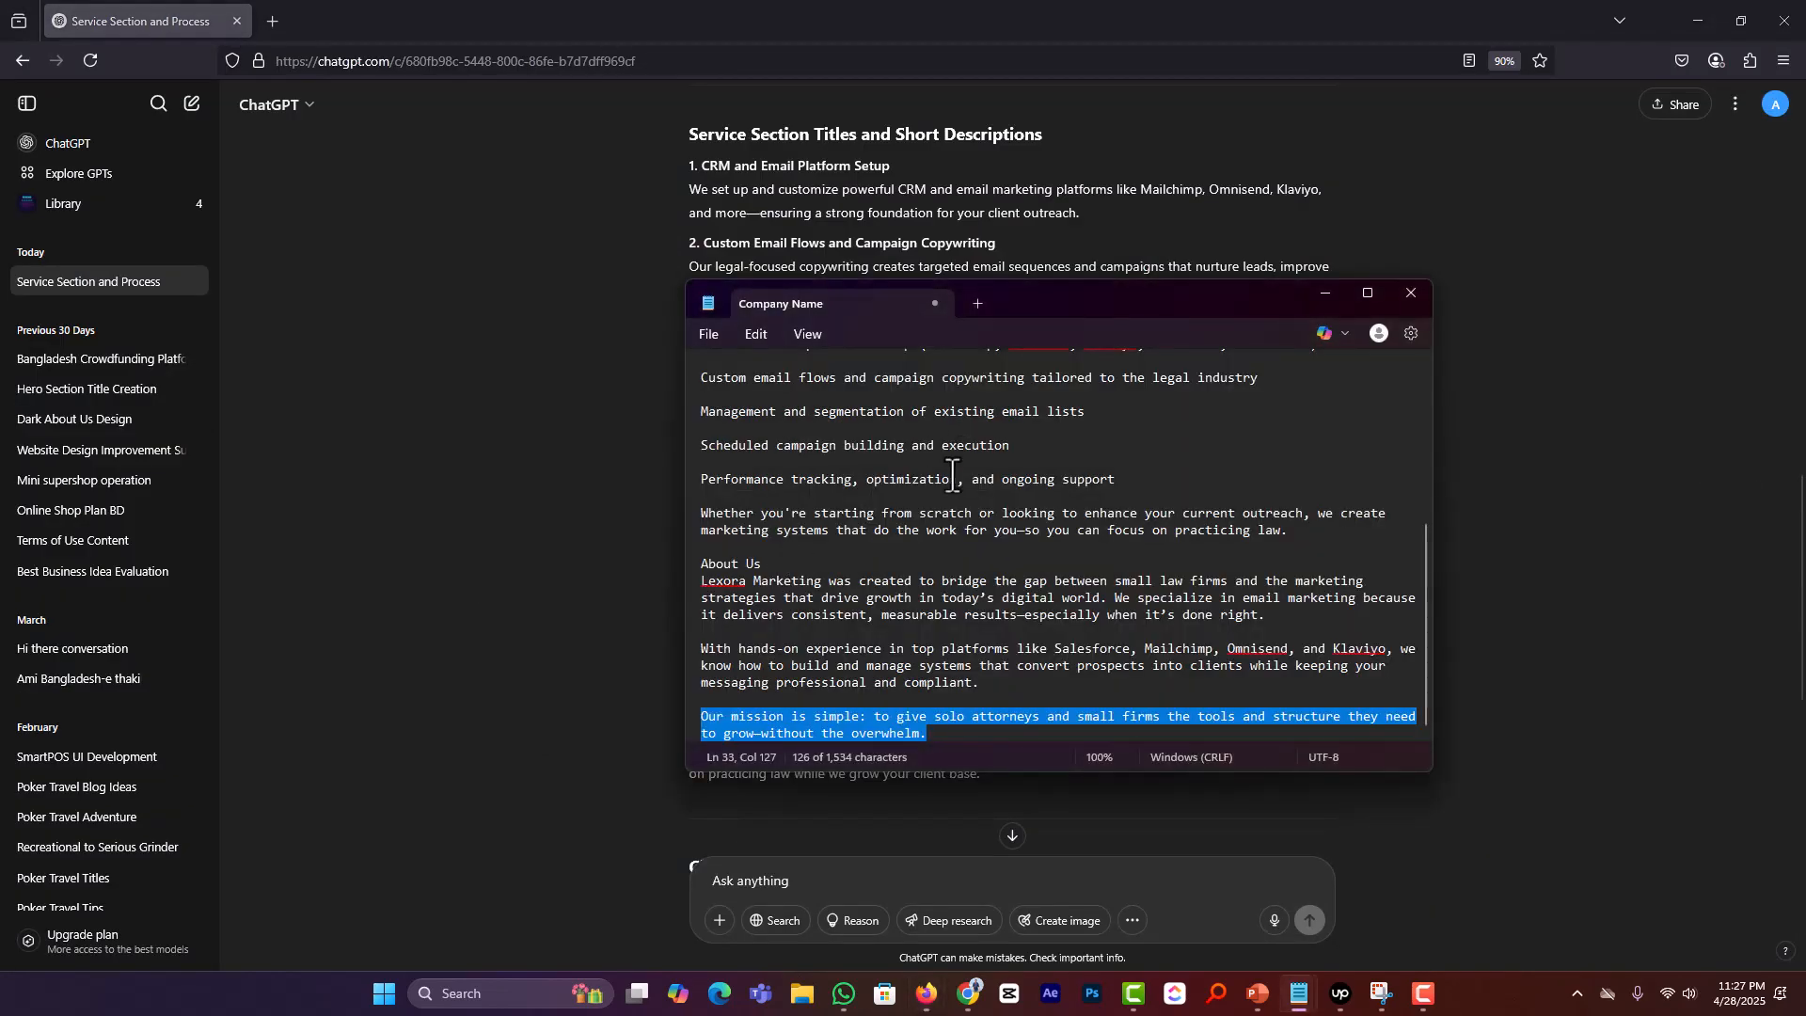
{"action": "key", "text": "alt+Tab"}
{"action": "left_click", "coordinate": [986, 307]}
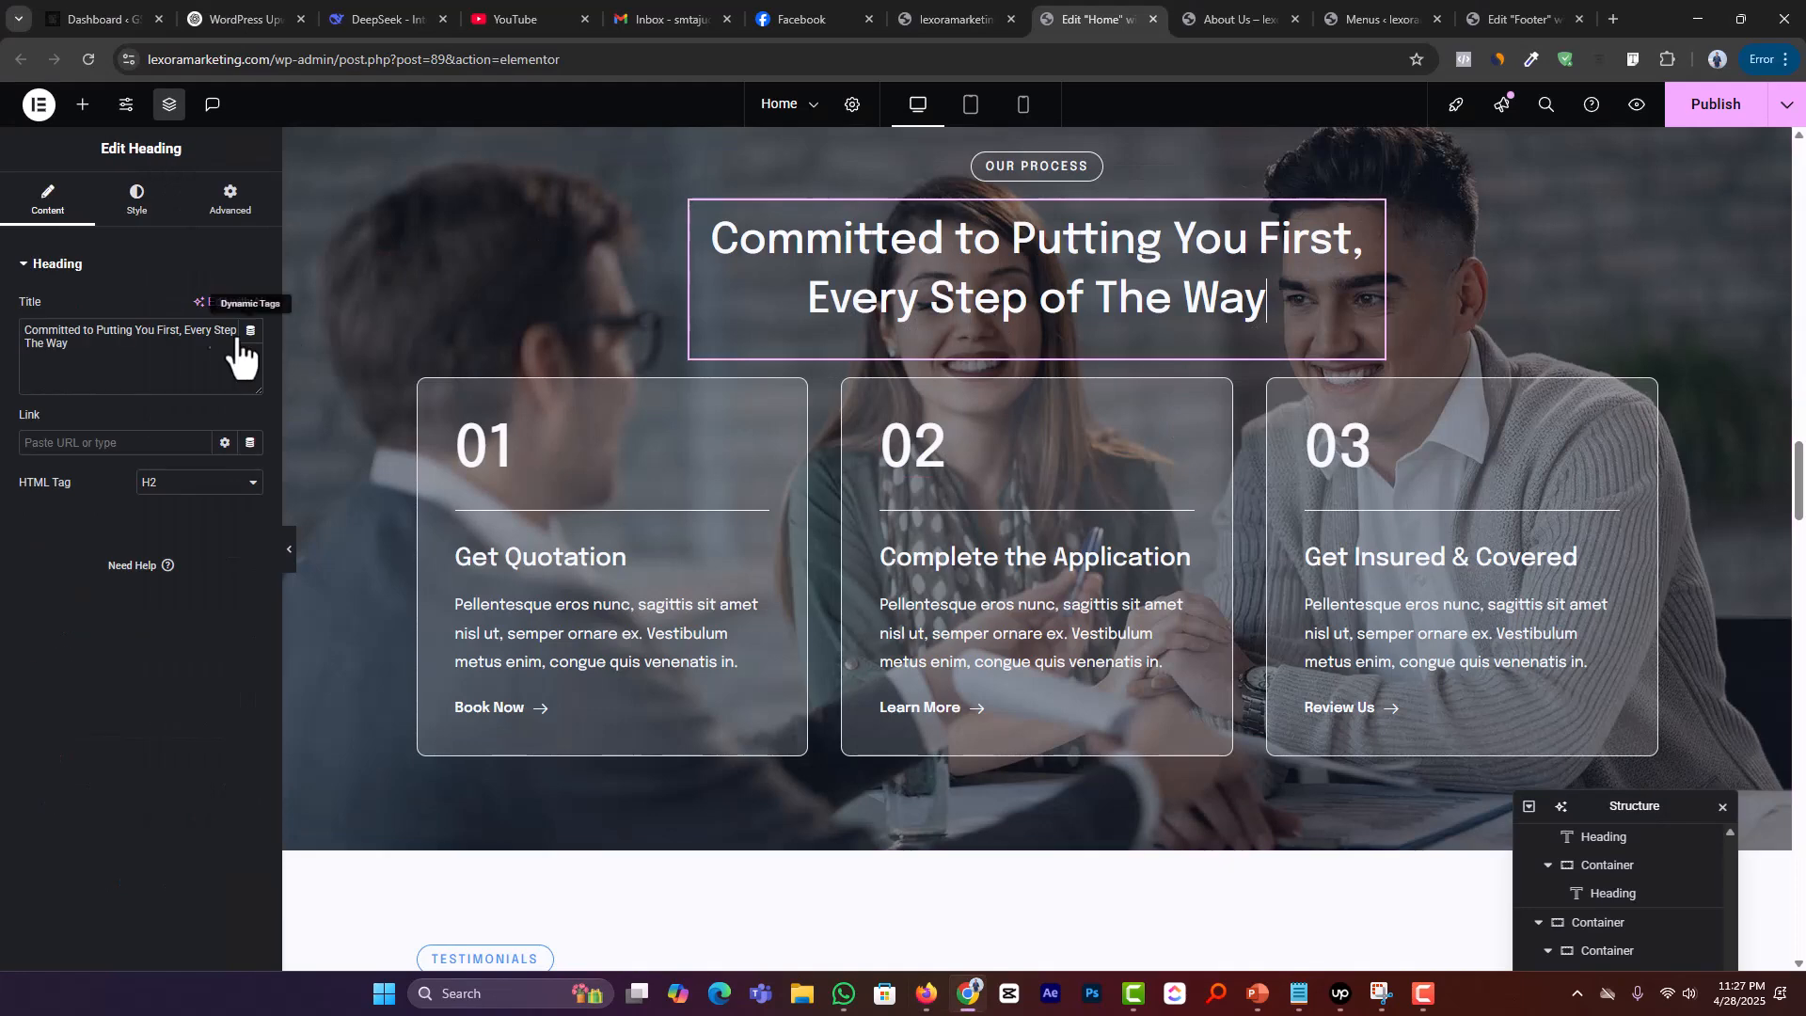
{"action": "left_click", "coordinate": [167, 363]}
{"action": "key", "text": "ctrl+a"}
{"action": "type", "text": "Our Process"}
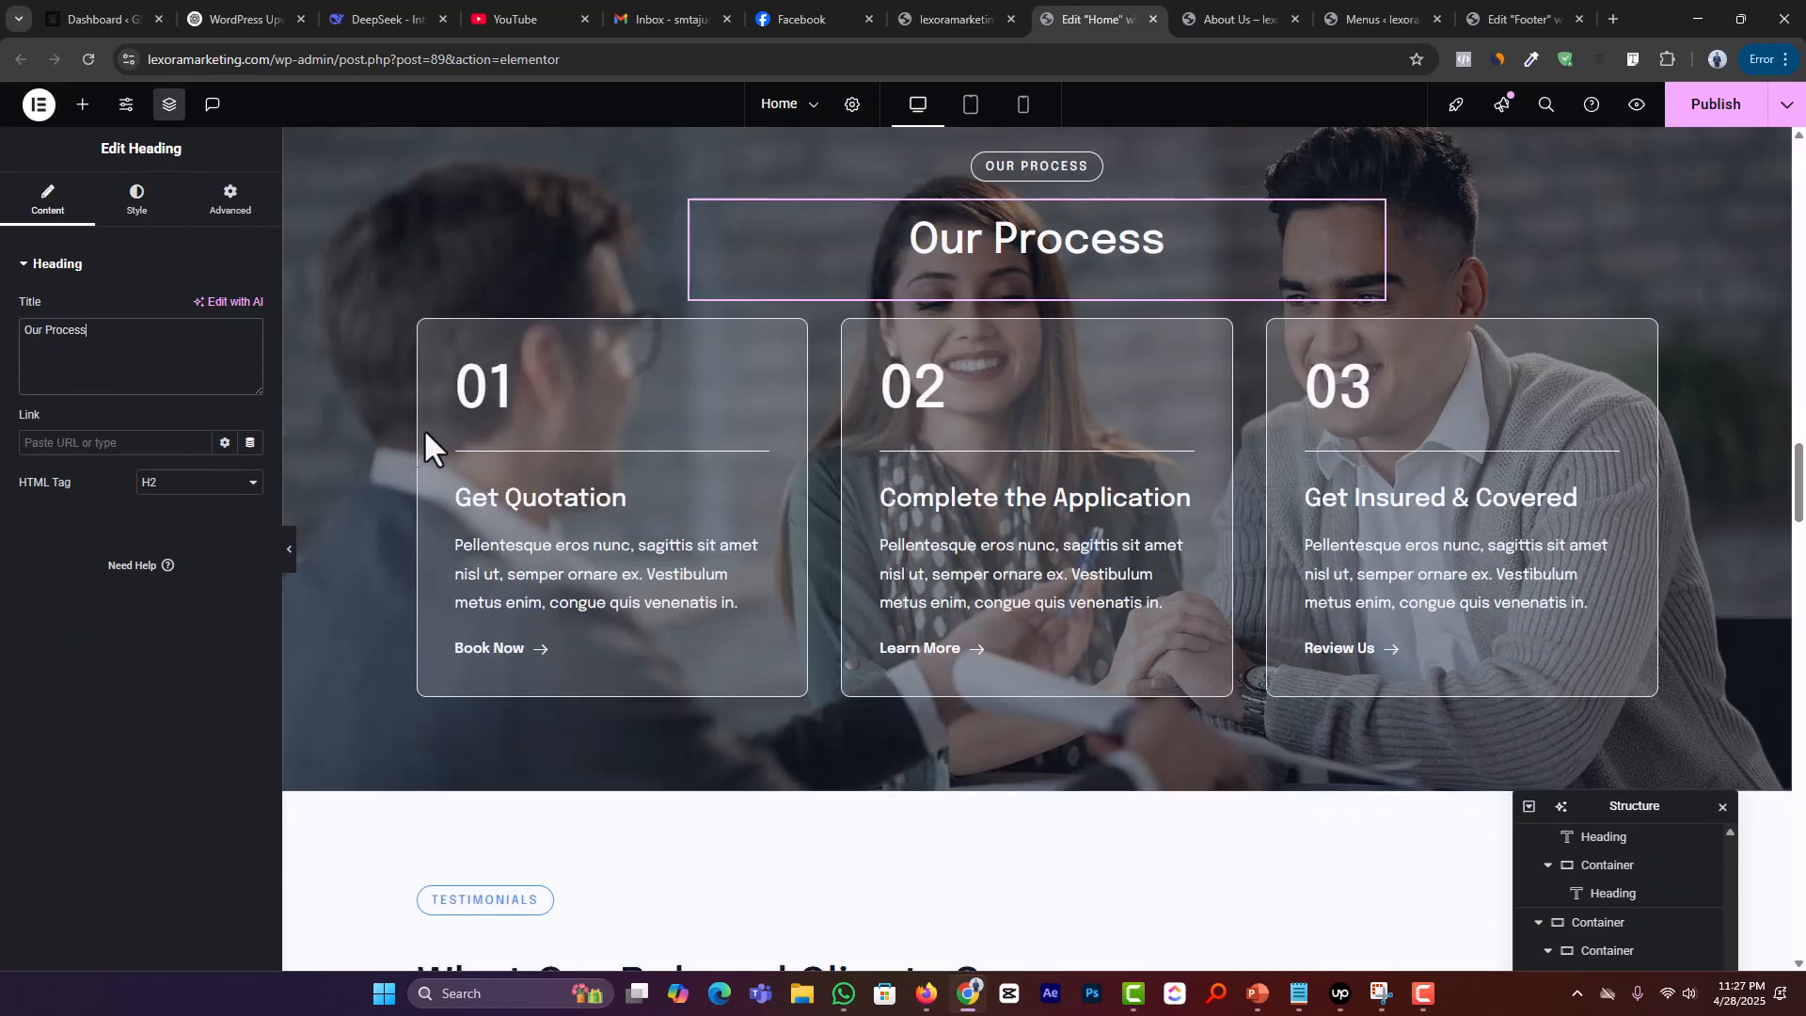
Step: Replace the "Get Quotation" title in process card 01 with "Request a Consultation" copied from the ChatGPT content
{"action": "key", "text": "alt+Tab"}
{"action": "key", "text": "alt+Tab"}
{"action": "key", "text": "alt+Tab"}
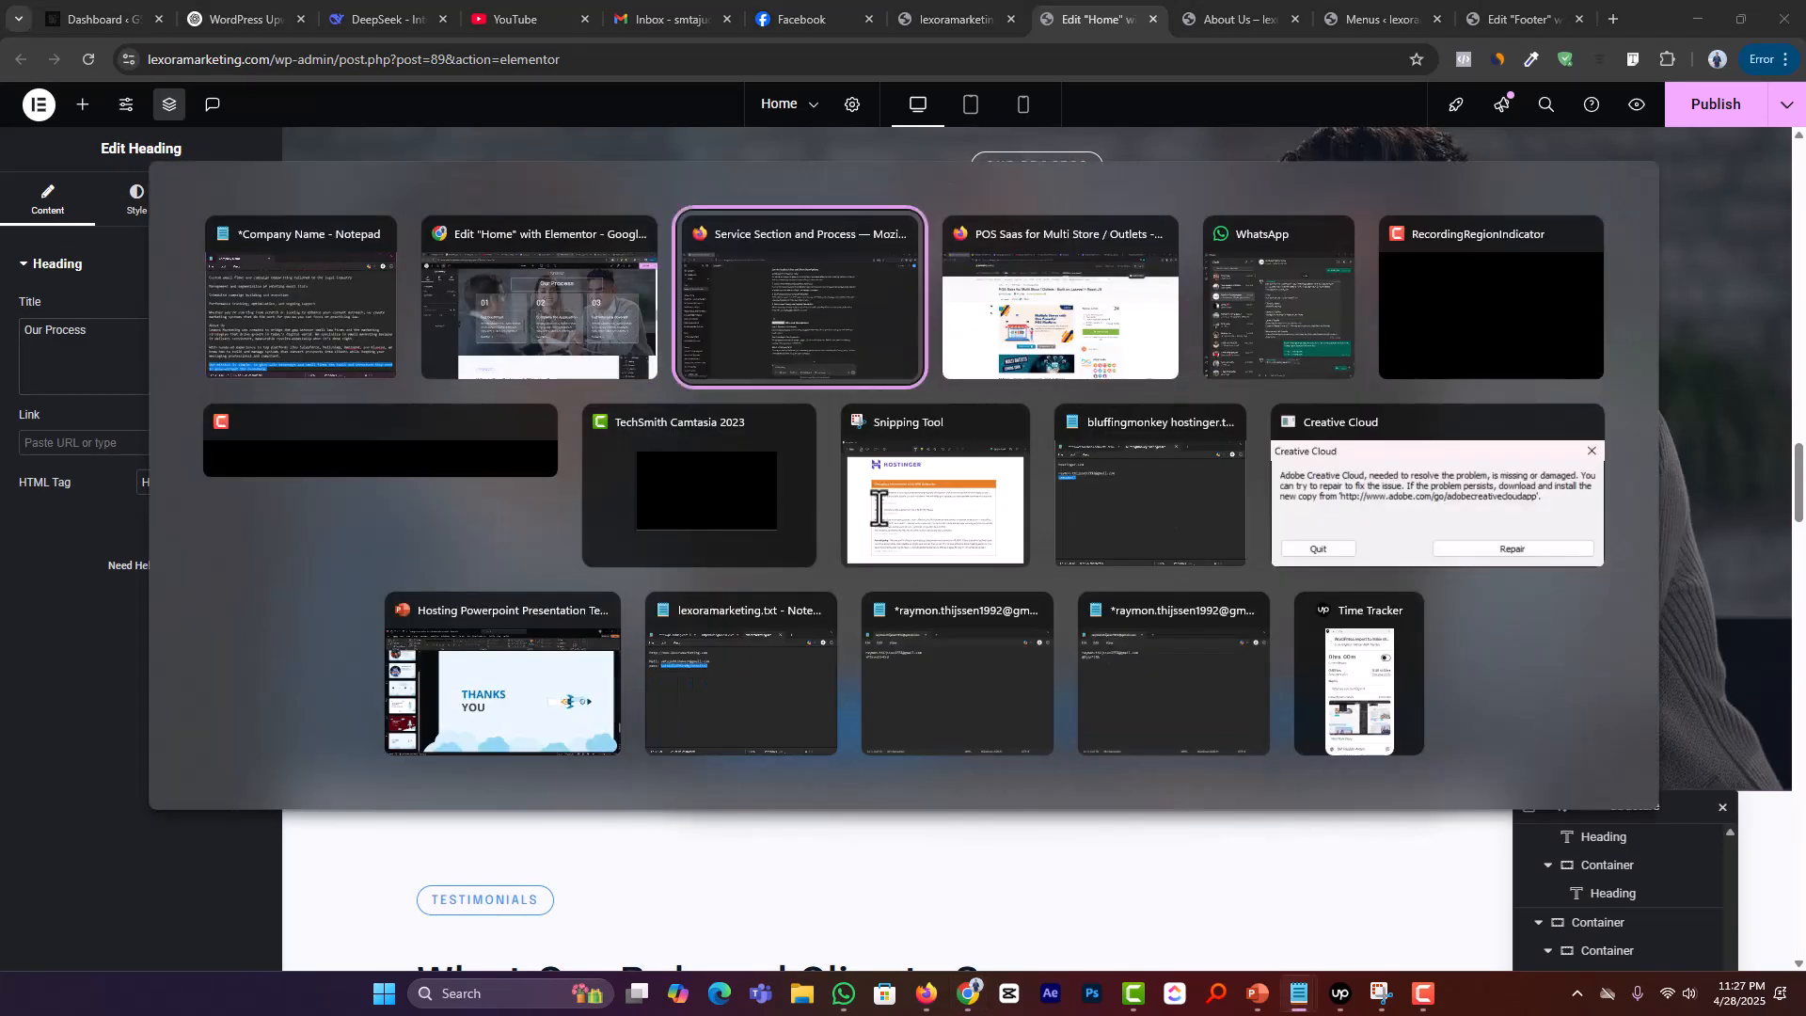
{"action": "left_click_drag", "start_coordinate": [870, 575], "coordinate": [731, 579]}
{"action": "key", "text": "ctrl+c"}
{"action": "key", "text": "alt+Tab"}
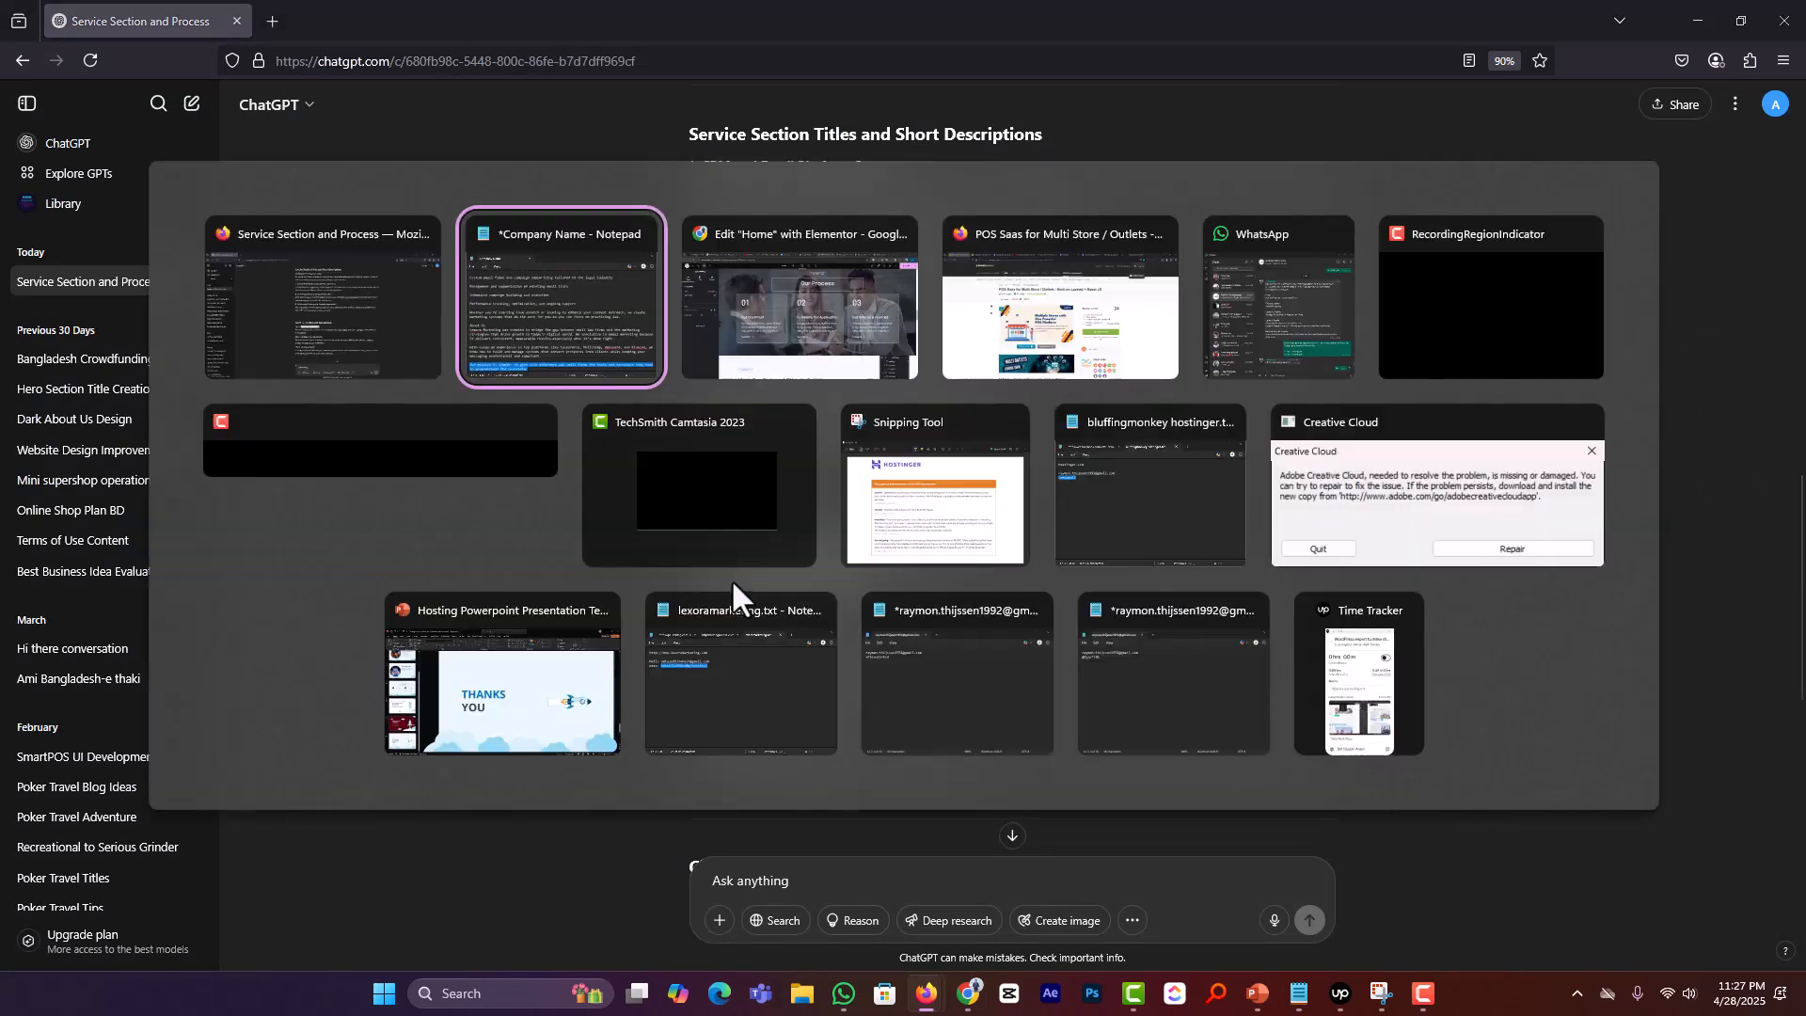
{"action": "key", "text": "alt+Tab"}
{"action": "left_click", "coordinate": [750, 508]}
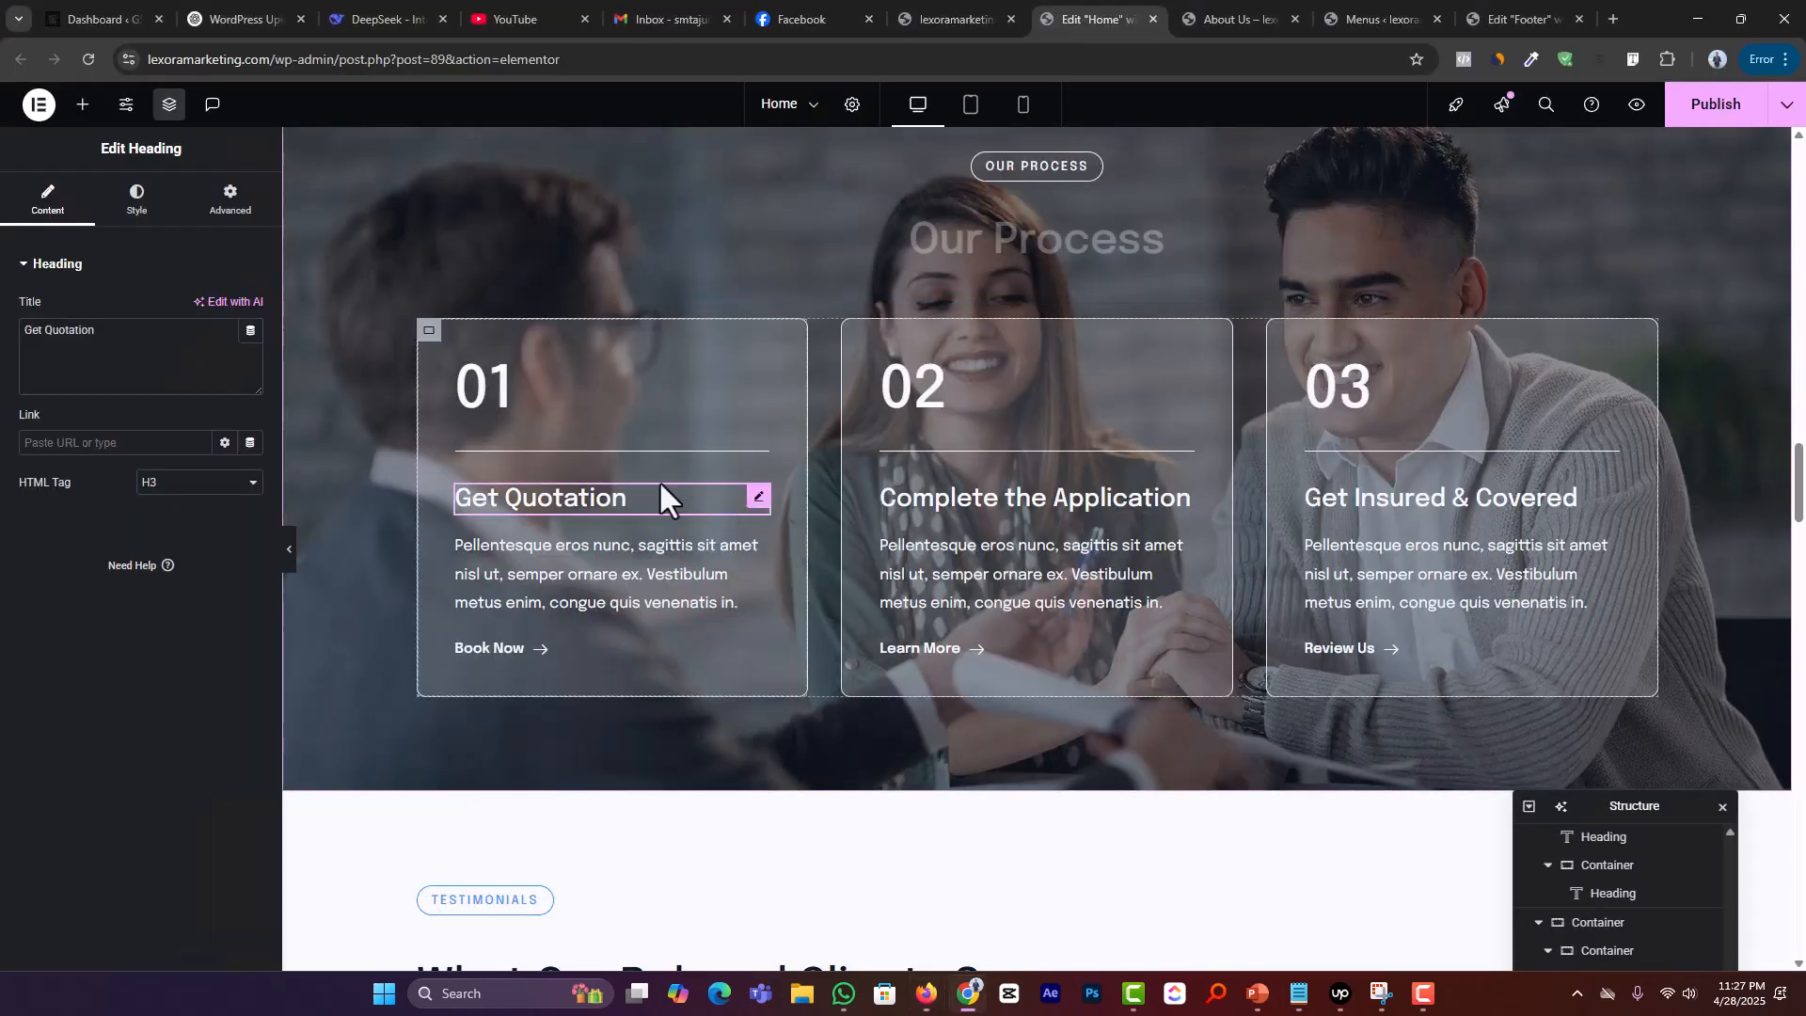
{"action": "left_click", "coordinate": [83, 335]}
{"action": "key", "text": "ctrl+a"}
{"action": "key", "text": "ctrl+v"}
Step: Replace the placeholder description in process card 01 with the "Start by reaching out to us for a free consultation" text from ChatGPT
{"action": "key", "text": "alt+Tab"}
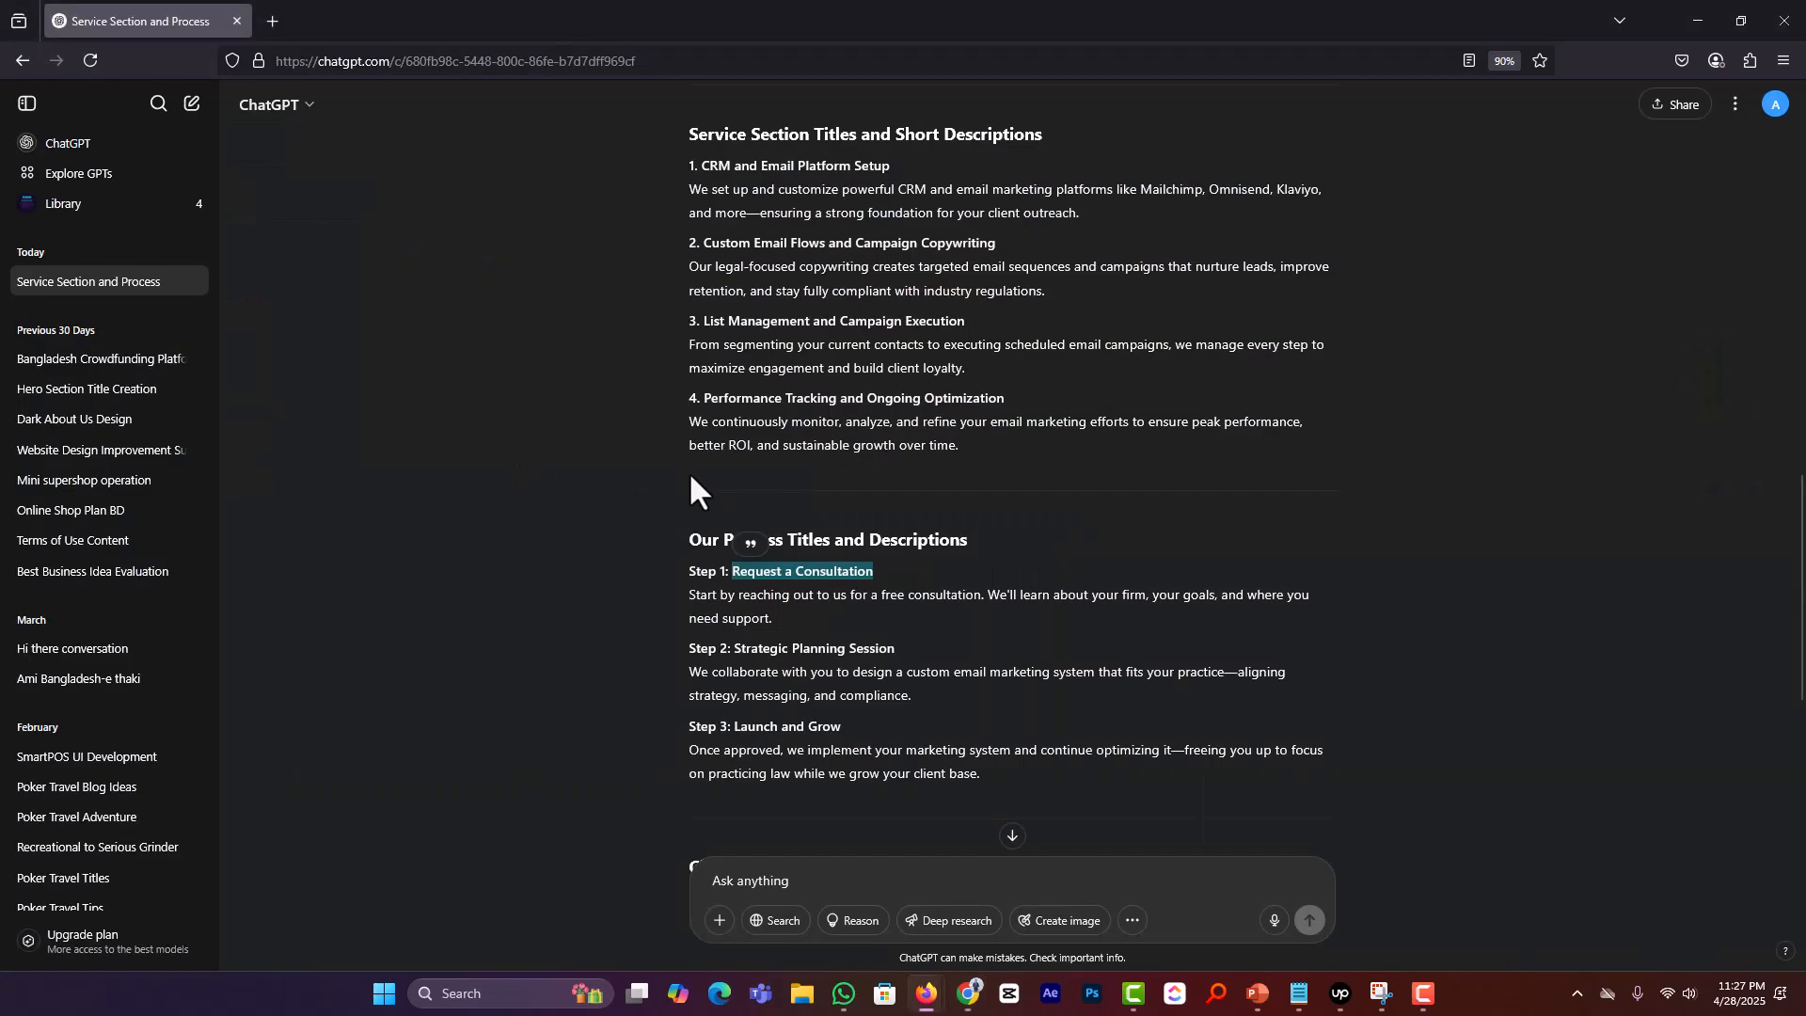
{"action": "left_click_drag", "start_coordinate": [781, 612], "coordinate": [689, 598]}
{"action": "key", "text": "ctrl+c"}
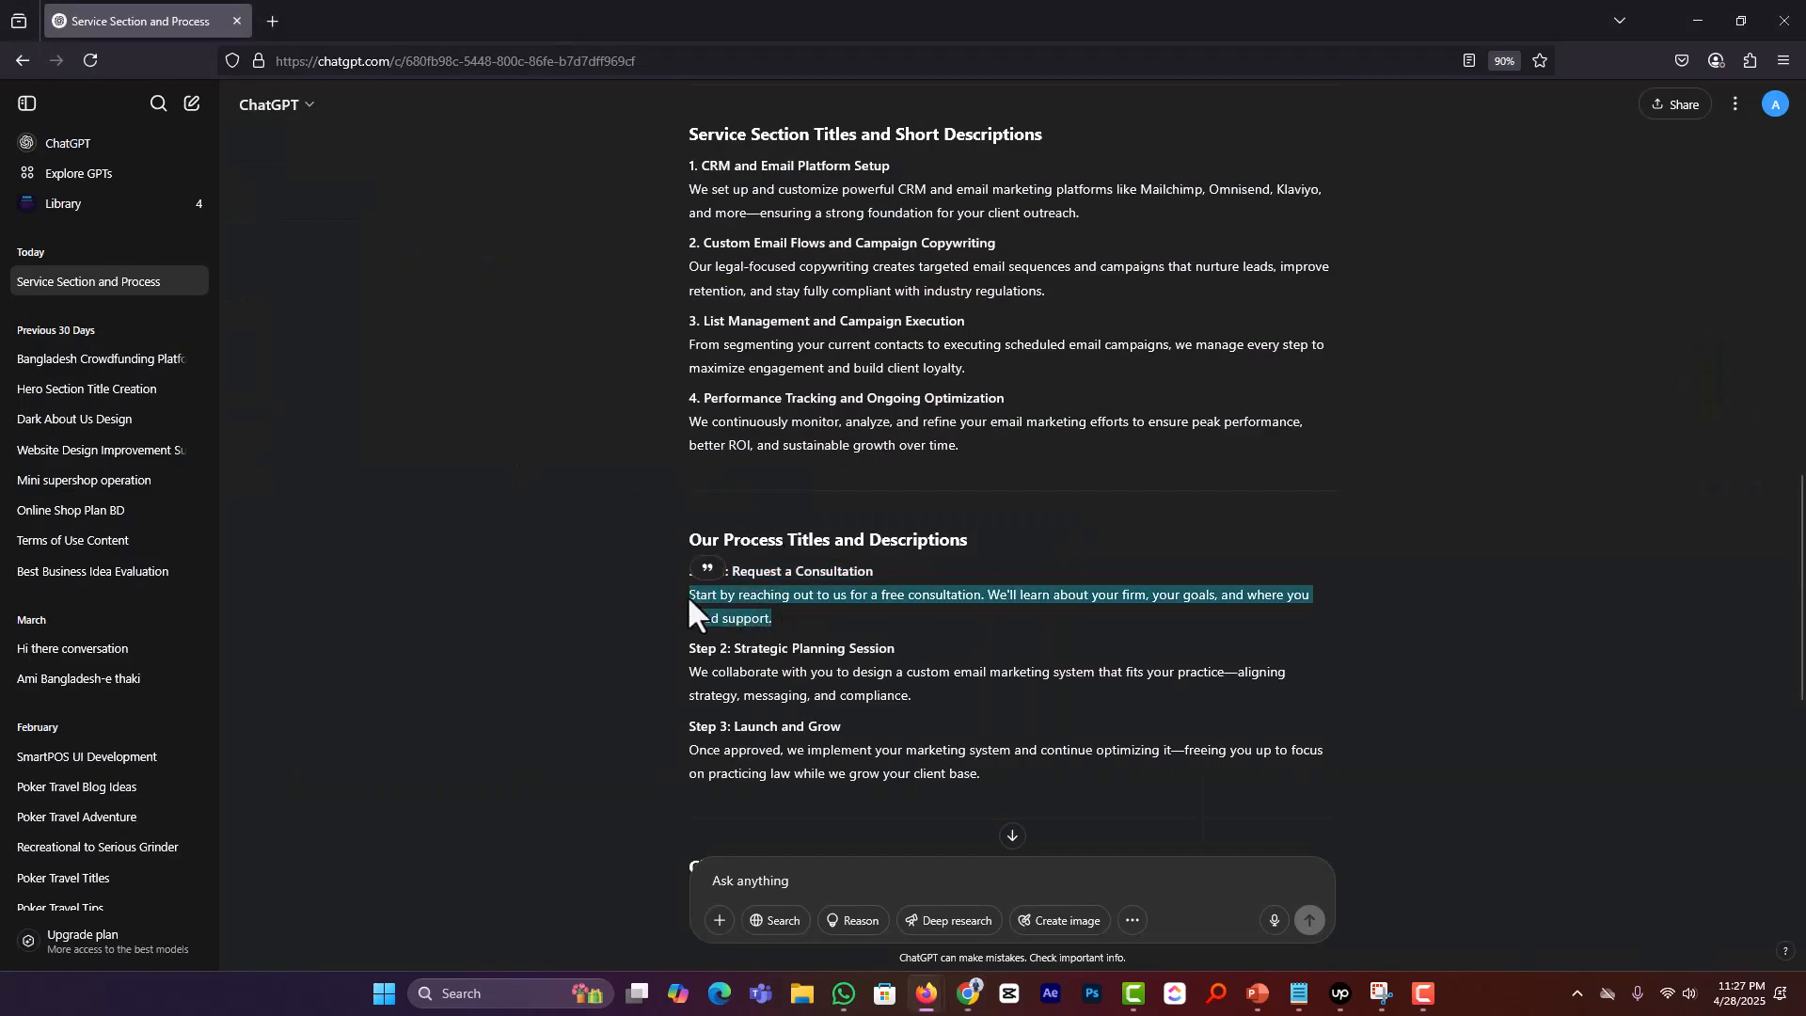
{"action": "key", "text": "alt+Tab"}
{"action": "left_click", "coordinate": [714, 564]}
{"action": "left_click", "coordinate": [215, 545]}
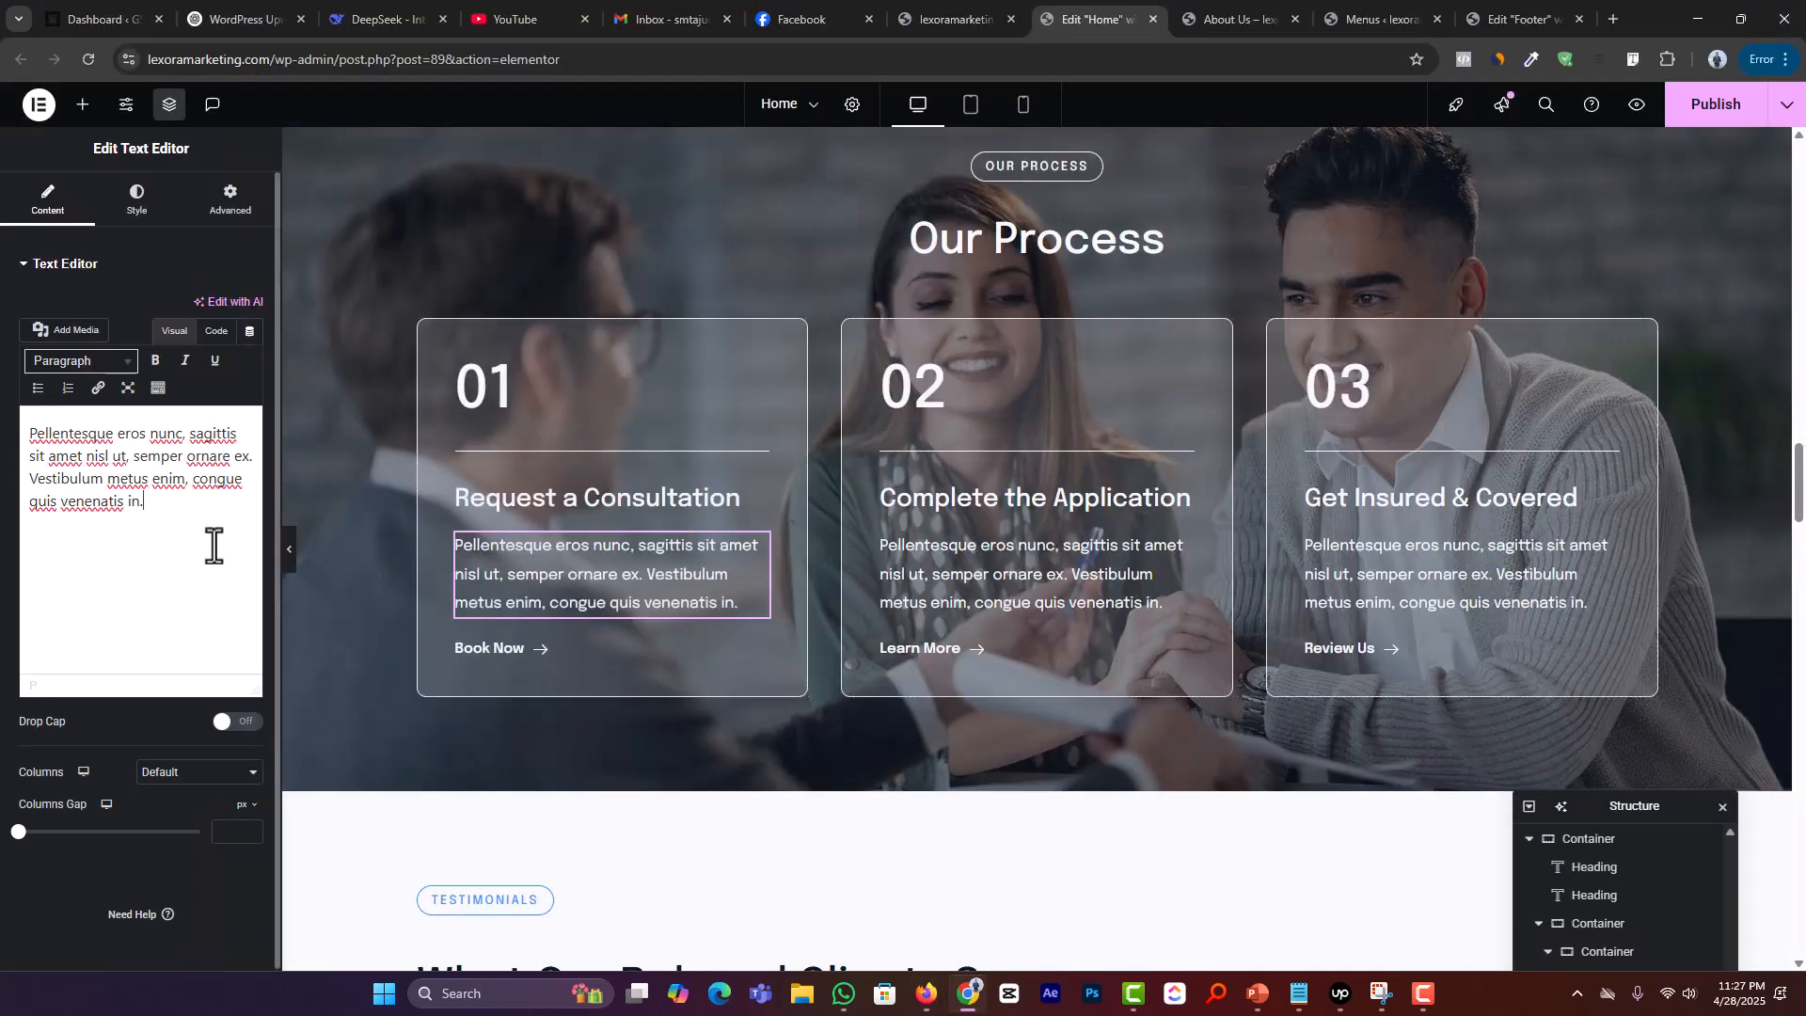
{"action": "key", "text": "ctrl+a"}
{"action": "key", "text": "ctrl+v"}
Step: Replace the "Complete the Application" title in process card 02 with "Strategic Planning Session" copied from the ChatGPT content
{"action": "key", "text": "alt+Tab"}
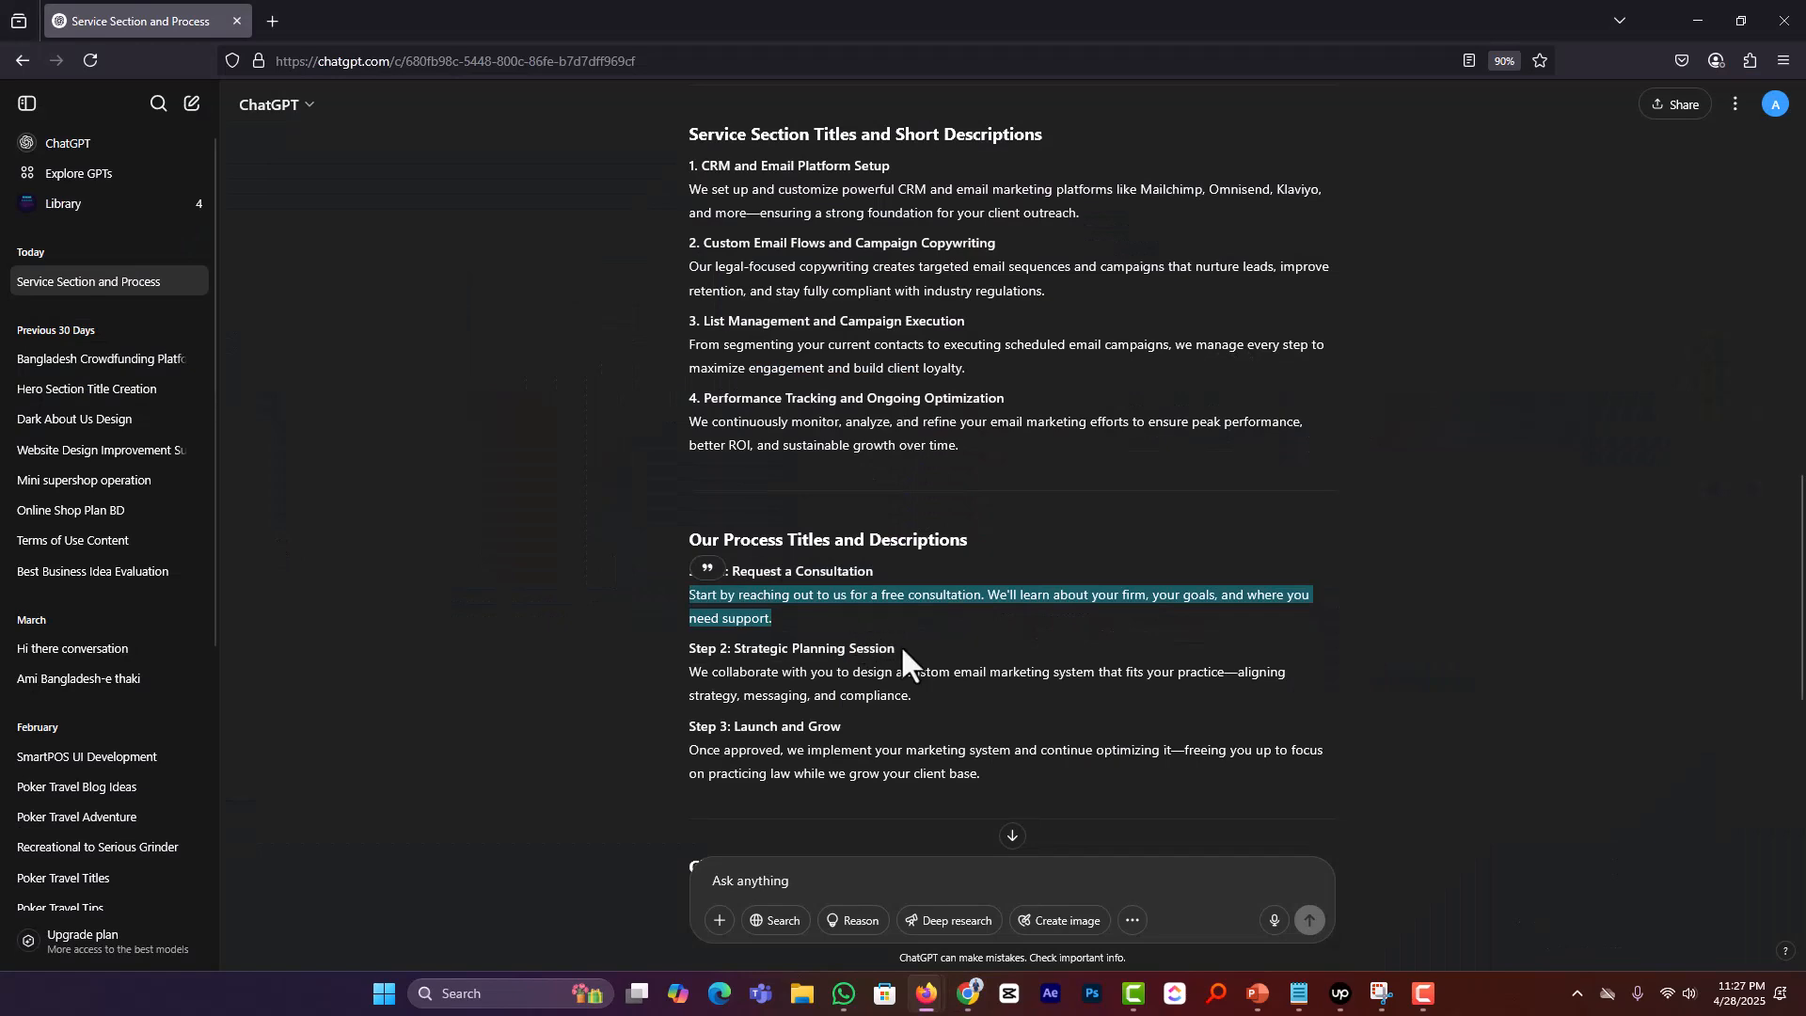
{"action": "left_click_drag", "start_coordinate": [902, 650], "coordinate": [736, 649]}
{"action": "key", "text": "ctrl+c"}
{"action": "key", "text": "alt+Tab"}
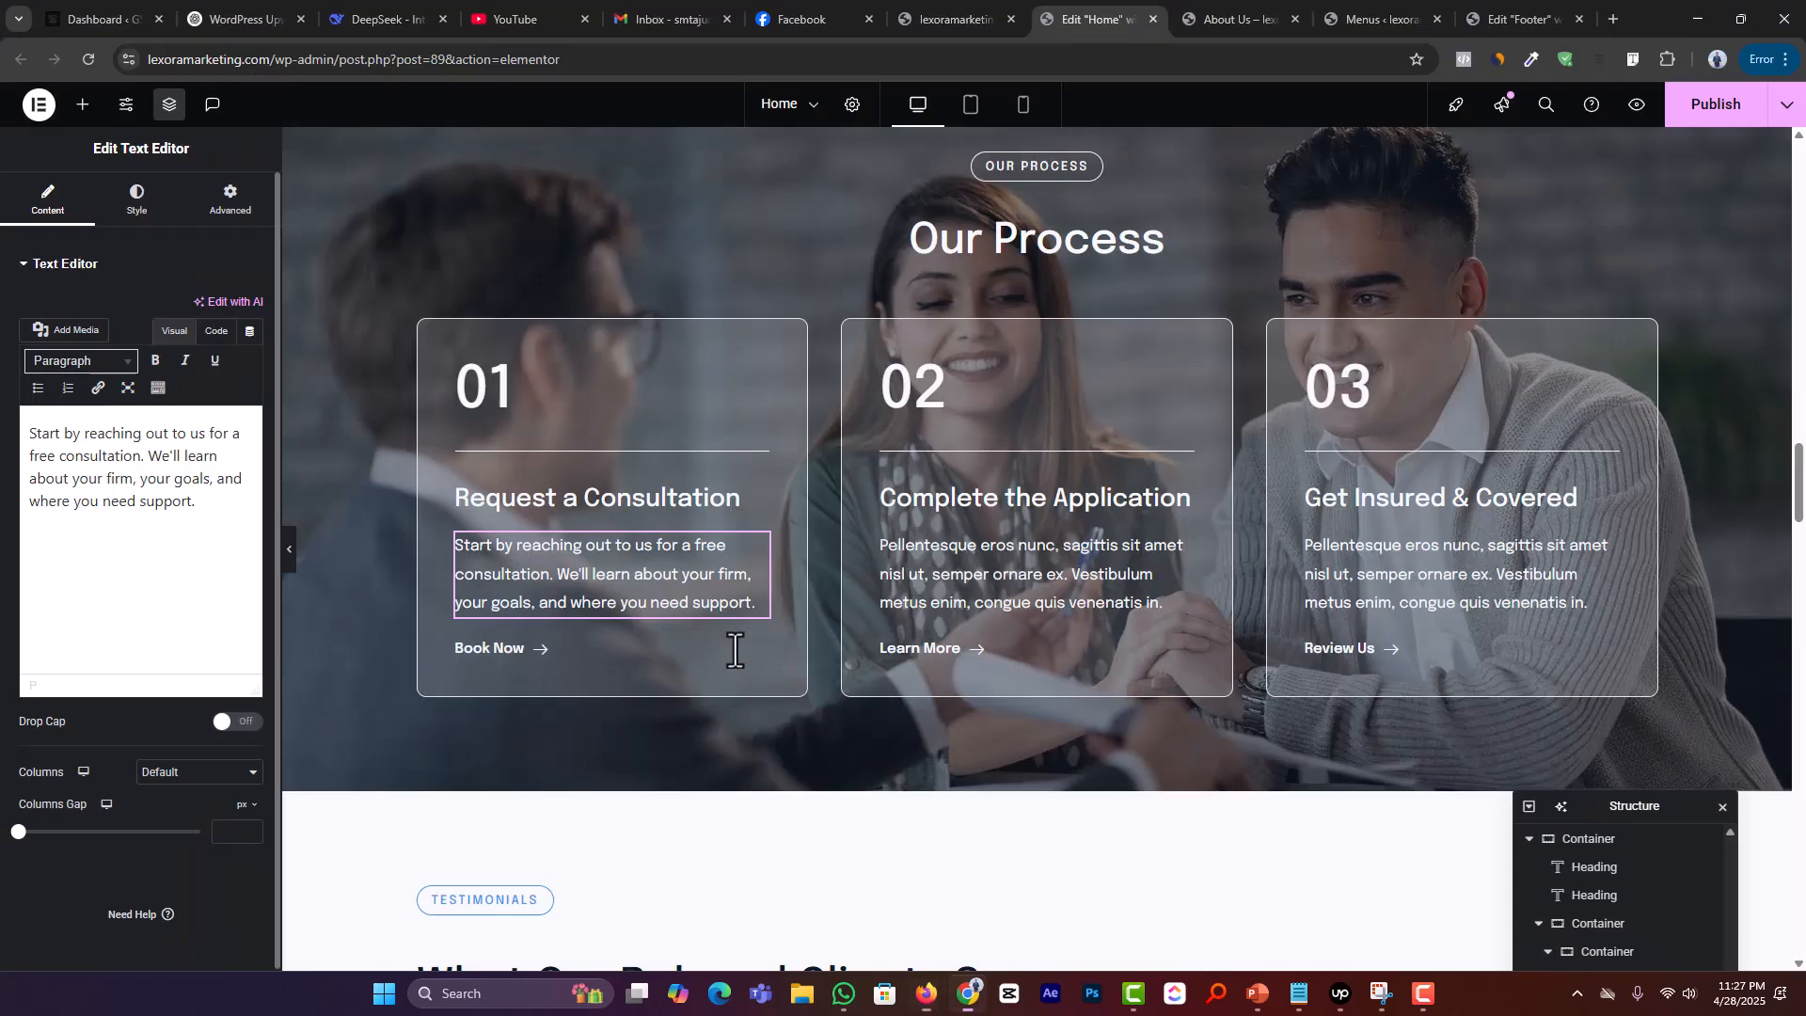
{"action": "left_click", "coordinate": [1034, 494]}
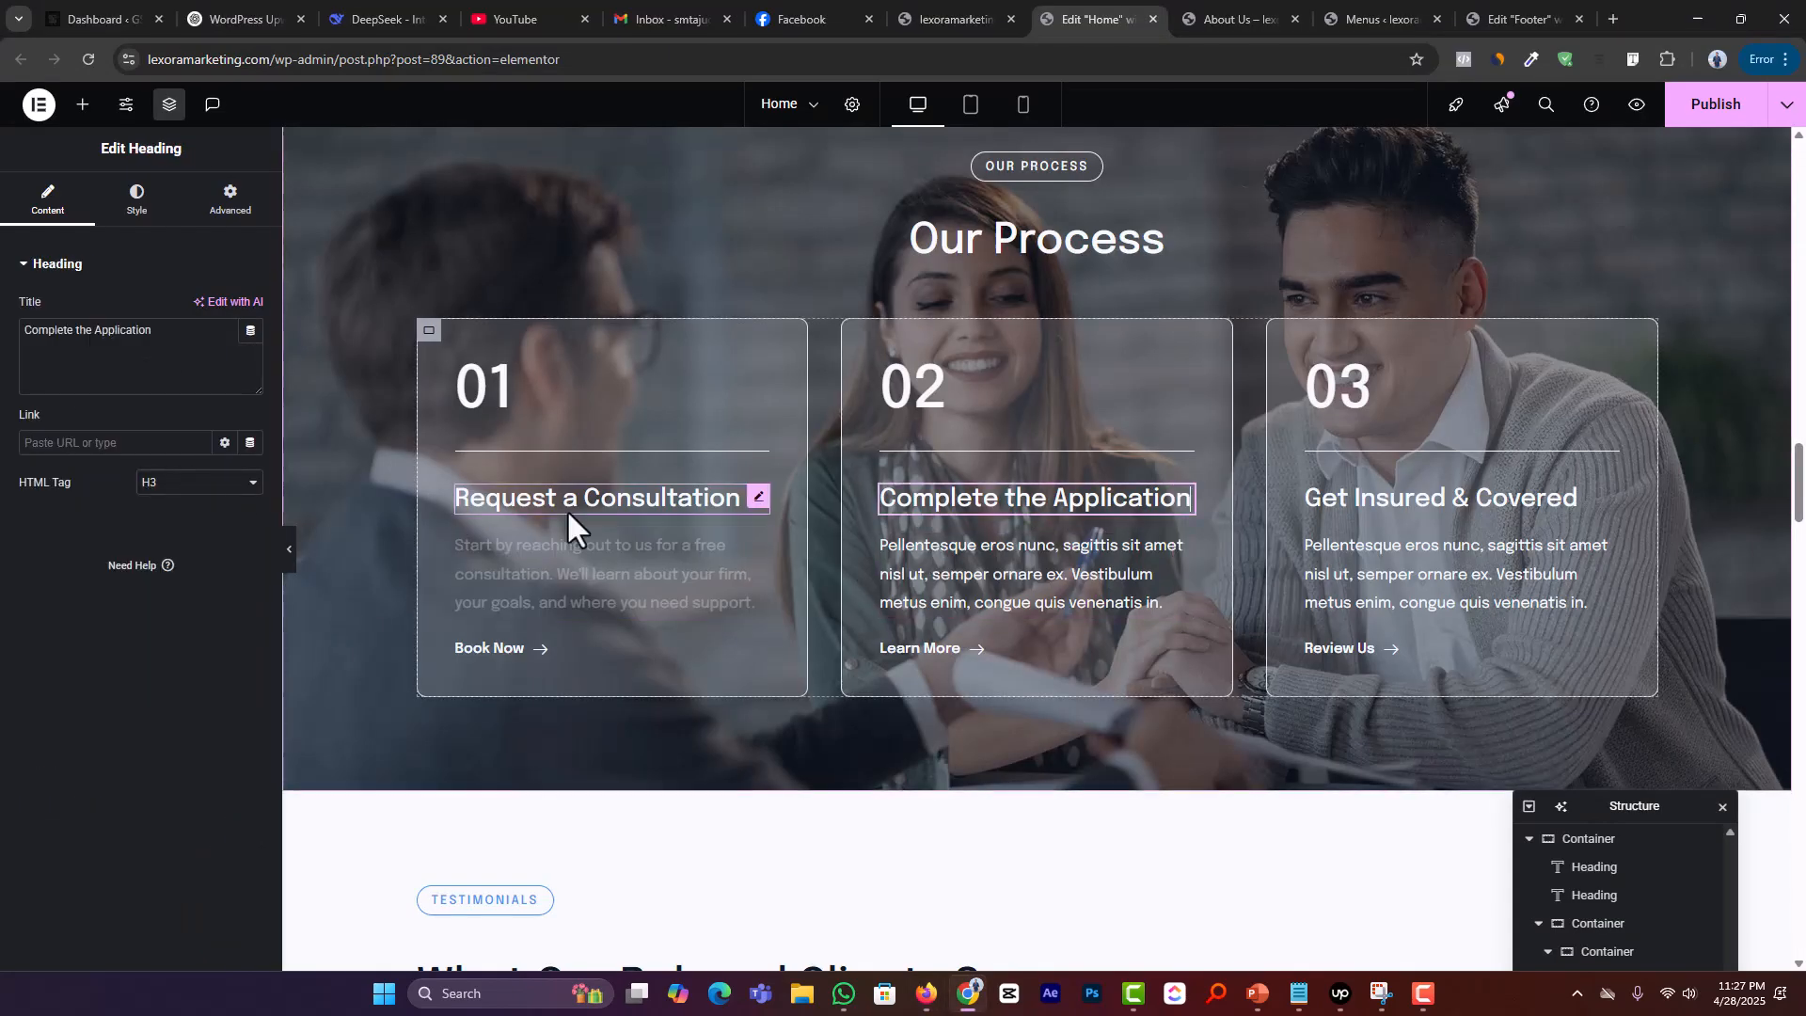
{"action": "left_click", "coordinate": [182, 386]}
{"action": "key", "text": "ctrl+a"}
{"action": "key", "text": "ctrl+v"}
Step: Replace the placeholder description in process card 02 with the "We collaborate with you to design a custom email marketing system" text from ChatGPT
{"action": "key", "text": "alt+Tab"}
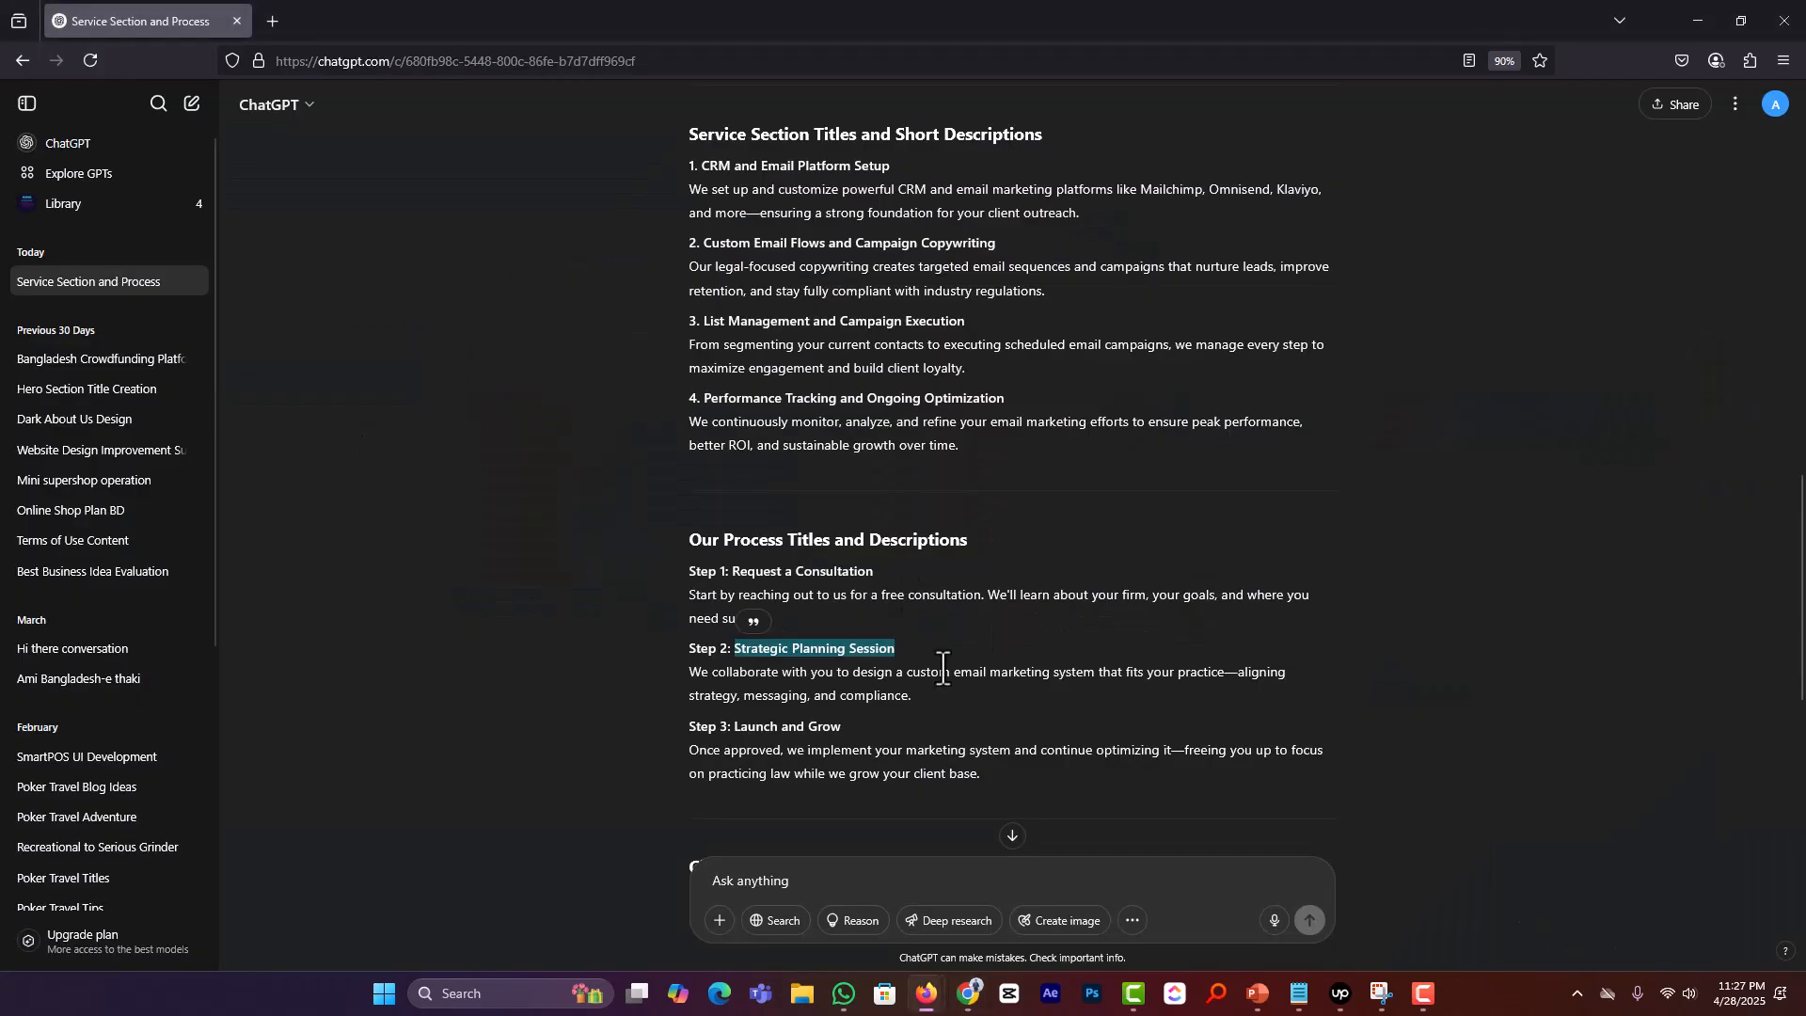
{"action": "left_click_drag", "start_coordinate": [919, 691], "coordinate": [685, 674]}
{"action": "key", "text": "ctrl+c"}
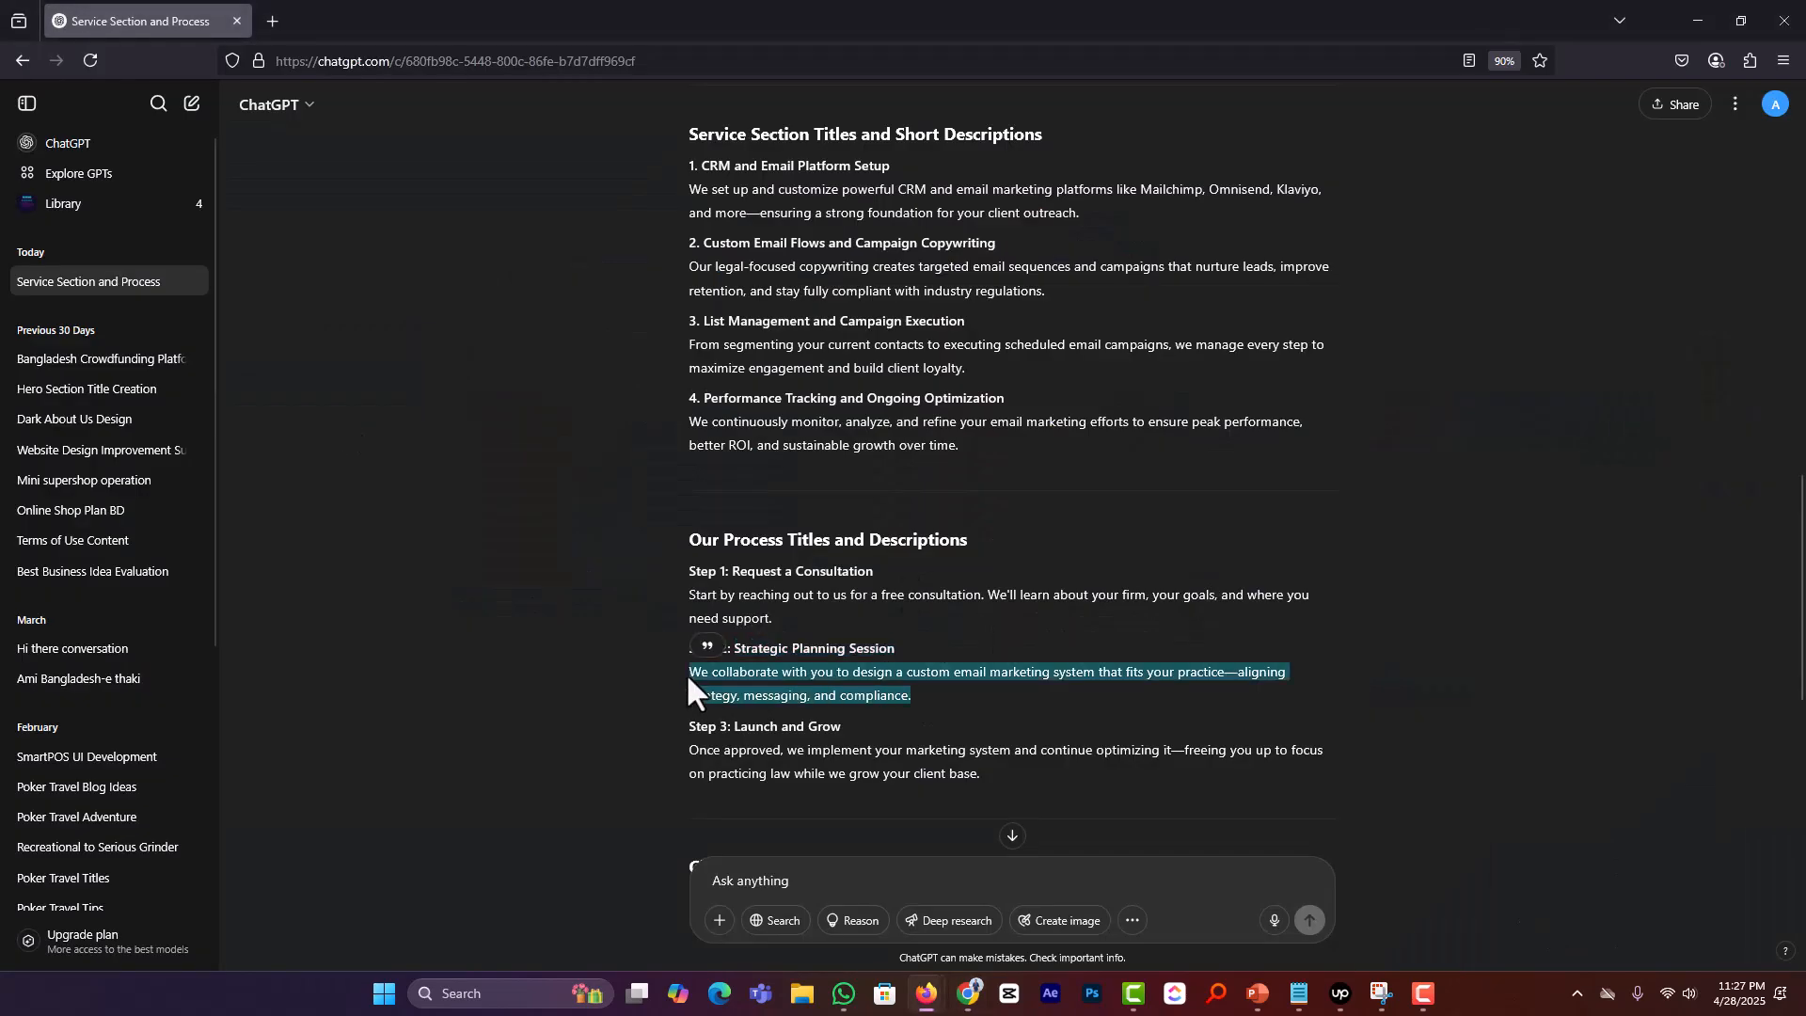
{"action": "key", "text": "alt+Tab"}
{"action": "left_click", "coordinate": [927, 602]}
{"action": "left_click", "coordinate": [241, 512]}
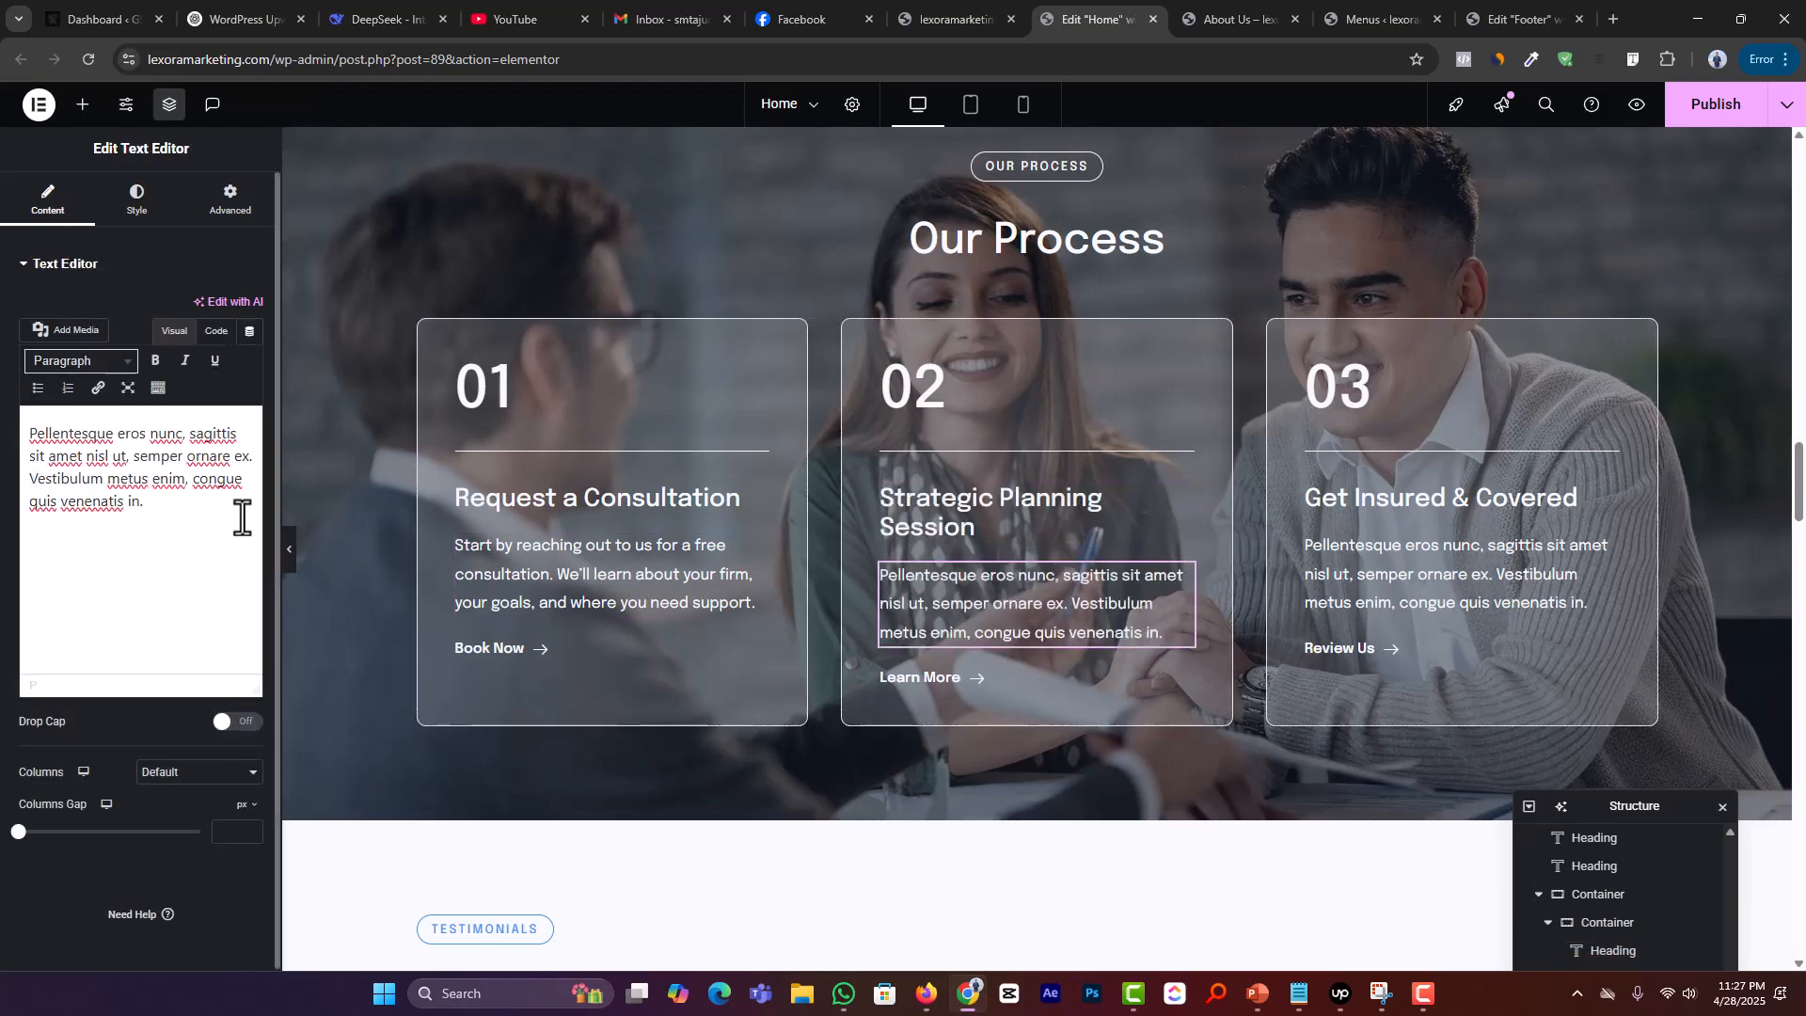
{"action": "key", "text": "ctrl+a"}
{"action": "key", "text": "ctrl+v"}
Step: Replace the "Get Insured & Covered" title in process card 03 with "Launch and Grow" copied from the ChatGPT content
{"action": "key", "text": "alt+Tab"}
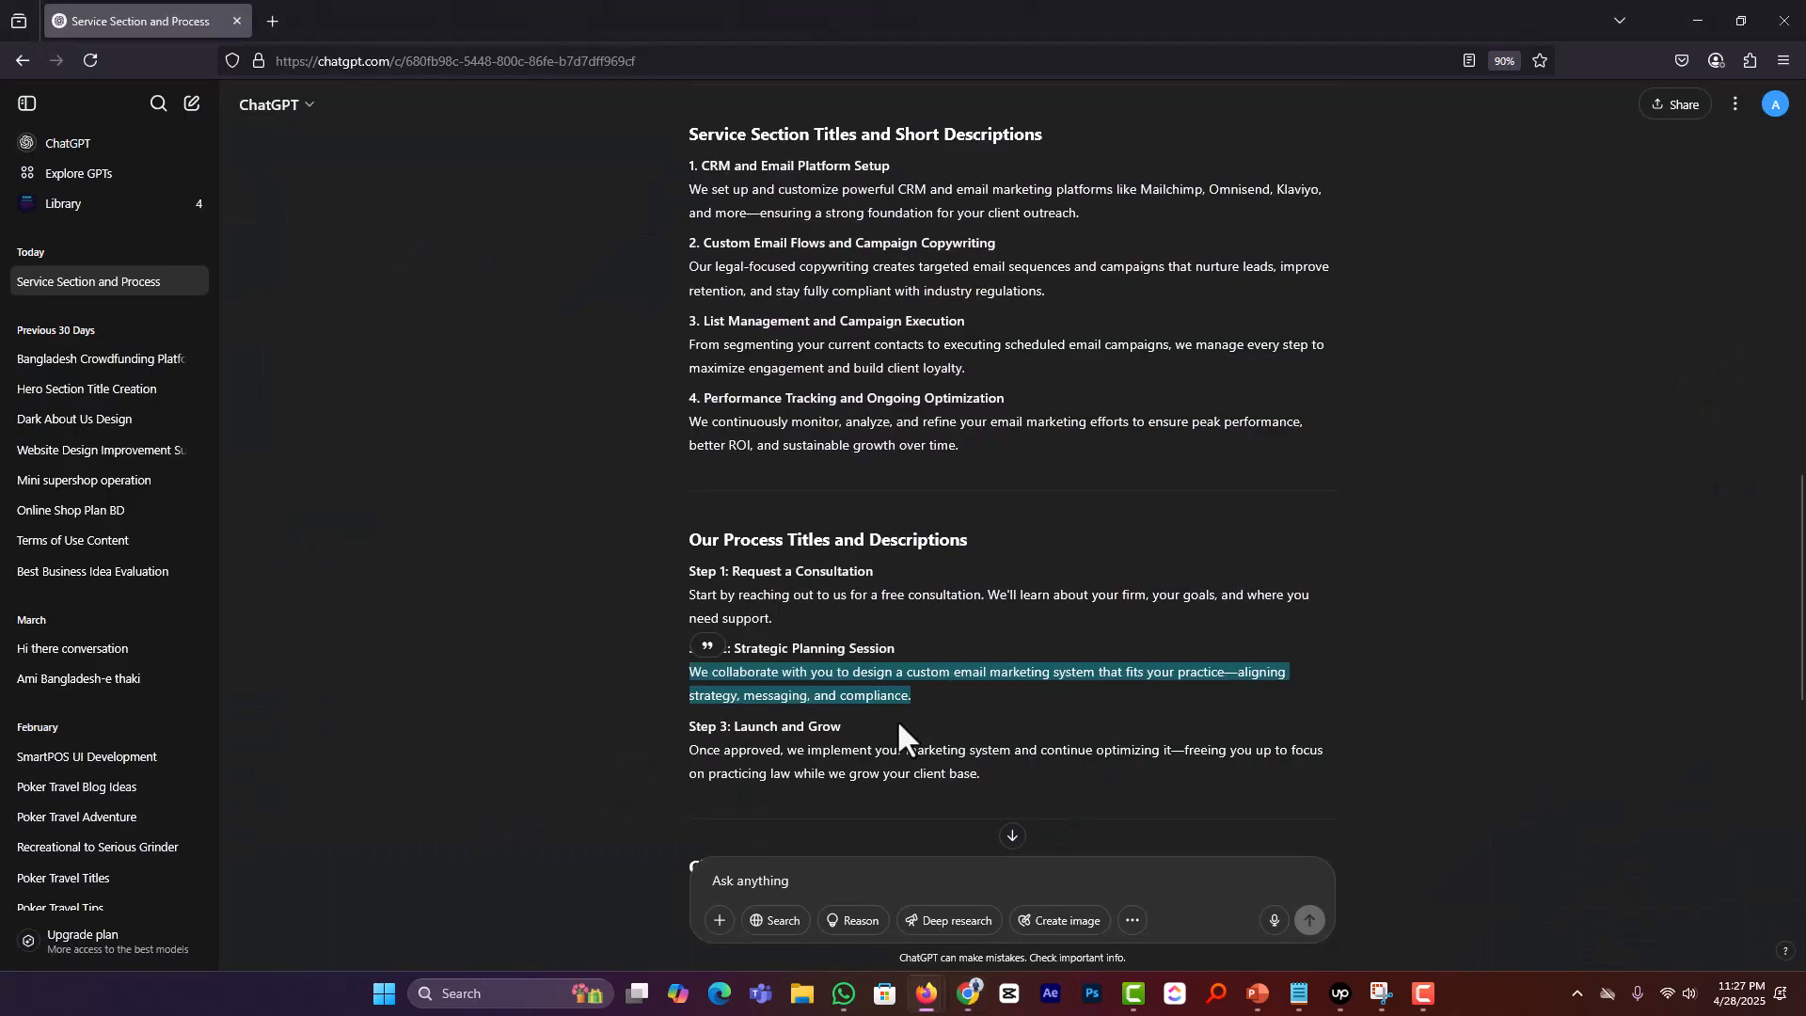
{"action": "left_click_drag", "start_coordinate": [842, 727], "coordinate": [736, 726]}
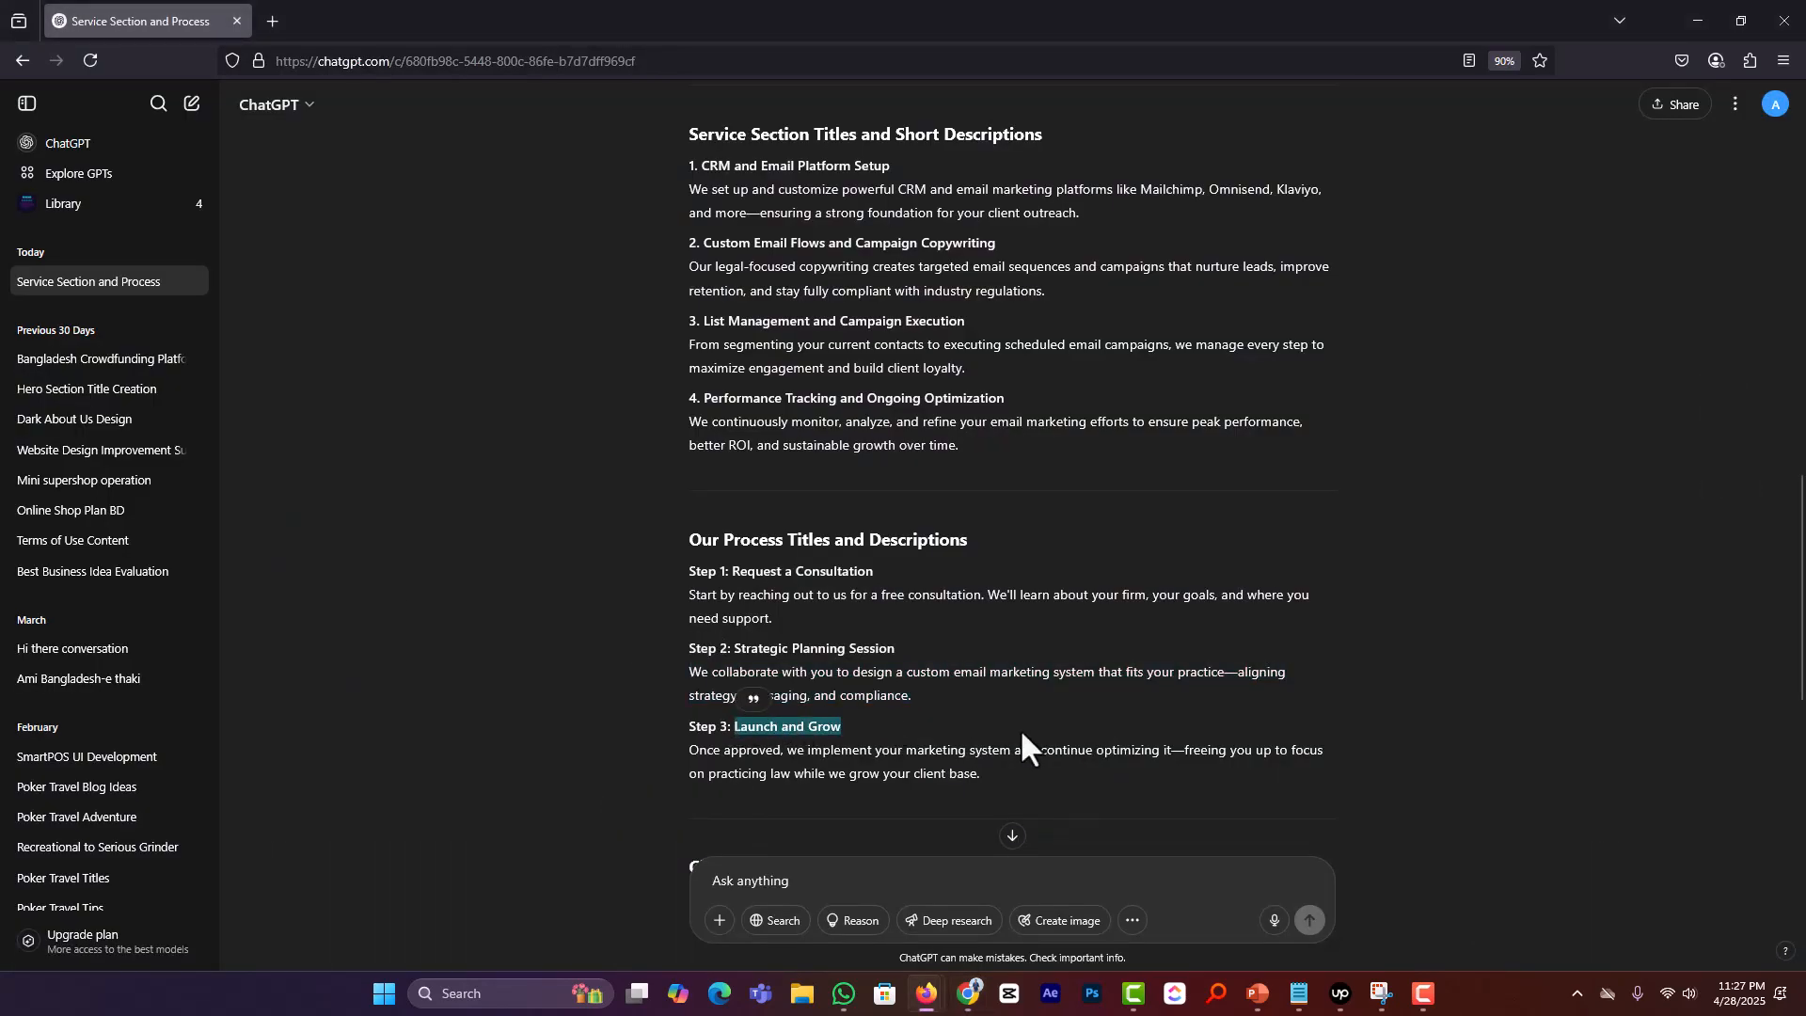
{"action": "key", "text": "ctrl+c"}
{"action": "key", "text": "alt+Tab"}
{"action": "left_click", "coordinate": [1430, 491]}
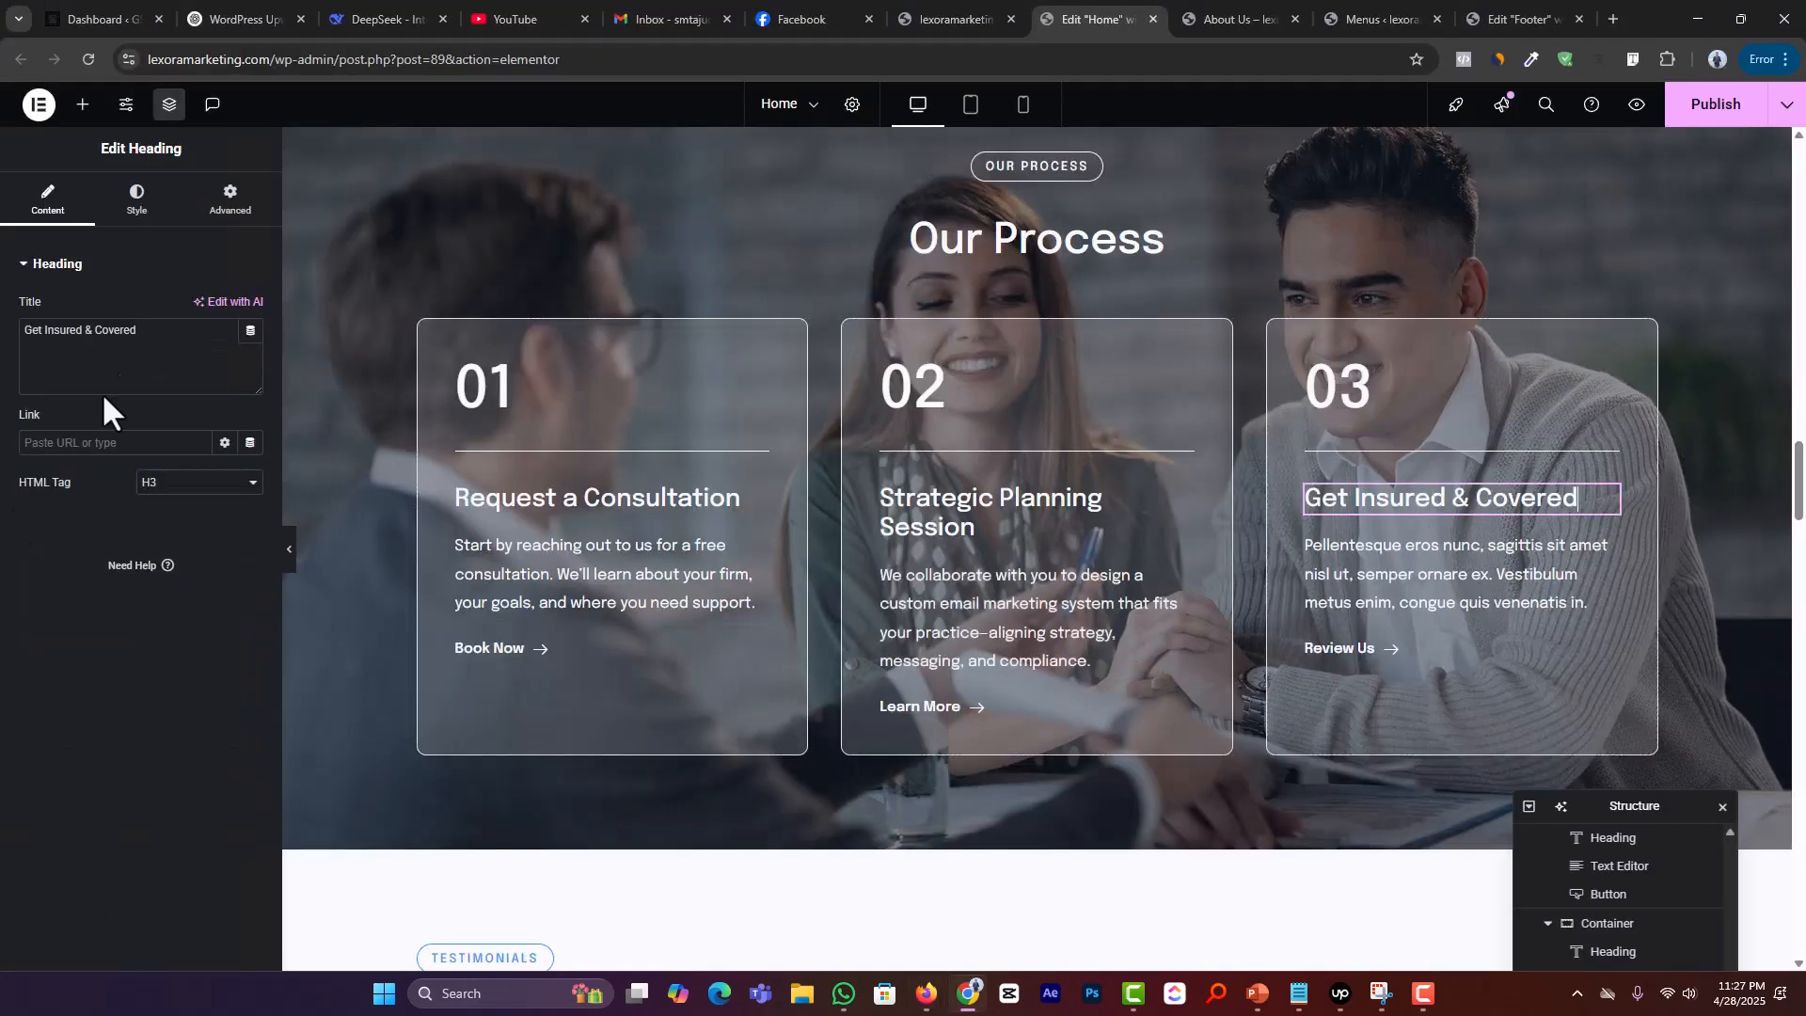
{"action": "left_click", "coordinate": [173, 367]}
{"action": "key", "text": "ctrl+a"}
{"action": "key", "text": "ctrl+v"}
Step: Replace the placeholder description in process card 03 with the "Once approved, we implement your marketing system" text from ChatGPT
{"action": "key", "text": "alt+Tab"}
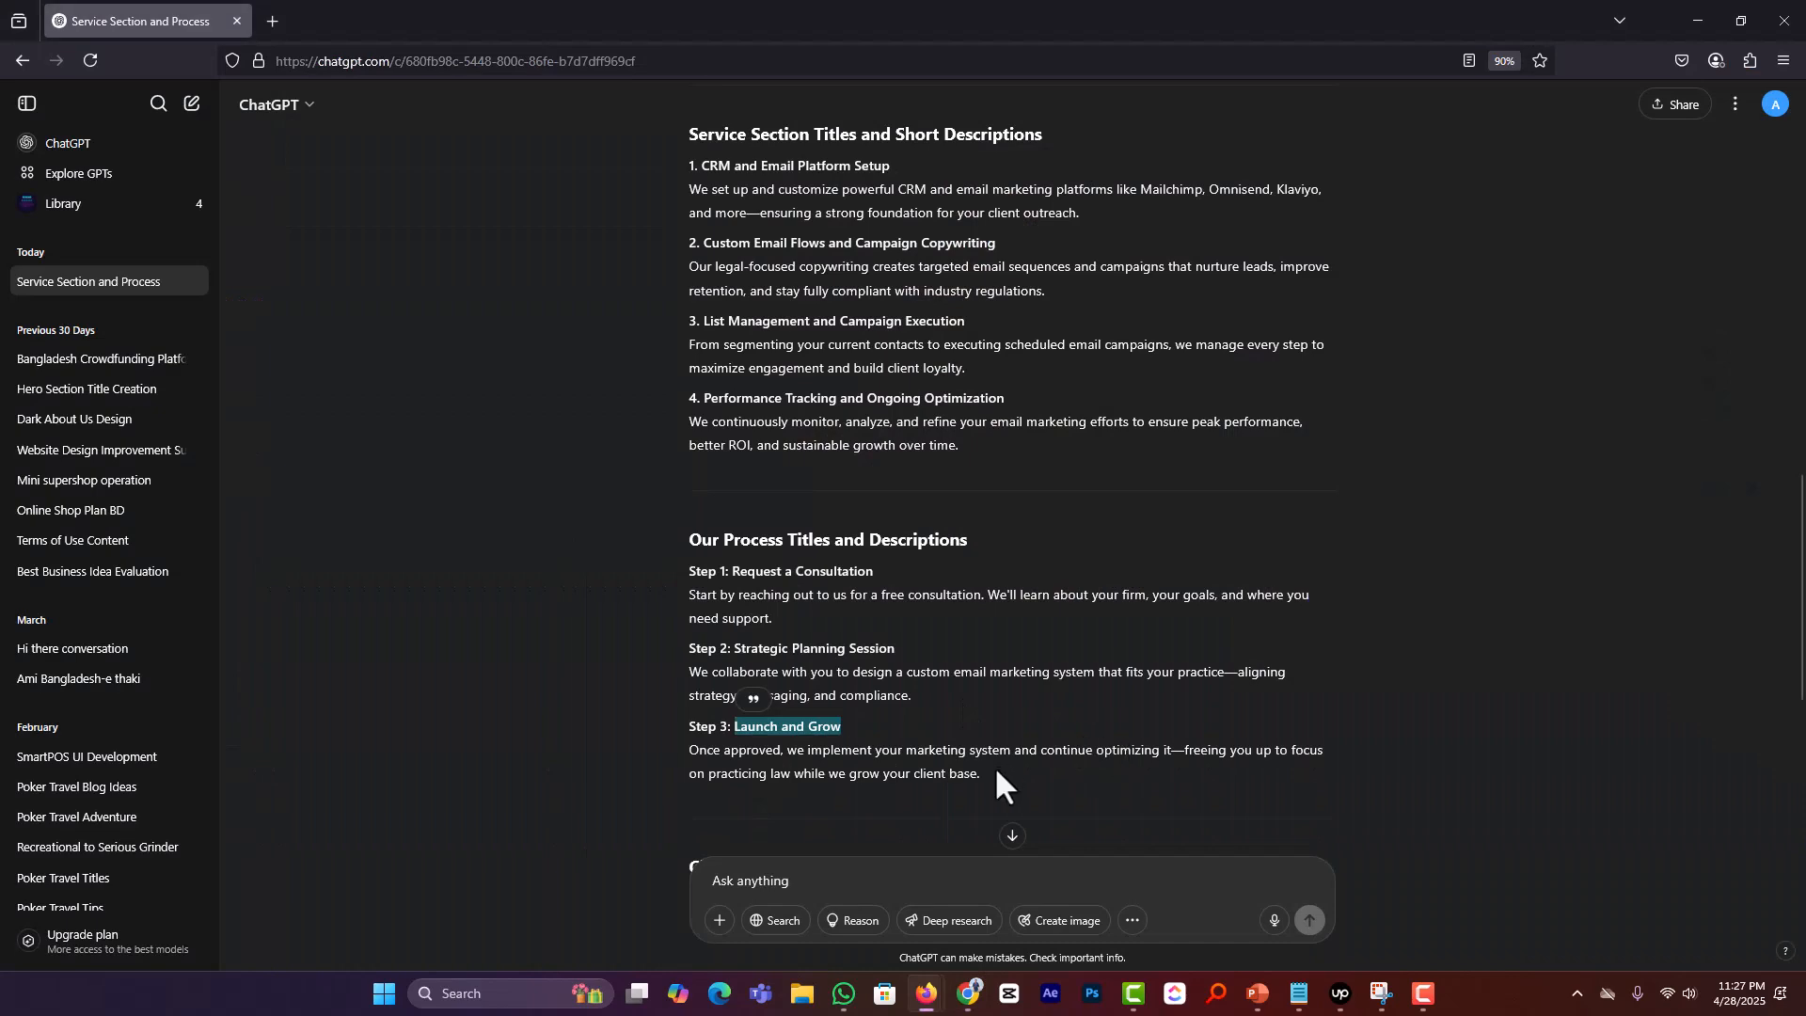
{"action": "left_click_drag", "start_coordinate": [995, 769], "coordinate": [683, 751]}
{"action": "key", "text": "ctrl+c"}
{"action": "key", "text": "alt+Tab"}
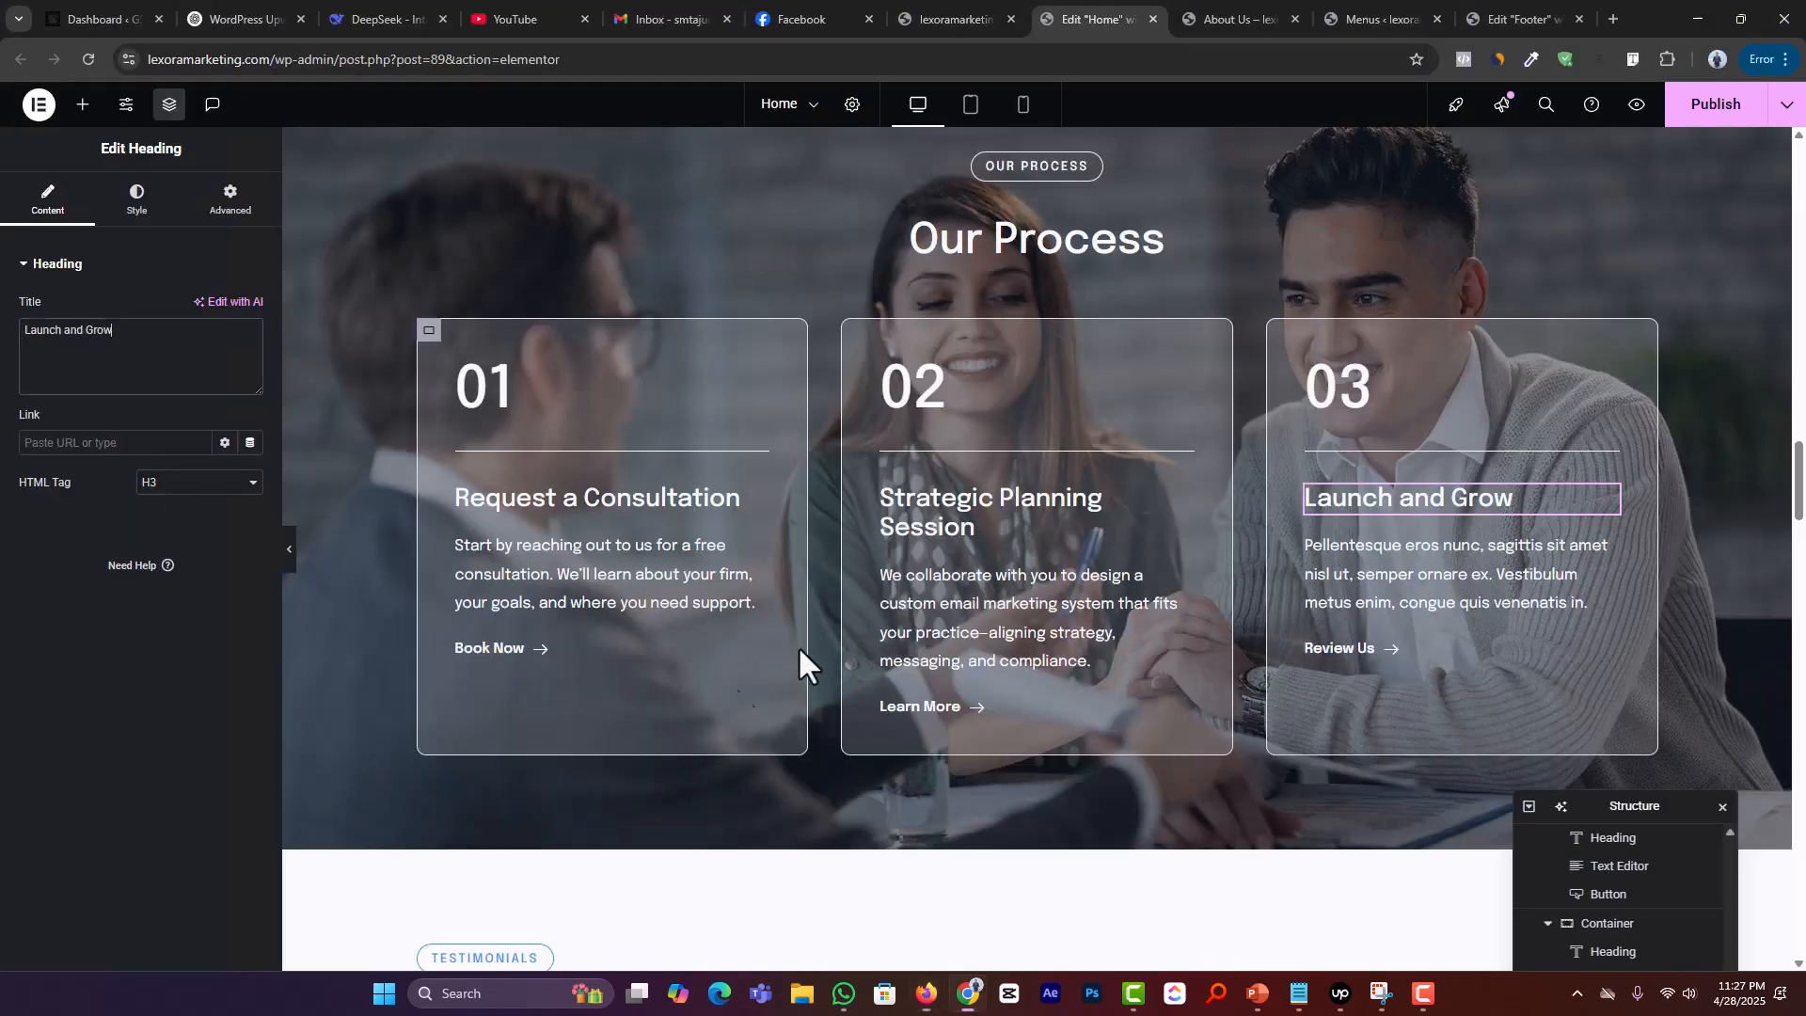
{"action": "left_click", "coordinate": [1348, 567]}
{"action": "key", "text": "ctrl+a"}
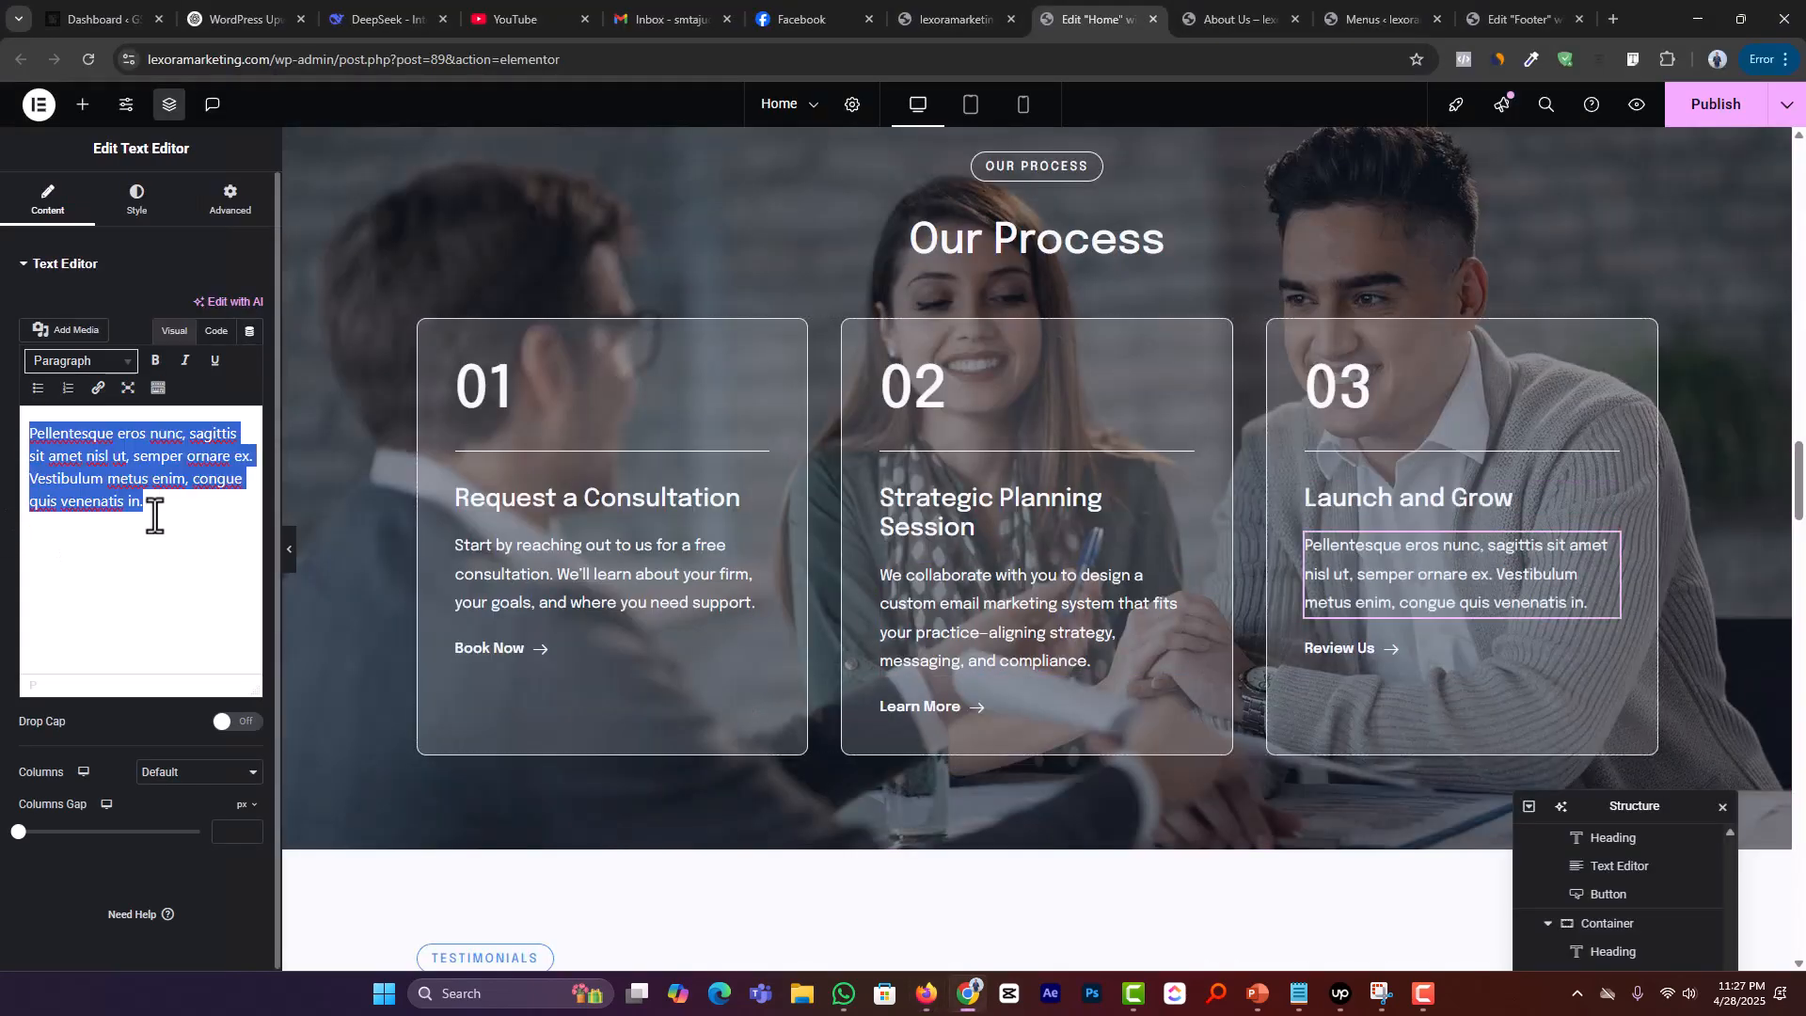
{"action": "key", "text": "ctrl+v"}
Step: Review the page's testimonials section and send ChatGPT the prompt "give me another big testimonial"
{"action": "scroll", "coordinate": [1151, 515], "scroll_direction": "down", "scroll_amount": 4}
{"action": "scroll", "coordinate": [1153, 517], "scroll_direction": "down", "scroll_amount": 3}
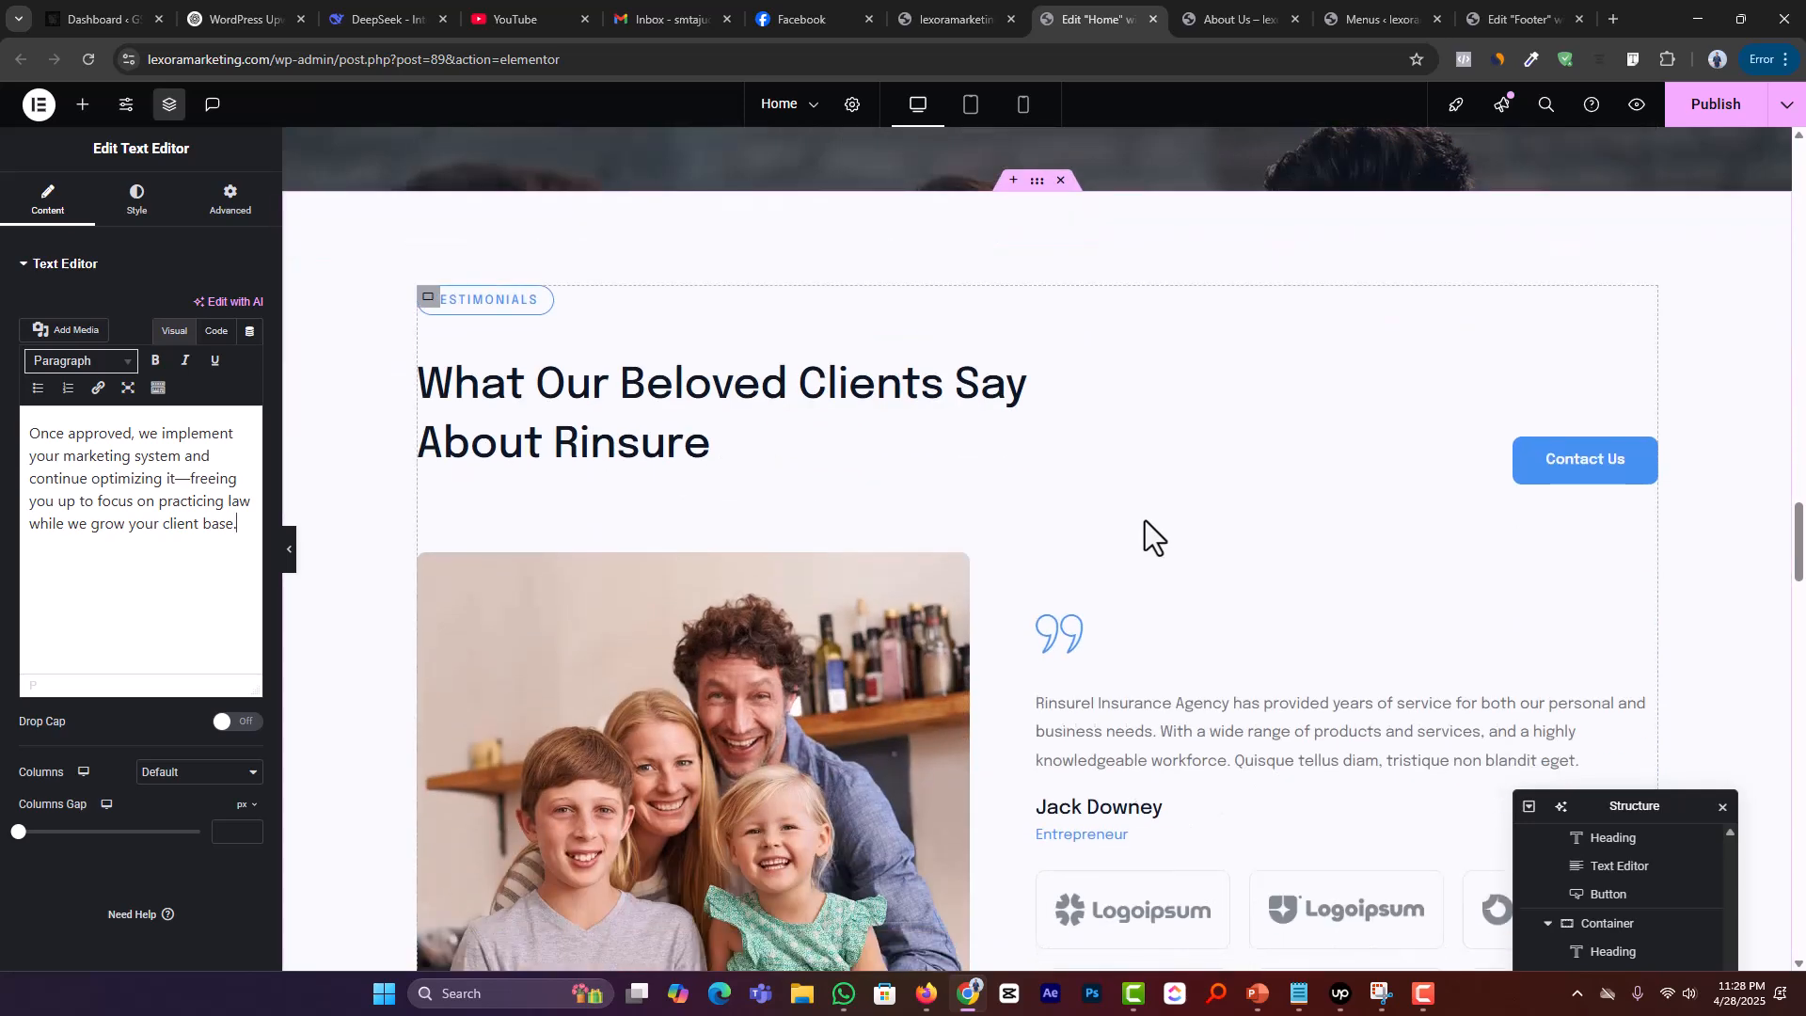
{"action": "scroll", "coordinate": [1058, 498], "scroll_direction": "down", "scroll_amount": 3}
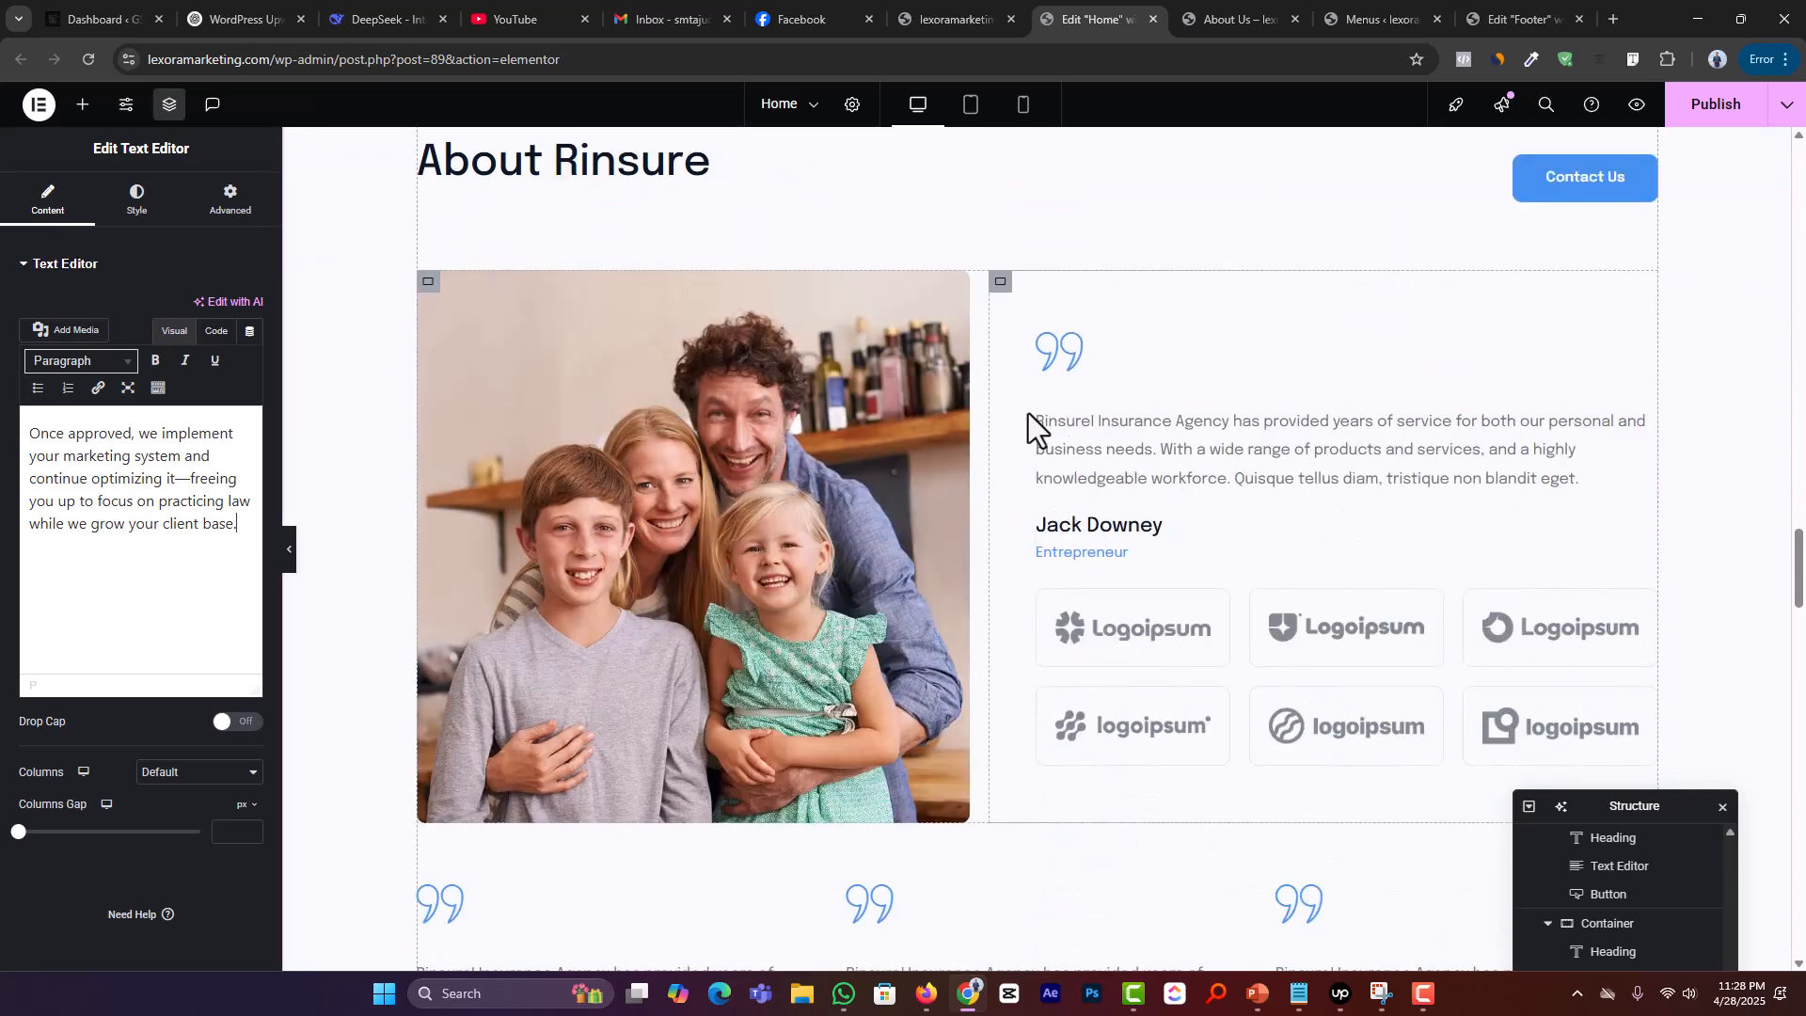
{"action": "scroll", "coordinate": [601, 495], "scroll_direction": "down", "scroll_amount": 1}
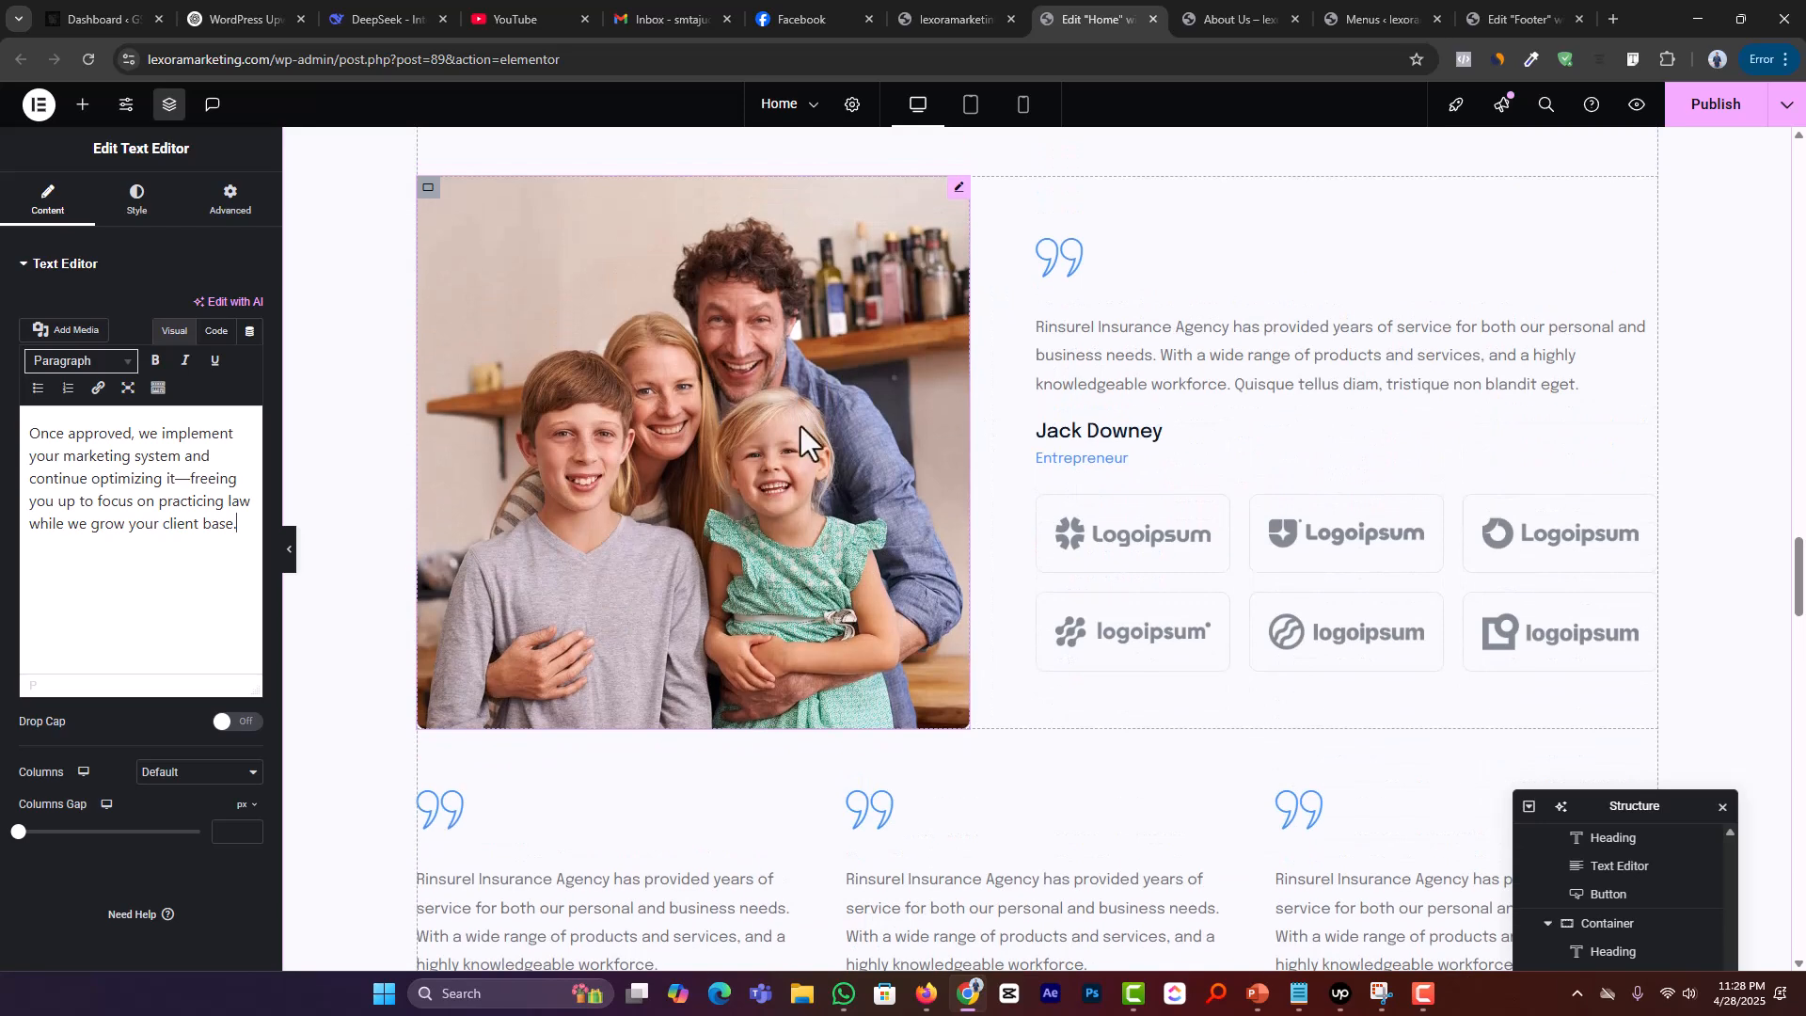
{"action": "key", "text": "alt+Tab"}
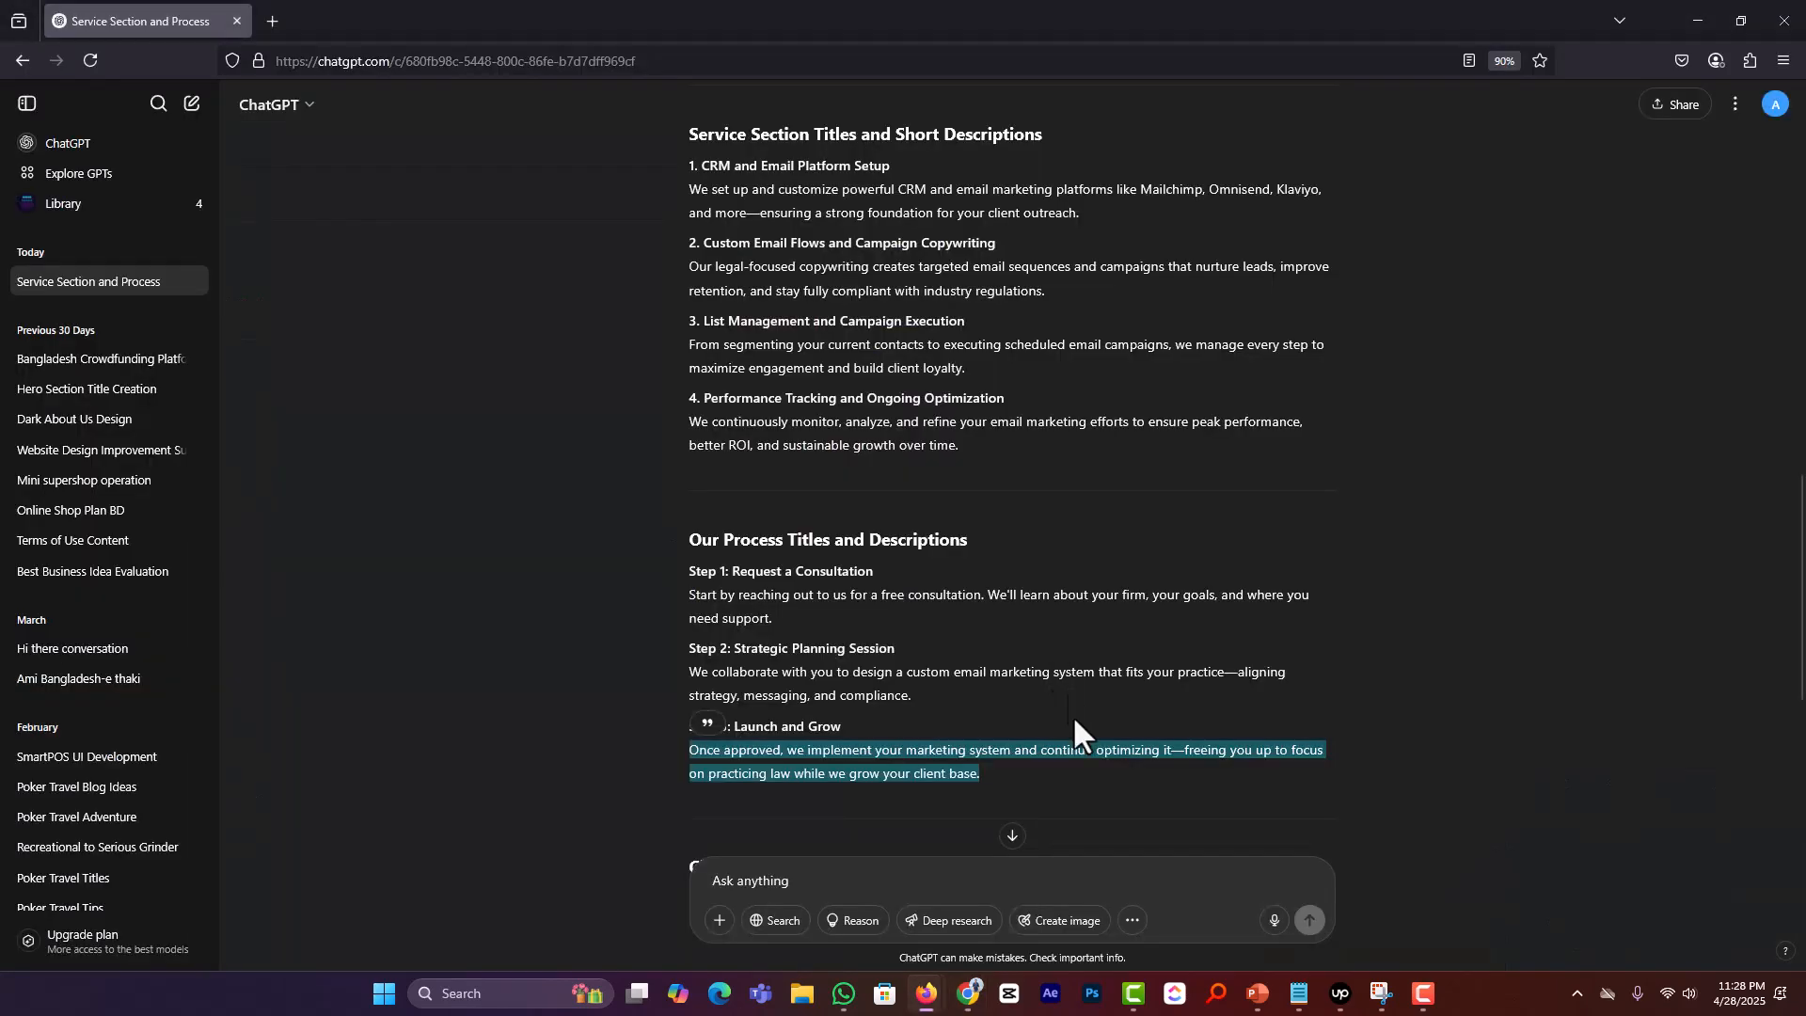
{"action": "scroll", "coordinate": [1061, 769], "scroll_direction": "down", "scroll_amount": 2}
{"action": "left_click", "coordinate": [810, 876]}
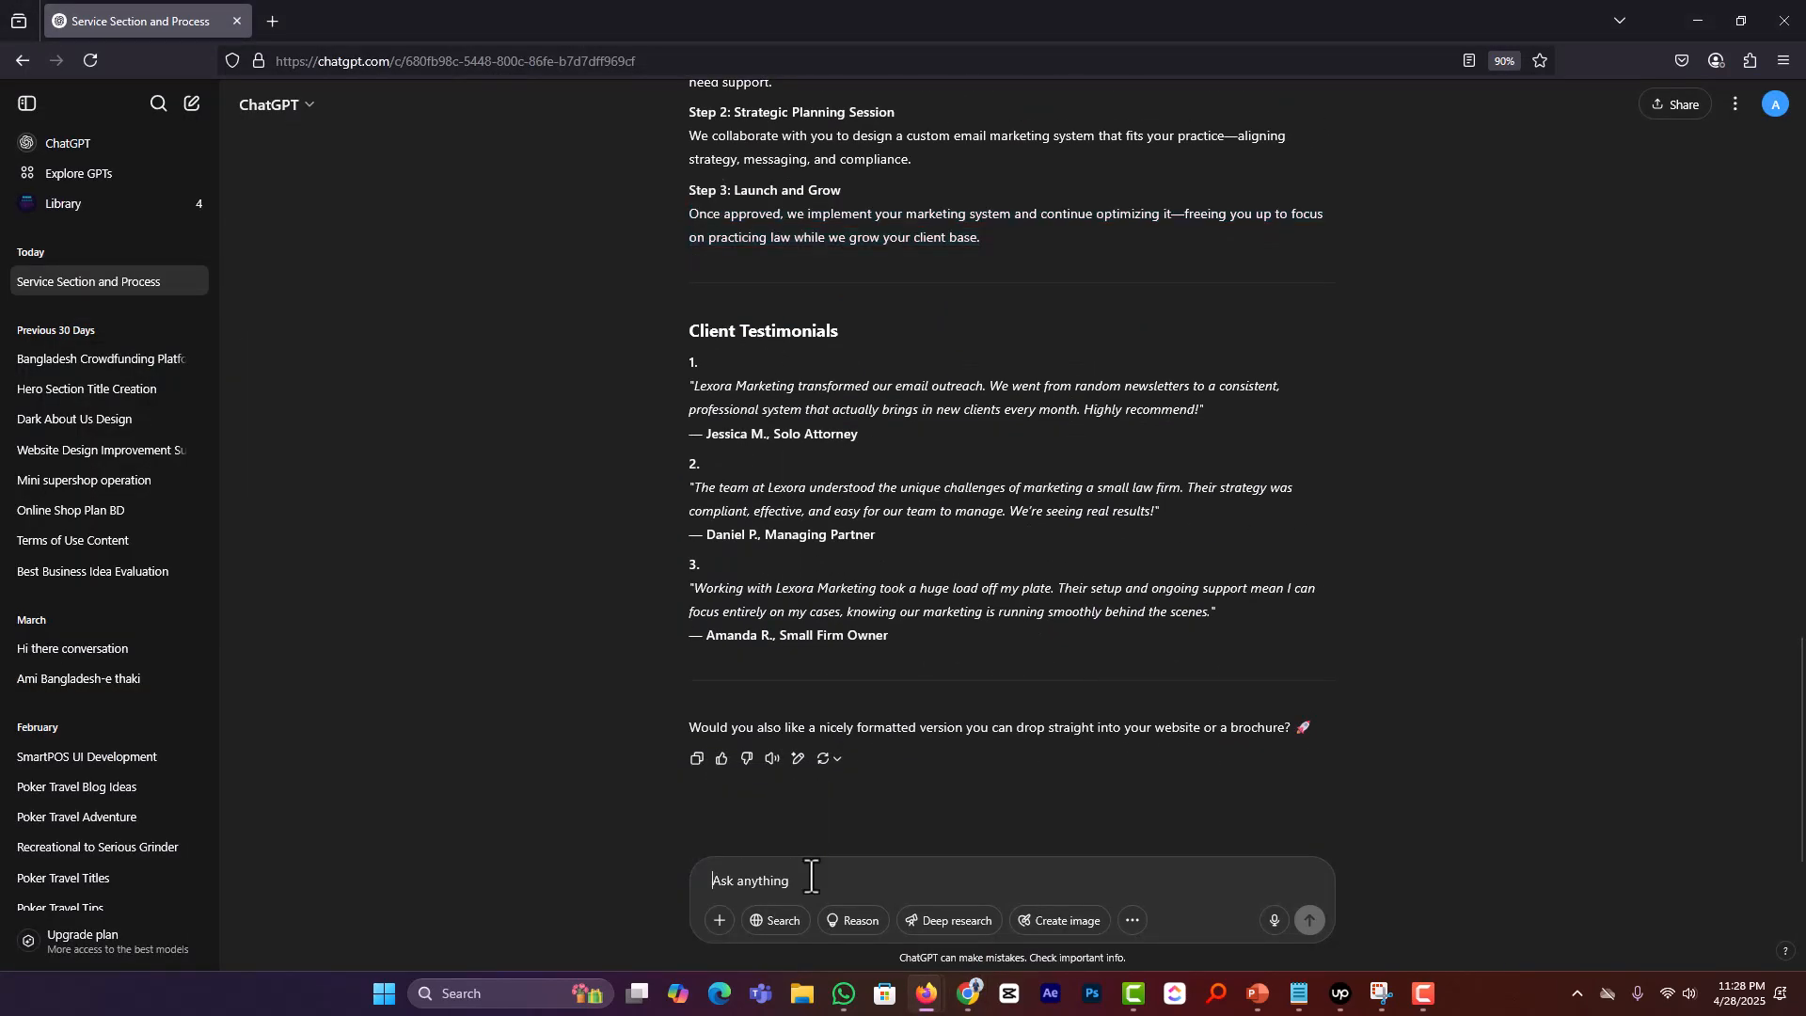
{"action": "type", "text": "give me another big testimonial"}
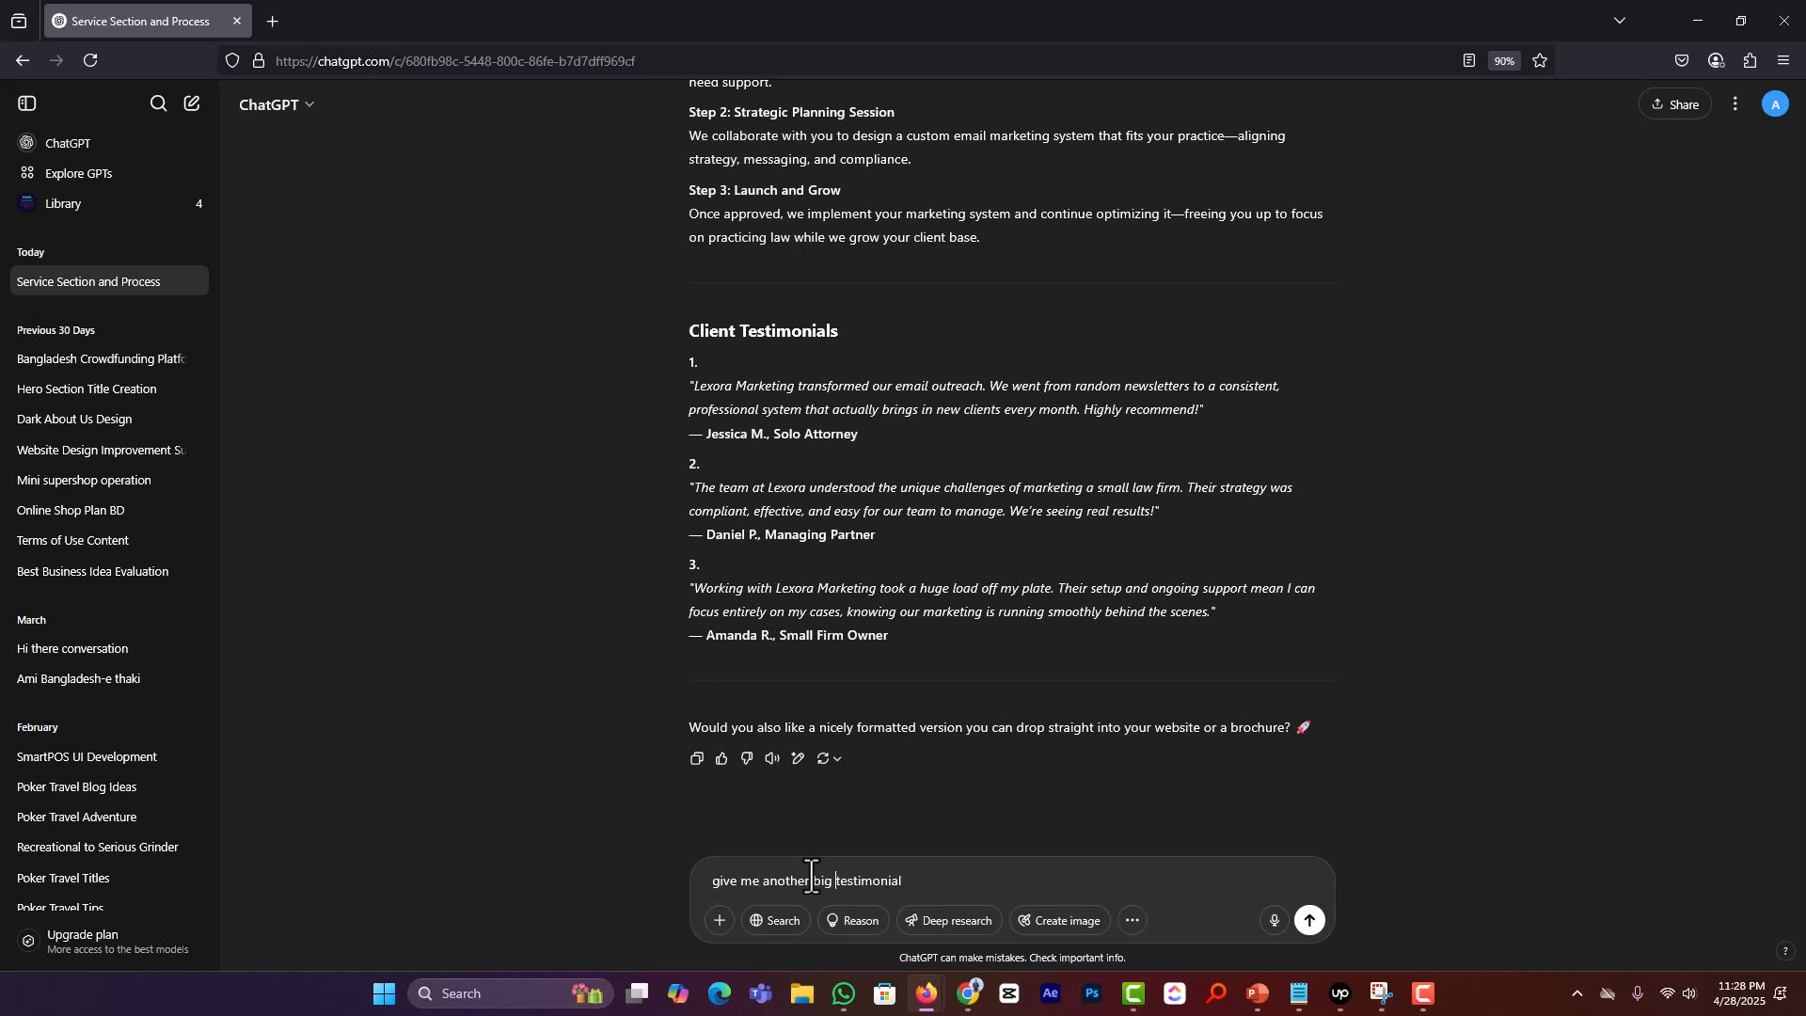
{"action": "key", "text": "Return"}
Step: Replace the first small testimonial's content with the "Lexora Marketing transformed our email outreach" quote copied from ChatGPT
{"action": "scroll", "coordinate": [965, 405], "scroll_direction": "up", "scroll_amount": 5}
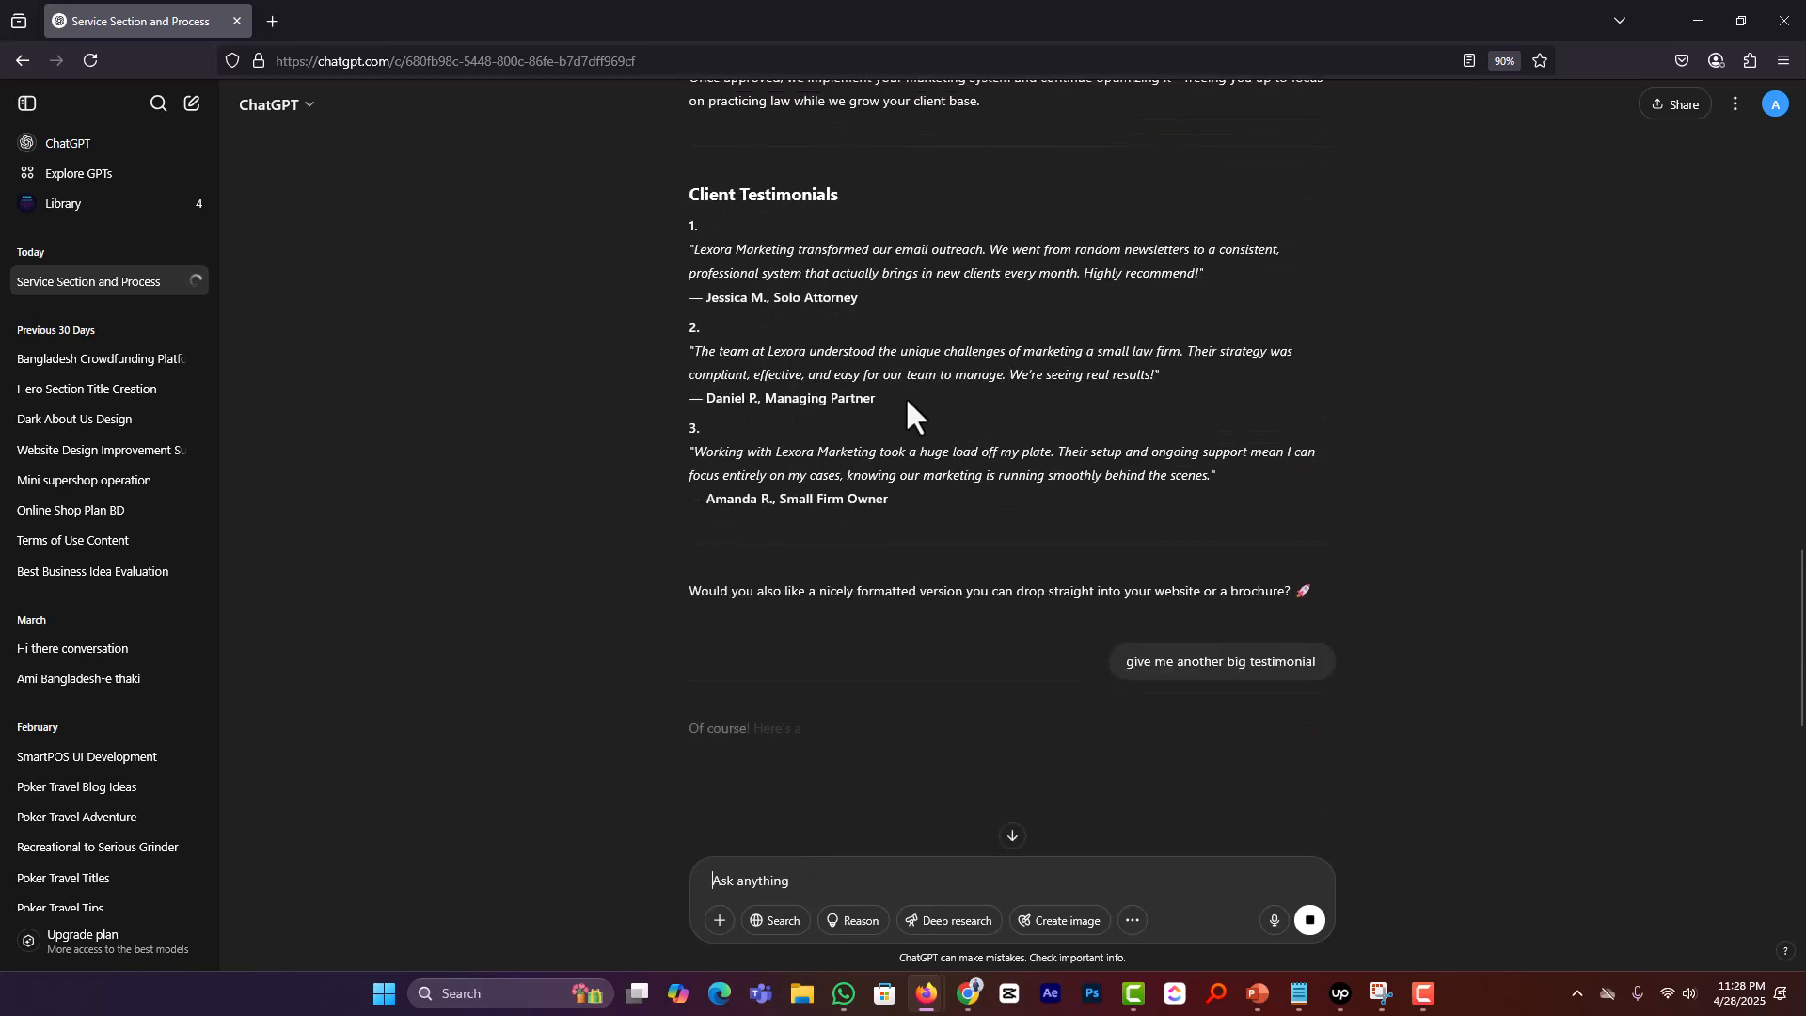
{"action": "left_click_drag", "start_coordinate": [1233, 380], "coordinate": [689, 367]}
{"action": "key", "text": "alt+Tab"}
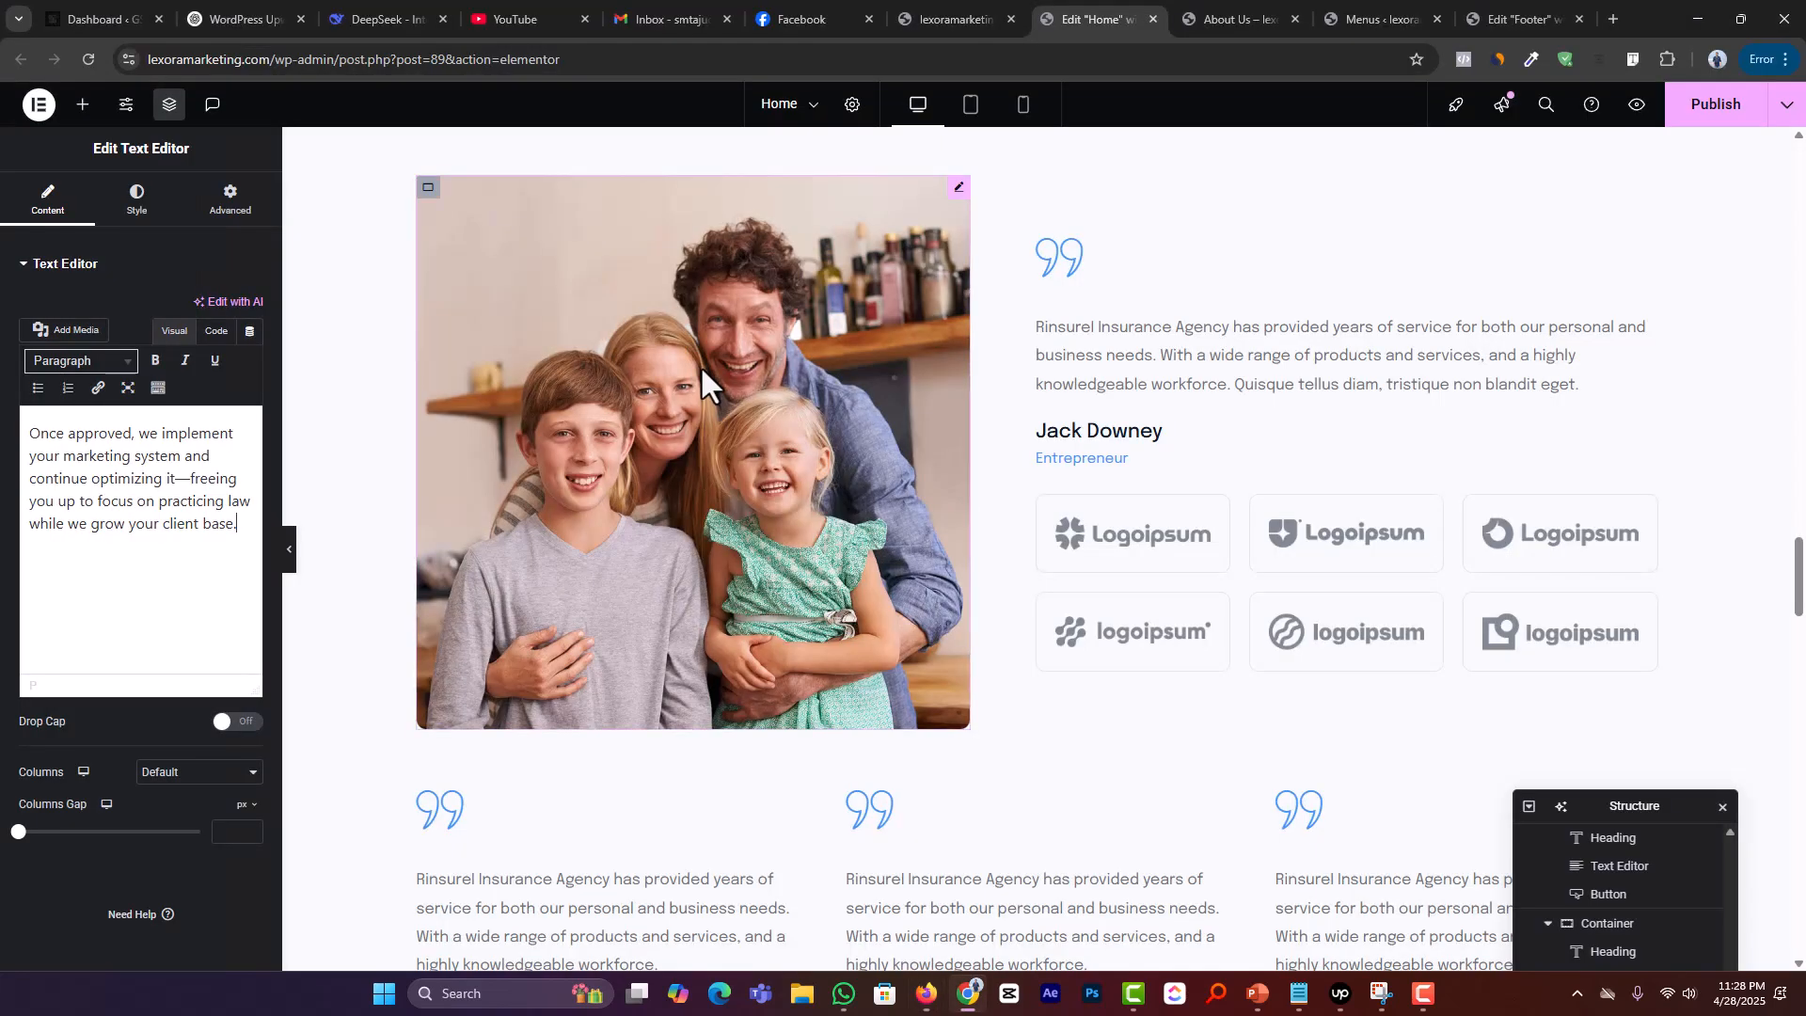
{"action": "scroll", "coordinate": [1352, 724], "scroll_direction": "down", "scroll_amount": 3}
{"action": "left_click", "coordinate": [658, 675]}
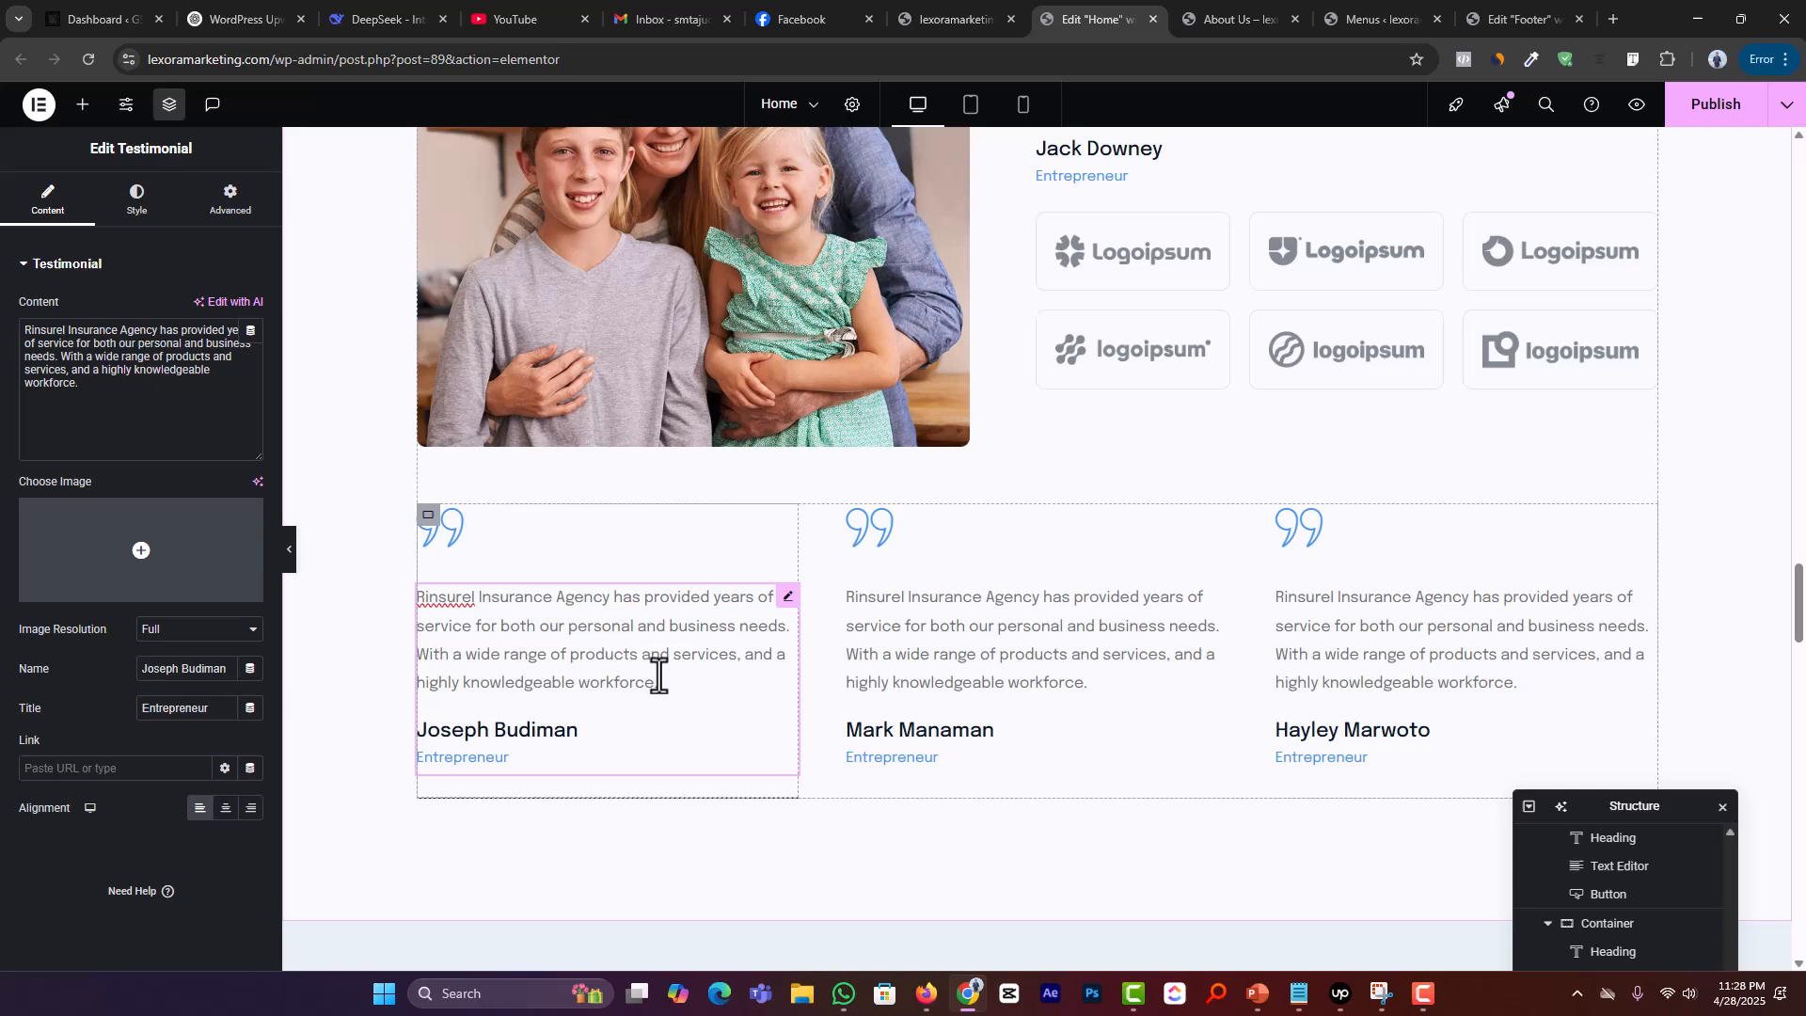
{"action": "left_click", "coordinate": [210, 411]}
{"action": "key", "text": "ctrl+a"}
{"action": "key", "text": "ctrl+v"}
Step: Fill the first small testimonial's name with the client's name from ChatGPT and set its title to "Solo Attorney"
{"action": "key", "text": "alt+Tab"}
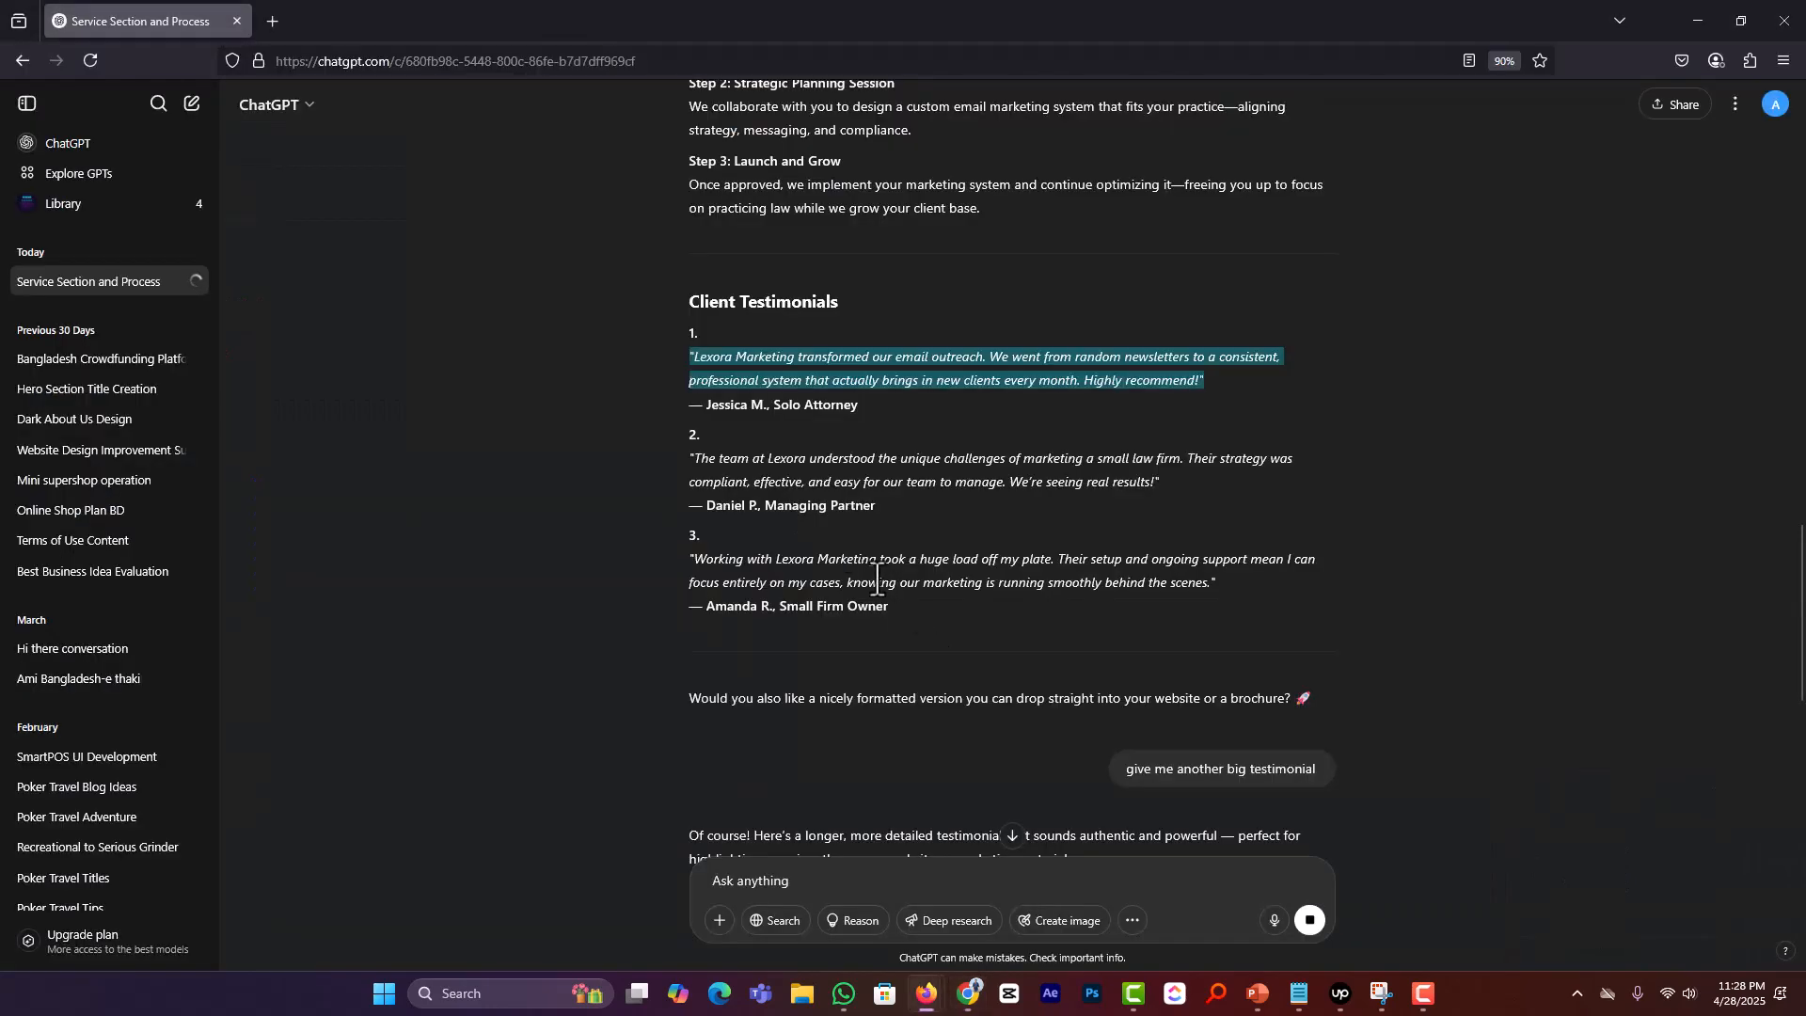
{"action": "left_click_drag", "start_coordinate": [859, 405], "coordinate": [714, 419]}
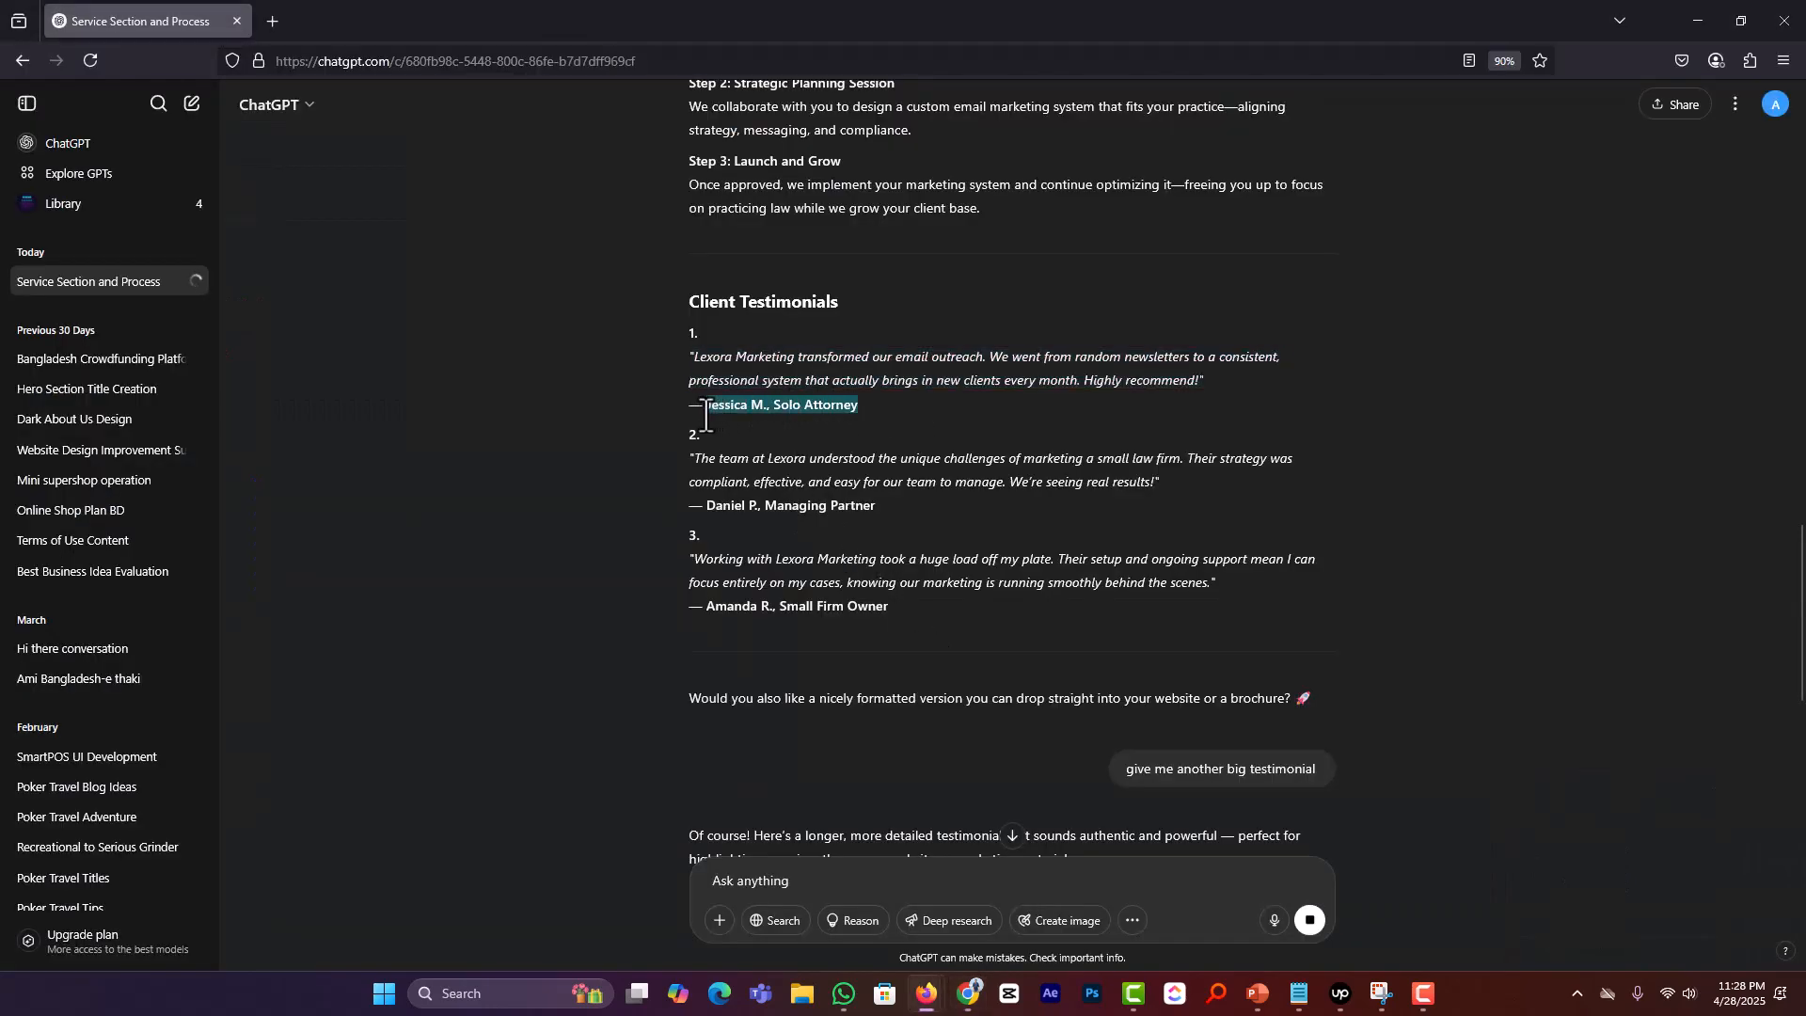
{"action": "key", "text": "alt+Tab"}
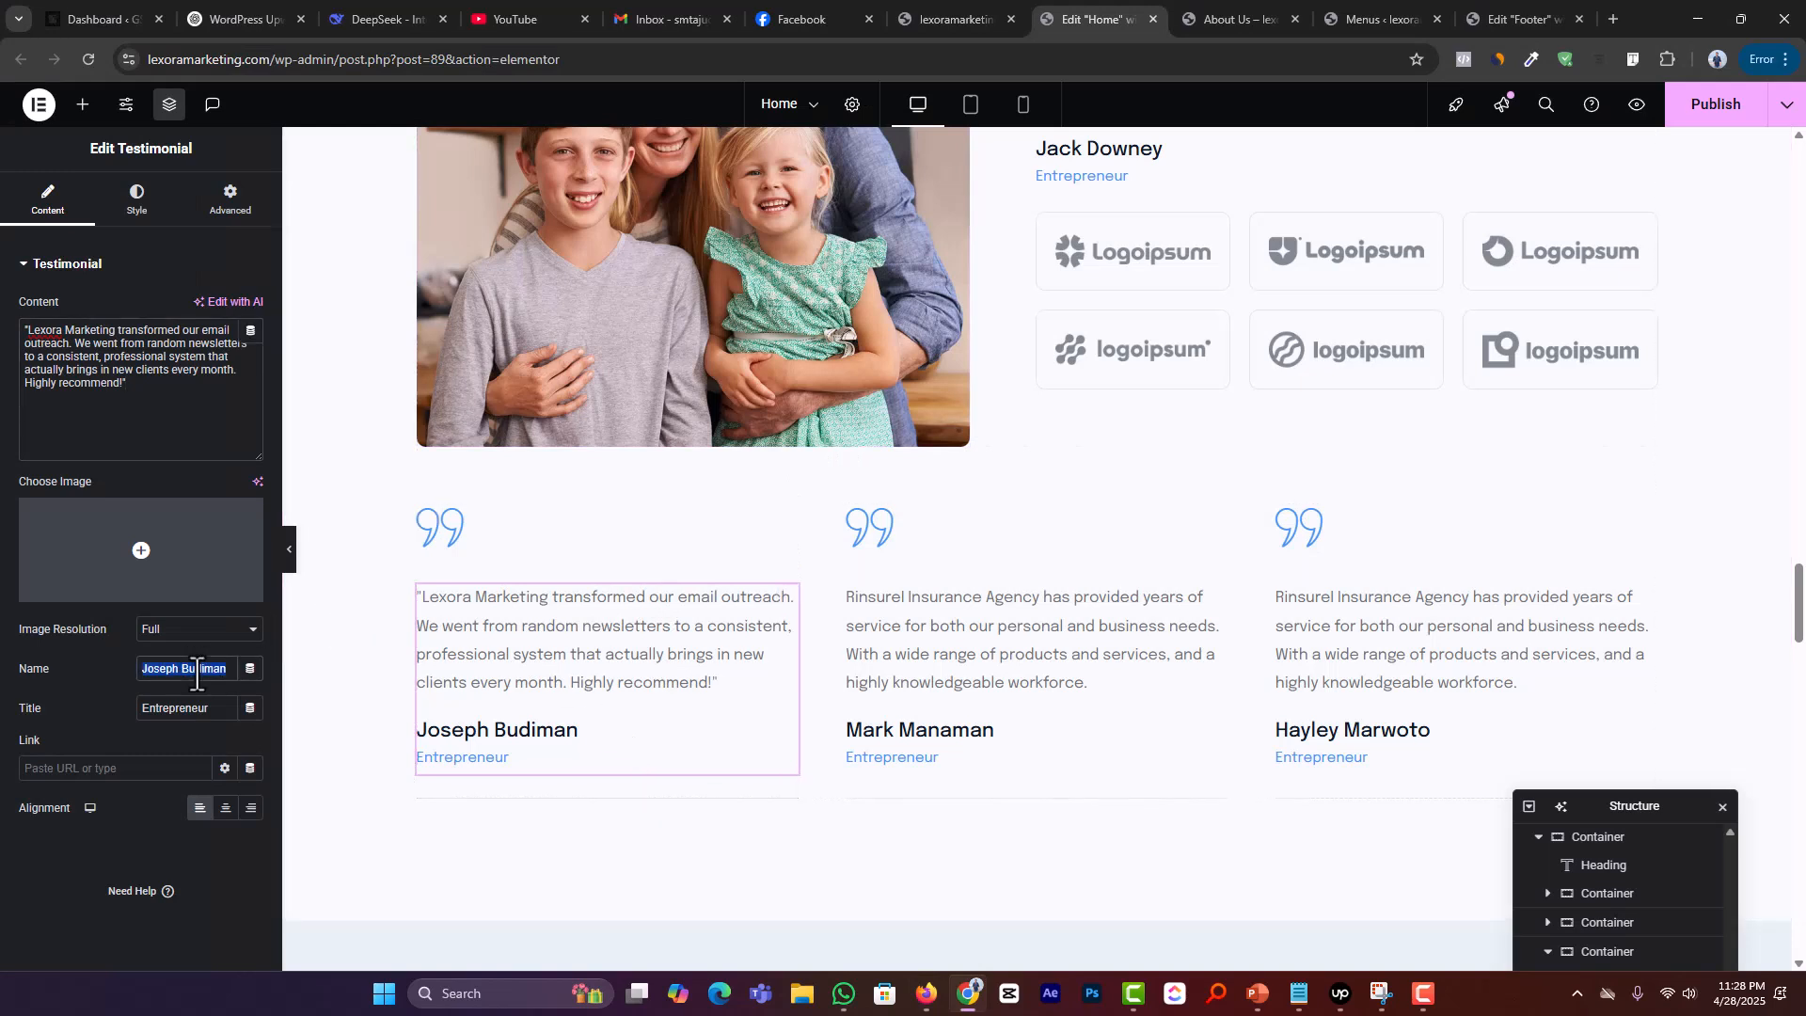
{"action": "key", "text": "ctrl+v"}
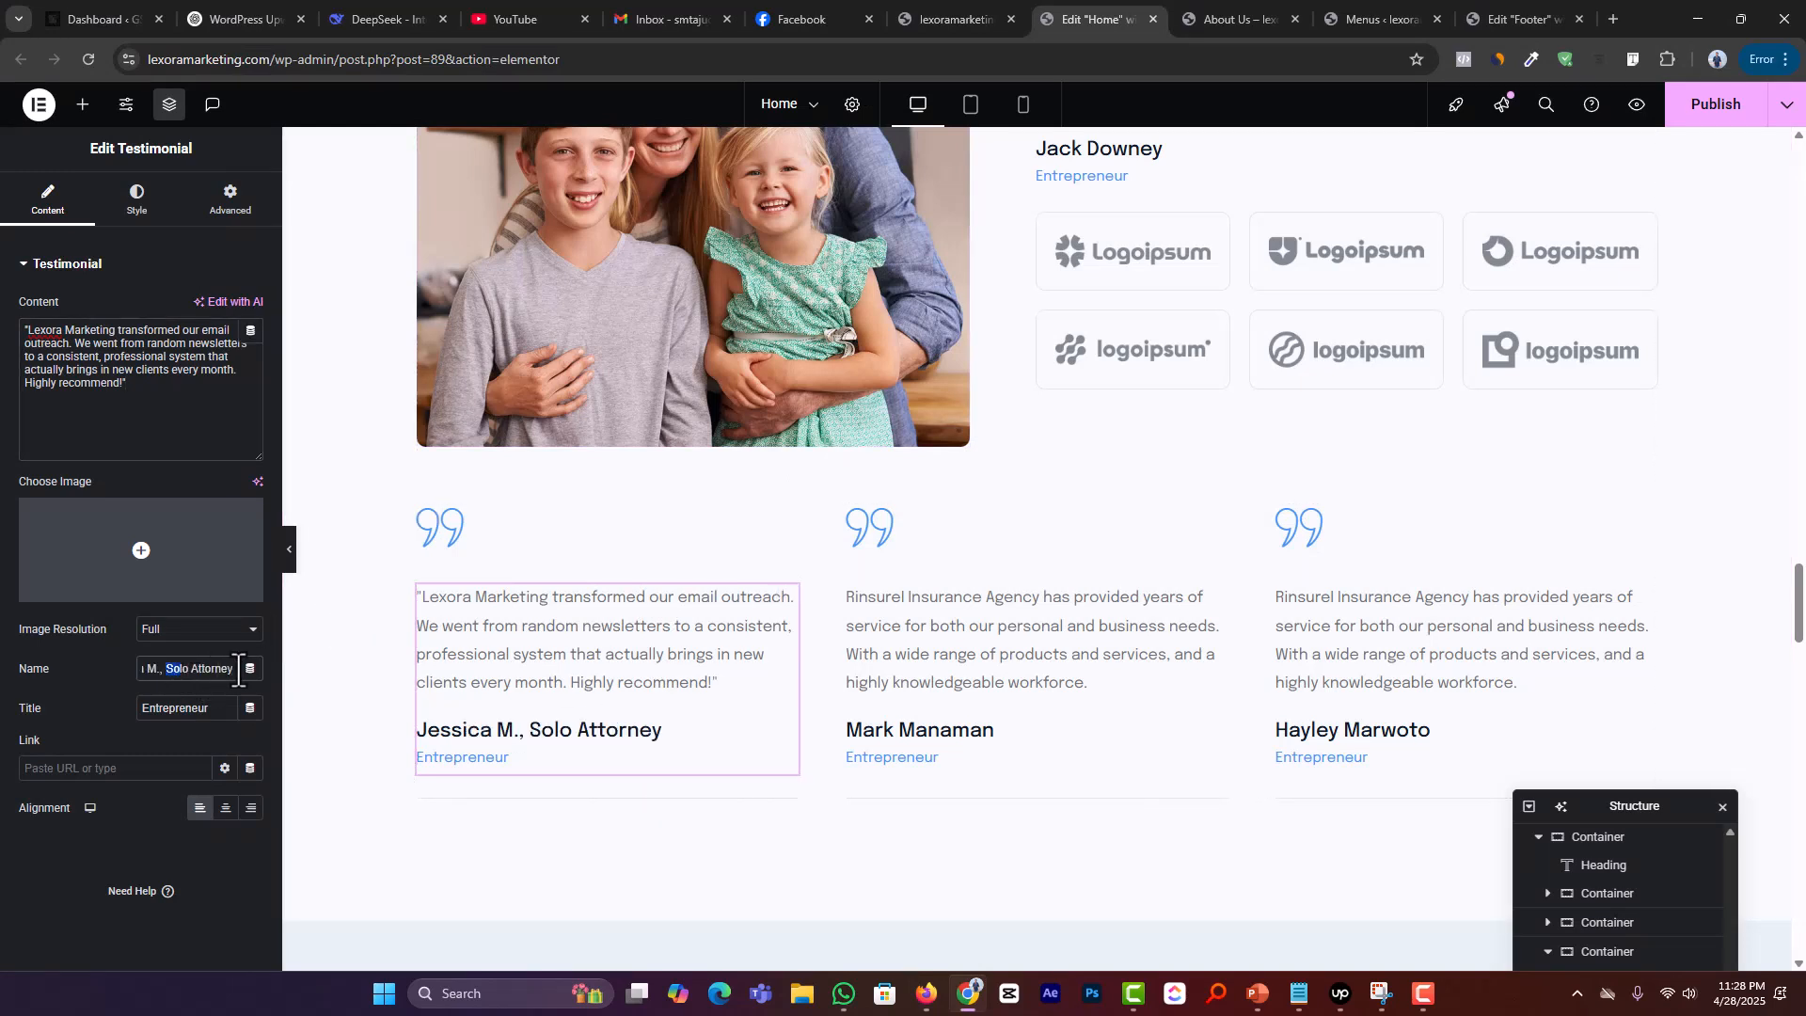
{"action": "key", "text": "BackSpace"}
{"action": "key", "text": "ctrl+a"}
{"action": "key", "text": "ctrl+v"}
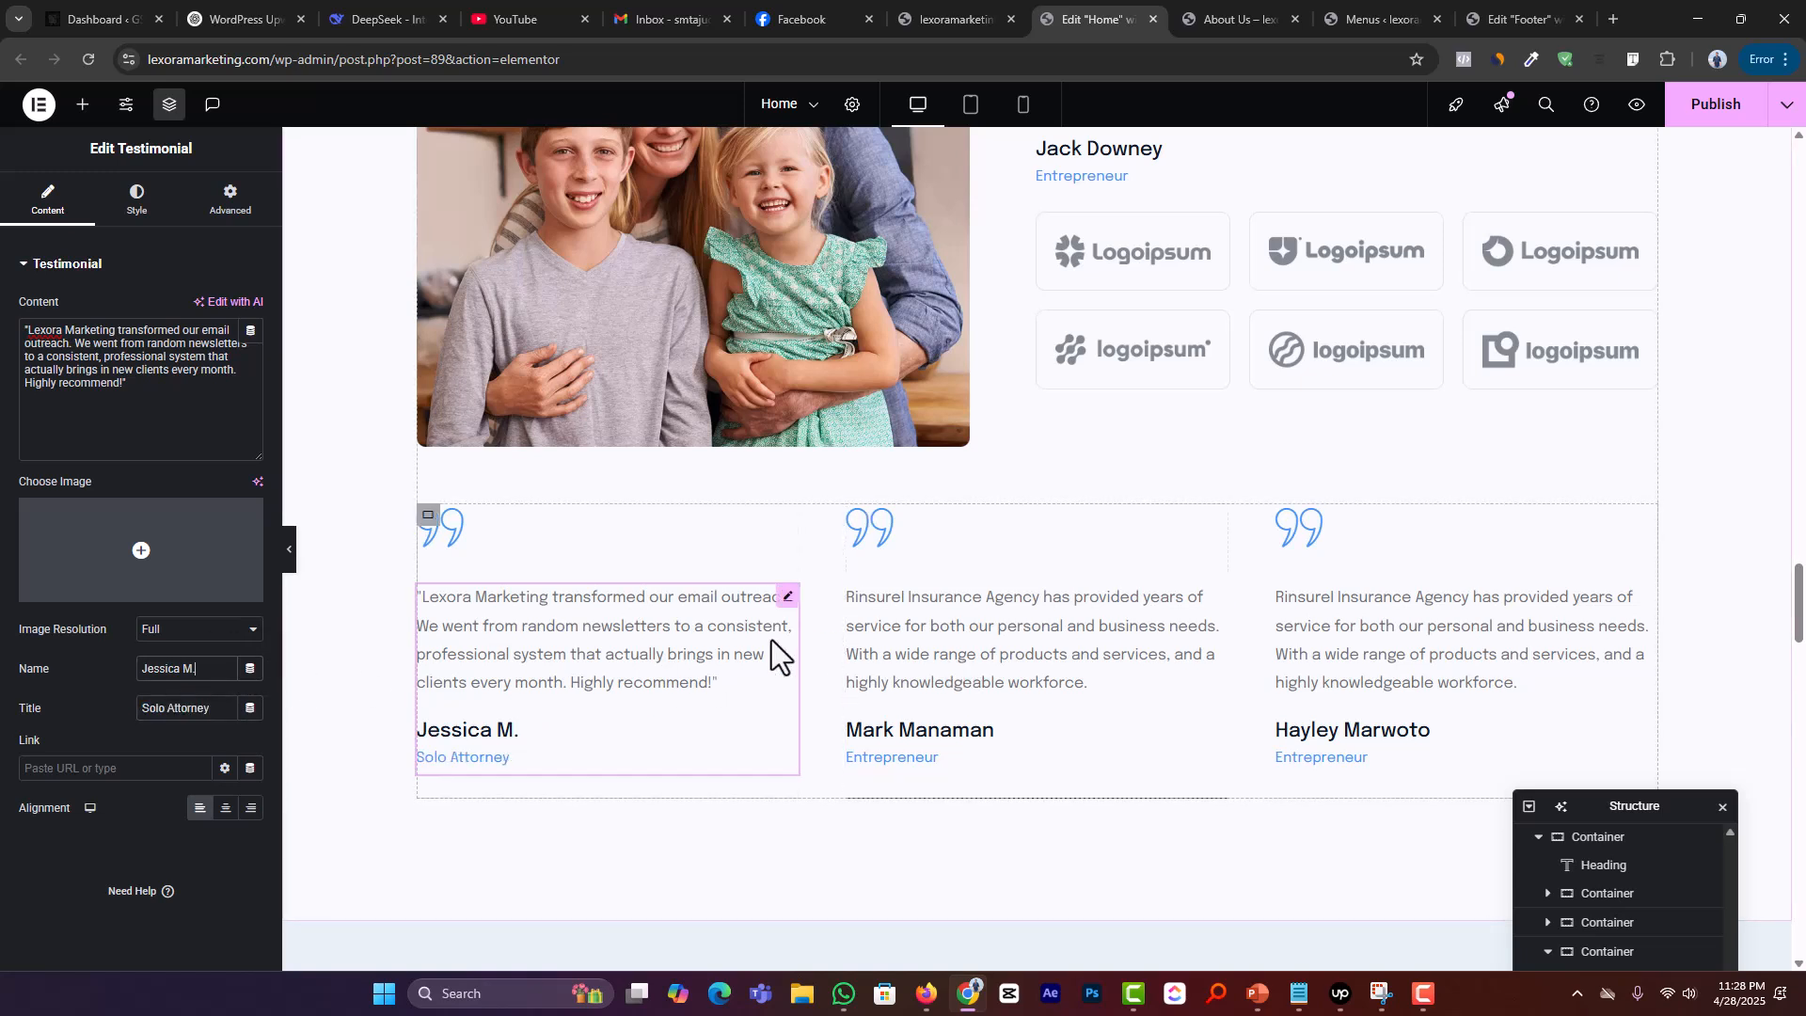
Step: Remove the opening and closing quotation marks from the first small testimonial's content
{"action": "left_click", "coordinate": [232, 402]}
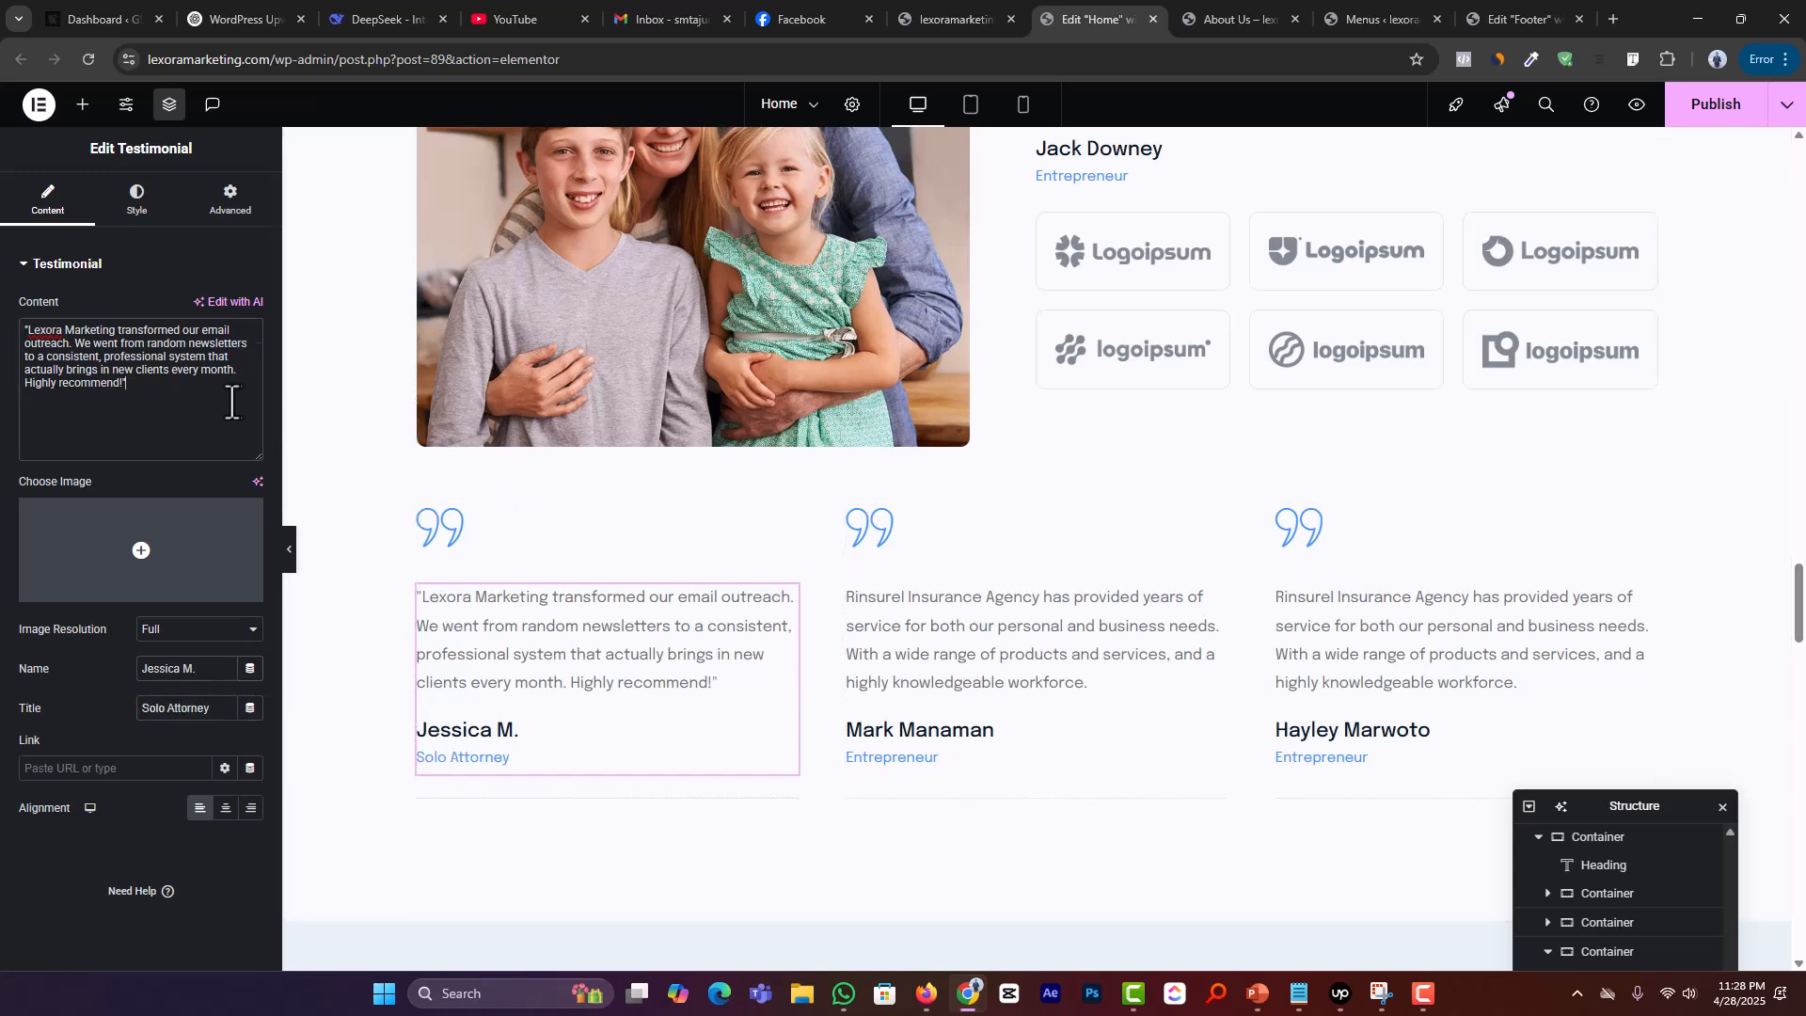
{"action": "left_click", "coordinate": [29, 330]}
{"action": "key", "text": "BackSpace"}
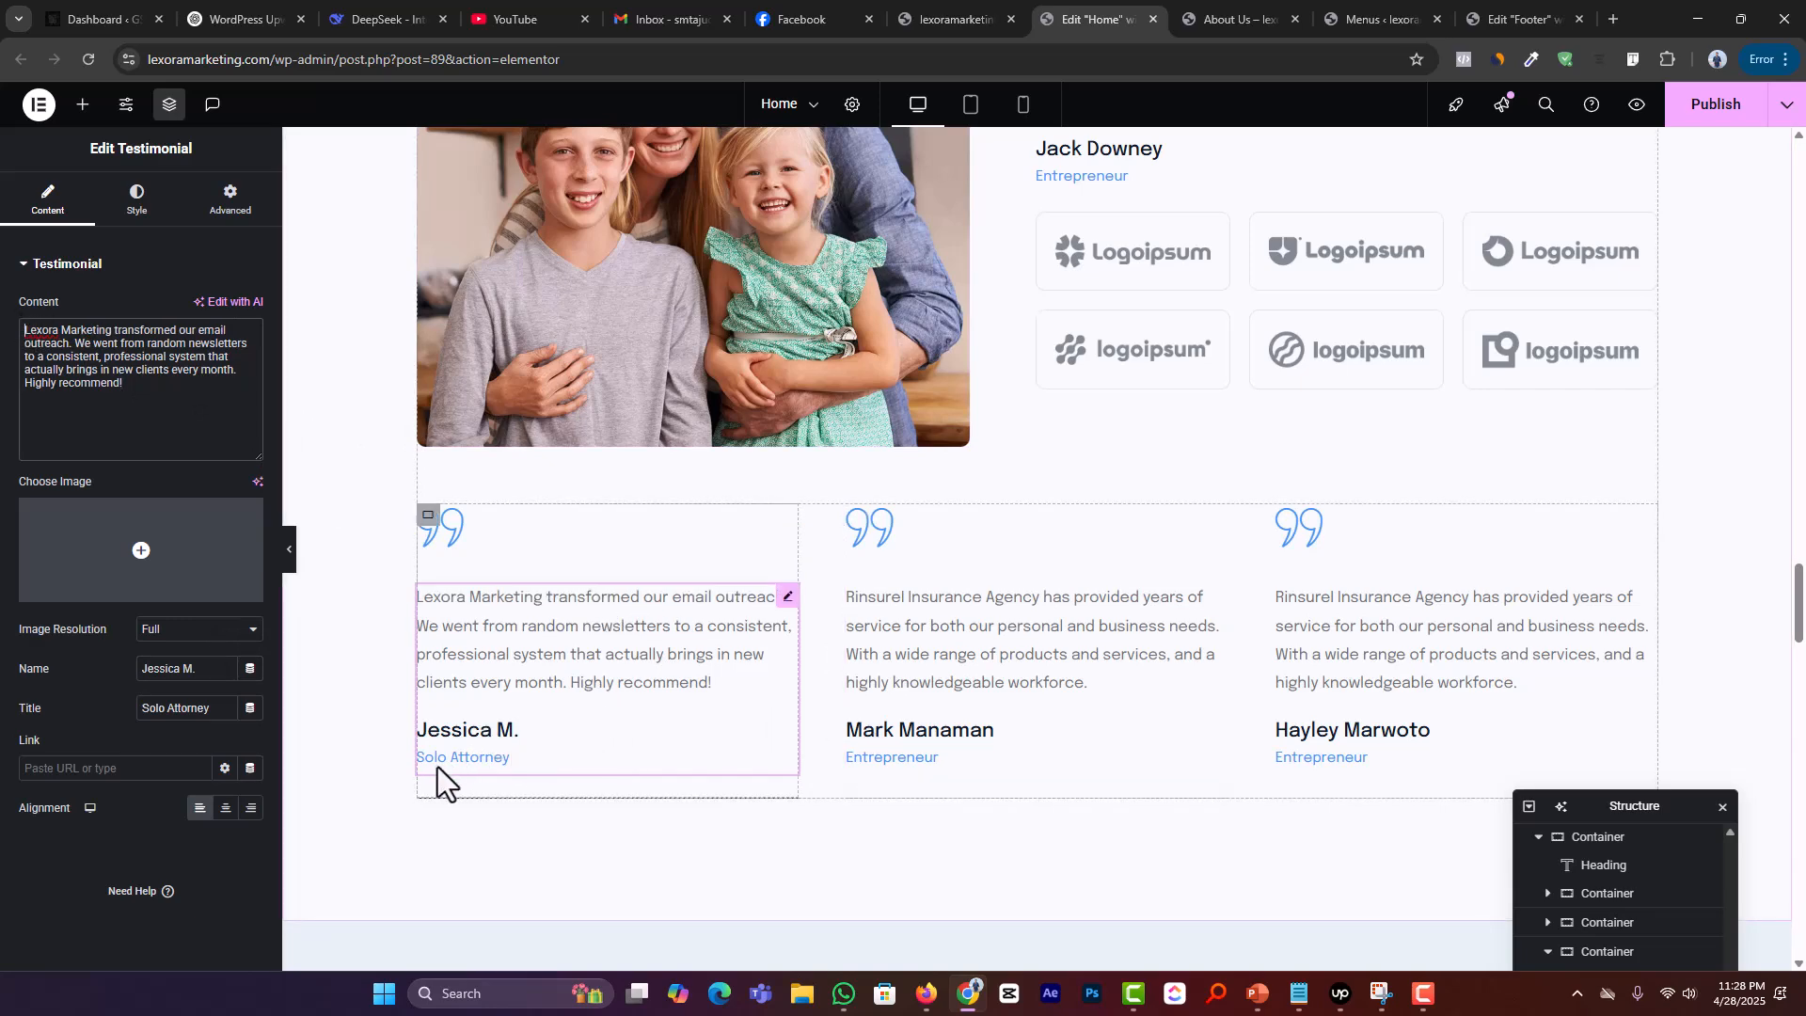
Step: Replace the second small testimonial's content with the "The team at Lexora understood the unique challenges" quote from ChatGPT, without quotation marks
{"action": "key", "text": "alt+Tab"}
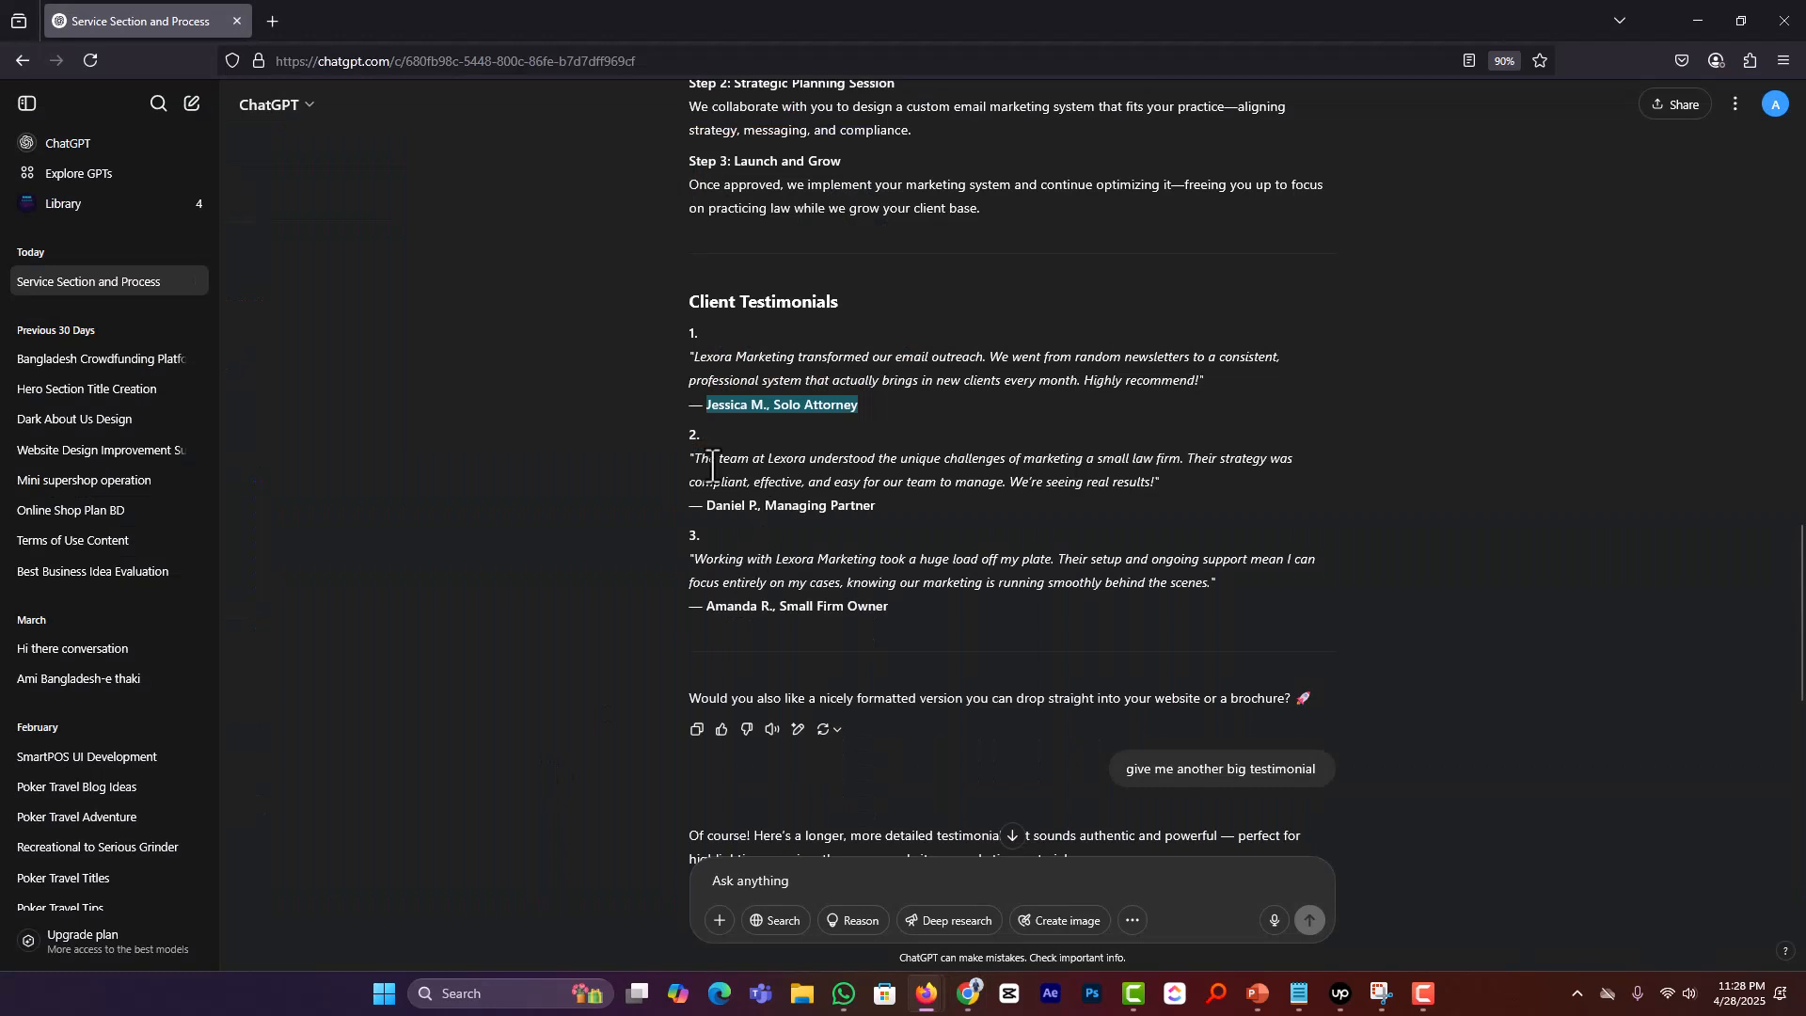
{"action": "left_click_drag", "start_coordinate": [694, 461], "coordinate": [1151, 484]}
{"action": "key", "text": "alt+Tab"}
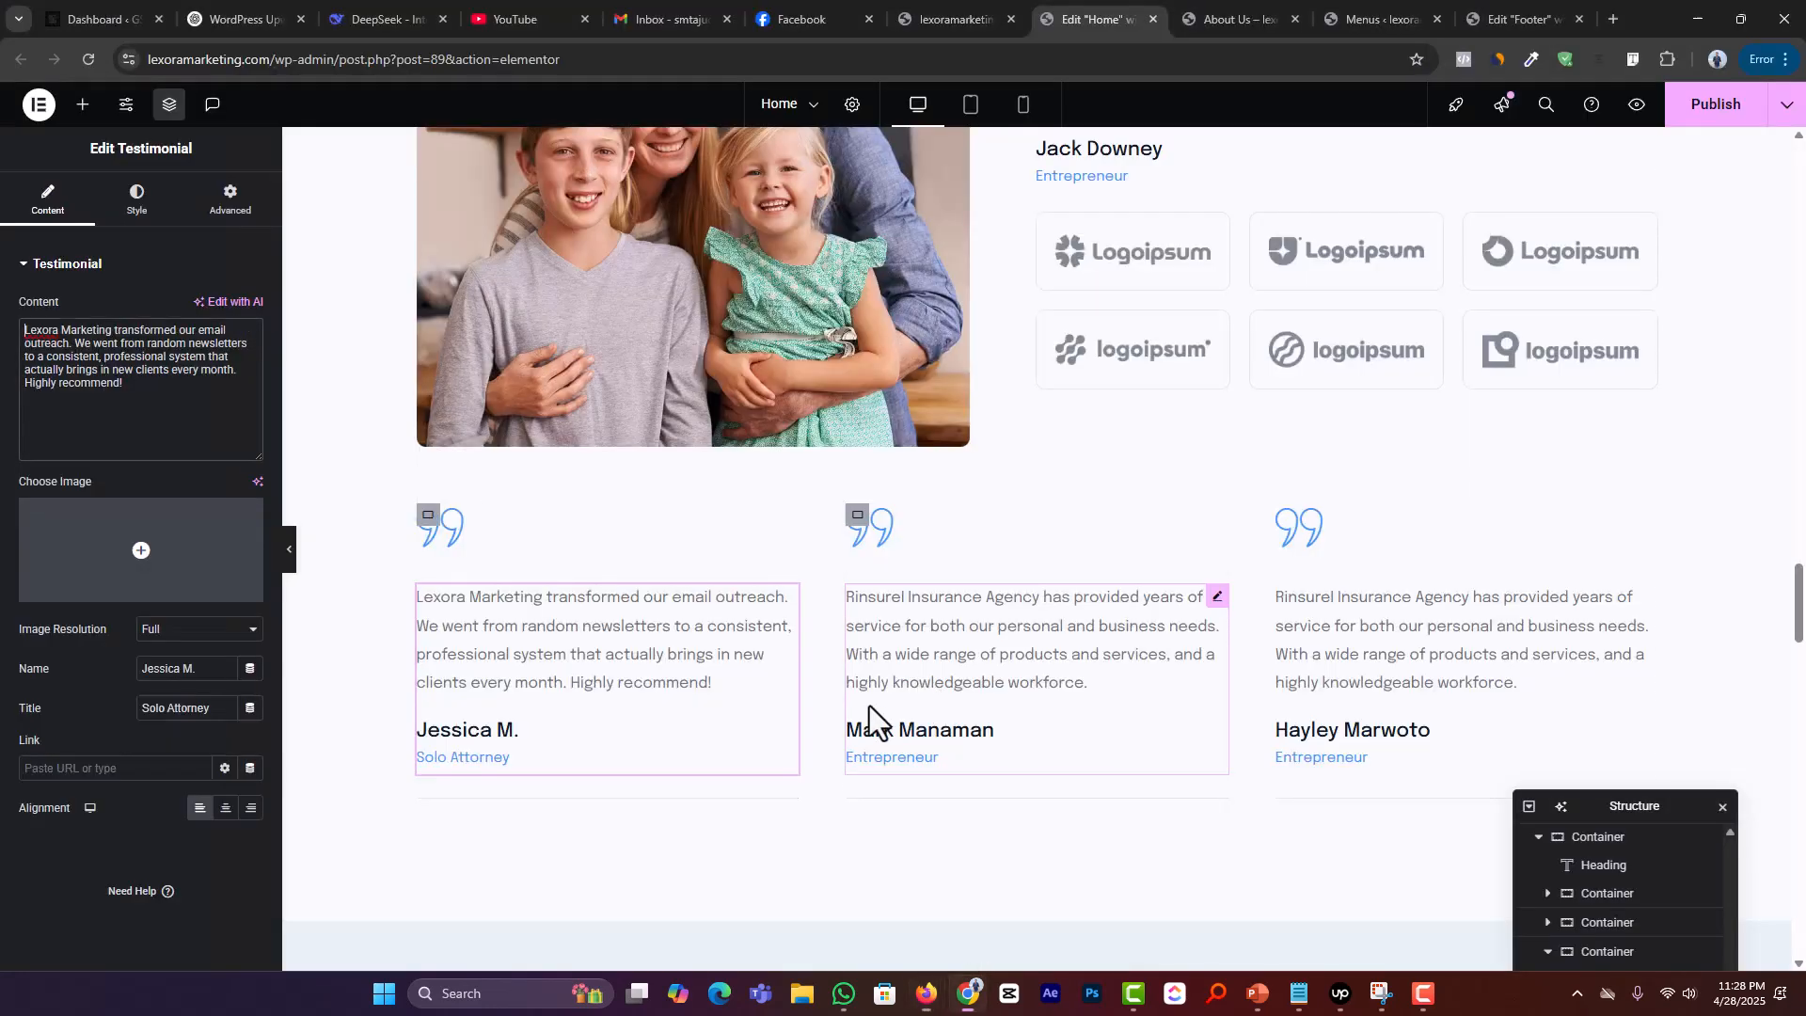
{"action": "left_click", "coordinate": [1029, 690]}
{"action": "left_click", "coordinate": [177, 406]}
{"action": "key", "text": "ctrl+a"}
{"action": "key", "text": "ctrl+v"}
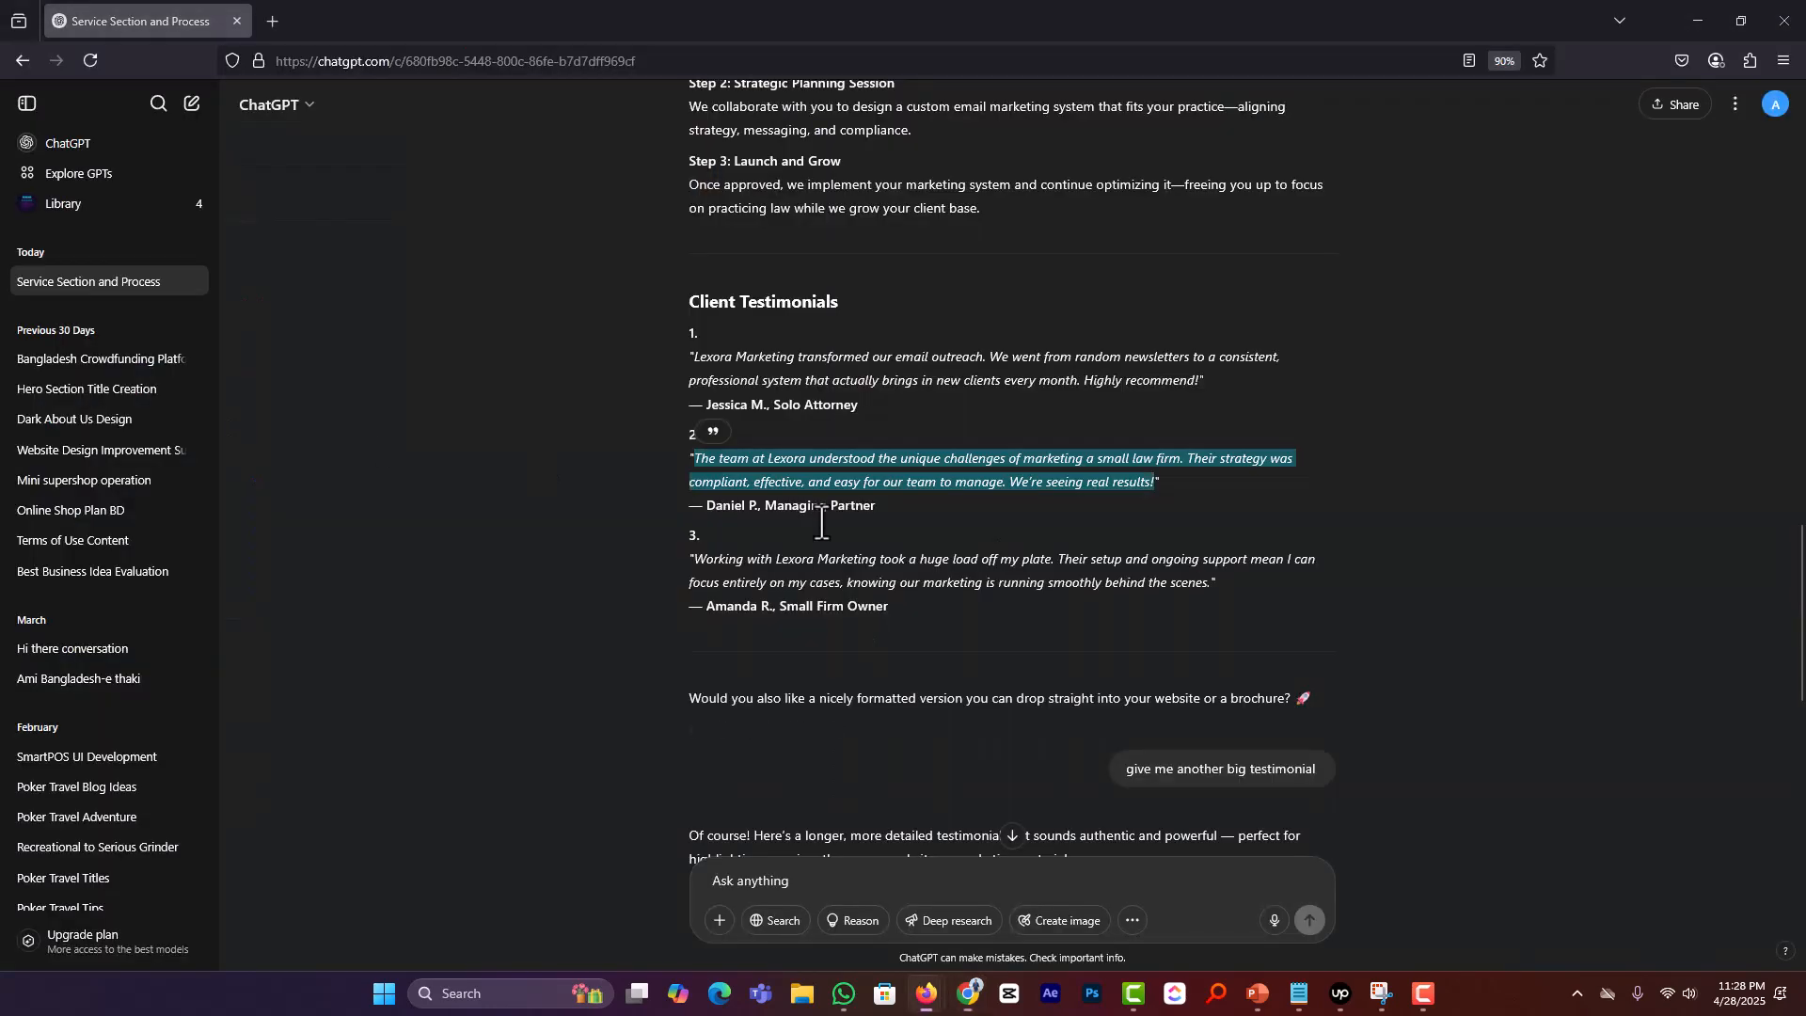
Step: Fill the second small testimonial's name with the matching client's name copied from ChatGPT
{"action": "key", "text": "alt+Tab"}
{"action": "left_click_drag", "start_coordinate": [753, 508], "coordinate": [707, 509]}
{"action": "key", "text": "ctrl+c"}
{"action": "key", "text": "alt+Tab"}
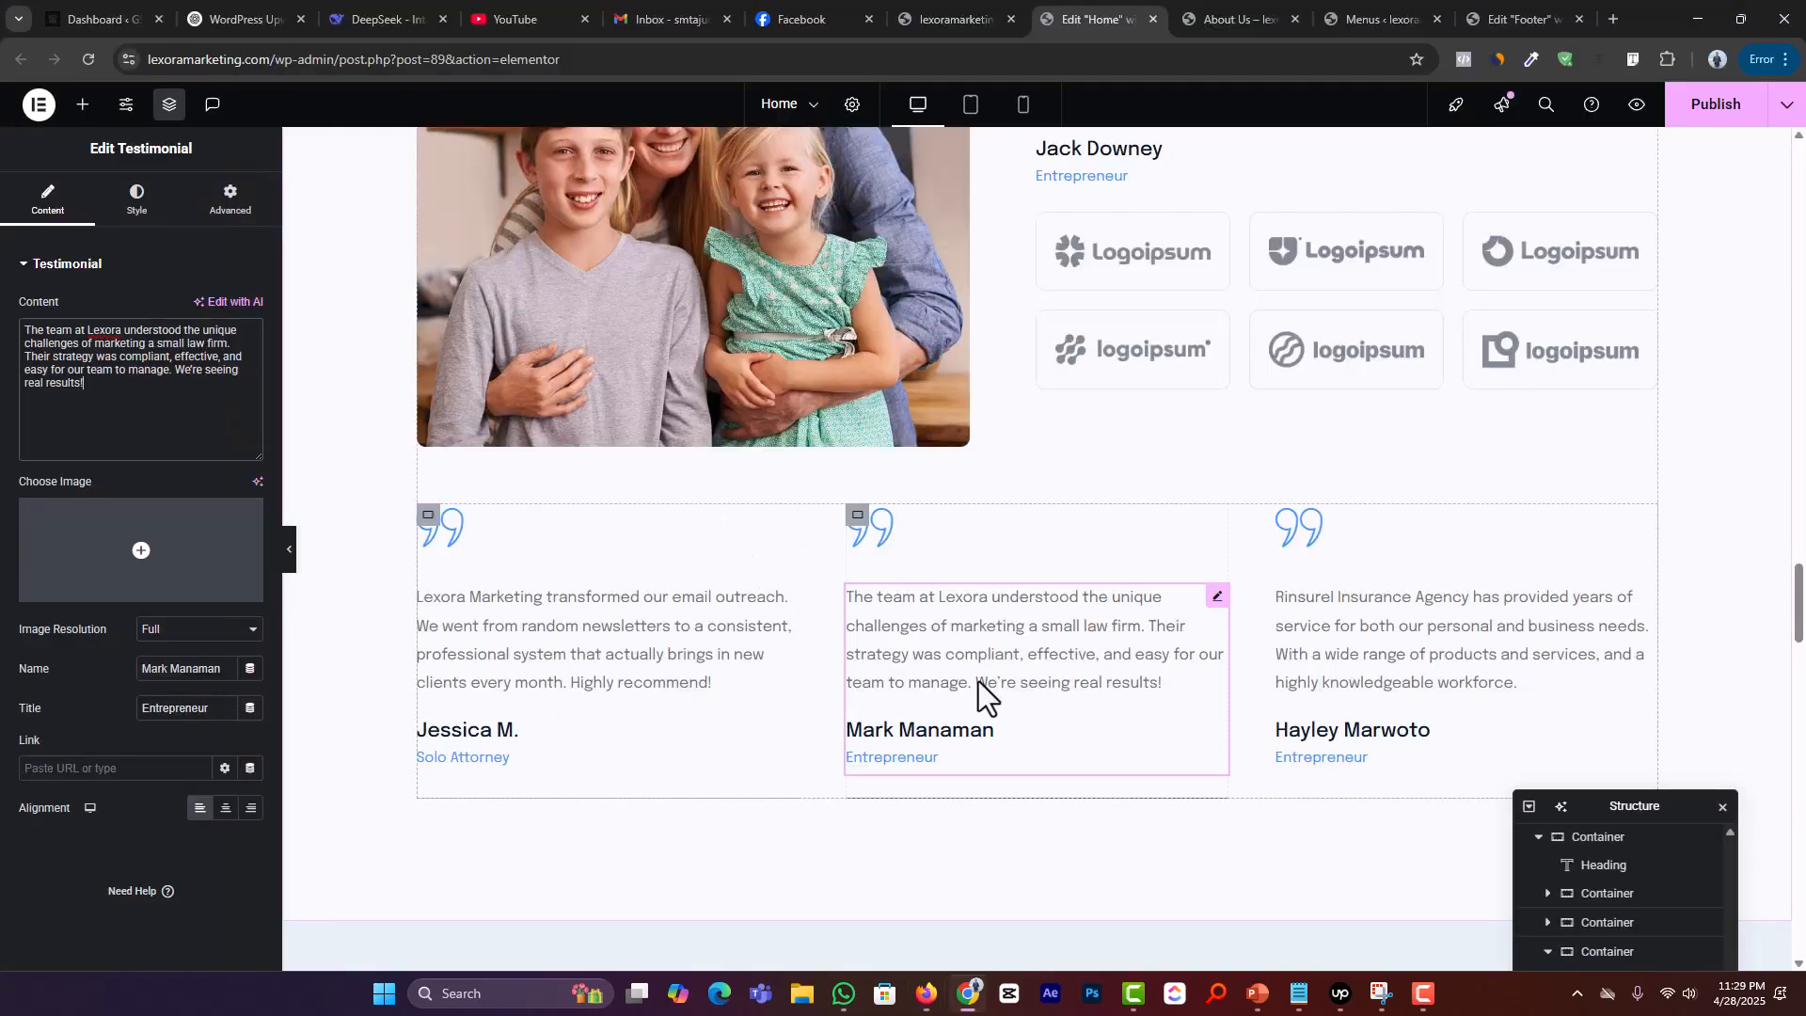
{"action": "left_click", "coordinate": [215, 662]}
{"action": "key", "text": "ctrl+a"}
{"action": "key", "text": "ctrl+v"}
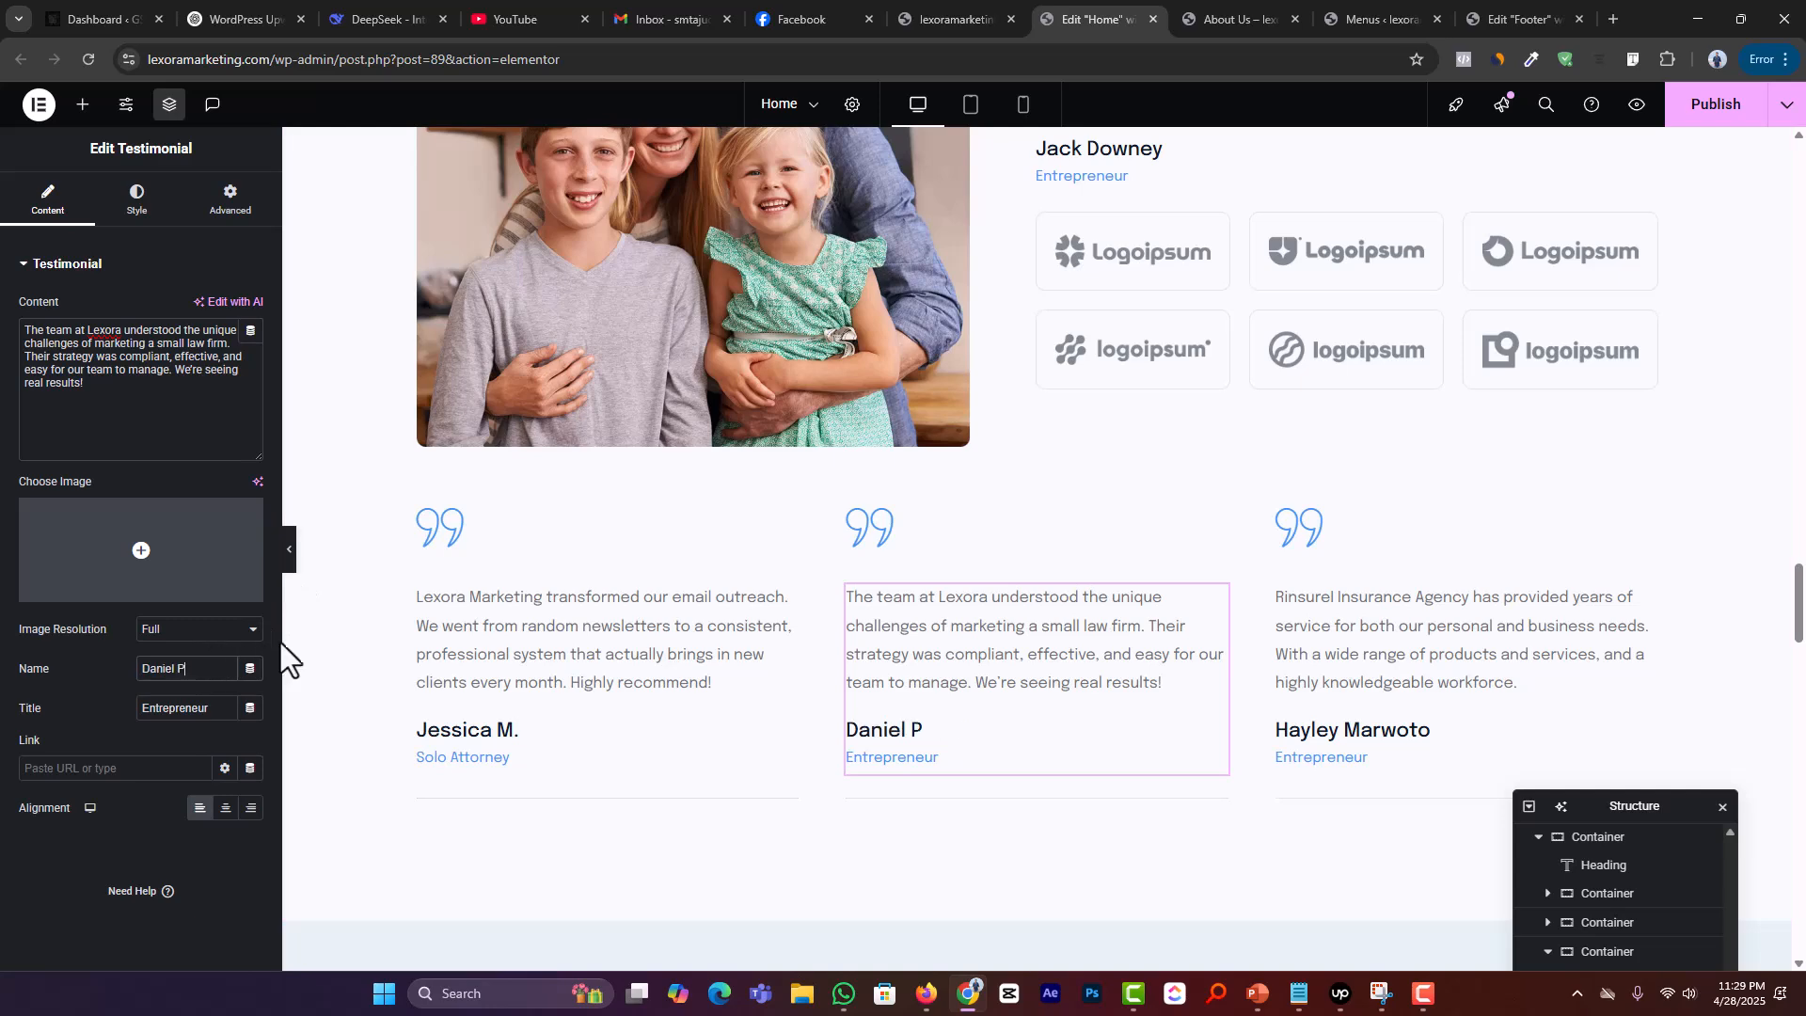
Step: Set the second small testimonial's title to "Managing Partner", as given in ChatGPT
{"action": "key", "text": "alt+Tab"}
{"action": "left_click_drag", "start_coordinate": [876, 507], "coordinate": [769, 512]}
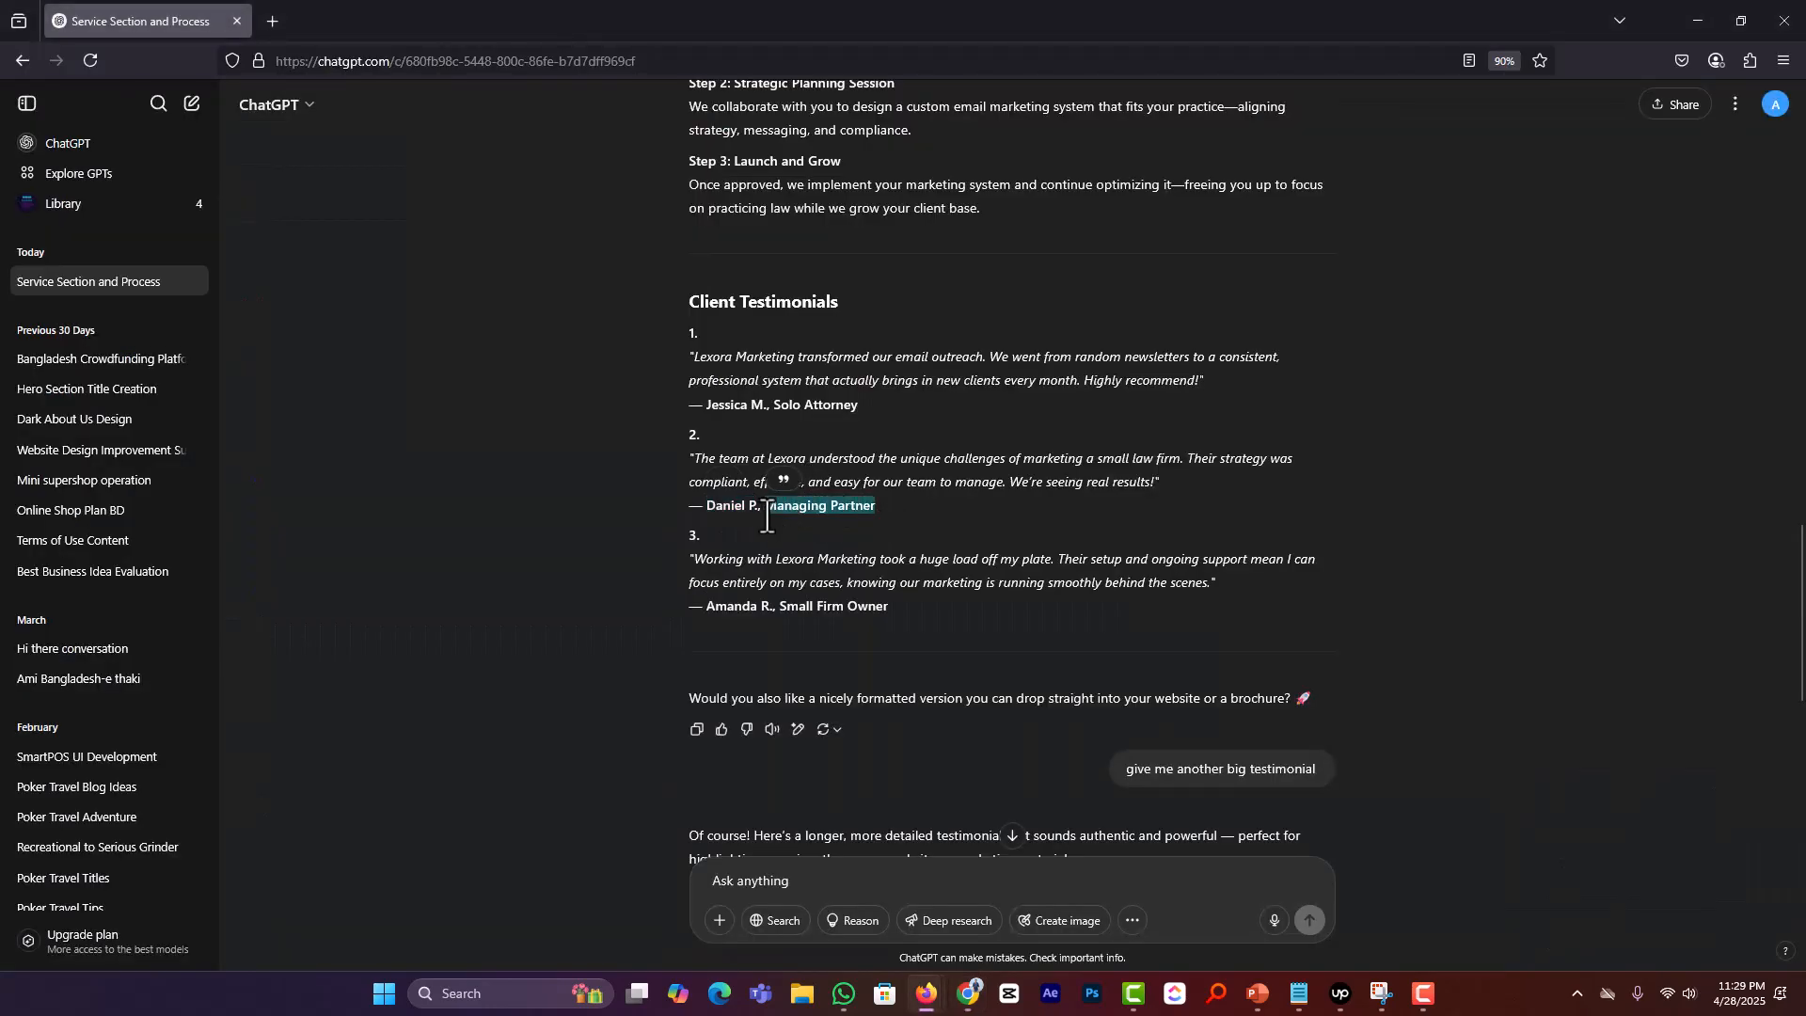
{"action": "key", "text": "alt+Tab"}
{"action": "left_click", "coordinate": [215, 714]}
{"action": "key", "text": "ctrl+a"}
{"action": "type", "text": "Managing Partner"}
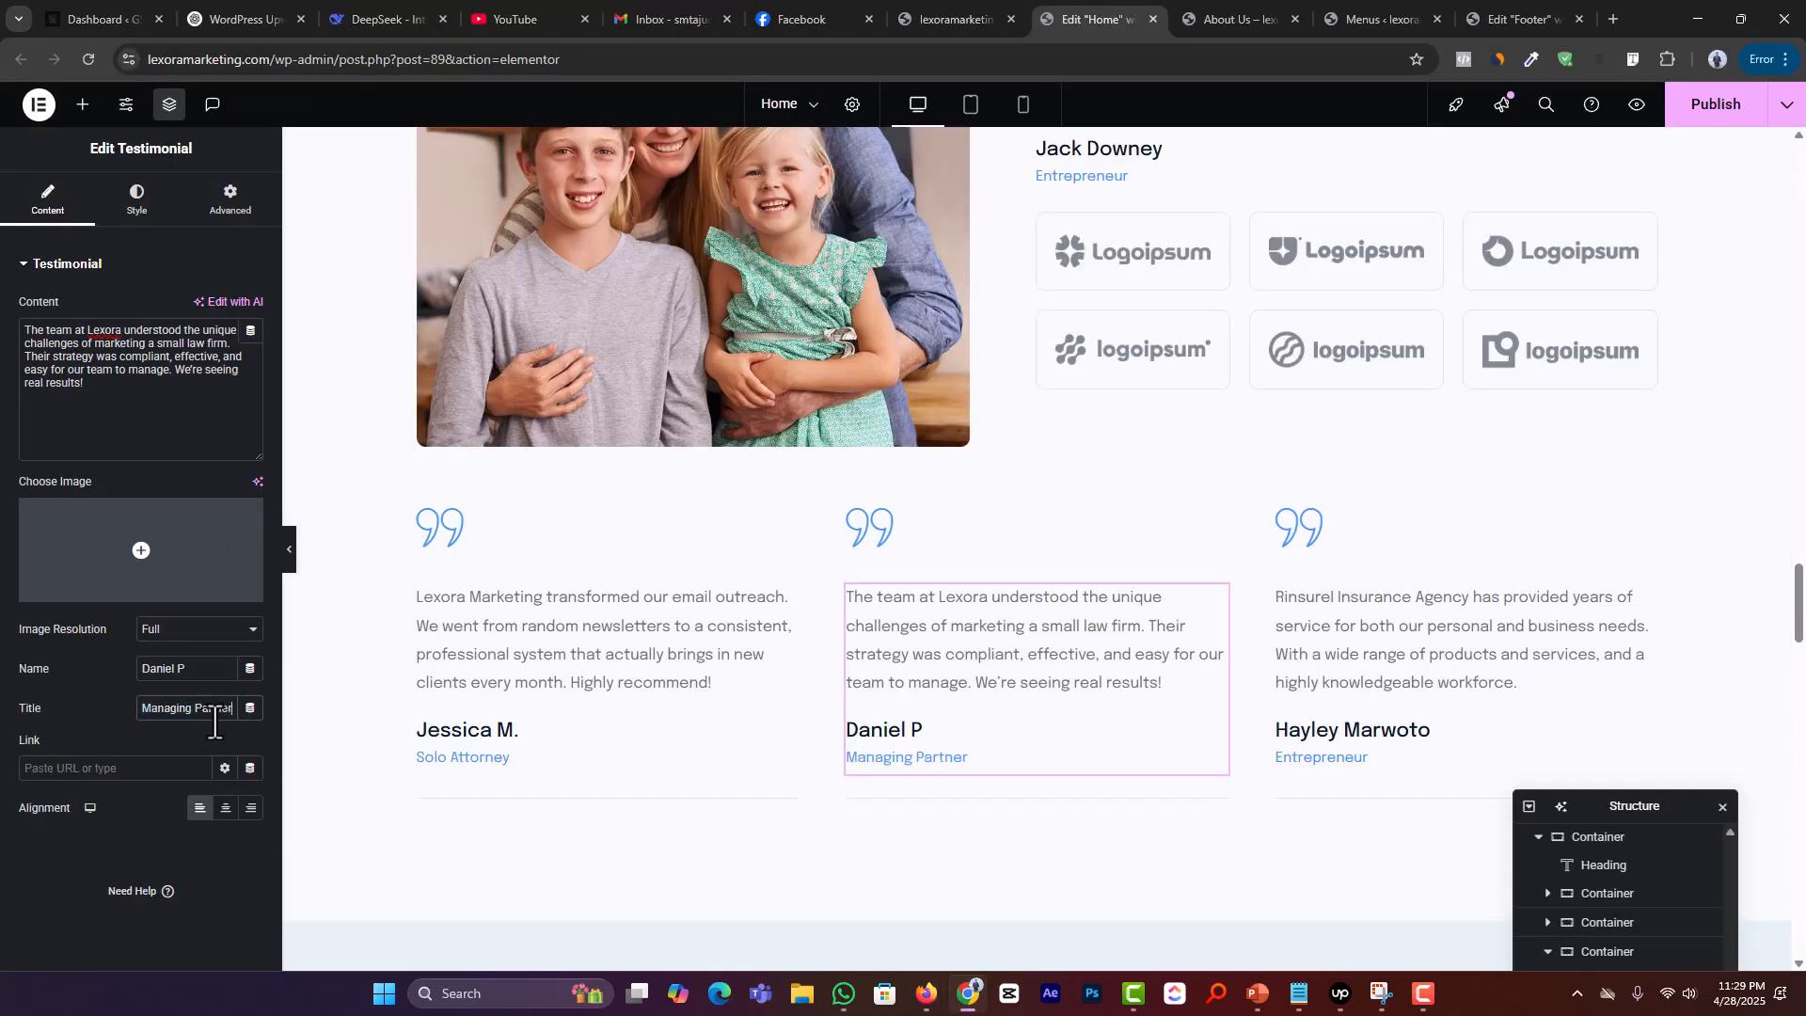
Step: Replace the third small testimonial's content with the "Working with Lexora Marketing took a huge load off my plate" quote from ChatGPT, without quotation marks
{"action": "key", "text": "alt+Tab"}
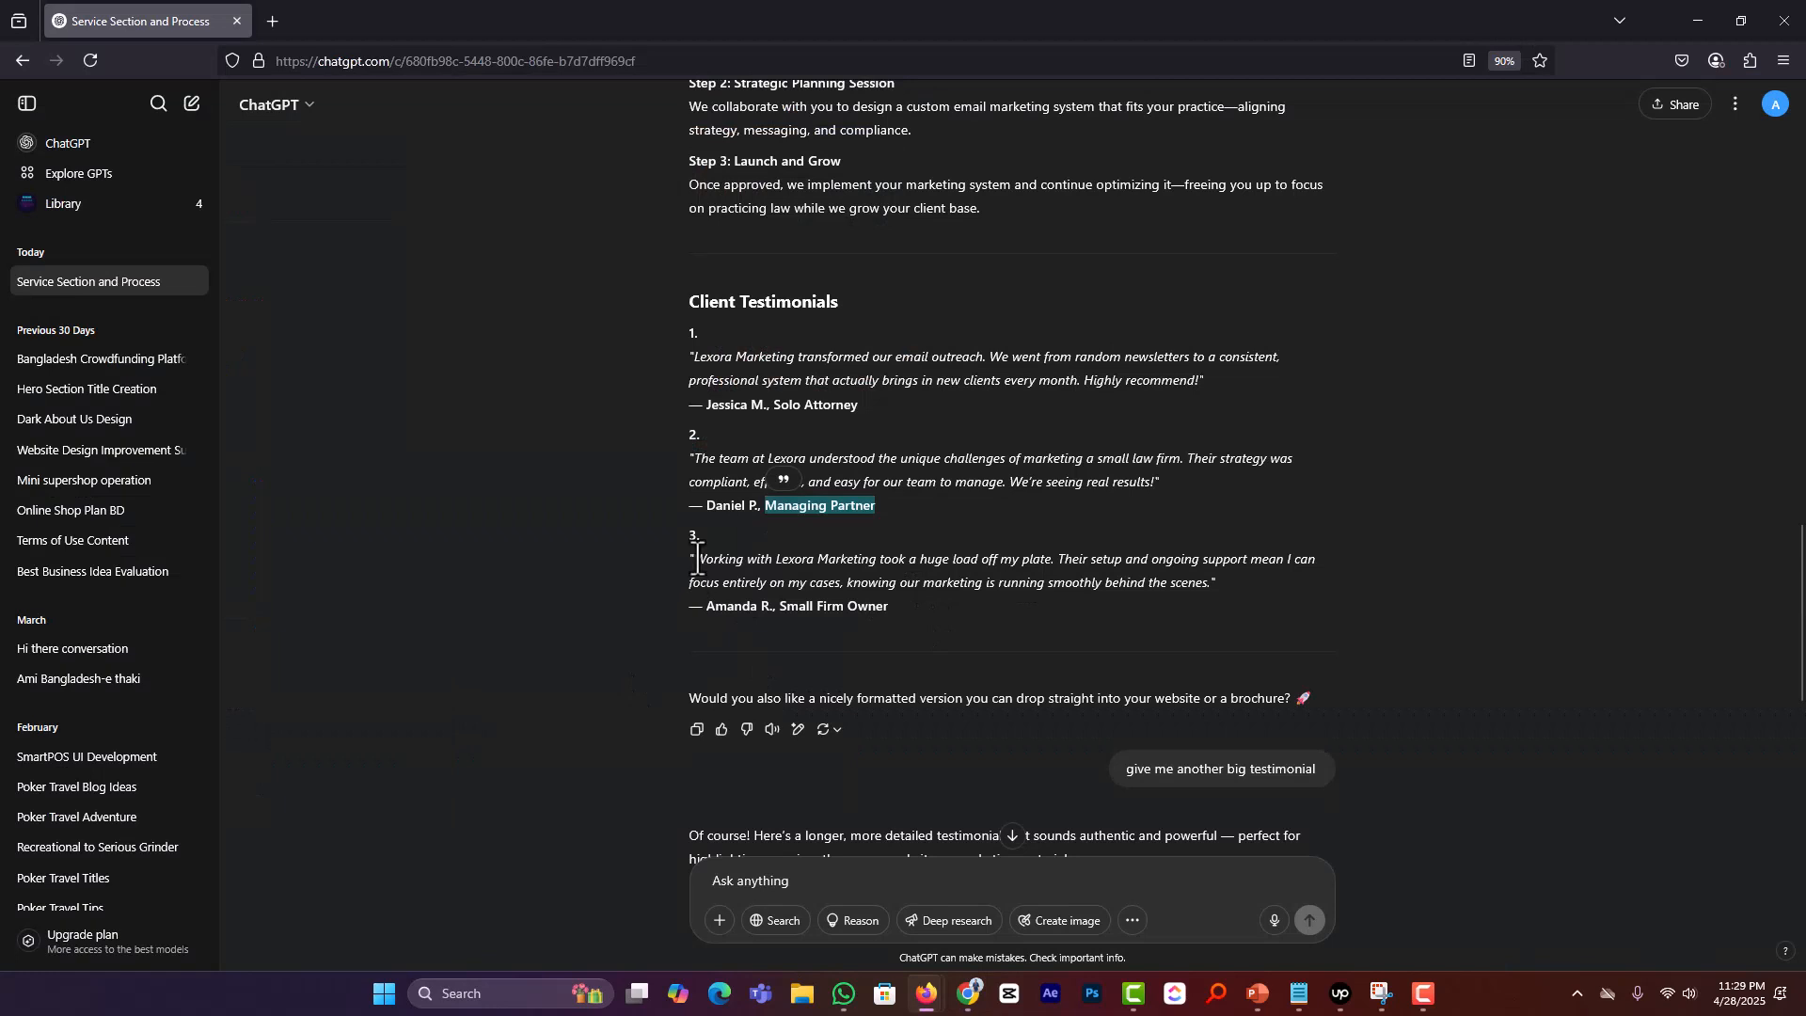
{"action": "left_click_drag", "start_coordinate": [697, 559], "coordinate": [1206, 594]}
{"action": "key", "text": "ctrl+c"}
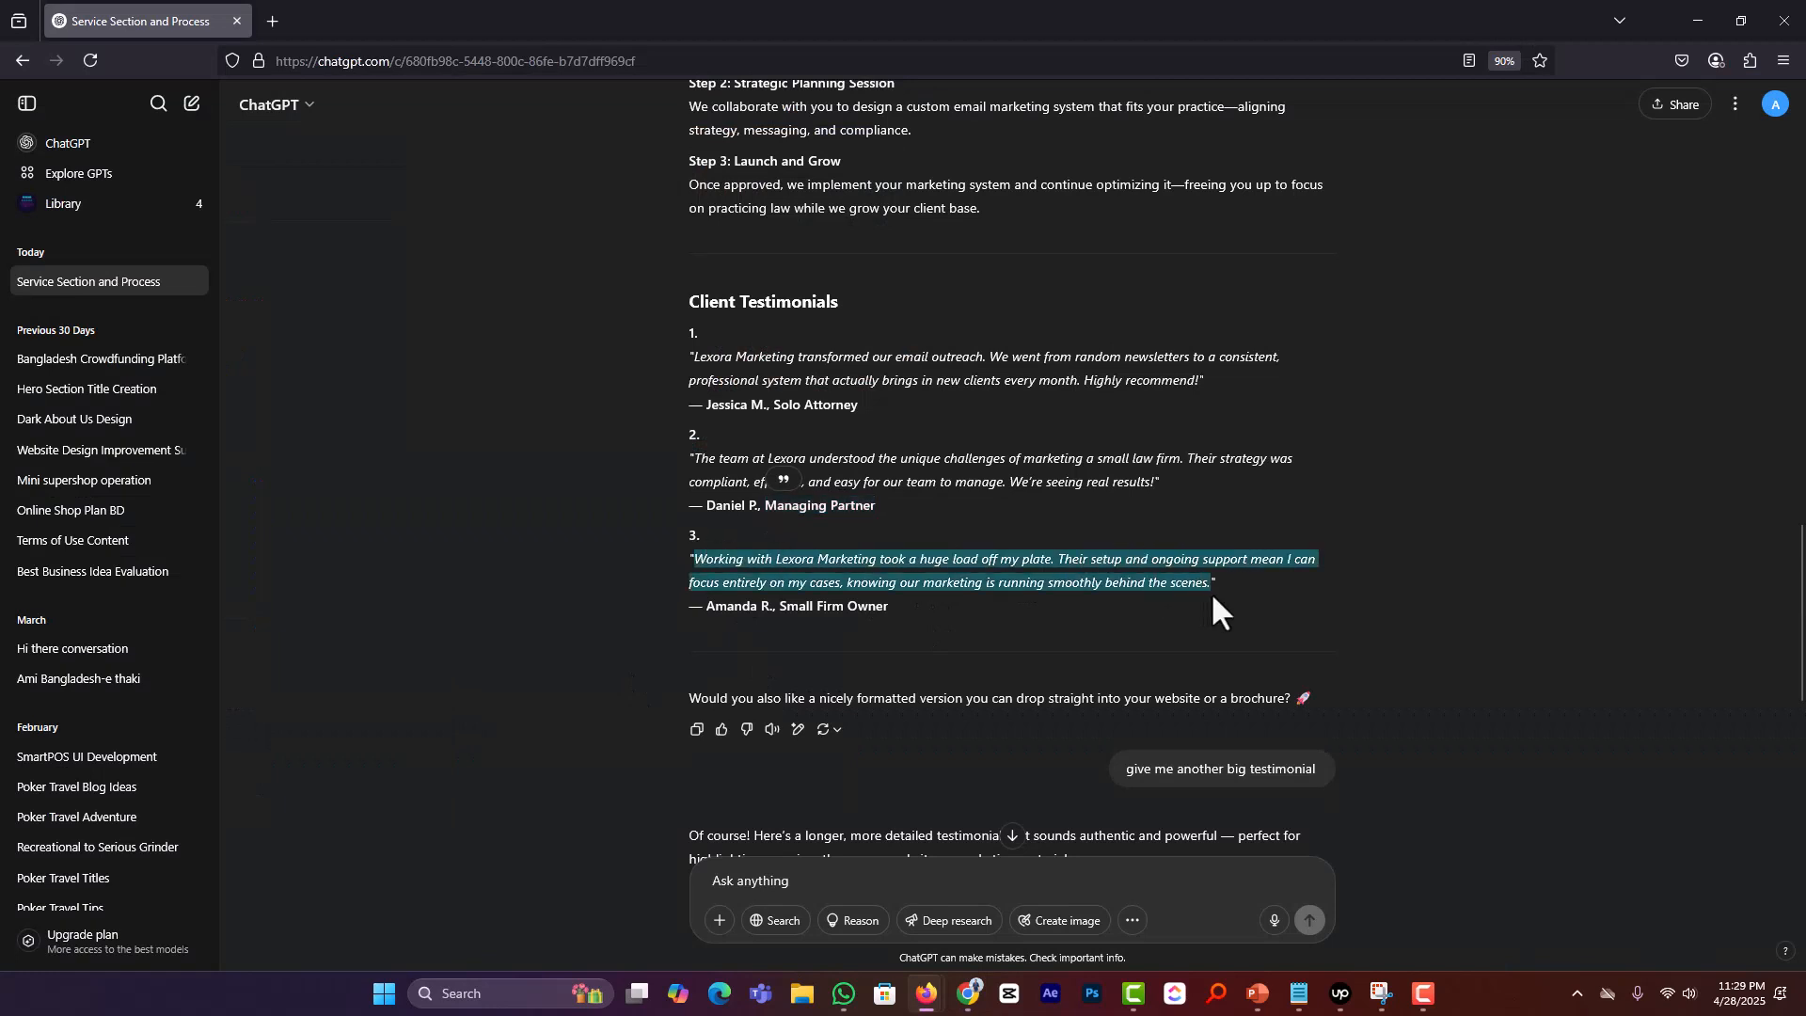
{"action": "key", "text": "alt+Tab"}
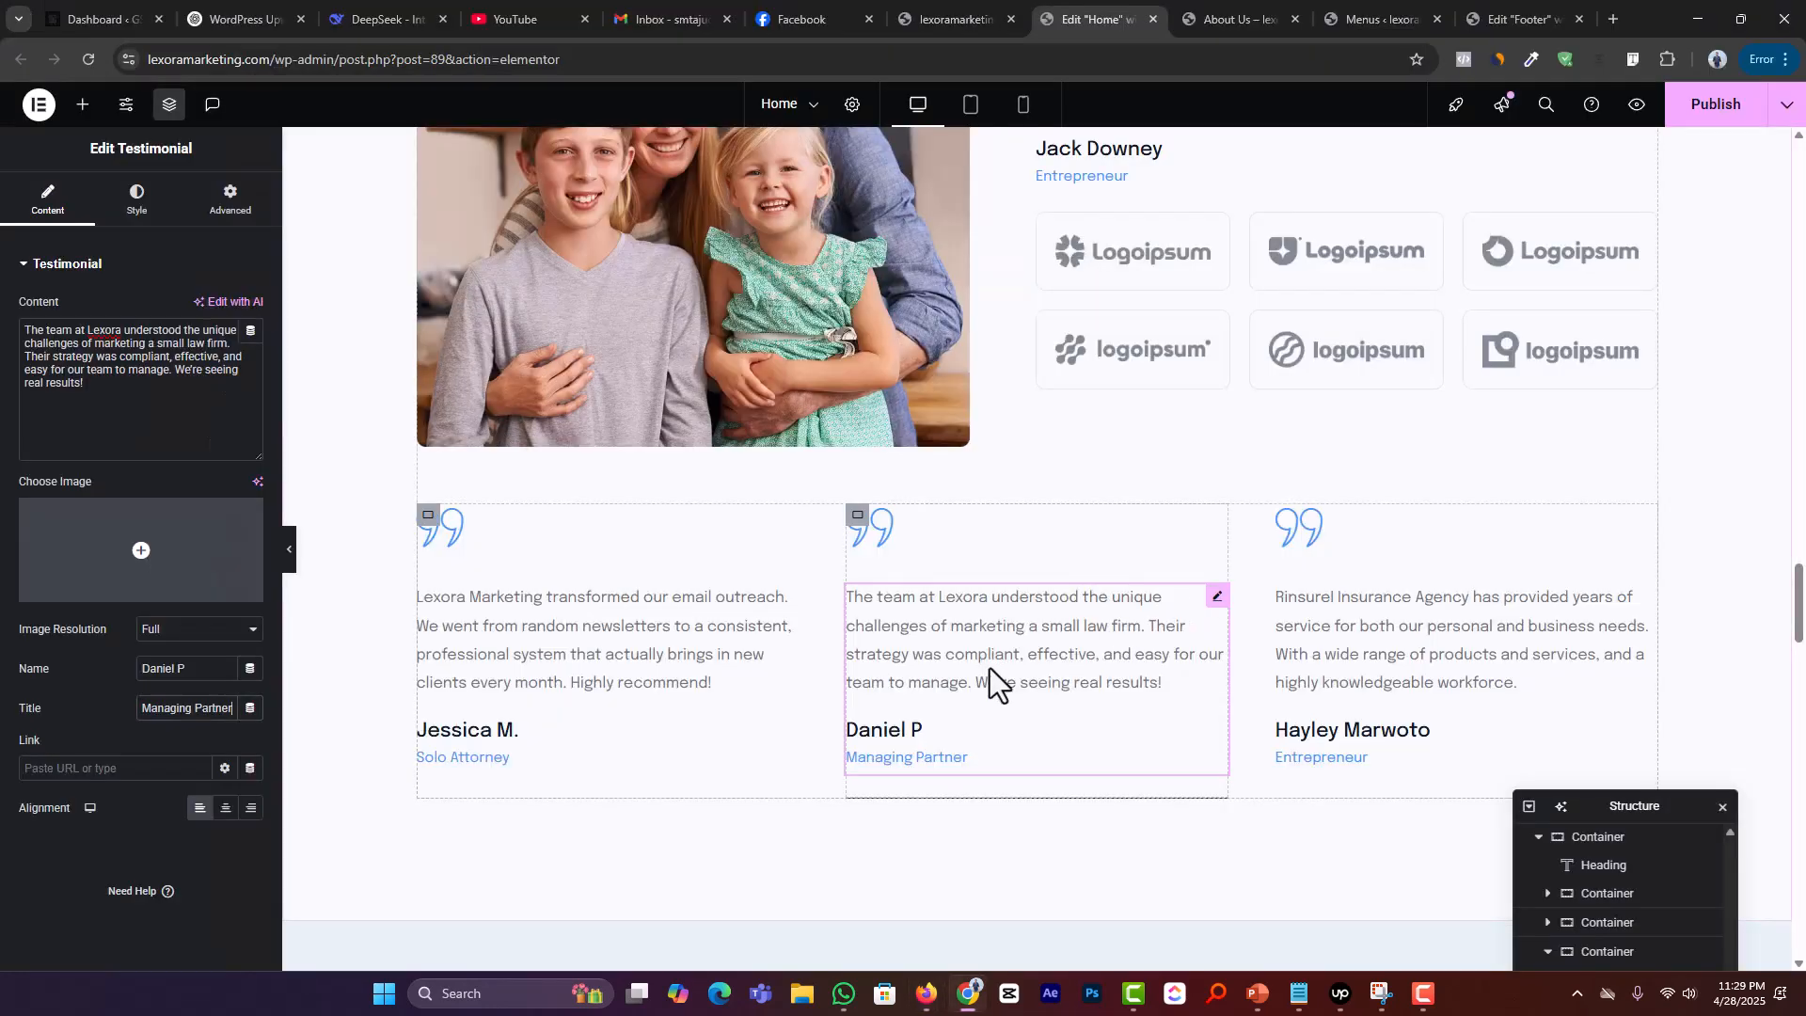
{"action": "left_click", "coordinate": [1391, 658]}
{"action": "left_click", "coordinate": [183, 386]}
{"action": "key", "text": "ctrl+a"}
{"action": "key", "text": "ctrl+v"}
Step: Fill the third small testimonial's name with the client's name from ChatGPT and set its title to "Small Firm Owner"
{"action": "key", "text": "alt+Tab"}
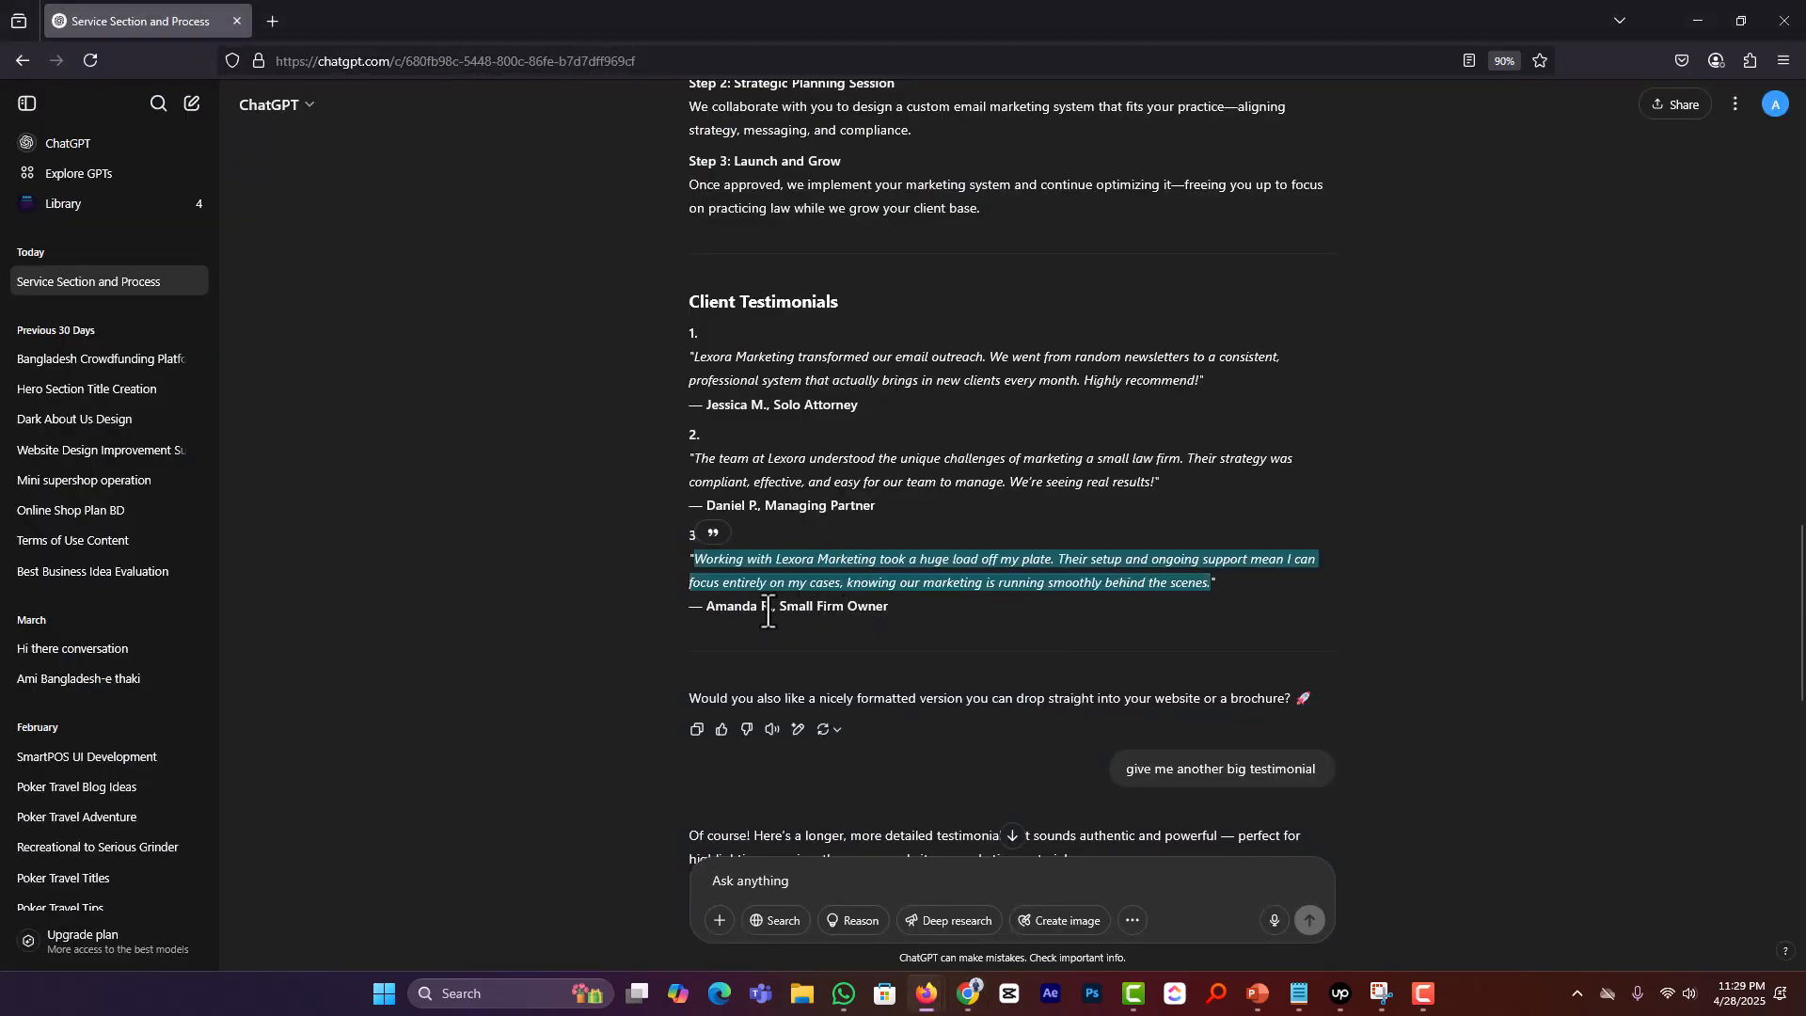
{"action": "left_click_drag", "start_coordinate": [768, 609], "coordinate": [709, 616]}
{"action": "key", "text": "ctrl+c"}
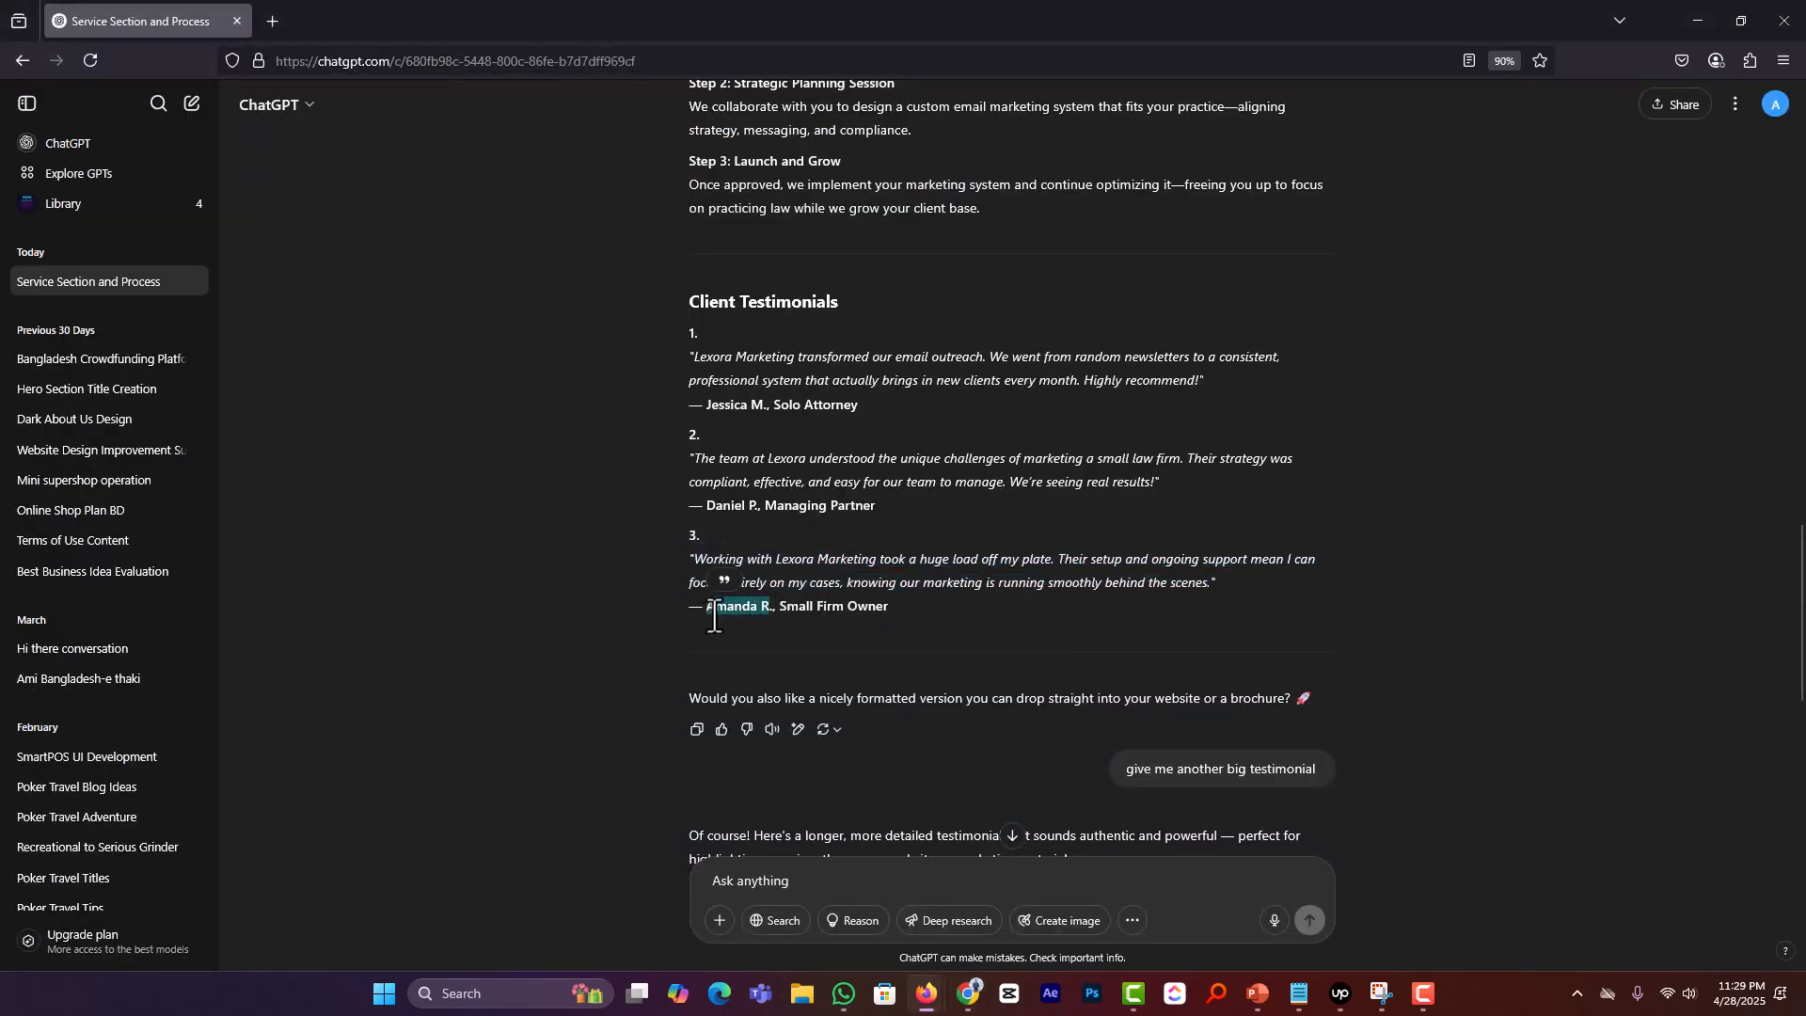
{"action": "key", "text": "alt+Tab"}
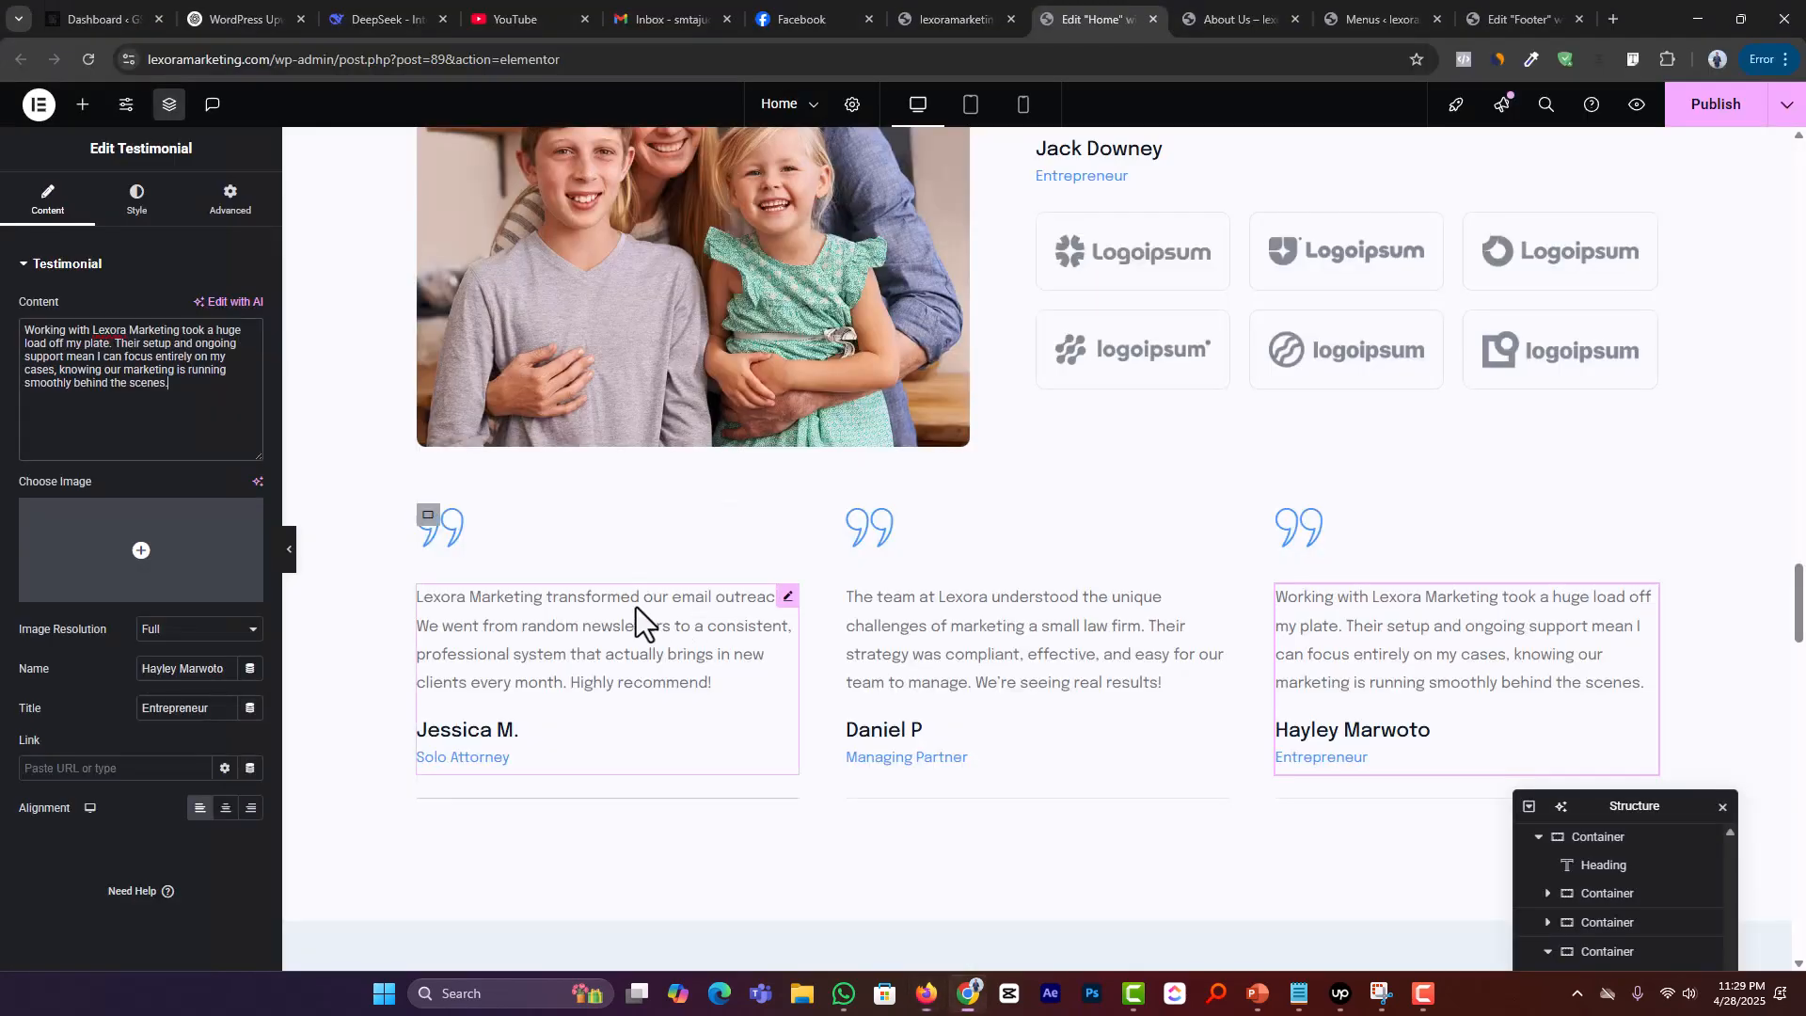
{"action": "left_click", "coordinate": [204, 677]}
{"action": "key", "text": "ctrl+a"}
{"action": "key", "text": "ctrl+v"}
{"action": "key", "text": "alt+Tab"}
{"action": "left_click_drag", "start_coordinate": [917, 606], "coordinate": [780, 612]}
{"action": "key", "text": "alt+Tab"}
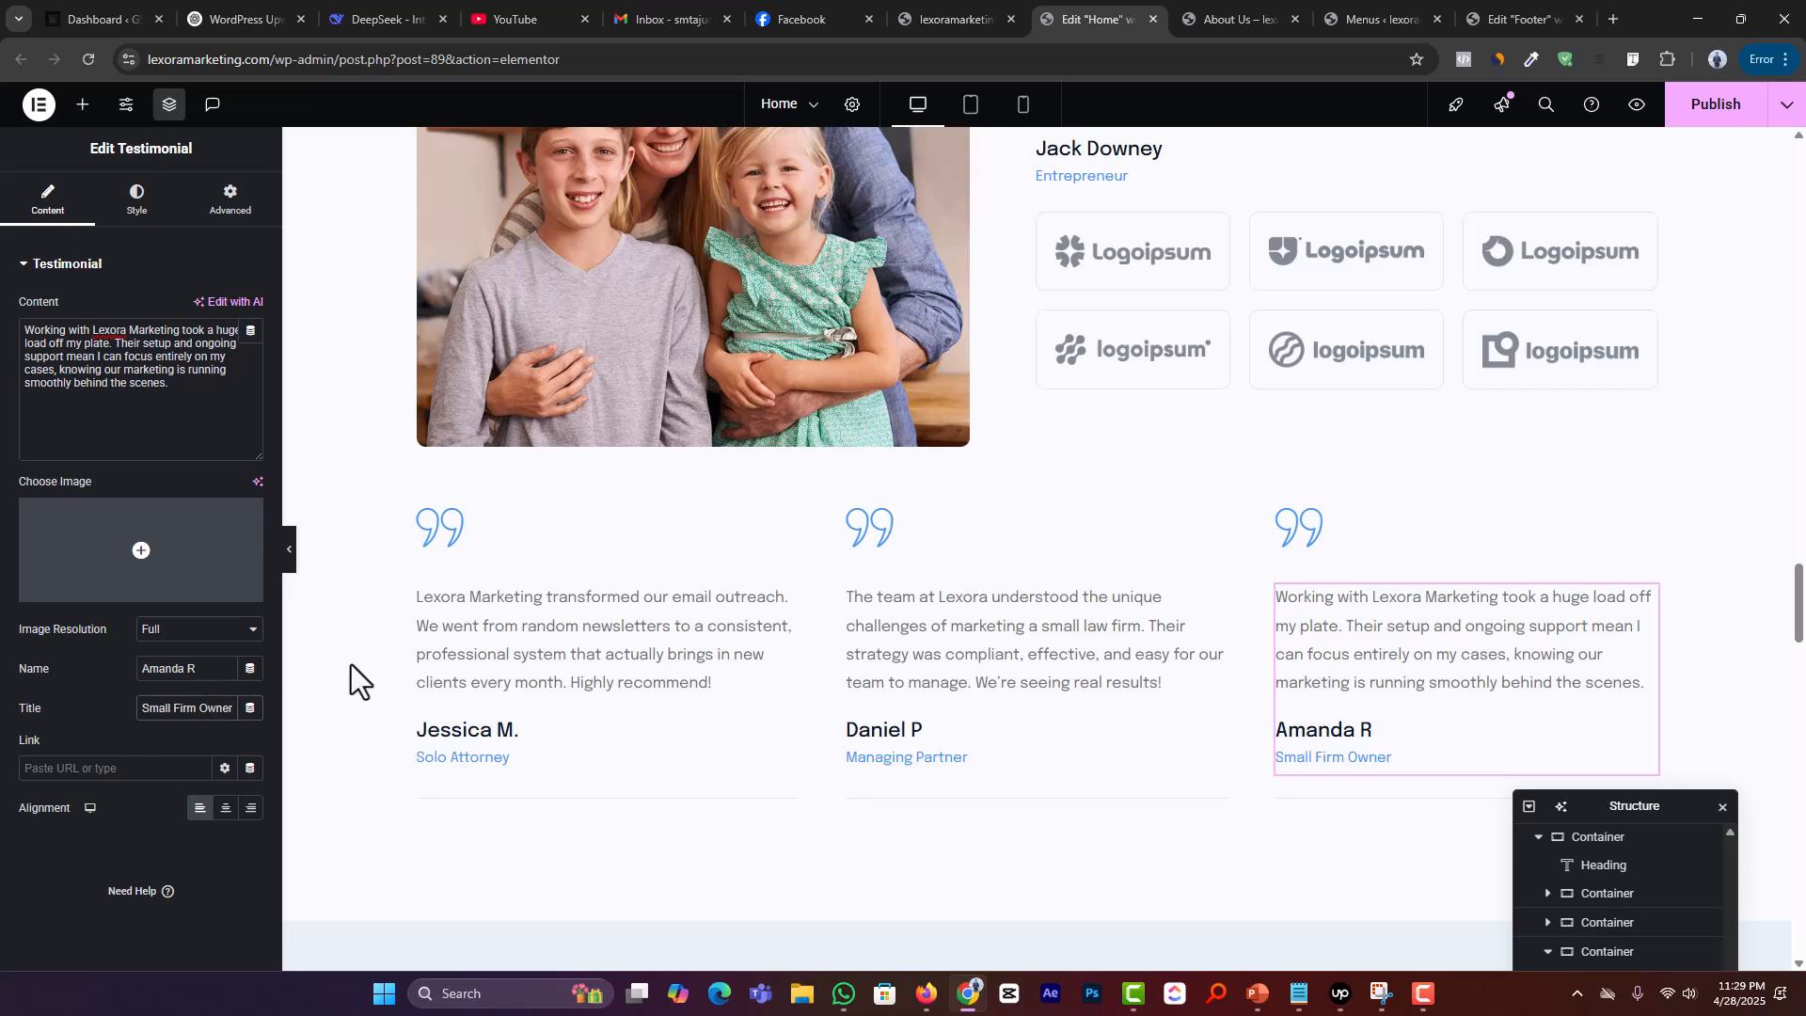
Step: Delete the three logo containers in the upper logo row beneath the large testimonial
{"action": "scroll", "coordinate": [847, 620], "scroll_direction": "up", "scroll_amount": 5}
{"action": "key", "text": "alt+Tab"}
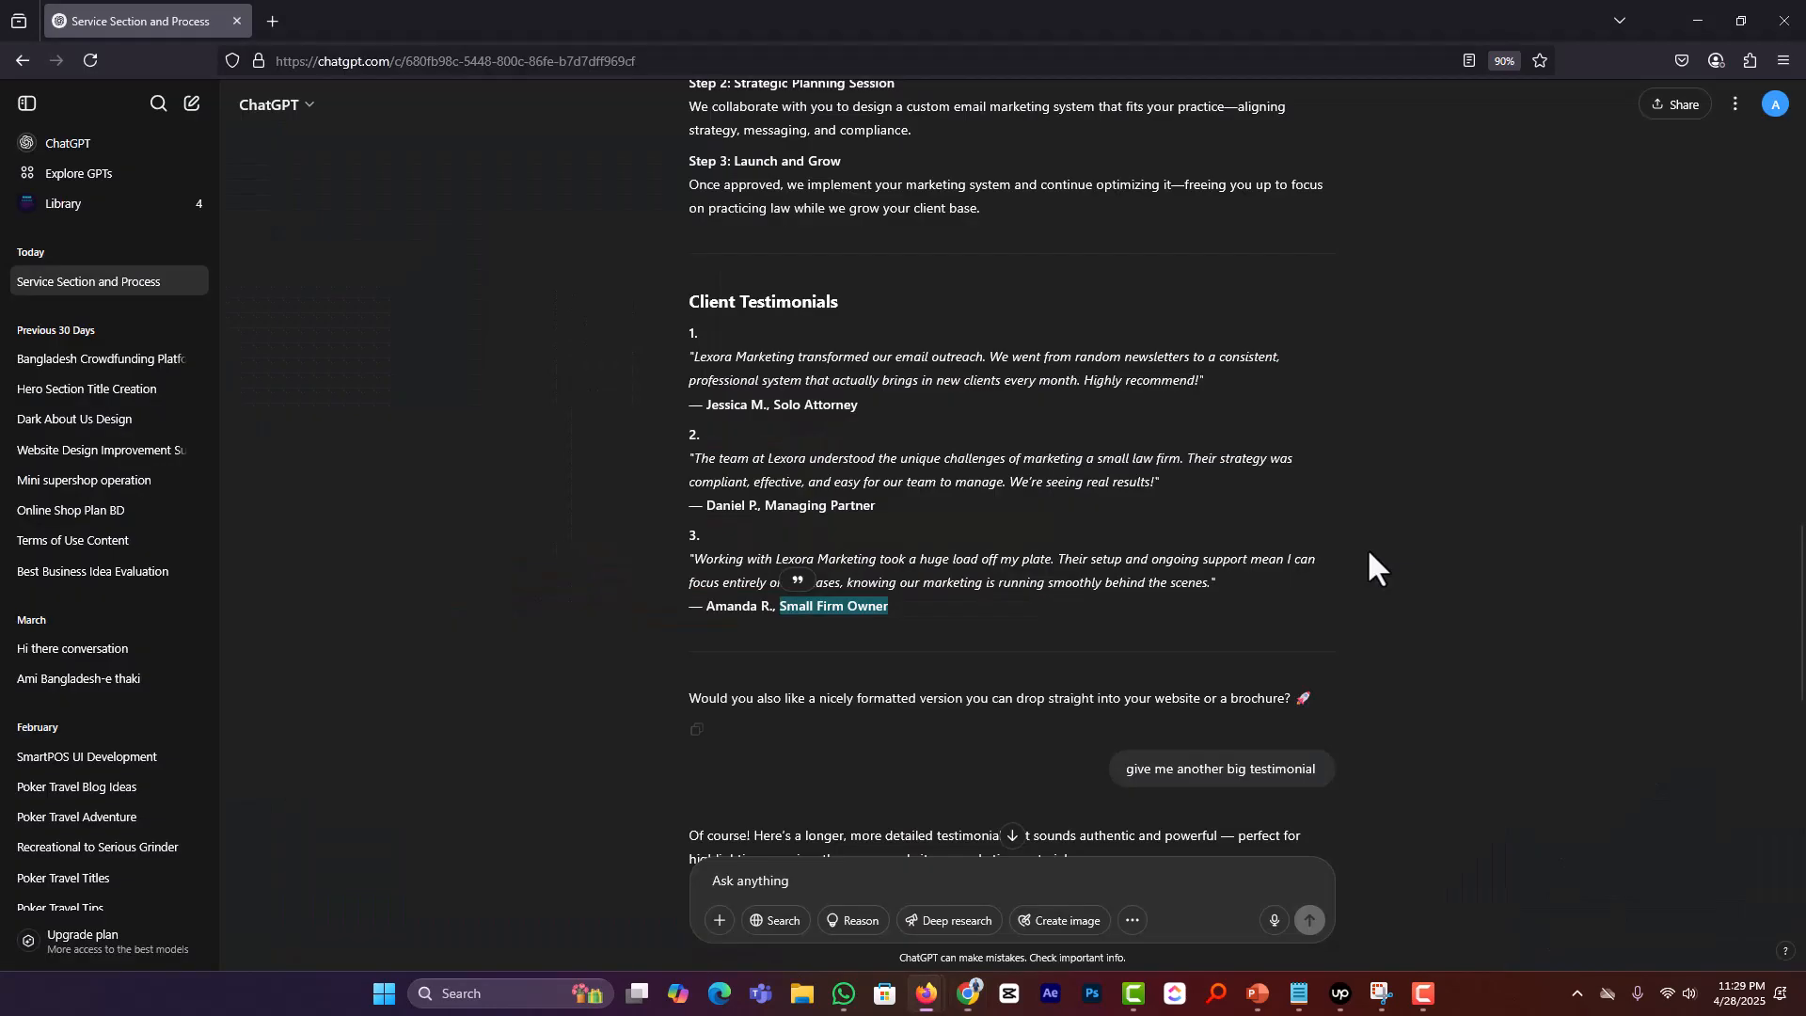
{"action": "key", "text": "alt+Tab"}
{"action": "scroll", "coordinate": [1411, 651], "scroll_direction": "down", "scroll_amount": 2}
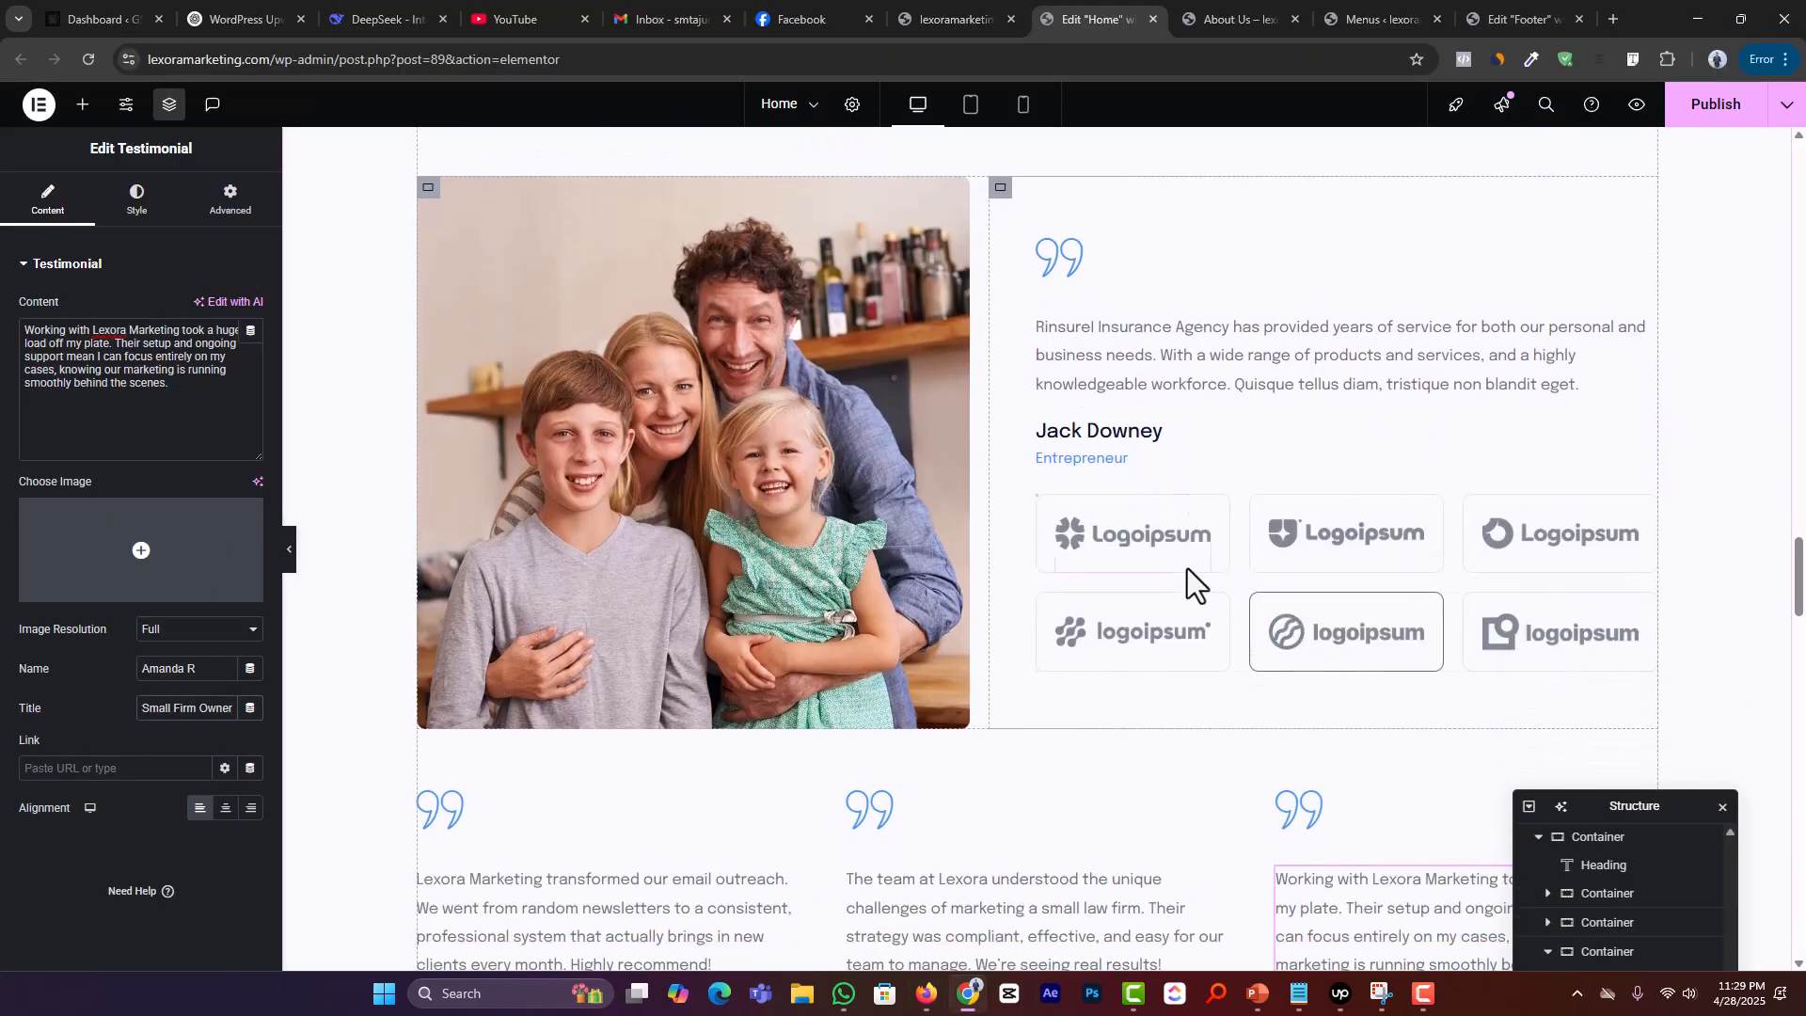
{"action": "right_click", "coordinate": [1054, 523]}
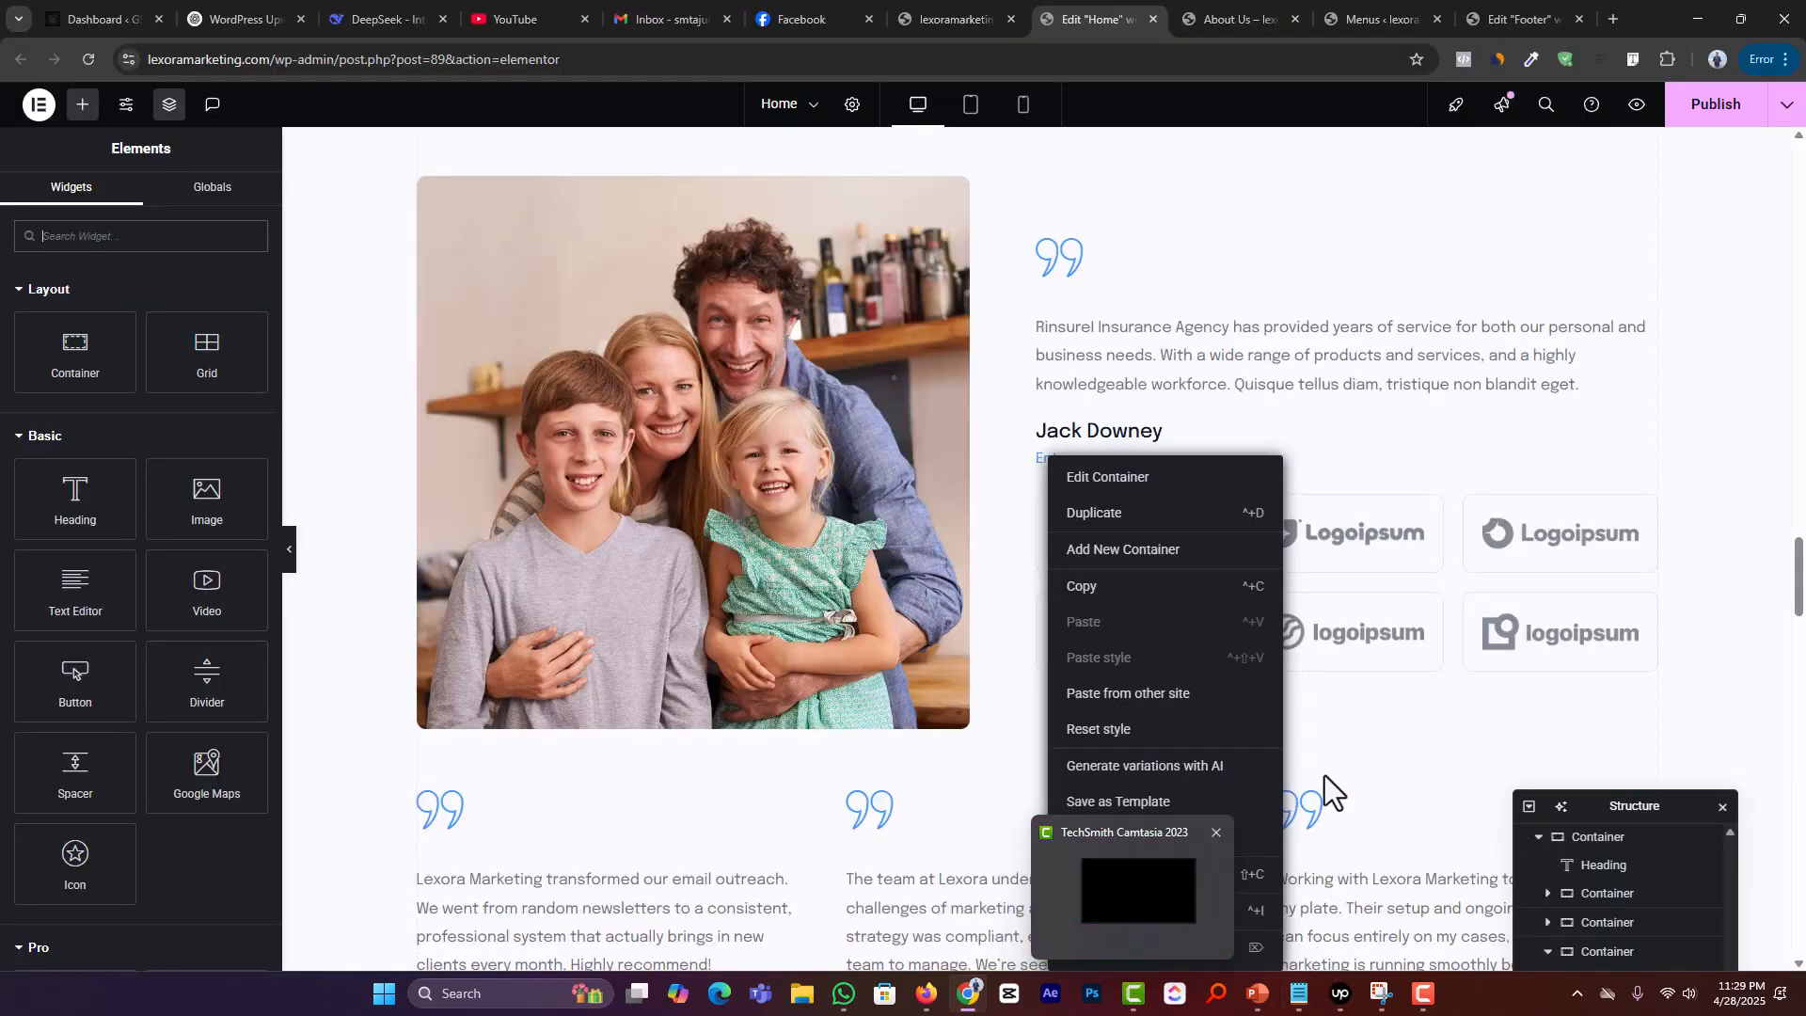
{"action": "left_click", "coordinate": [1258, 947]}
{"action": "right_click", "coordinate": [1054, 489]}
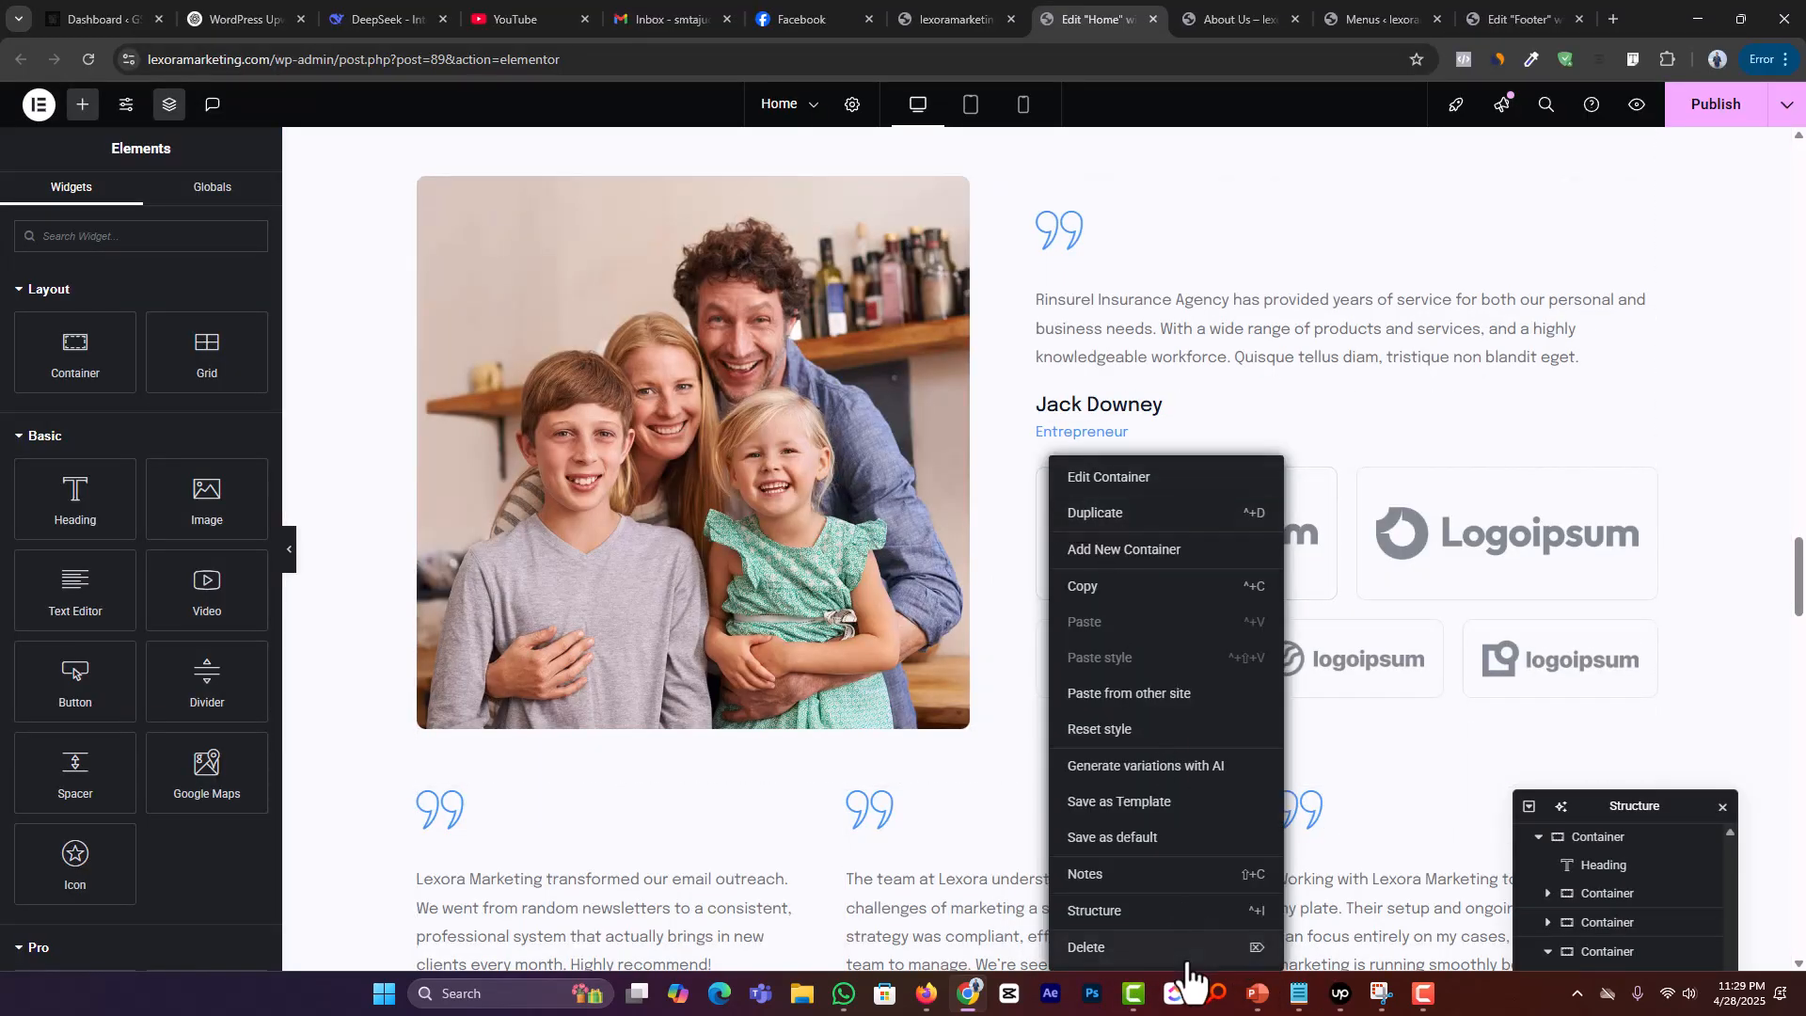
{"action": "left_click", "coordinate": [1086, 941]}
{"action": "right_click", "coordinate": [1050, 453]}
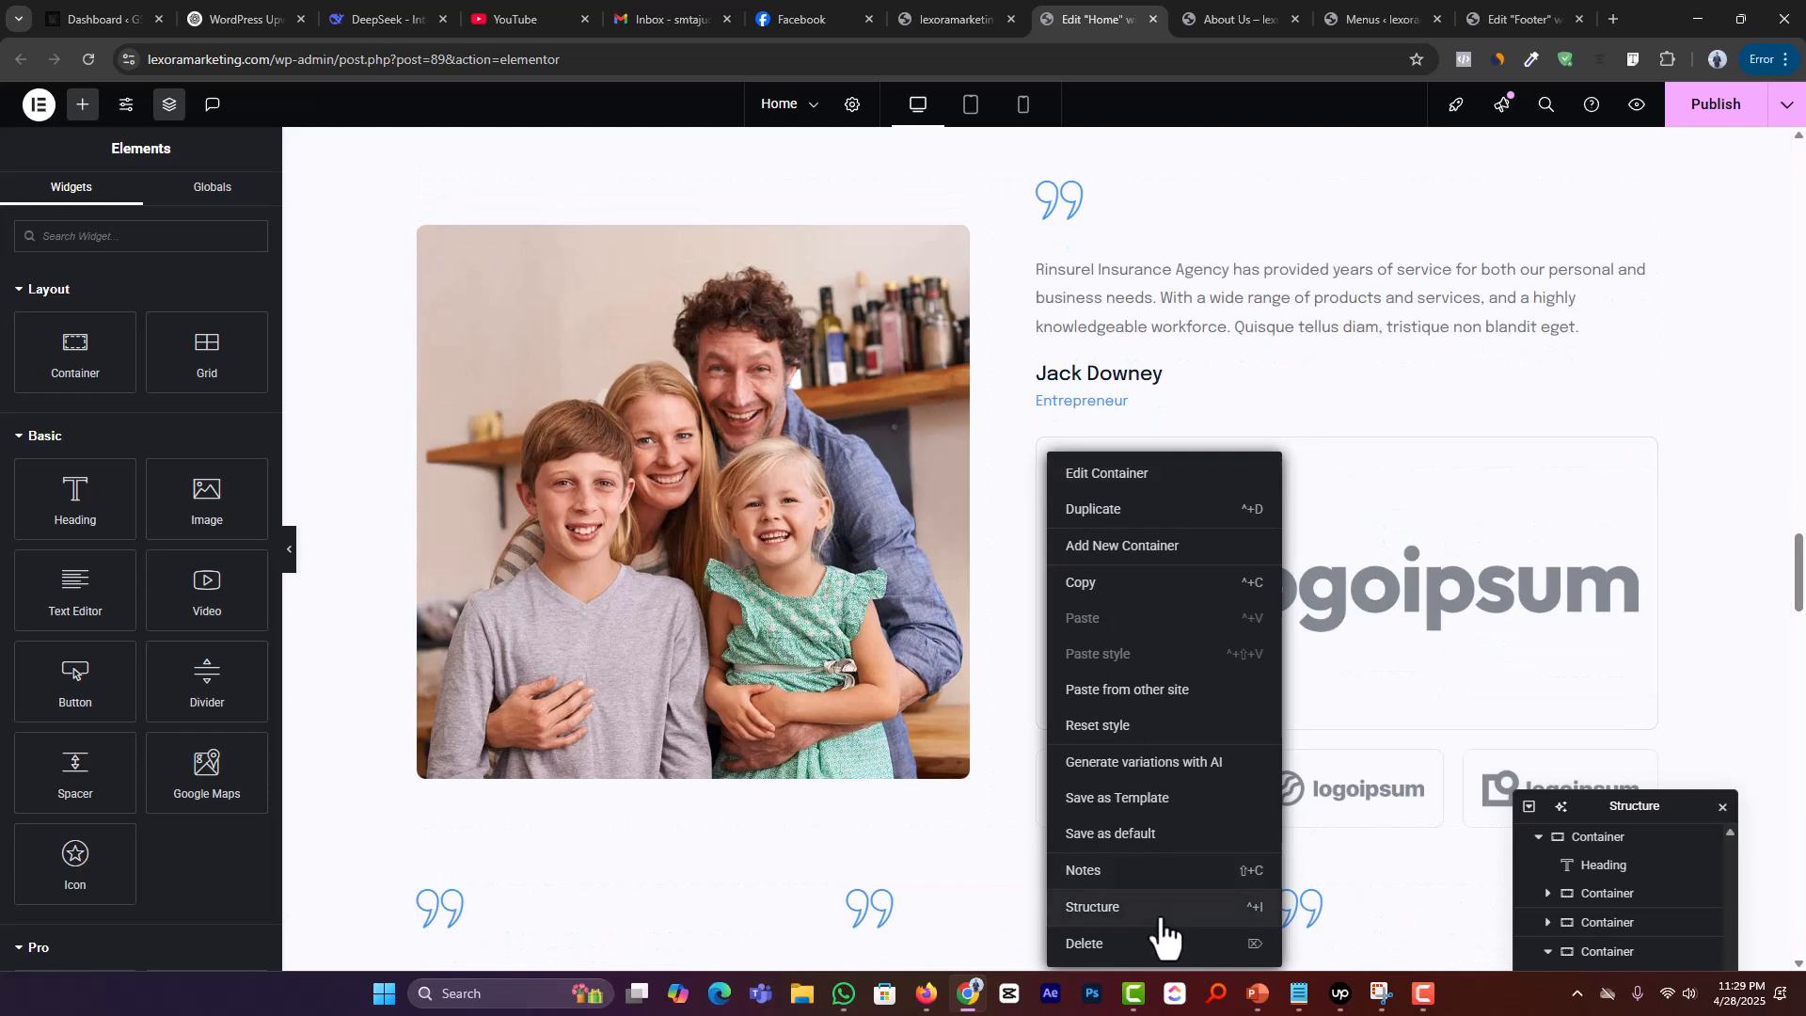
{"action": "left_click", "coordinate": [1165, 945]}
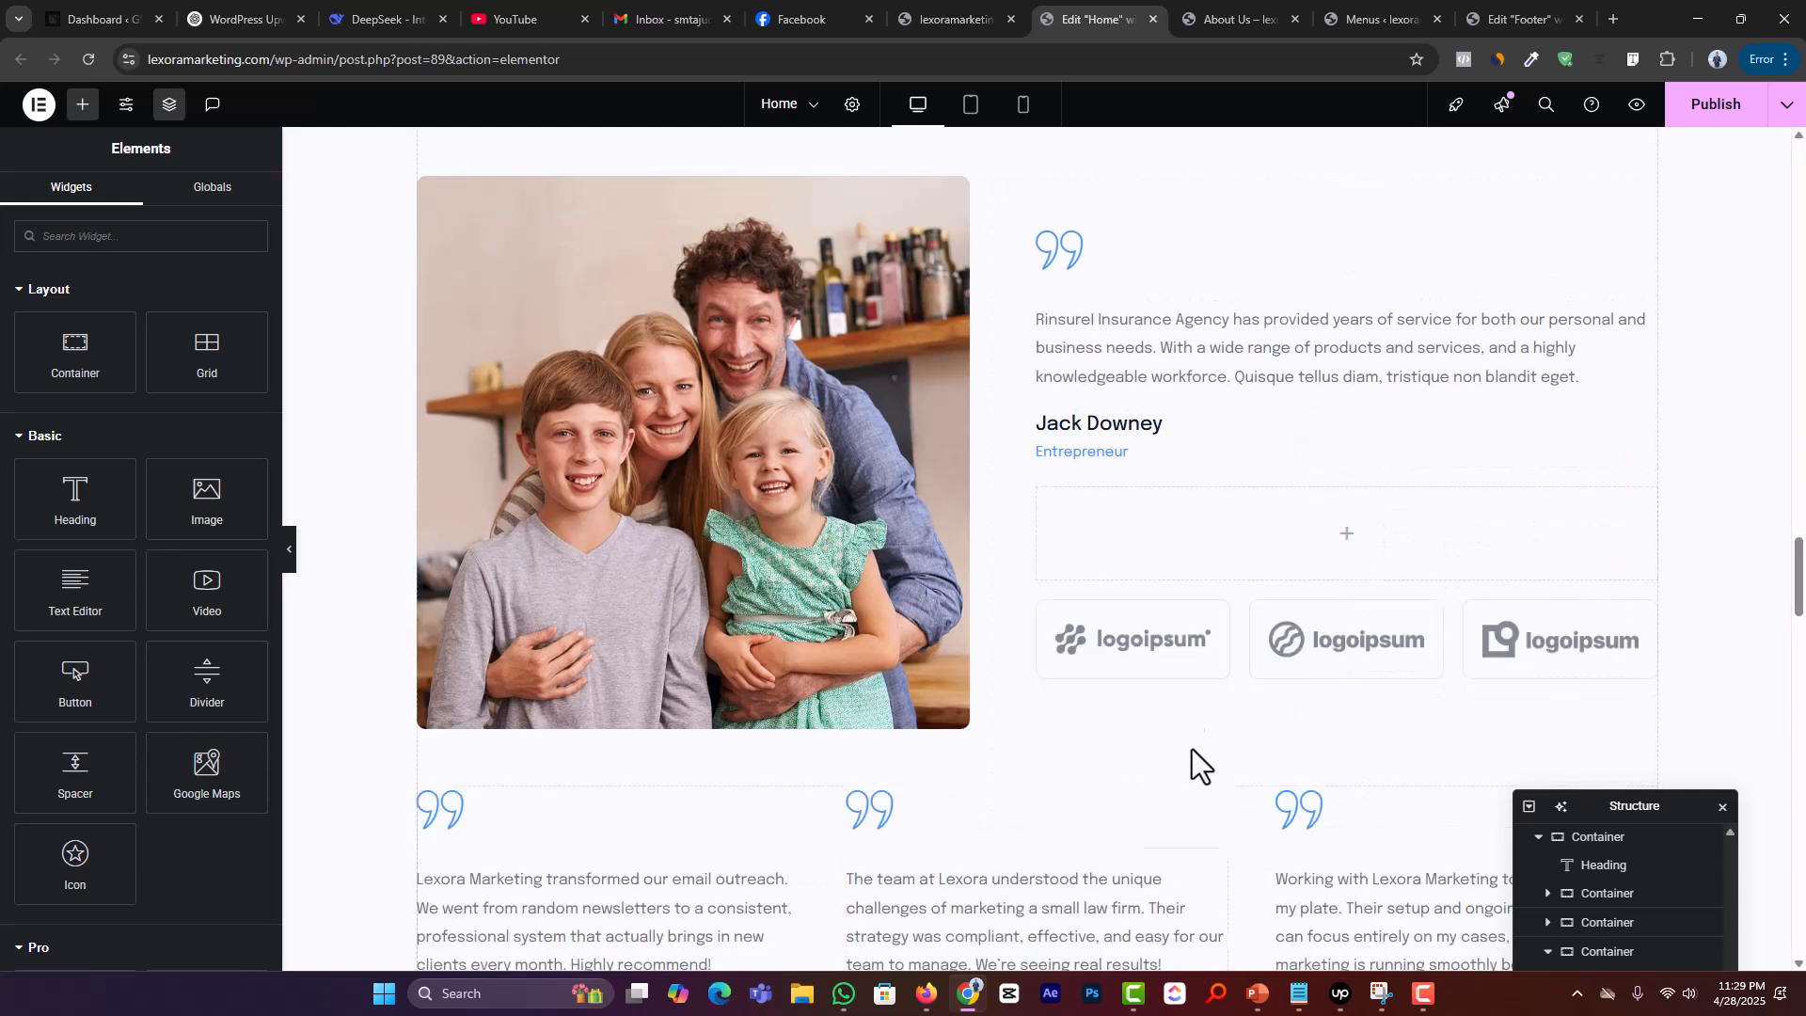
Step: Delete the three logo containers in the lower logo row beneath the large testimonial
{"action": "right_click", "coordinate": [1056, 626]}
{"action": "left_click", "coordinate": [1142, 938]}
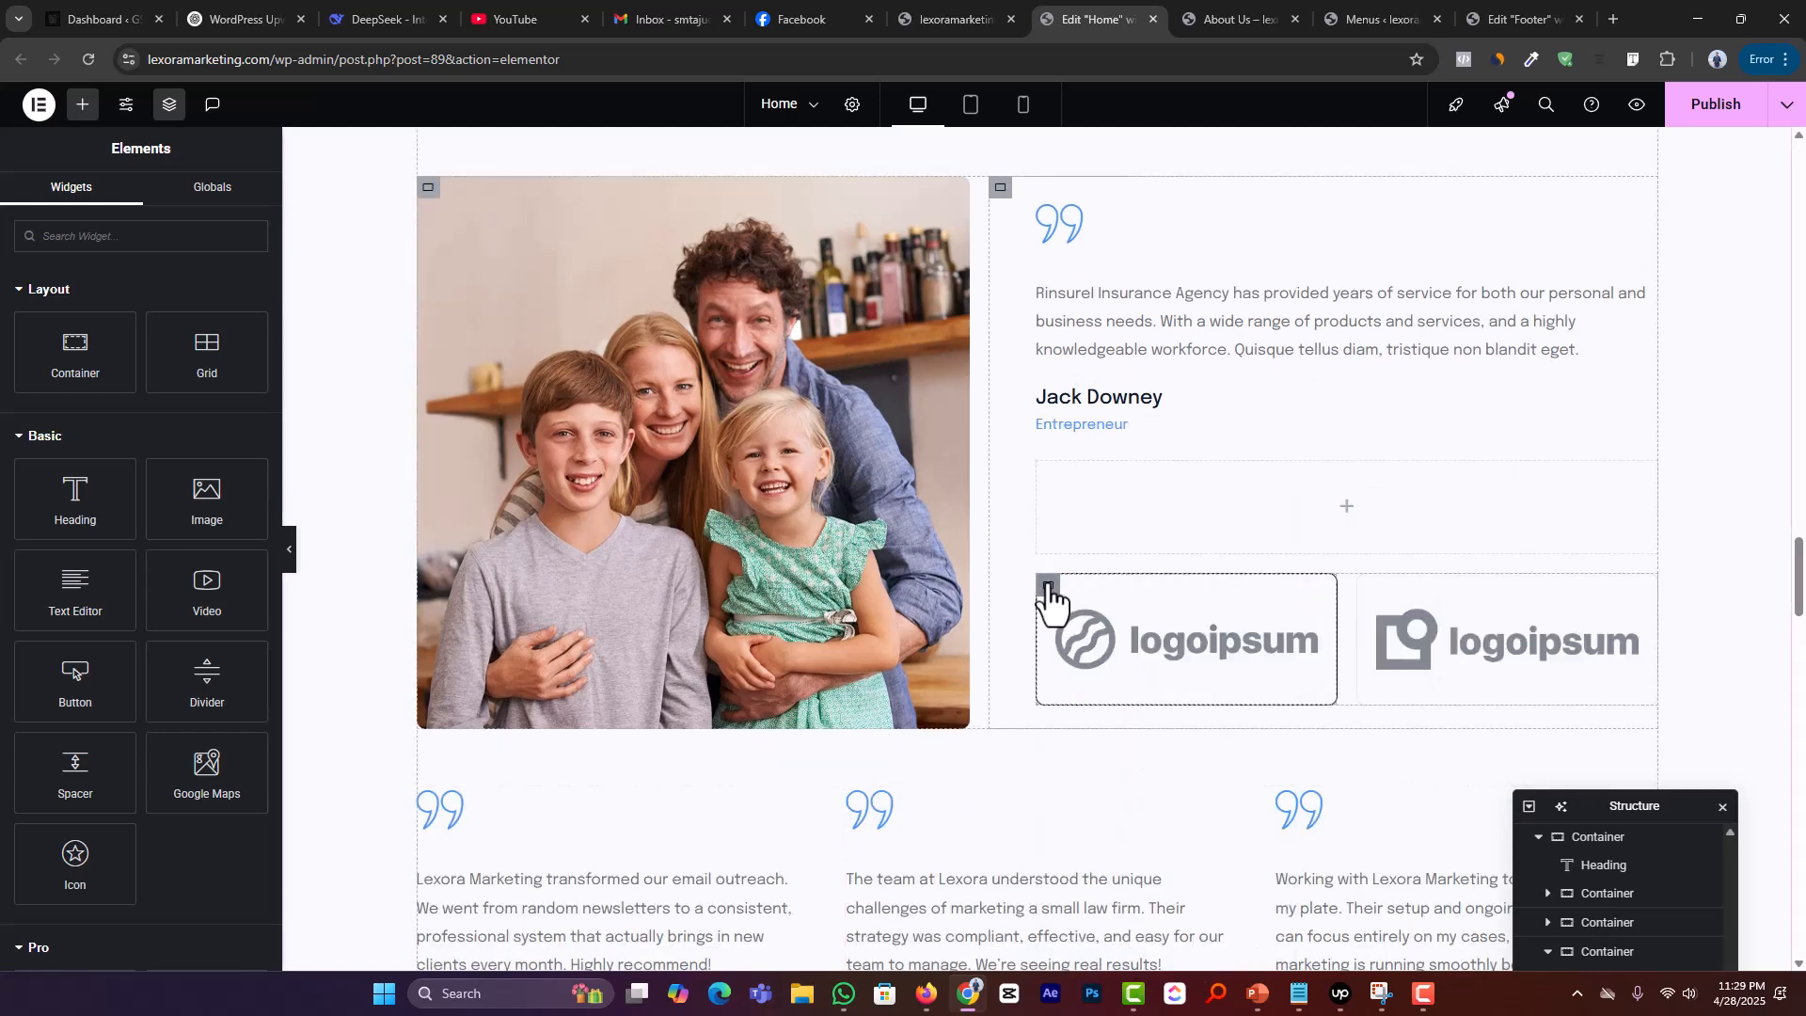
{"action": "right_click", "coordinate": [1049, 593]}
{"action": "left_click", "coordinate": [1152, 974]}
{"action": "right_click", "coordinate": [1060, 602]}
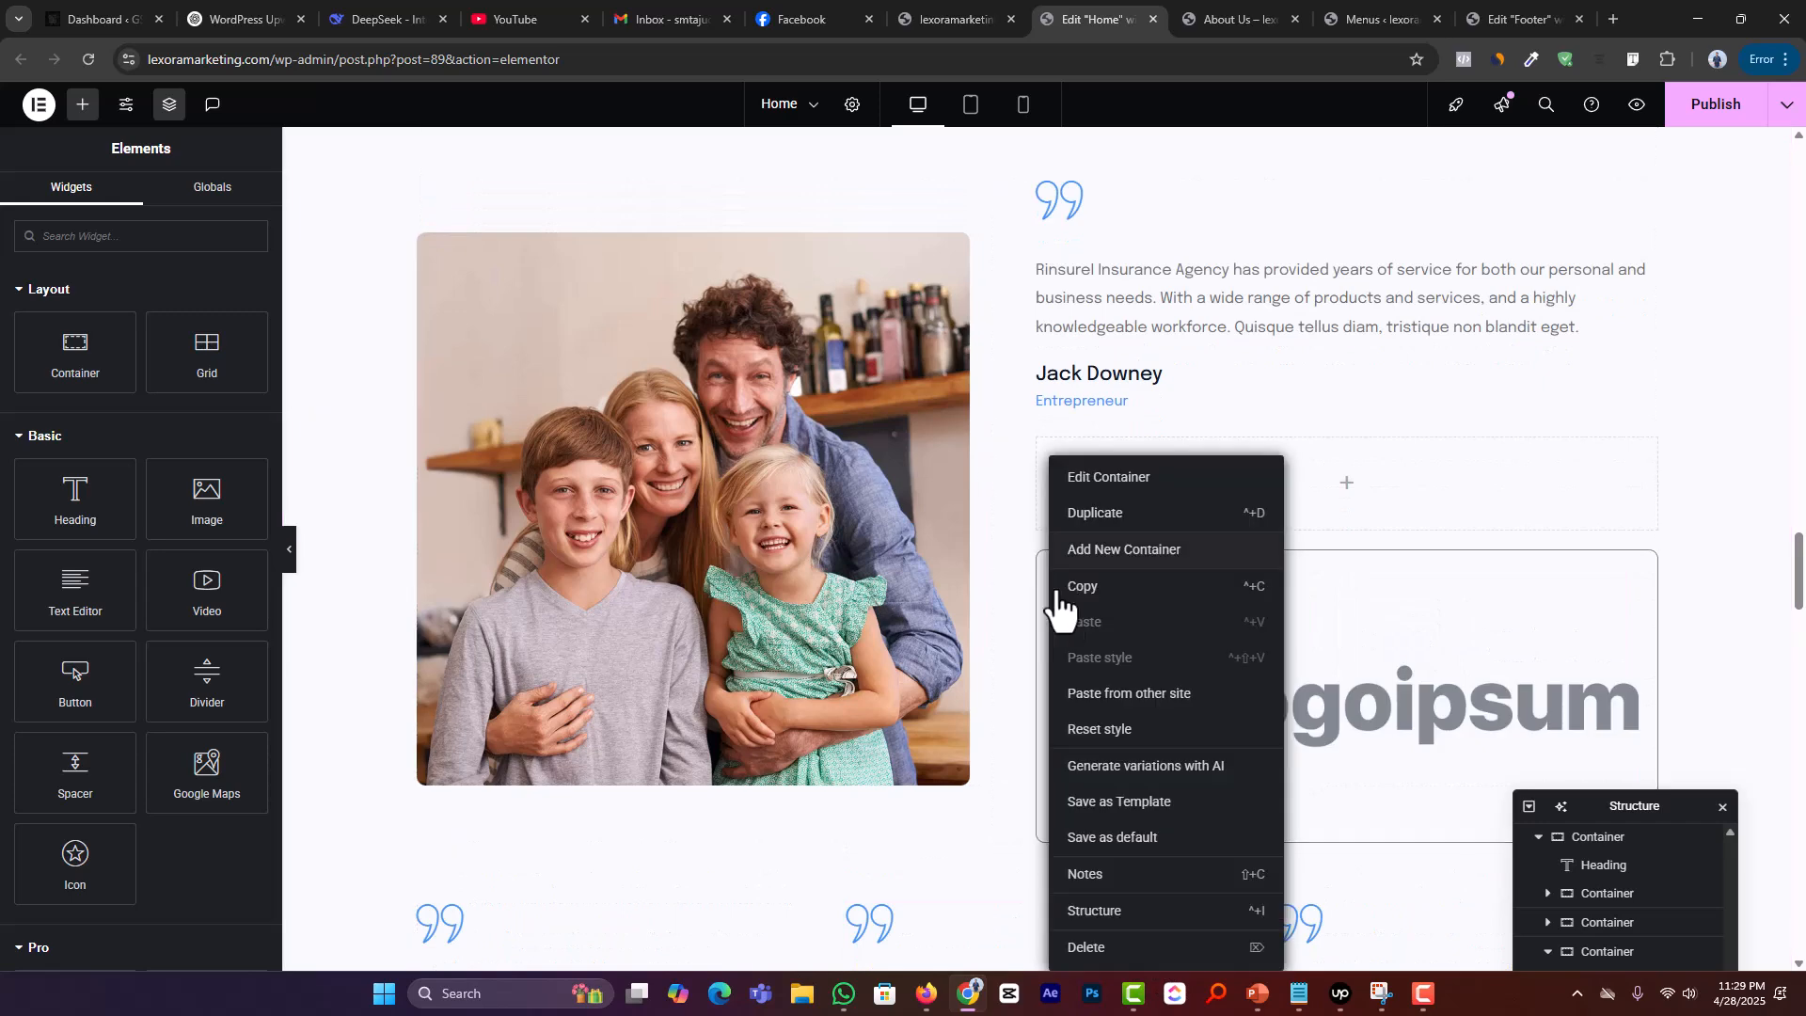
{"action": "left_click", "coordinate": [1132, 952]}
Step: Replace the large testimonial's content with the first two paragraphs of ChatGPT's Big Testimonial, from "As a small law firm" to "handled the right way."
{"action": "scroll", "coordinate": [1198, 634], "scroll_direction": "up", "scroll_amount": 3}
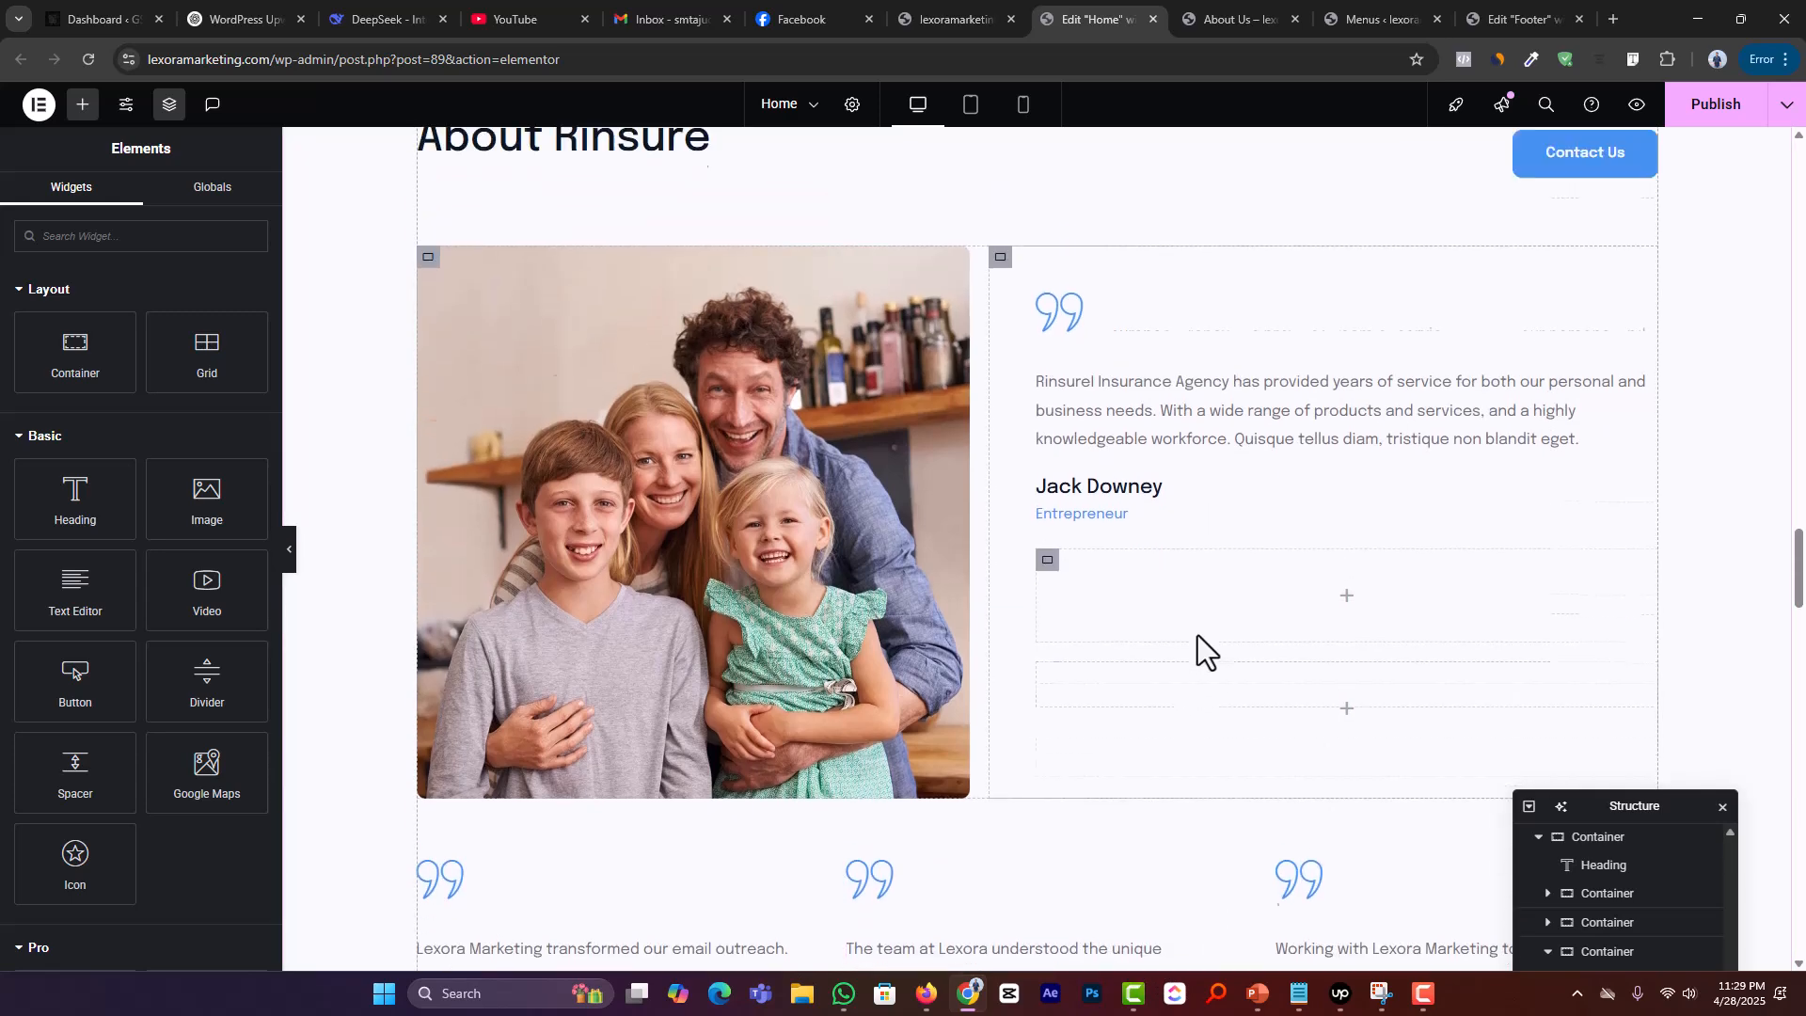
{"action": "key", "text": "alt+Tab"}
{"action": "scroll", "coordinate": [865, 531], "scroll_direction": "down", "scroll_amount": 5}
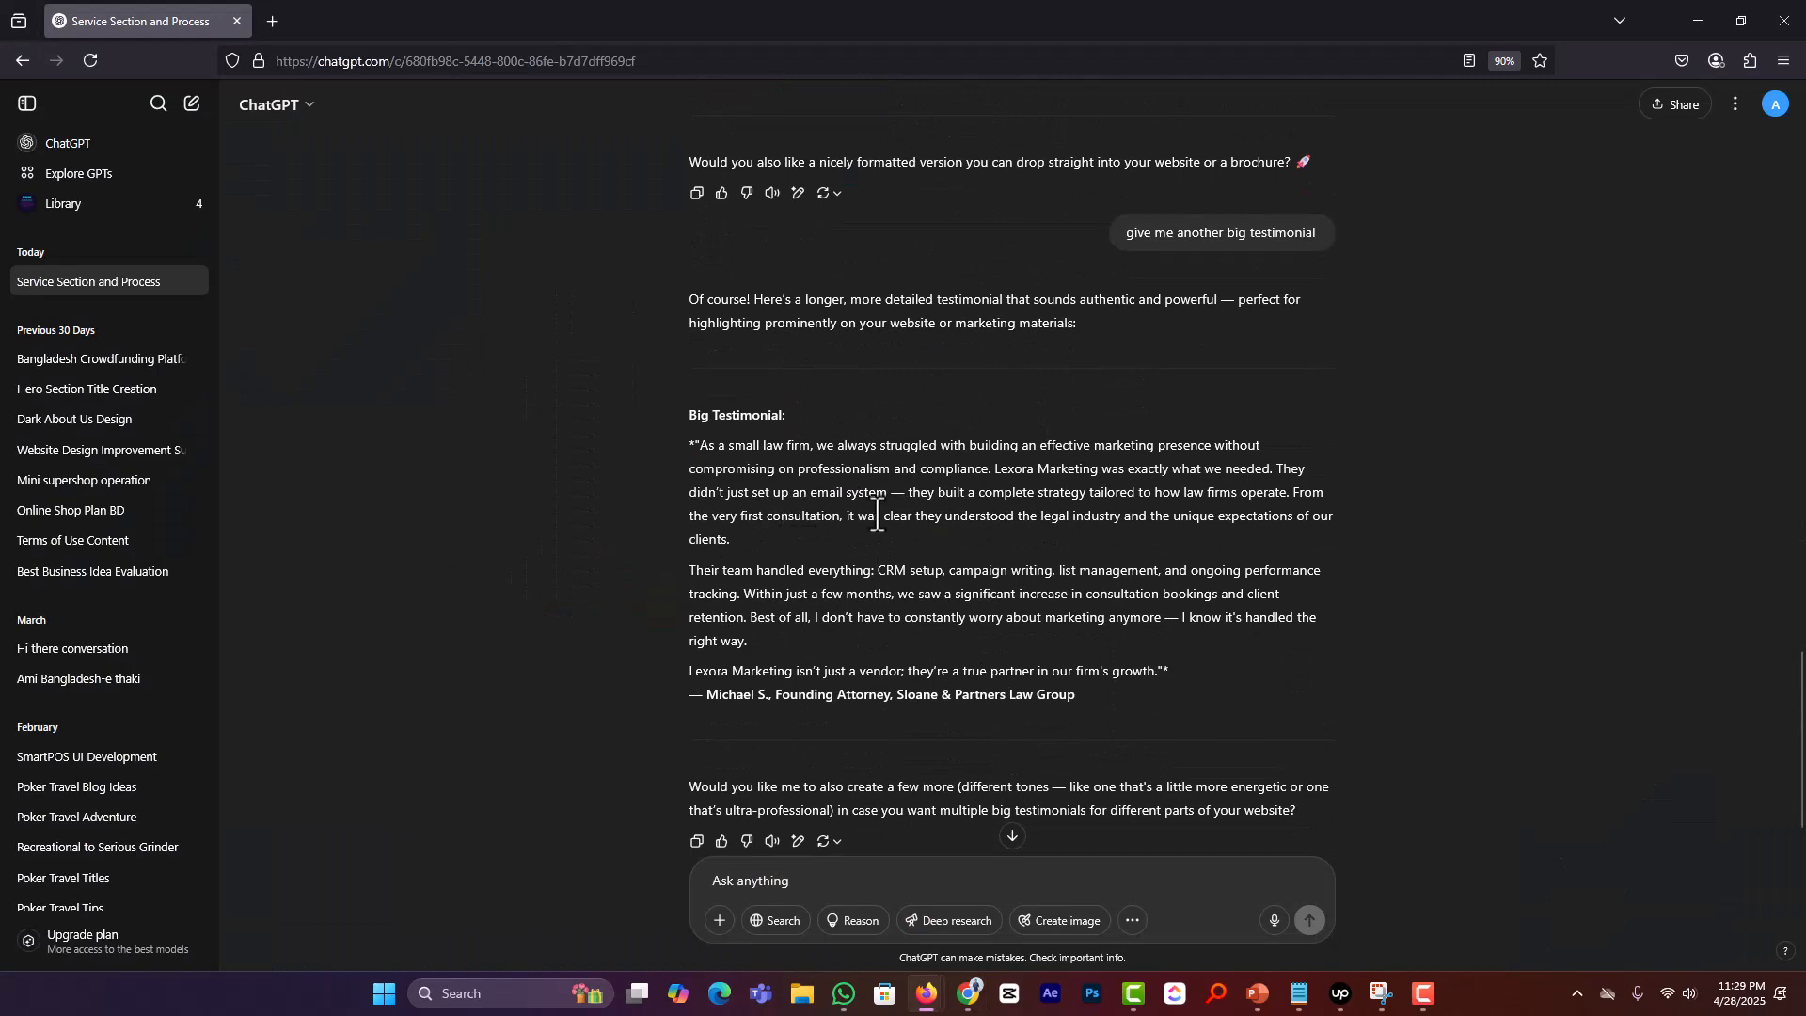
{"action": "key", "text": "alt+Tab"}
{"action": "key", "text": "alt+Tab"}
{"action": "left_click_drag", "start_coordinate": [704, 449], "coordinate": [764, 649]}
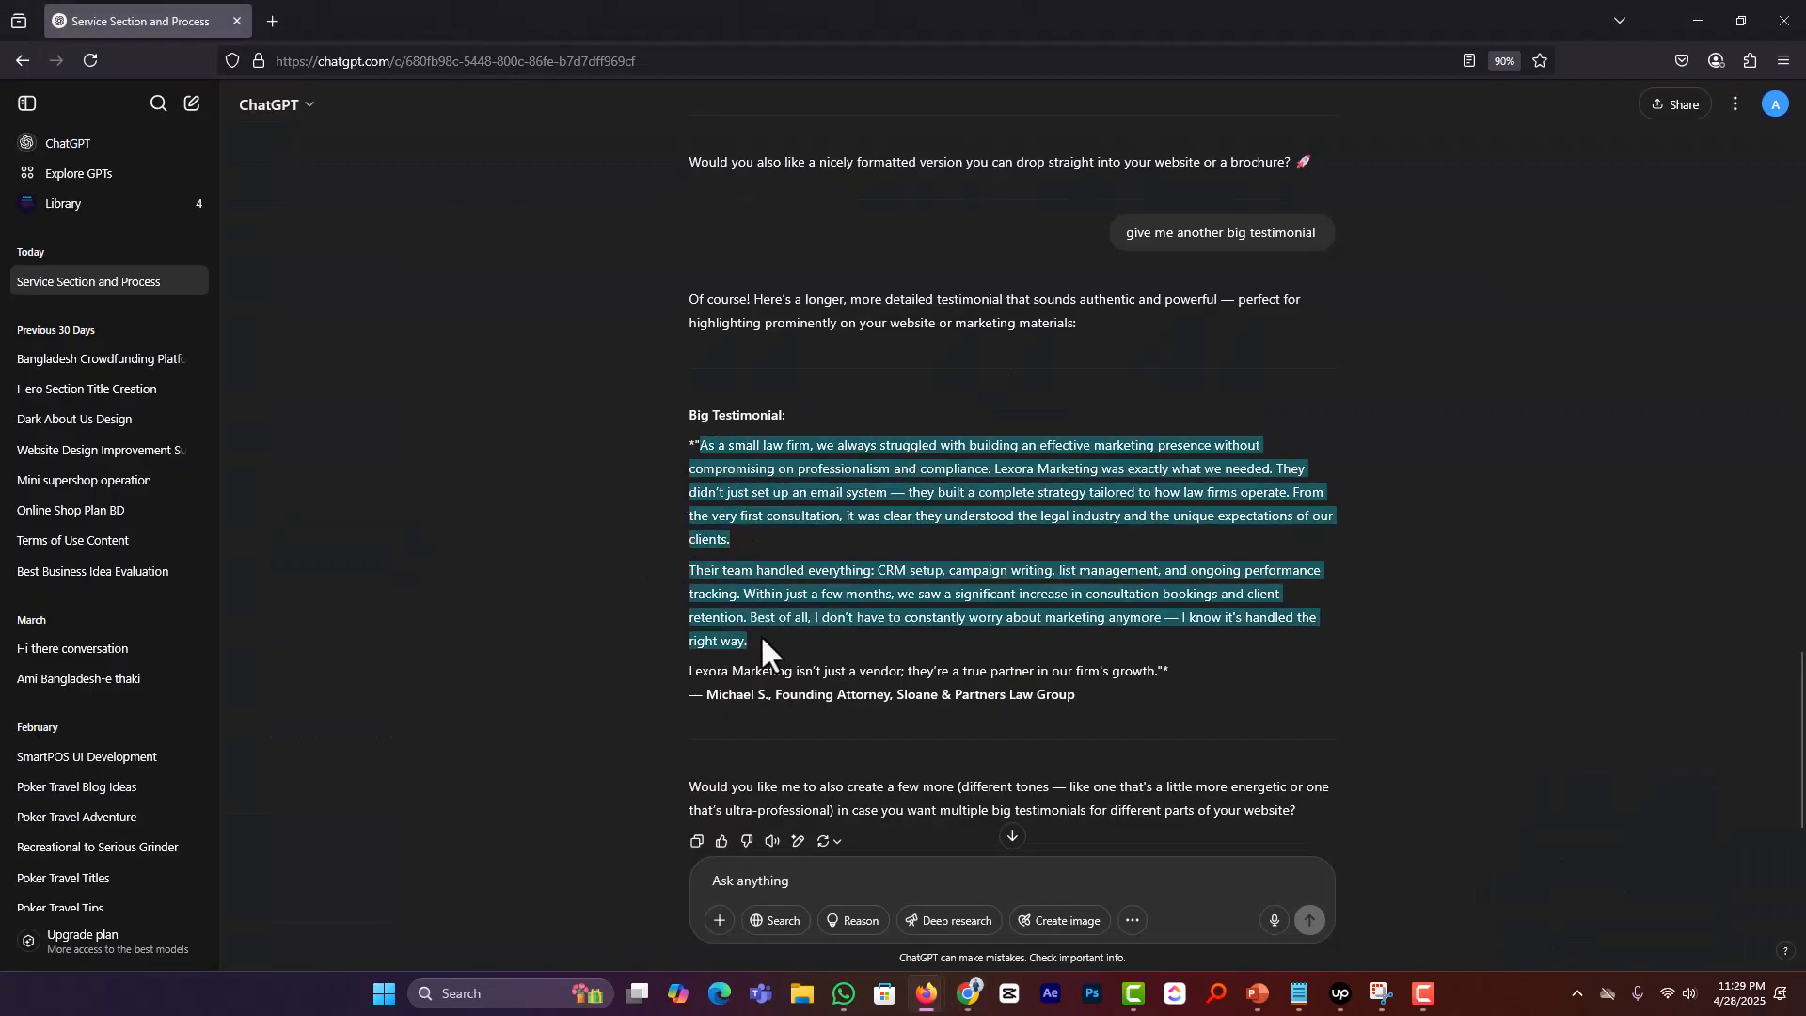
{"action": "key", "text": "alt+Tab"}
{"action": "left_click", "coordinate": [1439, 572]}
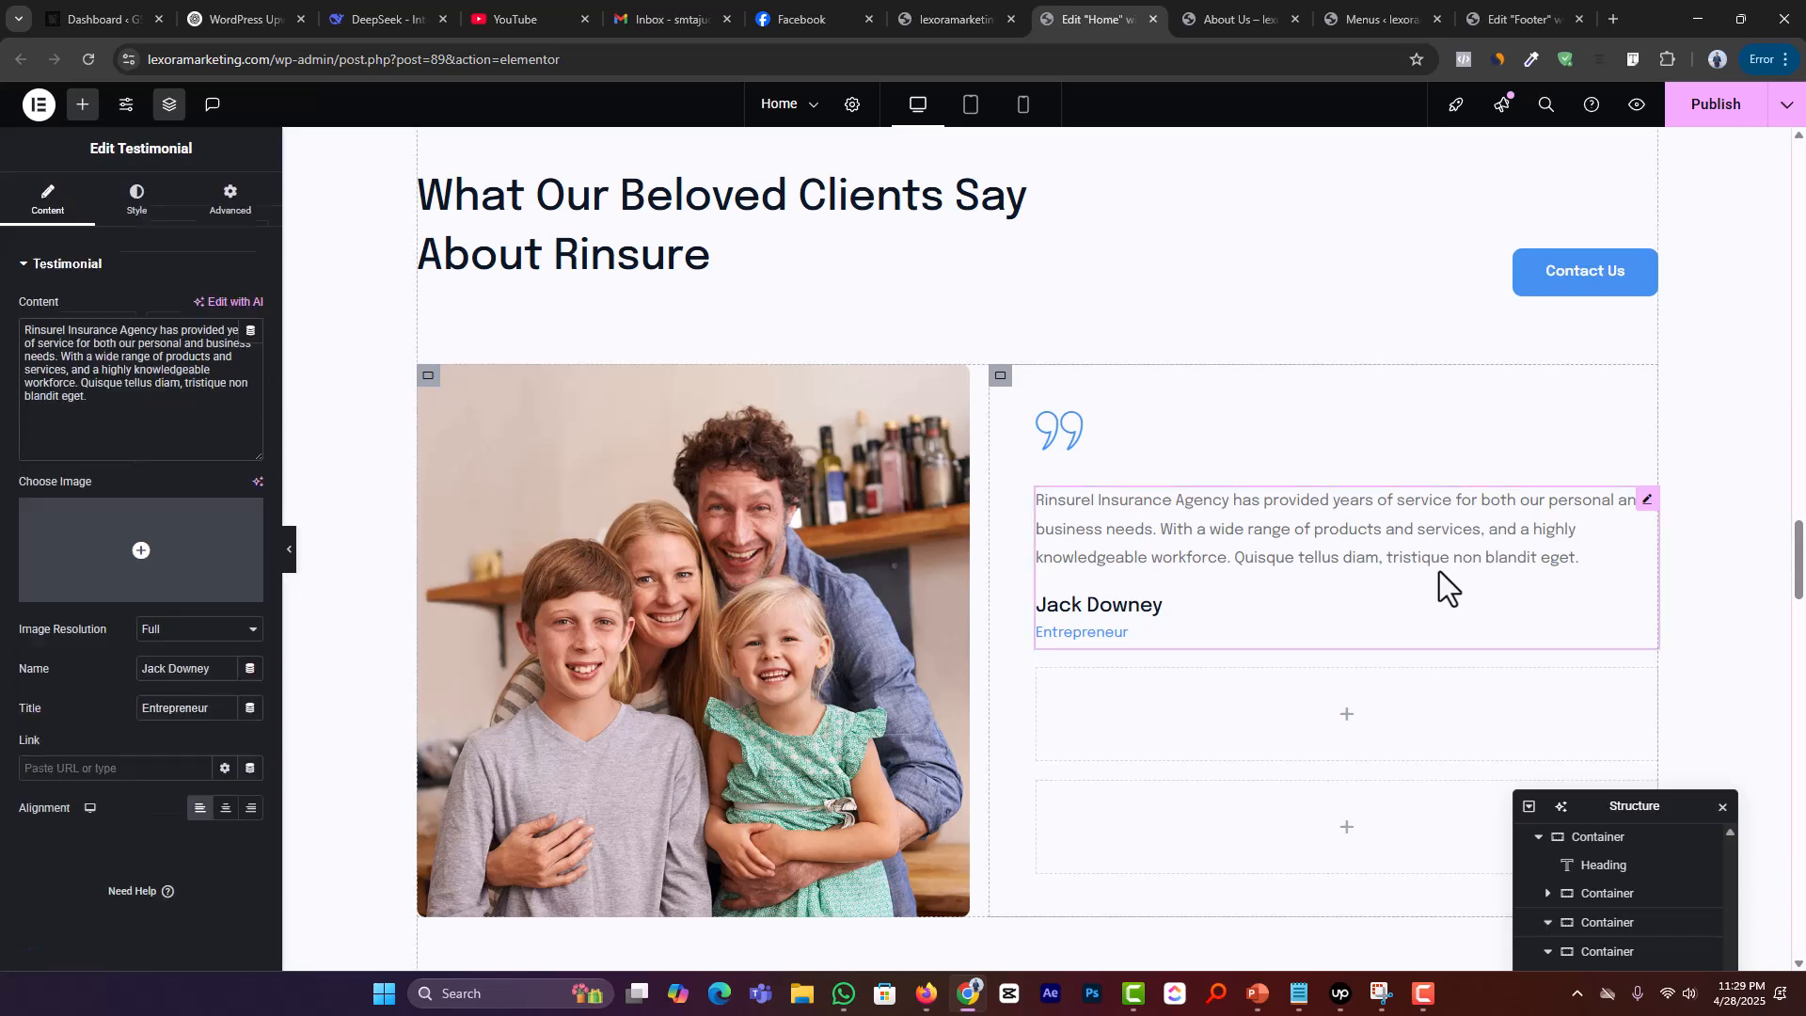
{"action": "left_click", "coordinate": [173, 411]}
{"action": "key", "text": "ctrl+a"}
{"action": "type", "text": "As a small law firm, we always struggled with building an effective marketing presence without compromising on professionalism and compliance. Lexora Marketing was exactly what we needed. They didn't just set up an email system – they built a complete strategy tailored to how law firms operate. From the very first consultation, it was clear they understood the legal industry and the unique expectations of our clients.  Their team handled everything: CRM setup, campaign writing, list management, and ongoing performance tracking. Within just a few months, we saw a significant increase in consultation bookings and client retention. Best of all, I don't have to constantly worry about marketing anymore – I know it's handled the right way."}
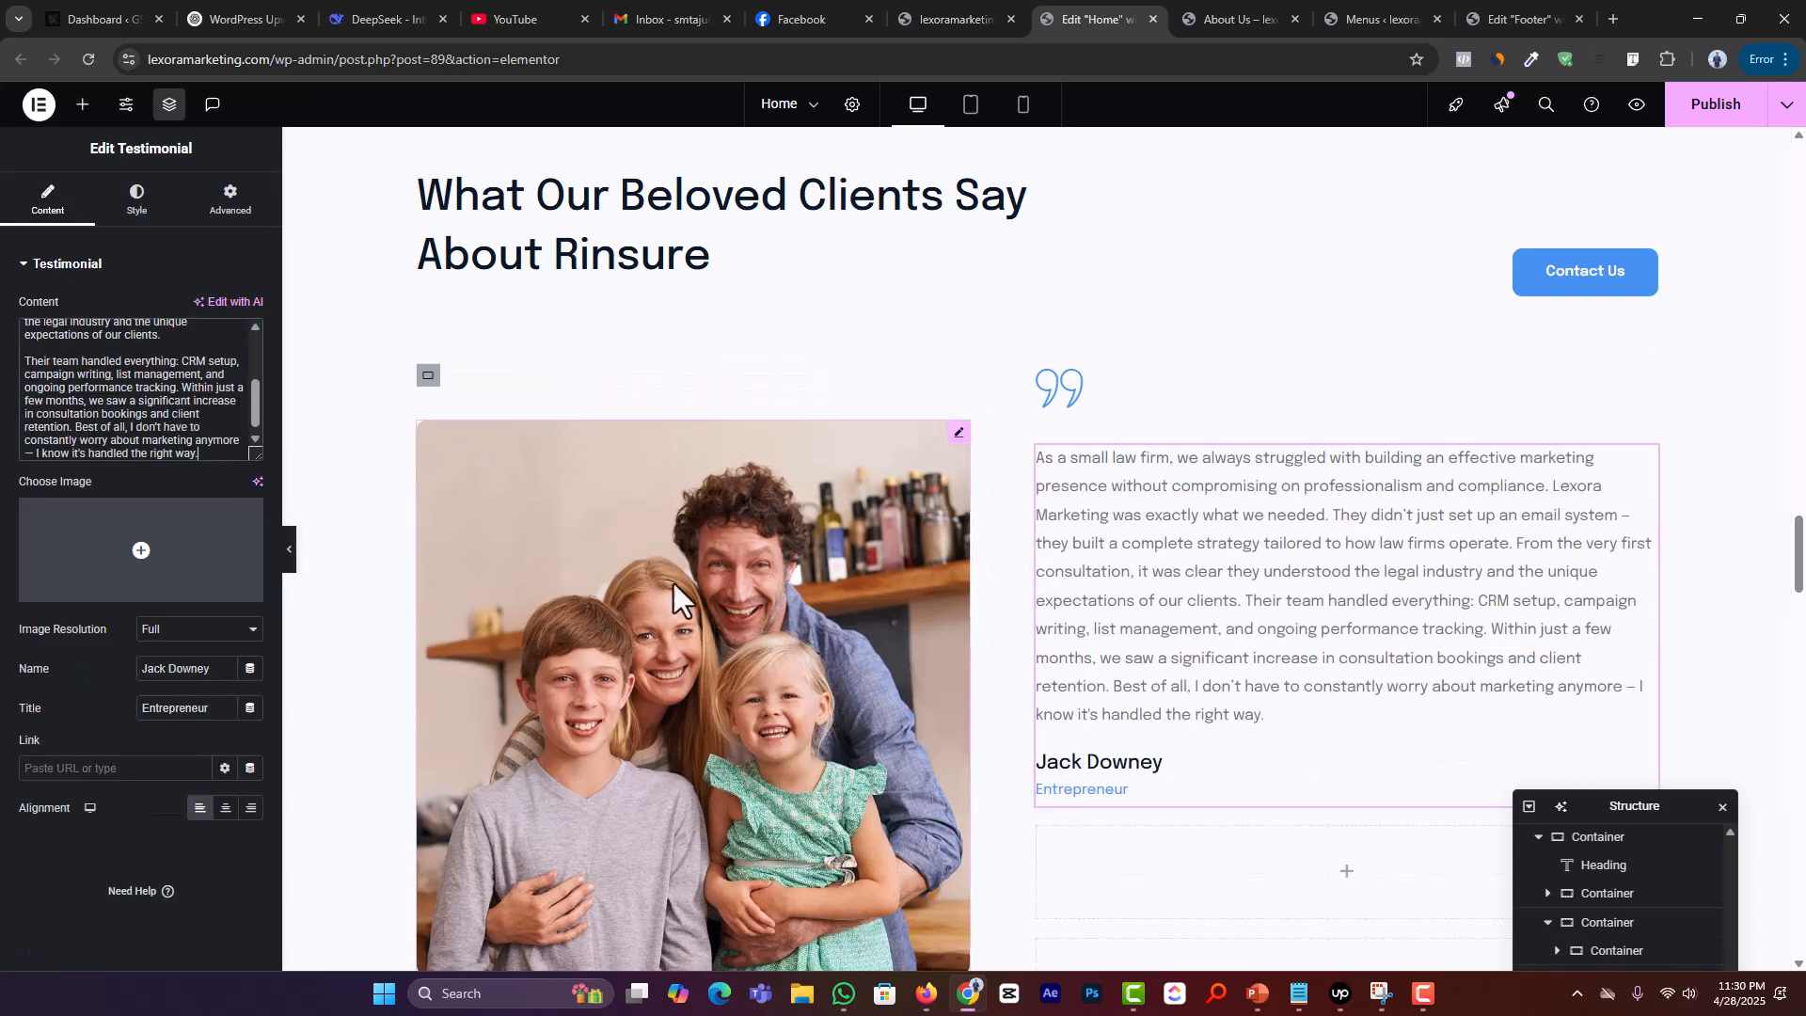
Step: Delete the two empty containers left beneath the large testimonial
{"action": "scroll", "coordinate": [1193, 696], "scroll_direction": "down", "scroll_amount": 2}
{"action": "right_click", "coordinate": [1046, 656]}
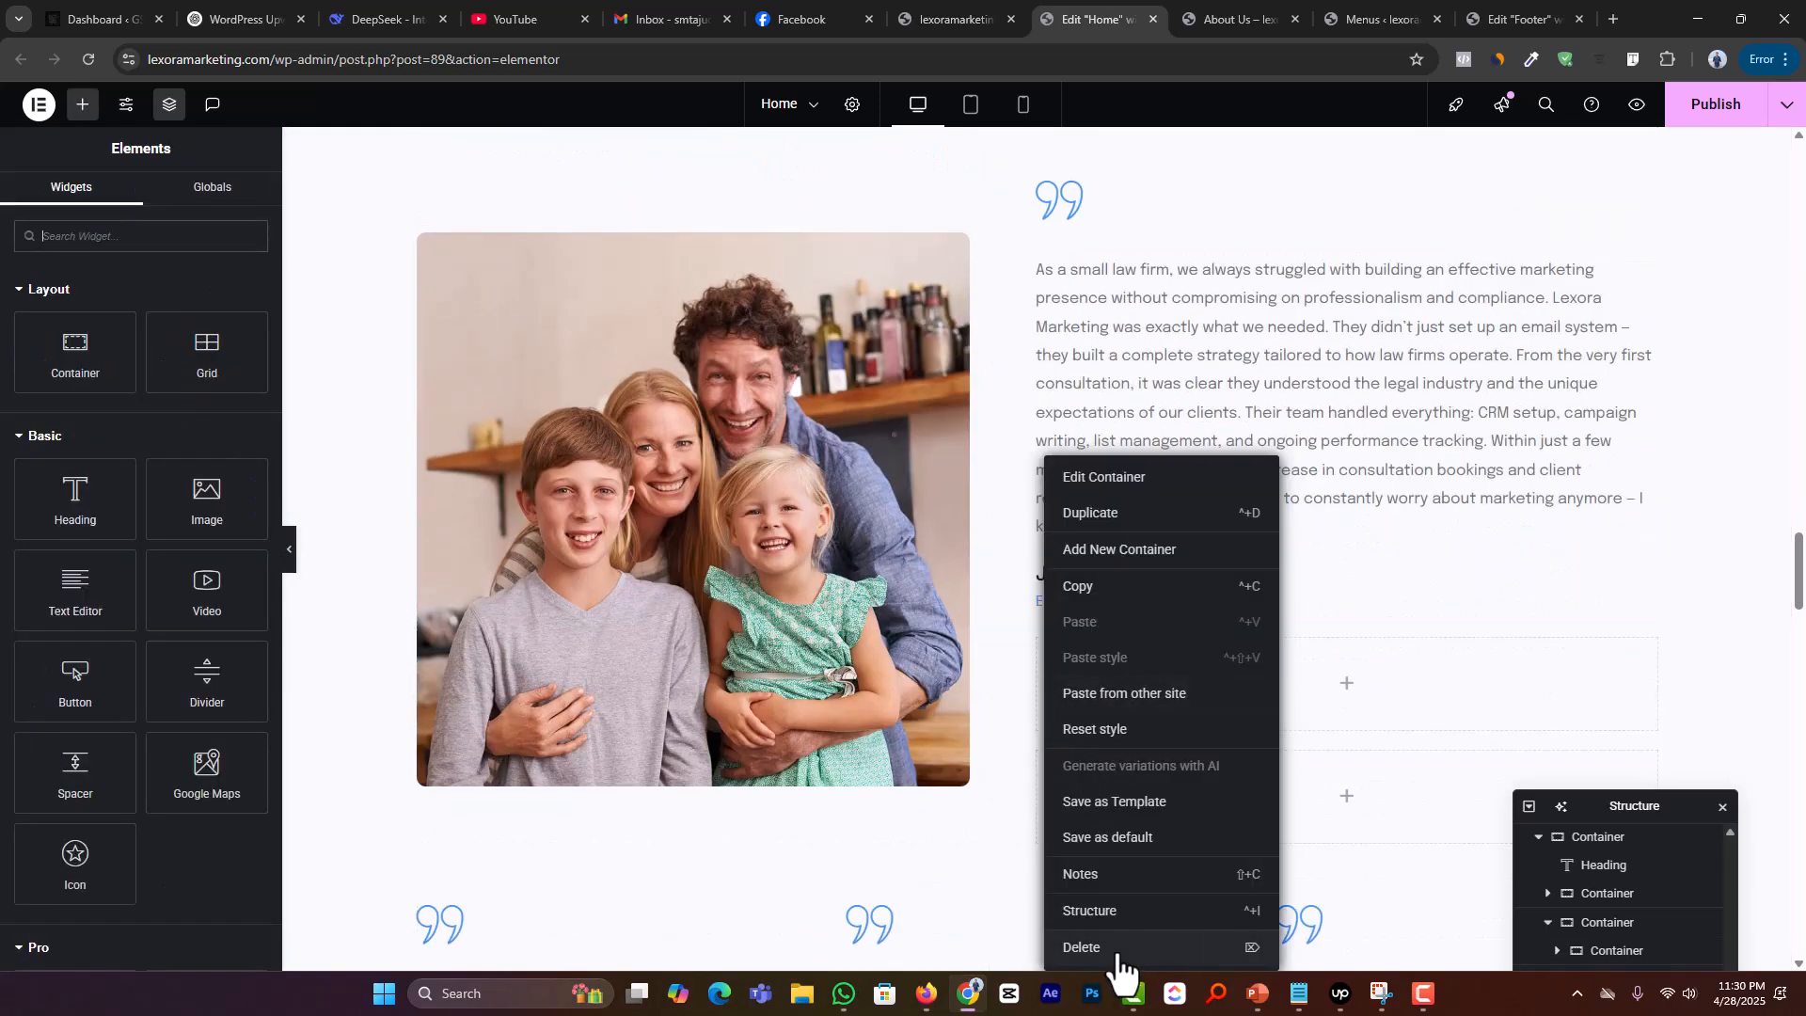
{"action": "left_click", "coordinate": [1125, 951]}
{"action": "right_click", "coordinate": [1049, 664]}
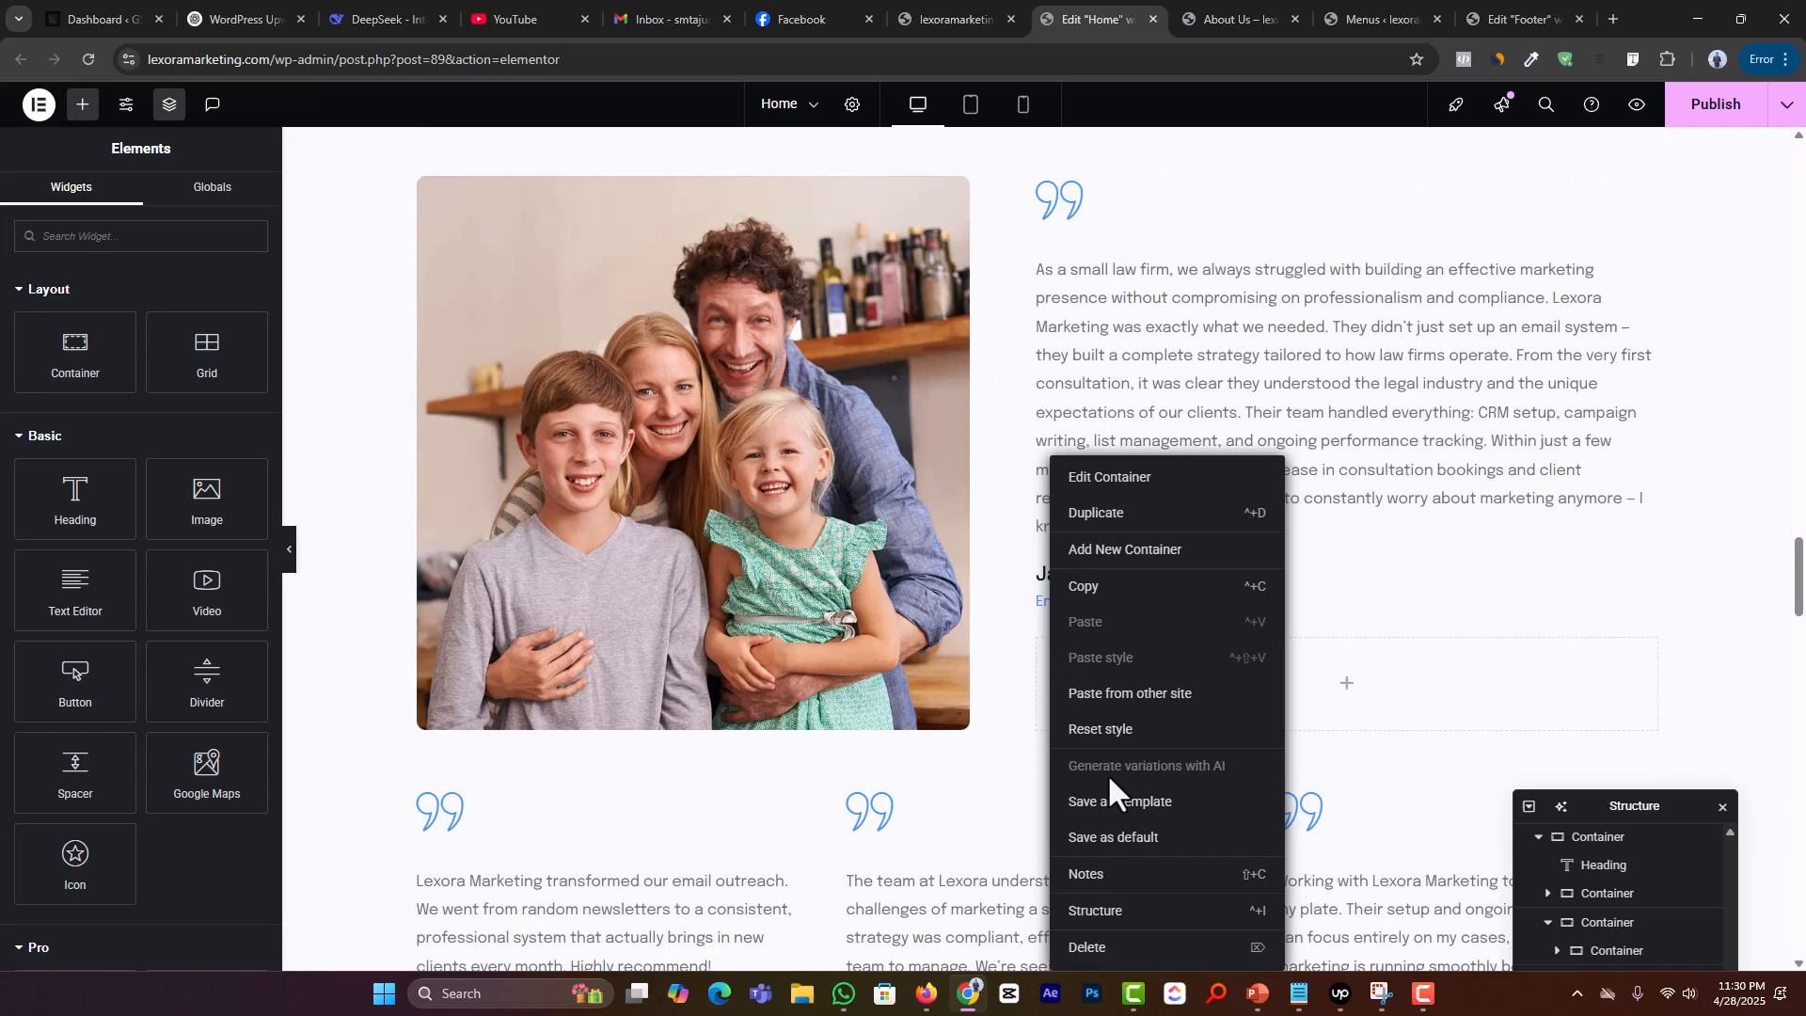
{"action": "left_click", "coordinate": [1119, 948]}
Step: Fill the large testimonial's name with the client's name copied from ChatGPT's Big Testimonial
{"action": "scroll", "coordinate": [1277, 700], "scroll_direction": "up", "scroll_amount": 2}
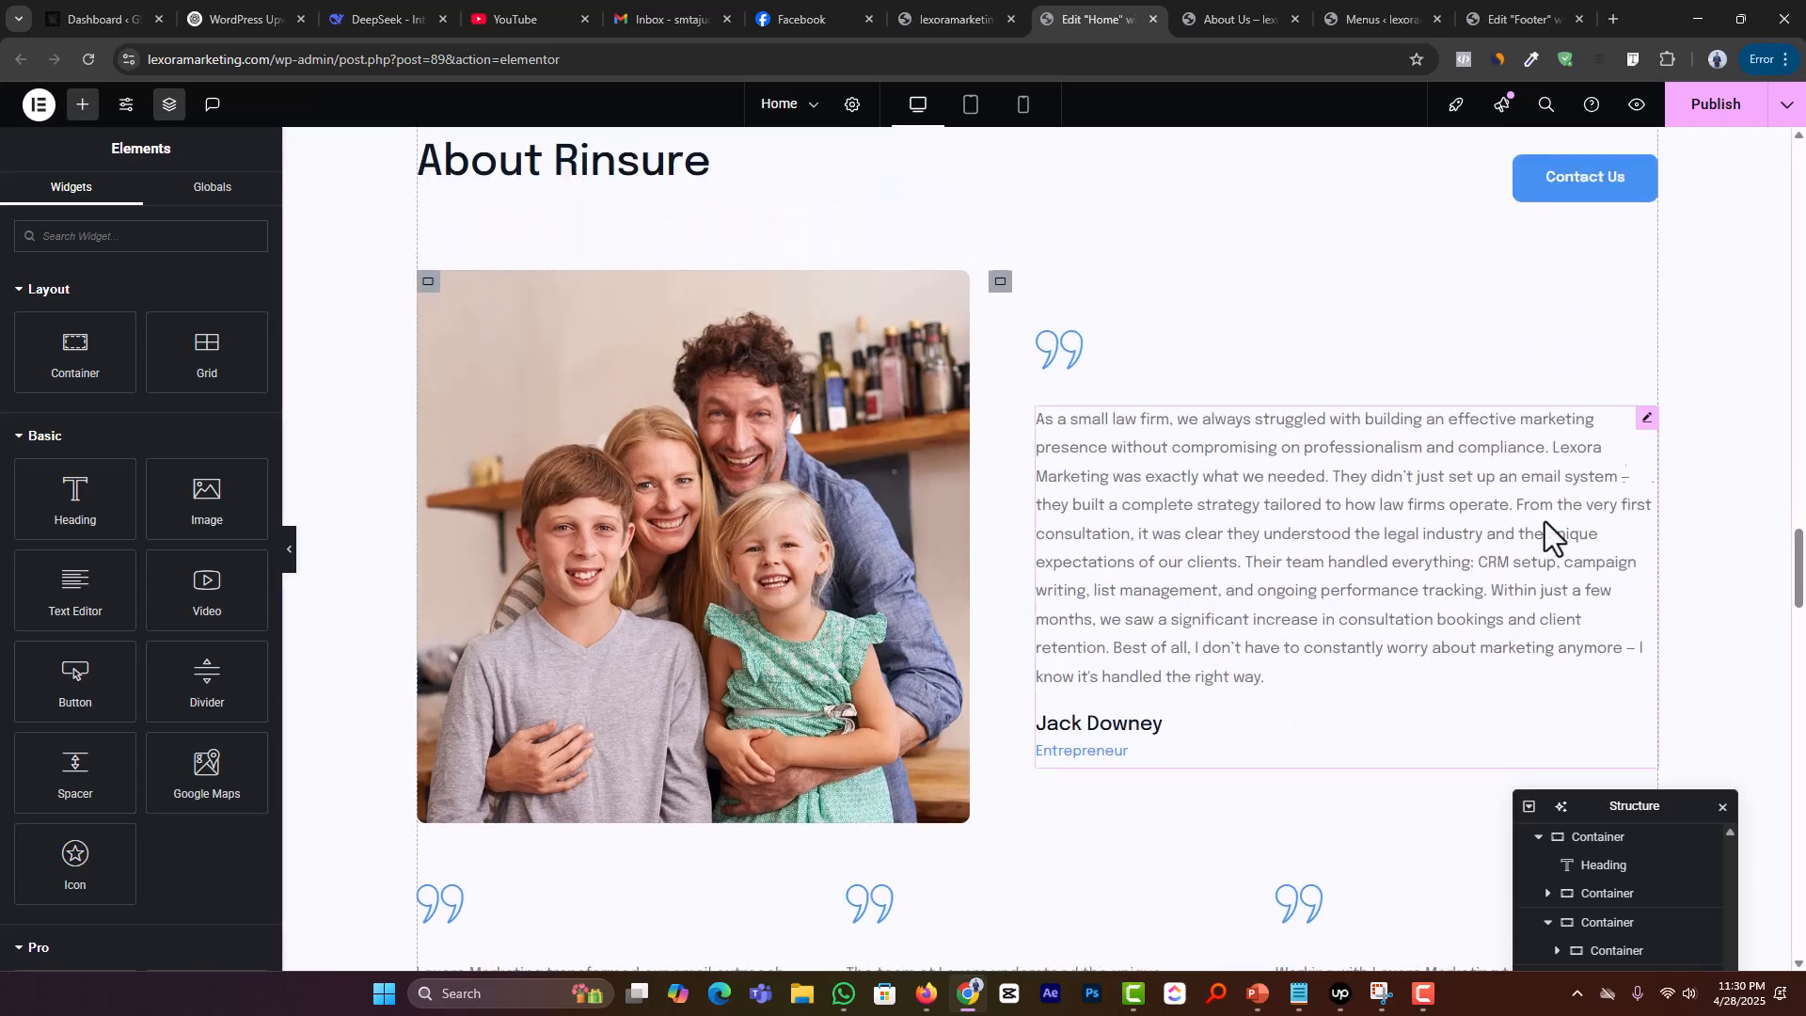
{"action": "key", "text": "alt+Tab"}
{"action": "left_click_drag", "start_coordinate": [707, 694], "coordinate": [768, 697]}
{"action": "key", "text": "alt+Tab"}
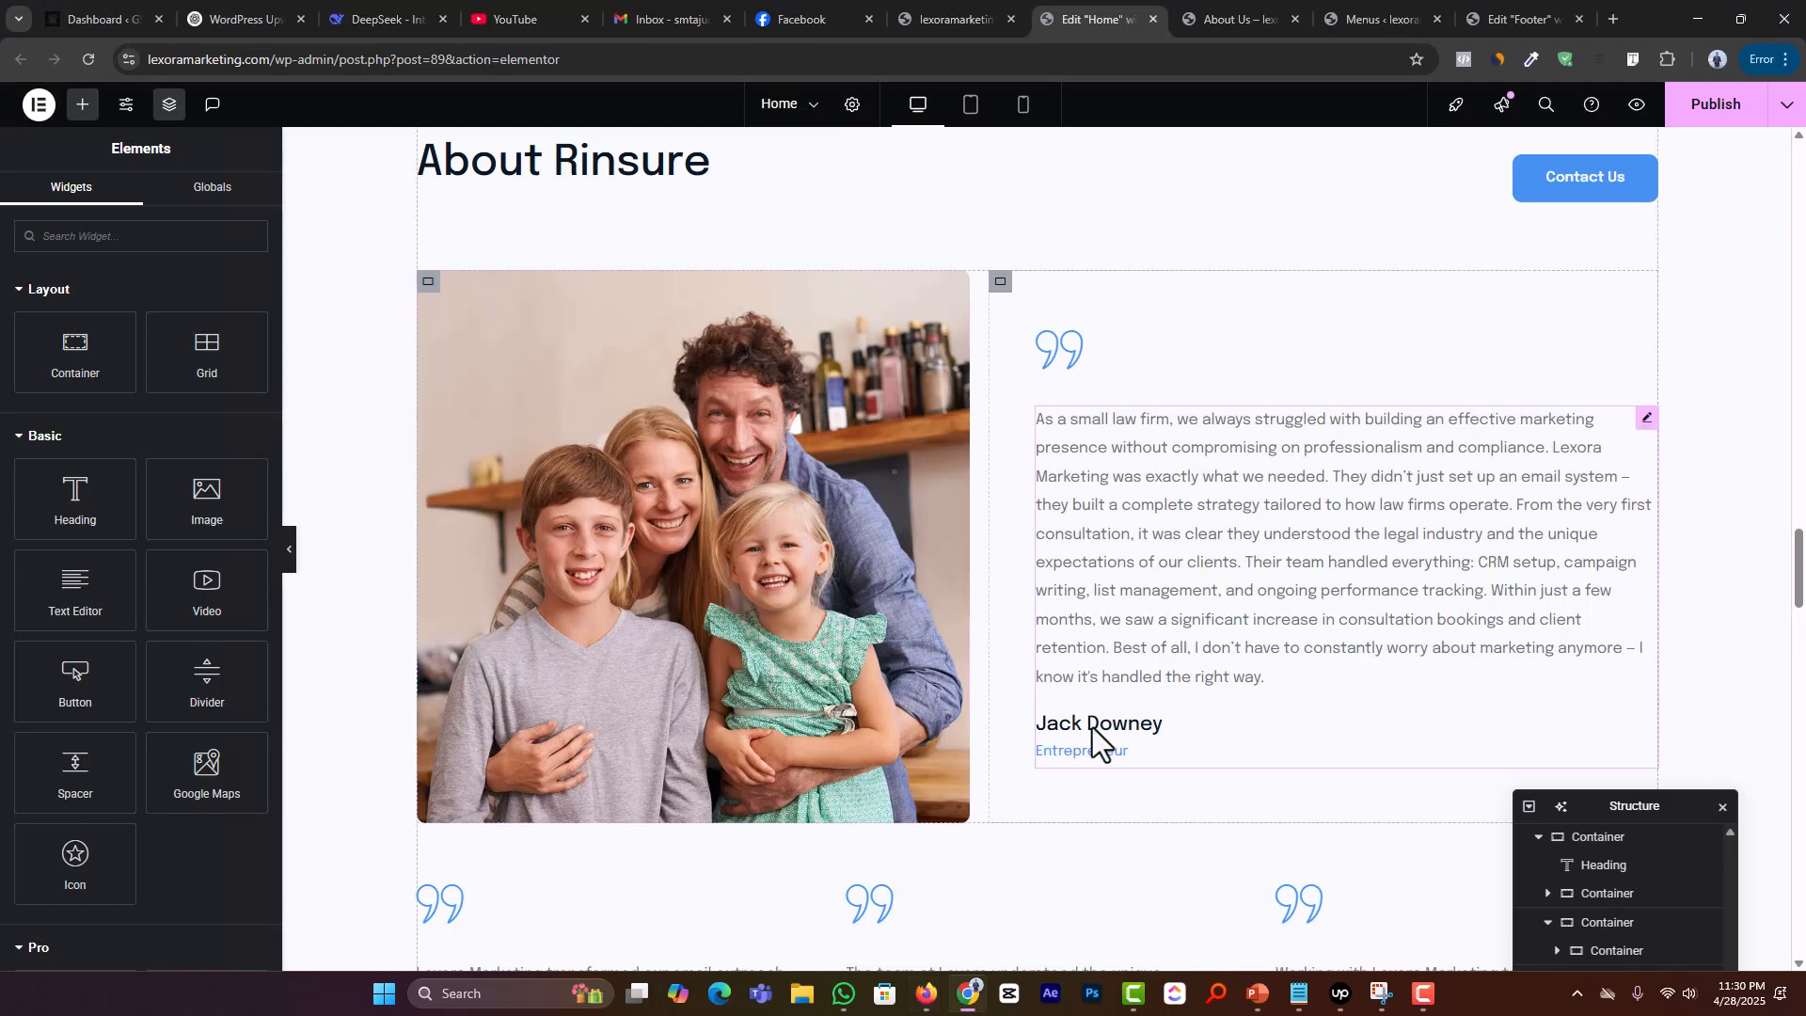
{"action": "left_click", "coordinate": [1197, 719]}
{"action": "left_click", "coordinate": [202, 667]}
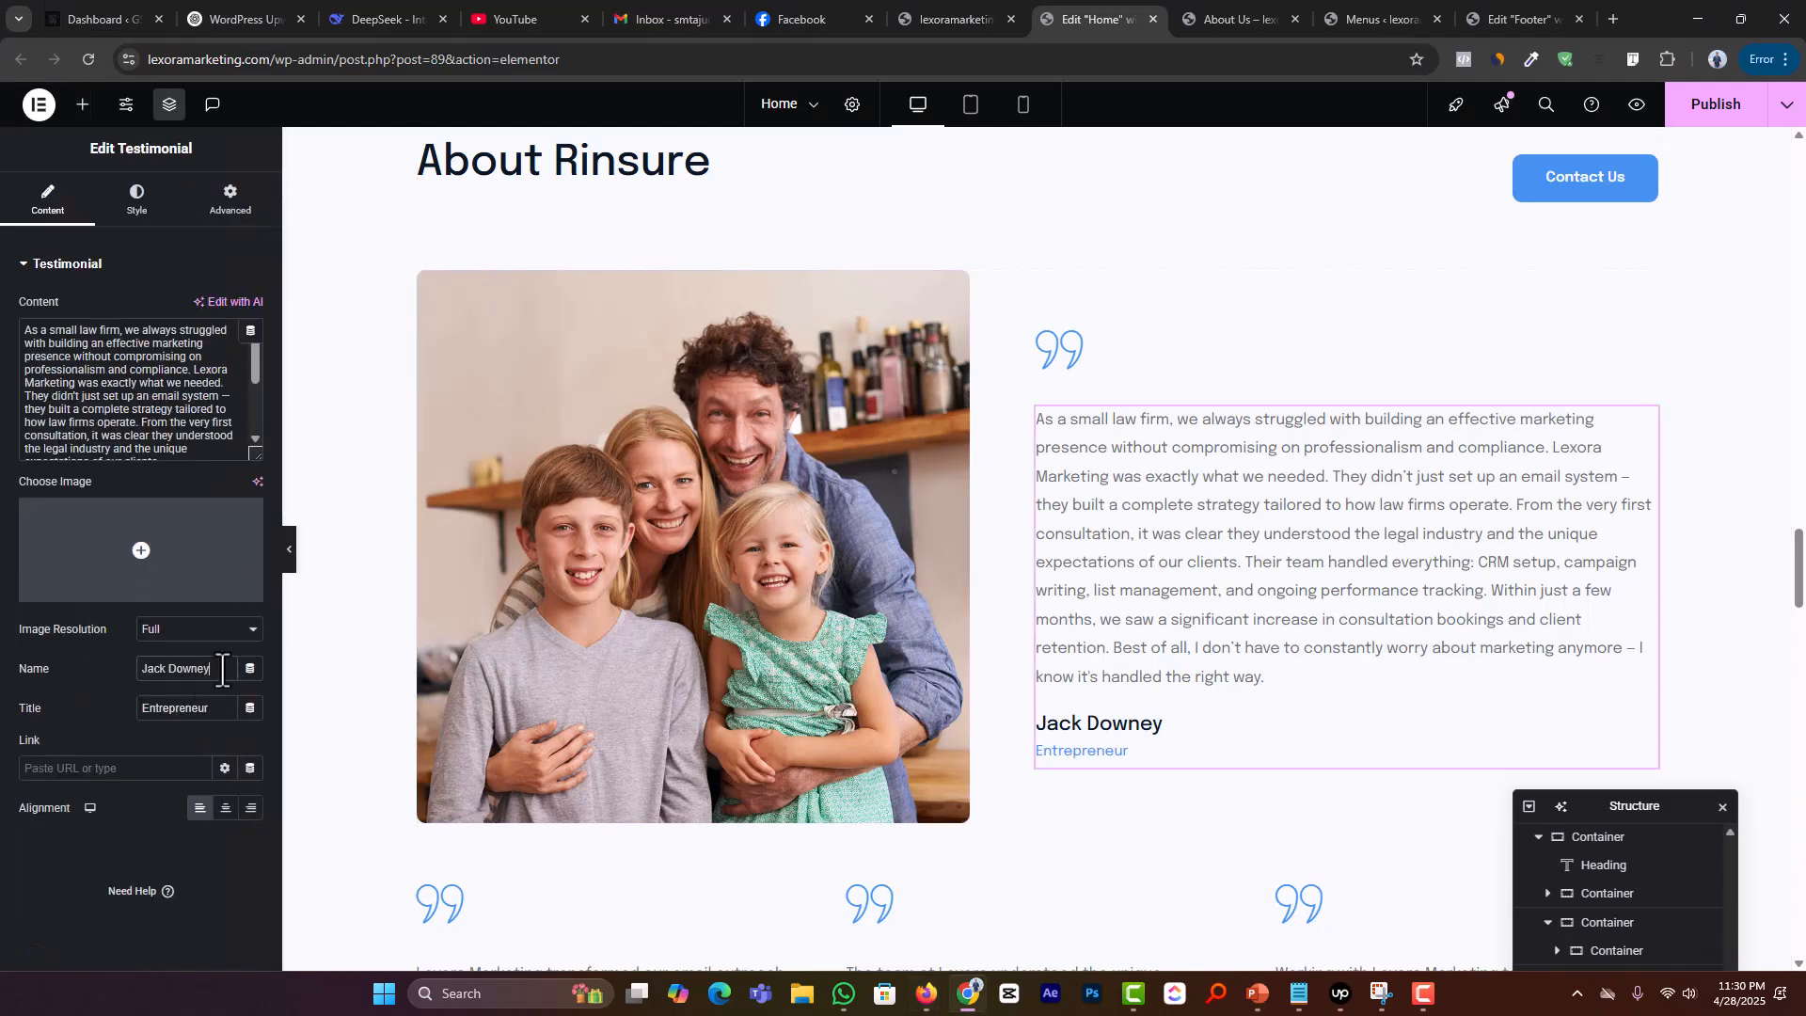
{"action": "key", "text": "ctrl+a"}
{"action": "type", "text": "Michael S."}
Step: Set the large testimonial's title to "Founding Attorney", as given in ChatGPT
{"action": "key", "text": "alt+Tab"}
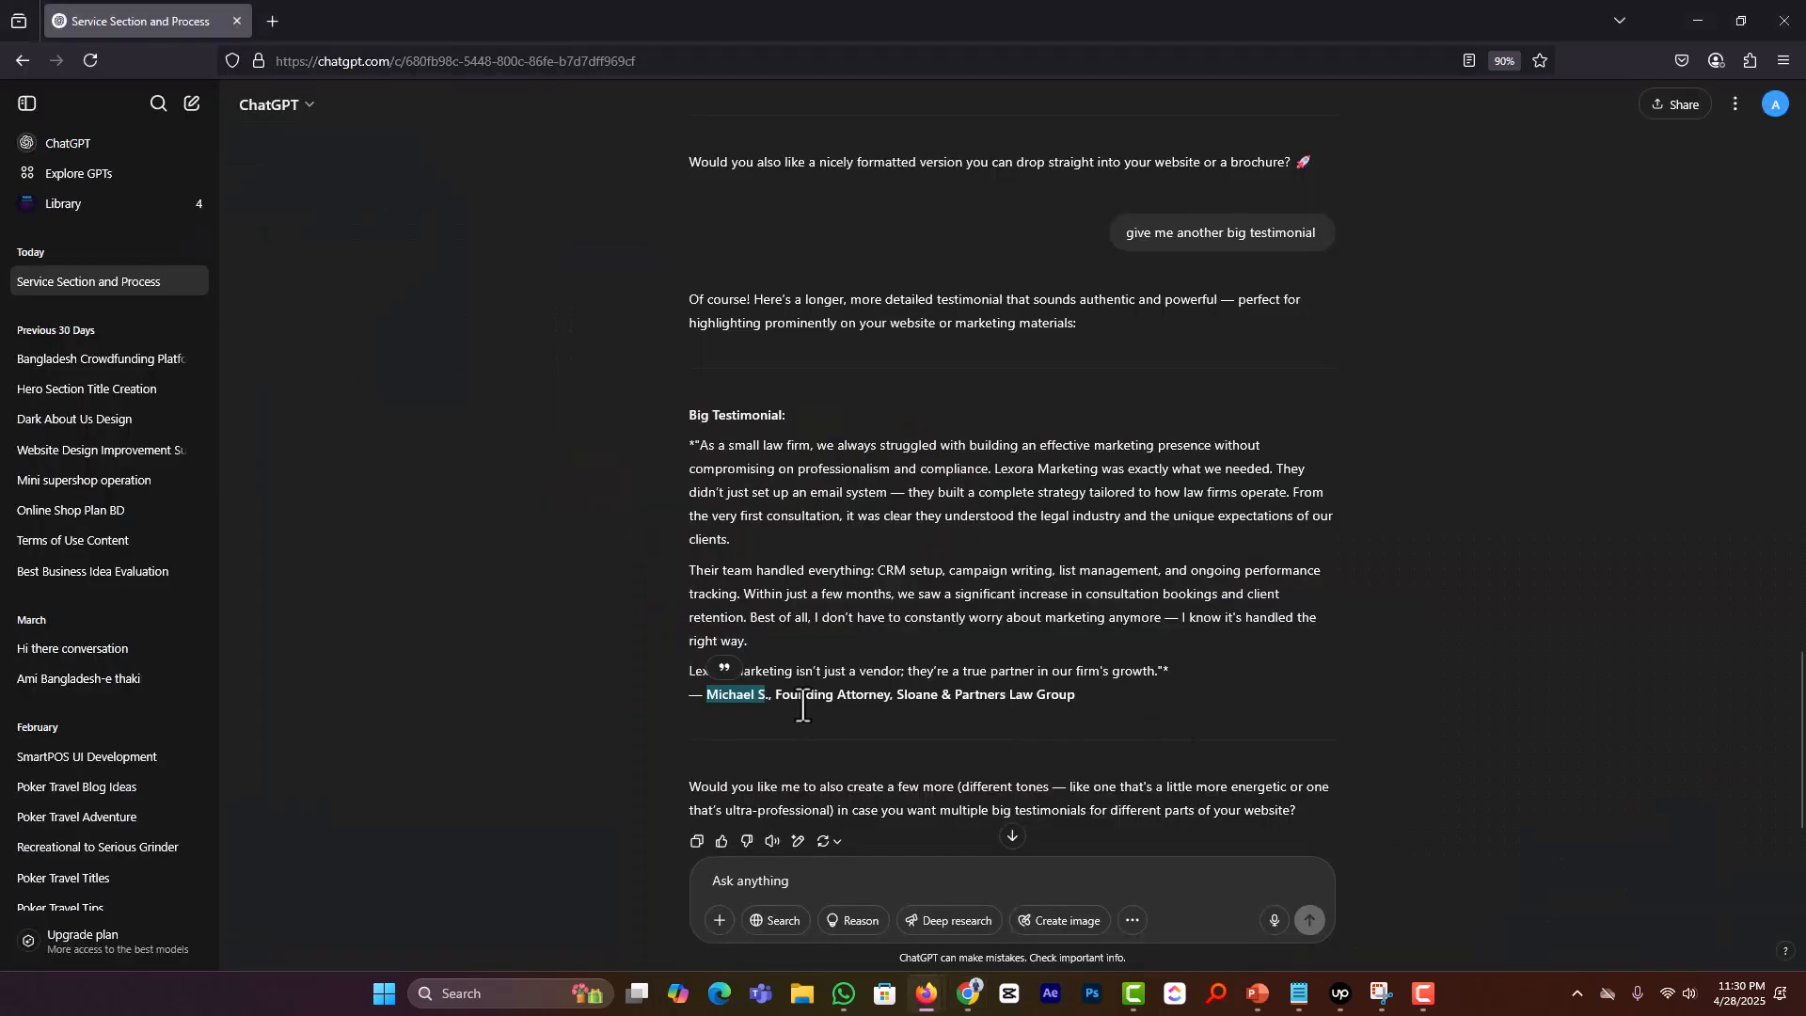
{"action": "left_click_drag", "start_coordinate": [777, 696], "coordinate": [887, 704]}
{"action": "key", "text": "ctrl+c"}
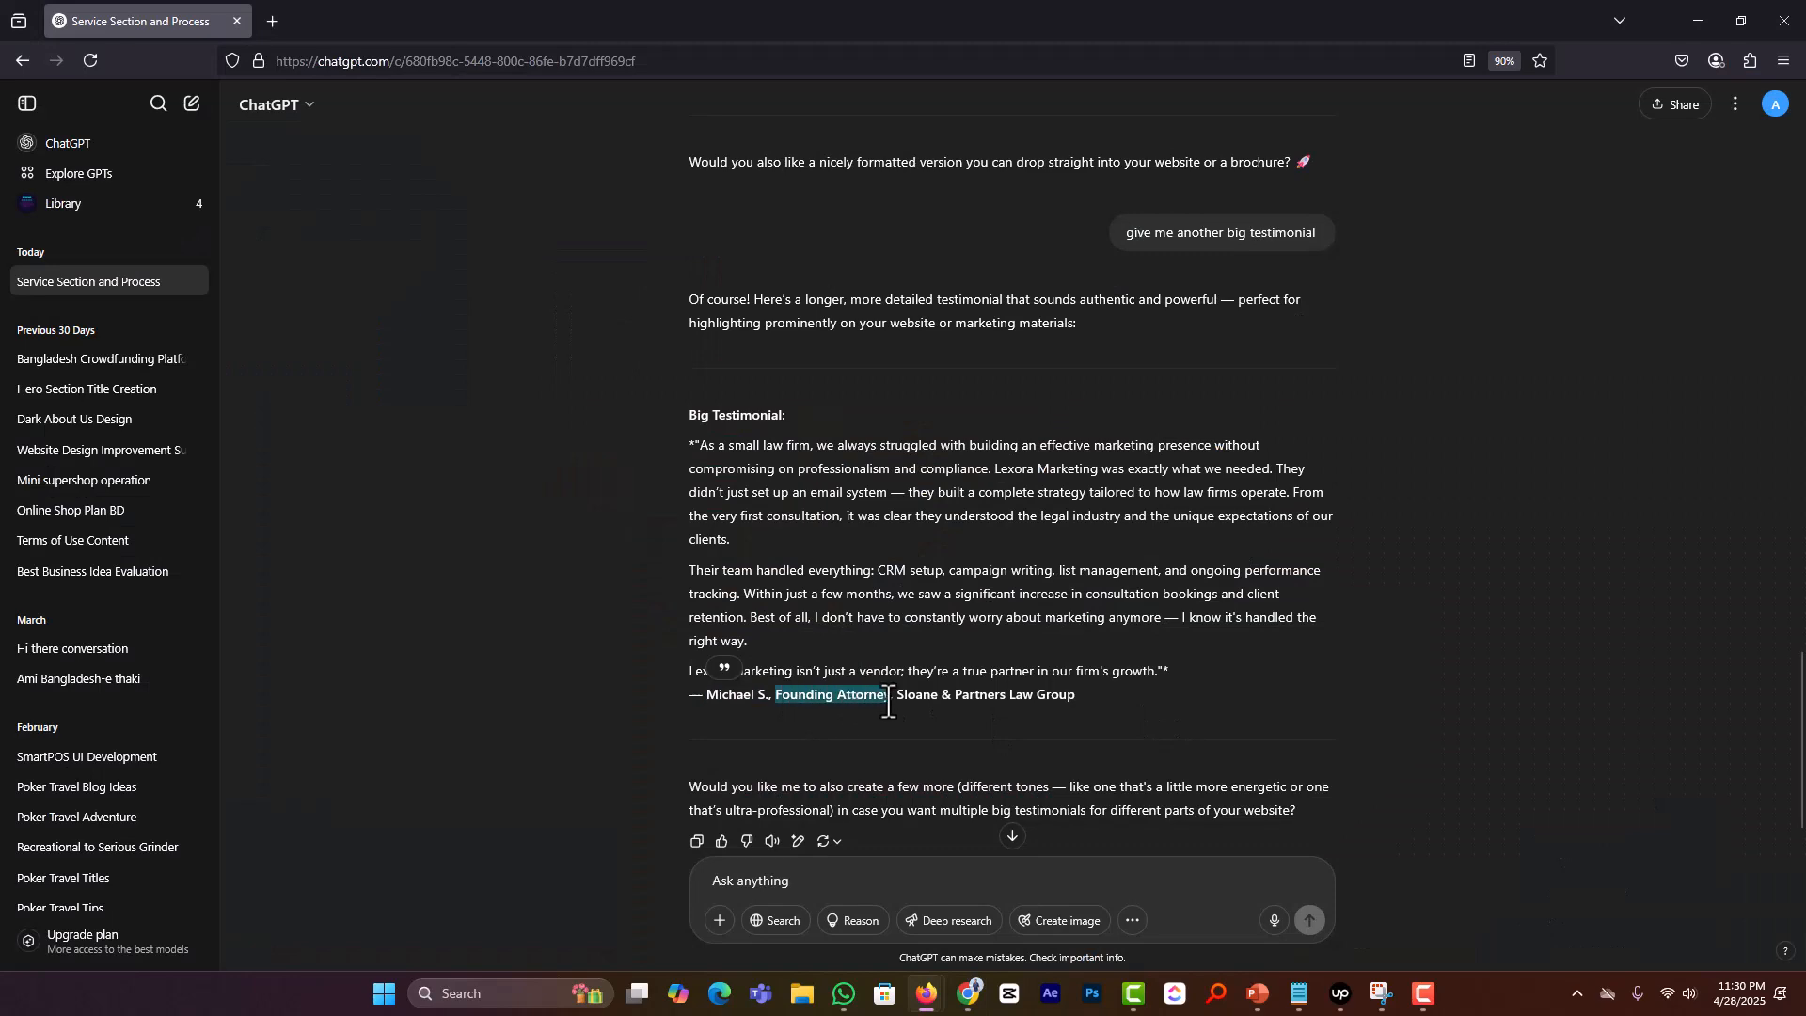
{"action": "key", "text": "alt+Tab"}
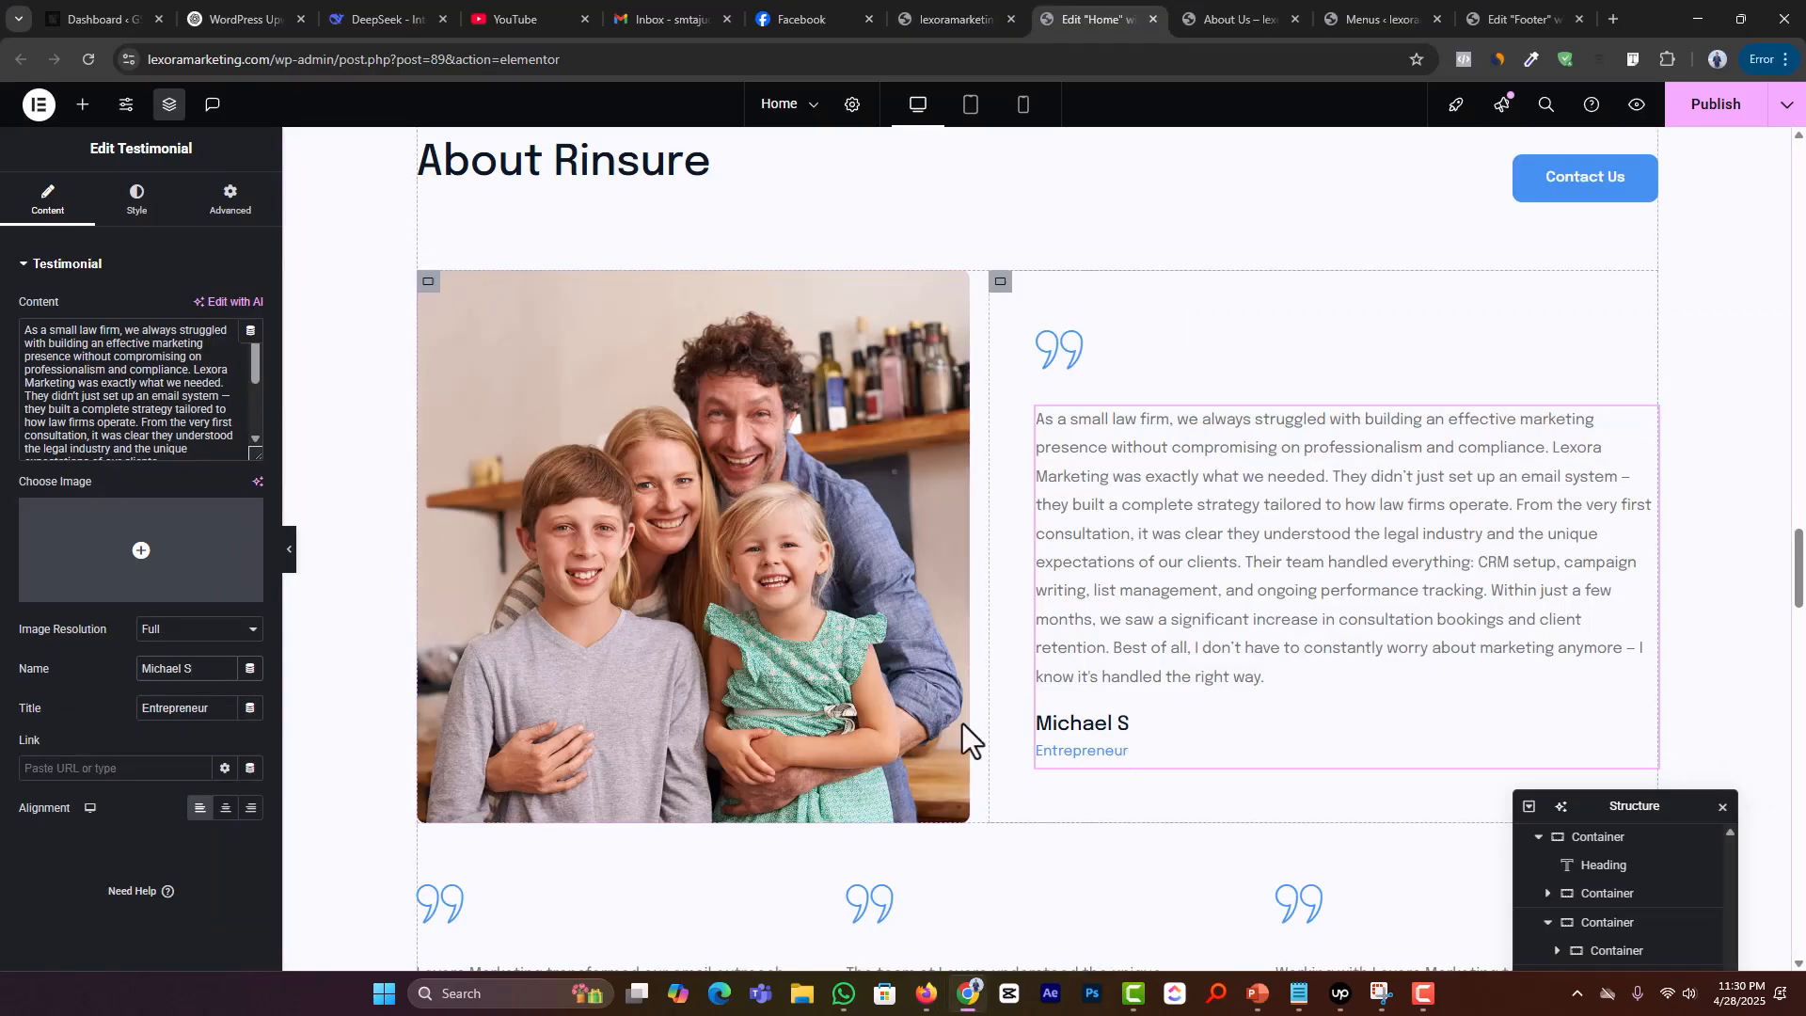
{"action": "left_click", "coordinate": [200, 712]}
{"action": "key", "text": "ctrl+a"}
{"action": "key", "text": "ctrl+v"}
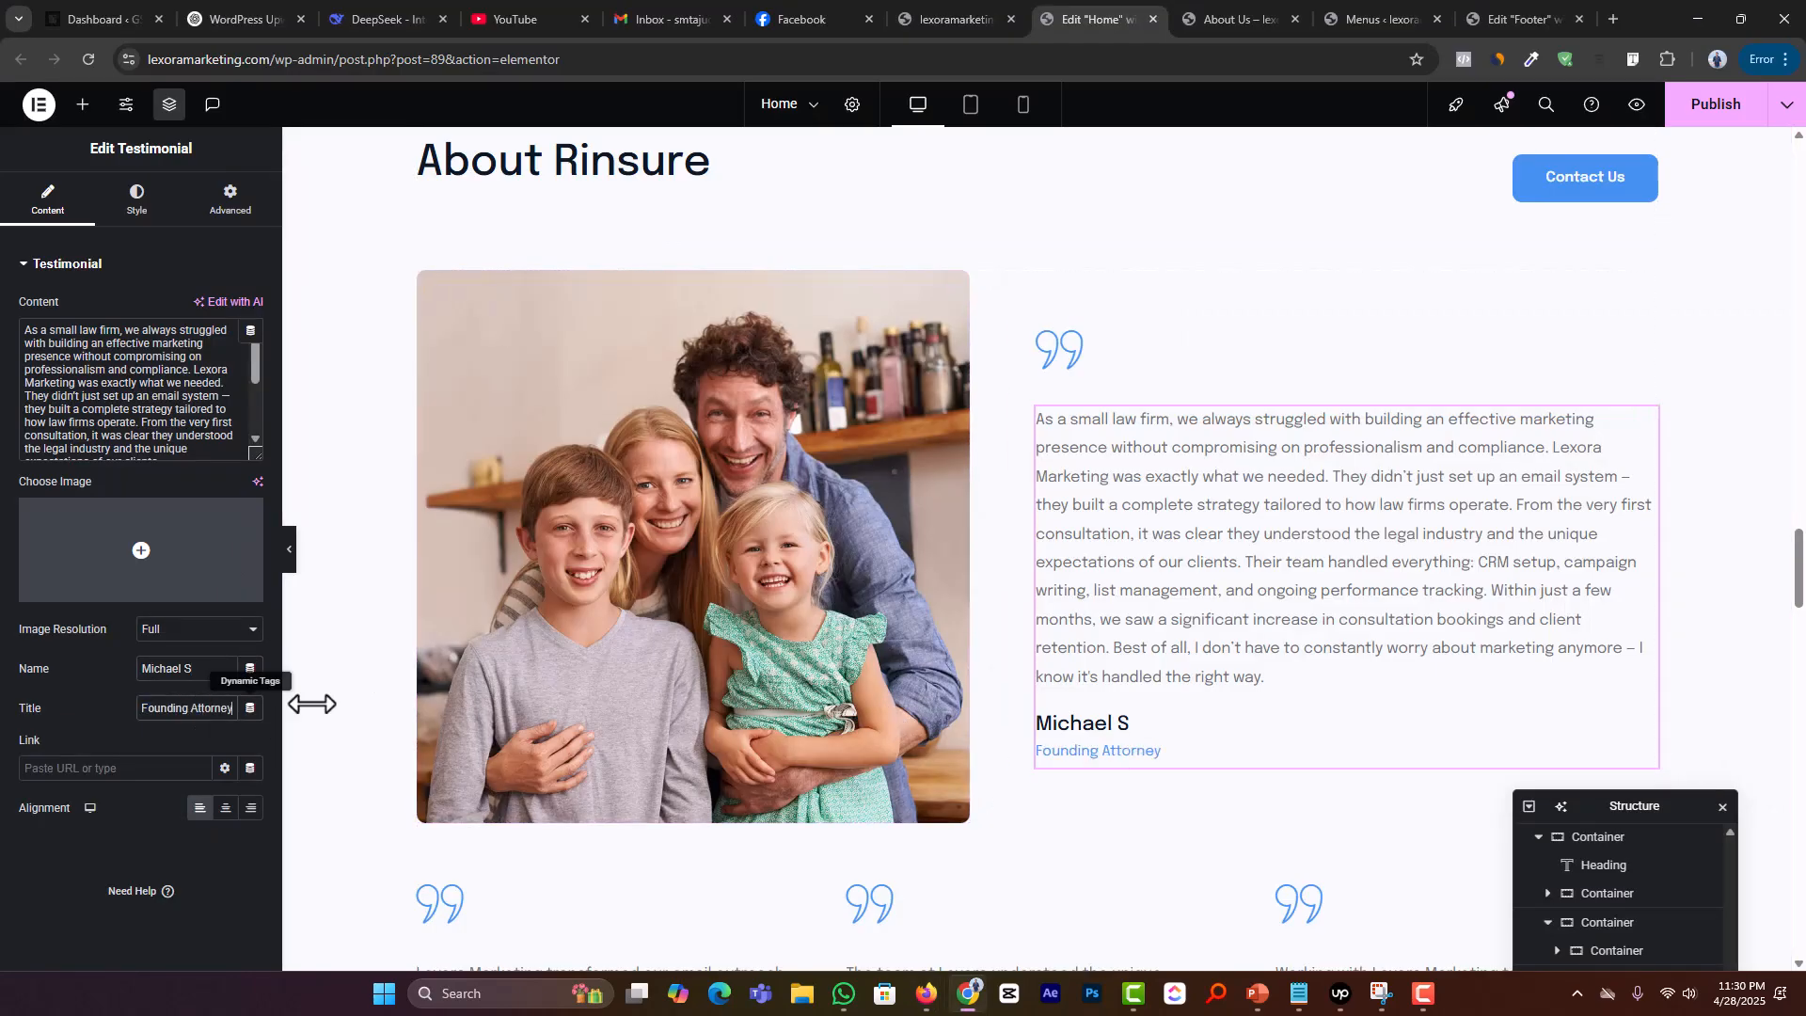
Step: Change the testimonials section heading to "What Our Beloved Clients Say About Us"
{"action": "scroll", "coordinate": [700, 408], "scroll_direction": "up", "scroll_amount": 2}
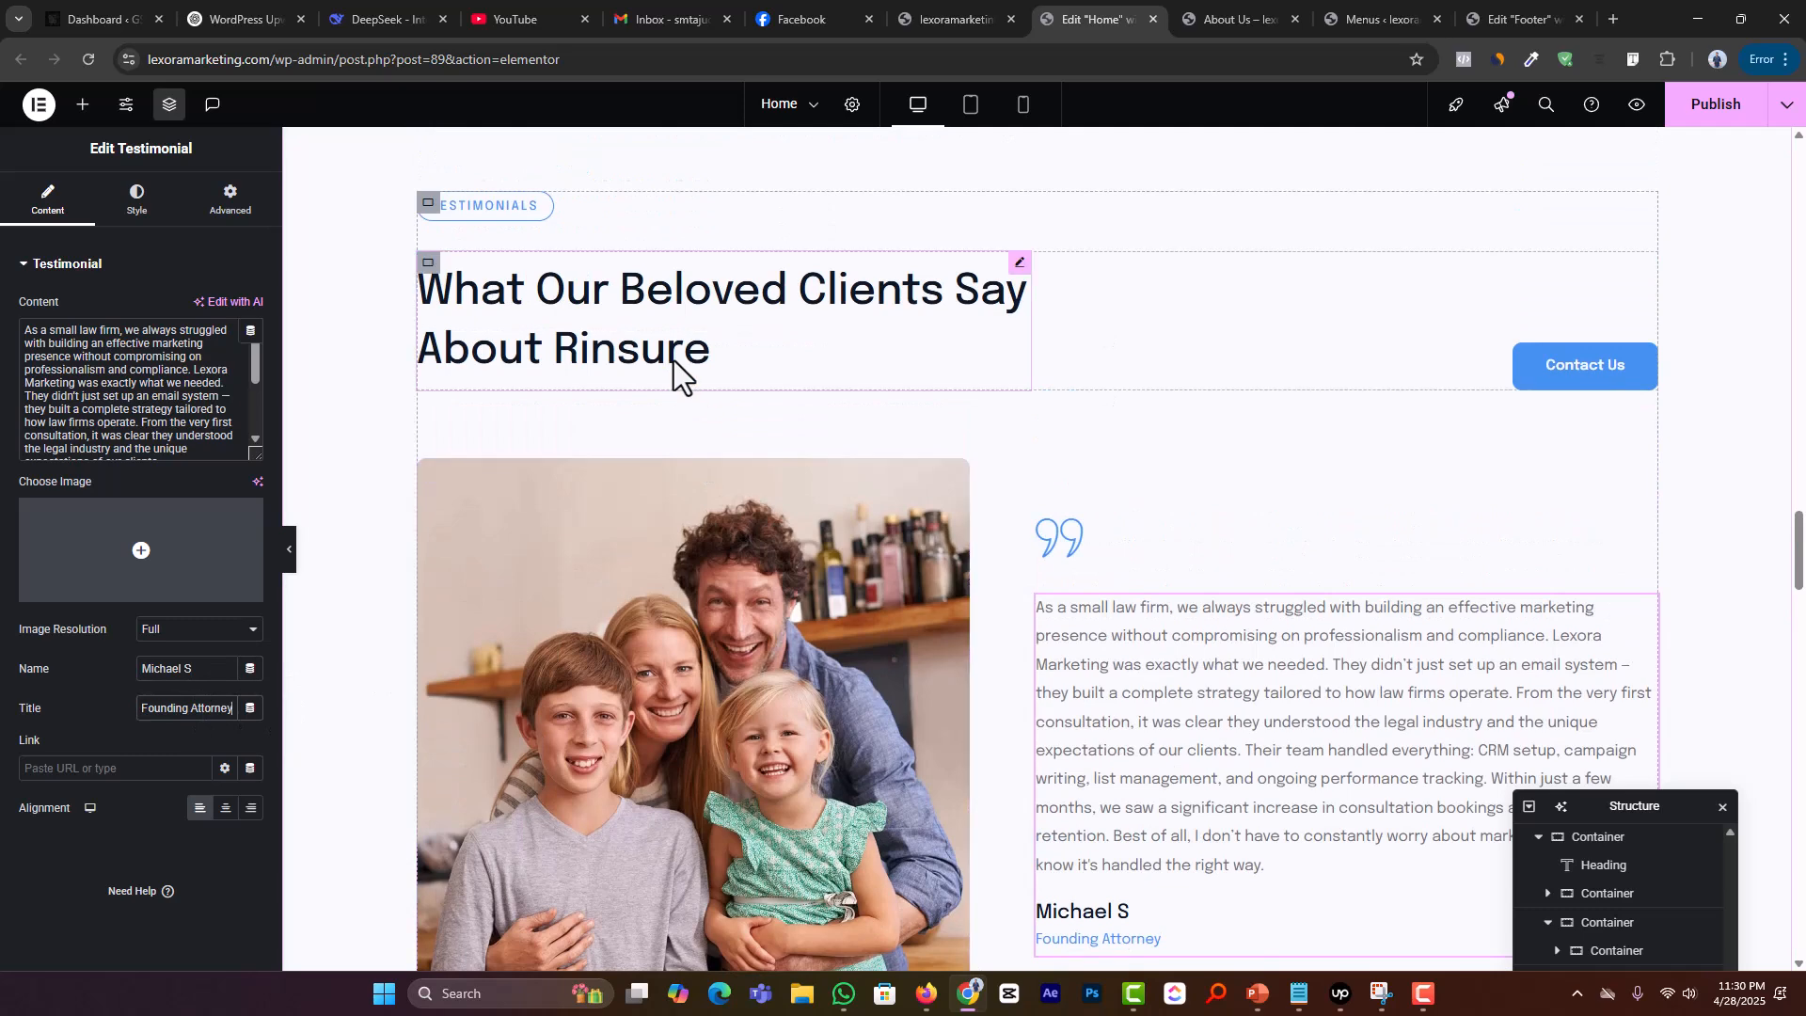
{"action": "left_click", "coordinate": [700, 362]}
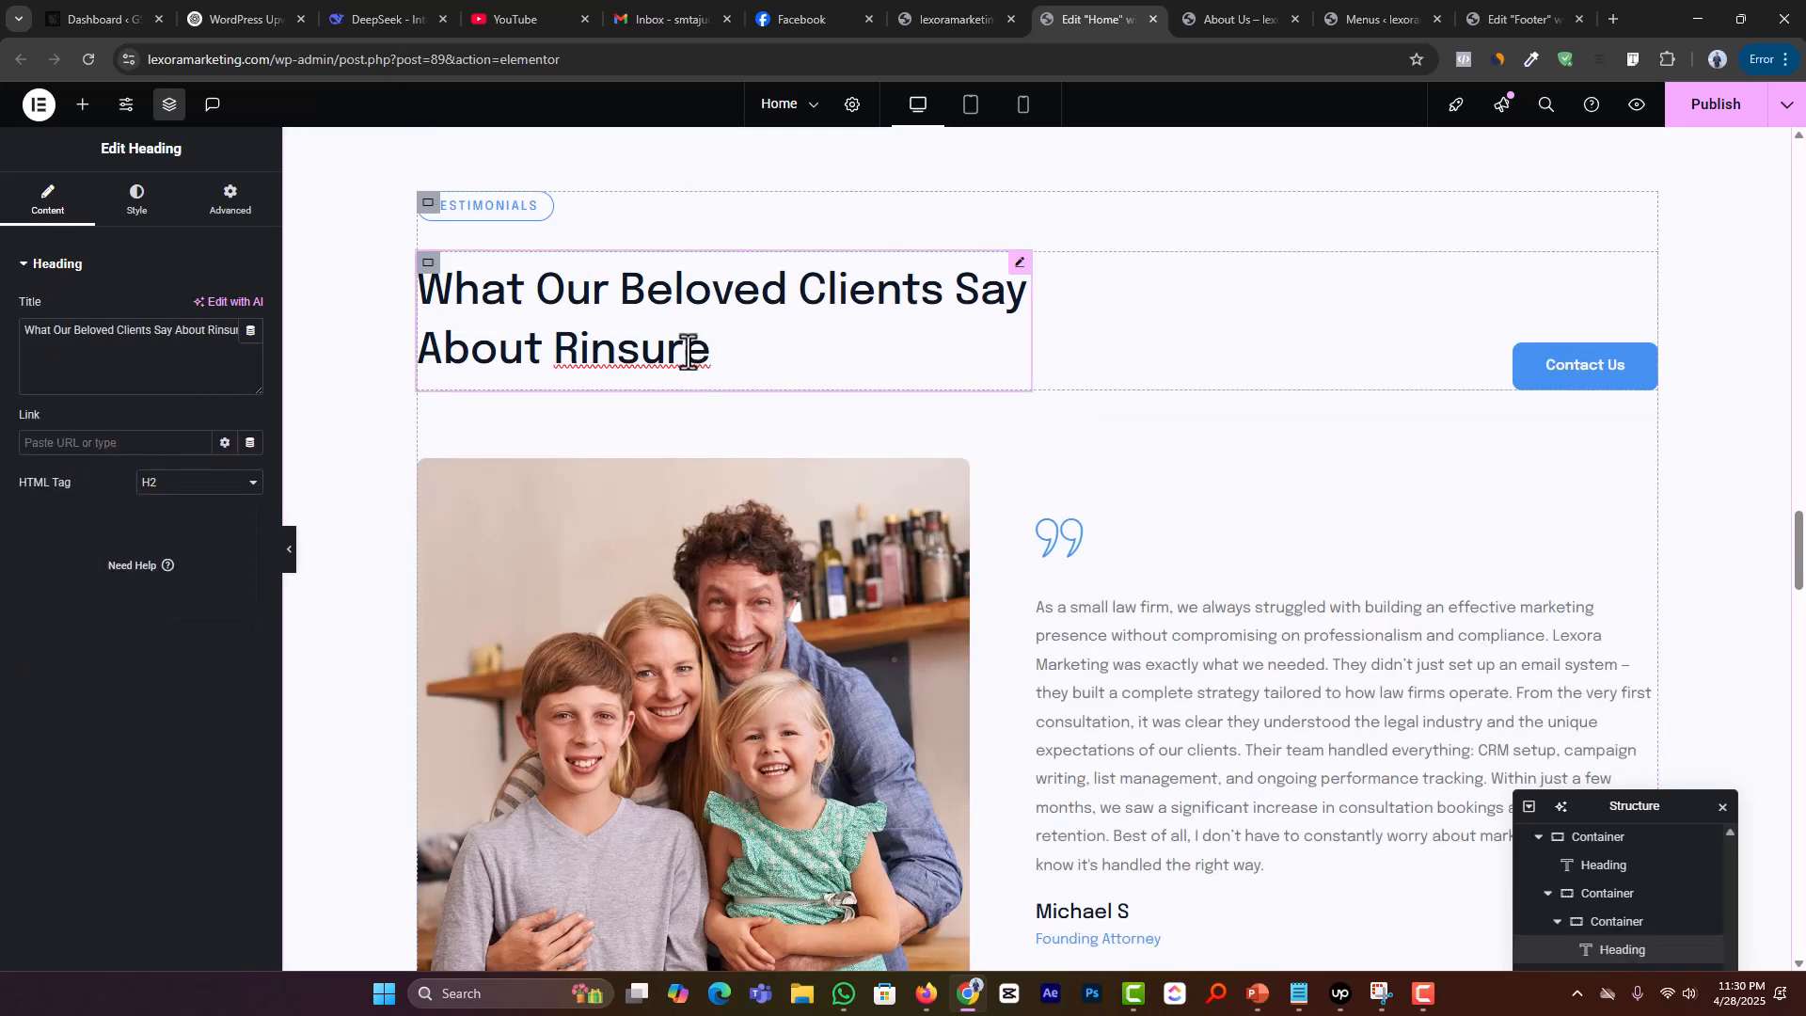
{"action": "left_click", "coordinate": [208, 331]}
{"action": "type", "text": "Us"}
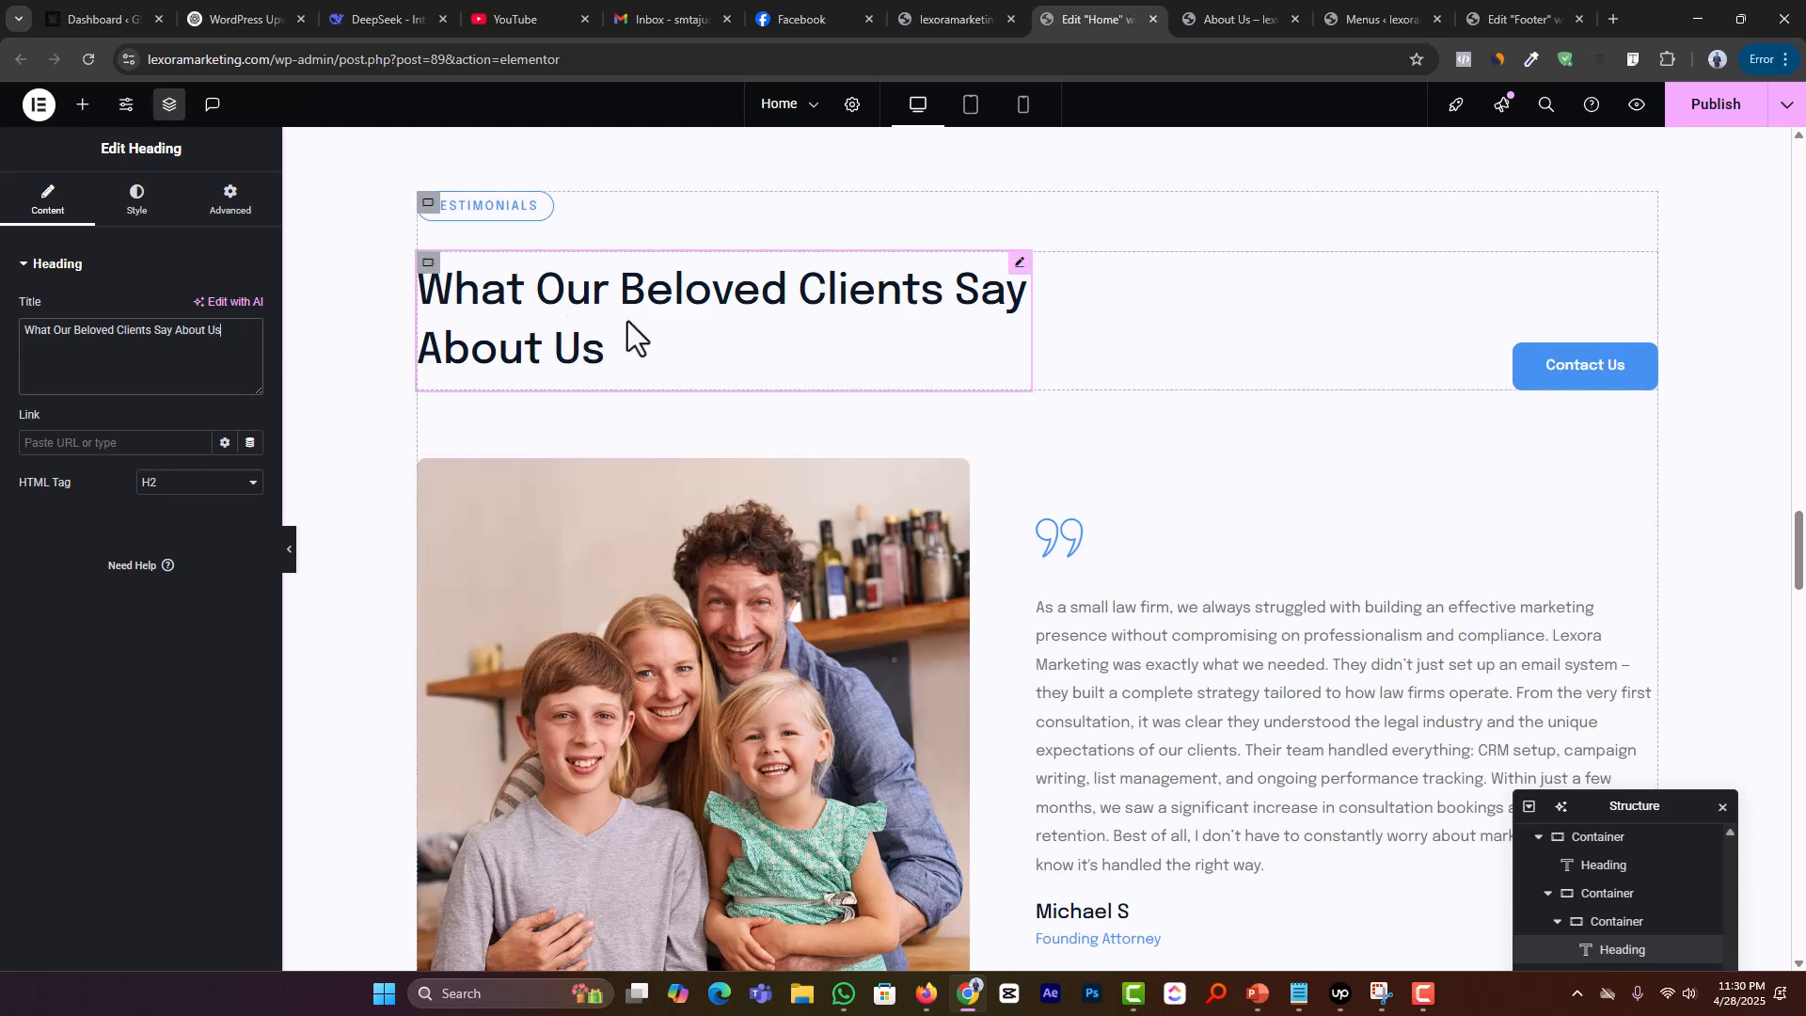
Step: Delete the whole "Our Team" section with the "Meet Our Professional Agents" heading from the home page
{"action": "scroll", "coordinate": [971, 556], "scroll_direction": "down", "scroll_amount": 6}
{"action": "scroll", "coordinate": [972, 561], "scroll_direction": "down", "scroll_amount": 6}
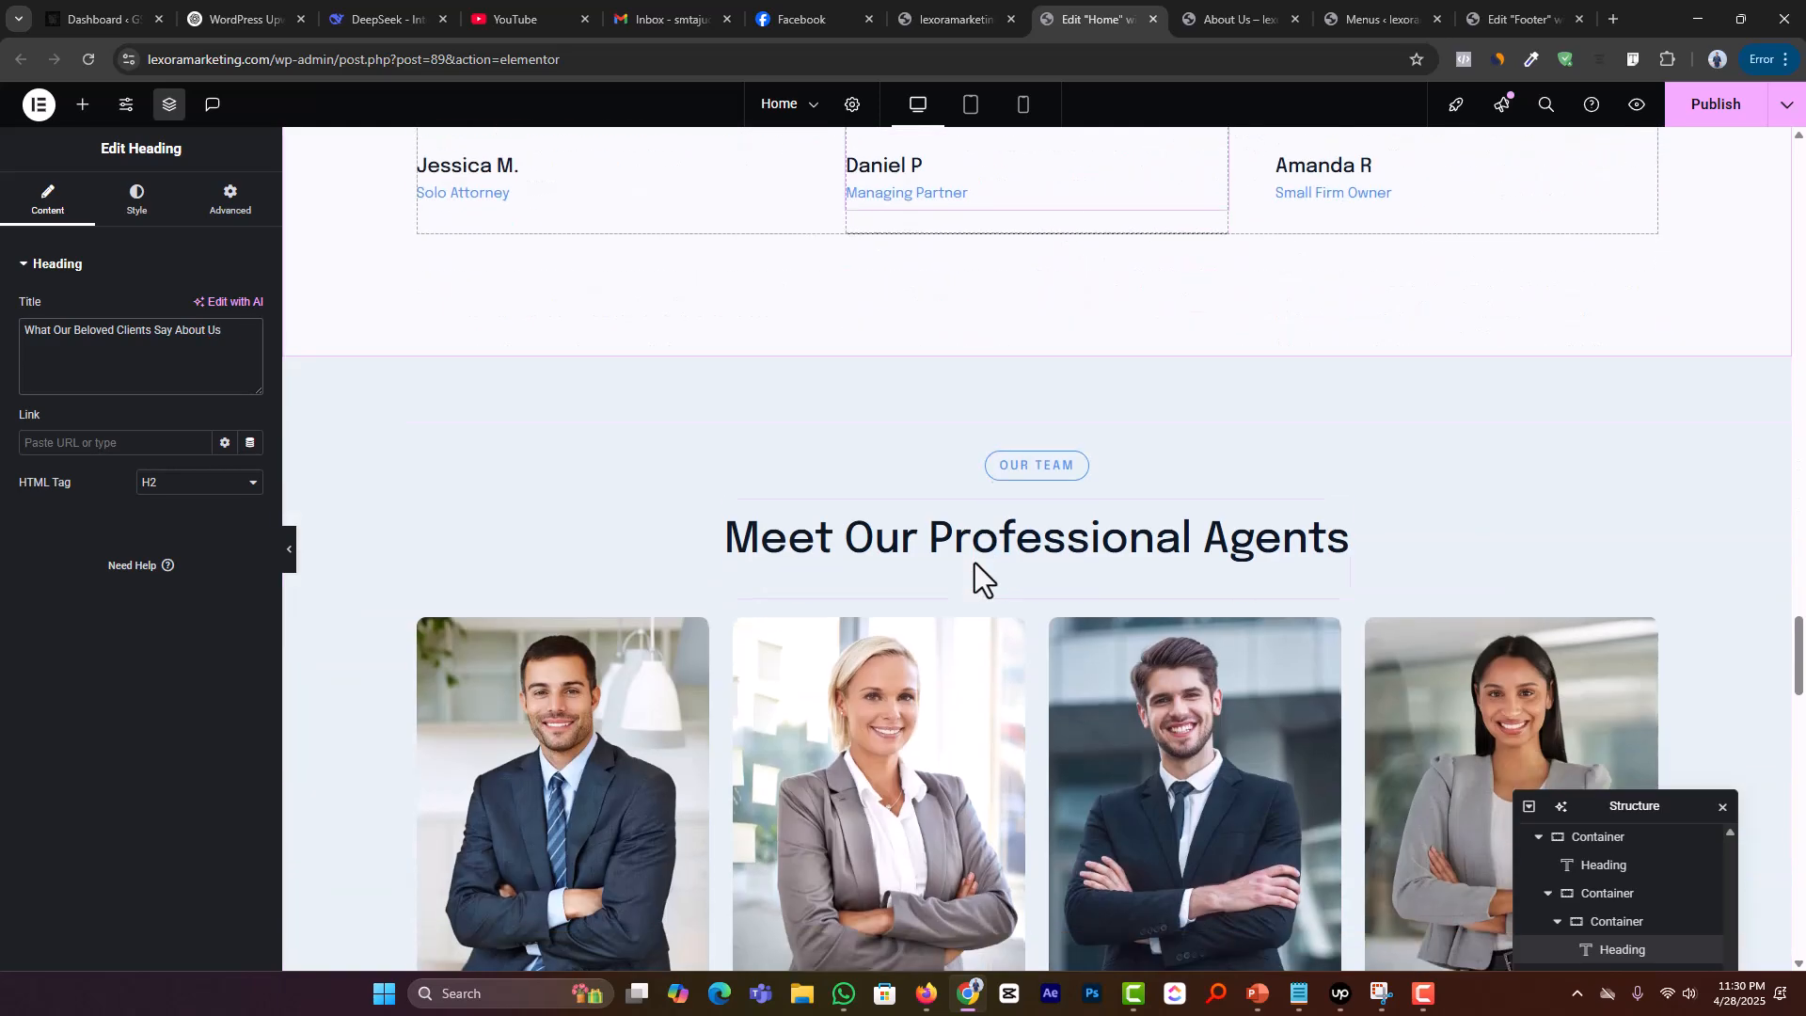
{"action": "scroll", "coordinate": [976, 563], "scroll_direction": "down", "scroll_amount": 1}
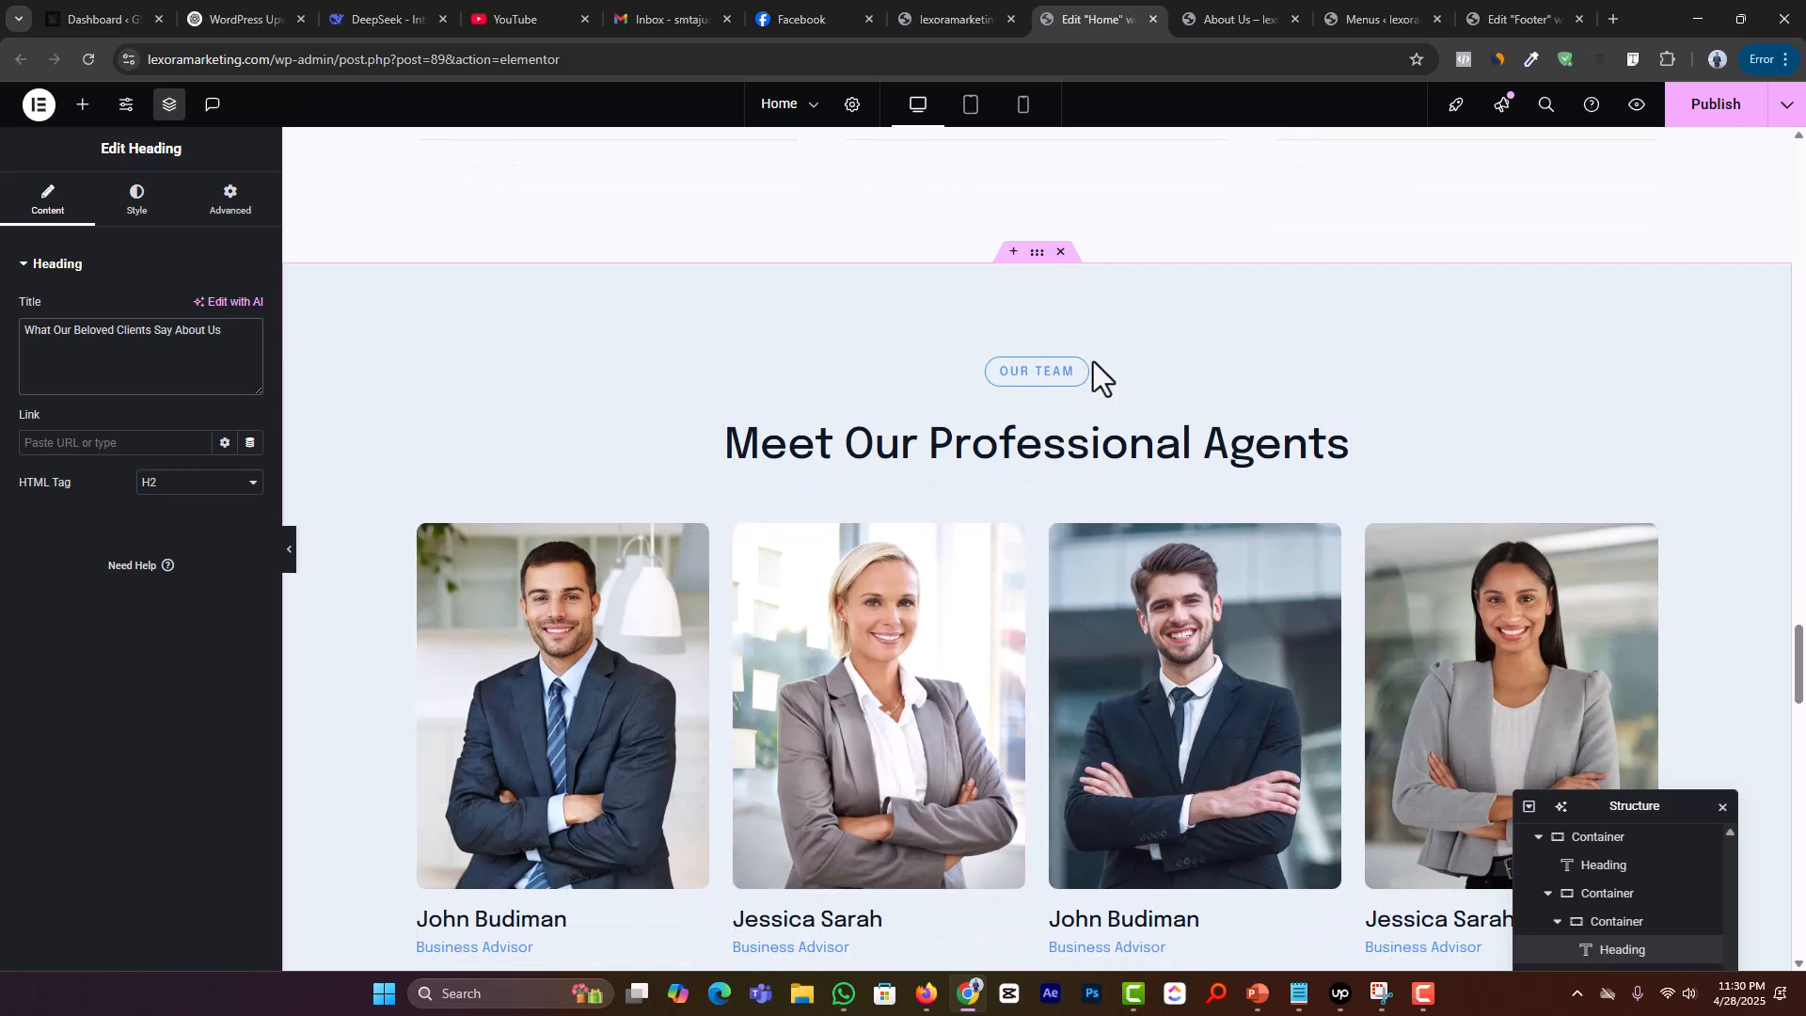
{"action": "scroll", "coordinate": [1072, 405], "scroll_direction": "down", "scroll_amount": 4}
{"action": "scroll", "coordinate": [1071, 427], "scroll_direction": "up", "scroll_amount": 3}
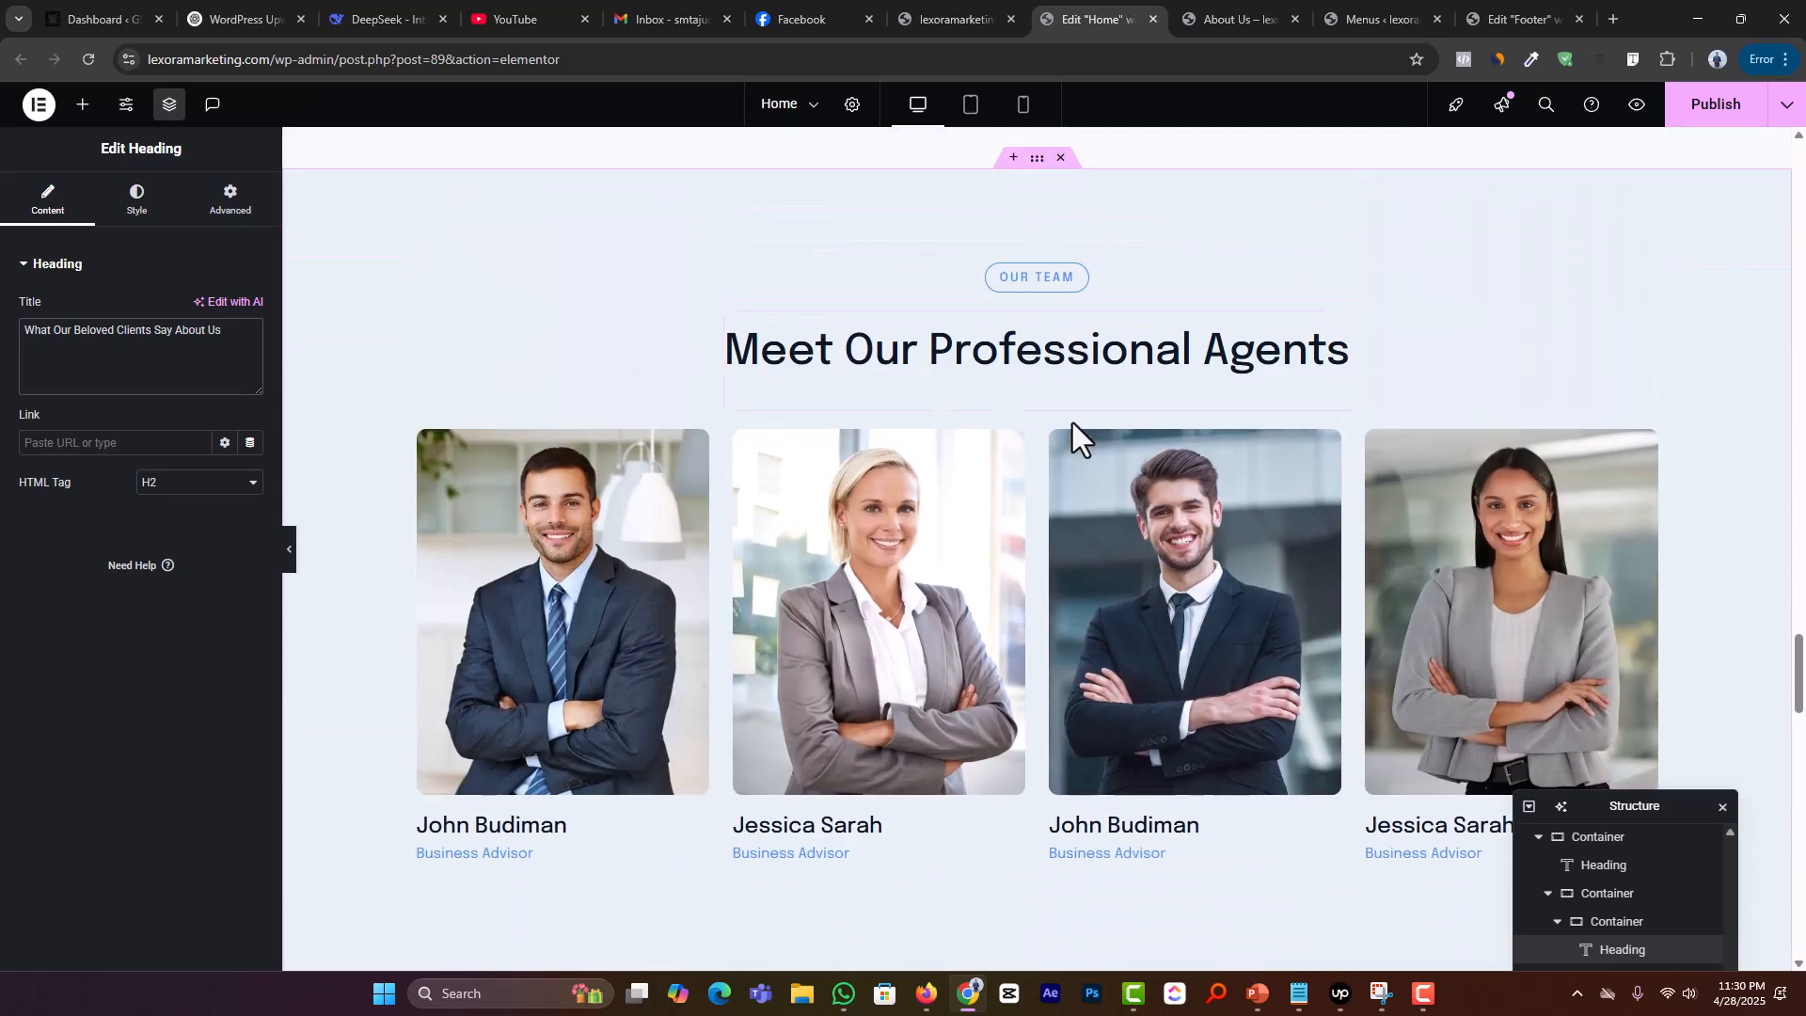
{"action": "scroll", "coordinate": [1060, 179], "scroll_direction": "down", "scroll_amount": 8}
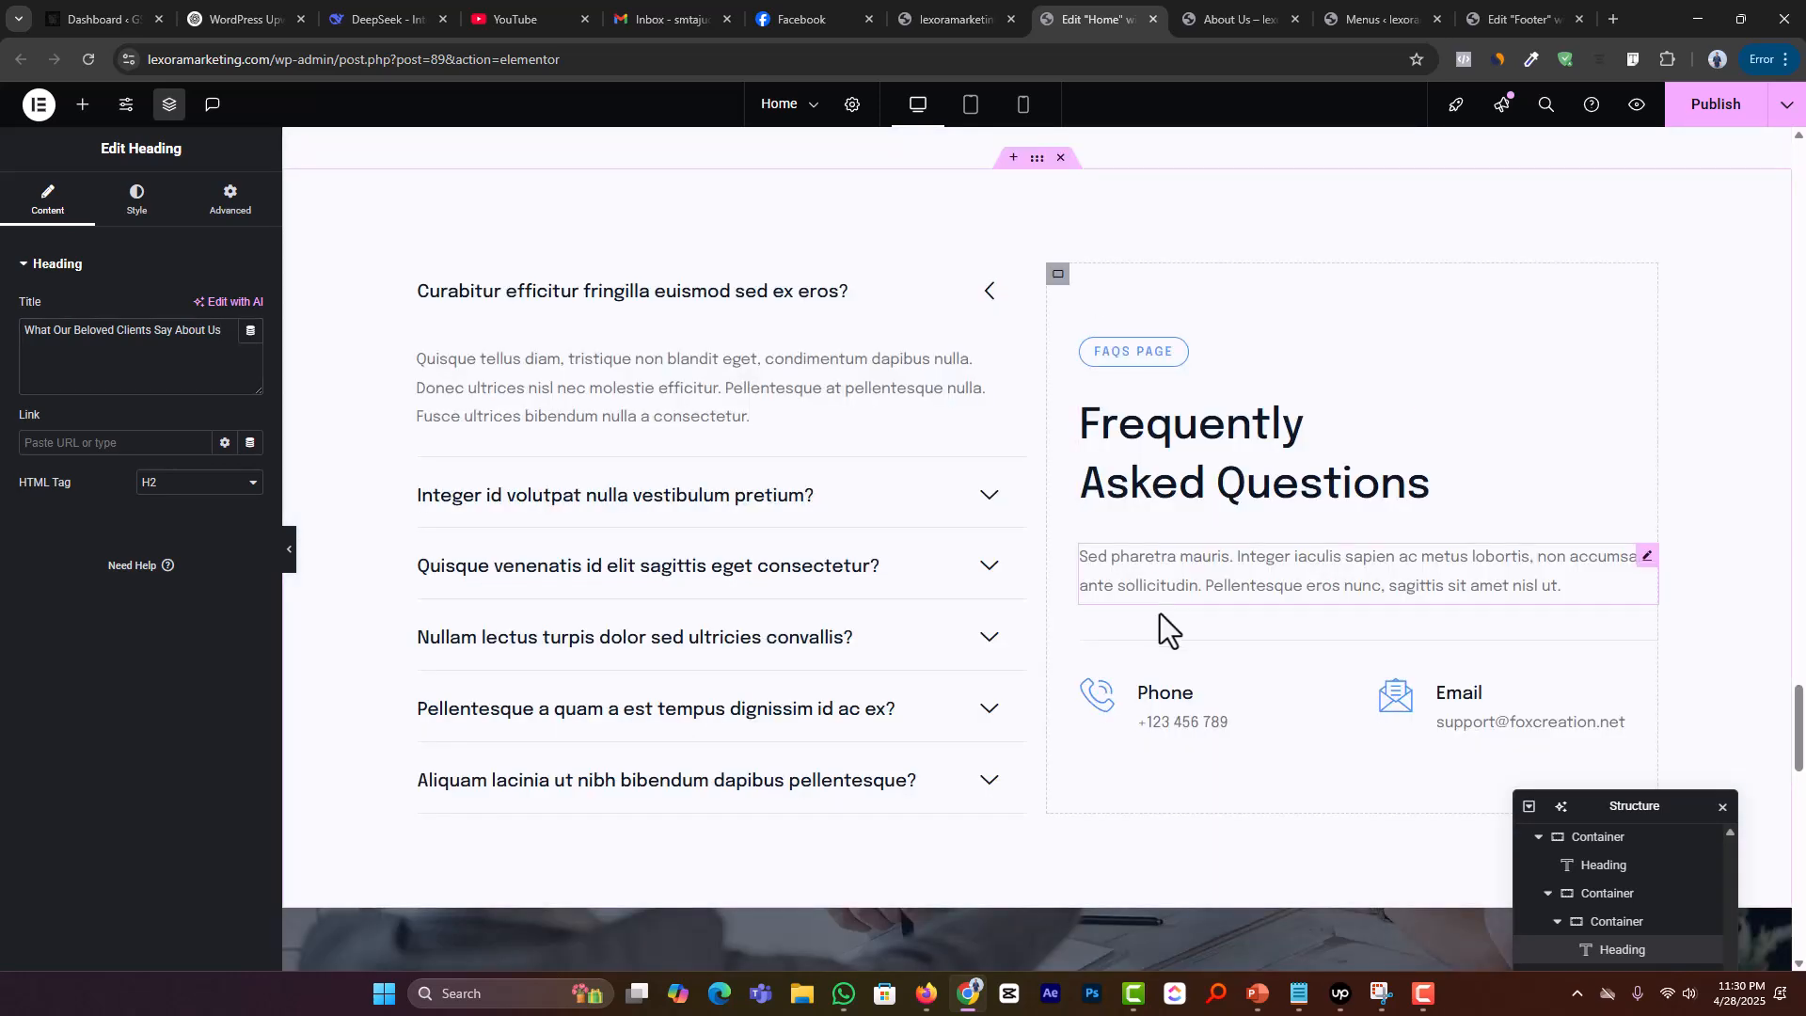
Step: Review the Frequently Asked Questions section and the "Secure Now" banner beneath it for remaining template content
{"action": "scroll", "coordinate": [976, 720], "scroll_direction": "up", "scroll_amount": 3}
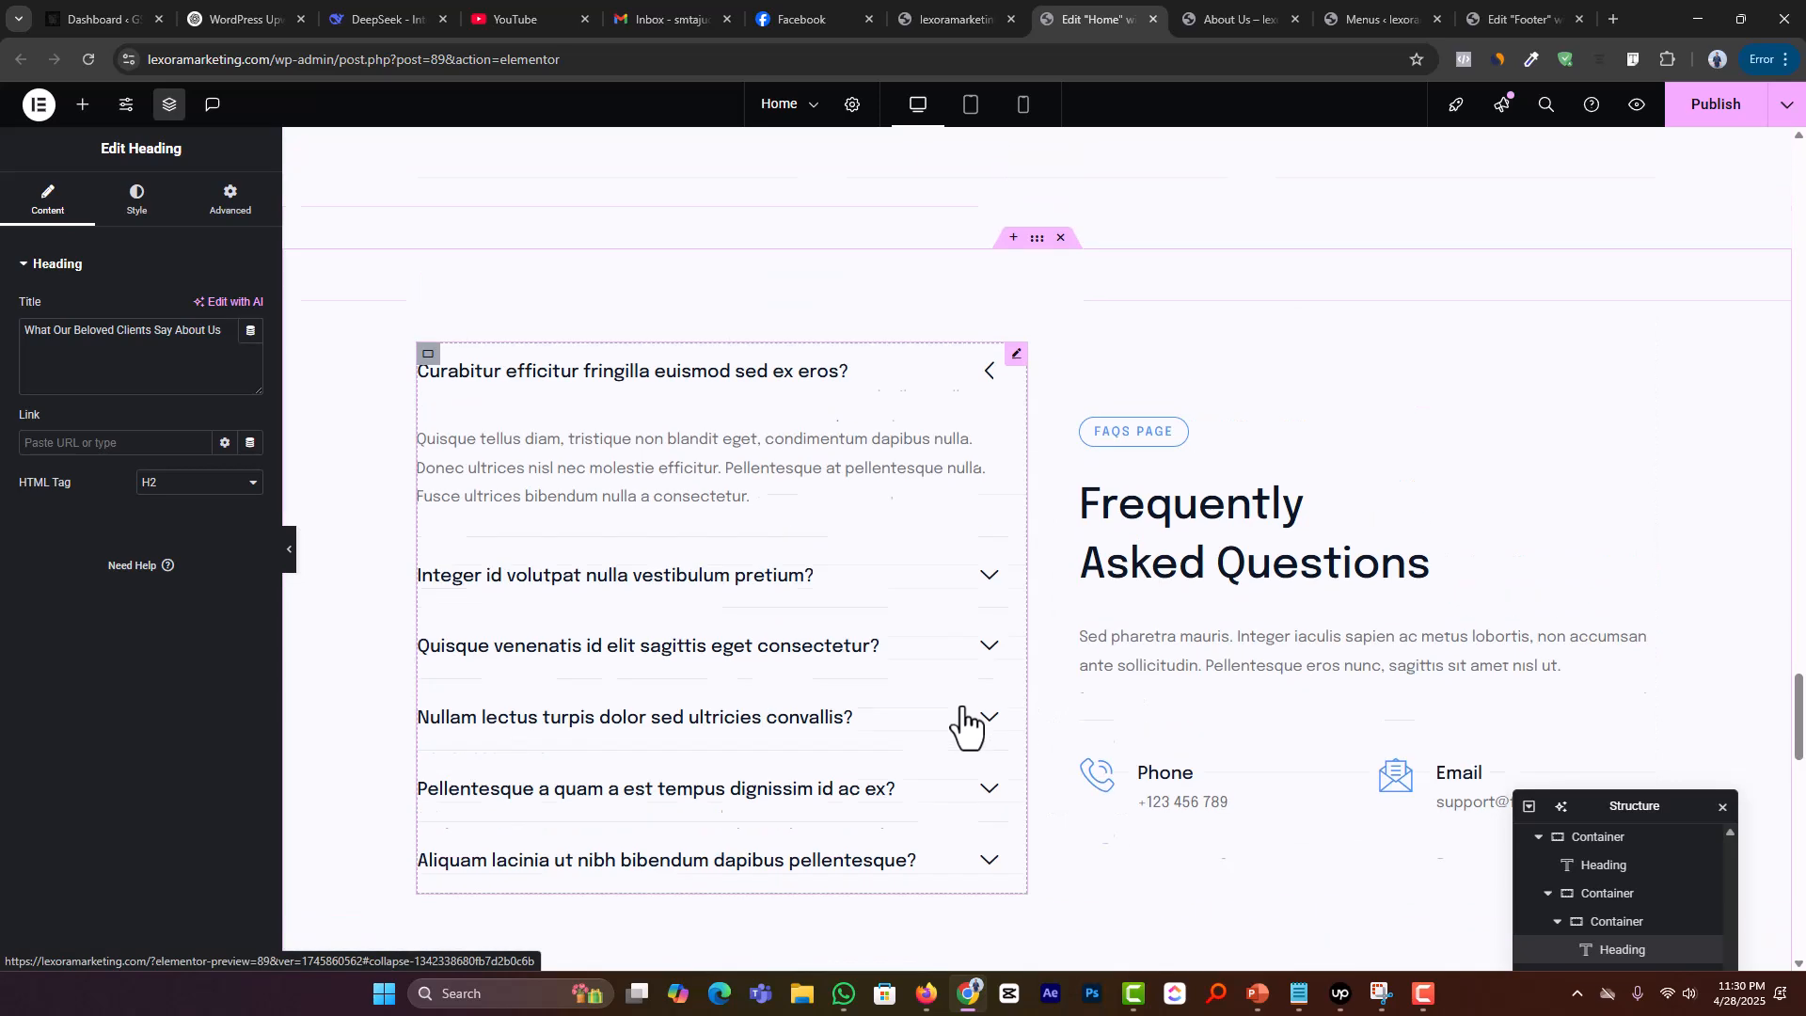
{"action": "scroll", "coordinate": [961, 705], "scroll_direction": "down", "scroll_amount": 20}
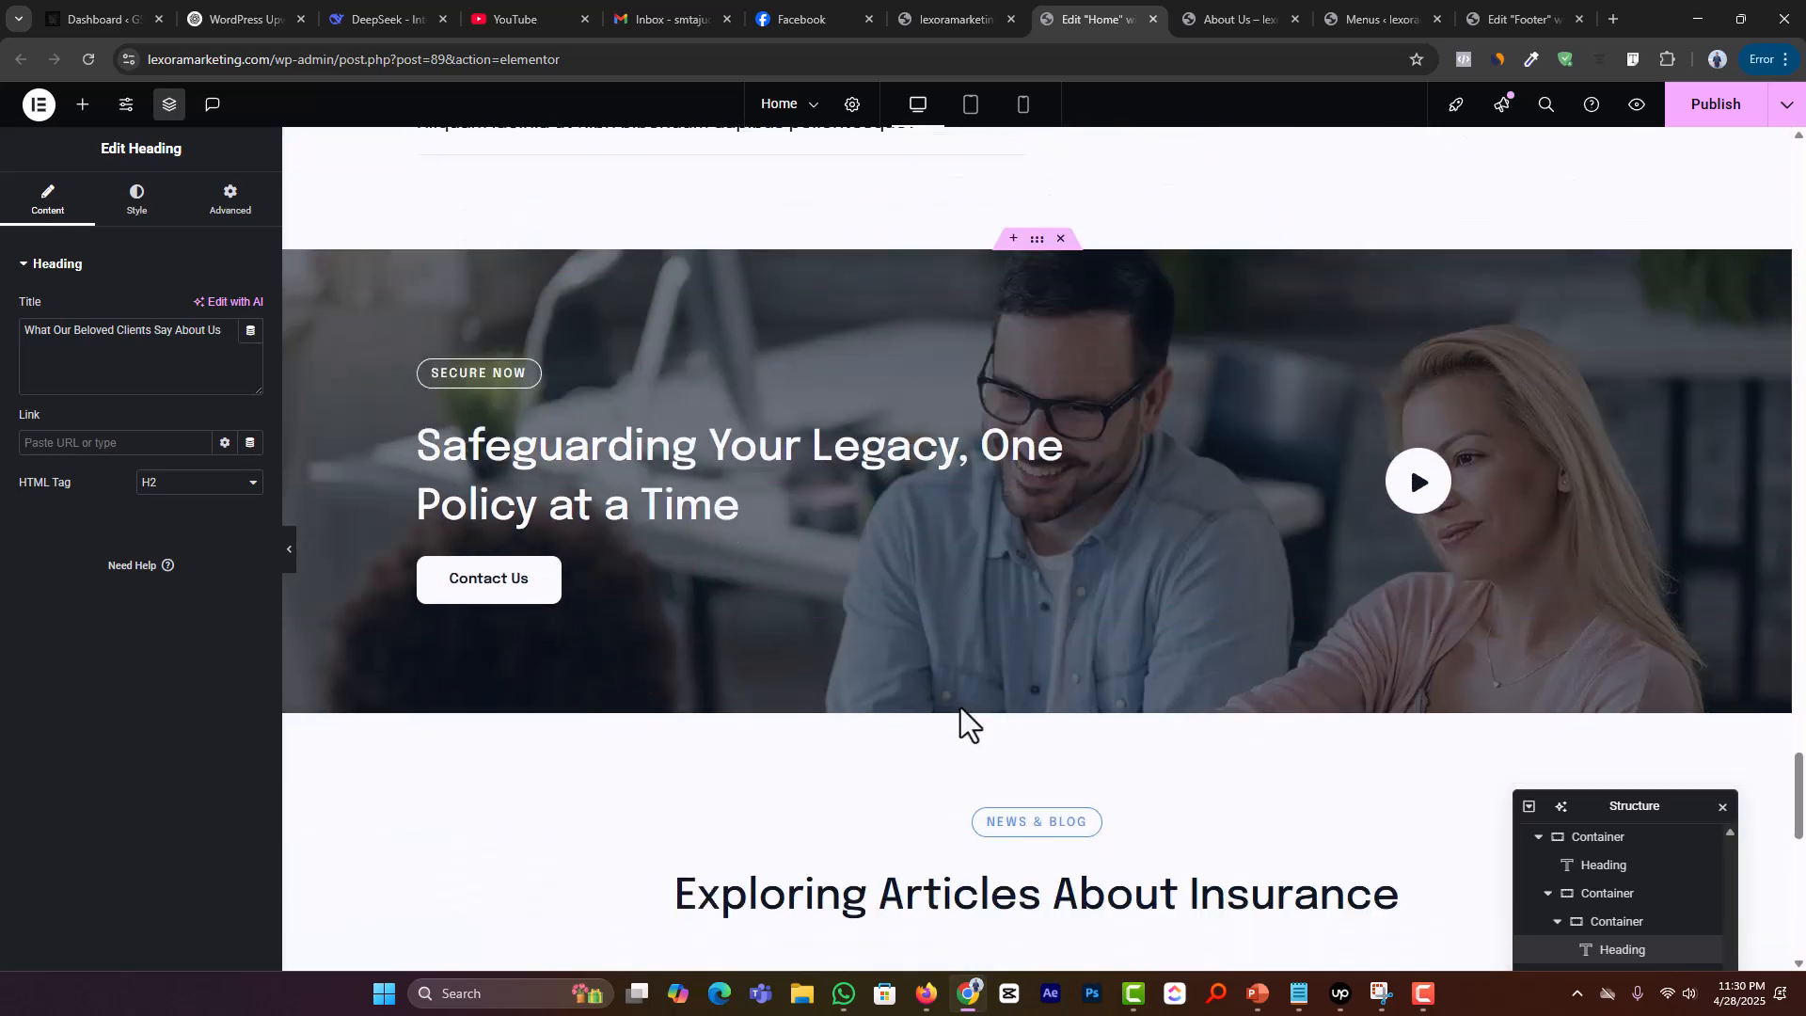
{"action": "scroll", "coordinate": [961, 705], "scroll_direction": "up", "scroll_amount": 18}
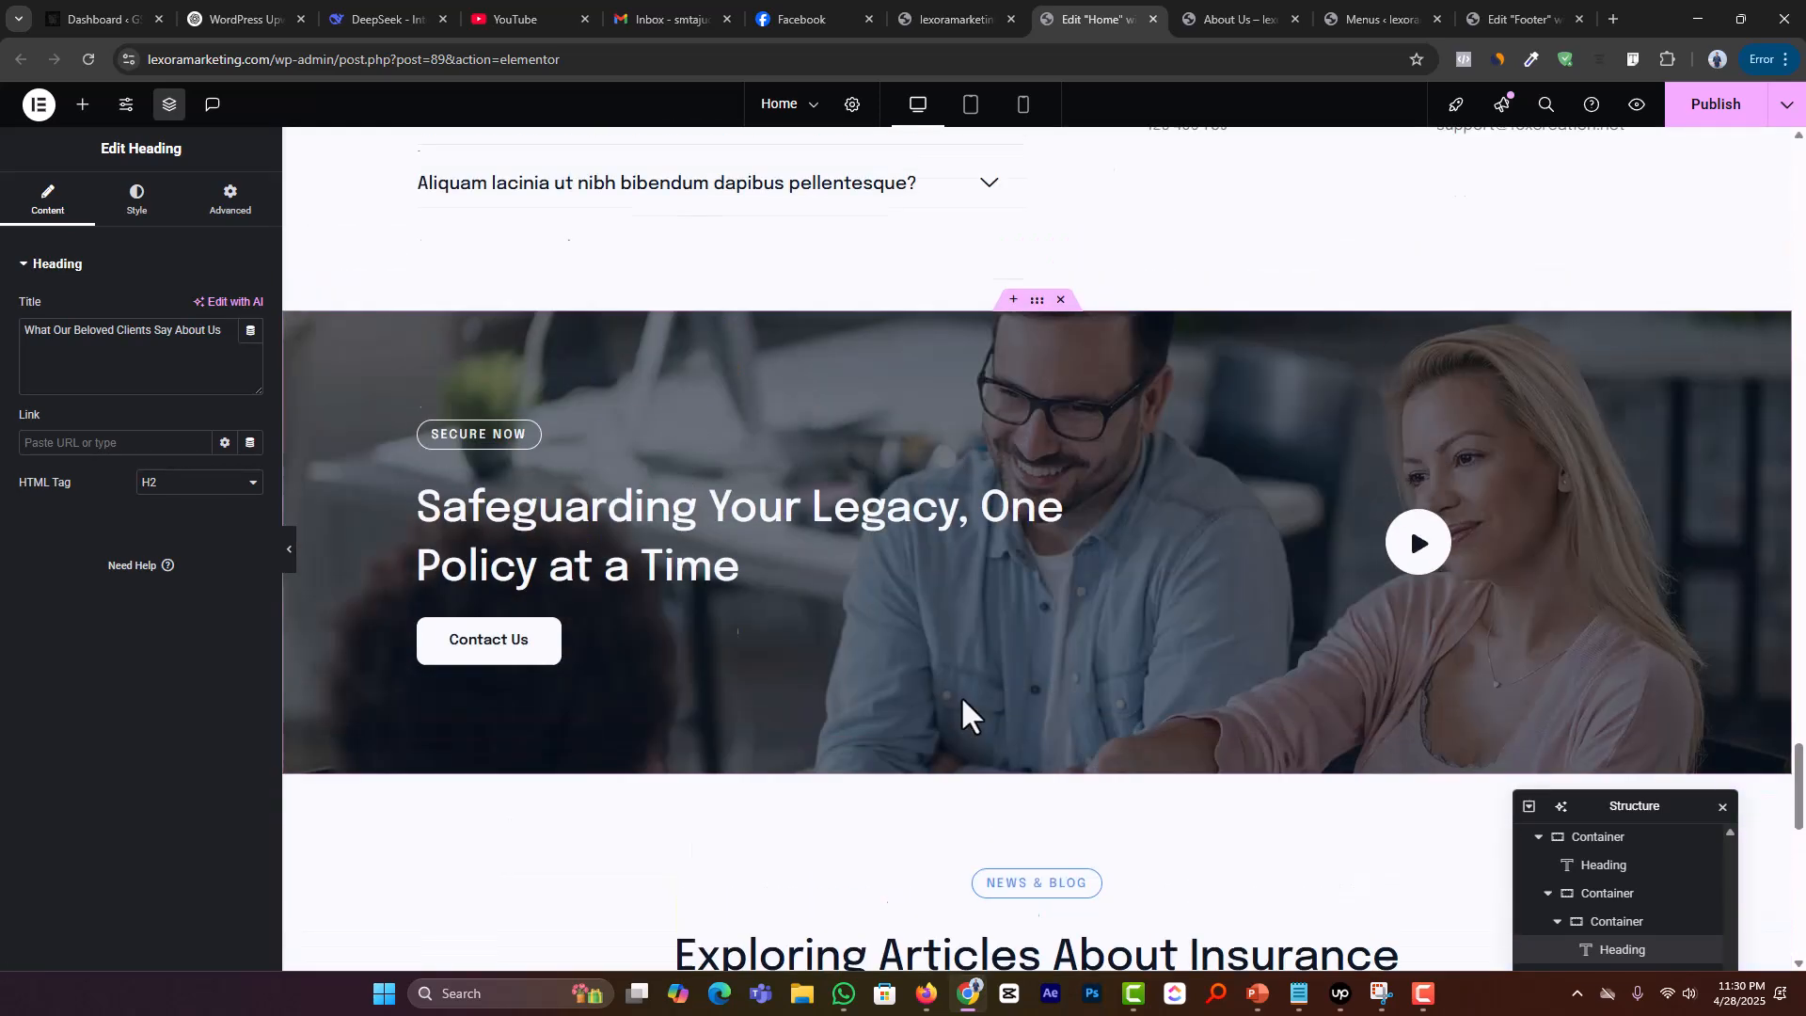
{"action": "scroll", "coordinate": [969, 696], "scroll_direction": "up", "scroll_amount": 2}
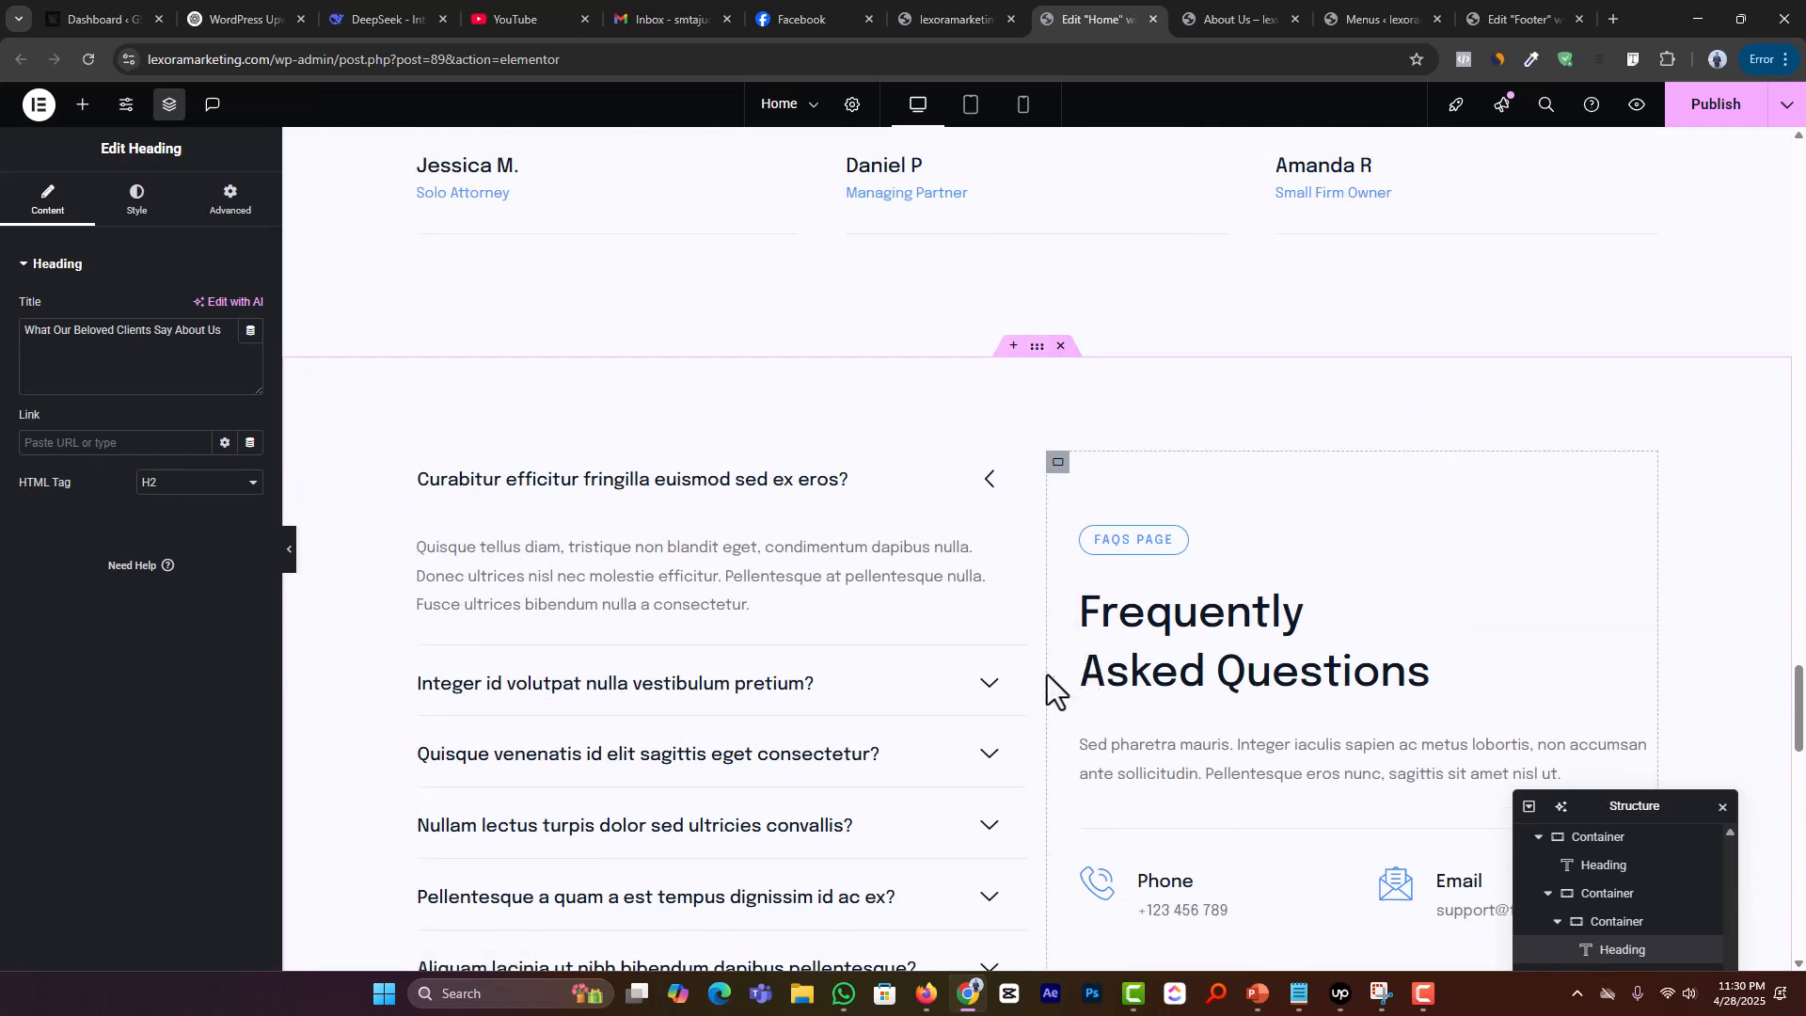
{"action": "scroll", "coordinate": [1044, 687], "scroll_direction": "down", "scroll_amount": 1}
{"action": "scroll", "coordinate": [1015, 700], "scroll_direction": "down", "scroll_amount": 1}
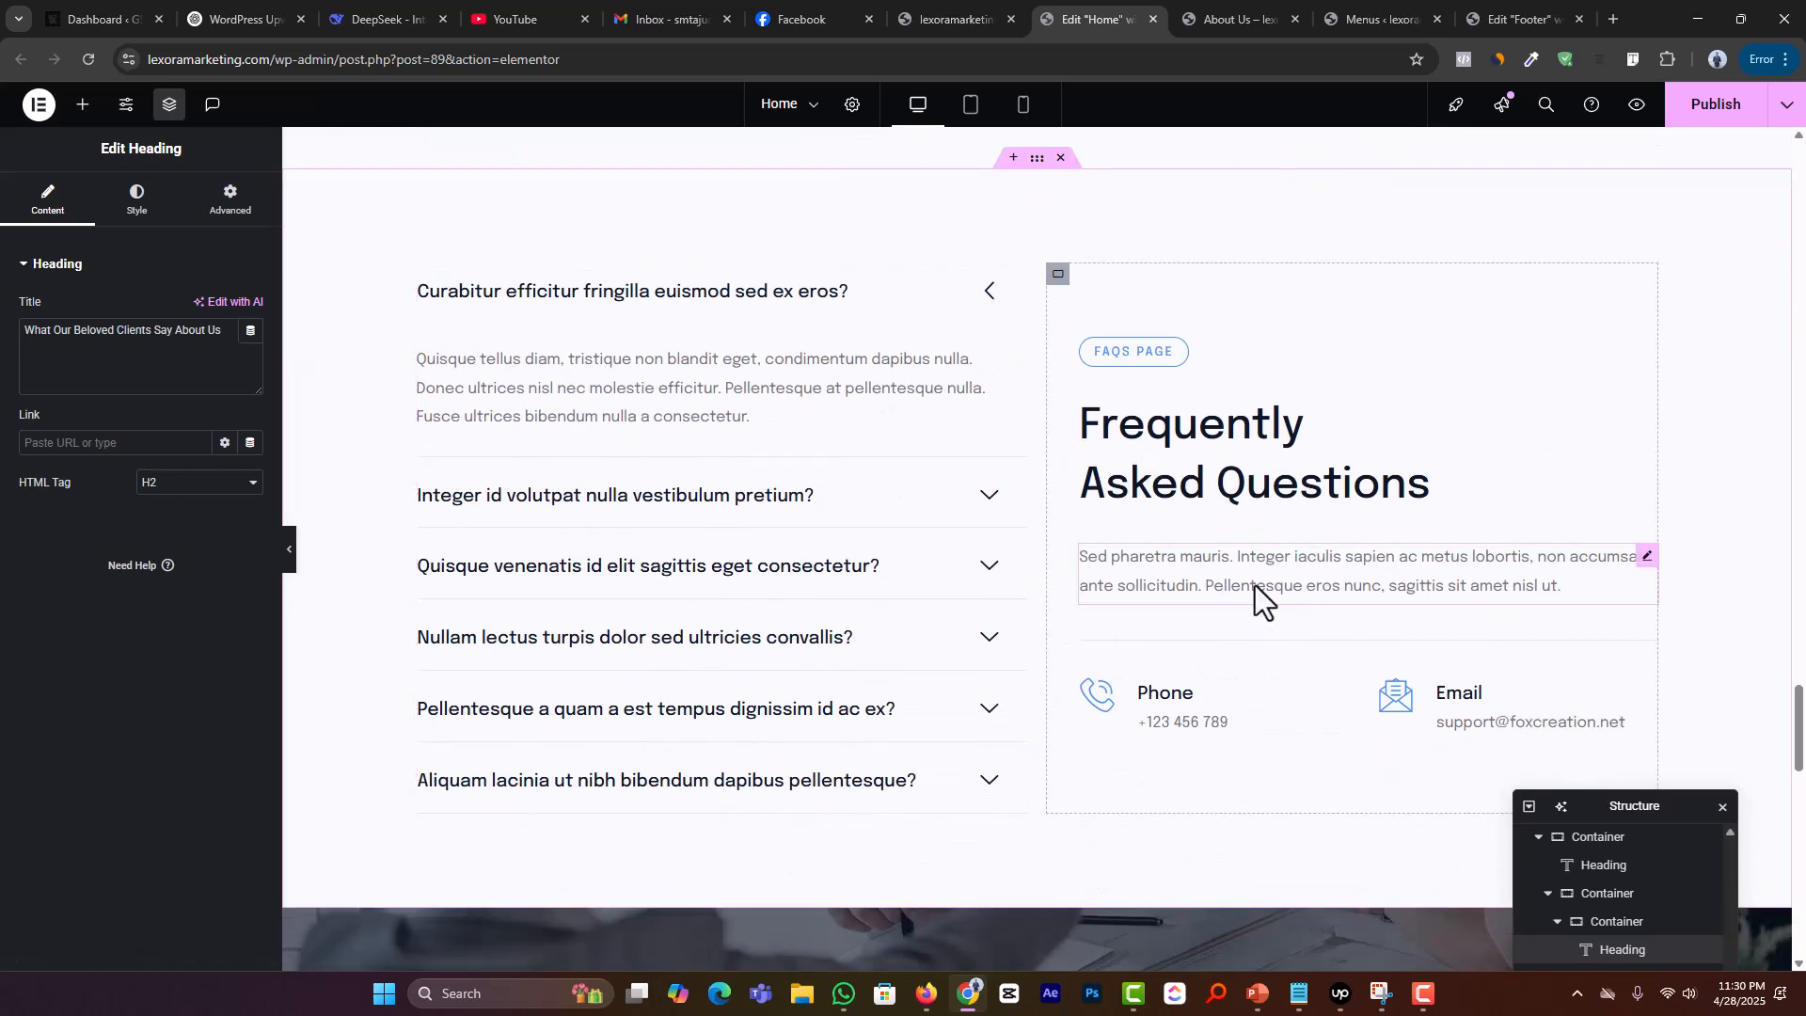
{"action": "scroll", "coordinate": [1254, 585], "scroll_direction": "down", "scroll_amount": 7}
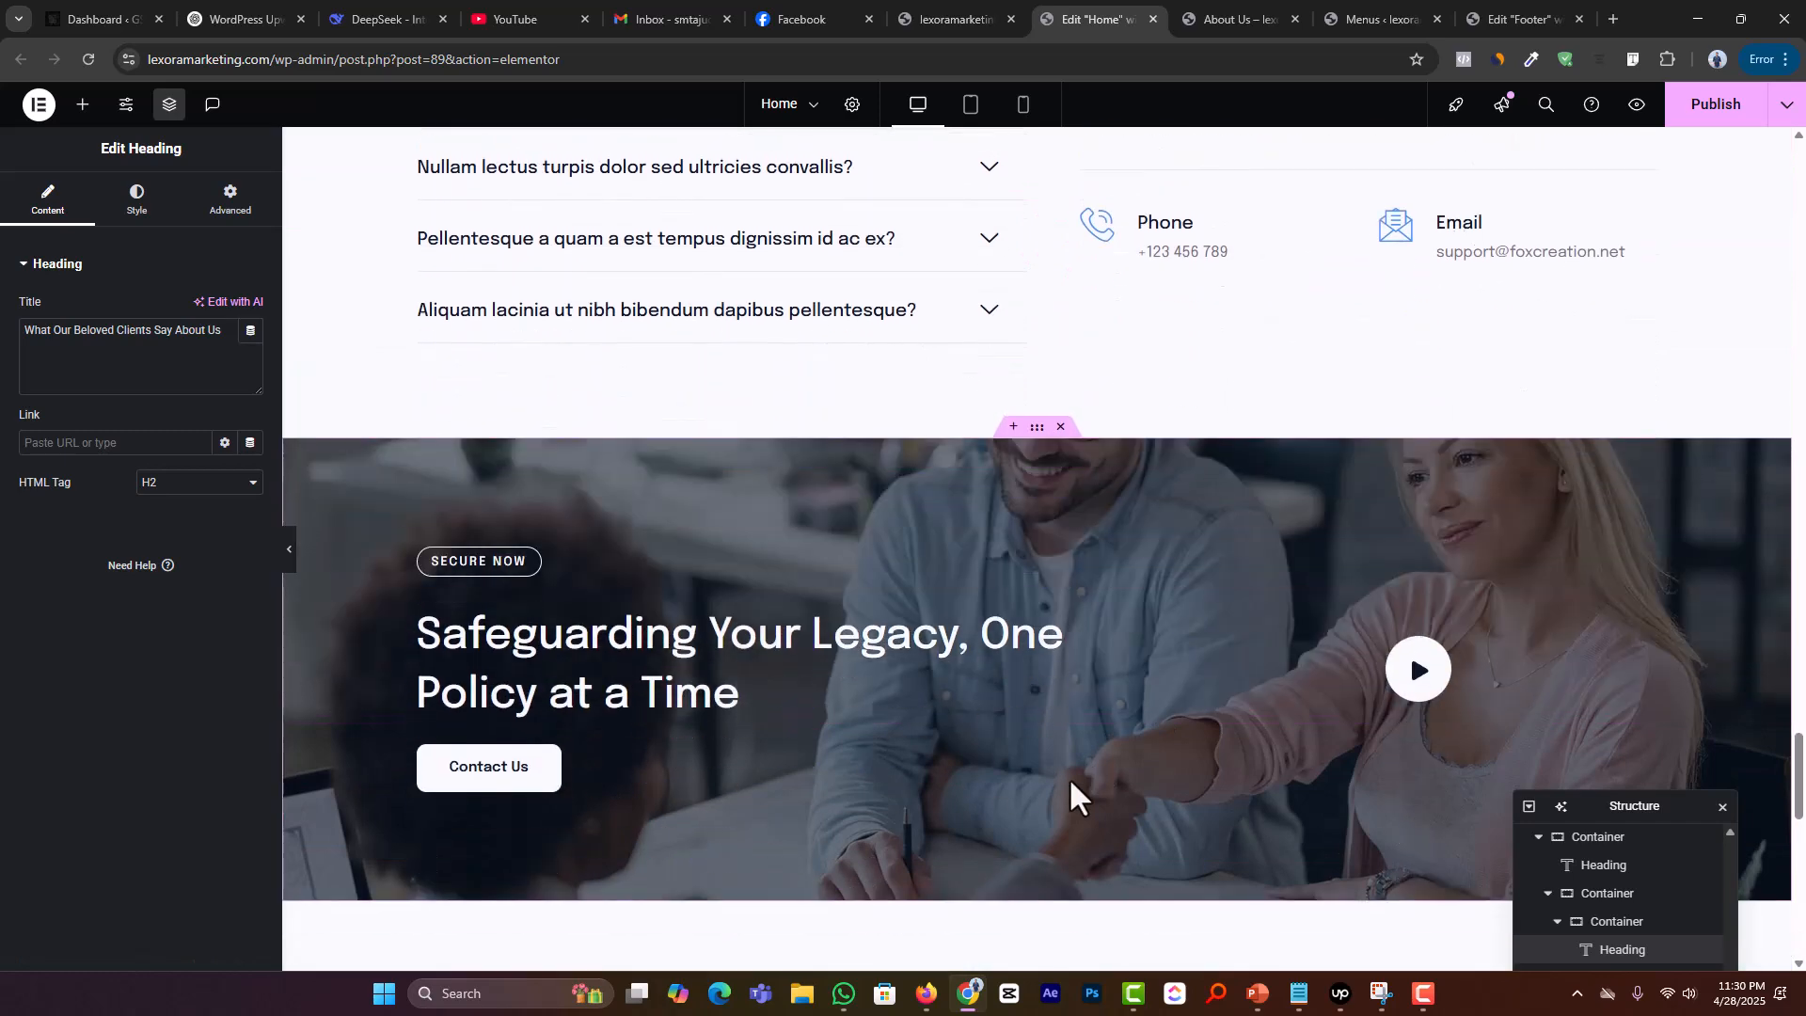
{"action": "scroll", "coordinate": [1072, 785], "scroll_direction": "down", "scroll_amount": 1}
{"action": "scroll", "coordinate": [1073, 746], "scroll_direction": "up", "scroll_amount": 2}
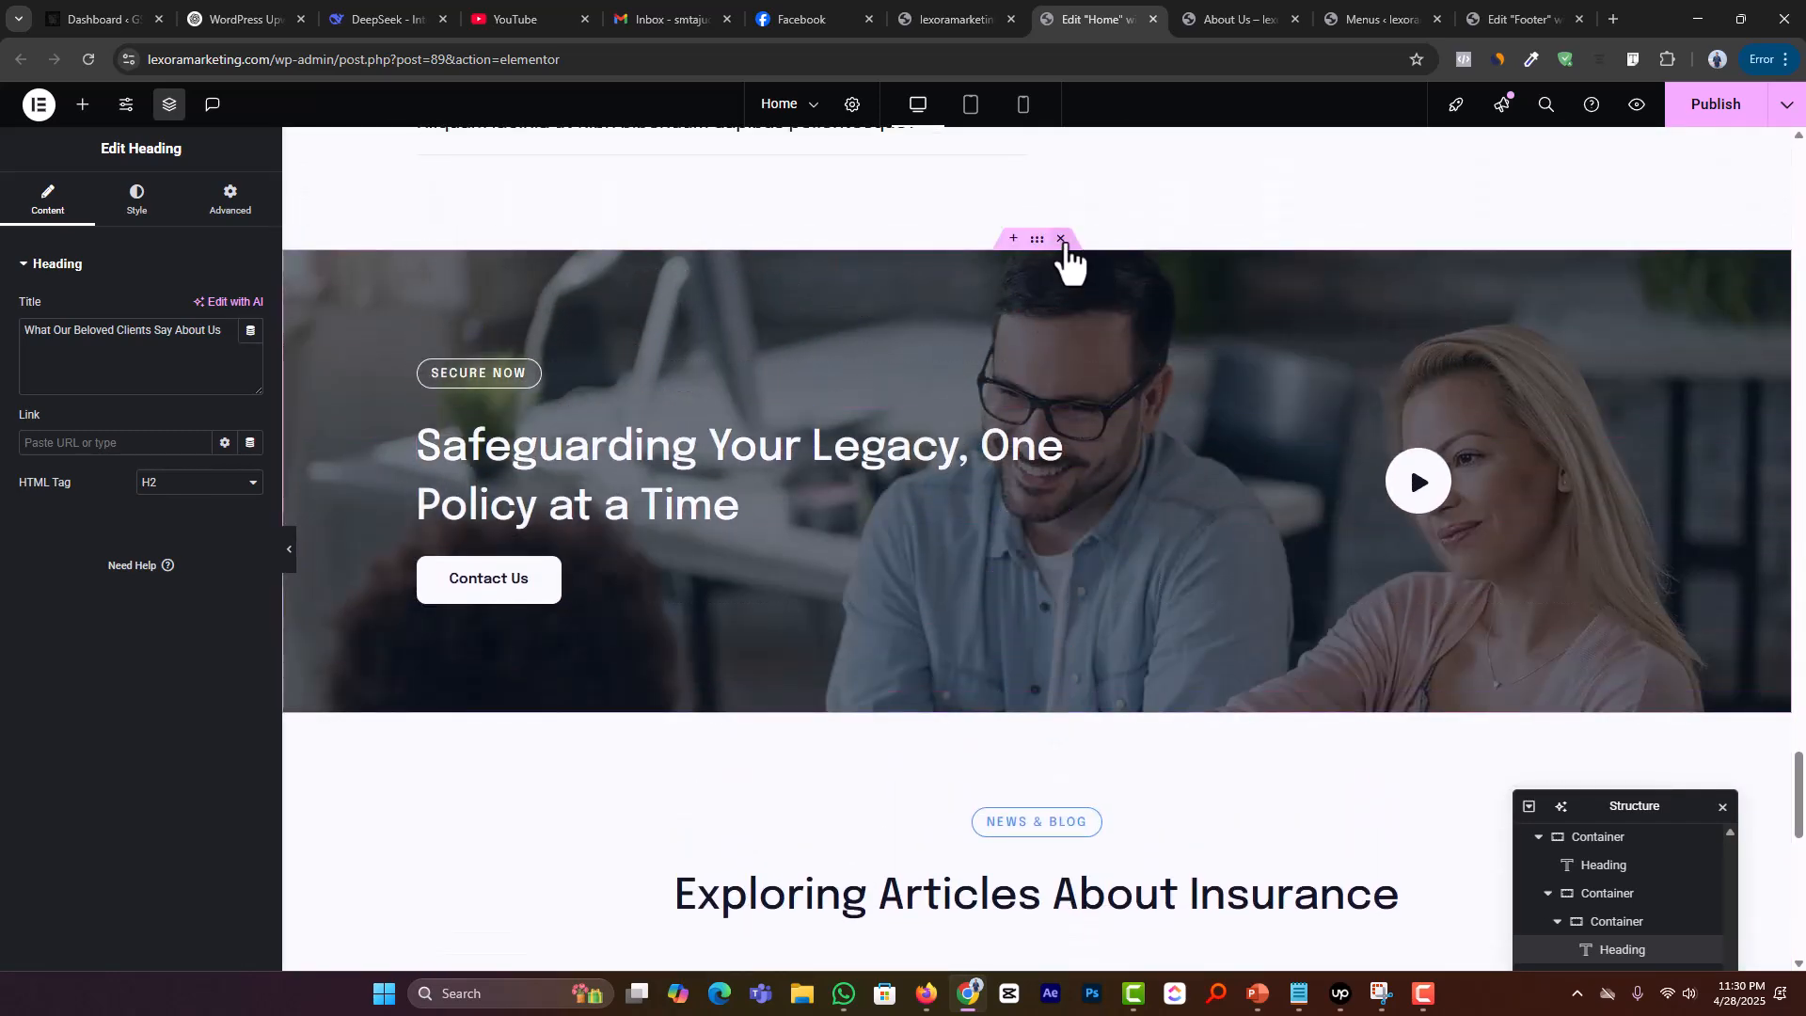
Step: Delete the "Safeguarding Your Legacy, One Policy at a Time" container from the Home page
{"action": "left_click", "coordinate": [1062, 240]}
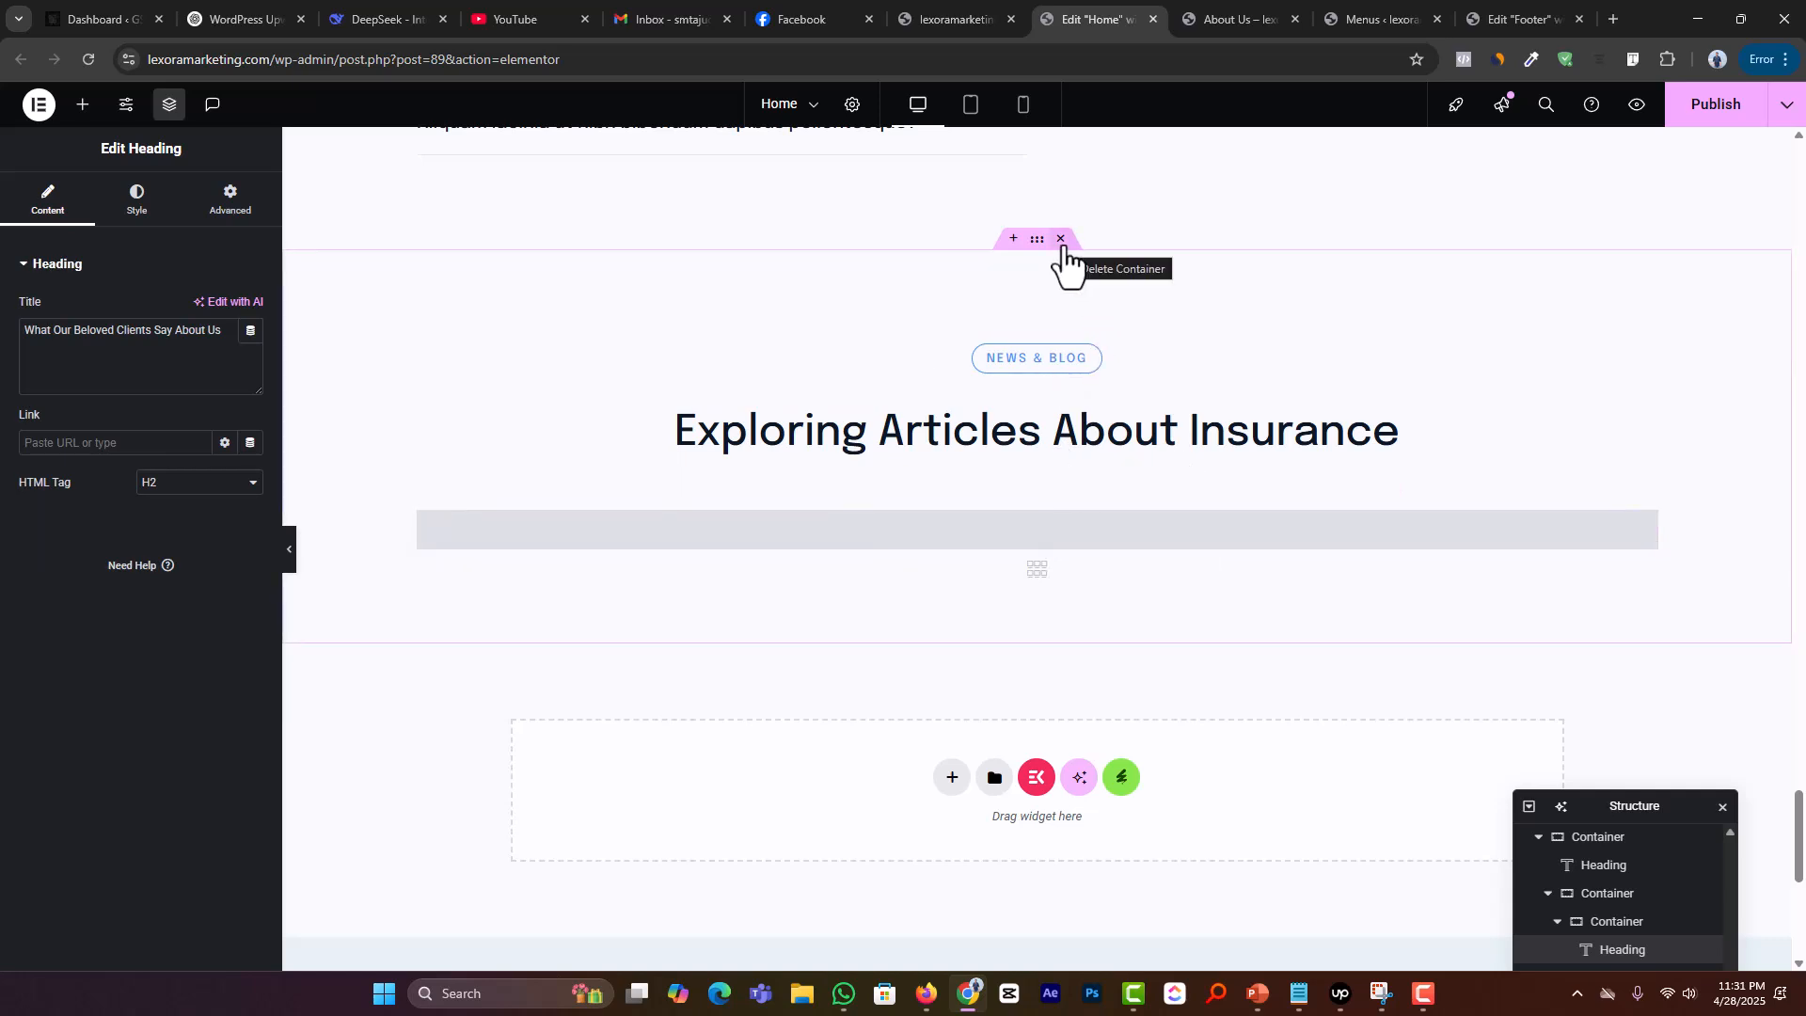
{"action": "left_click", "coordinate": [1046, 536]}
{"action": "scroll", "coordinate": [1059, 536], "scroll_direction": "up", "scroll_amount": 5}
{"action": "scroll", "coordinate": [1034, 535], "scroll_direction": "up", "scroll_amount": 2}
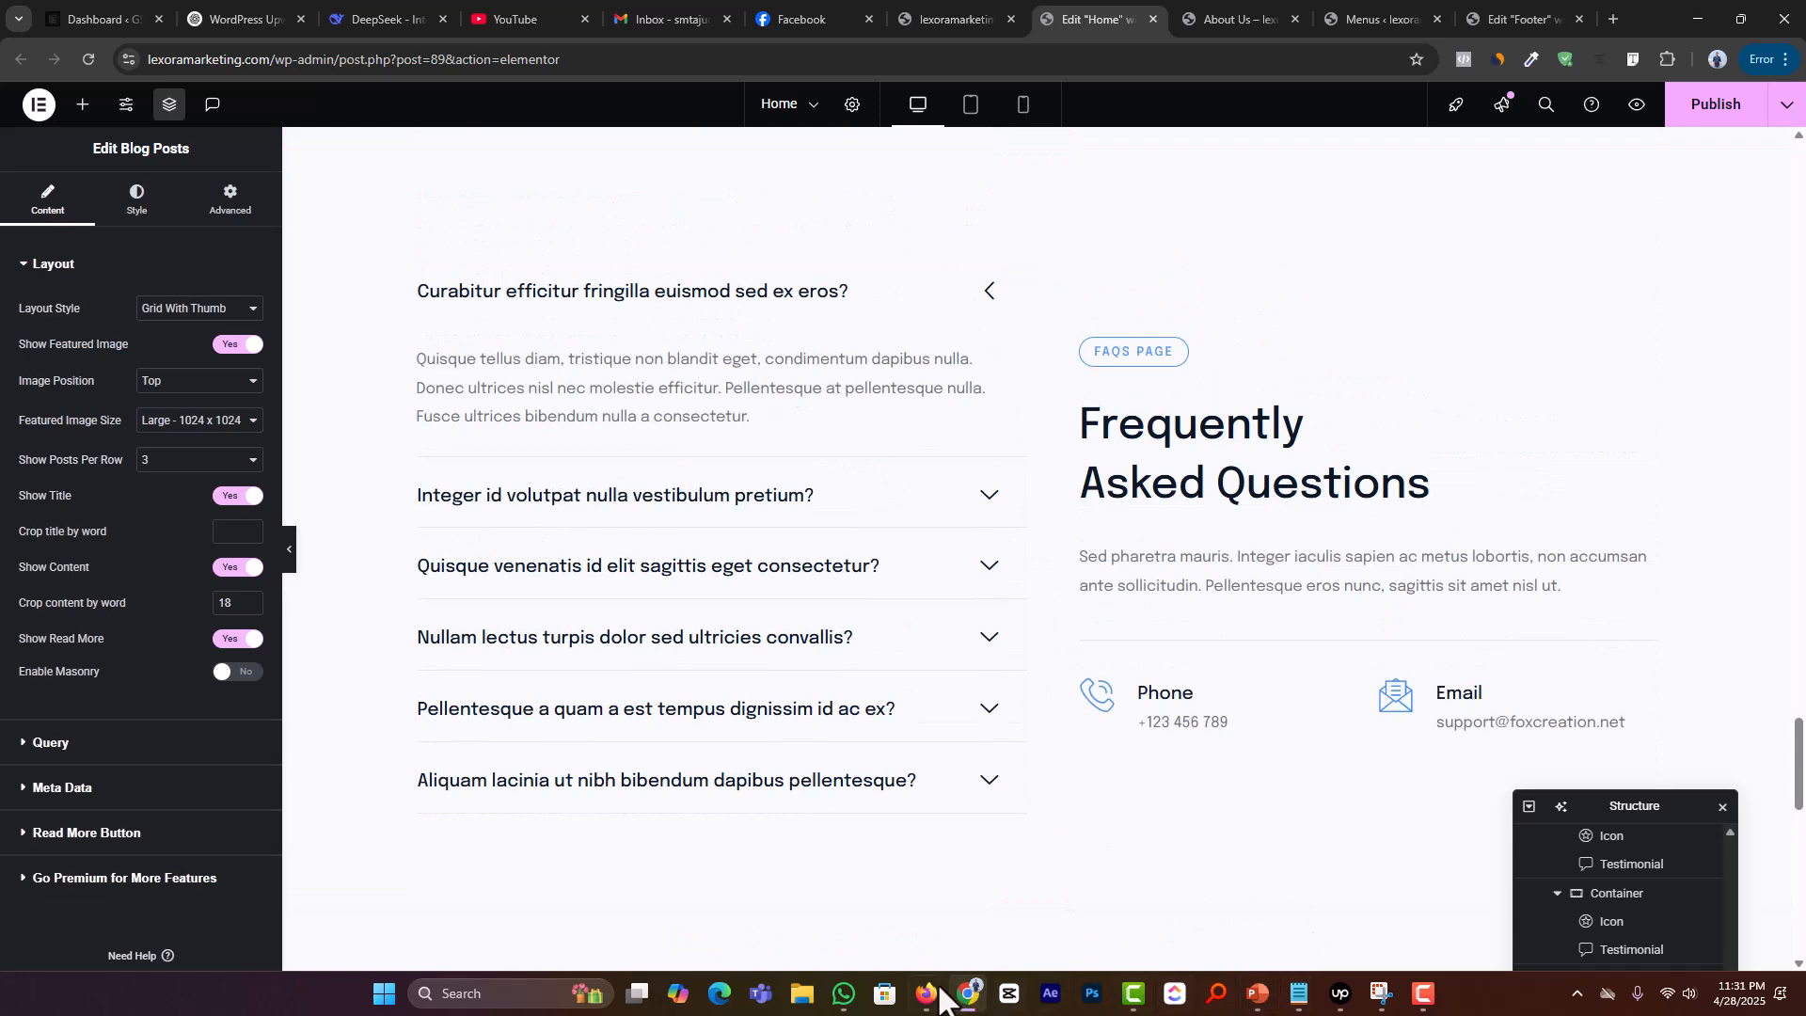
Step: Switch to the ChatGPT conversation and send the prompt "Give me some FAQ for my website"
{"action": "mouse_move", "coordinate": [940, 995]}
{"action": "left_click", "coordinate": [979, 907]}
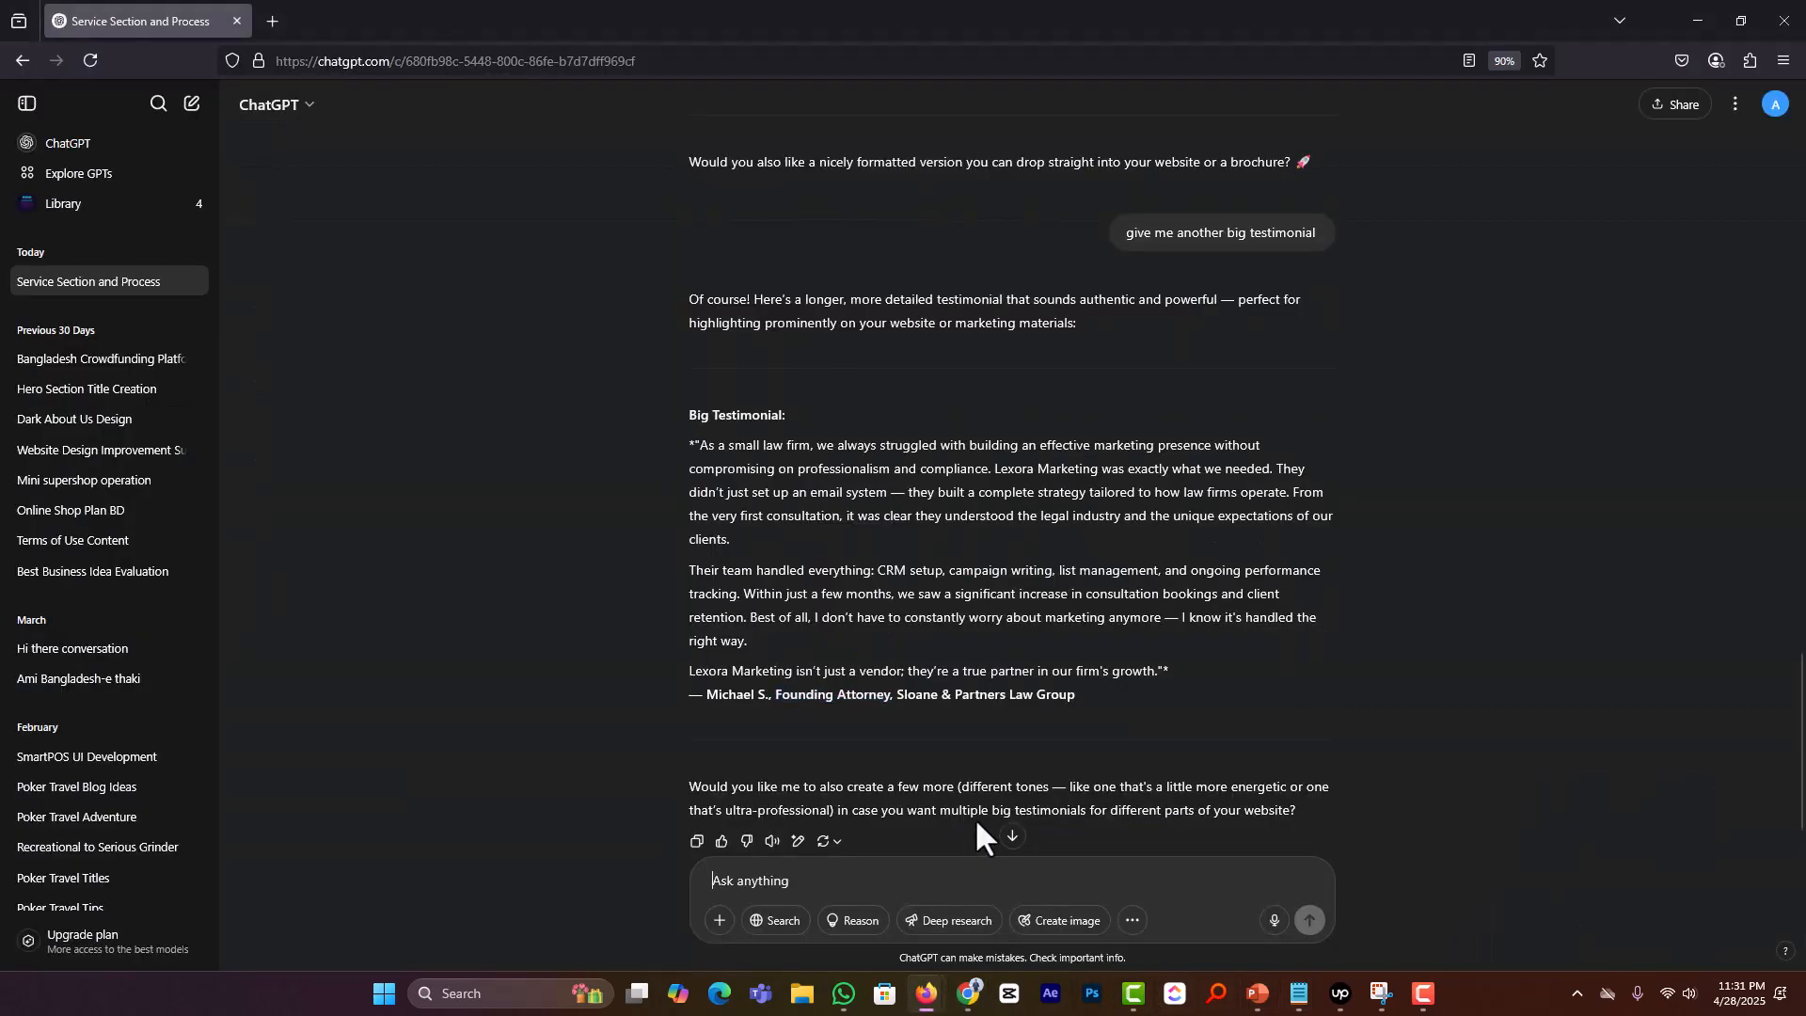
{"action": "scroll", "coordinate": [978, 833], "scroll_direction": "down", "scroll_amount": 2}
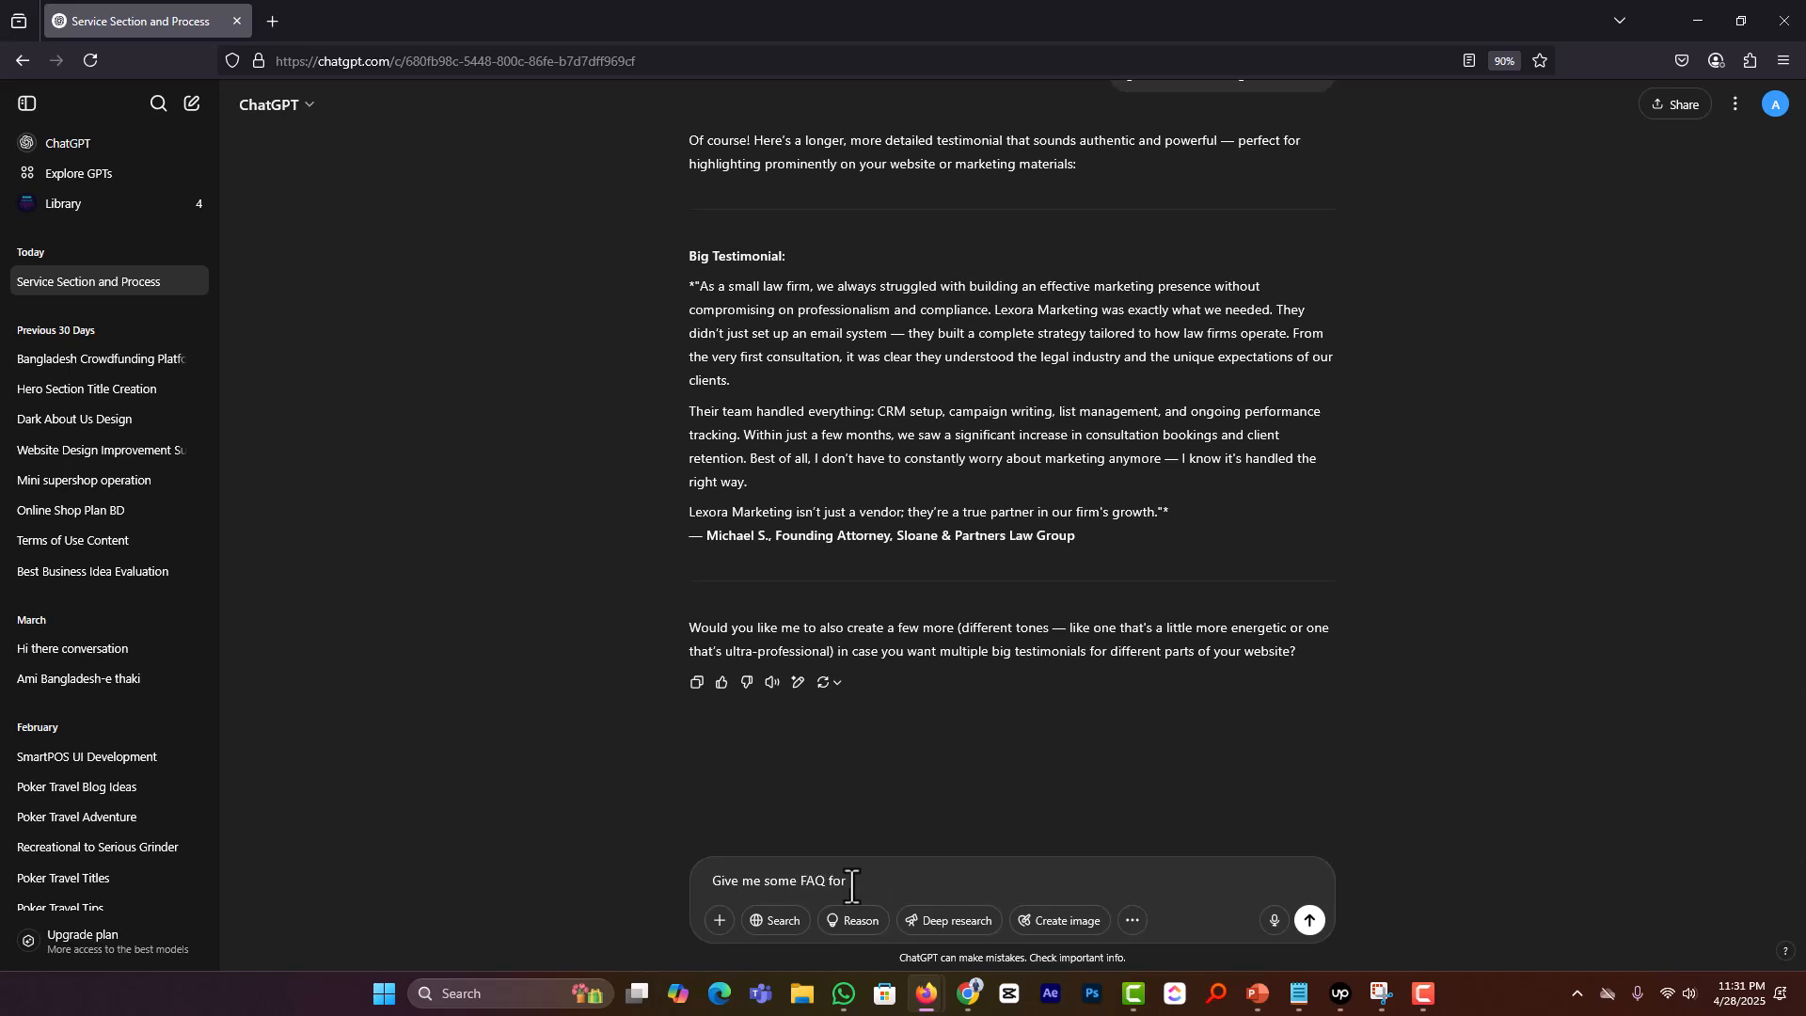
{"action": "type", "text": "te"}
{"action": "key", "text": "Return"}
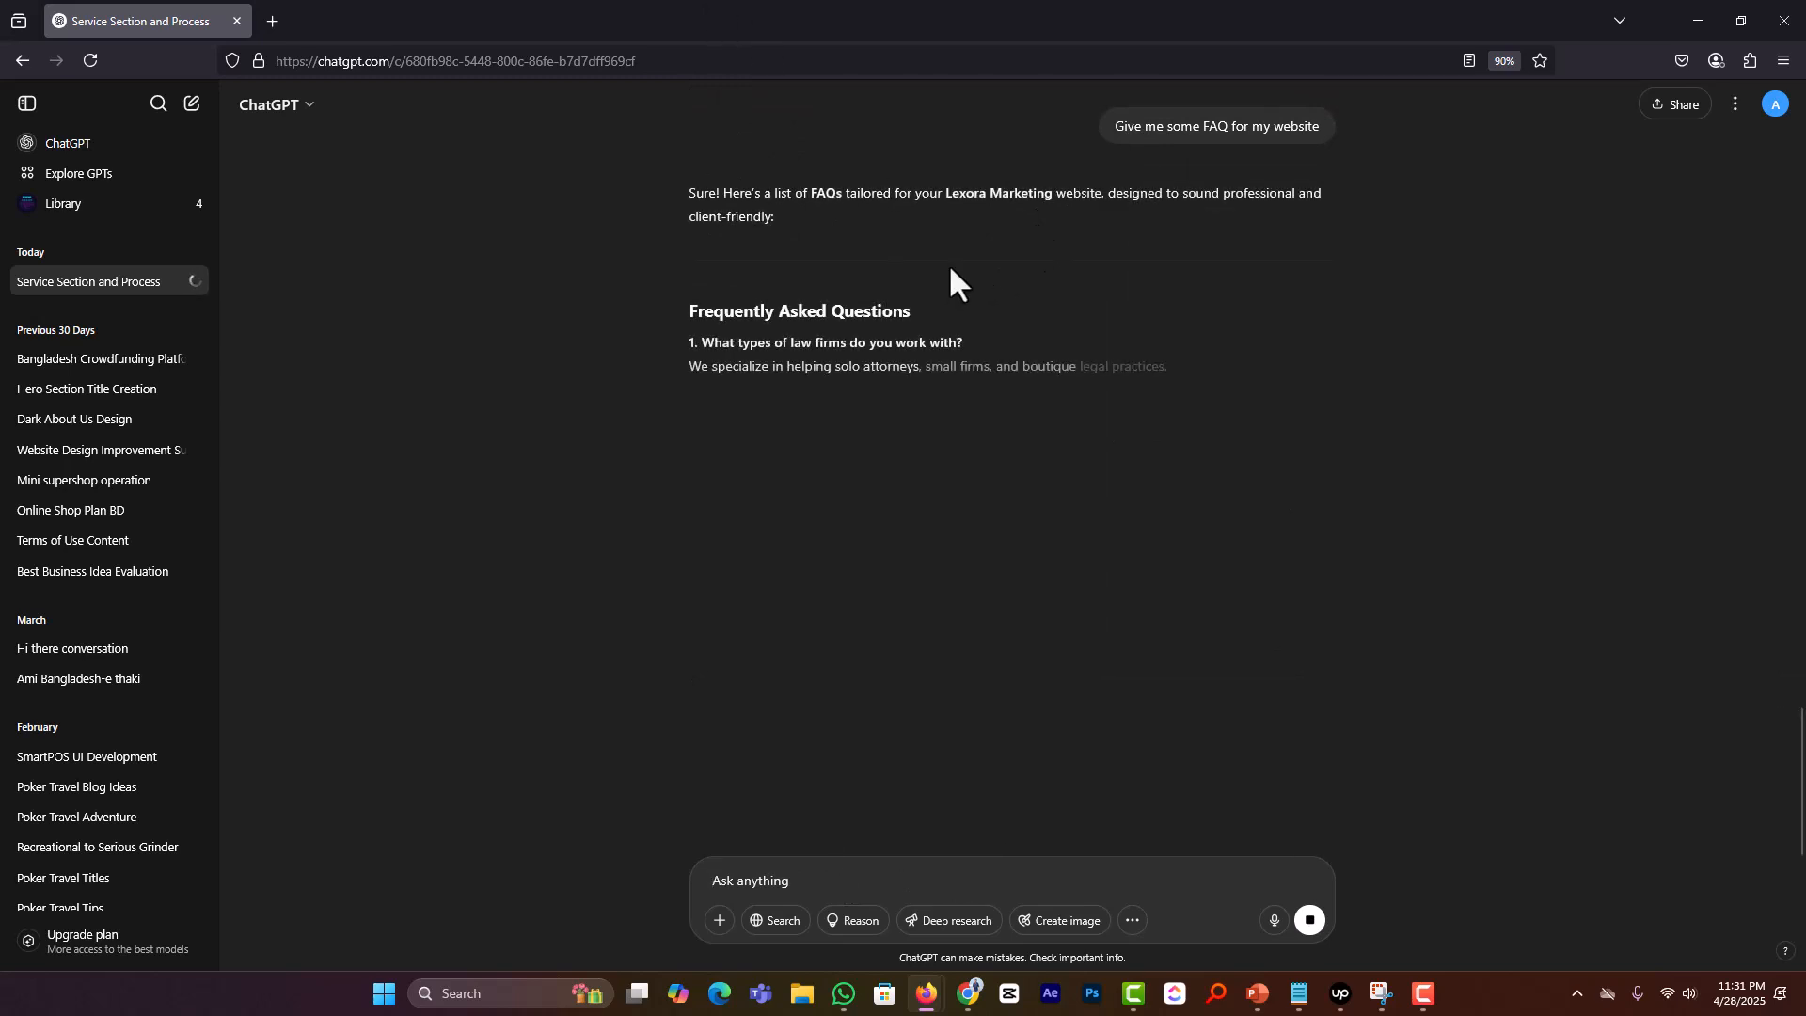
Step: Copy ChatGPT's first question, "What types of law firms do you work with?", into the title of the first accordion item in Elementor
{"action": "left_click_drag", "start_coordinate": [955, 343], "coordinate": [703, 344]}
{"action": "key", "text": "ctrl+c"}
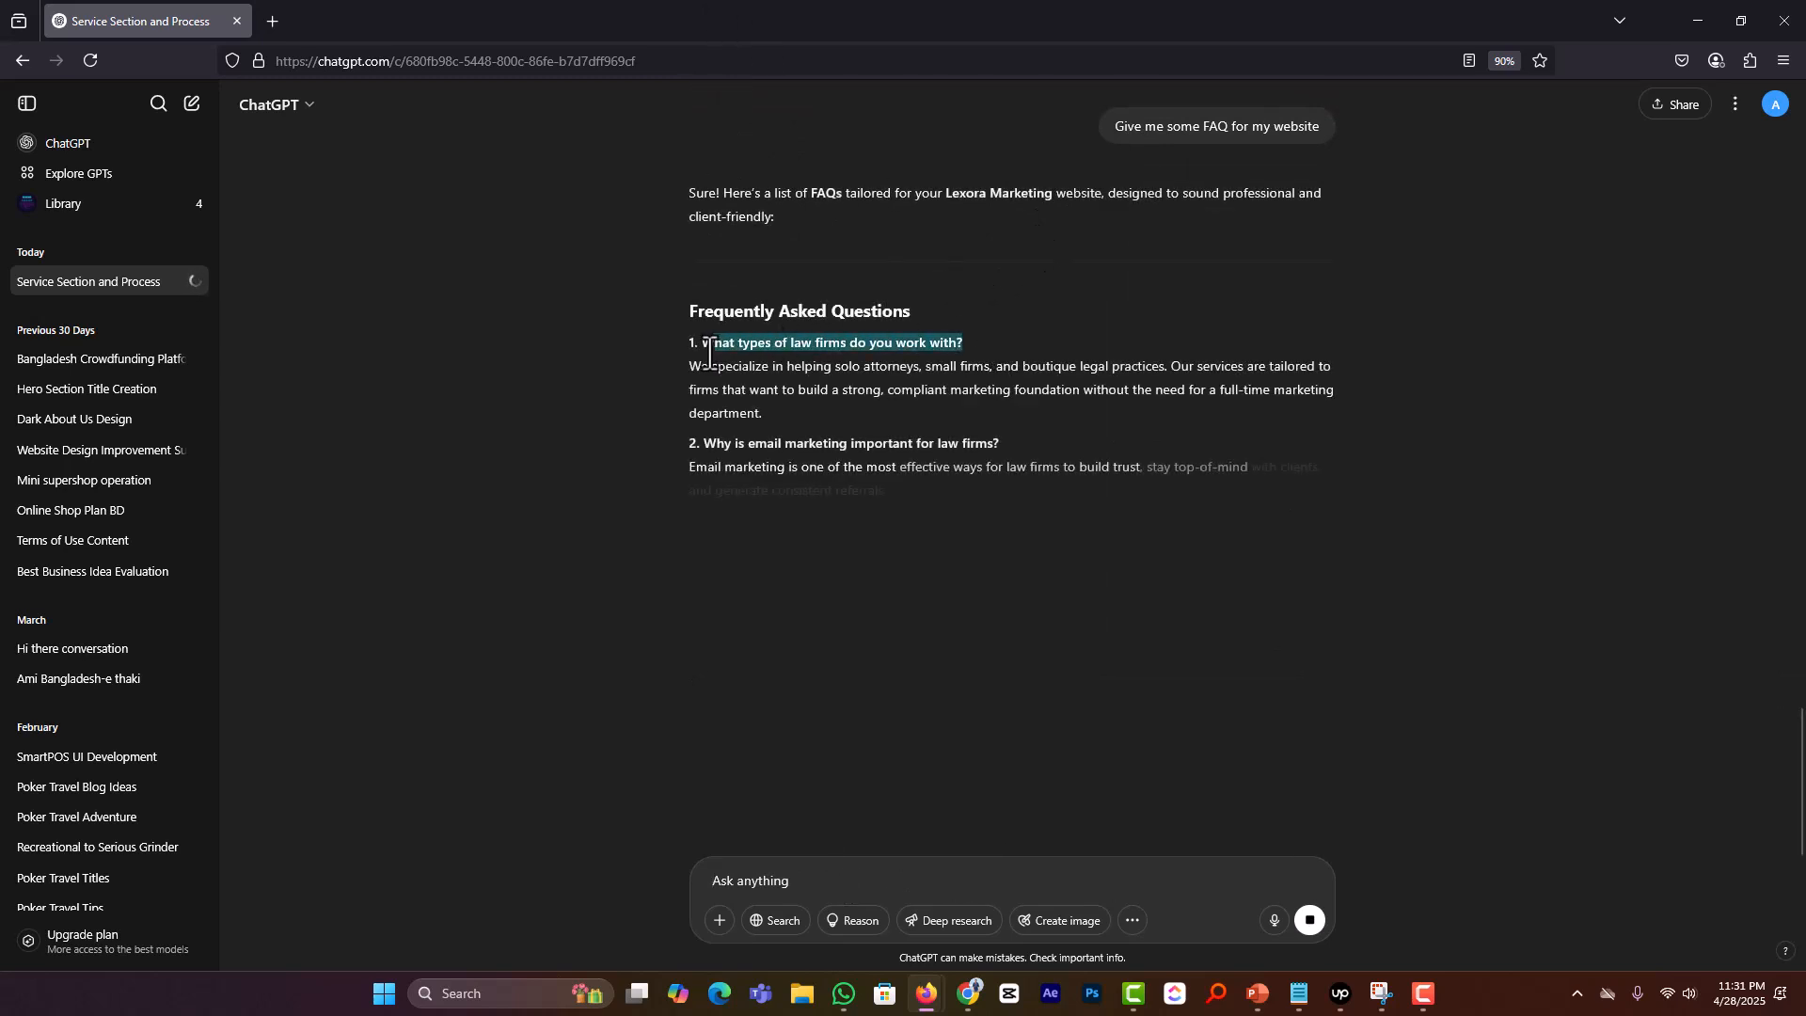
{"action": "key", "text": "alt+Tab"}
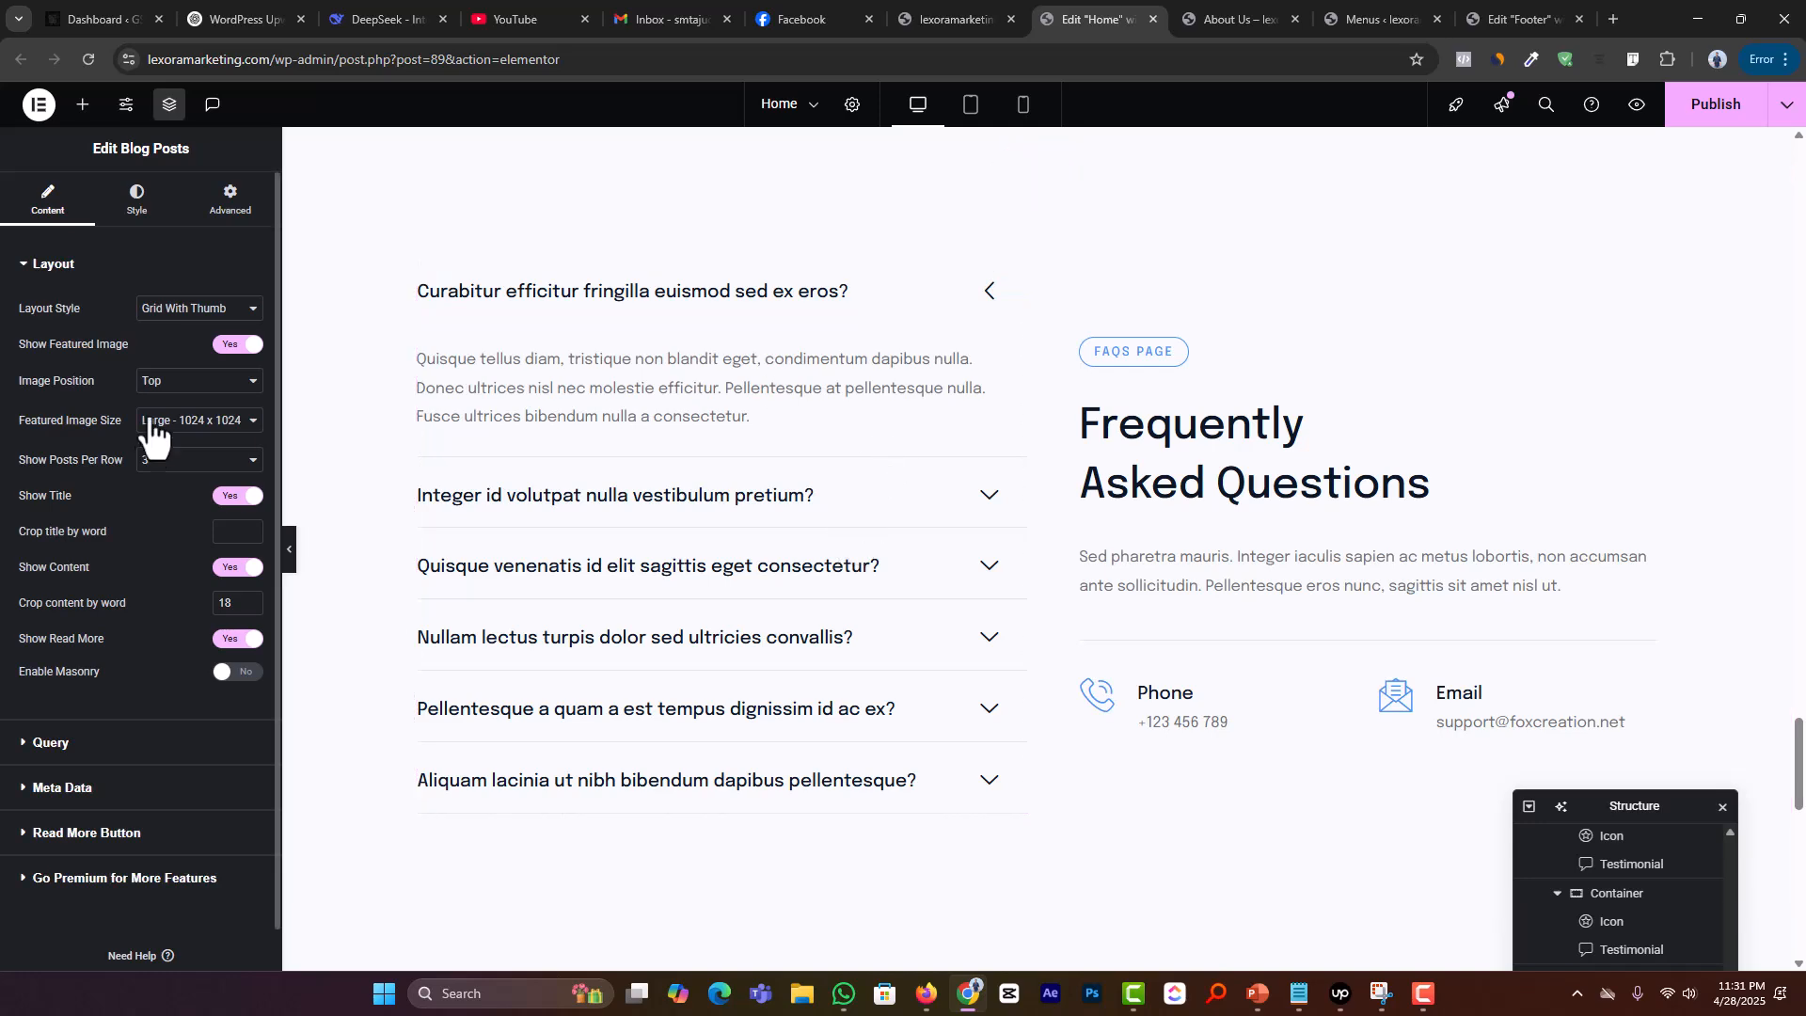
{"action": "left_click", "coordinate": [763, 336]}
{"action": "left_click", "coordinate": [145, 358]}
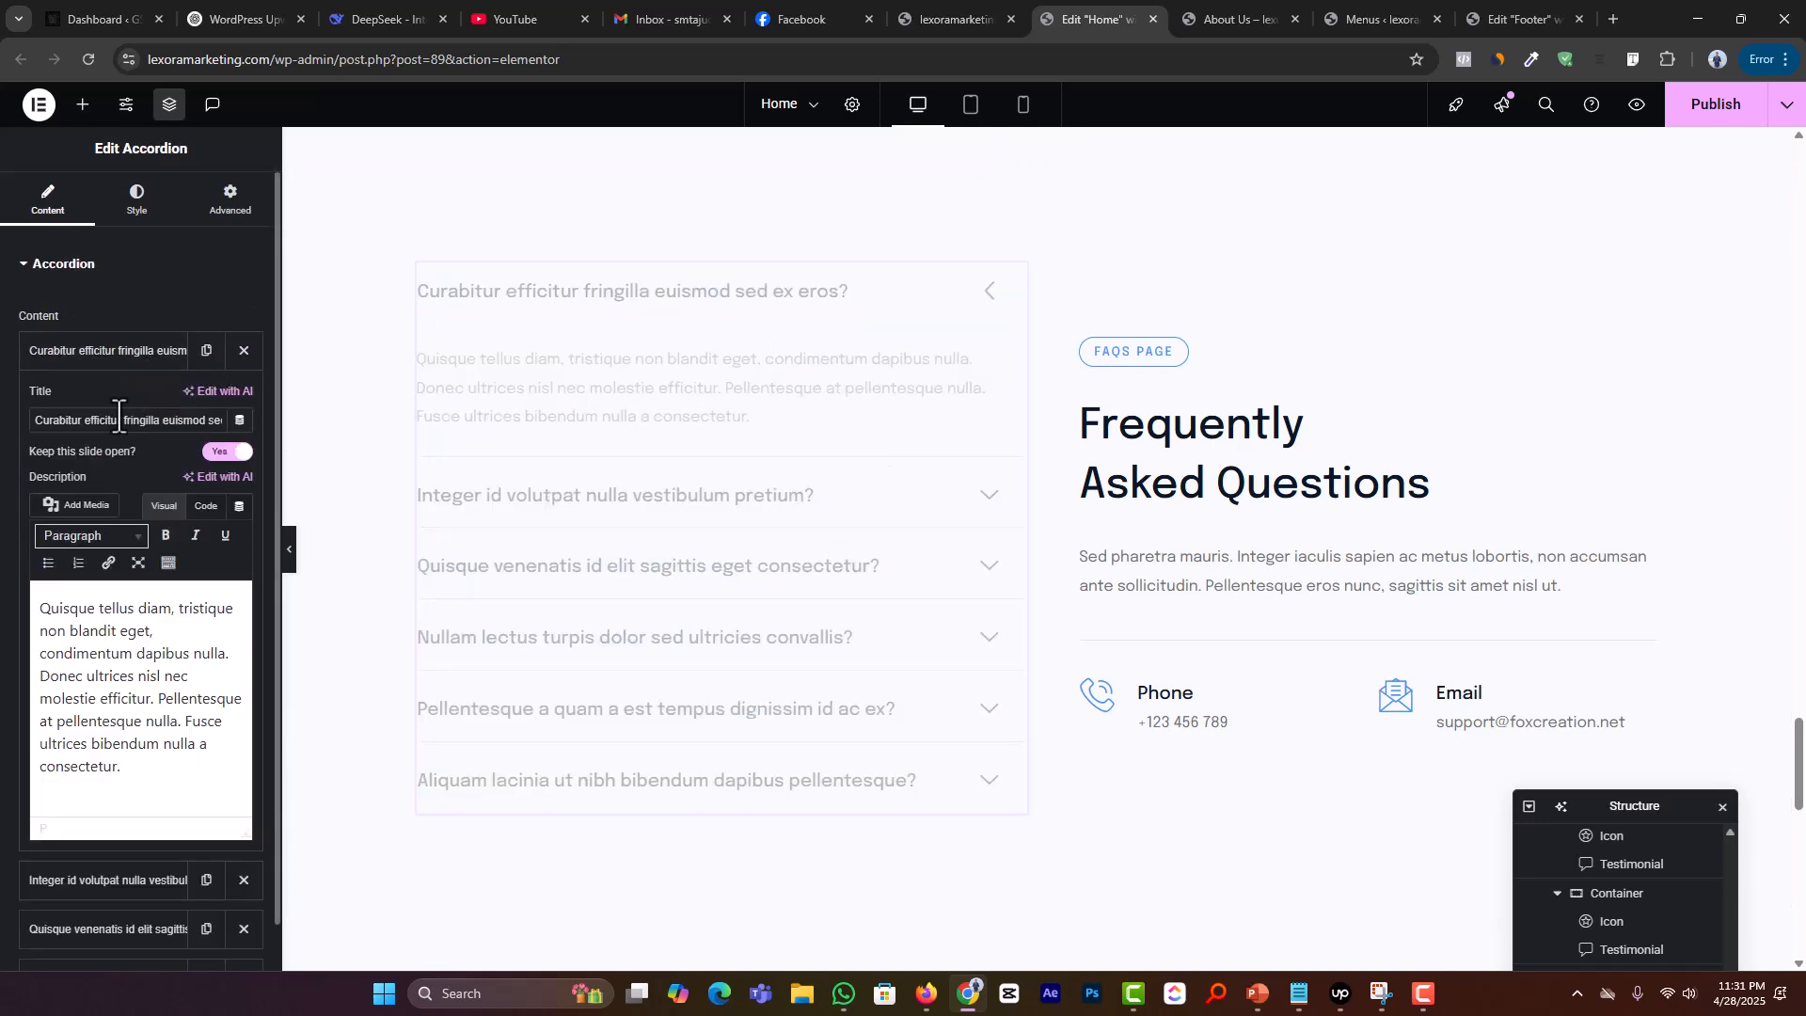
{"action": "triple_click", "coordinate": [119, 419]}
{"action": "key", "text": "ctrl+v"}
Step: Replace the first accordion item's description with ChatGPT's answer beginning "We specialize in helping solo attorneys"
{"action": "key", "text": "alt+Tab"}
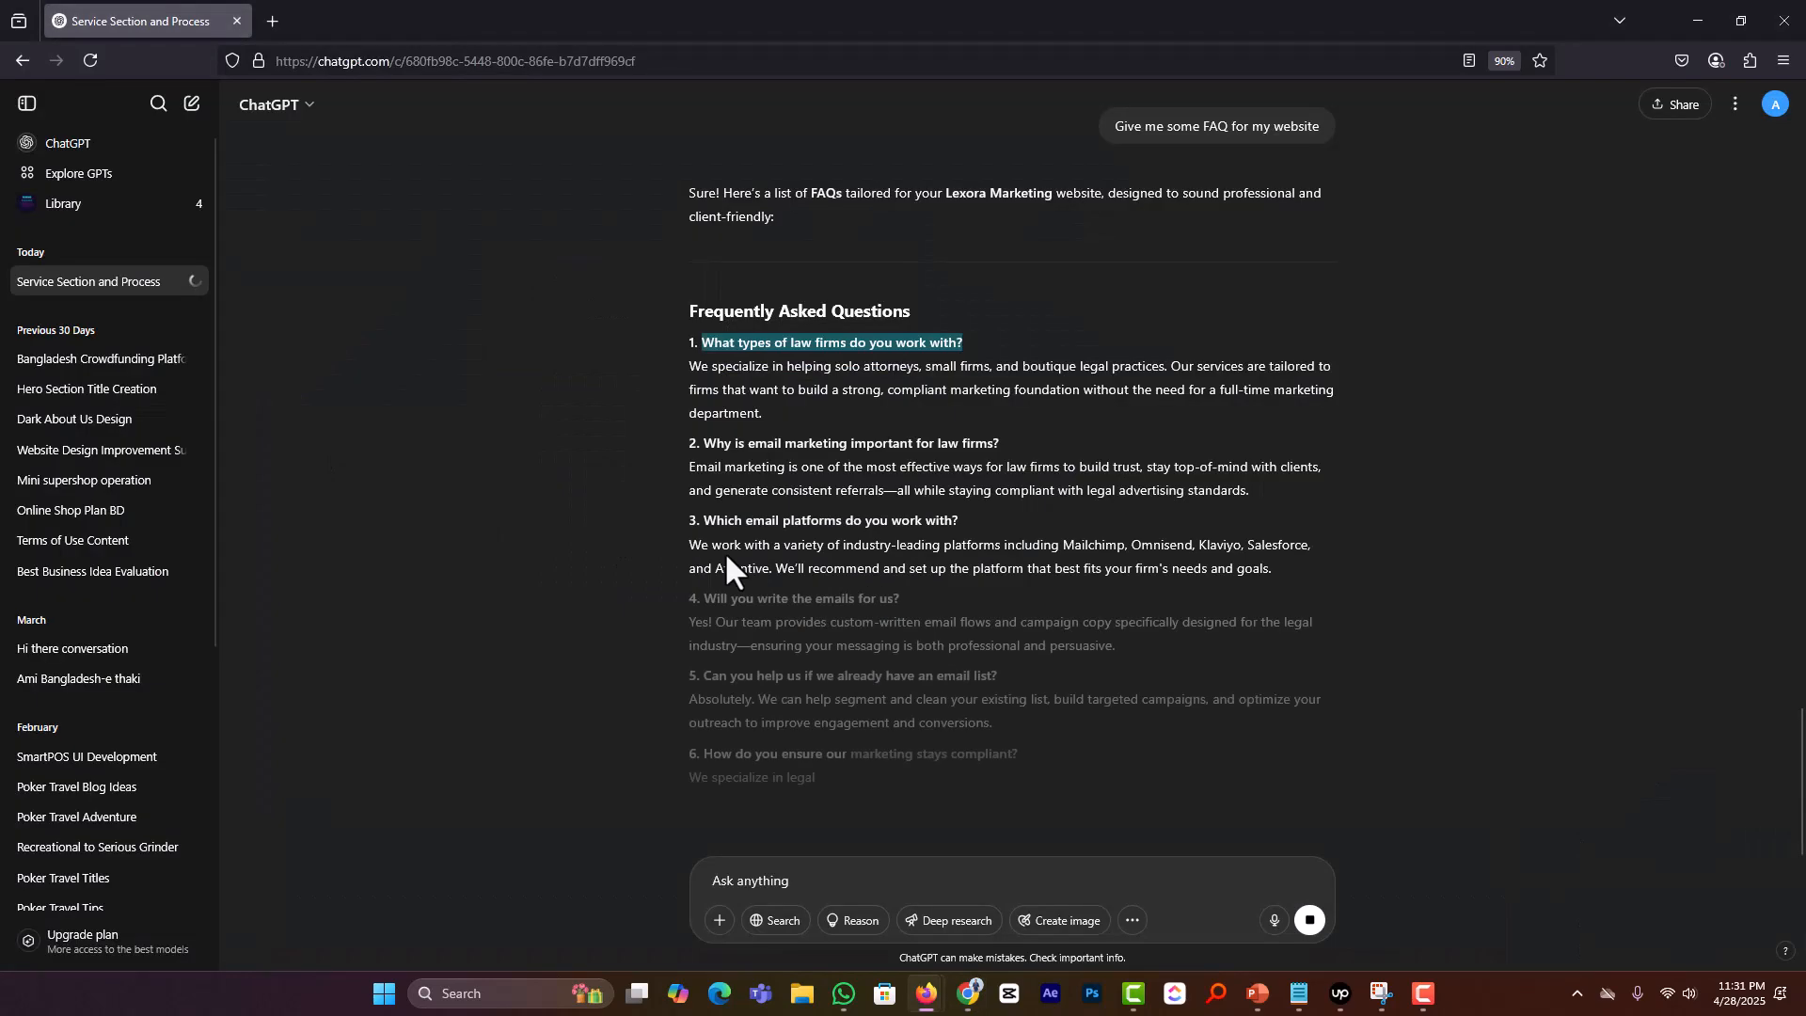
{"action": "left_click_drag", "start_coordinate": [689, 366], "coordinate": [777, 414]}
{"action": "key", "text": "ctrl+c"}
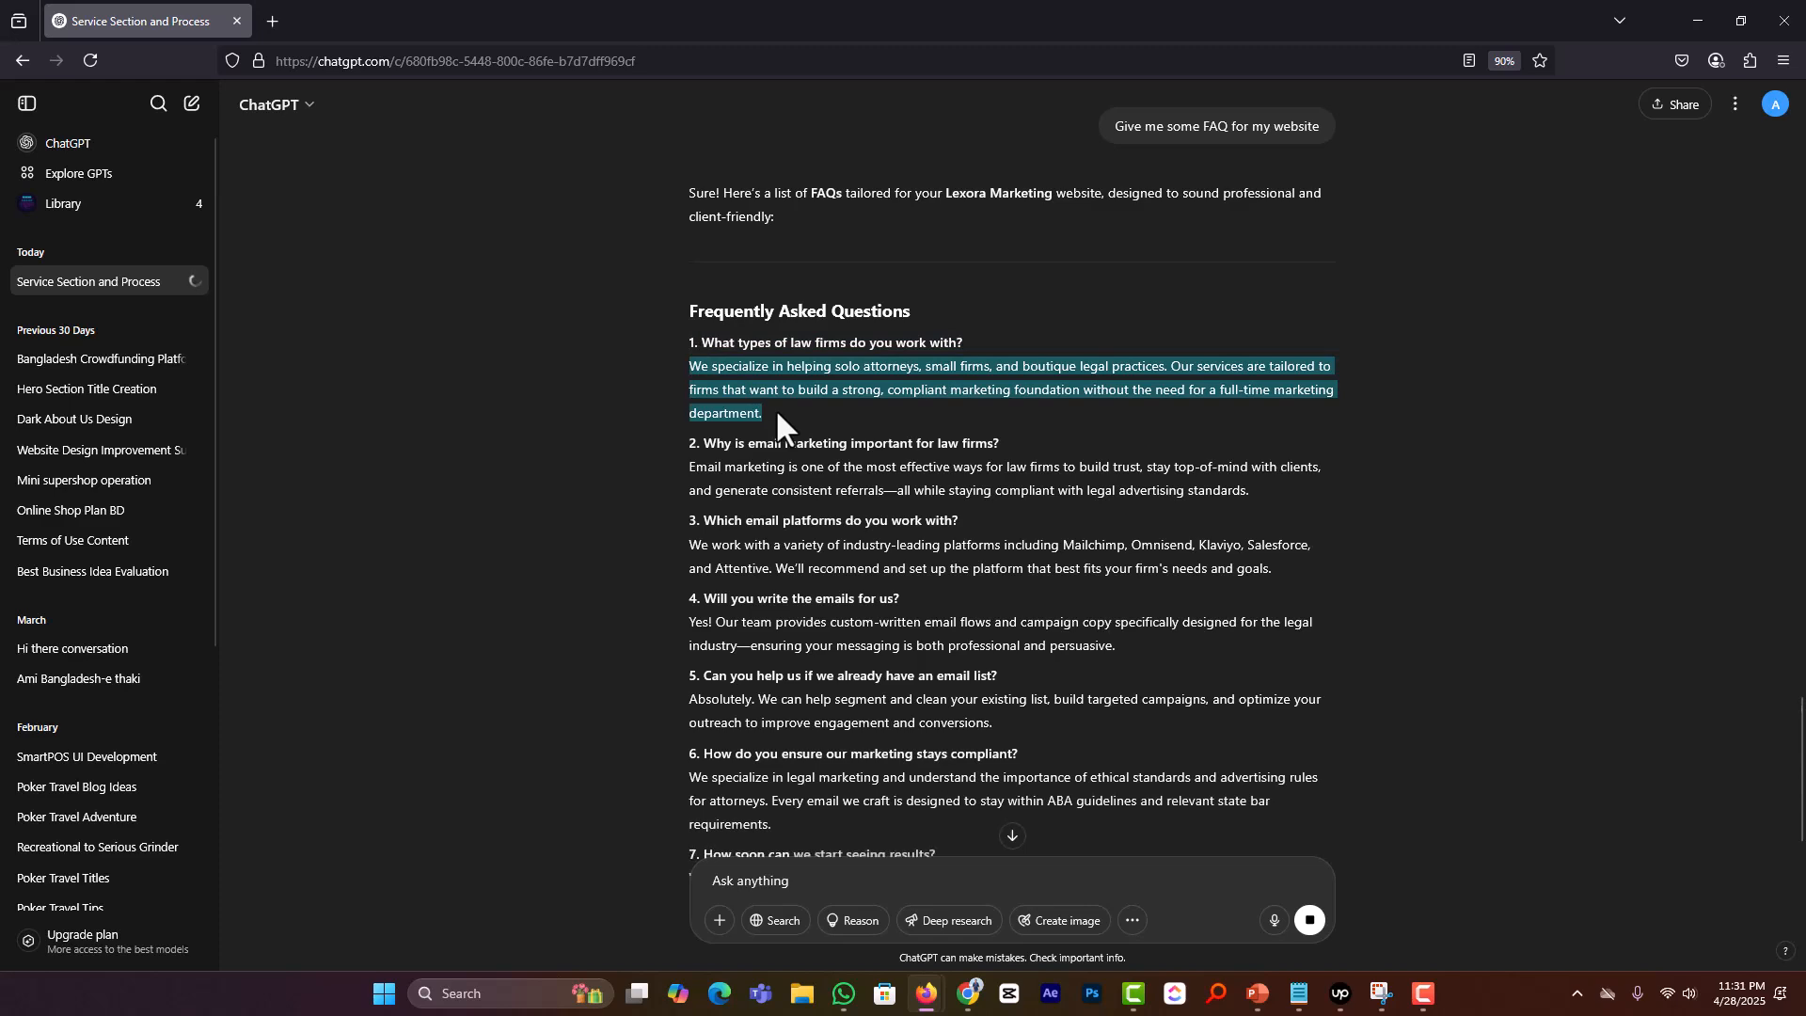
{"action": "key", "text": "alt+Tab"}
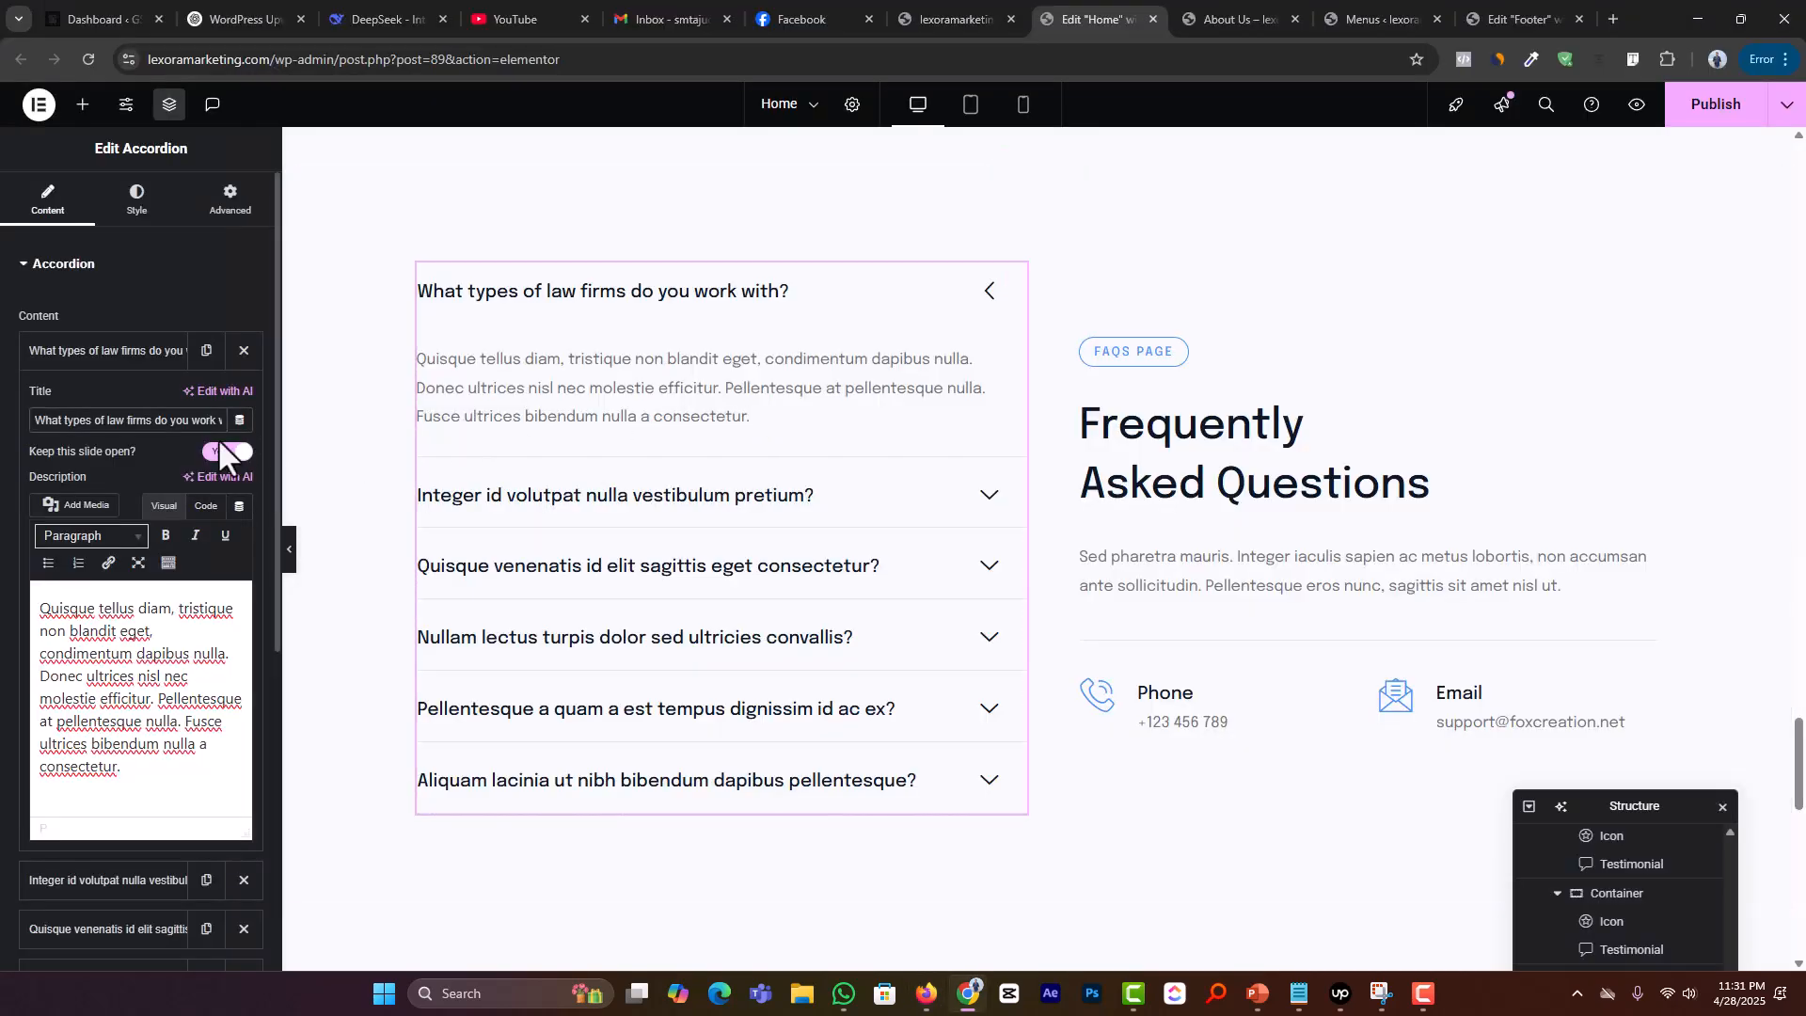
{"action": "left_click", "coordinate": [119, 655]}
{"action": "key", "text": "ctrl+a"}
{"action": "key", "text": "ctrl+v"}
{"action": "left_click", "coordinate": [118, 365]}
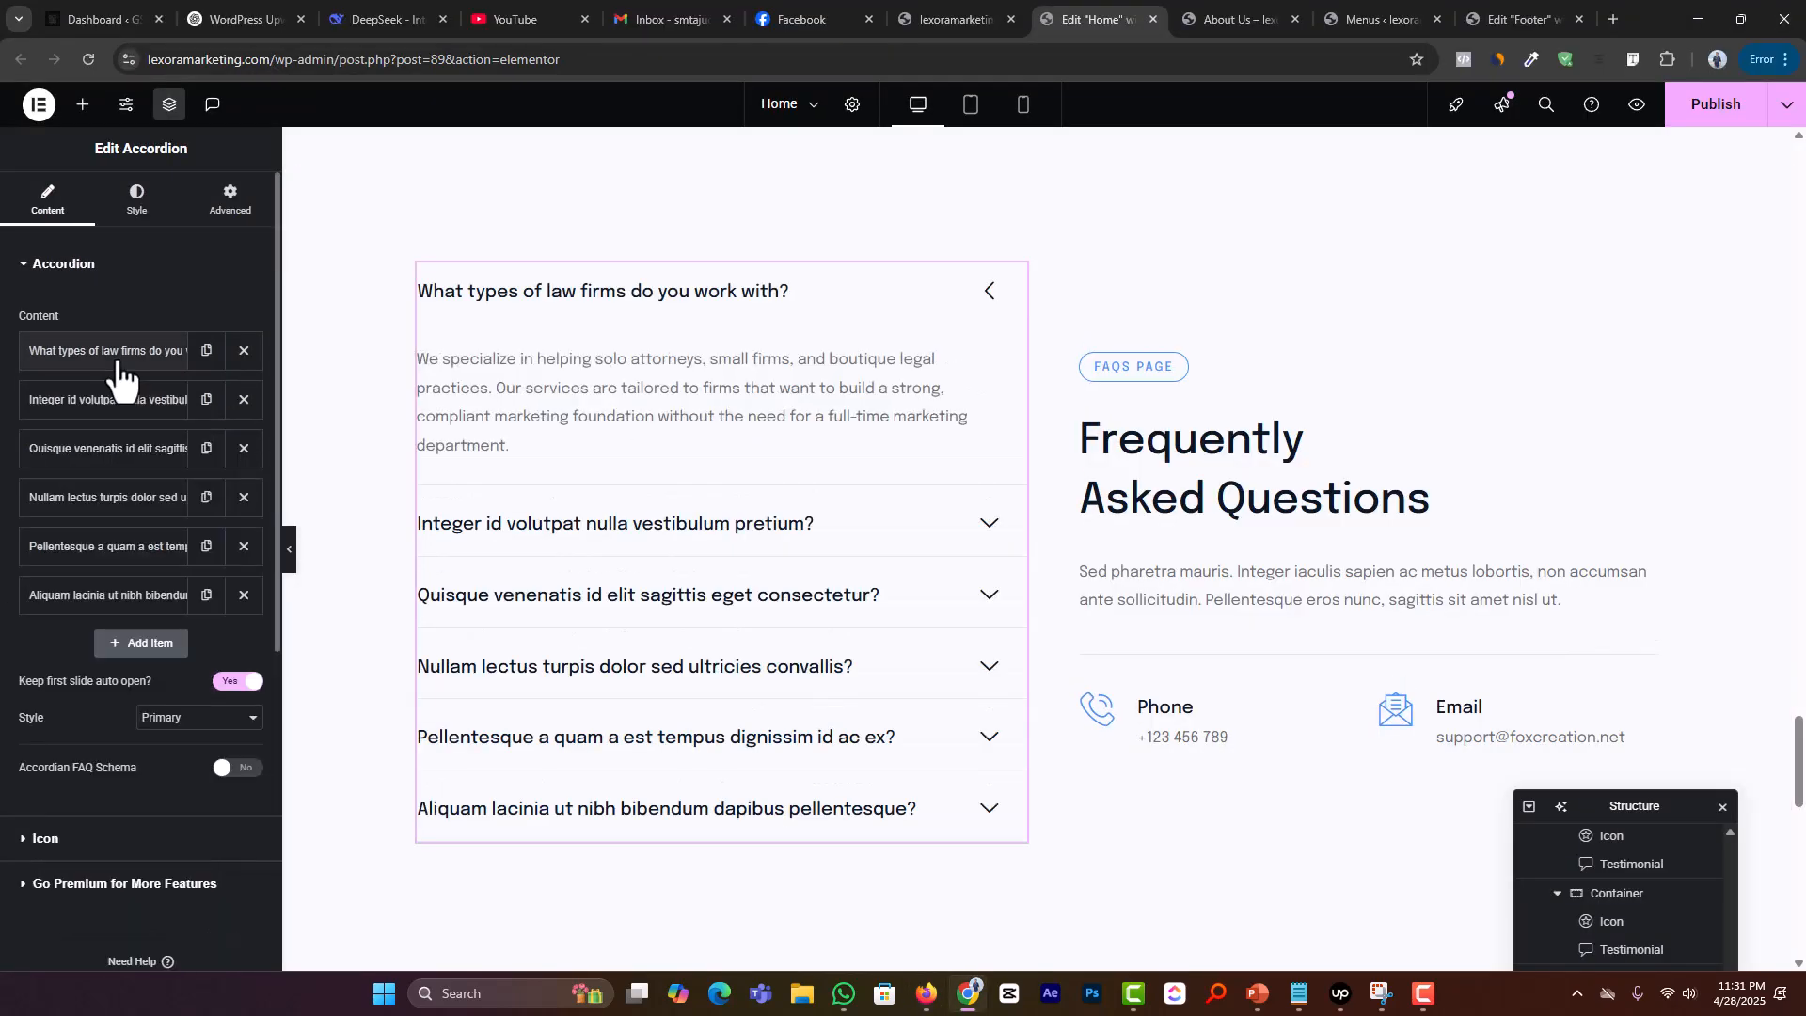
Step: Set the second accordion item's title to ChatGPT's question "Why is email marketing important for law firms?"
{"action": "left_click", "coordinate": [111, 400]}
{"action": "key", "text": "alt+Tab"}
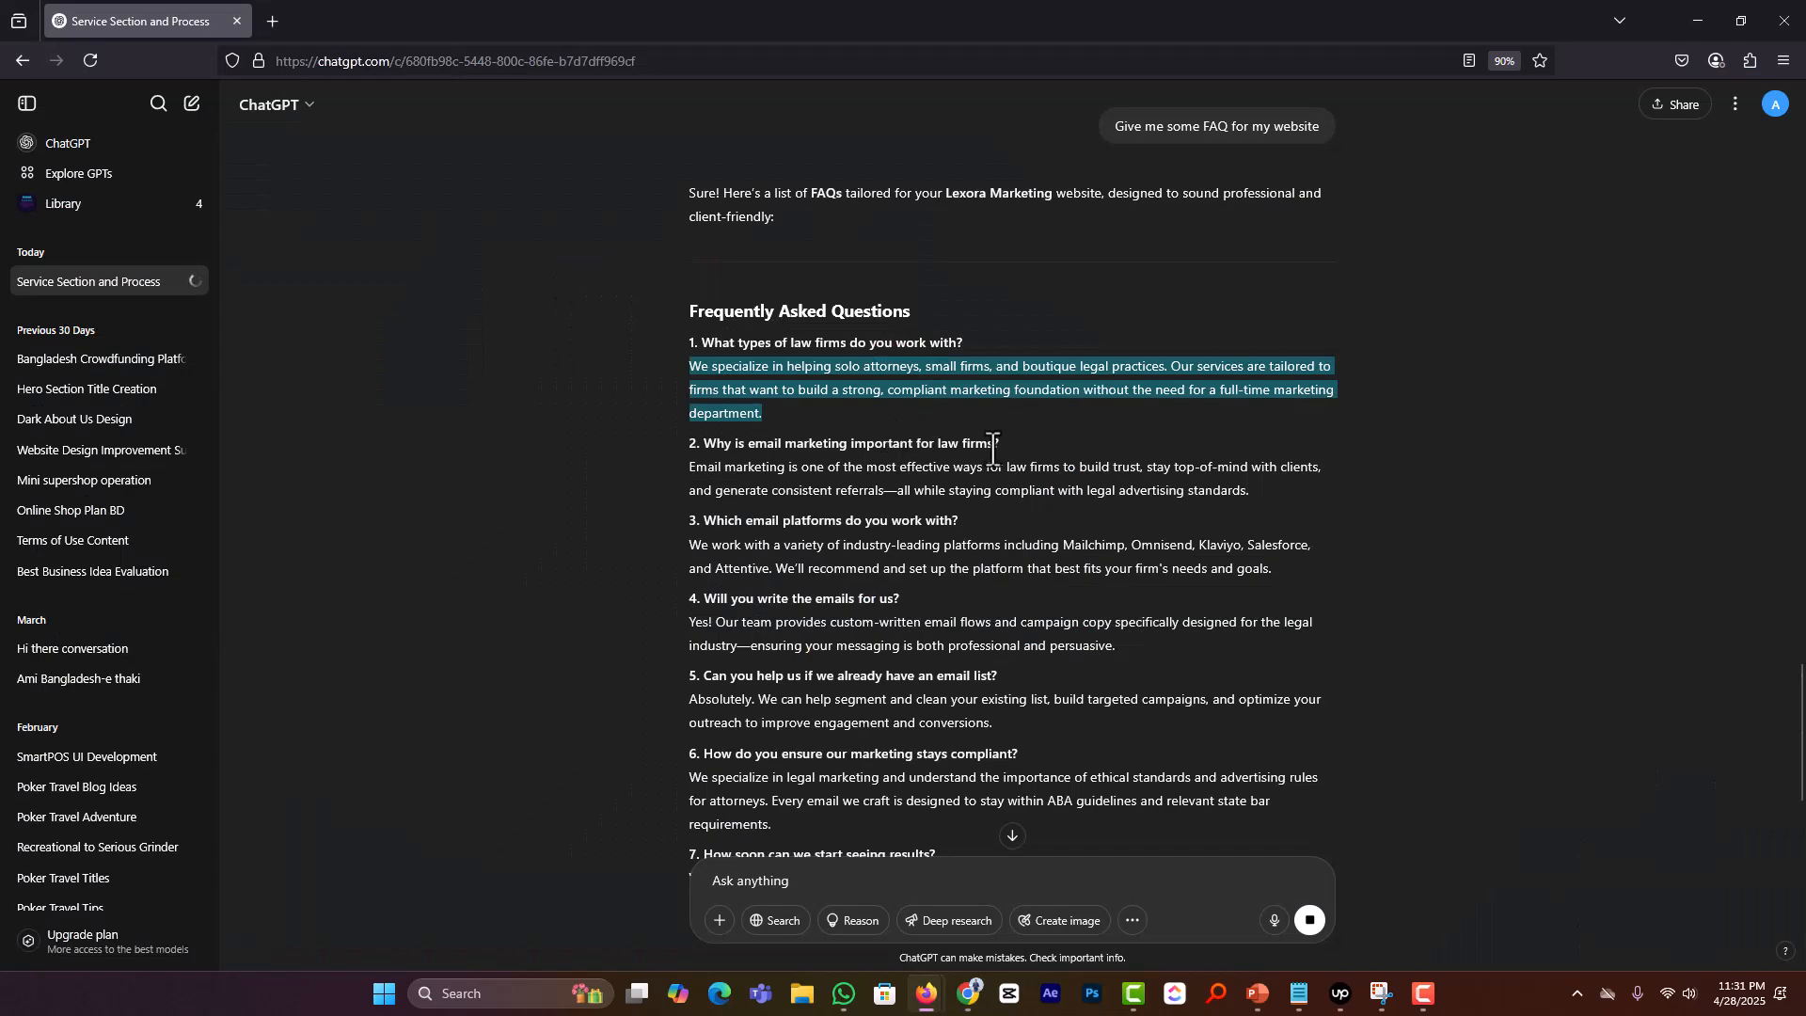
{"action": "left_click_drag", "start_coordinate": [993, 449], "coordinate": [702, 451]}
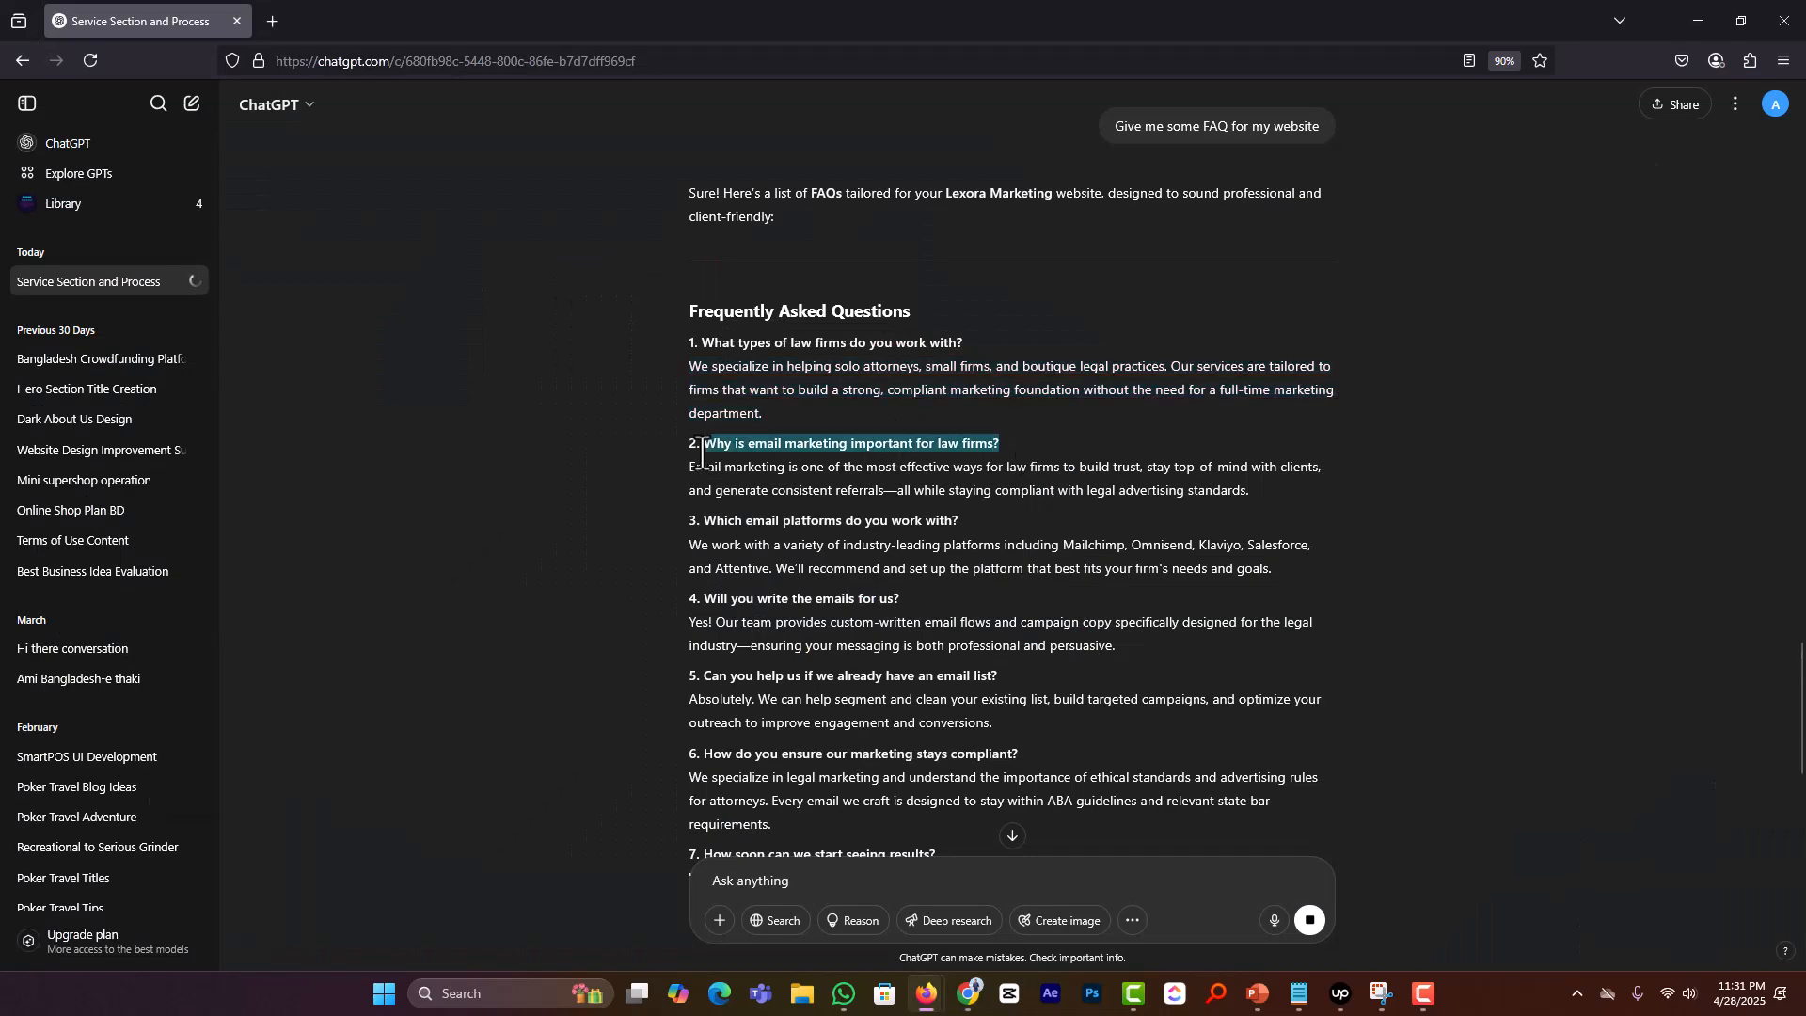
{"action": "key", "text": "ctrl+c"}
{"action": "key", "text": "alt+Tab"}
{"action": "left_click", "coordinate": [141, 469]}
{"action": "key", "text": "ctrl+a"}
{"action": "key", "text": "ctrl+v"}
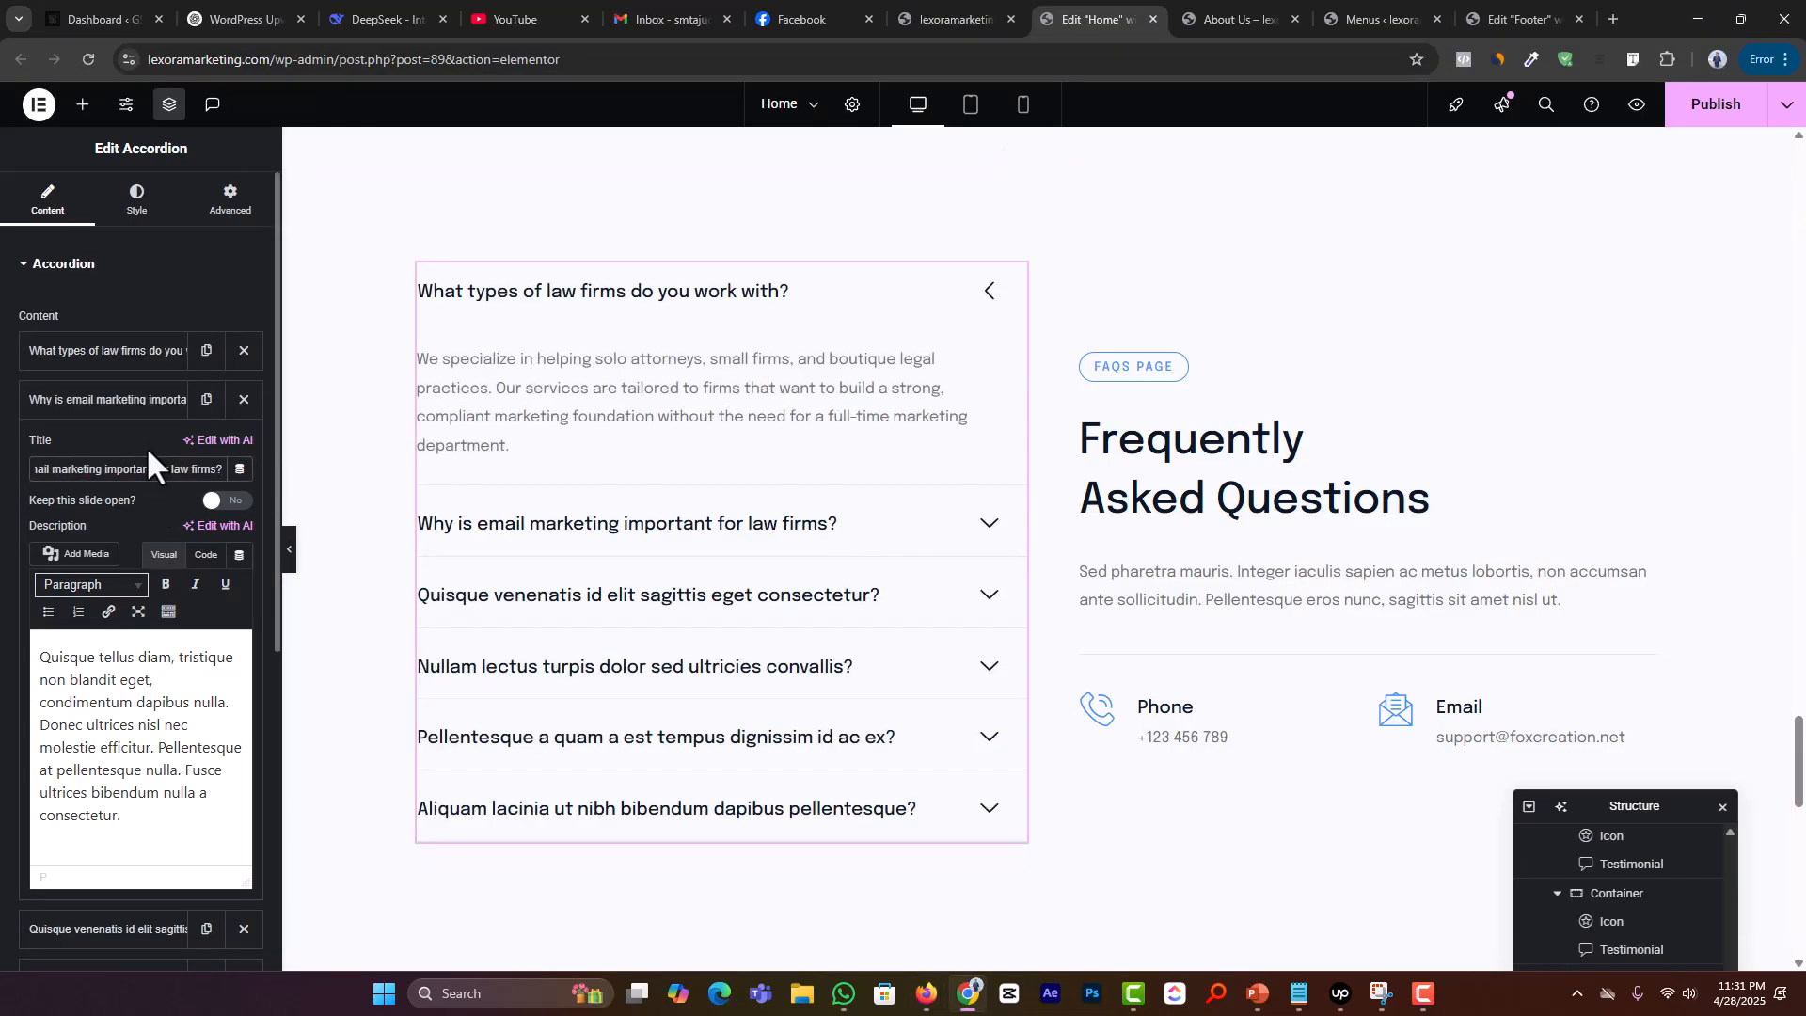
Step: Replace the second accordion item's description with ChatGPT's answer beginning "Email marketing is one of the most effective ways"
{"action": "key", "text": "alt+Tab"}
{"action": "left_click_drag", "start_coordinate": [1265, 496], "coordinate": [653, 471]}
{"action": "key", "text": "ctrl+c"}
{"action": "key", "text": "alt+Tab"}
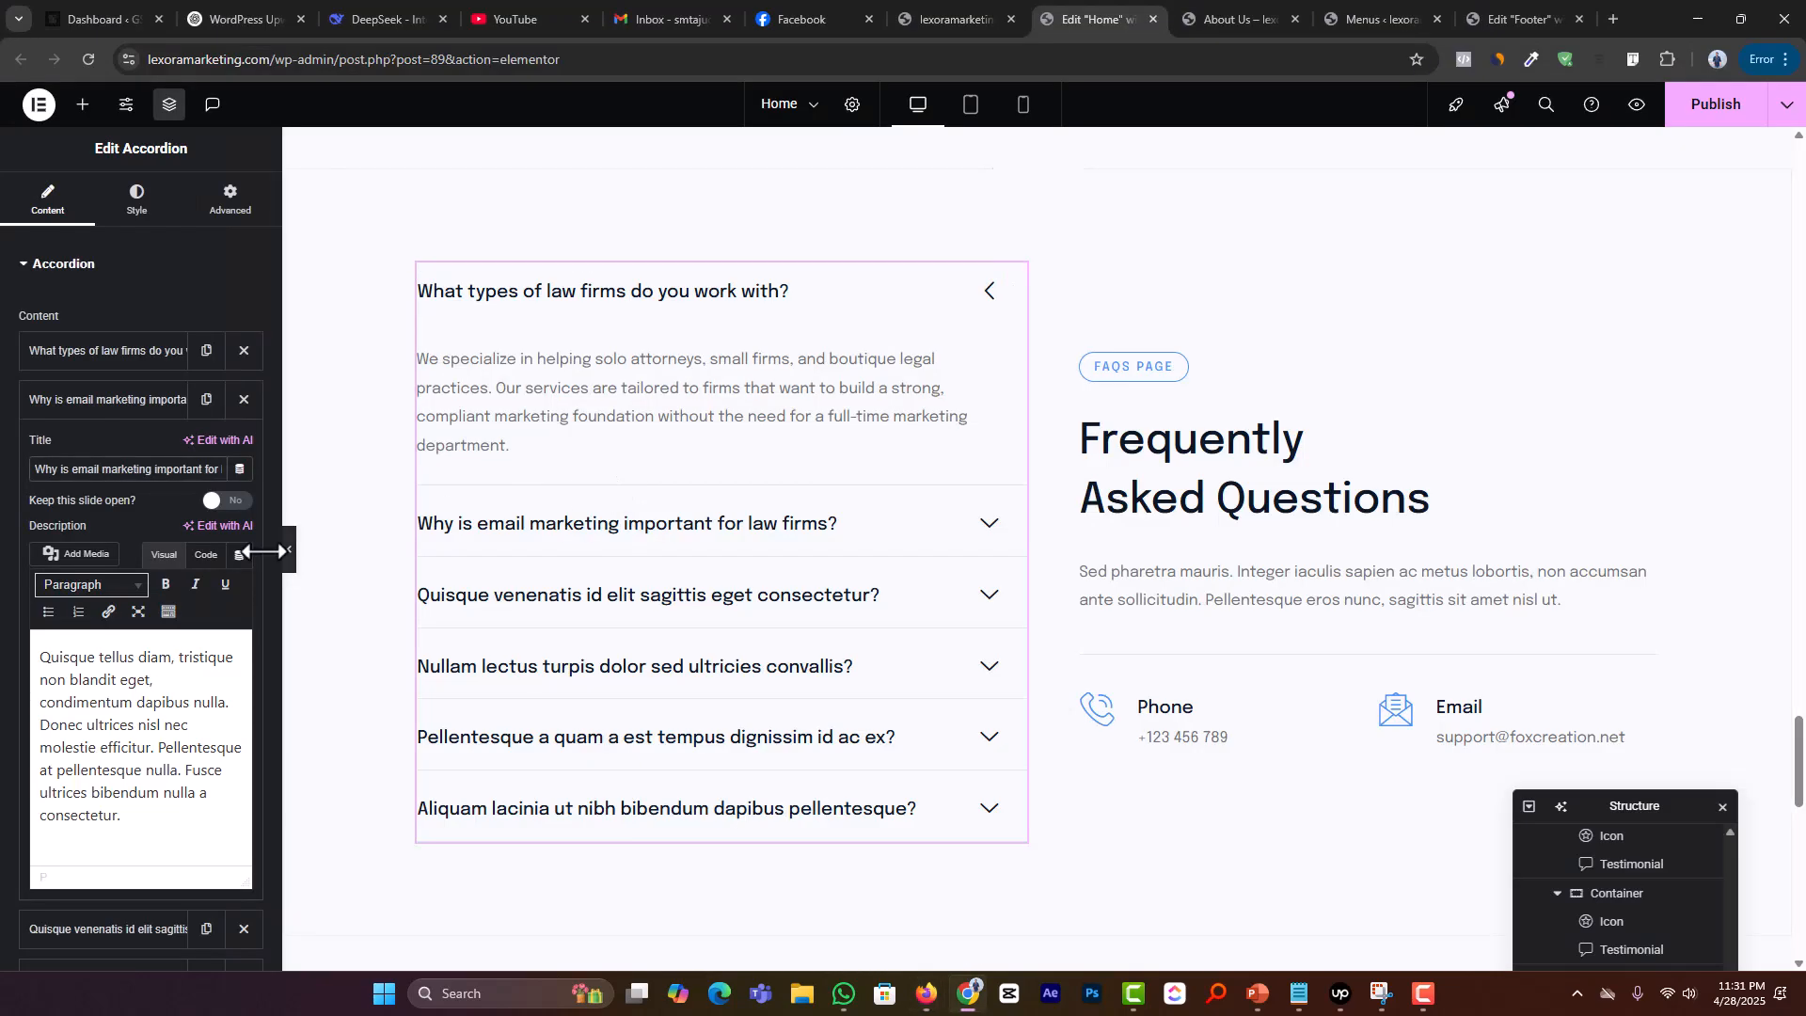
{"action": "left_click", "coordinate": [166, 658]}
{"action": "key", "text": "ctrl+a"}
{"action": "key", "text": "ctrl+v"}
{"action": "left_click", "coordinate": [141, 409]}
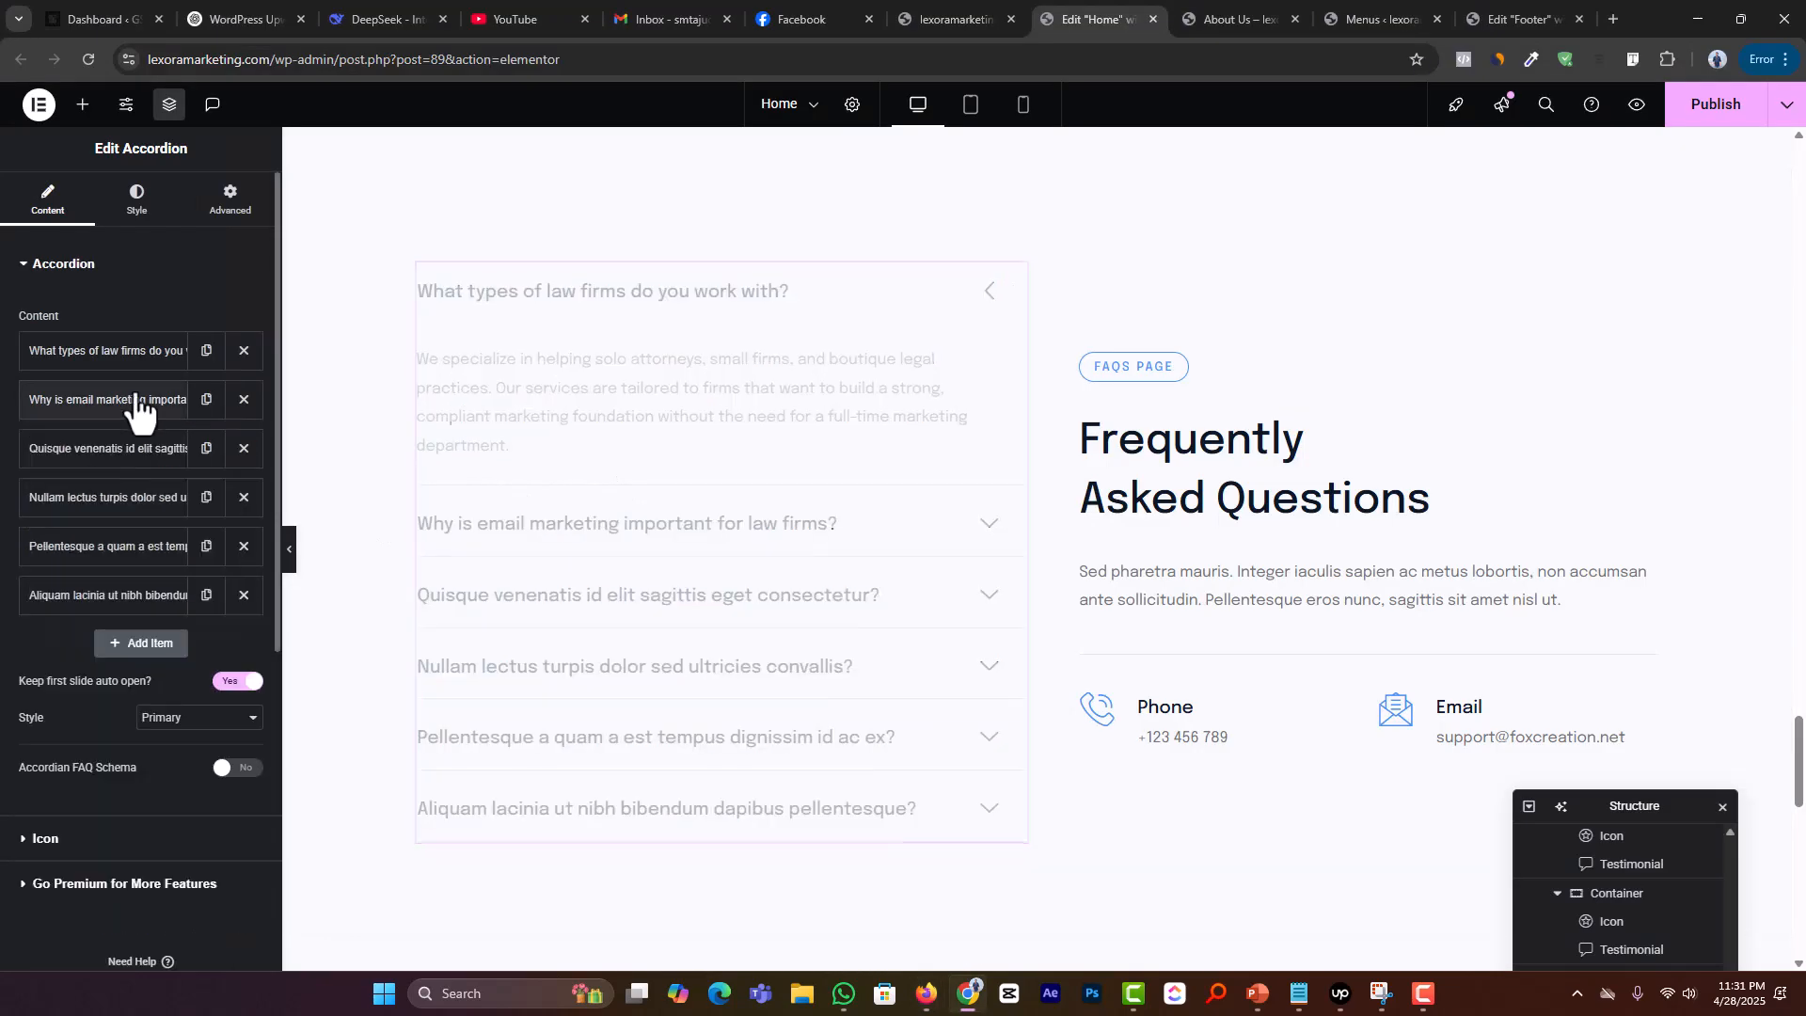
Step: Set the third accordion item's title to ChatGPT's question "Which email platforms do you work with?"
{"action": "left_click", "coordinate": [127, 448]}
{"action": "key", "text": "alt+Tab"}
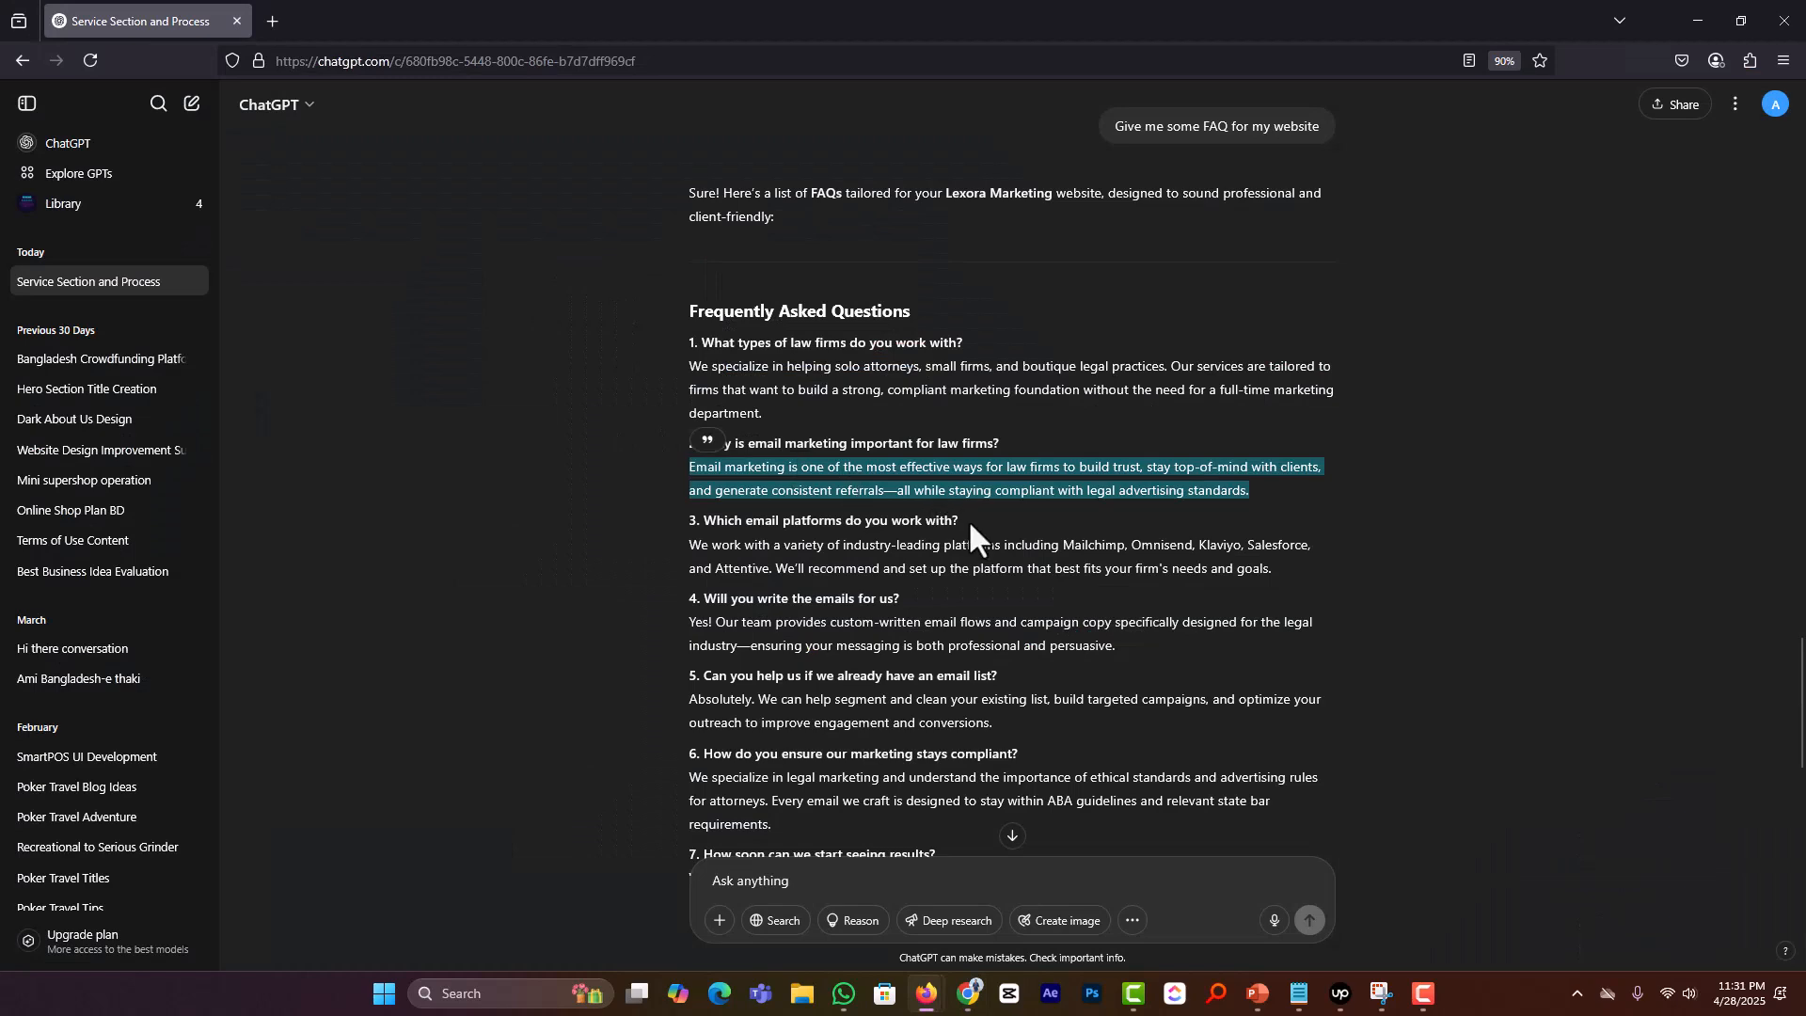
{"action": "left_click_drag", "start_coordinate": [967, 522], "coordinate": [699, 525]}
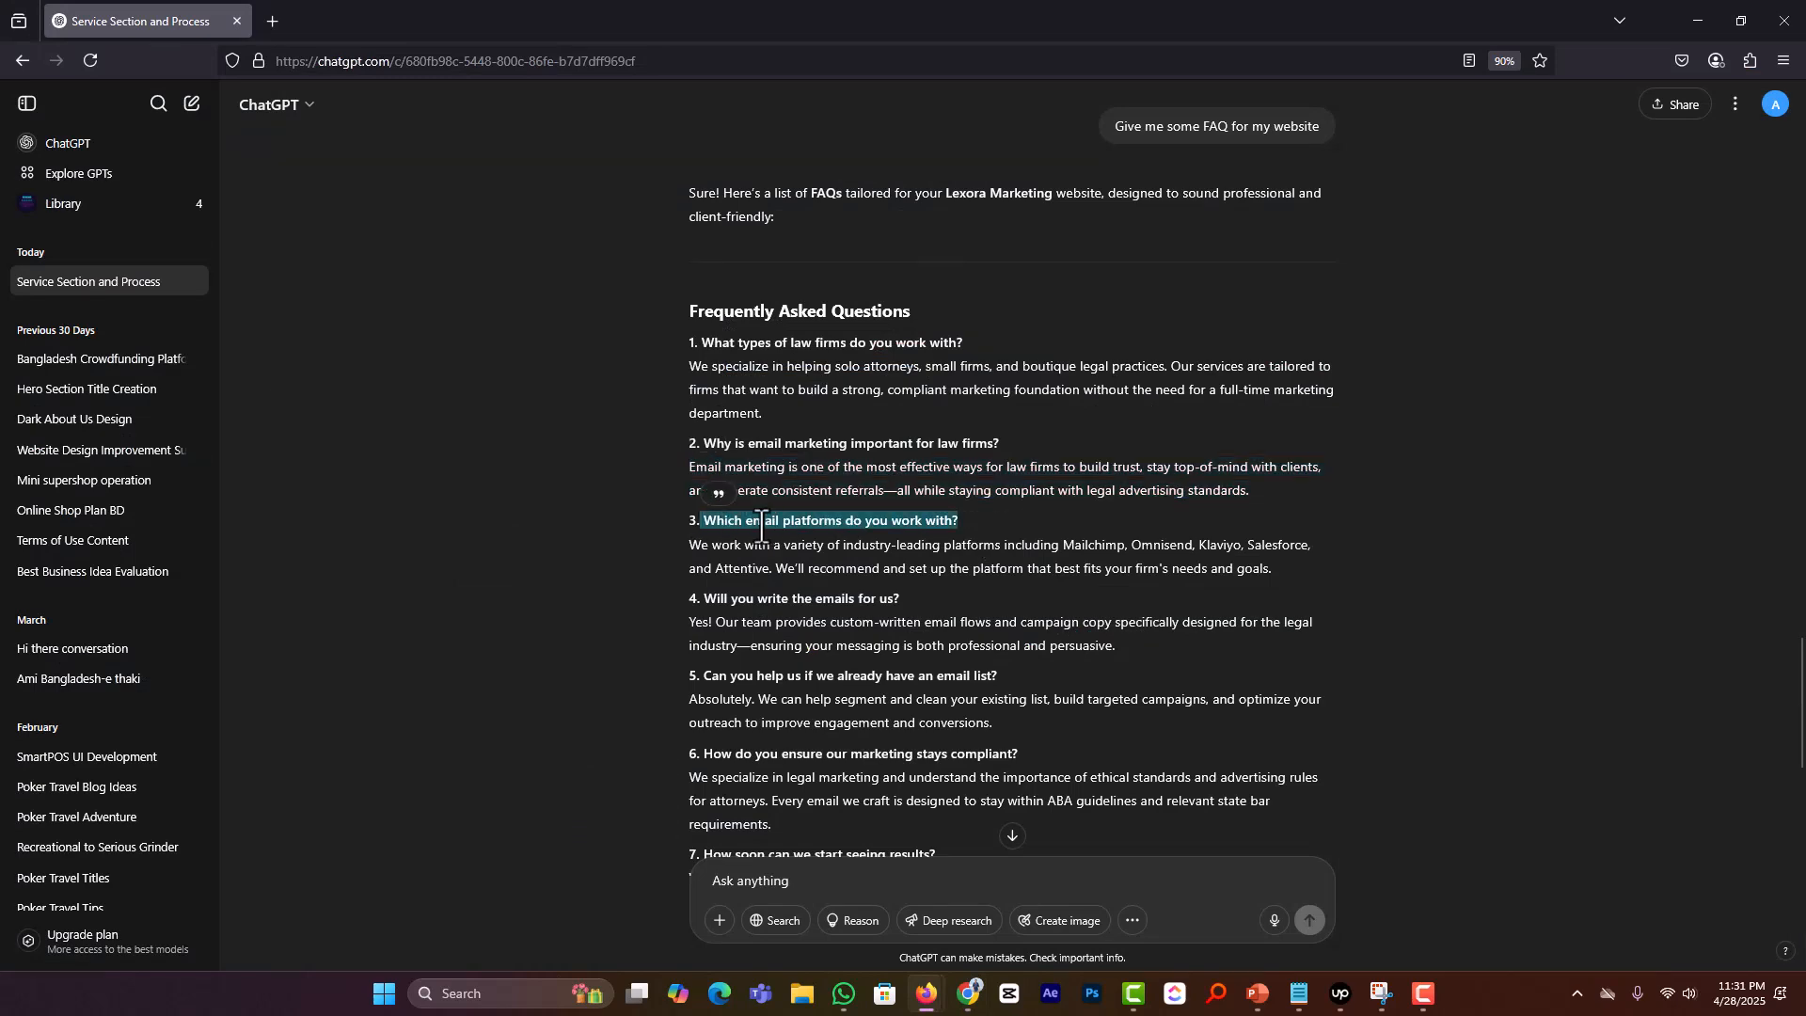
{"action": "key", "text": "ctrl+c"}
{"action": "key", "text": "alt+Tab"}
{"action": "left_click", "coordinate": [163, 518]}
{"action": "key", "text": "ctrl+a"}
{"action": "key", "text": "ctrl+v"}
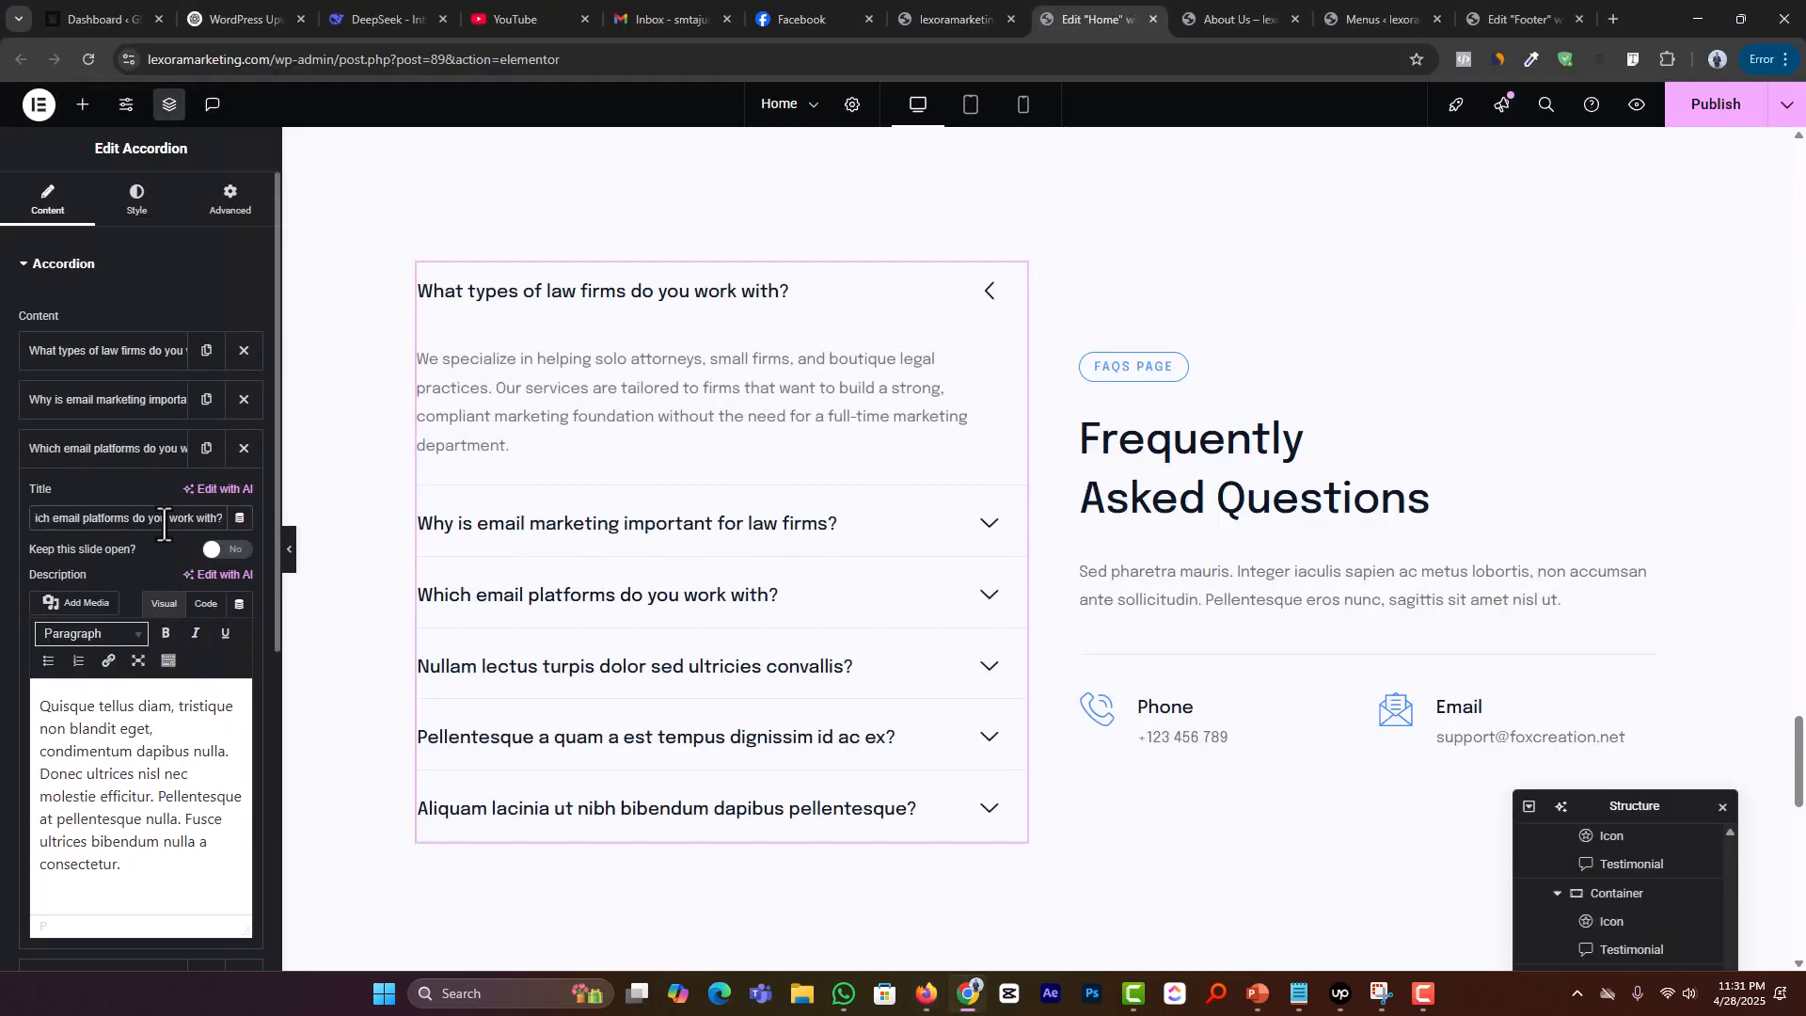
Step: Replace the third accordion item's description with ChatGPT's answer beginning "We work with a variety of industry-leading platforms"
{"action": "key", "text": "alt+Tab"}
{"action": "left_click_drag", "start_coordinate": [1275, 569], "coordinate": [675, 549]}
{"action": "key", "text": "ctrl+c"}
{"action": "key", "text": "alt+Tab"}
{"action": "left_click", "coordinate": [173, 709]}
{"action": "key", "text": "ctrl+a"}
{"action": "key", "text": "ctrl+v"}
{"action": "left_click", "coordinate": [128, 447]}
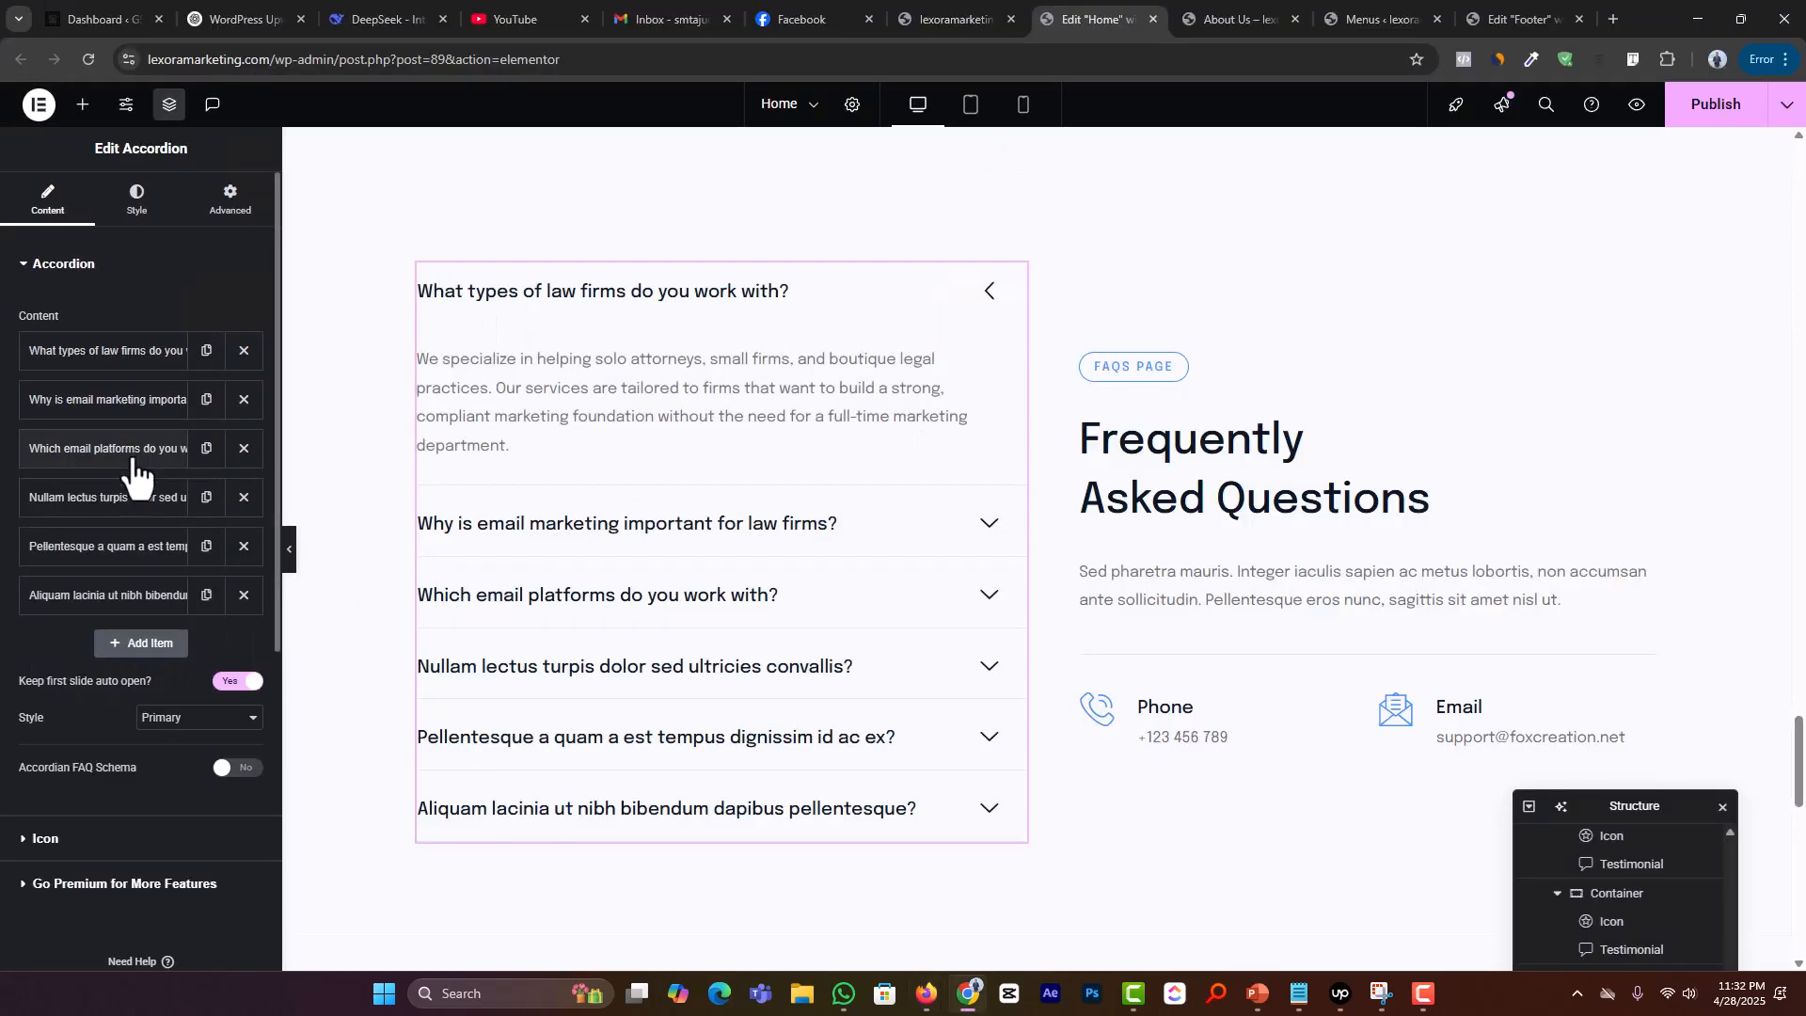
Step: Set the fourth accordion item's title to ChatGPT's question "Will you write the emails for us?"
{"action": "left_click", "coordinate": [135, 459]}
{"action": "key", "text": "alt+Tab"}
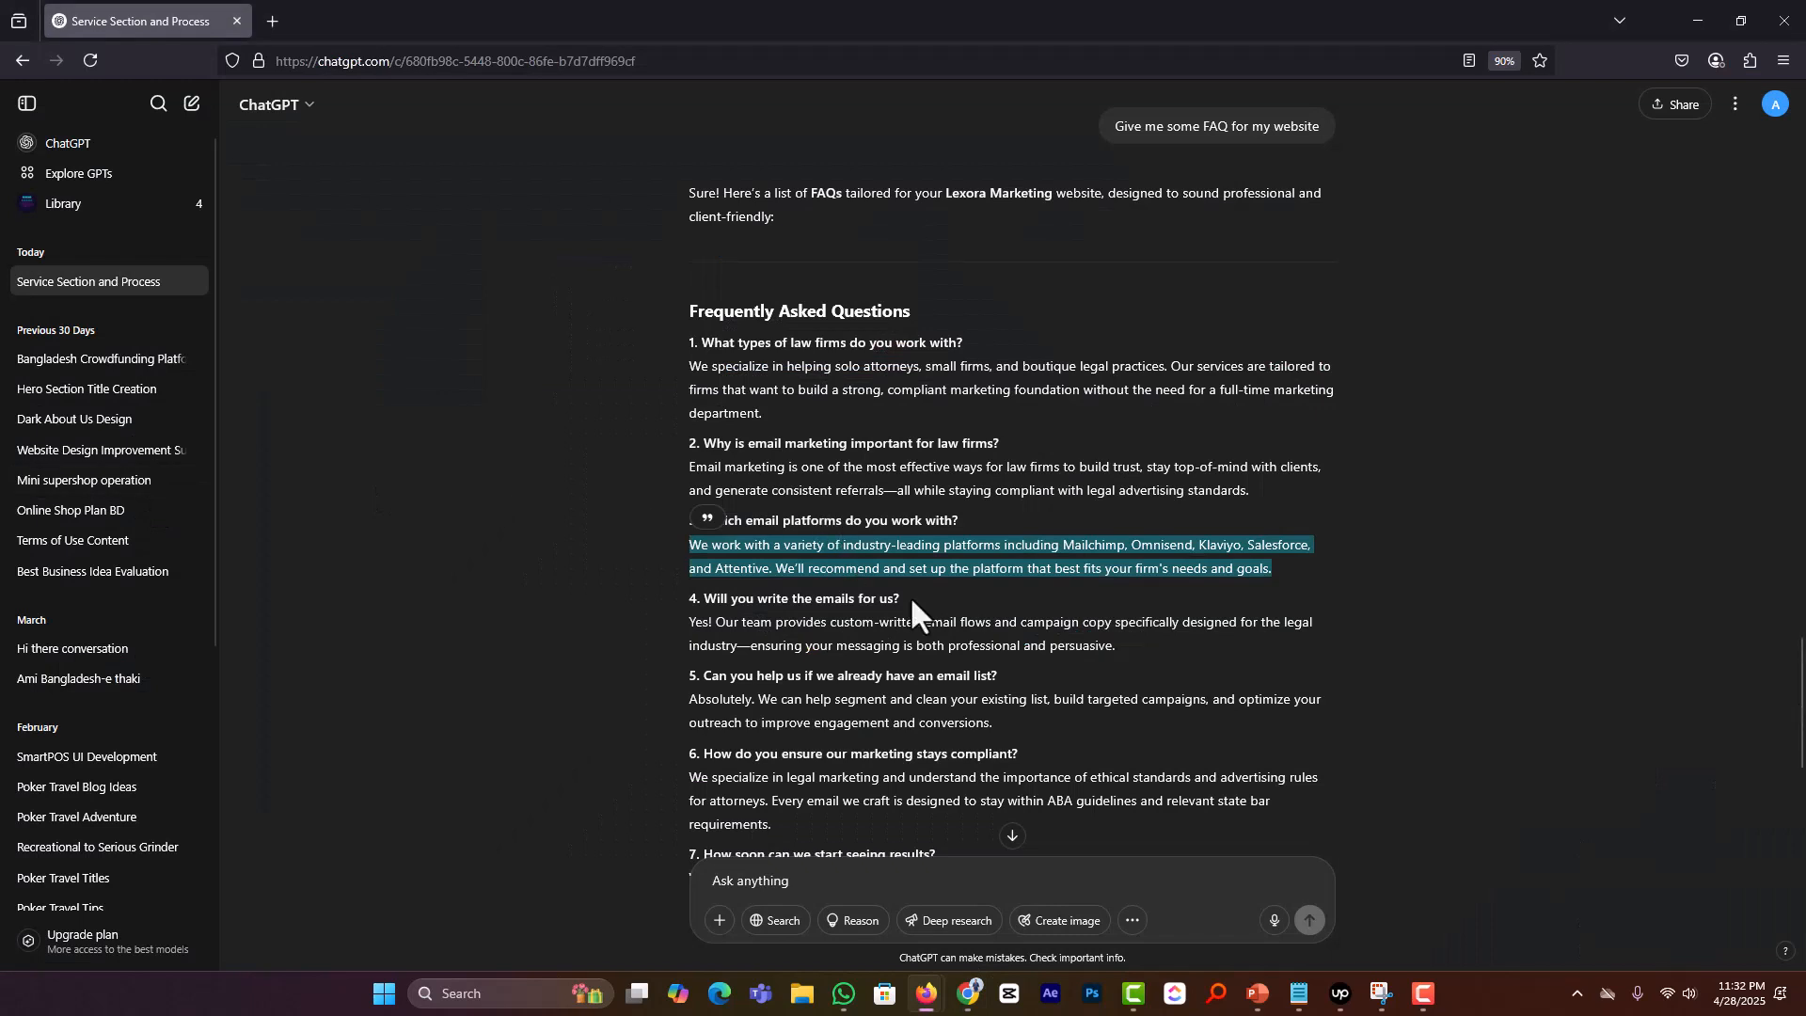
{"action": "left_click_drag", "start_coordinate": [911, 595], "coordinate": [701, 602]}
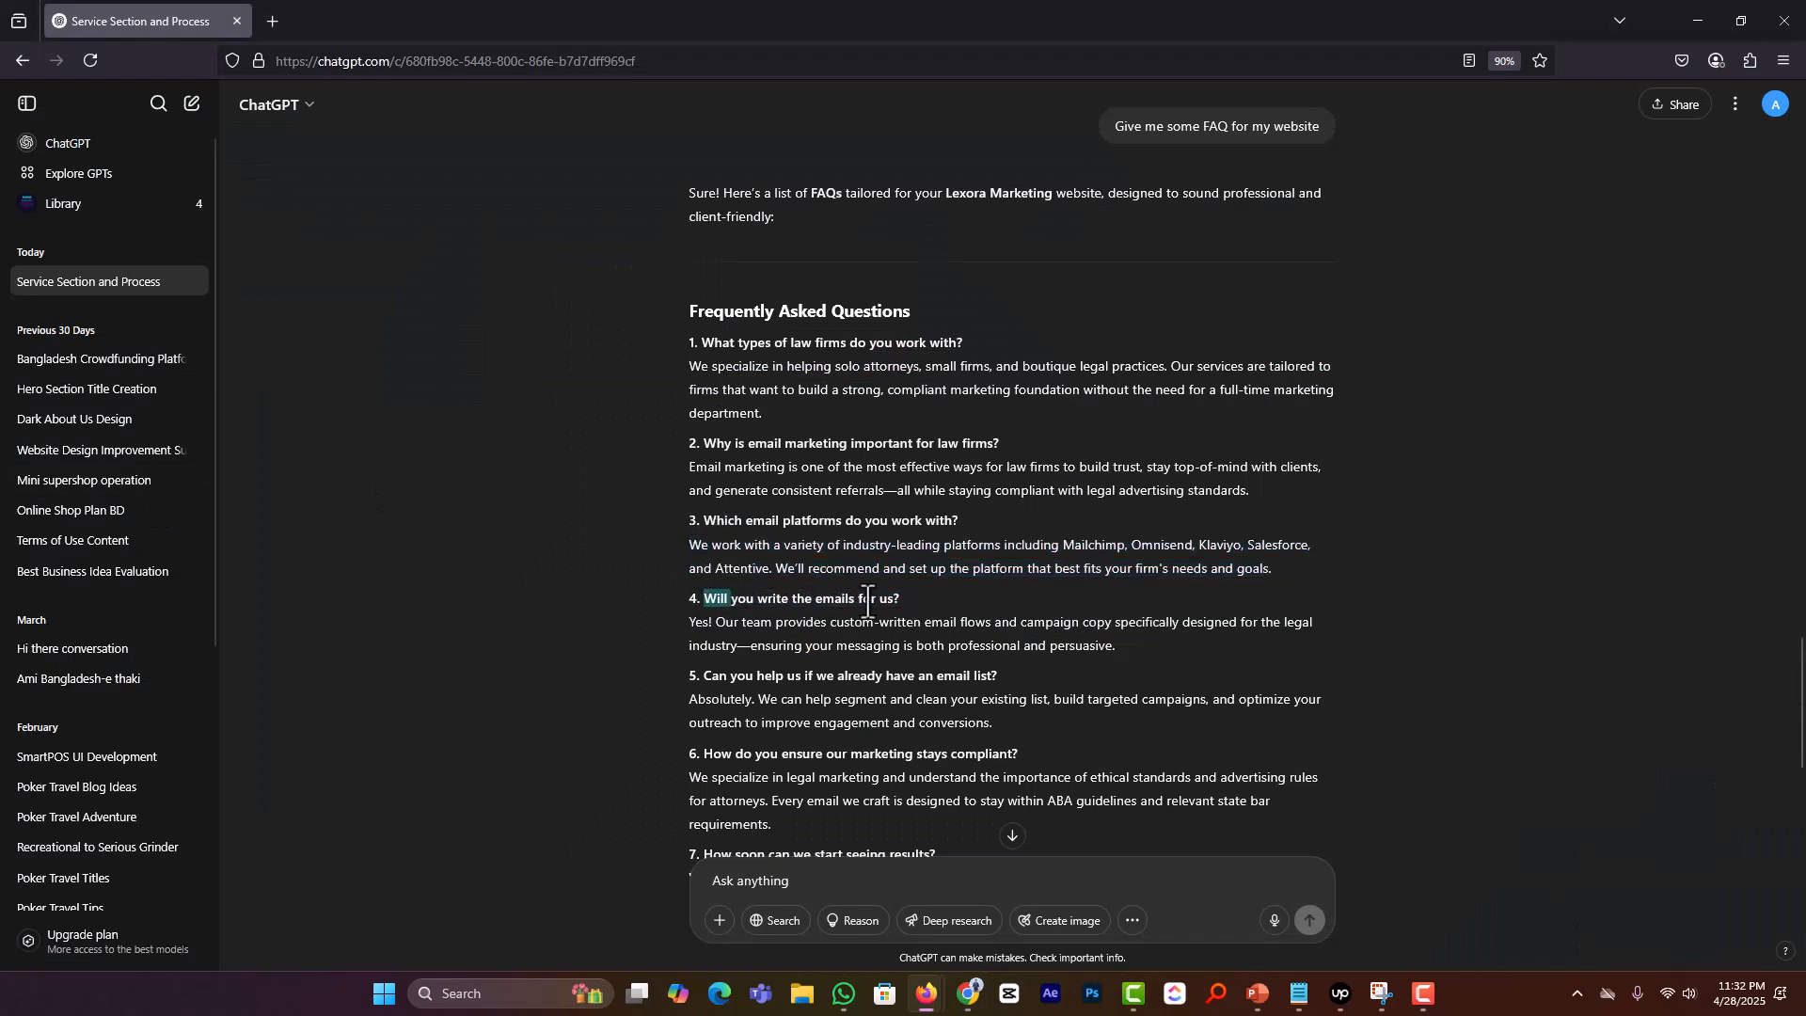
{"action": "key", "text": "alt+Tab"}
{"action": "left_click", "coordinate": [127, 517]}
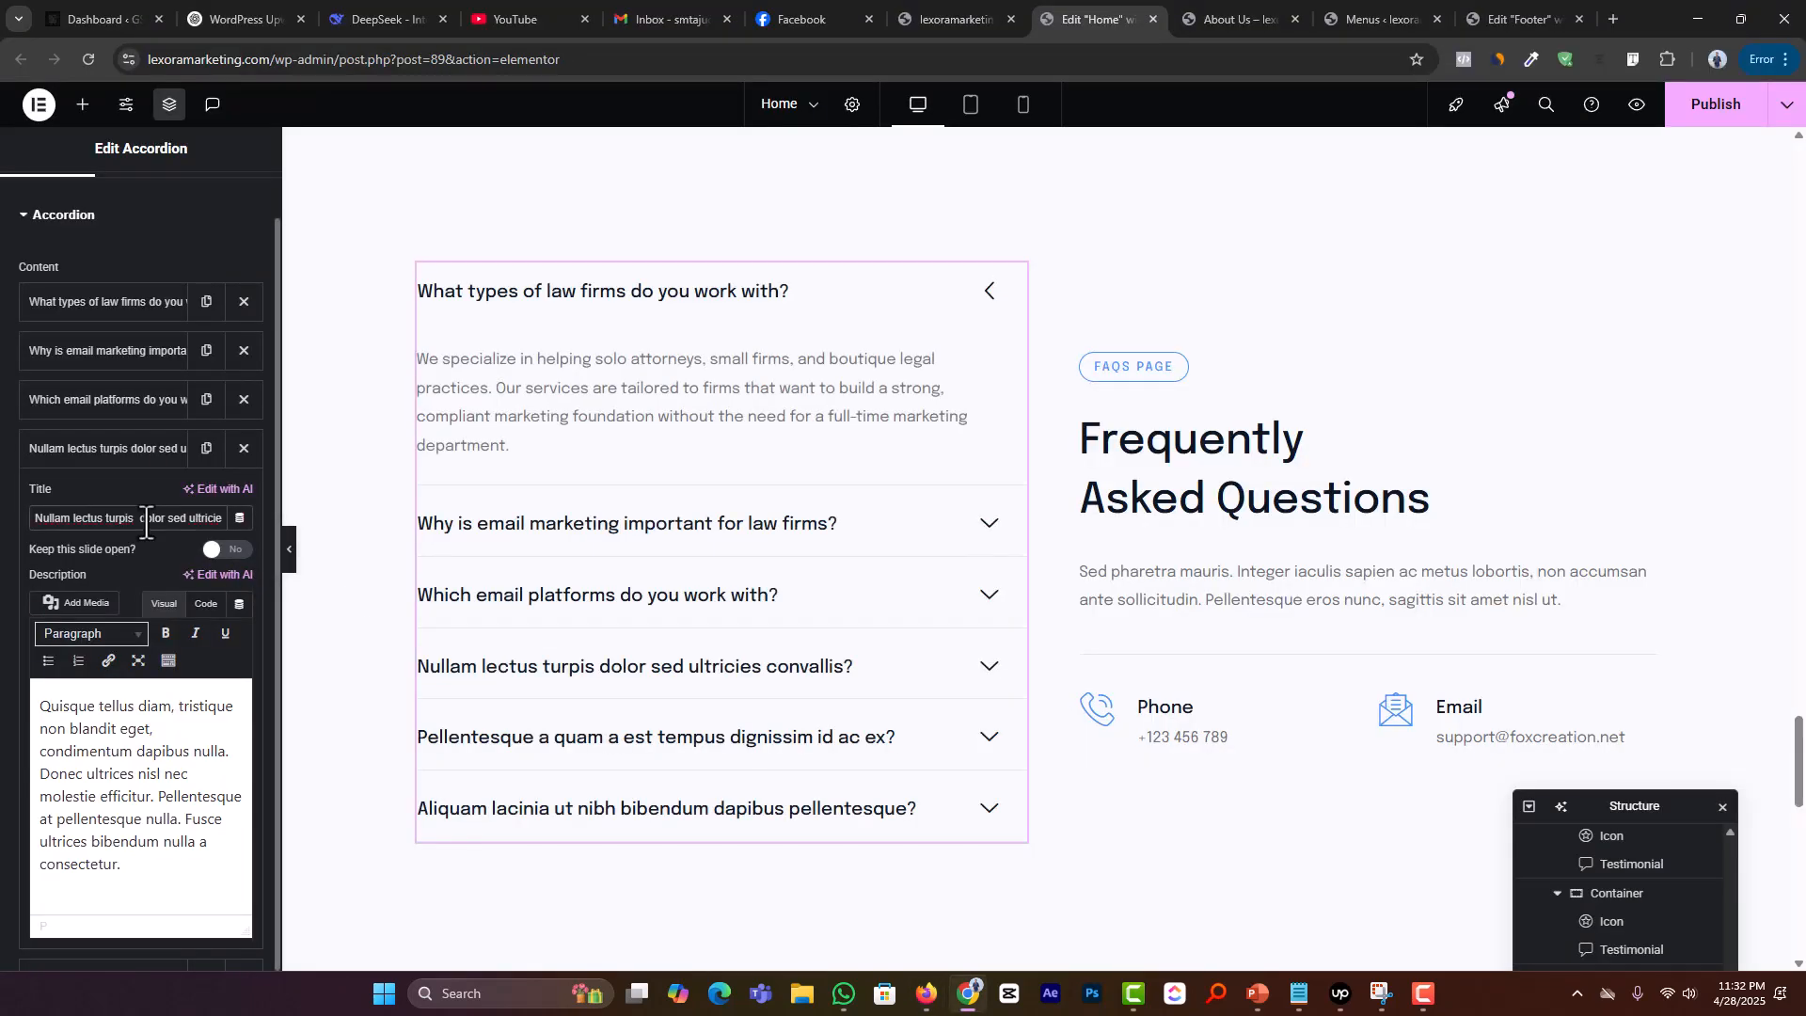
{"action": "key", "text": "ctrl+a"}
{"action": "key", "text": "ctrl+v"}
Step: Replace the fourth accordion item's description with ChatGPT's answer beginning "Yes! Our team provides custom-written email flows"
{"action": "key", "text": "alt+Tab"}
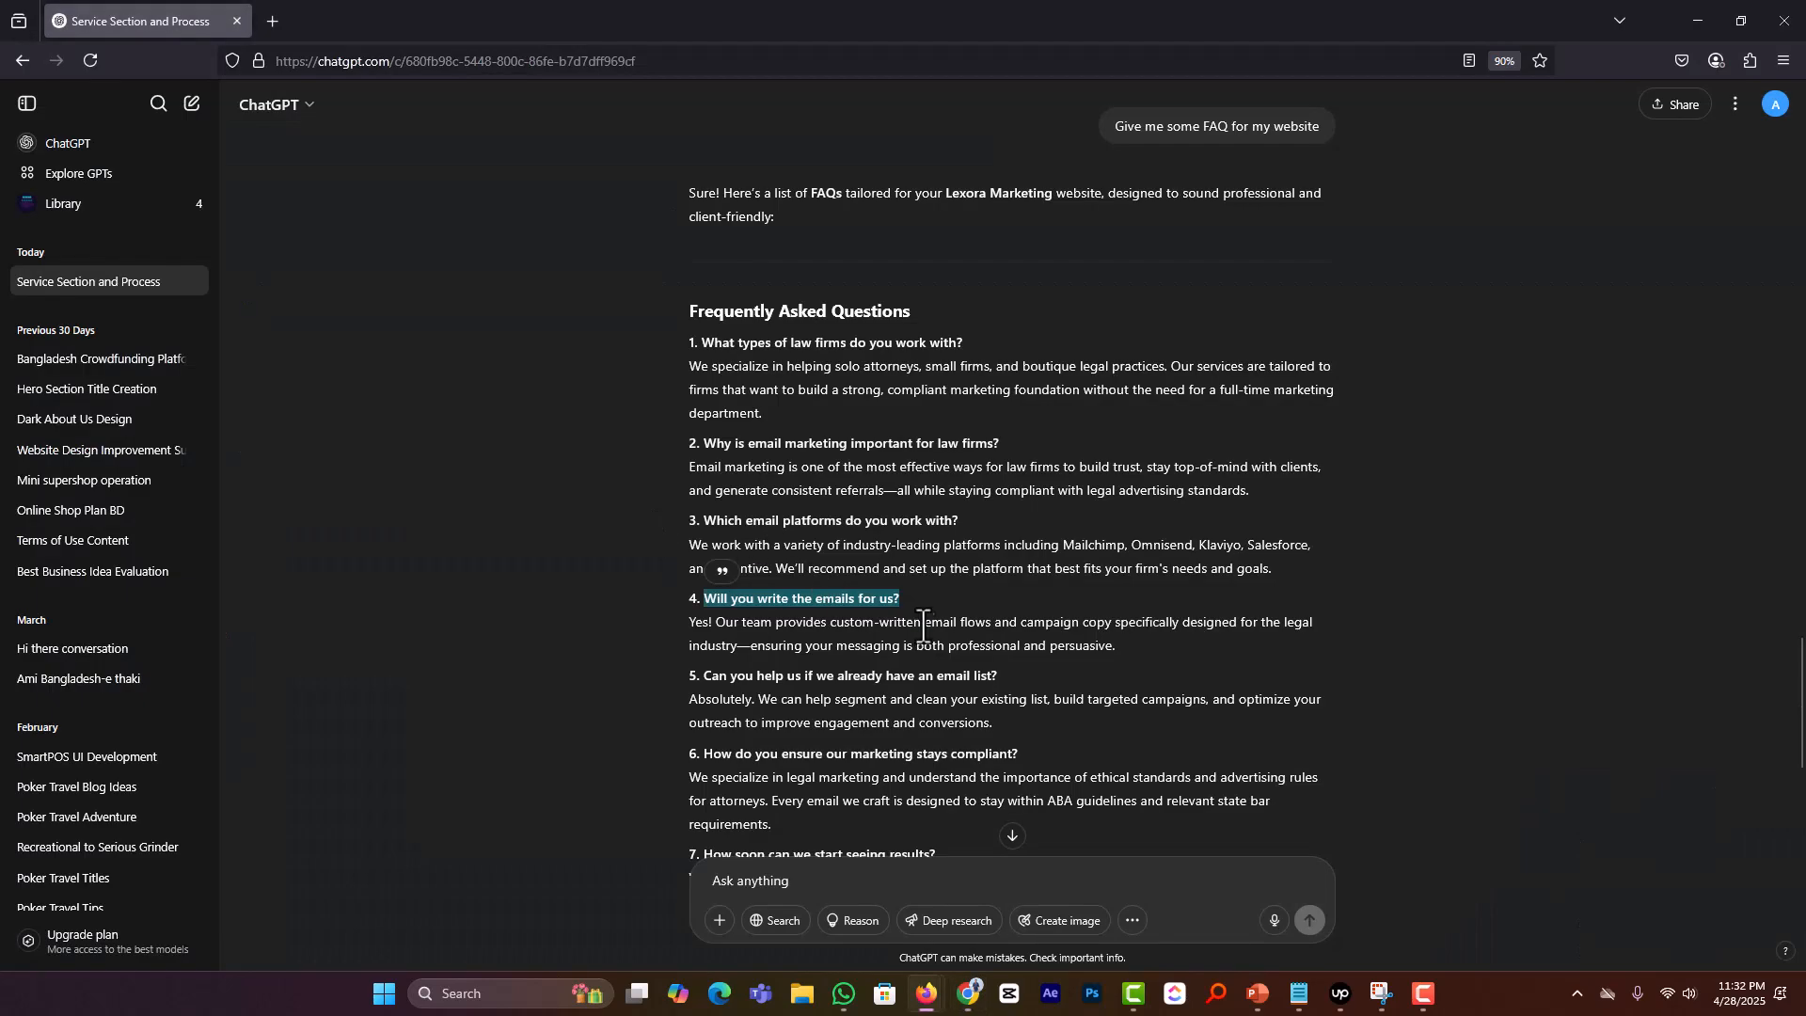
{"action": "left_click_drag", "start_coordinate": [1128, 638], "coordinate": [649, 623]}
{"action": "key", "text": "ctrl+c"}
{"action": "key", "text": "alt+Tab"}
{"action": "left_click", "coordinate": [121, 713]}
{"action": "key", "text": "ctrl+a"}
{"action": "key", "text": "ctrl+v"}
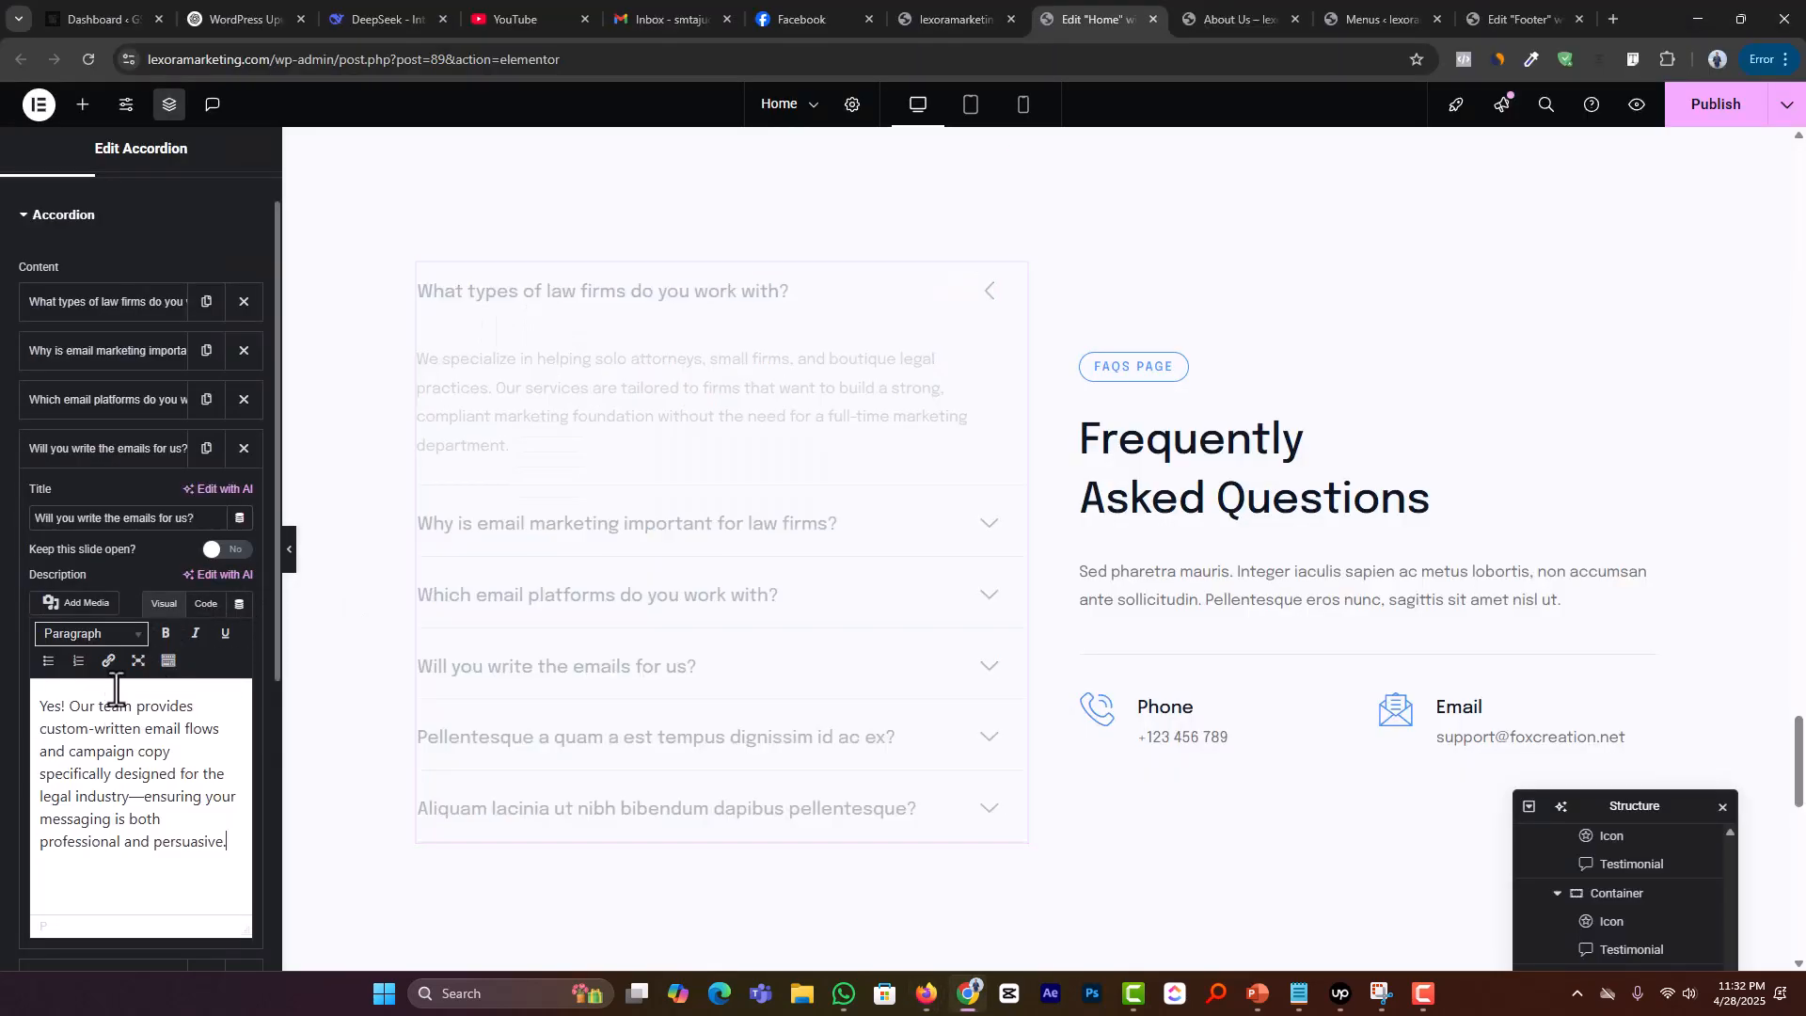
{"action": "left_click", "coordinate": [108, 448]}
Step: Set the fifth accordion item's title to ChatGPT's question "Can you help us if we already have an email list?"
{"action": "key", "text": "alt+Tab"}
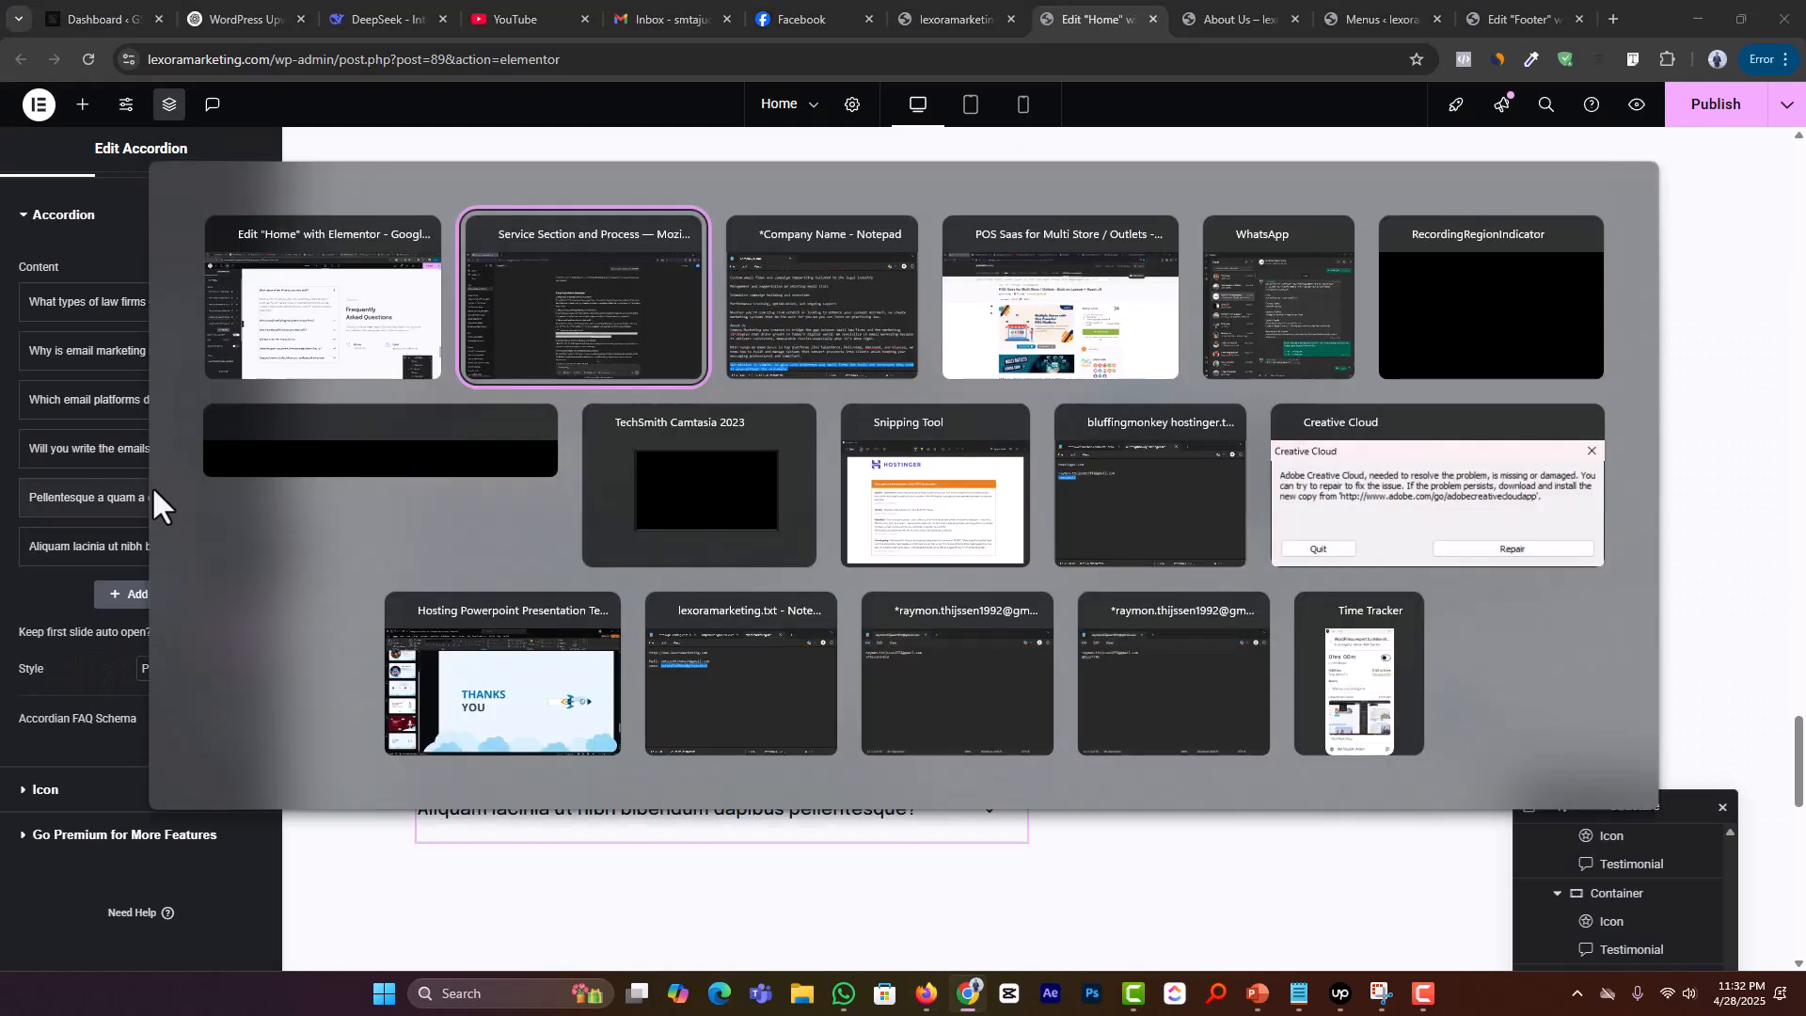
{"action": "left_click_drag", "start_coordinate": [1019, 678], "coordinate": [684, 679]}
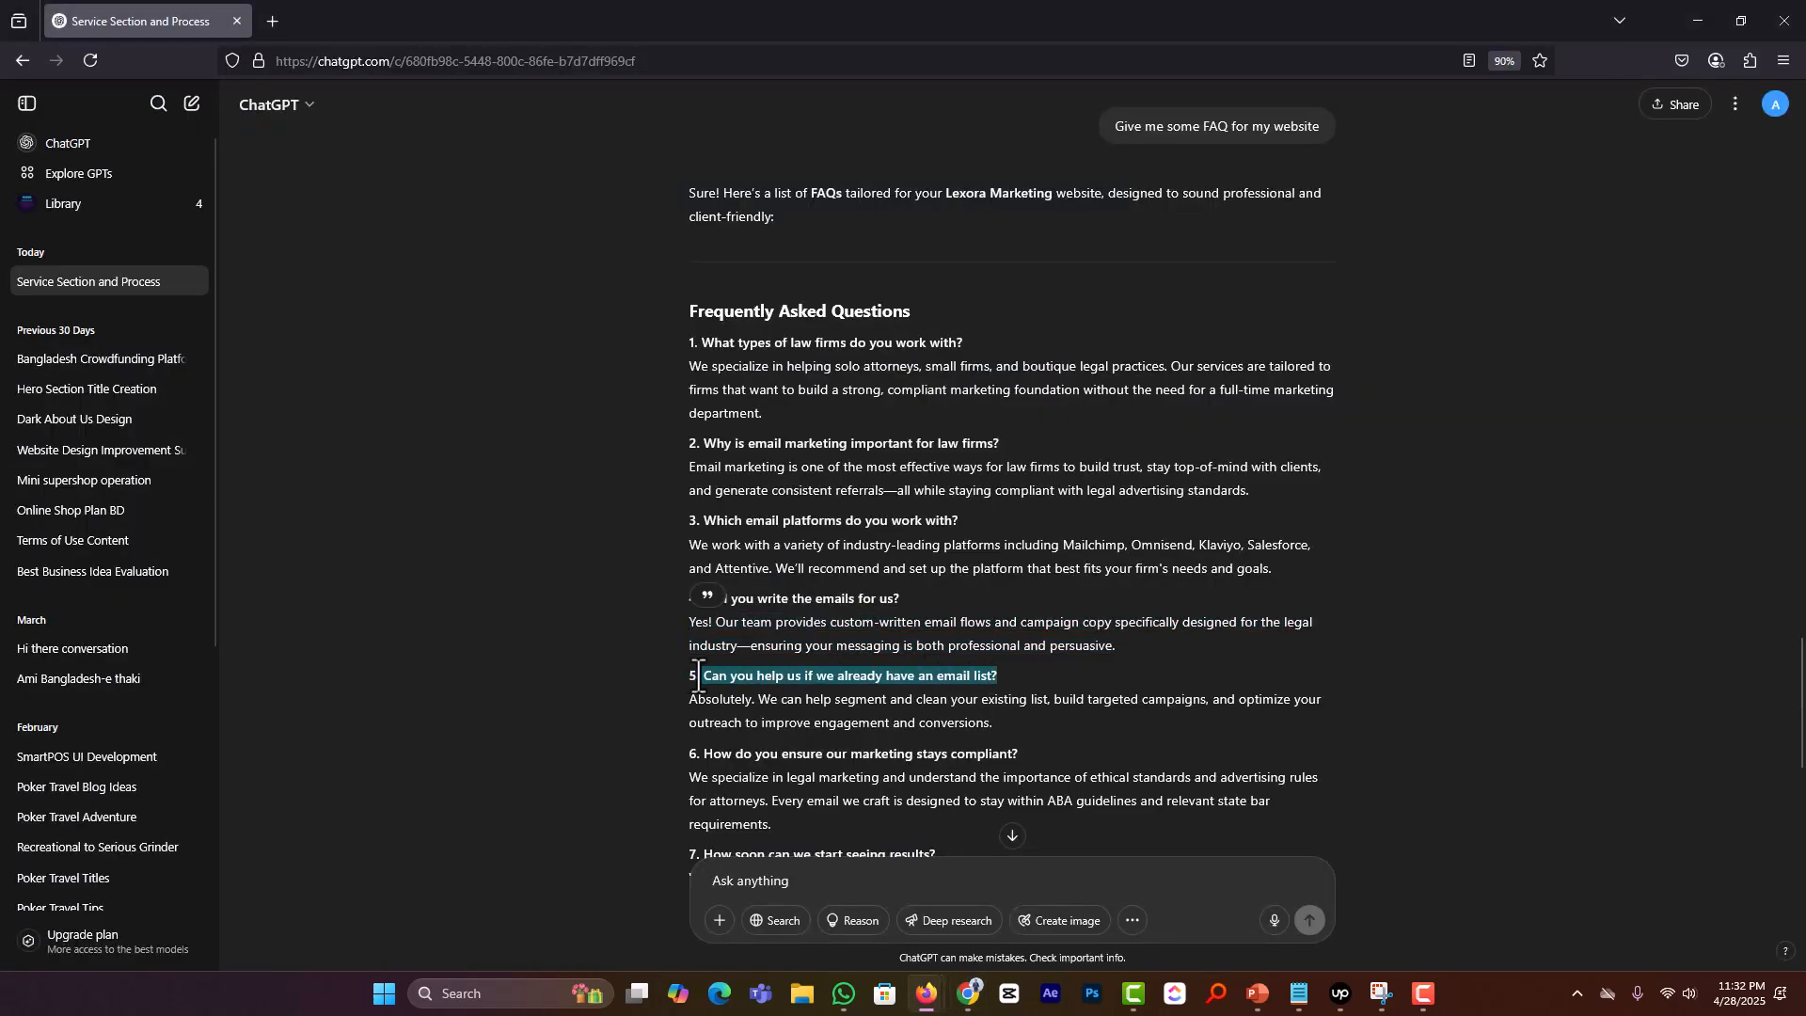
{"action": "key", "text": "ctrl+c"}
{"action": "key", "text": "alt+Tab"}
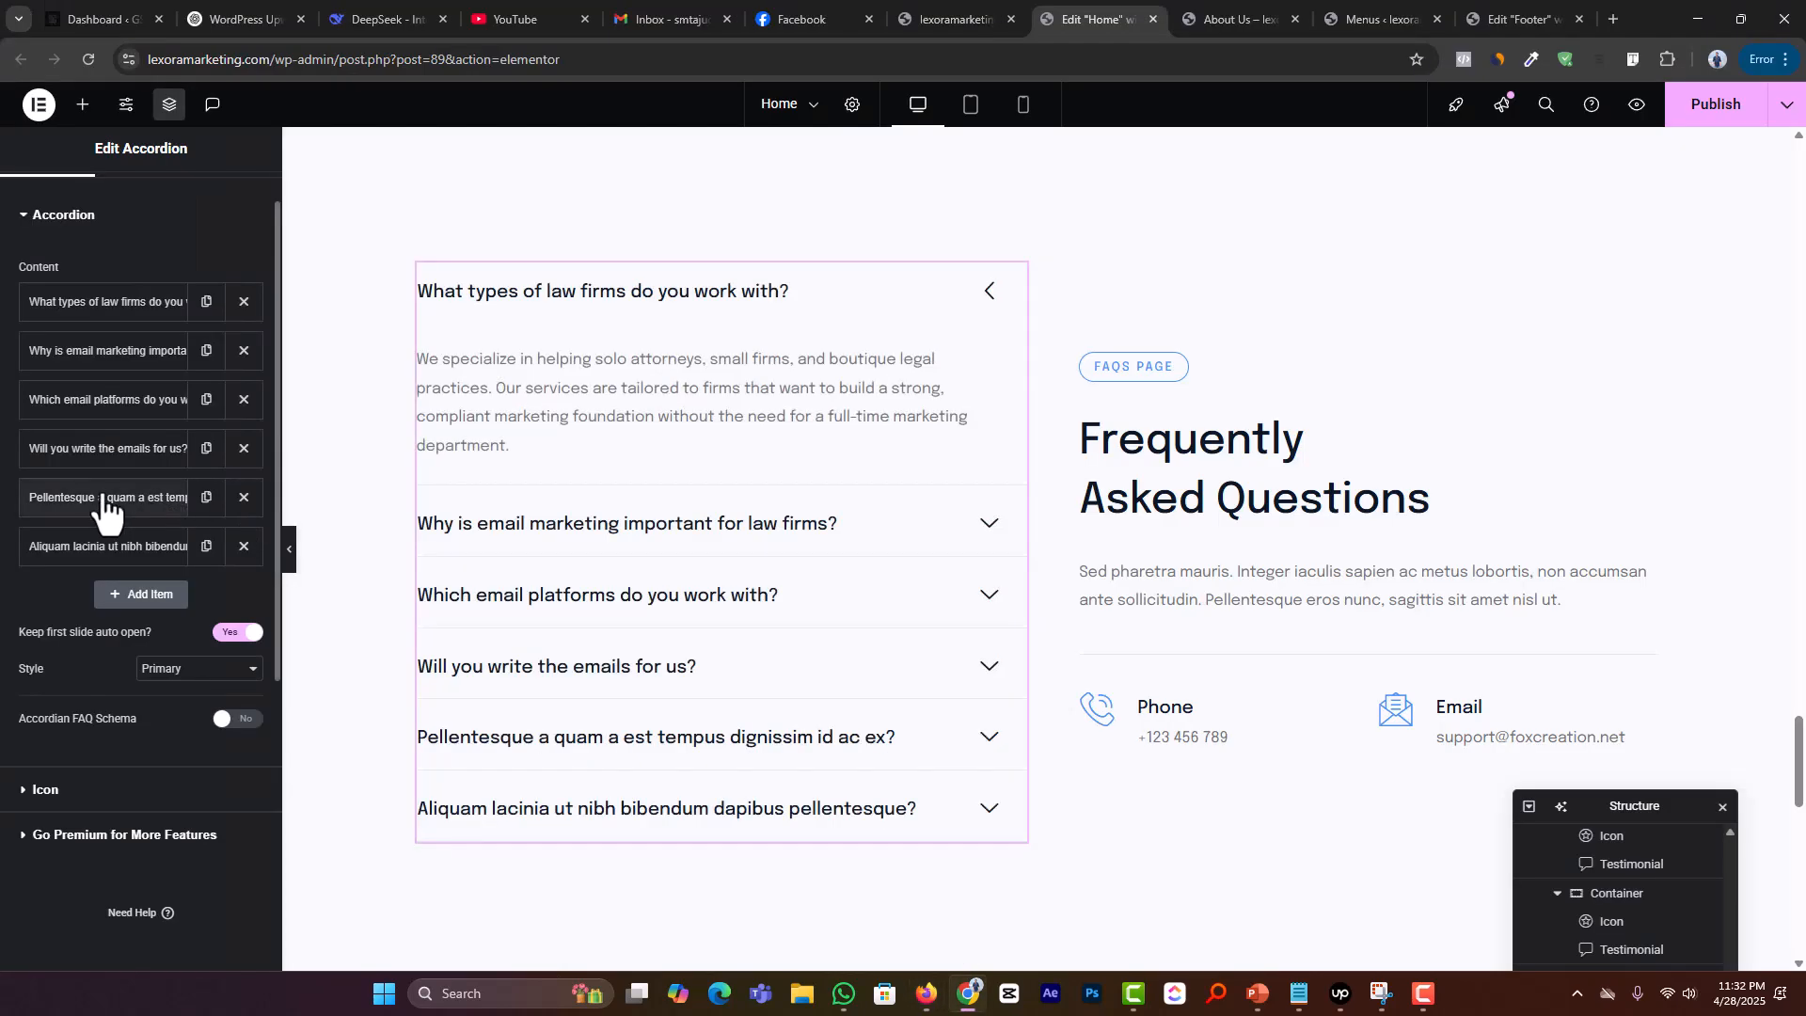
{"action": "left_click", "coordinate": [111, 499]}
{"action": "left_click", "coordinate": [108, 566]}
{"action": "key", "text": "ctrl+a"}
{"action": "key", "text": "ctrl+v"}
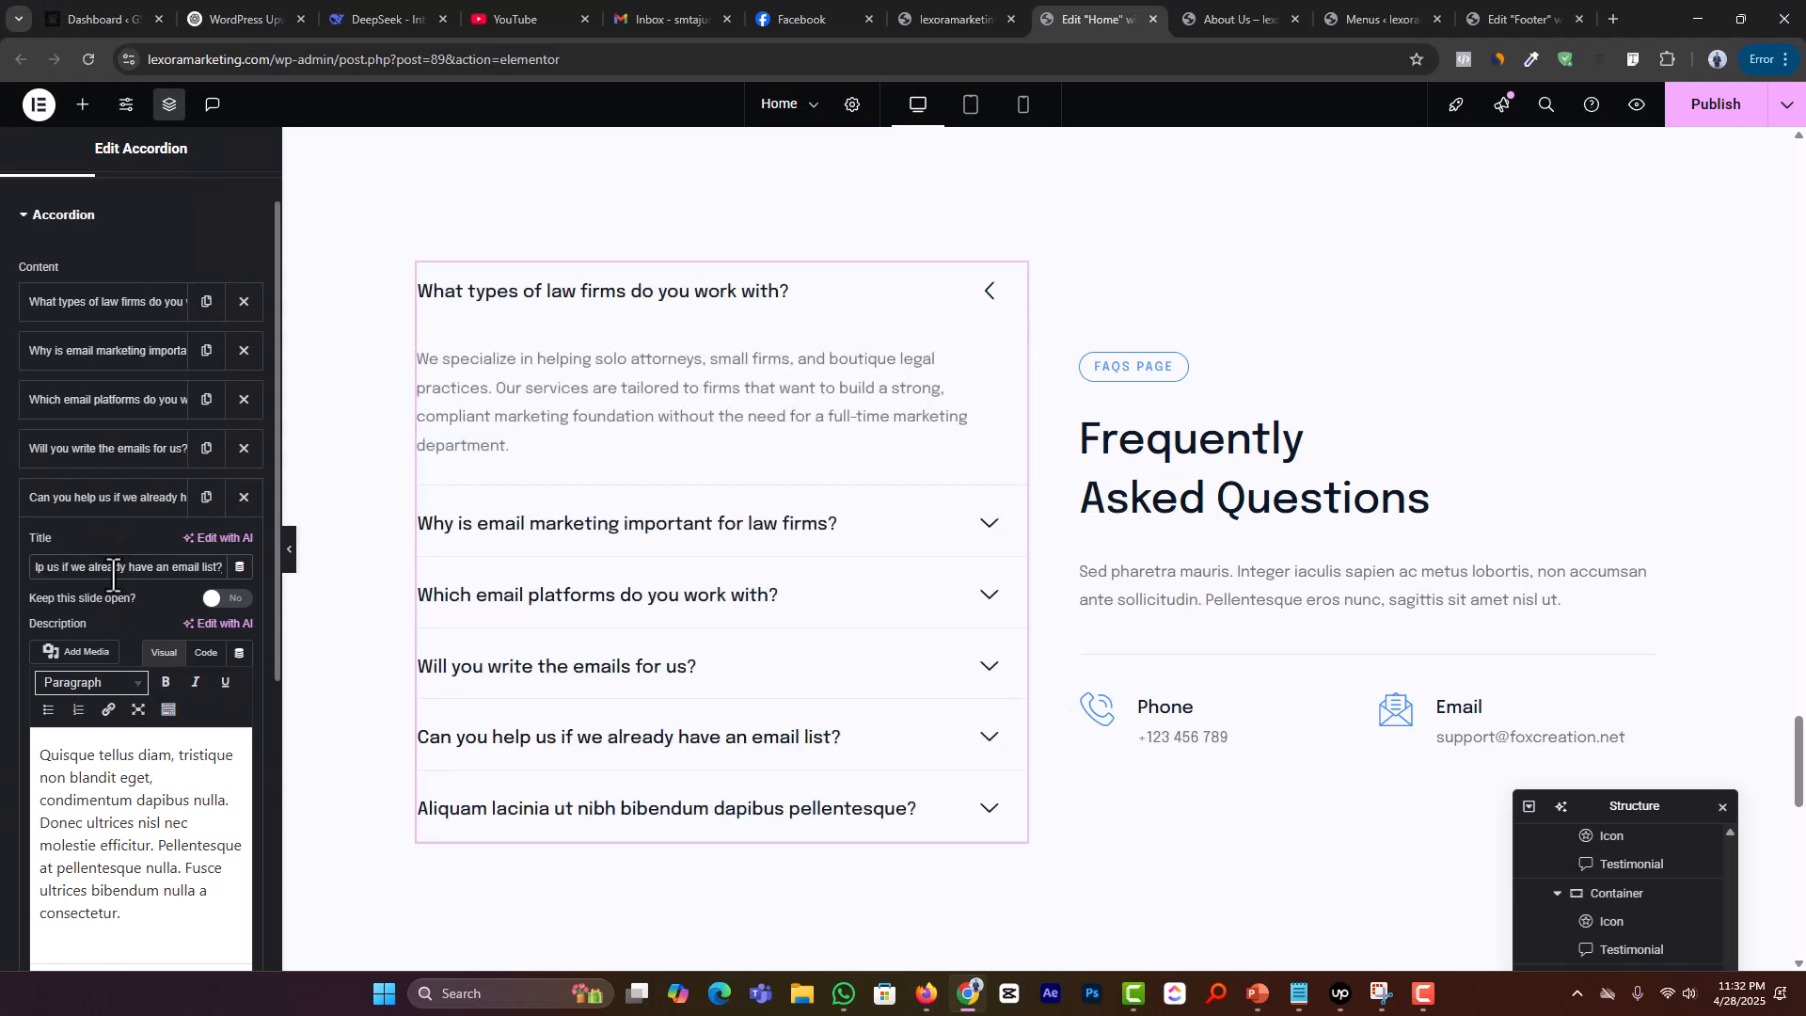
Step: Replace the fifth accordion item's description with ChatGPT's answer beginning "Absolutely. We can help segment and clean your existing list"
{"action": "key", "text": "alt+Tab"}
{"action": "scroll", "coordinate": [1028, 714], "scroll_direction": "down", "scroll_amount": 2}
{"action": "left_click_drag", "start_coordinate": [997, 617], "coordinate": [694, 596]}
{"action": "key", "text": "ctrl+c"}
{"action": "key", "text": "alt+Tab"}
{"action": "left_click", "coordinate": [127, 766]}
{"action": "key", "text": "ctrl+a"}
{"action": "key", "text": "ctrl+v"}
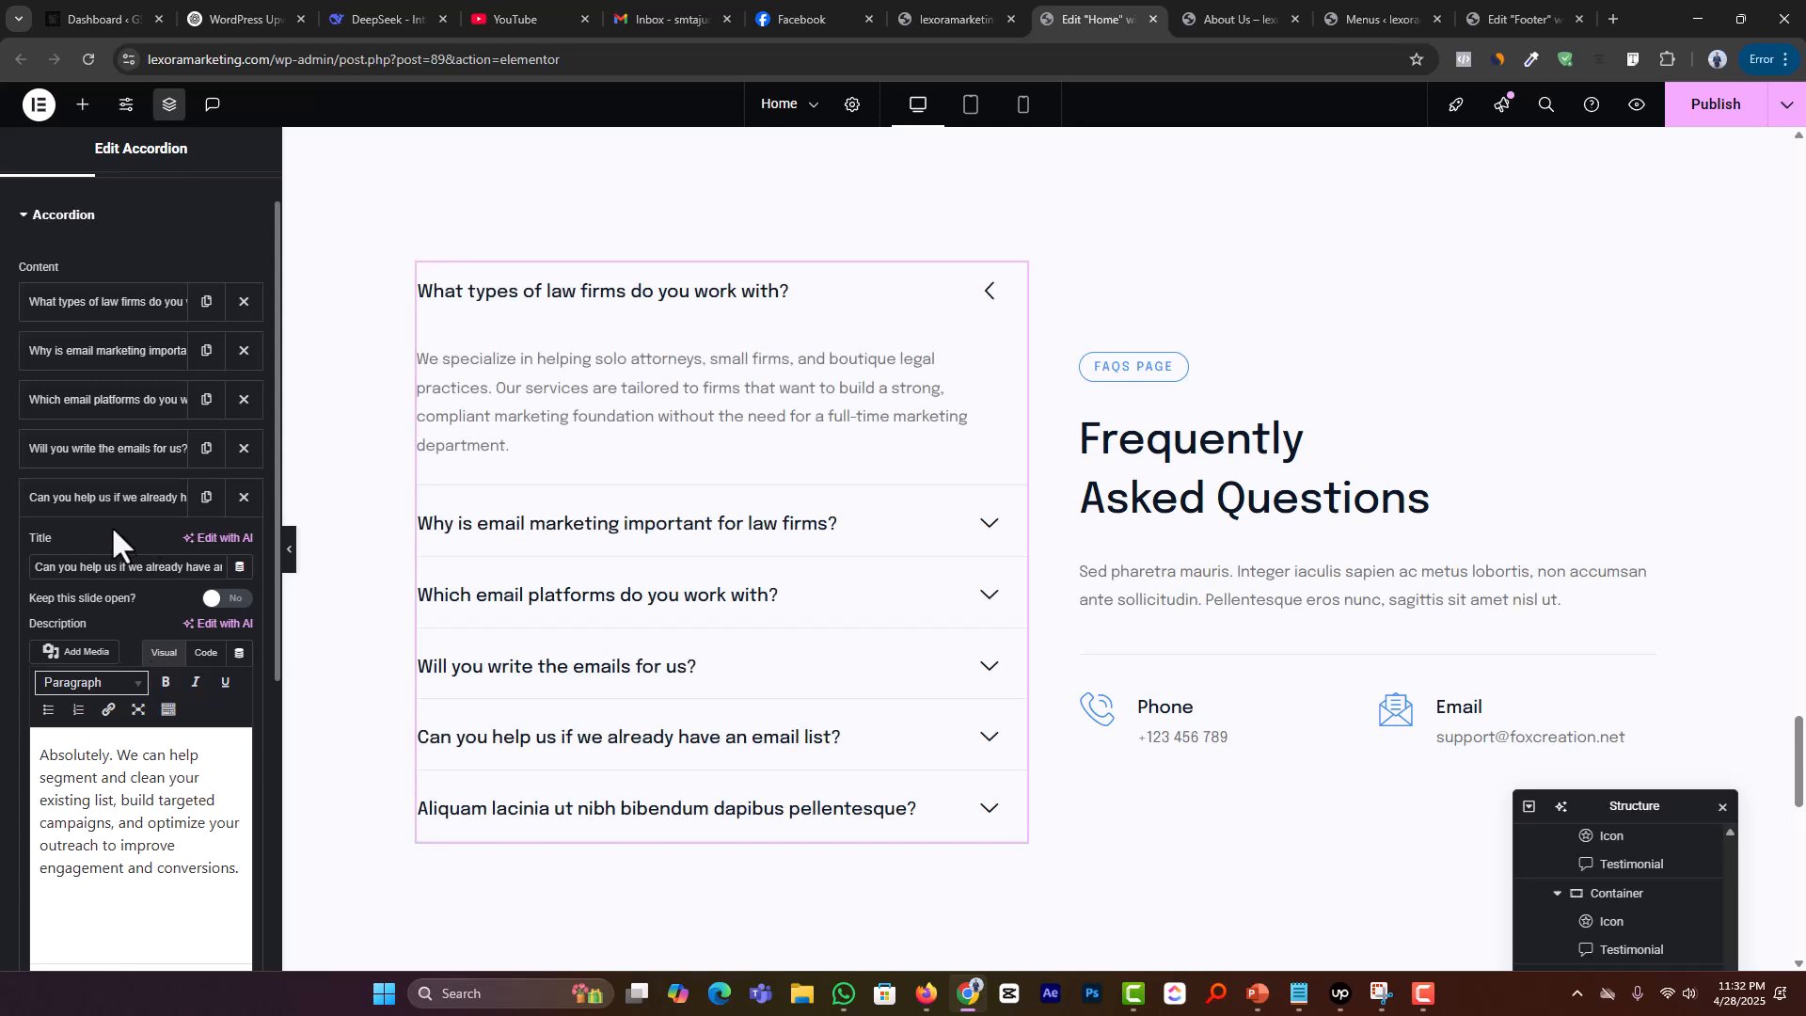
{"action": "left_click", "coordinate": [109, 501]}
Step: Set the sixth accordion item's title to ChatGPT's question "How do you ensure our marketing stays compliant?"
{"action": "left_click", "coordinate": [118, 543]}
{"action": "key", "text": "alt+Tab"}
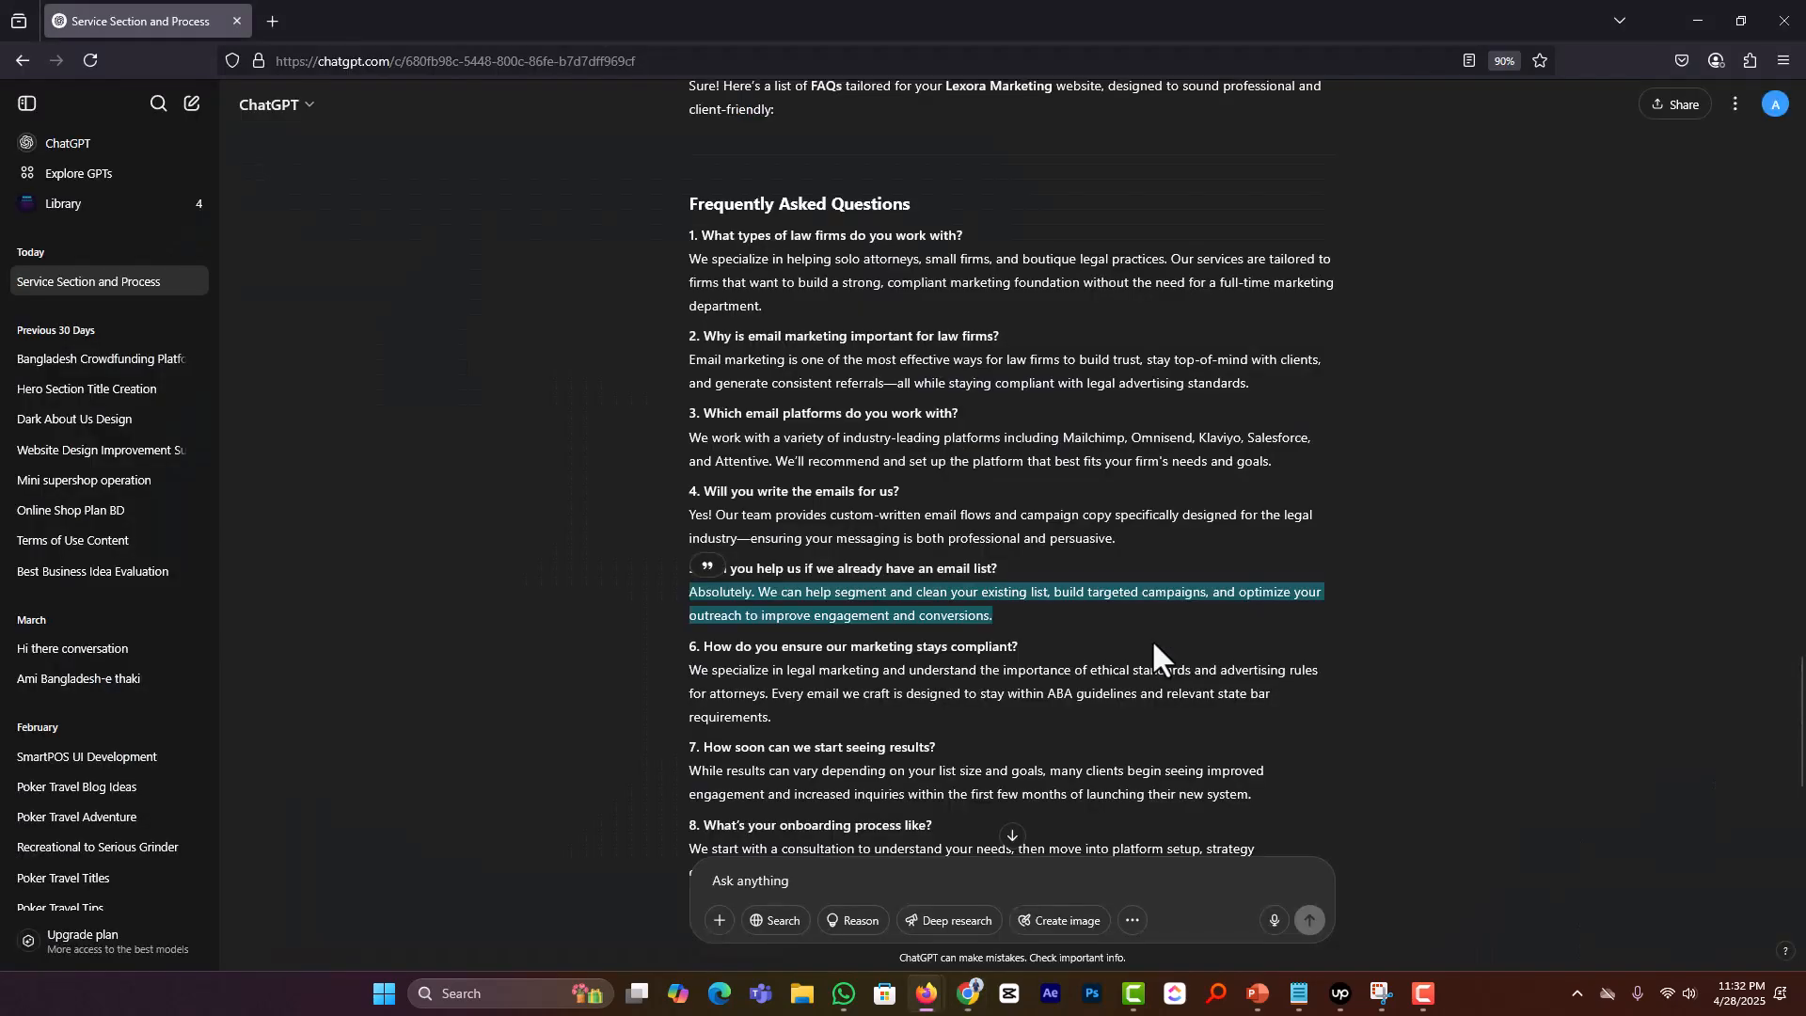
{"action": "left_click_drag", "start_coordinate": [1045, 651], "coordinate": [699, 649]}
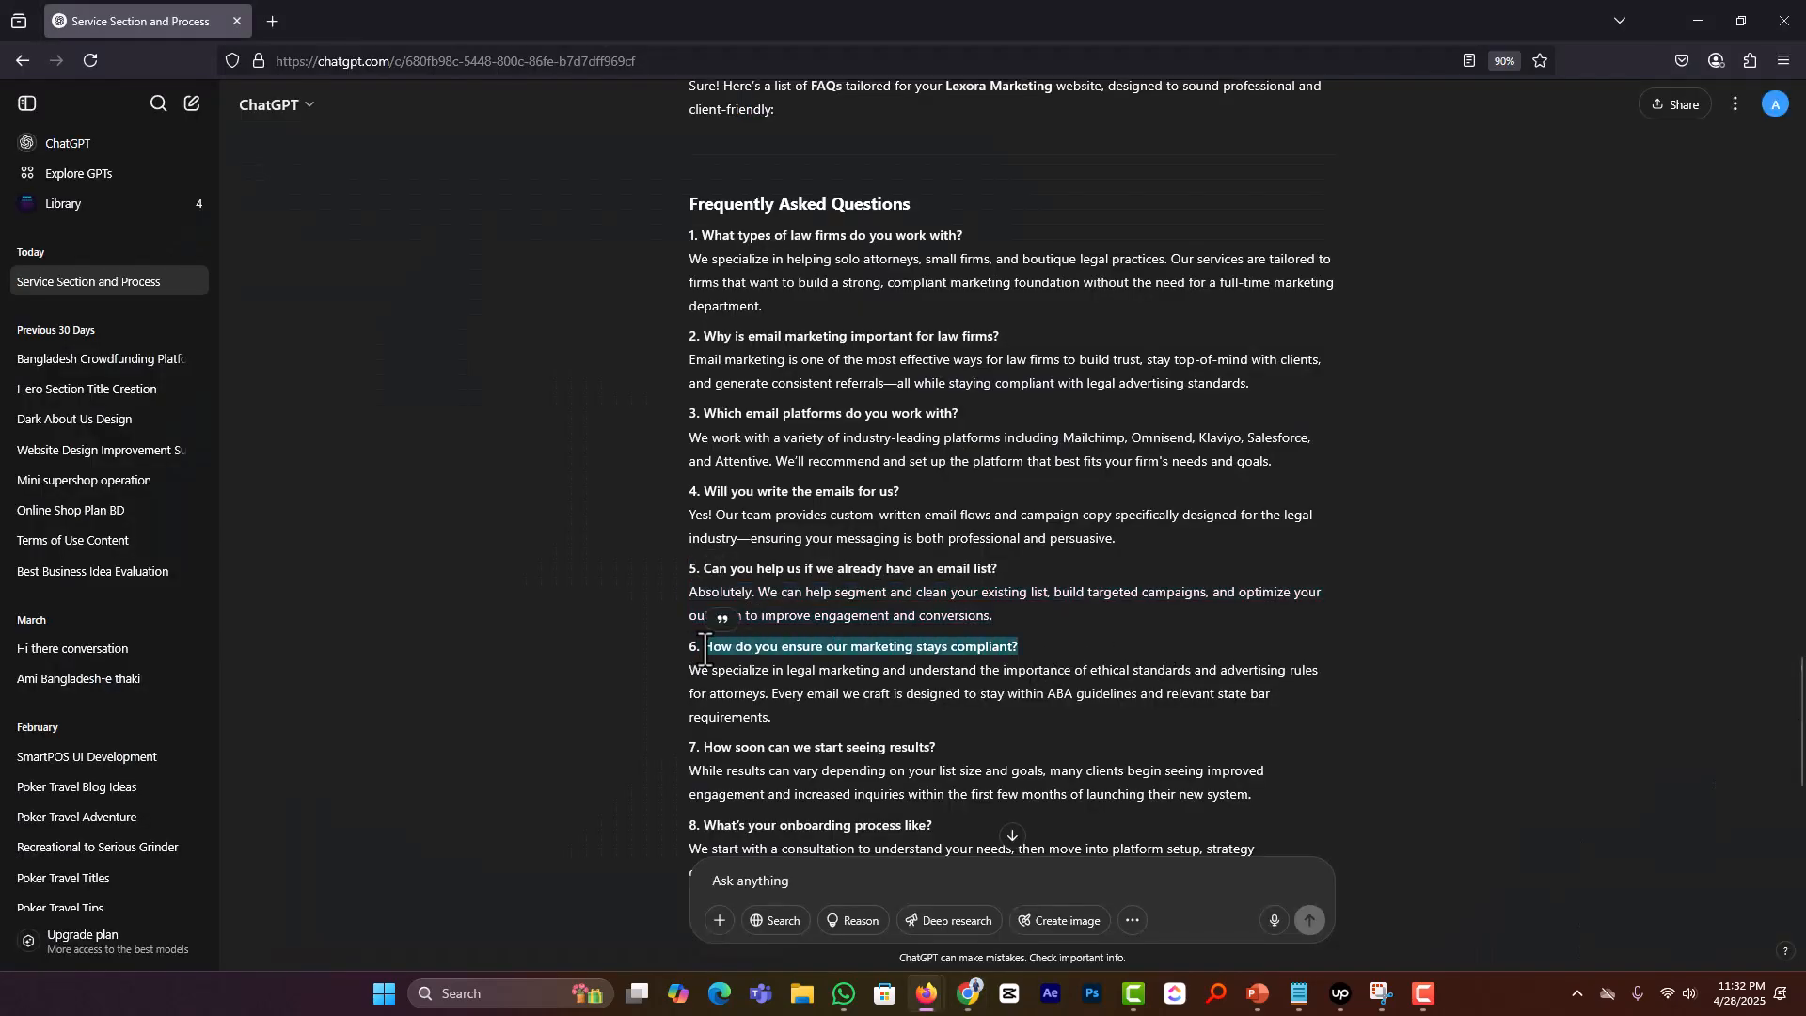
{"action": "key", "text": "alt+Tab"}
{"action": "triple_click", "coordinate": [143, 623]}
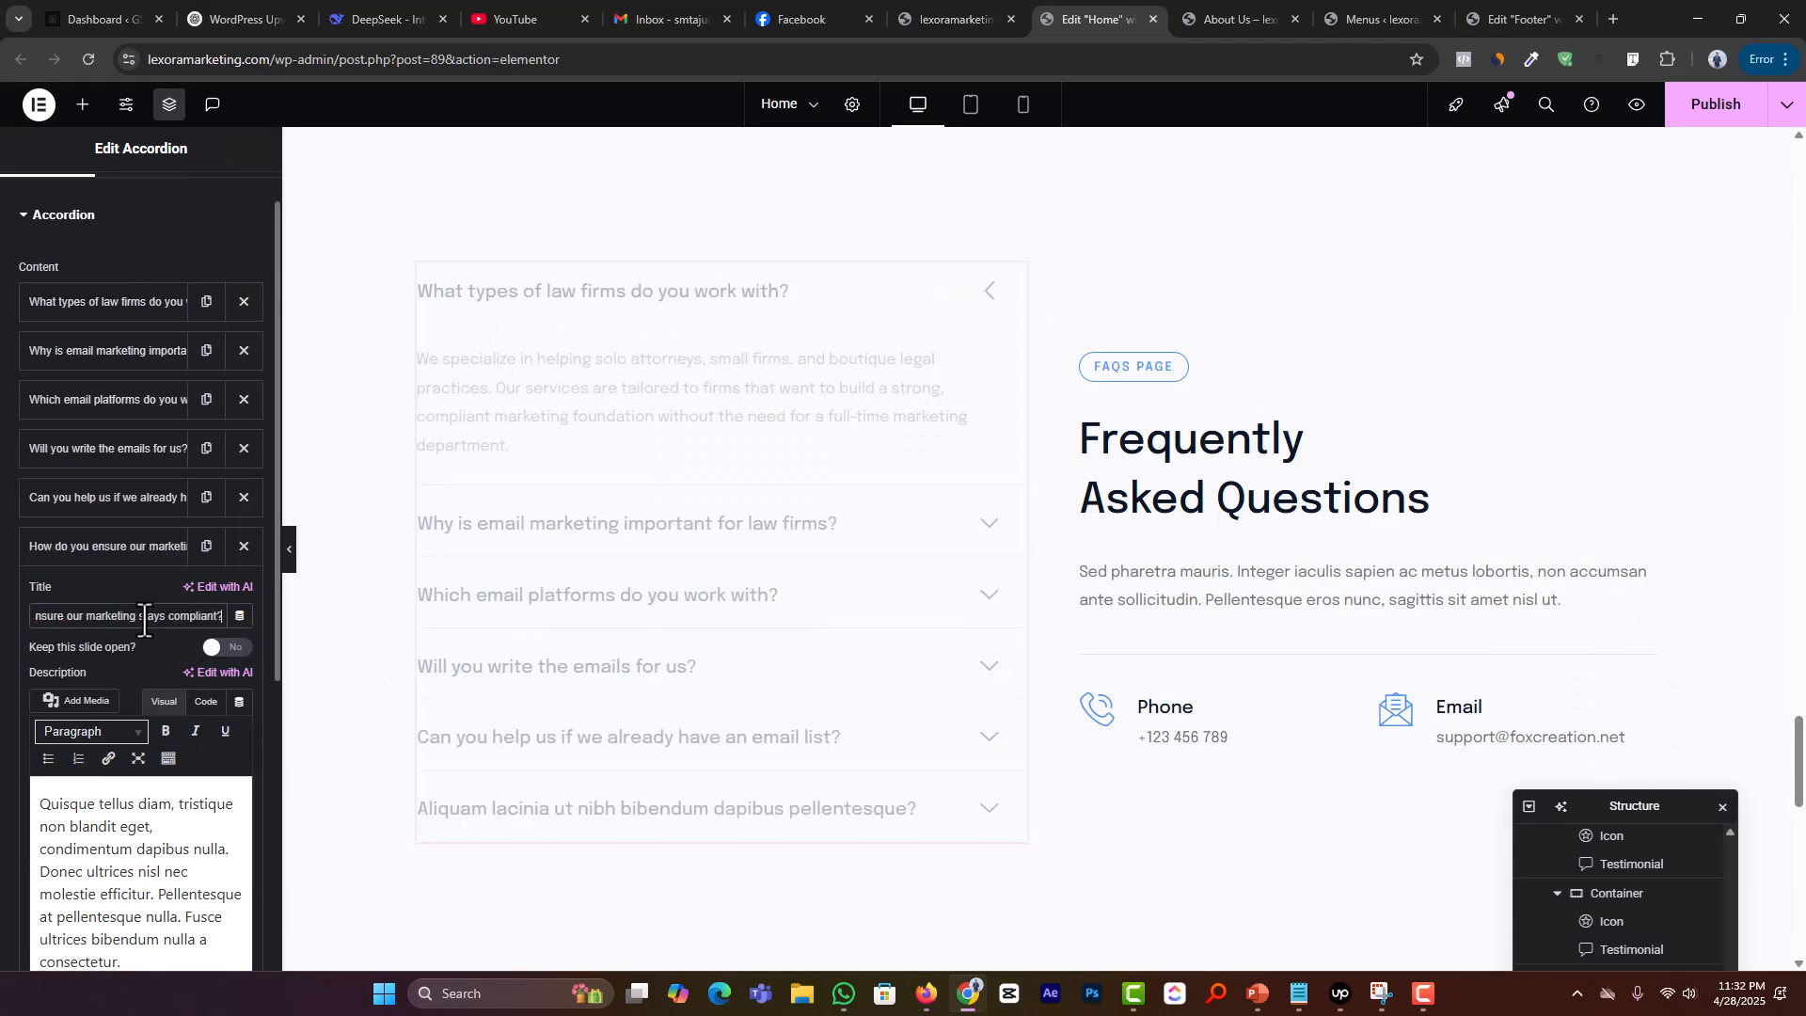
{"action": "key", "text": "ctrl+v"}
Step: Replace the sixth accordion item's description with ChatGPT's answer beginning "We specialize in legal marketing and understand the importance of ethical standards"
{"action": "key", "text": "alt+Tab"}
{"action": "left_click_drag", "start_coordinate": [883, 711], "coordinate": [681, 674]}
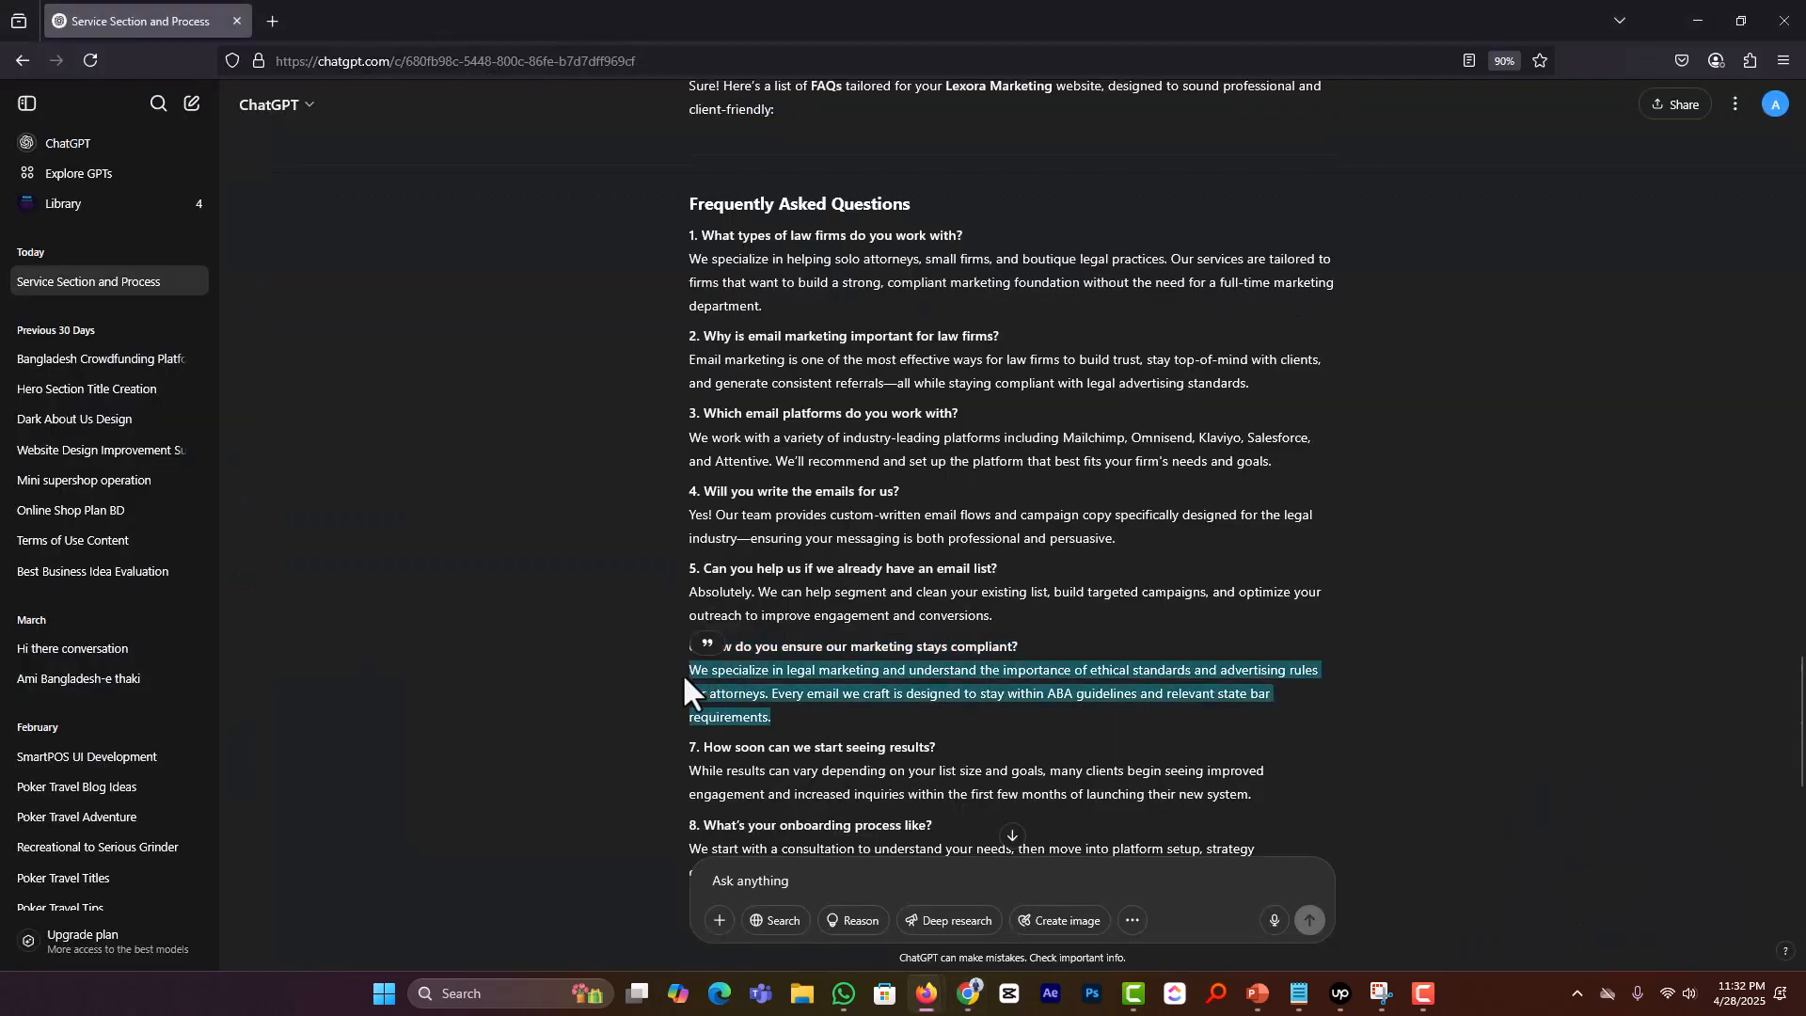
{"action": "key", "text": "alt+Tab"}
{"action": "left_click", "coordinate": [172, 795]}
{"action": "key", "text": "ctrl+a"}
{"action": "key", "text": "ctrl+v"}
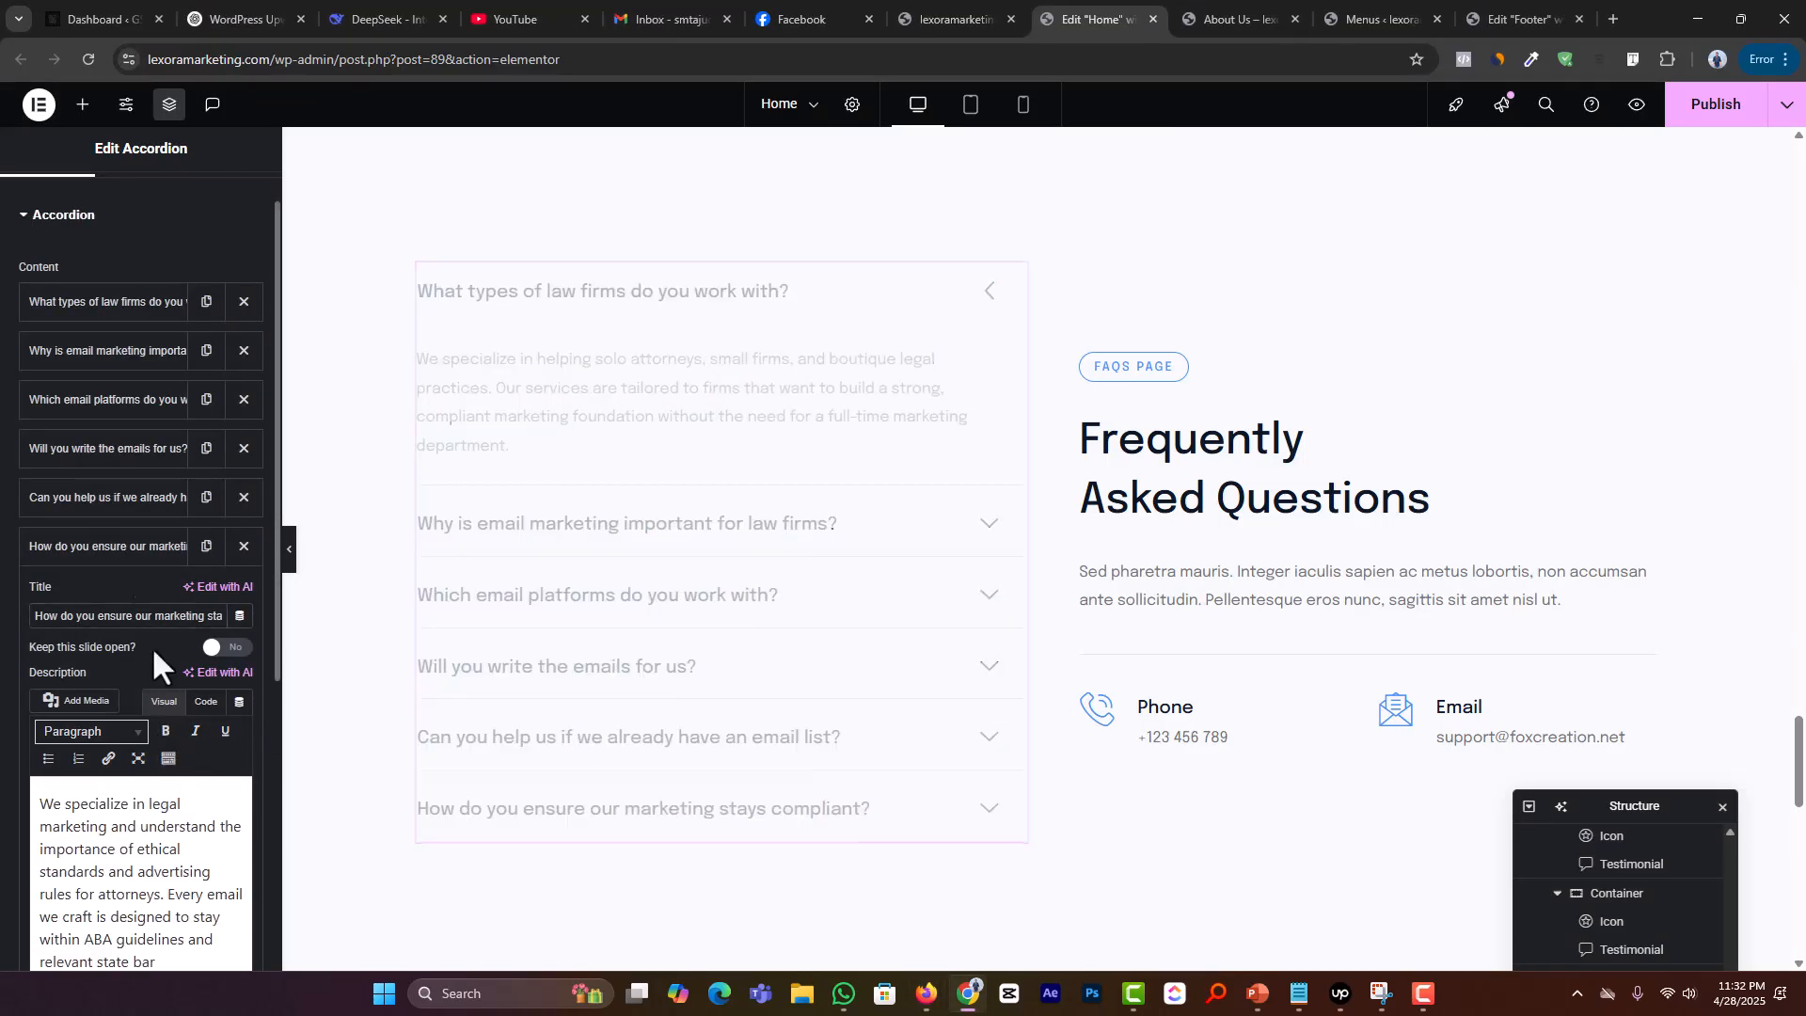
{"action": "left_click", "coordinate": [146, 545]}
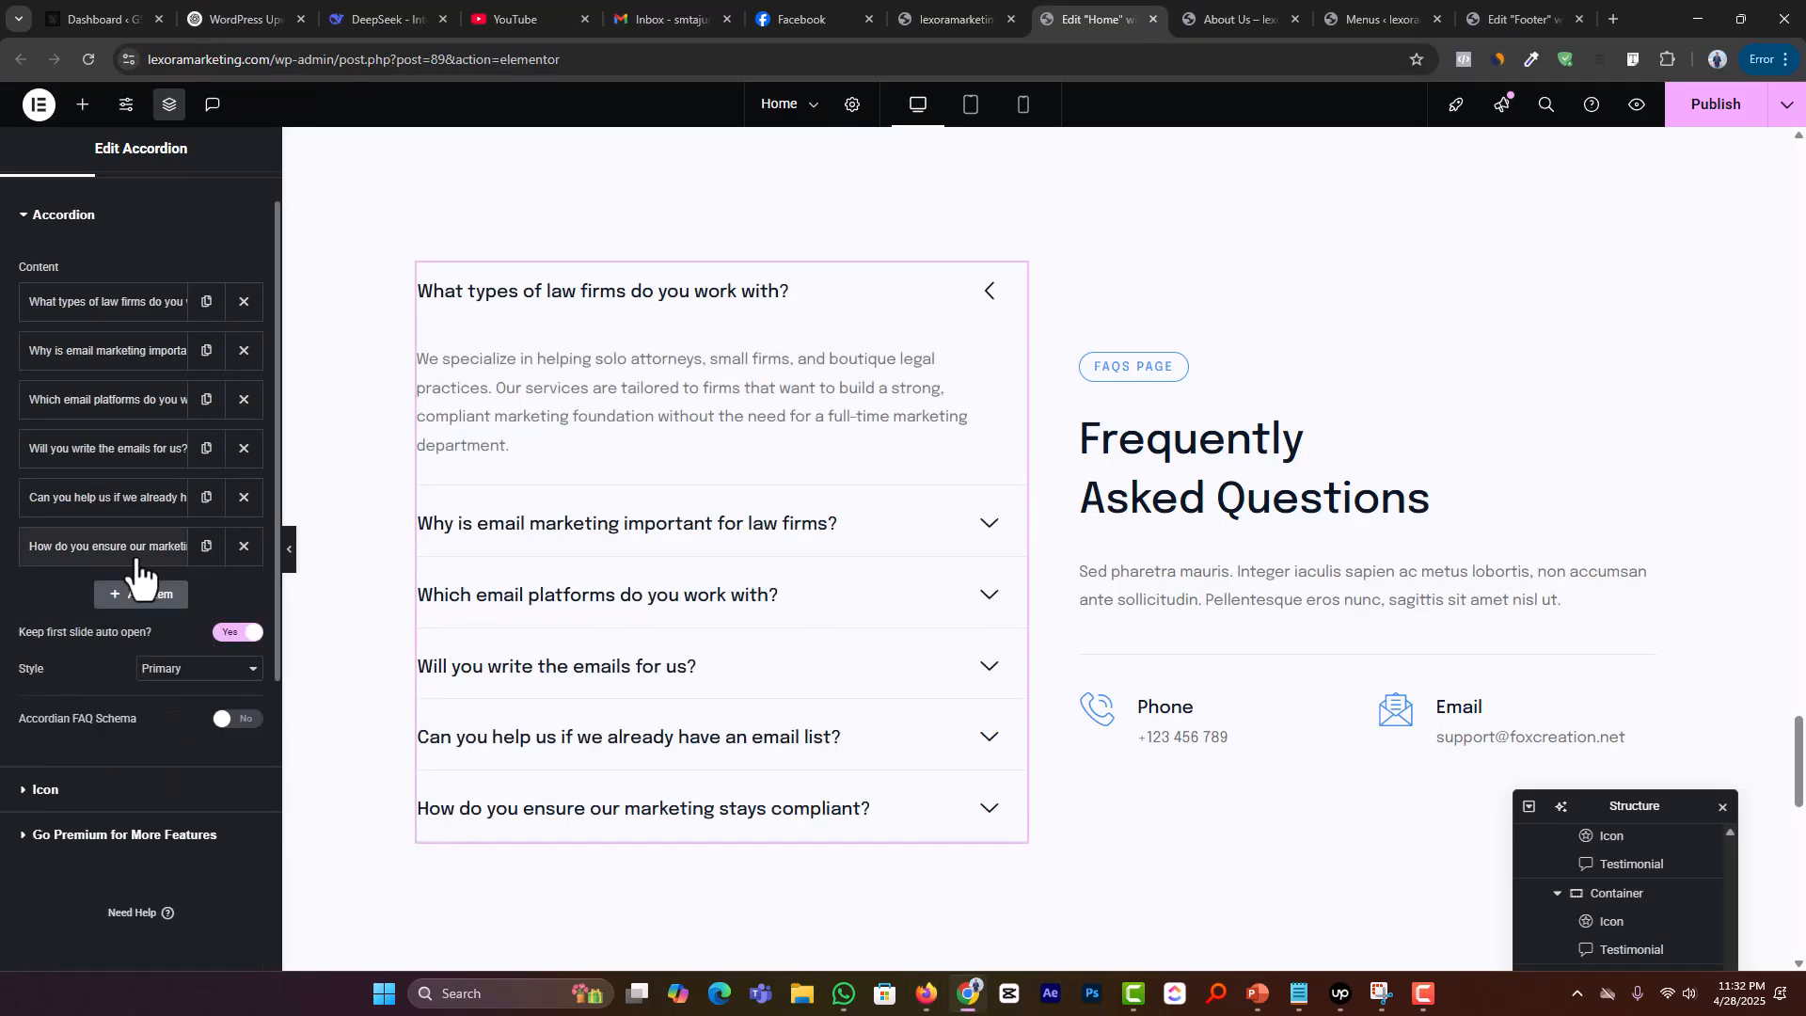
Step: Delete the placeholder paragraph beneath the "Frequently Asked Questions" heading
{"action": "left_click", "coordinate": [1194, 589]}
{"action": "right_click", "coordinate": [1646, 591]}
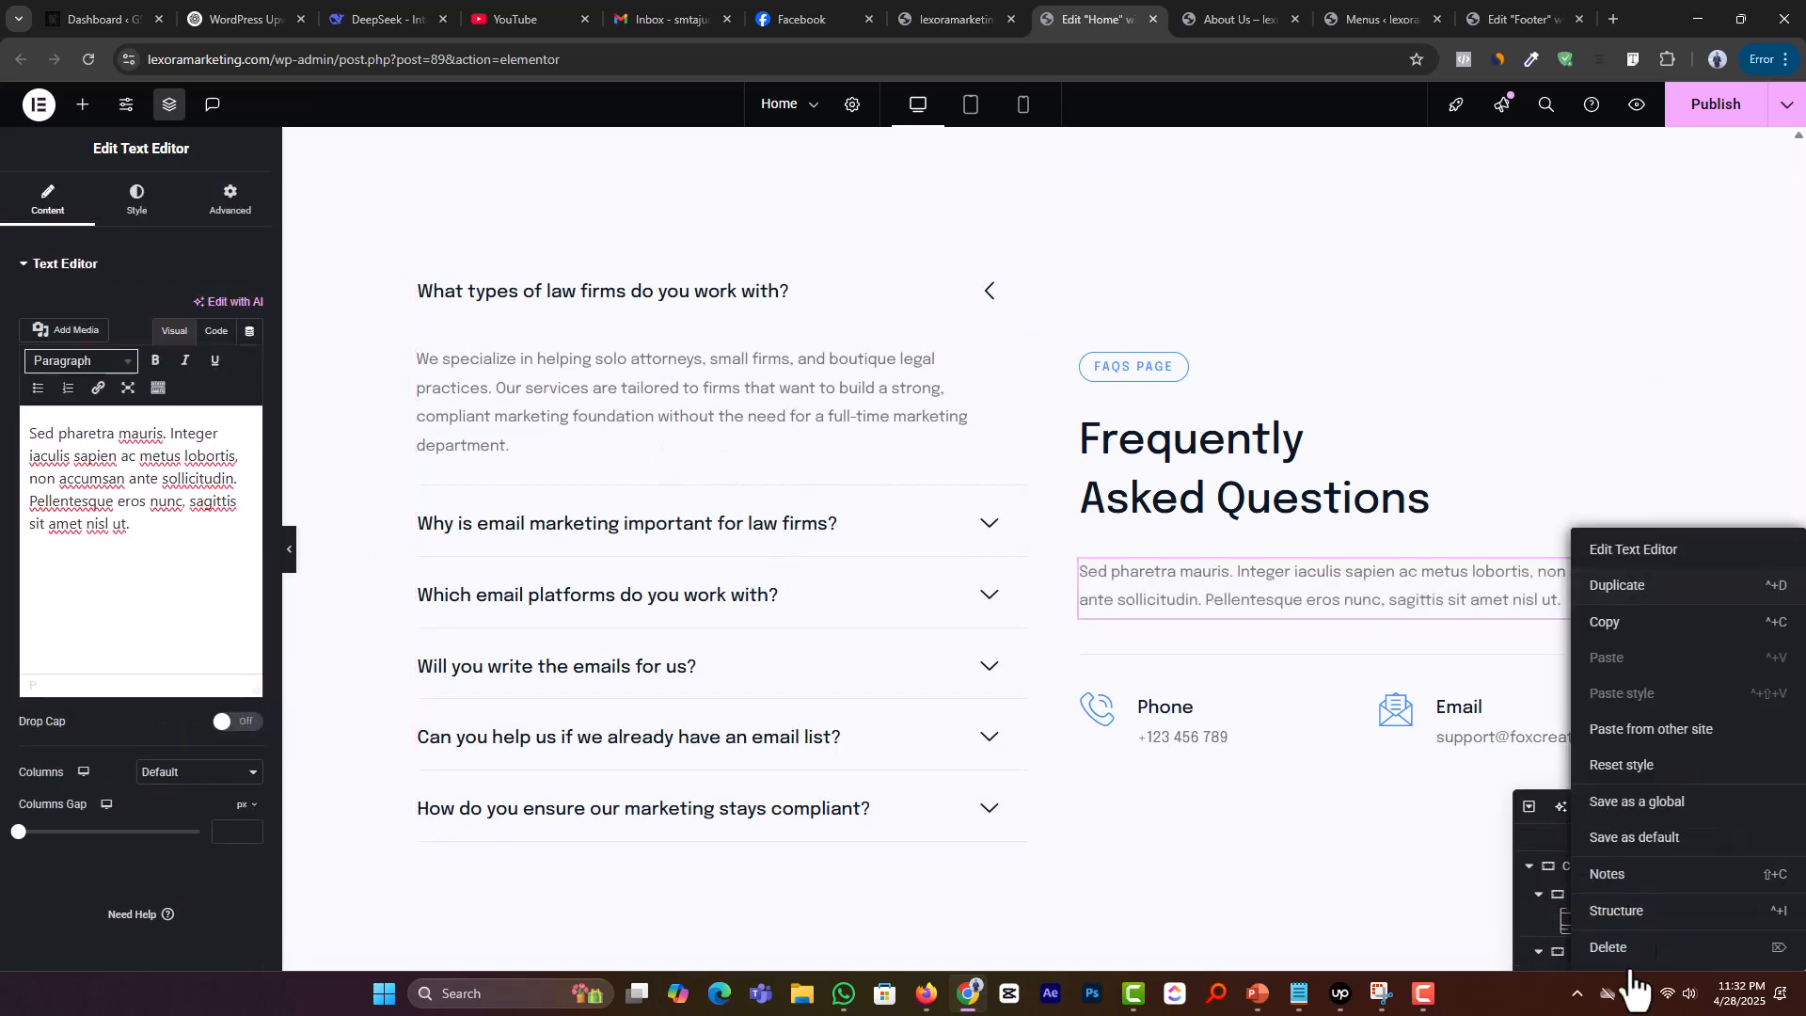
{"action": "left_click", "coordinate": [1523, 891]}
Step: Replace the description of the FAQ section's Email icon box with the company's contact e-mail copied from the Notepad company notes
{"action": "mouse_move", "coordinate": [1298, 999]}
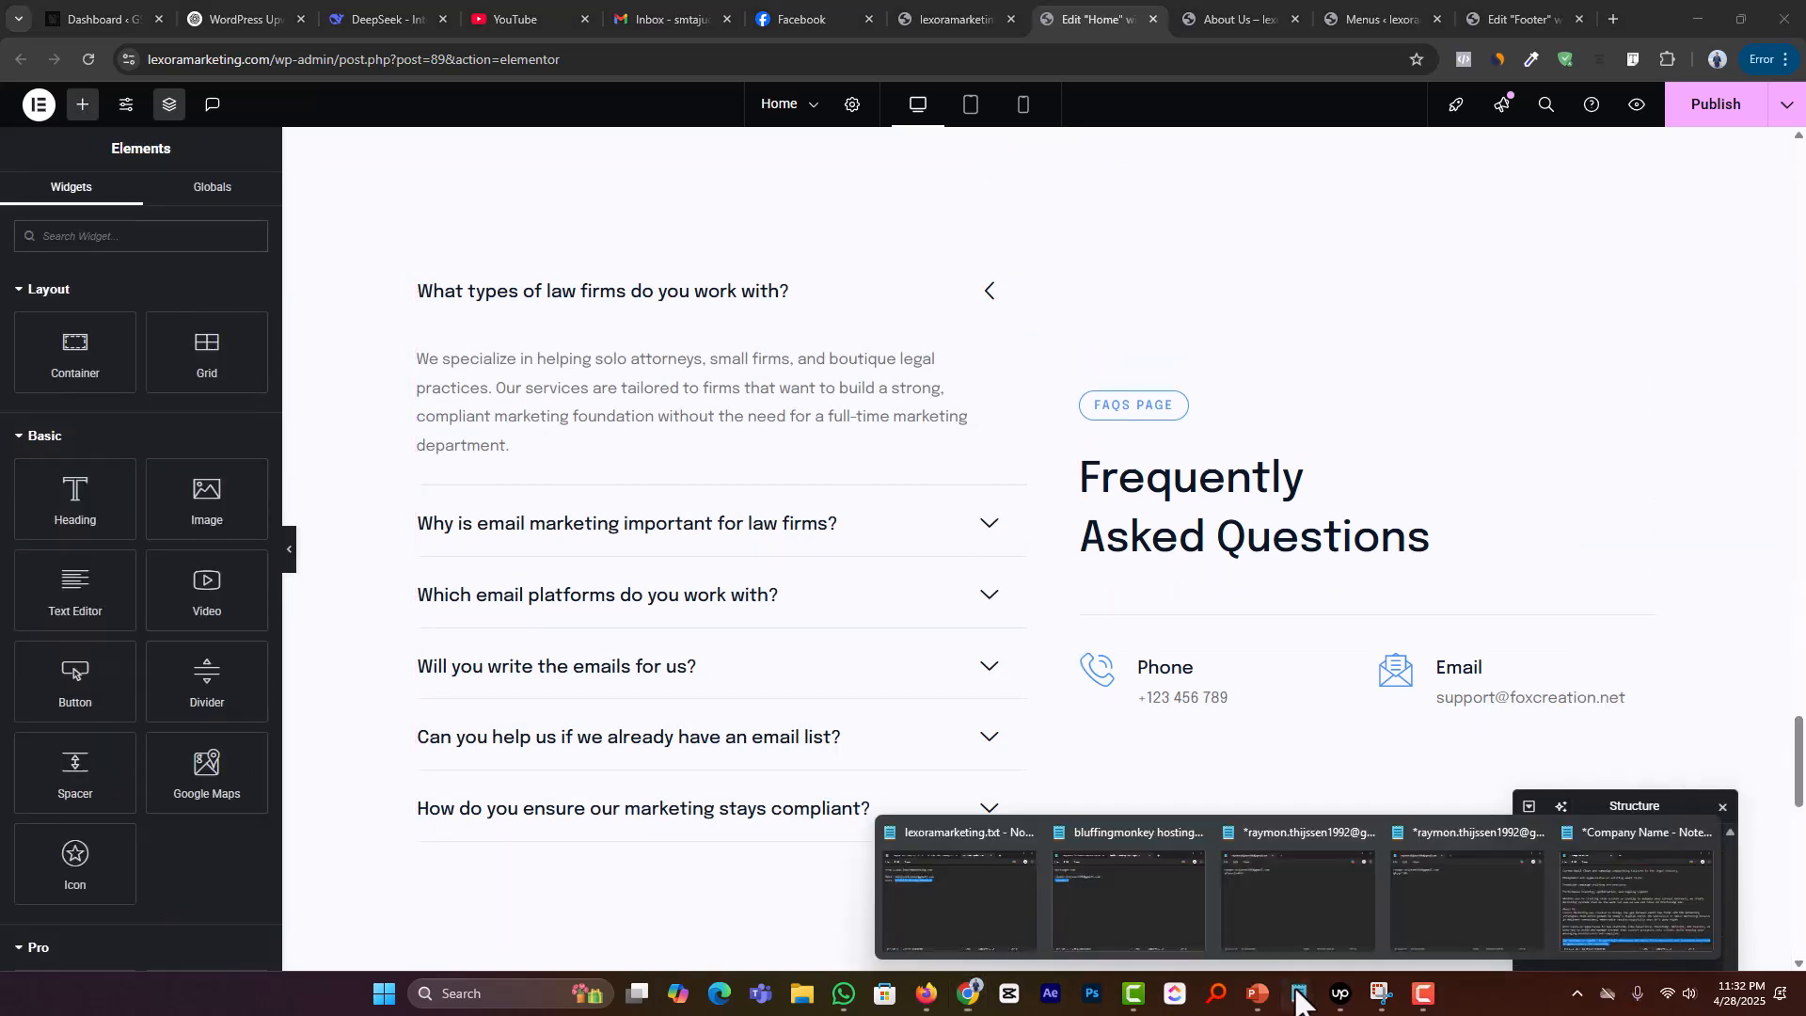
{"action": "left_click", "coordinate": [1596, 931]}
{"action": "scroll", "coordinate": [908, 598], "scroll_direction": "up", "scroll_amount": 6}
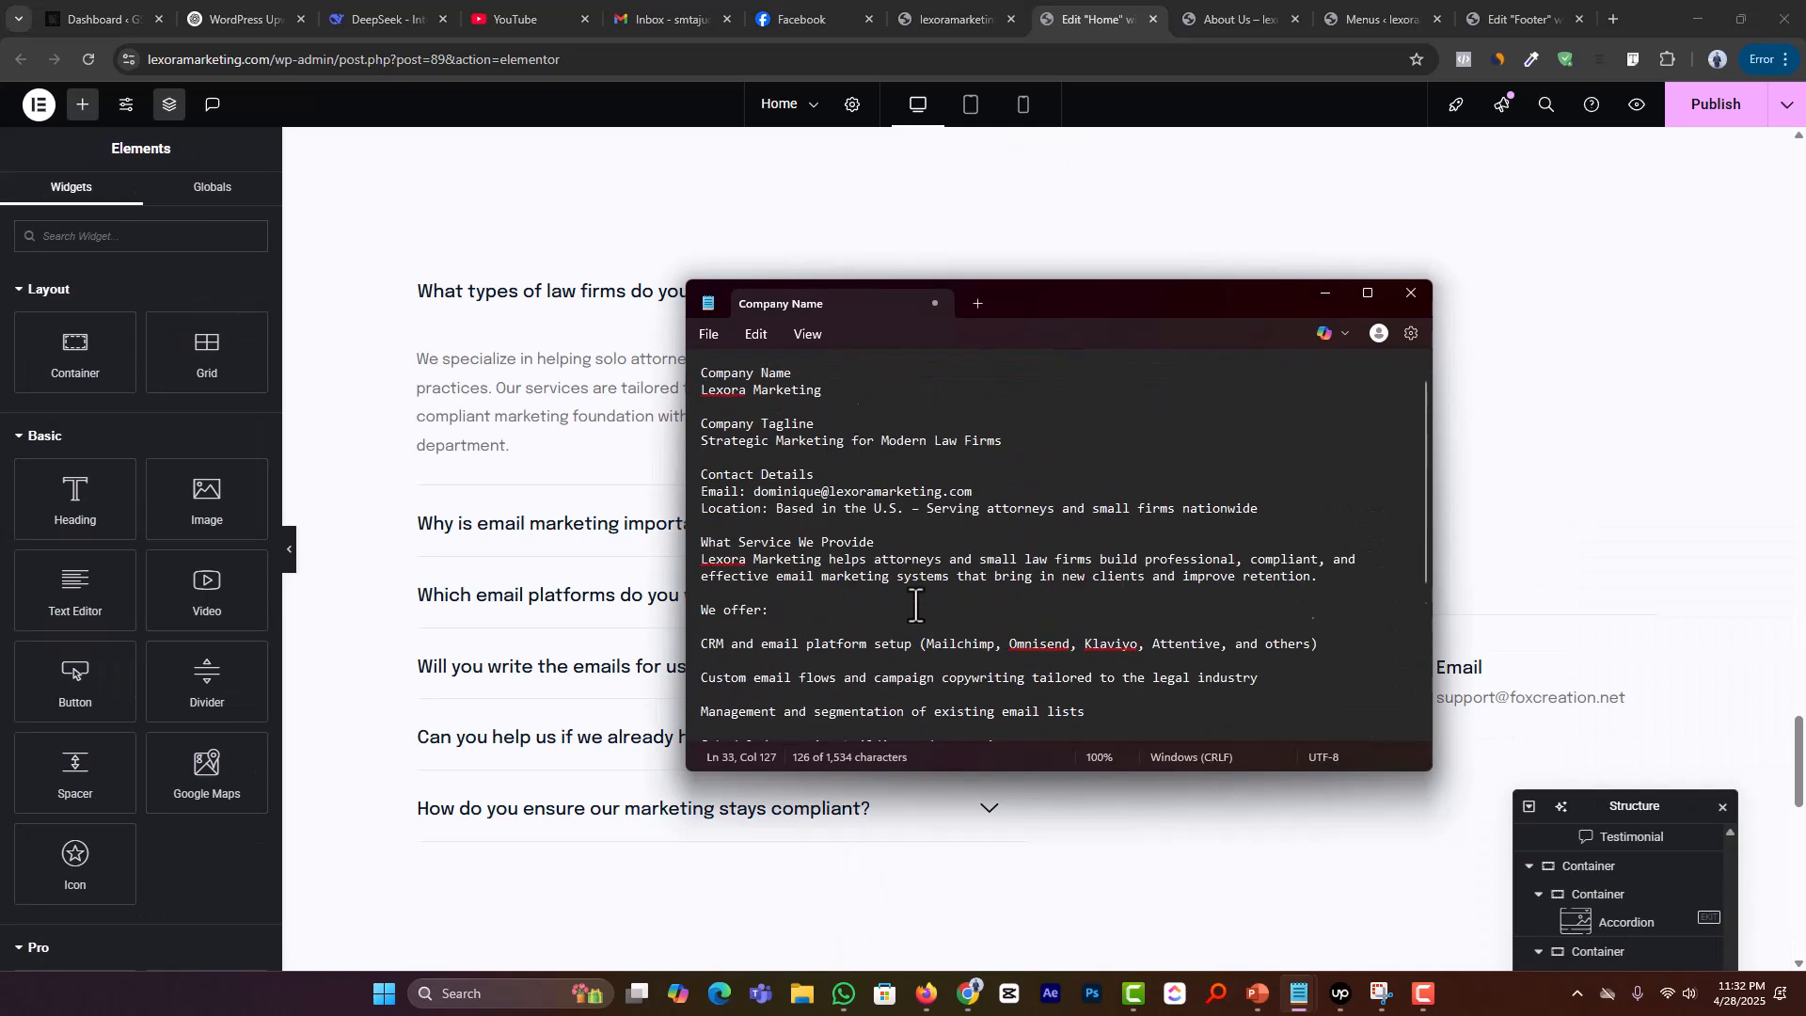
{"action": "scroll", "coordinate": [905, 553], "scroll_direction": "down", "scroll_amount": 6}
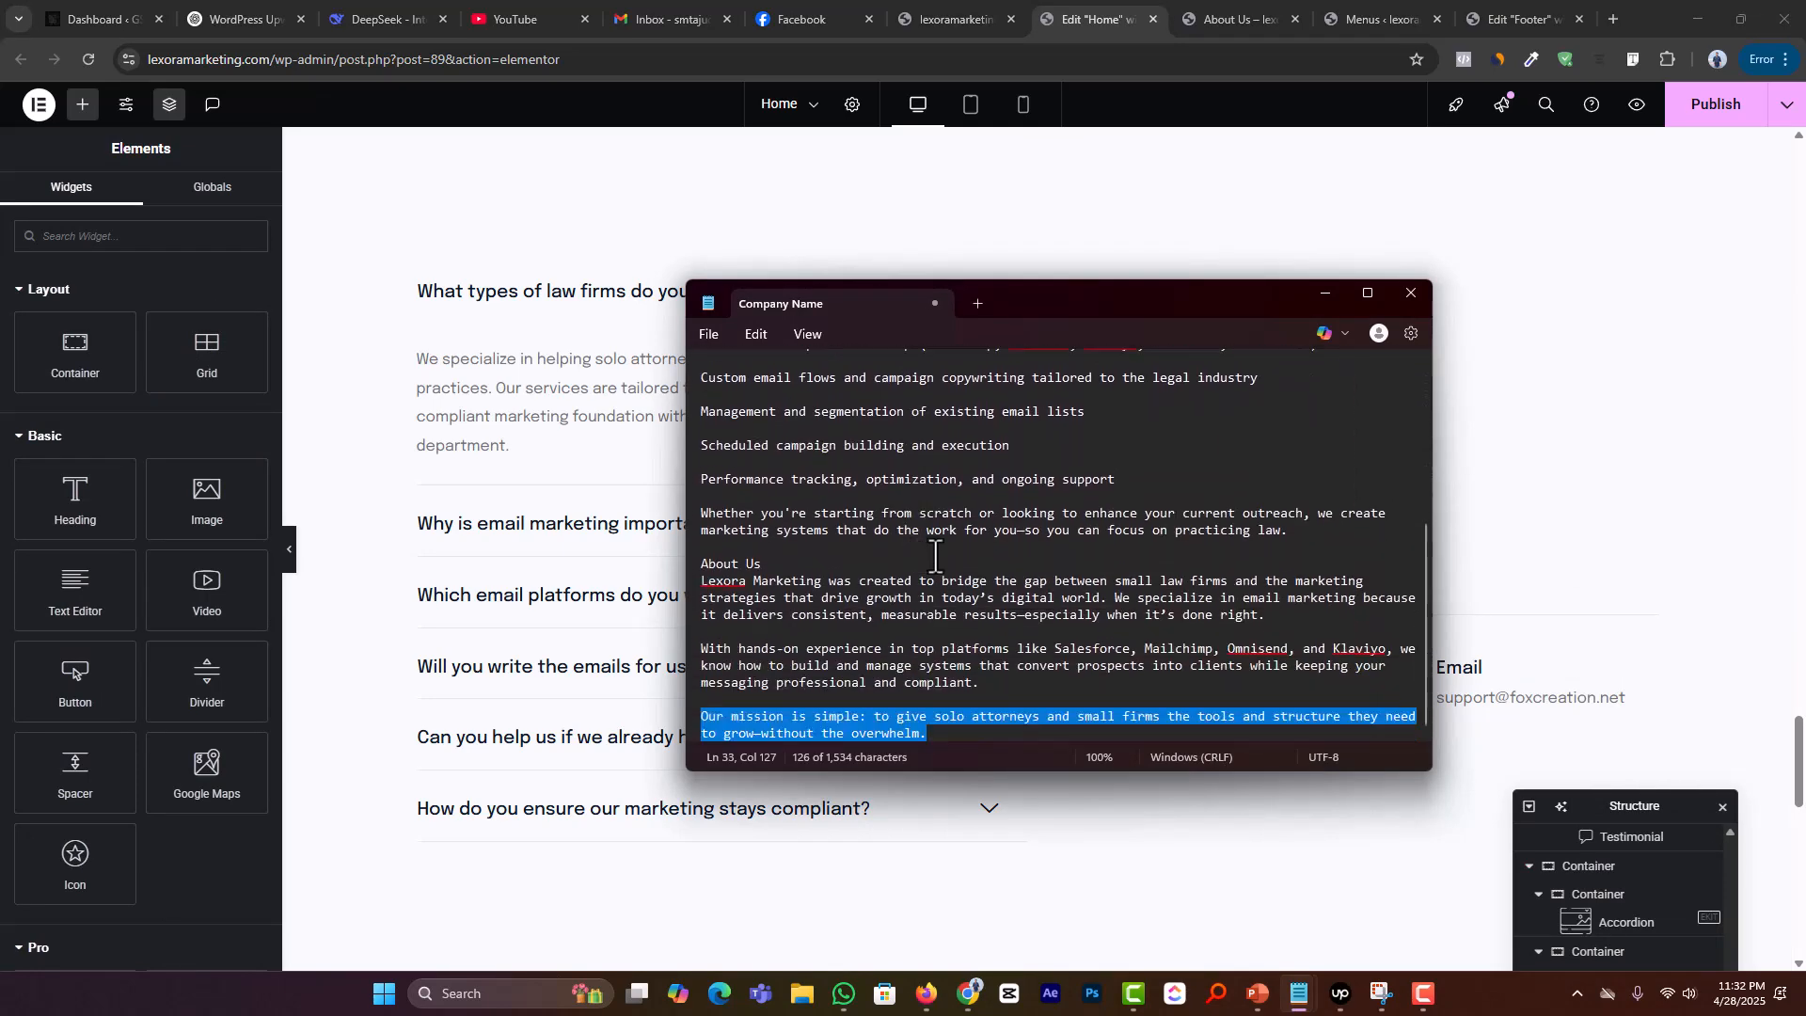
{"action": "left_click", "coordinate": [936, 553]}
{"action": "scroll", "coordinate": [1073, 463], "scroll_direction": "up", "scroll_amount": 6}
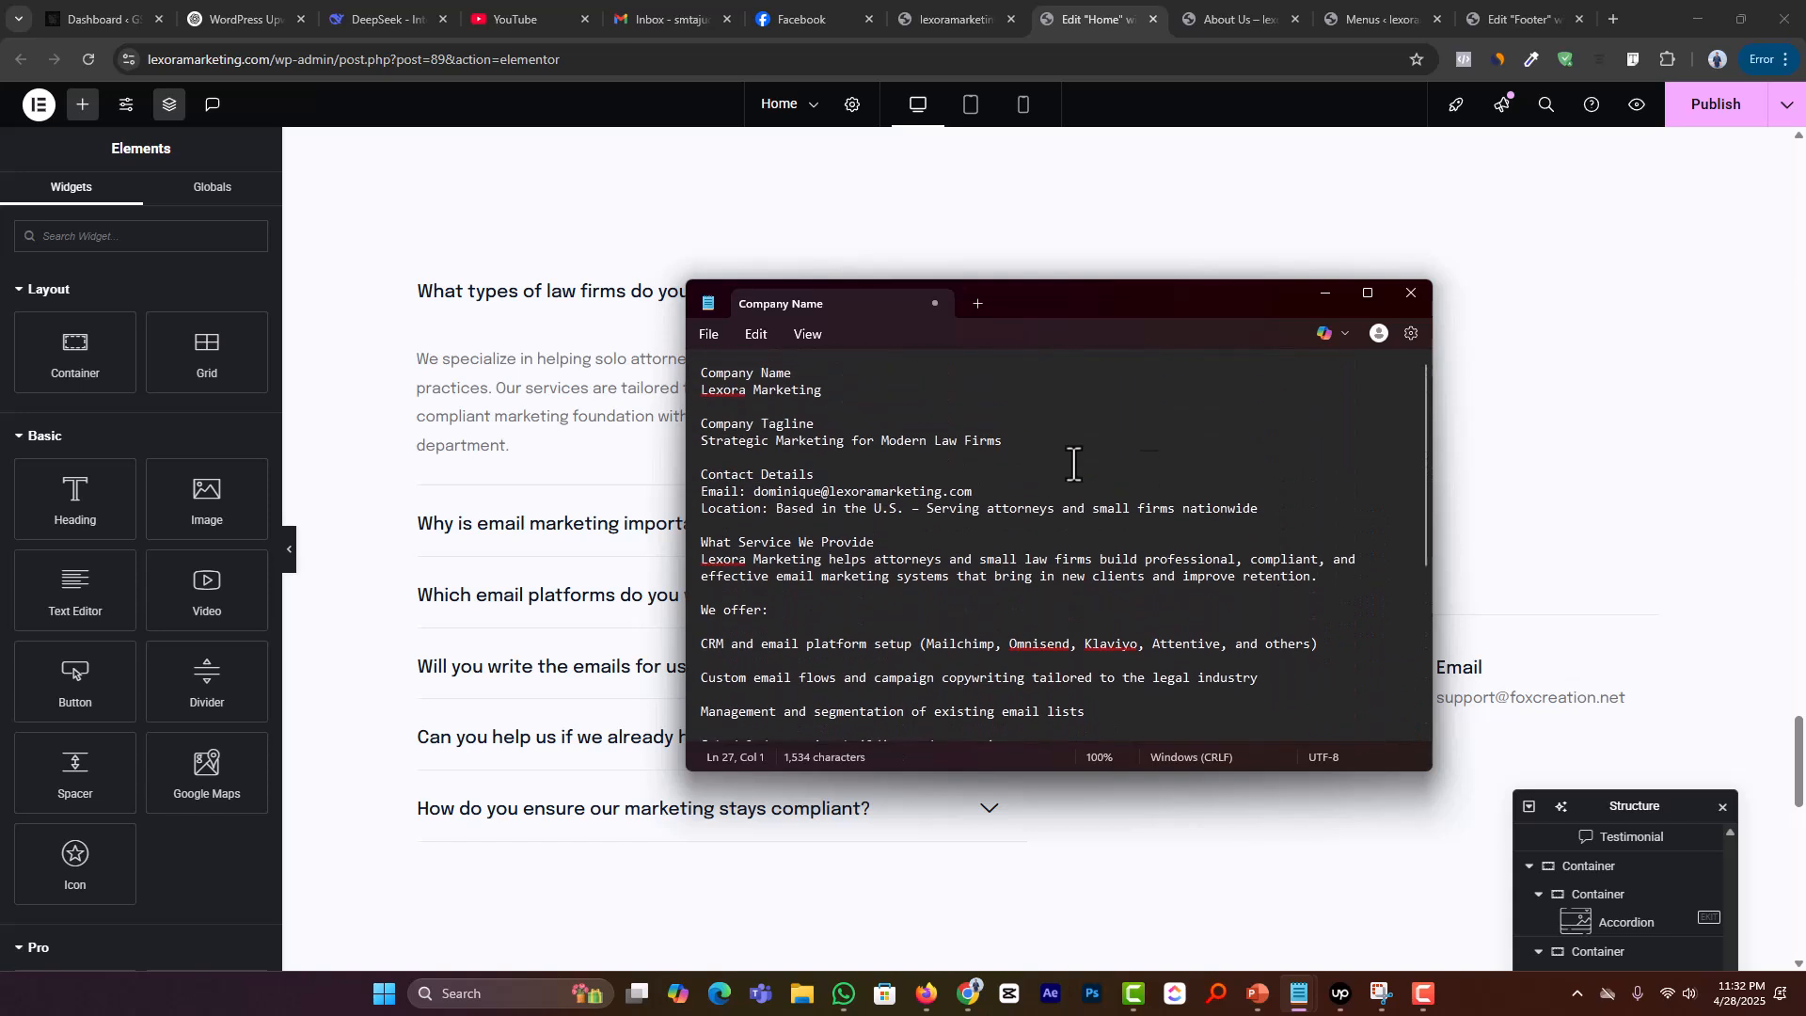
{"action": "left_click_drag", "start_coordinate": [754, 492], "coordinate": [980, 495]}
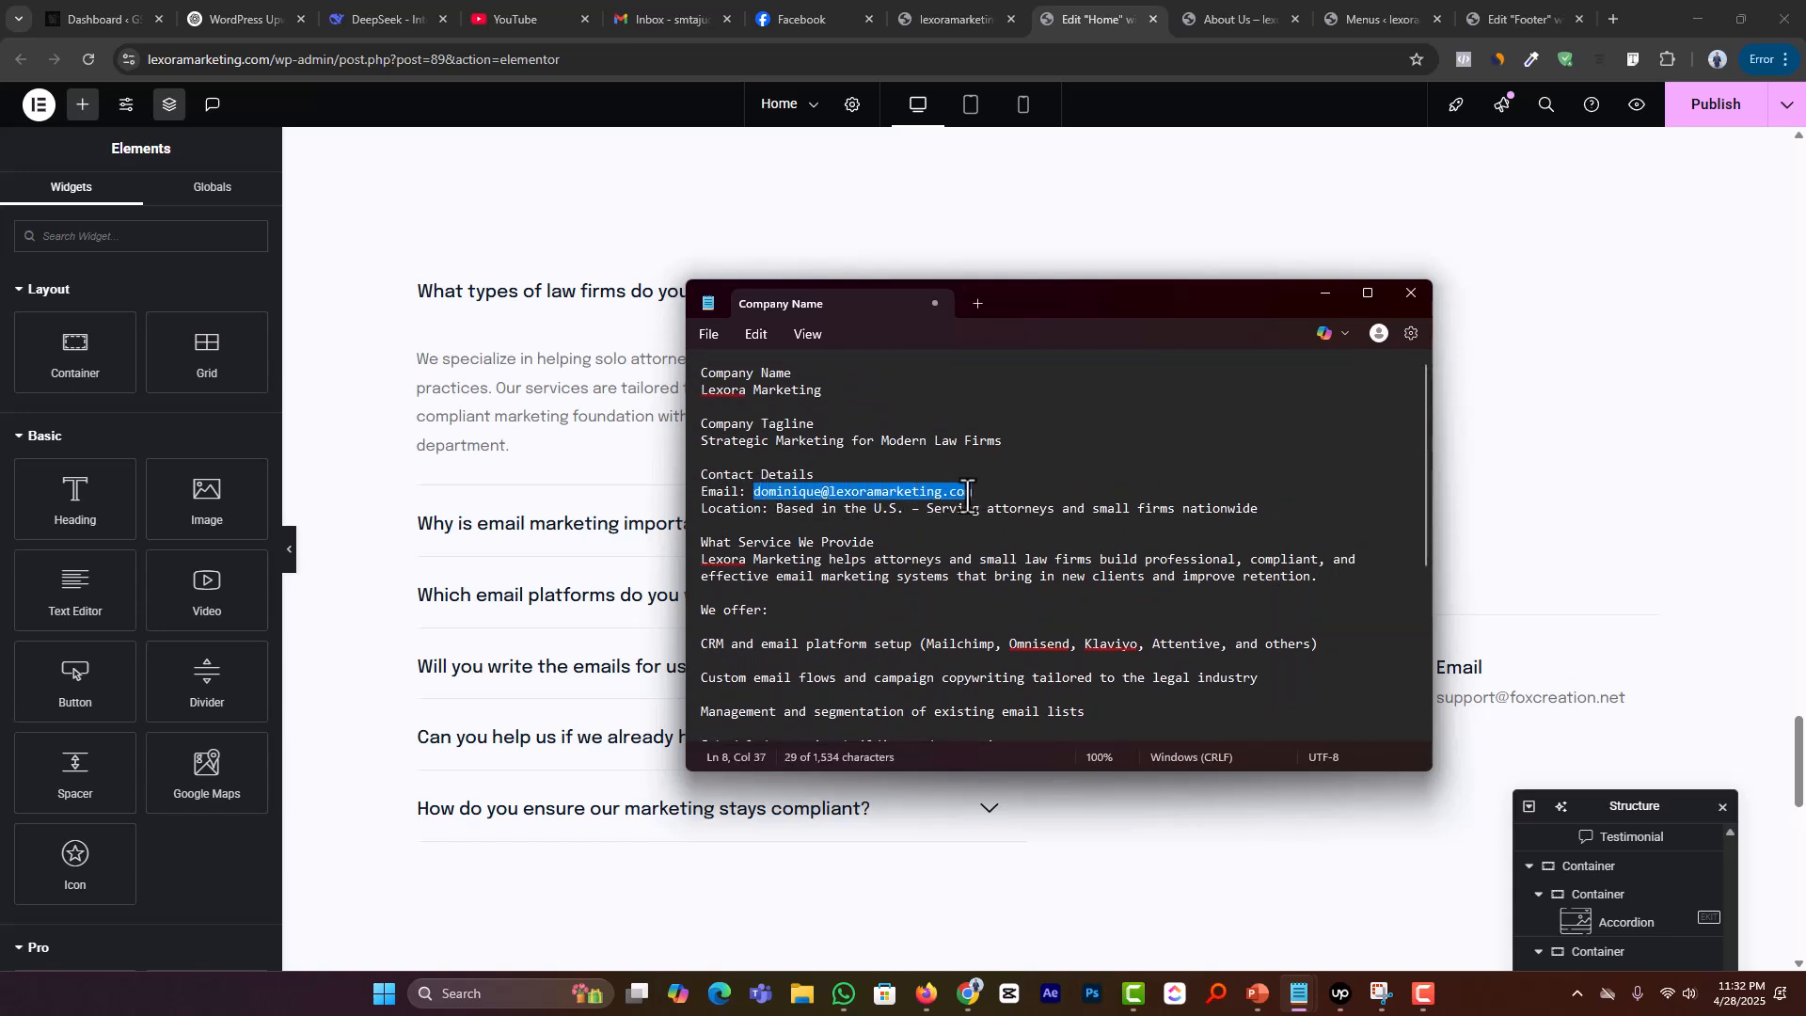
{"action": "left_click", "coordinate": [1565, 428]}
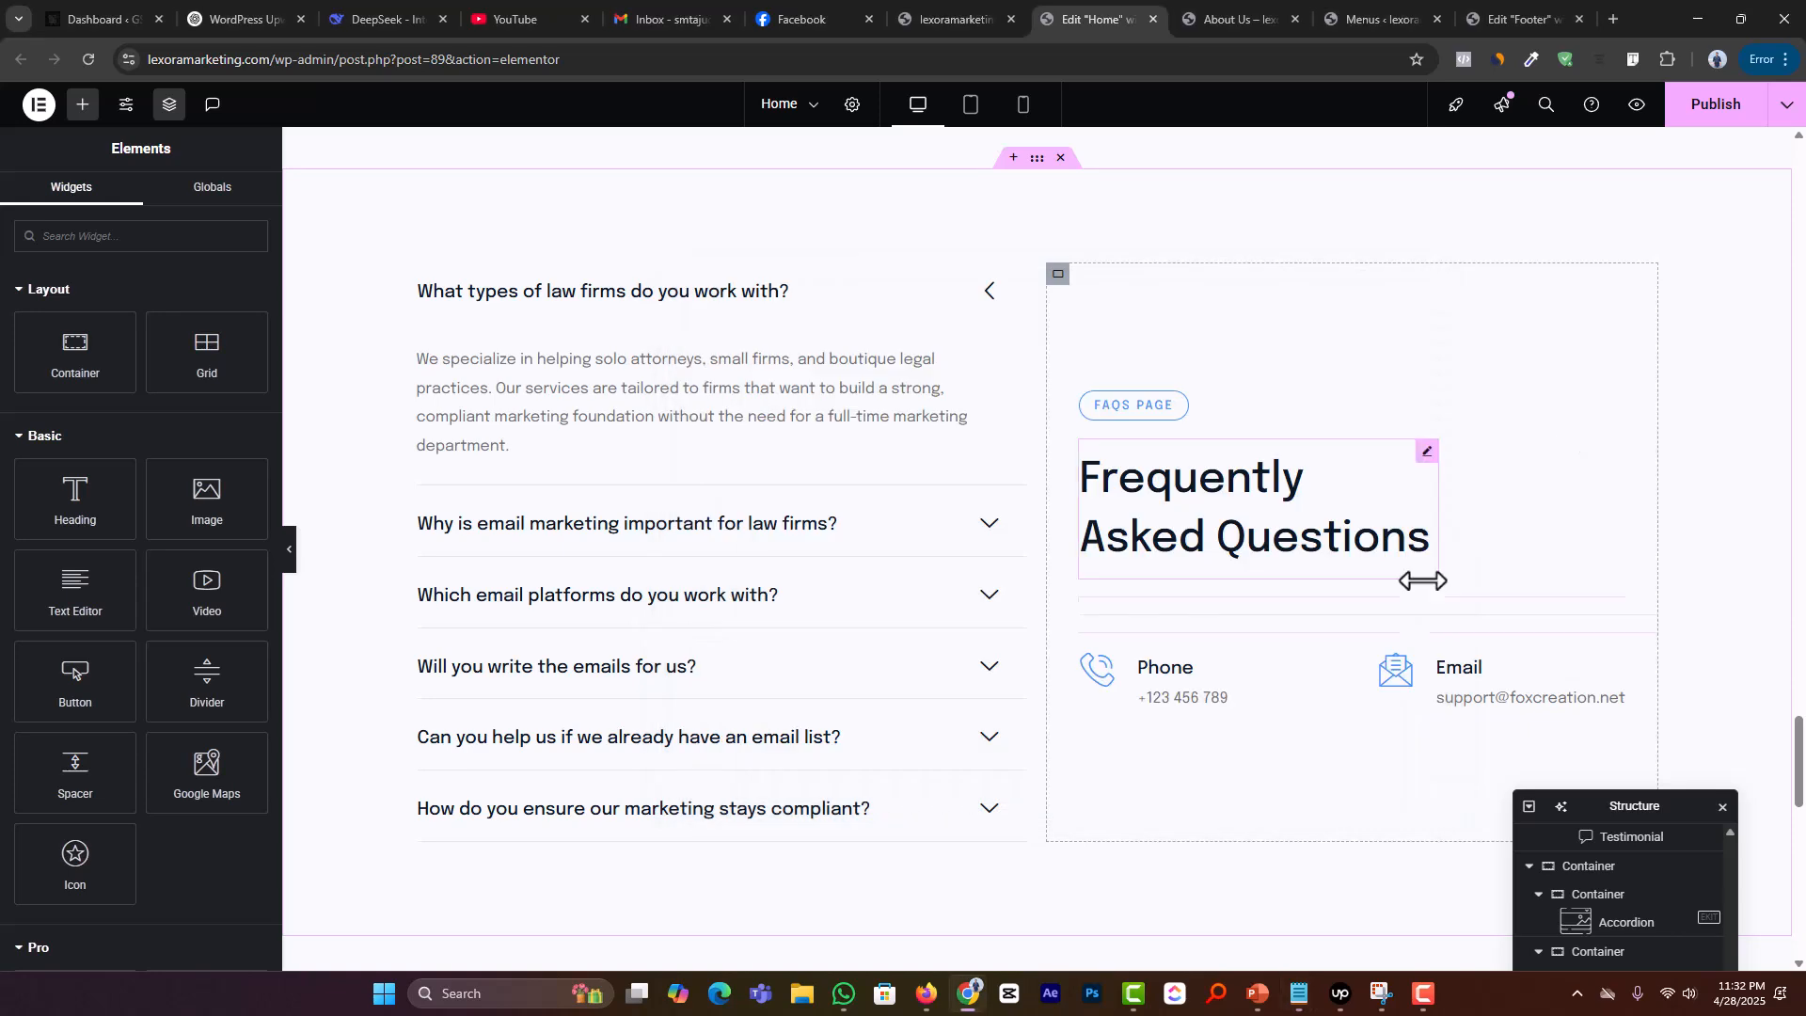
{"action": "left_click", "coordinate": [1642, 676]}
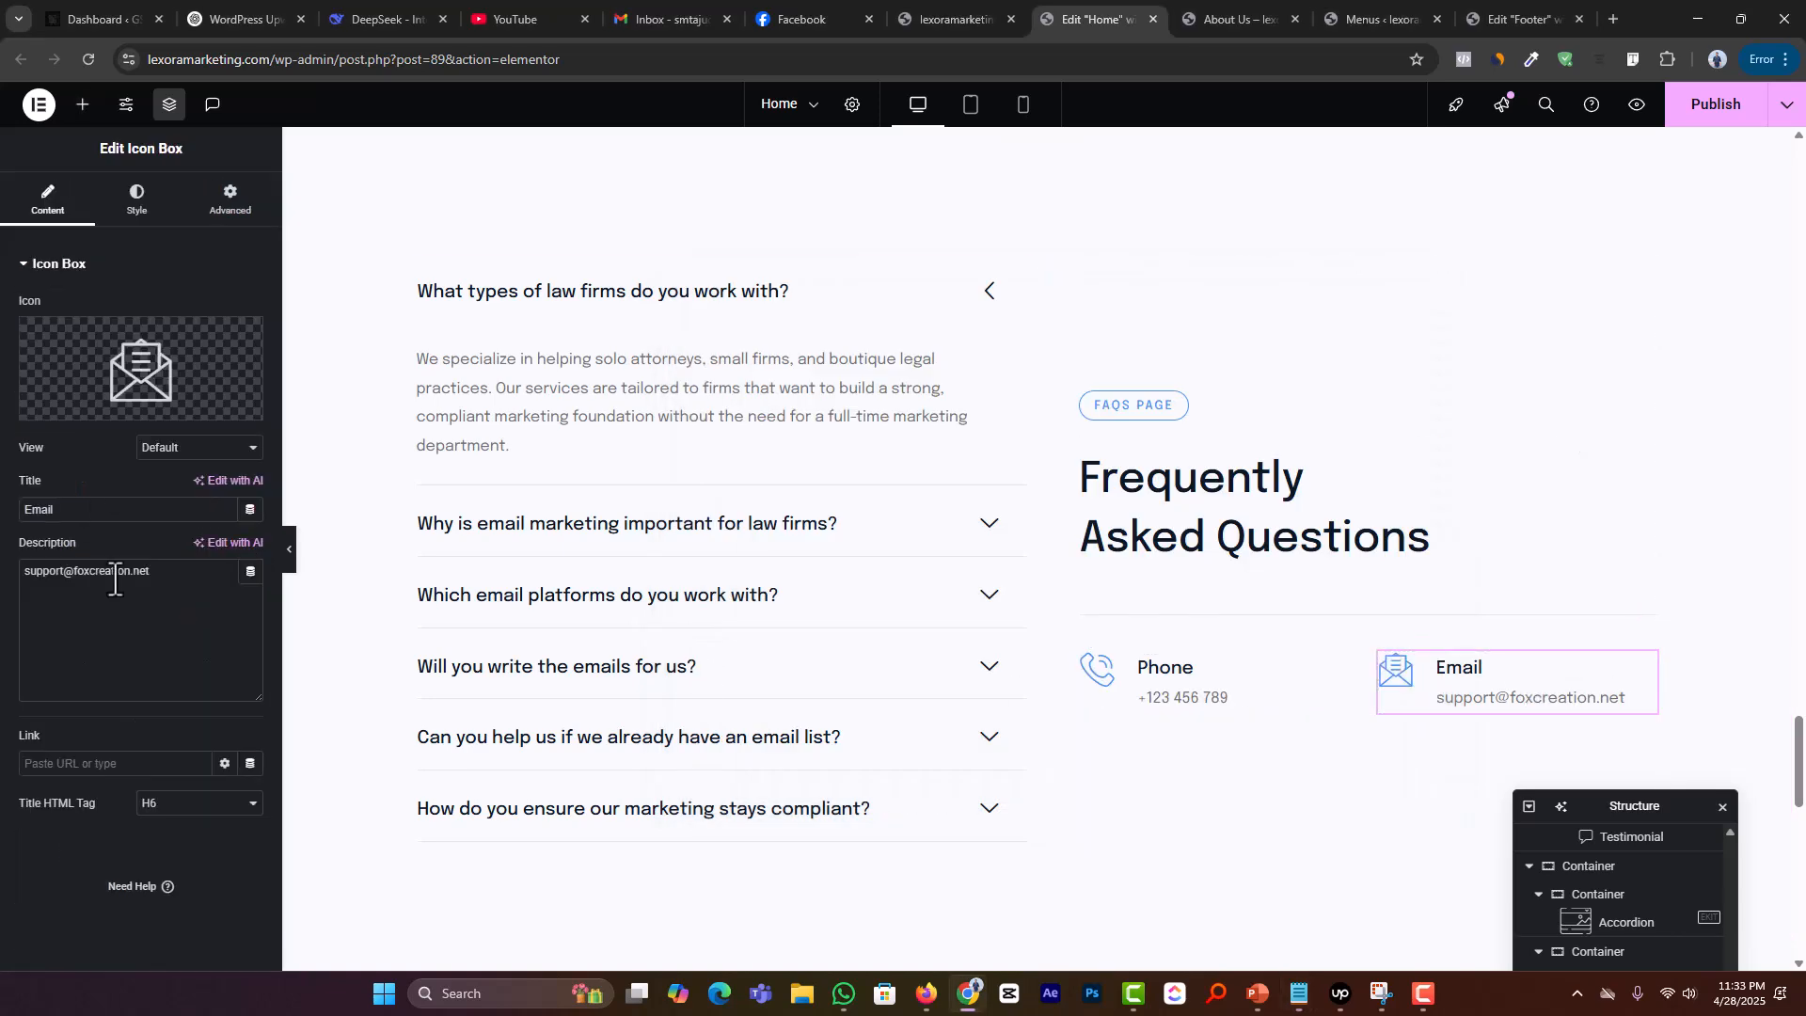
{"action": "key", "text": "ctrl+v"}
Step: Copy the location text "Based in the U.S" from the company notes and open the Phone icon box for editing
{"action": "key", "text": "alt+Tab"}
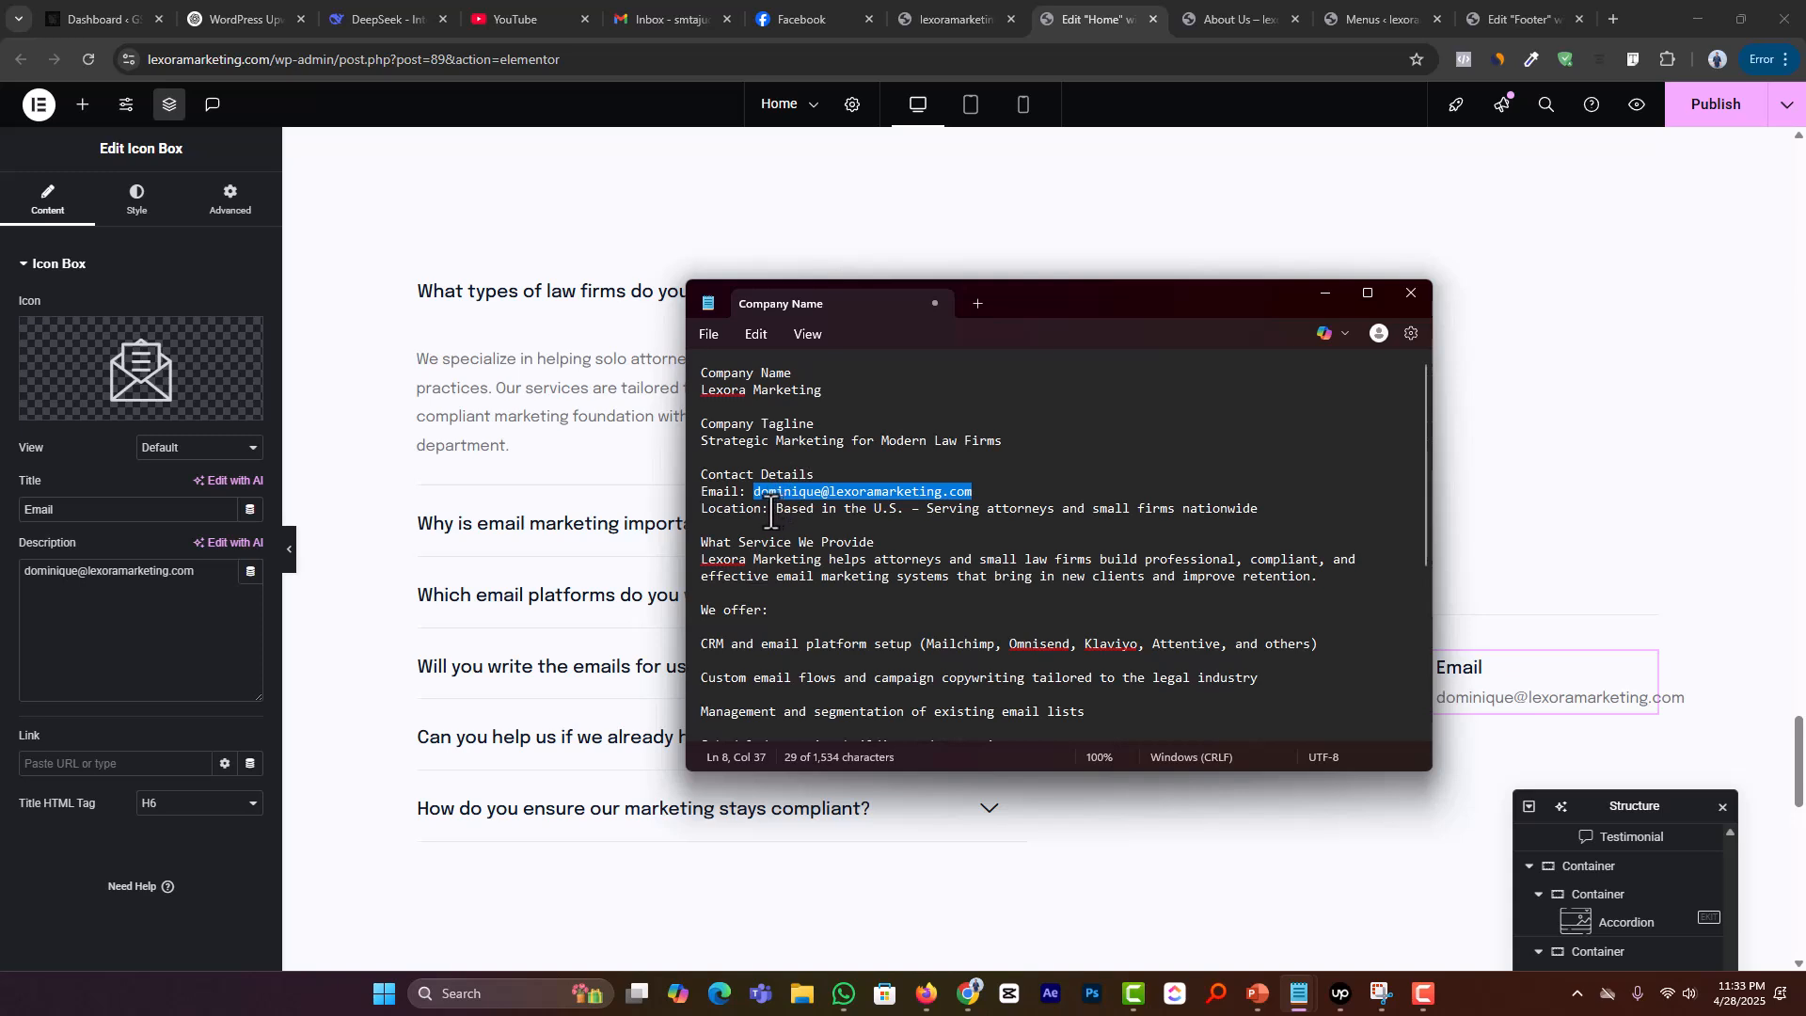
{"action": "left_click_drag", "start_coordinate": [770, 516], "coordinate": [886, 521]}
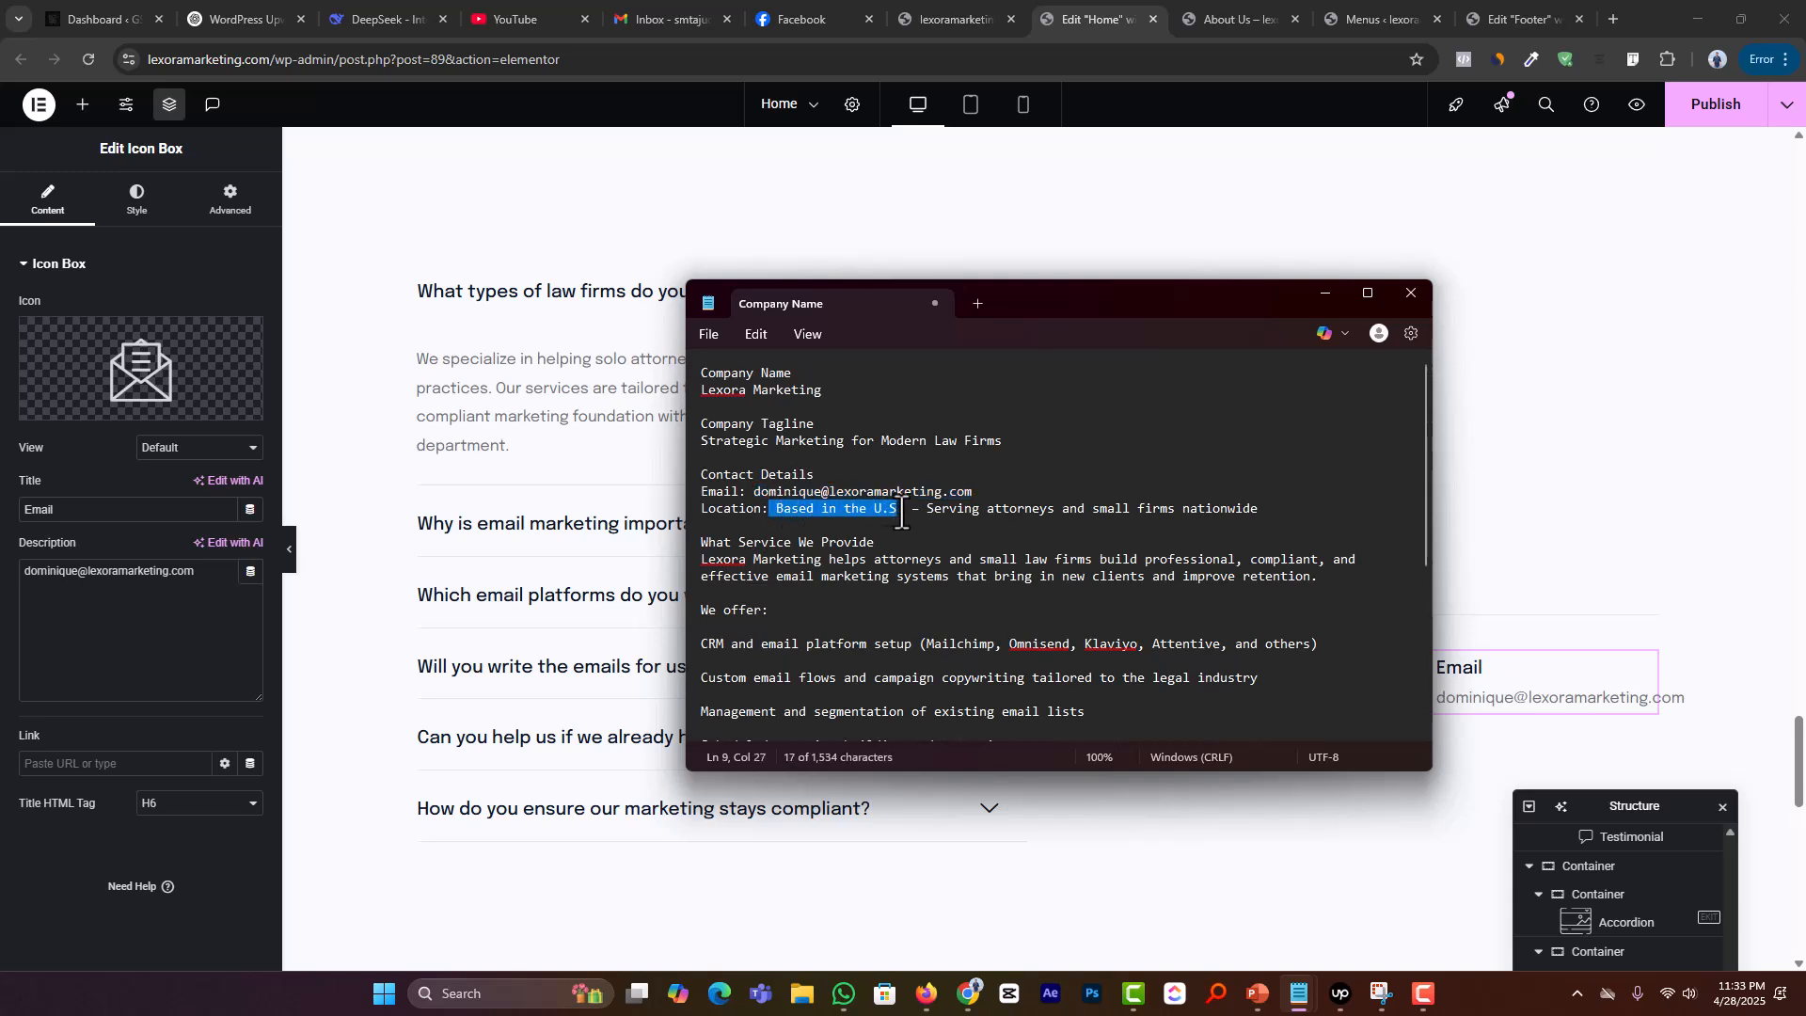
{"action": "left_click", "coordinate": [1491, 417]}
{"action": "left_click", "coordinate": [1354, 685]}
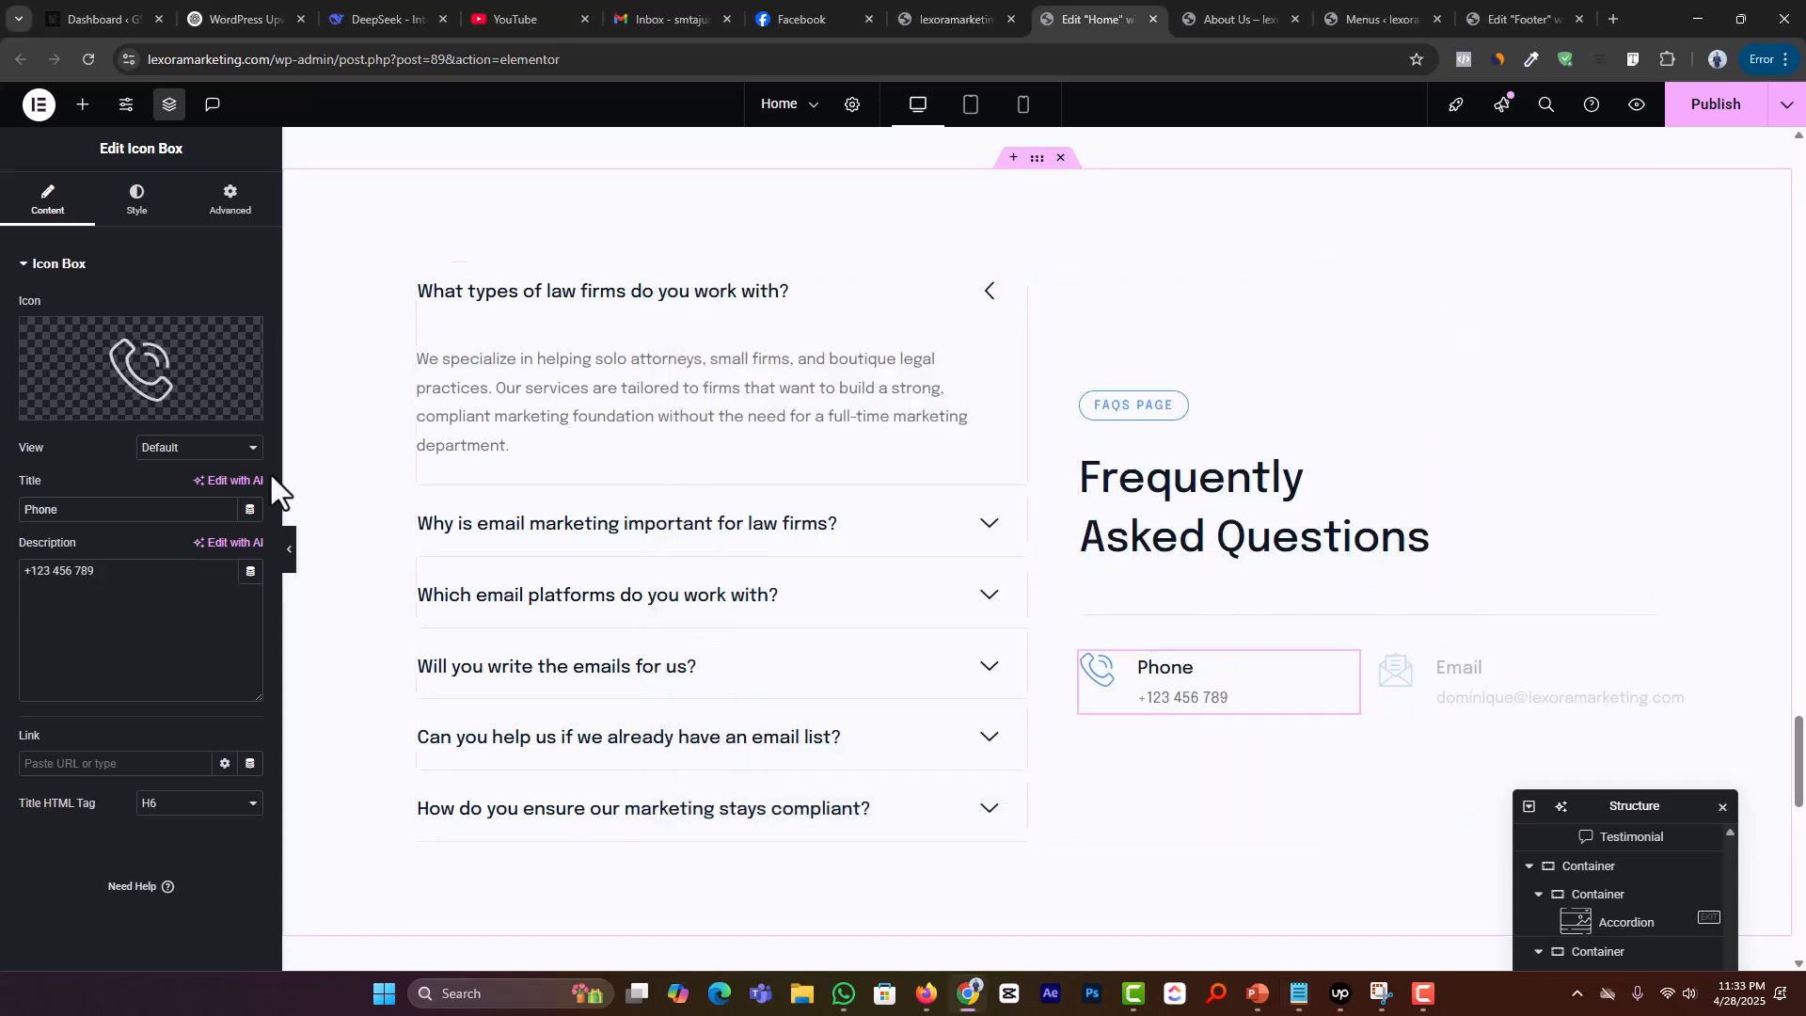
Step: Replace the Phone icon box's icon with the solid location arrow from the icon library
{"action": "left_click", "coordinate": [141, 403]}
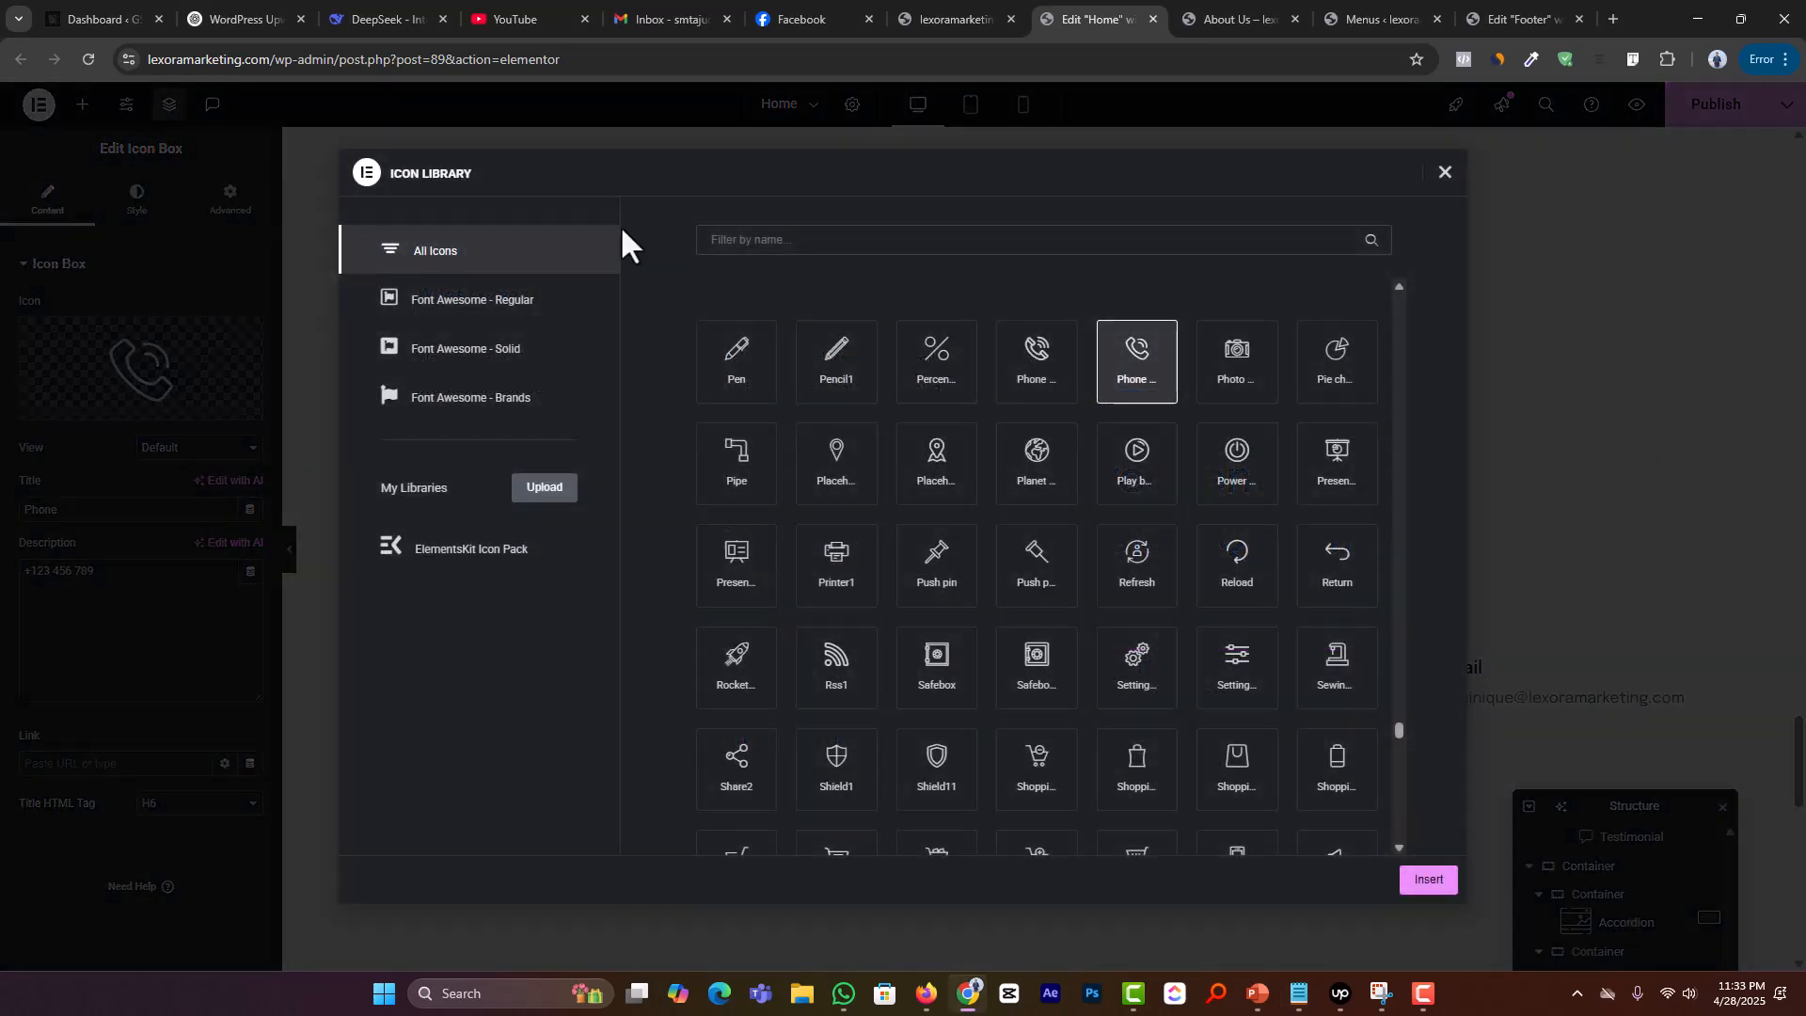
{"action": "left_click", "coordinate": [766, 239]}
{"action": "type", "text": "locatio"}
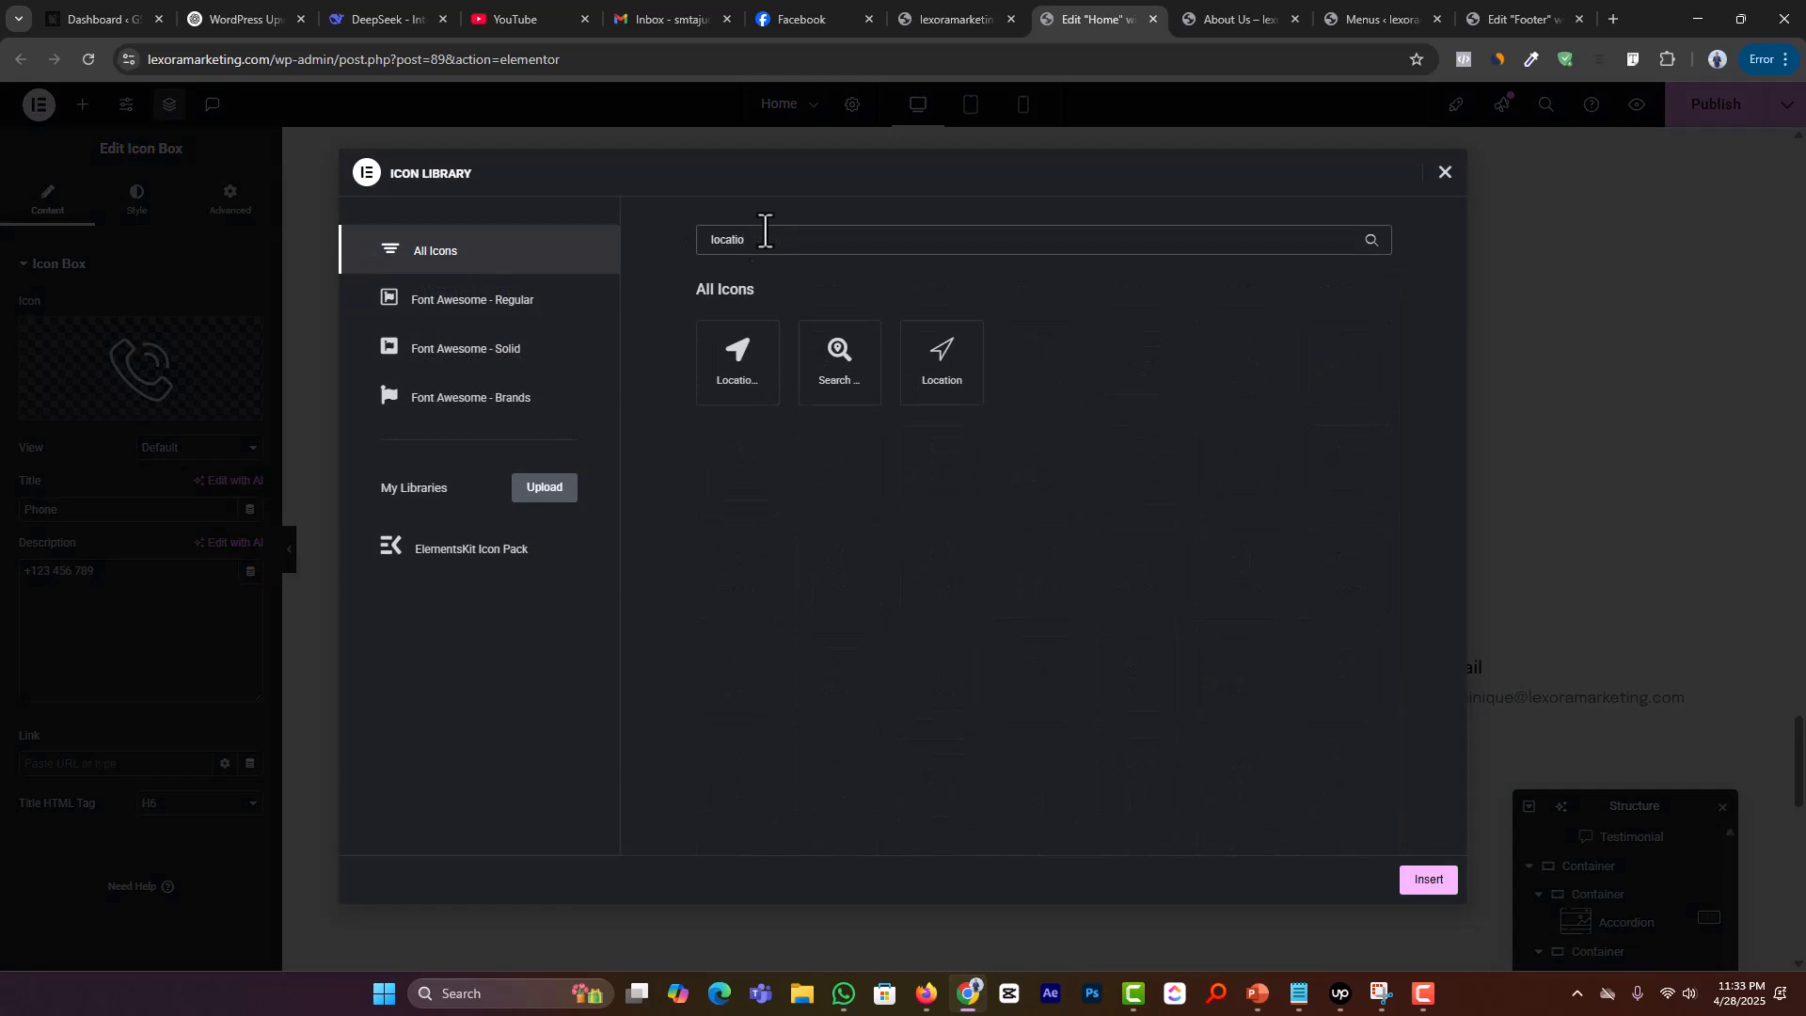
{"action": "left_click", "coordinate": [743, 358]}
{"action": "left_click", "coordinate": [1428, 879]}
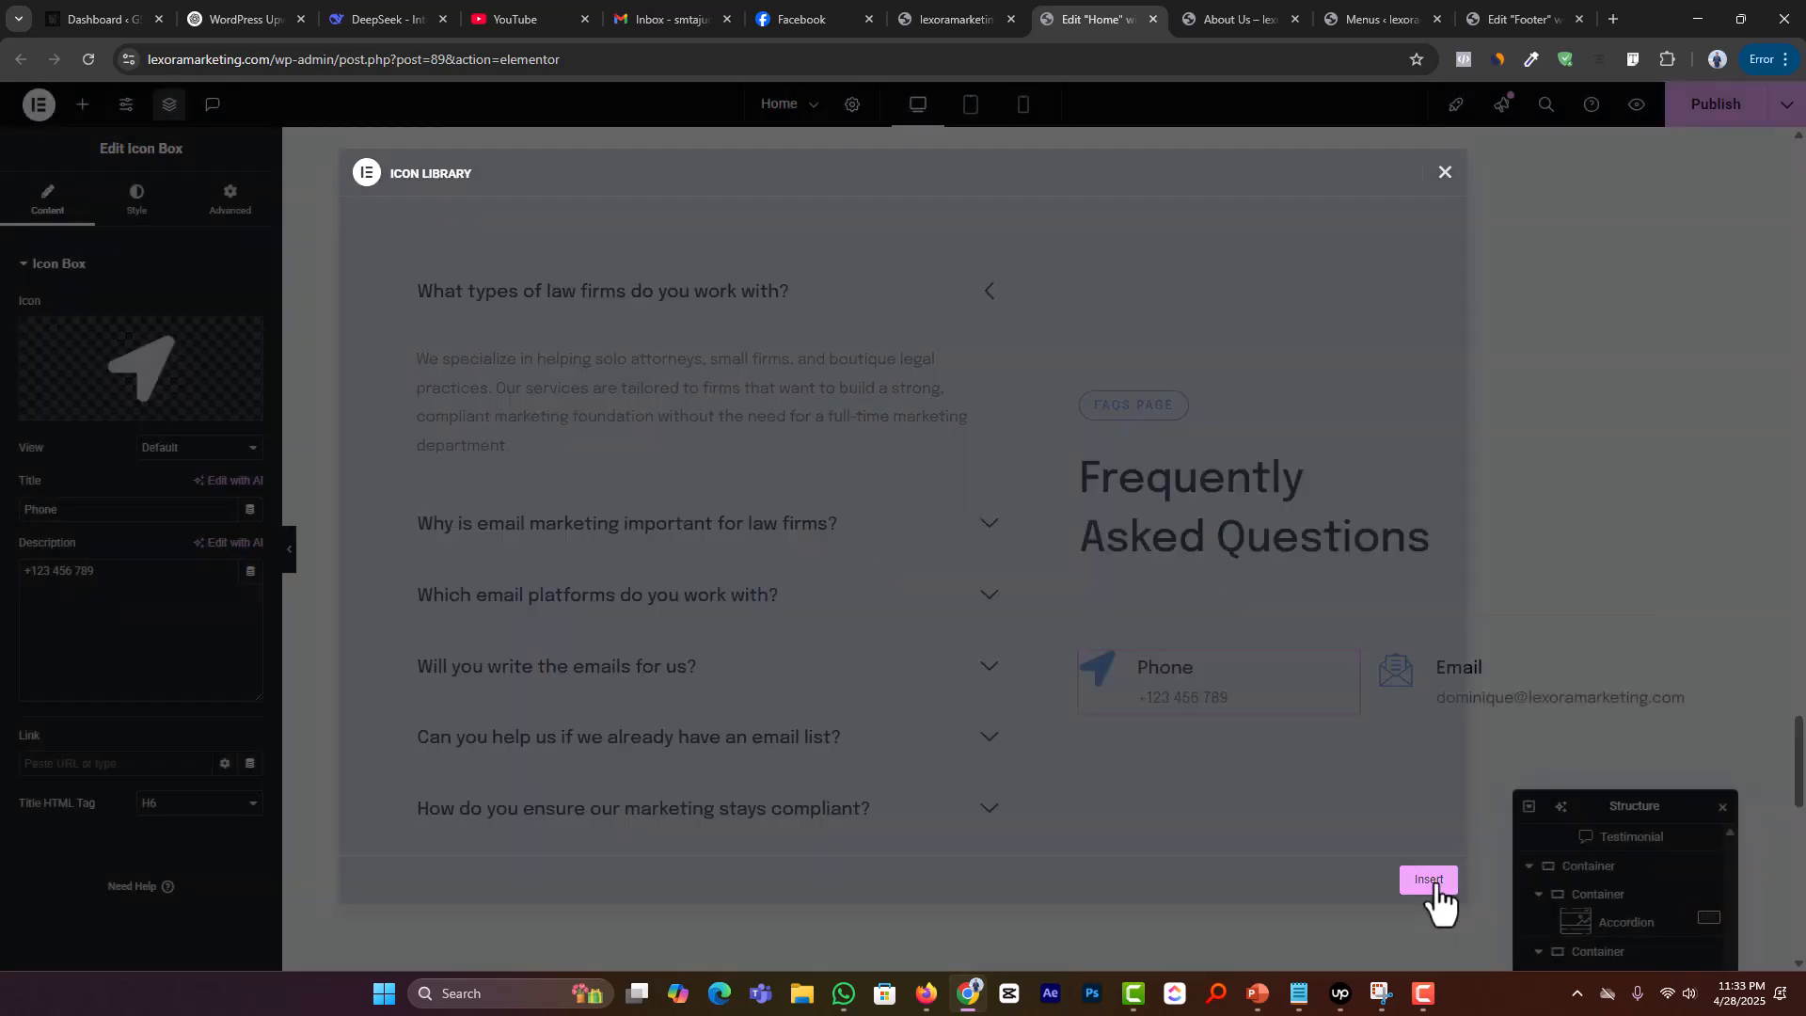
Step: Set the Phone icon box's description to "Based in the U.S" and its title to "Location"
{"action": "left_click", "coordinate": [1272, 703]}
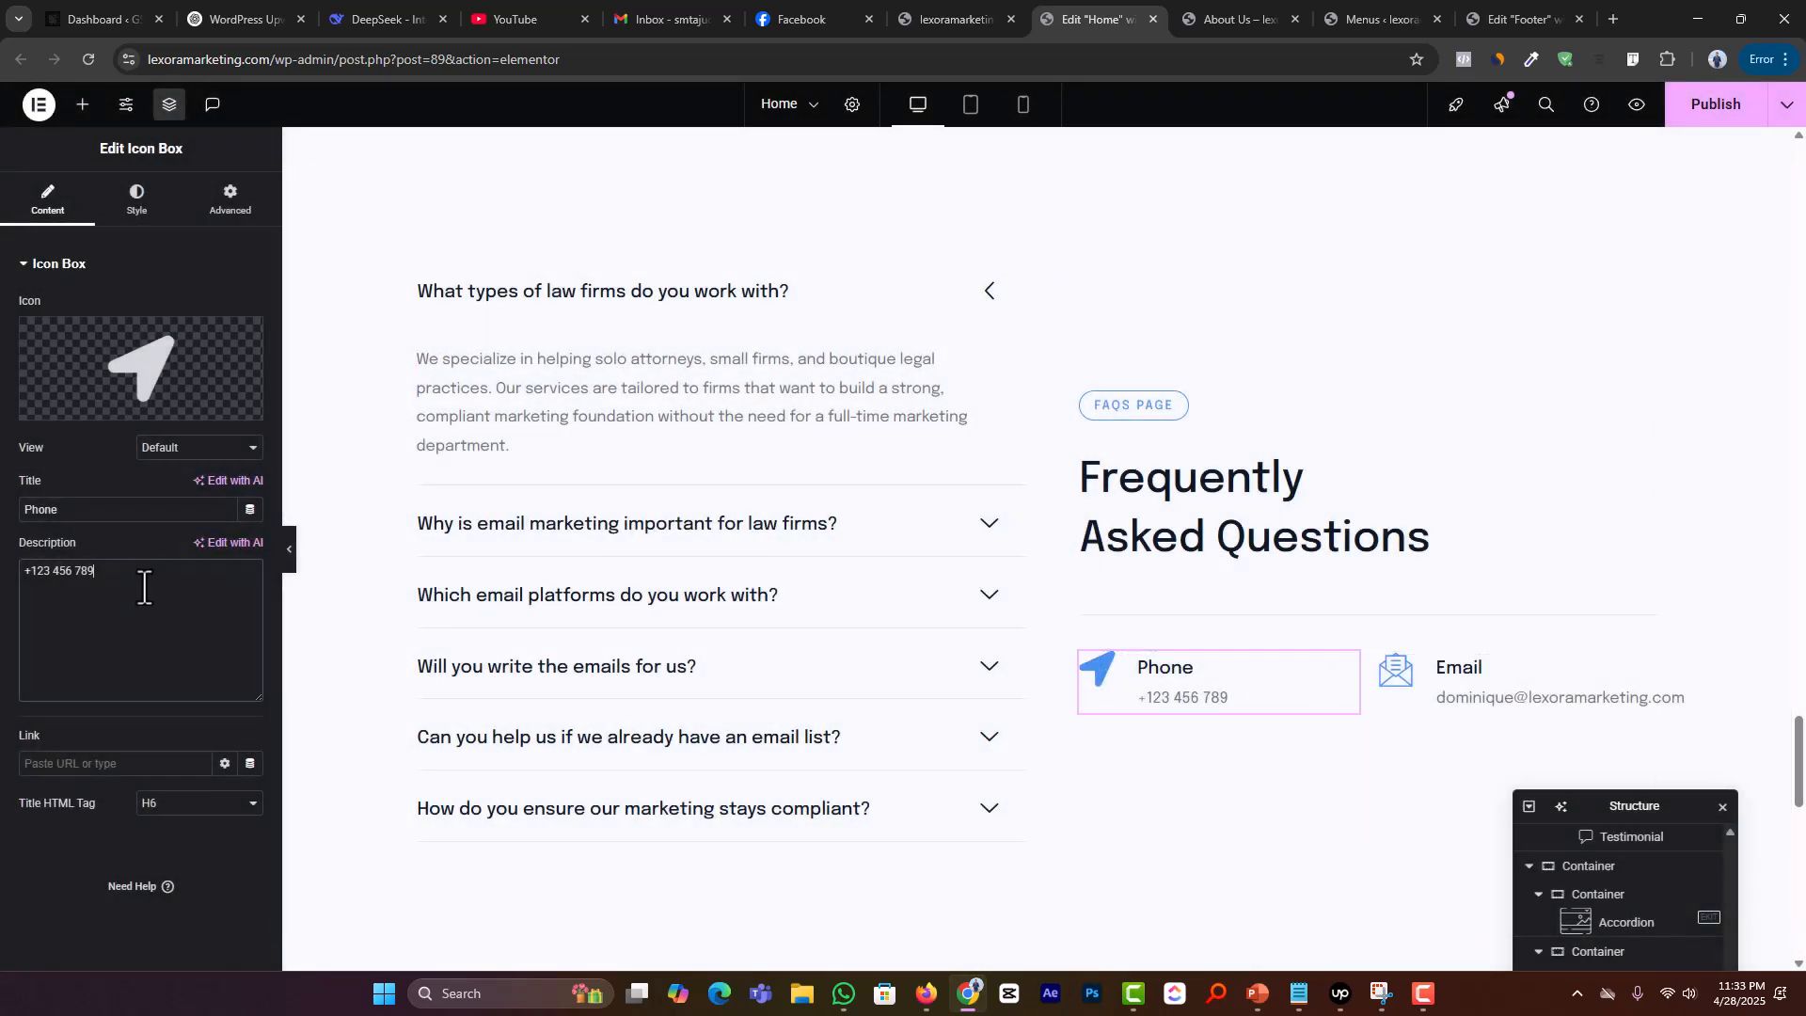
{"action": "key", "text": "ctrl+a"}
{"action": "type", "text": "Based in the U.S"}
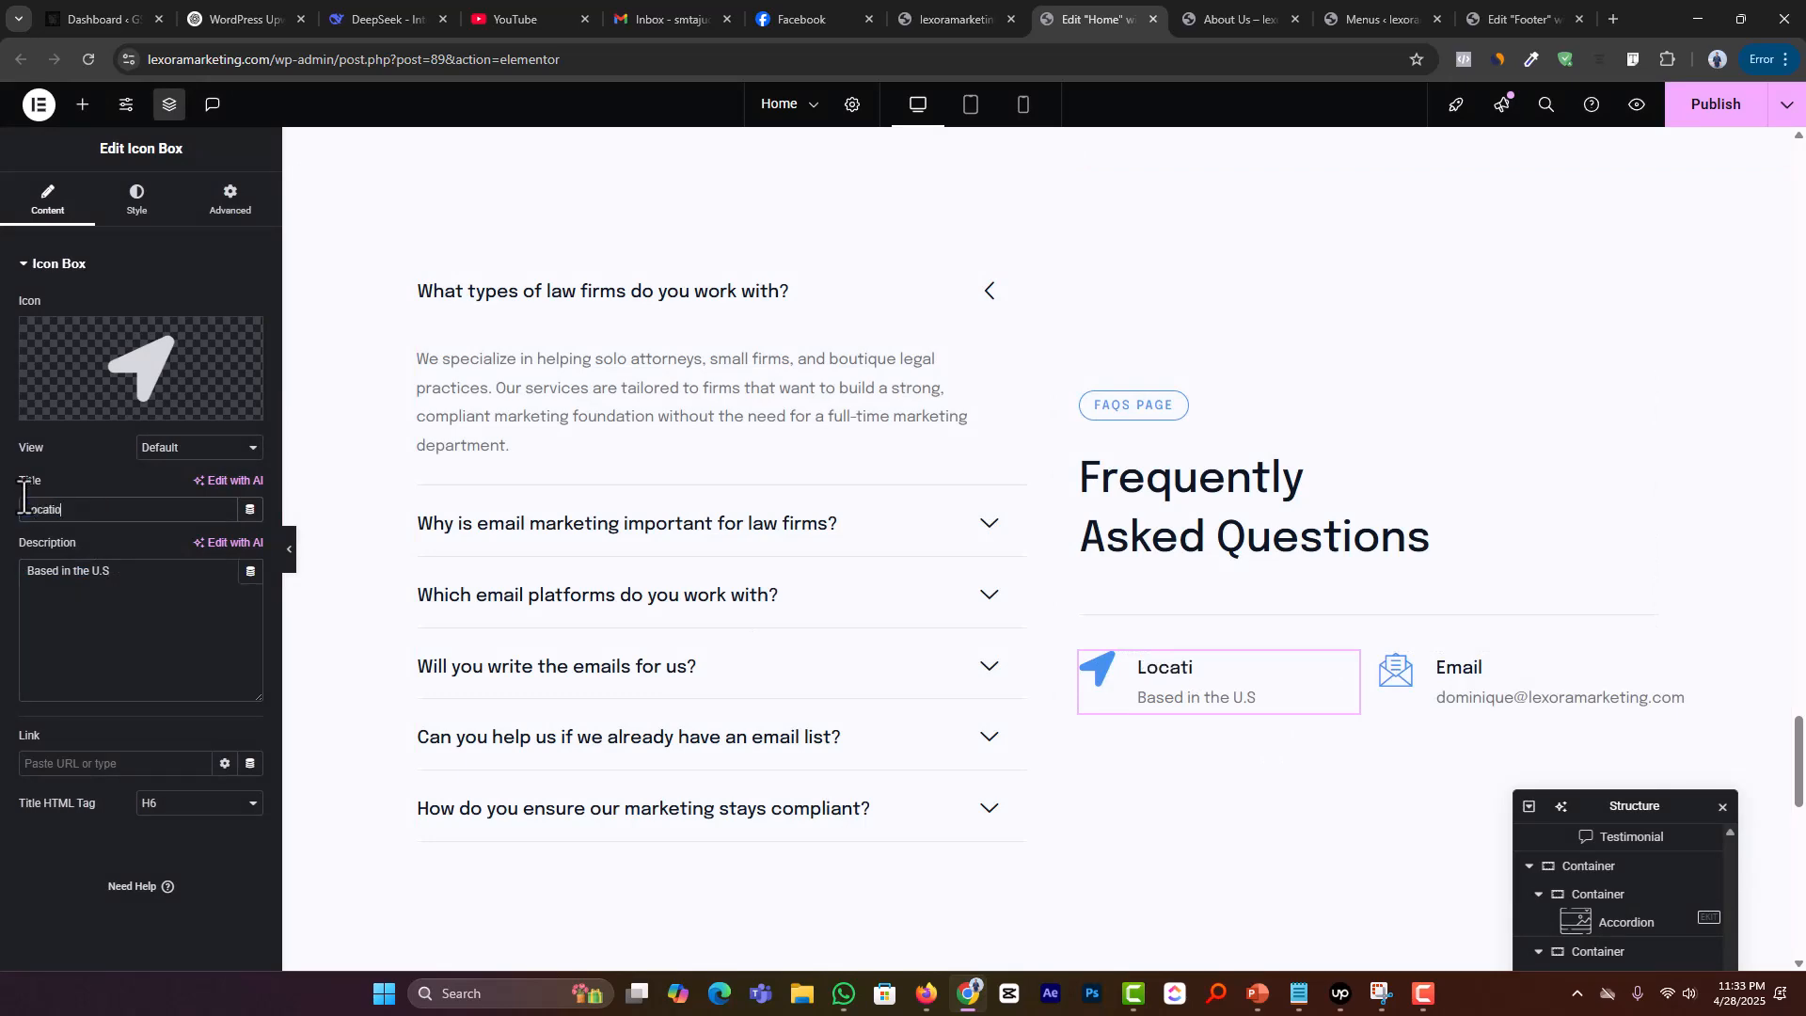
Step: Change the Location icon box's icon to the outlined Map icon from the icon library
{"action": "left_click", "coordinate": [222, 388]}
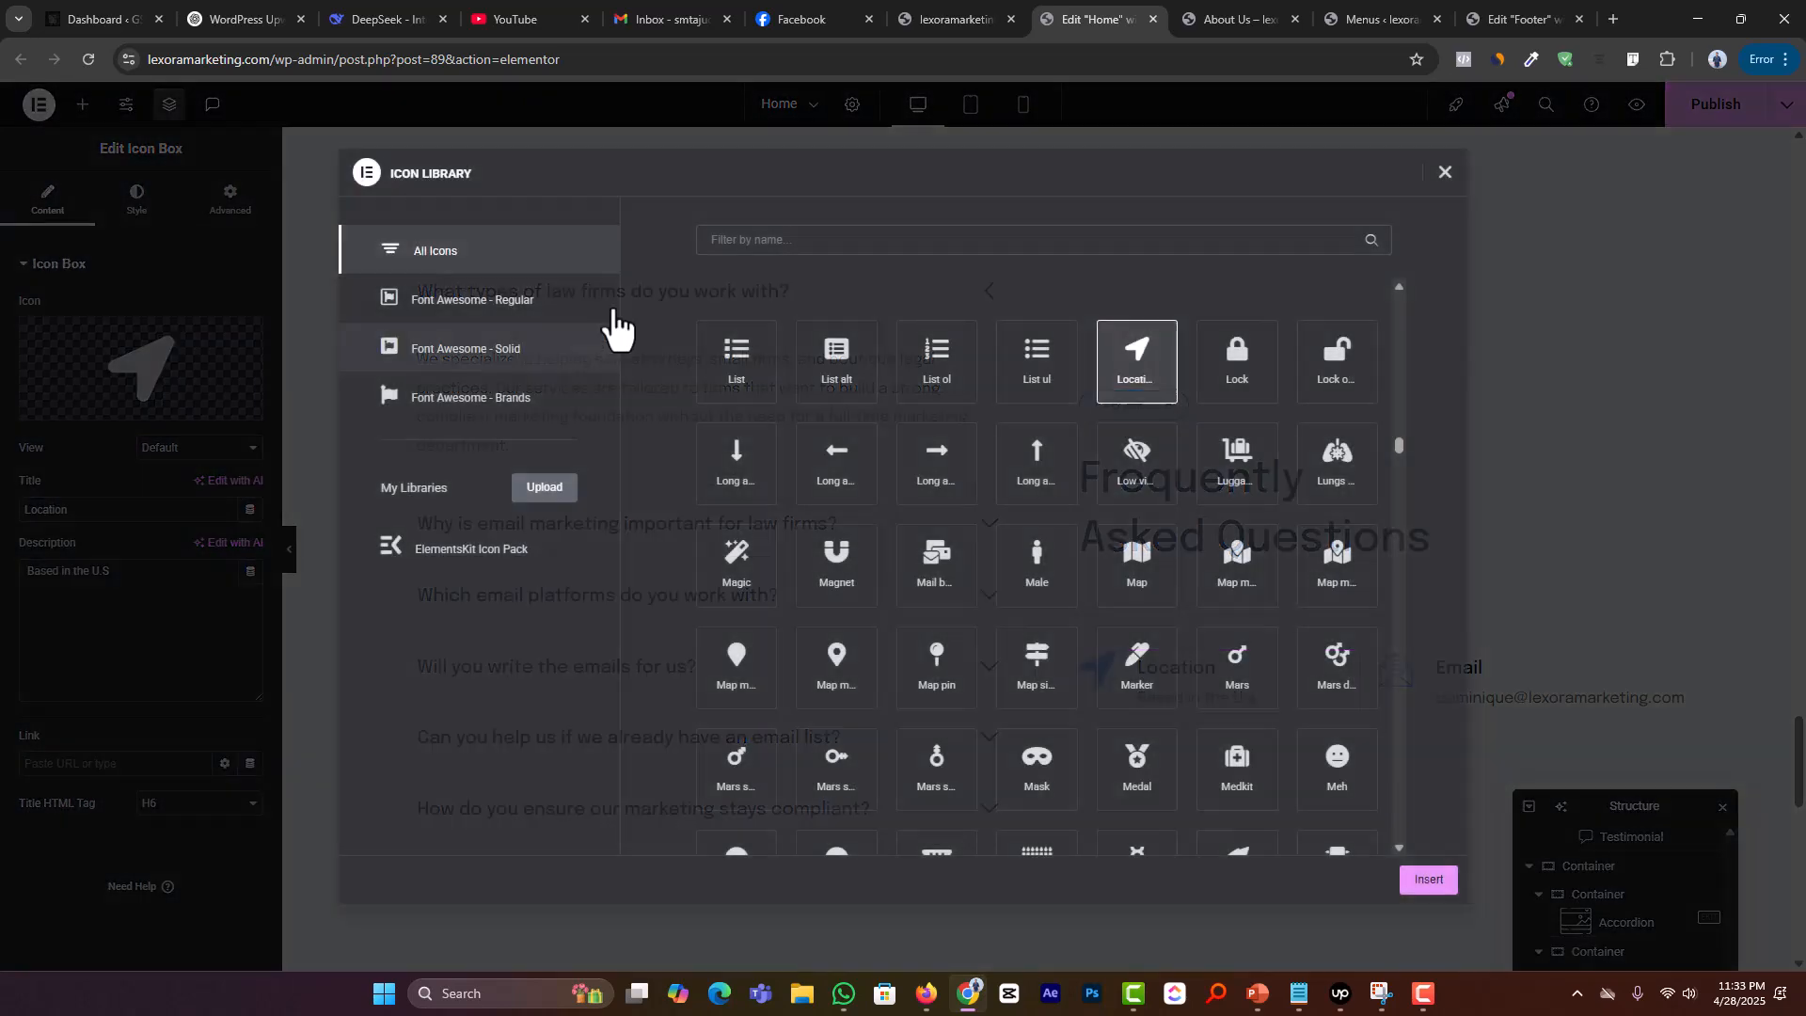
{"action": "left_click", "coordinate": [782, 239]}
{"action": "type", "text": "pin"}
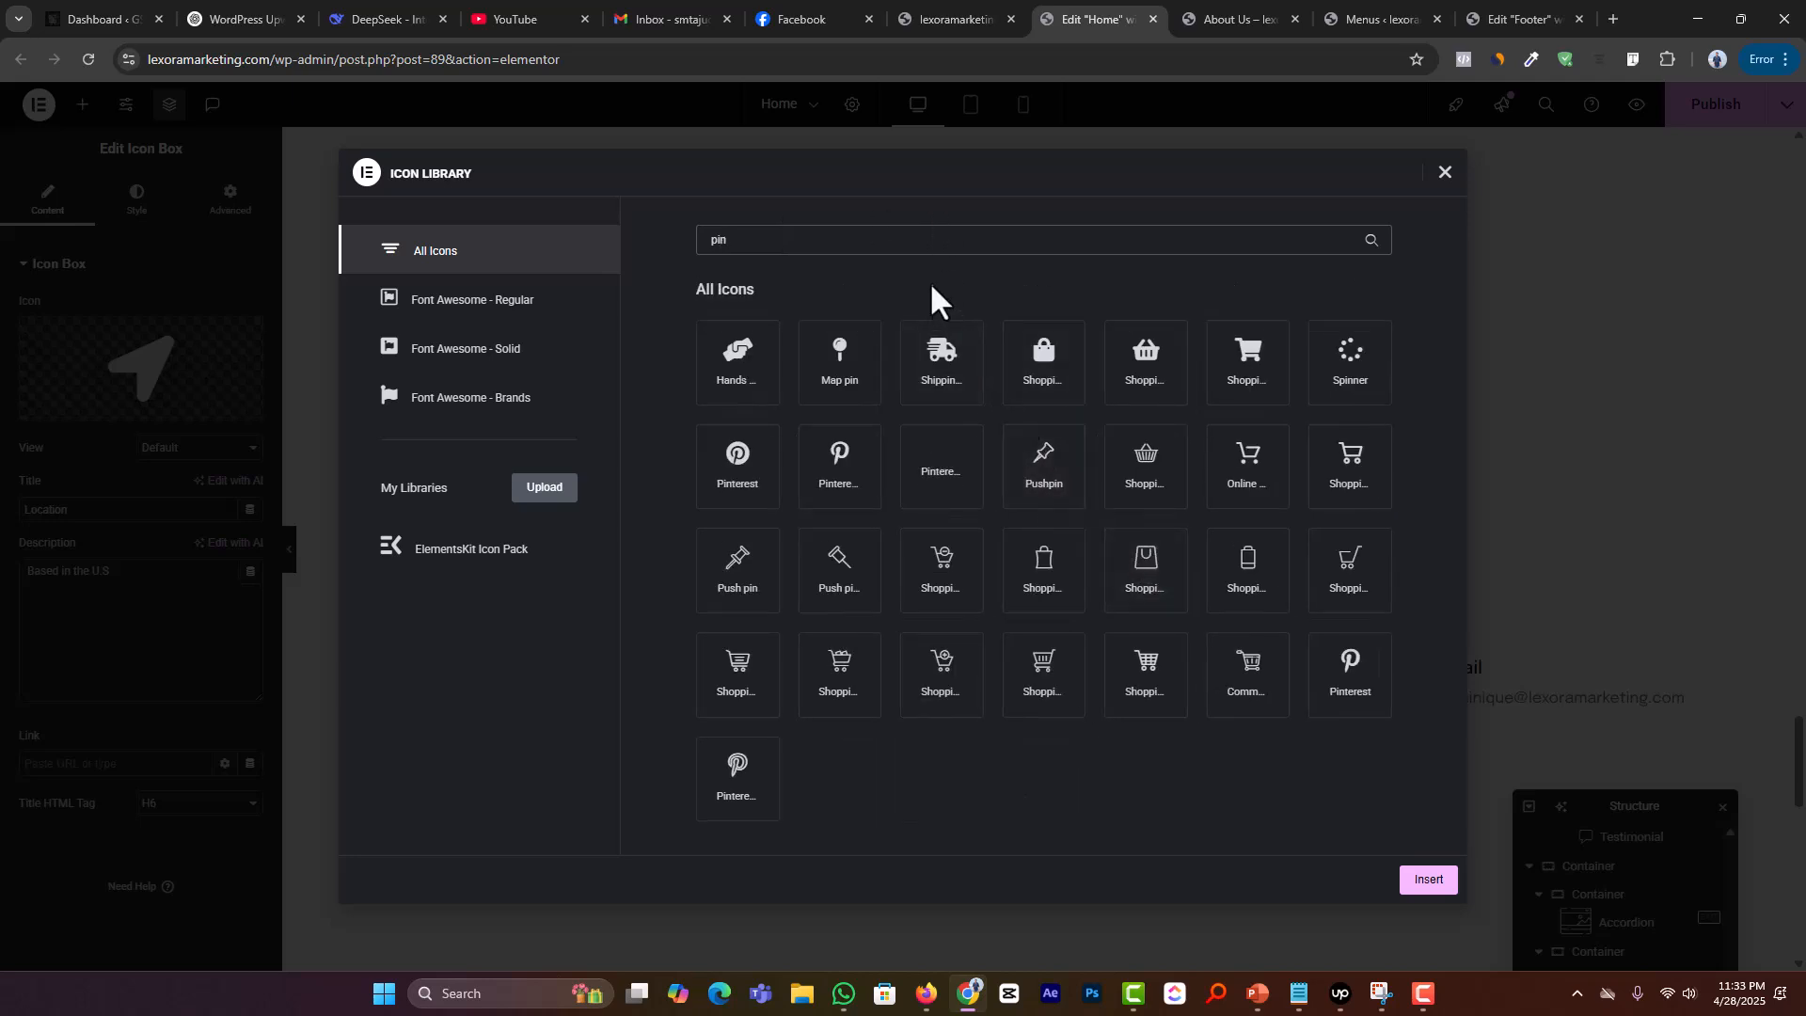
{"action": "type", "text": "map"}
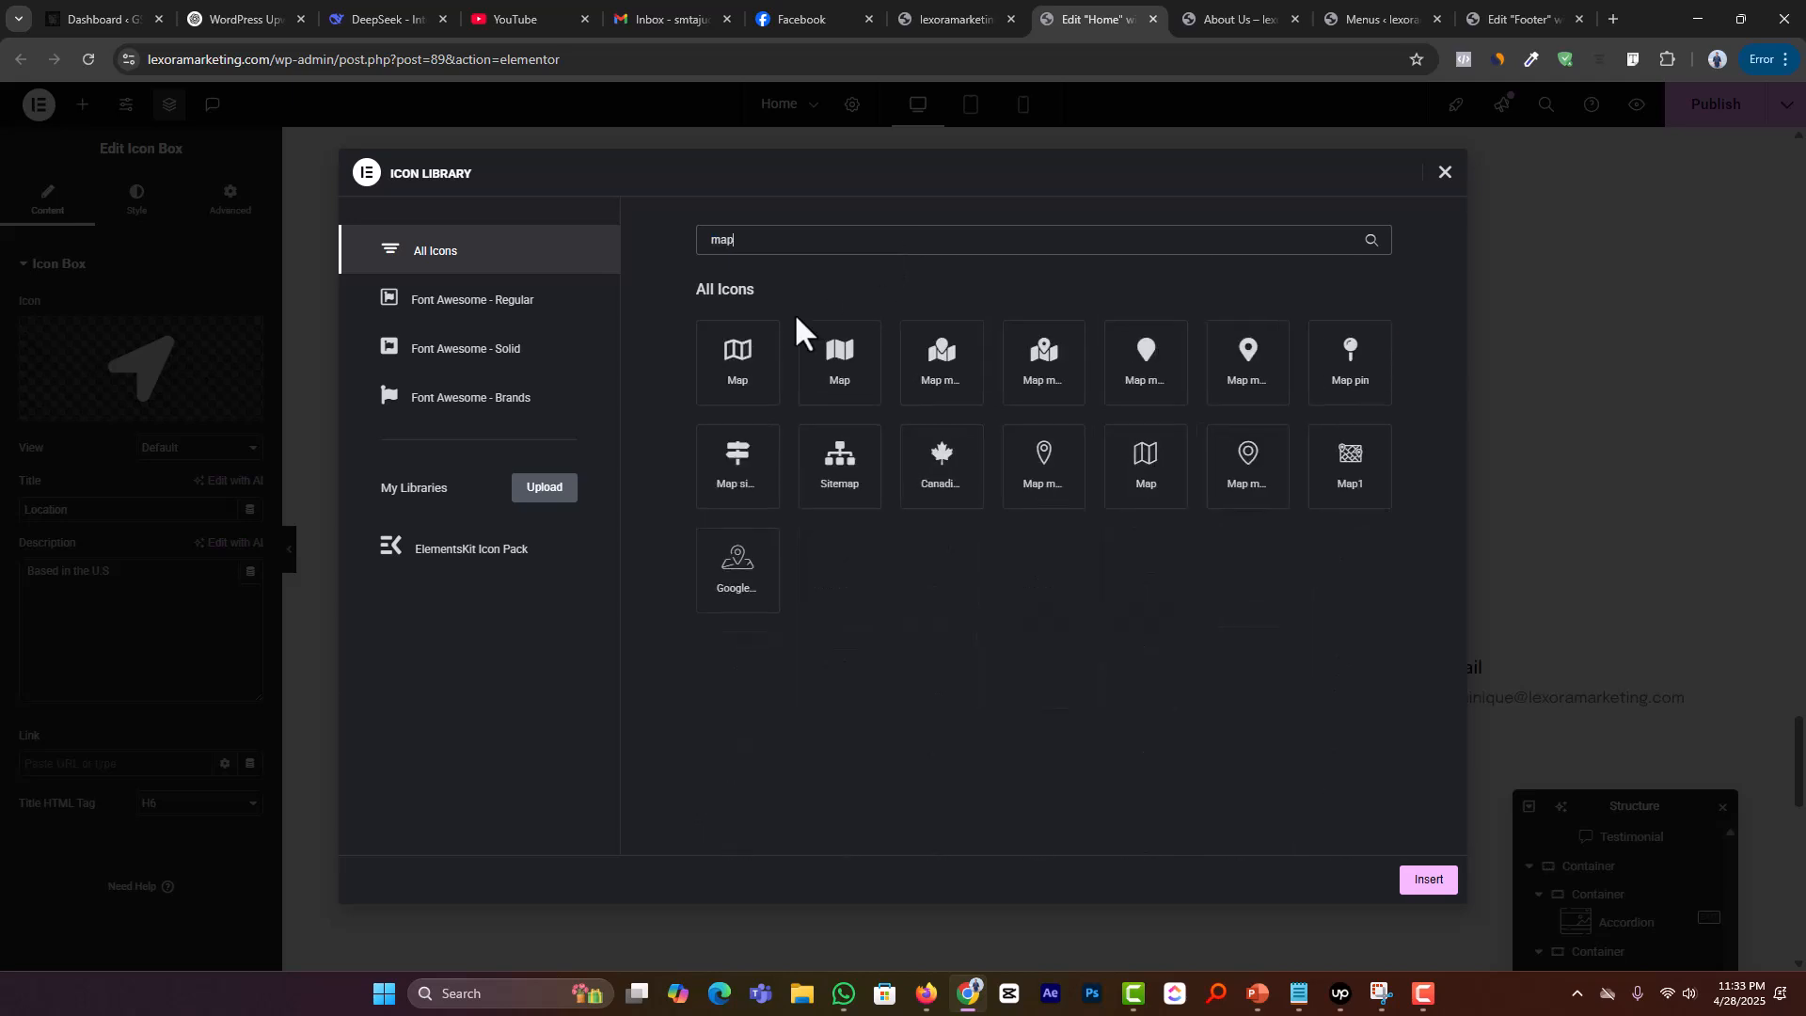
{"action": "left_click", "coordinate": [739, 367]}
{"action": "left_click", "coordinate": [1415, 884]}
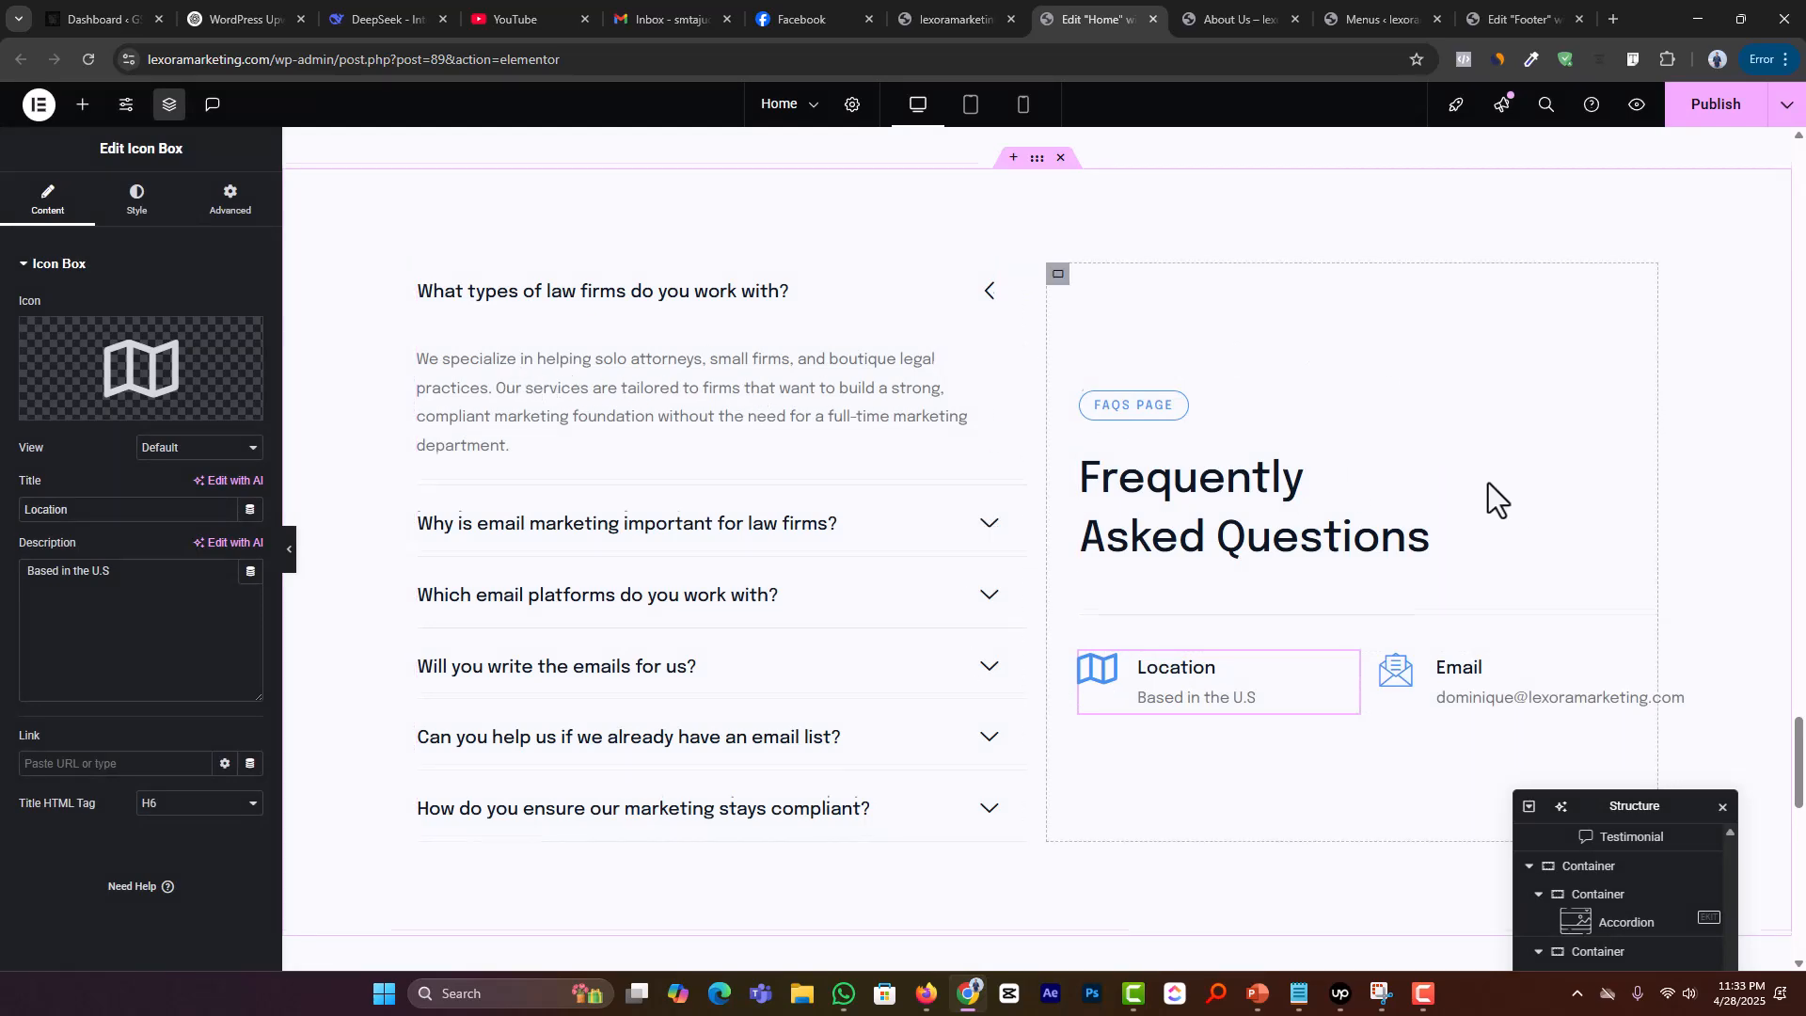
Step: Review the page up to the "Our mission" section, and ask ChatGPT "give me text for our mission"
{"action": "scroll", "coordinate": [1488, 482], "scroll_direction": "down", "scroll_amount": 5}
{"action": "scroll", "coordinate": [1354, 545], "scroll_direction": "up", "scroll_amount": 3}
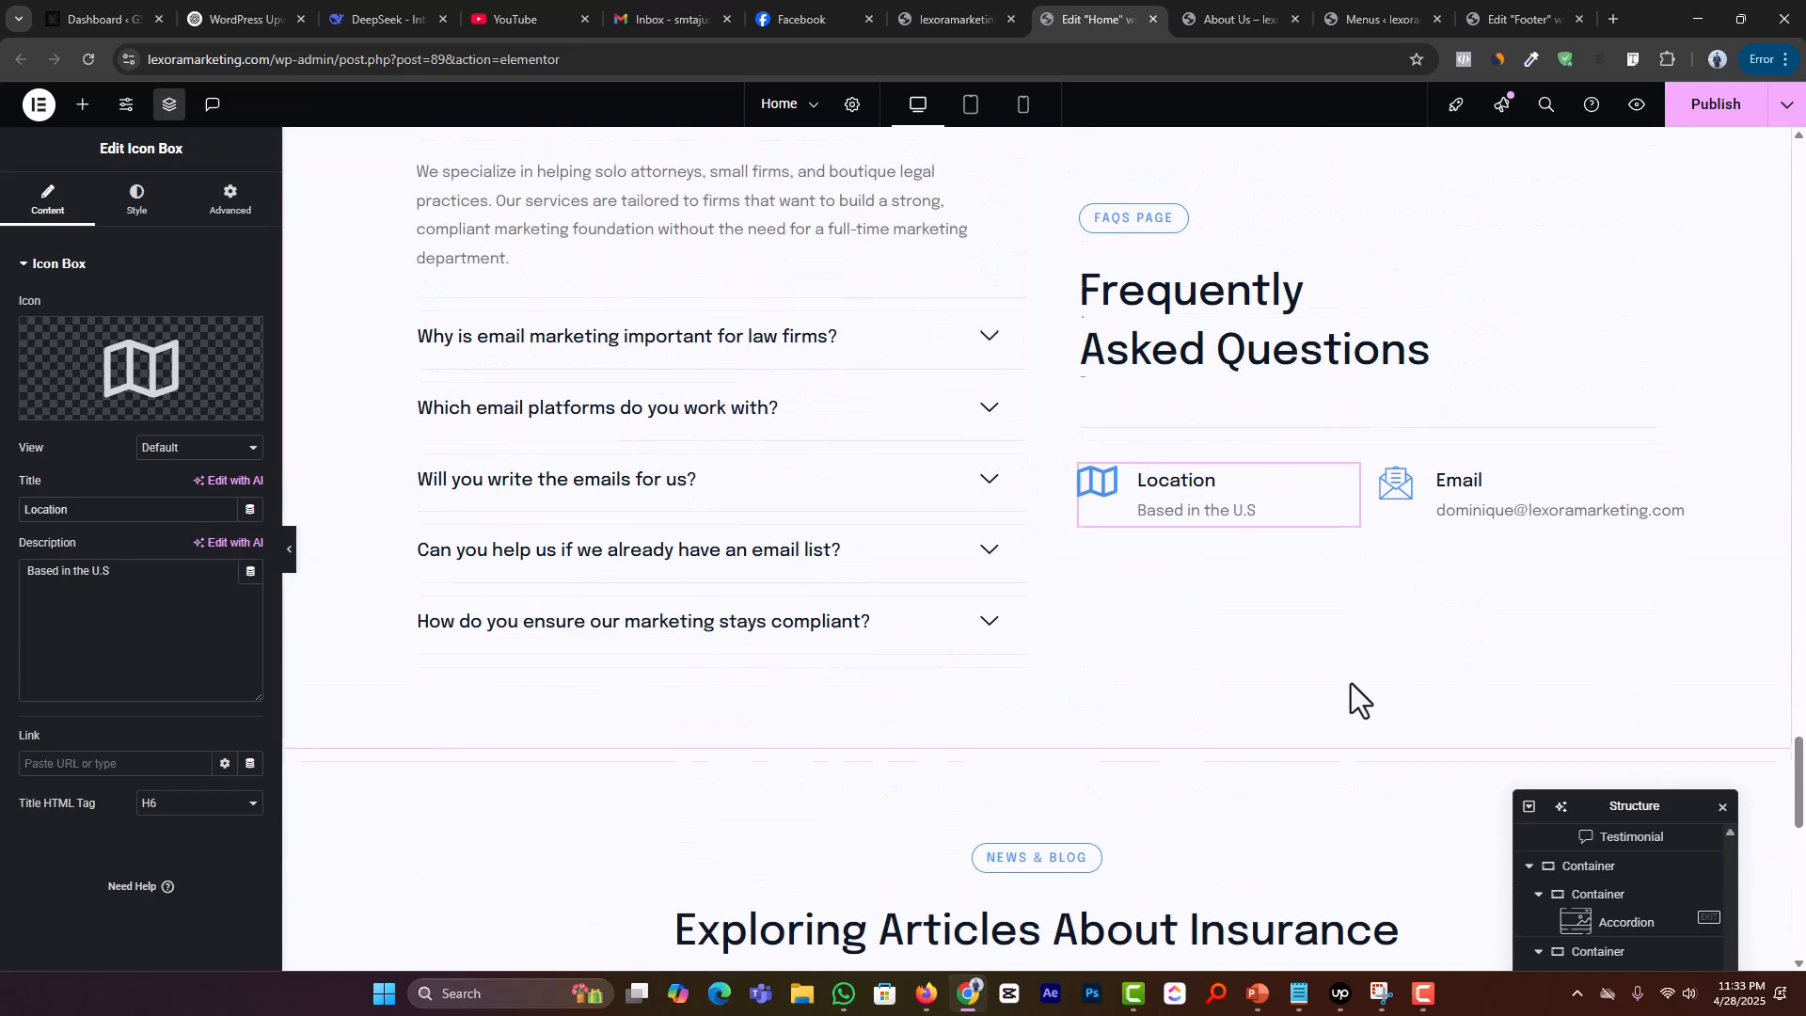
{"action": "scroll", "coordinate": [1354, 697], "scroll_direction": "up", "scroll_amount": 5}
{"action": "scroll", "coordinate": [1425, 710], "scroll_direction": "down", "scroll_amount": 3}
{"action": "scroll", "coordinate": [1406, 691], "scroll_direction": "up", "scroll_amount": 10}
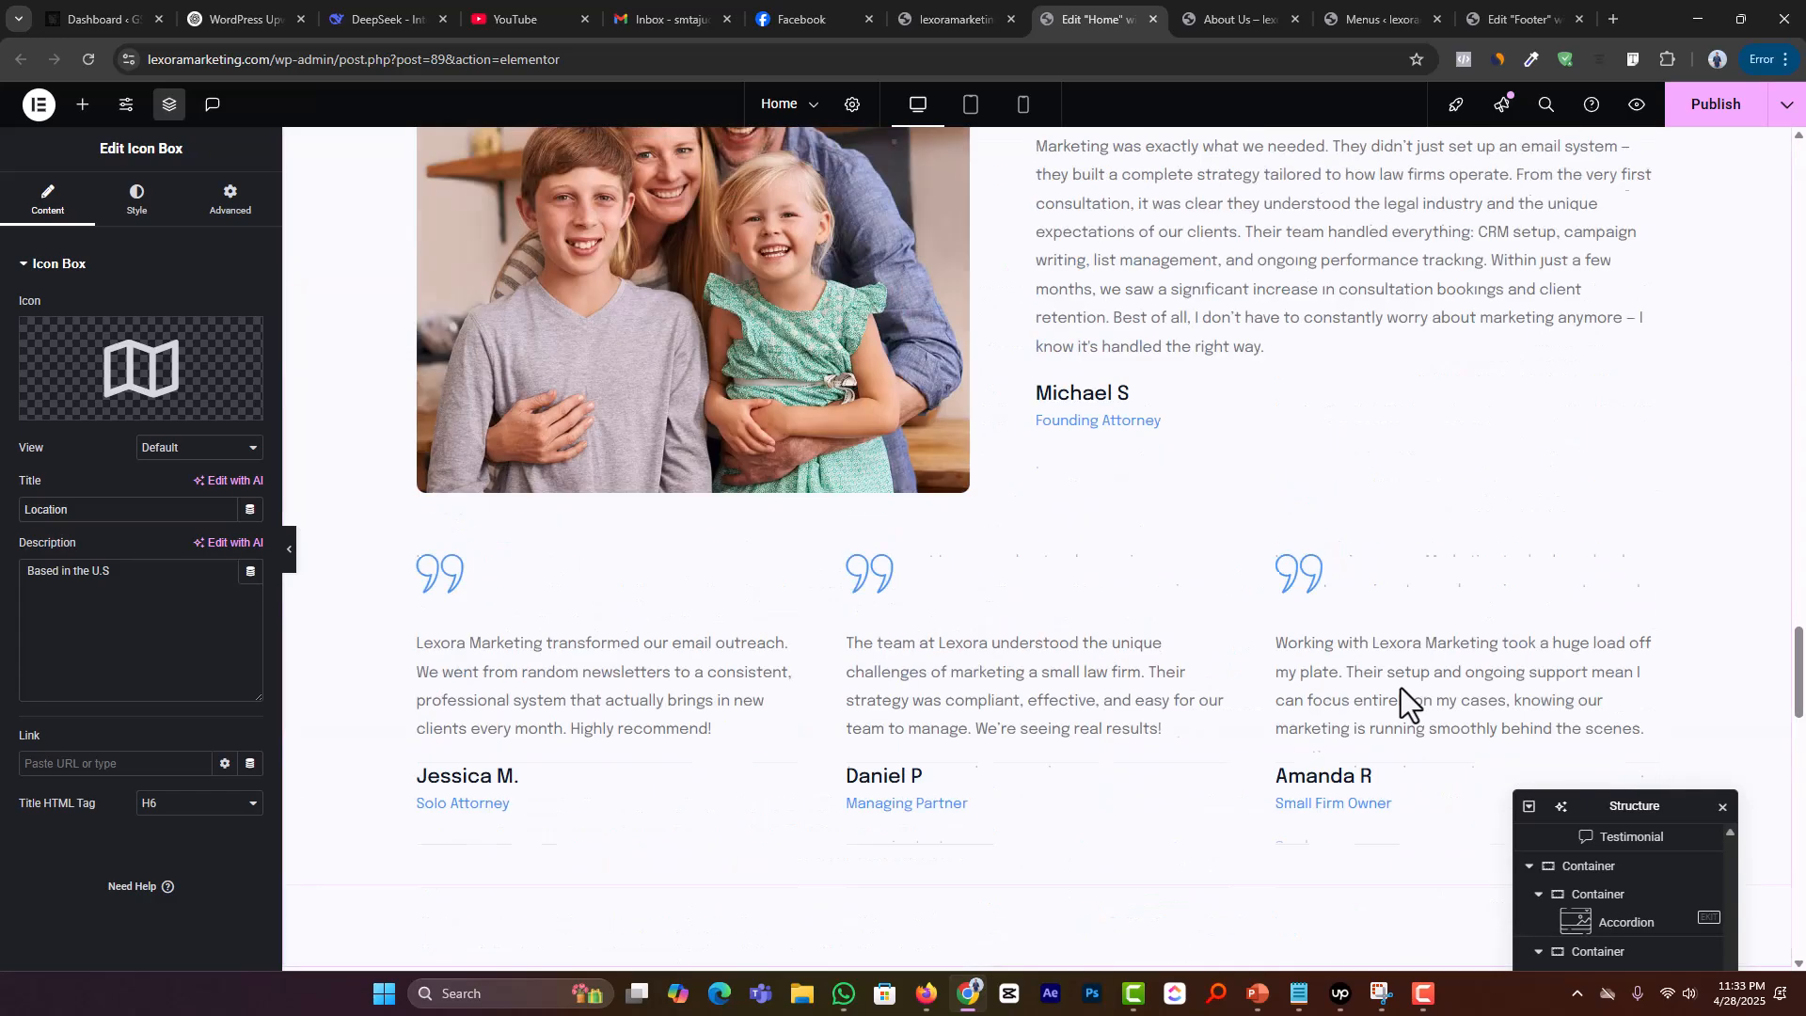
{"action": "scroll", "coordinate": [1381, 673], "scroll_direction": "up", "scroll_amount": 7}
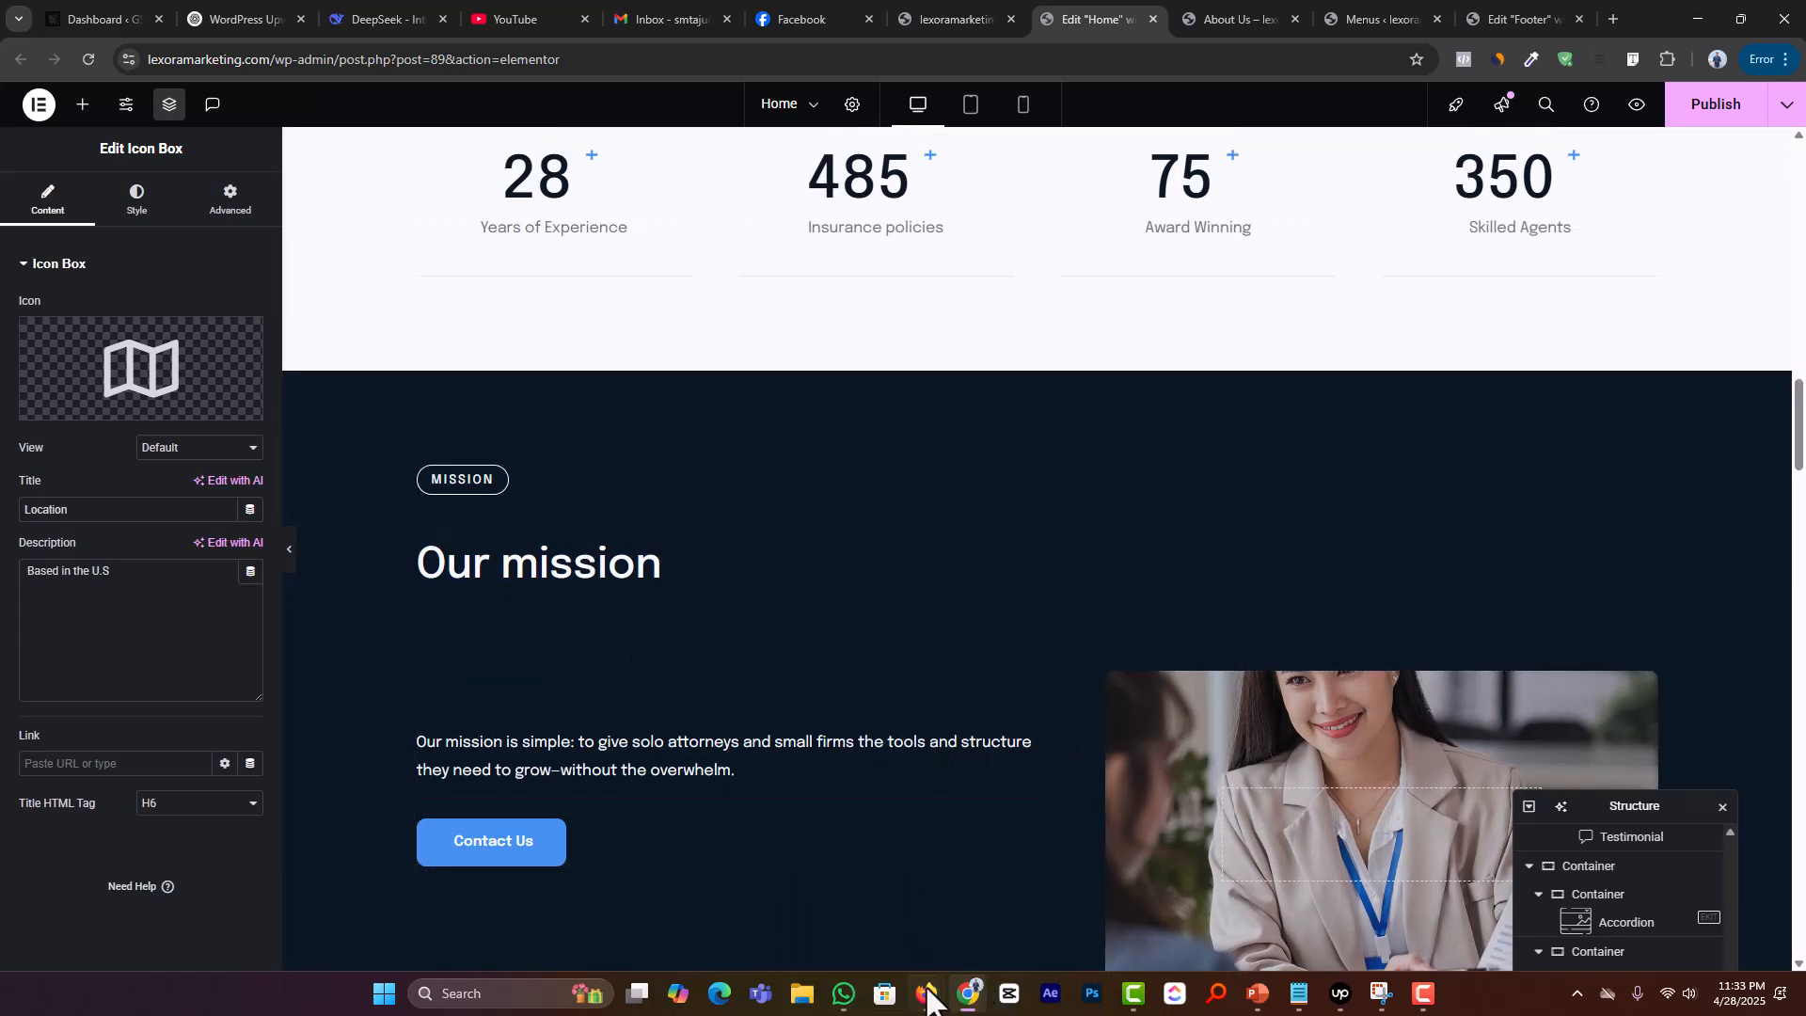
{"action": "mouse_move", "coordinate": [926, 992]}
{"action": "left_click", "coordinate": [1019, 884]}
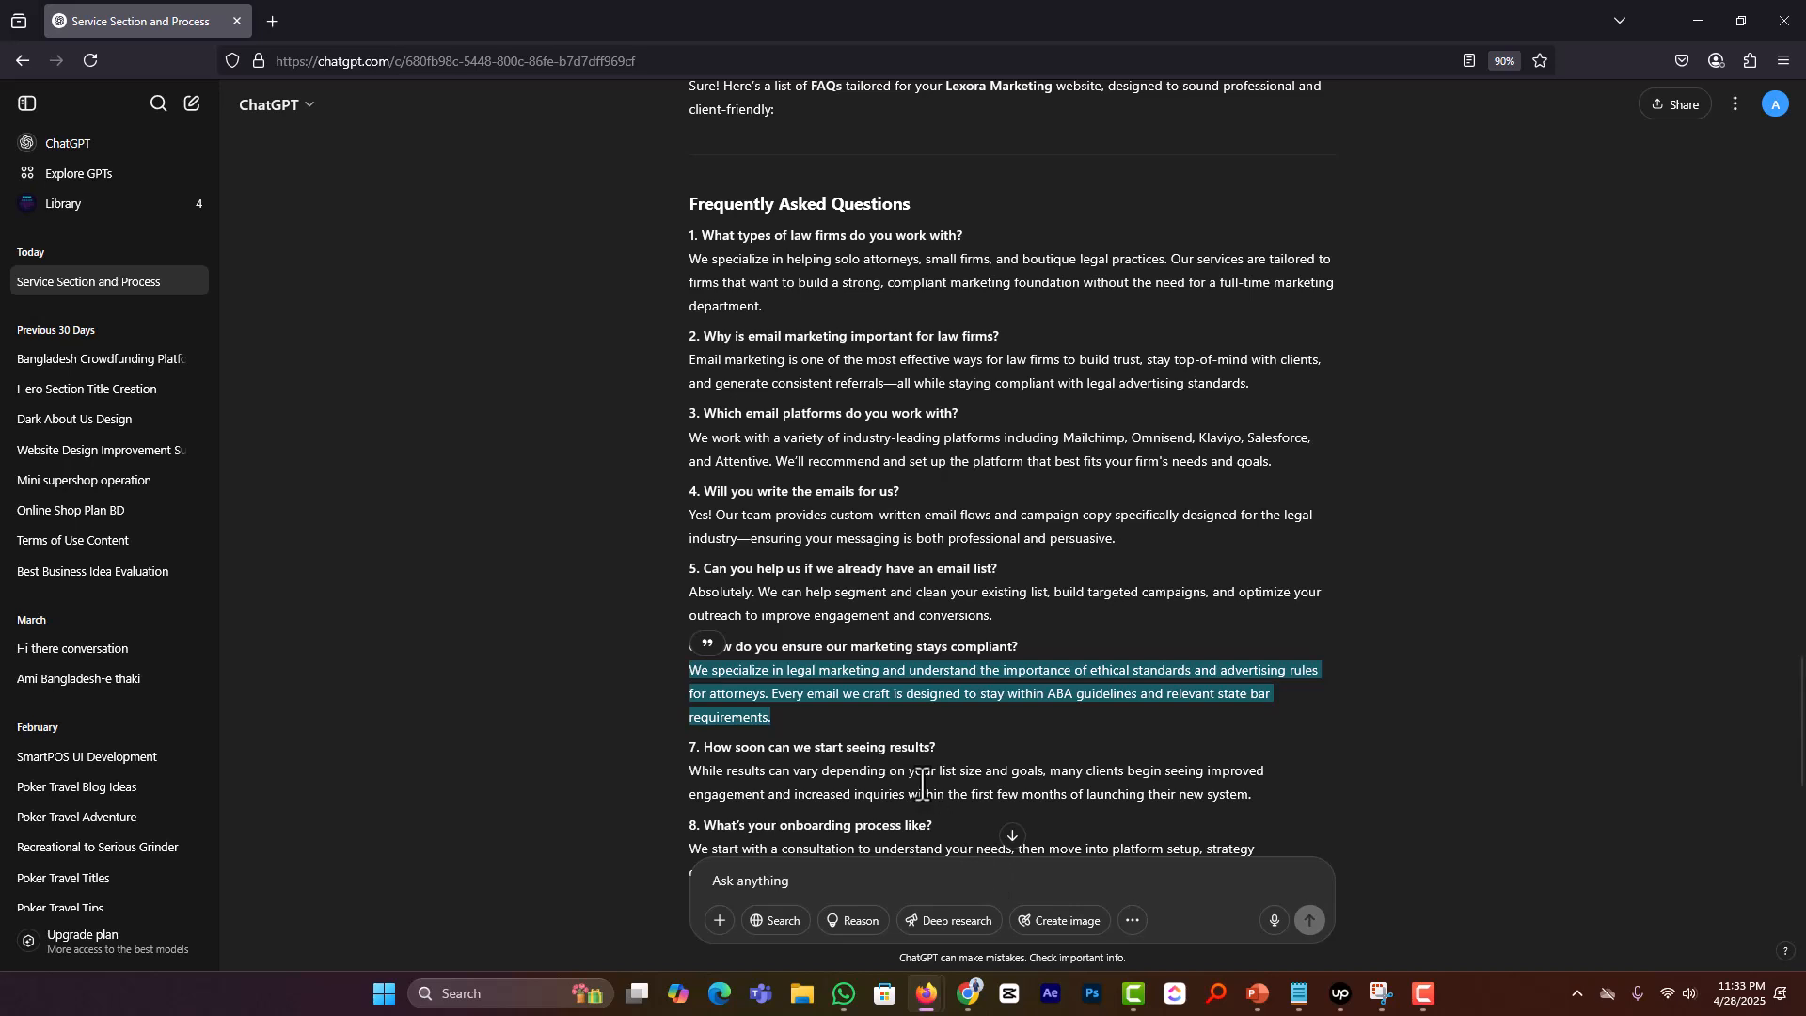
{"action": "scroll", "coordinate": [941, 856], "scroll_direction": "down", "scroll_amount": 5}
{"action": "left_click", "coordinate": [867, 875]}
{"action": "type", "text": "give me text for our mission"}
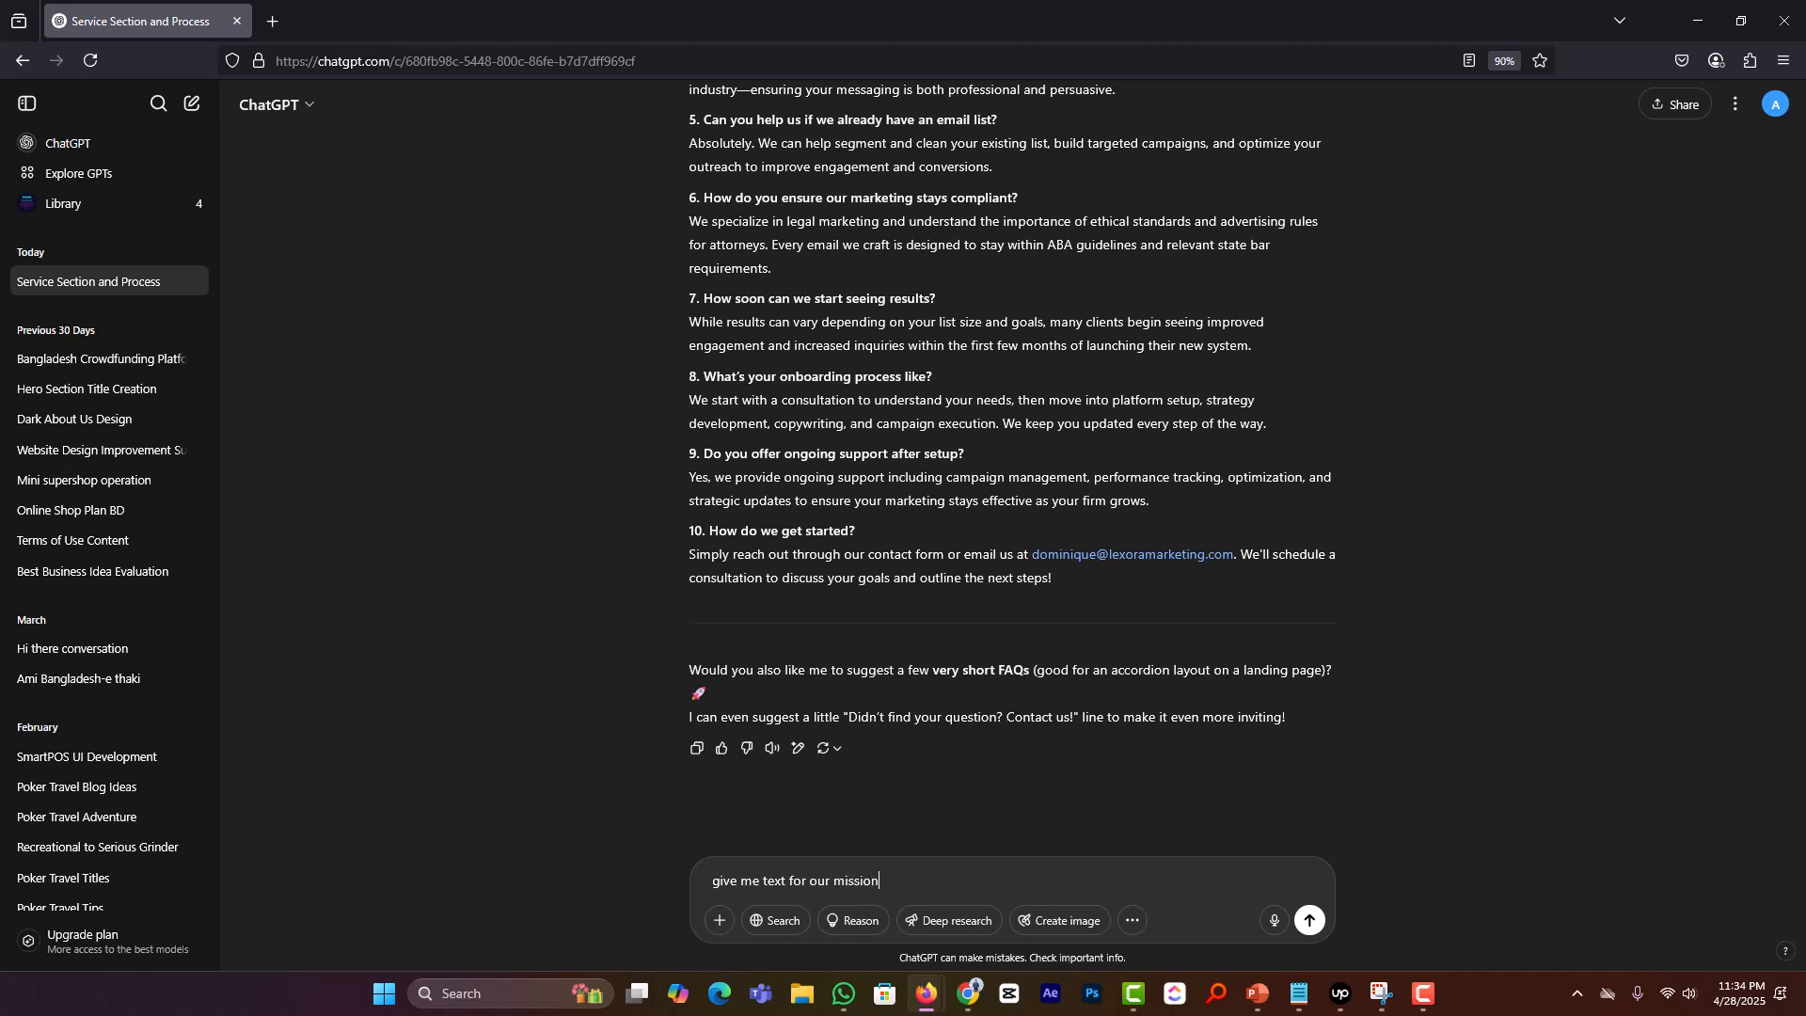
{"action": "key", "text": "Return"}
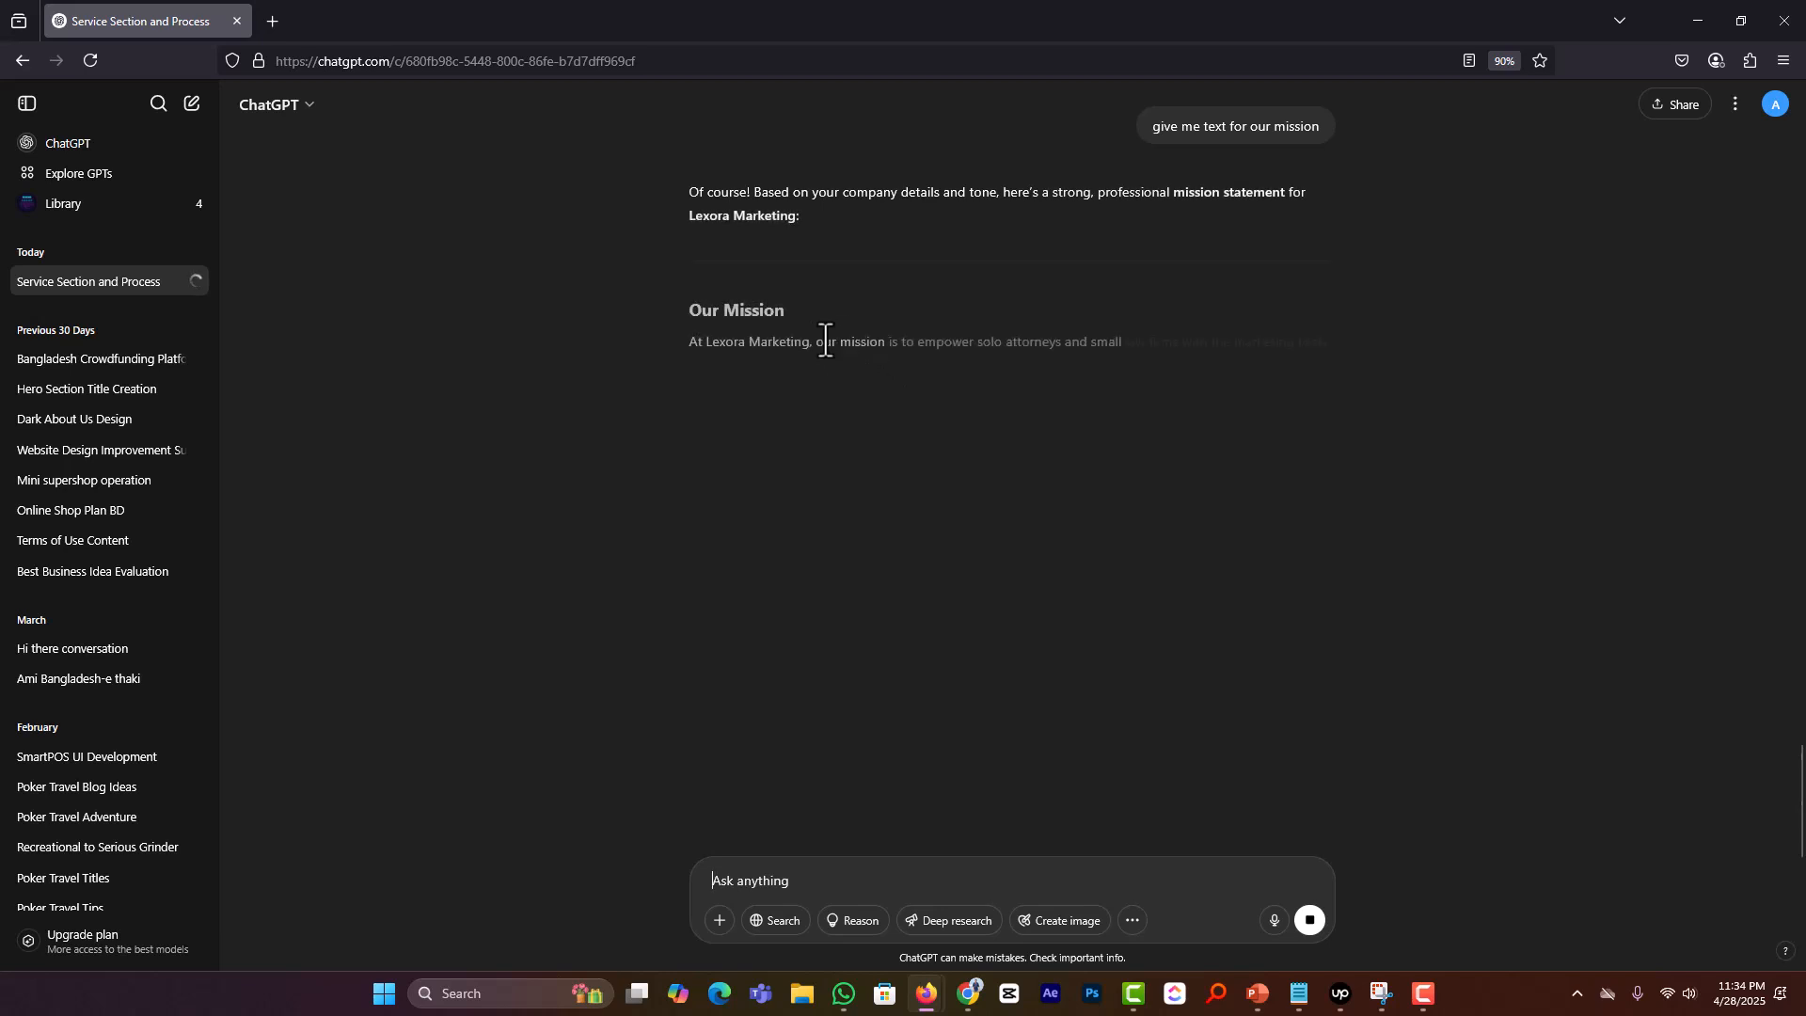
Step: Replace the "Our mission" section's paragraph with ChatGPT's full mission statement beginning "At Lexora Marketing, our mission is to empower solo attorneys"
{"action": "left_click_drag", "start_coordinate": [686, 343], "coordinate": [935, 545]}
{"action": "key", "text": "ctrl+c"}
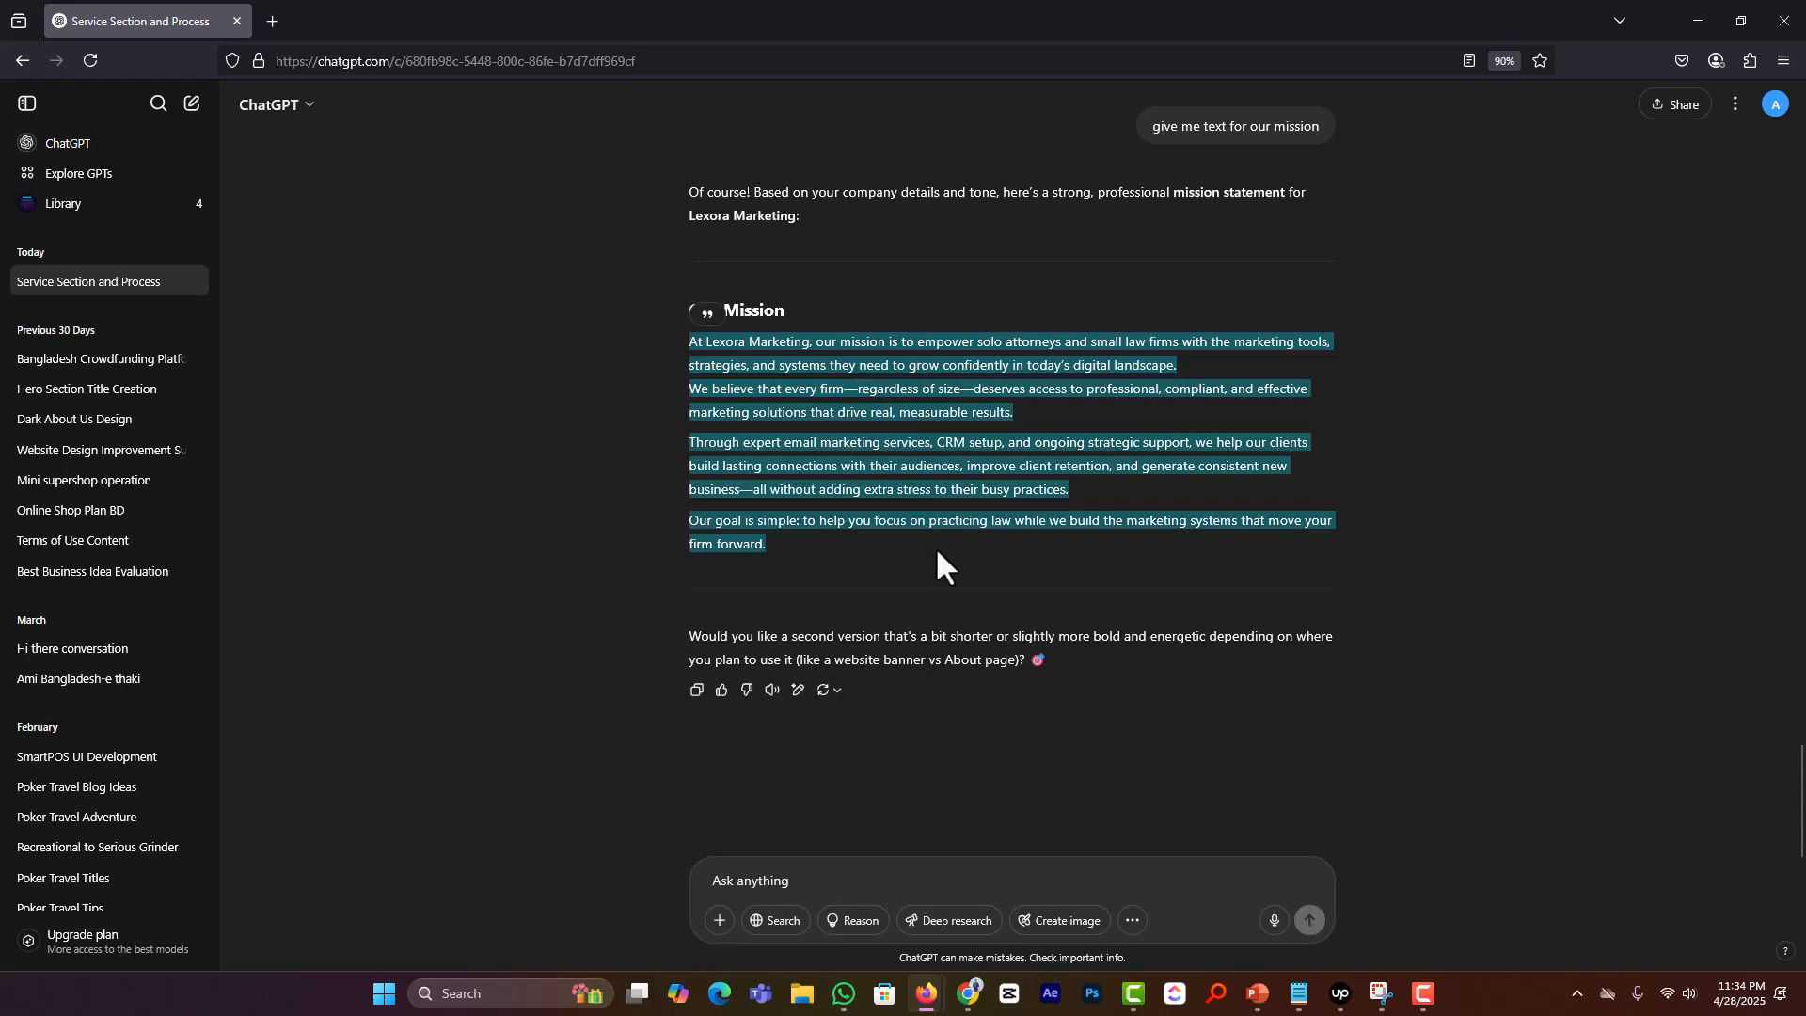
{"action": "key", "text": "alt+Tab"}
{"action": "left_click", "coordinate": [732, 763]}
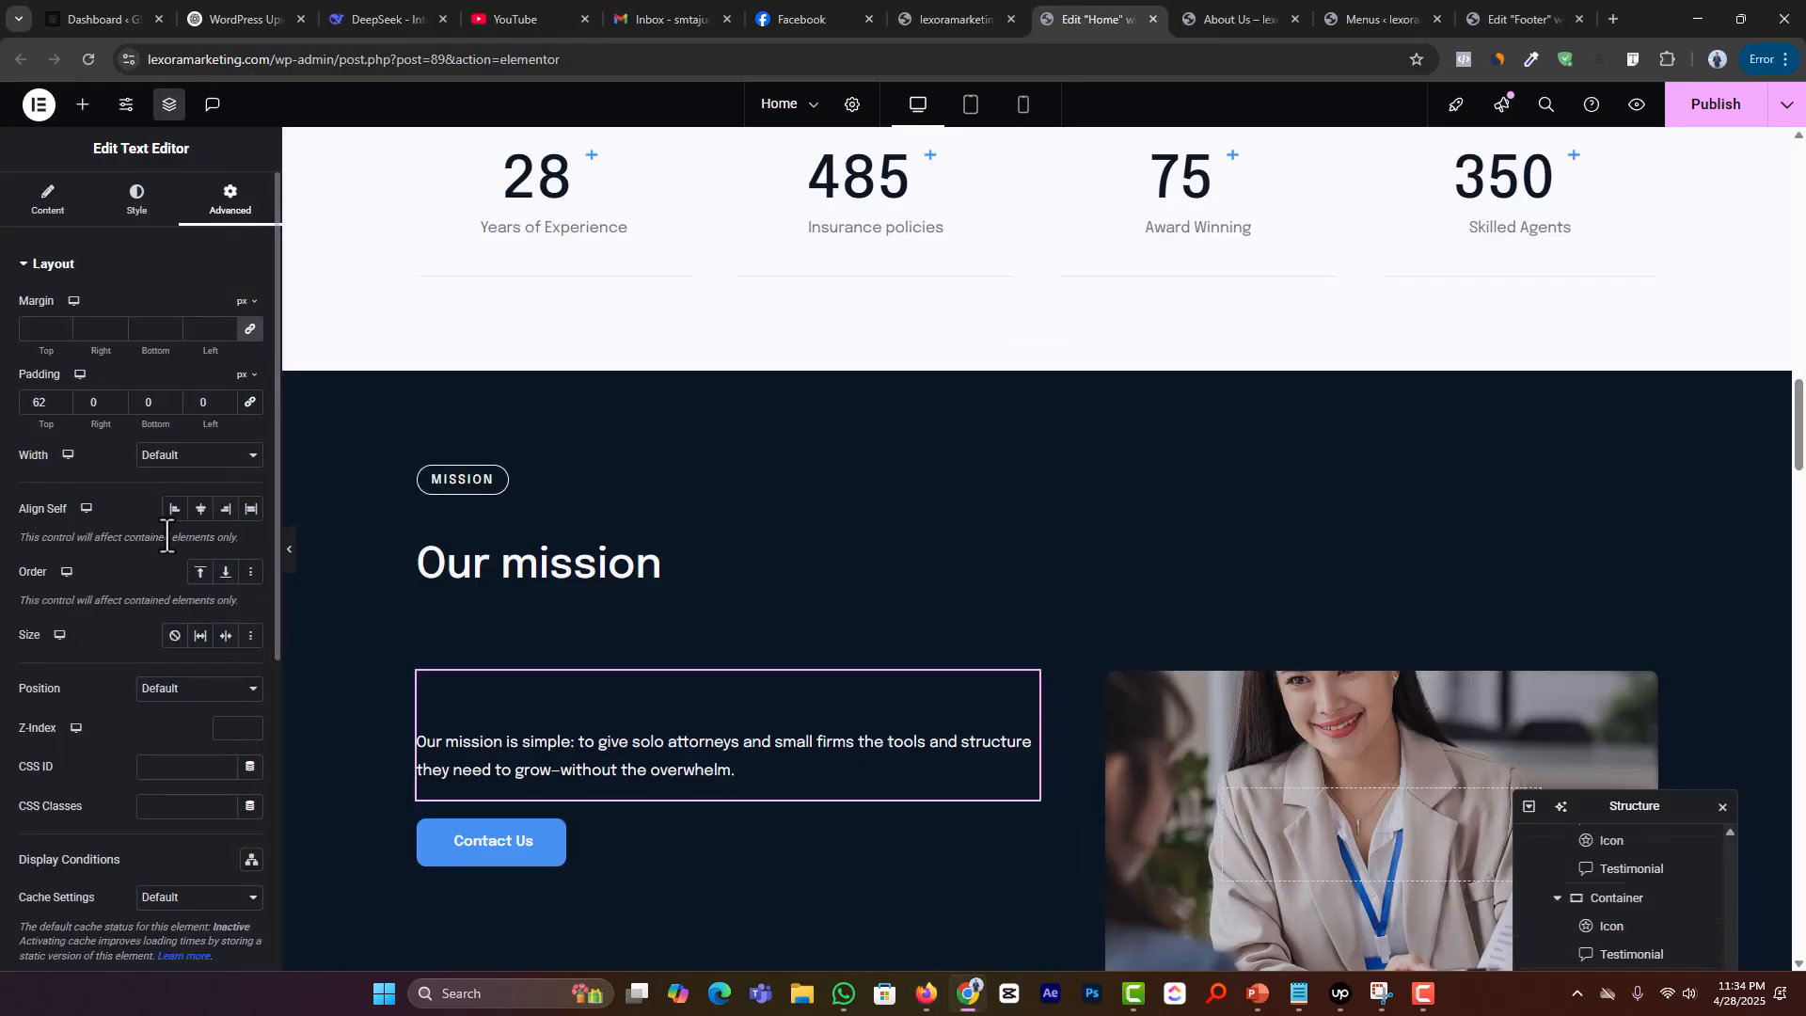
{"action": "left_click", "coordinate": [47, 200]}
{"action": "left_click", "coordinate": [153, 504]}
{"action": "key", "text": "ctrl+a"}
{"action": "key", "text": "ctrl+v"}
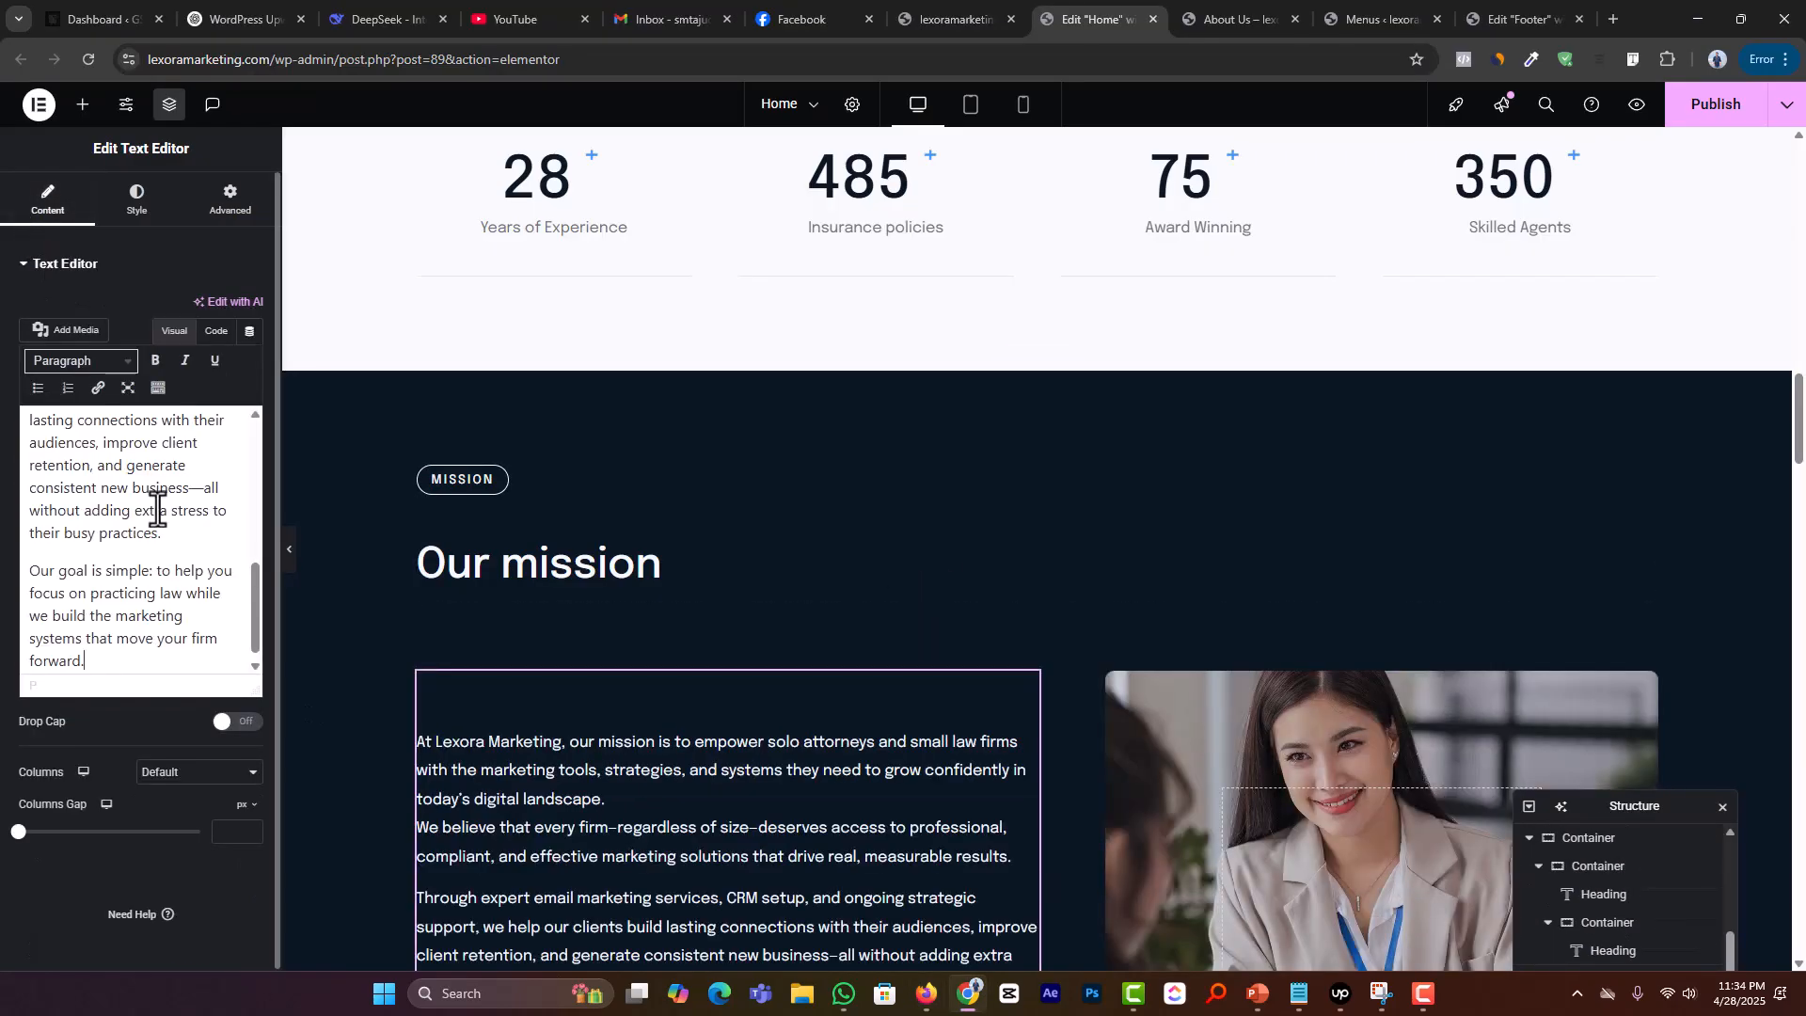
Step: Publish the updated home page
{"action": "scroll", "coordinate": [815, 559], "scroll_direction": "down", "scroll_amount": 3}
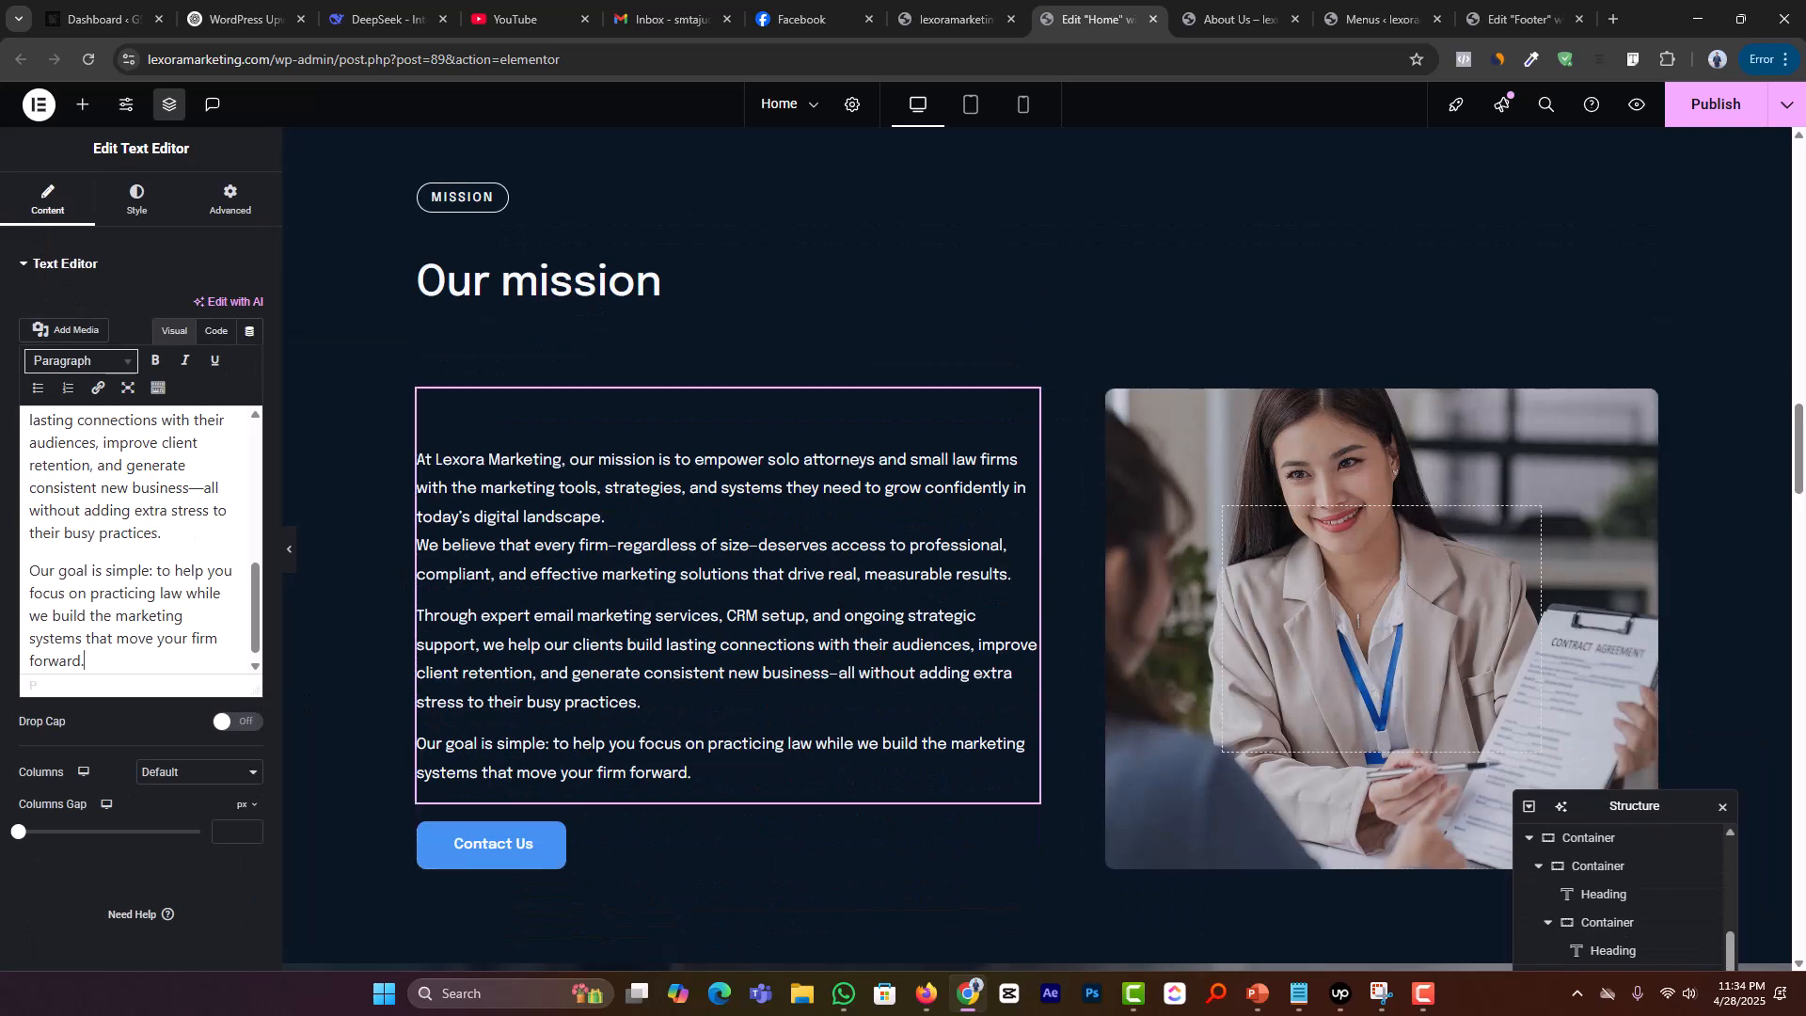
{"action": "left_click", "coordinate": [1714, 108]}
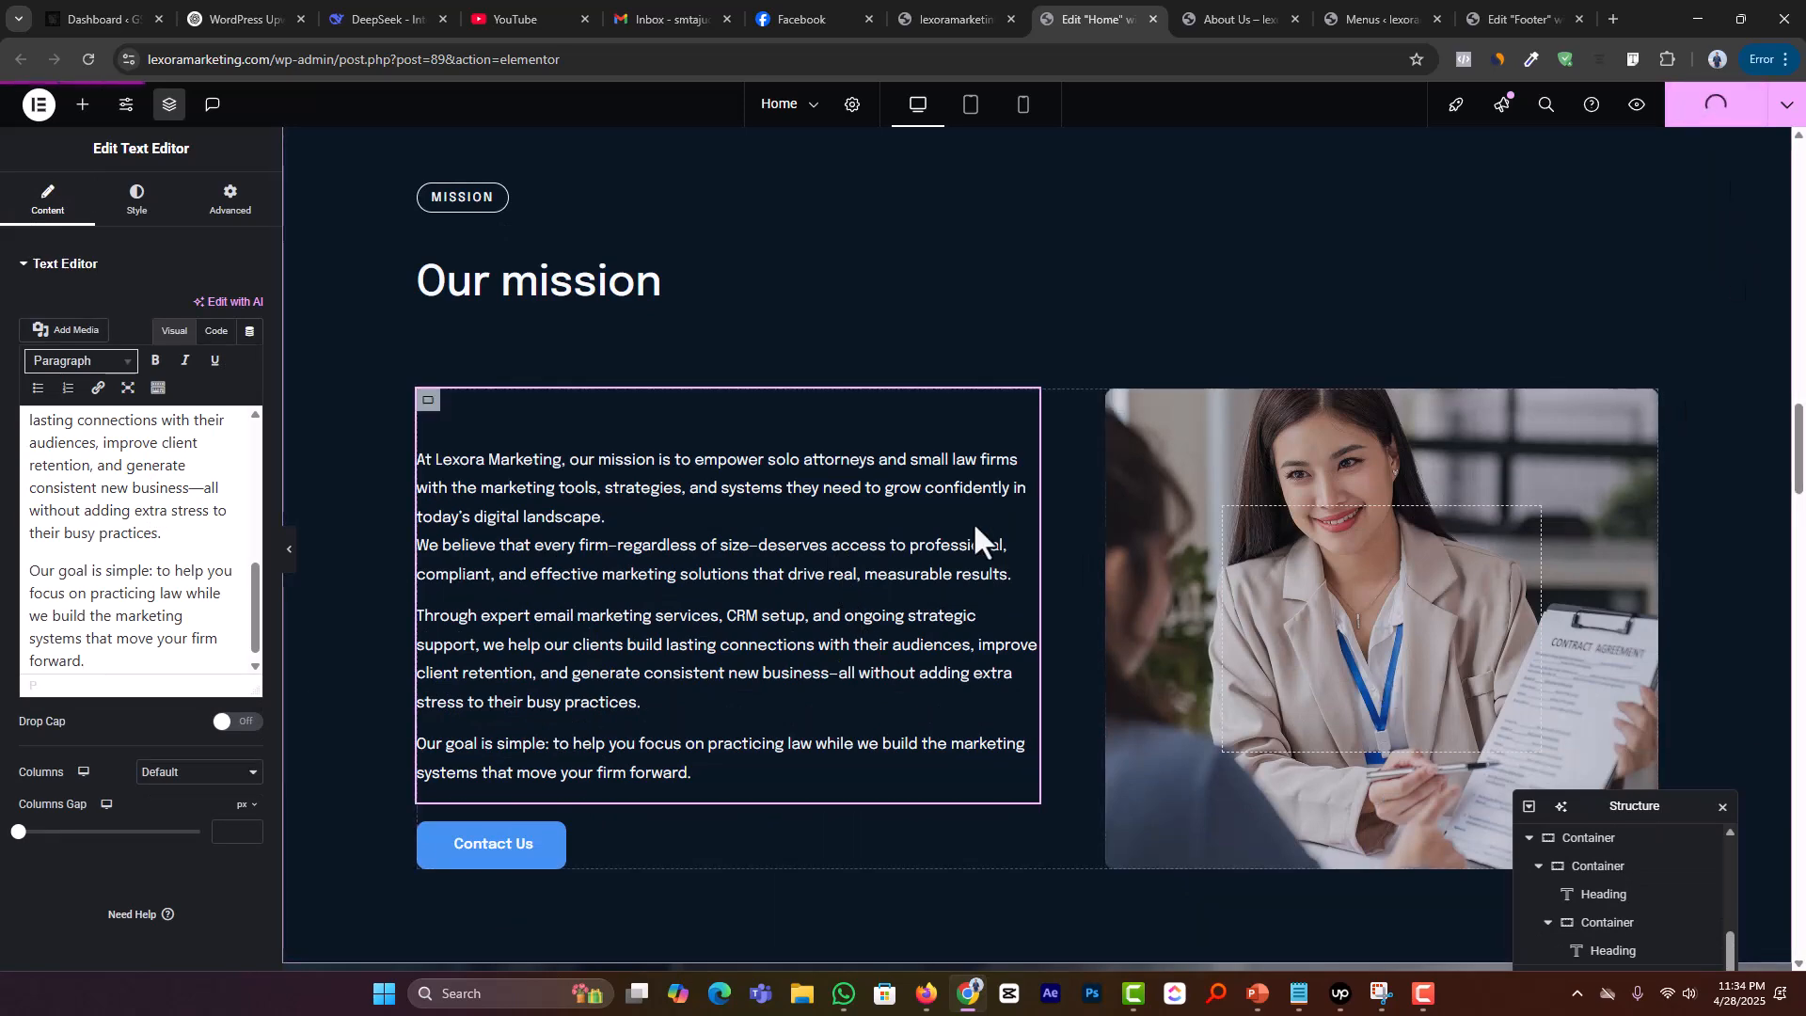
{"action": "scroll", "coordinate": [974, 544], "scroll_direction": "up", "scroll_amount": 12}
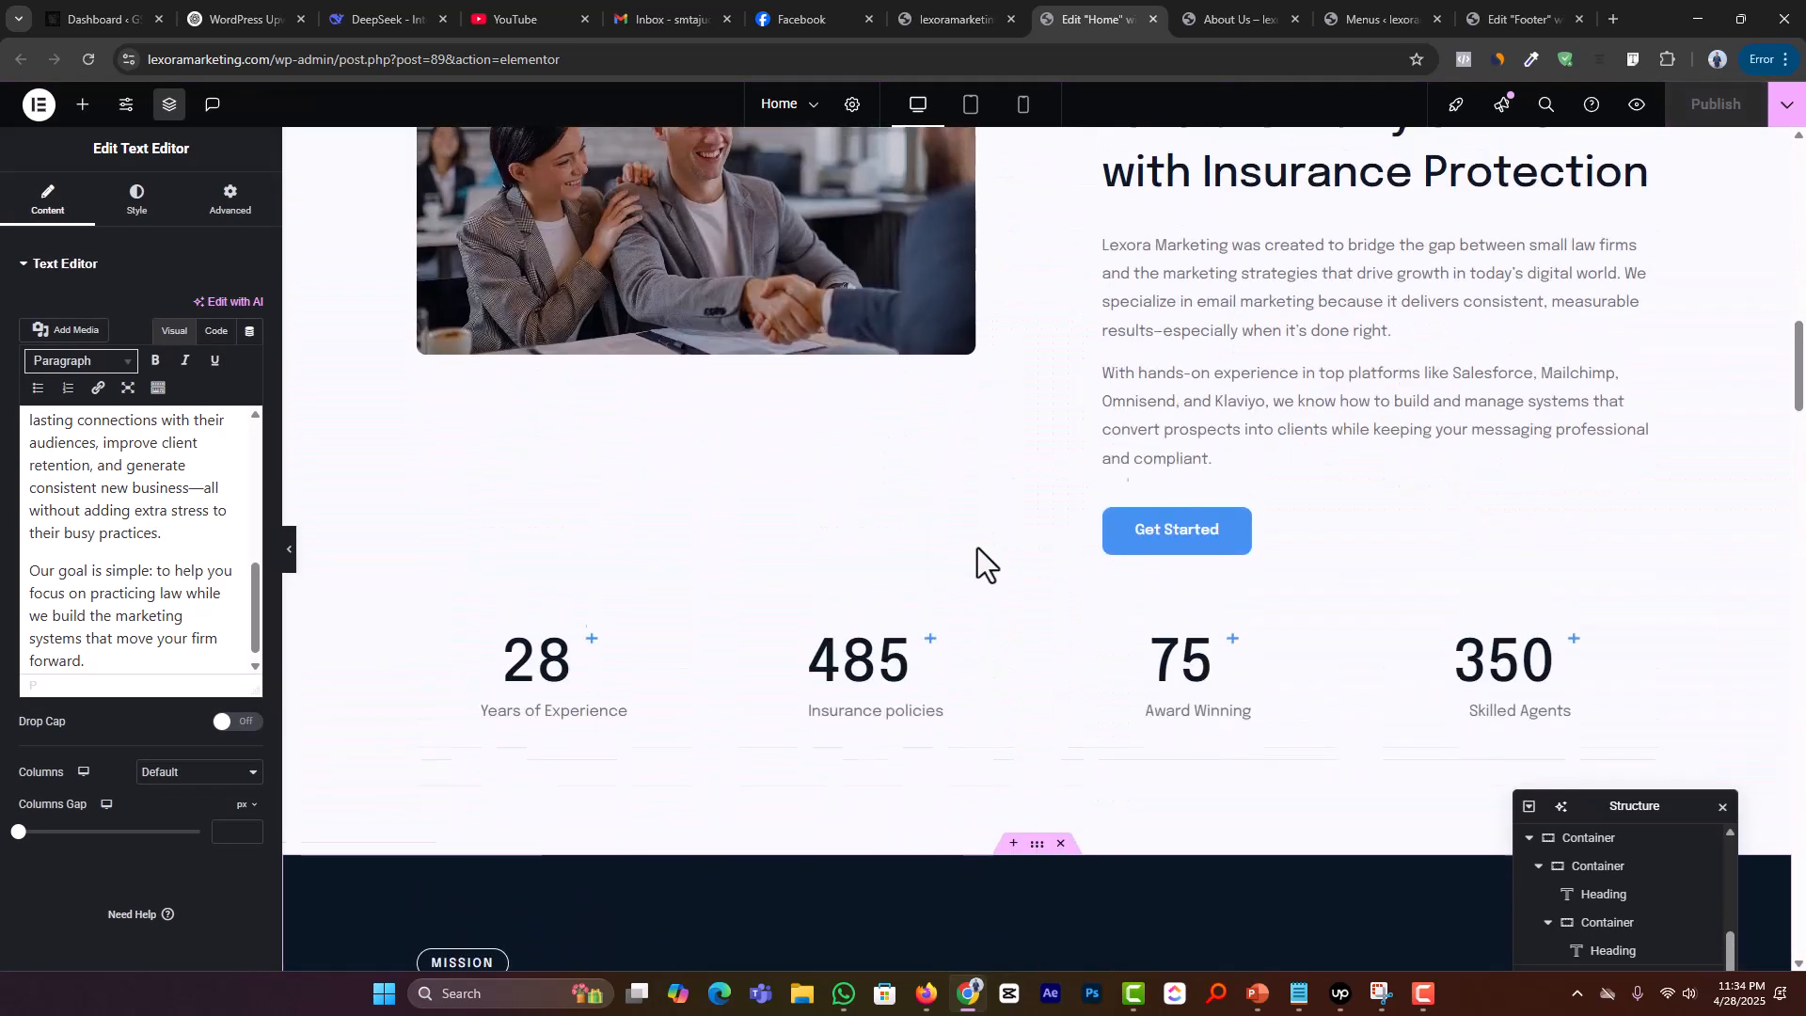
Step: Review the home page from the hero banner through the services, About Us and counter sections with the editing panel hidden
{"action": "scroll", "coordinate": [1244, 731], "scroll_direction": "up", "scroll_amount": 10}
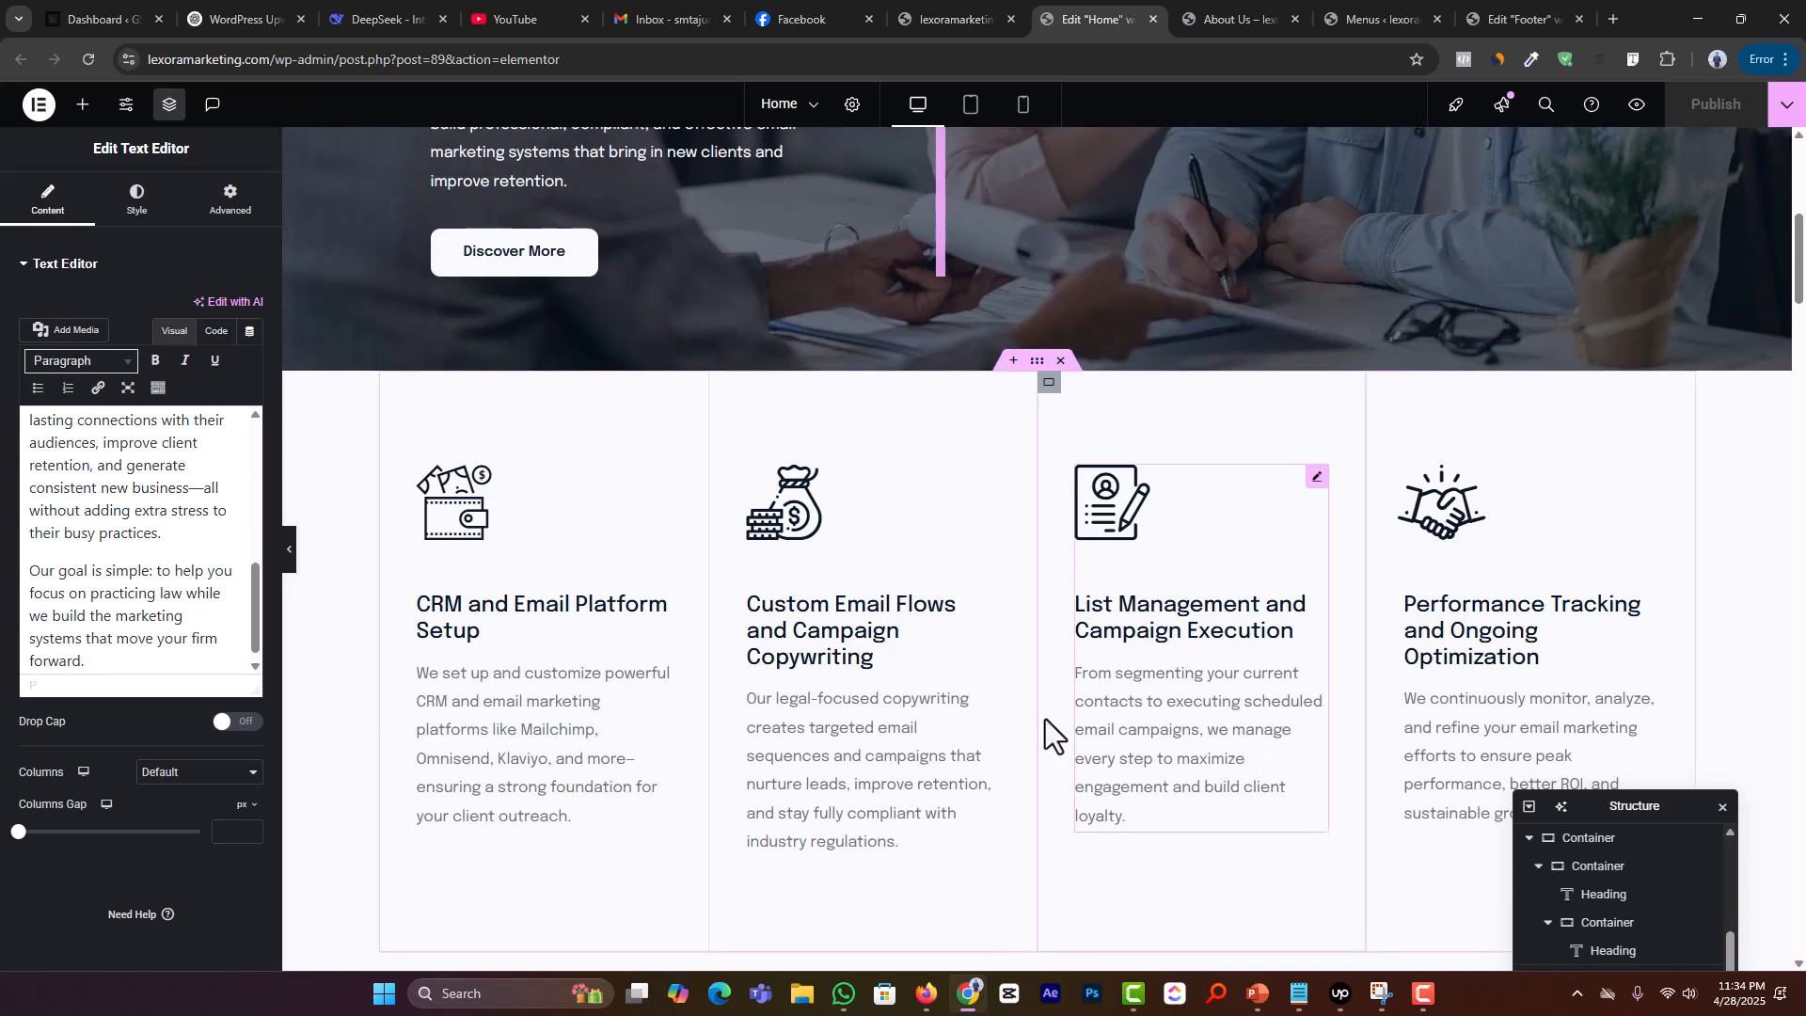
{"action": "scroll", "coordinate": [978, 692], "scroll_direction": "up", "scroll_amount": 3}
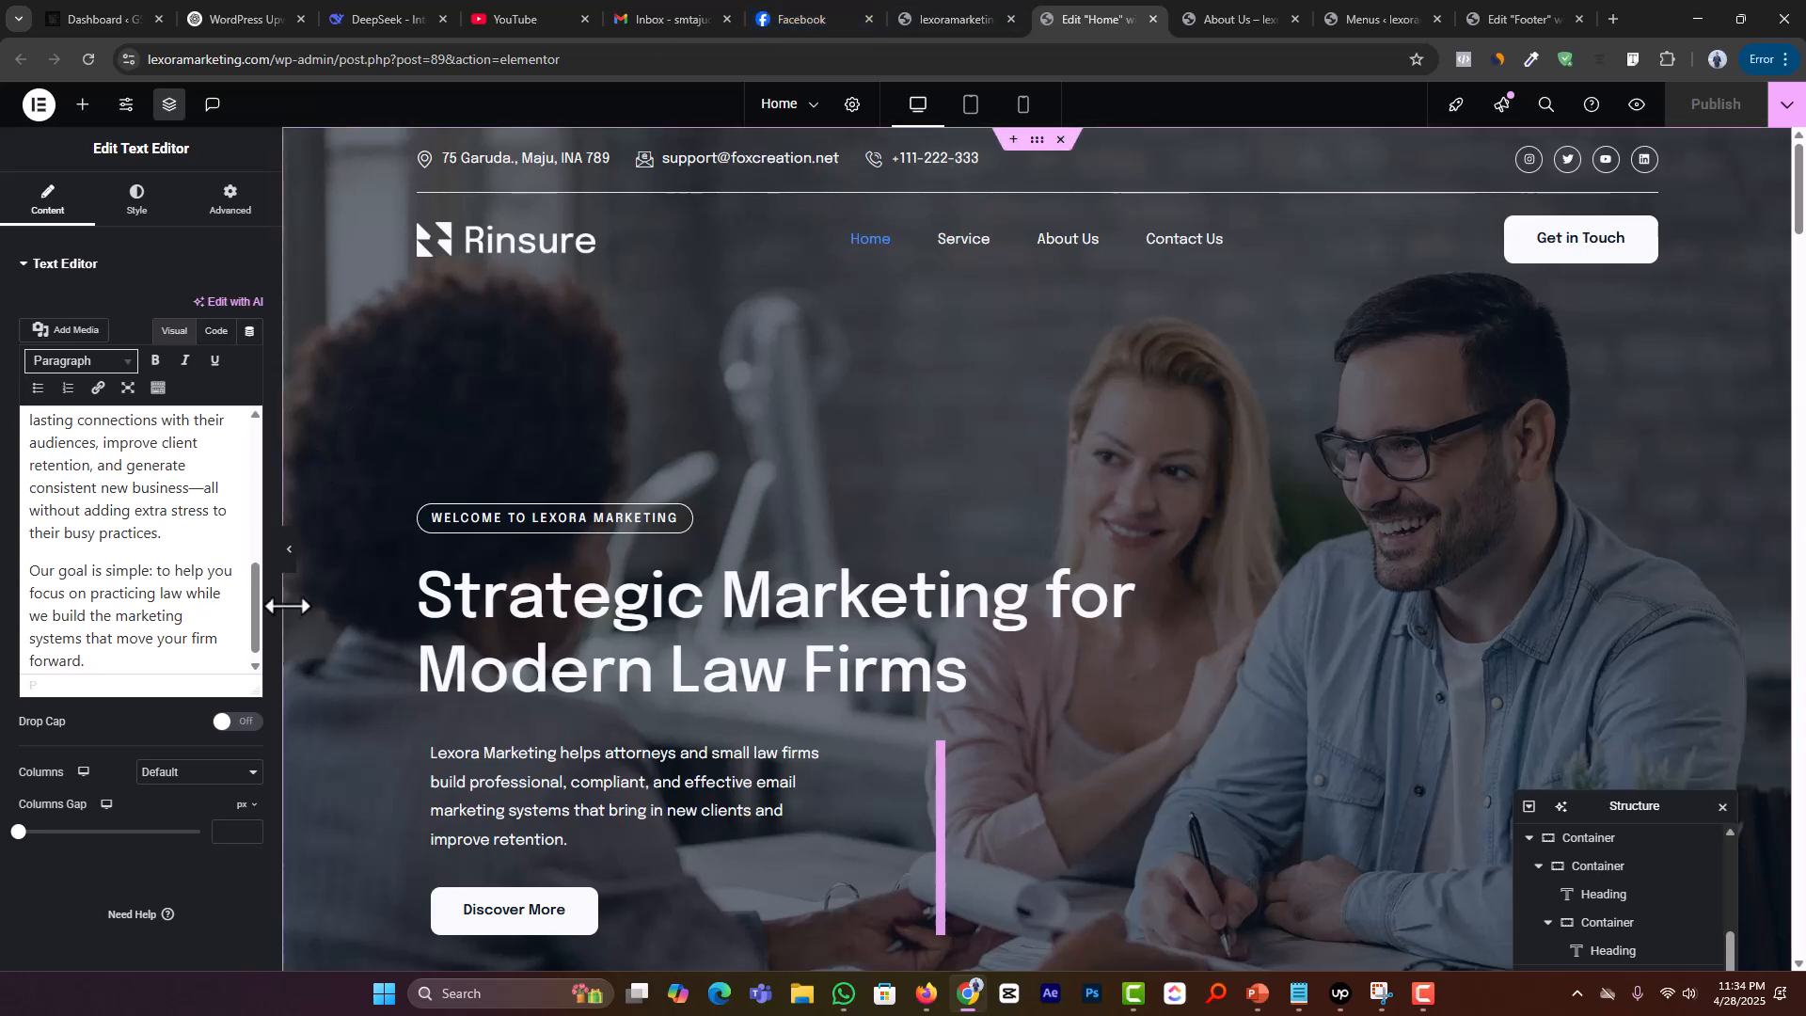
{"action": "left_click", "coordinate": [289, 553]}
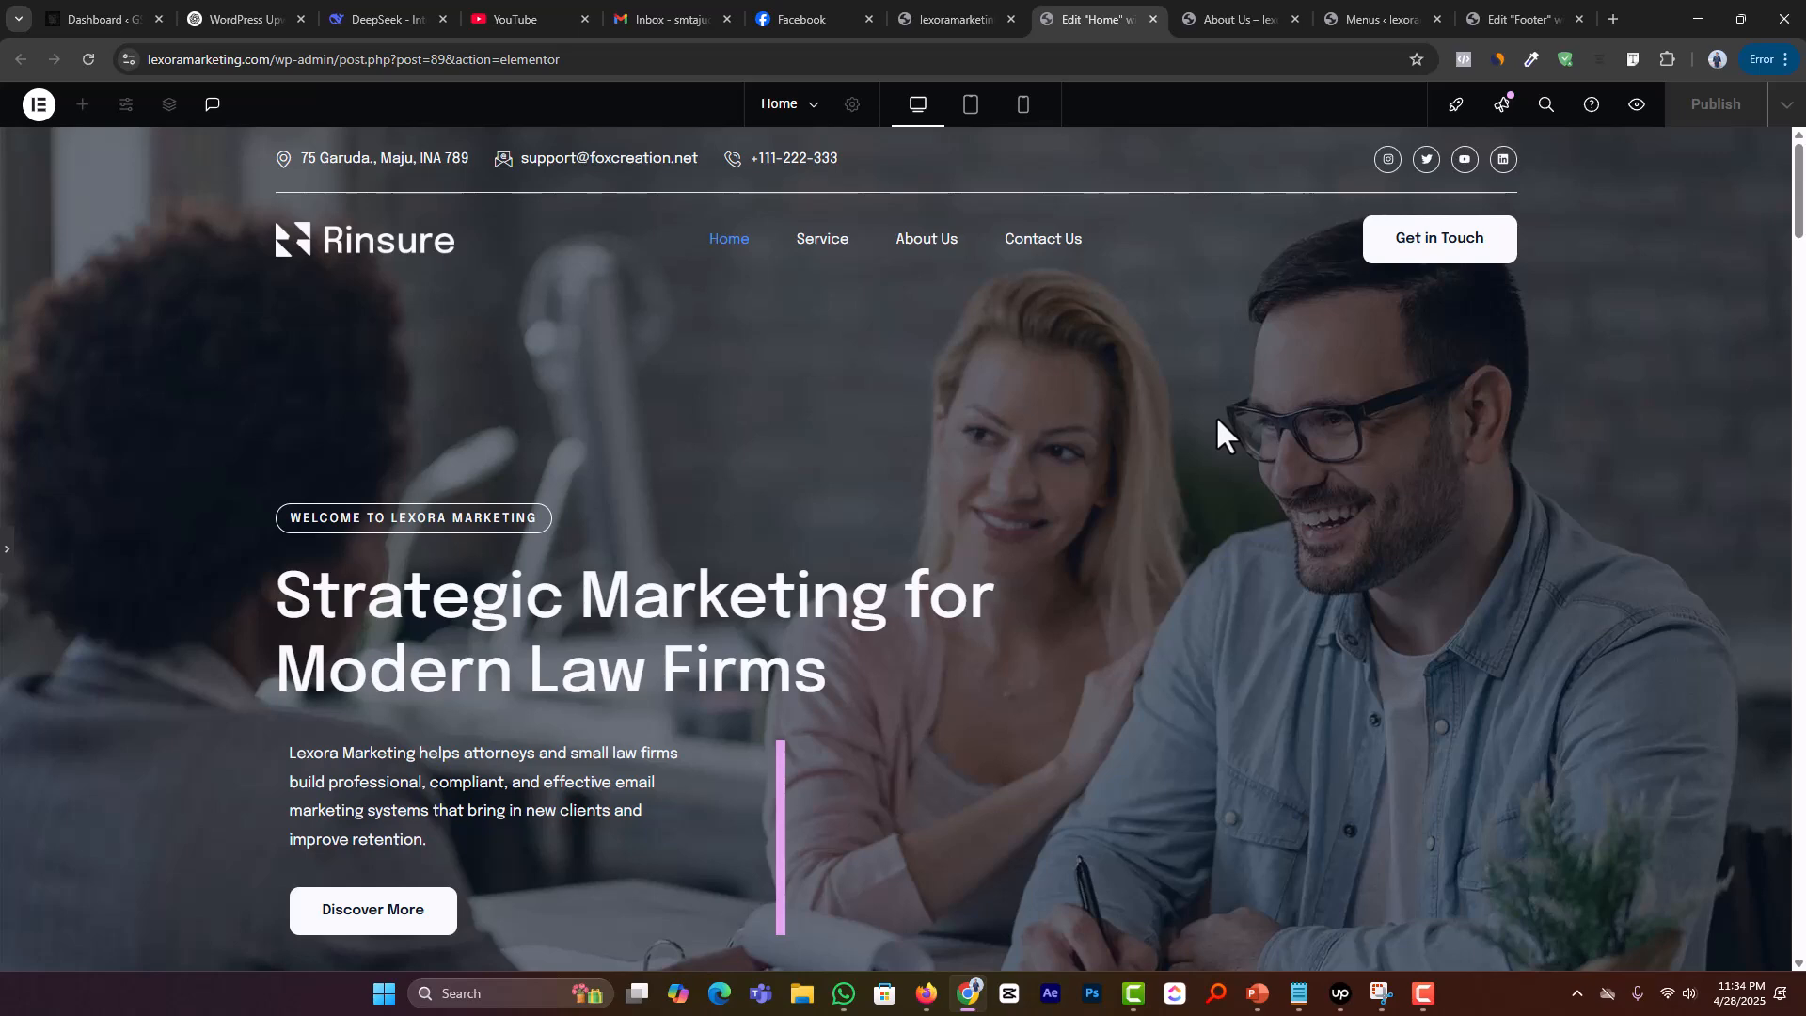
{"action": "scroll", "coordinate": [1017, 440], "scroll_direction": "down", "scroll_amount": 1}
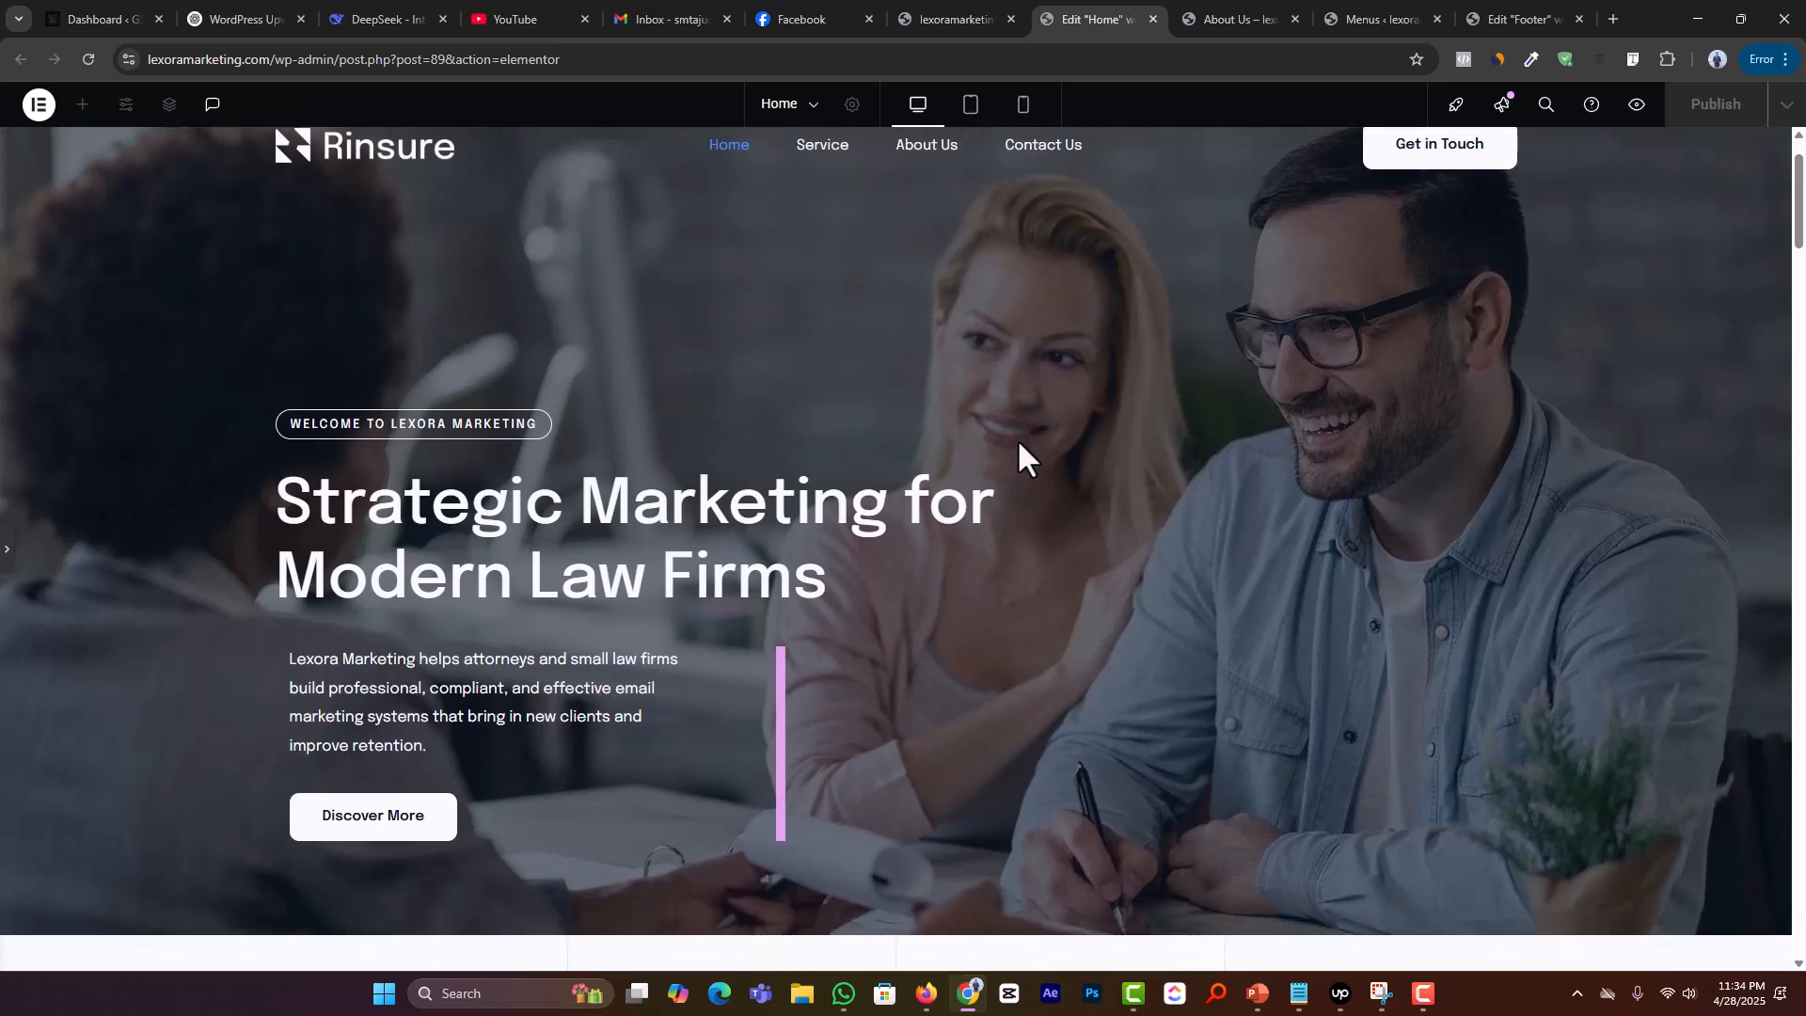
{"action": "scroll", "coordinate": [1014, 447], "scroll_direction": "down", "scroll_amount": 11}
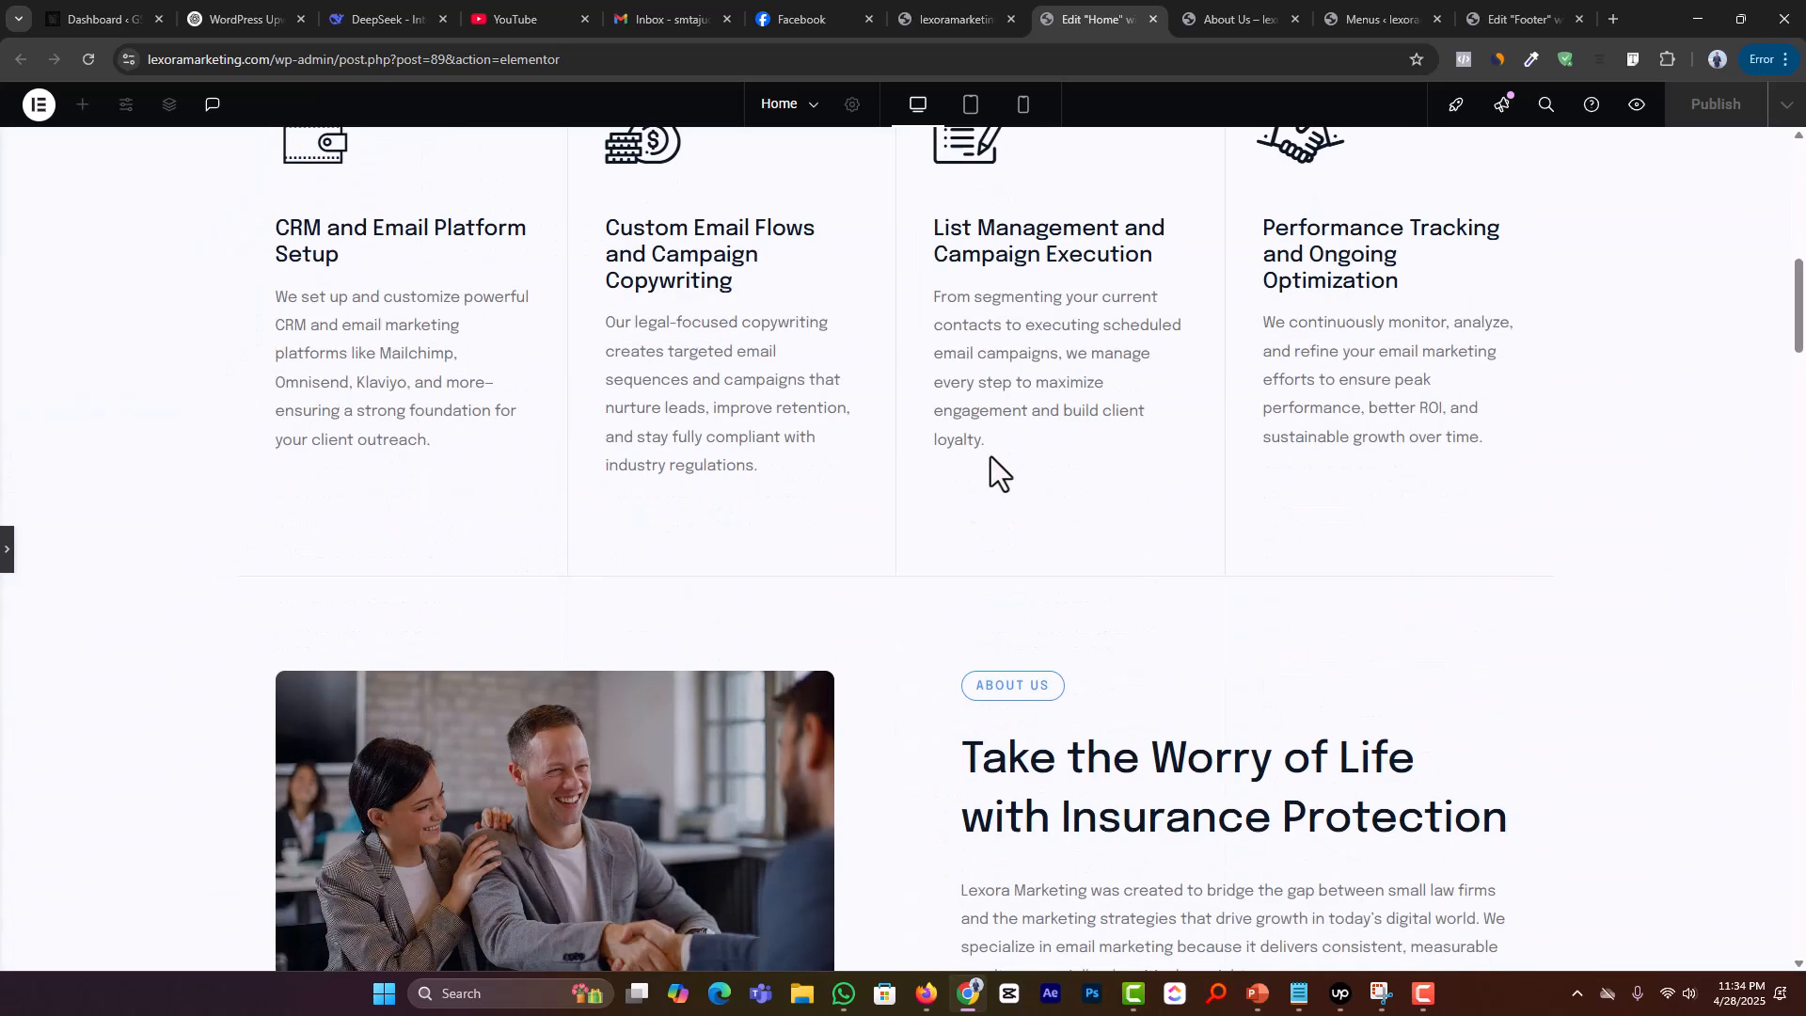
{"action": "scroll", "coordinate": [990, 460], "scroll_direction": "up", "scroll_amount": 4}
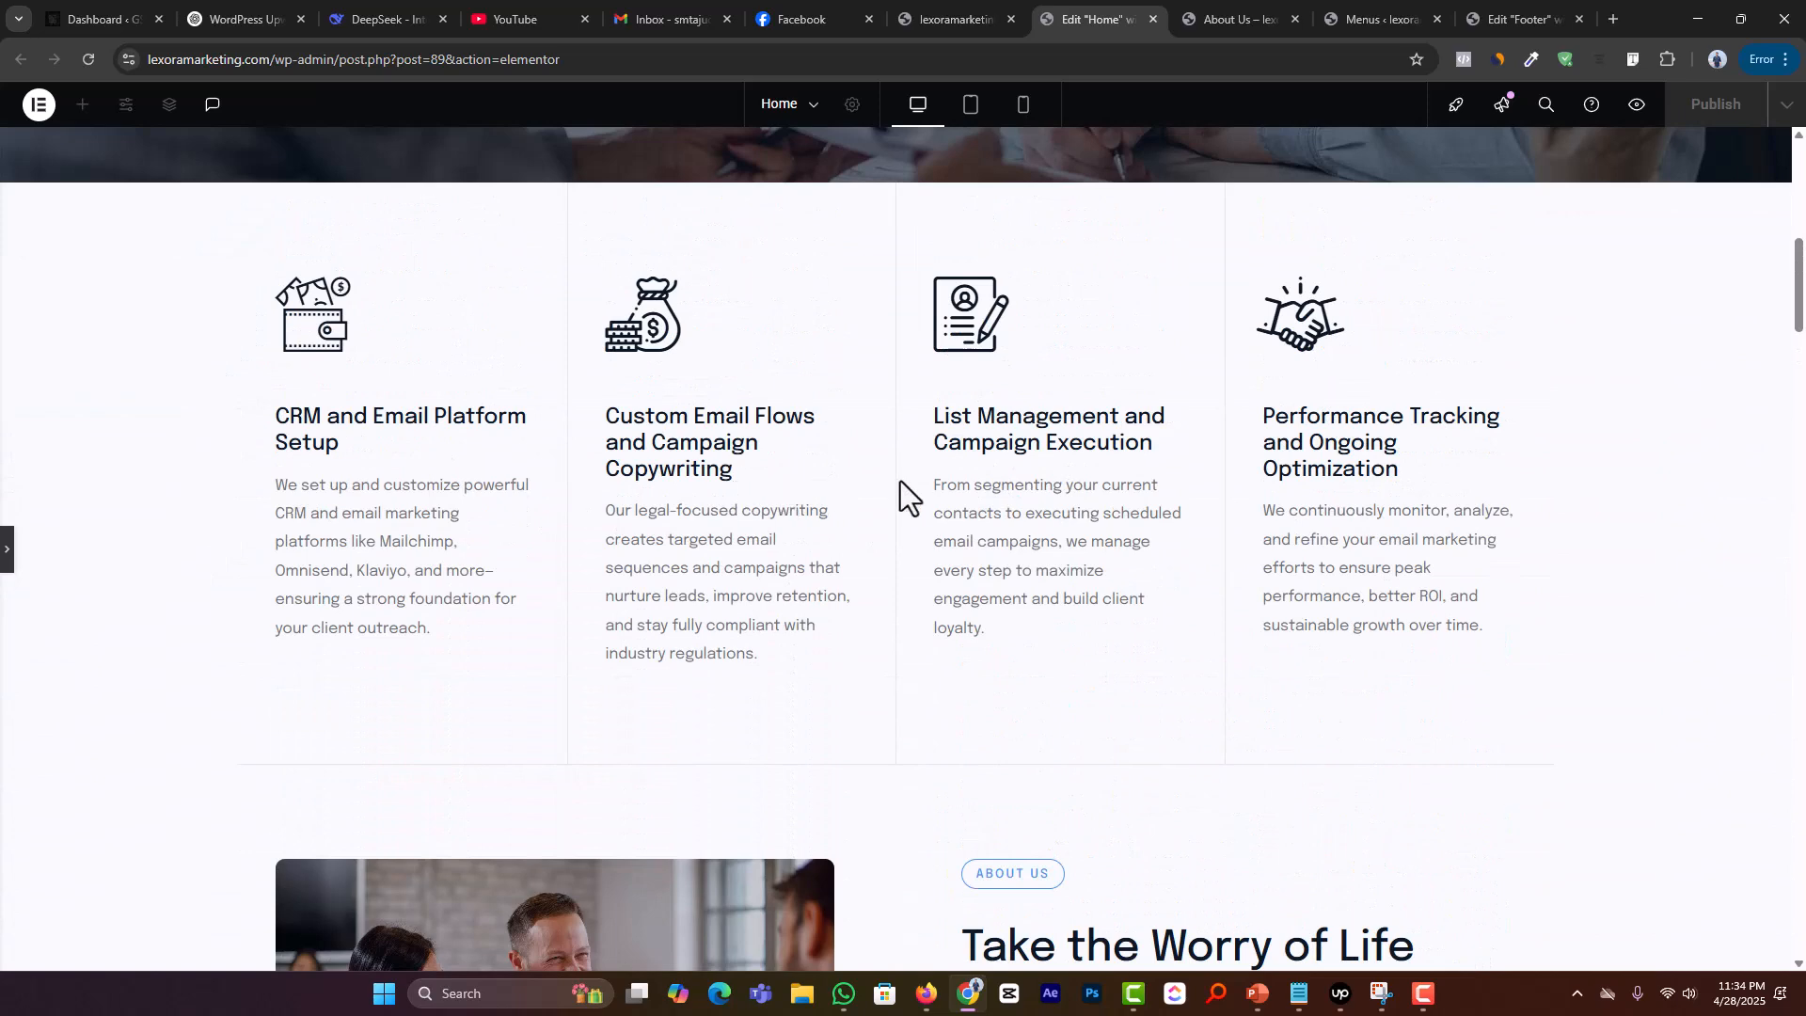
{"action": "scroll", "coordinate": [903, 489], "scroll_direction": "down", "scroll_amount": 6}
{"action": "scroll", "coordinate": [1060, 431], "scroll_direction": "down", "scroll_amount": 2}
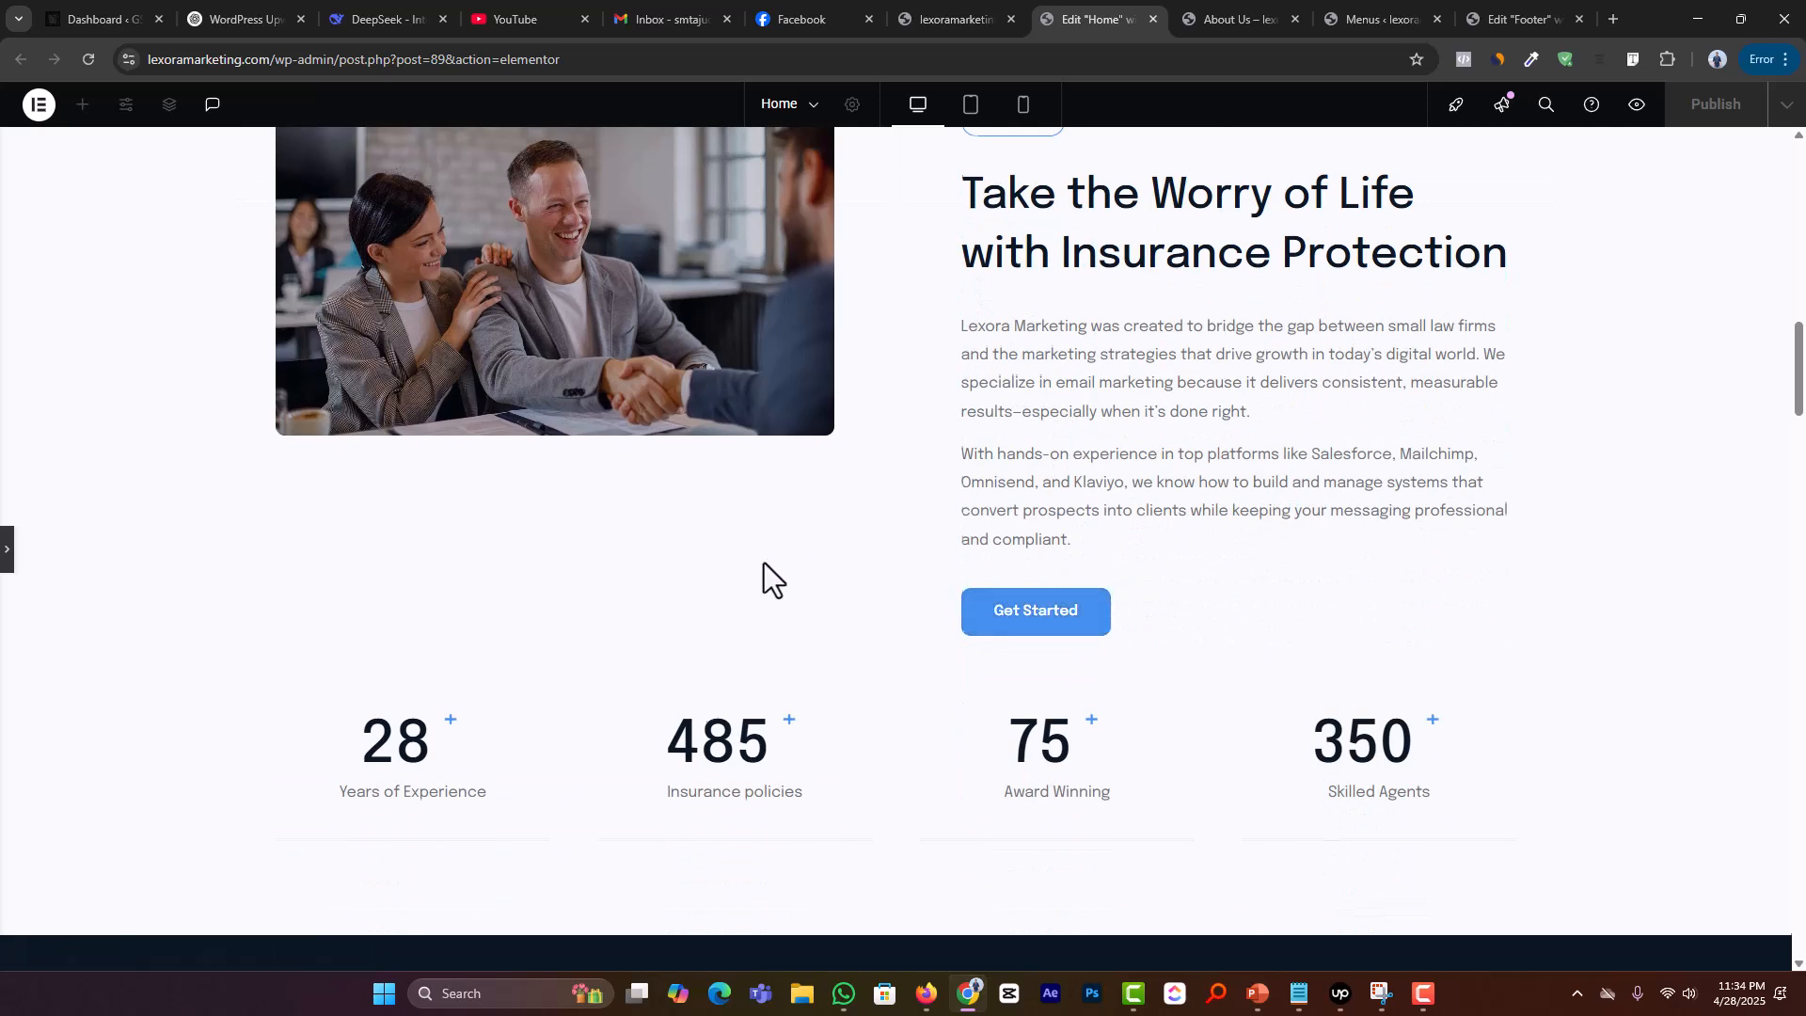
{"action": "scroll", "coordinate": [763, 562], "scroll_direction": "down", "scroll_amount": 3}
{"action": "scroll", "coordinate": [773, 555], "scroll_direction": "up", "scroll_amount": 1}
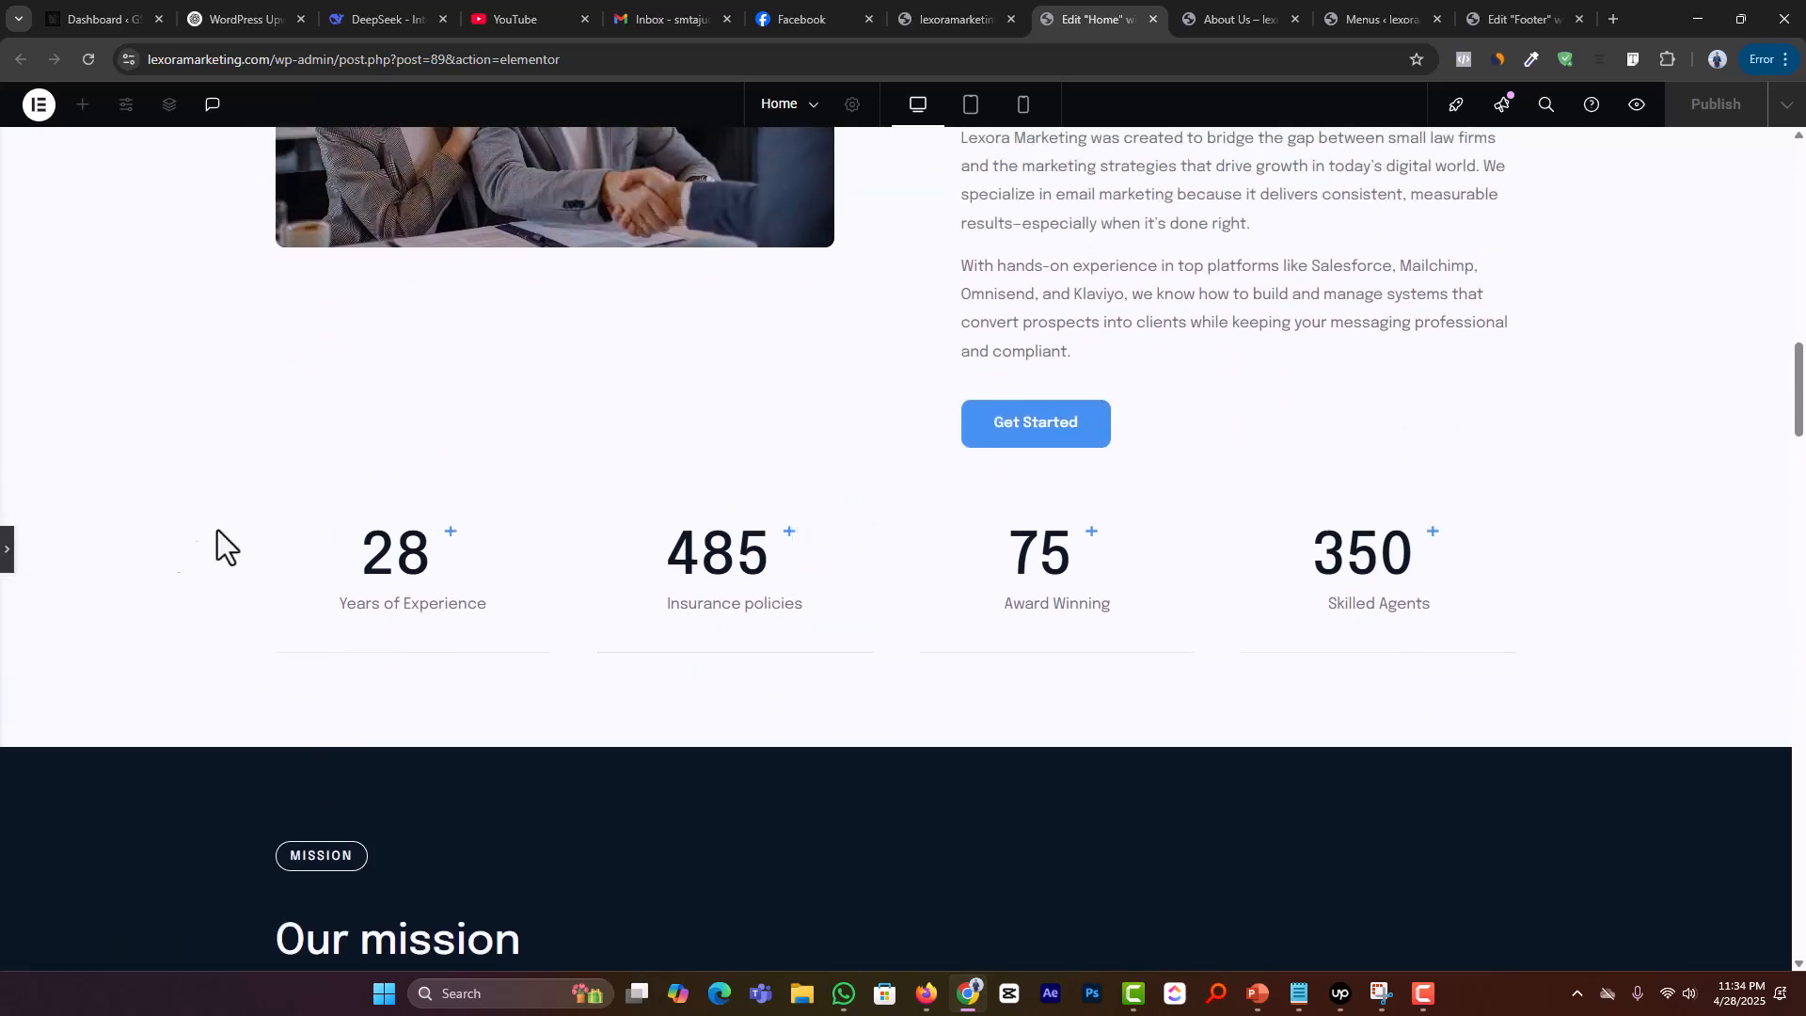
{"action": "key", "text": "ctrl+p"}
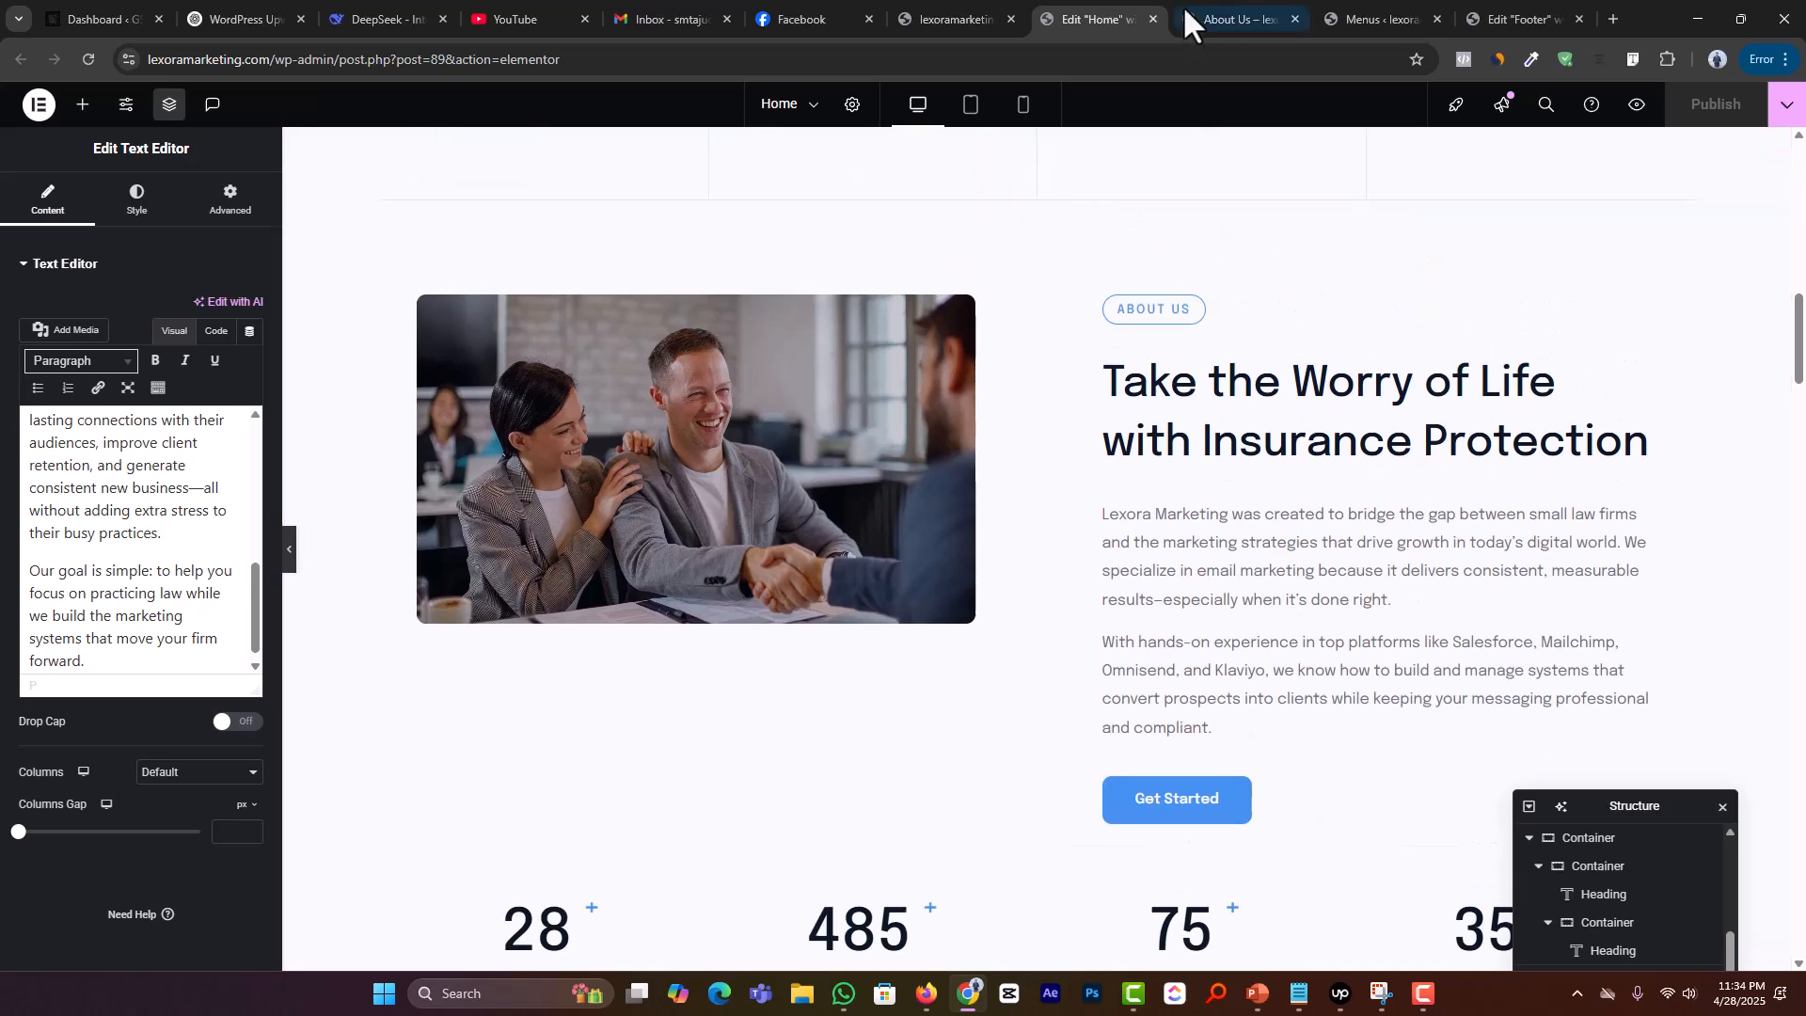
{"action": "left_click", "coordinate": [1187, 13]}
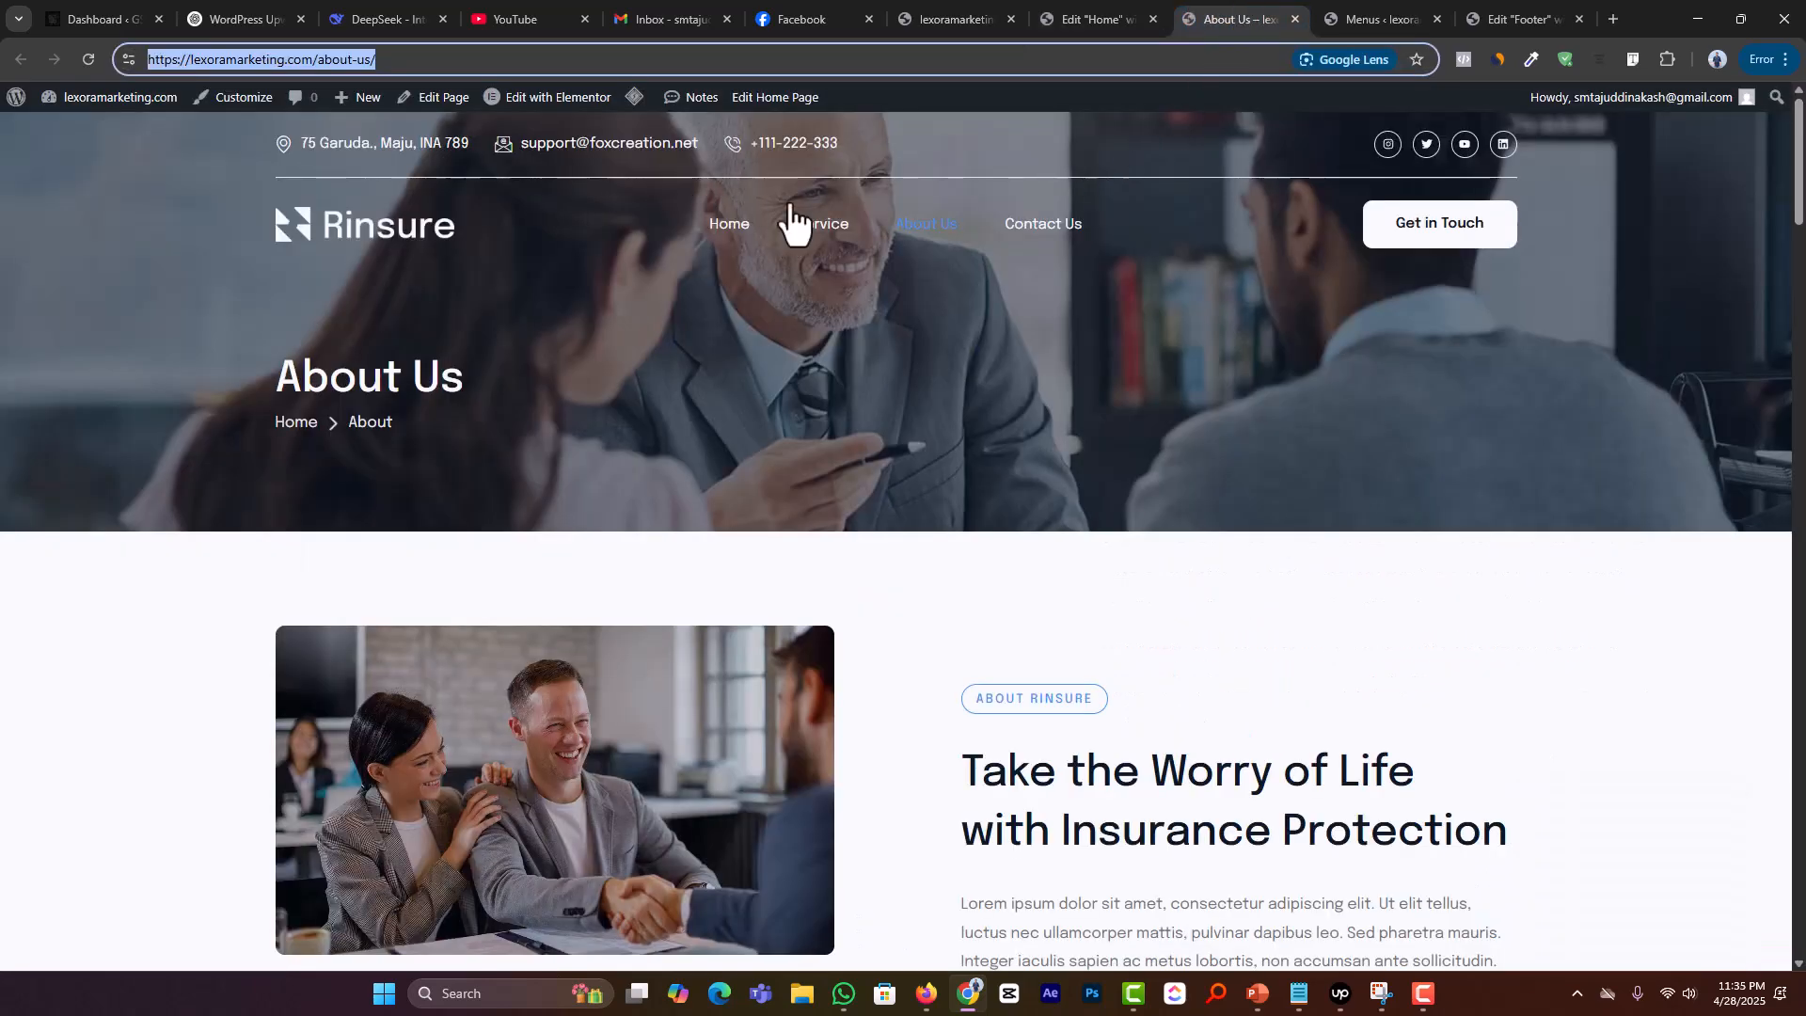
{"action": "left_click", "coordinate": [1040, 226]}
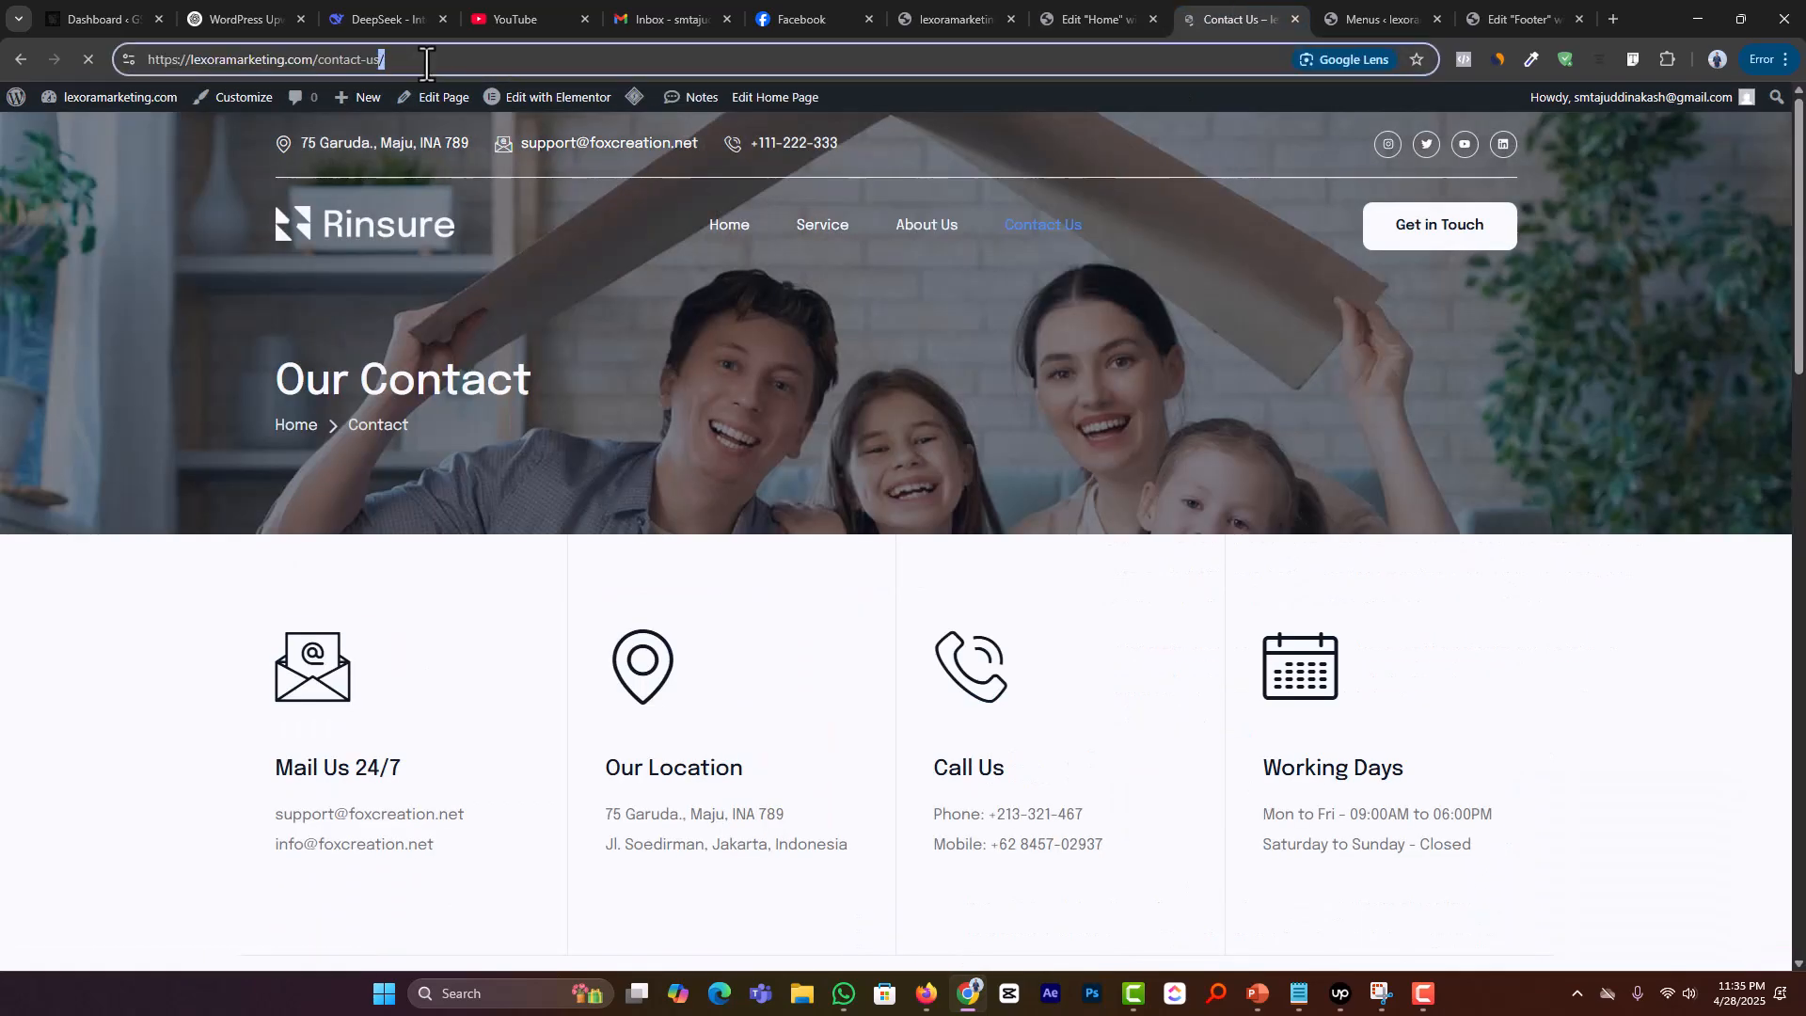
{"action": "left_click", "coordinate": [1133, 19]}
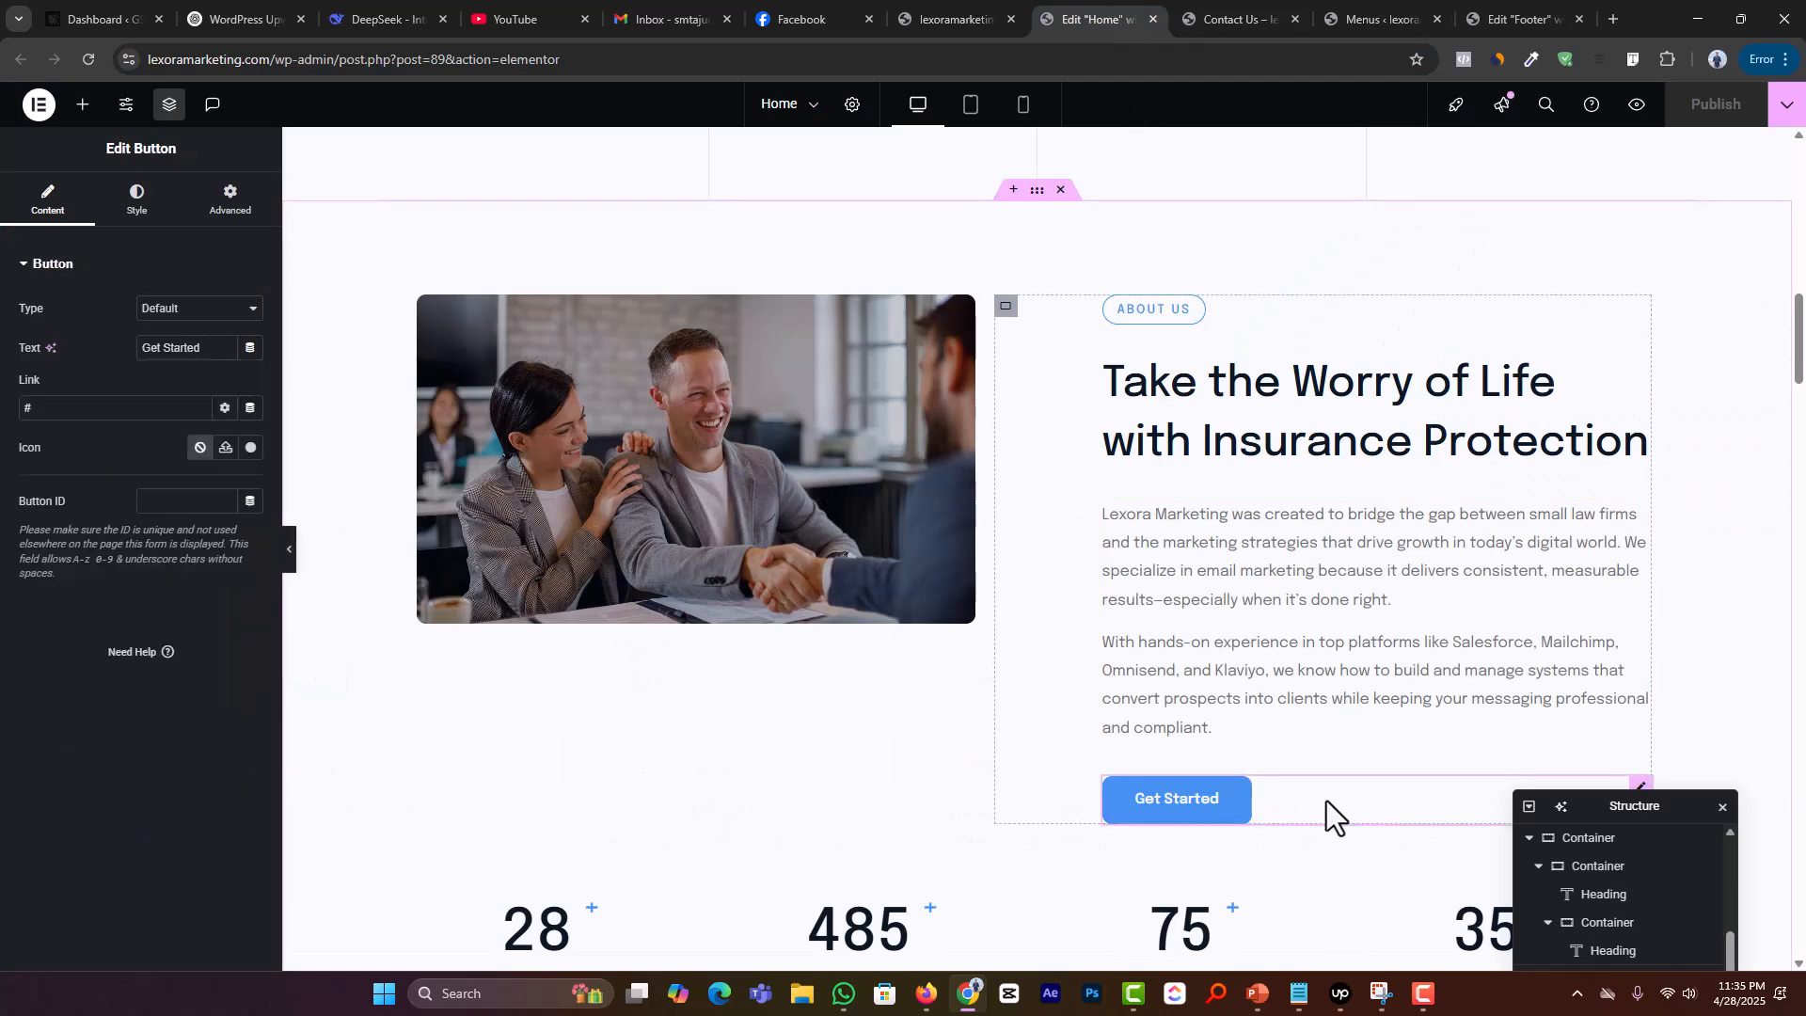
{"action": "left_click", "coordinate": [32, 405]}
{"action": "type", "text": "https://lexoramarketing.com/contact-us/"}
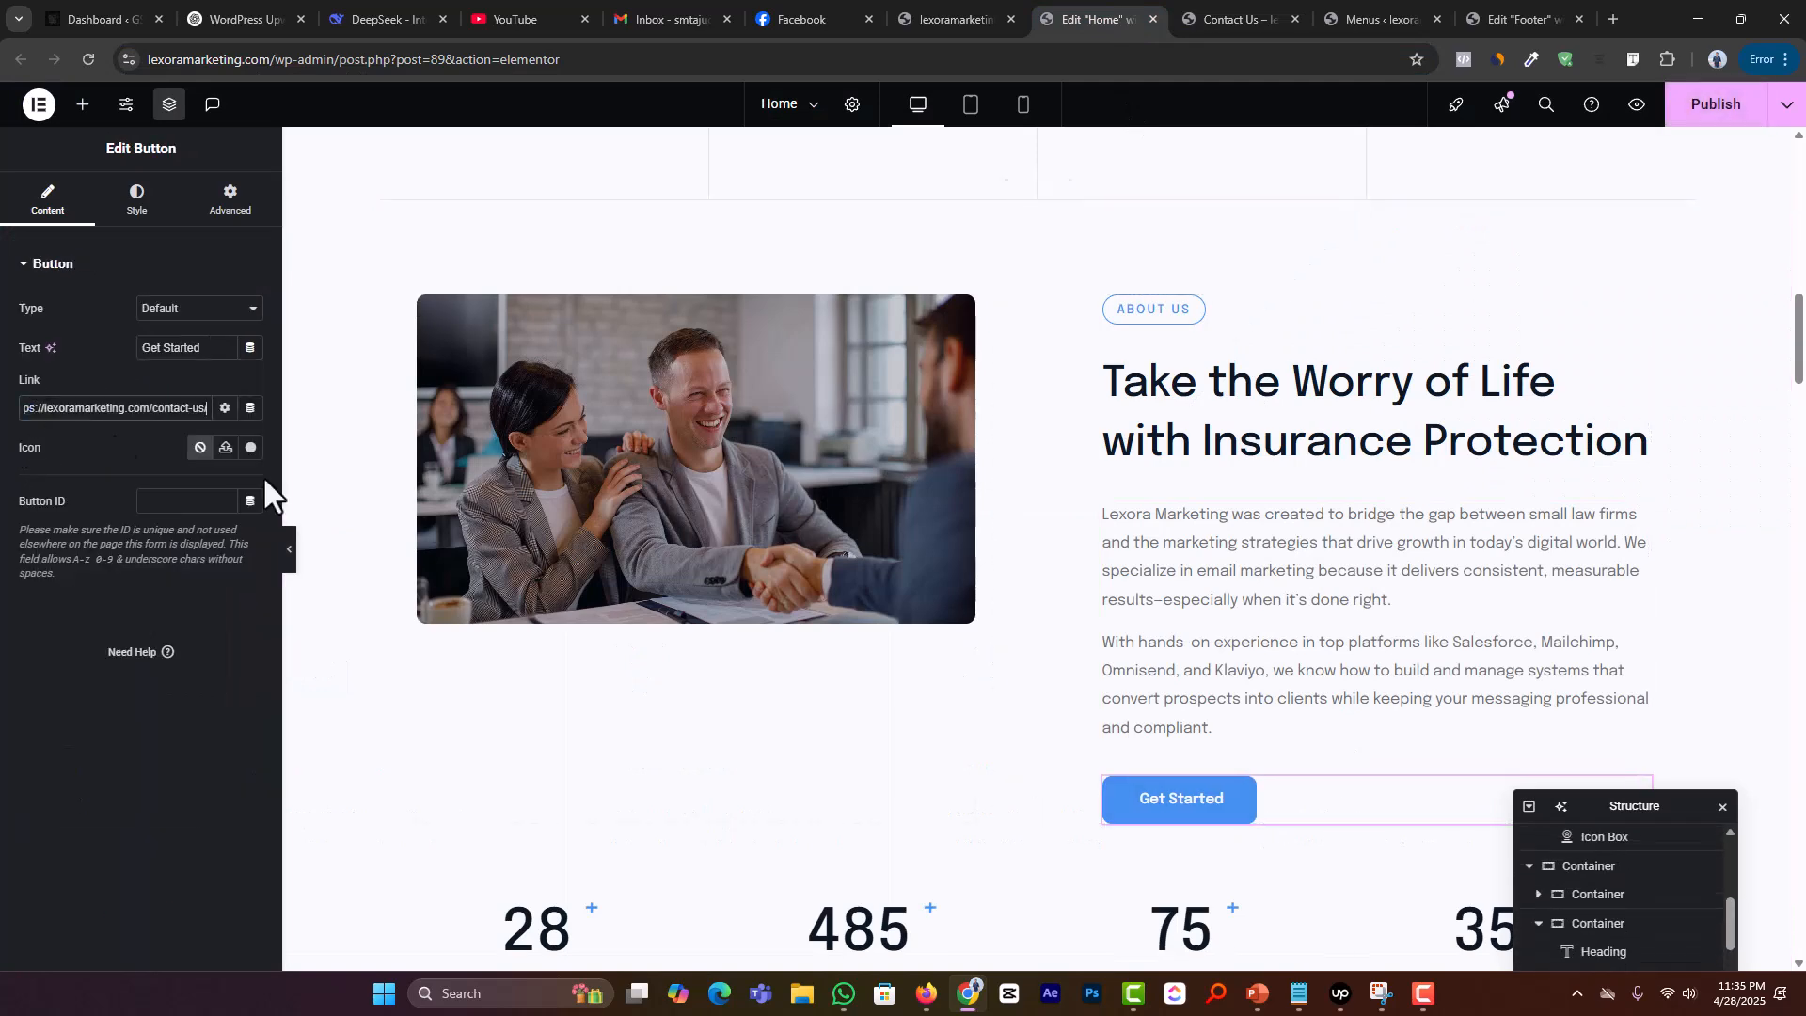
{"action": "scroll", "coordinate": [1165, 662], "scroll_direction": "down", "scroll_amount": 12}
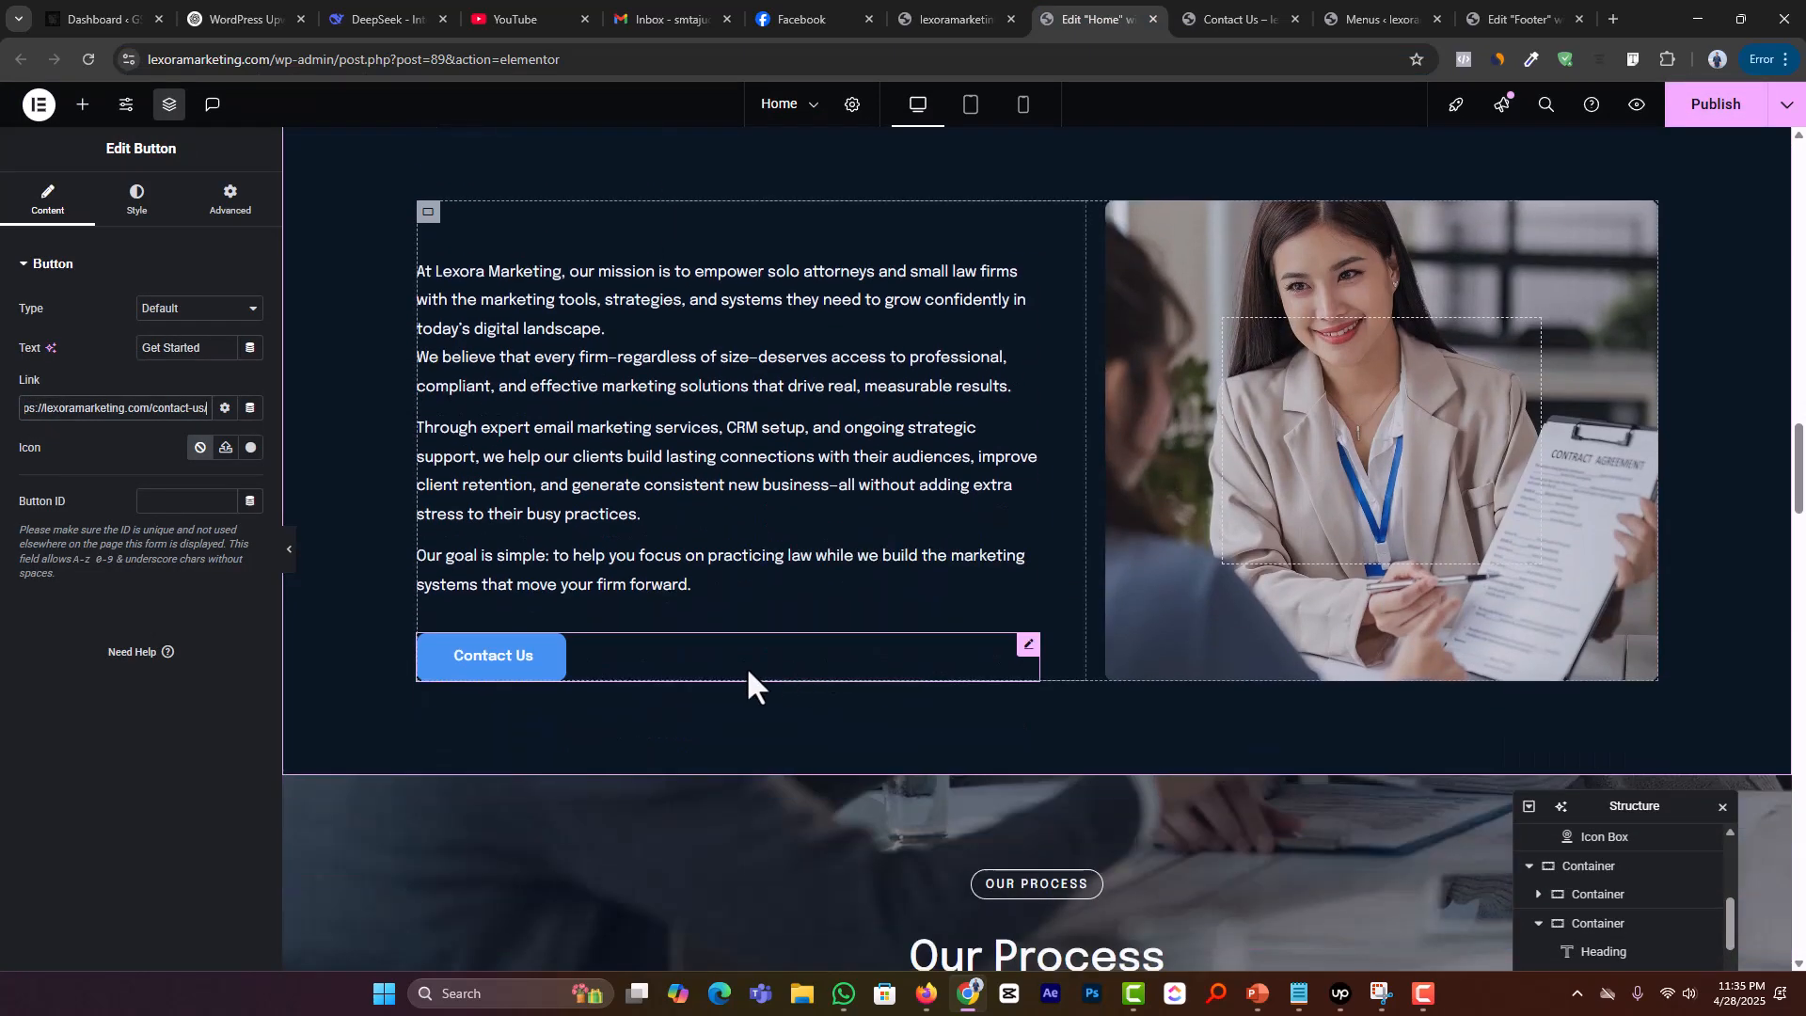
{"action": "left_click", "coordinate": [724, 662]}
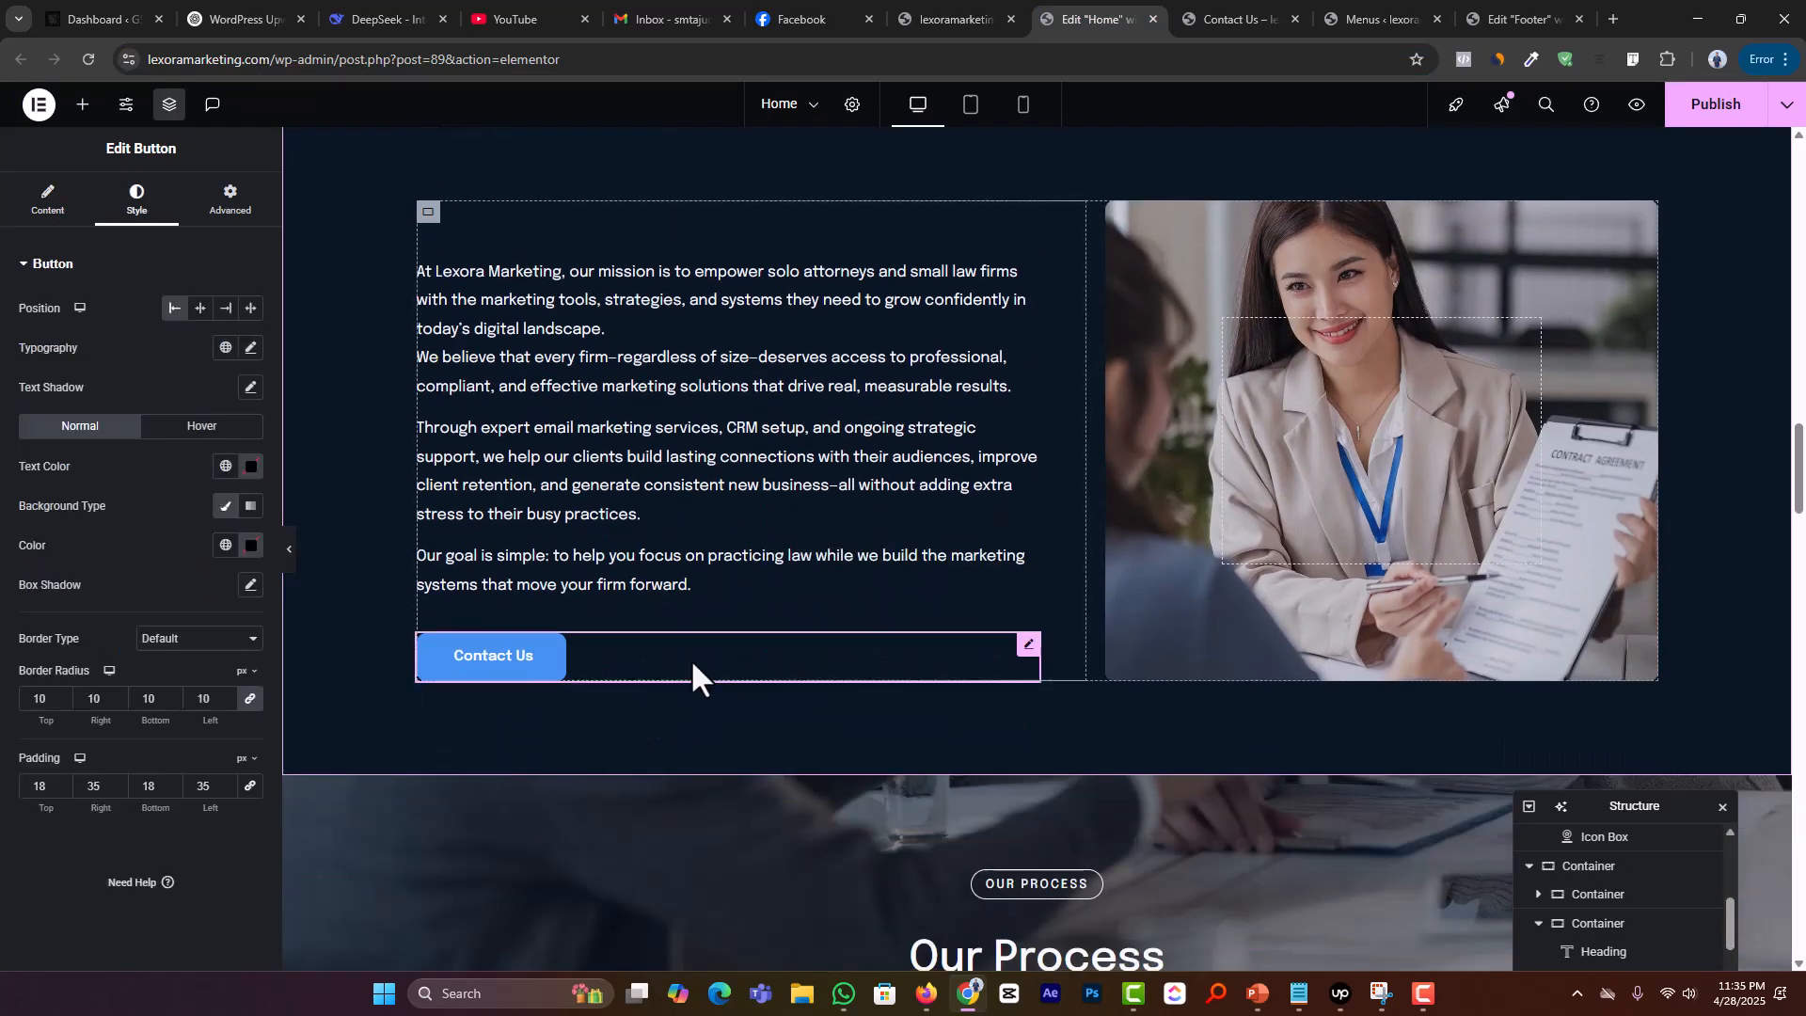
{"action": "left_click", "coordinate": [47, 200]}
{"action": "left_click", "coordinate": [113, 411]}
{"action": "key", "text": "ctrl+a"}
{"action": "type", "text": "https://lexoramarketing.com/contact-us/"}
{"action": "scroll", "coordinate": [843, 533], "scroll_direction": "down", "scroll_amount": 12}
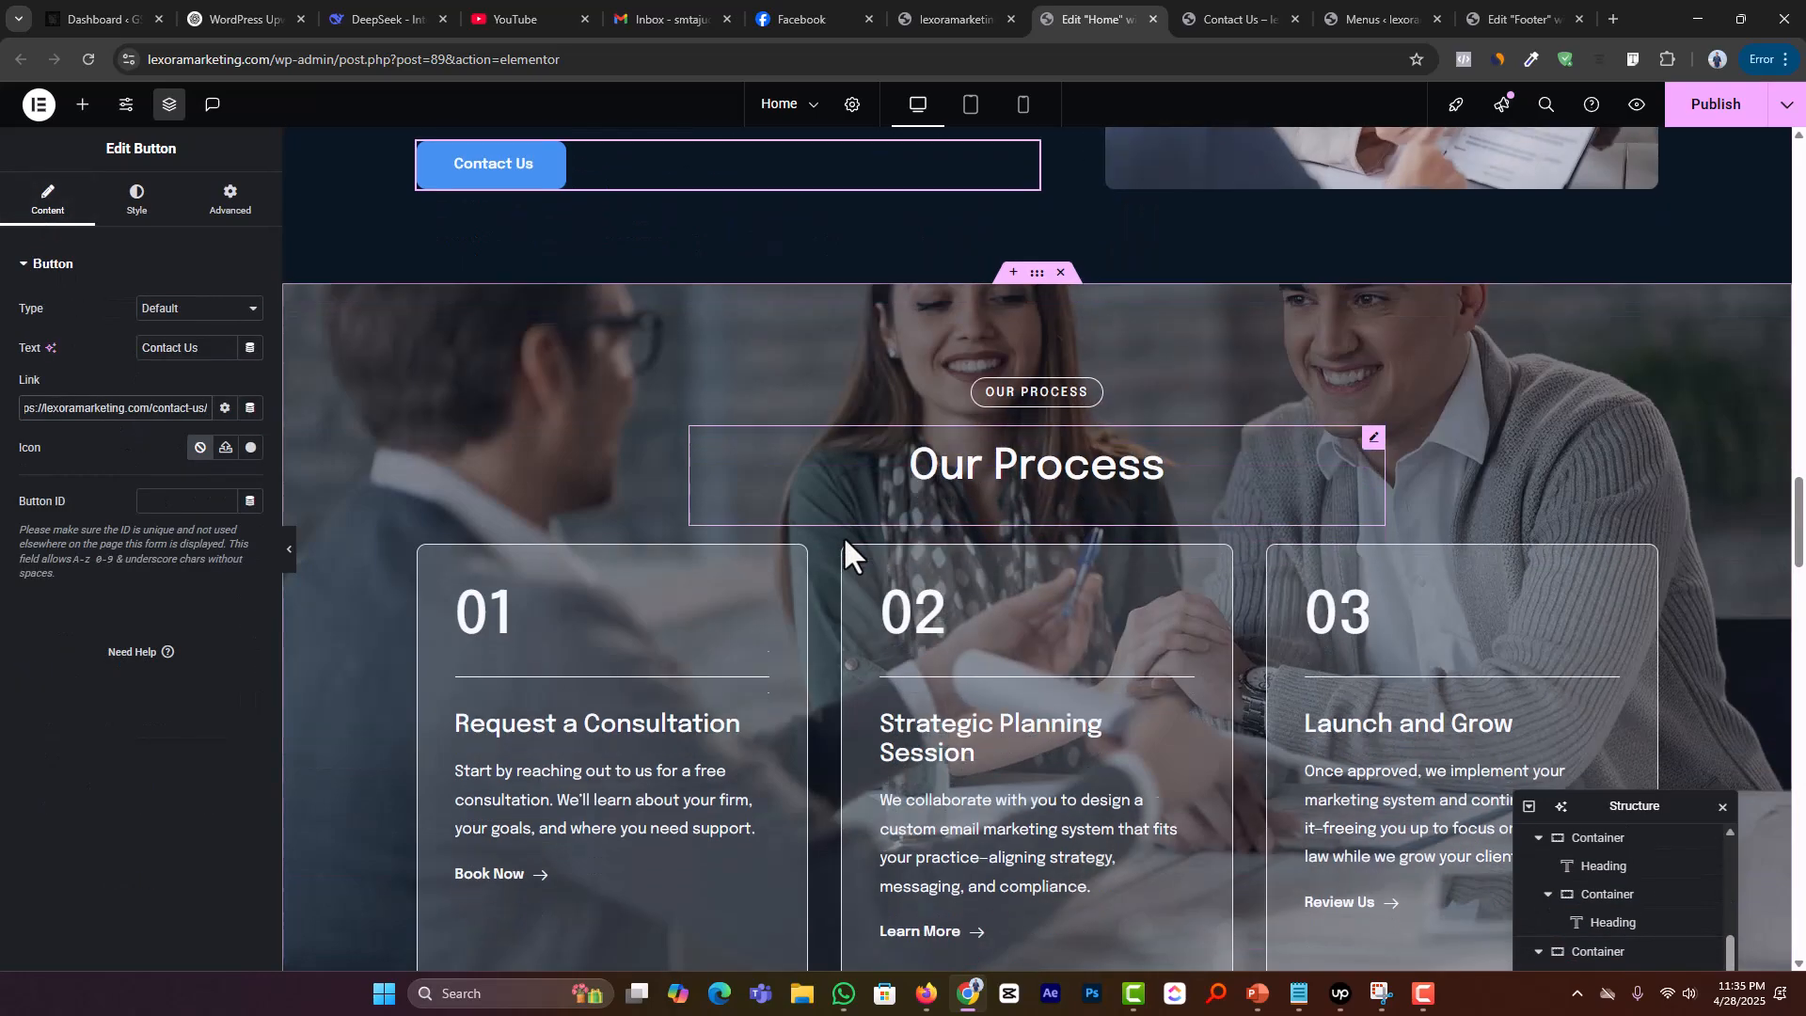
{"action": "scroll", "coordinate": [860, 517], "scroll_direction": "up", "scroll_amount": 2}
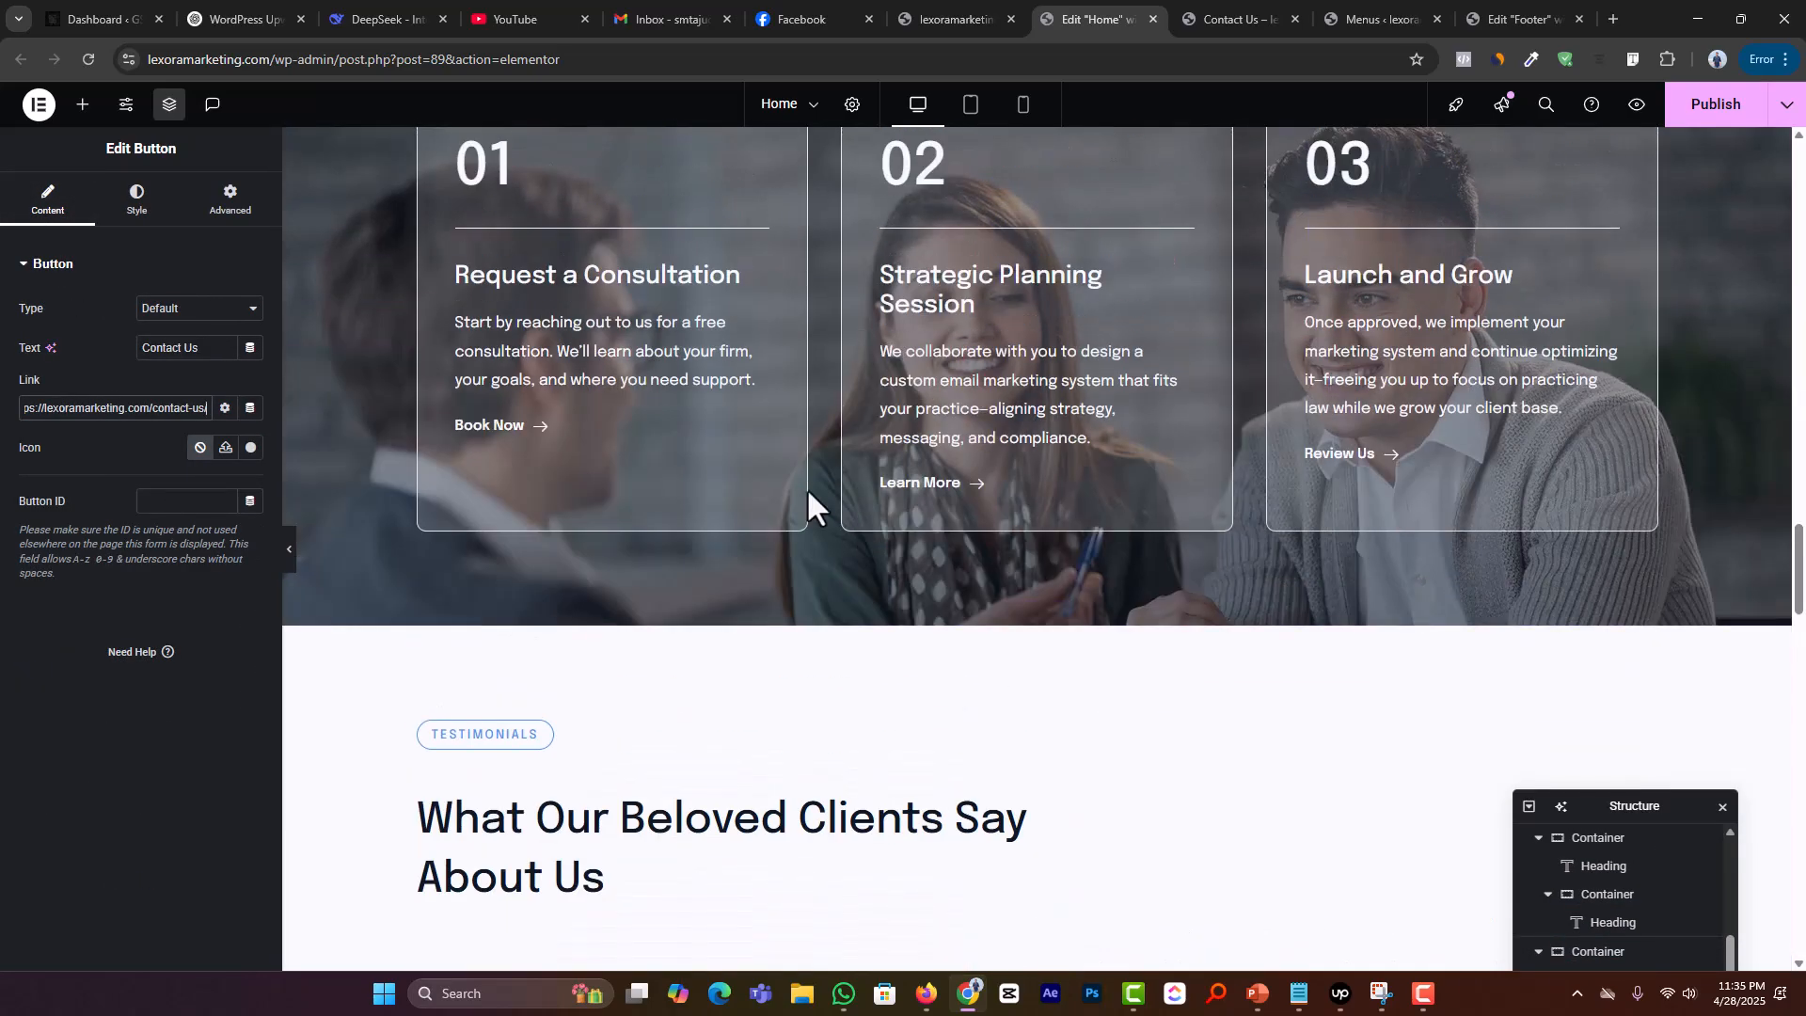
{"action": "left_click", "coordinate": [651, 426]}
{"action": "type", "text": "https://lexoramarketing.com/contact-us/"}
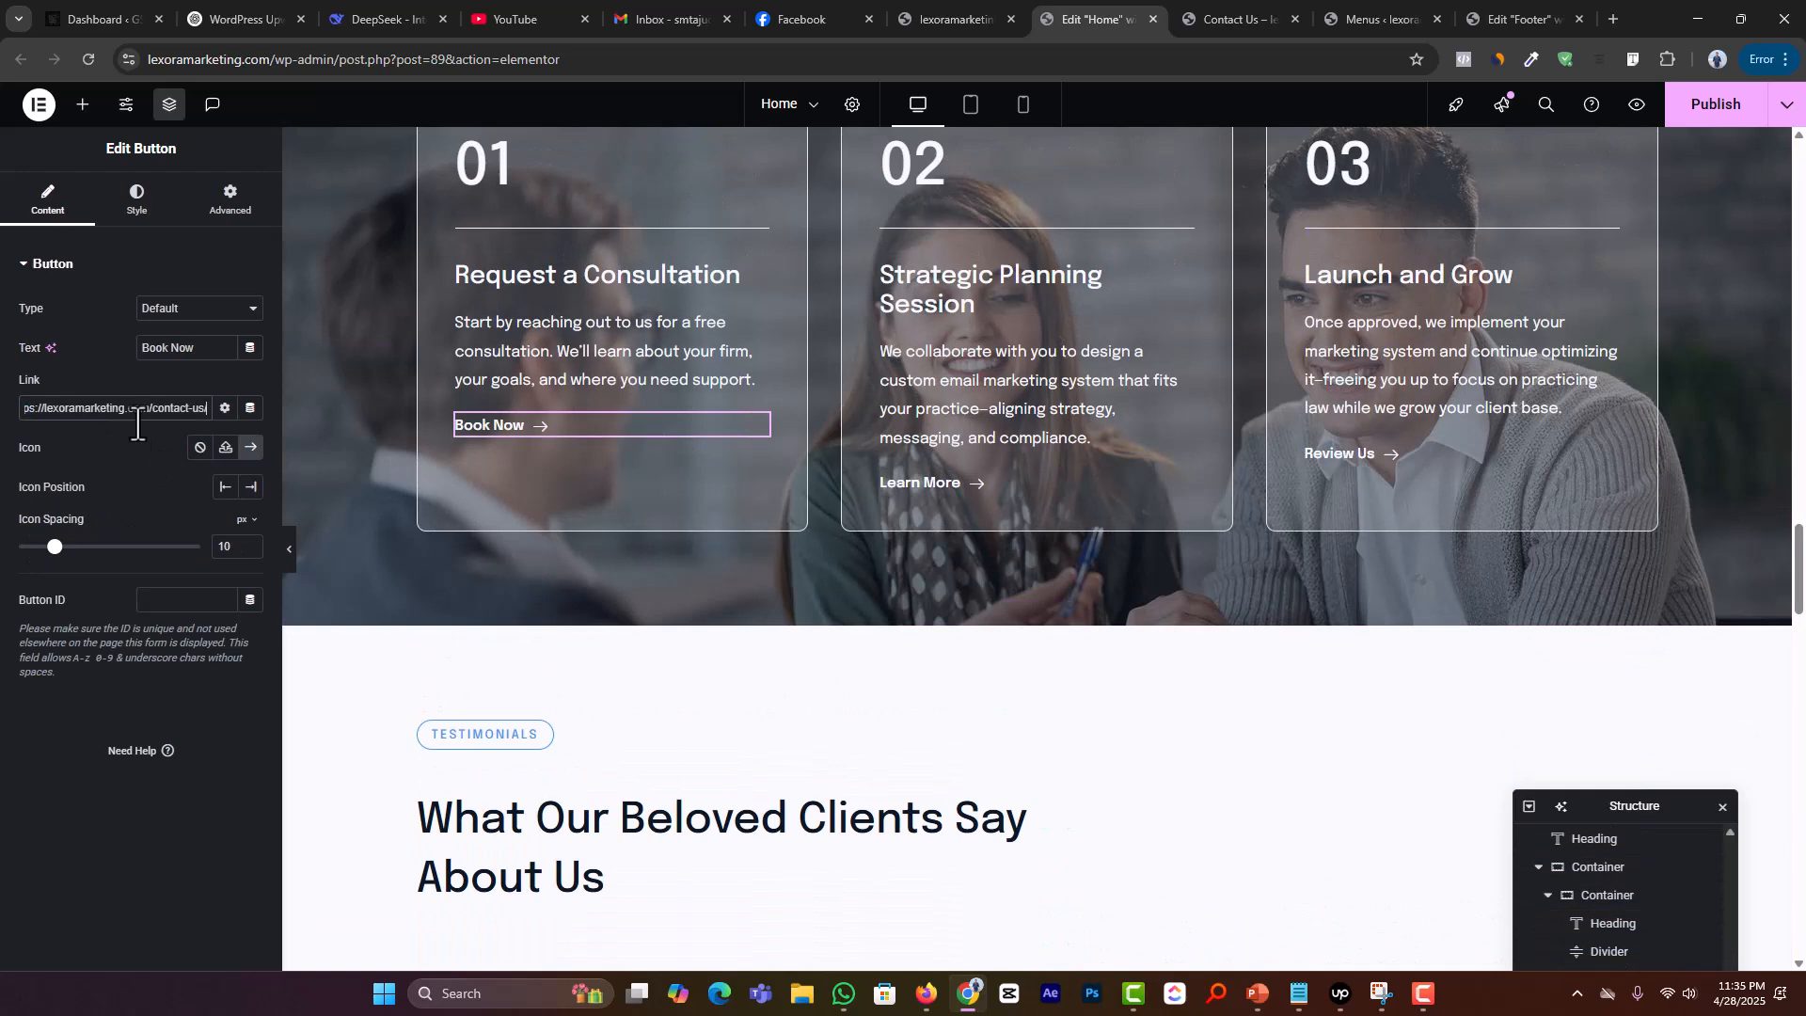
{"action": "left_click", "coordinate": [1036, 482]}
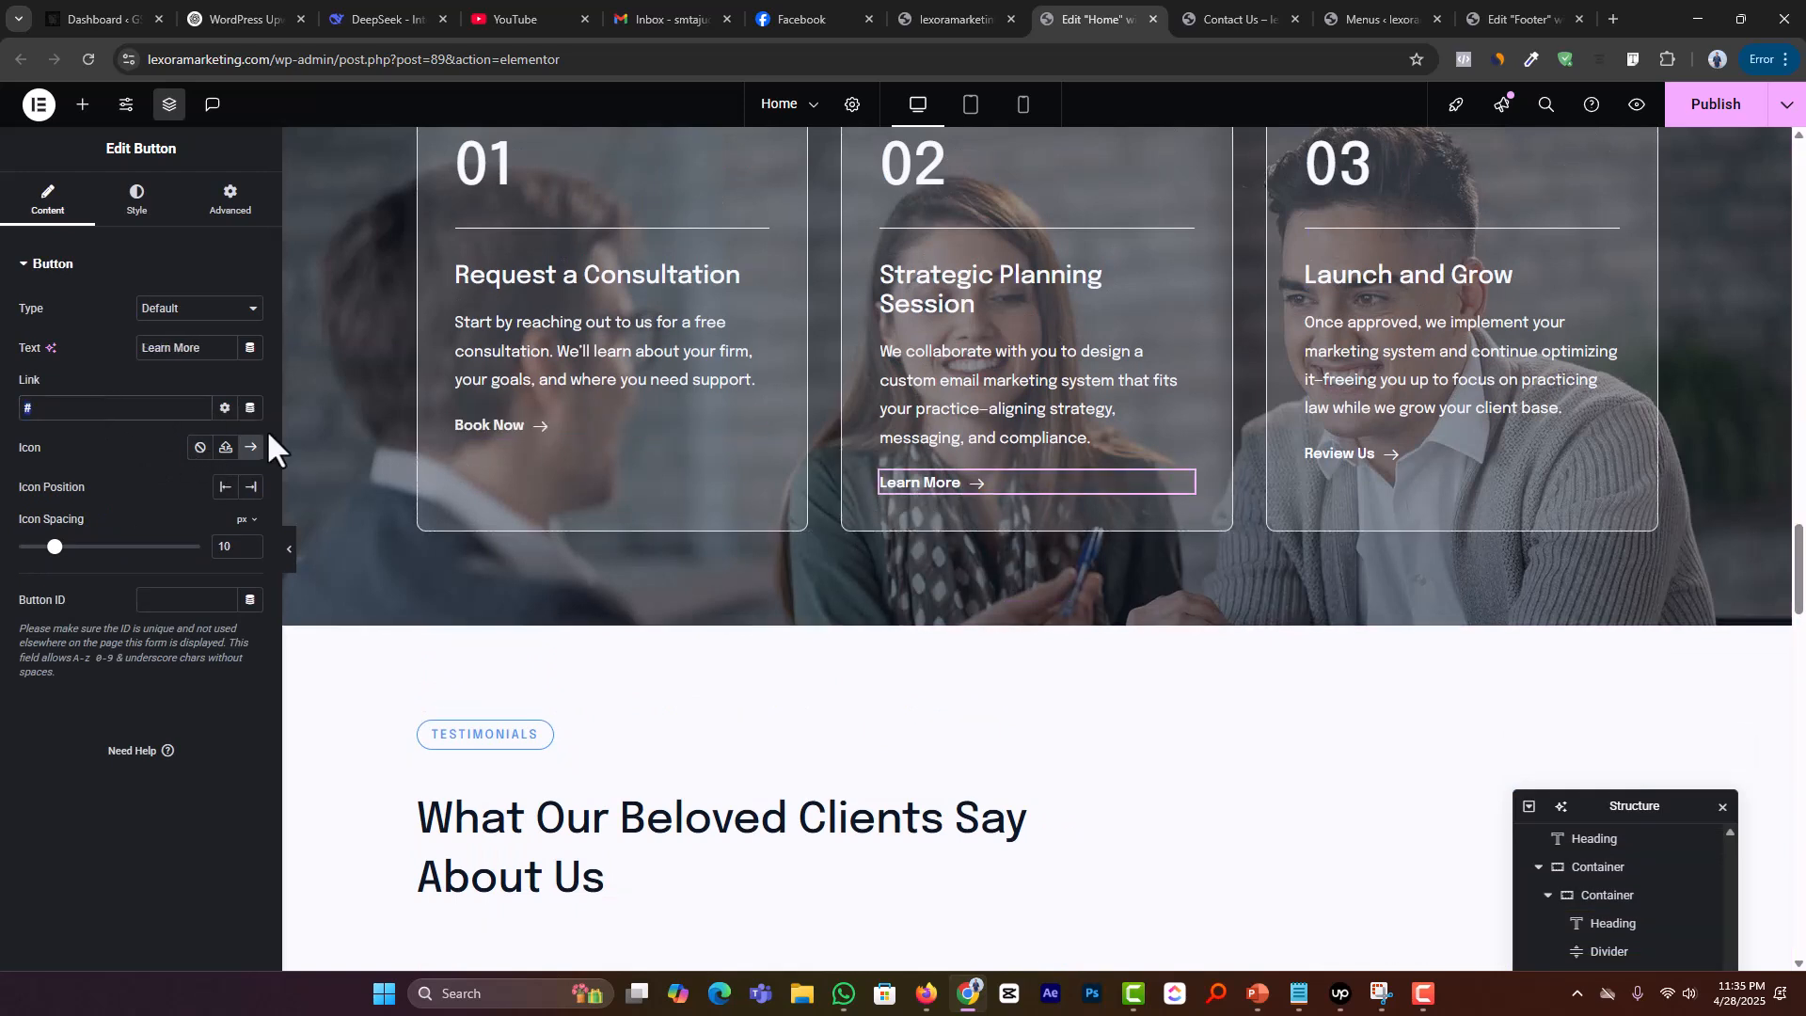
{"action": "type", "text": "https://lexoramarketing.com/contact-us/"}
Step: Change the button text in "Our Process" cards 02 and 03 to "Book Now", copied from card 01's button
{"action": "left_click", "coordinate": [1422, 453]}
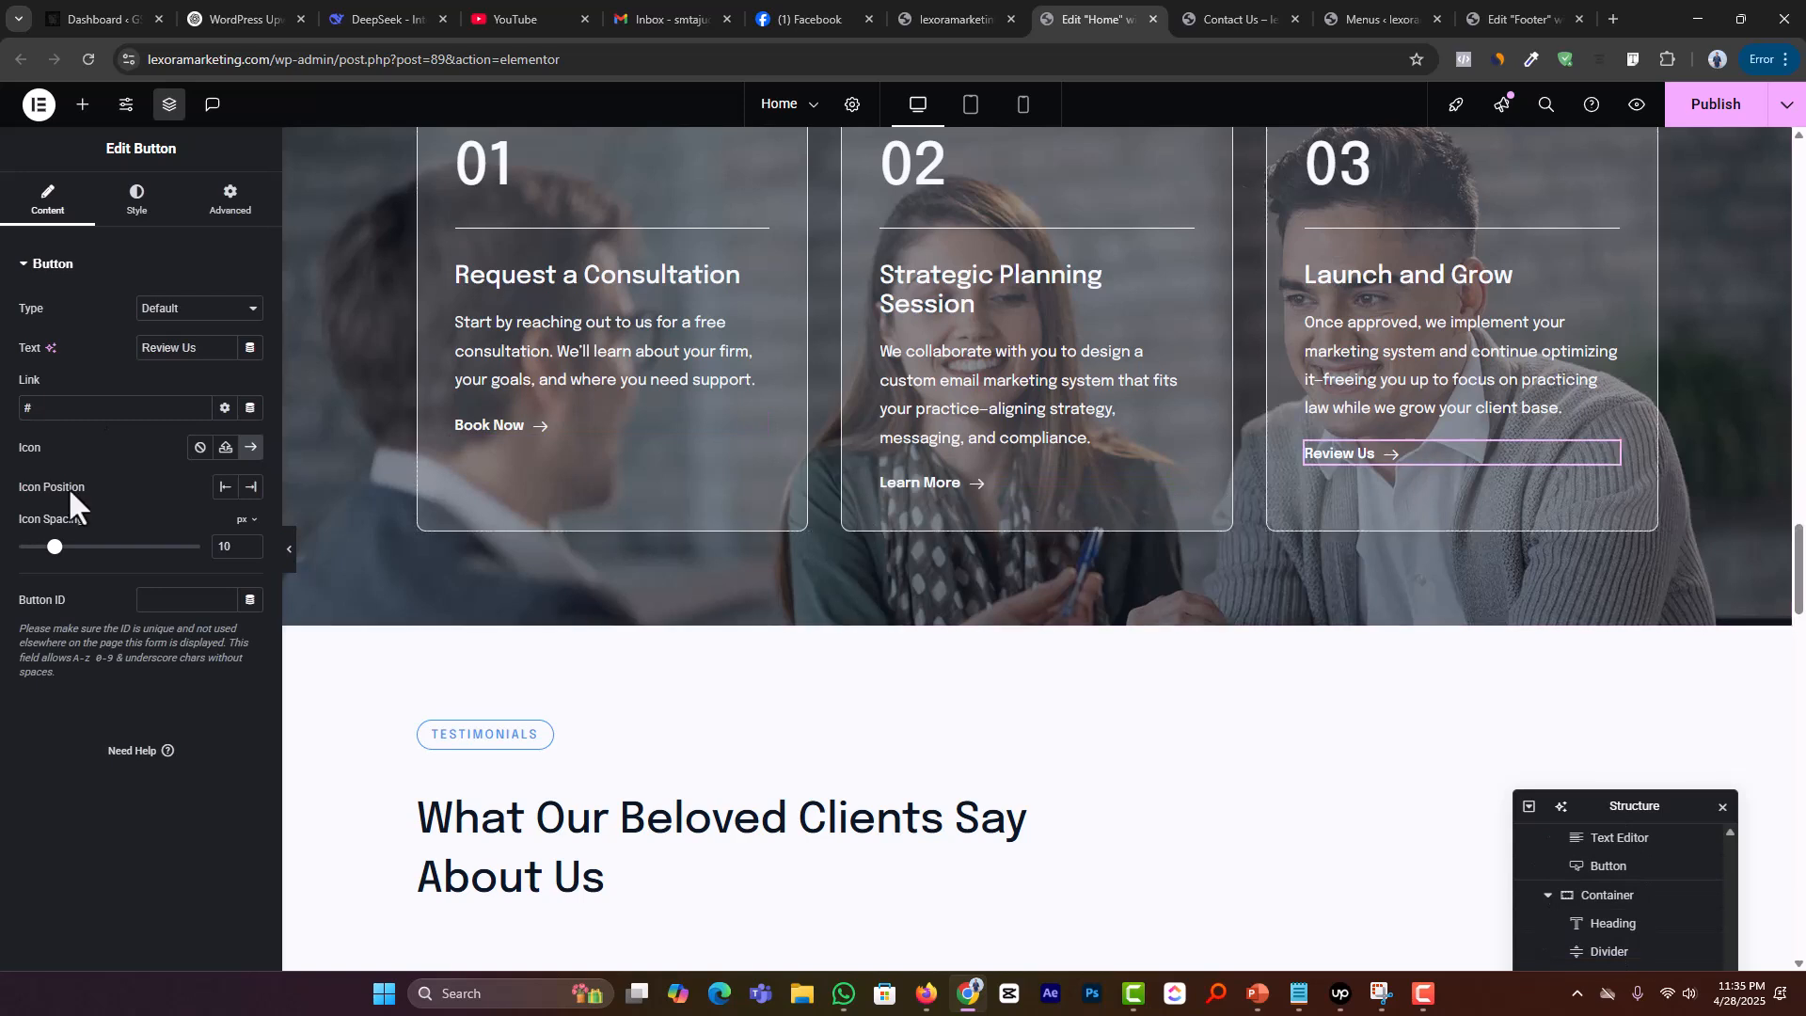
{"action": "left_click", "coordinate": [575, 425]}
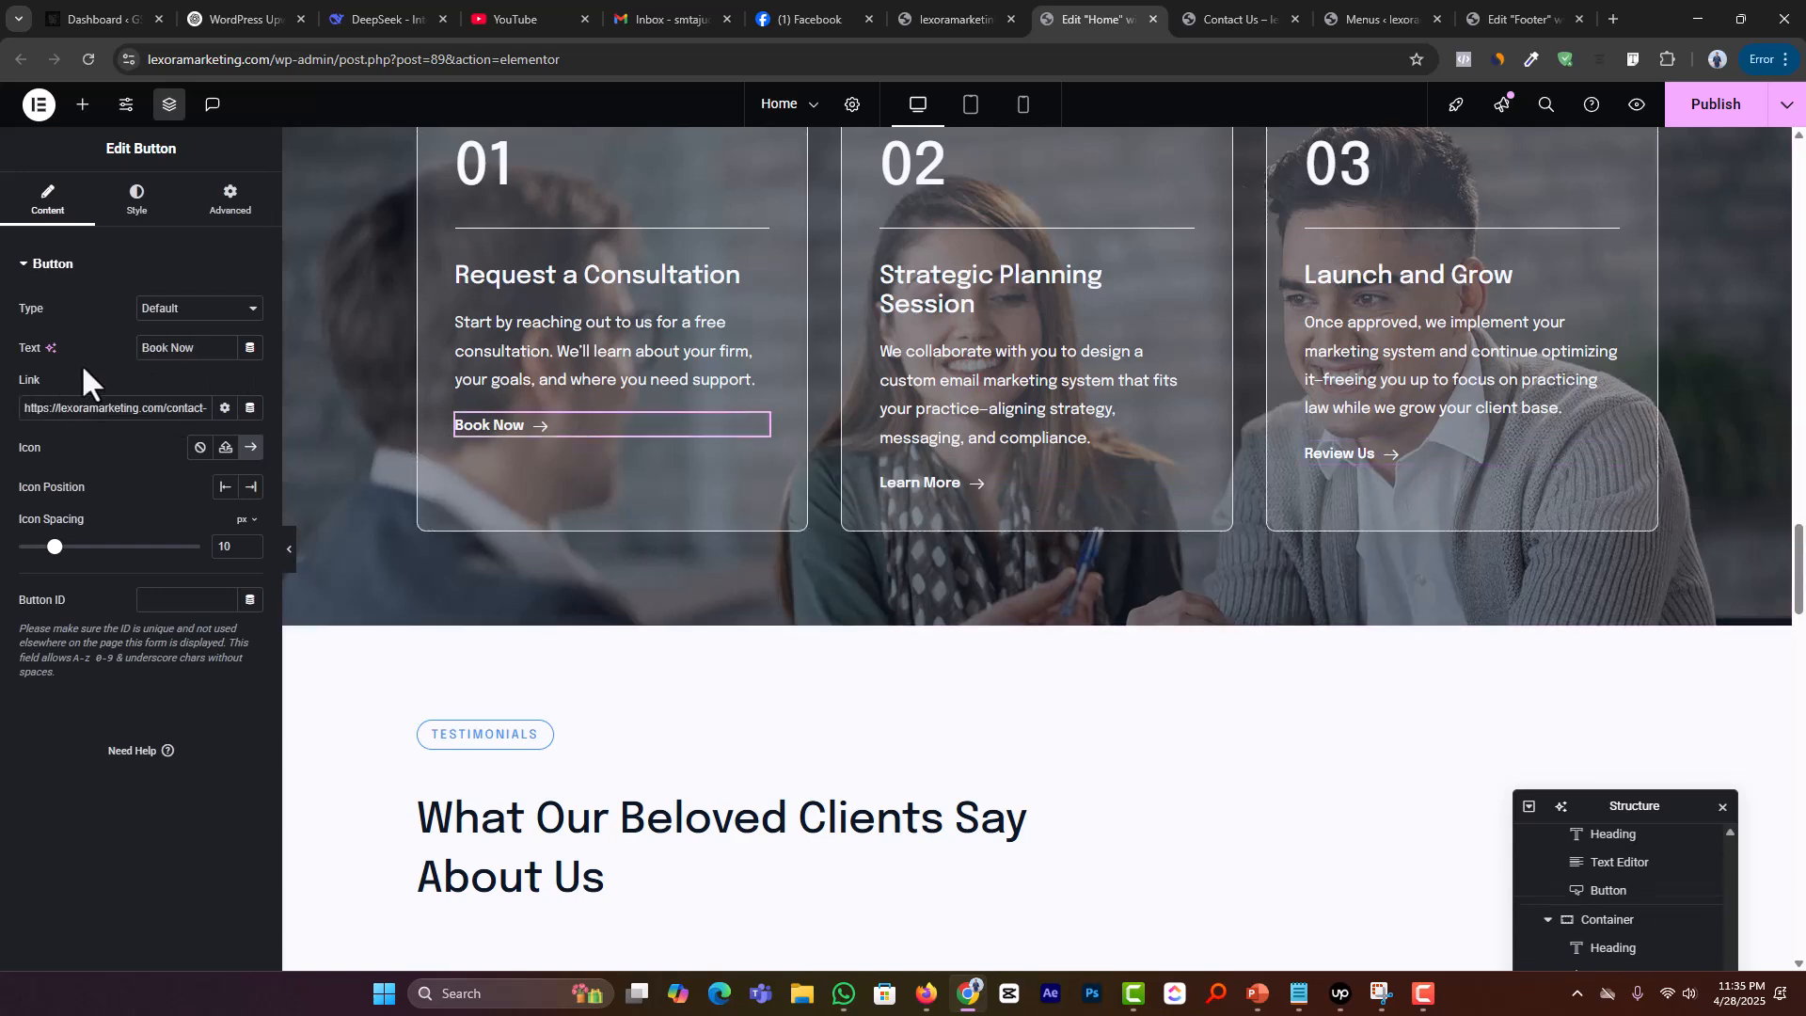
{"action": "double_click", "coordinate": [209, 354]}
{"action": "left_click", "coordinate": [1046, 477]}
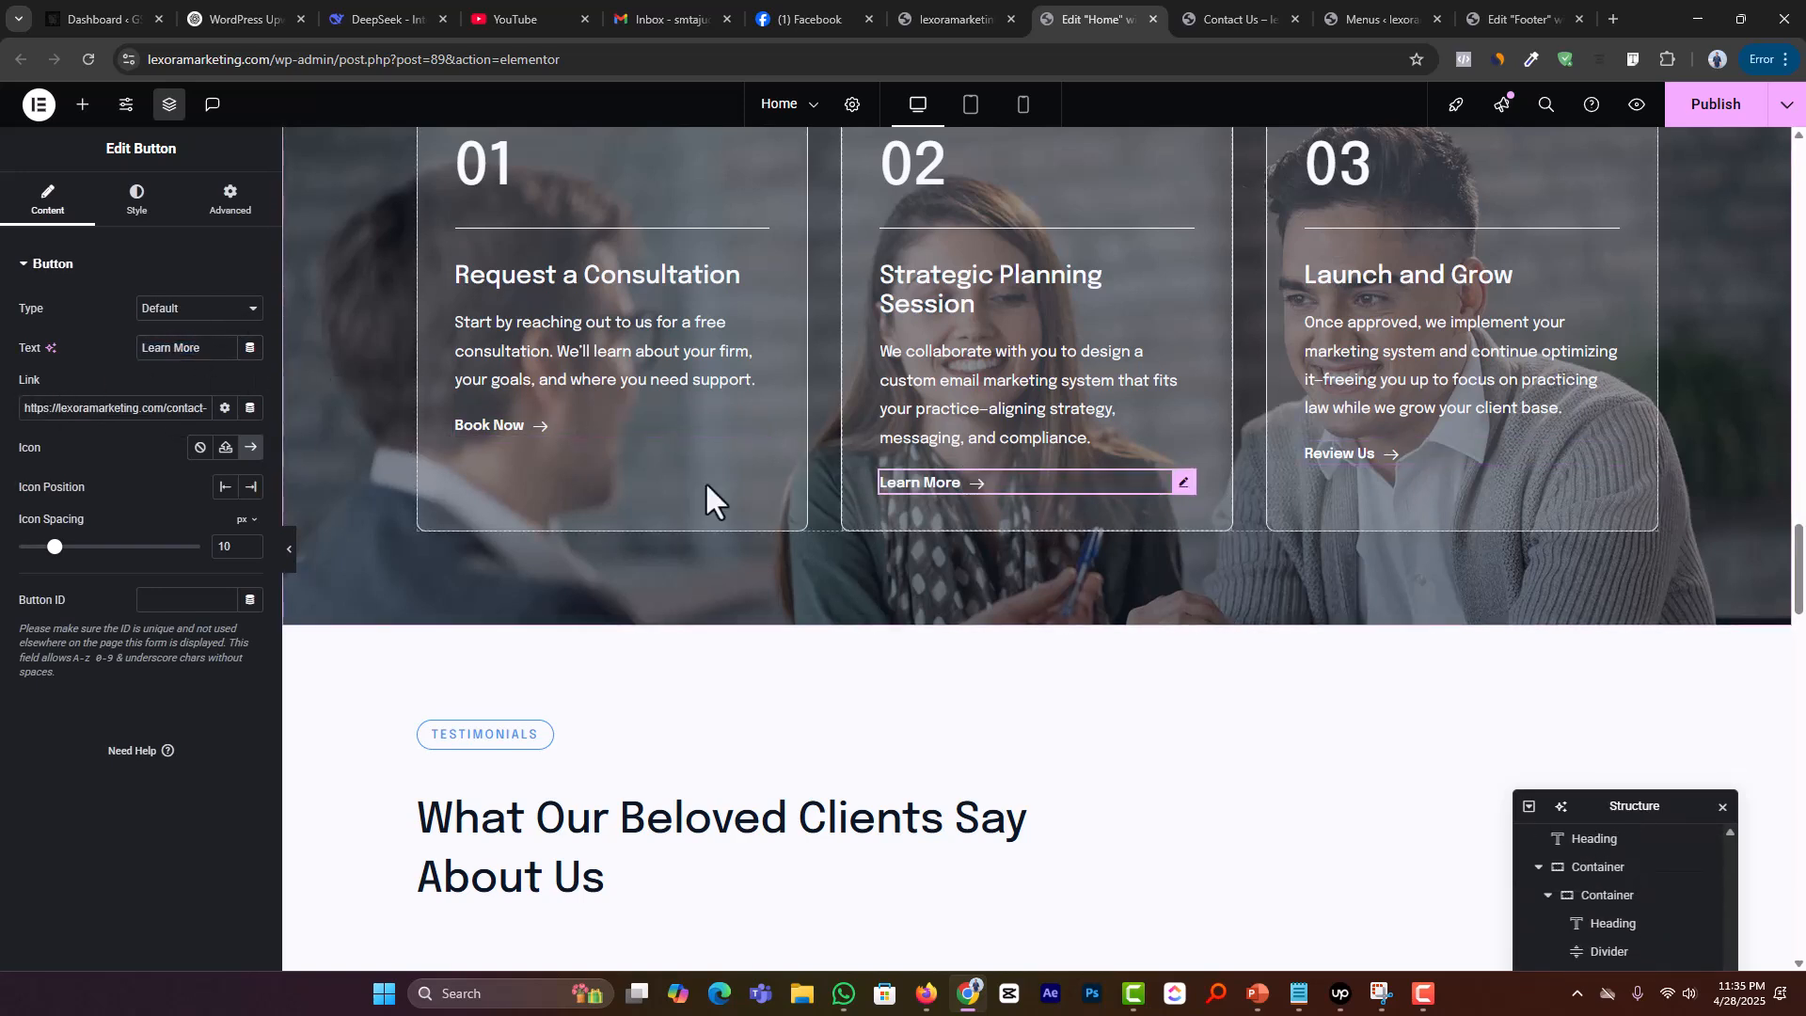
{"action": "type", "text": "Book Now"}
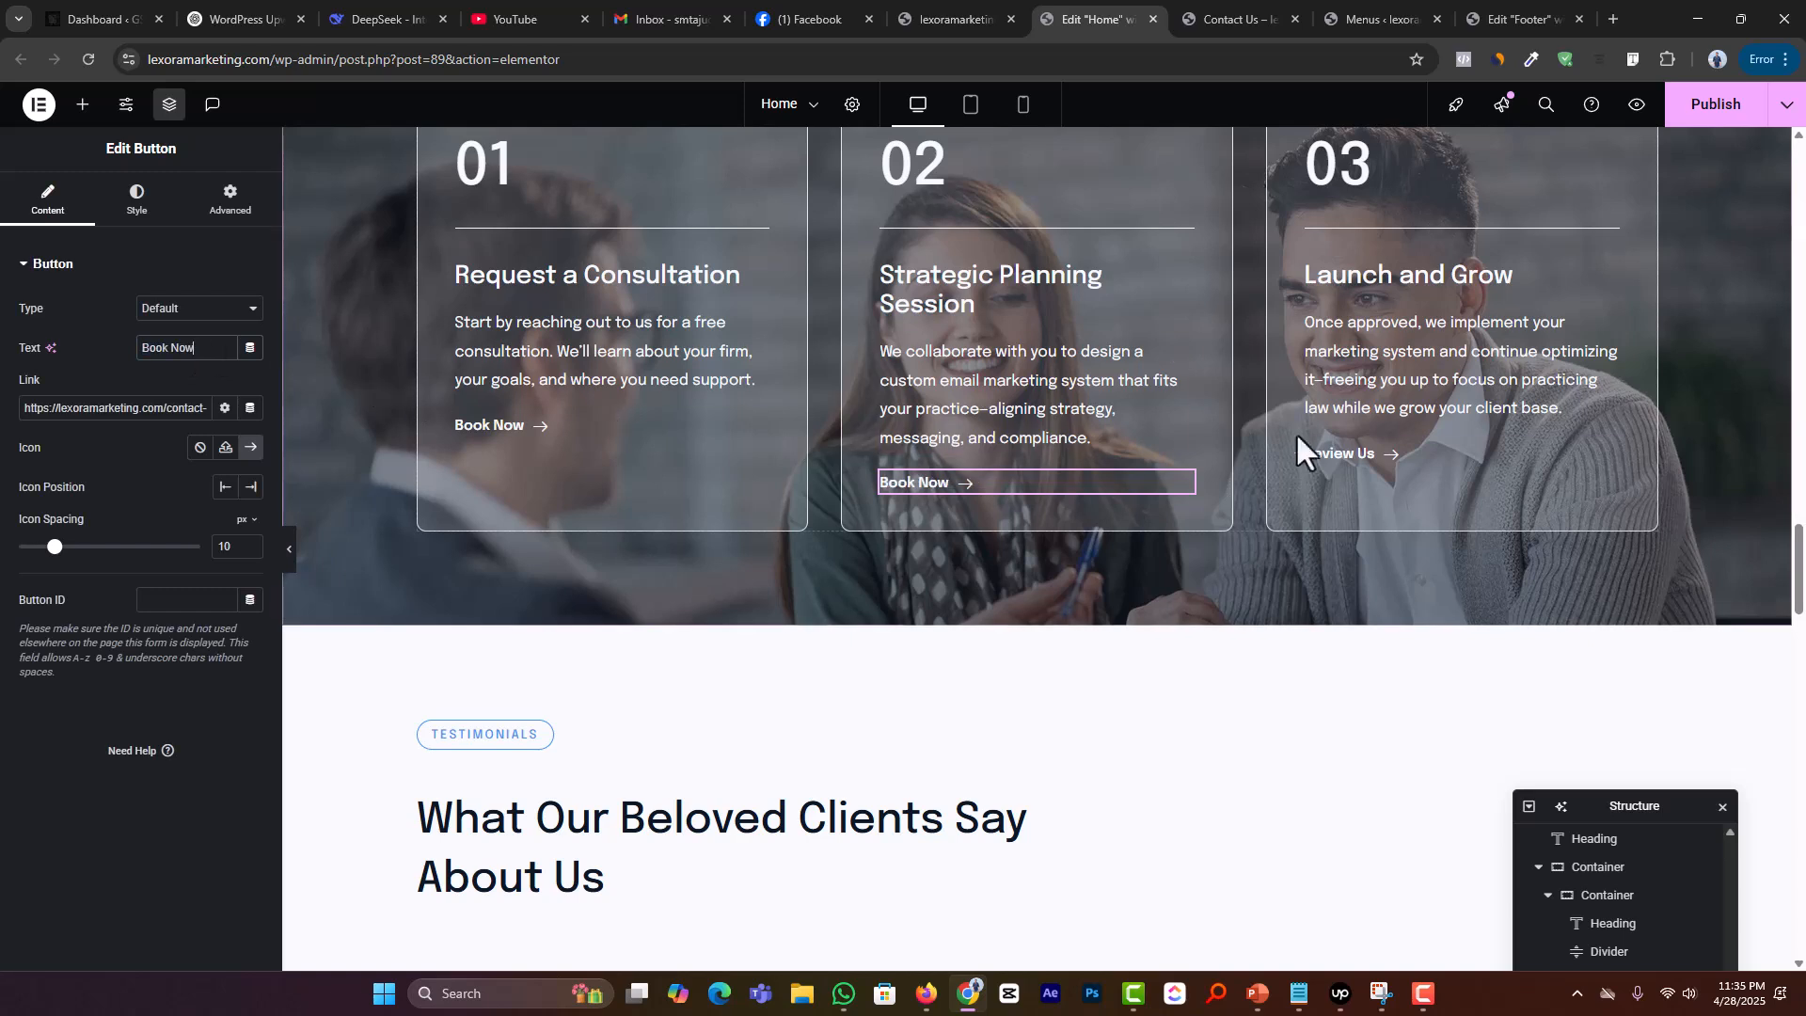
{"action": "left_click", "coordinate": [1443, 448]}
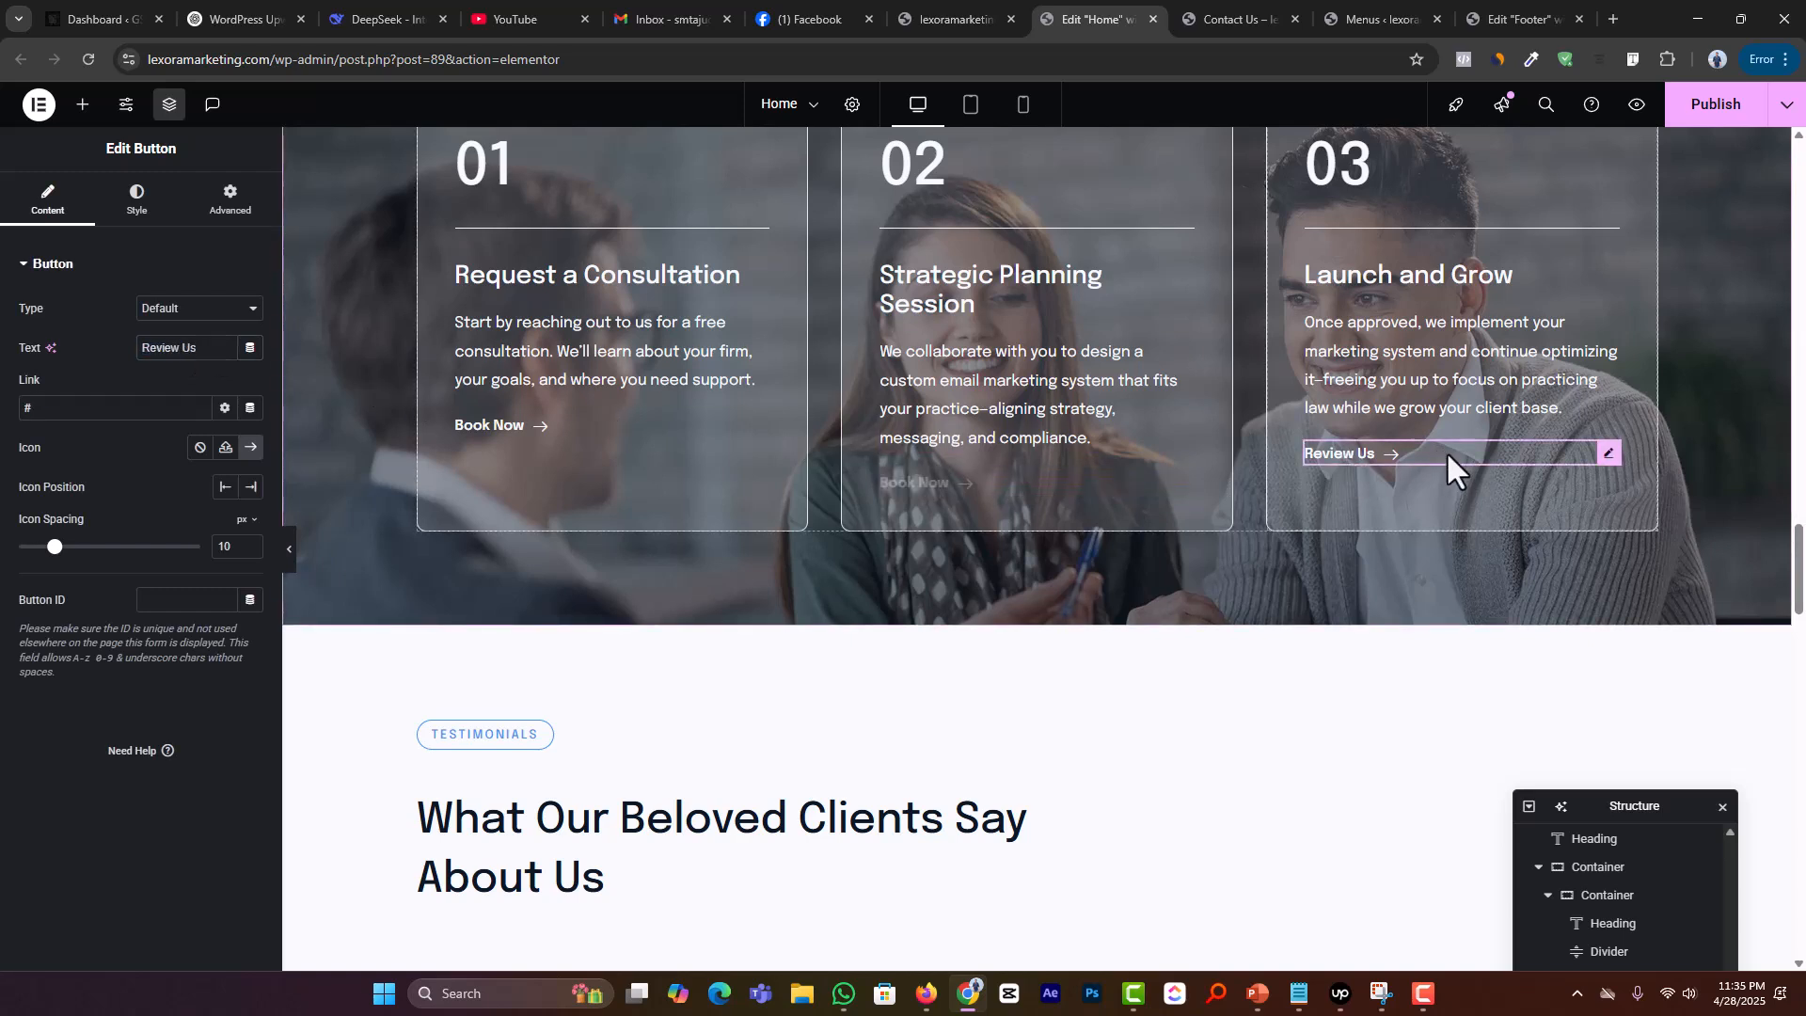
{"action": "triple_click", "coordinate": [176, 348]}
{"action": "type", "text": "Book Now"}
{"action": "left_click", "coordinate": [596, 429]}
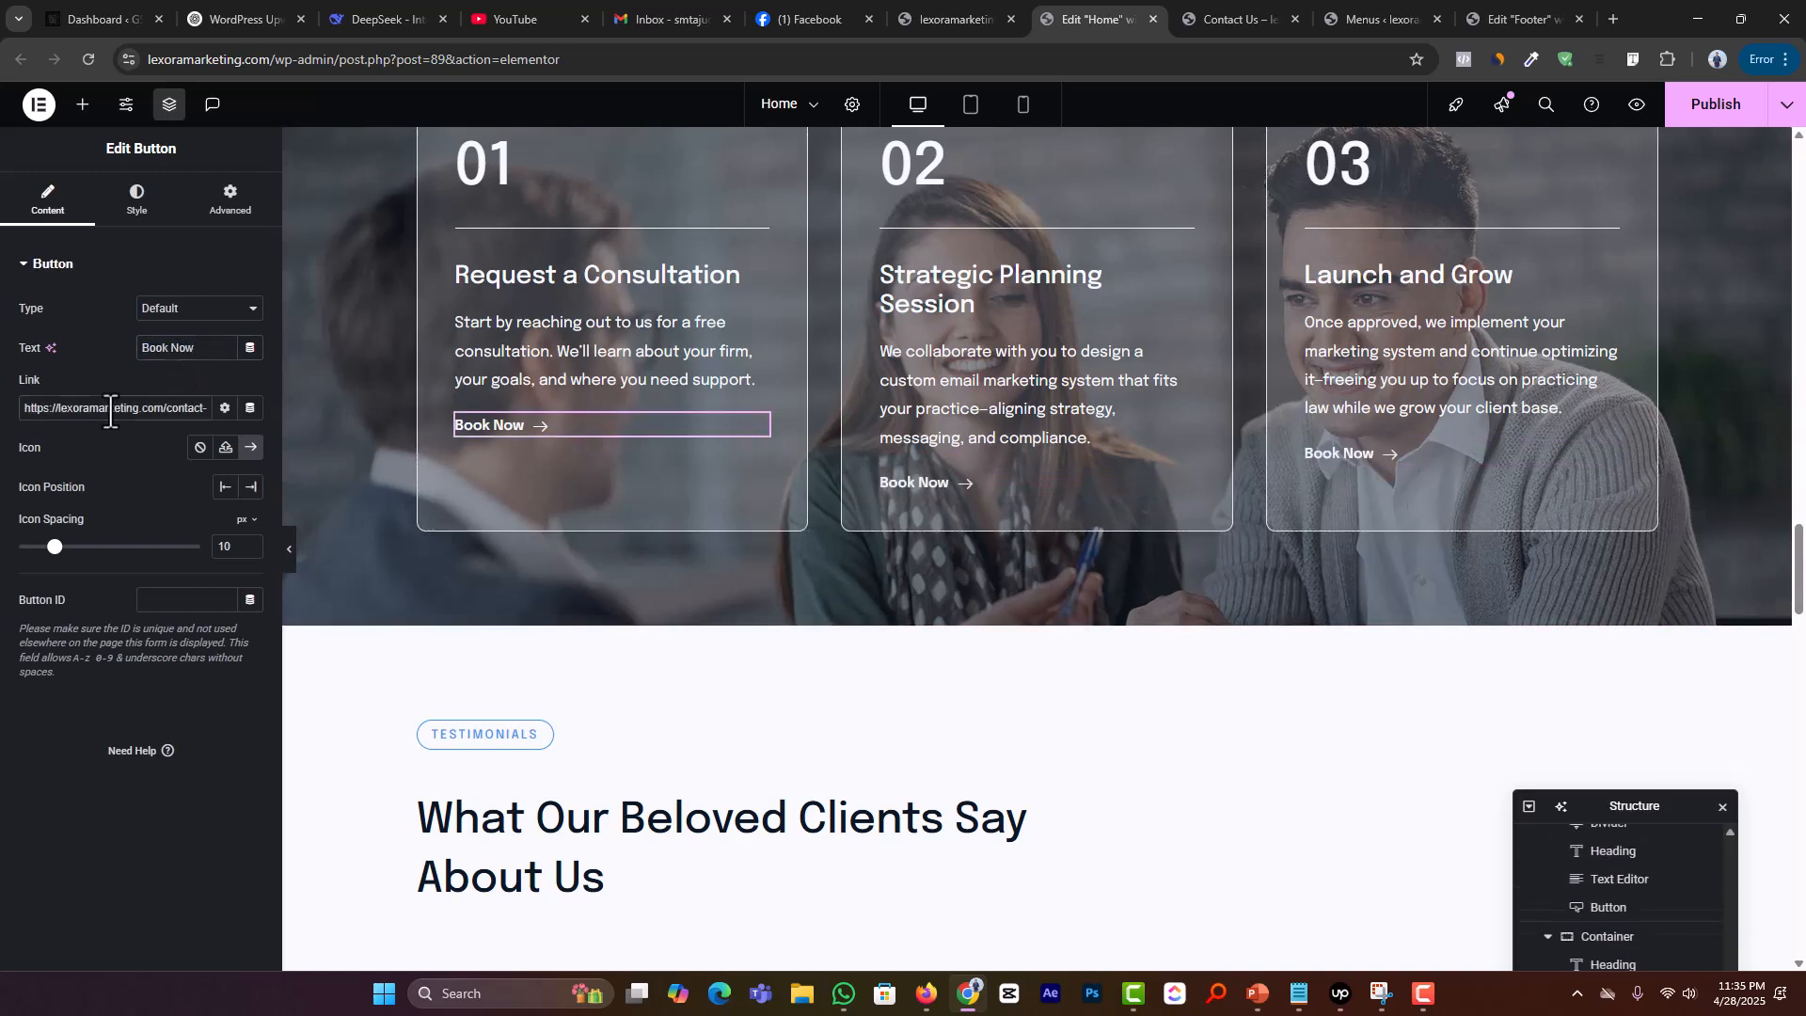
{"action": "triple_click", "coordinate": [113, 407]}
{"action": "left_click", "coordinate": [1009, 481]}
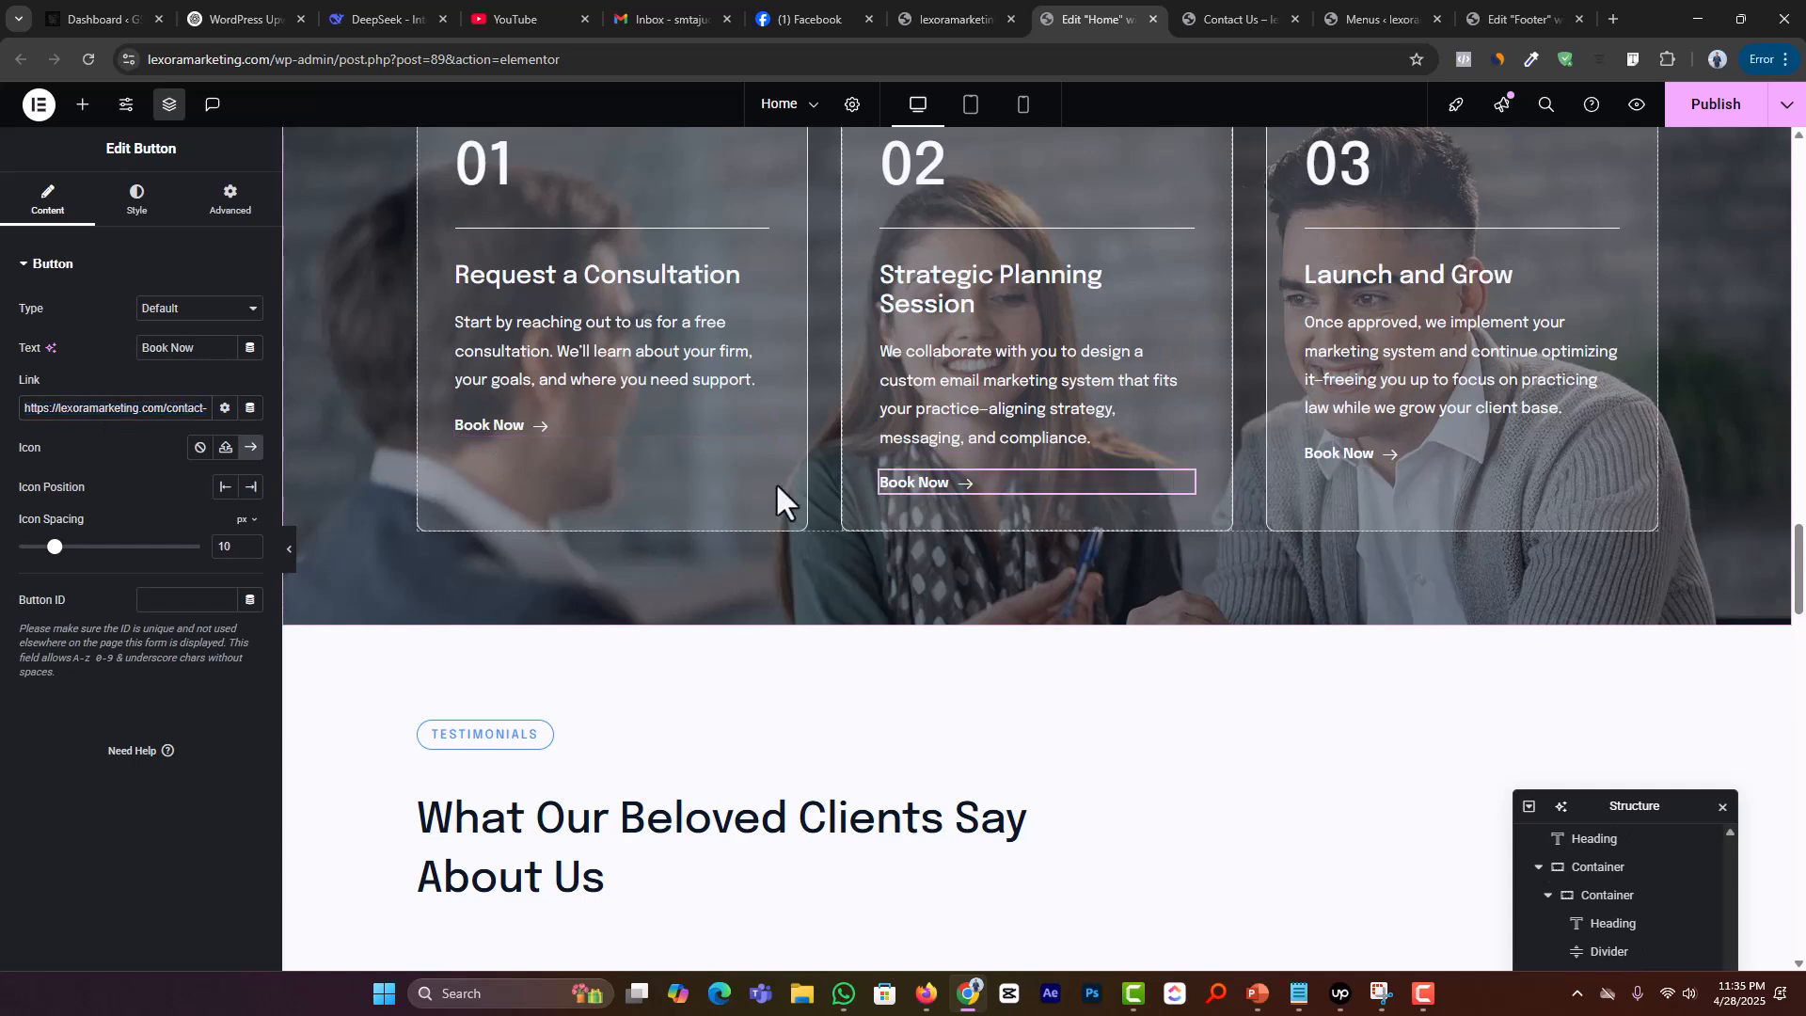
{"action": "triple_click", "coordinate": [113, 407]}
{"action": "type", "text": "https://lexoramarketing.com/contact-us/"}
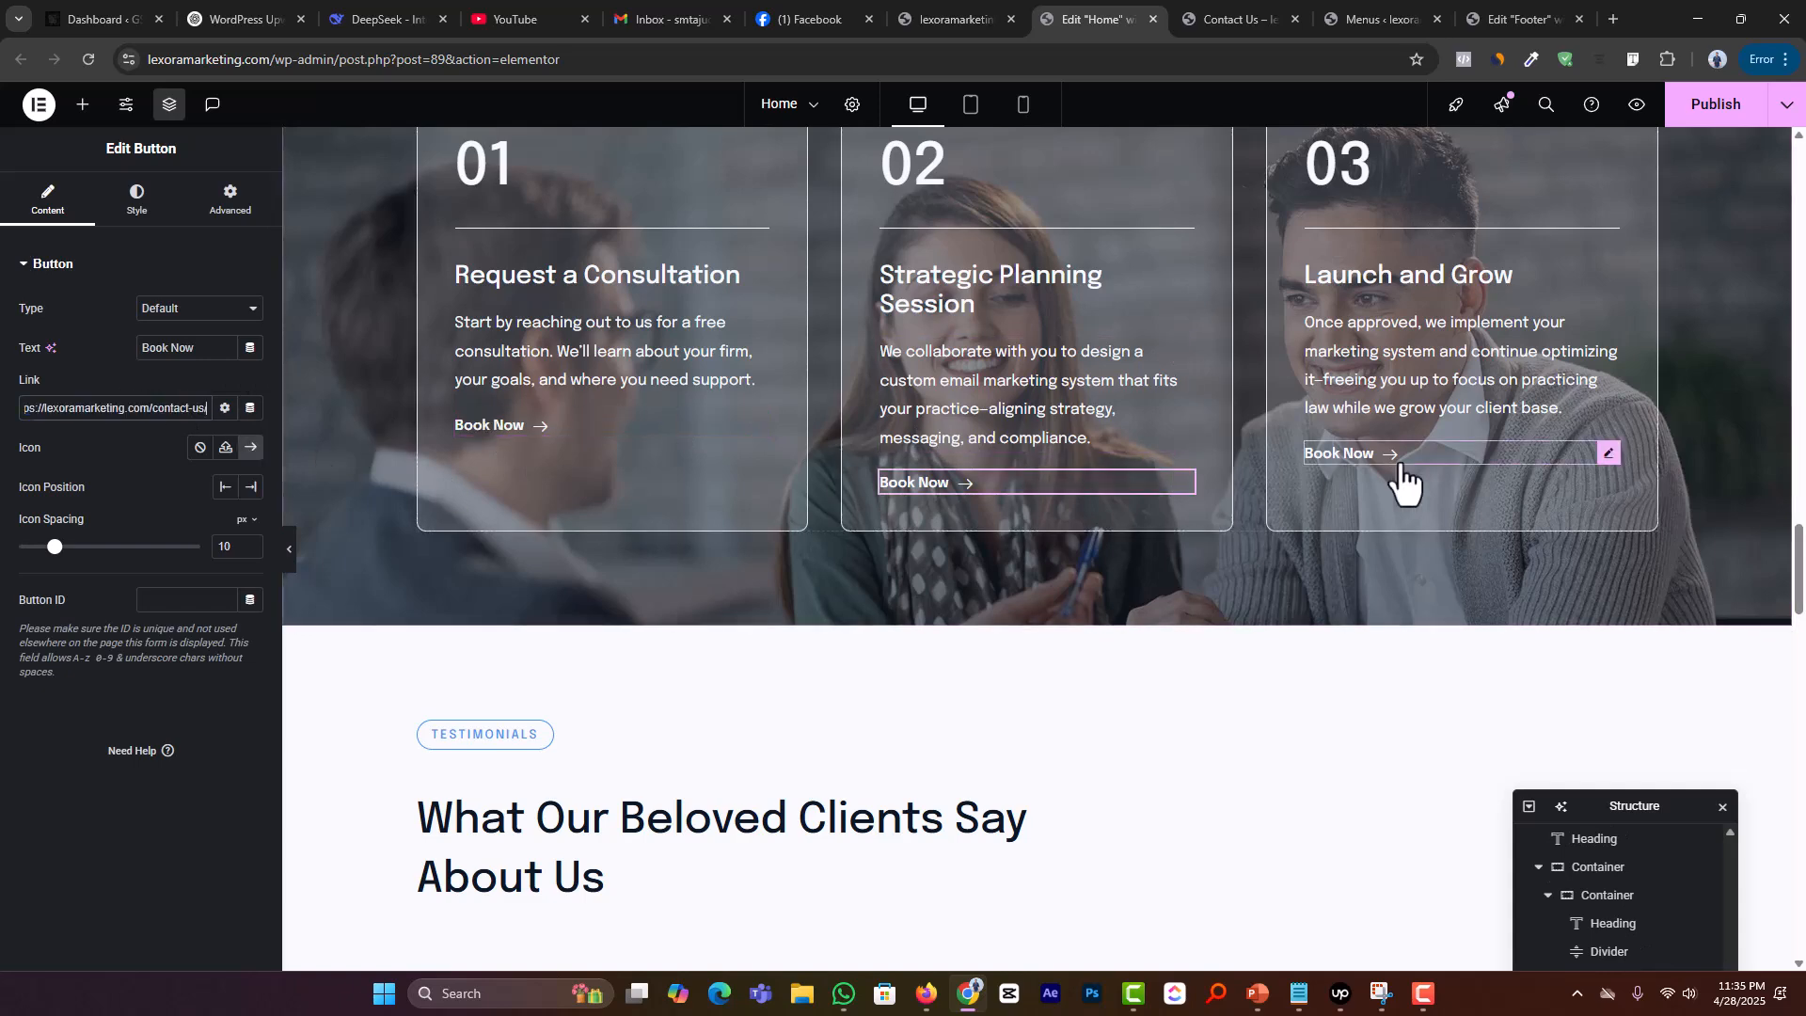
{"action": "left_click", "coordinate": [1505, 456]}
{"action": "triple_click", "coordinate": [136, 419]}
{"action": "type", "text": "https://lexoramarketing.com/contact-us/"}
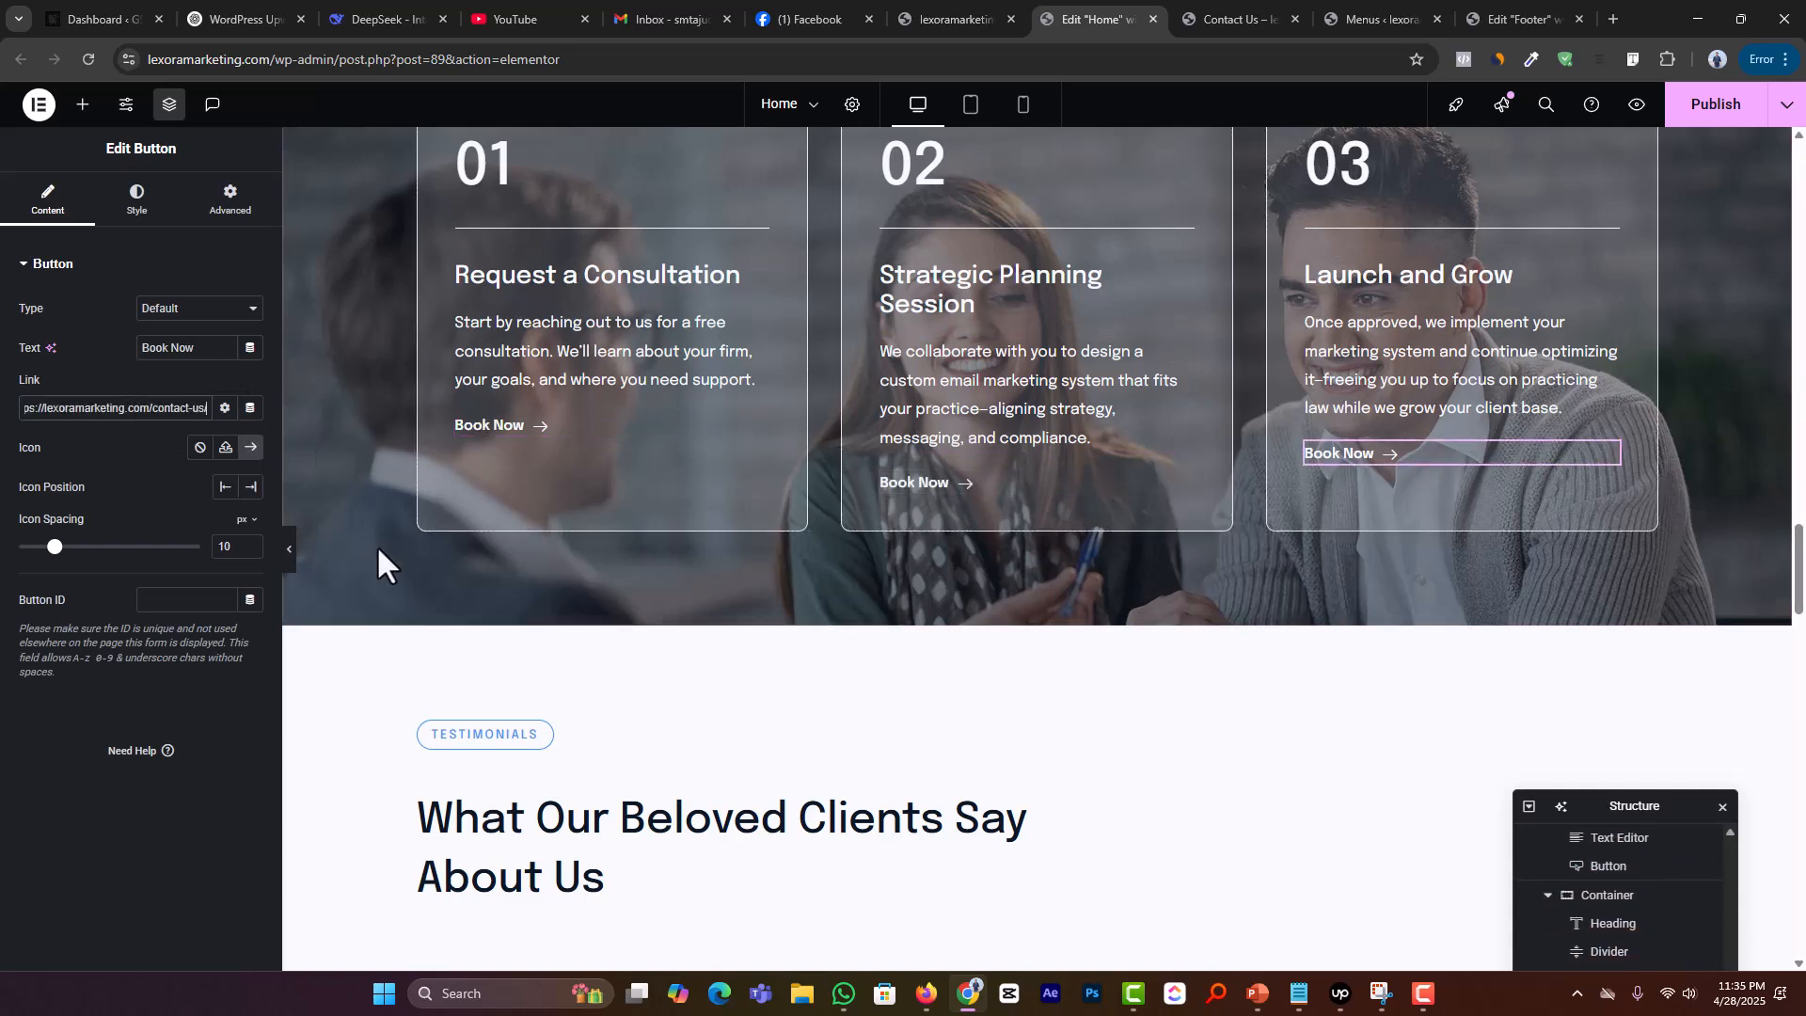
Step: Delete the Contact Us button beside the "What Our Beloved Clients Say About Us" heading
{"action": "scroll", "coordinate": [1071, 838], "scroll_direction": "down", "scroll_amount": 2}
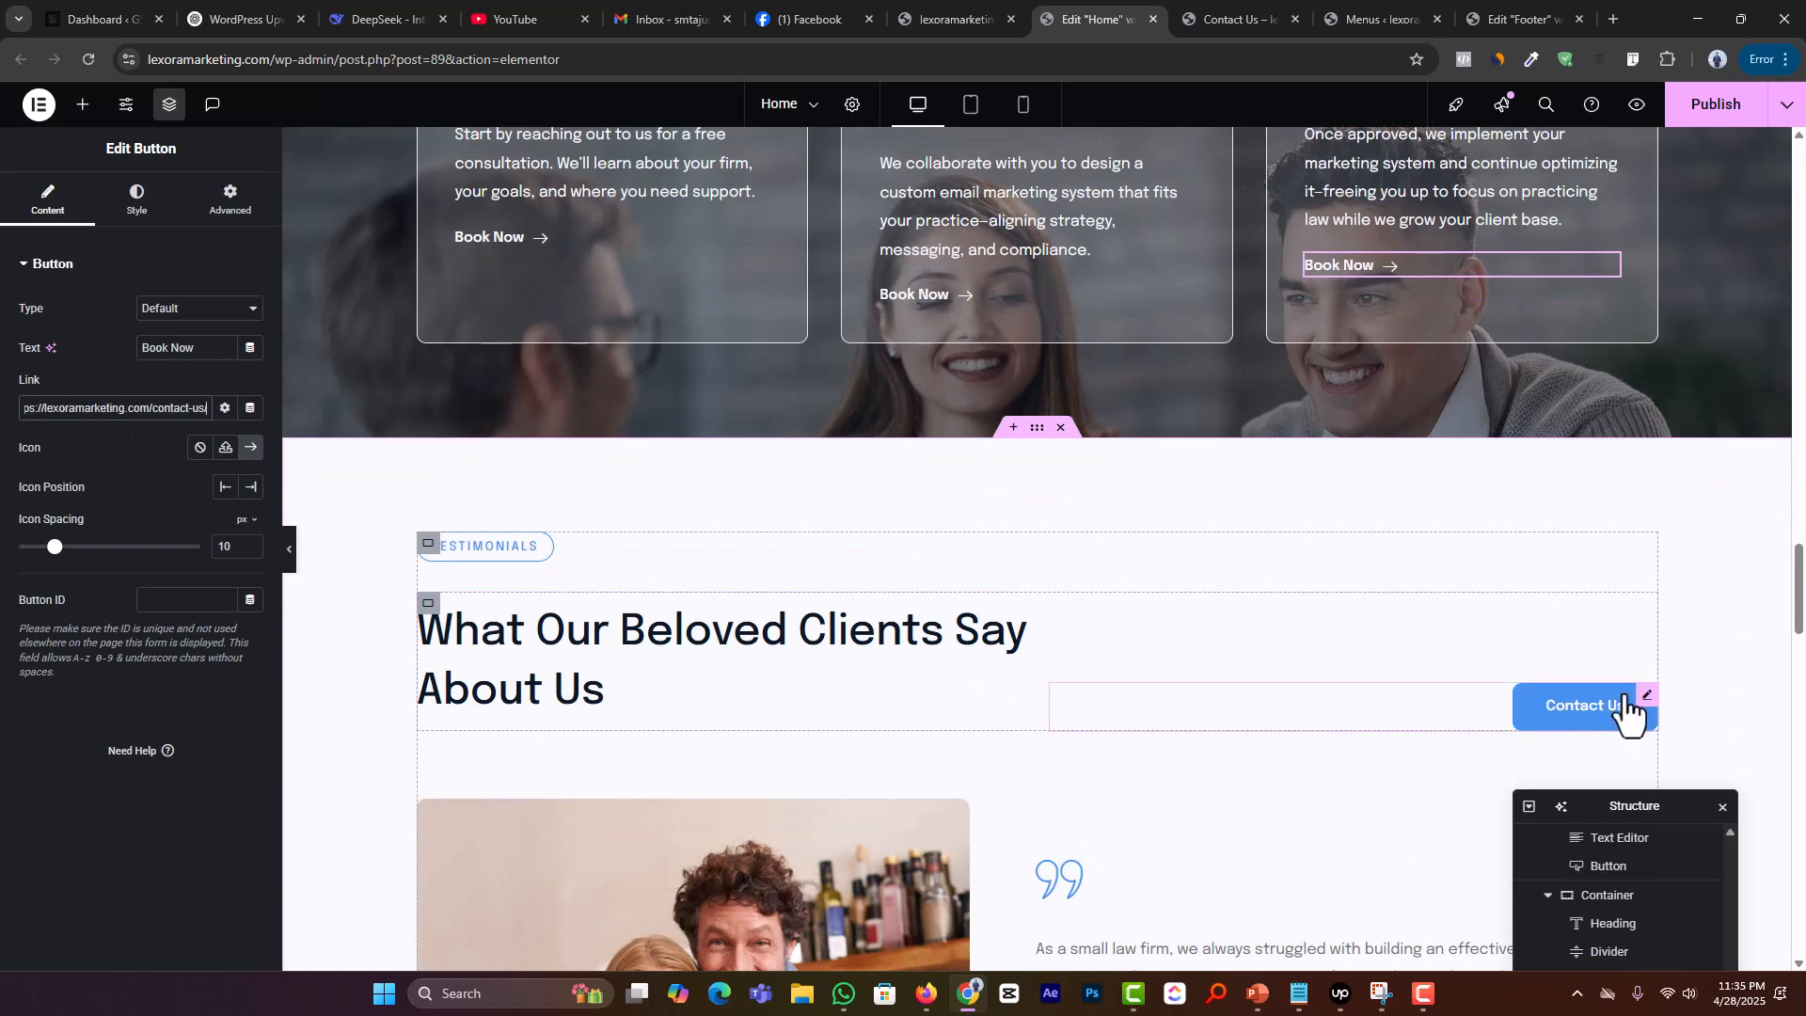
{"action": "scroll", "coordinate": [1491, 686], "scroll_direction": "down", "scroll_amount": 4}
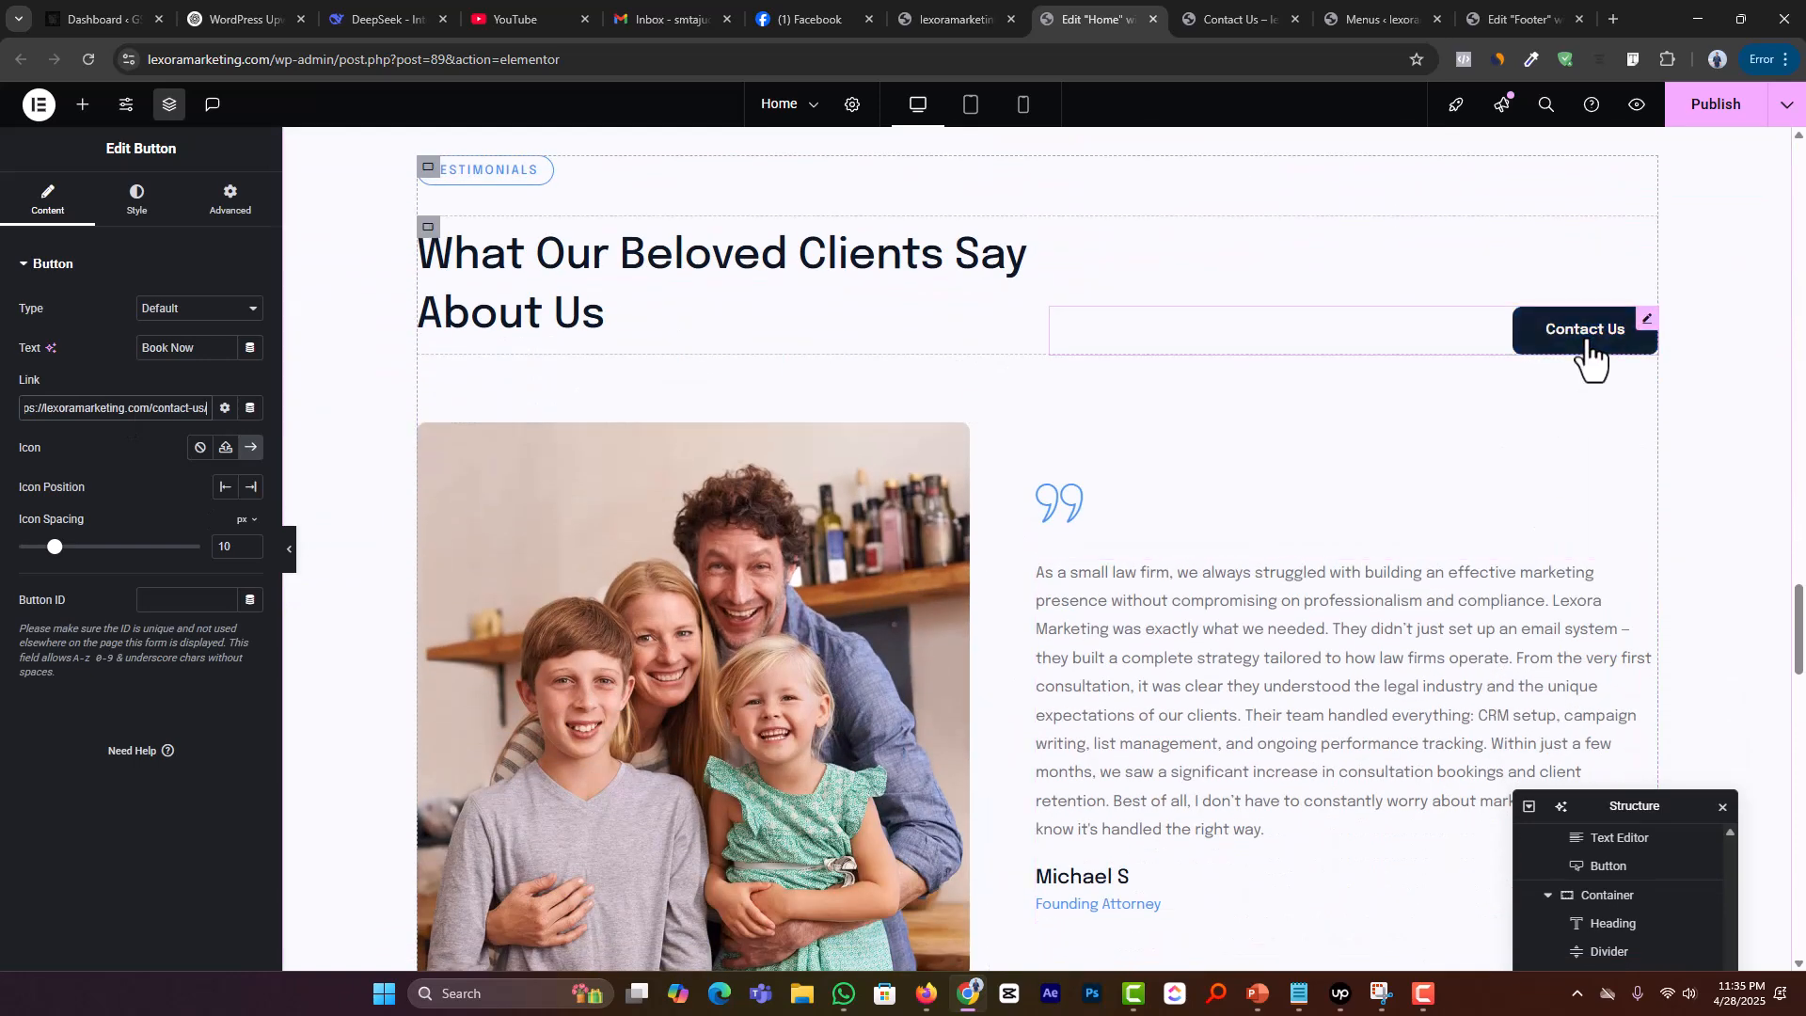
{"action": "right_click", "coordinate": [1648, 343]}
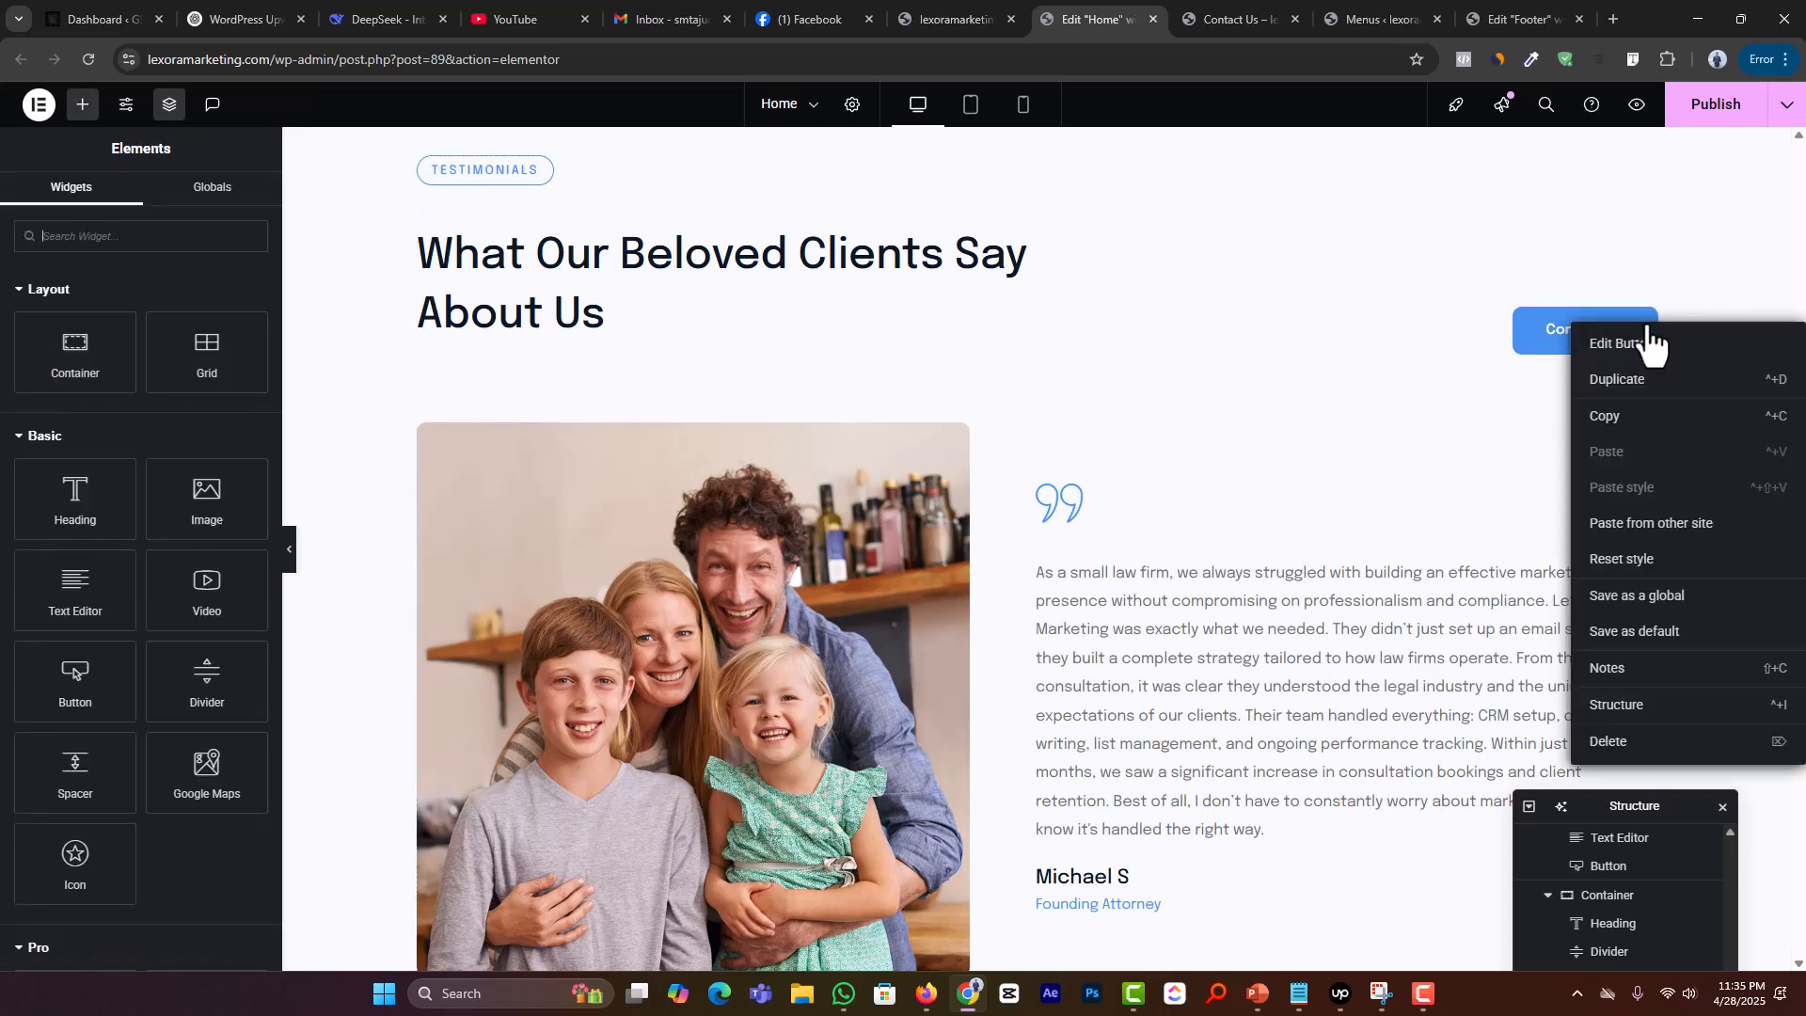
{"action": "left_click", "coordinate": [1645, 743]}
Step: Check the remaining sections down to the footer and publish the home page
{"action": "scroll", "coordinate": [1157, 542], "scroll_direction": "down", "scroll_amount": 14}
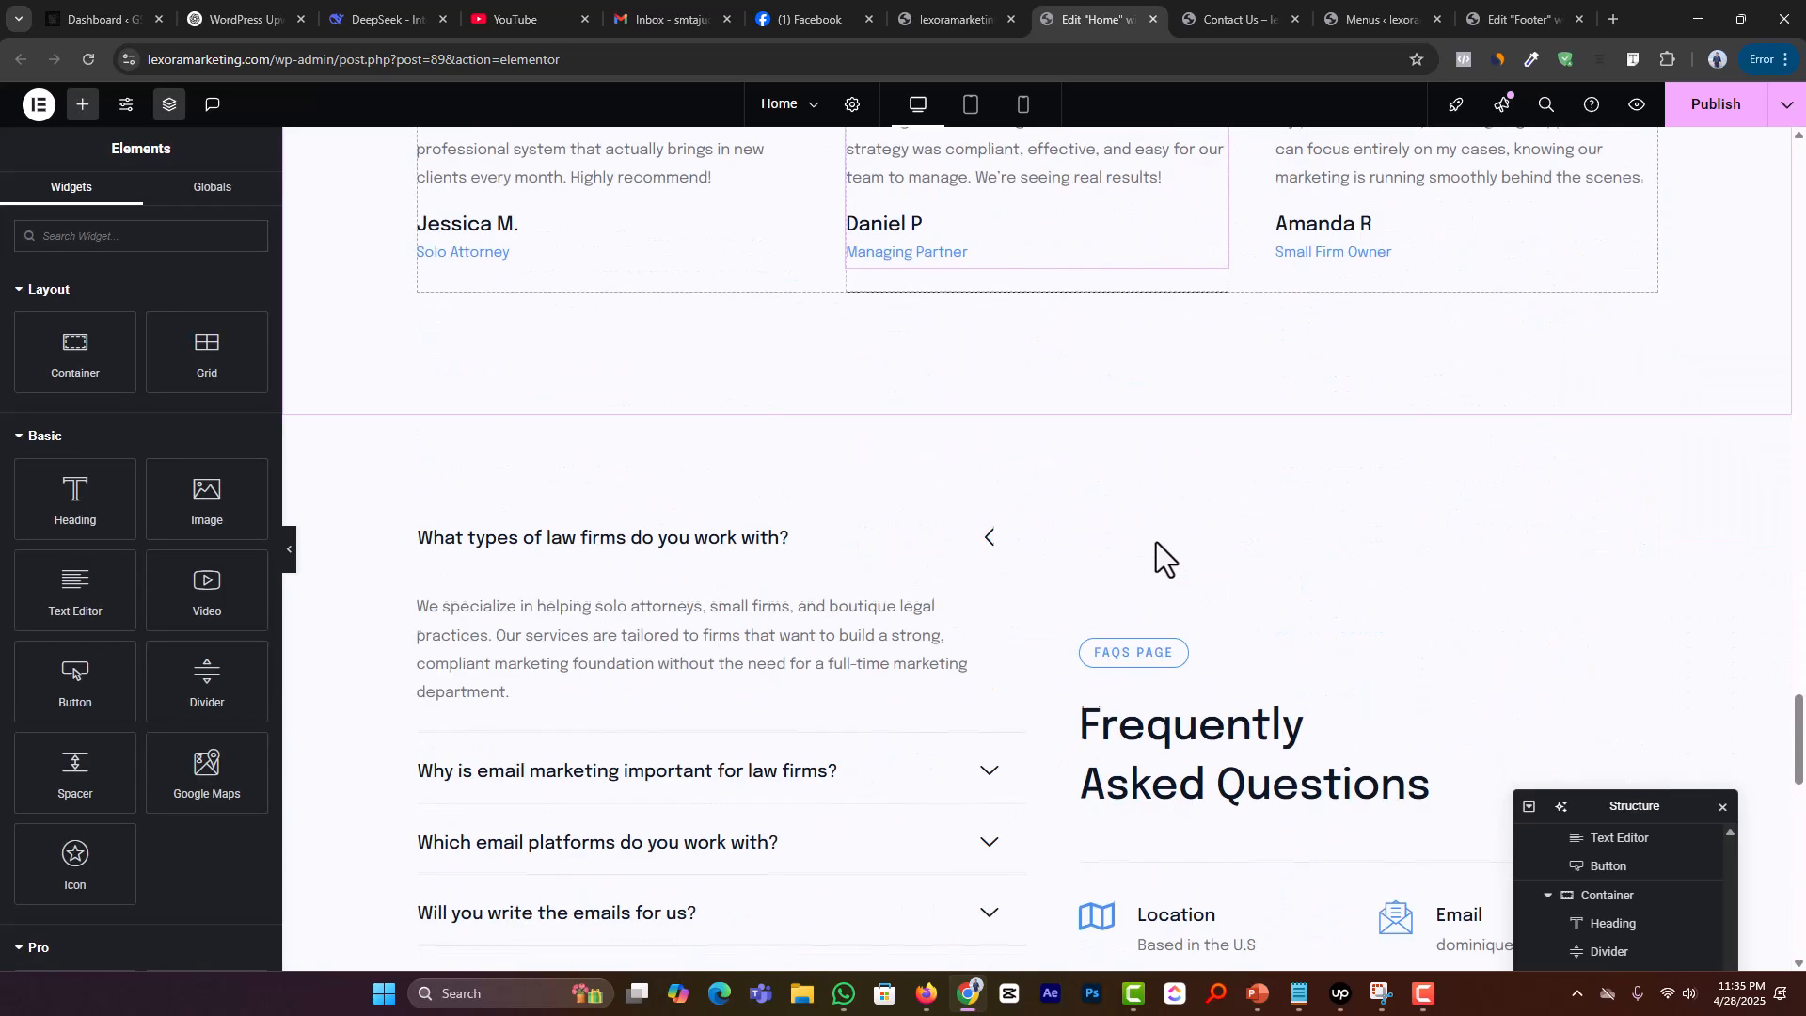
{"action": "scroll", "coordinate": [1155, 542], "scroll_direction": "down", "scroll_amount": 11}
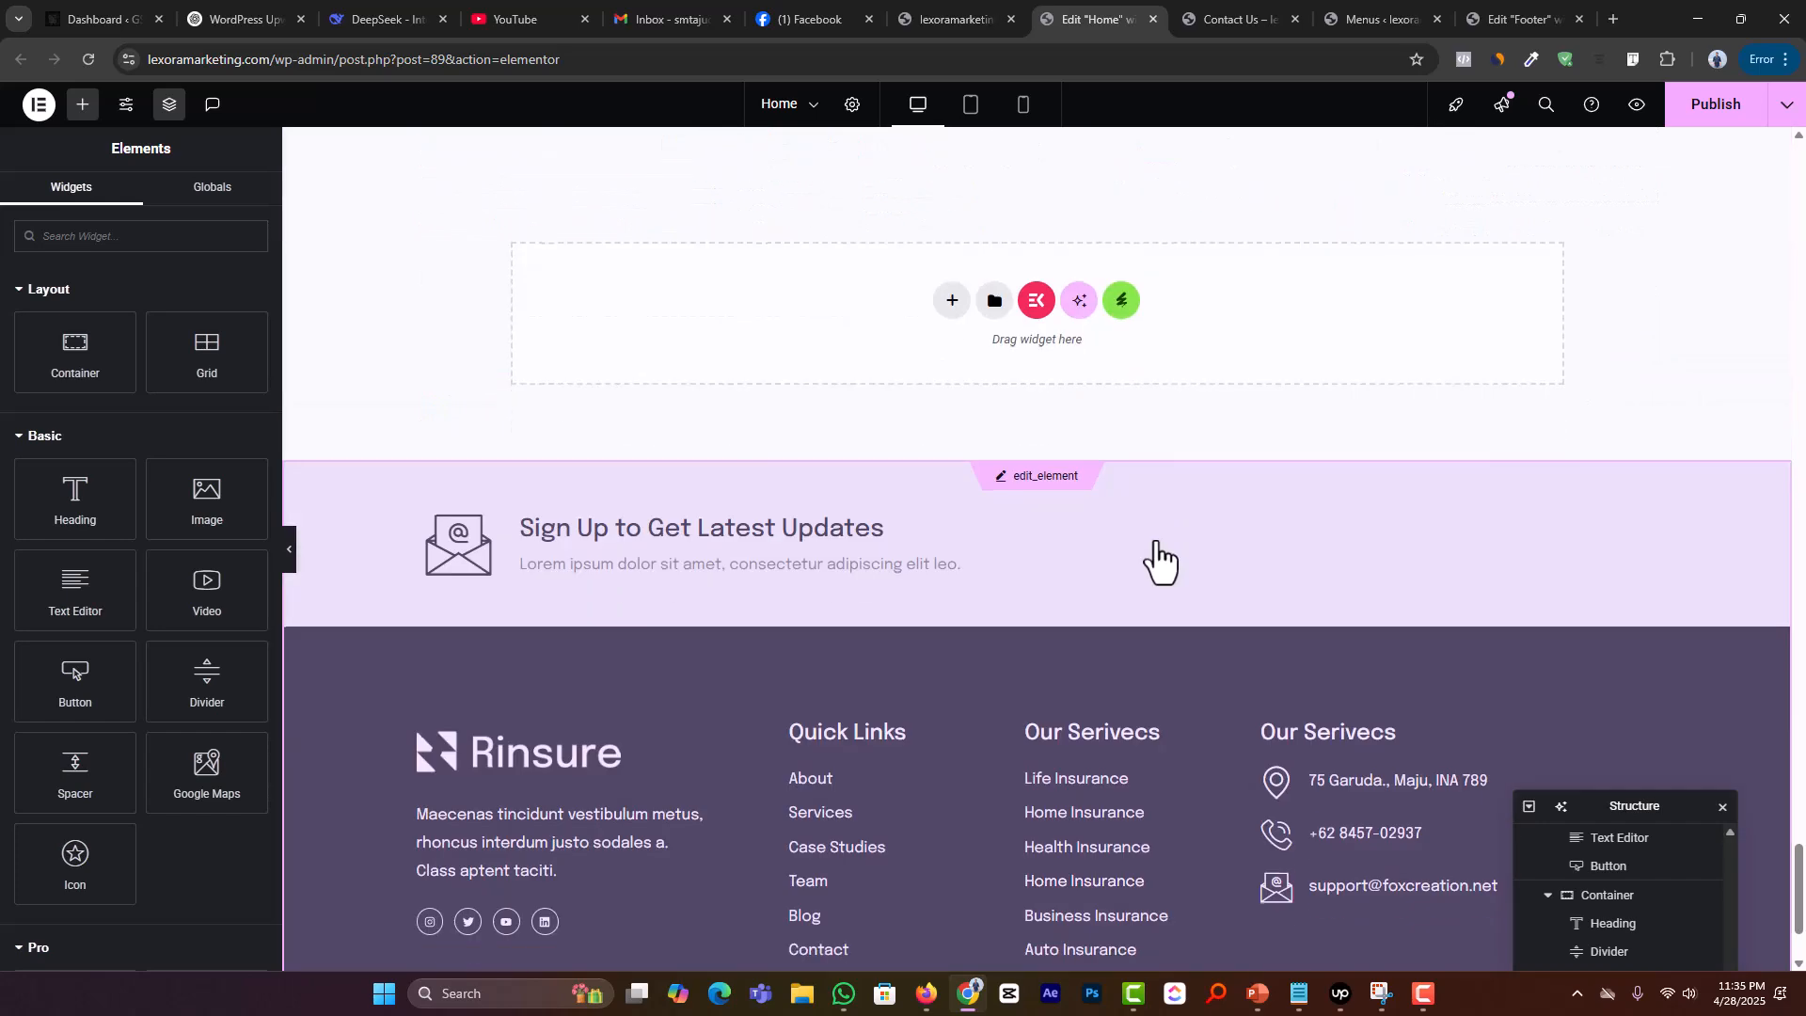
{"action": "scroll", "coordinate": [1155, 555], "scroll_direction": "down", "scroll_amount": 2}
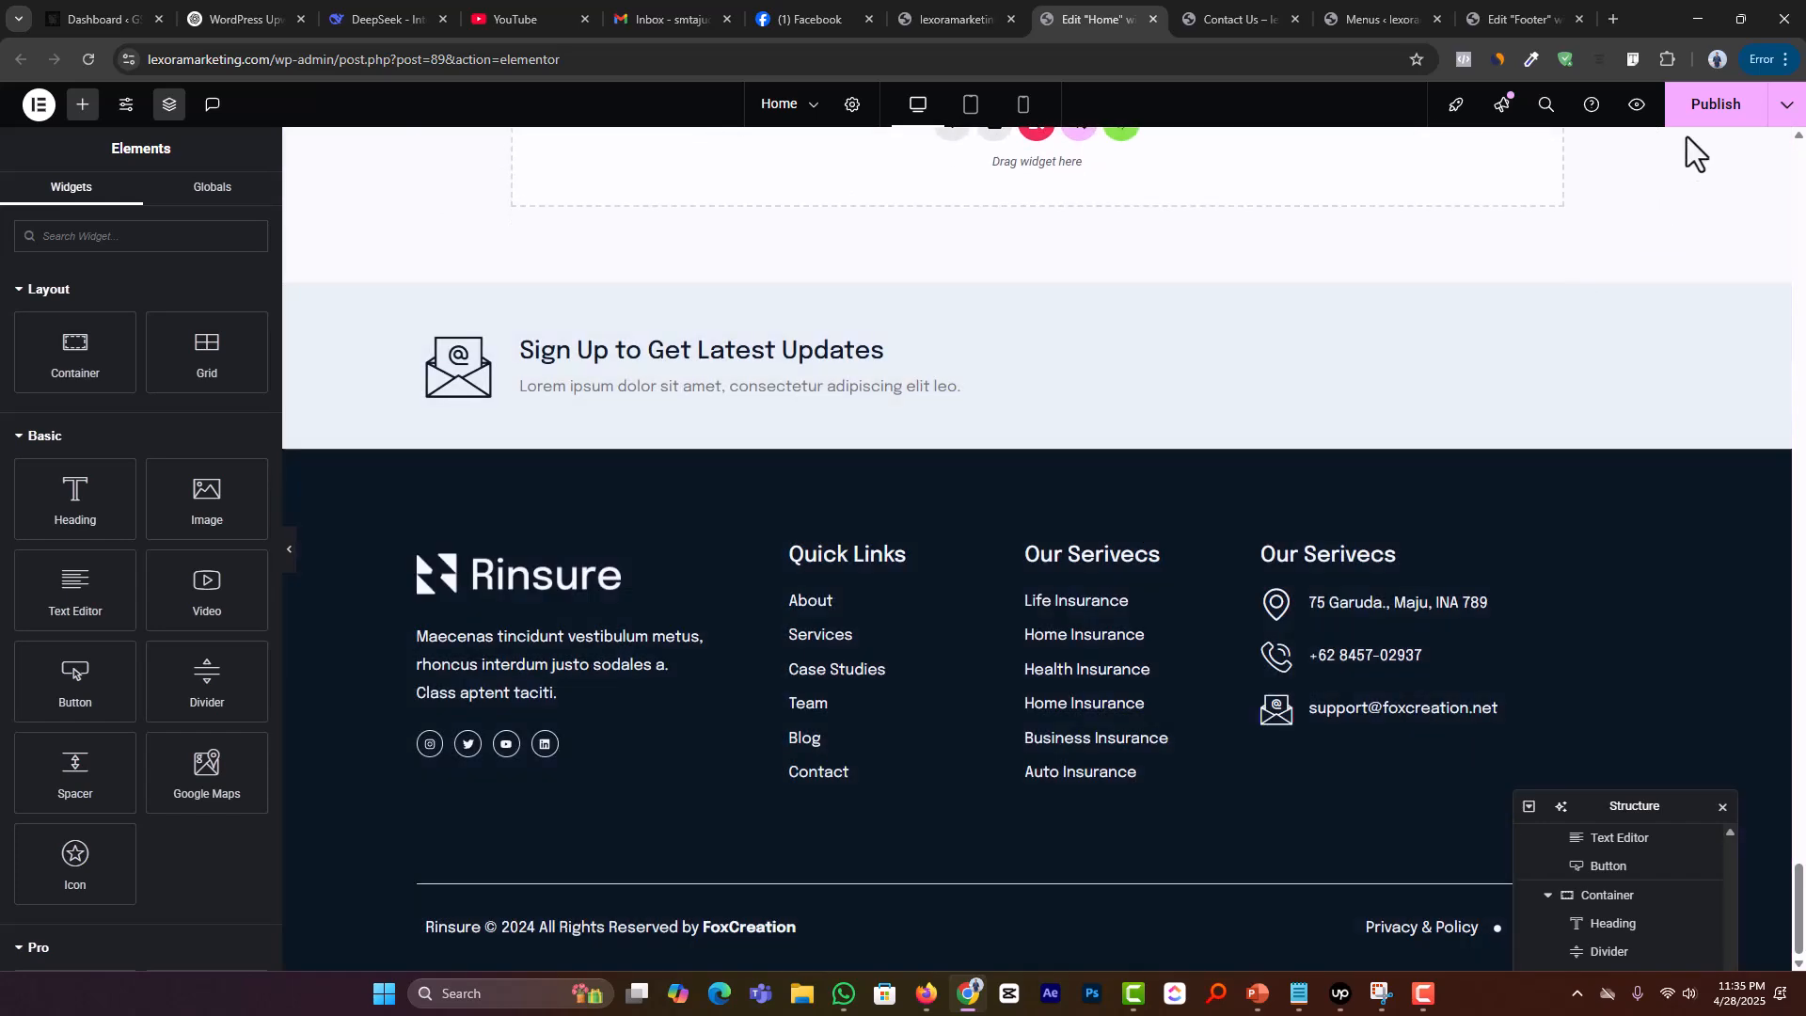
{"action": "left_click", "coordinate": [1698, 125]}
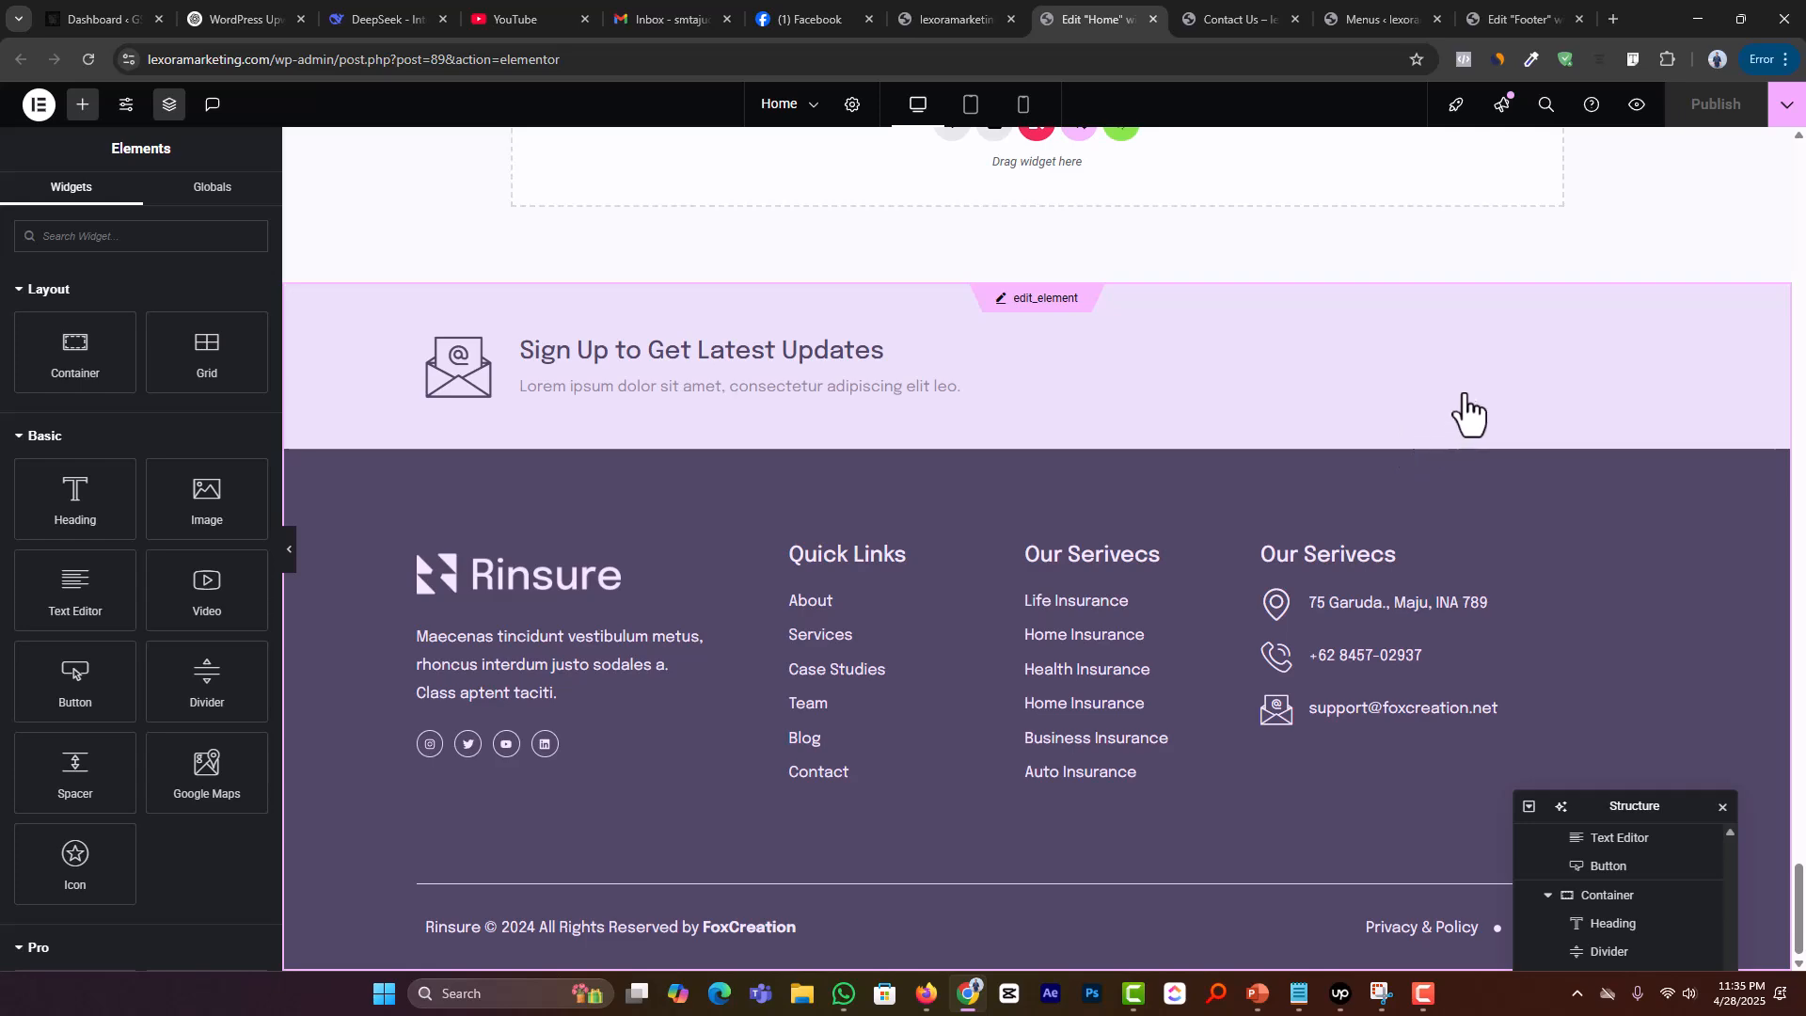
Step: Open the Service page for editing and look through its template sections down to the FAQ
{"action": "scroll", "coordinate": [1081, 564], "scroll_direction": "up", "scroll_amount": 10}
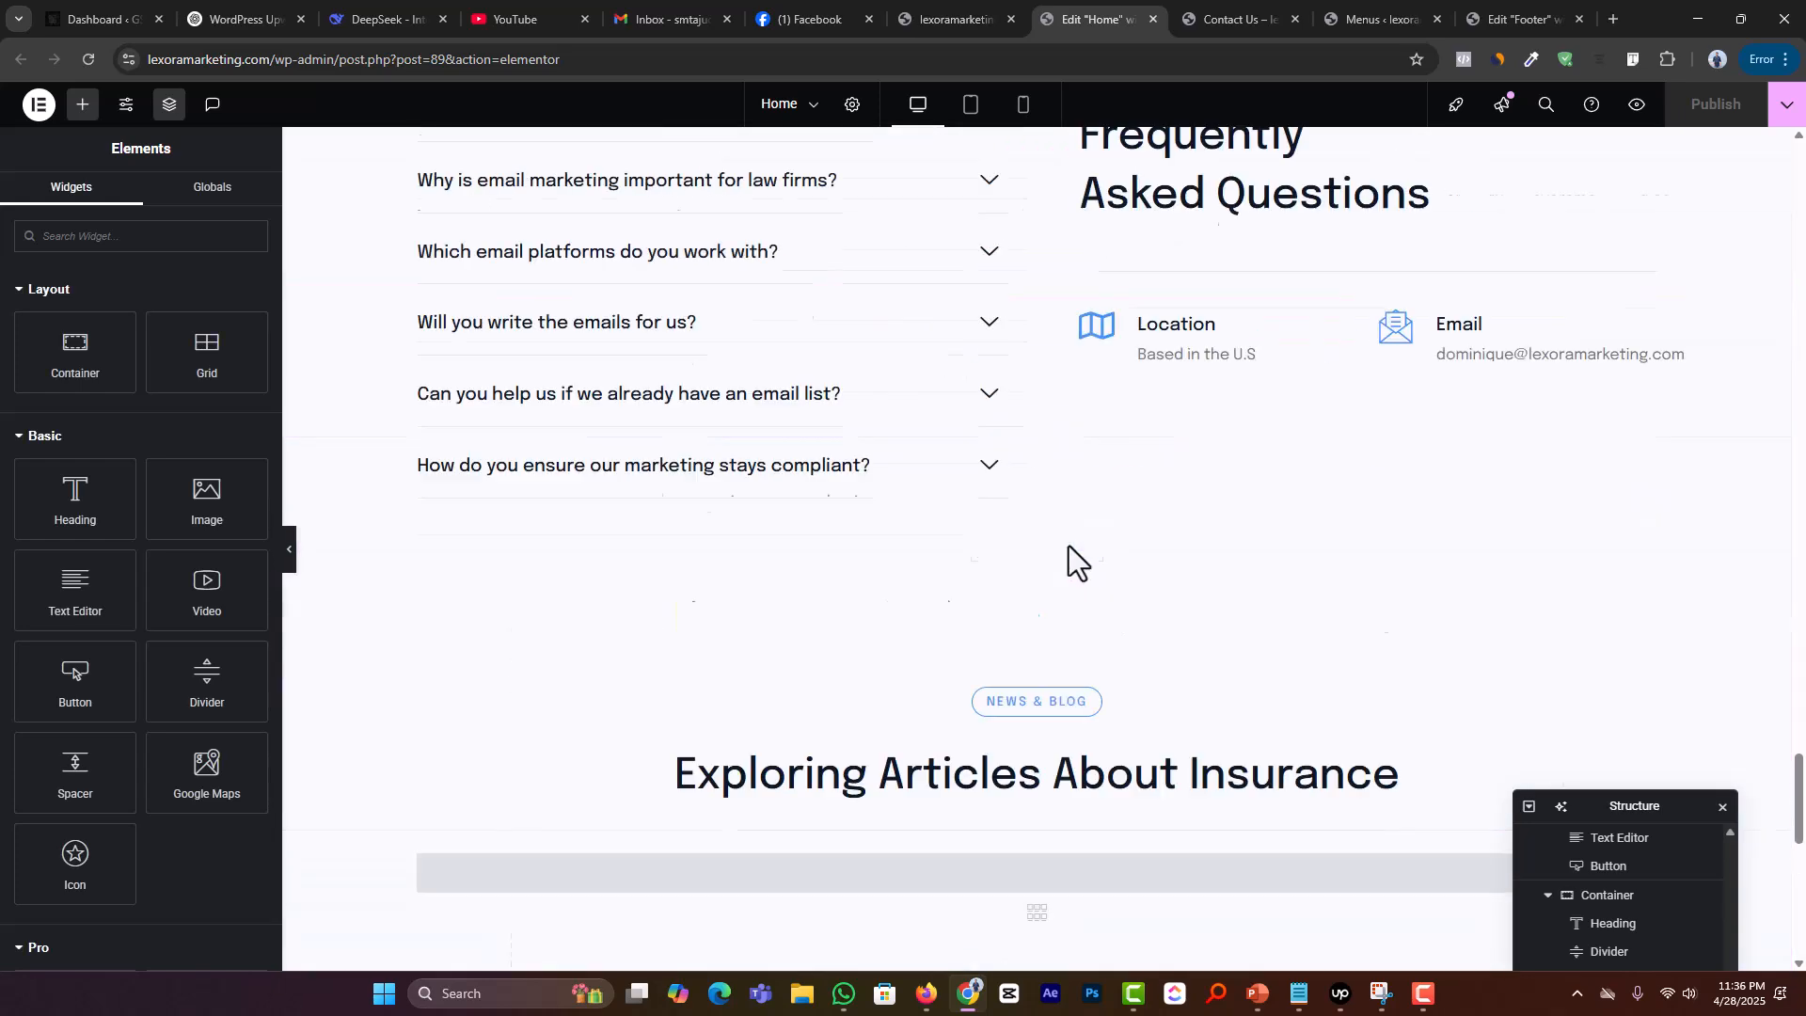
{"action": "left_click", "coordinate": [809, 105]}
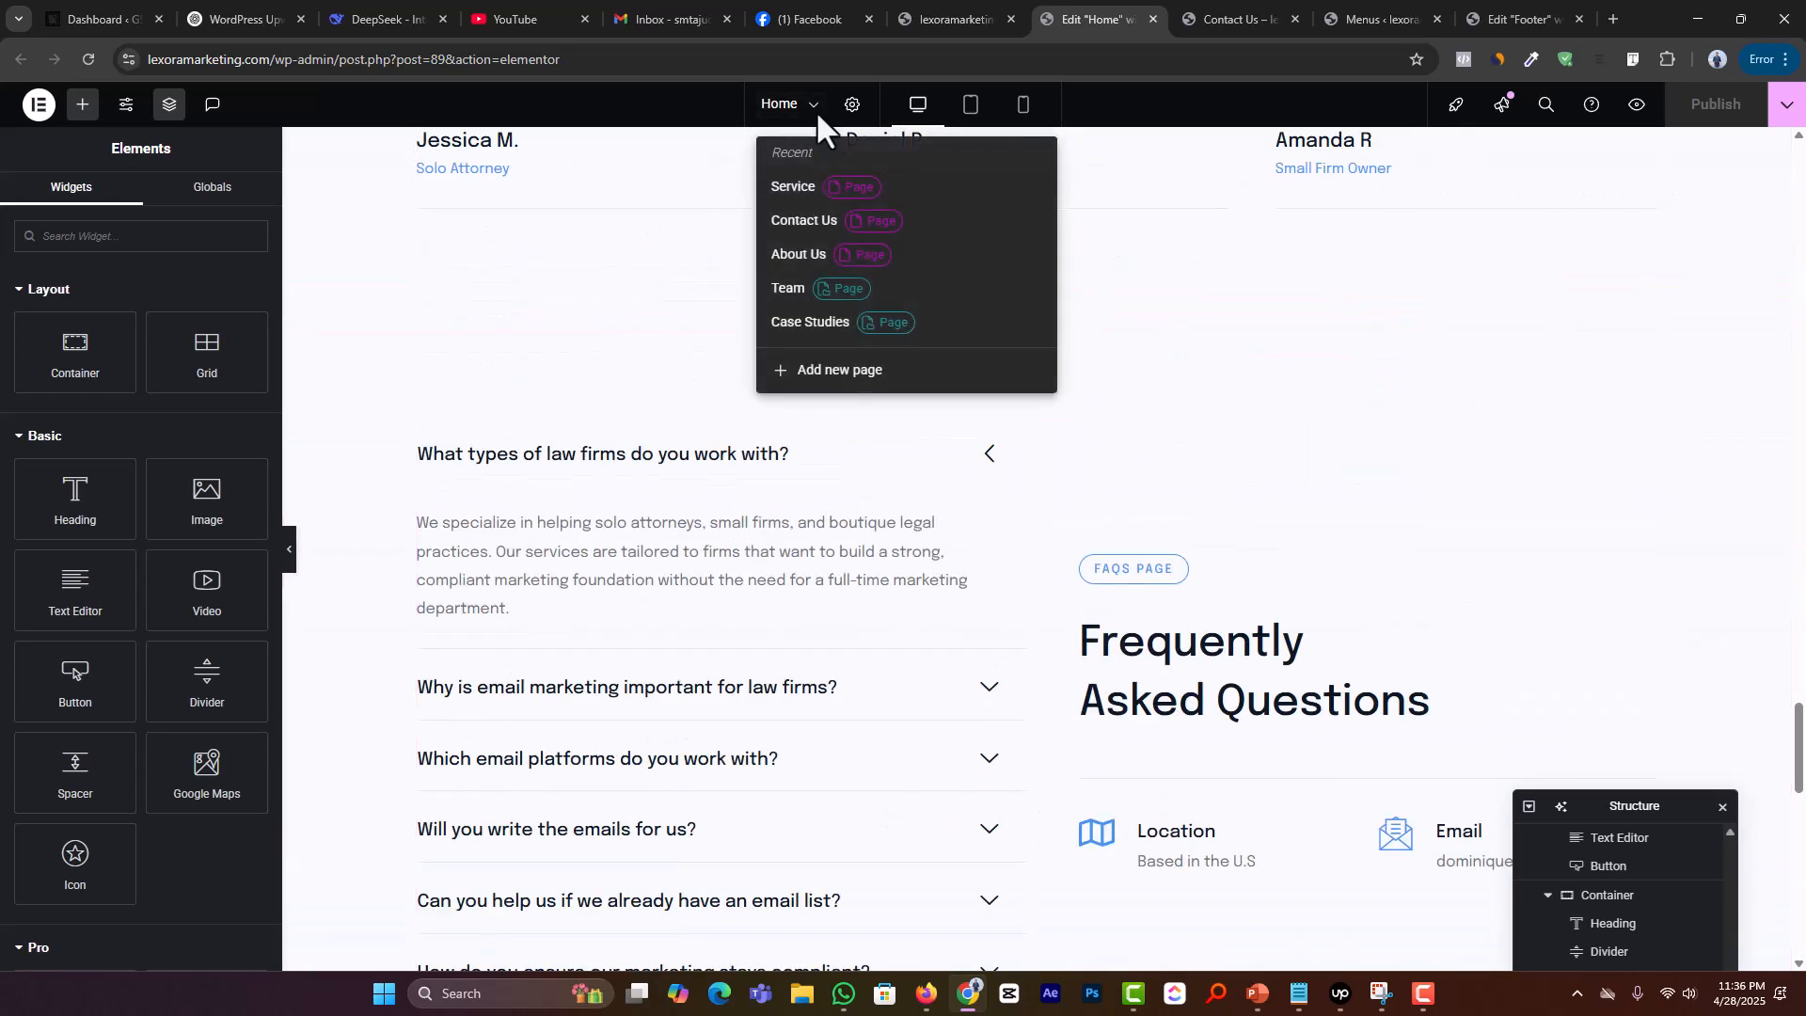
{"action": "left_click", "coordinate": [793, 188]}
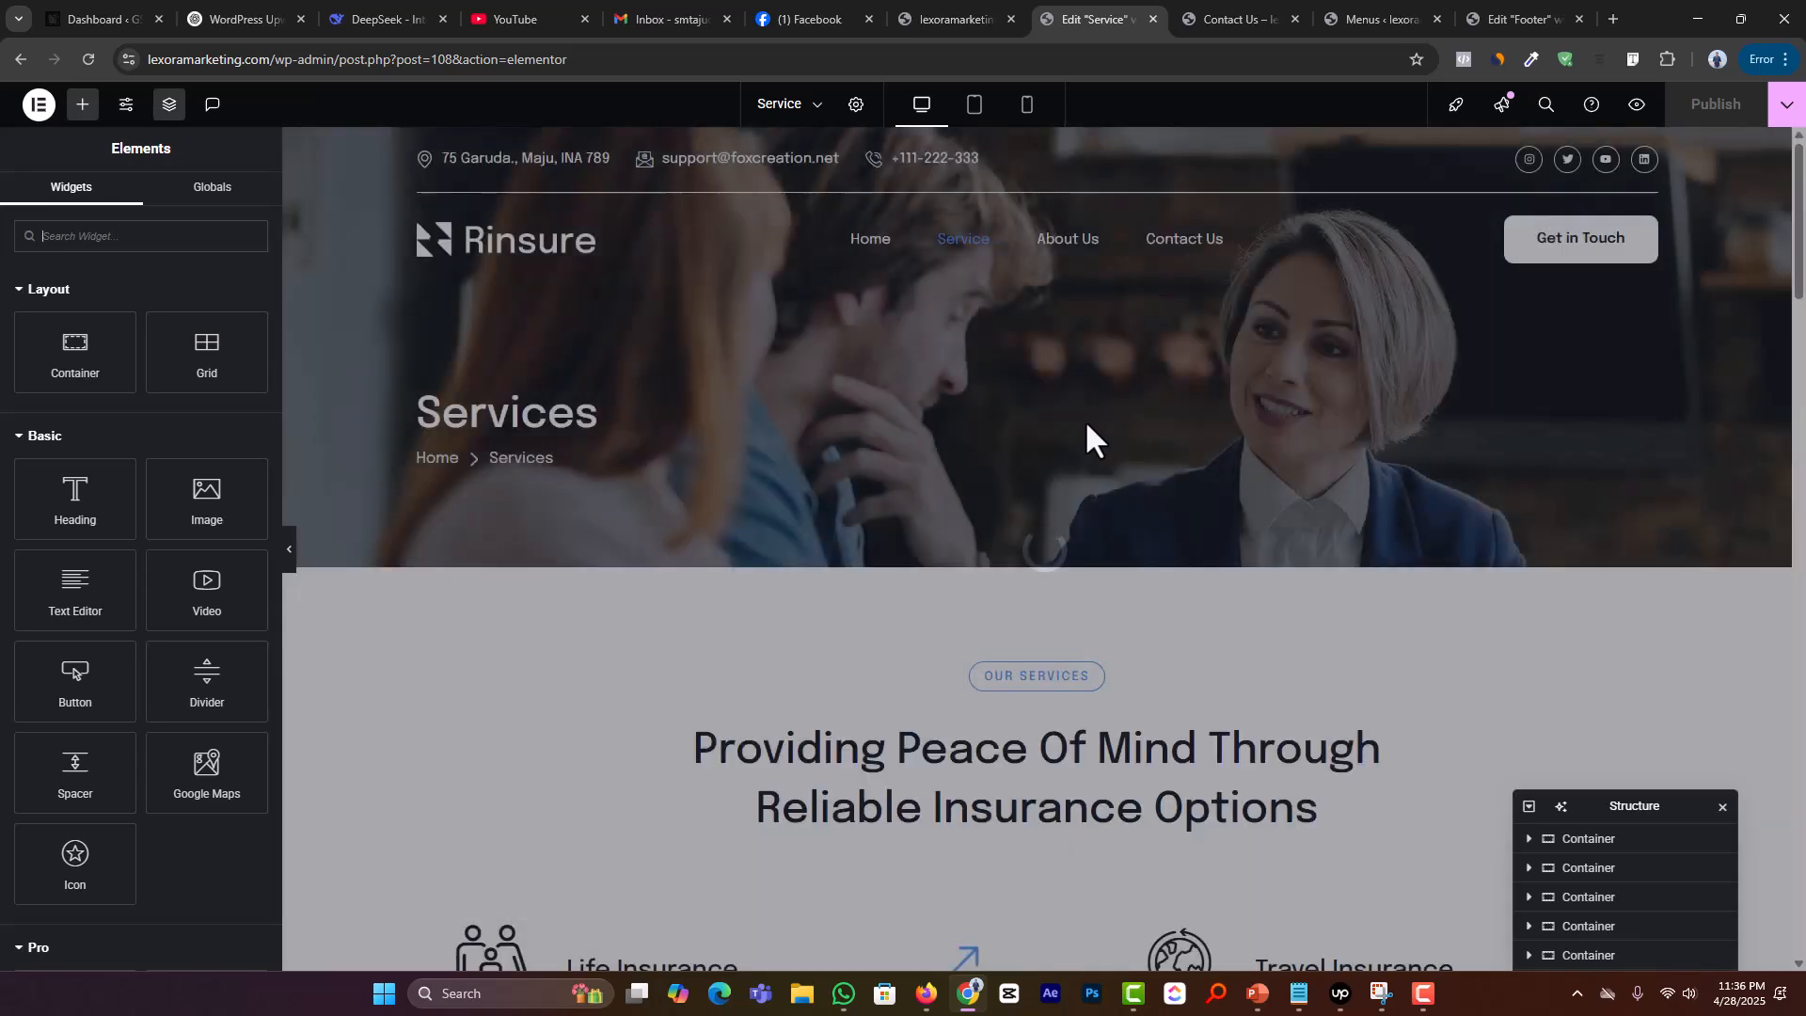
{"action": "scroll", "coordinate": [687, 590], "scroll_direction": "down", "scroll_amount": 2}
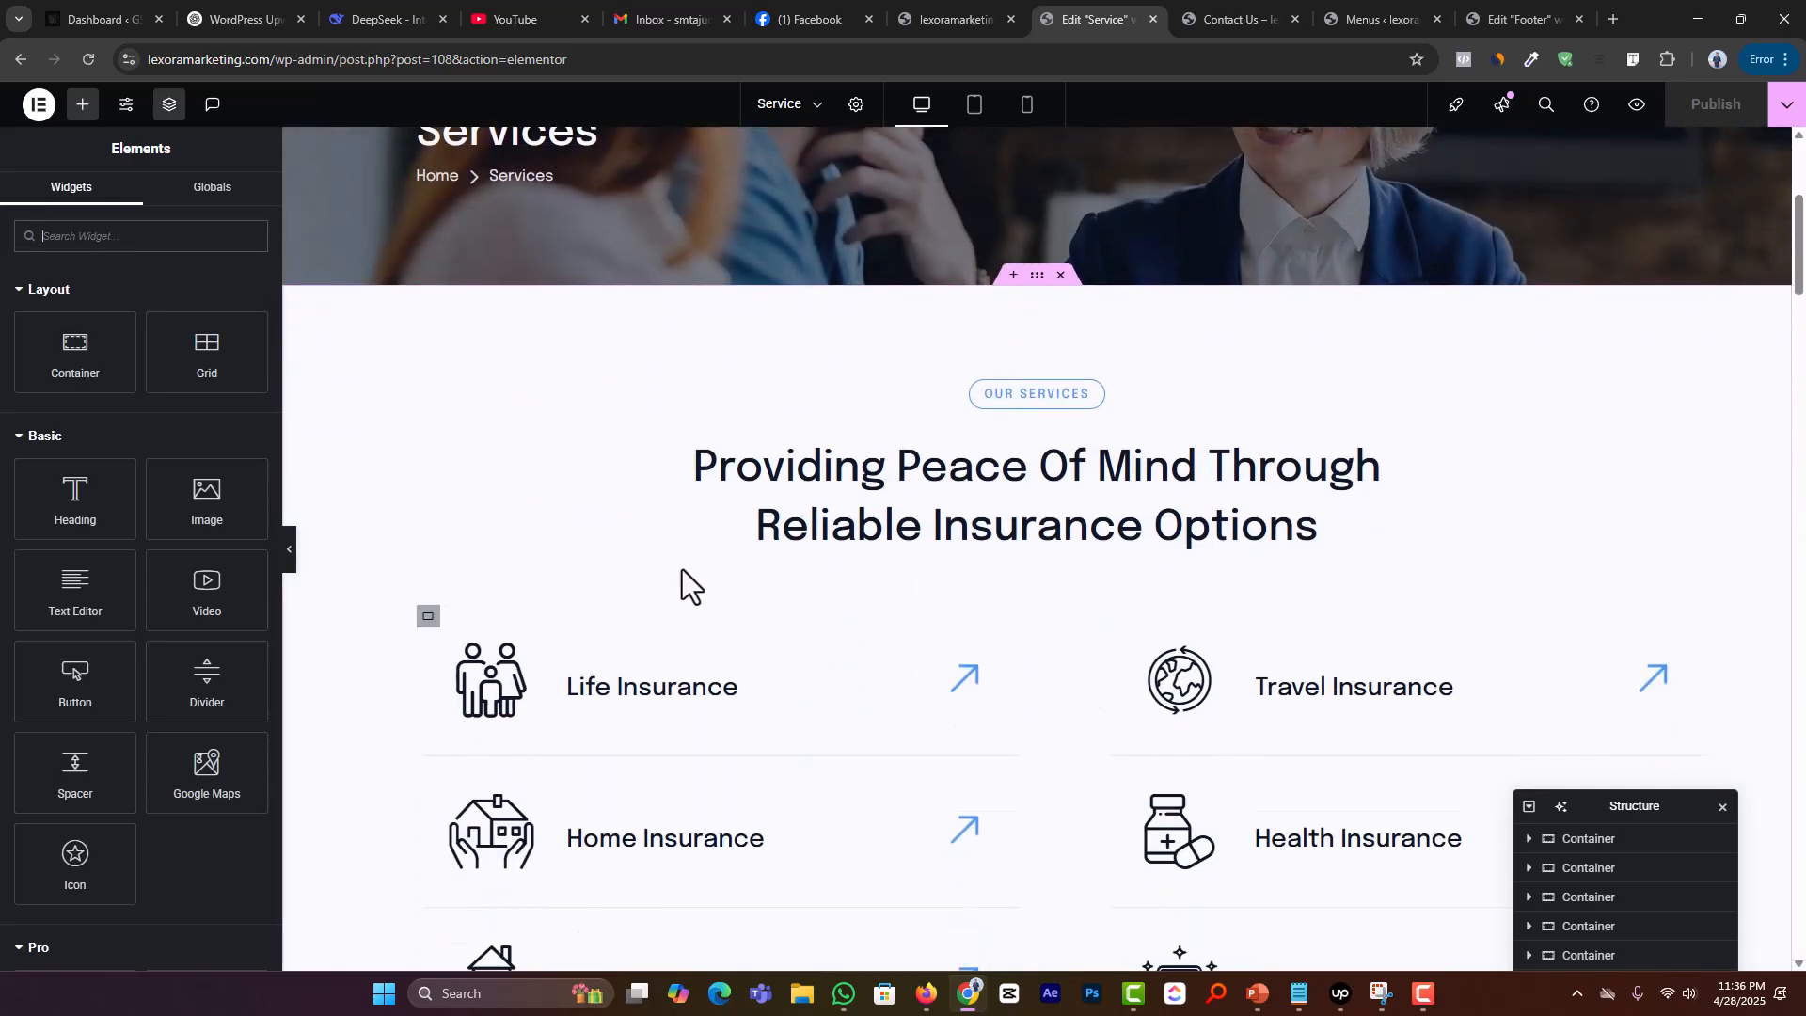
{"action": "scroll", "coordinate": [916, 480], "scroll_direction": "up", "scroll_amount": 3}
{"action": "scroll", "coordinate": [920, 481], "scroll_direction": "down", "scroll_amount": 3}
{"action": "scroll", "coordinate": [921, 482], "scroll_direction": "down", "scroll_amount": 15}
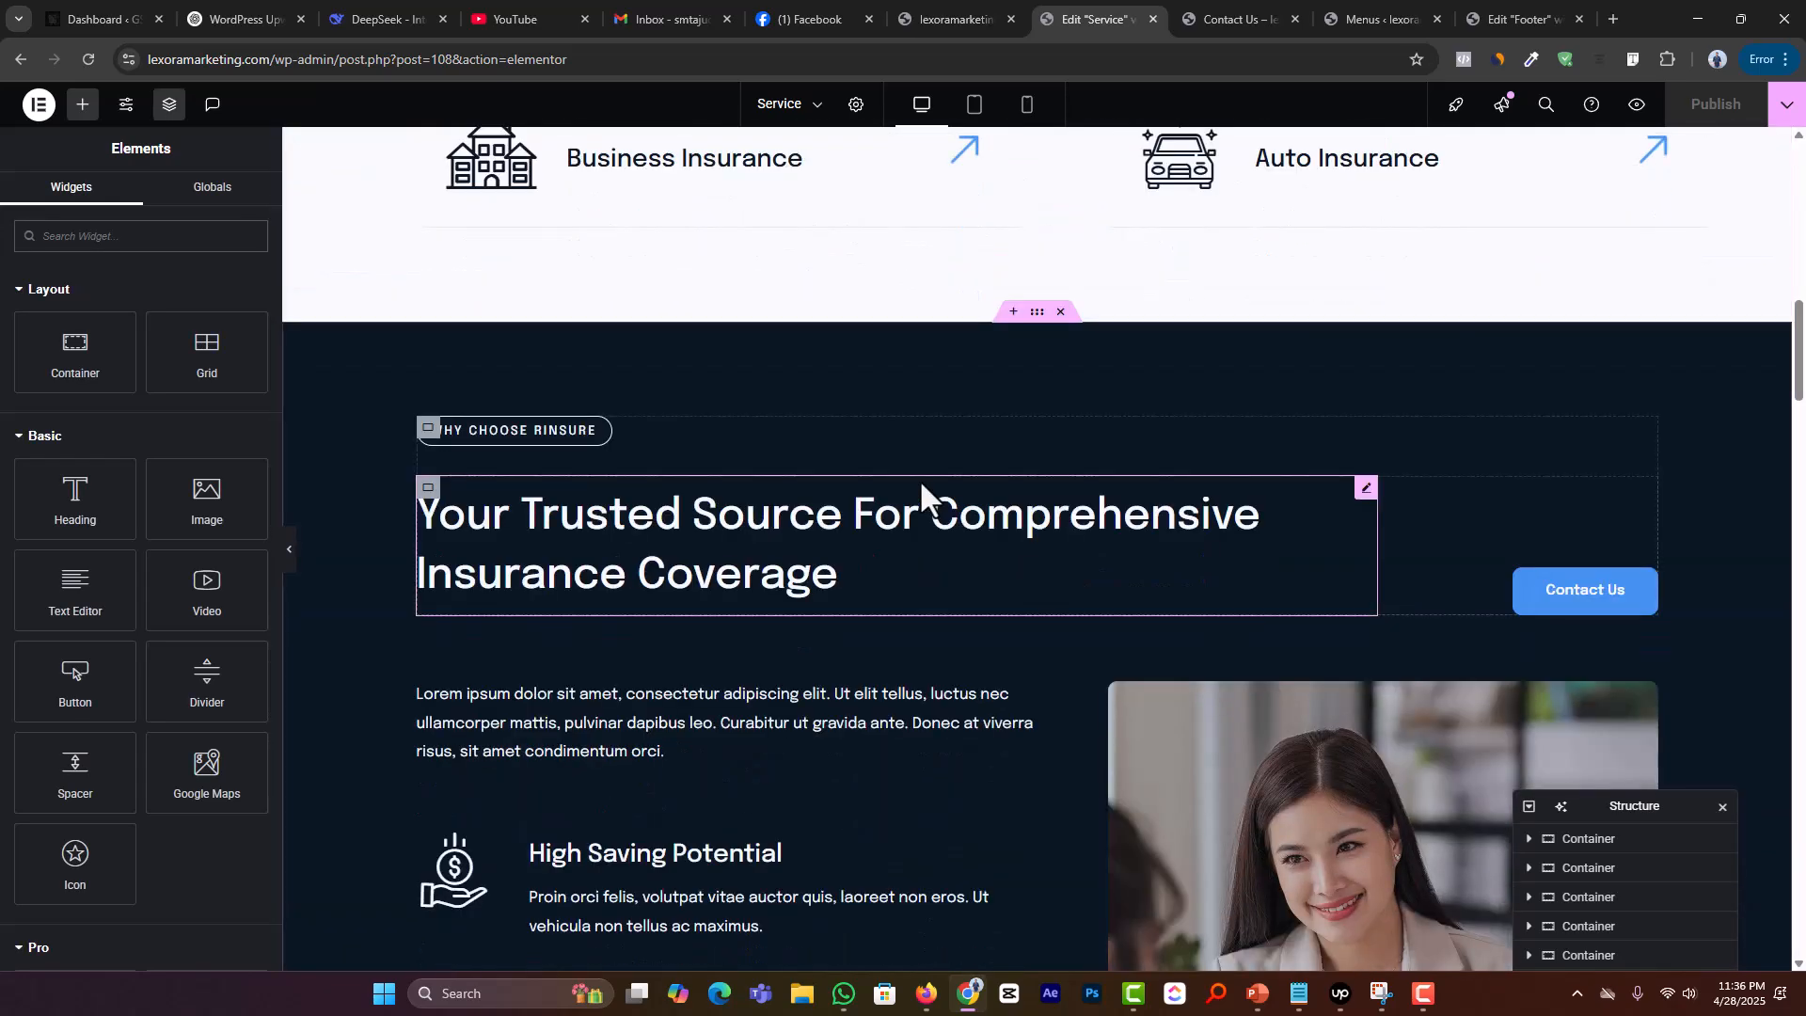
{"action": "scroll", "coordinate": [920, 477], "scroll_direction": "down", "scroll_amount": 10}
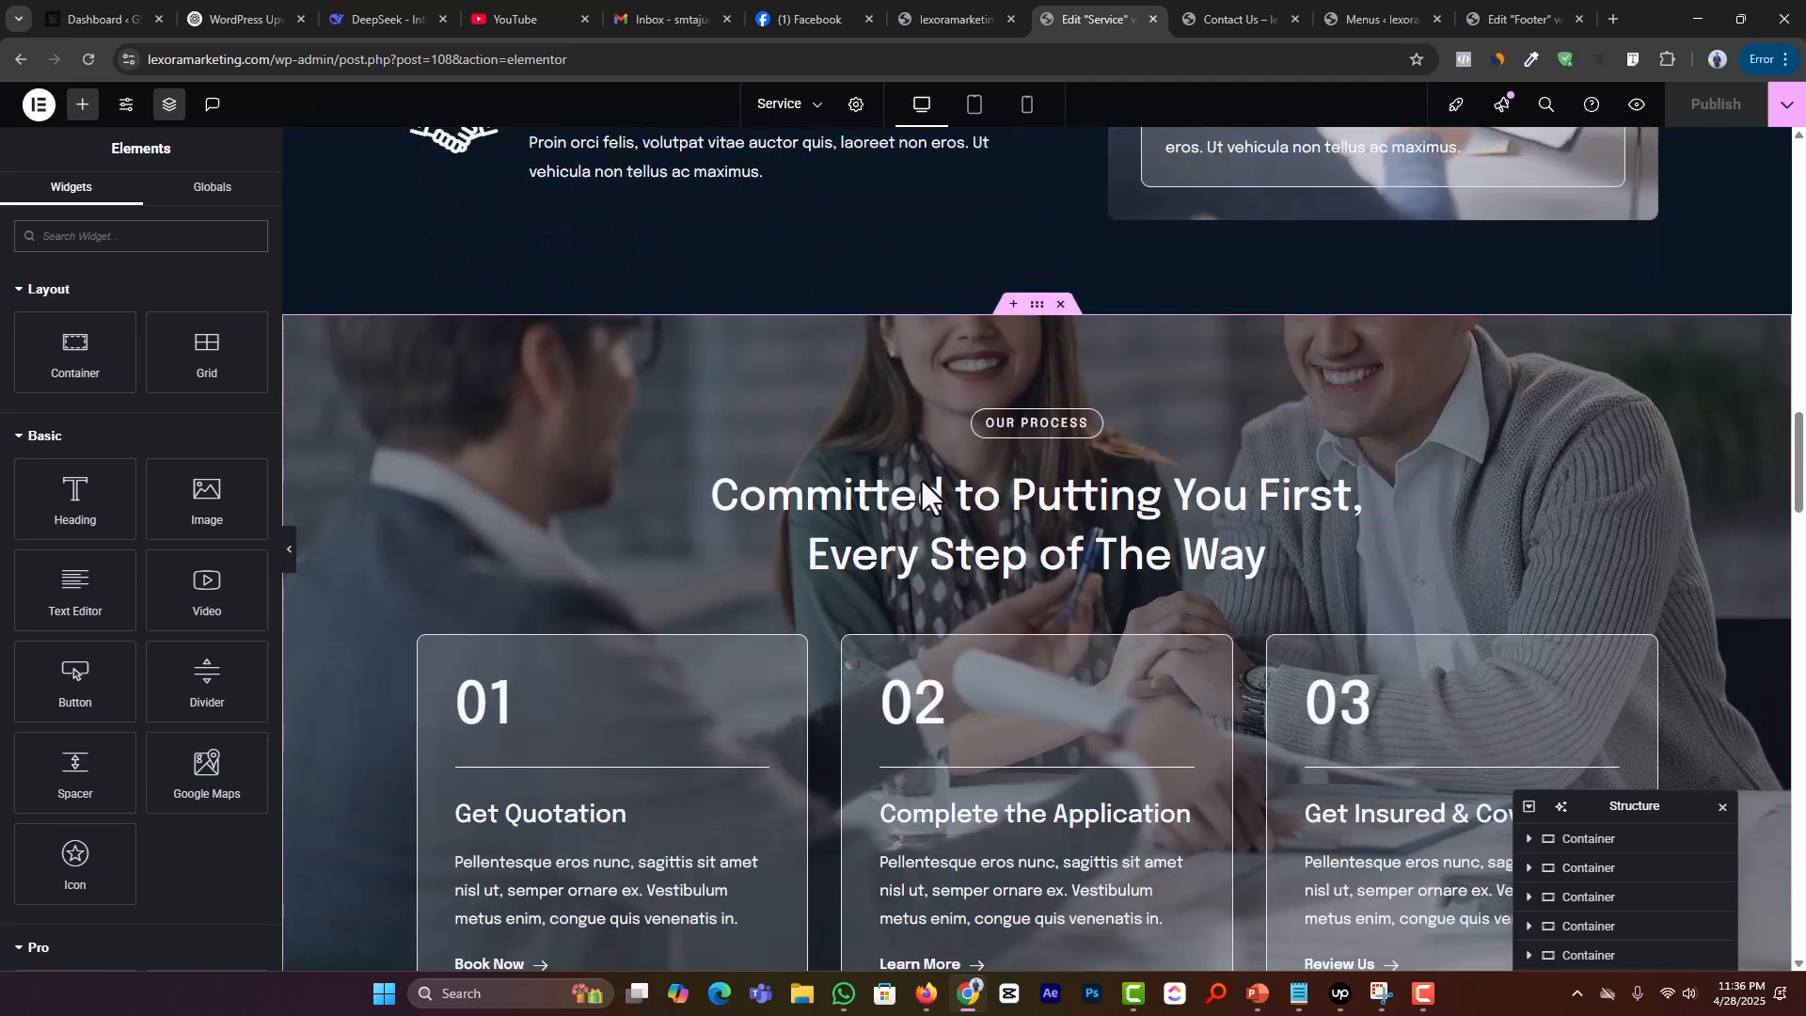
{"action": "scroll", "coordinate": [920, 480], "scroll_direction": "down", "scroll_amount": 12}
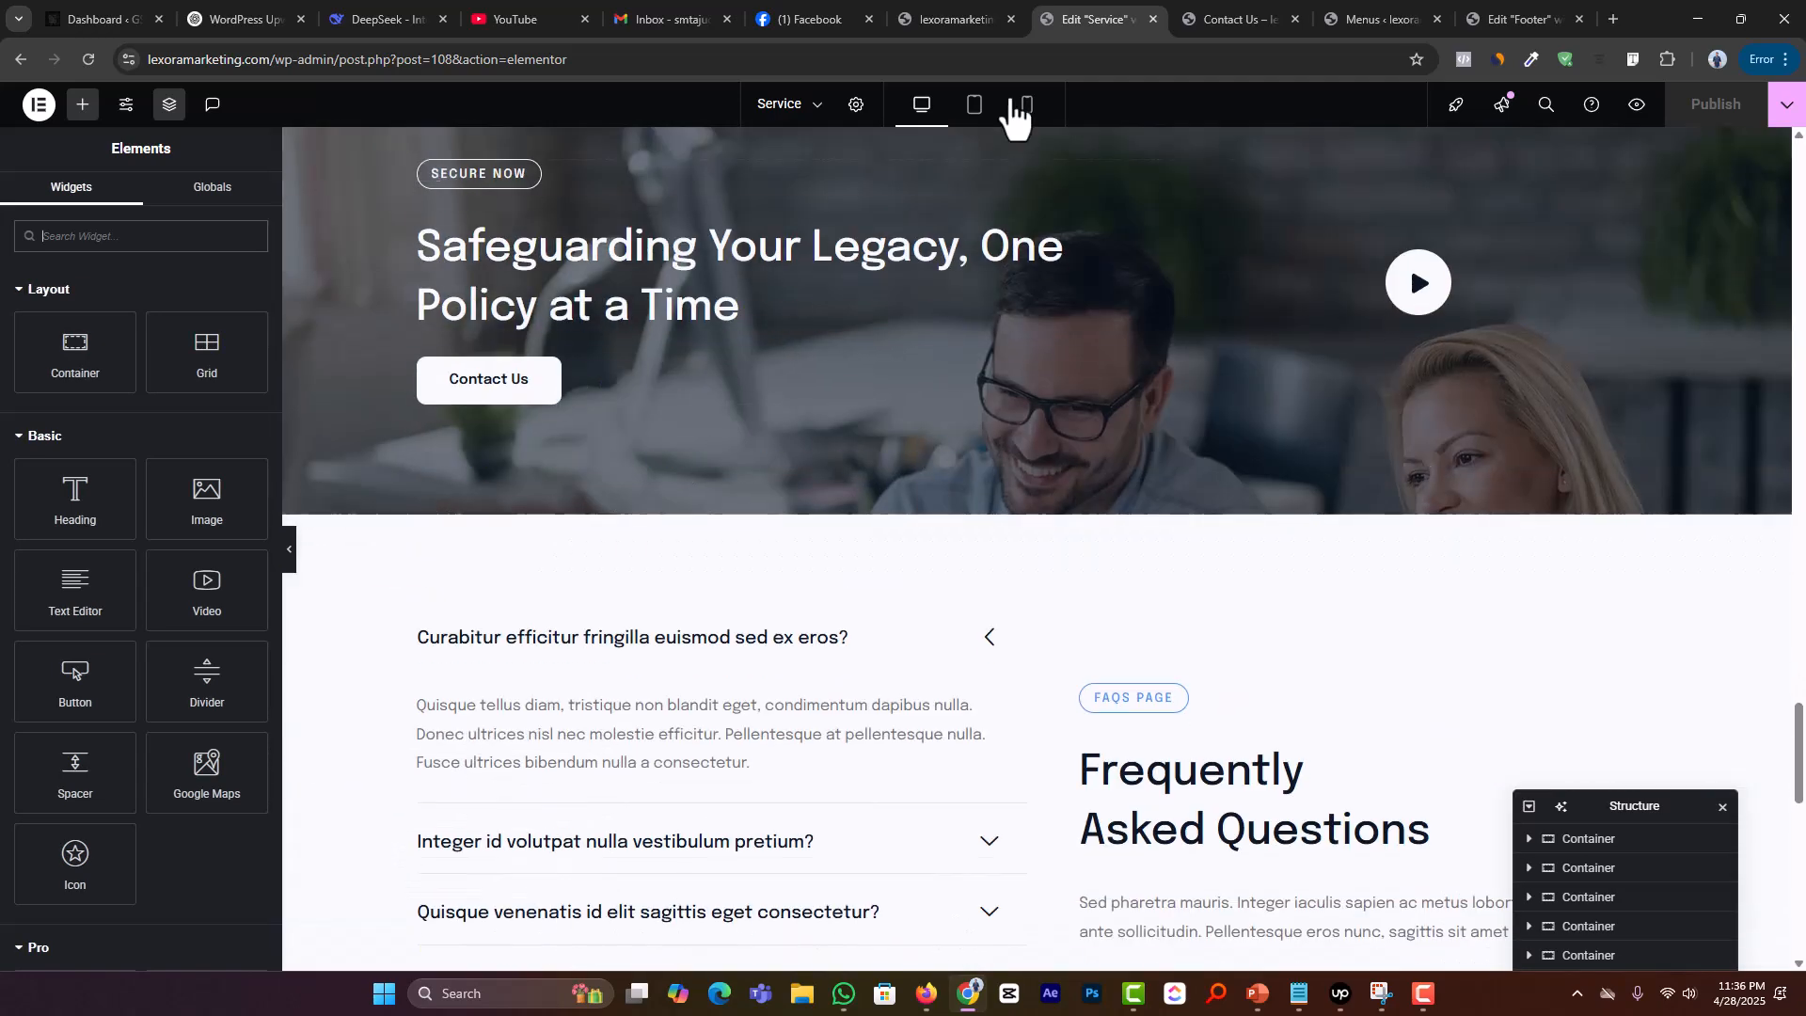
Step: Open the Home page's Elementor editor in a separate browser tab and place the Service editor tab before it
{"action": "left_click", "coordinate": [950, 19]}
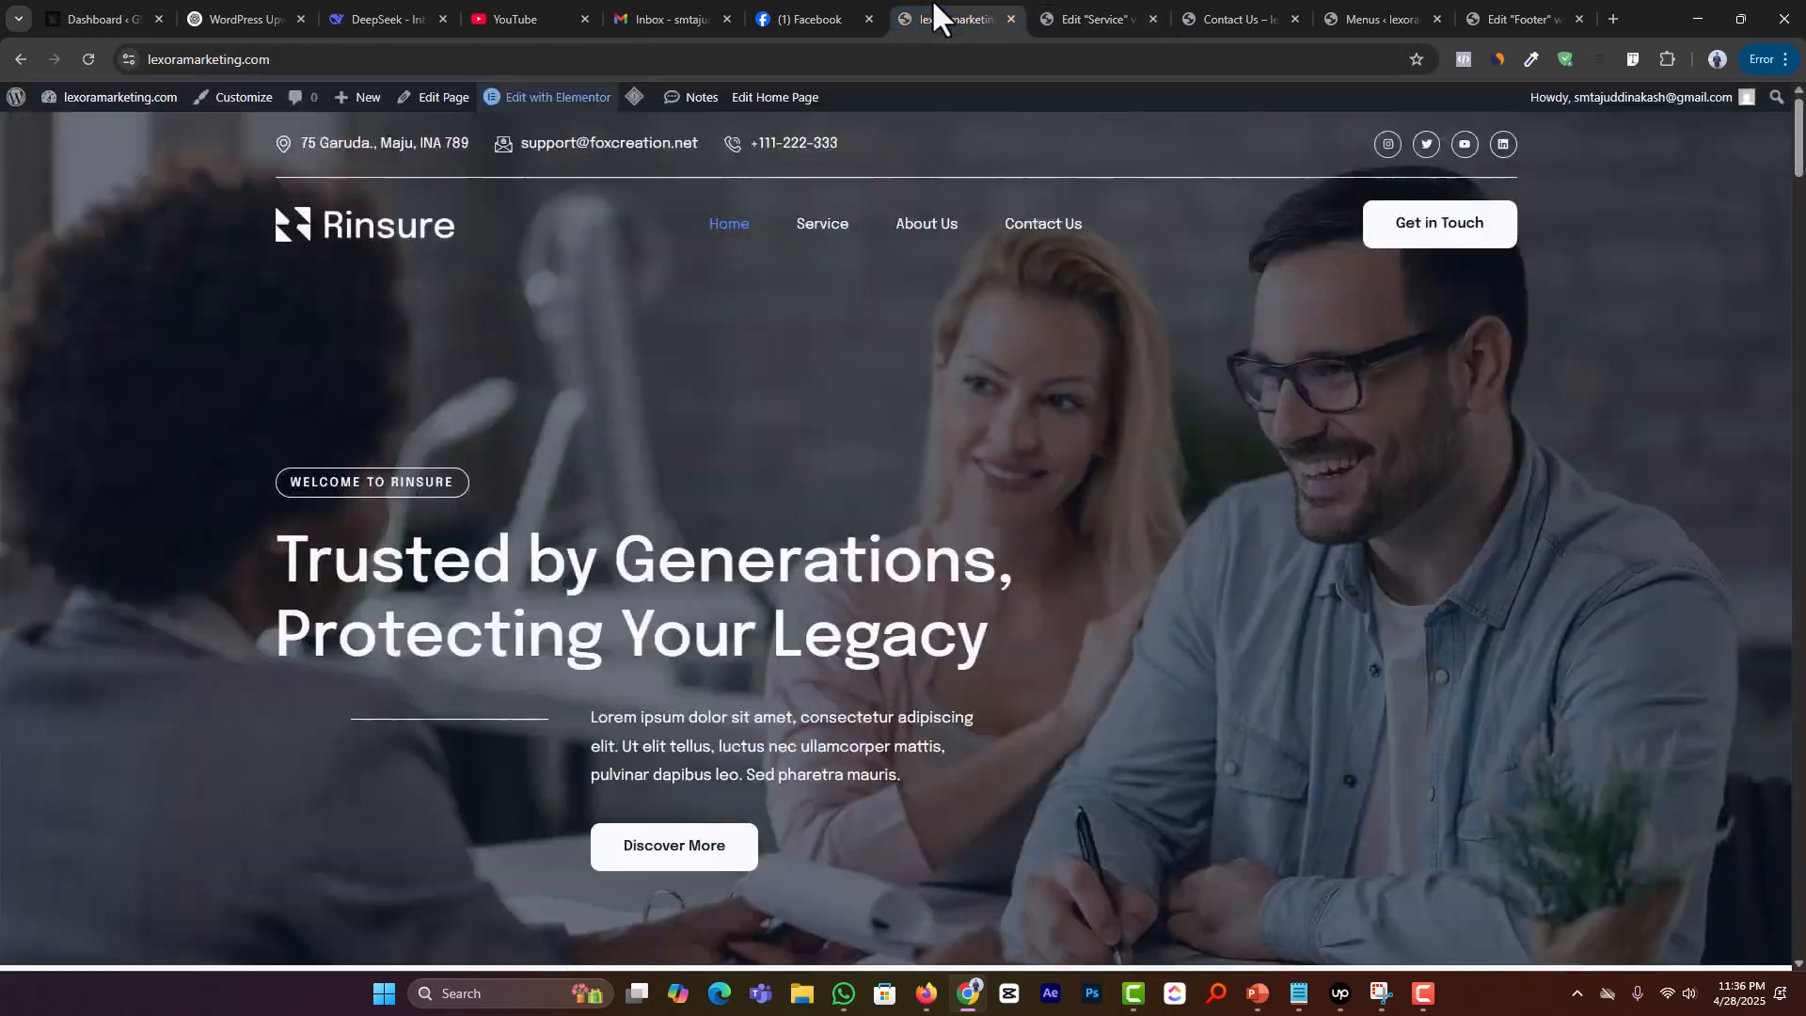
{"action": "middle_click", "coordinate": [527, 105]}
{"action": "left_click", "coordinate": [1091, 19]}
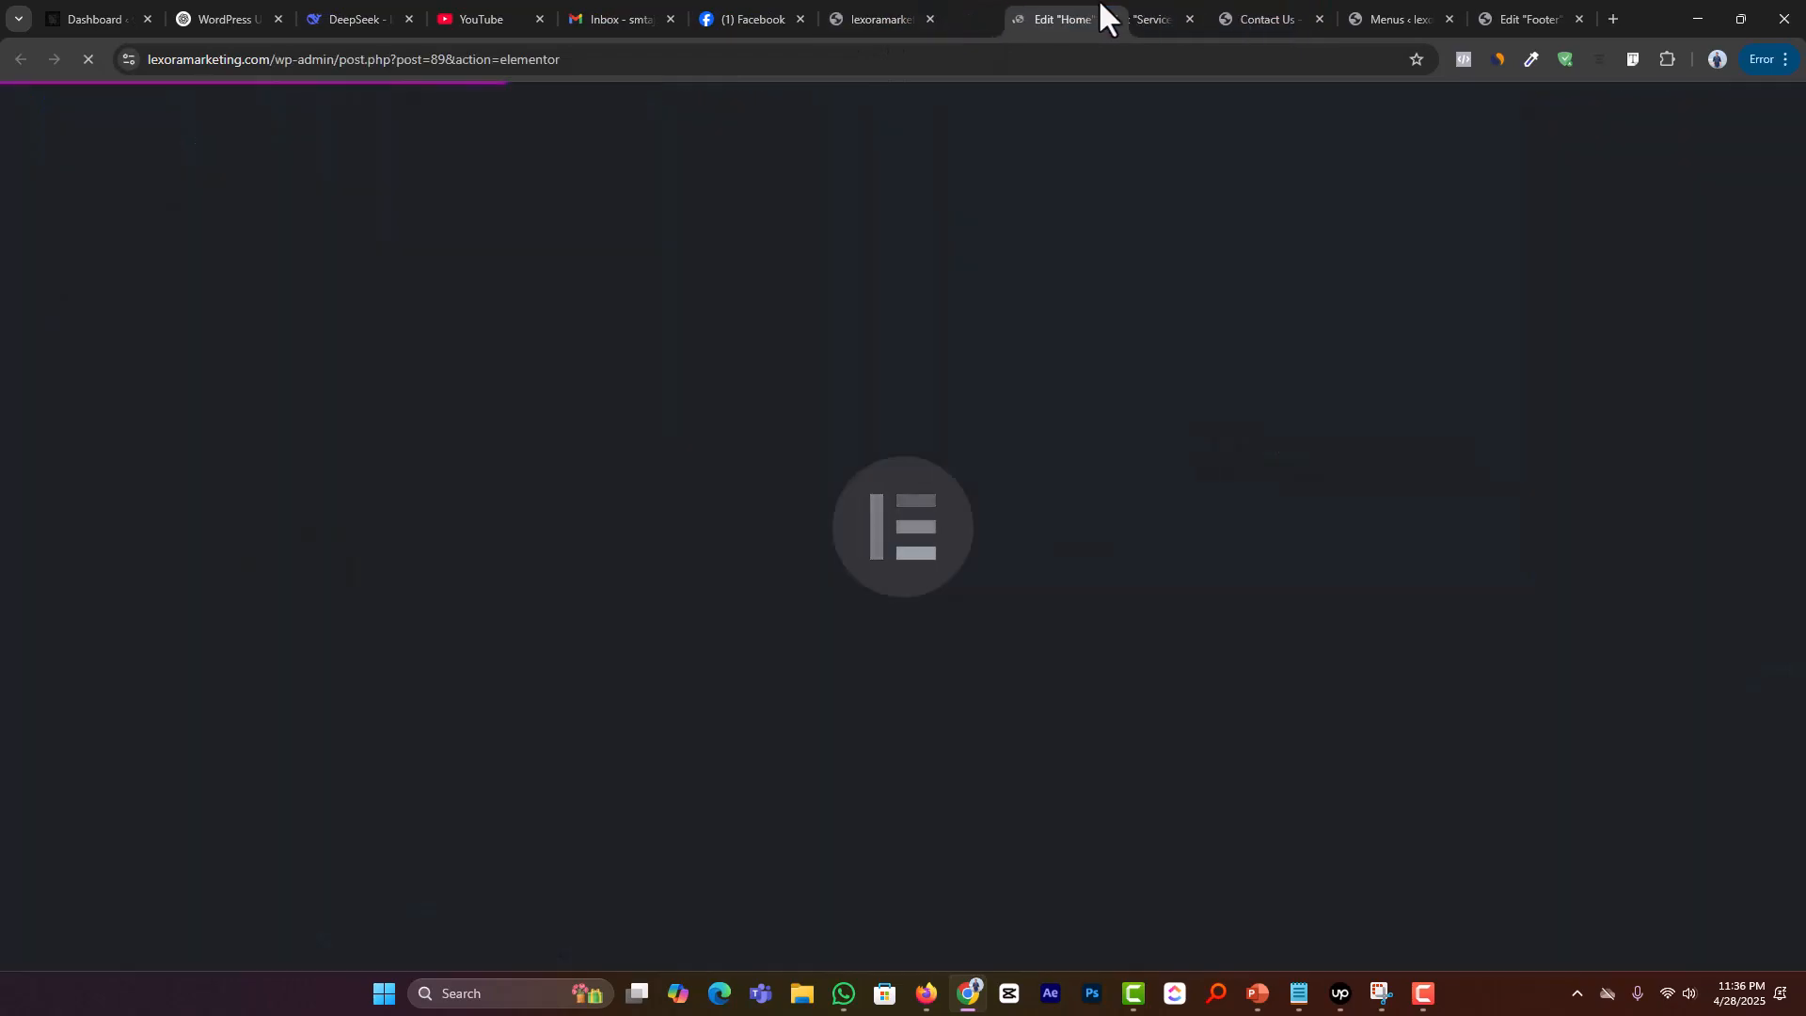
{"action": "left_click_drag", "start_coordinate": [1137, 16], "coordinate": [1020, 16]}
Step: Delete the "Our Services" section listing the insurance options from the Service page
{"action": "scroll", "coordinate": [963, 545], "scroll_direction": "down", "scroll_amount": 5}
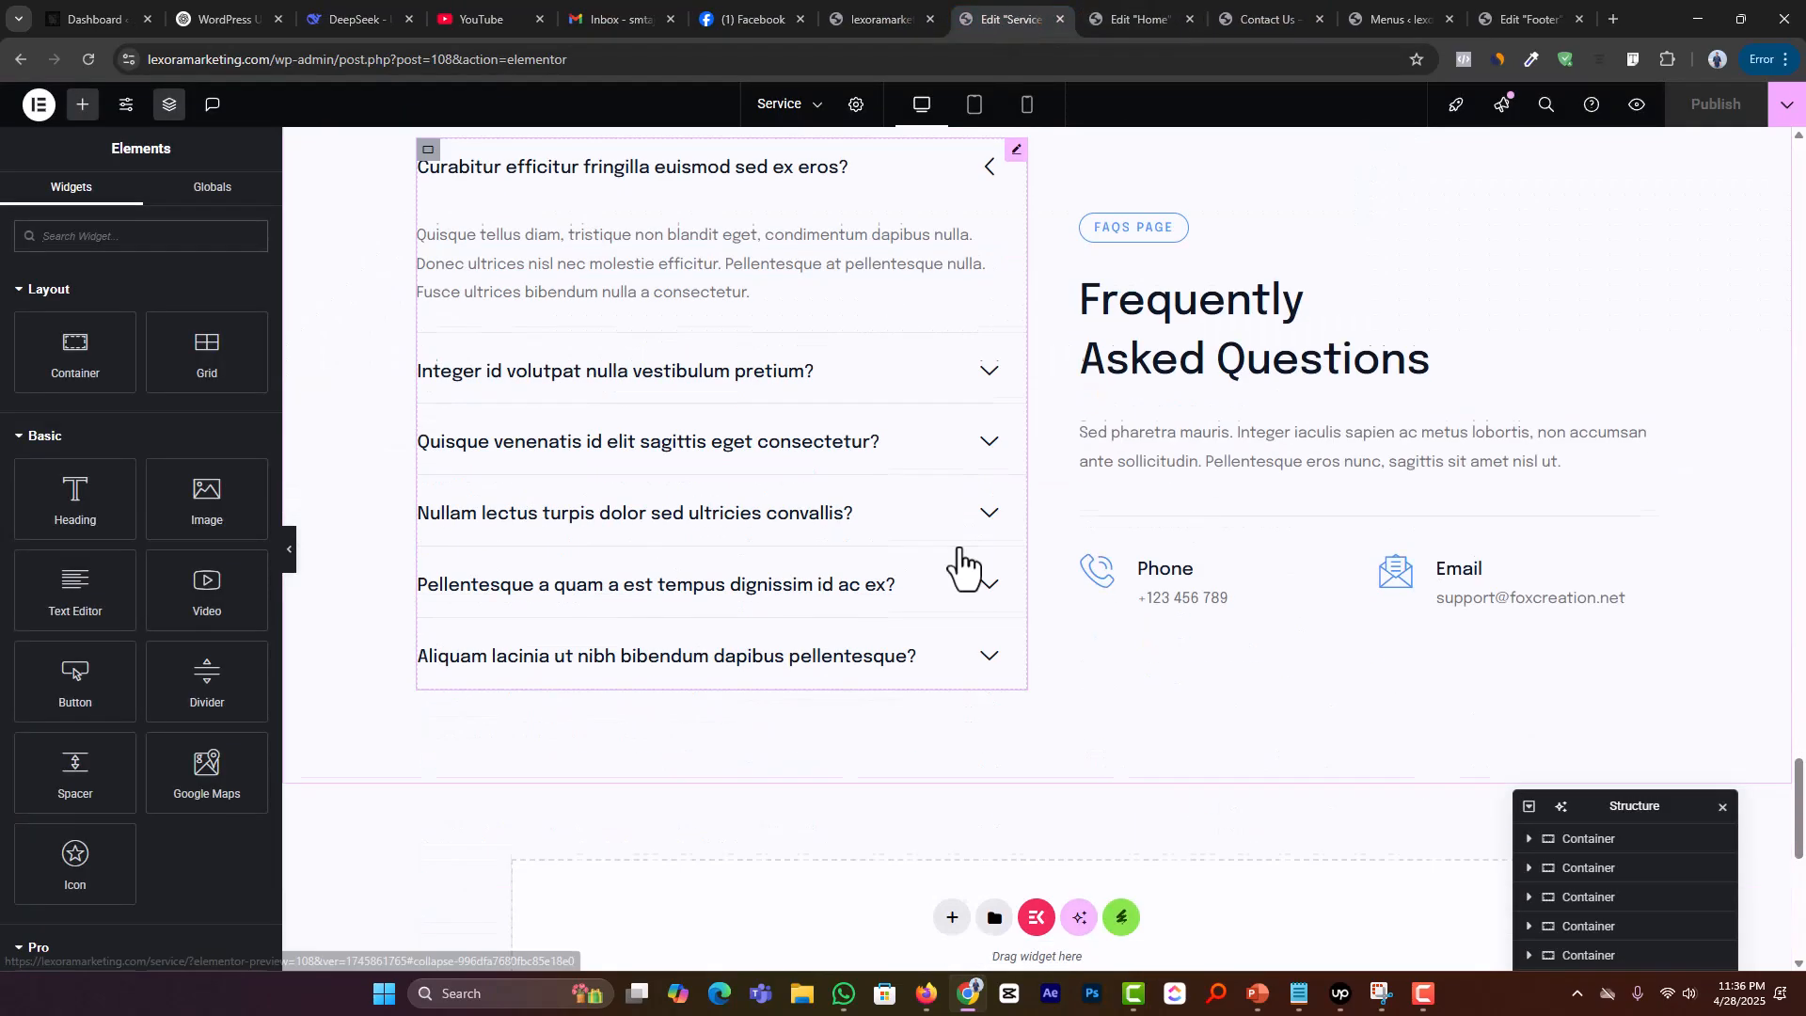
{"action": "scroll", "coordinate": [960, 554], "scroll_direction": "down", "scroll_amount": 6}
{"action": "scroll", "coordinate": [959, 555], "scroll_direction": "up", "scroll_amount": 8}
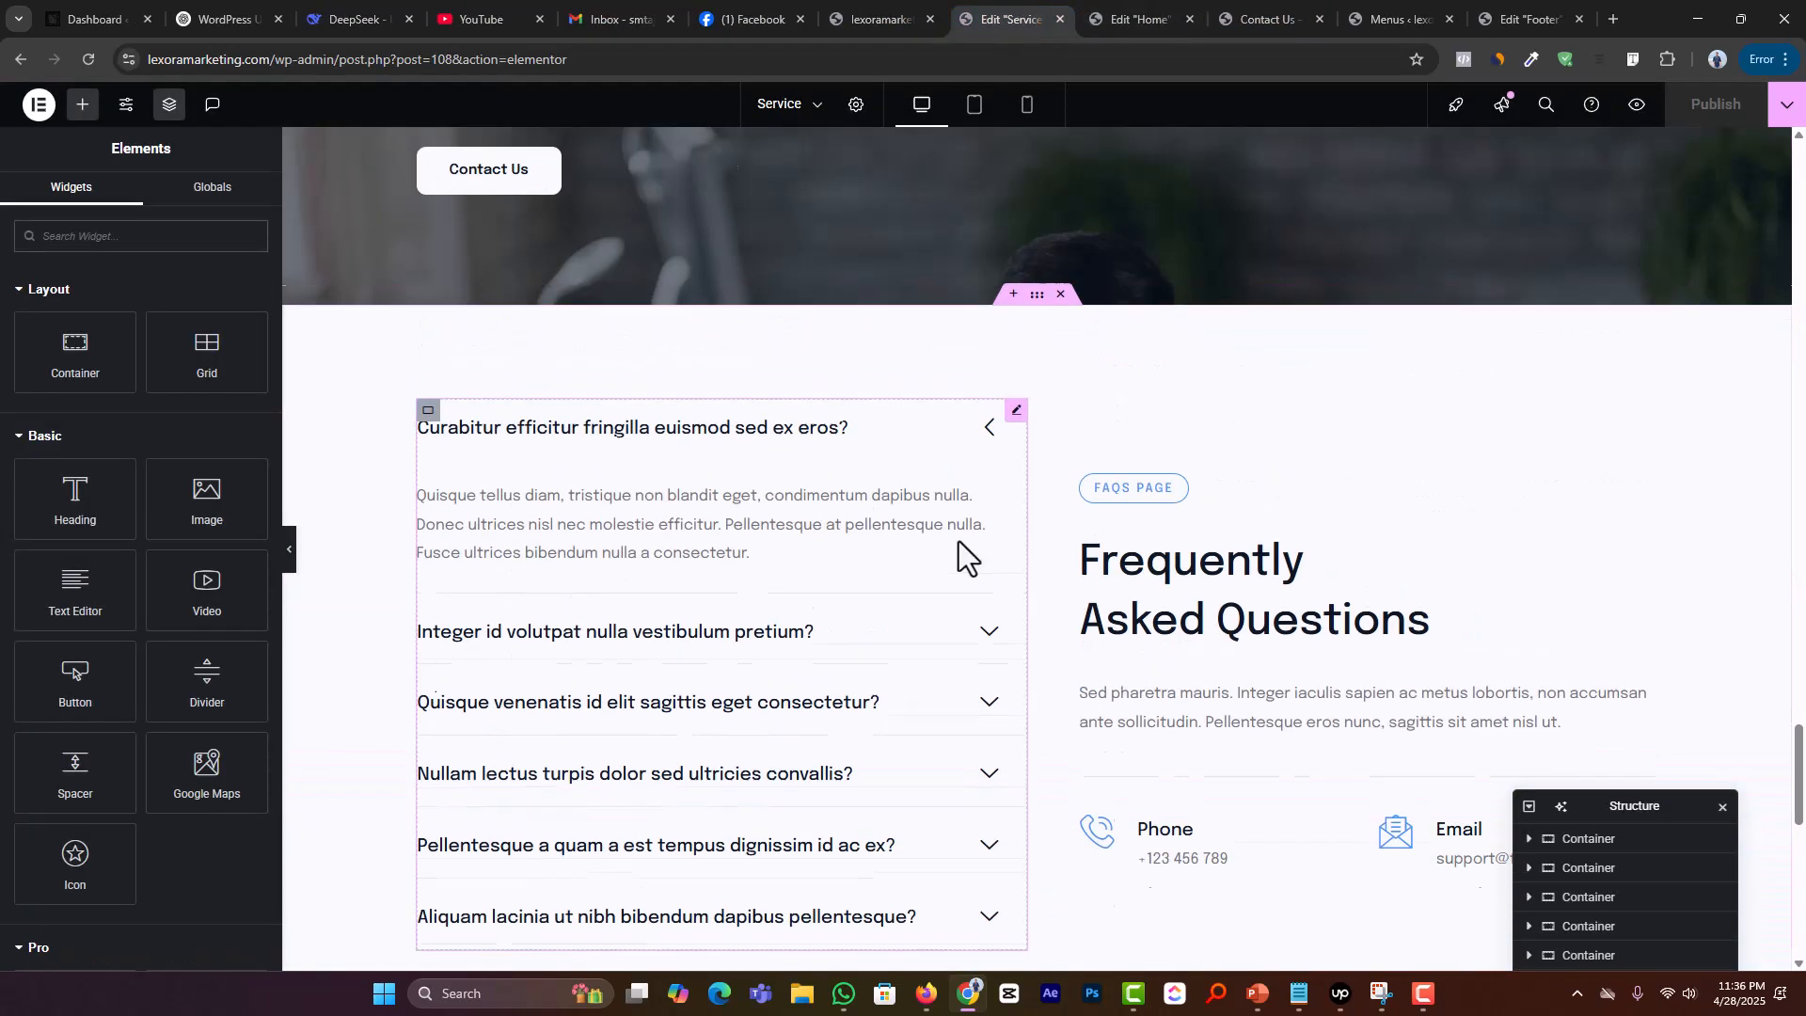
{"action": "scroll", "coordinate": [959, 540], "scroll_direction": "up", "scroll_amount": 10}
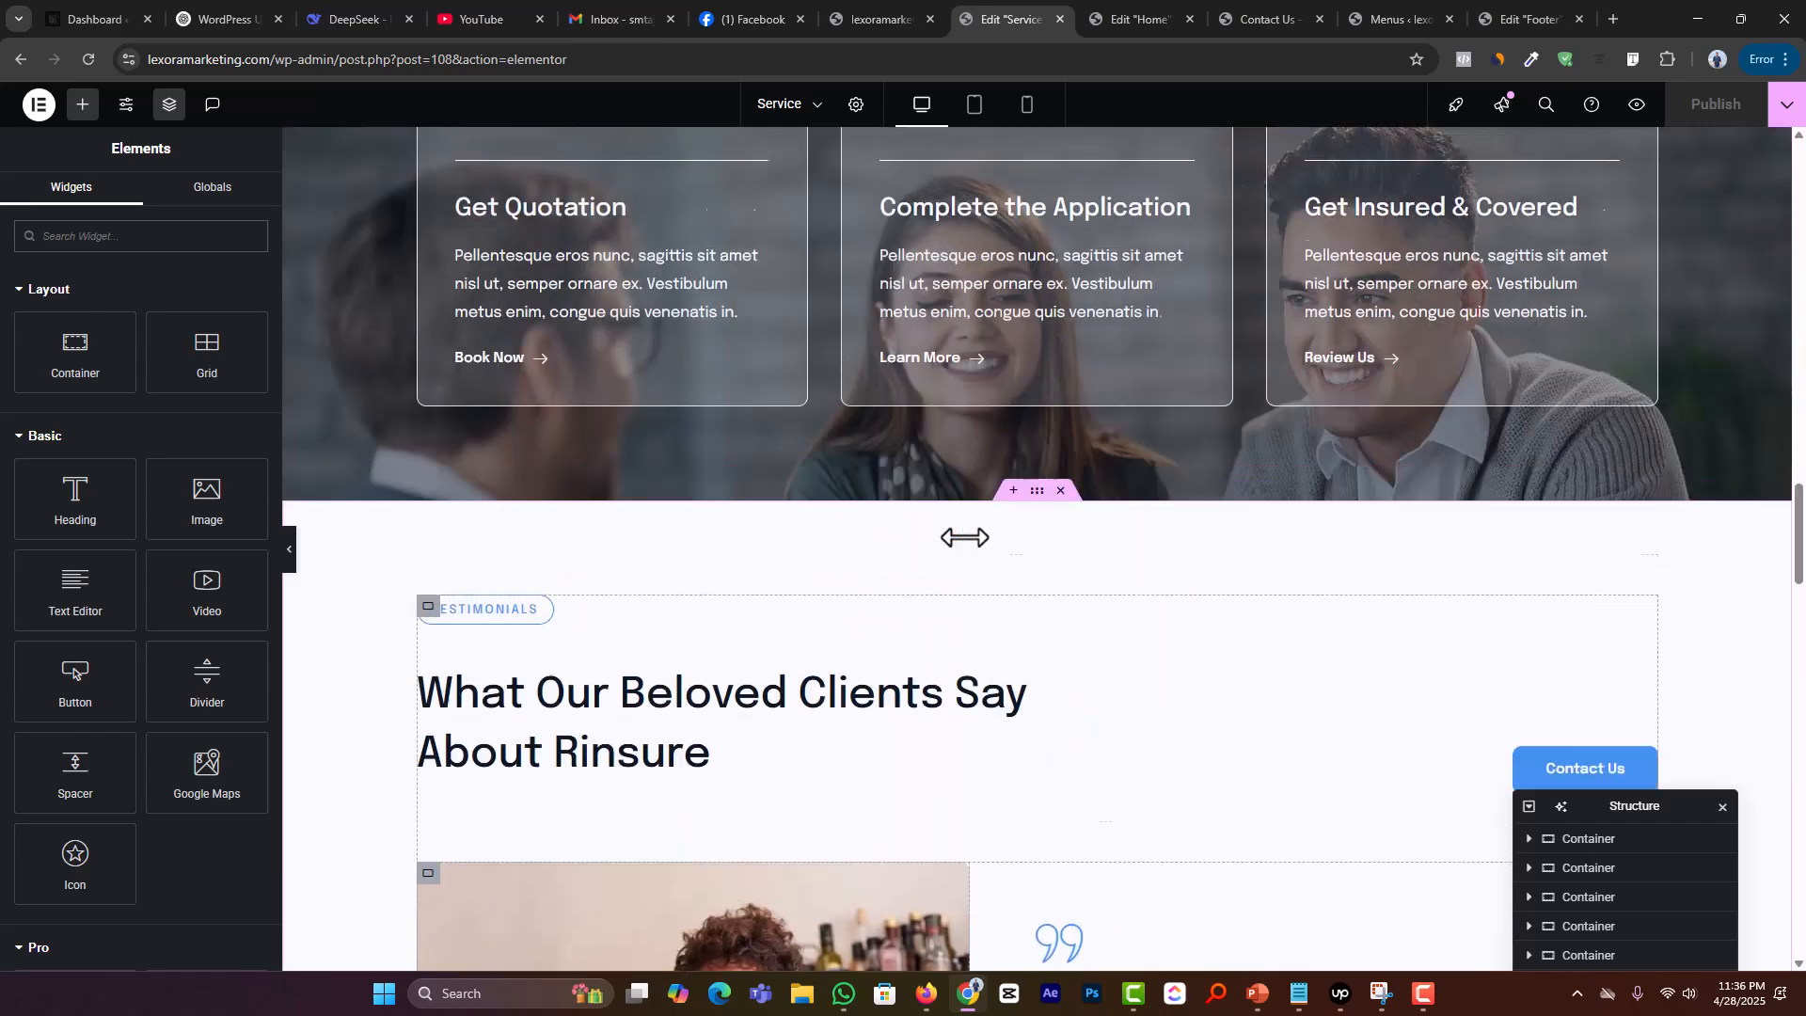
{"action": "scroll", "coordinate": [963, 537], "scroll_direction": "up", "scroll_amount": 10}
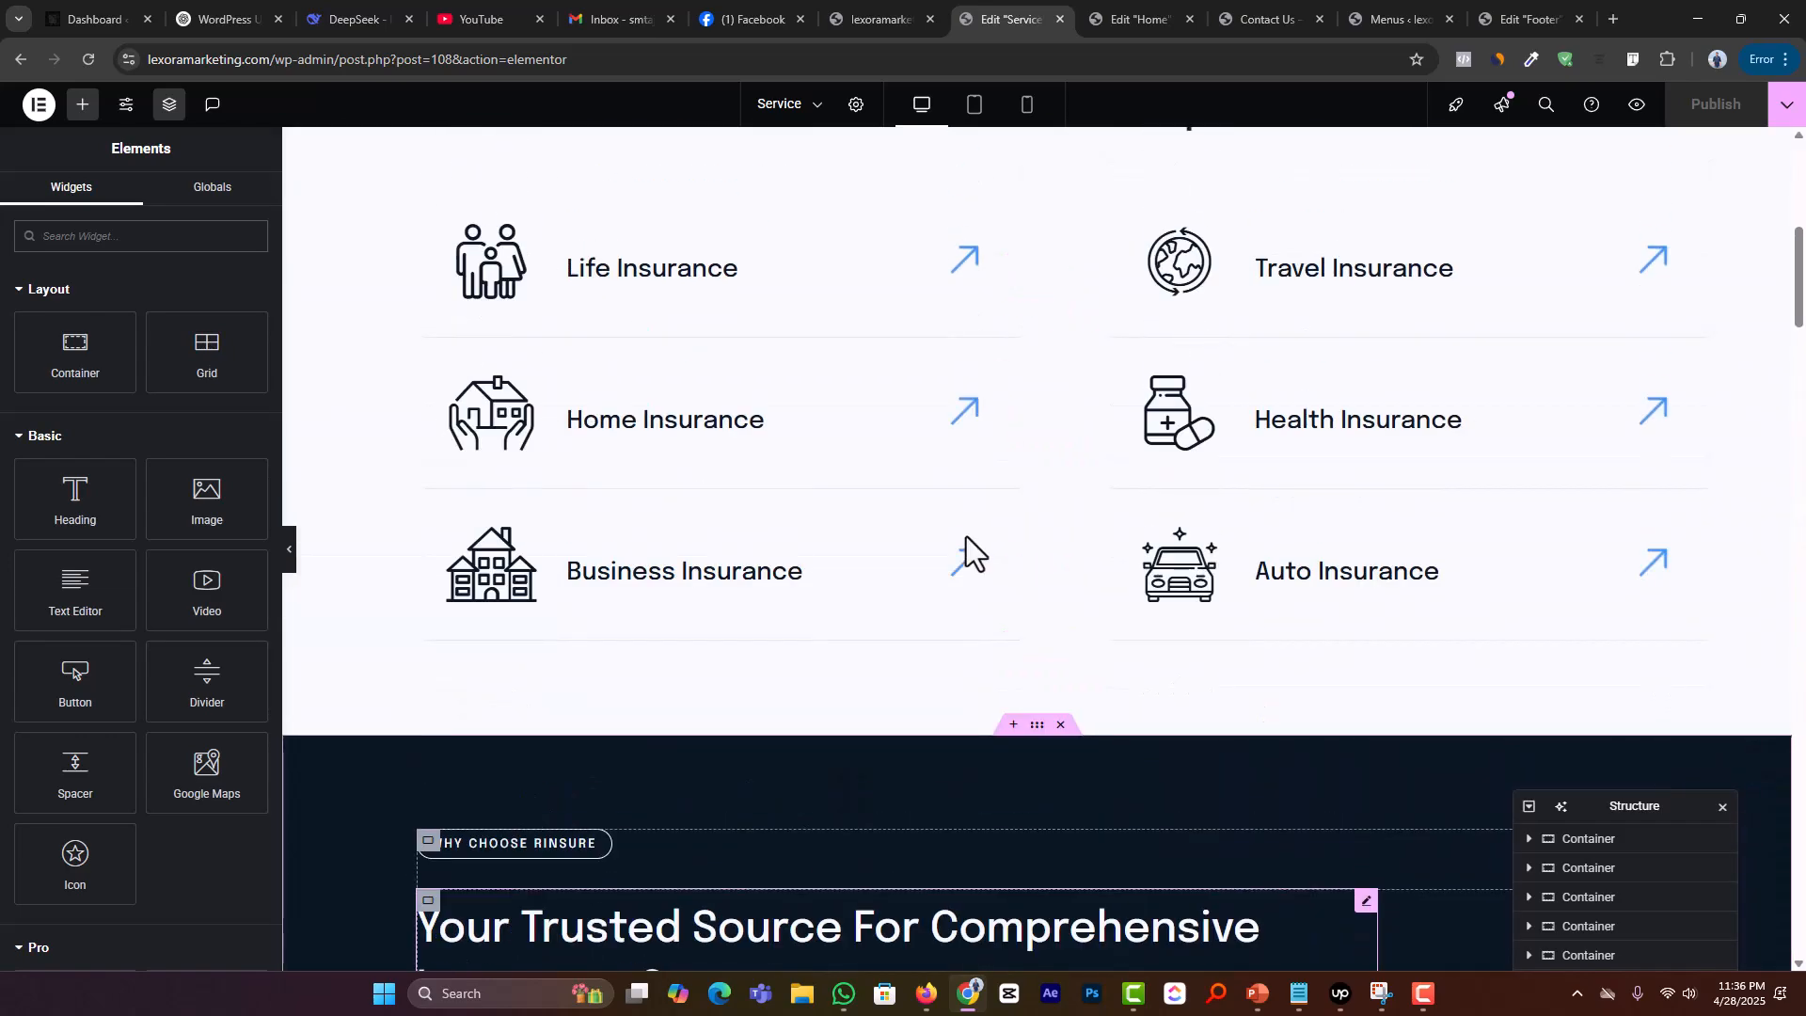
{"action": "scroll", "coordinate": [967, 536], "scroll_direction": "up", "scroll_amount": 5}
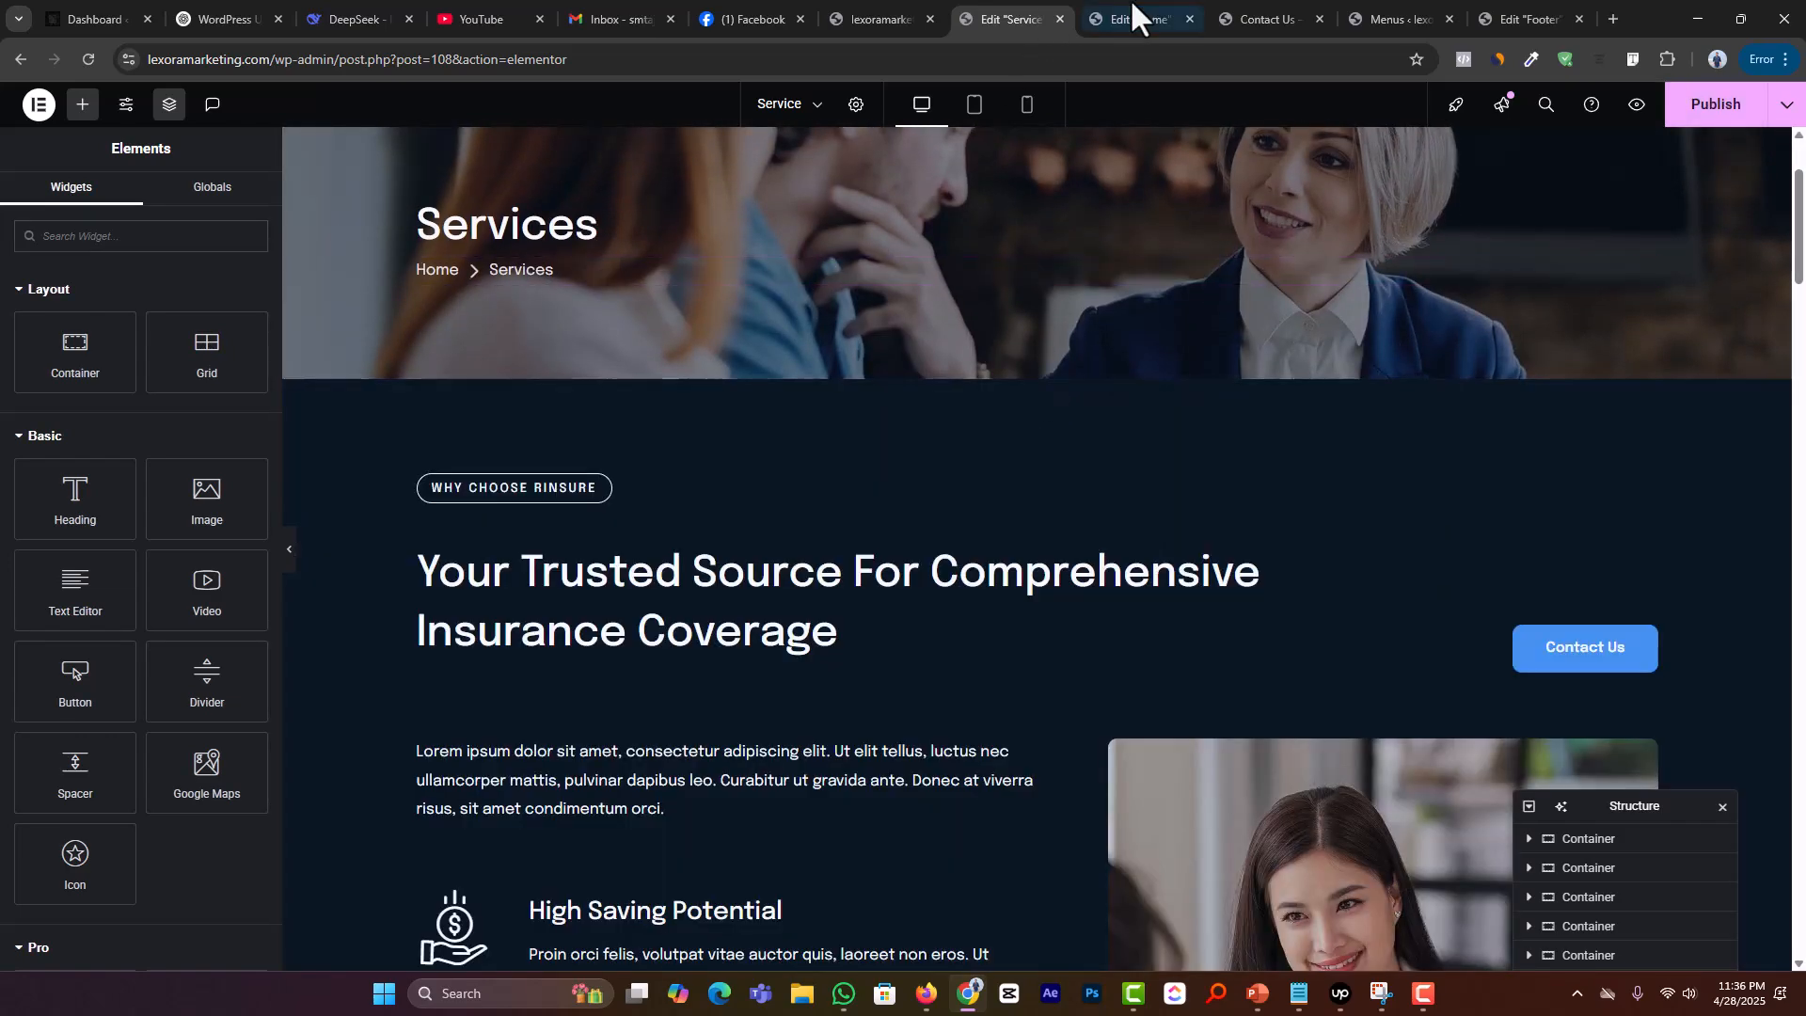
Step: Copy the Home page's four-column services container below the hero banner and return to the Service page editor
{"action": "left_click", "coordinate": [1136, 17]}
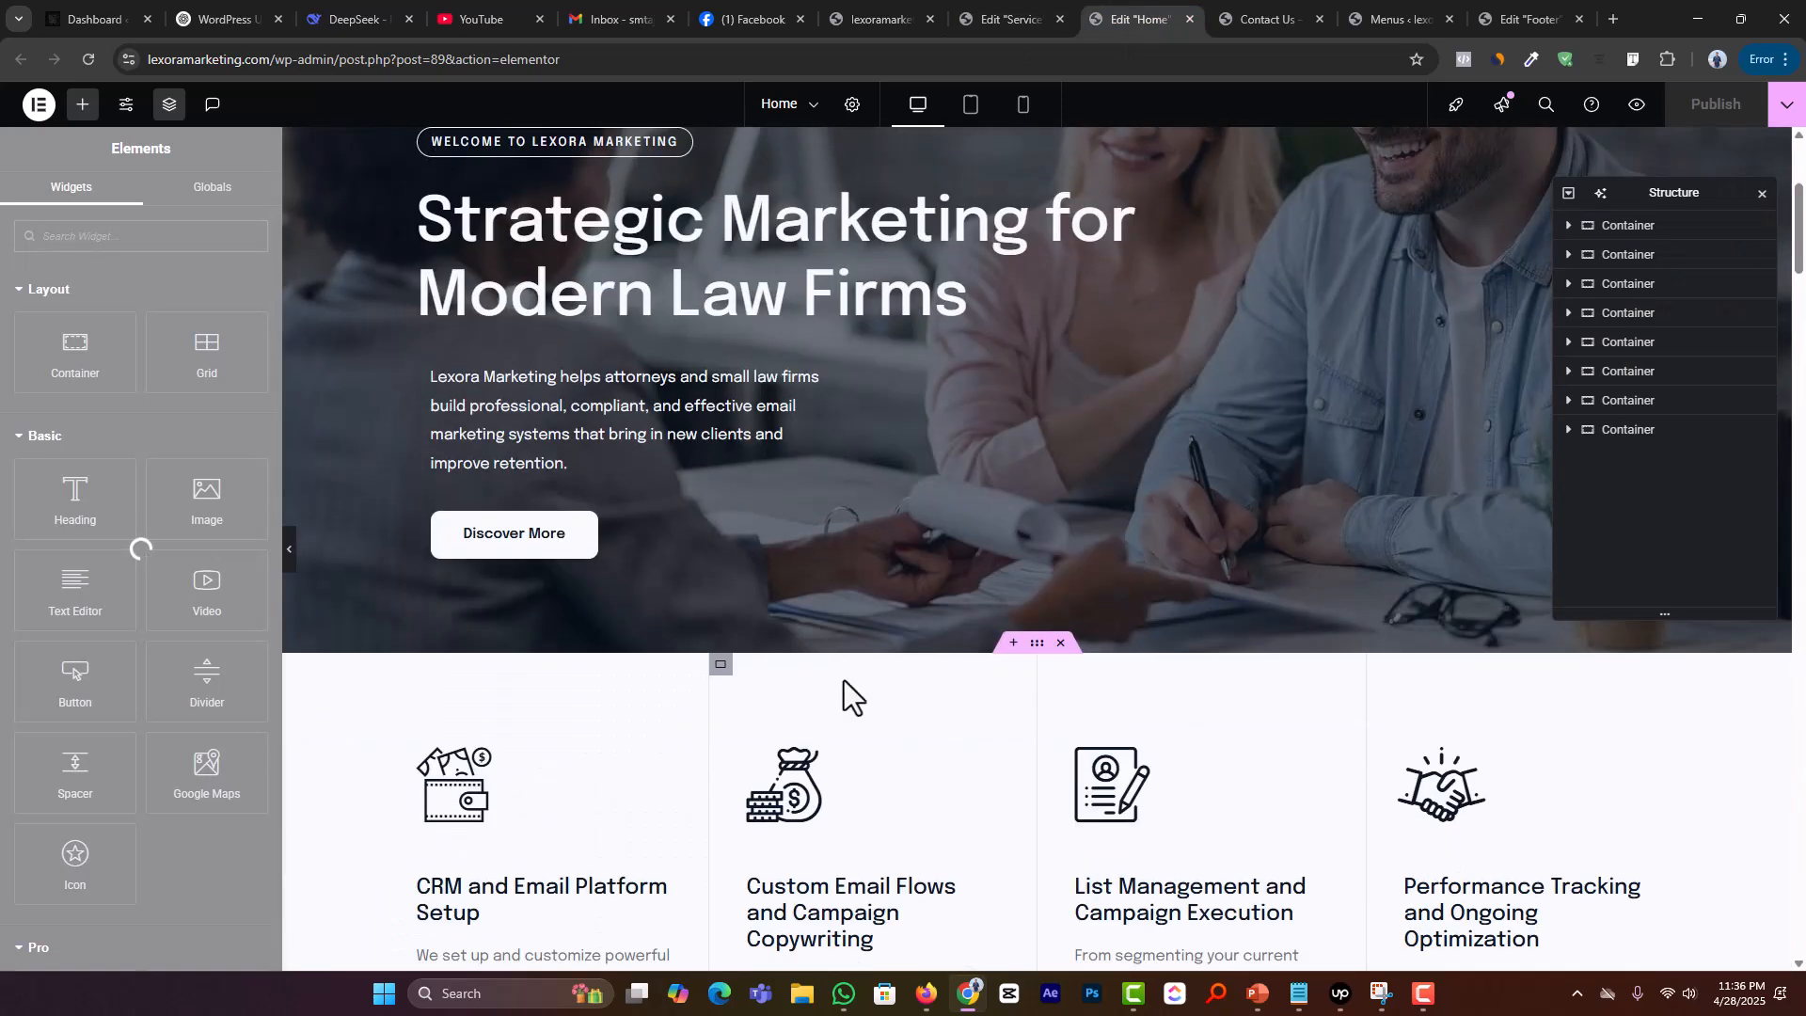
{"action": "scroll", "coordinate": [844, 680], "scroll_direction": "down", "scroll_amount": 4}
{"action": "right_click", "coordinate": [1035, 292]}
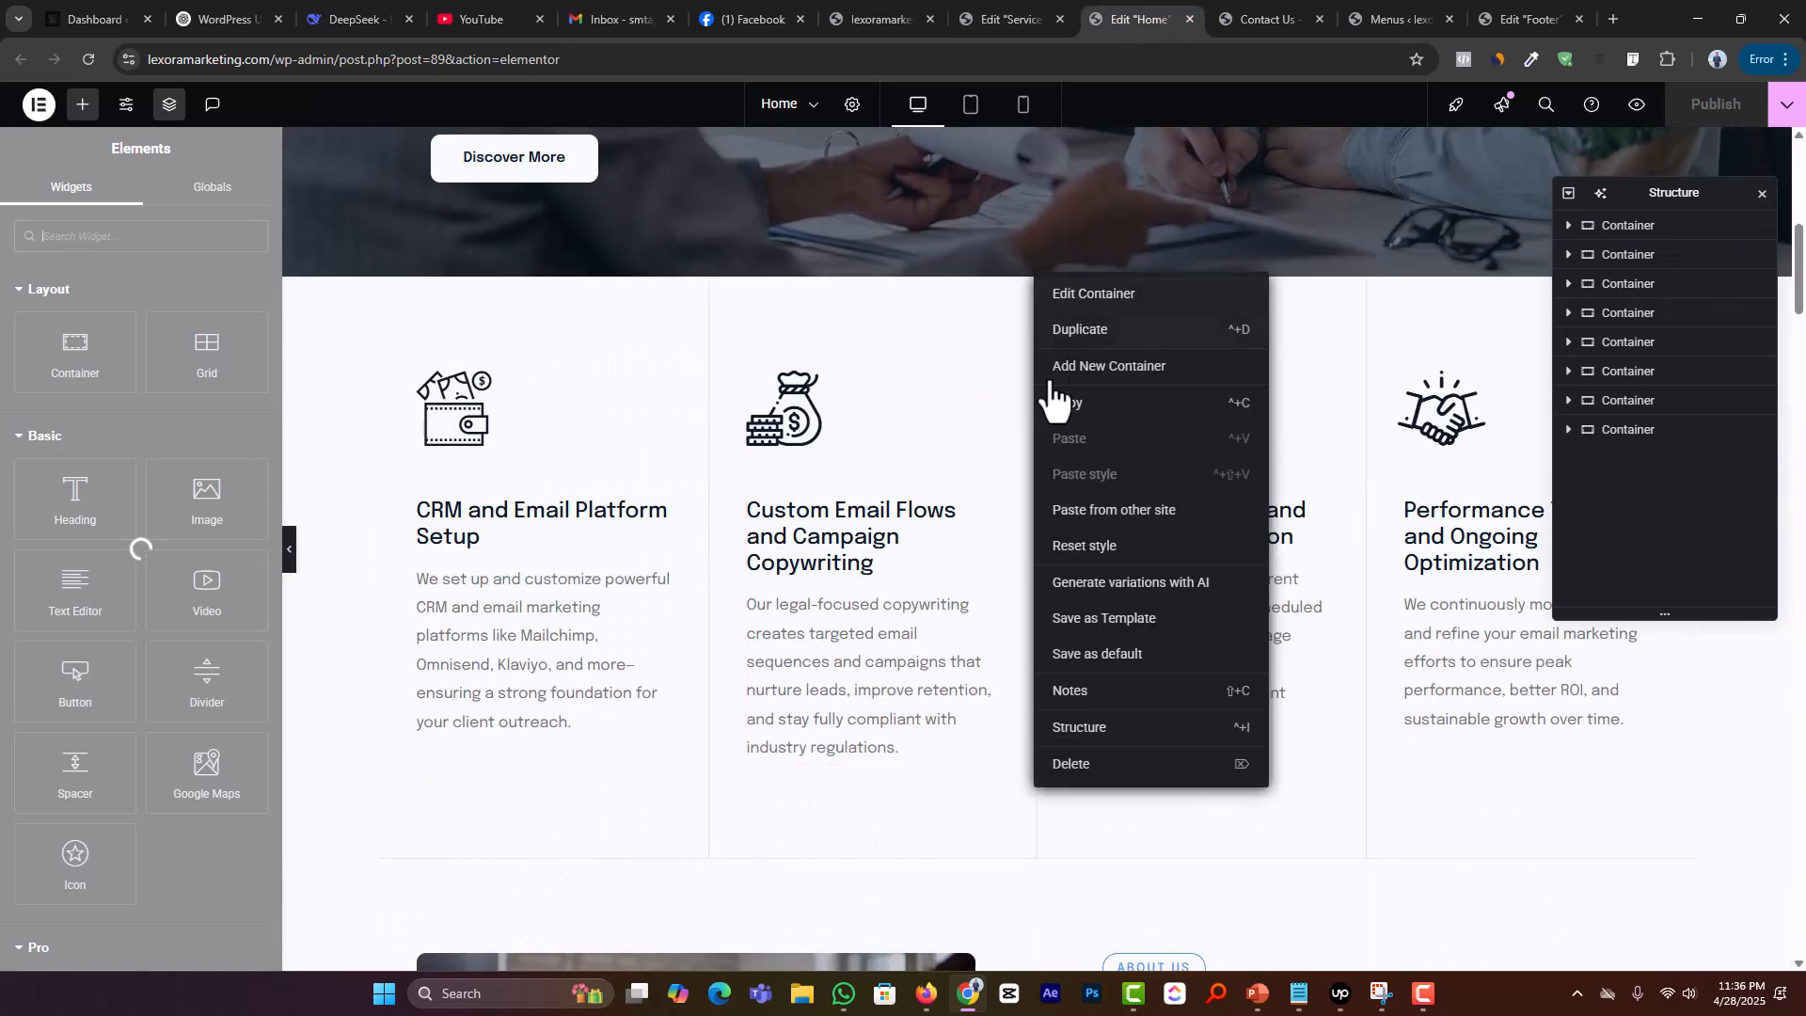
{"action": "left_click", "coordinate": [1055, 401]}
{"action": "left_click", "coordinate": [1002, 12]}
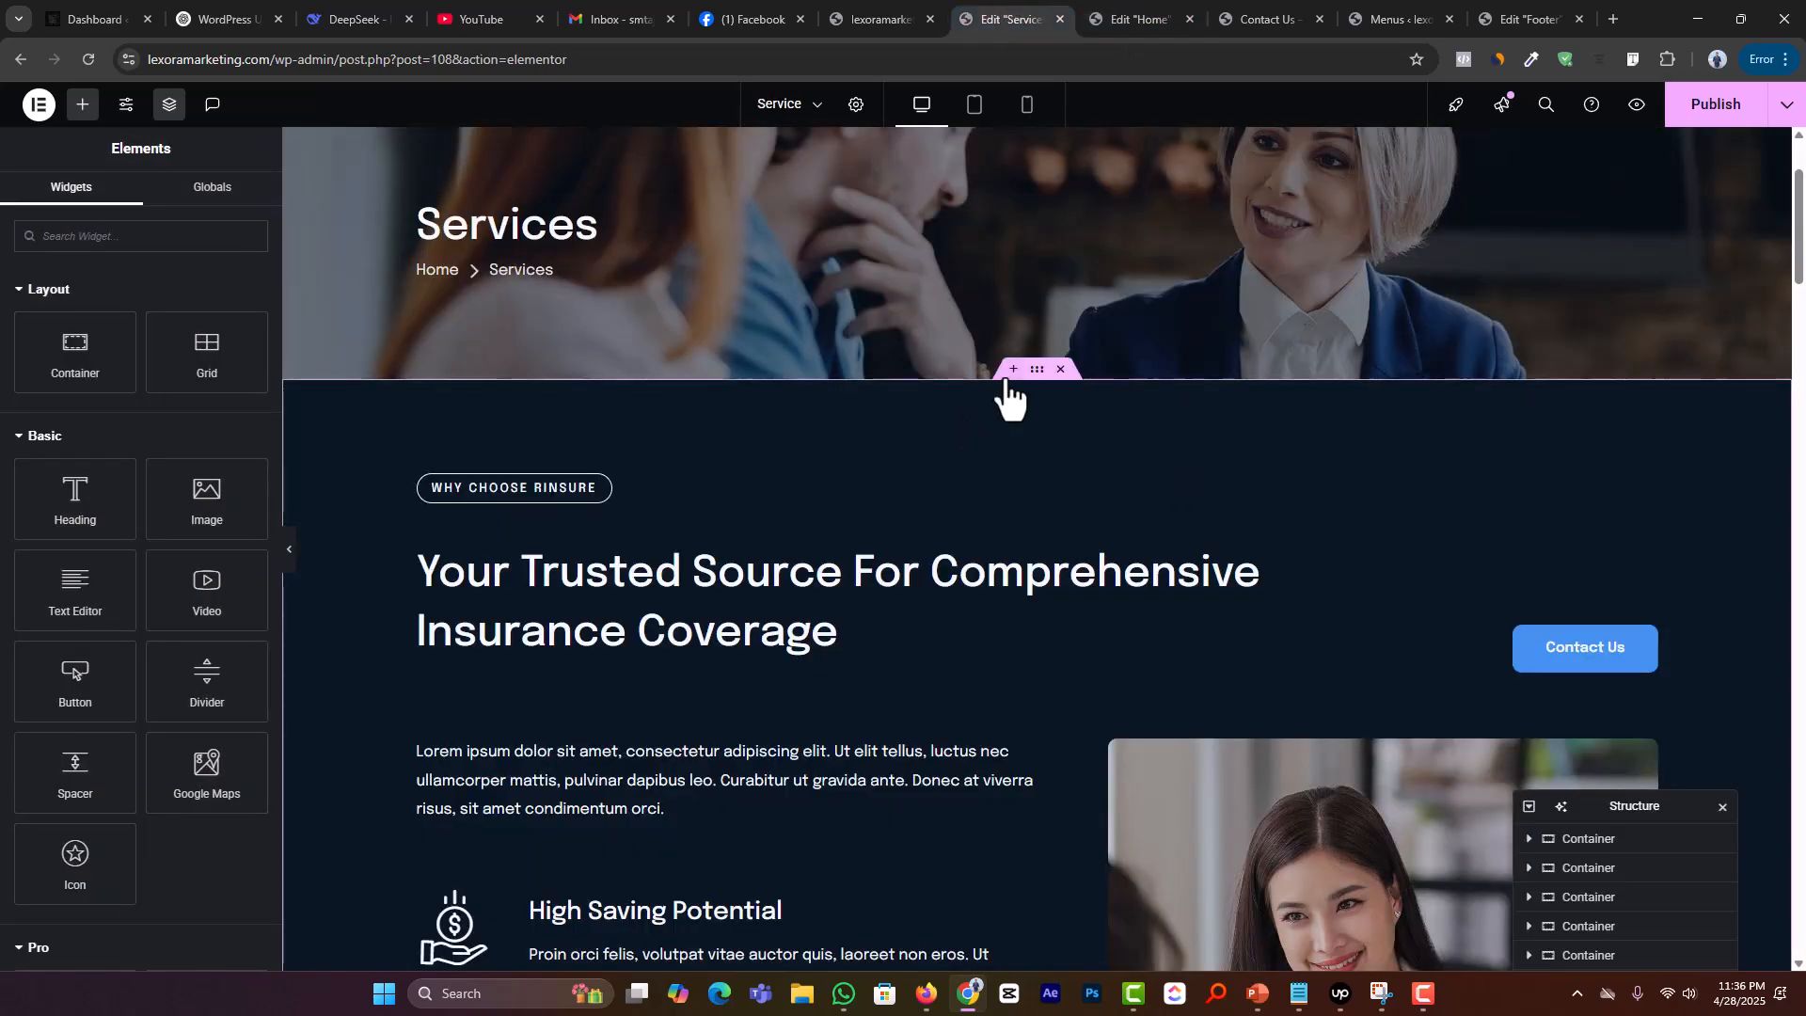
Step: Try to paste the copied services container at the "Why Choose Rinsure" section
{"action": "right_click", "coordinate": [1011, 376]}
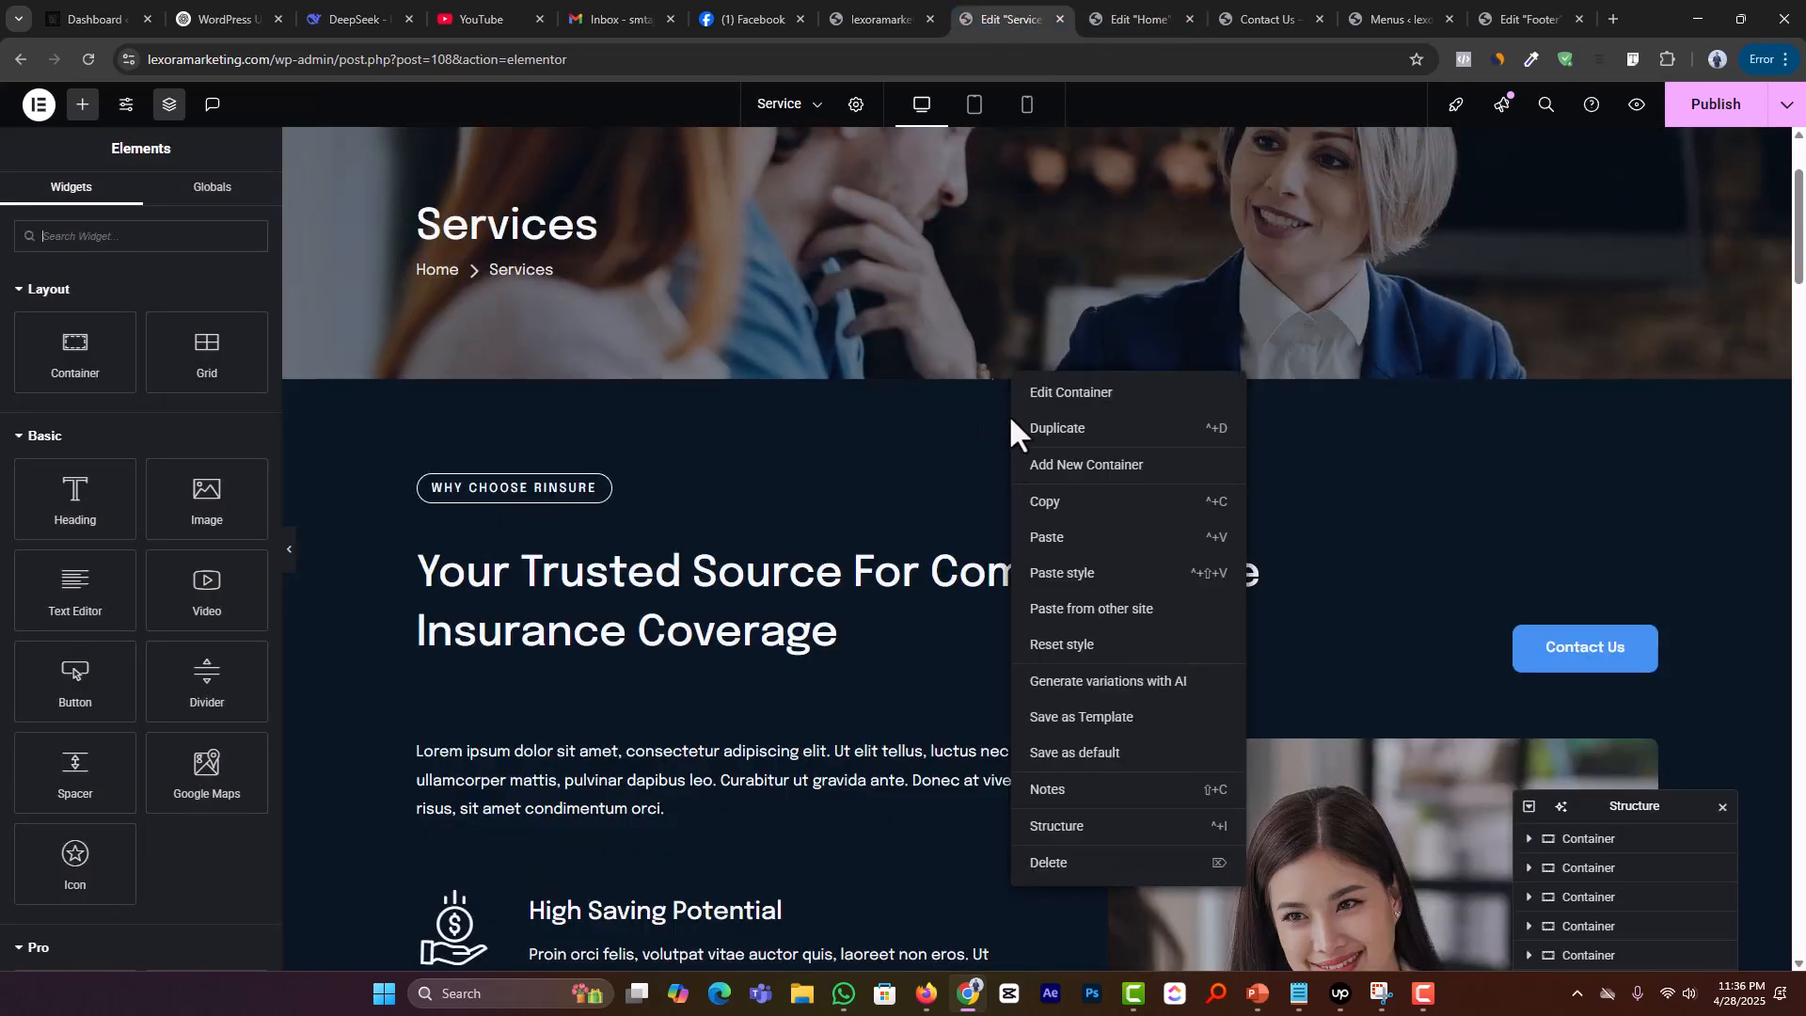
{"action": "left_click", "coordinate": [1044, 557]}
{"action": "scroll", "coordinate": [1037, 548], "scroll_direction": "down", "scroll_amount": 11}
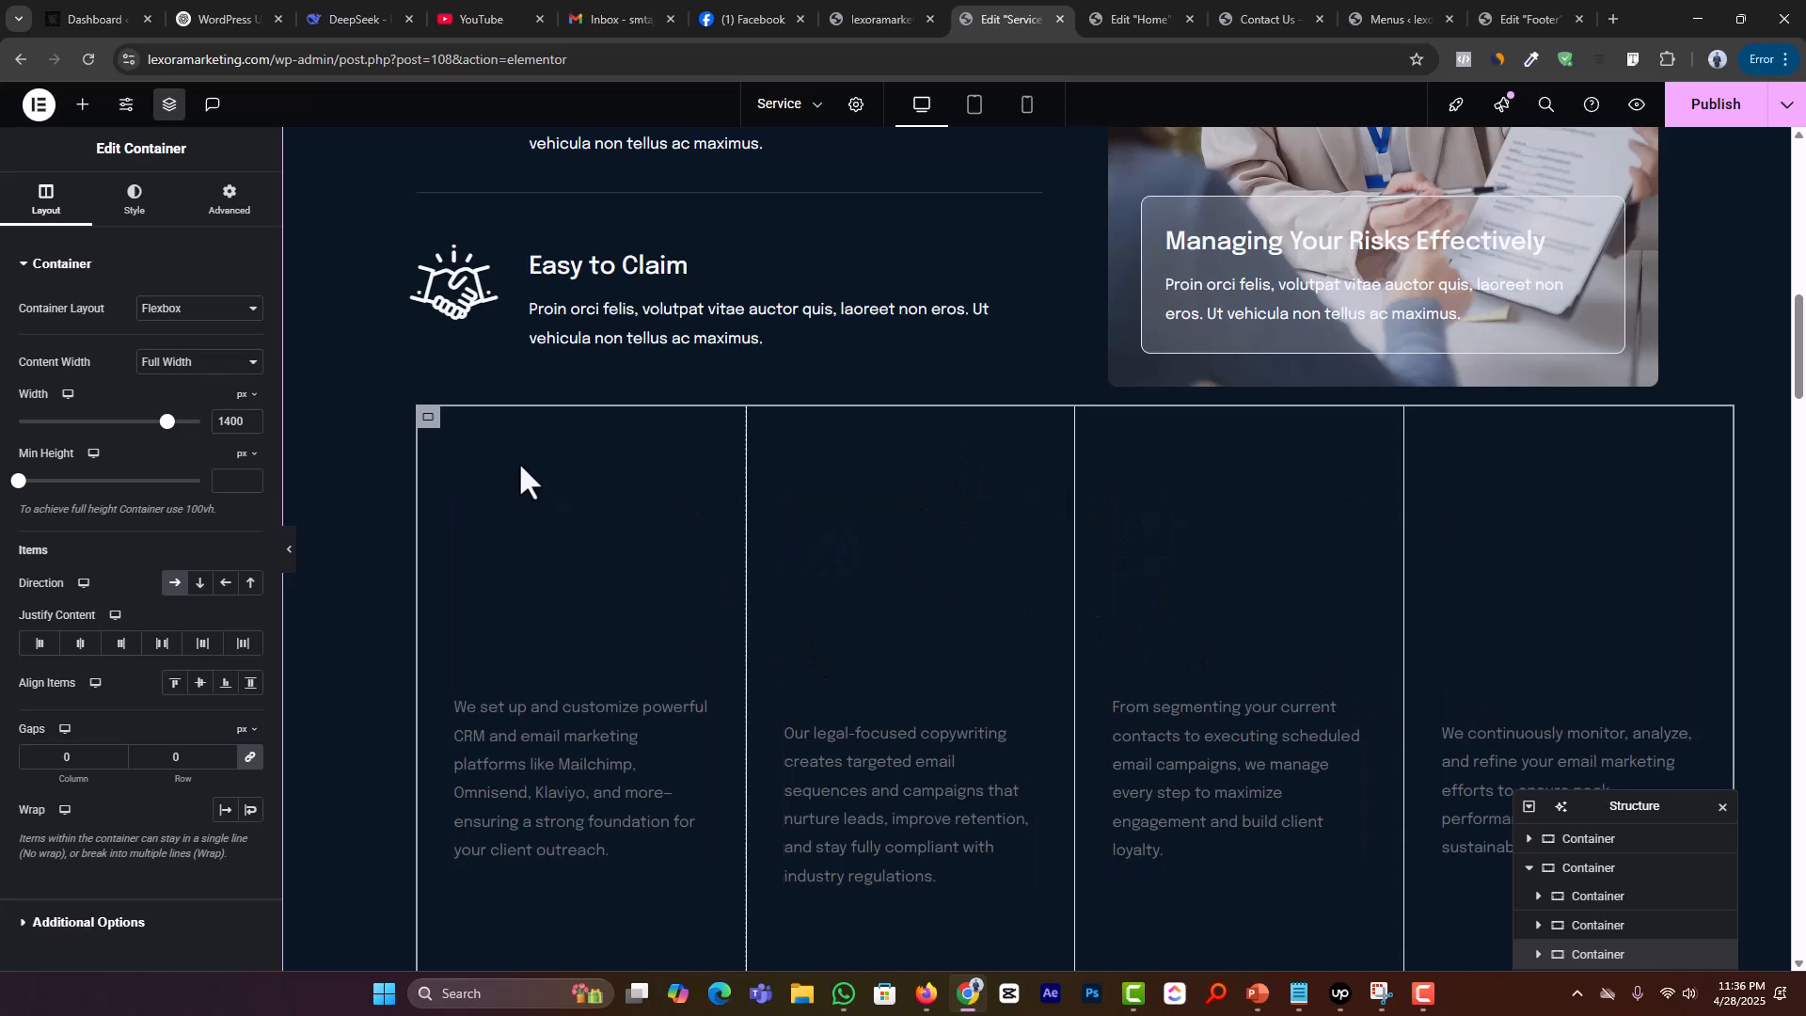
{"action": "key", "text": "Delete"}
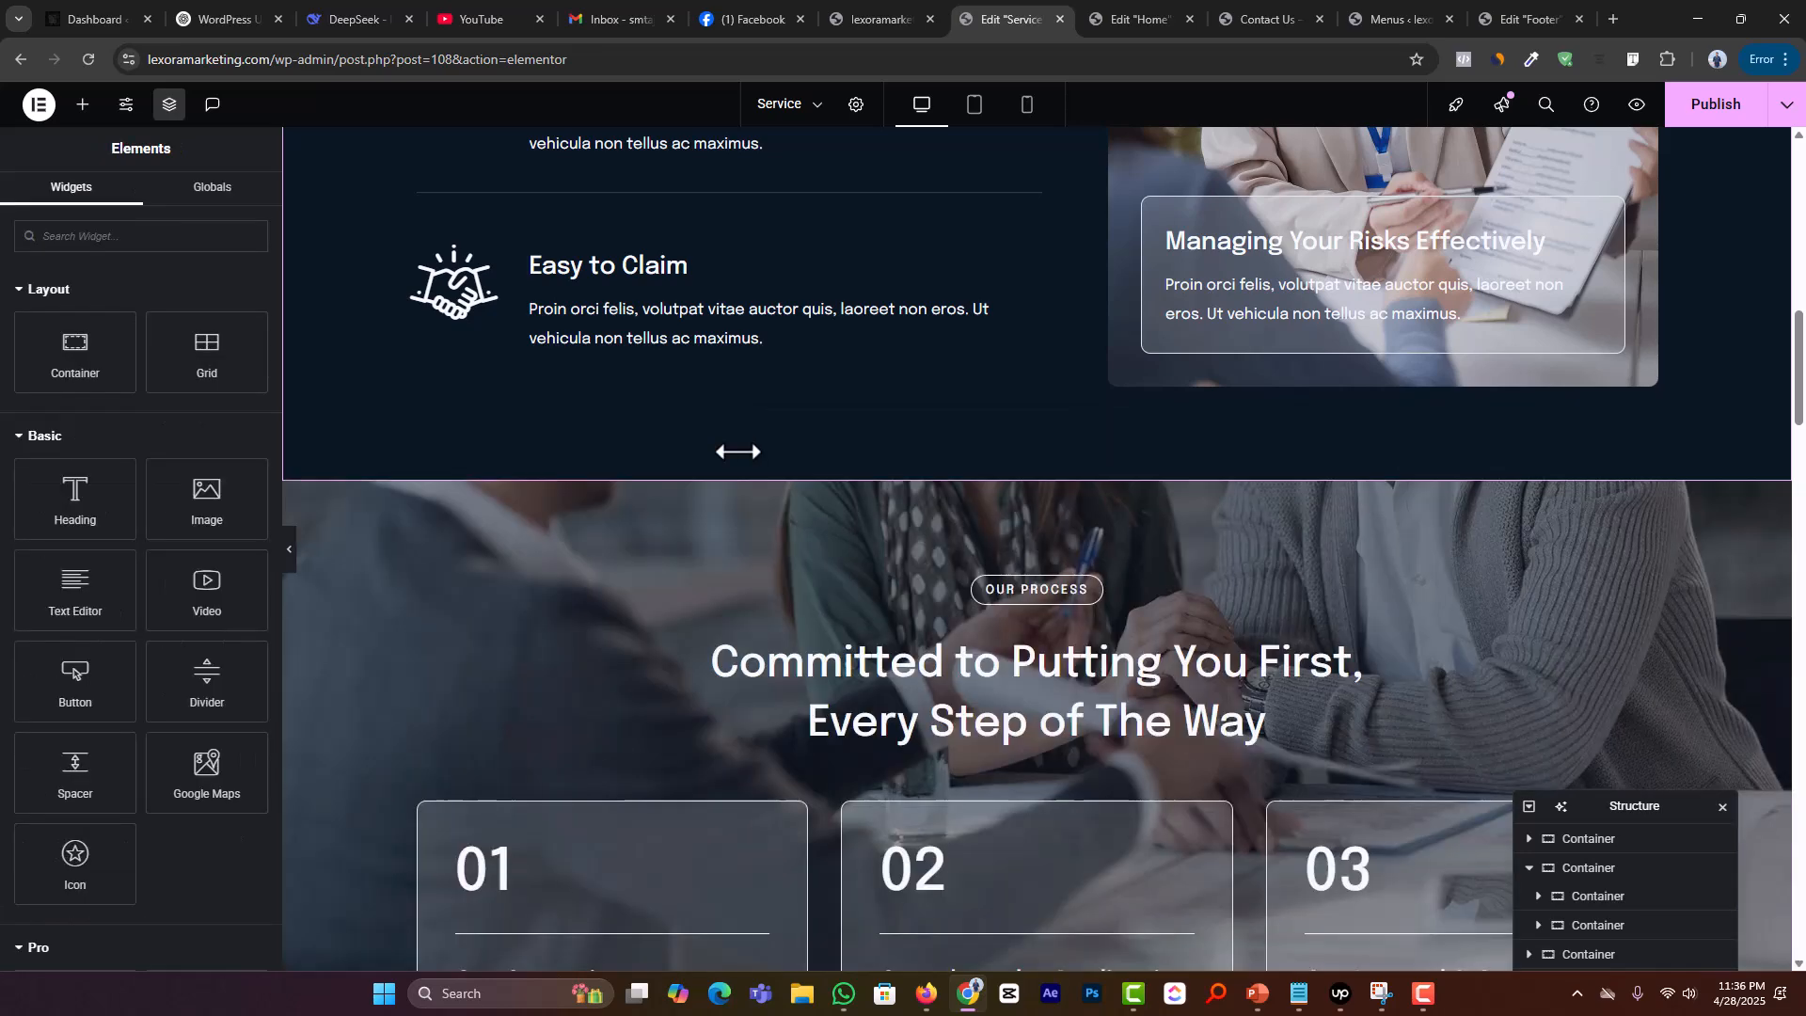
Step: Paste the four-column services container above the "Our Process" section and move it directly below the Services banner
{"action": "scroll", "coordinate": [941, 611], "scroll_direction": "up", "scroll_amount": 10}
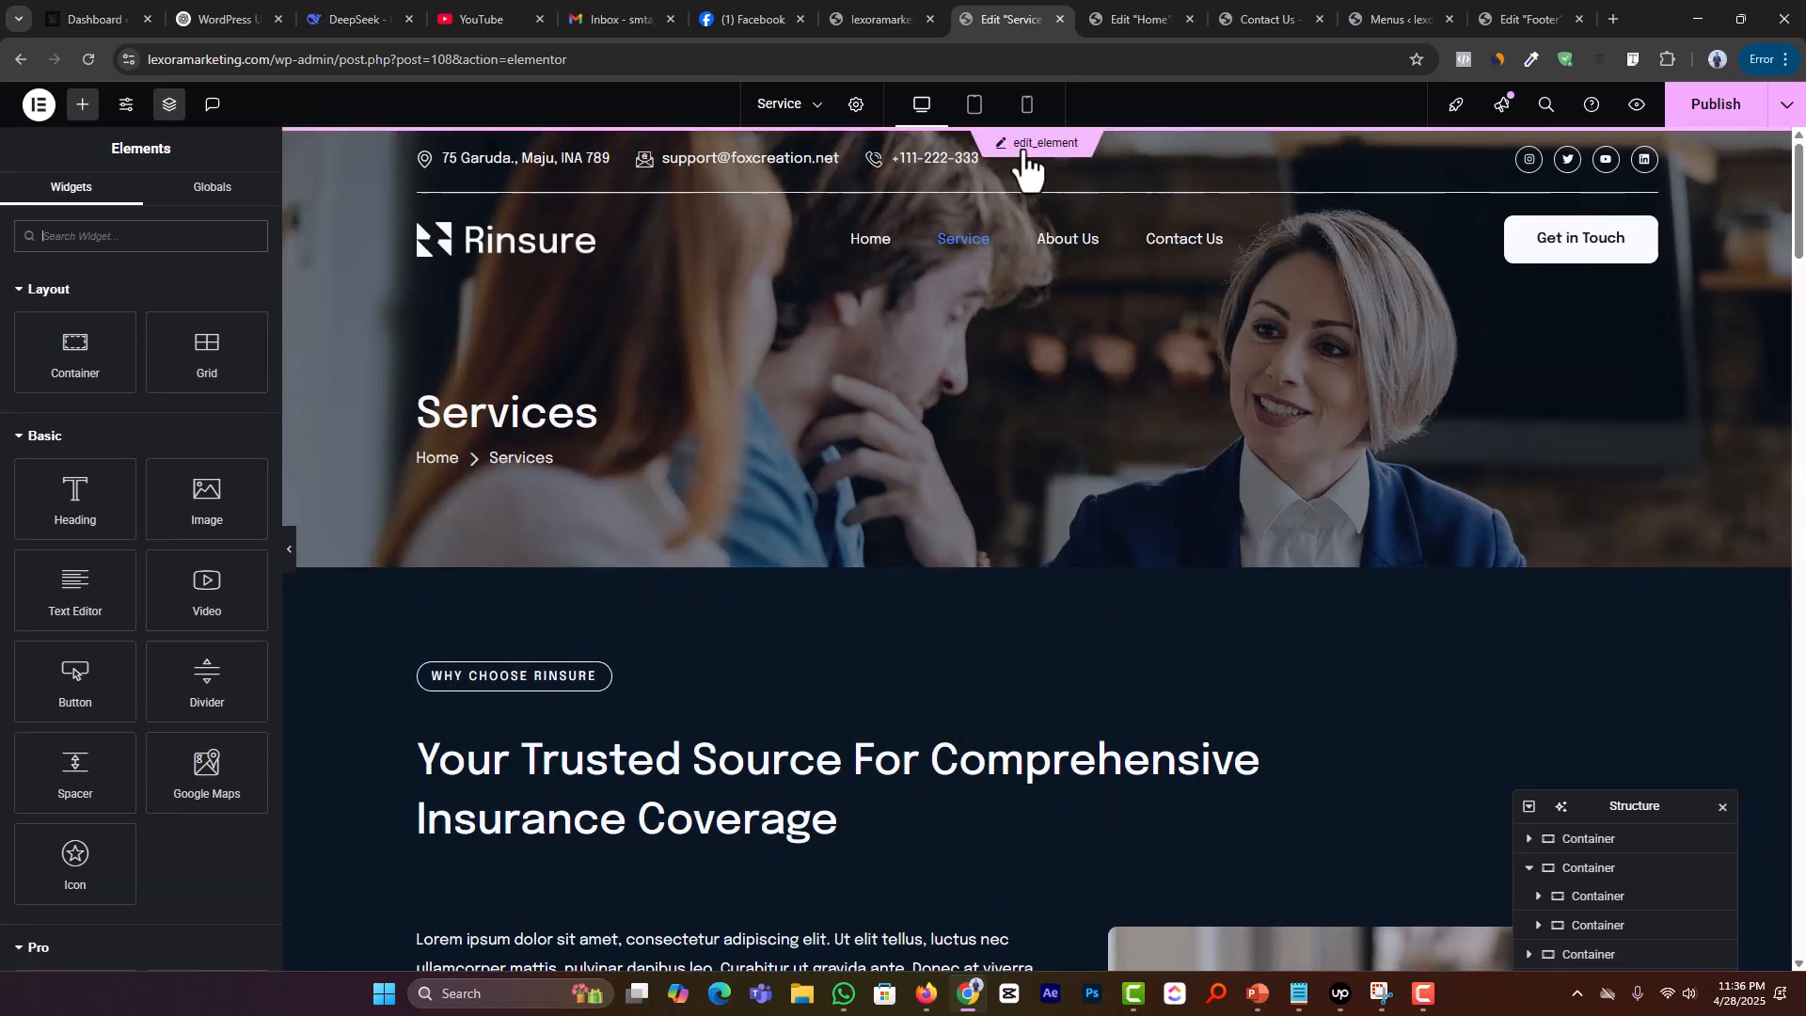
{"action": "scroll", "coordinate": [1120, 814], "scroll_direction": "down", "scroll_amount": 10}
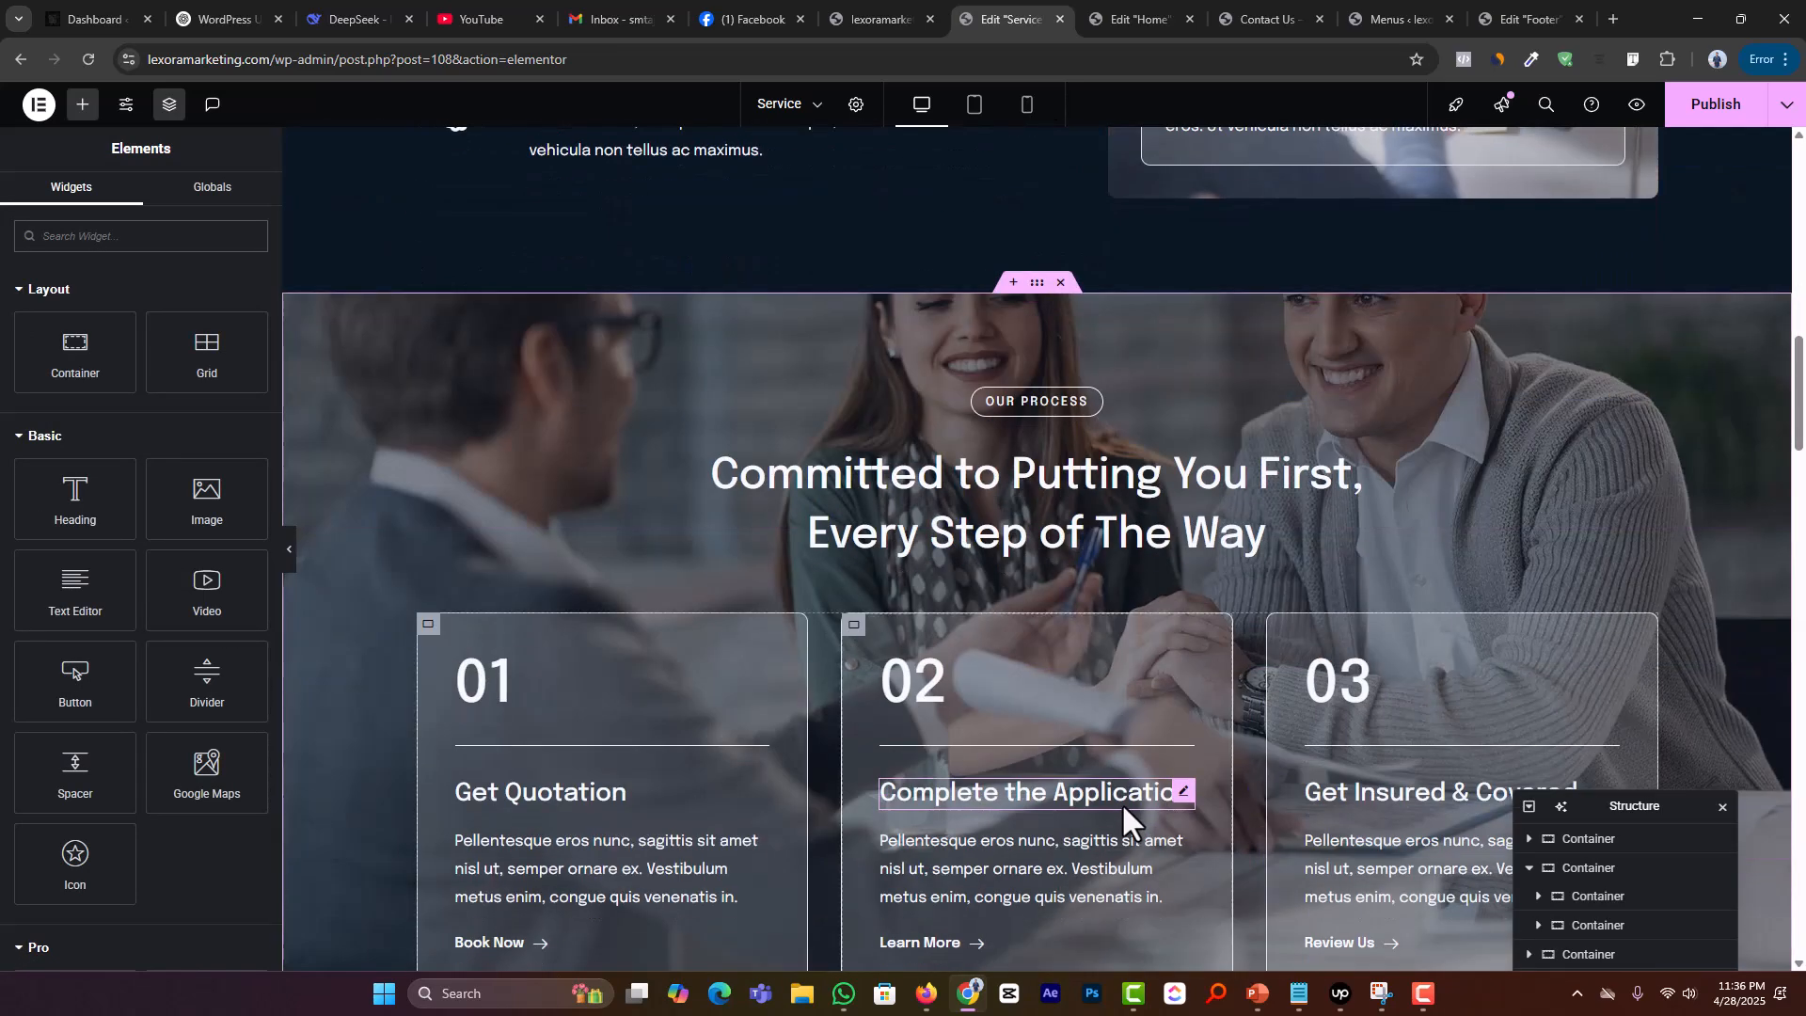
{"action": "left_click", "coordinate": [1005, 286]}
{"action": "right_click", "coordinate": [951, 374]}
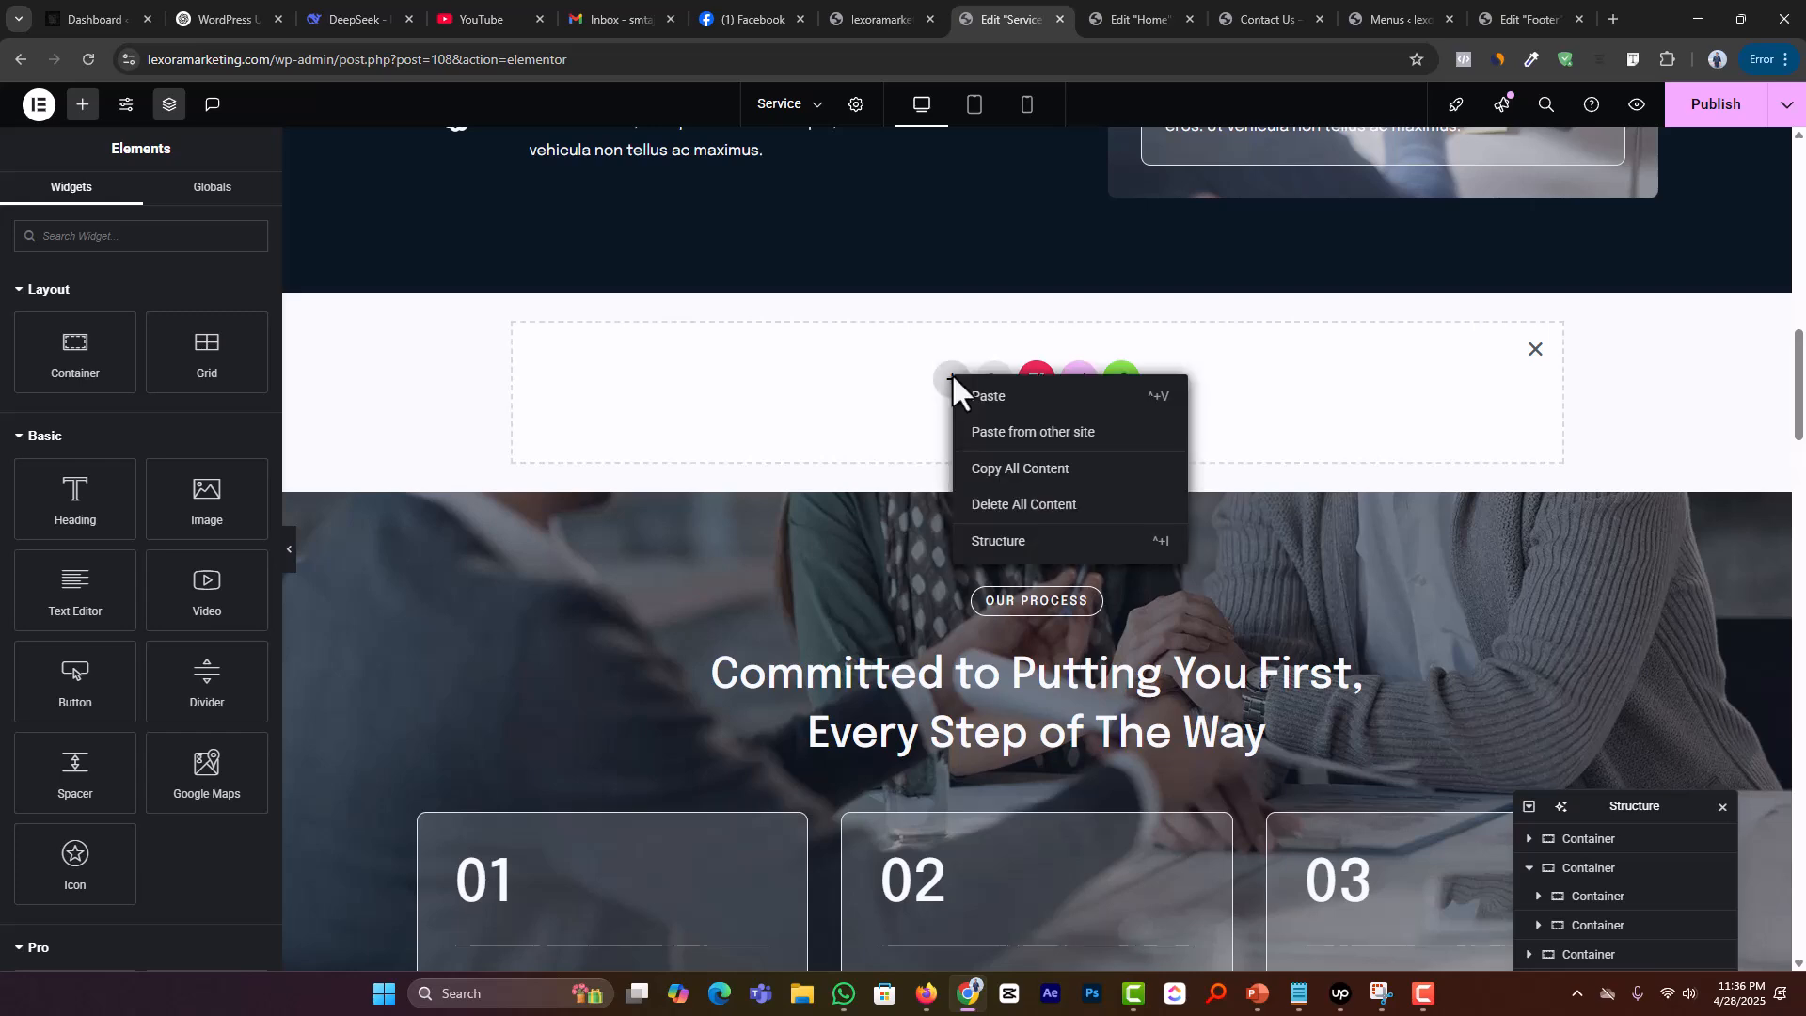
{"action": "left_click", "coordinate": [987, 396]}
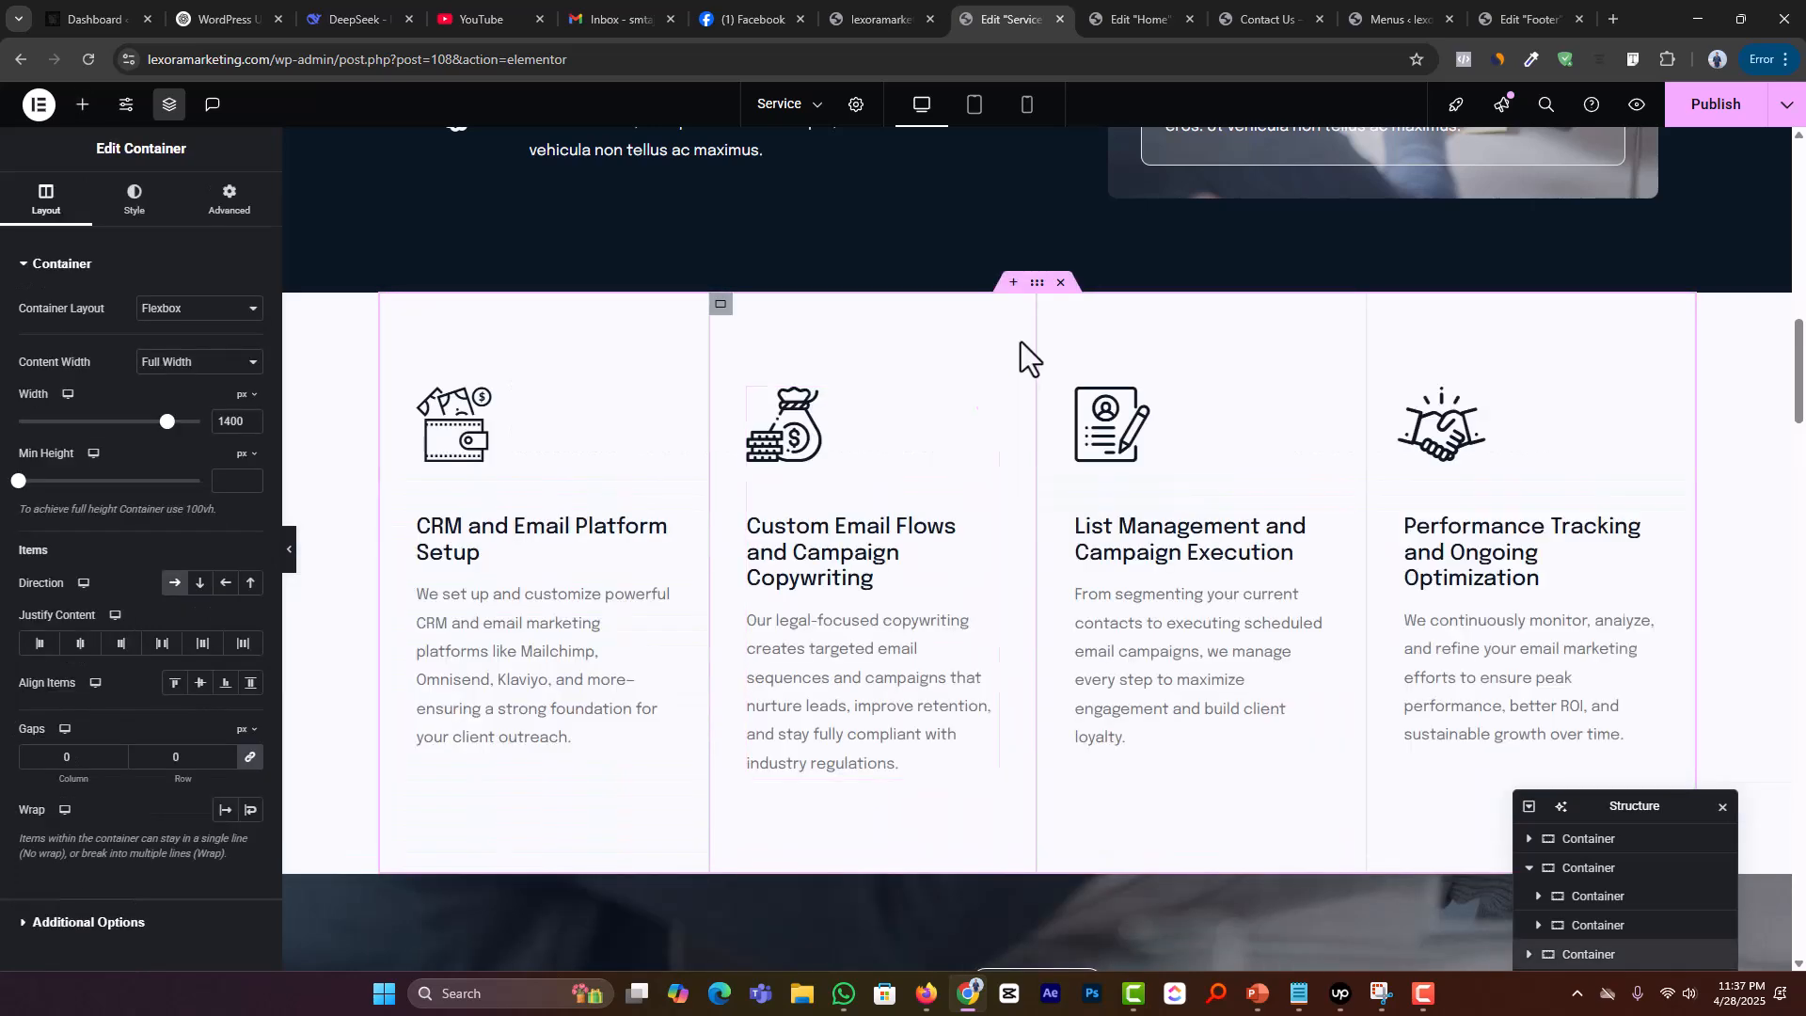
{"action": "left_click_drag", "start_coordinate": [1035, 293], "coordinate": [1104, 211]}
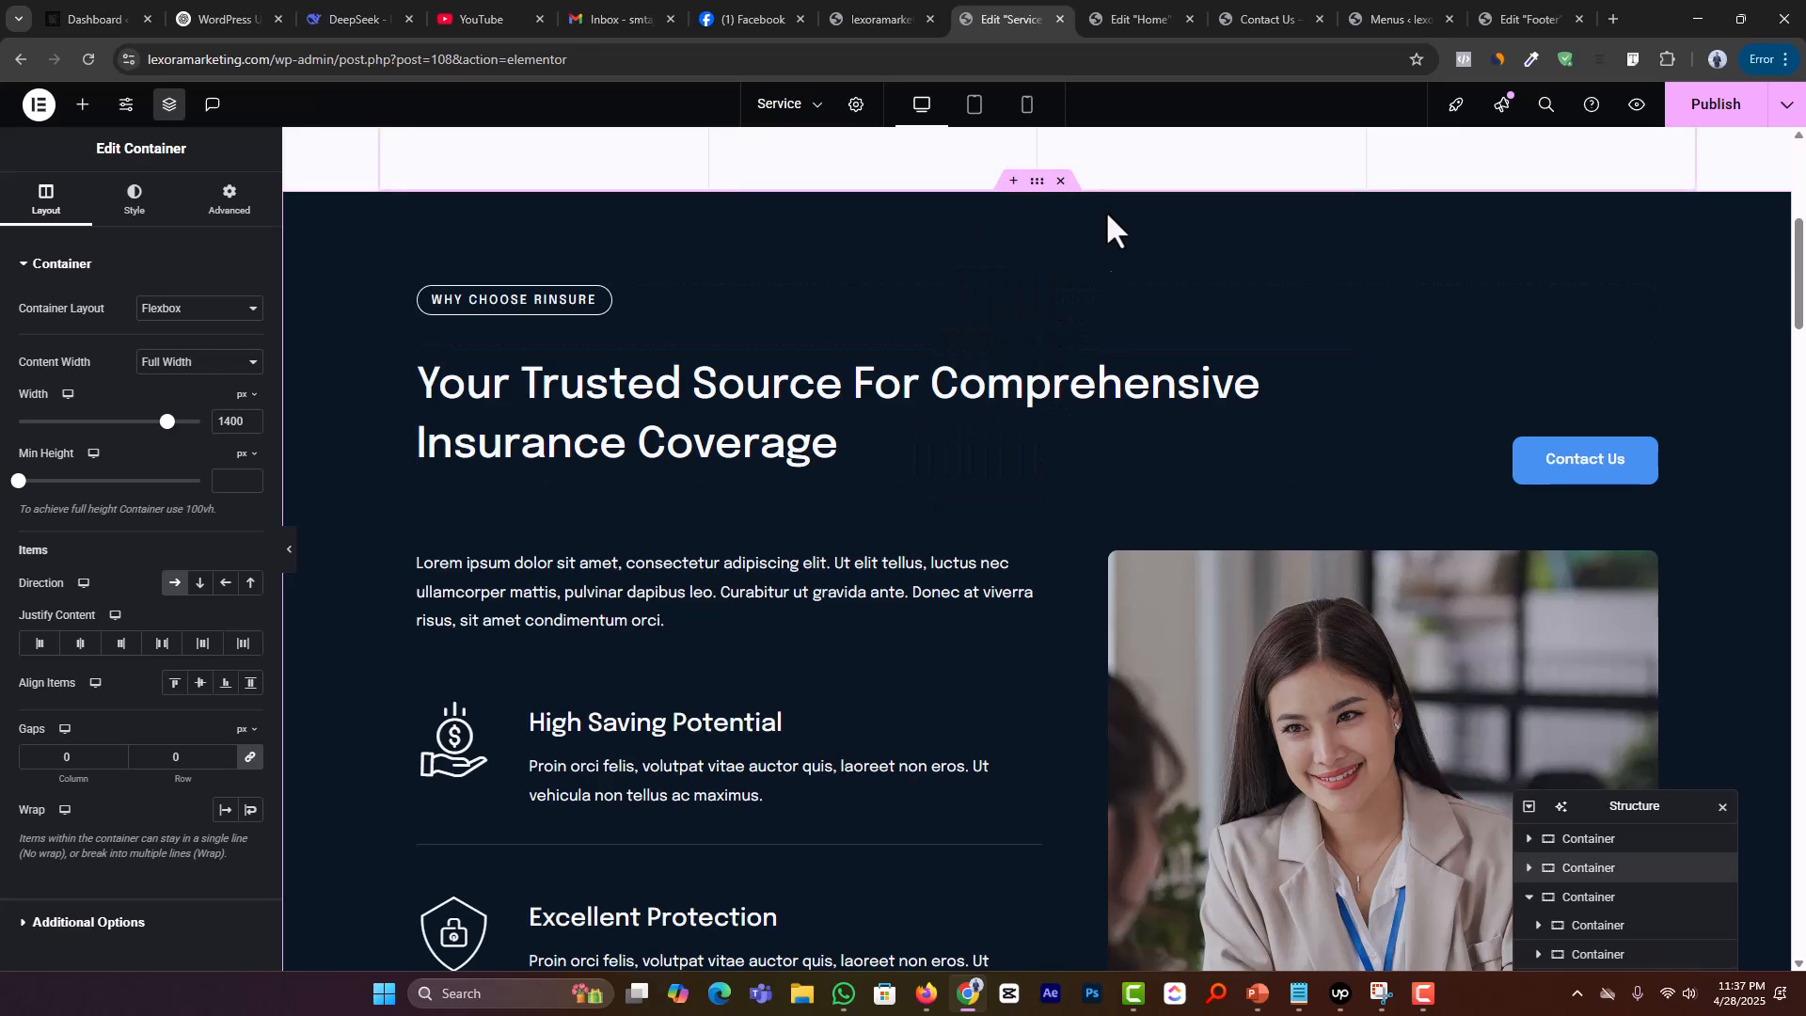
{"action": "scroll", "coordinate": [1125, 630], "scroll_direction": "up", "scroll_amount": 5}
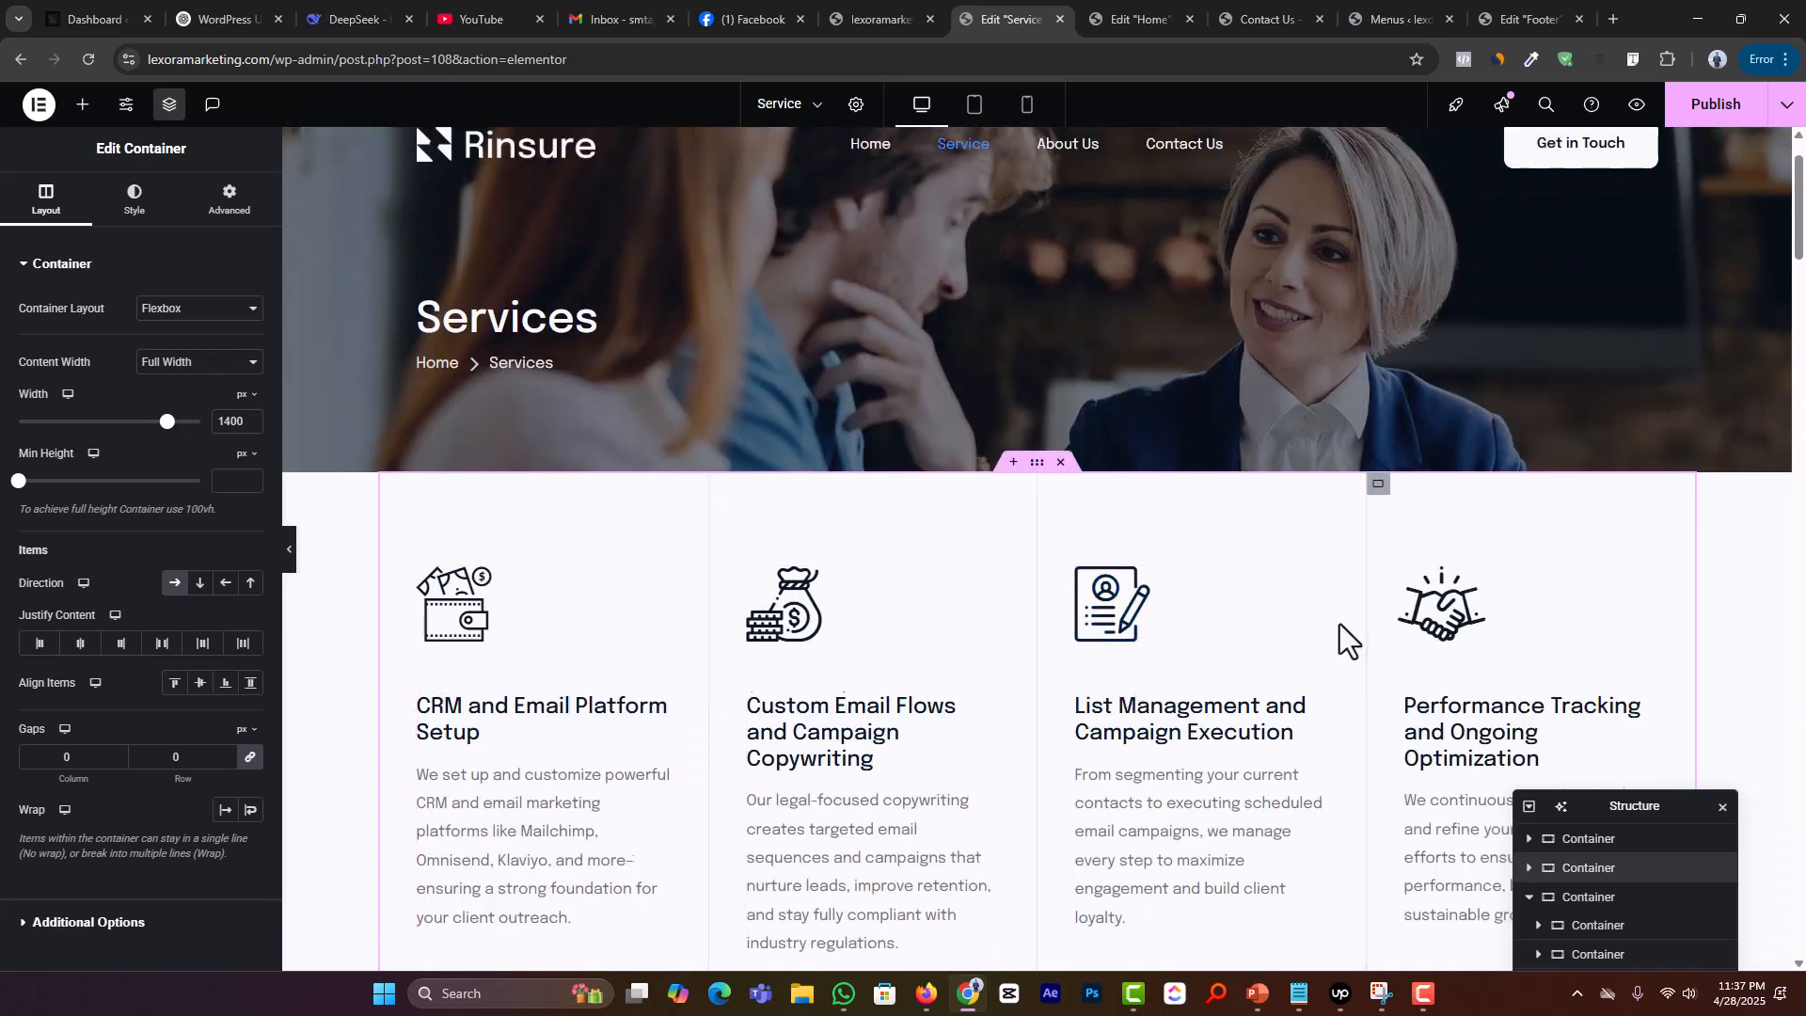
Step: Copy the Home page's "Our mission" section and paste it above "Our Process" on the Service page
{"action": "scroll", "coordinate": [1193, 624], "scroll_direction": "down", "scroll_amount": 8}
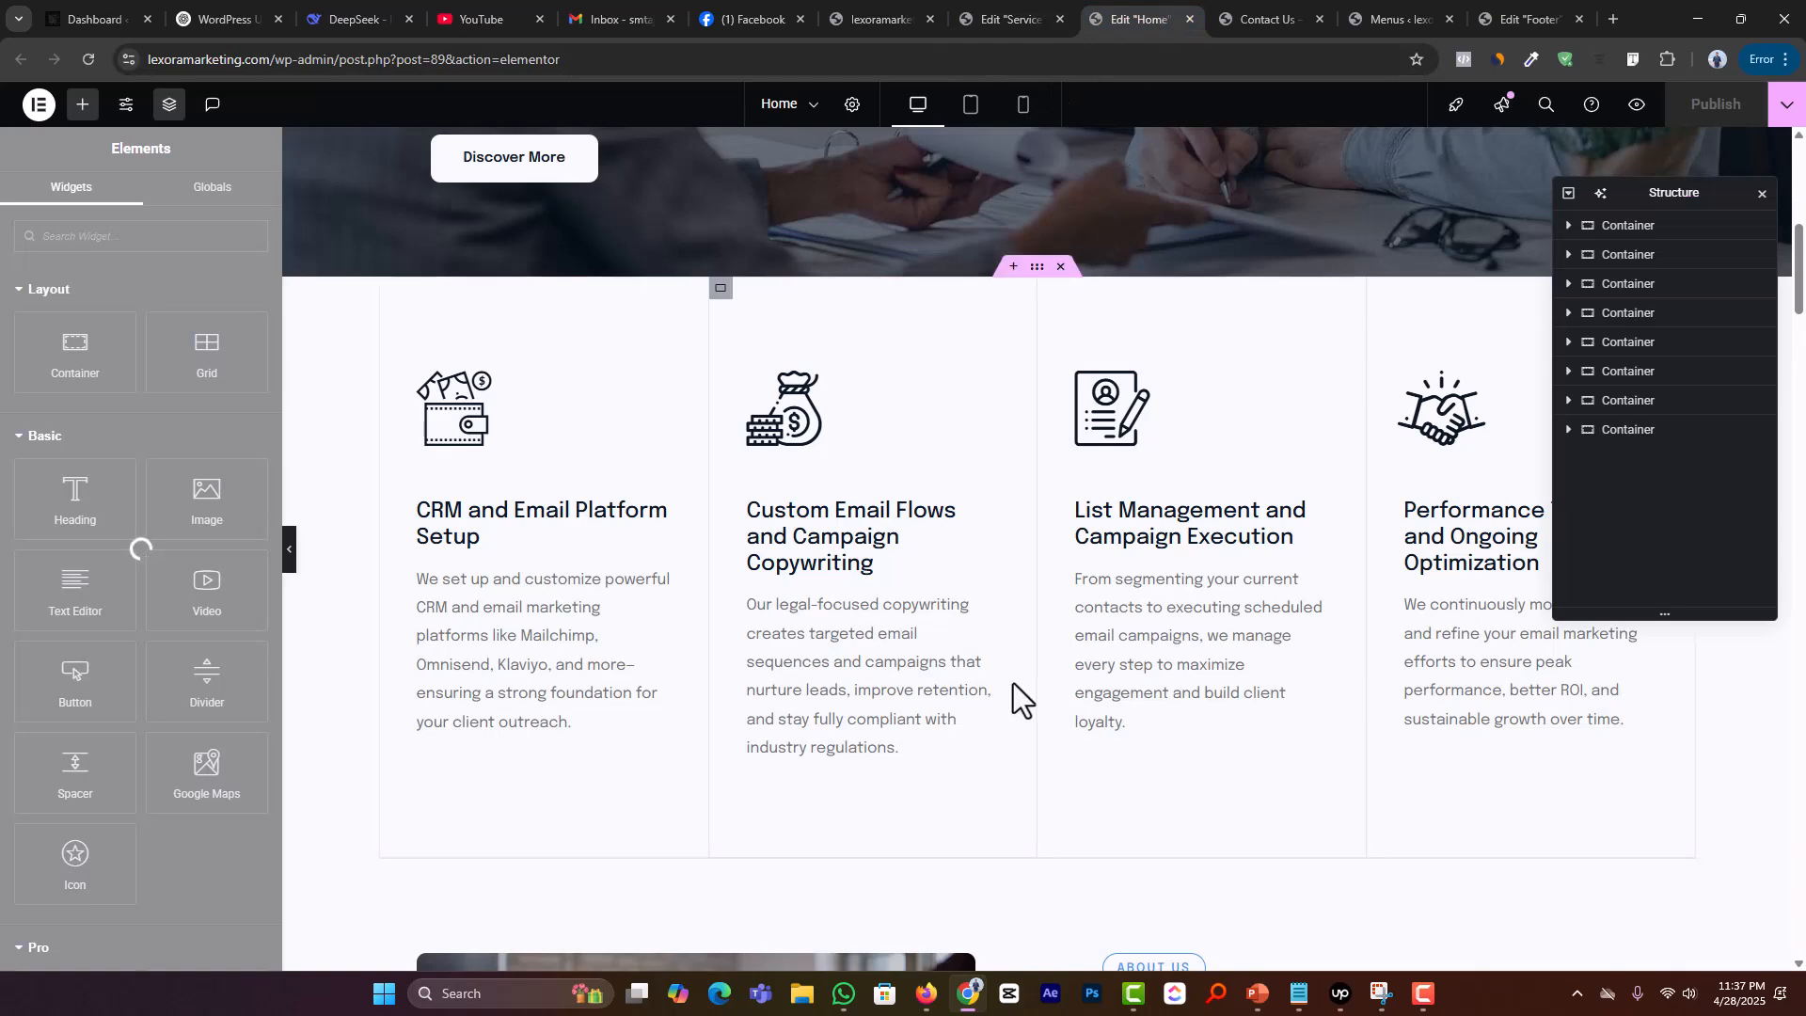
{"action": "scroll", "coordinate": [1013, 684], "scroll_direction": "down", "scroll_amount": 14}
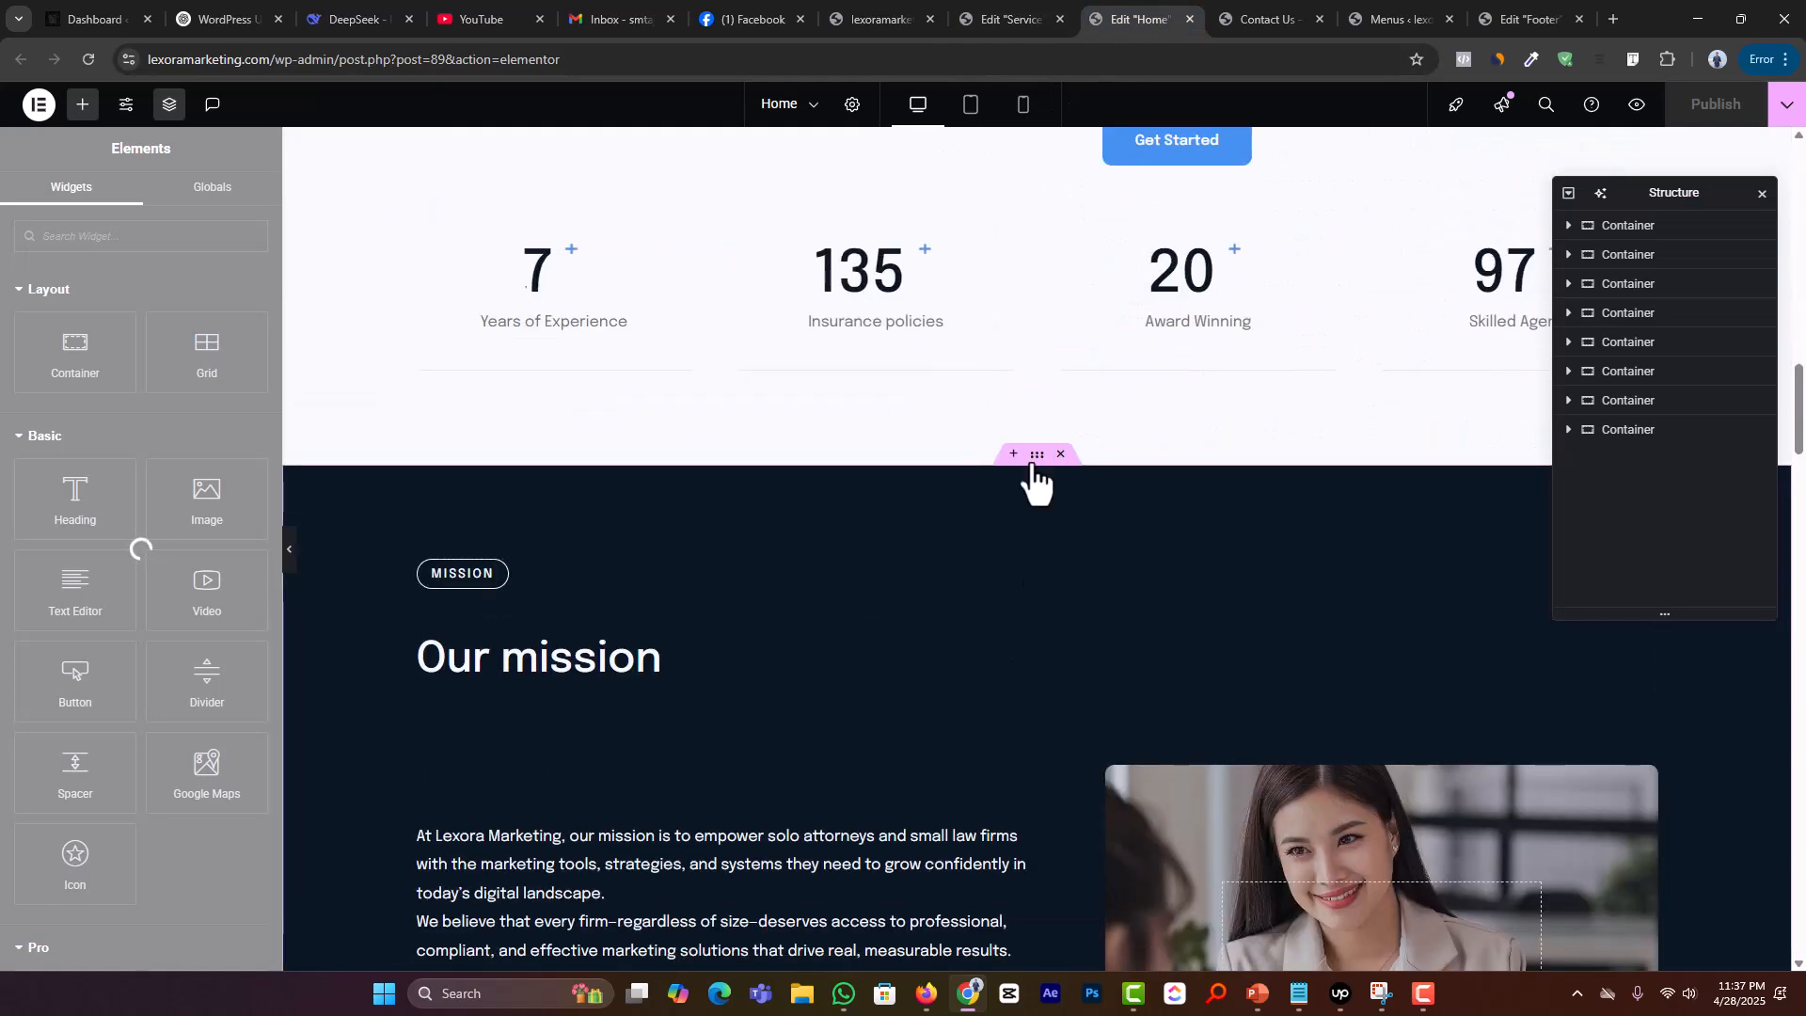
{"action": "right_click", "coordinate": [1033, 467]}
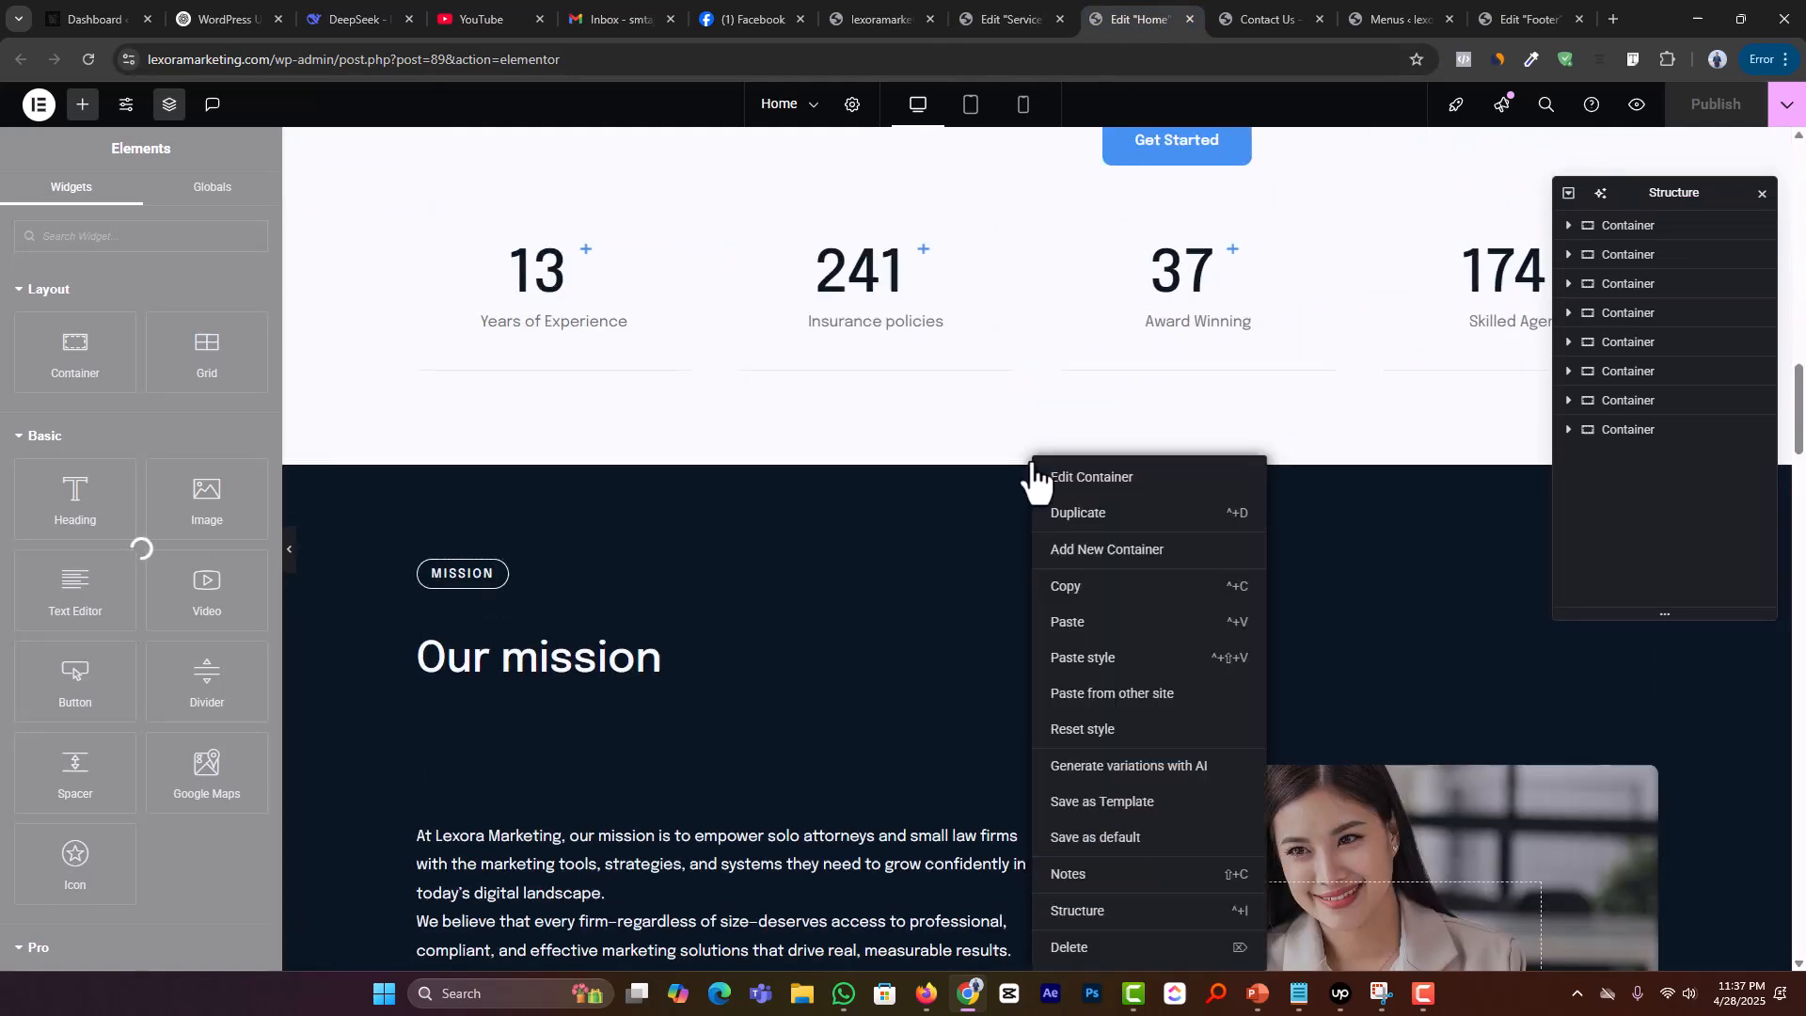
{"action": "left_click", "coordinate": [1066, 592]}
{"action": "left_click", "coordinate": [1011, 18]}
{"action": "scroll", "coordinate": [974, 585], "scroll_direction": "down", "scroll_amount": 8}
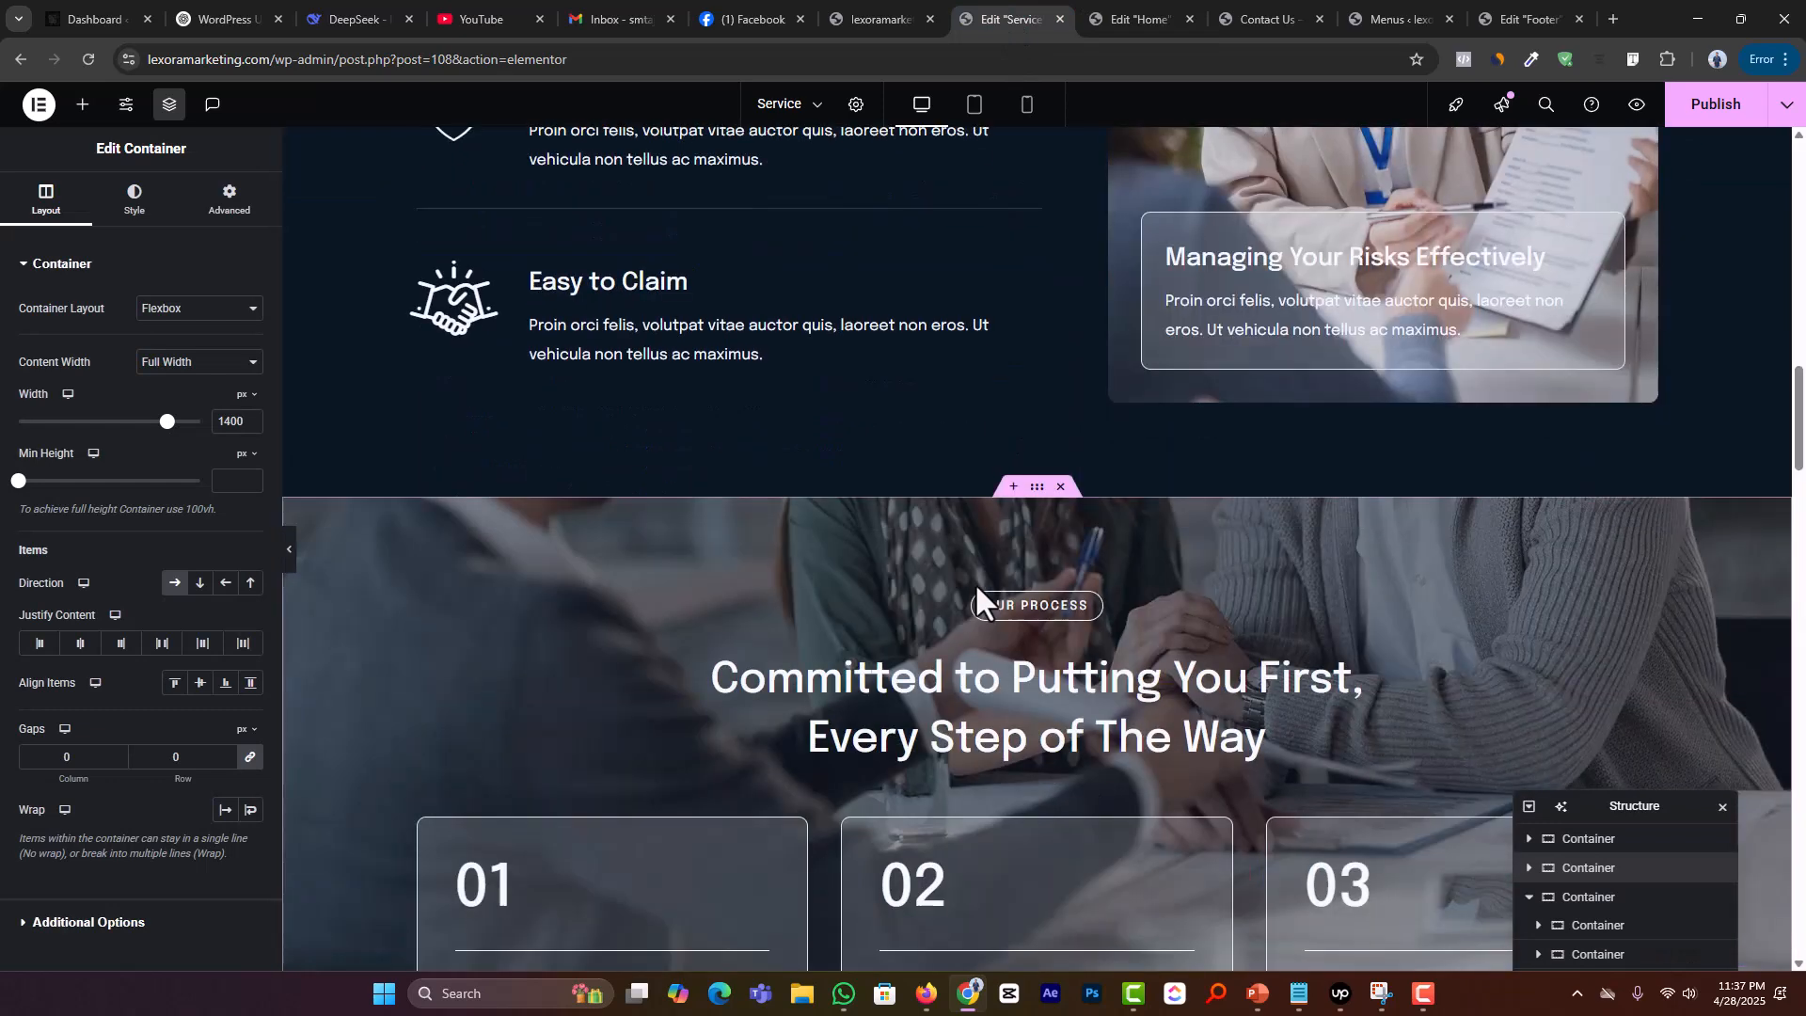
{"action": "left_click", "coordinate": [1014, 490]}
{"action": "right_click", "coordinate": [955, 589]}
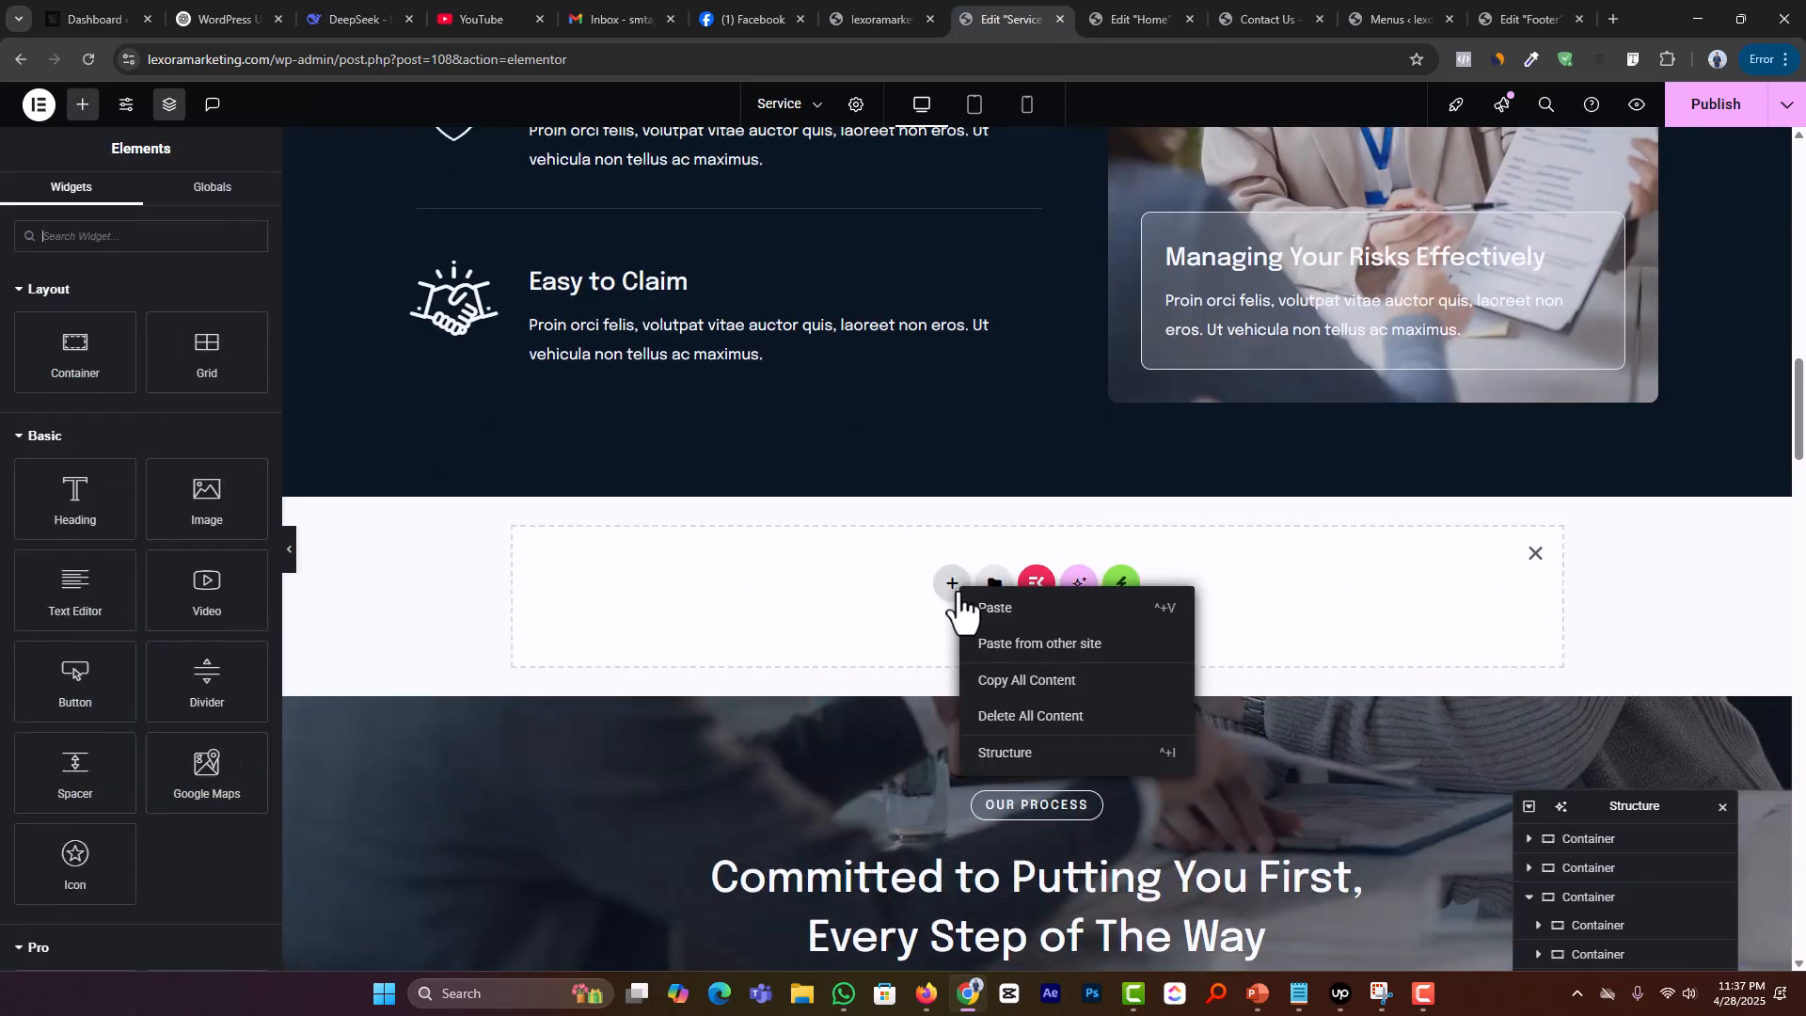
{"action": "left_click", "coordinate": [974, 607]}
Step: Delete the "Why Choose Rinsure" section above "Our mission" and check the following sections down to the testimonials
{"action": "scroll", "coordinate": [1001, 617], "scroll_direction": "up", "scroll_amount": 8}
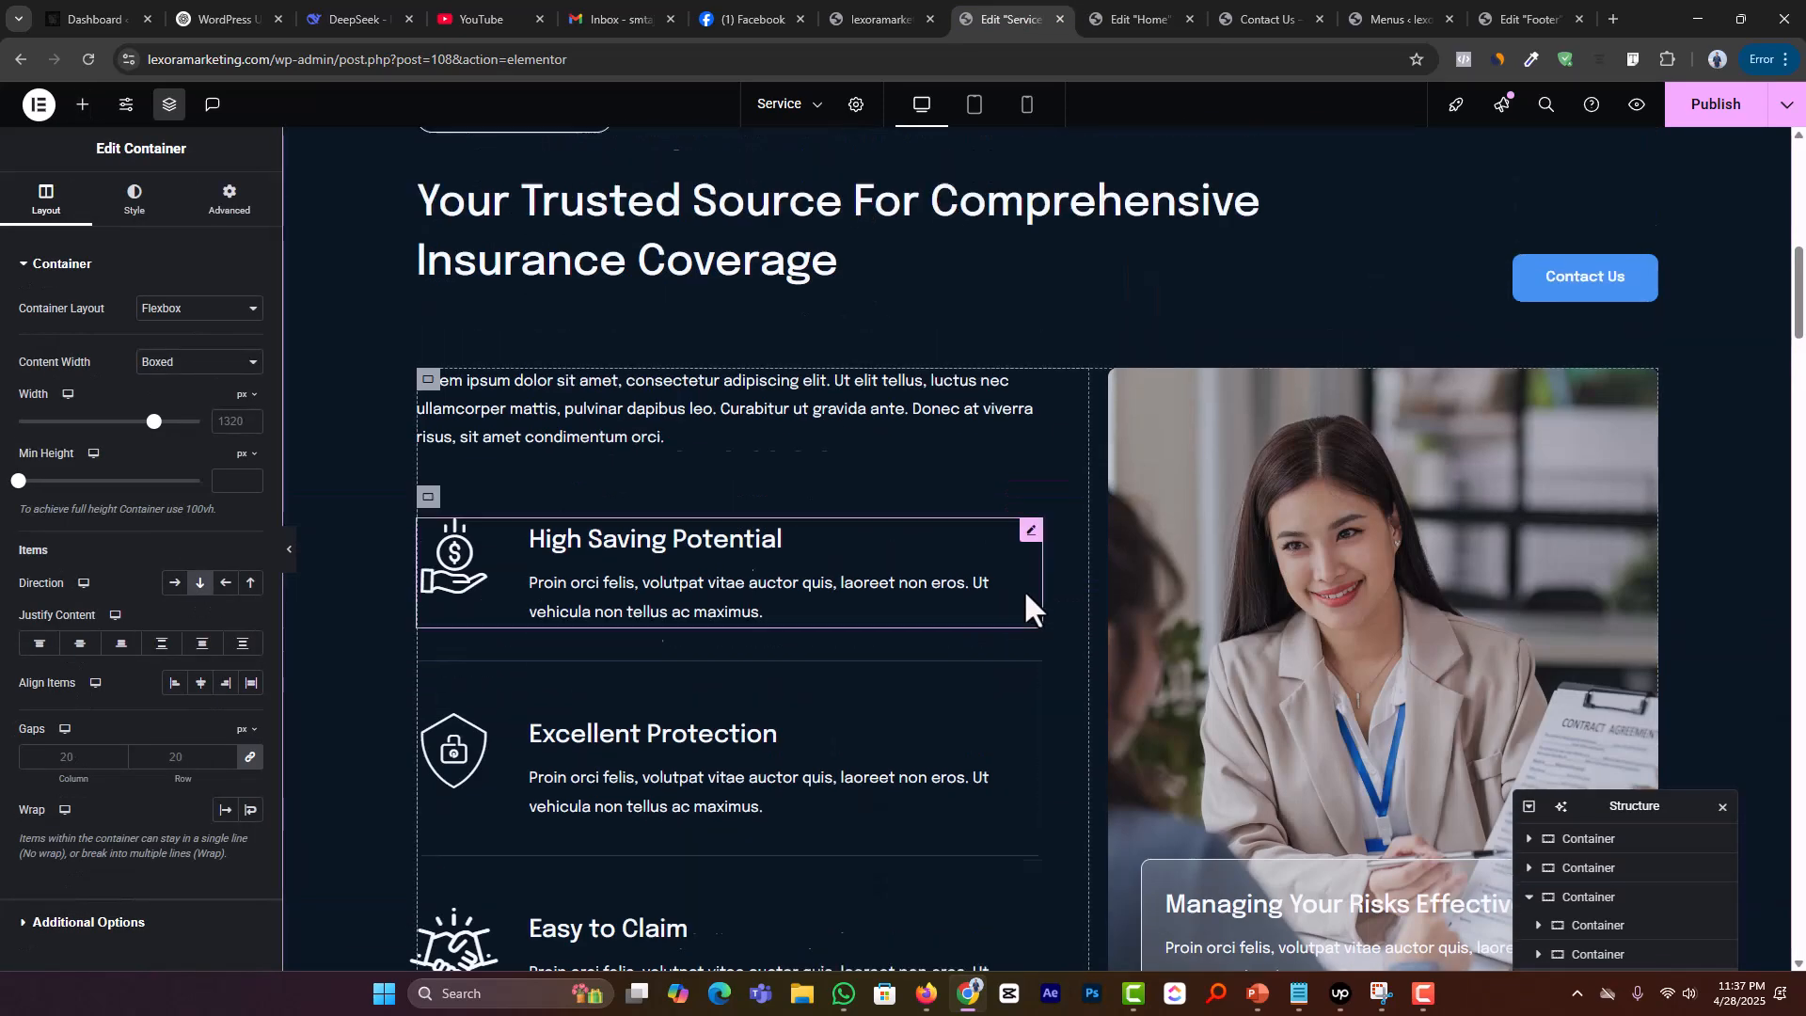
{"action": "scroll", "coordinate": [1025, 607], "scroll_direction": "up", "scroll_amount": 2}
{"action": "left_click", "coordinate": [1061, 199]}
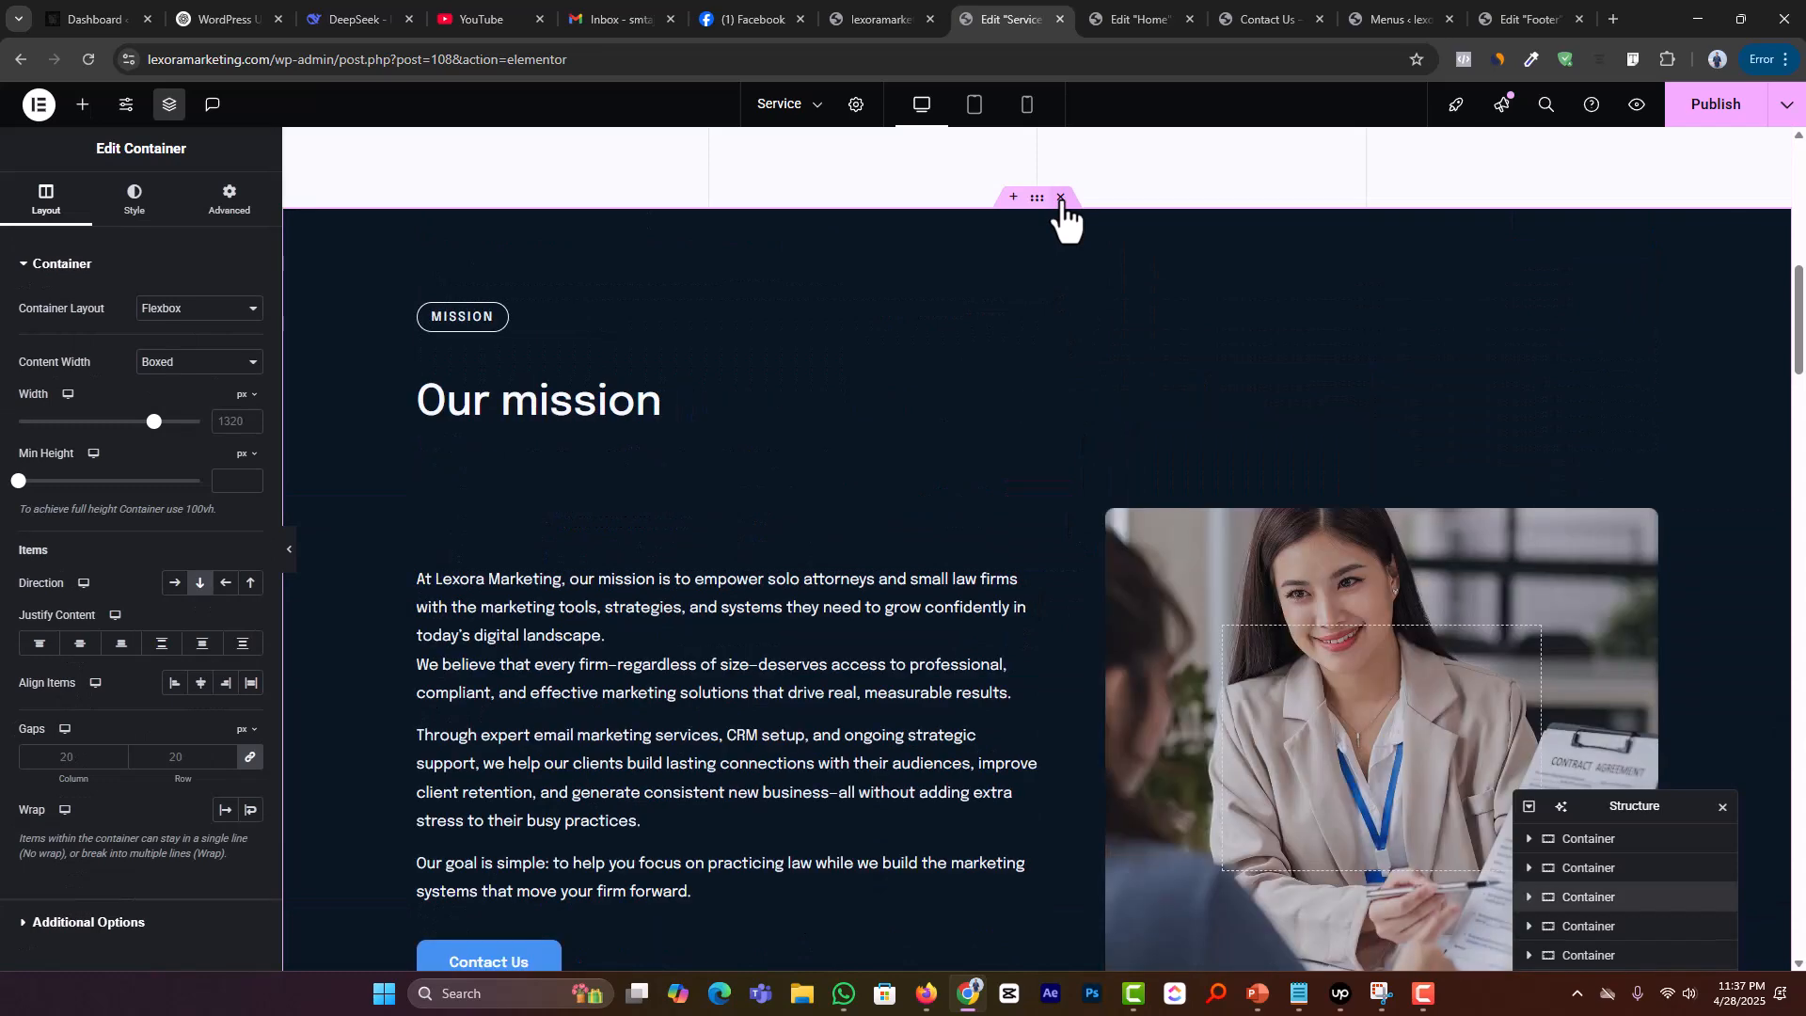
{"action": "scroll", "coordinate": [726, 607], "scroll_direction": "down", "scroll_amount": 4}
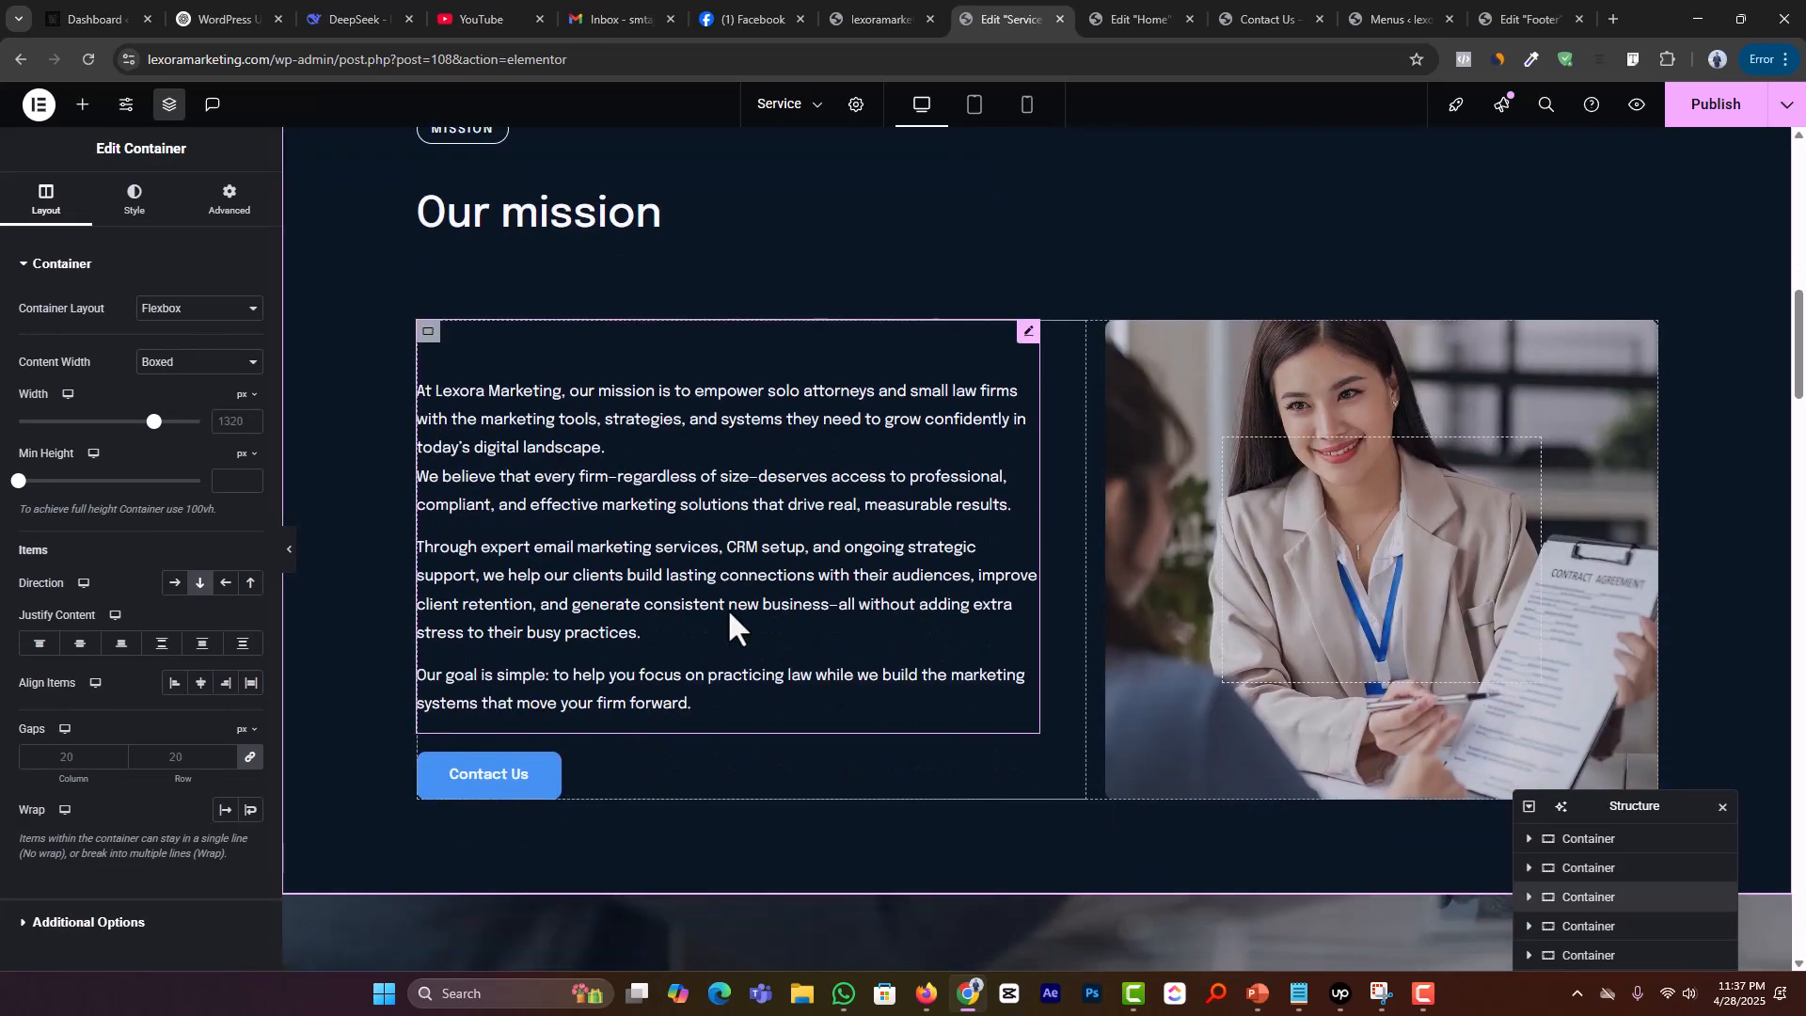
{"action": "scroll", "coordinate": [879, 596], "scroll_direction": "down", "scroll_amount": 1}
{"action": "scroll", "coordinate": [1055, 607], "scroll_direction": "down", "scroll_amount": 7}
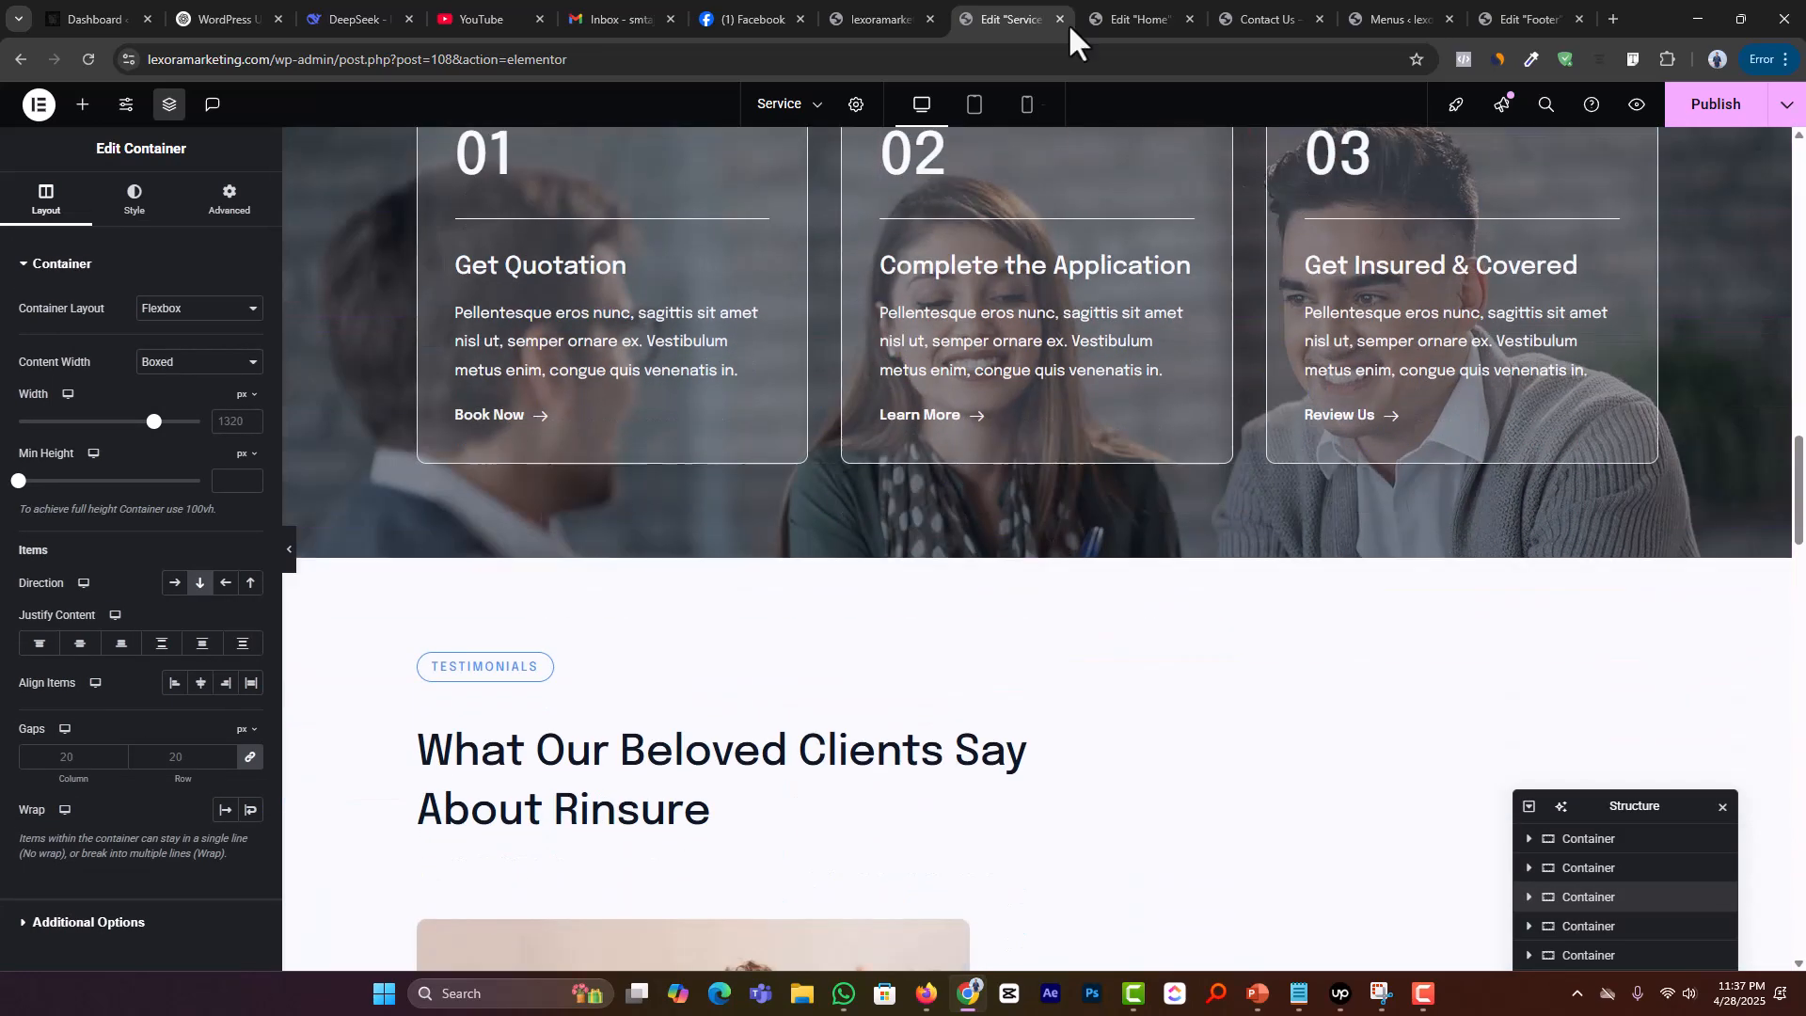
Step: Compare the Home and Service pages, and copy the Home page's "Our Process" section
{"action": "left_click", "coordinate": [1092, 19]}
{"action": "scroll", "coordinate": [961, 594], "scroll_direction": "down", "scroll_amount": 6}
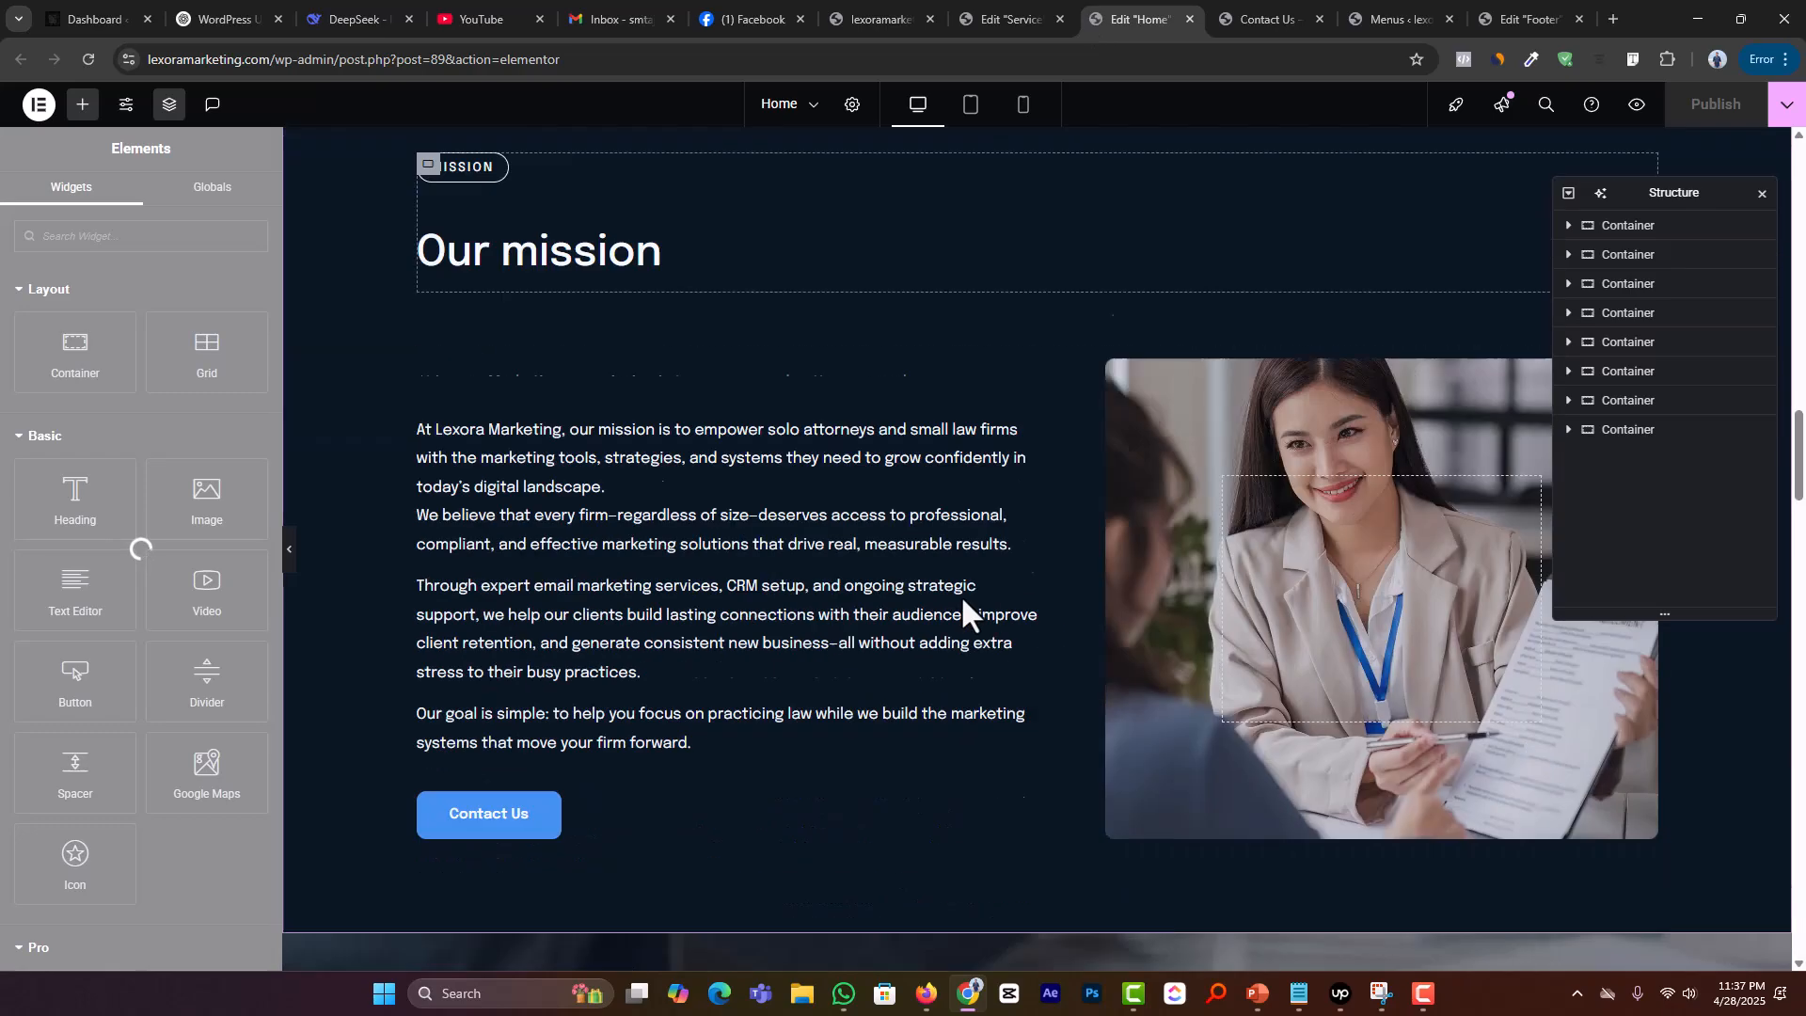
{"action": "left_click", "coordinate": [1002, 21]}
{"action": "scroll", "coordinate": [964, 781], "scroll_direction": "up", "scroll_amount": 4}
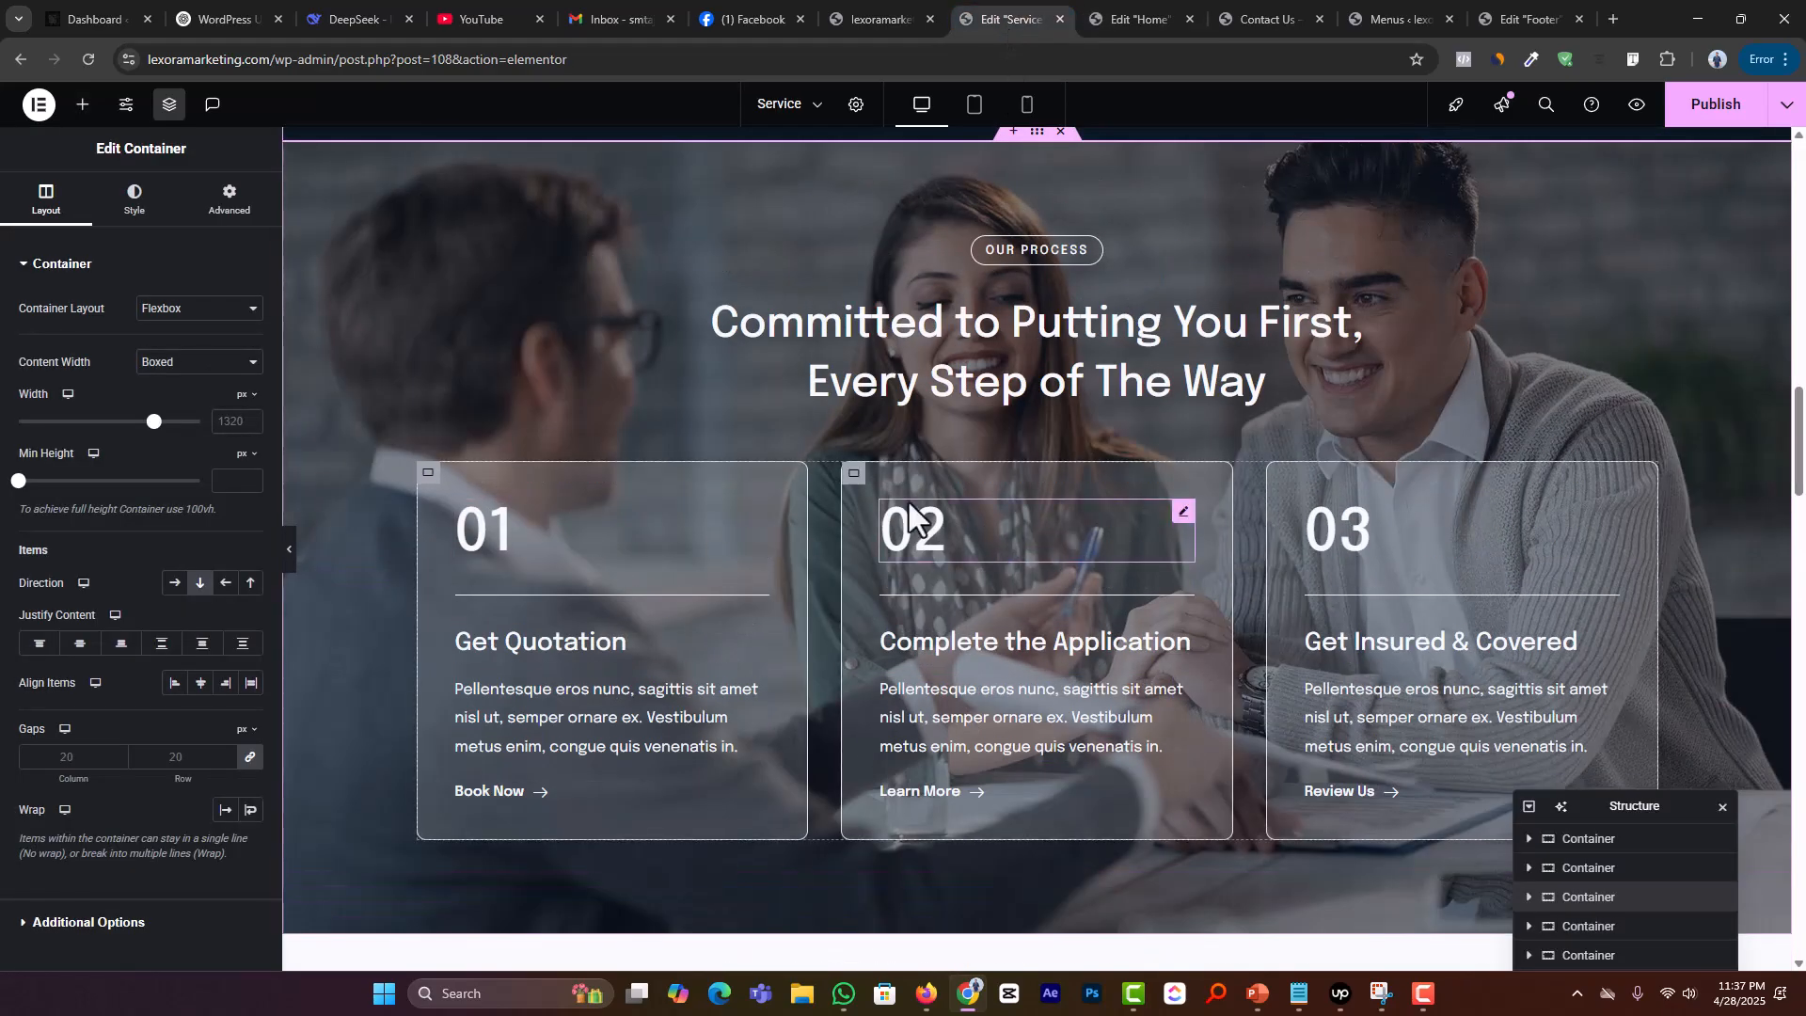
{"action": "left_click", "coordinate": [1110, 21]}
{"action": "scroll", "coordinate": [1029, 649], "scroll_direction": "down", "scroll_amount": 5}
{"action": "scroll", "coordinate": [1027, 637], "scroll_direction": "up", "scroll_amount": 2}
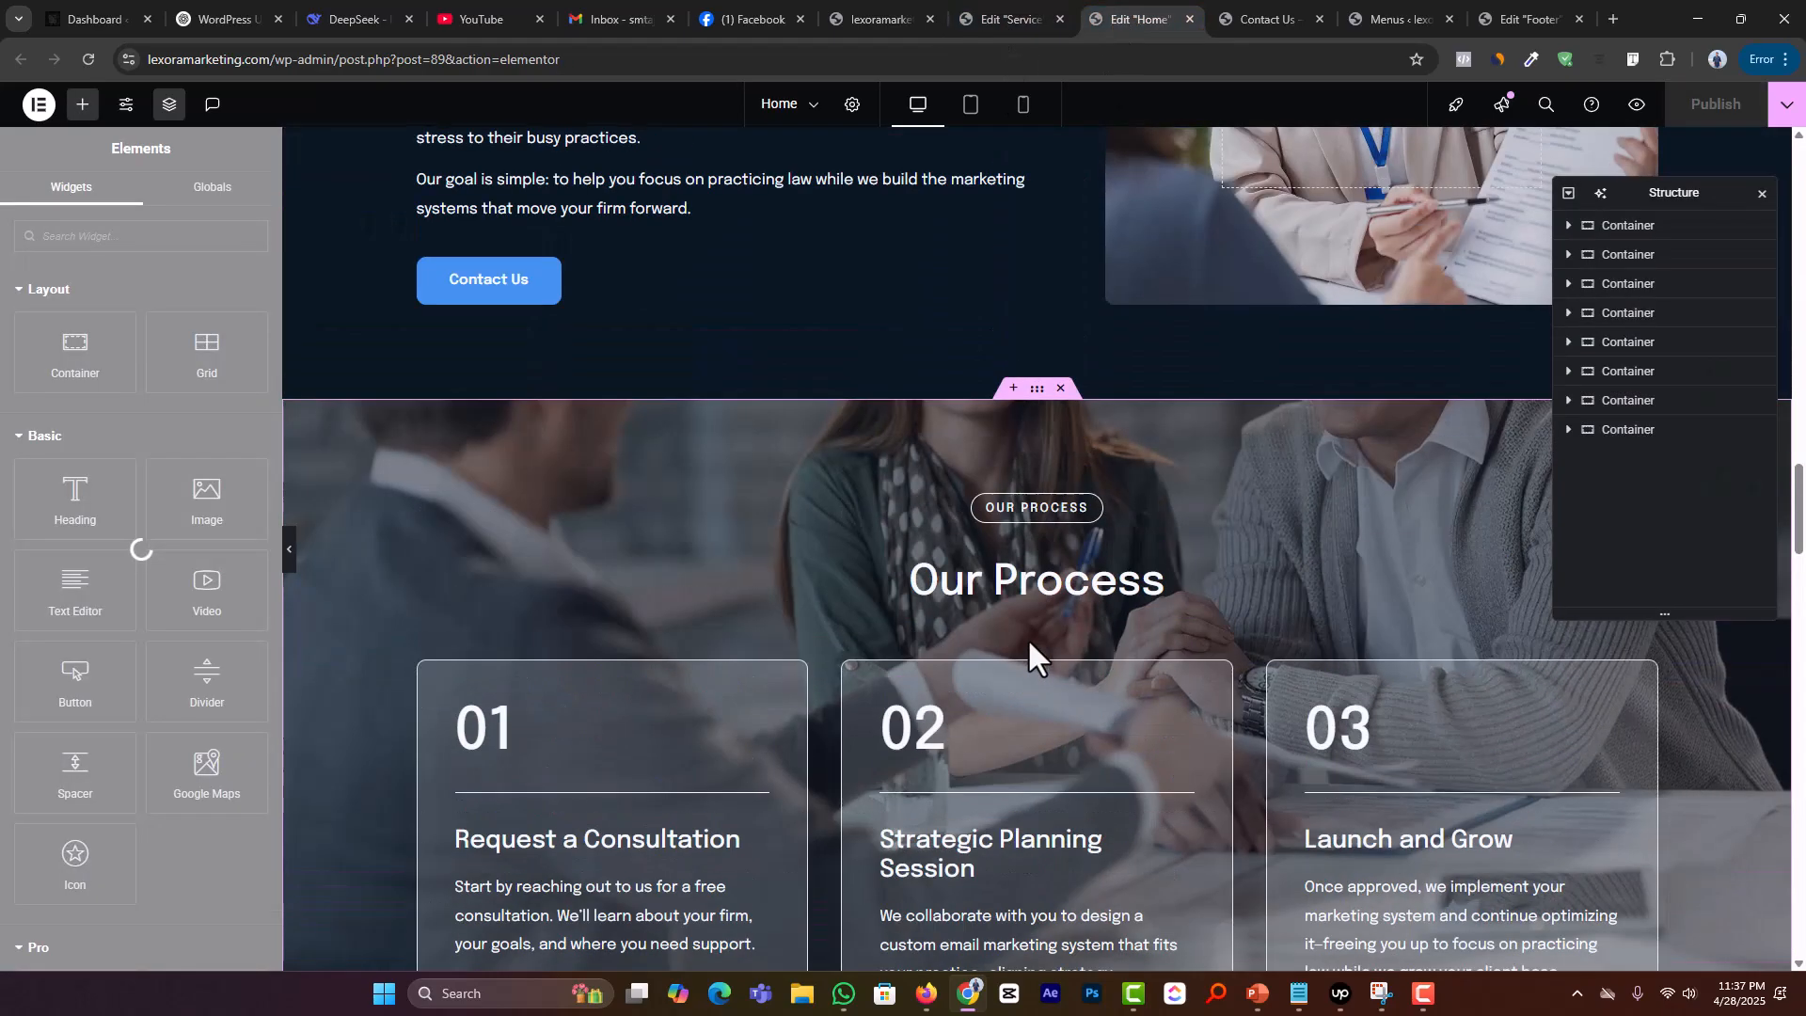
{"action": "right_click", "coordinate": [1039, 396]}
{"action": "left_click", "coordinate": [1072, 523]}
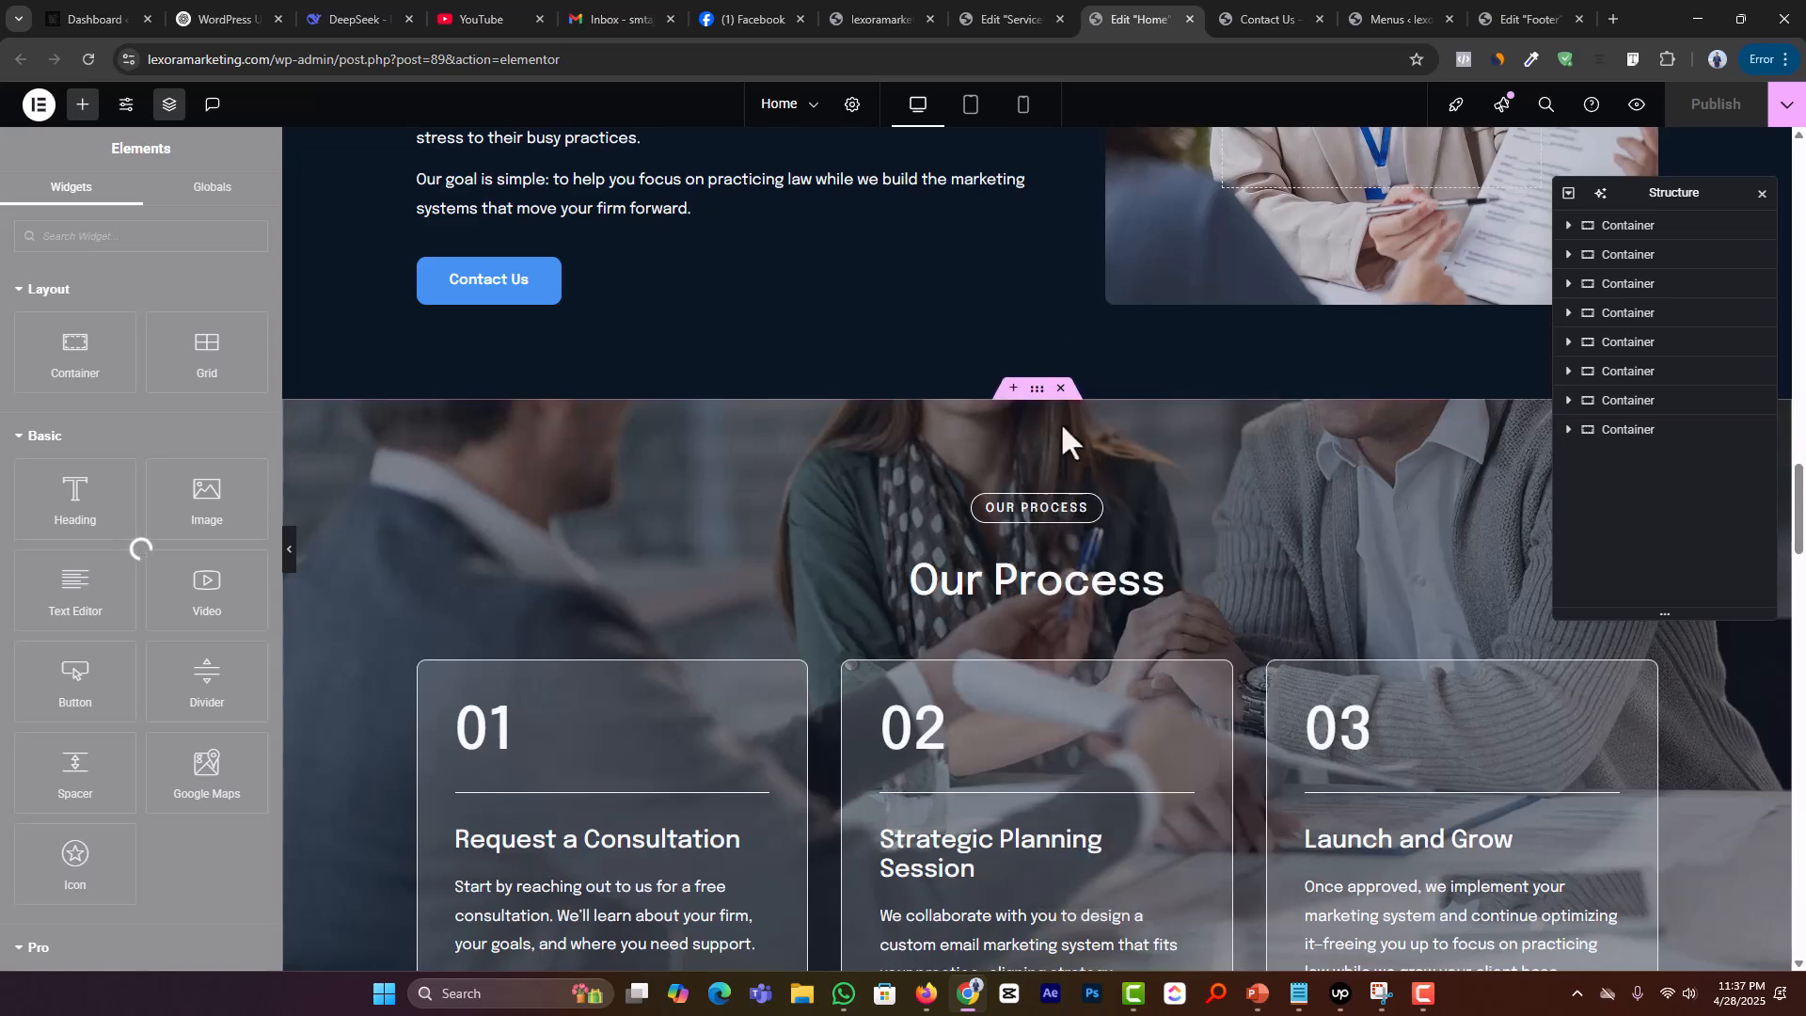
Step: Paste the copied "Our Process" section above the Service page's testimonials and delete the old "Committed to Putting You First" process section
{"action": "left_click", "coordinate": [997, 17]}
{"action": "scroll", "coordinate": [1014, 568], "scroll_direction": "down", "scroll_amount": 3}
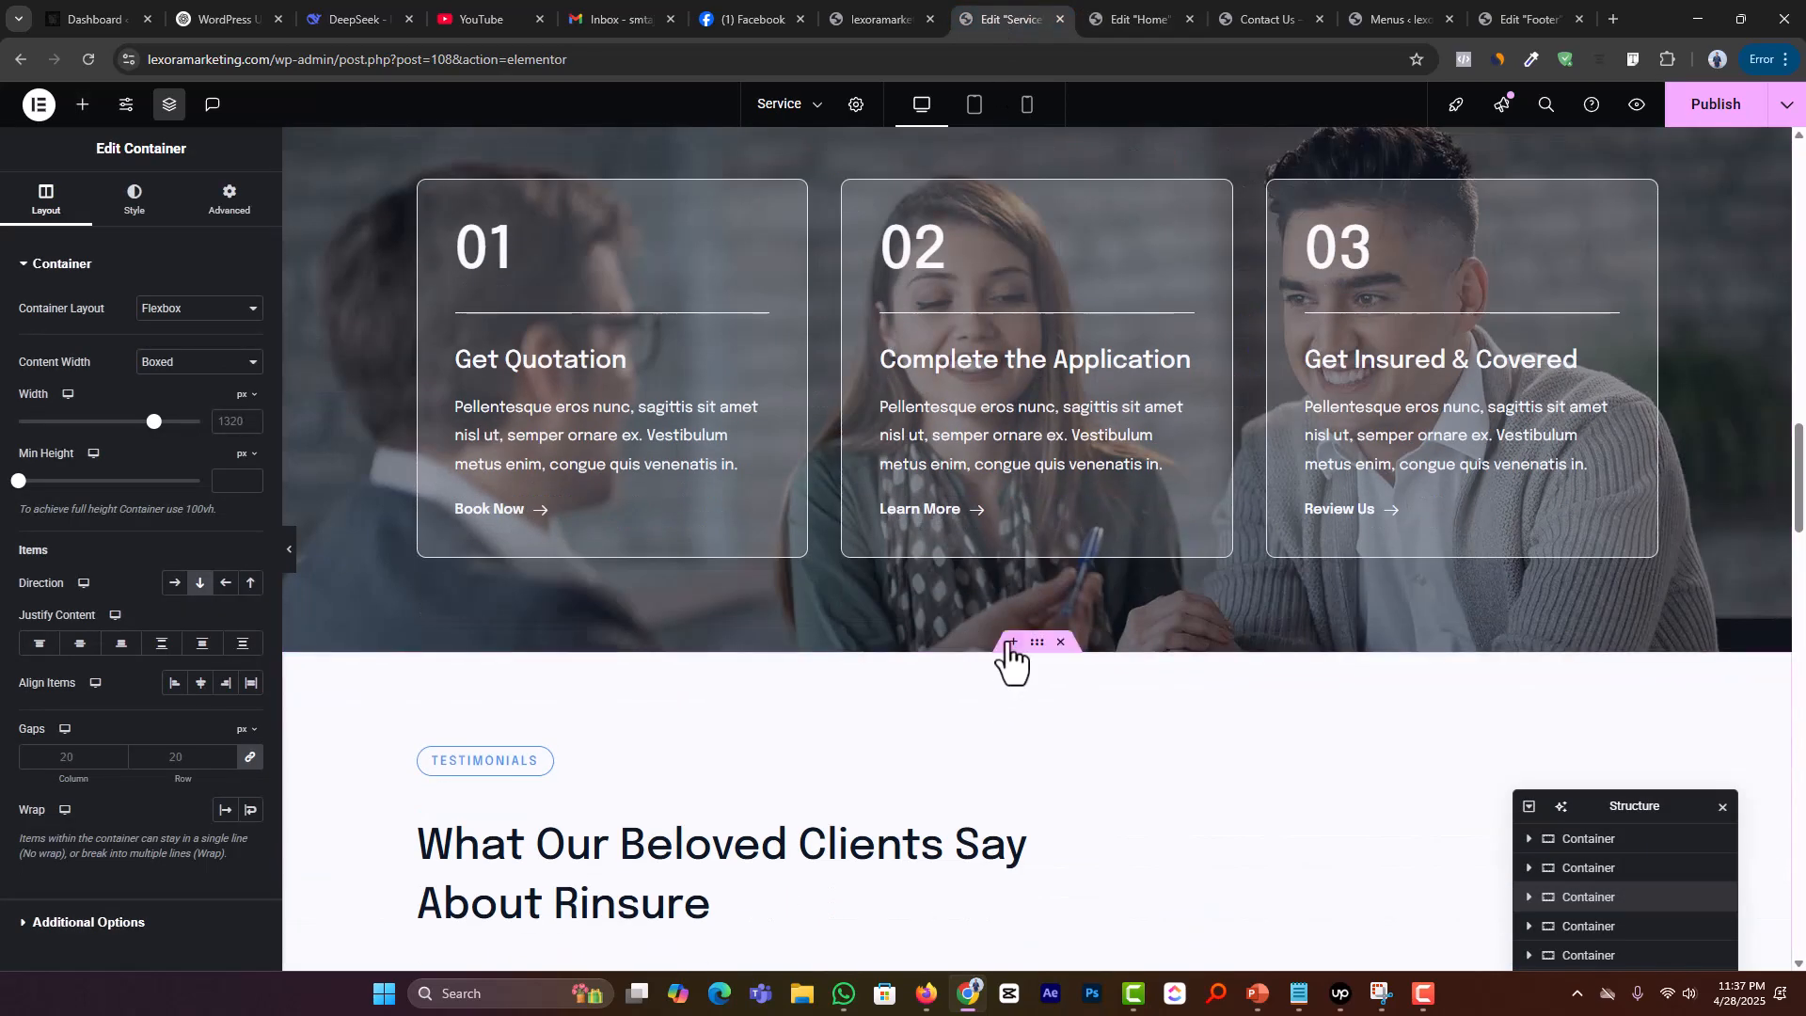
{"action": "left_click", "coordinate": [1011, 642]}
{"action": "left_click", "coordinate": [953, 741]}
{"action": "right_click", "coordinate": [954, 743]}
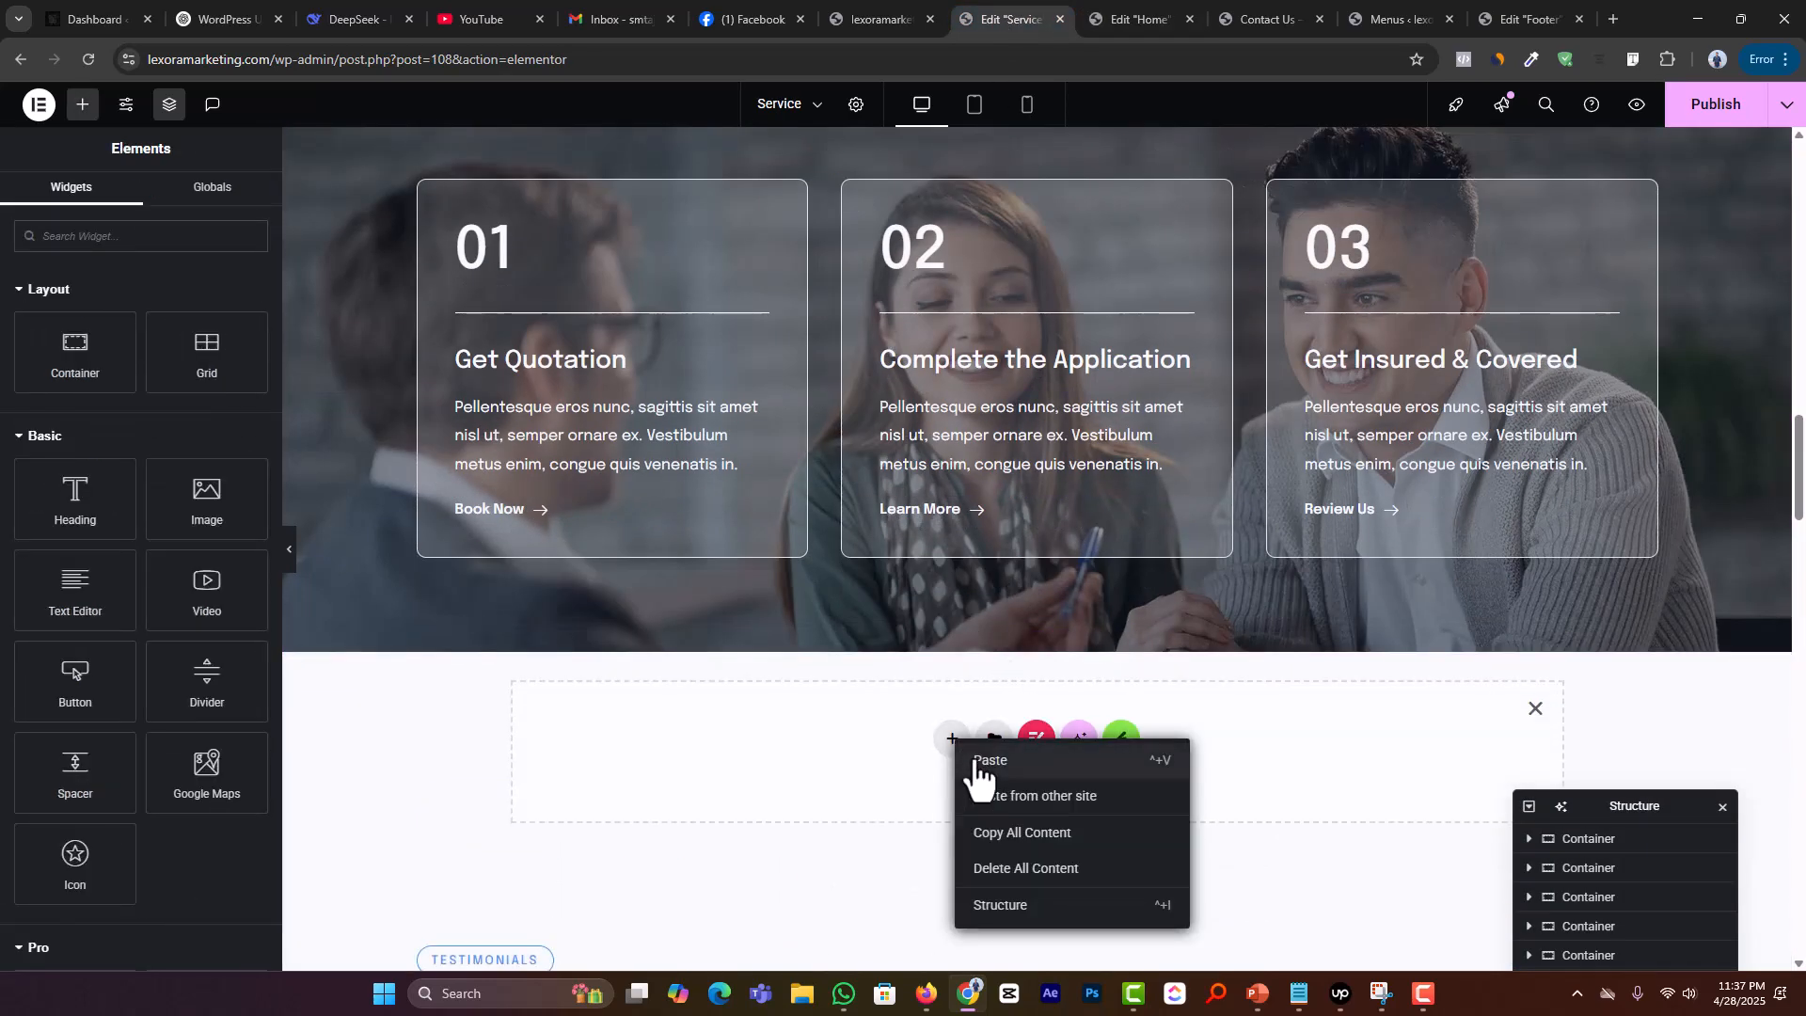
{"action": "left_click", "coordinate": [983, 759]}
{"action": "scroll", "coordinate": [989, 731], "scroll_direction": "up", "scroll_amount": 5}
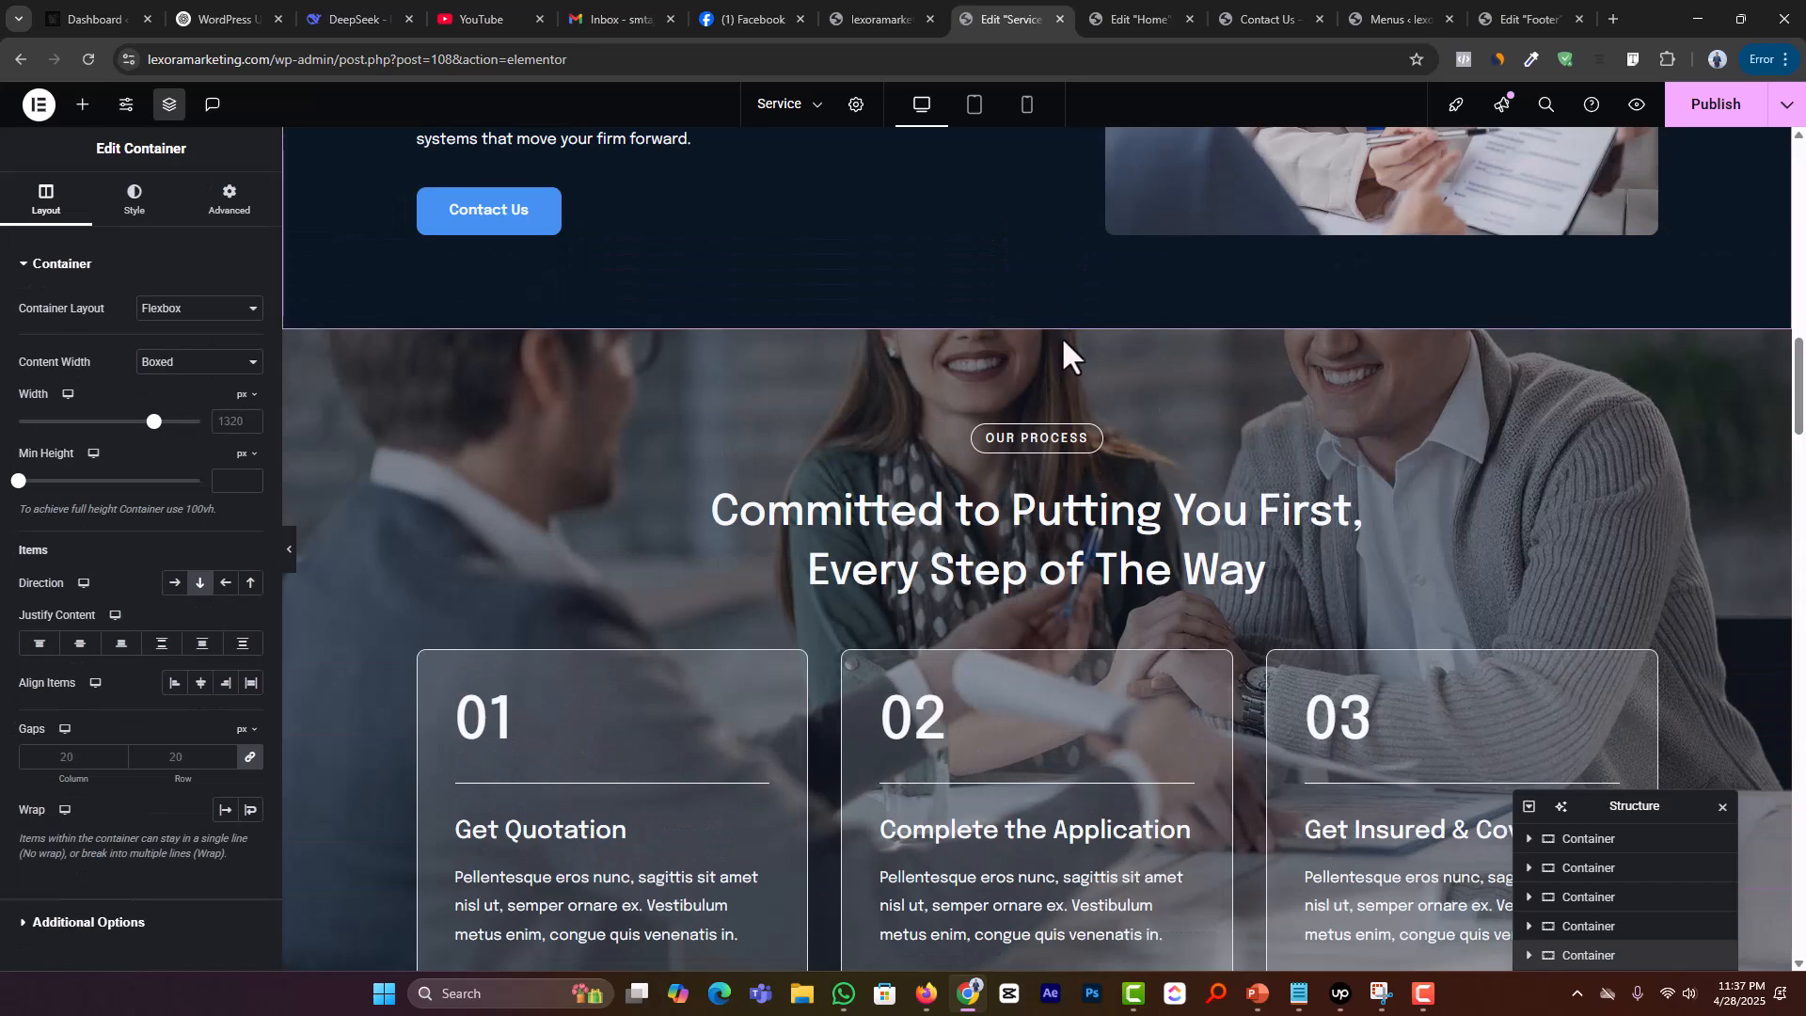
{"action": "left_click", "coordinate": [1064, 337]}
{"action": "scroll", "coordinate": [1101, 666], "scroll_direction": "down", "scroll_amount": 3}
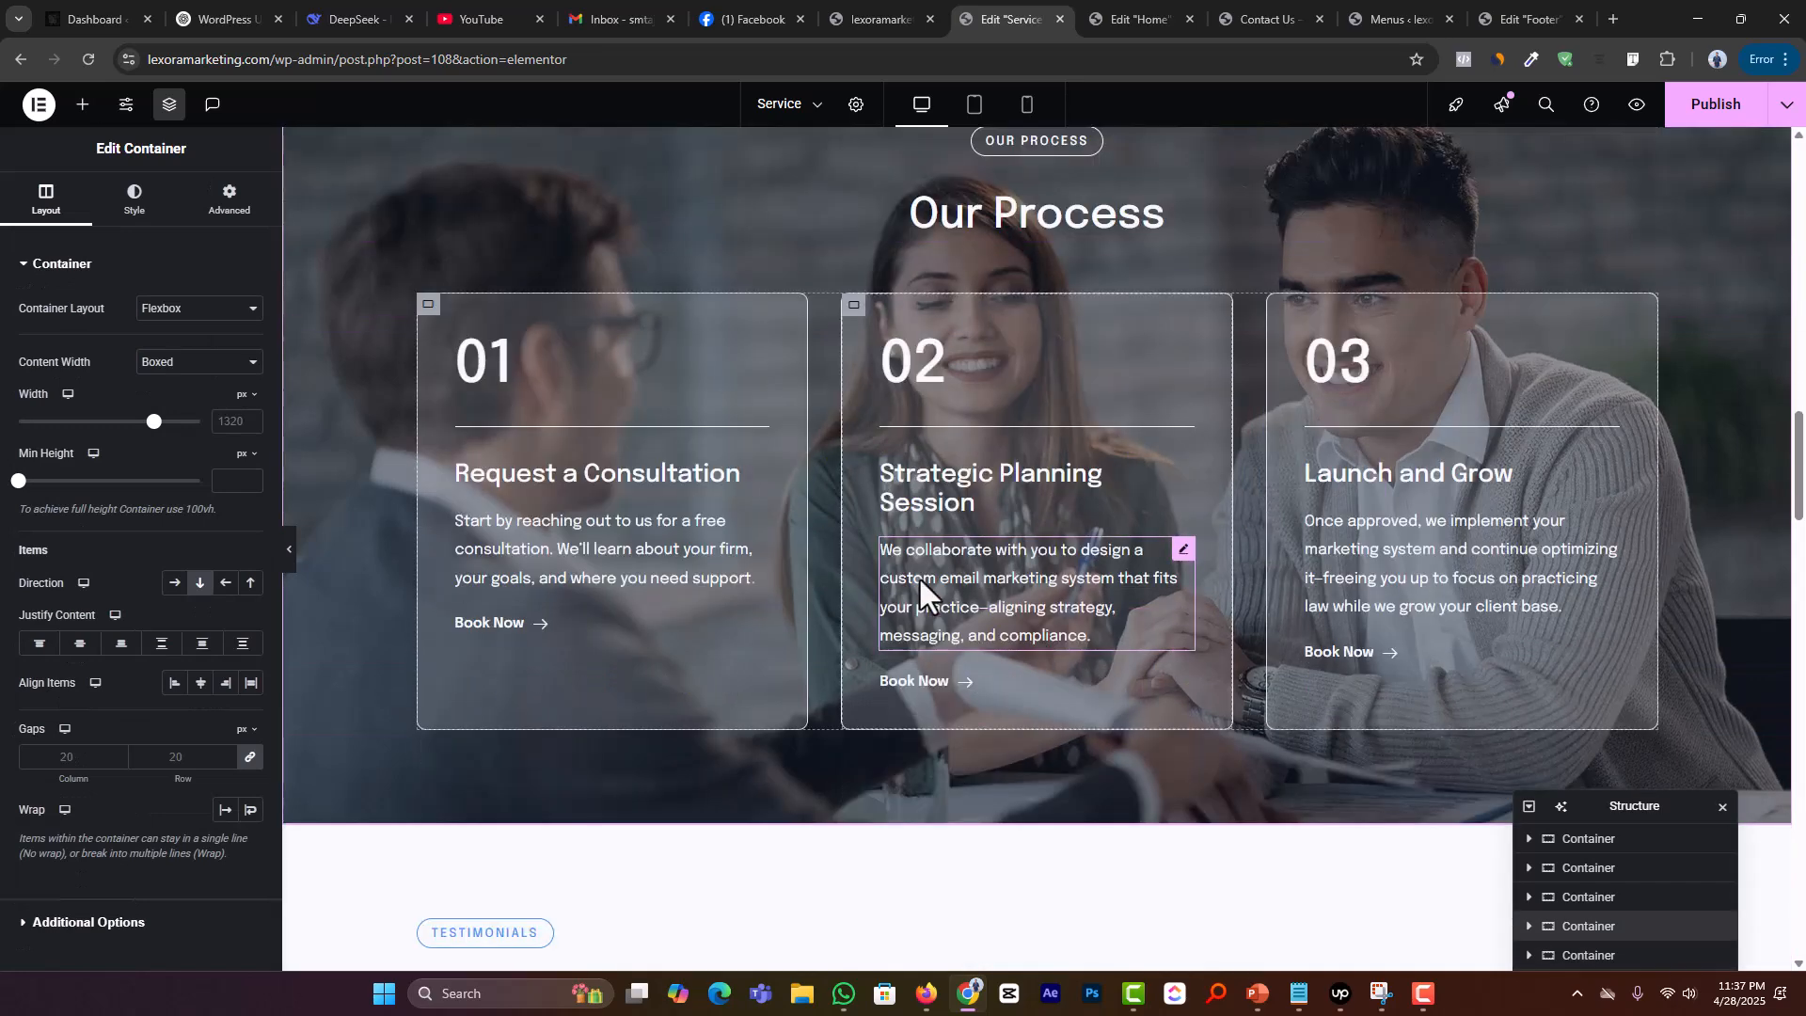
{"action": "scroll", "coordinate": [918, 578], "scroll_direction": "down", "scroll_amount": 1}
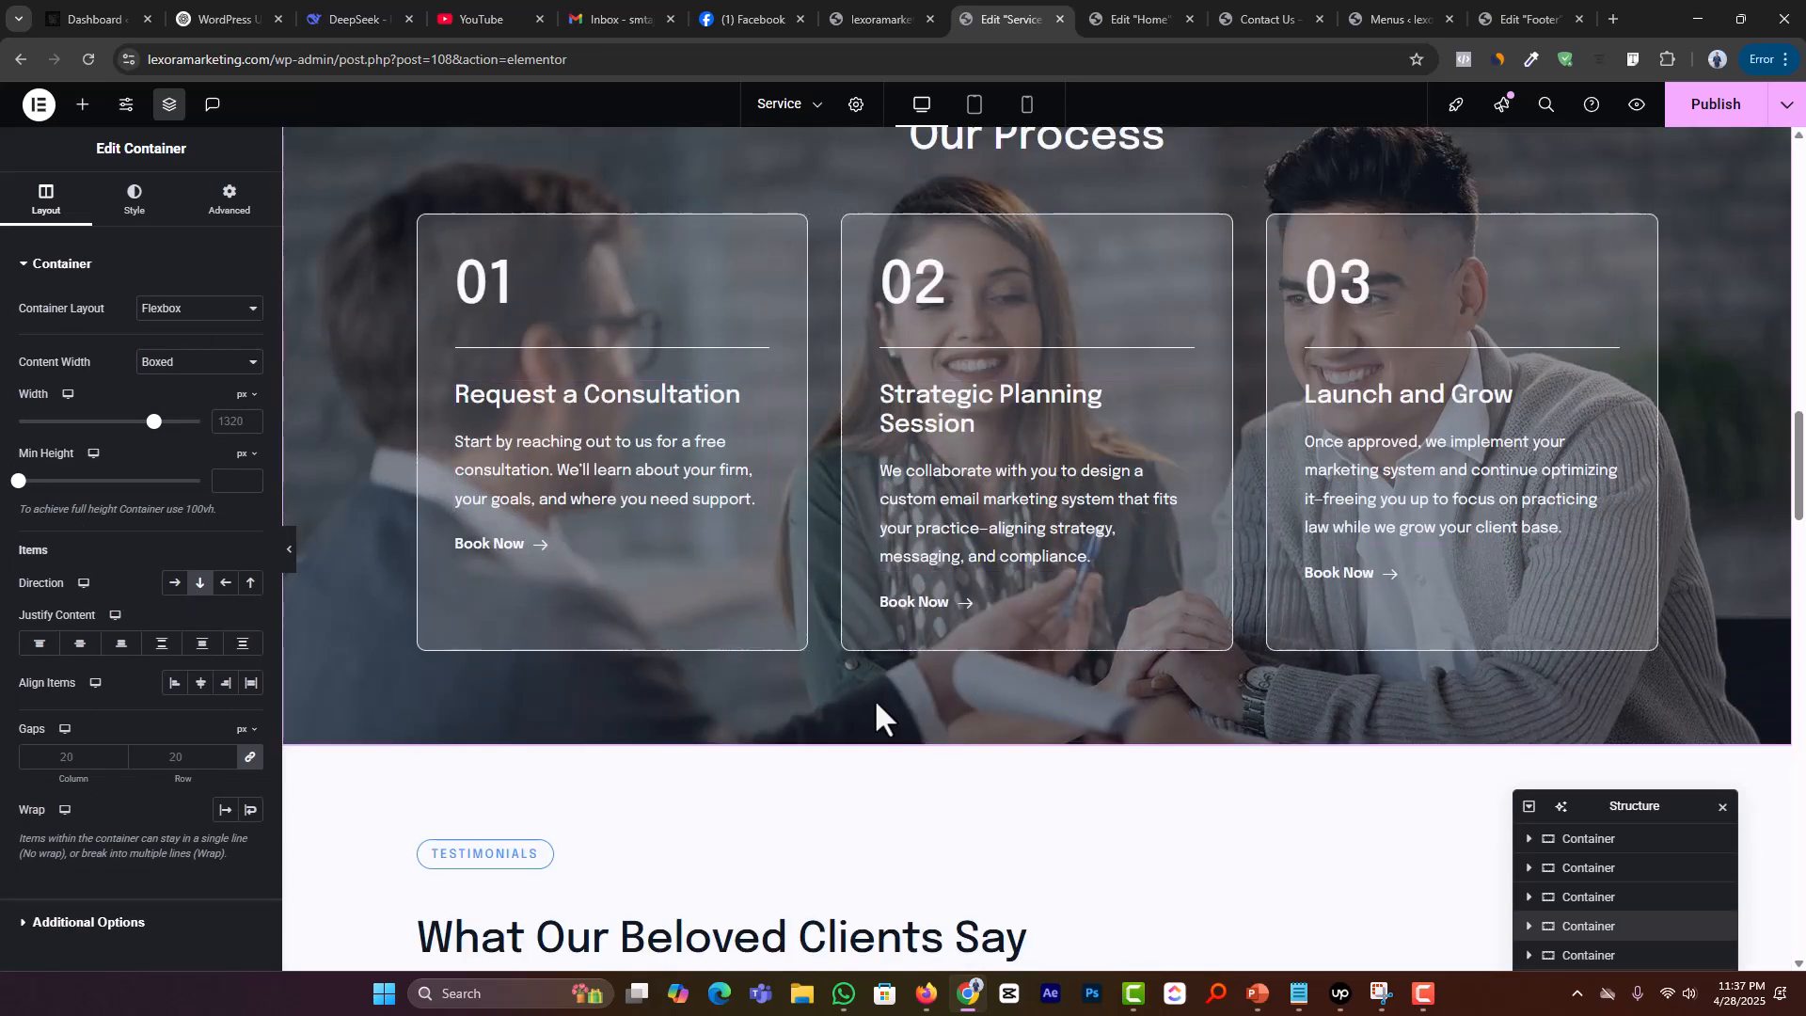
Step: Copy the "What Our Beloved Clients Say About Us" testimonials section from the Home page
{"action": "scroll", "coordinate": [865, 700], "scroll_direction": "down", "scroll_amount": 4}
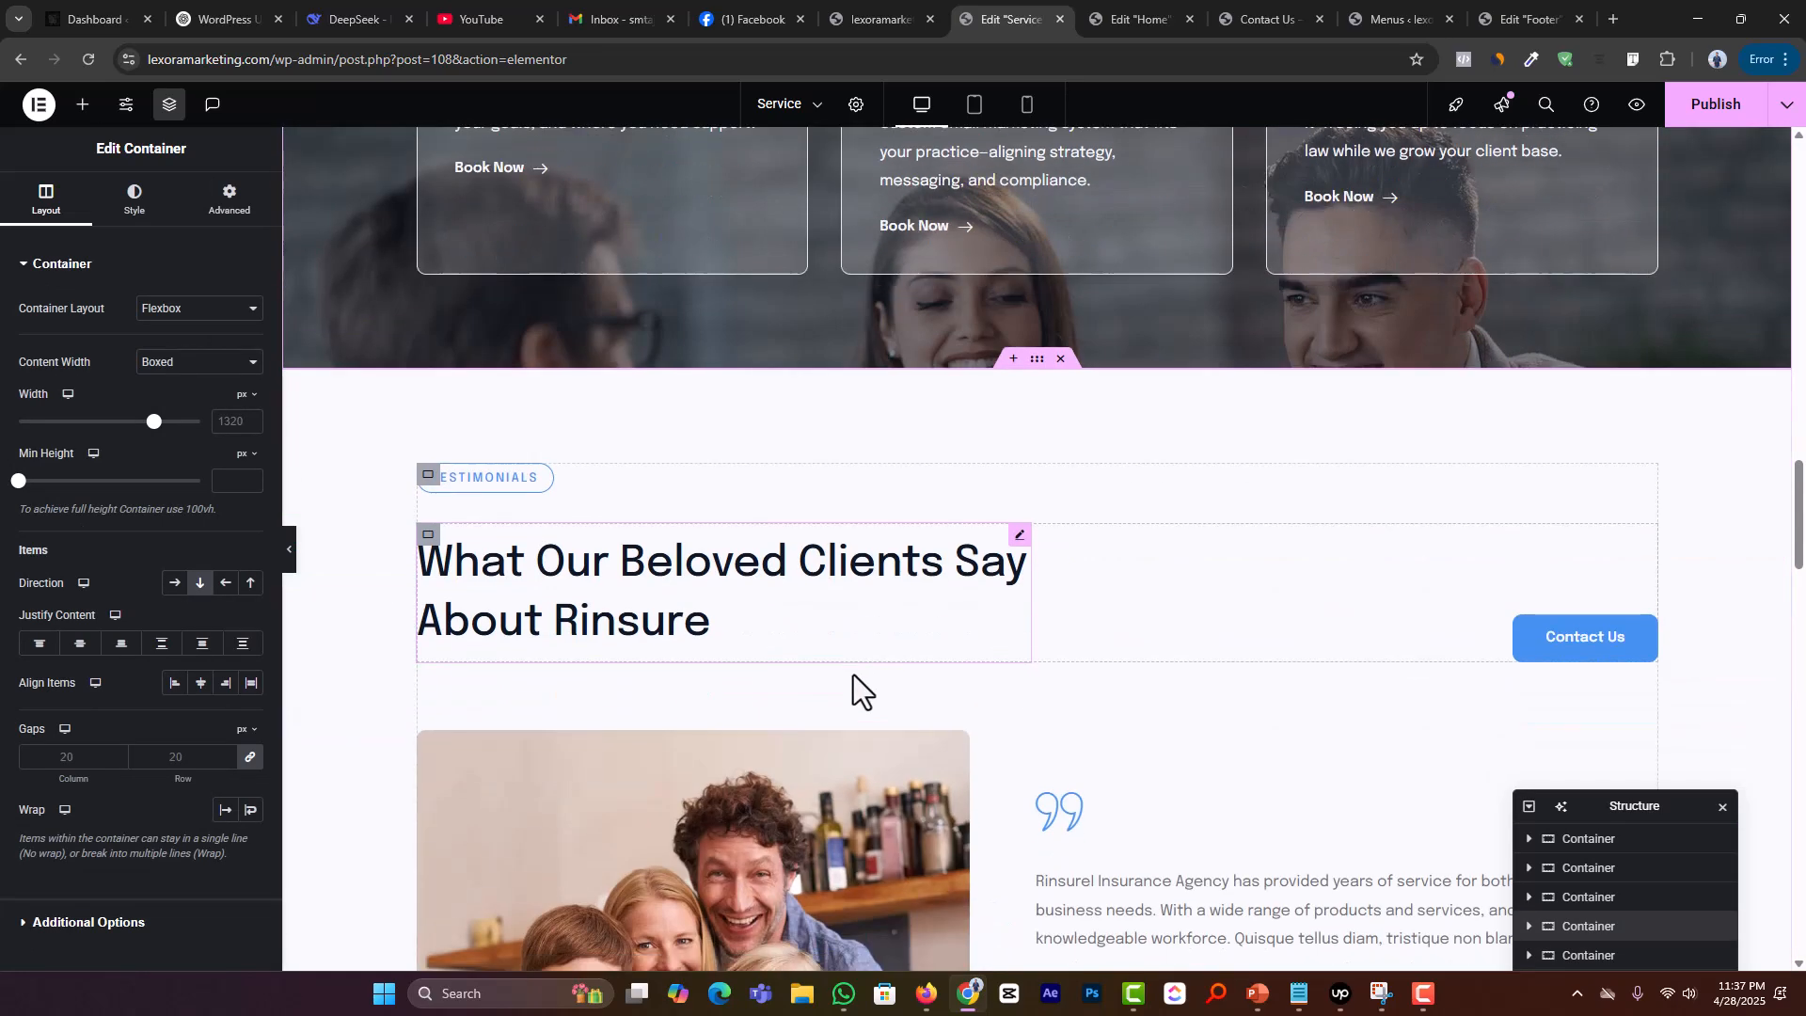
{"action": "left_click", "coordinate": [1117, 18]}
{"action": "scroll", "coordinate": [1048, 533], "scroll_direction": "down", "scroll_amount": 7}
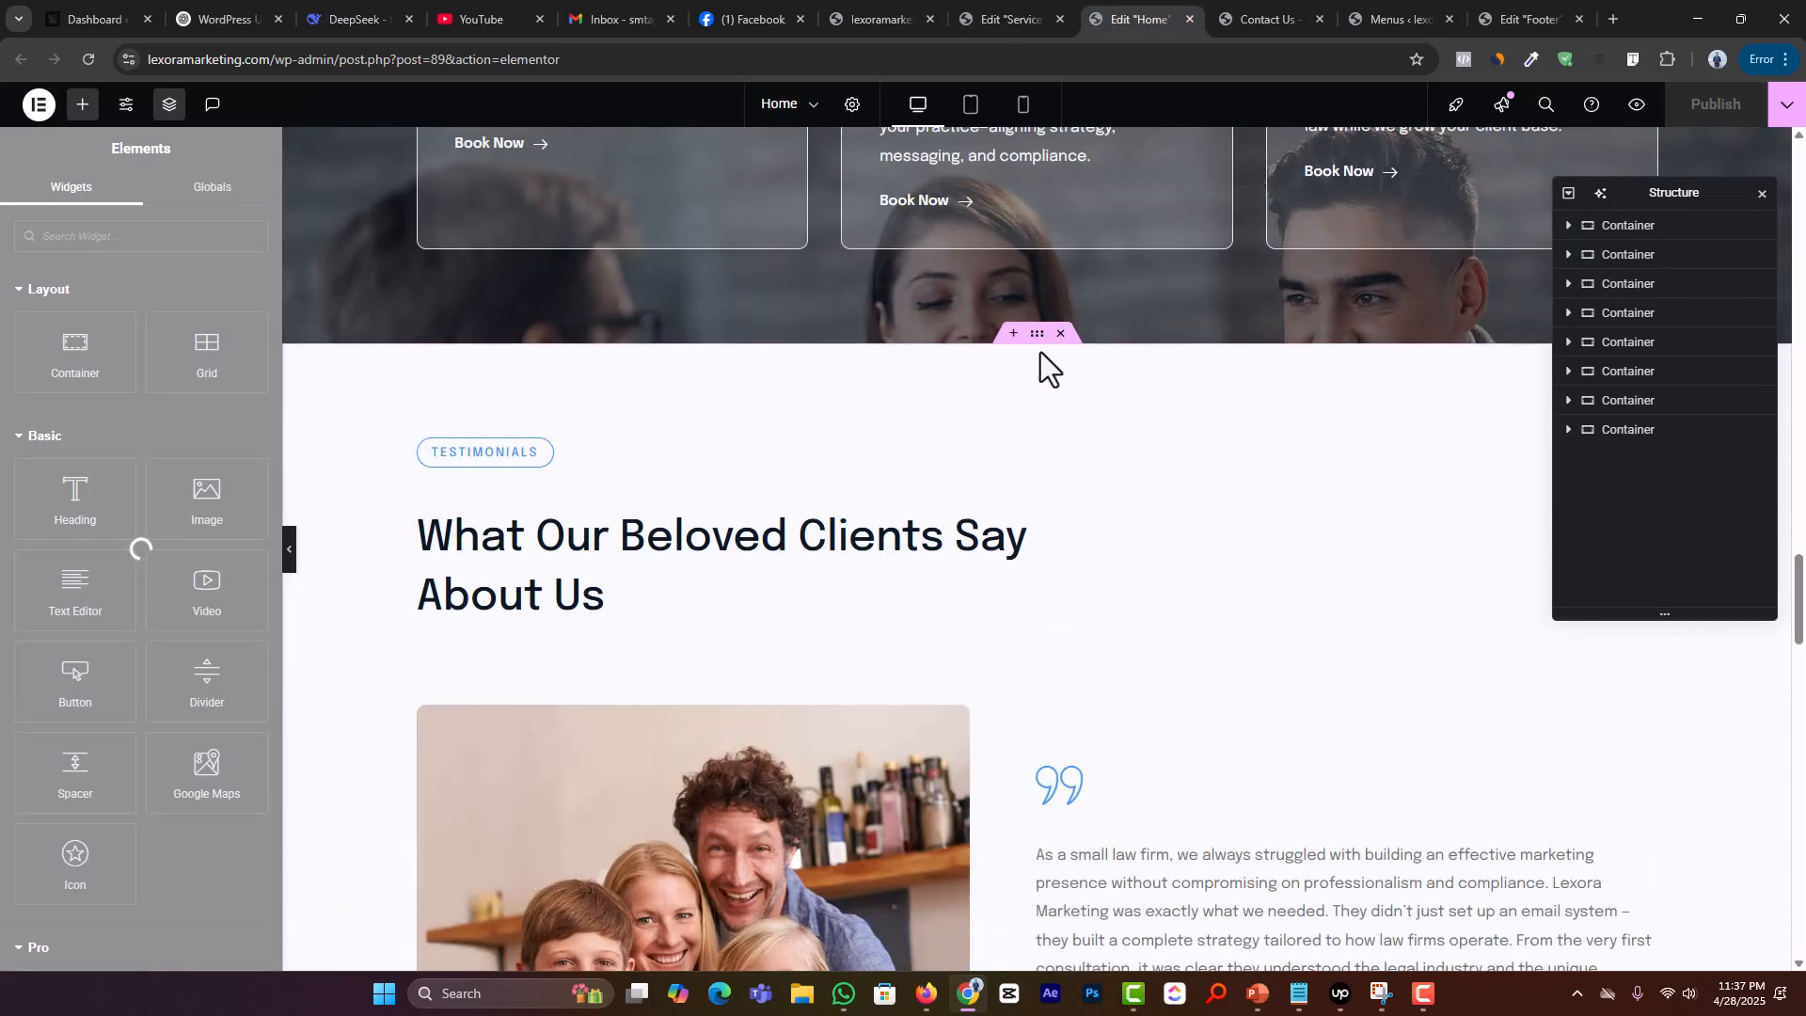
{"action": "right_click", "coordinate": [1036, 335]}
{"action": "left_click", "coordinate": [1078, 464]}
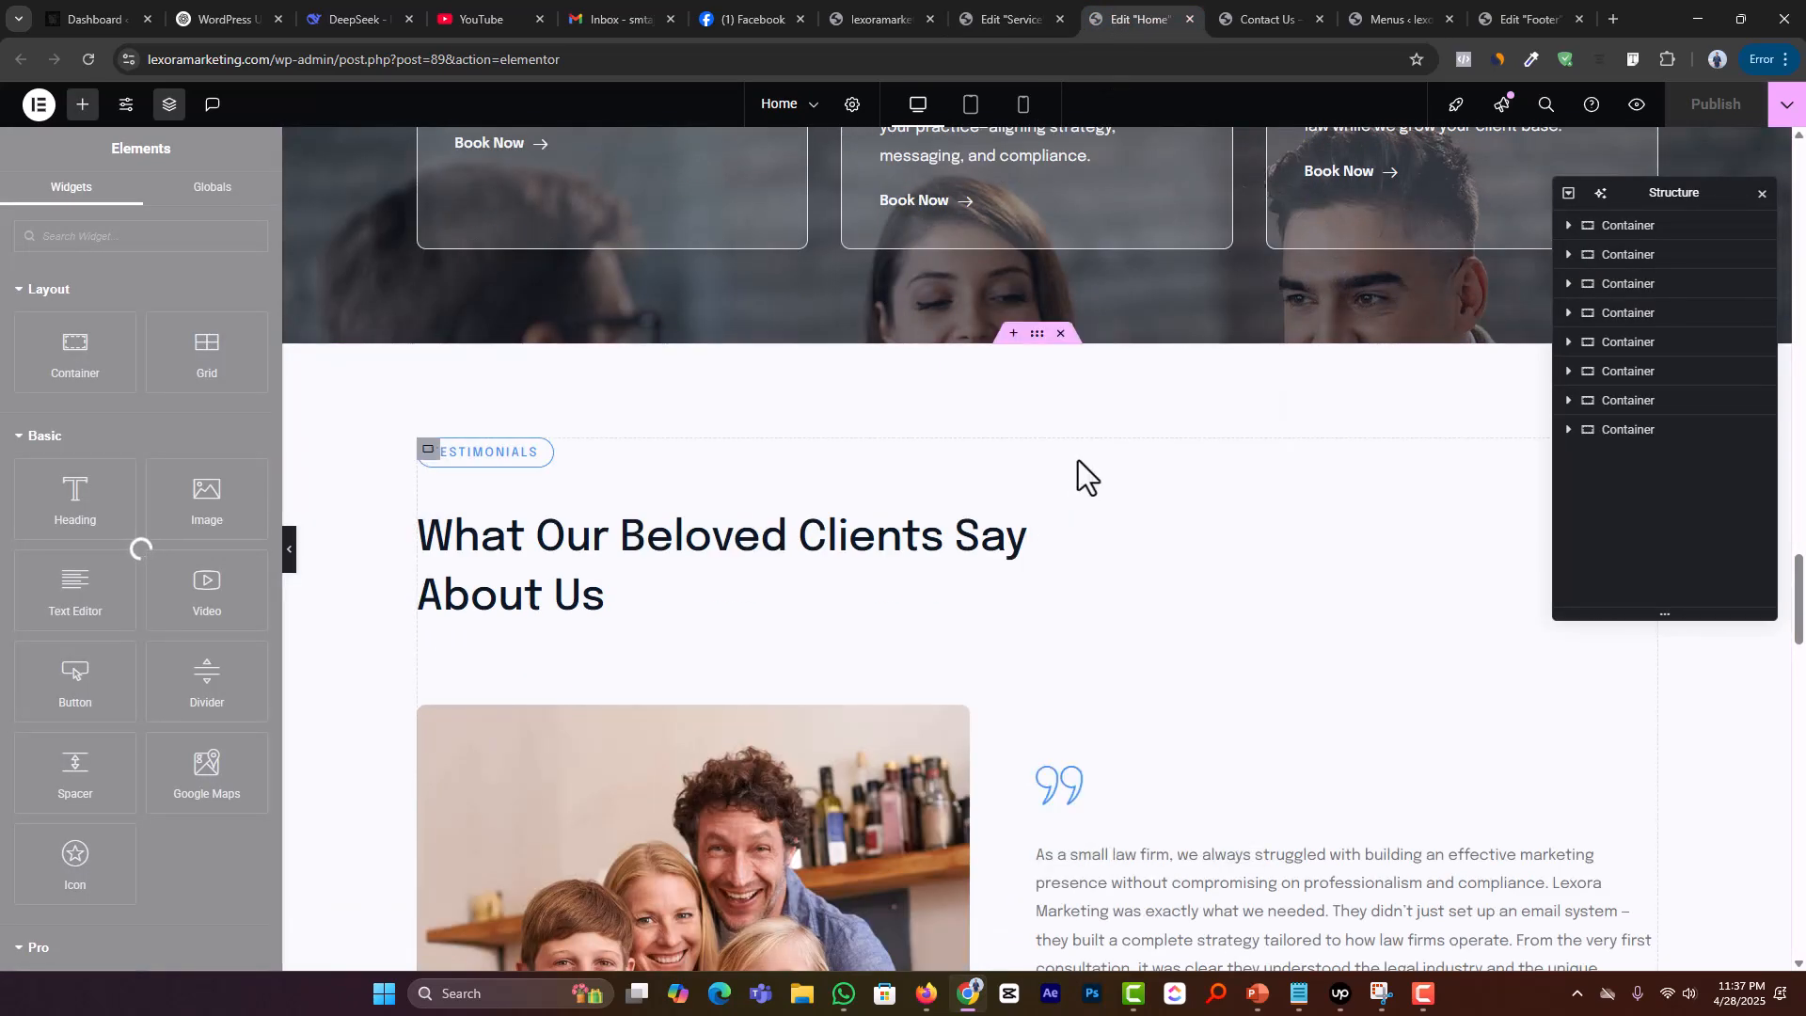
Step: Paste the copied testimonials section between "Our Process" and the old testimonials on the Service page
{"action": "left_click", "coordinate": [1001, 17]}
{"action": "scroll", "coordinate": [1032, 416], "scroll_direction": "down", "scroll_amount": 2}
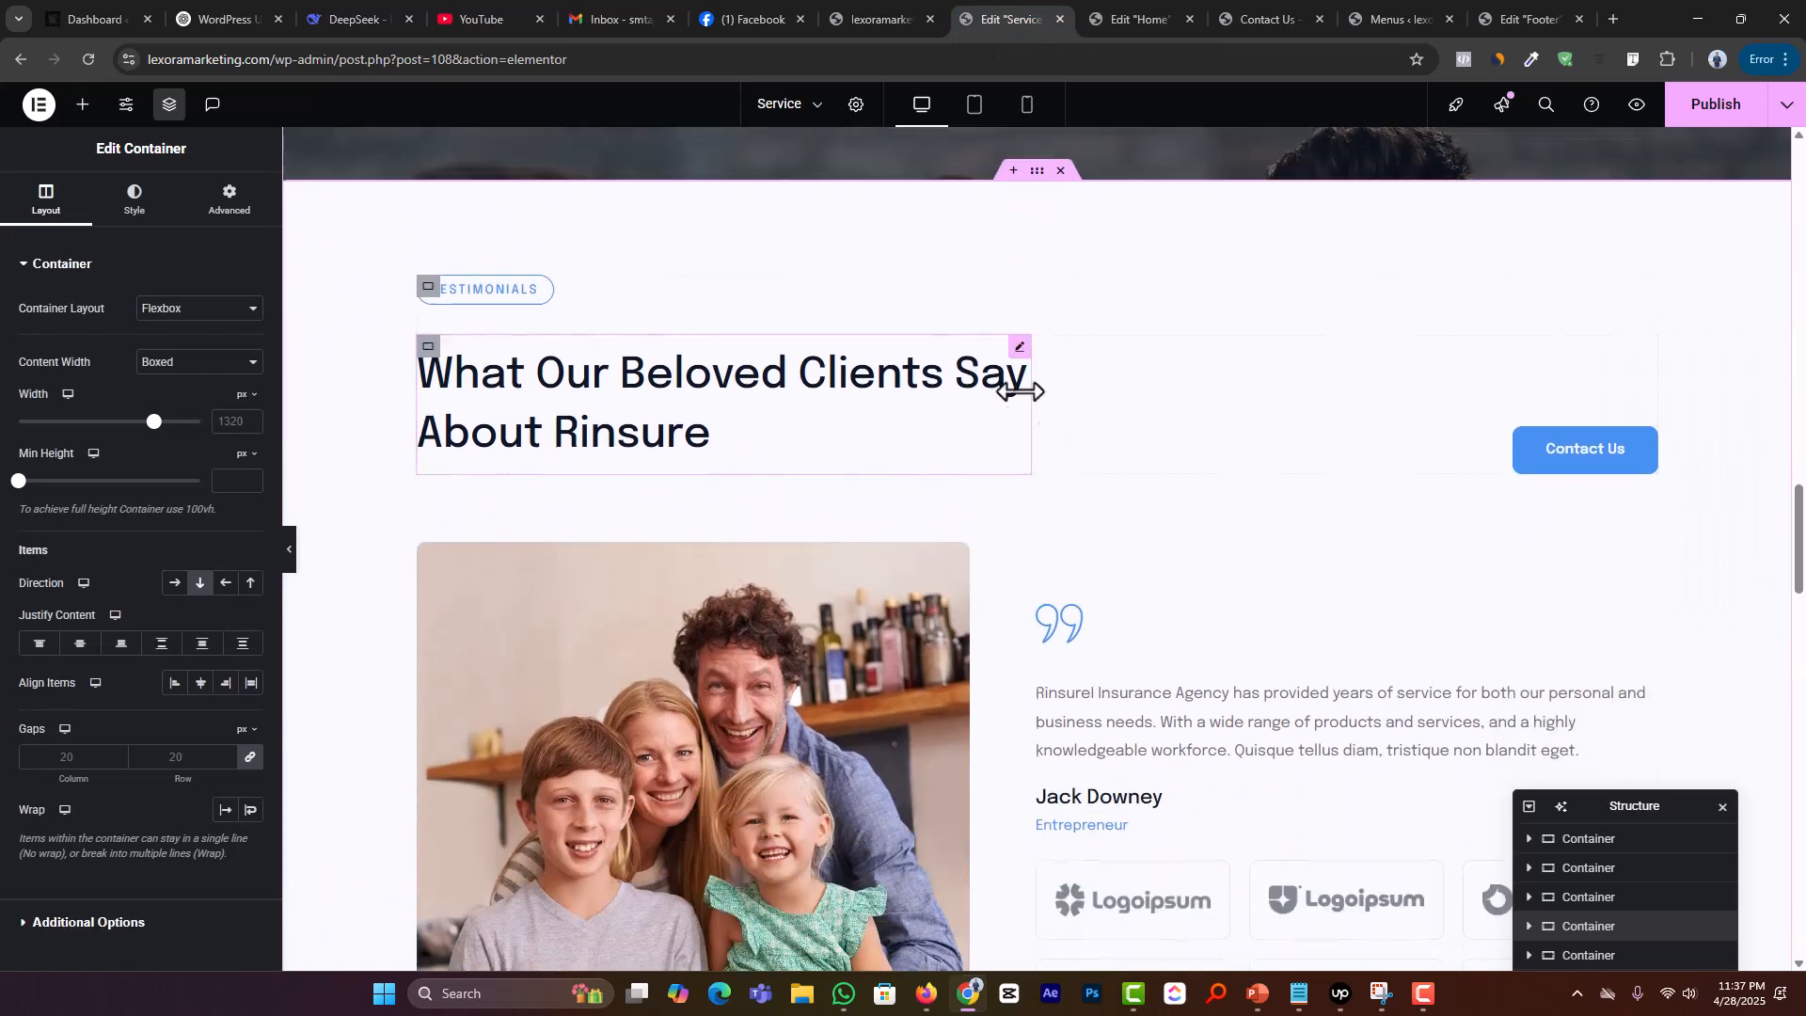
{"action": "scroll", "coordinate": [1015, 381], "scroll_direction": "up", "scroll_amount": 2}
{"action": "left_click", "coordinate": [1013, 358]}
{"action": "right_click", "coordinate": [950, 461]}
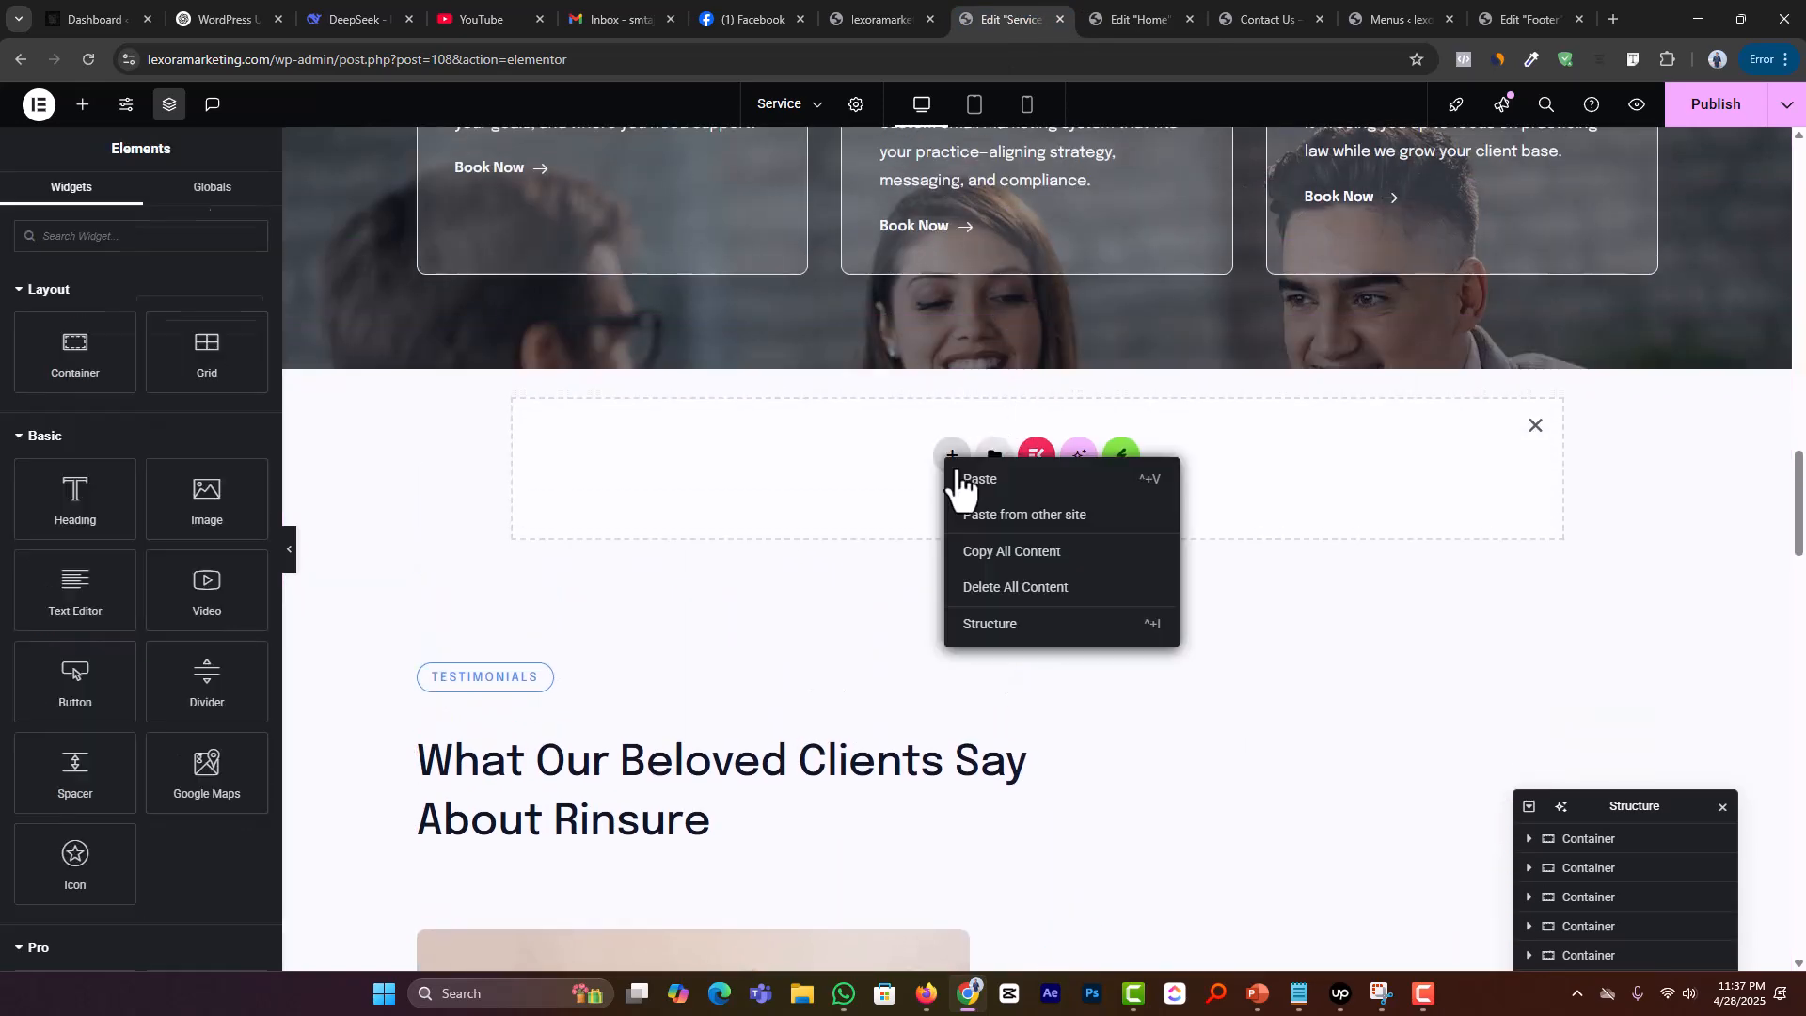
{"action": "left_click", "coordinate": [978, 482]}
{"action": "scroll", "coordinate": [980, 483], "scroll_direction": "down", "scroll_amount": 5}
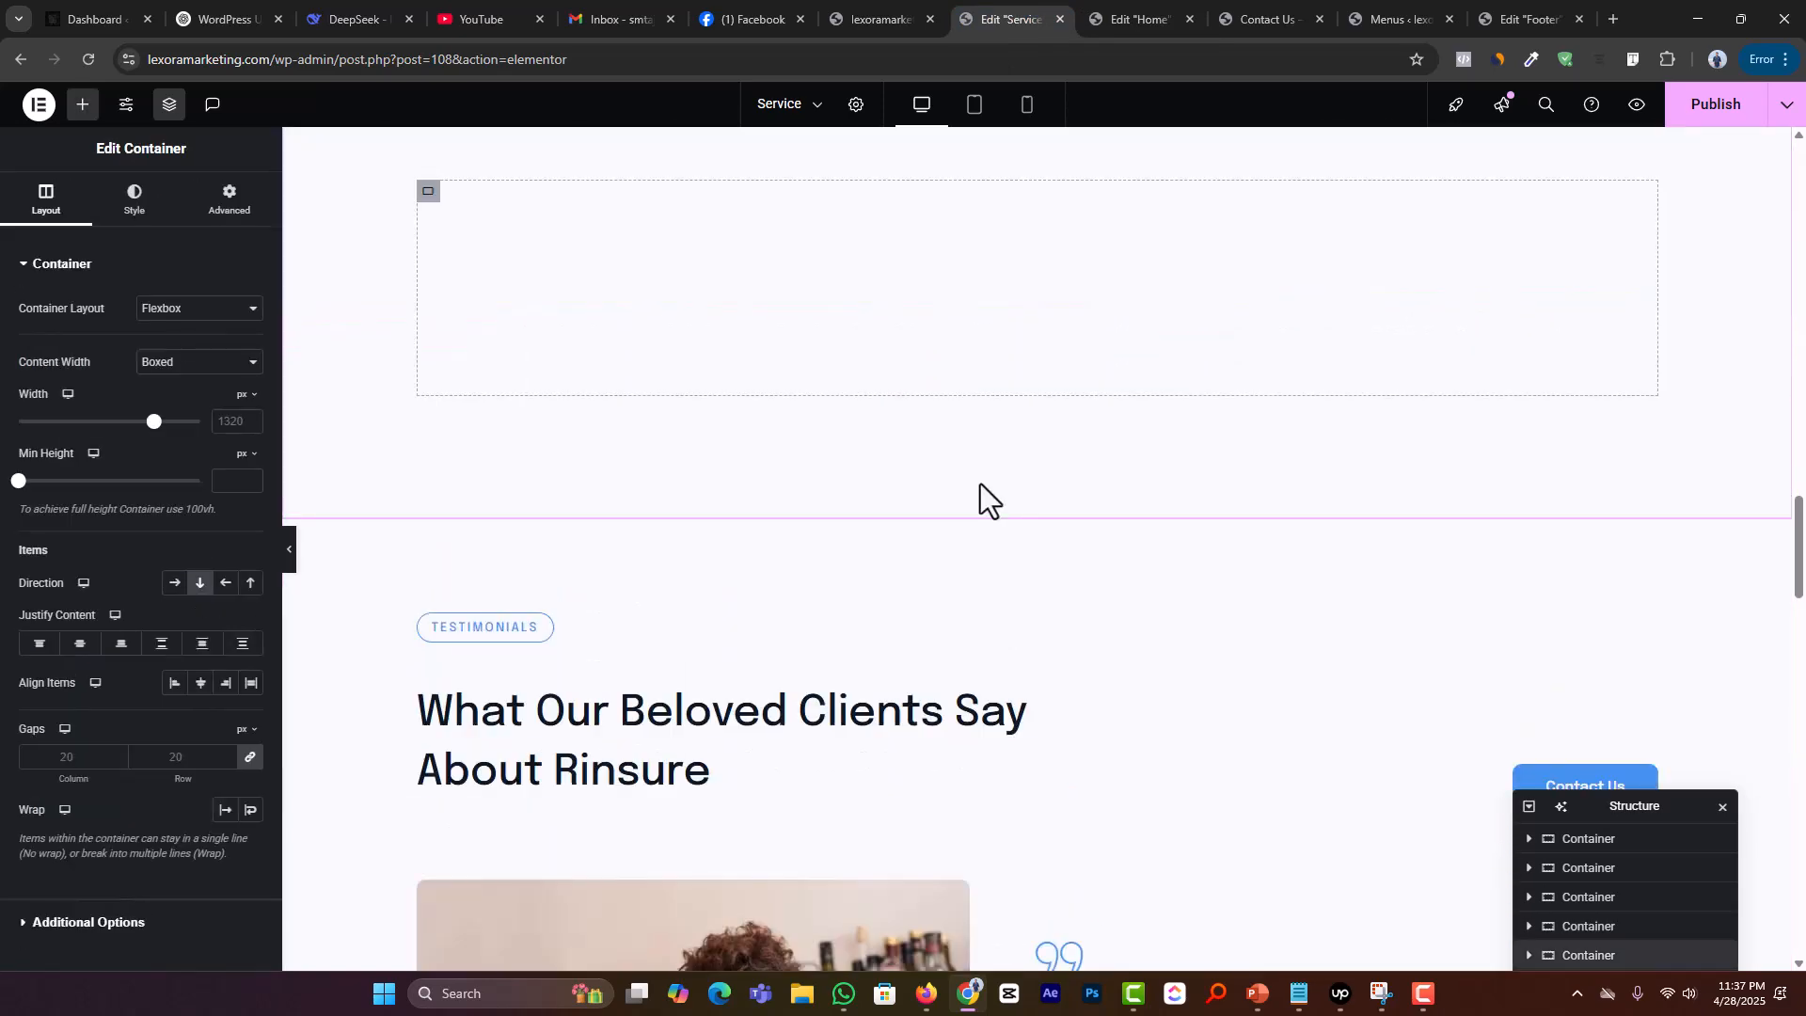
{"action": "scroll", "coordinate": [997, 459], "scroll_direction": "up", "scroll_amount": 1}
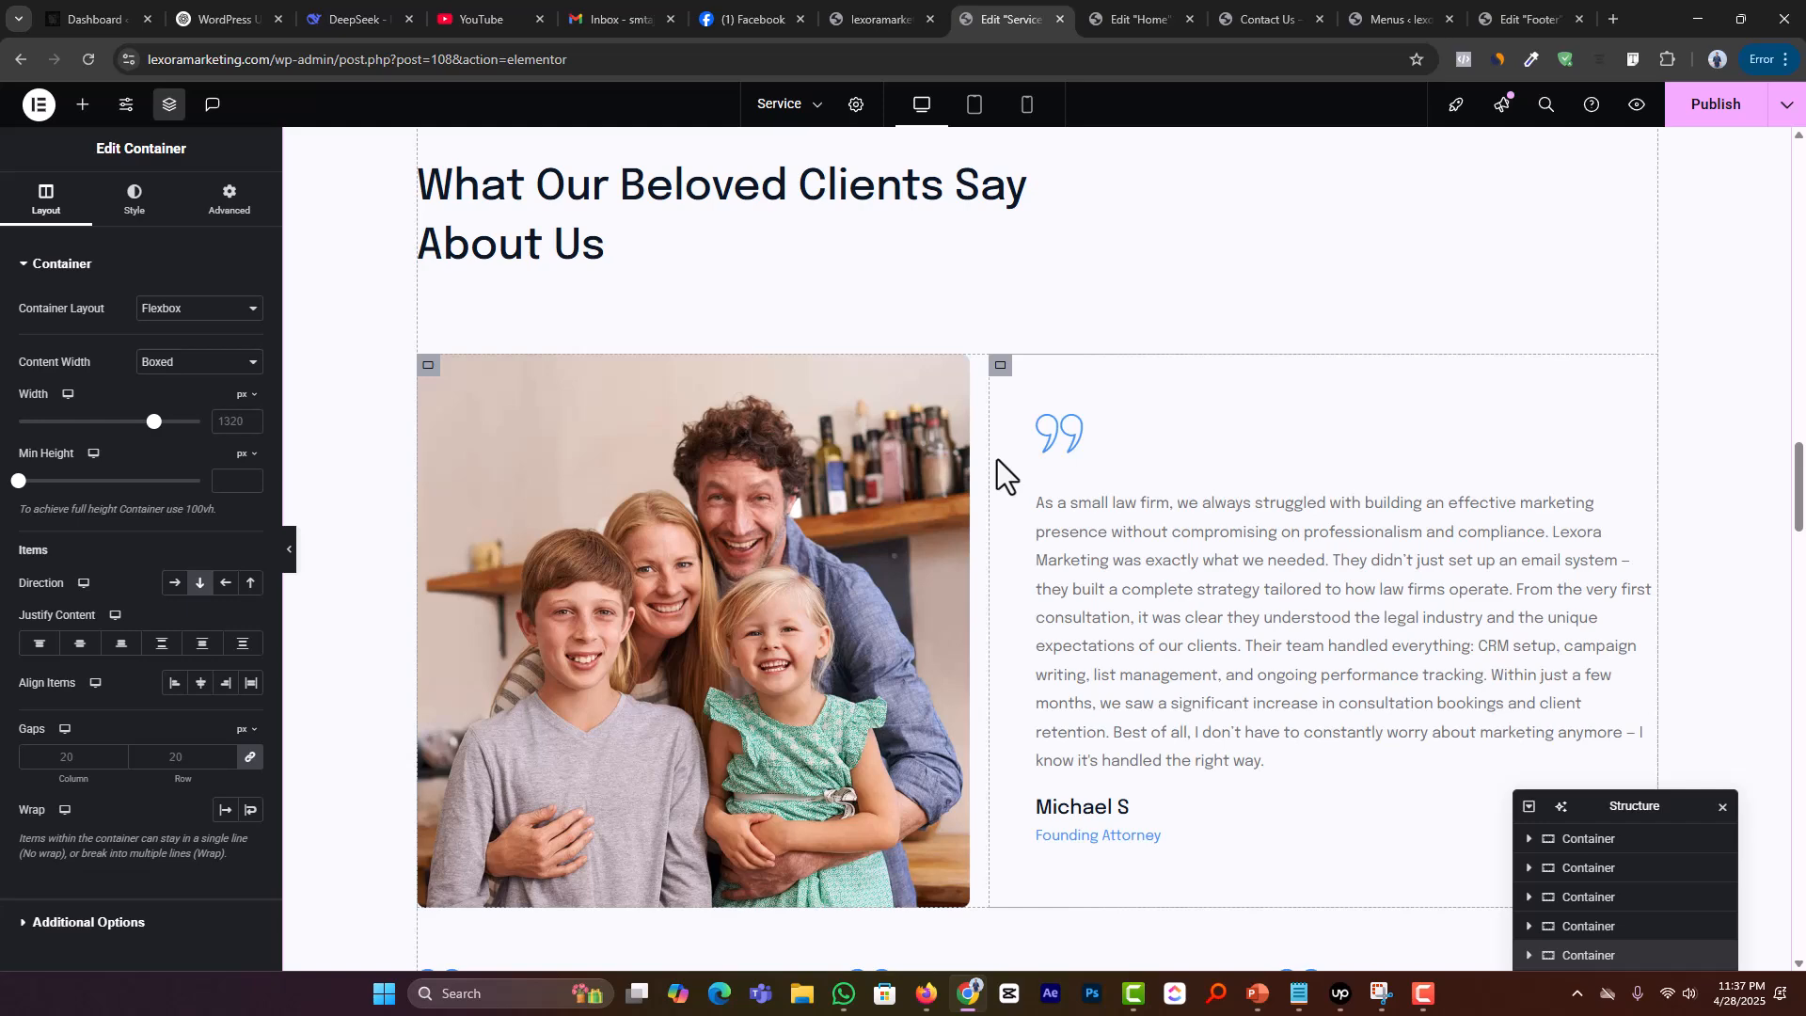
{"action": "scroll", "coordinate": [1141, 522], "scroll_direction": "down", "scroll_amount": 10}
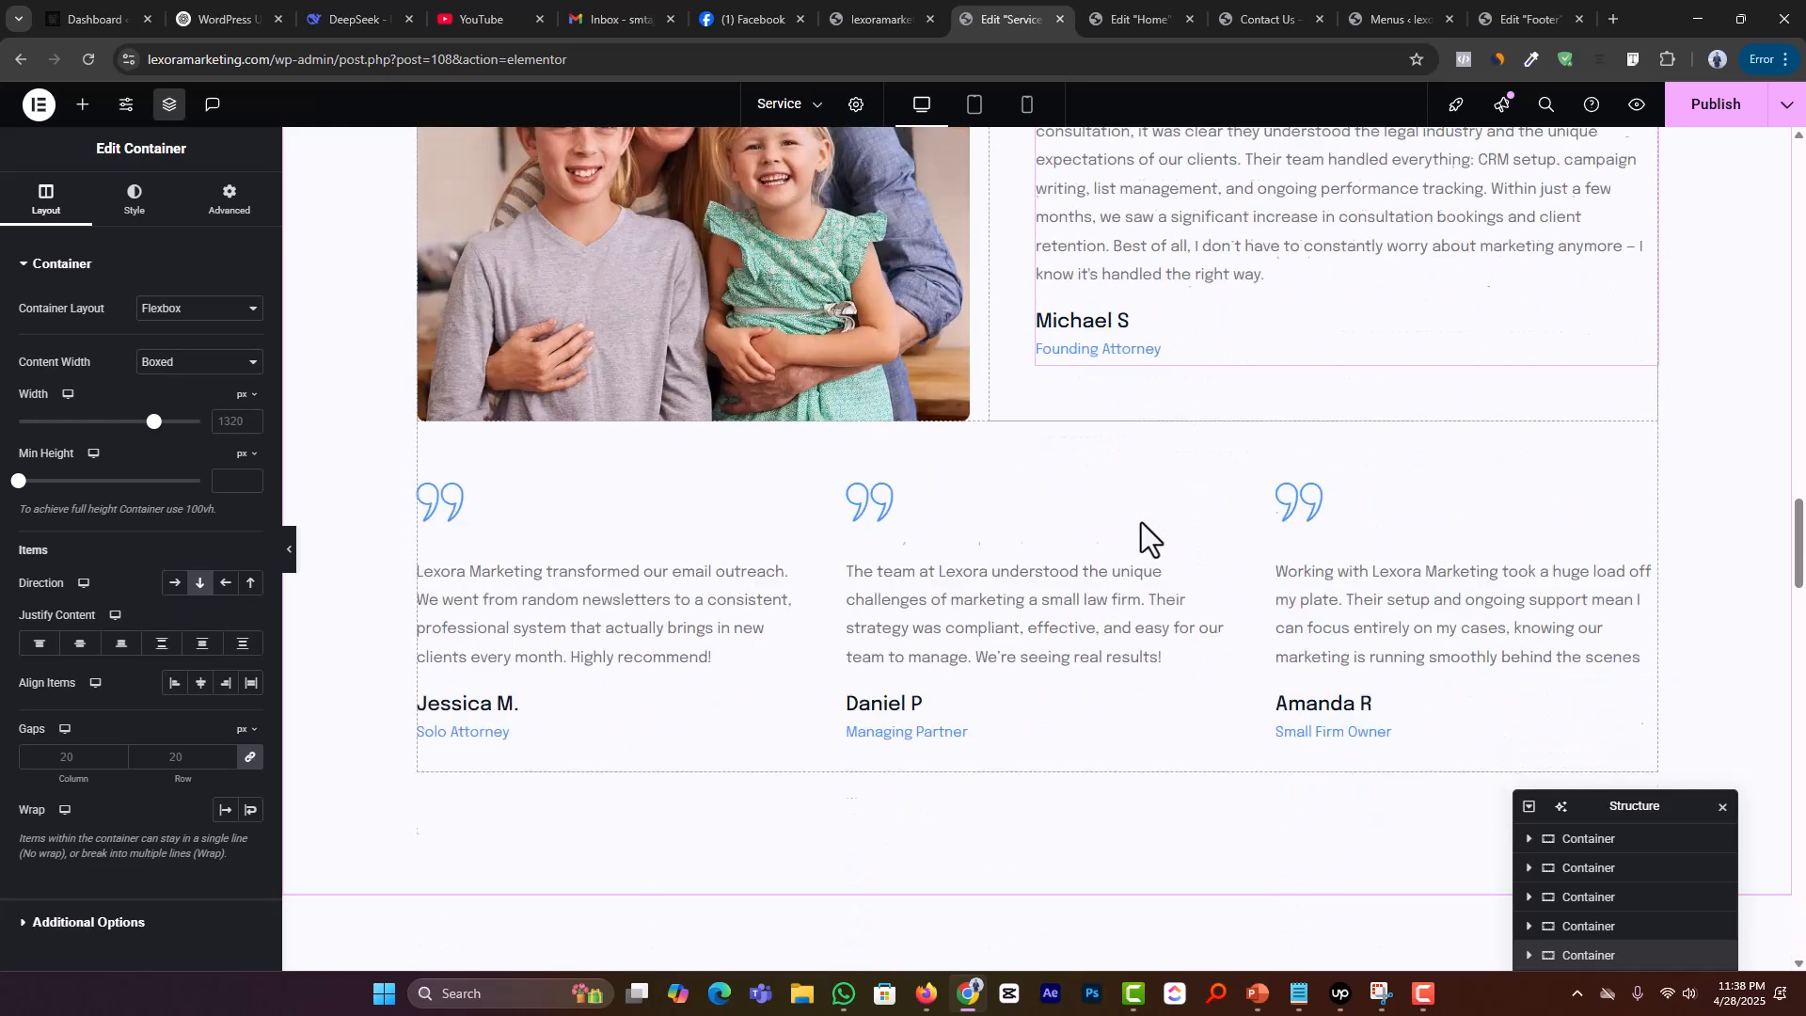
Step: Delete the old "About Rinsure" testimonials, the "Safeguarding Your Legacy" banner and the "Frequently Asked Questions" section from the Service page
{"action": "left_click", "coordinate": [1061, 243]}
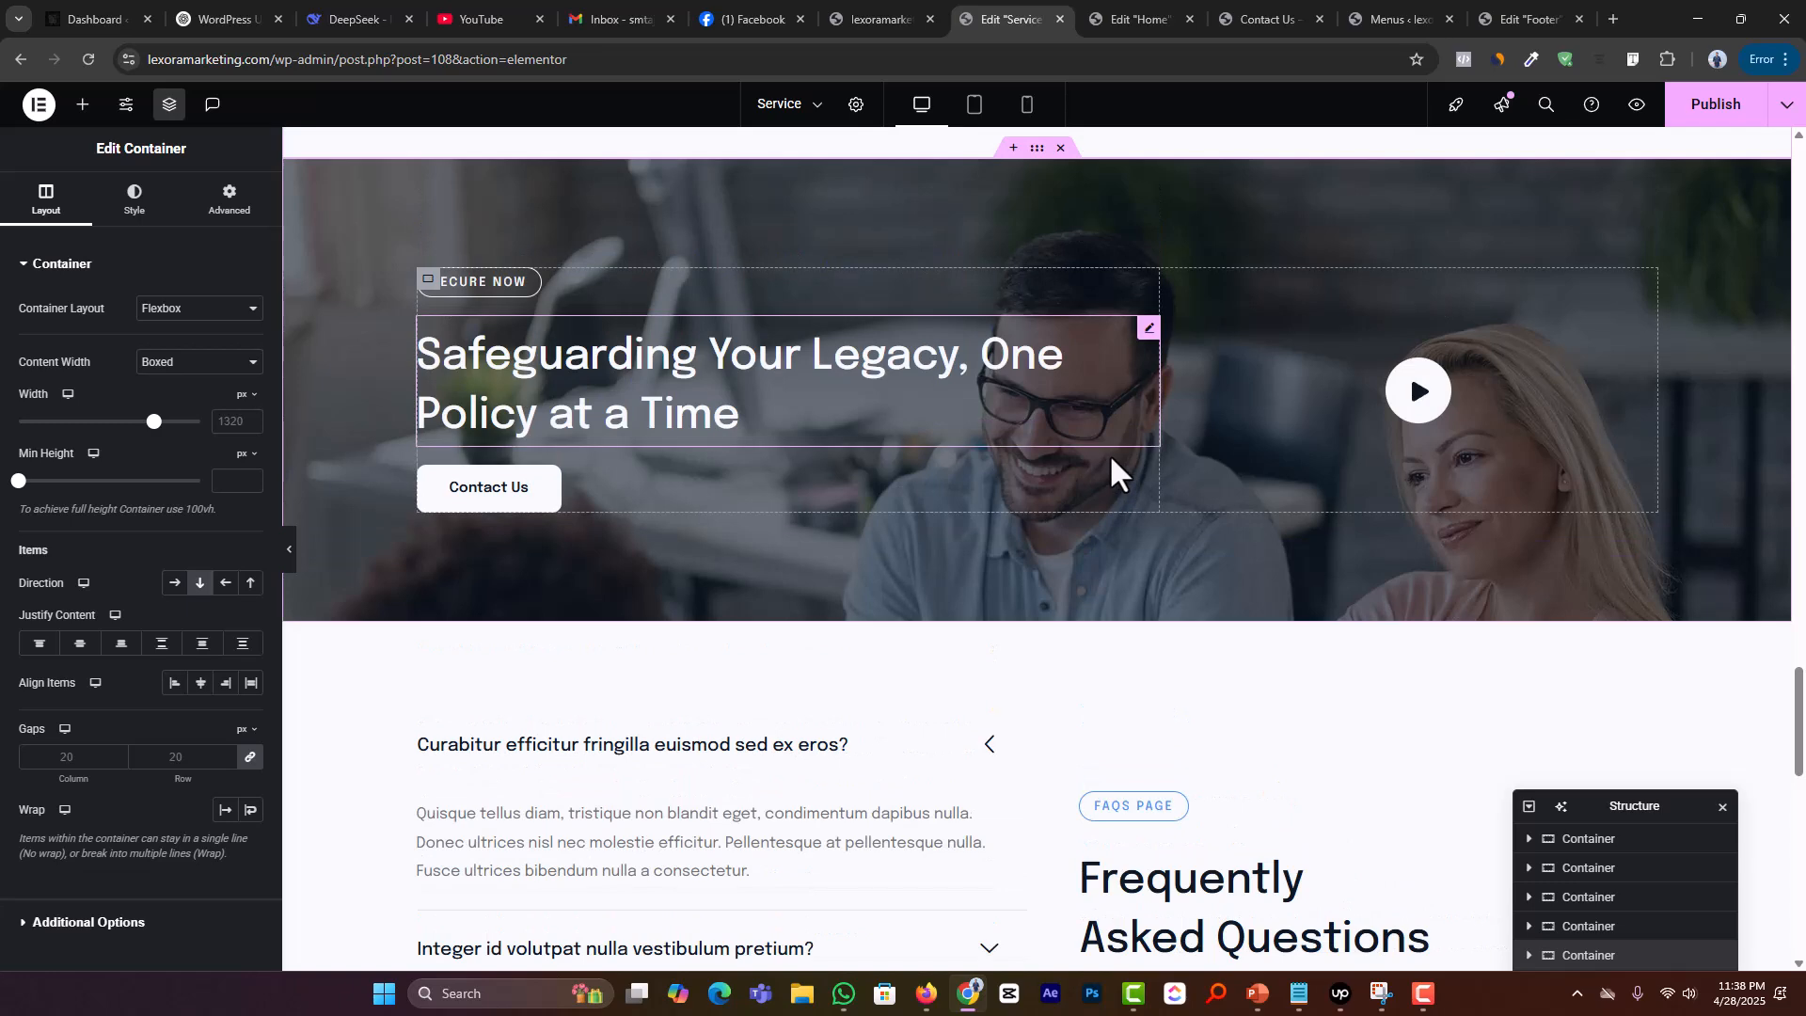
{"action": "scroll", "coordinate": [1108, 461], "scroll_direction": "up", "scroll_amount": 1}
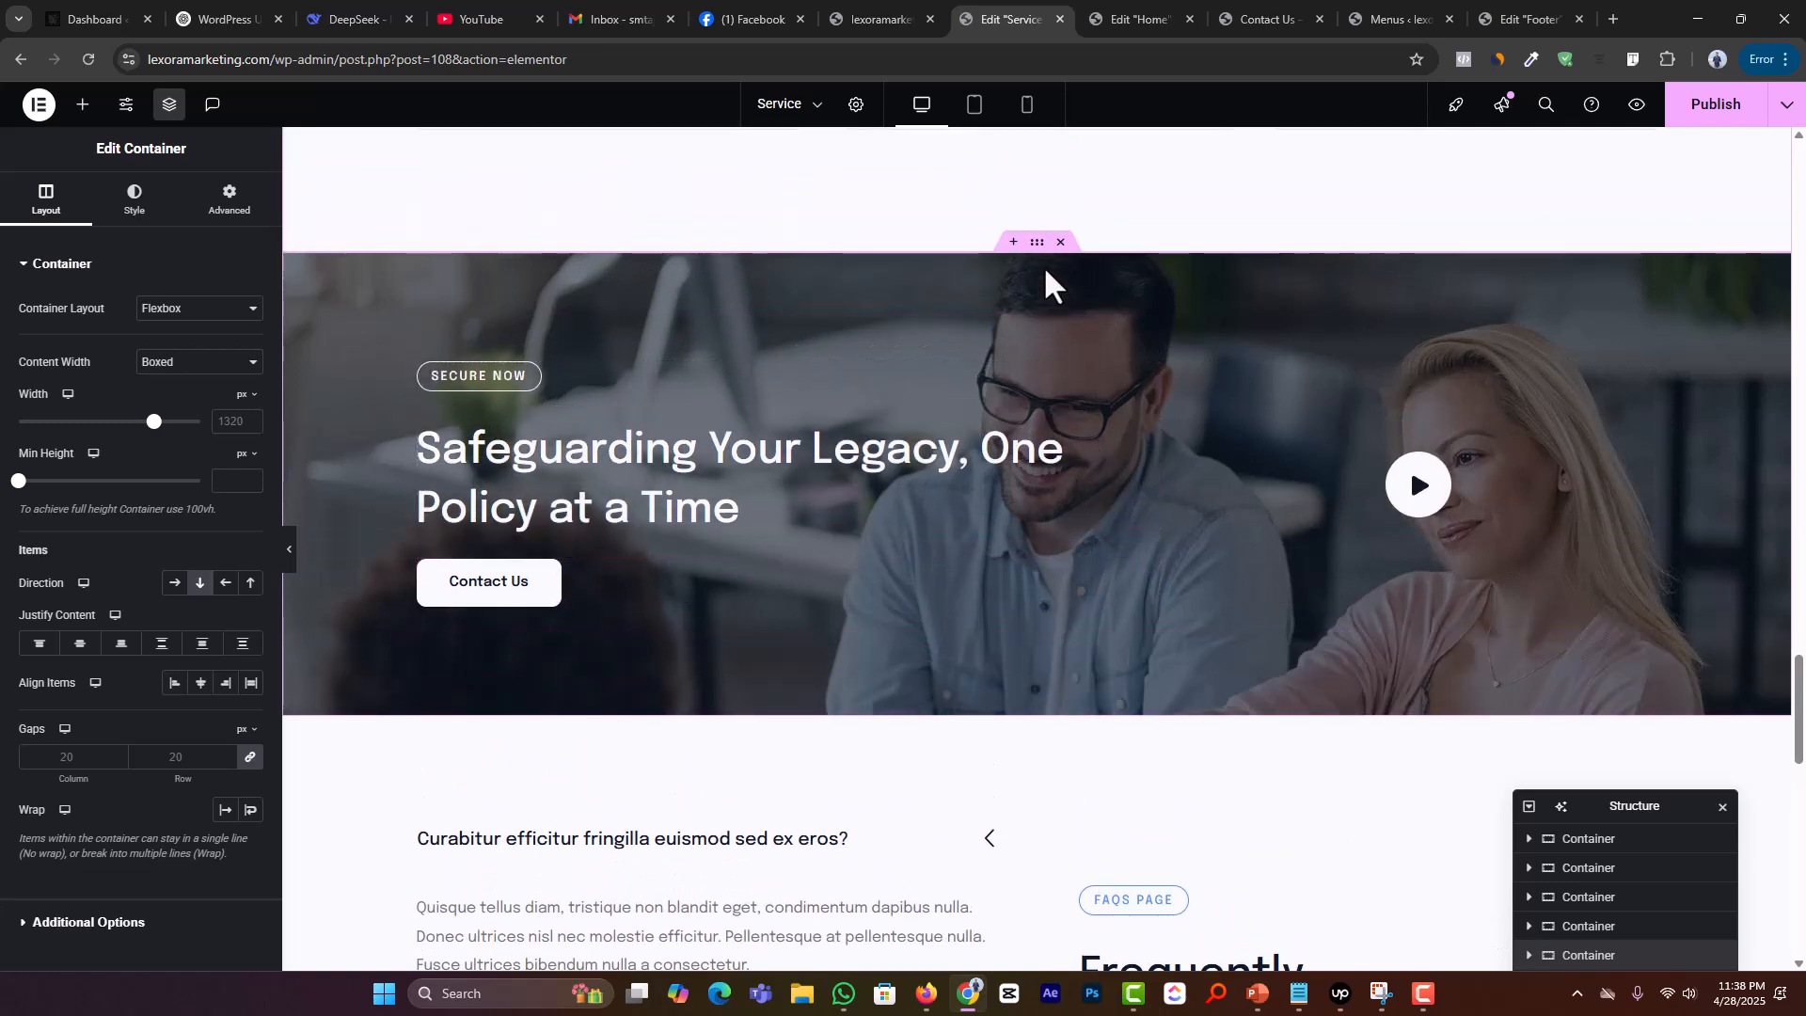
{"action": "left_click", "coordinate": [1061, 244]}
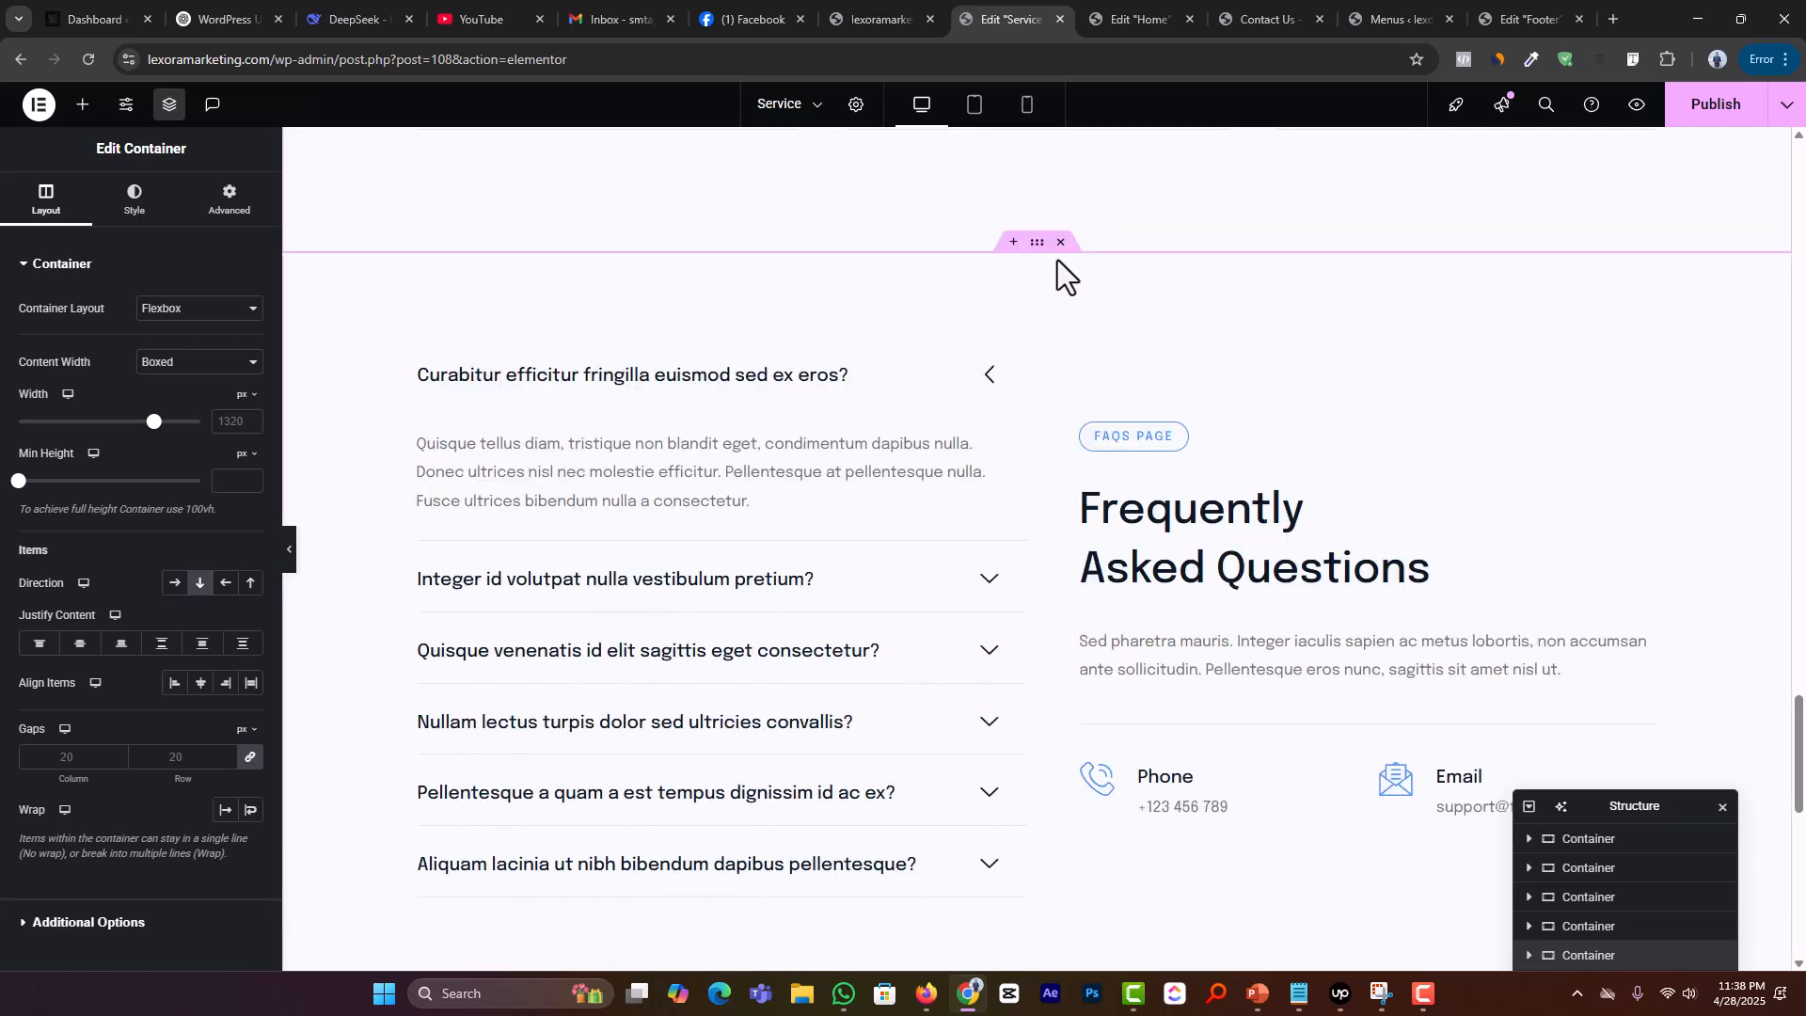
{"action": "left_click", "coordinate": [1061, 246]}
Step: Publish the rebuilt Service page and check its sections from the testimonials up to the Services banner
{"action": "scroll", "coordinate": [1012, 673], "scroll_direction": "up", "scroll_amount": 10}
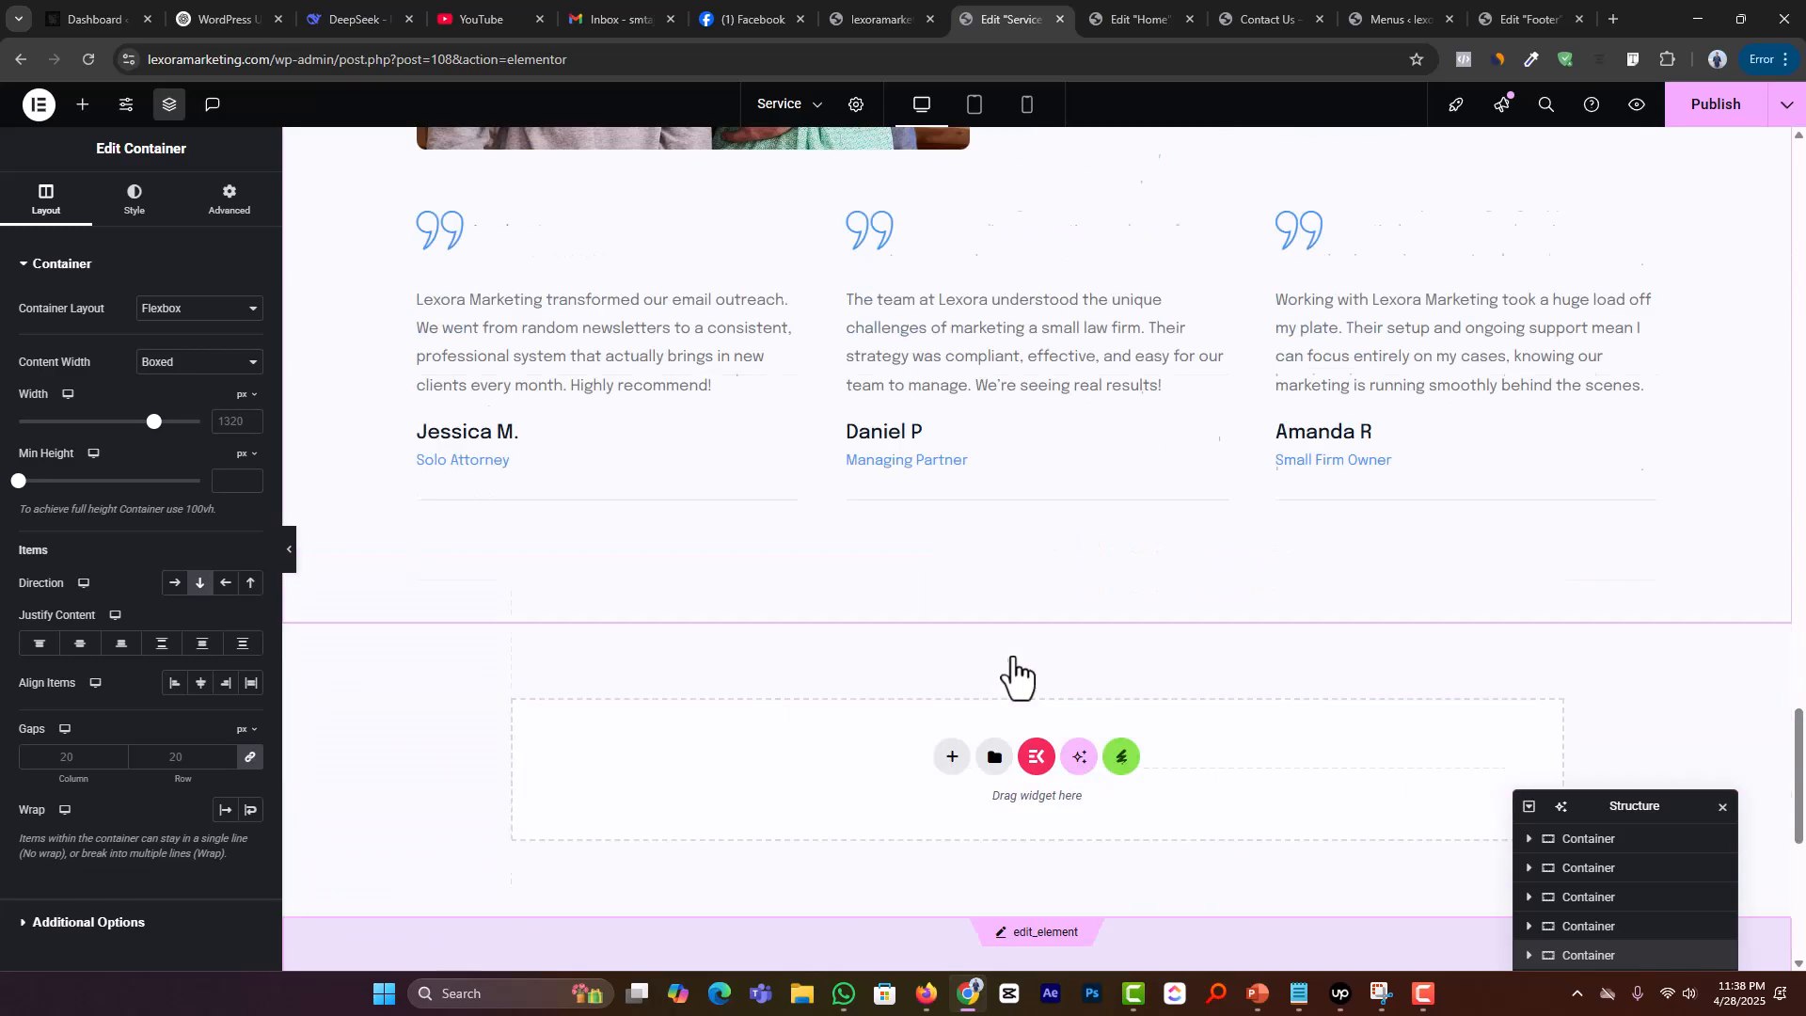
{"action": "scroll", "coordinate": [1010, 651], "scroll_direction": "up", "scroll_amount": 5}
{"action": "scroll", "coordinate": [1013, 649], "scroll_direction": "down", "scroll_amount": 5}
{"action": "scroll", "coordinate": [1034, 630], "scroll_direction": "up", "scroll_amount": 11}
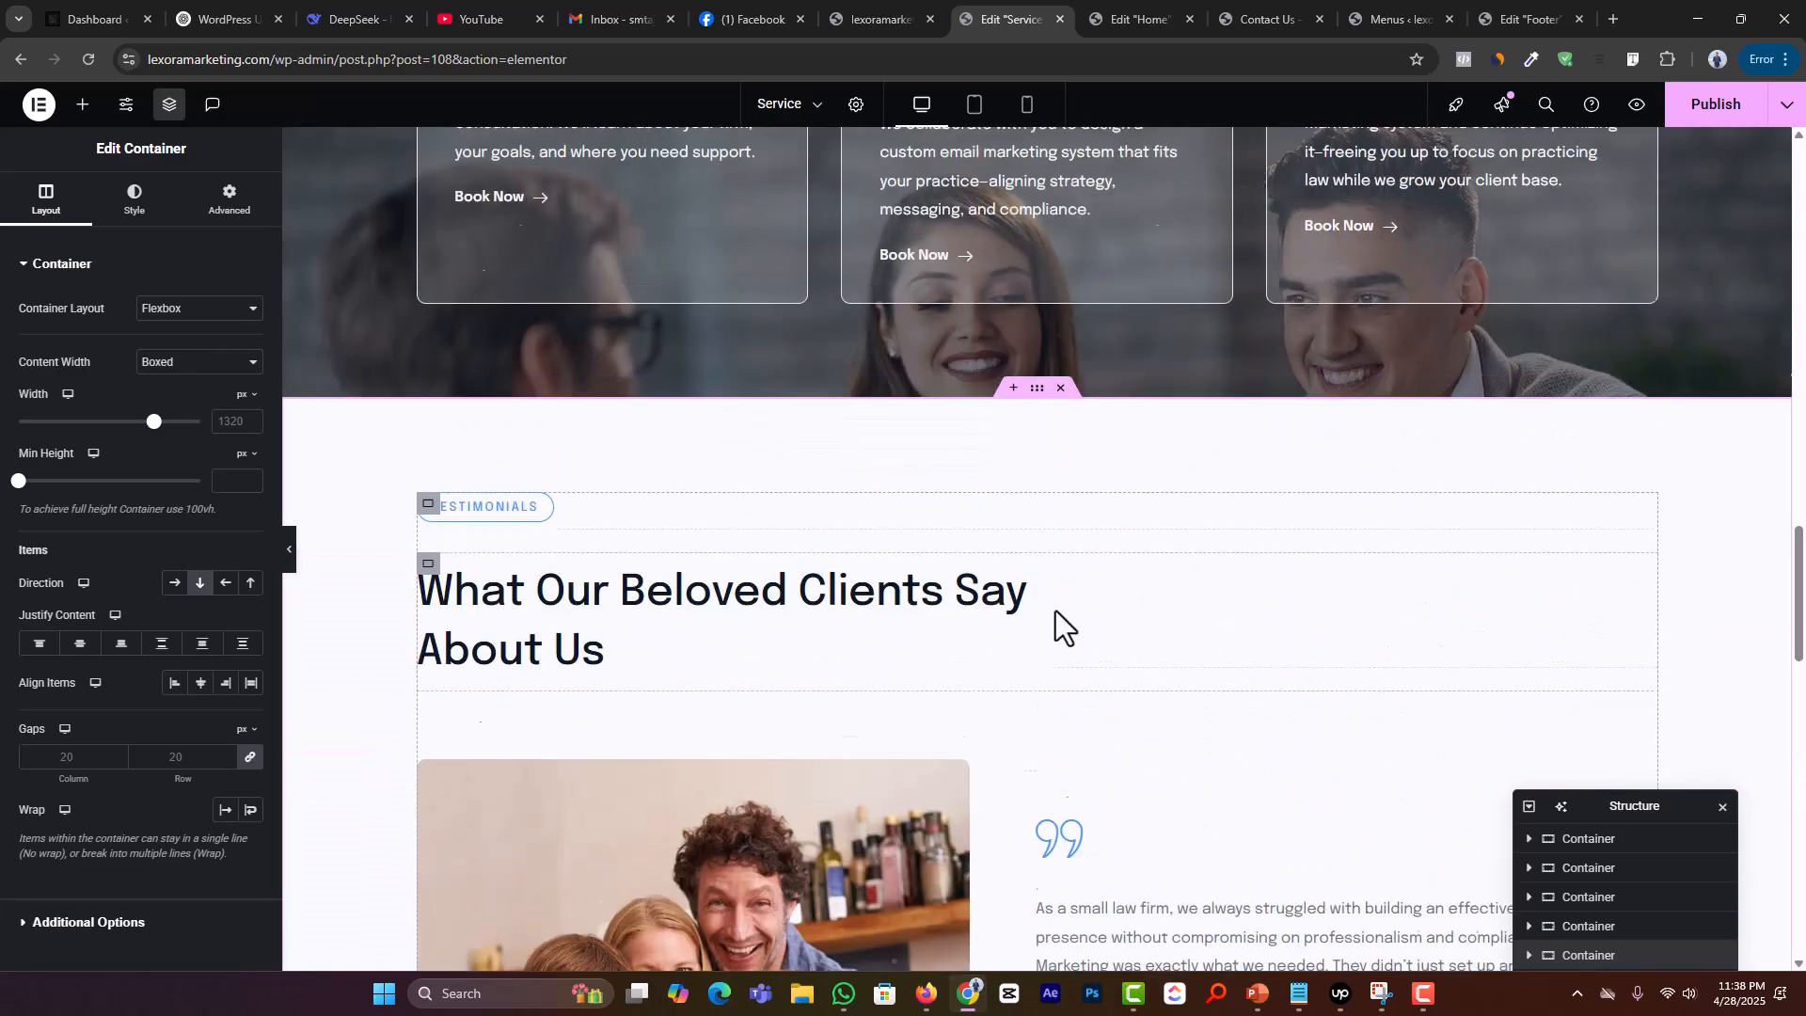
{"action": "left_click", "coordinate": [1716, 104]}
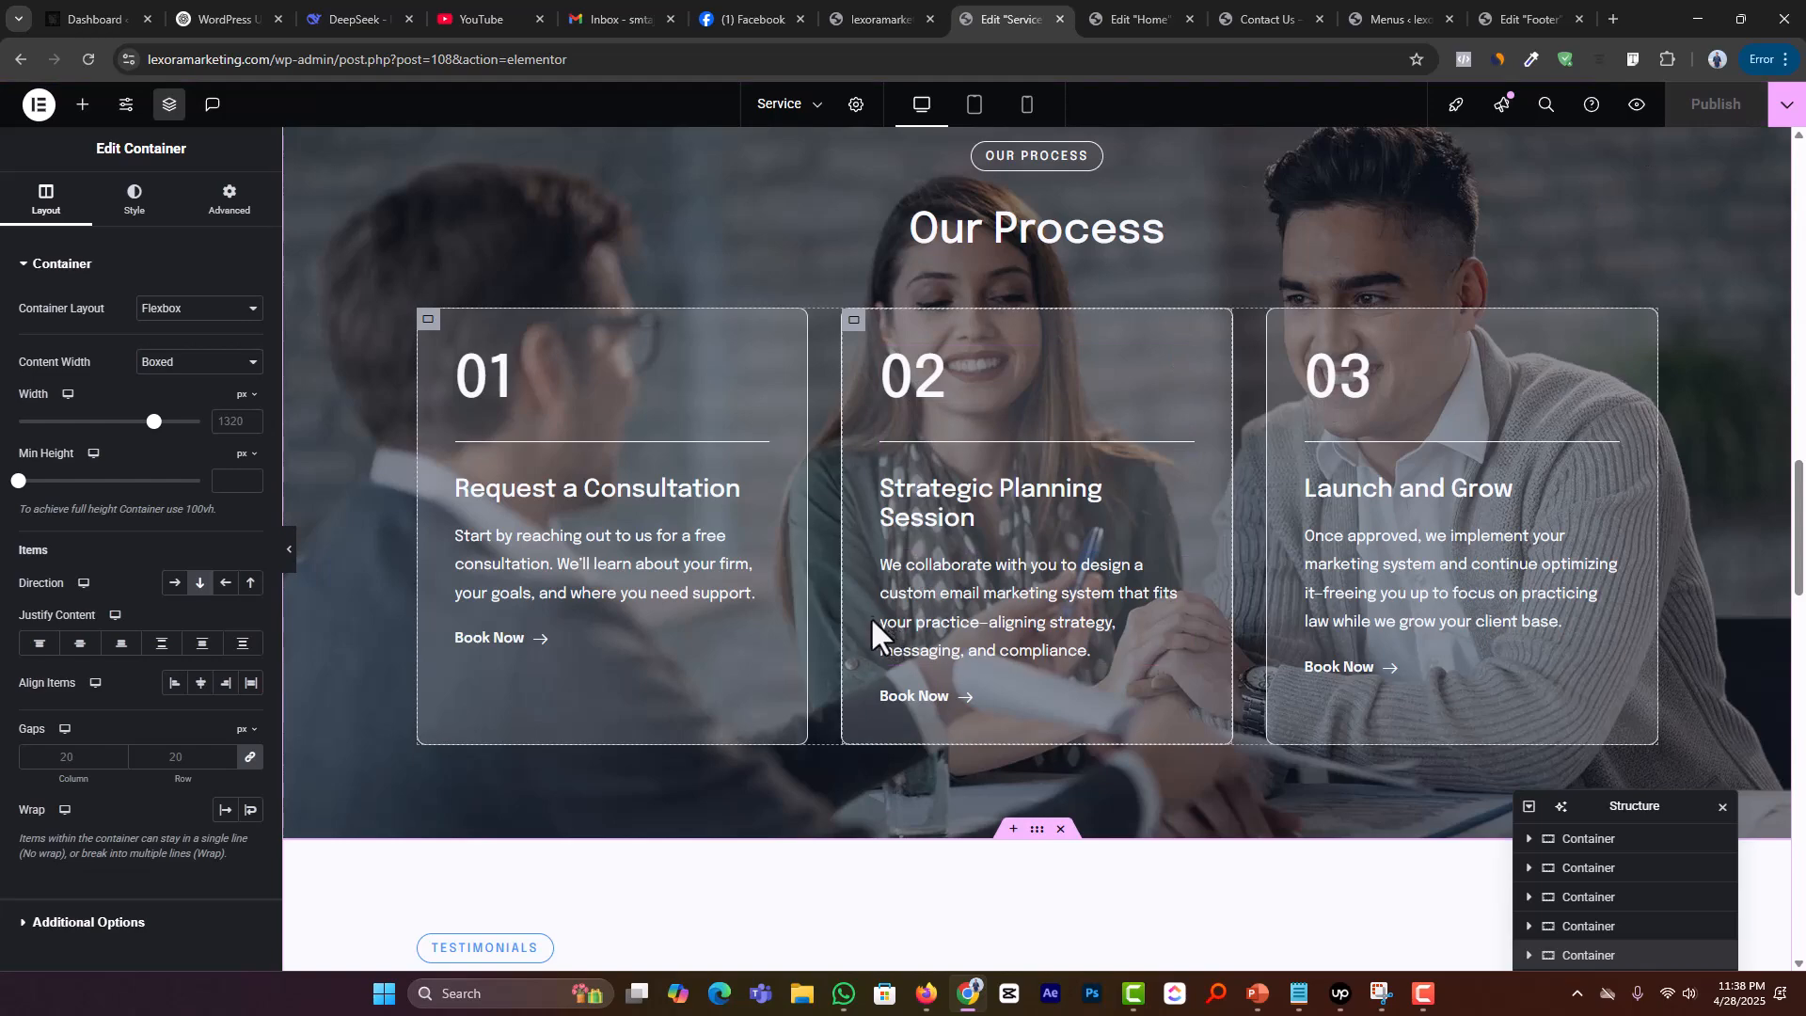
{"action": "scroll", "coordinate": [901, 553], "scroll_direction": "up", "scroll_amount": 15}
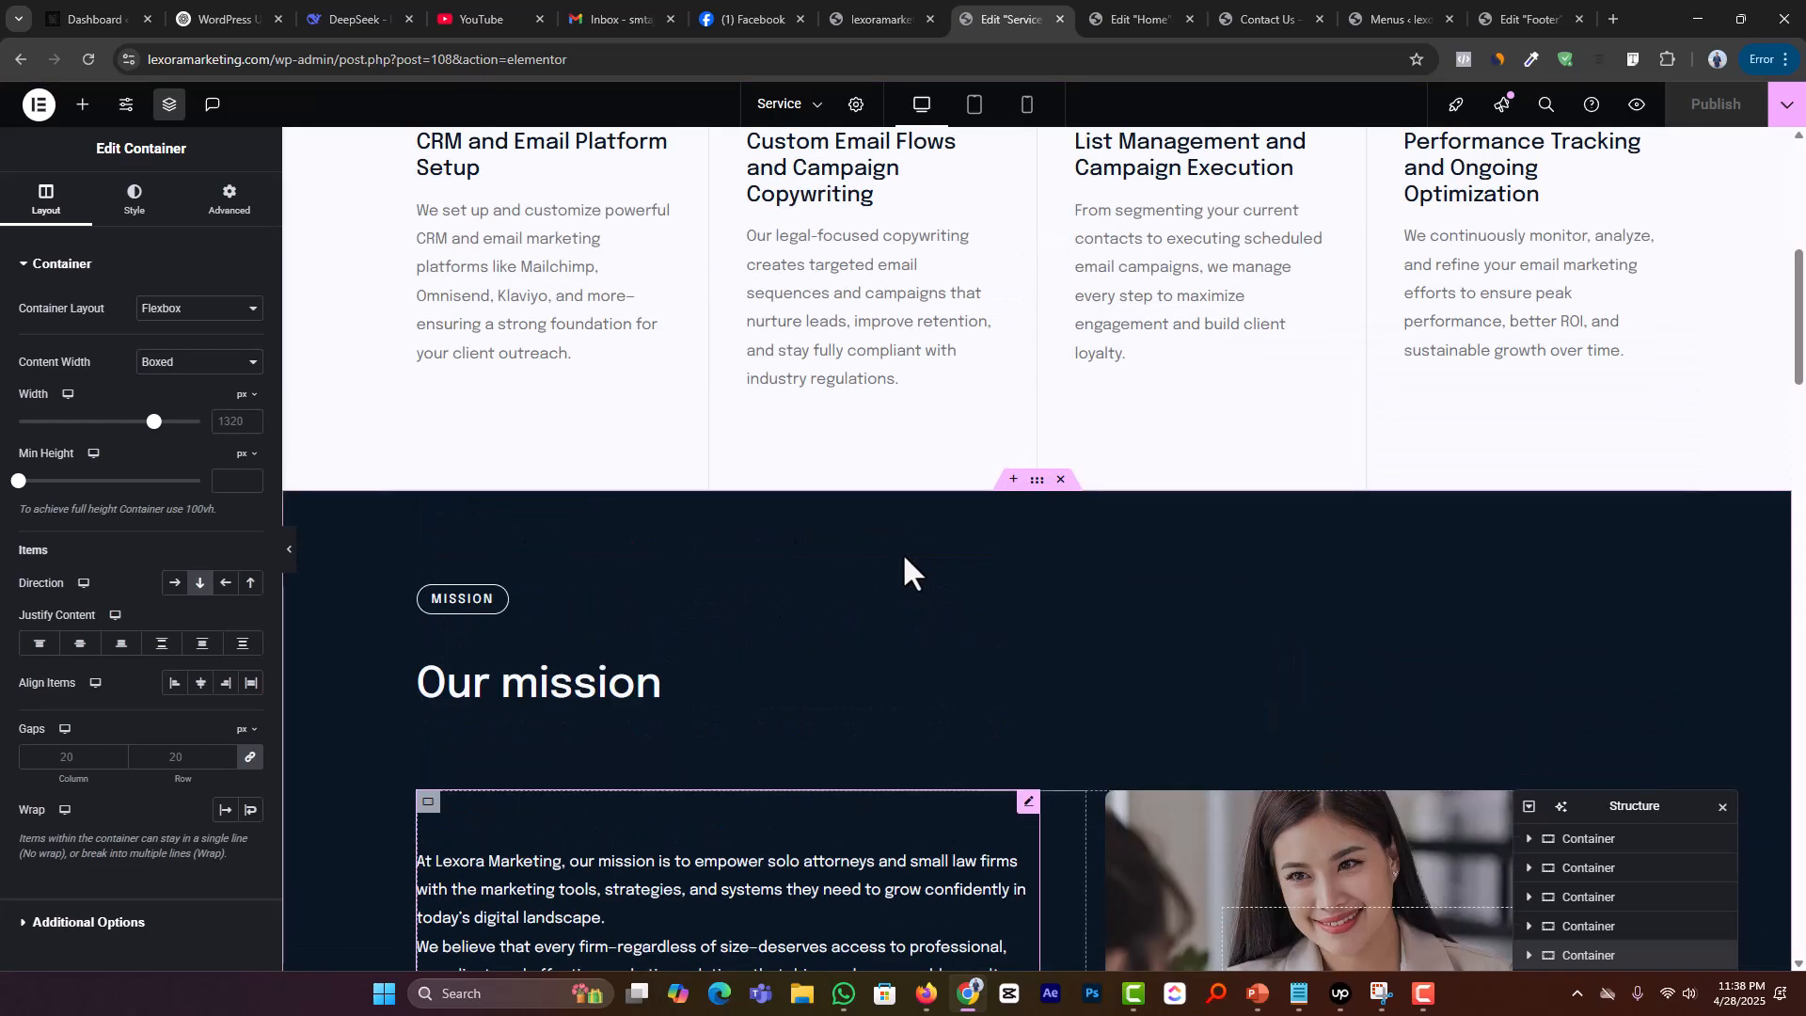
{"action": "scroll", "coordinate": [905, 556], "scroll_direction": "up", "scroll_amount": 3}
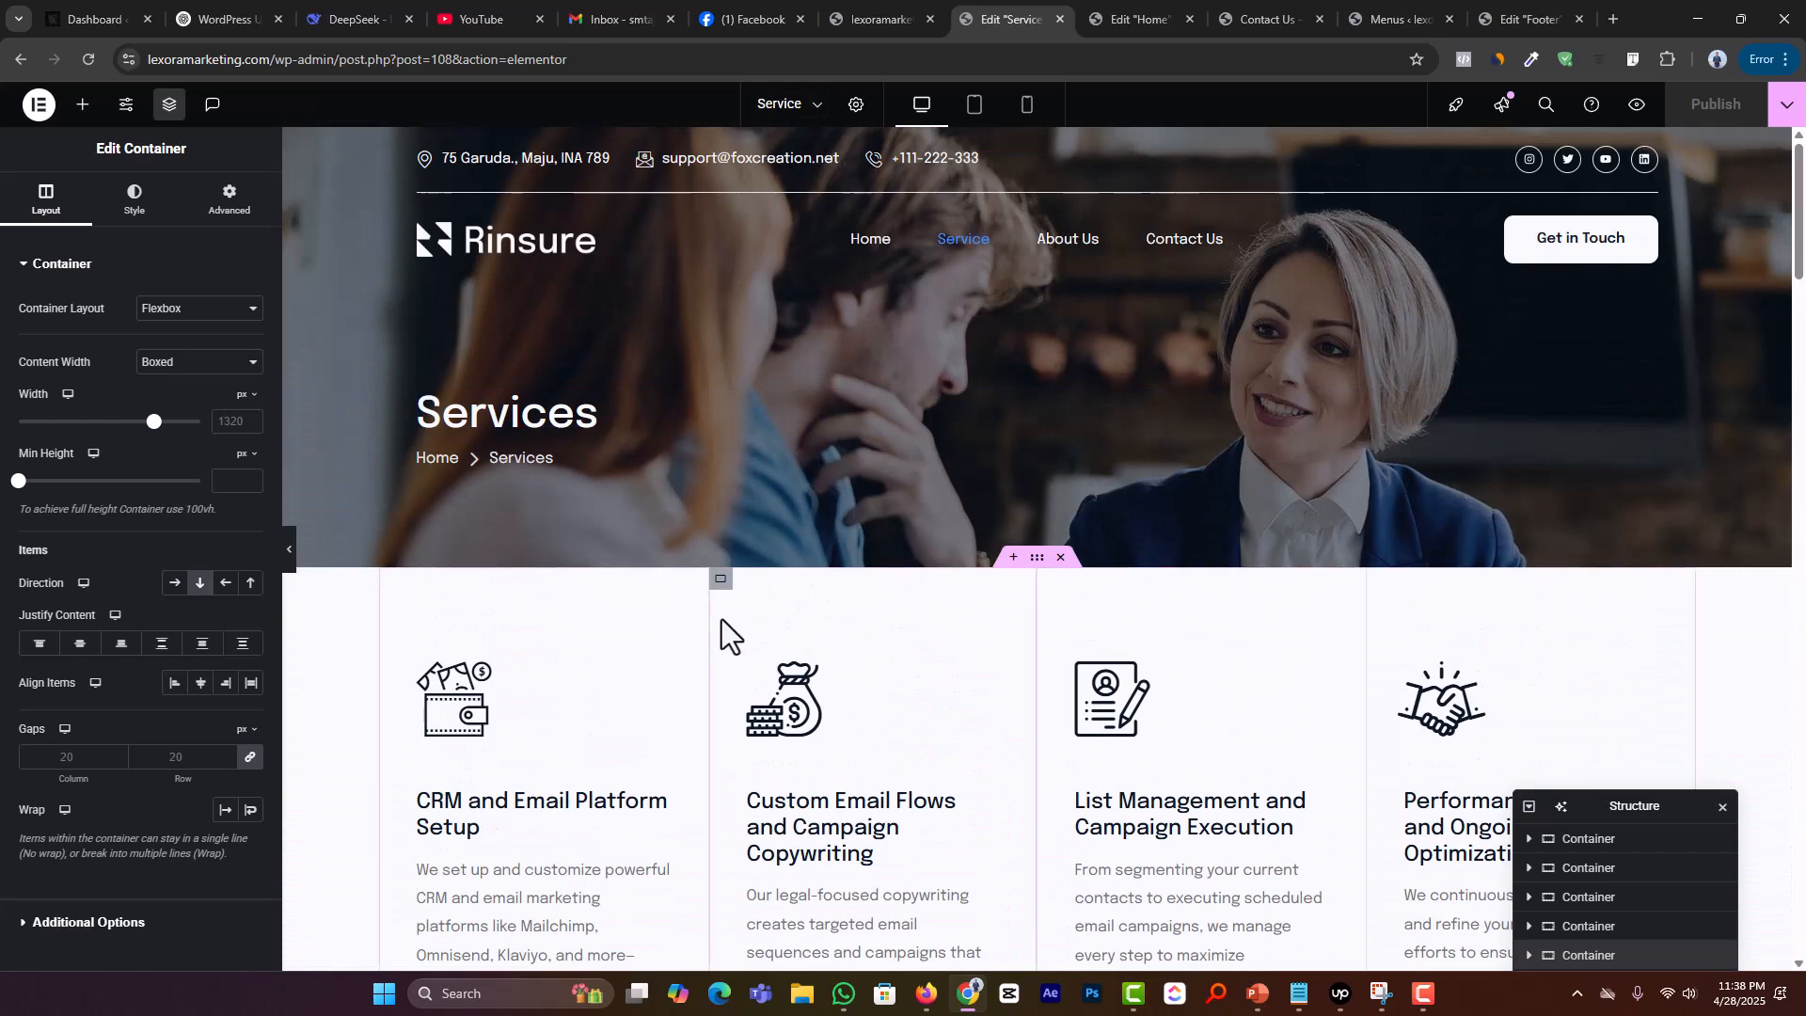
{"action": "scroll", "coordinate": [720, 619], "scroll_direction": "down", "scroll_amount": 3}
Step: Open the About Us page for editing and review its sections from the banner down to the newsletter sign-up
{"action": "left_click", "coordinate": [811, 105]}
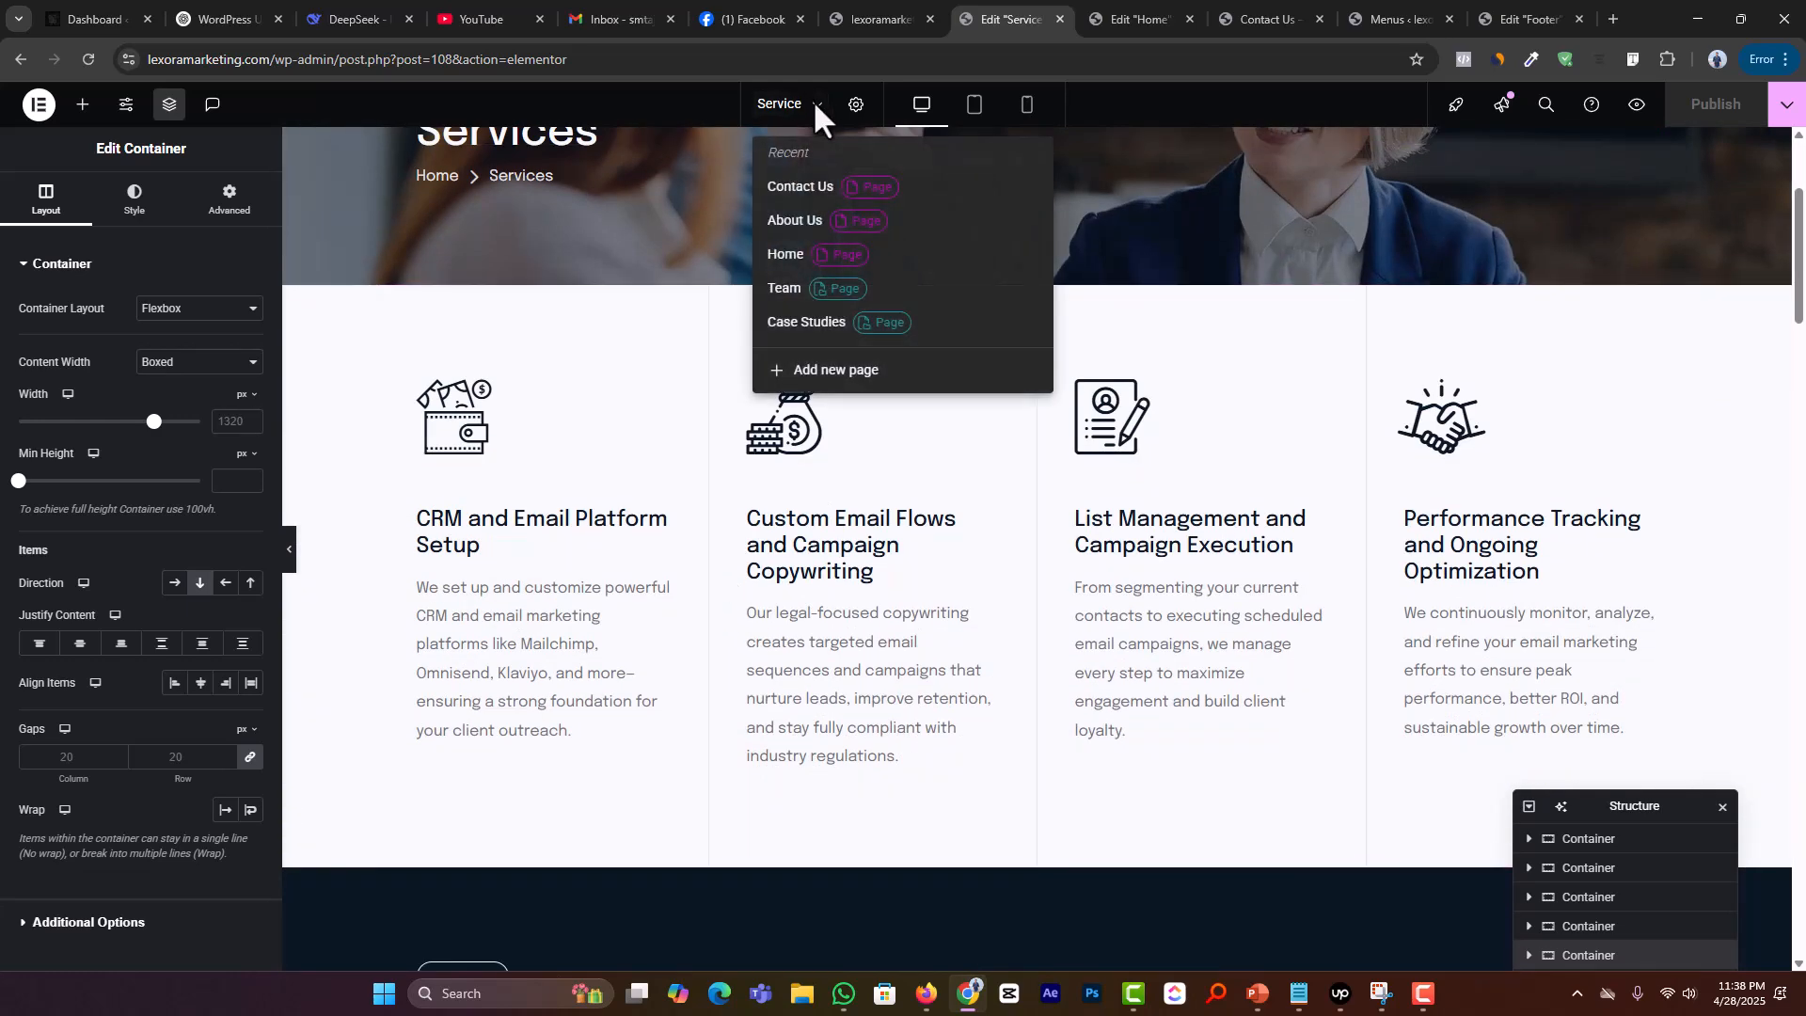
{"action": "left_click", "coordinate": [795, 222]}
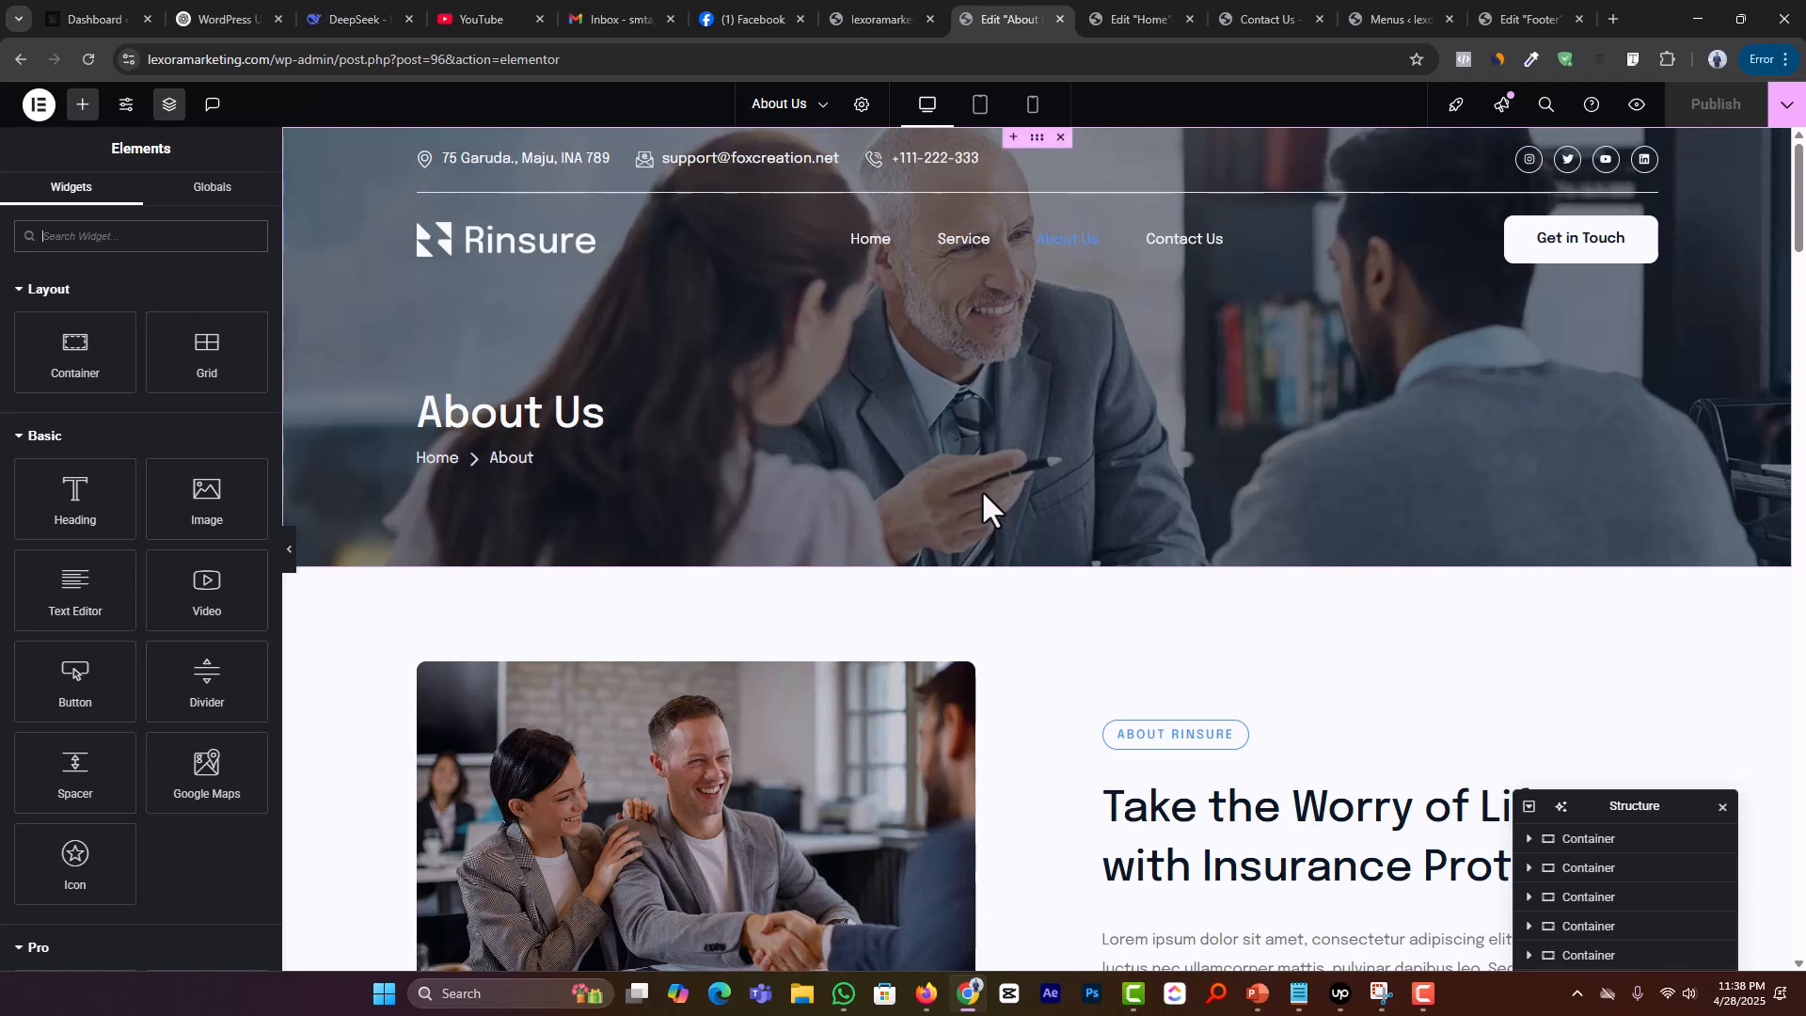
{"action": "scroll", "coordinate": [1293, 842], "scroll_direction": "down", "scroll_amount": 1}
{"action": "scroll", "coordinate": [1304, 823], "scroll_direction": "up", "scroll_amount": 1}
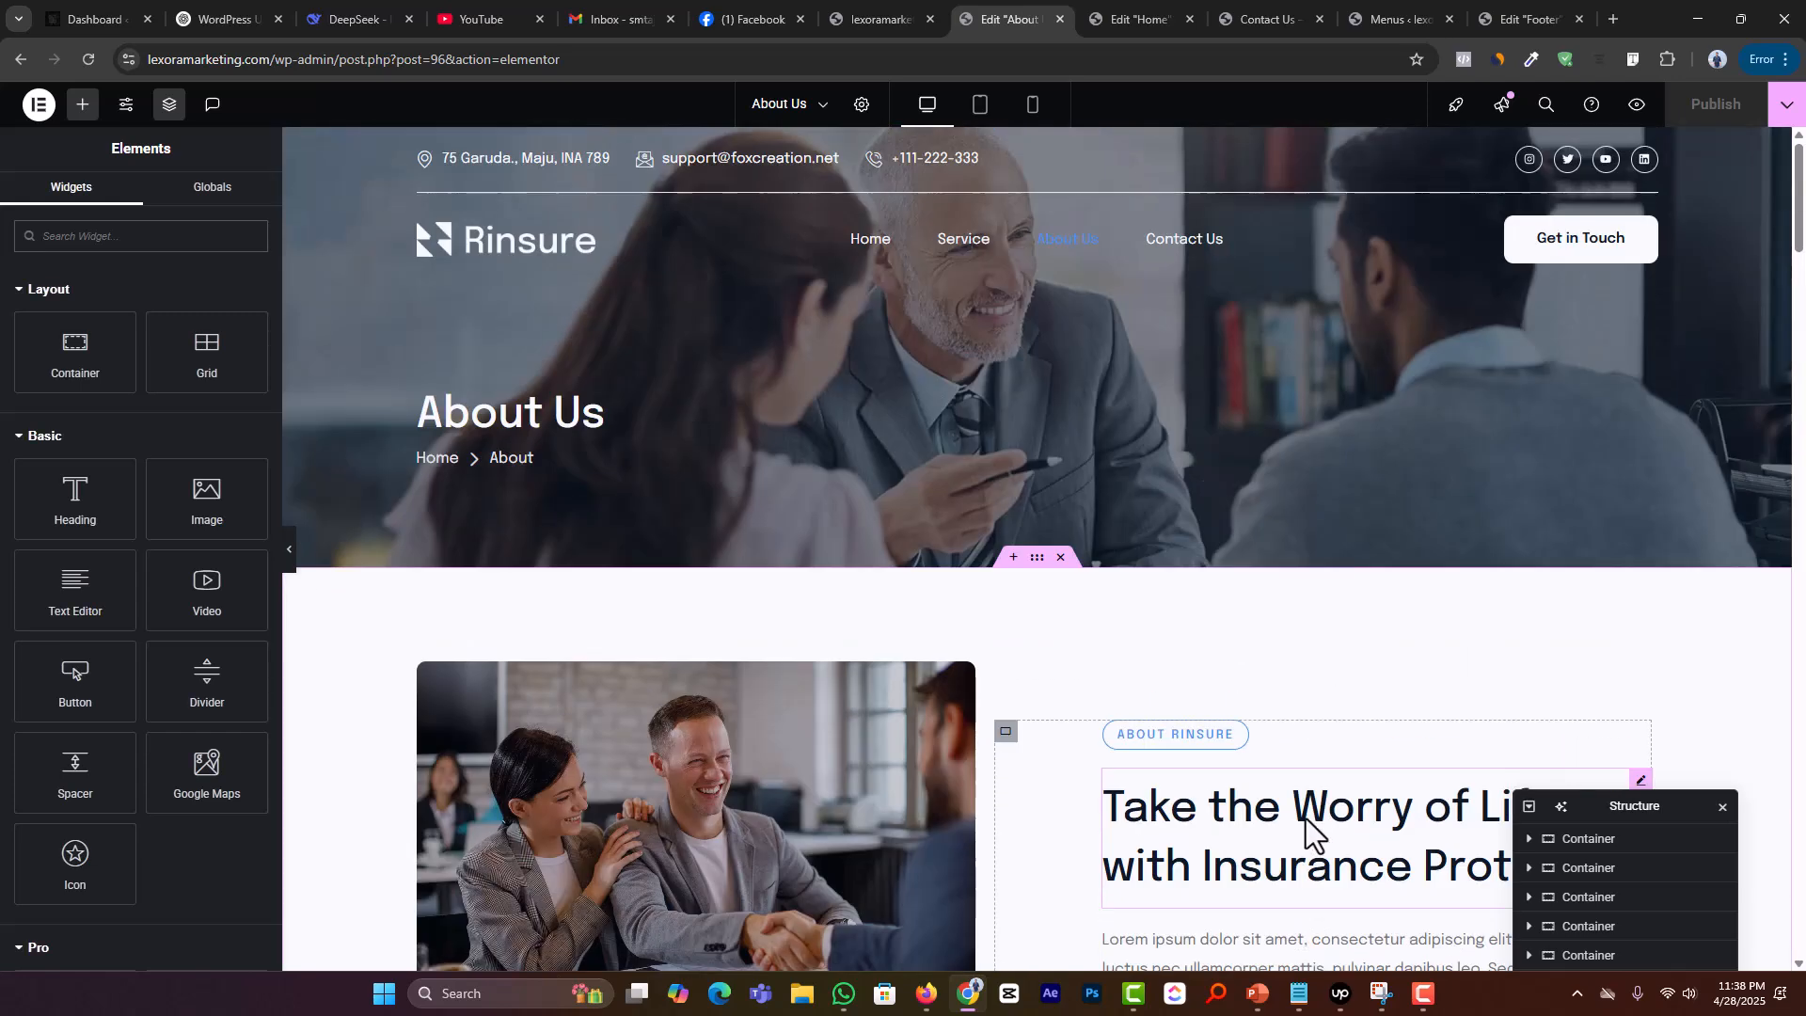
{"action": "scroll", "coordinate": [1250, 743], "scroll_direction": "down", "scroll_amount": 2}
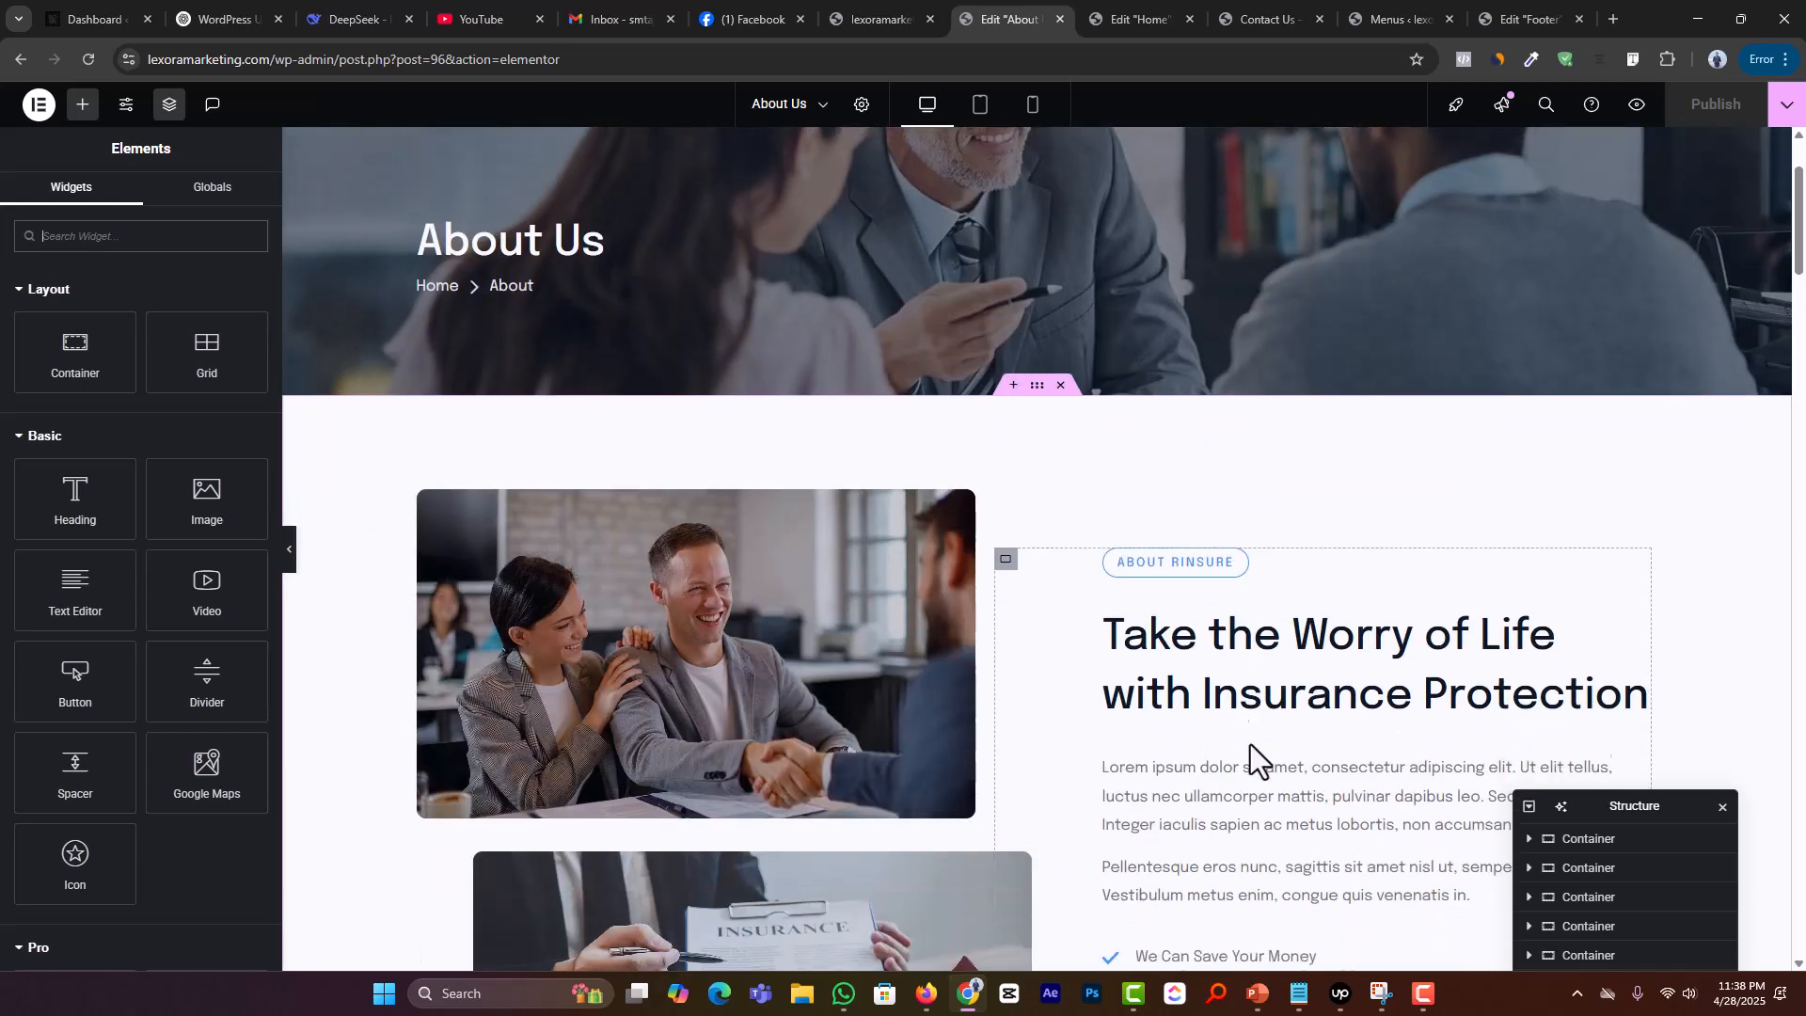
{"action": "scroll", "coordinate": [1089, 533], "scroll_direction": "down", "scroll_amount": 3}
{"action": "scroll", "coordinate": [1089, 533], "scroll_direction": "down", "scroll_amount": 20}
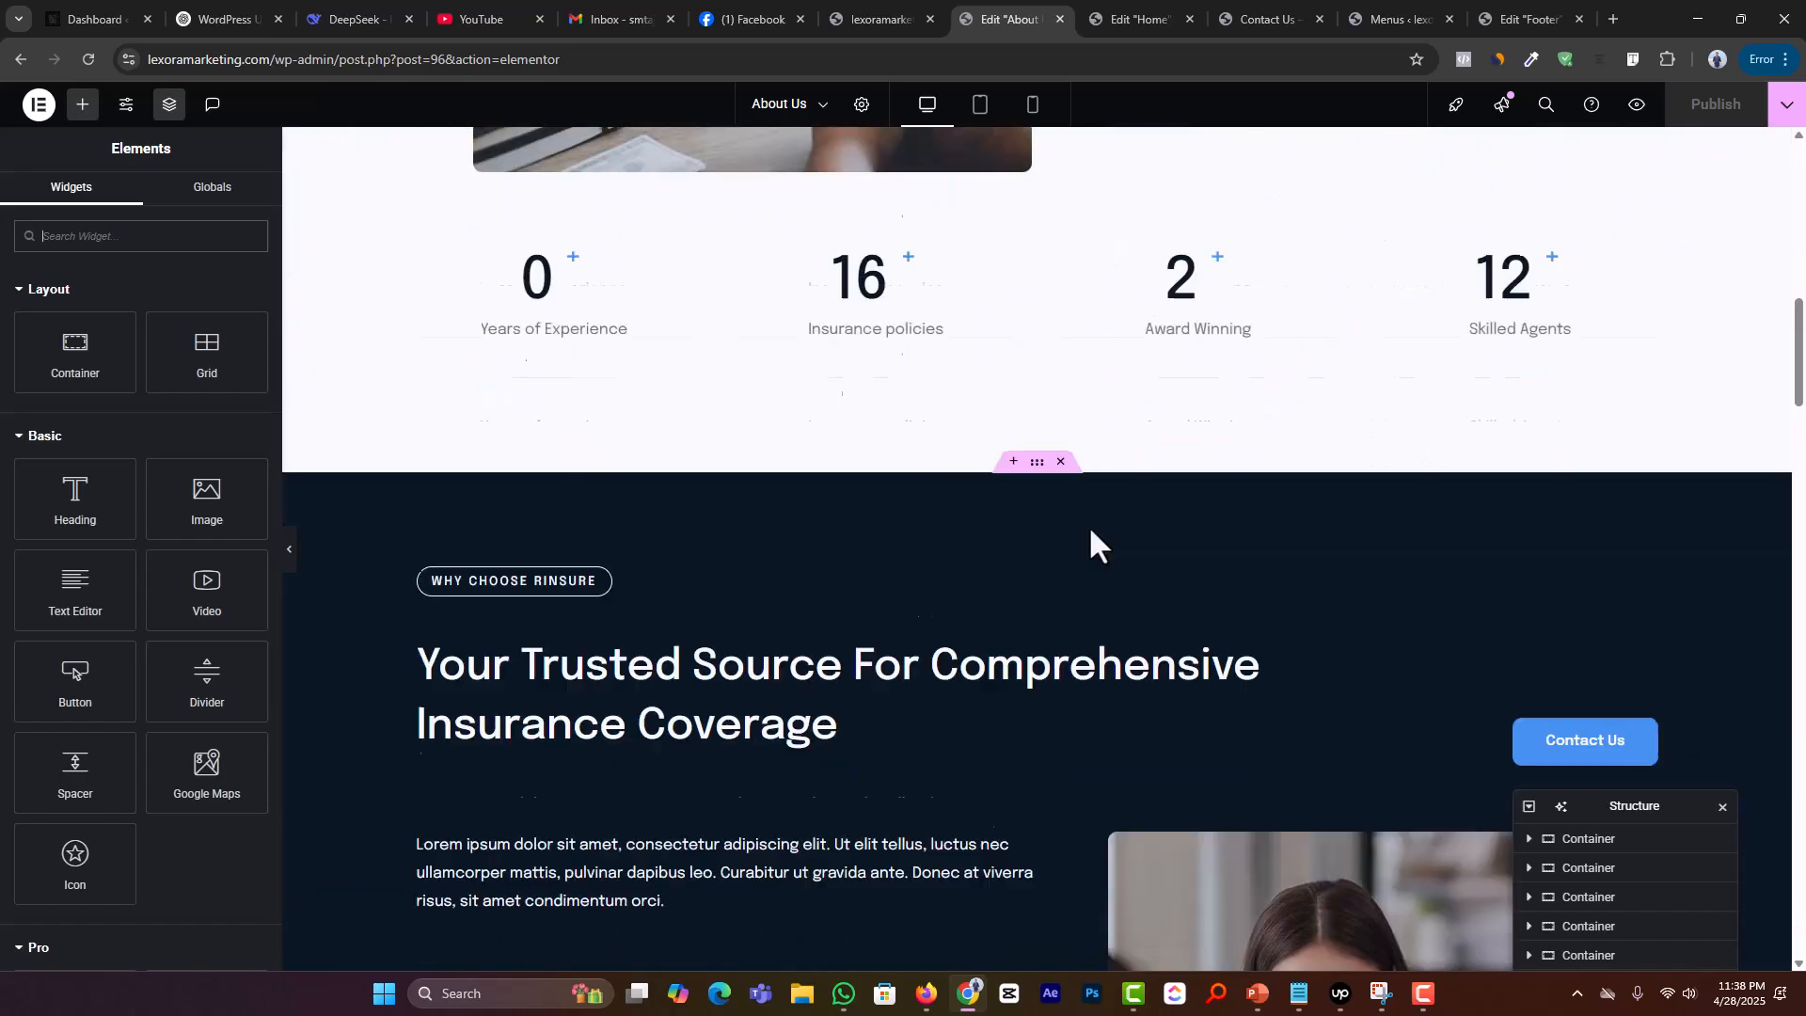
{"action": "scroll", "coordinate": [1140, 525], "scroll_direction": "down", "scroll_amount": 20}
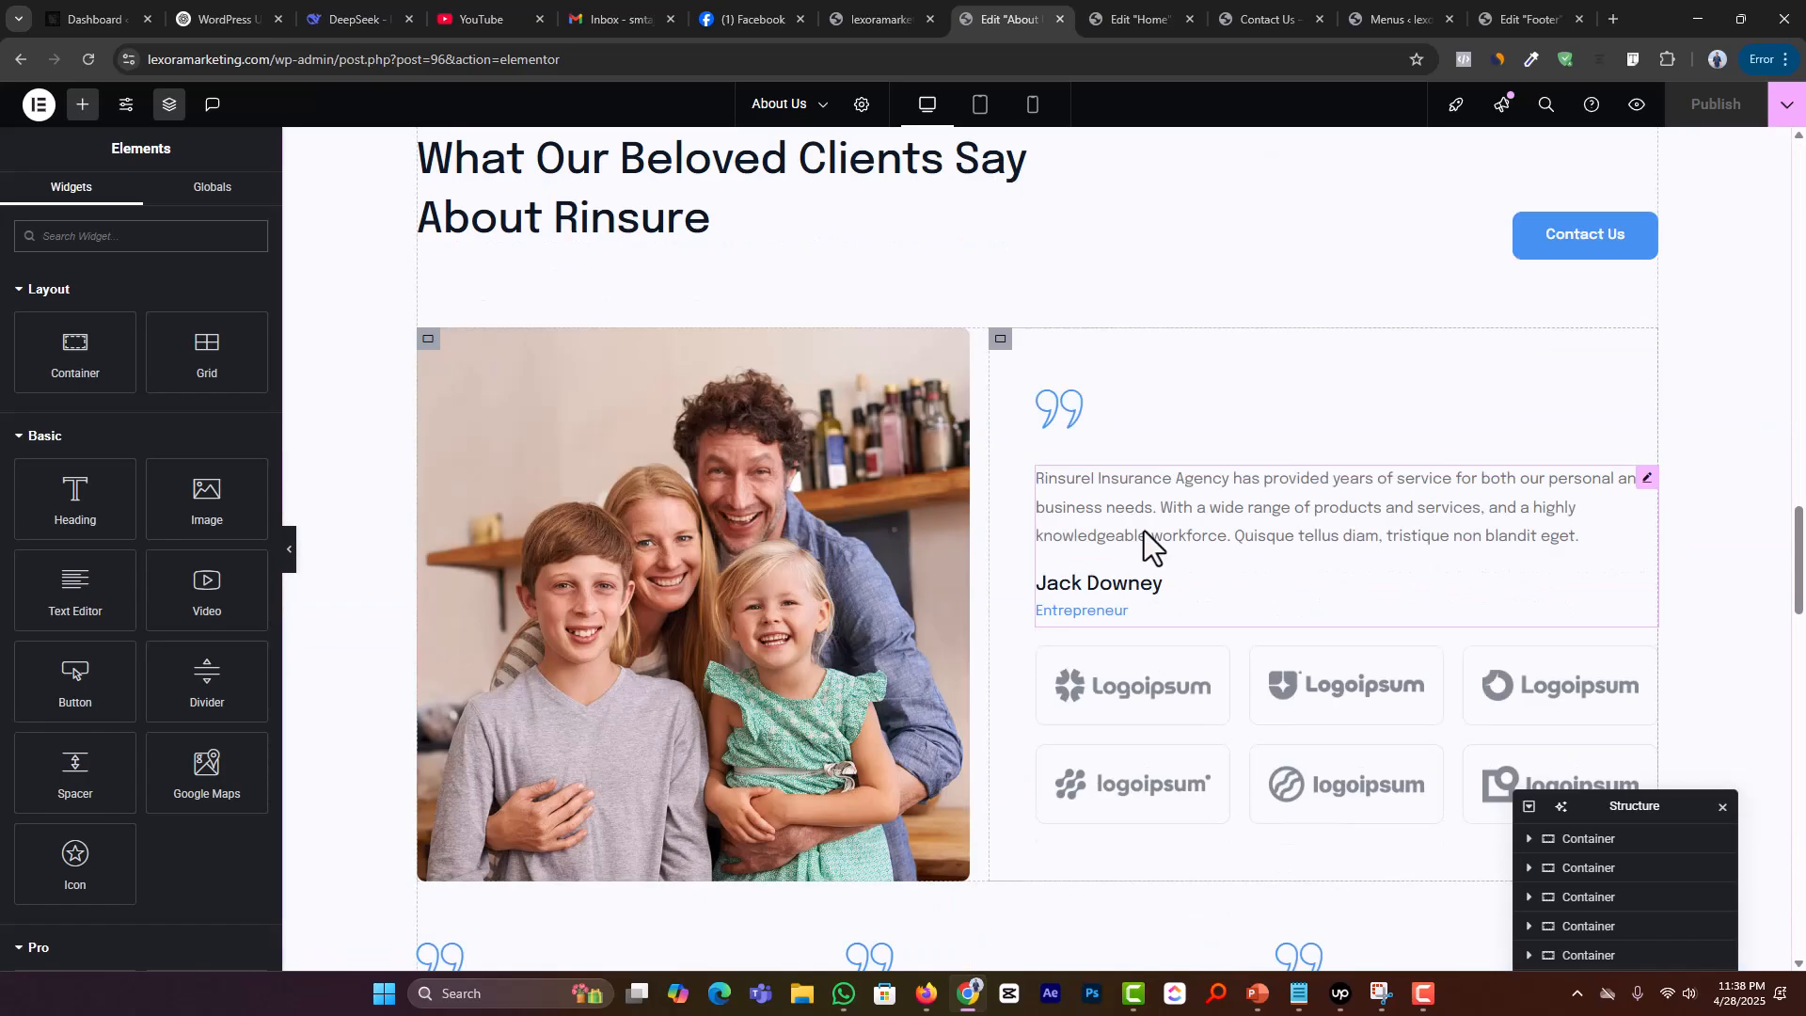
{"action": "scroll", "coordinate": [1142, 542], "scroll_direction": "down", "scroll_amount": 9}
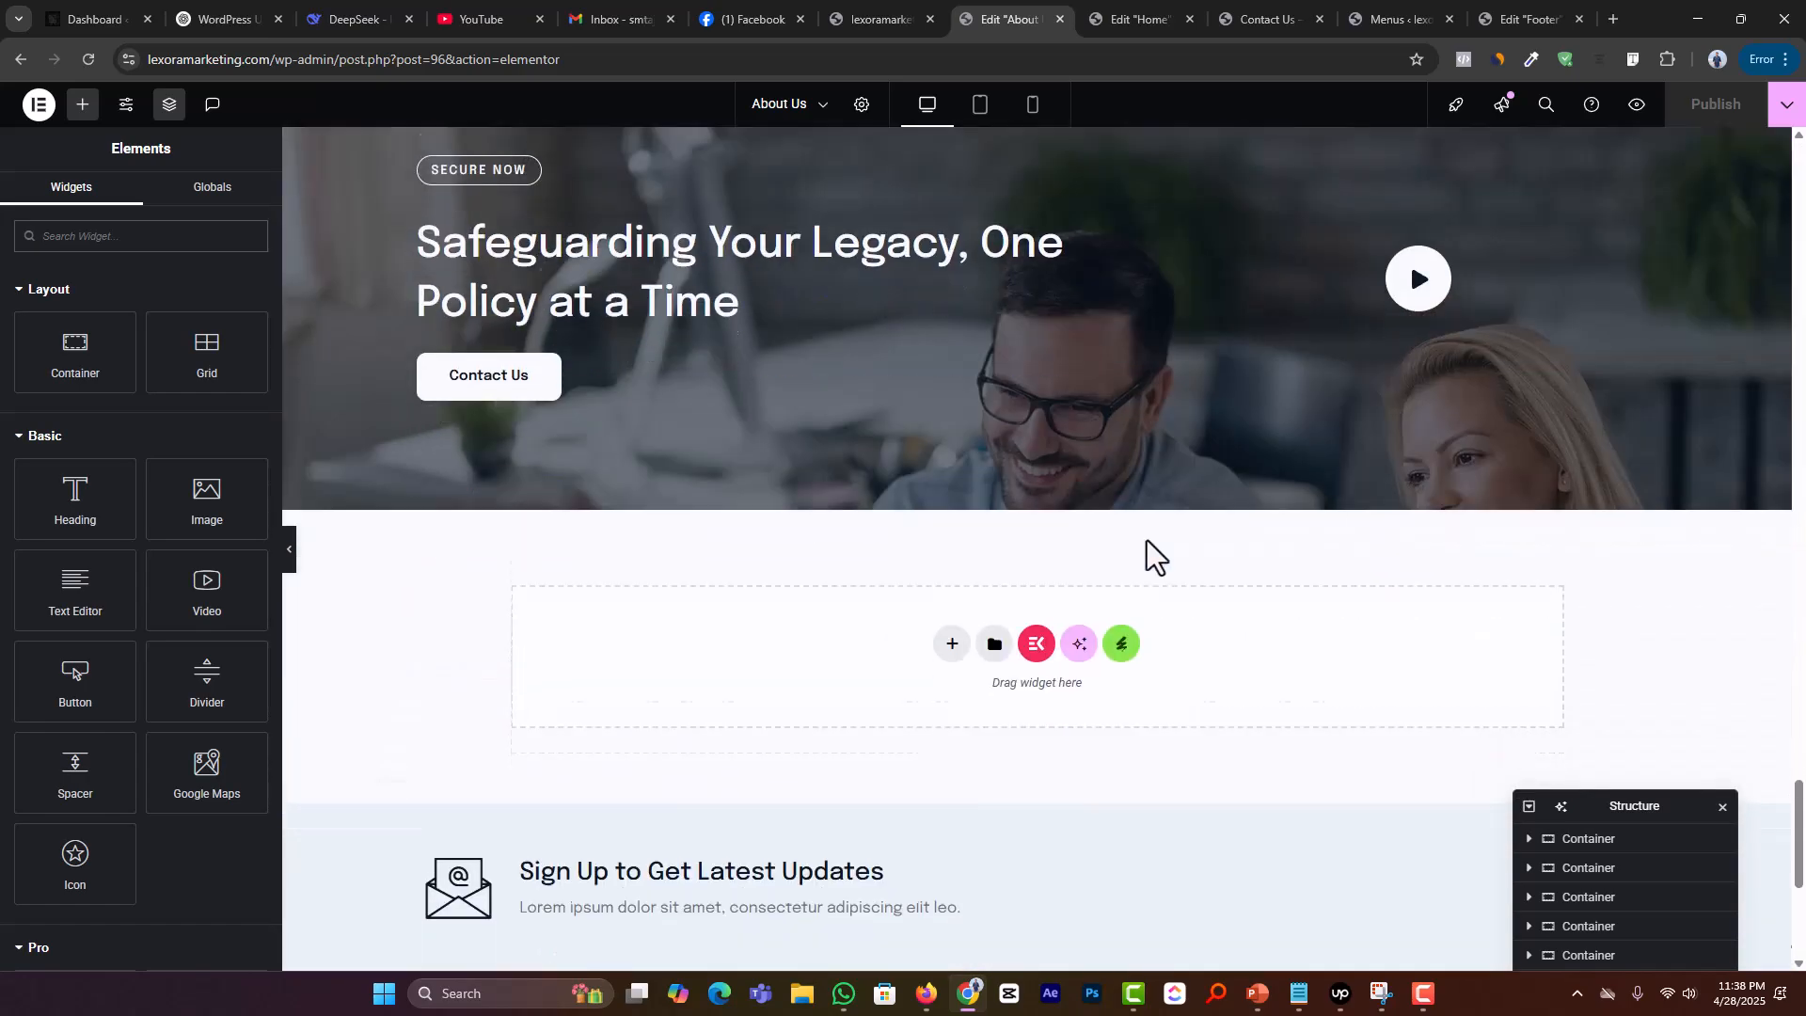
Step: Delete the "Safeguarding Your Legacy" banner and the team members section from the About Us page
{"action": "scroll", "coordinate": [1064, 526], "scroll_direction": "up", "scroll_amount": 8}
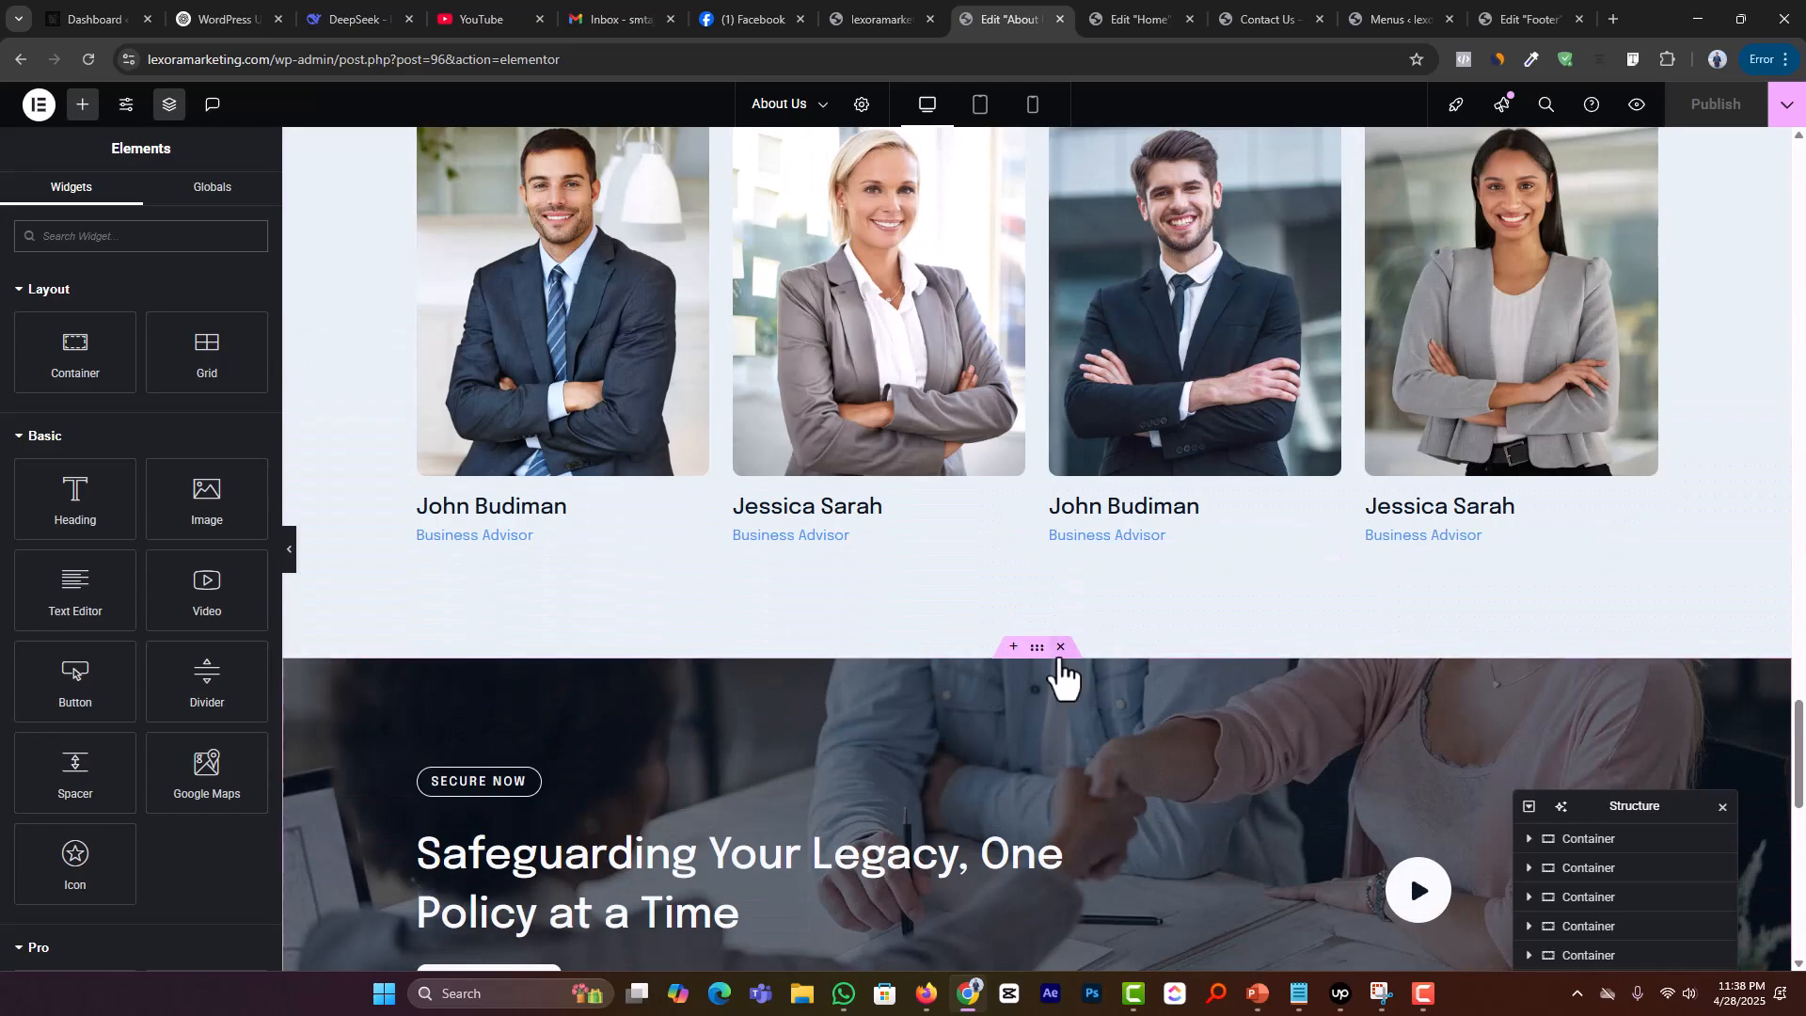
{"action": "left_click", "coordinate": [1060, 649]}
{"action": "scroll", "coordinate": [1058, 659], "scroll_direction": "up", "scroll_amount": 5}
{"action": "left_click", "coordinate": [1059, 404]}
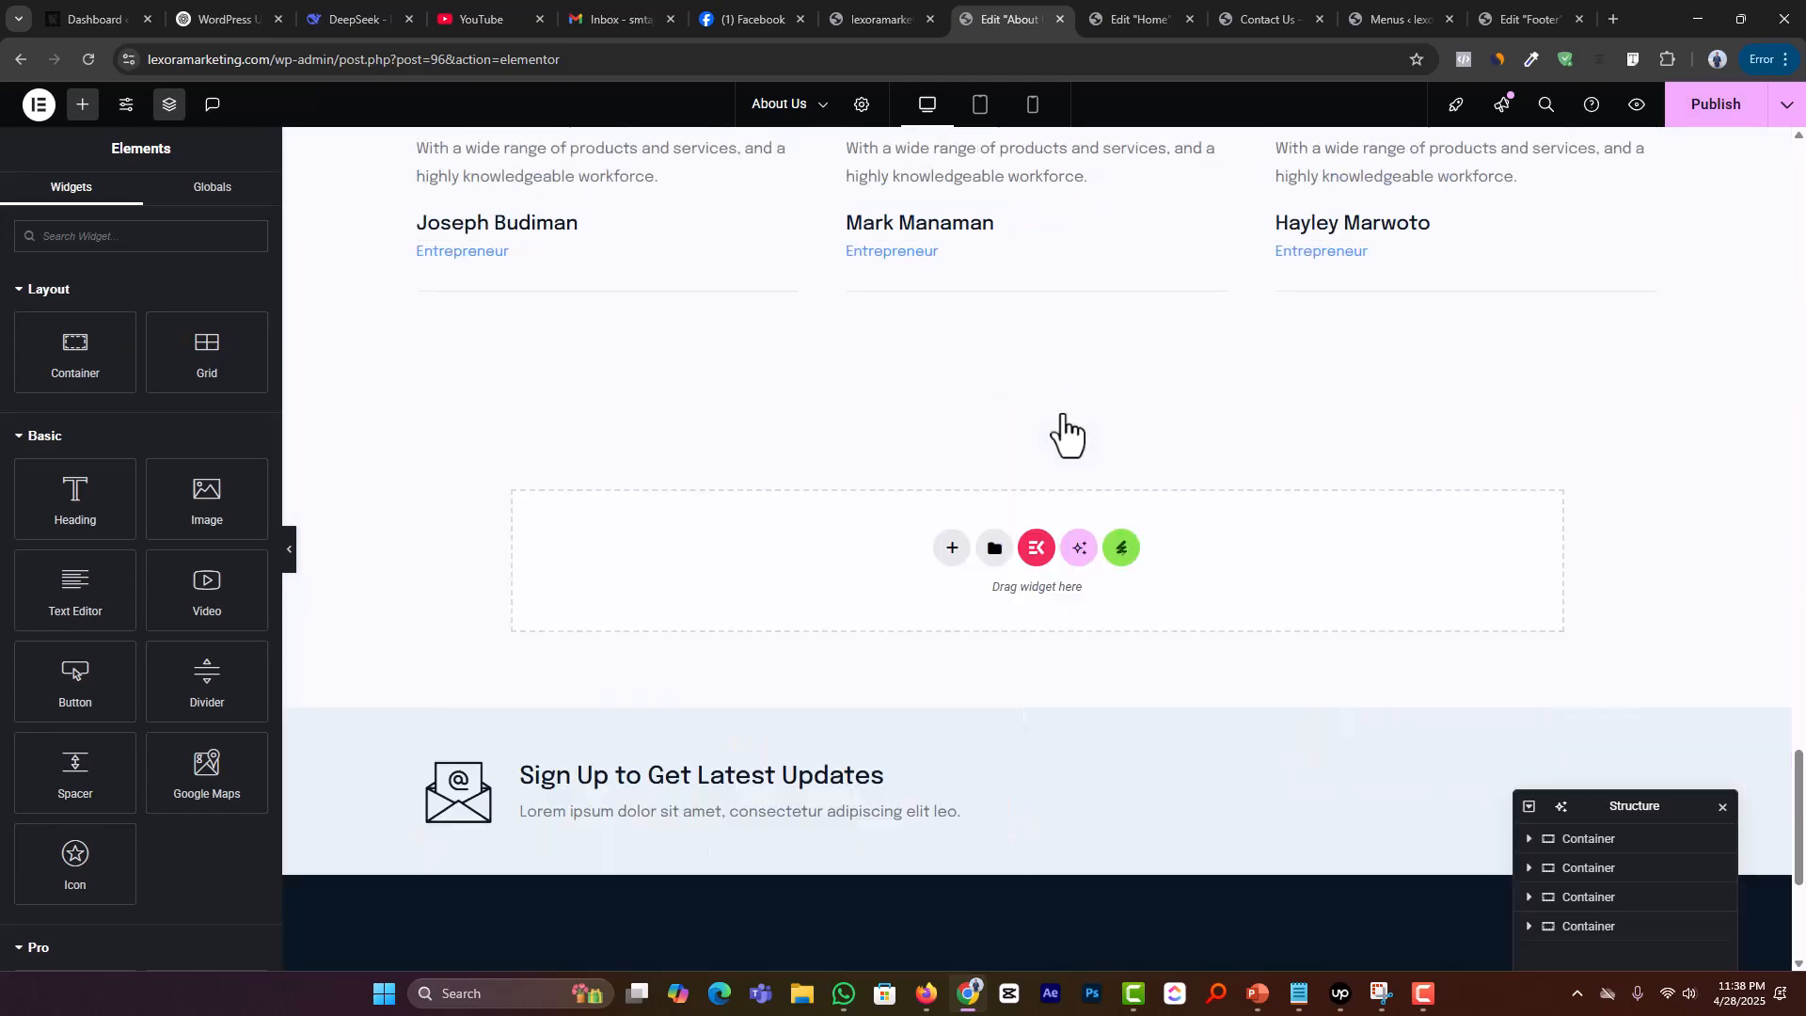
{"action": "scroll", "coordinate": [1108, 585], "scroll_direction": "up", "scroll_amount": 15}
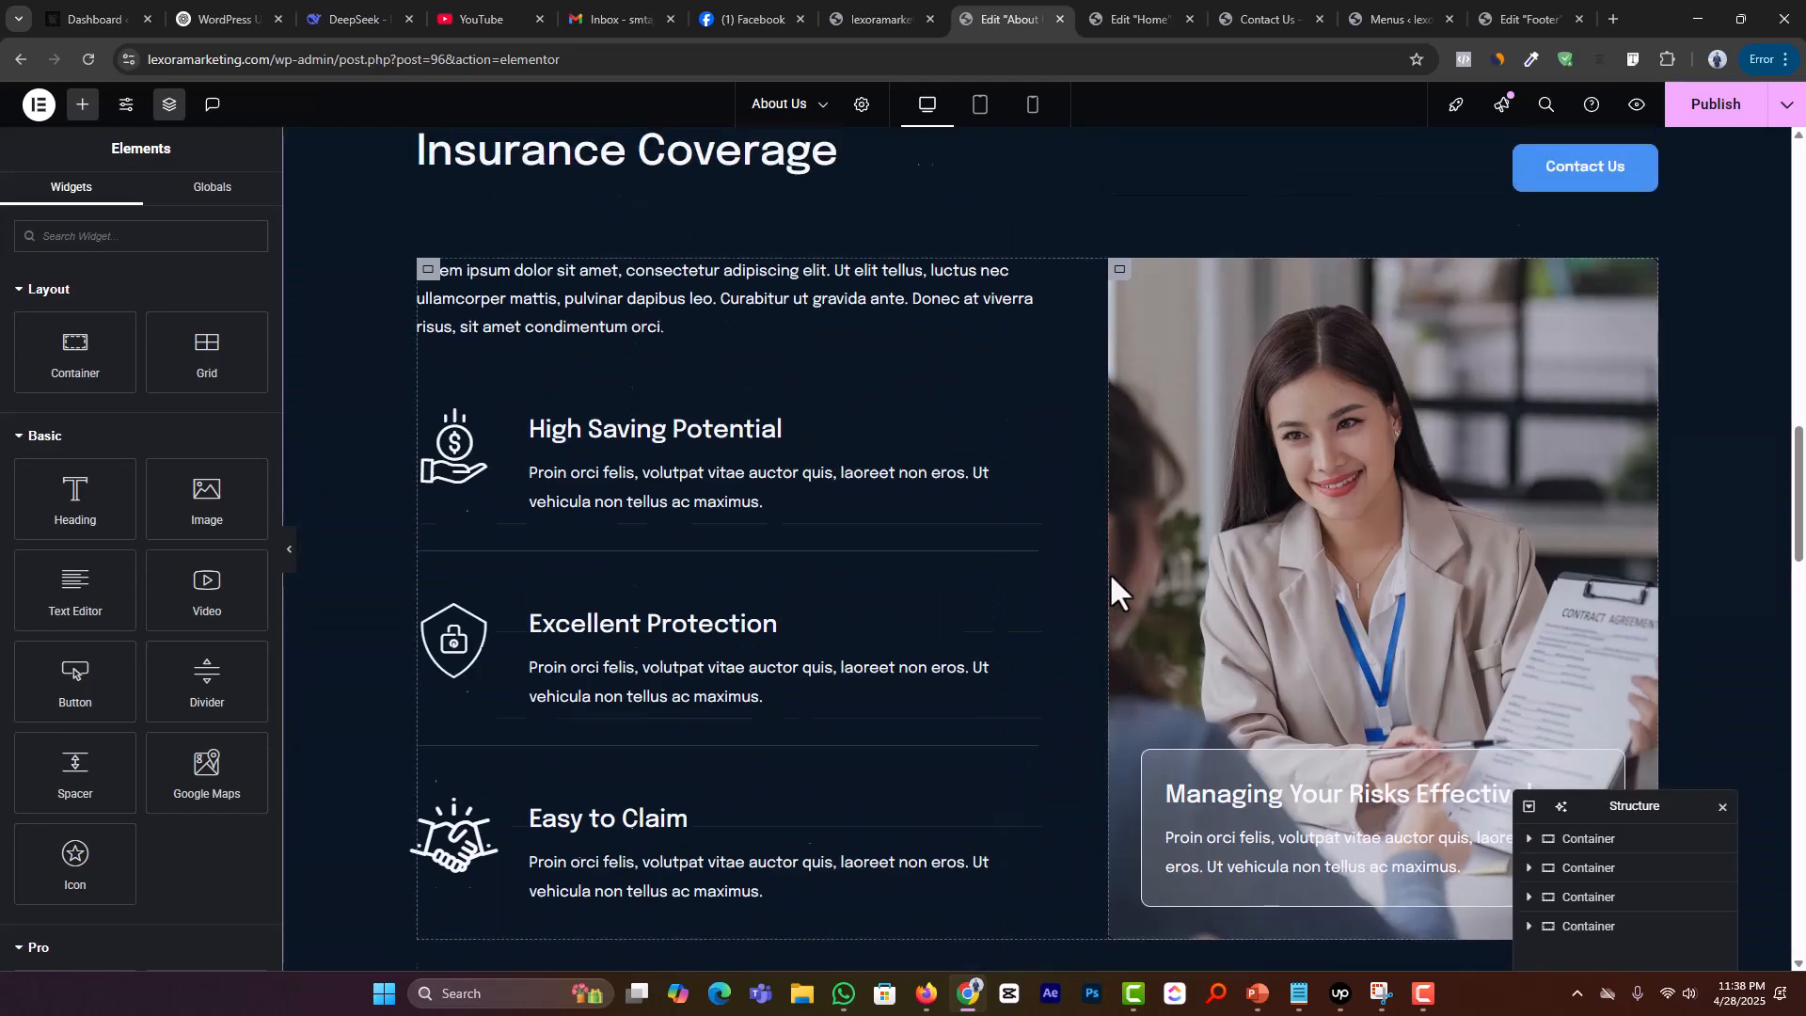
Step: Copy the "About Us" section with the "Take the Worry of Life with Insurance Protection" heading from the Home page
{"action": "scroll", "coordinate": [1109, 574], "scroll_direction": "up", "scroll_amount": 15}
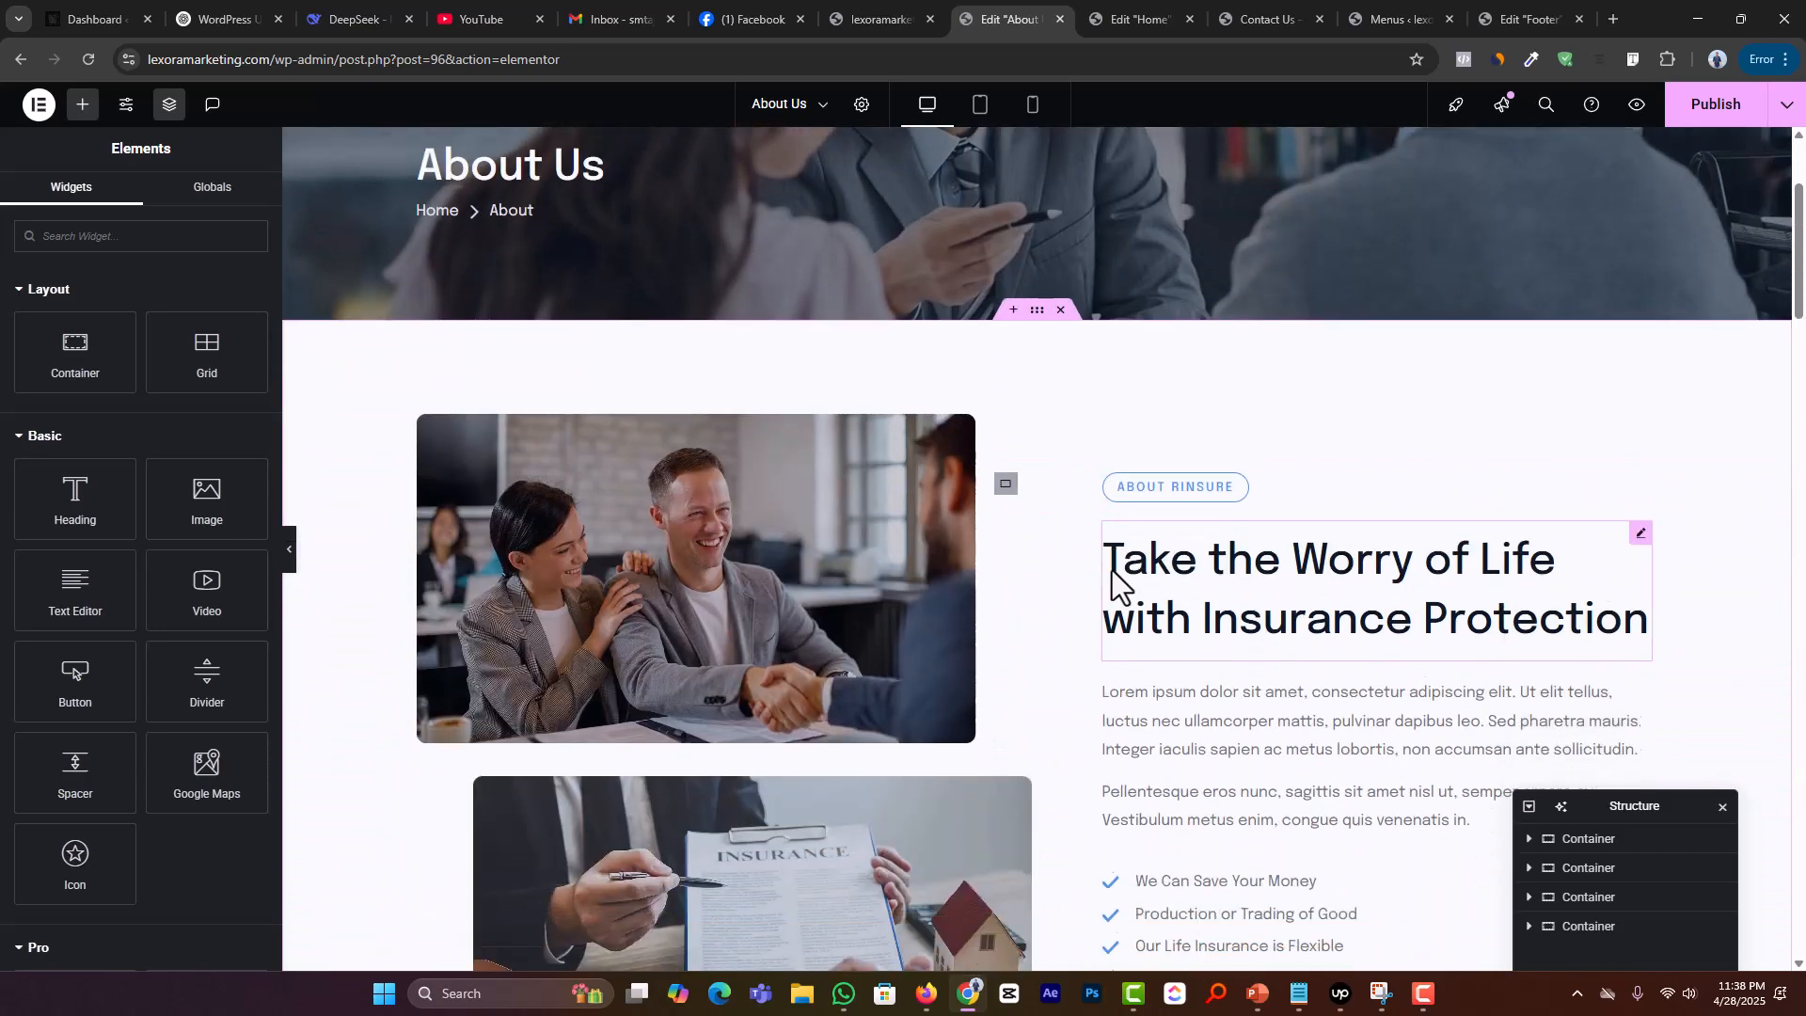
{"action": "left_click", "coordinate": [910, 6]}
{"action": "left_click_drag", "start_coordinate": [1090, 6], "coordinate": [1011, 4]}
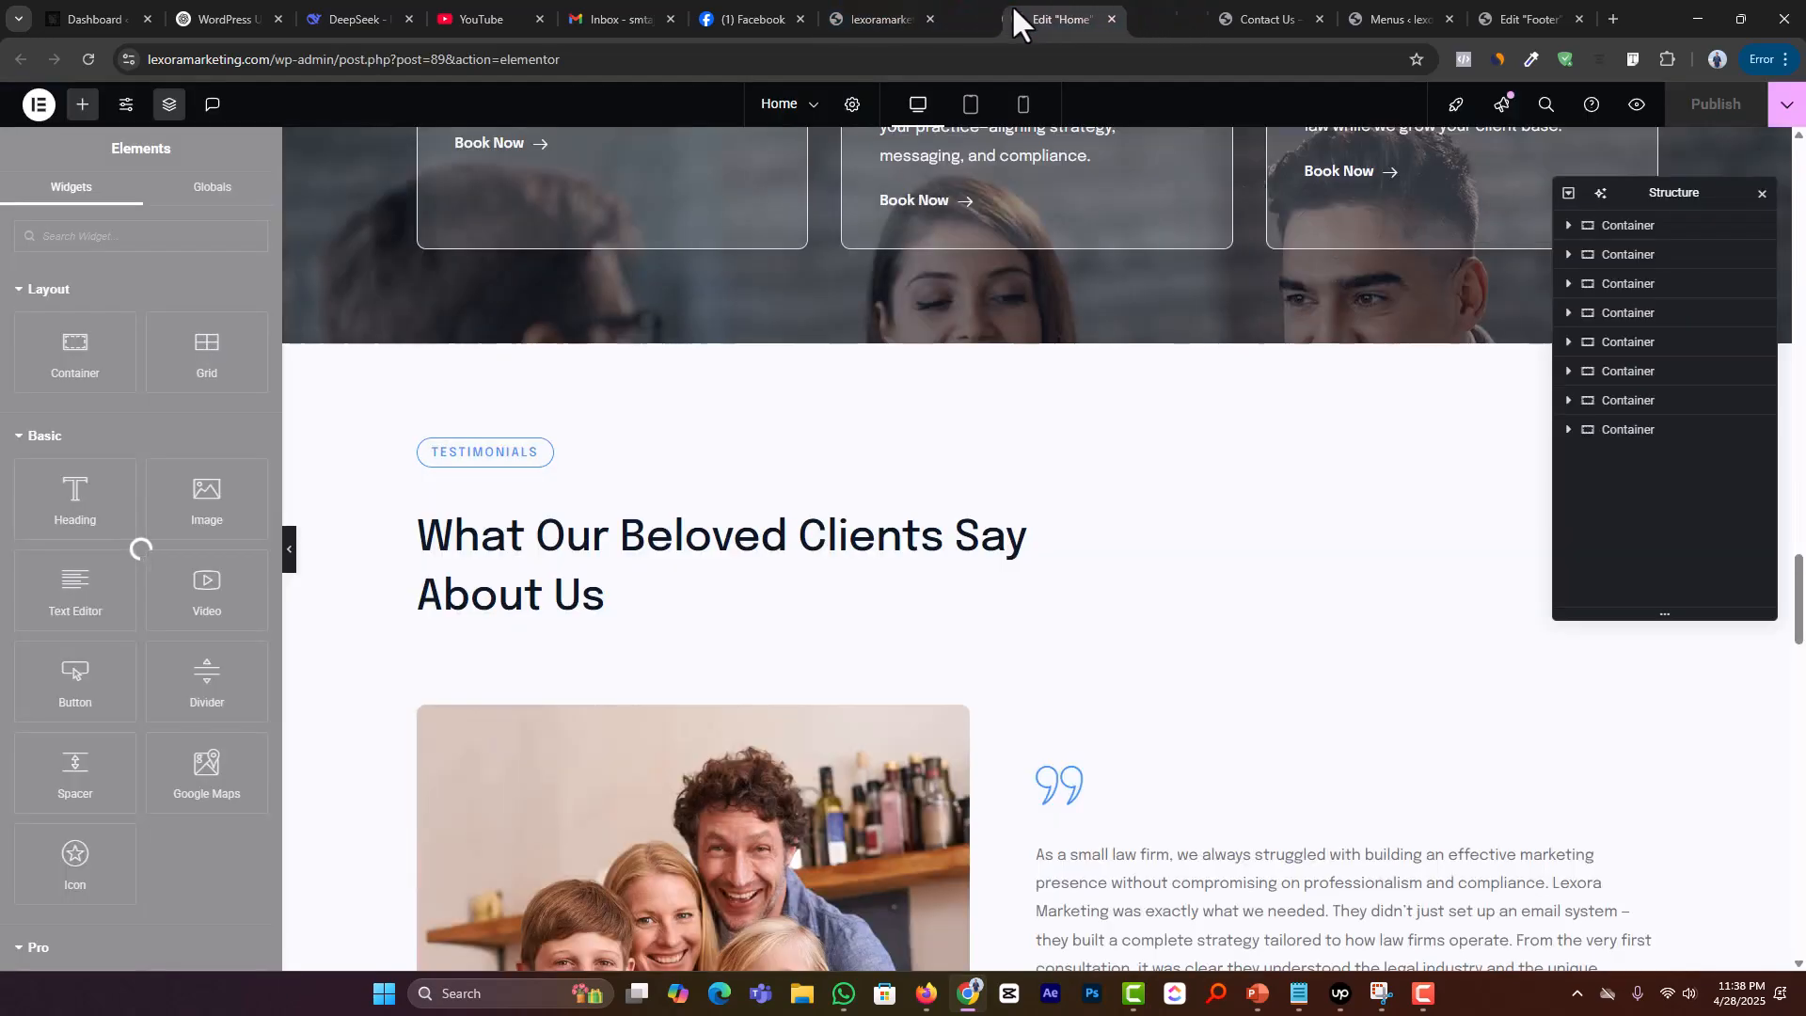
{"action": "scroll", "coordinate": [921, 545], "scroll_direction": "up", "scroll_amount": 8}
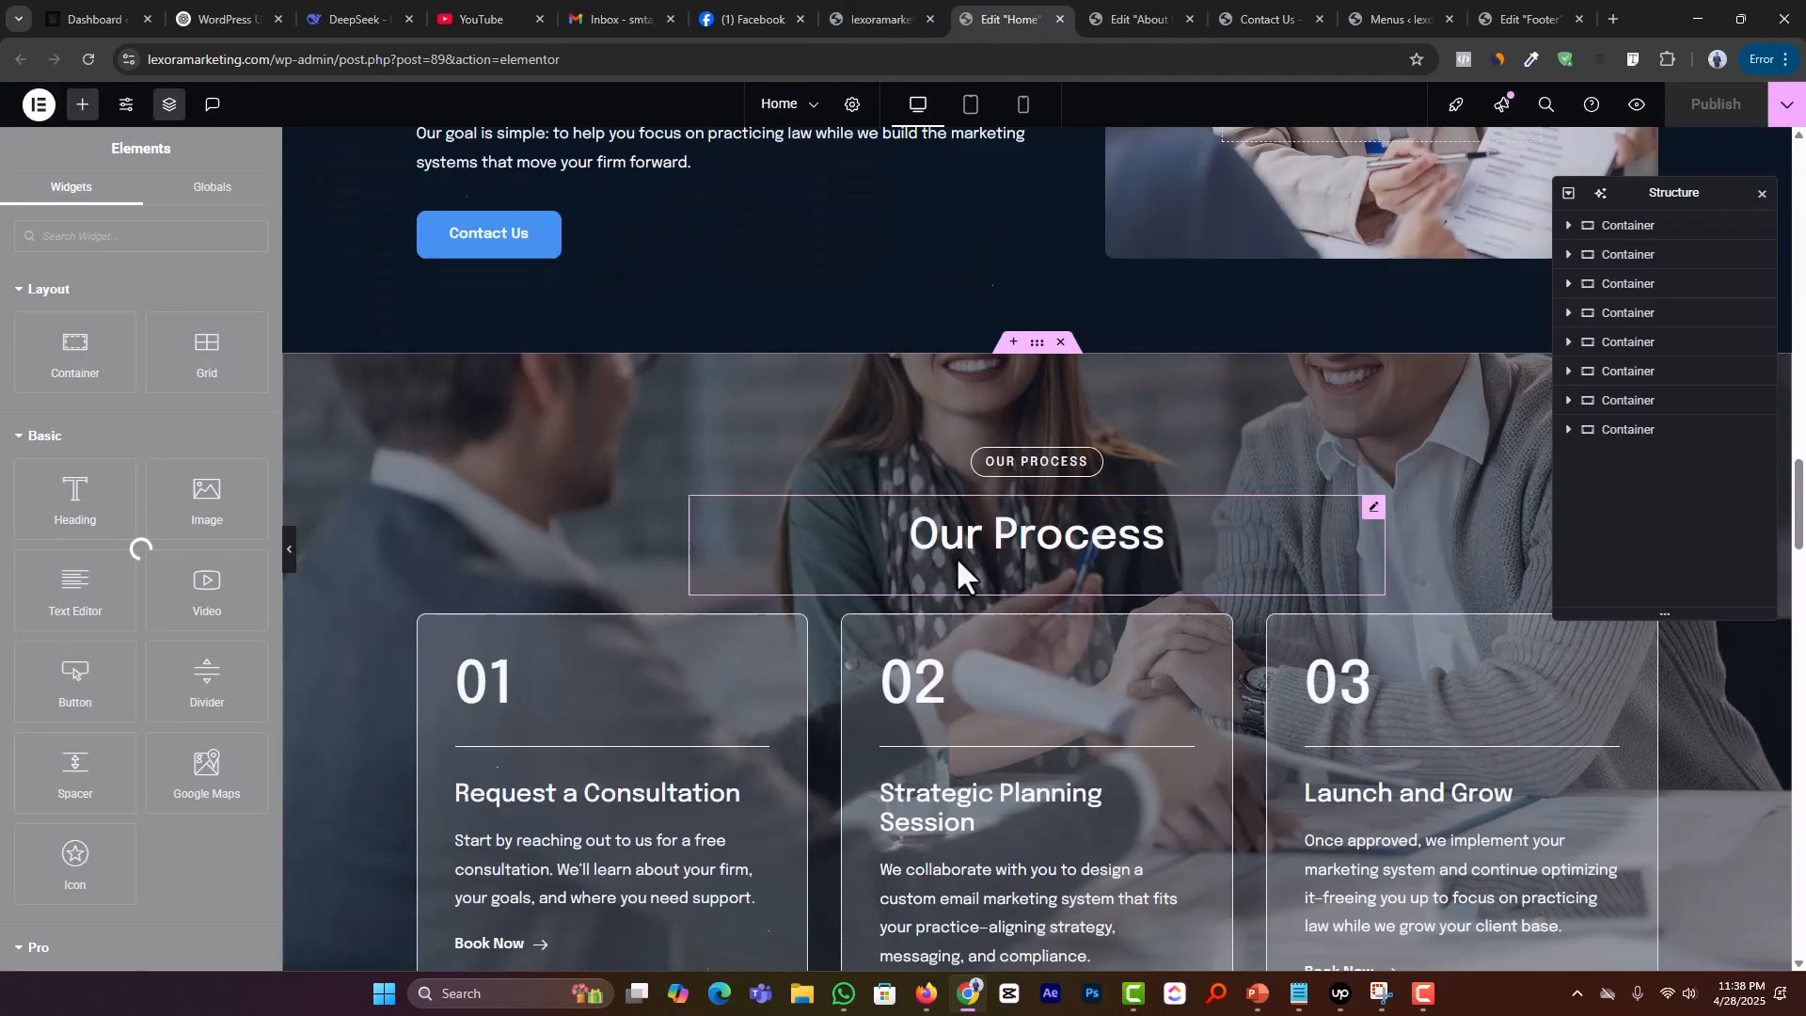
{"action": "scroll", "coordinate": [957, 558], "scroll_direction": "up", "scroll_amount": 15}
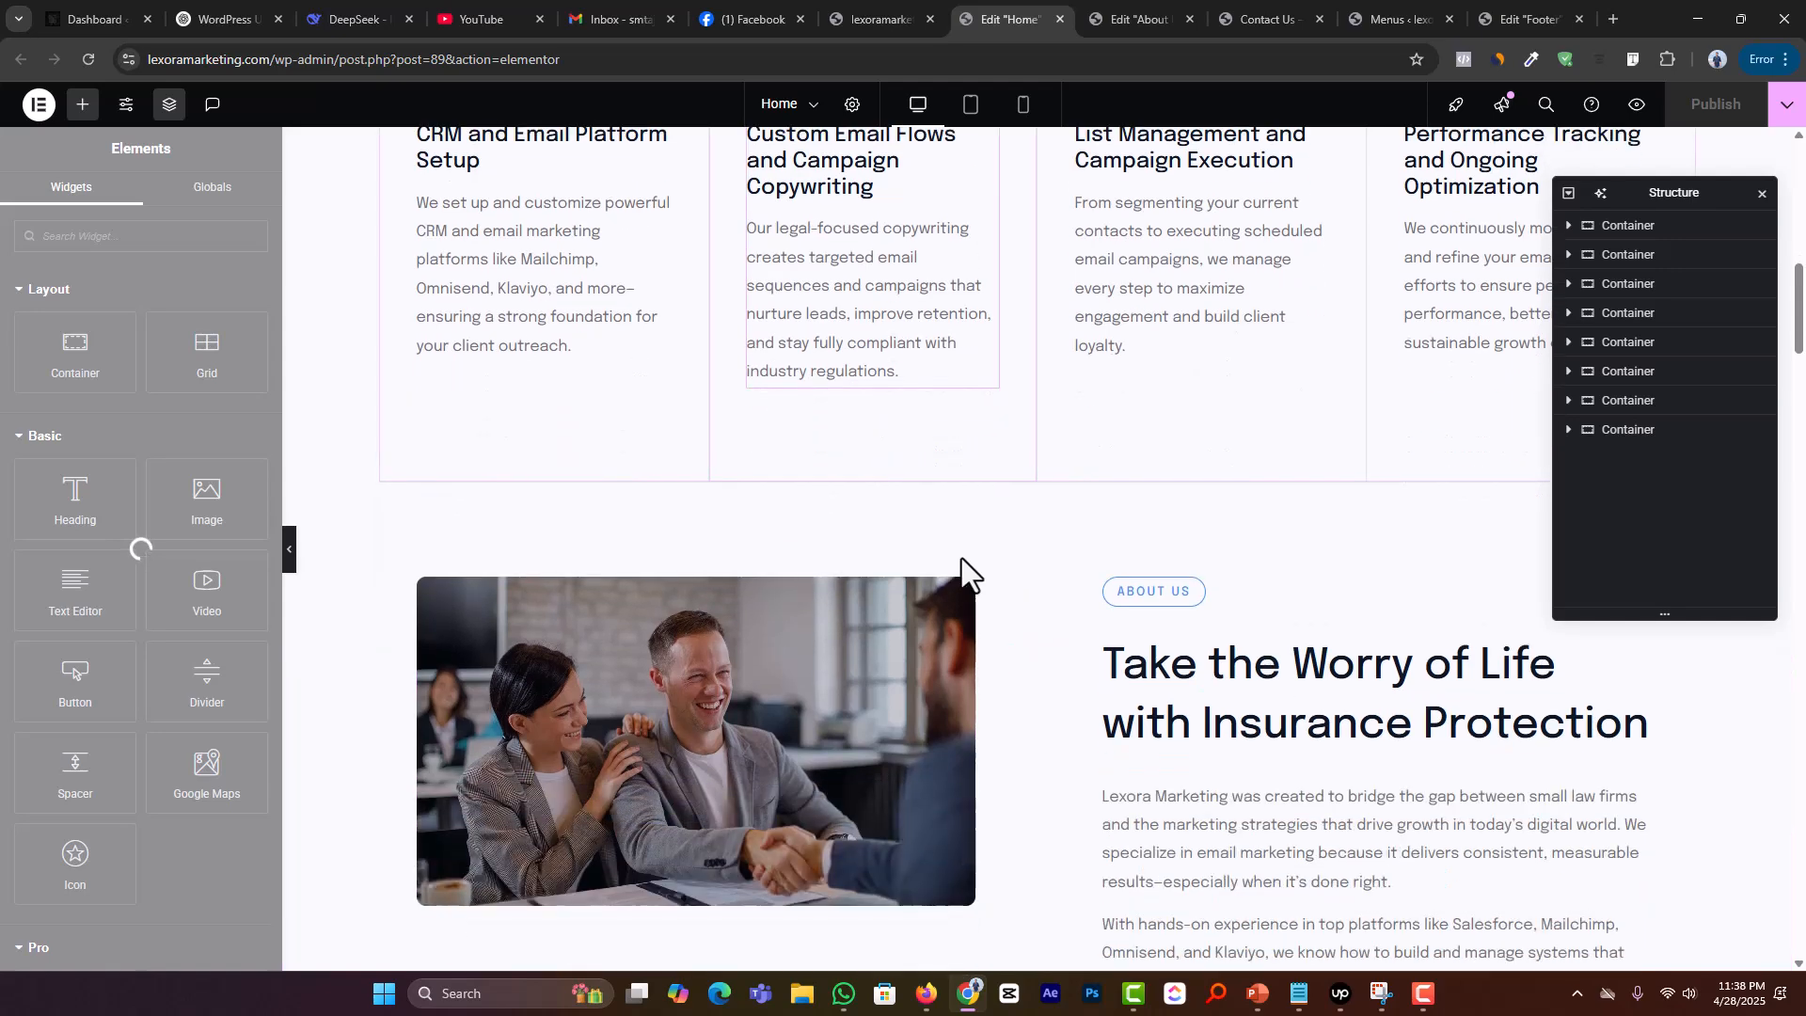
{"action": "scroll", "coordinate": [961, 556], "scroll_direction": "up", "scroll_amount": 4}
{"action": "scroll", "coordinate": [967, 553], "scroll_direction": "down", "scroll_amount": 6}
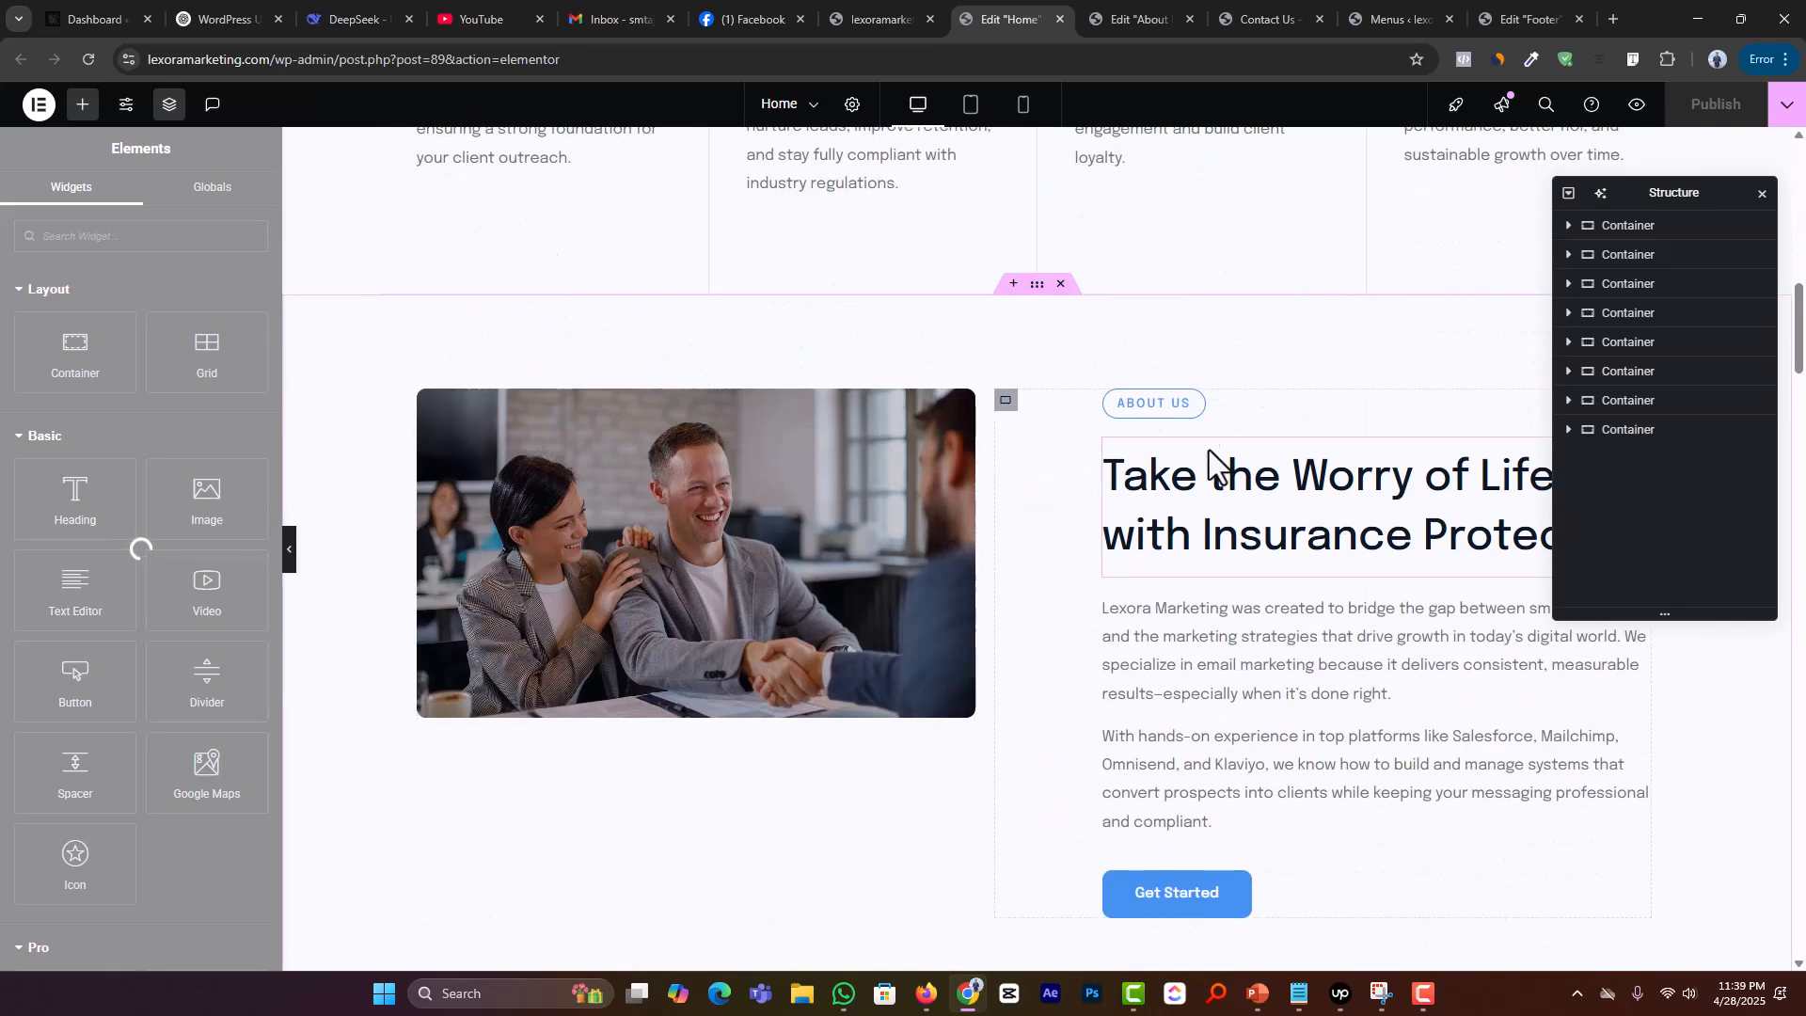
{"action": "right_click", "coordinate": [1035, 306]}
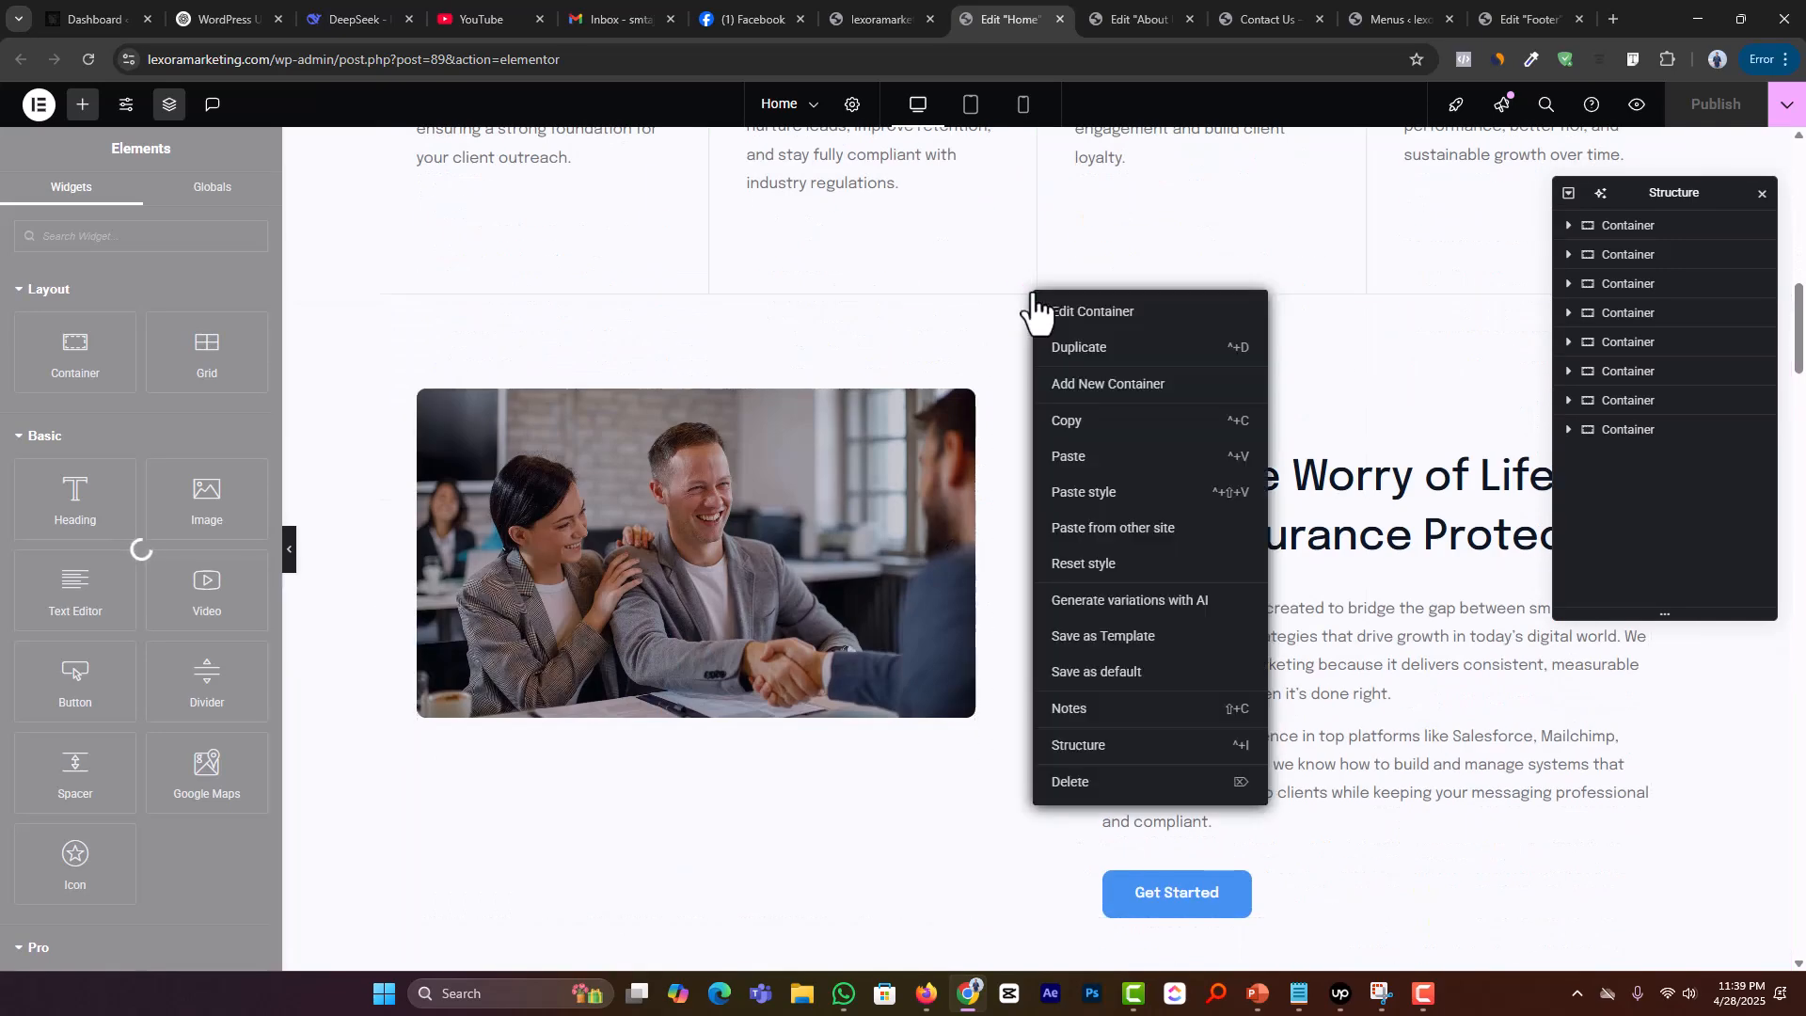
{"action": "left_click", "coordinate": [1079, 421]}
Step: Paste the copied section into the About Us page between the banner and the old "About Rinsure" section
{"action": "left_click", "coordinate": [1095, 14]}
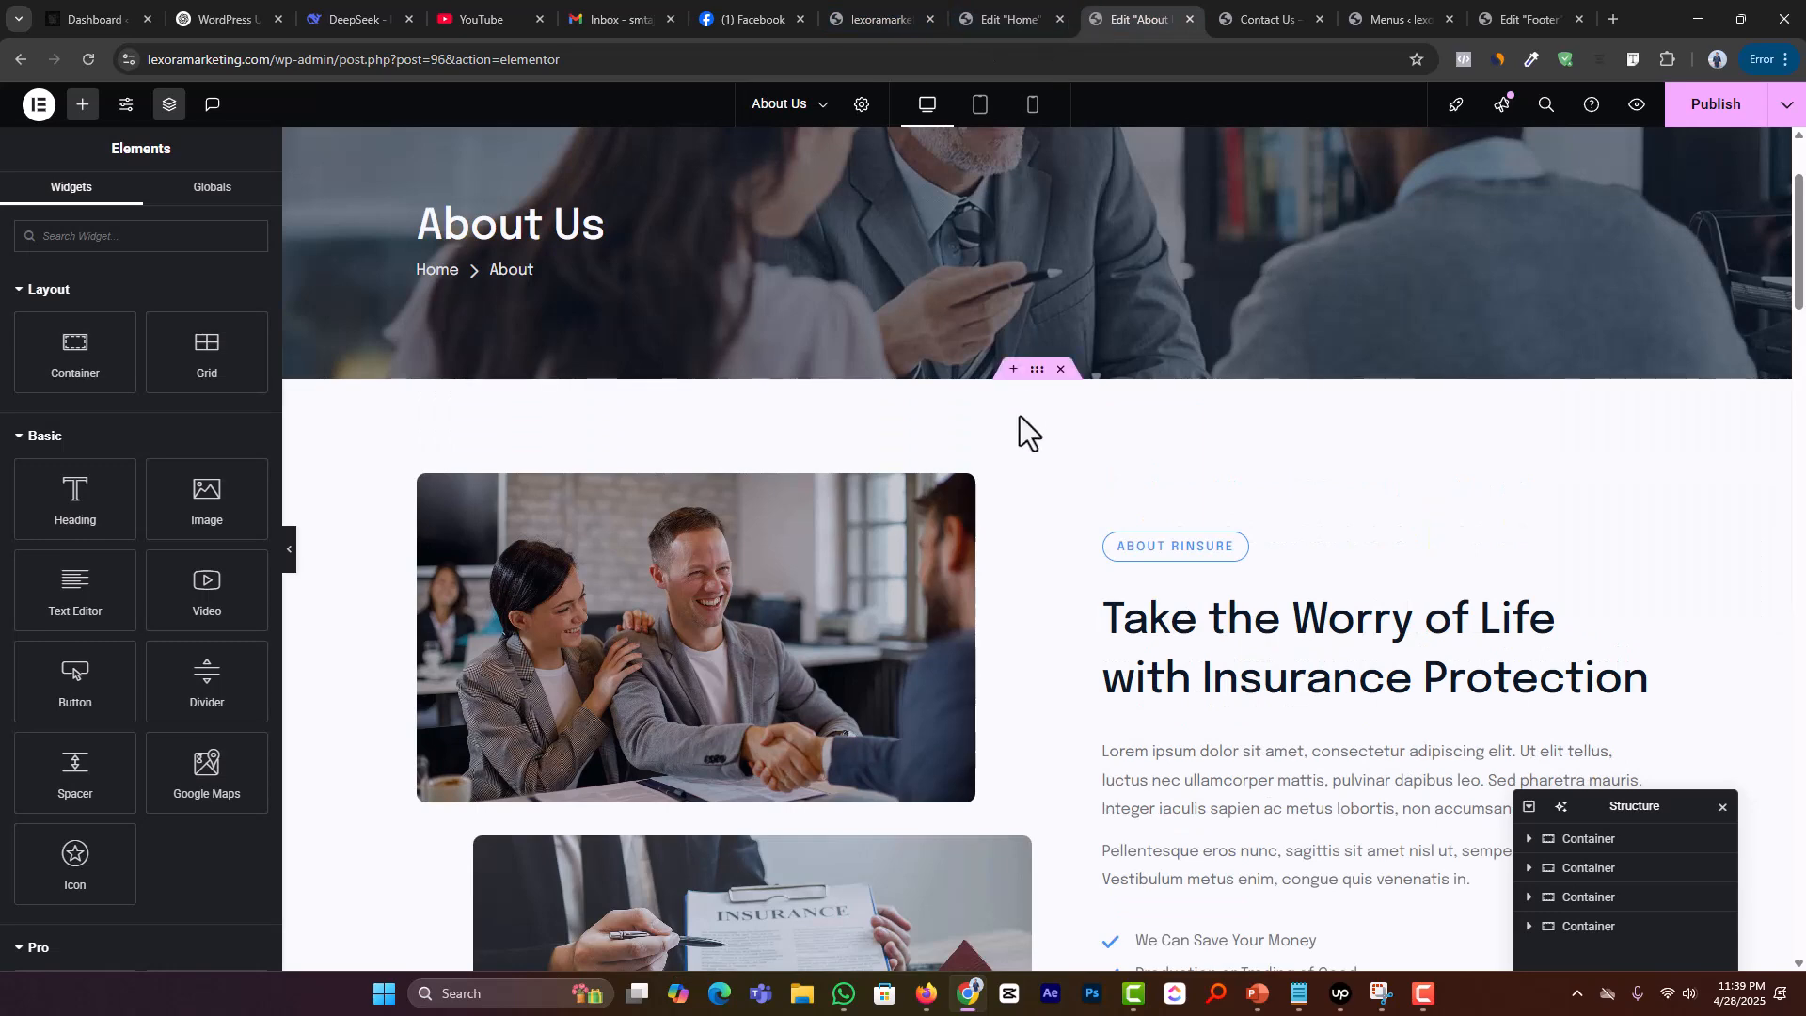
{"action": "scroll", "coordinate": [1021, 432], "scroll_direction": "up", "scroll_amount": 1}
{"action": "left_click", "coordinate": [1014, 465]}
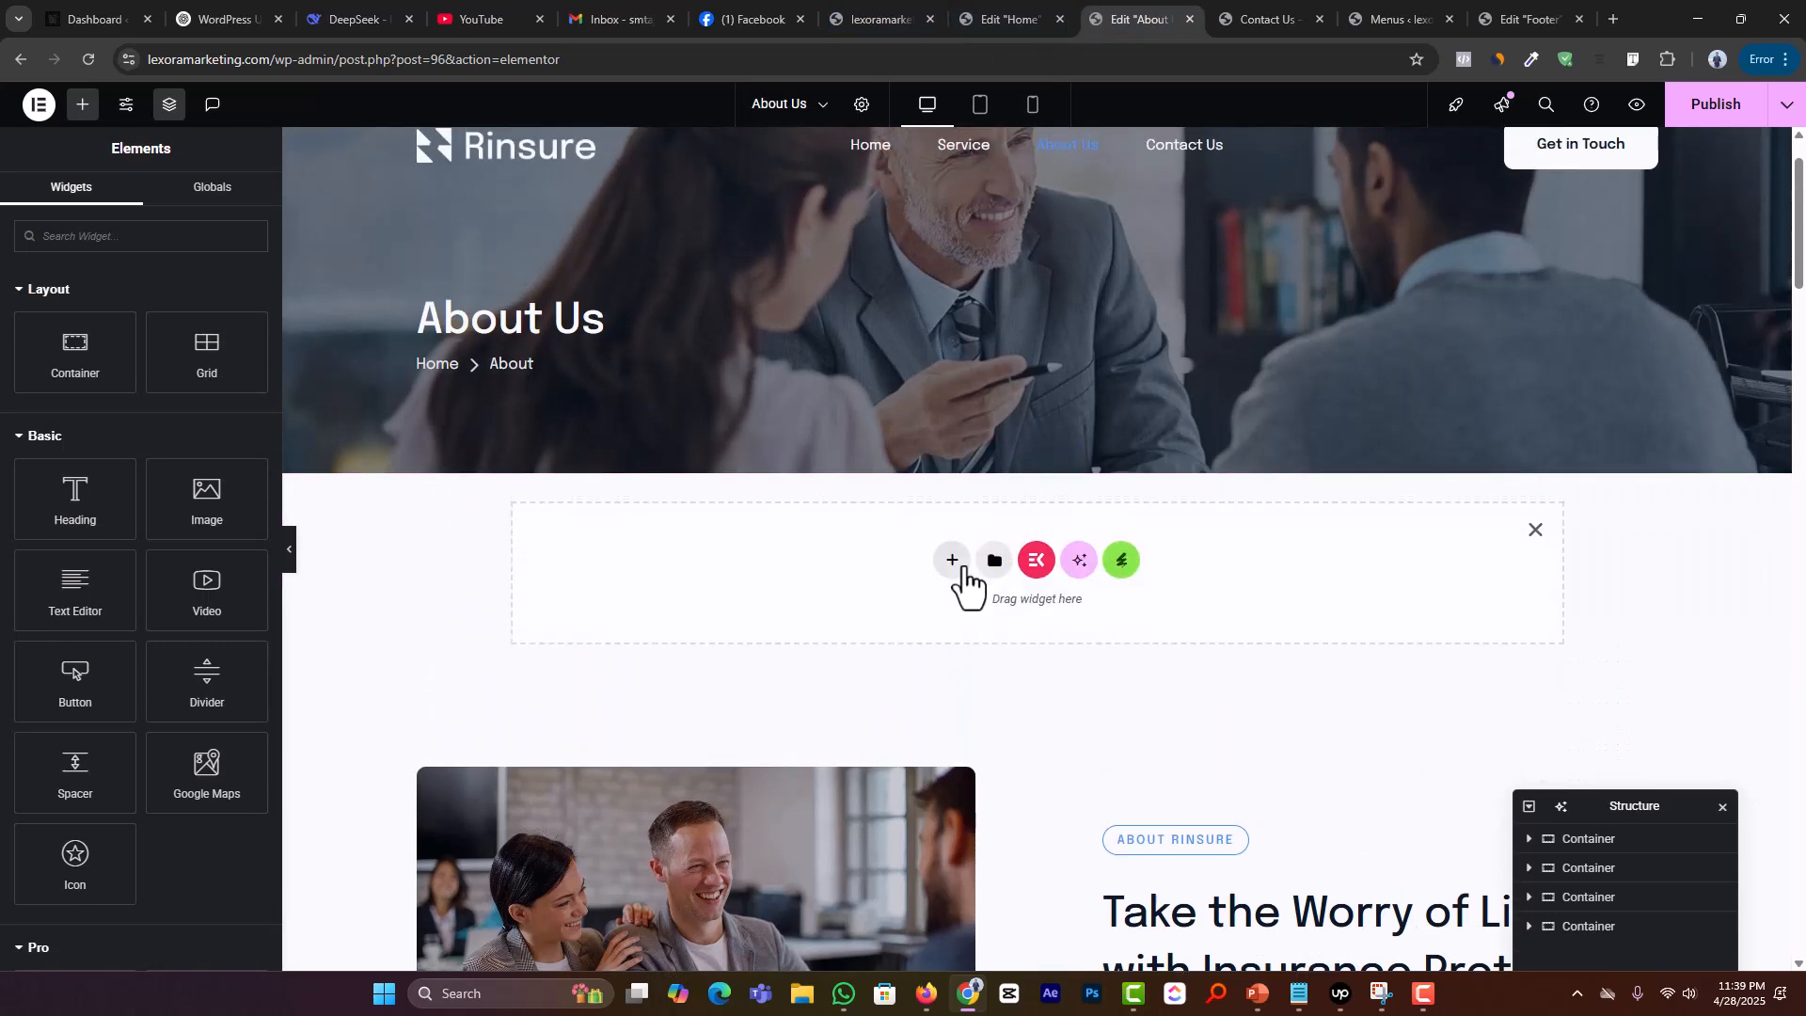
{"action": "right_click", "coordinate": [960, 571]}
{"action": "left_click", "coordinate": [994, 588]}
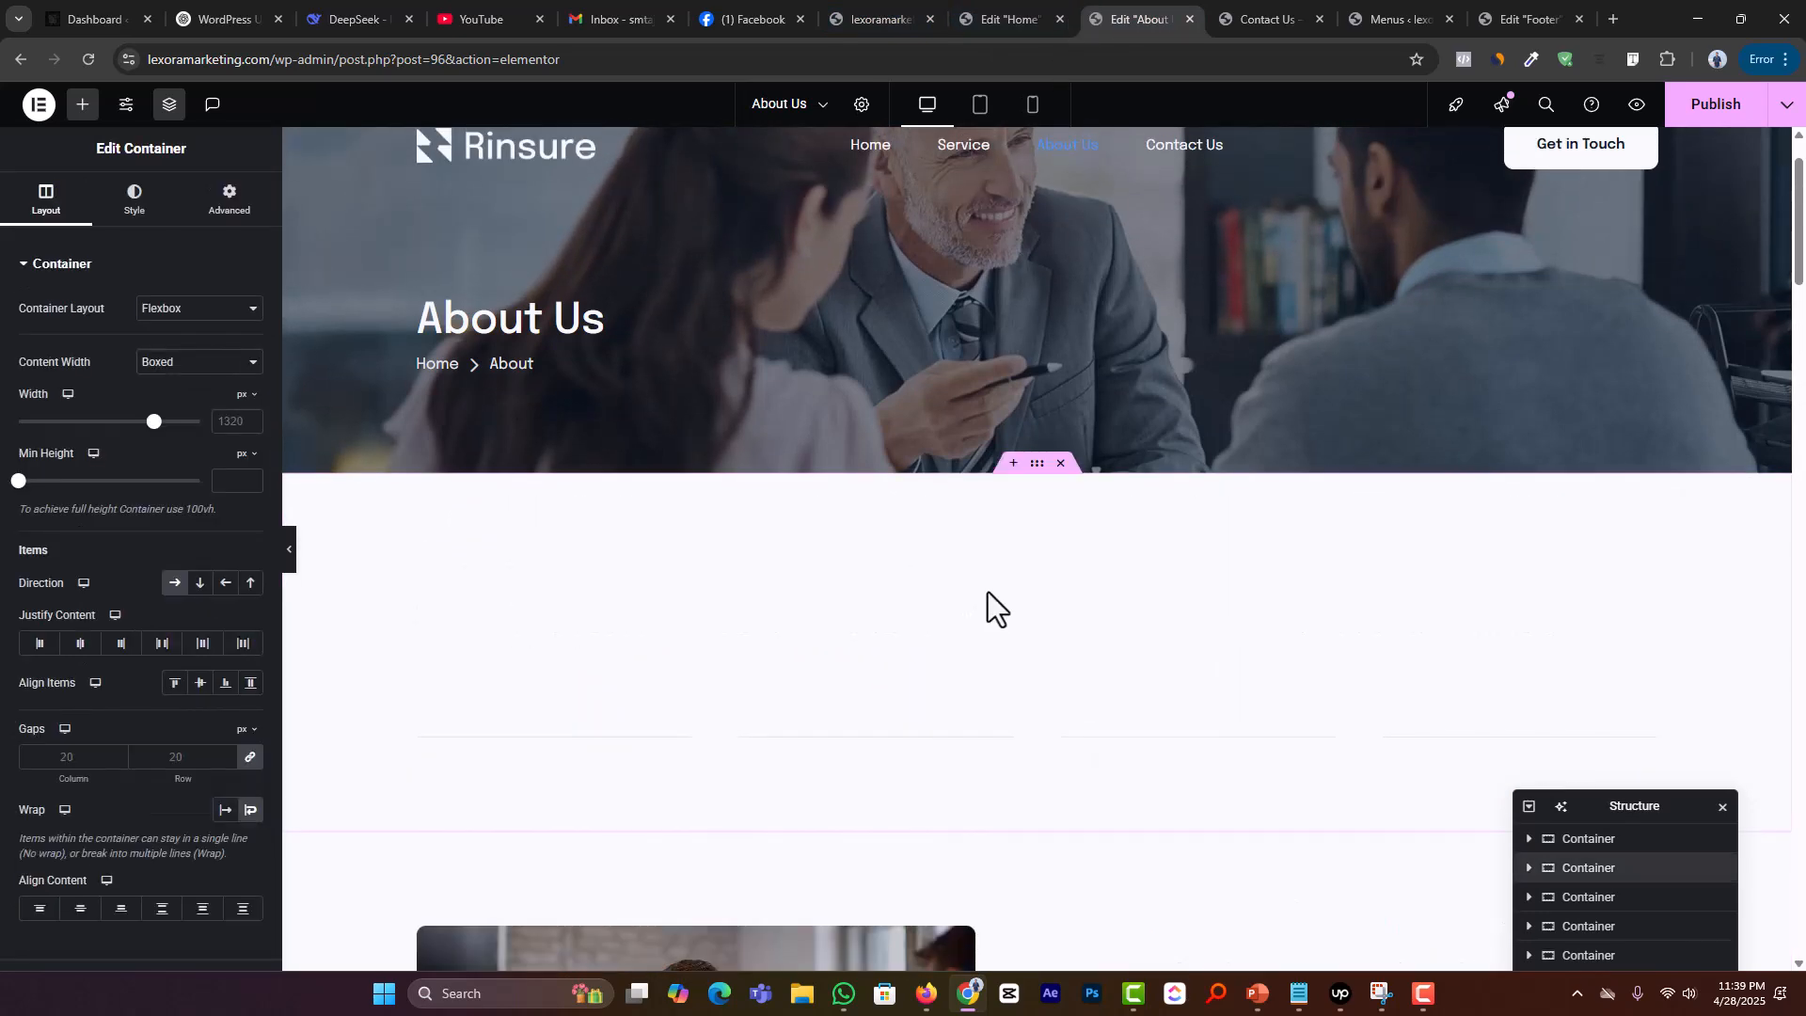
Step: Delete the old "About Rinsure" section below the pasted one on the About Us page
{"action": "scroll", "coordinate": [987, 590], "scroll_direction": "down", "scroll_amount": 4}
{"action": "scroll", "coordinate": [993, 583], "scroll_direction": "down", "scroll_amount": 5}
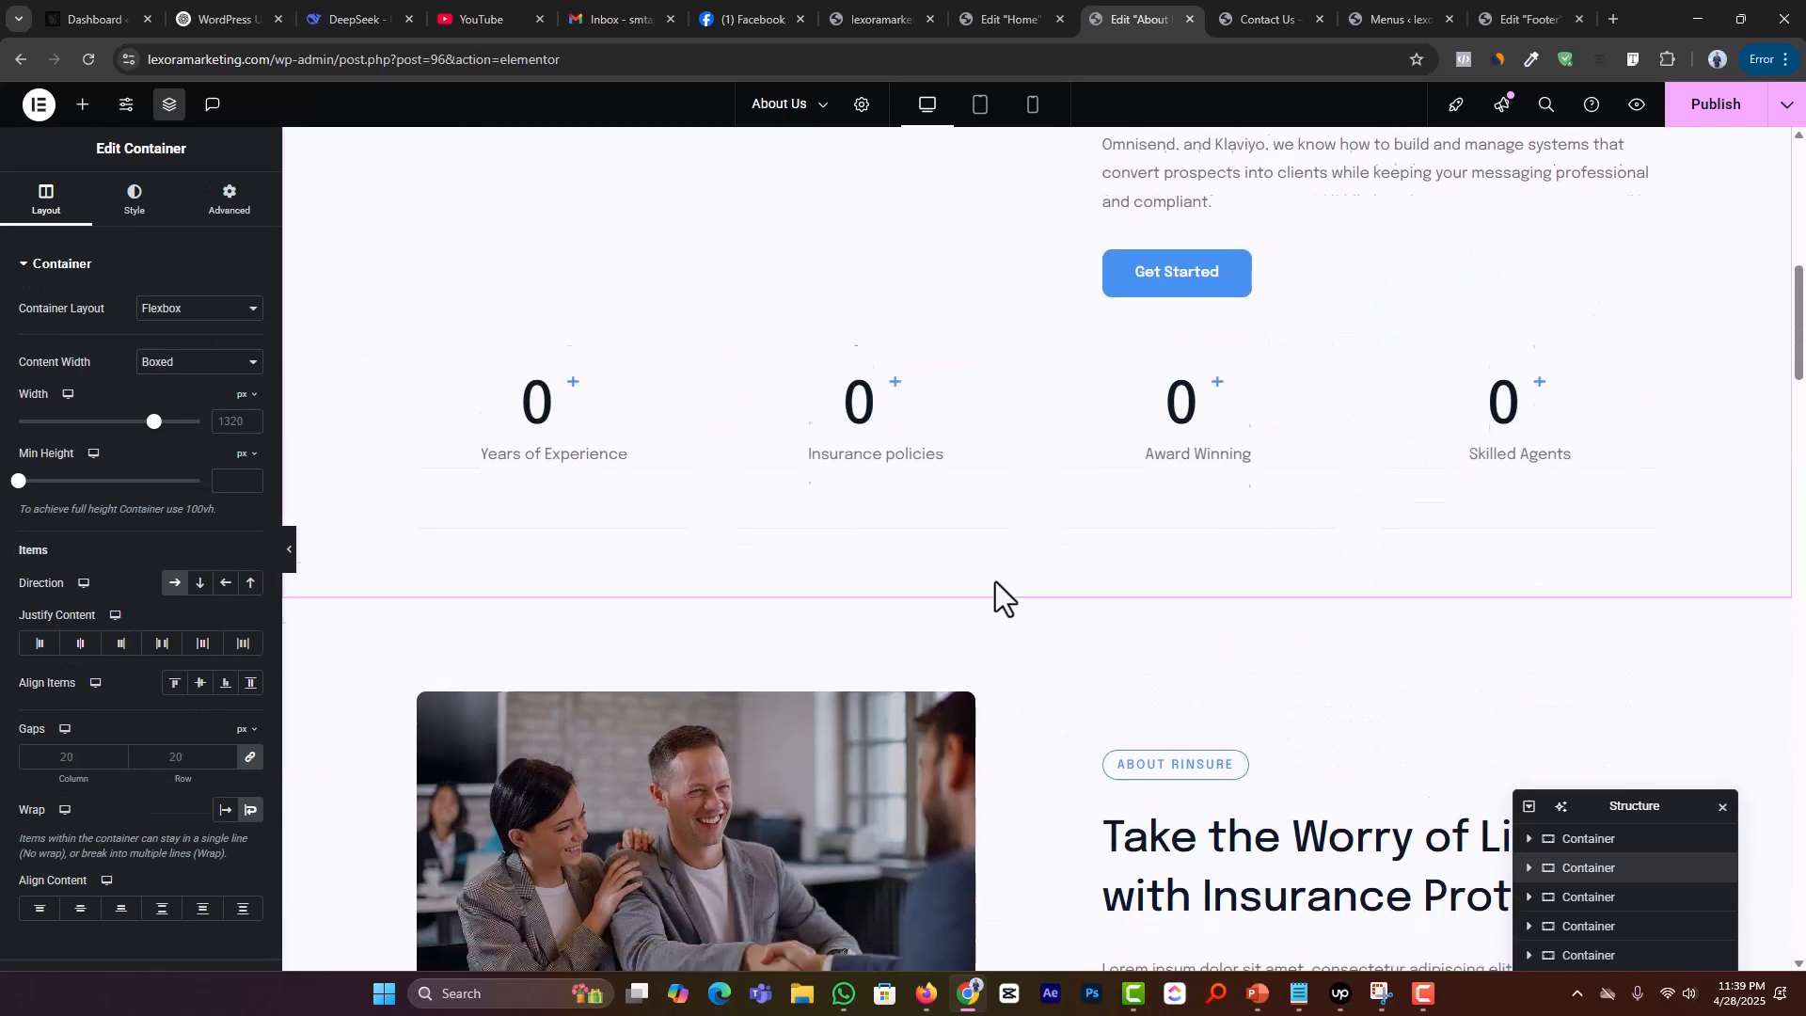
{"action": "left_click", "coordinate": [1060, 539]}
{"action": "scroll", "coordinate": [1060, 618], "scroll_direction": "down", "scroll_amount": 2}
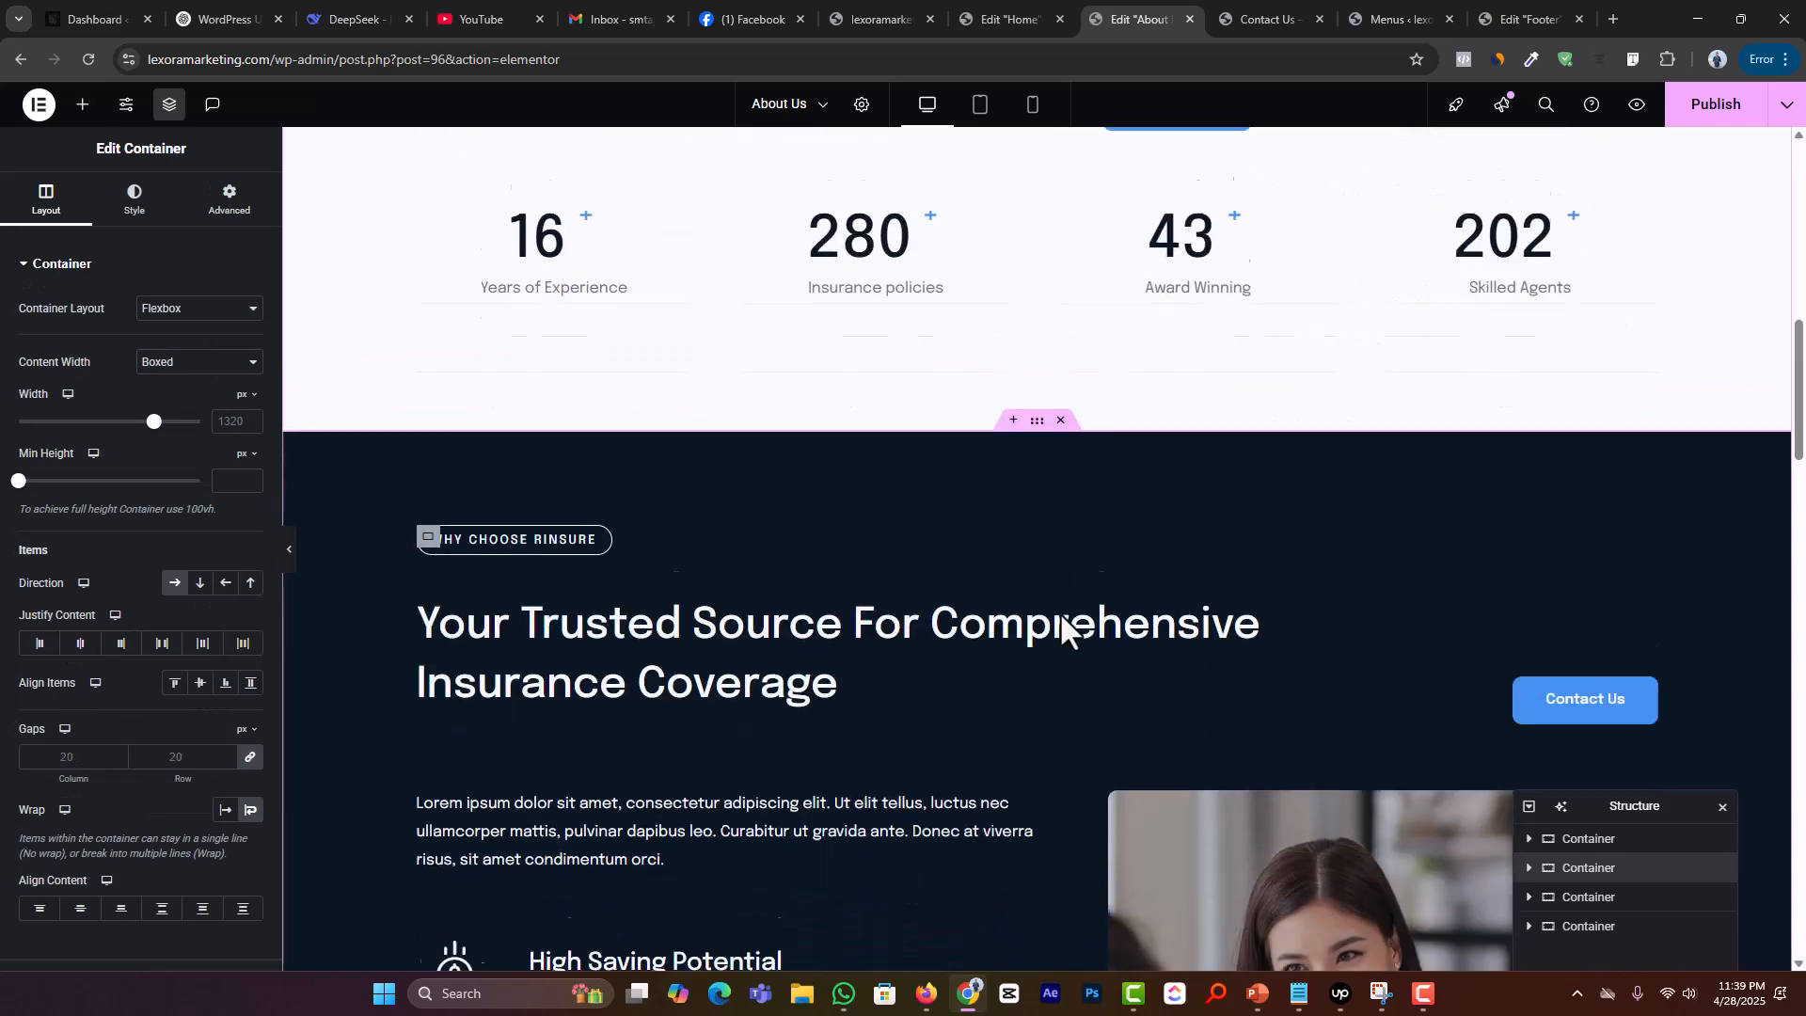
Step: Copy the dark "Our mission" section from the Home page
{"action": "left_click", "coordinate": [1035, 17]}
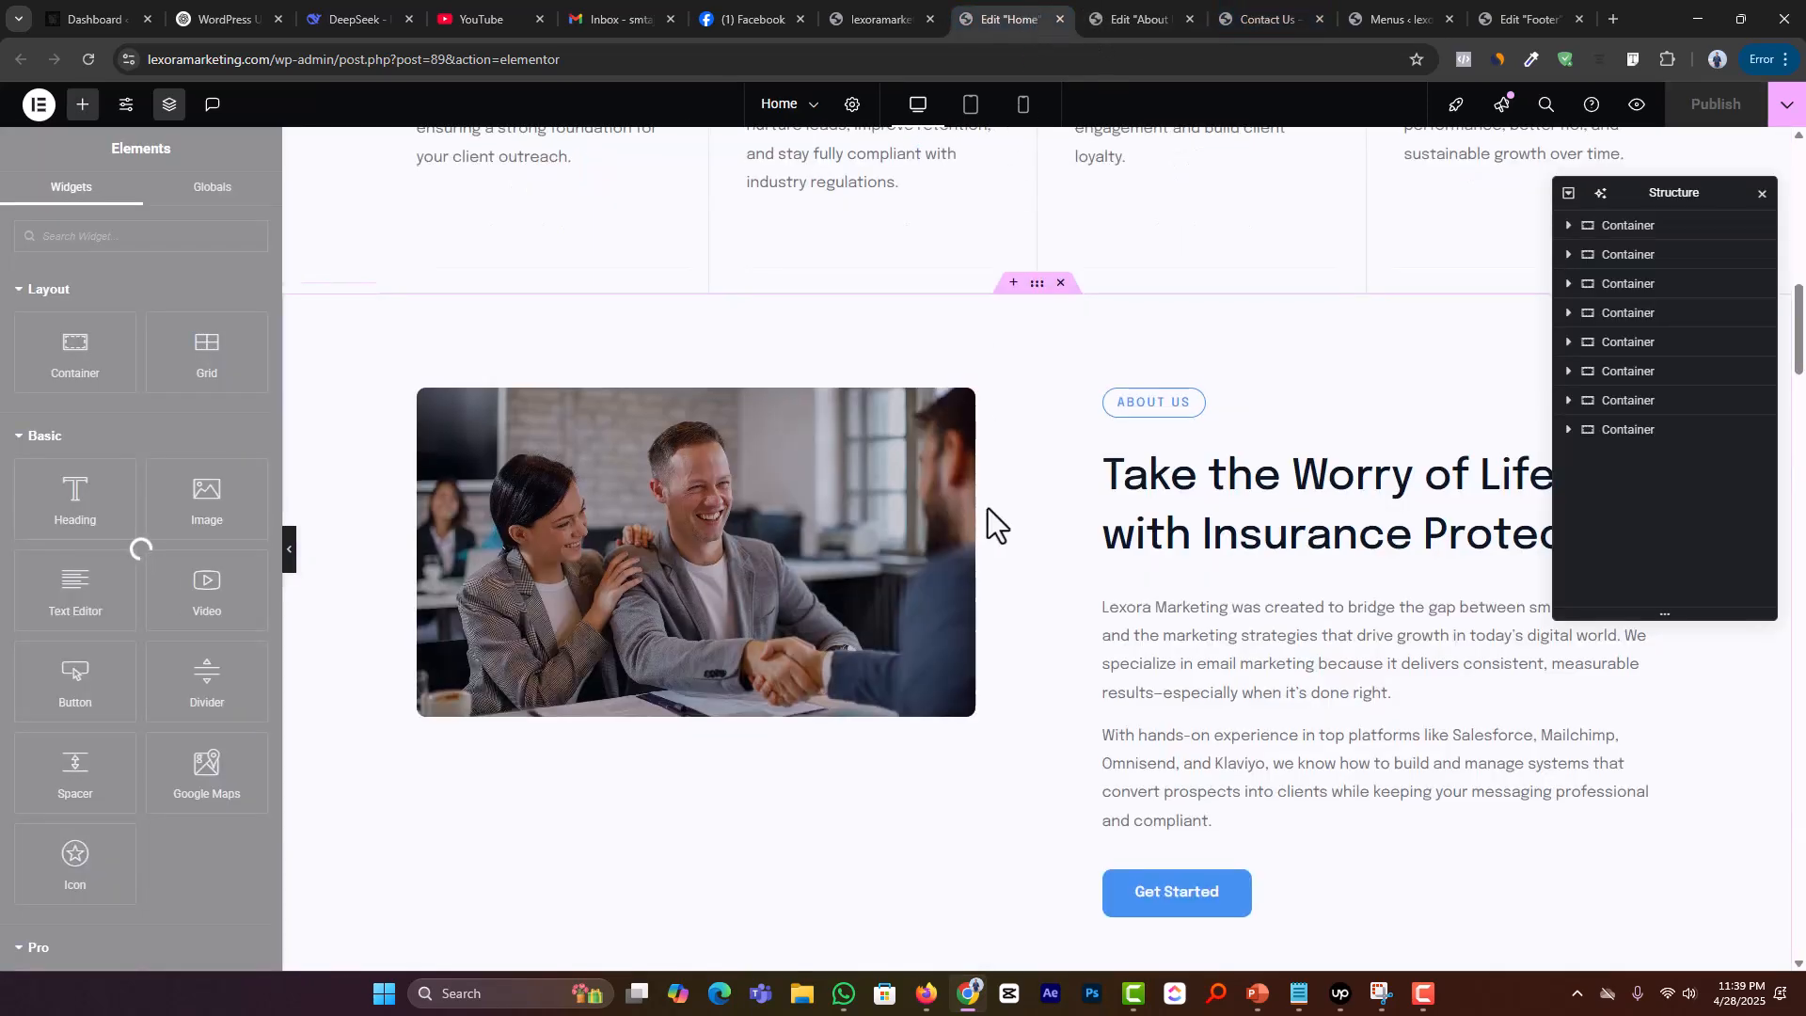
{"action": "scroll", "coordinate": [987, 508], "scroll_direction": "down", "scroll_amount": 7}
{"action": "scroll", "coordinate": [989, 506], "scroll_direction": "down", "scroll_amount": 2}
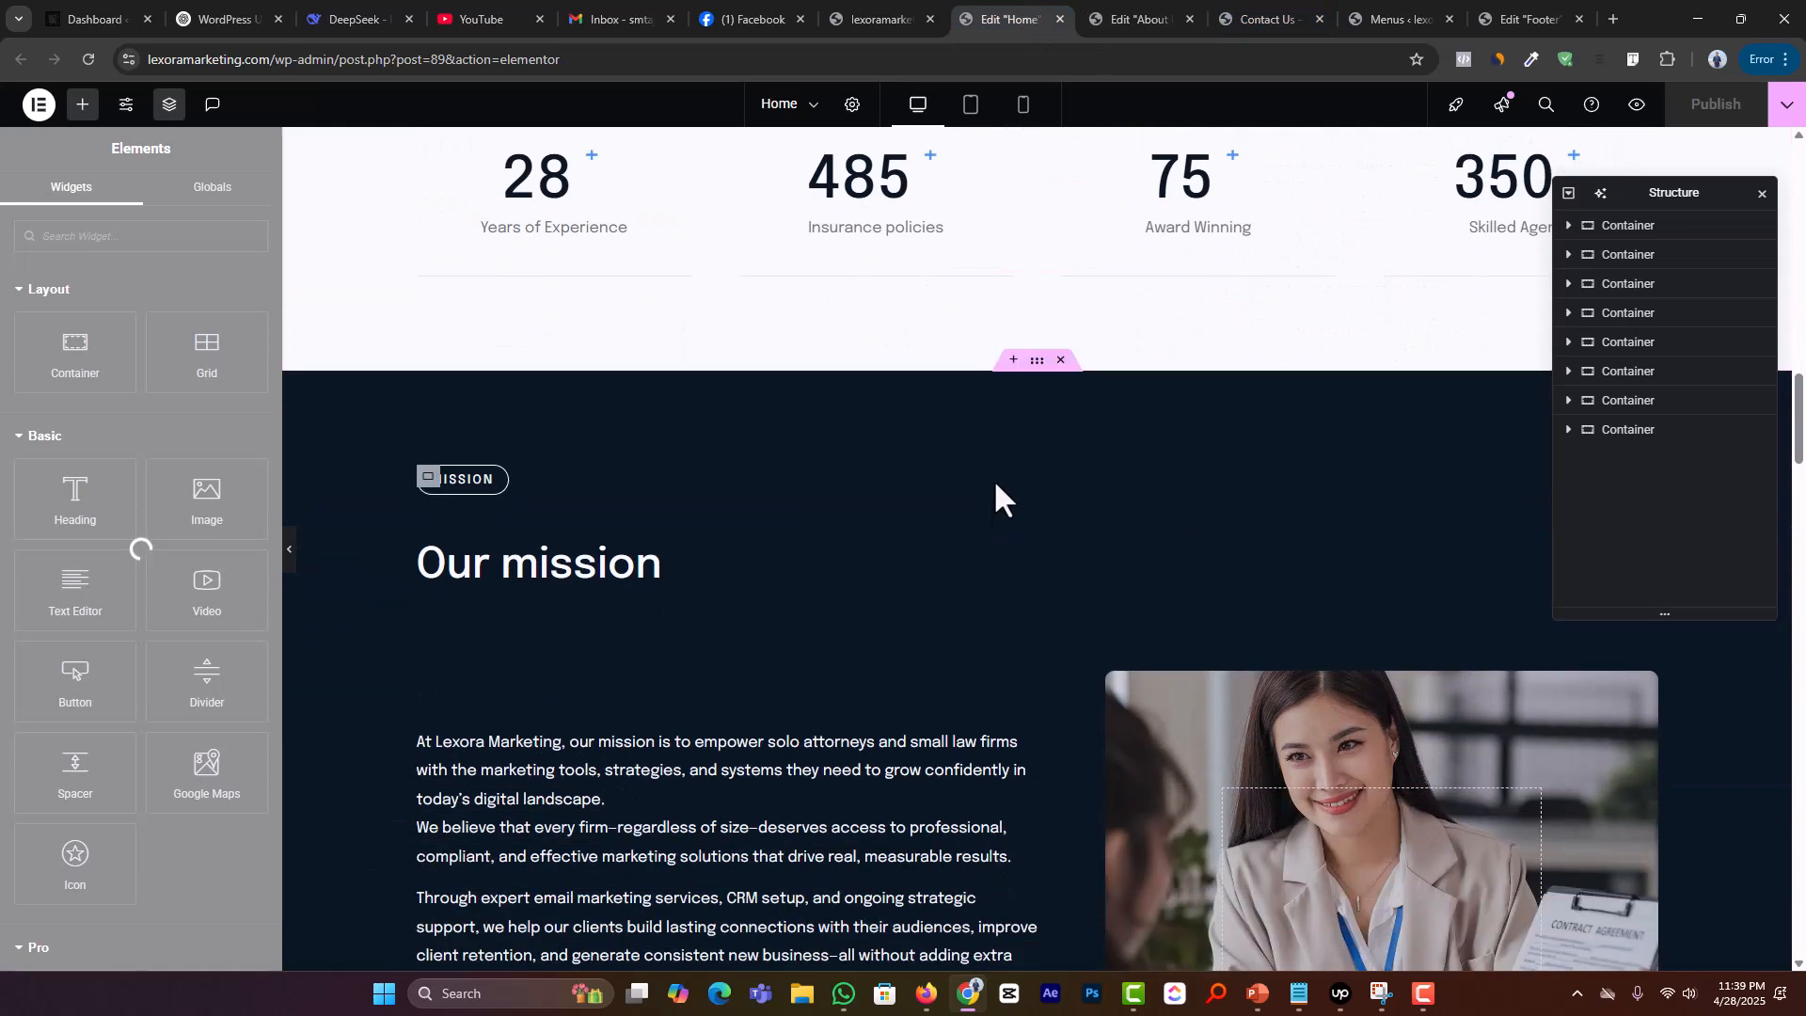
{"action": "right_click", "coordinate": [1033, 367]}
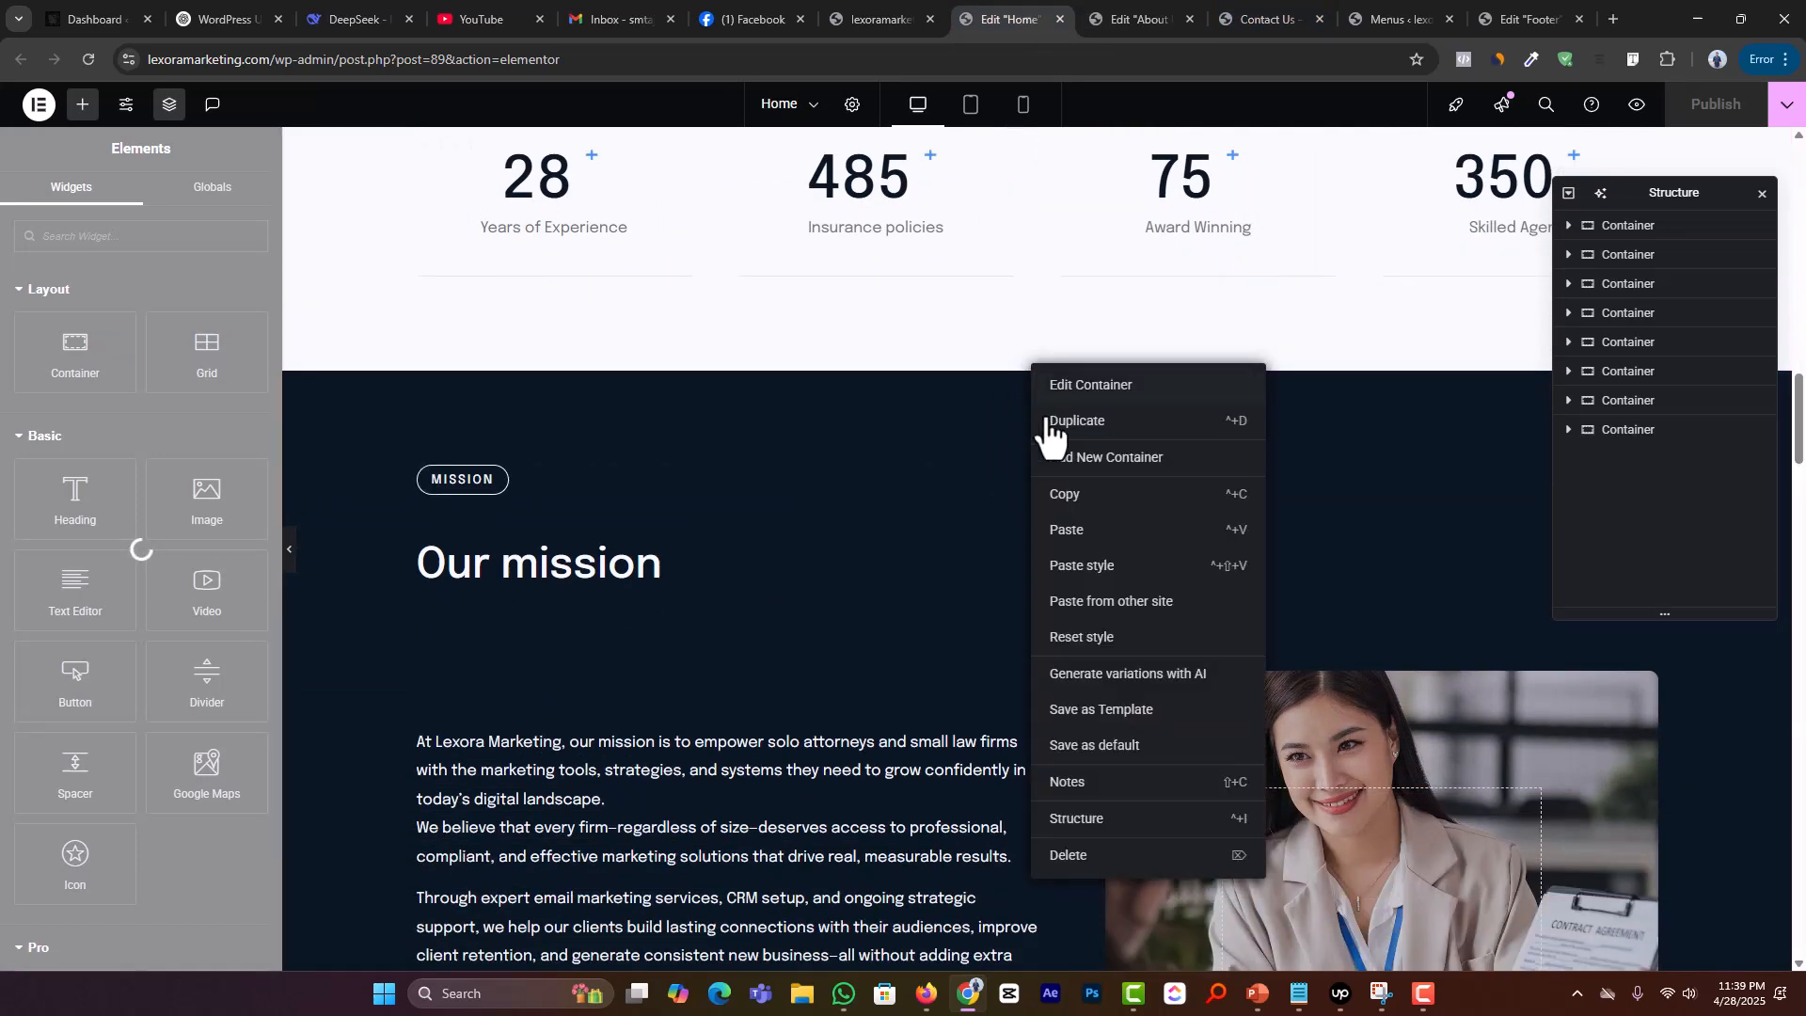
{"action": "left_click", "coordinate": [1080, 500]}
Step: Paste the mission section into the About Us page directly above the "Why Choose Rinsure" section
{"action": "left_click", "coordinate": [1155, 4]}
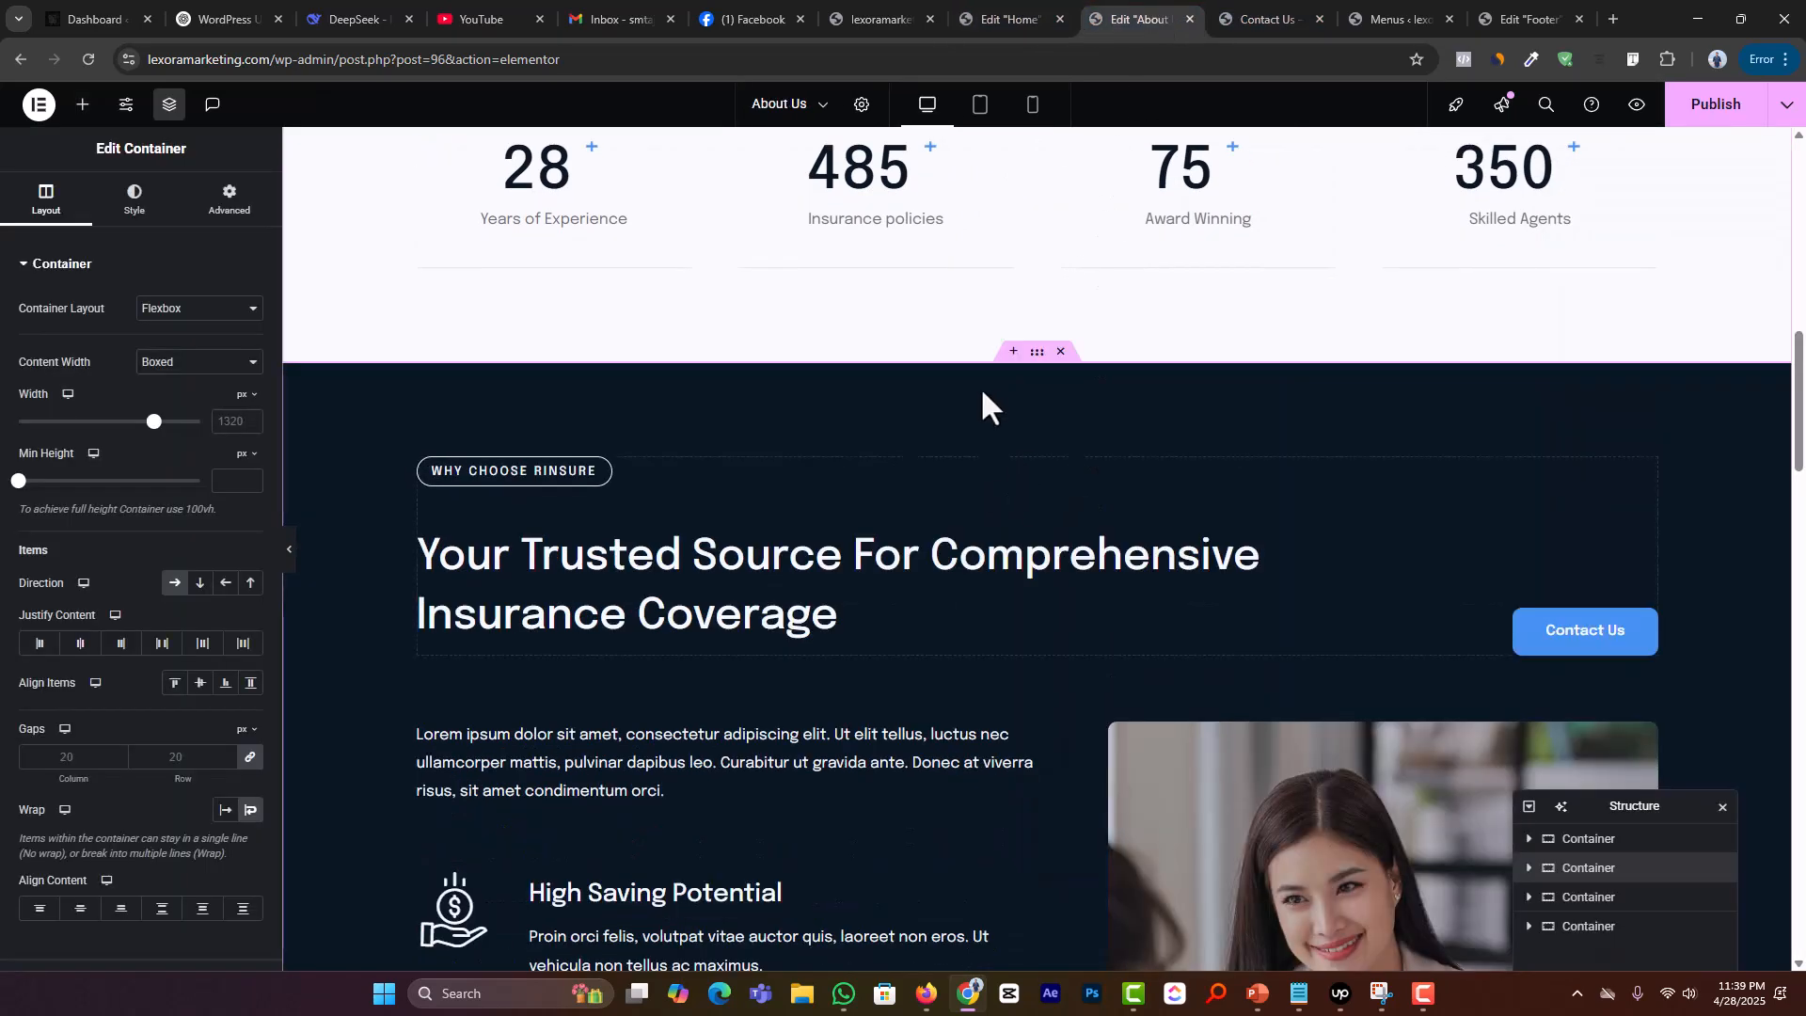
{"action": "left_click", "coordinate": [1013, 352]}
{"action": "left_click", "coordinate": [951, 450]}
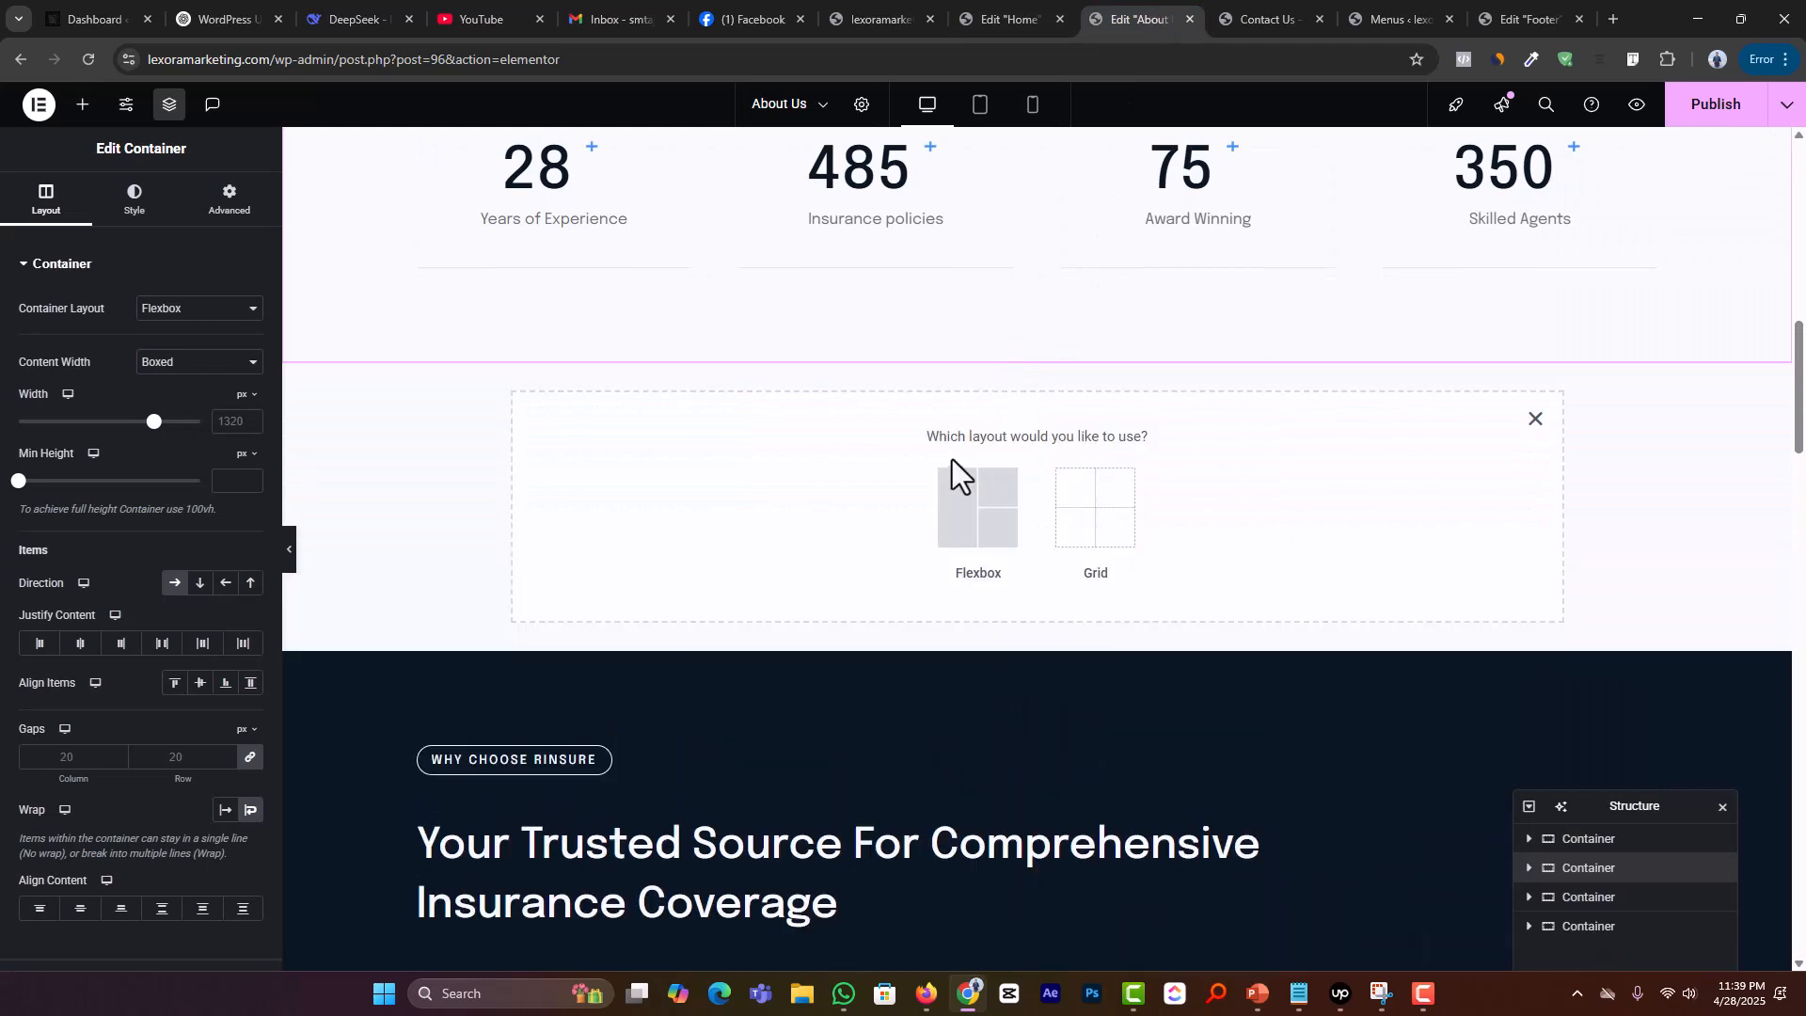
{"action": "left_click", "coordinate": [1535, 420]}
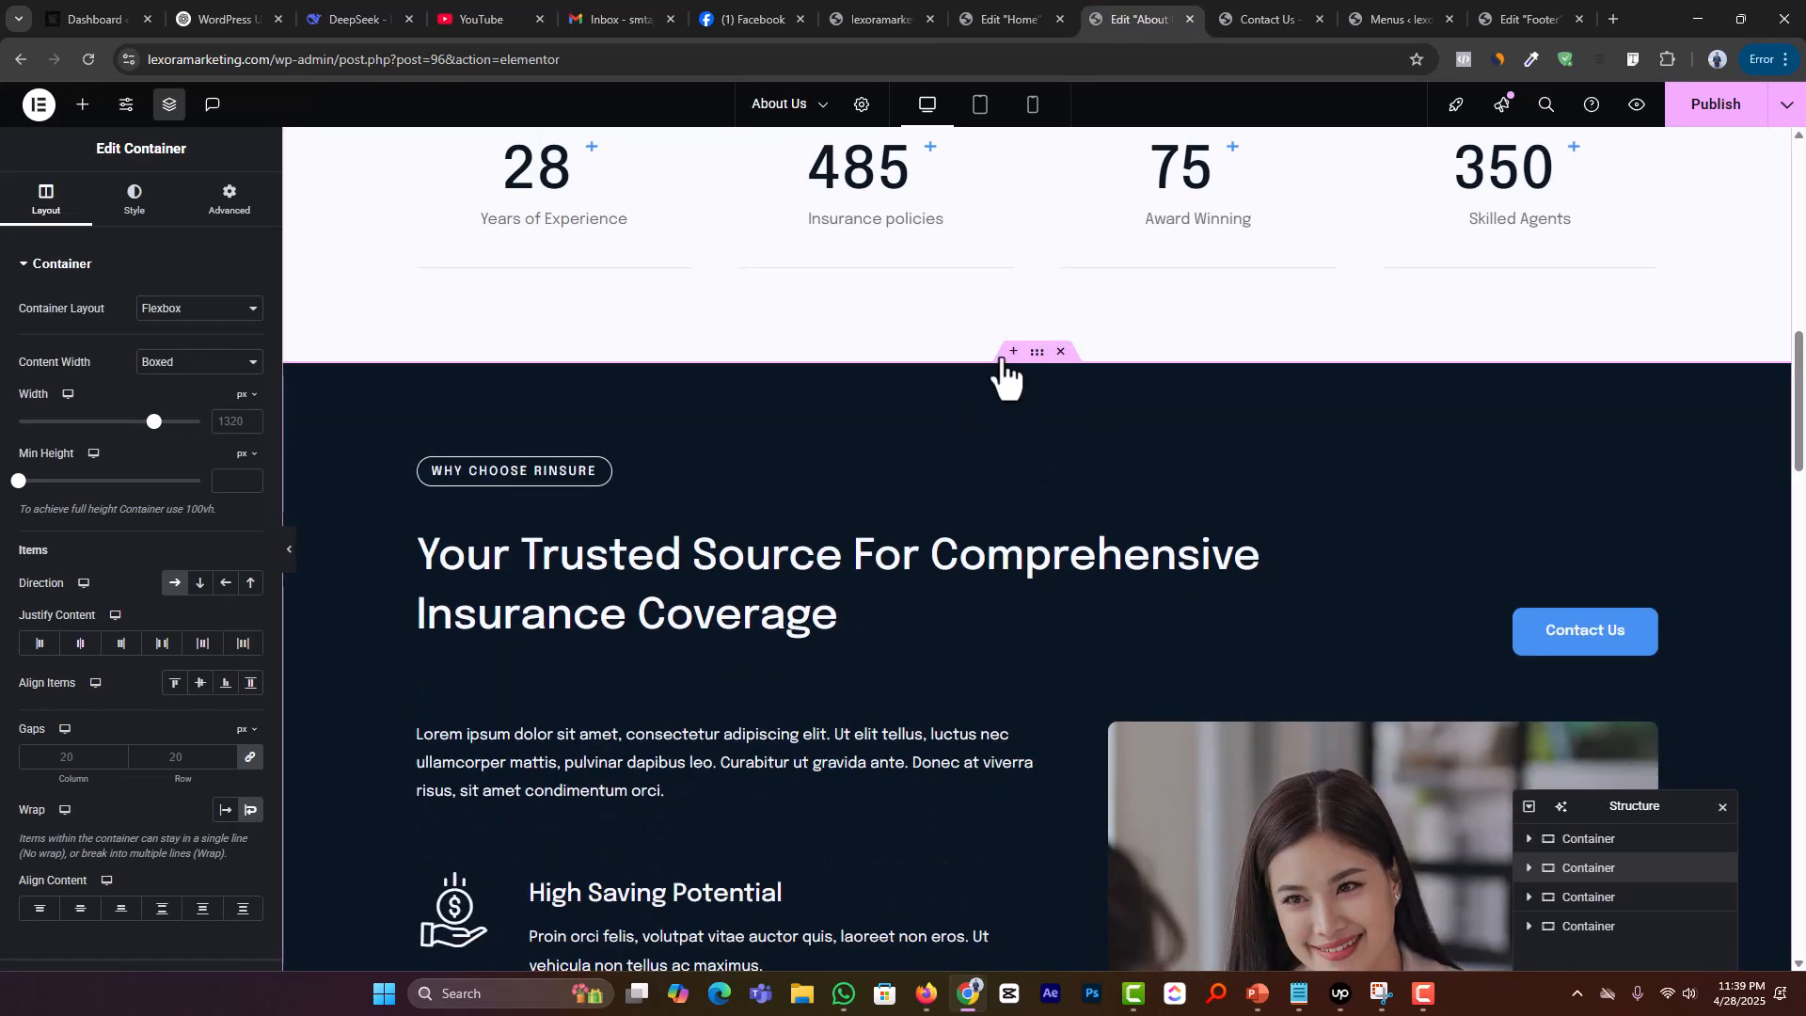
{"action": "left_click", "coordinate": [1012, 363]}
{"action": "right_click", "coordinate": [955, 450]}
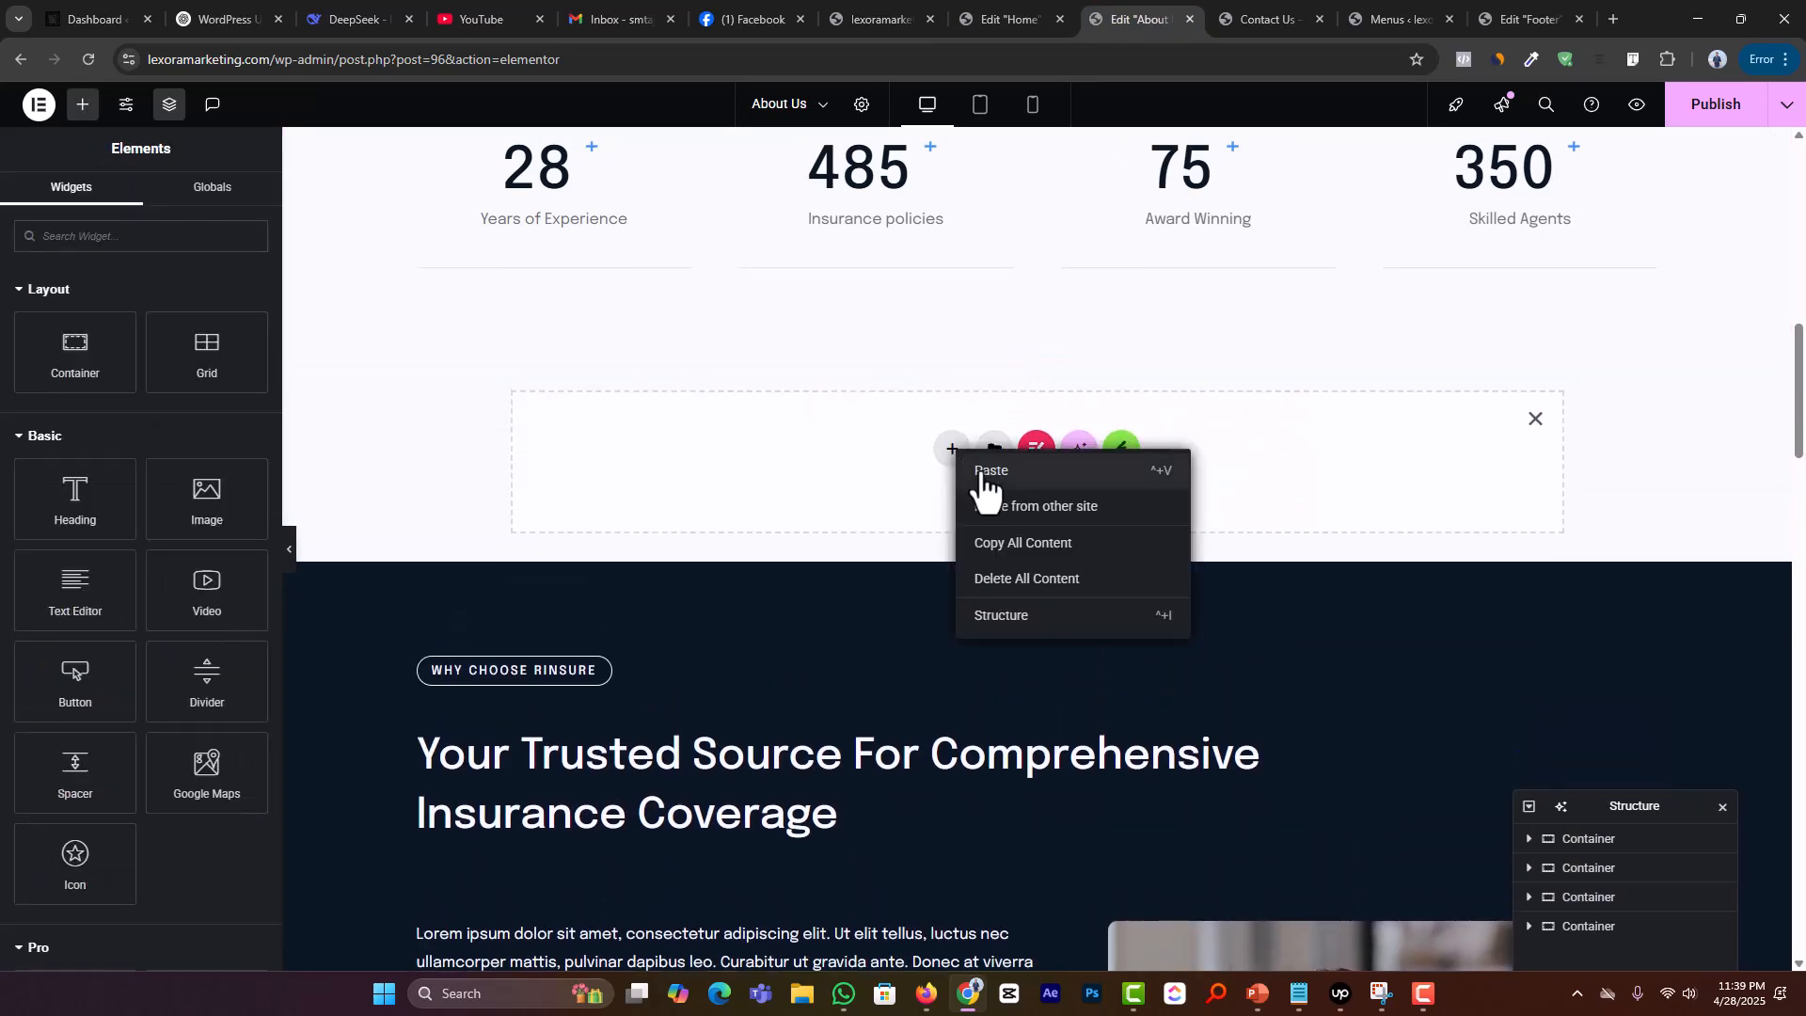
{"action": "left_click", "coordinate": [984, 470]}
Step: Delete the "Why Choose Rinsure" section and the testimonials section from the About Us page
{"action": "scroll", "coordinate": [1051, 423], "scroll_direction": "down", "scroll_amount": 7}
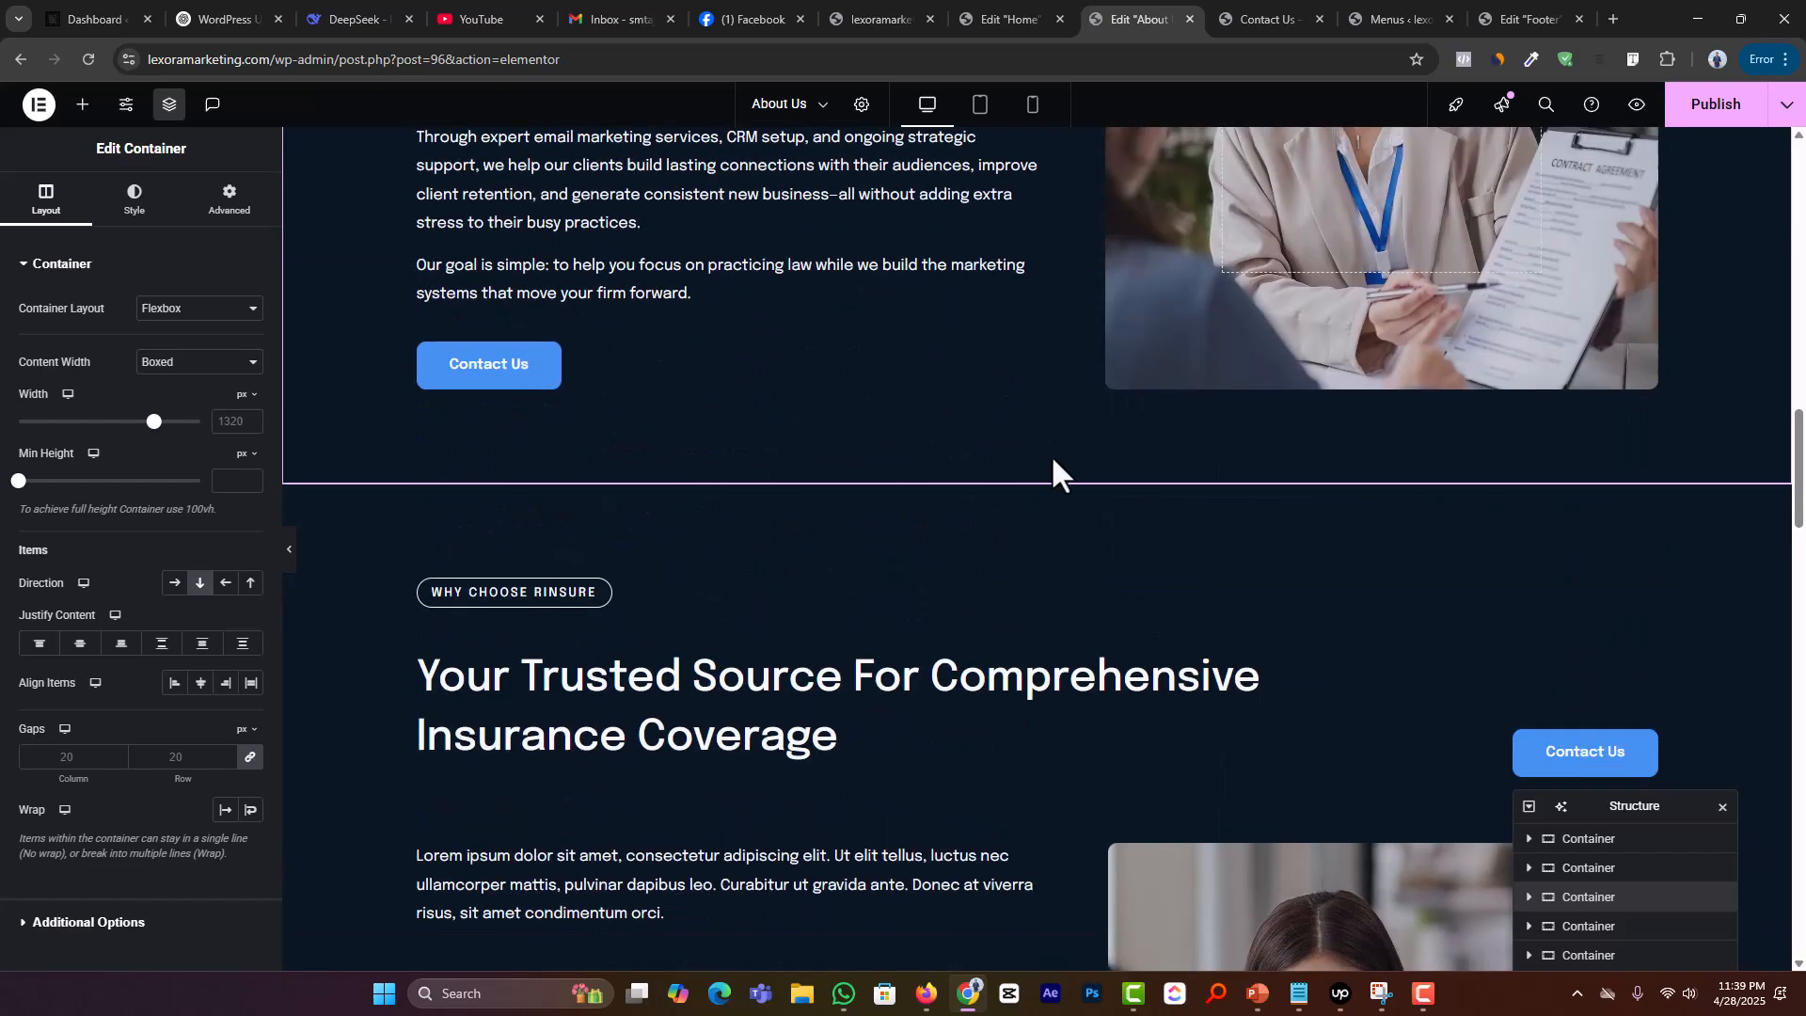
{"action": "left_click", "coordinate": [1060, 474]}
{"action": "scroll", "coordinate": [1029, 600], "scroll_direction": "down", "scroll_amount": 3}
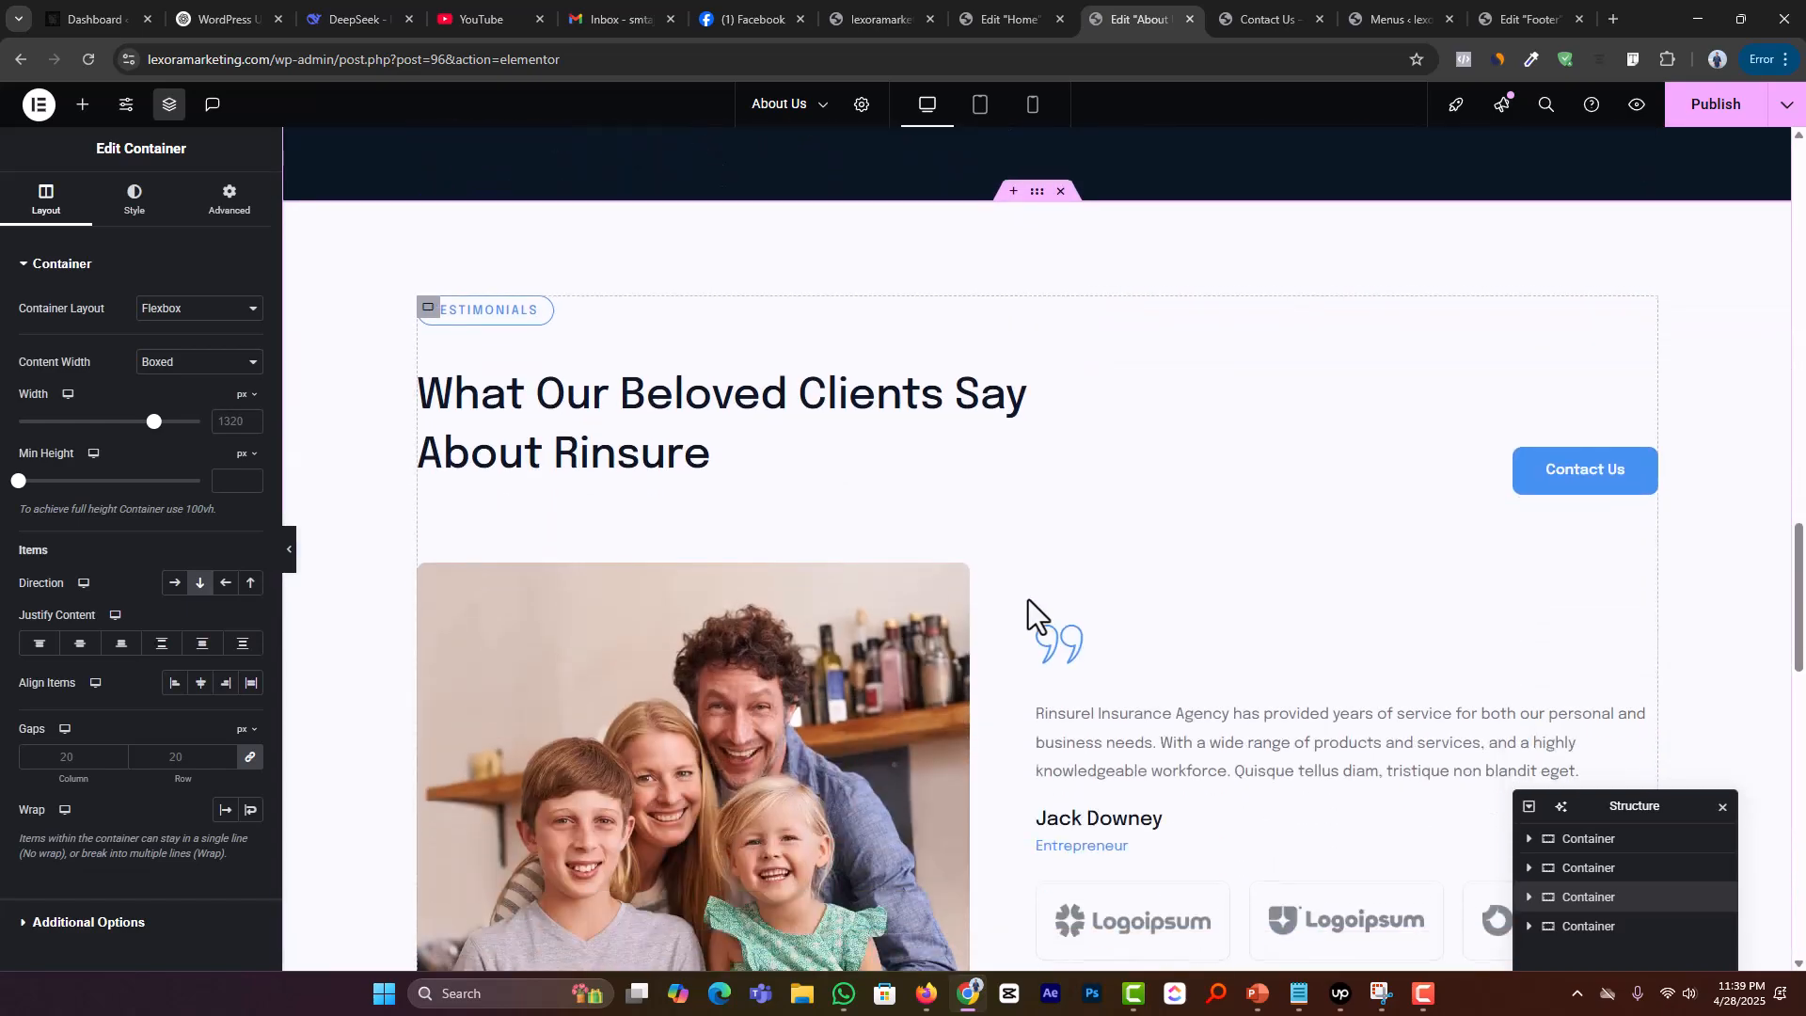
{"action": "left_click", "coordinate": [1060, 191]}
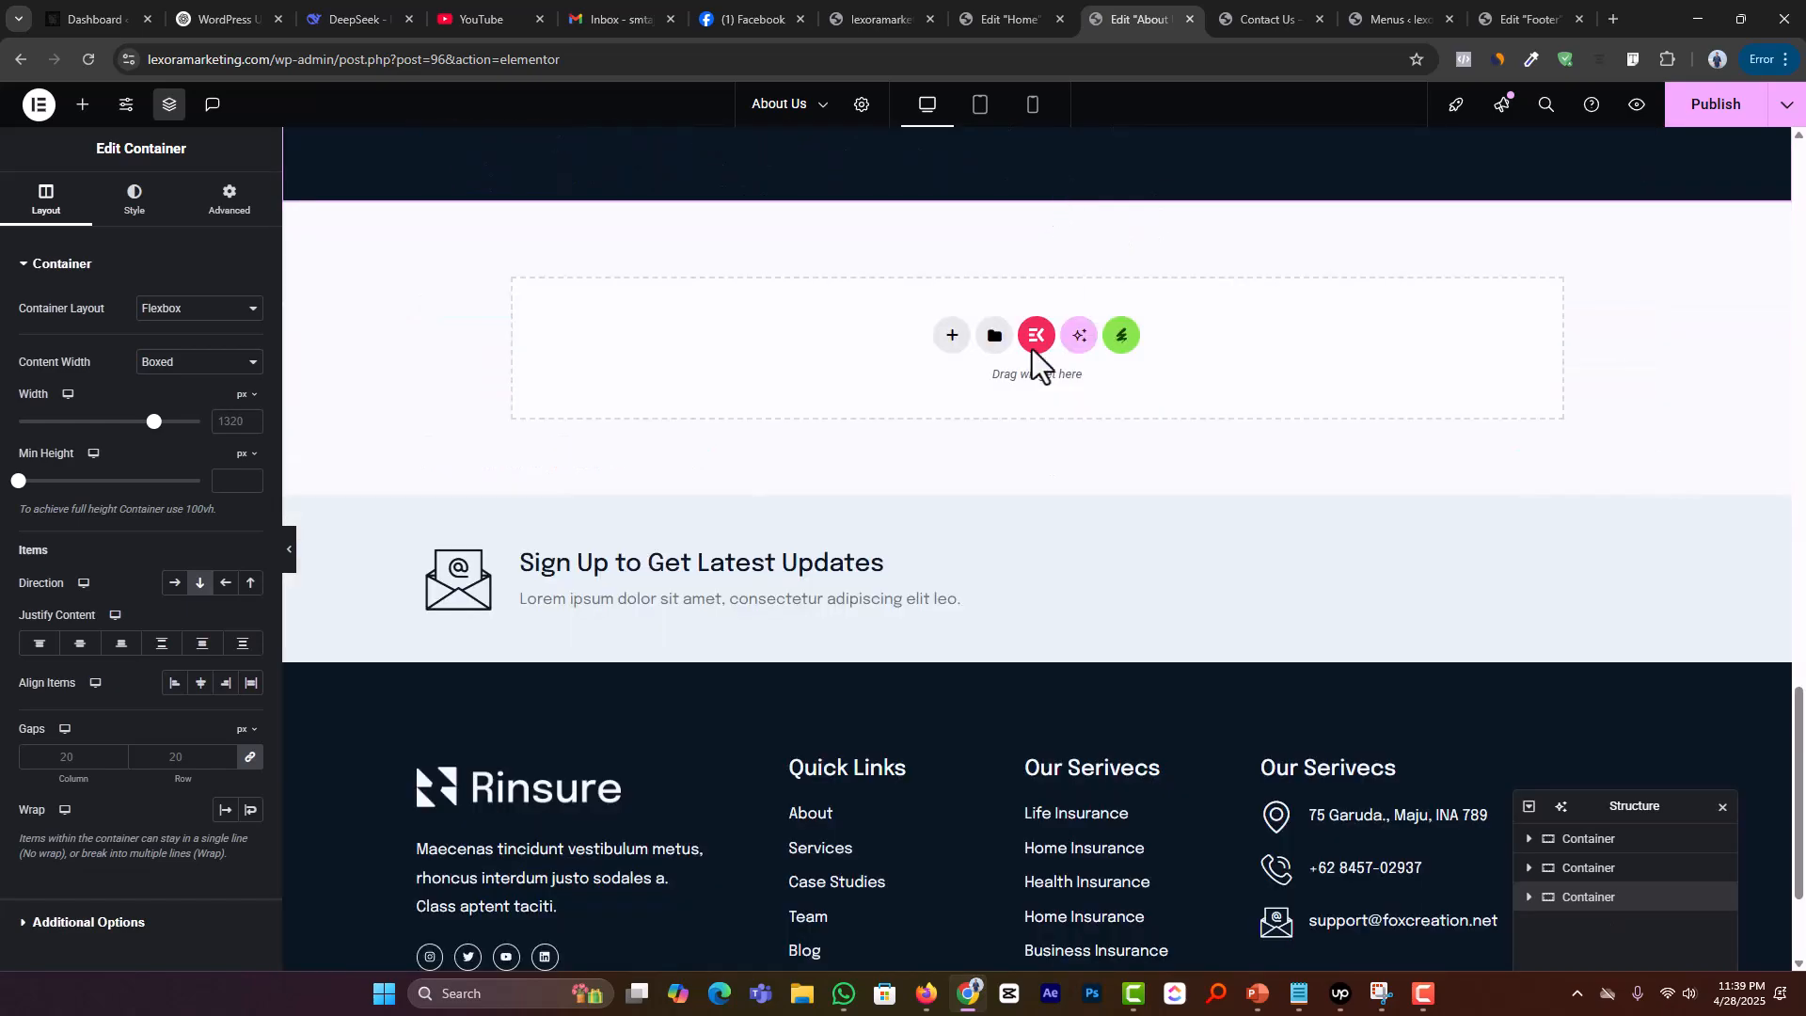
Step: Check the About Us page up to its banner and publish it
{"action": "scroll", "coordinate": [1409, 457], "scroll_direction": "up", "scroll_amount": 12}
{"action": "scroll", "coordinate": [1388, 437], "scroll_direction": "up", "scroll_amount": 8}
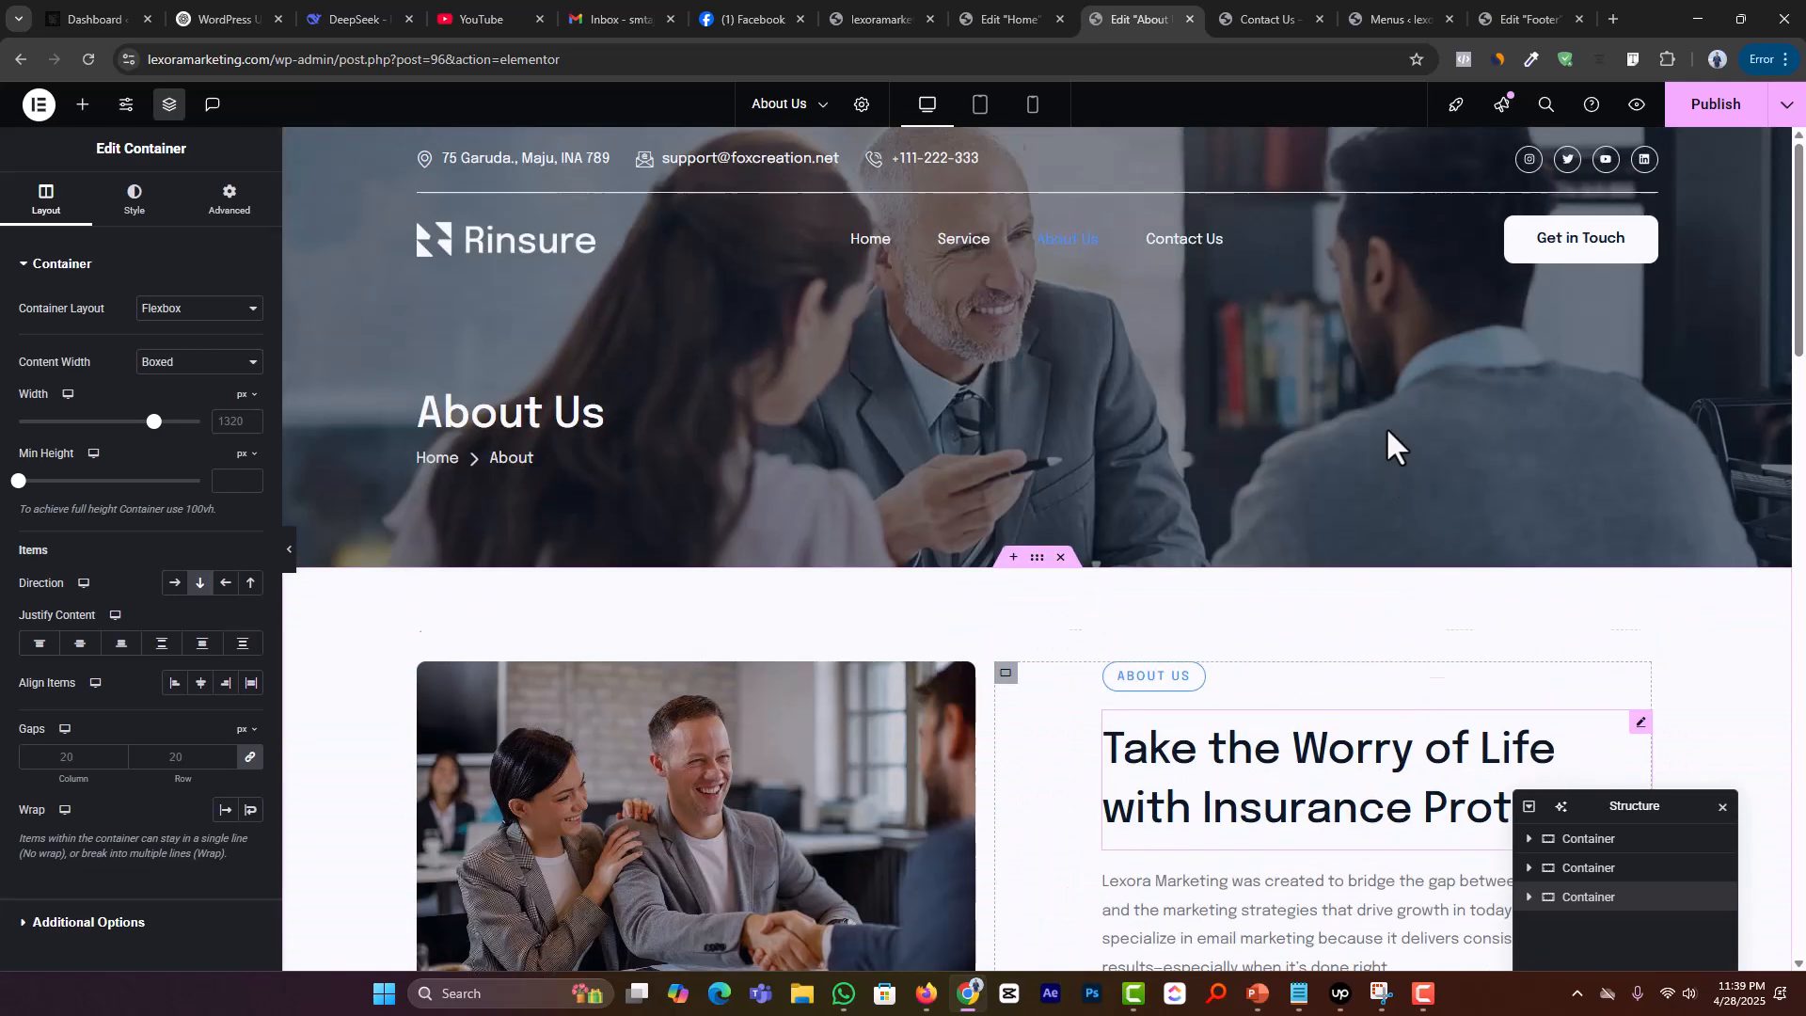
{"action": "left_click", "coordinate": [1704, 114]}
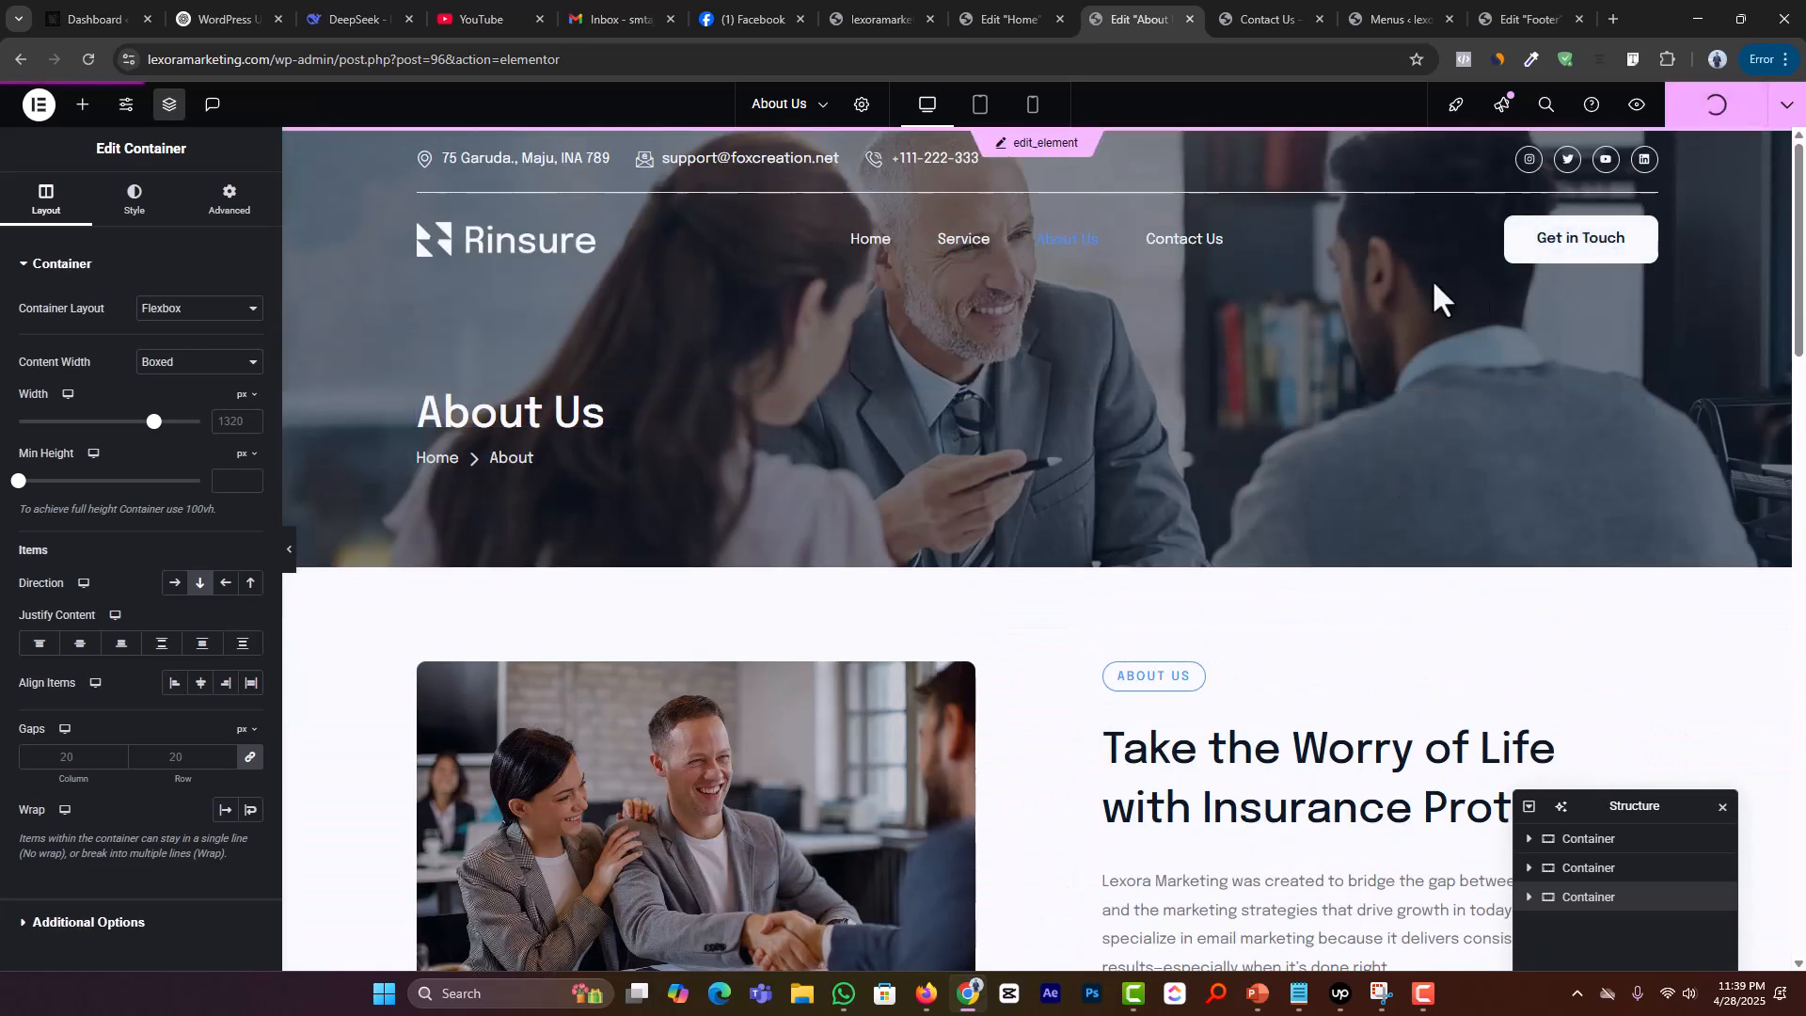
Step: Open the Contact Us page for editing and delete the "Call Us" column from its contact information row
{"action": "left_click", "coordinate": [820, 111]}
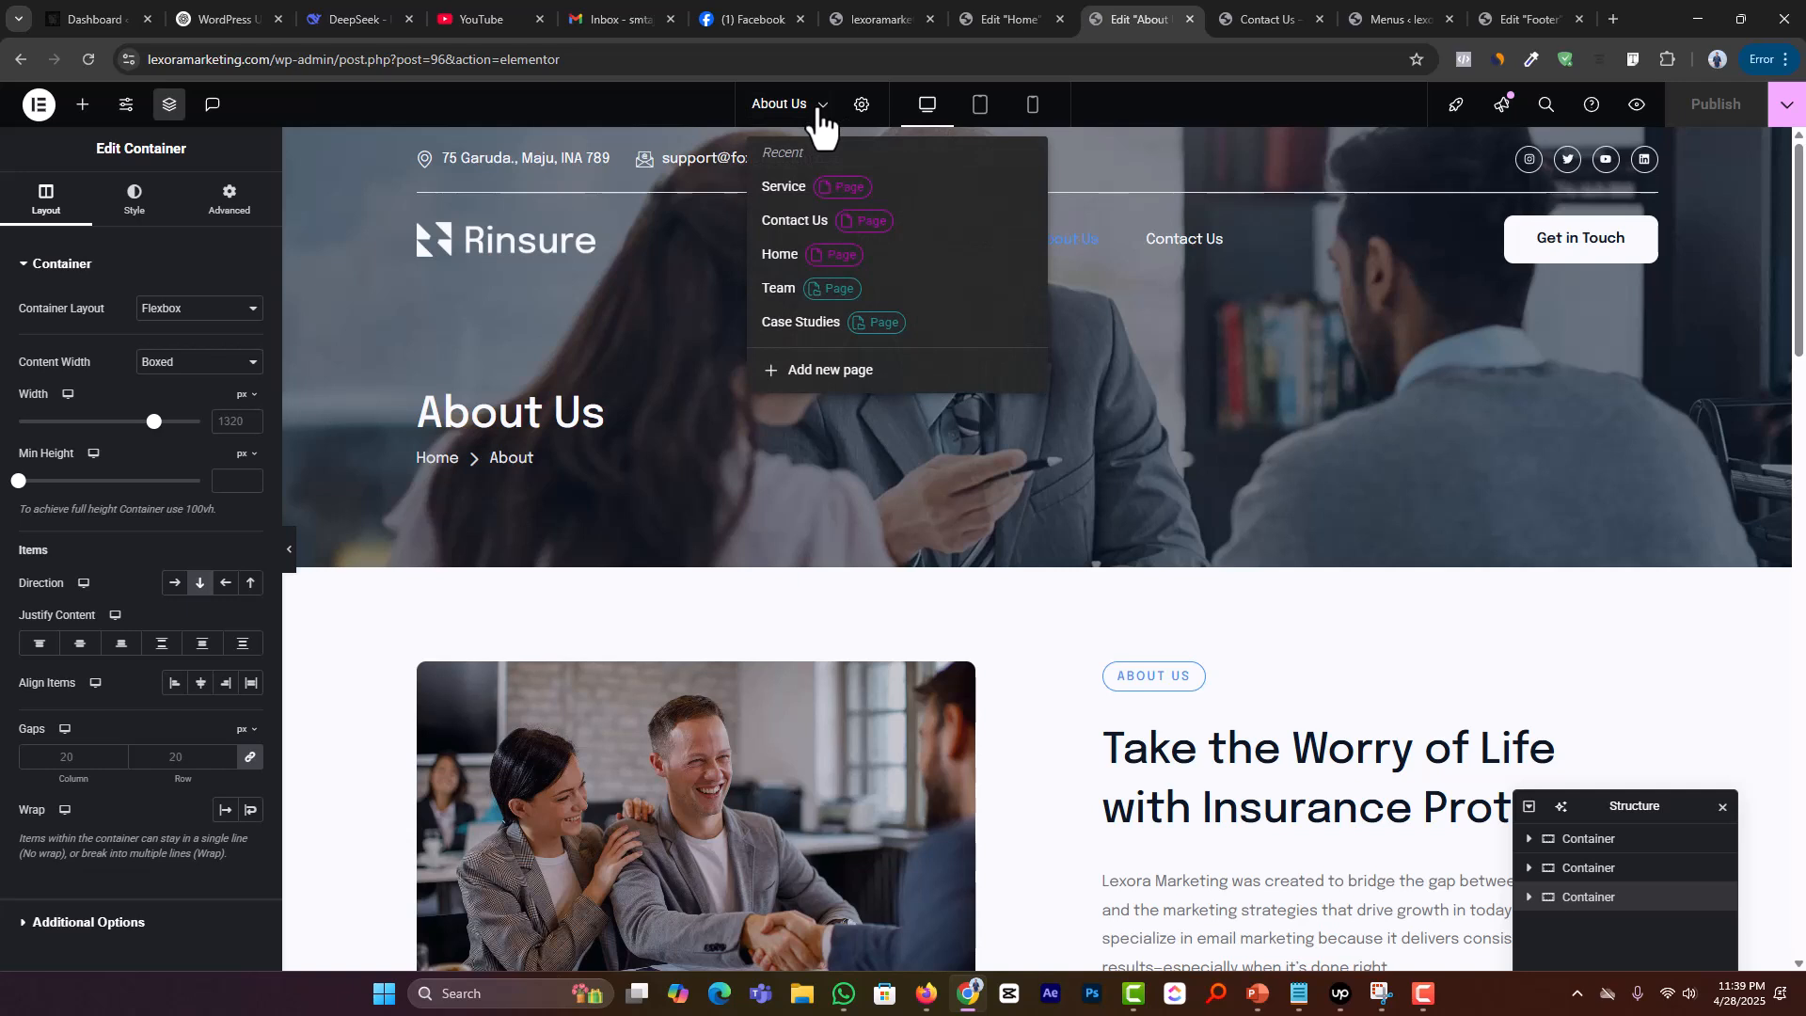
{"action": "left_click", "coordinate": [801, 222]}
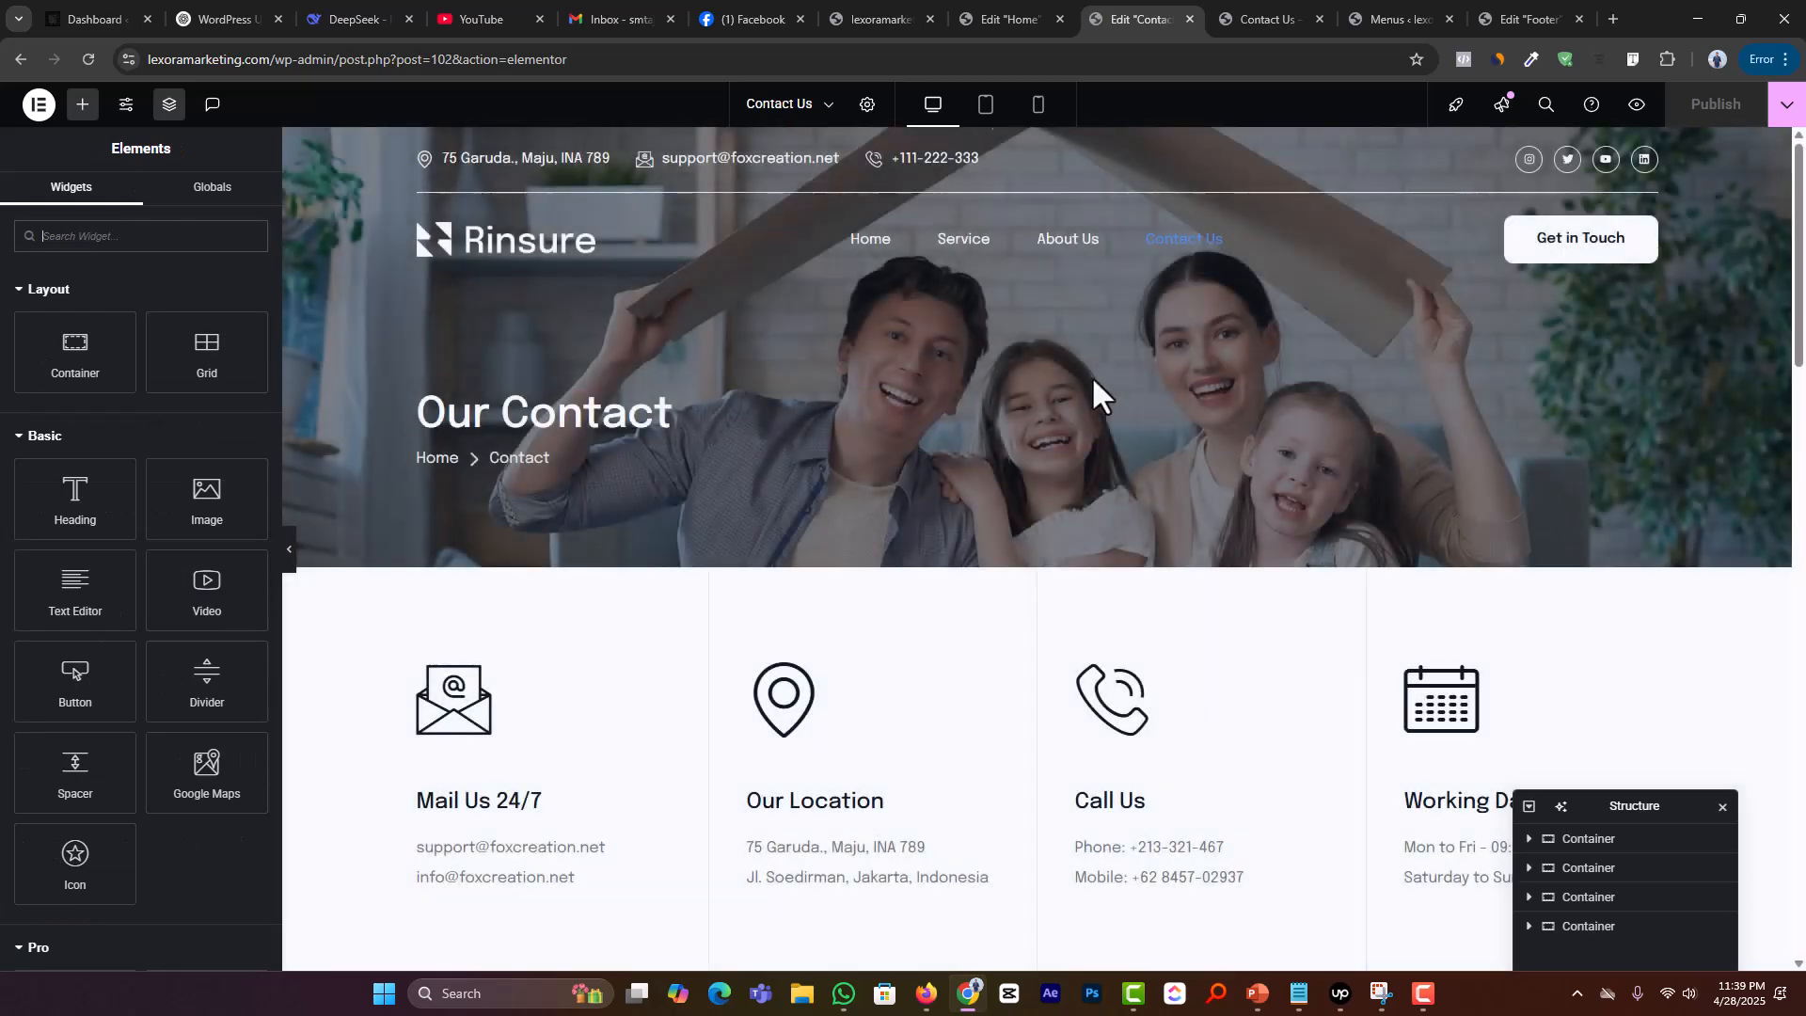
{"action": "scroll", "coordinate": [1044, 414], "scroll_direction": "down", "scroll_amount": 3}
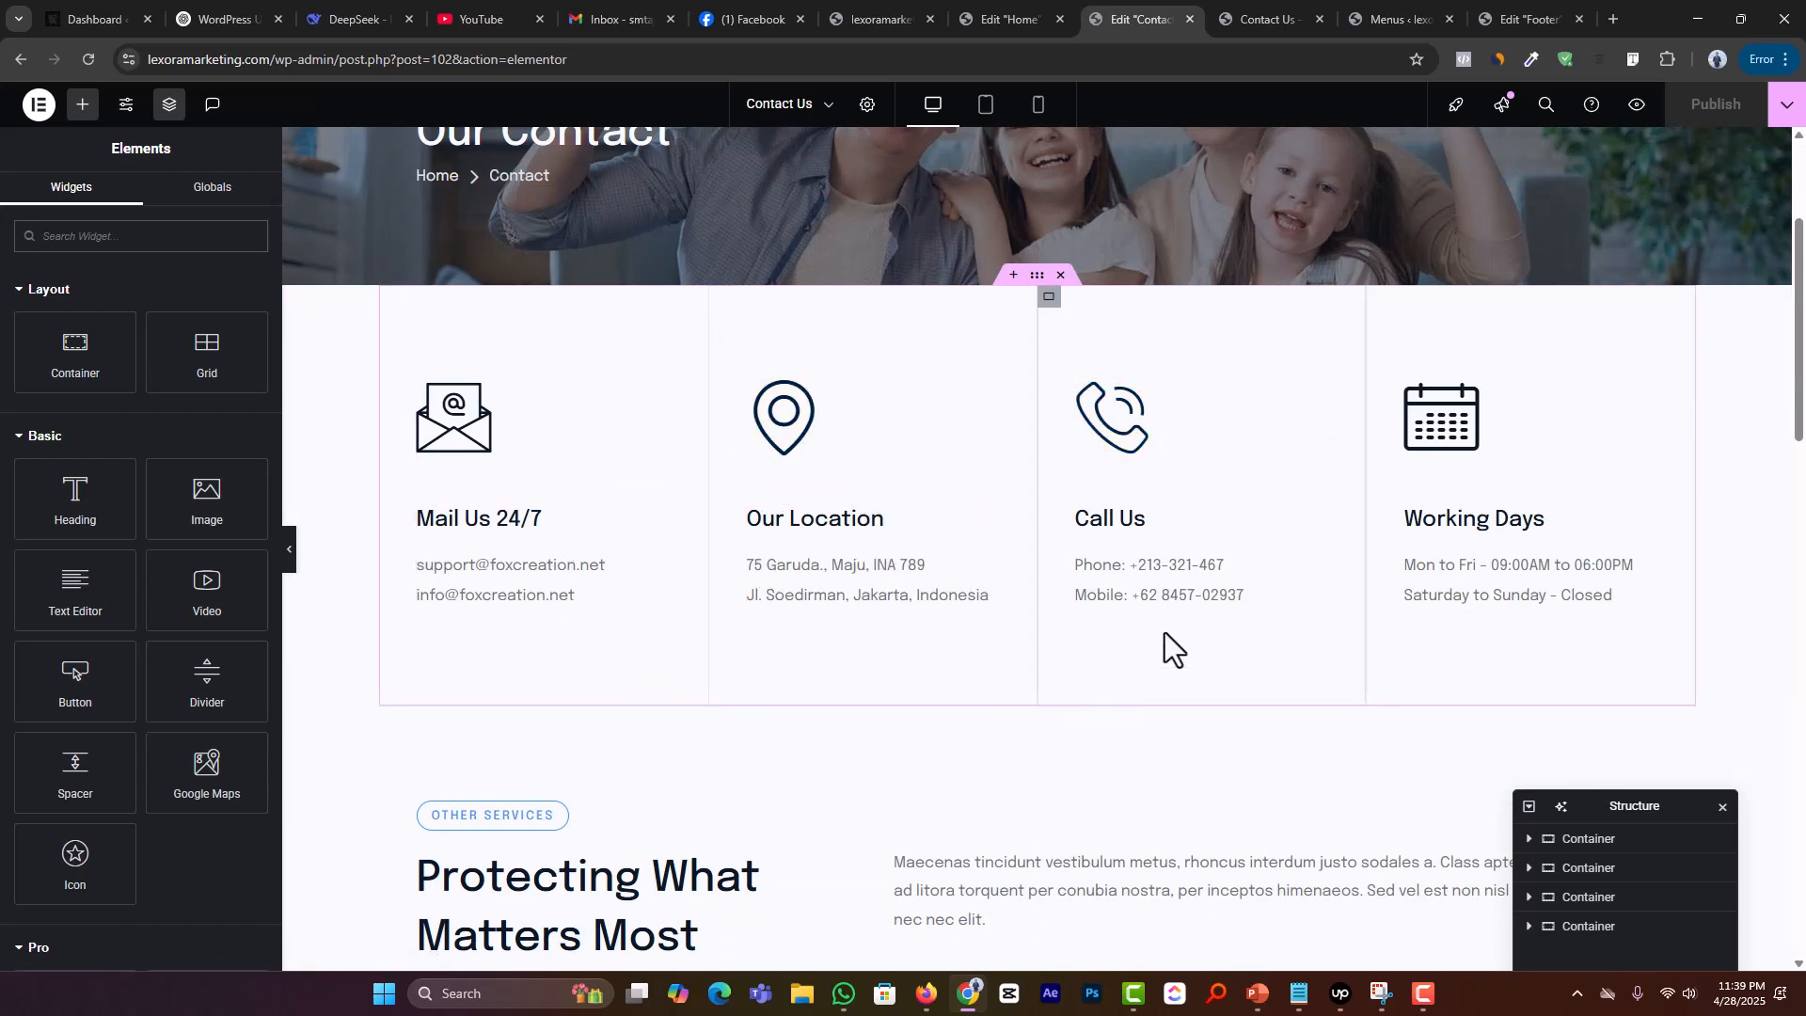
{"action": "right_click", "coordinate": [1054, 302]}
{"action": "left_click", "coordinate": [1117, 793]}
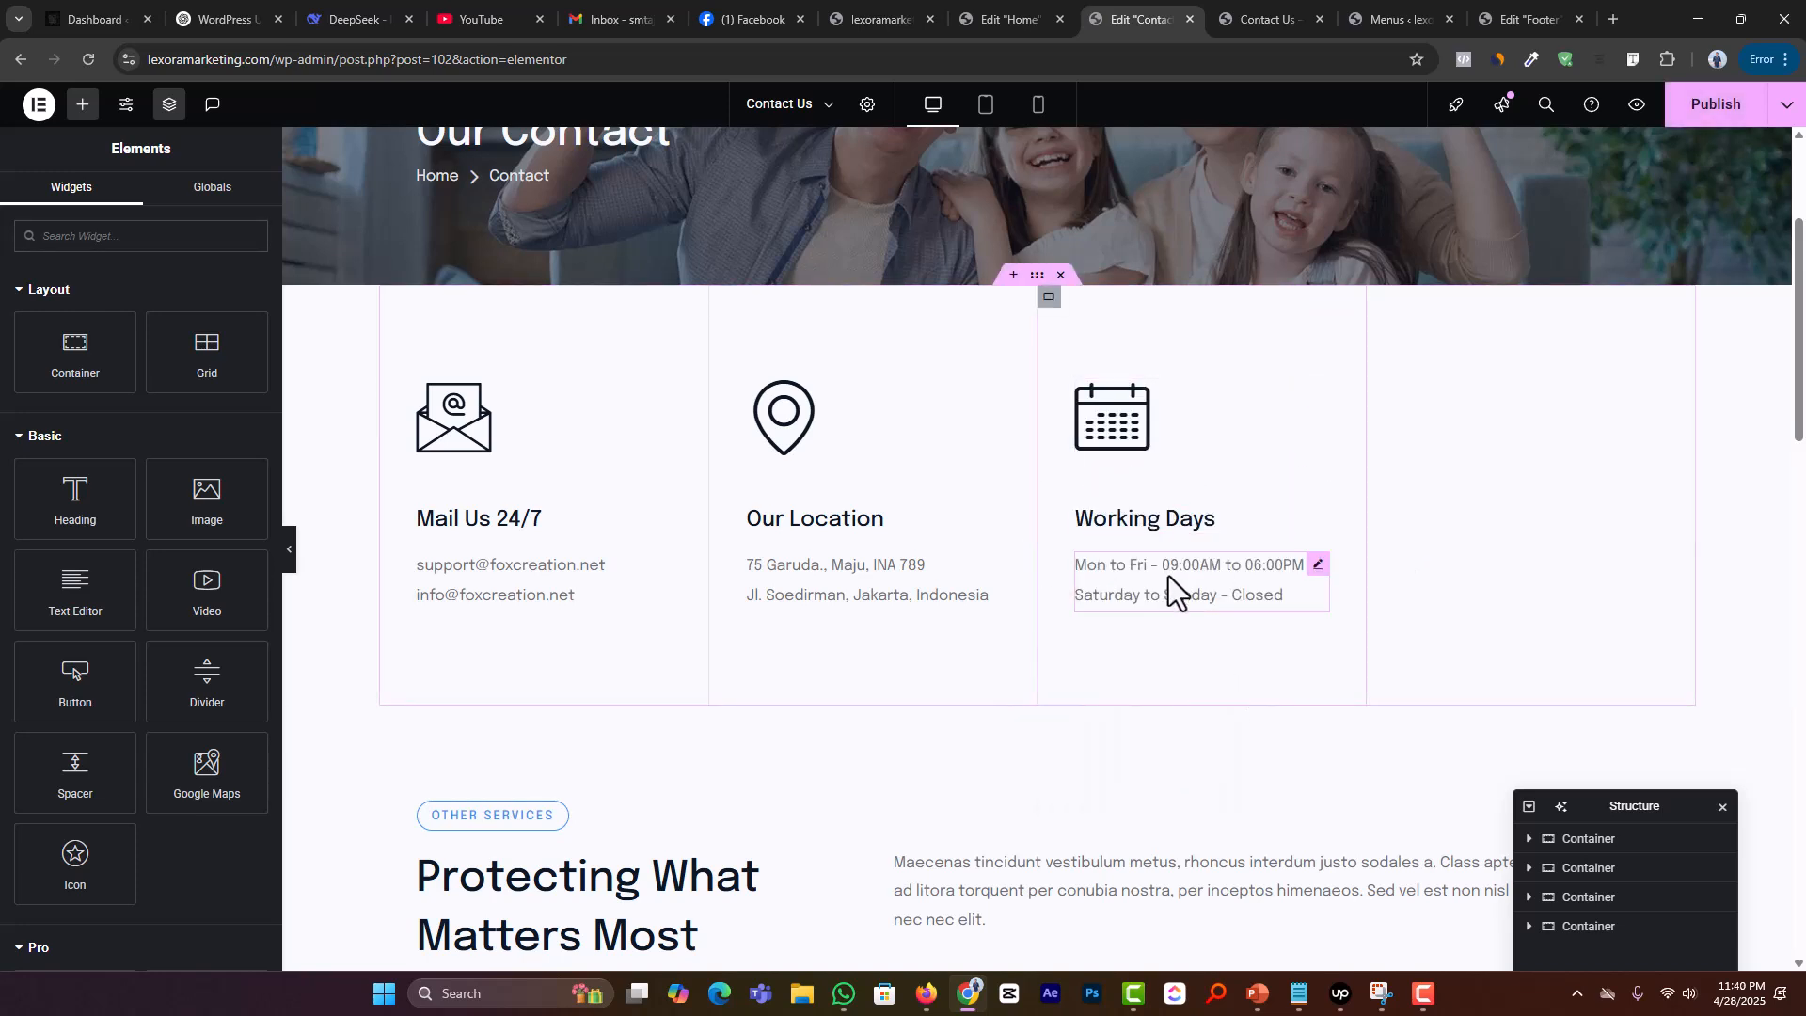
Step: Set the width of the Mail Us 24/7, Our Location and Working Days columns to 33% each
{"action": "left_click", "coordinate": [1039, 279]}
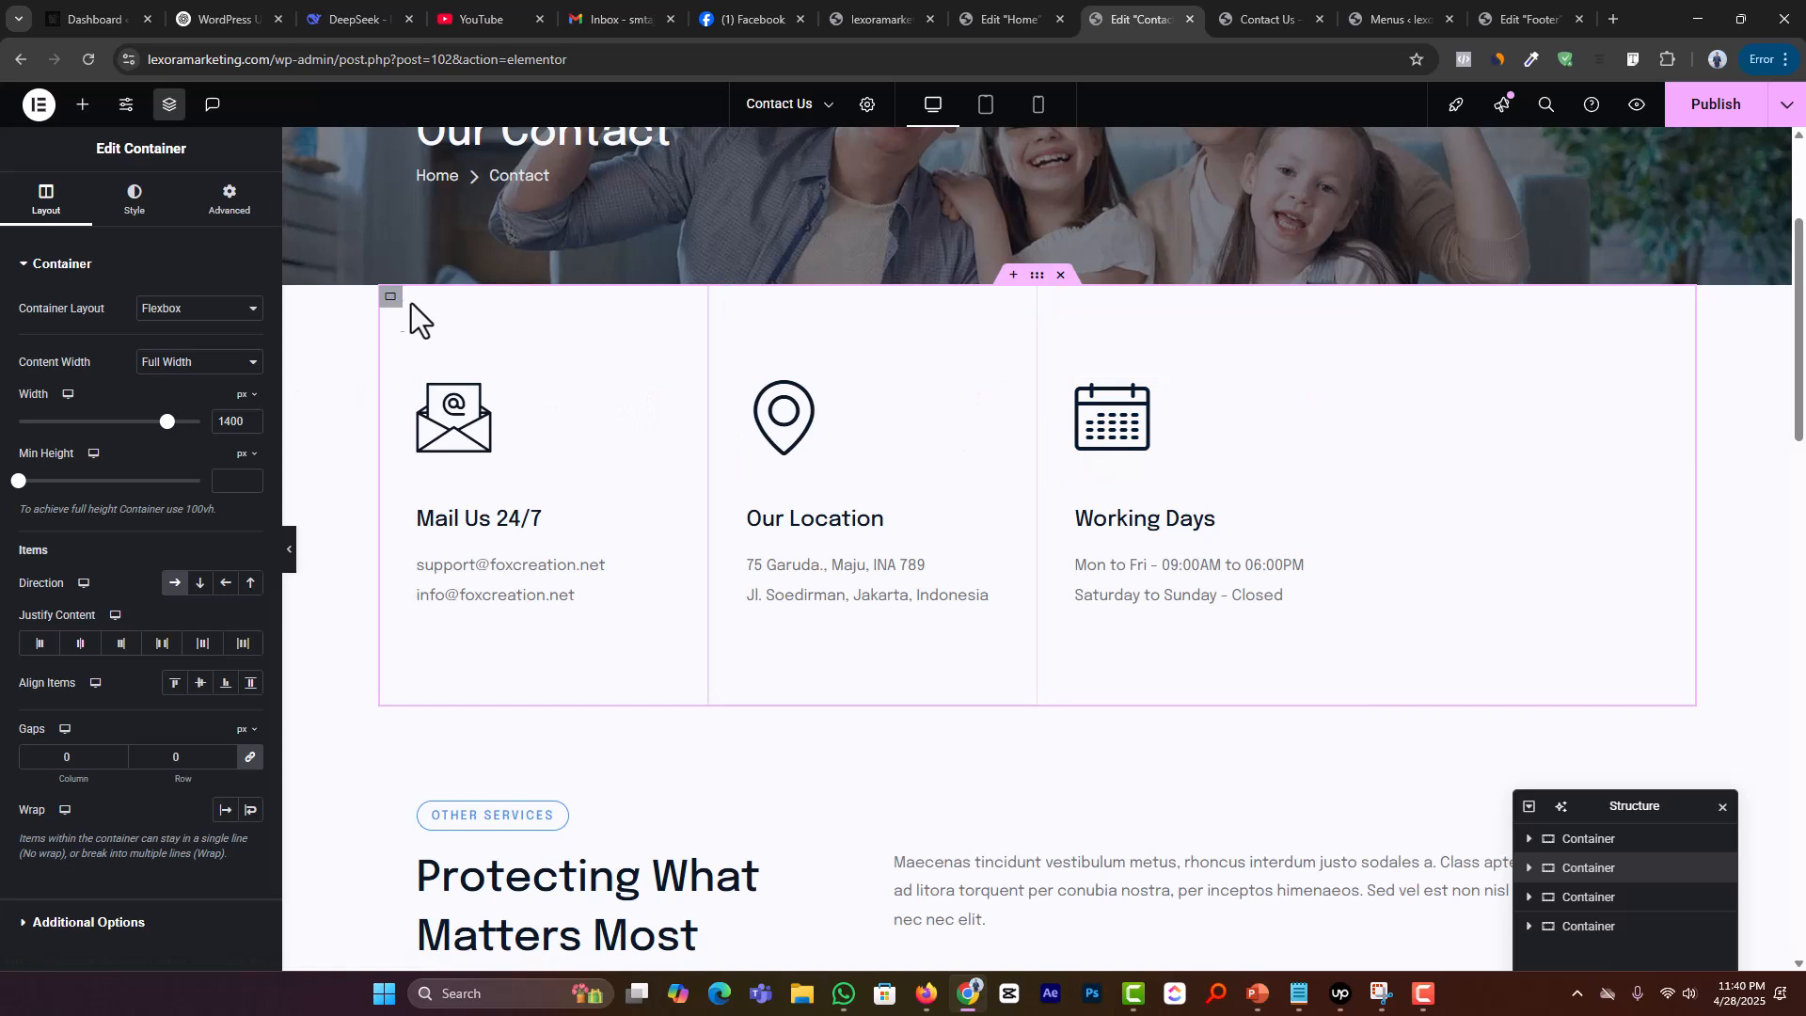
{"action": "left_click", "coordinate": [391, 299]}
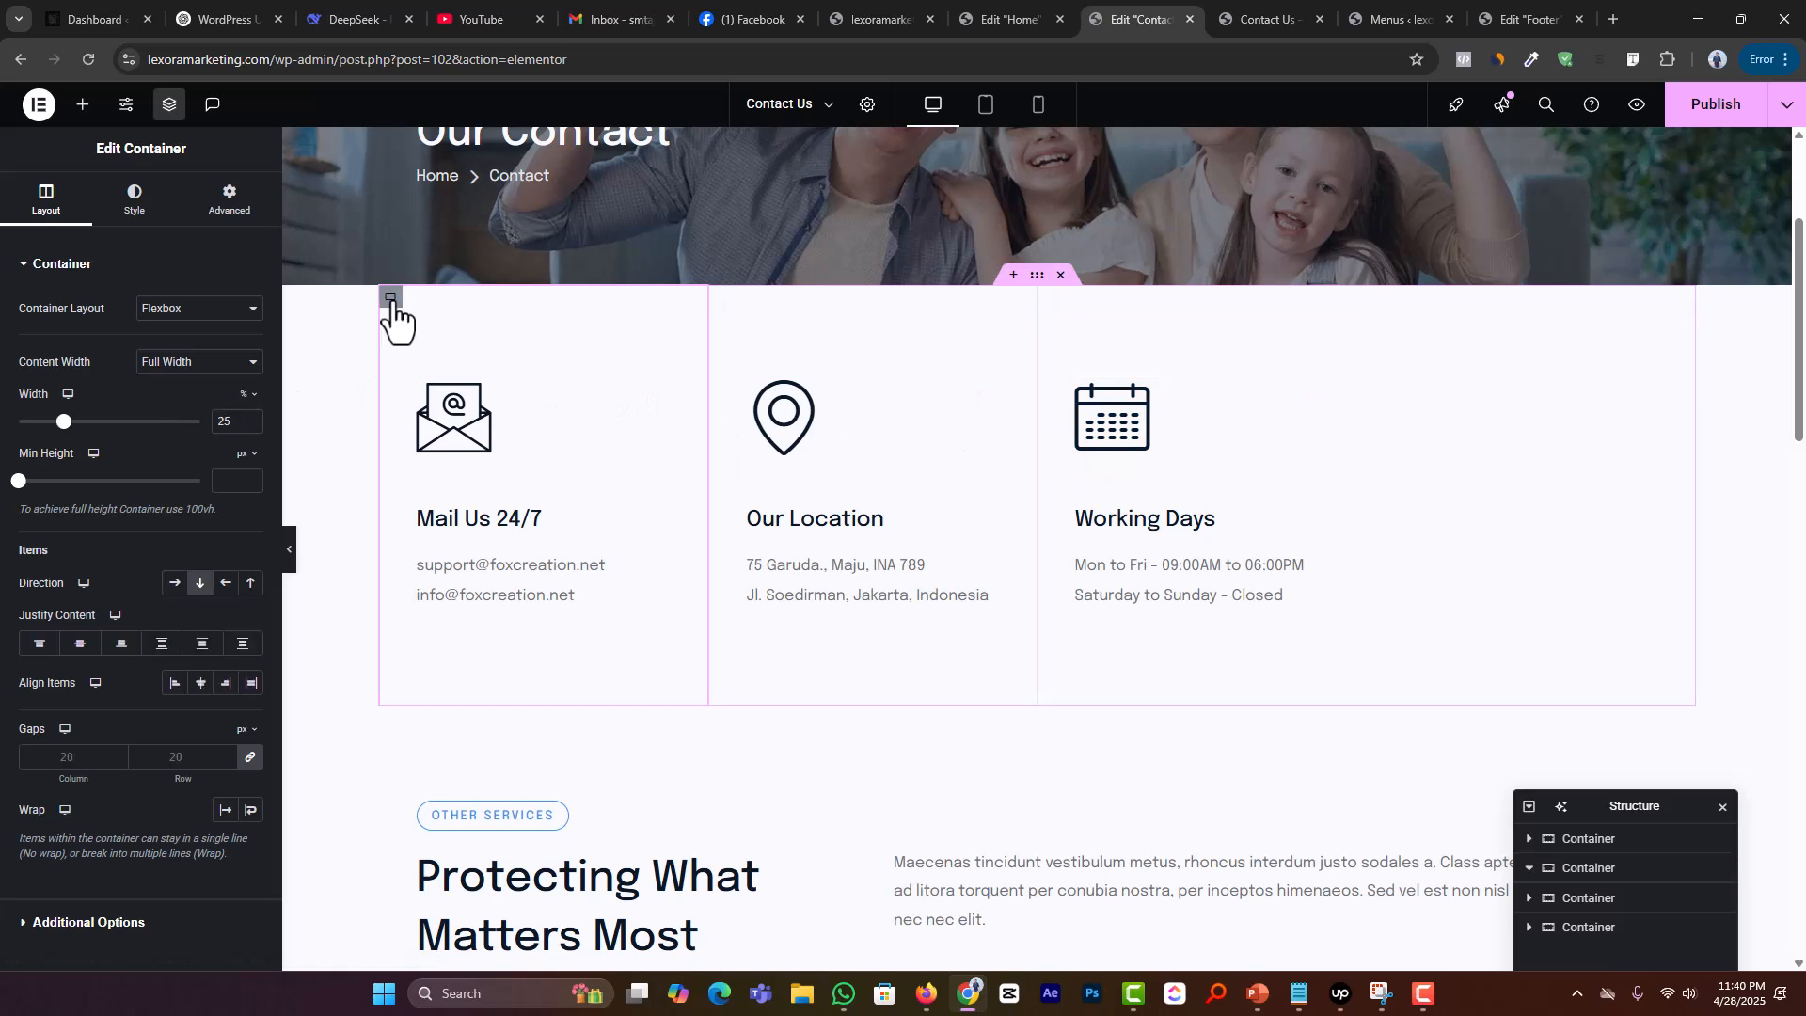
{"action": "left_click", "coordinate": [722, 300]}
{"action": "left_click", "coordinate": [1049, 299]}
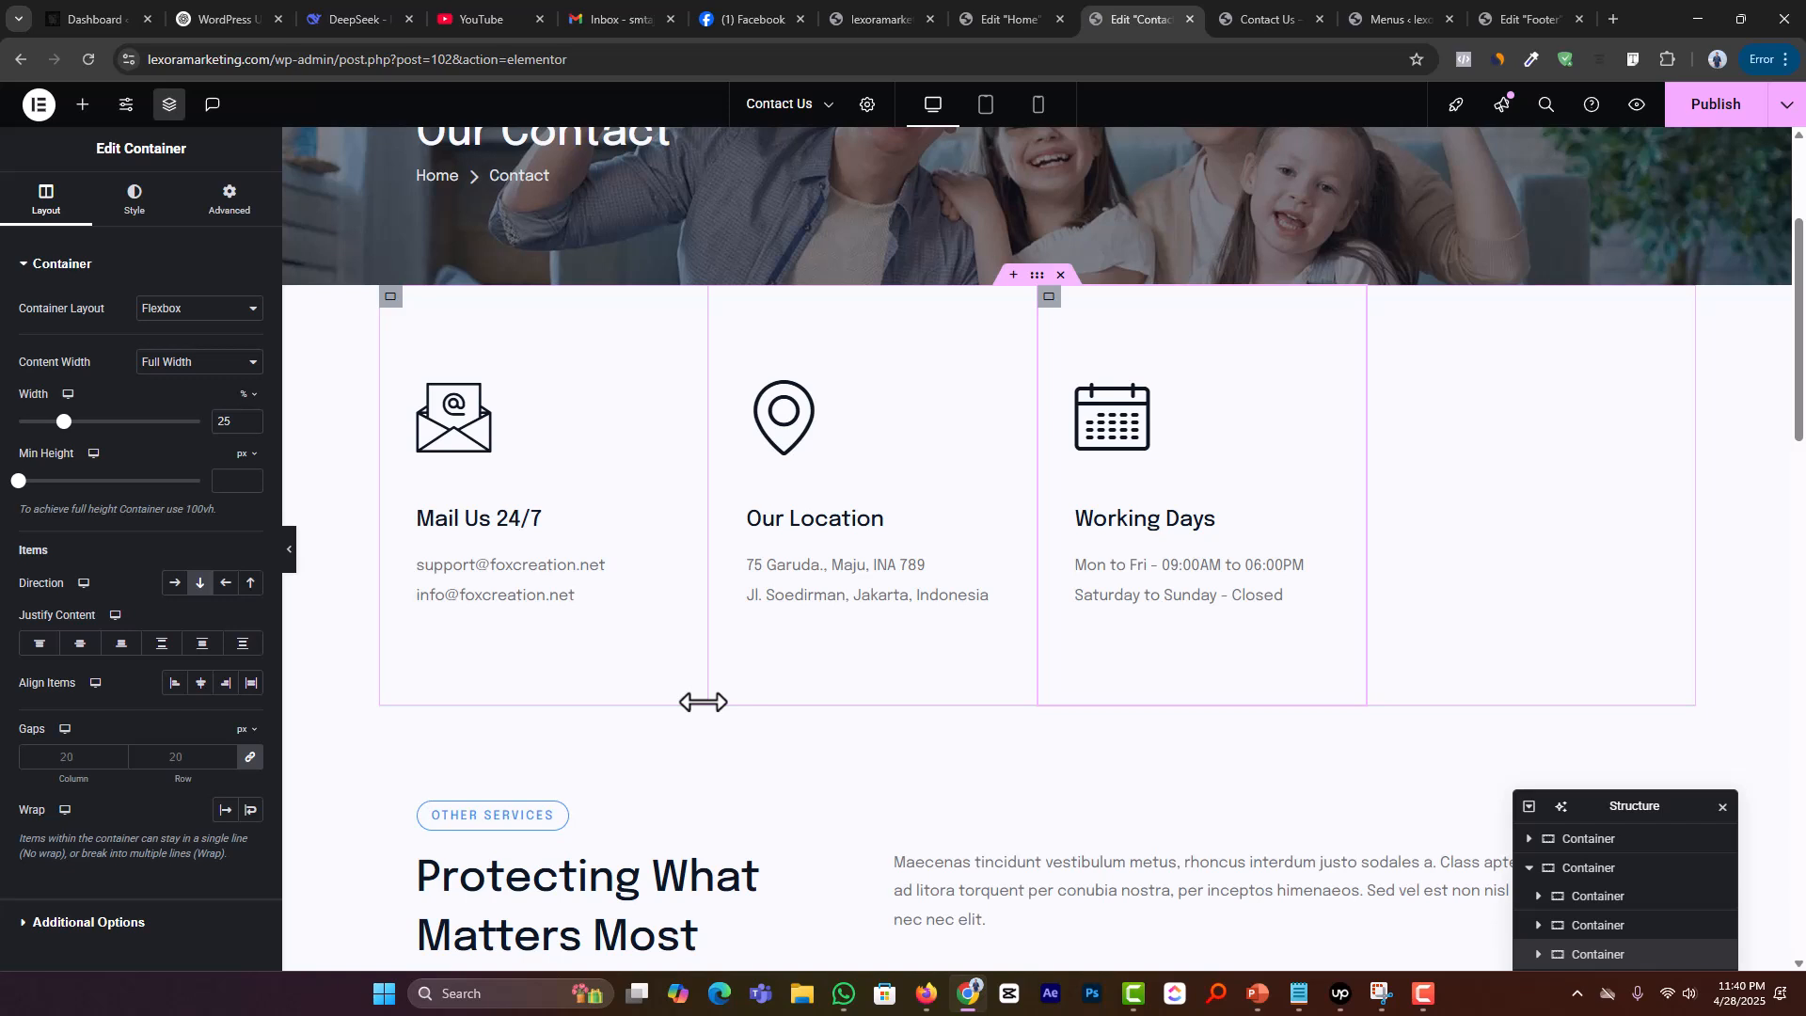
{"action": "left_click", "coordinate": [391, 299]}
{"action": "type", "text": "33"}
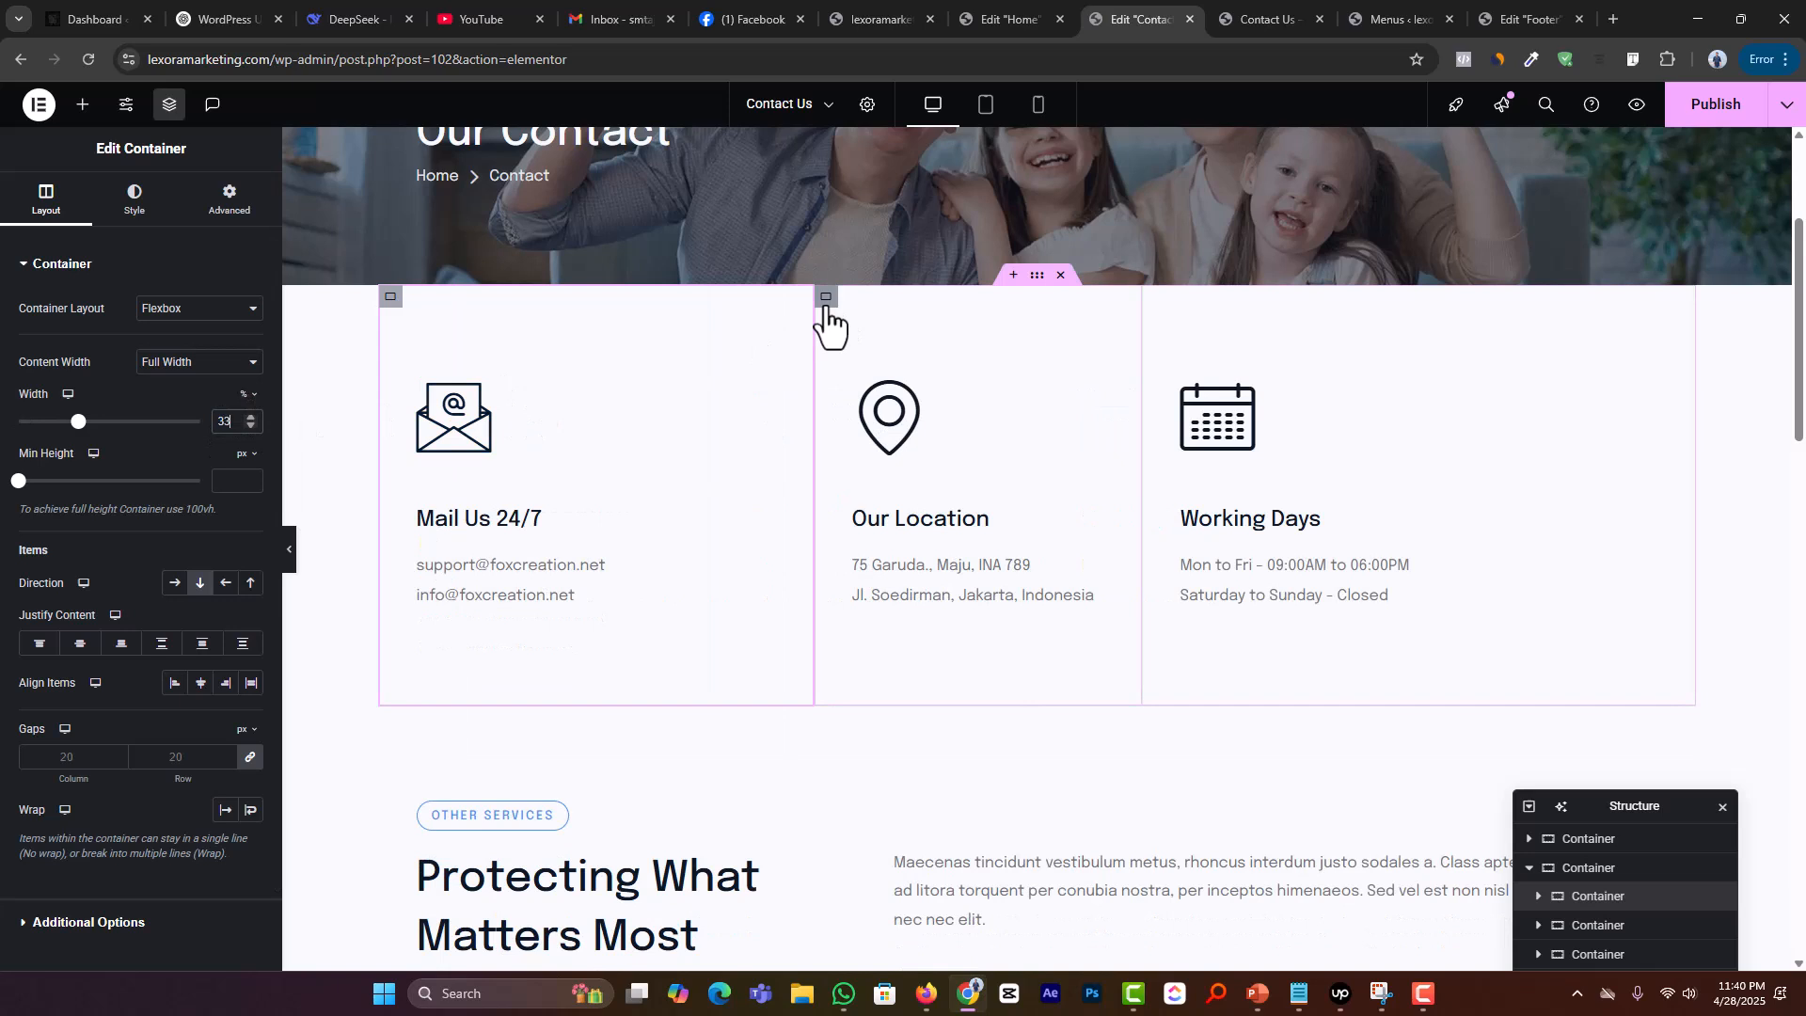
{"action": "left_click", "coordinate": [826, 297]}
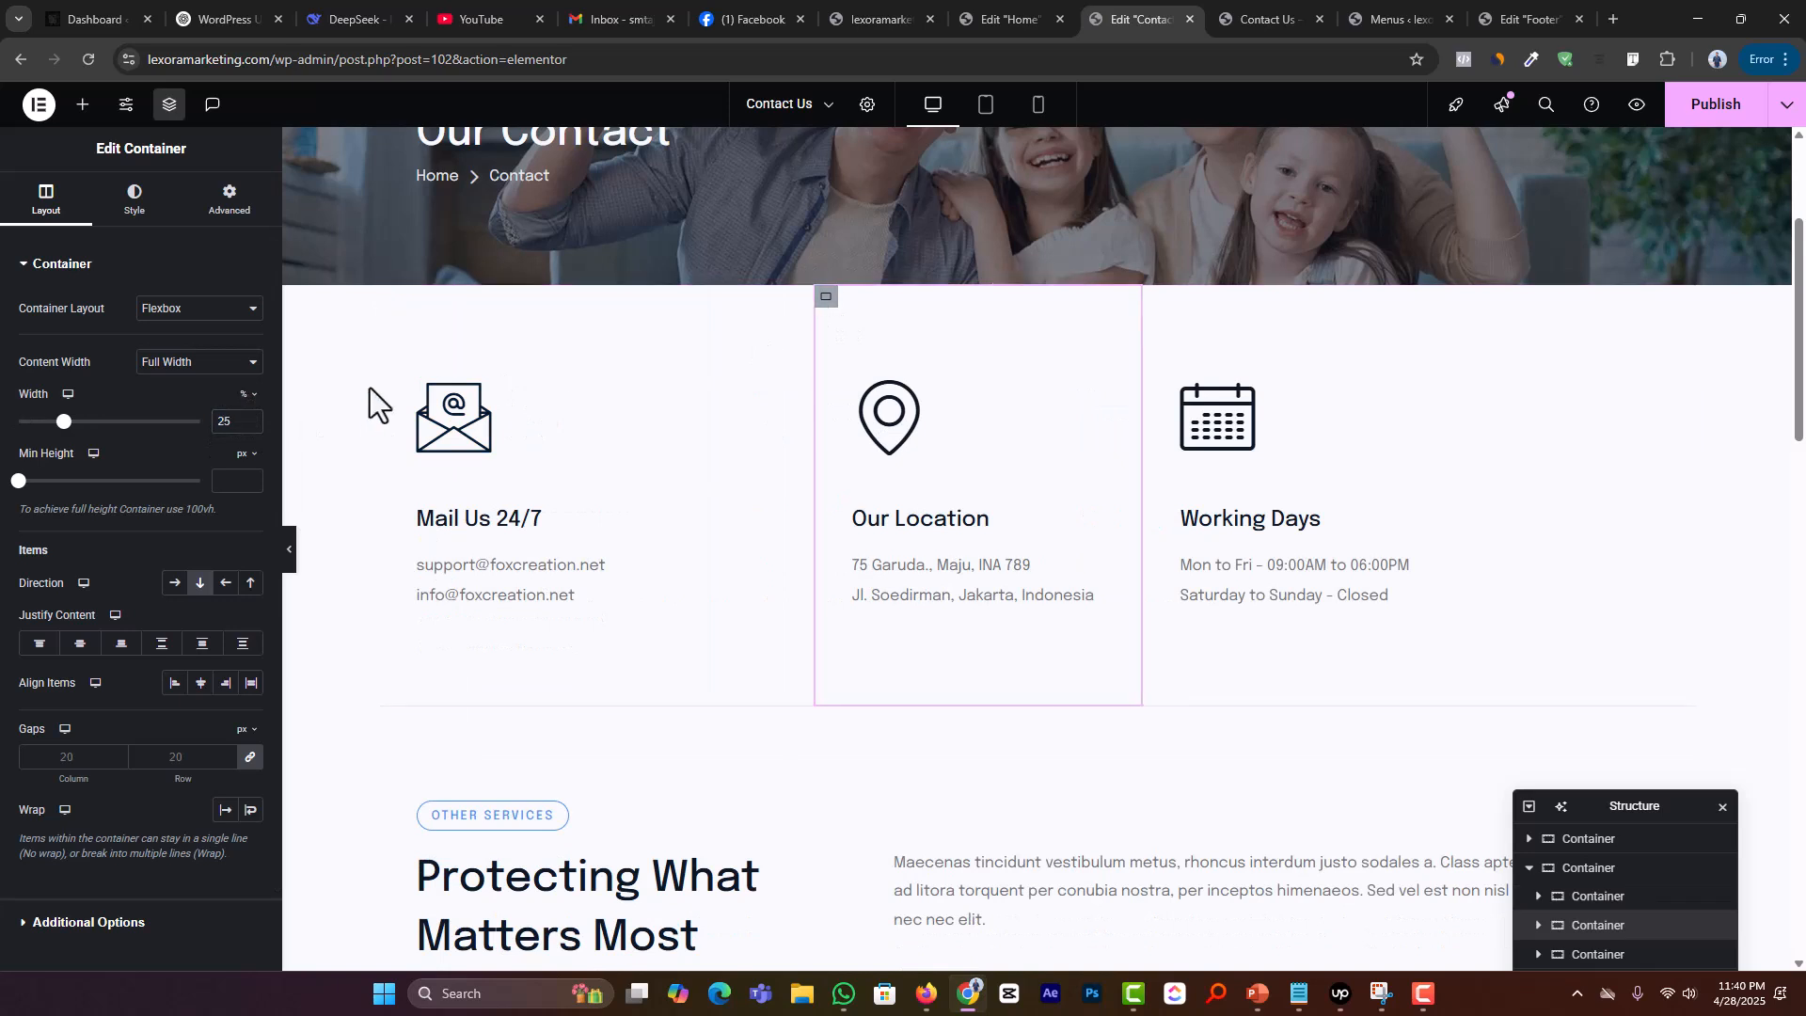
{"action": "type", "text": "33"}
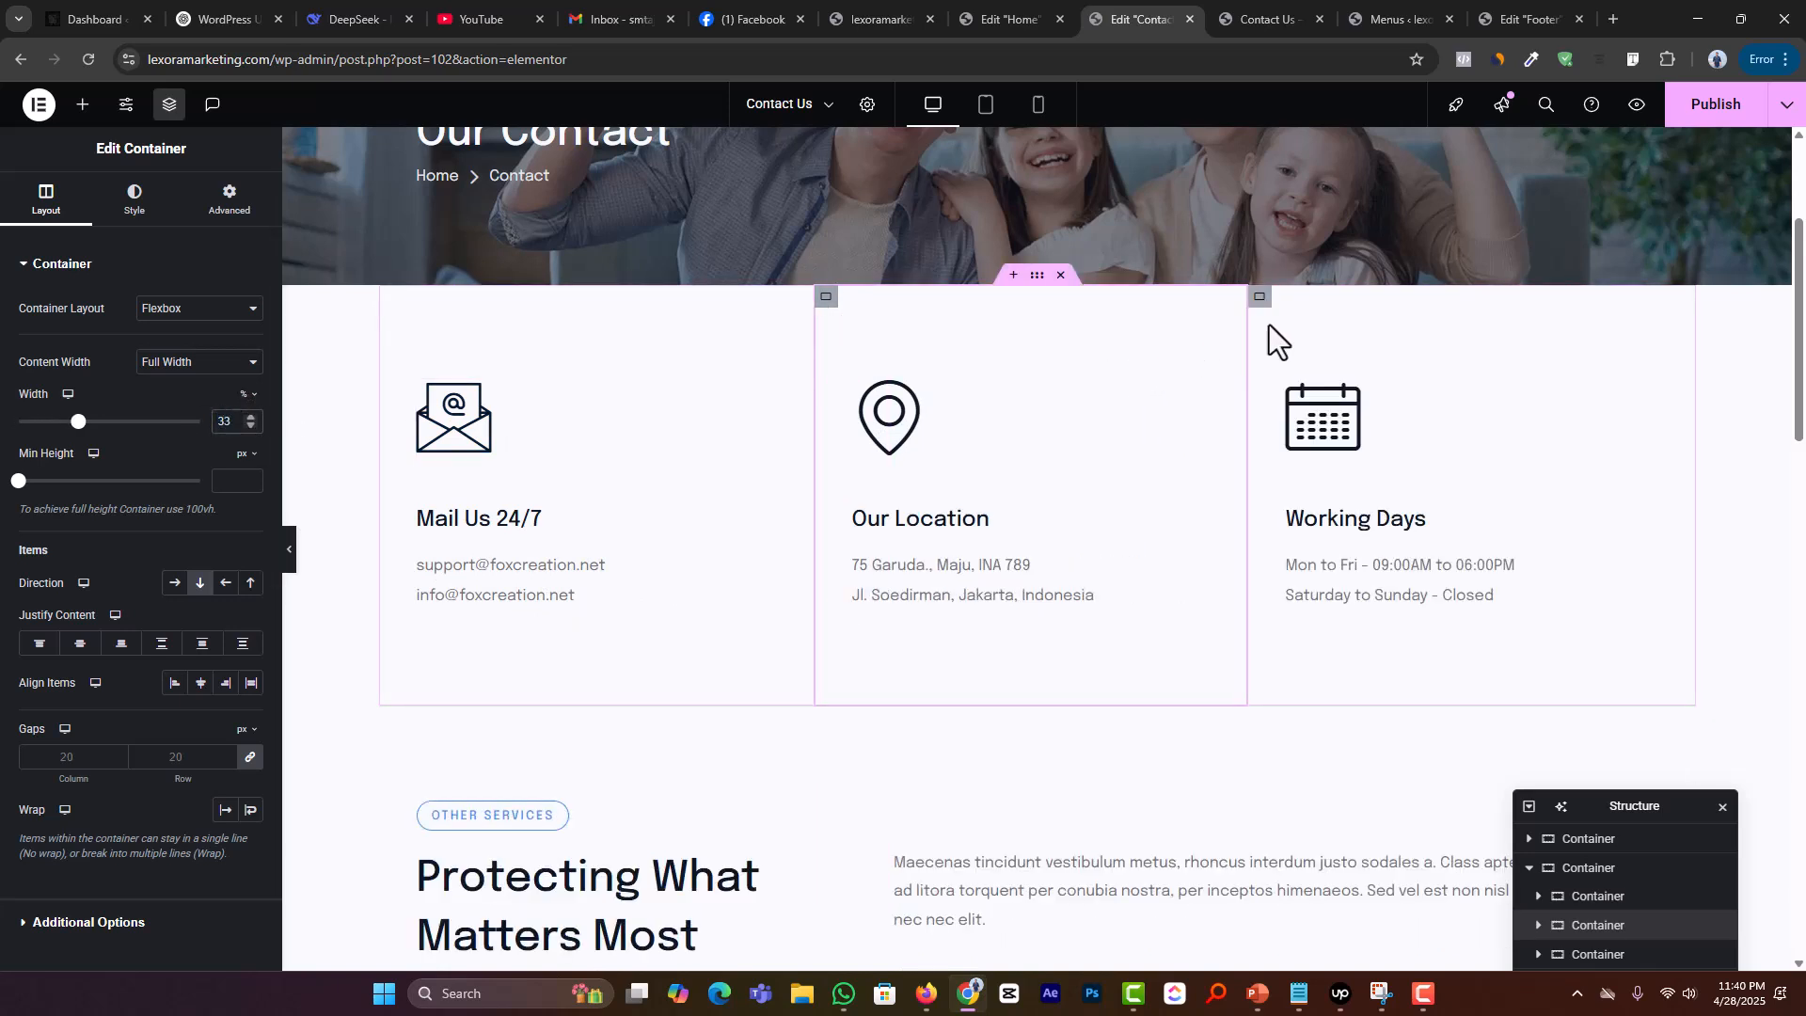
{"action": "left_click", "coordinate": [1259, 299]}
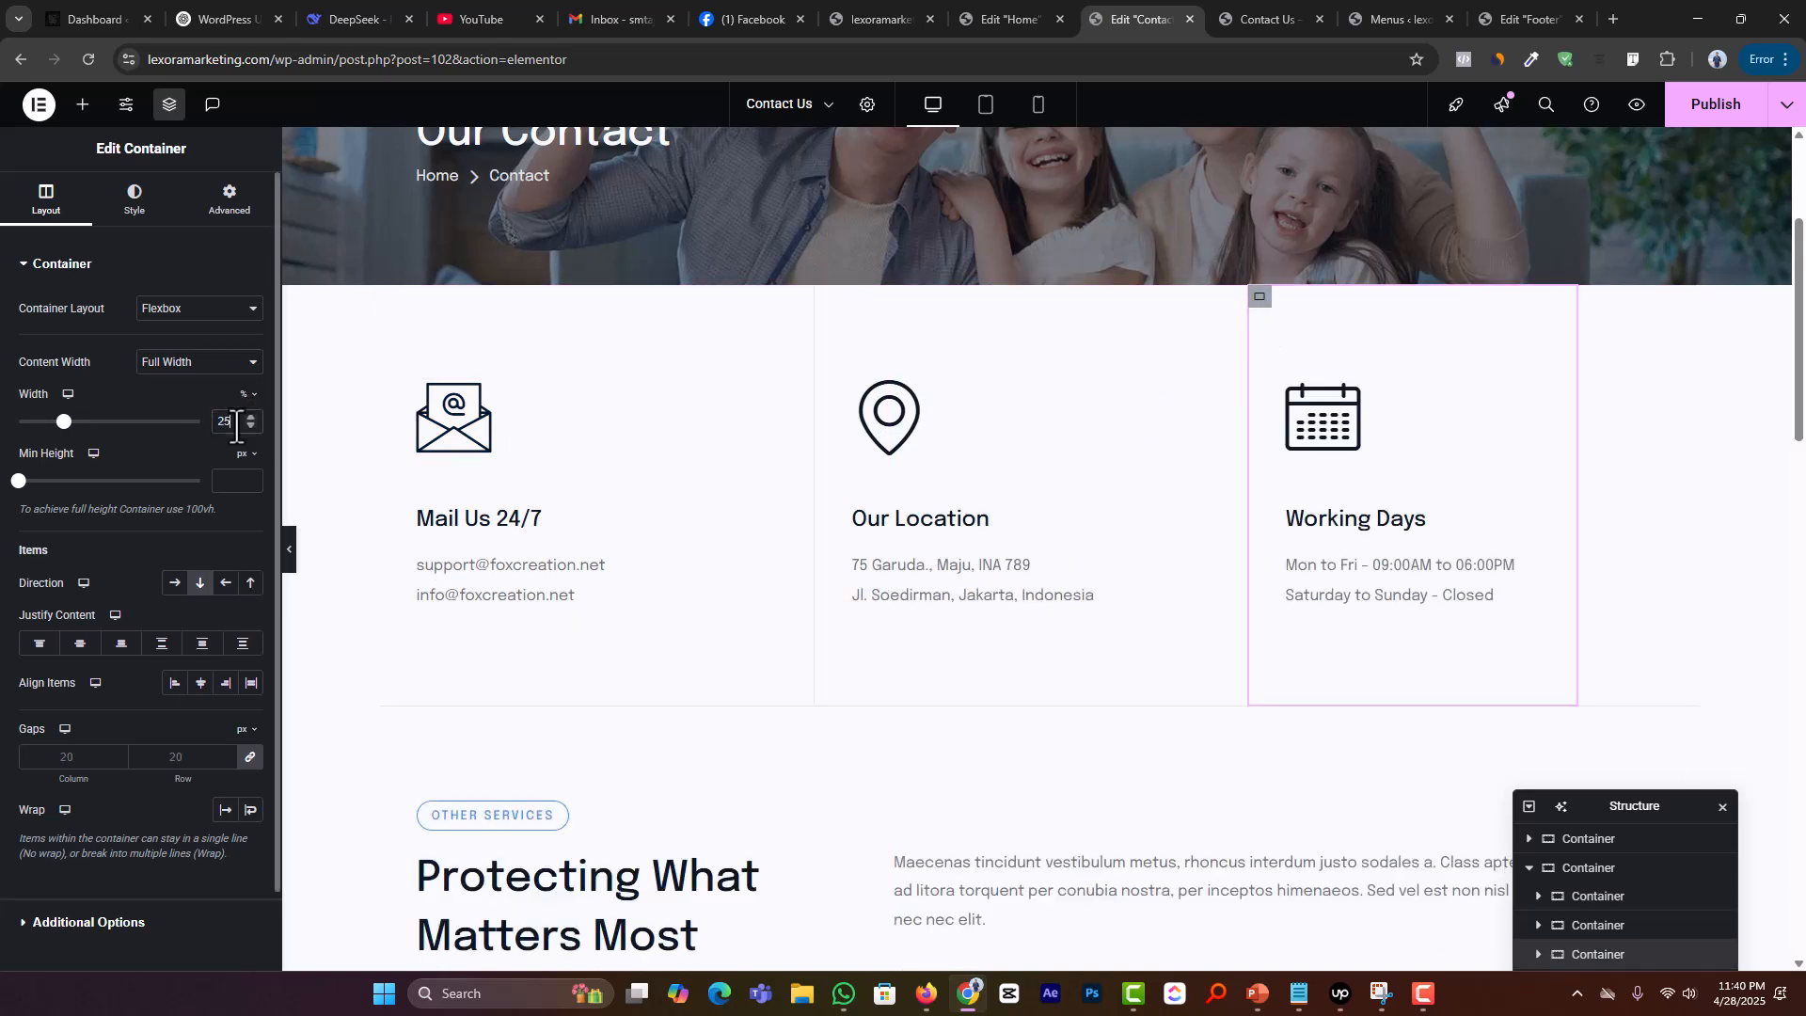
{"action": "type", "text": "33"}
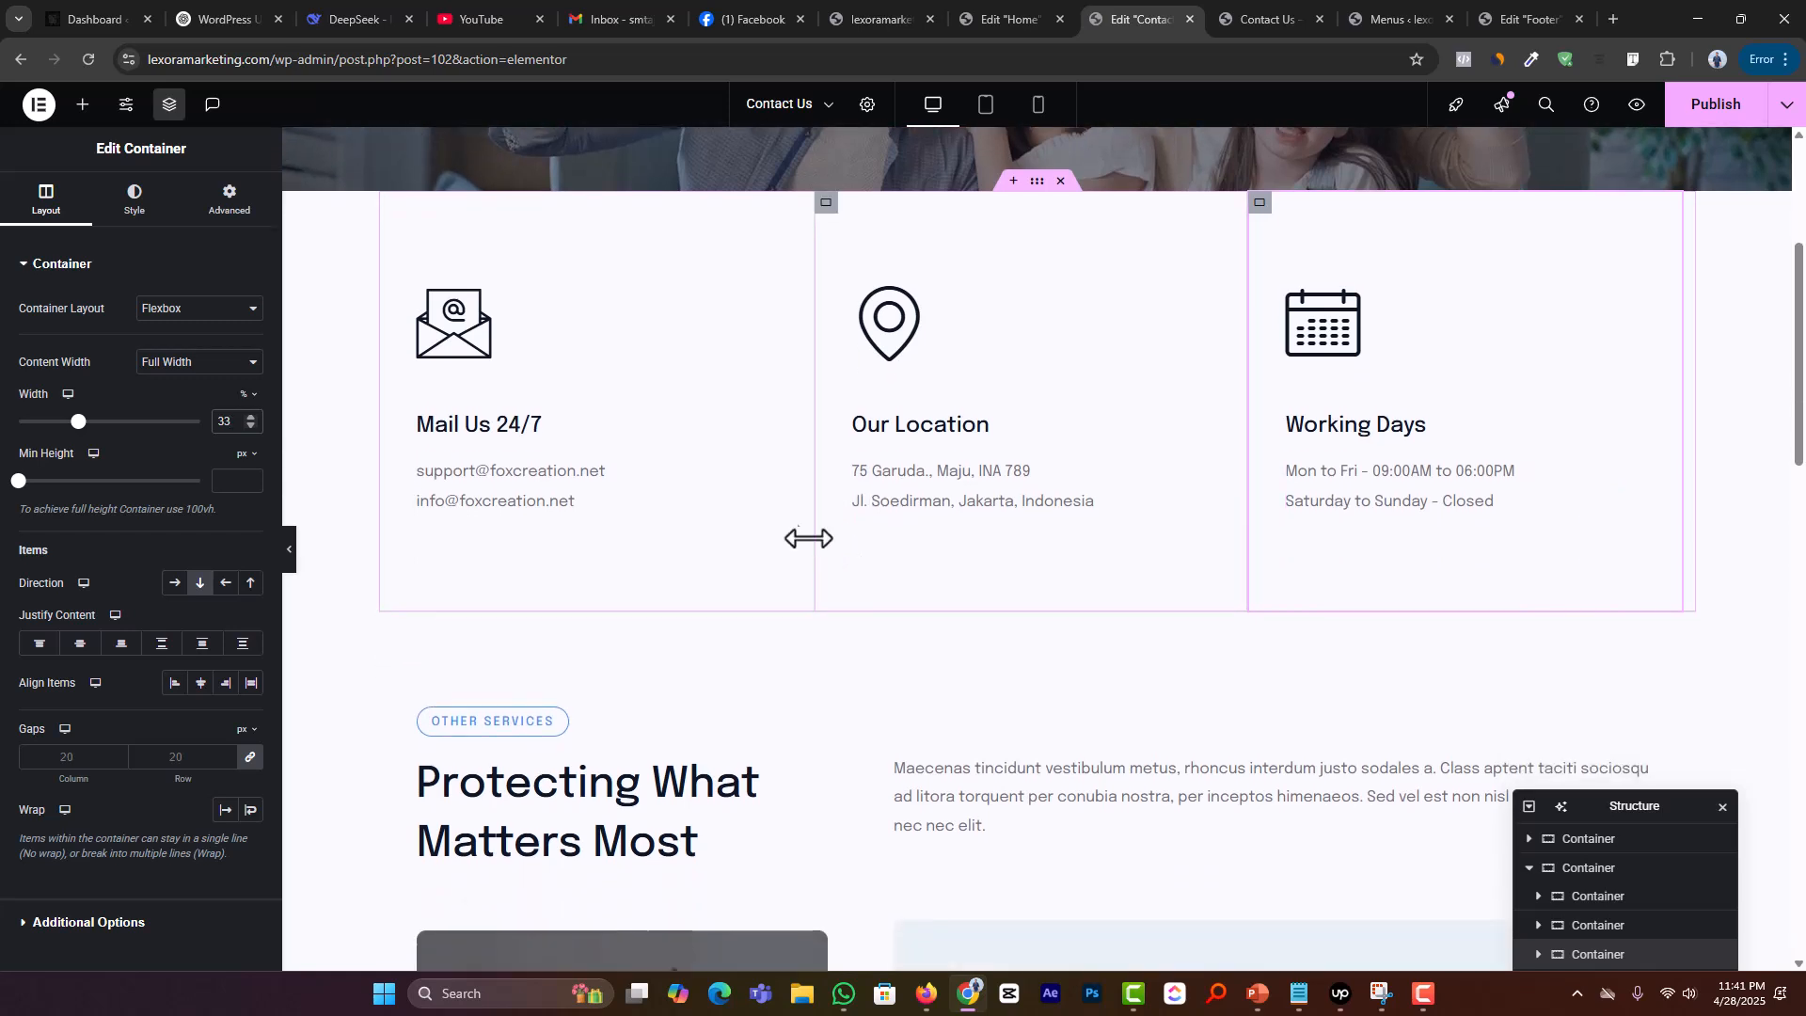
Step: Select the email list under Mail Us 24/7 and copy the company's contact email from the Company Name notes in Notepad
{"action": "scroll", "coordinate": [847, 564], "scroll_direction": "down", "scroll_amount": 1}
{"action": "left_click", "coordinate": [760, 472]}
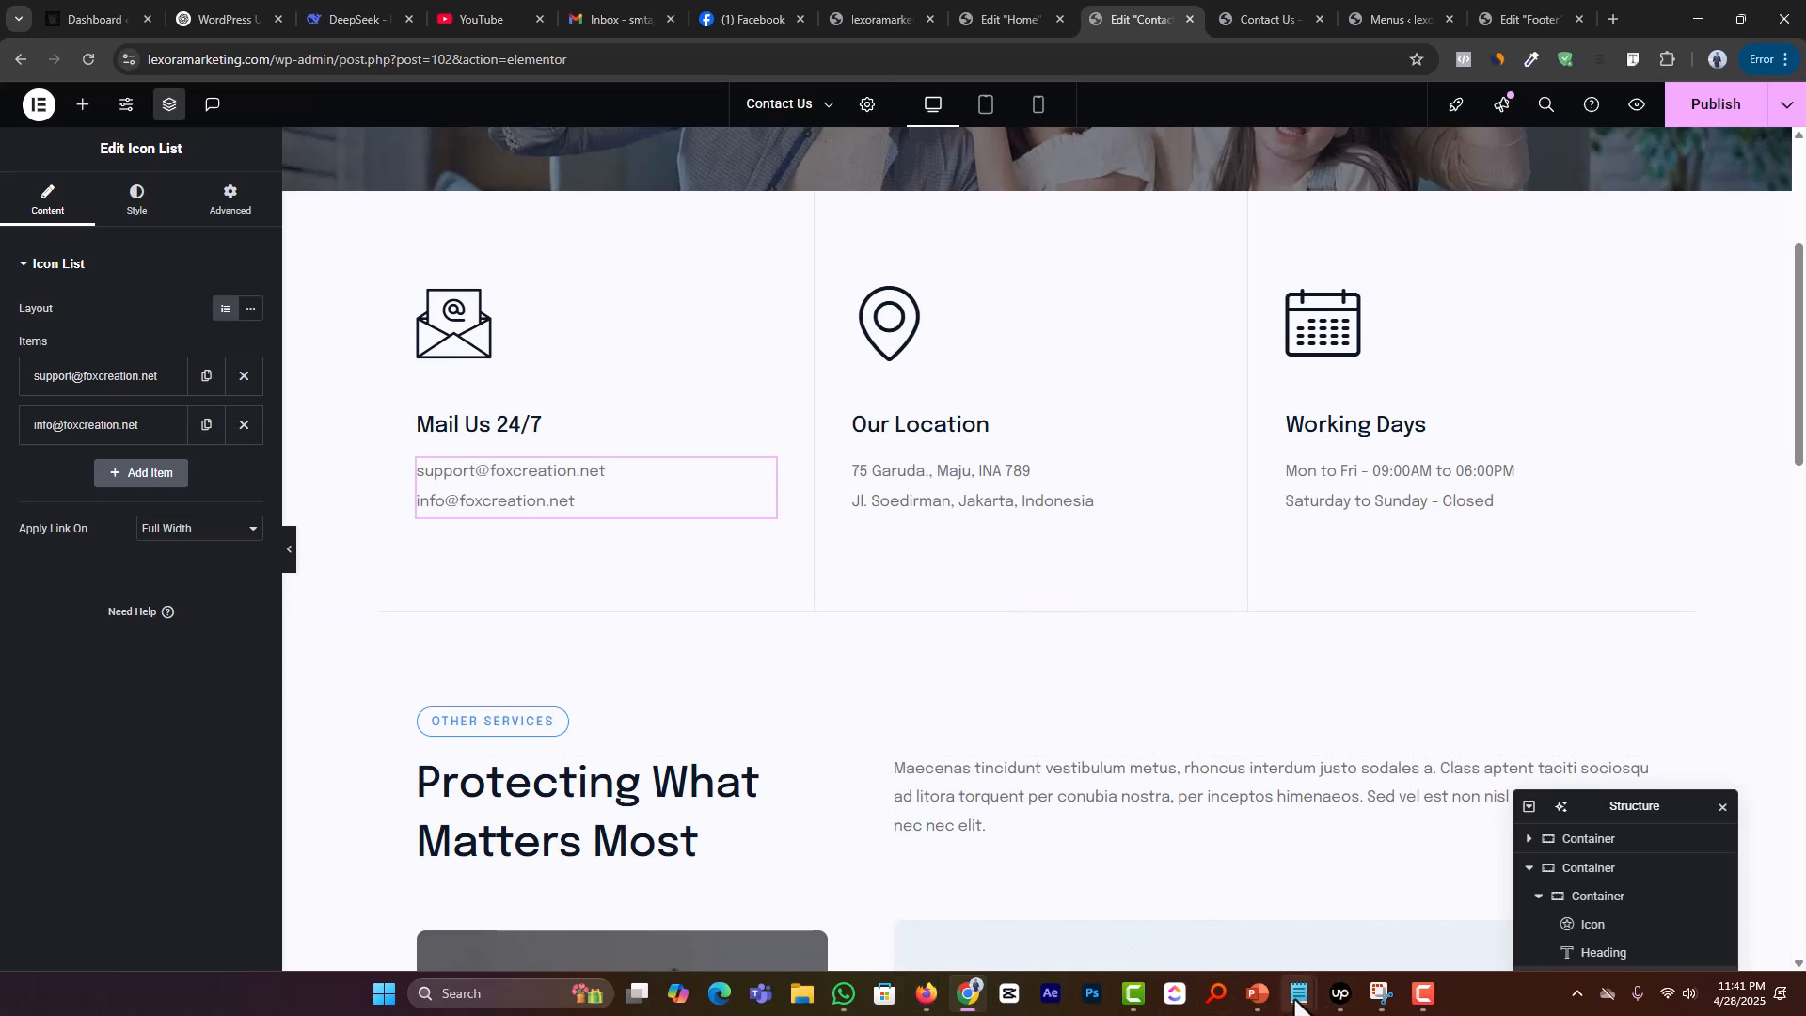
{"action": "mouse_move", "coordinate": [1301, 993]}
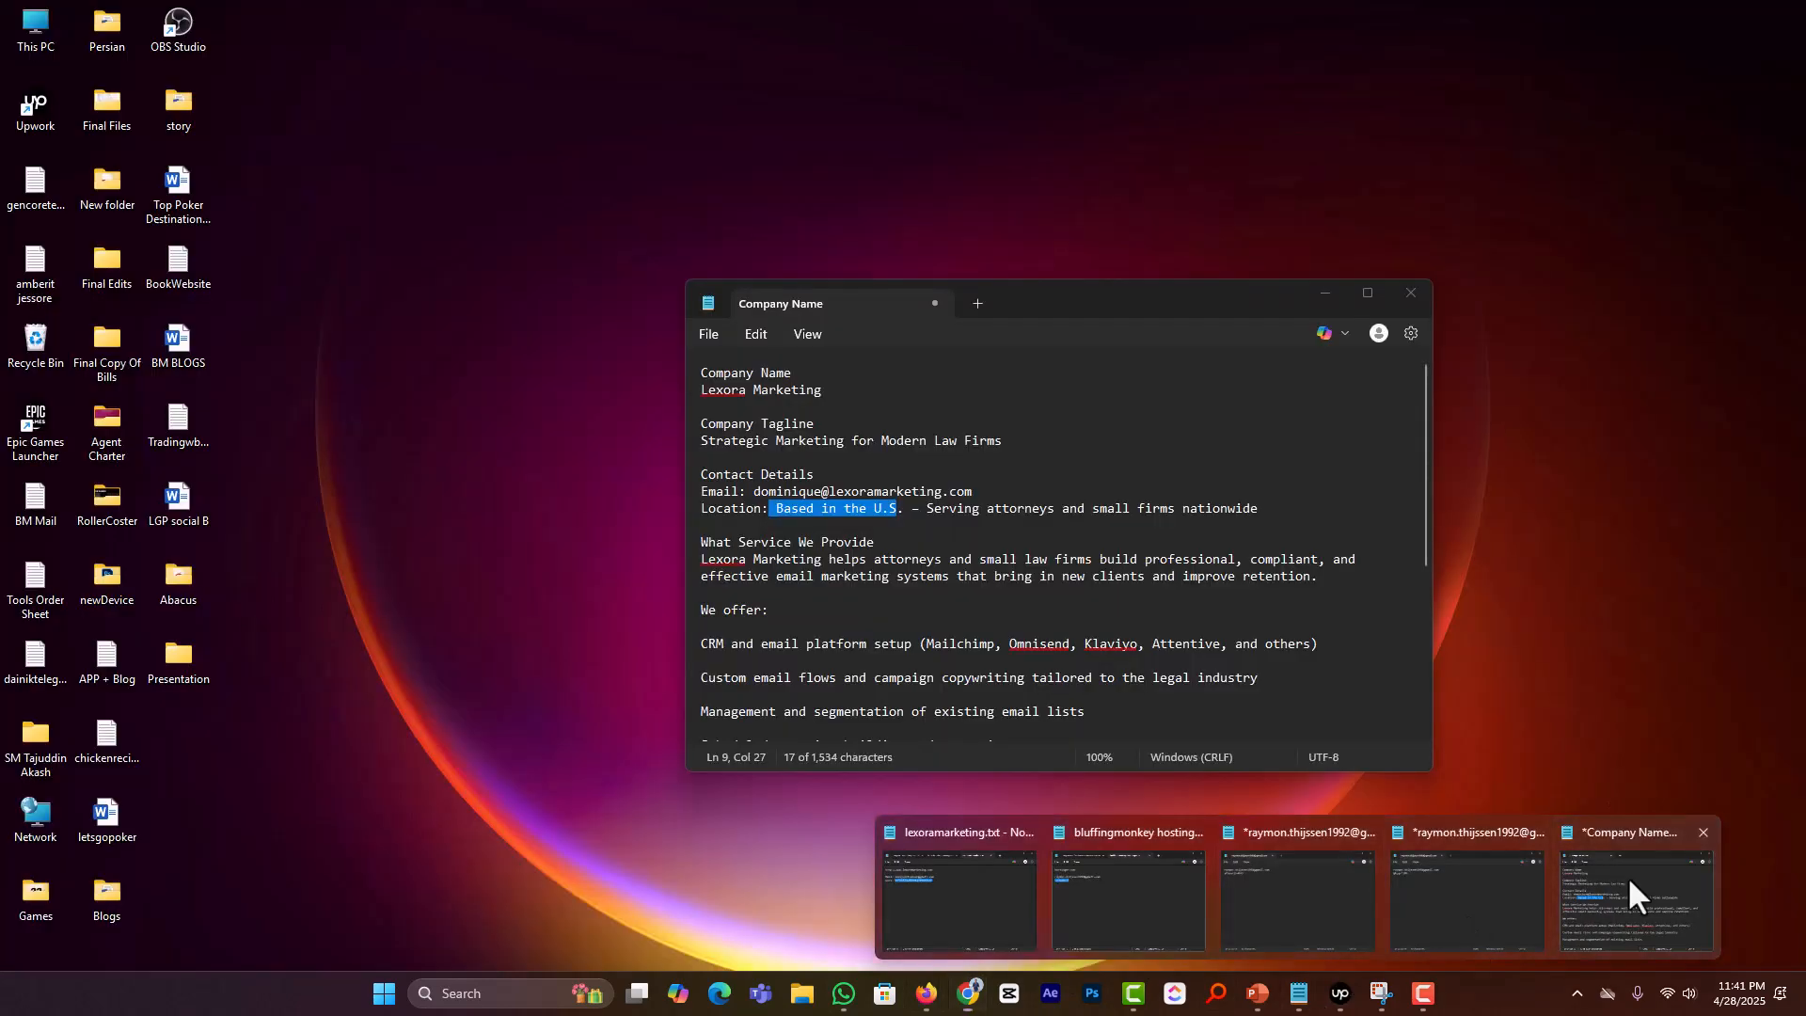
{"action": "left_click", "coordinate": [1627, 876]}
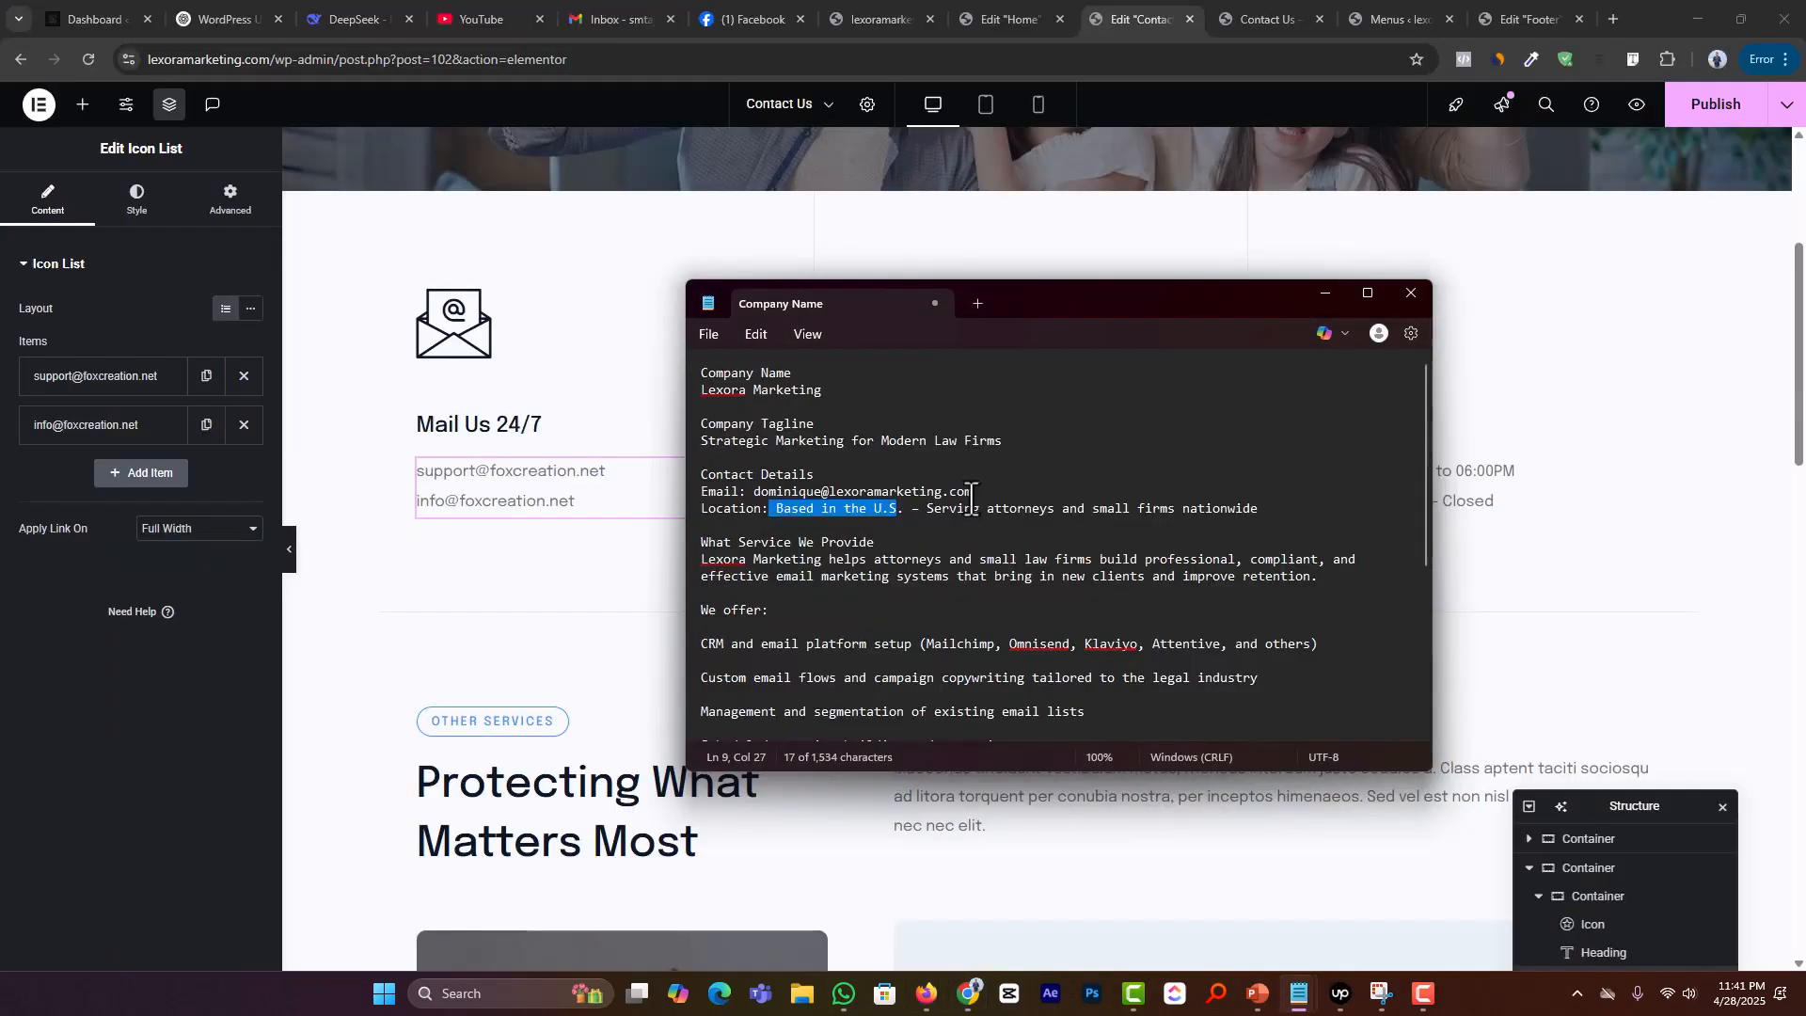
{"action": "left_click_drag", "start_coordinate": [979, 491], "coordinate": [755, 503]}
{"action": "key", "text": "ctrl+c"}
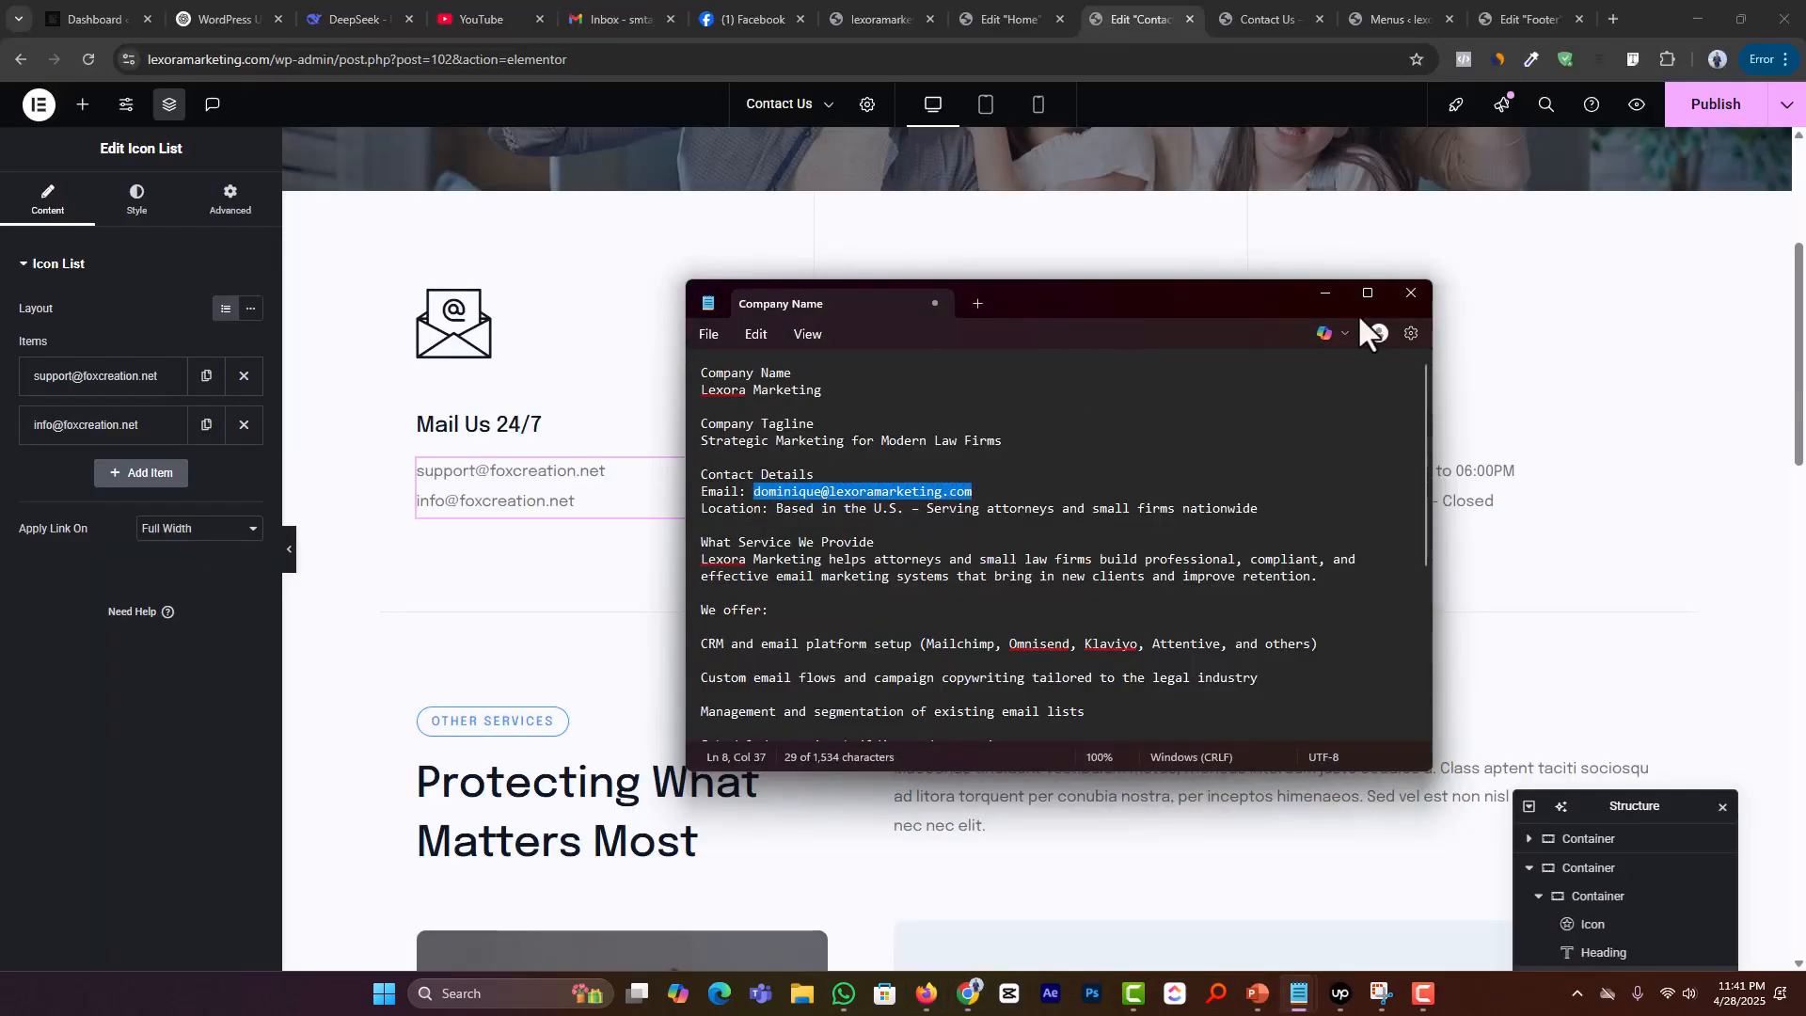
{"action": "left_click", "coordinate": [1325, 293]}
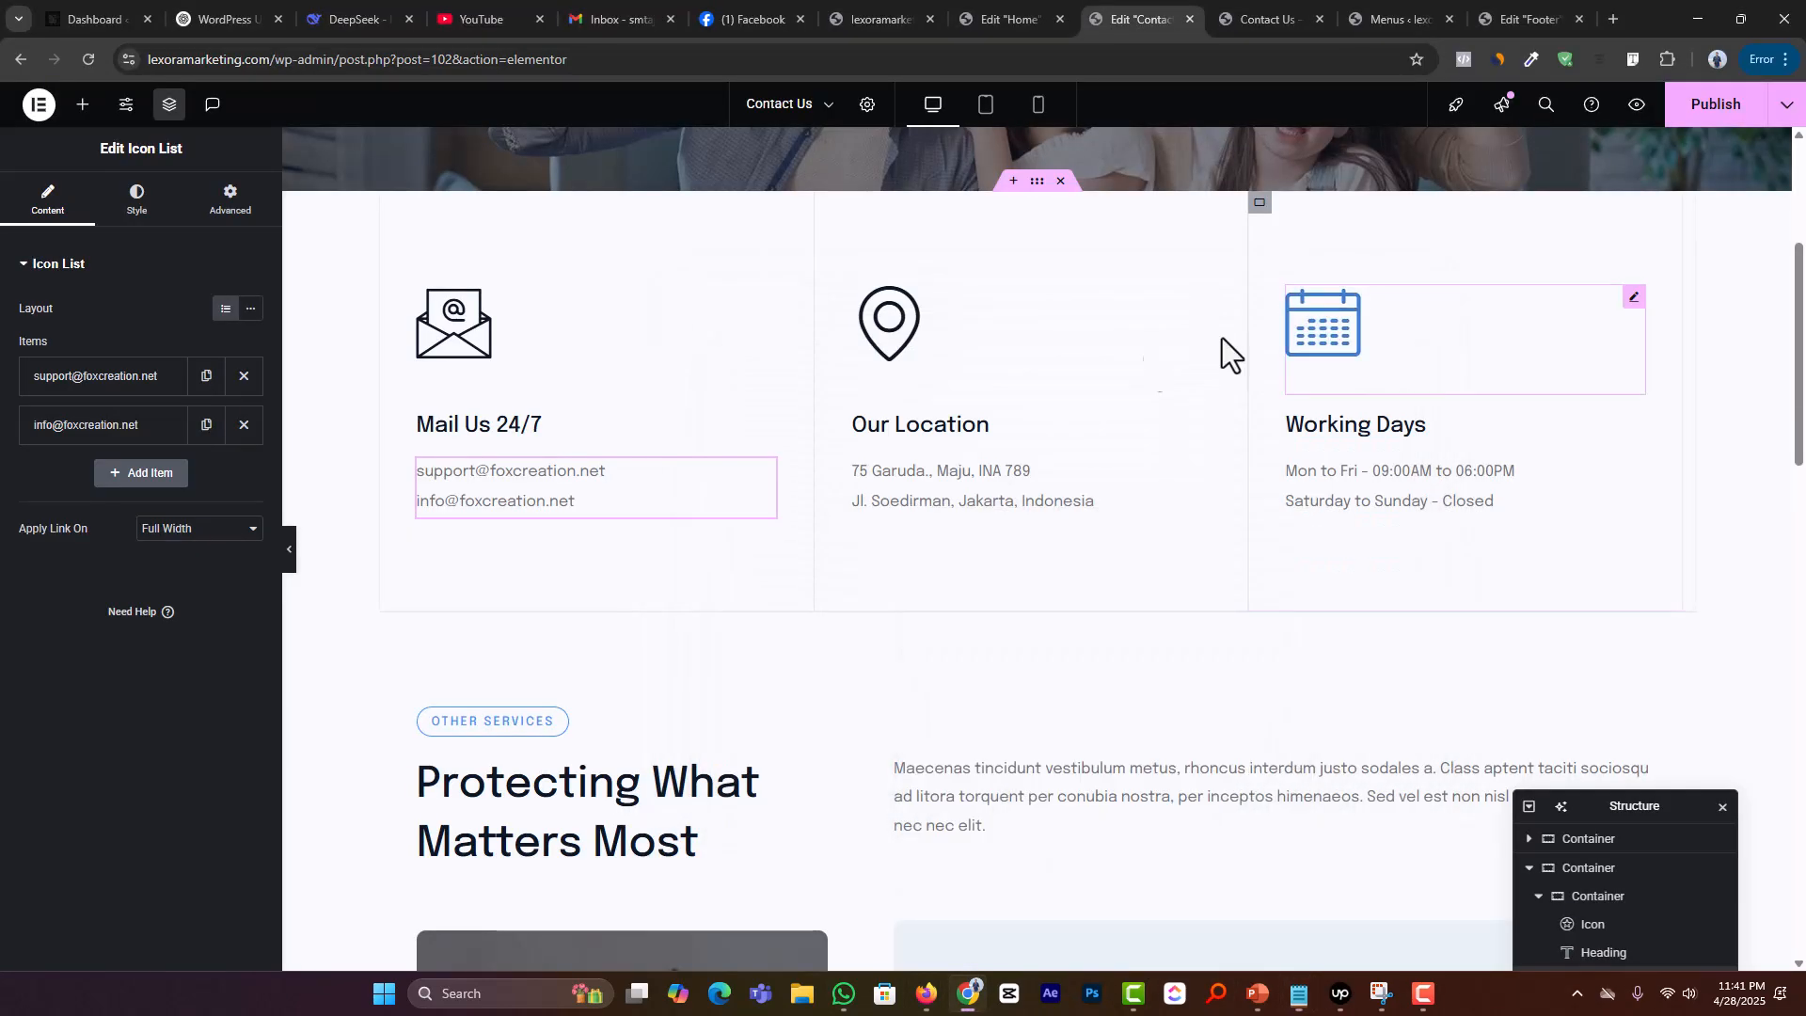
Step: Remove the second entry of the Mail Us 24/7 list and replace the first with the company's contact email
{"action": "left_click", "coordinate": [242, 428]}
{"action": "left_click", "coordinate": [153, 380]}
{"action": "key", "text": "ctrl+a"}
{"action": "key", "text": "ctrl+v"}
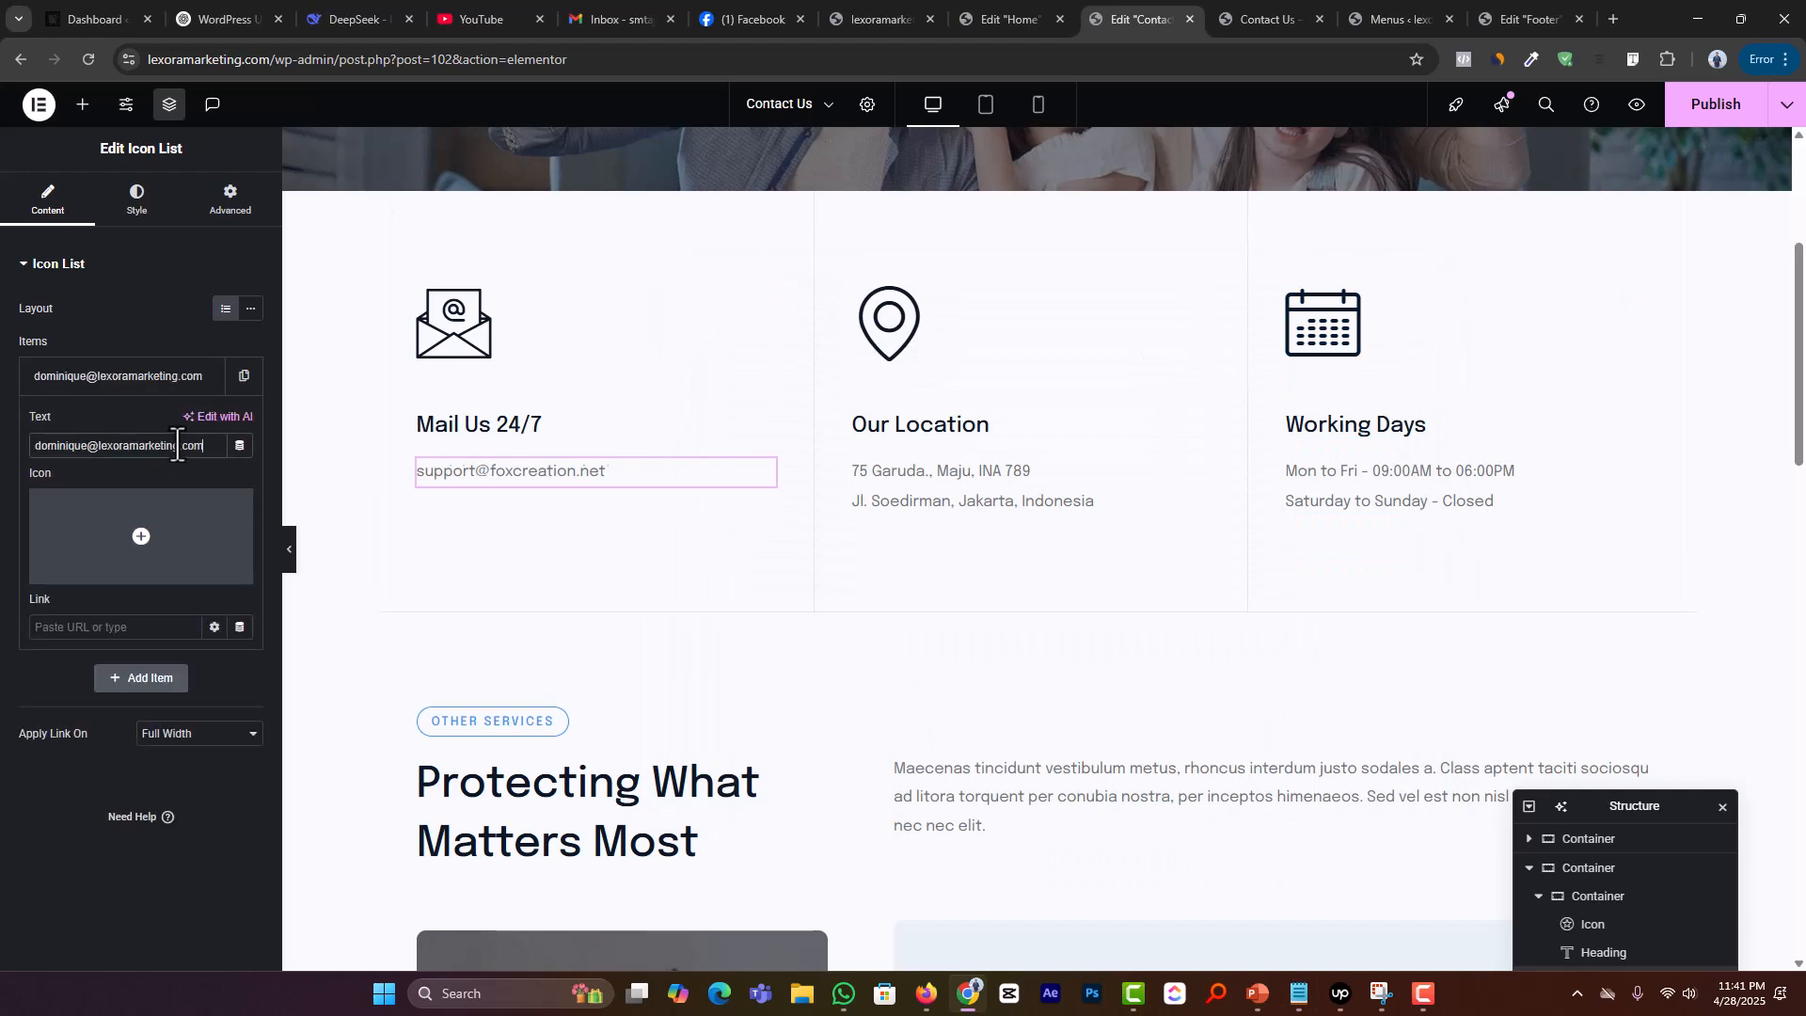
Step: Reduce the Our Location list to one entry reading "Based in the U.S.", taken from the Notepad notes, and publish the page
{"action": "key", "text": "alt+Tab"}
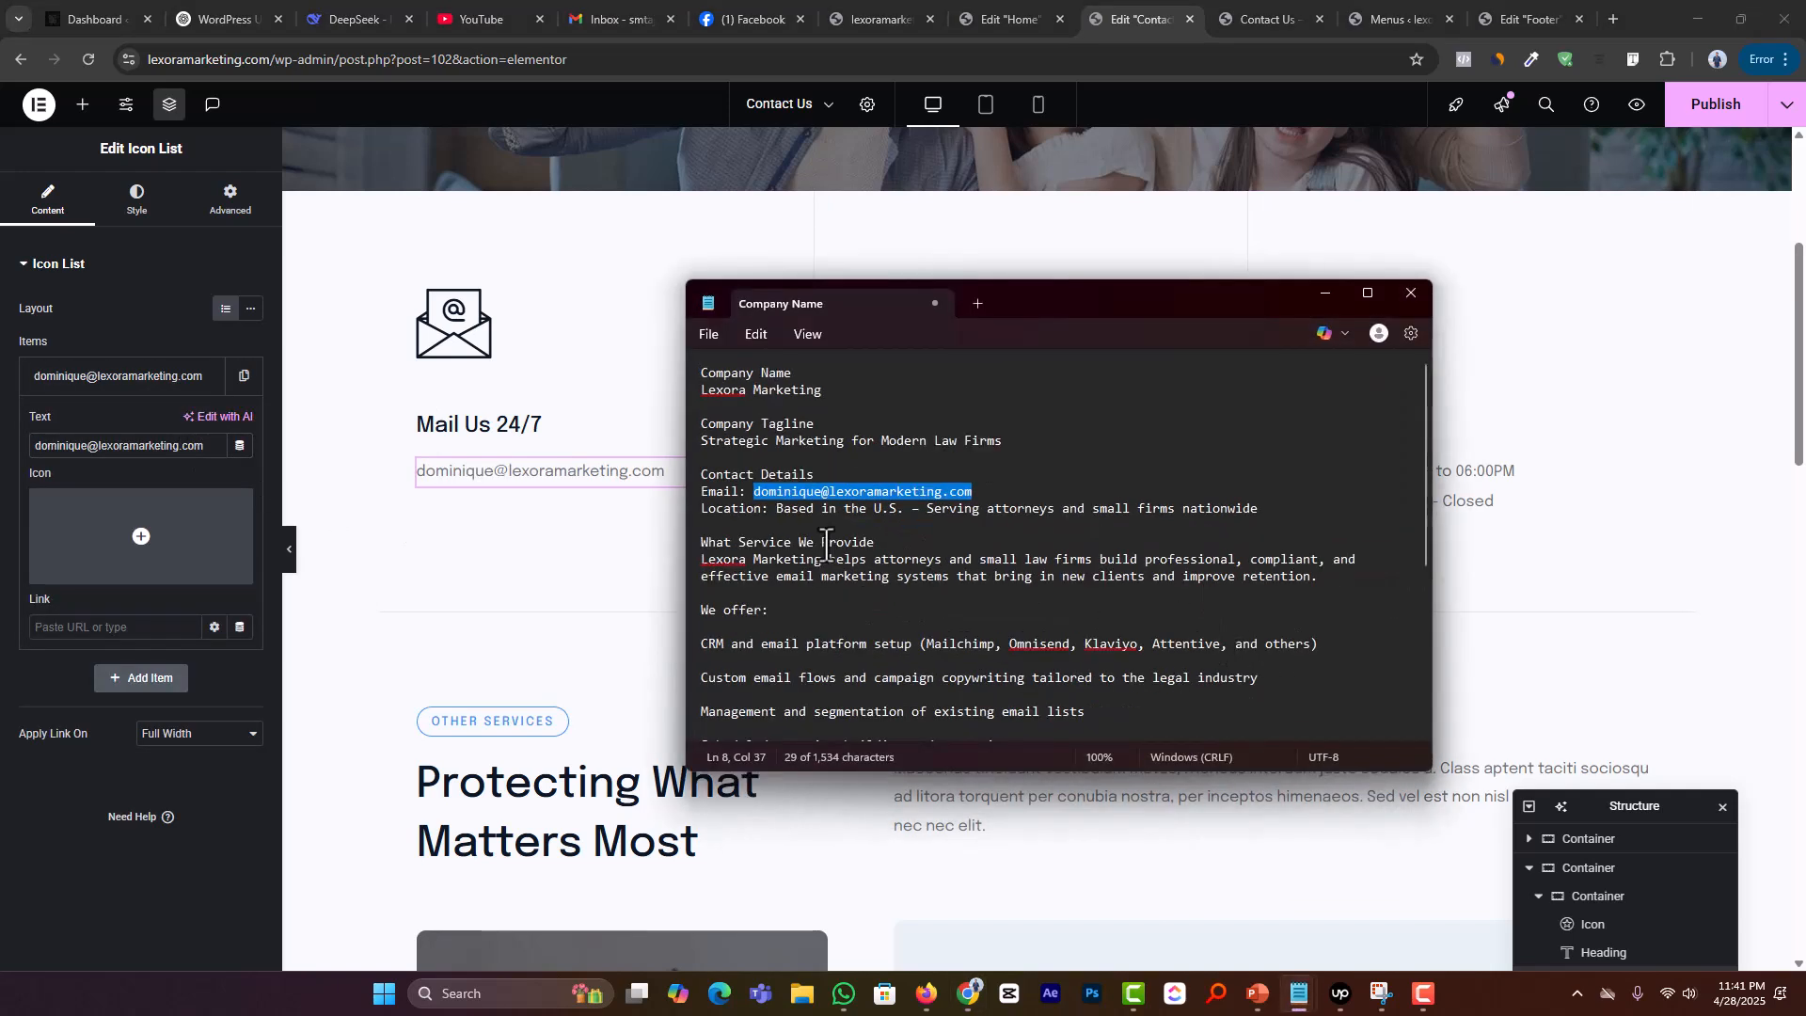
{"action": "left_click_drag", "start_coordinate": [776, 513], "coordinate": [872, 517]}
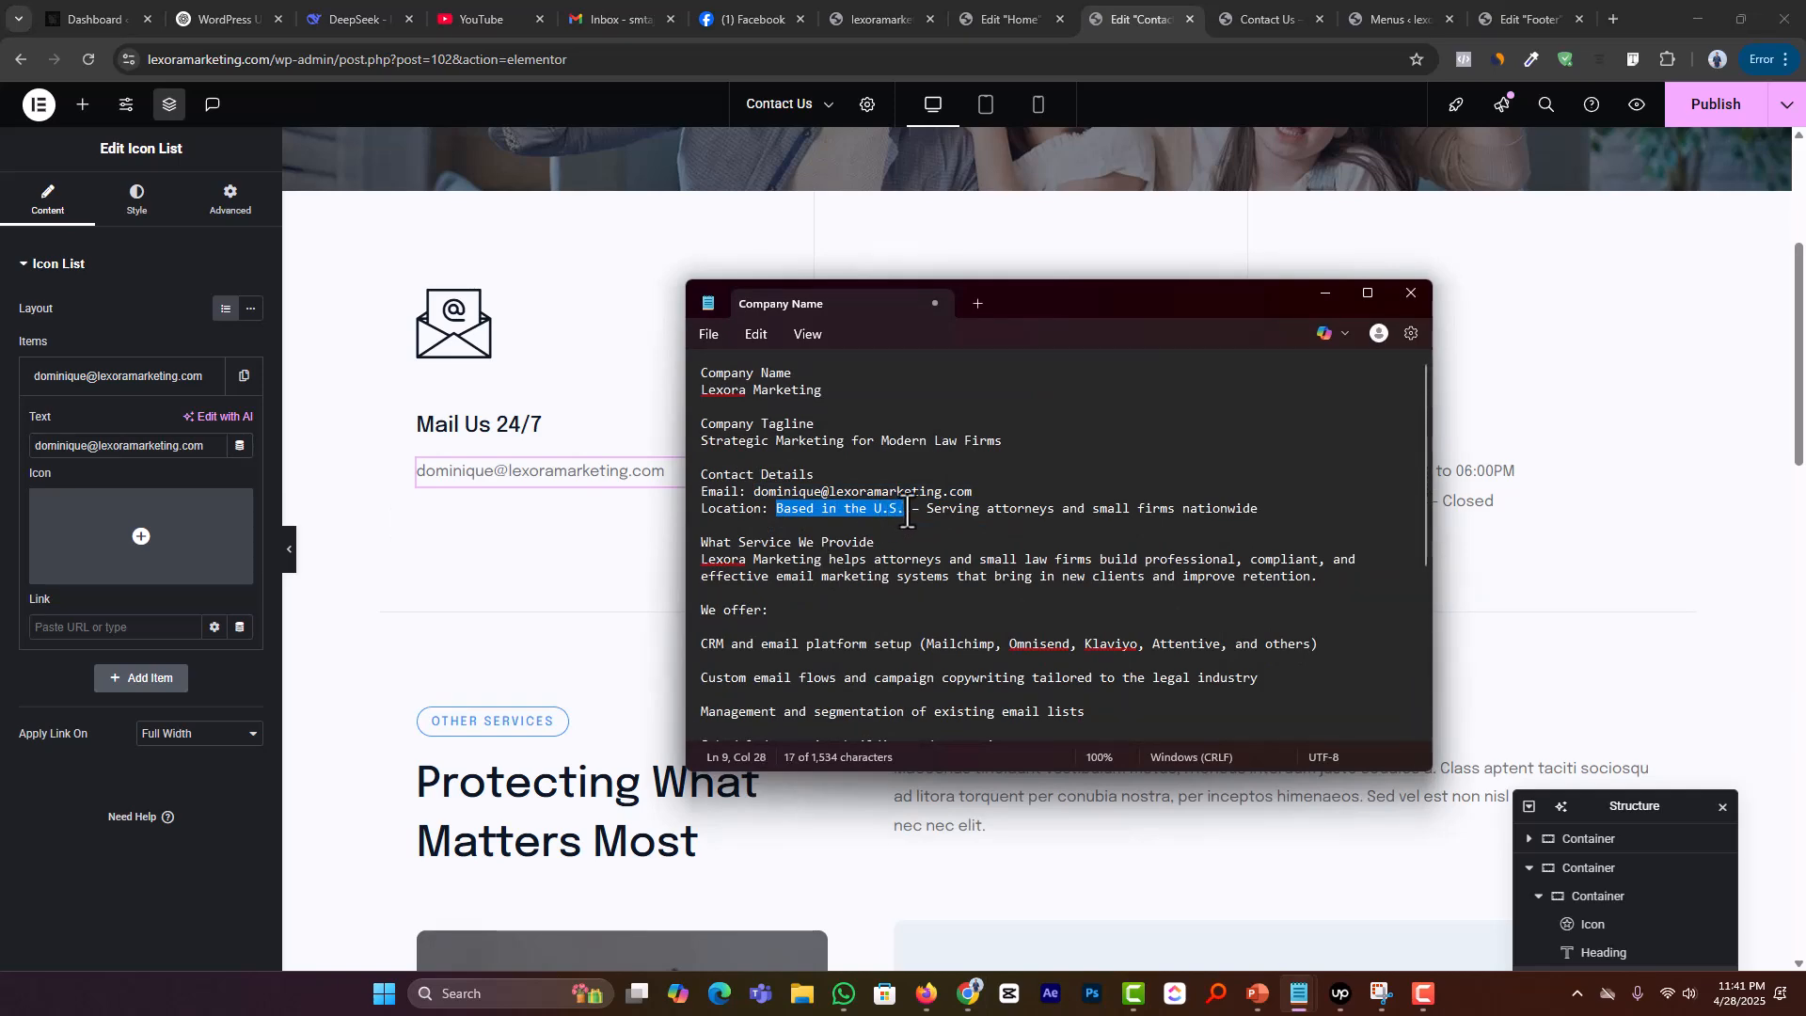
{"action": "key", "text": "alt+Tab"}
{"action": "left_click", "coordinate": [1196, 475]}
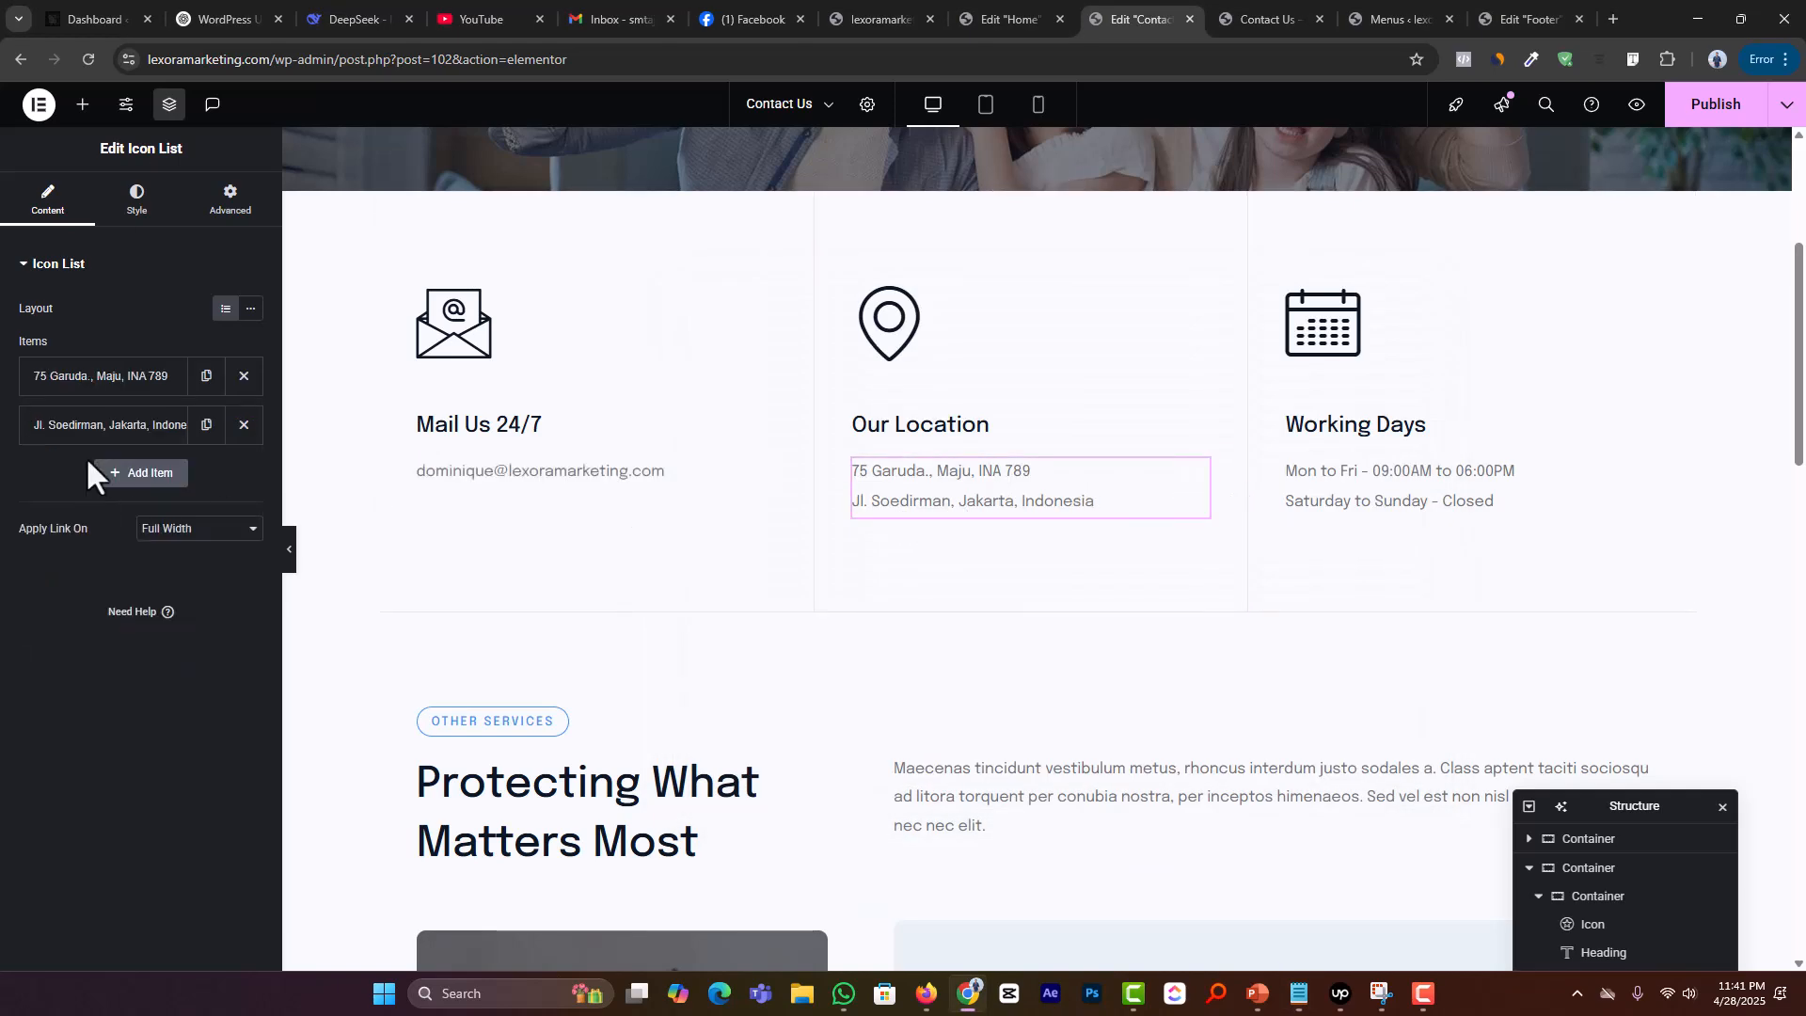
{"action": "left_click", "coordinate": [244, 424]}
{"action": "left_click", "coordinate": [165, 381]}
{"action": "key", "text": "ctrl+a"}
{"action": "type", "text": "Based in the U.S."}
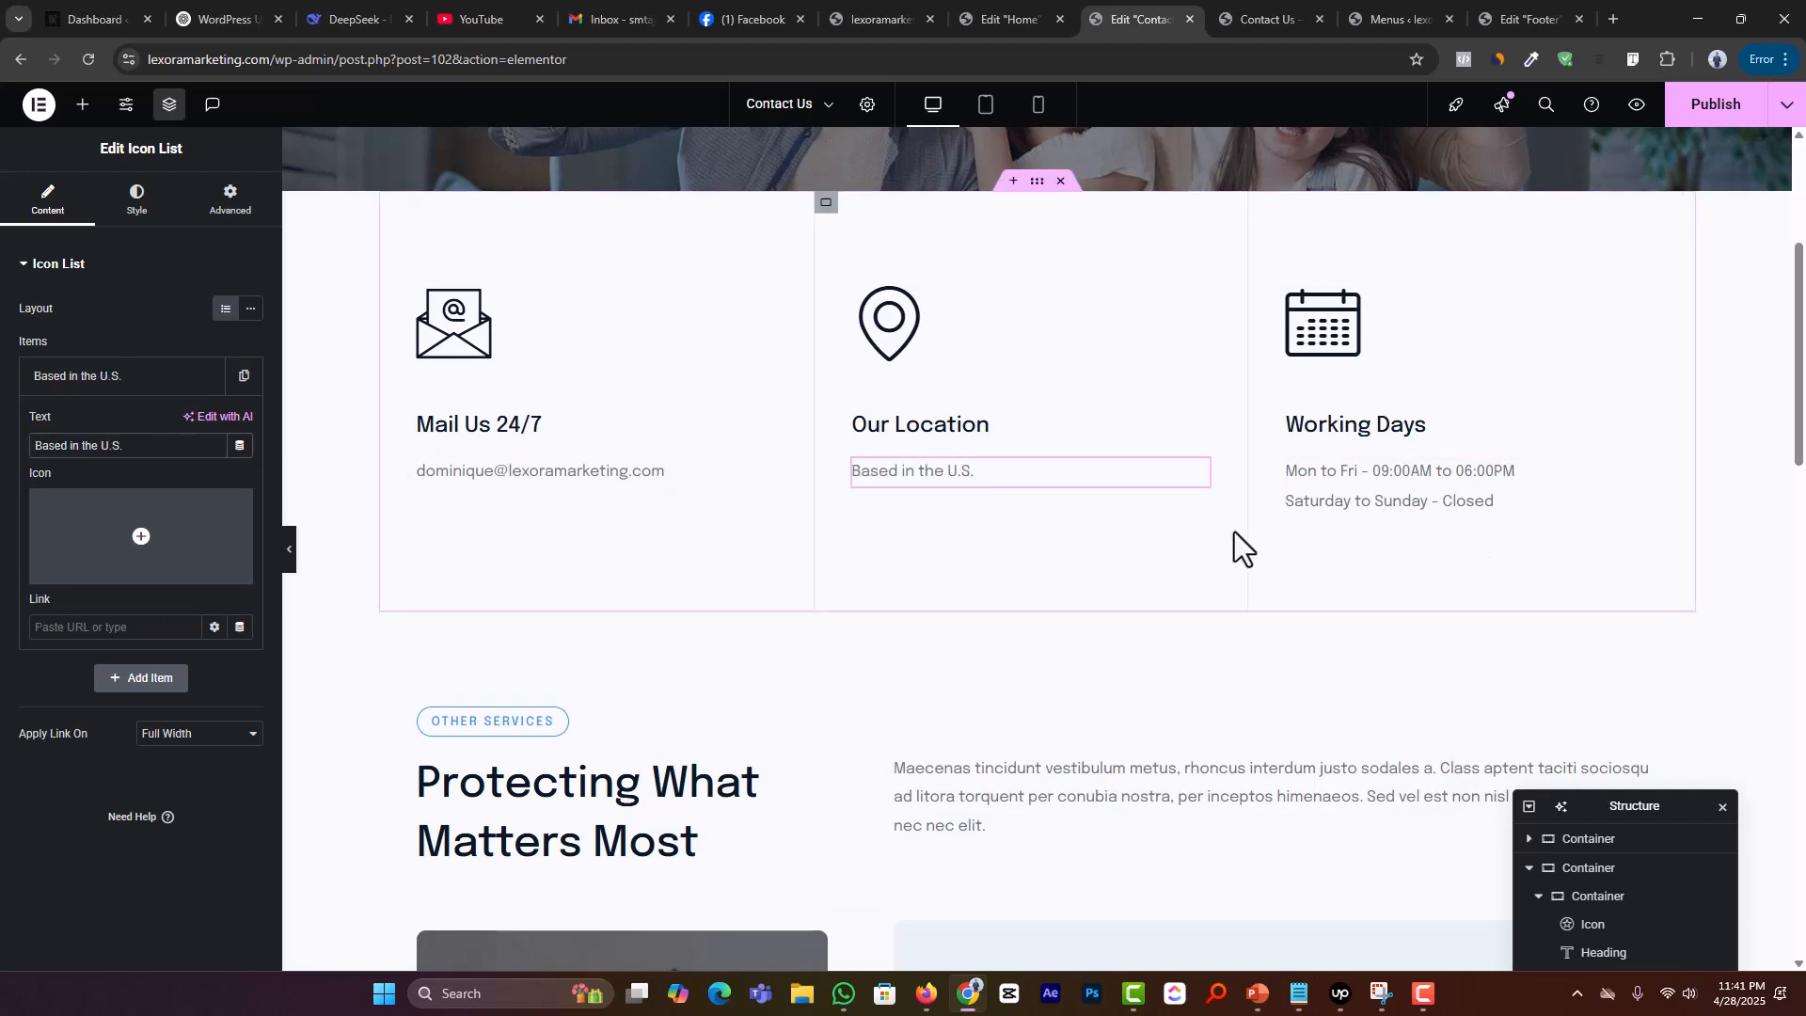
{"action": "scroll", "coordinate": [1048, 641], "scroll_direction": "down", "scroll_amount": 2}
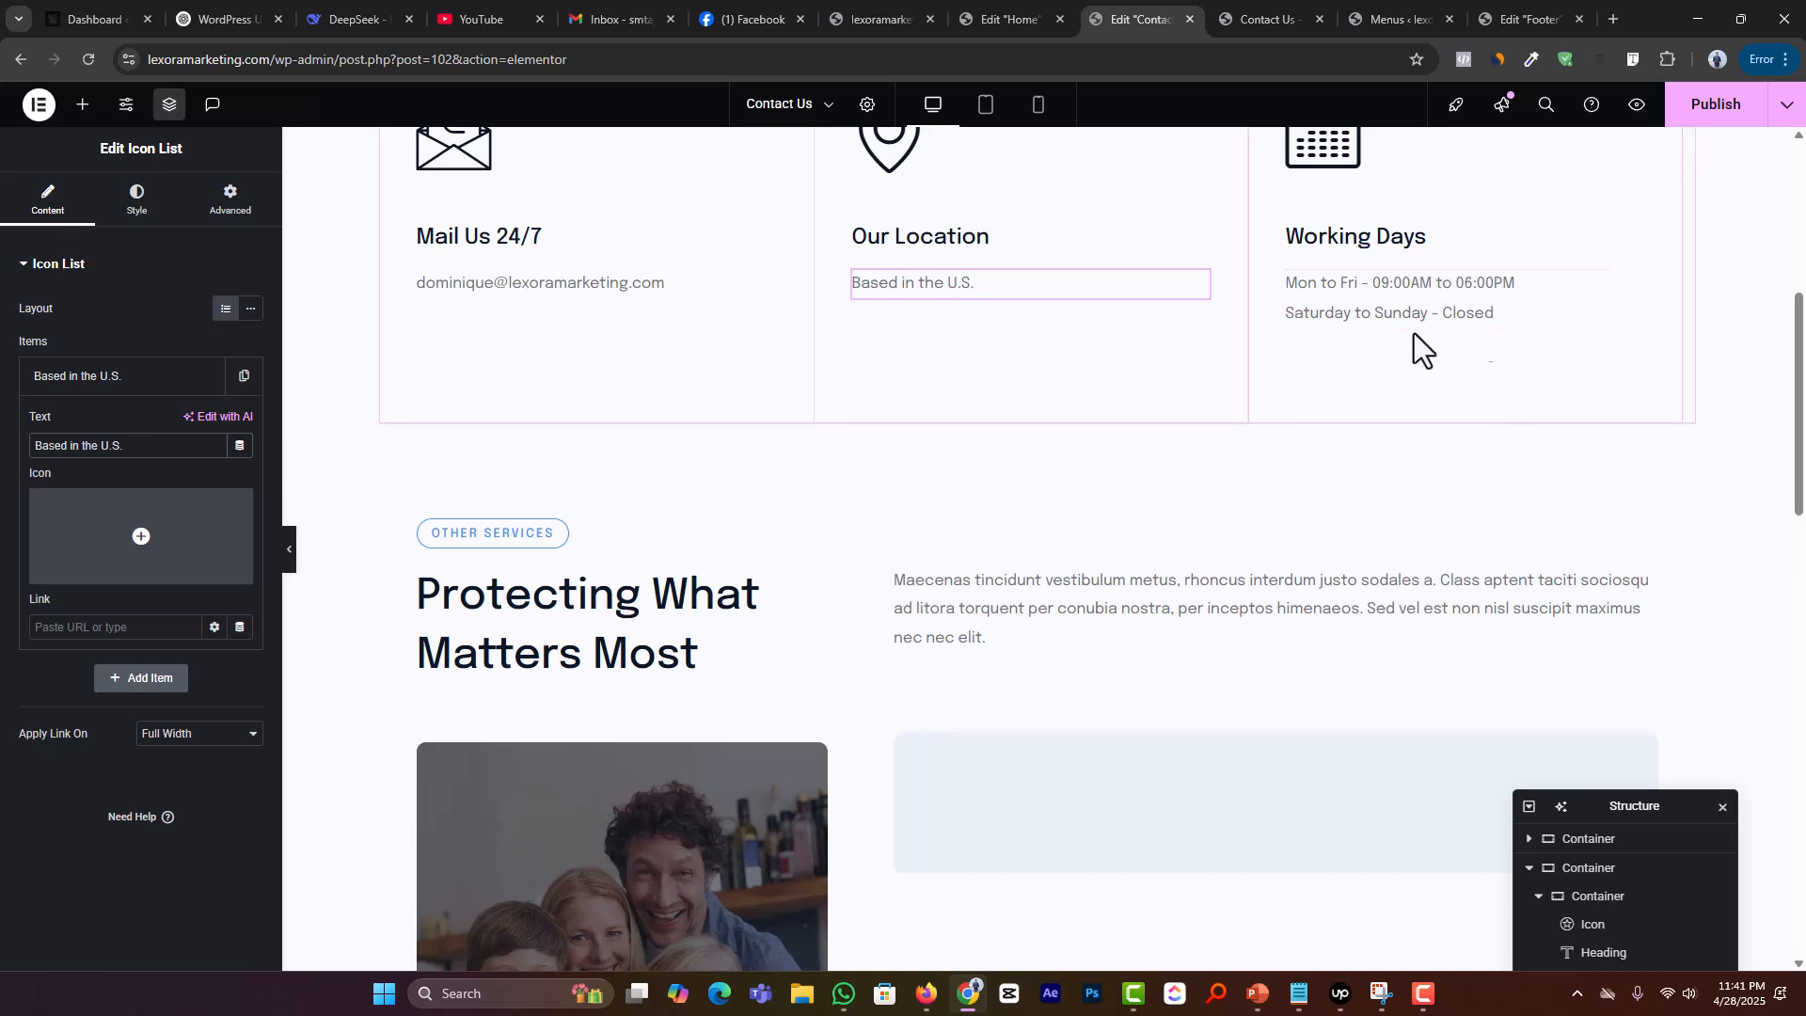
{"action": "left_click", "coordinate": [1731, 103]}
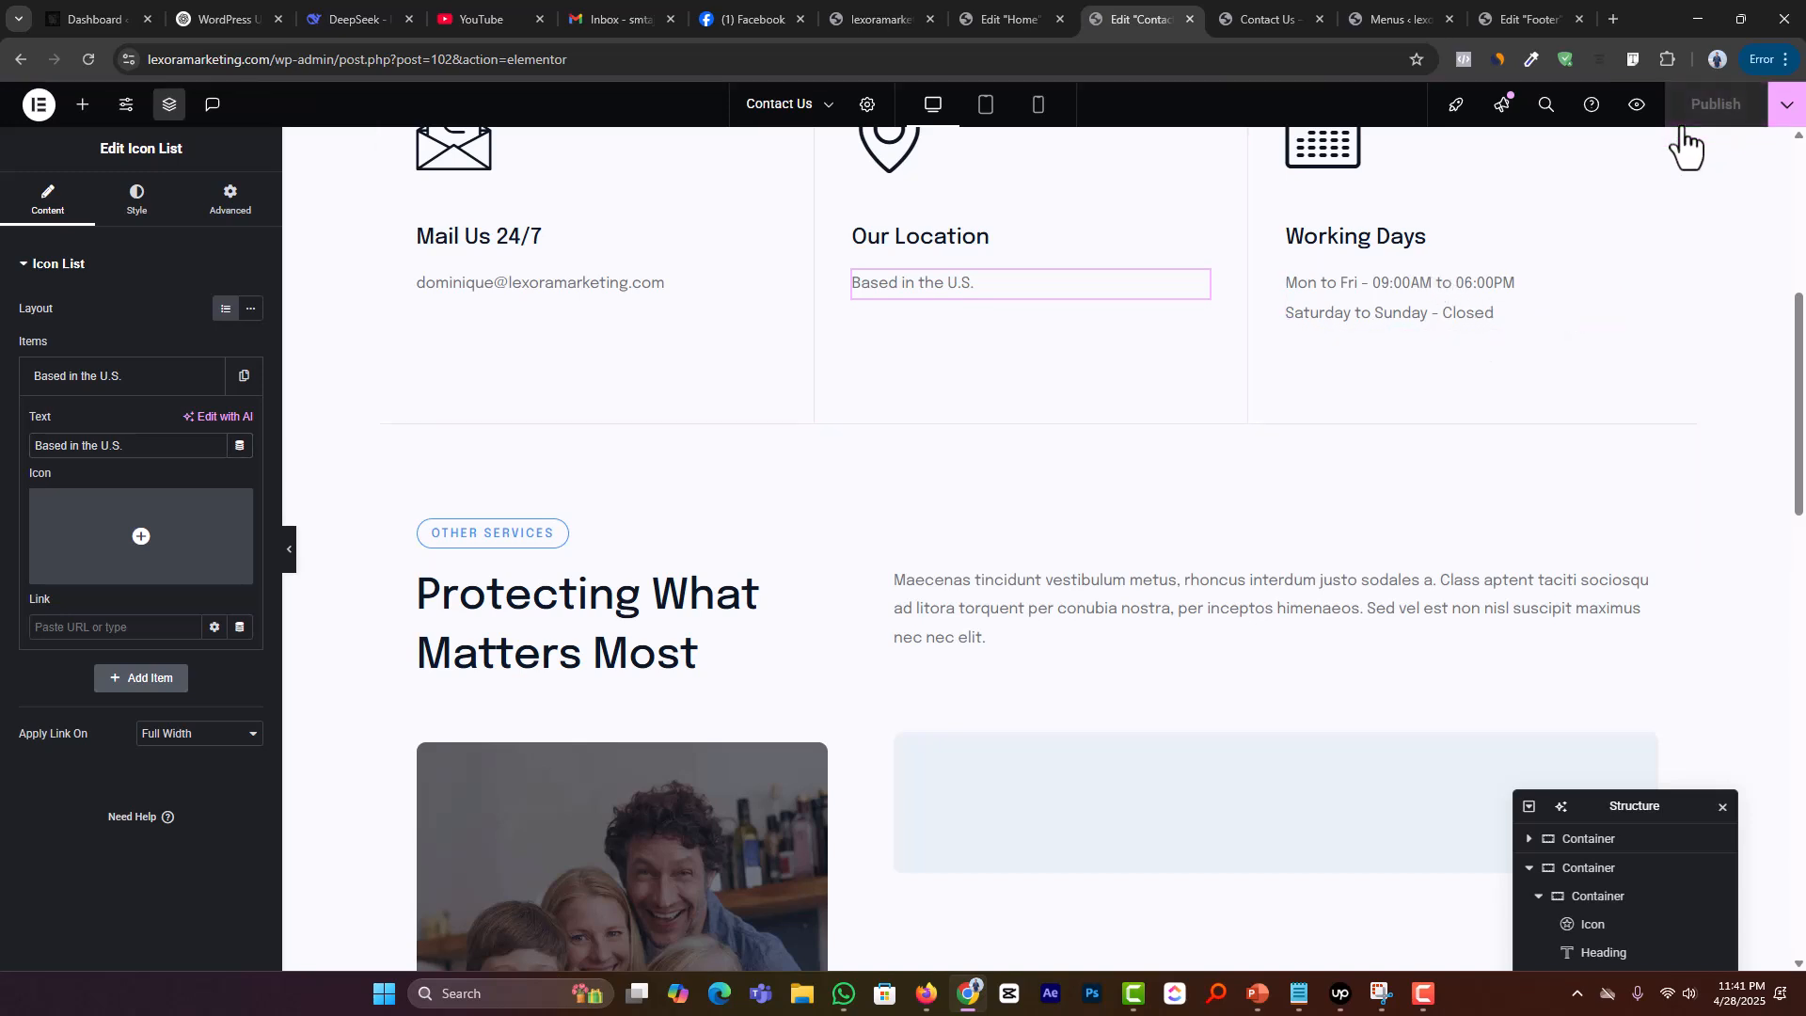
Step: Delete the Phone icon box from the "Innovating Protection for Tomorrow" image card
{"action": "scroll", "coordinate": [1064, 433], "scroll_direction": "down", "scroll_amount": 4}
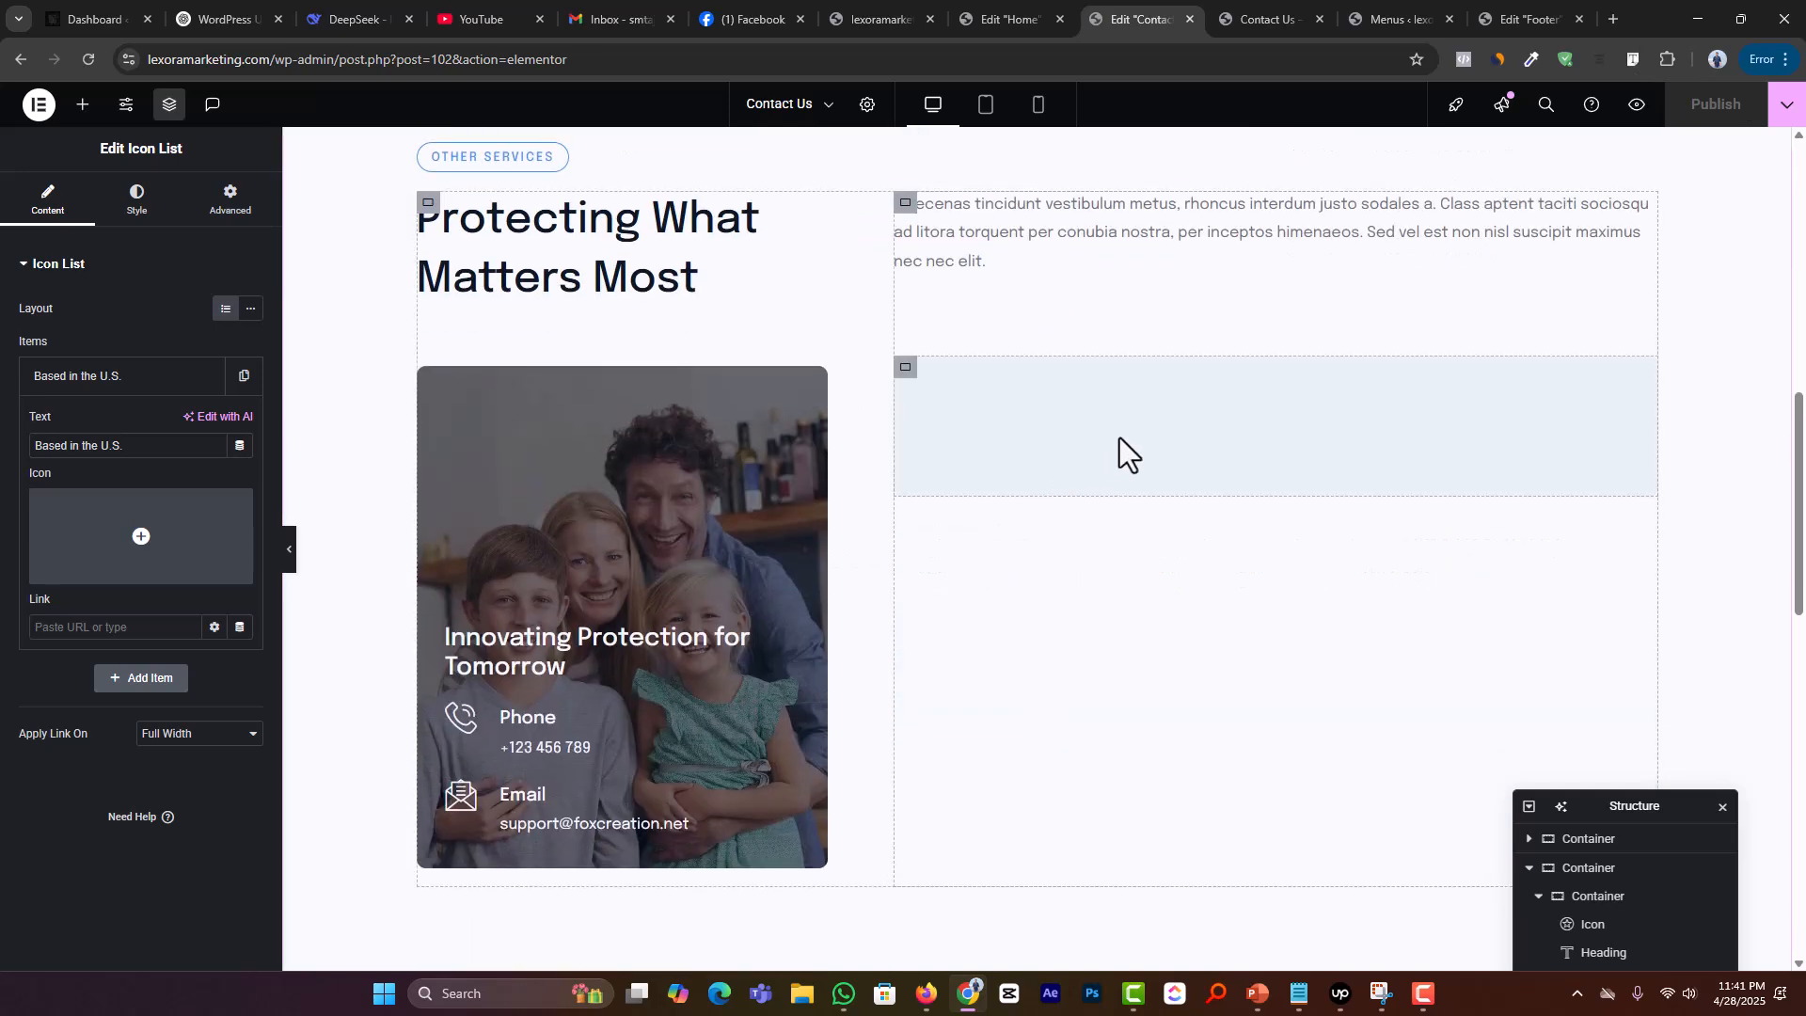
{"action": "left_click", "coordinate": [1182, 427]}
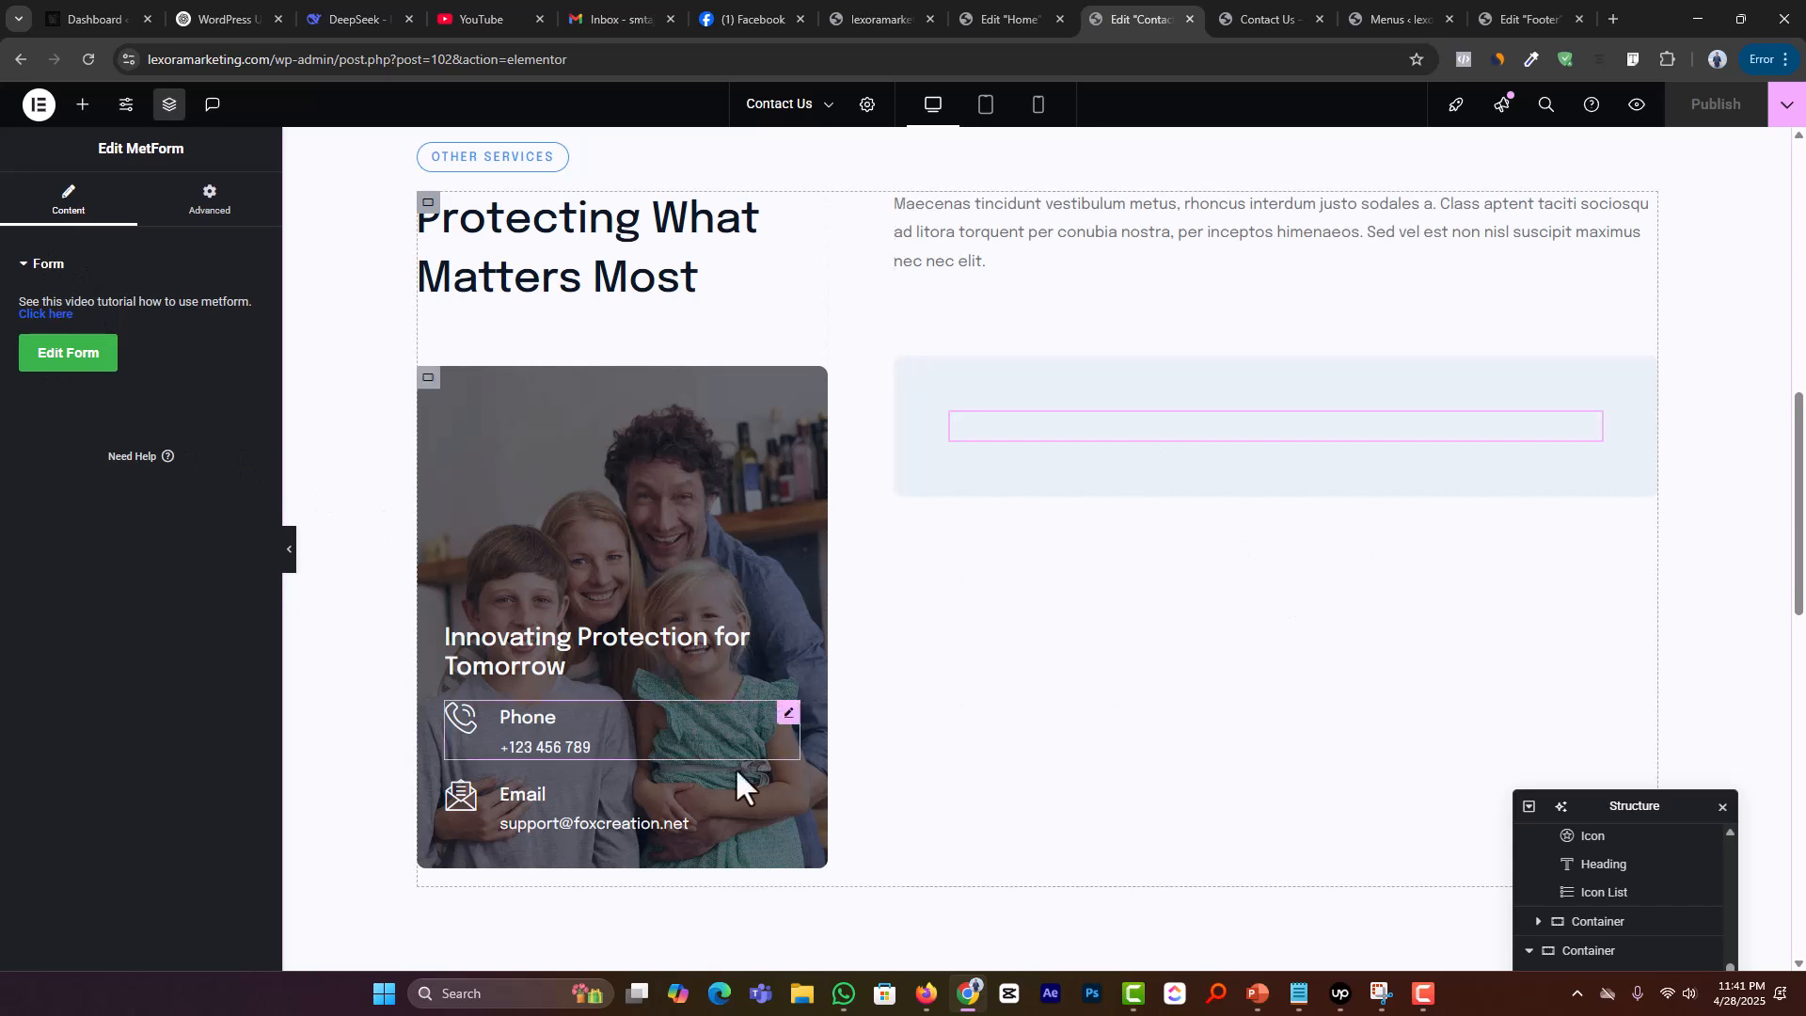
{"action": "right_click", "coordinate": [792, 731]}
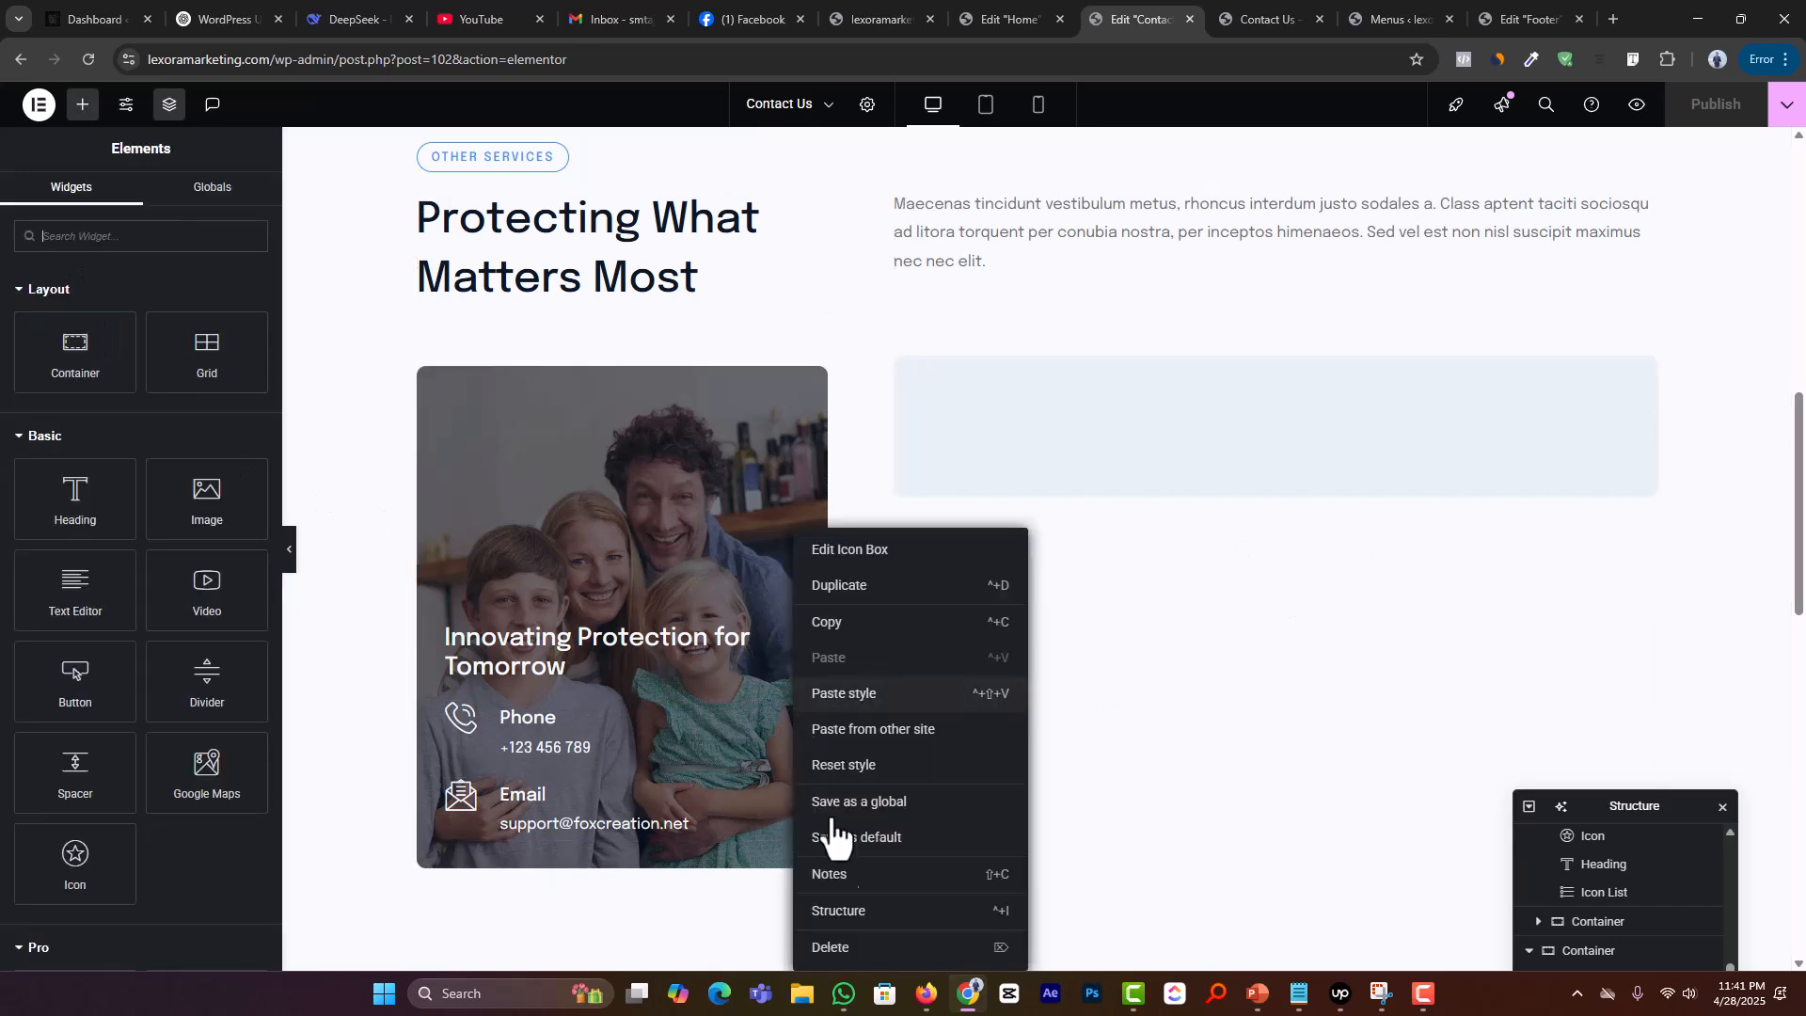
{"action": "left_click", "coordinate": [842, 947]}
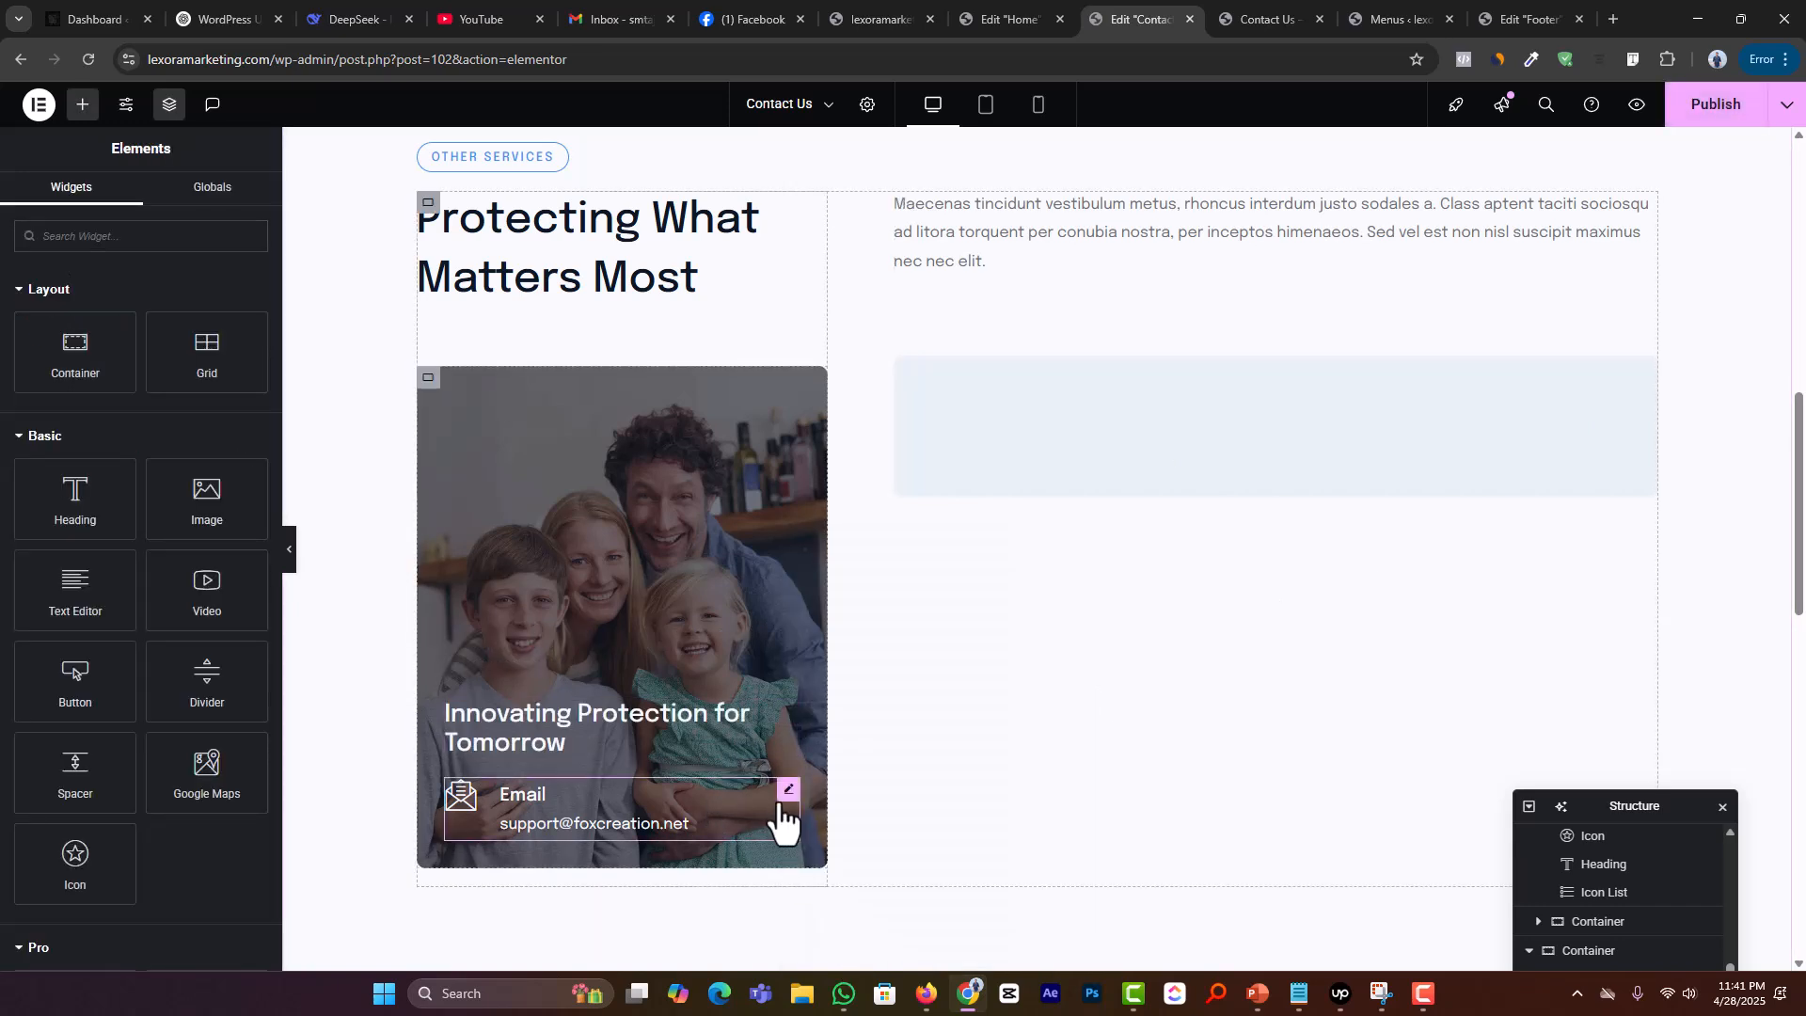
Step: Replace the description of the image card's Email icon box with the company's contact email copied from the Notepad notes
{"action": "left_click", "coordinate": [786, 796]}
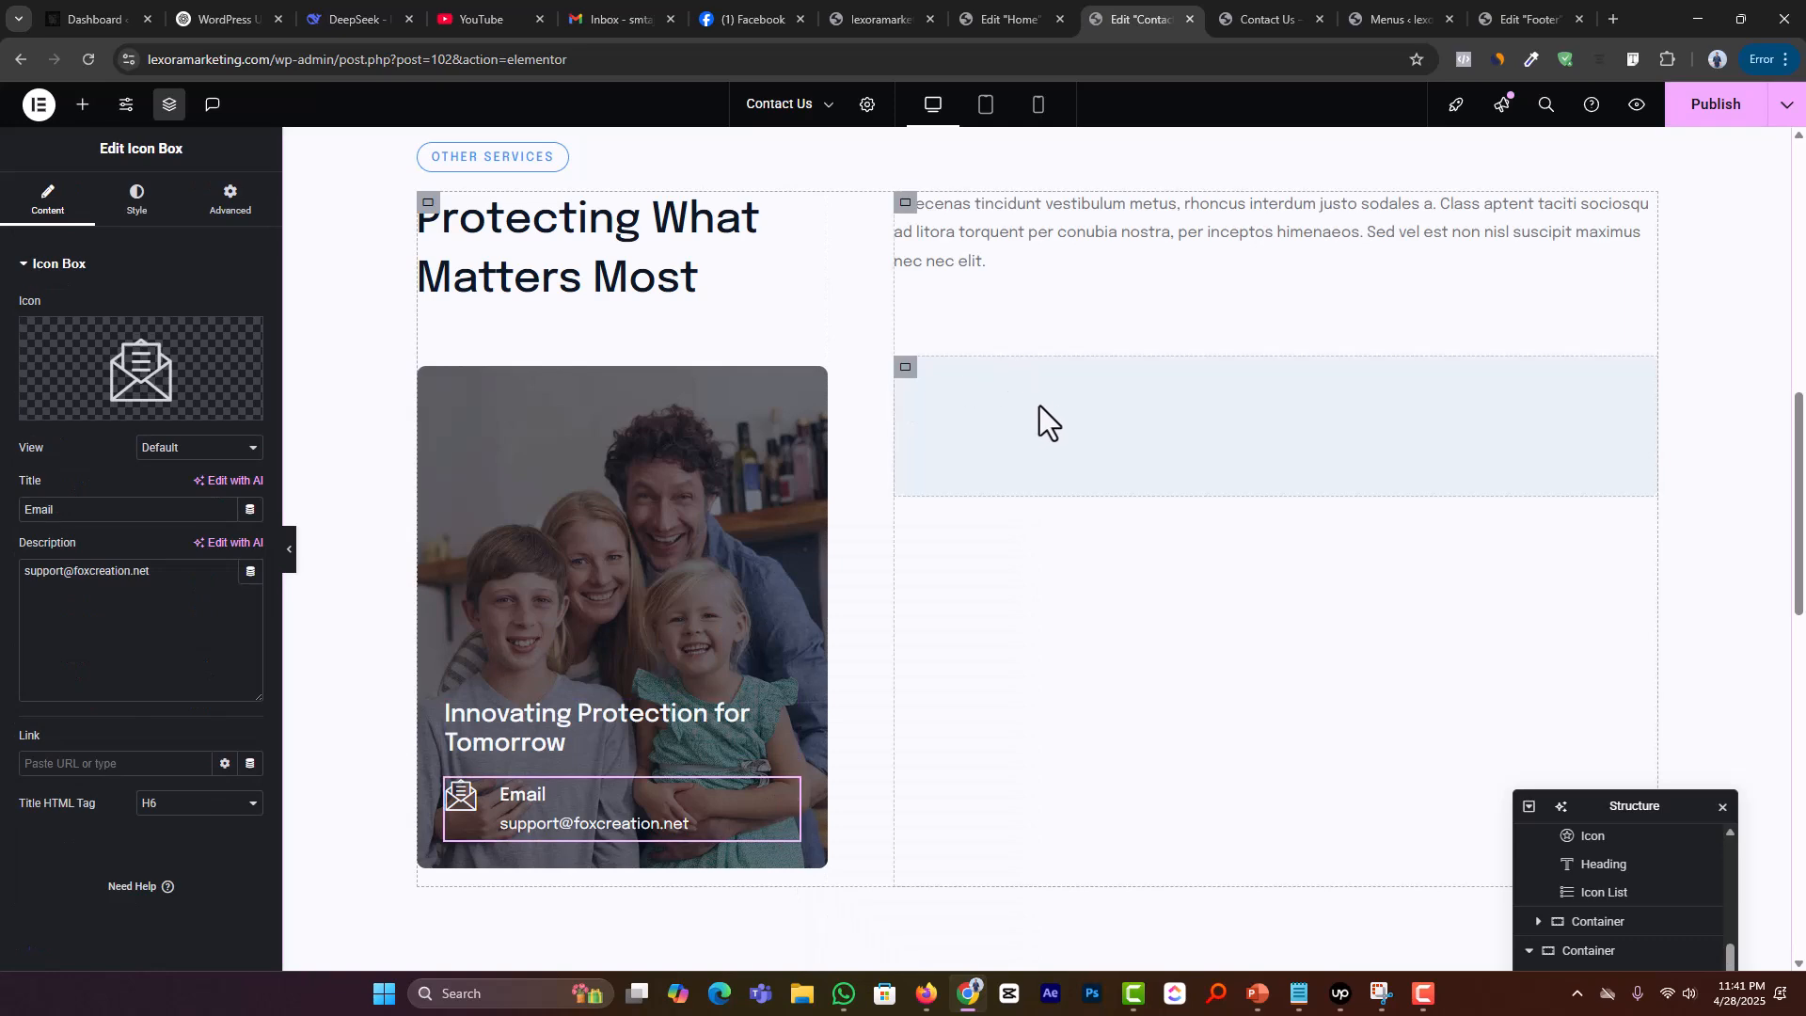
{"action": "key", "text": "alt+Tab"}
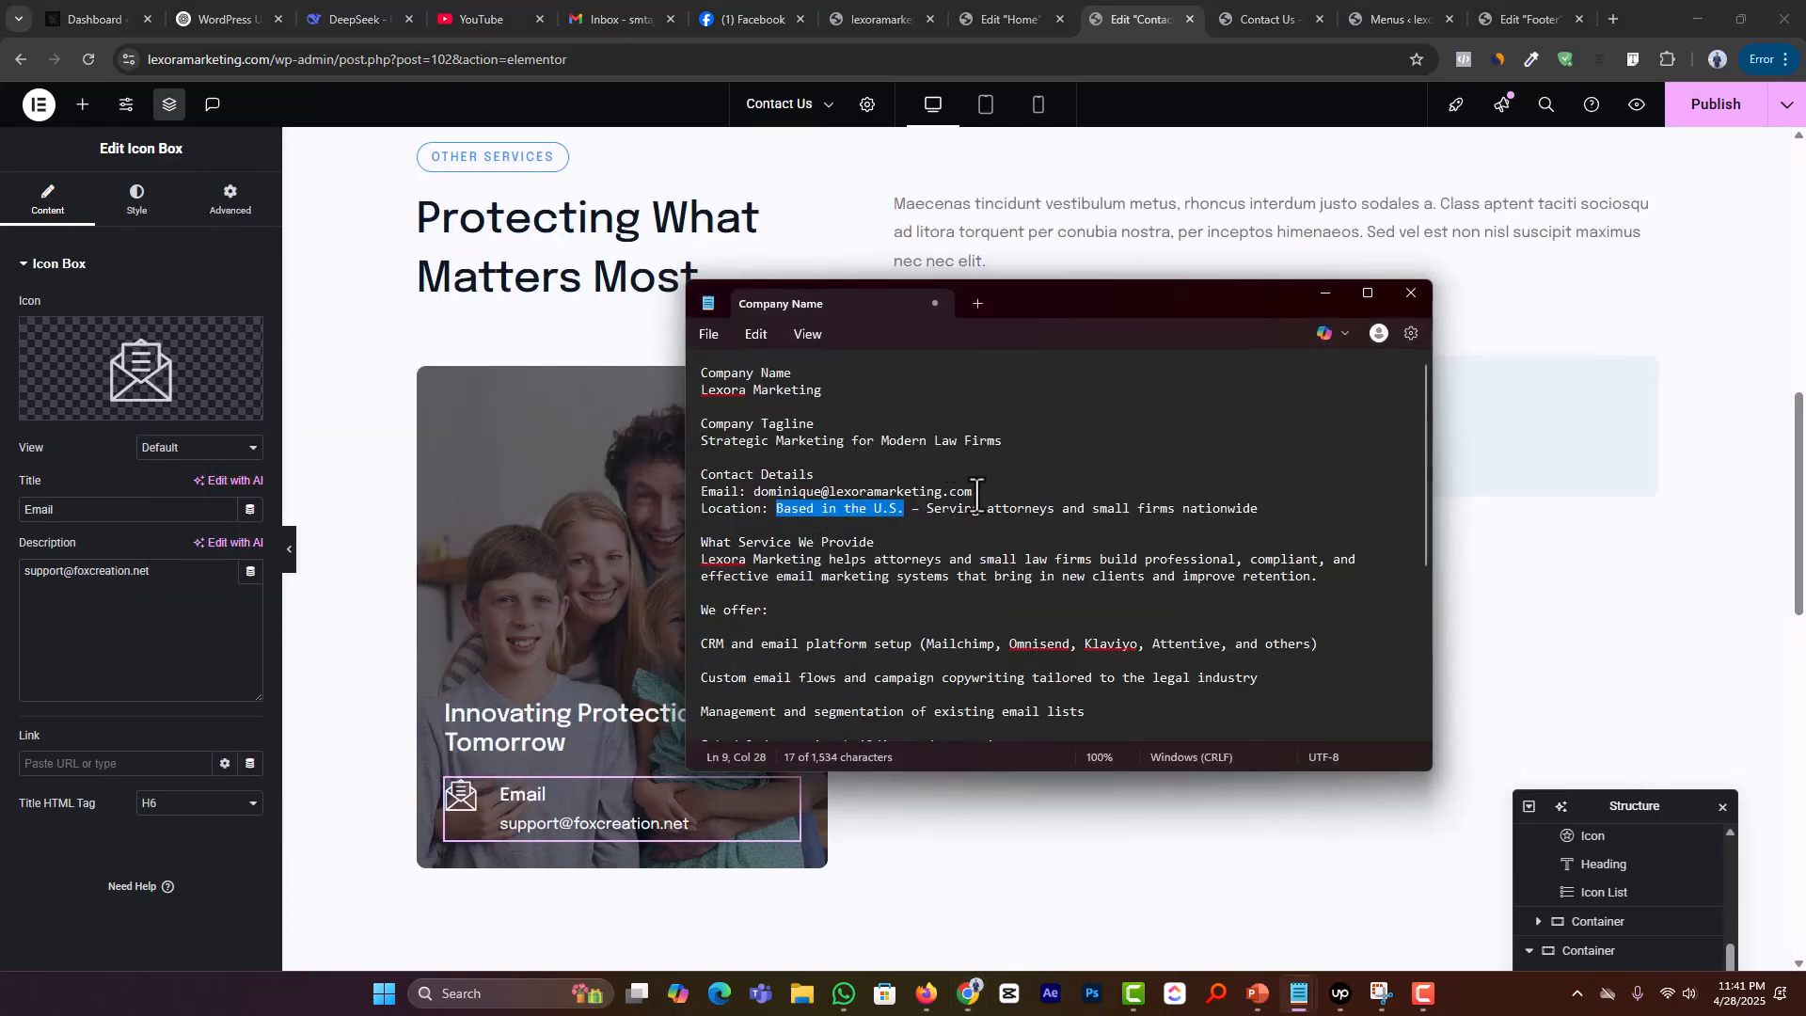
{"action": "left_click_drag", "start_coordinate": [973, 492], "coordinate": [750, 508]}
{"action": "key", "text": "ctrl+c"}
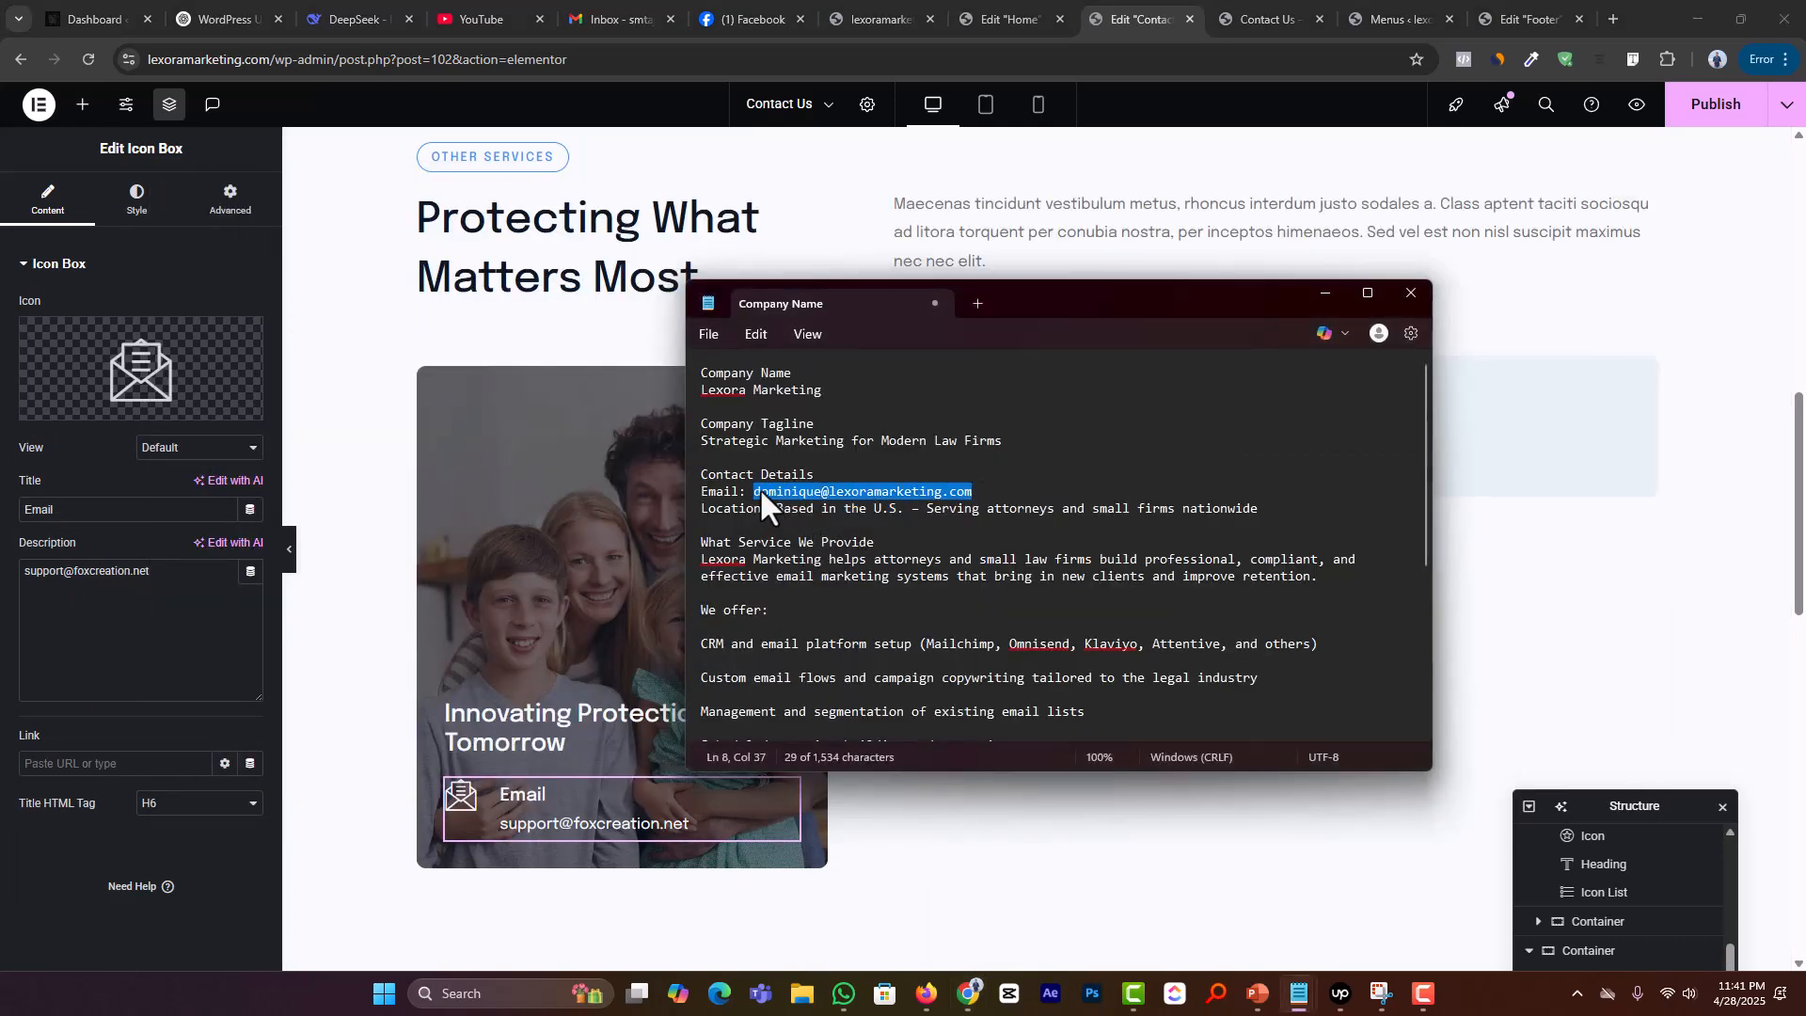
{"action": "left_click", "coordinate": [1325, 293]}
{"action": "key", "text": "ctrl+a"}
{"action": "key", "text": "ctrl+v"}
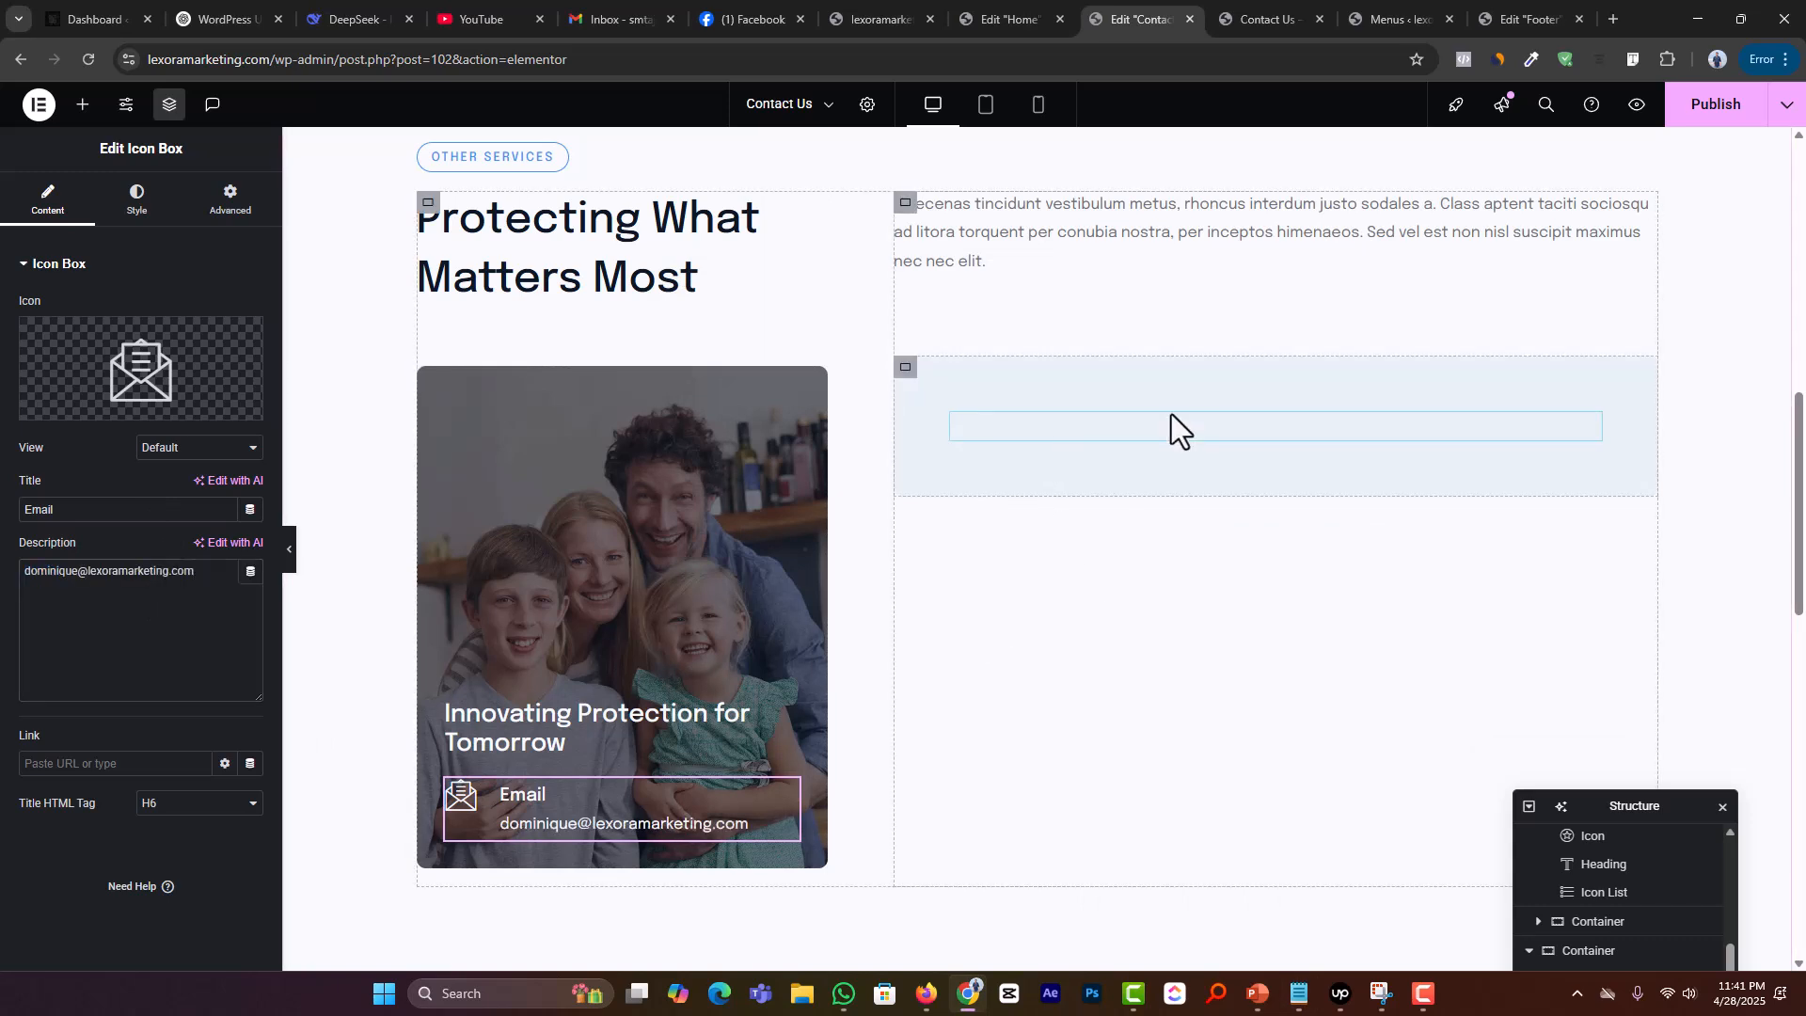
Step: Create a new General Form in the empty MetForm widget from the simple contact form template next to Blank Template, and open it for editing
{"action": "left_click", "coordinate": [1002, 450]}
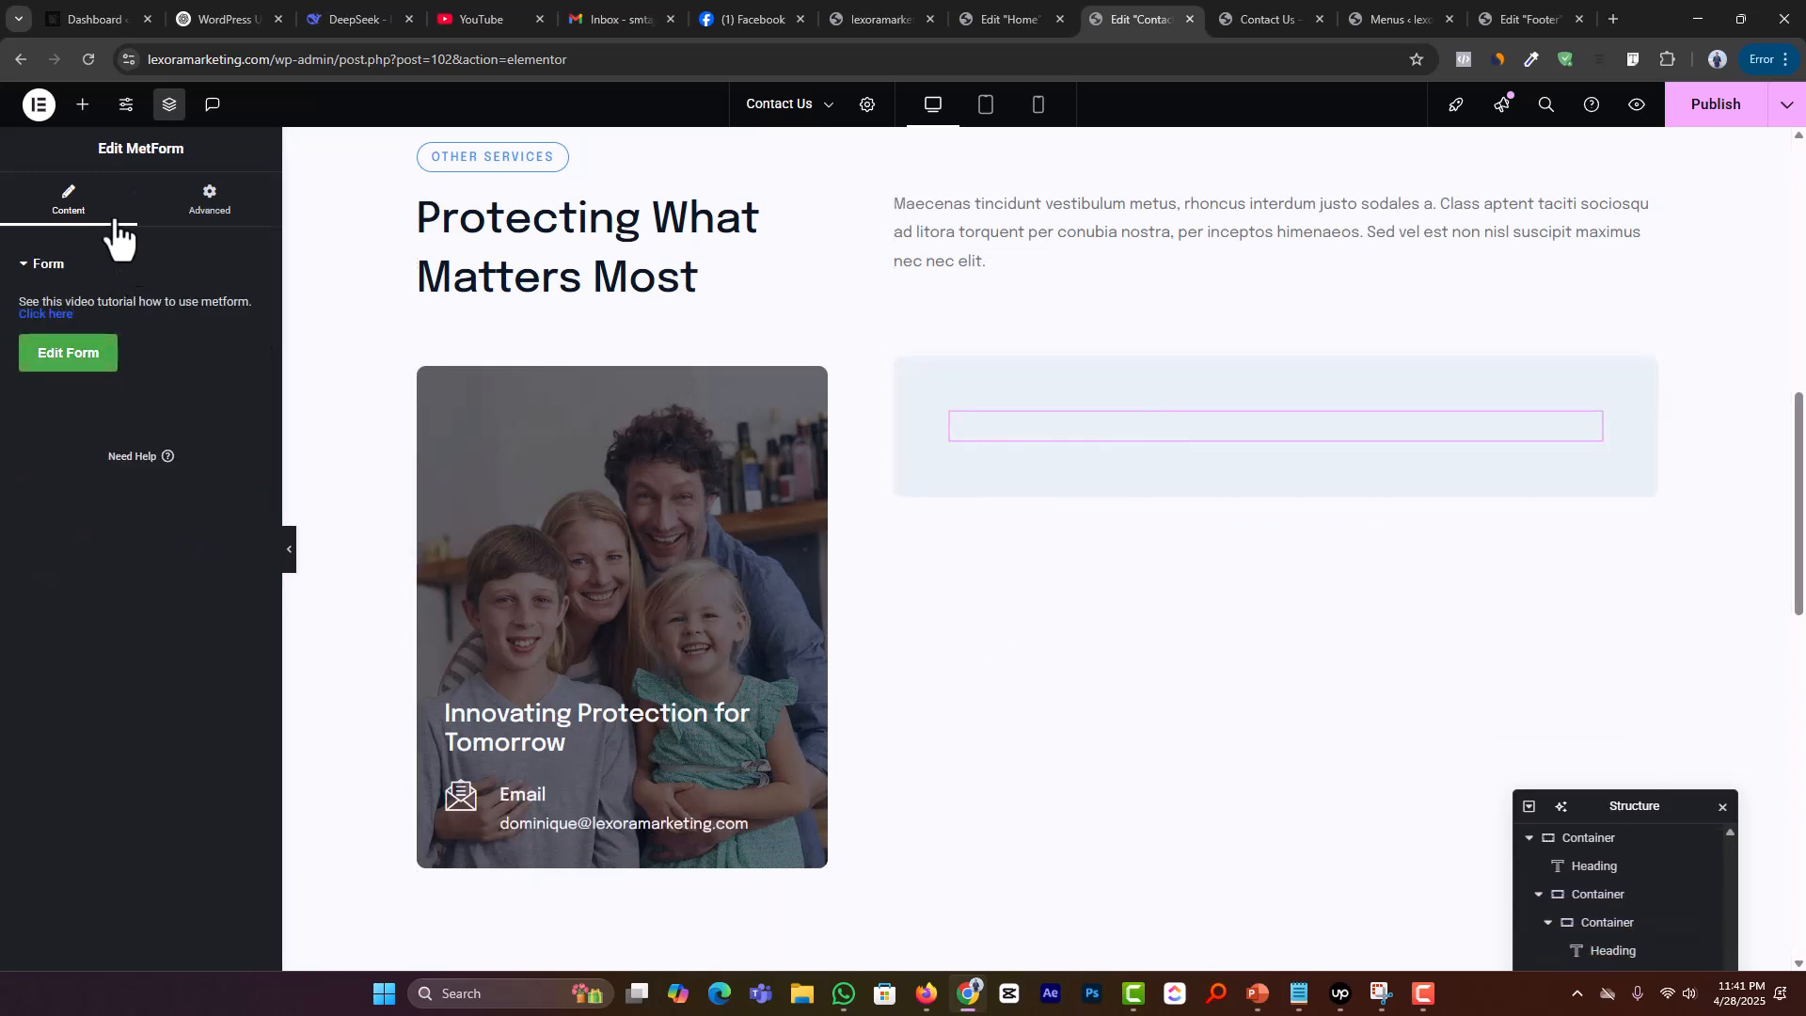
{"action": "left_click", "coordinate": [97, 357]}
{"action": "left_click", "coordinate": [929, 184]}
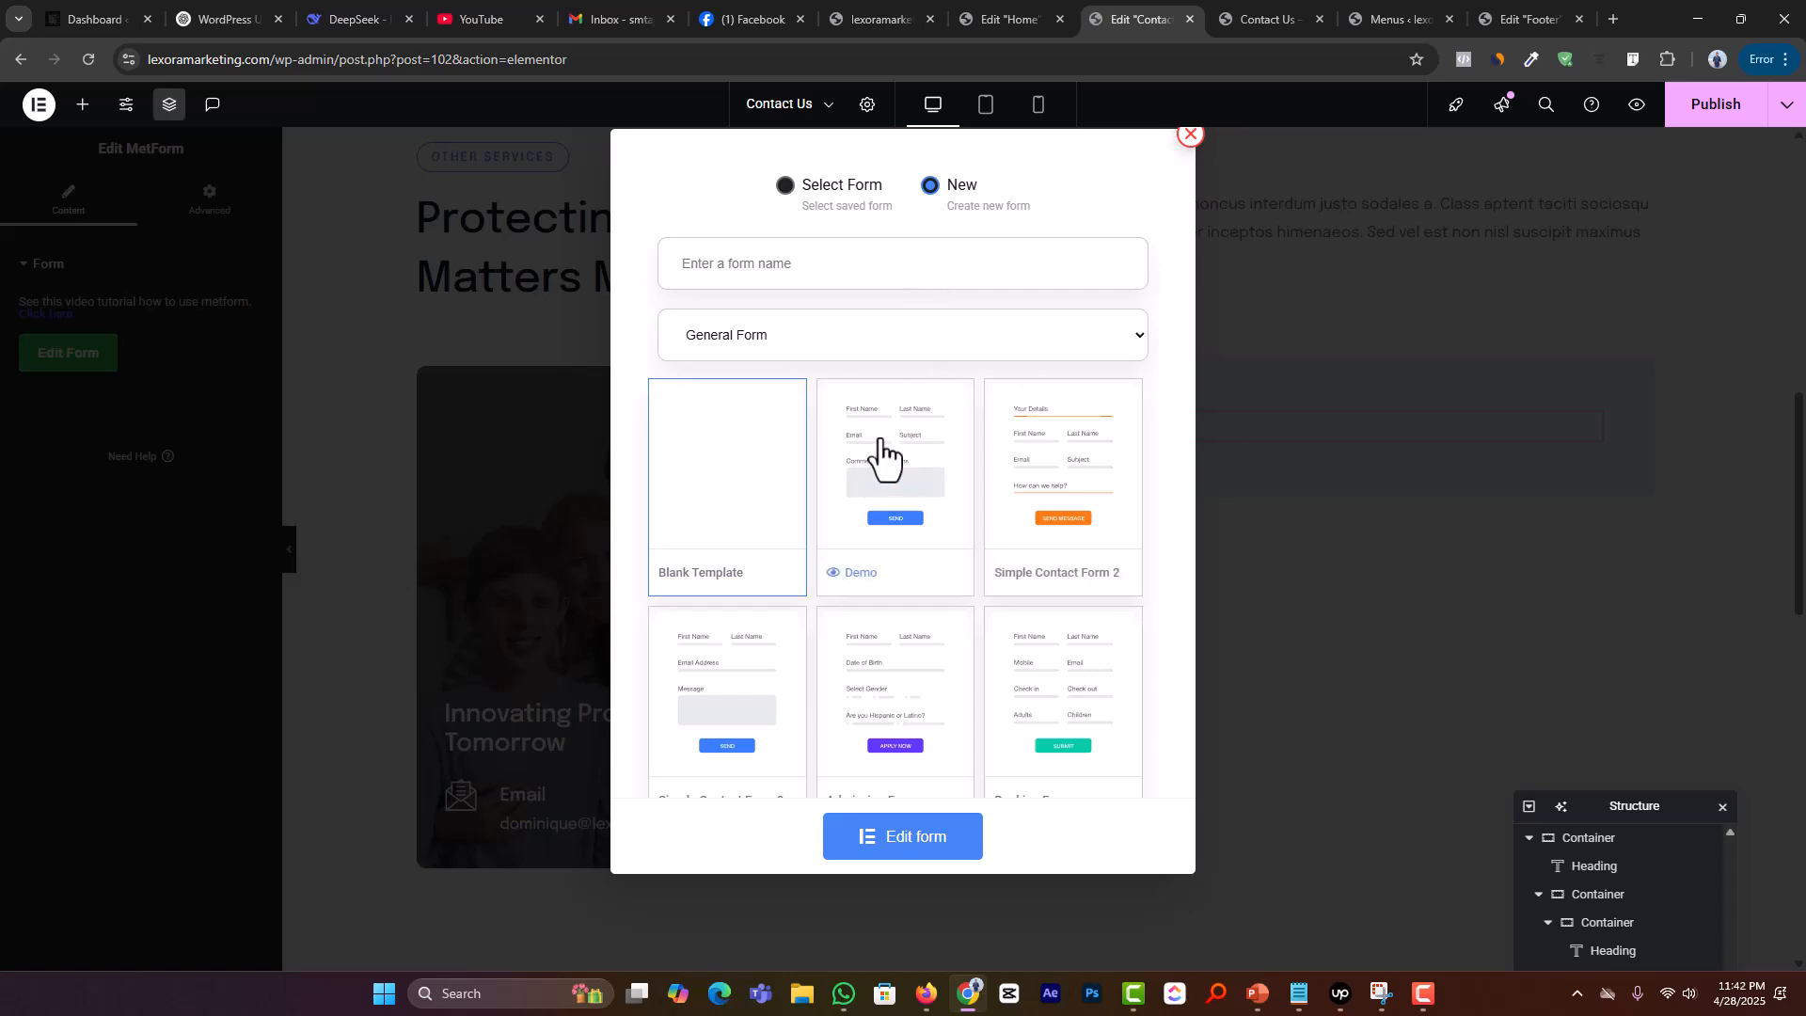
{"action": "left_click", "coordinate": [910, 423]}
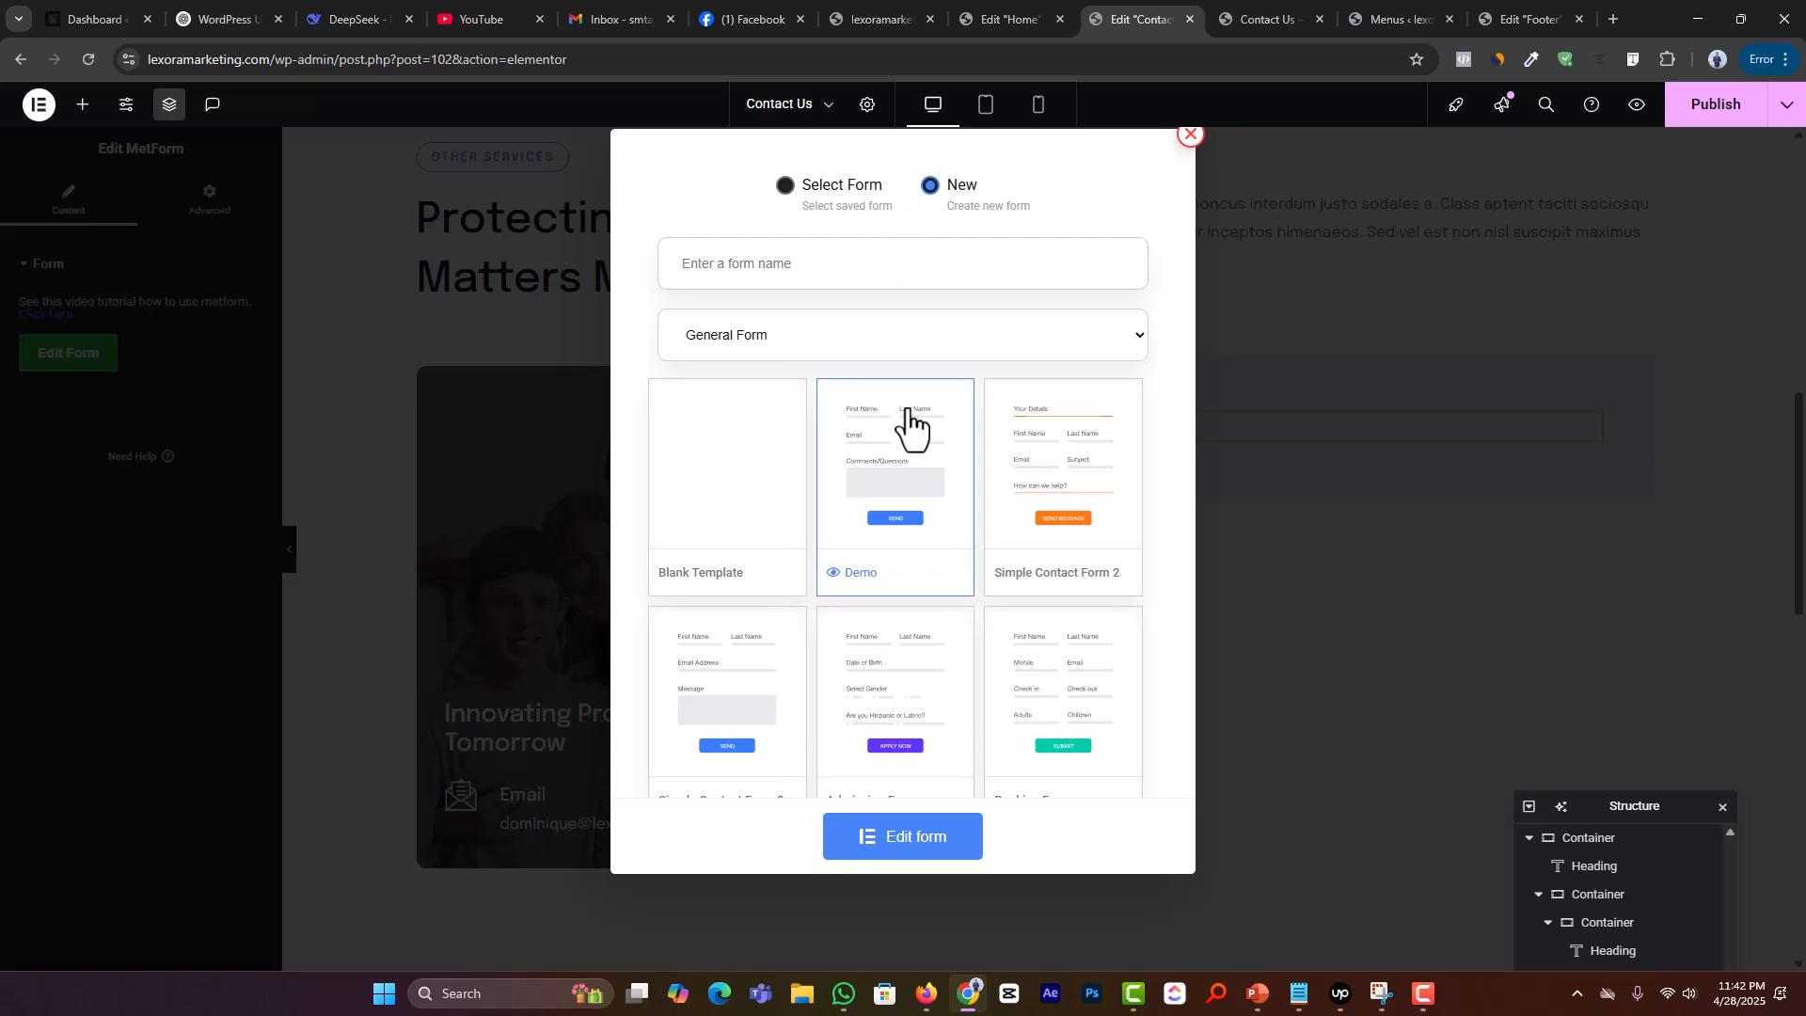
{"action": "left_click", "coordinate": [883, 828]}
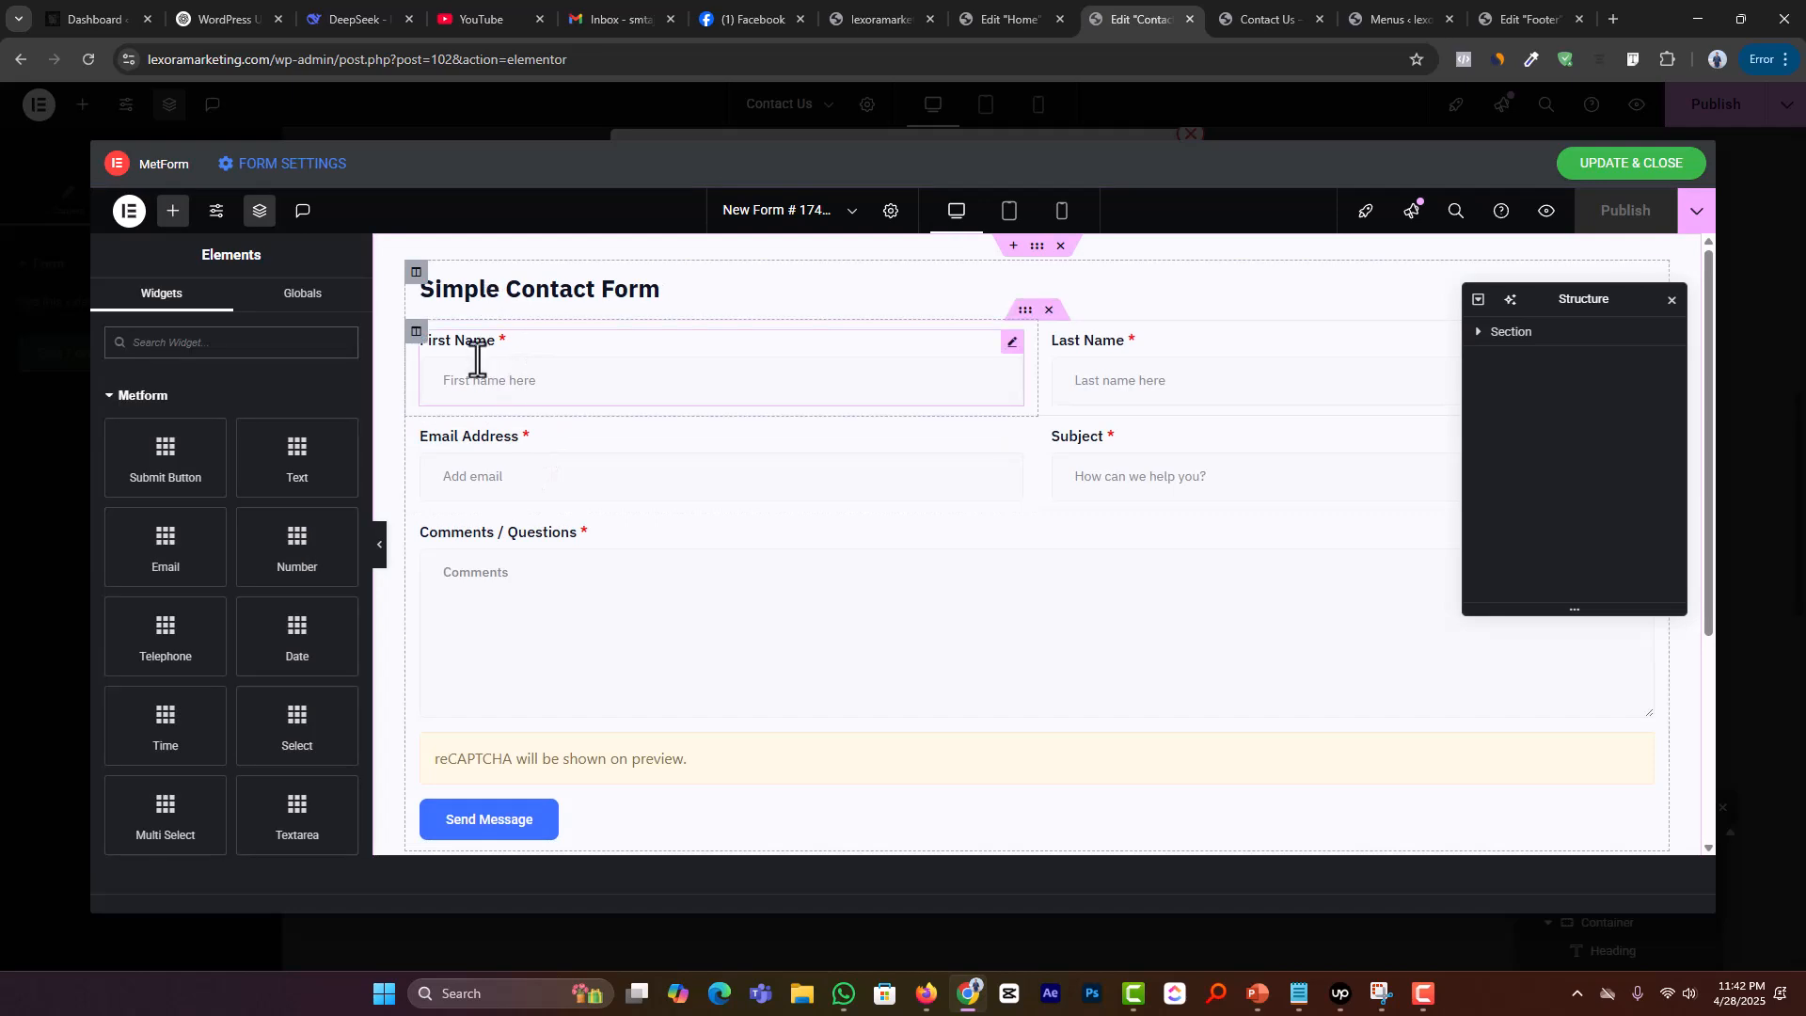
Step: Shorten the form's heading to "Contact Form"
{"action": "left_click", "coordinate": [697, 286]}
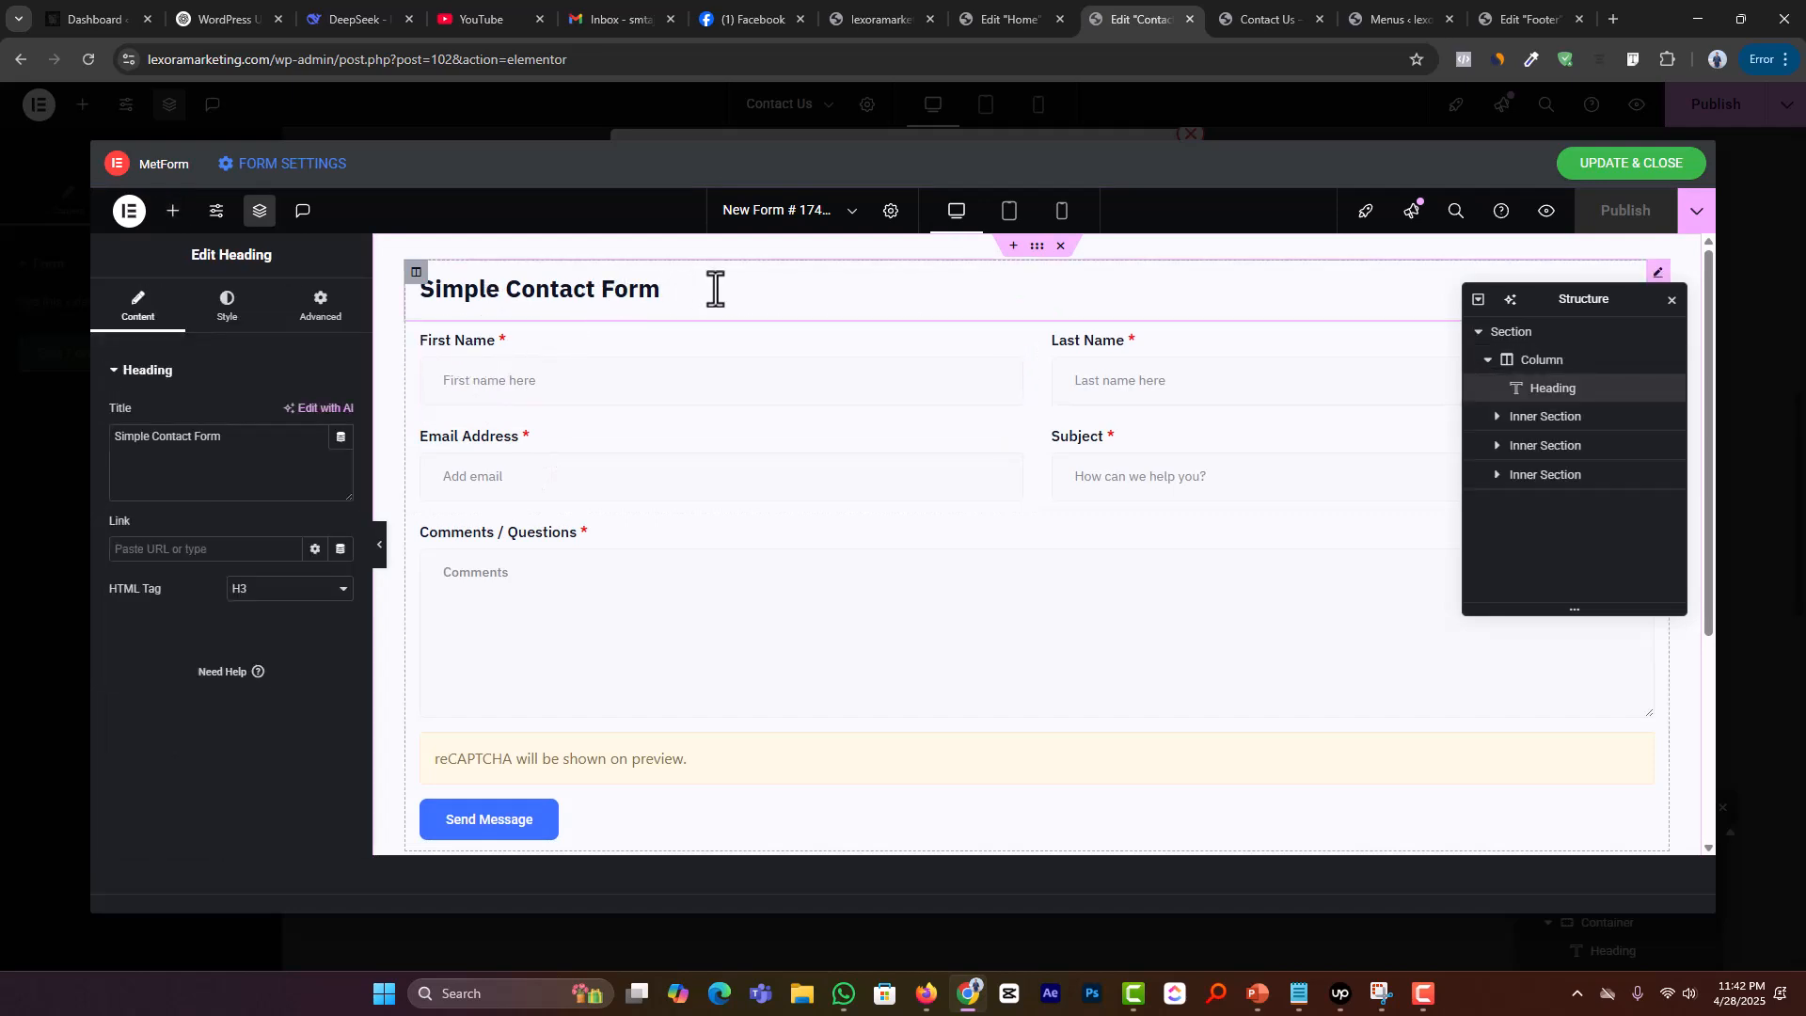
{"action": "left_click", "coordinate": [525, 289]}
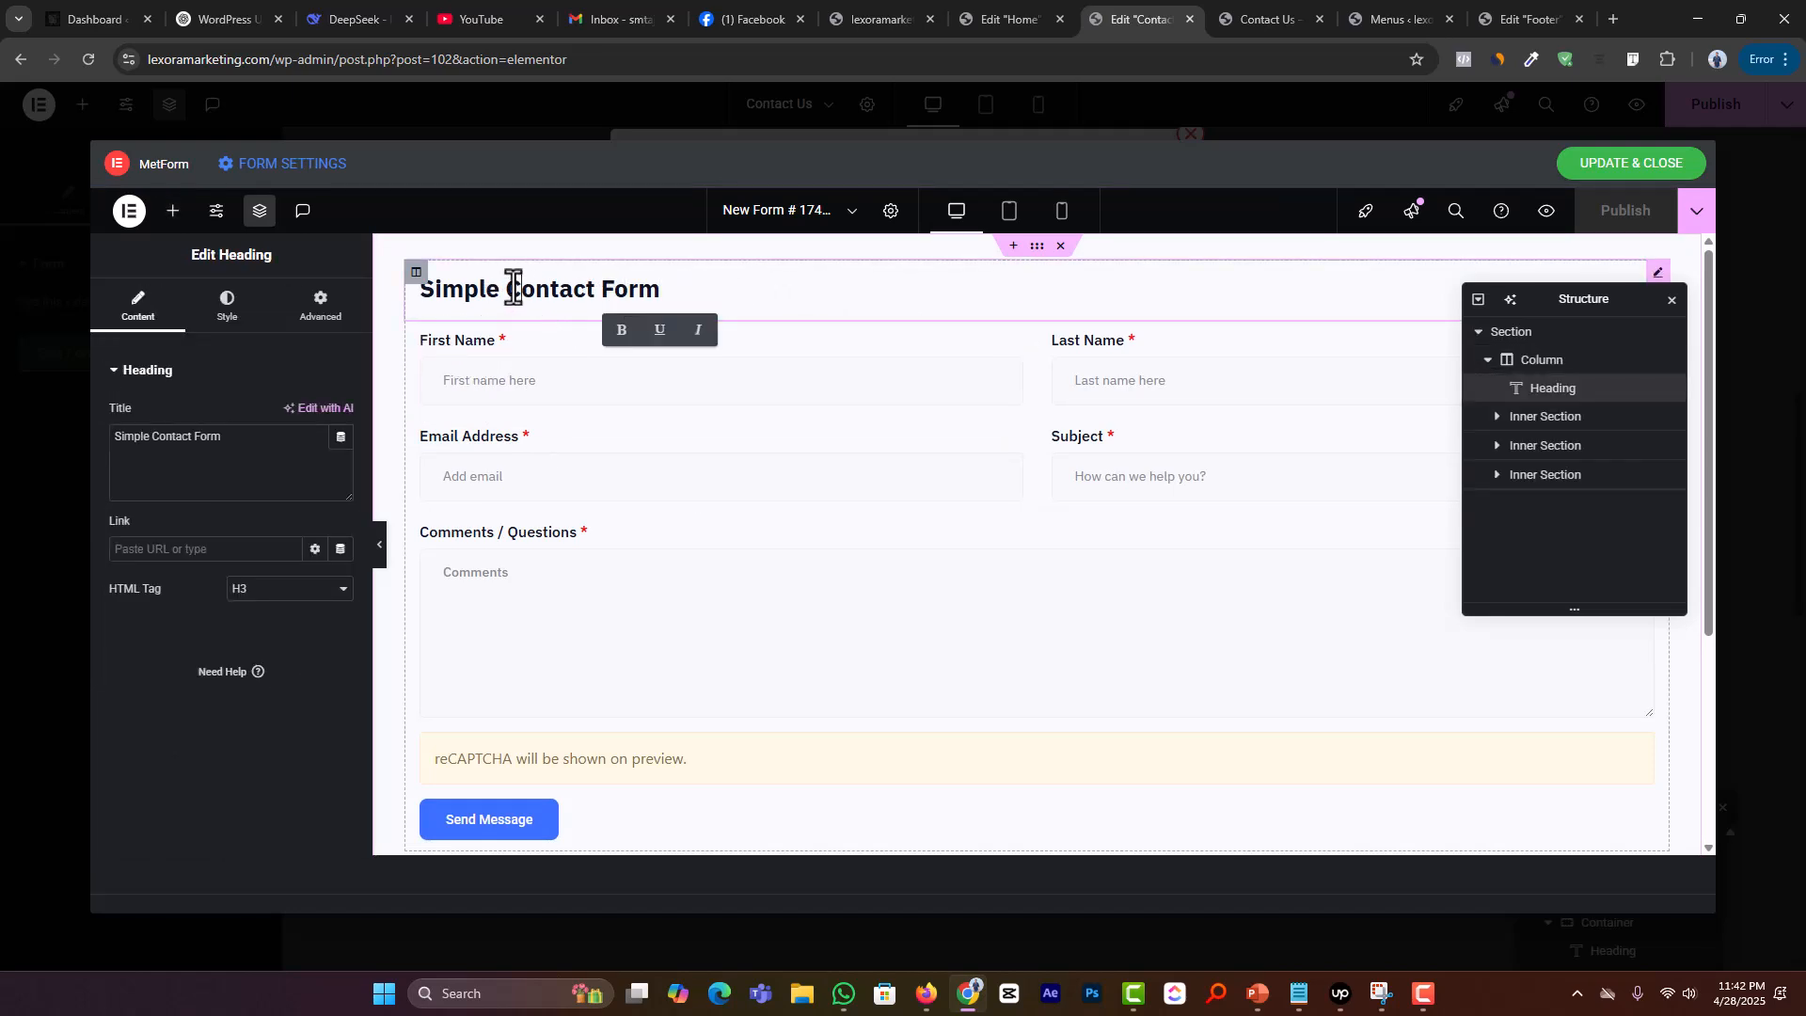
{"action": "key", "text": "BackSpace"}
{"action": "key", "text": "BackSpace"}
{"action": "key", "text": "BackSpace"}
{"action": "key", "text": "BackSpace"}
{"action": "key", "text": "BackSpace"}
{"action": "key", "text": "BackSpace"}
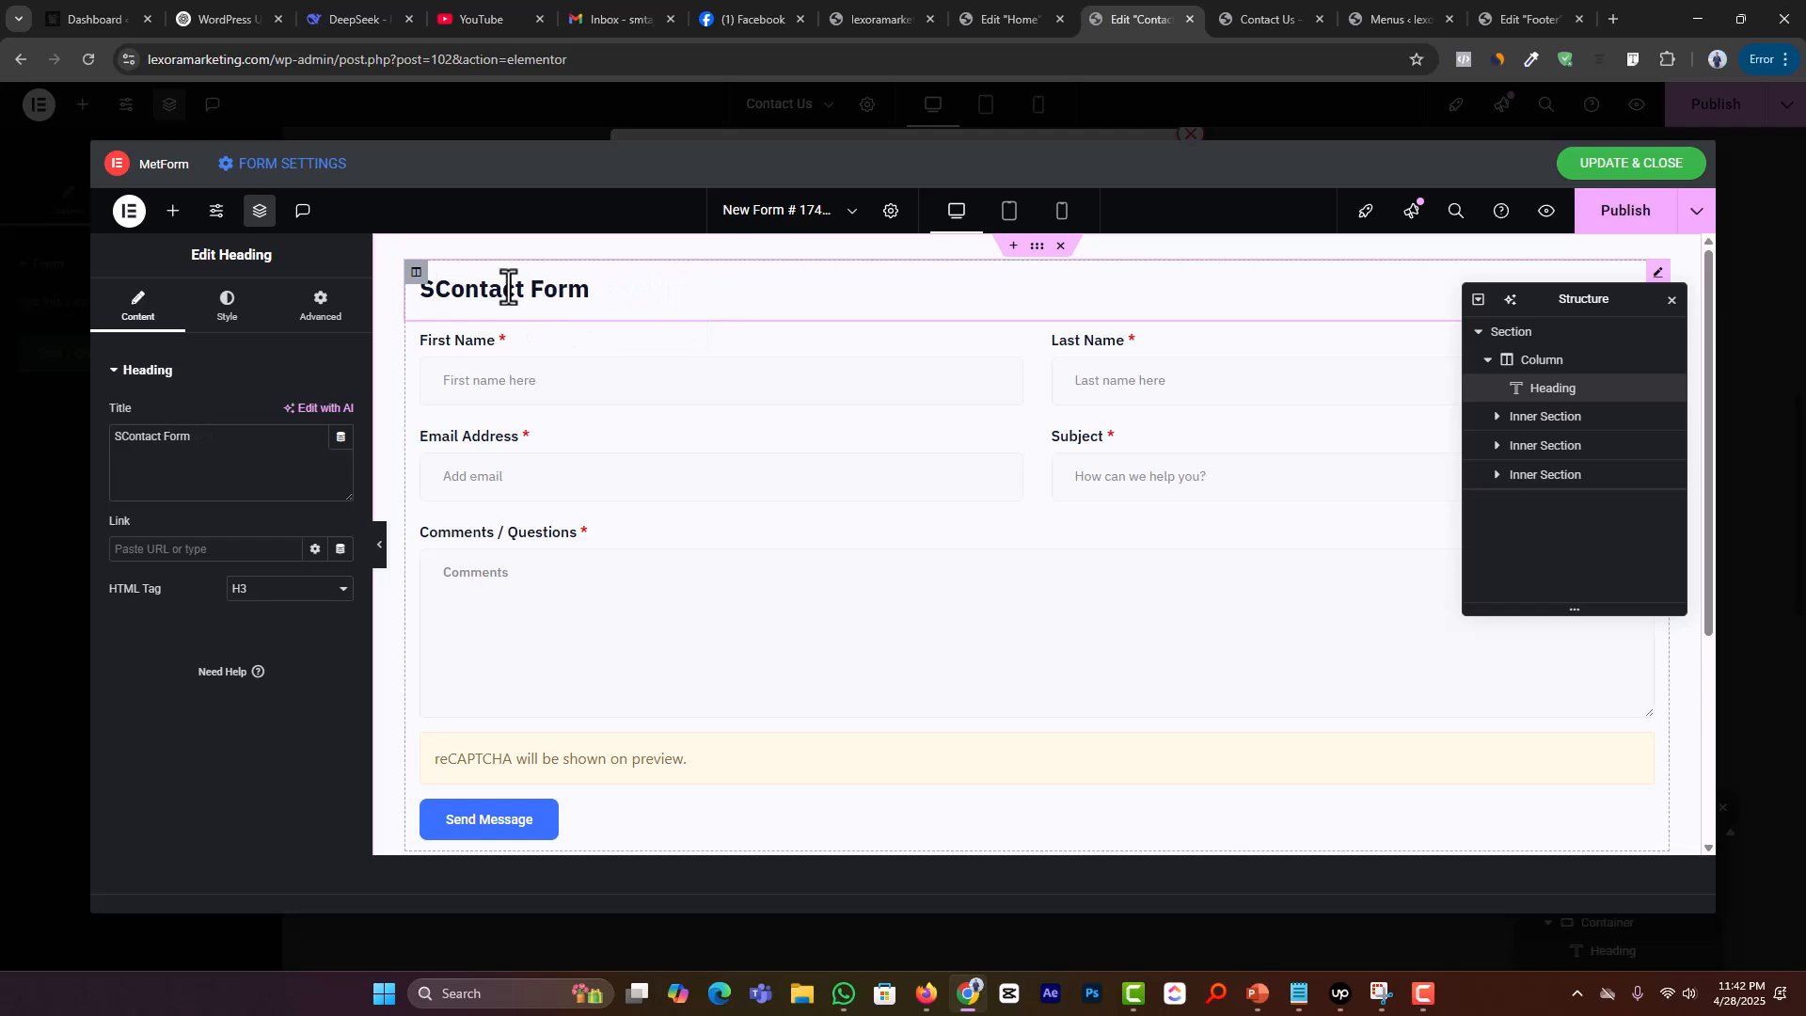
{"action": "key", "text": "BackSpace"}
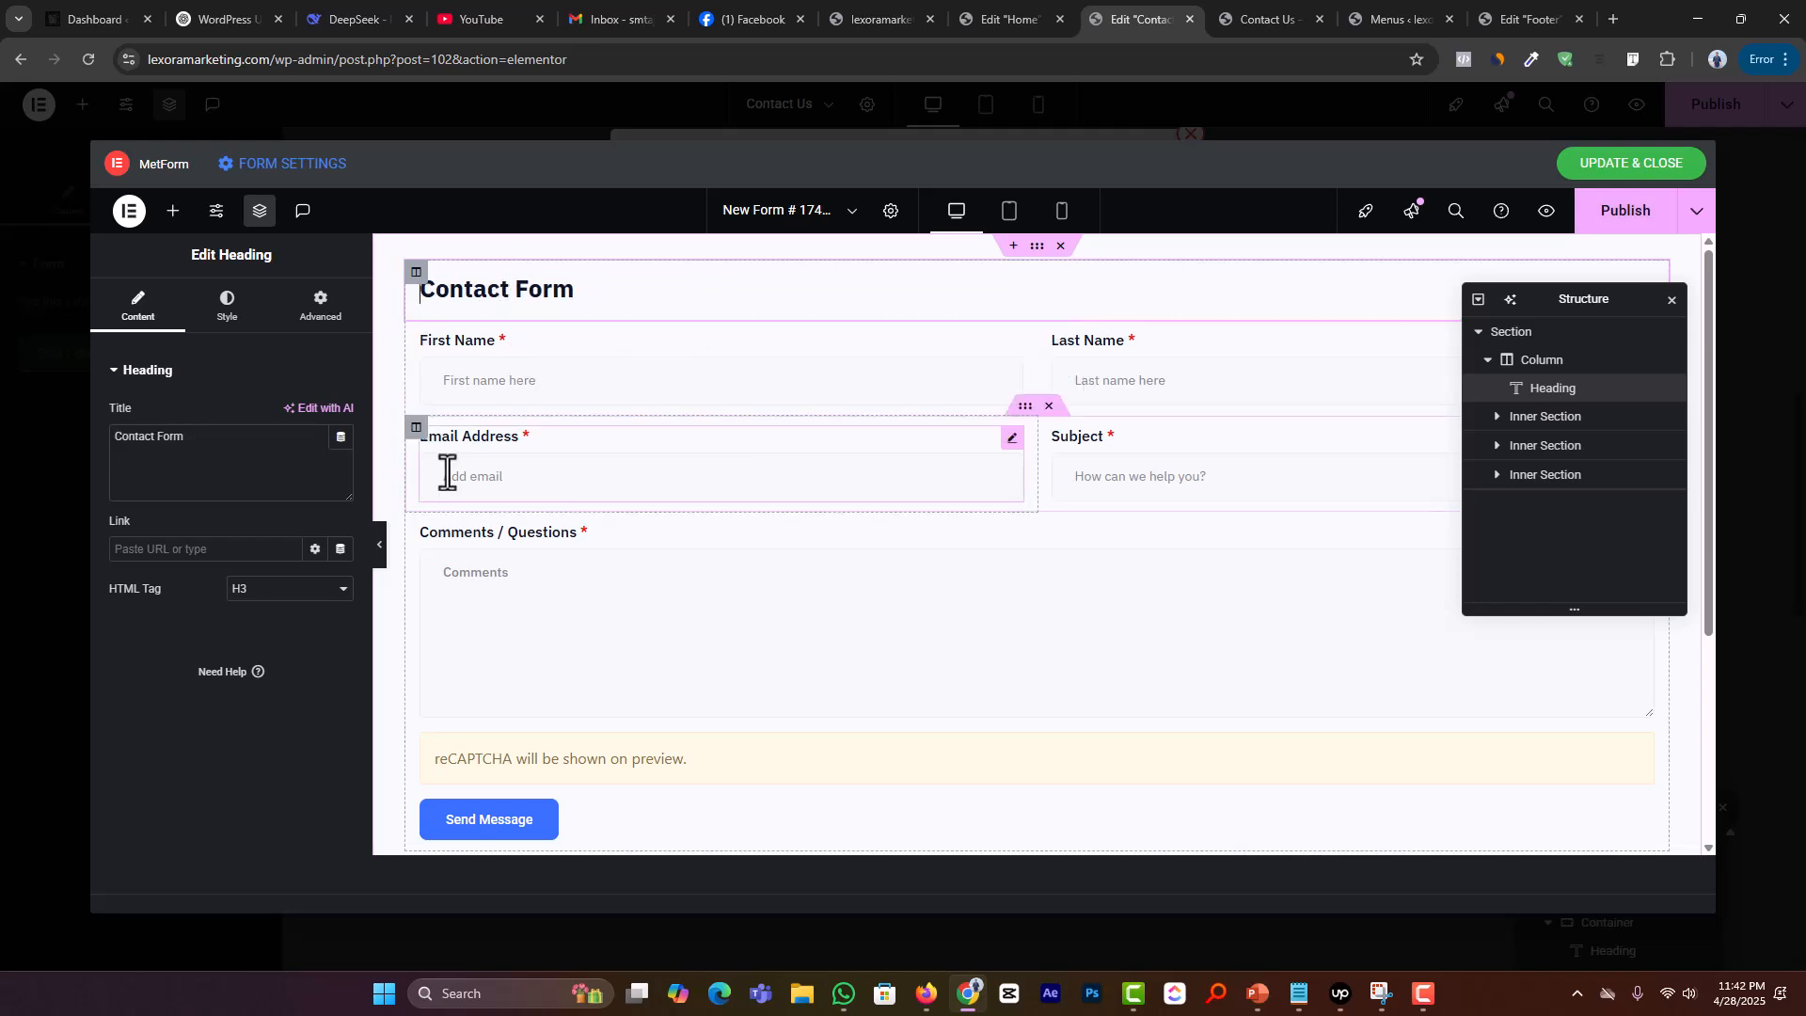
Step: Change the label of the Comments / Questions text area to "Message"
{"action": "left_click", "coordinate": [1133, 461]}
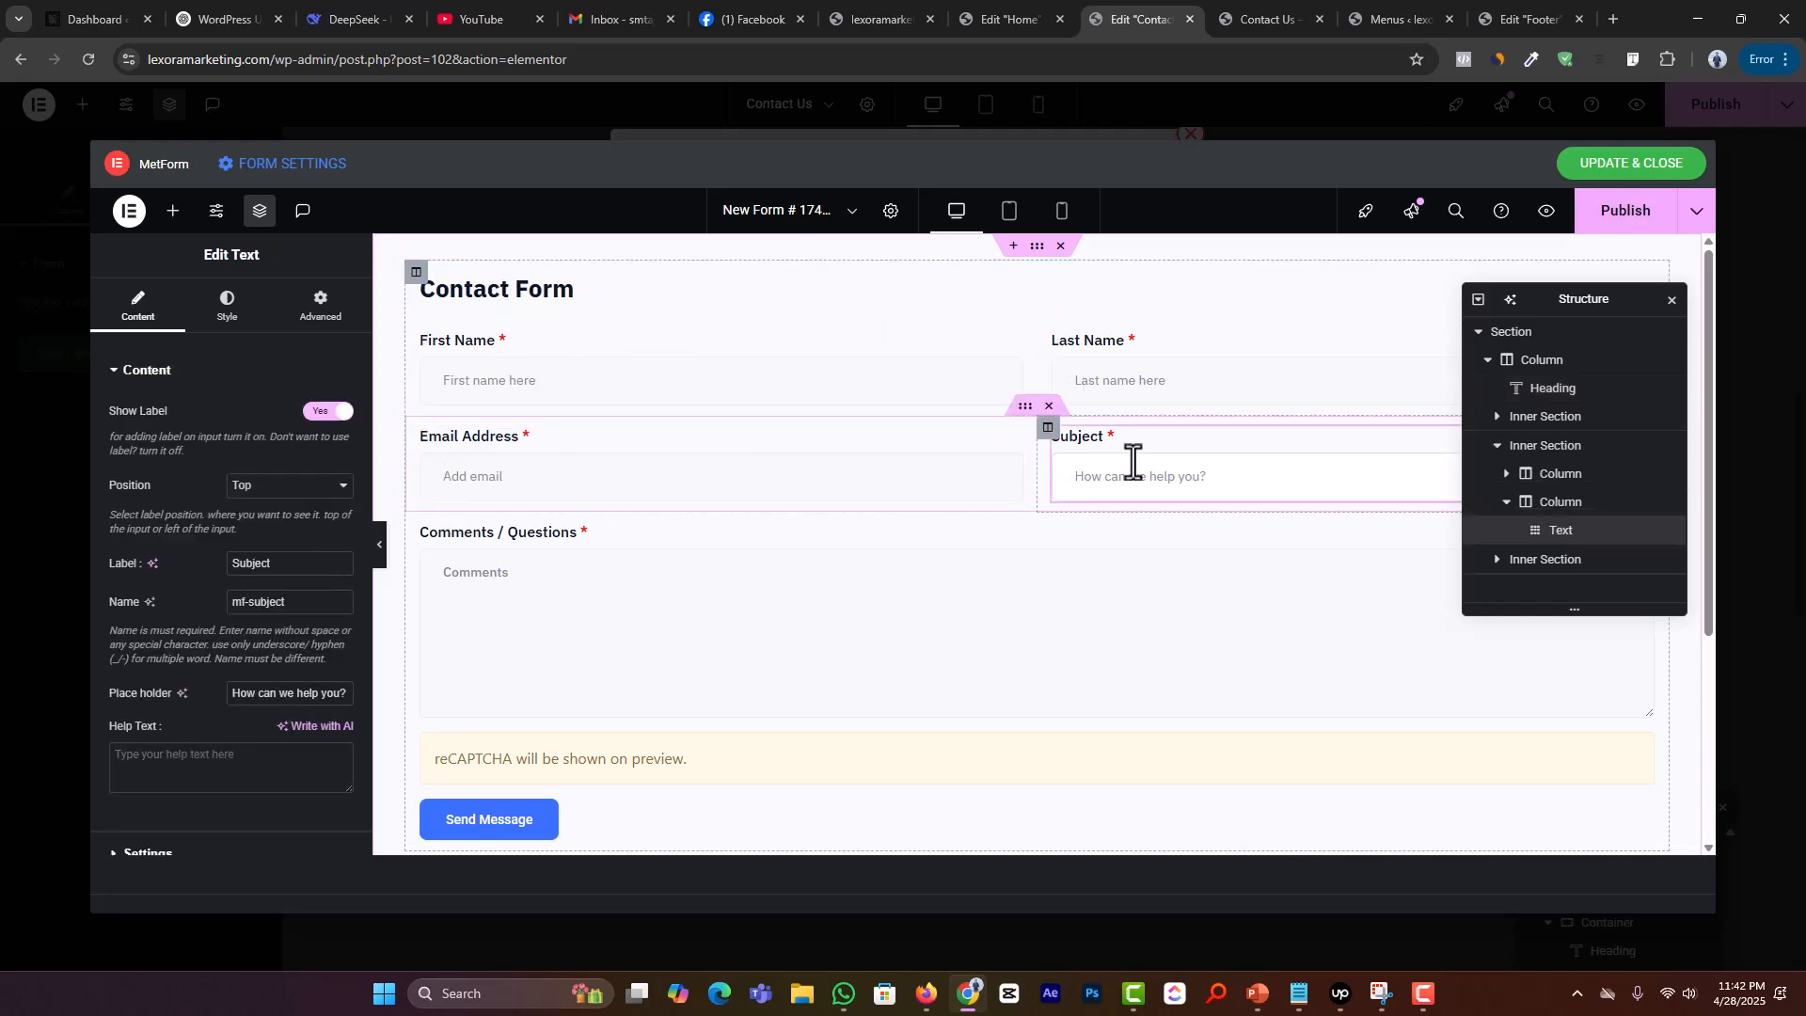
{"action": "left_click", "coordinate": [705, 612]}
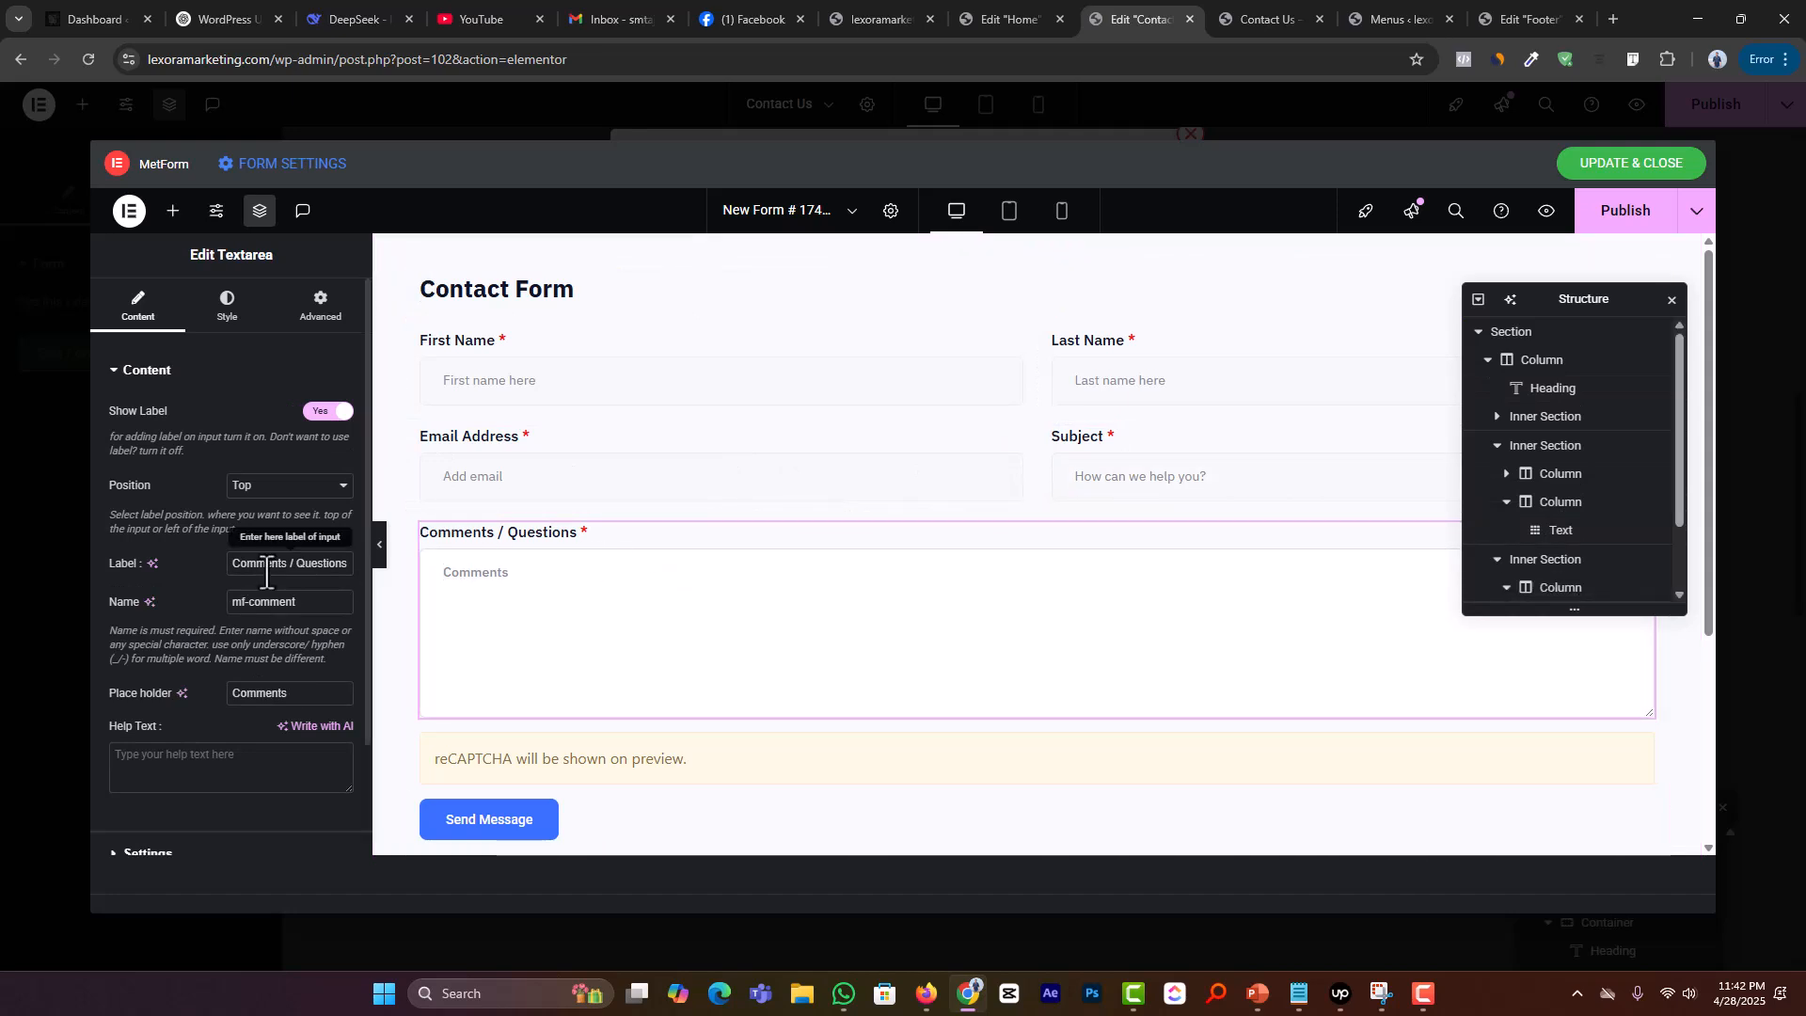
{"action": "triple_click", "coordinate": [287, 562]}
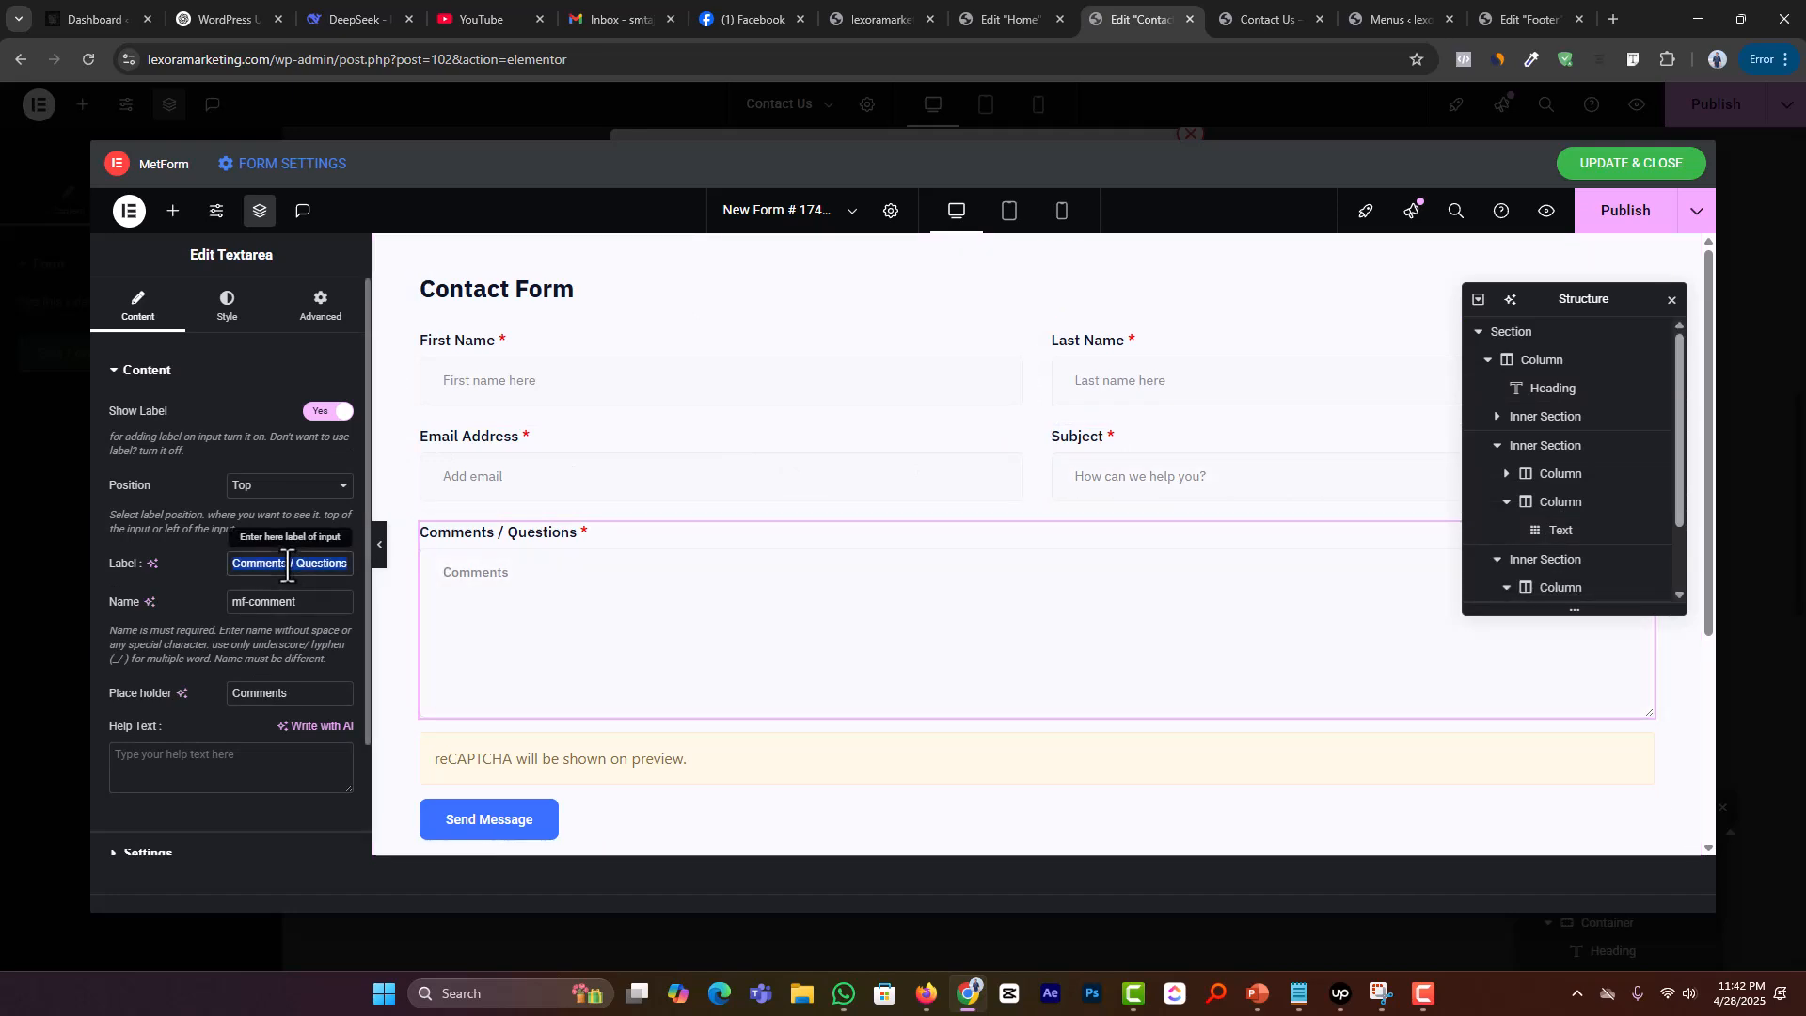
{"action": "type", "text": "Message"}
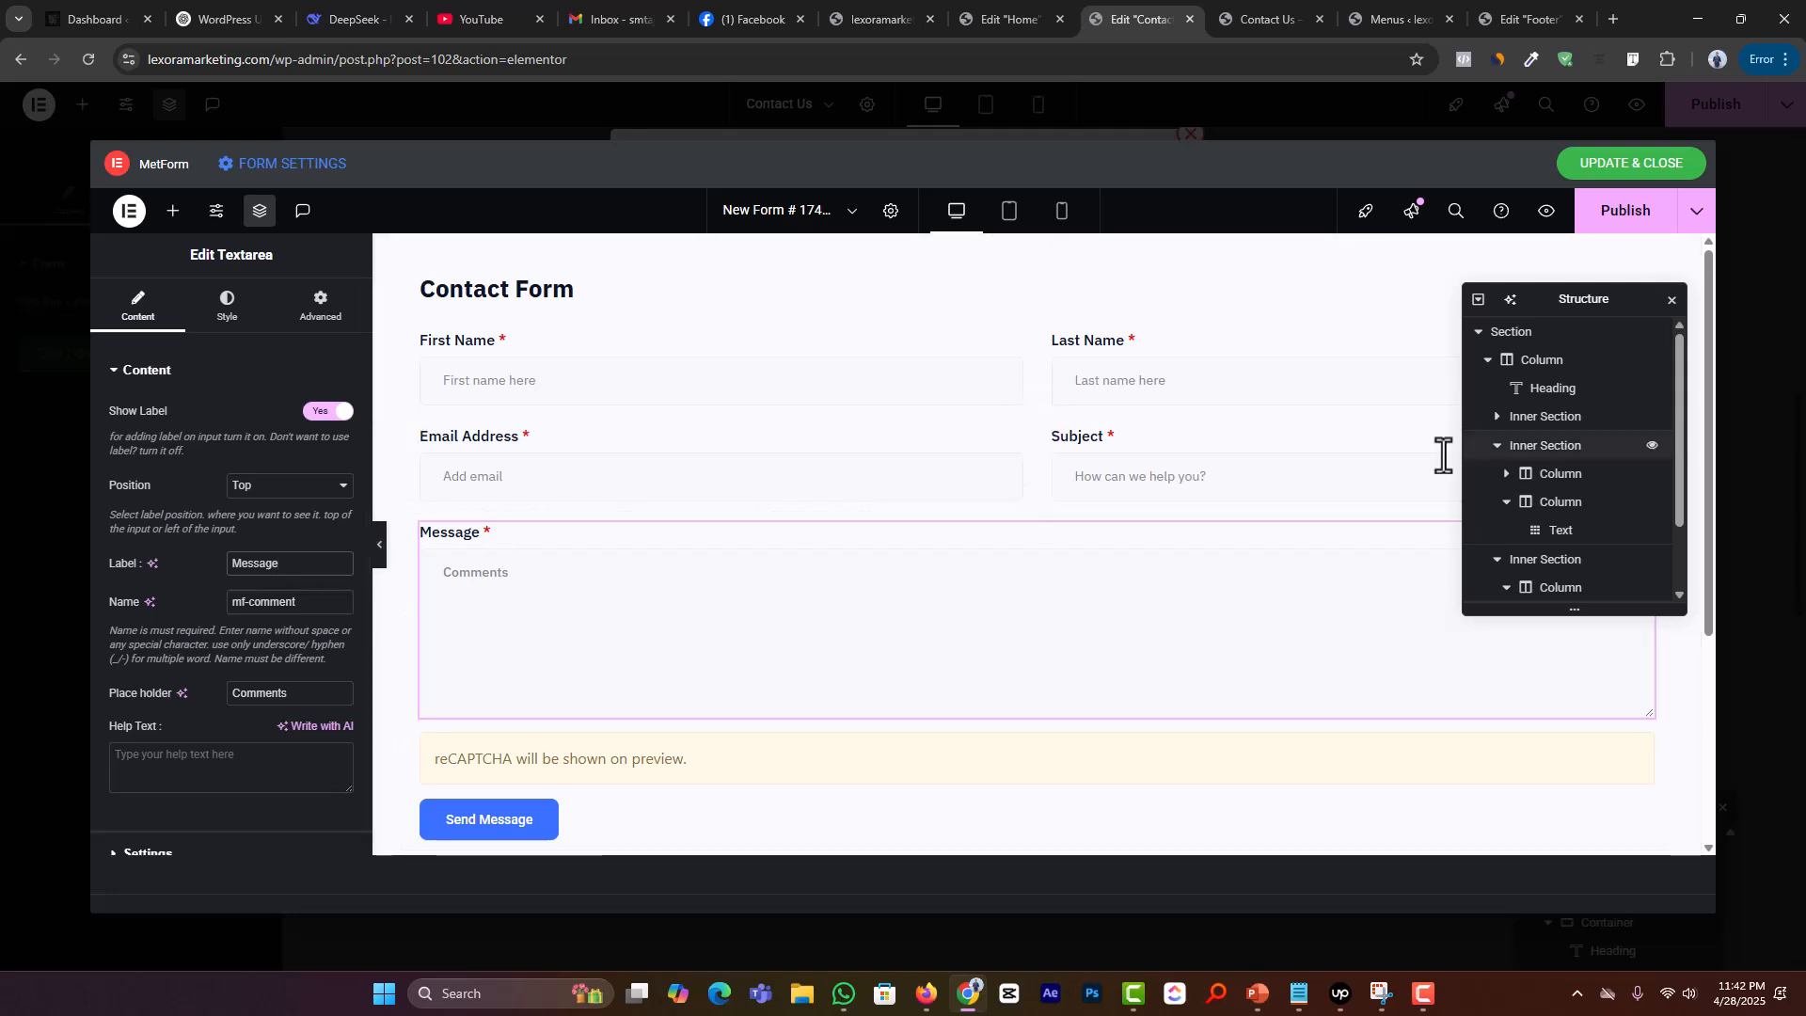
Step: Delete the Subject field from the contact form
{"action": "left_click", "coordinate": [1339, 458]}
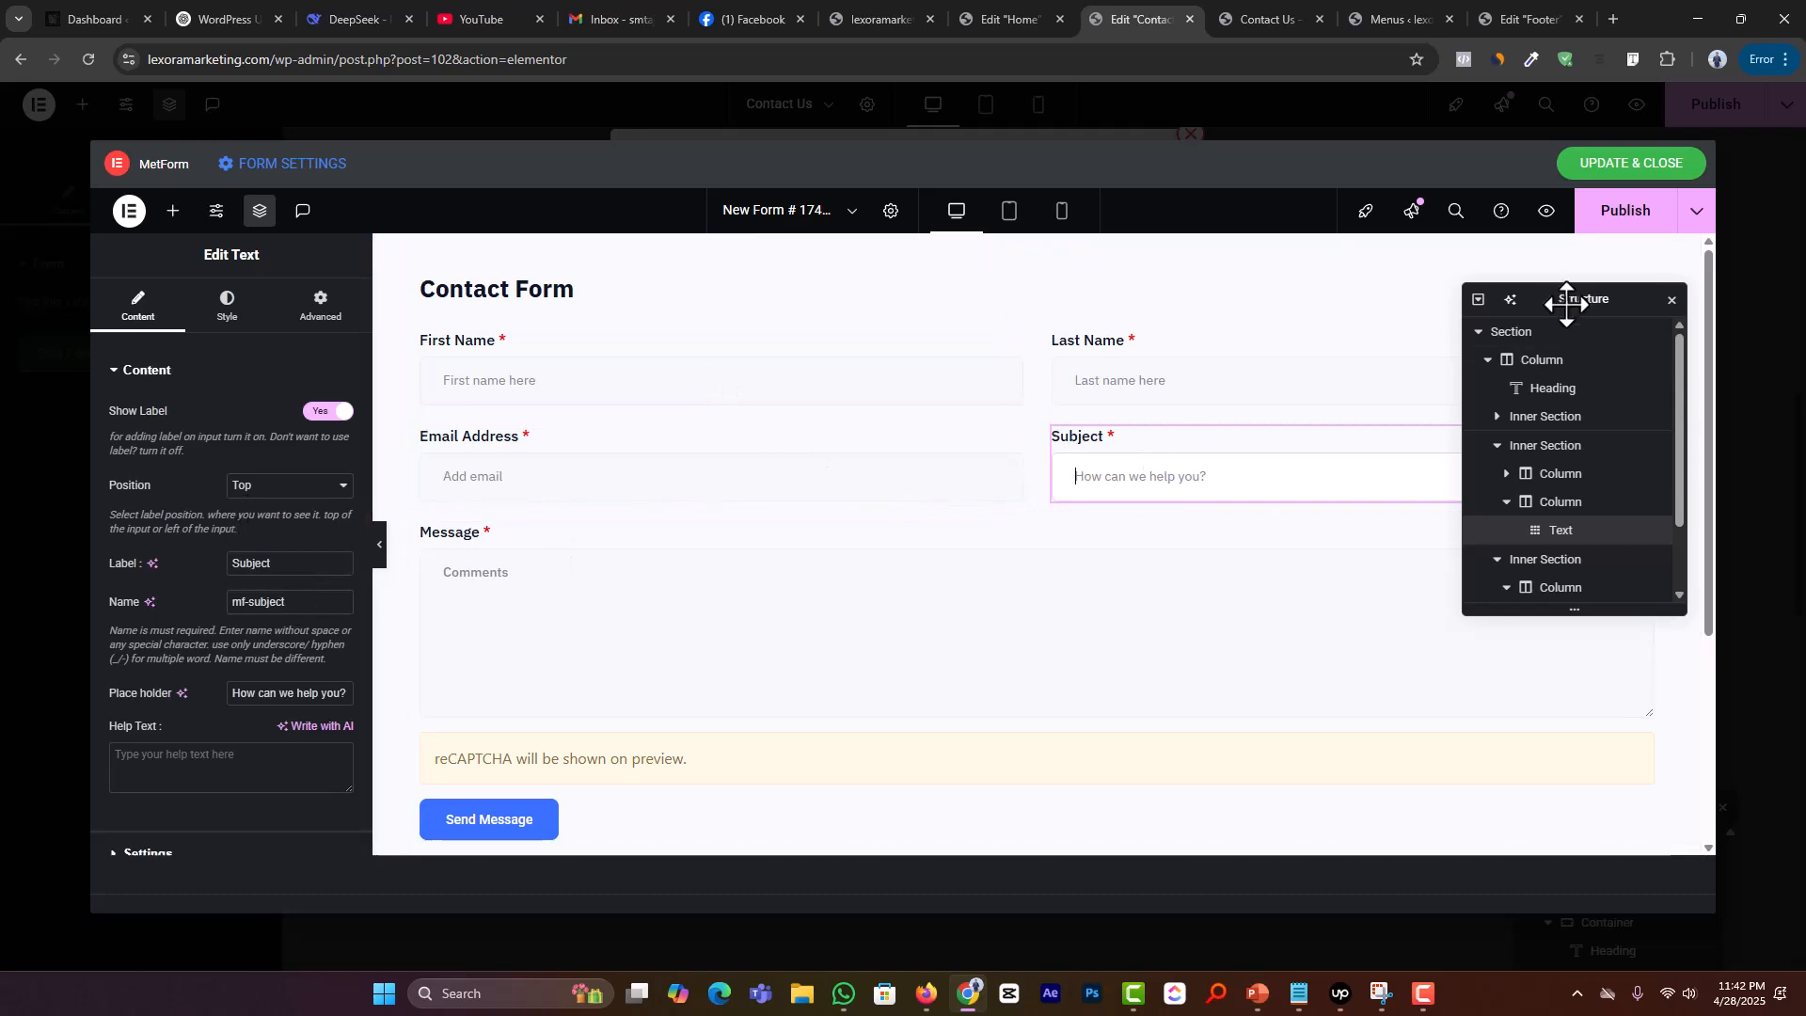
{"action": "left_click_drag", "start_coordinate": [1564, 296], "coordinate": [1192, 653]}
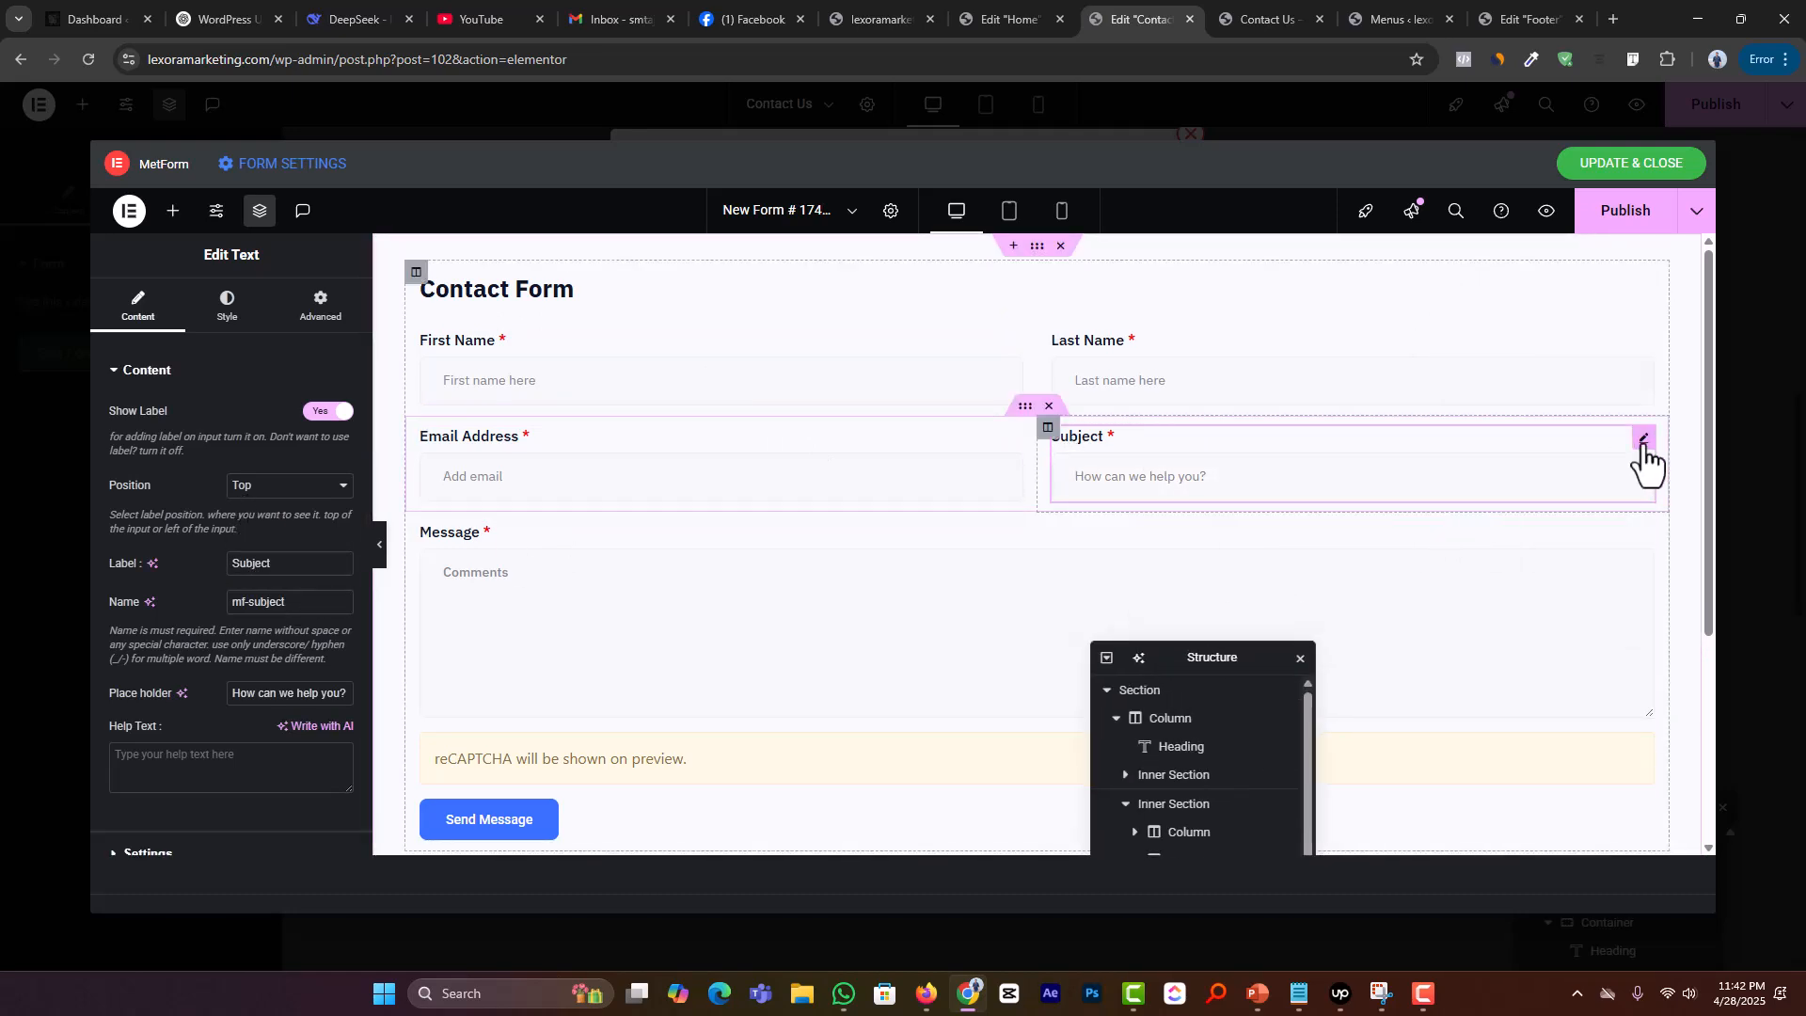
{"action": "right_click", "coordinate": [1644, 444]}
{"action": "left_click", "coordinate": [1545, 830]}
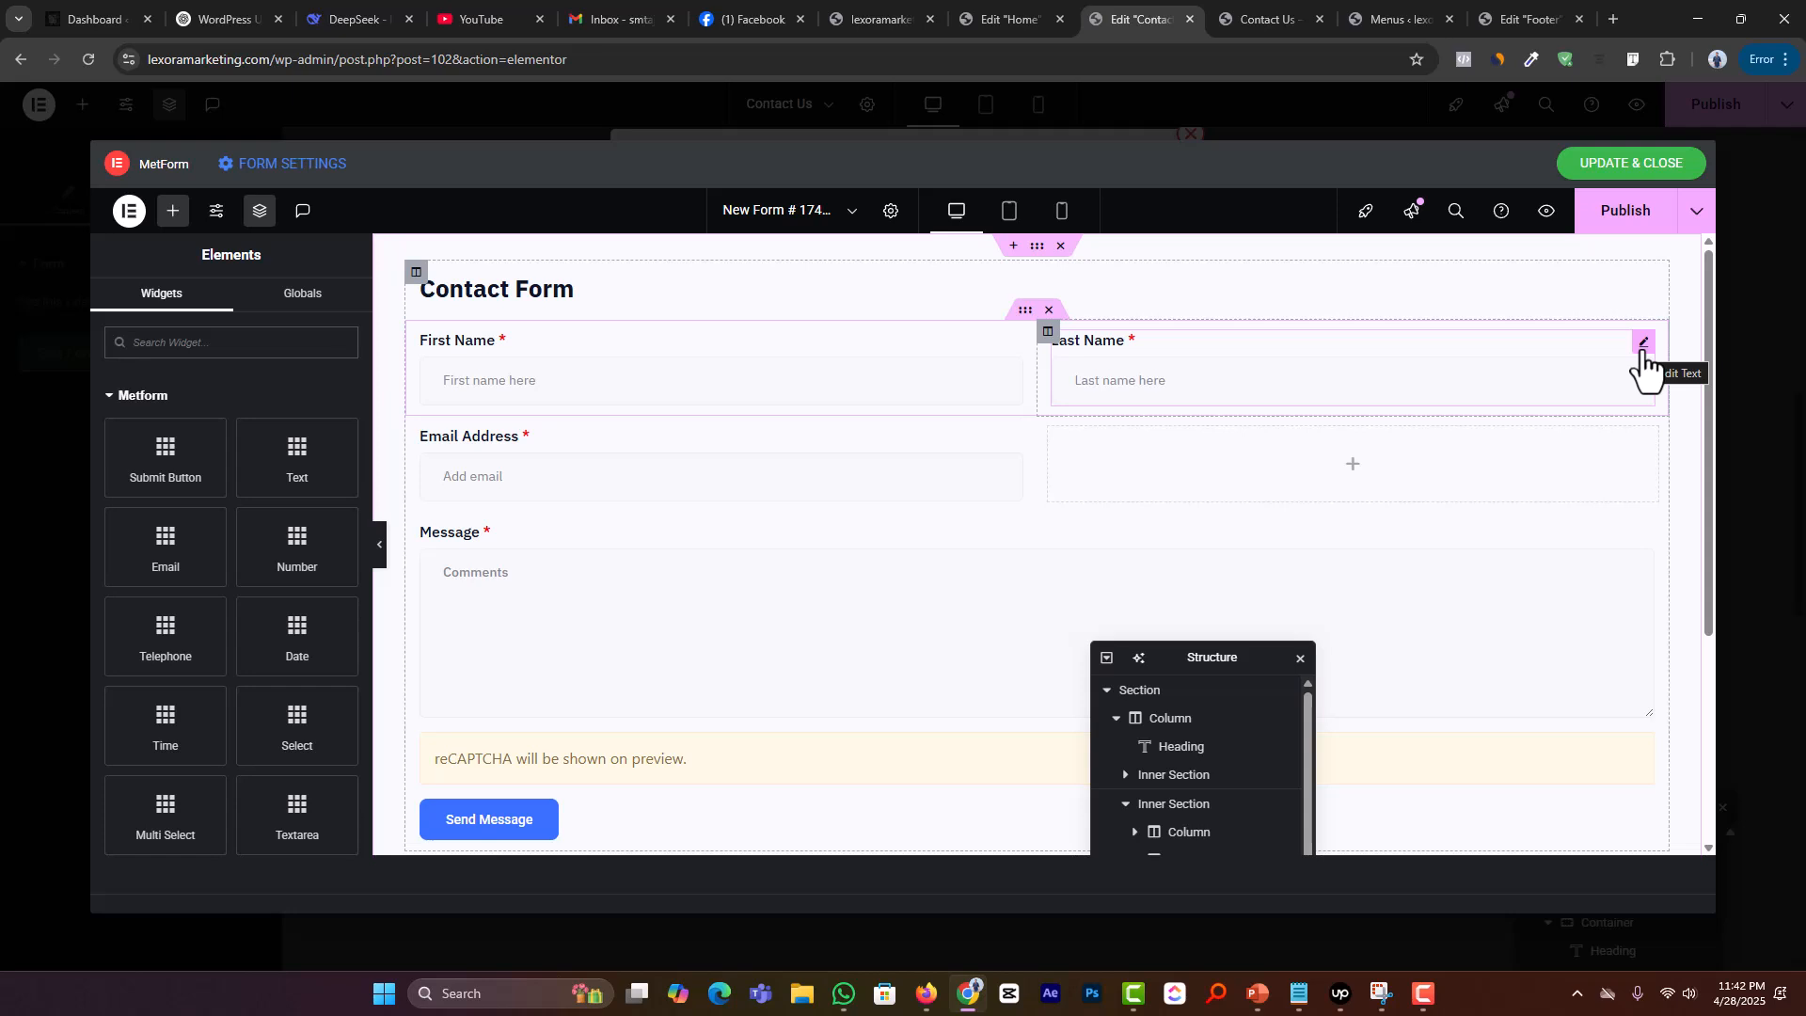
Step: Delete the Last Name field, change the First Name field's label to "Full Name", and save the contact form
{"action": "right_click", "coordinate": [1643, 350]}
{"action": "left_click", "coordinate": [1561, 732]}
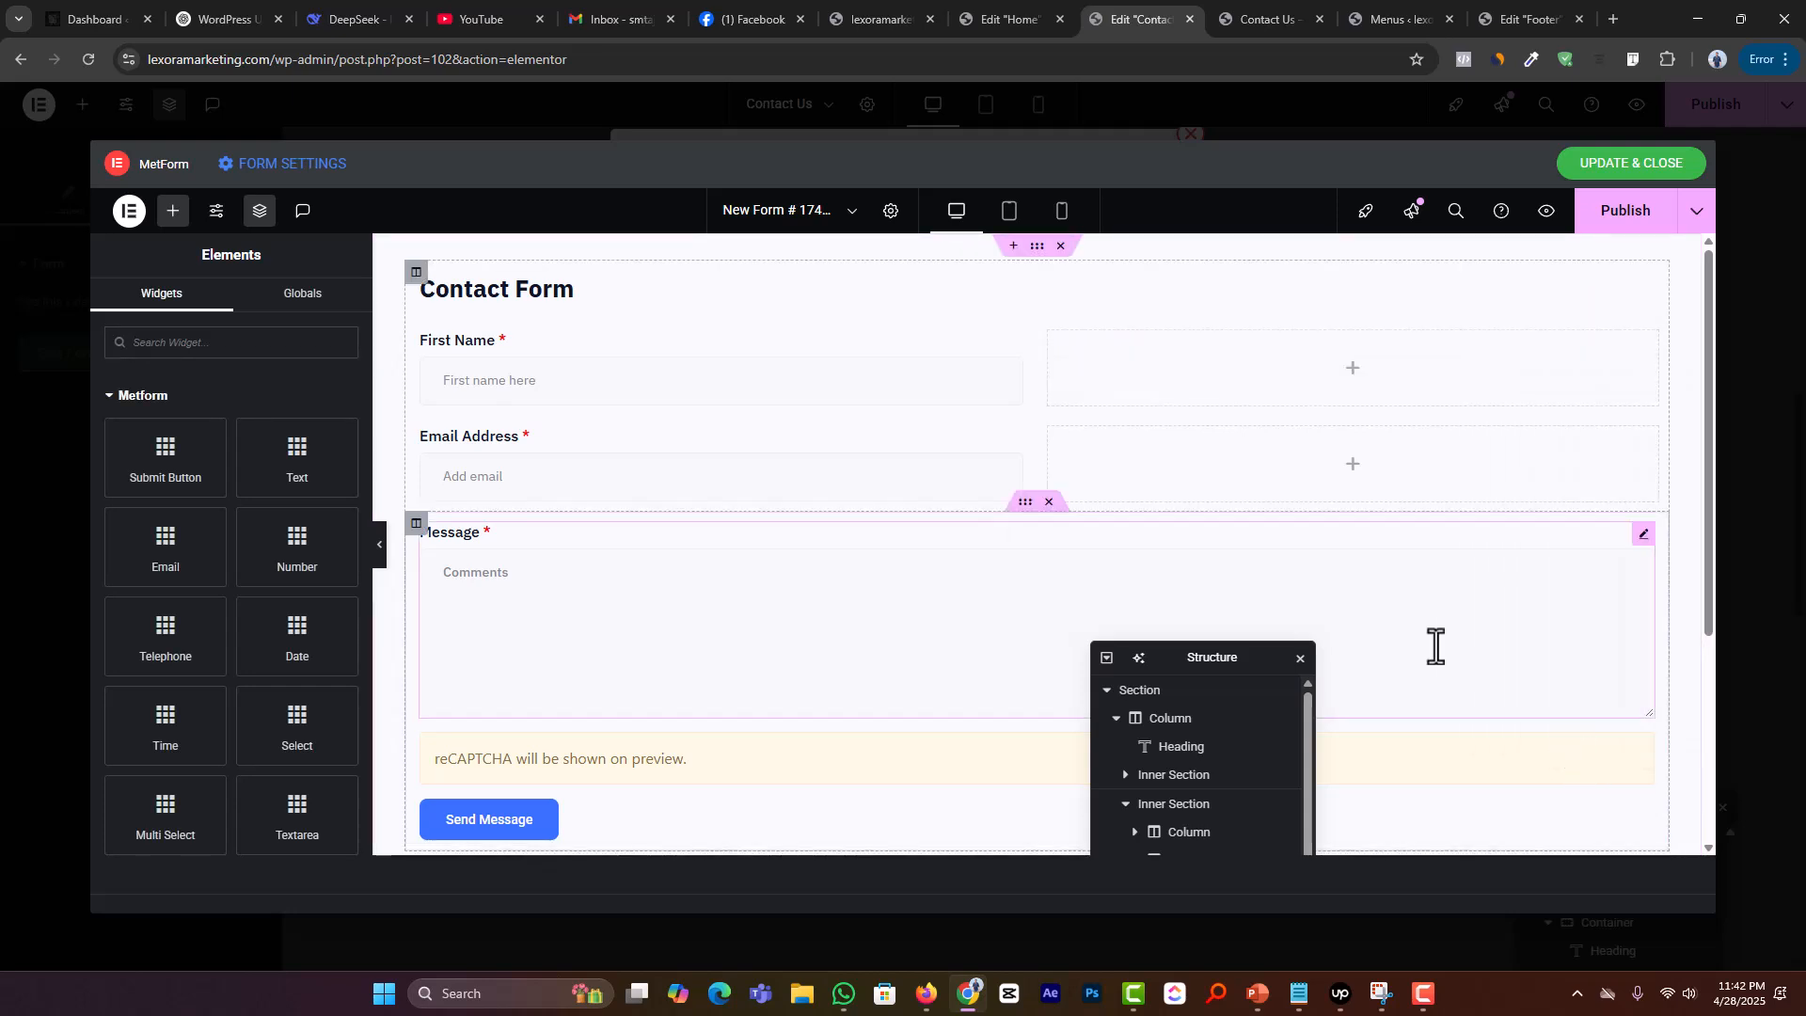
{"action": "left_click", "coordinate": [657, 358]}
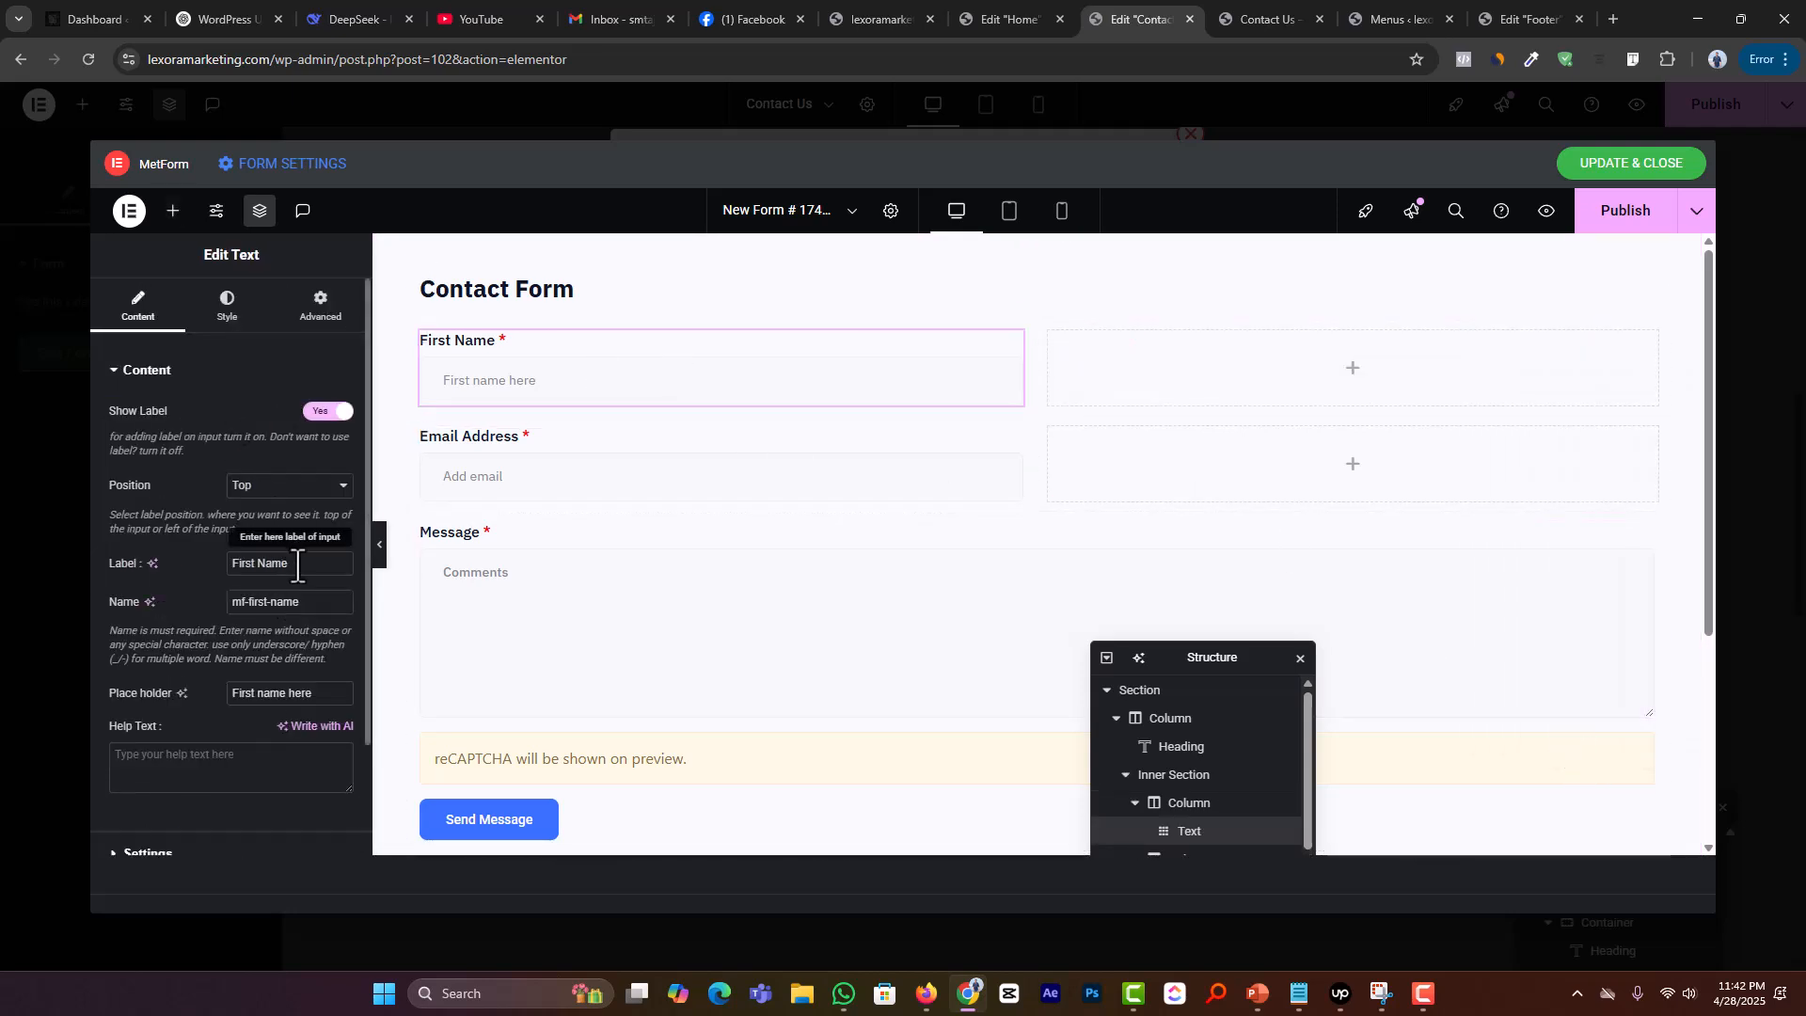
{"action": "left_click_drag", "start_coordinate": [297, 566], "coordinate": [207, 553]}
{"action": "type", "text": "Ful"}
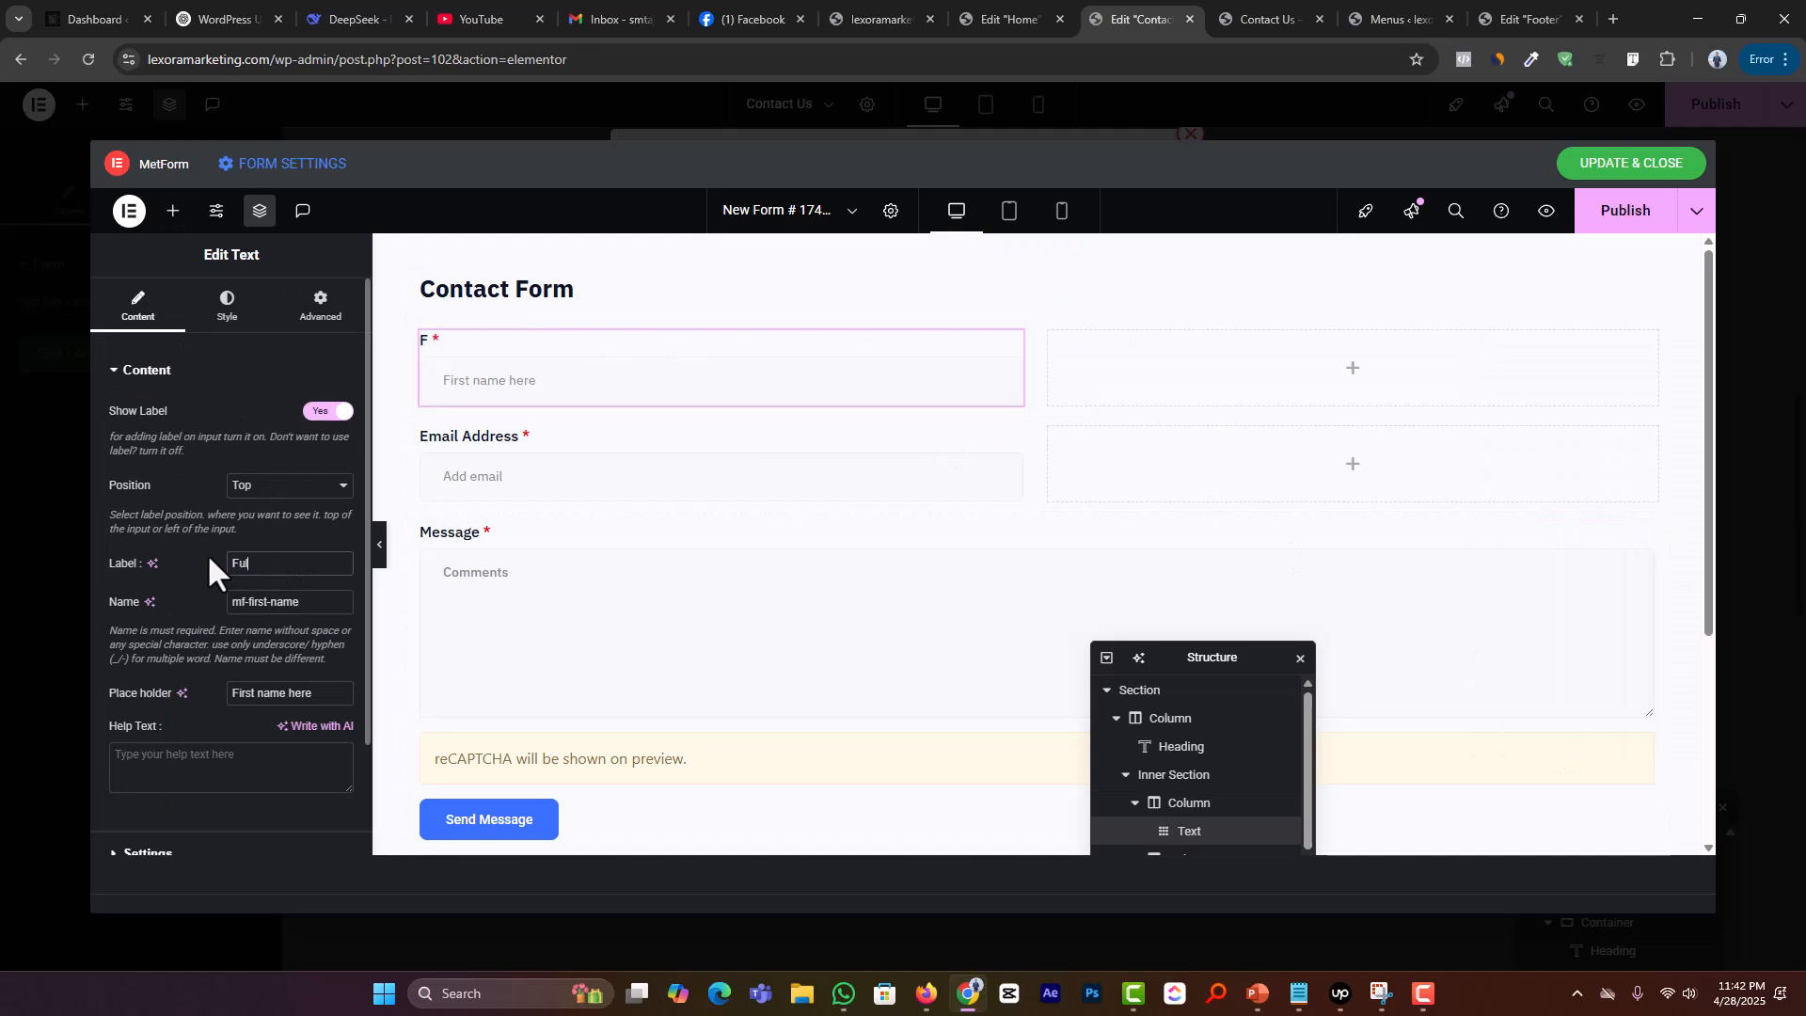
{"action": "type", "text": "l Name"}
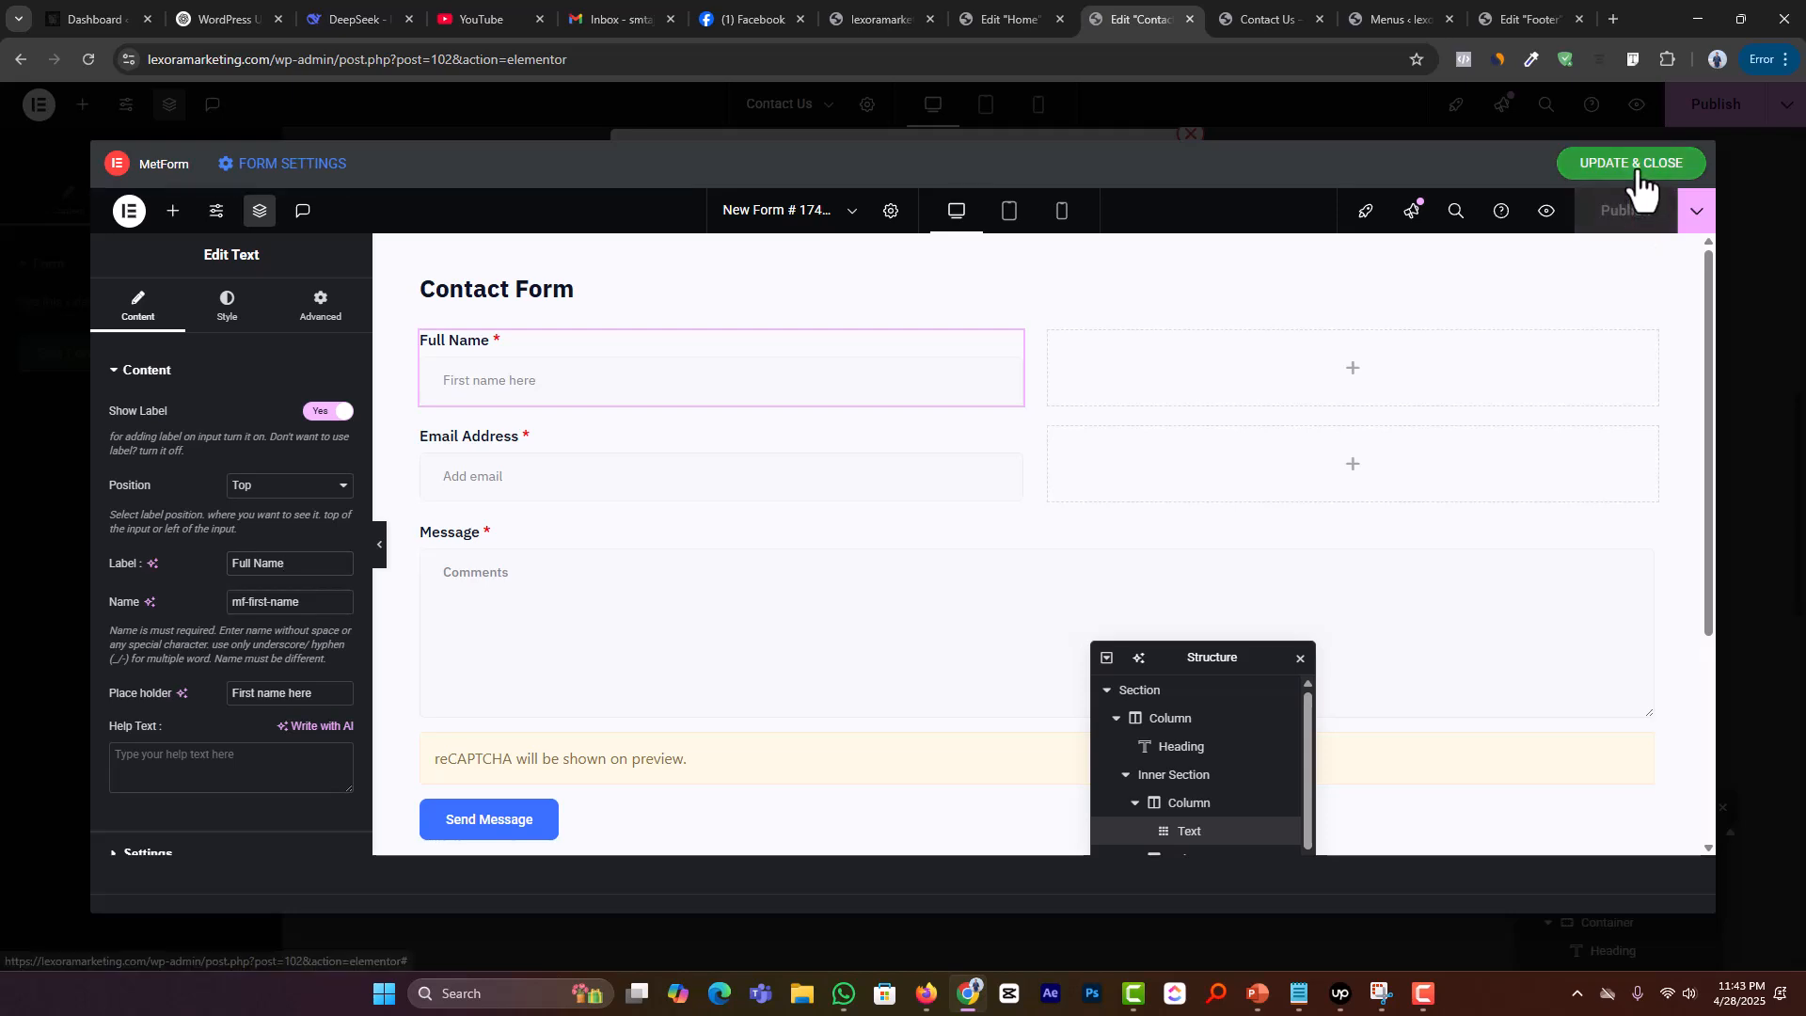
{"action": "left_click", "coordinate": [1637, 169]}
Step: Delete the Google map section below the contact form on the Contact Us page
{"action": "scroll", "coordinate": [1222, 532], "scroll_direction": "down", "scroll_amount": 1}
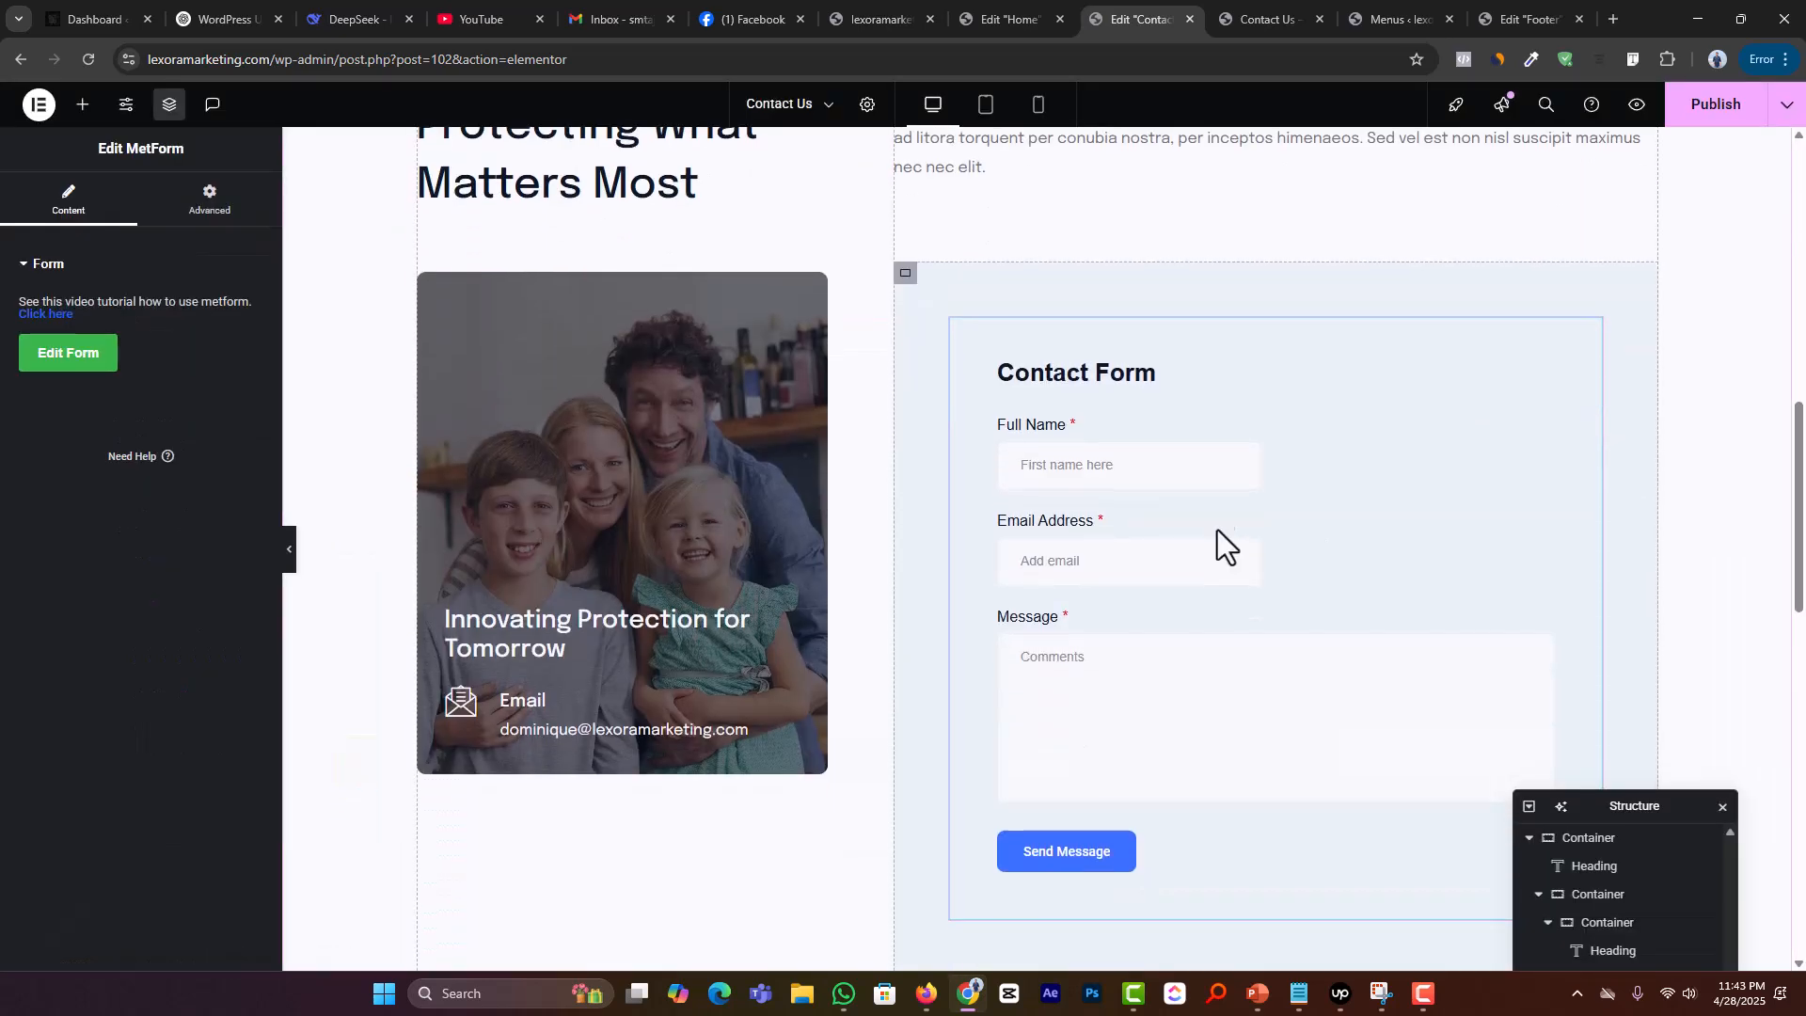
{"action": "scroll", "coordinate": [1159, 512], "scroll_direction": "down", "scroll_amount": 3}
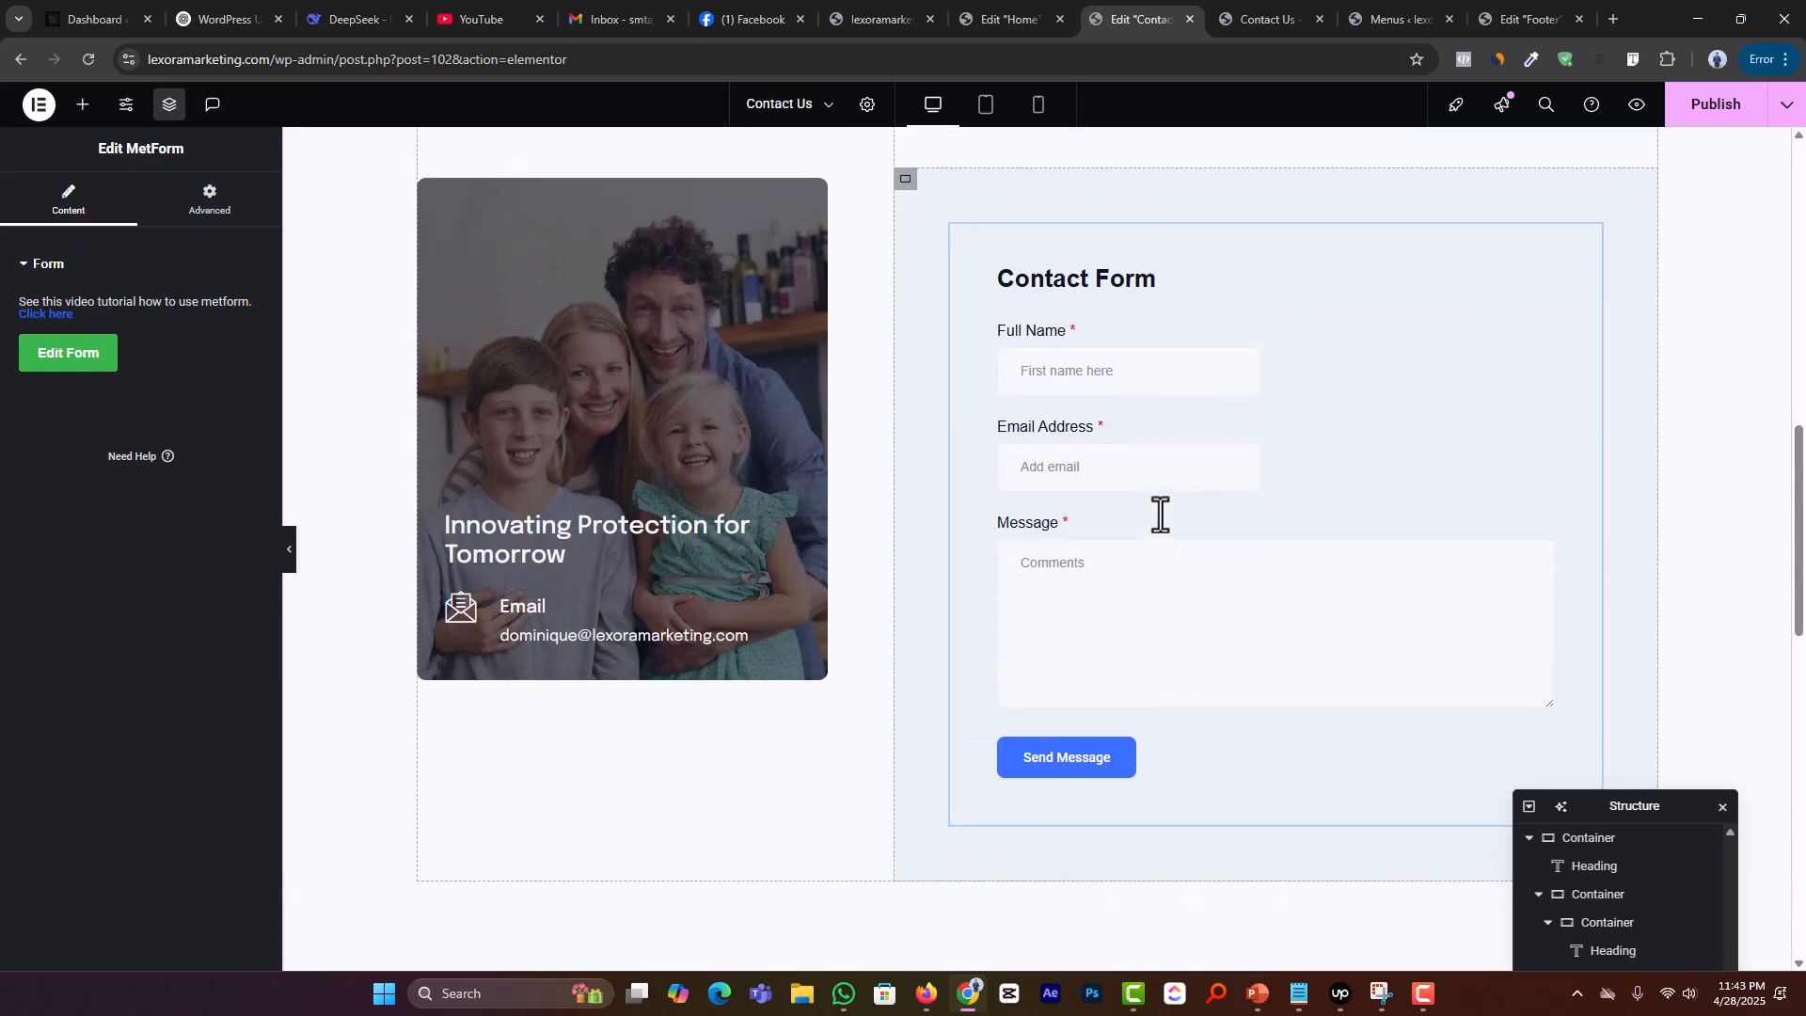
{"action": "scroll", "coordinate": [1159, 512], "scroll_direction": "down", "scroll_amount": 4}
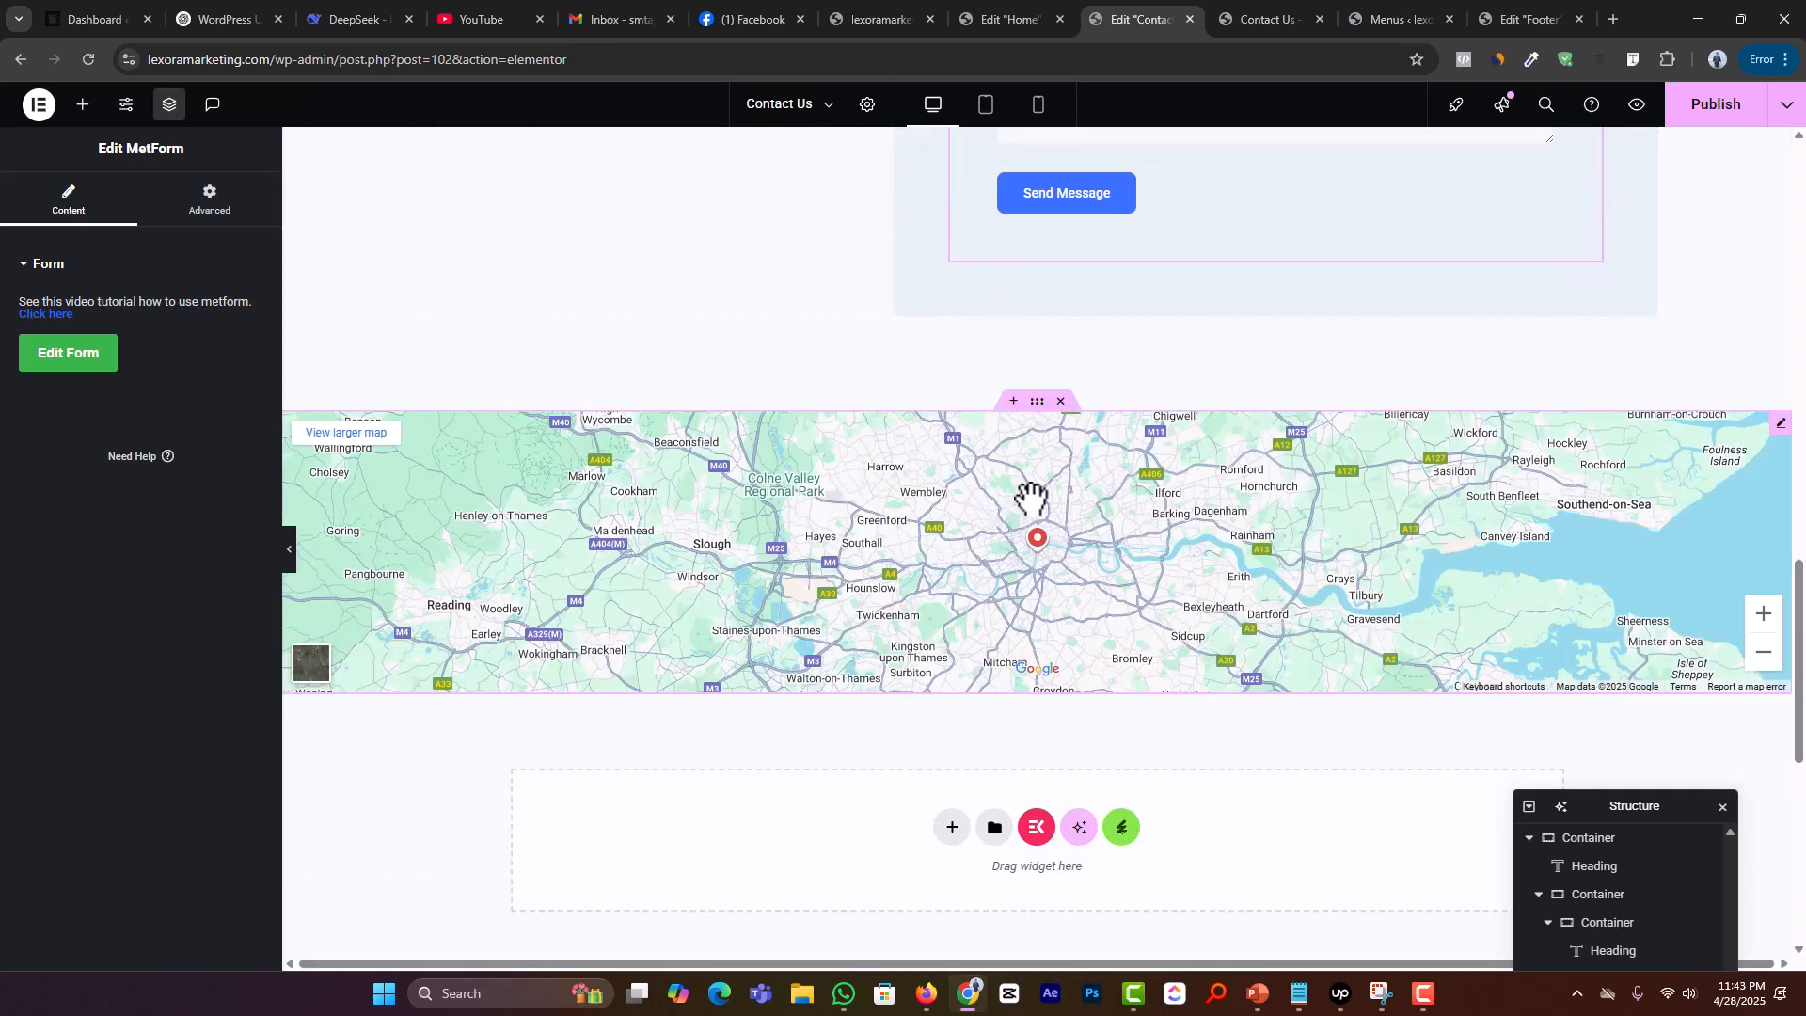
{"action": "left_click", "coordinate": [1060, 400]}
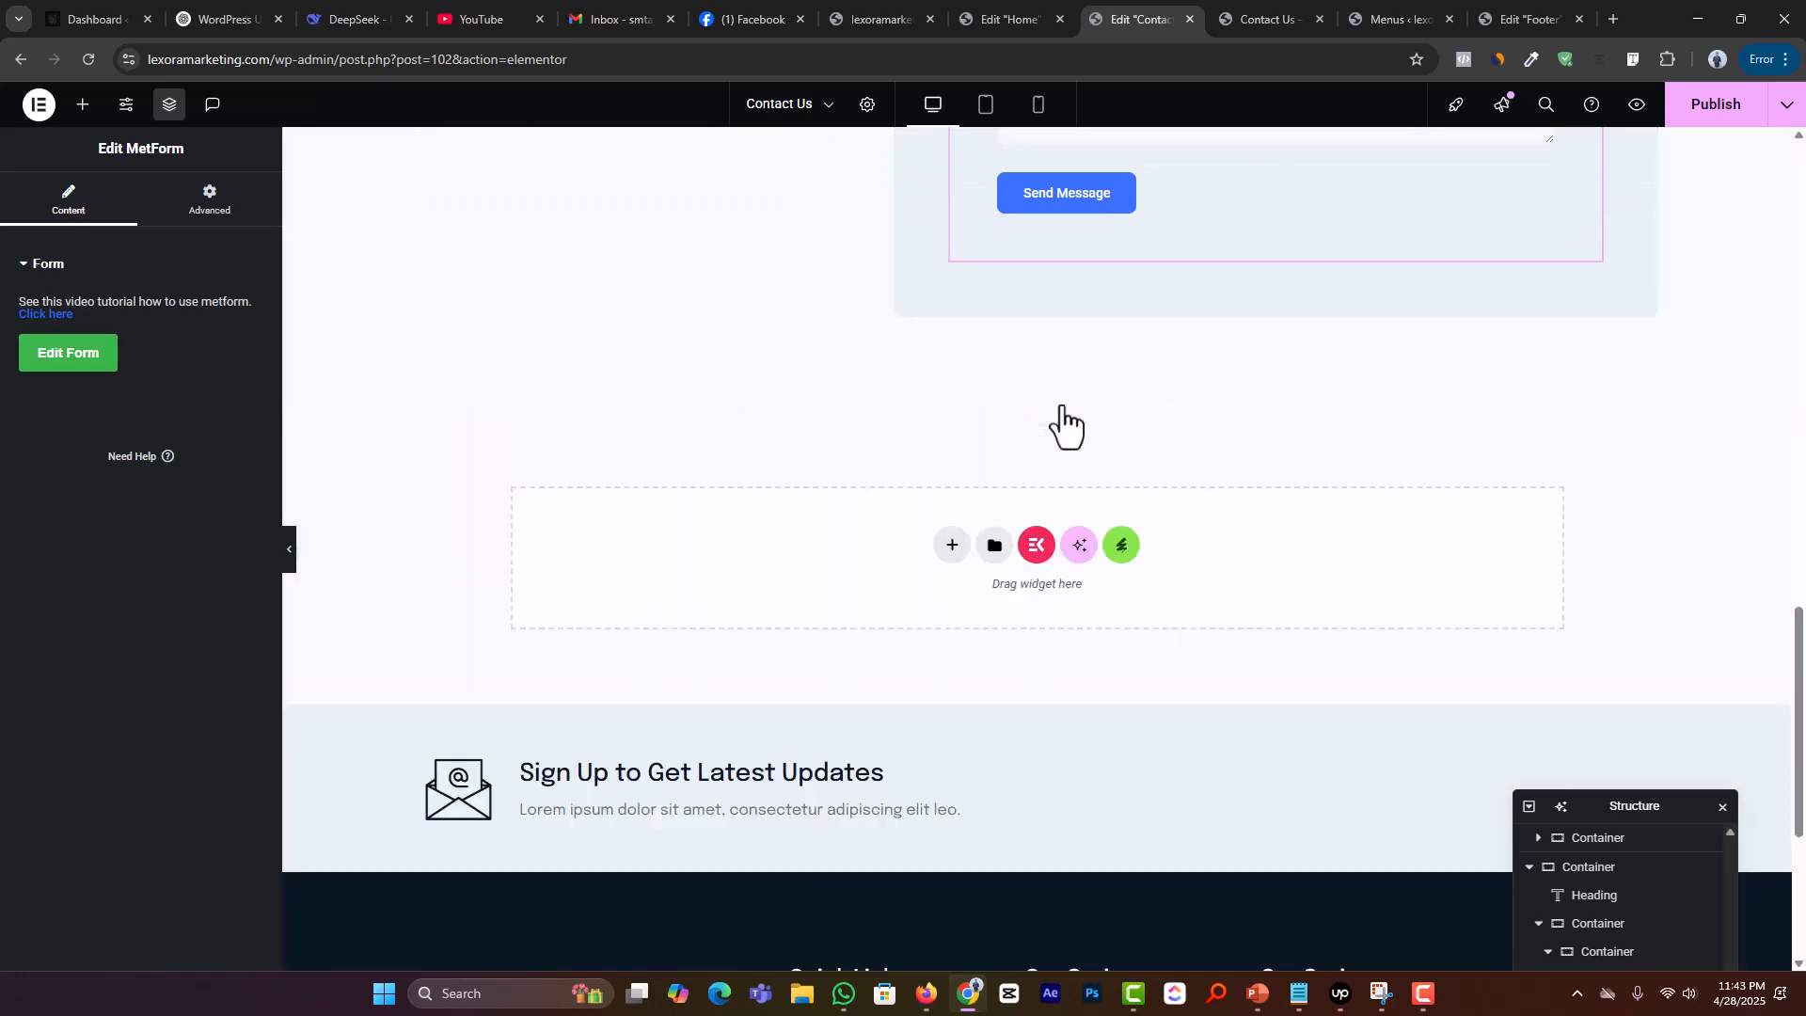
Step: Move the Email Address field beside Full Name, remove its emptied row, and publish both the form and the page
{"action": "scroll", "coordinate": [1042, 648], "scroll_direction": "up", "scroll_amount": 5}
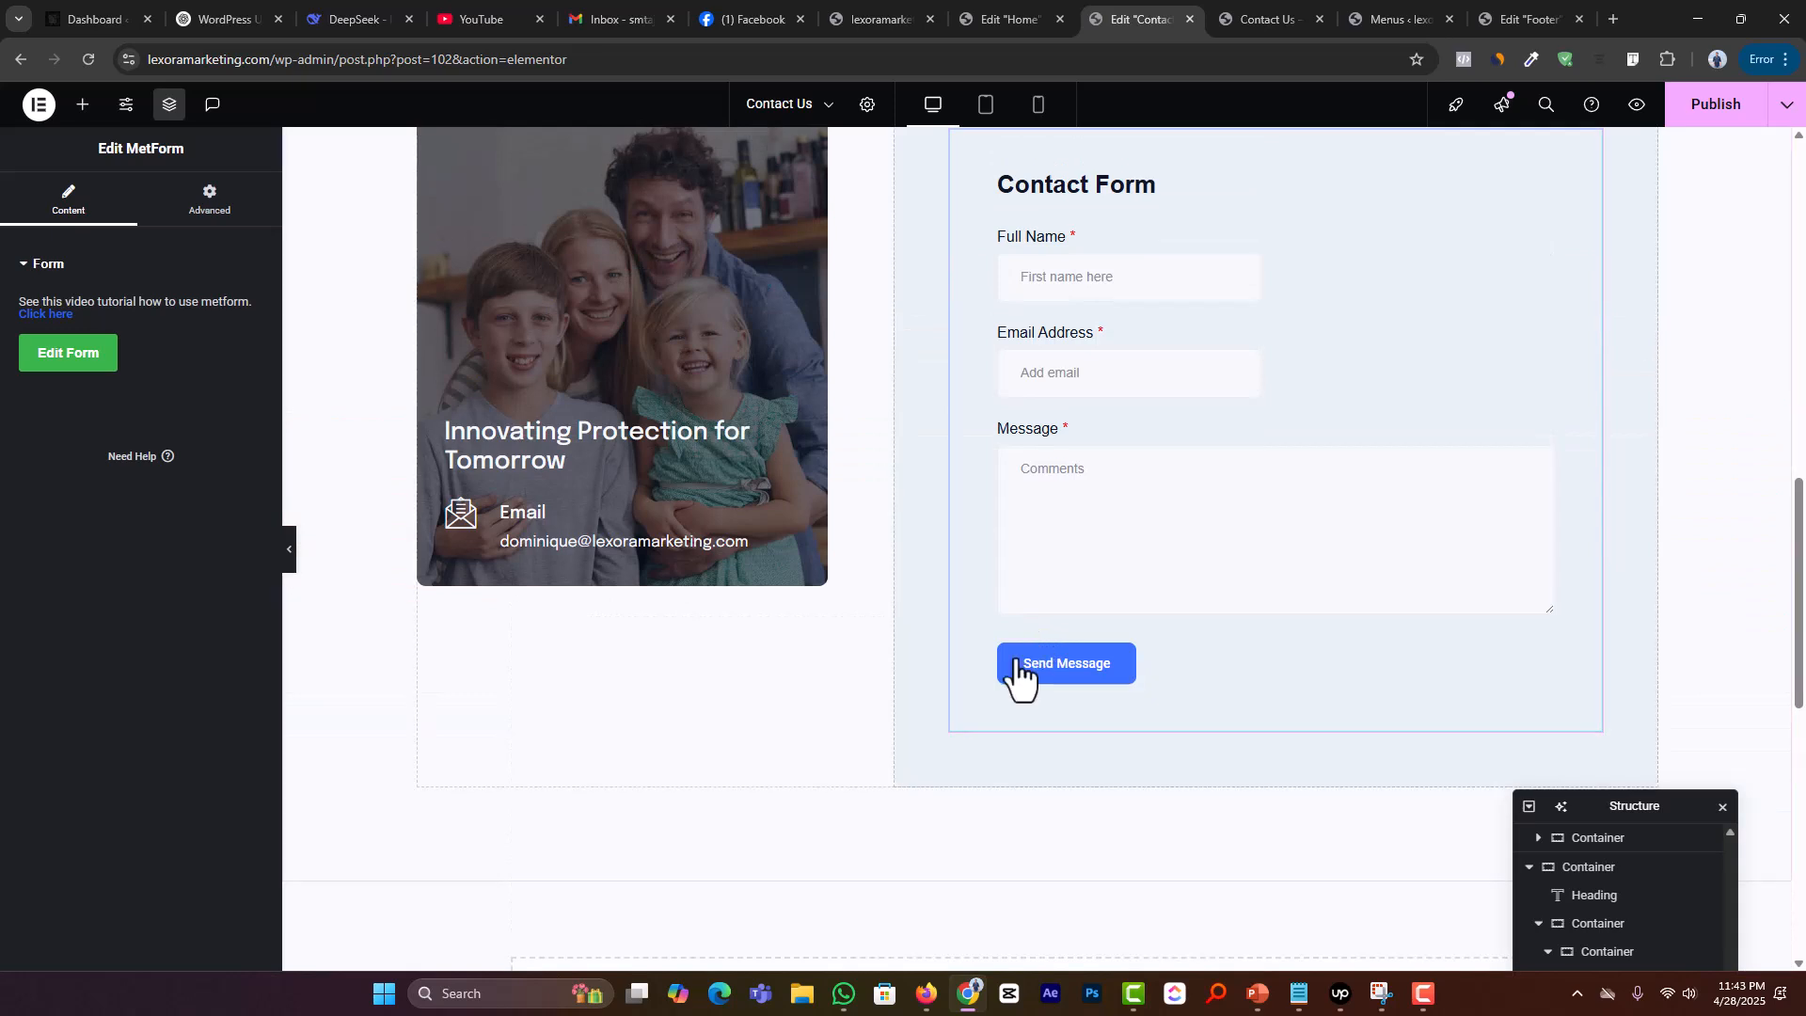
{"action": "scroll", "coordinate": [1019, 669], "scroll_direction": "up", "scroll_amount": 2}
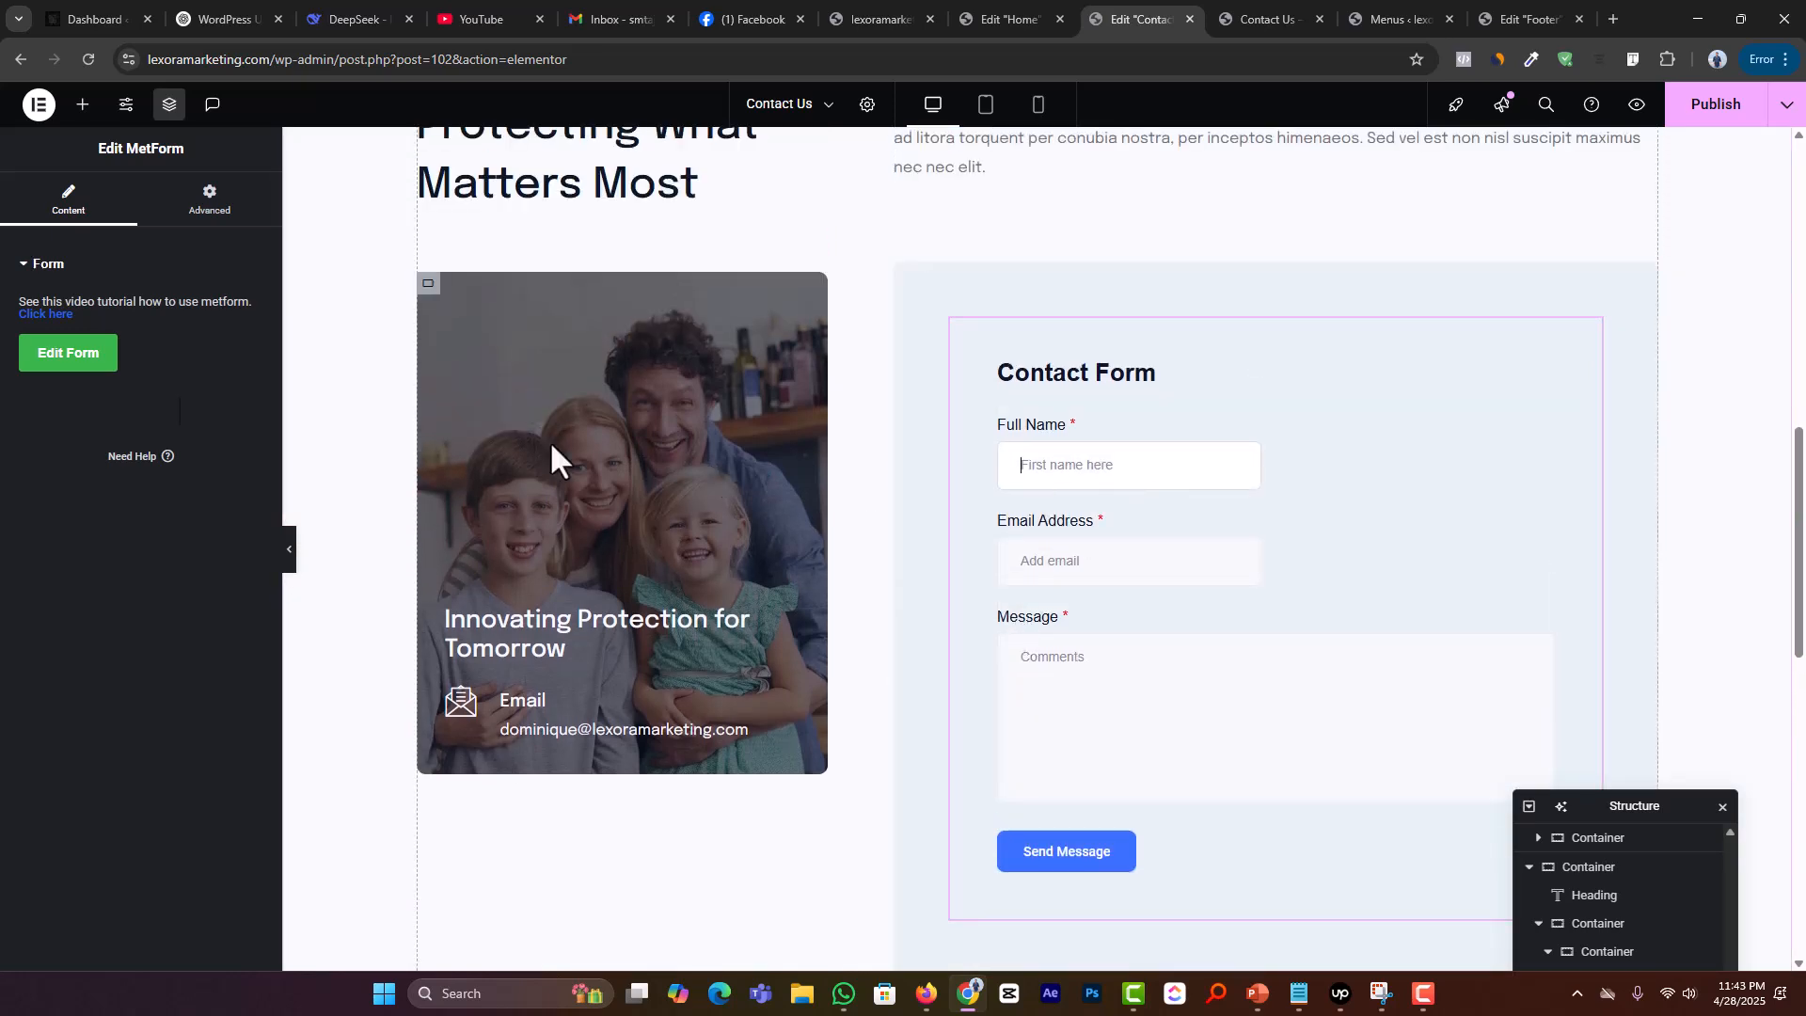
{"action": "left_click", "coordinate": [84, 355]}
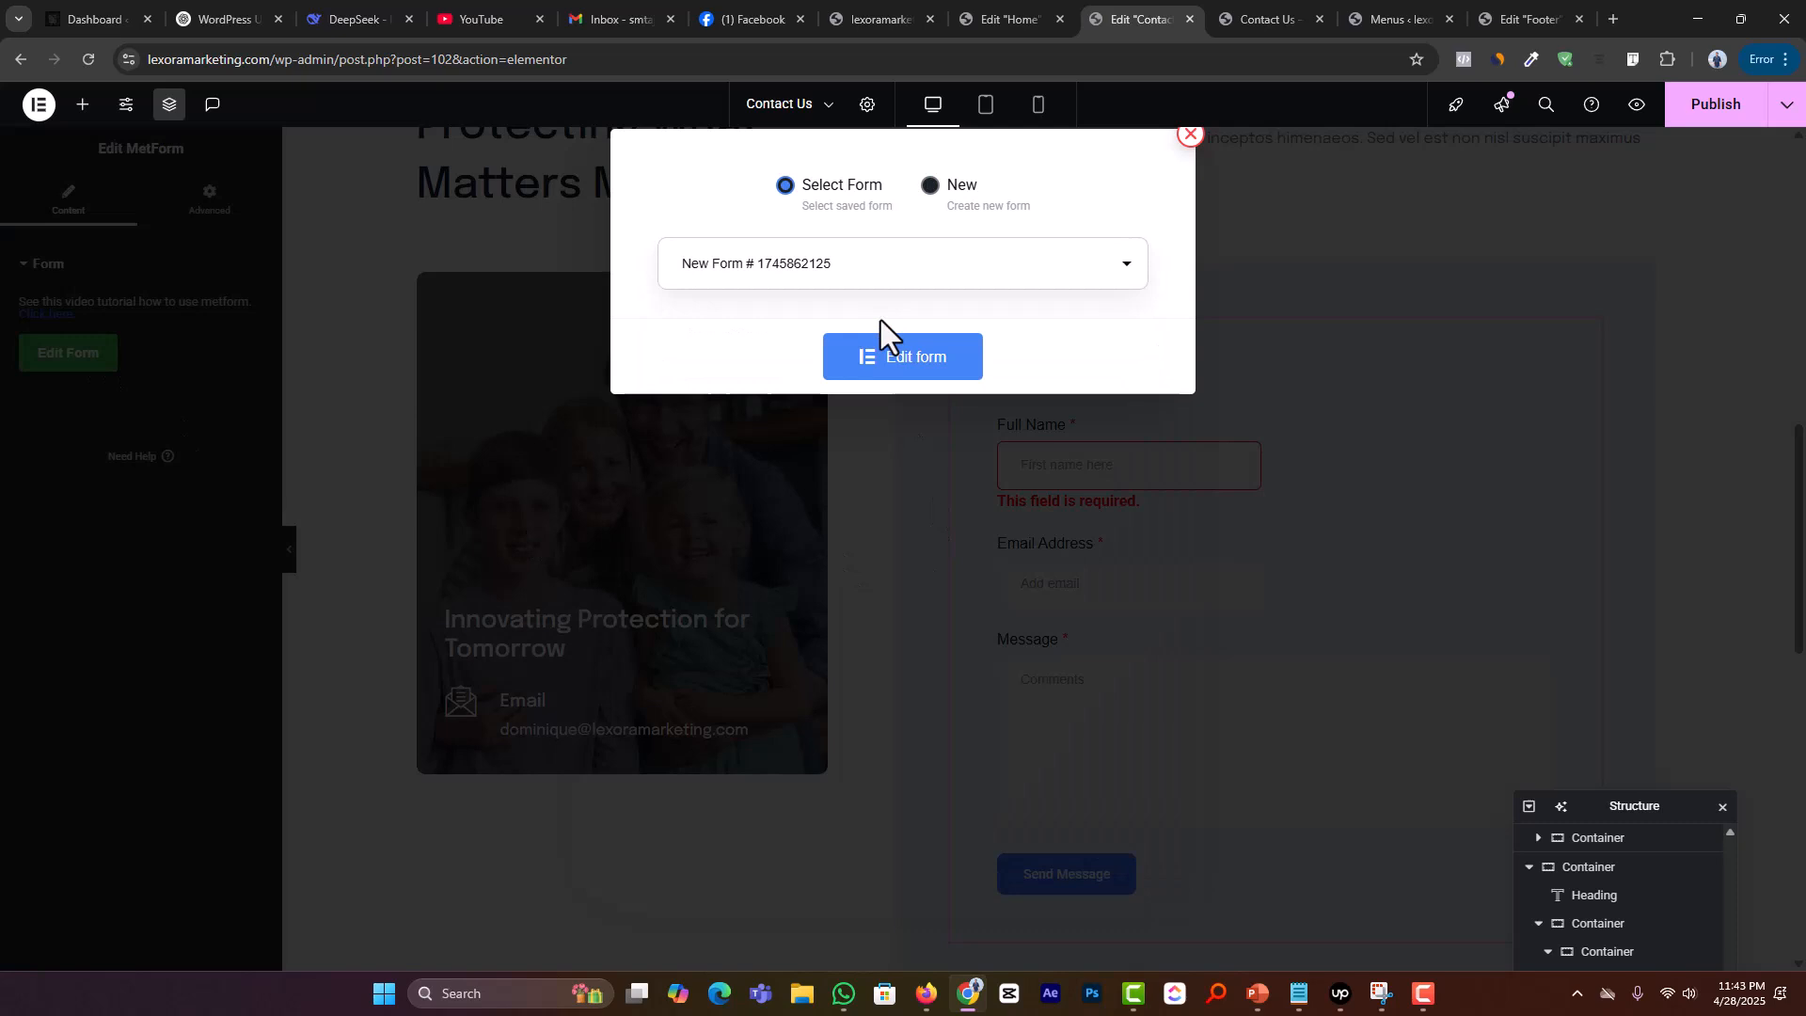
{"action": "left_click", "coordinate": [870, 369]}
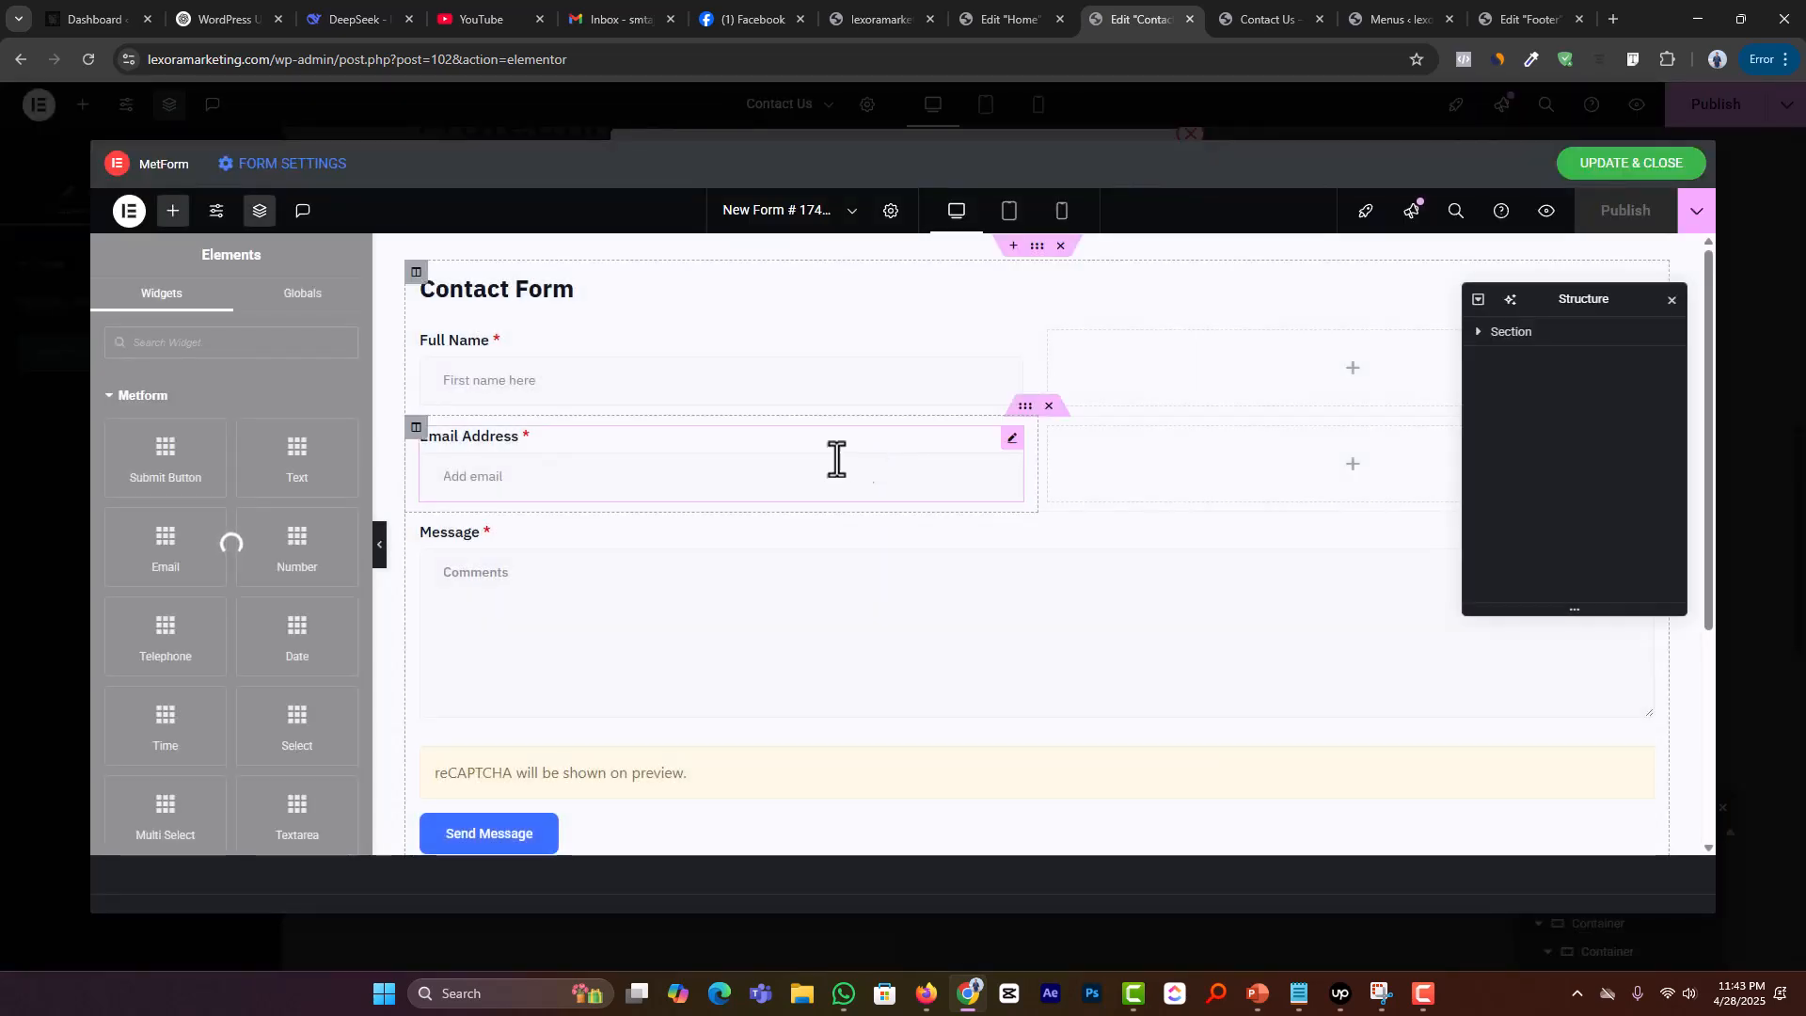
{"action": "left_click_drag", "start_coordinate": [1006, 442], "coordinate": [1166, 372]}
{"action": "left_click", "coordinate": [1049, 407]}
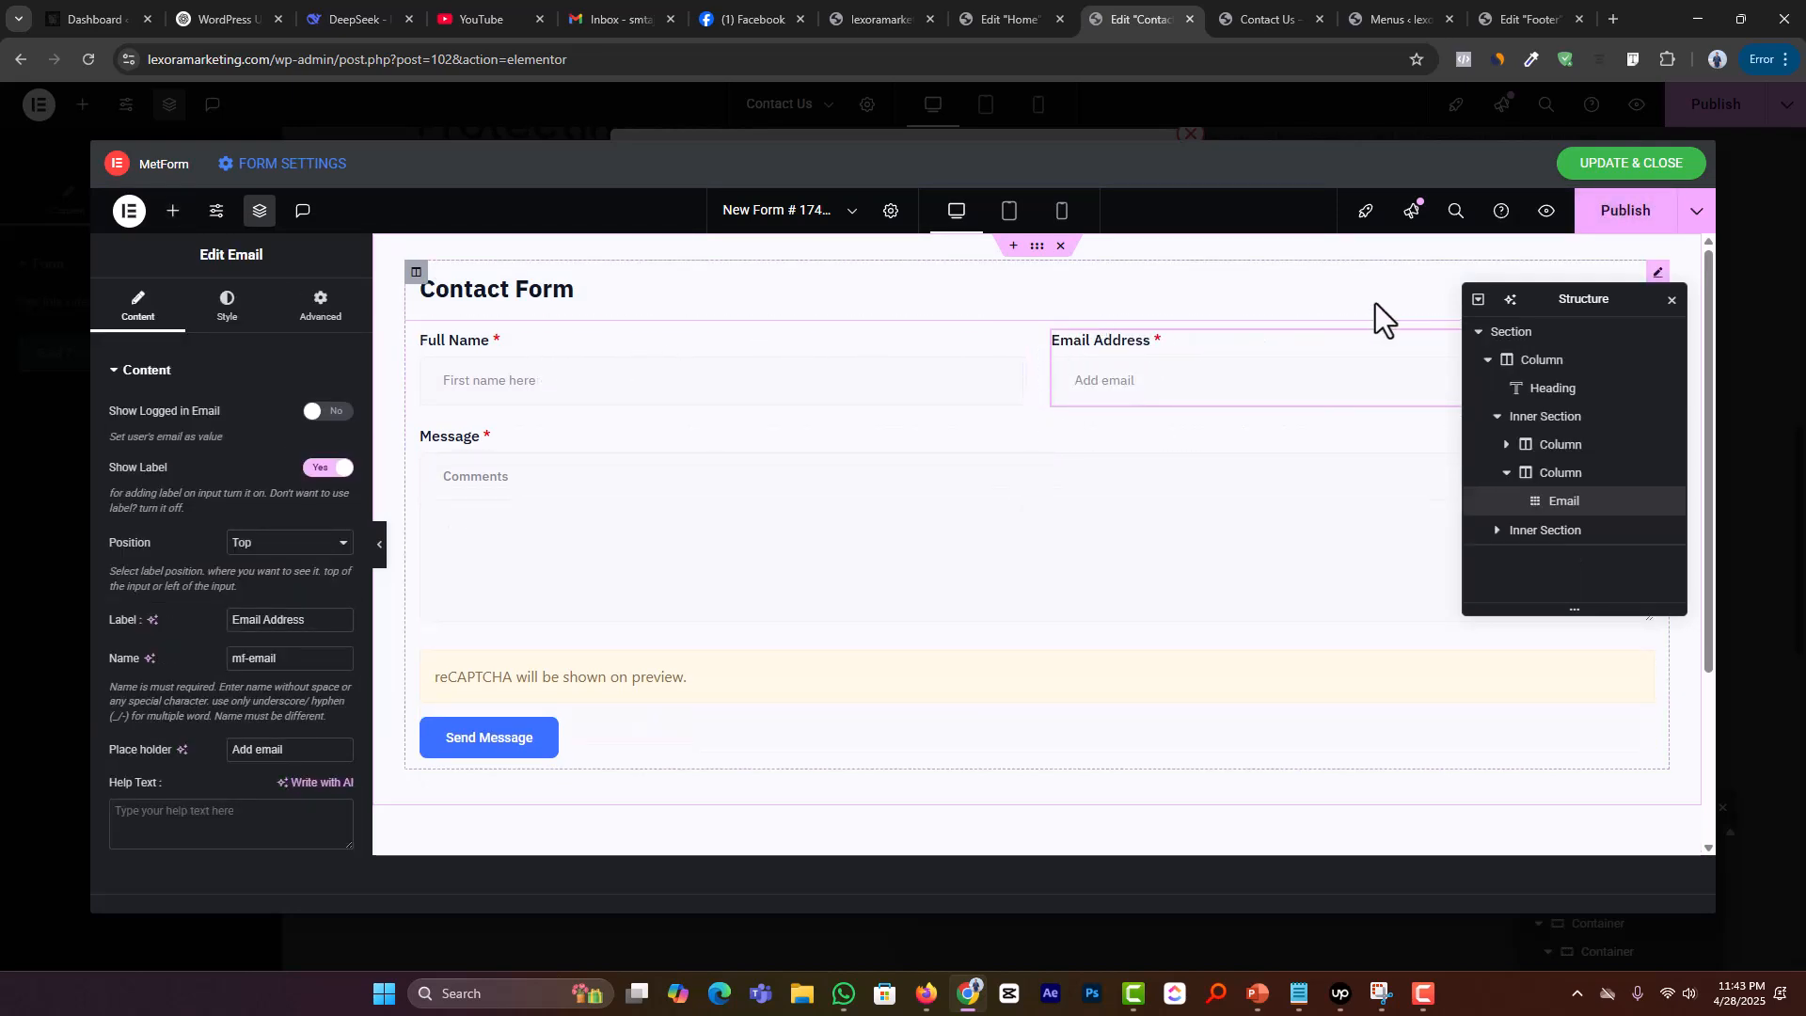
{"action": "left_click", "coordinate": [1623, 211]}
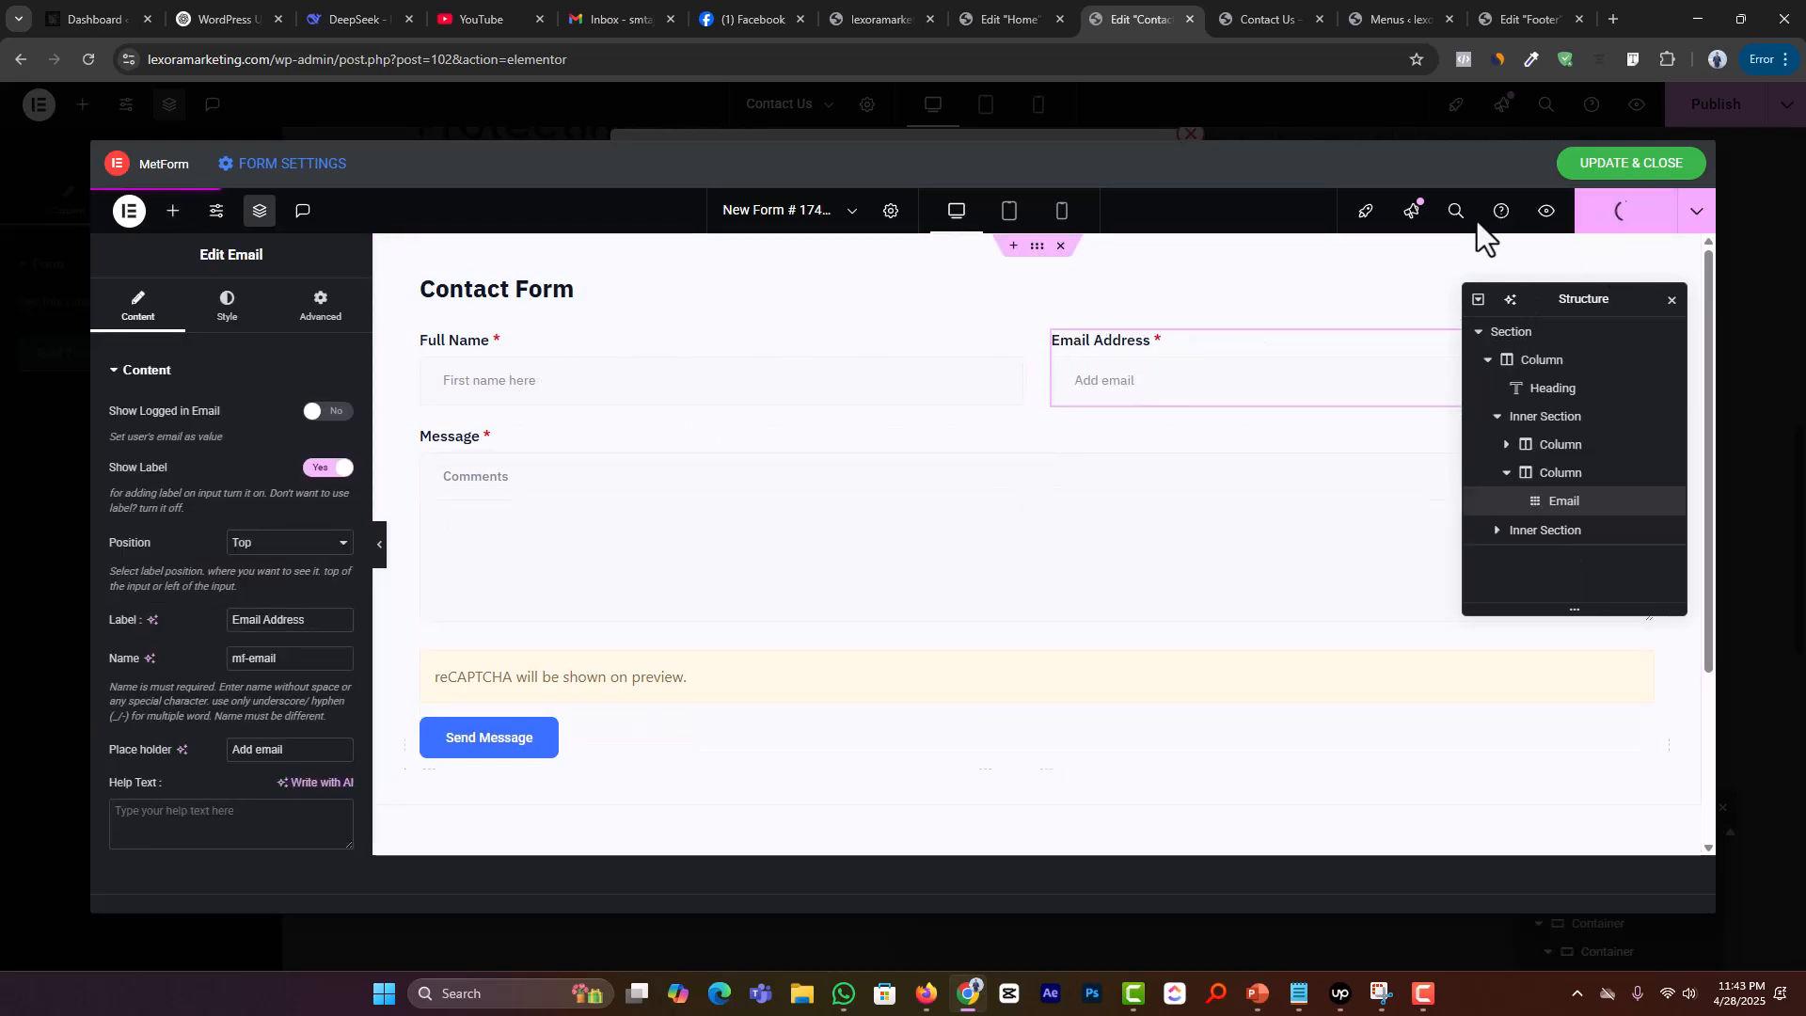
{"action": "left_click", "coordinate": [1604, 167]}
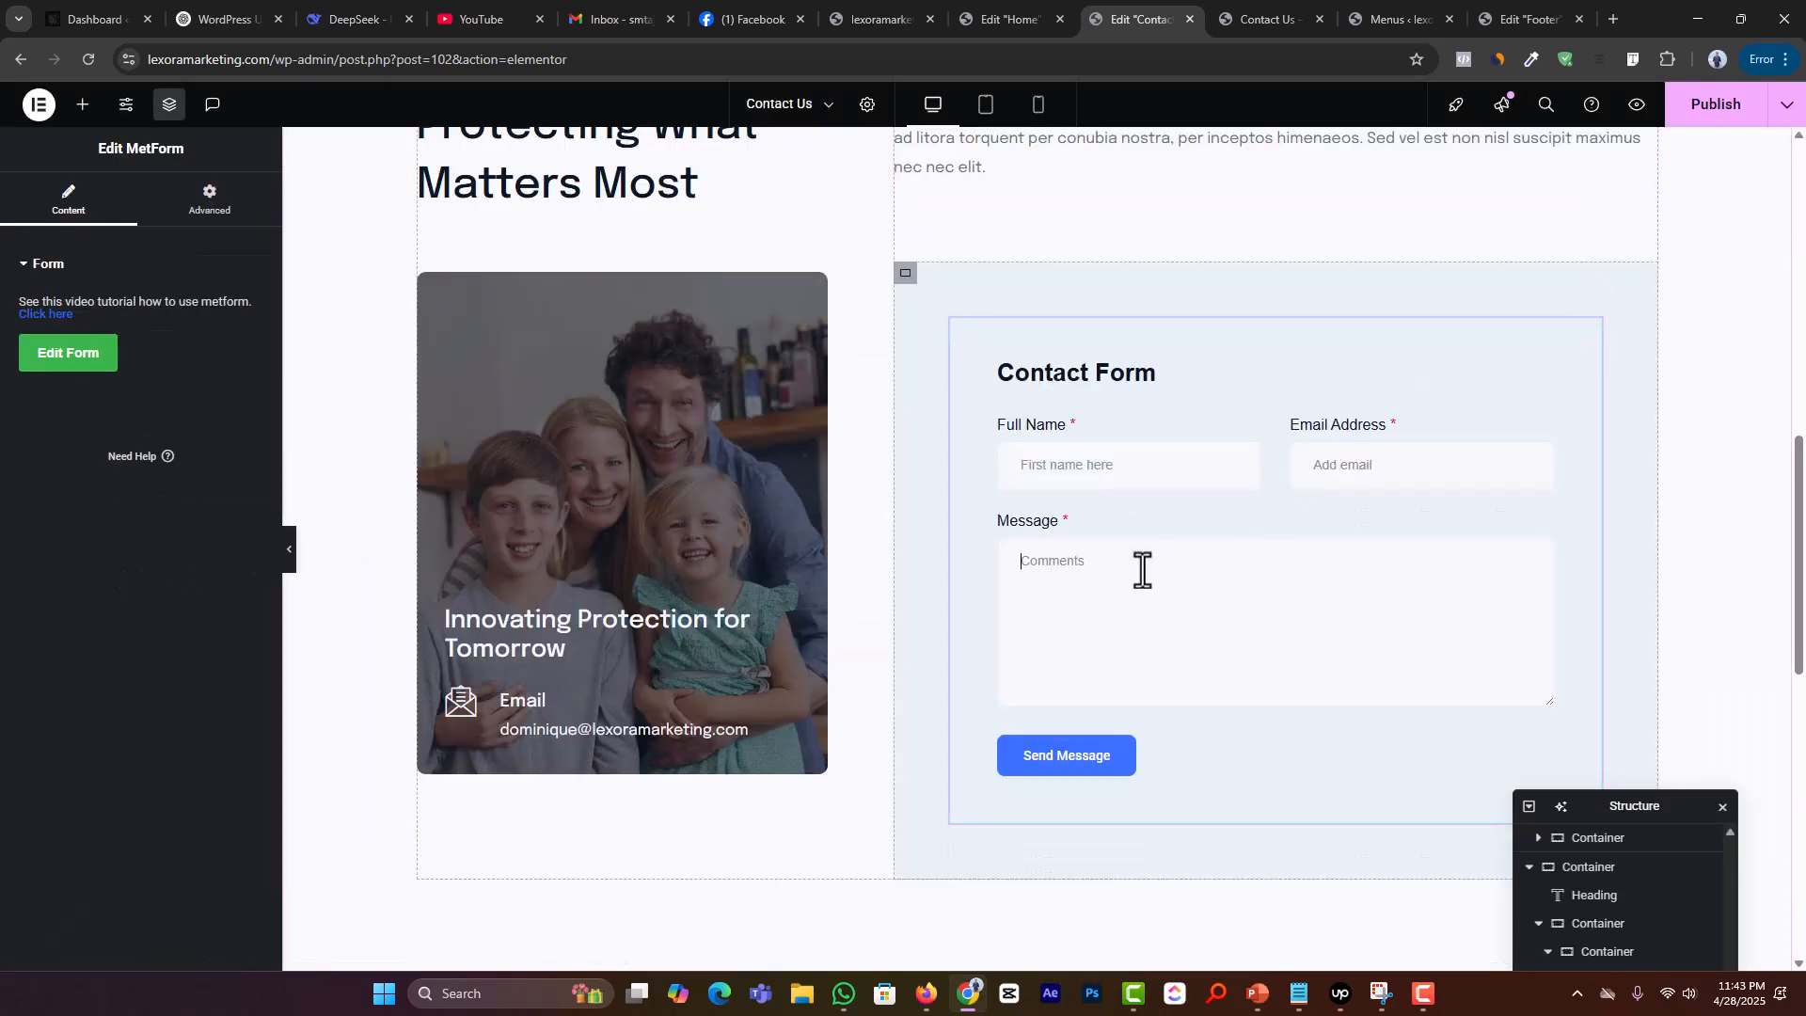
{"action": "left_click", "coordinate": [1715, 111]}
Step: Delete the "Other Services" label and the placeholder paragraph above the contact form
{"action": "scroll", "coordinate": [1456, 376], "scroll_direction": "up", "scroll_amount": 3}
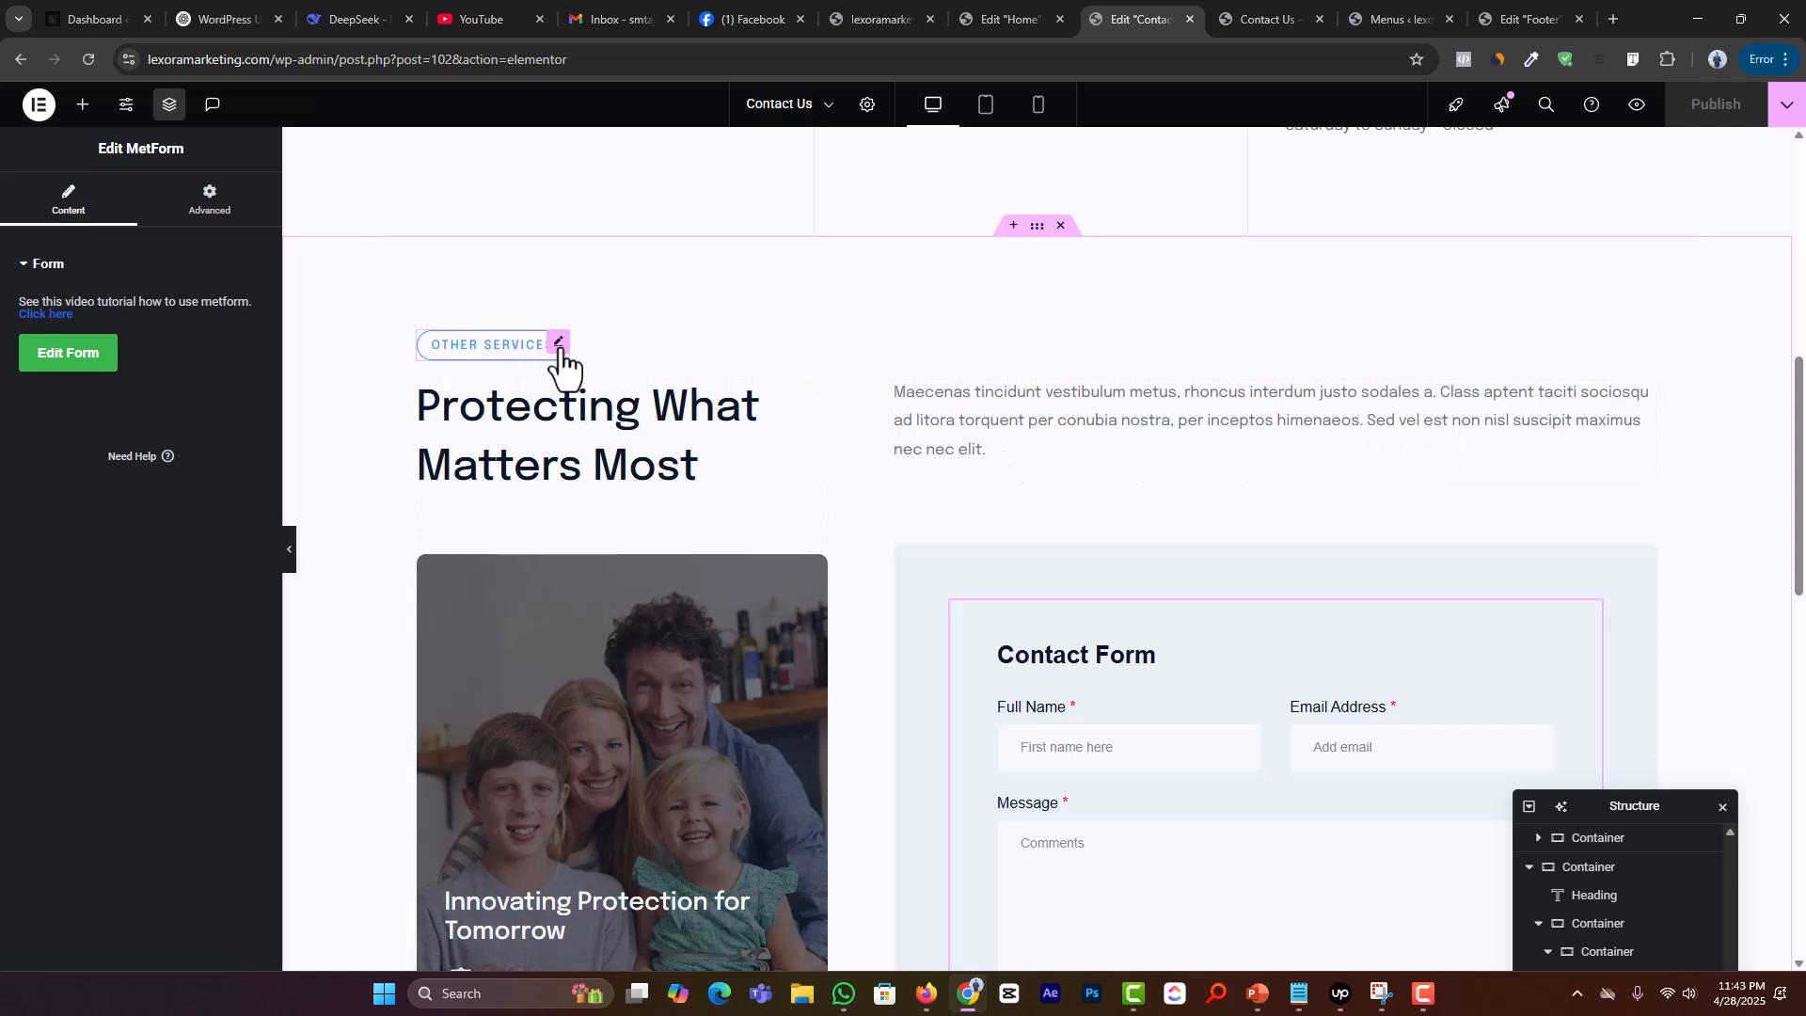
{"action": "right_click", "coordinate": [561, 362]}
{"action": "left_click", "coordinate": [609, 764]}
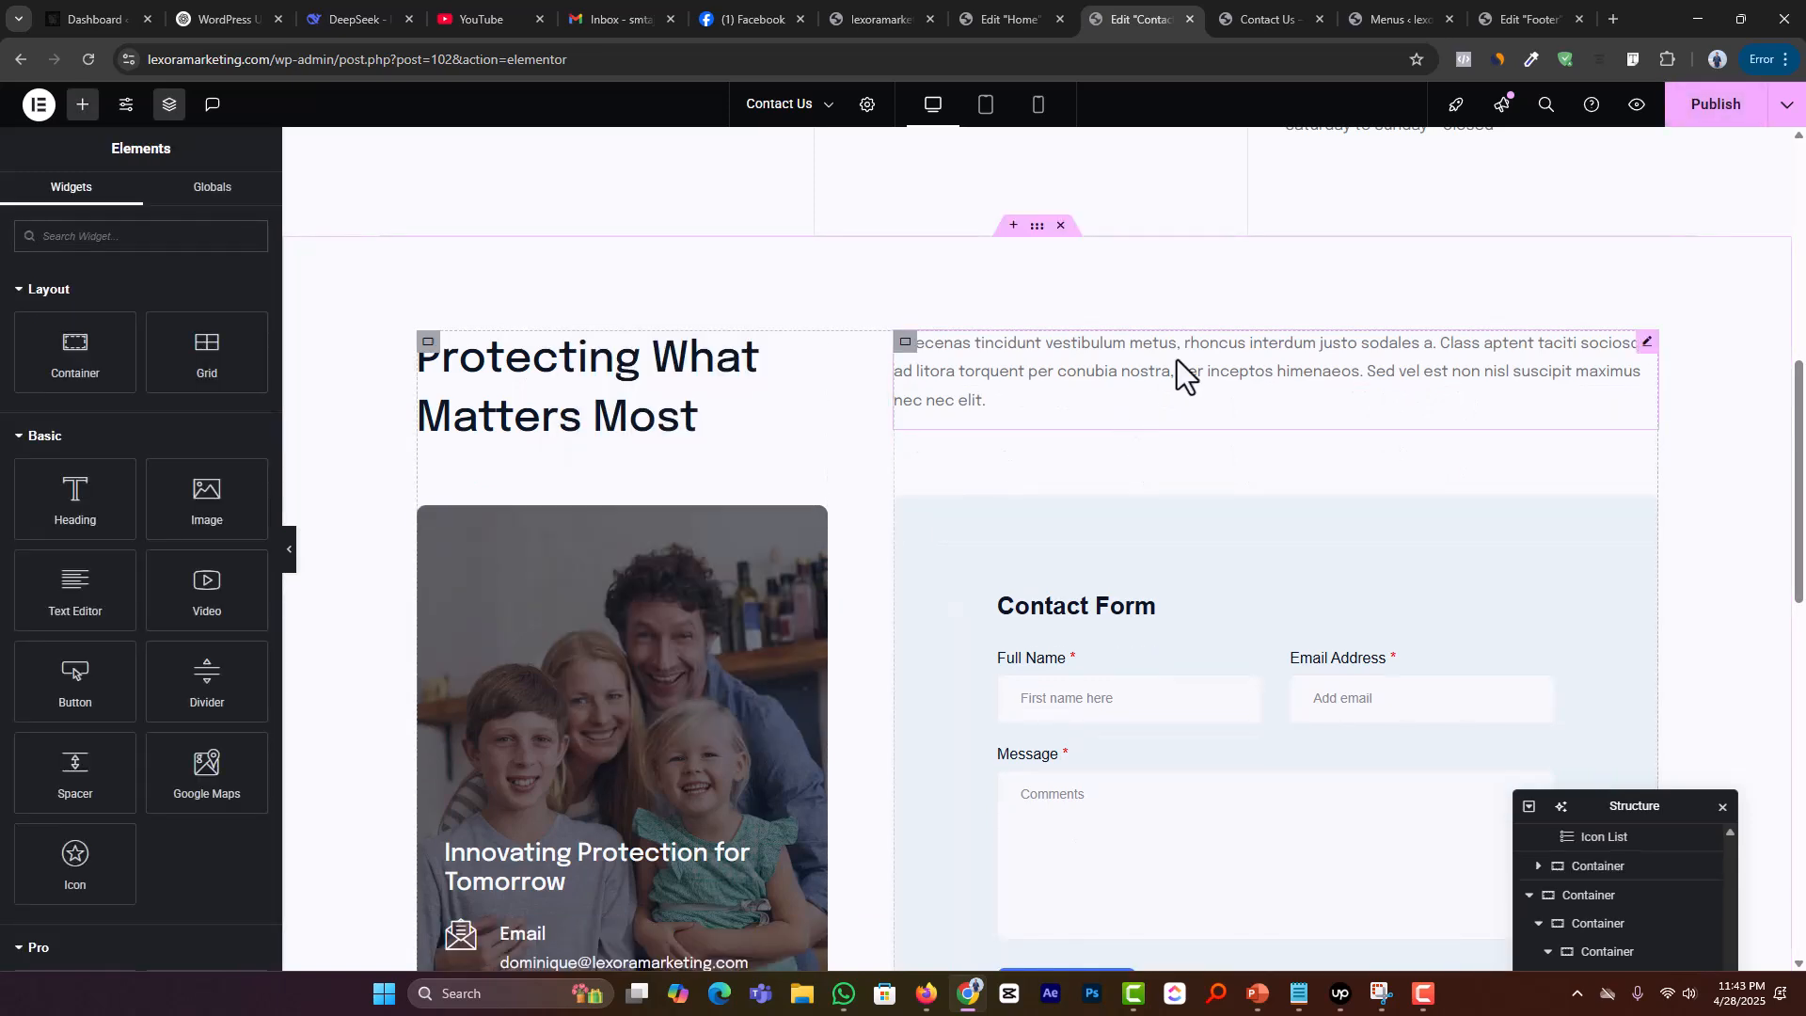
{"action": "left_click", "coordinate": [1582, 352]}
{"action": "right_click", "coordinate": [1638, 365]}
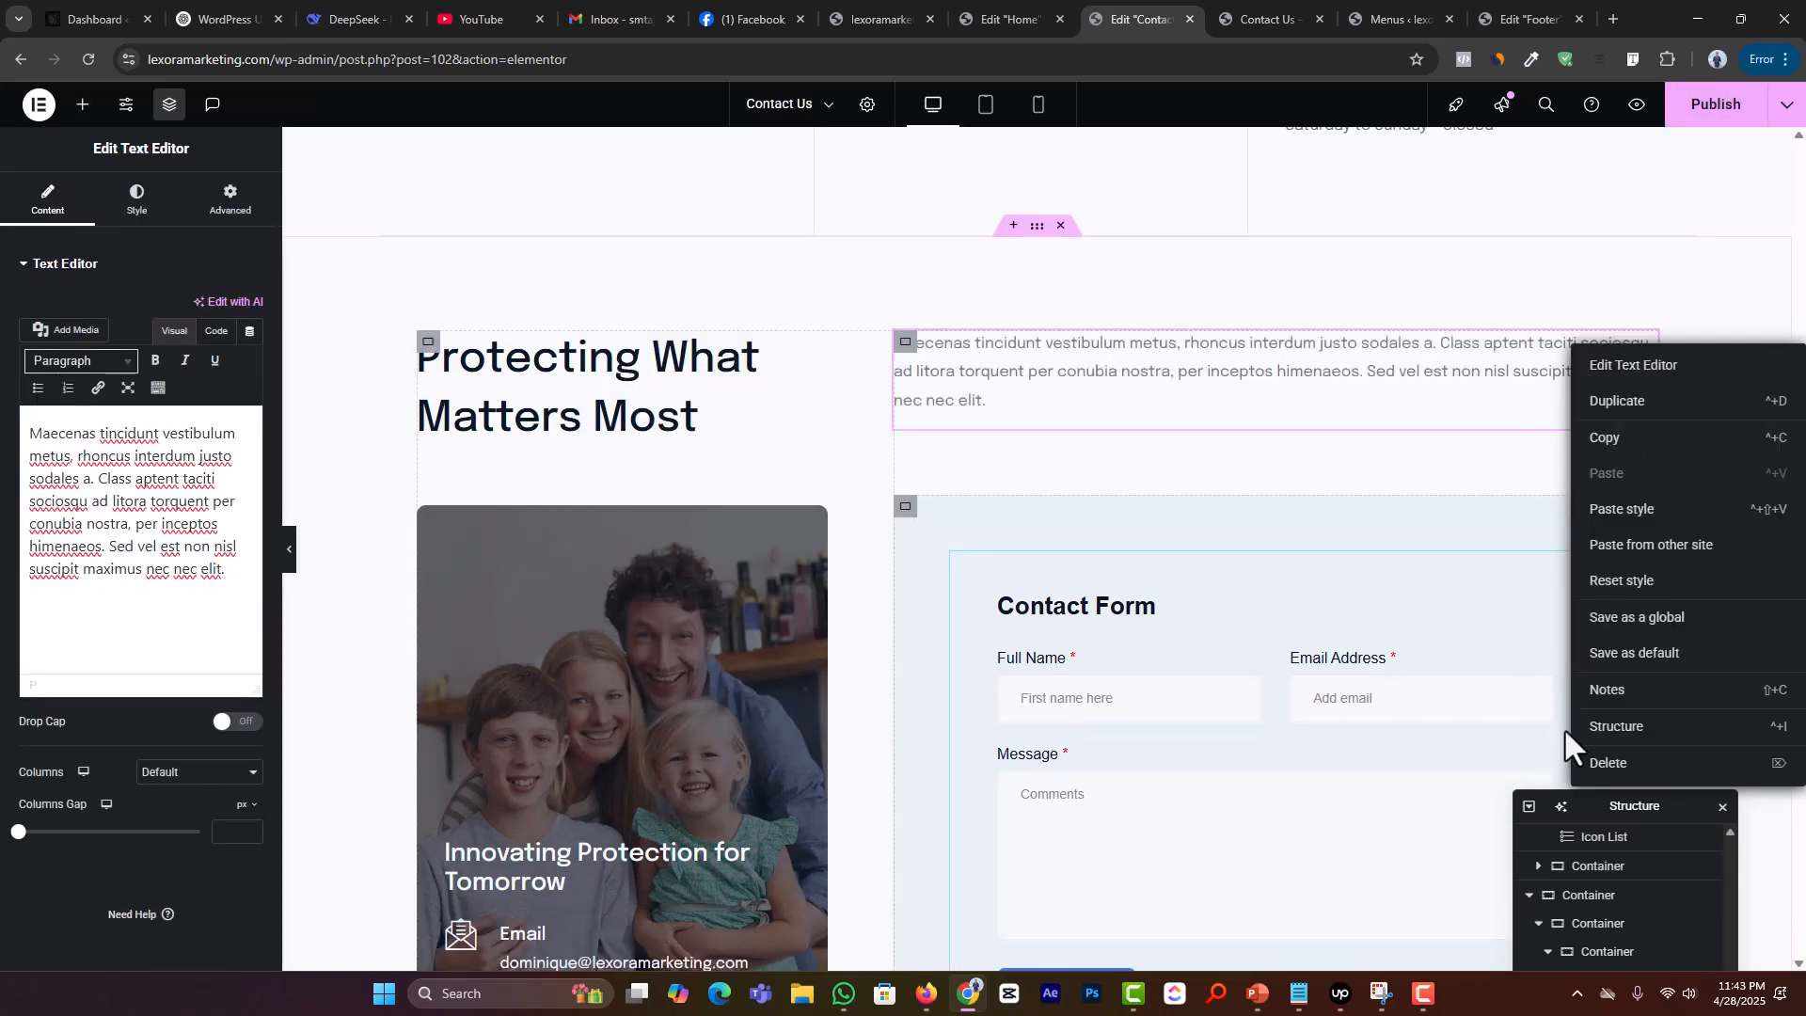
{"action": "left_click", "coordinate": [1615, 764]}
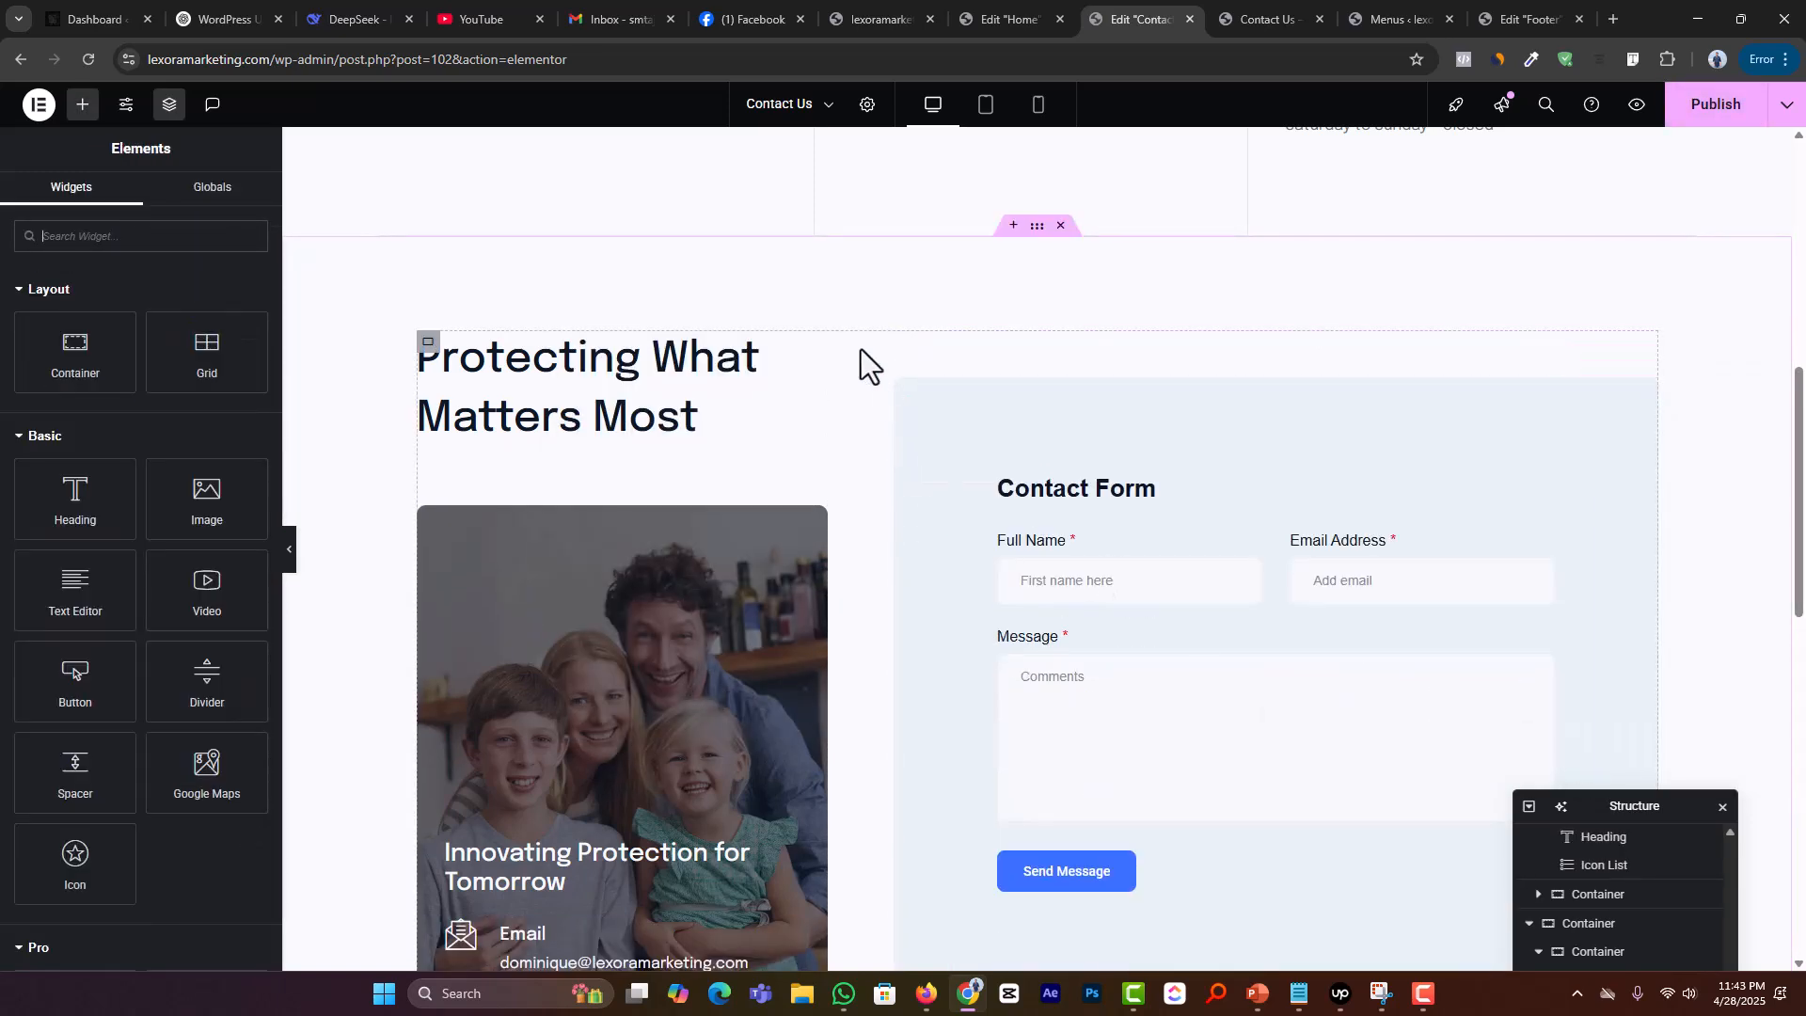
Step: Change the "Protecting What Matters Most" heading to "Contact Us" and publish the page
{"action": "left_click", "coordinate": [807, 348]}
{"action": "key", "text": "ctrl+a"}
{"action": "type", "text": "Co"}
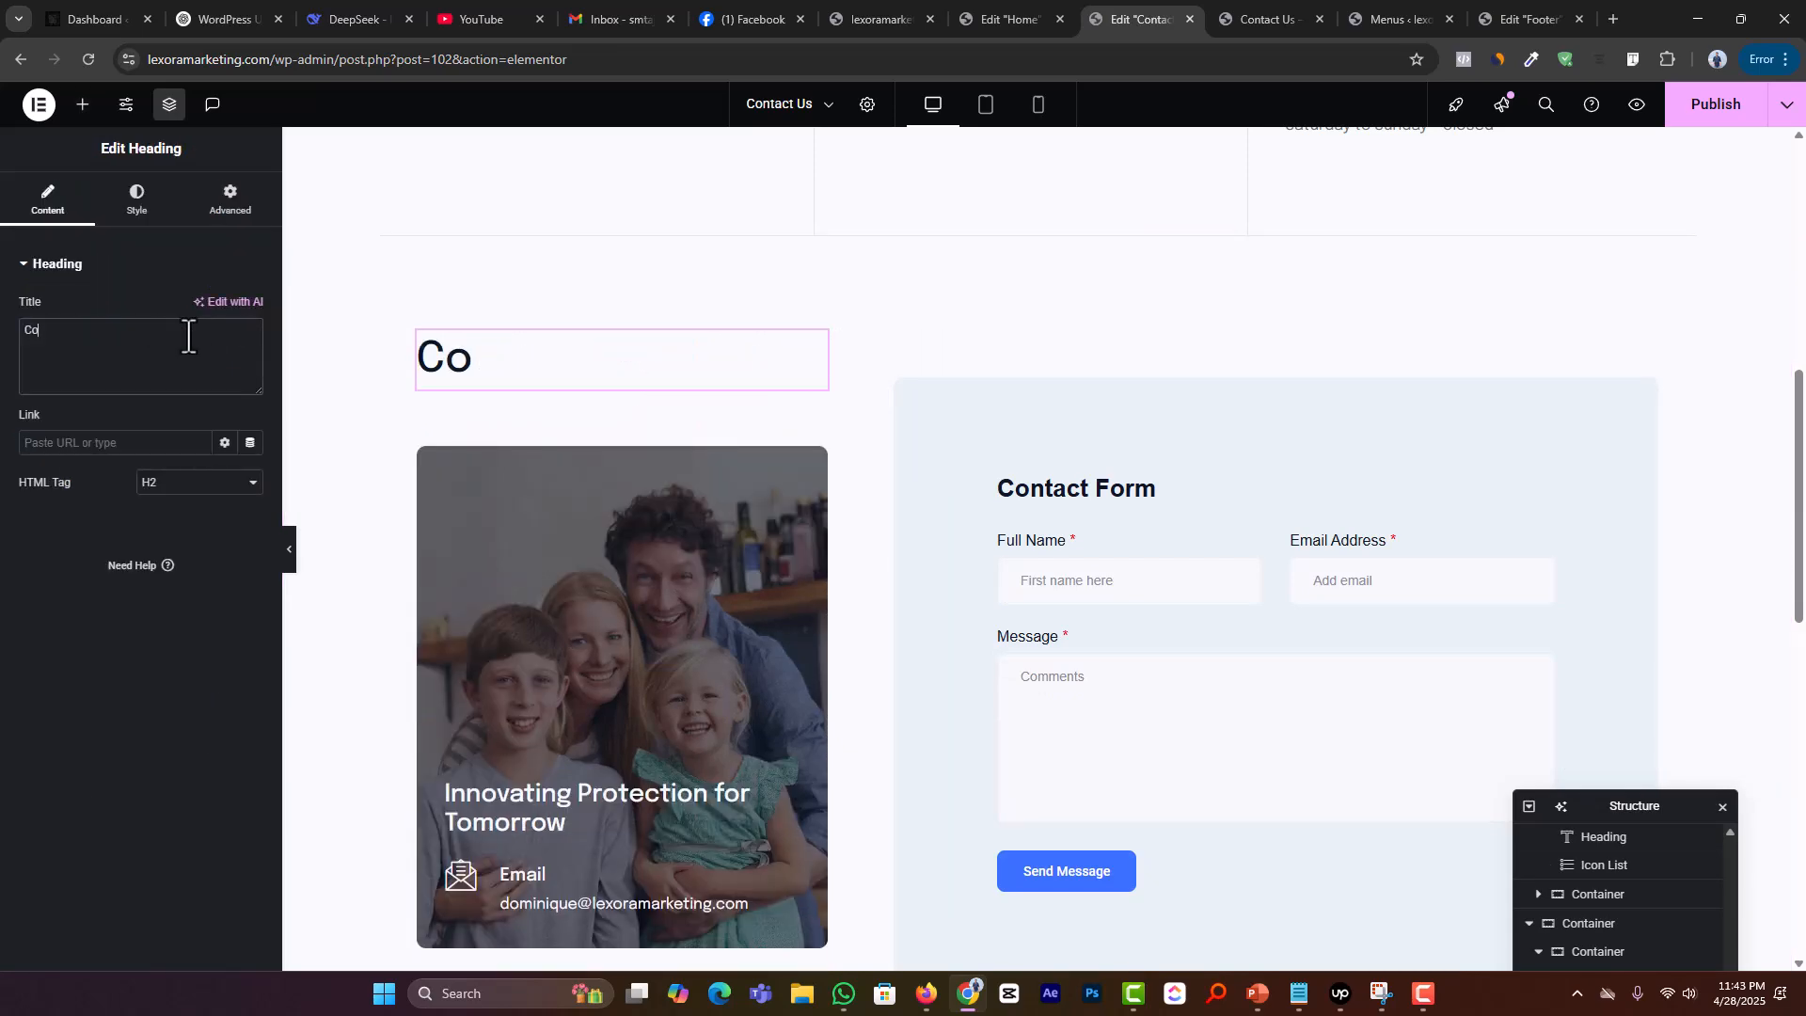
{"action": "type", "text": "ntact US"}
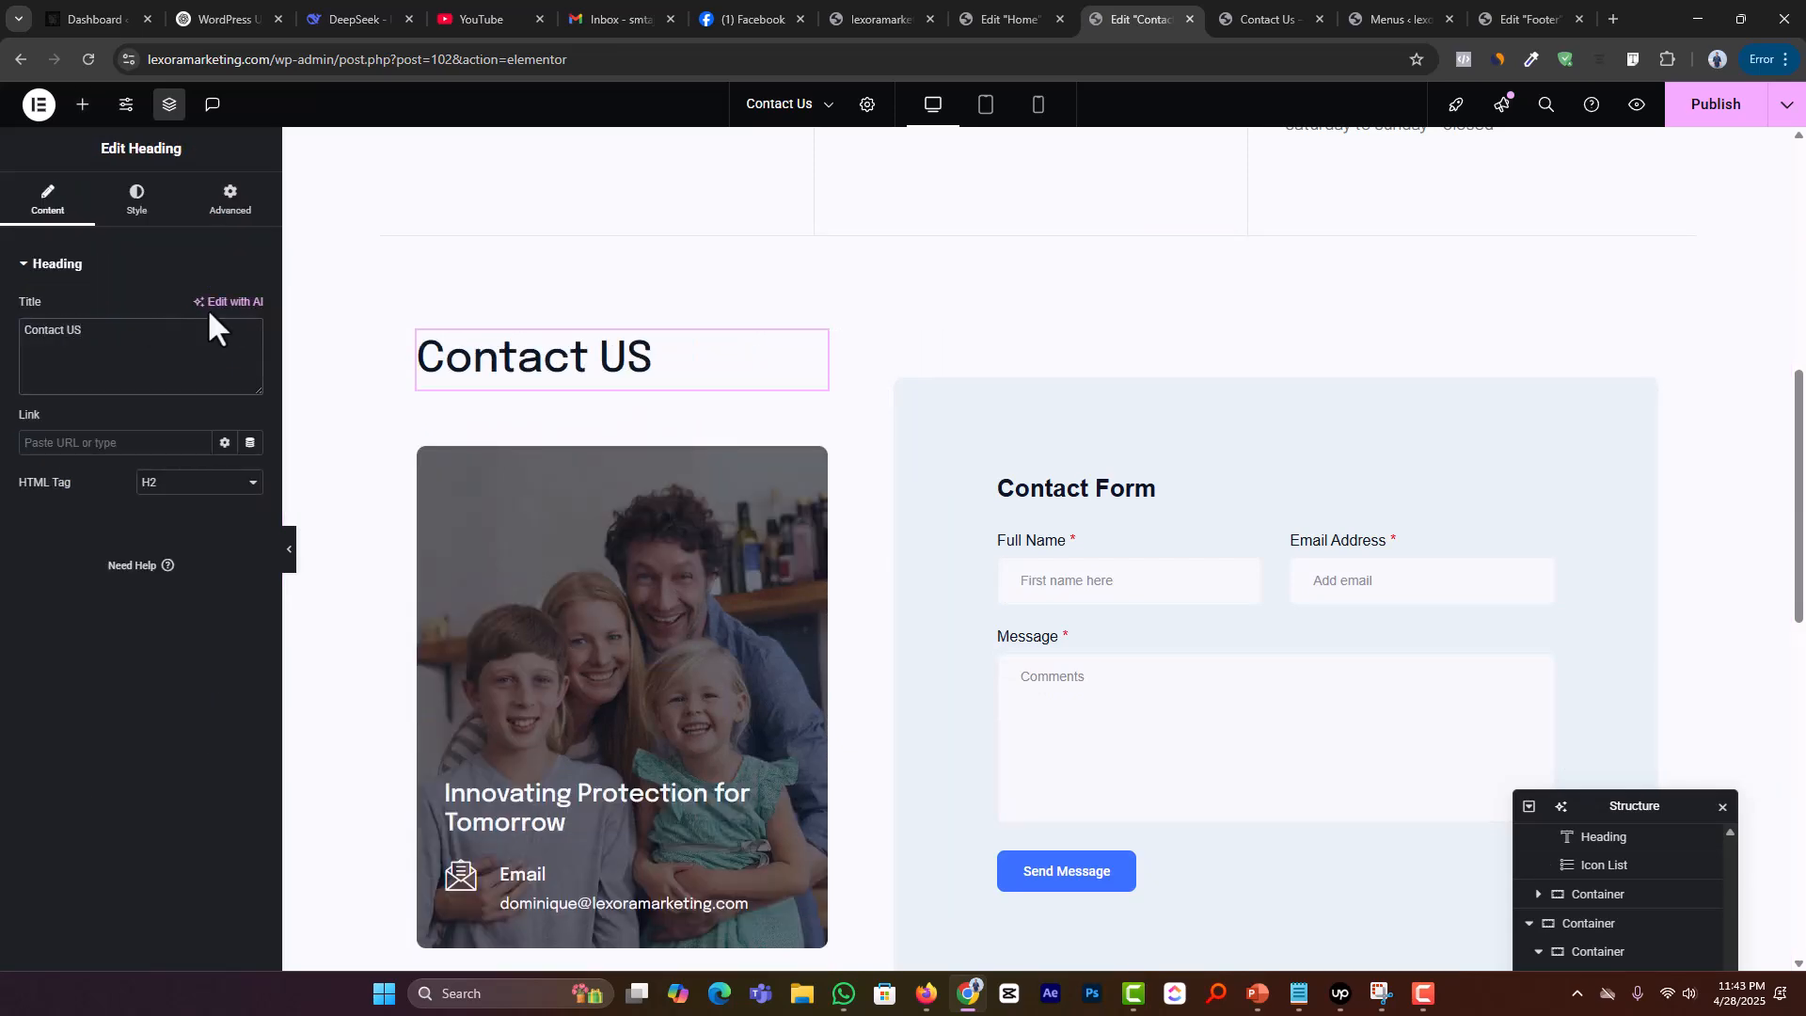
{"action": "key", "text": "BackSpace"}
{"action": "type", "text": "s"}
{"action": "scroll", "coordinate": [1003, 418], "scroll_direction": "up", "scroll_amount": 4}
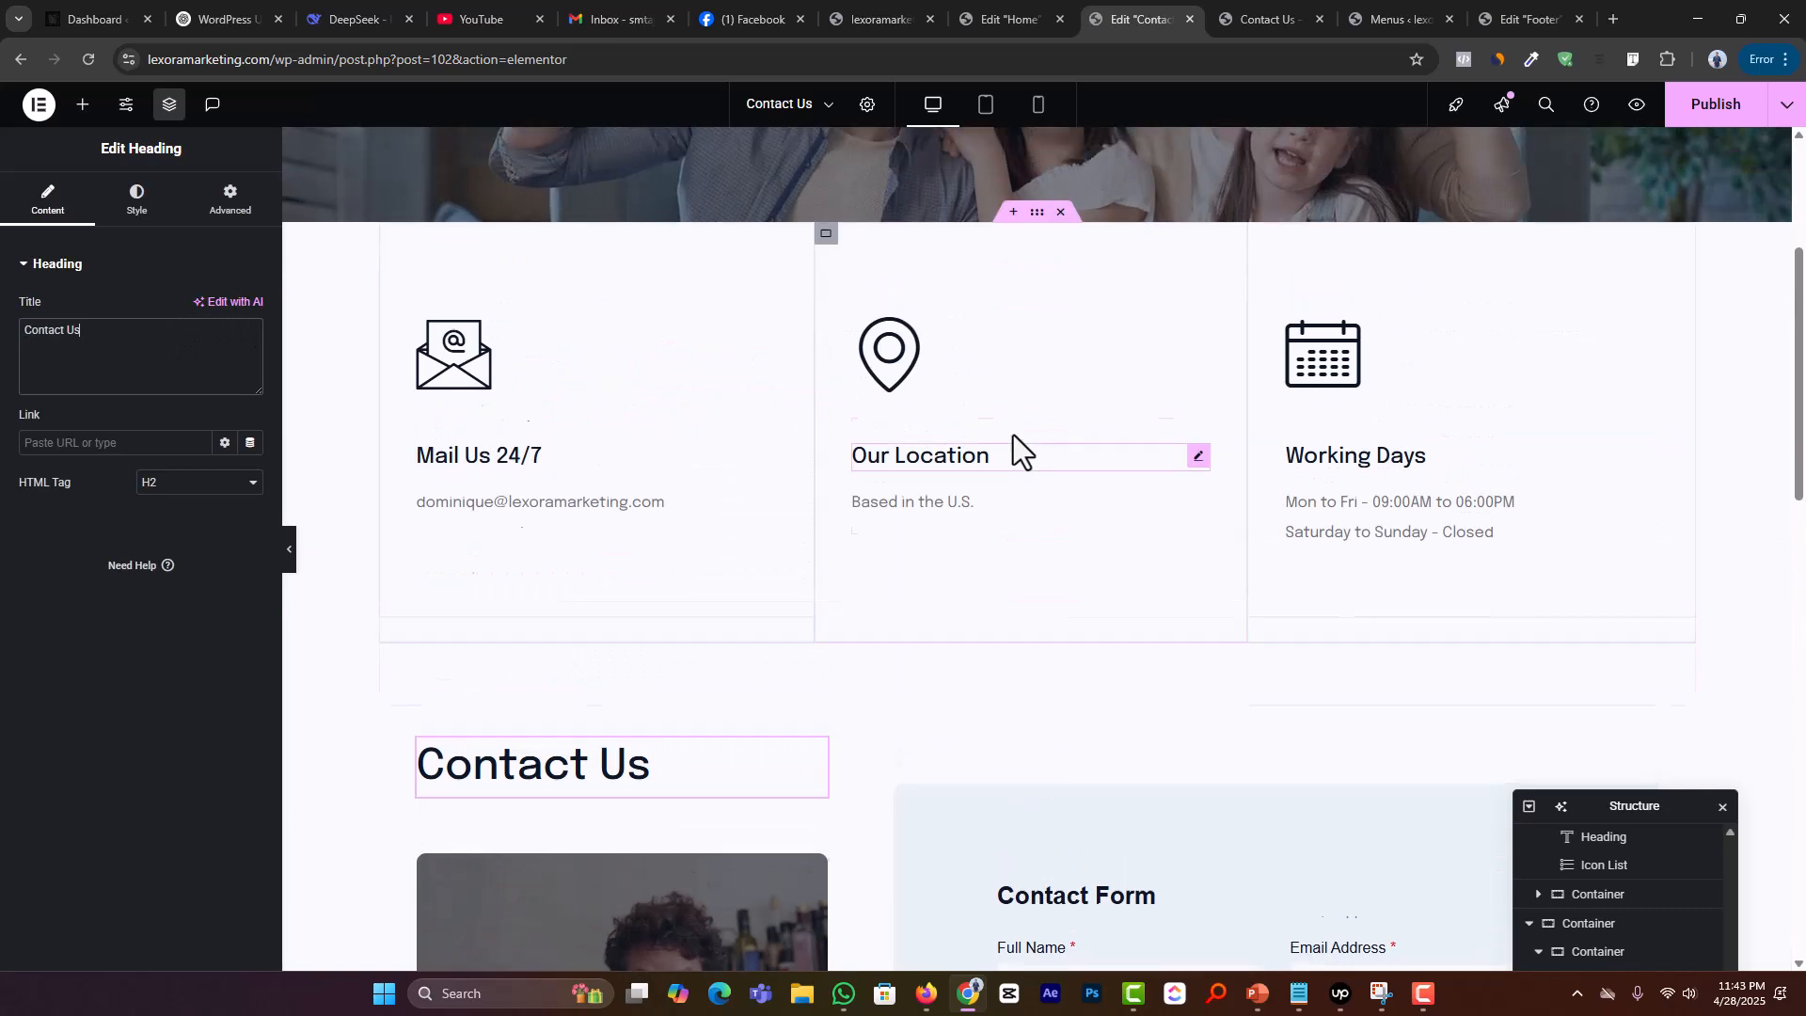
{"action": "scroll", "coordinate": [1012, 429], "scroll_direction": "up", "scroll_amount": 2}
{"action": "scroll", "coordinate": [1012, 420], "scroll_direction": "down", "scroll_amount": 15}
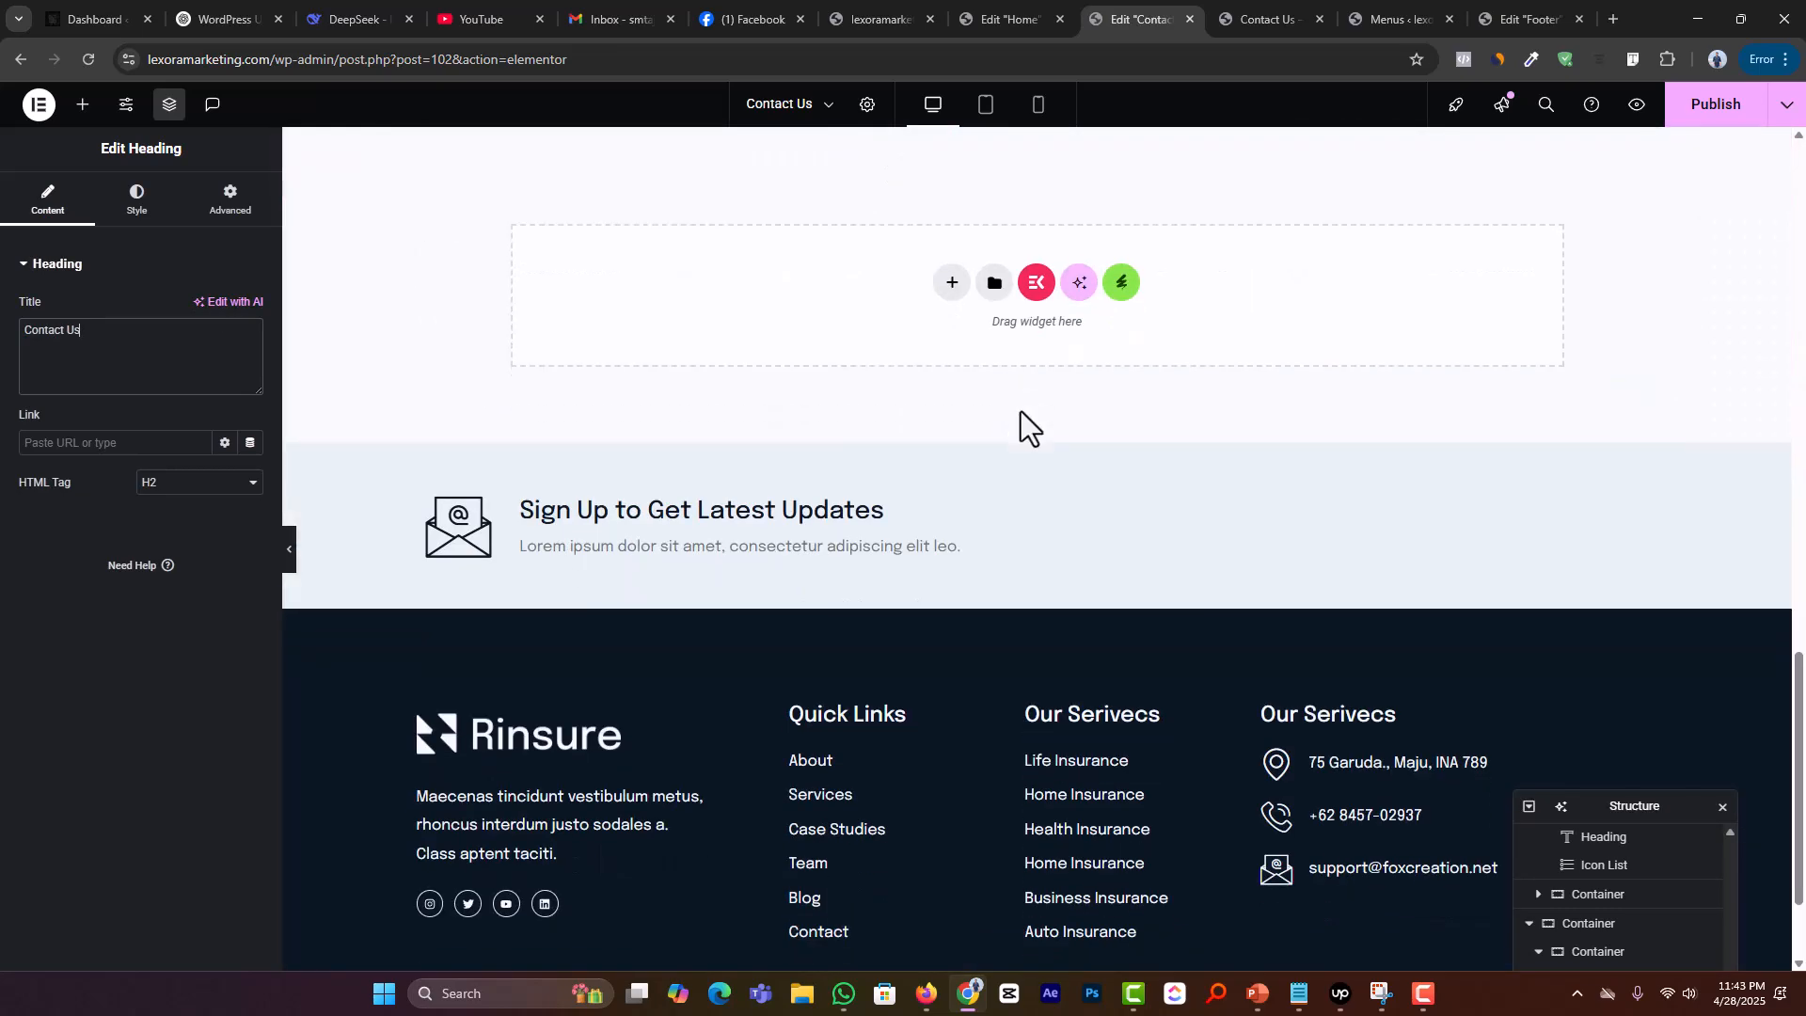
{"action": "scroll", "coordinate": [1019, 410], "scroll_direction": "down", "scroll_amount": 1}
{"action": "left_click", "coordinate": [1710, 114]}
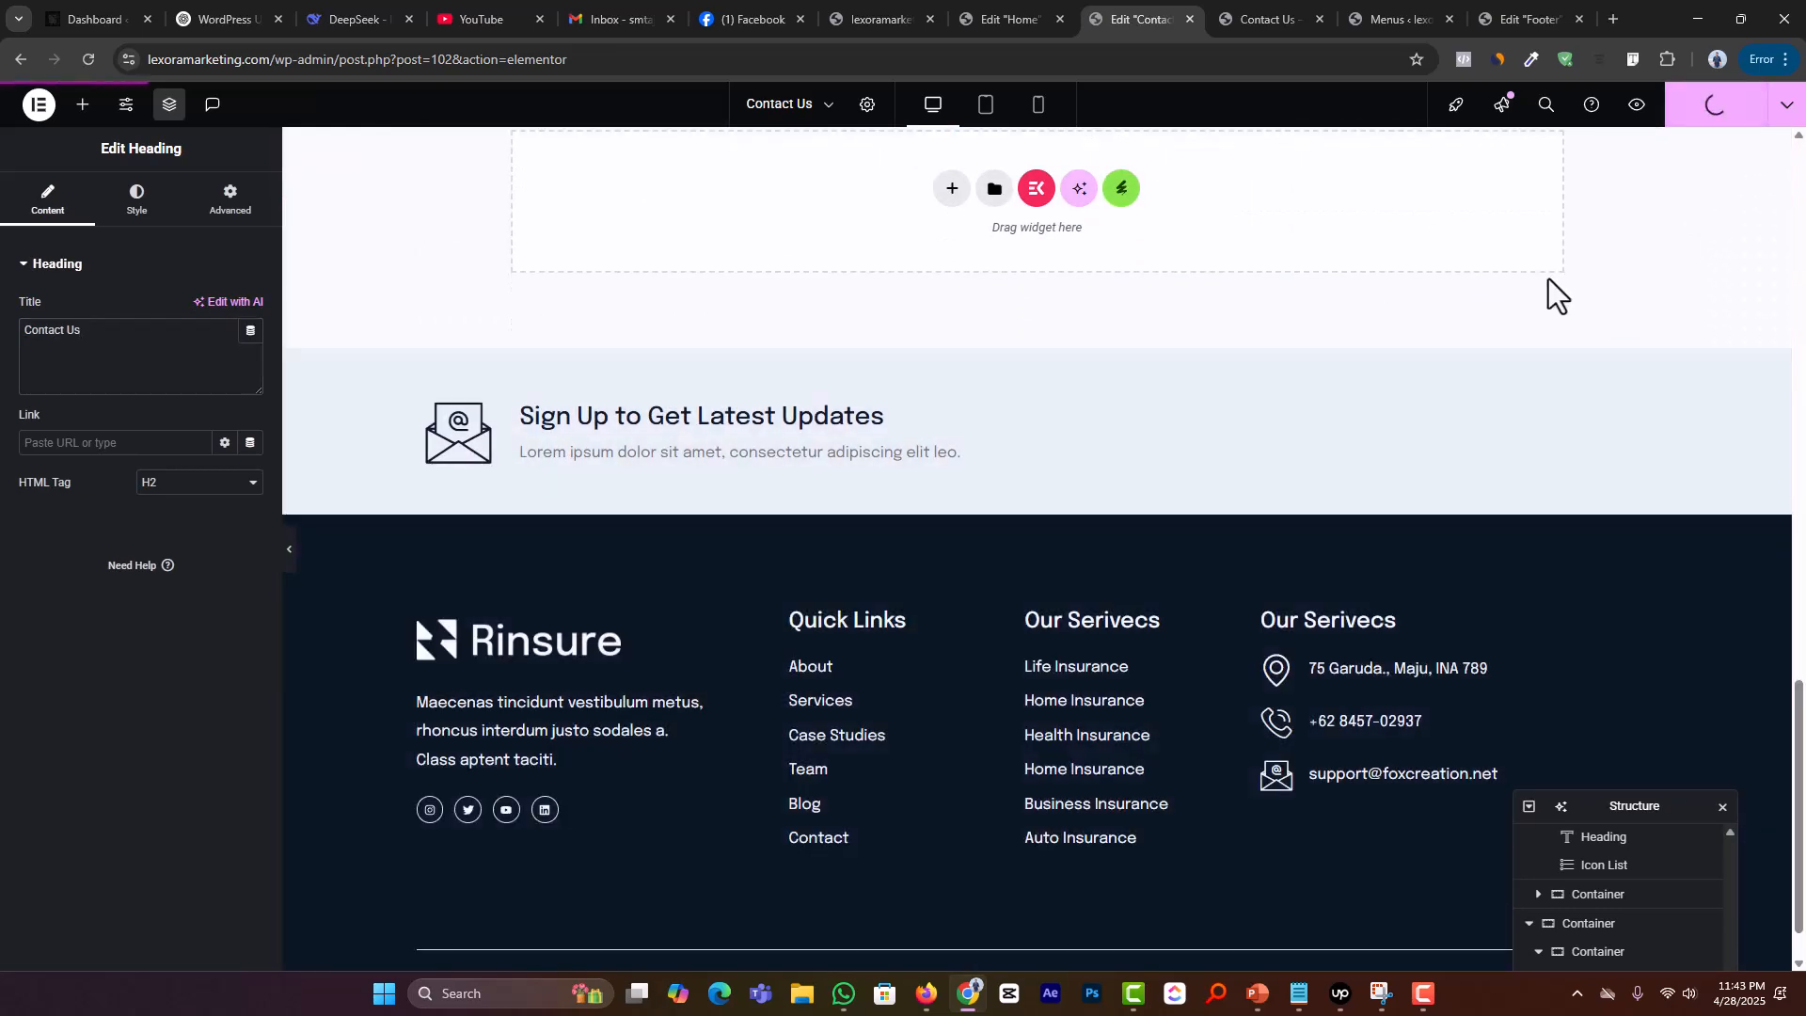
Step: Review the whole Contact Us page from the hero banner down to the footer
{"action": "scroll", "coordinate": [1378, 381], "scroll_direction": "up", "scroll_amount": 10}
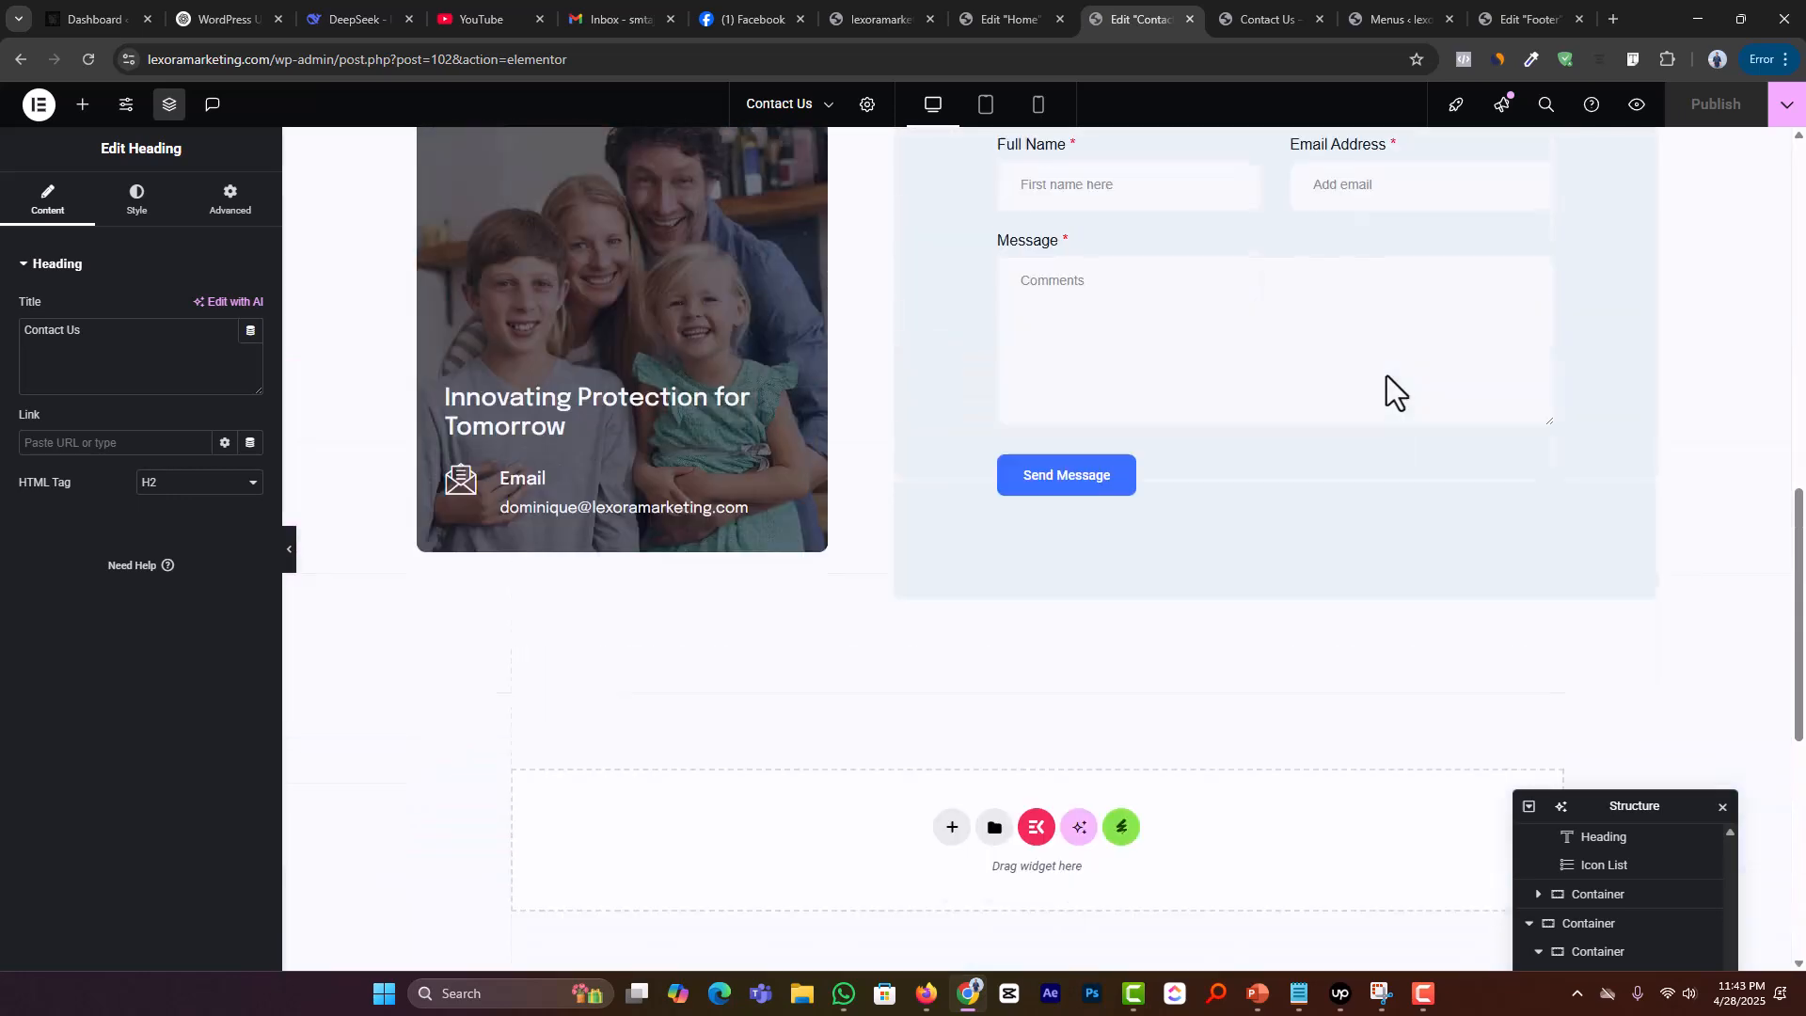
{"action": "scroll", "coordinate": [1373, 374], "scroll_direction": "up", "scroll_amount": 4}
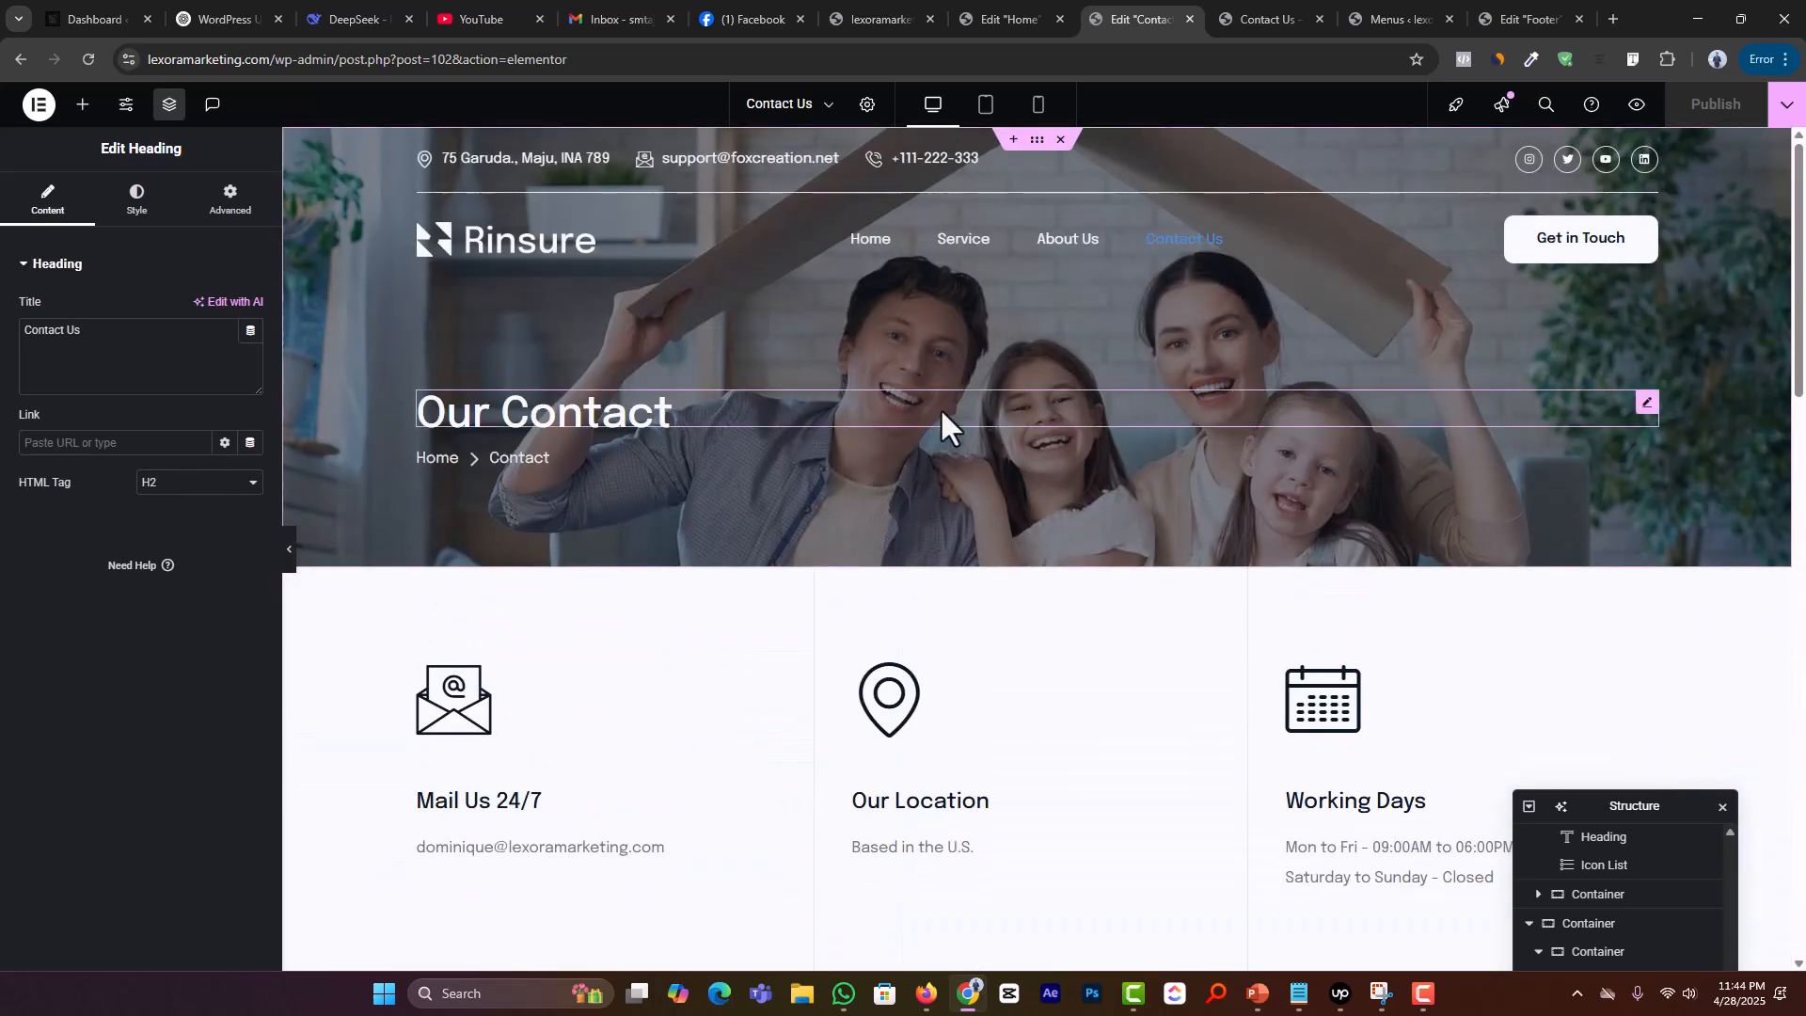
{"action": "scroll", "coordinate": [1108, 536], "scroll_direction": "down", "scroll_amount": 10}
{"action": "scroll", "coordinate": [1110, 523], "scroll_direction": "down", "scroll_amount": 7}
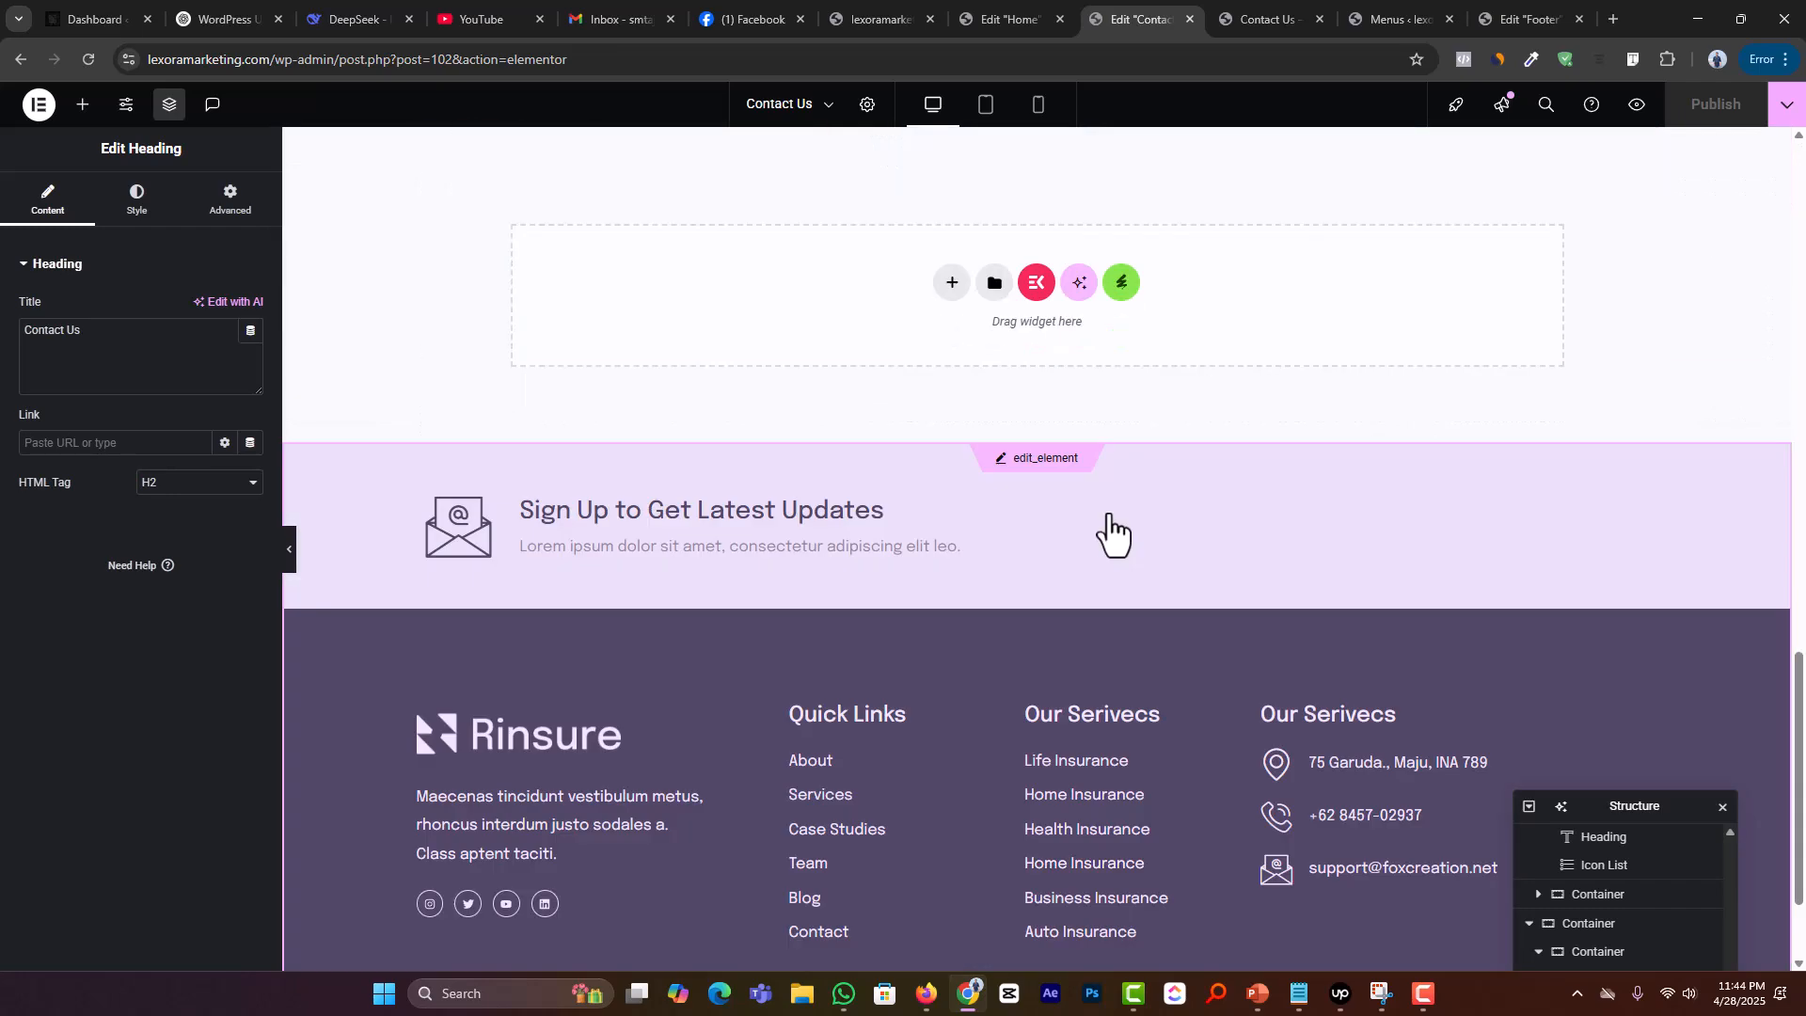
{"action": "scroll", "coordinate": [1093, 516], "scroll_direction": "up", "scroll_amount": 11}
{"action": "scroll", "coordinate": [1082, 536], "scroll_direction": "up", "scroll_amount": 8}
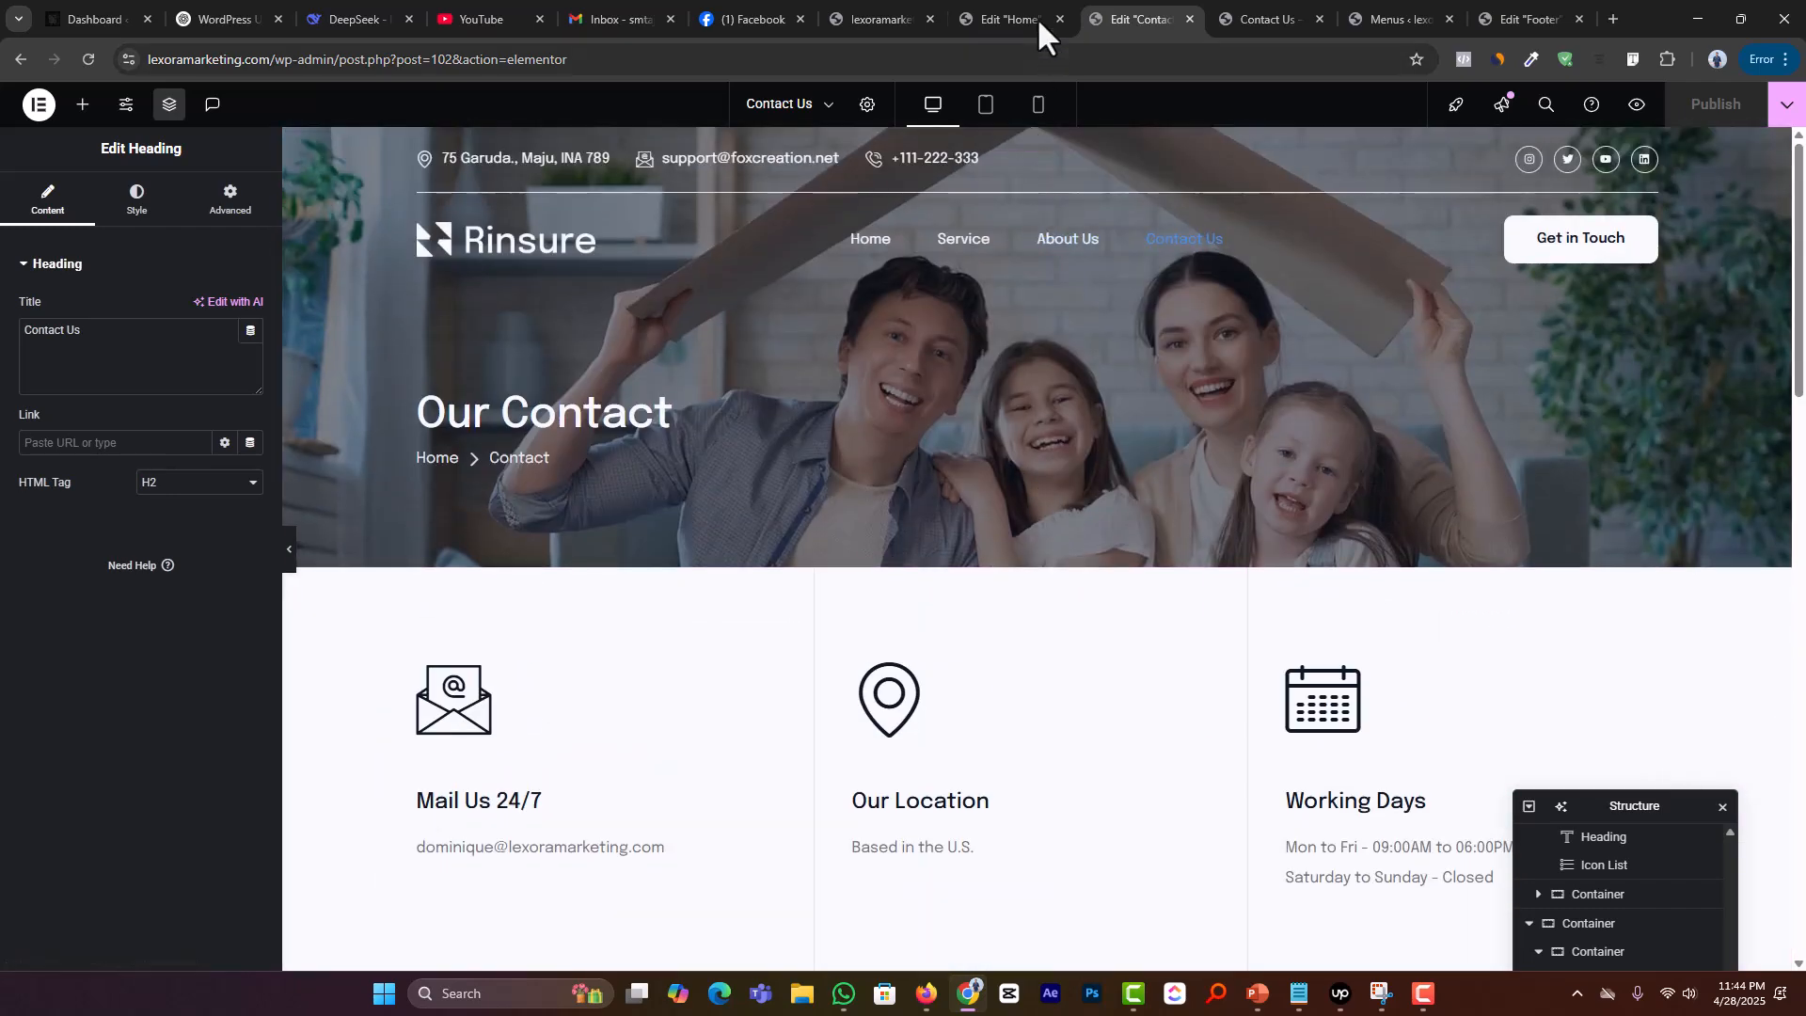
Step: Switch to the Footer template and delete its "Sign Up to Get Latest Updates" section
{"action": "left_click", "coordinate": [1247, 19]}
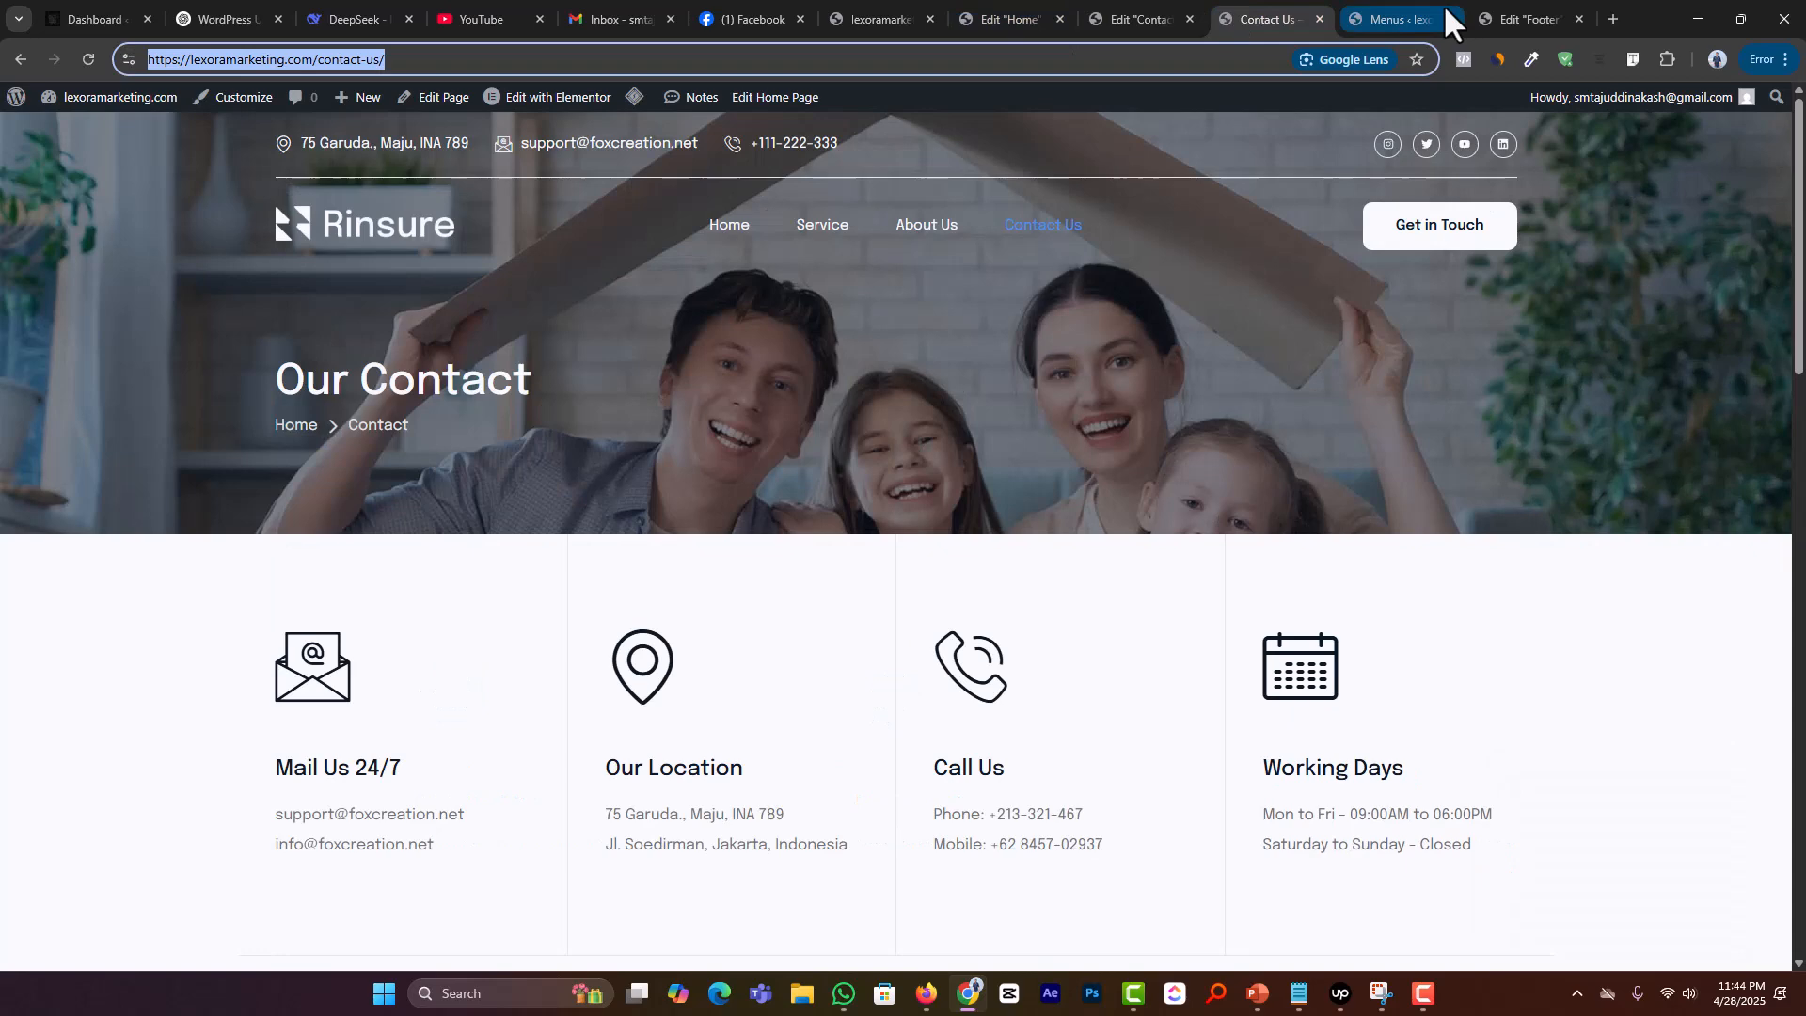
{"action": "left_click", "coordinate": [1567, 19]}
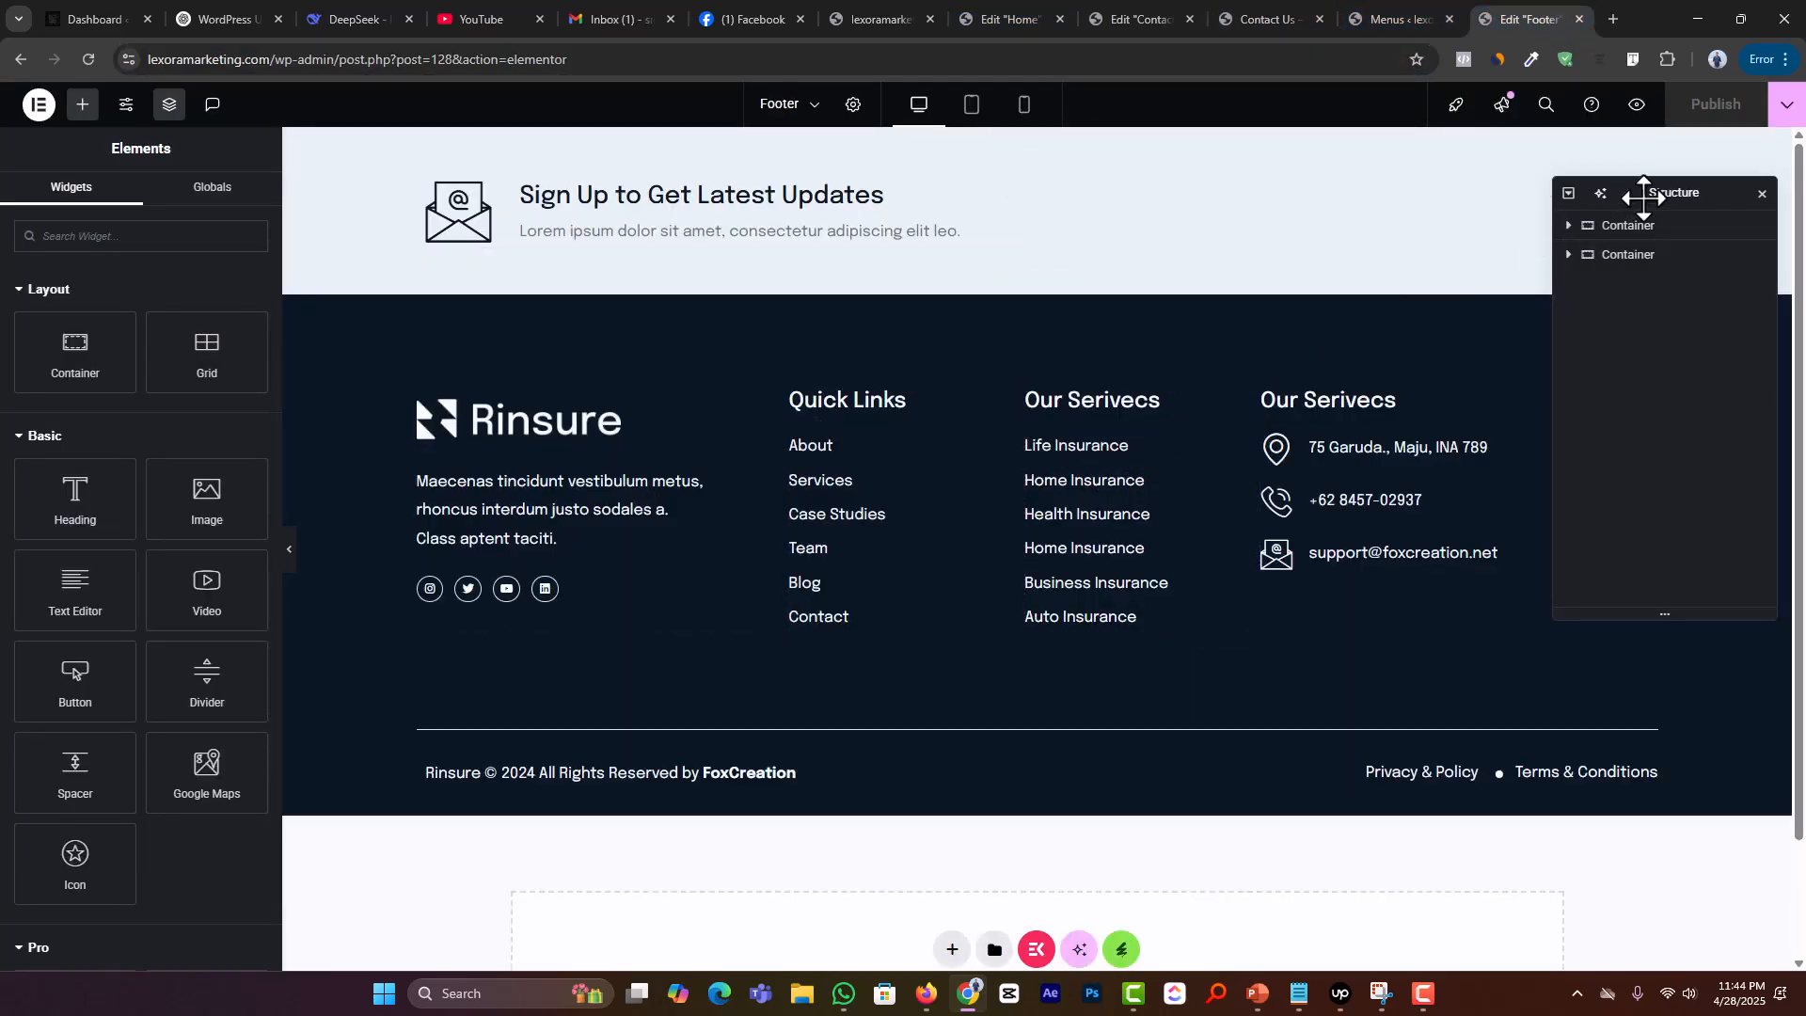
{"action": "left_click_drag", "start_coordinate": [1643, 197], "coordinate": [1572, 560]}
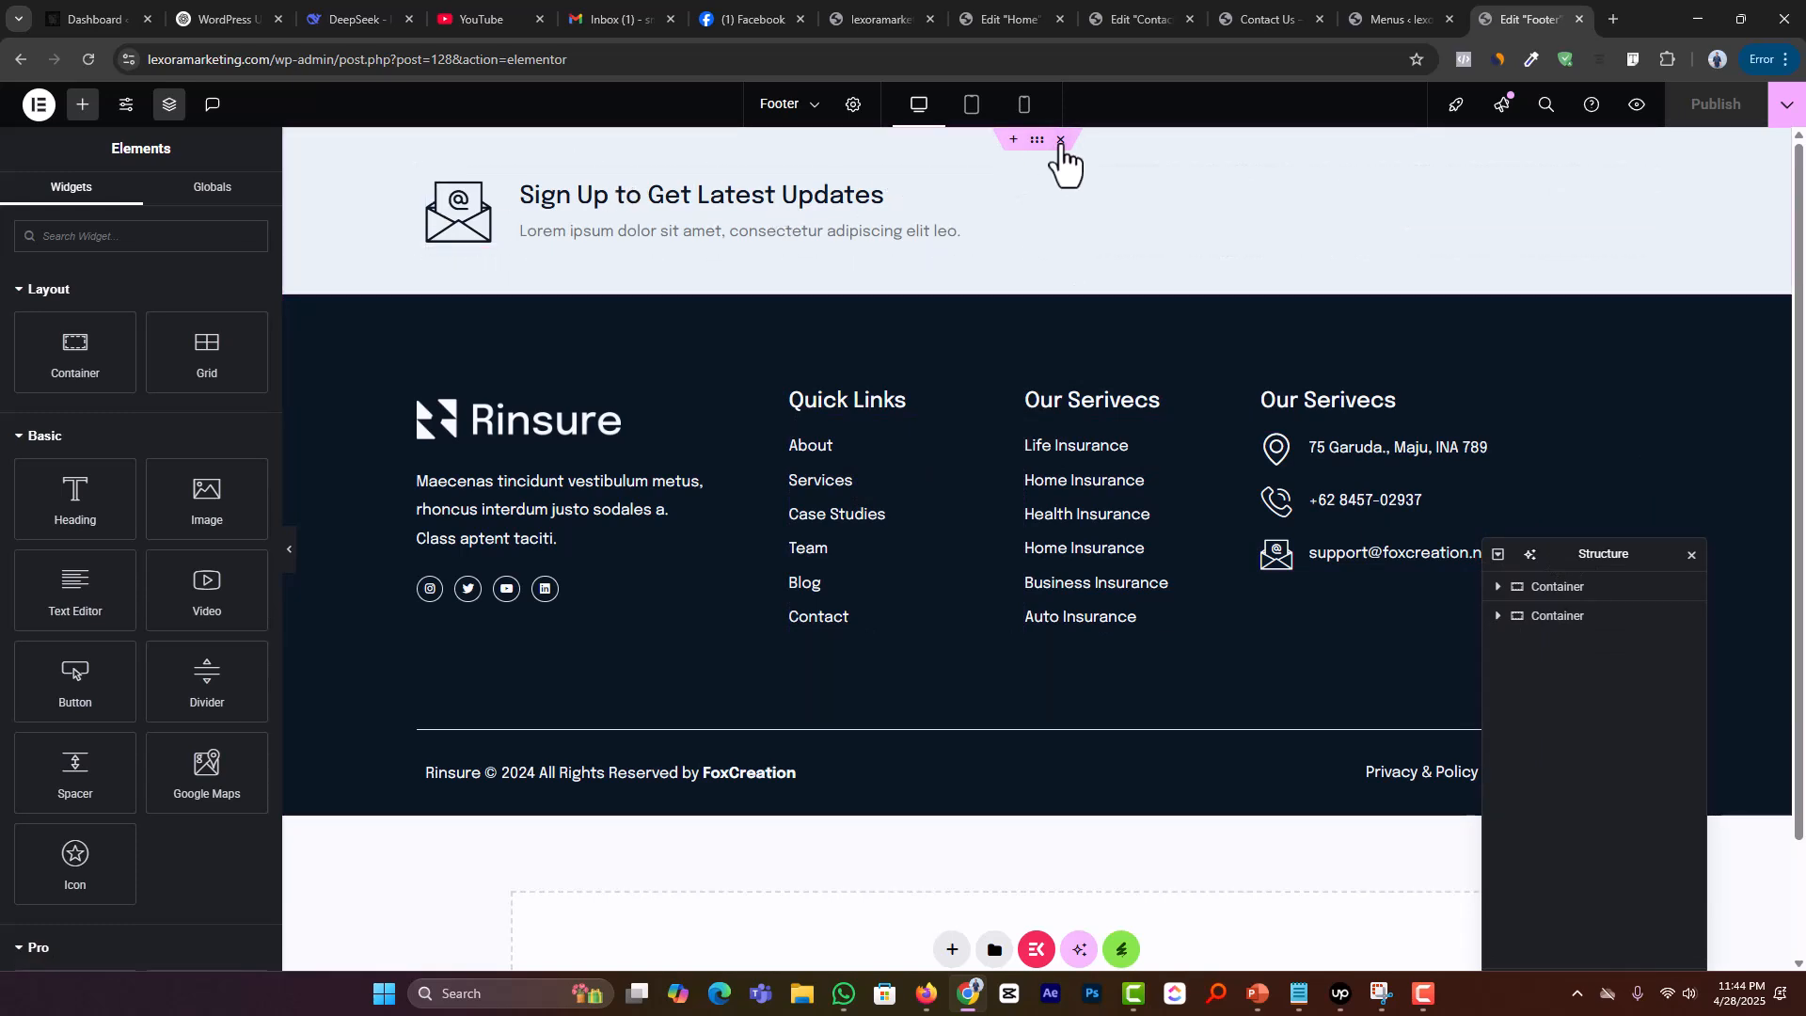
{"action": "left_click", "coordinate": [1060, 139]}
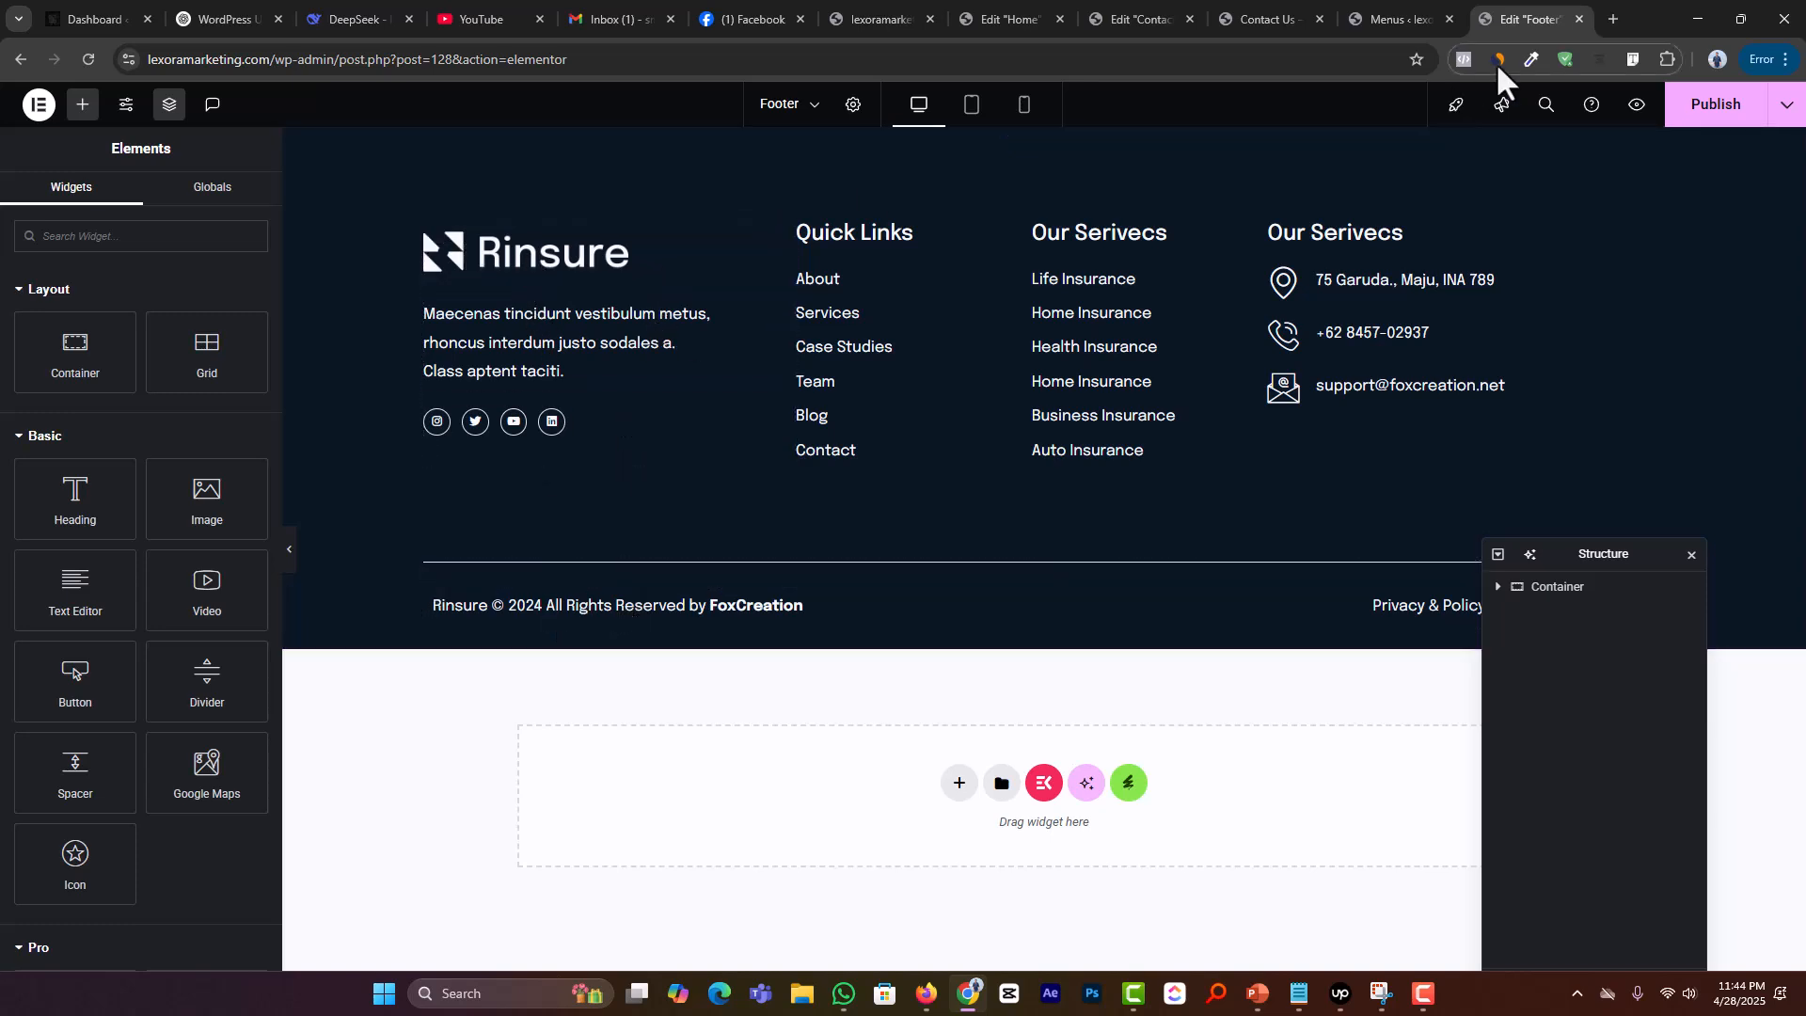
{"action": "double_click", "coordinate": [239, 60]}
{"action": "key", "text": "ctrl+v"}
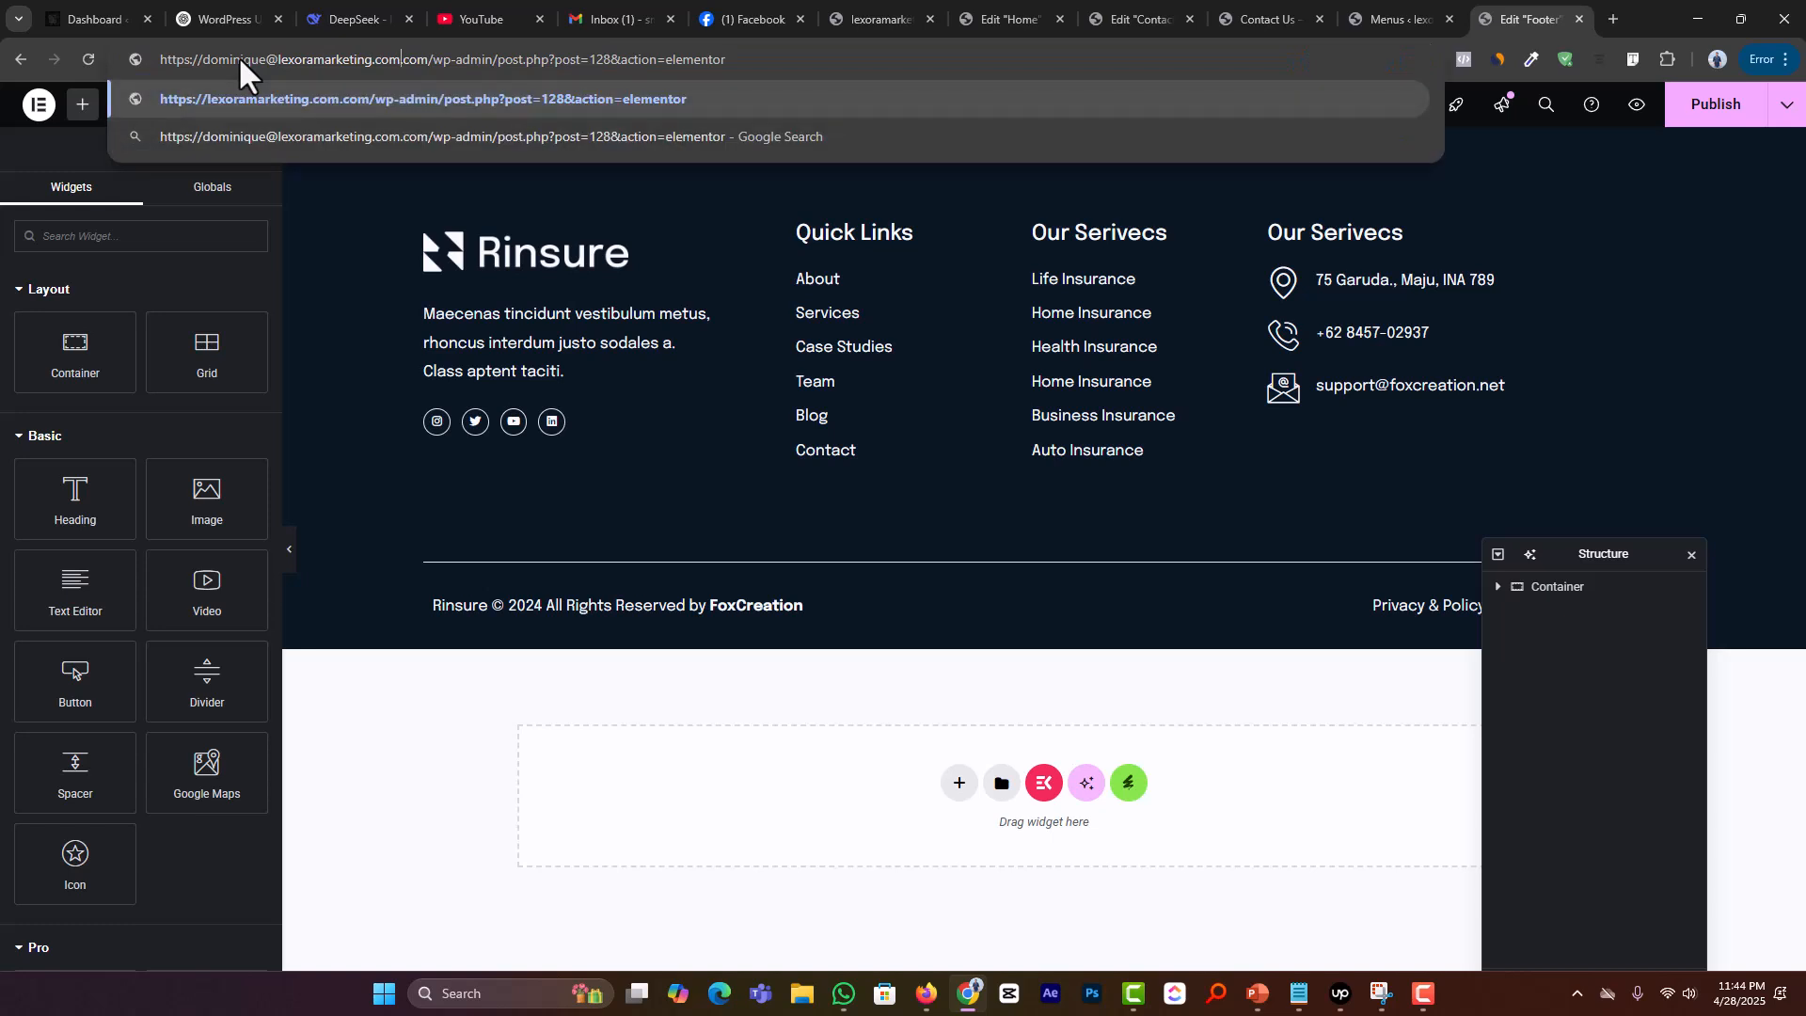
{"action": "key", "text": "ctrl+z"}
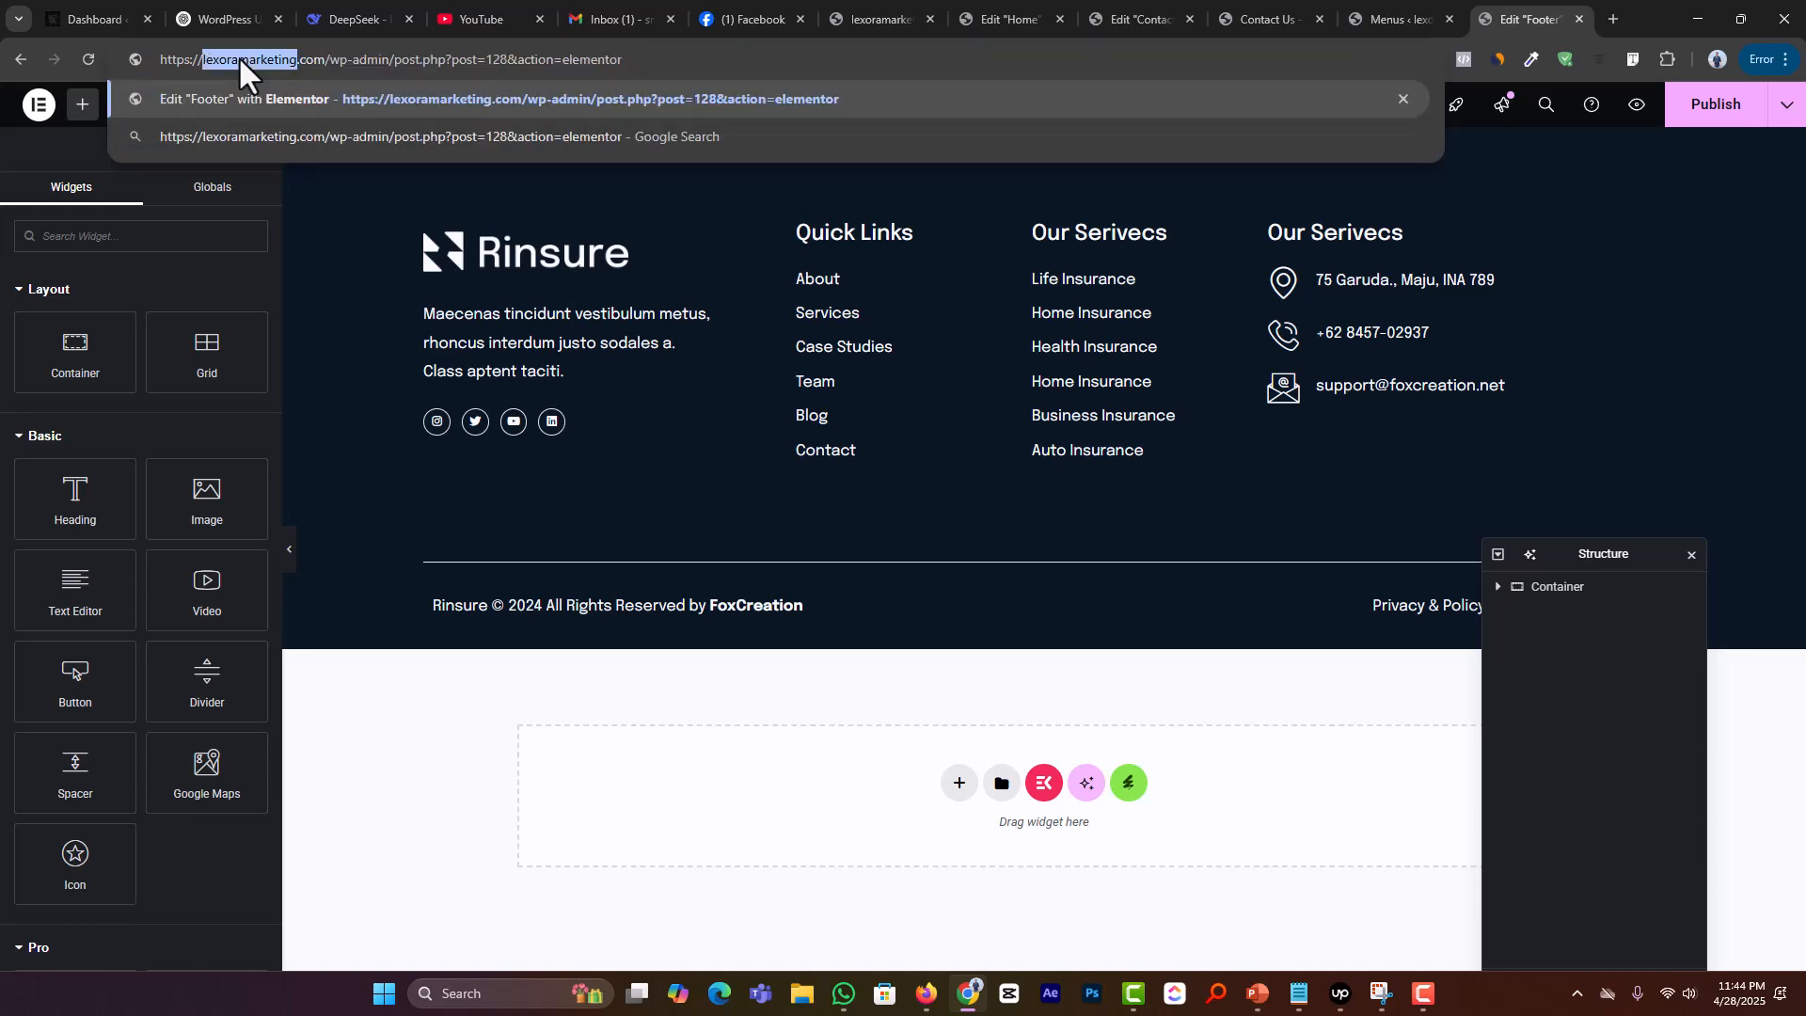
Step: Open Canva in a new browser tab and create a blank Logo design
{"action": "left_click", "coordinate": [1612, 20]}
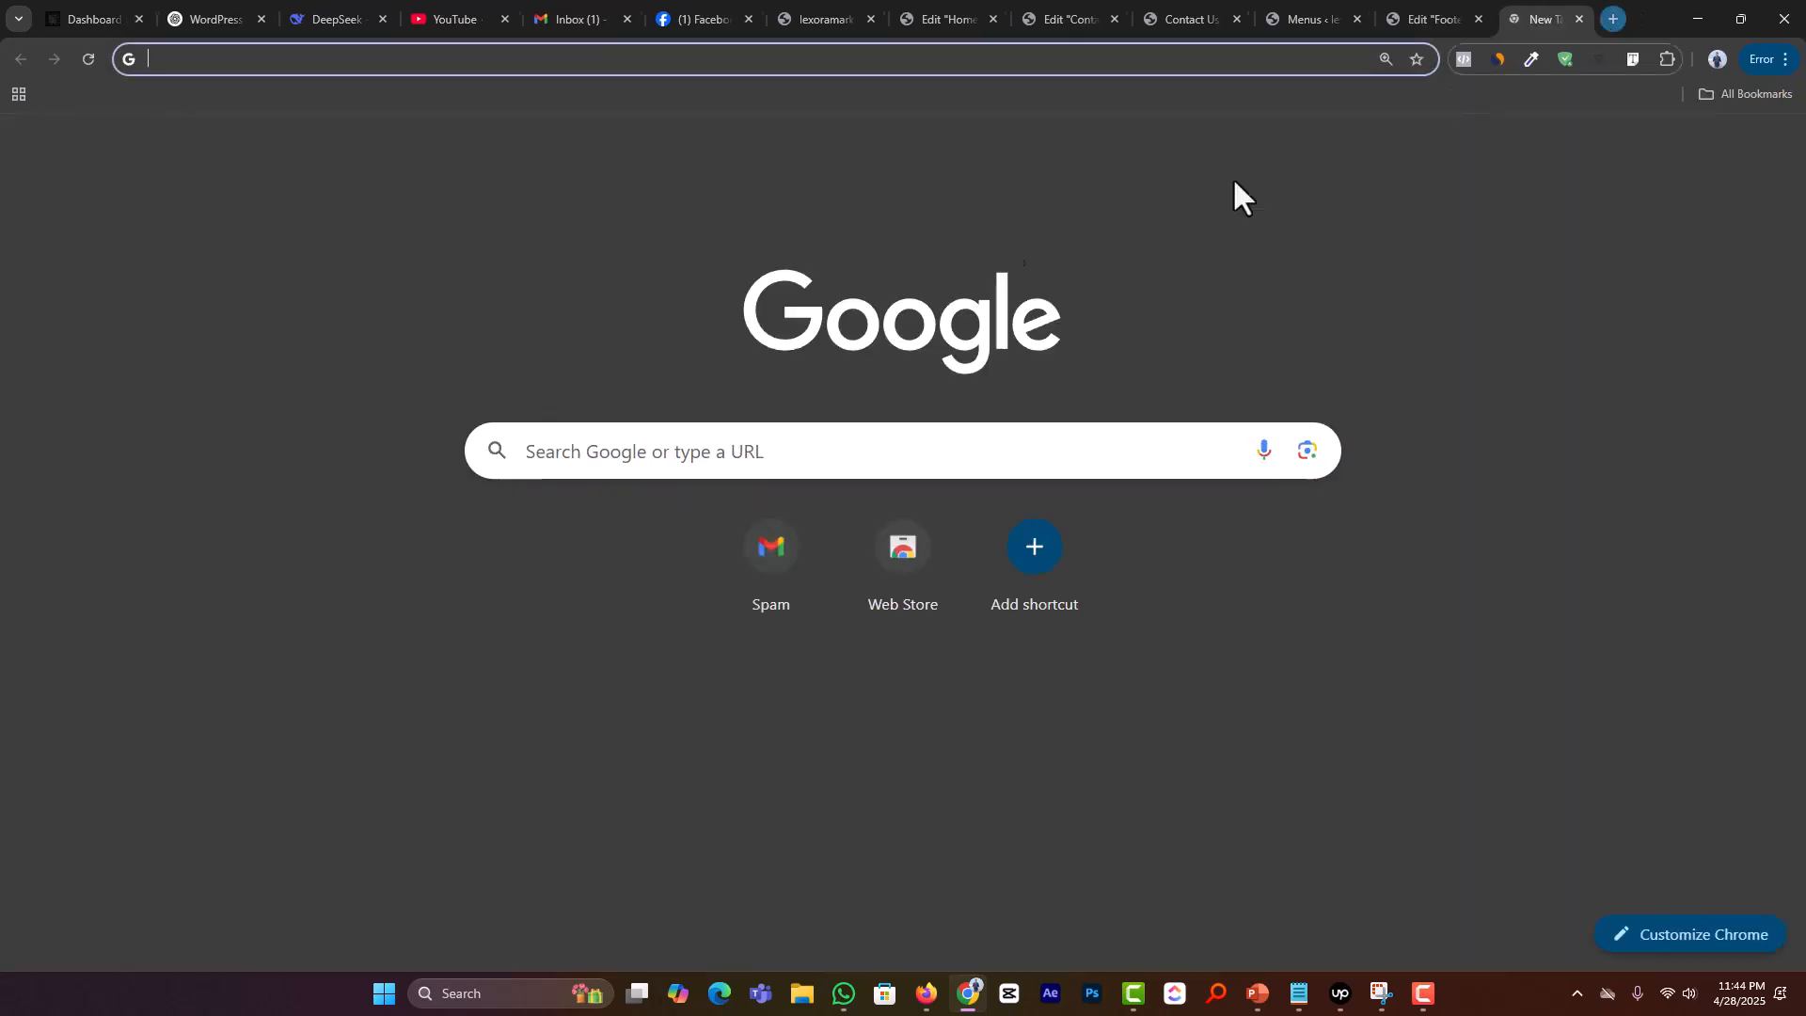
{"action": "type", "text": "canva"}
{"action": "key", "text": "Return"}
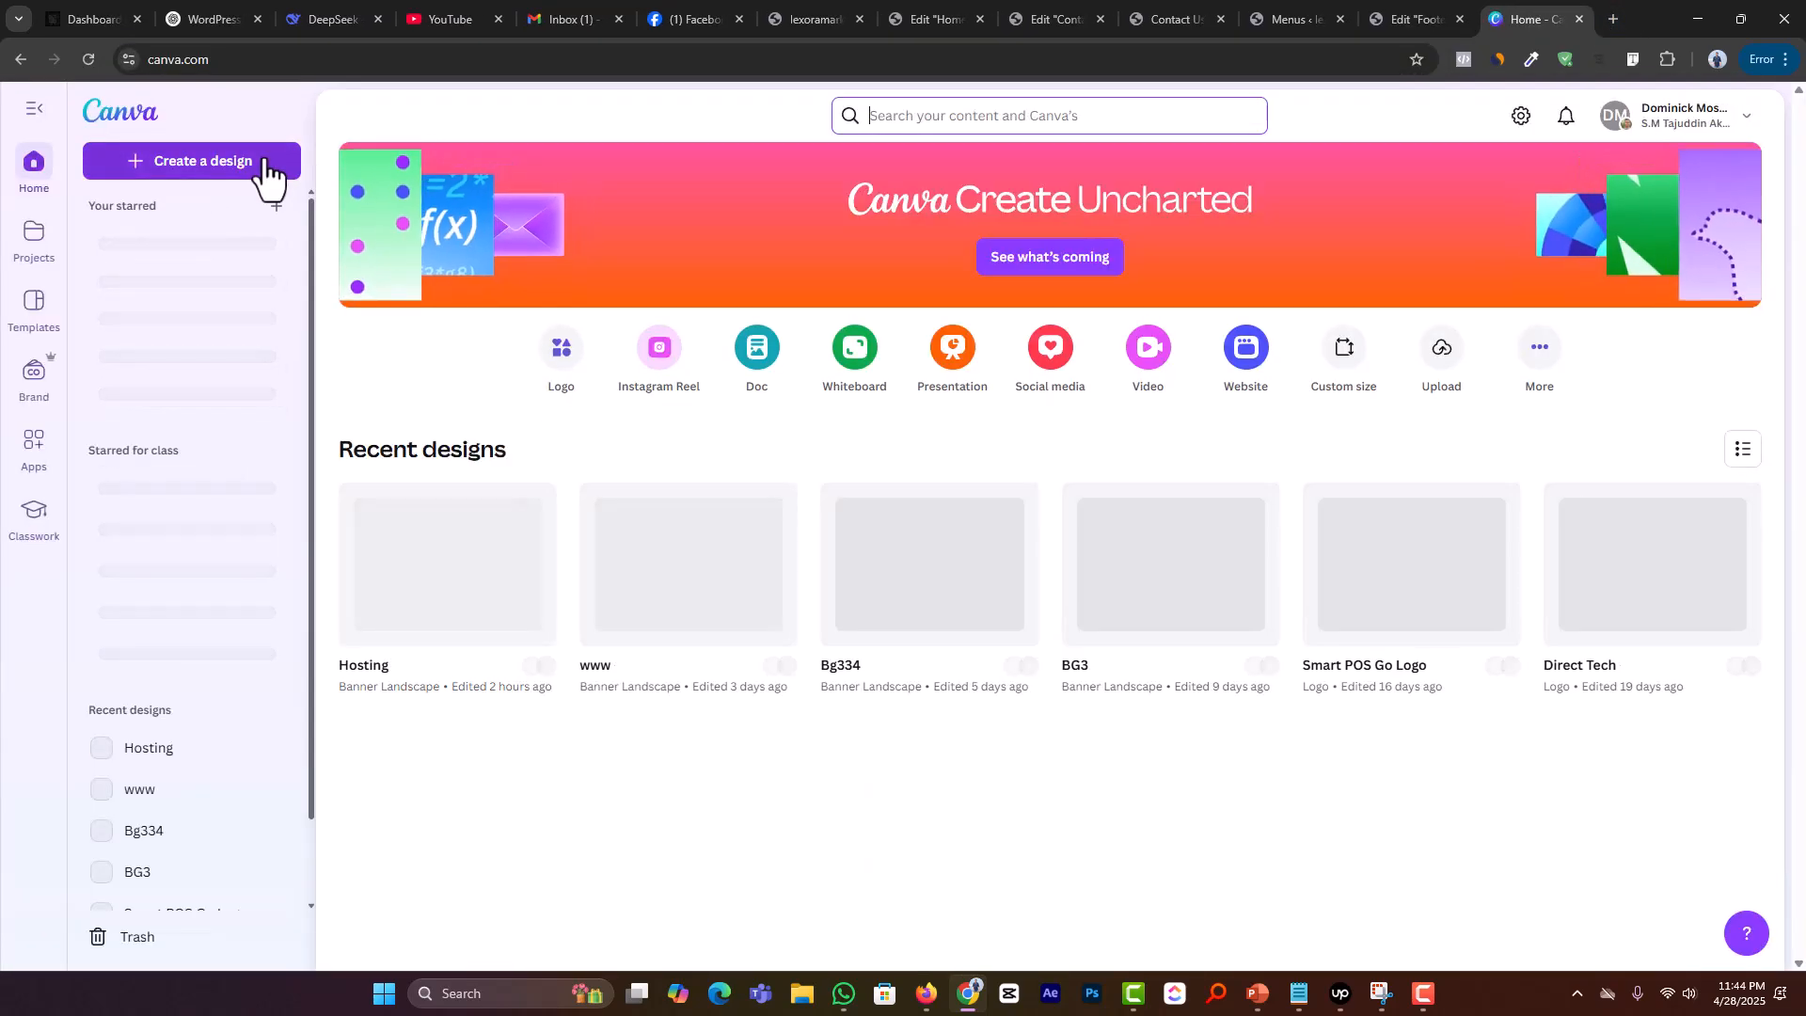
{"action": "left_click", "coordinate": [266, 169]}
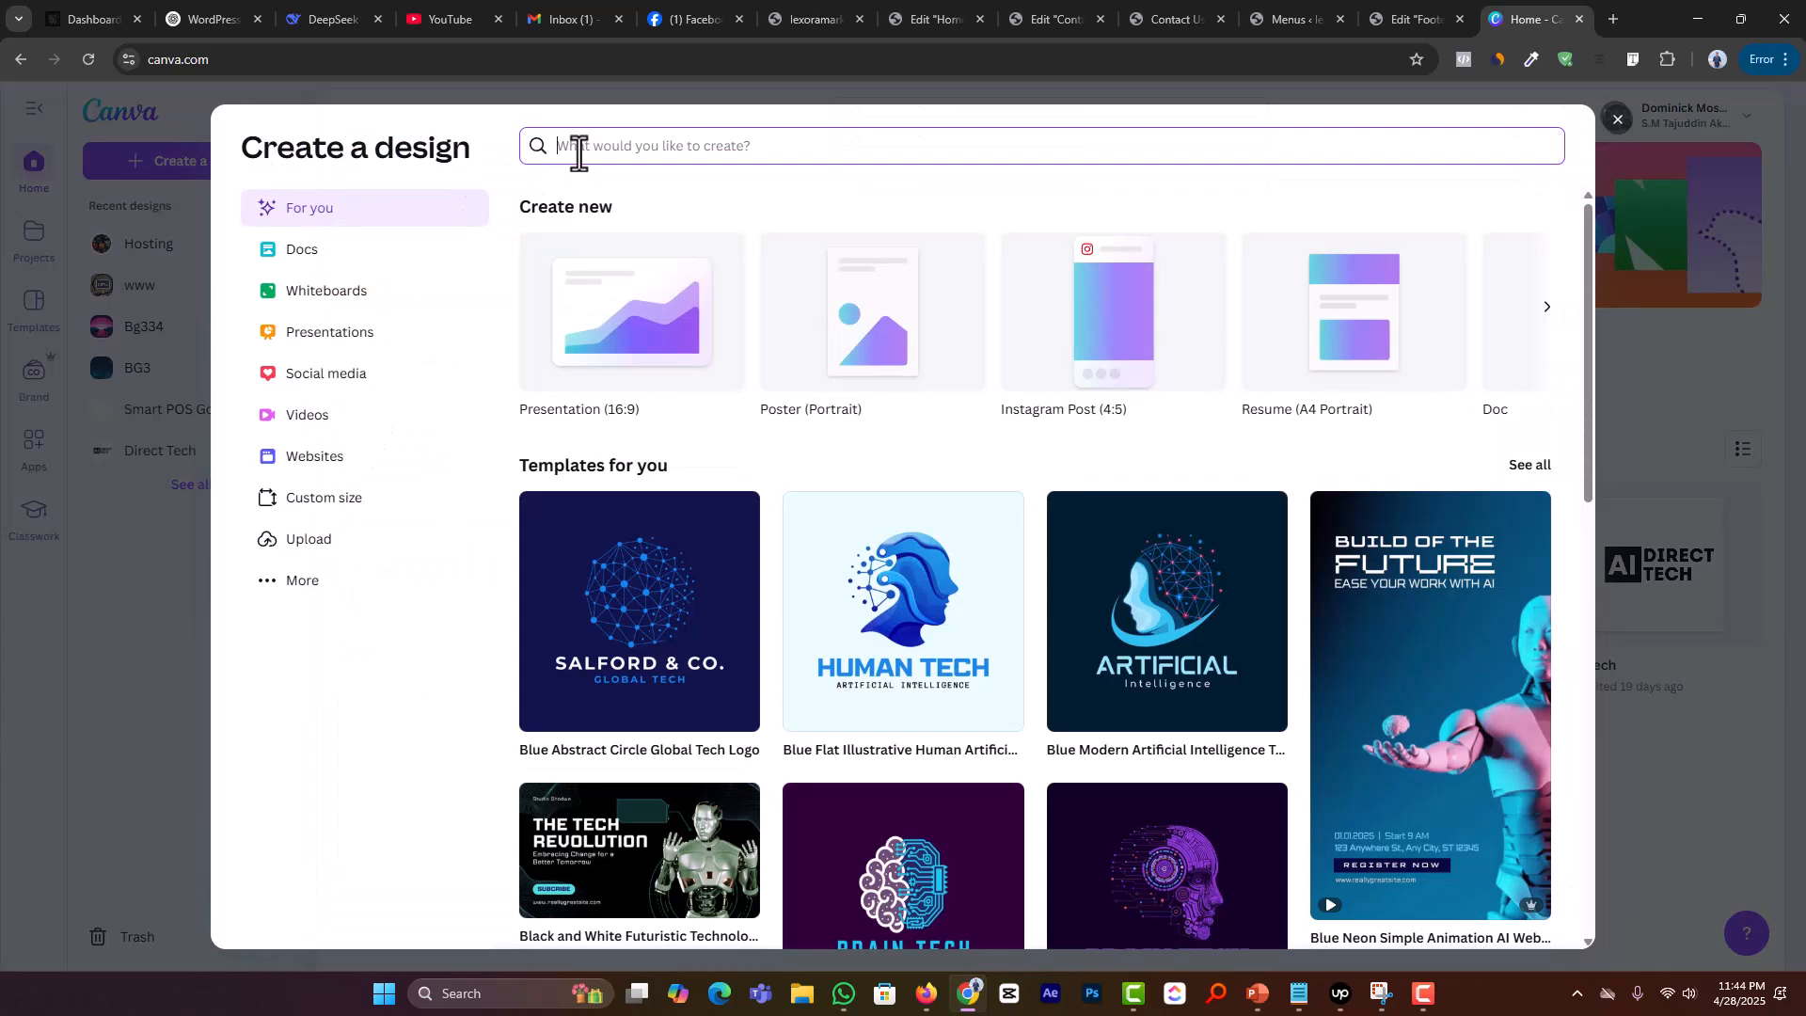
{"action": "type", "text": "logo"}
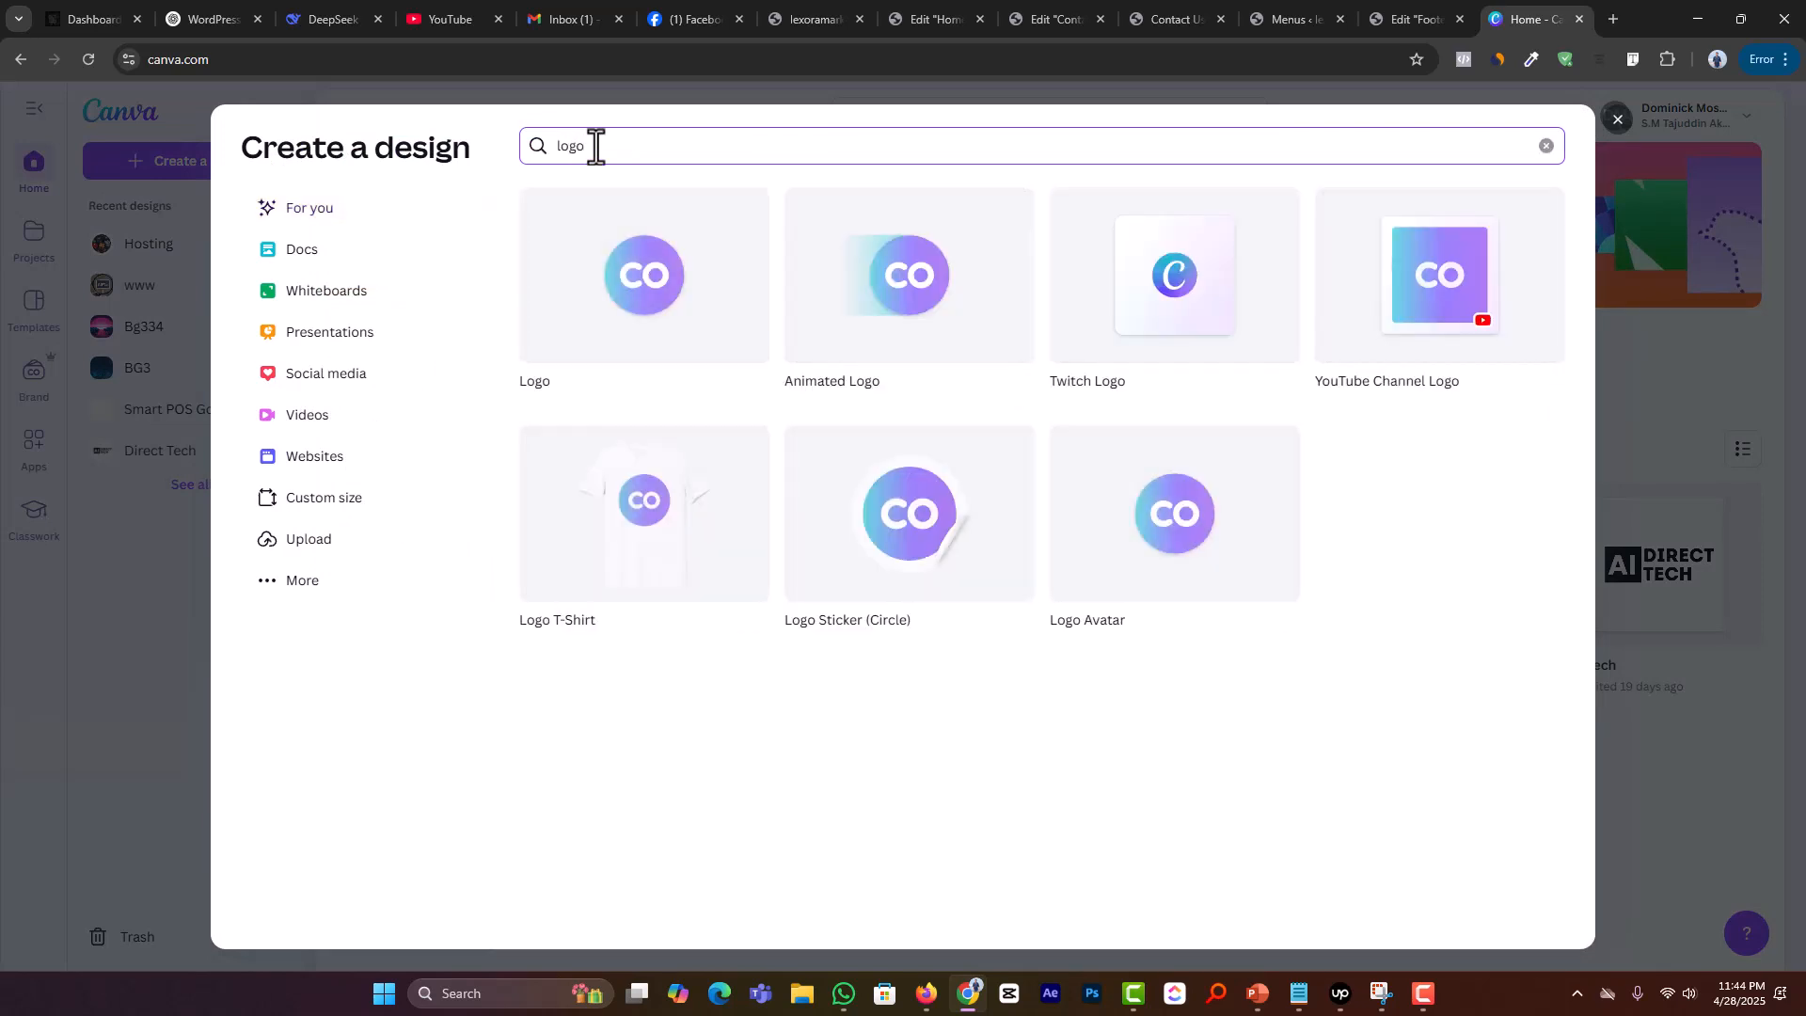
{"action": "left_click", "coordinate": [607, 282]}
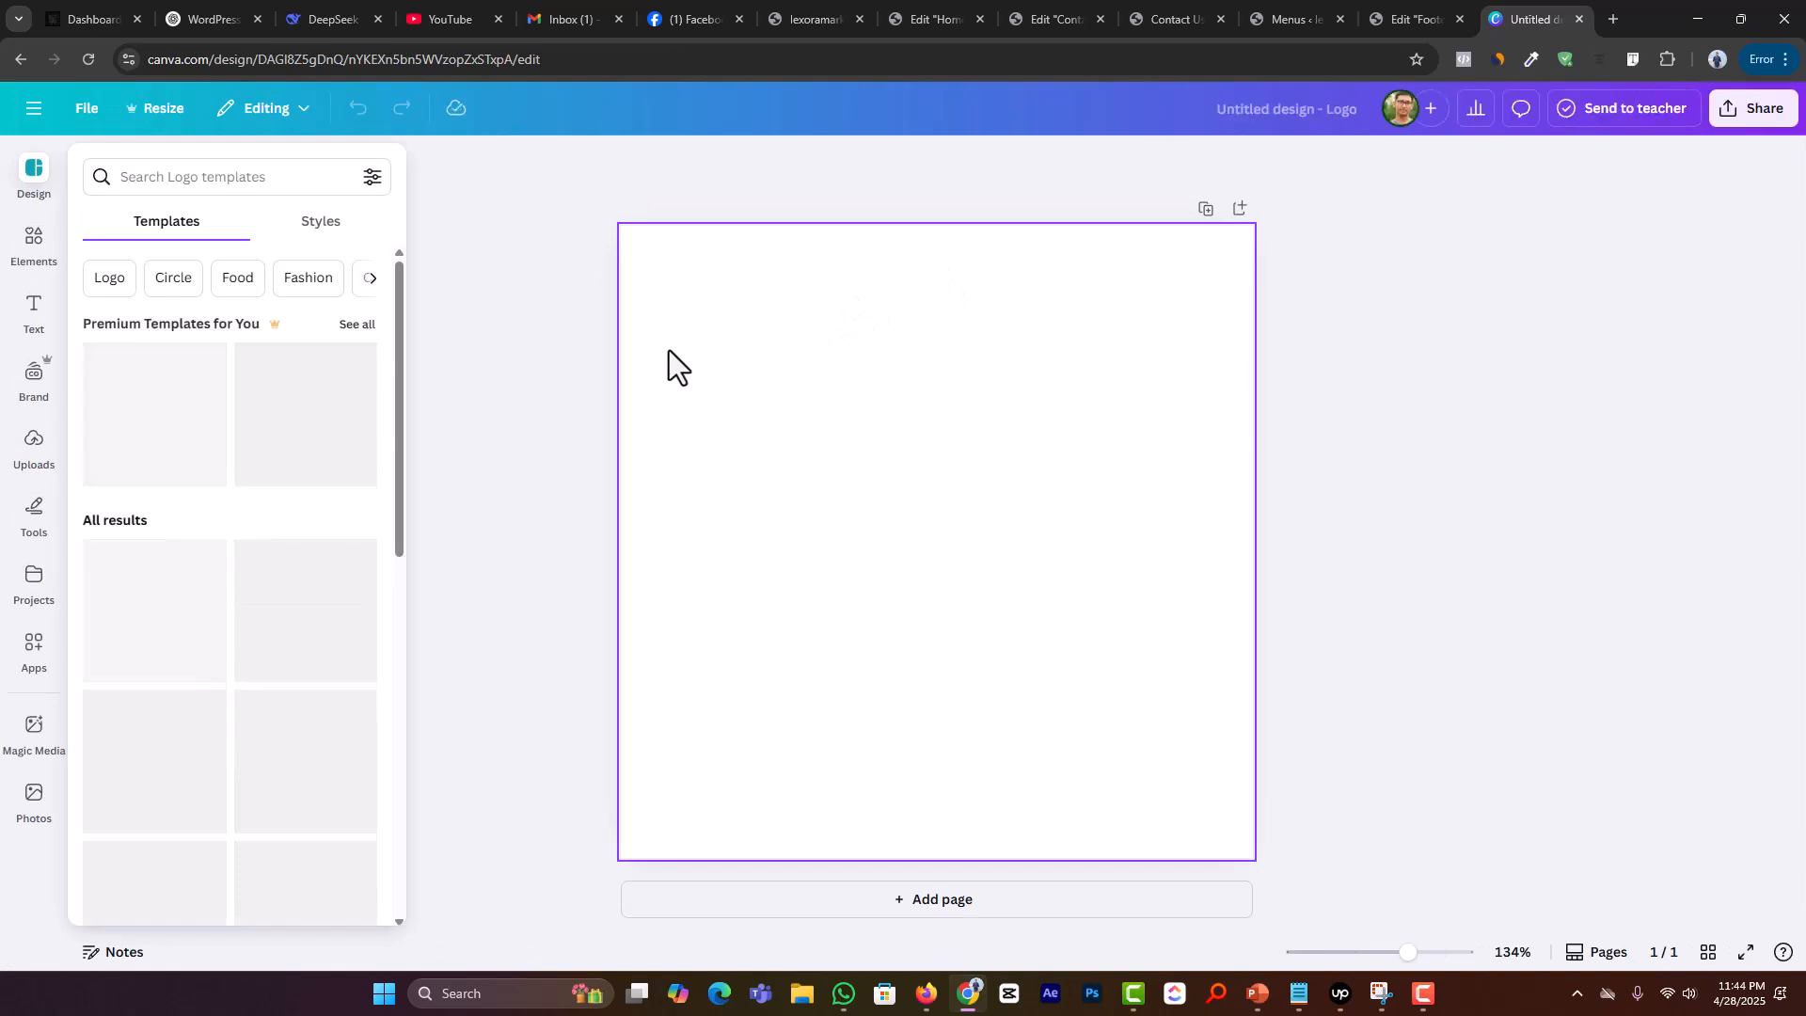
Step: Search the logo templates for "marketing" and apply the blue Borcelle marketing agency template
{"action": "left_click", "coordinate": [187, 179]}
{"action": "type", "text": "marketing"}
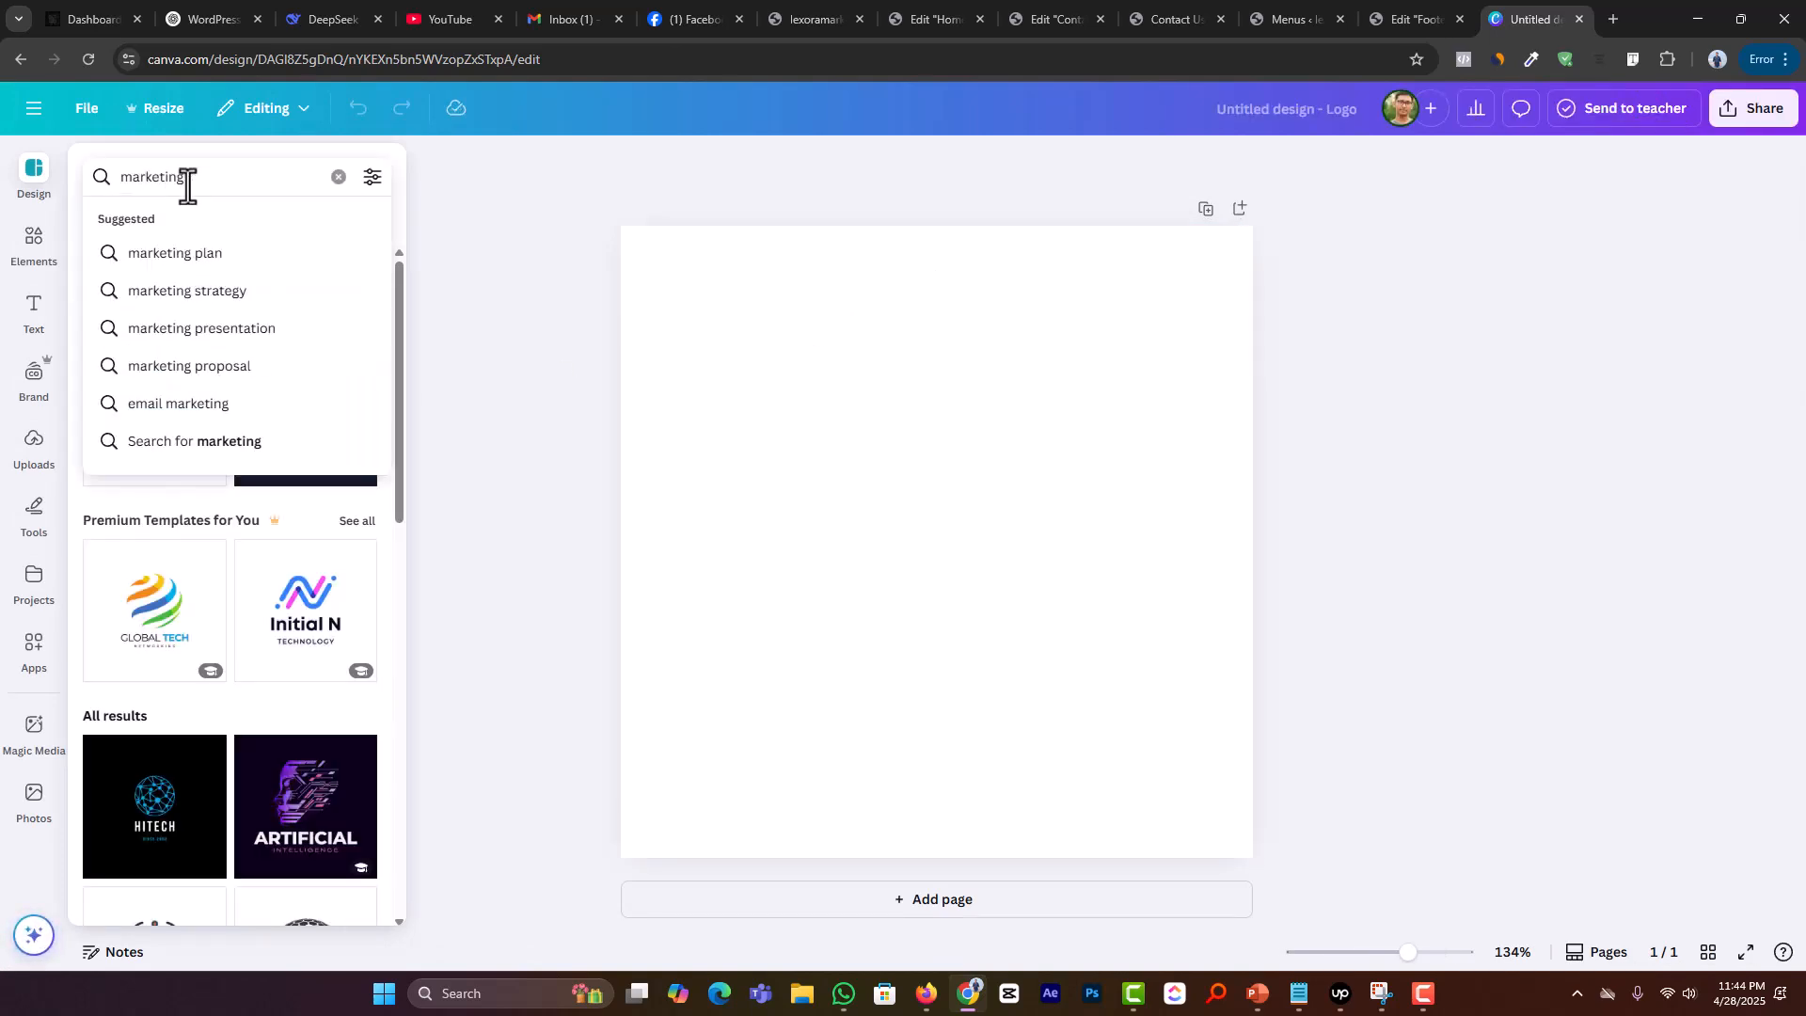
{"action": "key", "text": "Return"}
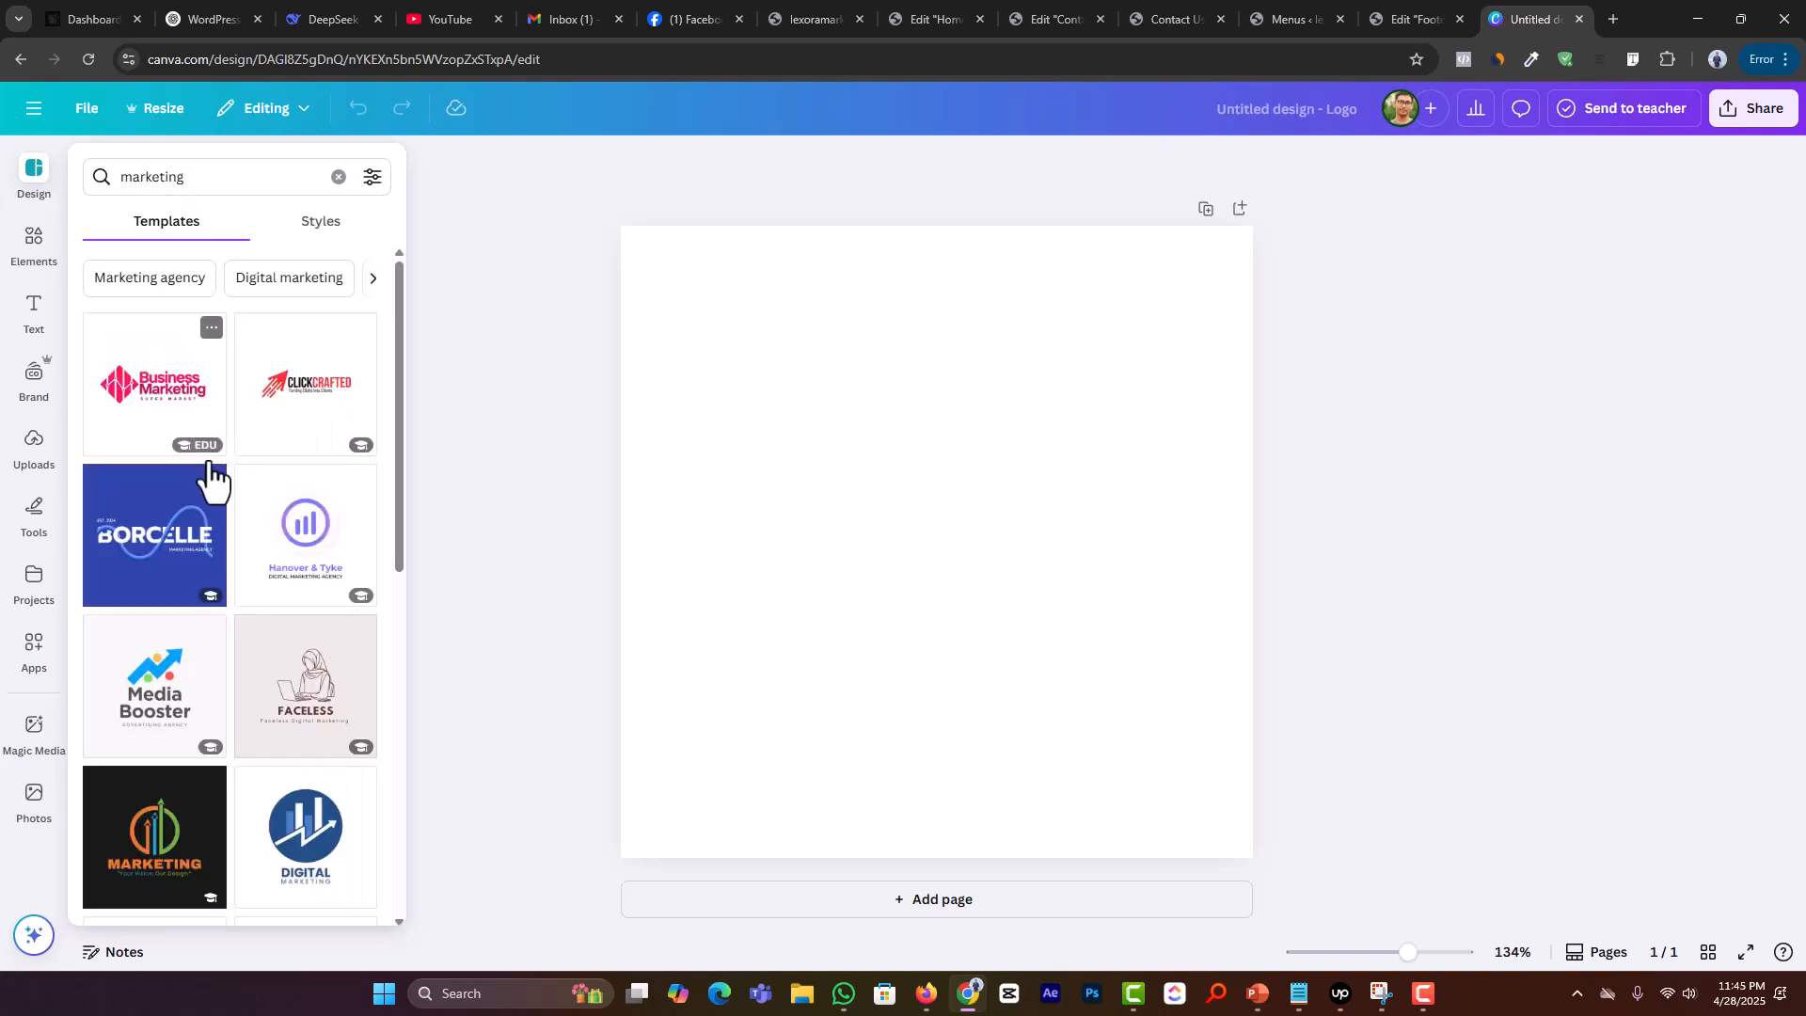
{"action": "scroll", "coordinate": [174, 527], "scroll_direction": "down", "scroll_amount": 1}
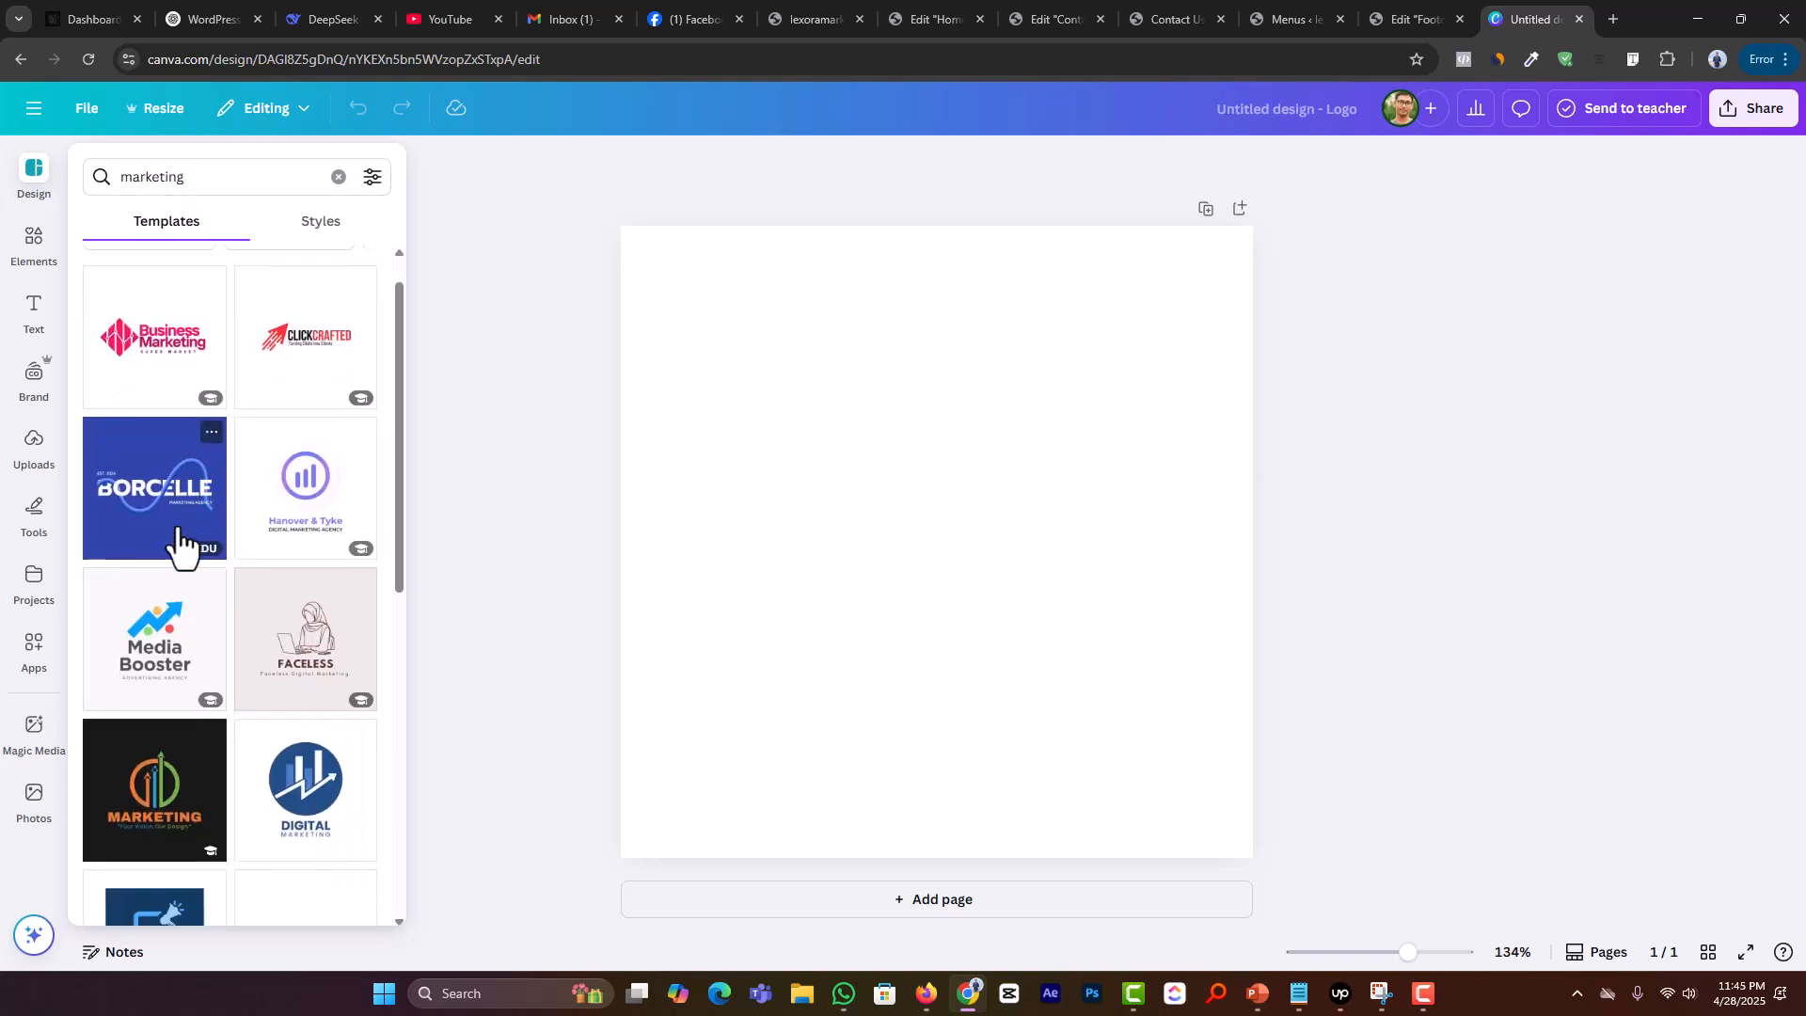
{"action": "left_click", "coordinate": [158, 442]}
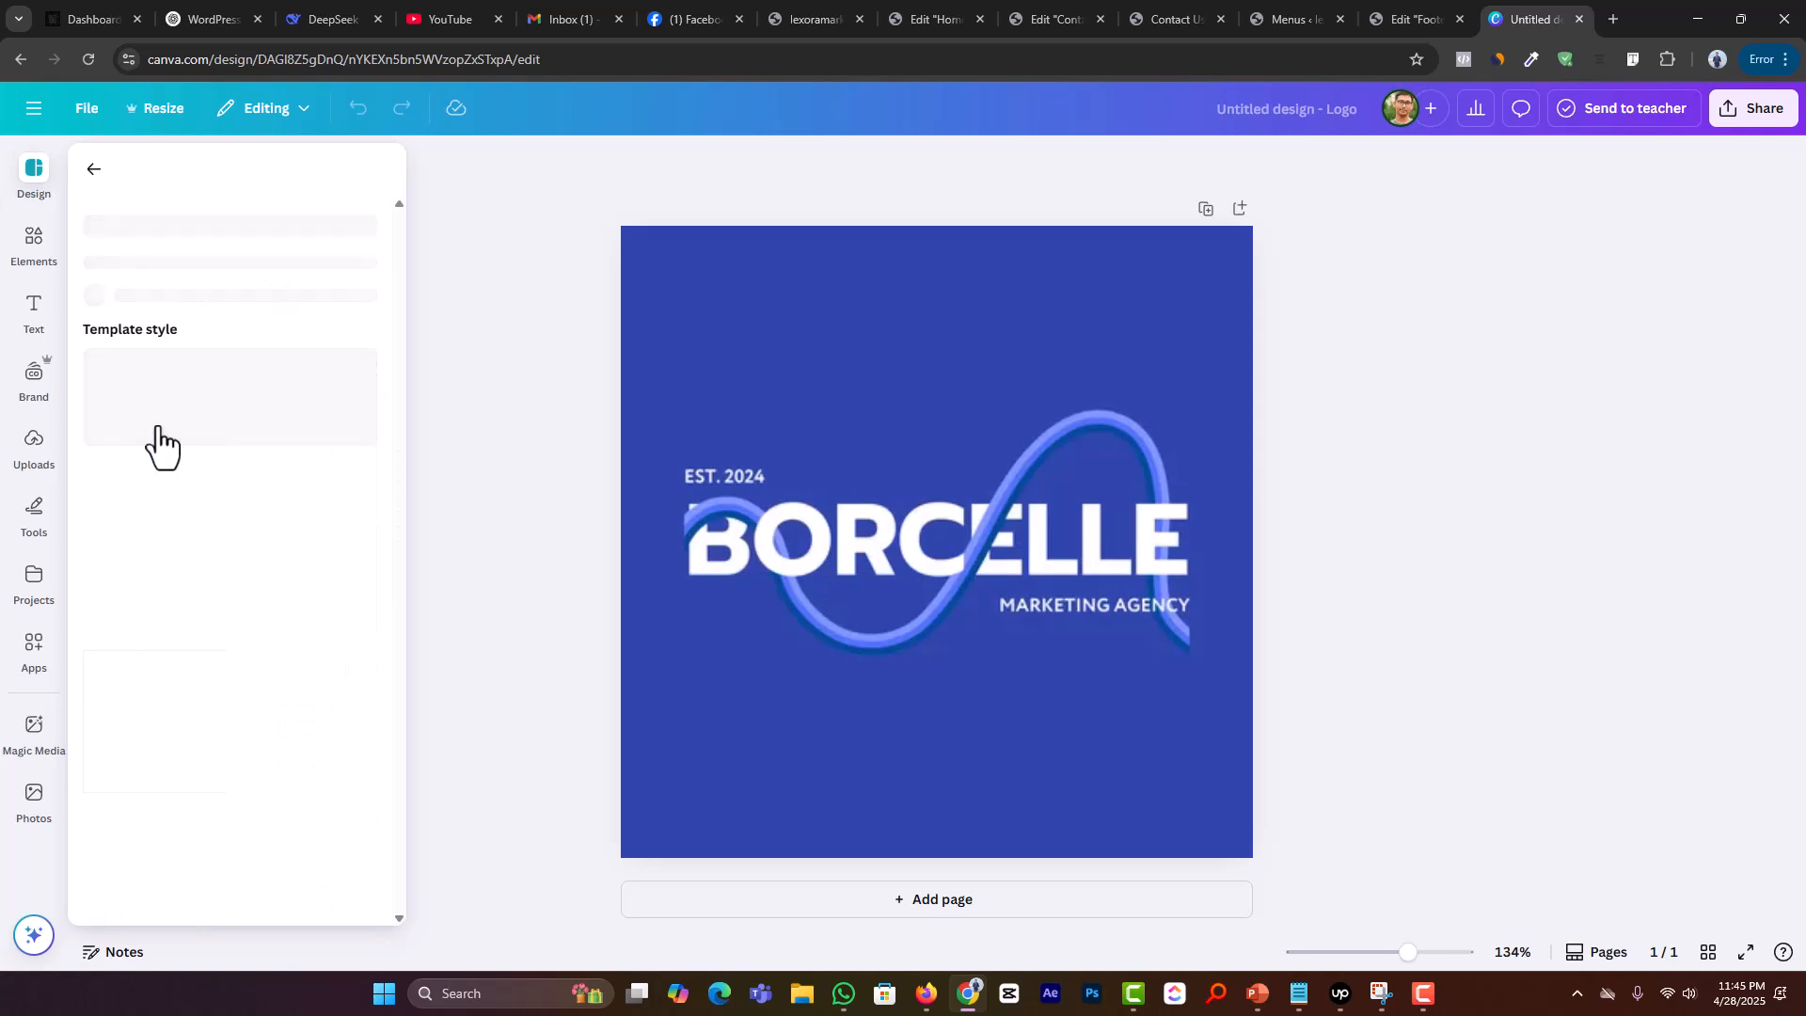
{"action": "left_click", "coordinate": [873, 540]}
{"action": "double_click", "coordinate": [872, 540]}
{"action": "double_click", "coordinate": [863, 536]}
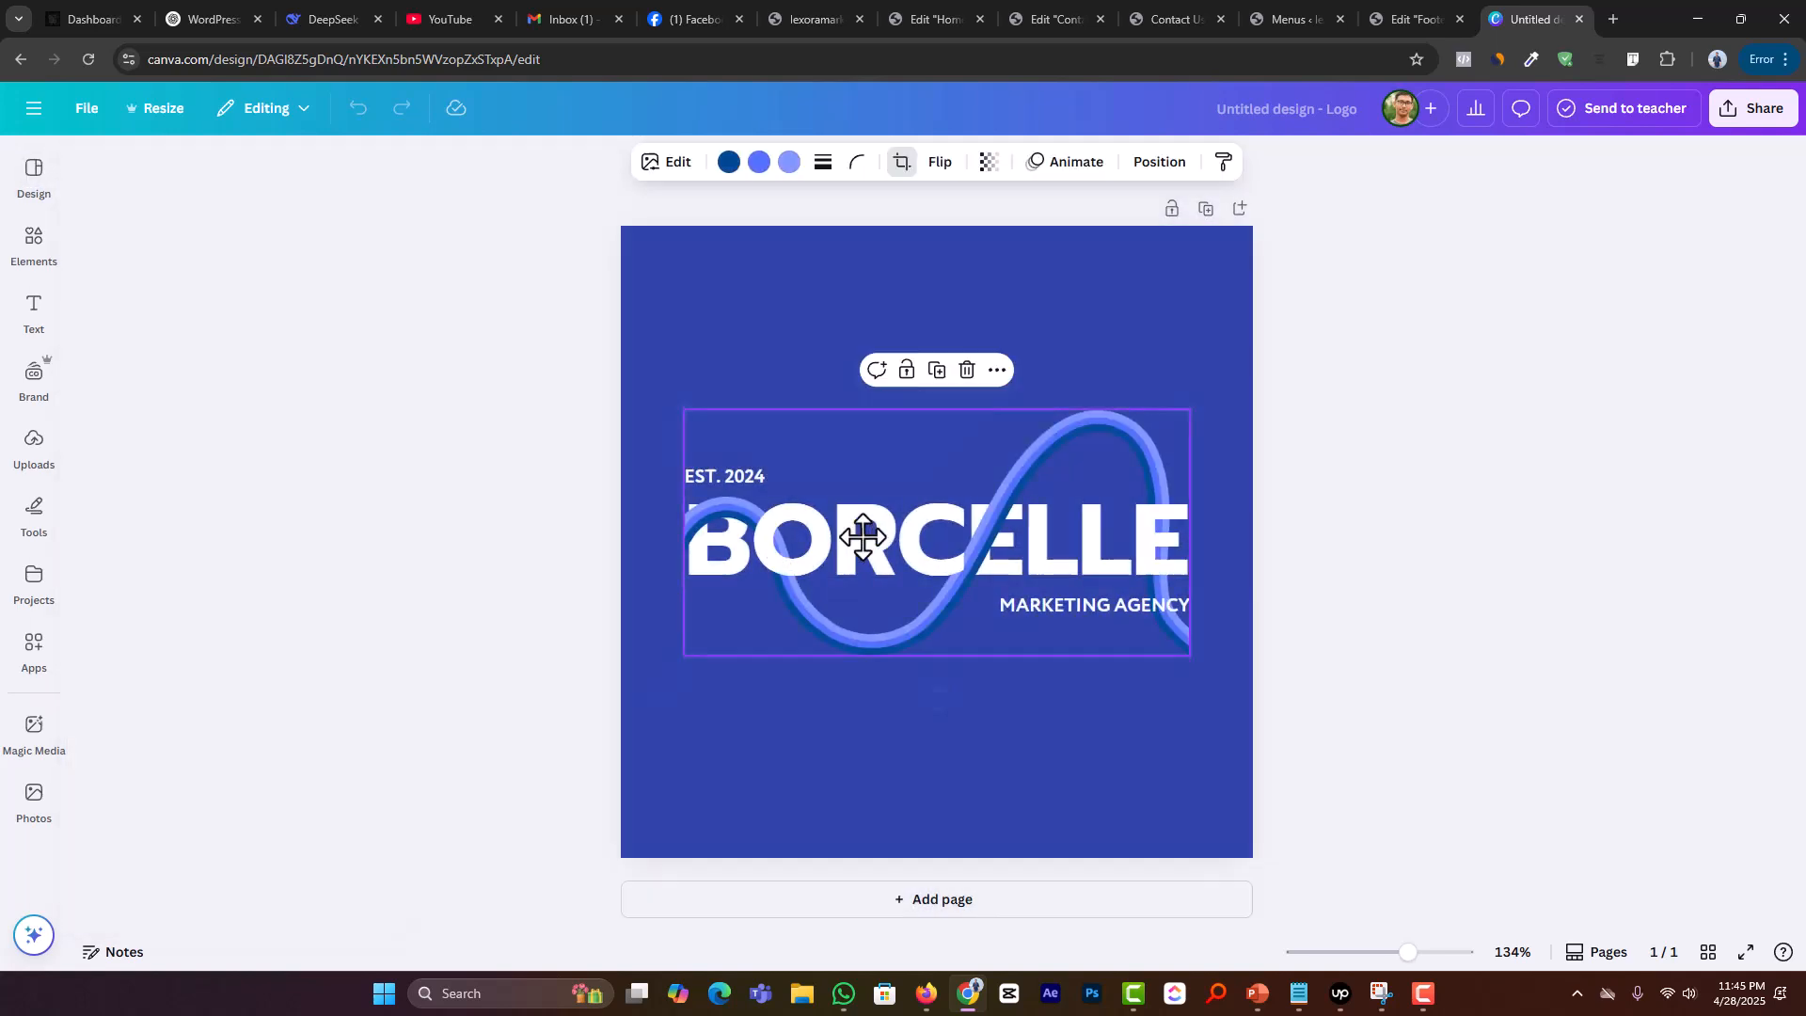
{"action": "double_click", "coordinate": [863, 533]}
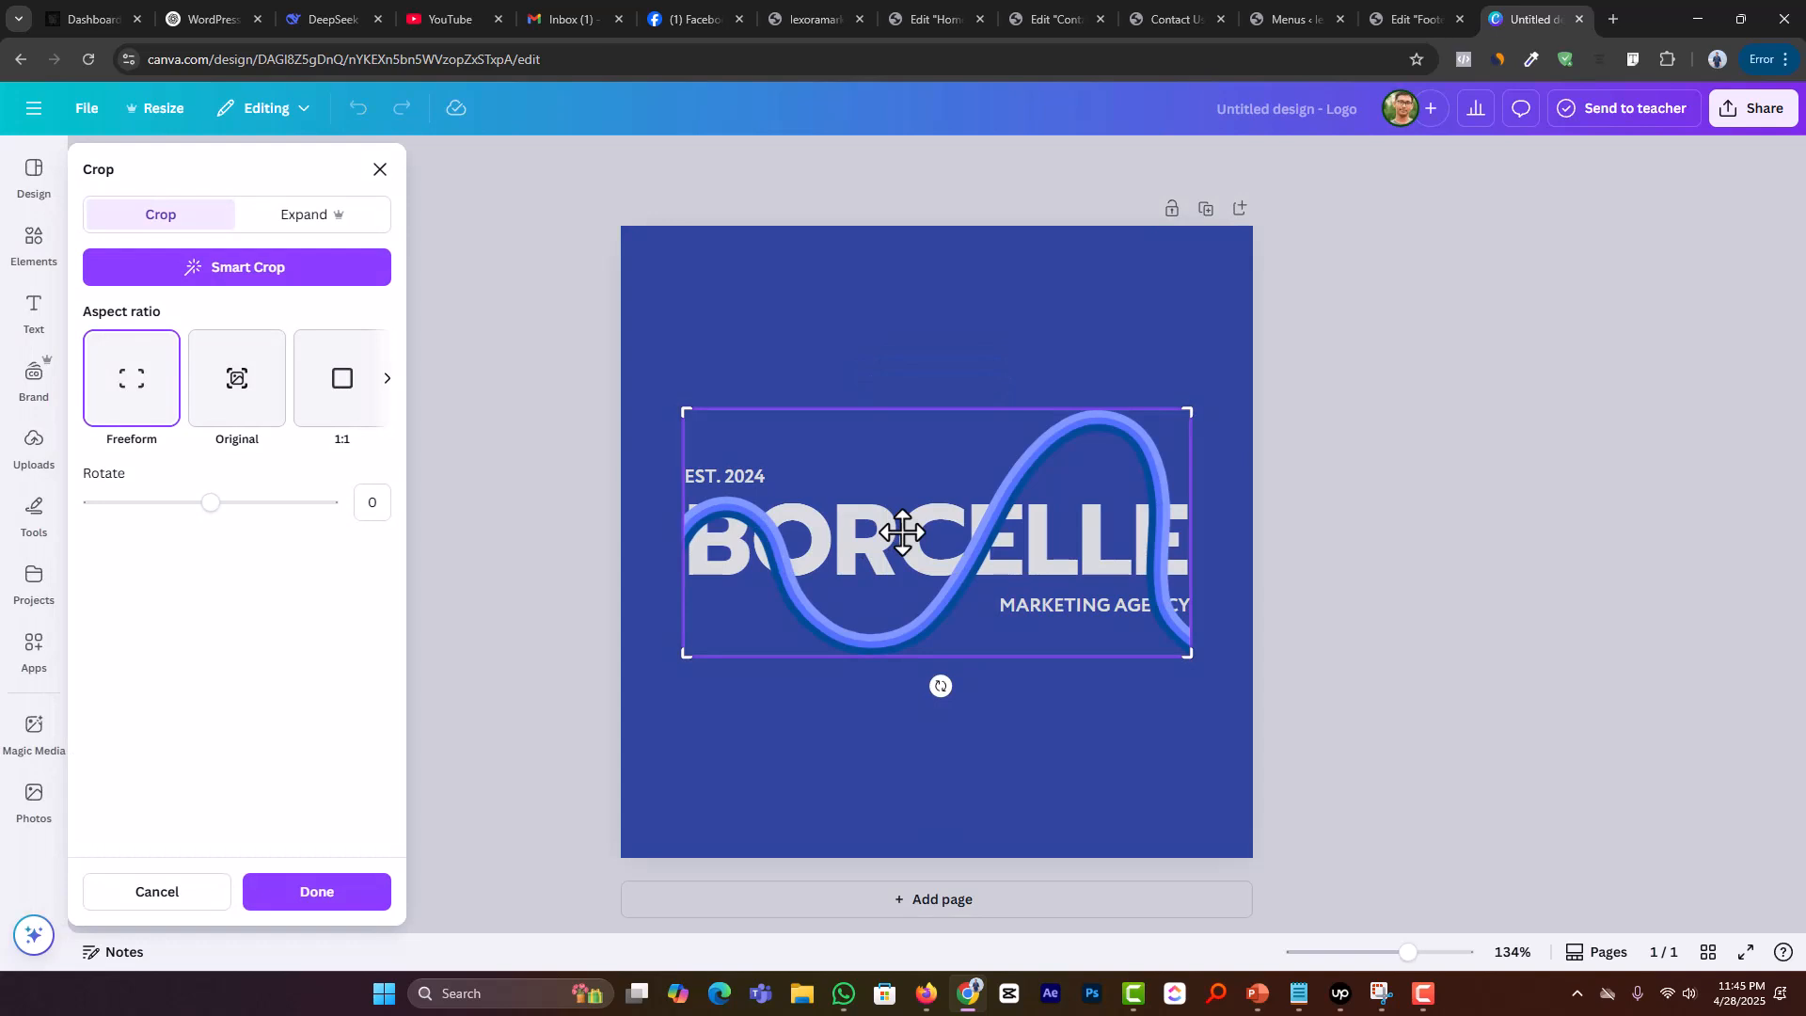
{"action": "left_click", "coordinate": [741, 292]}
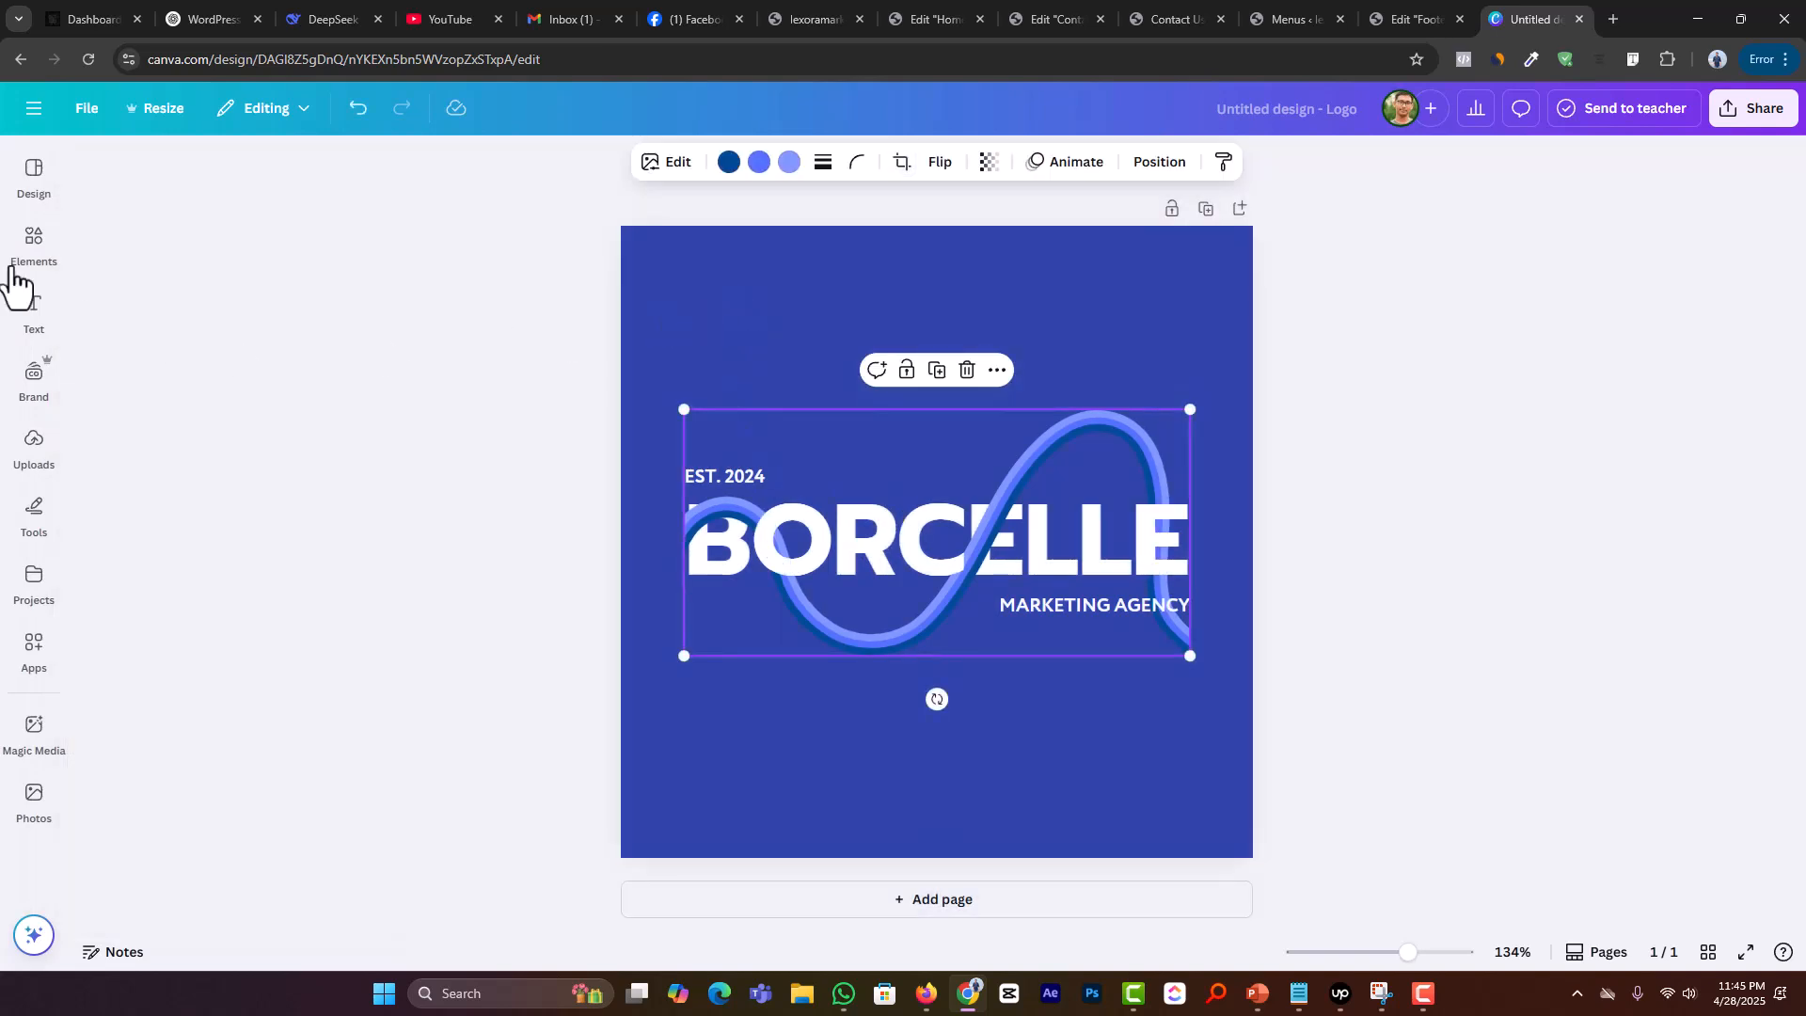
Step: Return to the "marketing" template results and browse further logo designs
{"action": "left_click", "coordinate": [32, 240]}
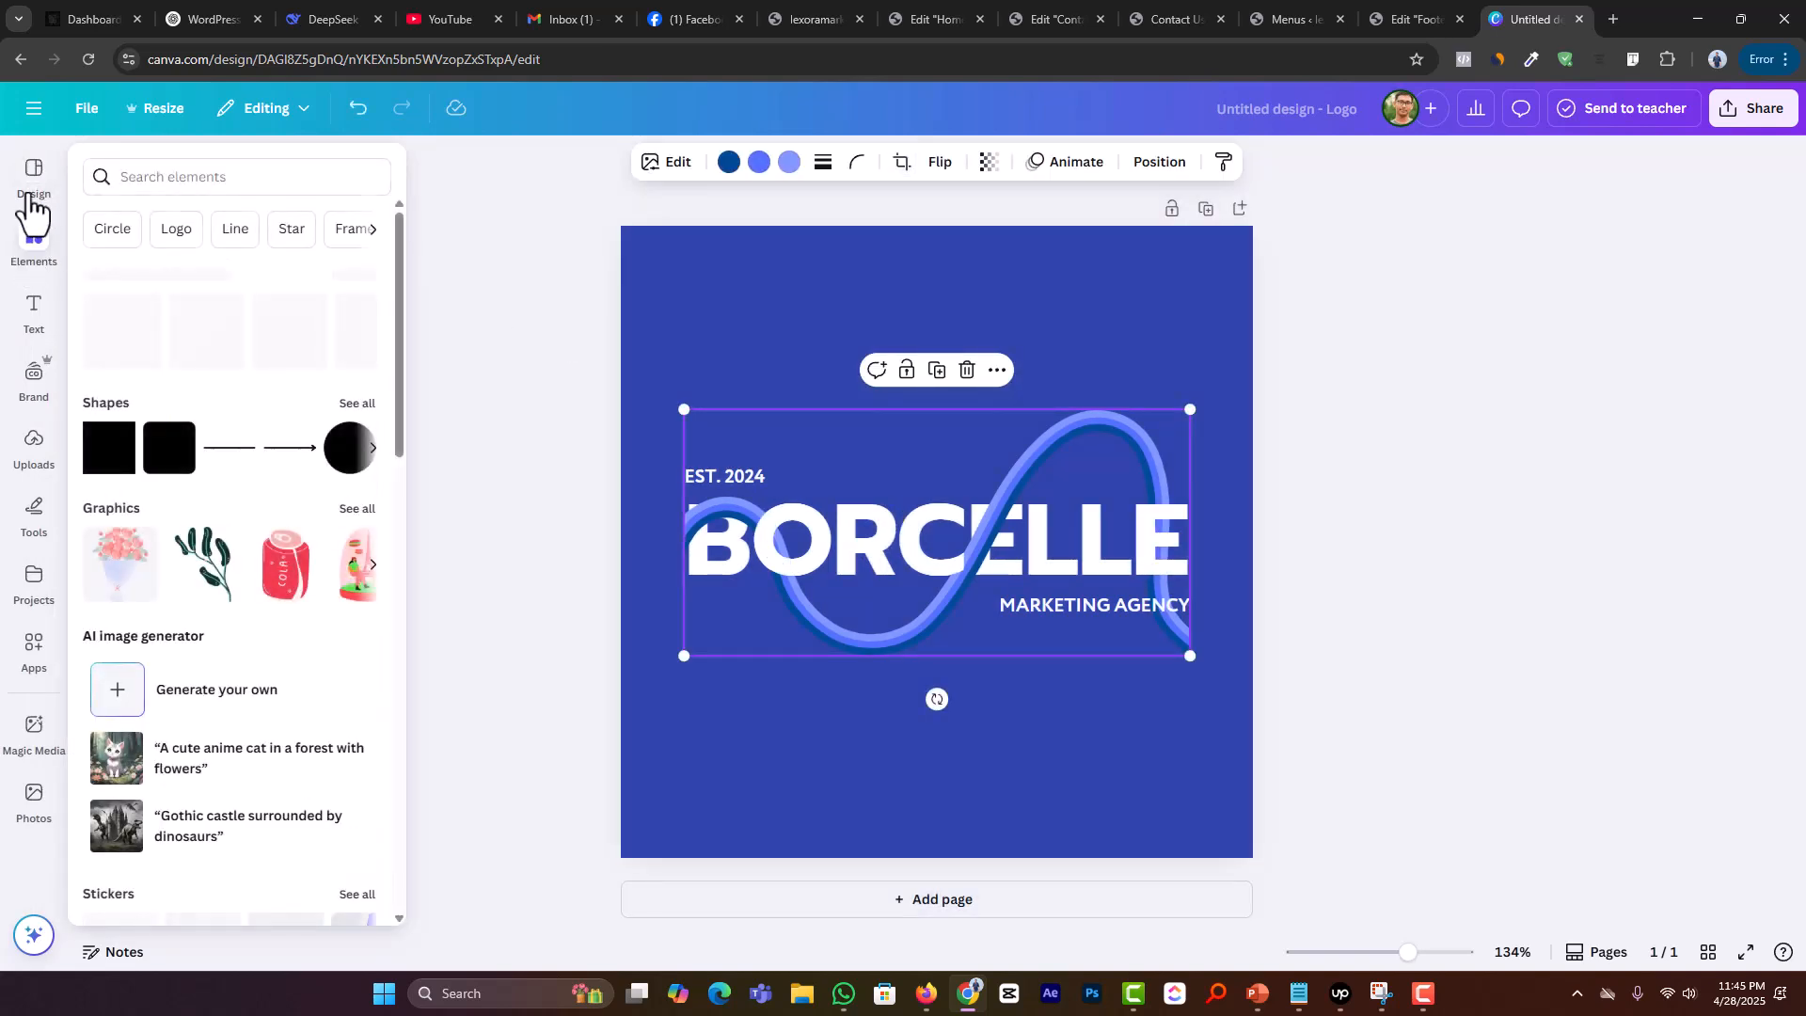
{"action": "left_click", "coordinate": [35, 193]}
{"action": "scroll", "coordinate": [241, 464], "scroll_direction": "down", "scroll_amount": 1}
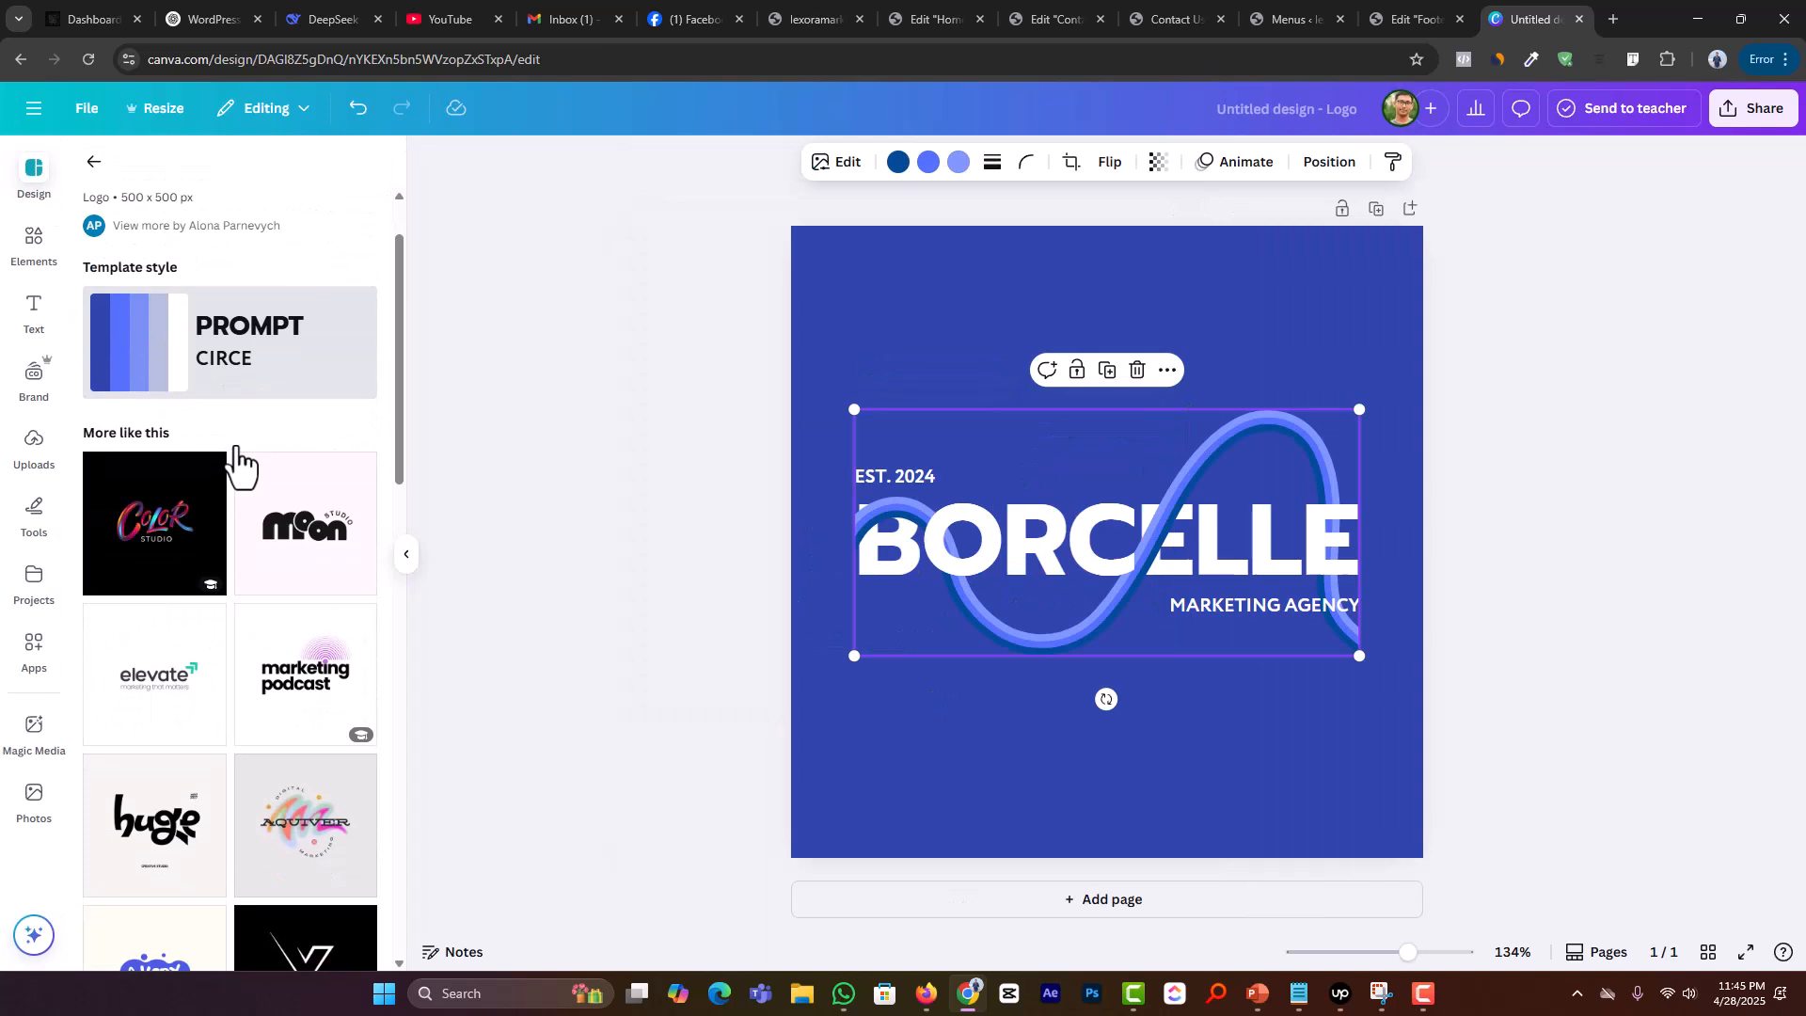
{"action": "left_click", "coordinate": [93, 162]}
{"action": "scroll", "coordinate": [320, 572], "scroll_direction": "down", "scroll_amount": 4}
{"action": "scroll", "coordinate": [313, 580], "scroll_direction": "down", "scroll_amount": 4}
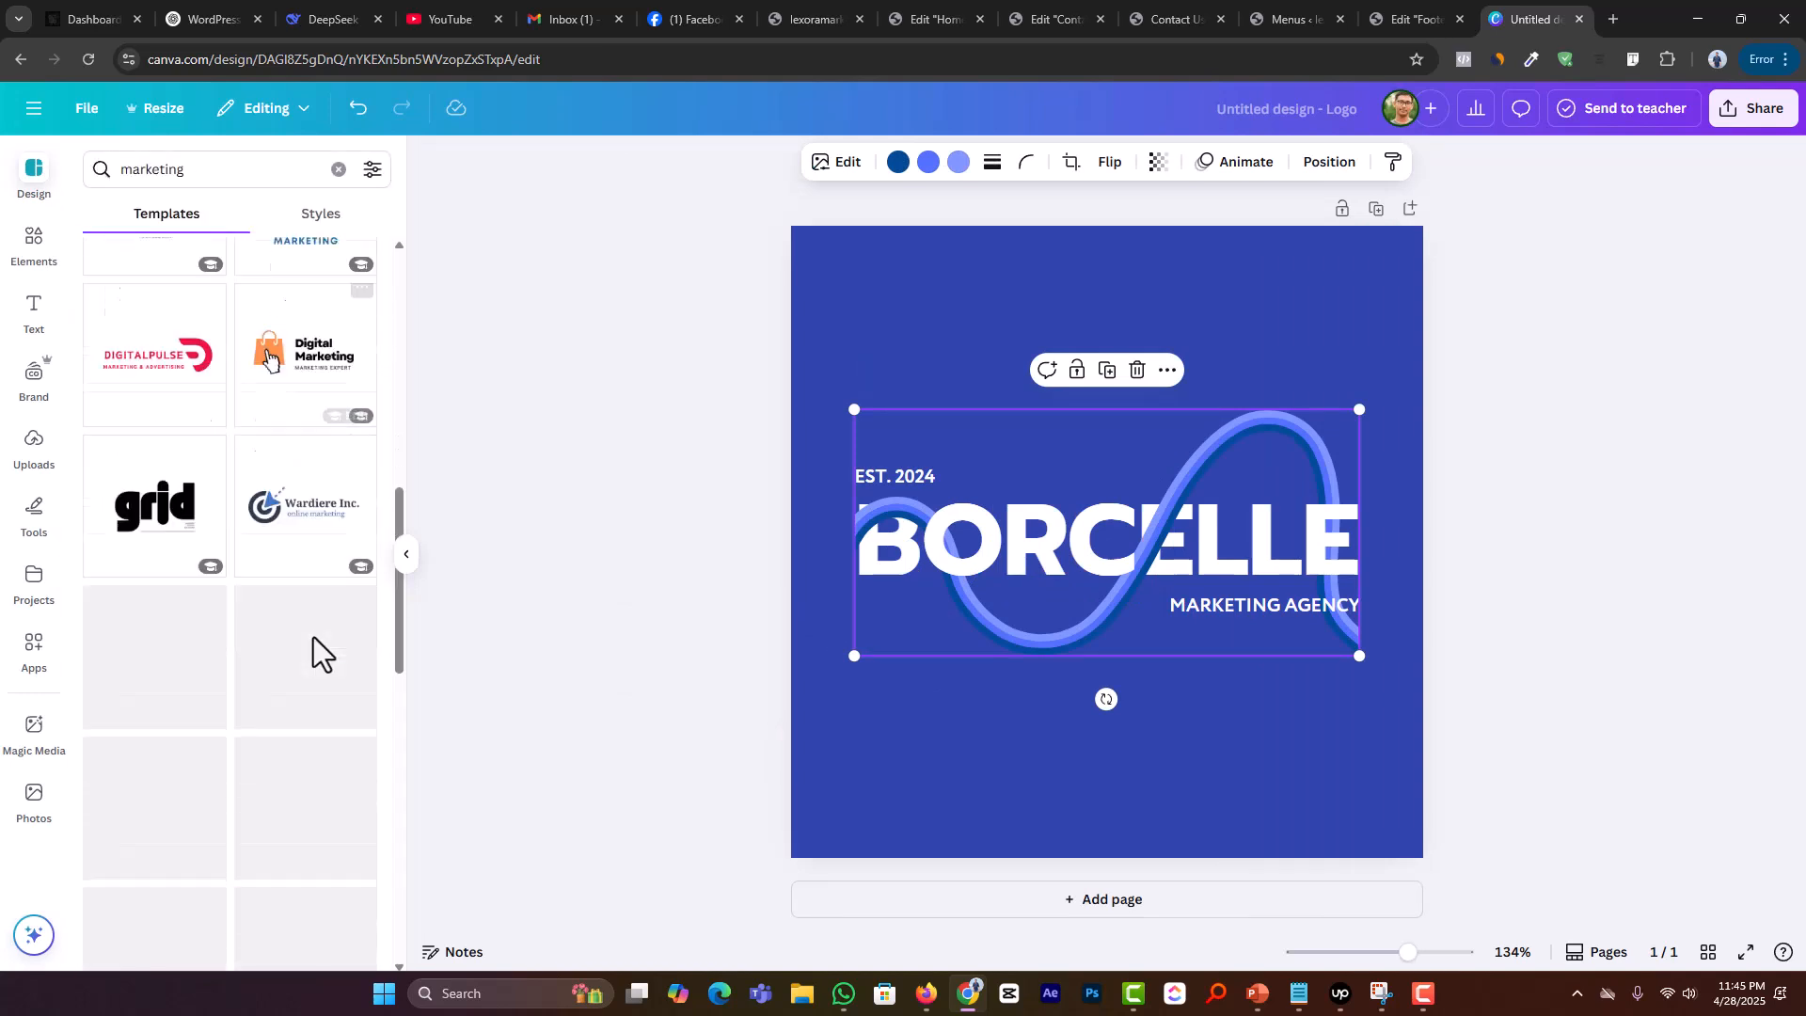
{"action": "scroll", "coordinate": [314, 649], "scroll_direction": "up", "scroll_amount": 1}
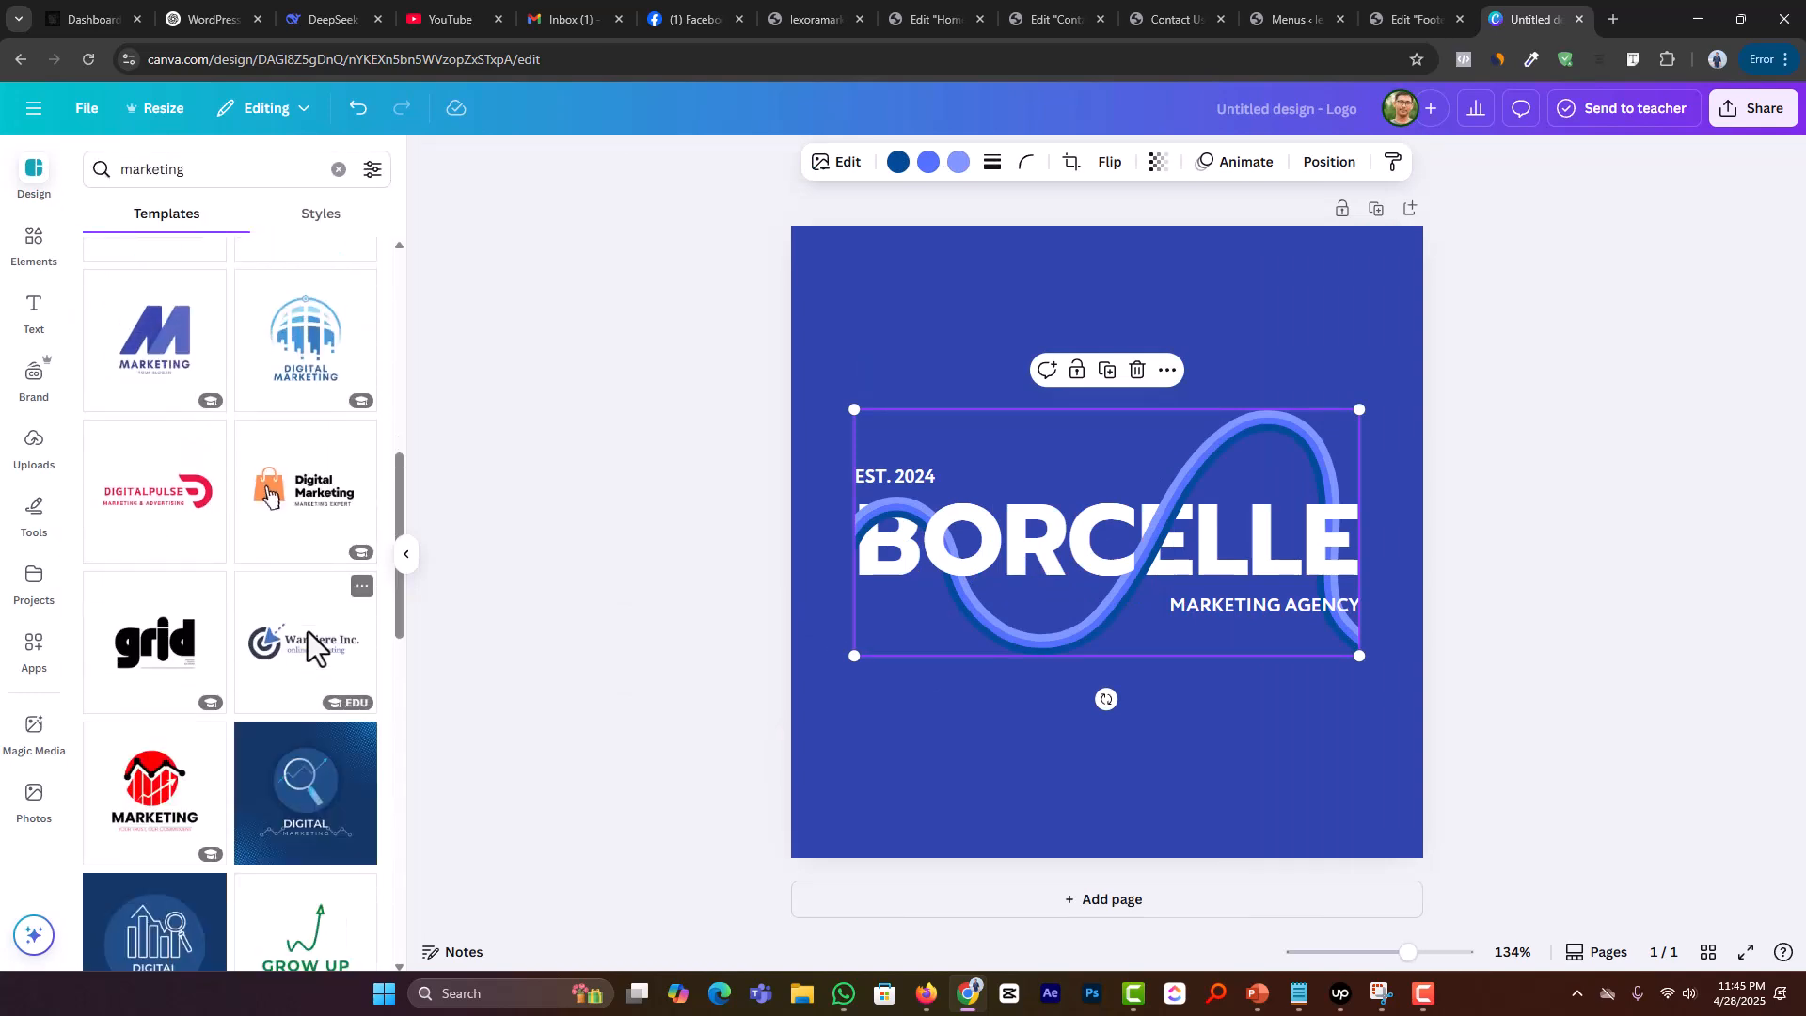
{"action": "scroll", "coordinate": [310, 649], "scroll_direction": "down", "scroll_amount": 5}
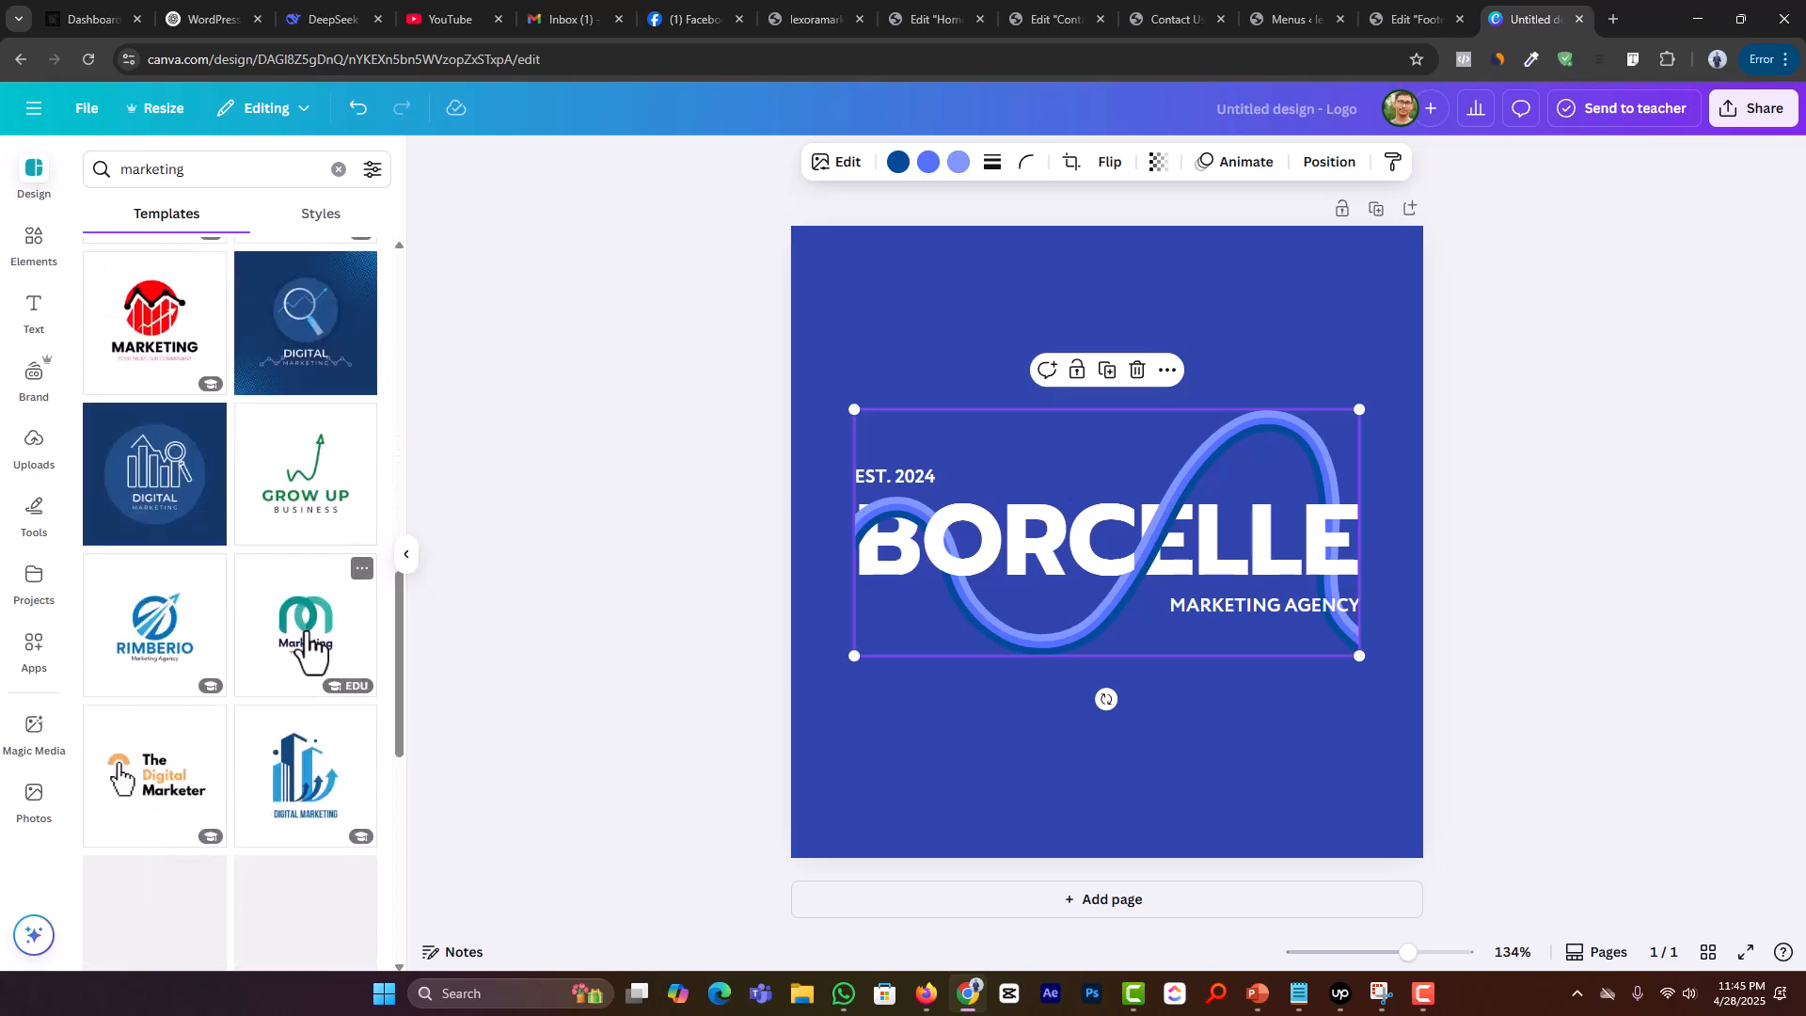
{"action": "scroll", "coordinate": [308, 639], "scroll_direction": "down", "scroll_amount": 7}
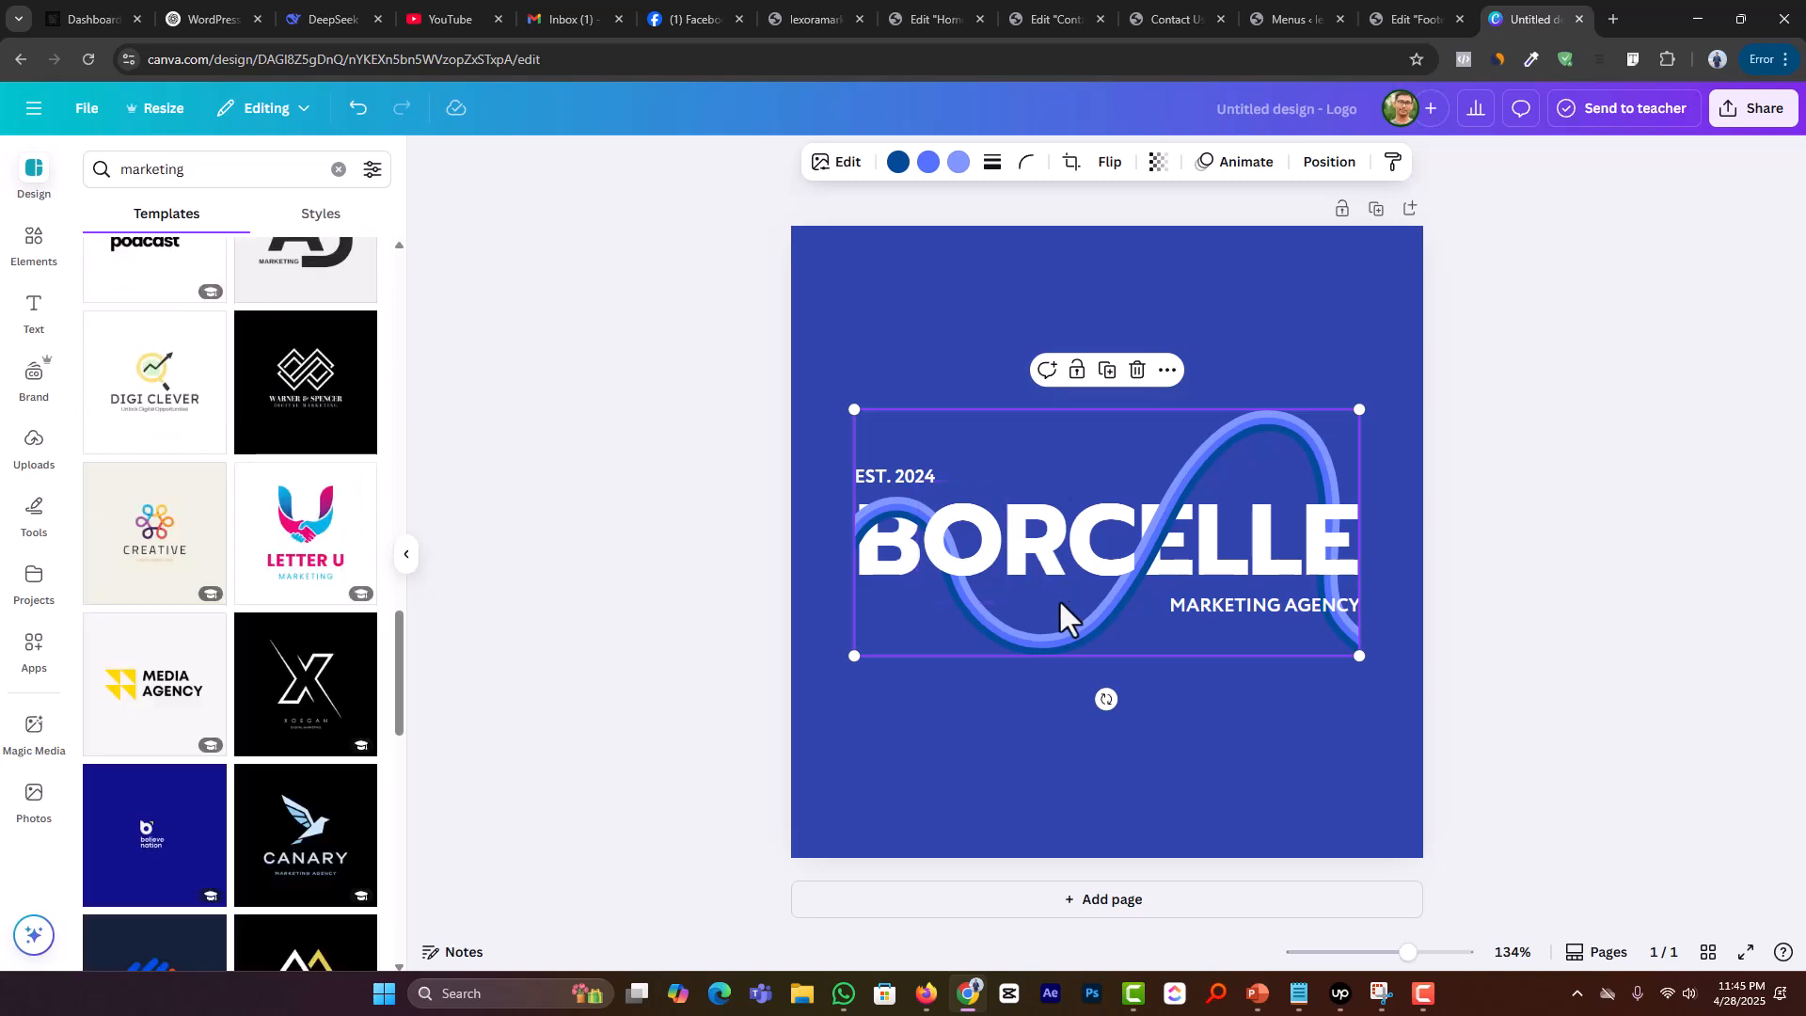
Step: Move the wave graphic below the BORCELLE wordmark and replace the wordmark's main text with "LEXORAMARKETING"
{"action": "left_click_drag", "start_coordinate": [1067, 642], "coordinate": [1021, 917]}
{"action": "left_click", "coordinate": [1117, 540]}
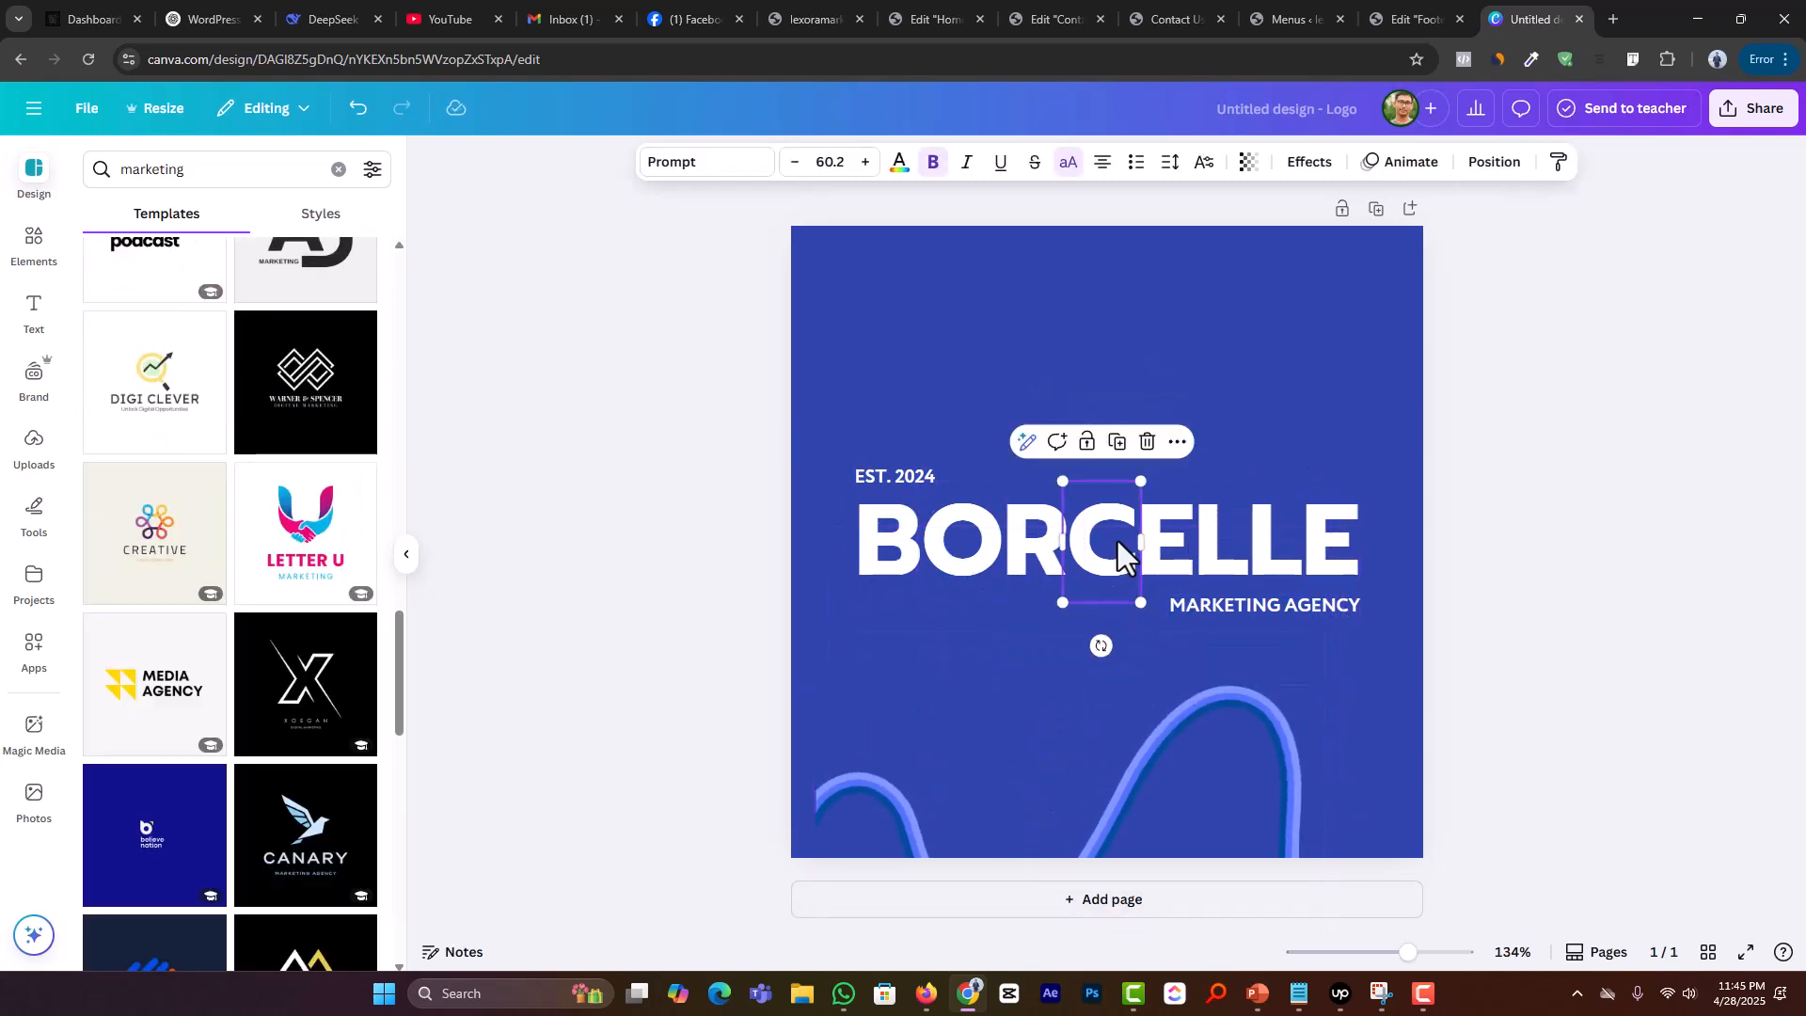
{"action": "double_click", "coordinate": [1016, 550]}
{"action": "type", "text": "LEXORAMARKETING"}
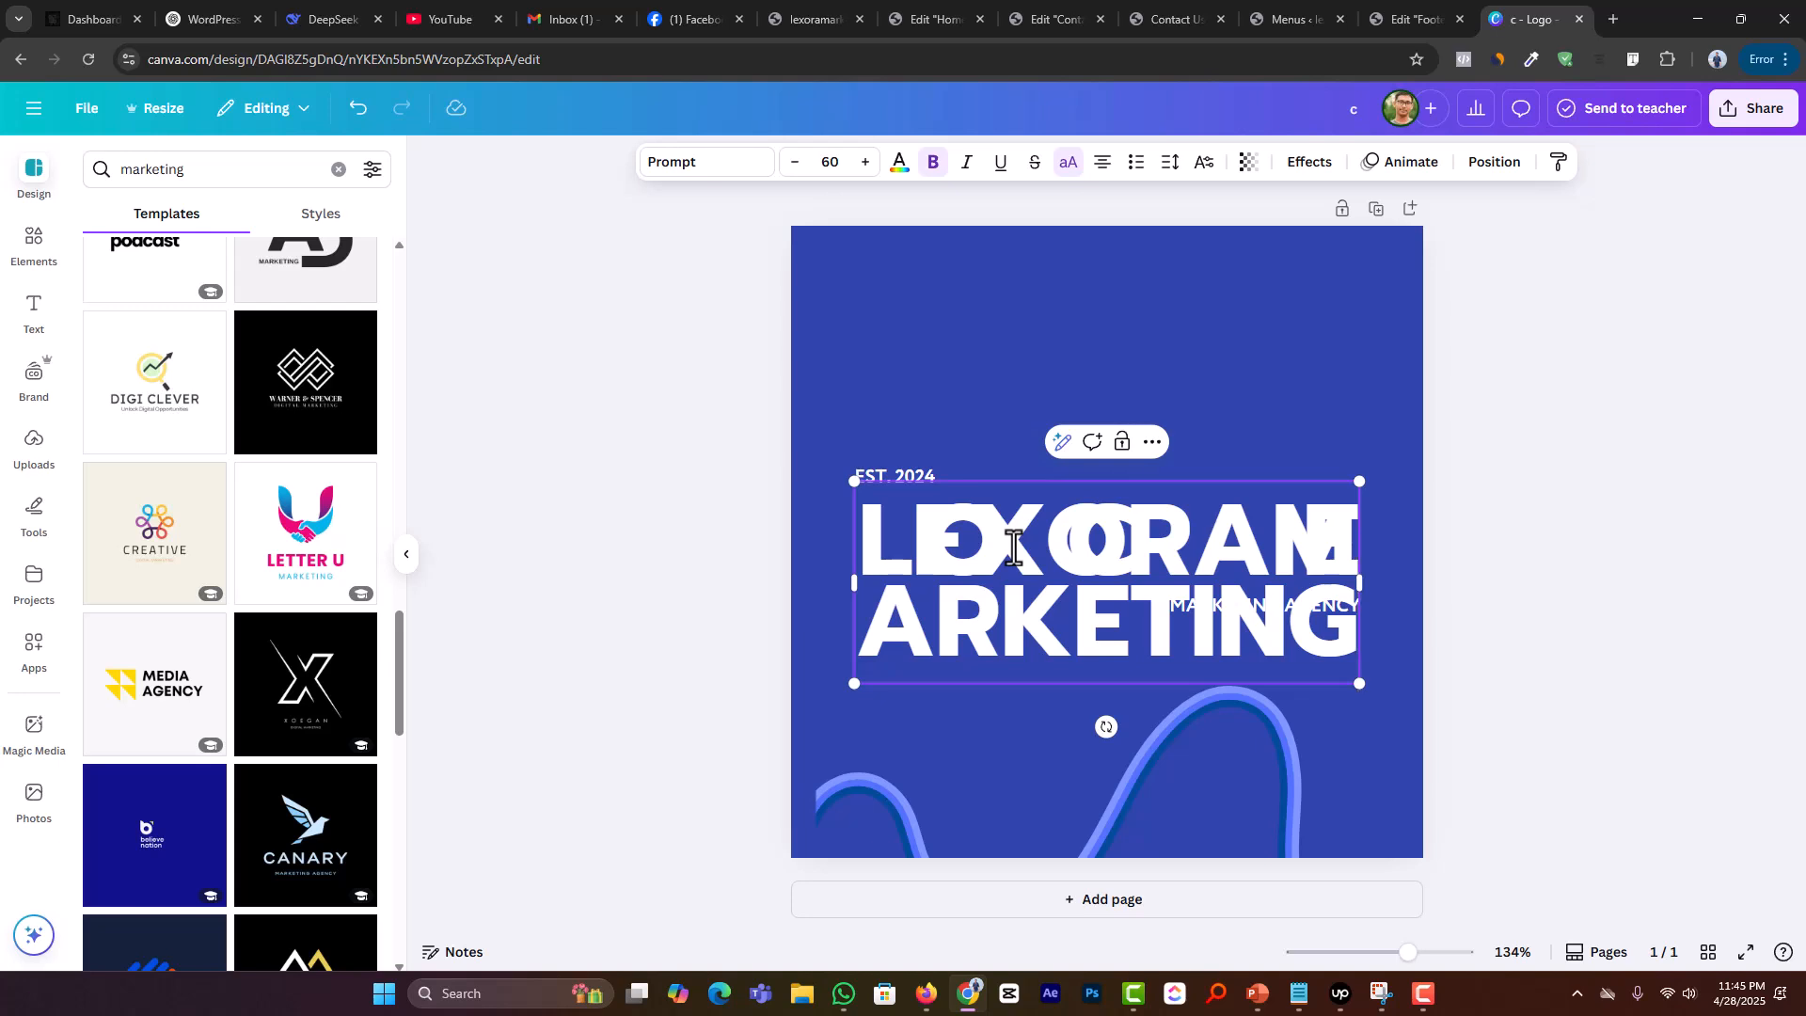
Step: Reduce the LEXORAMARKETING text to font size 30 and break it into two lines after "LEXORA"
{"action": "key", "text": "ctrl+a"}
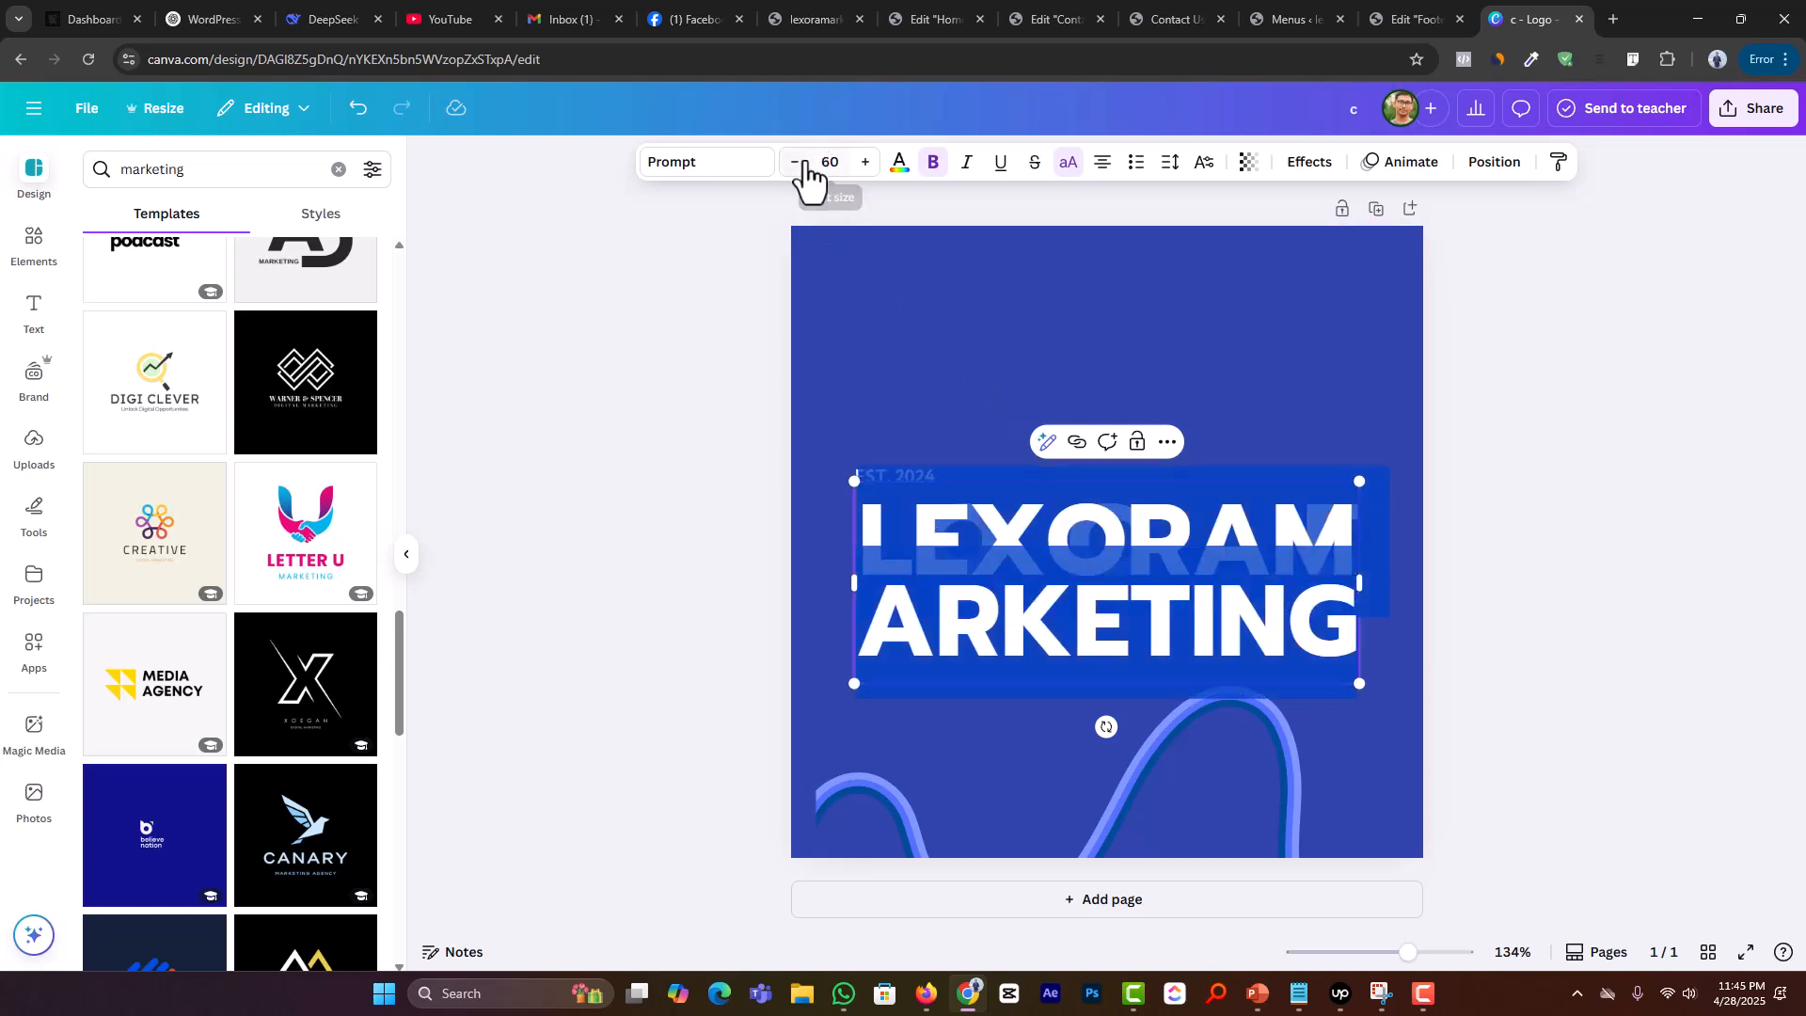
{"action": "left_click", "coordinate": [804, 165]}
{"action": "left_click", "coordinate": [804, 165]}
{"action": "left_click", "coordinate": [805, 166]}
{"action": "left_click", "coordinate": [804, 165]}
{"action": "left_click", "coordinate": [804, 166]}
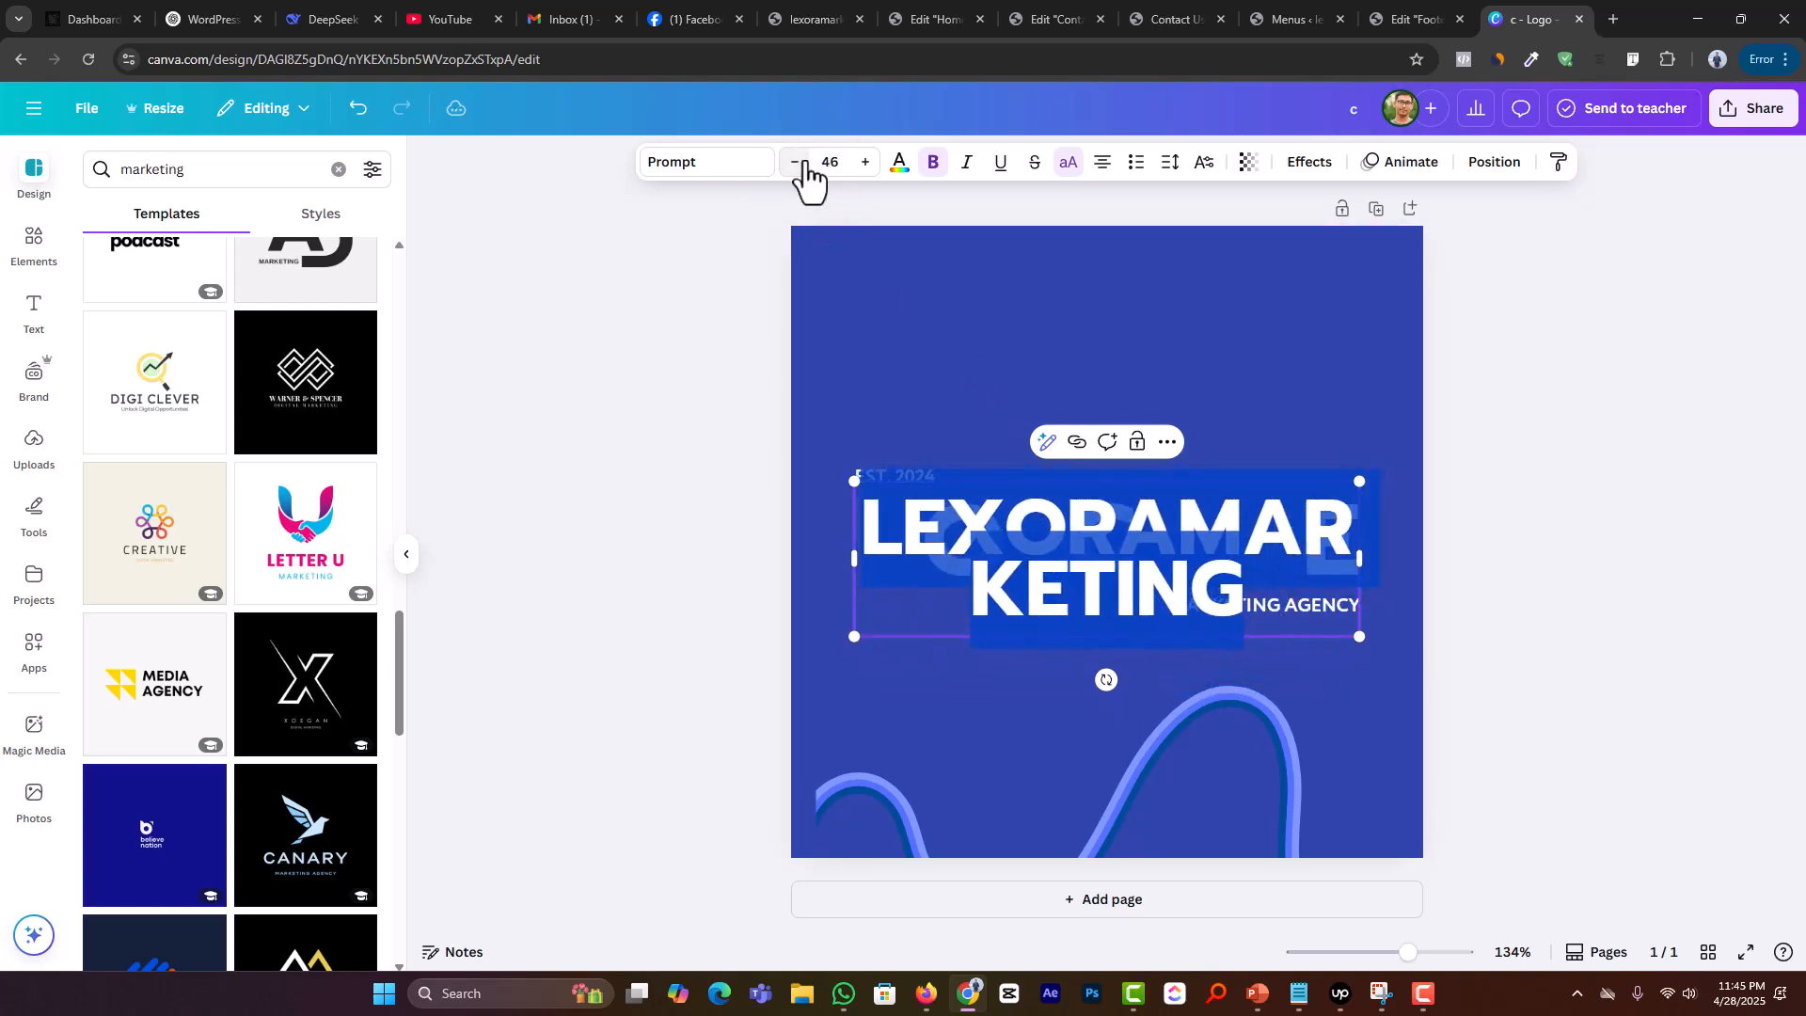
{"action": "left_click", "coordinate": [804, 165]}
{"action": "left_click", "coordinate": [804, 166]}
{"action": "left_click", "coordinate": [804, 166]}
{"action": "left_click", "coordinate": [804, 166]}
{"action": "left_click", "coordinate": [805, 166]}
{"action": "left_click", "coordinate": [804, 166]}
{"action": "left_click", "coordinate": [804, 165]}
{"action": "left_click", "coordinate": [804, 165]}
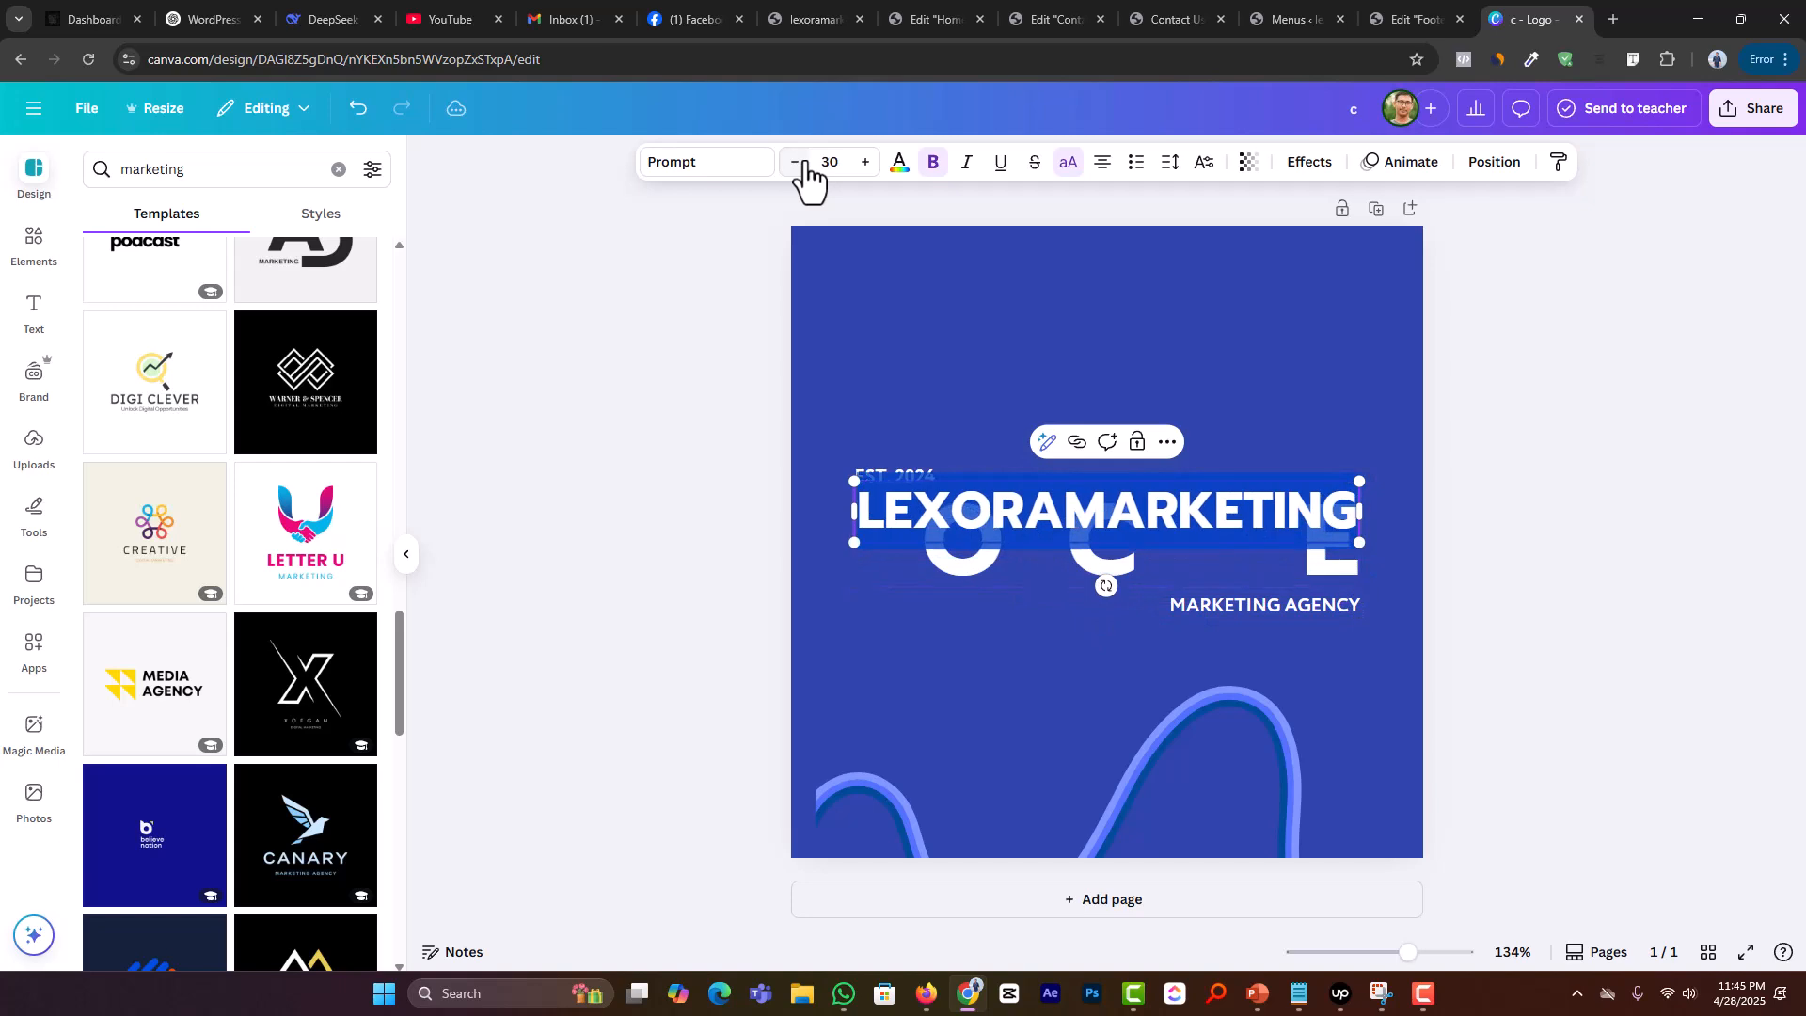
{"action": "left_click", "coordinate": [1063, 508]}
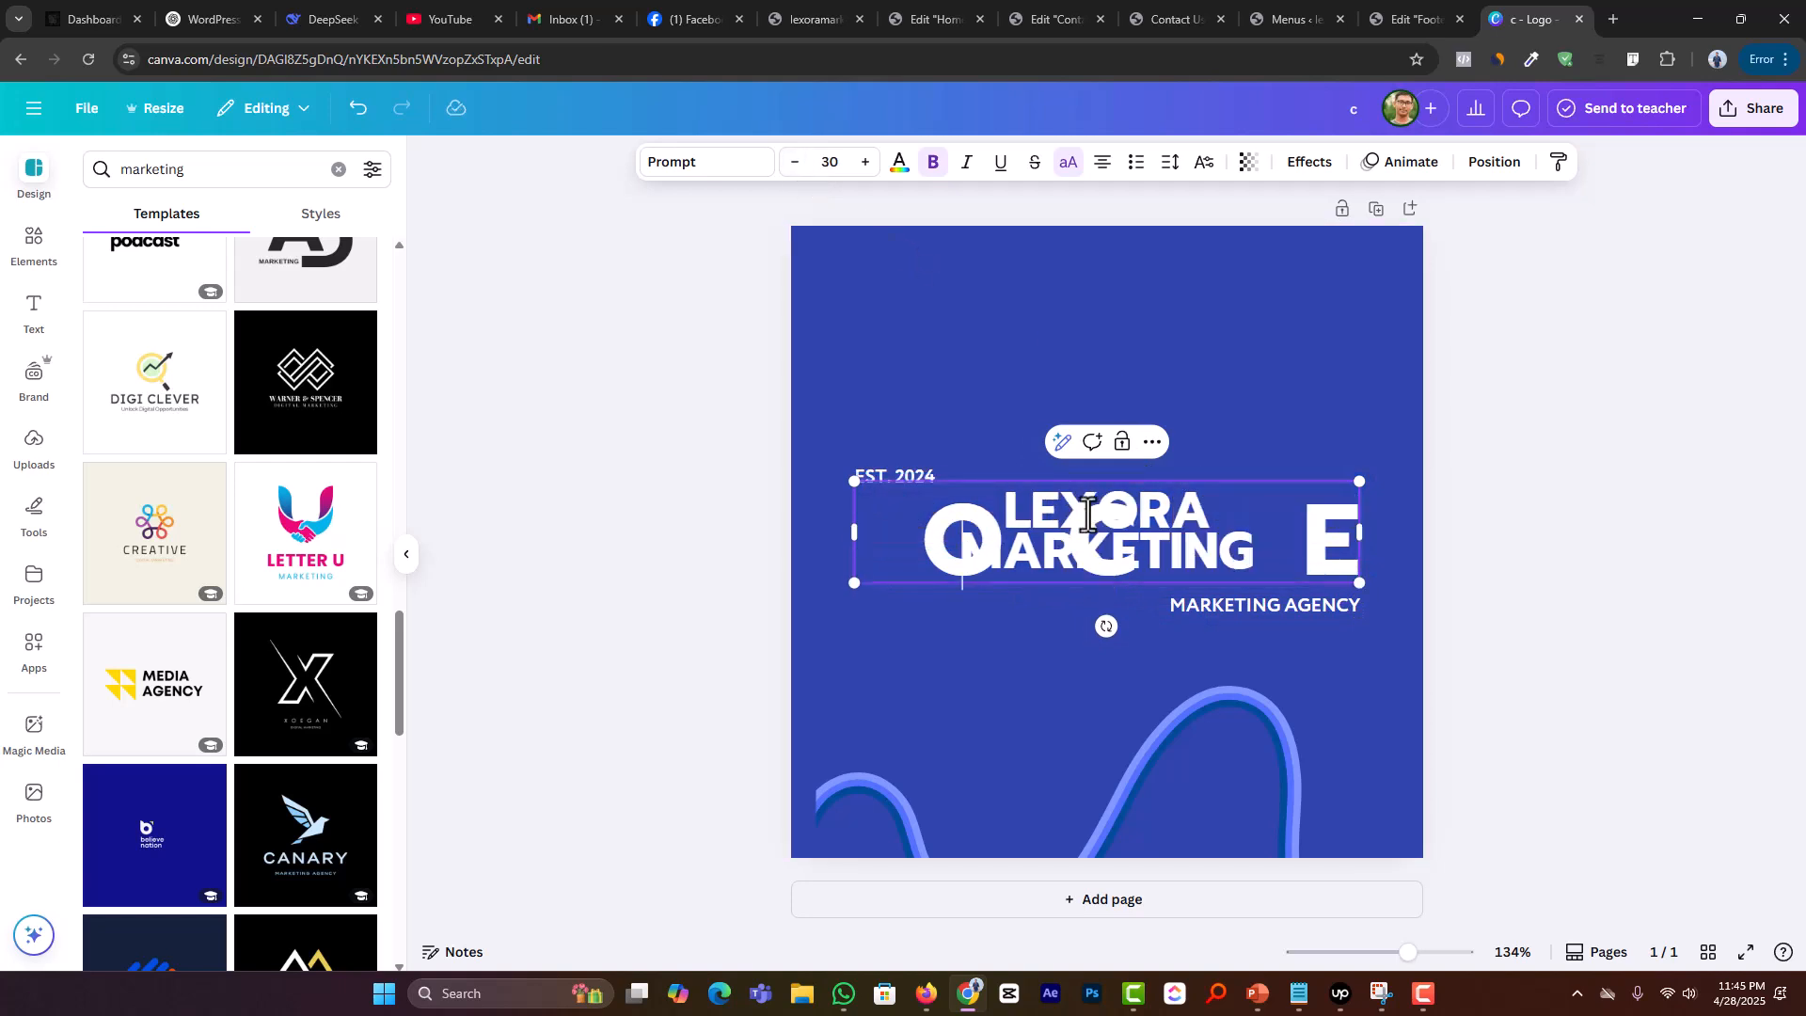
{"action": "left_click", "coordinate": [1286, 478]}
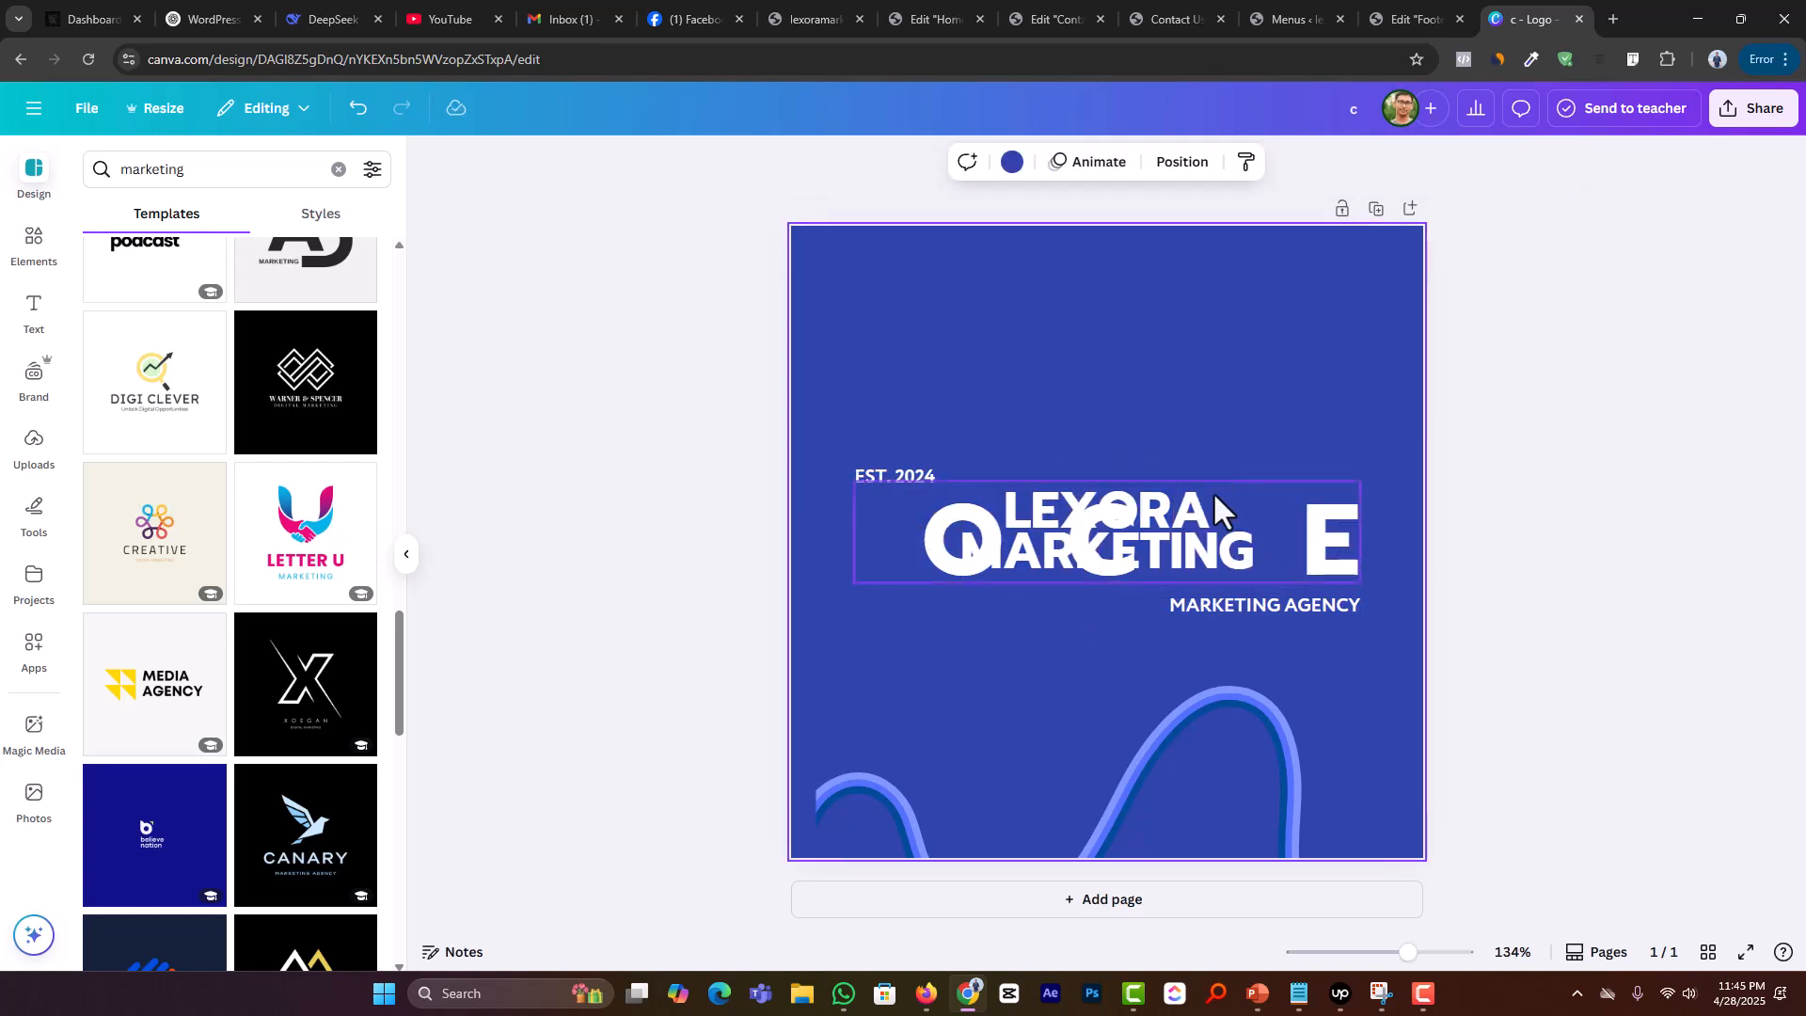
Step: Delete the LEXORA MARKETING text and all remaining letters, captions and the wave graphic from the logo canvas
{"action": "left_click", "coordinate": [1204, 503]}
{"action": "key", "text": "Delete"}
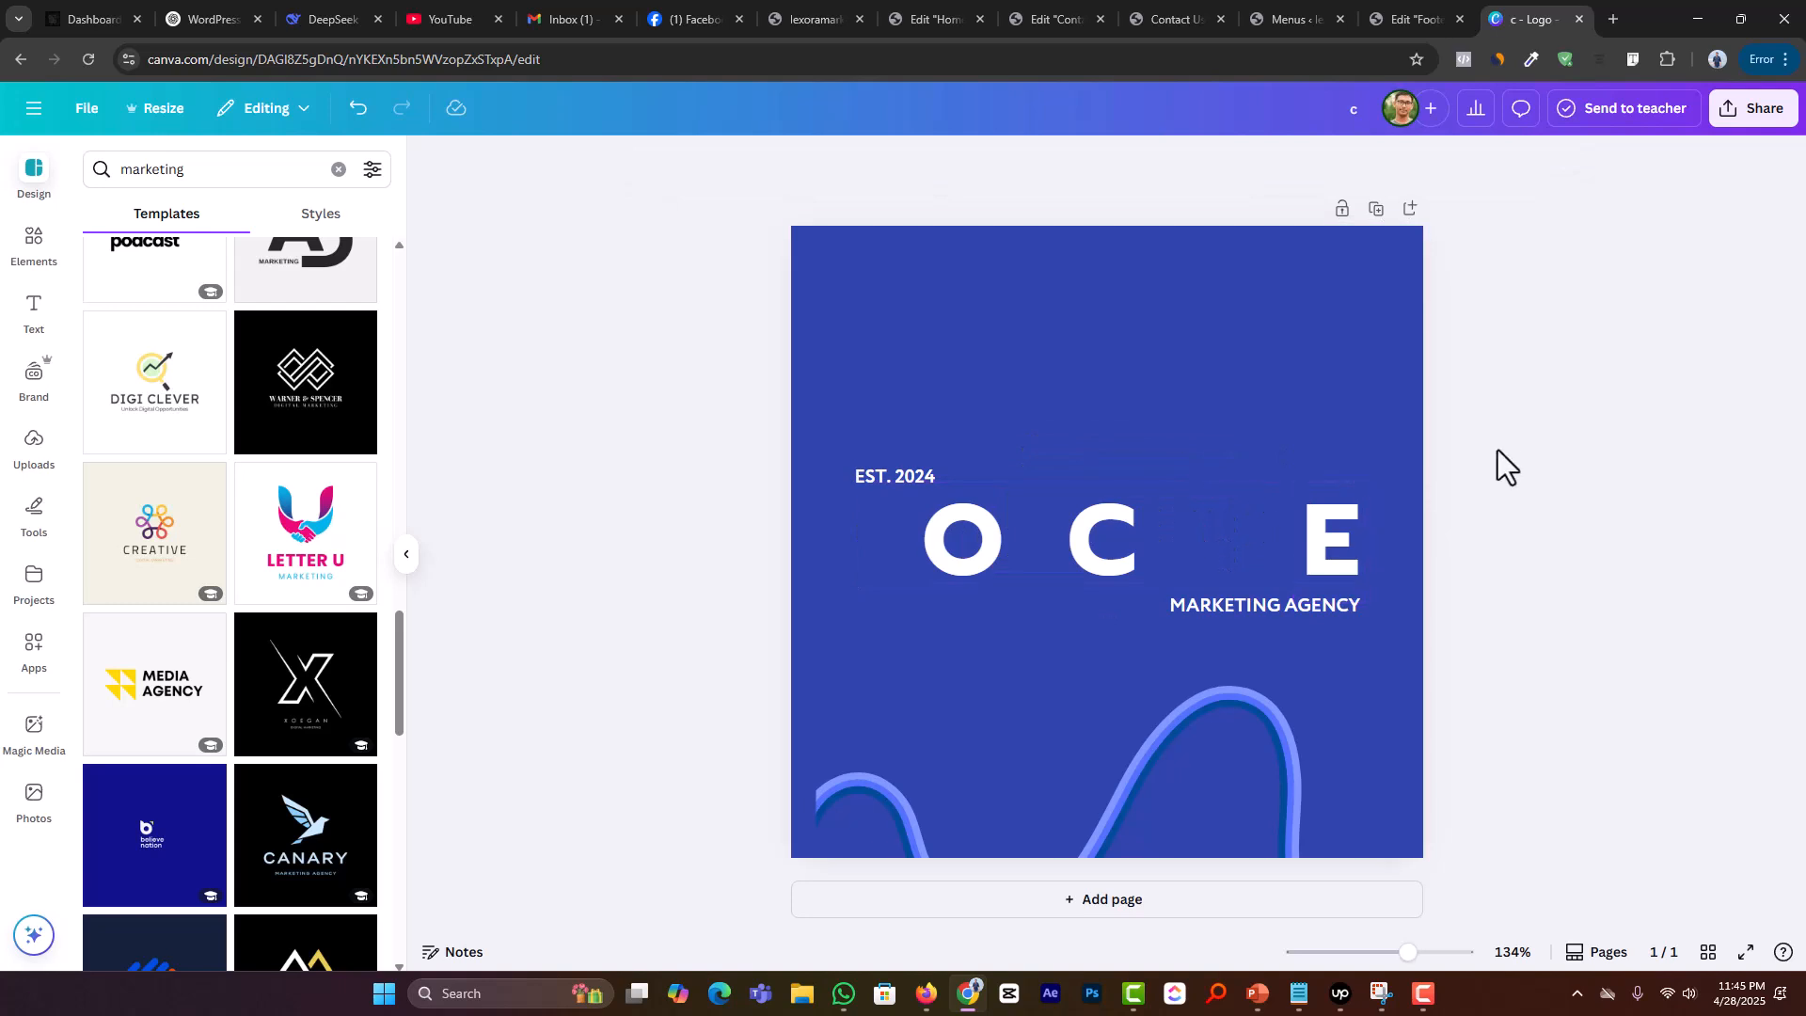
{"action": "left_click_drag", "start_coordinate": [1497, 449], "coordinate": [498, 707]}
{"action": "key", "text": "Delete"}
Step: Search the logo templates for "marketing agency" and apply the black and yellow Studio Shodwe creative agency template
{"action": "scroll", "coordinate": [312, 583], "scroll_direction": "down", "scroll_amount": 2}
{"action": "scroll", "coordinate": [312, 583], "scroll_direction": "down", "scroll_amount": 8}
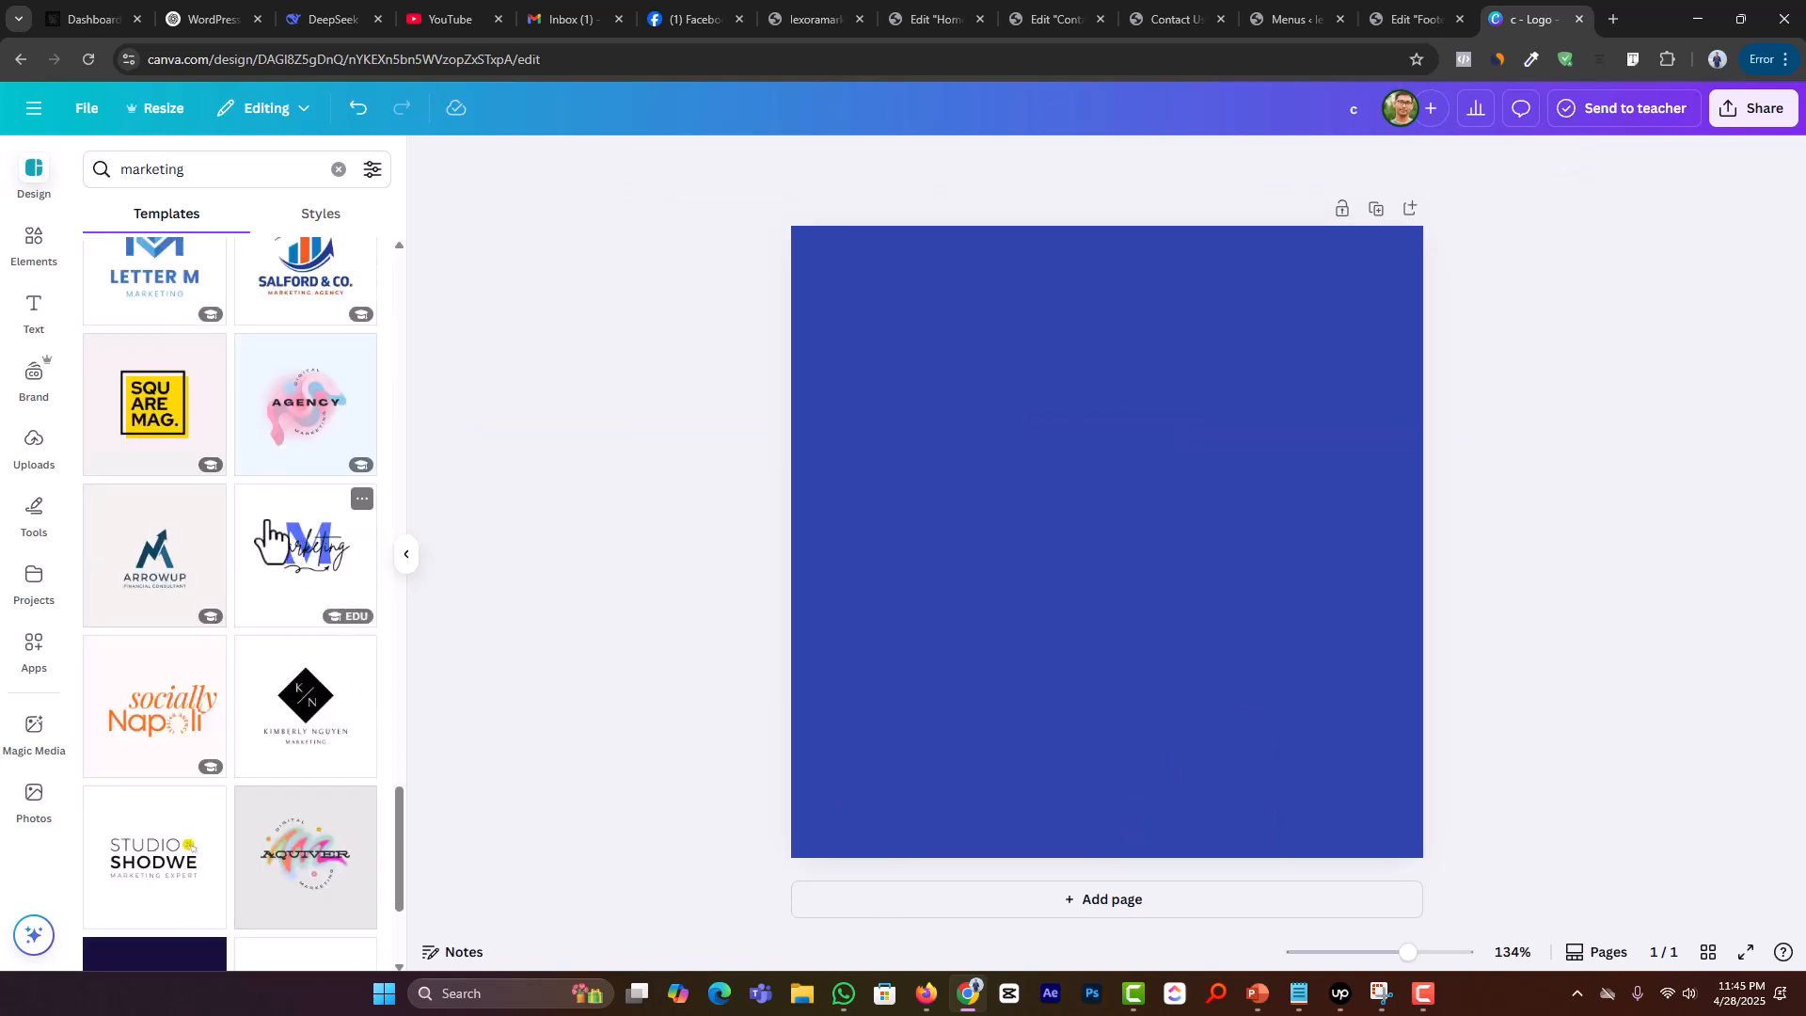
{"action": "scroll", "coordinate": [282, 545], "scroll_direction": "down", "scroll_amount": 6}
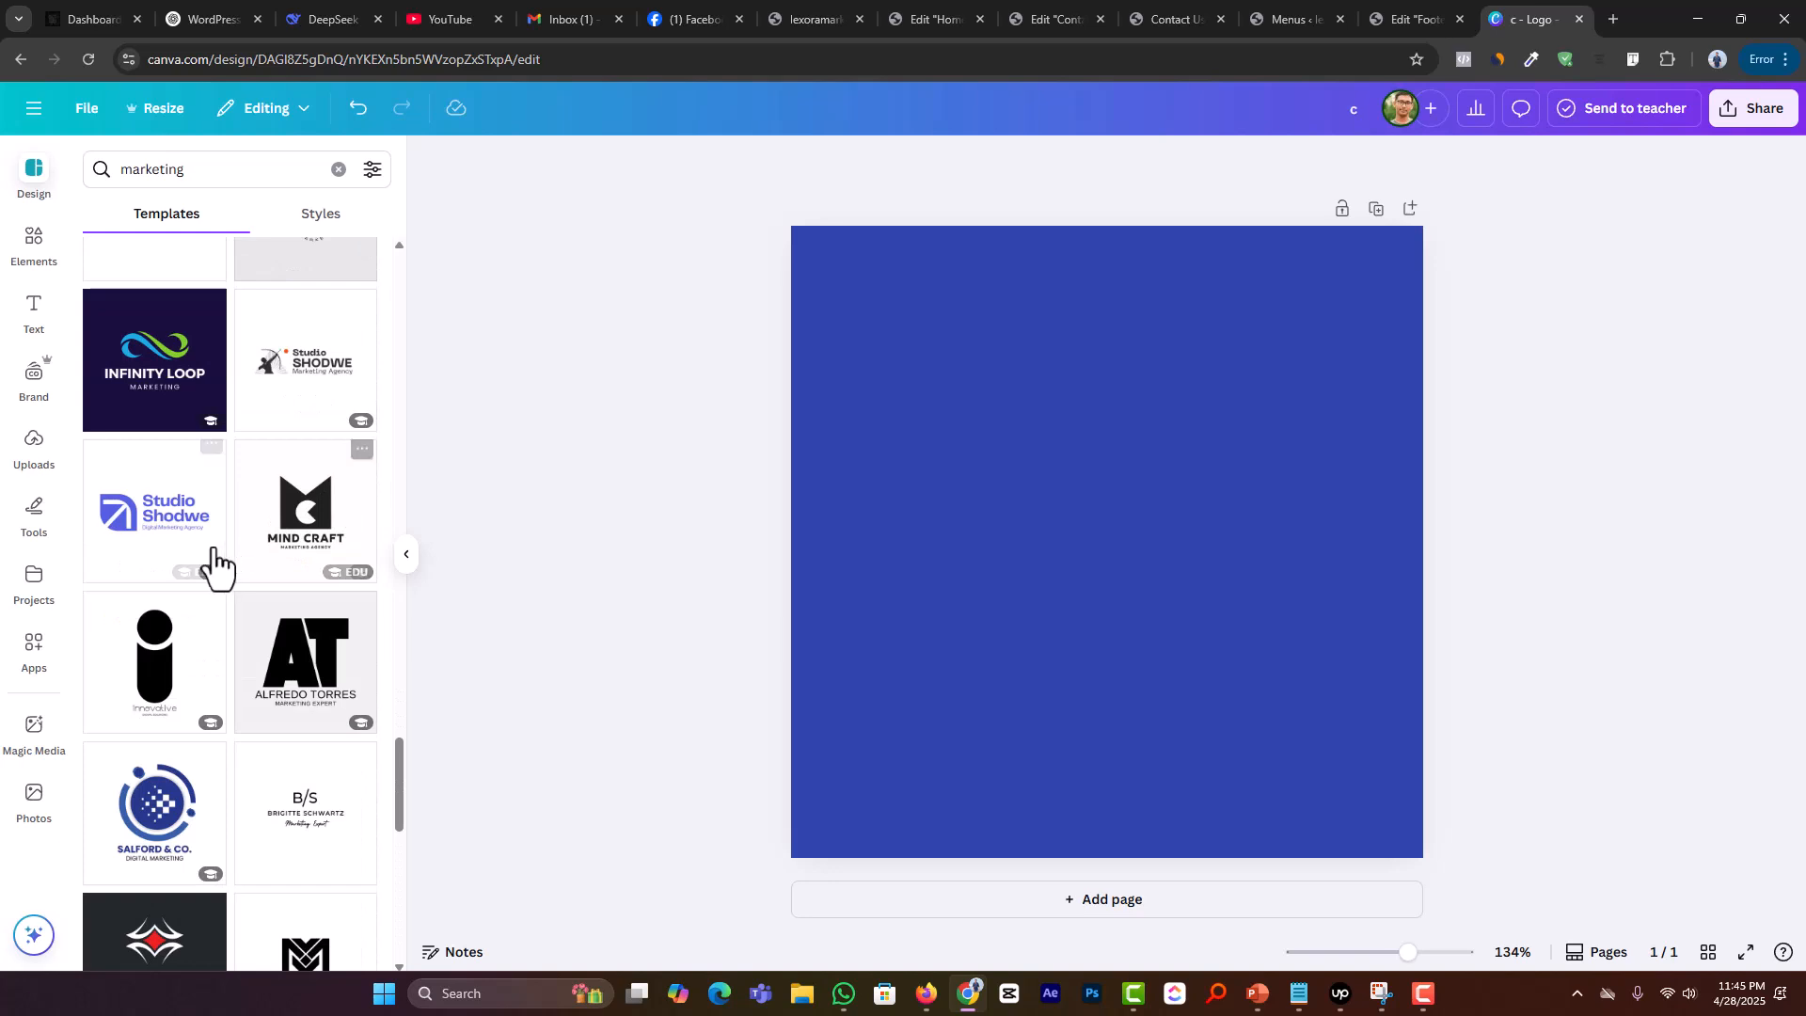
{"action": "scroll", "coordinate": [209, 564], "scroll_direction": "down", "scroll_amount": 8}
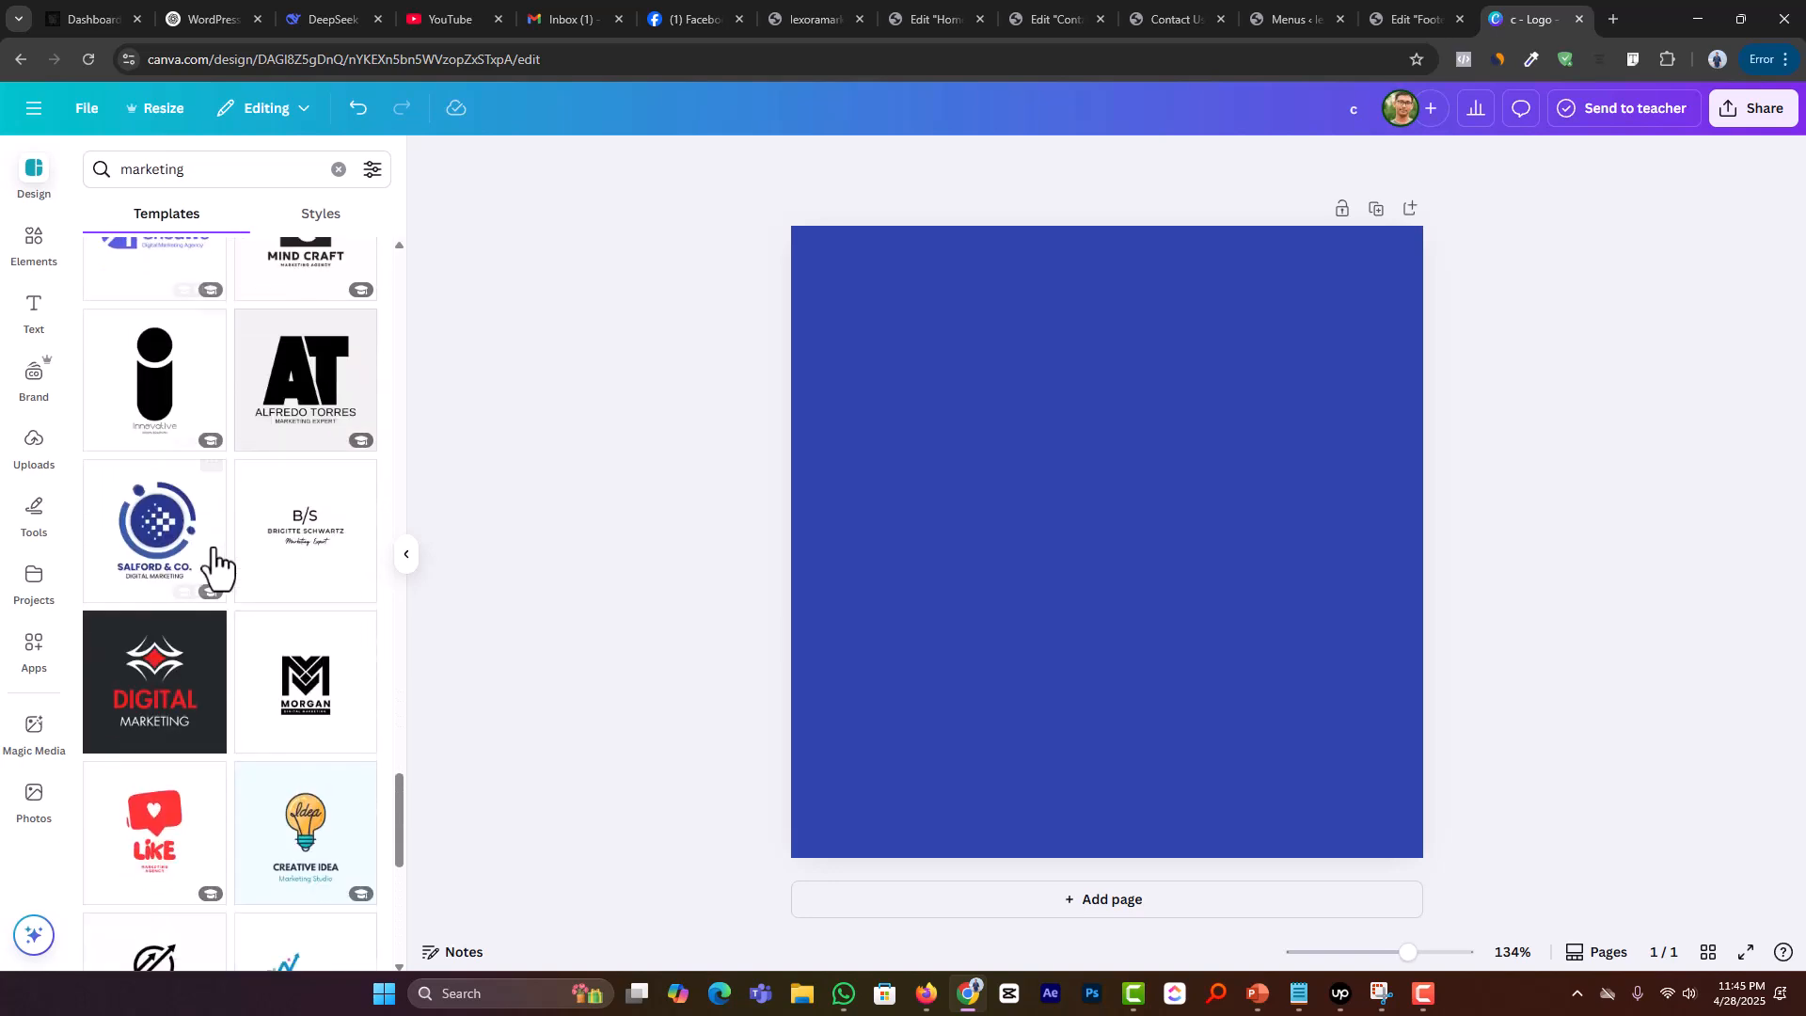
{"action": "left_click", "coordinate": [237, 168]}
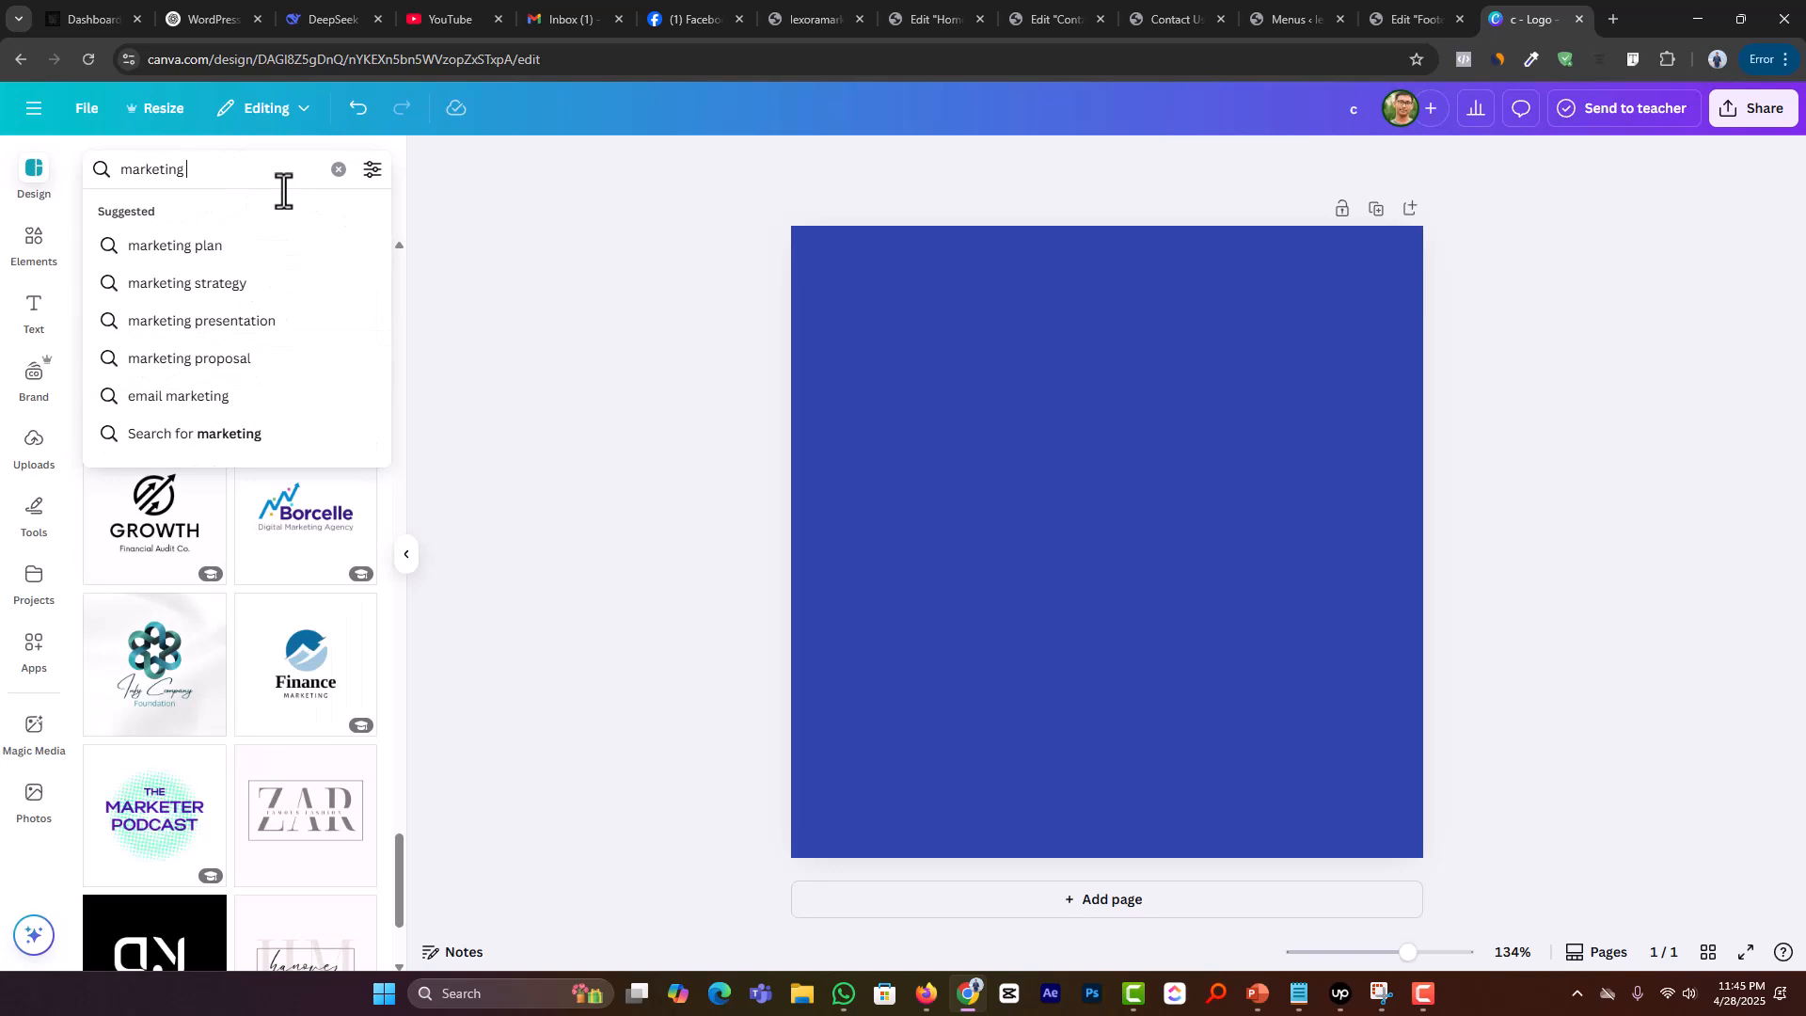
{"action": "type", "text": "agency"}
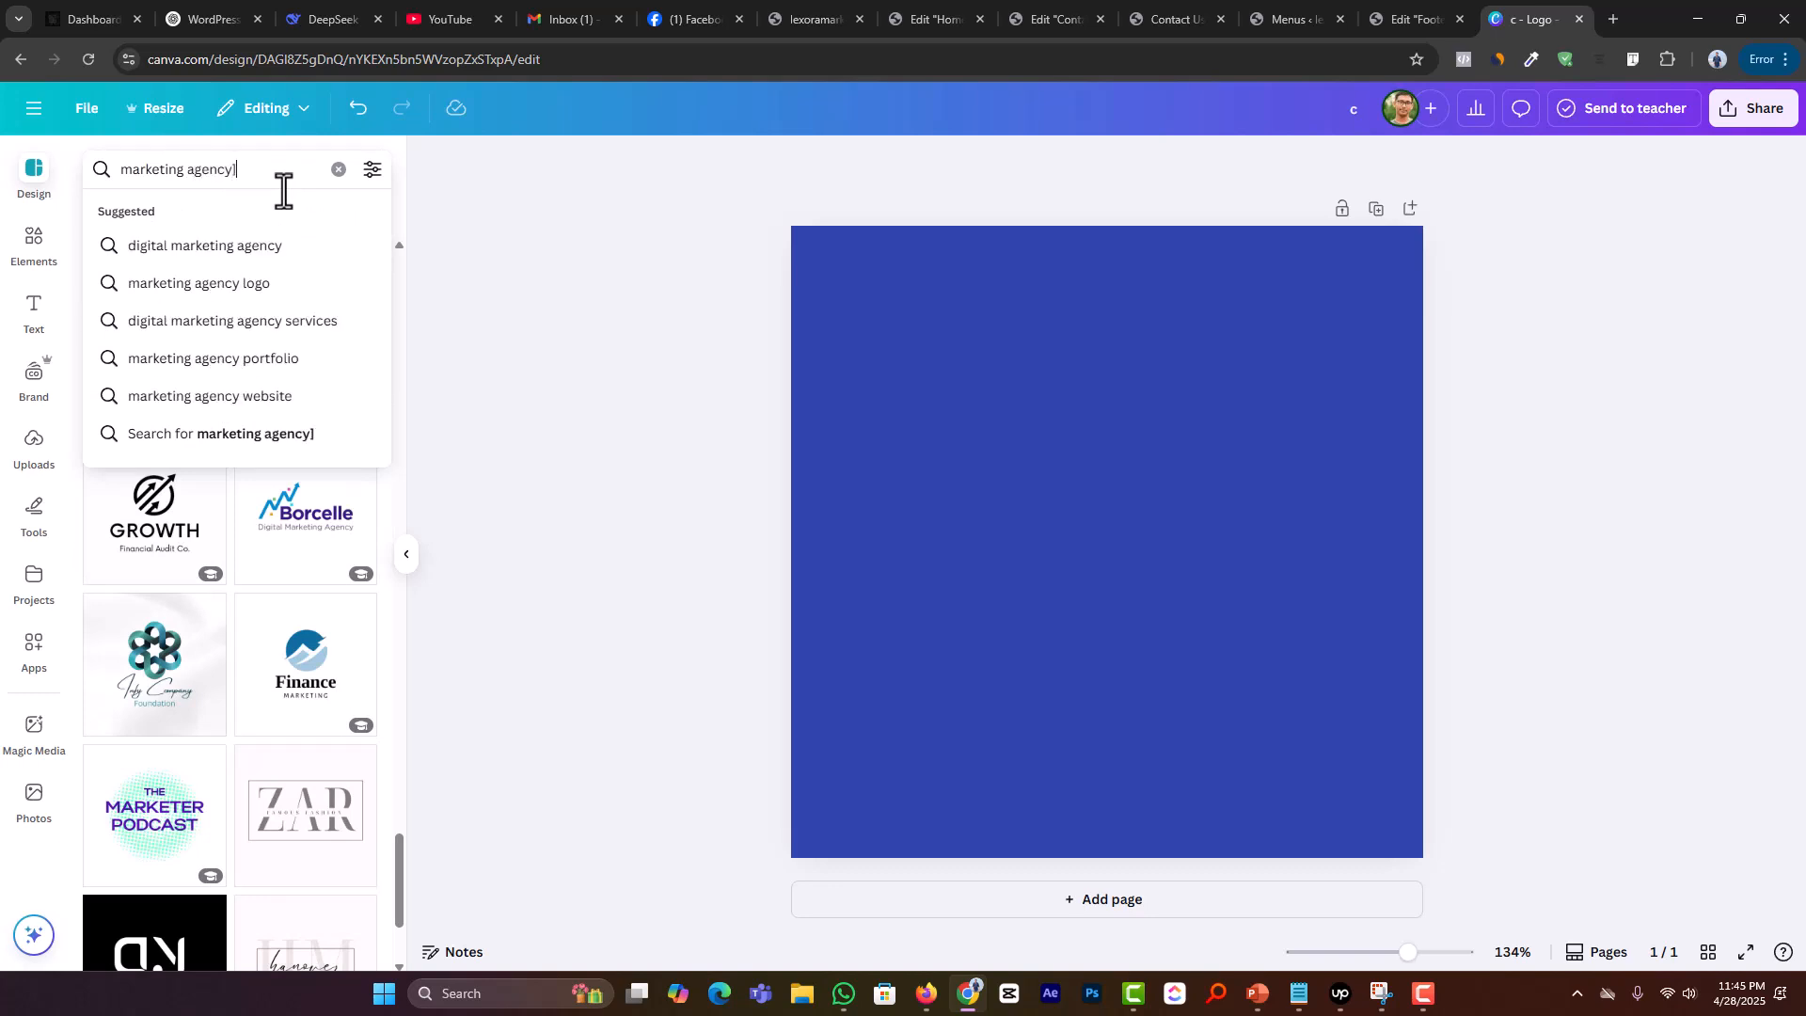
{"action": "key", "text": "Return"}
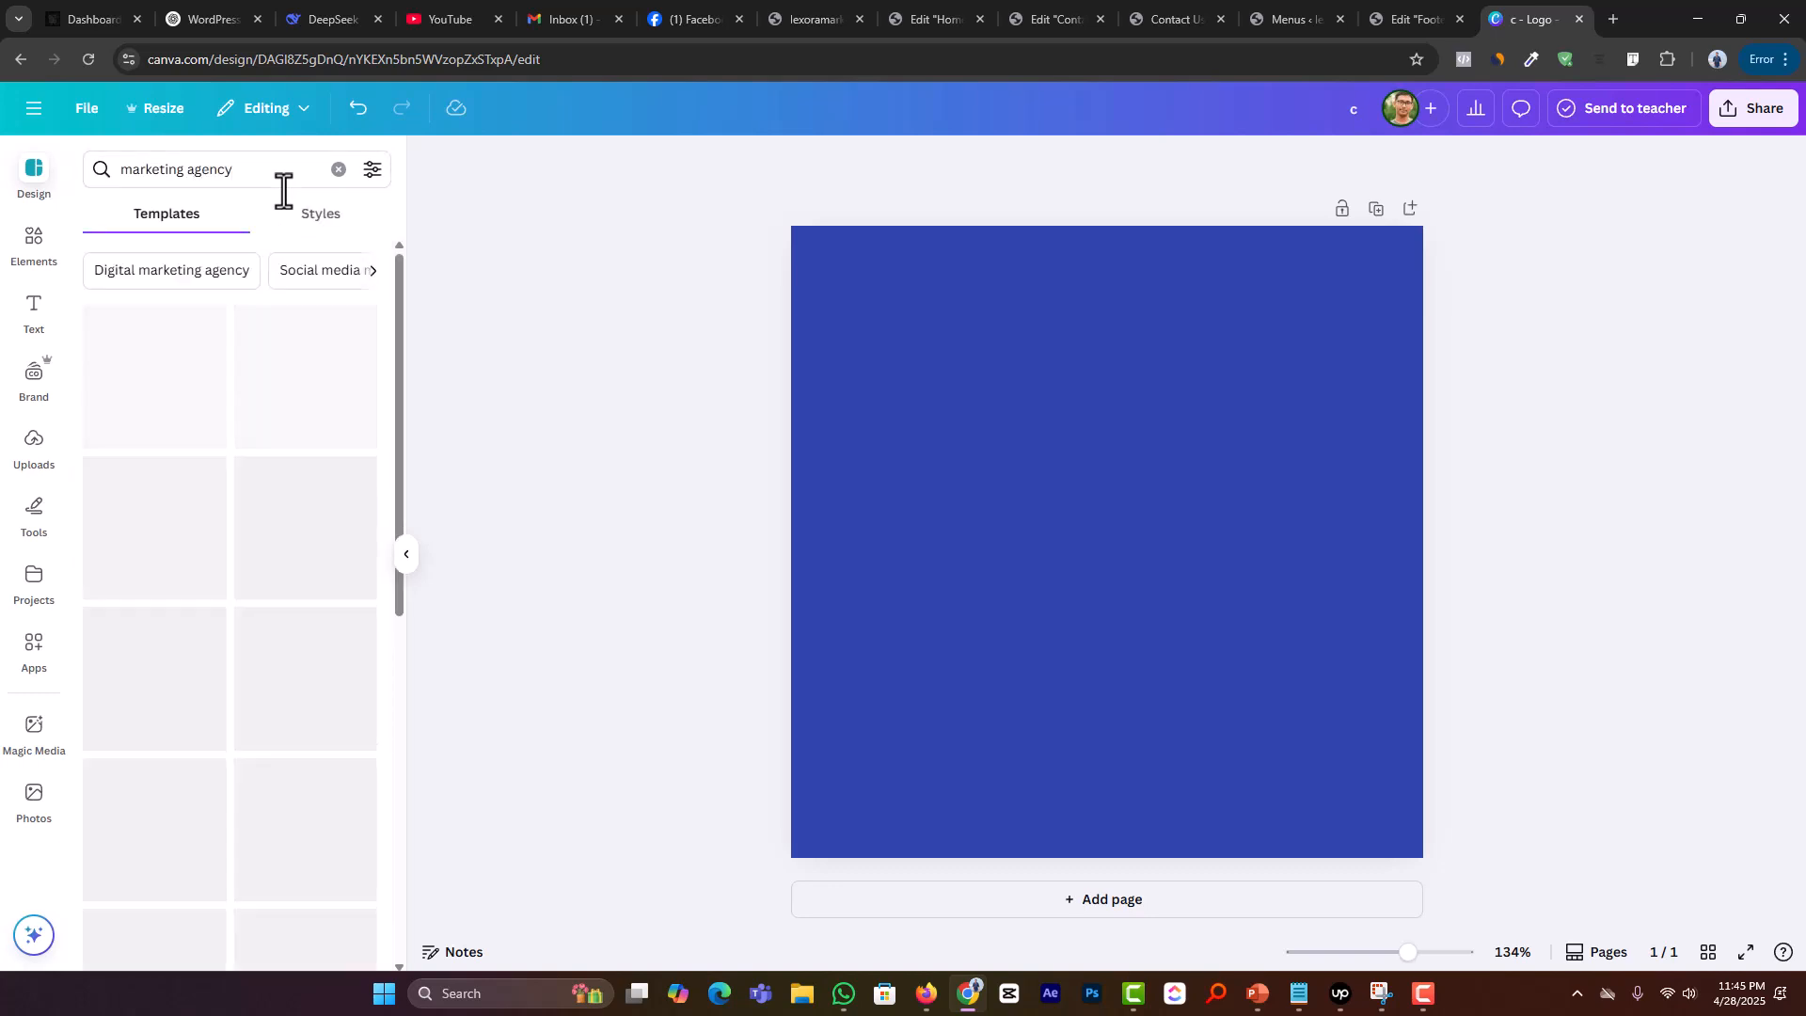
{"action": "scroll", "coordinate": [192, 461], "scroll_direction": "down", "scroll_amount": 6}
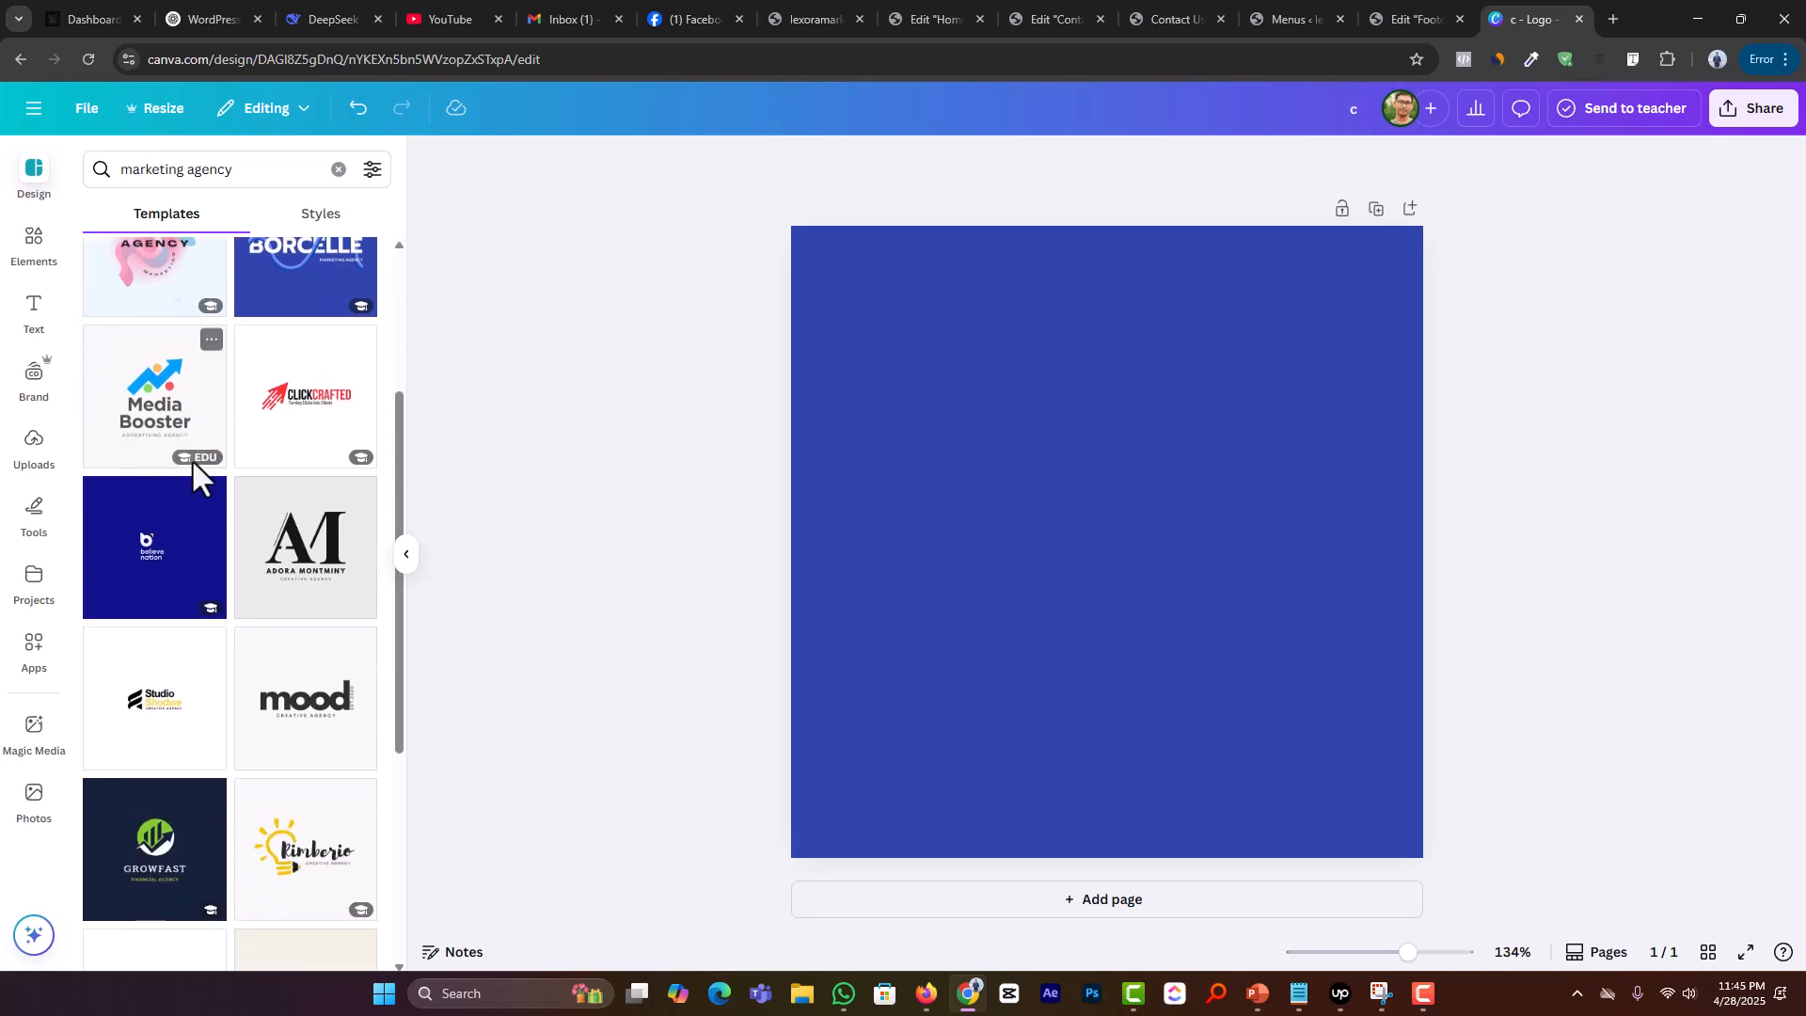
{"action": "scroll", "coordinate": [196, 460], "scroll_direction": "down", "scroll_amount": 2}
{"action": "scroll", "coordinate": [195, 460], "scroll_direction": "up", "scroll_amount": 1}
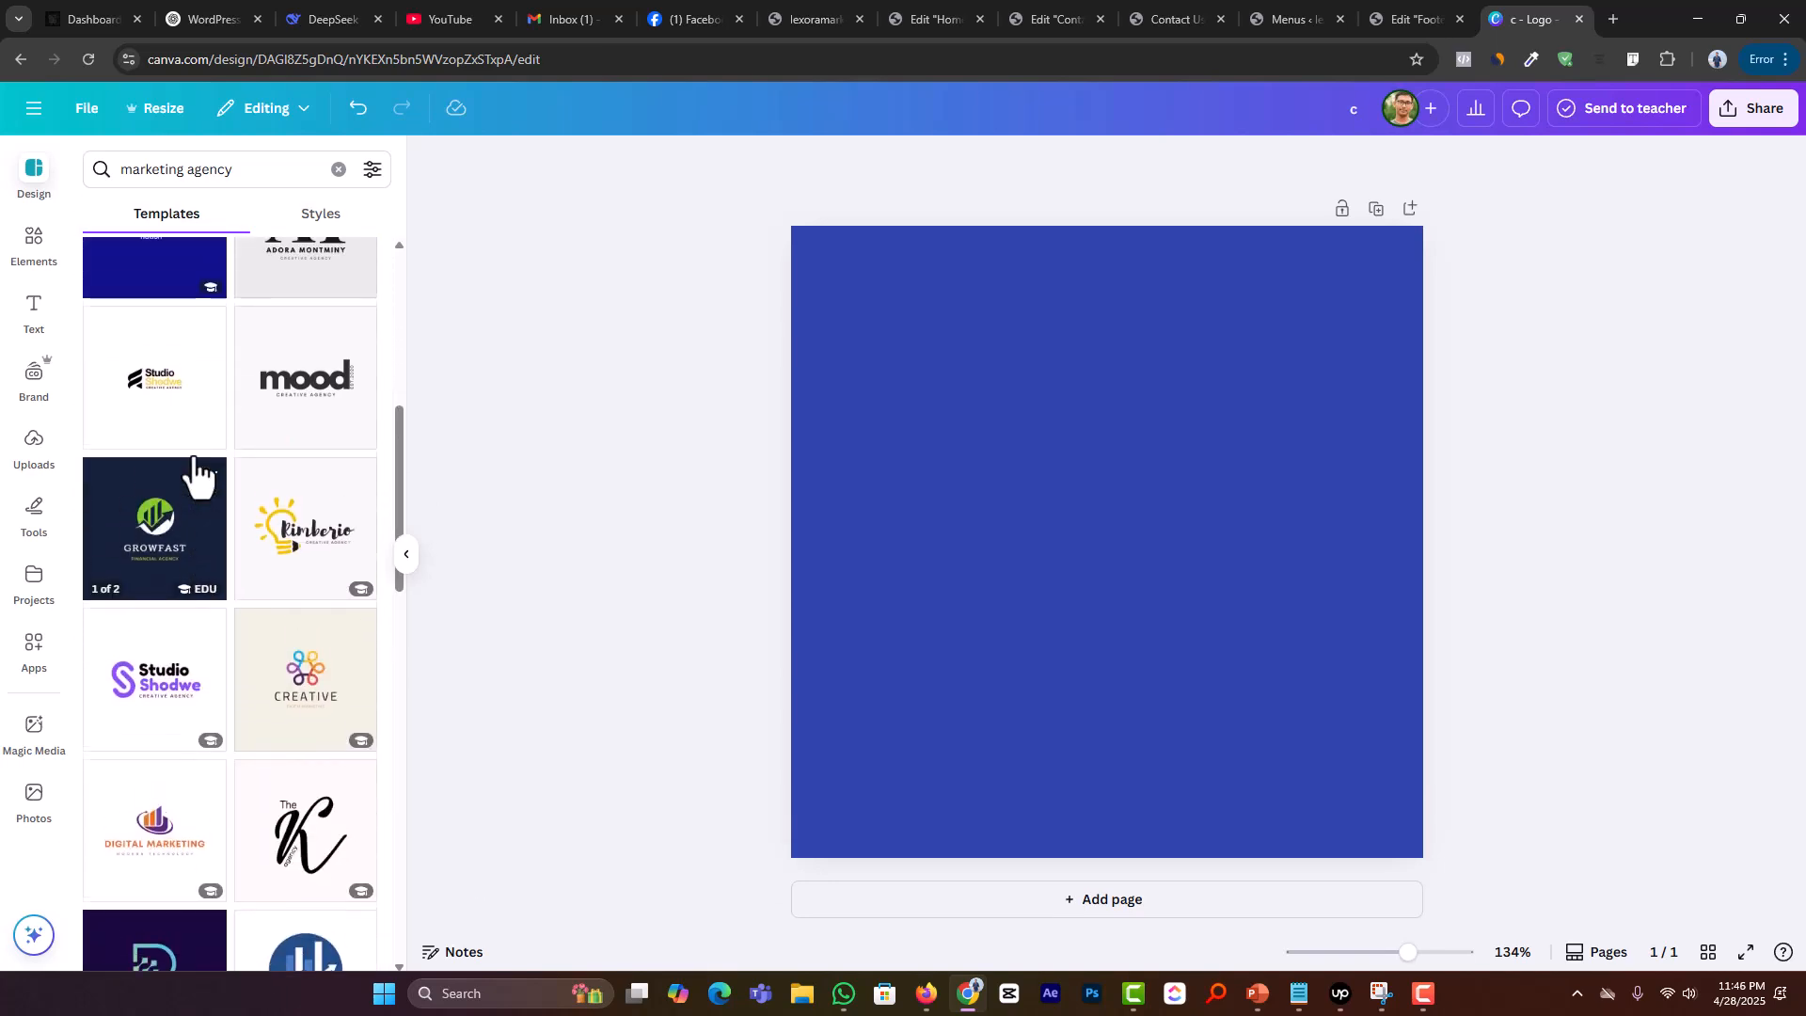
{"action": "left_click", "coordinate": [169, 405]}
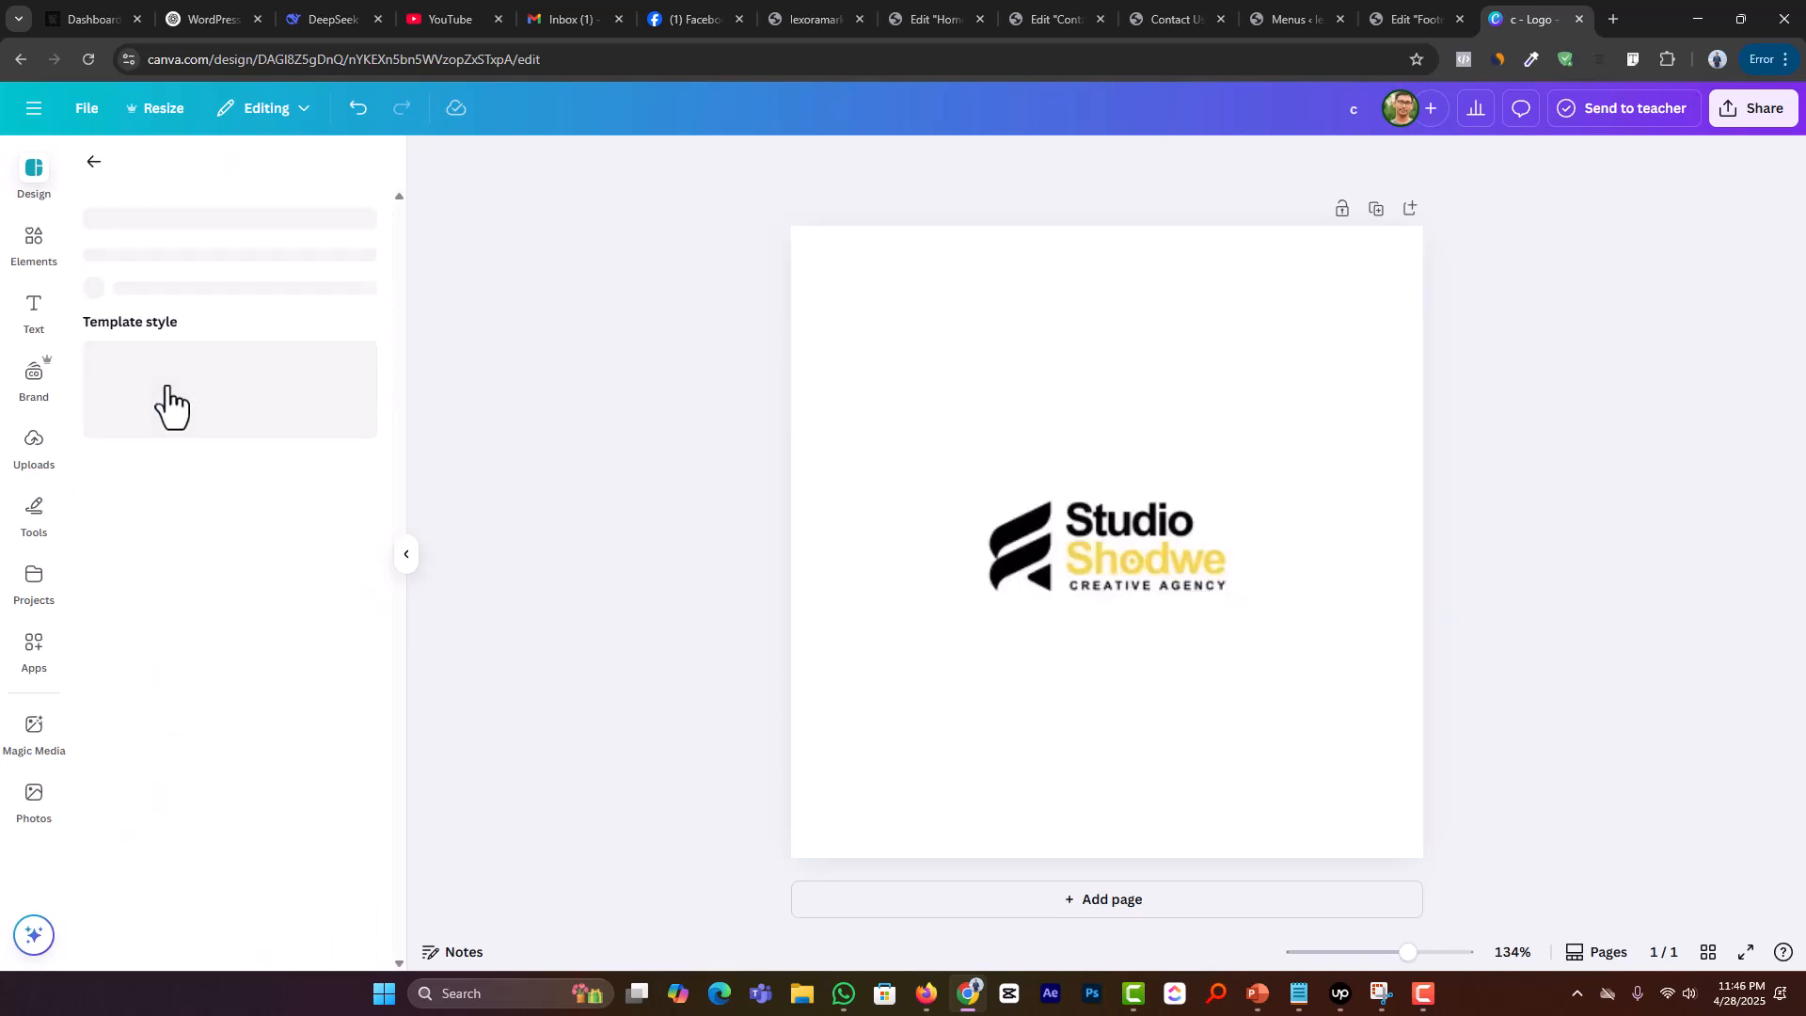
Step: Replace "Studio" in the logo with "lexora", entering "lexoramarketing" and copying its "marketing" part before removing it
{"action": "left_click", "coordinate": [1213, 536]}
{"action": "left_click", "coordinate": [1103, 534]}
{"action": "type", "text": "lexoramarketing"}
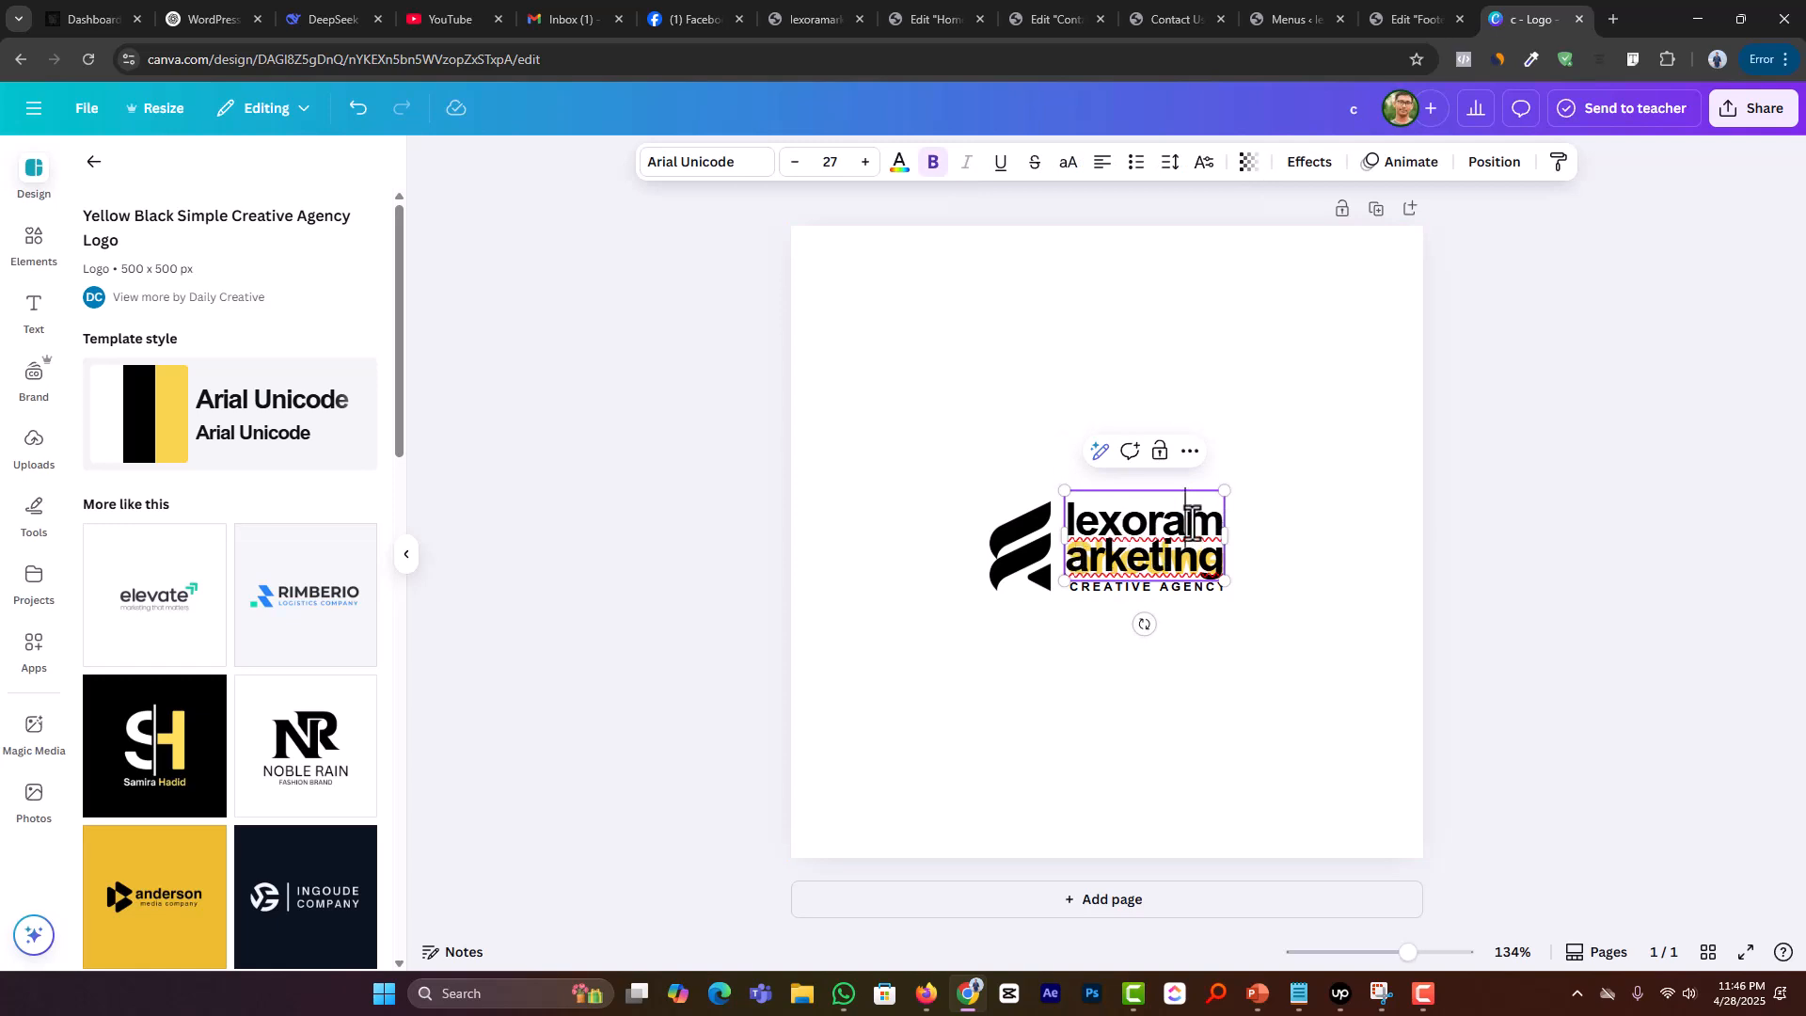
{"action": "left_click_drag", "start_coordinate": [1189, 518], "coordinate": [1224, 563]}
{"action": "key", "text": "ctrl+c"}
{"action": "key", "text": "BackSpace"}
Step: Replace "Shodwe" with "marketing", widen its text box to fit one line, and delete the "CREATIVE AGENCY" tagline
{"action": "left_click", "coordinate": [1183, 565]}
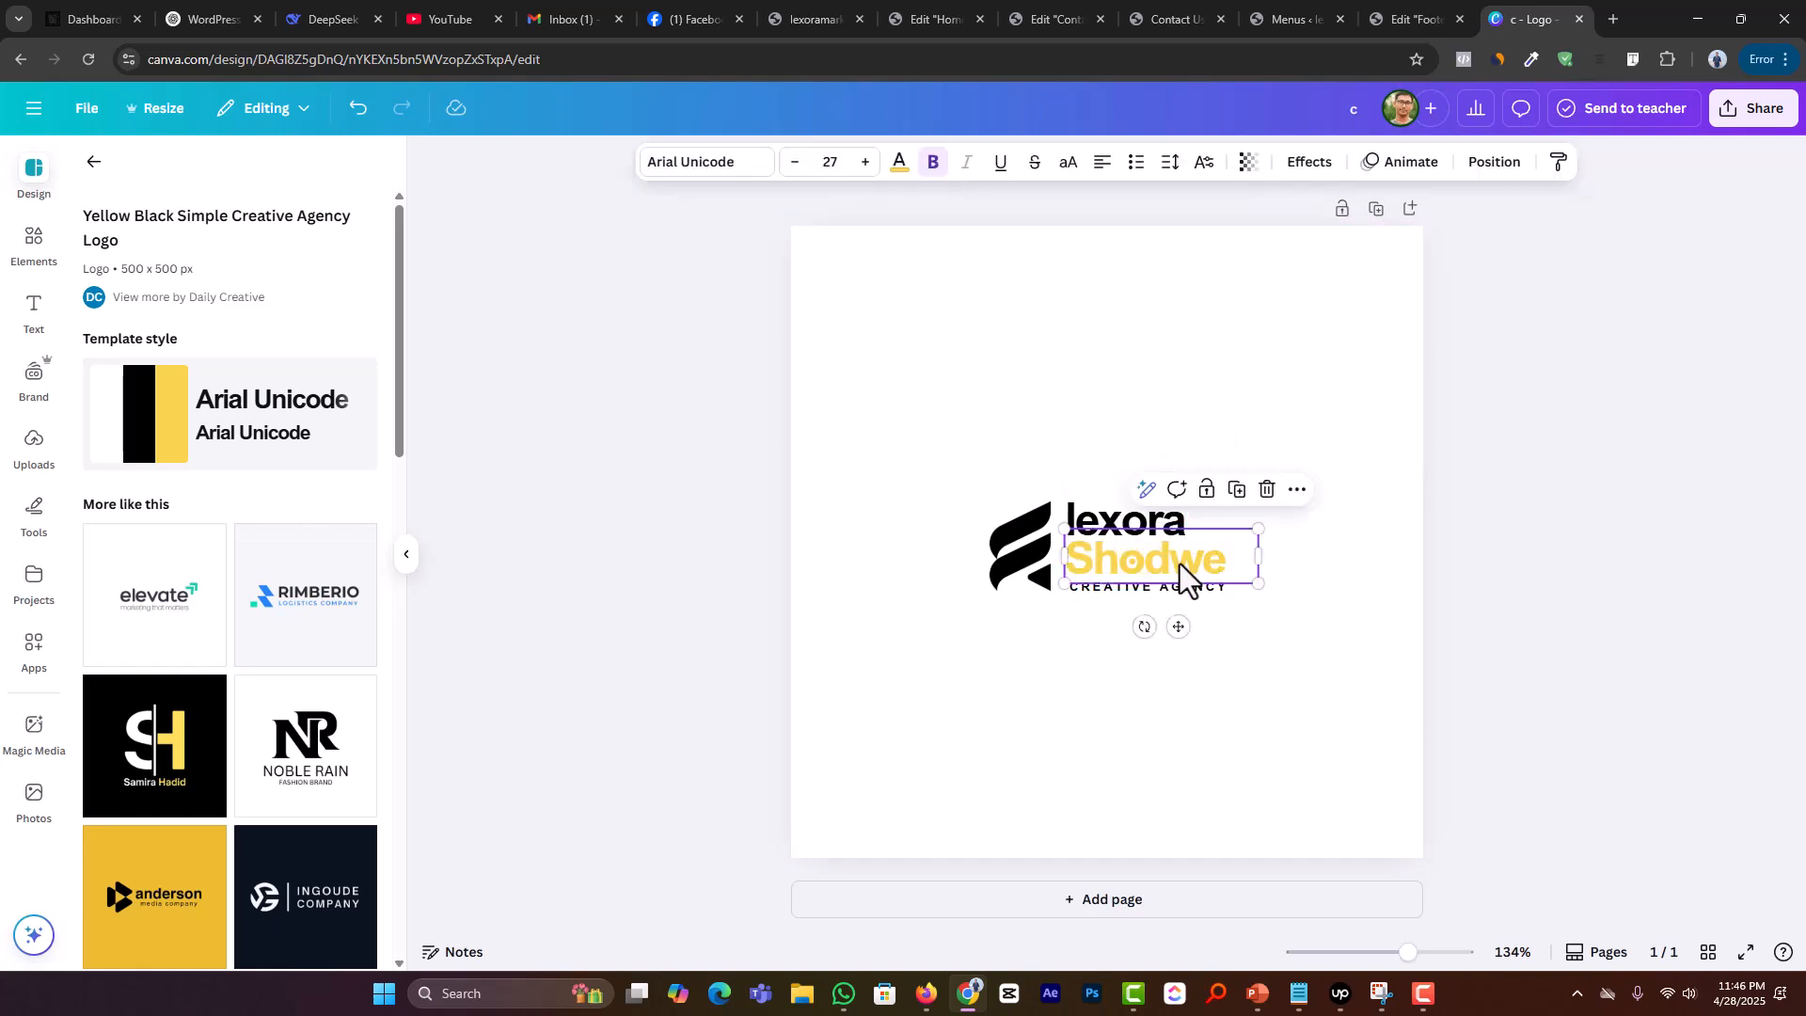
{"action": "double_click", "coordinate": [1182, 564]}
{"action": "key", "text": "ctrl+v"}
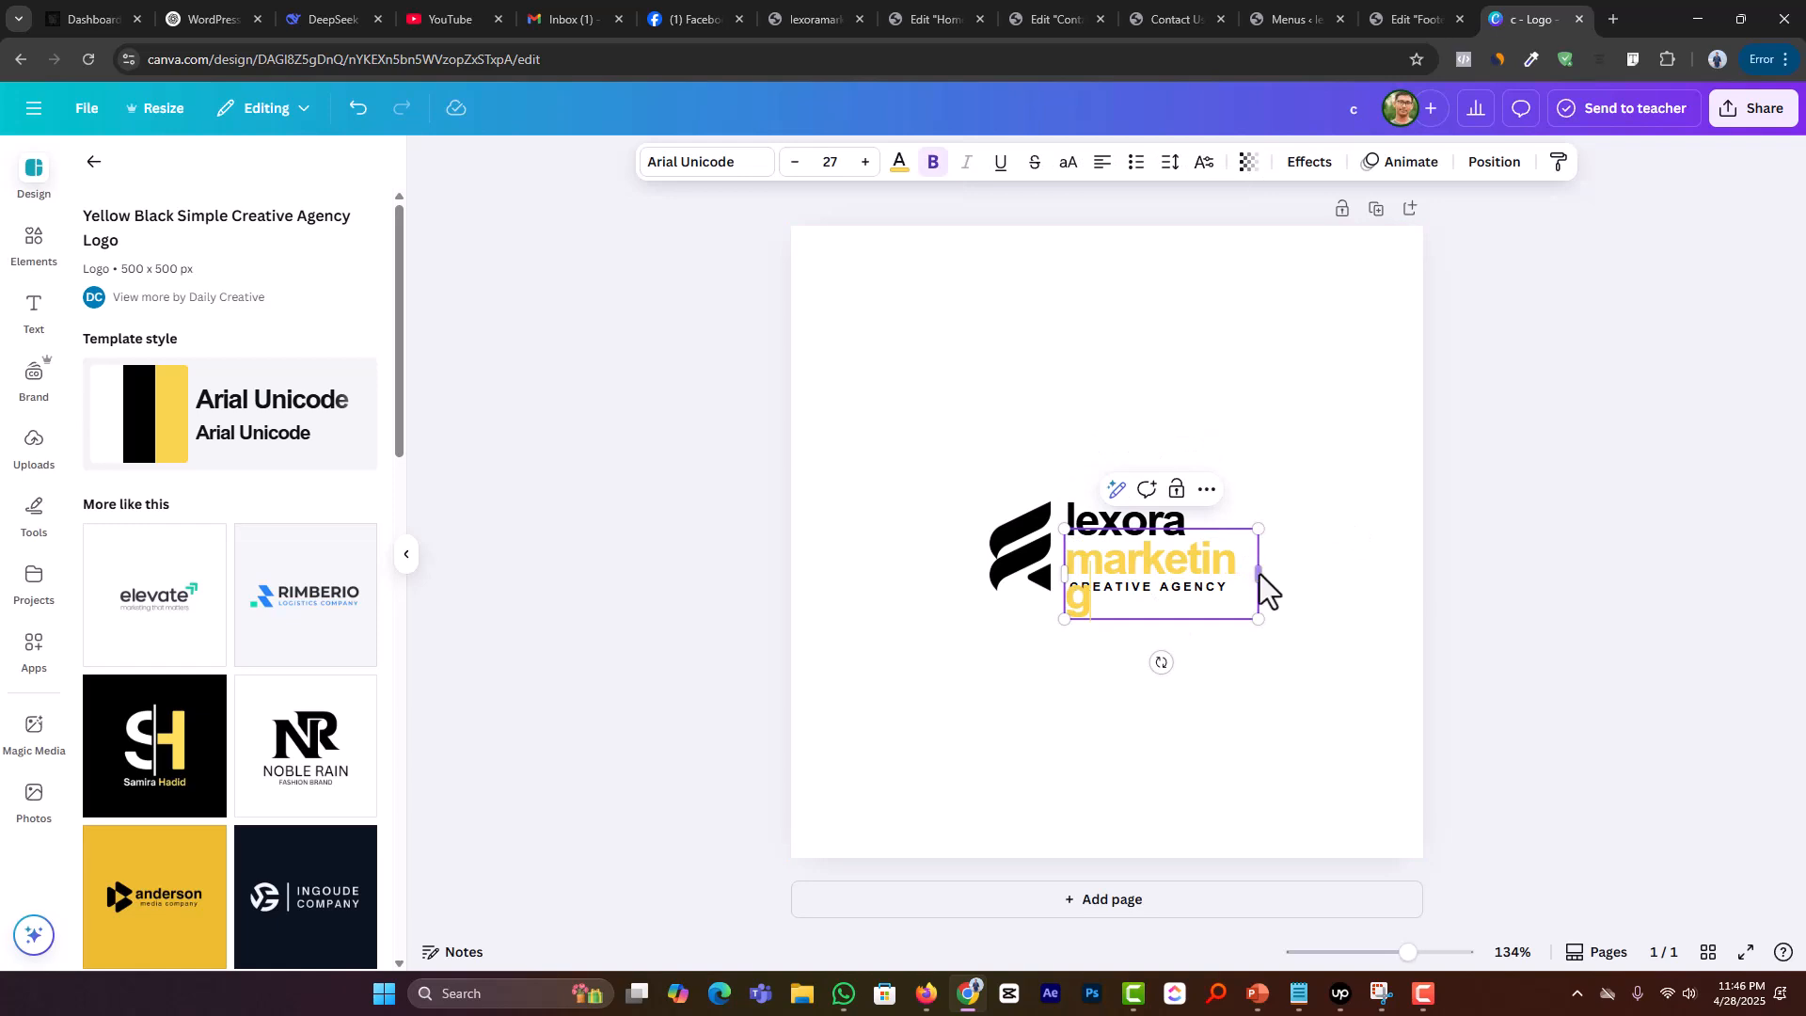
{"action": "left_click_drag", "start_coordinate": [1260, 576], "coordinate": [1272, 575]}
{"action": "left_click", "coordinate": [1293, 587]}
{"action": "left_click", "coordinate": [1210, 590]}
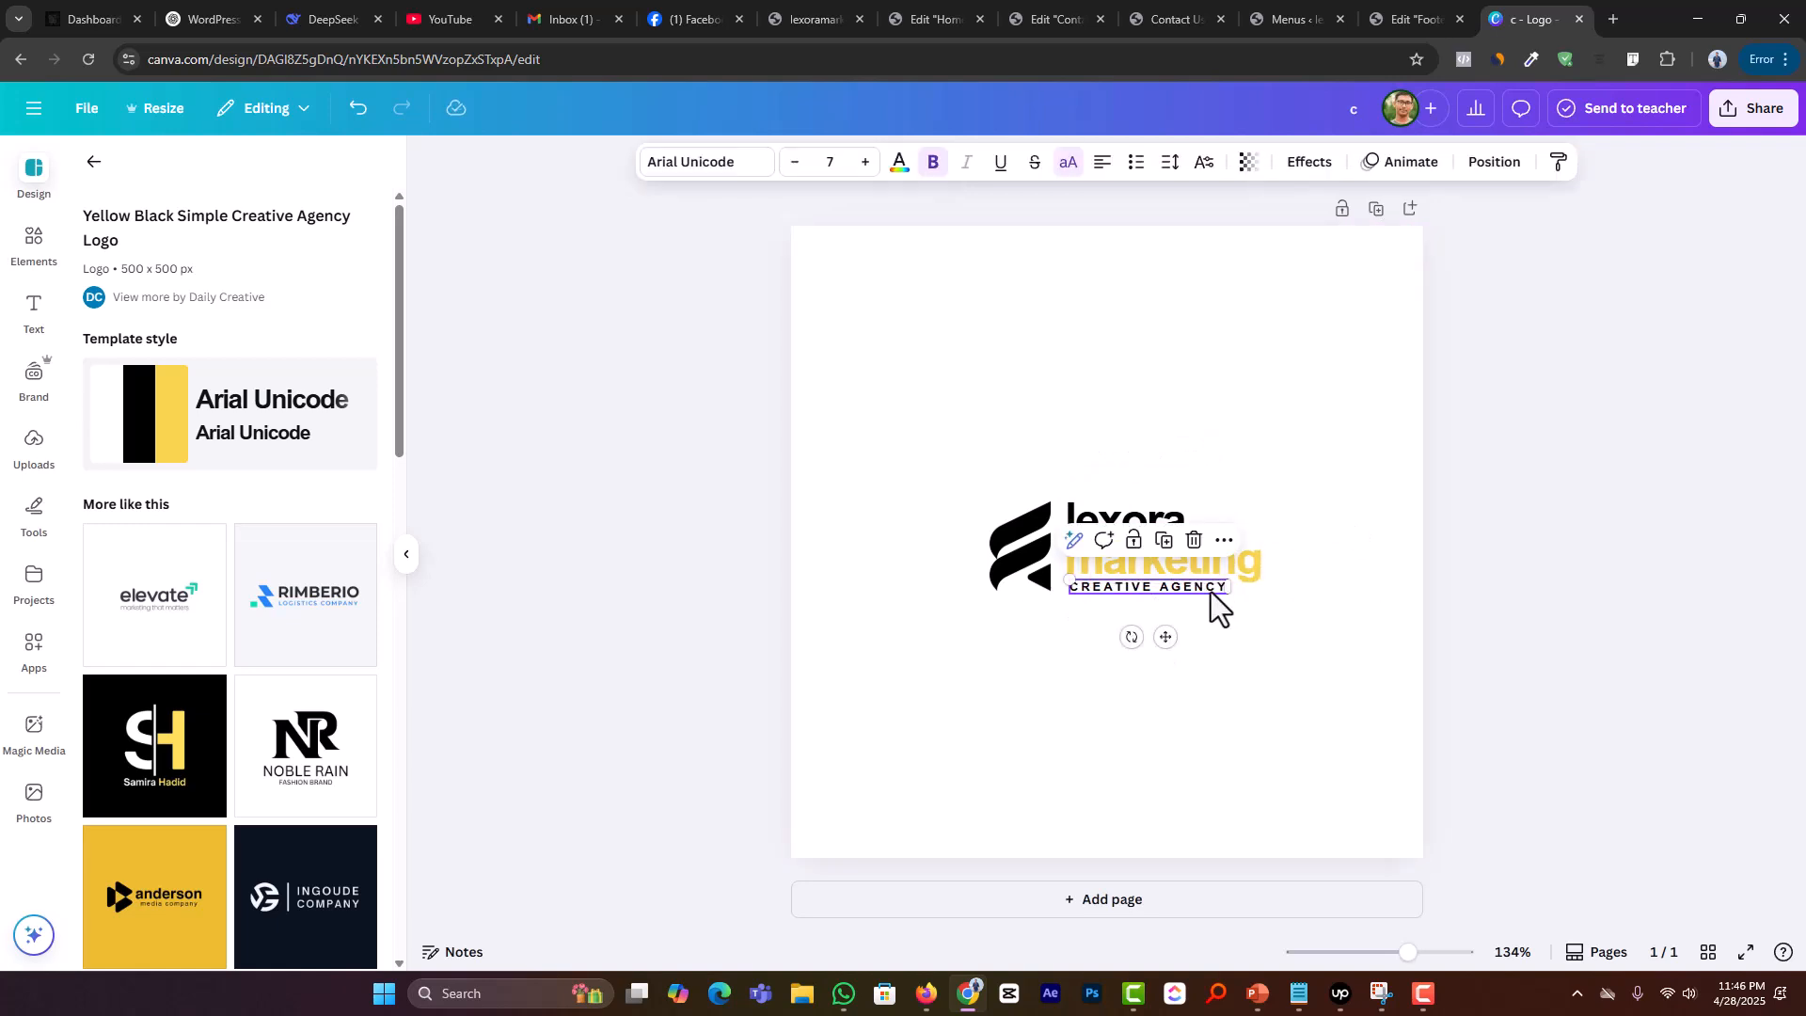
{"action": "key", "text": "Delete"}
Step: Enlarge the "lexora" and "marketing" texts, the latter to font size 30.3, and set them close together beside the black icon
{"action": "left_click", "coordinate": [1112, 578]}
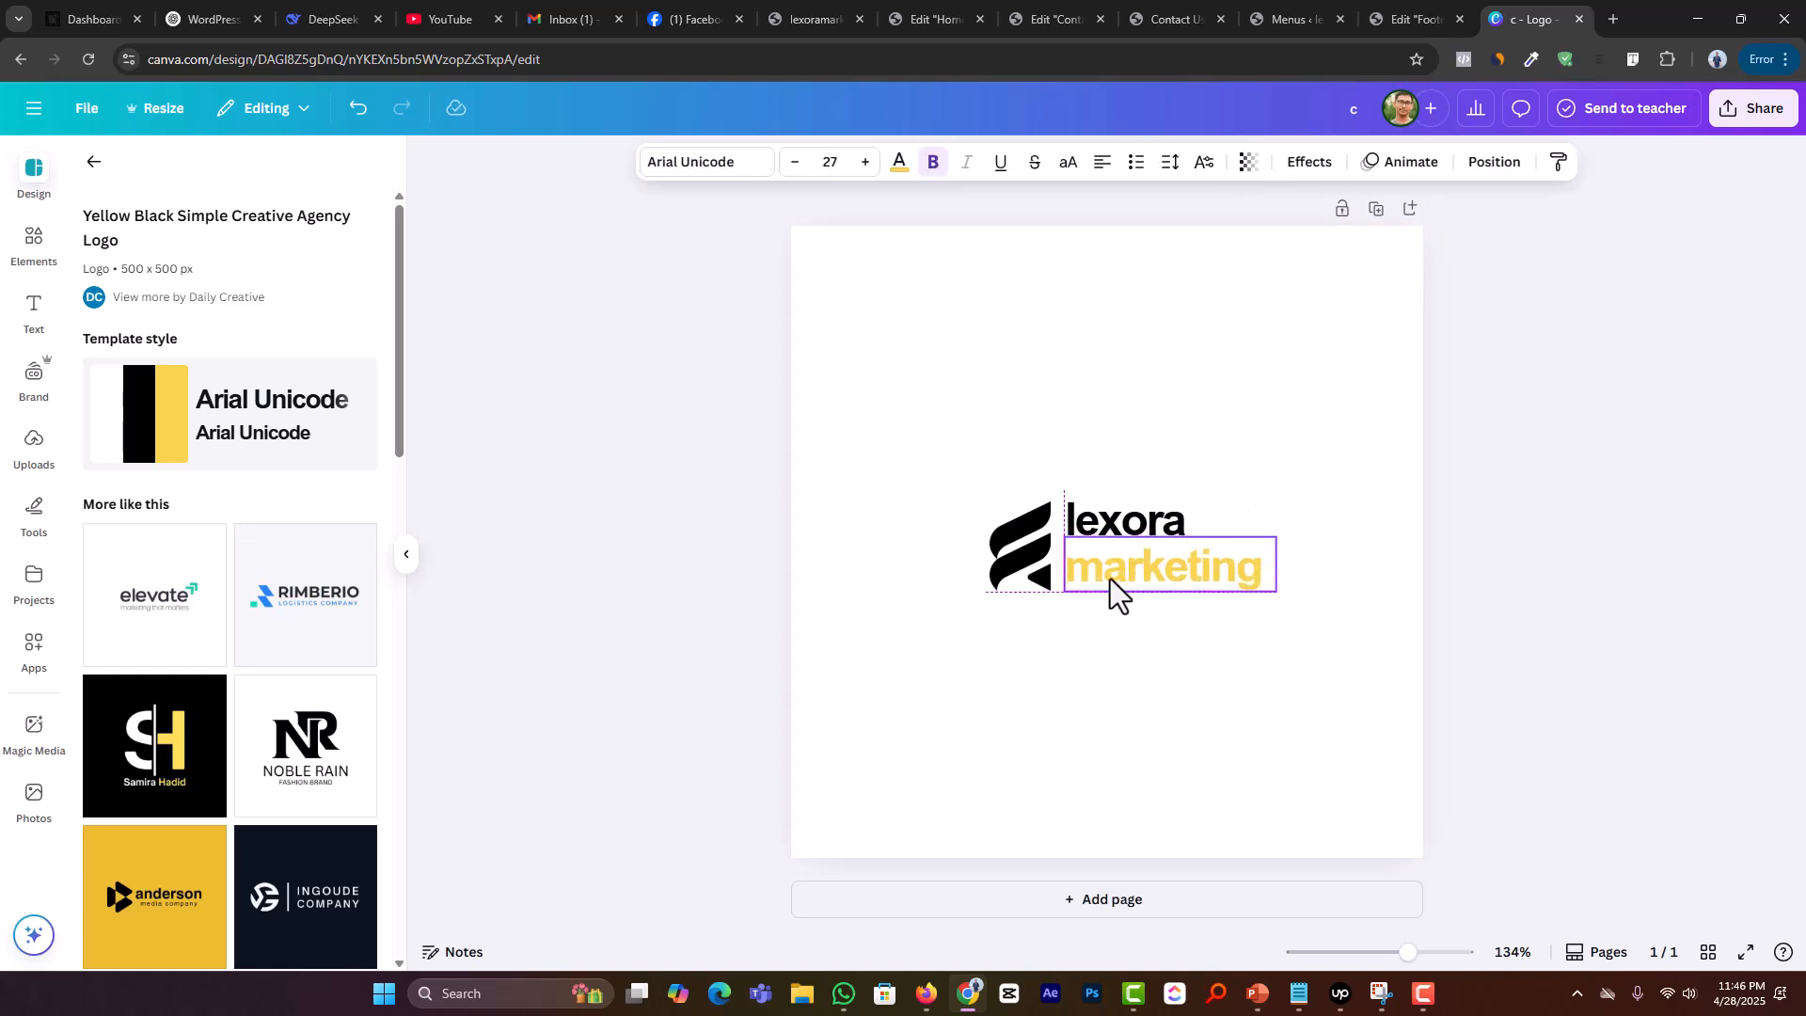
{"action": "left_click_drag", "start_coordinate": [1276, 537], "coordinate": [1160, 564]}
{"action": "left_click", "coordinate": [1170, 528]}
{"action": "left_click", "coordinate": [1156, 568]}
Step: Switch to the Elementor footer editor and sample the footer's dark navy background colour with the colour picker extension
{"action": "left_click", "coordinate": [1411, 18]}
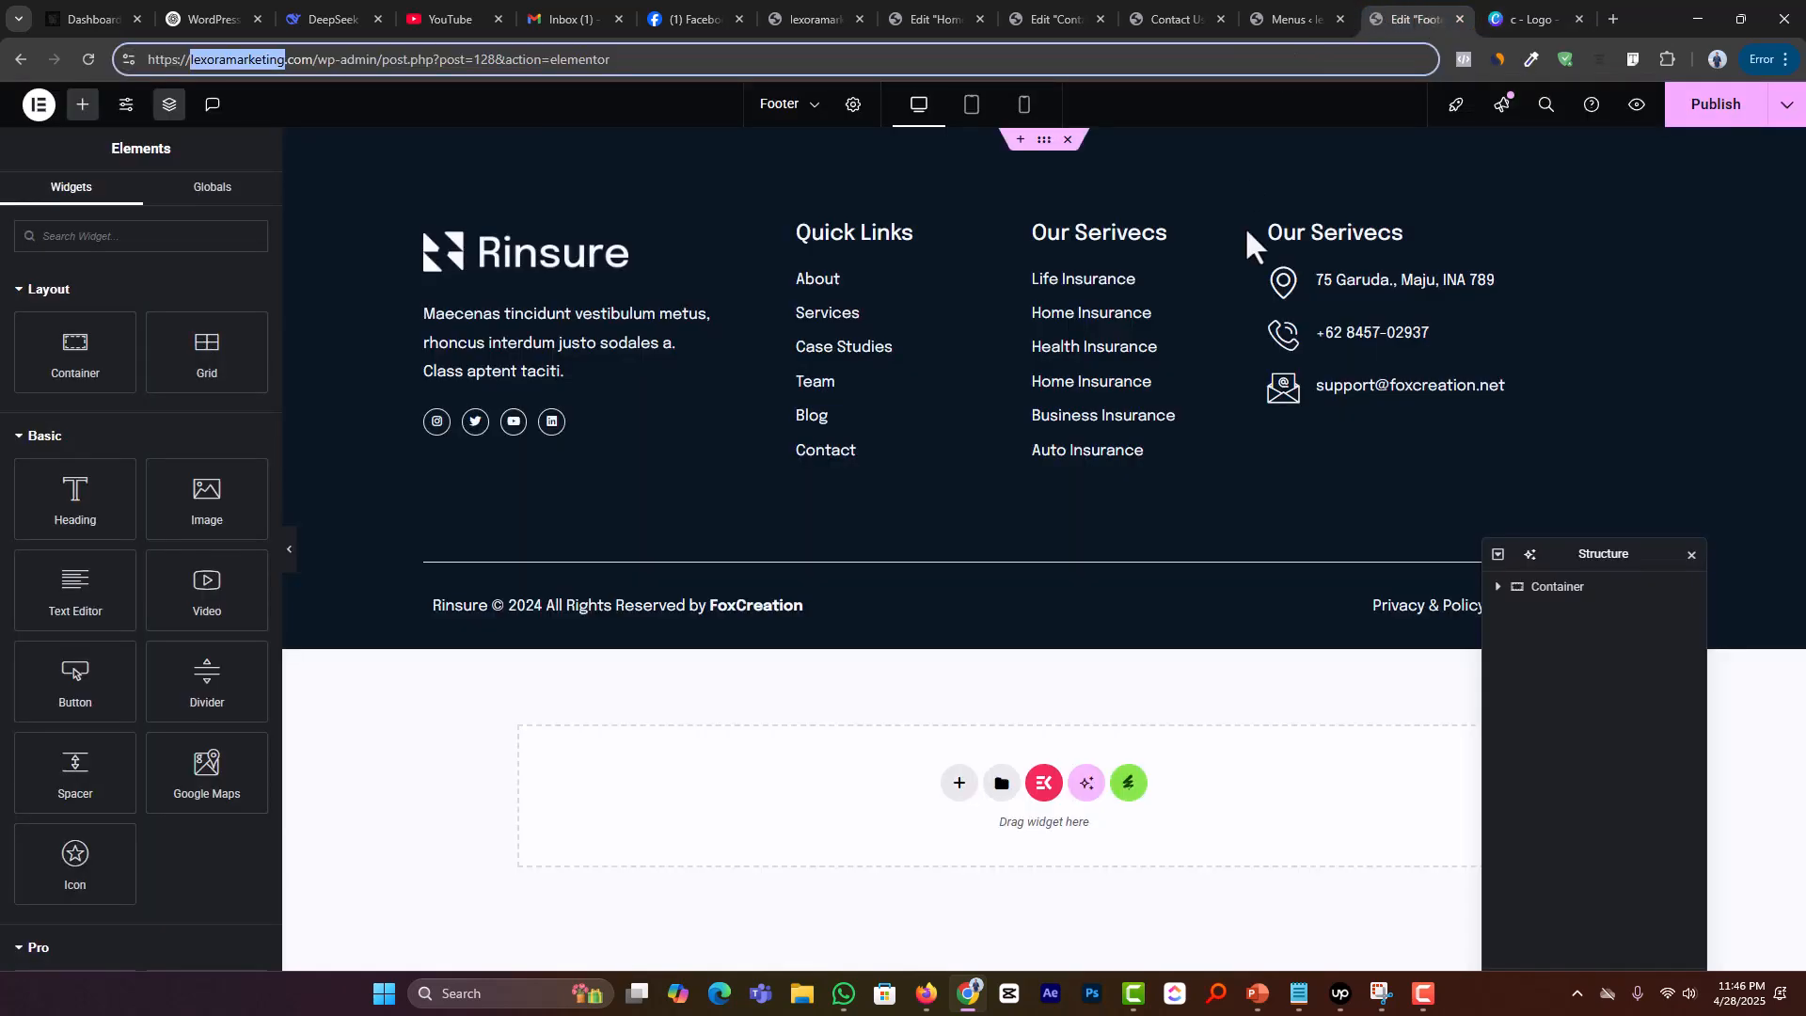
{"action": "left_click", "coordinate": [1535, 56]}
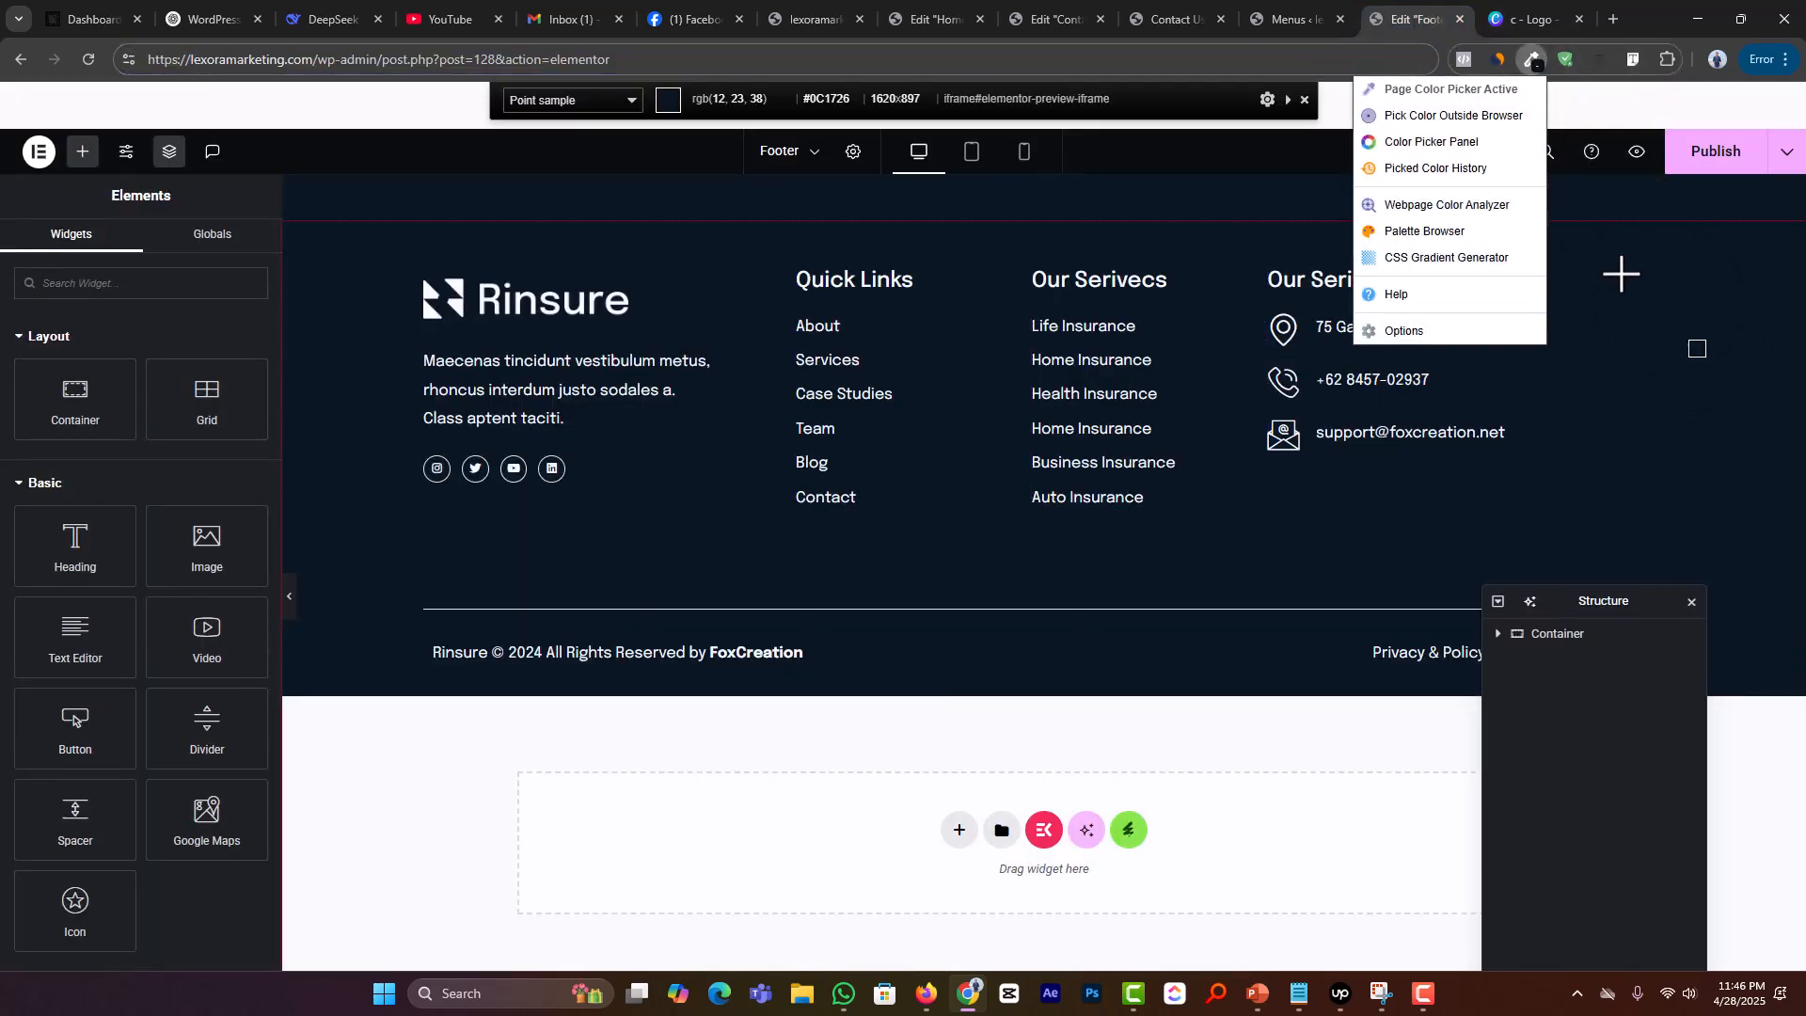
{"action": "left_click", "coordinate": [1621, 274]}
Step: Return to the Canva logo design, select the "marketing" text and open its text colour options
{"action": "left_click", "coordinate": [1524, 19]}
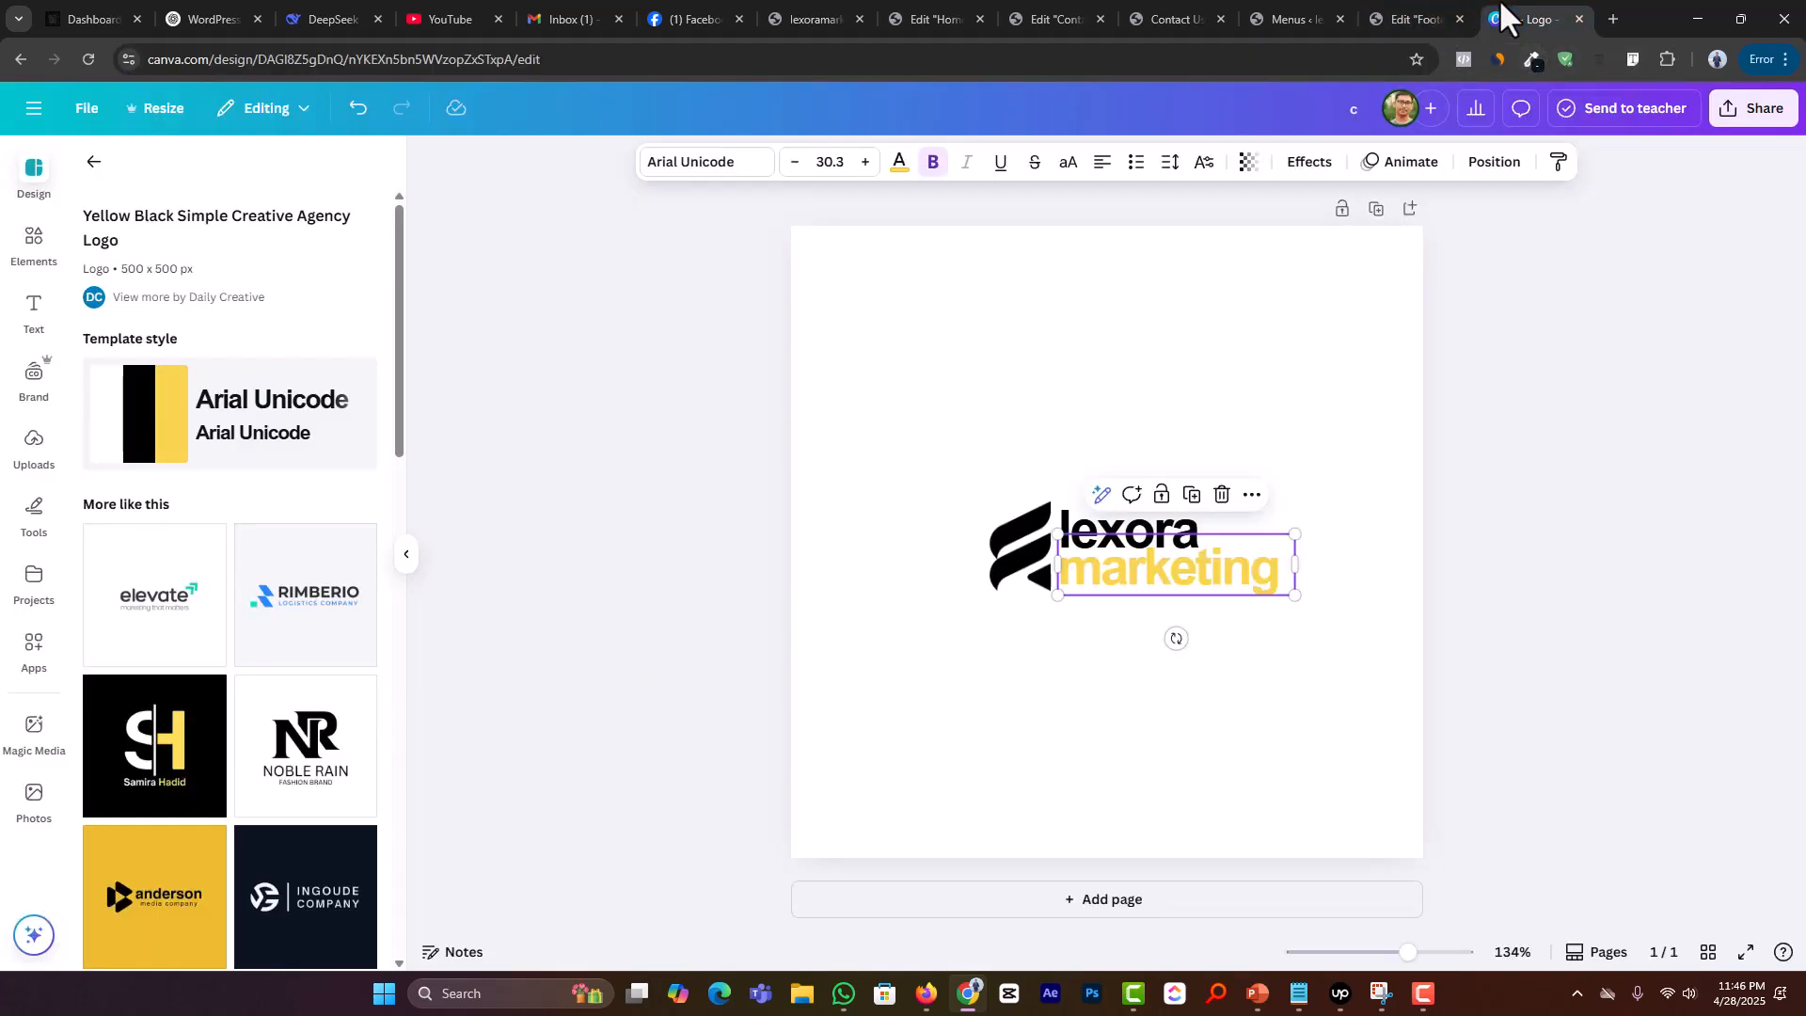
{"action": "double_click", "coordinate": [1157, 574]}
{"action": "left_click", "coordinate": [898, 170]}
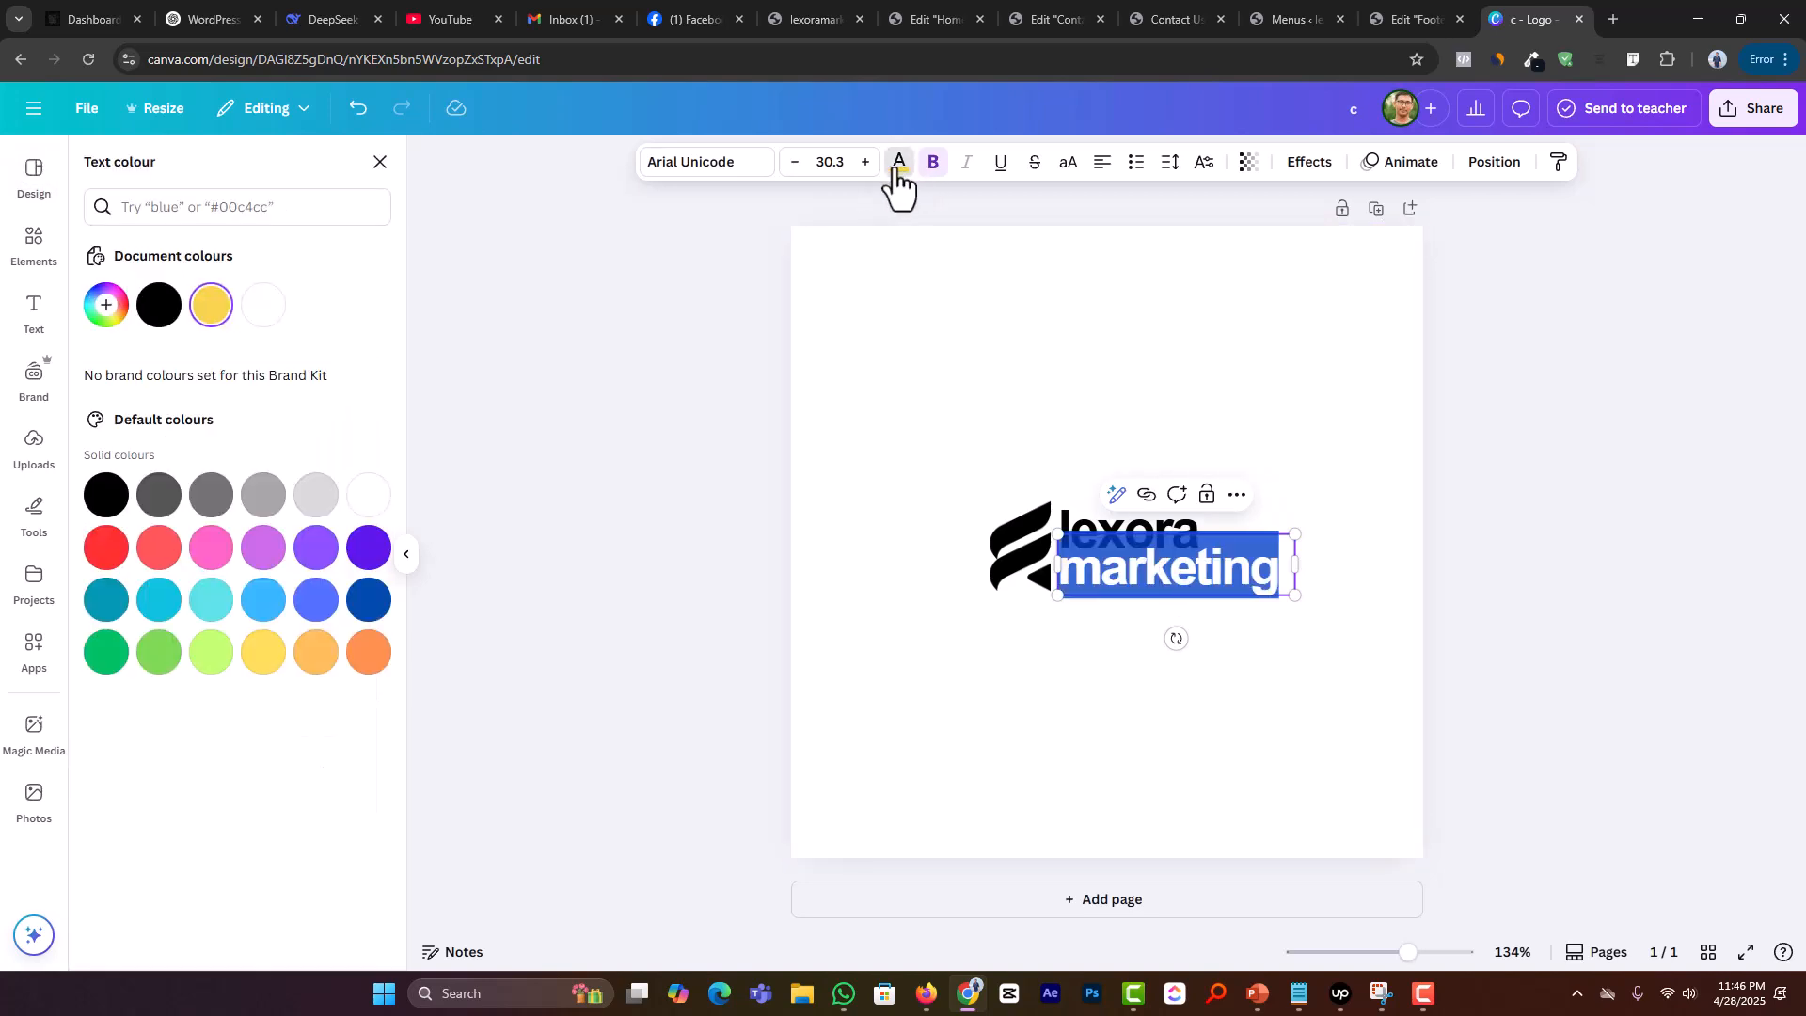
Step: Try the colour #0C1726 on the word "marketing" and undo the change
{"action": "left_click", "coordinate": [239, 212]}
{"action": "key", "text": "ctrl+v"}
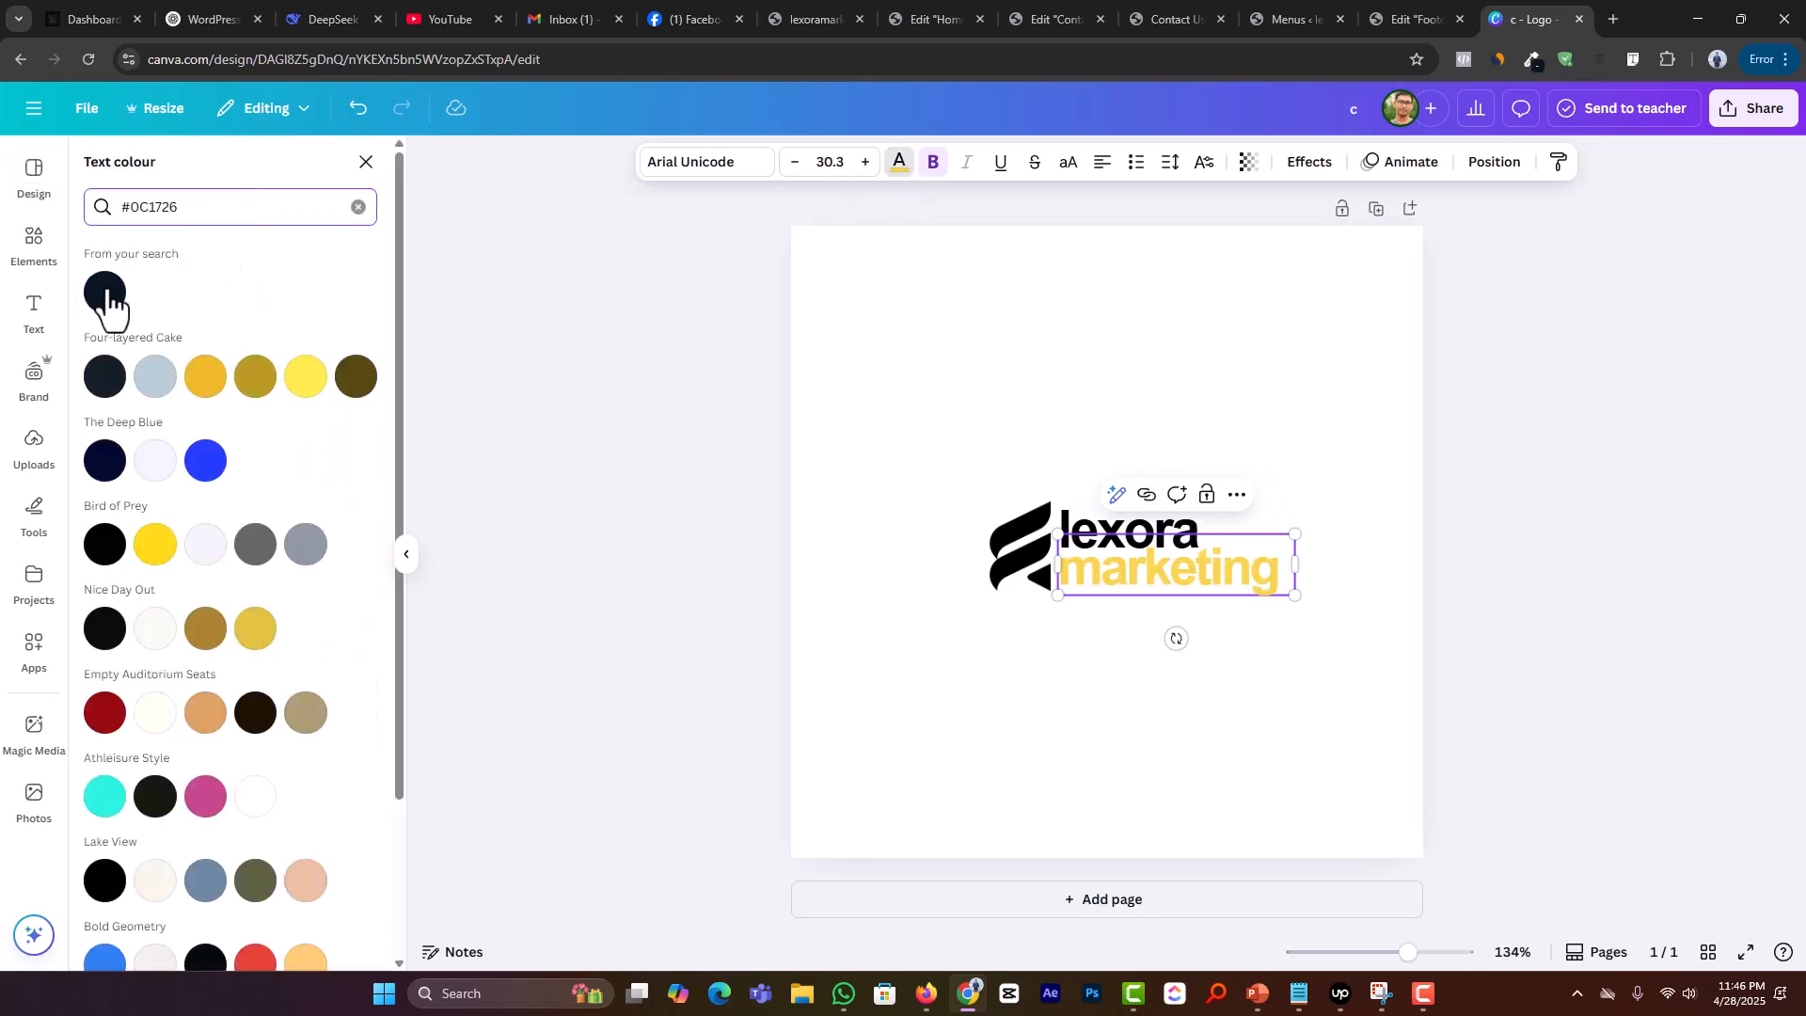
{"action": "left_click", "coordinate": [105, 293]}
{"action": "key", "text": "ctrl+z"}
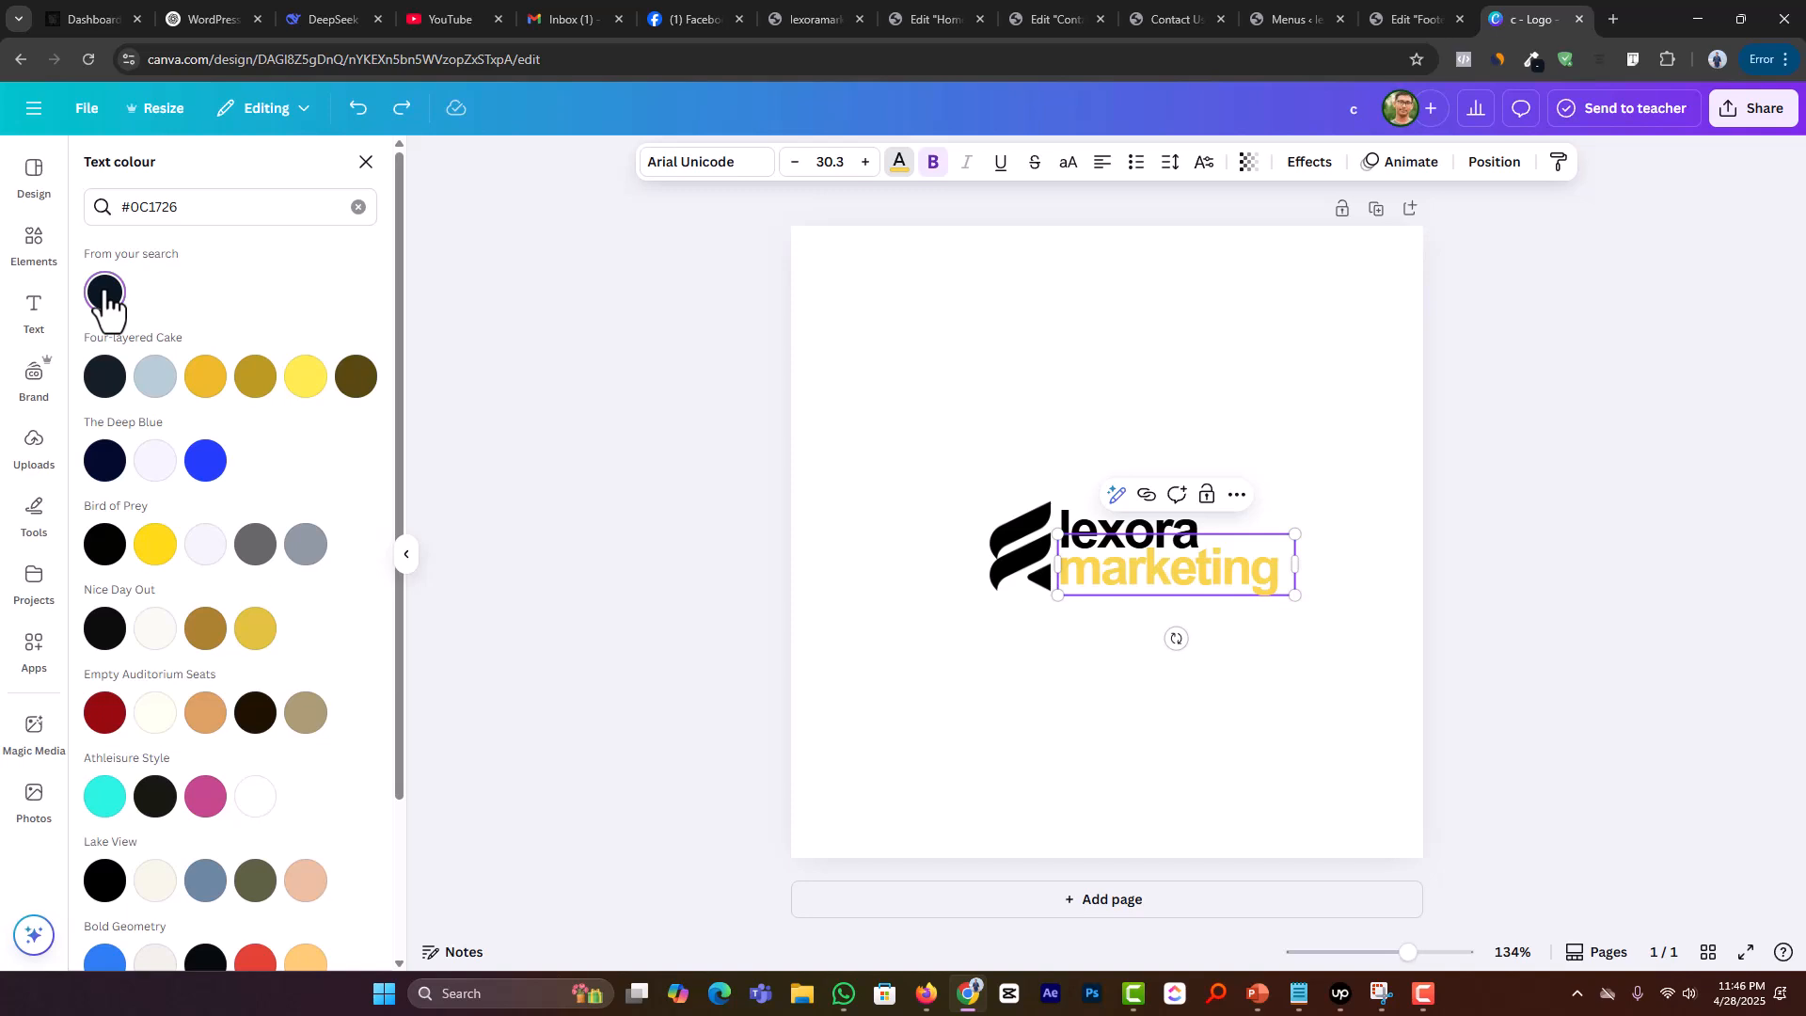
Step: Recolour the logo's icon to #0C1726, using the colour code from the text colour search
{"action": "left_click", "coordinate": [1108, 533]}
{"action": "double_click", "coordinate": [192, 207]}
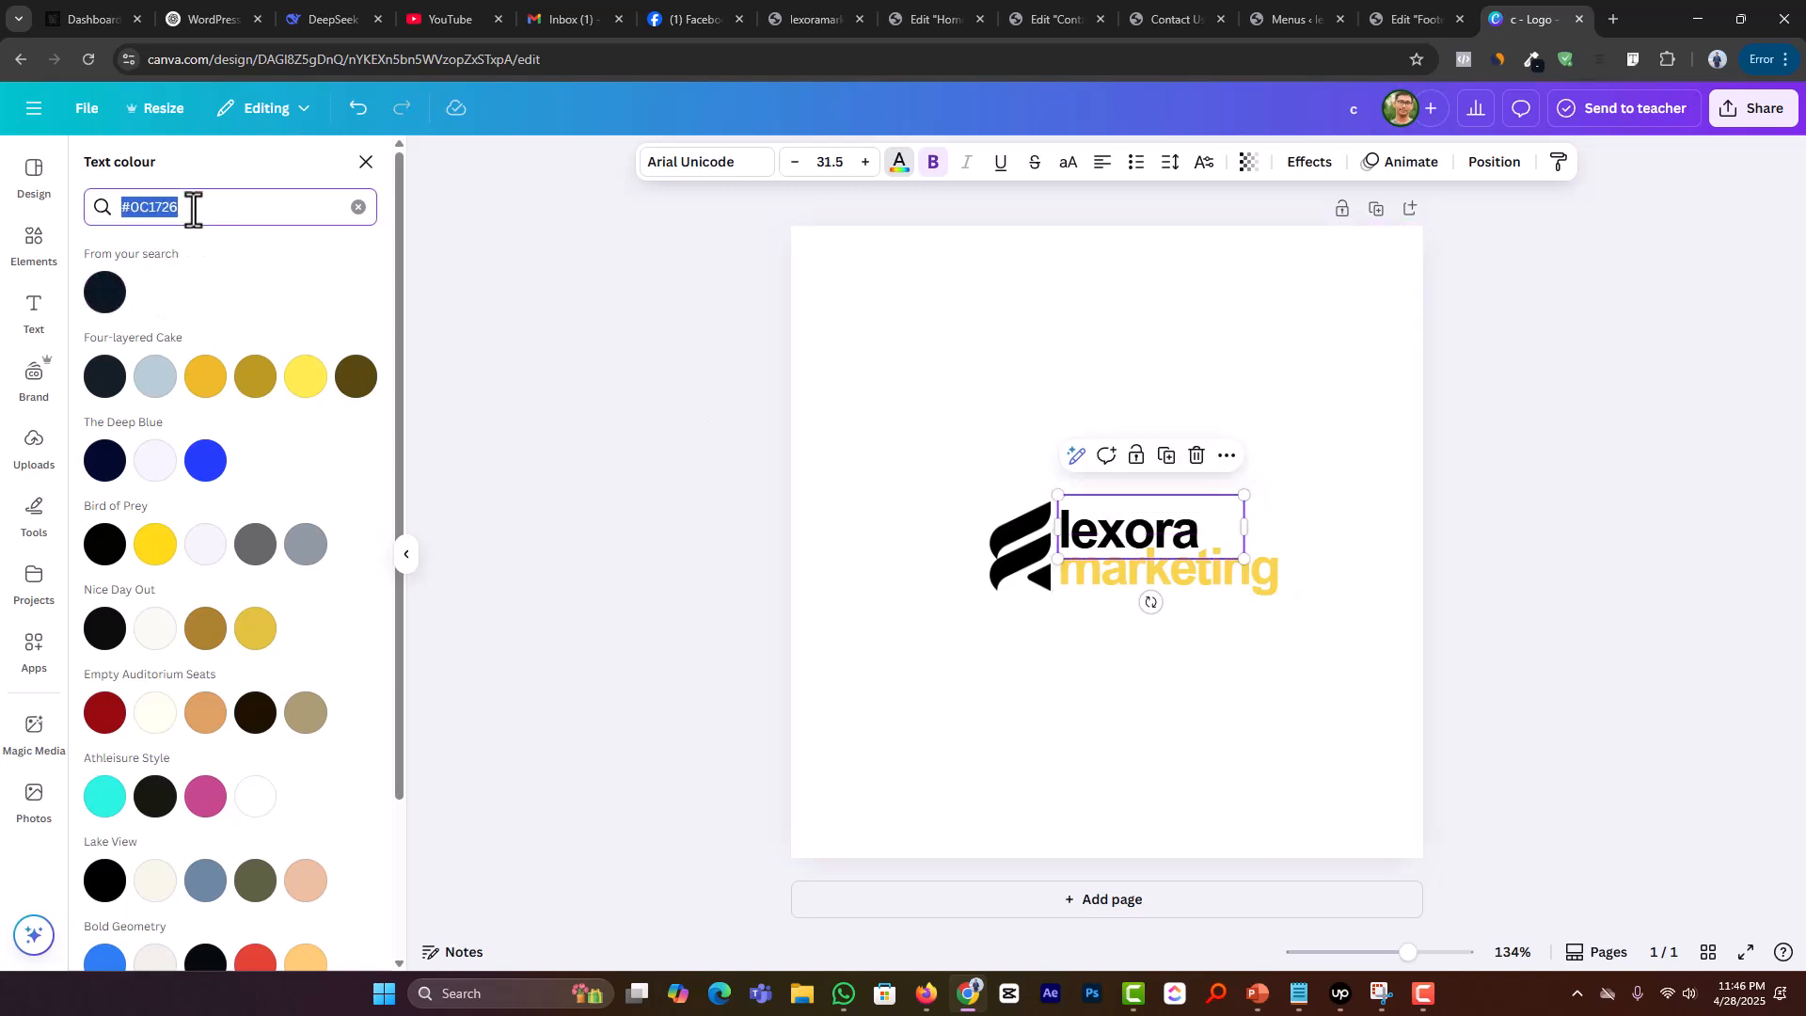
{"action": "left_click", "coordinate": [671, 410]}
{"action": "left_click", "coordinate": [1026, 553]}
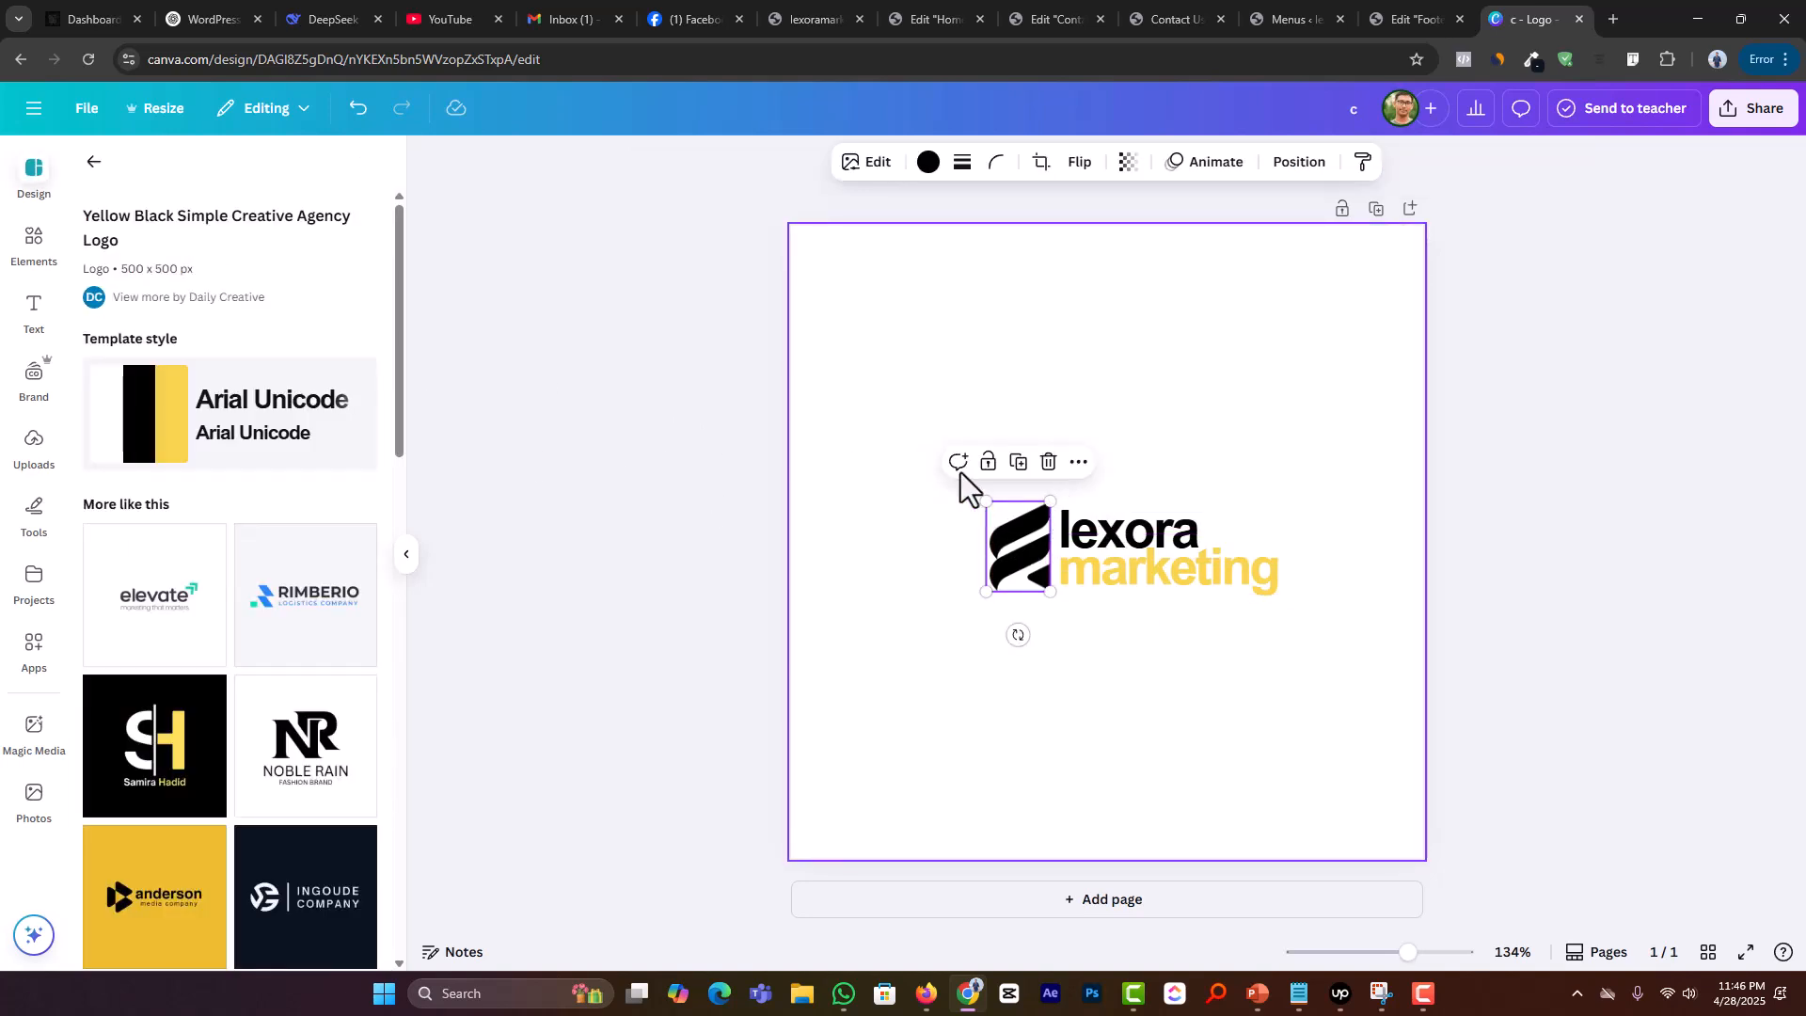
{"action": "left_click", "coordinate": [929, 163]}
{"action": "key", "text": "ctrl+v"}
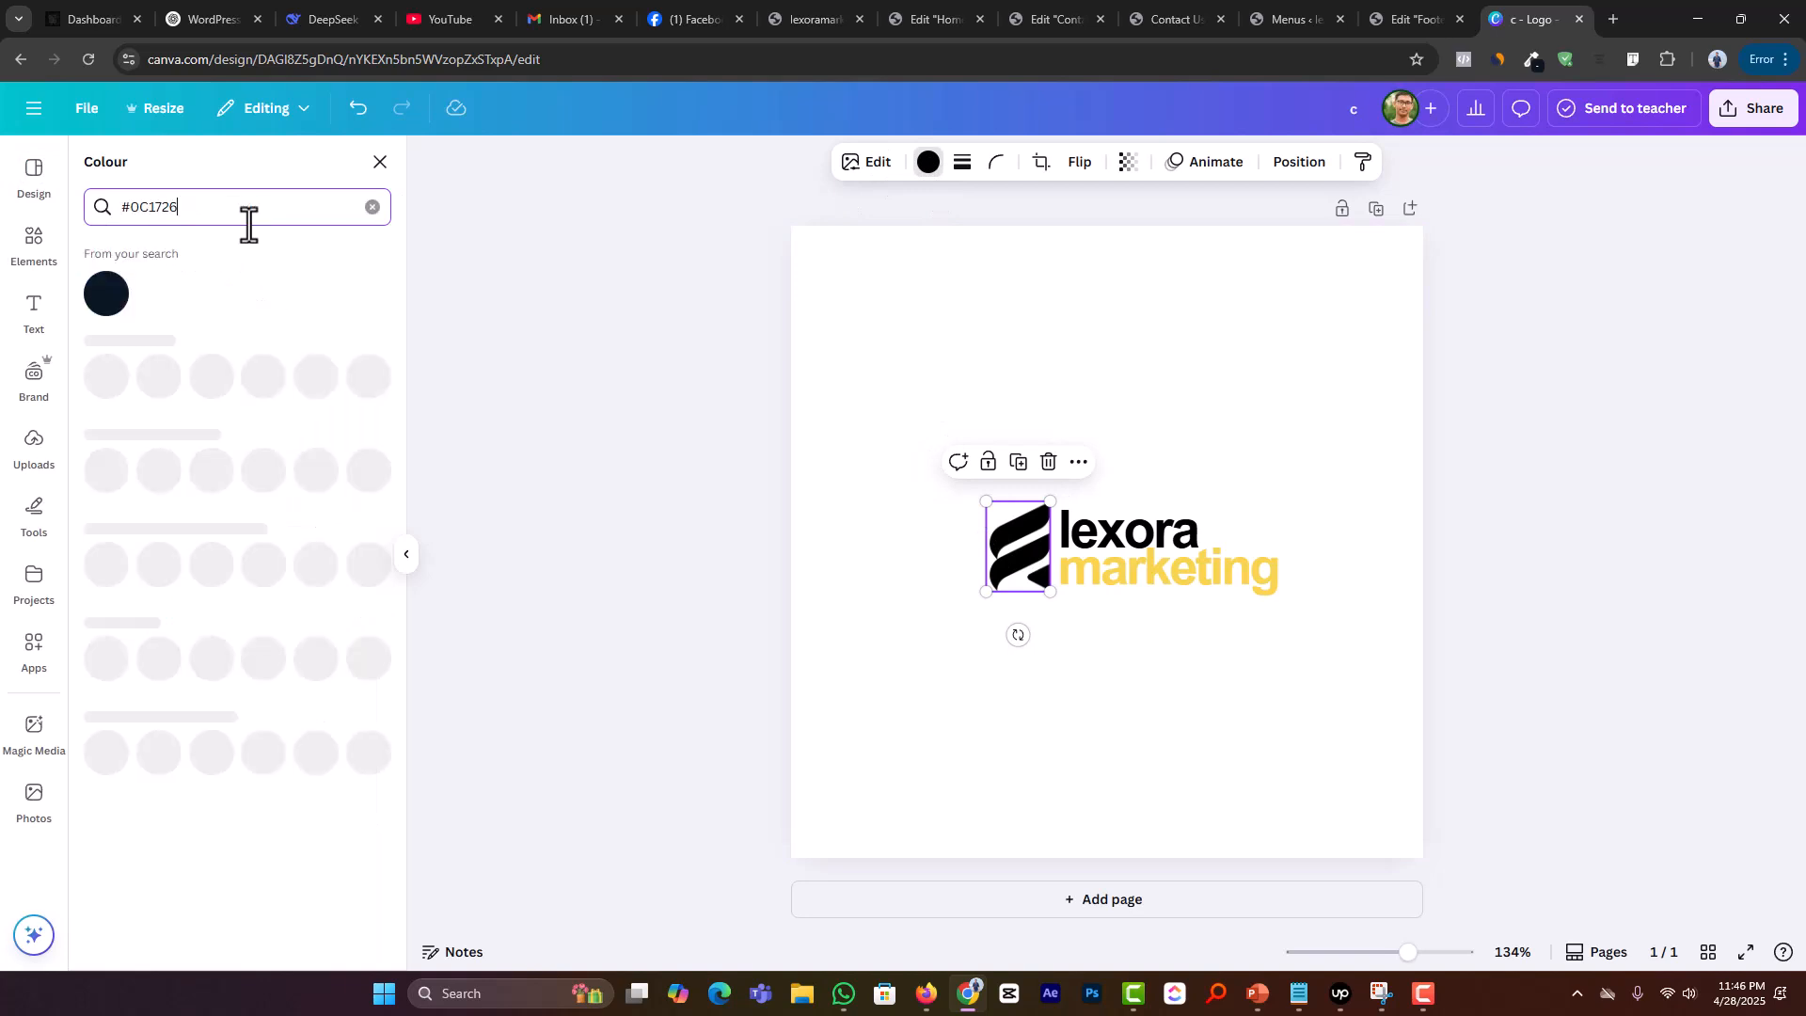
{"action": "left_click", "coordinate": [105, 292]}
{"action": "left_click", "coordinate": [460, 290]}
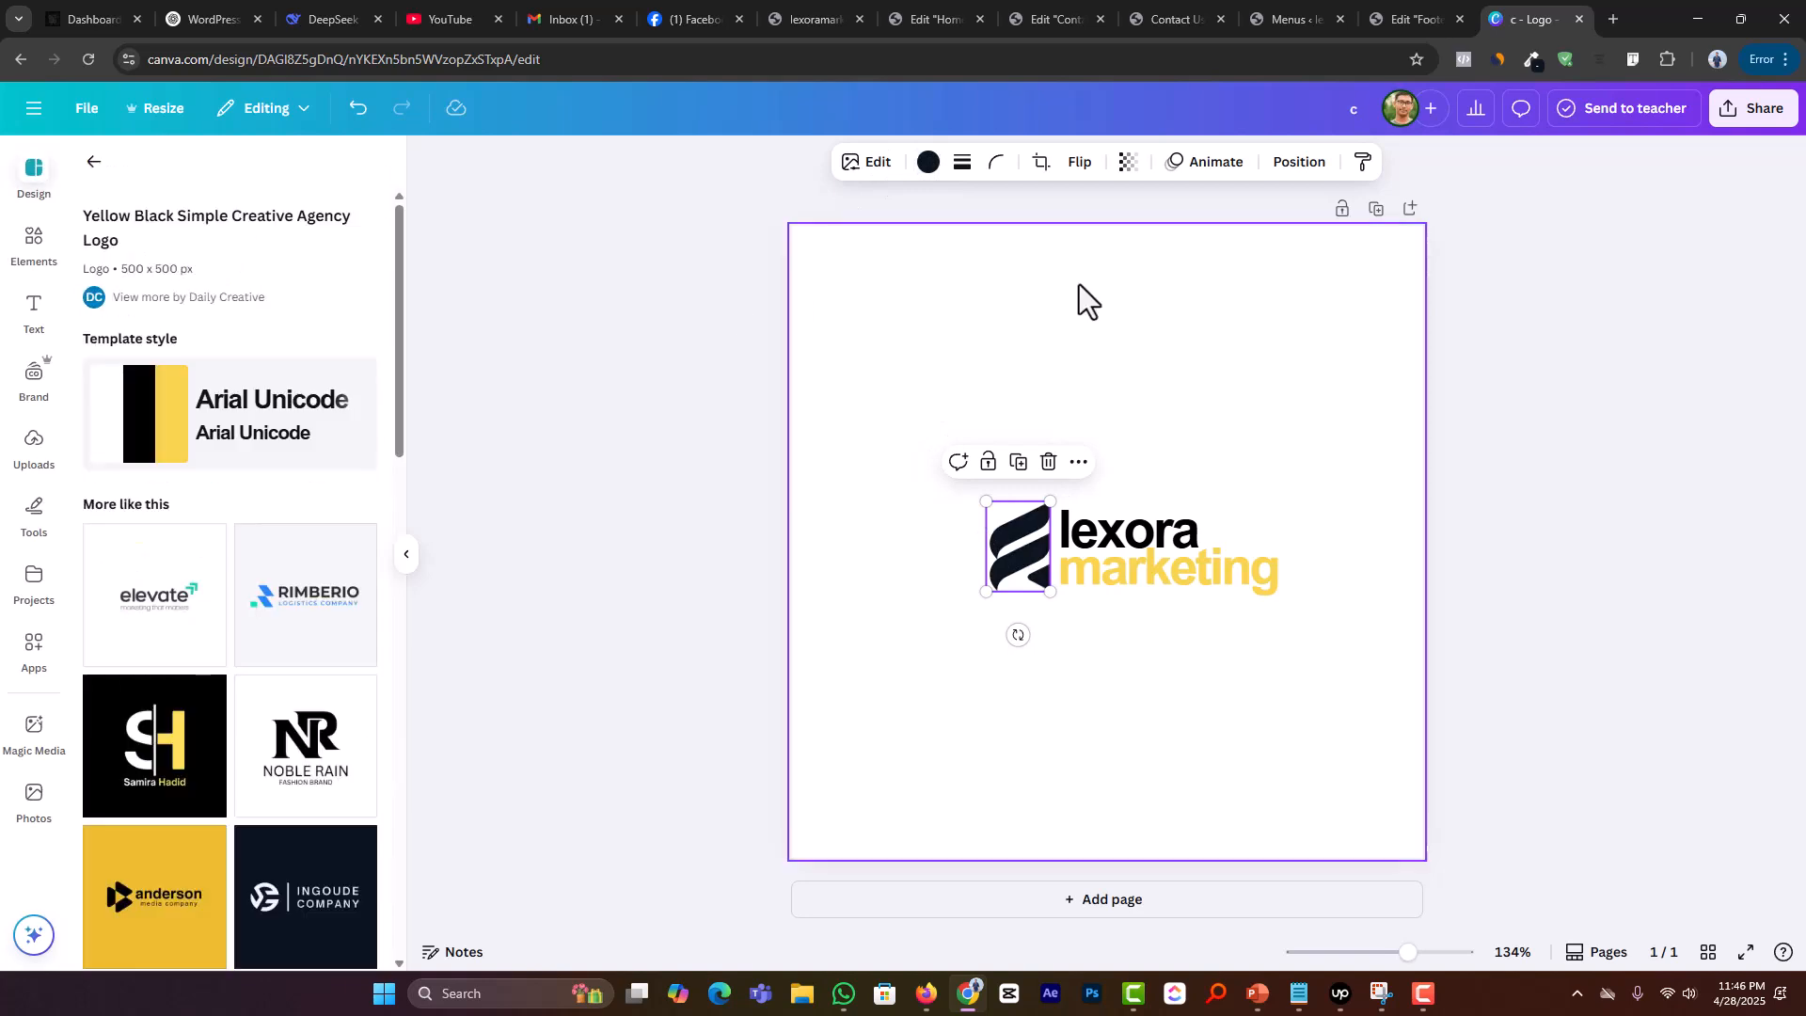
Step: Check the Contact Us page header in the website's Elementor editor and return to the Canva logo design
{"action": "left_click", "coordinate": [1406, 18]}
{"action": "left_click", "coordinate": [1279, 17]}
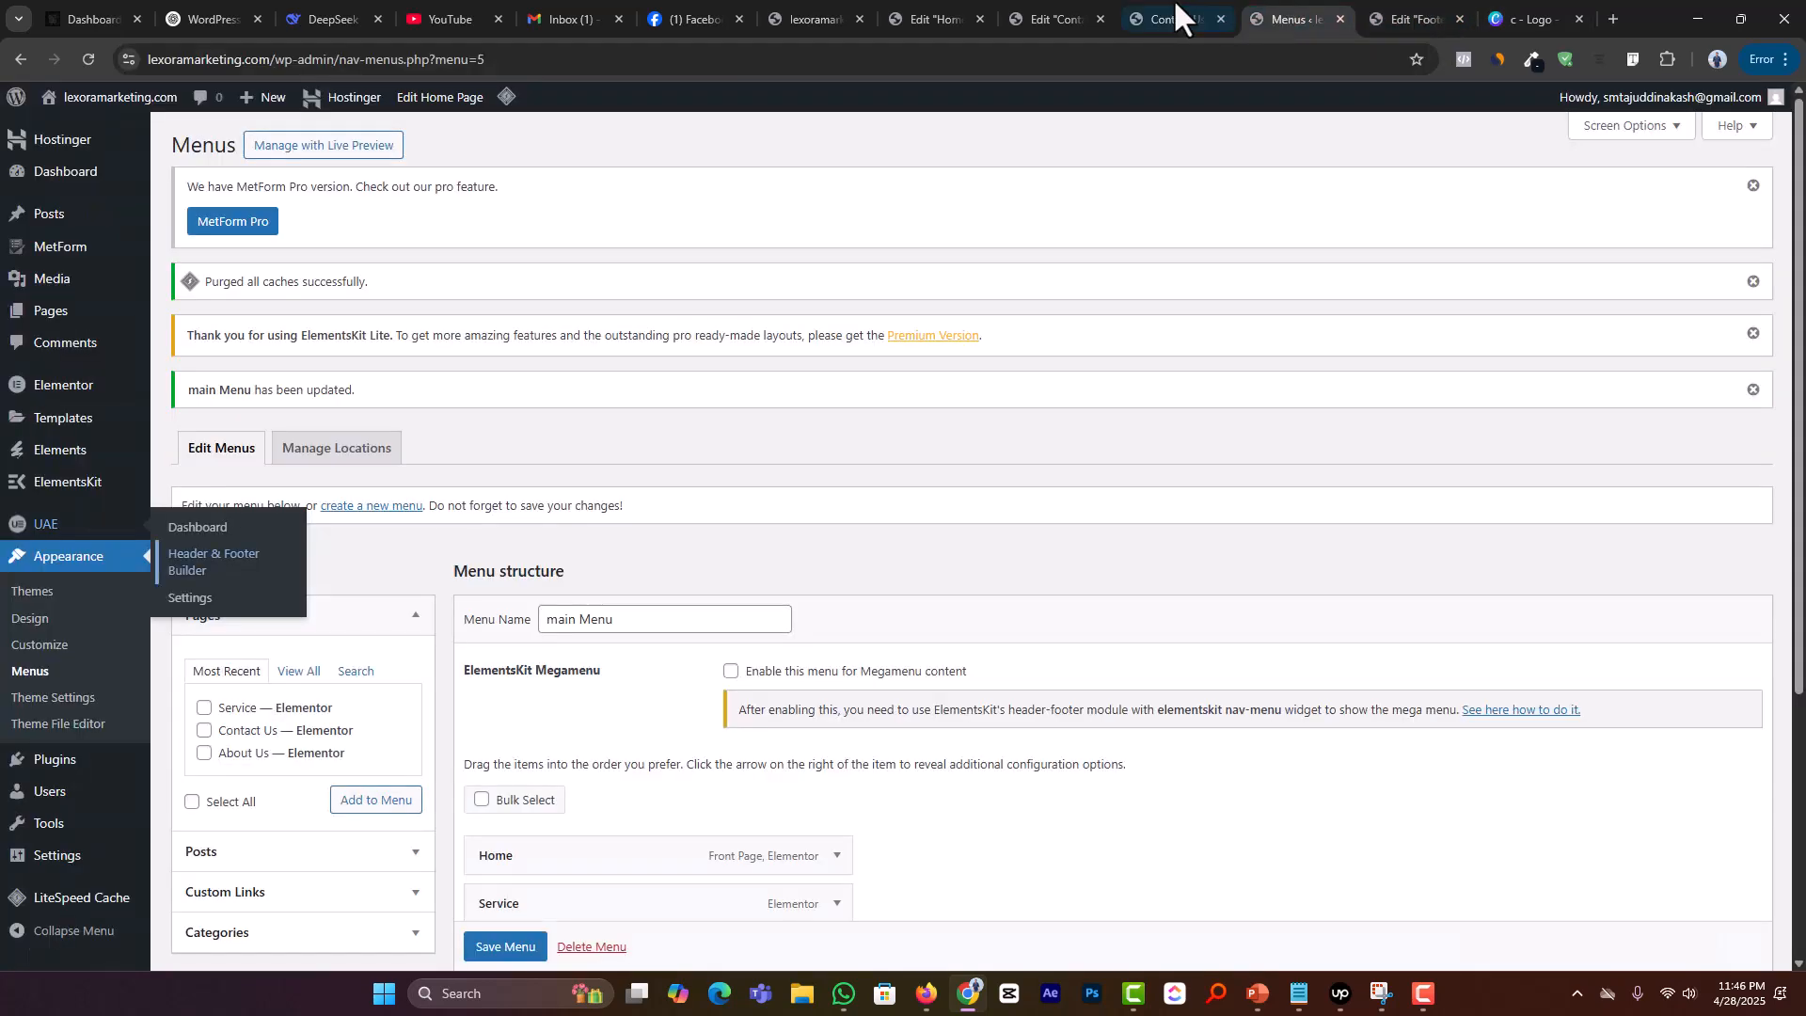
{"action": "left_click", "coordinate": [1171, 18]}
{"action": "left_click", "coordinate": [1035, 21]}
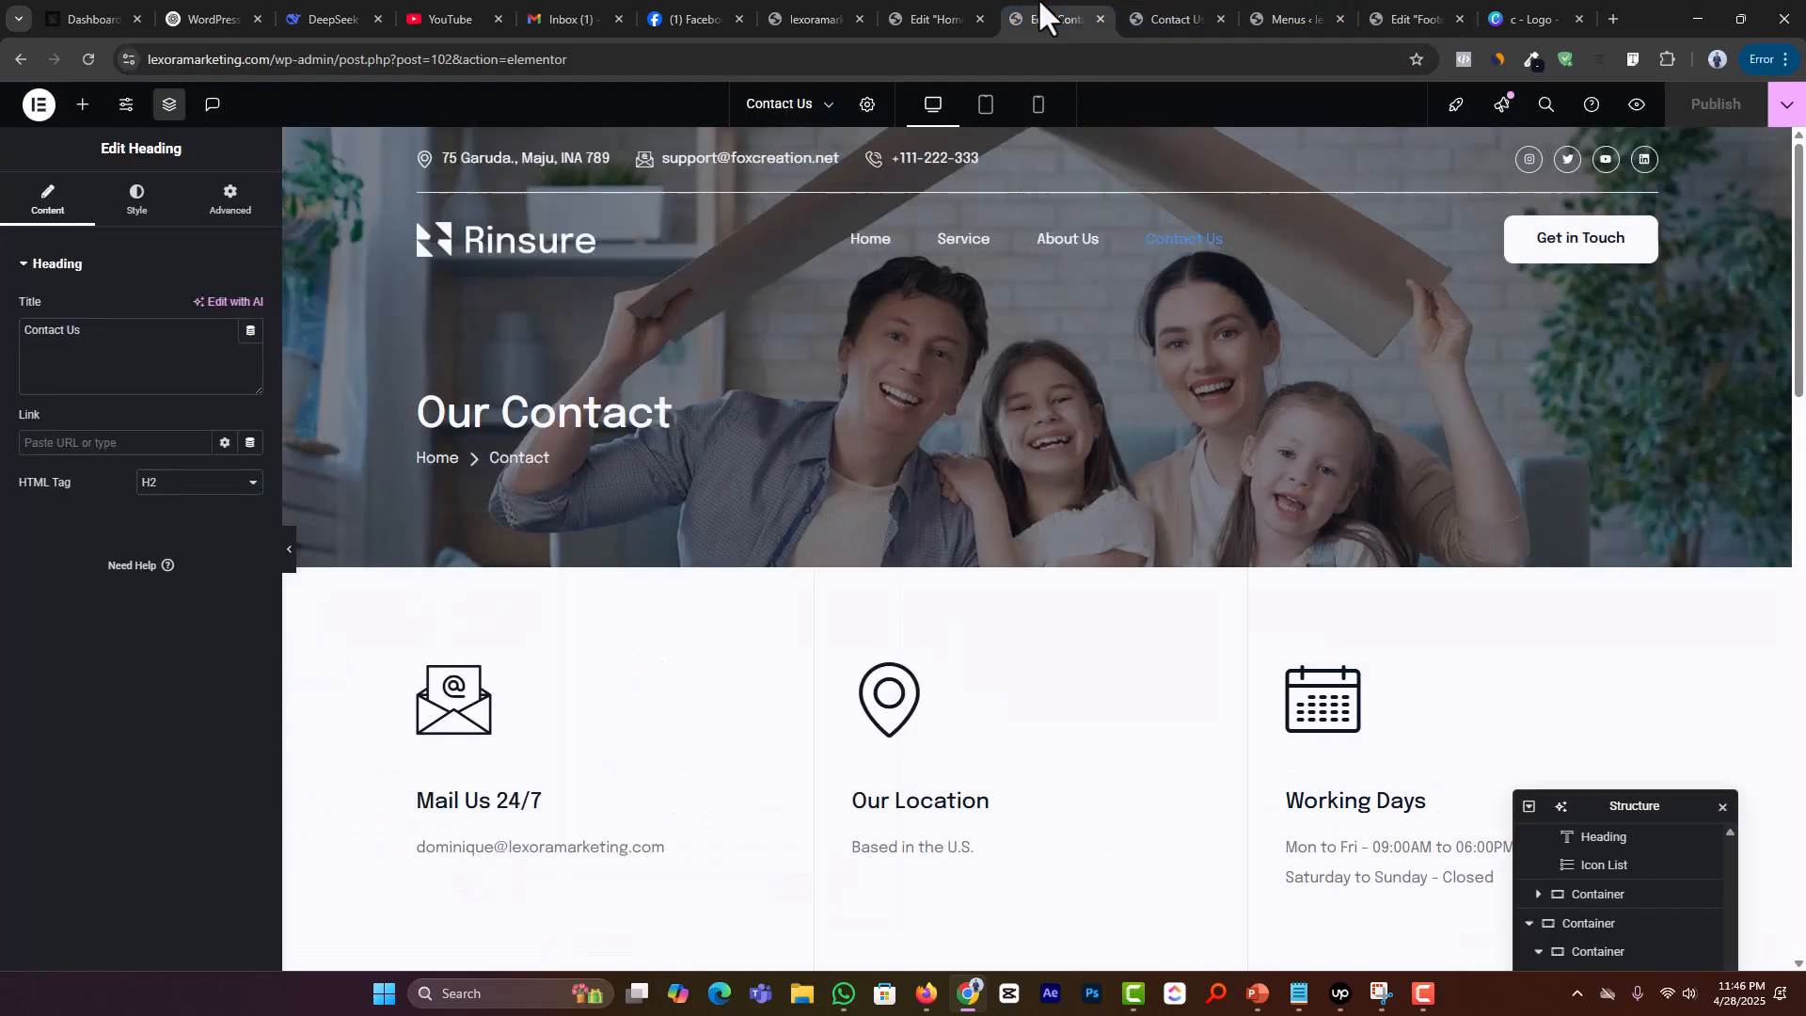
{"action": "left_click", "coordinate": [1509, 19]}
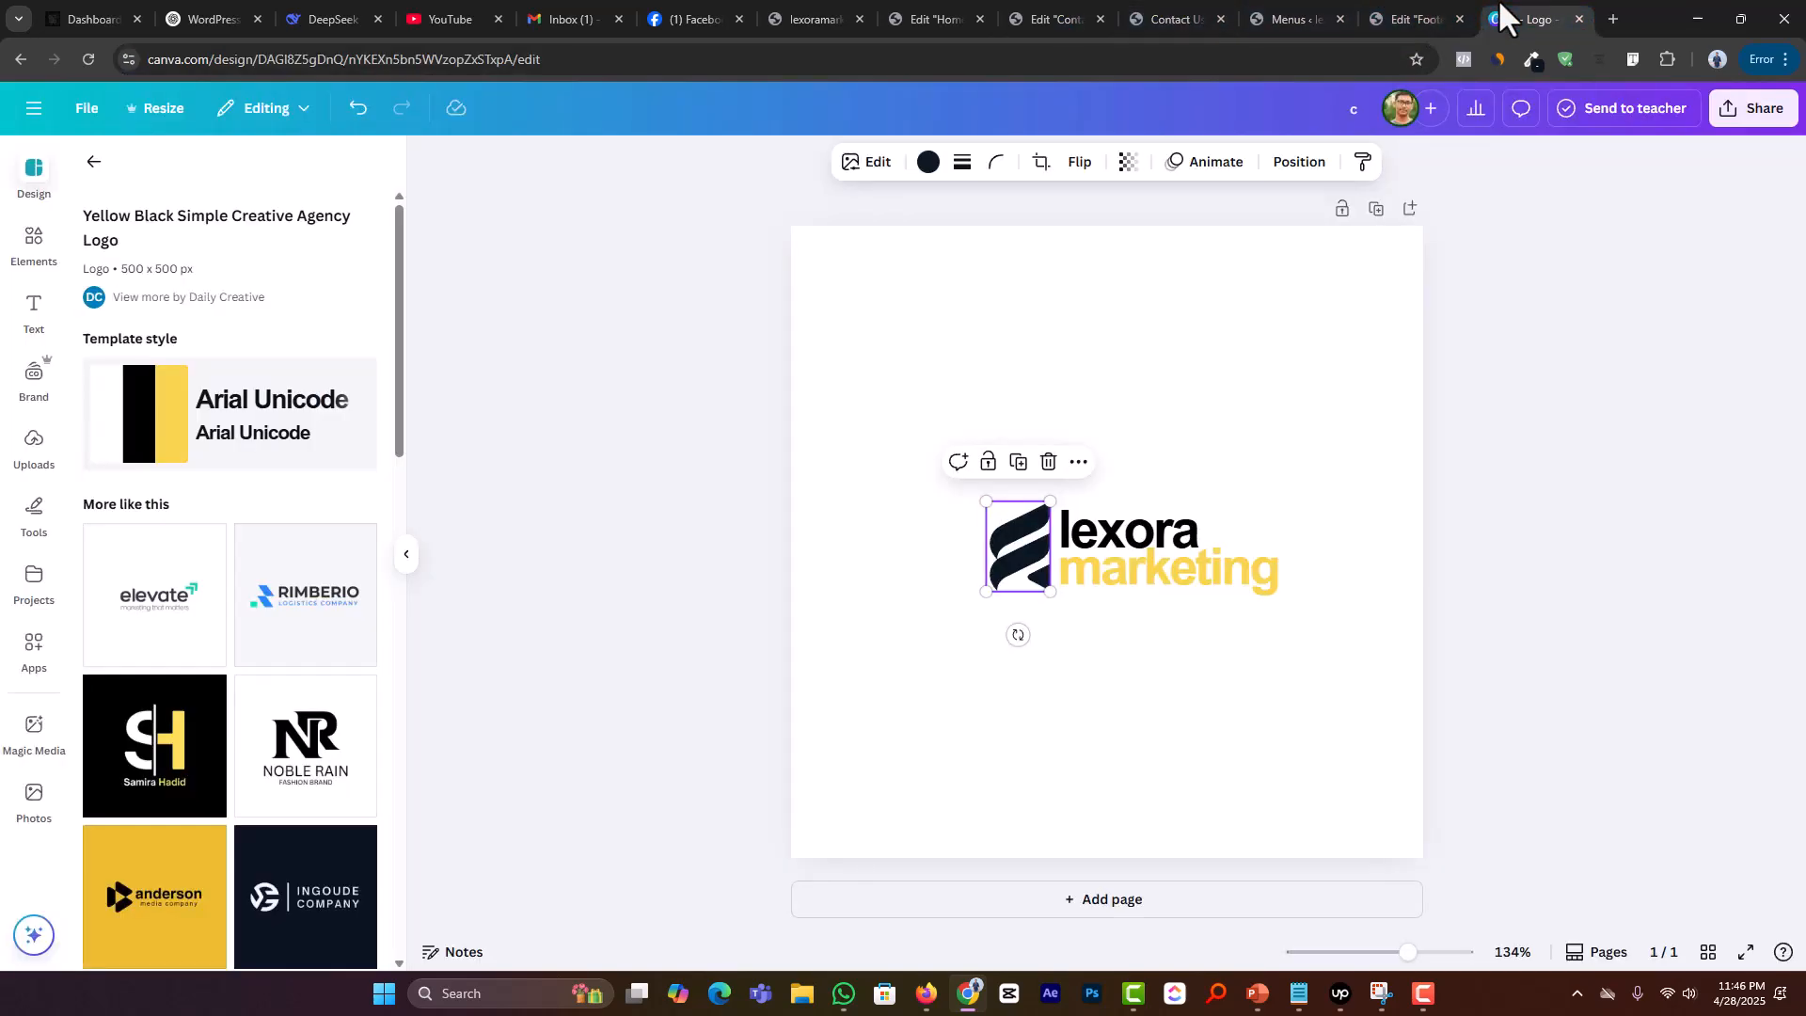
Step: Try a capital M at the start of "marketing" and put the lowercase letter back
{"action": "double_click", "coordinate": [1200, 566]}
{"action": "left_click", "coordinate": [1100, 579]}
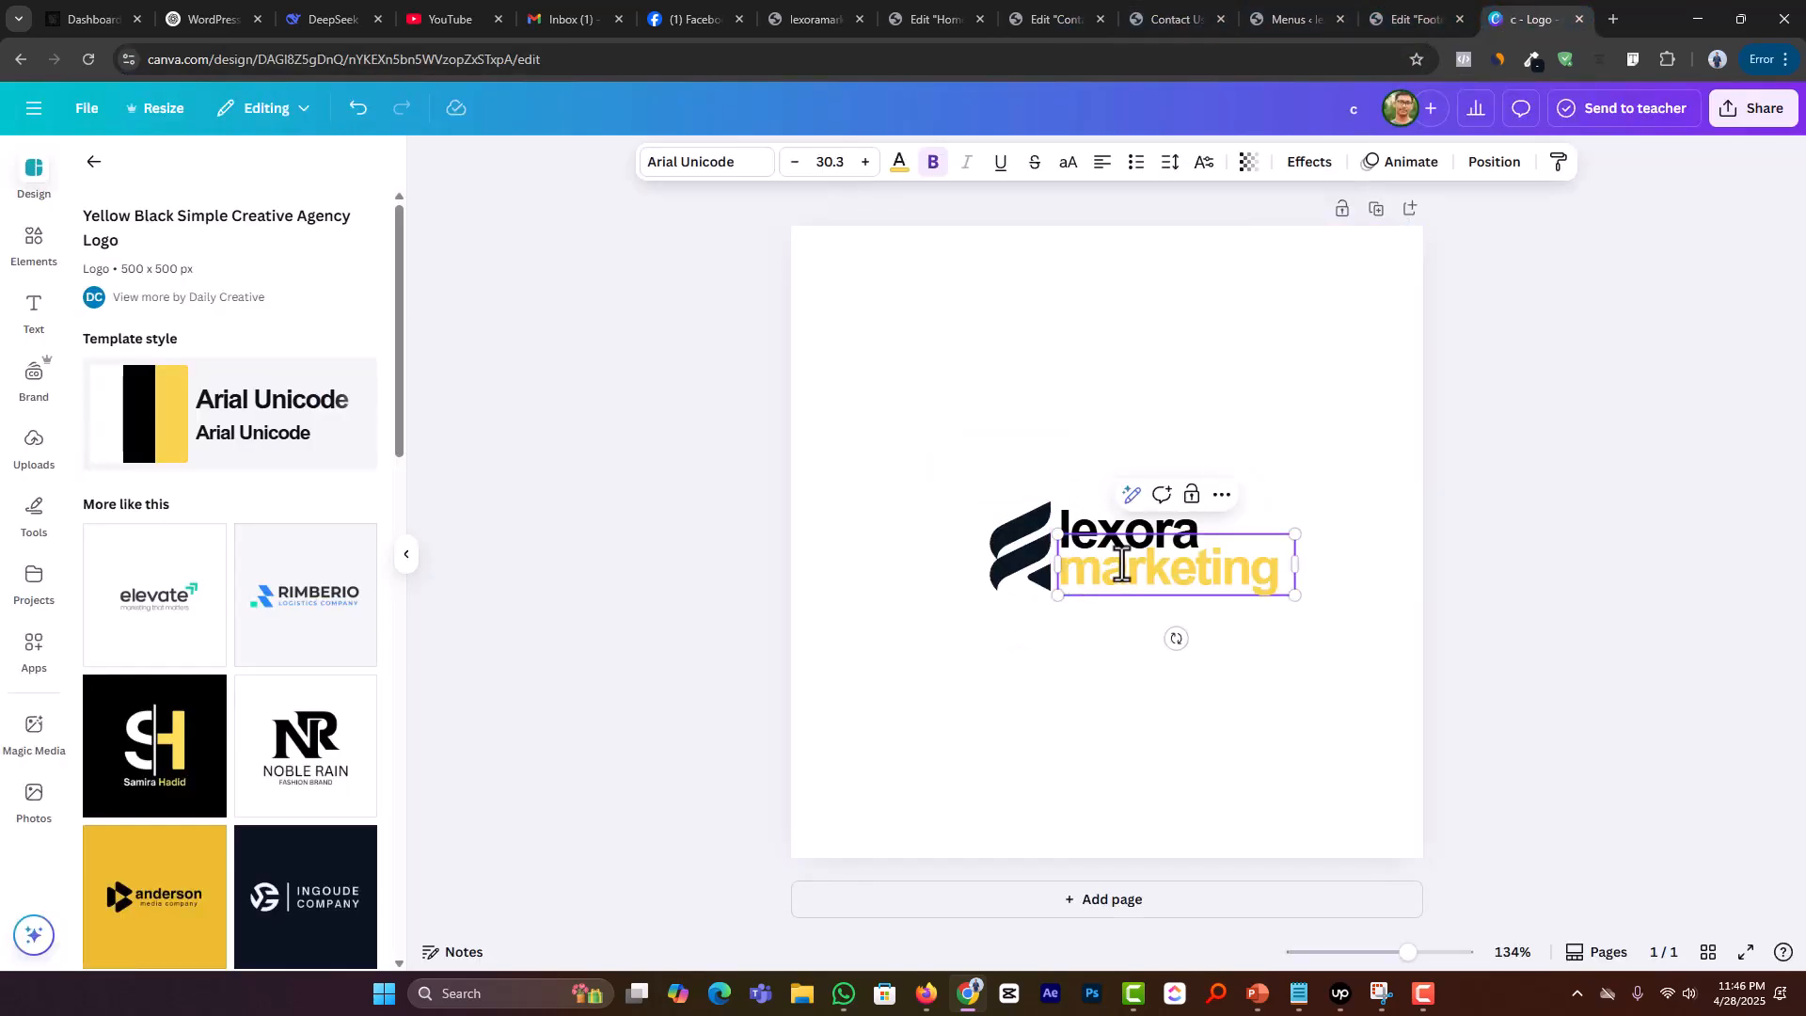
{"action": "key", "text": "BackSpace"}
{"action": "type", "text": "M"}
{"action": "key", "text": "BackSpace"}
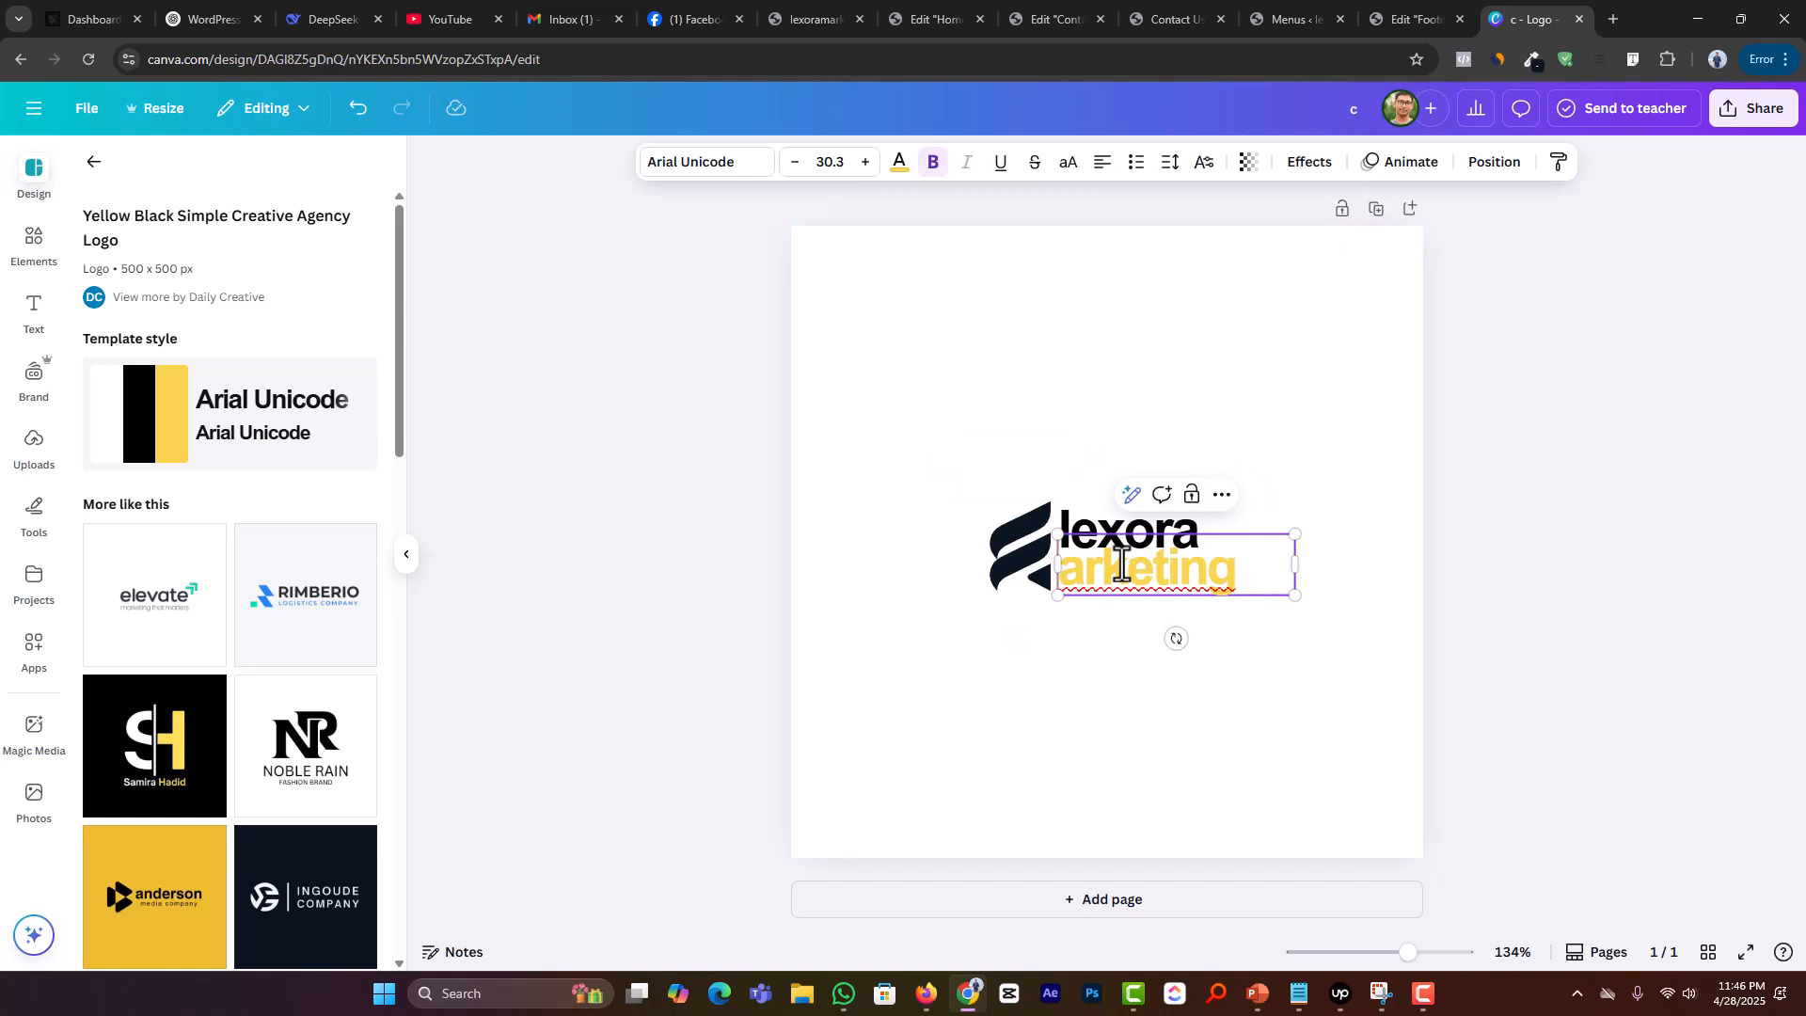
{"action": "type", "text": "m"}
Step: Recolour the word "marketing" with the pale lavender swatch from the Bird of Prey palette
{"action": "double_click", "coordinate": [1104, 569]}
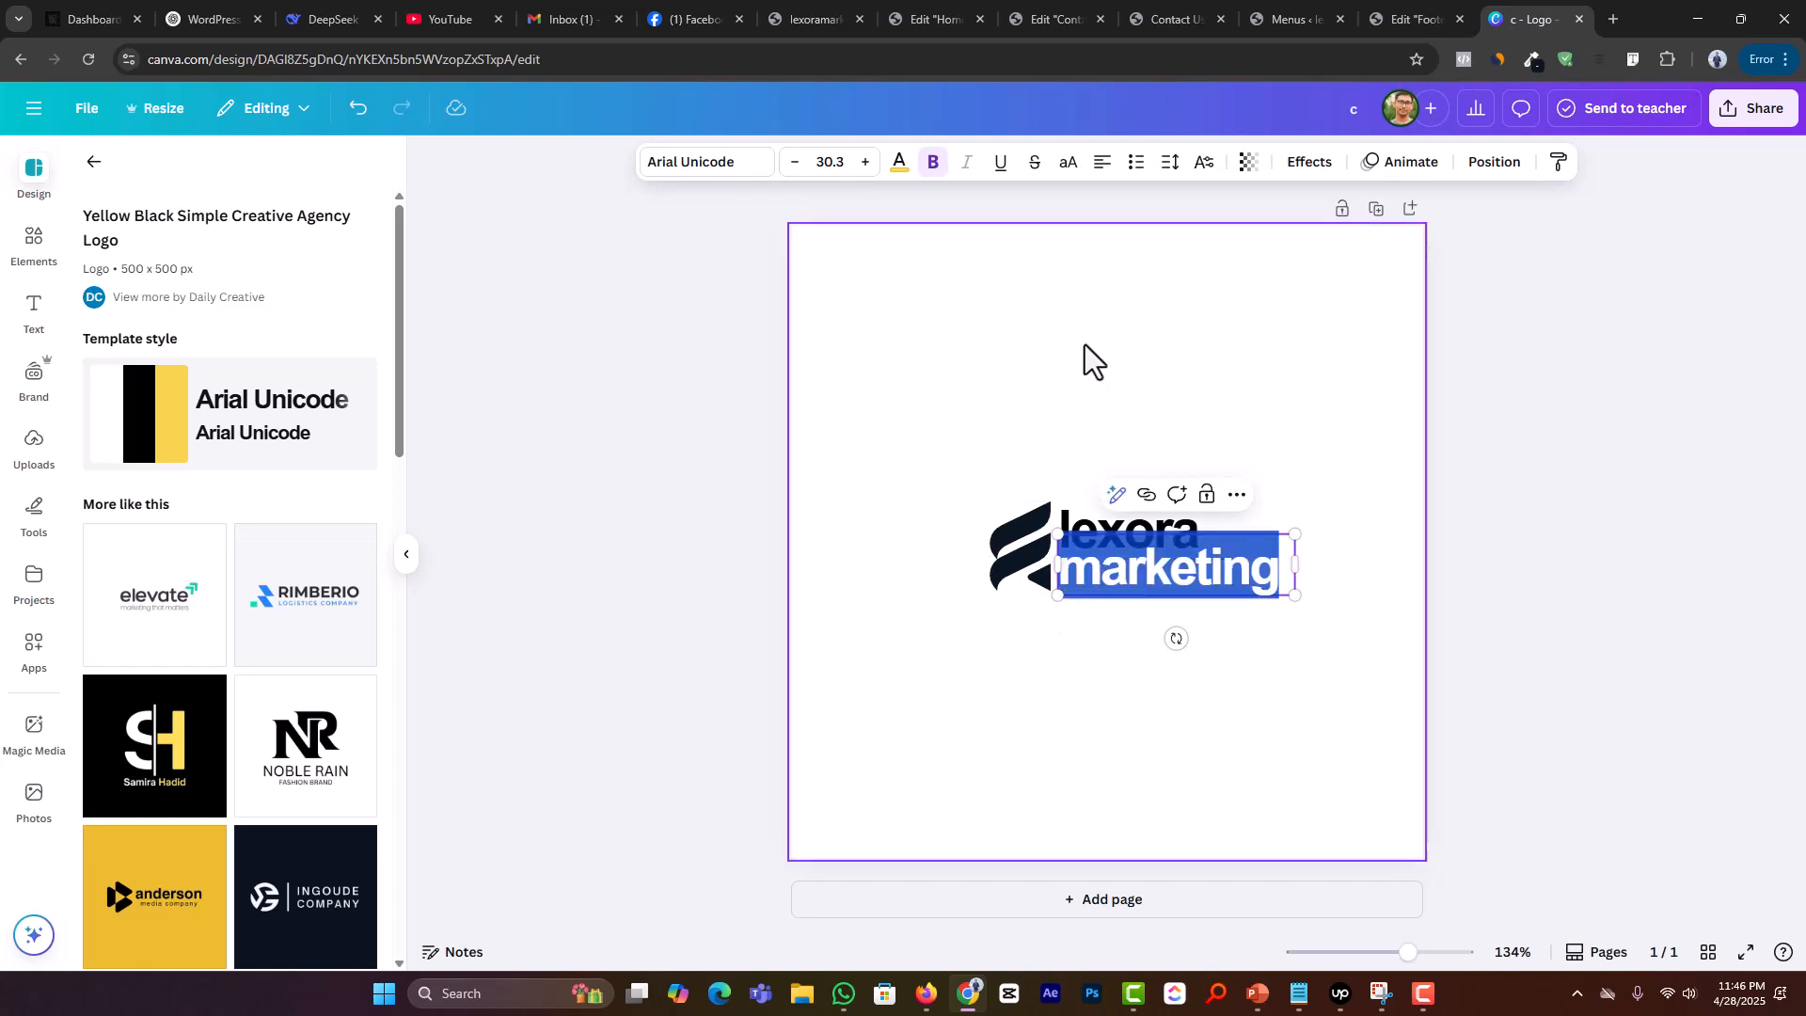
{"action": "left_click", "coordinate": [899, 164]}
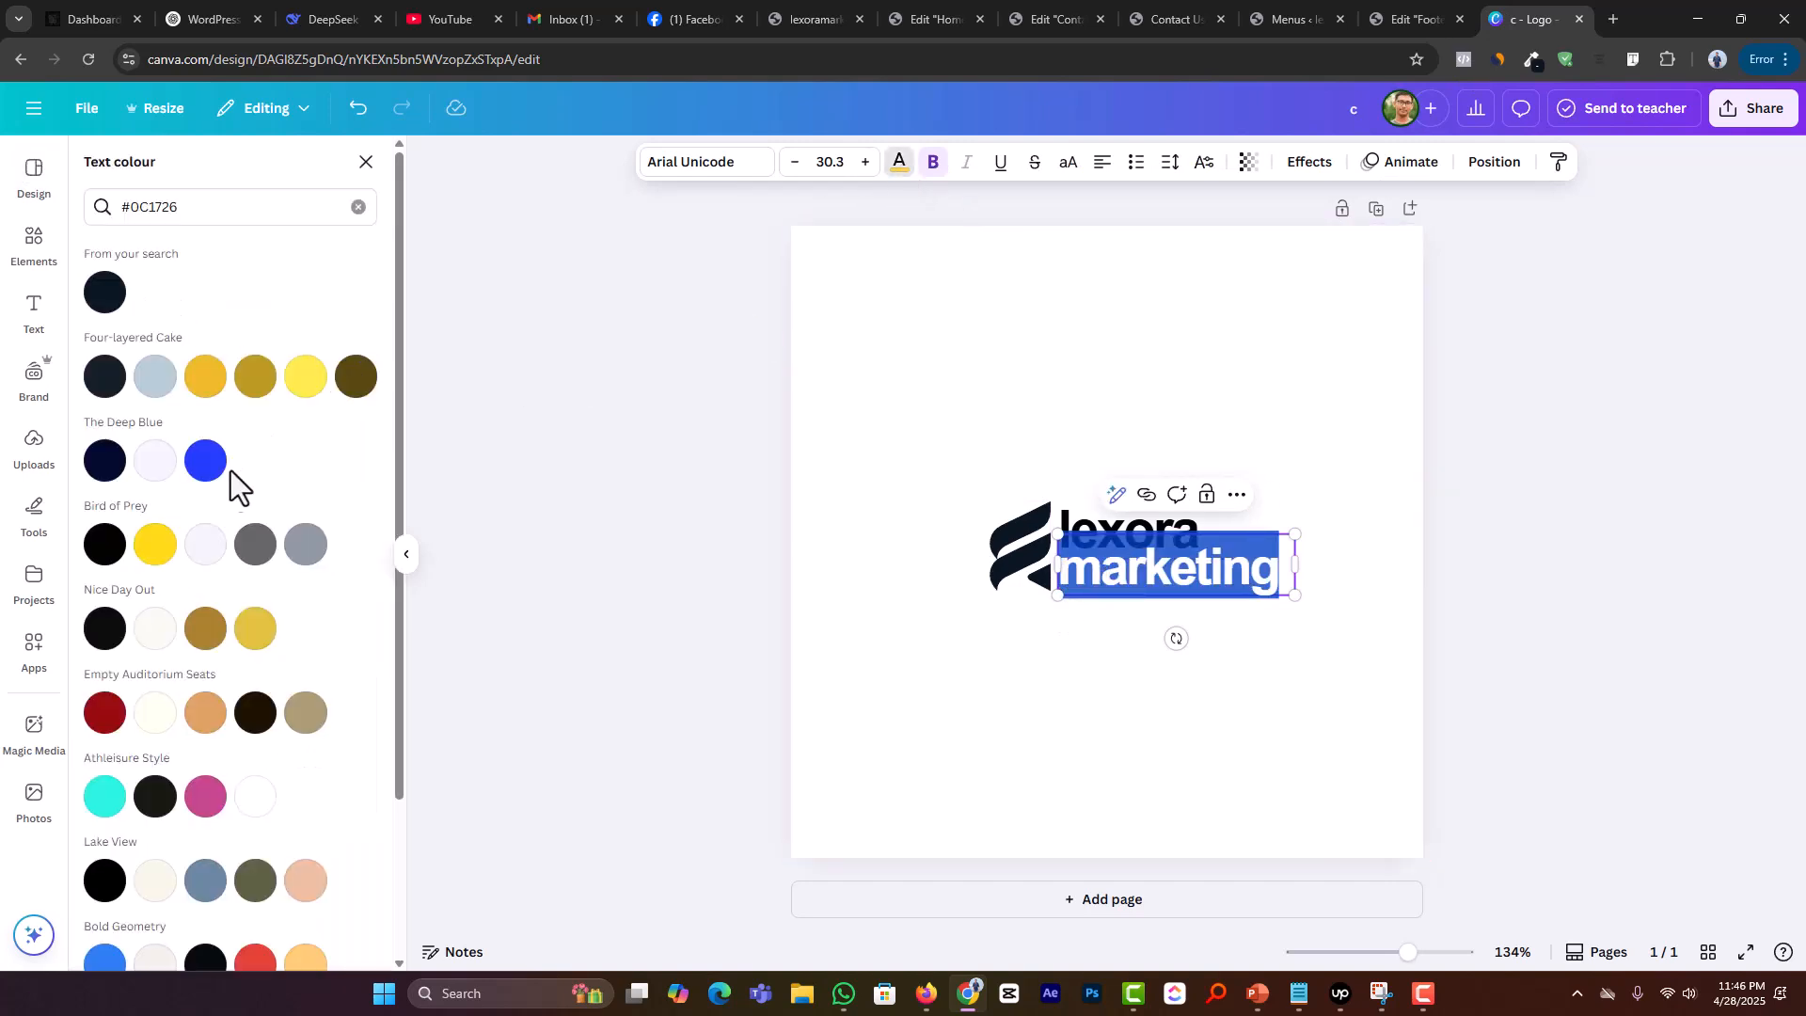
{"action": "left_click", "coordinate": [207, 555]}
{"action": "left_click", "coordinate": [527, 482]}
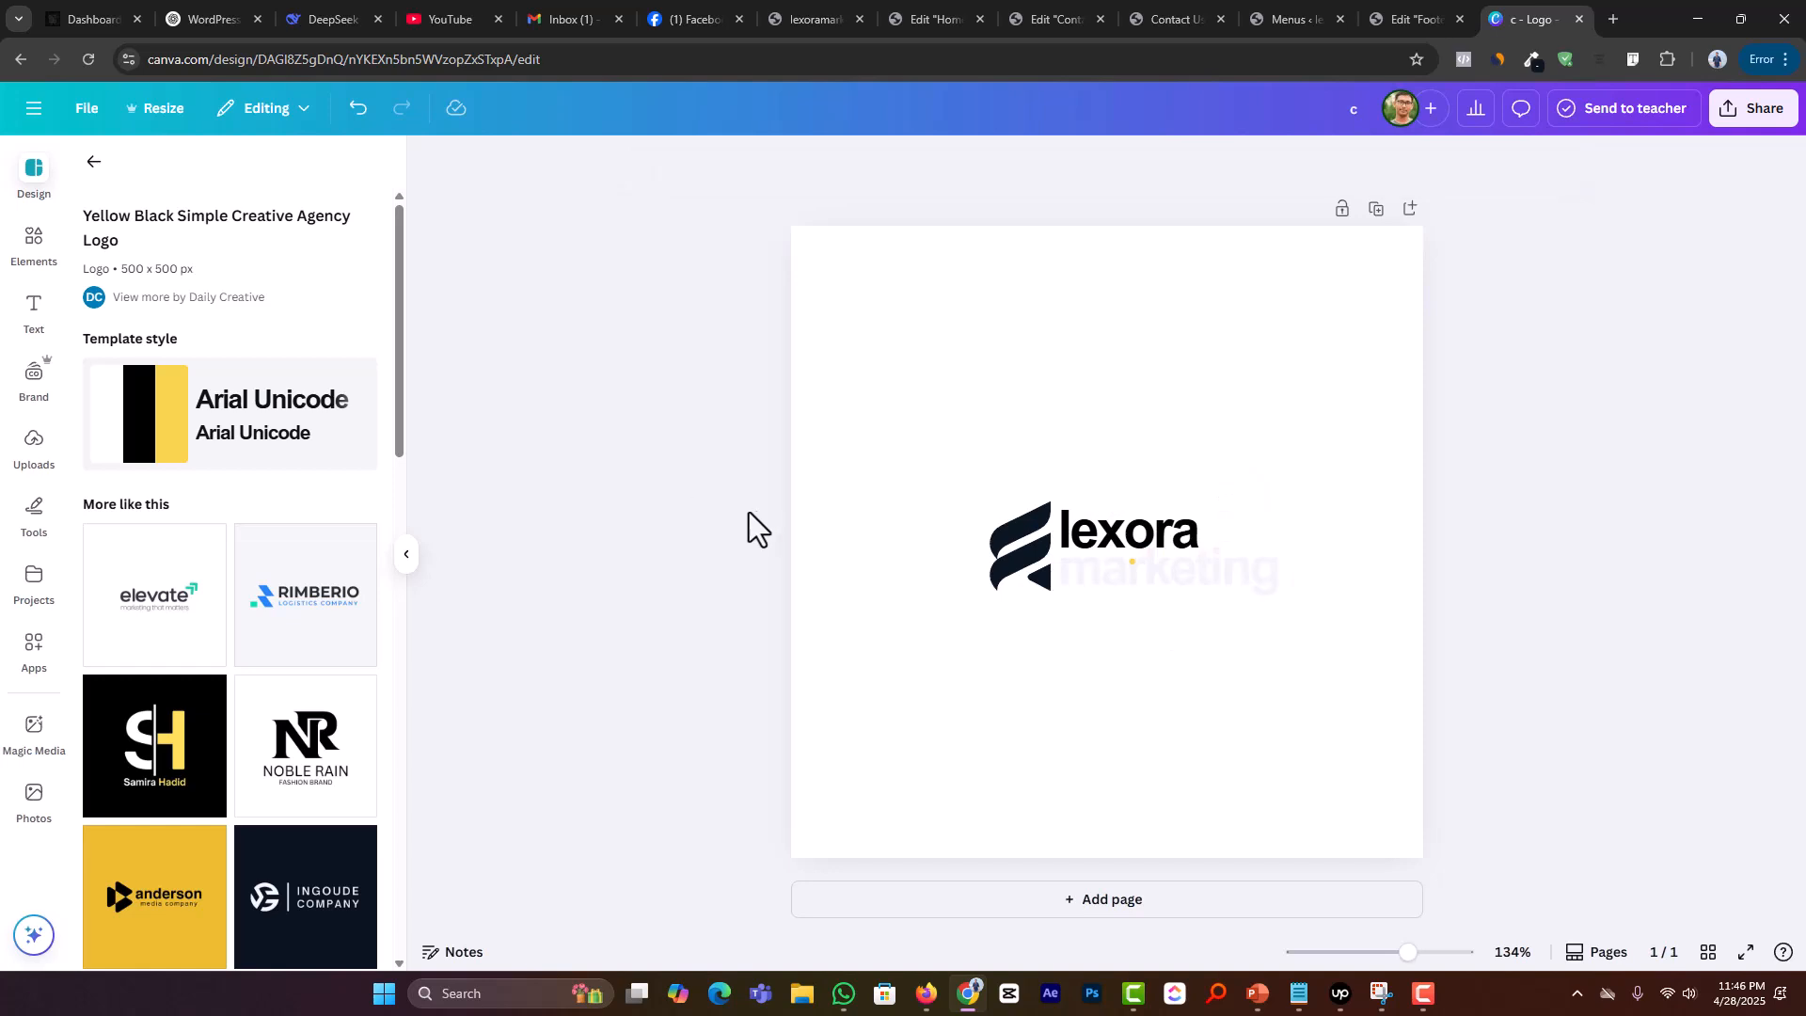
Step: Recolour the small yellow dot between the two words to #0C1726
{"action": "left_click", "coordinate": [1133, 566]}
{"action": "left_click", "coordinate": [676, 164]}
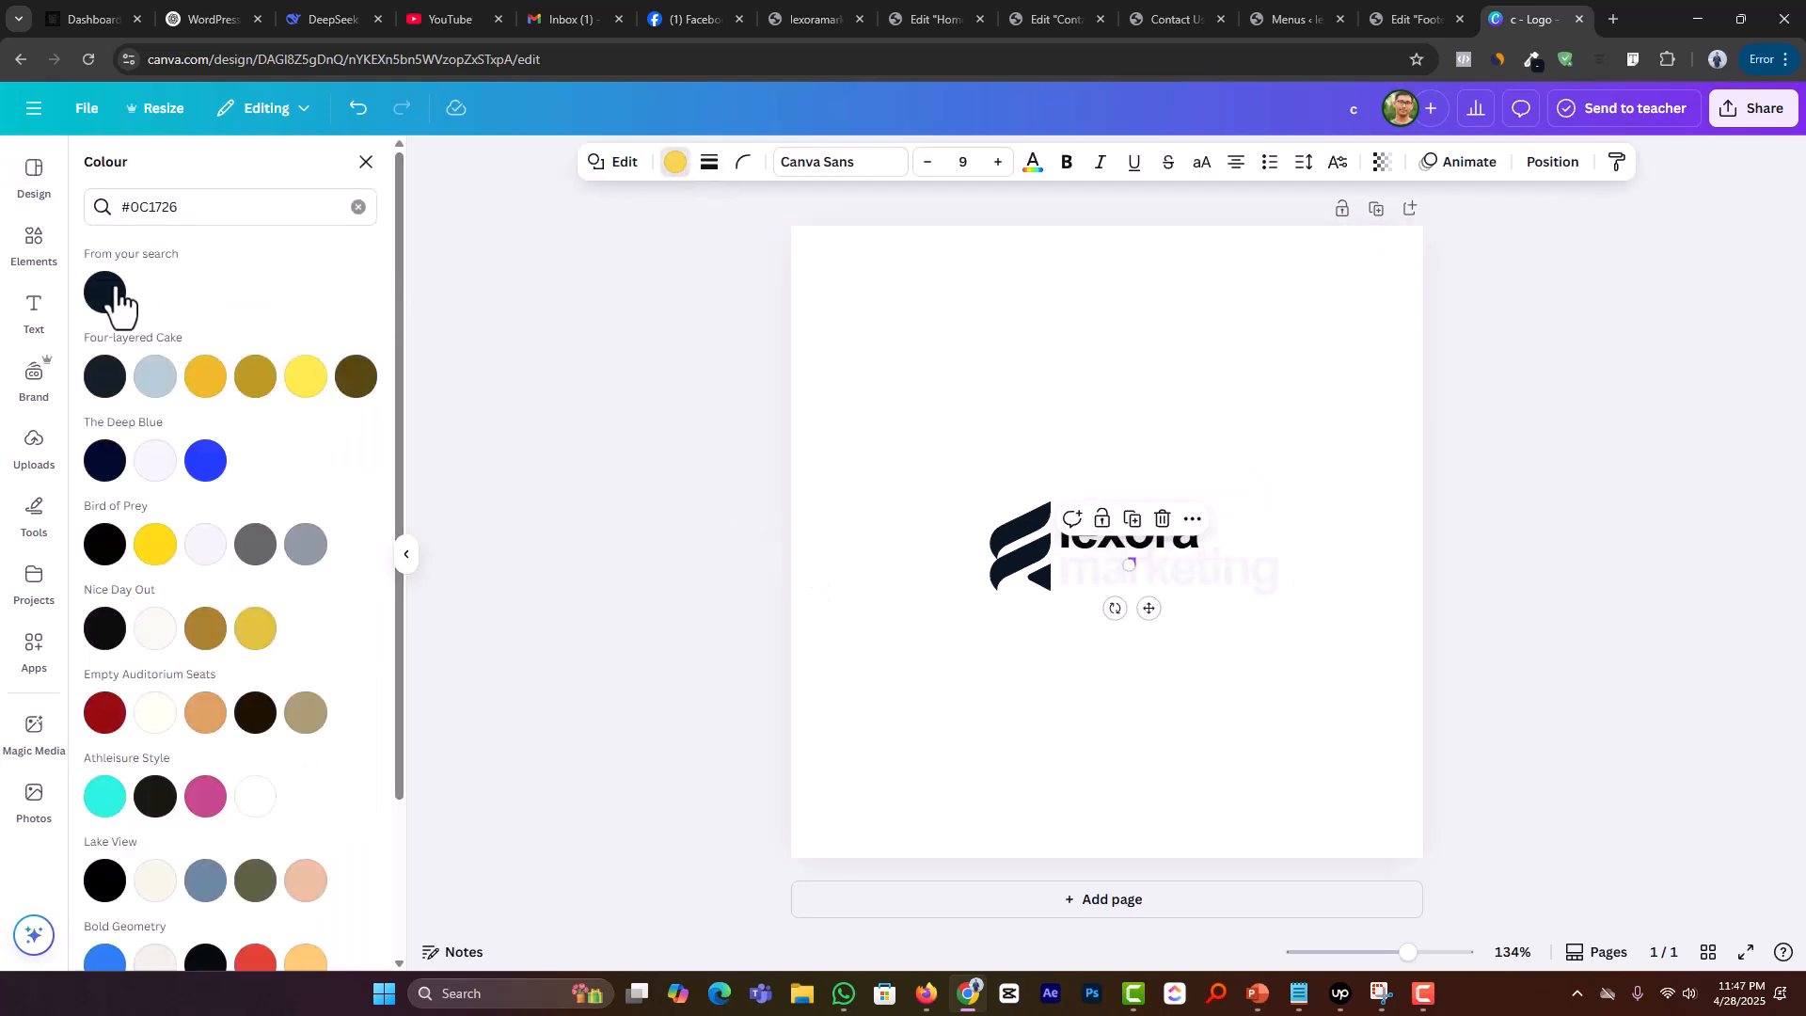
{"action": "left_click", "coordinate": [564, 293]}
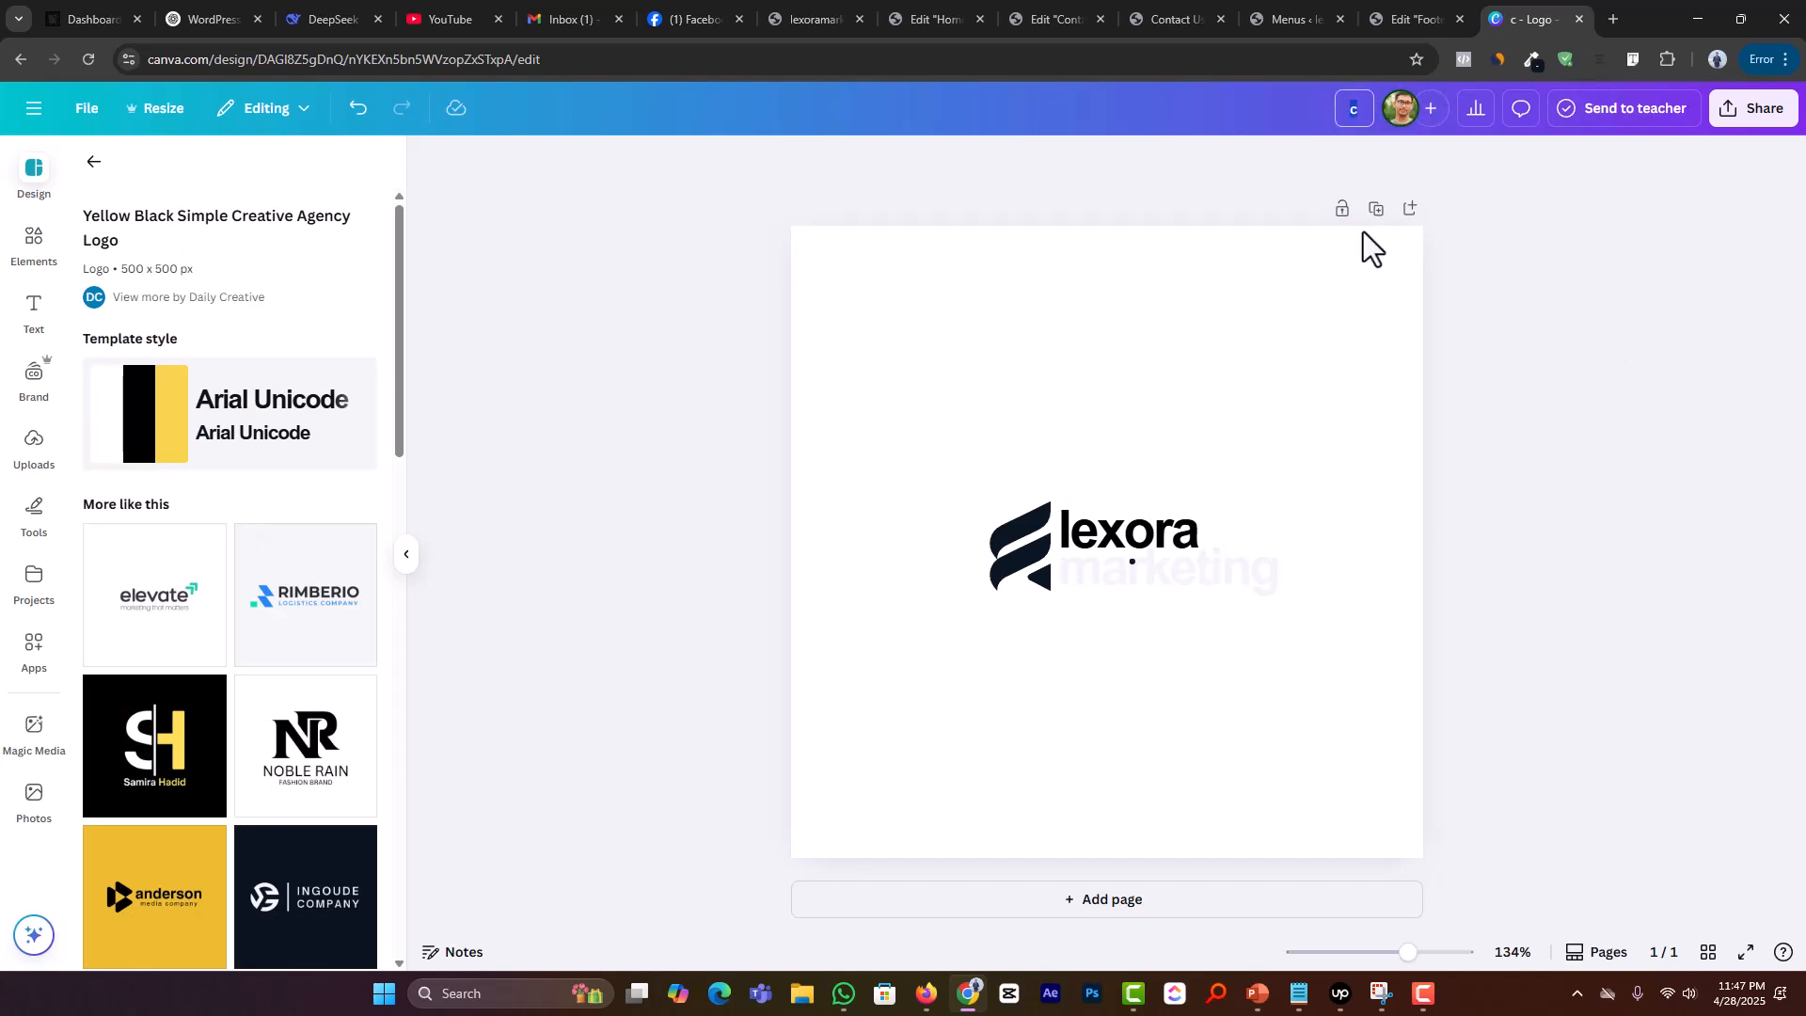
Step: Enlarge the whole logo to nearly the page's full width and reposition it in the middle of the page
{"action": "left_click", "coordinate": [973, 592]}
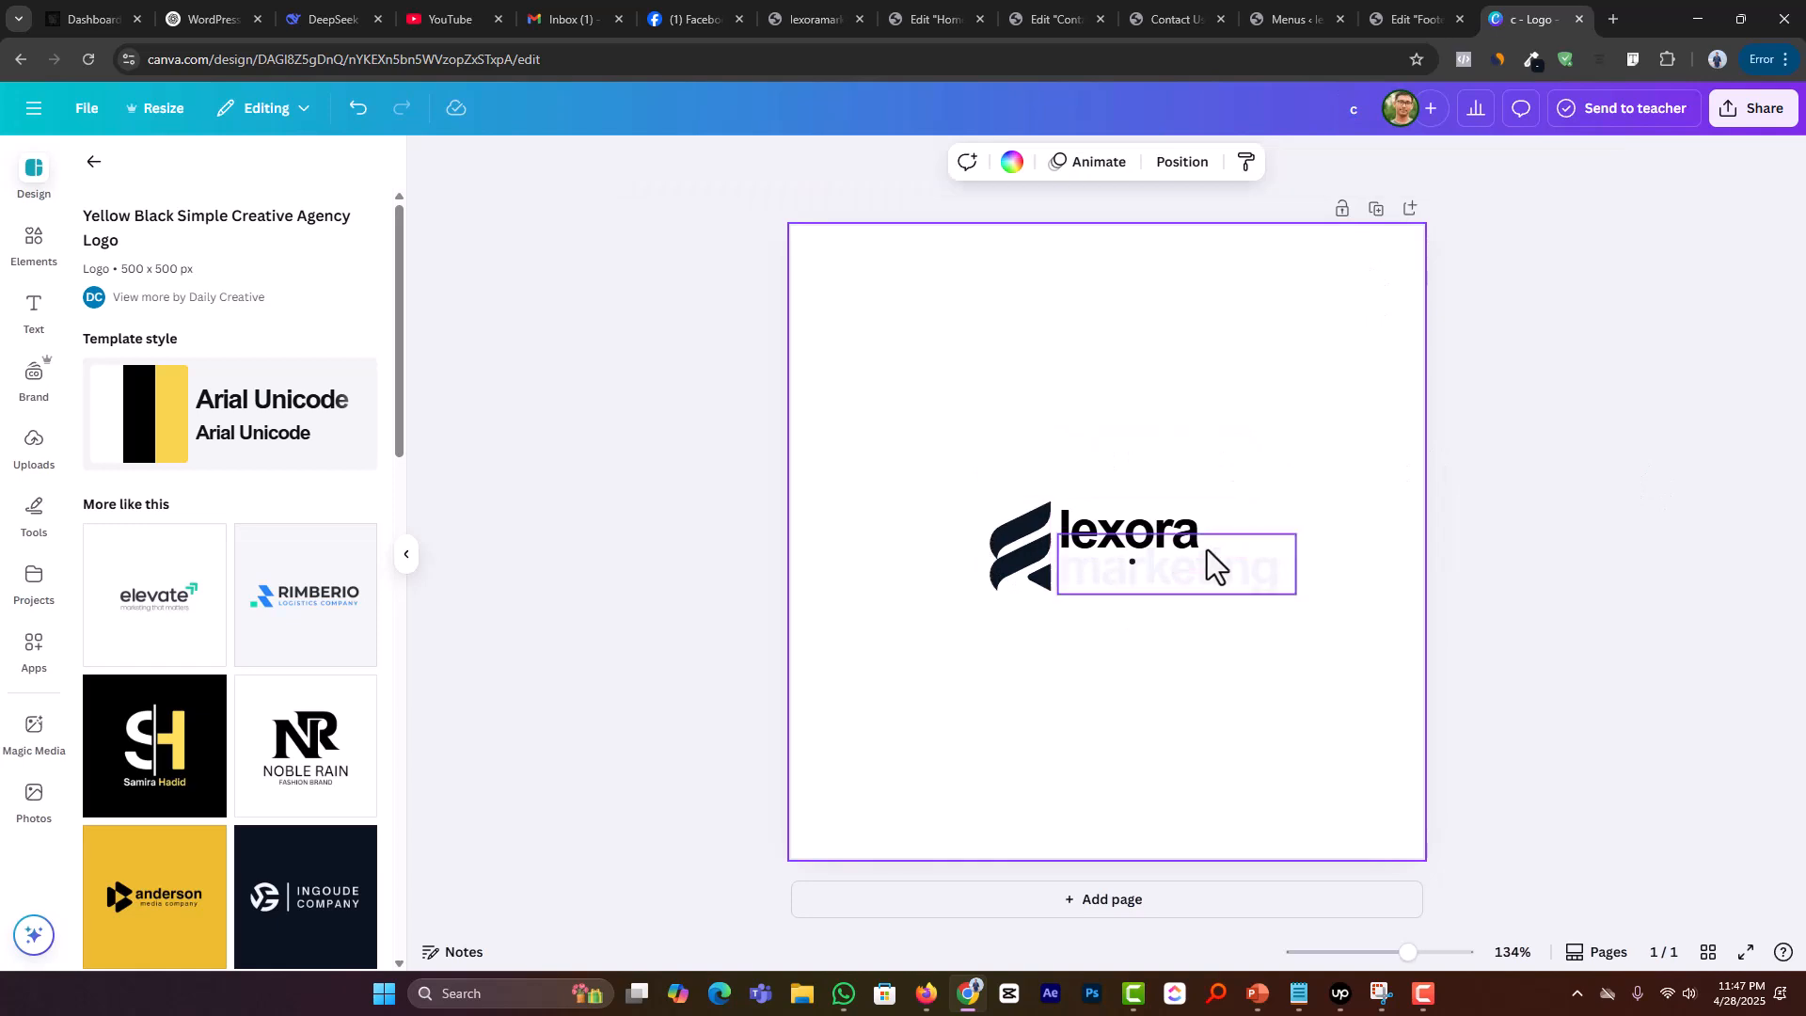
{"action": "left_click_drag", "start_coordinate": [1607, 492], "coordinate": [917, 602]}
{"action": "left_click_drag", "start_coordinate": [1291, 496], "coordinate": [1427, 427]}
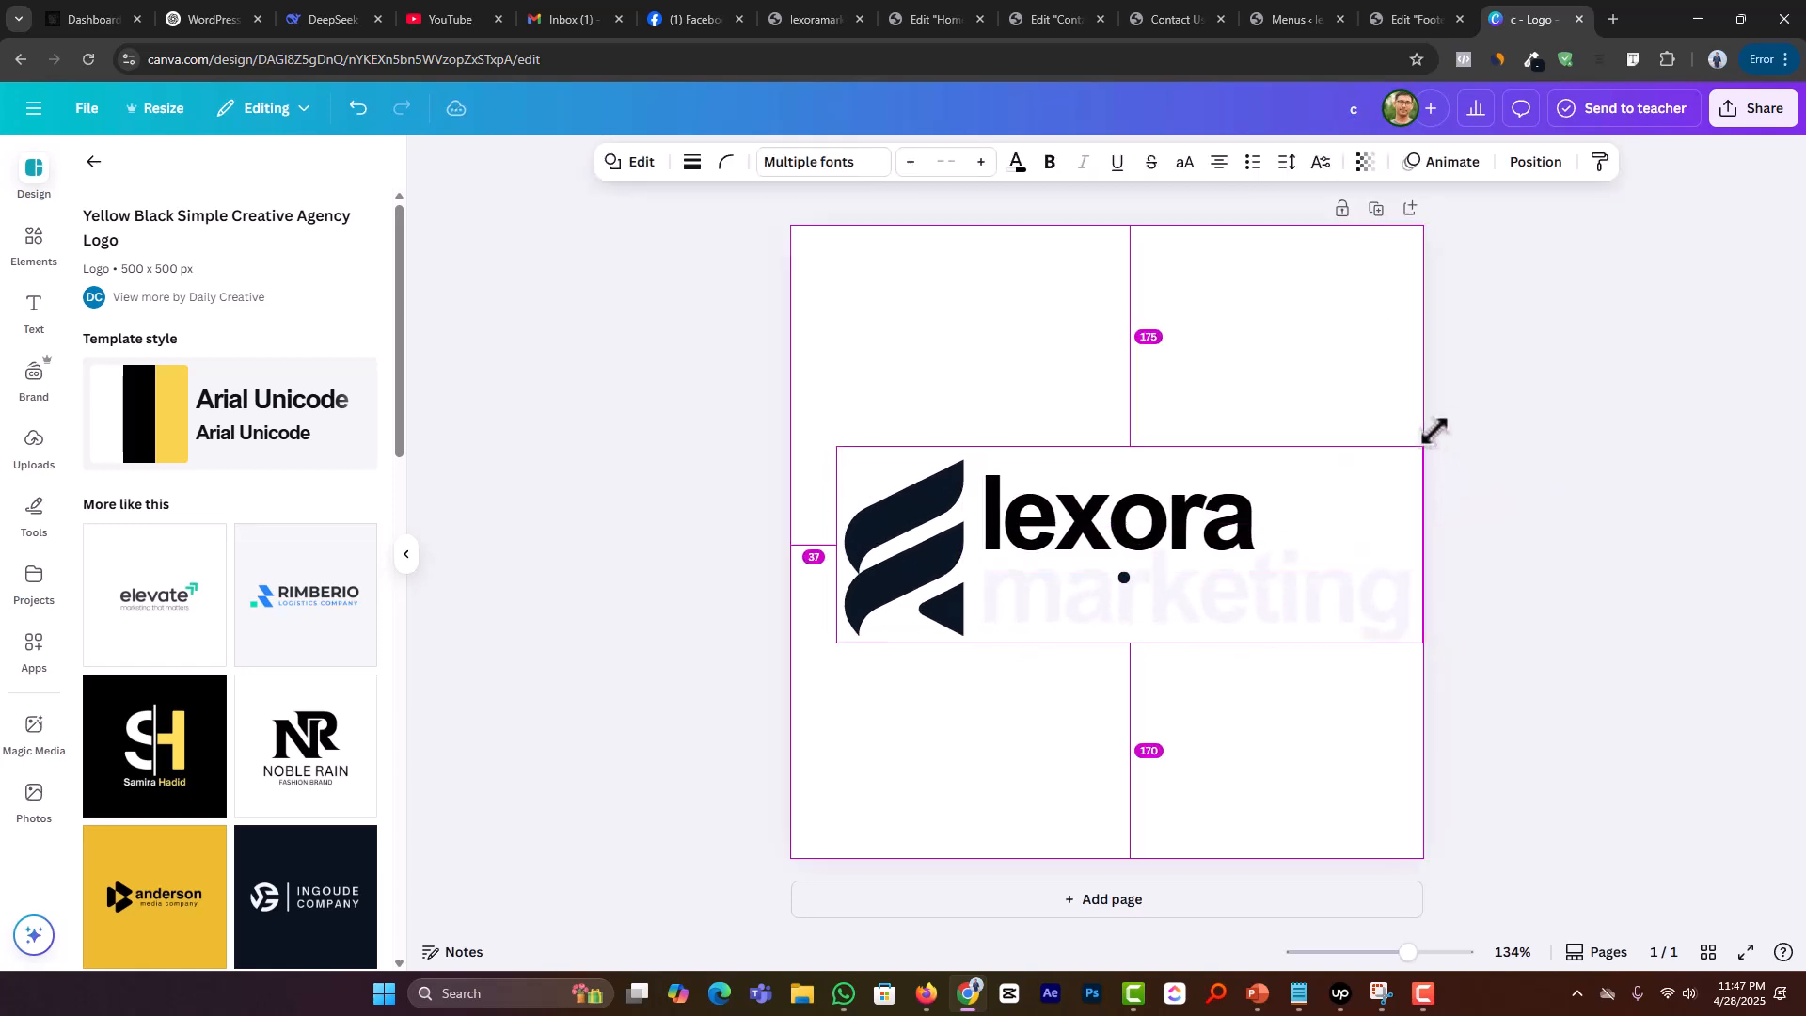
{"action": "left_click_drag", "start_coordinate": [1318, 584], "coordinate": [1312, 596]}
{"action": "left_click", "coordinate": [1630, 417]}
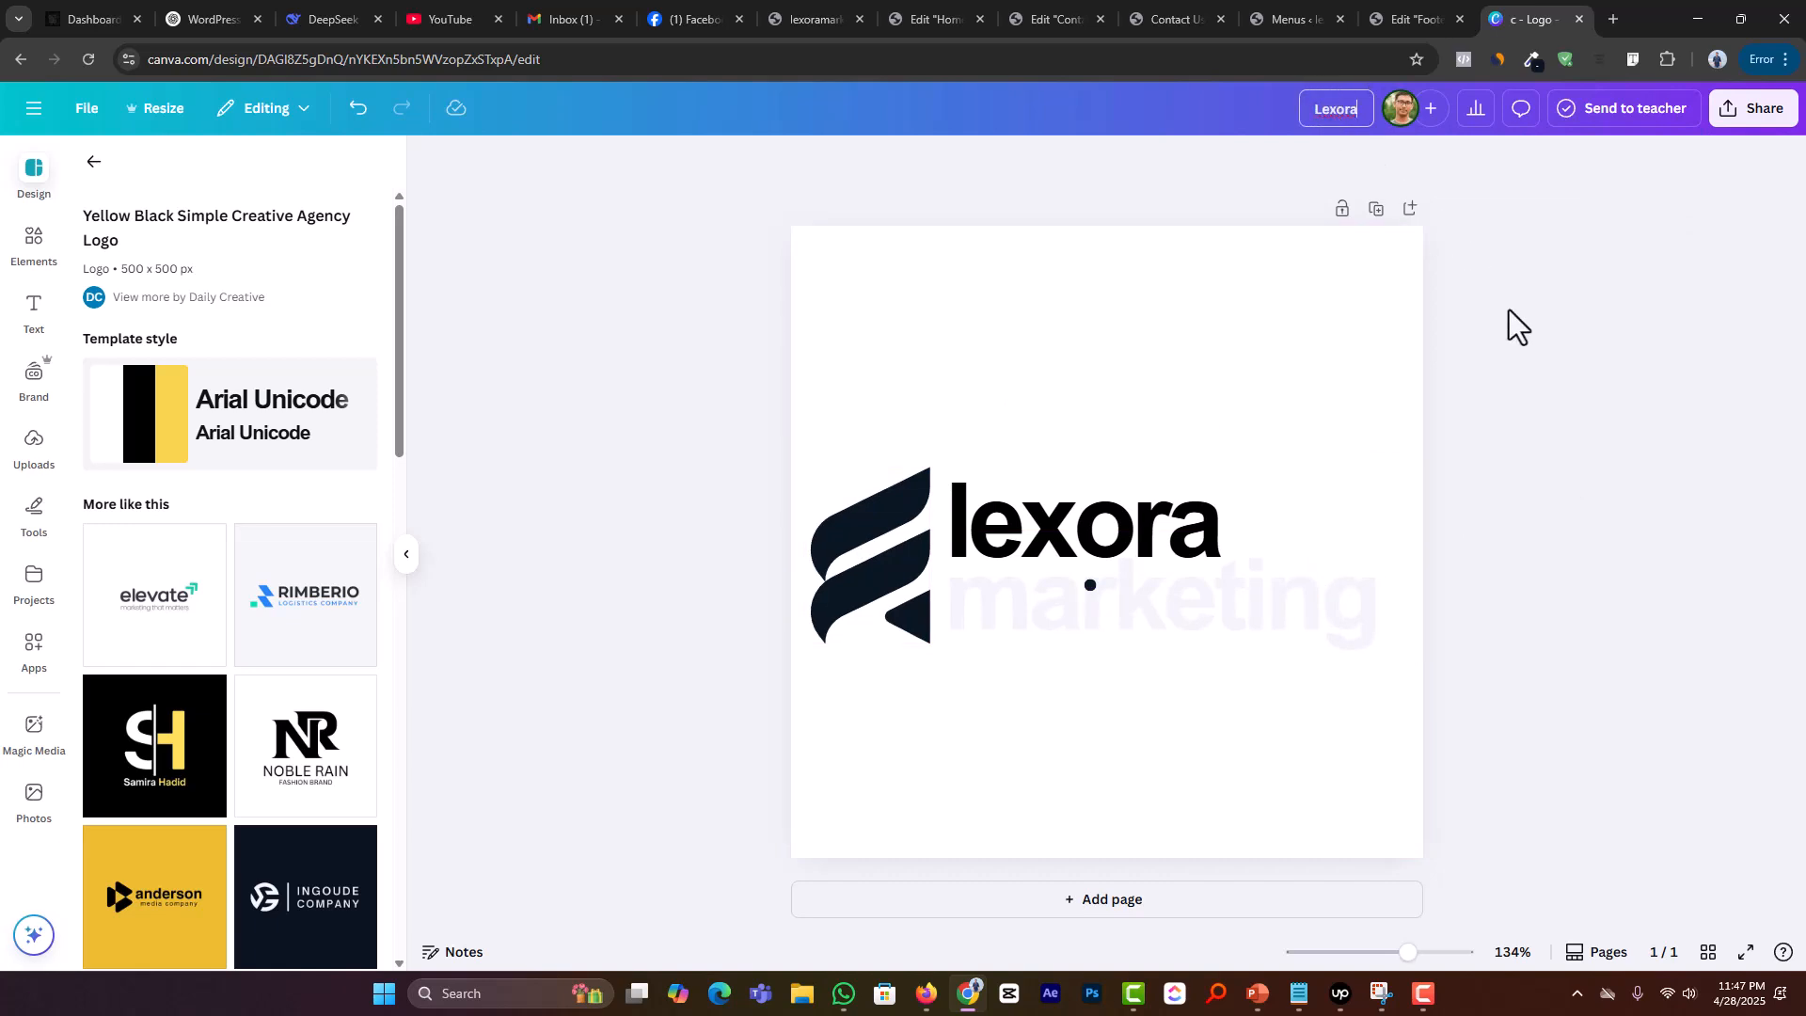
Step: Download the logo design as a PNG with a transparent background at size 1
{"action": "left_click", "coordinate": [1764, 132]}
{"action": "left_click", "coordinate": [1487, 498]}
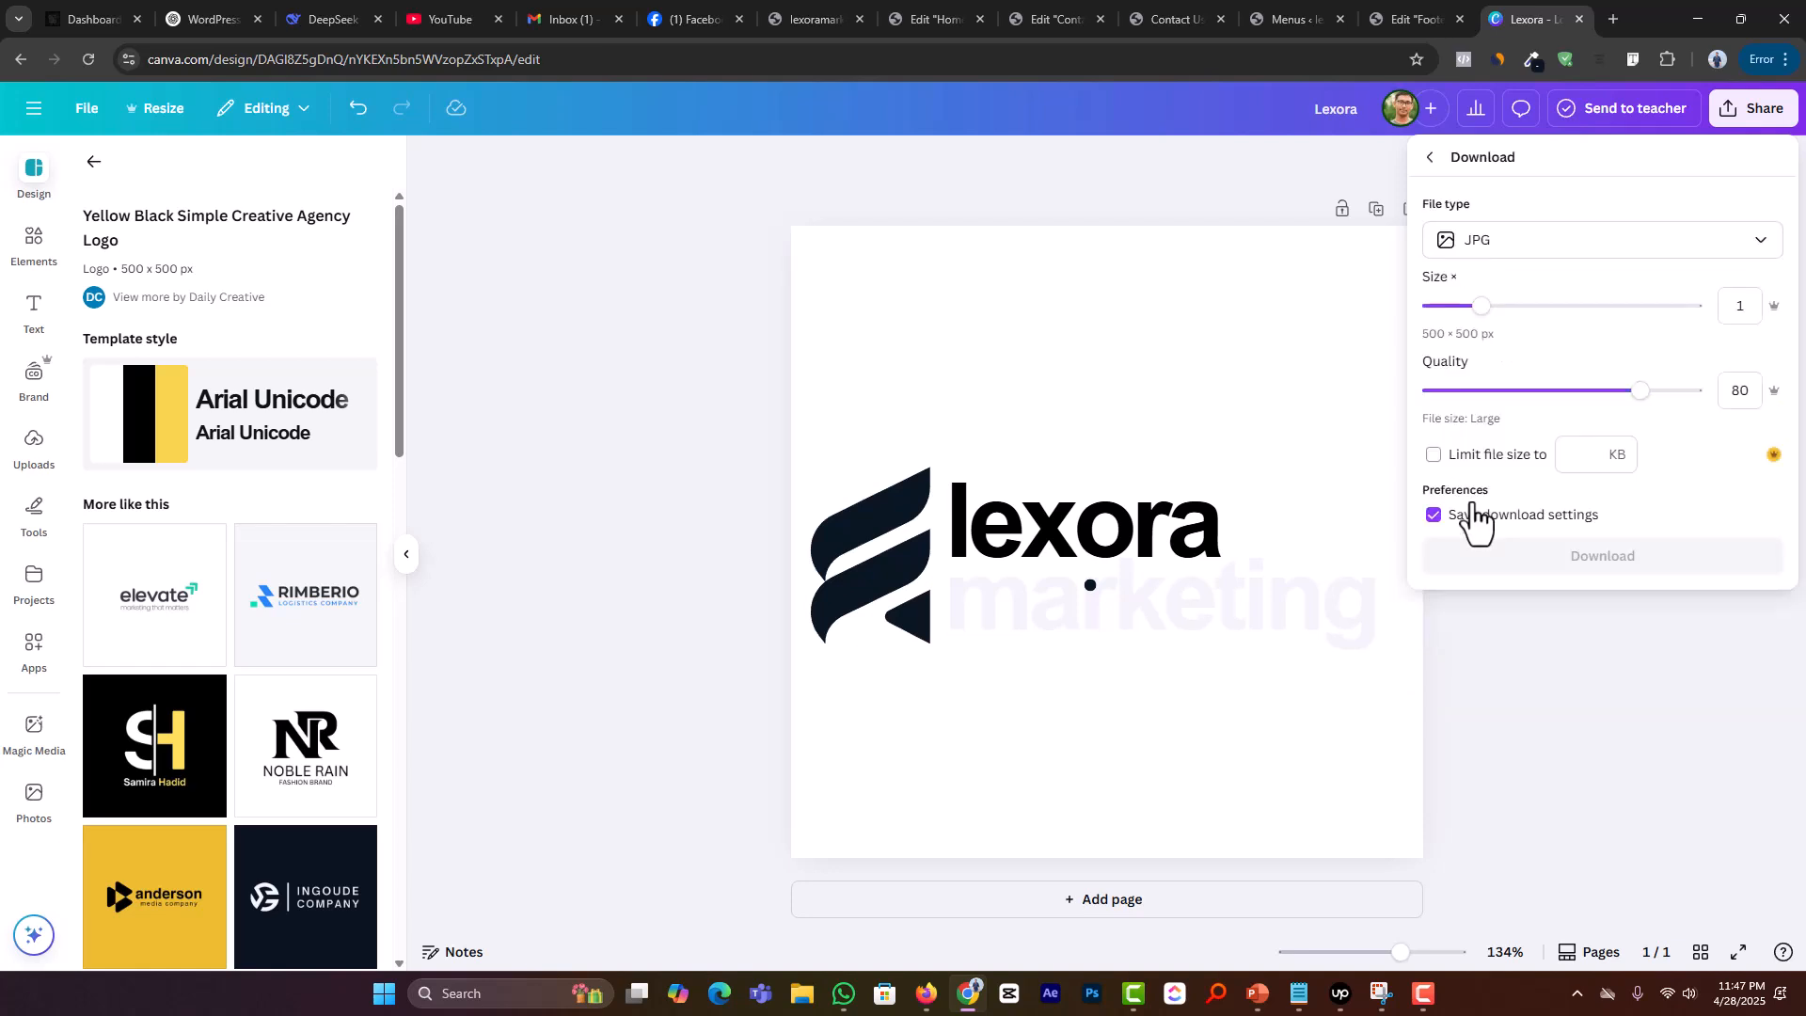
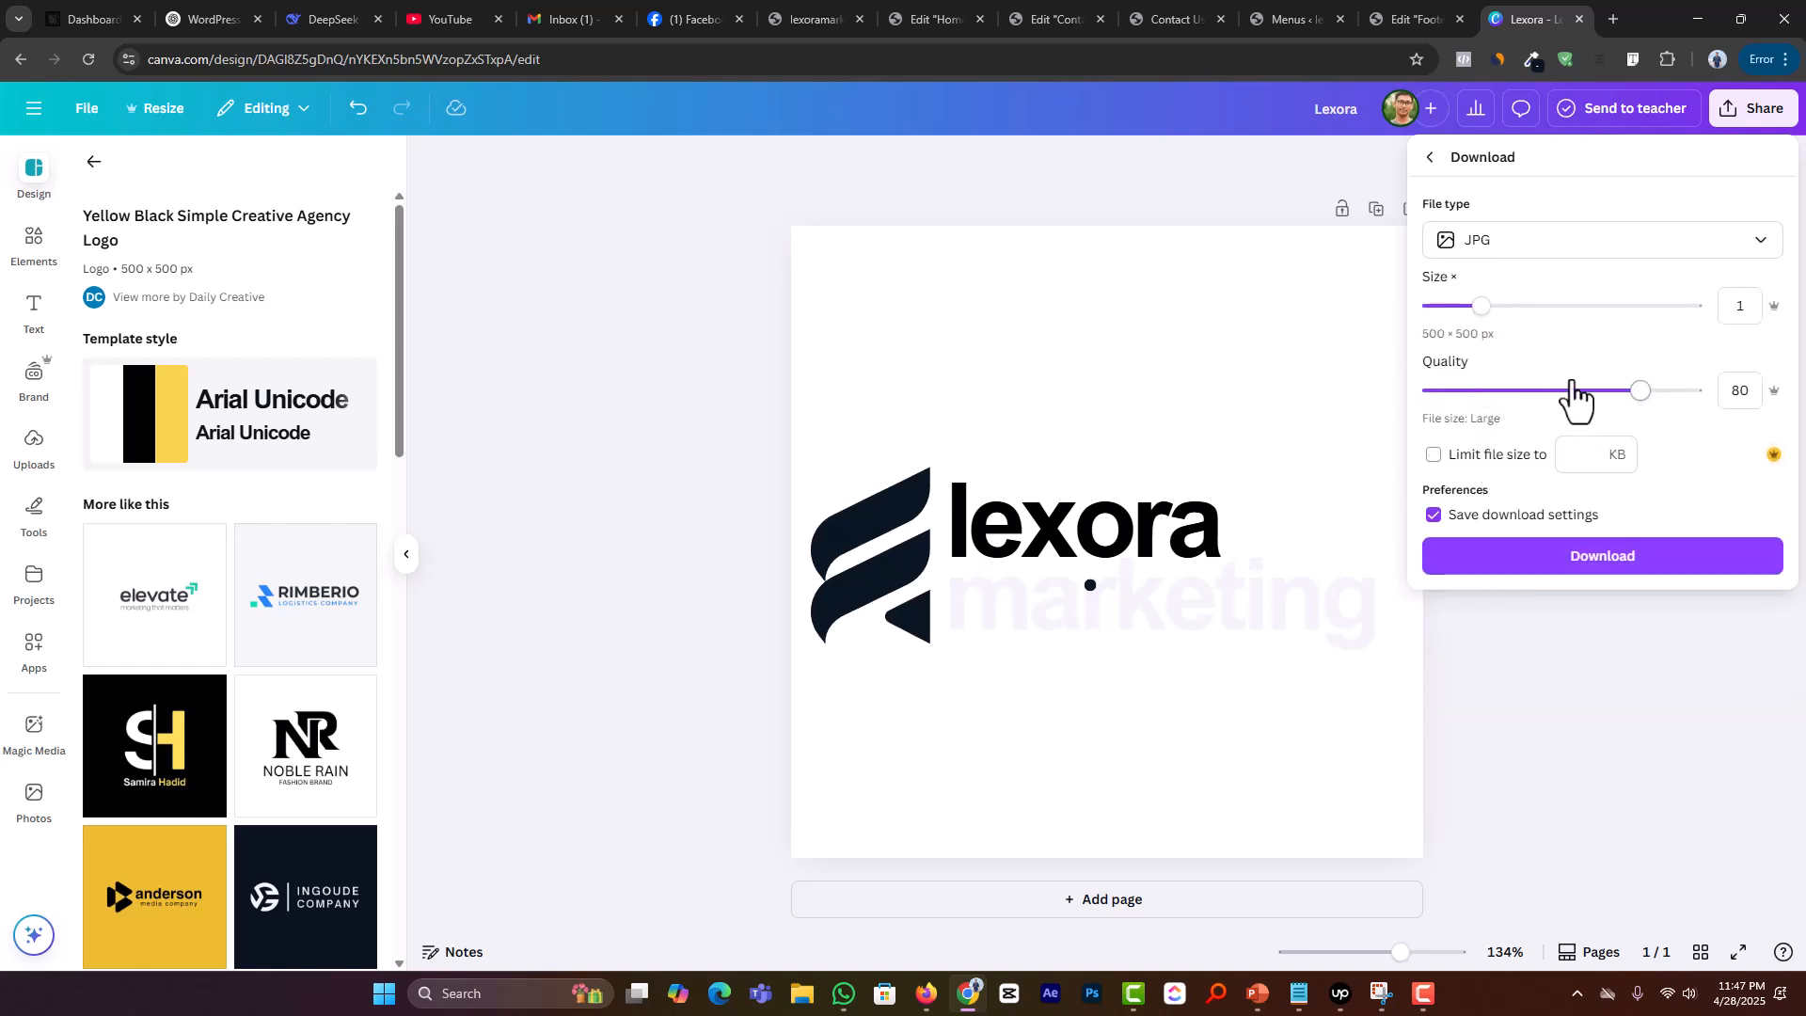
{"action": "left_click", "coordinate": [1550, 247]}
{"action": "left_click", "coordinate": [1512, 352]}
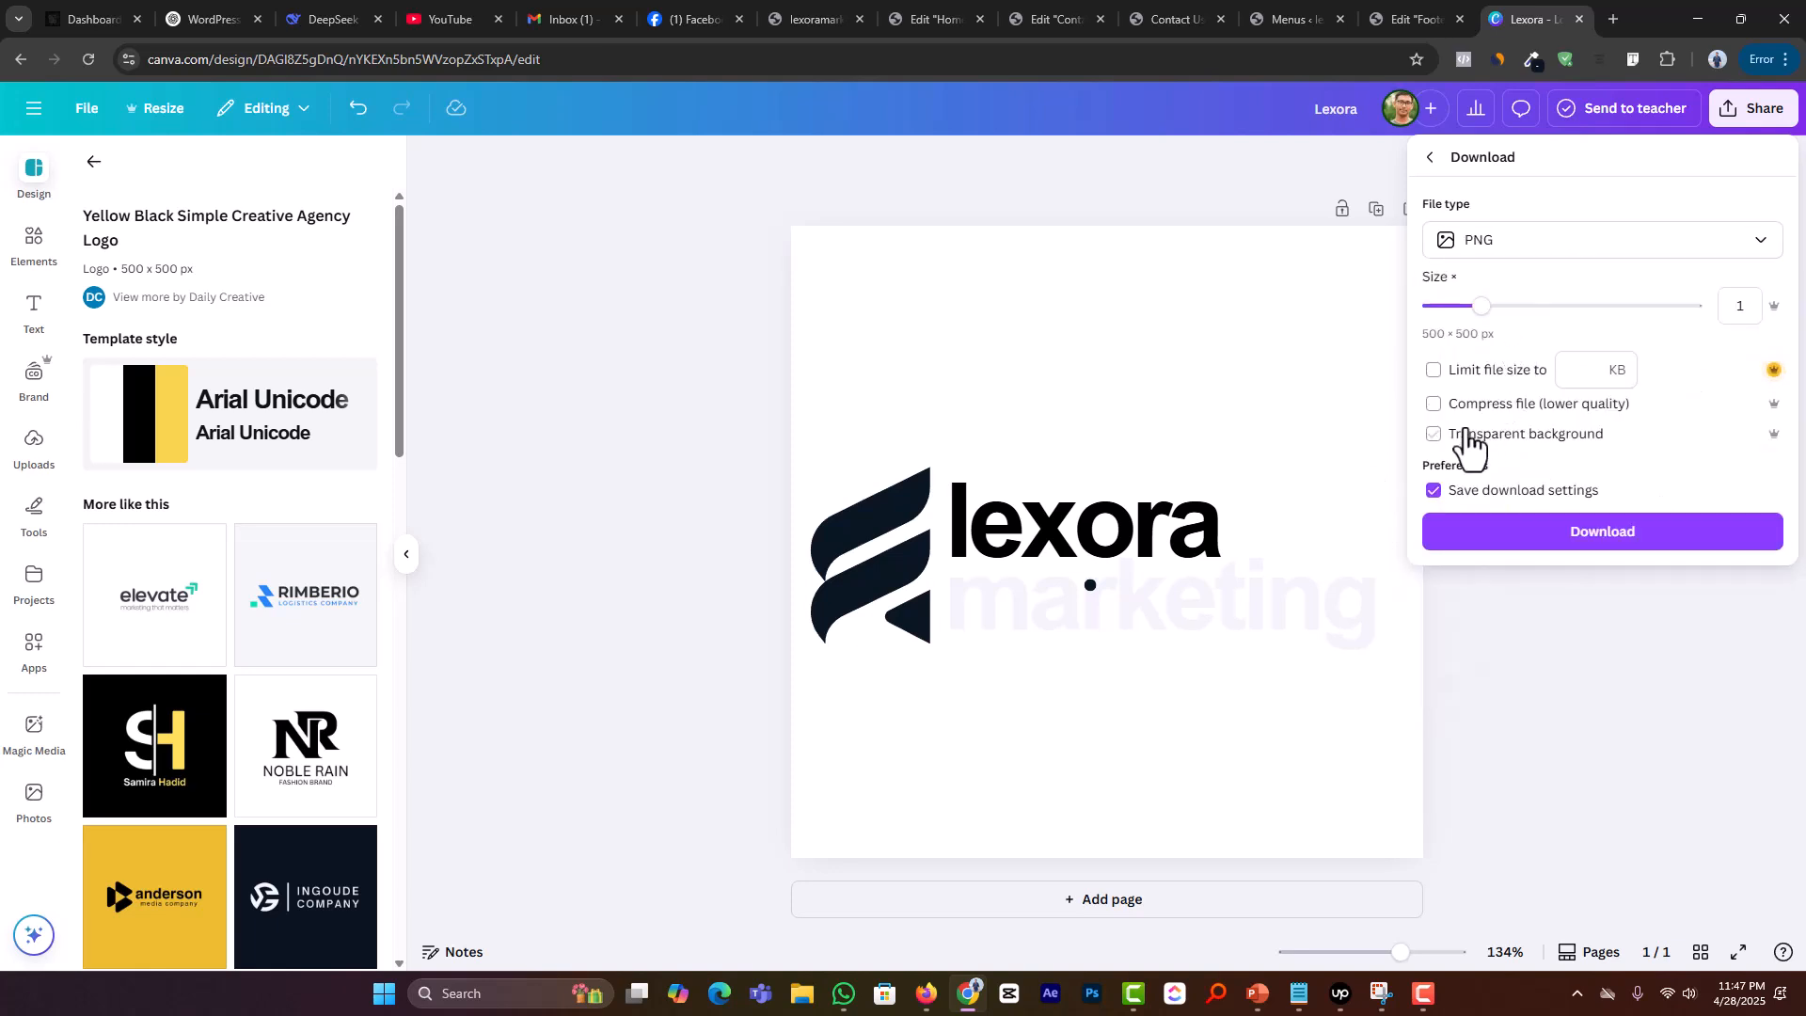
{"action": "left_click", "coordinate": [1551, 534]}
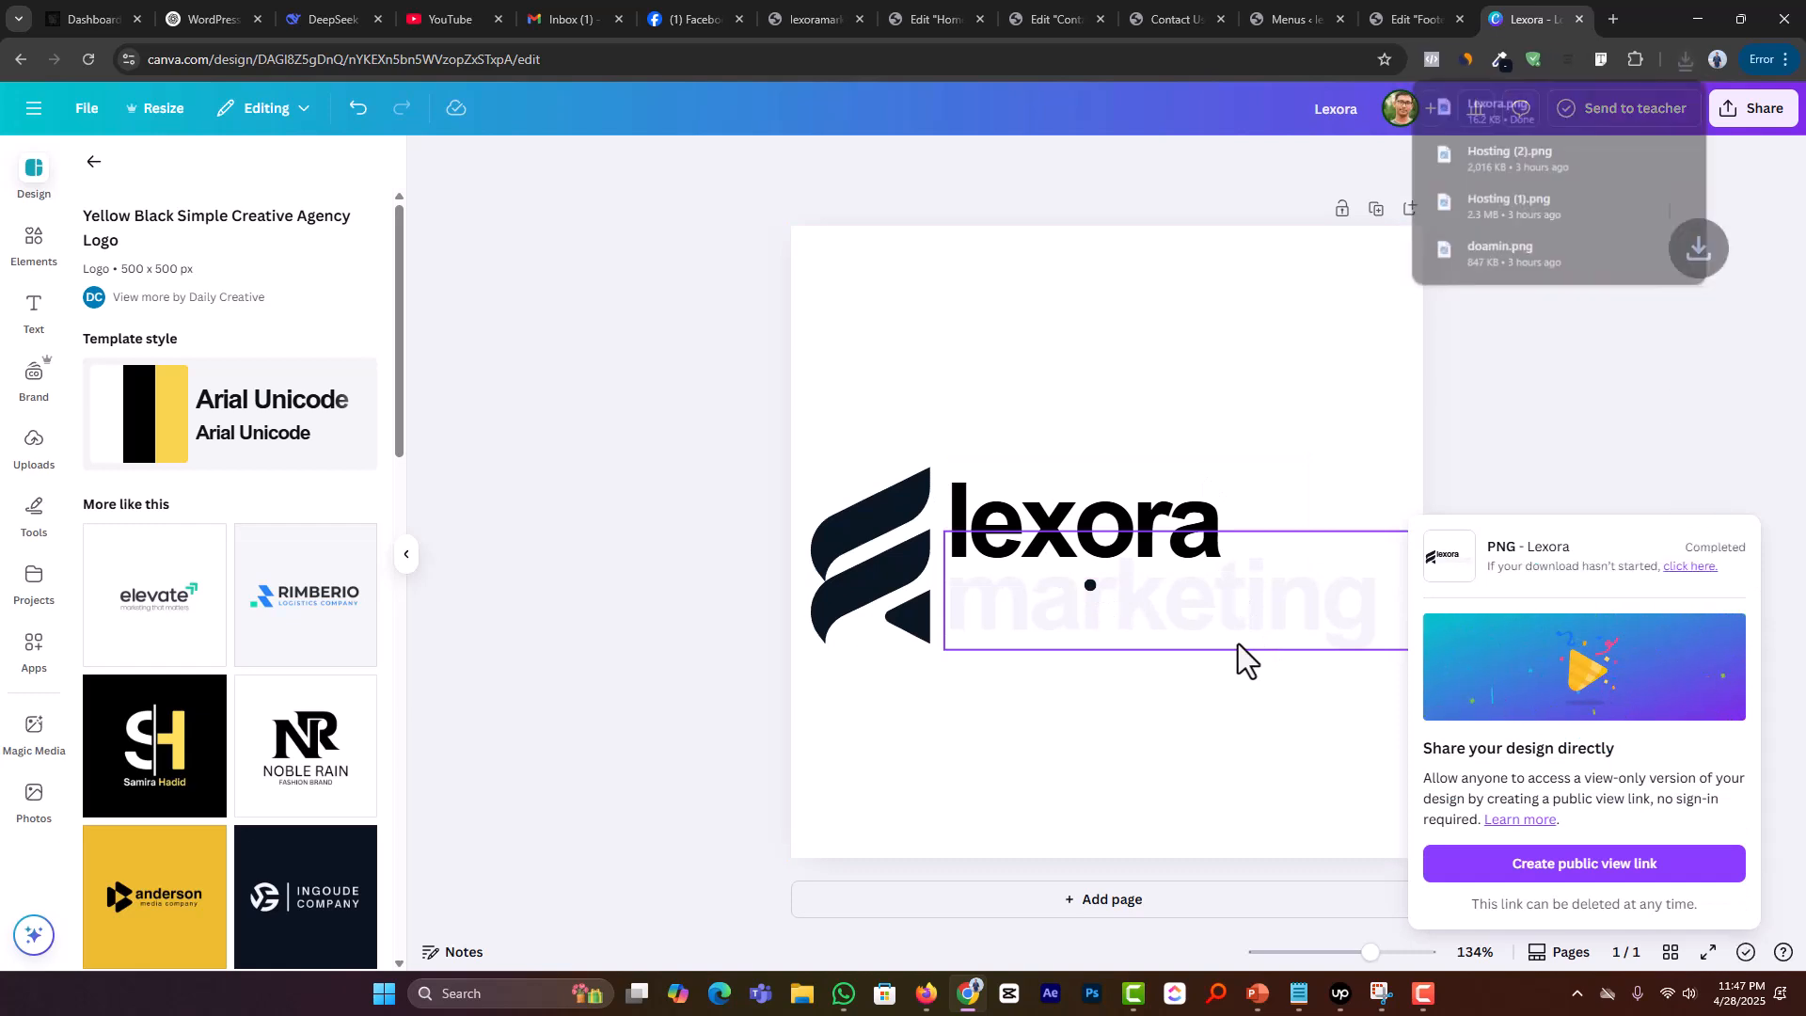
Step: Switch to Photoshop and open the Lexora image from the Downloads folder
{"action": "left_click", "coordinate": [1091, 993]}
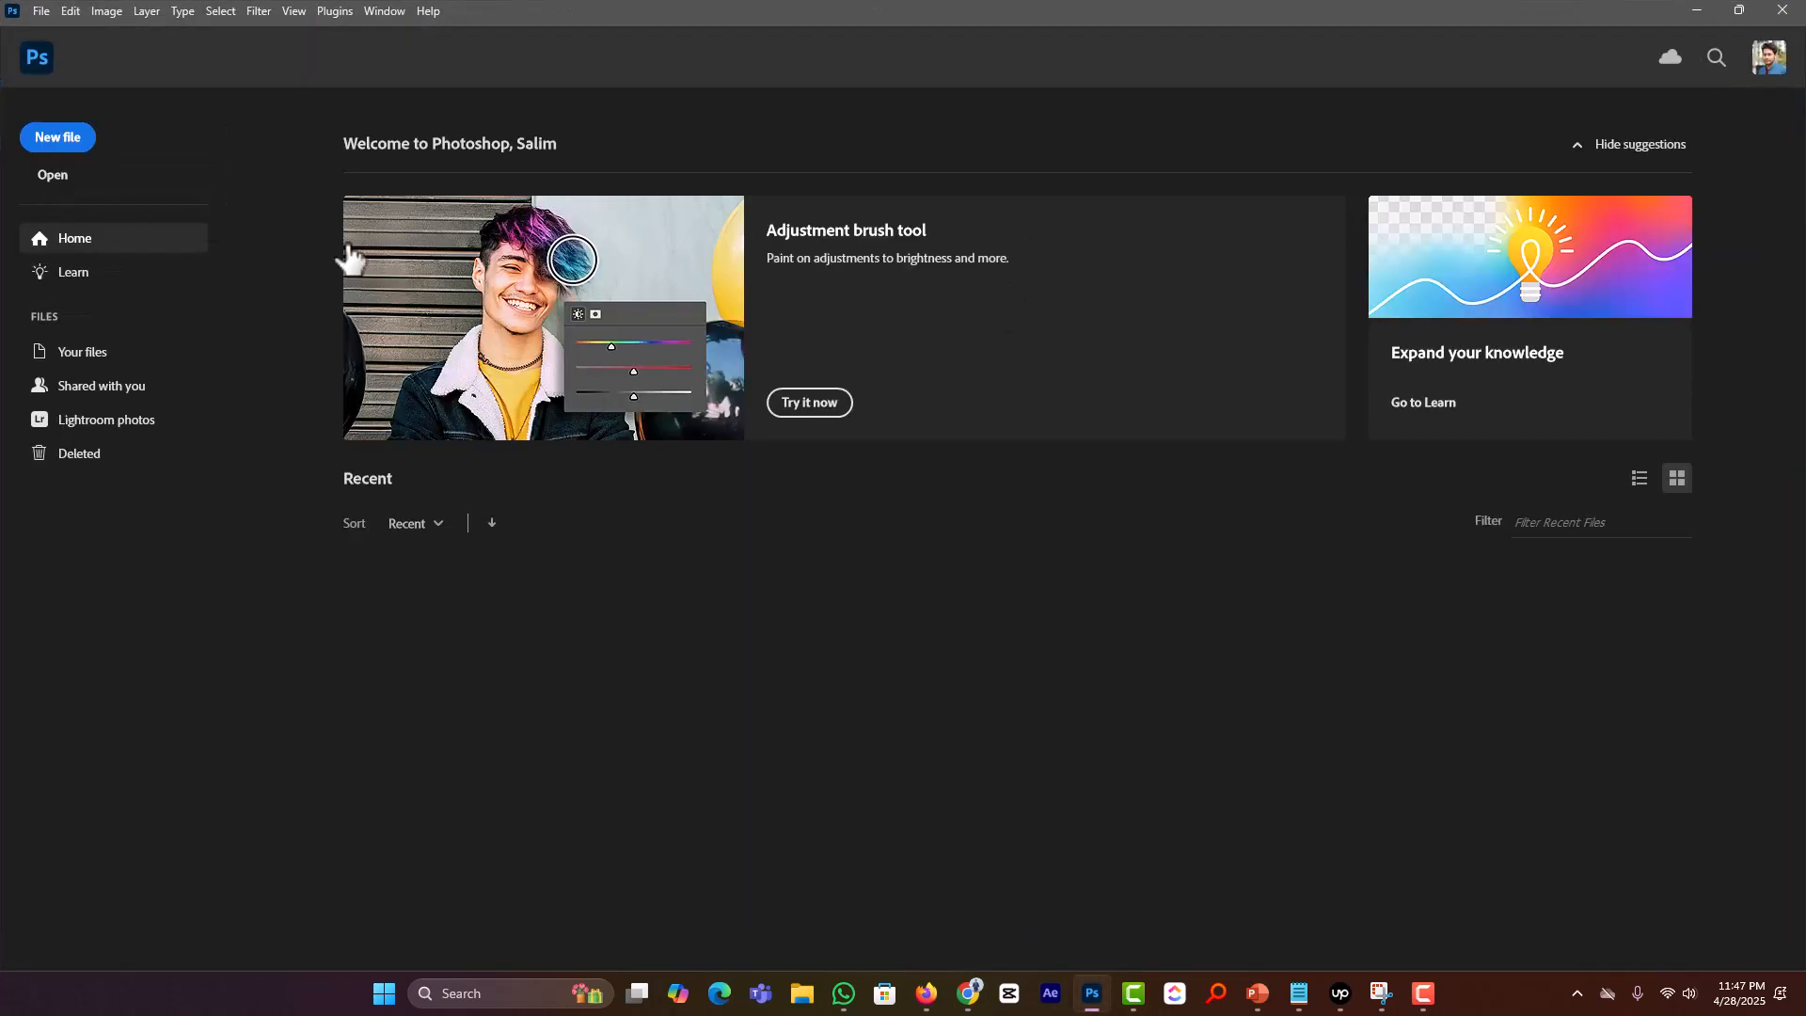
{"action": "key", "text": "ctrl+o"}
{"action": "left_click", "coordinate": [229, 193]}
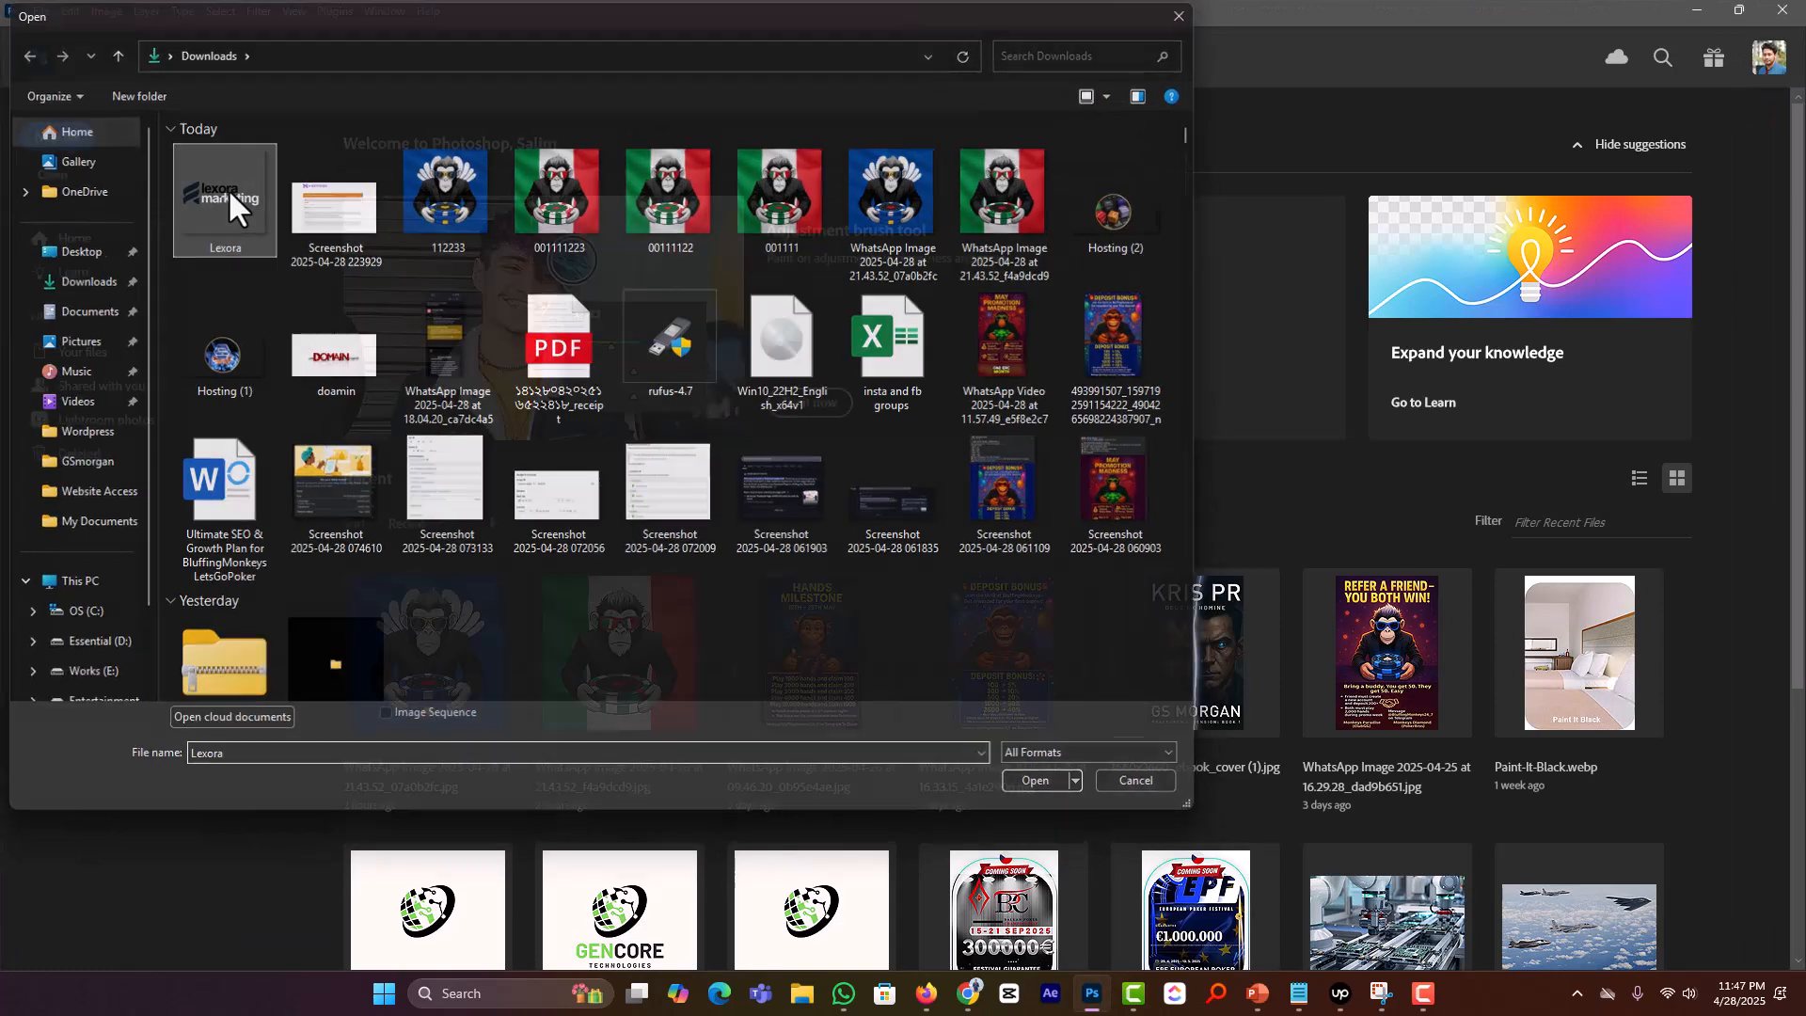
{"action": "double_click", "coordinate": [227, 188]}
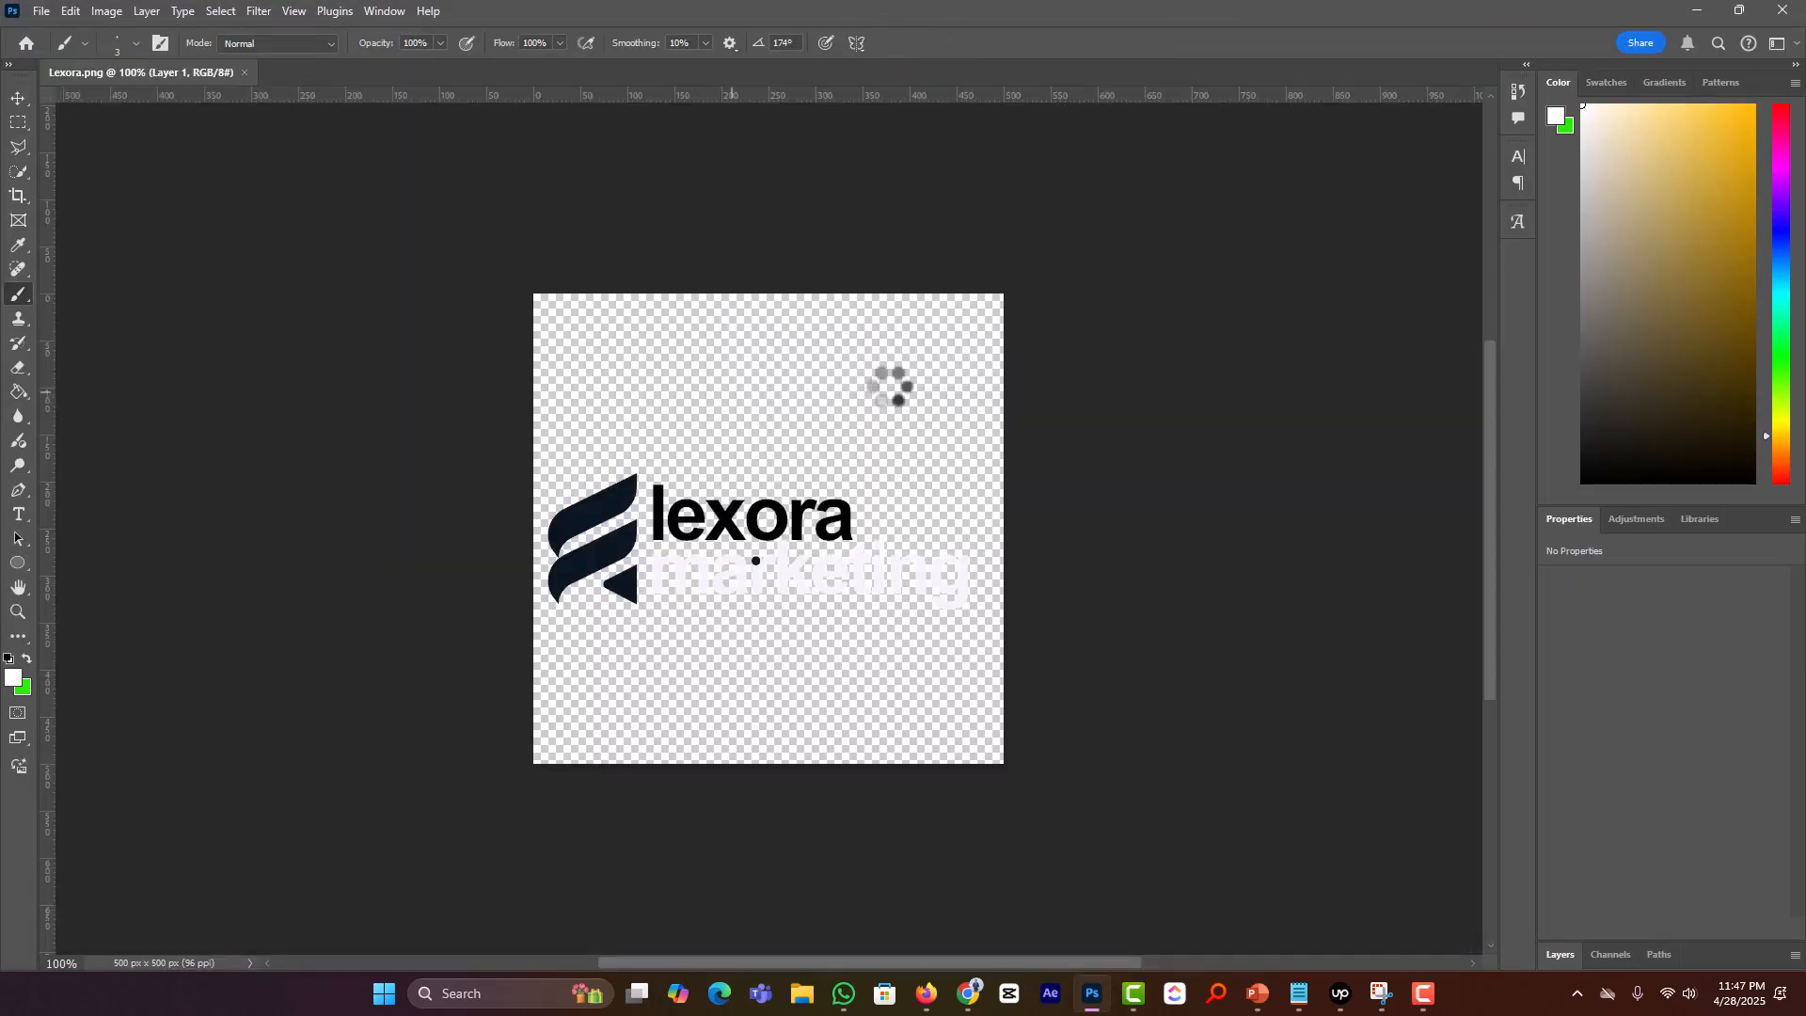
Step: Crop the empty areas above and below the logo, leaving a full-width strip about 172 px high
{"action": "left_click", "coordinate": [19, 200]}
{"action": "left_click_drag", "start_coordinate": [777, 293], "coordinate": [757, 473]}
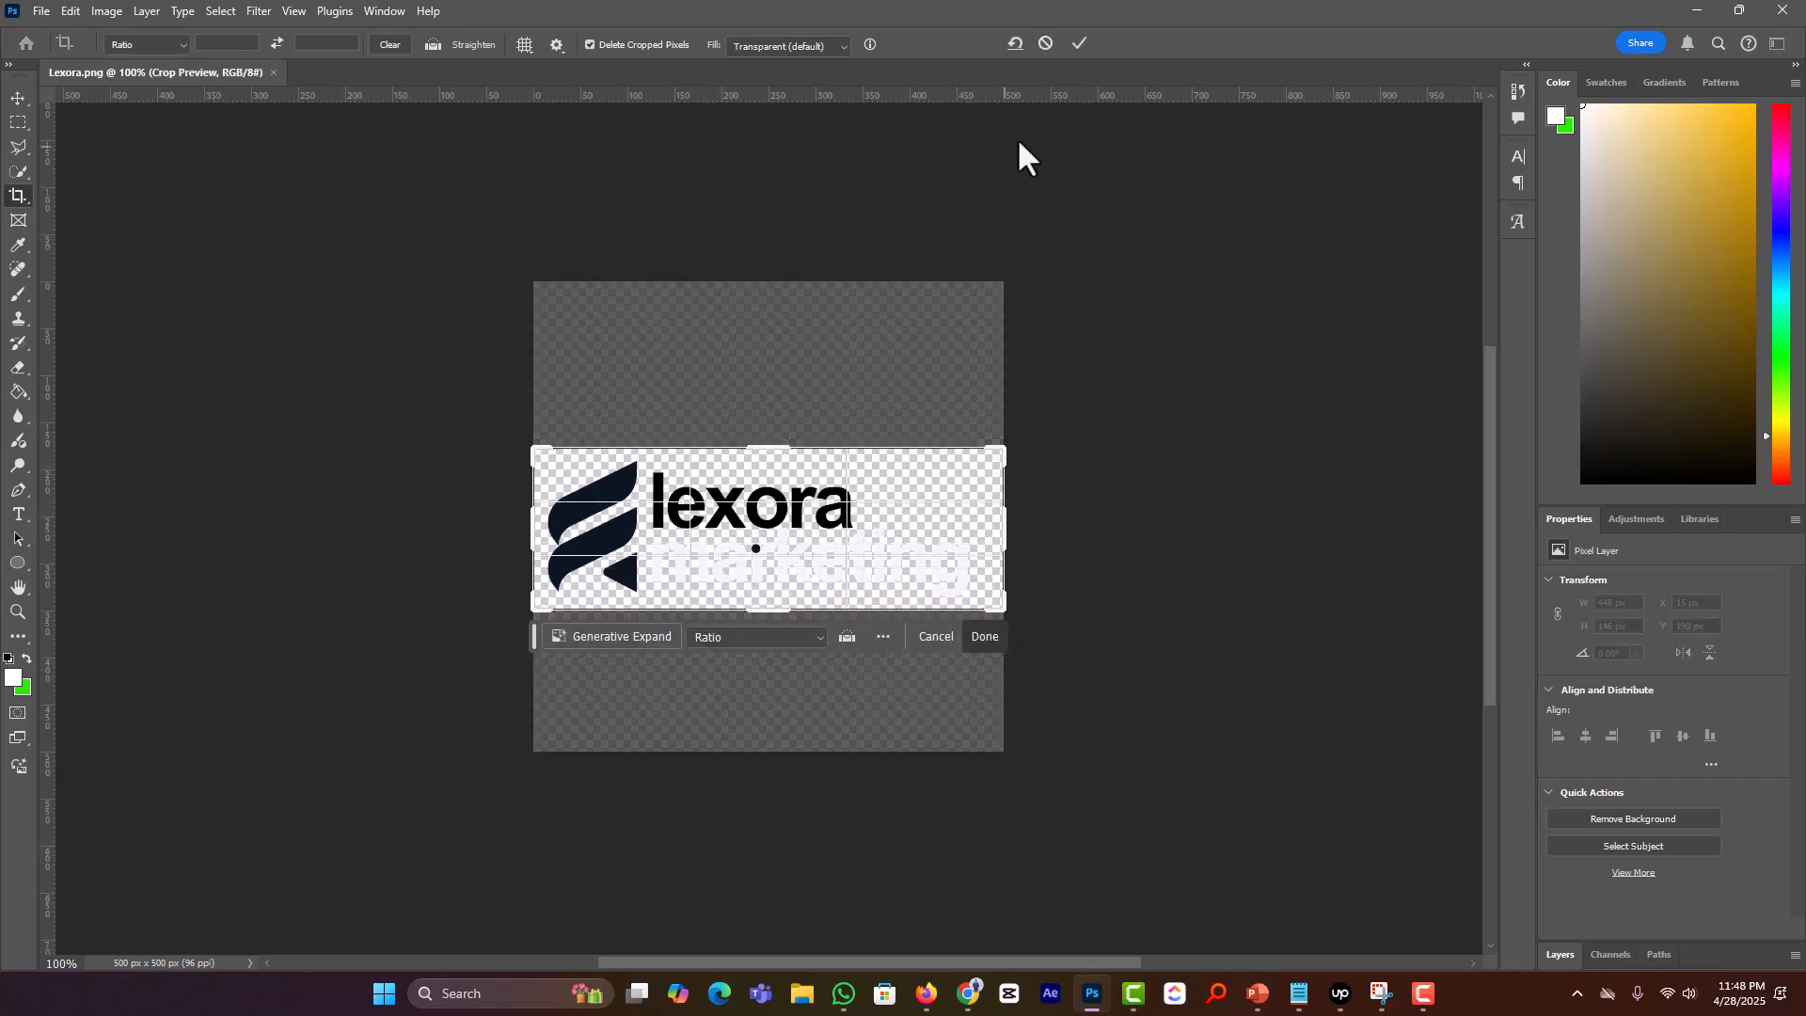
{"action": "left_click", "coordinate": [1078, 44]}
{"action": "left_click_drag", "start_coordinate": [534, 448], "coordinate": [648, 604]}
{"action": "key", "text": "Escape"}
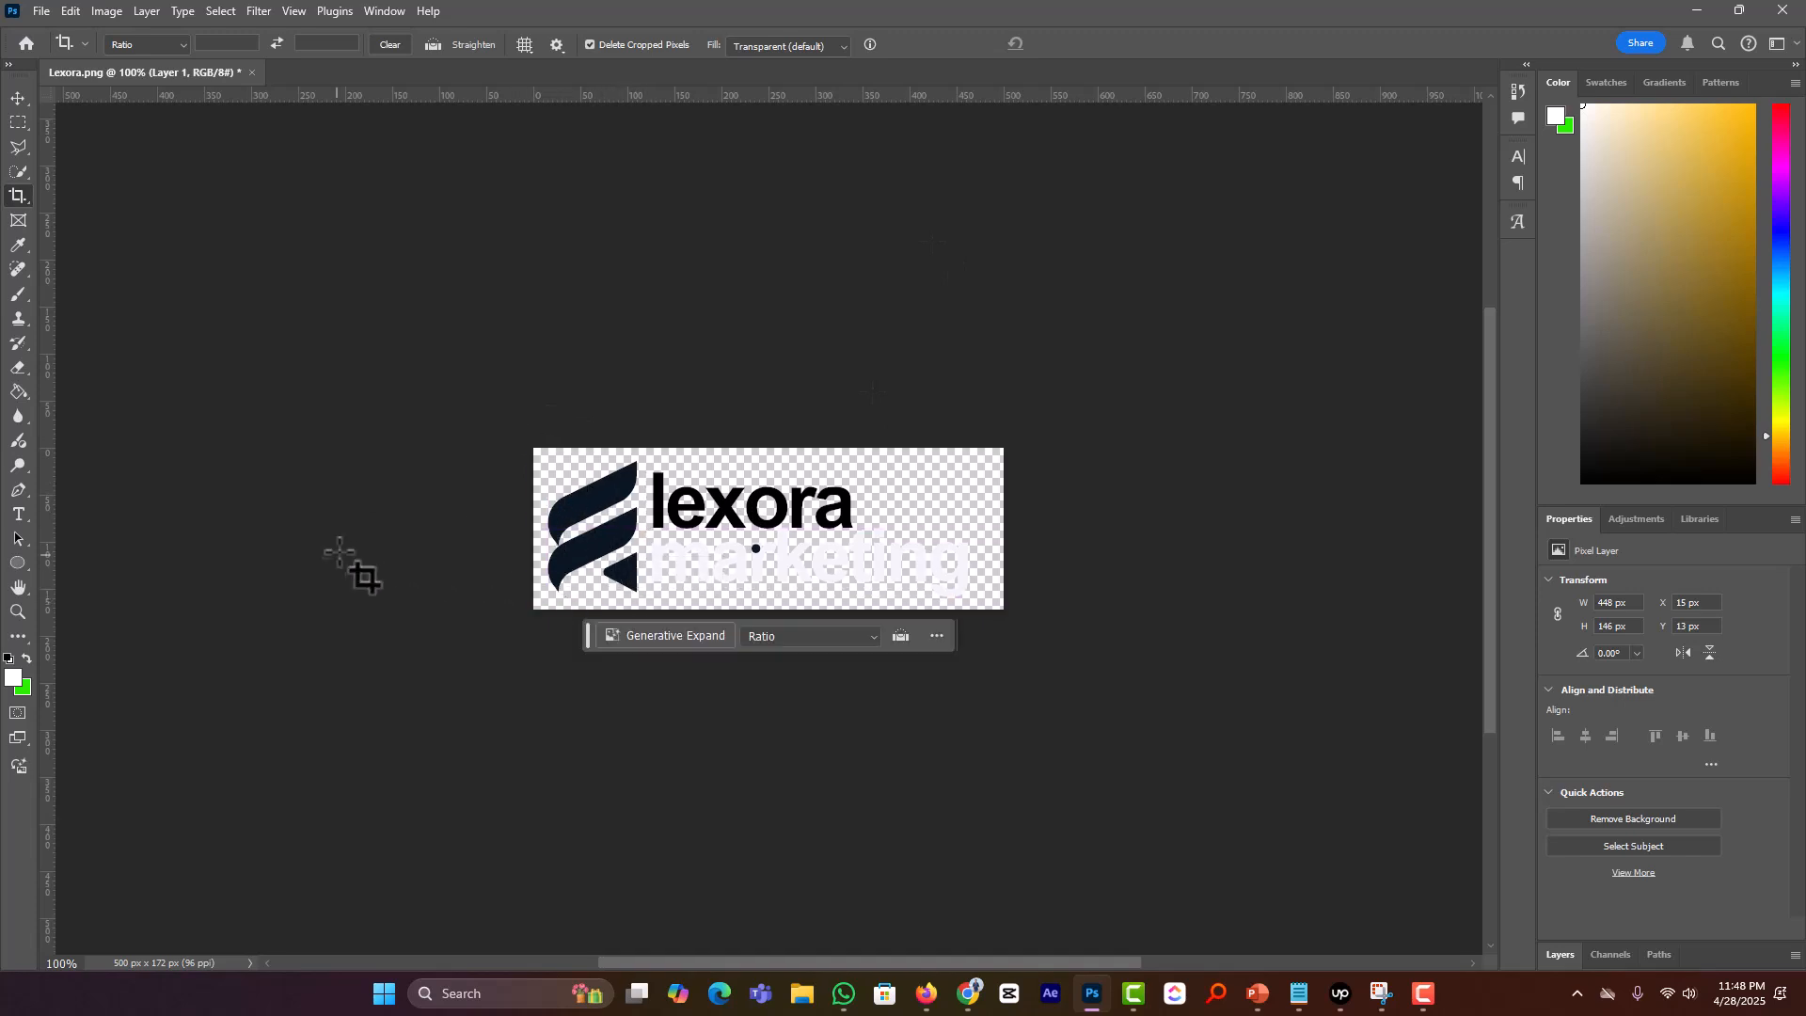
Step: Quick-export the cropped logo as a PNG named LXlogoFinal in the Downloads folder
{"action": "left_click", "coordinate": [39, 11]}
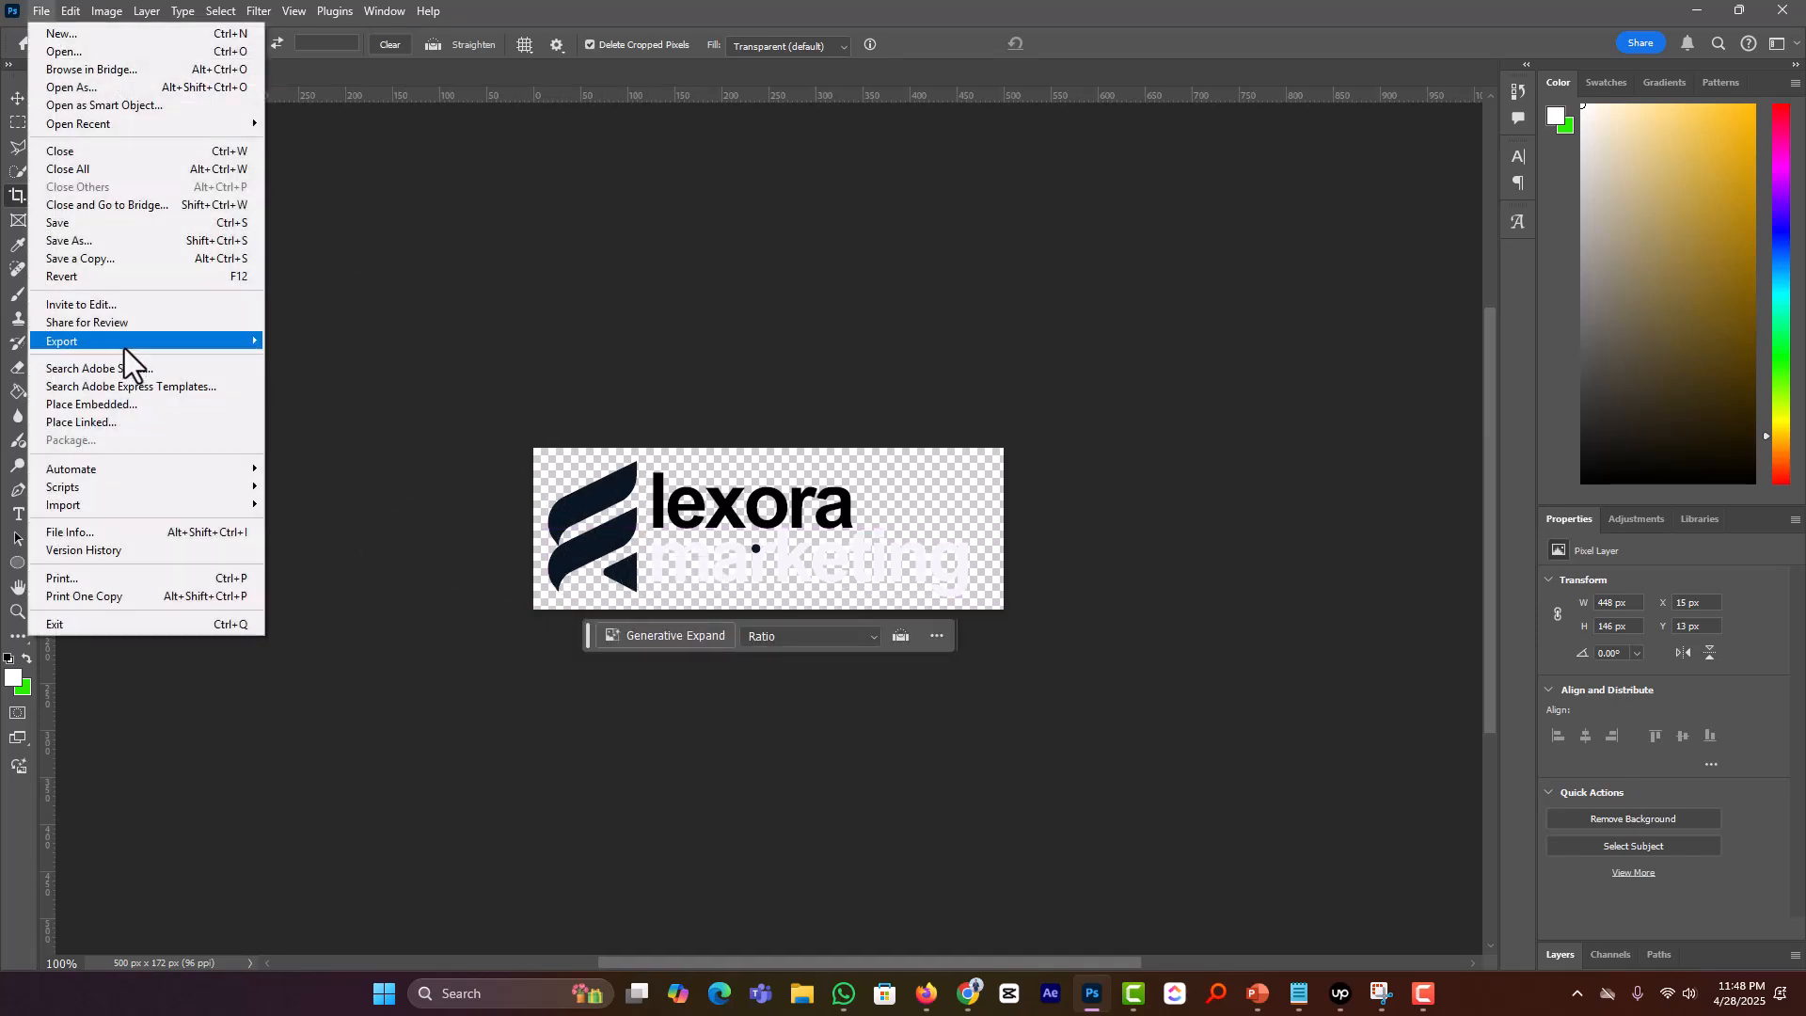
{"action": "mouse_move", "coordinate": [247, 342]}
{"action": "left_click", "coordinate": [316, 335]}
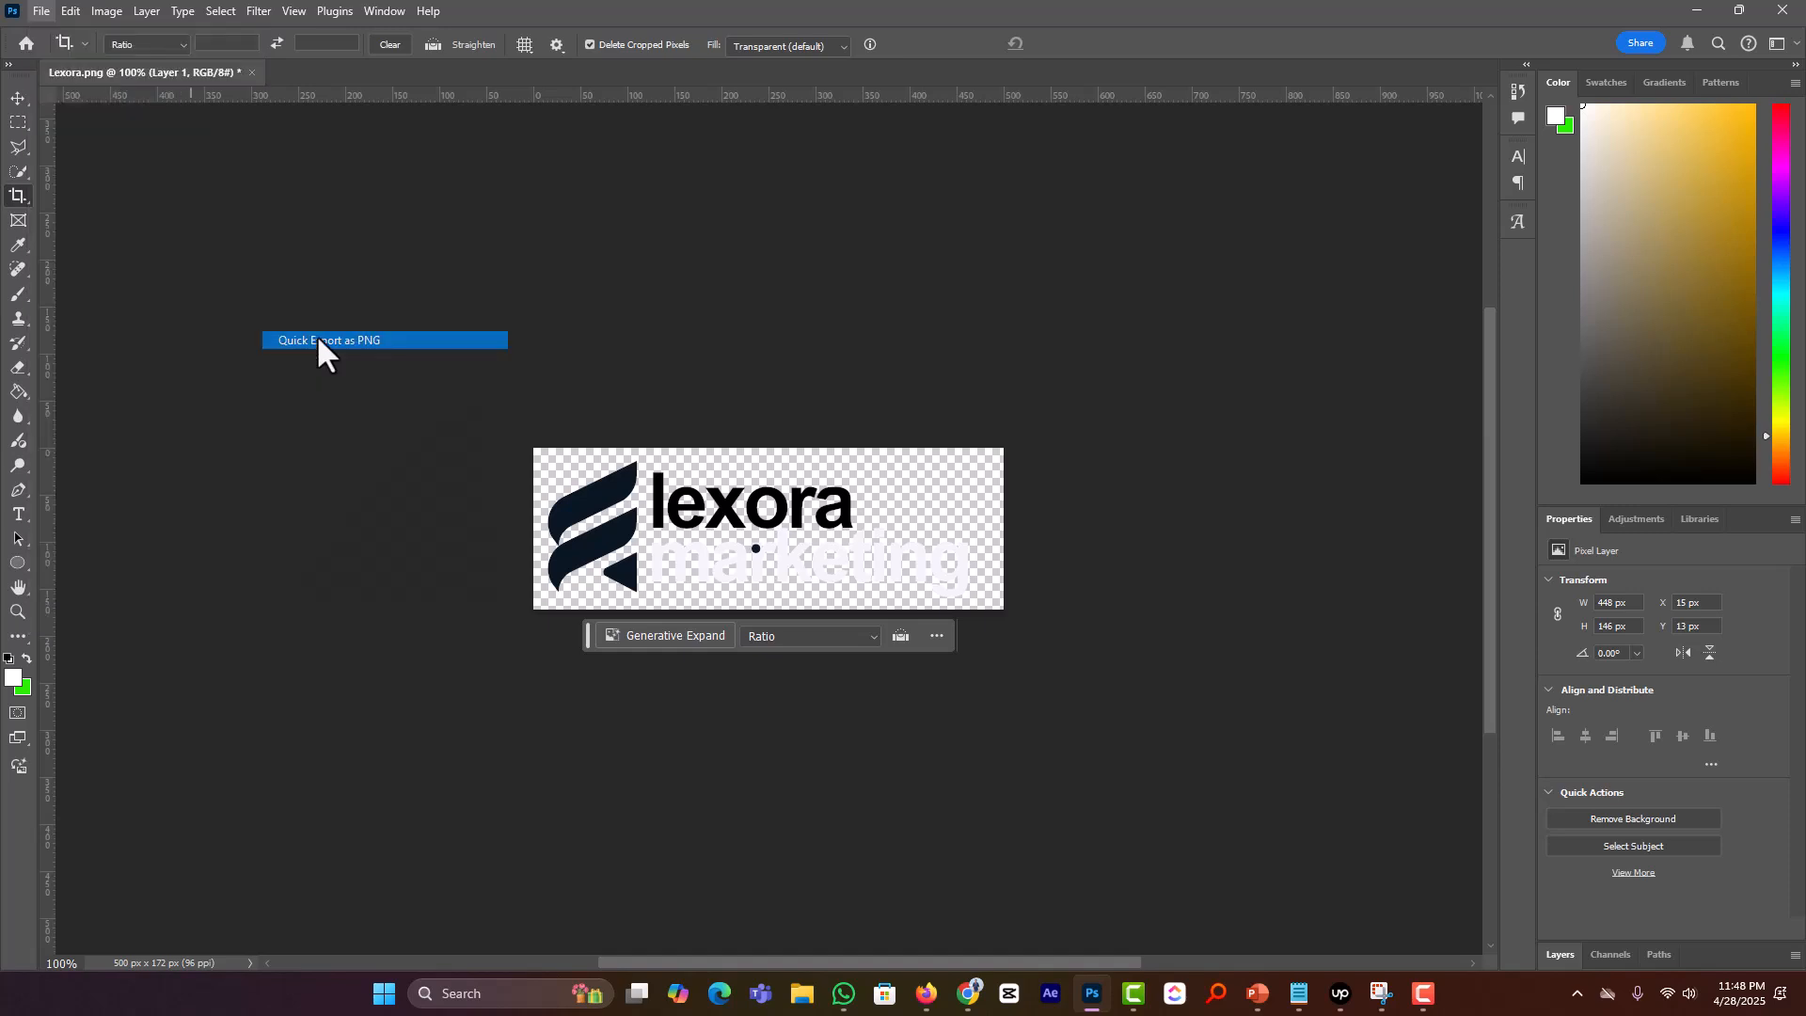
{"action": "type", "text": "LZ"}
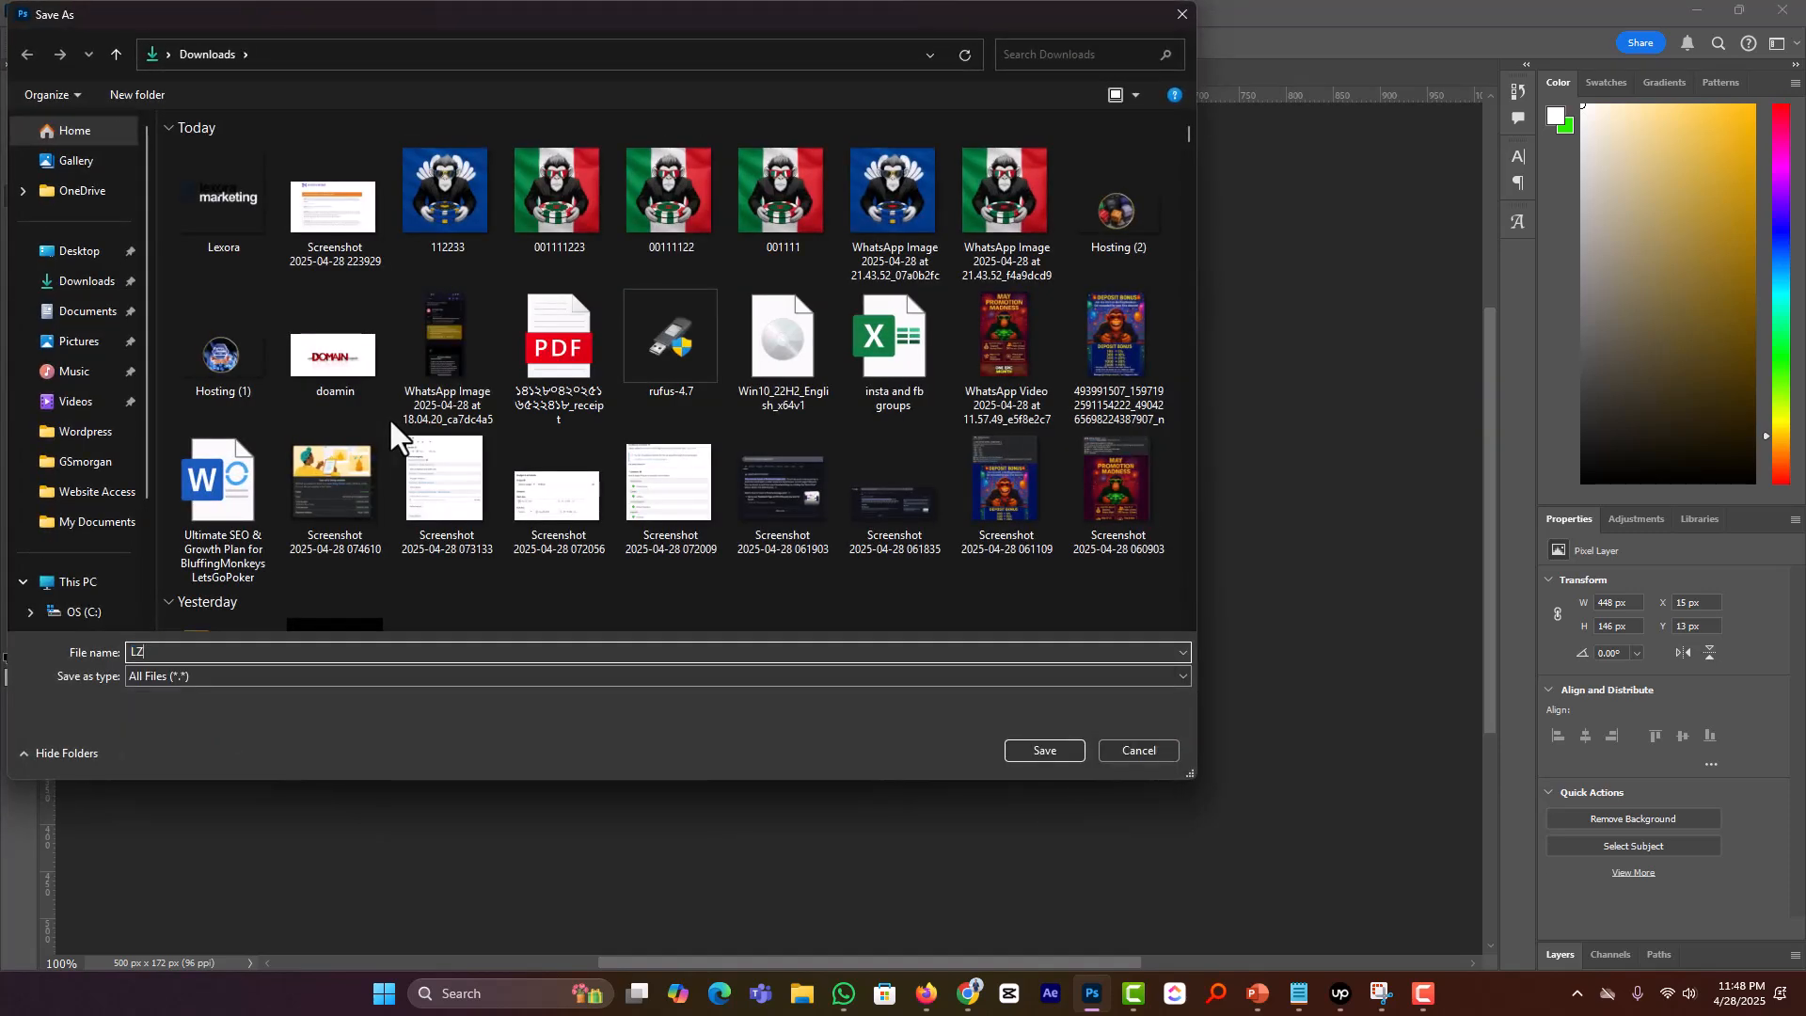
{"action": "key", "text": "BackSpace"}
{"action": "type", "text": "X"}
{"action": "type", "text": "logoFinal"}
{"action": "key", "text": "Return"}
Step: Crop the image to the icon alone, about 125 px wide, removing the lexora marketing text
{"action": "left_click_drag", "start_coordinate": [503, 440], "coordinate": [647, 672]}
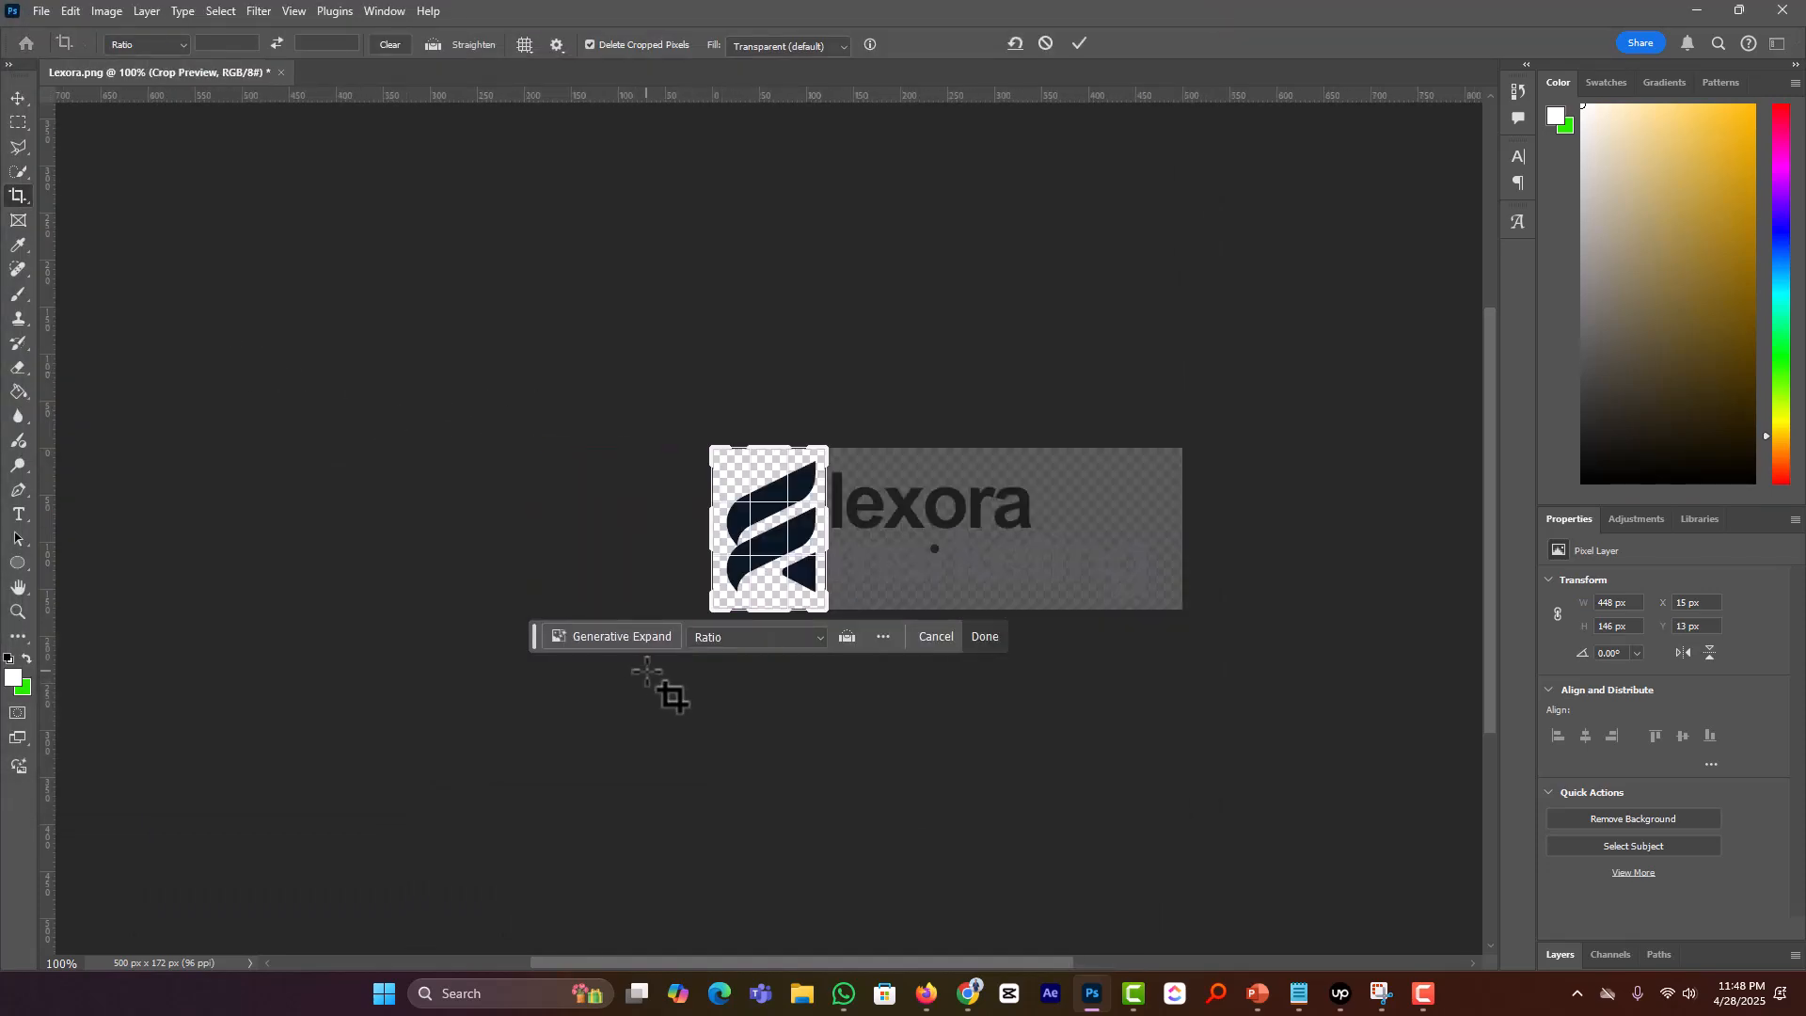
{"action": "left_click_drag", "start_coordinate": [824, 537], "coordinate": [827, 537]}
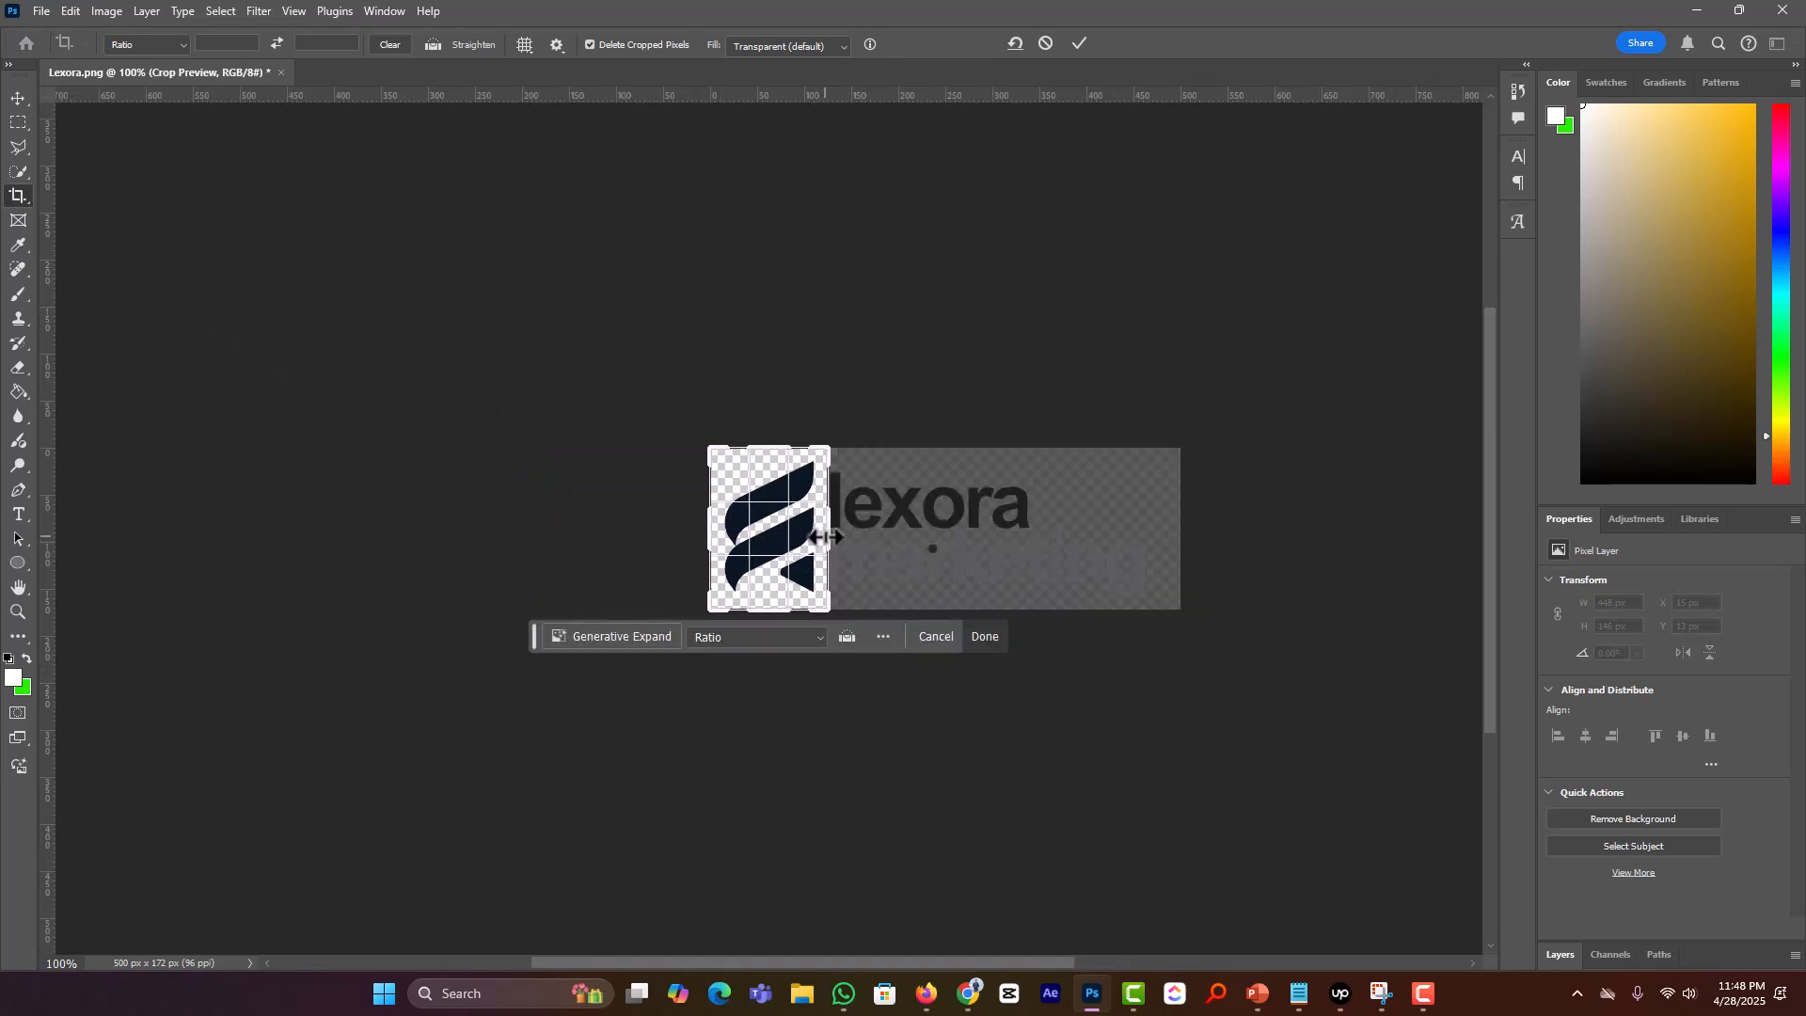
{"action": "key", "text": "Return"}
Step: Quick-export the cropped icon as a PNG named Fabicon in the Downloads folder
{"action": "left_click", "coordinate": [44, 10]}
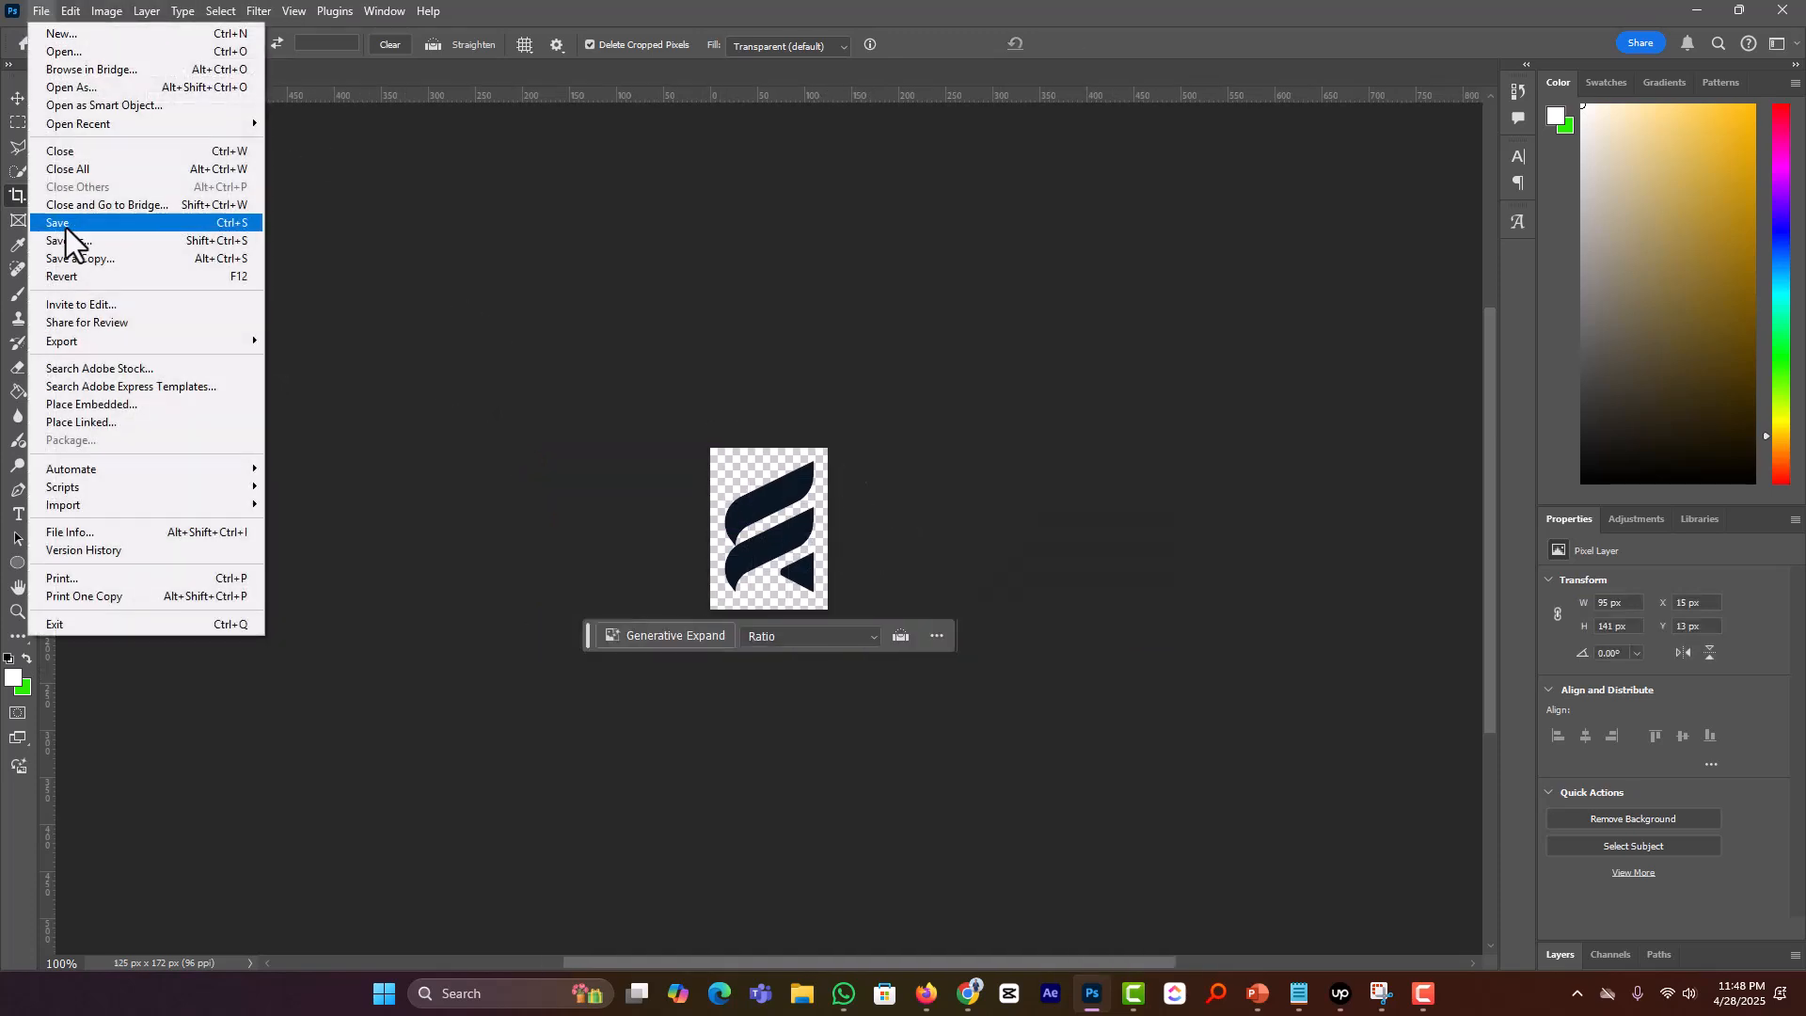
{"action": "mouse_move", "coordinate": [88, 342]}
{"action": "left_click", "coordinate": [311, 340]}
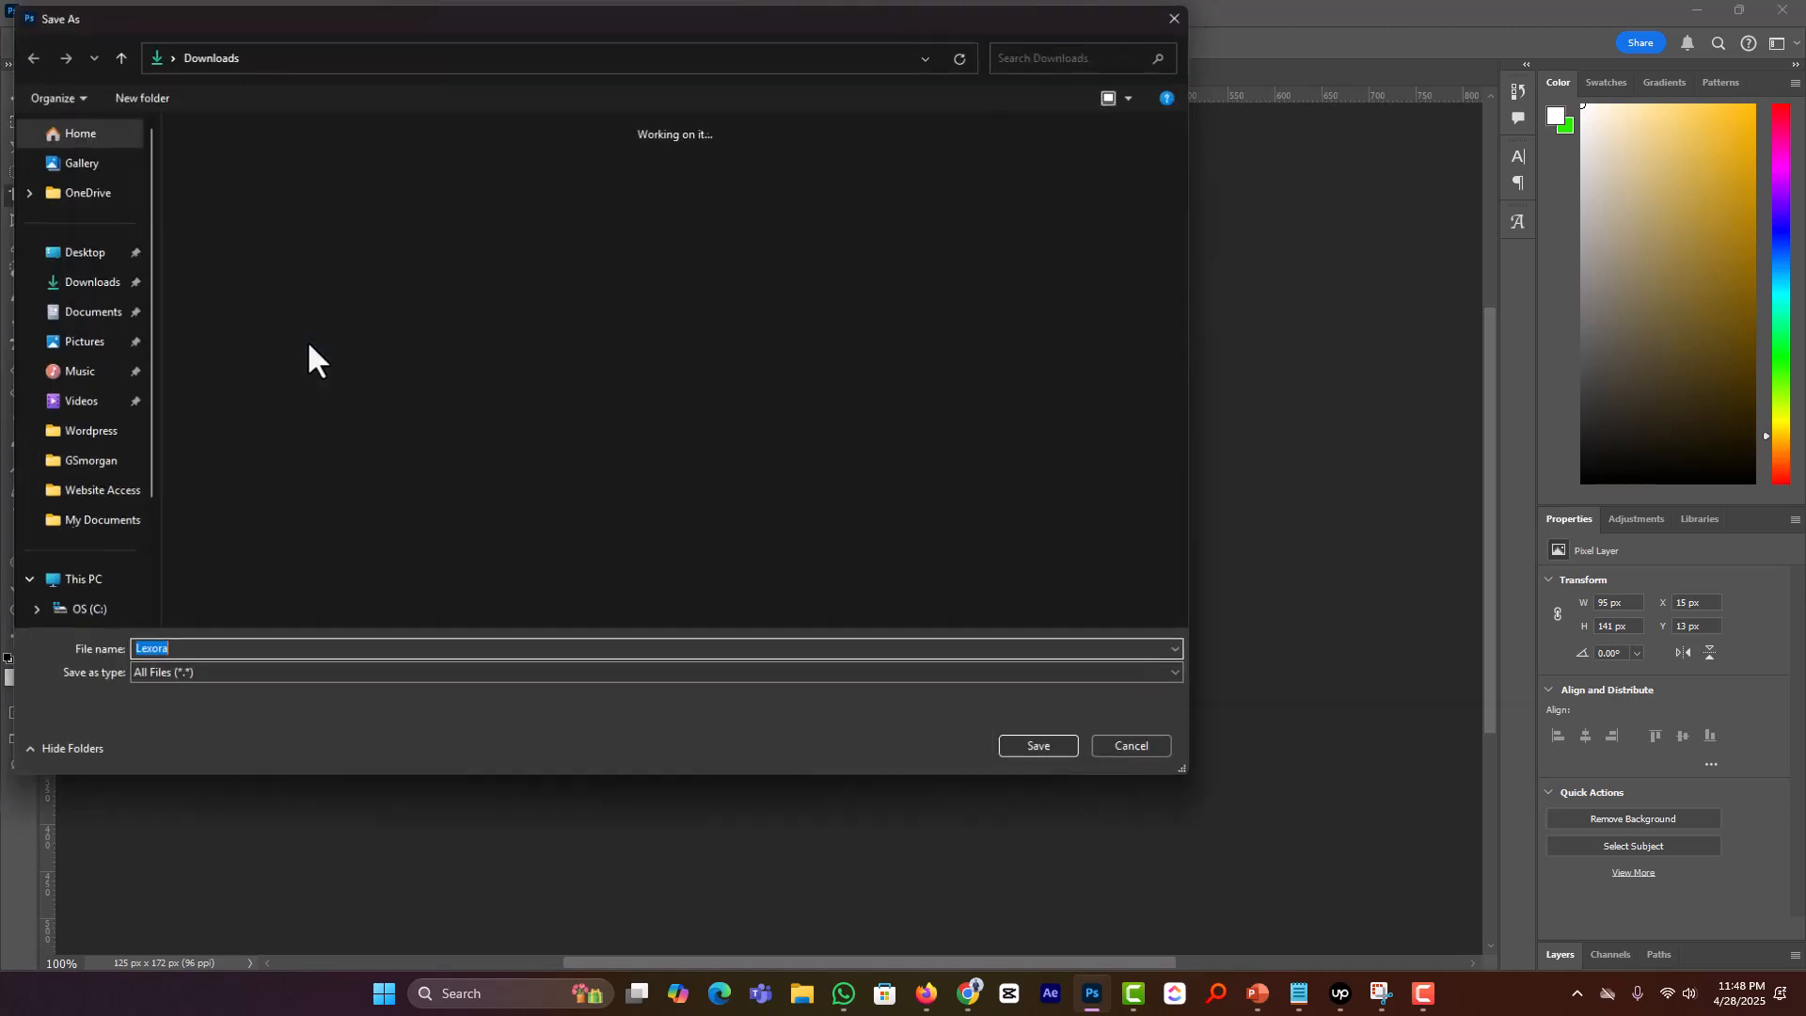
{"action": "type", "text": "Fab"}
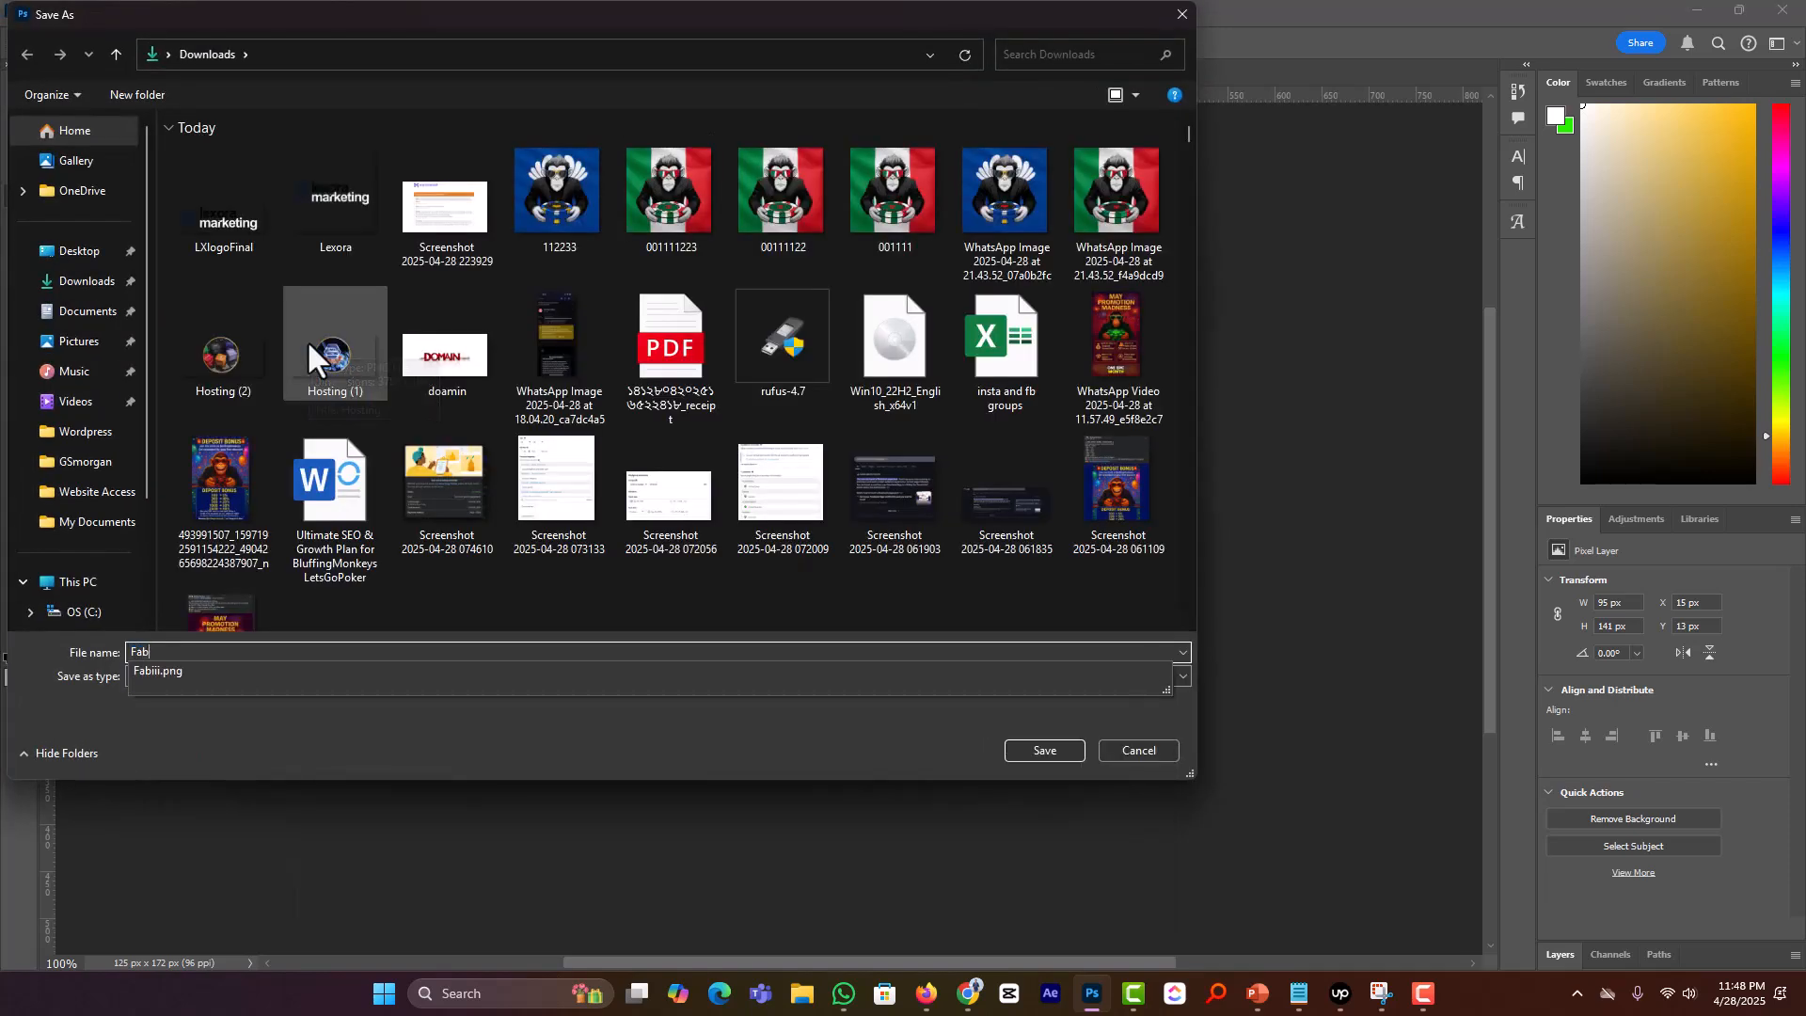
{"action": "type", "text": "icon"}
{"action": "key", "text": "Return"}
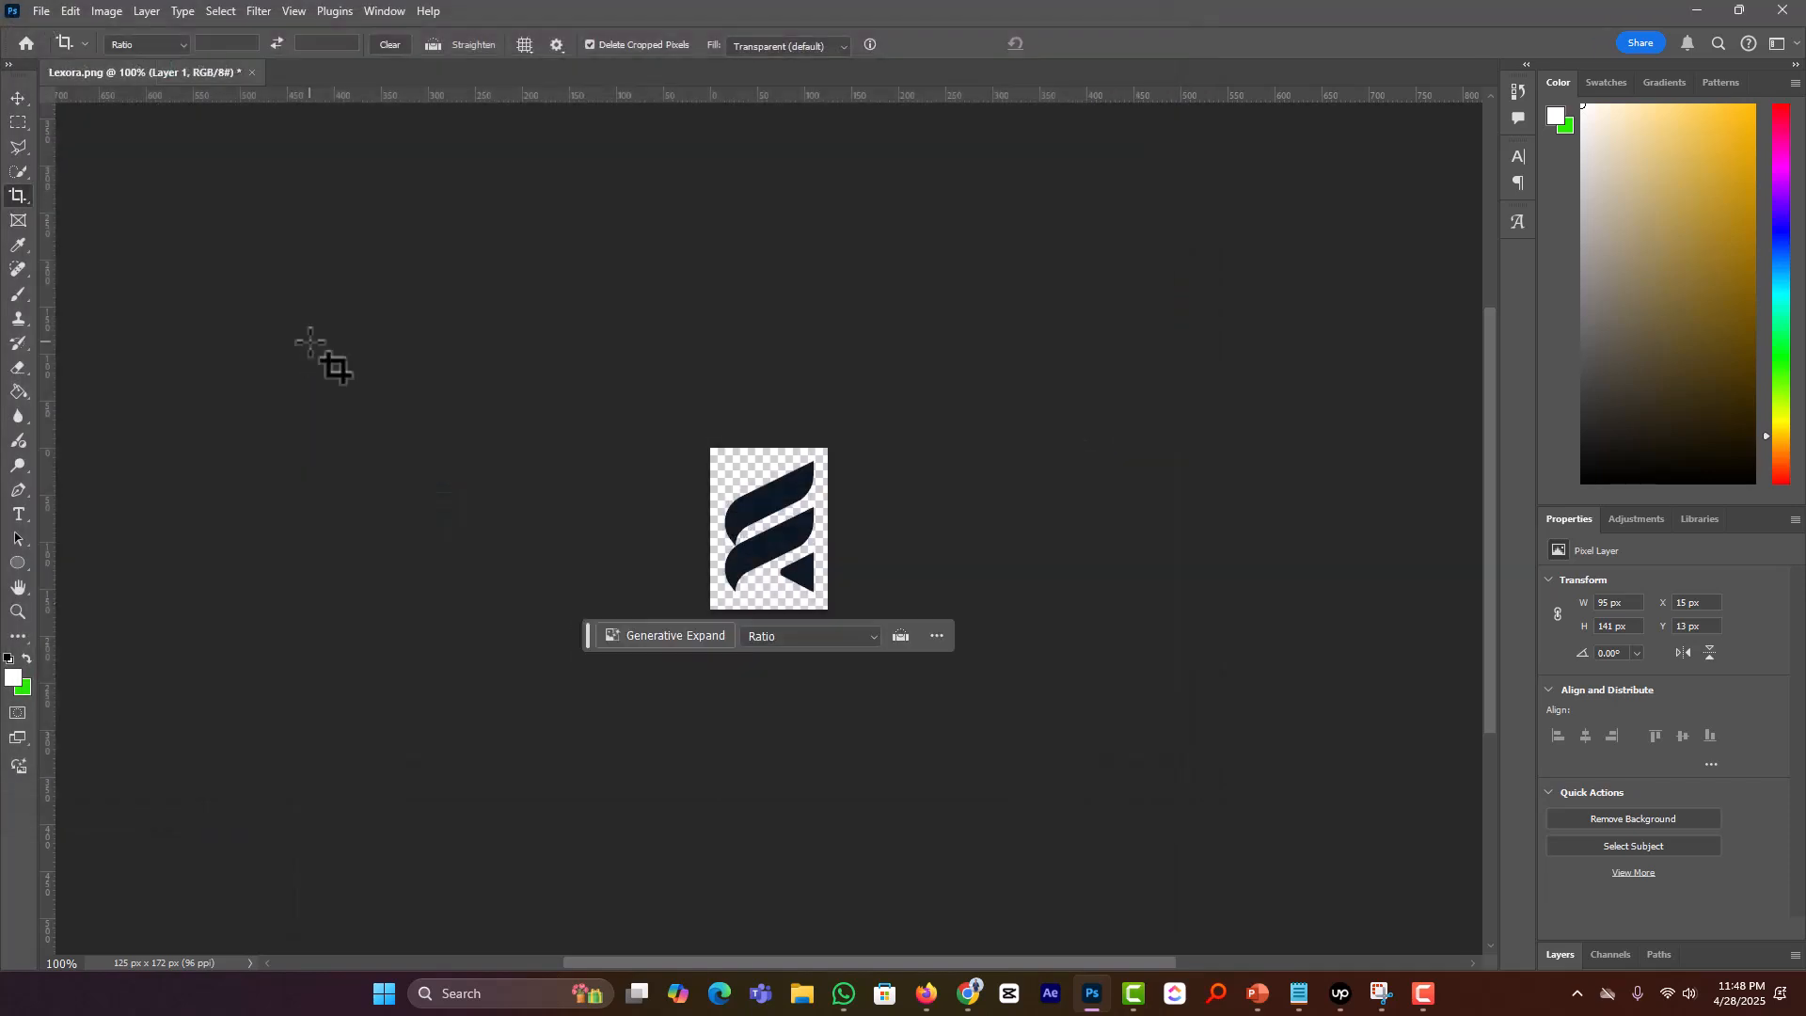
Step: Switch to the Elementor footer in Chrome and replace the Rinsure logo image with LXlogoFinal uploaded from the Downloads folder
{"action": "left_click", "coordinate": [968, 995]}
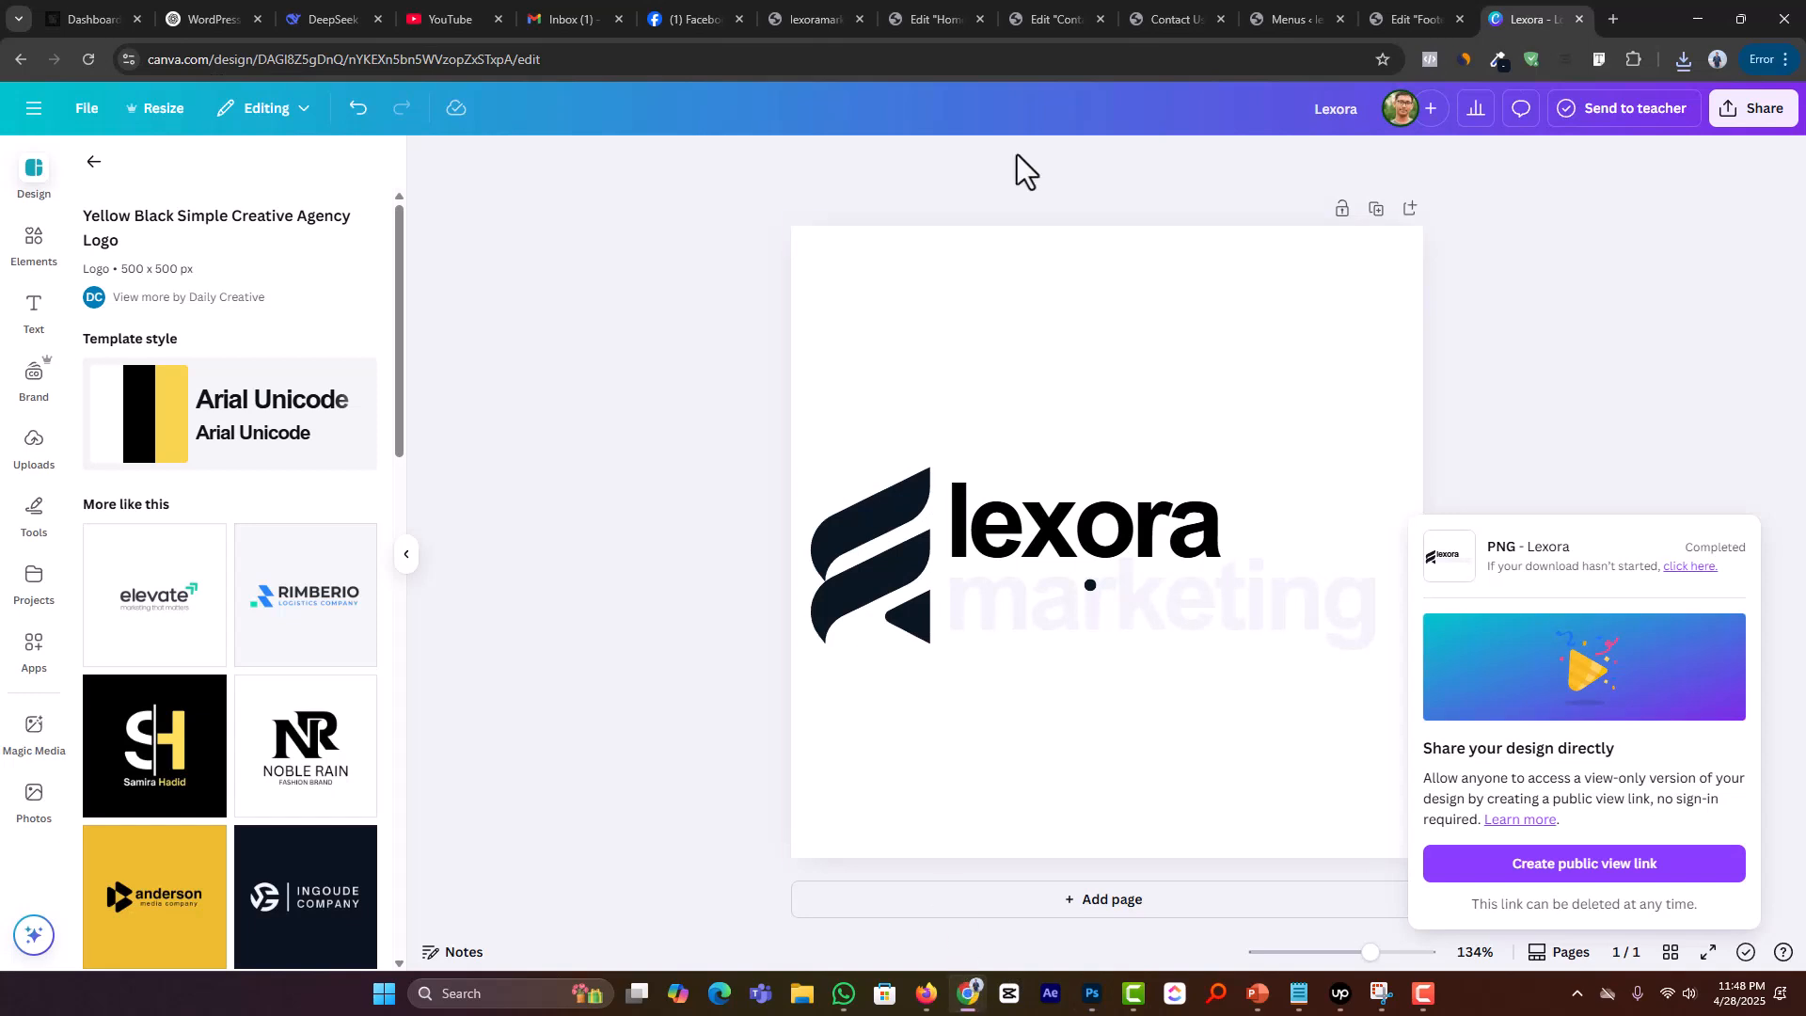
{"action": "left_click", "coordinate": [1397, 17]}
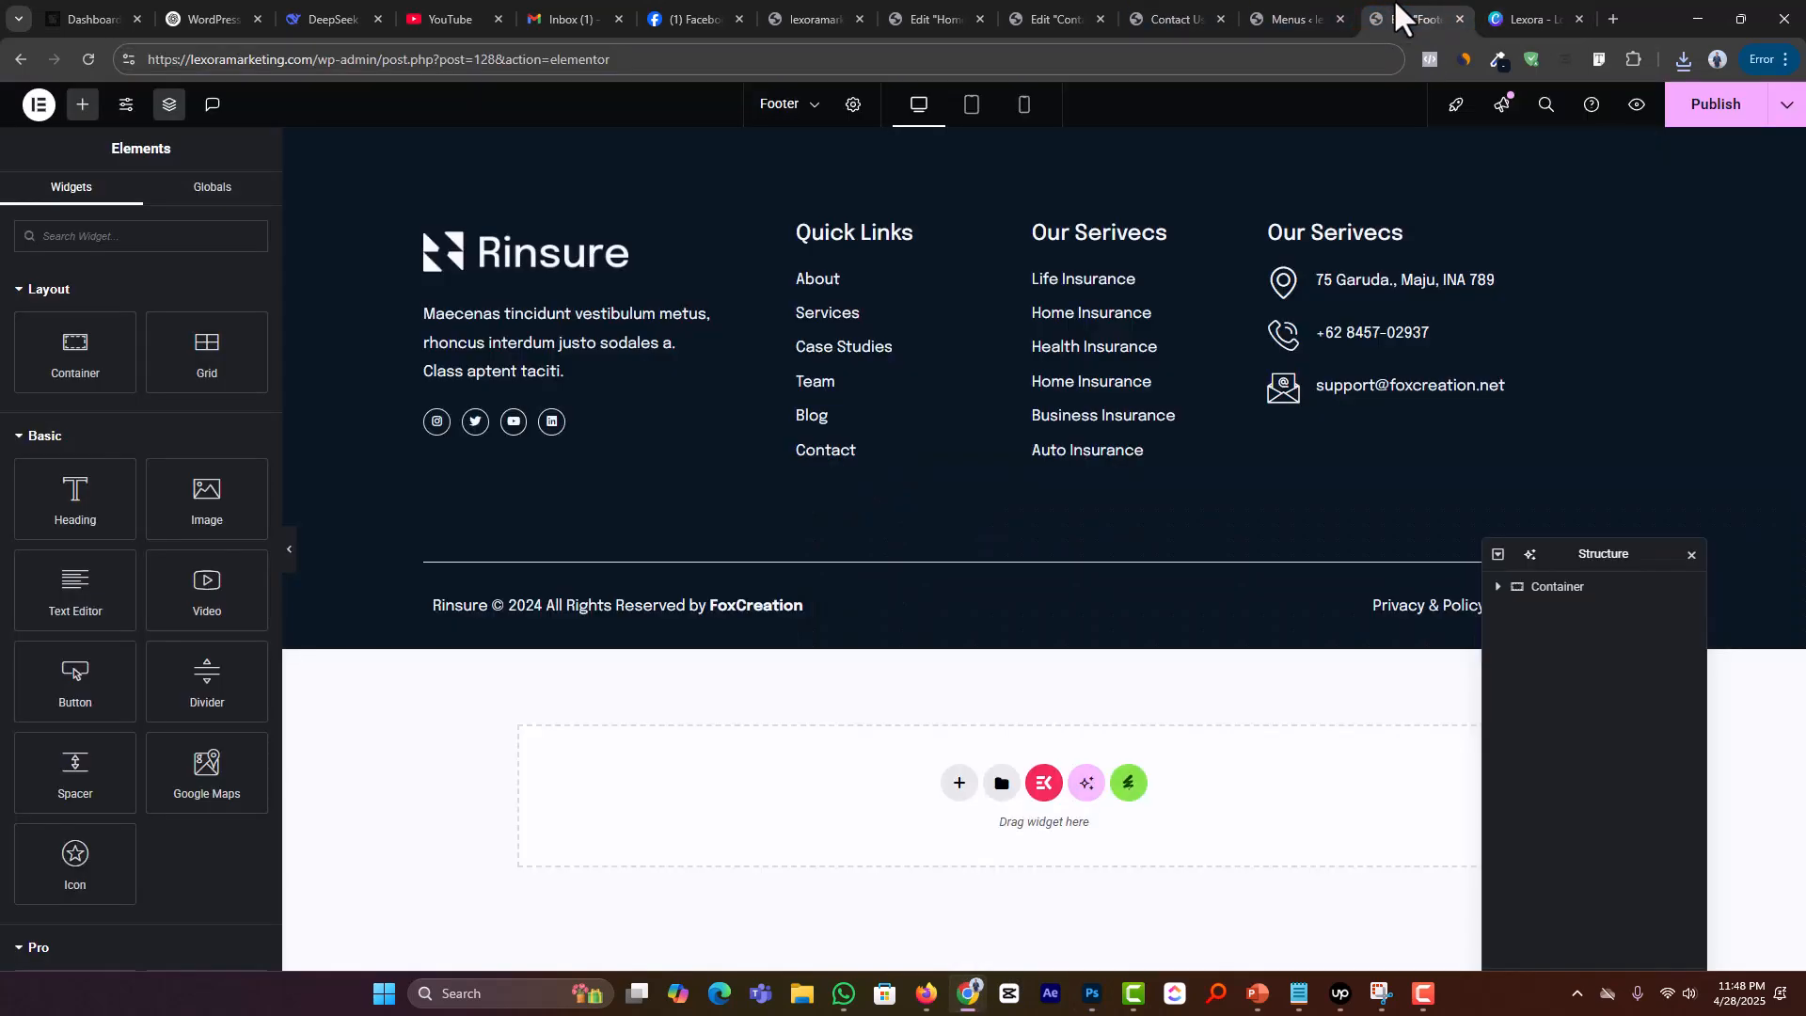
{"action": "left_click", "coordinate": [690, 246]}
{"action": "left_click", "coordinate": [148, 338]}
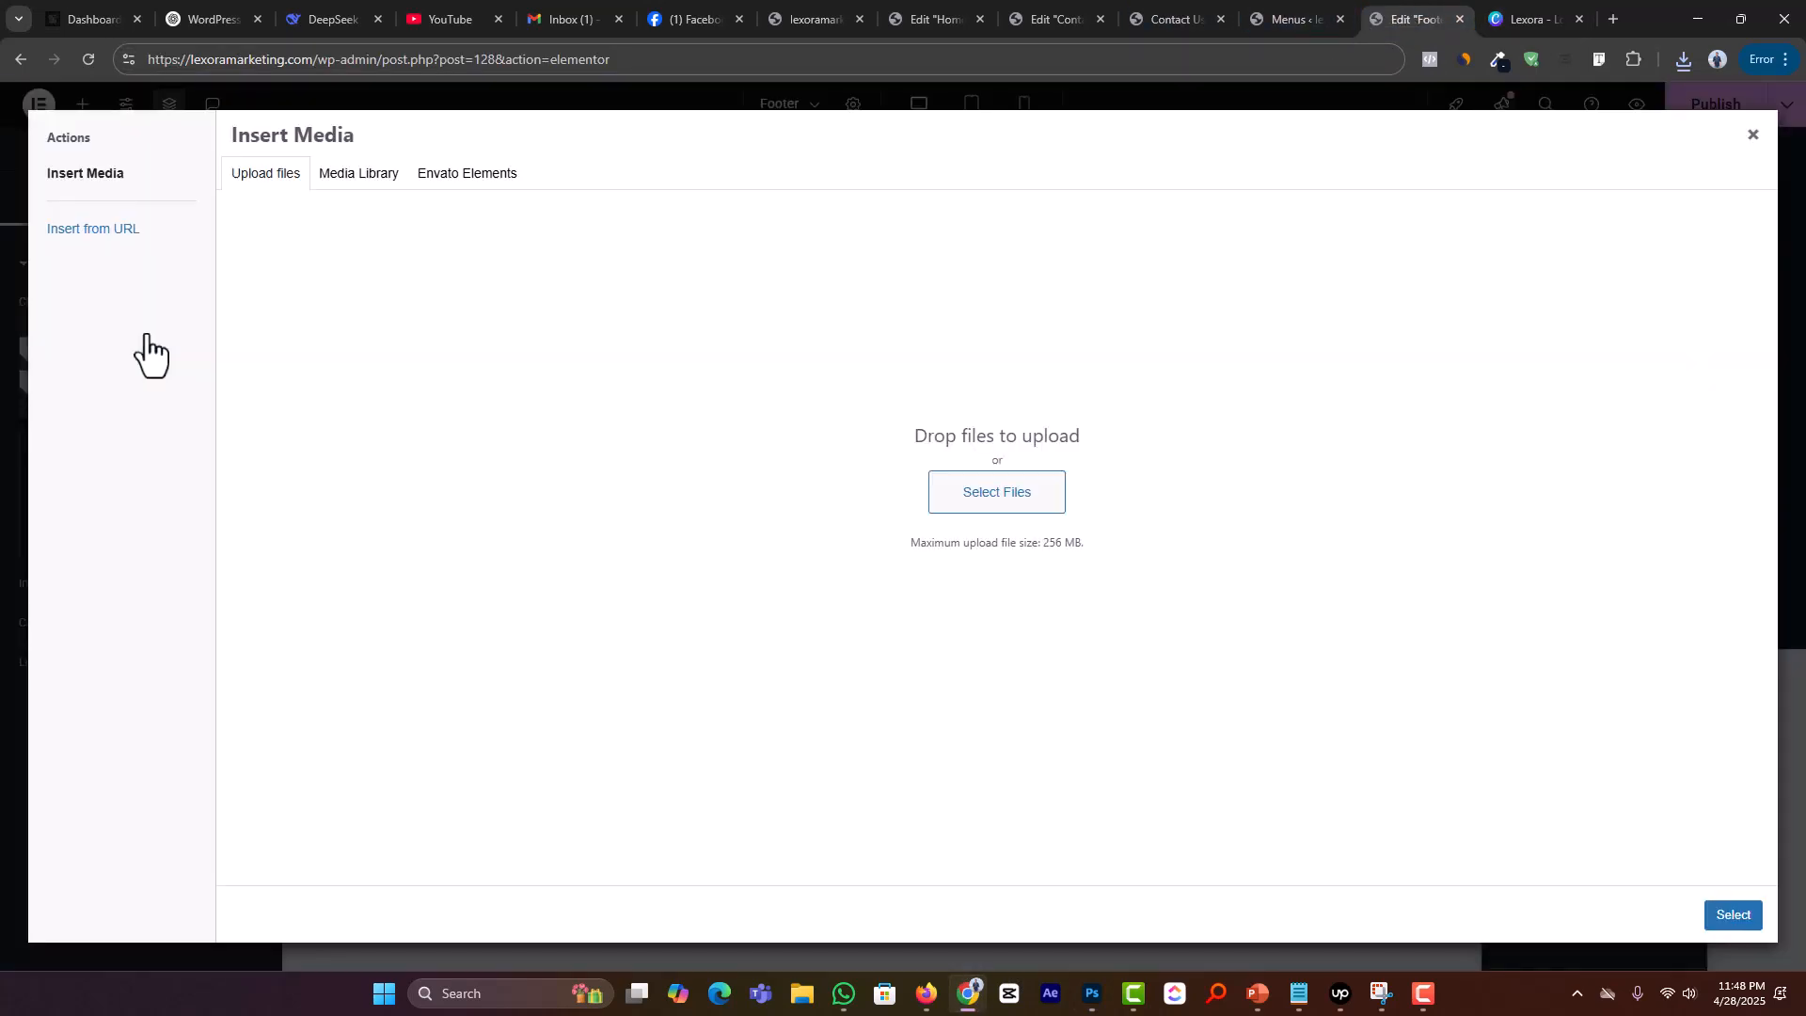
{"action": "left_click", "coordinate": [986, 504]}
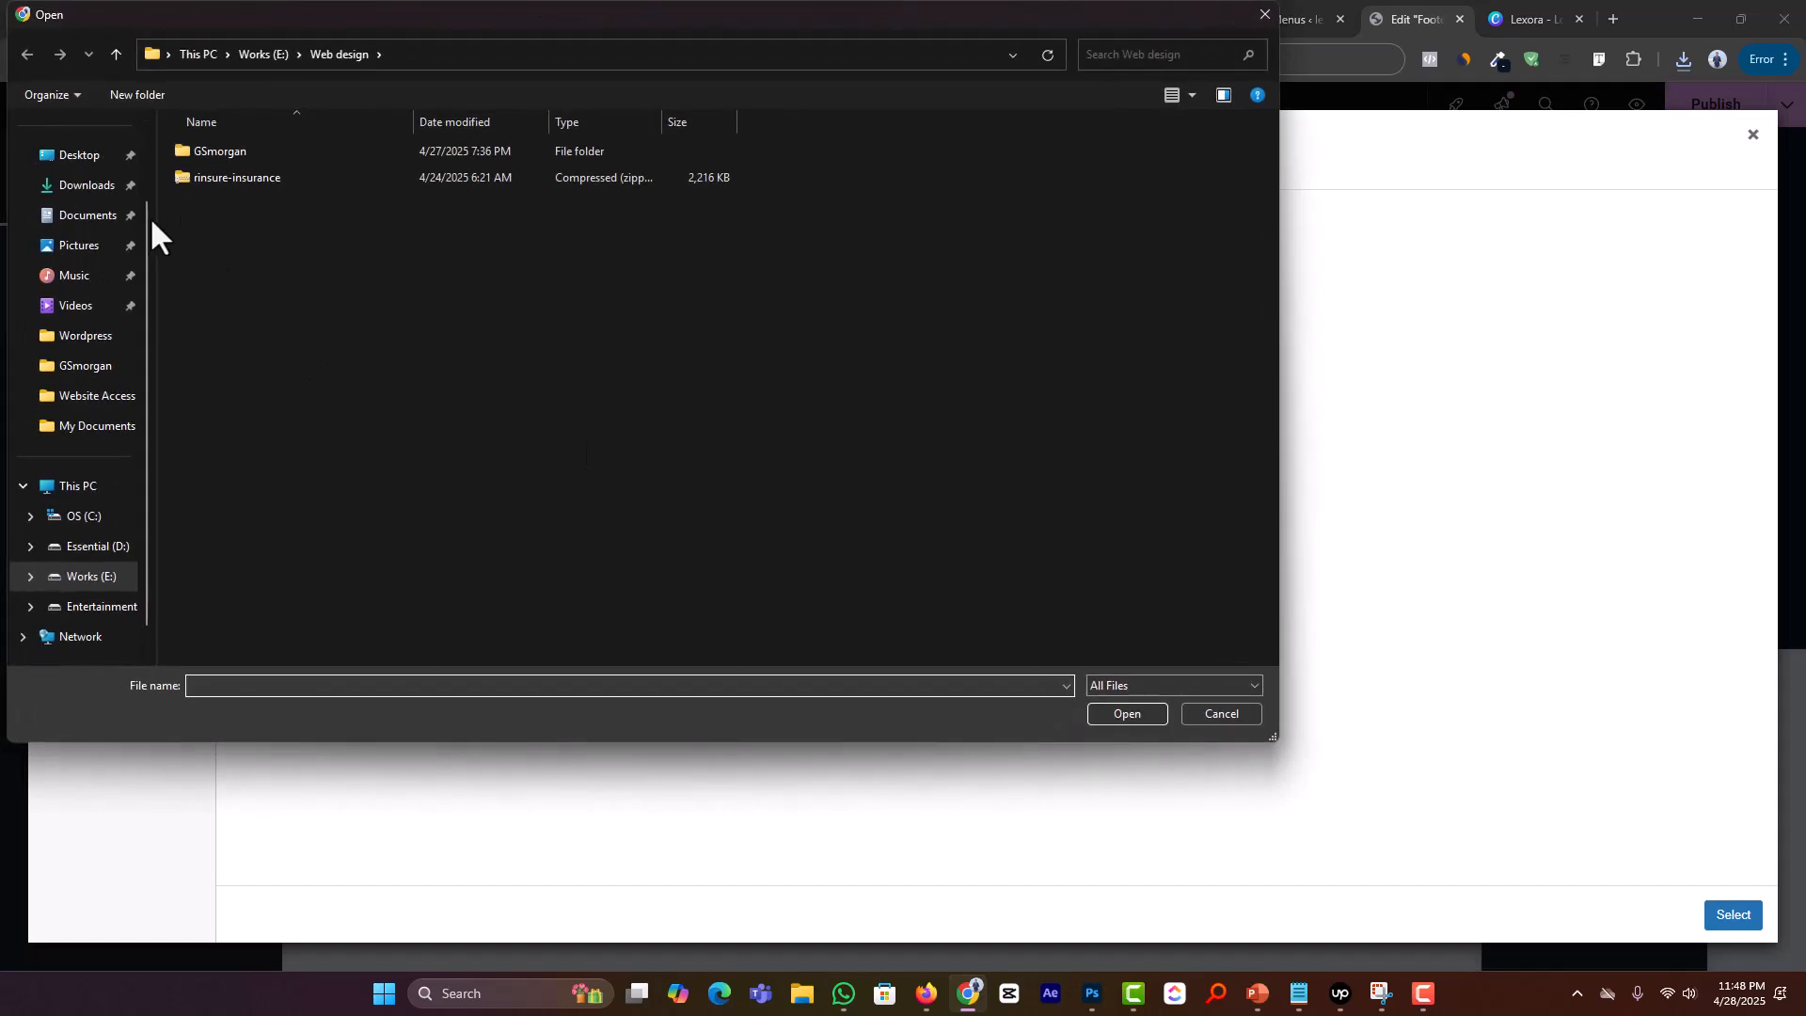
{"action": "left_click", "coordinate": [87, 188]}
{"action": "double_click", "coordinate": [299, 180]}
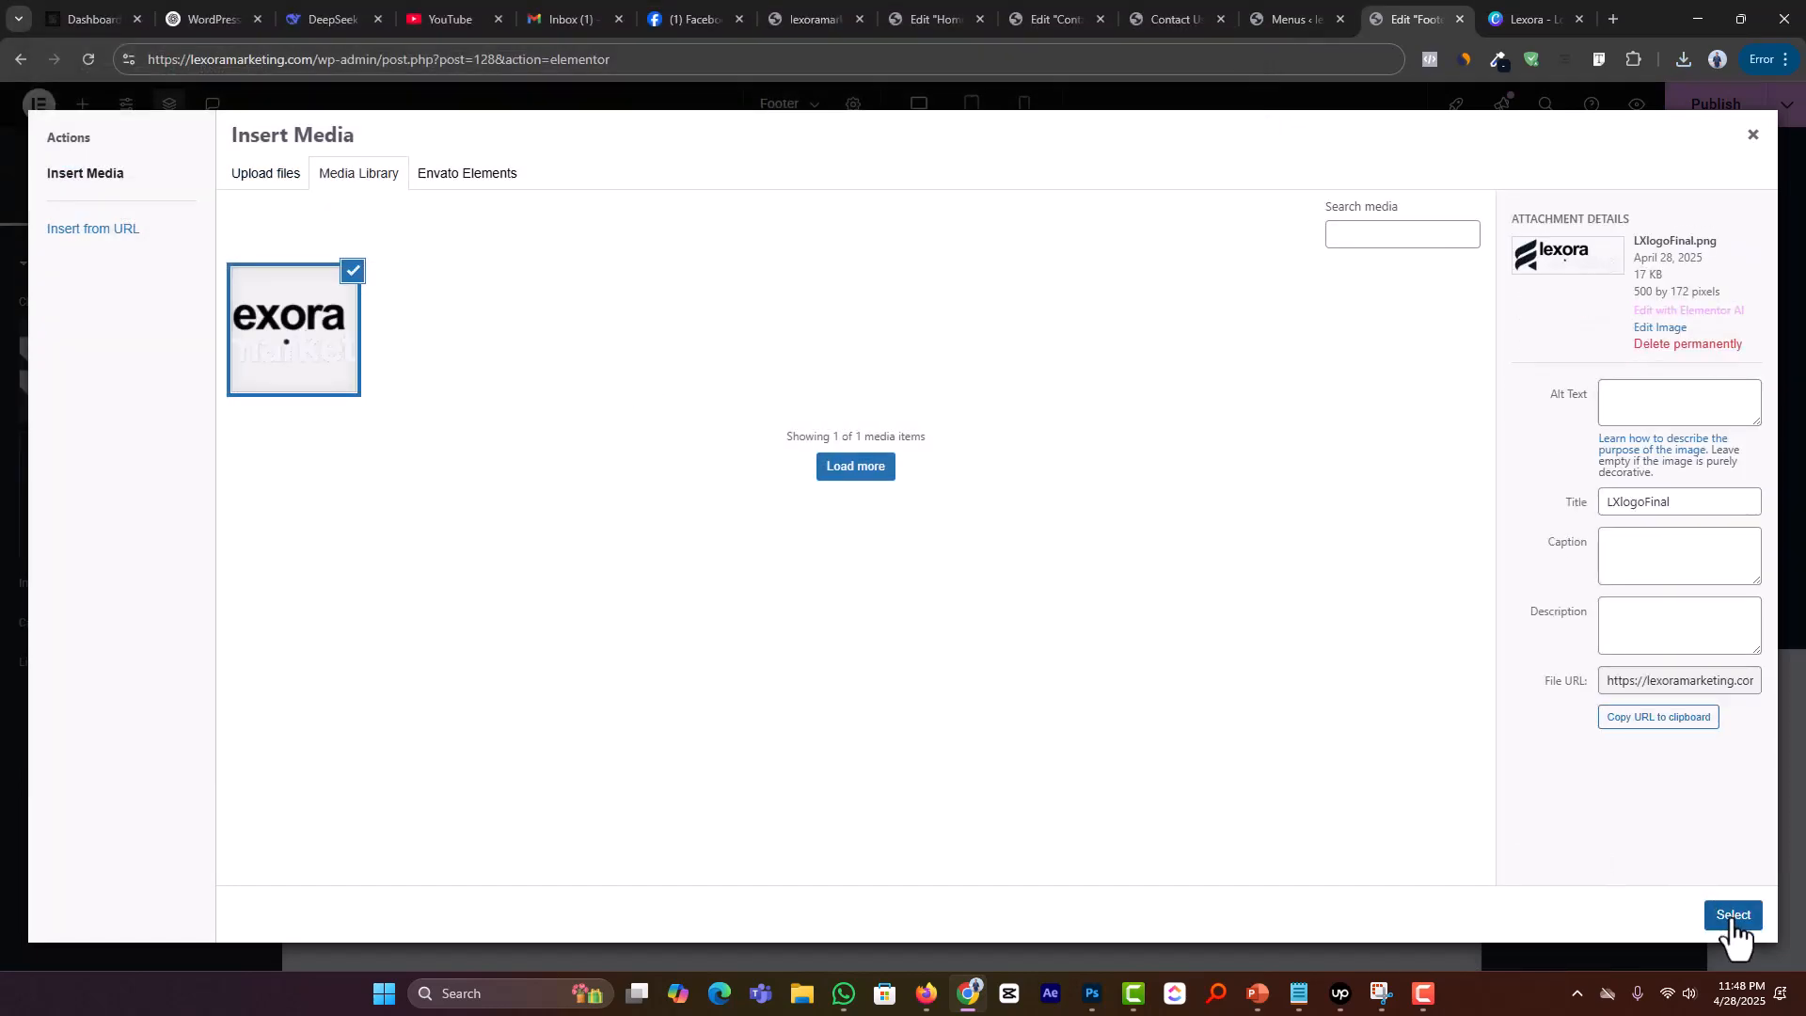
{"action": "left_click", "coordinate": [1733, 915]}
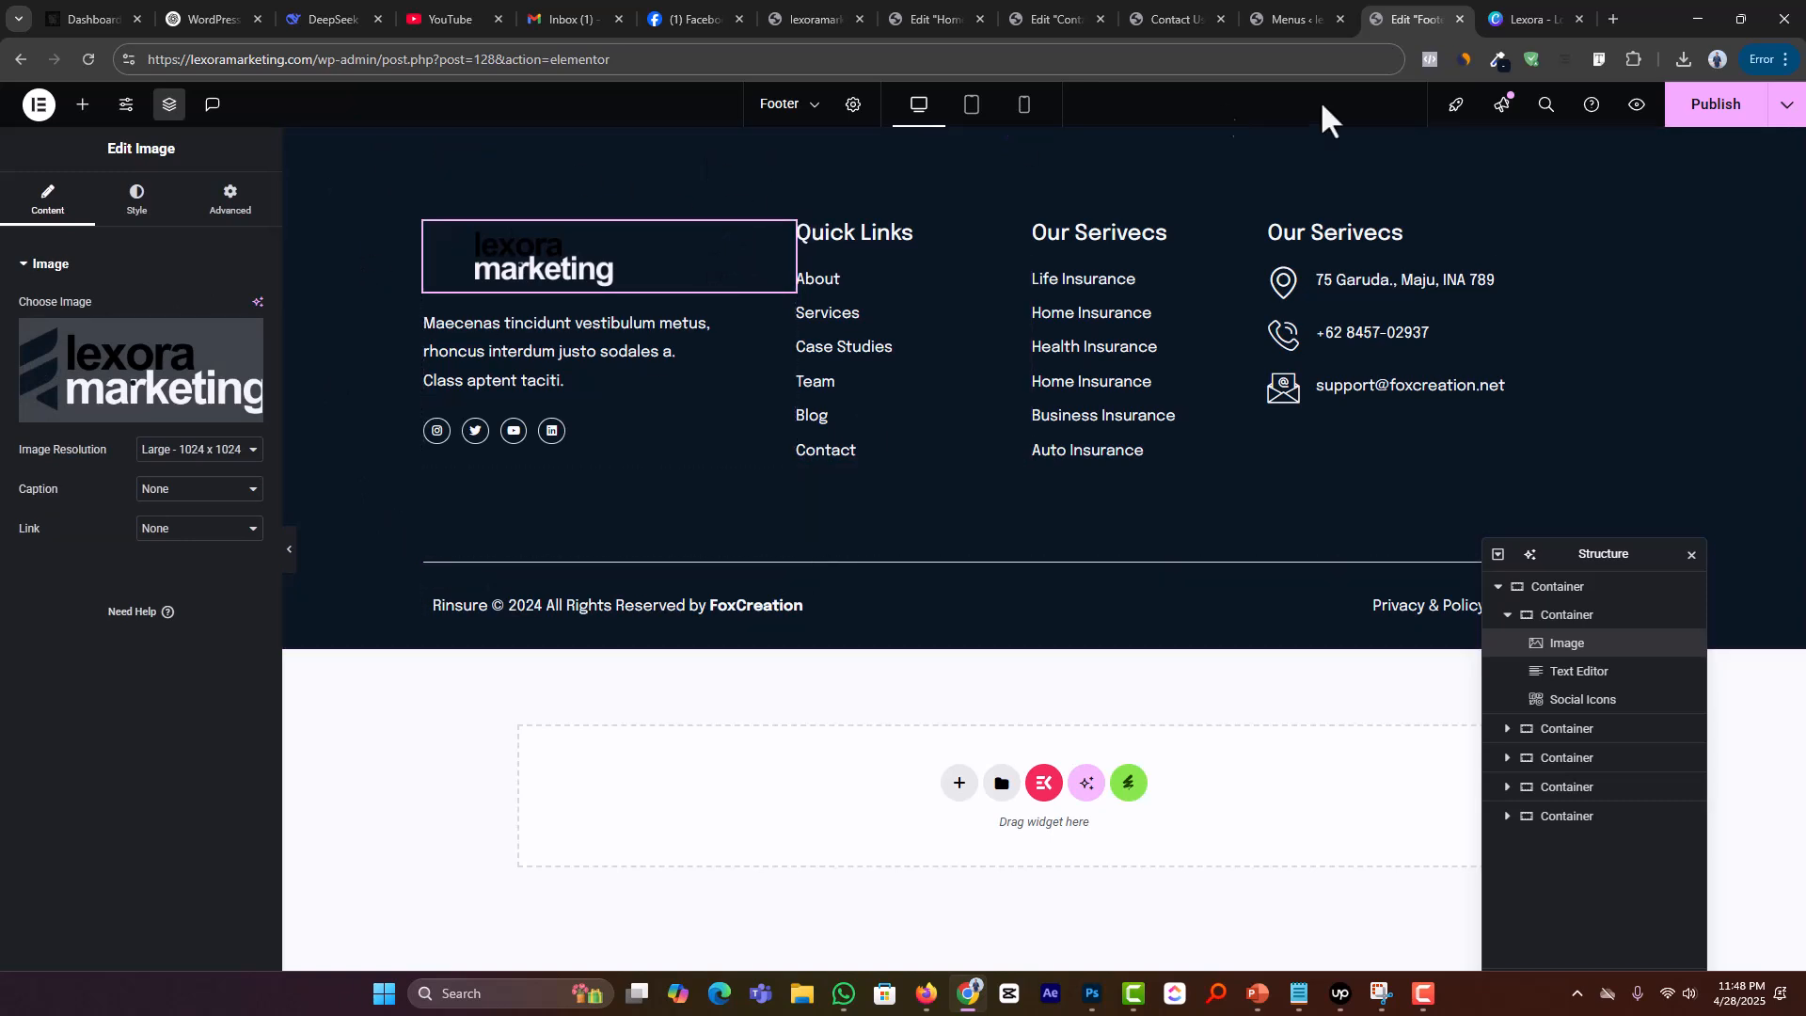
Step: Return to the Canva design and recolour the logo icon with the pale lavender swatch of the Bird of Prey palette
{"action": "left_click", "coordinate": [1523, 18]}
{"action": "left_click", "coordinate": [917, 523]}
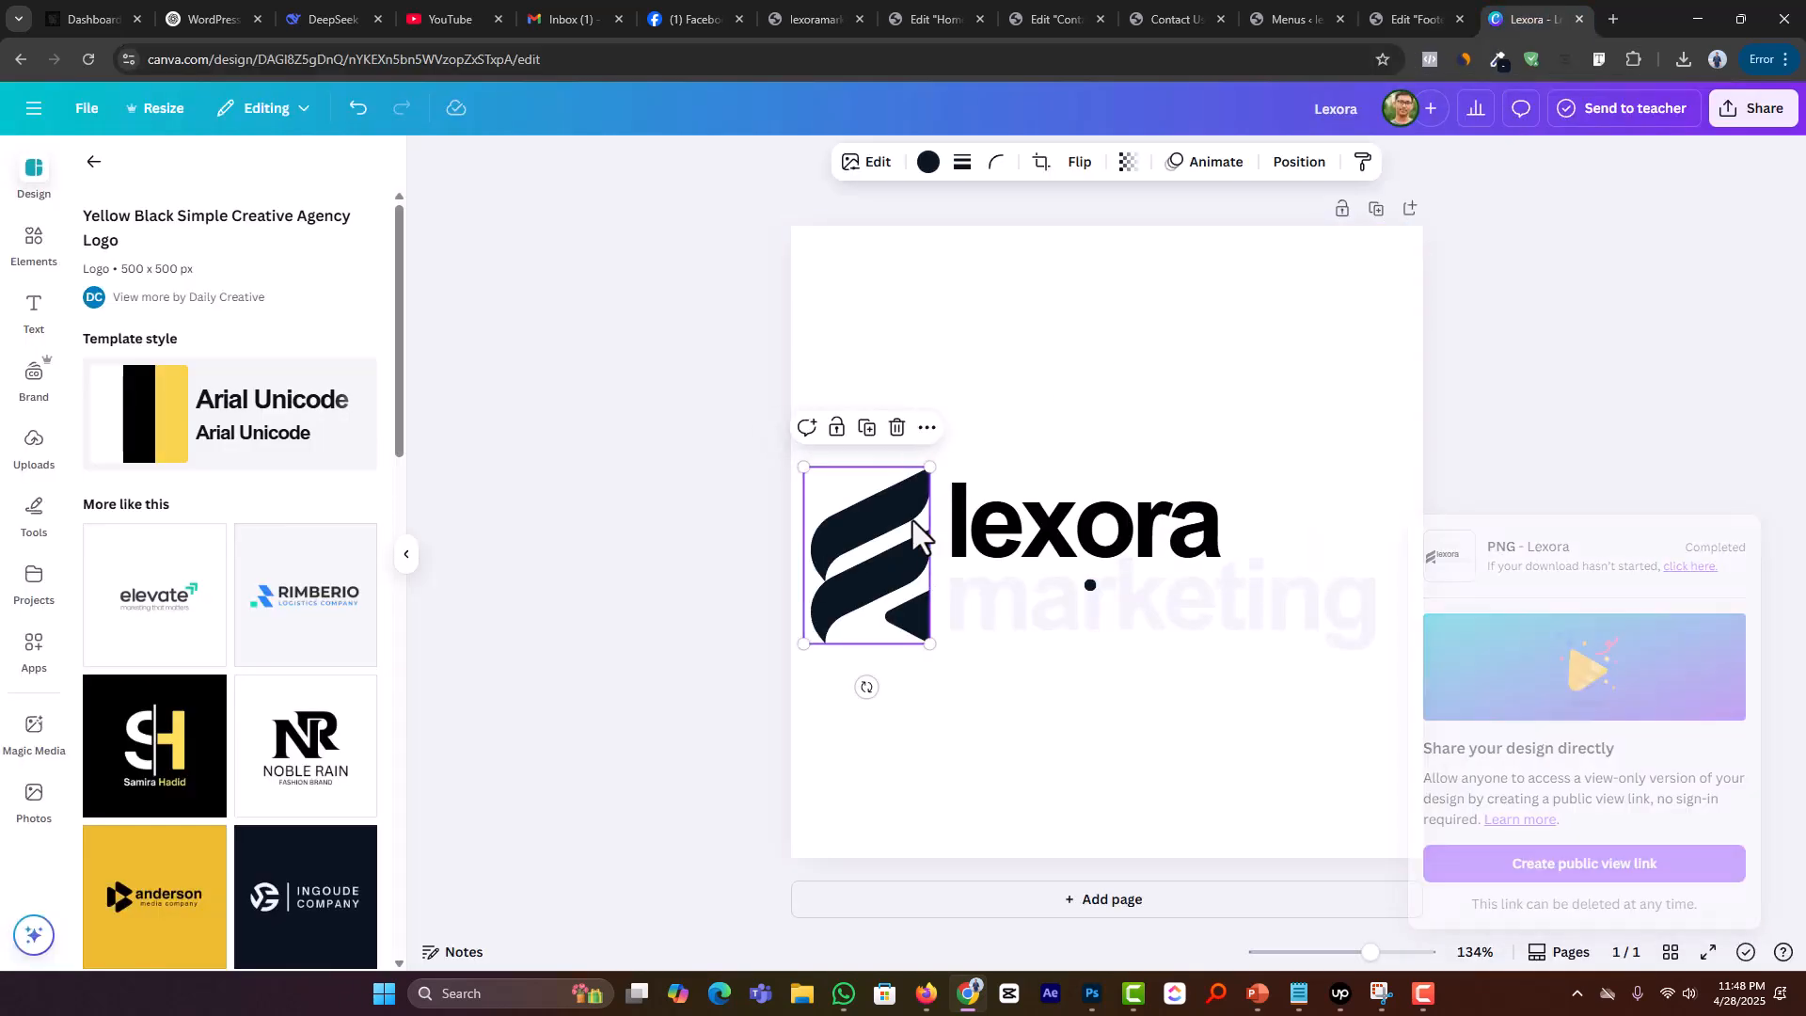
{"action": "left_click", "coordinate": [928, 164]}
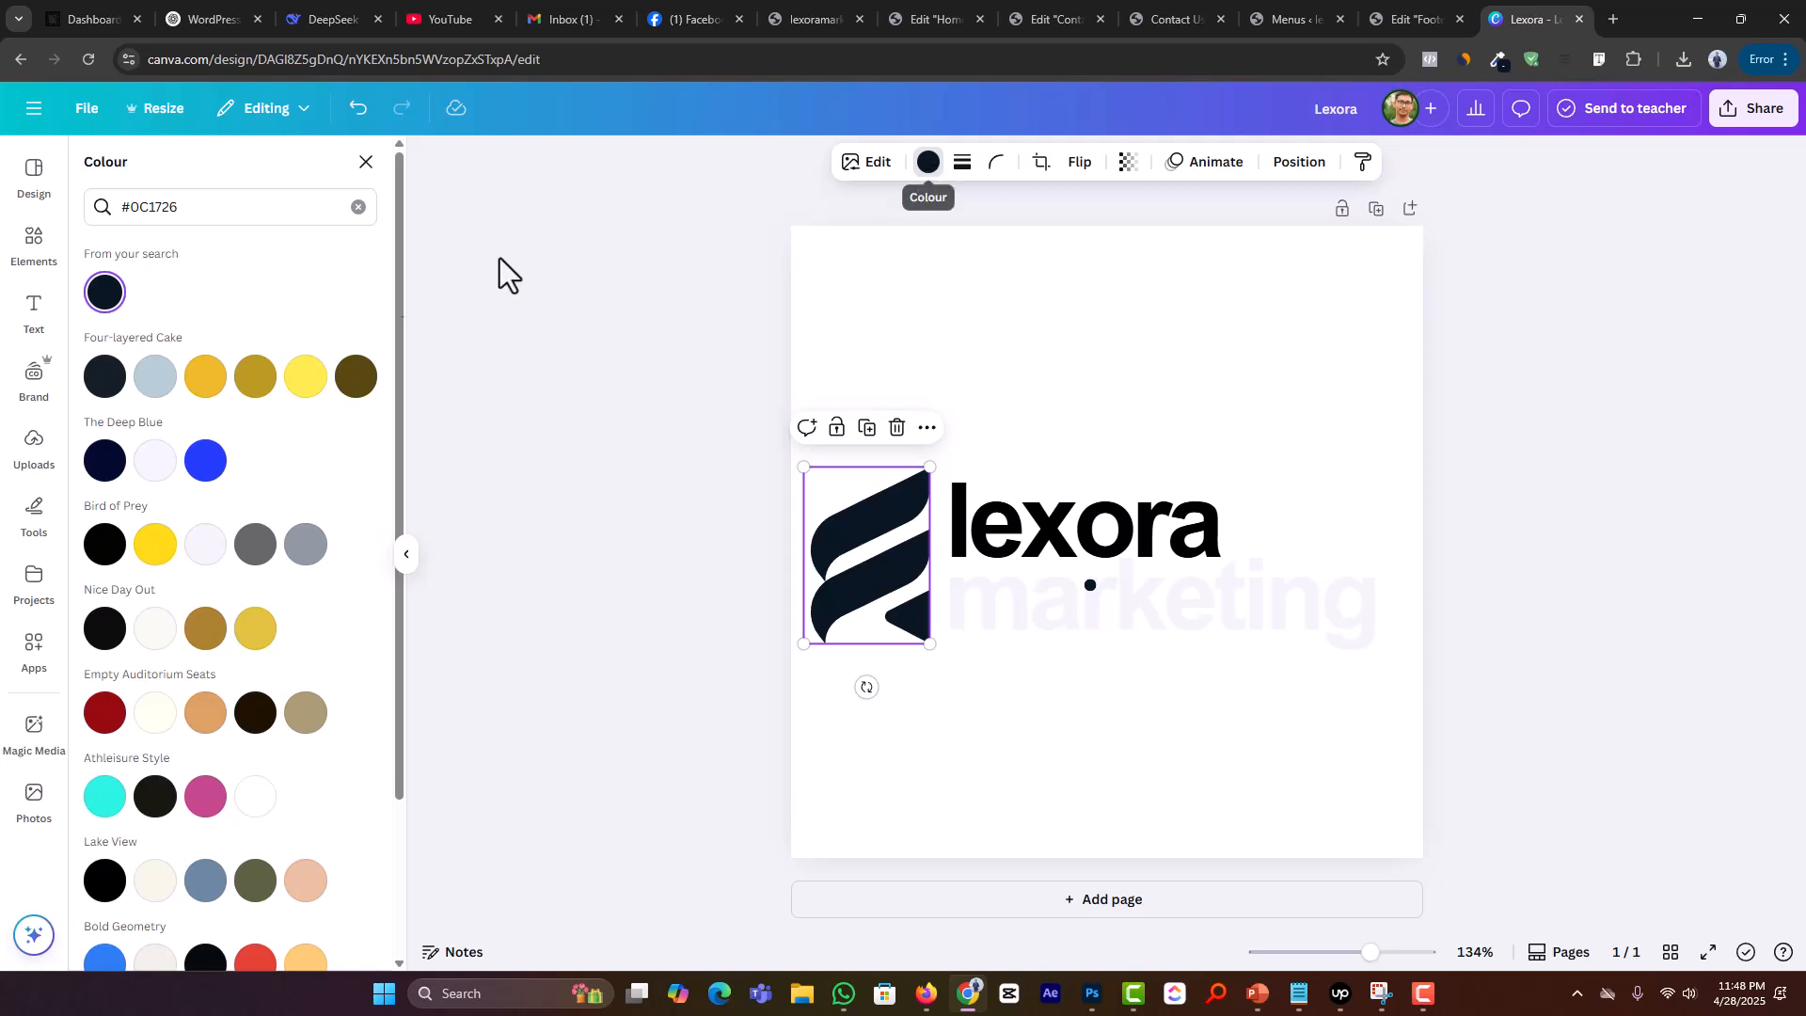
{"action": "left_click", "coordinate": [304, 378]}
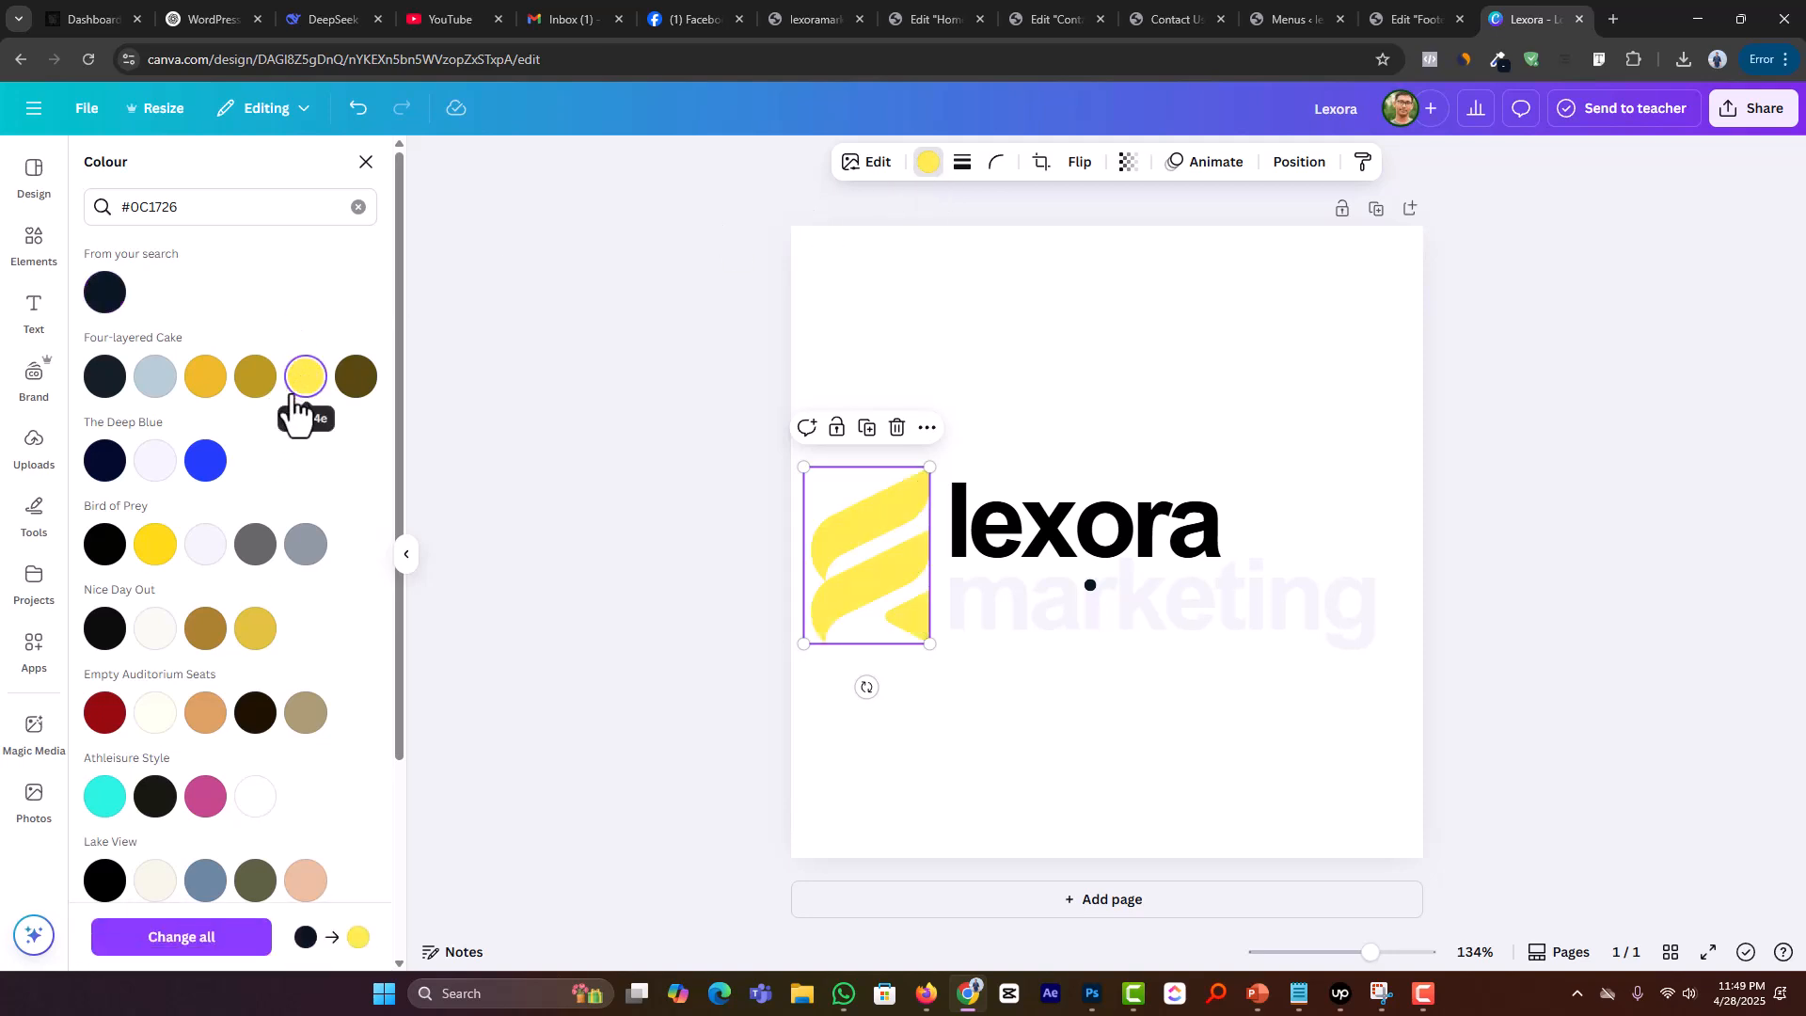
{"action": "left_click", "coordinate": [204, 463]}
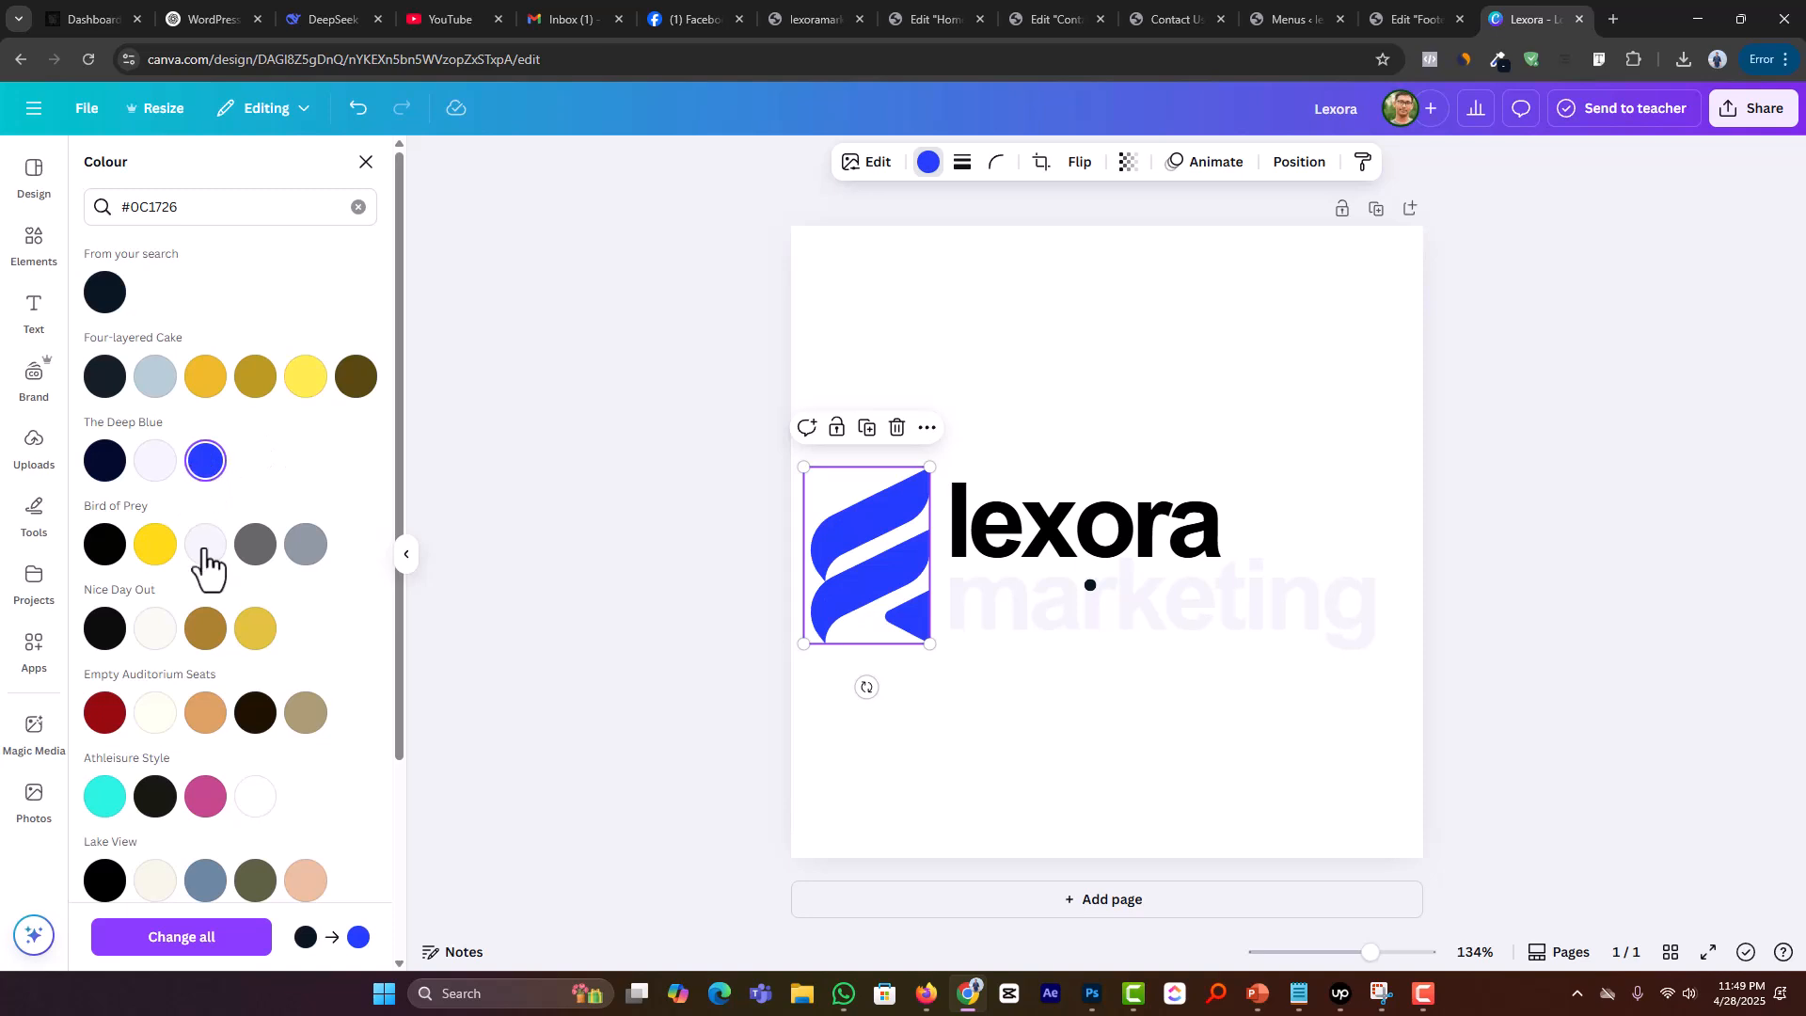
{"action": "scroll", "coordinate": [226, 658], "scroll_direction": "down", "scroll_amount": 2}
{"action": "scroll", "coordinate": [240, 636], "scroll_direction": "up", "scroll_amount": 2}
{"action": "left_click", "coordinate": [205, 546]}
{"action": "left_click", "coordinate": [607, 575]}
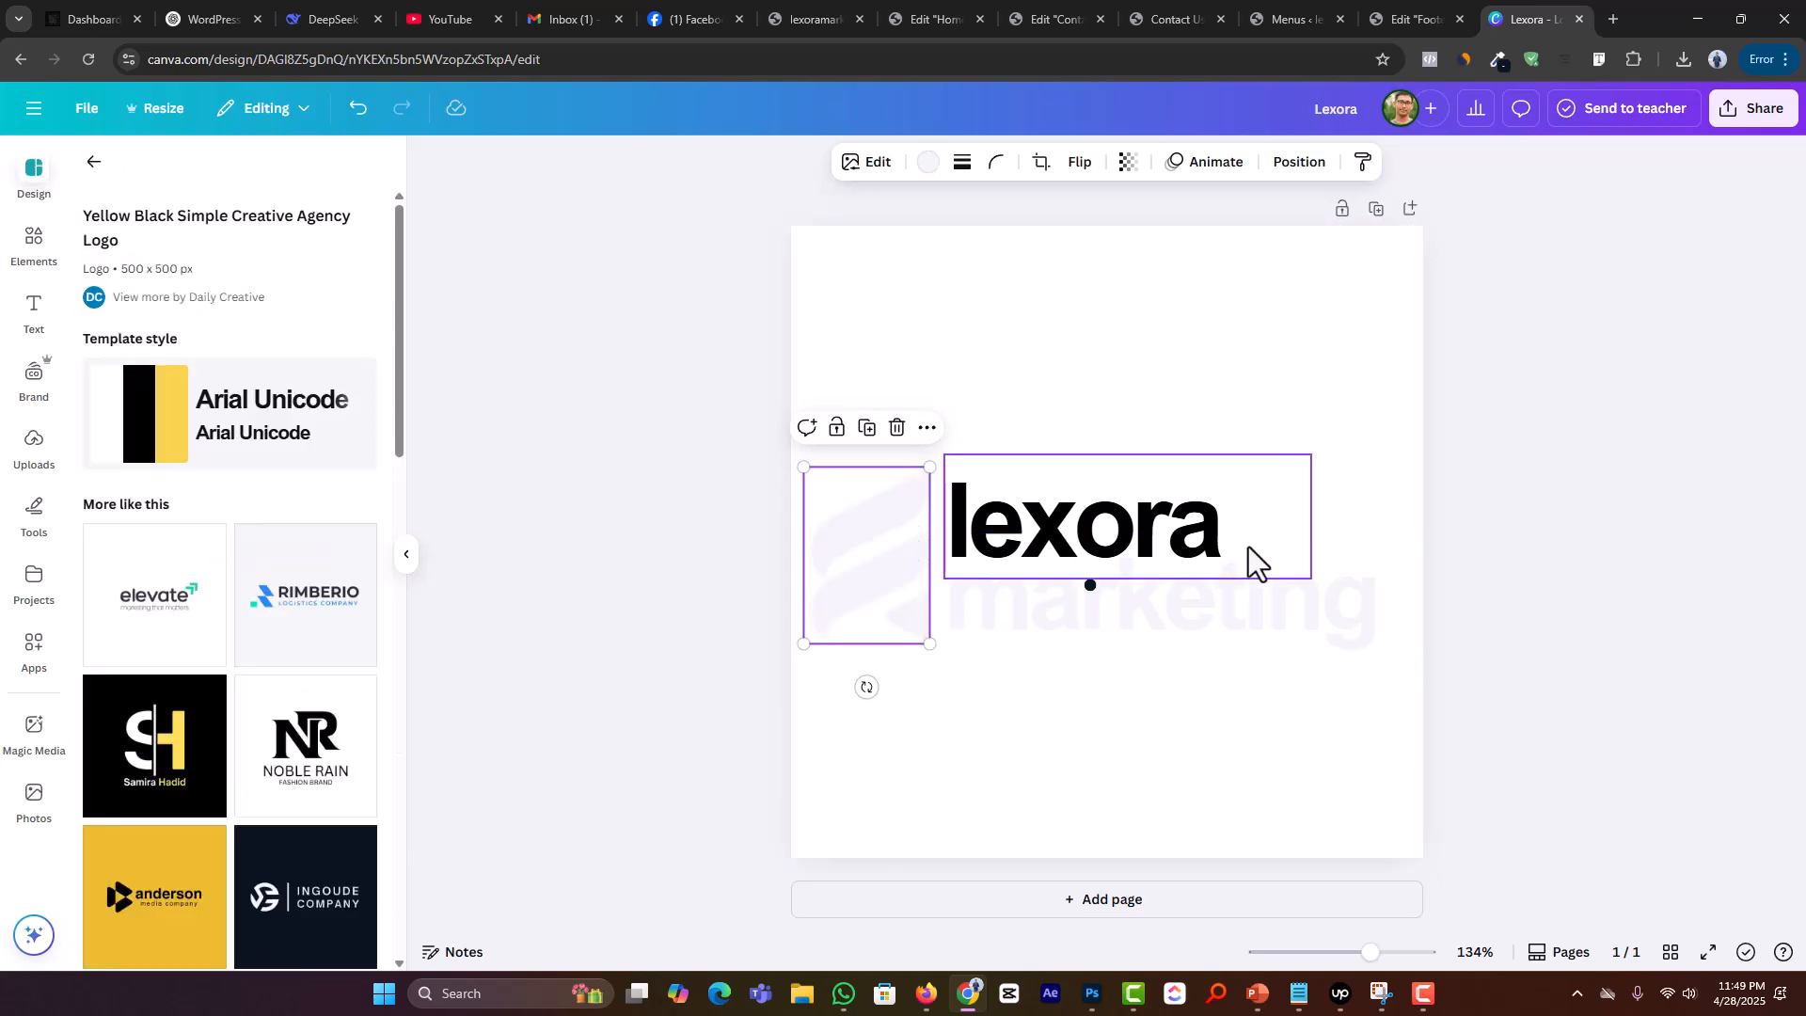
Step: Recolour the lexora text with the pale lavender swatch of The Deep Blue palette
{"action": "left_click", "coordinate": [1194, 544]}
{"action": "double_click", "coordinate": [1194, 543]}
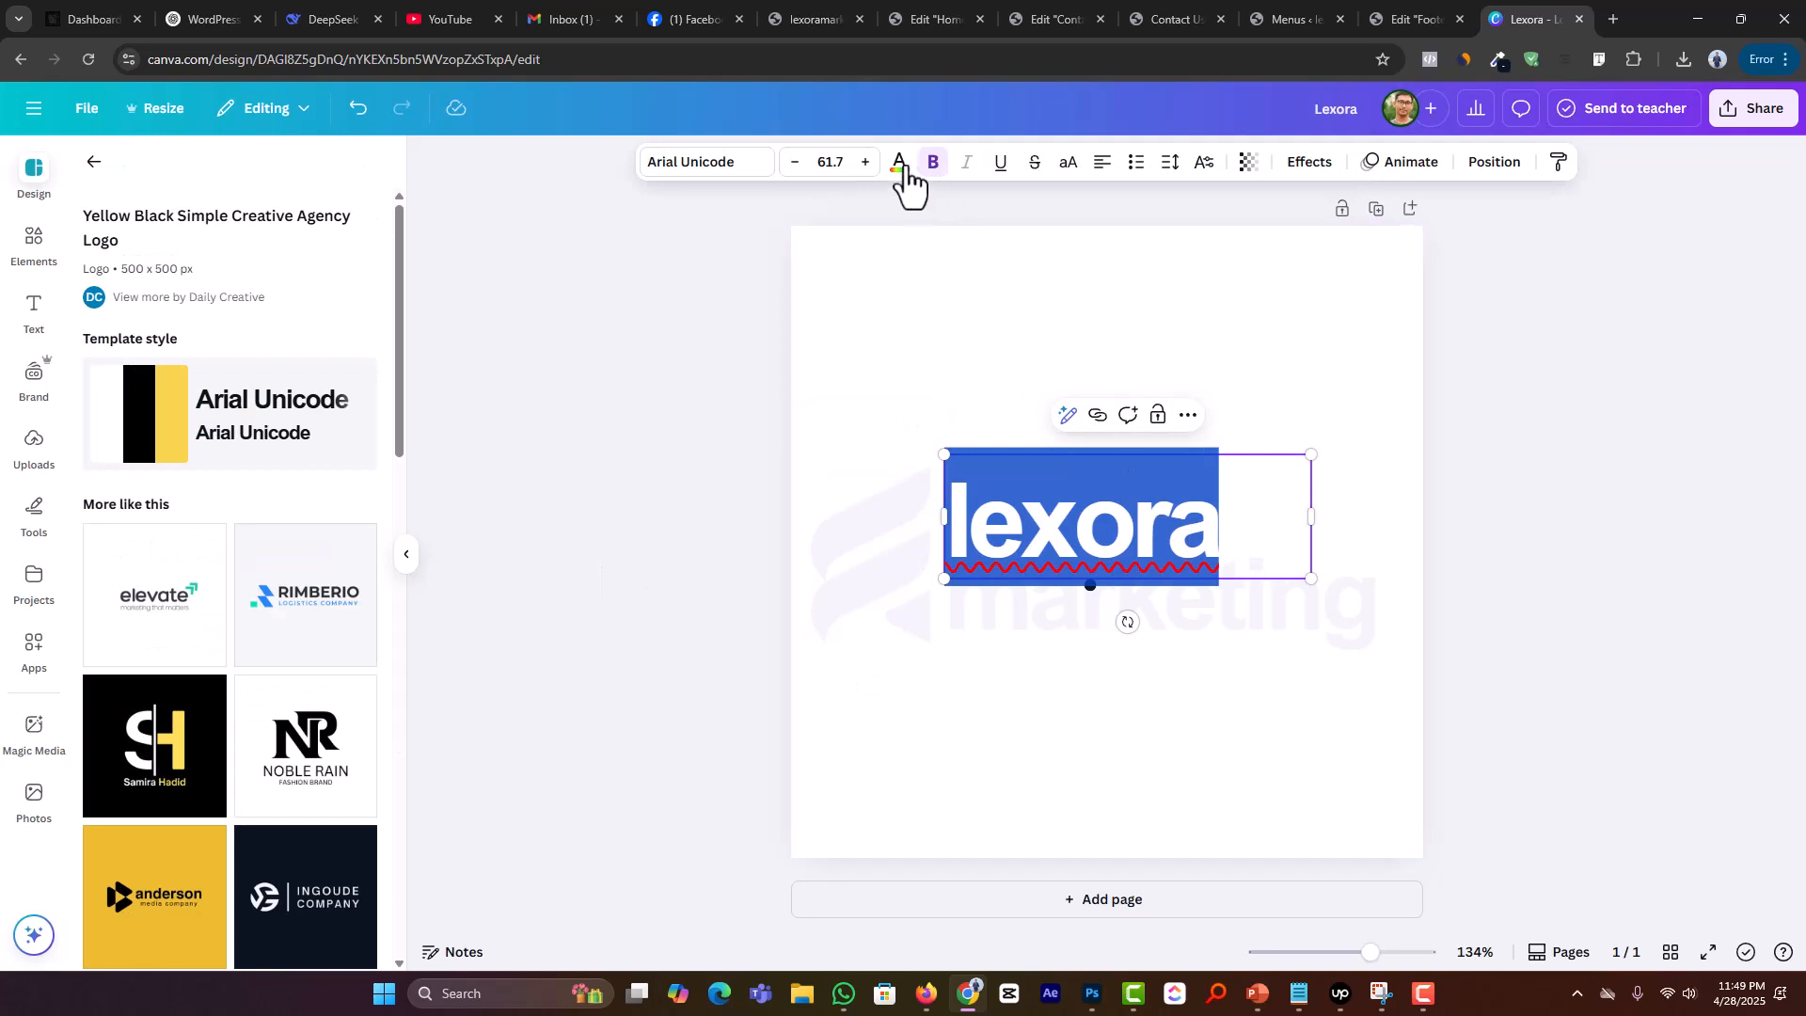
{"action": "left_click", "coordinate": [899, 165]}
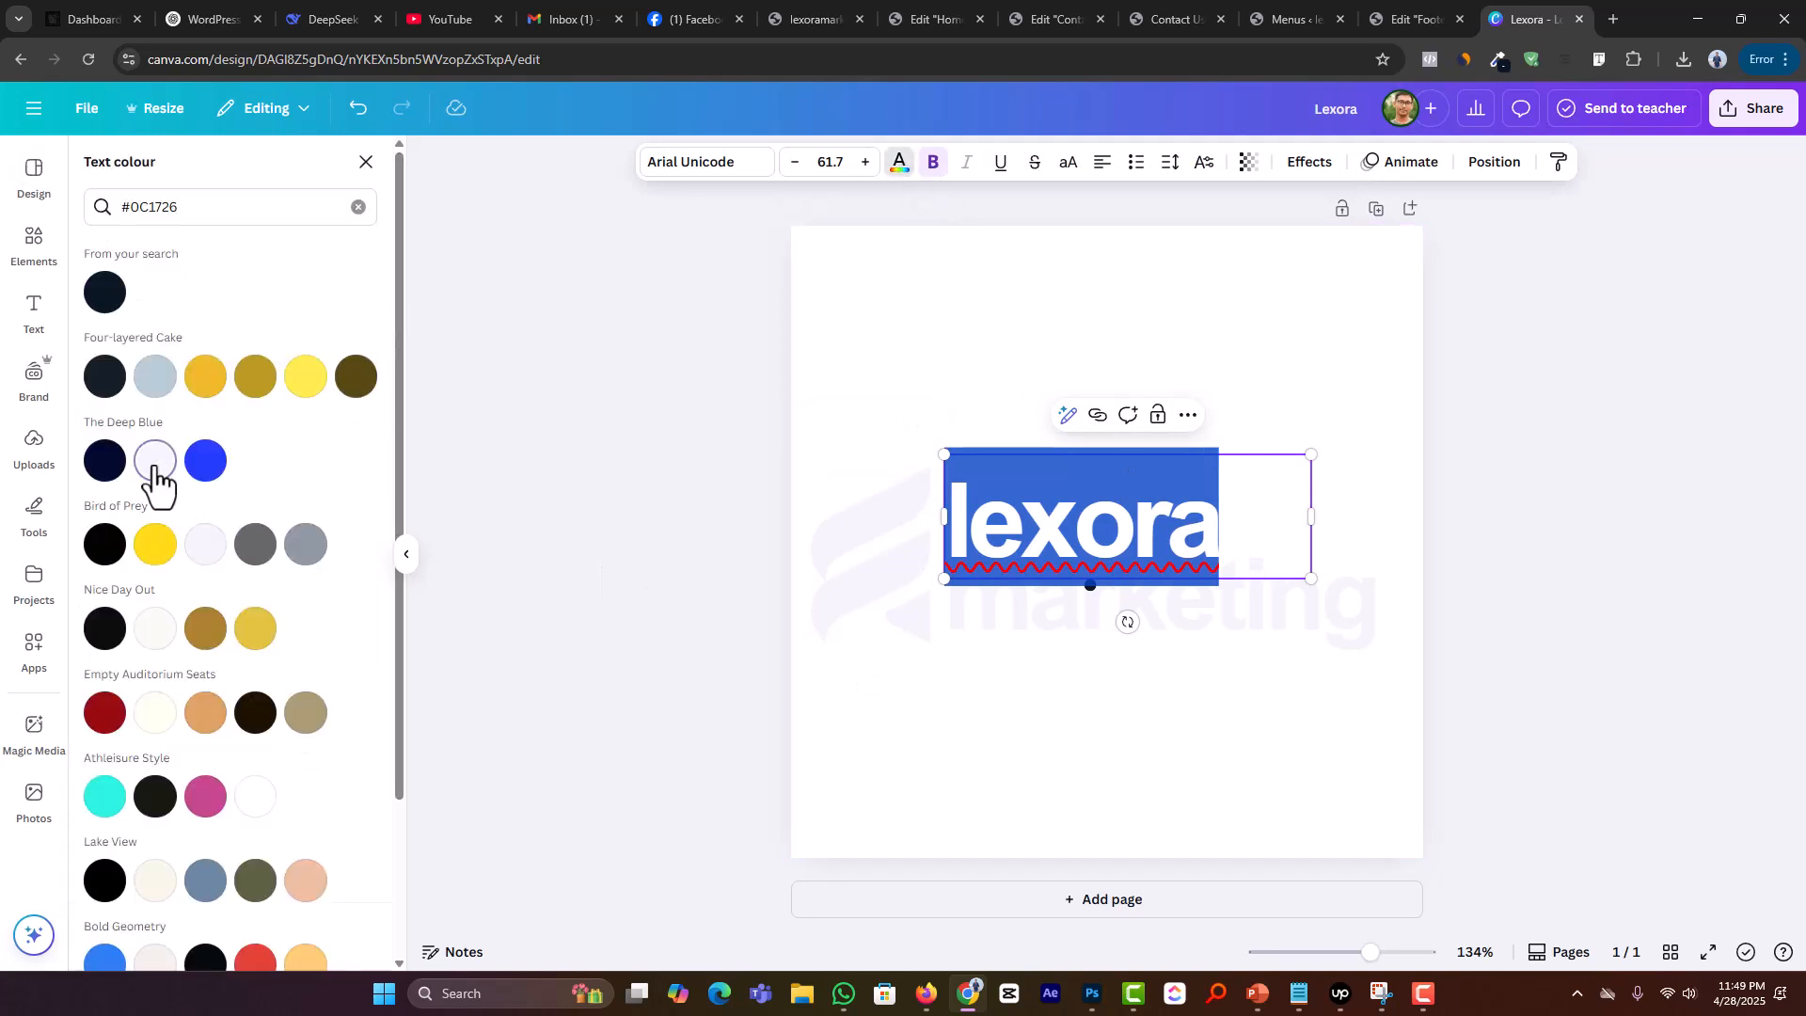
{"action": "left_click", "coordinate": [156, 463]}
{"action": "left_click", "coordinate": [741, 412]}
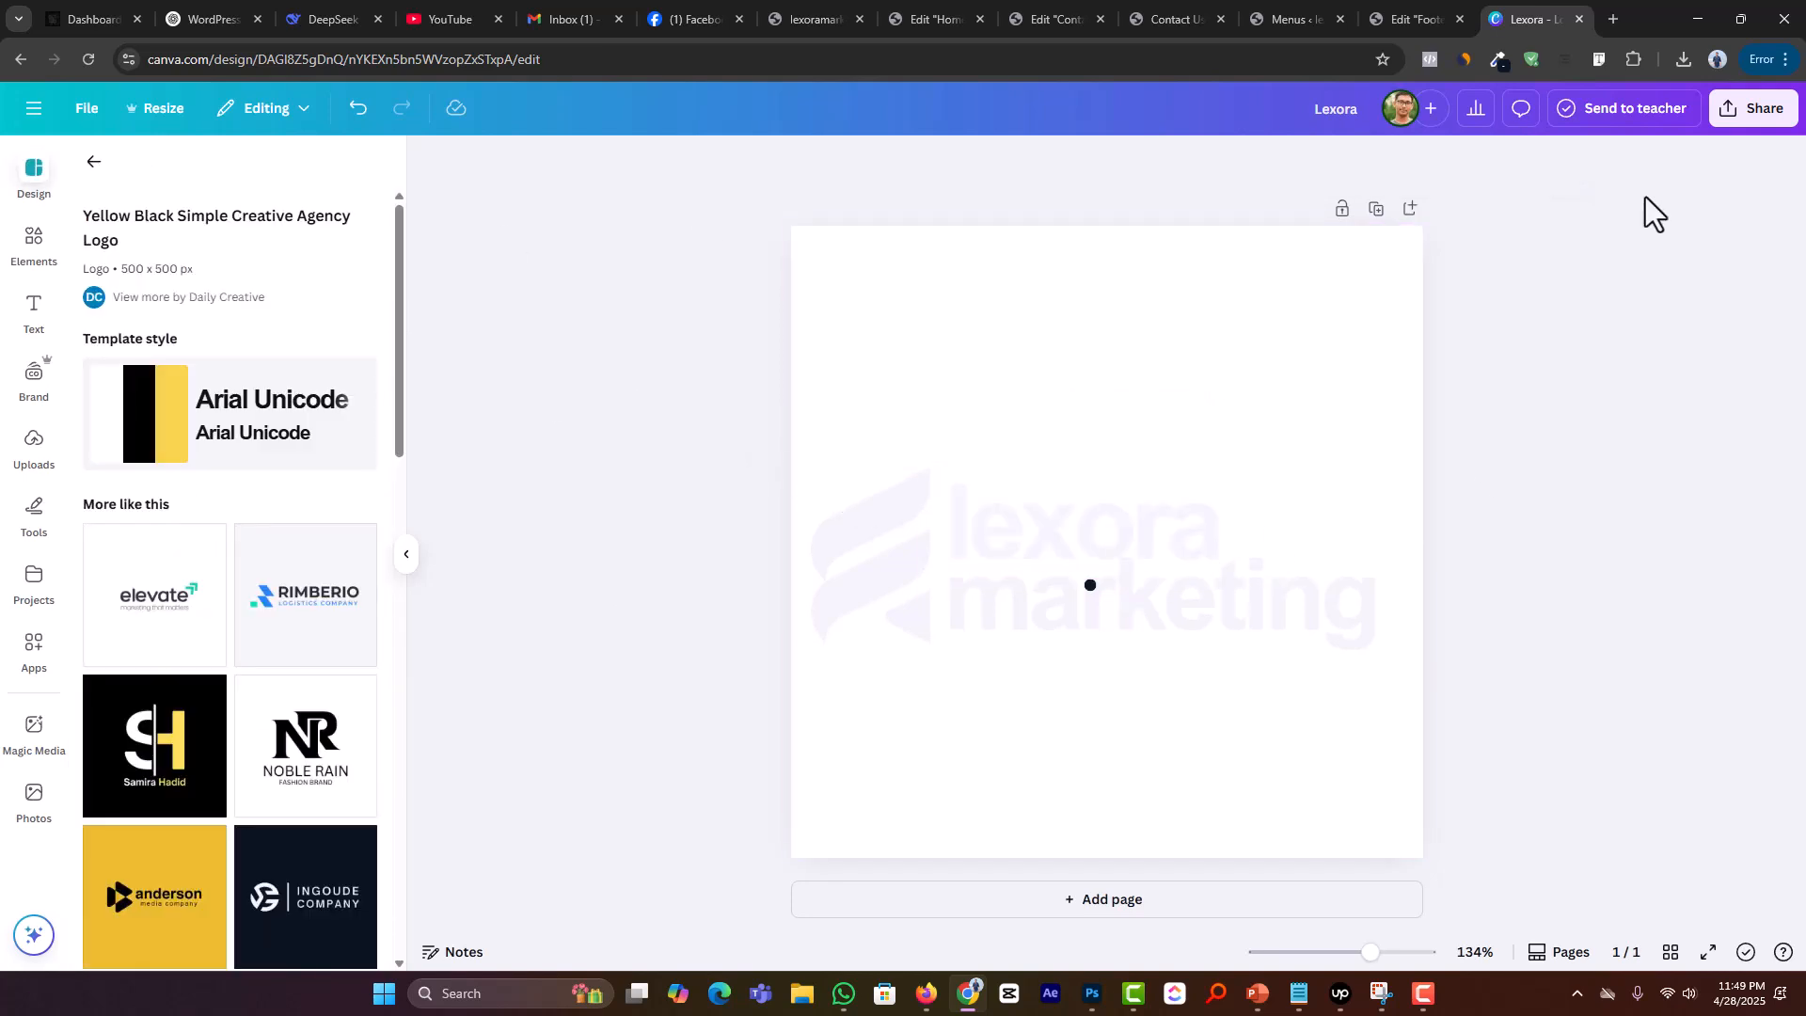
Step: Download the light version of the logo design as a PNG
{"action": "left_click", "coordinate": [1761, 111]}
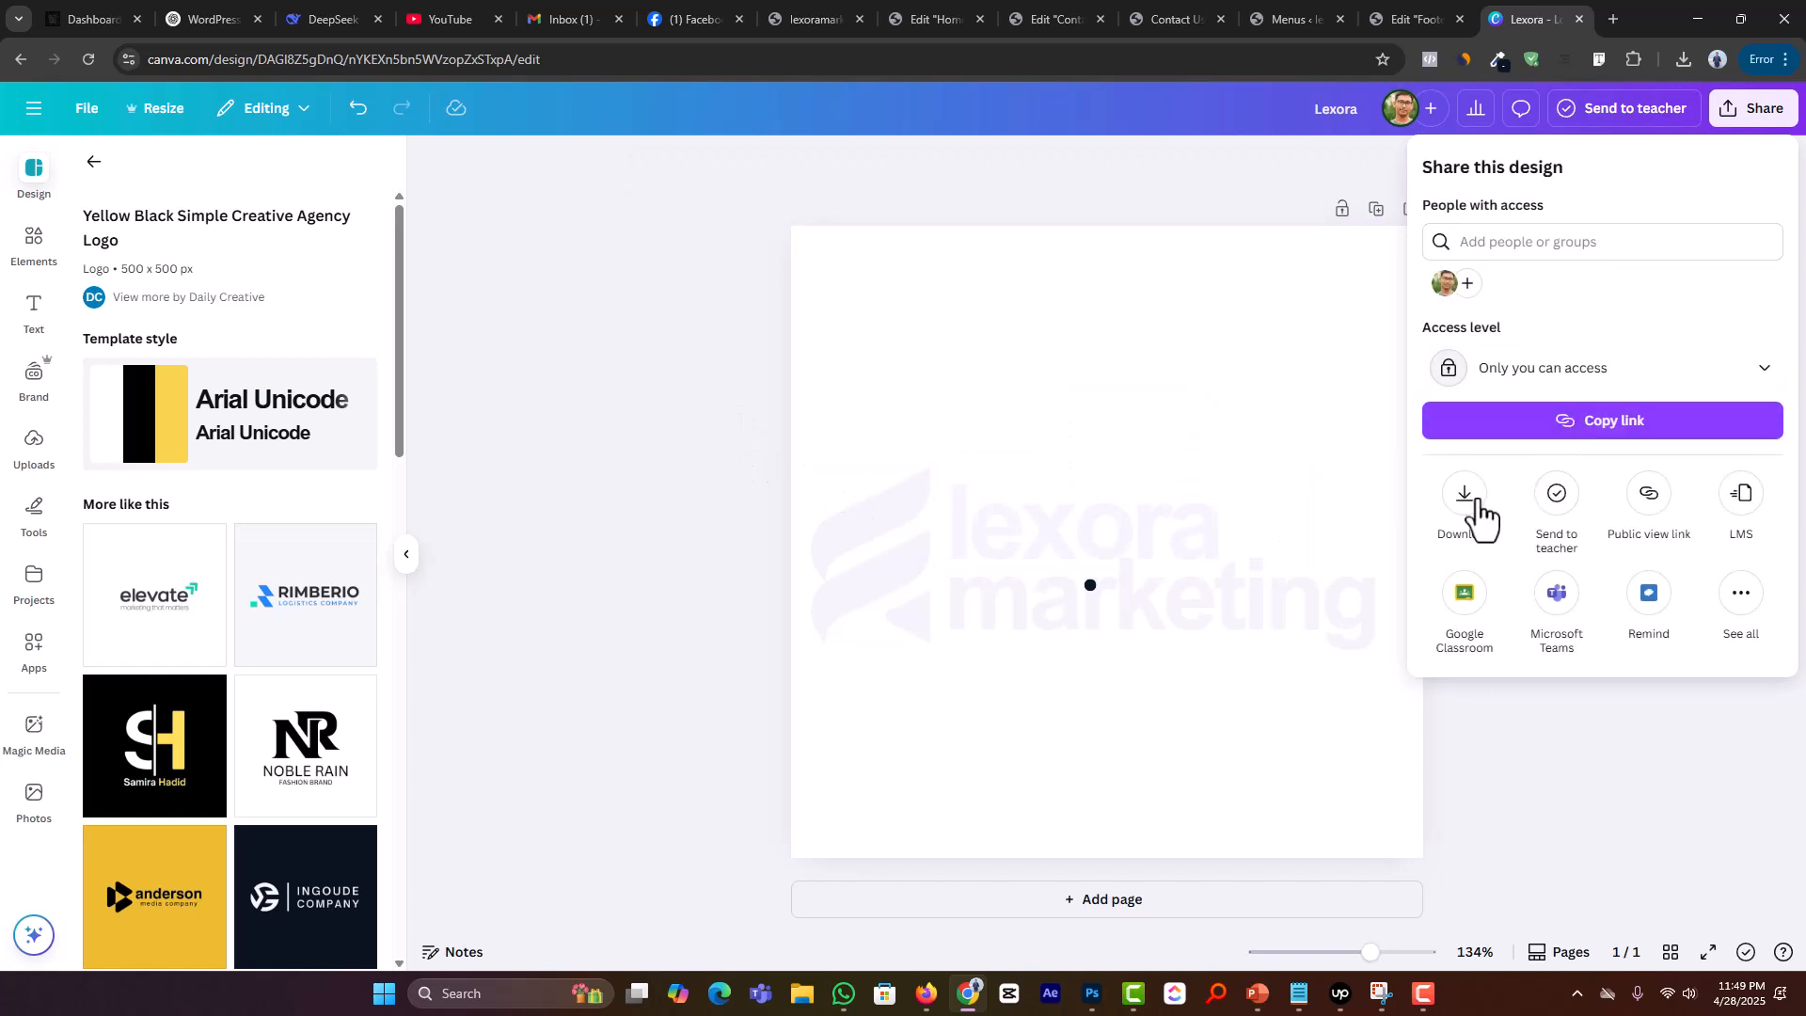
{"action": "left_click", "coordinate": [1478, 515]}
{"action": "left_click", "coordinate": [1548, 538]}
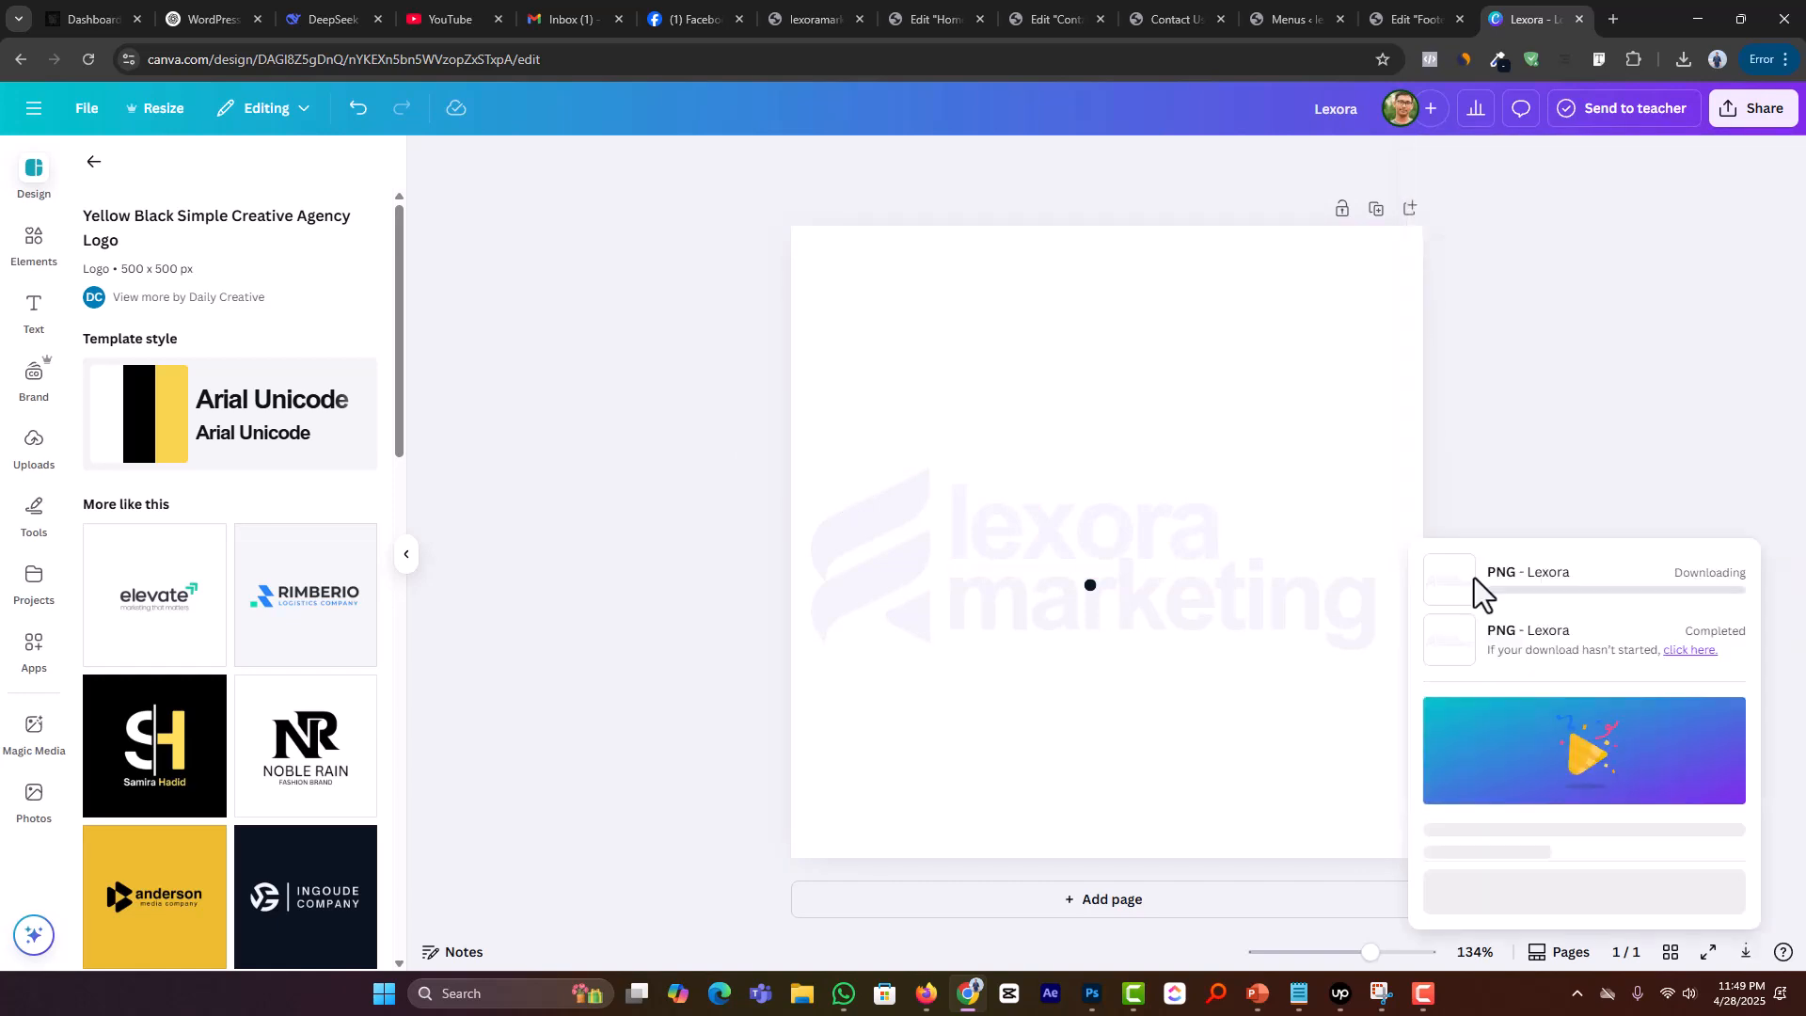
Step: Open Lexora (1).png in Photoshop and crop the empty areas above and below the logo, leaving a full-width strip about 172 px high
{"action": "left_click", "coordinate": [1092, 995]}
{"action": "left_click", "coordinate": [42, 7]}
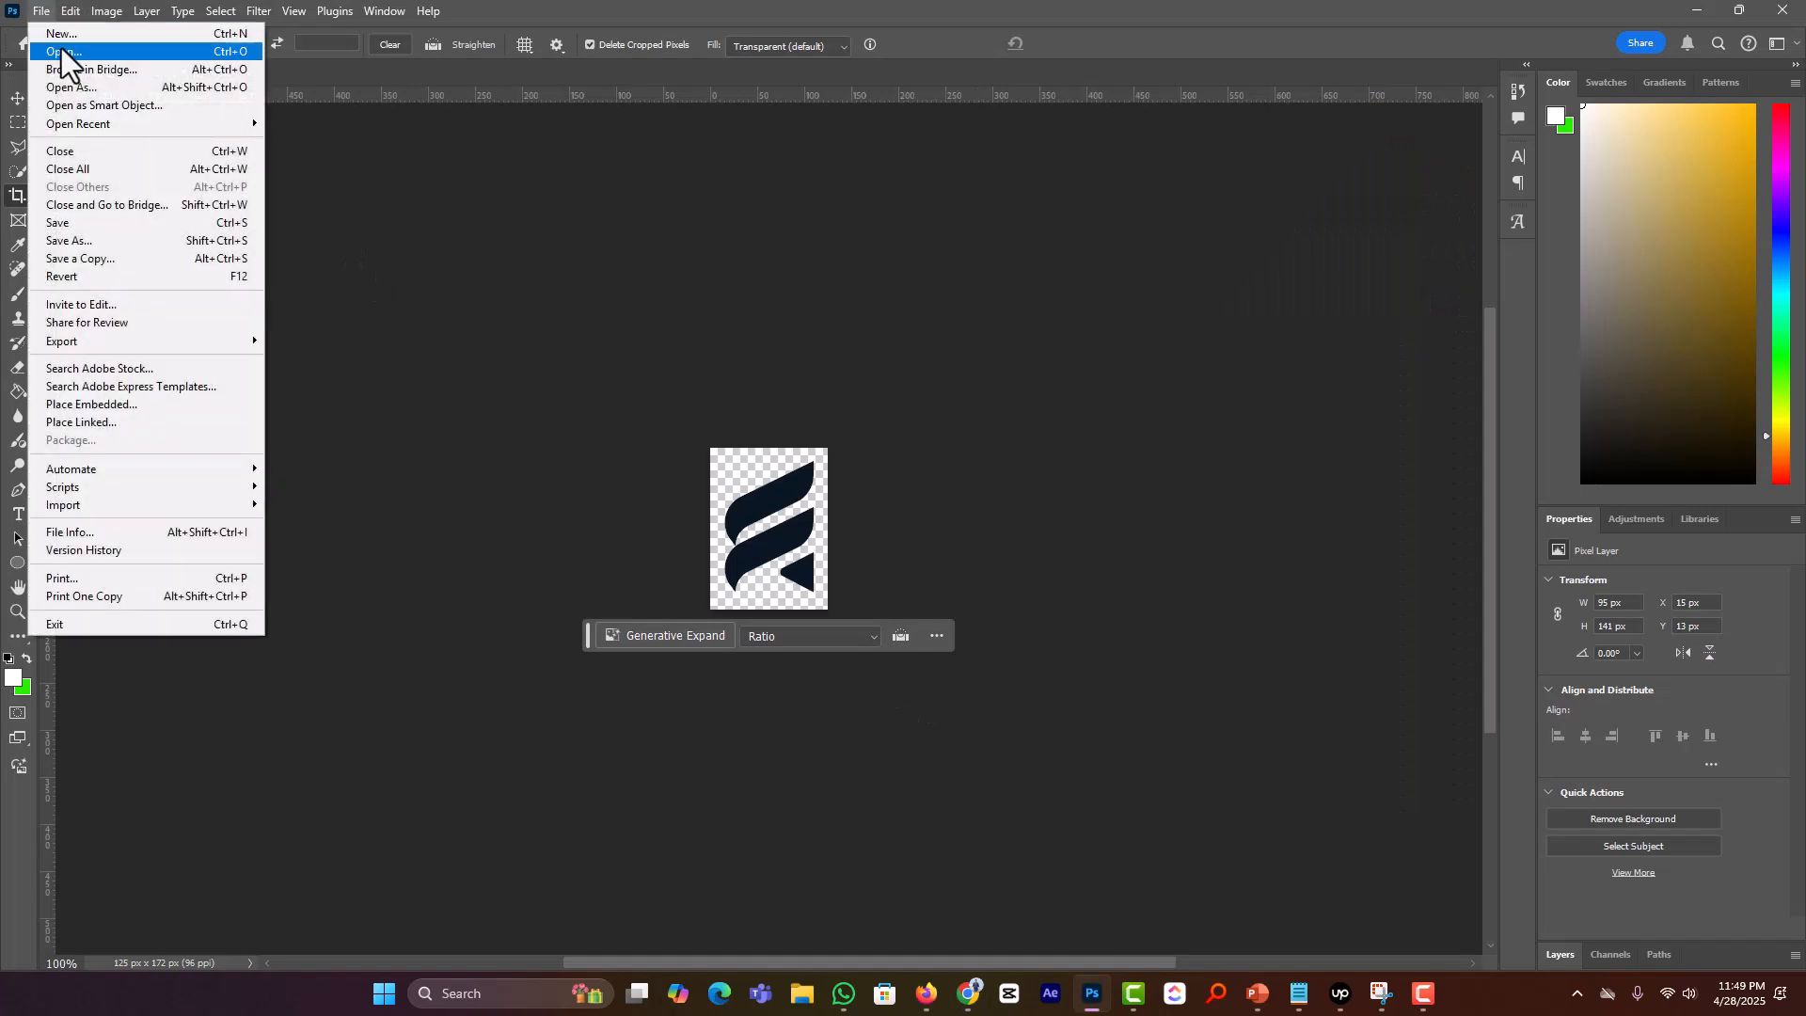
{"action": "left_click", "coordinate": [61, 48]}
{"action": "double_click", "coordinate": [238, 193]}
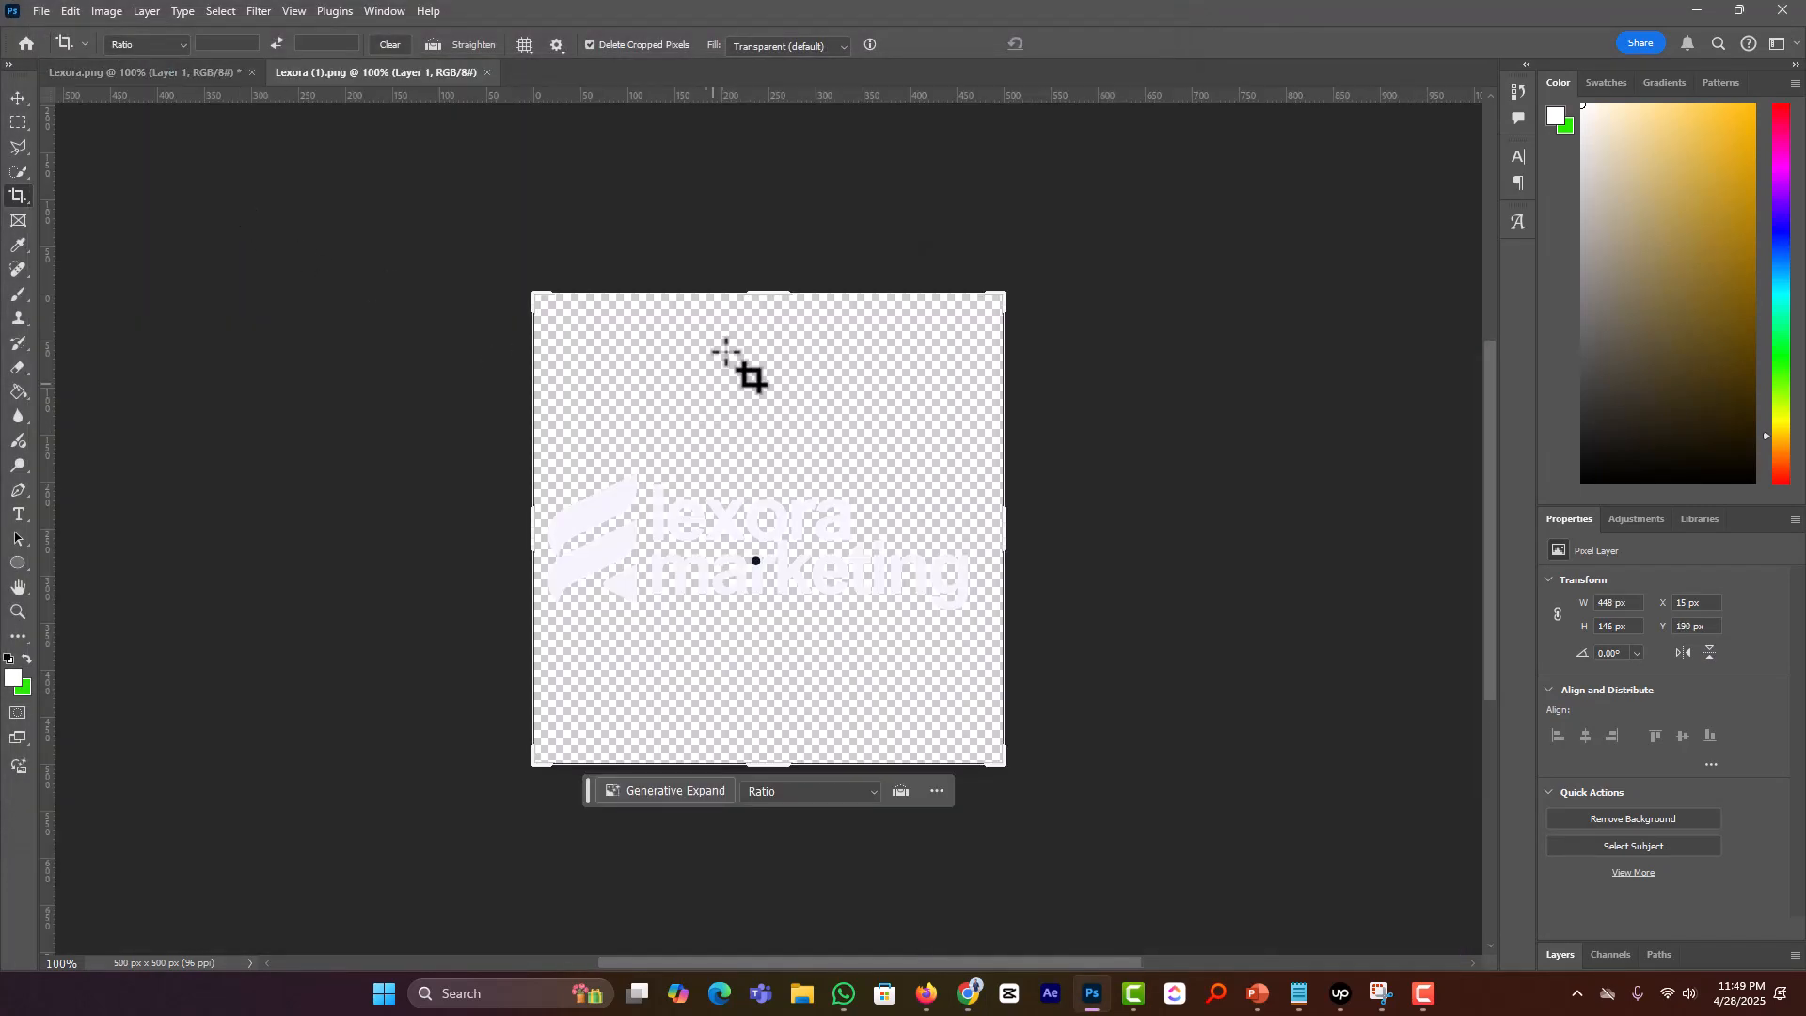
{"action": "left_click_drag", "start_coordinate": [770, 293], "coordinate": [765, 459]}
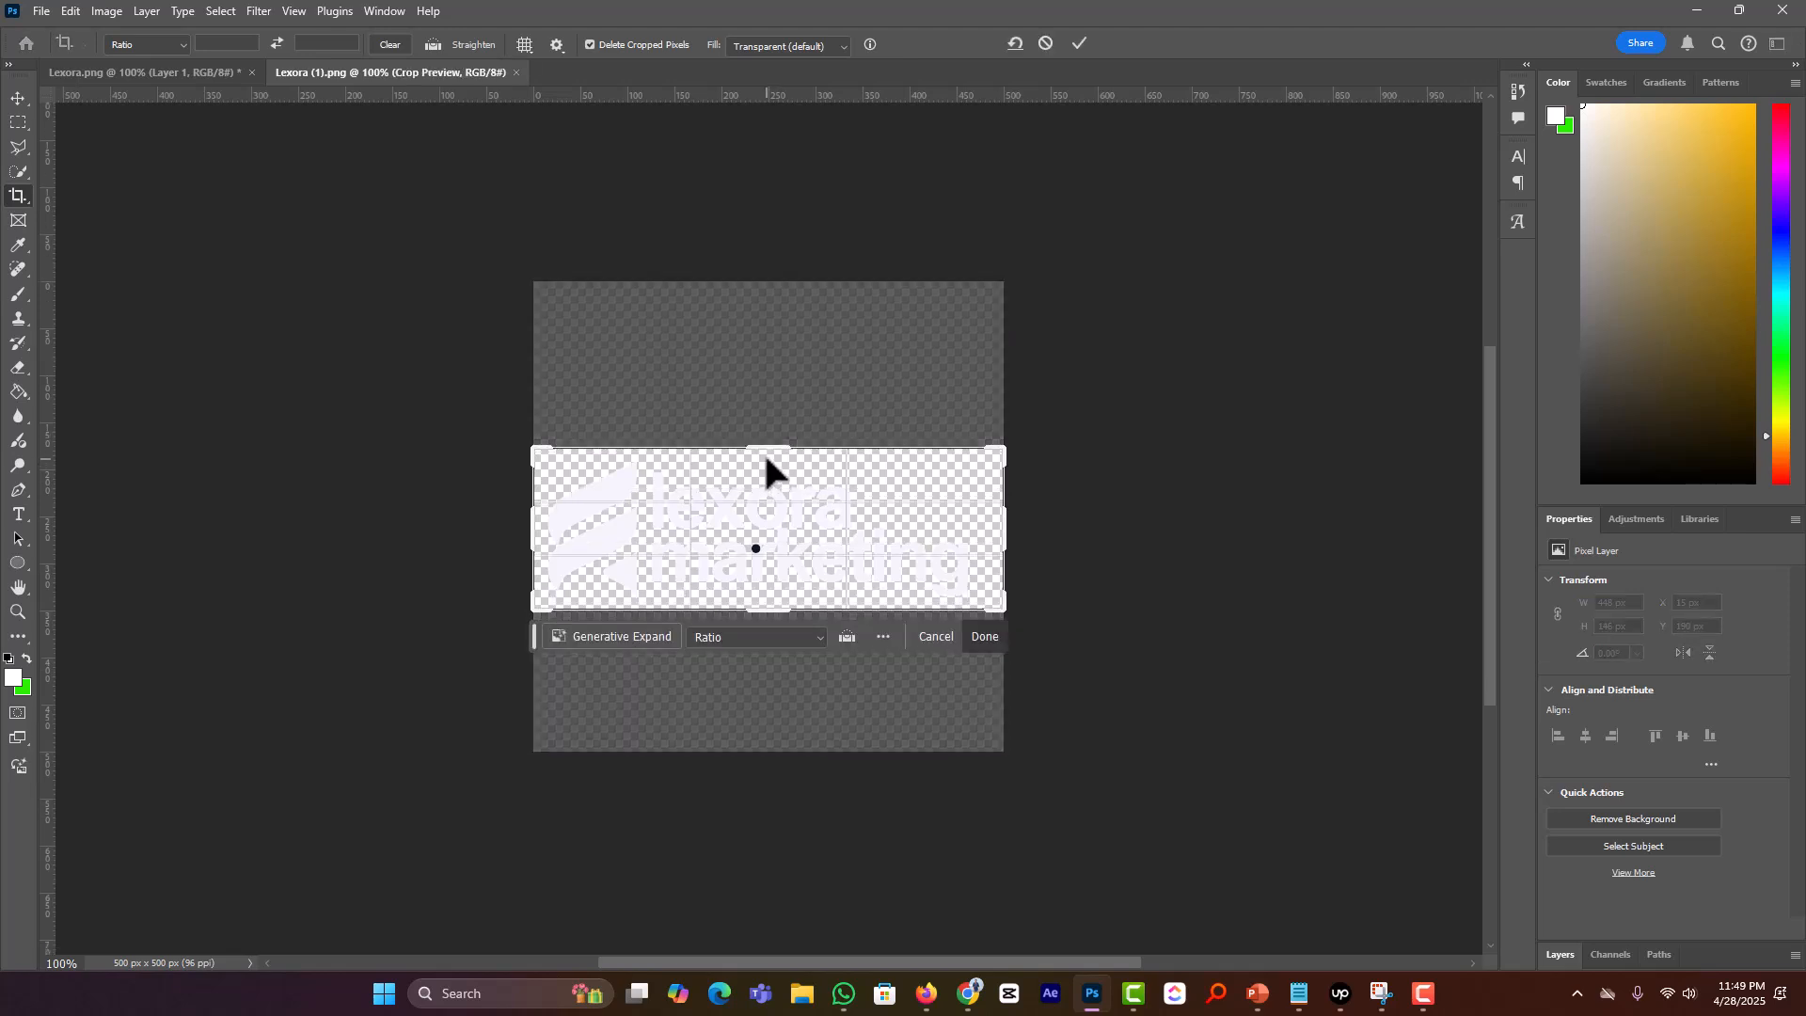
{"action": "key", "text": "Return"}
Step: Quick-export the cropped light logo as a PNG named Lexora (1) in the Web design folder on Works (E:)
{"action": "left_click", "coordinate": [41, 13]}
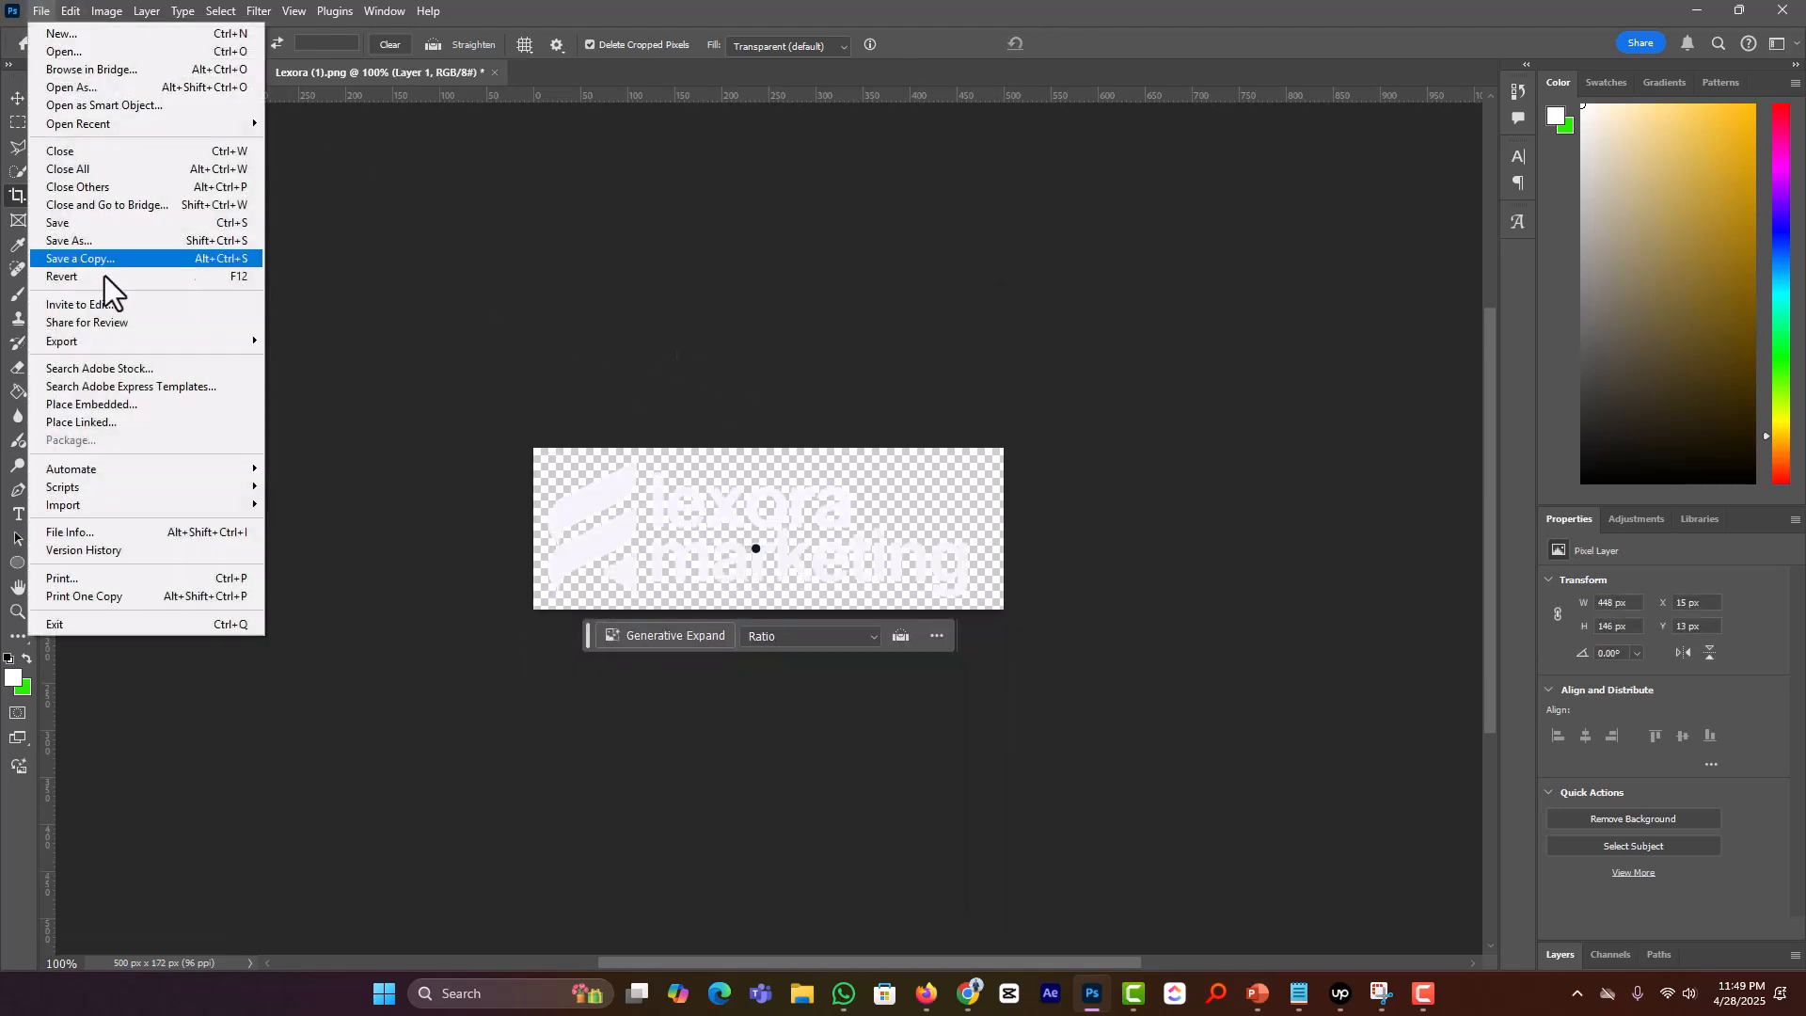
{"action": "mouse_move", "coordinate": [242, 342]}
{"action": "left_click", "coordinate": [297, 344]}
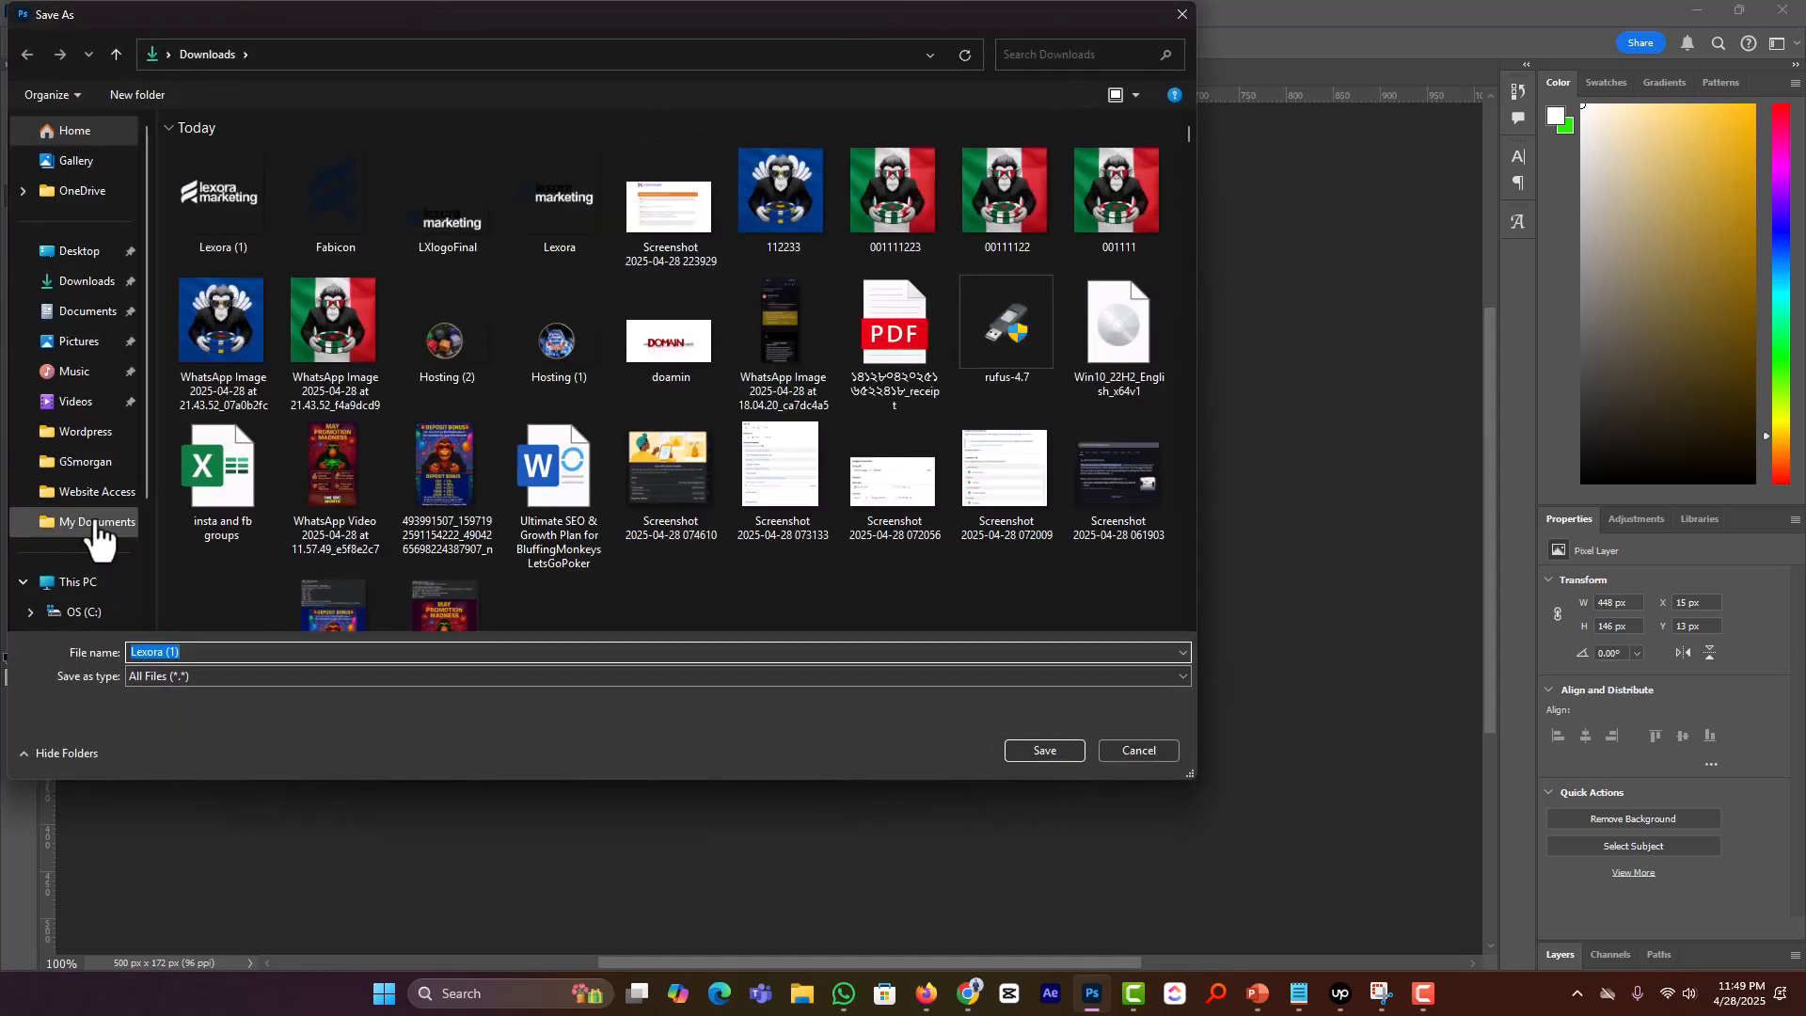
{"action": "left_click", "coordinate": [98, 521]}
{"action": "left_click", "coordinate": [96, 492]}
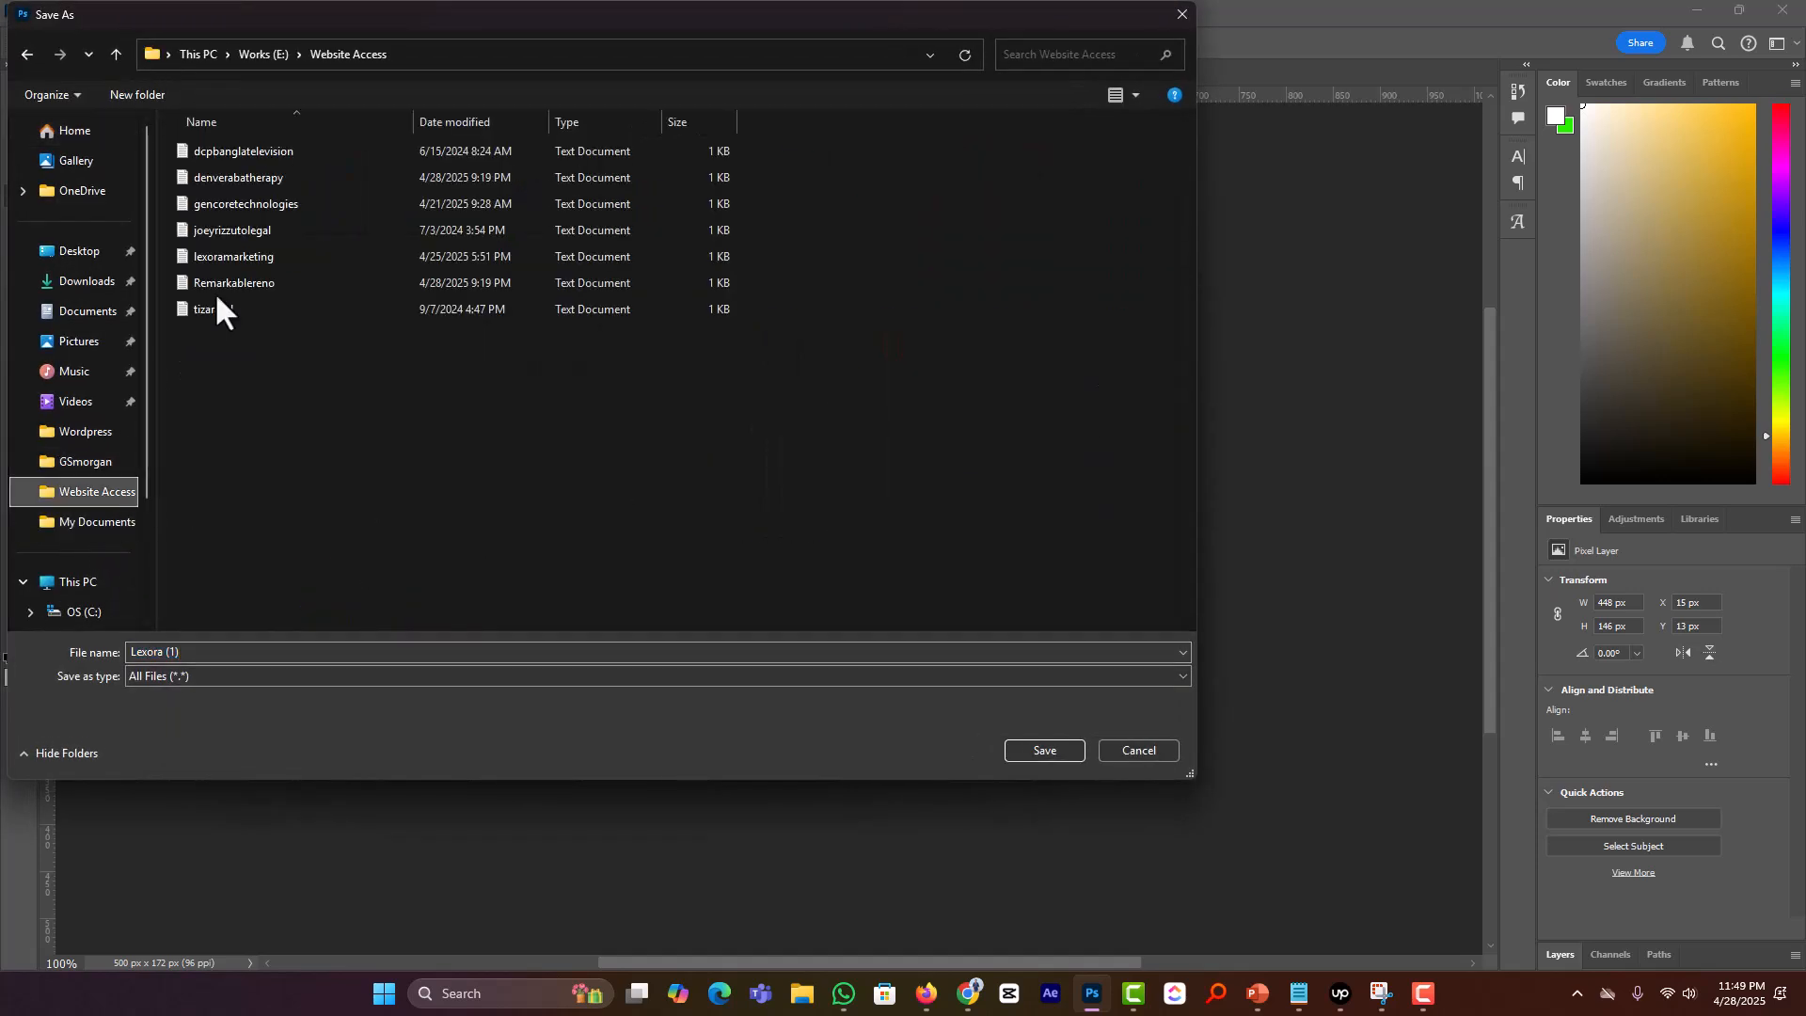
{"action": "left_click", "coordinate": [114, 458]}
{"action": "left_click", "coordinate": [324, 57]}
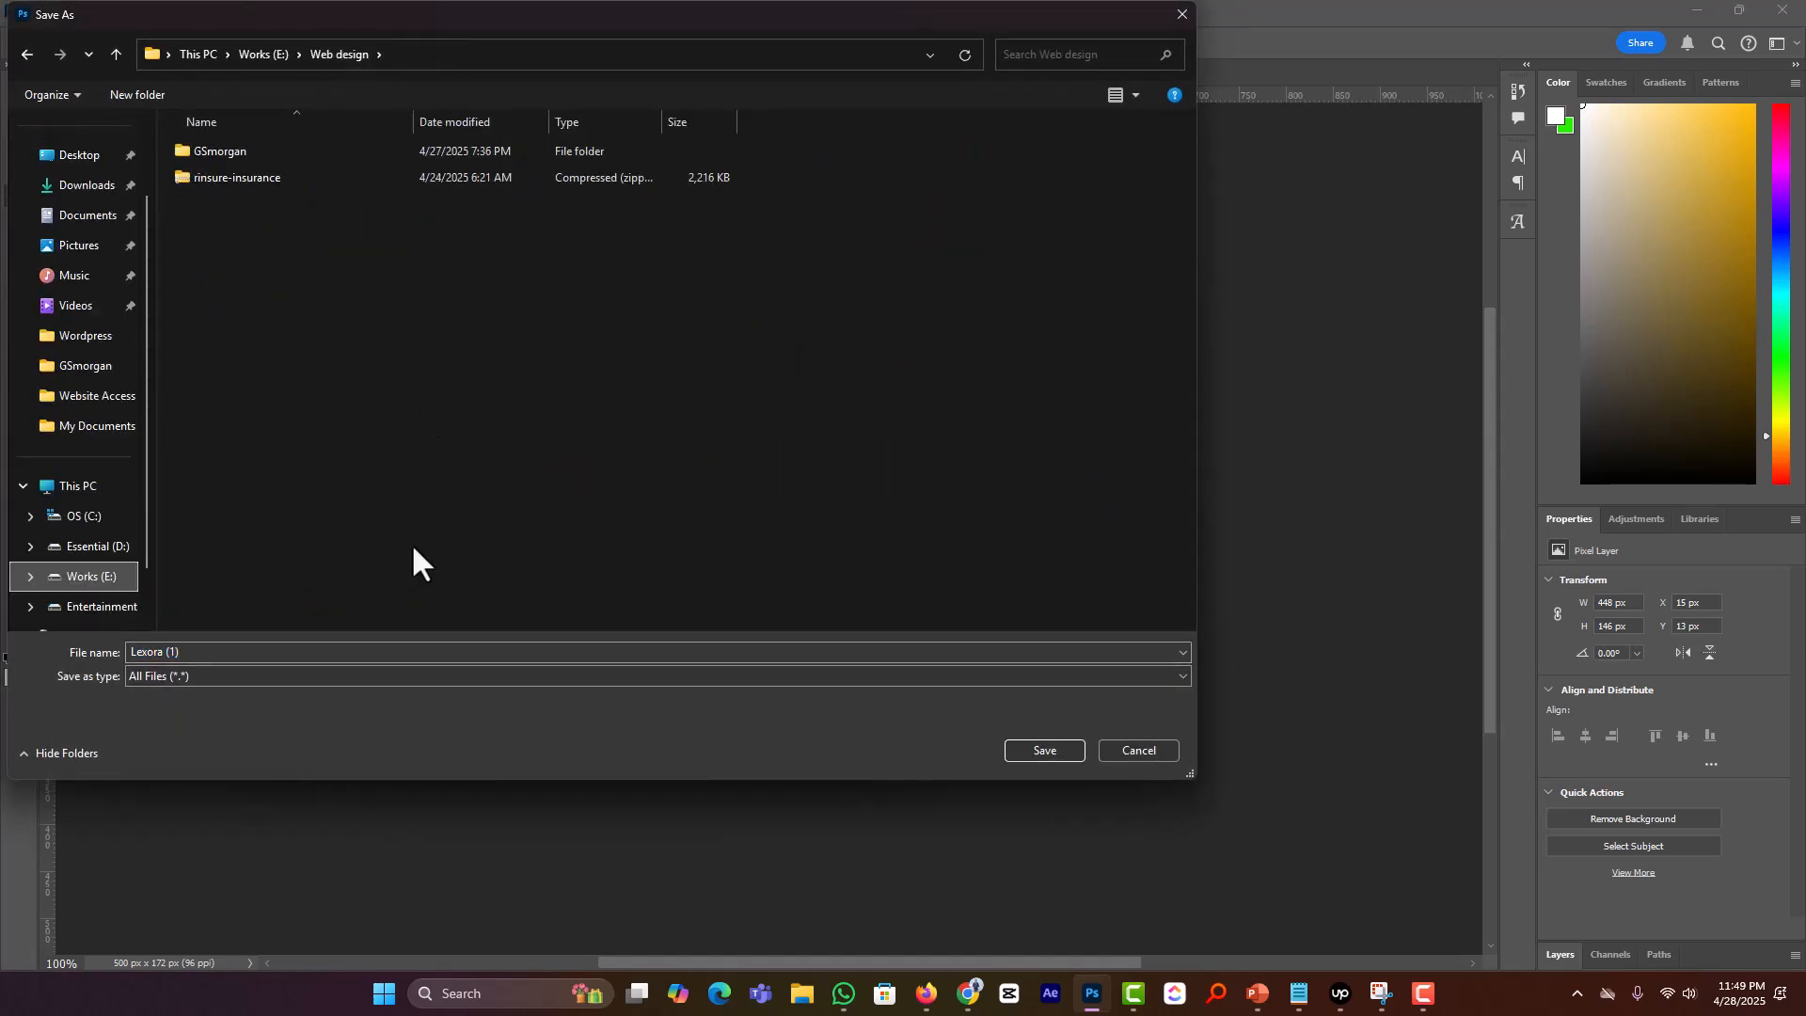
{"action": "left_click", "coordinate": [1042, 748]}
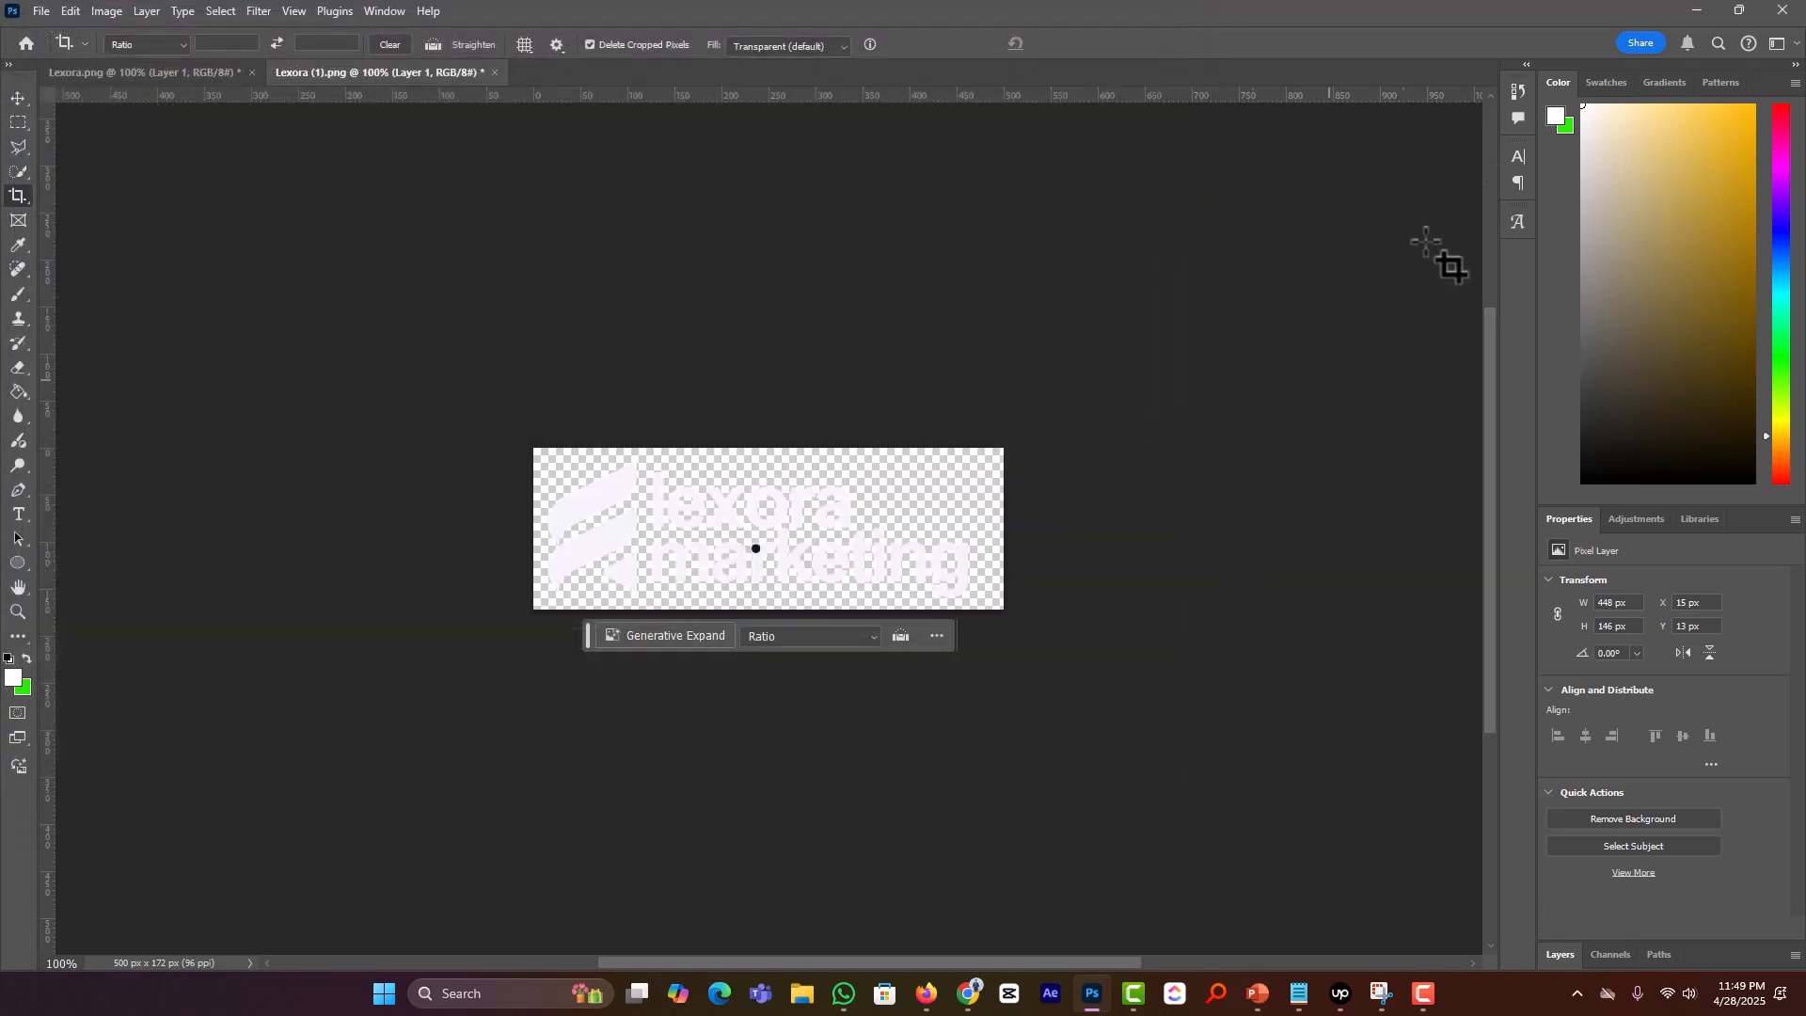
Step: Return to the Elementor footer and replace its logo image with Lexora (1) uploaded from the Web design folder on Works (E:)
{"action": "left_click", "coordinate": [1699, 12]}
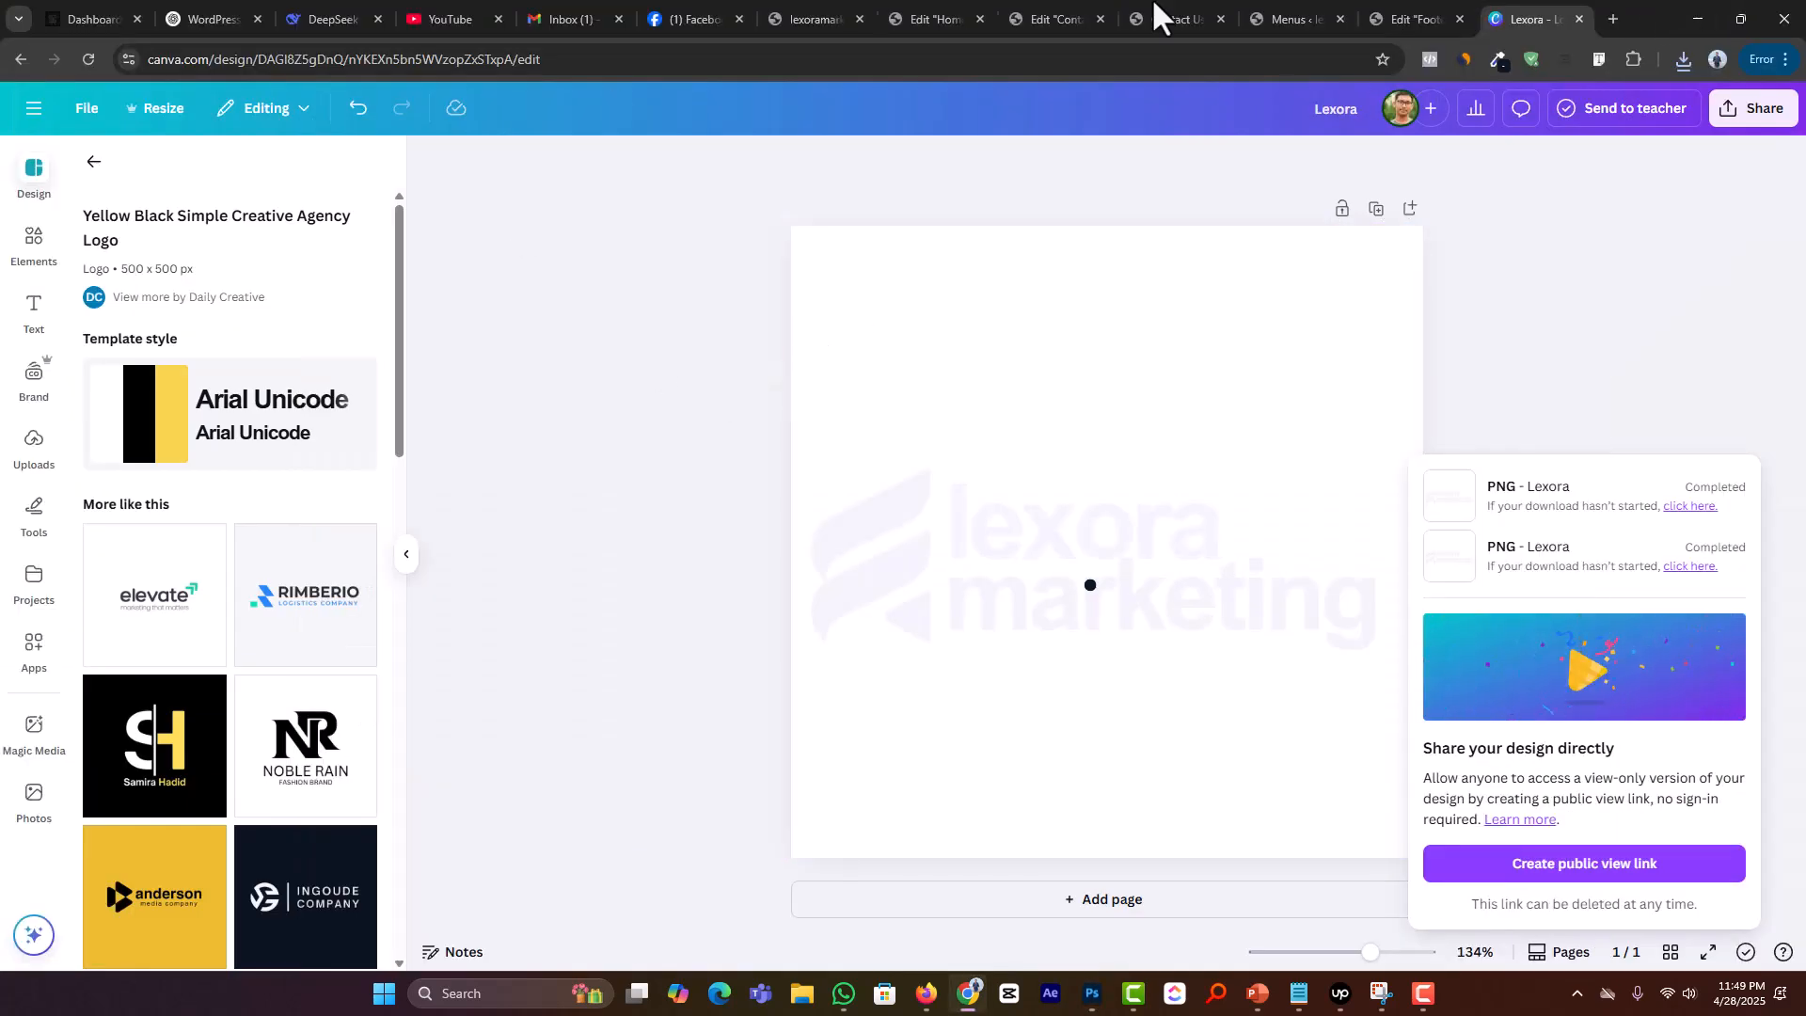
{"action": "left_click", "coordinate": [1351, 9]}
{"action": "left_click", "coordinate": [1414, 10]}
{"action": "left_click", "coordinate": [94, 376]}
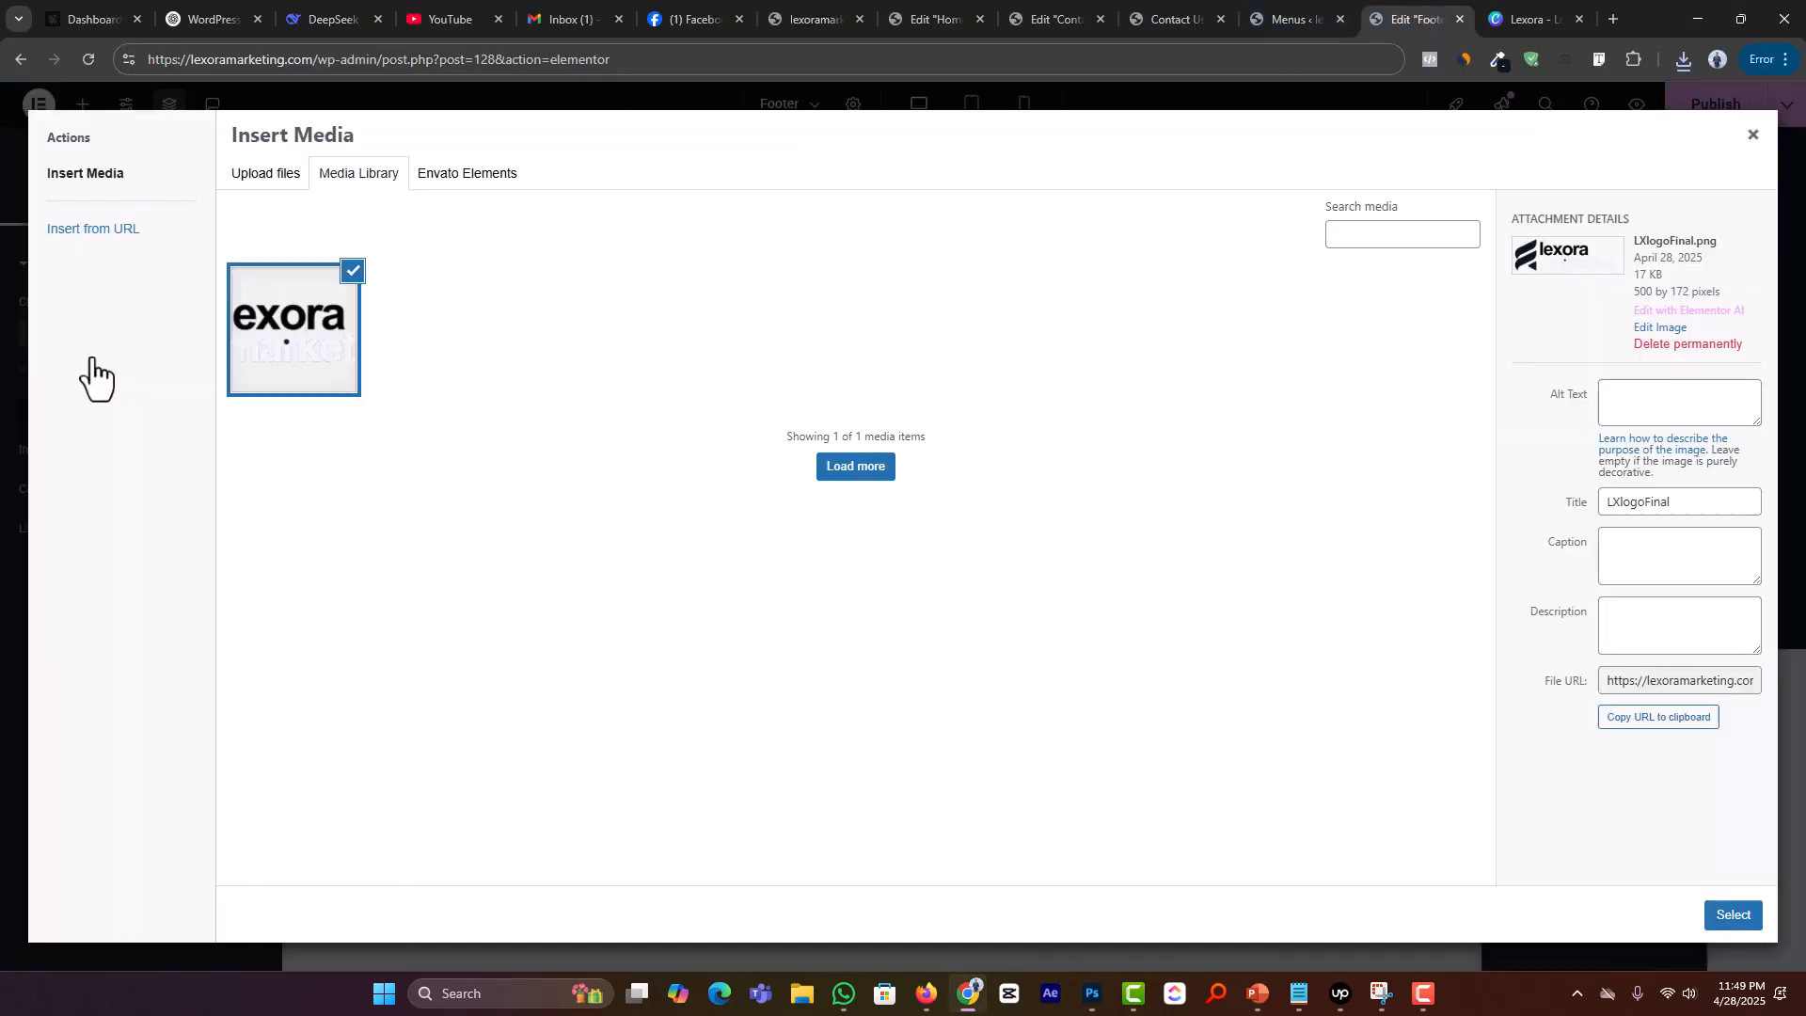
{"action": "left_click", "coordinate": [247, 175]}
{"action": "left_click", "coordinate": [1030, 493]}
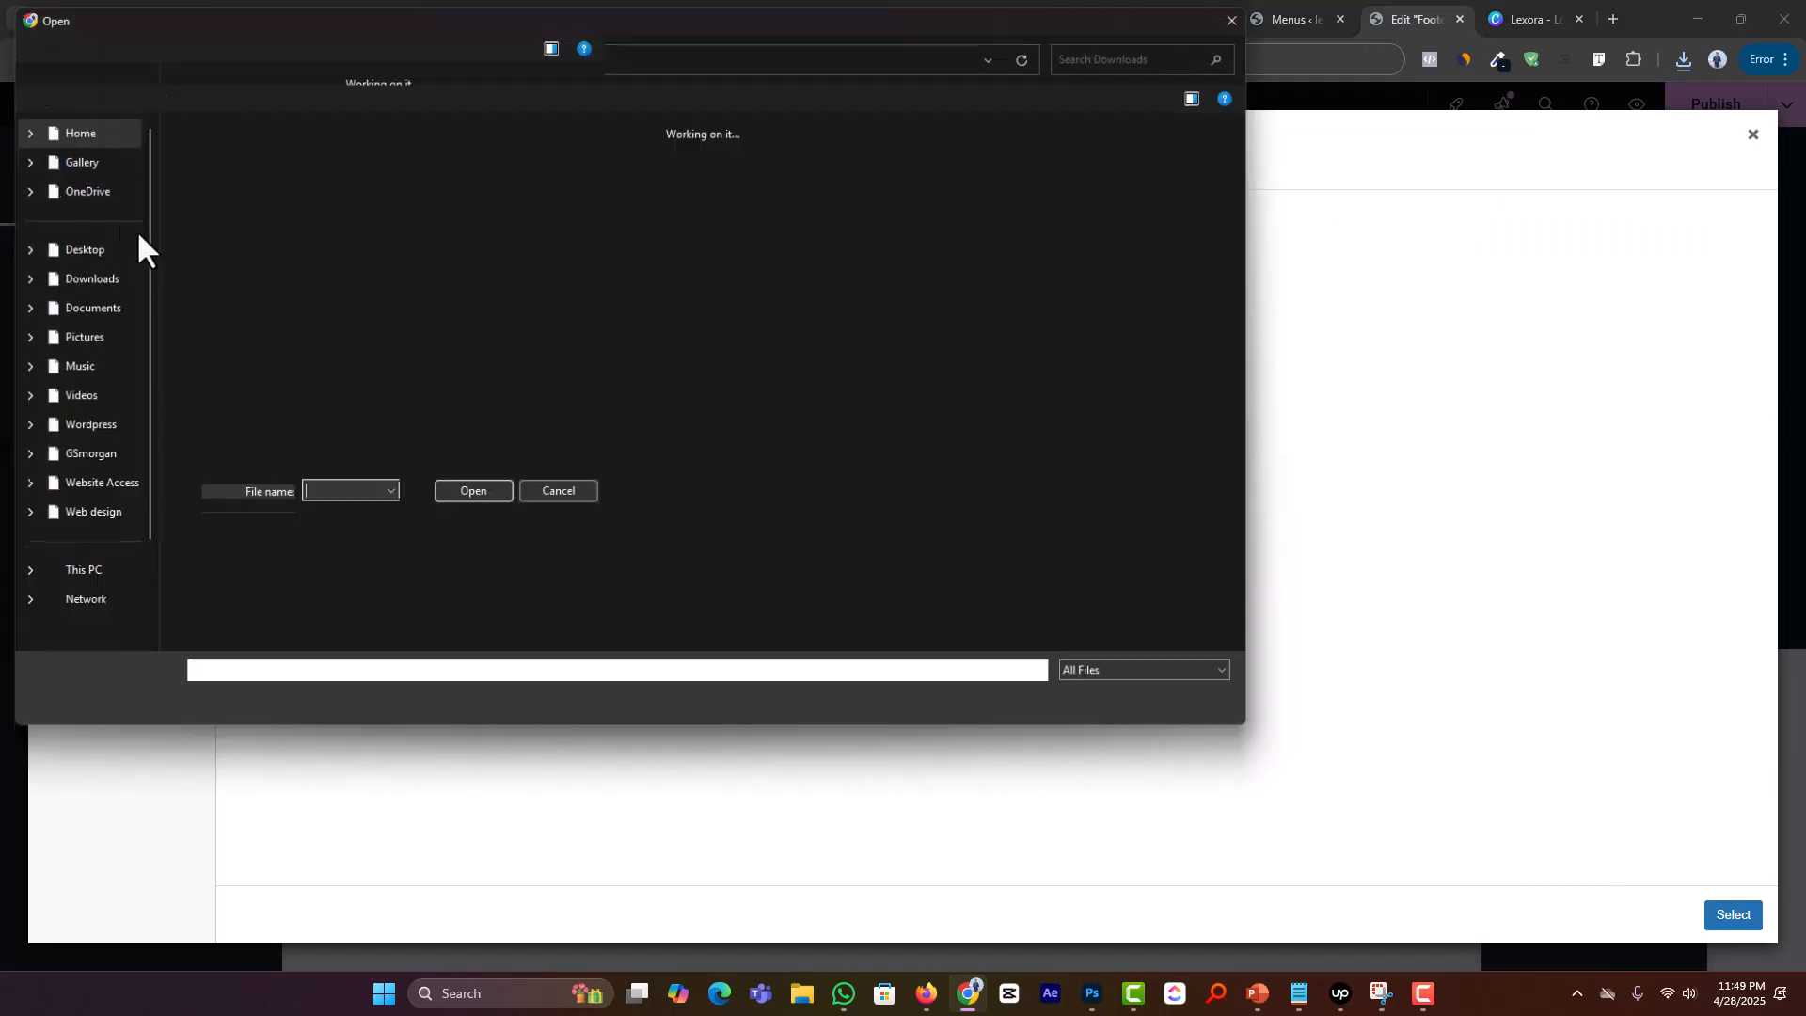
{"action": "left_click", "coordinate": [66, 376]}
{"action": "left_click", "coordinate": [81, 493]}
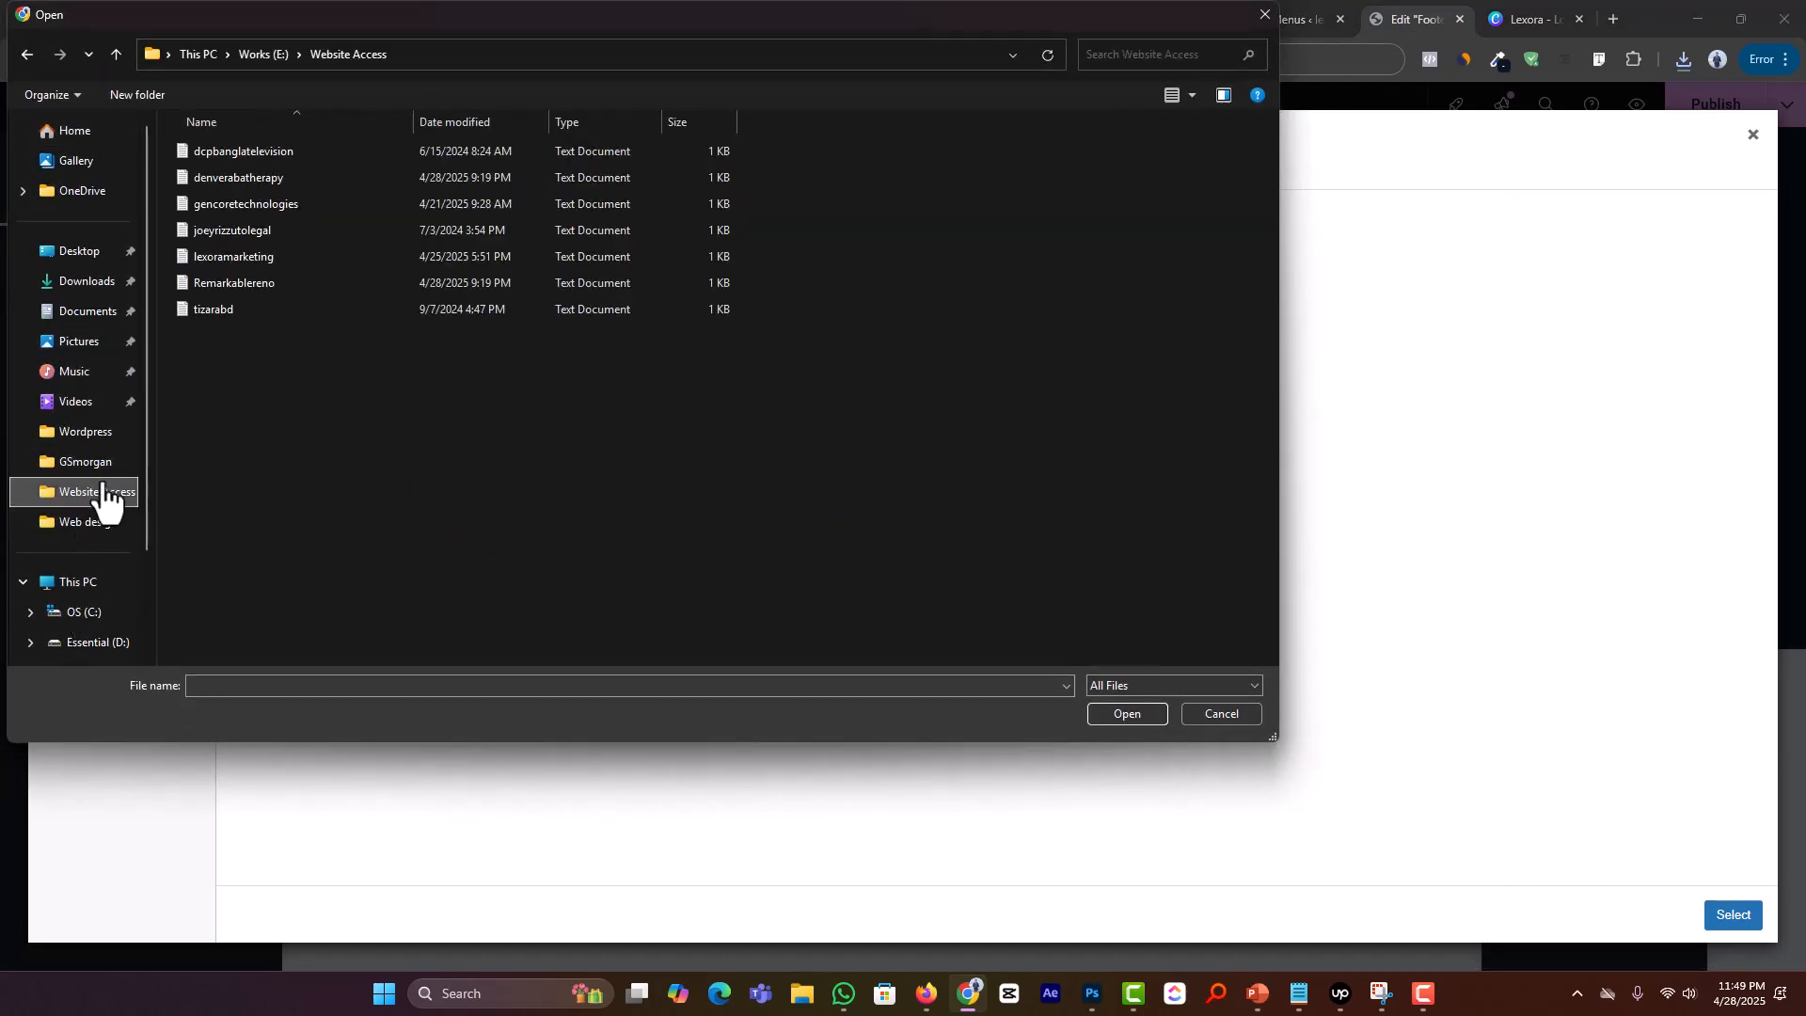
{"action": "left_click", "coordinate": [251, 49]}
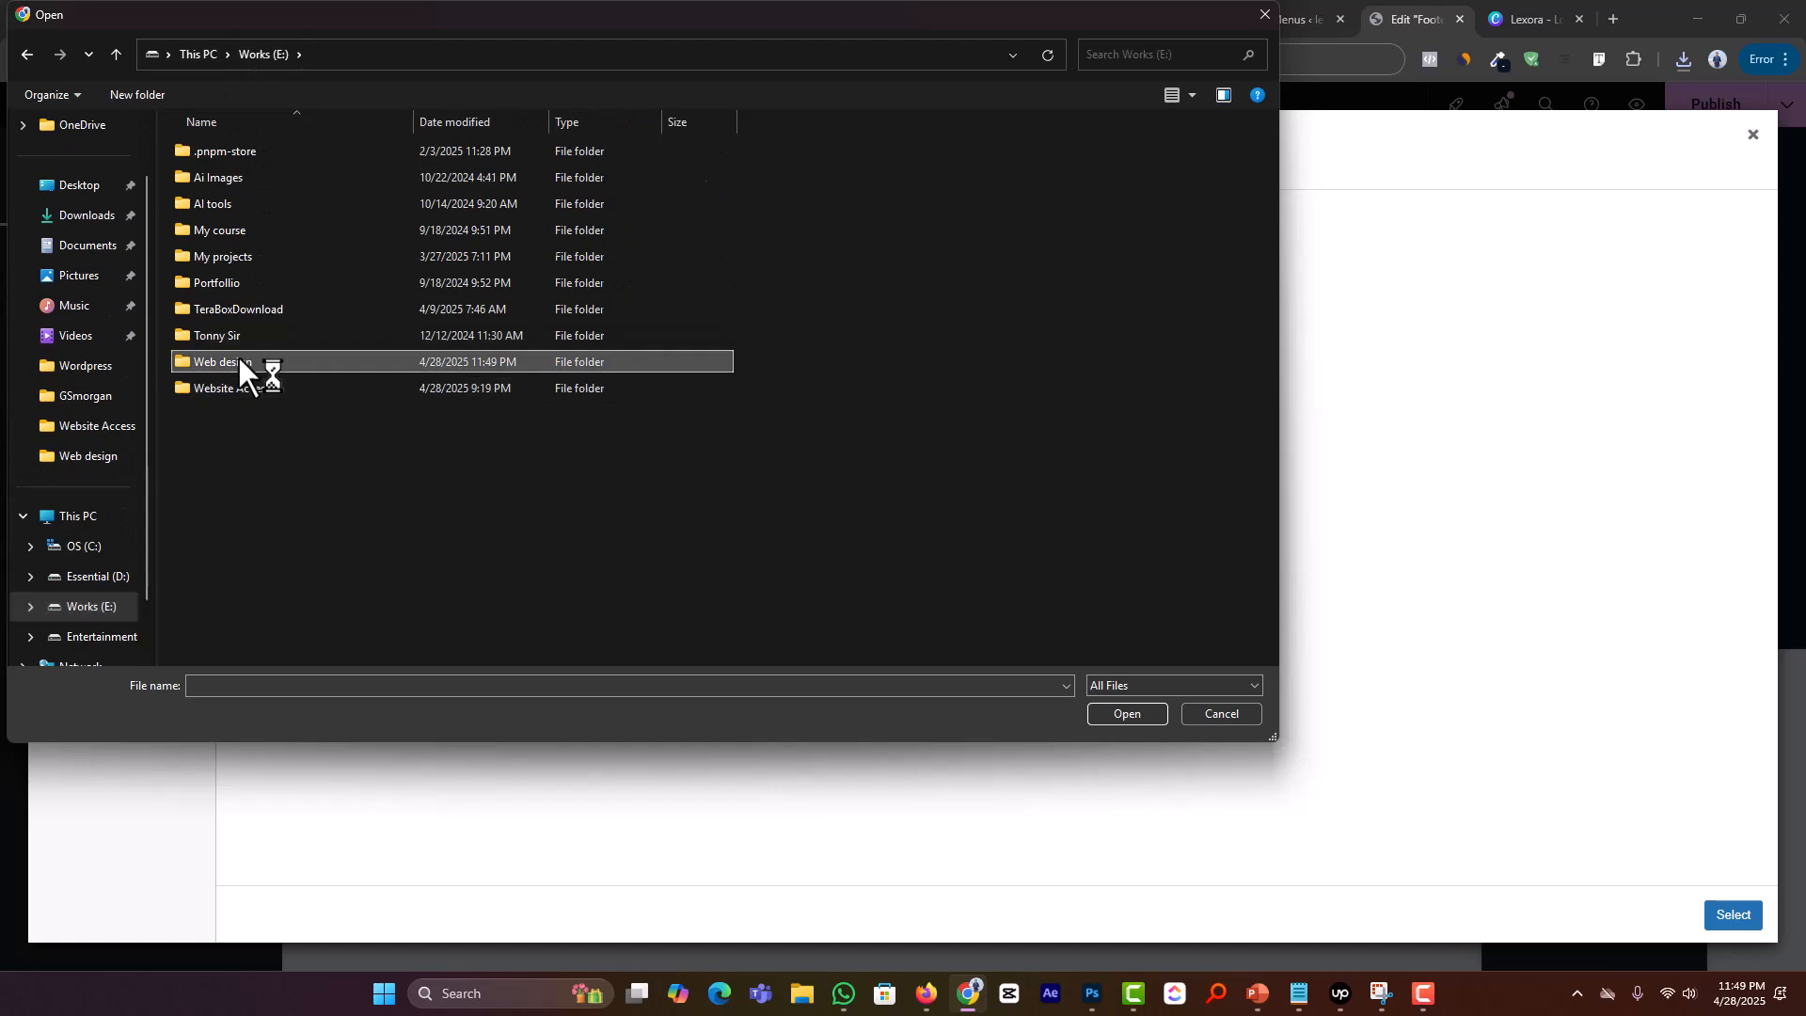
{"action": "double_click", "coordinate": [239, 357]}
{"action": "double_click", "coordinate": [273, 177]}
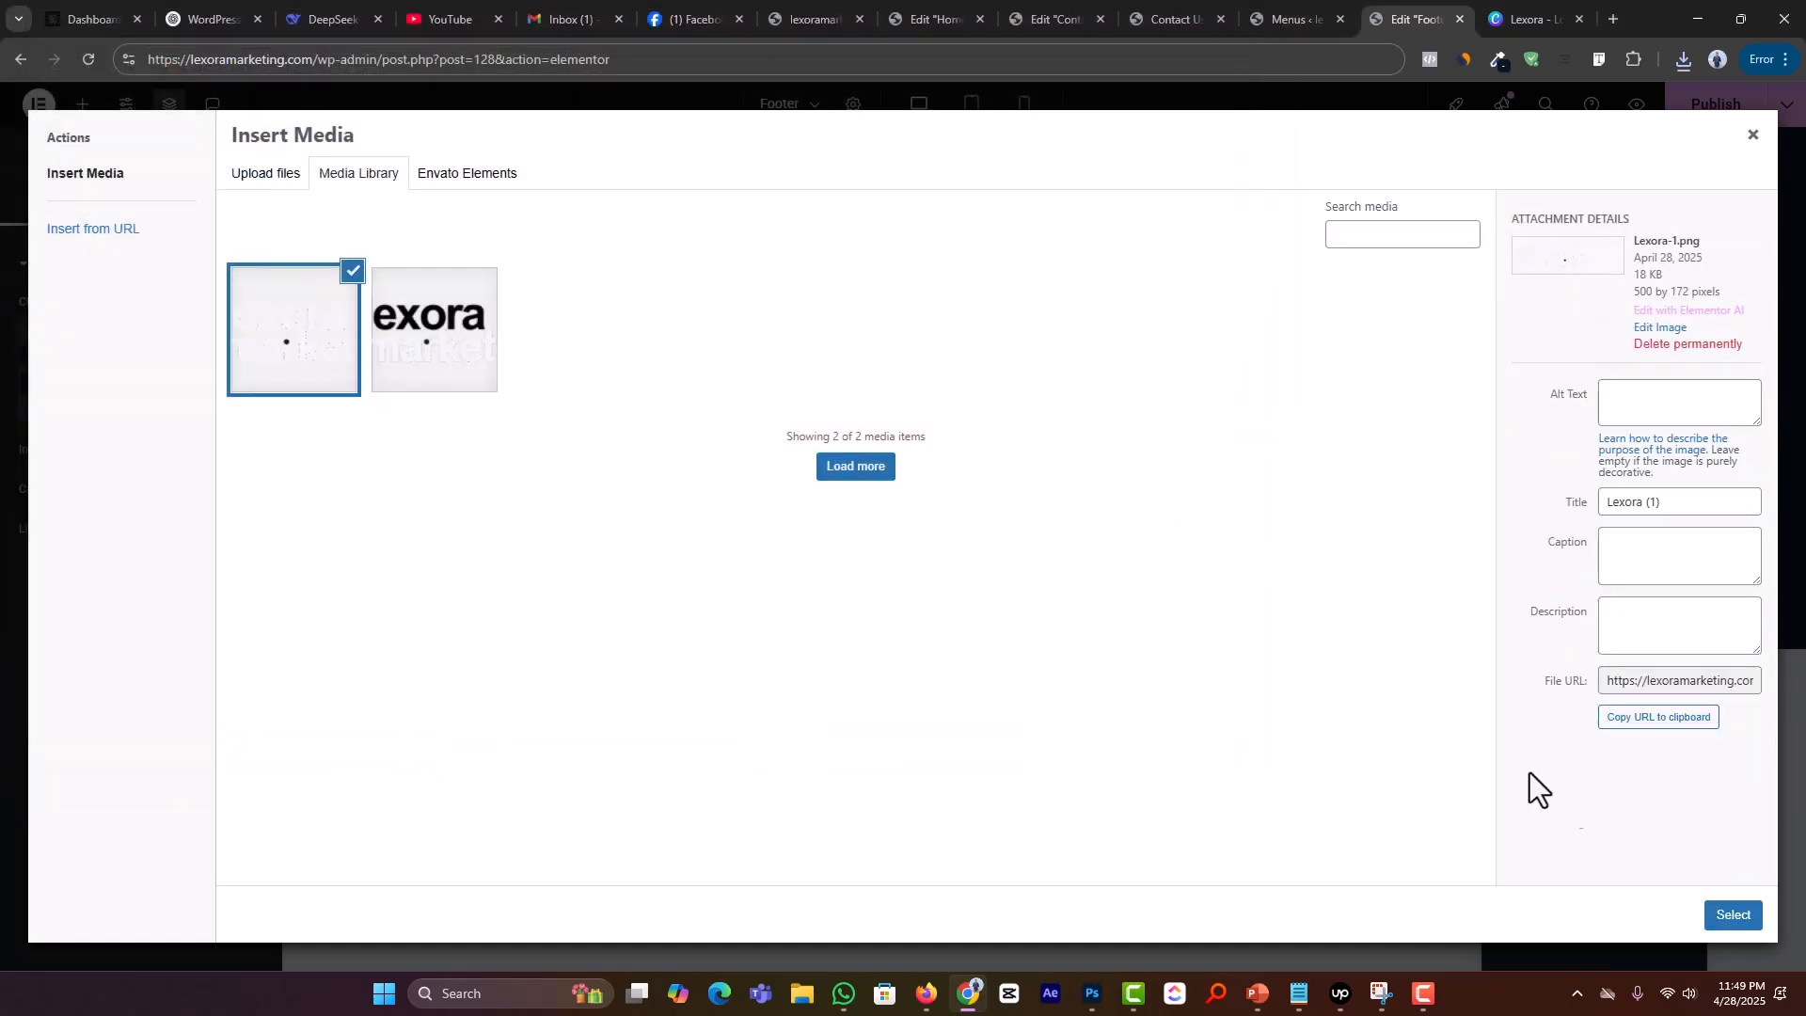
{"action": "left_click", "coordinate": [1729, 902]}
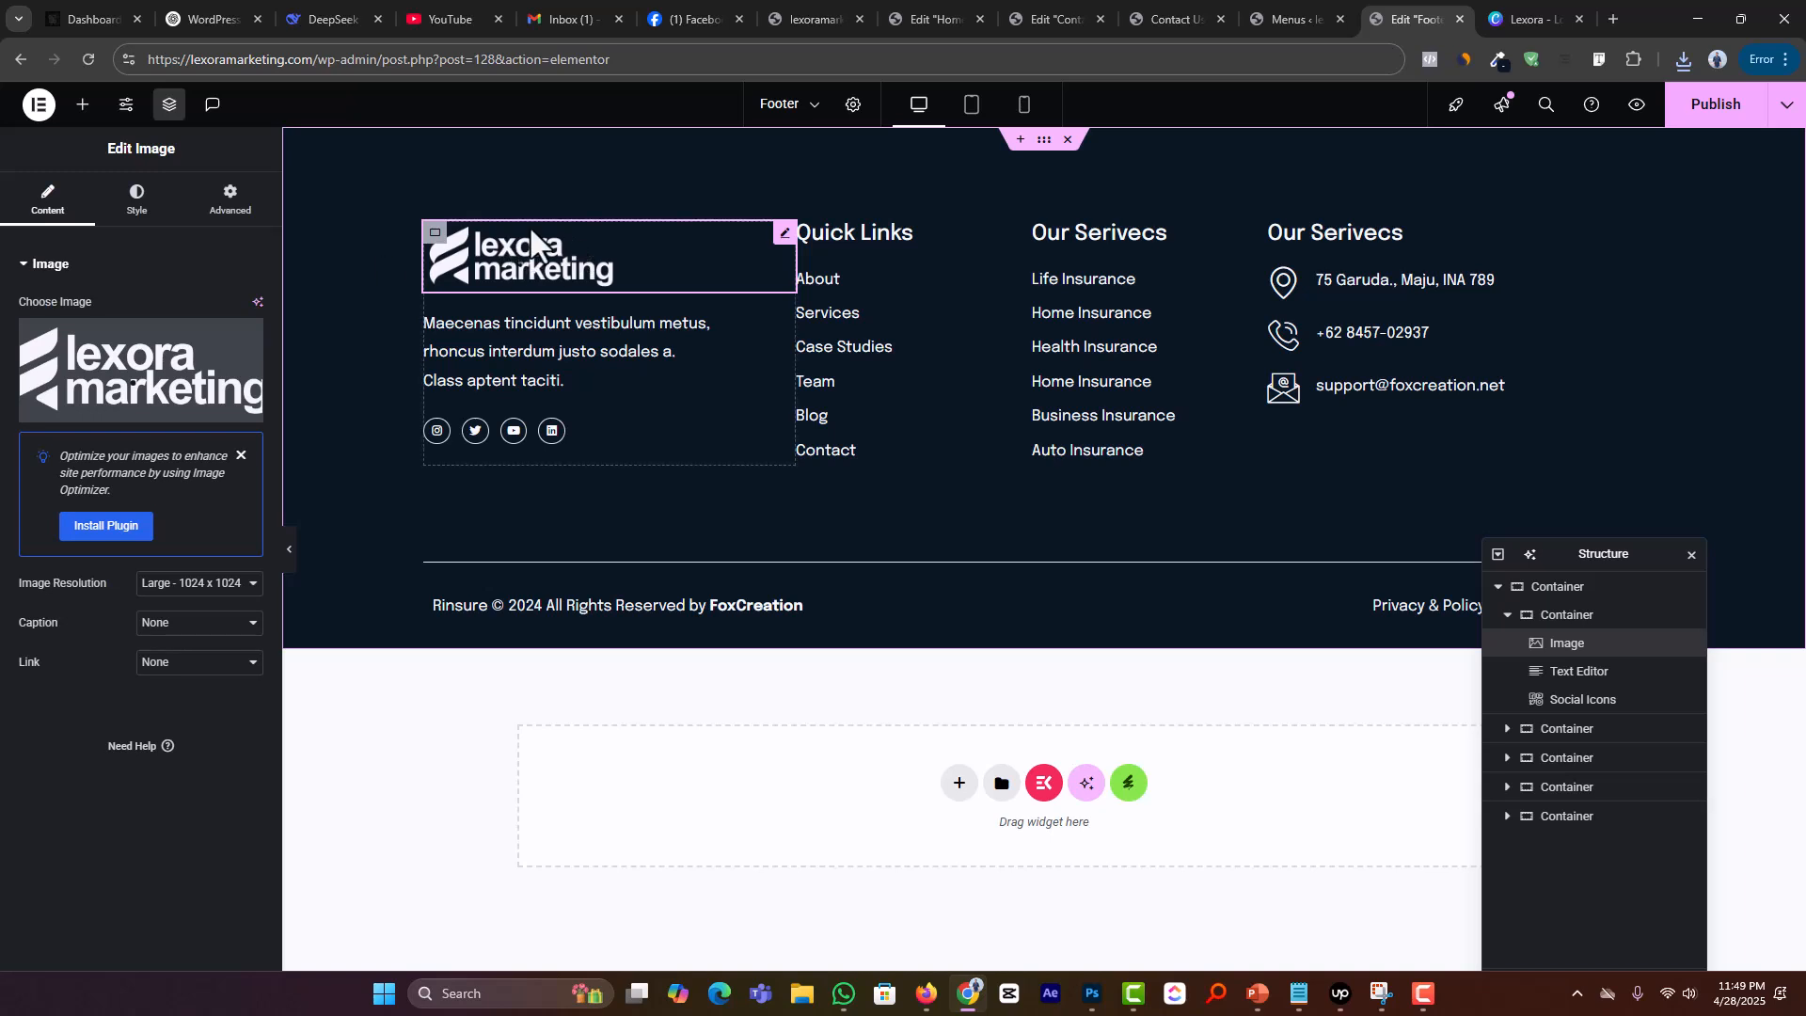
Step: Clear the placeholder paragraph from the text editor below the footer logo
{"action": "left_click", "coordinate": [630, 327]}
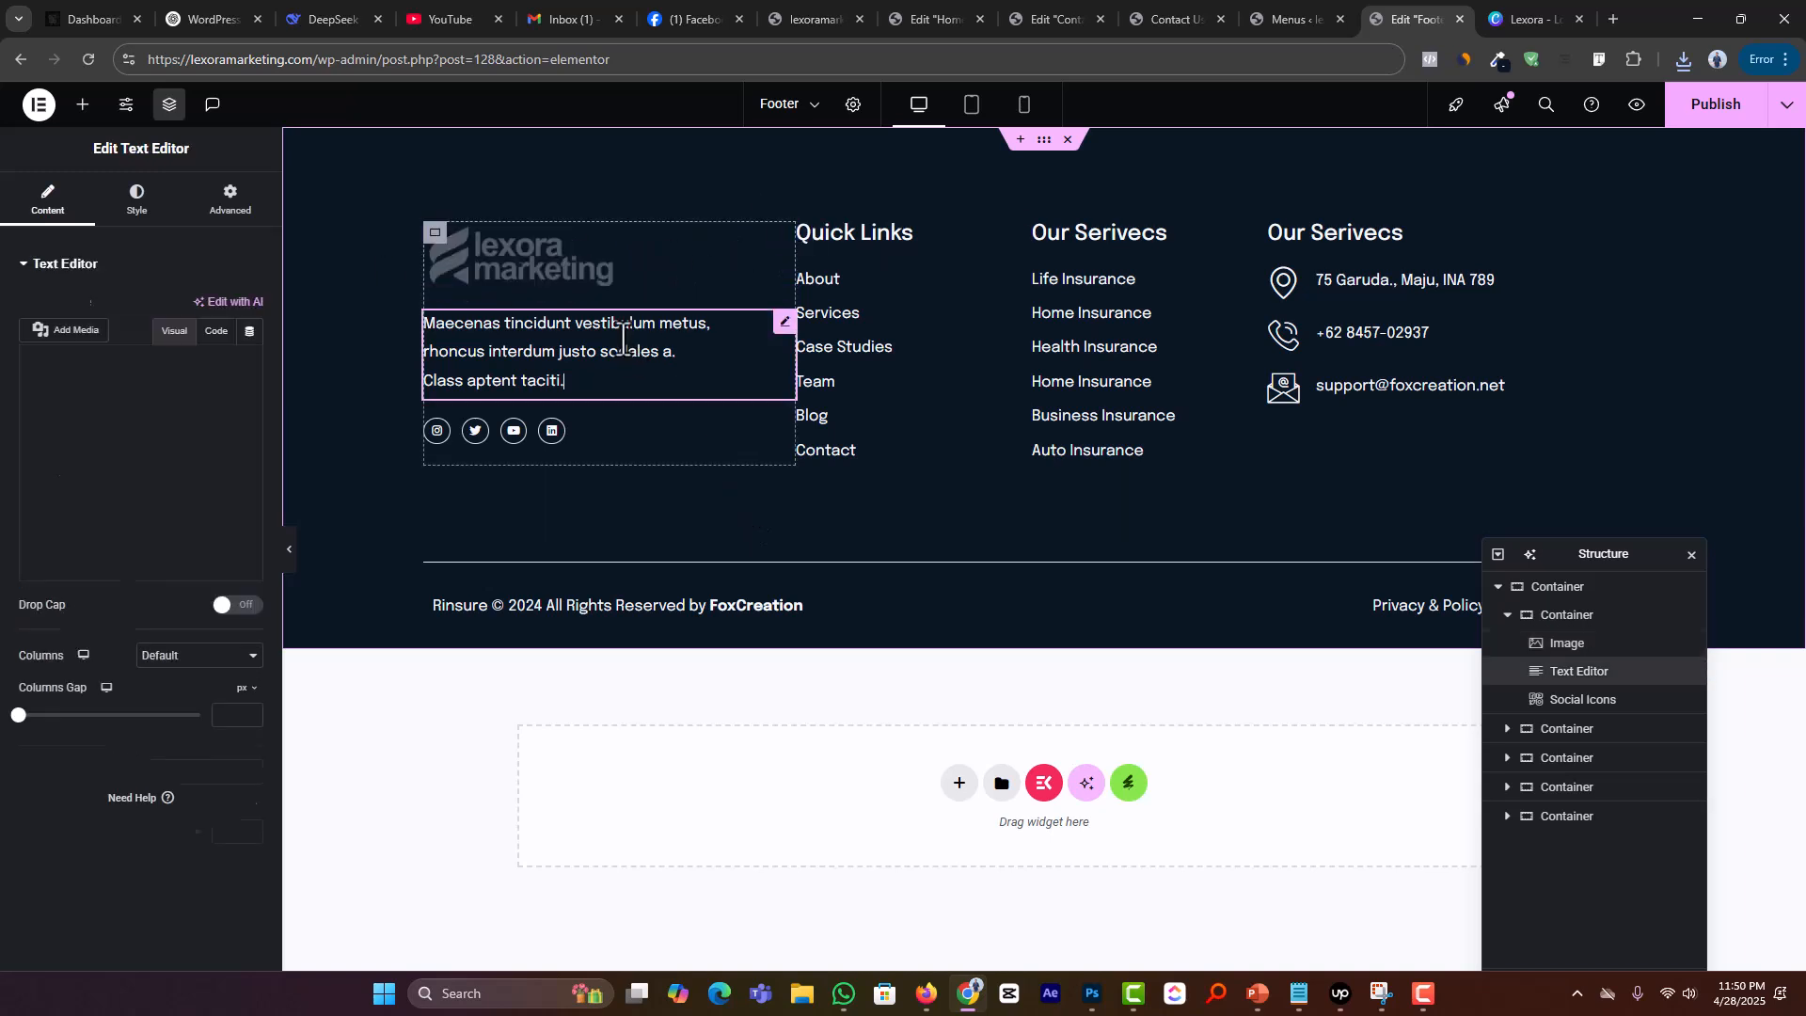
{"action": "left_click", "coordinate": [254, 476]}
{"action": "key", "text": "ctrl+a"}
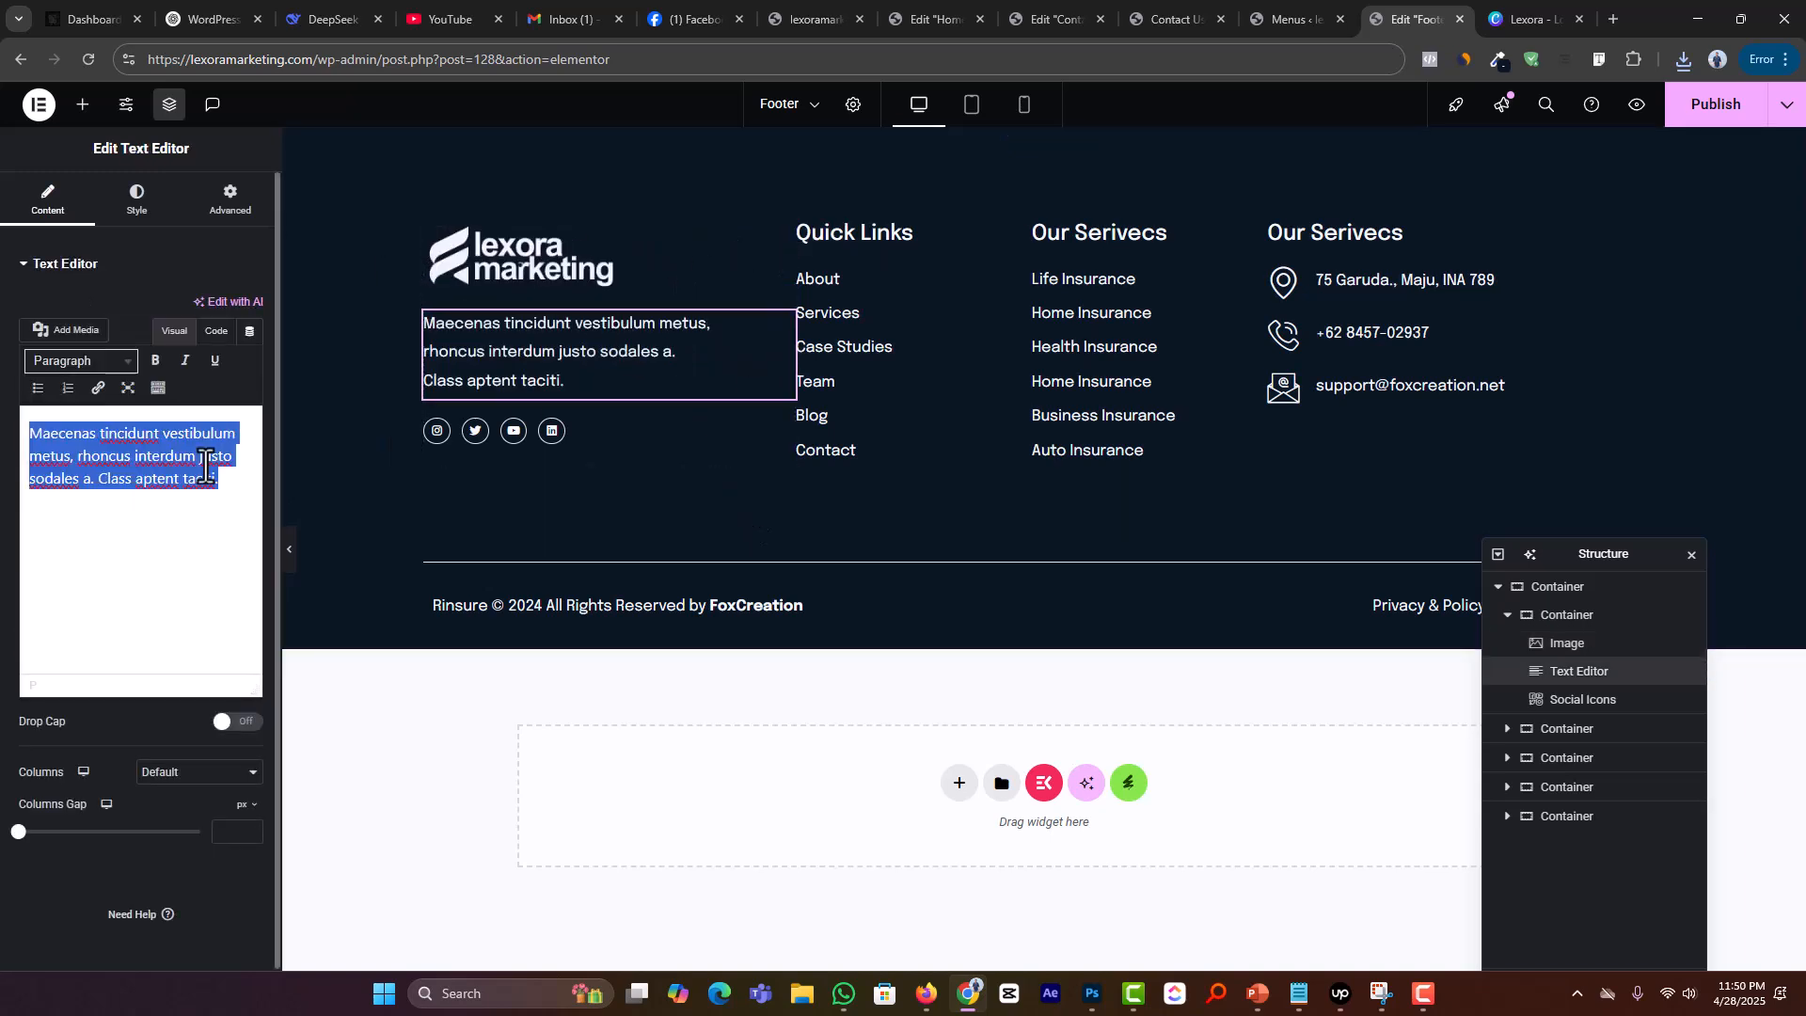
{"action": "key", "text": "BackSpace"}
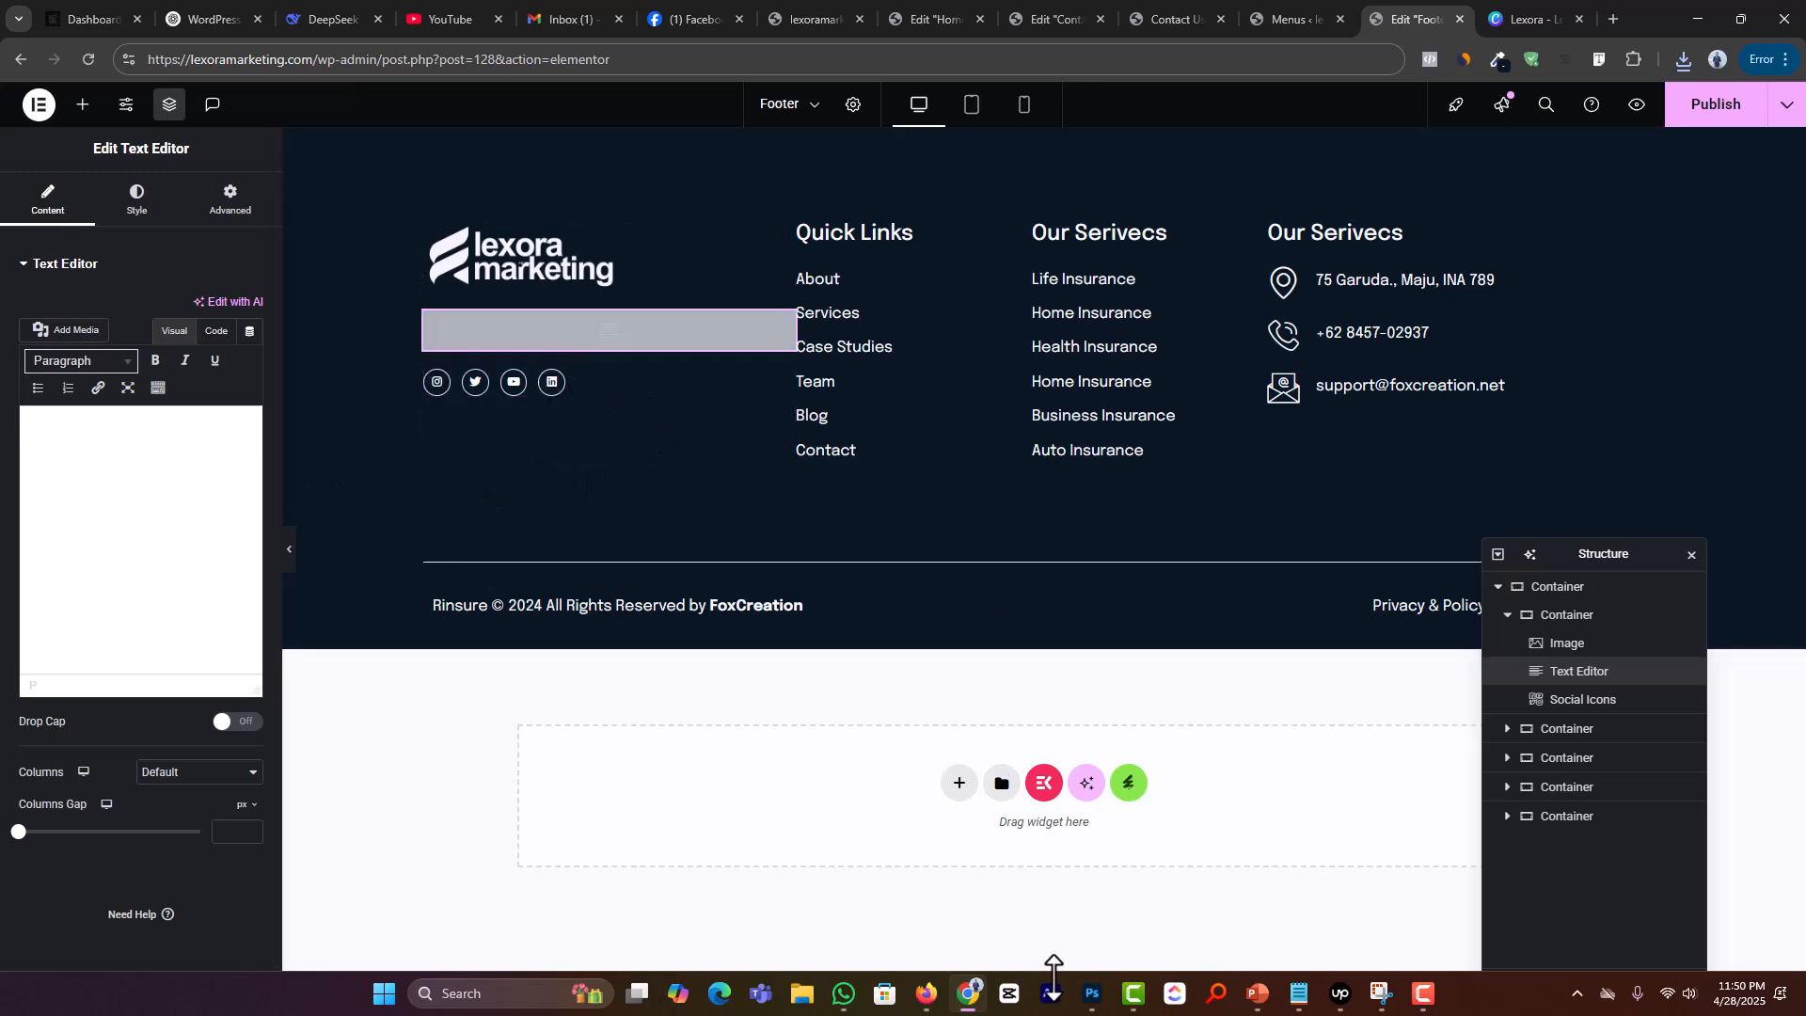
Step: Copy the paragraph beginning "Lexora Marketing helps attorneys" from the Company Name note in Notepad into the emptied footer text editor
{"action": "mouse_move", "coordinate": [1301, 1001]}
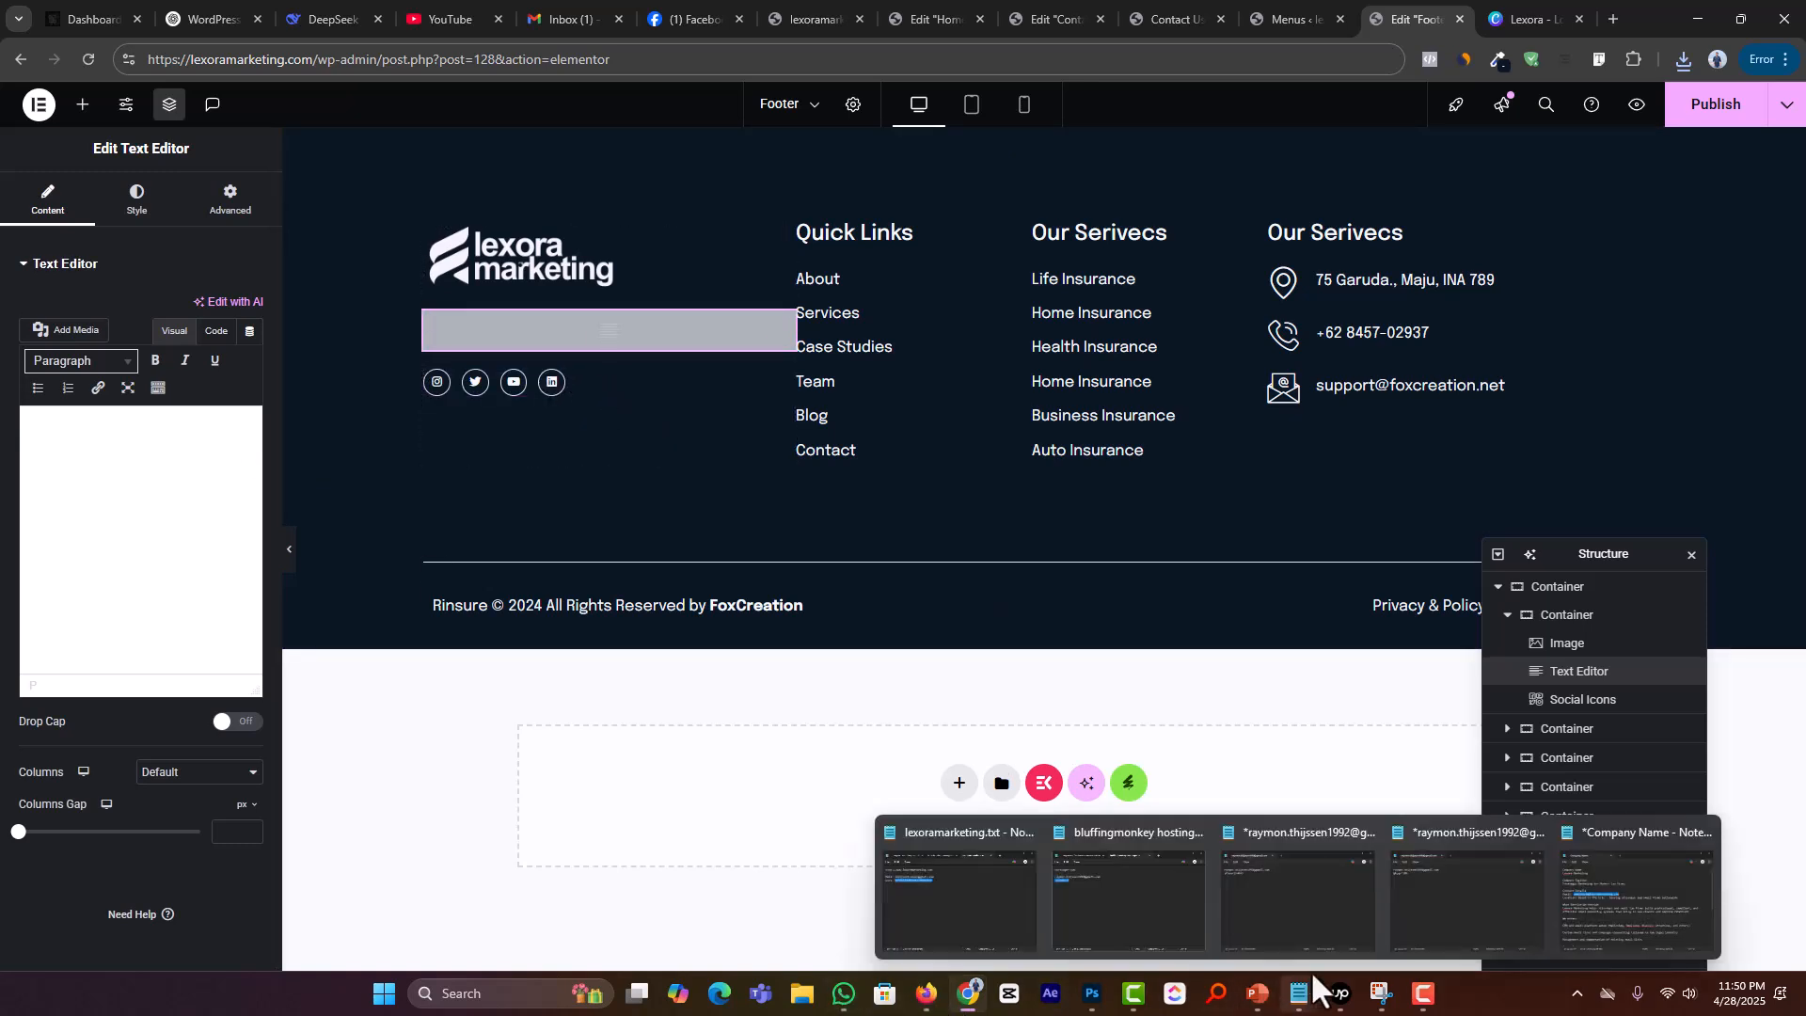
{"action": "left_click", "coordinate": [1623, 895]}
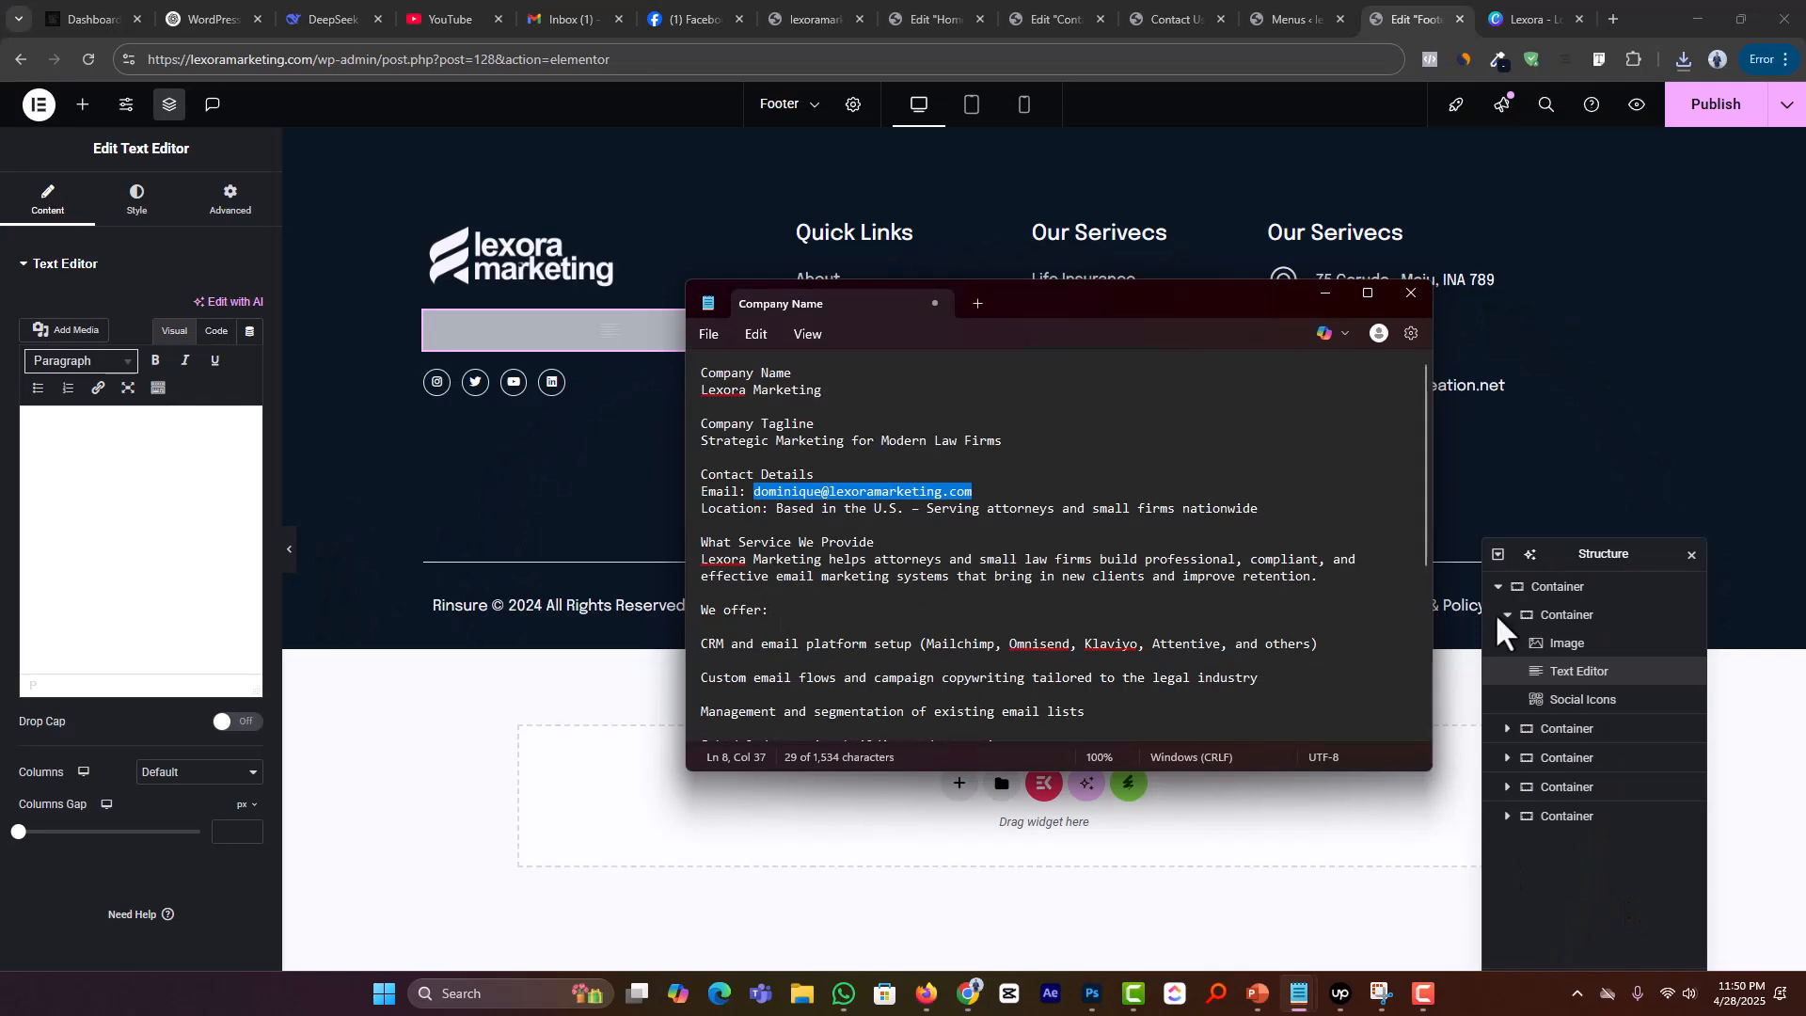
{"action": "triple_click", "coordinate": [1342, 576]}
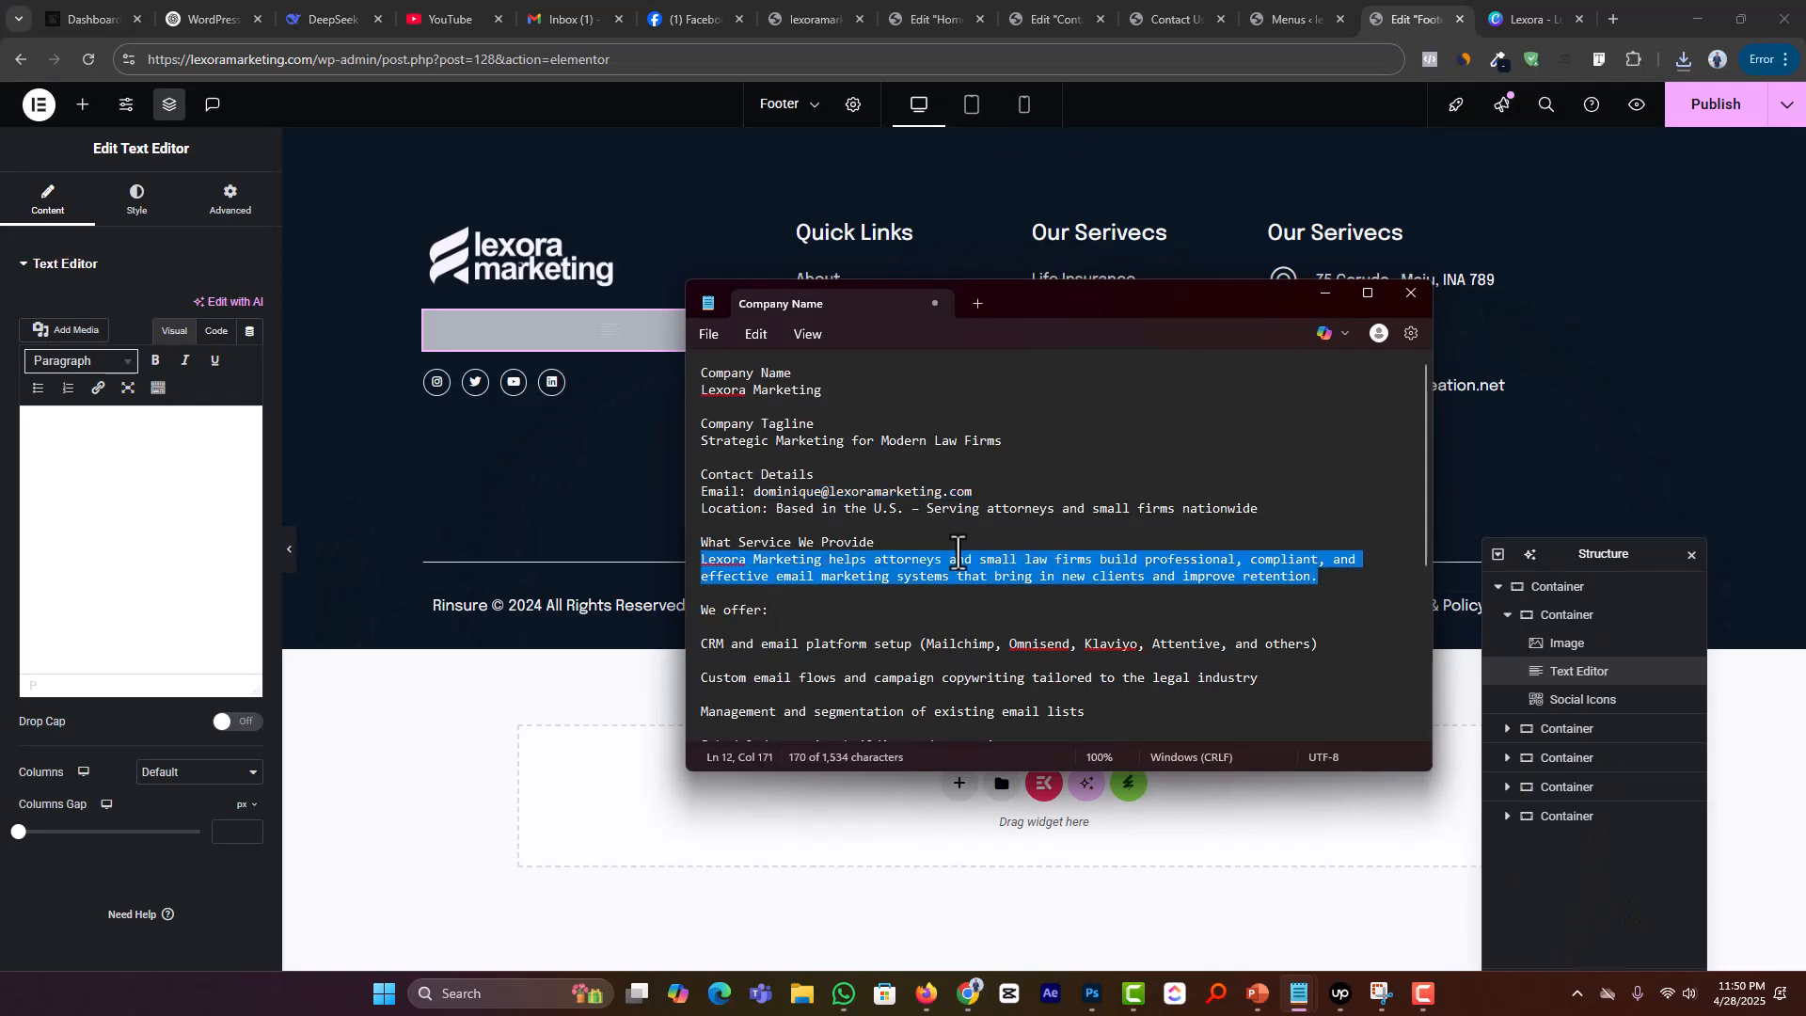
{"action": "key", "text": "ctrl+c"}
{"action": "left_click", "coordinate": [486, 569]}
{"action": "left_click", "coordinate": [231, 519]}
{"action": "key", "text": "ctrl+v"}
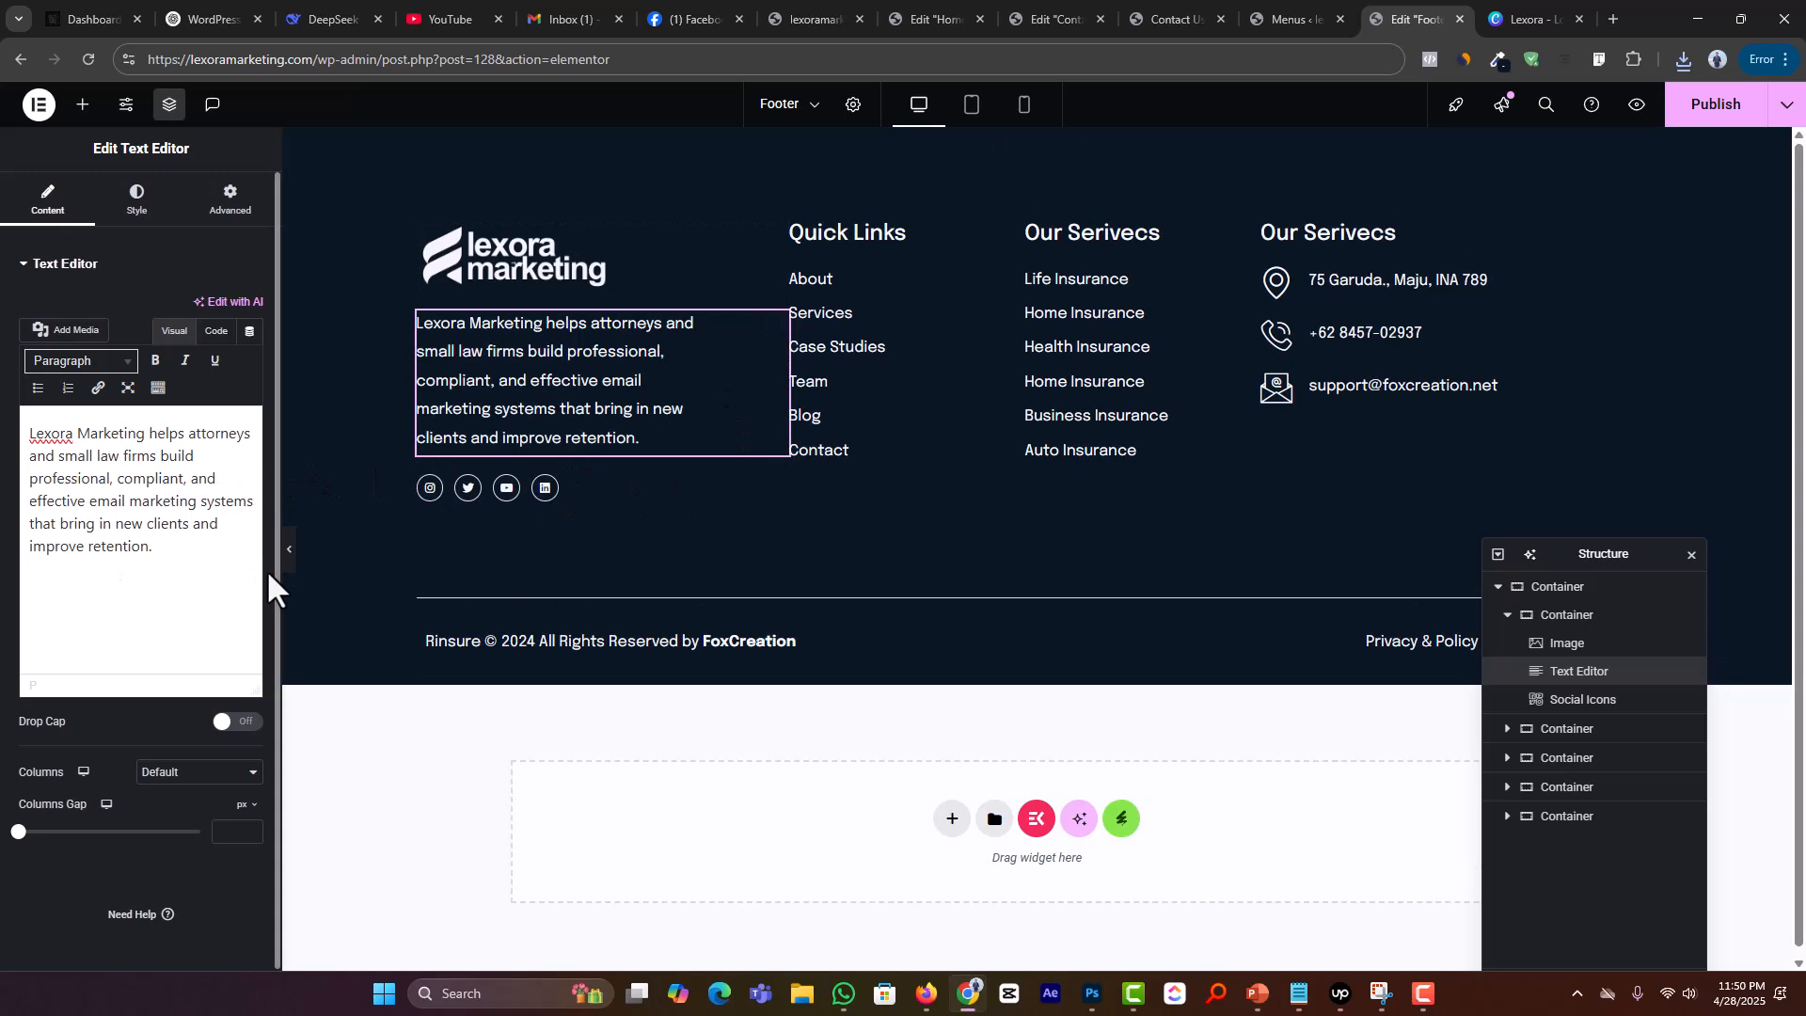
{"action": "key", "text": "BackSpace"}
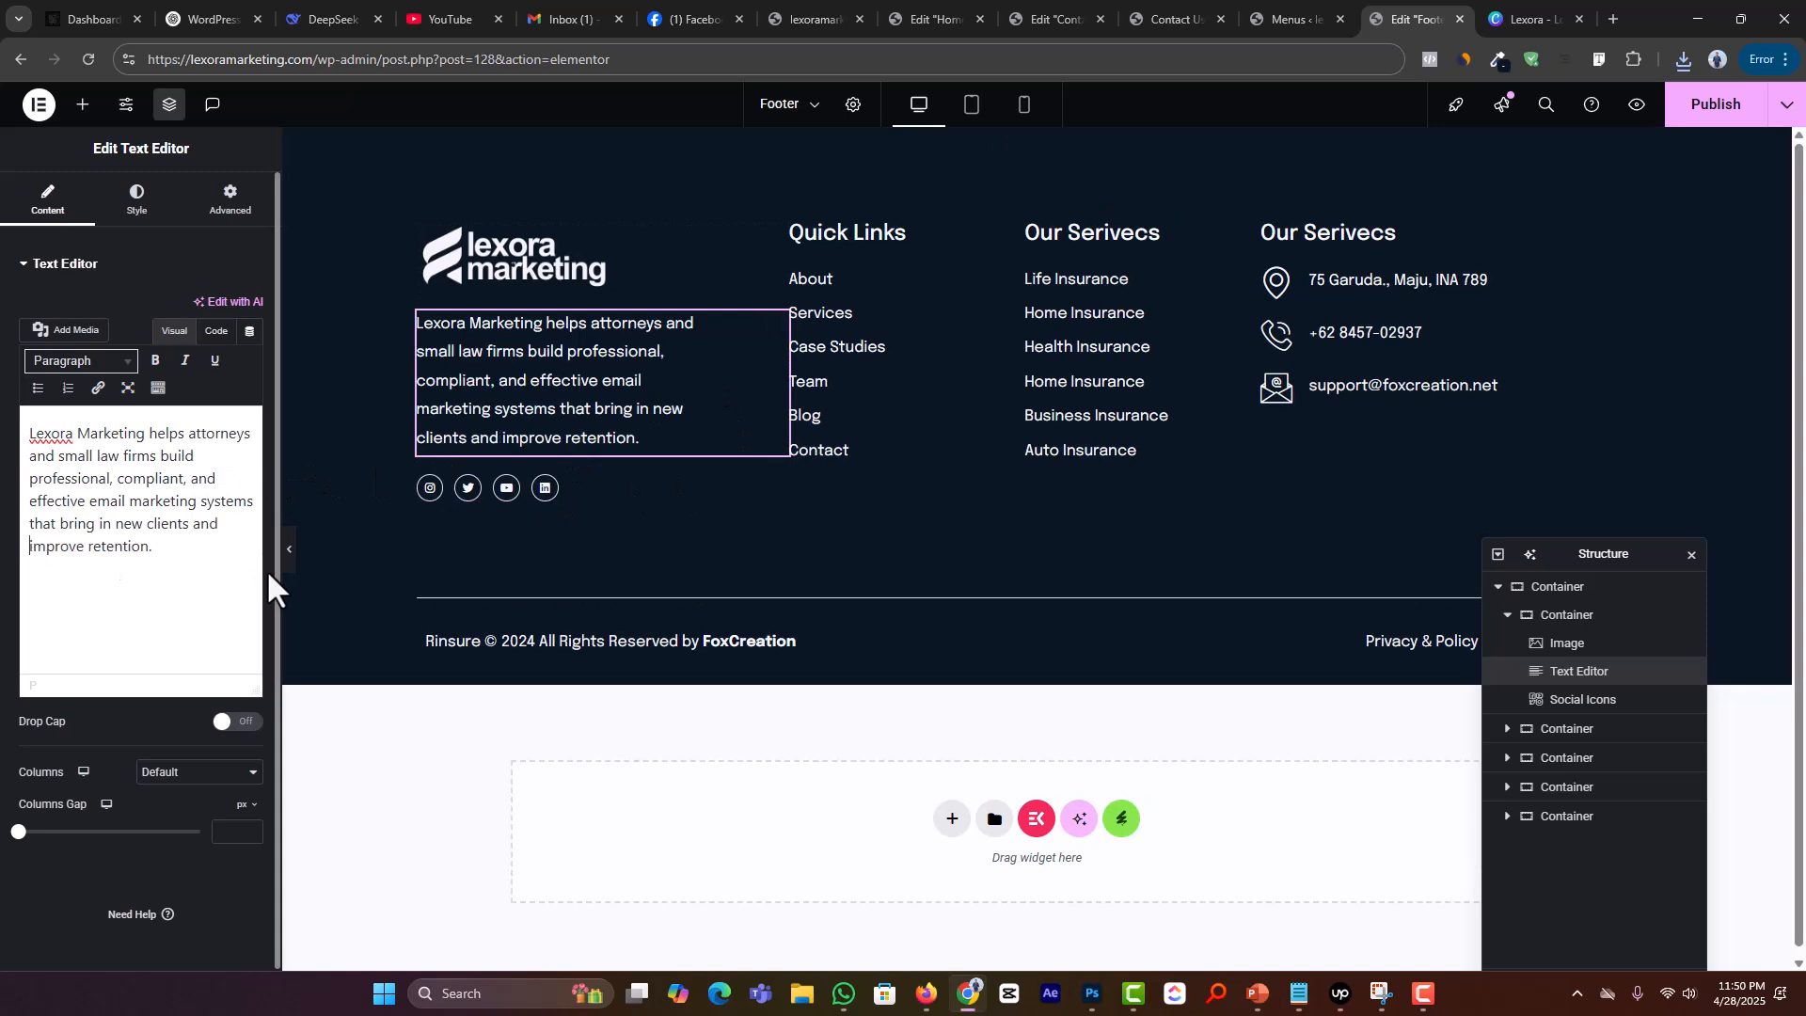
{"action": "left_click", "coordinate": [40, 517]}
{"action": "key", "text": "BackSpace"}
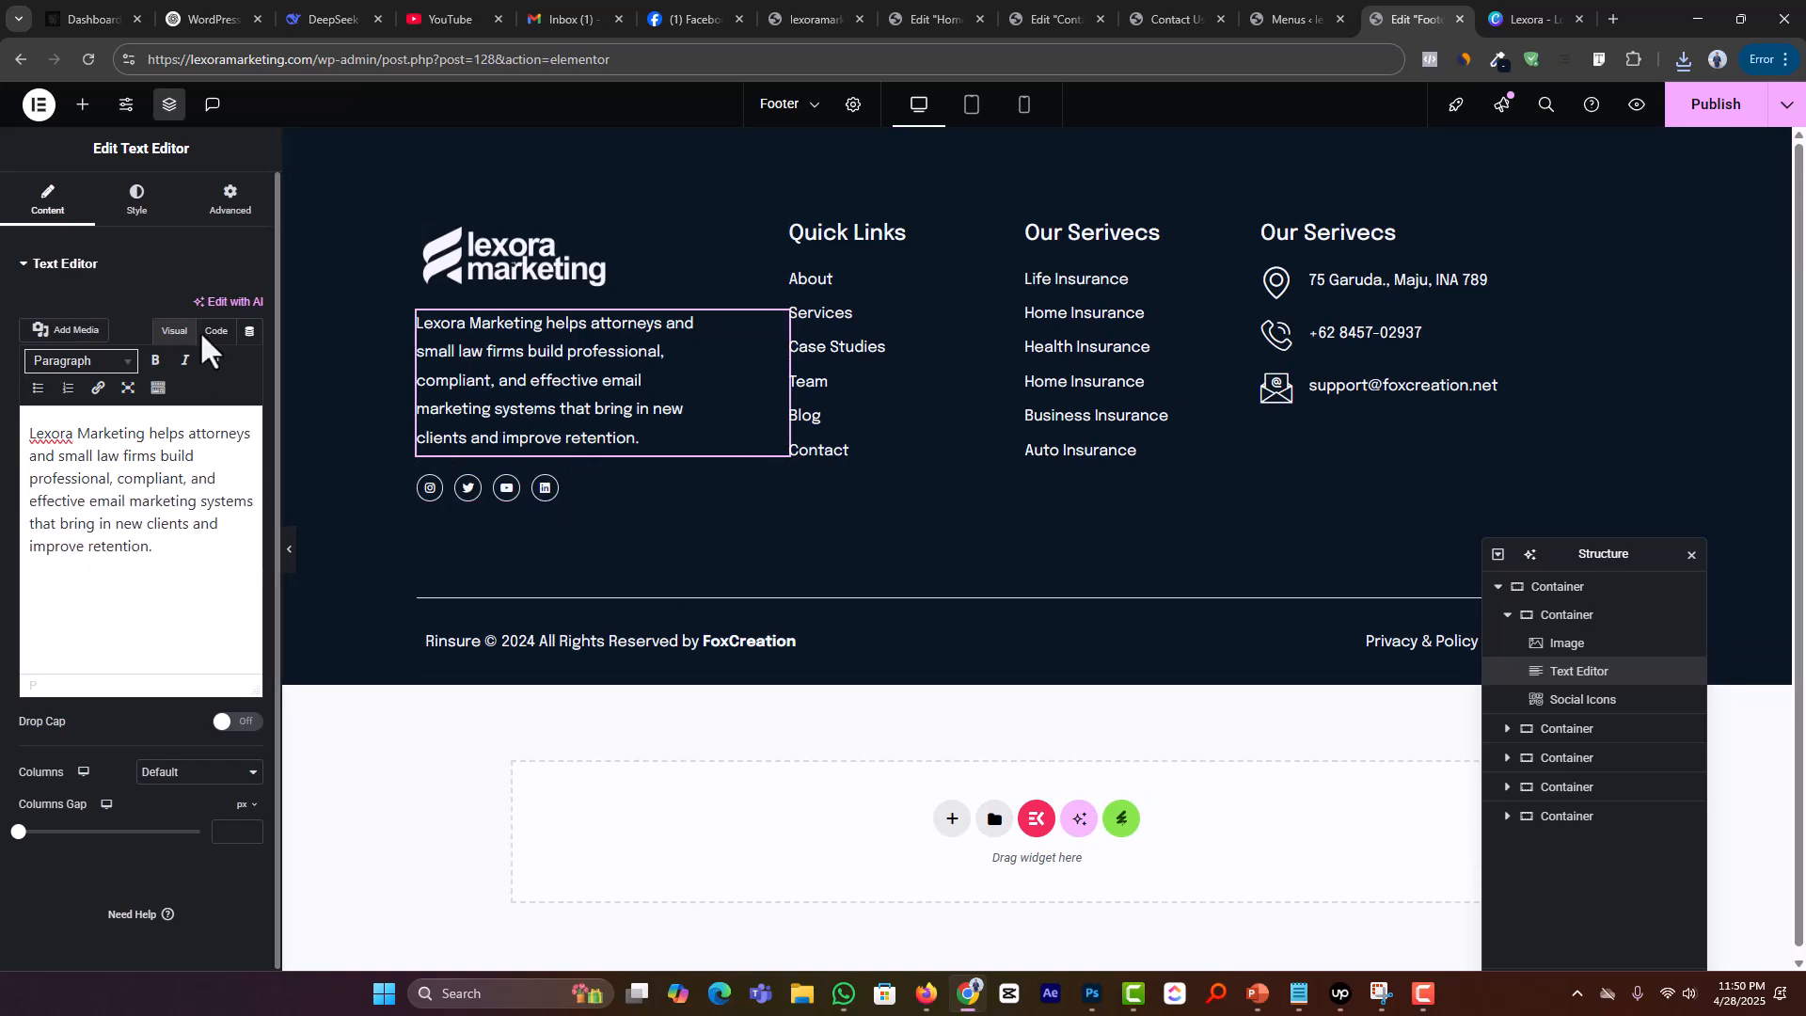
Step: Set the footer paragraph's bottom margin to 0 and its right padding to 35 px
{"action": "left_click", "coordinate": [230, 200]}
{"action": "type", "text": "0"}
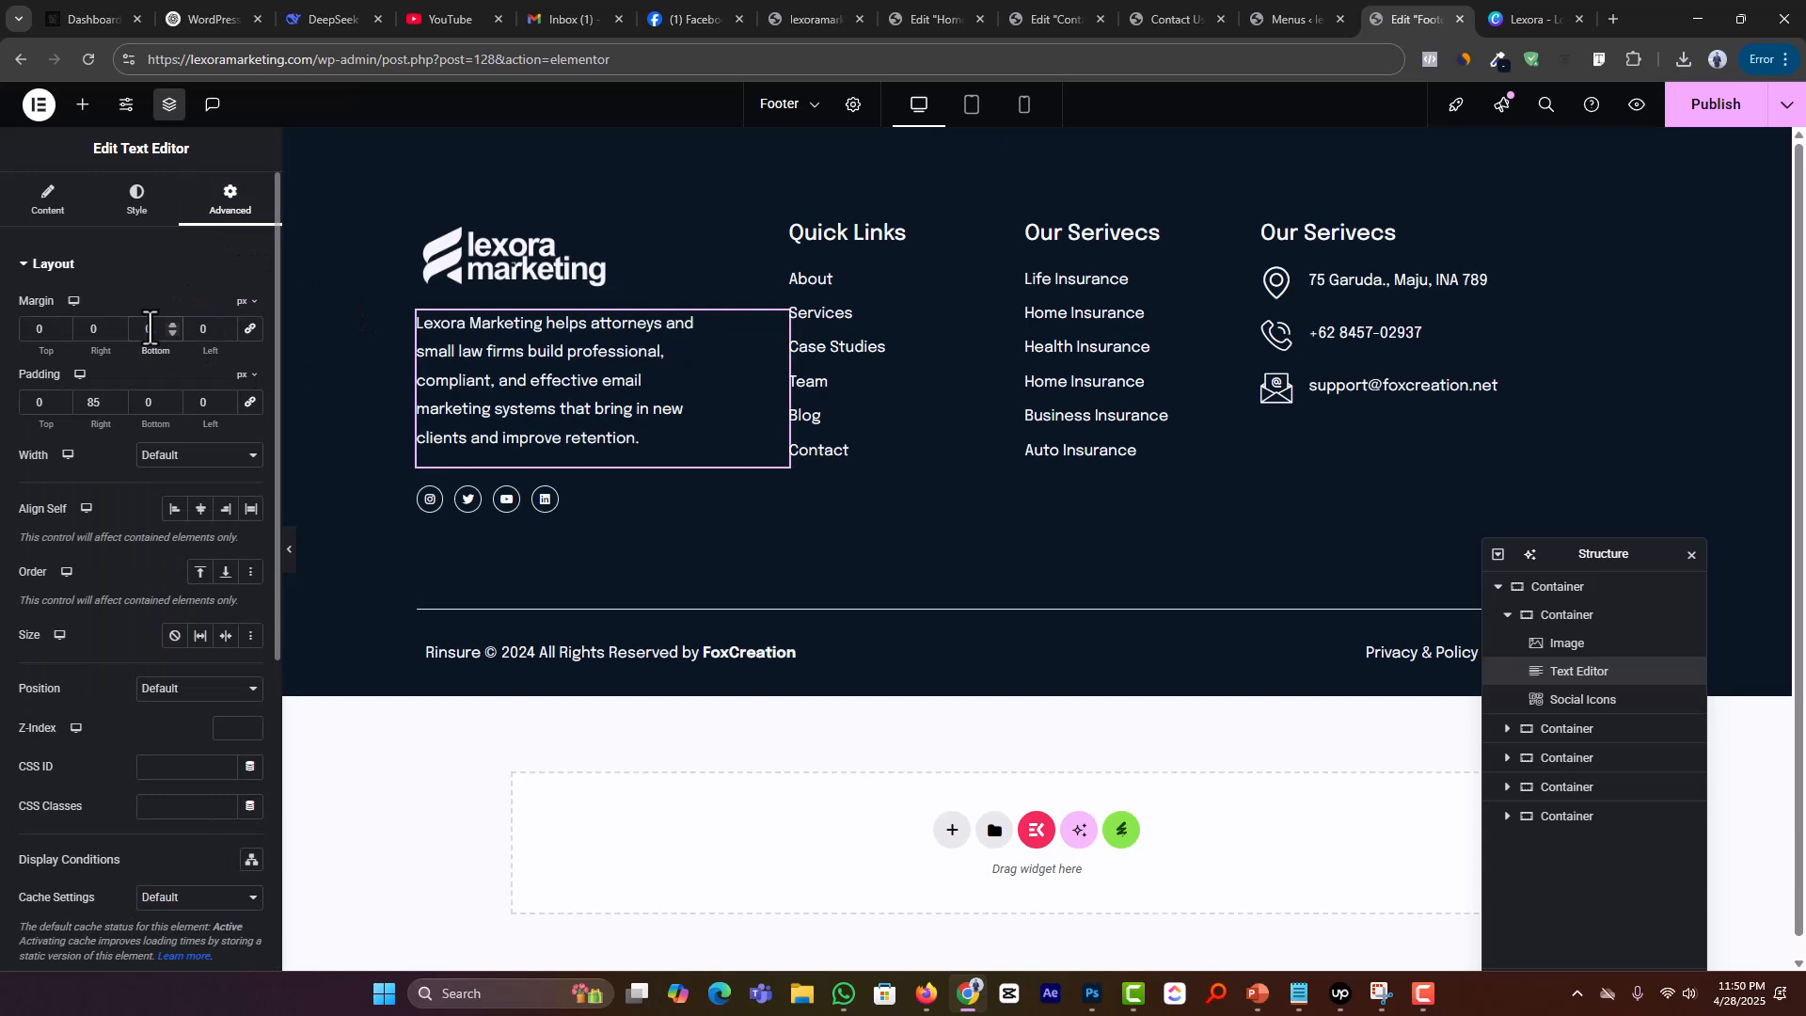
{"action": "type", "text": "0"}
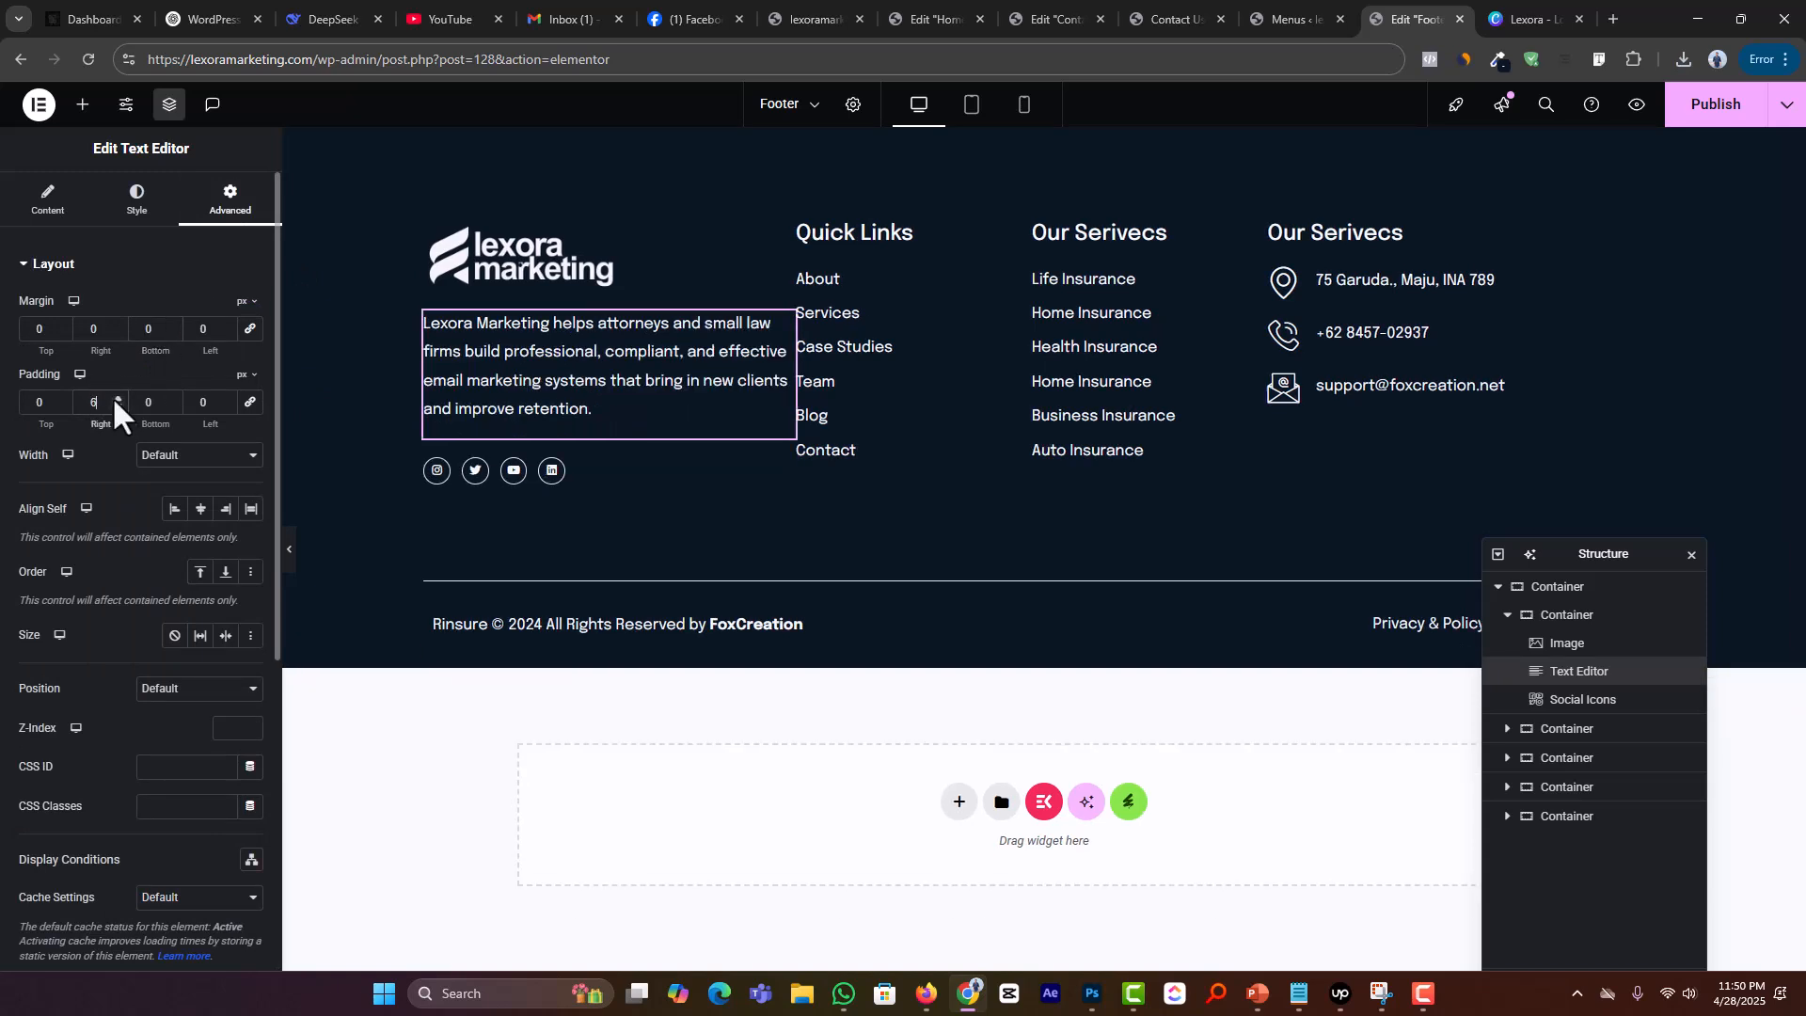
{"action": "left_click", "coordinate": [116, 400]}
{"action": "left_click", "coordinate": [116, 399]}
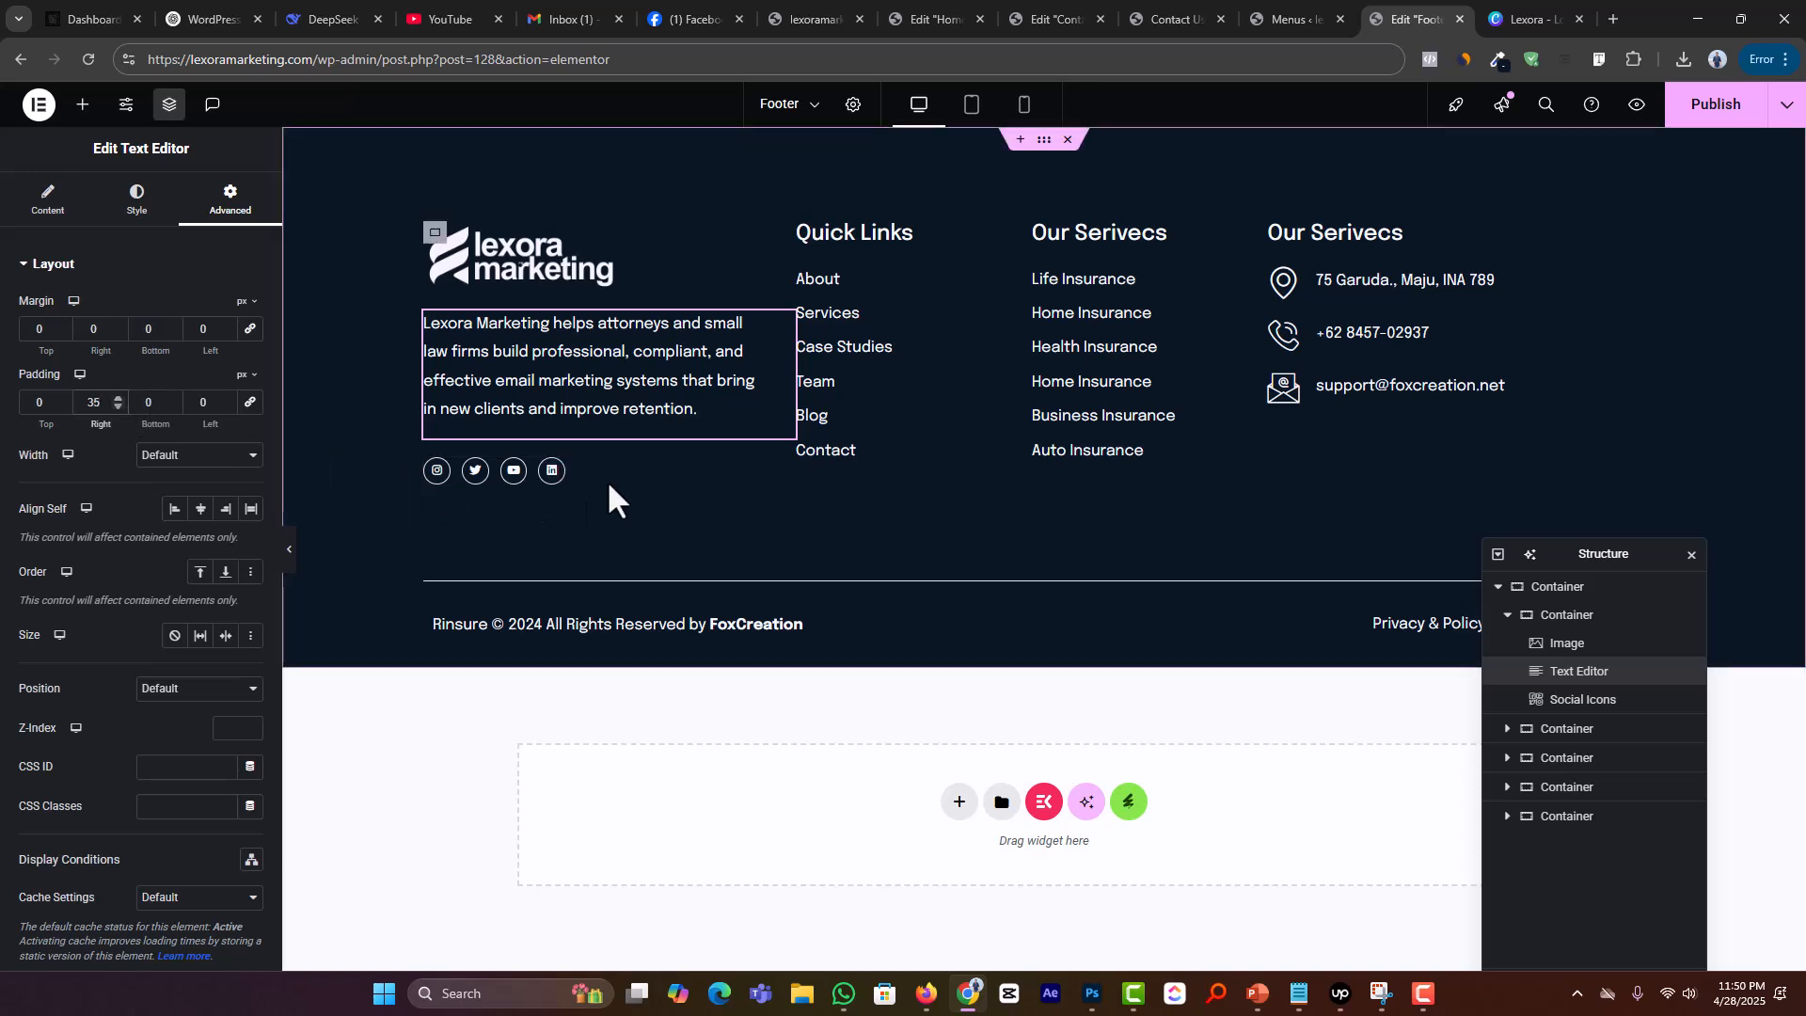
Step: Delete the social icons widget below the footer paragraph
{"action": "left_click", "coordinate": [553, 469]}
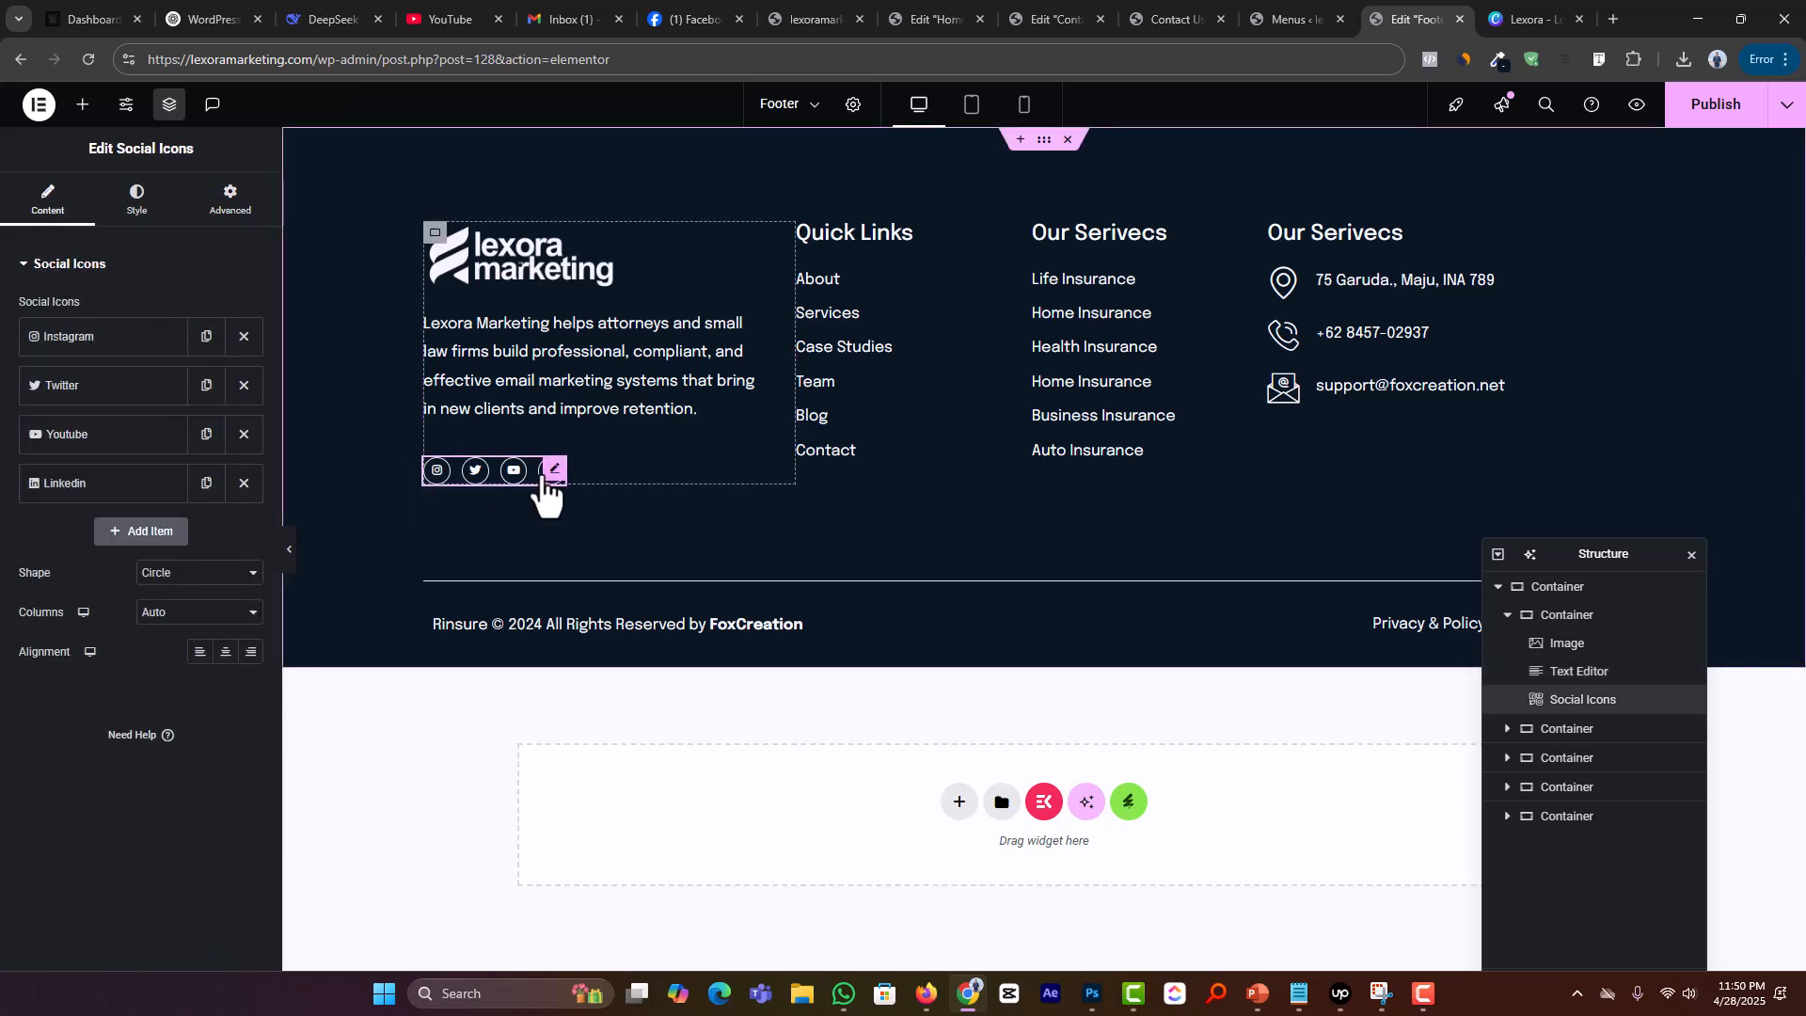
{"action": "right_click", "coordinate": [544, 480]}
{"action": "left_click", "coordinate": [609, 889]}
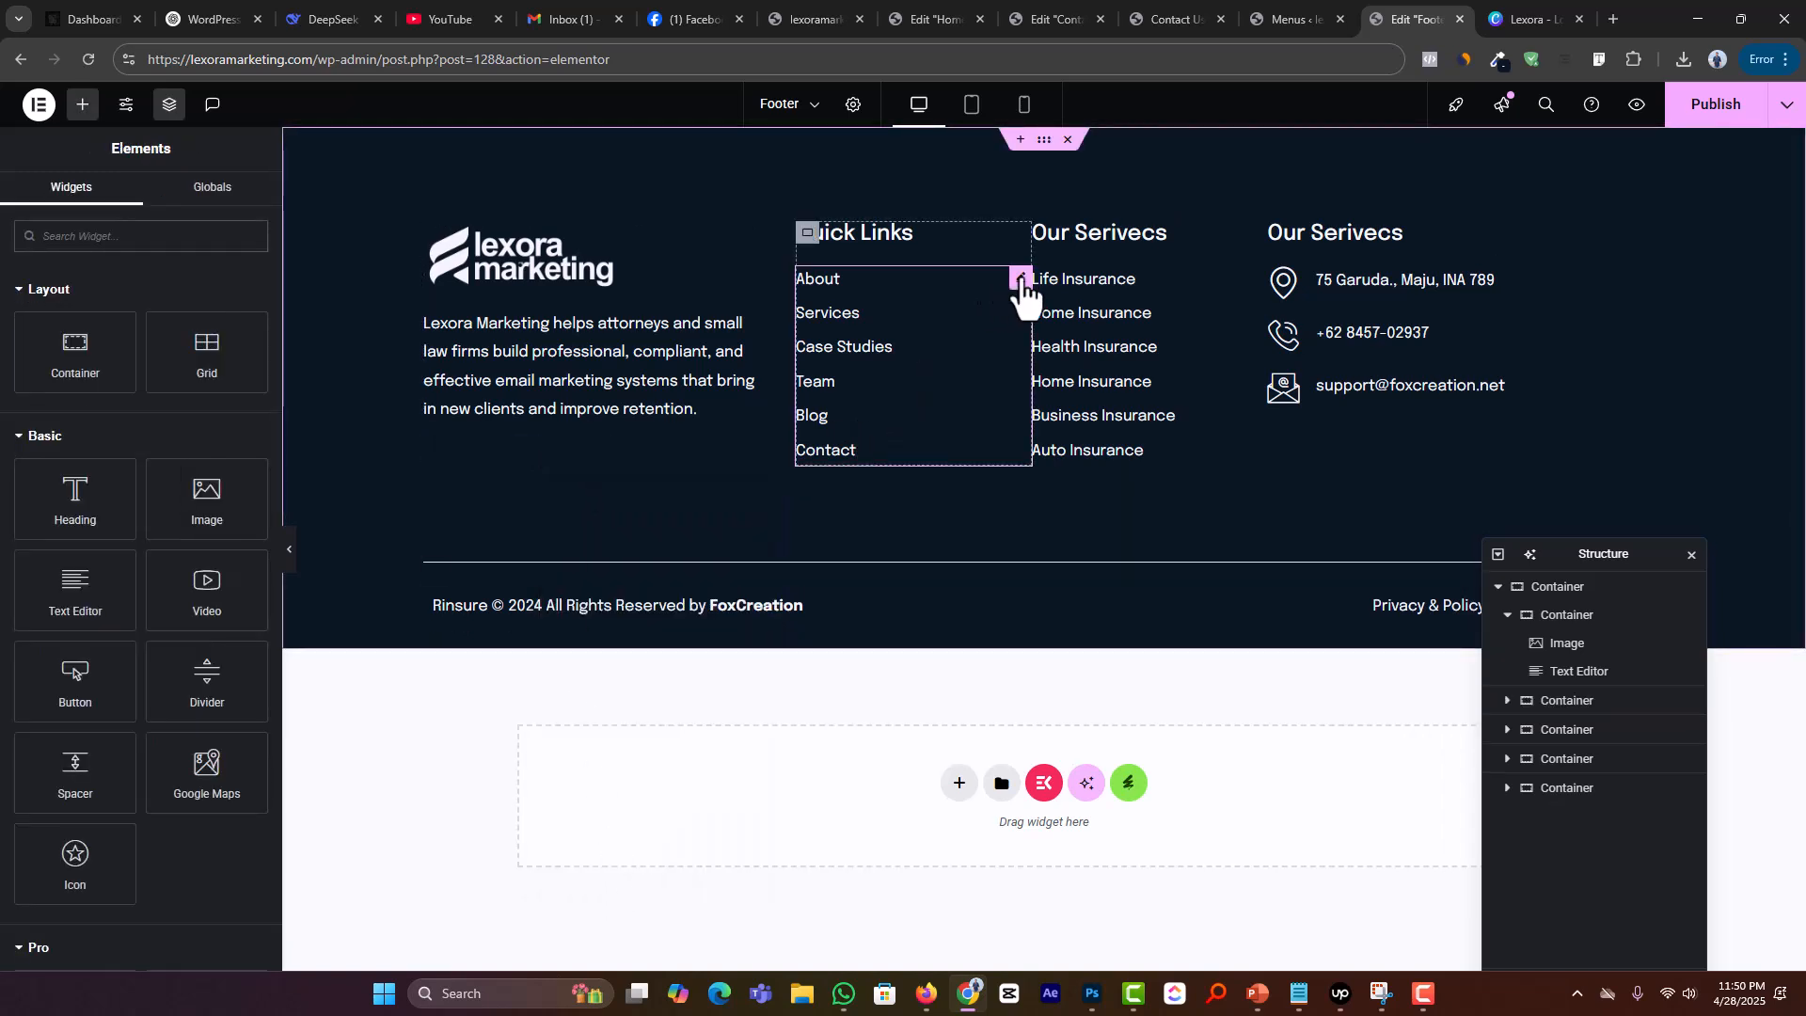
Step: In the Quick Links list, move Services above About and remove the Team and Case Studies items
{"action": "left_click", "coordinate": [1022, 282]}
{"action": "left_click", "coordinate": [106, 386]}
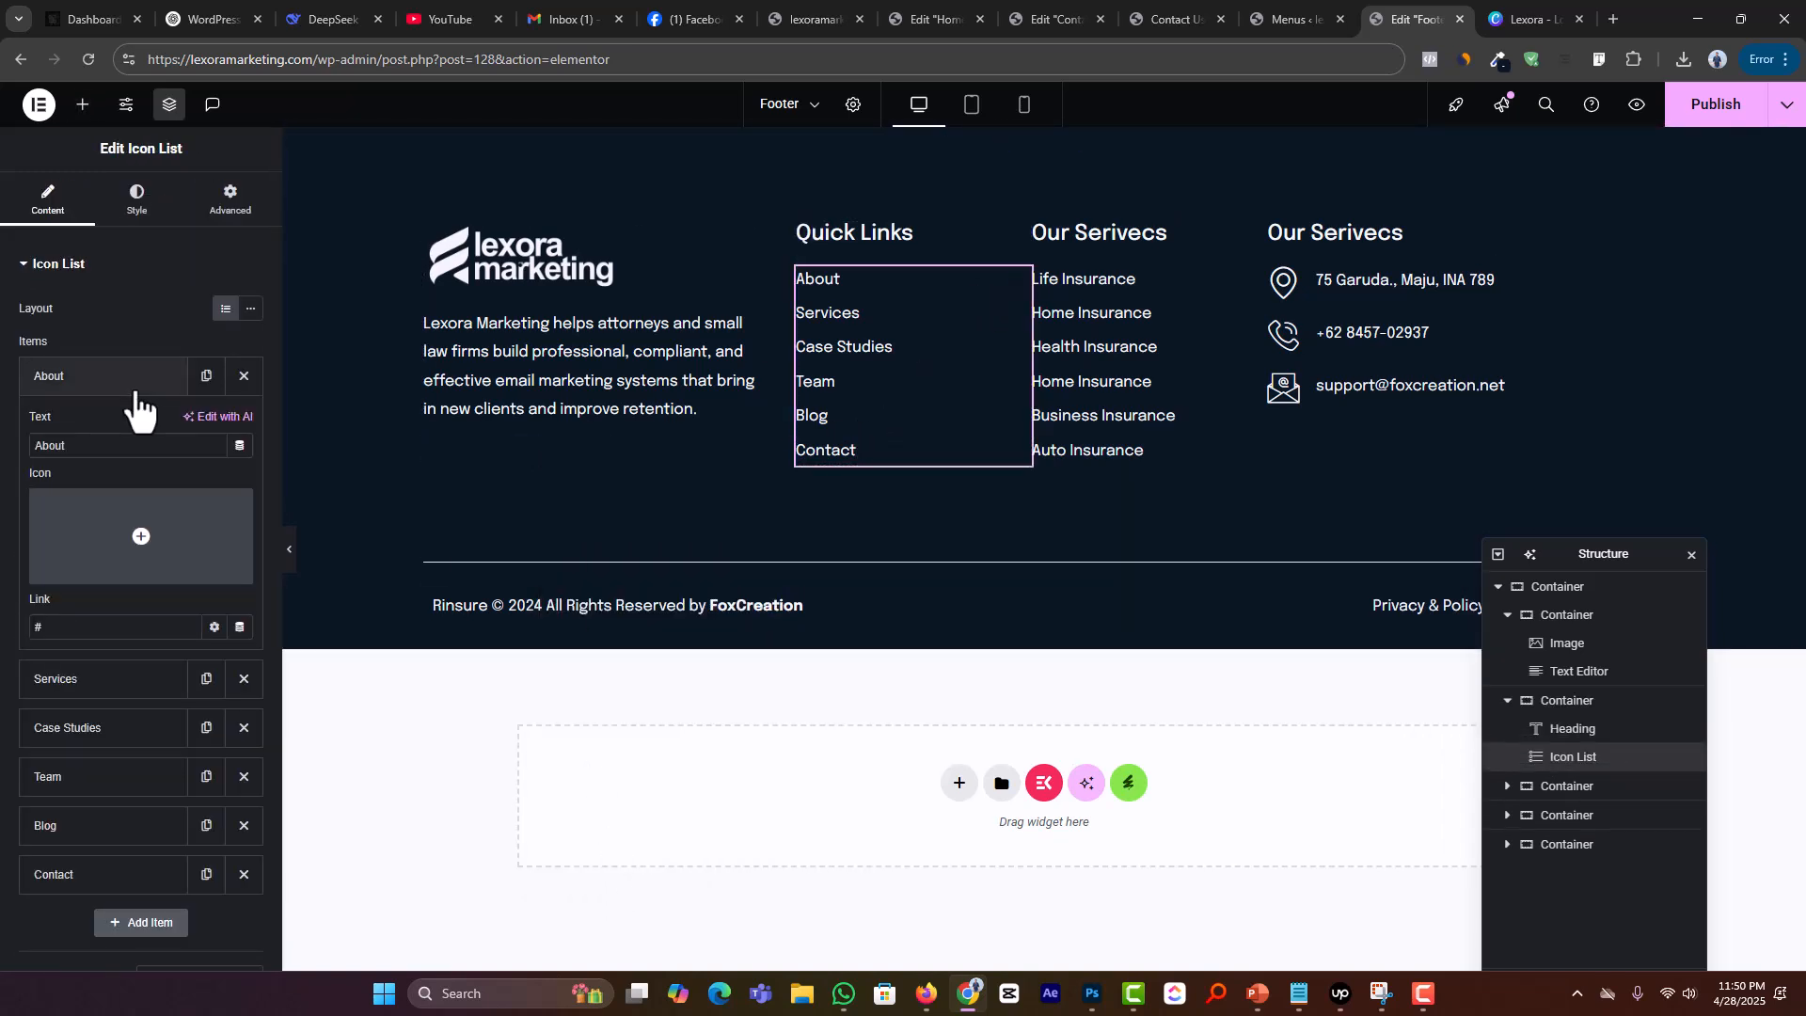
{"action": "left_click", "coordinate": [134, 387]}
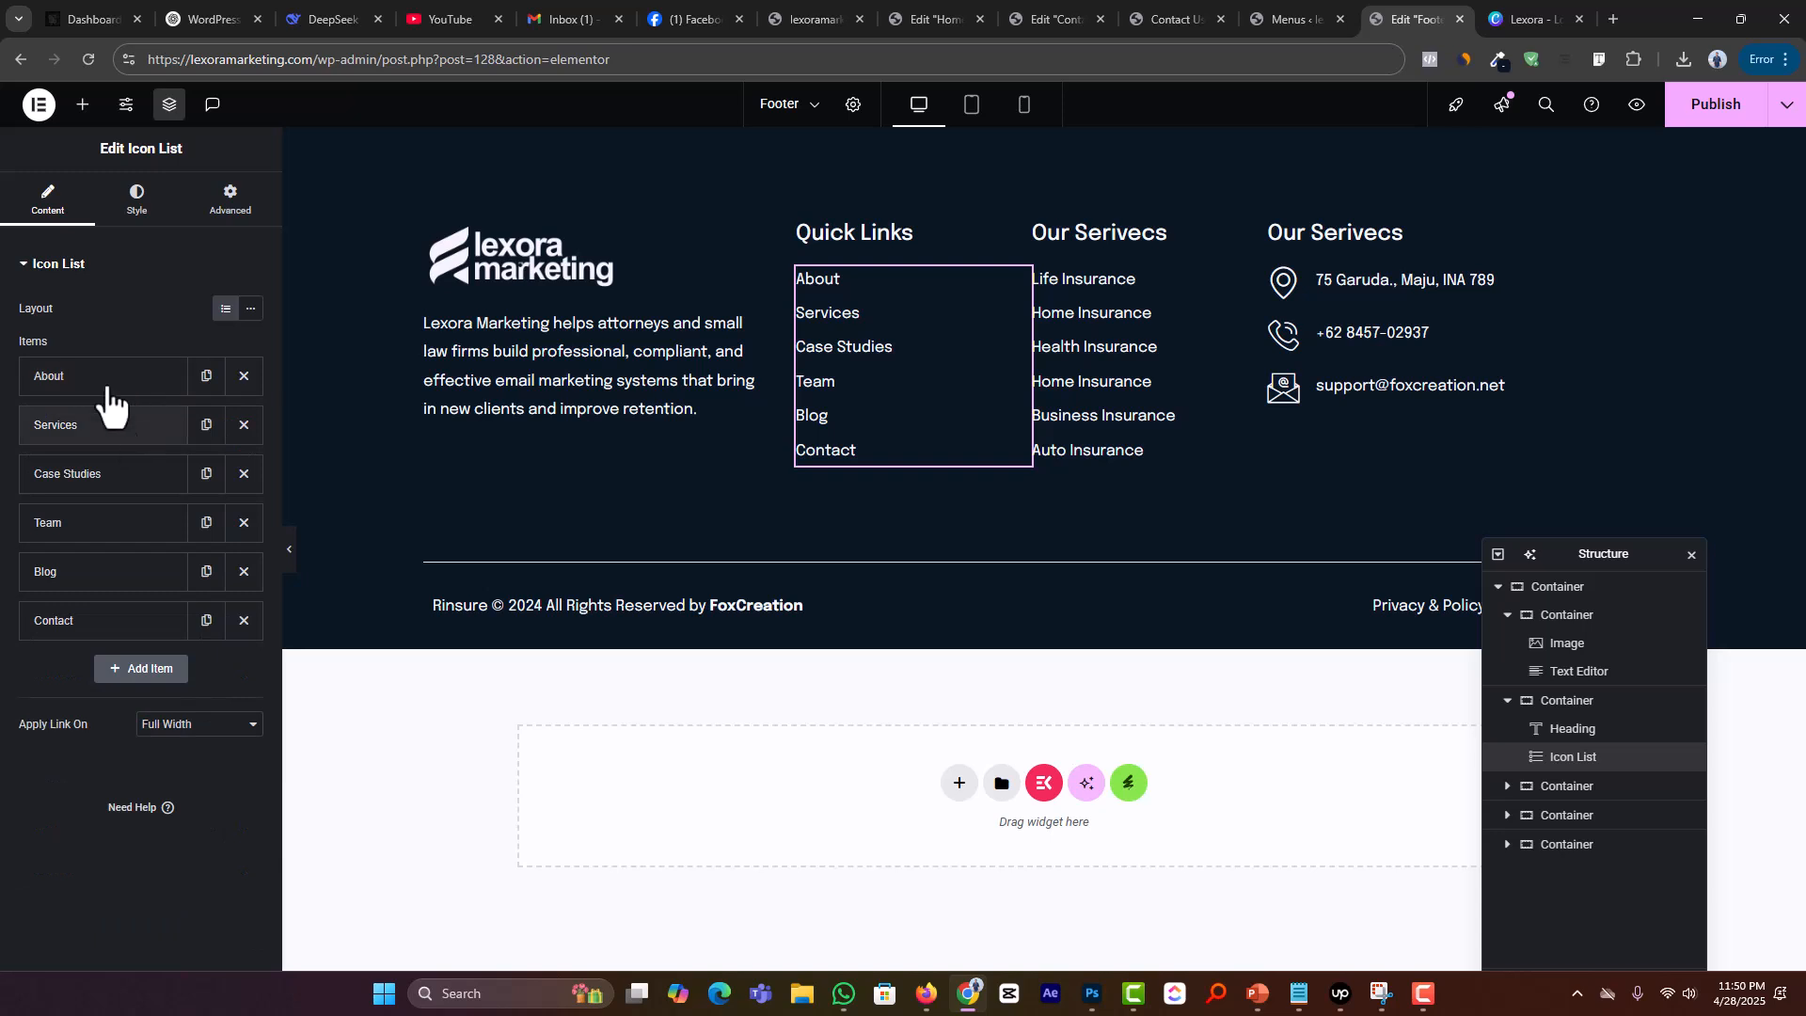
{"action": "left_click", "coordinate": [98, 391]}
{"action": "left_click", "coordinate": [105, 378]}
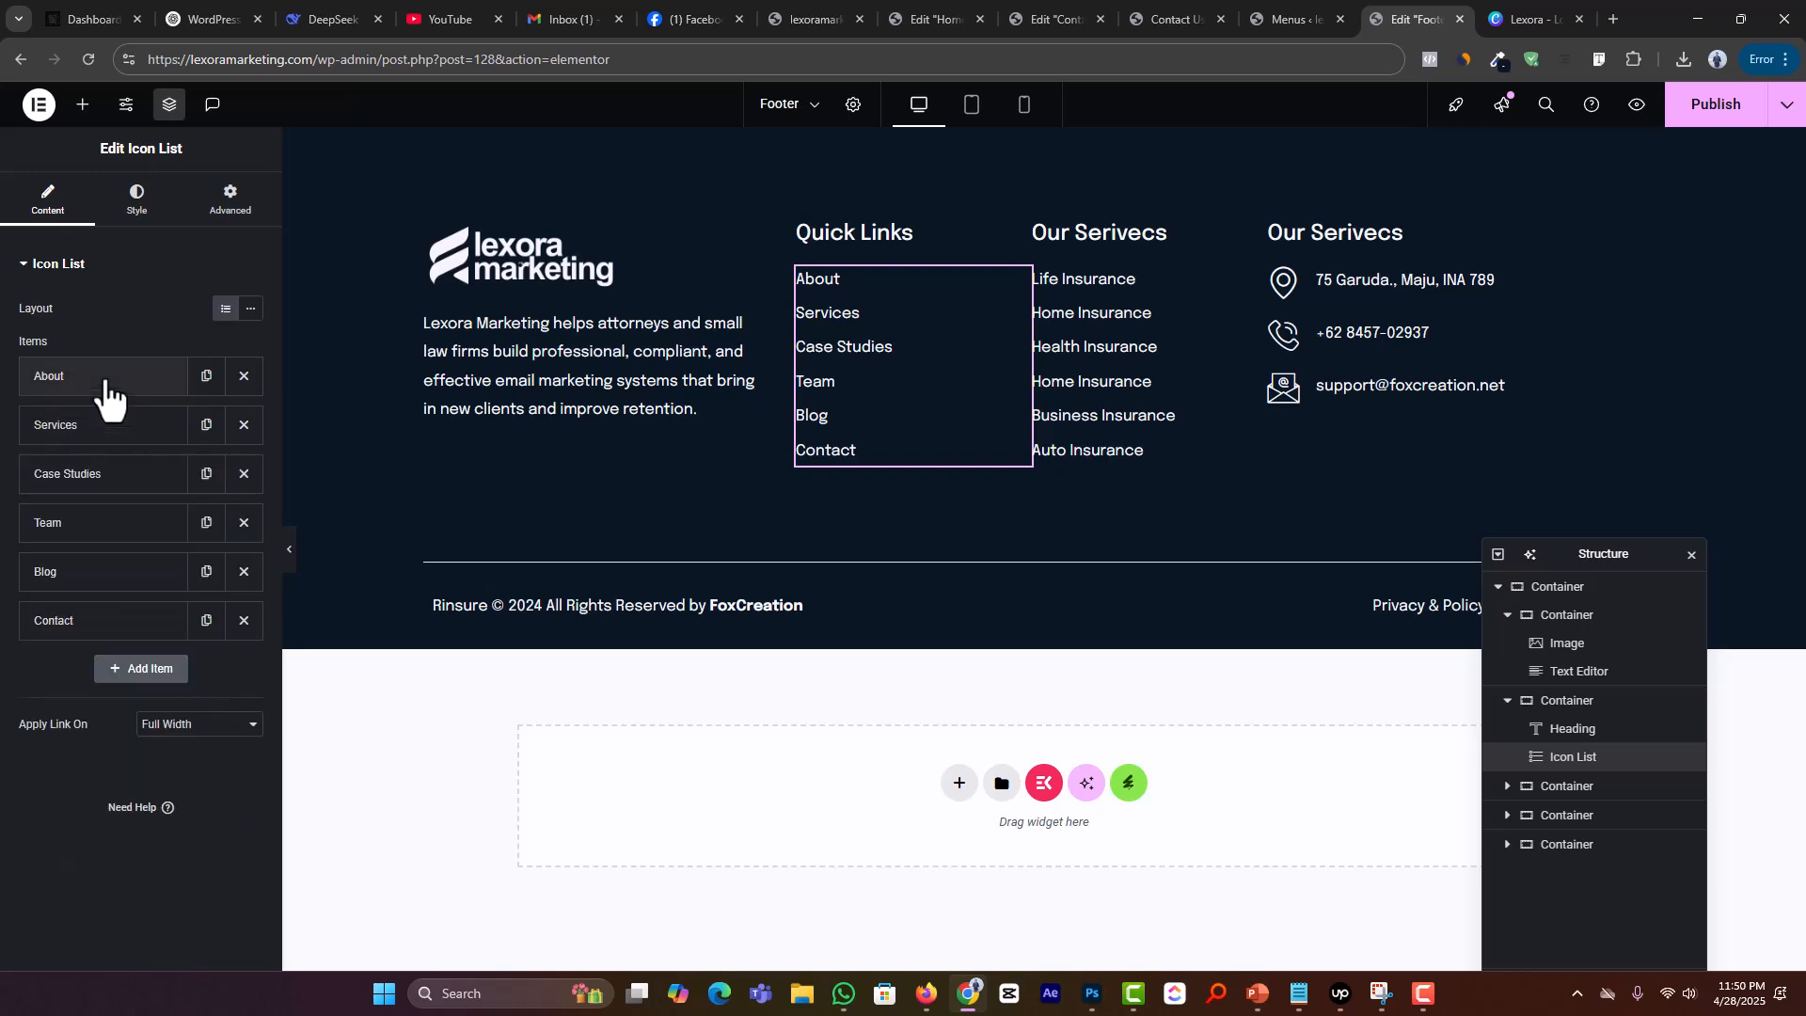
{"action": "left_click_drag", "start_coordinate": [94, 434], "coordinate": [89, 383]}
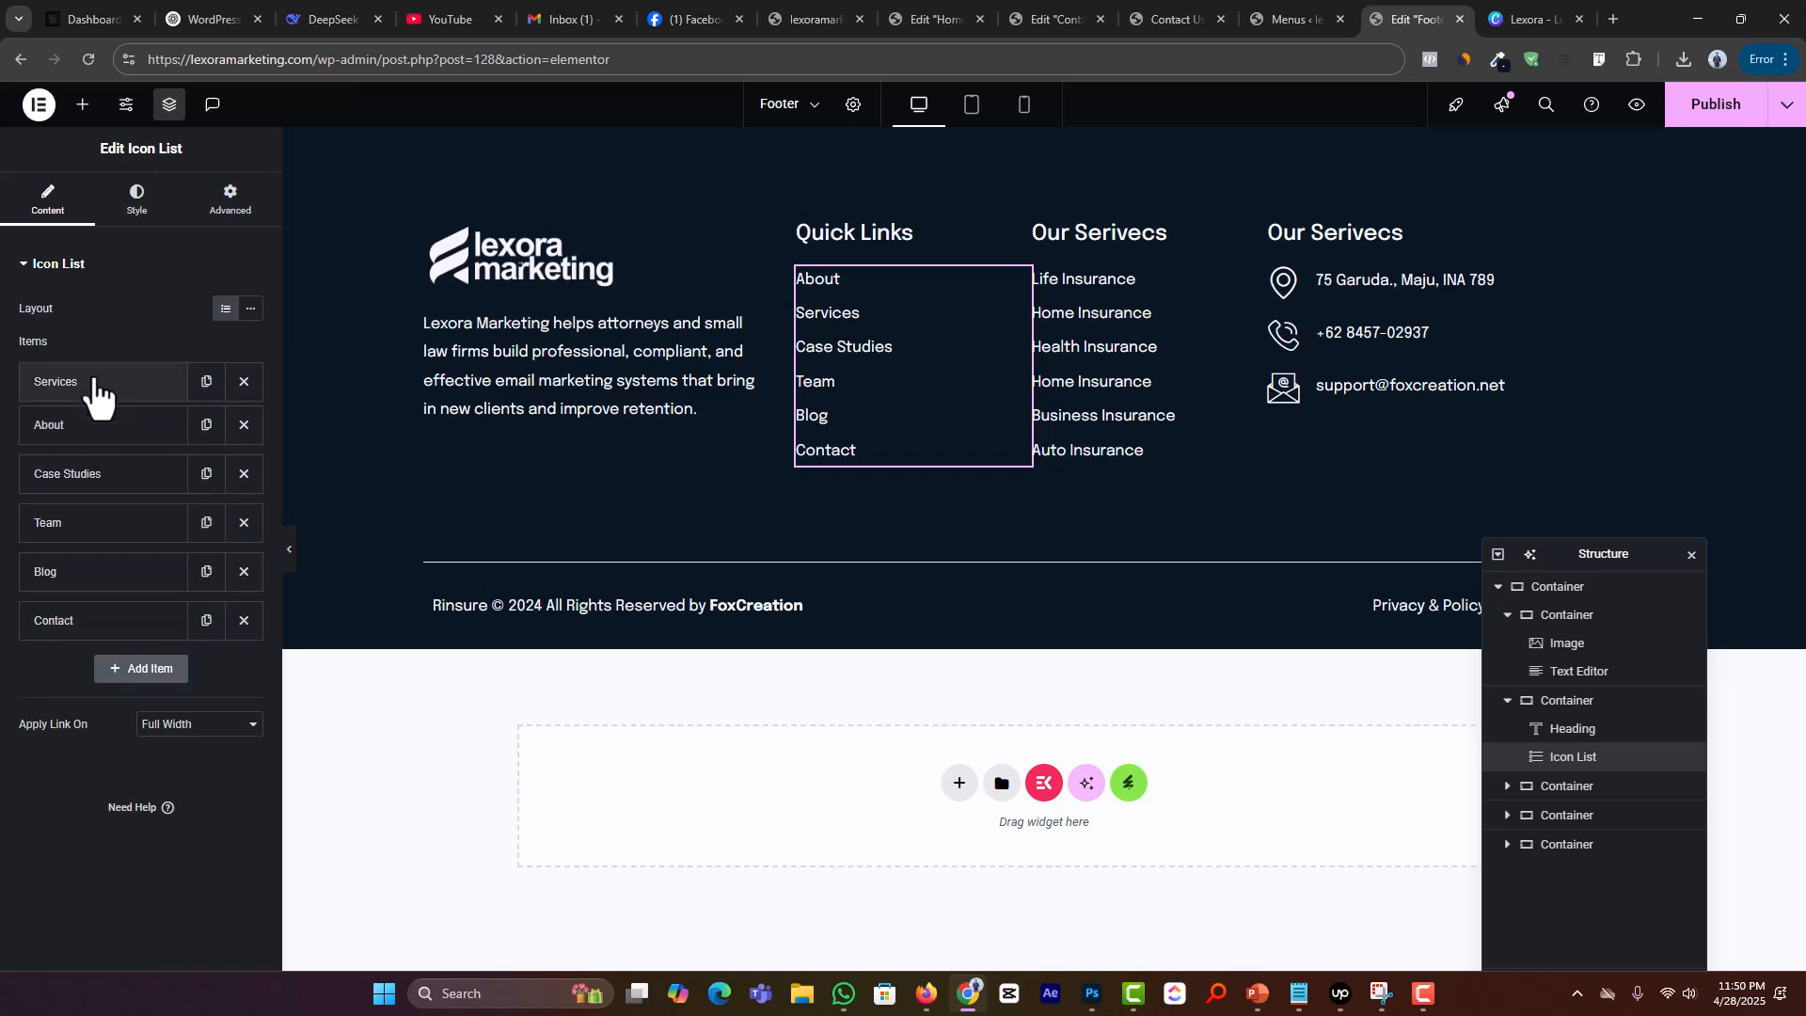
{"action": "left_click", "coordinate": [244, 522]}
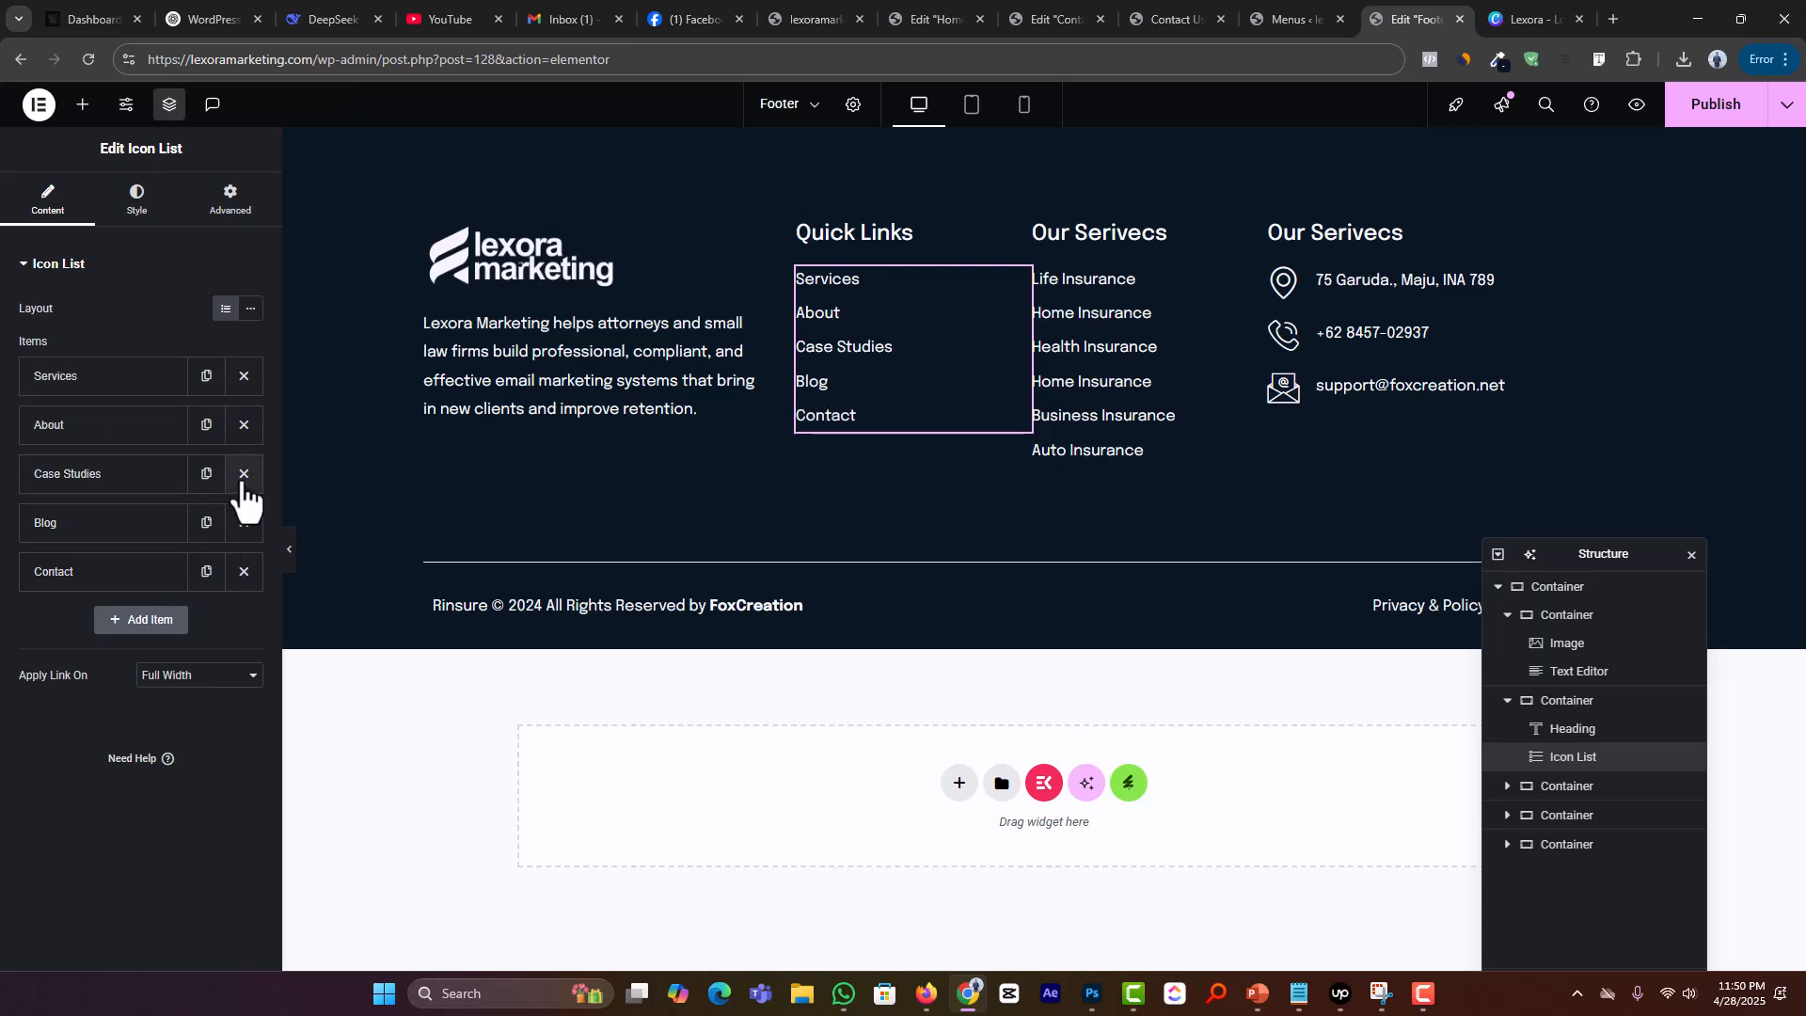
{"action": "left_click", "coordinate": [244, 473]}
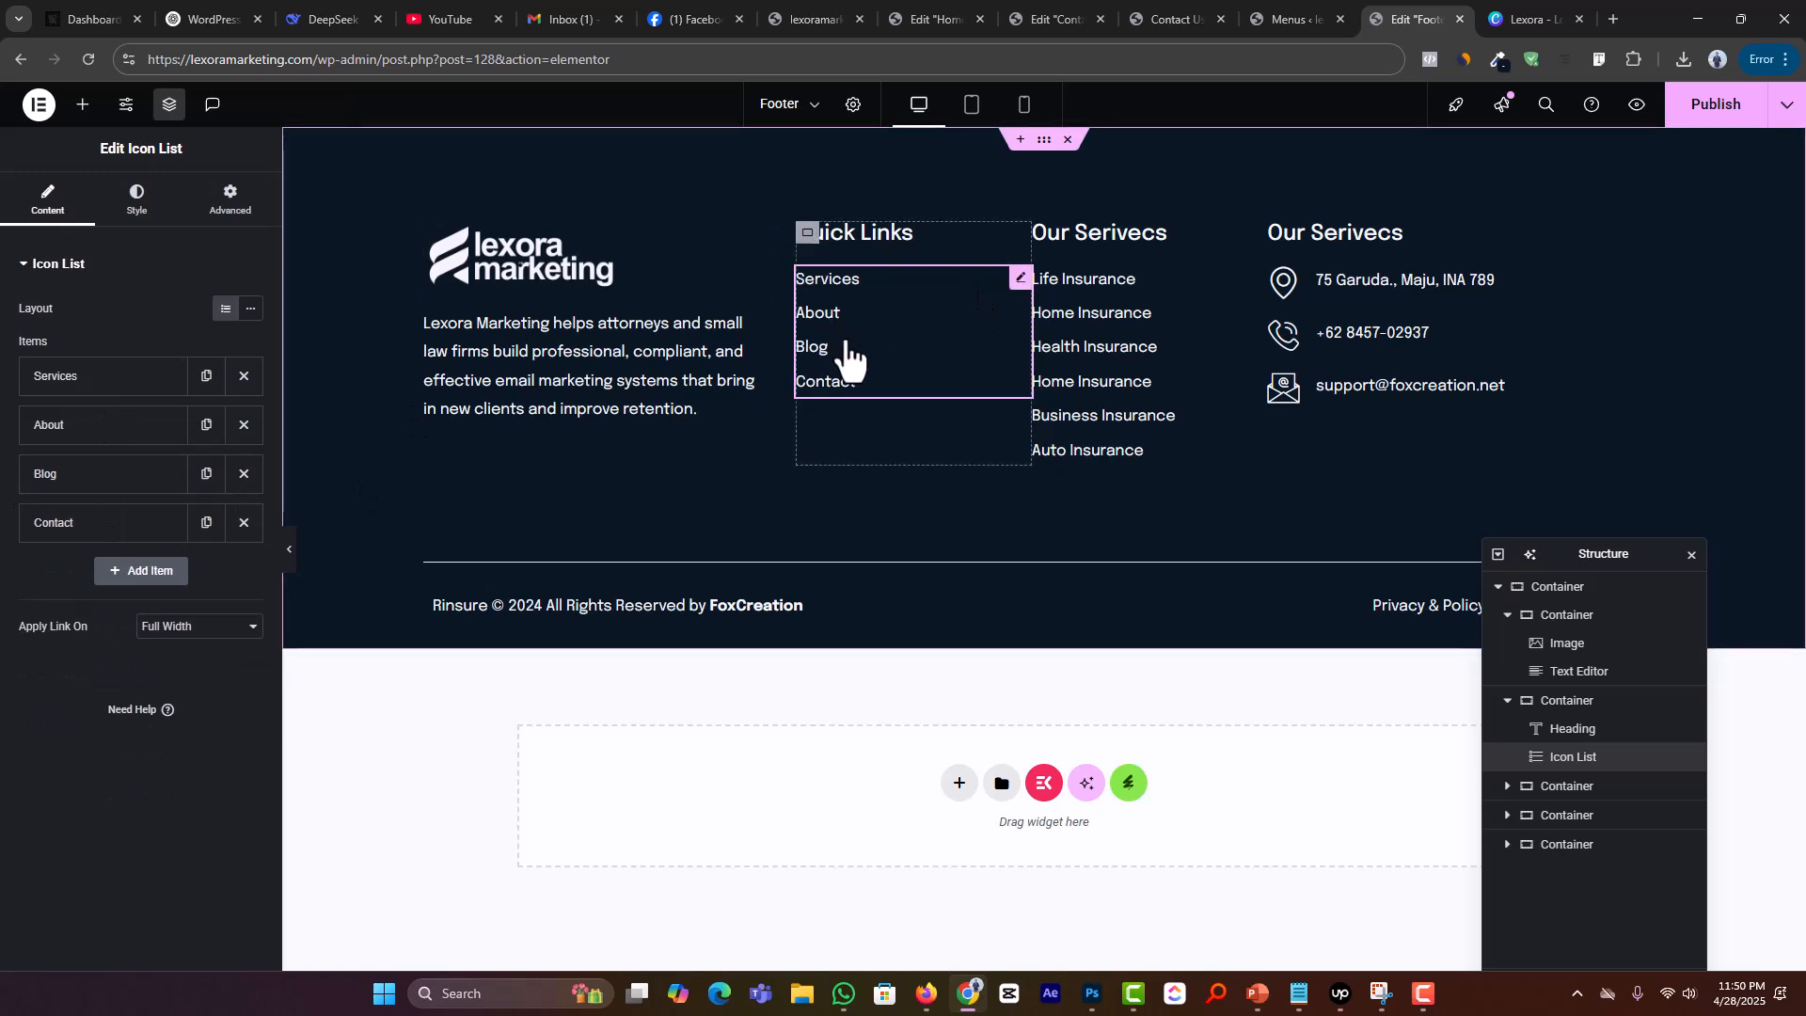
Step: Delete the footer column container that holds the insurance service links
{"action": "left_click", "coordinate": [1254, 279]}
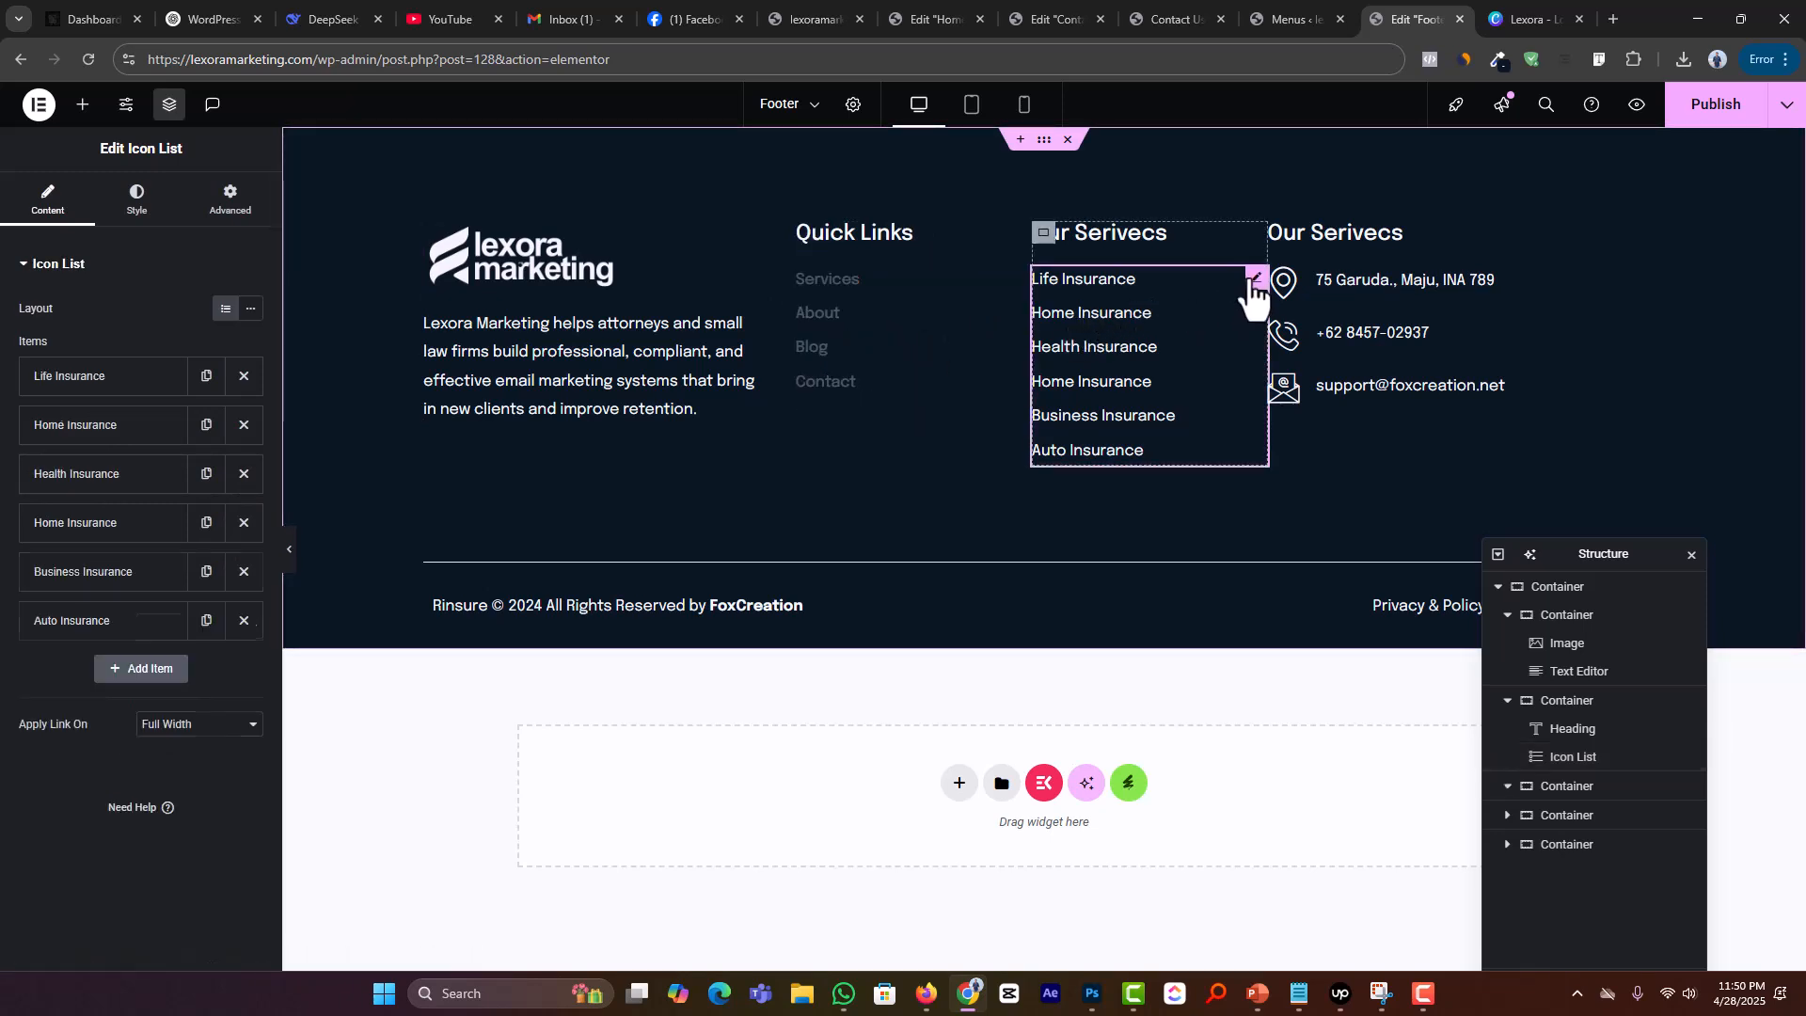
{"action": "left_click", "coordinate": [244, 620]}
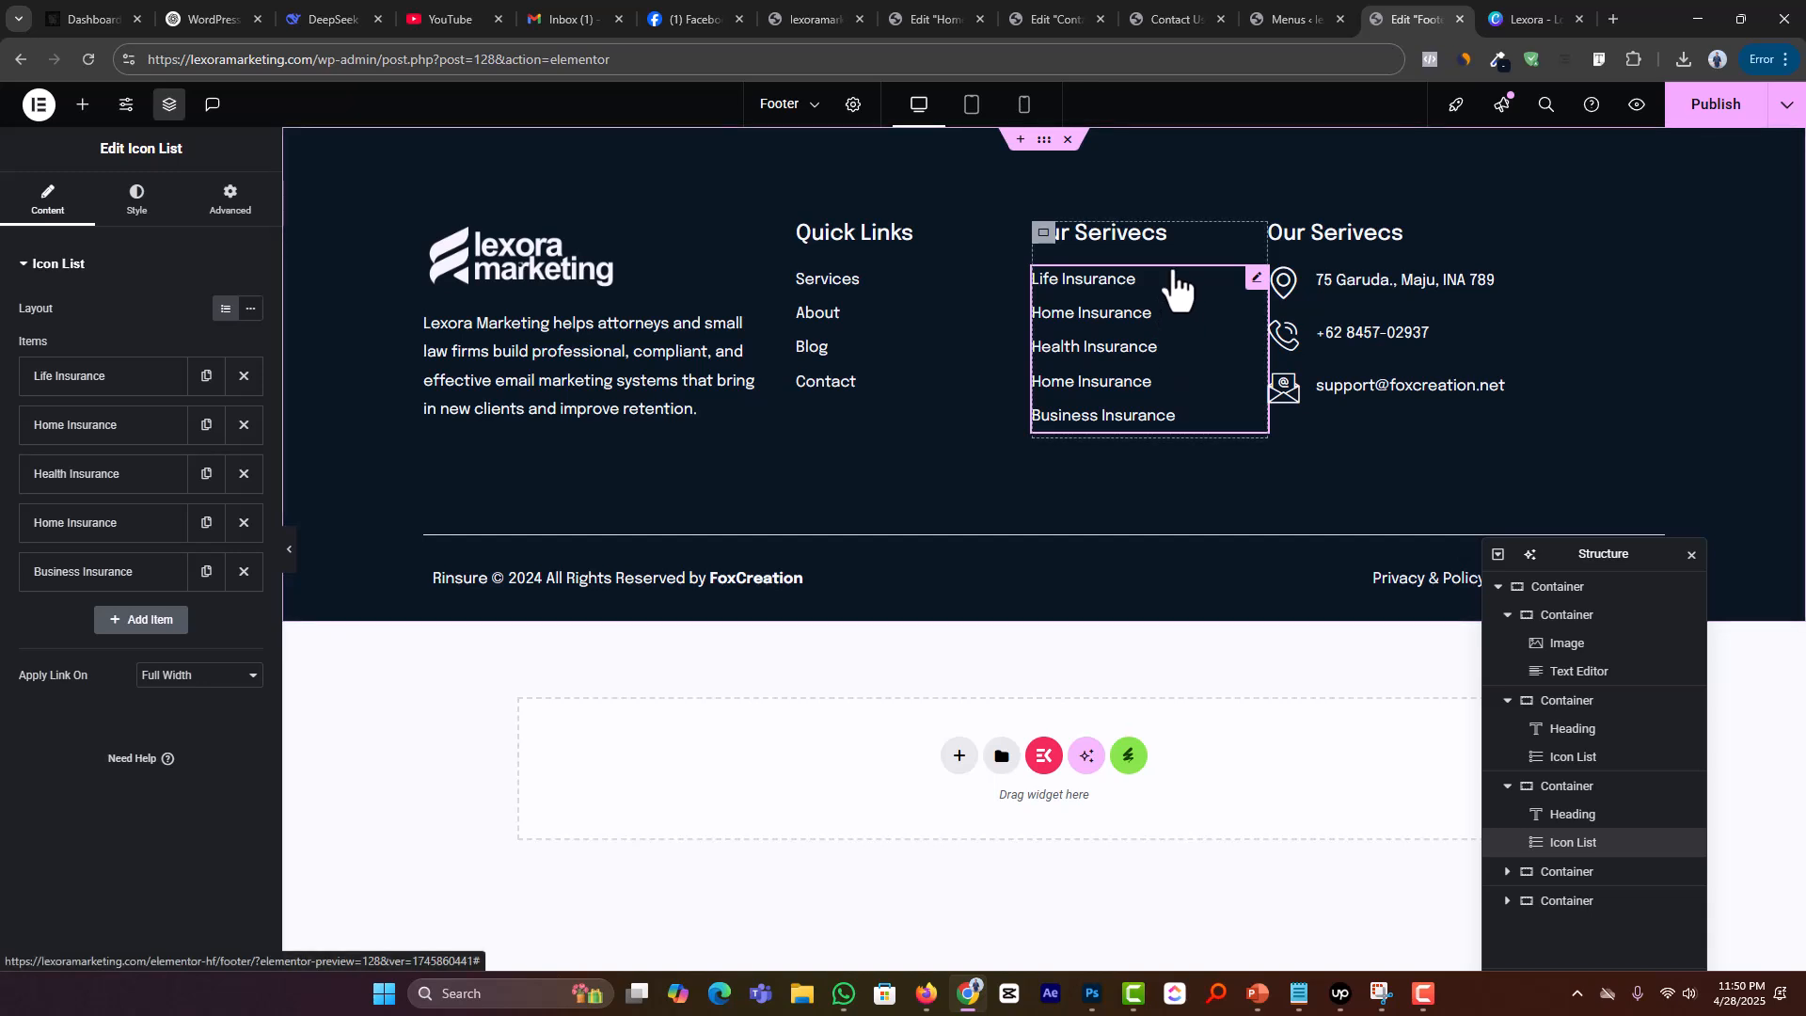
{"action": "right_click", "coordinate": [1044, 254]}
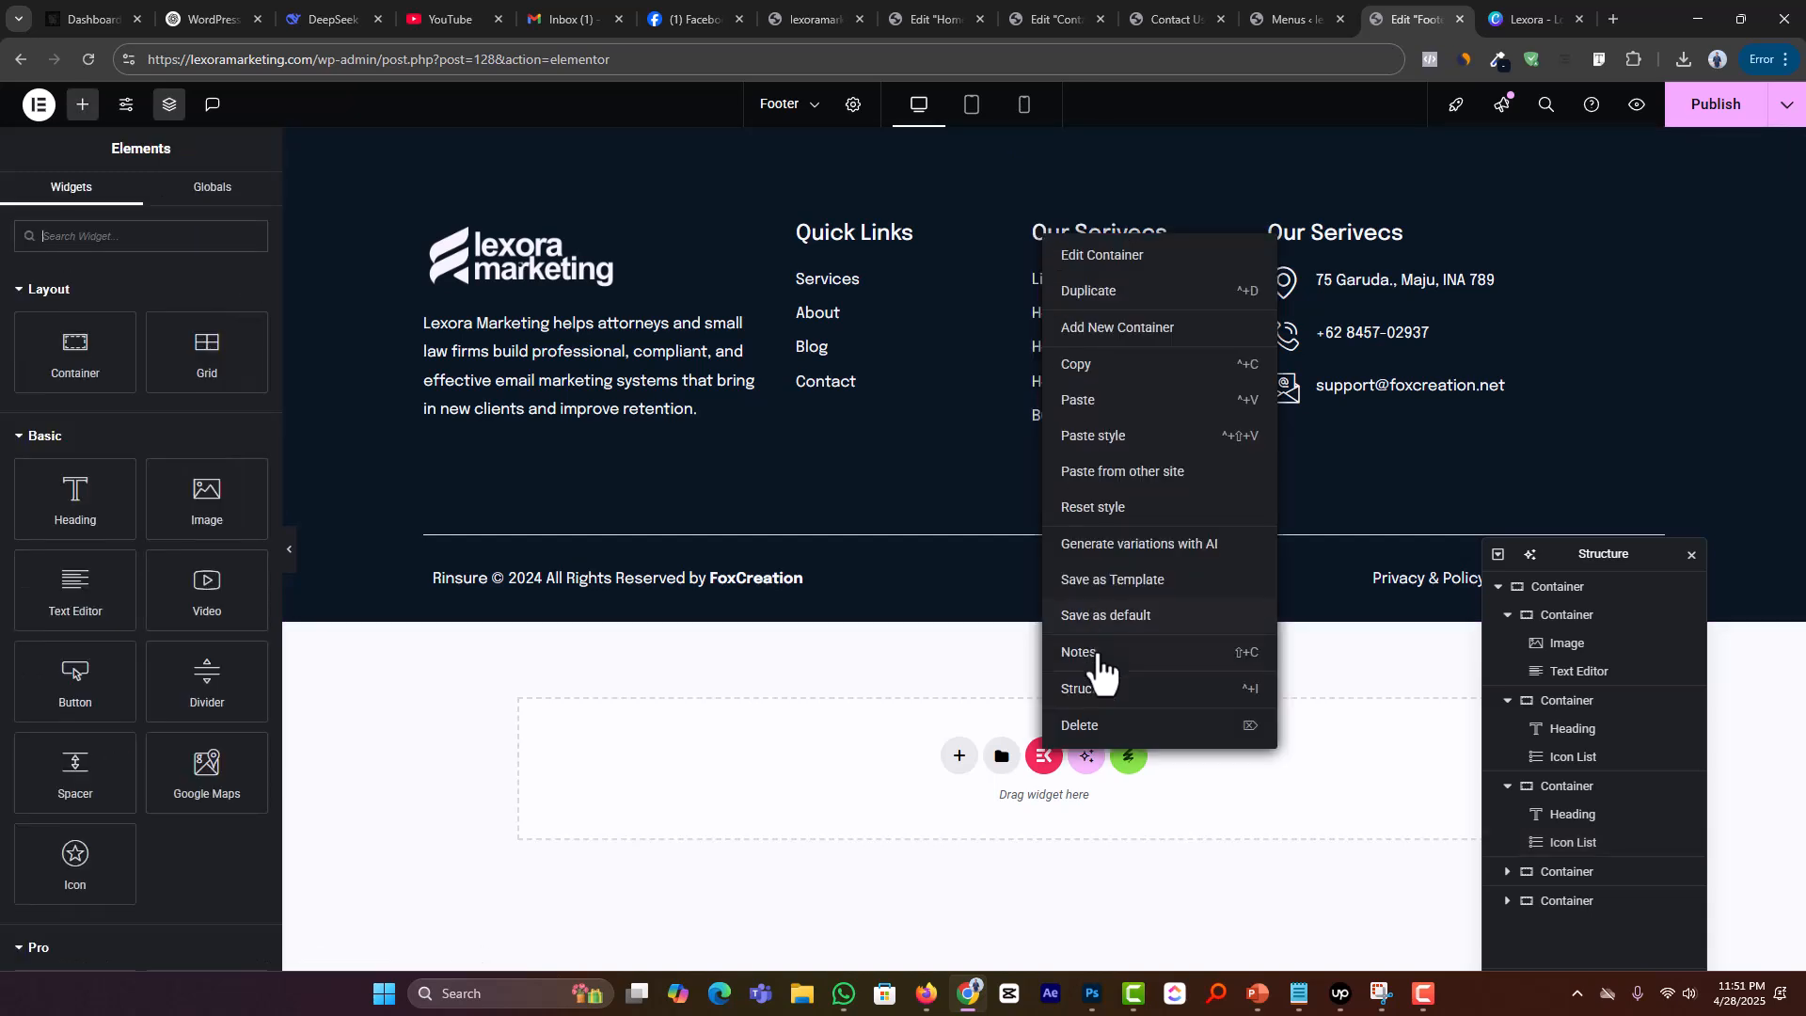
{"action": "left_click", "coordinate": [1097, 720]}
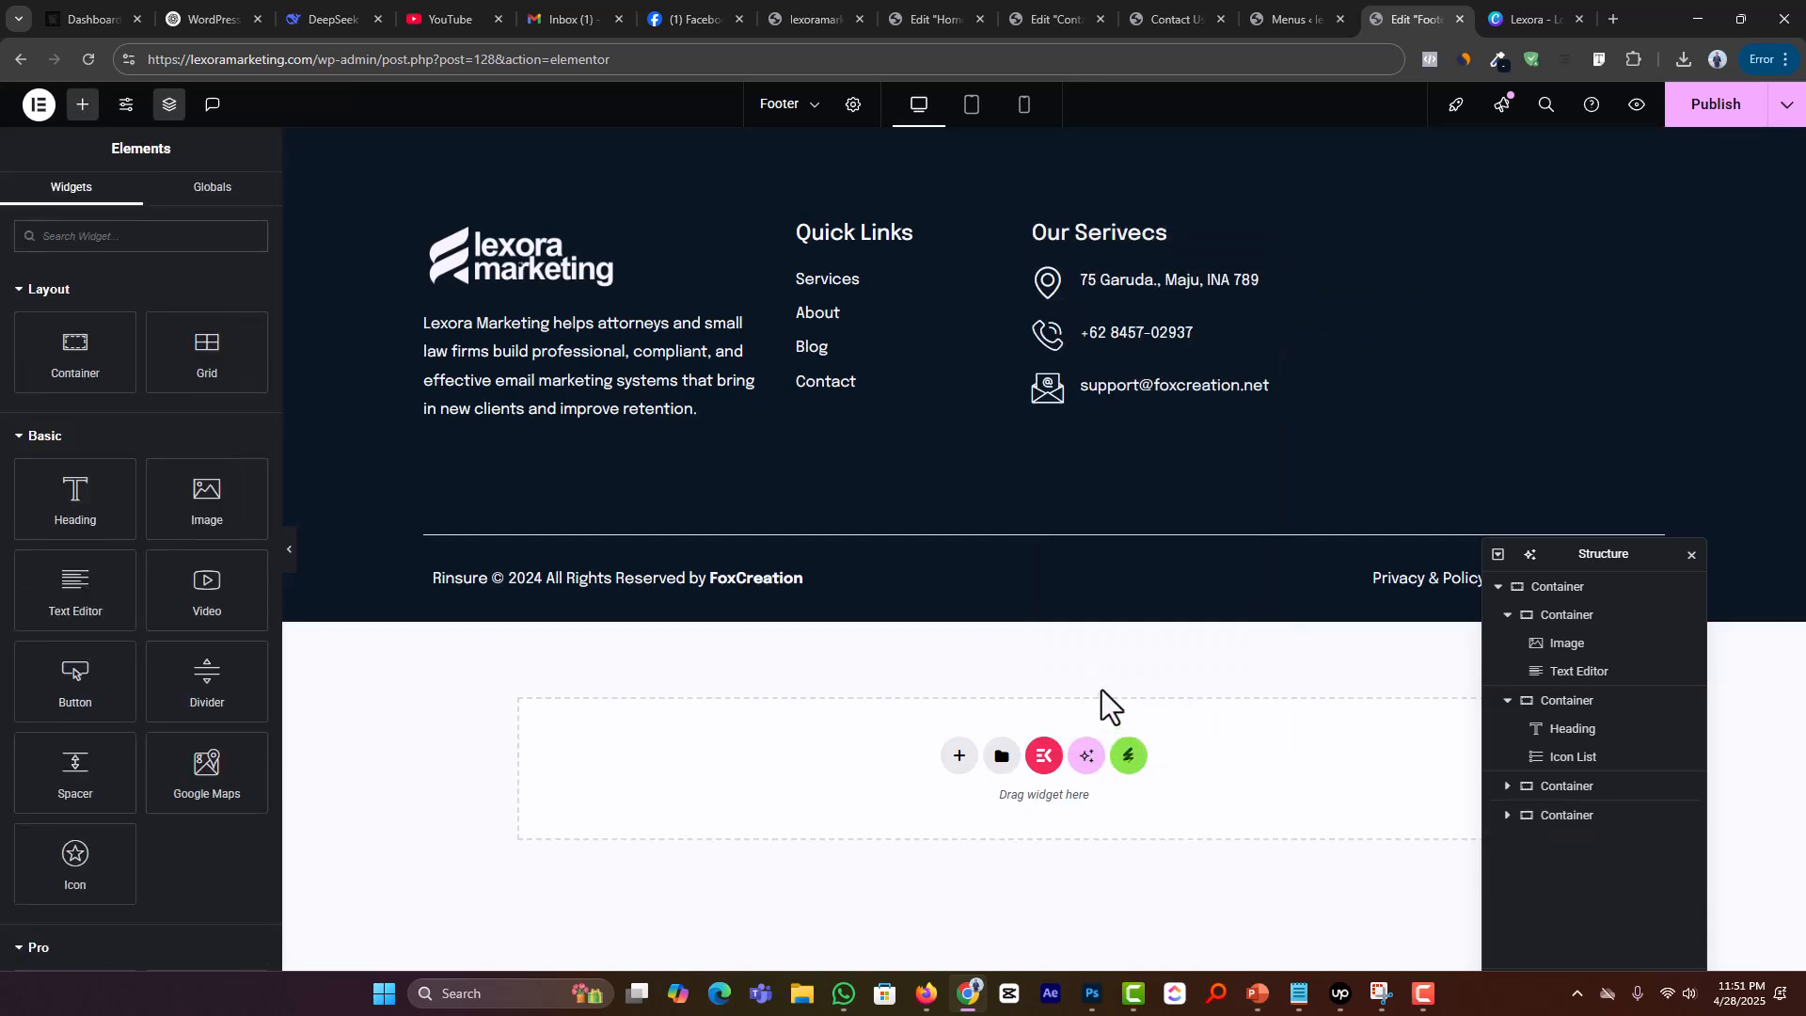
Step: Change the heading above the footer contact details to Contact Us
{"action": "left_click", "coordinate": [1238, 238]}
{"action": "left_click", "coordinate": [1285, 239]}
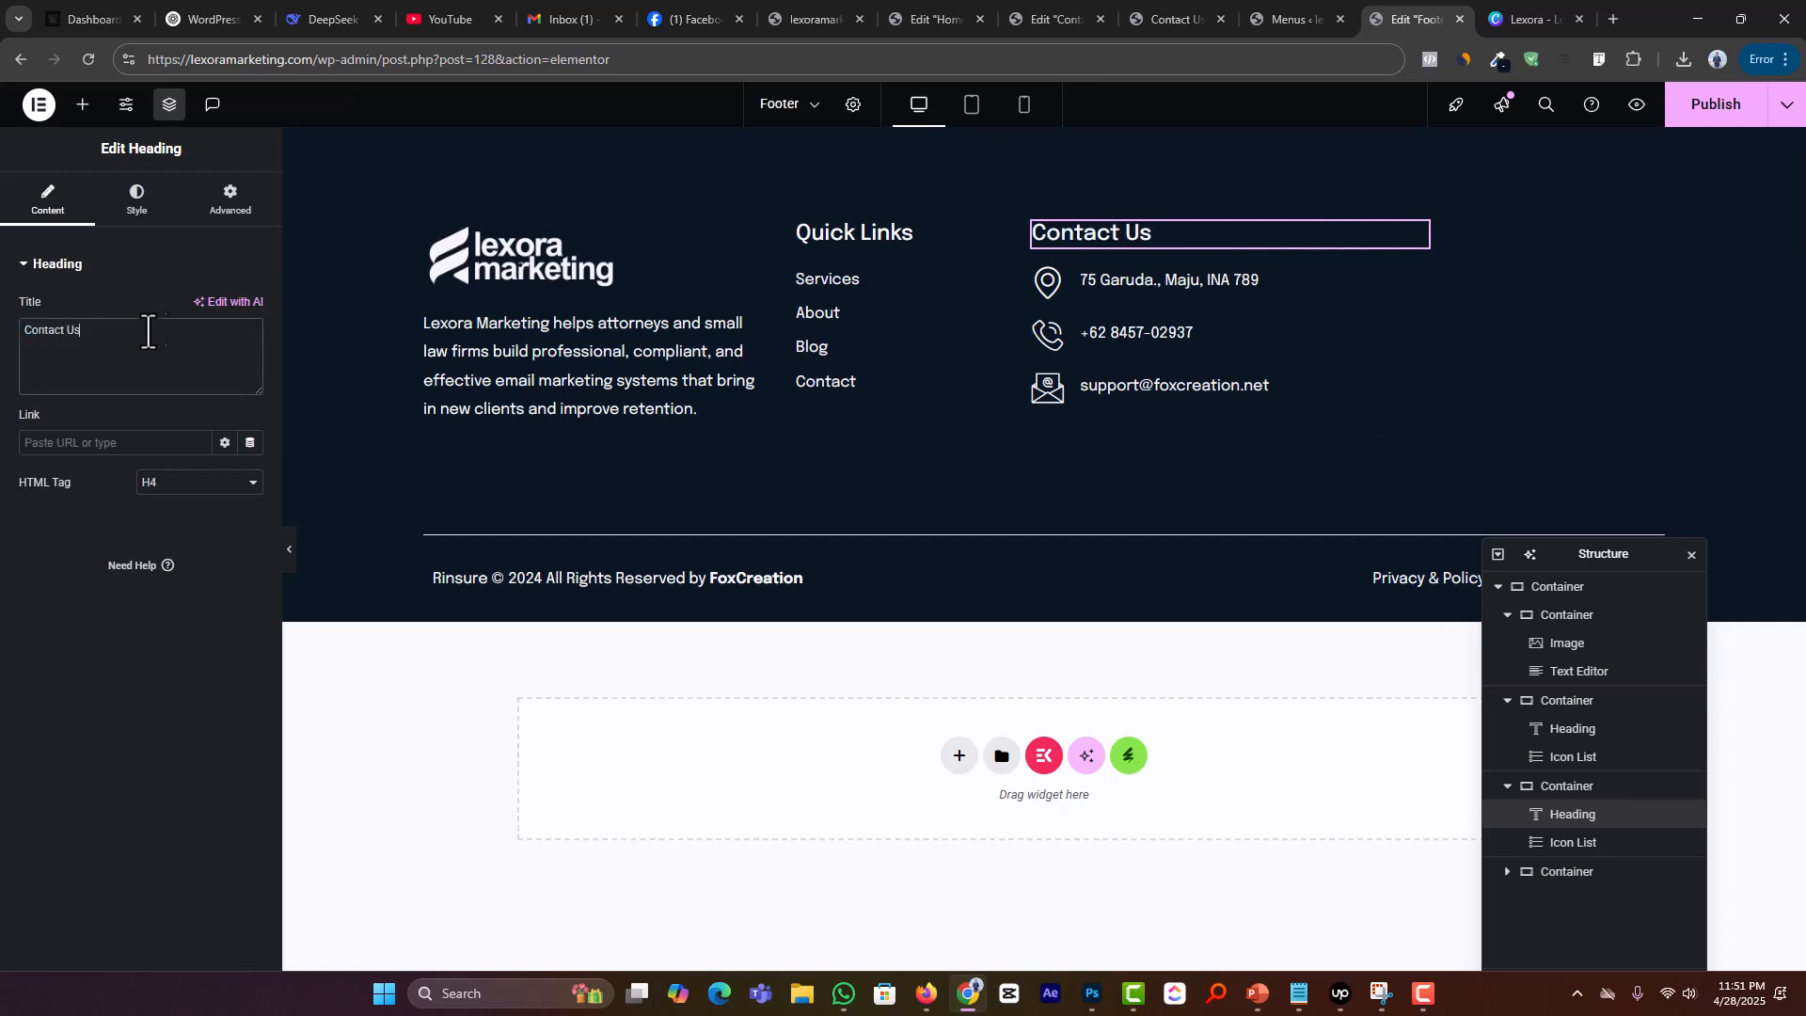
Step: Remove the phone item from the contact list and move the e-mail item above the address
{"action": "left_click", "coordinate": [1401, 292]}
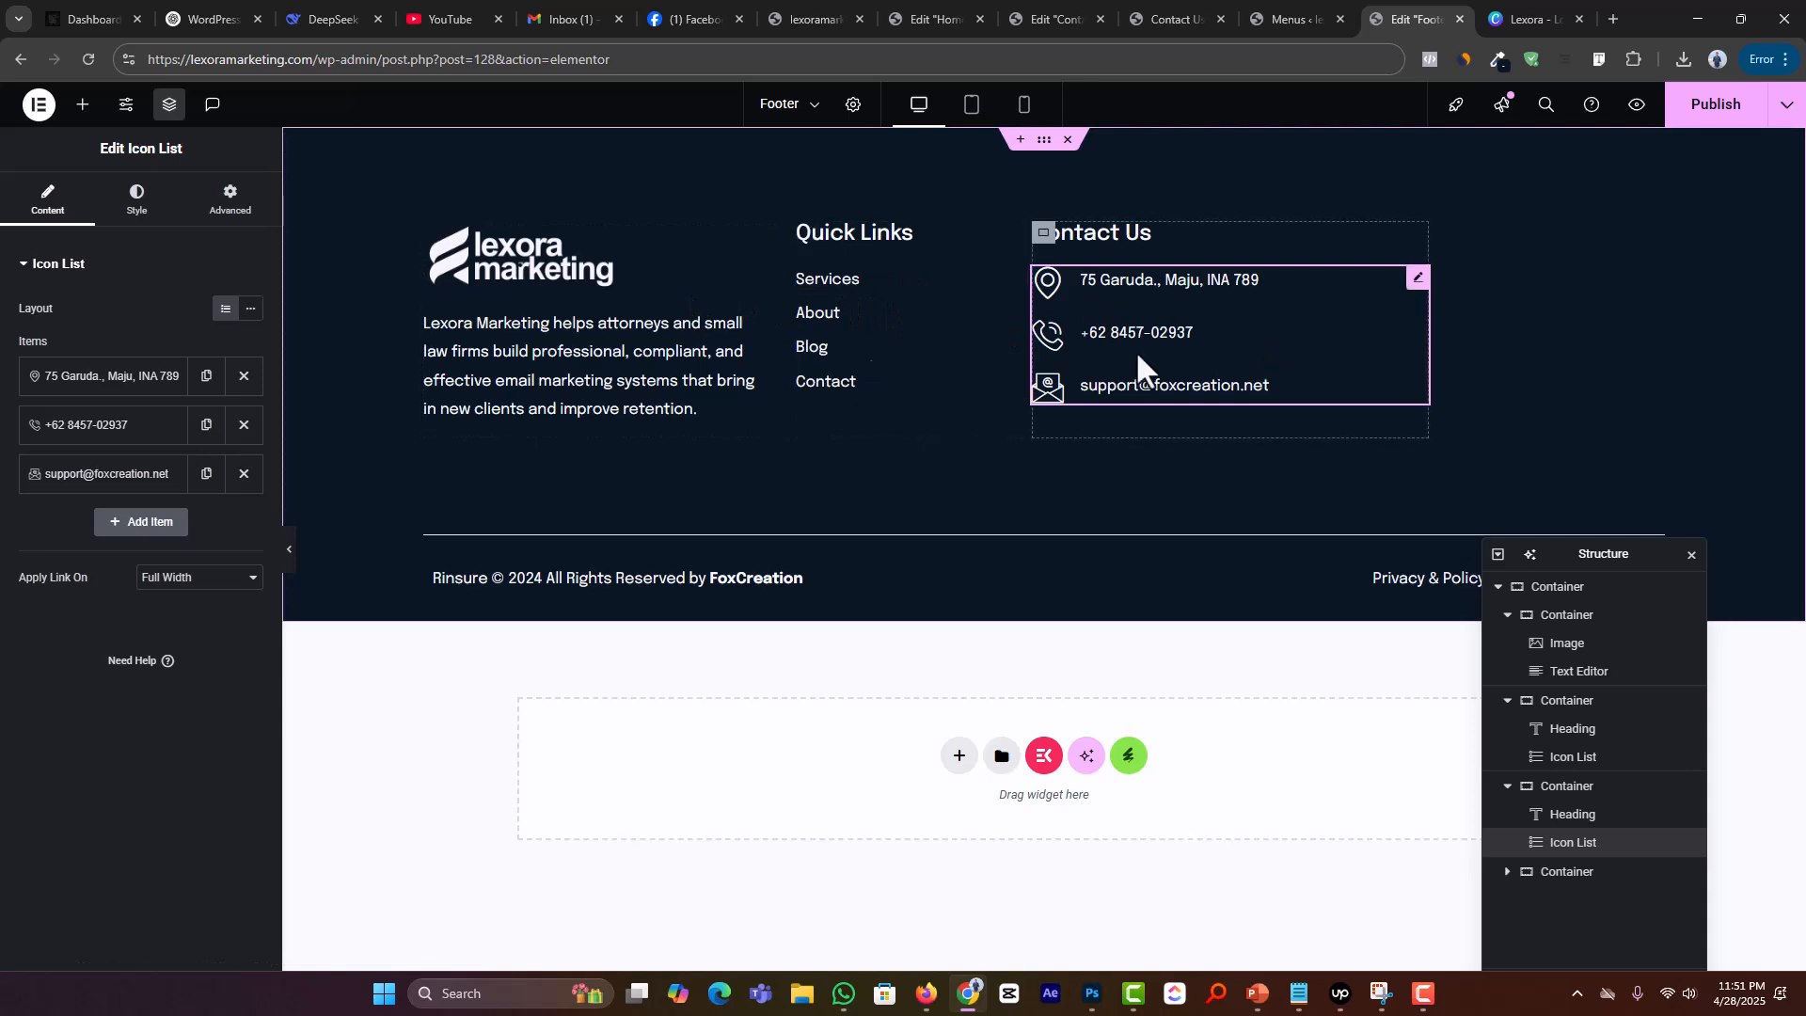
{"action": "left_click", "coordinate": [243, 425]}
{"action": "left_click_drag", "start_coordinate": [166, 391], "coordinate": [141, 451]}
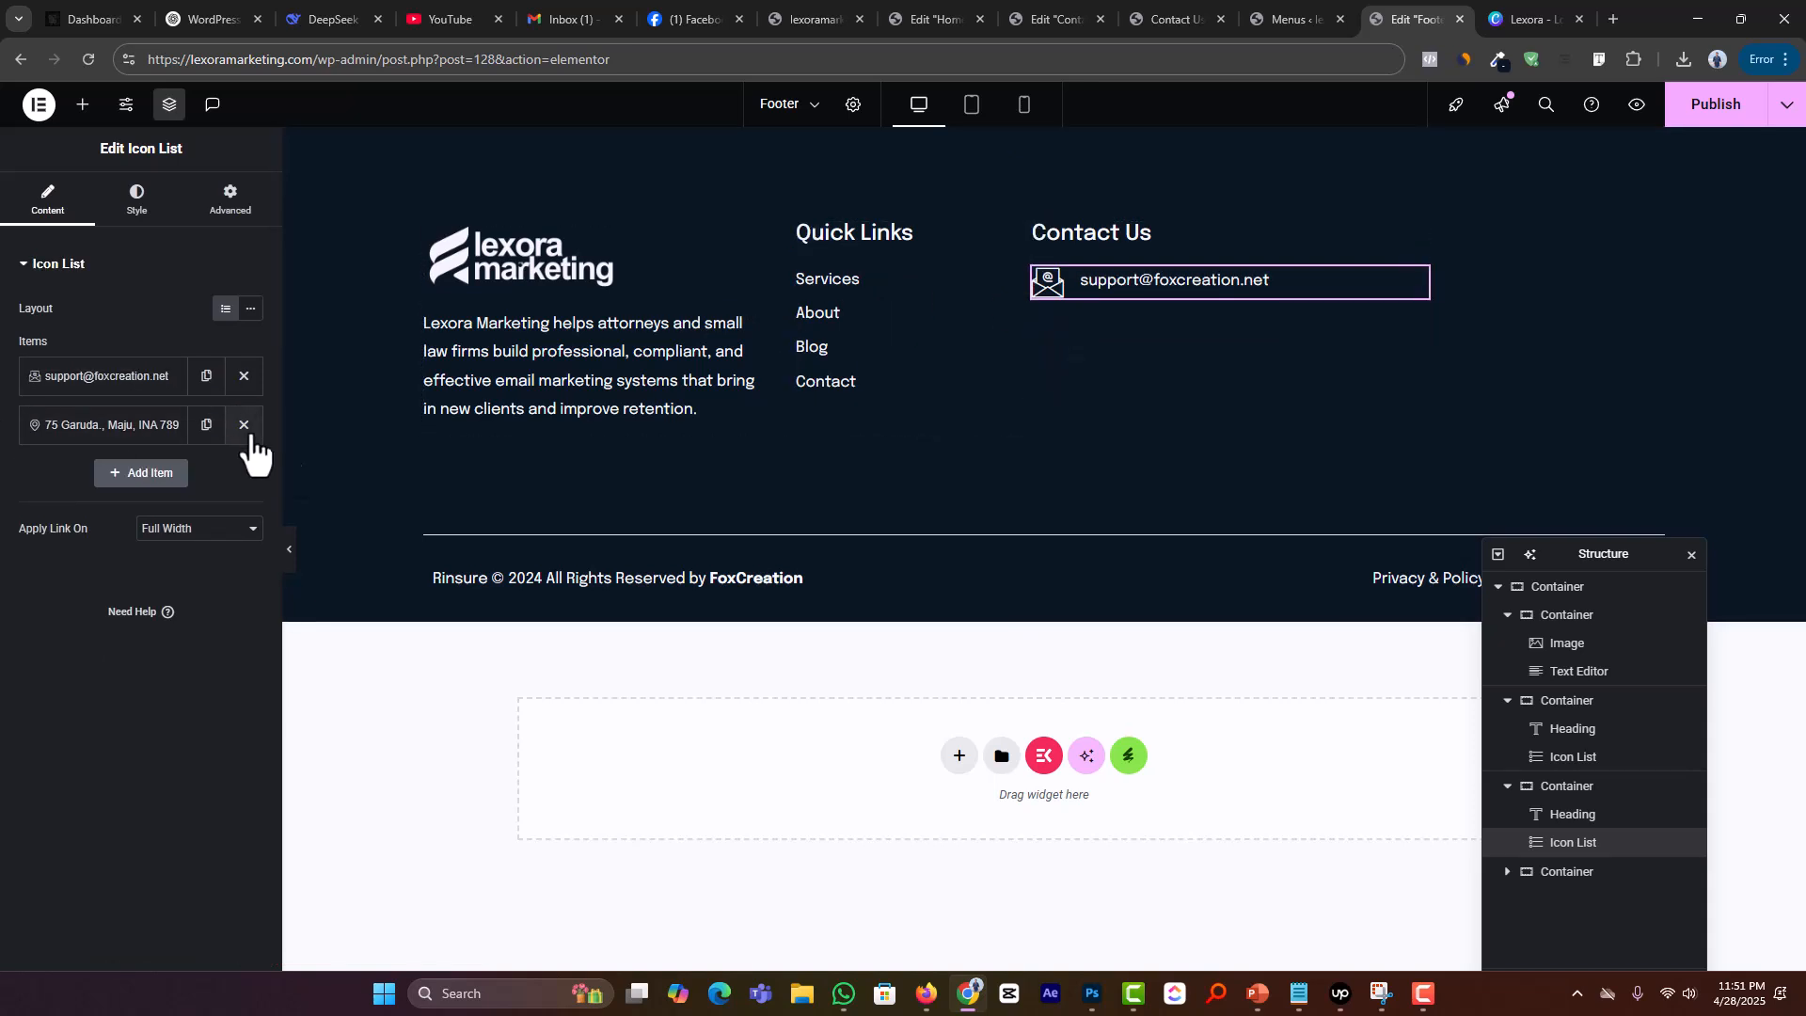
Step: Replace the contact list's placeholder e-mail with the company e-mail address copied from the Company Name note
{"action": "mouse_move", "coordinate": [1299, 995]}
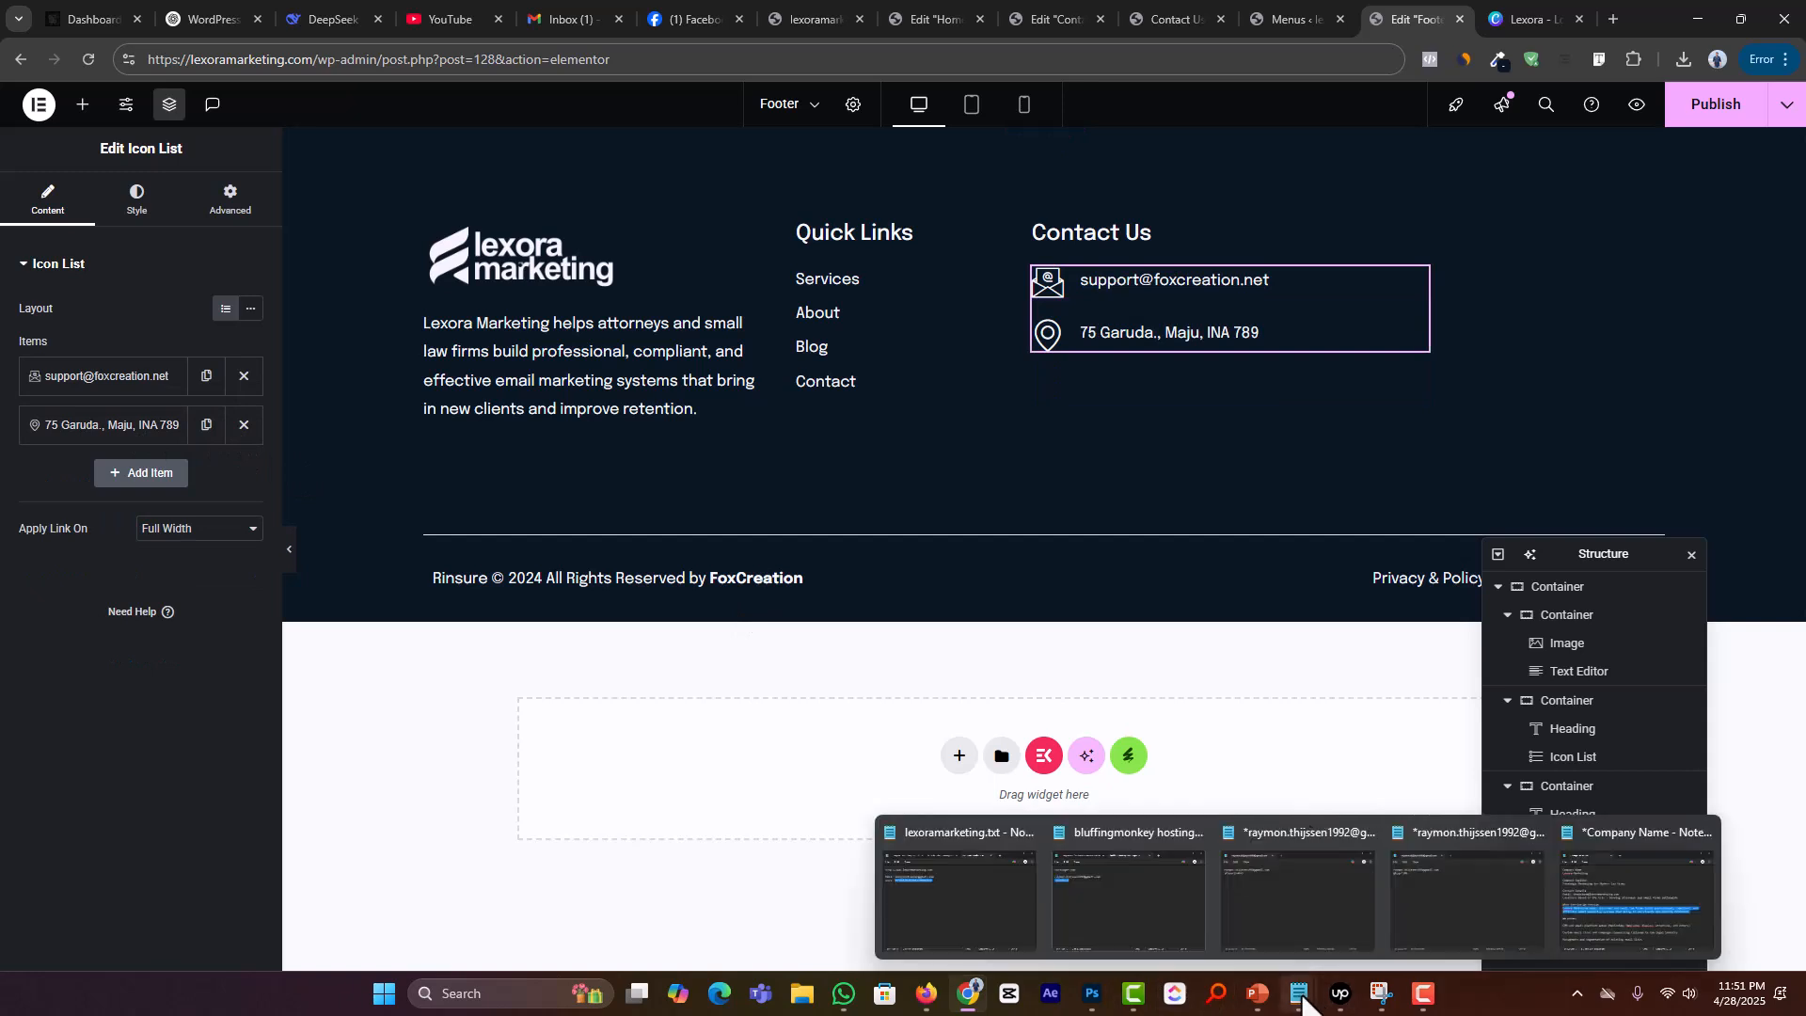
{"action": "left_click", "coordinate": [1580, 923]}
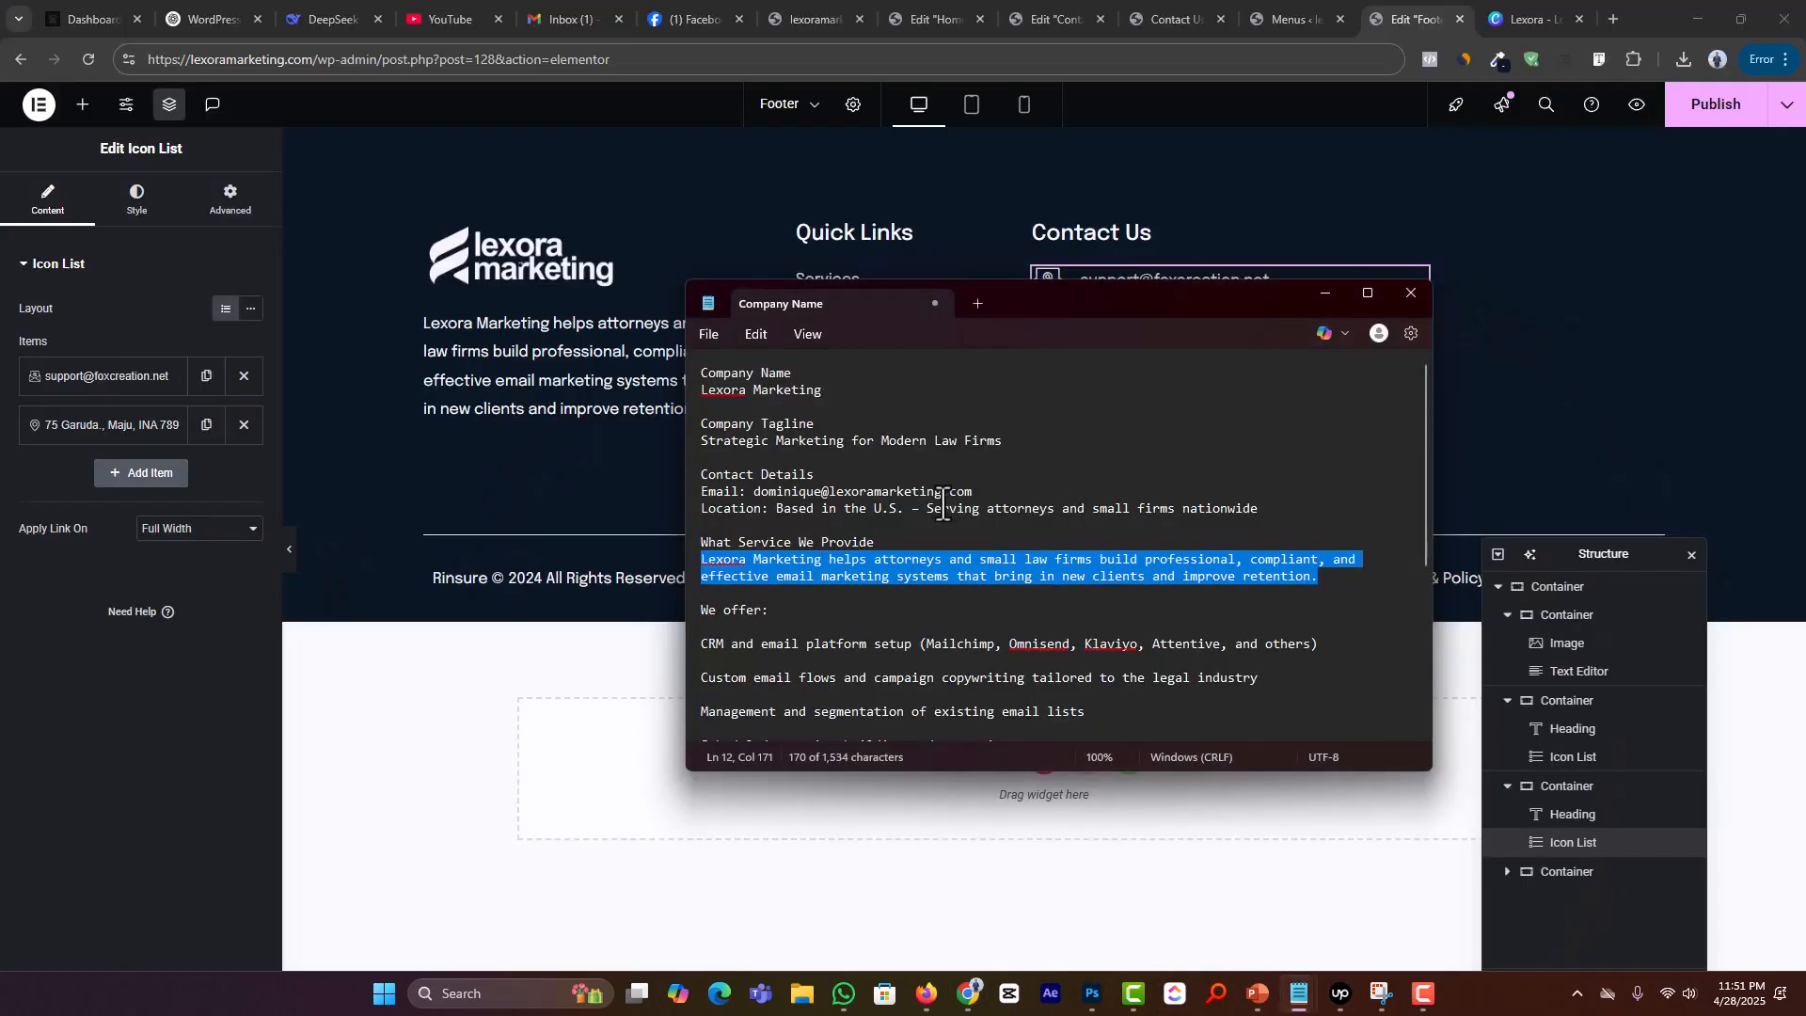
{"action": "left_click_drag", "start_coordinate": [974, 491], "coordinate": [756, 491]}
{"action": "key", "text": "ctrl+c"}
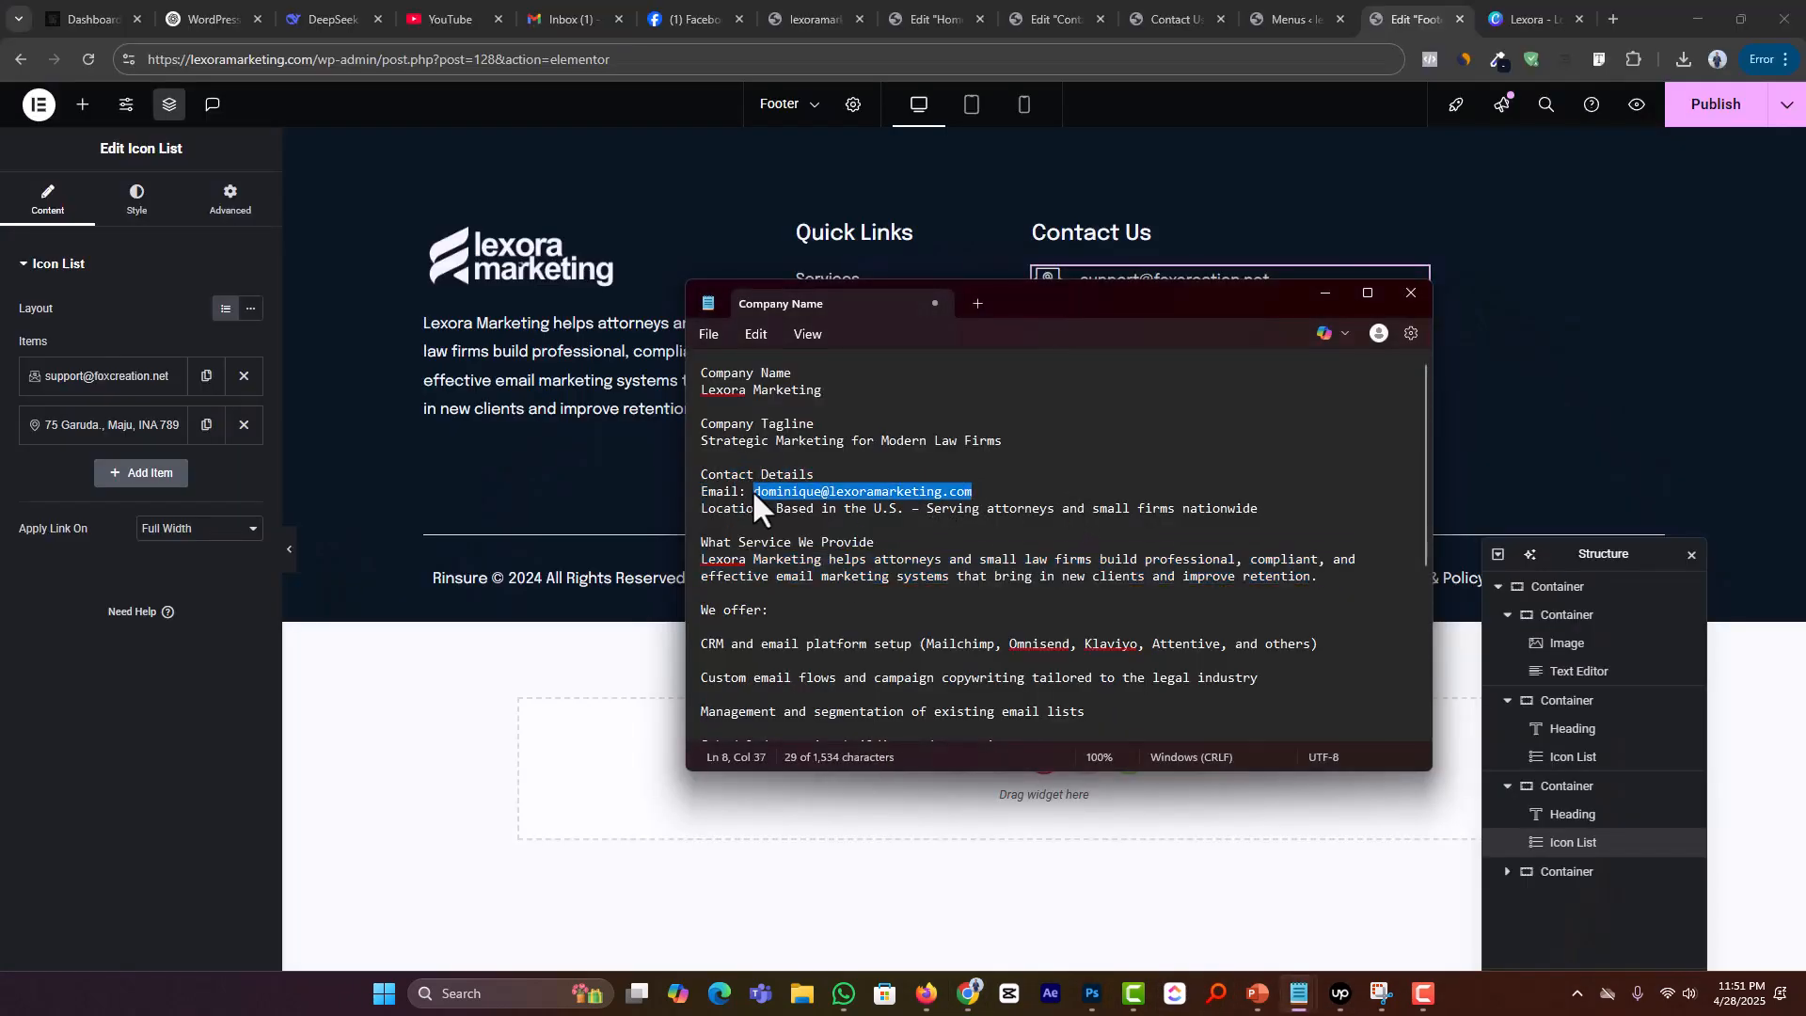
{"action": "left_click", "coordinate": [132, 386]}
{"action": "key", "text": "ctrl+a"}
{"action": "key", "text": "ctrl+v"}
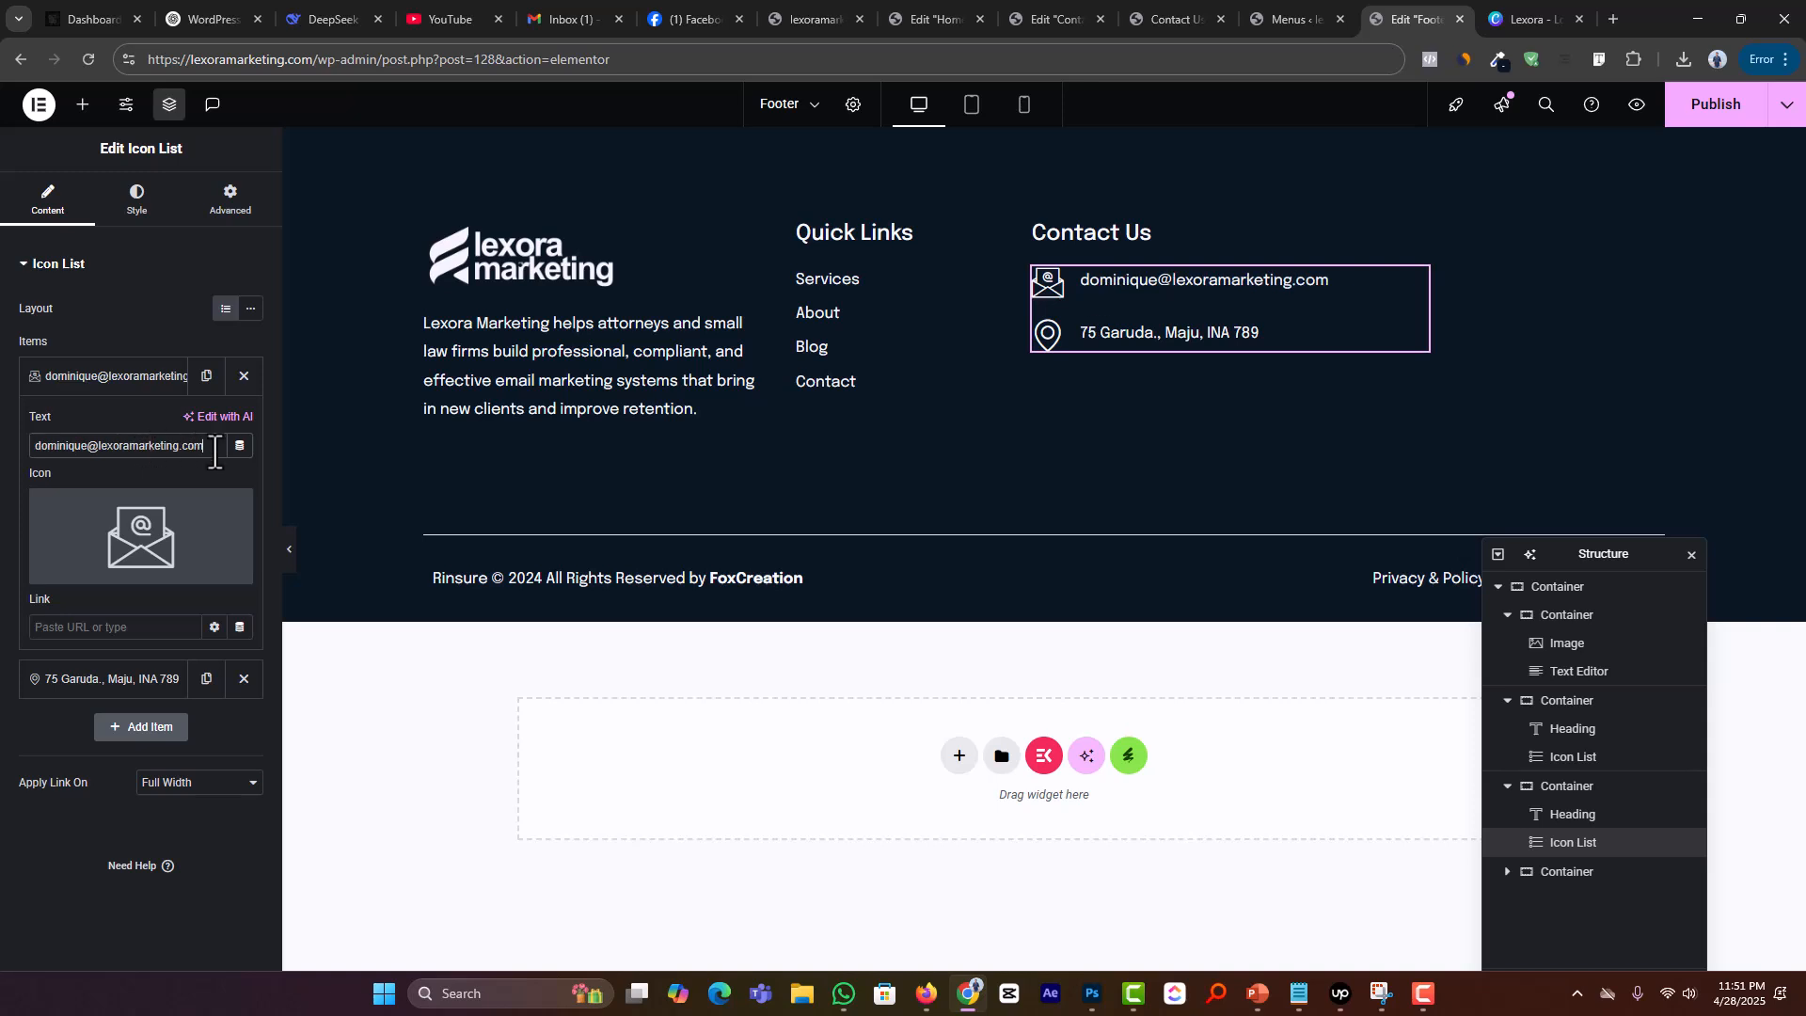
Step: Replace the contact list's placeholder address with "Based in the U.S" copied from the Location line of the Company Name note
{"action": "key", "text": "alt+Tab"}
{"action": "mouse_move", "coordinate": [899, 517]}
{"action": "left_mouse_down"}
{"action": "mouse_move", "coordinate": [774, 513]}
{"action": "mouse_move", "coordinate": [894, 516]}
{"action": "left_mouse_up"}
{"action": "key", "text": "ctrl+c"}
{"action": "left_click", "coordinate": [777, 513]}
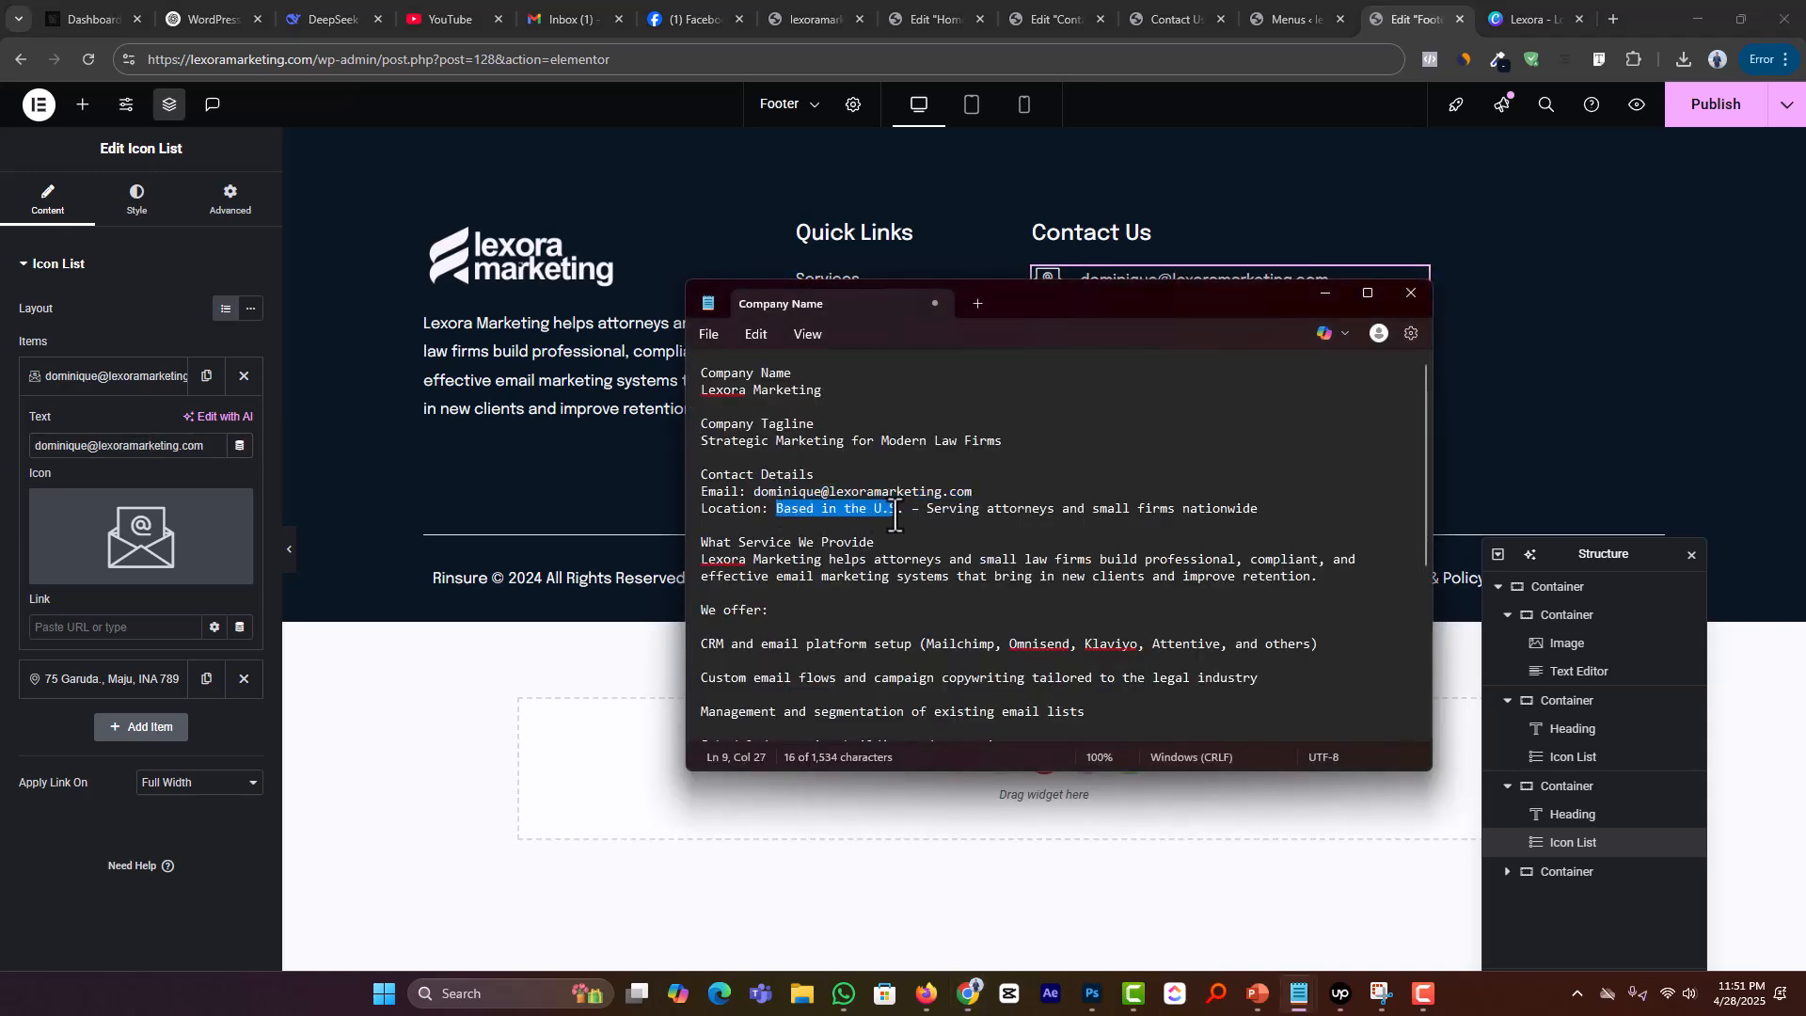
{"action": "left_click", "coordinate": [141, 681]}
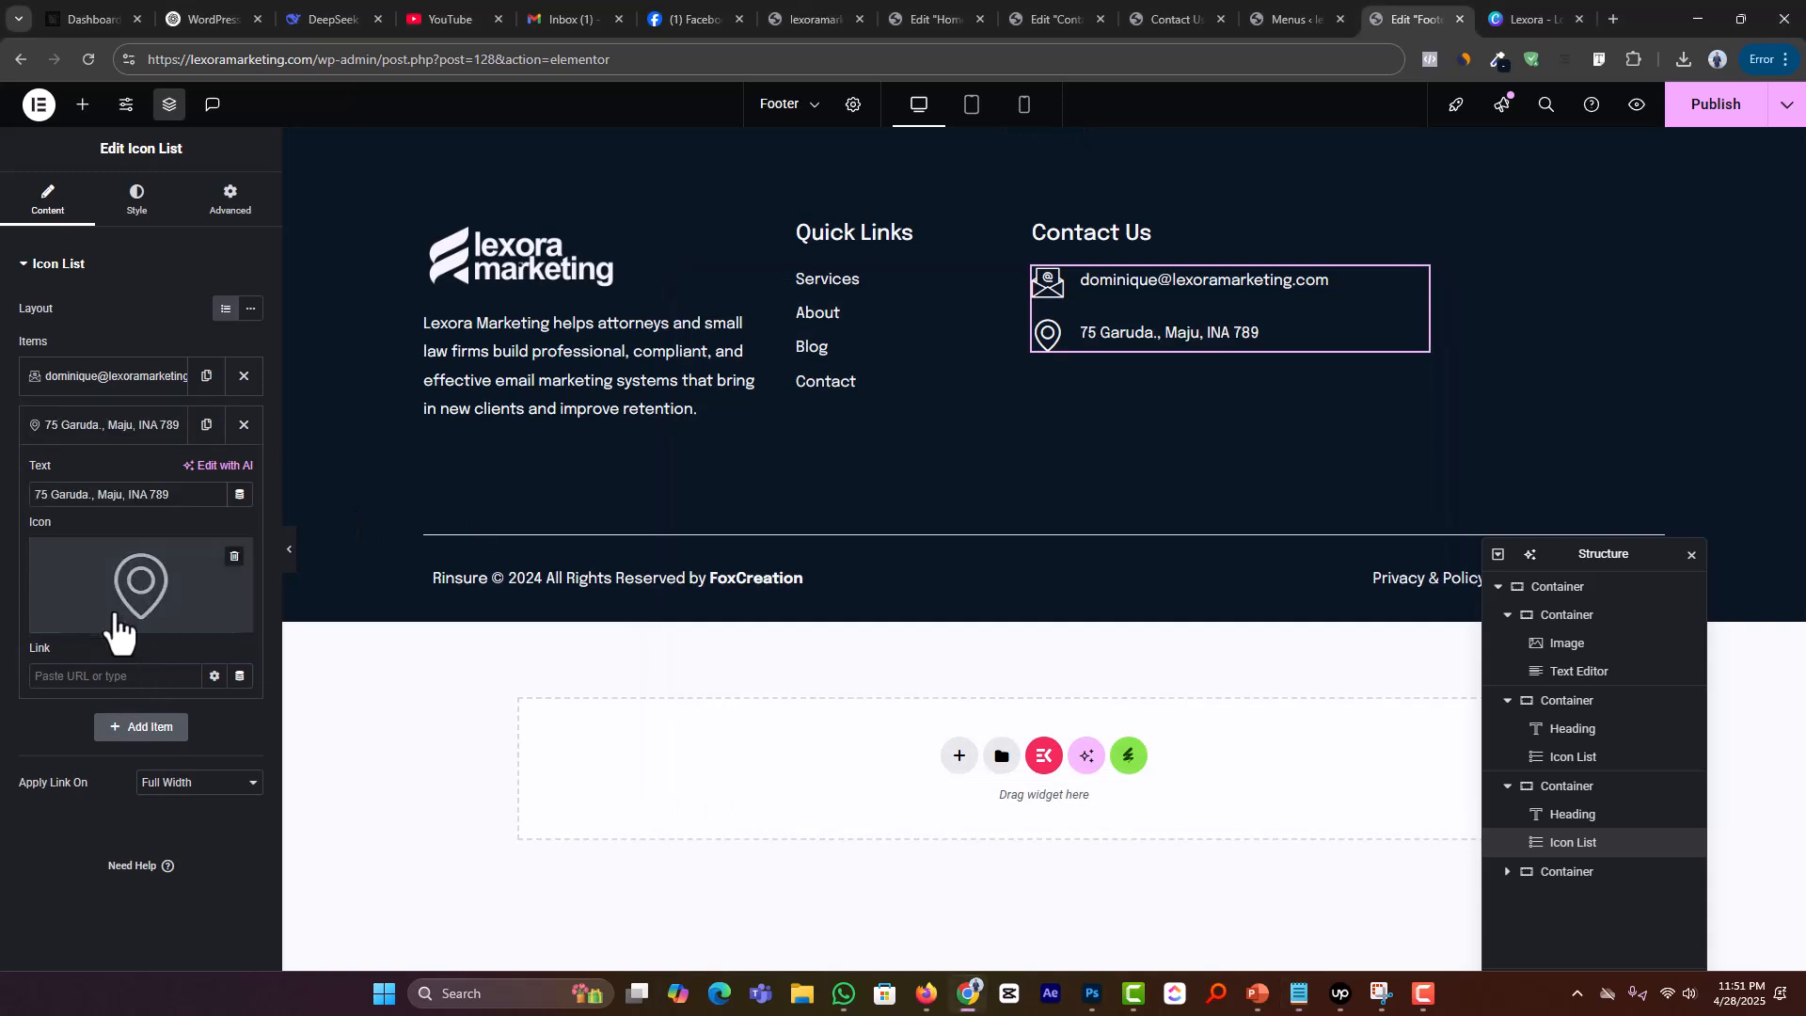
{"action": "left_click", "coordinate": [177, 495]}
{"action": "key", "text": "ctrl+a"}
{"action": "key", "text": "ctrl+v"}
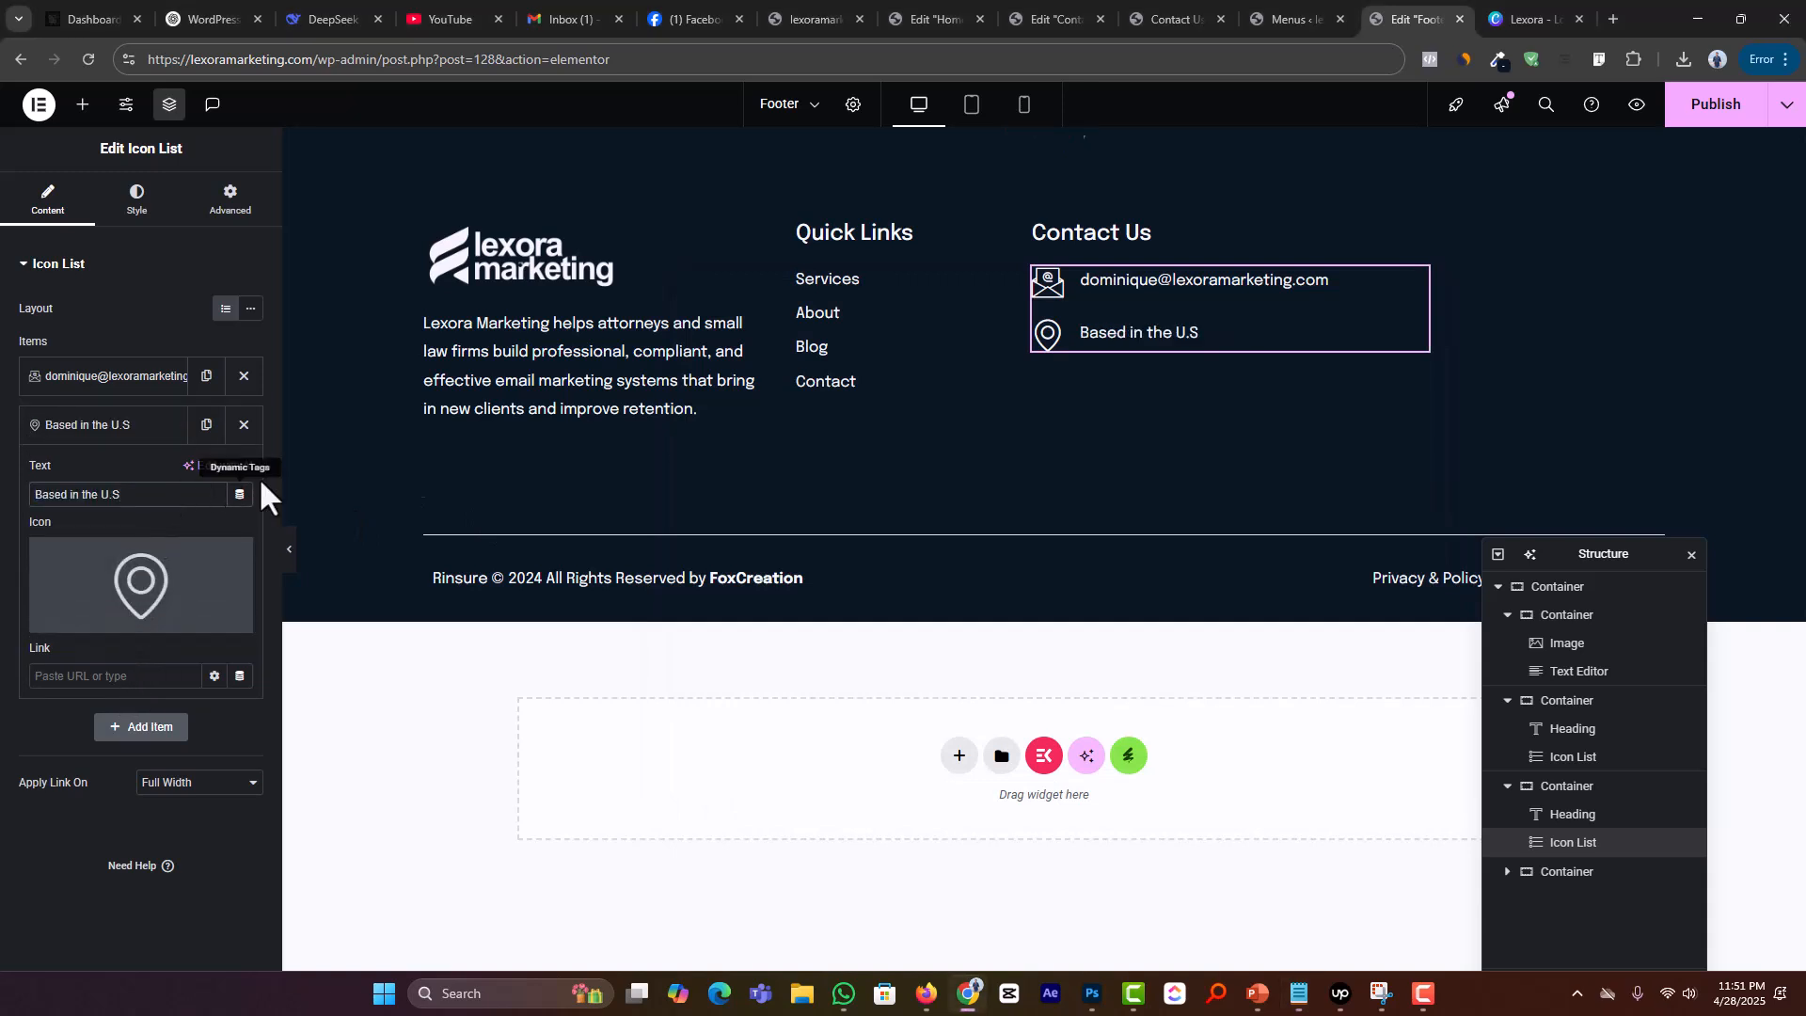
{"action": "left_click", "coordinate": [997, 294]}
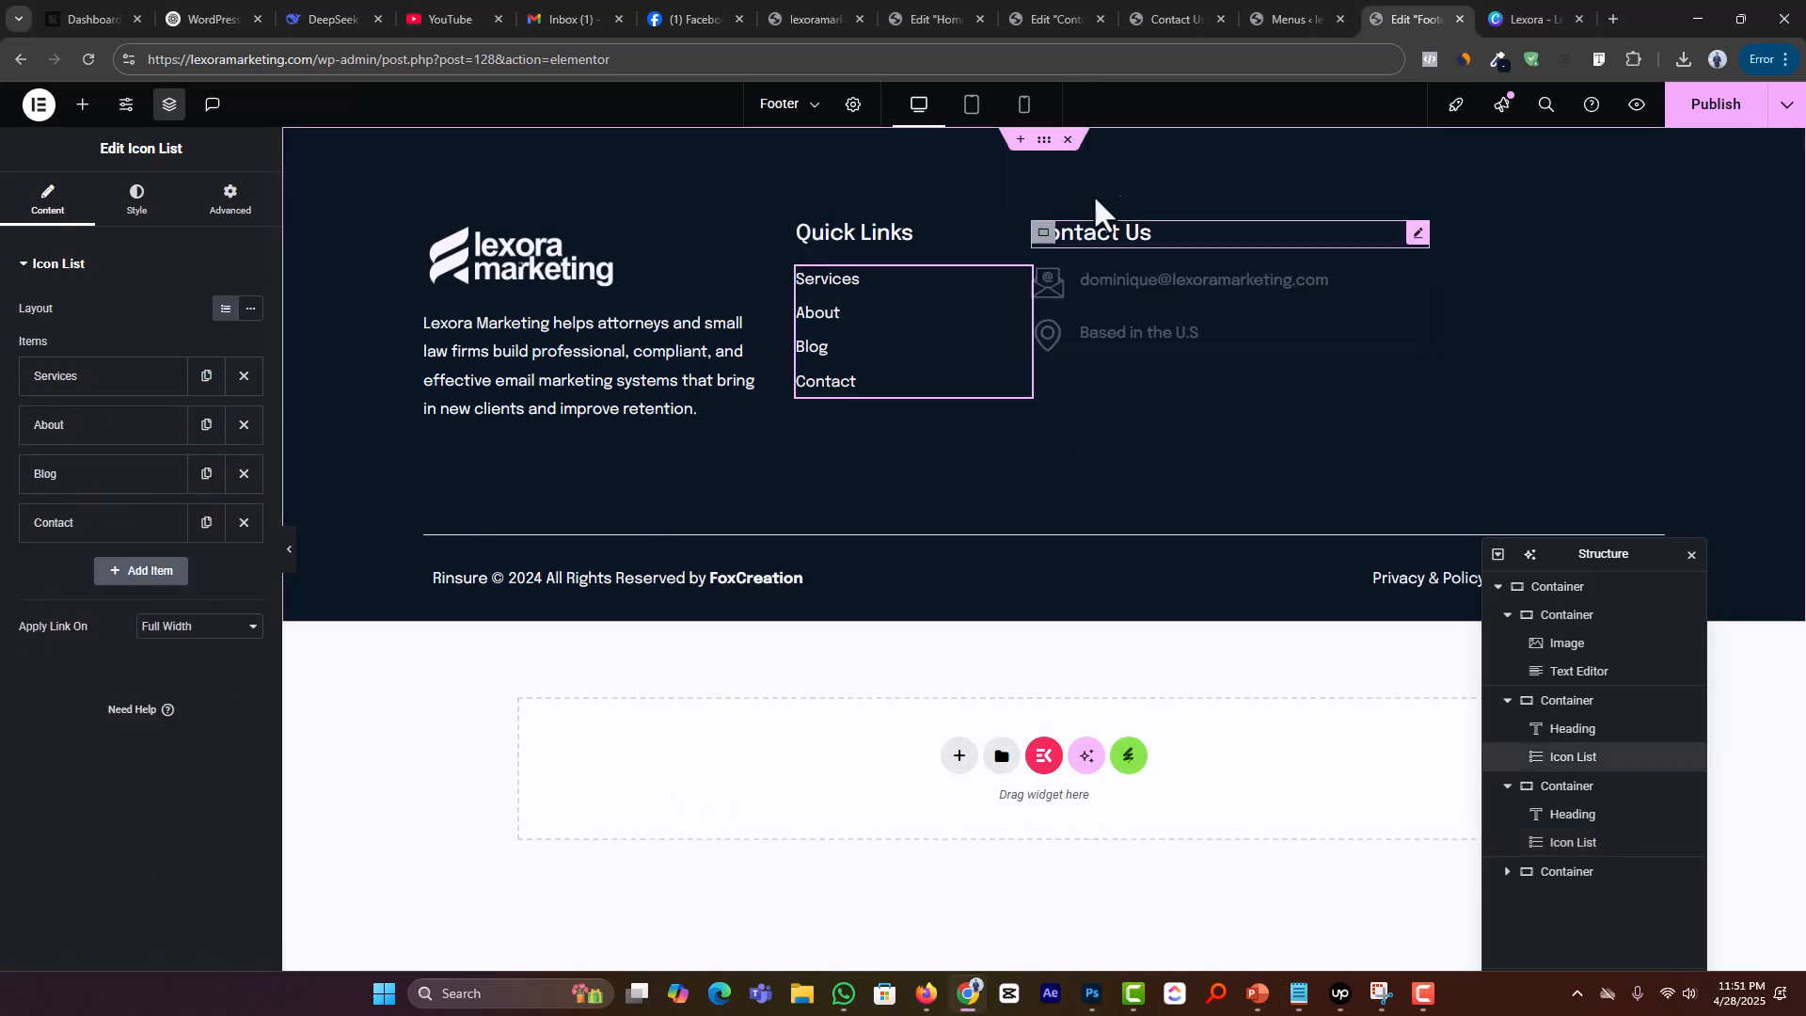
{"action": "left_click", "coordinate": [1211, 15]}
{"action": "left_click", "coordinate": [464, 54]}
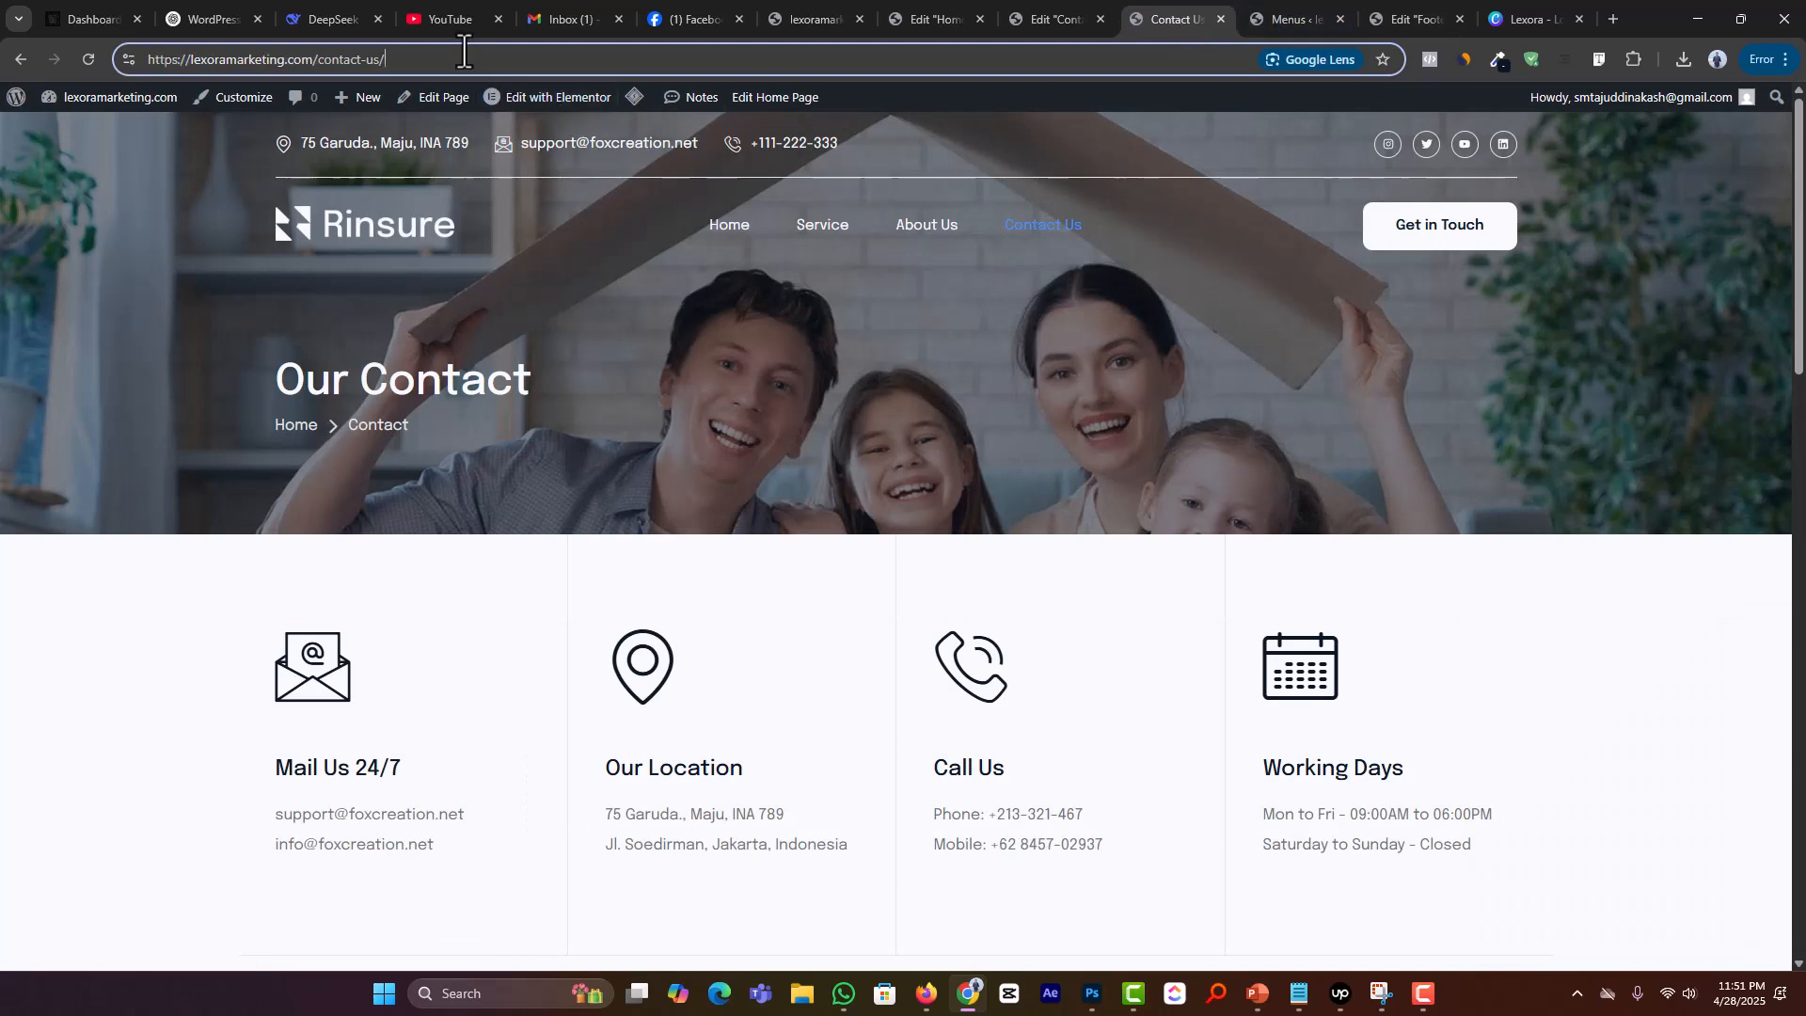
{"action": "key", "text": "ctrl+a"}
{"action": "key", "text": "ctrl+c"}
{"action": "left_click_drag", "start_coordinate": [1394, 19], "coordinate": [1310, 24]}
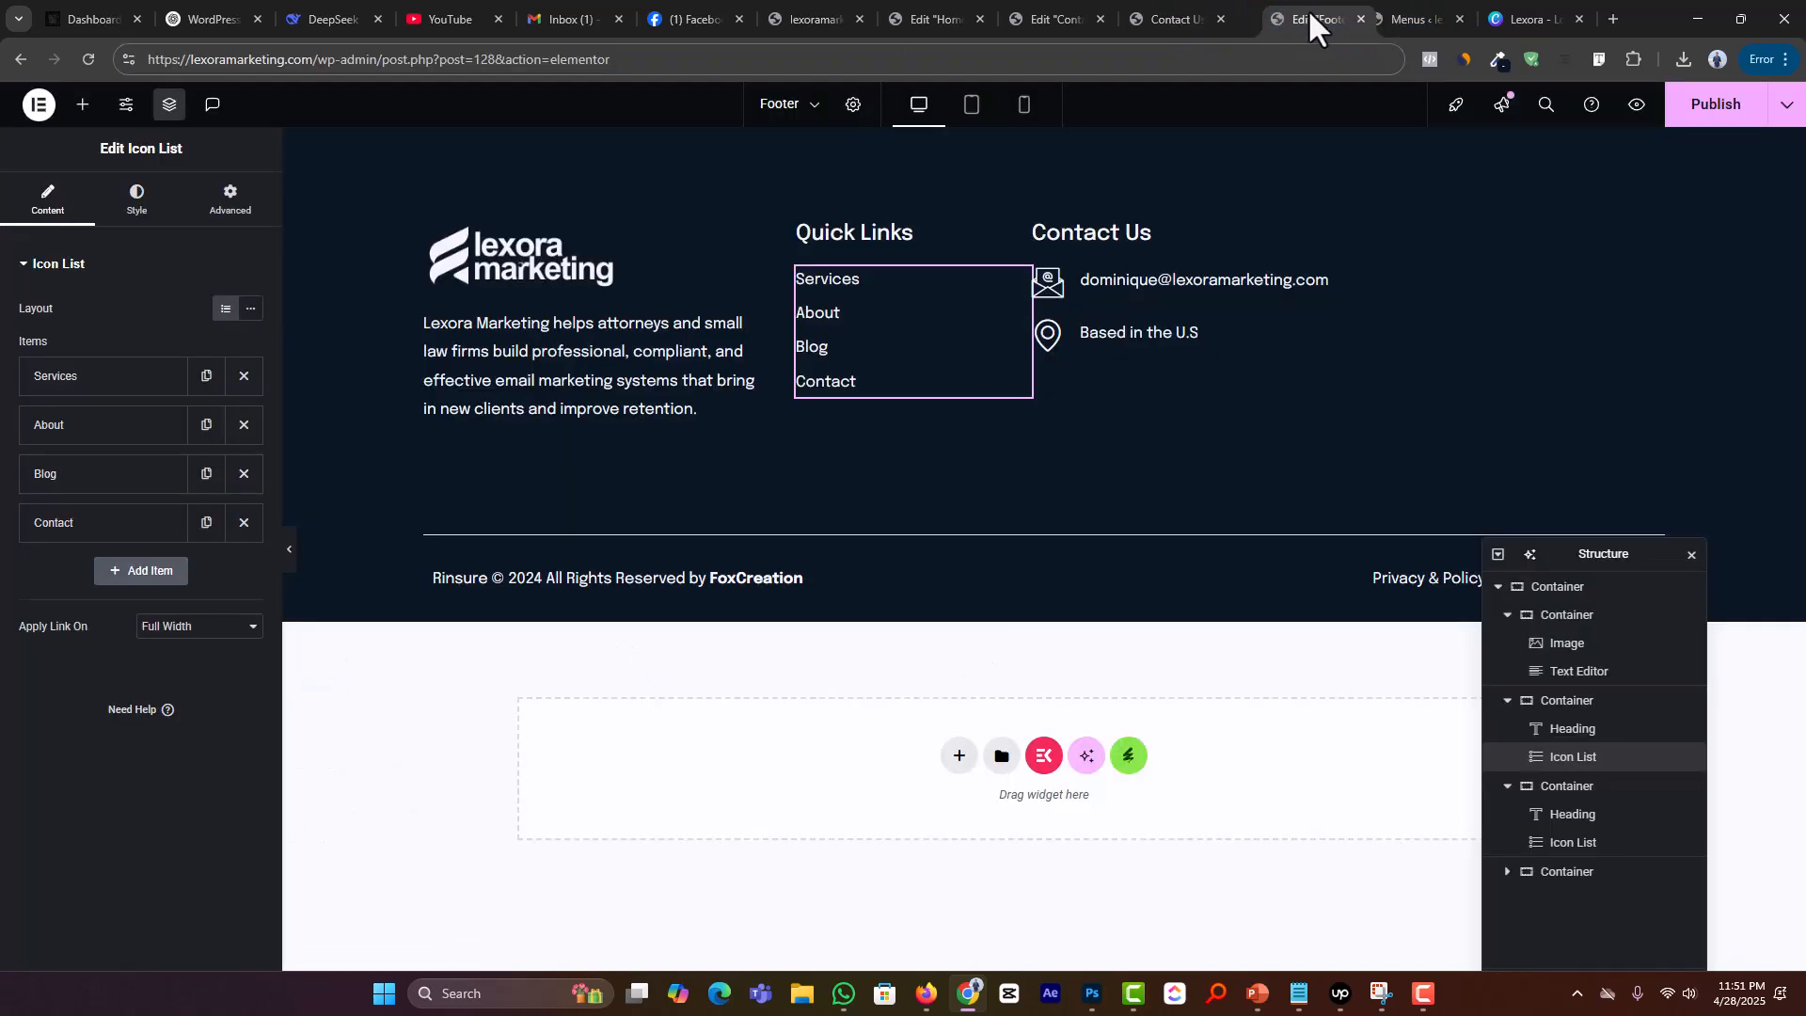
{"action": "left_click", "coordinate": [97, 525]}
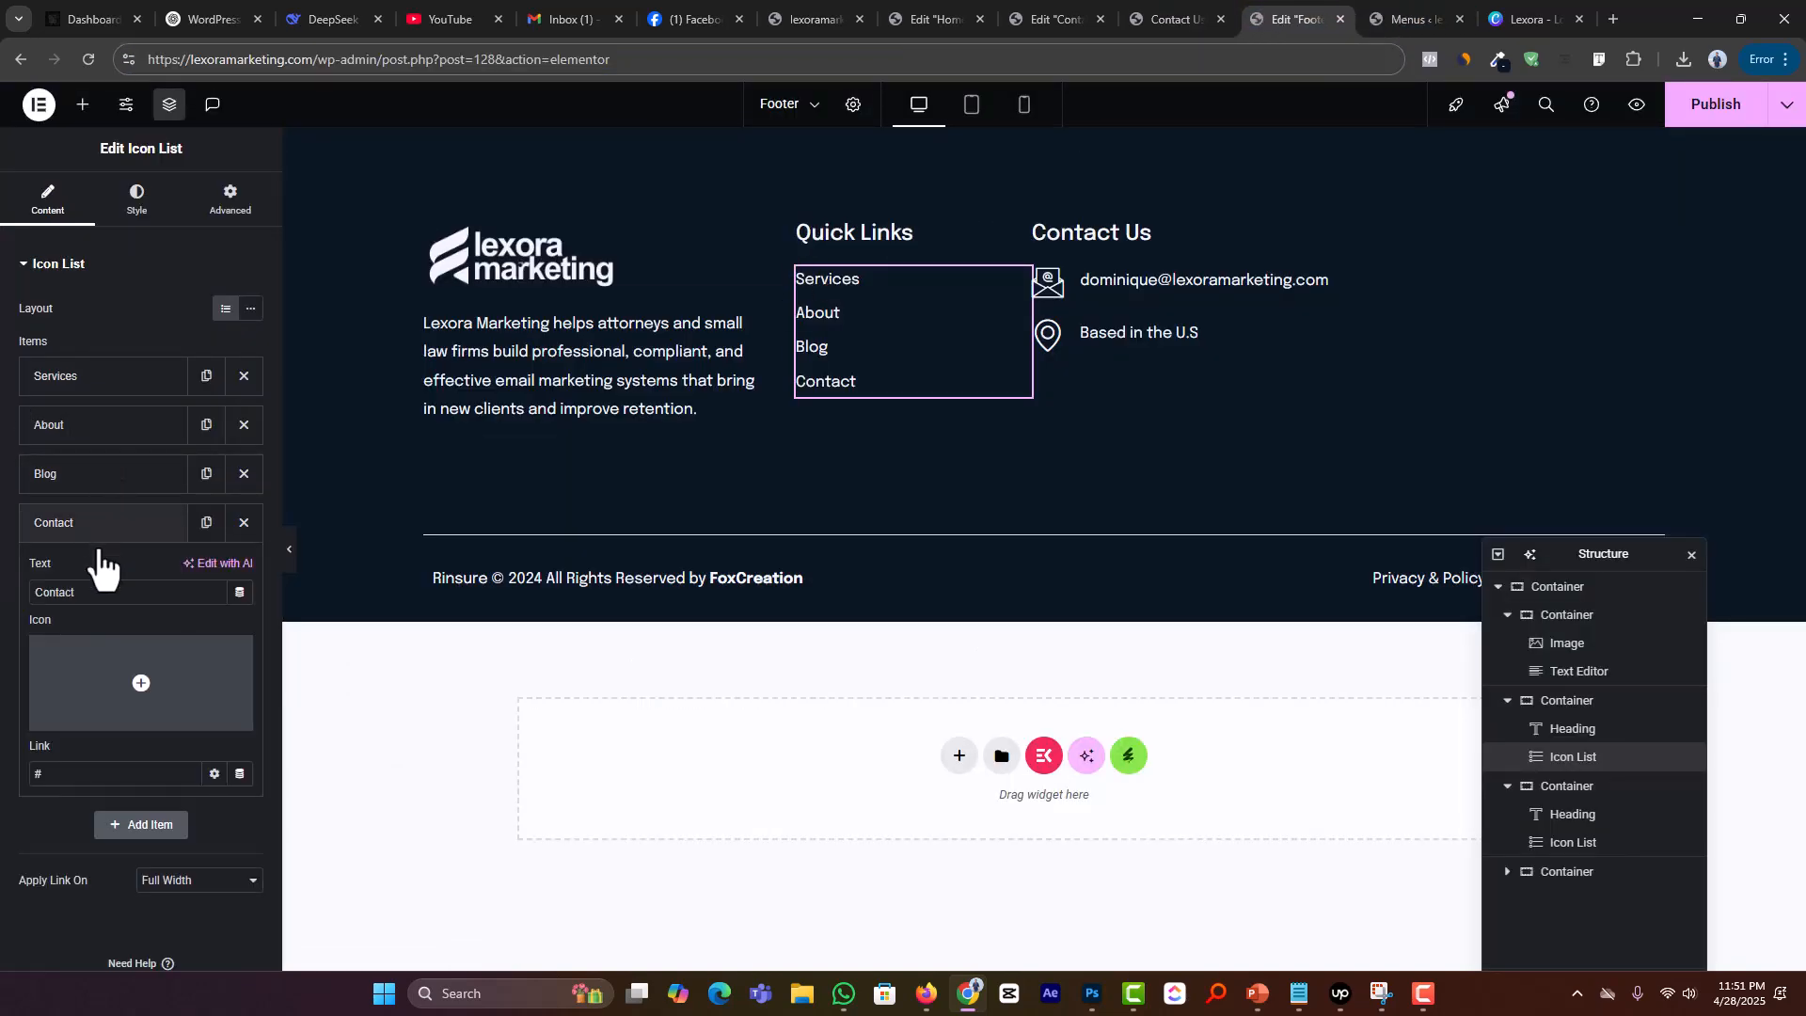
{"action": "double_click", "coordinate": [69, 773]}
{"action": "key", "text": "ctrl+v"}
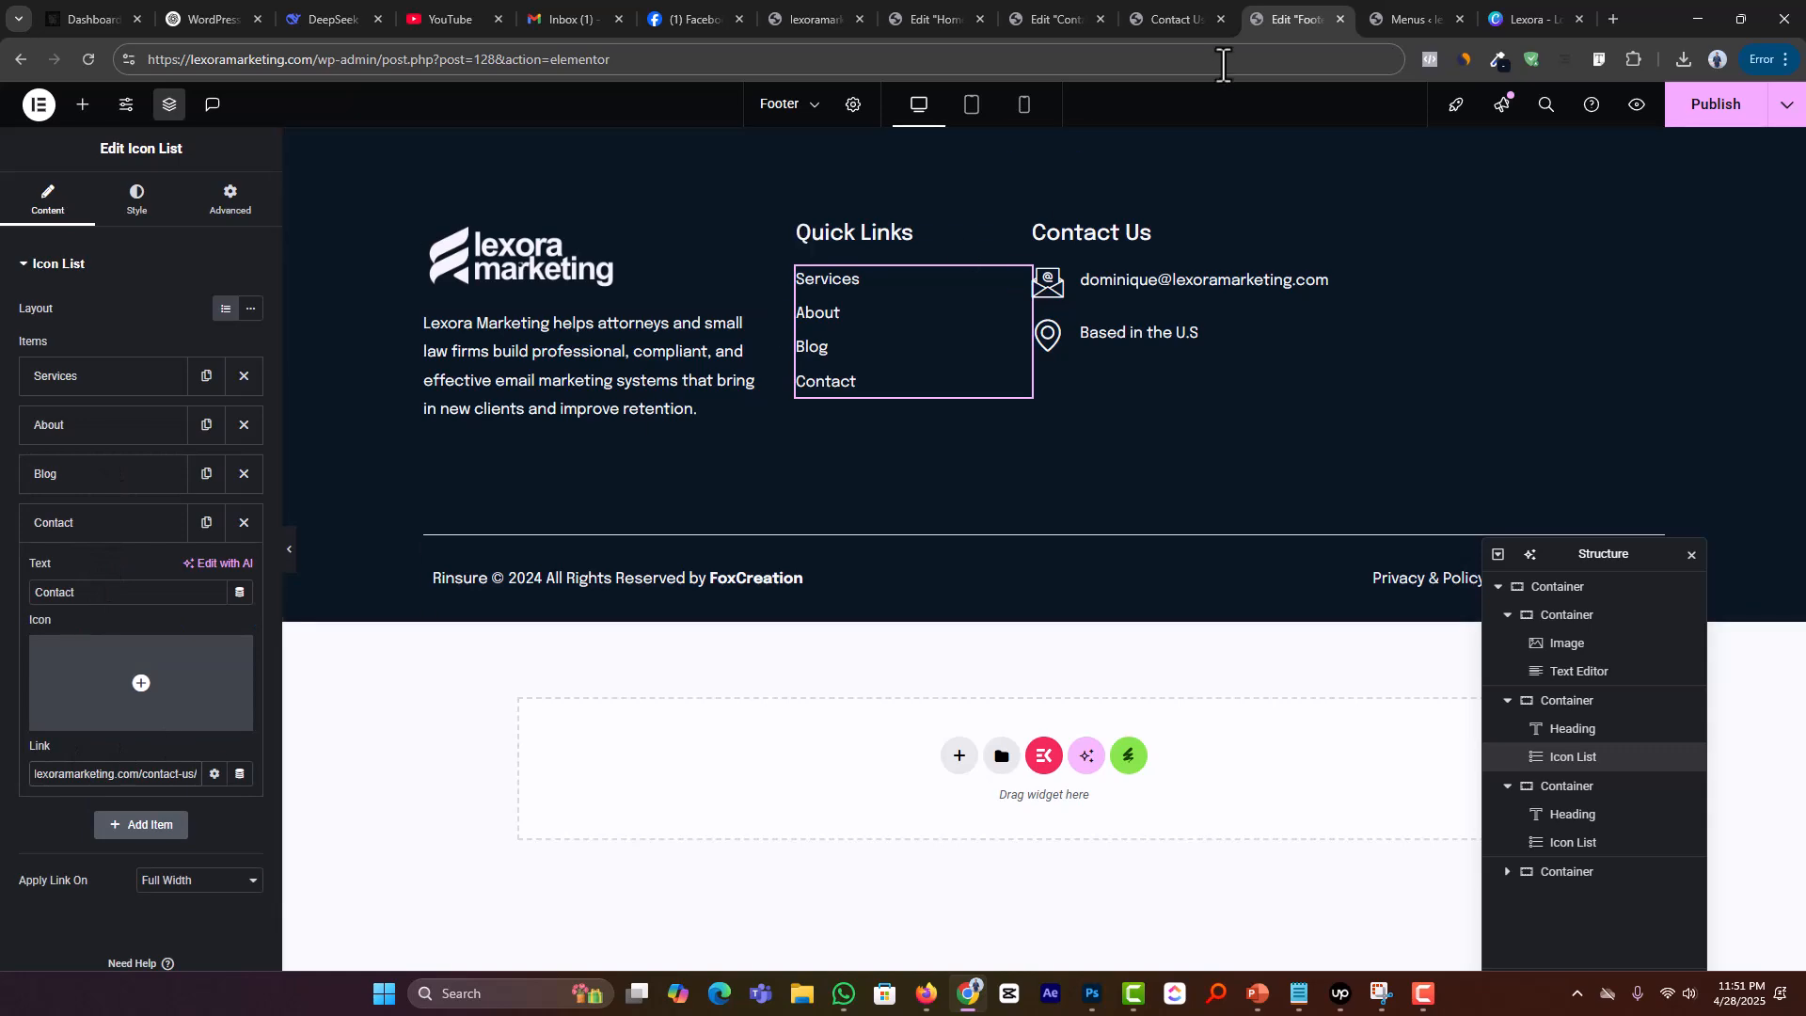
Step: Move the Blog item to the start of the quick links and link About to the About Us page address, lexoramarketing.com/about-us/
{"action": "left_click", "coordinate": [1166, 20]}
{"action": "left_click", "coordinate": [918, 231]}
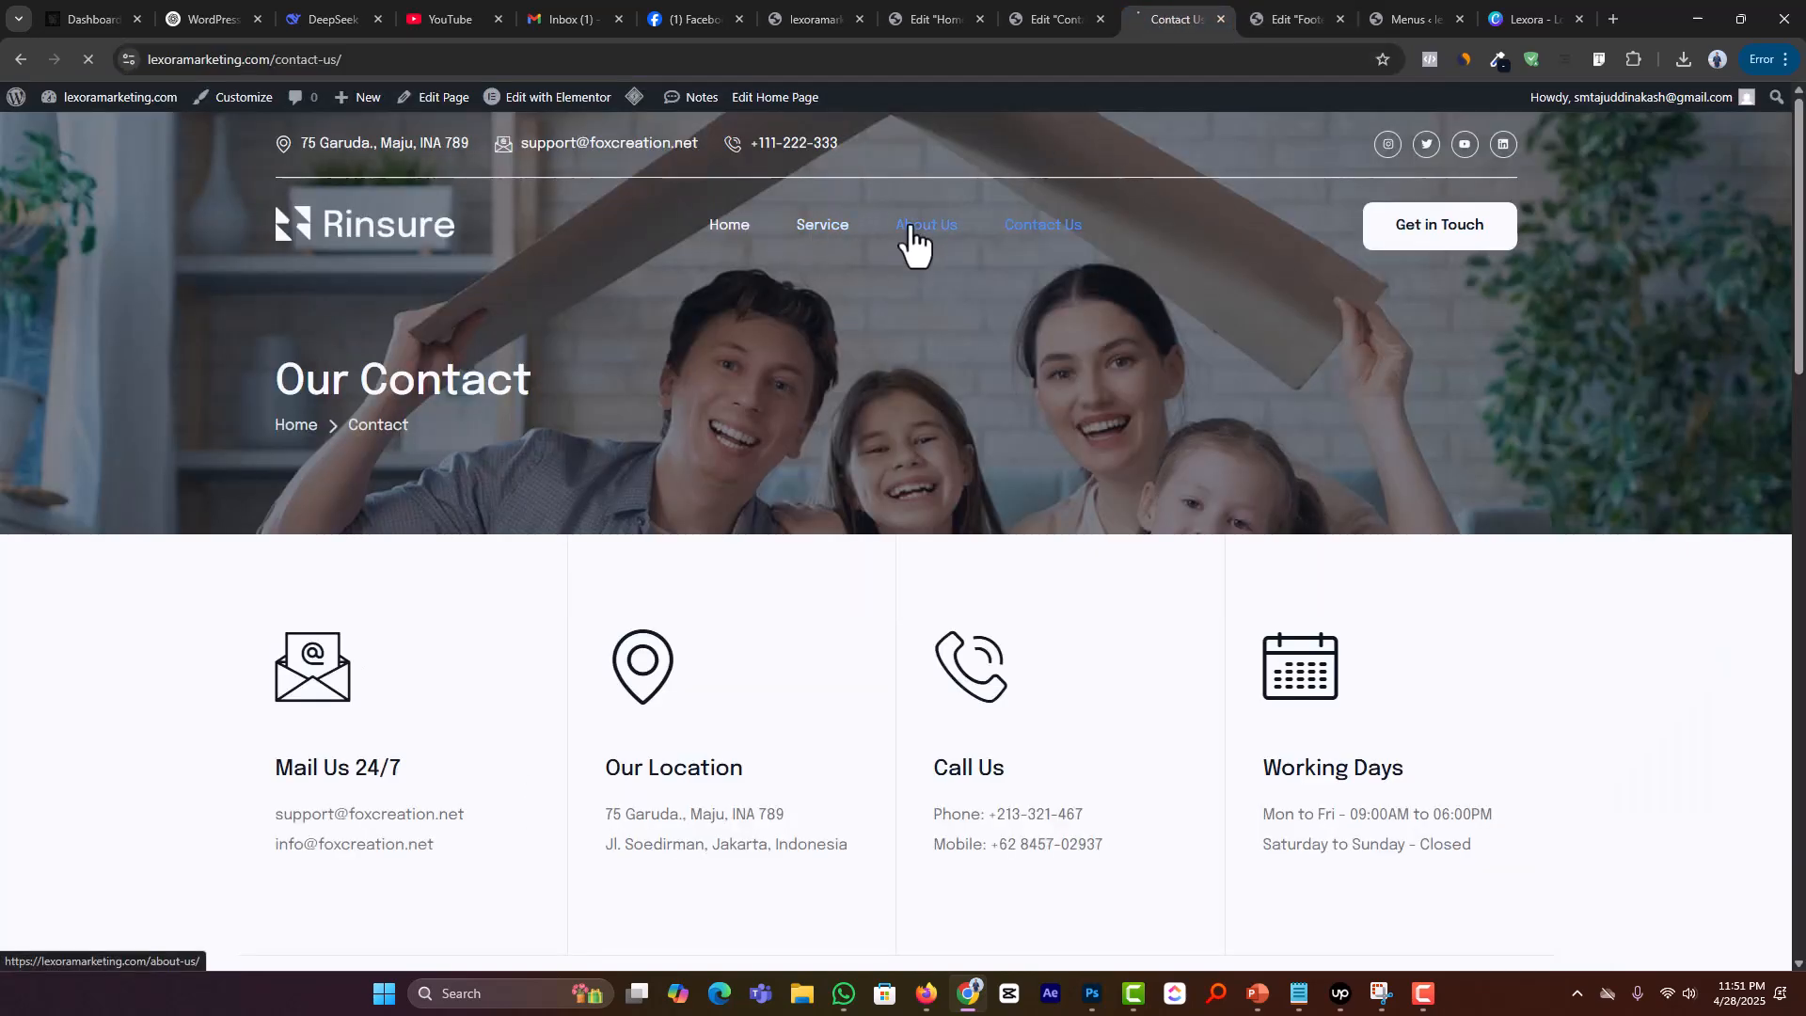
{"action": "left_click", "coordinate": [478, 61]}
{"action": "left_click", "coordinate": [1308, 19]}
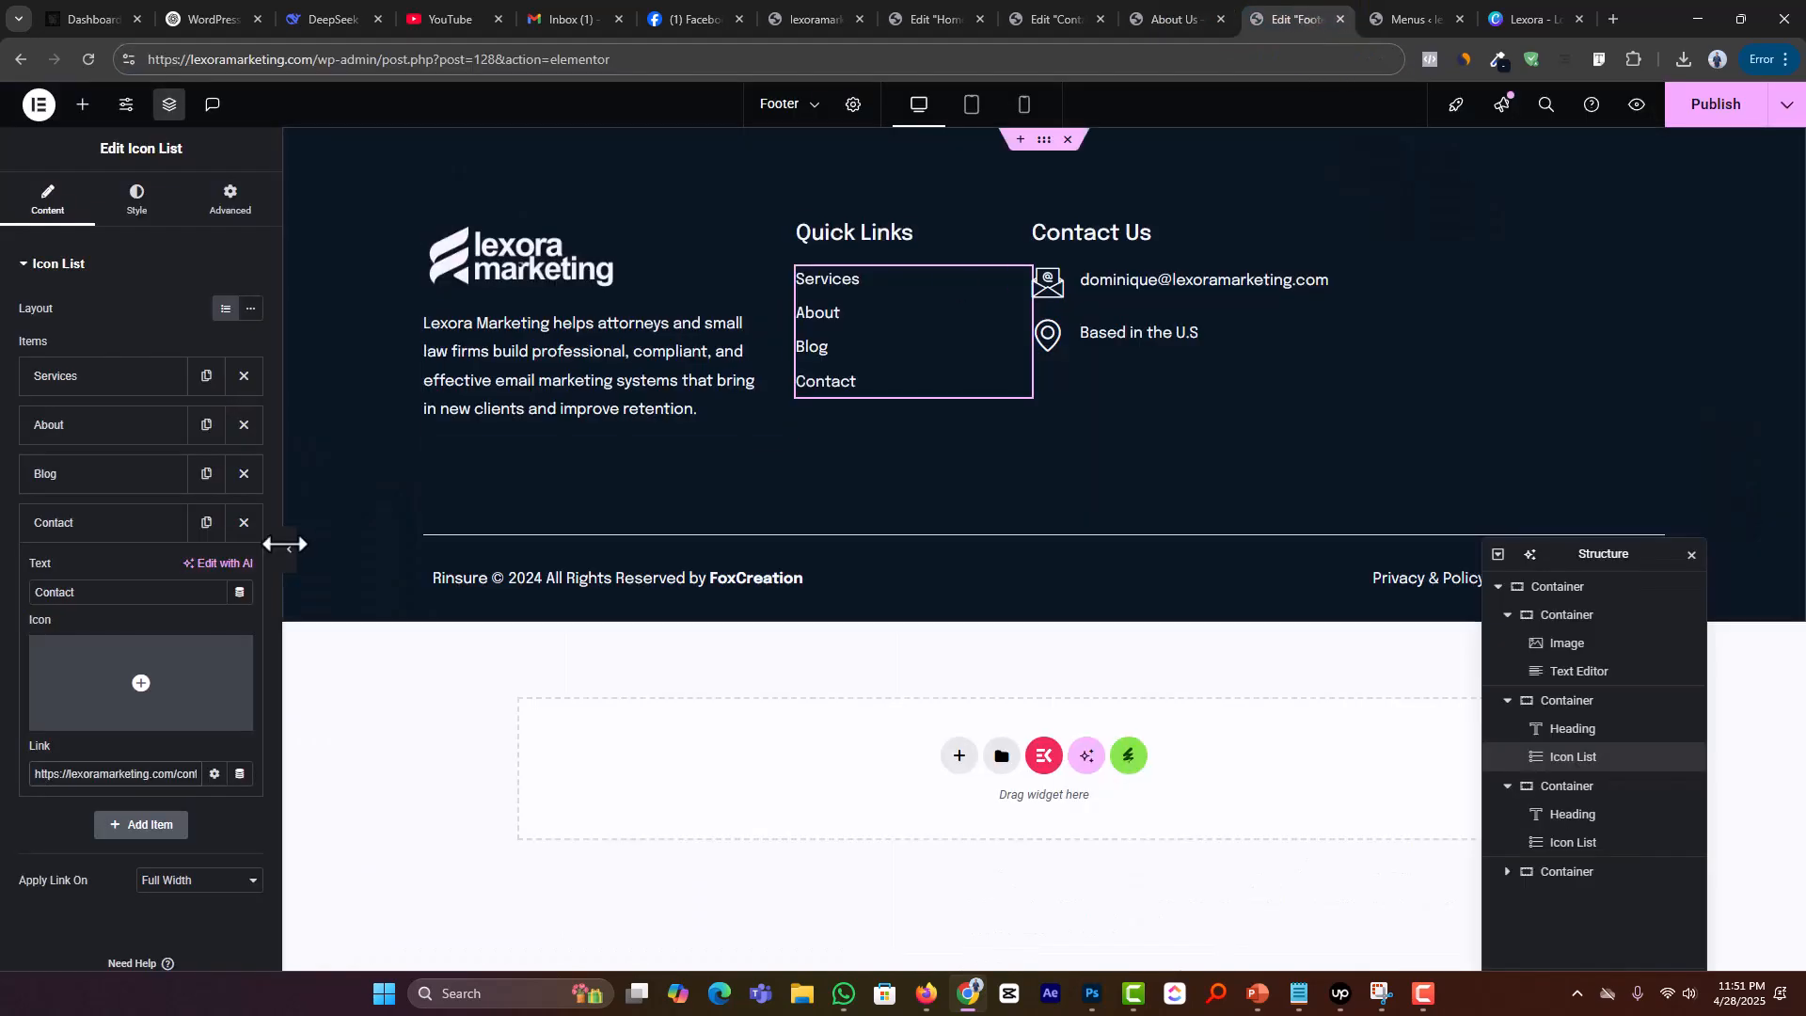
{"action": "left_click", "coordinate": [101, 534]}
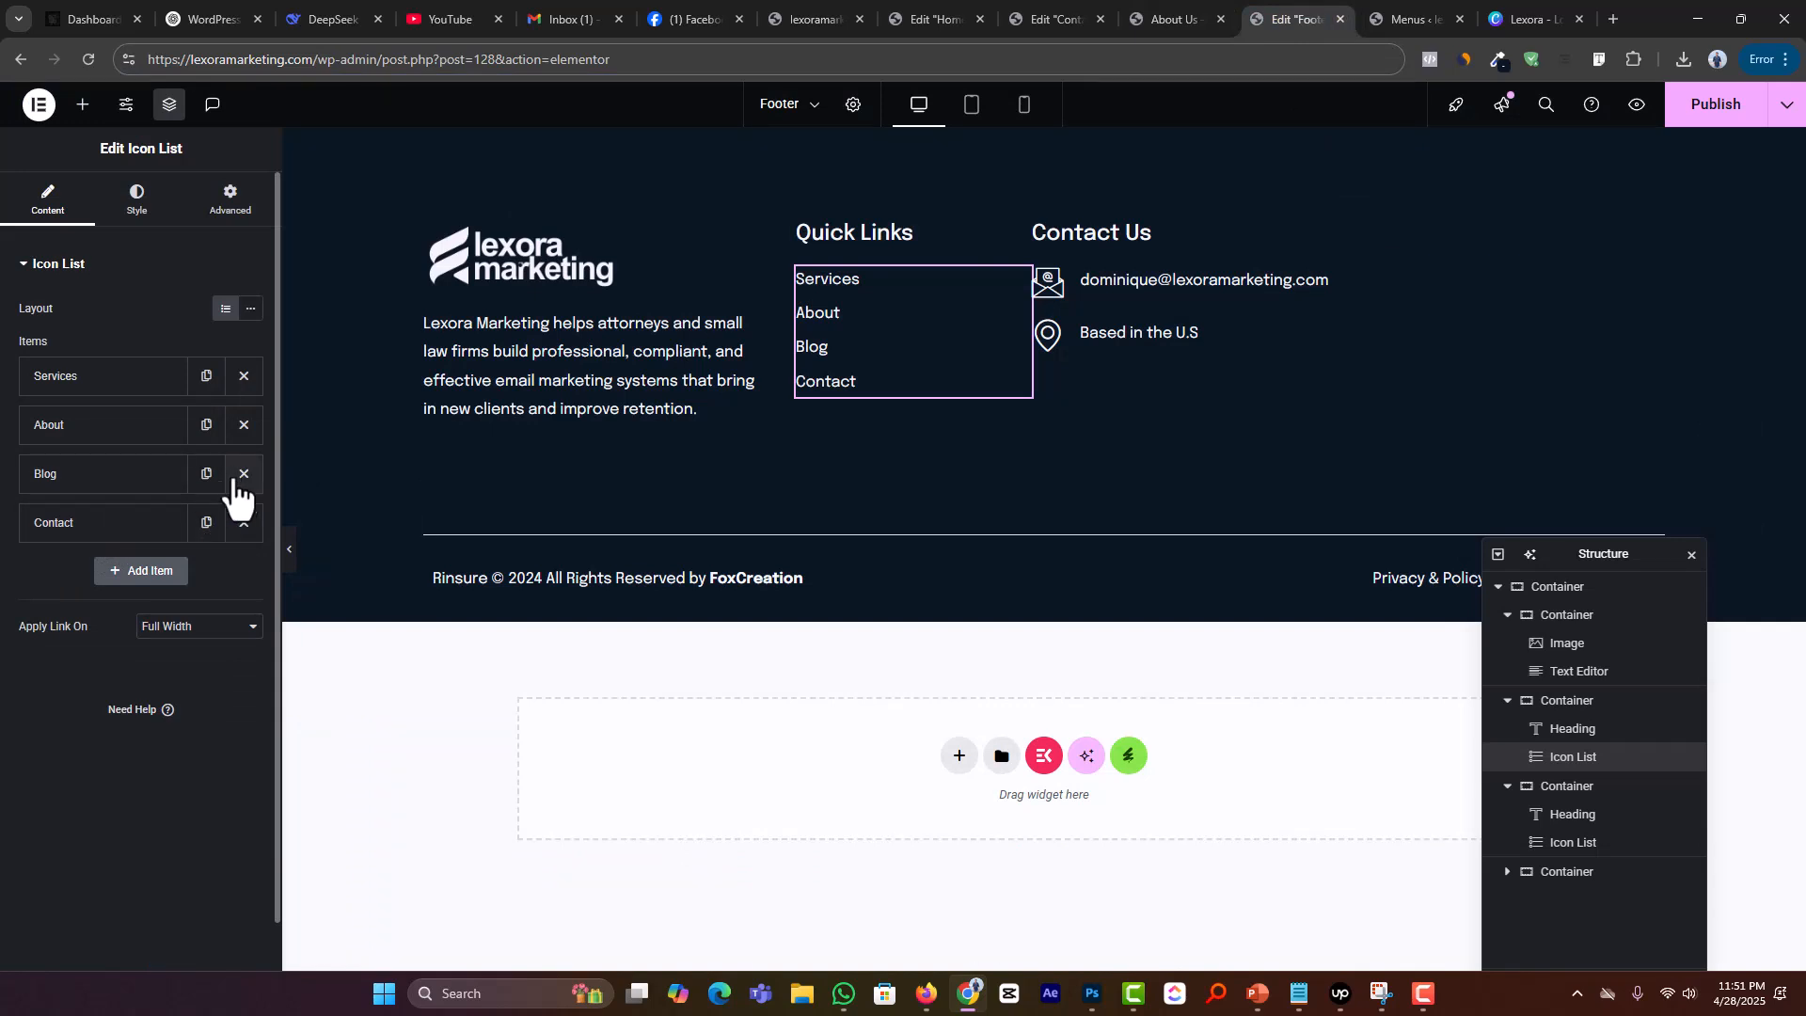
{"action": "left_click_drag", "start_coordinate": [85, 525], "coordinate": [121, 404]}
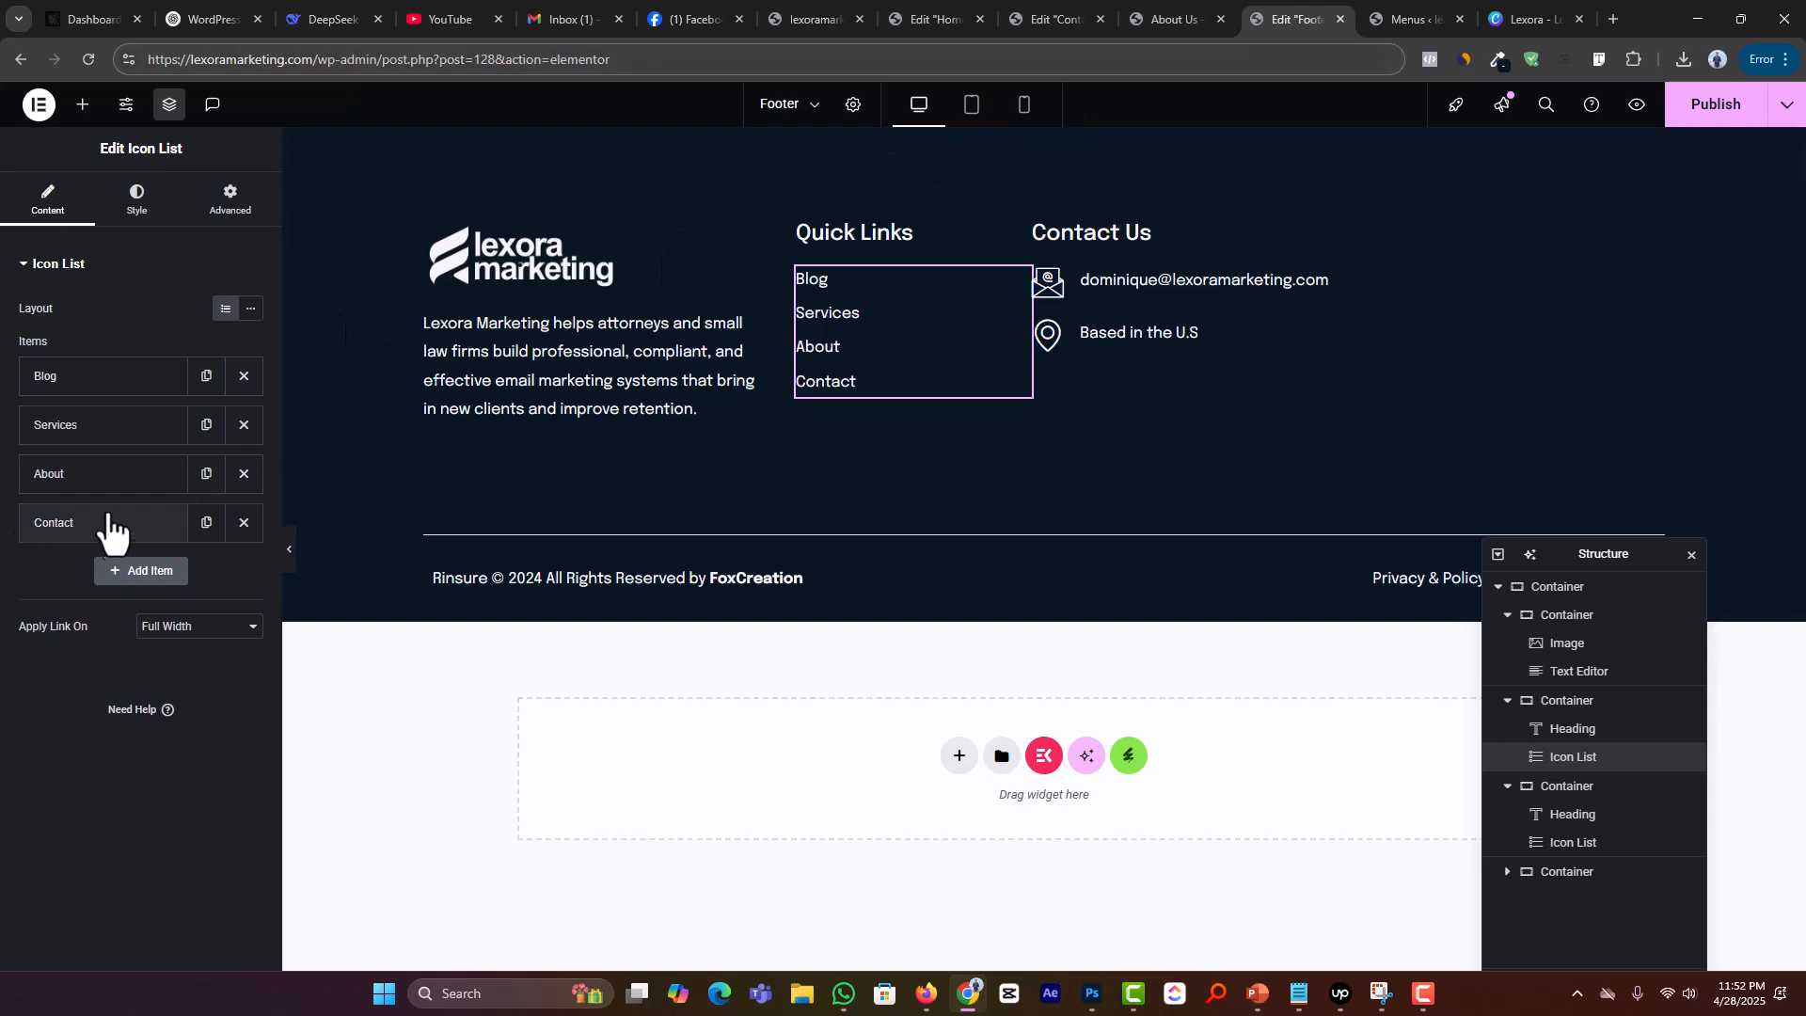
{"action": "left_click", "coordinate": [109, 482]}
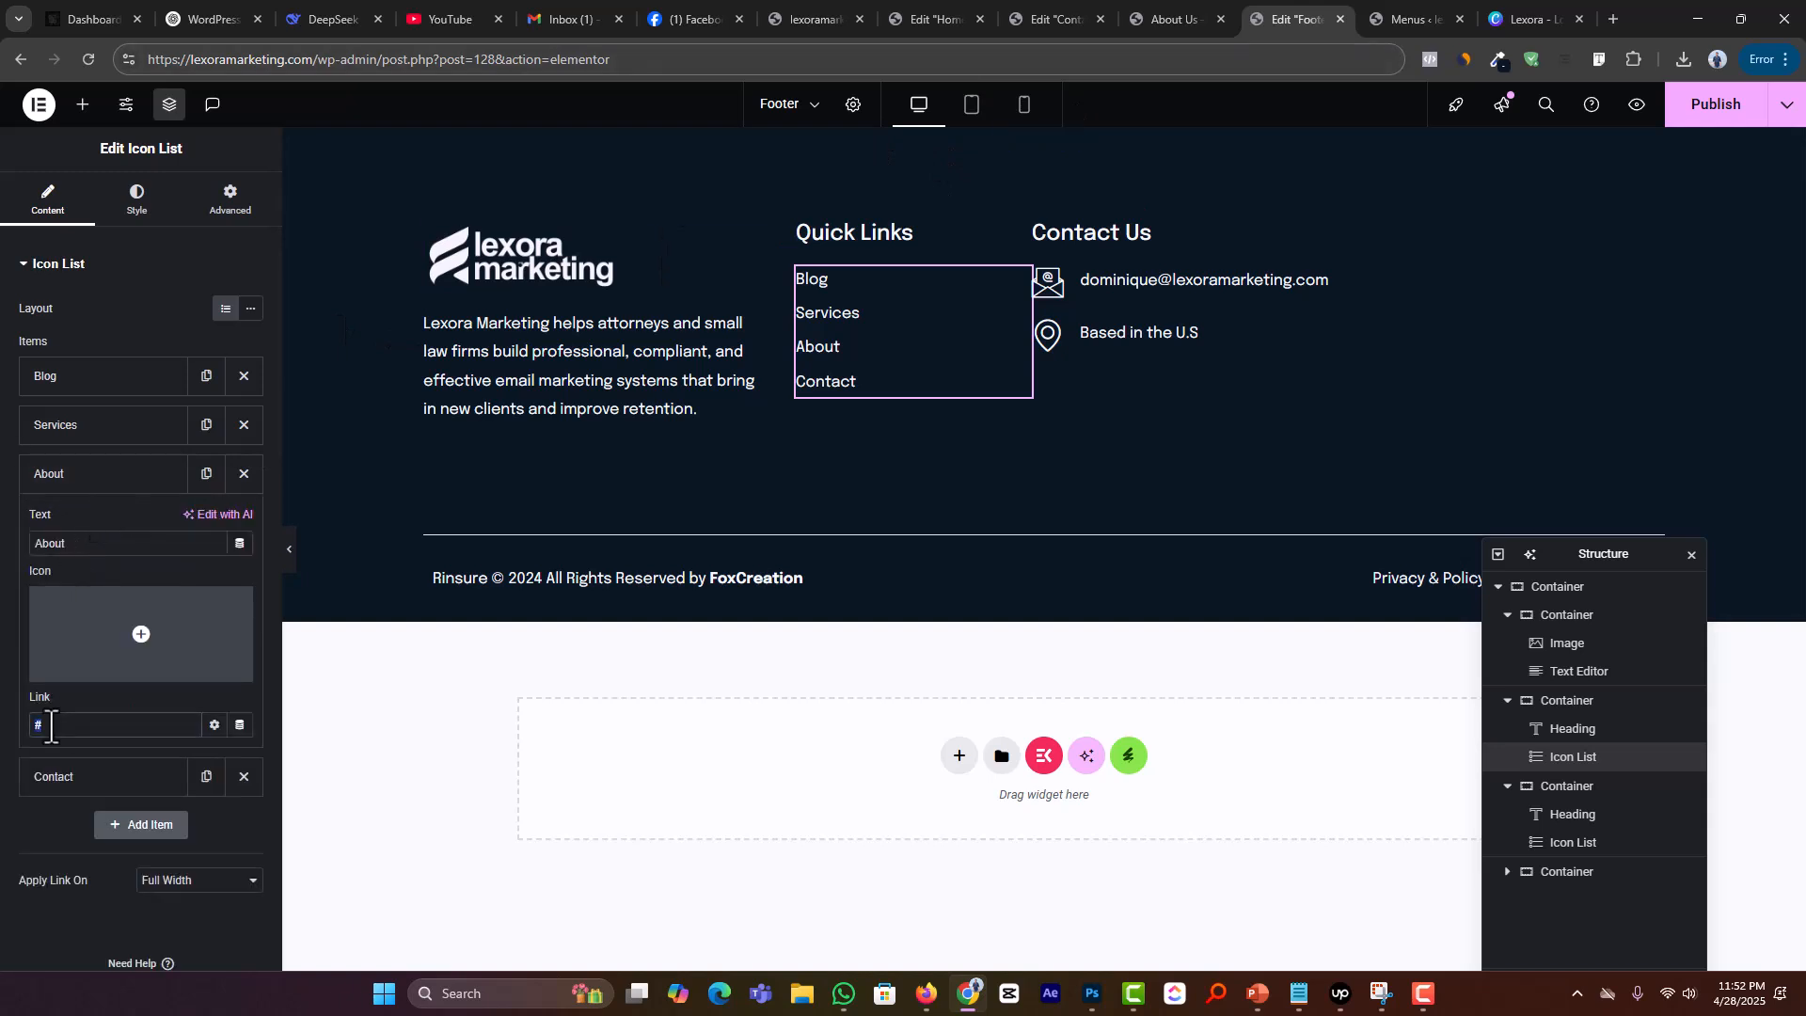
{"action": "key", "text": "ctrl+v"}
{"action": "left_click", "coordinate": [94, 475]}
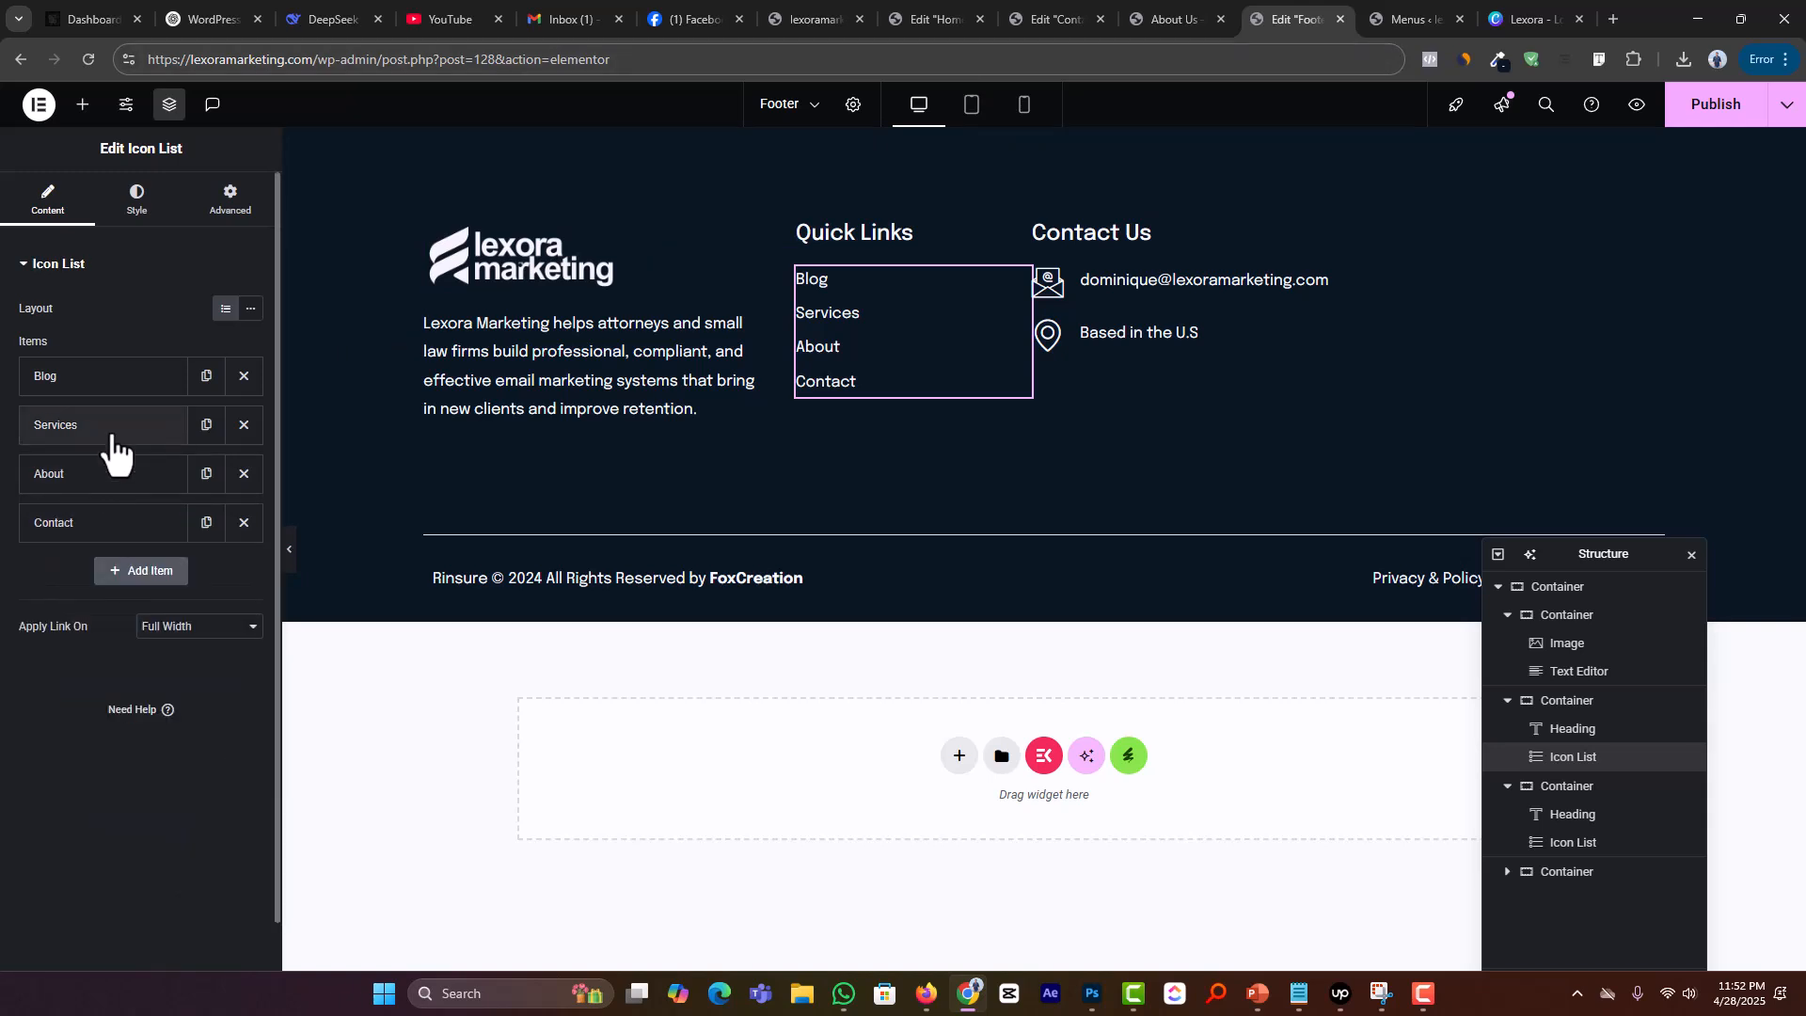
{"action": "left_click", "coordinate": [111, 435]}
{"action": "left_click", "coordinate": [1171, 6]}
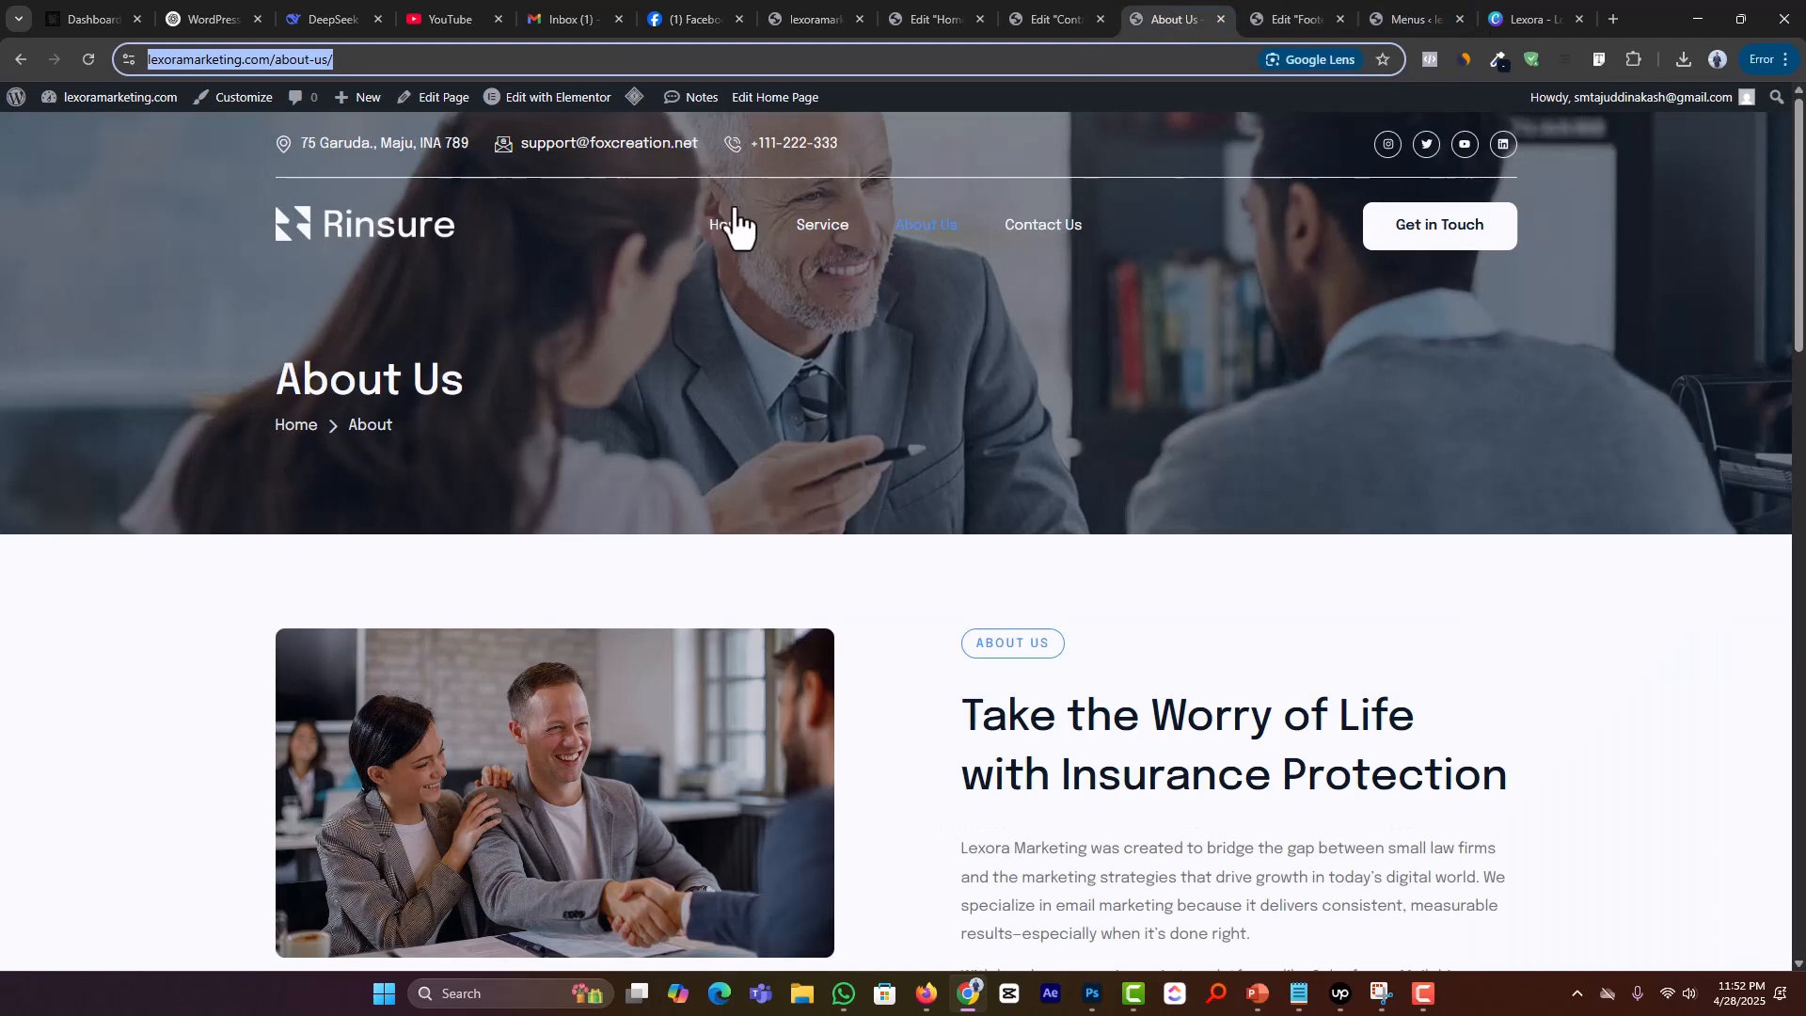
{"action": "left_click", "coordinate": [823, 231]}
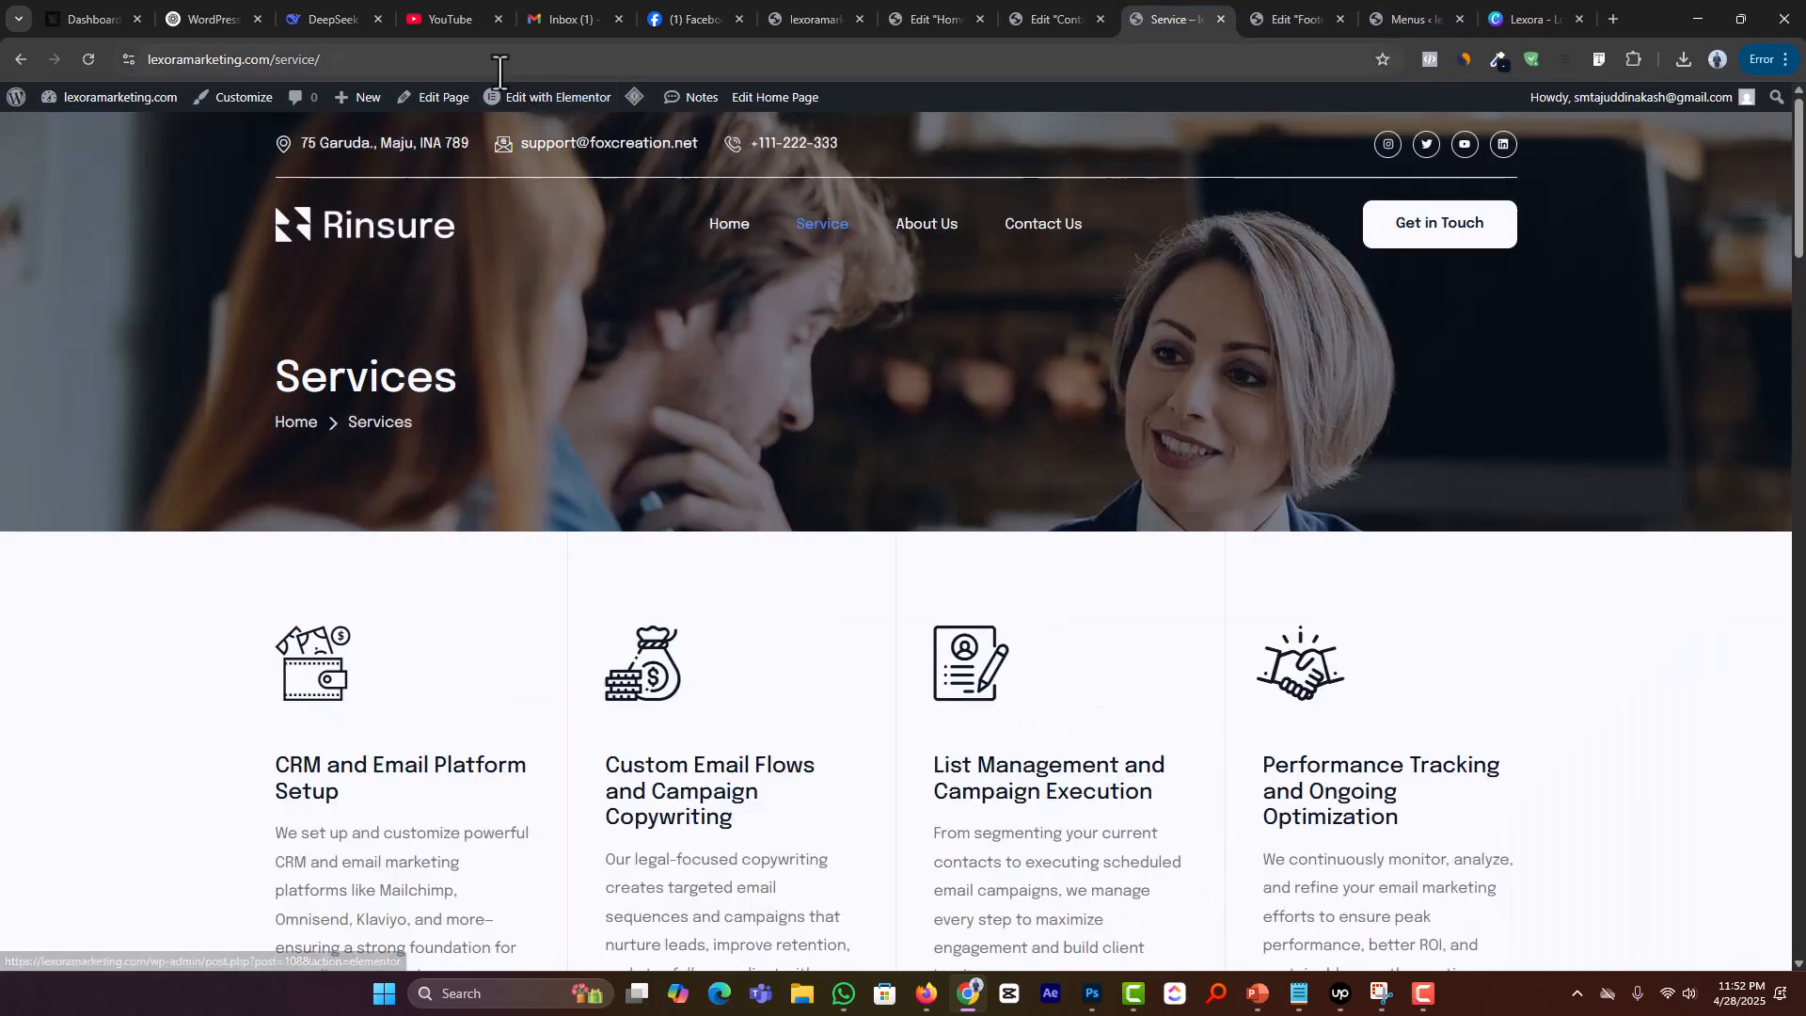
{"action": "left_click", "coordinate": [508, 61]}
{"action": "key", "text": "ctrl+c"}
{"action": "left_click", "coordinate": [1279, 19]}
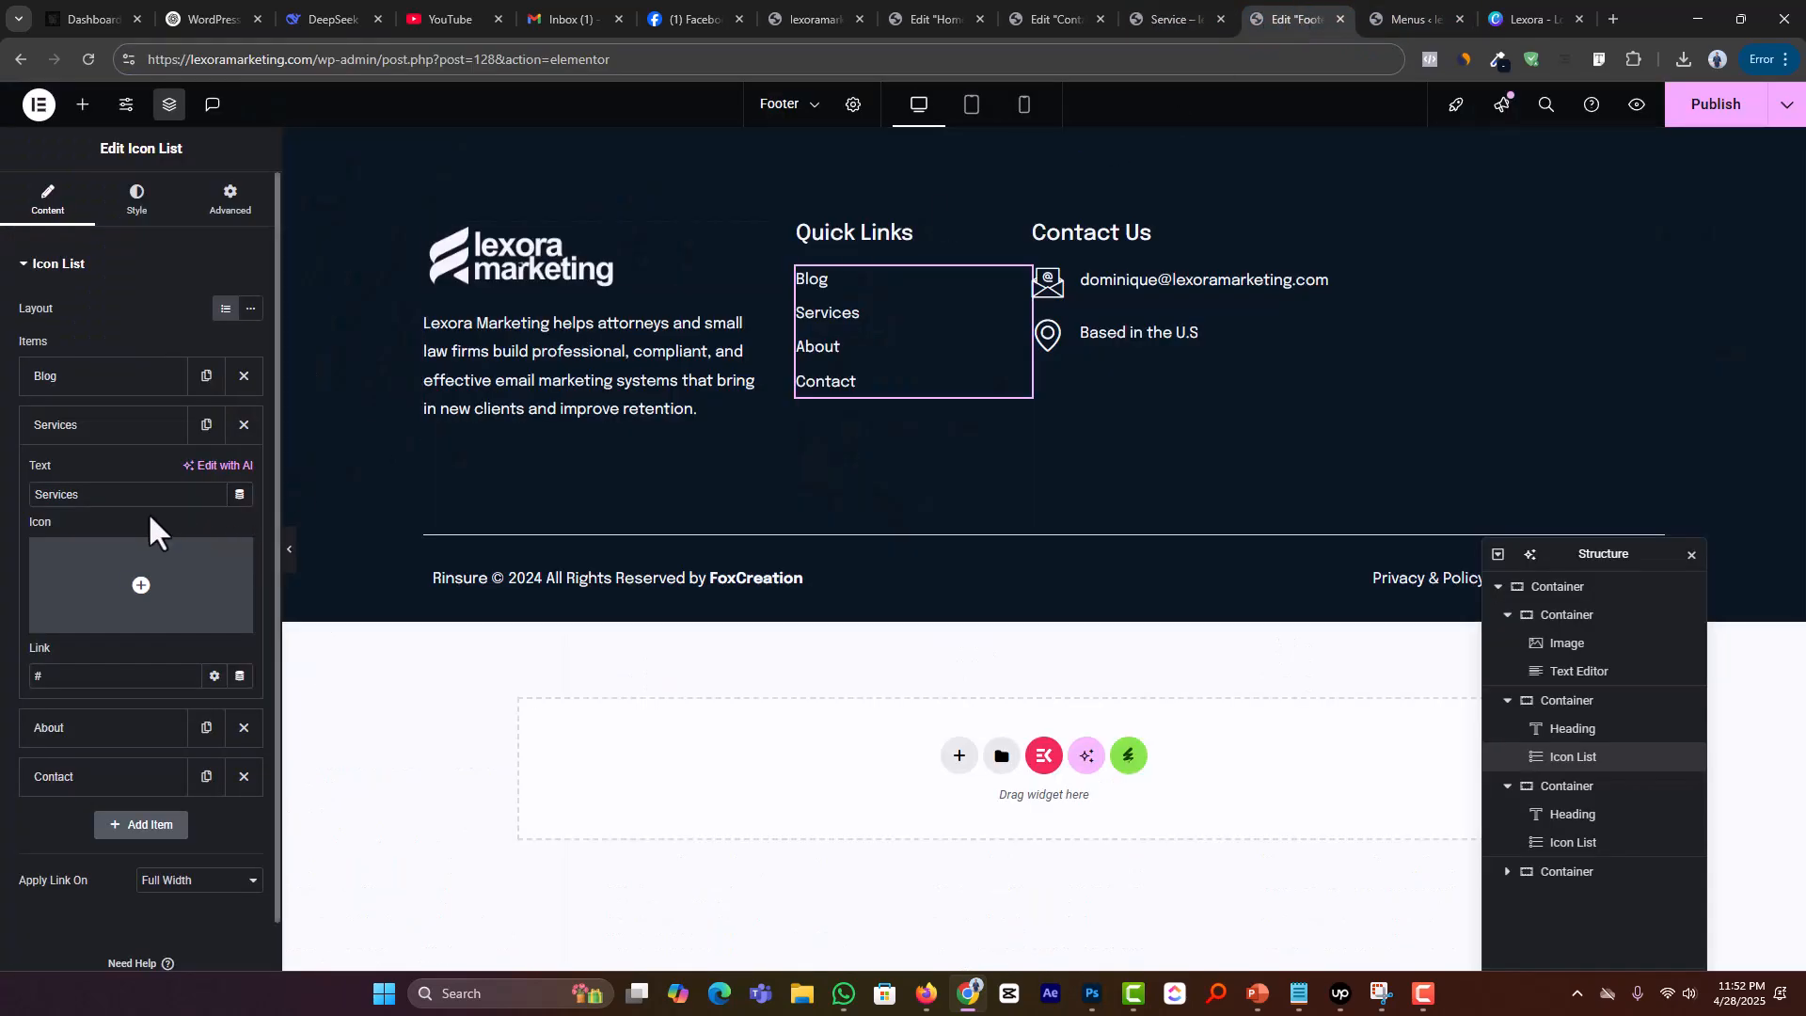
{"action": "key", "text": "ctrl+v"}
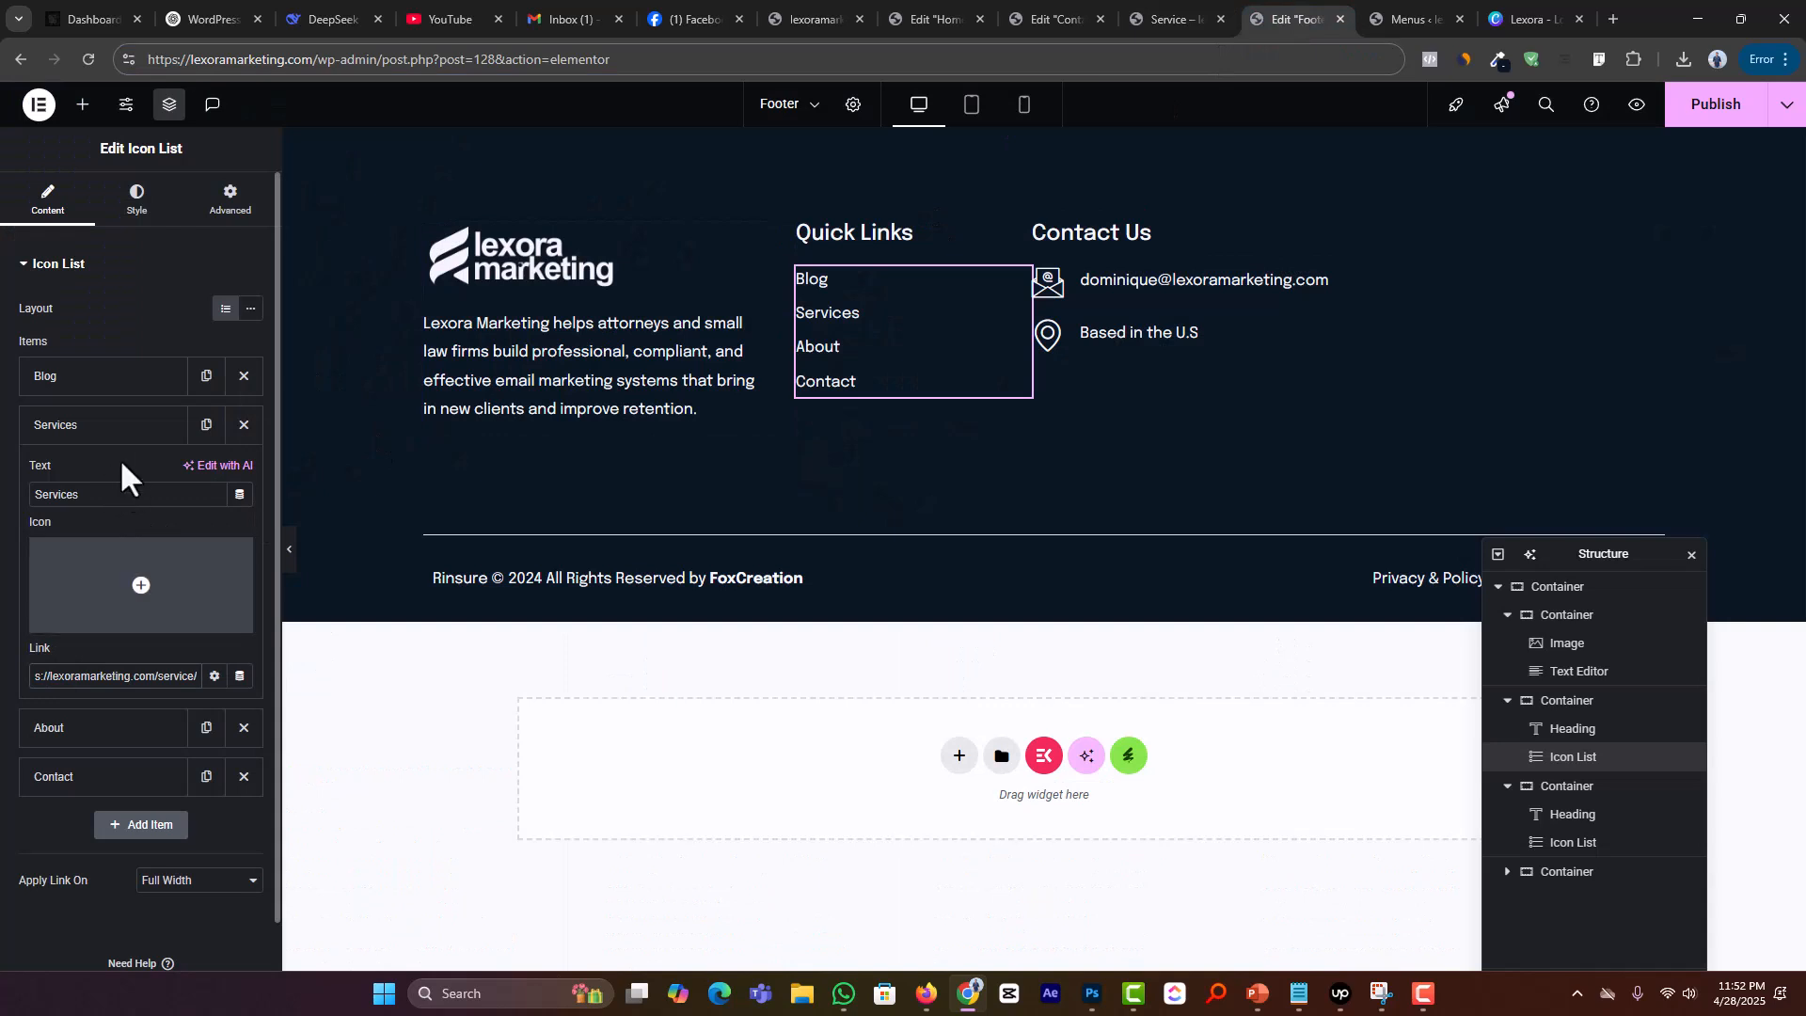
{"action": "left_click", "coordinate": [127, 424]}
{"action": "left_click", "coordinate": [131, 386]}
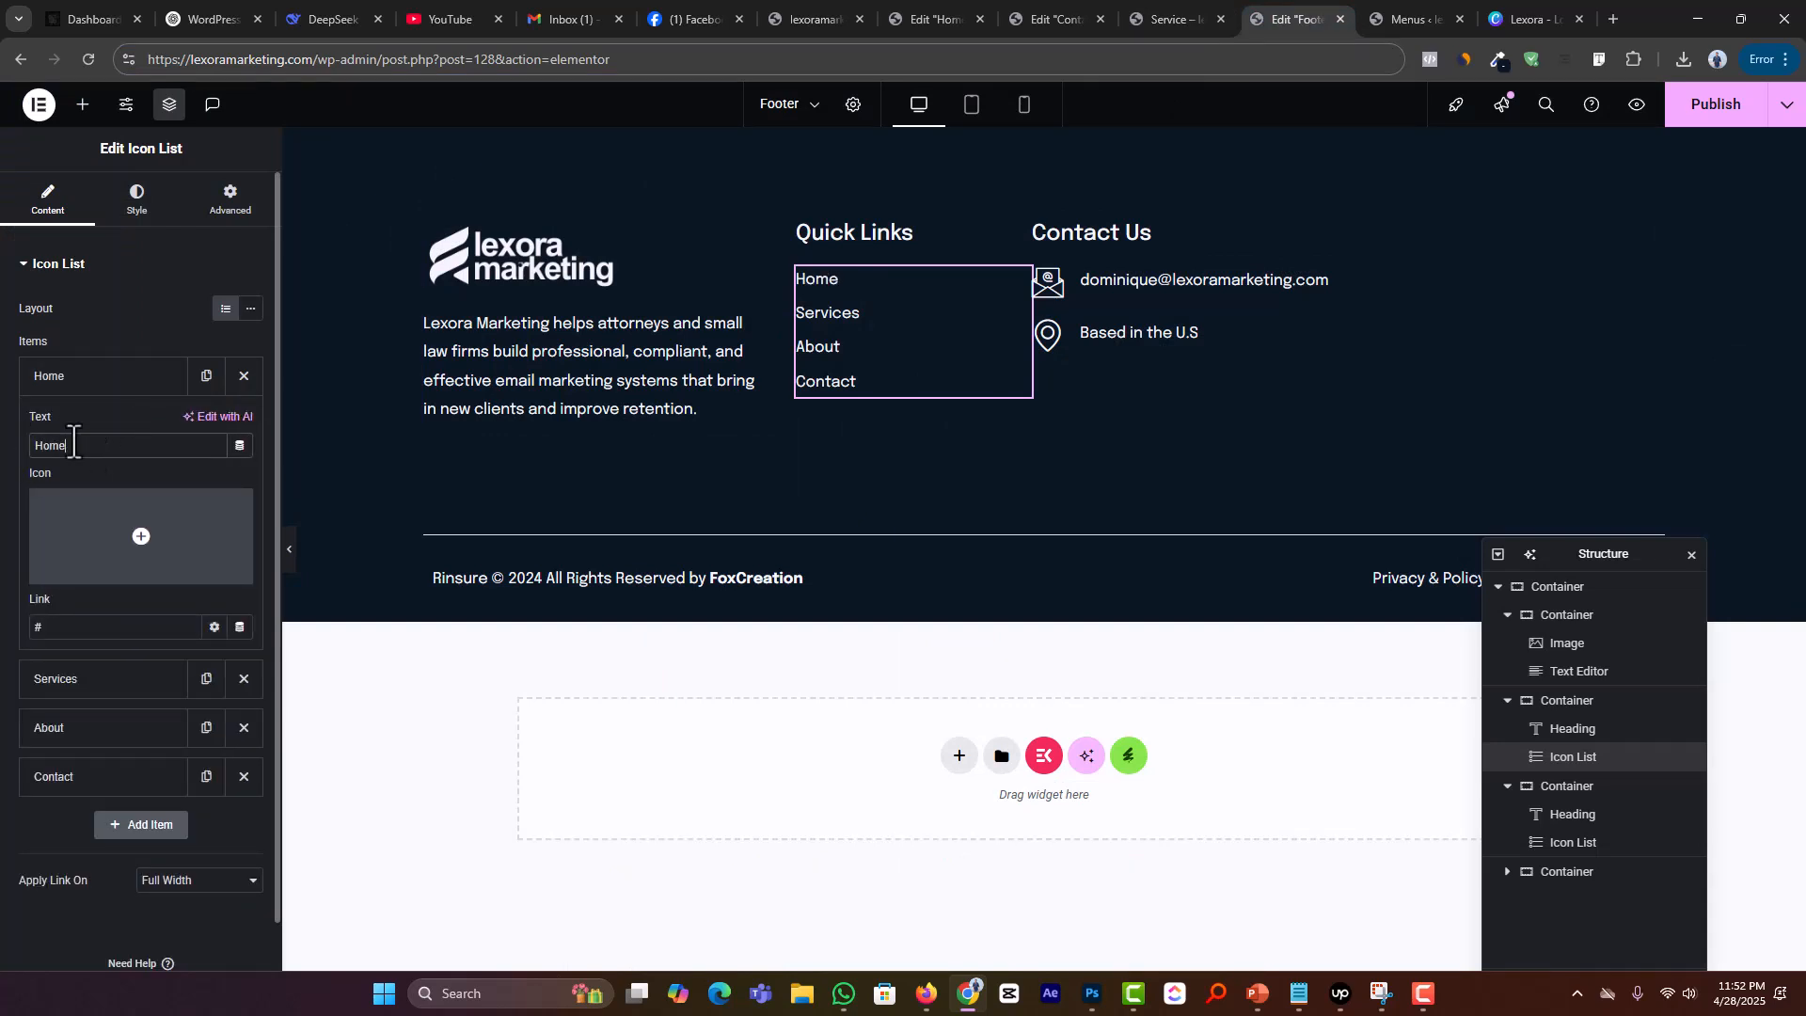
{"action": "left_click", "coordinate": [1161, 19]}
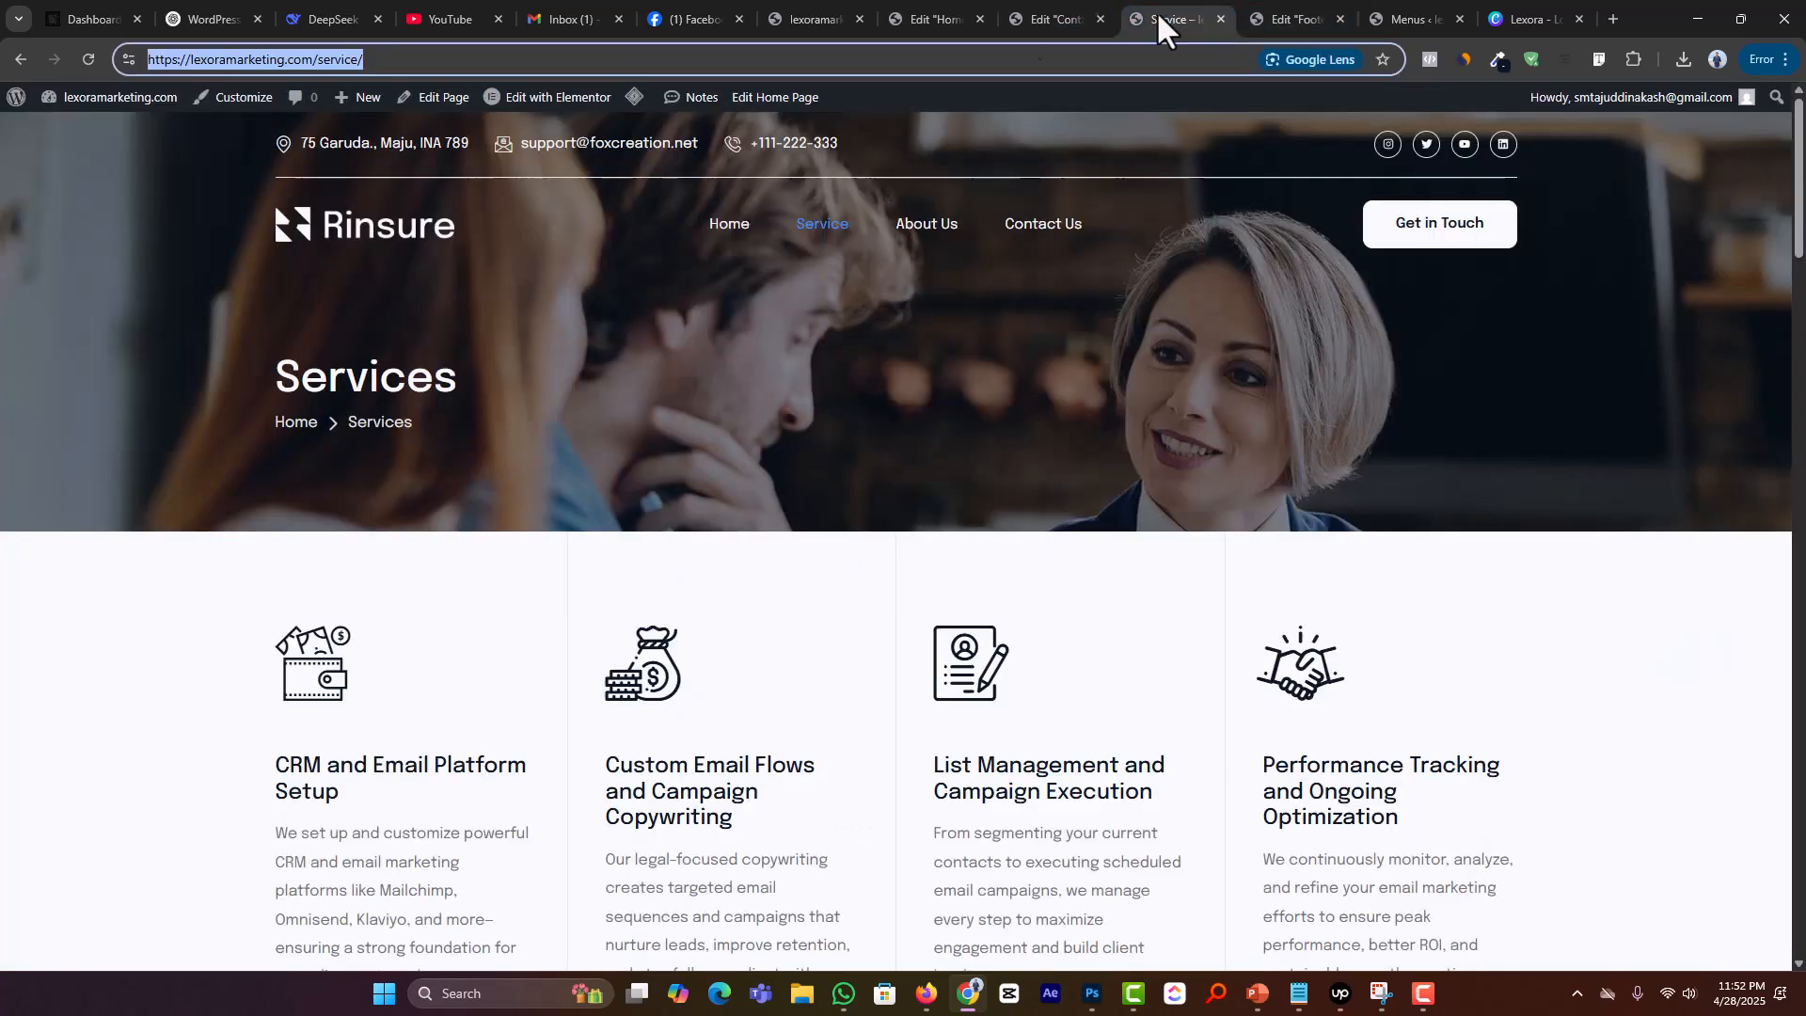
{"action": "left_click", "coordinate": [732, 226]}
{"action": "left_click", "coordinate": [579, 60]}
{"action": "key", "text": "ctrl+c"}
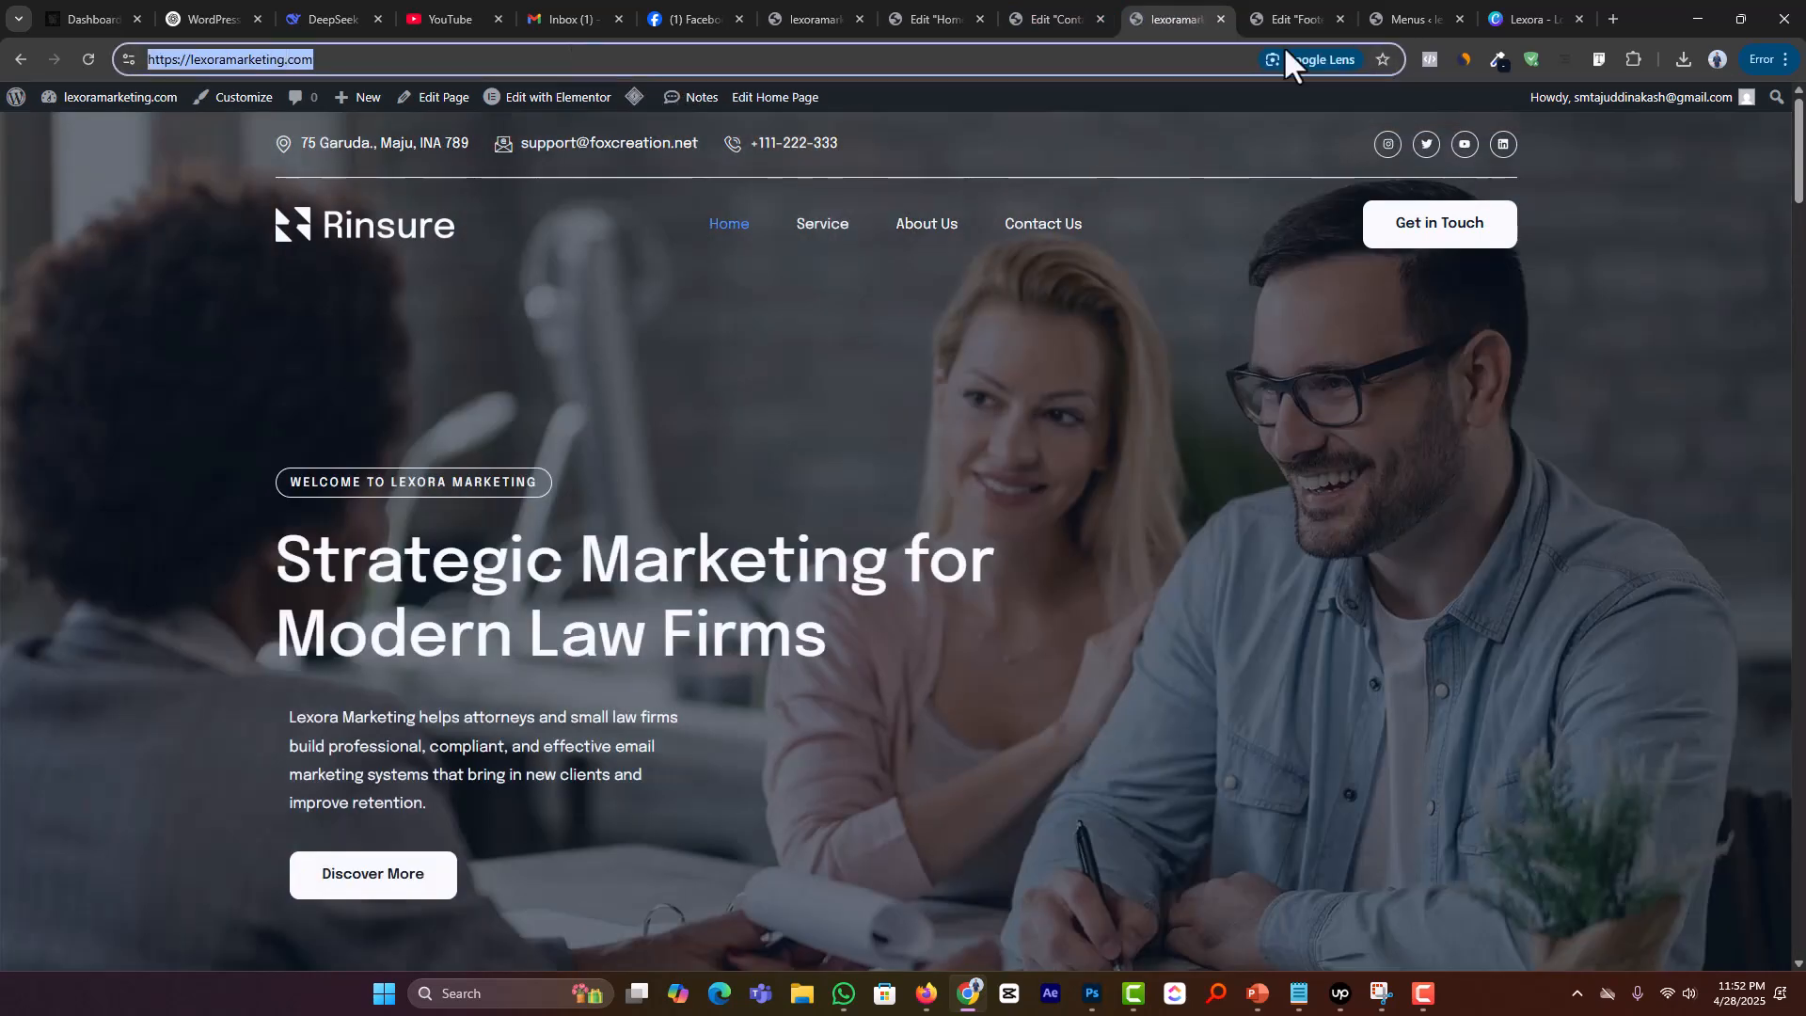
{"action": "left_click", "coordinate": [1283, 2]}
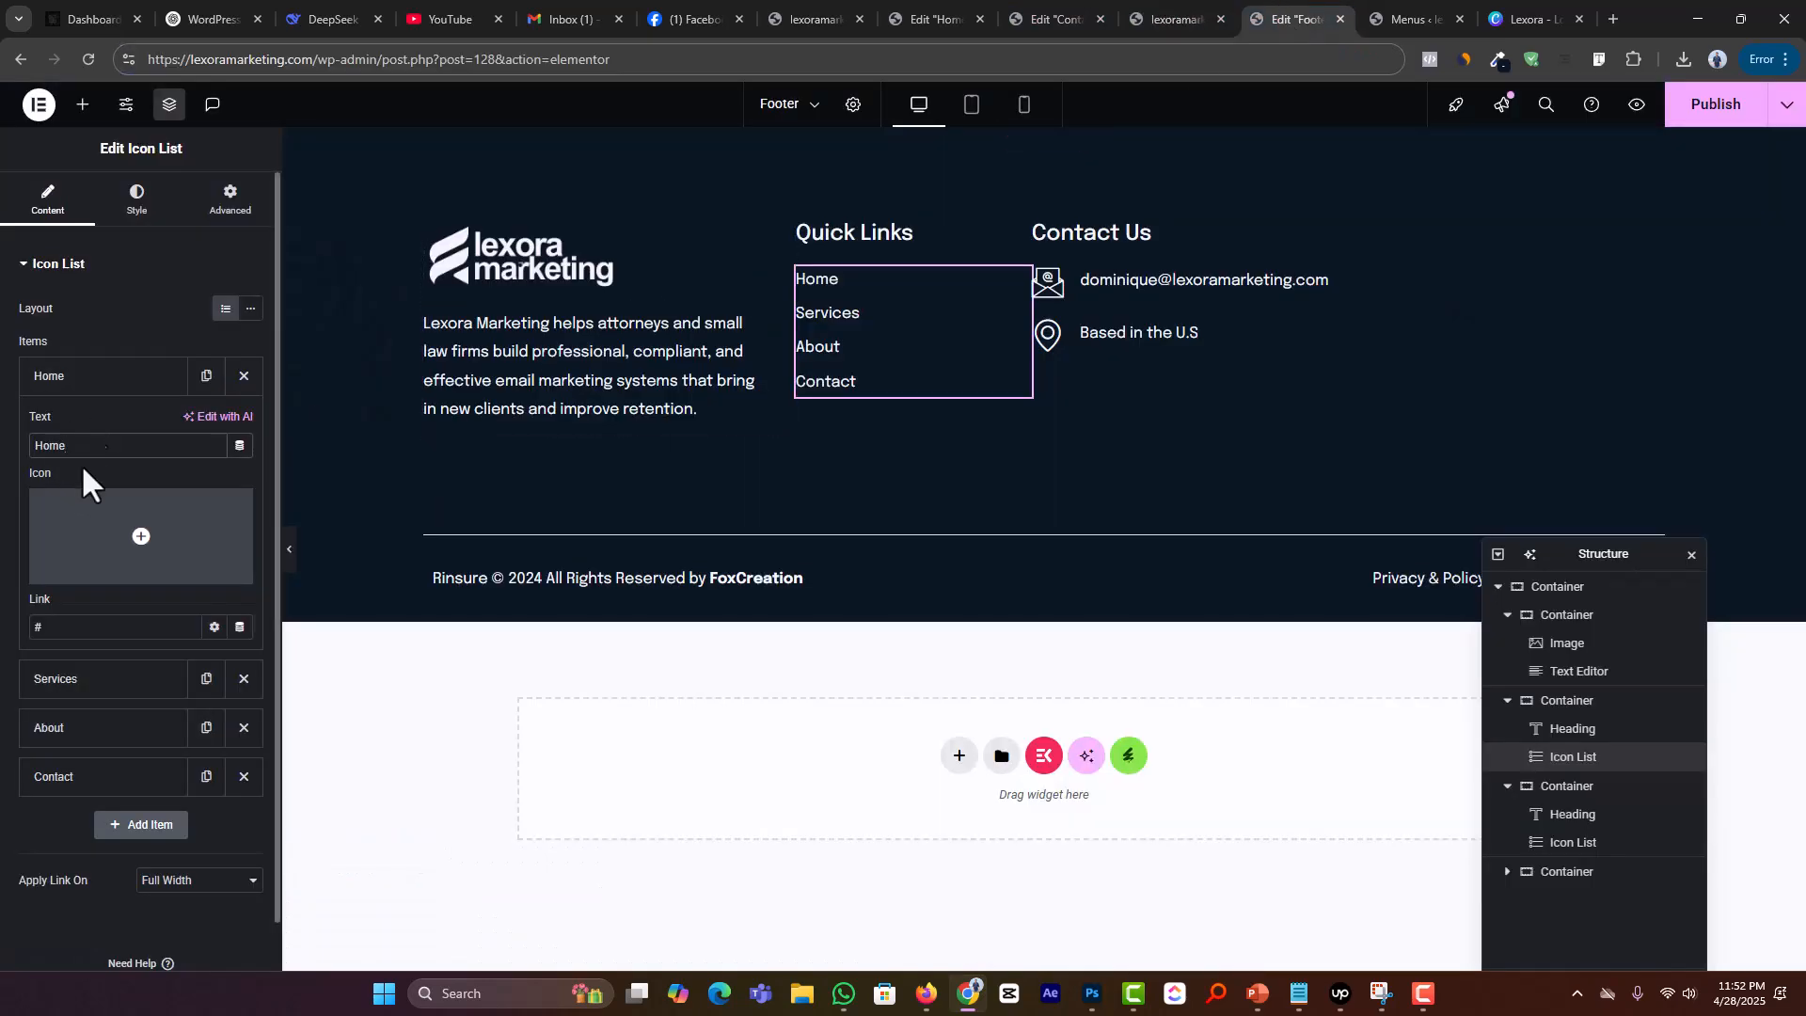
{"action": "double_click", "coordinate": [66, 627]}
{"action": "key", "text": "ctrl+v"}
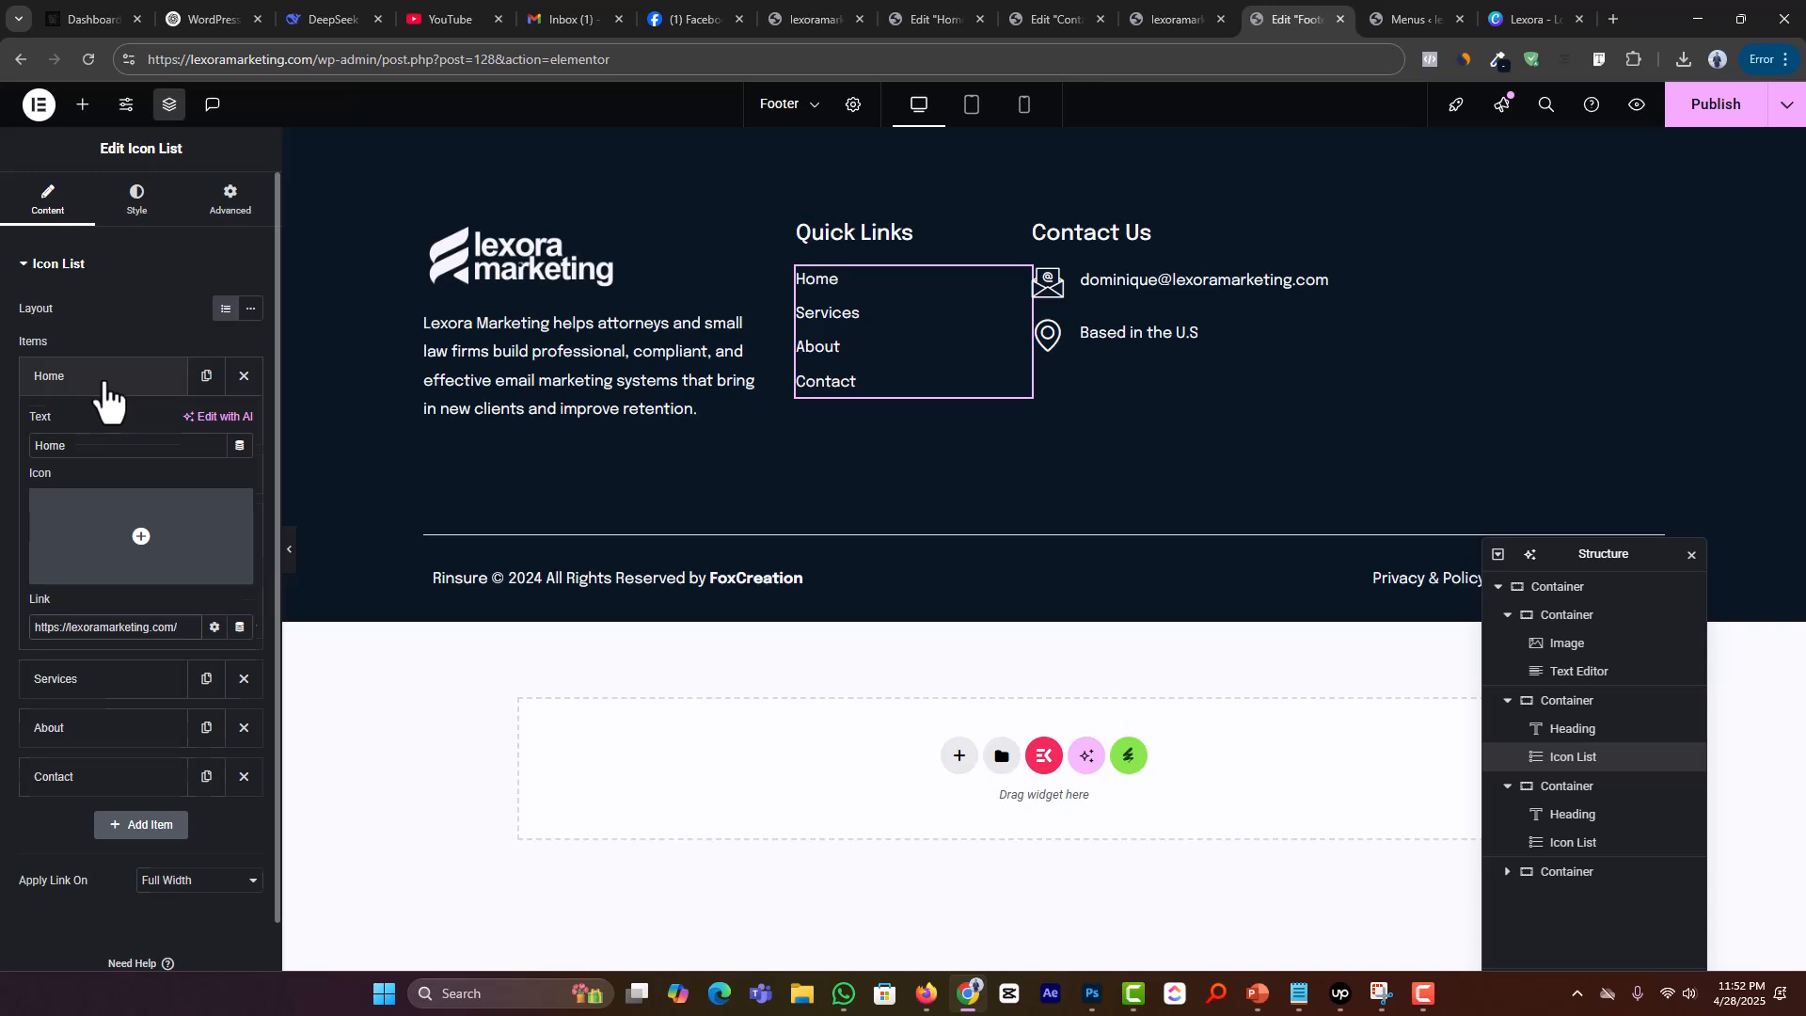
{"action": "left_click", "coordinate": [103, 383]}
Step: Check the settings of the Services, About and Contact items in the quick links list
{"action": "left_click", "coordinate": [95, 428]}
{"action": "left_click", "coordinate": [95, 437]}
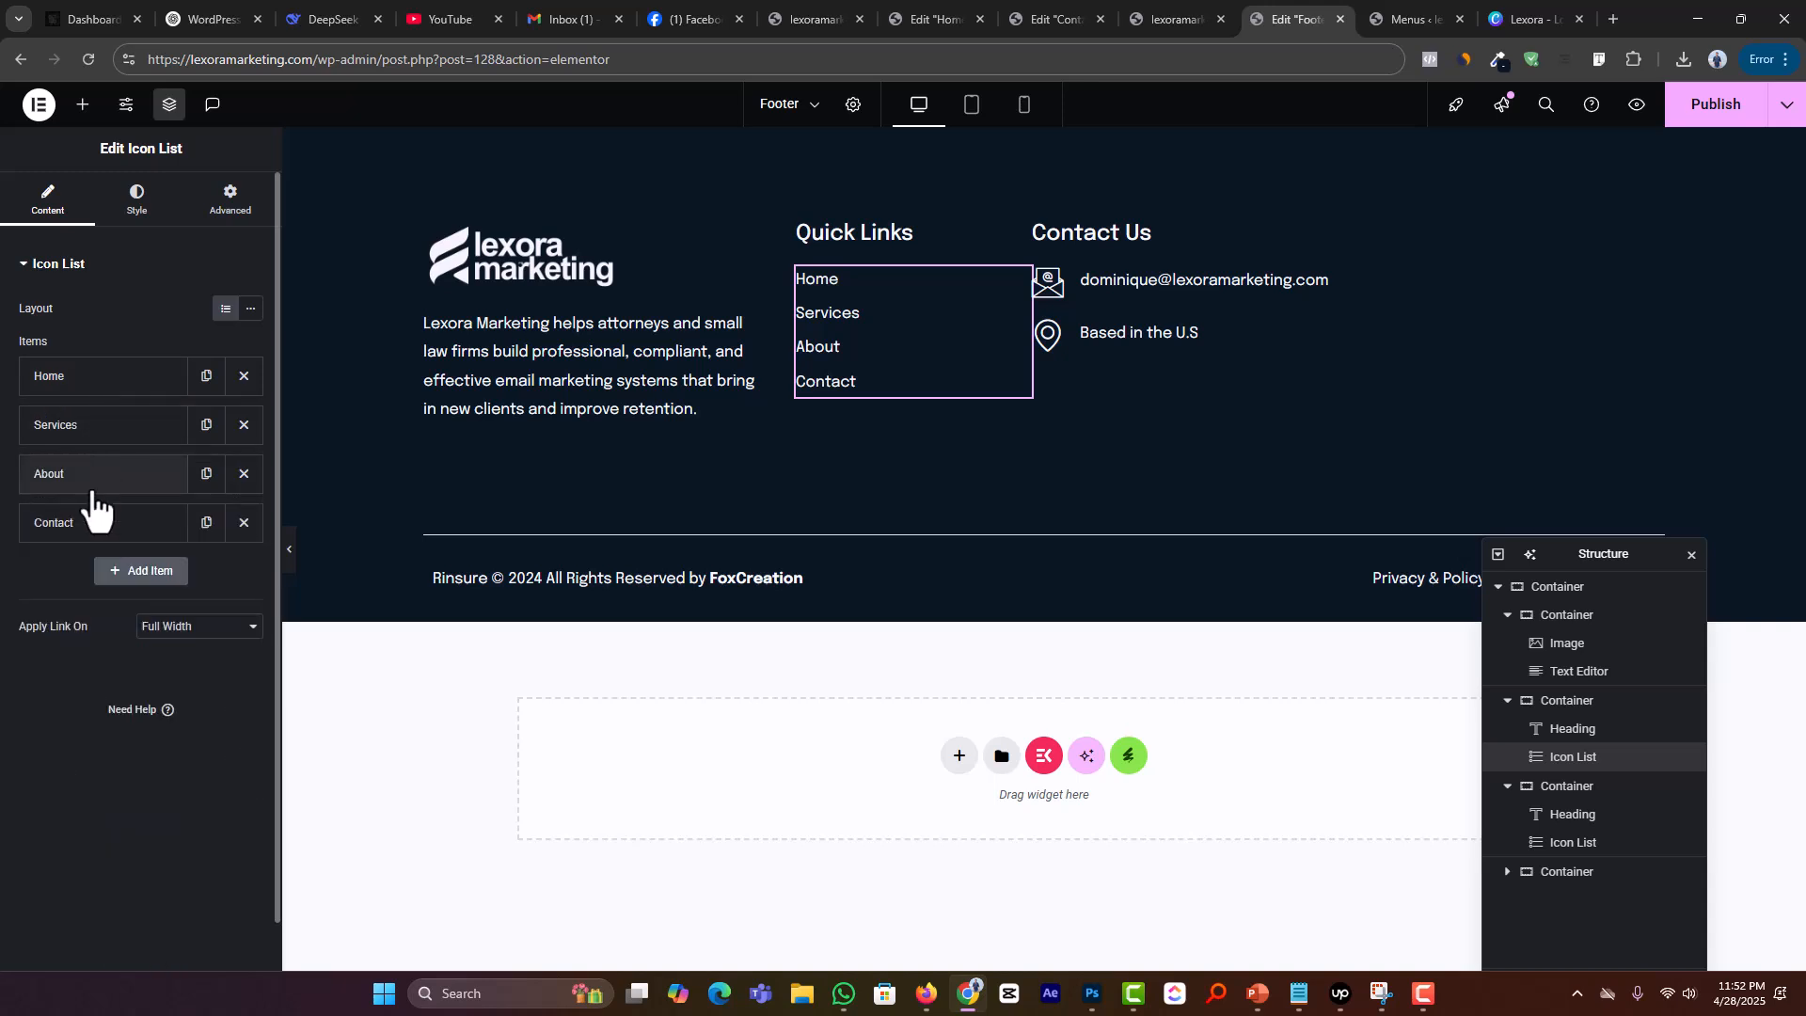
{"action": "left_click", "coordinate": [94, 477]}
{"action": "left_click", "coordinate": [94, 477]}
{"action": "left_click", "coordinate": [92, 527]}
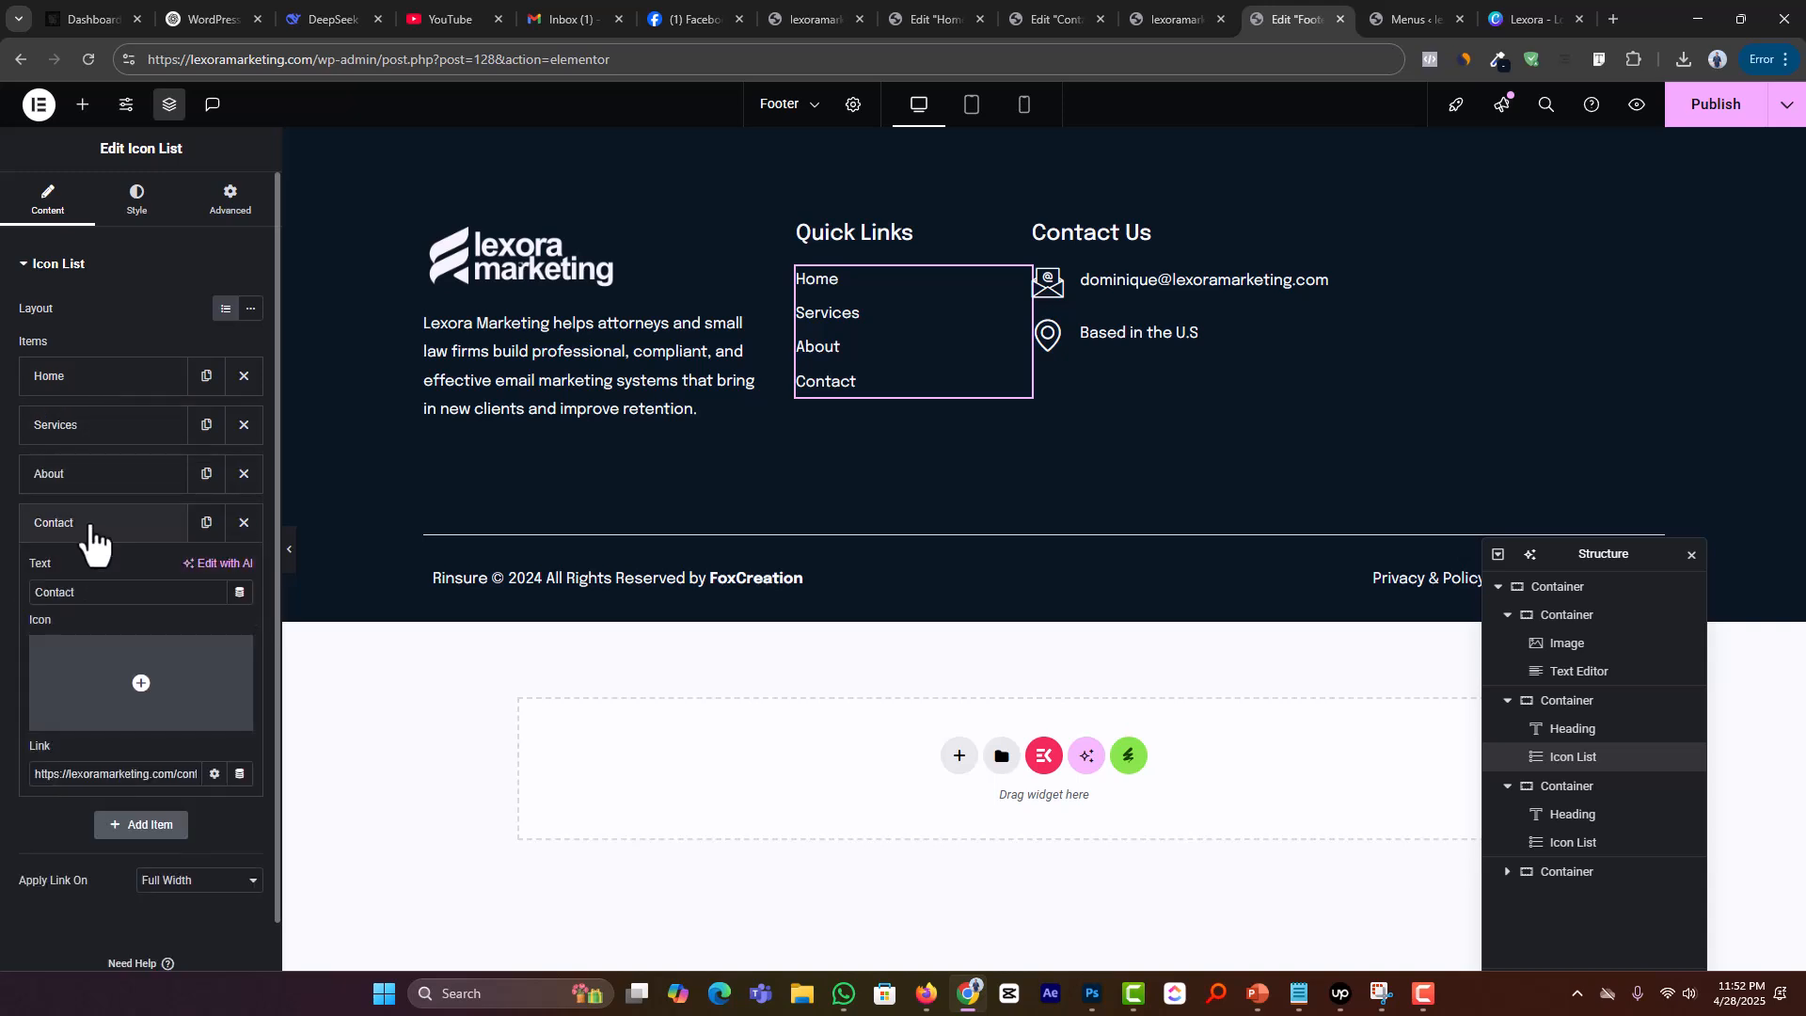
{"action": "left_click", "coordinate": [92, 526]}
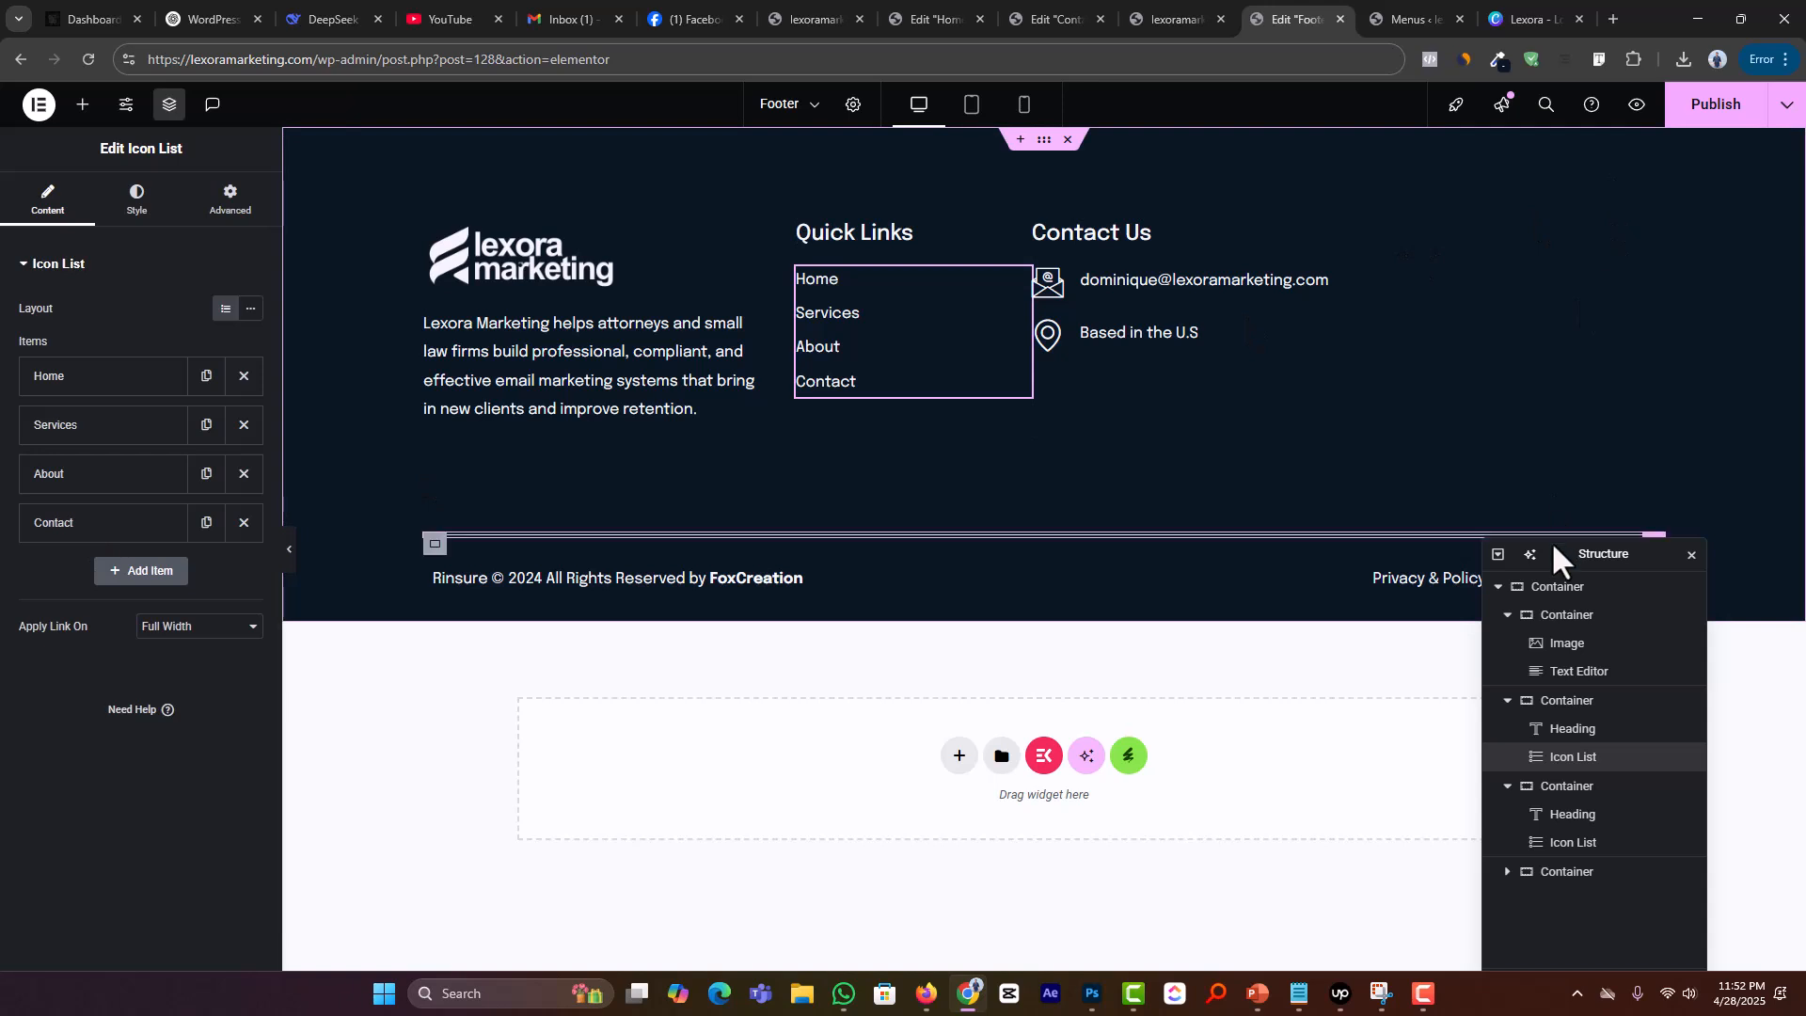
Step: Move the Structure panel off the footer and change the year in the copyright line to 2025
{"action": "left_click_drag", "start_coordinate": [1543, 555], "coordinate": [1120, 705]}
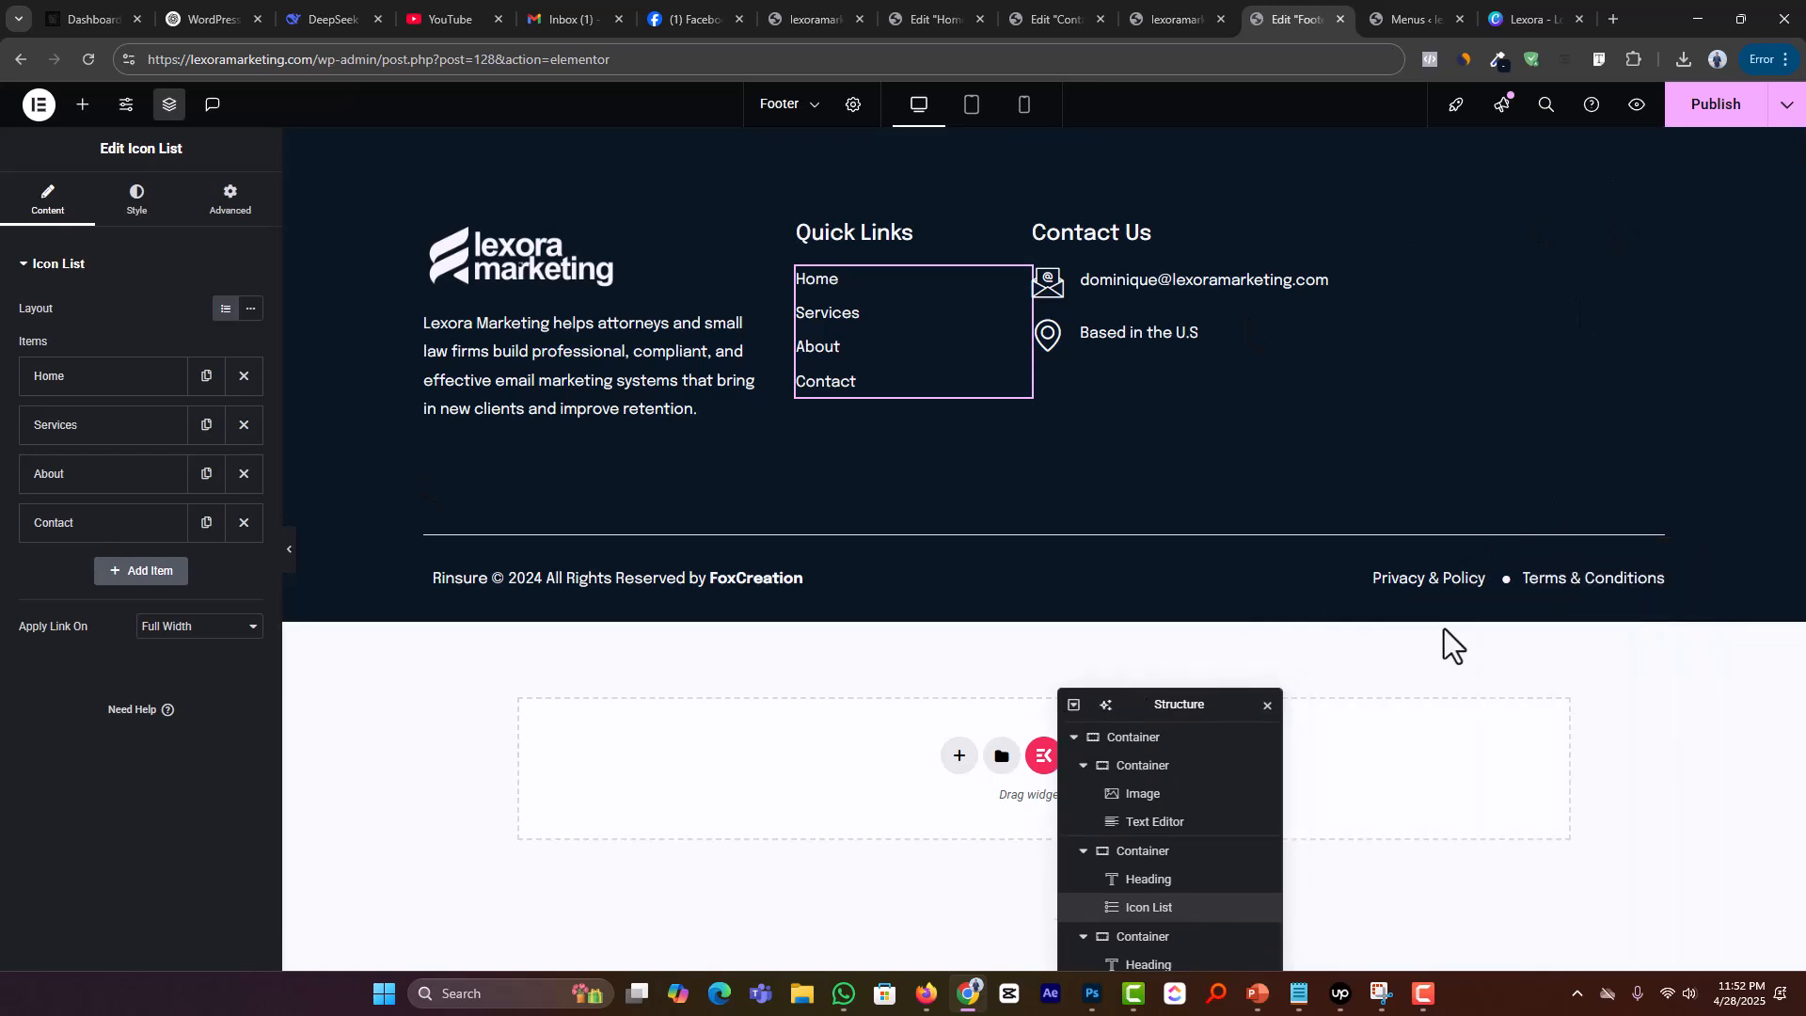
{"action": "left_click", "coordinate": [809, 577]}
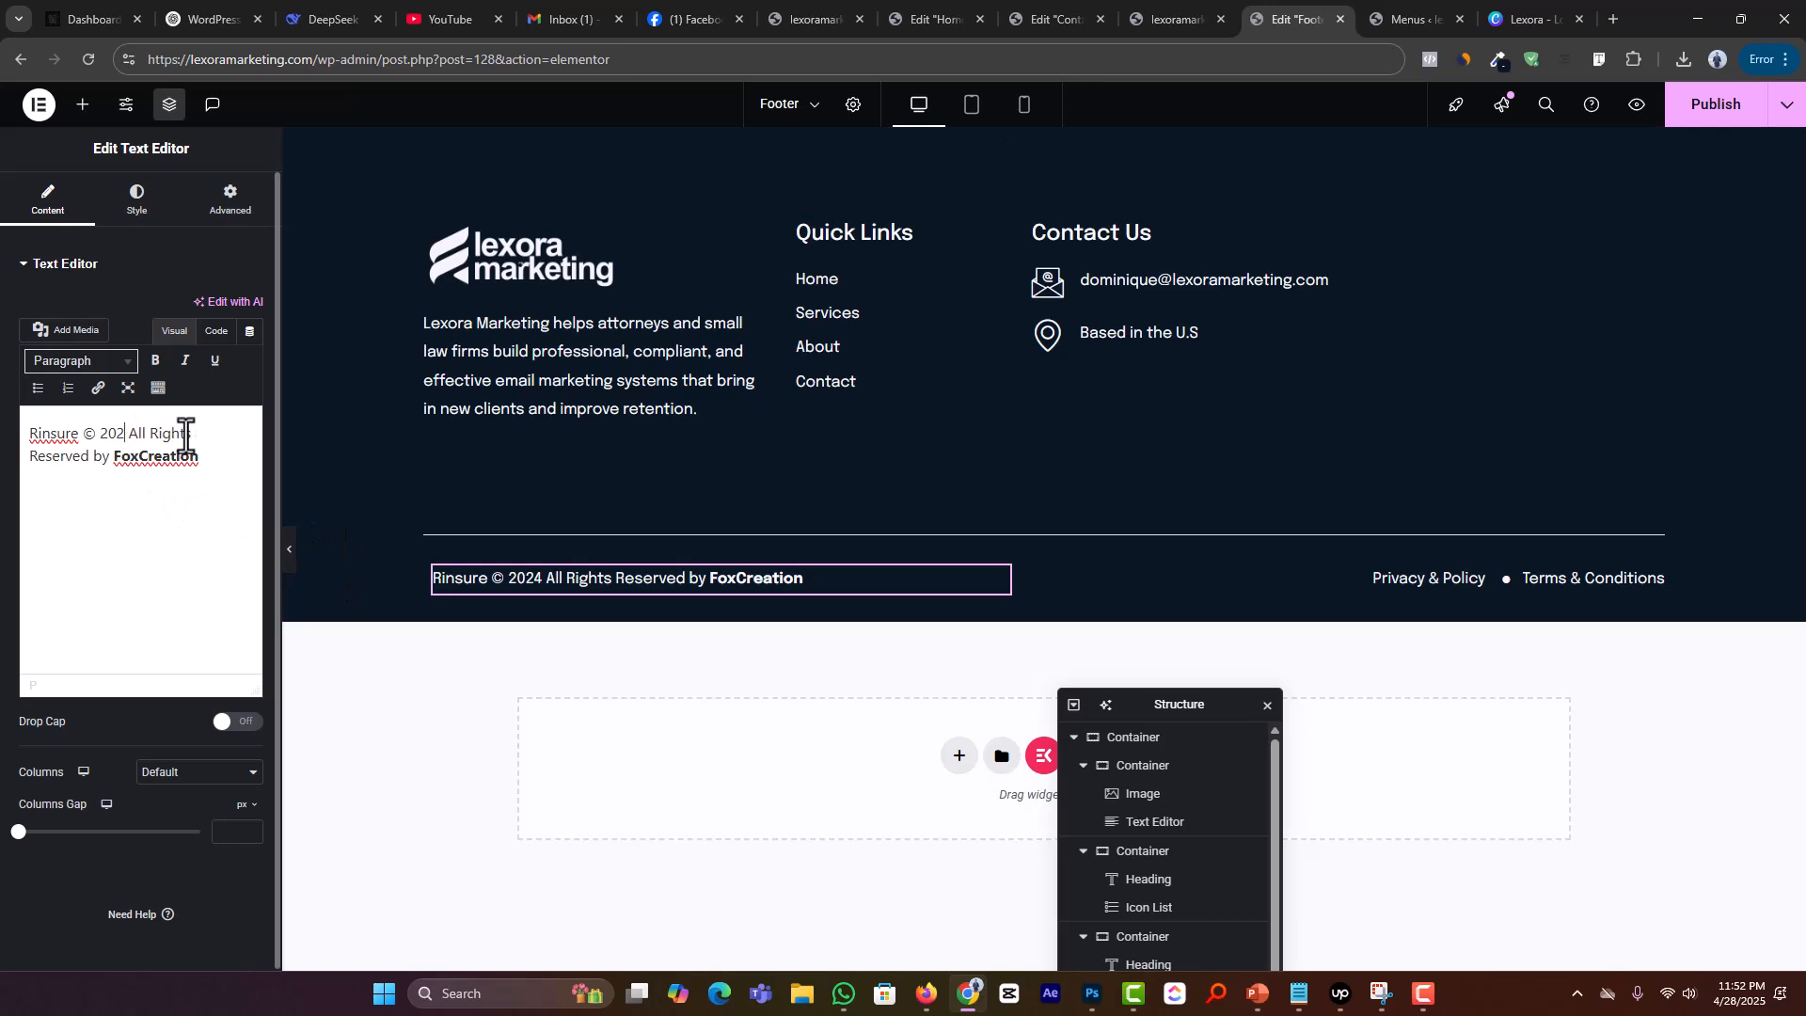
{"action": "type", "text": "5"}
Step: Replace the bold FoxCreation name at the end of the copyright line with Lexora Marketing
{"action": "double_click", "coordinate": [228, 58]}
{"action": "key", "text": "ctrl+c"}
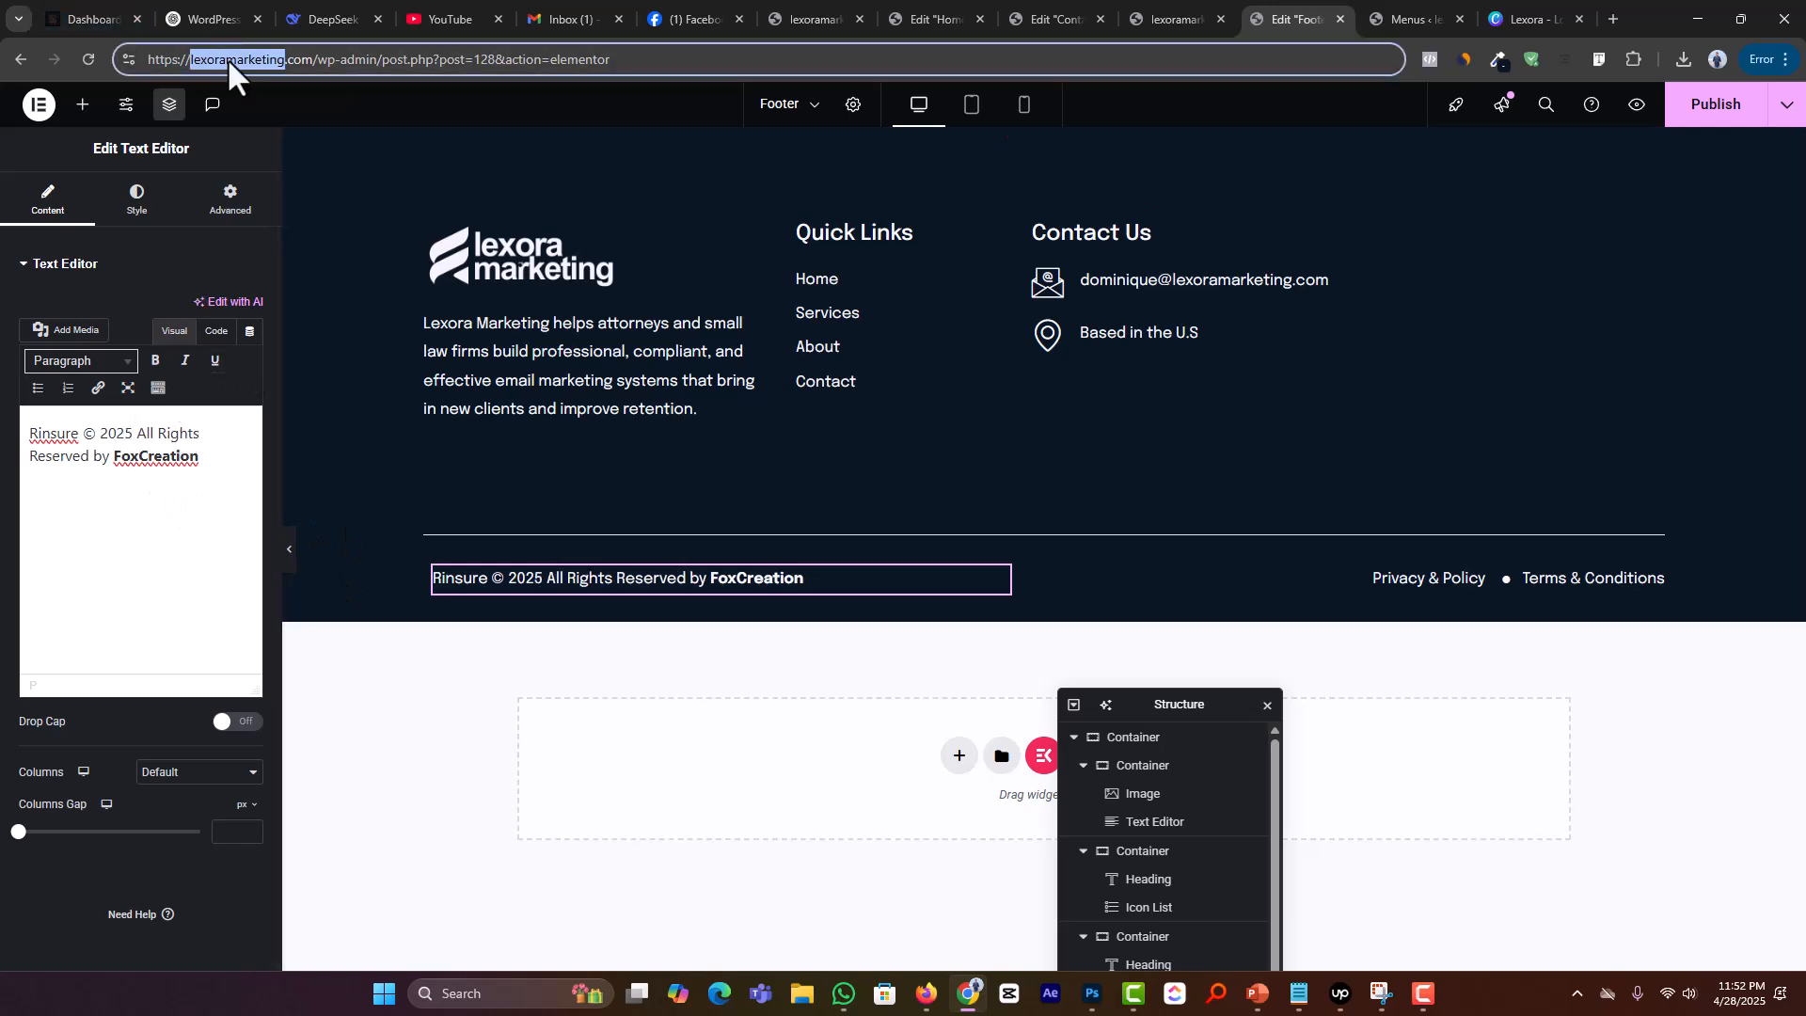
{"action": "double_click", "coordinate": [196, 457]}
{"action": "left_click", "coordinate": [117, 465]}
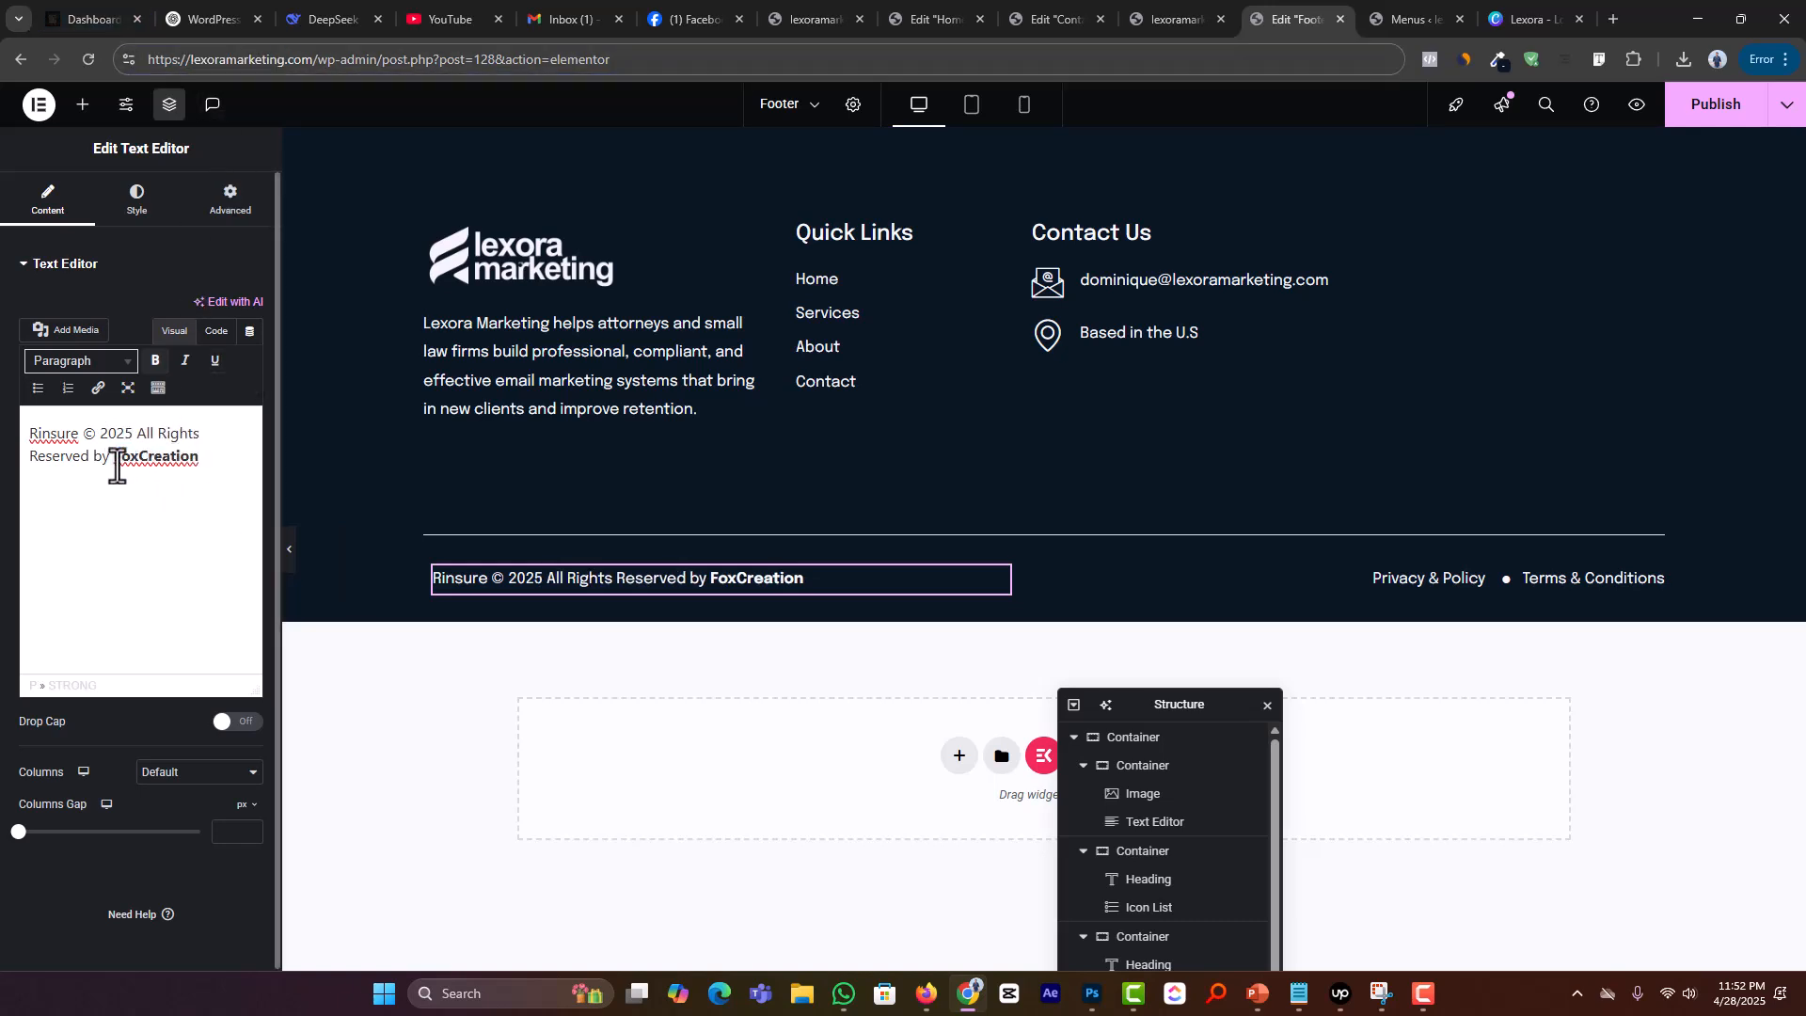
{"action": "double_click", "coordinate": [117, 462]}
{"action": "key", "text": "ctrl+v"}
{"action": "key", "text": "BackSpace"}
{"action": "type", "text": "L"}
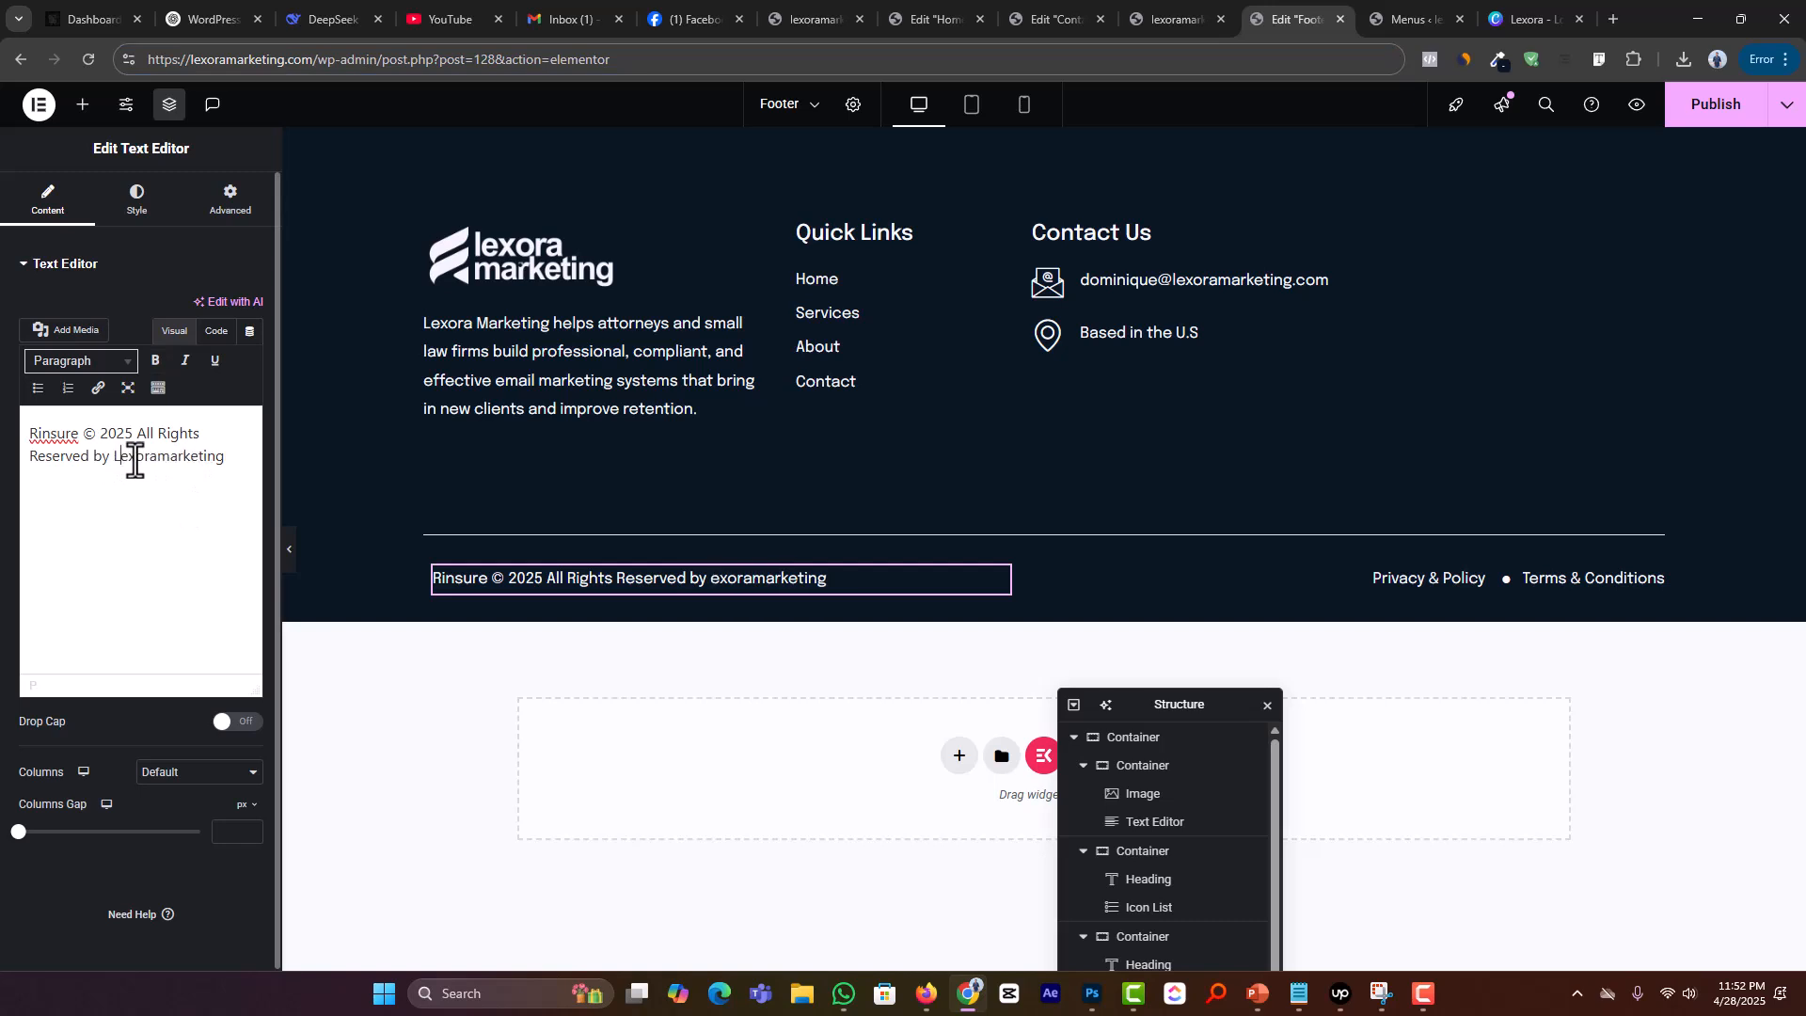
{"action": "key", "text": "ctrl+Tab"}
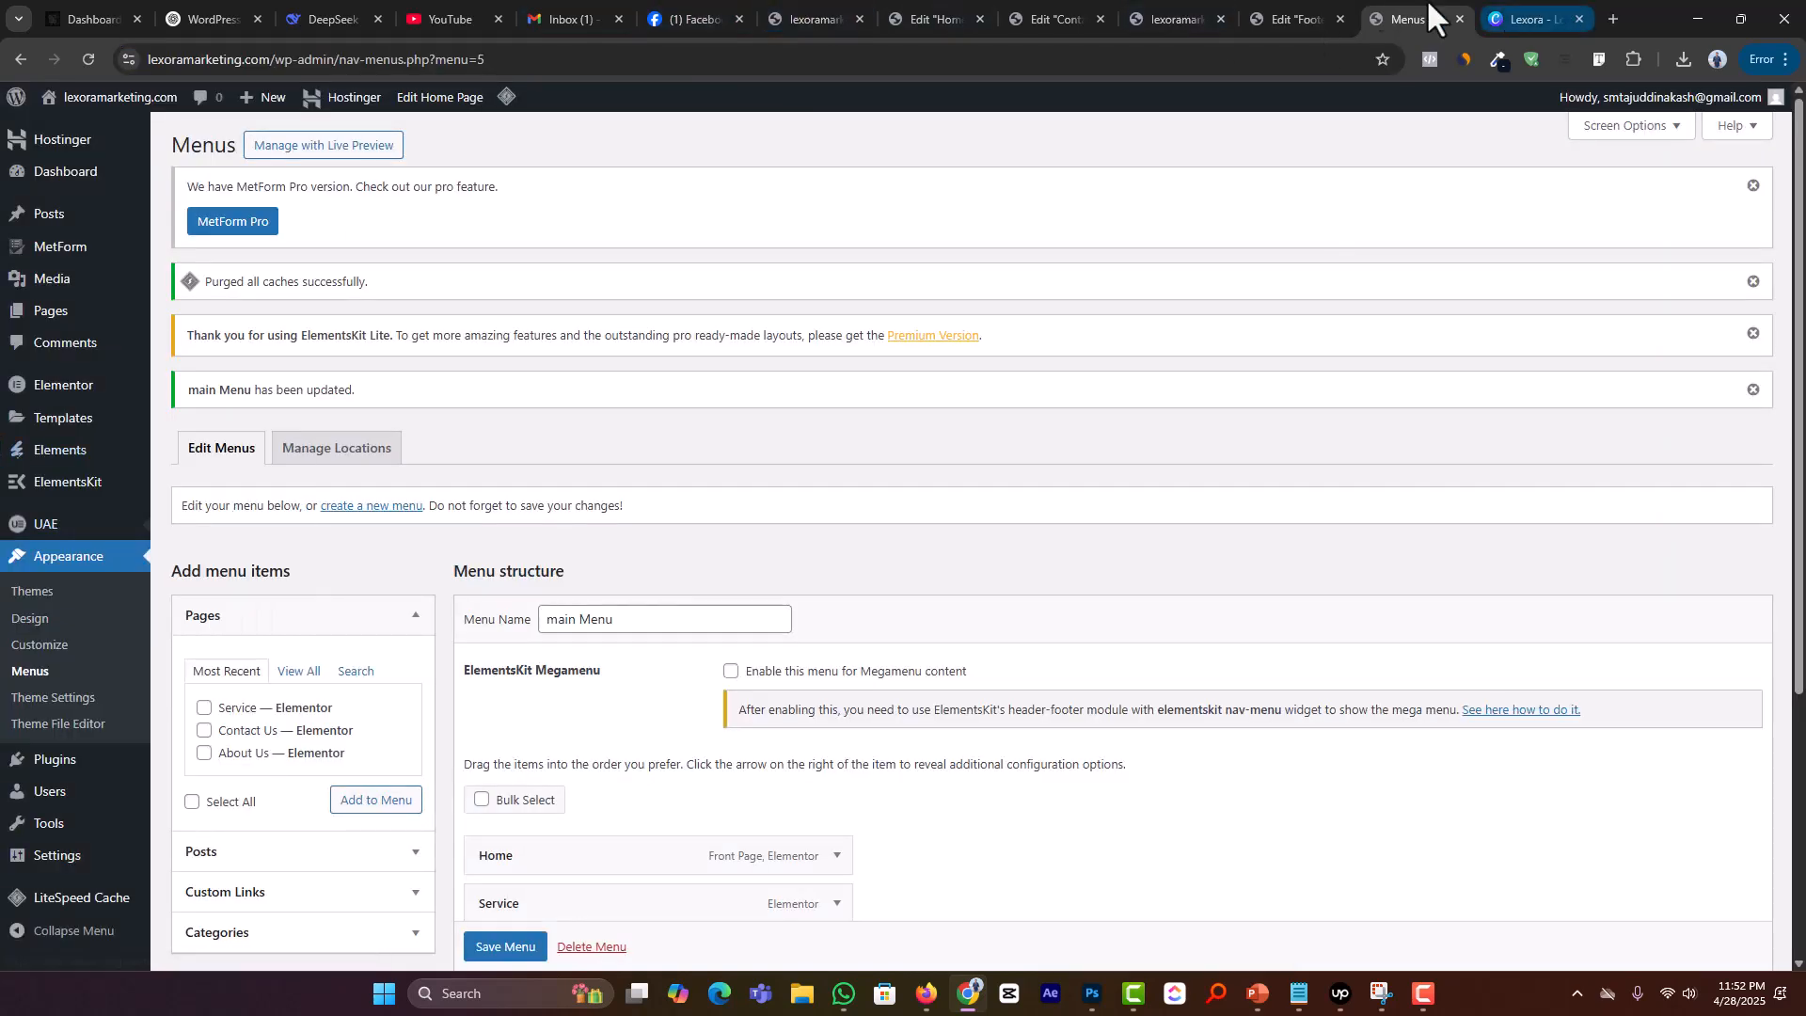
{"action": "left_click", "coordinate": [1265, 22]}
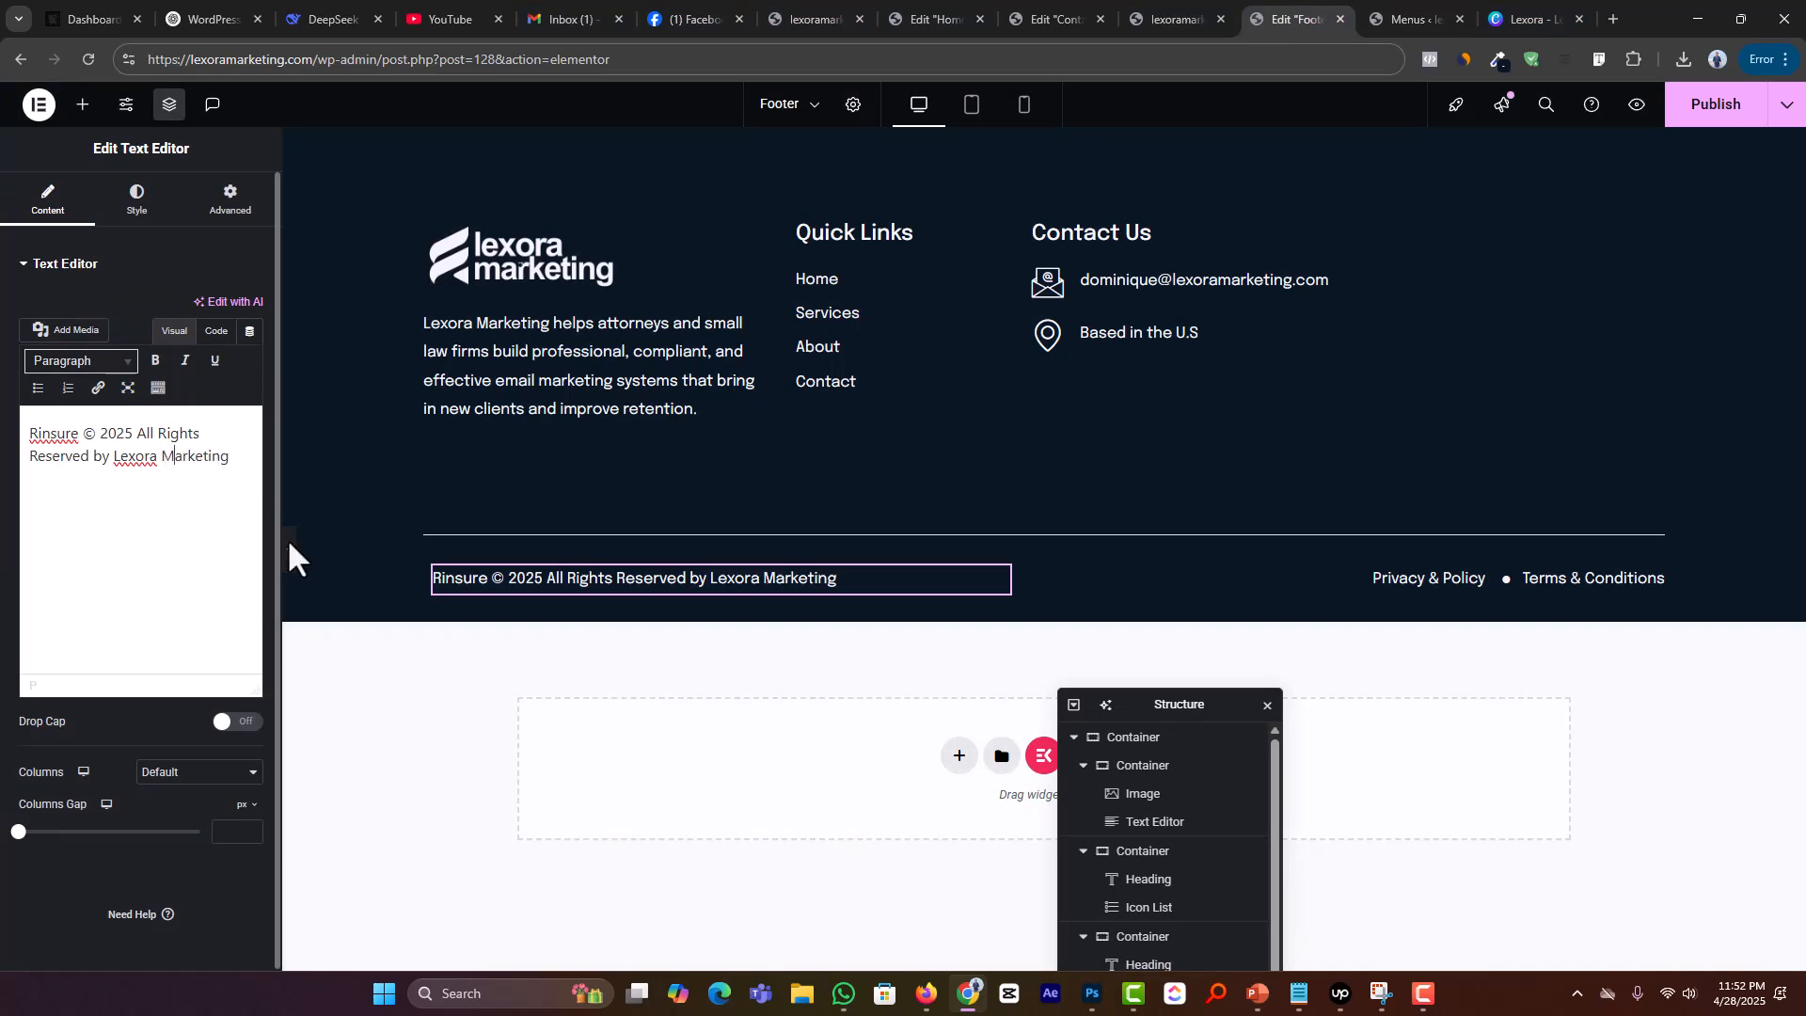
Step: Publish the edited footer and reload the live homepage
{"action": "left_click", "coordinate": [1715, 120]}
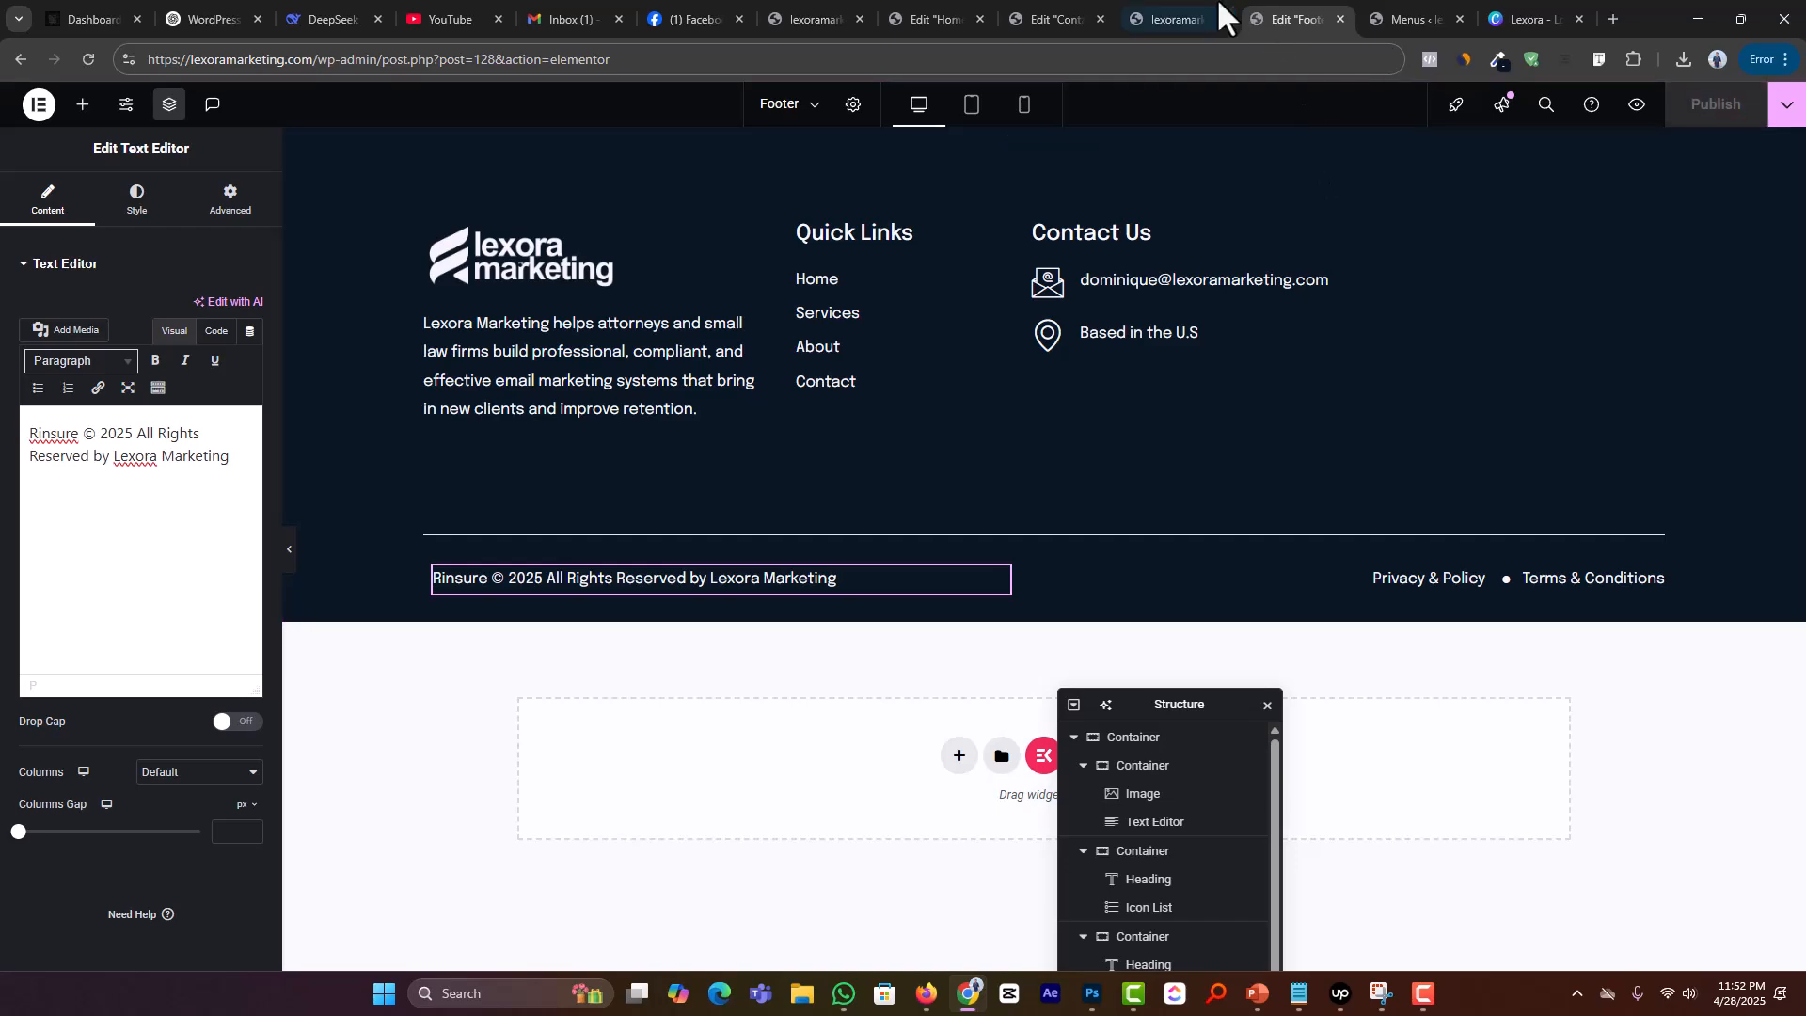
{"action": "left_click", "coordinate": [1185, 17]}
{"action": "left_click", "coordinate": [77, 57]}
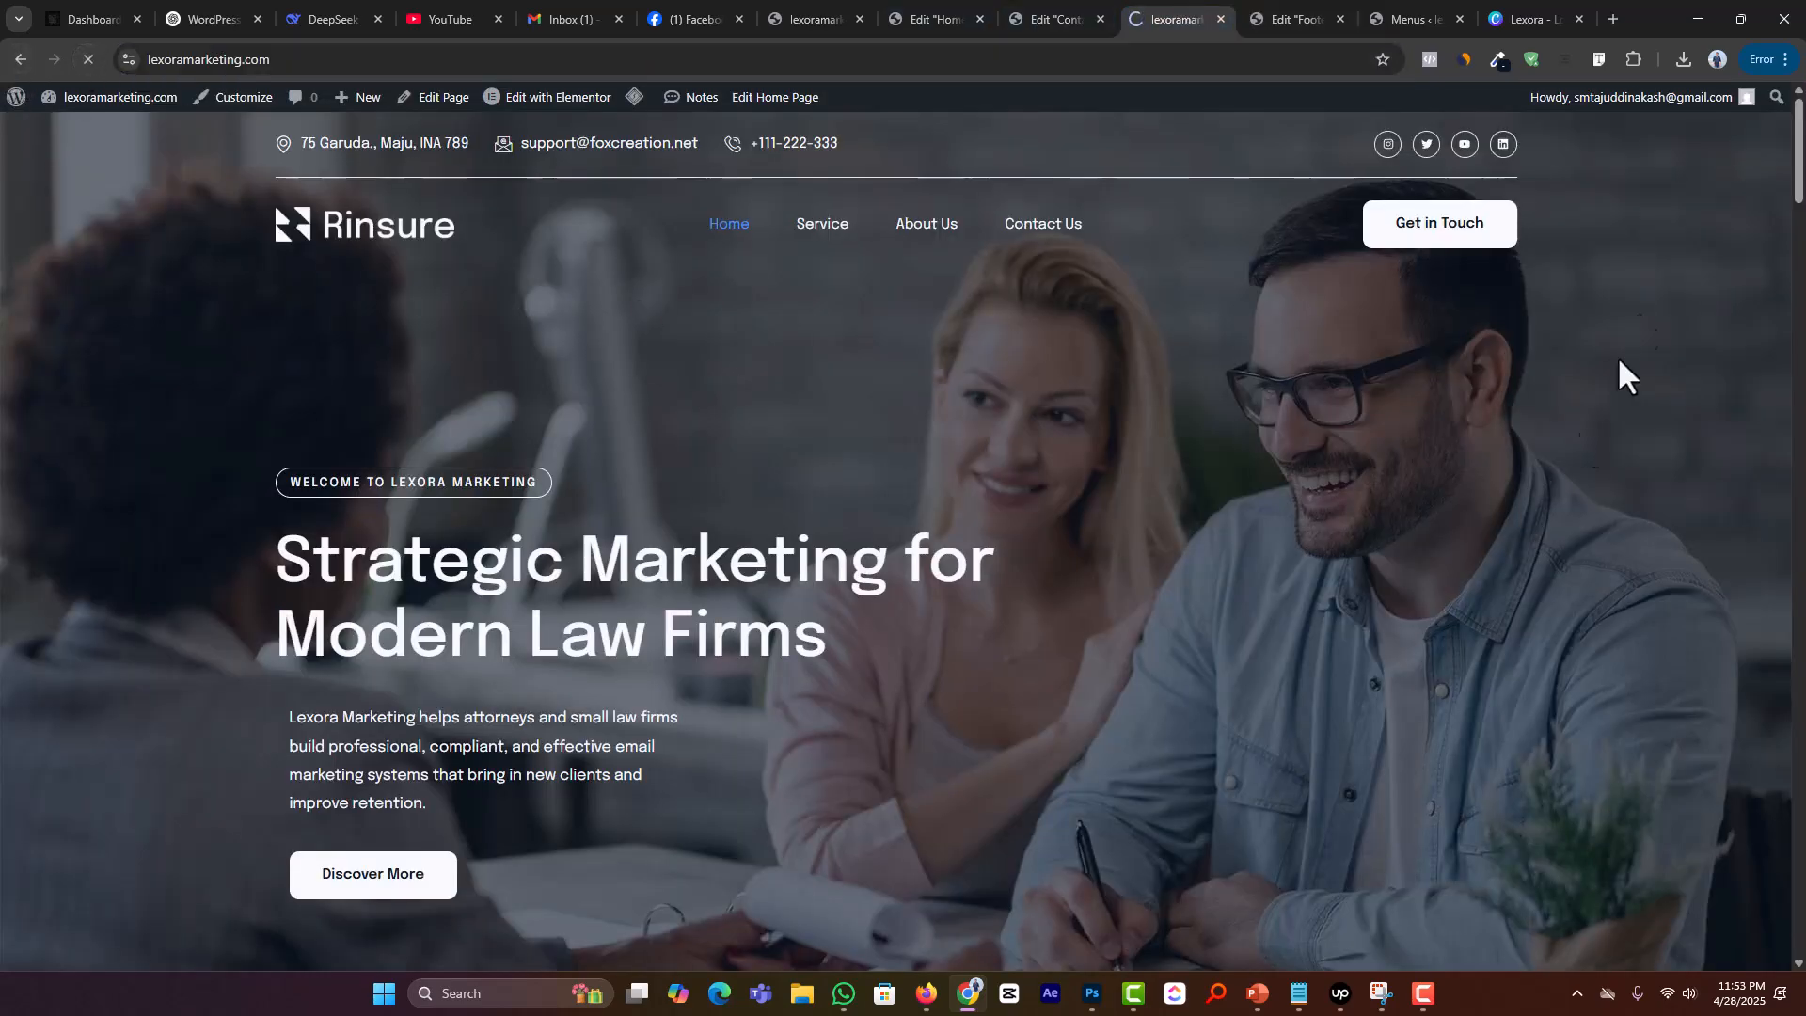
Step: Review the published footer and the sections above it on the live homepage, ending back at the page header
{"action": "left_click_drag", "start_coordinate": [1799, 167], "coordinate": [1780, 954]}
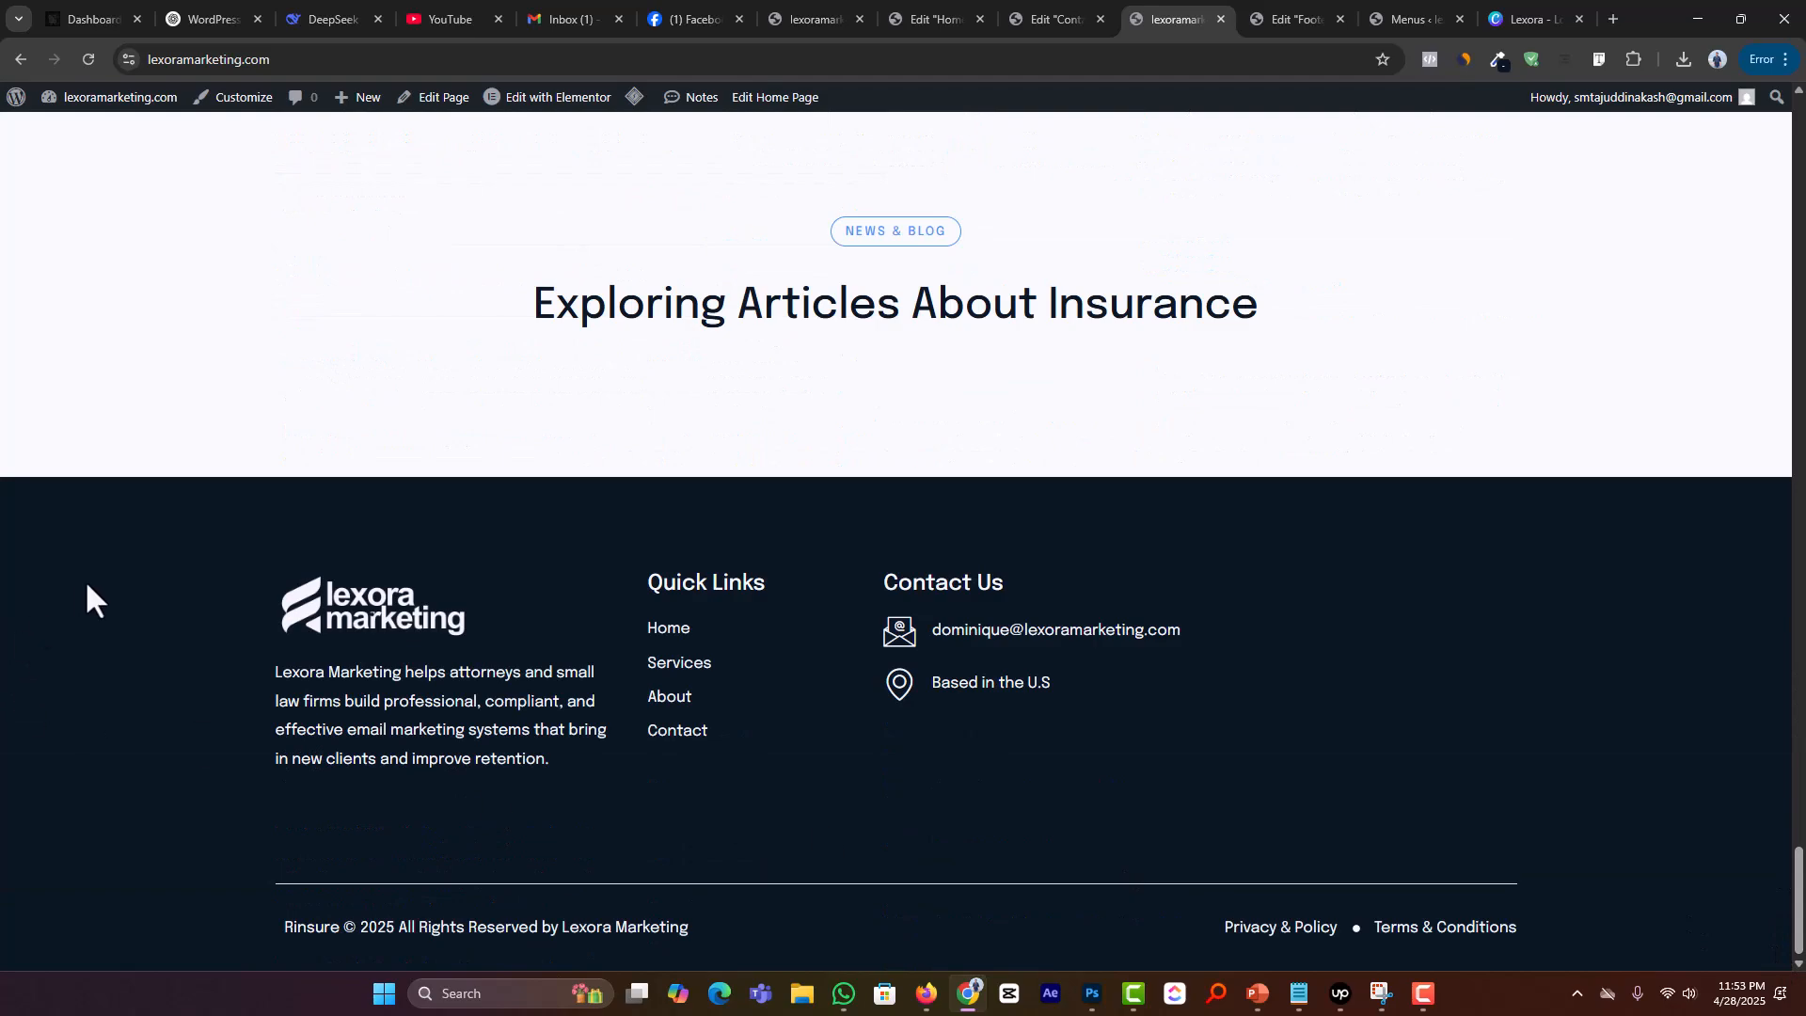
{"action": "left_click_drag", "start_coordinate": [87, 599], "coordinate": [1483, 809]}
{"action": "left_click", "coordinate": [1483, 810]}
{"action": "scroll", "coordinate": [1260, 832], "scroll_direction": "up", "scroll_amount": 5}
{"action": "scroll", "coordinate": [1360, 804], "scroll_direction": "down", "scroll_amount": 1}
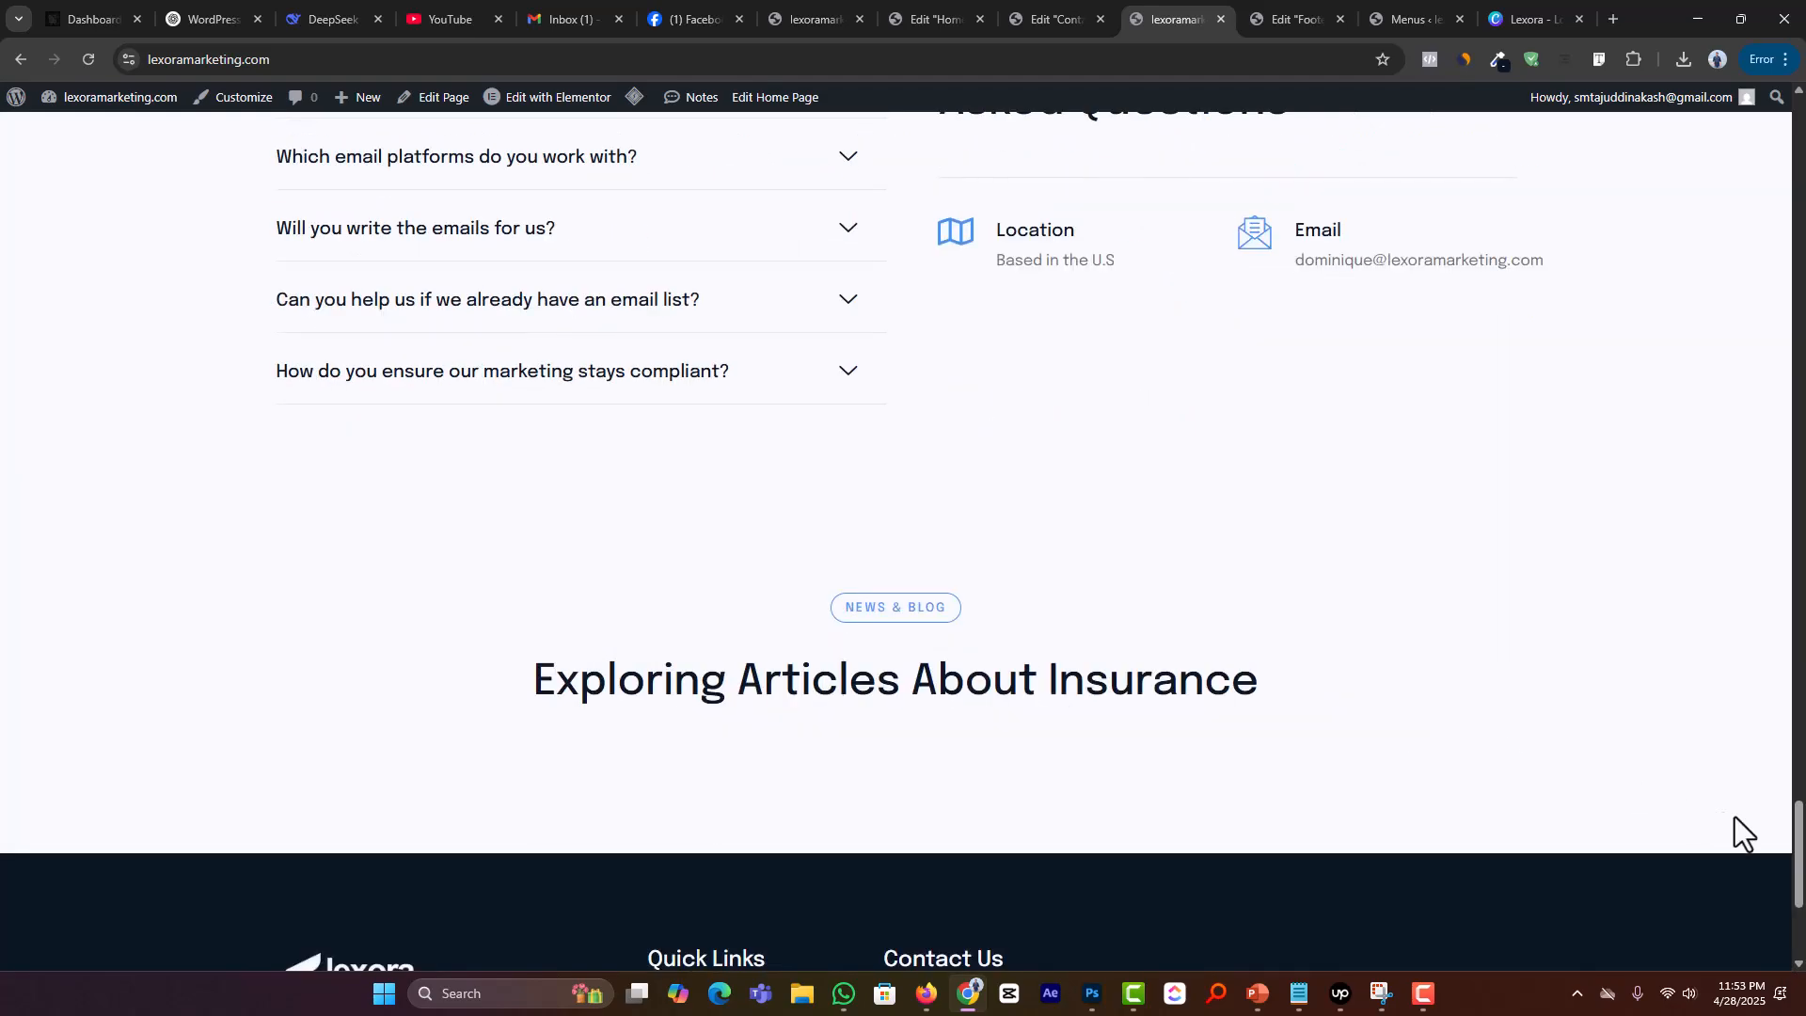
{"action": "left_click_drag", "start_coordinate": [1797, 852], "coordinate": [1712, 120]}
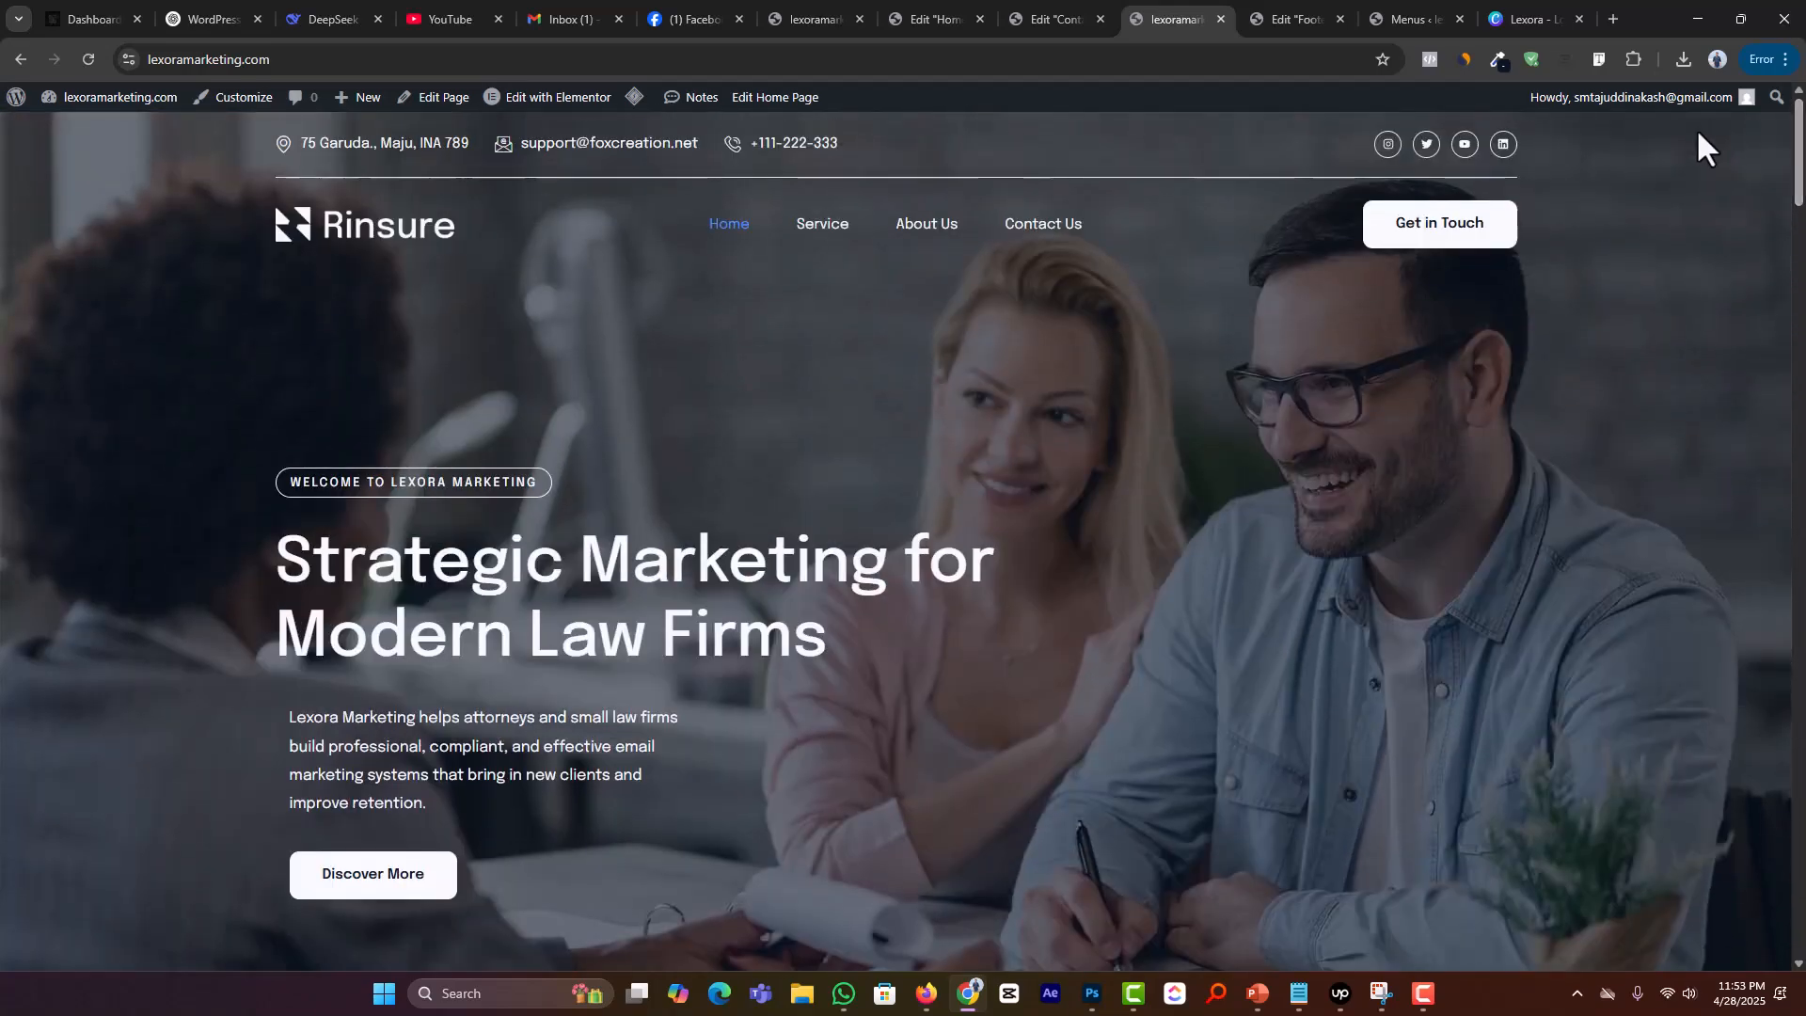
Step: Close the footer editor and open the site's Header template for editing in Elementor
{"action": "left_click", "coordinate": [1318, 17]}
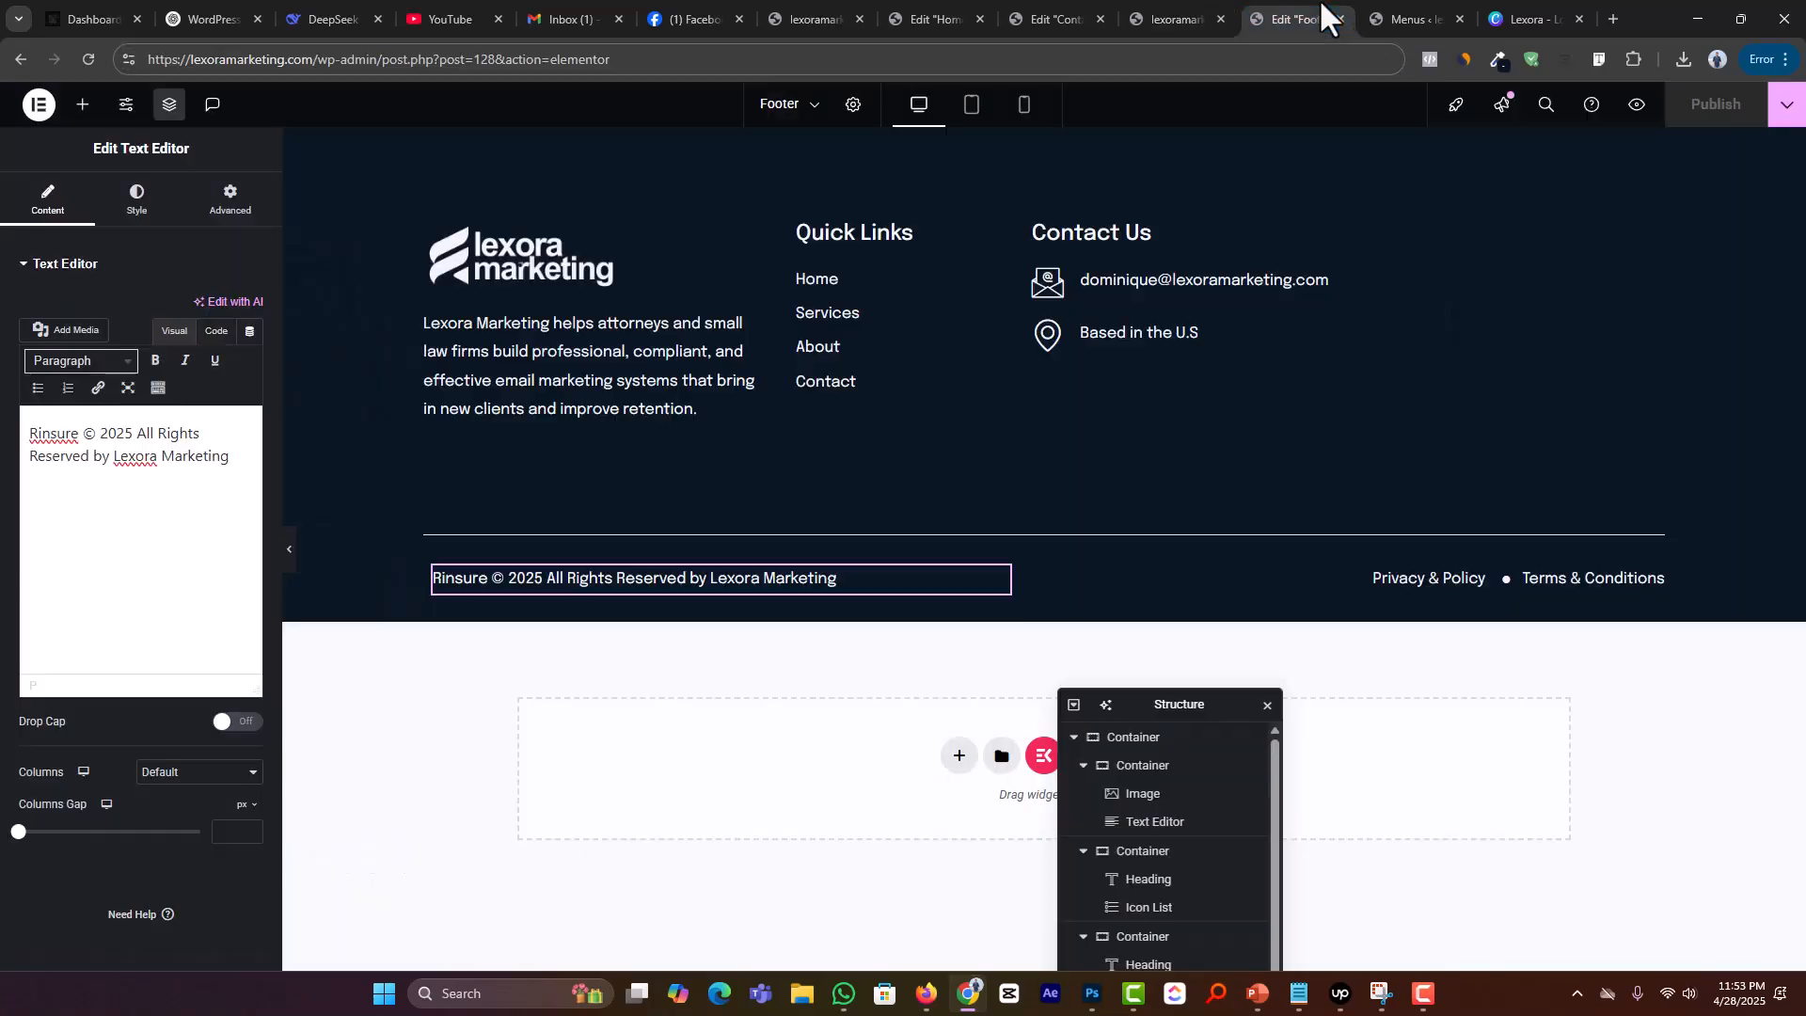
{"action": "left_click", "coordinate": [1340, 19]}
{"action": "left_click", "coordinate": [1051, 12]}
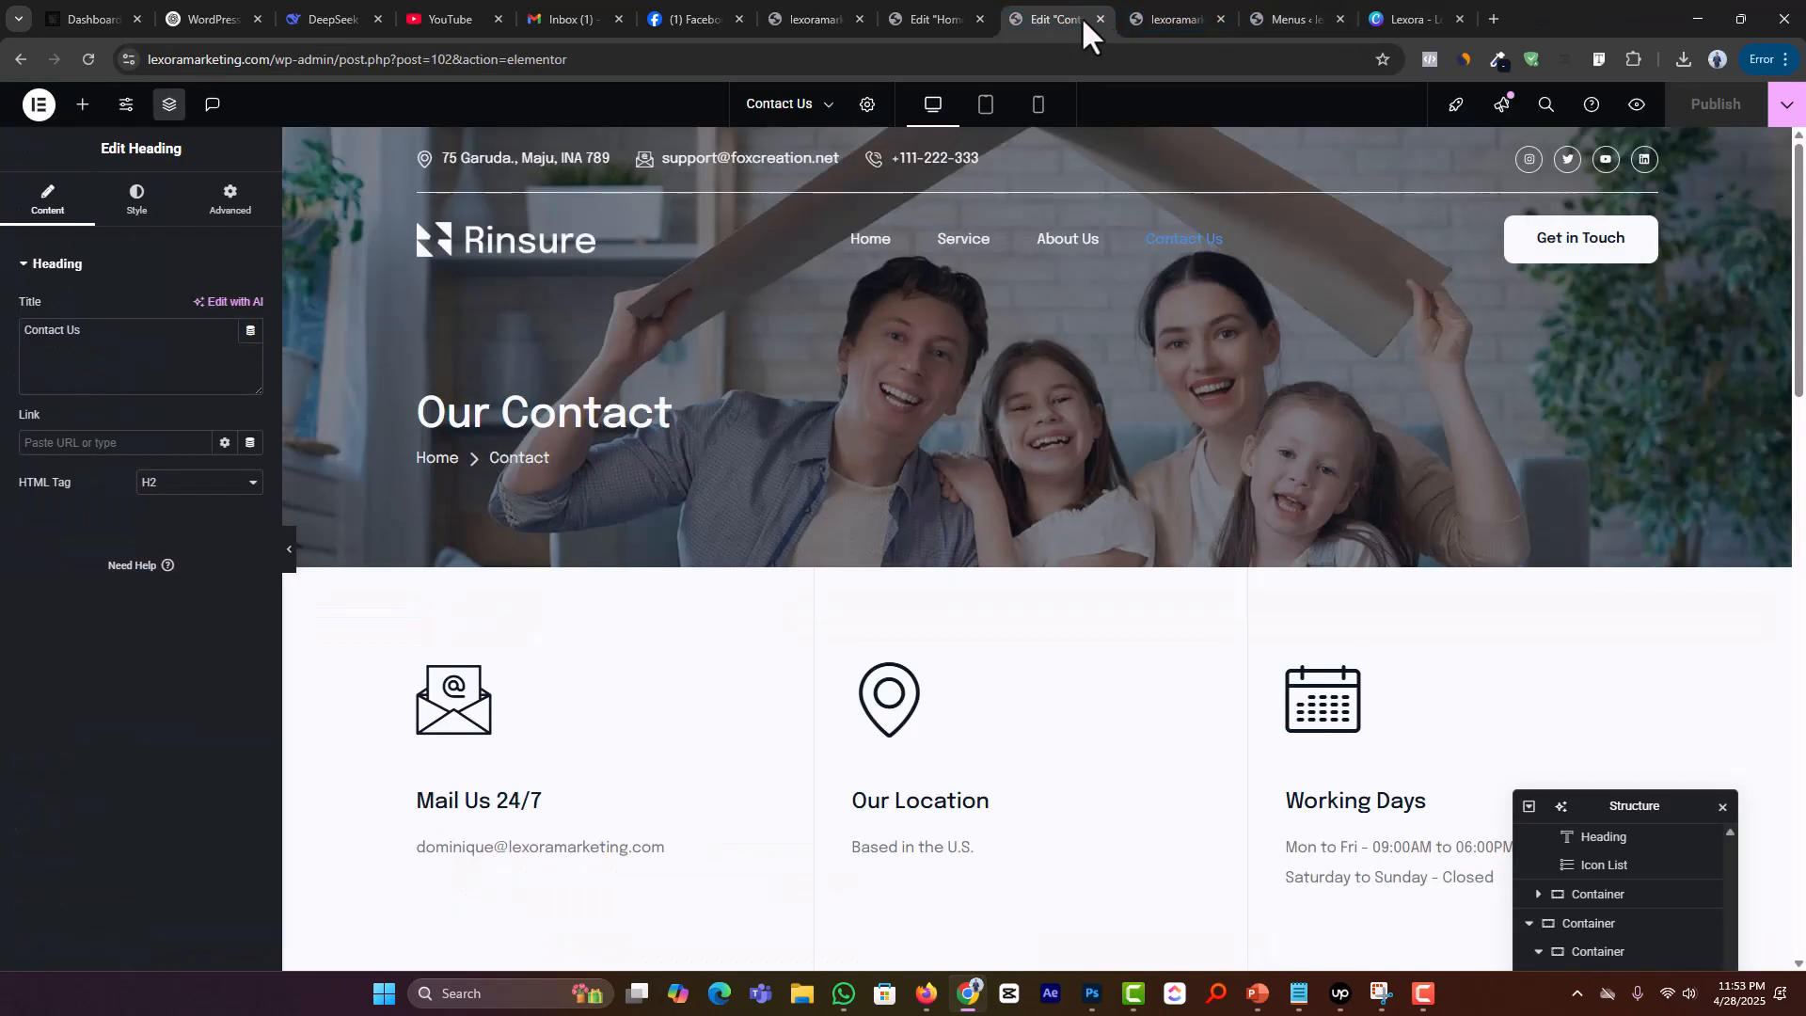
{"action": "left_click", "coordinate": [1255, 19]}
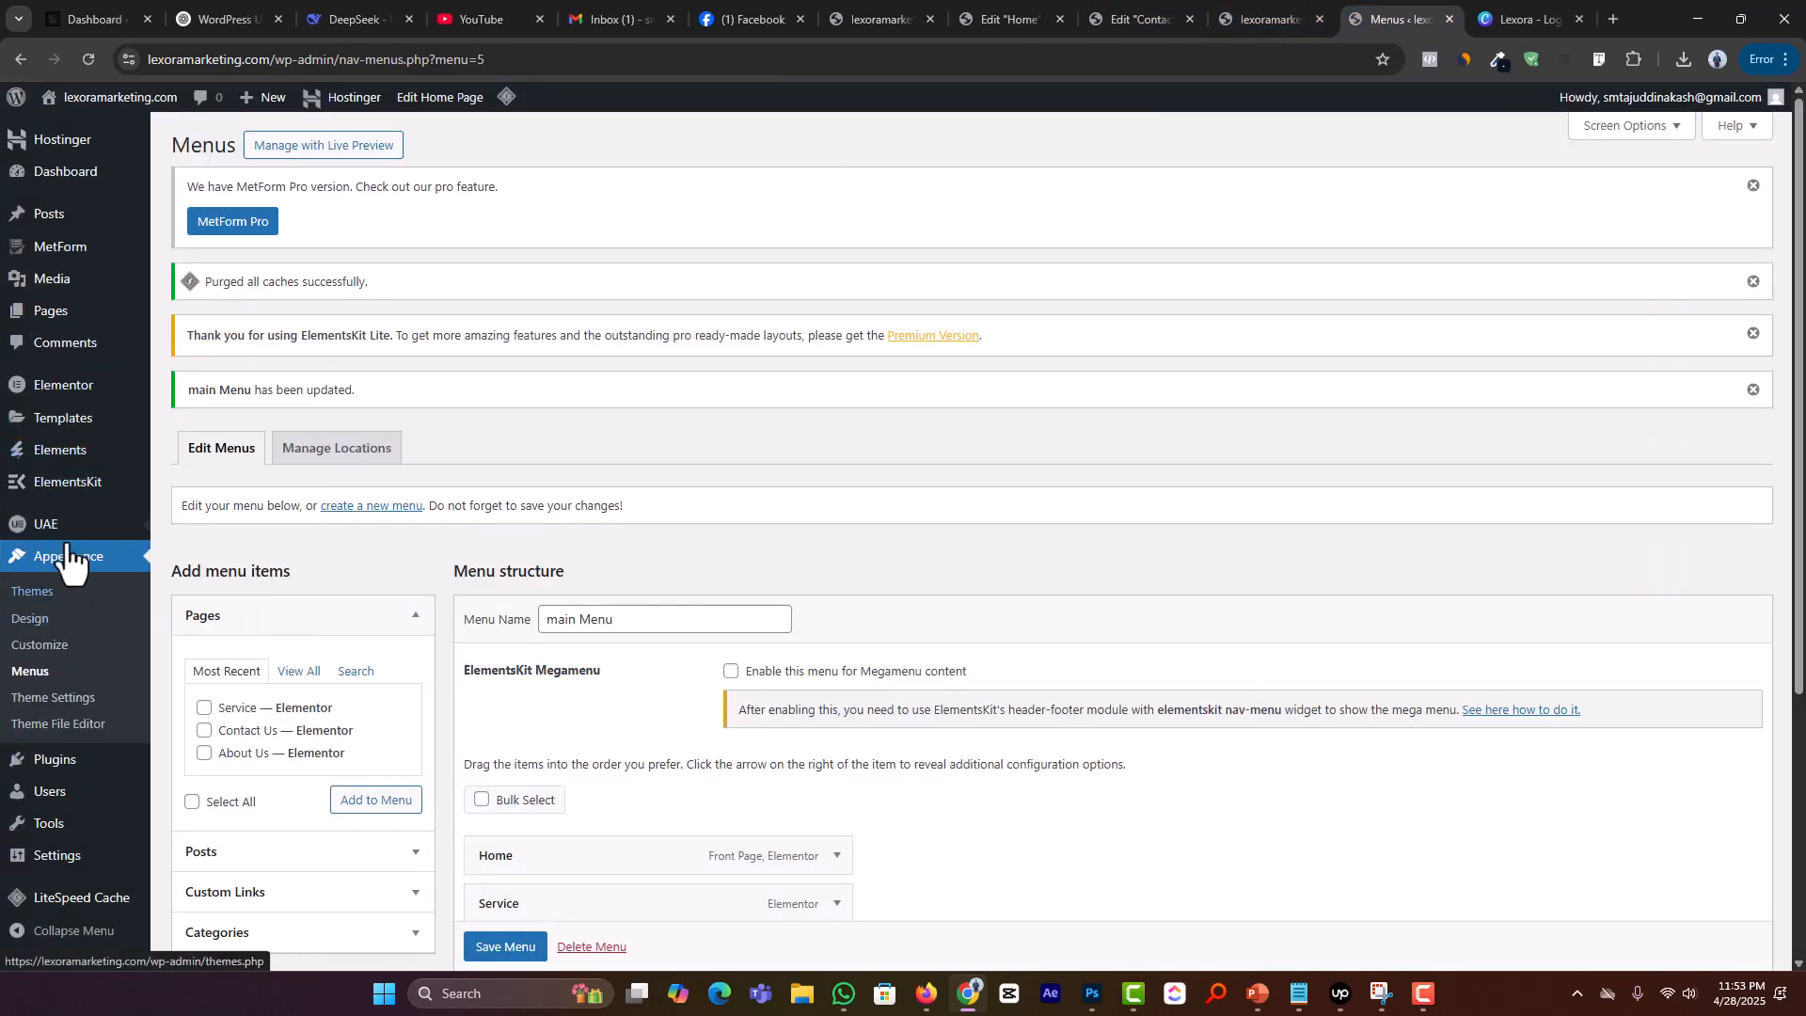
{"action": "mouse_move", "coordinate": [63, 538]}
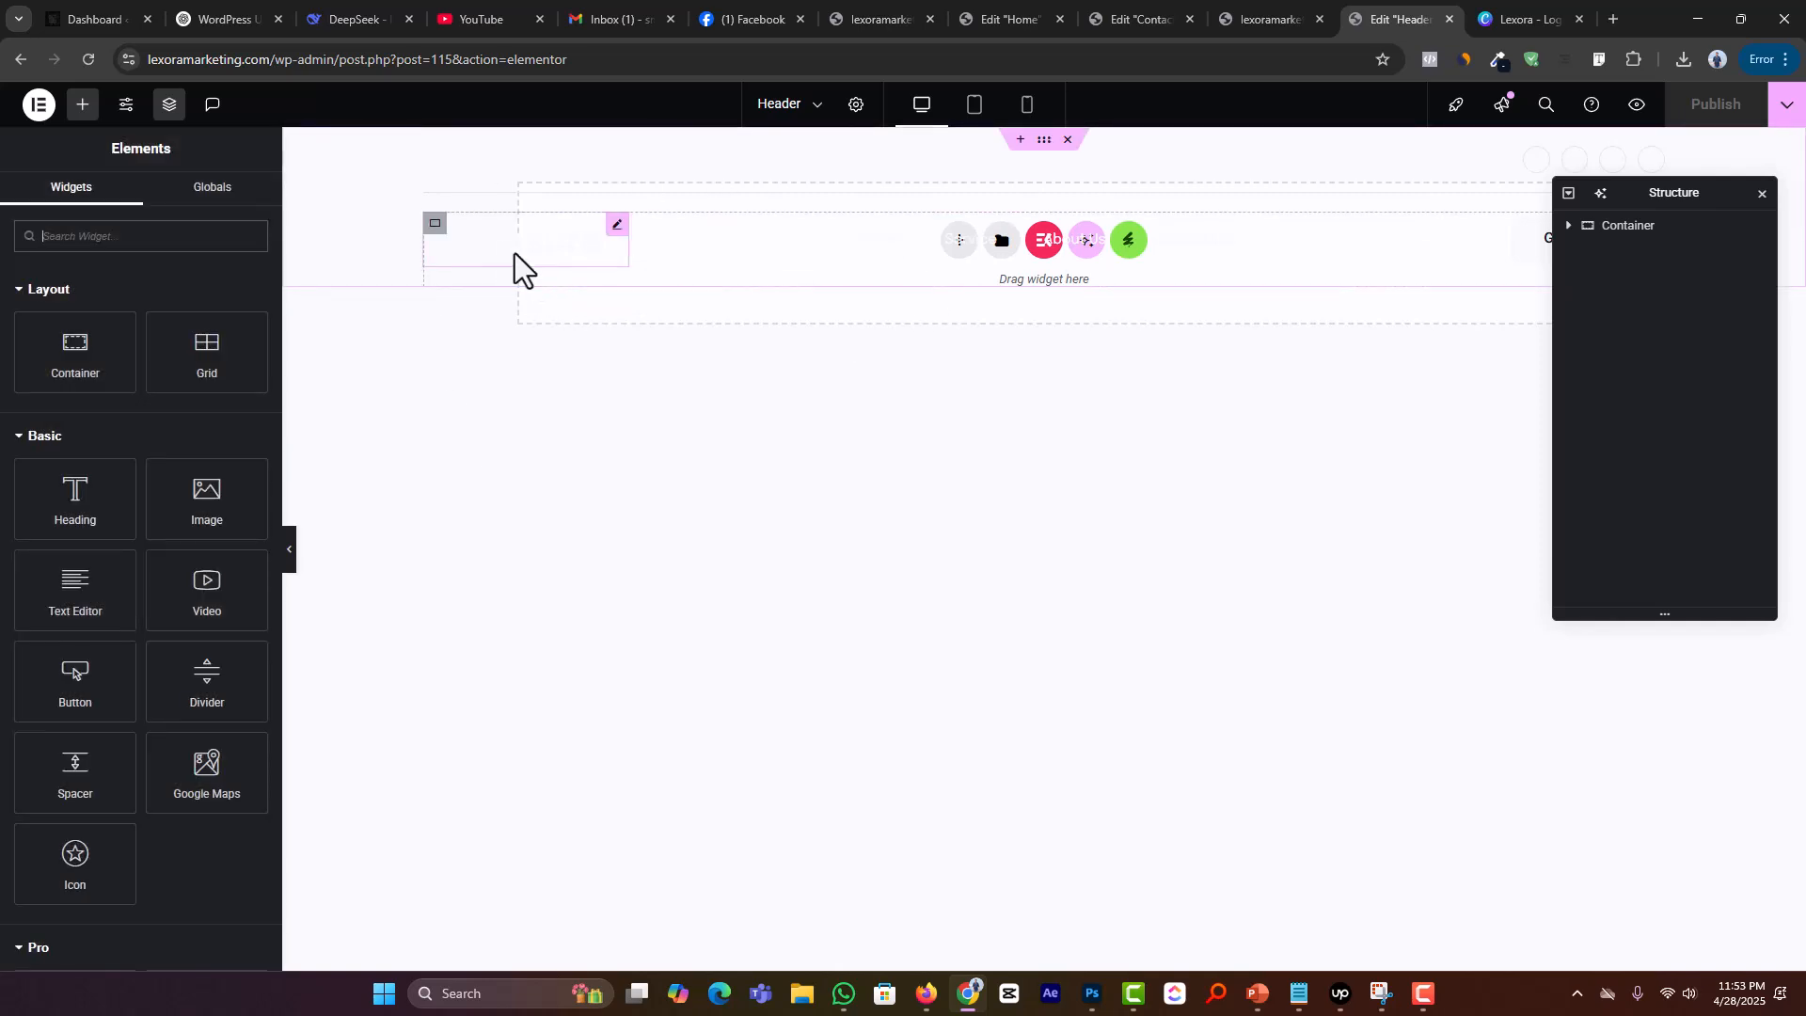
Step: Replace the Rinsure logo in the header with the white Lexora-1.png logo from the media library
{"action": "left_click", "coordinate": [612, 248]}
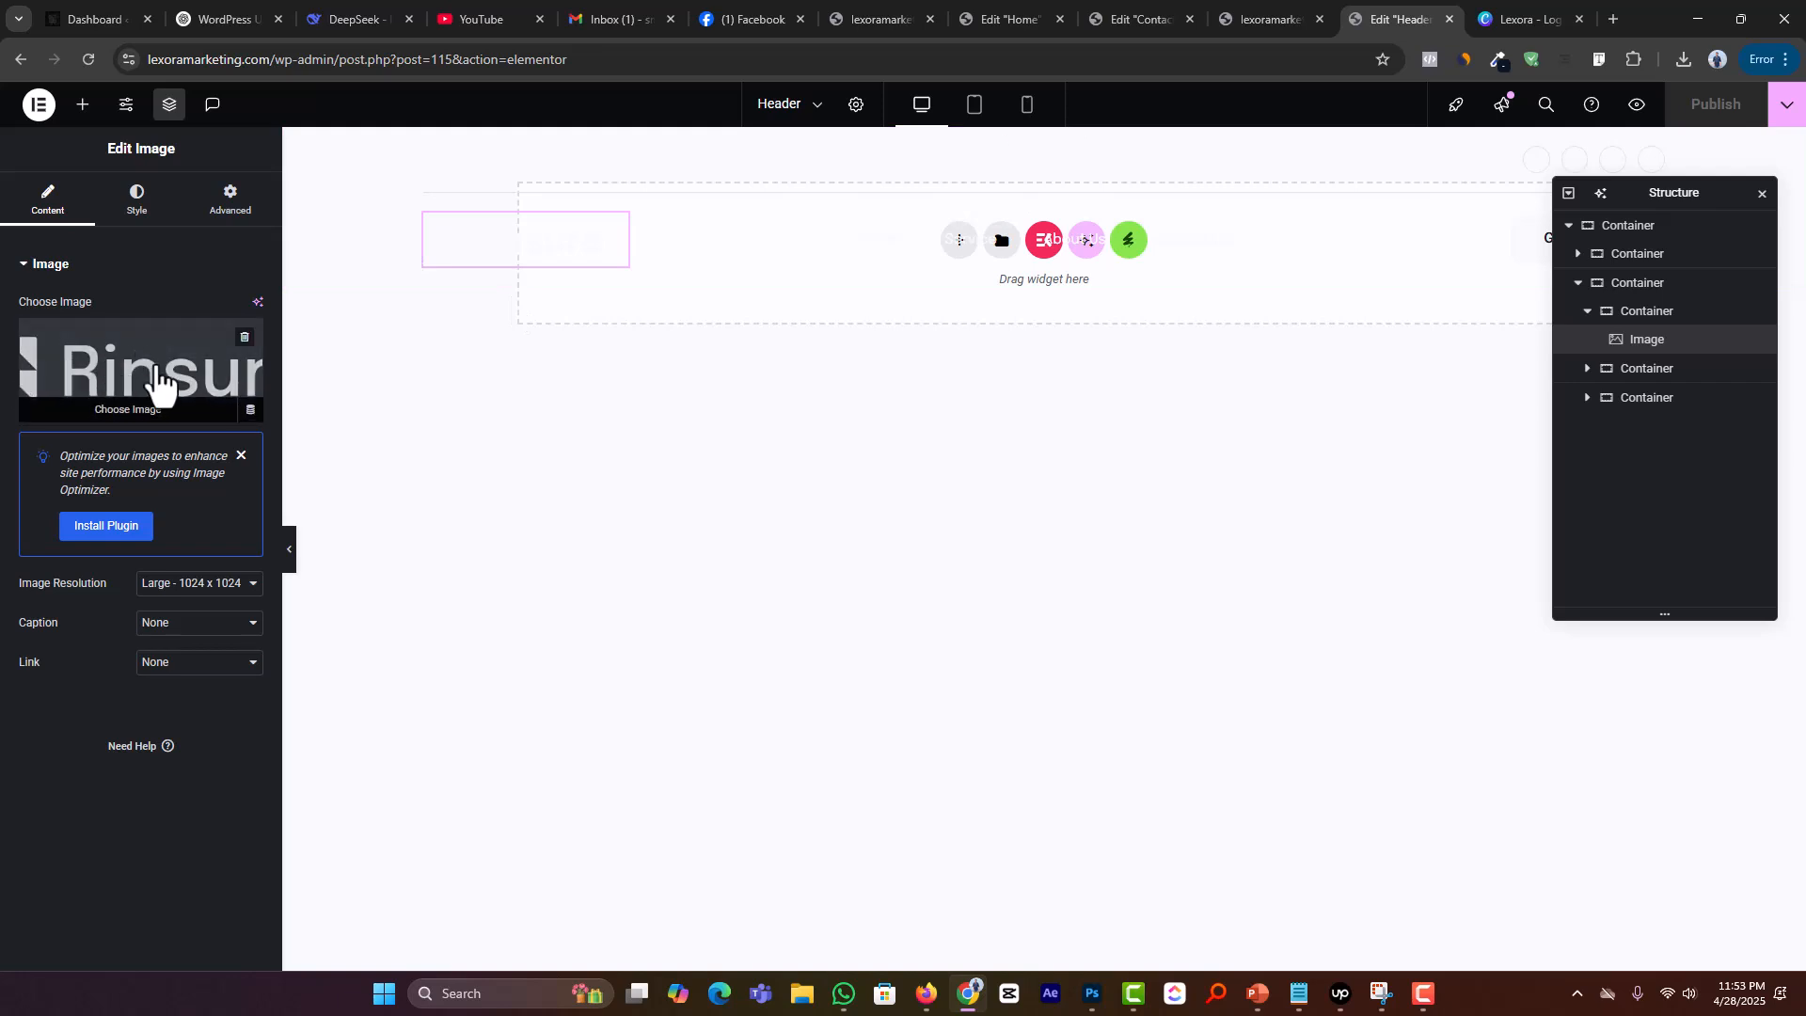
{"action": "left_click", "coordinate": [158, 381]}
{"action": "left_click", "coordinate": [334, 347]}
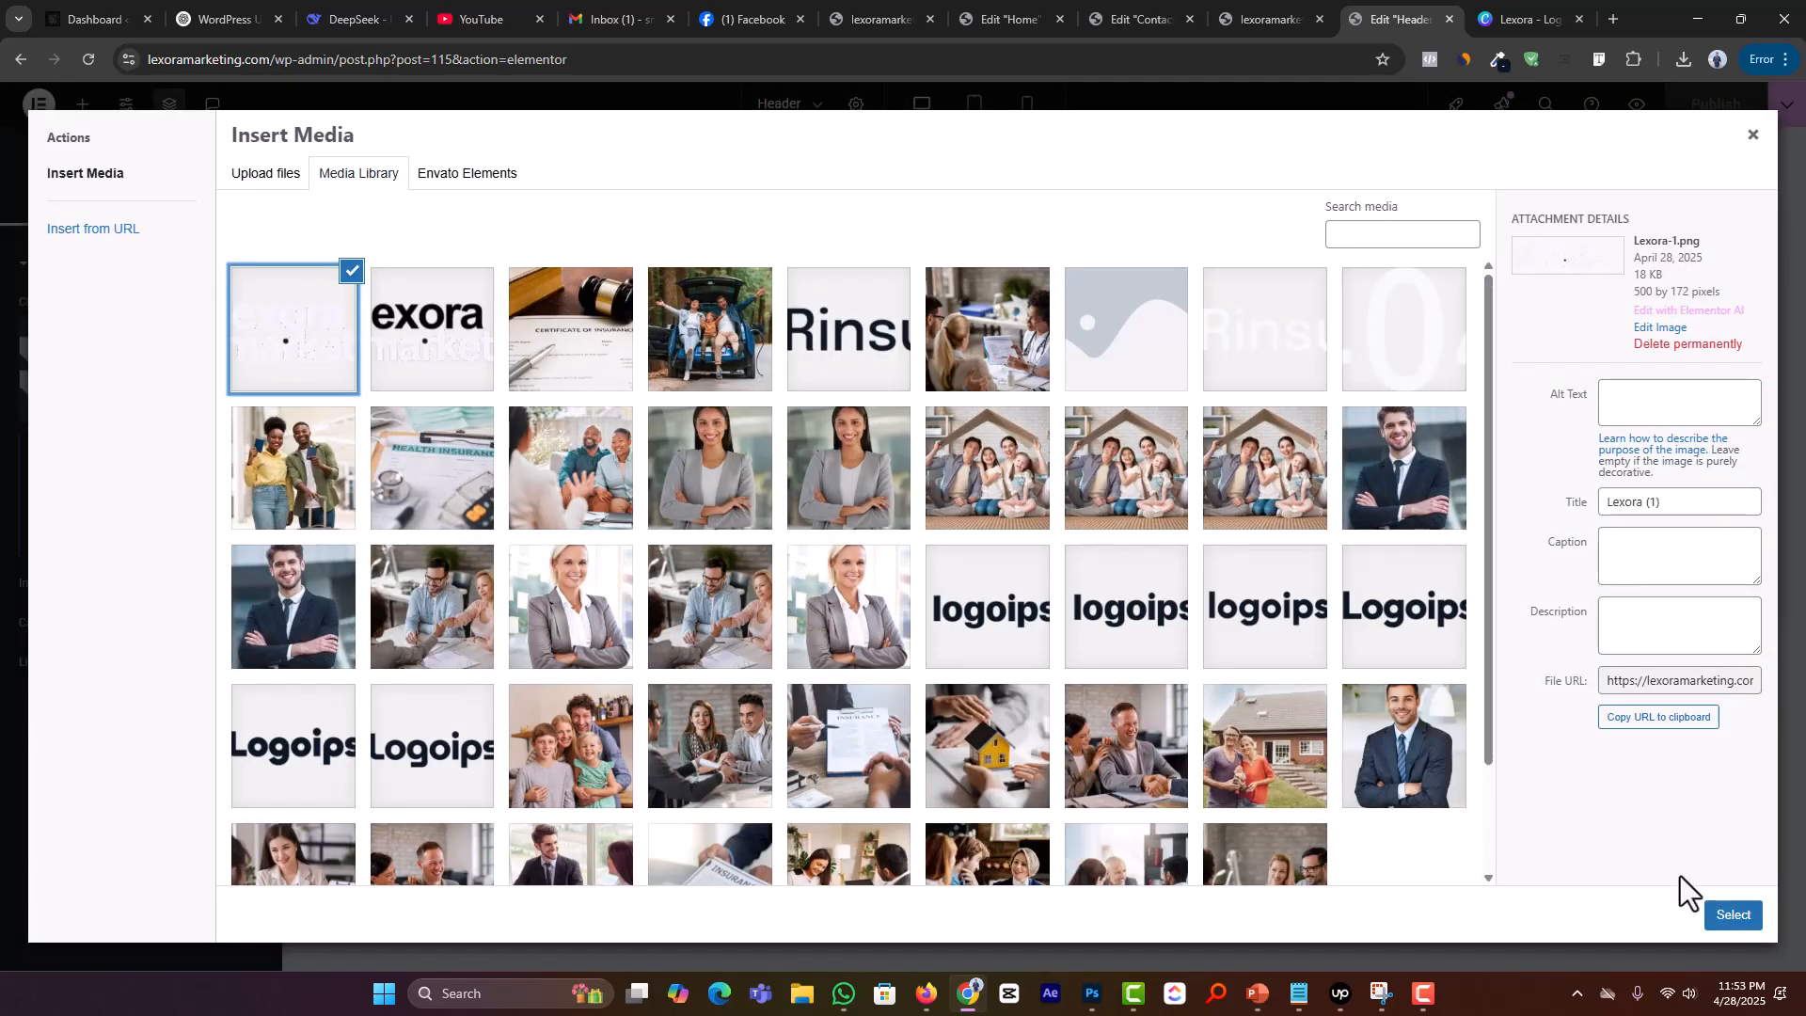
{"action": "left_click", "coordinate": [1732, 915]}
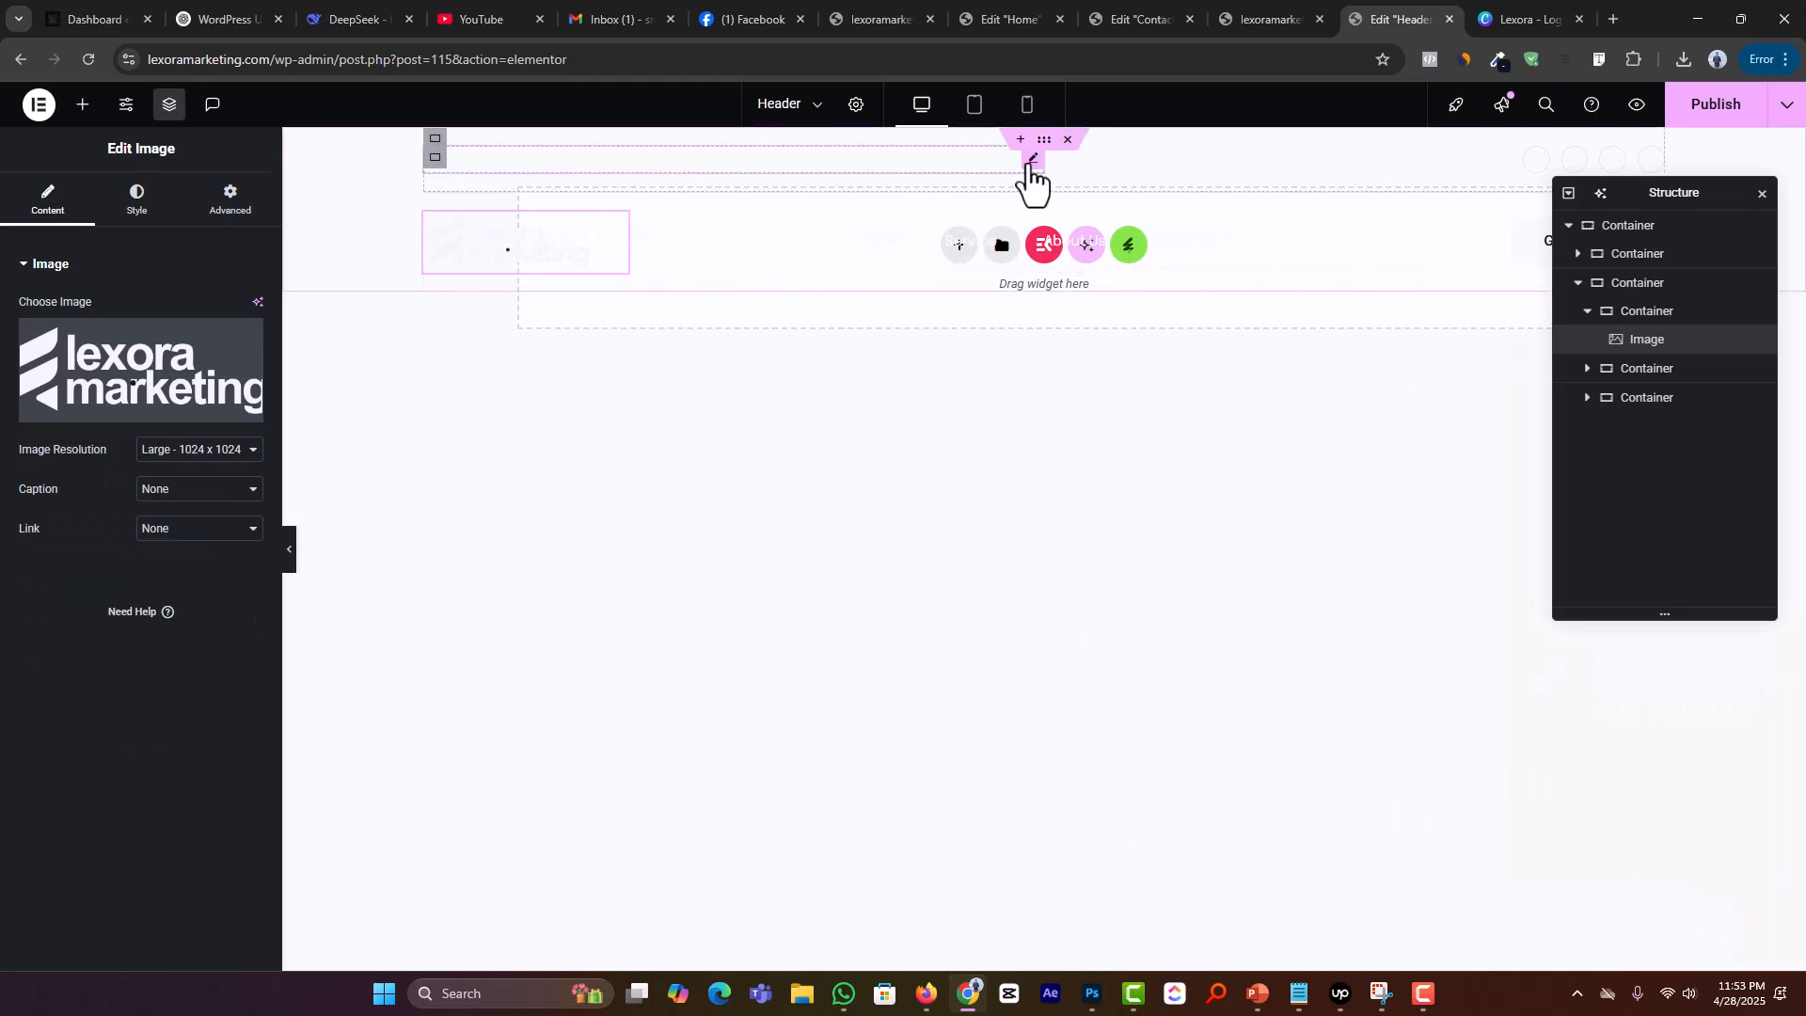
Step: Remove the phone item from the header's icon list and replace the email item's text with the company e-mail from the notes
{"action": "left_click", "coordinate": [1031, 162]}
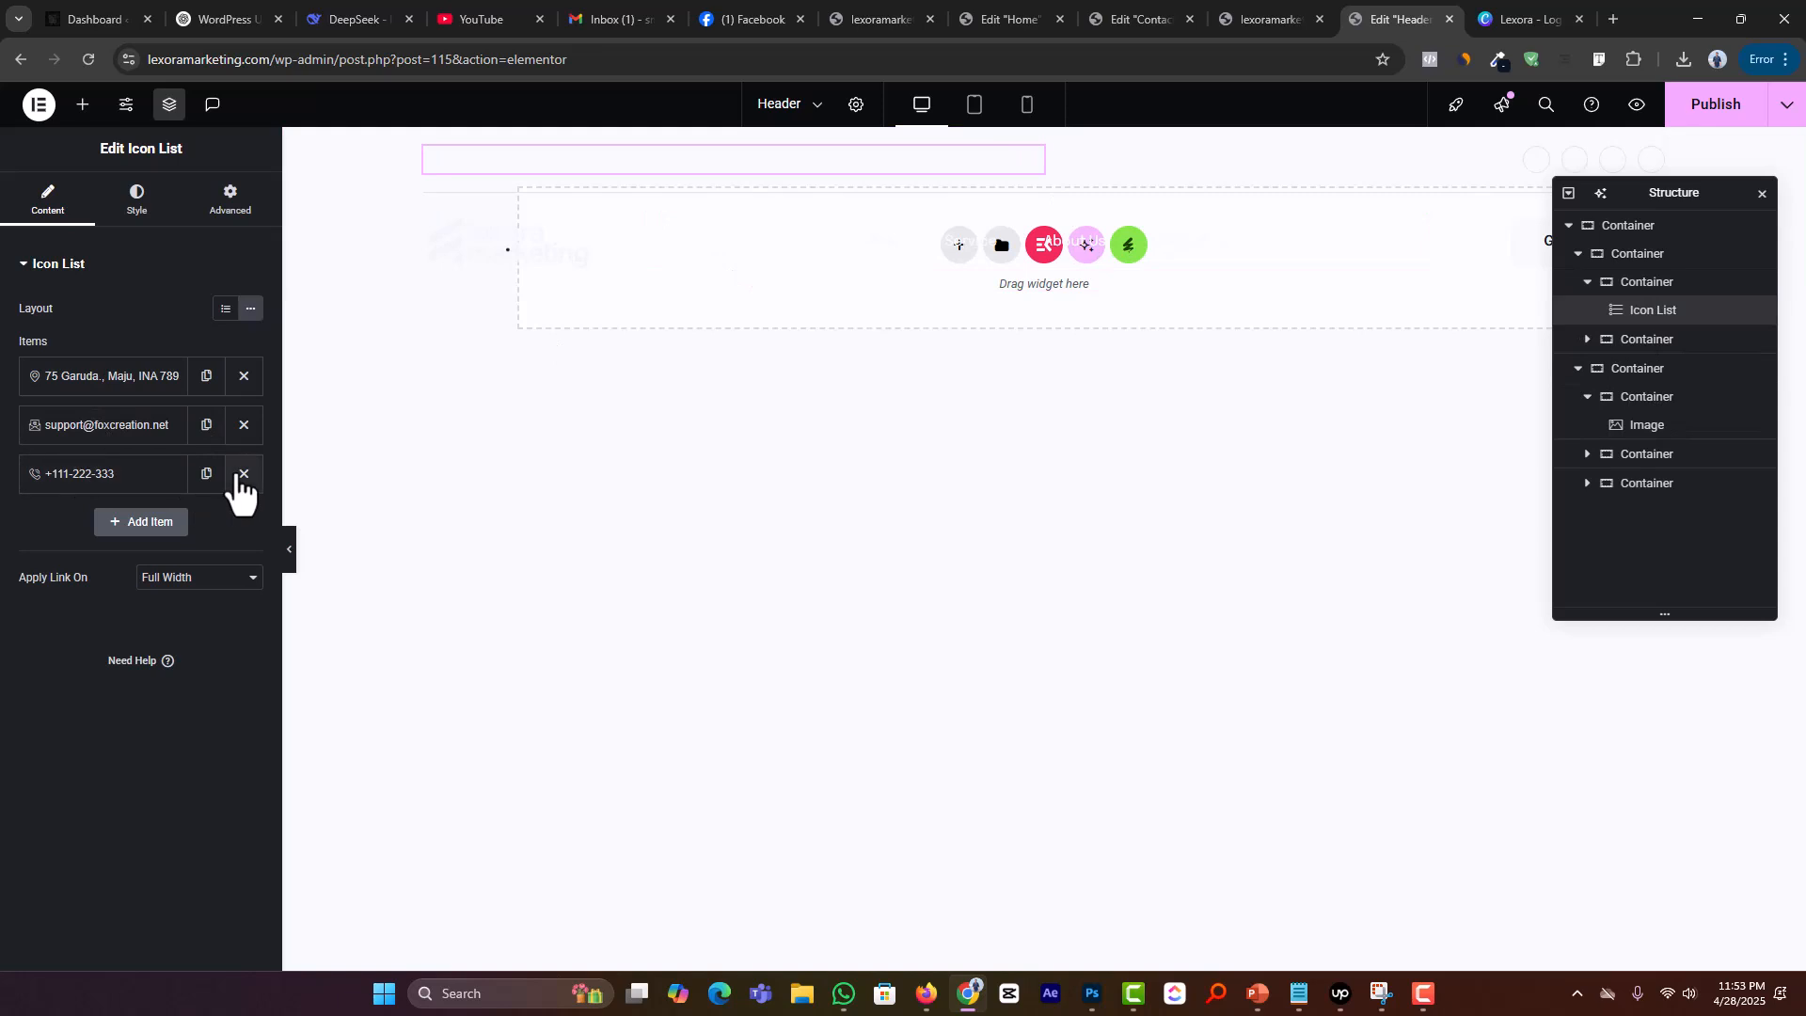
{"action": "left_click", "coordinate": [242, 475]}
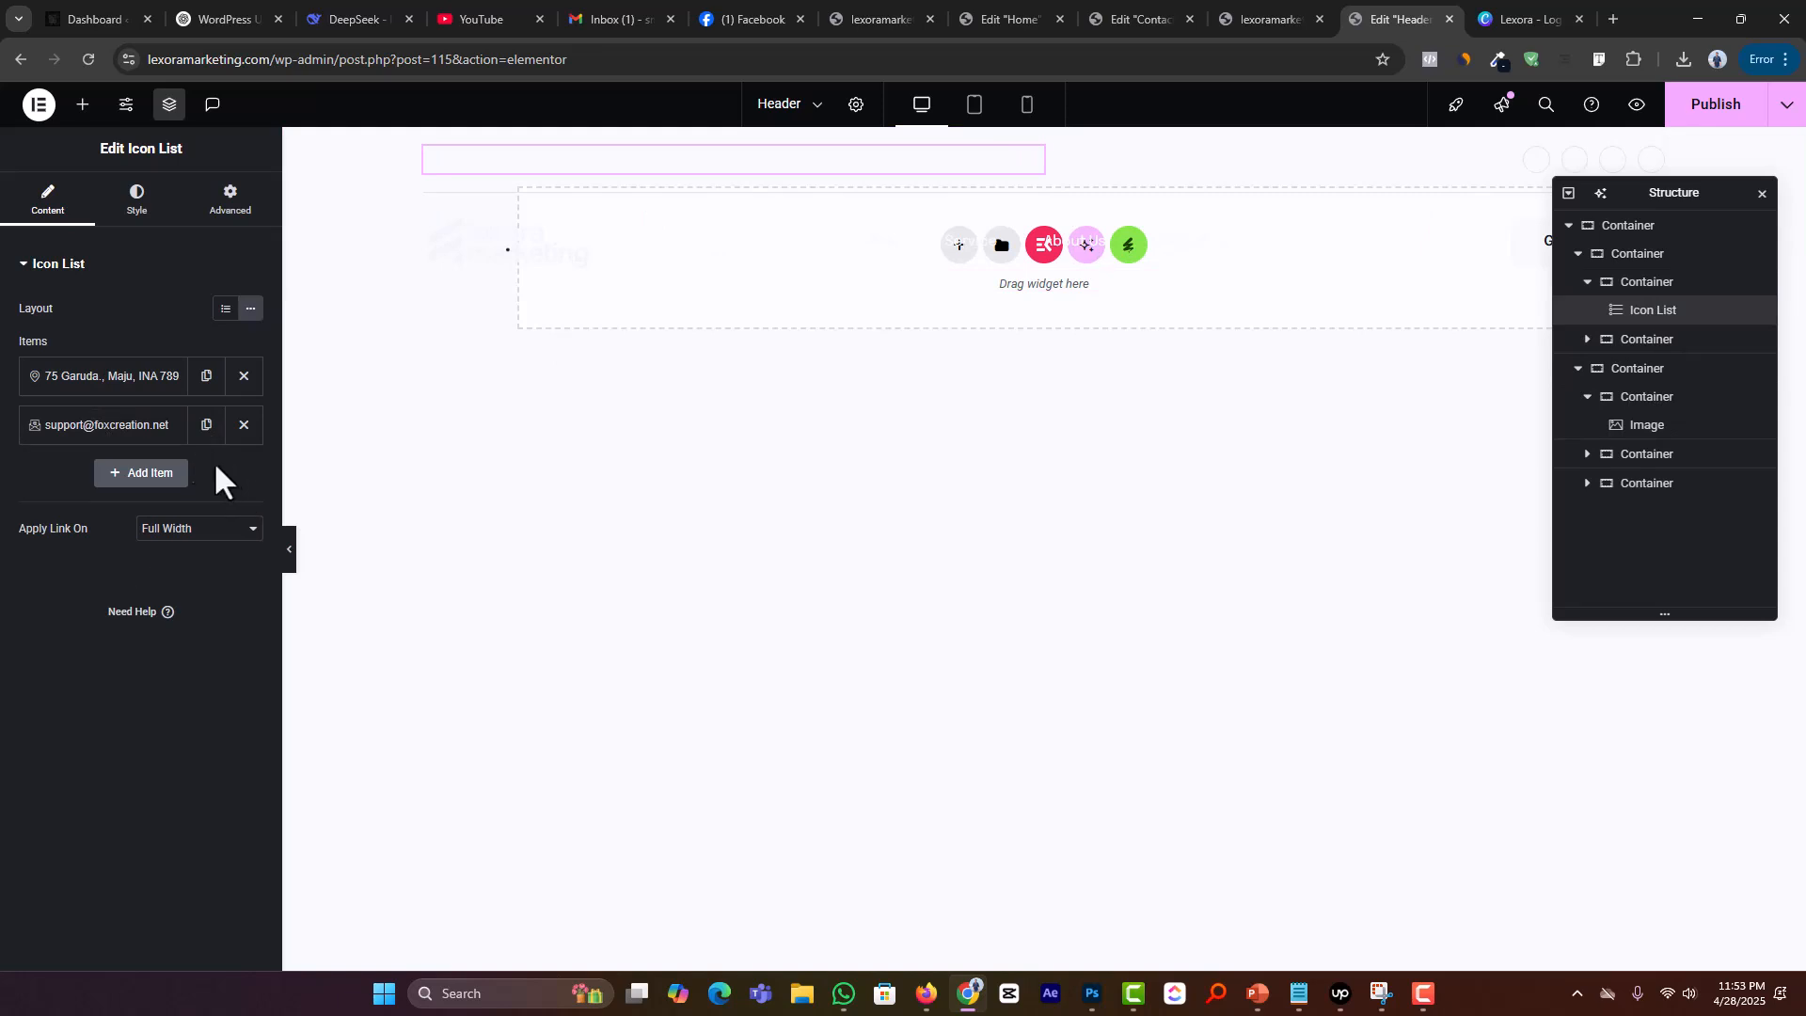
{"action": "left_click", "coordinate": [137, 432]}
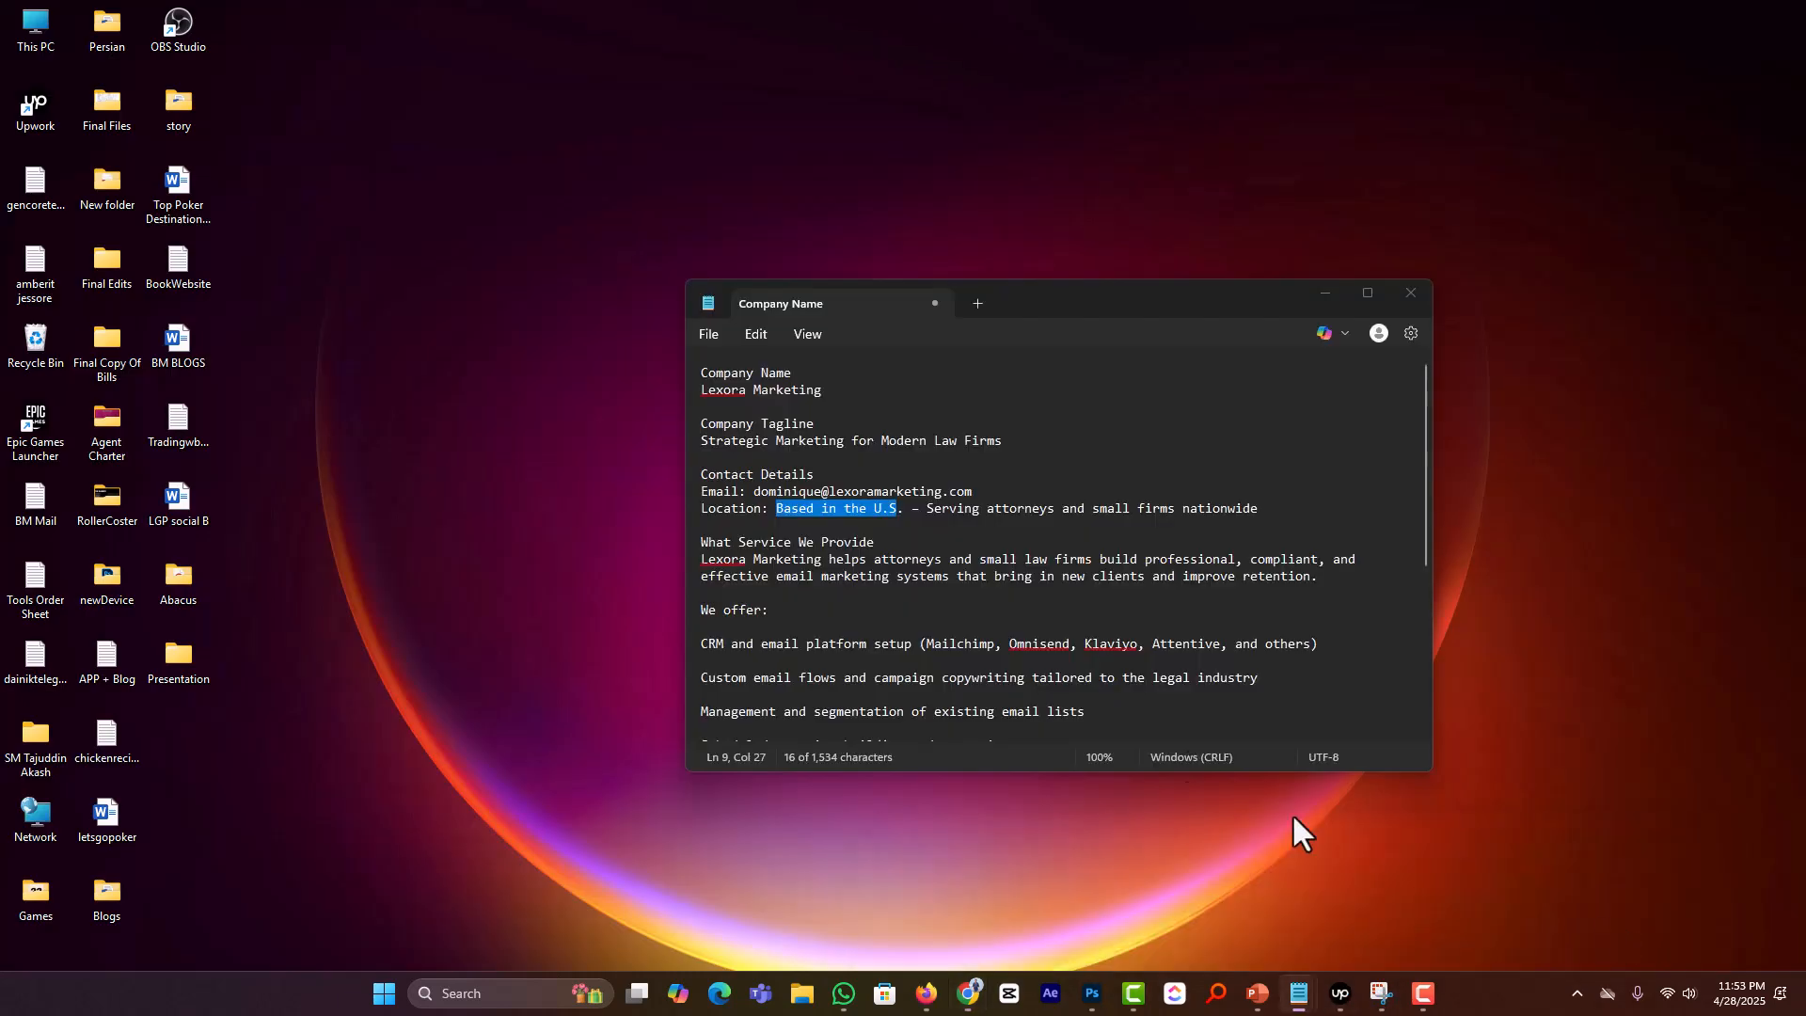
{"action": "left_click", "coordinate": [1617, 931]}
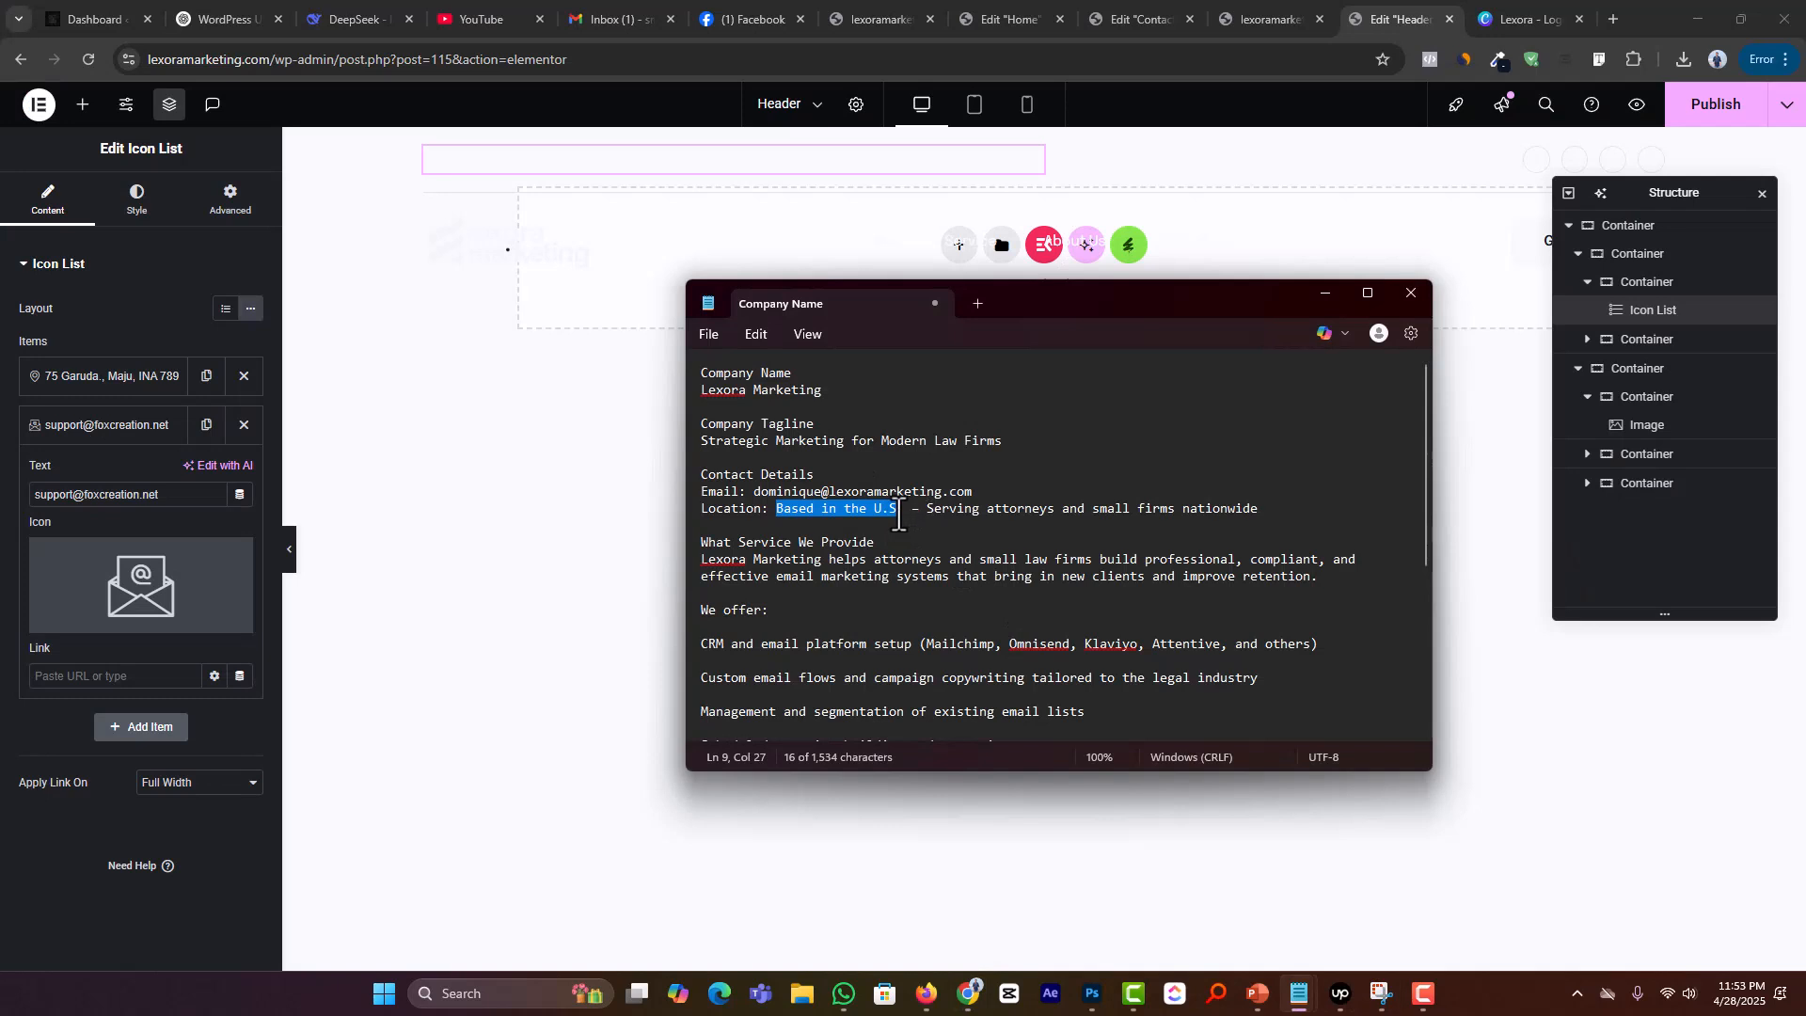
{"action": "left_click_drag", "start_coordinate": [974, 492], "coordinate": [755, 496]}
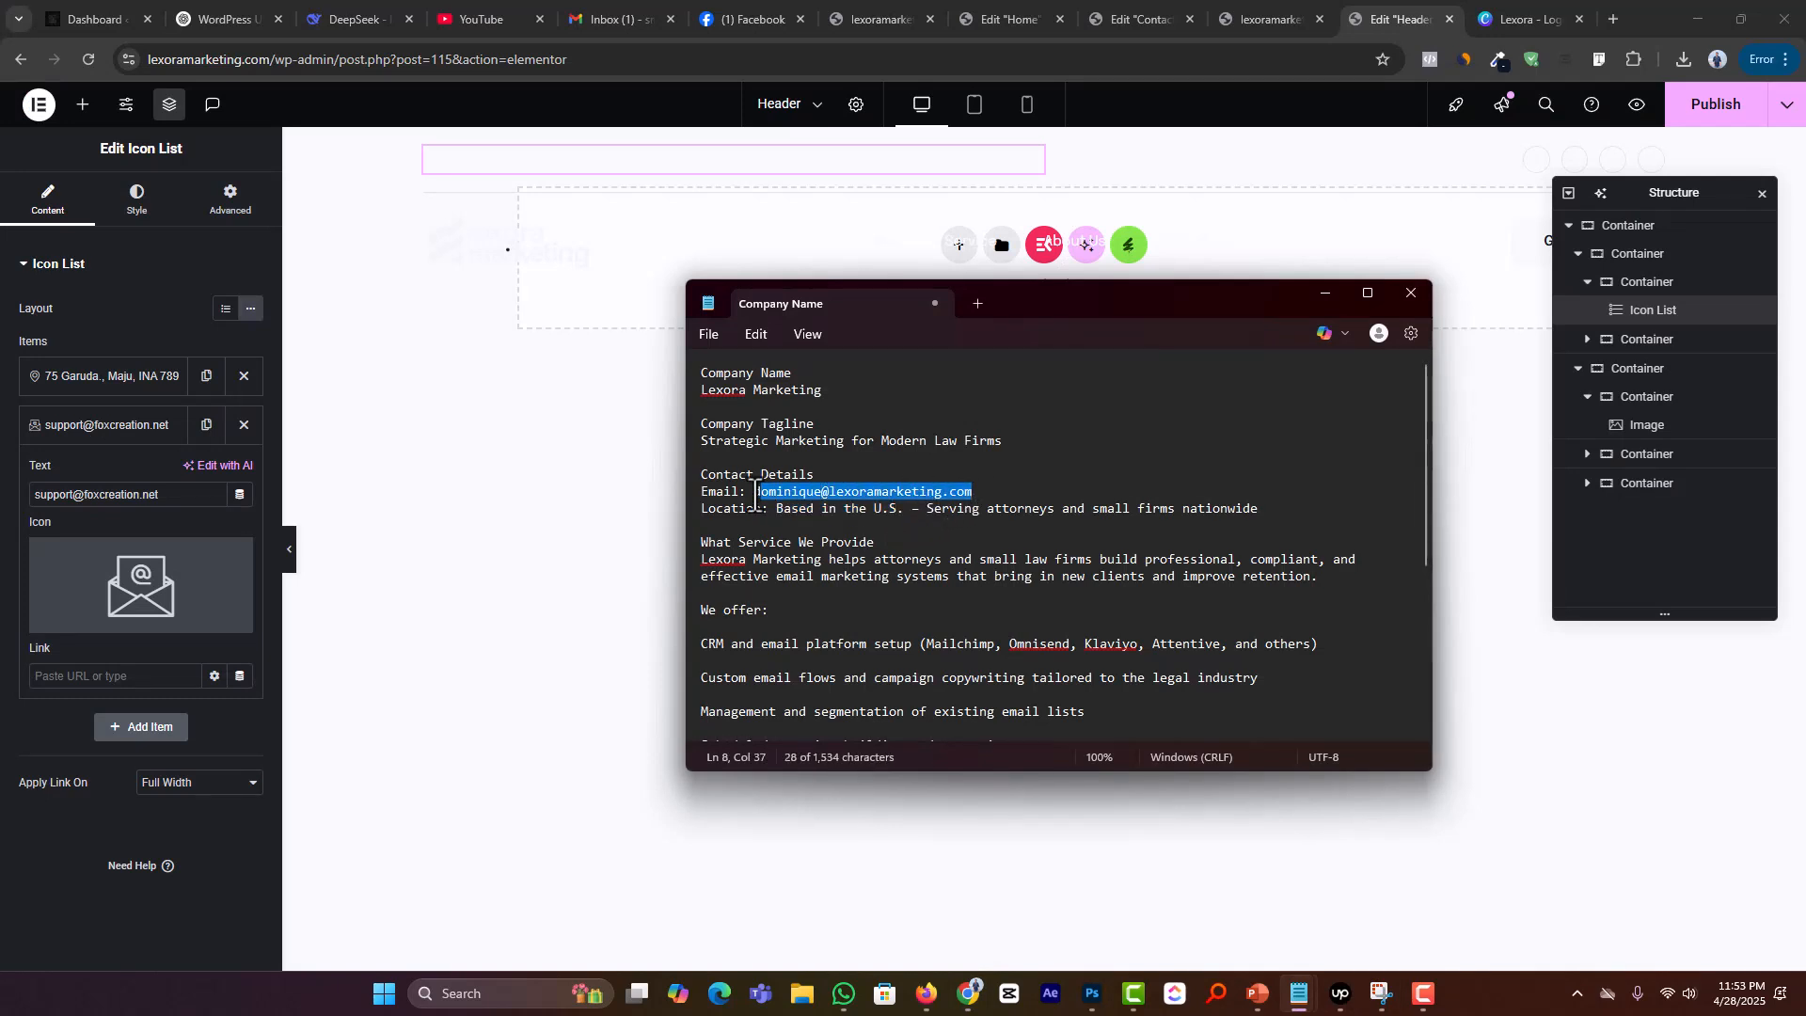
{"action": "key", "text": "ctrl+c"}
{"action": "left_click", "coordinate": [182, 494]}
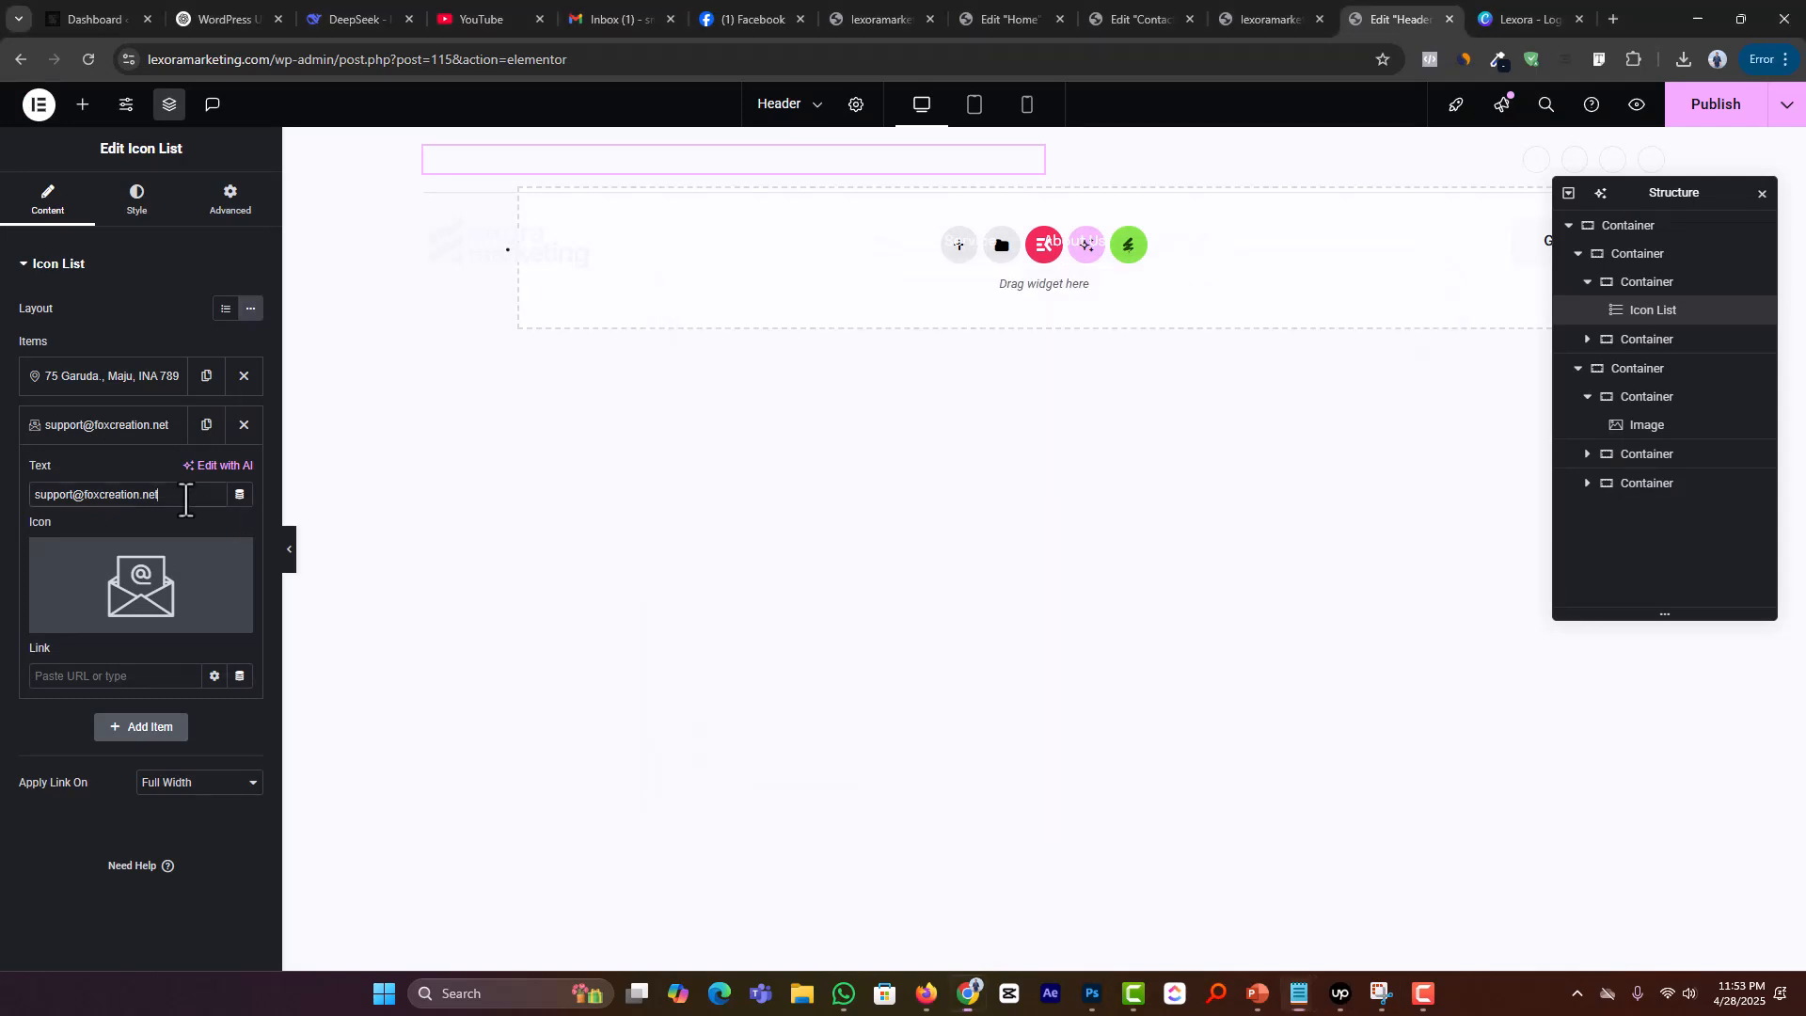
{"action": "key", "text": "ctrl+a"}
{"action": "key", "text": "ctrl+v"}
Step: Replace the address item's text in the header's icon list with "Based in the U.S." from the notes
{"action": "key", "text": "alt+Tab"}
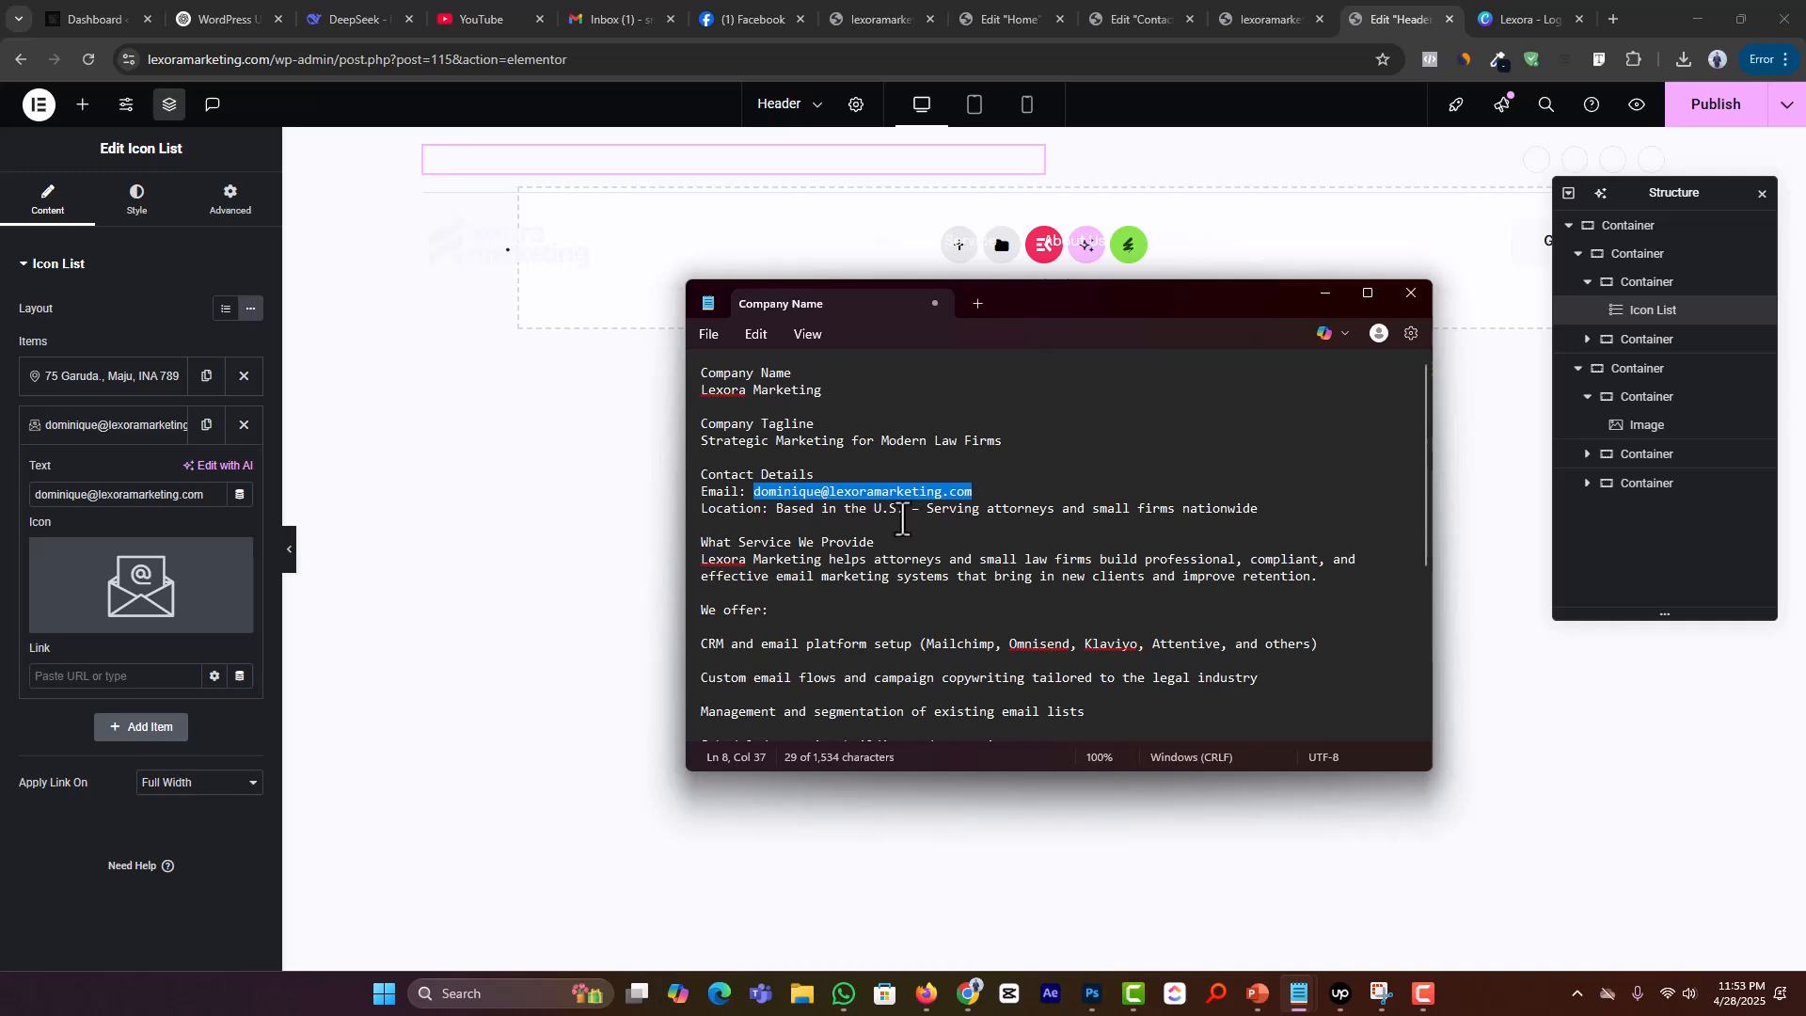
{"action": "left_click_drag", "start_coordinate": [901, 518], "coordinate": [779, 518]}
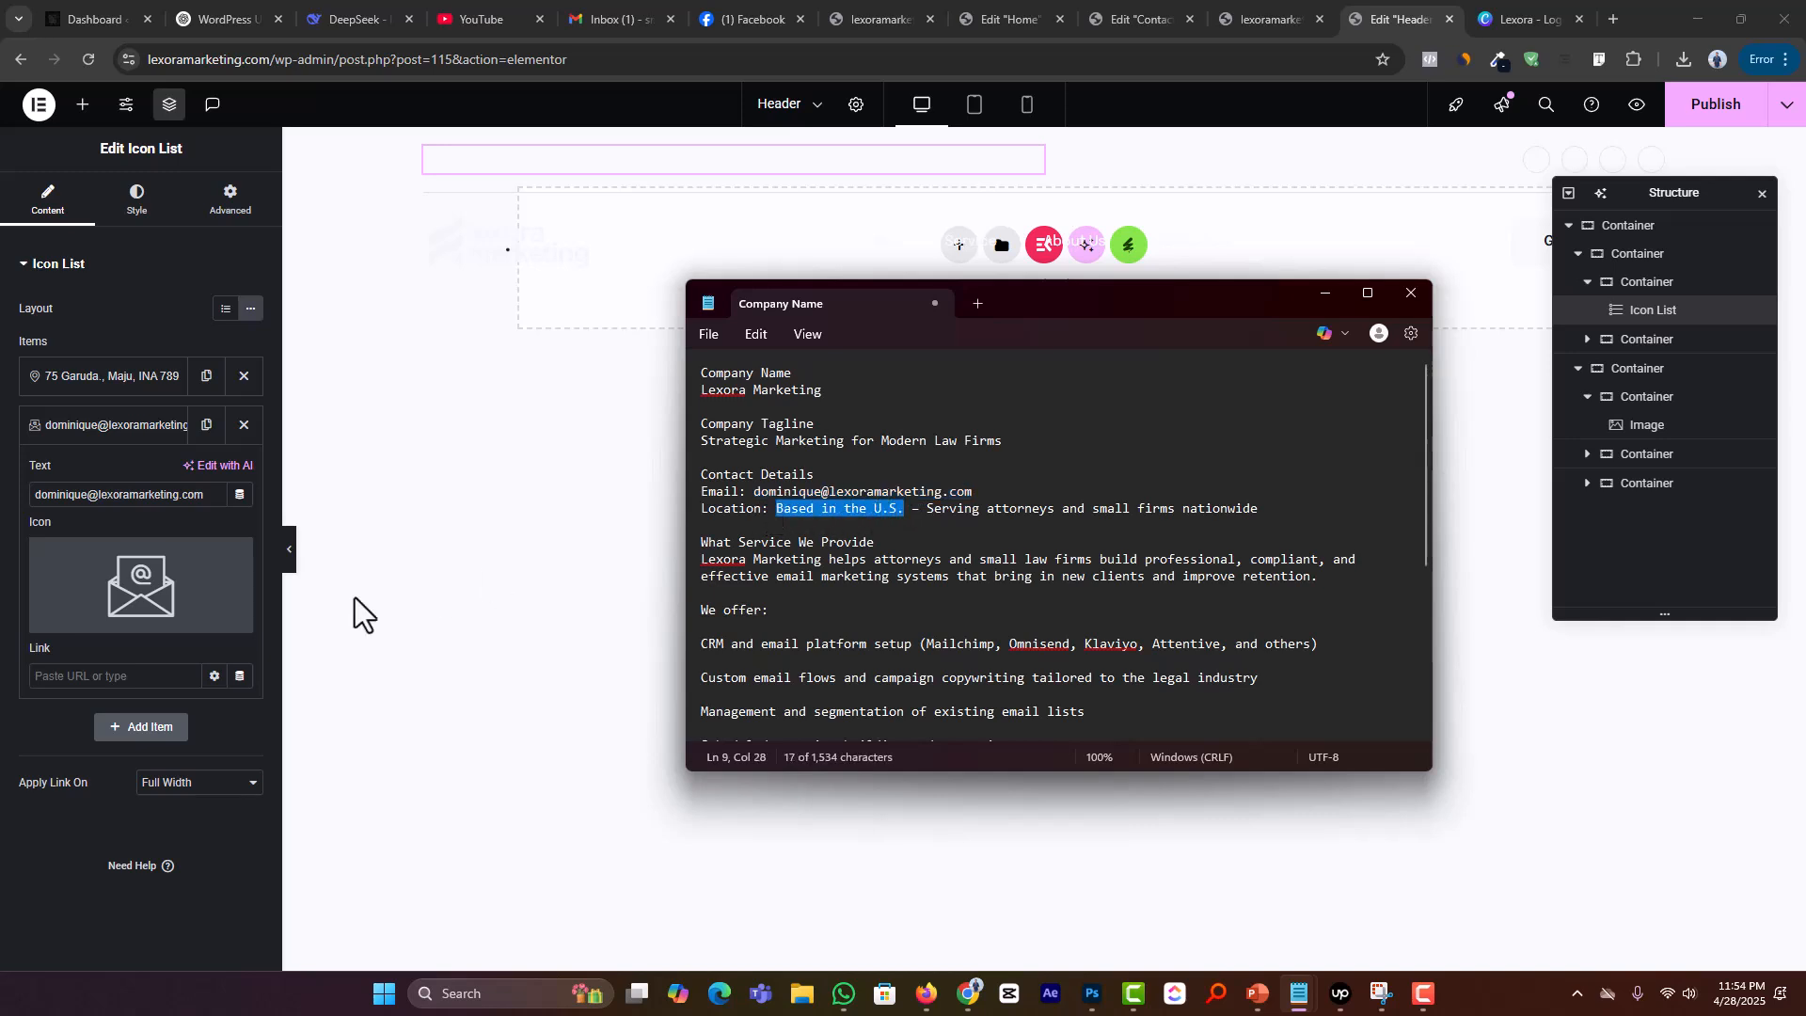
{"action": "left_click", "coordinate": [113, 424]}
{"action": "left_click", "coordinate": [103, 376]}
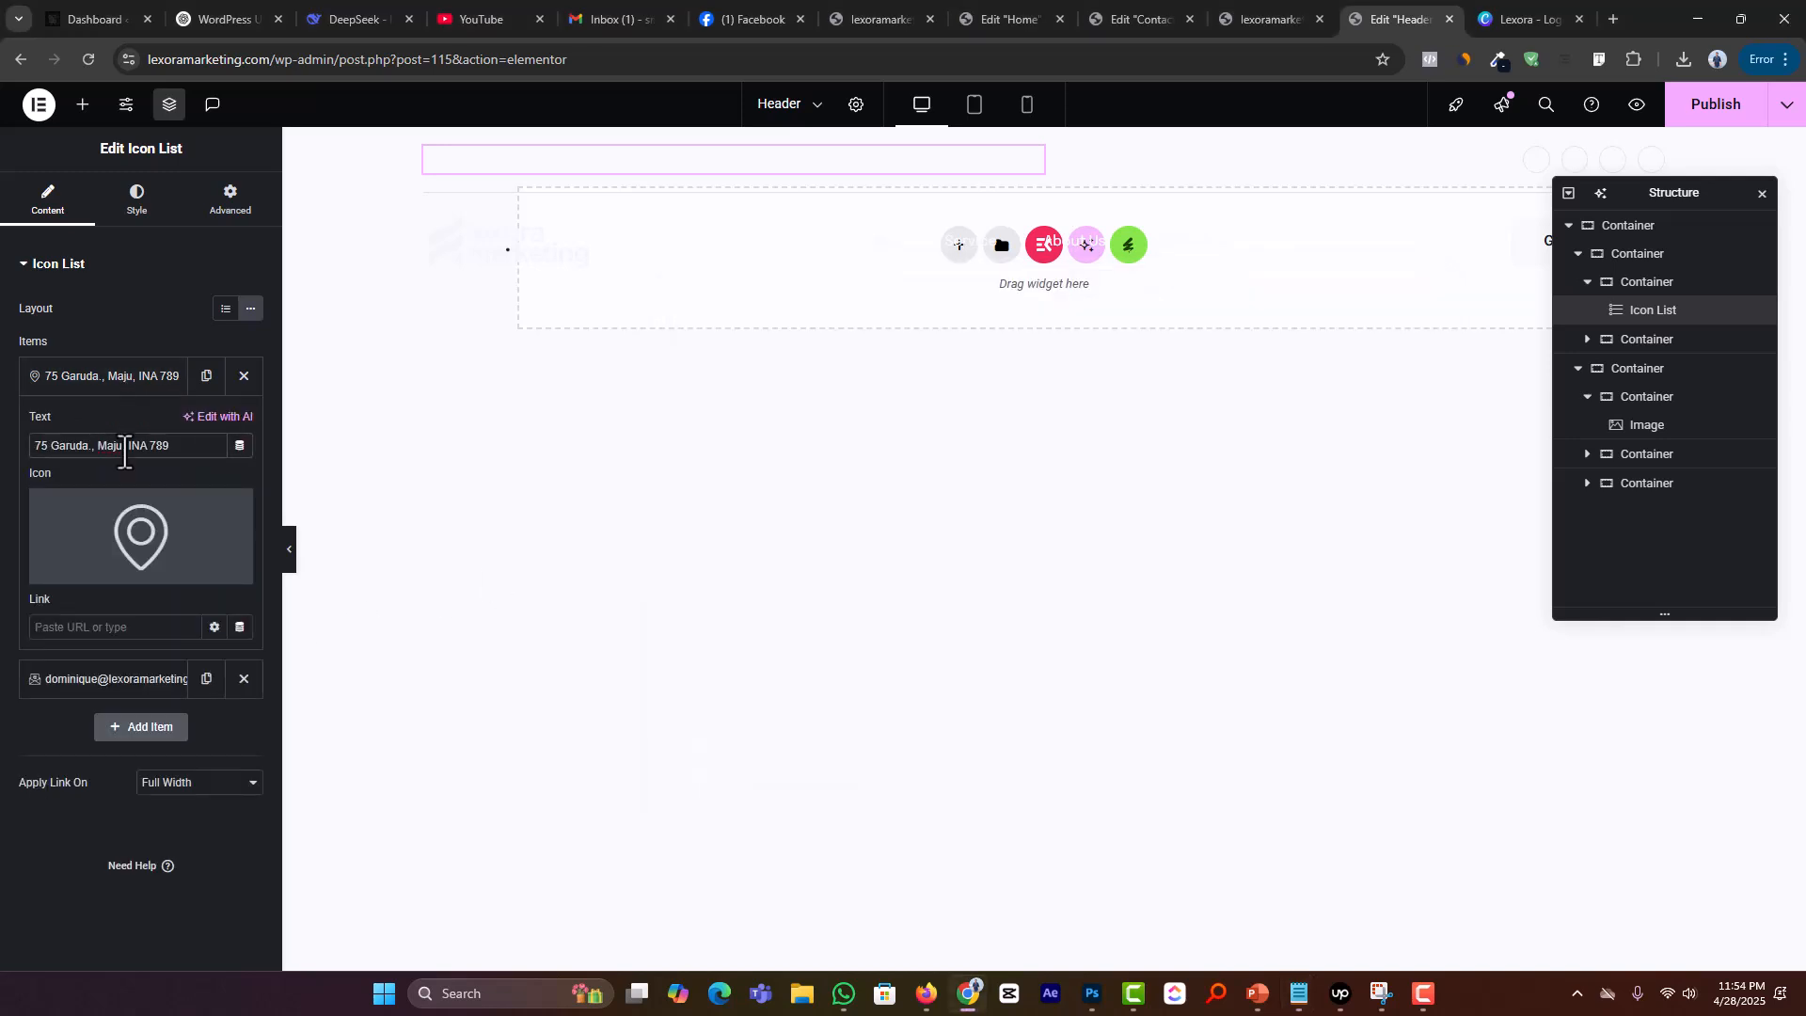
{"action": "triple_click", "coordinate": [124, 445]}
{"action": "key", "text": "ctrl+v"}
Step: Publish the header and check its new logo and contact details on the live homepage
{"action": "left_click", "coordinate": [1707, 105]}
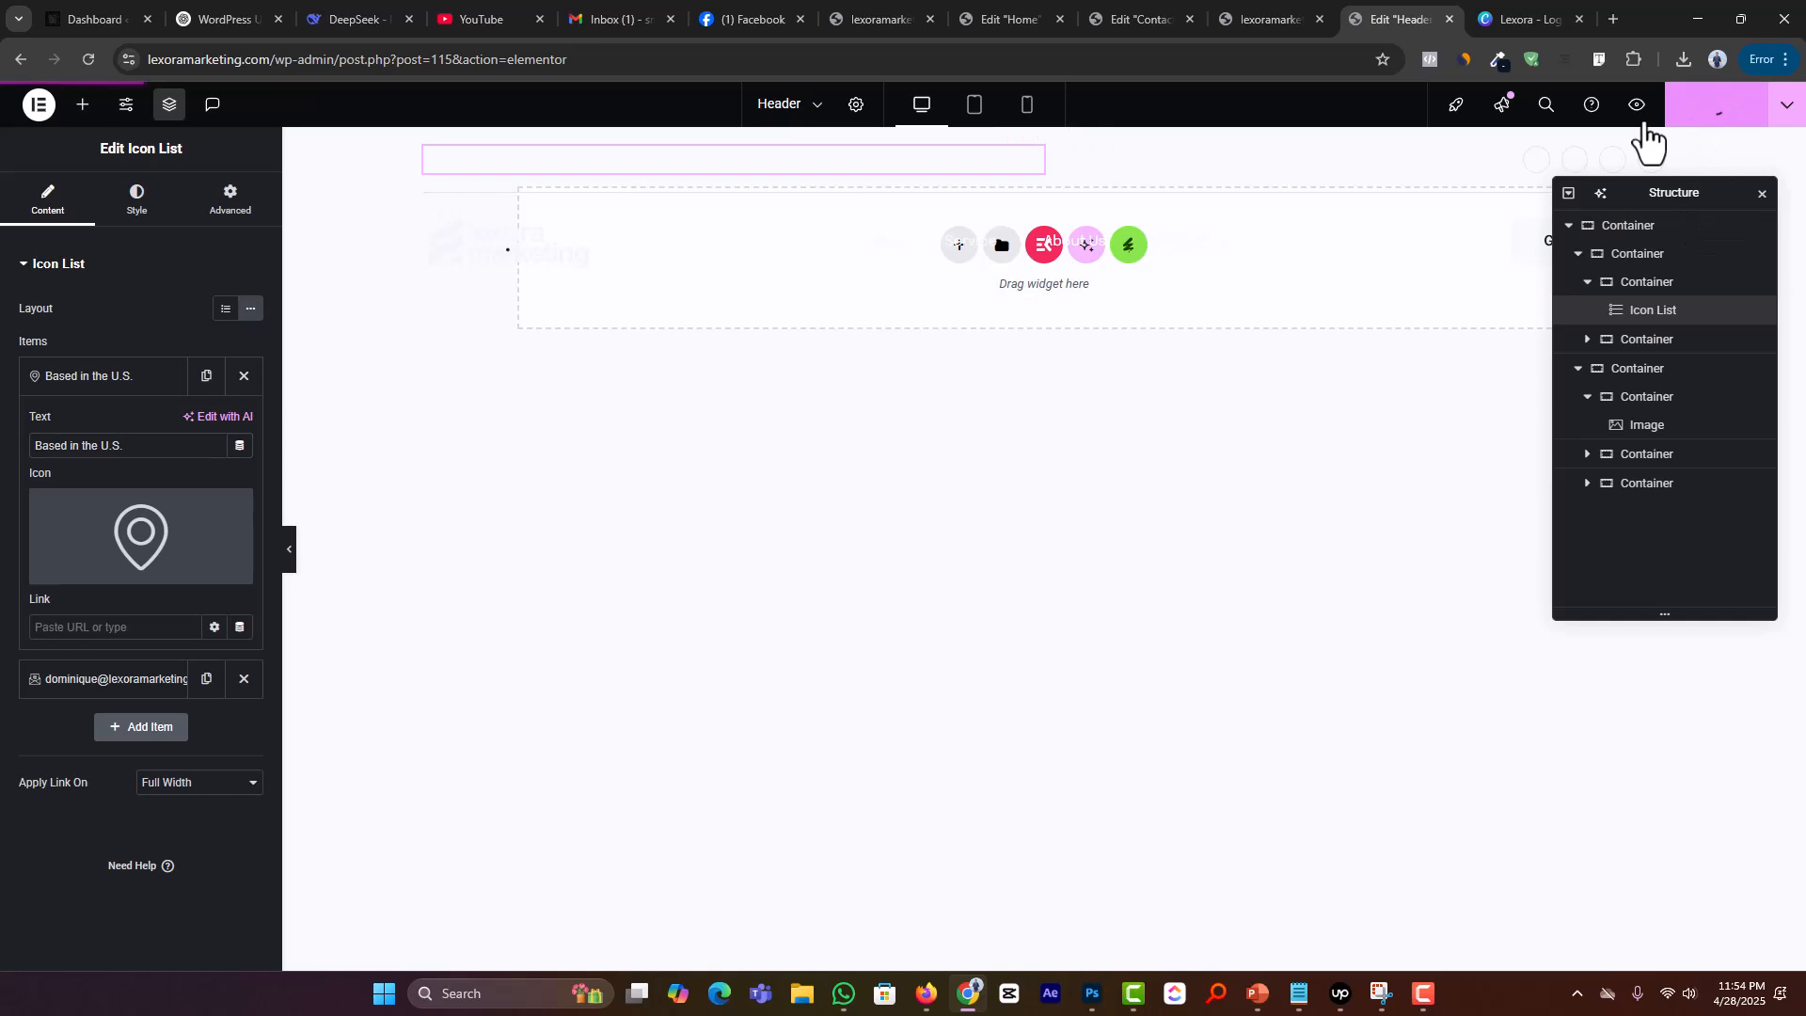
{"action": "left_click", "coordinate": [1274, 17]}
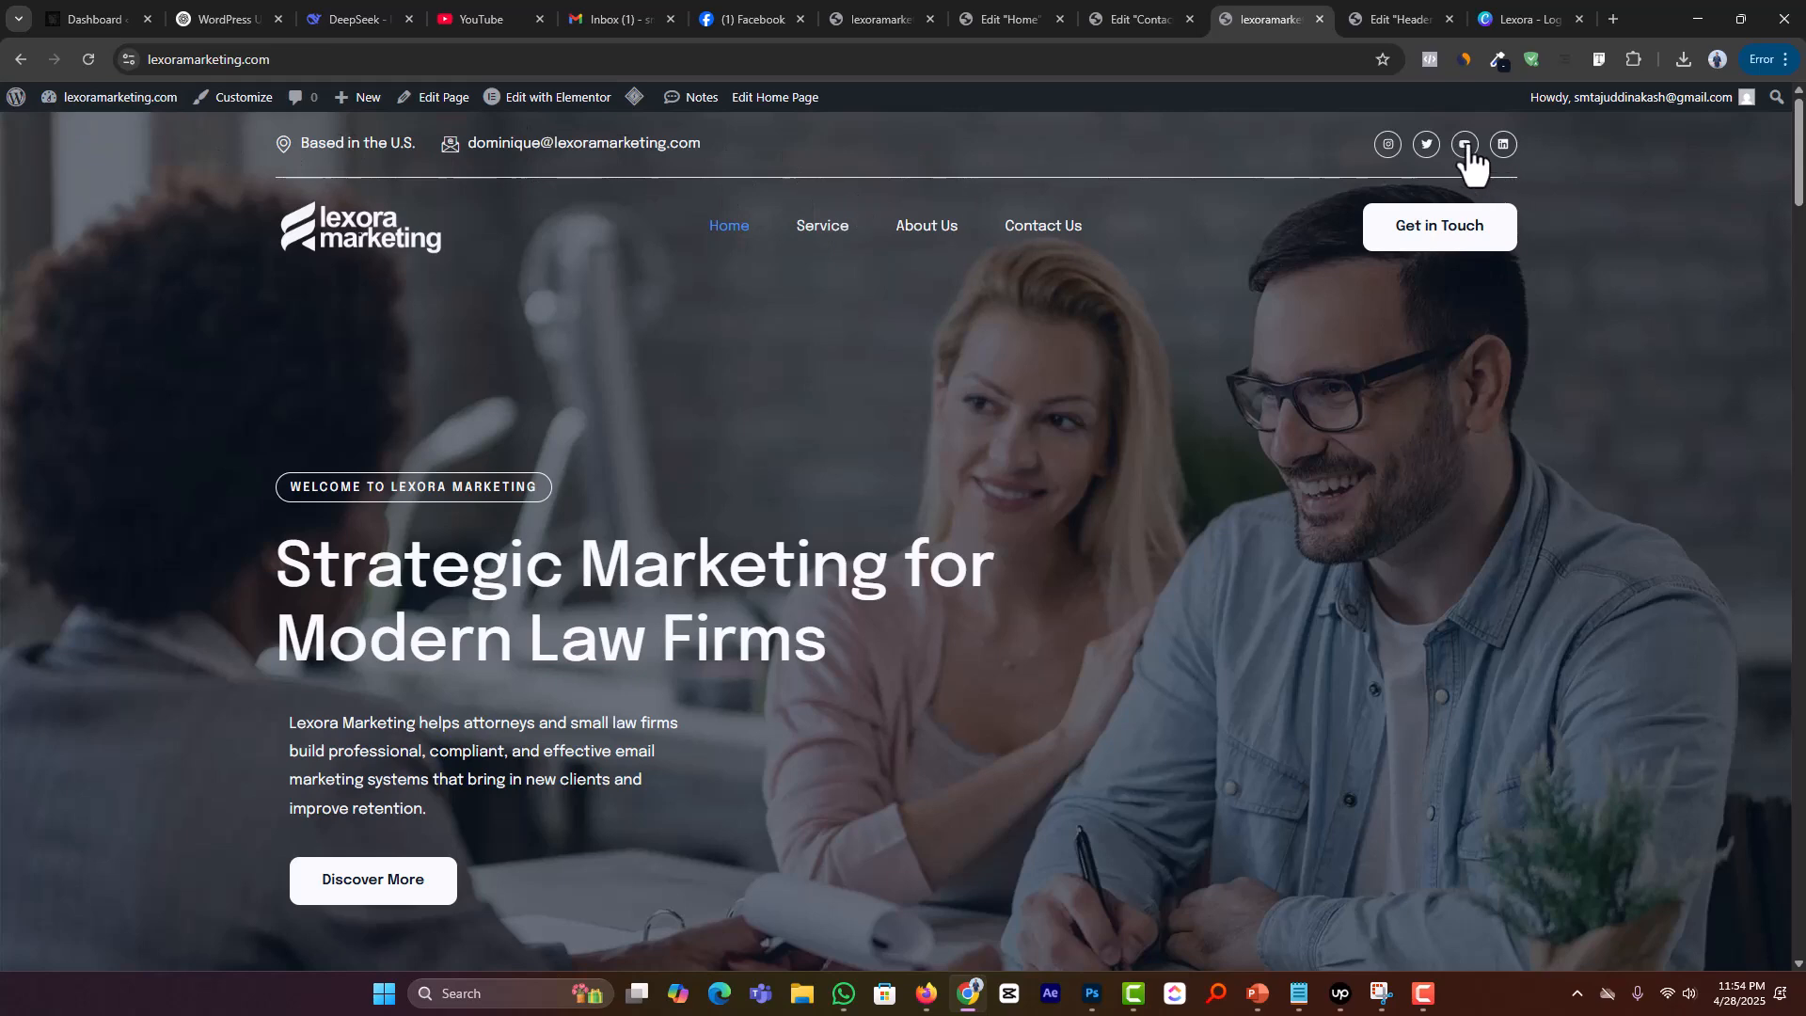
Step: Hide the header's social icons on desktop, tablet portrait and mobile portrait
{"action": "left_click", "coordinate": [1400, 17]}
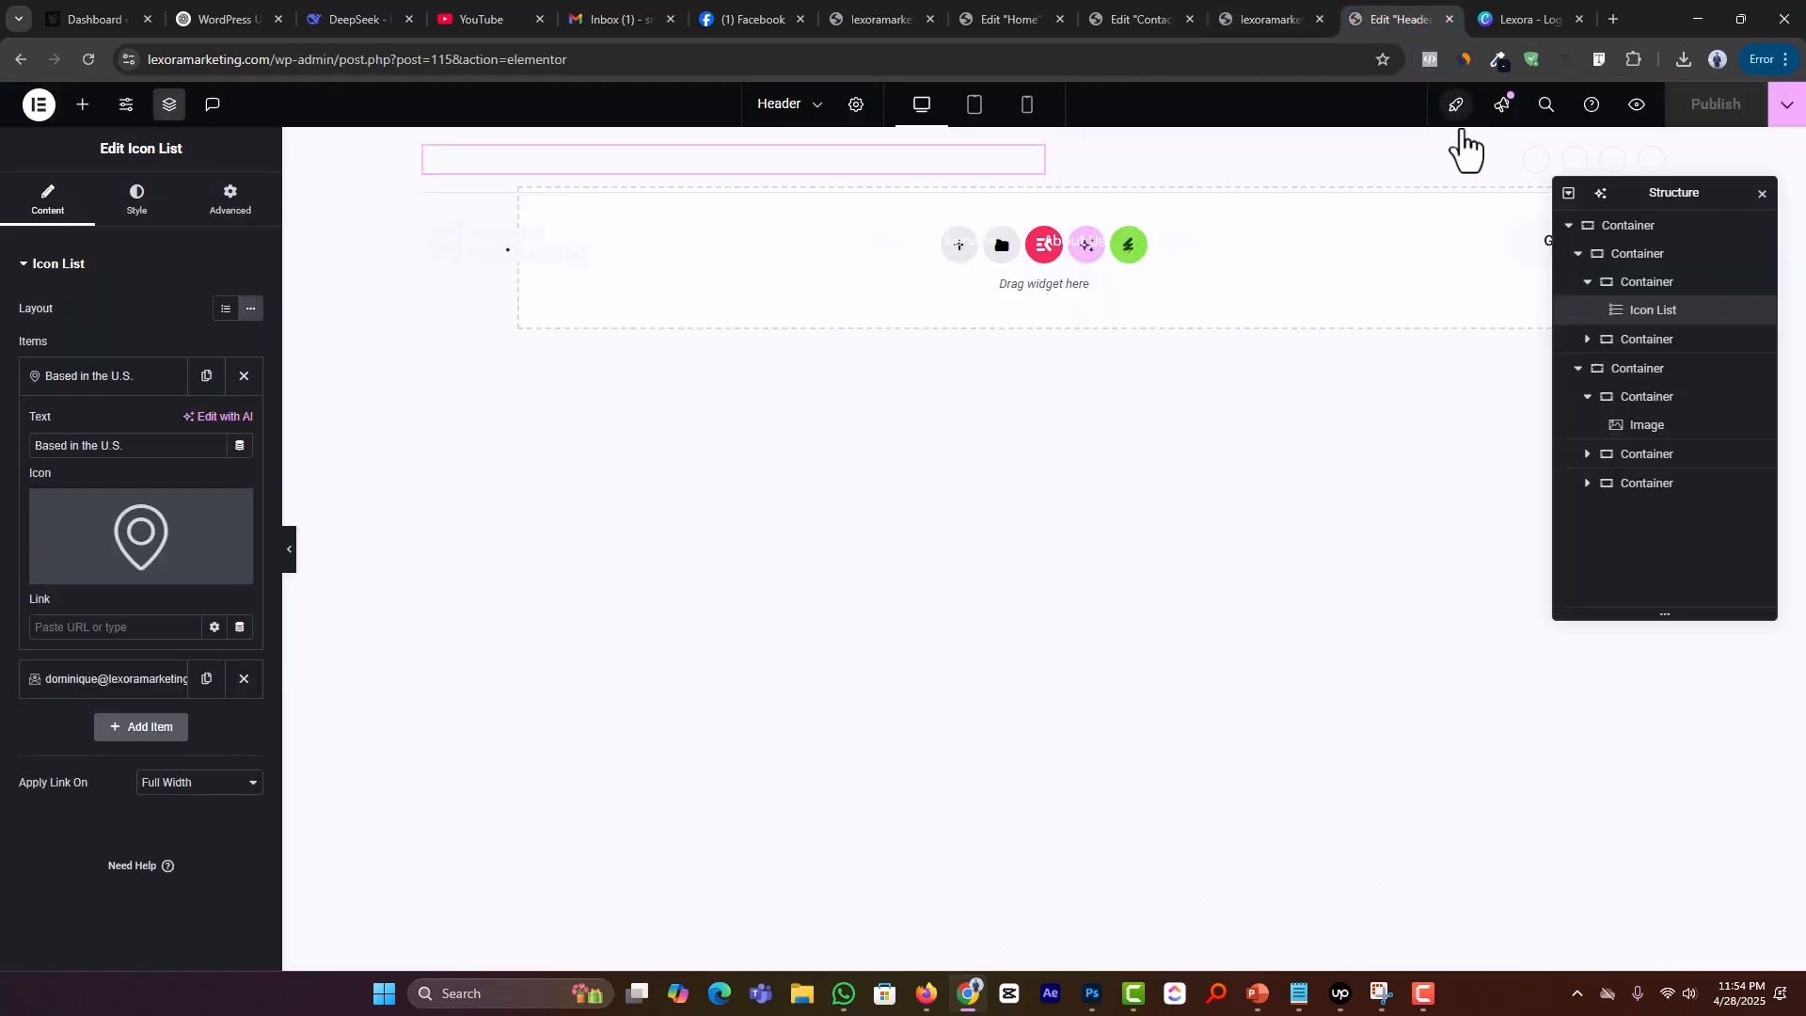
{"action": "left_click", "coordinate": [1653, 160]}
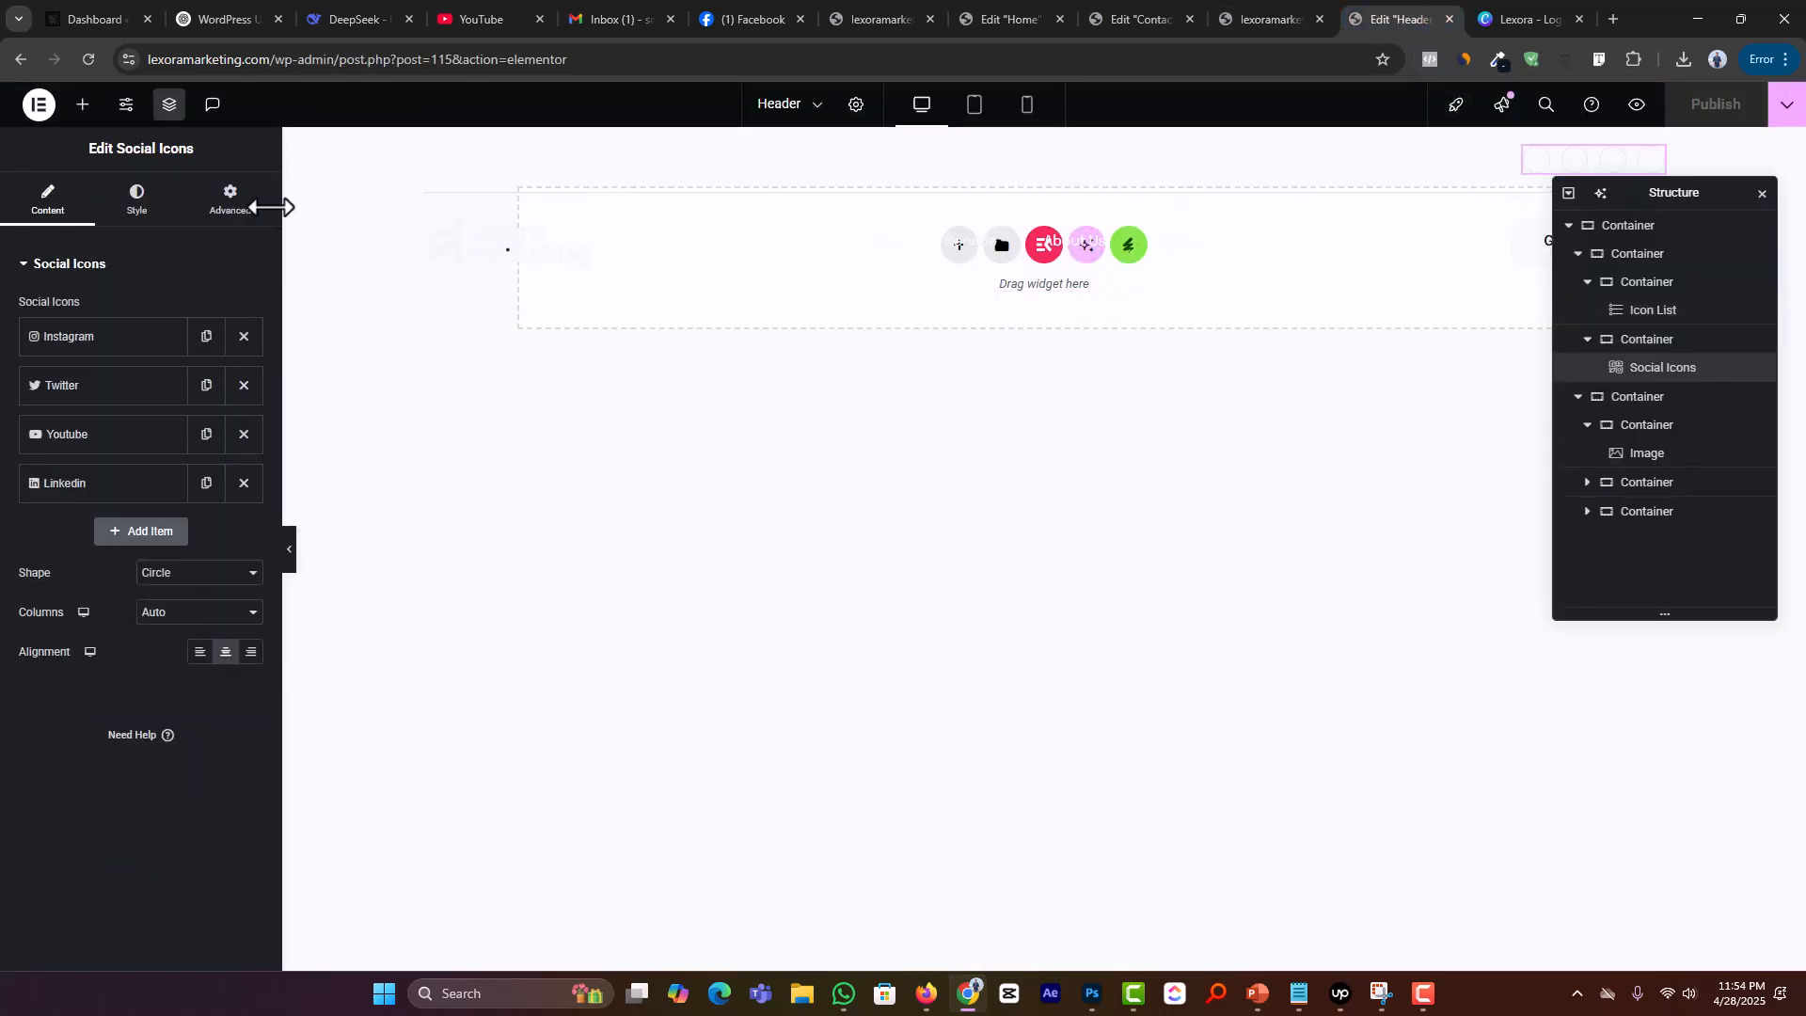
{"action": "left_click", "coordinate": [235, 202]}
{"action": "scroll", "coordinate": [137, 717], "scroll_direction": "down", "scroll_amount": 3}
{"action": "scroll", "coordinate": [138, 718], "scroll_direction": "down", "scroll_amount": 5}
{"action": "left_click", "coordinate": [104, 783]}
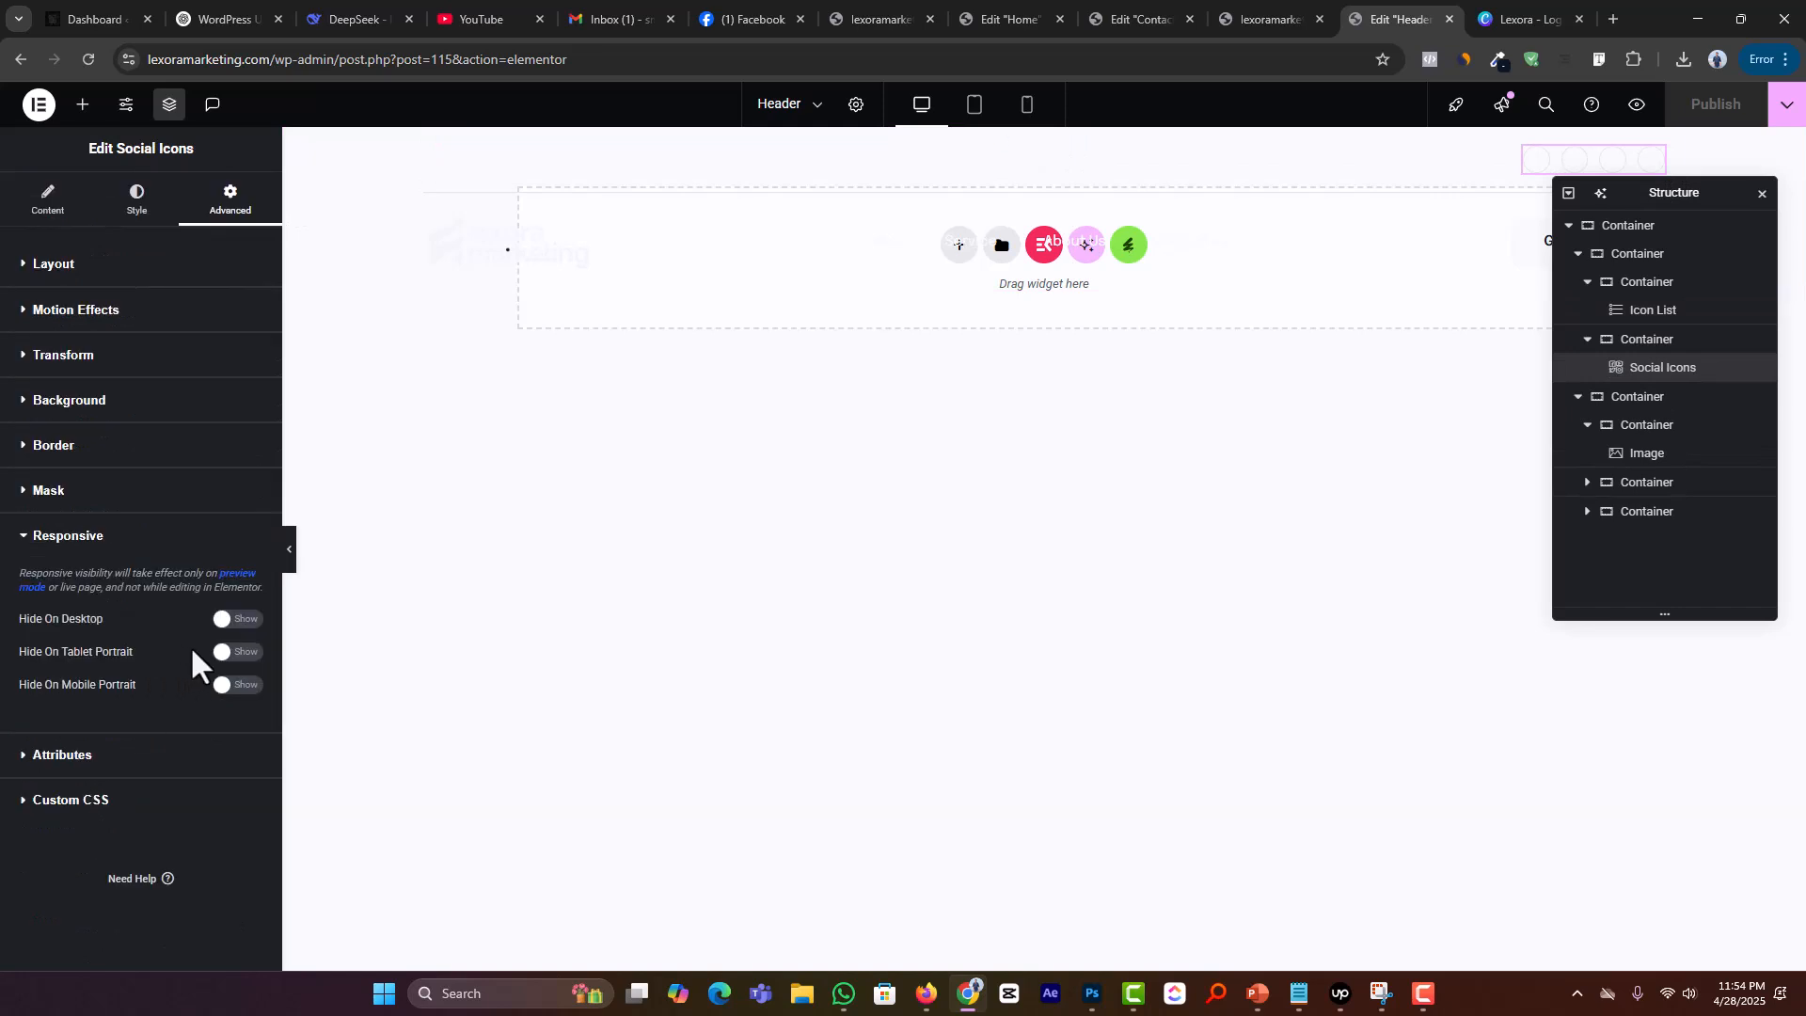
{"action": "left_click", "coordinate": [247, 621]}
{"action": "left_click", "coordinate": [242, 651]}
{"action": "left_click", "coordinate": [244, 685]}
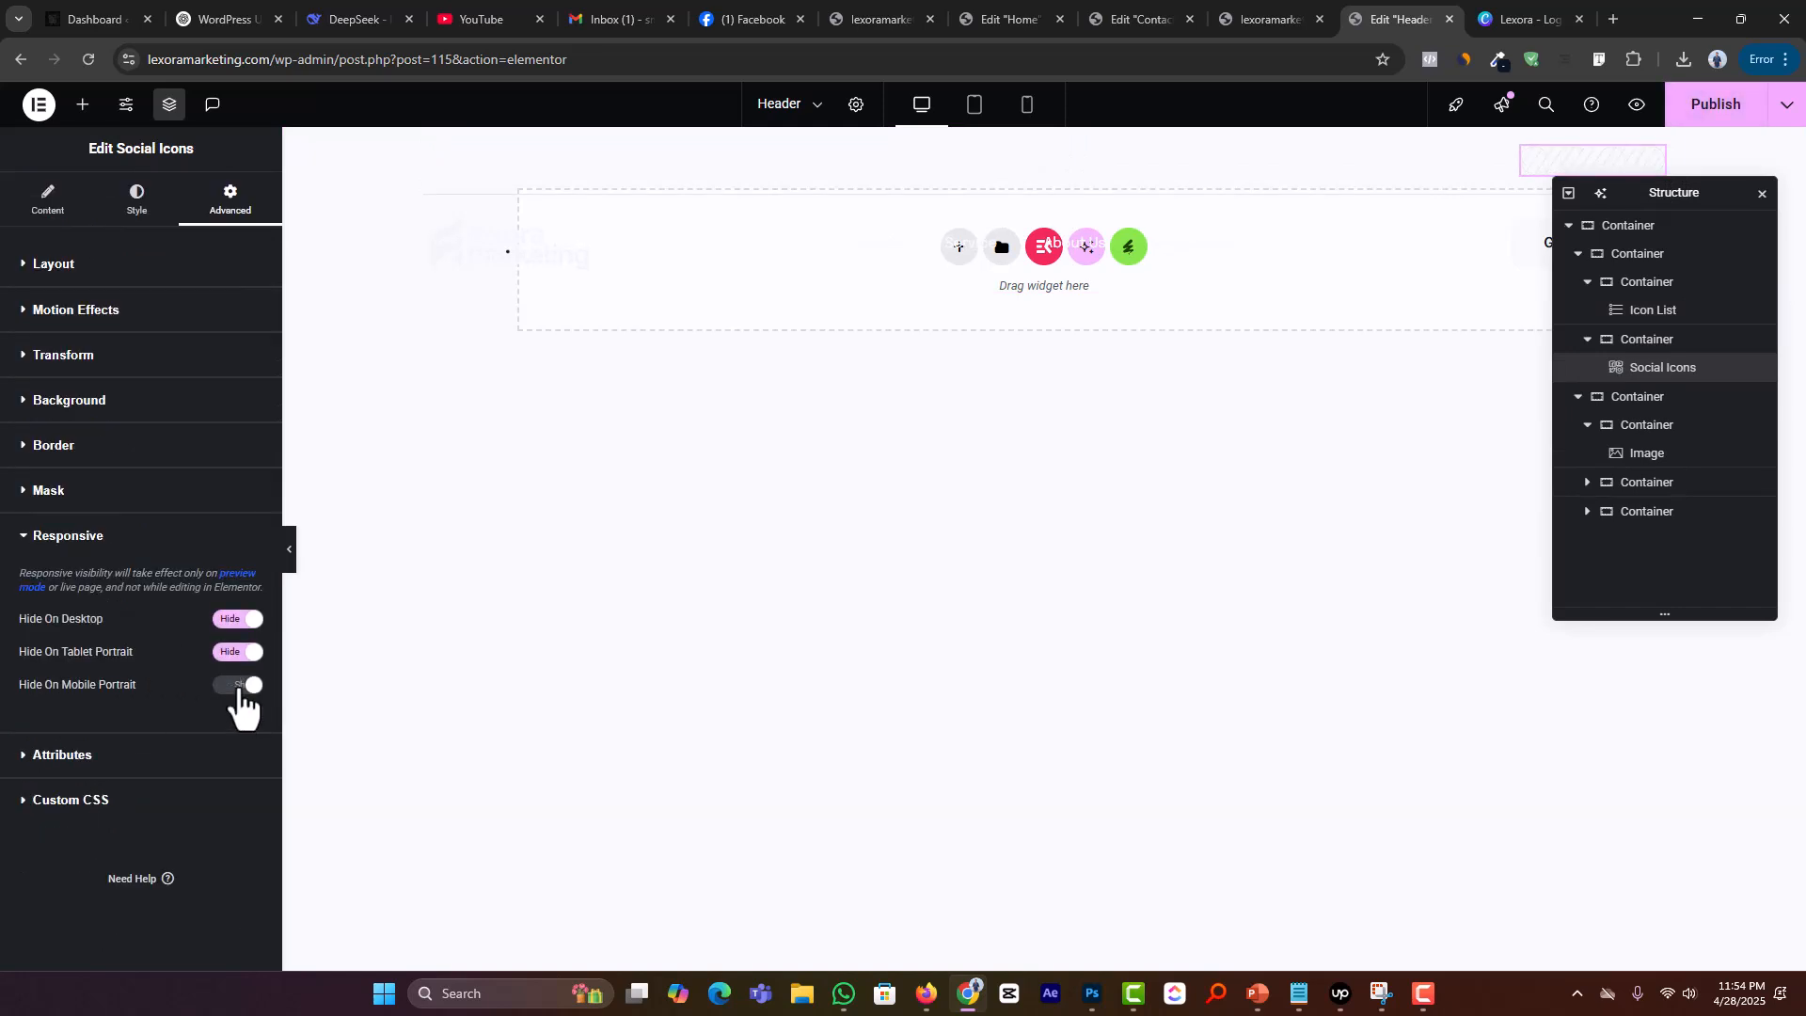
Step: Publish the header with the hidden social icons and reload the live homepage
{"action": "left_click", "coordinate": [1733, 111]}
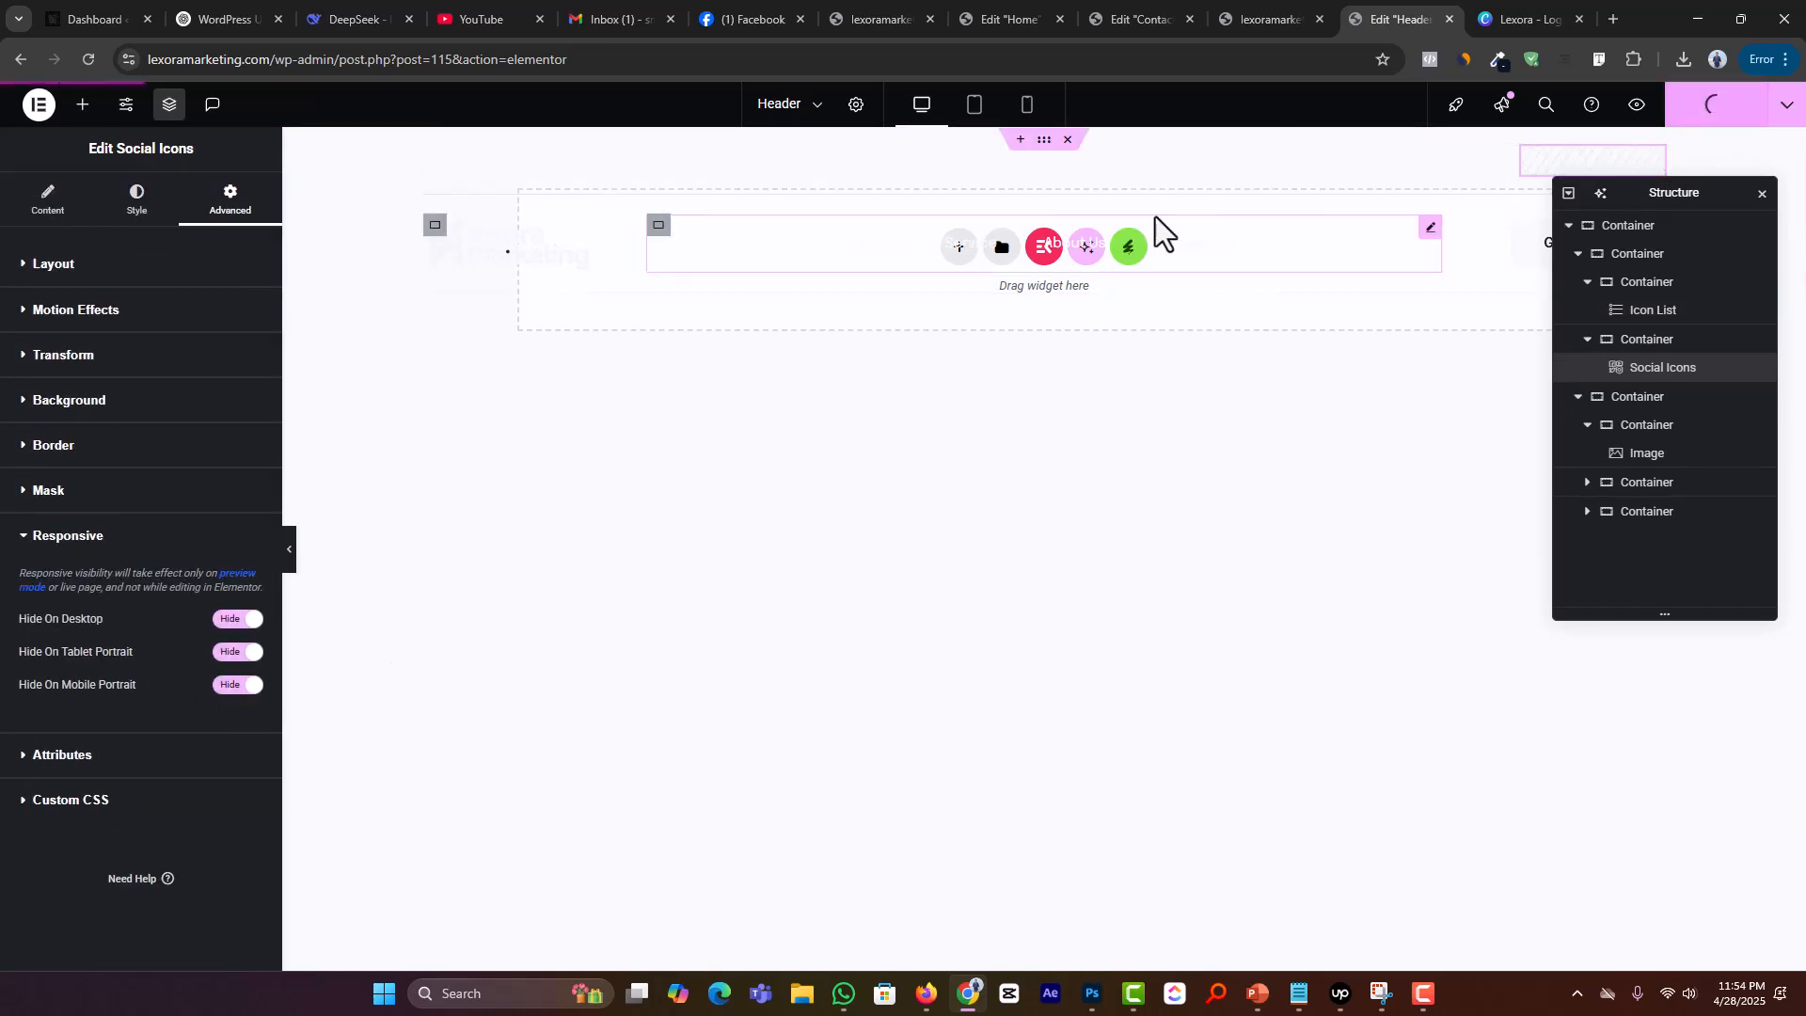
{"action": "left_click", "coordinate": [1266, 30]}
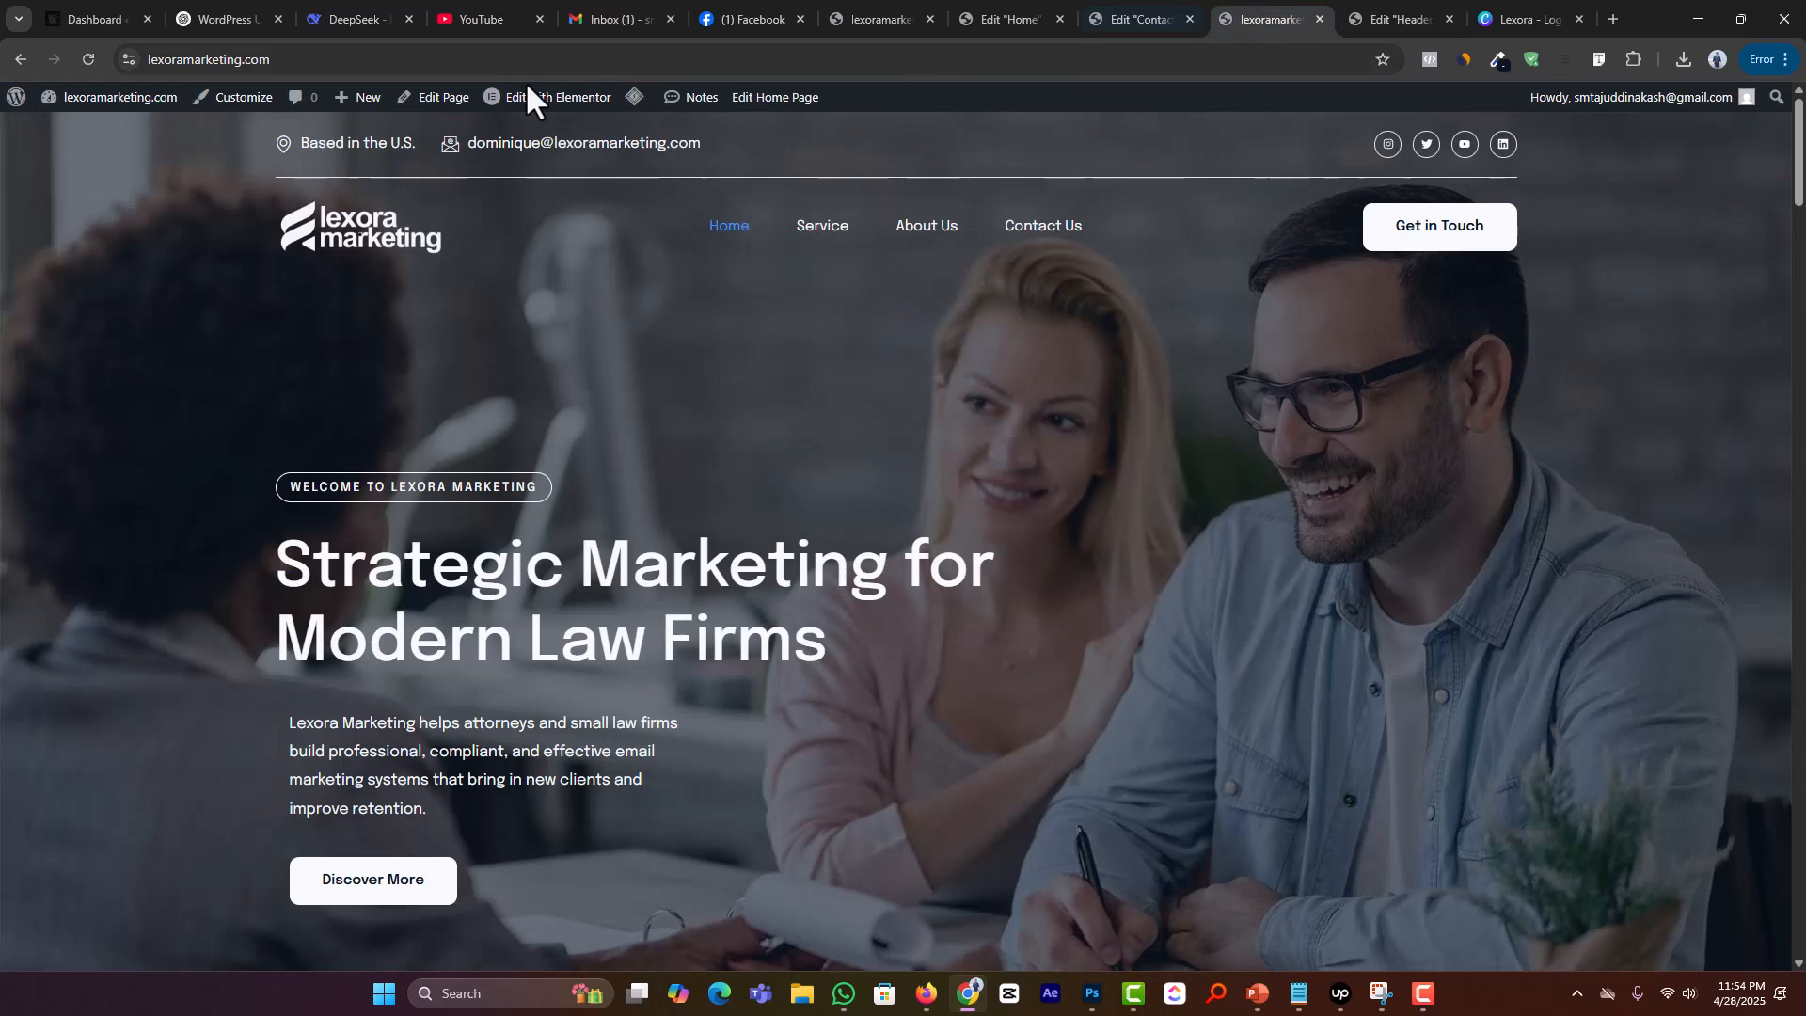
{"action": "left_click", "coordinate": [87, 61]}
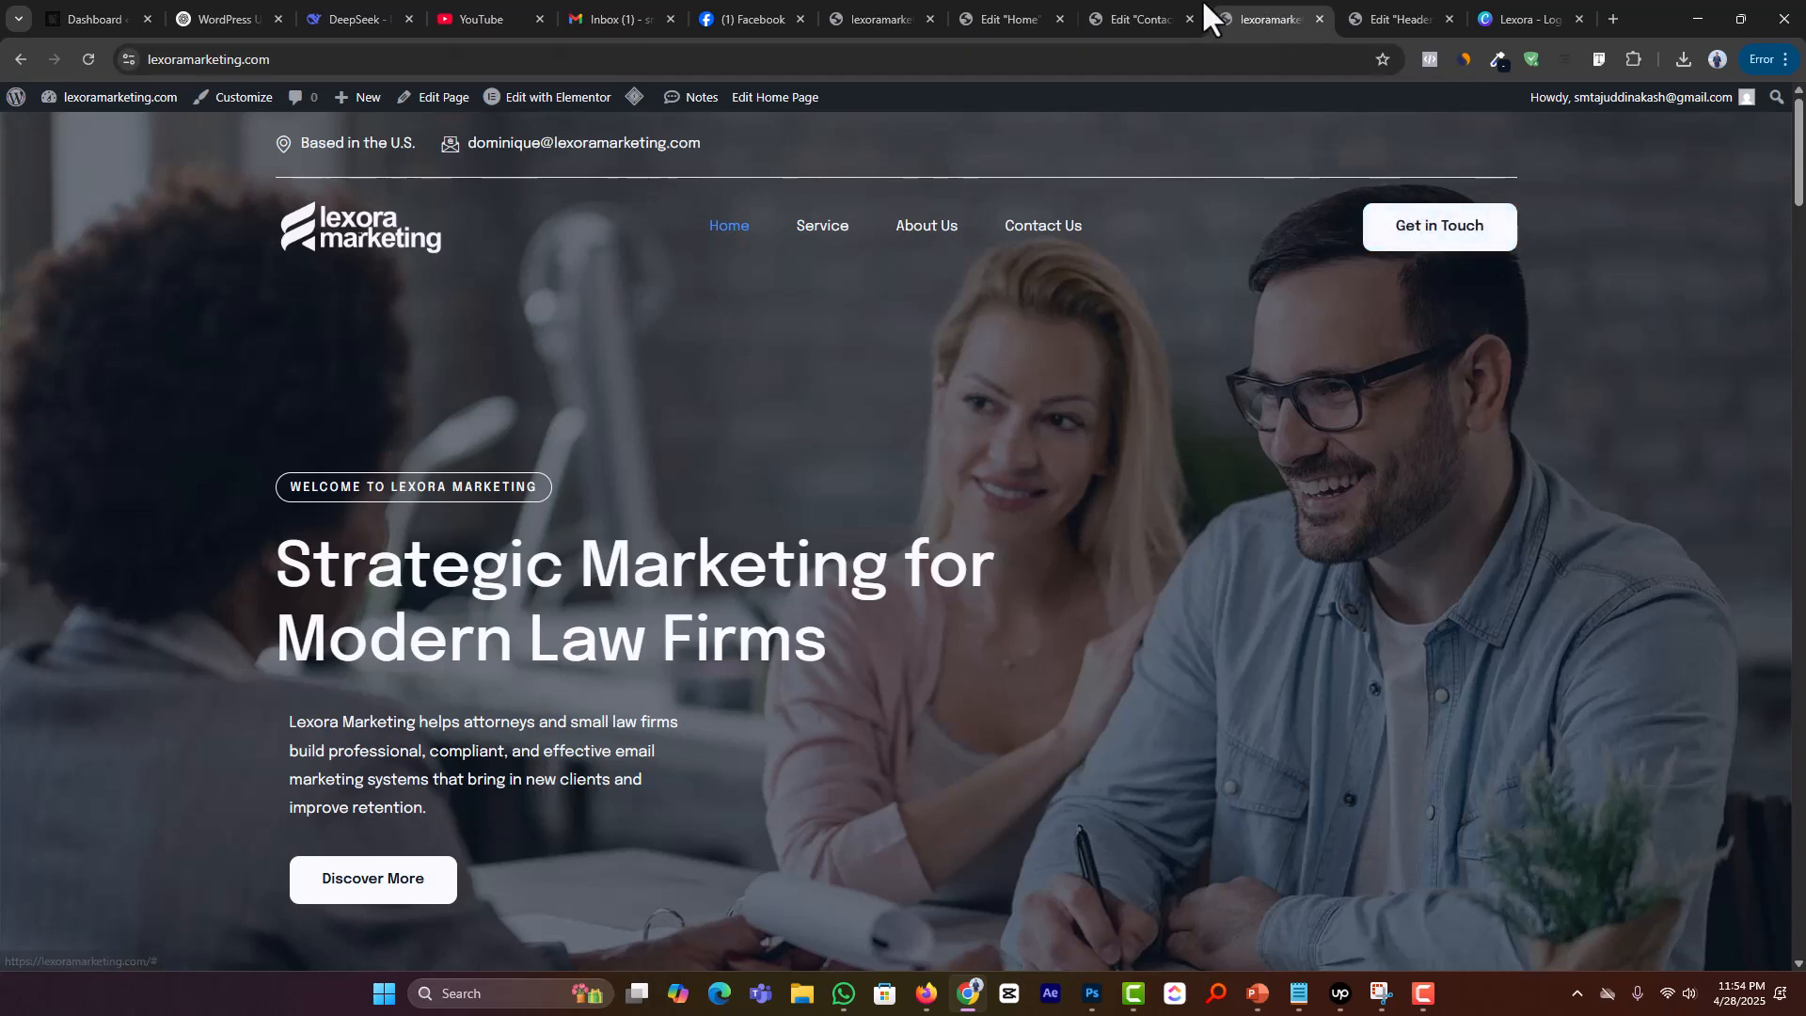
Step: Open the live Contact Us page, copy its URL and look over the contact form
{"action": "left_click", "coordinate": [903, 19]}
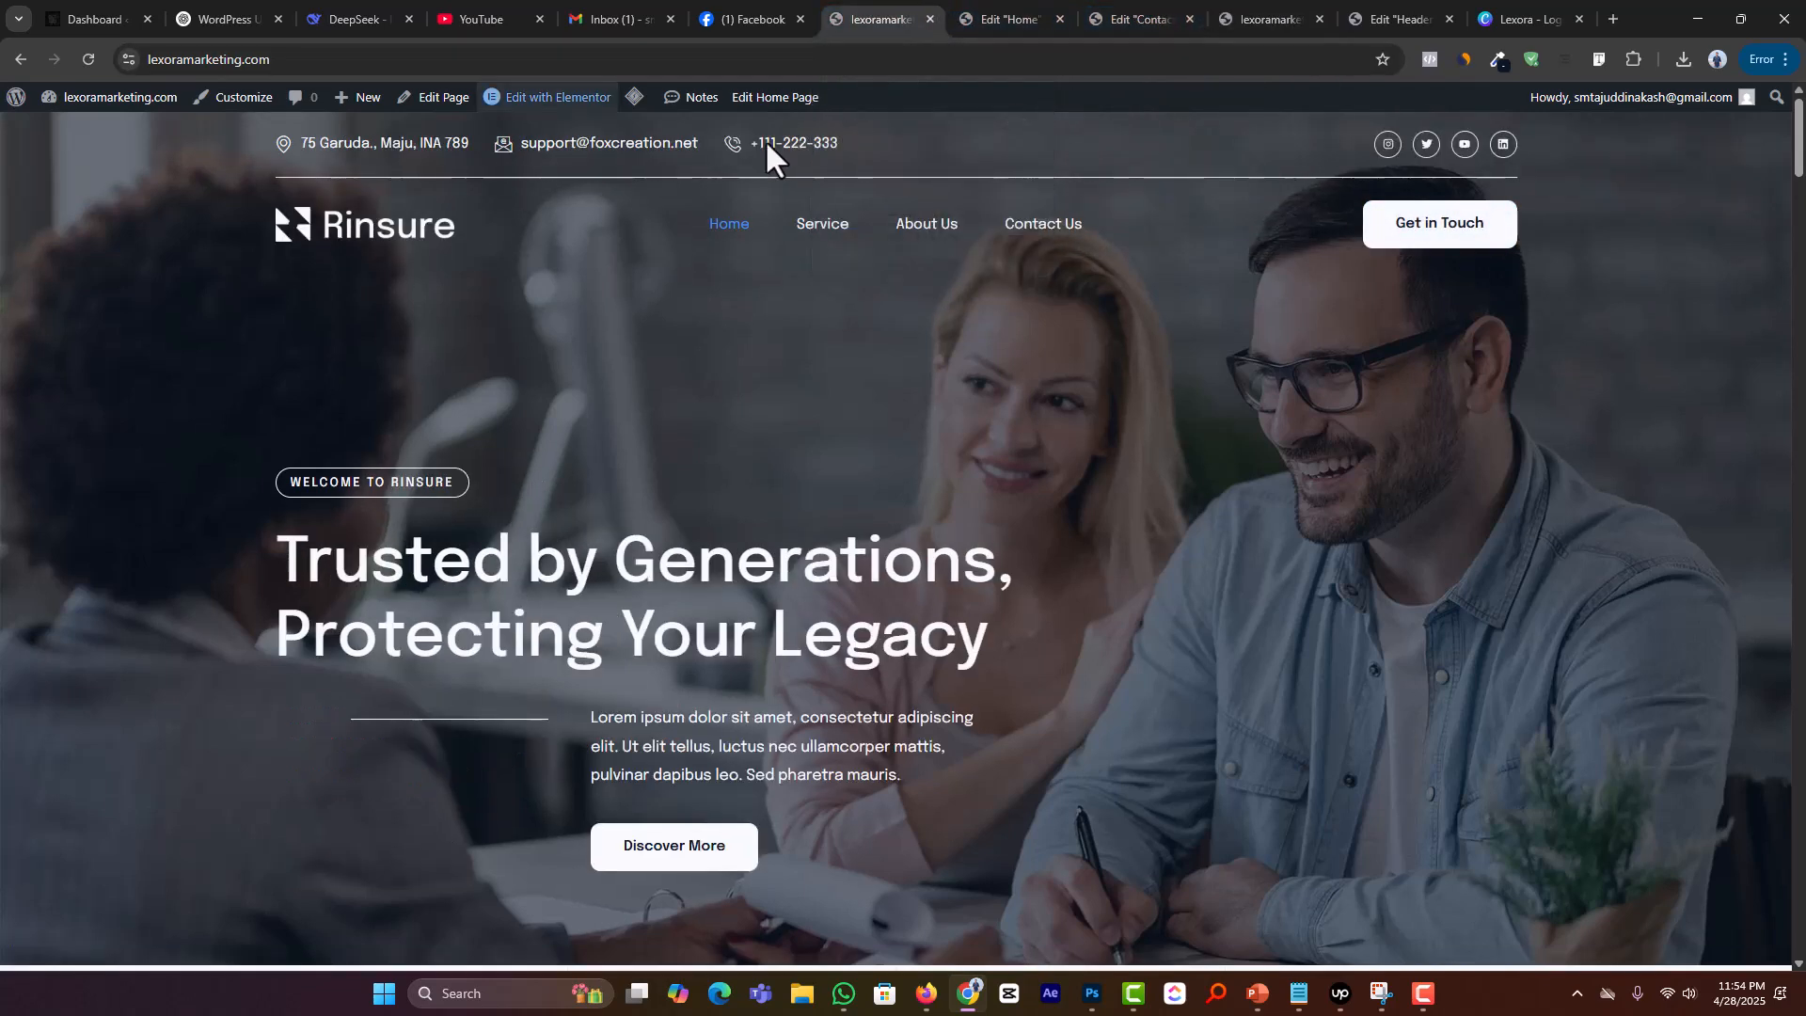
{"action": "left_click", "coordinate": [1025, 228]}
{"action": "left_click", "coordinate": [435, 59]}
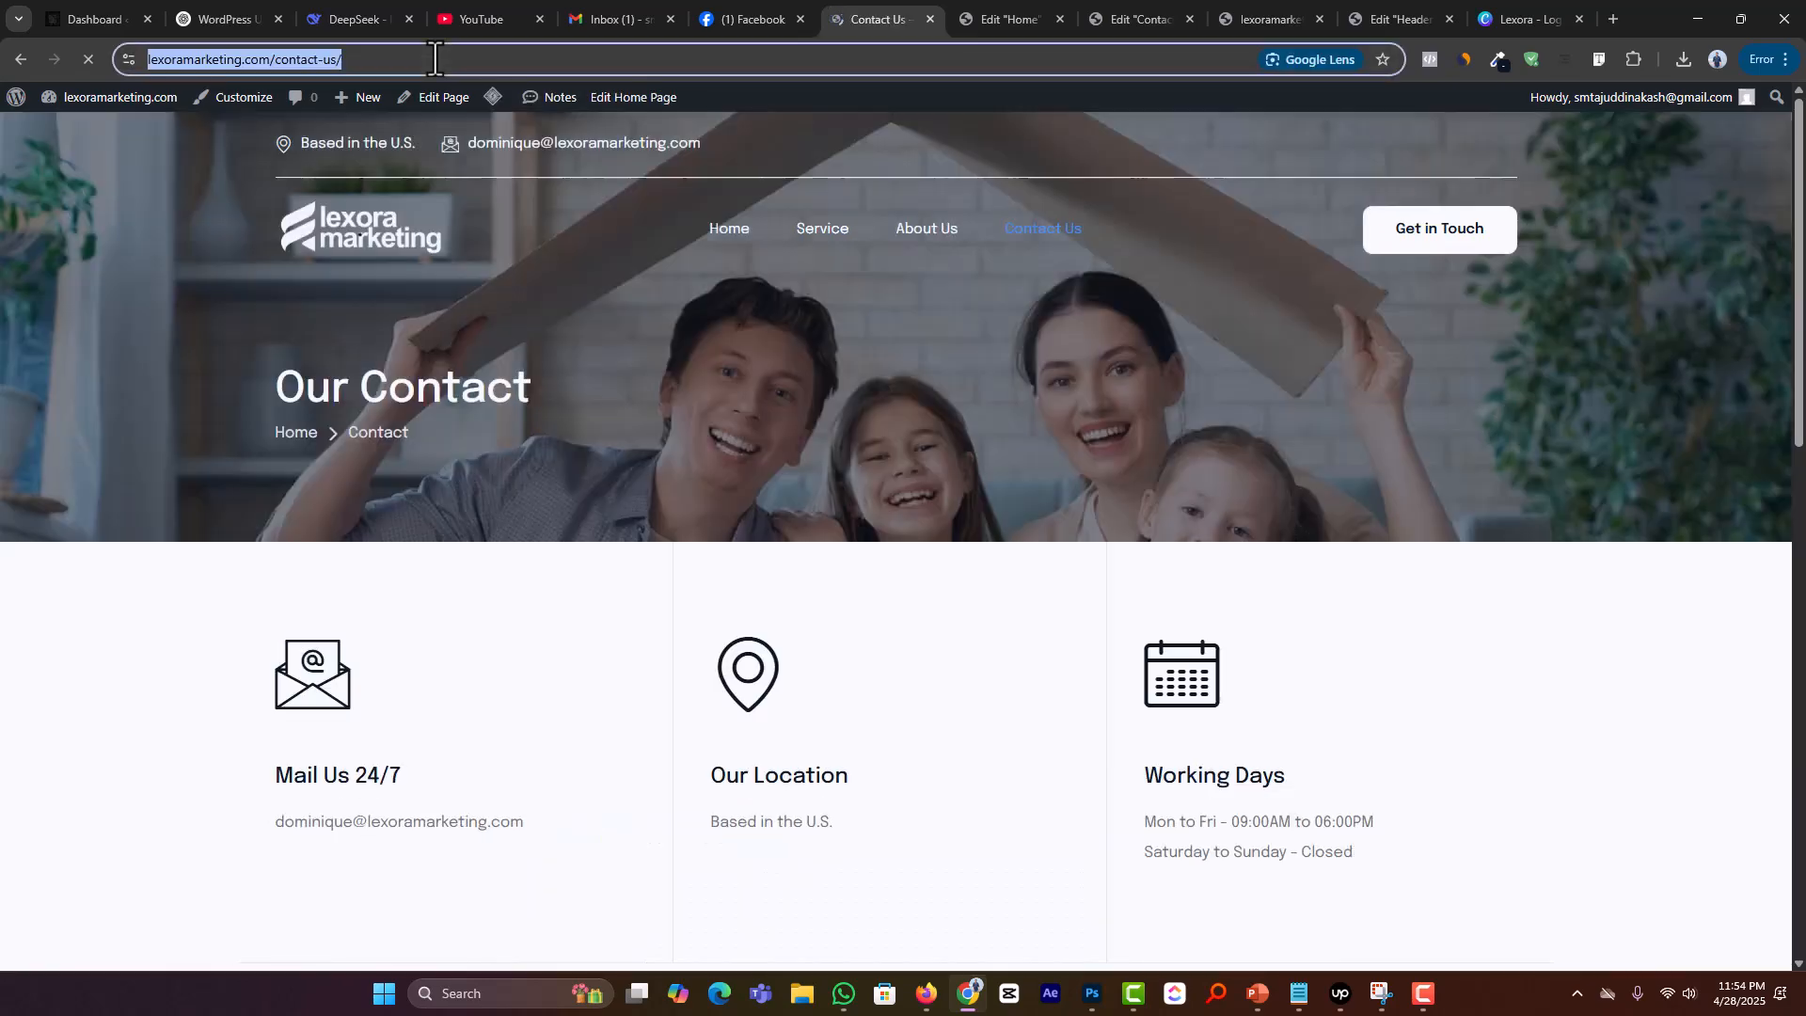
{"action": "scroll", "coordinate": [820, 438], "scroll_direction": "down", "scroll_amount": 8}
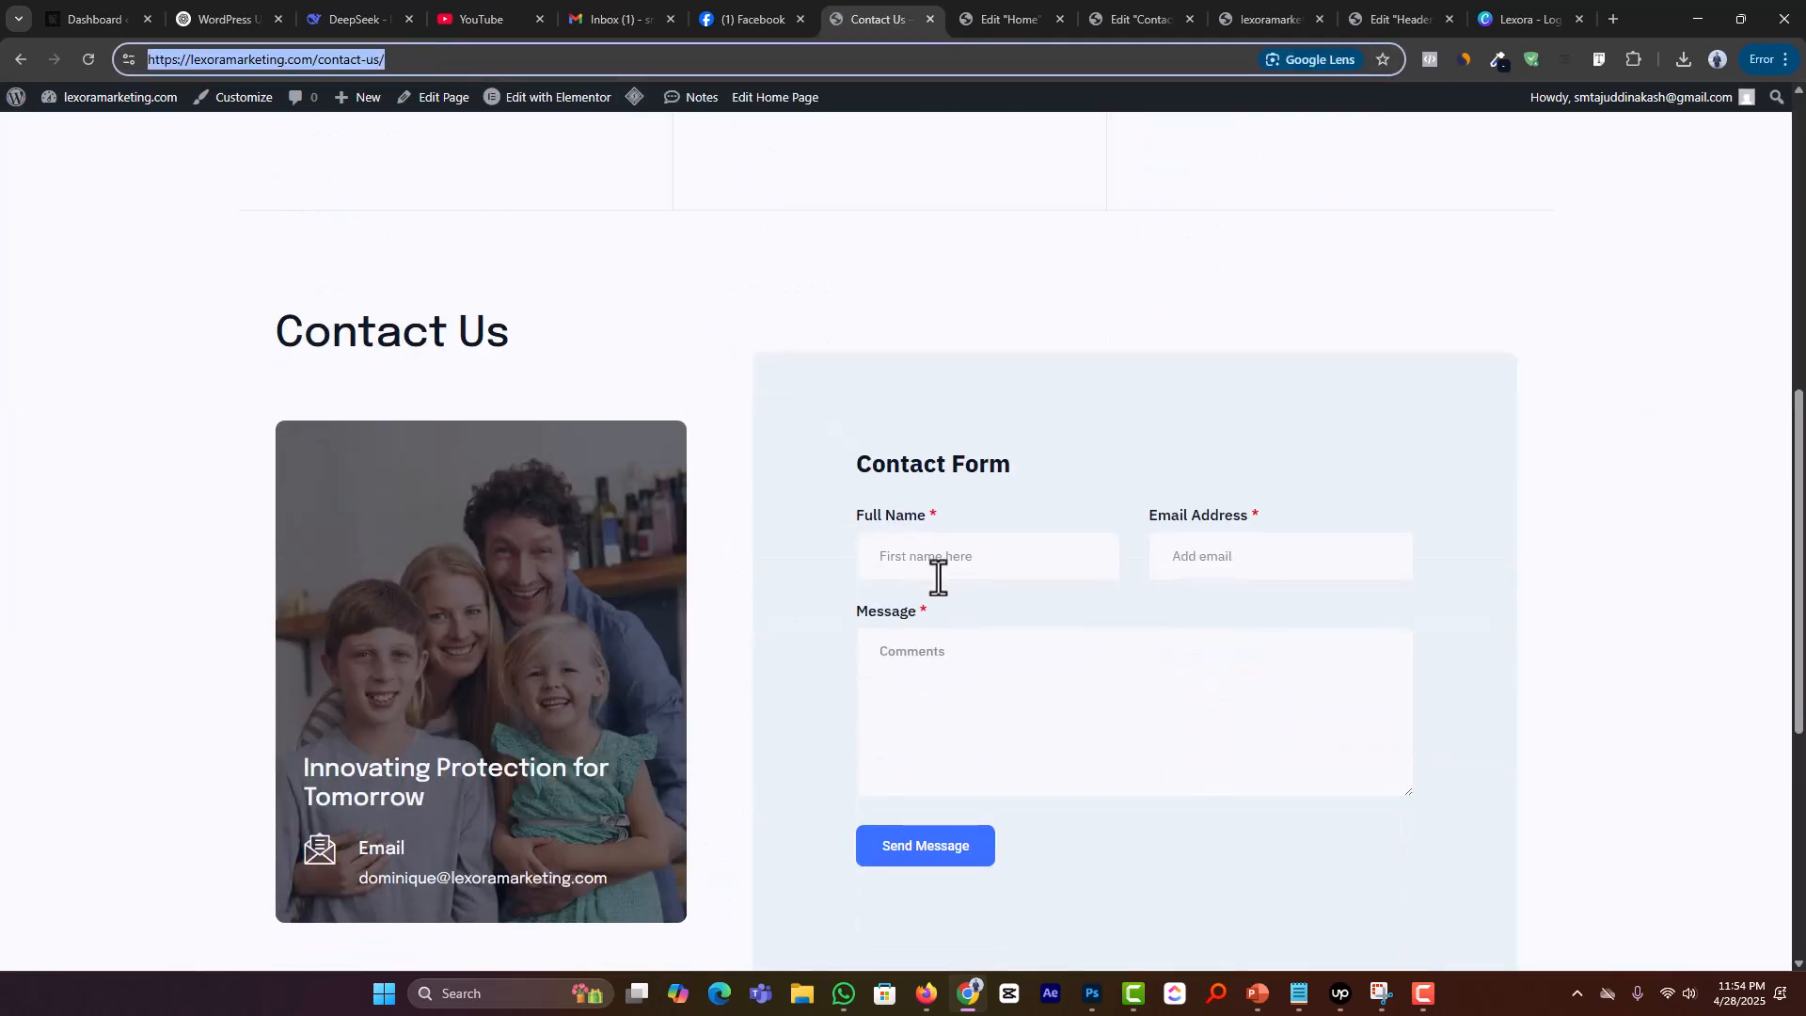
{"action": "left_click", "coordinate": [1375, 21]}
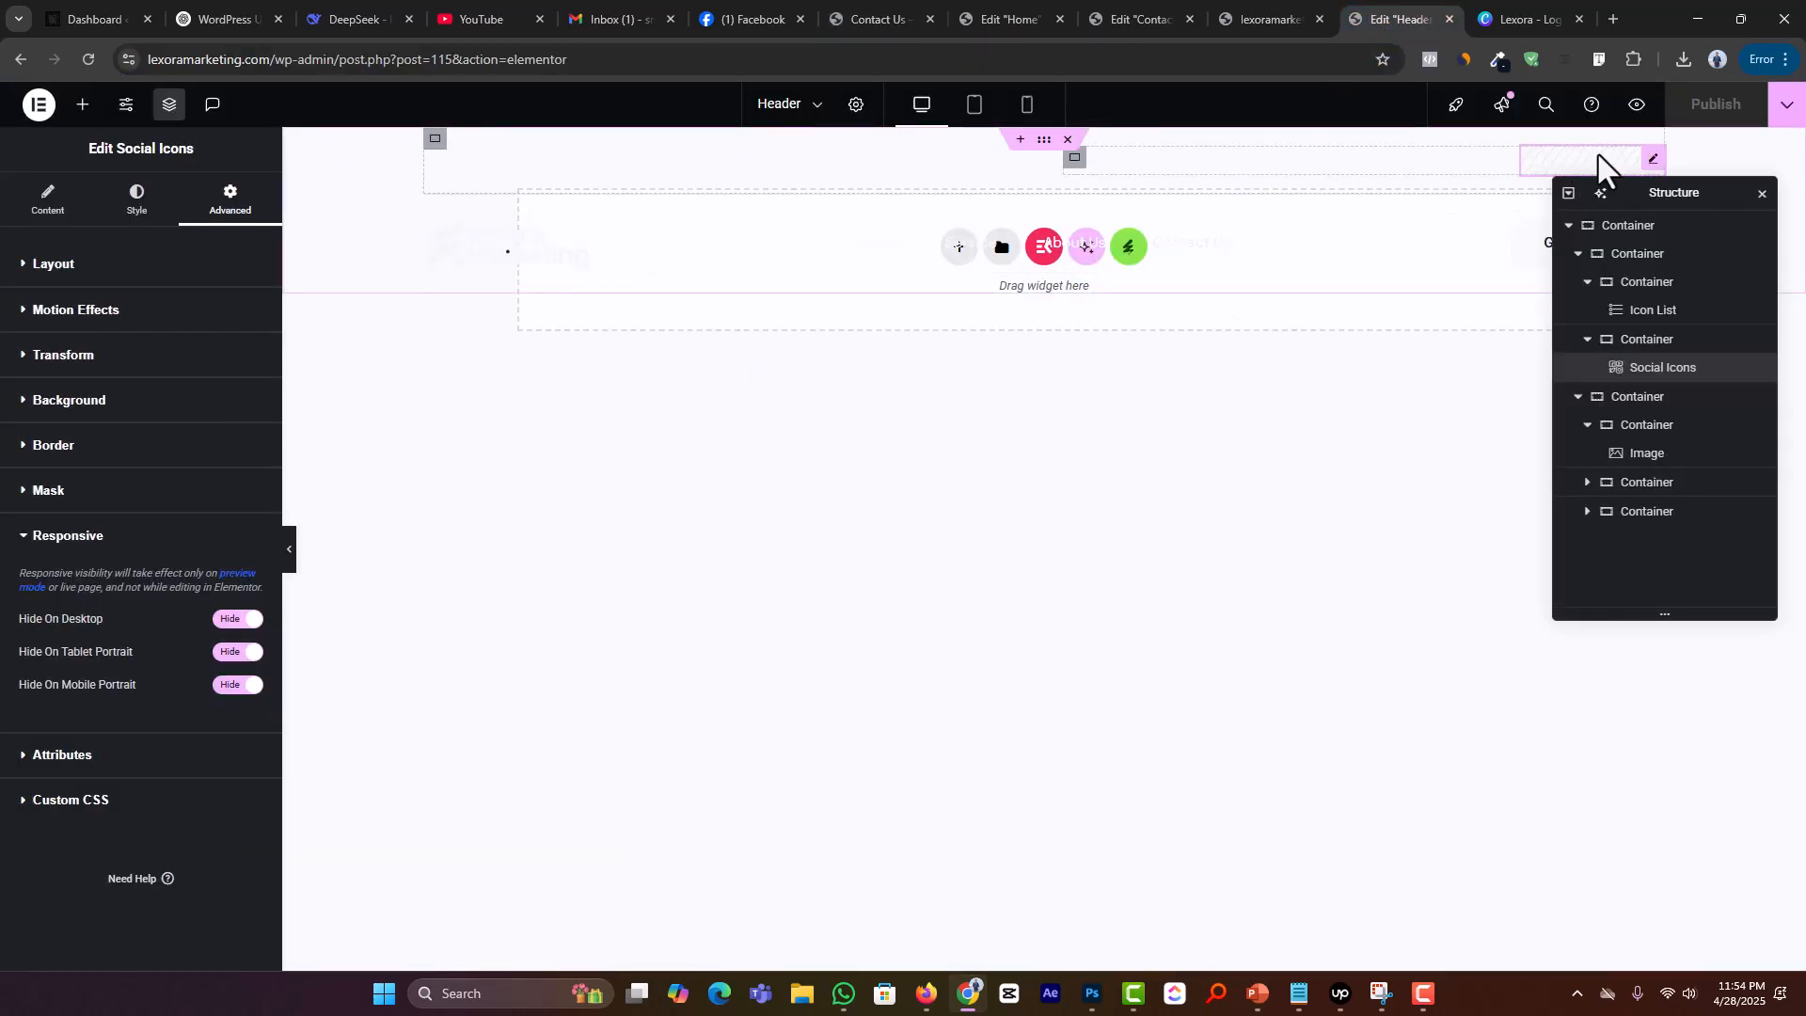
{"action": "left_click_drag", "start_coordinate": [1635, 192], "coordinate": [1519, 394]}
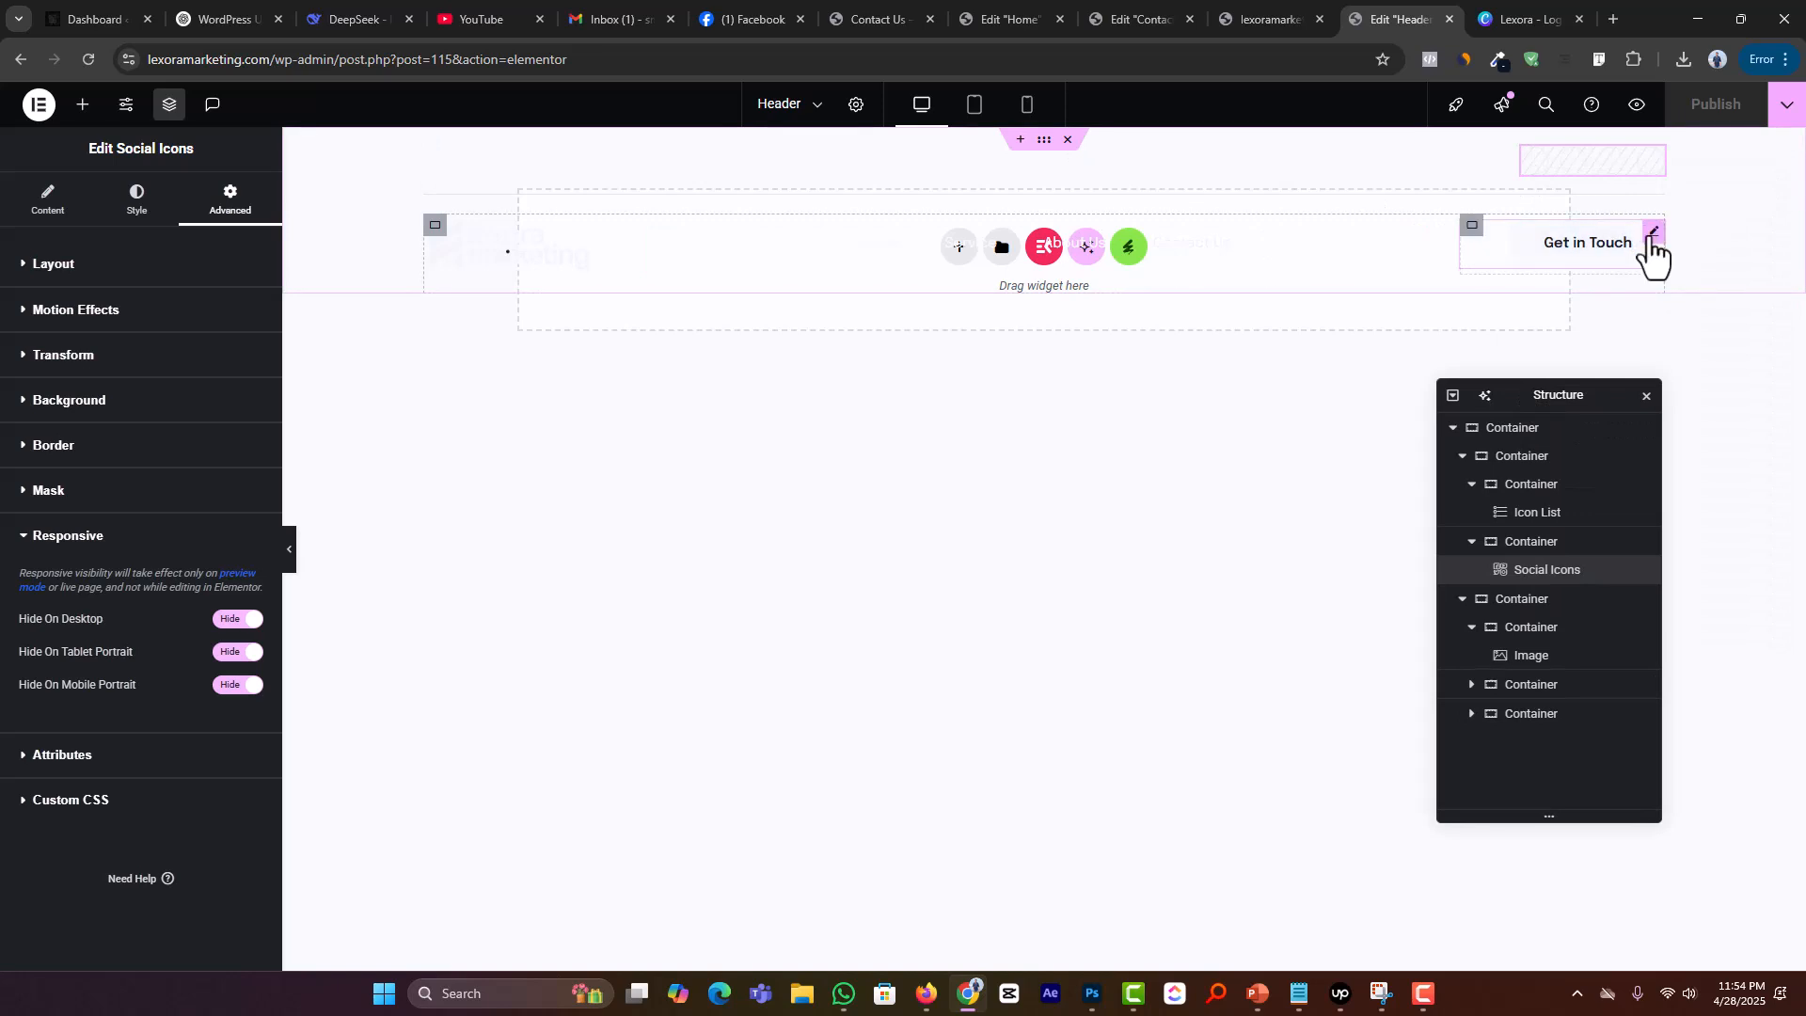
{"action": "left_click", "coordinate": [1649, 252]}
{"action": "key", "text": "ctrl+v"}
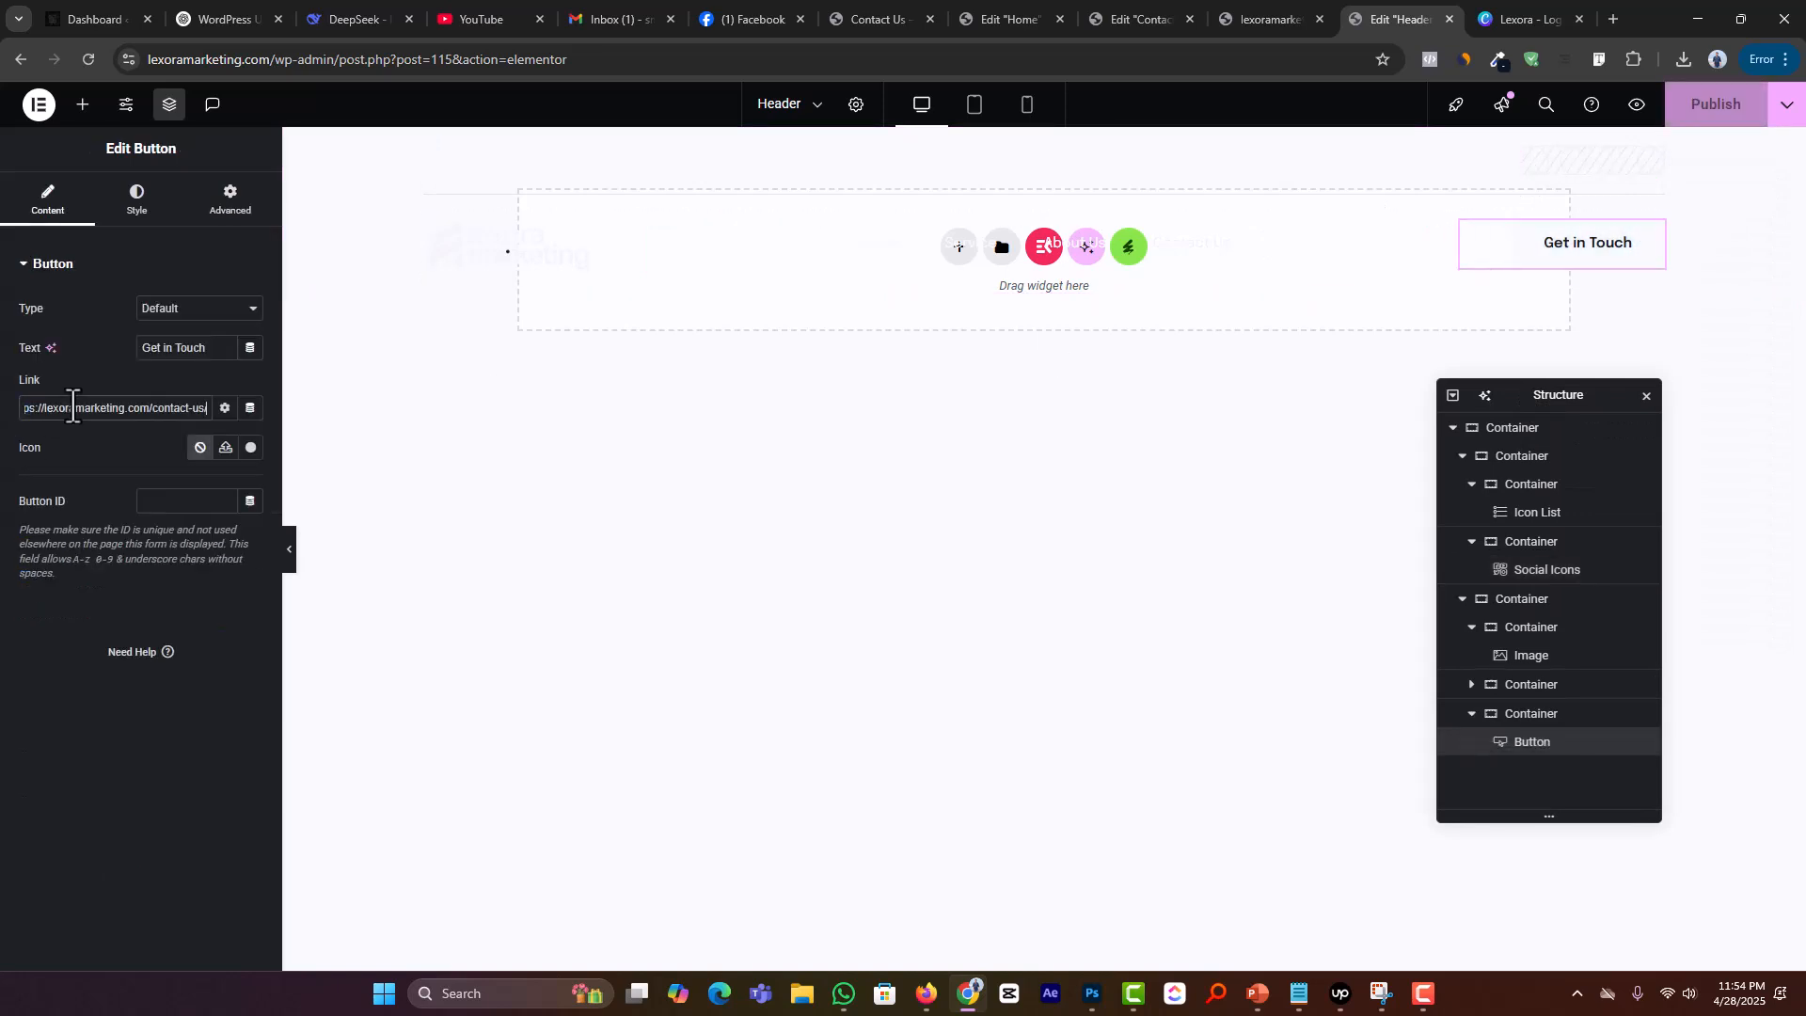
Step: Publish the header with the linked button and review the reloaded live homepage down to the About Us section
{"action": "left_click", "coordinate": [1740, 122]}
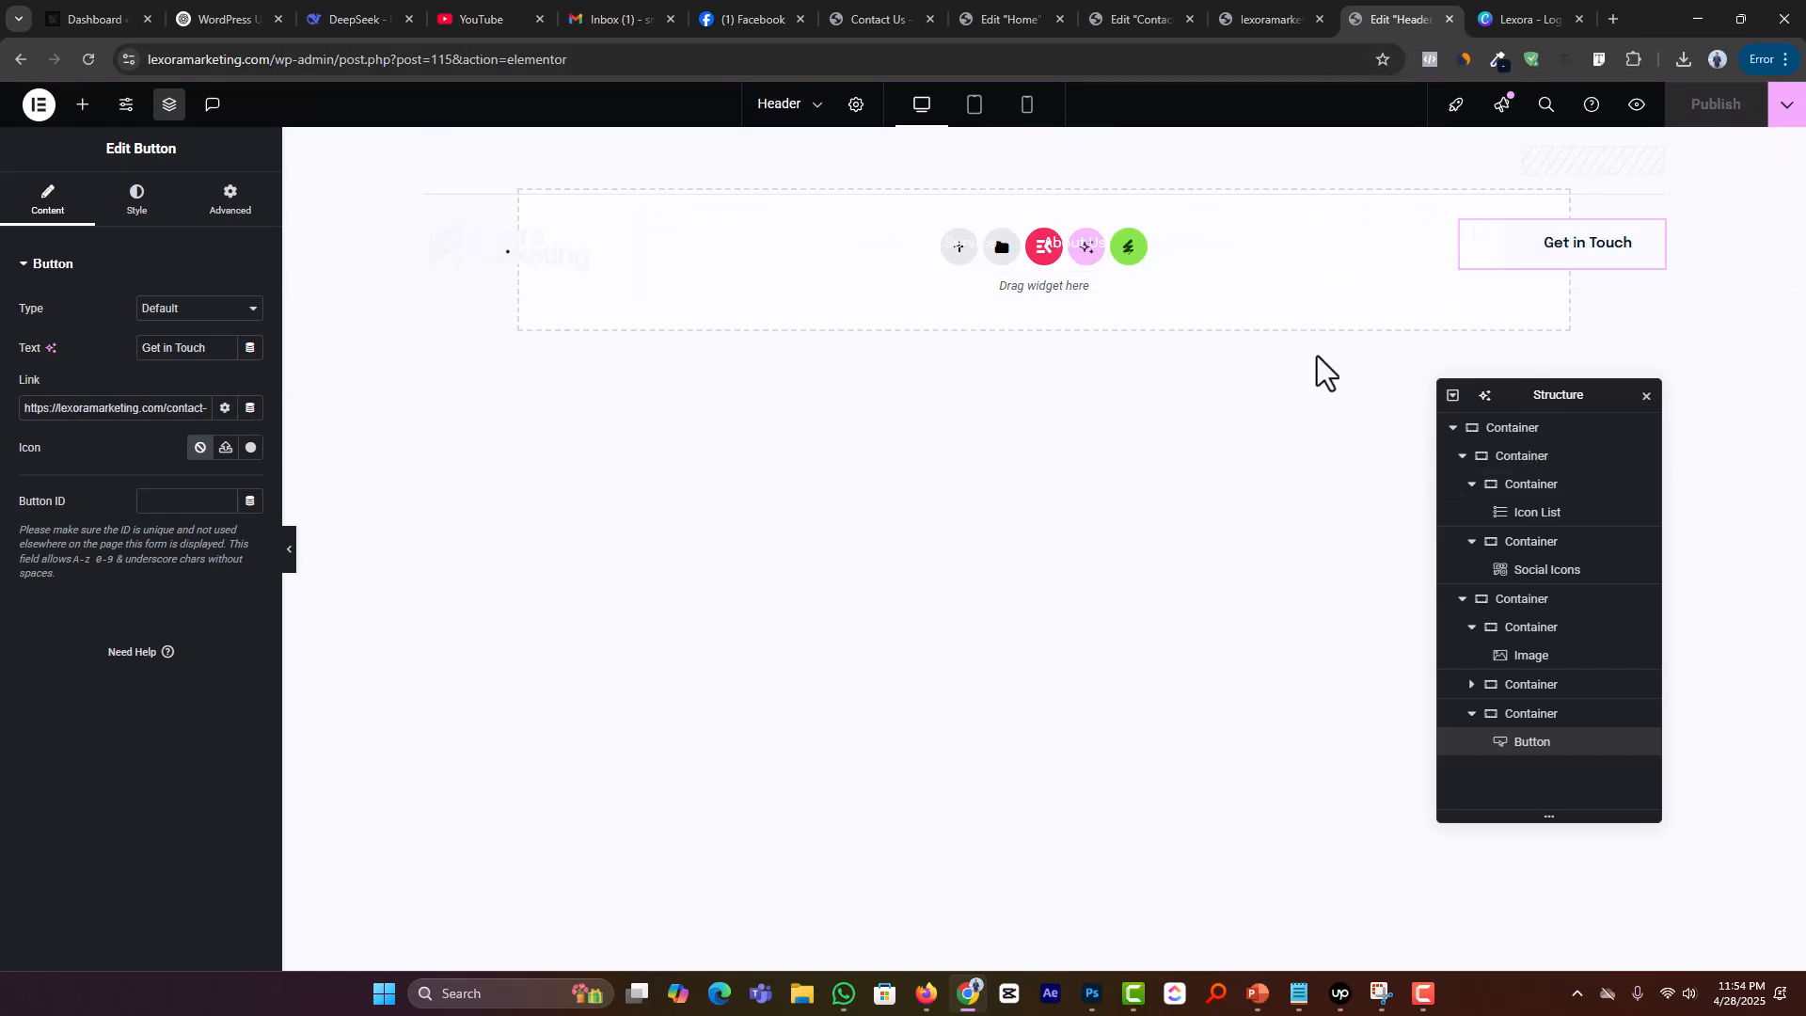
{"action": "left_click", "coordinate": [1279, 19]}
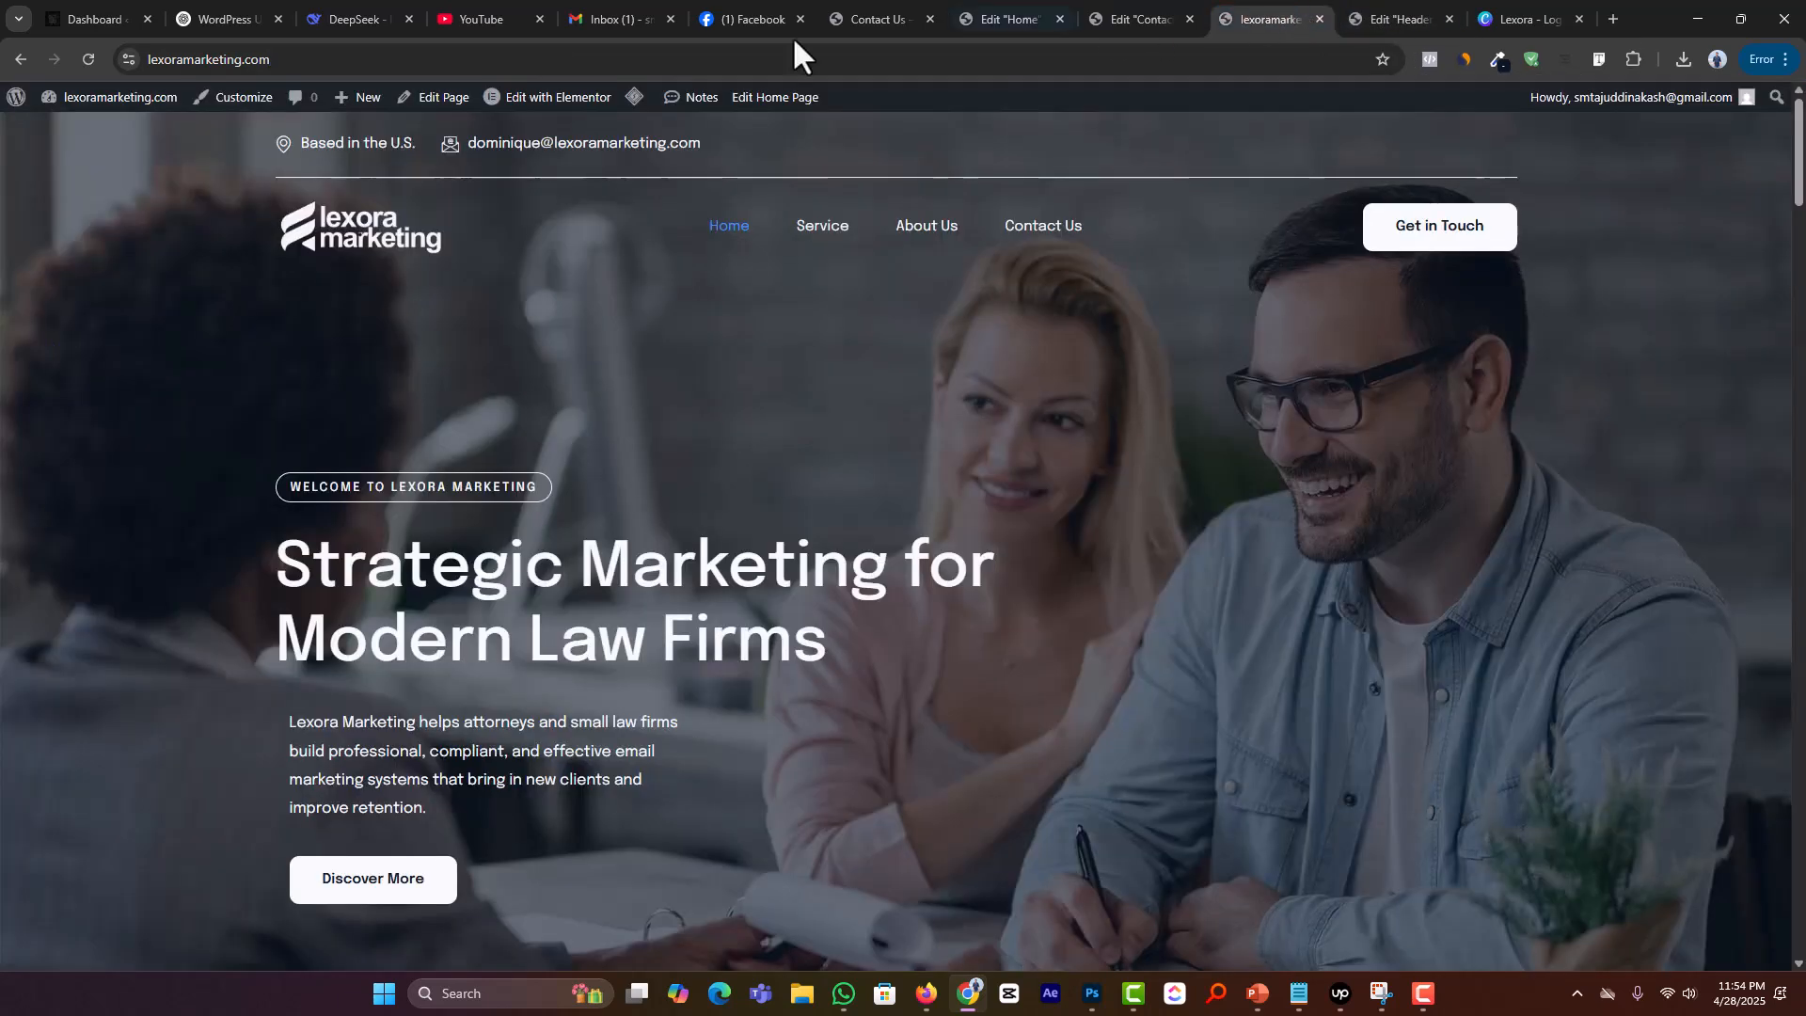
{"action": "left_click", "coordinate": [94, 60]}
{"action": "scroll", "coordinate": [805, 562], "scroll_direction": "down", "scroll_amount": 7}
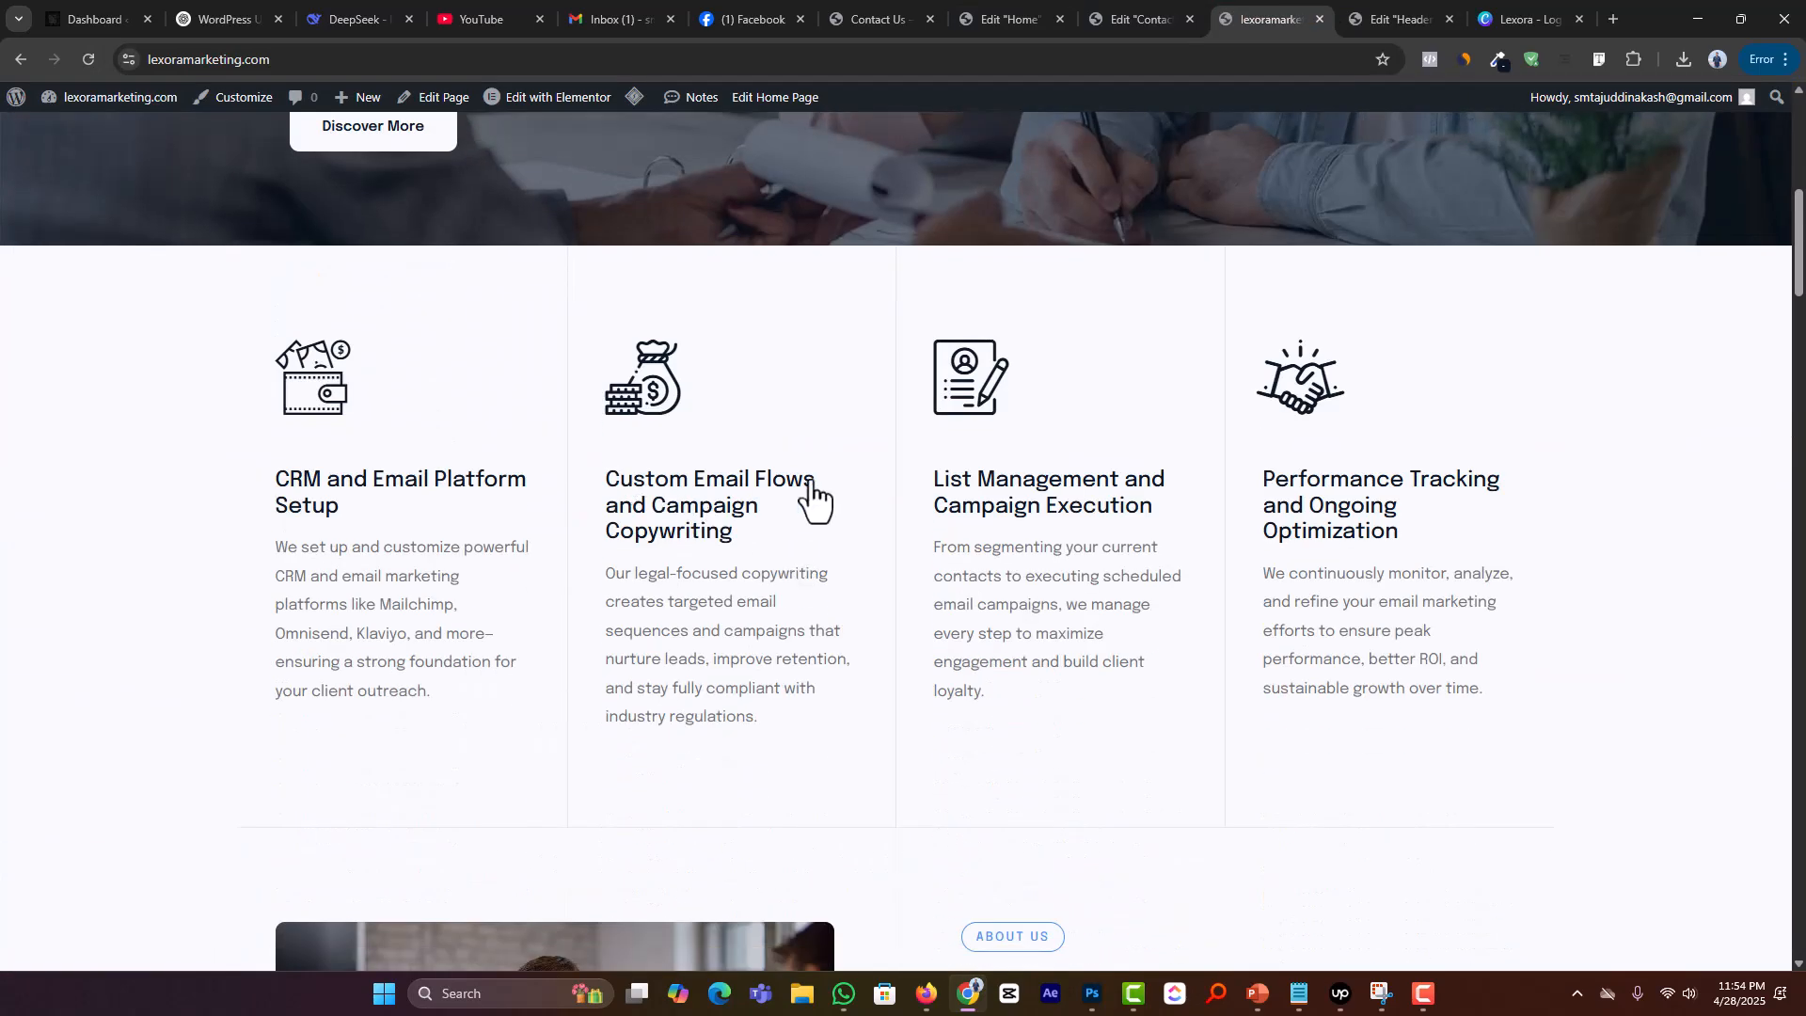
{"action": "scroll", "coordinate": [1041, 329], "scroll_direction": "down", "scroll_amount": 3}
{"action": "scroll", "coordinate": [979, 444], "scroll_direction": "down", "scroll_amount": 4}
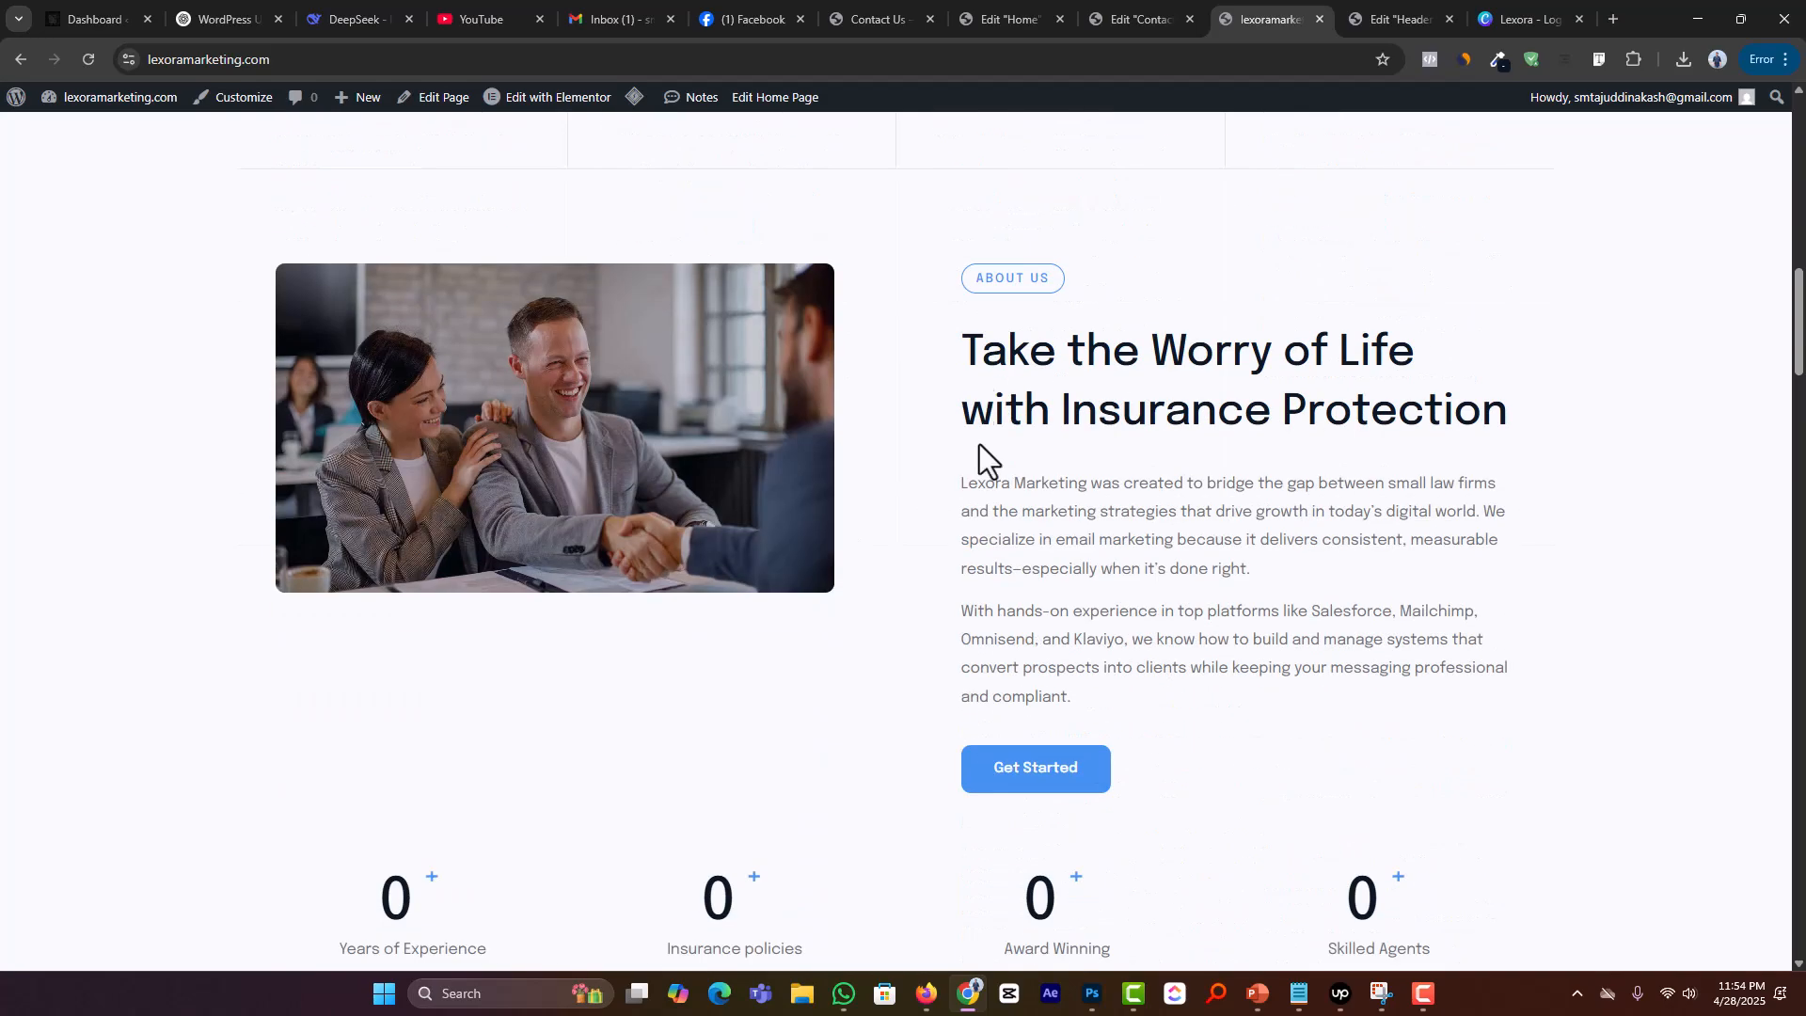
Step: Review the rest of the live homepage from the About Us section down to the client testimonials
{"action": "scroll", "coordinate": [1008, 302], "scroll_direction": "down", "scroll_amount": 5}
{"action": "scroll", "coordinate": [1048, 546], "scroll_direction": "down", "scroll_amount": 12}
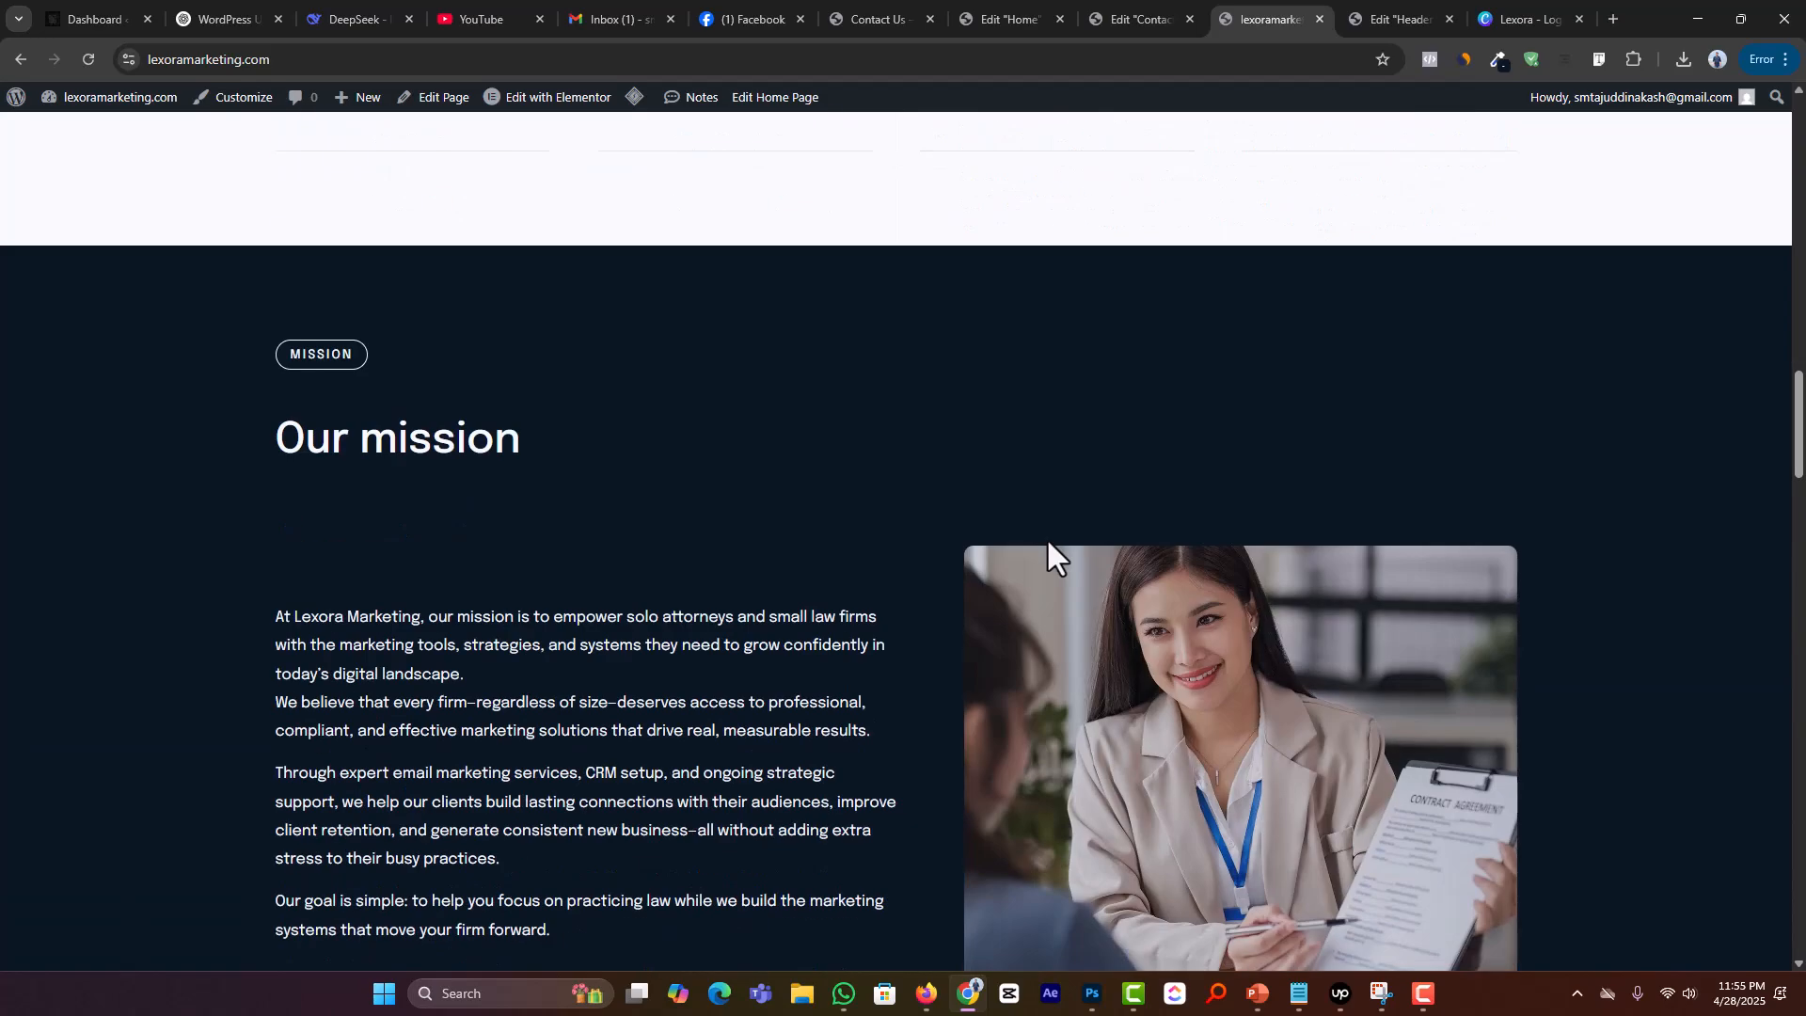
{"action": "scroll", "coordinate": [898, 567], "scroll_direction": "down", "scroll_amount": 20}
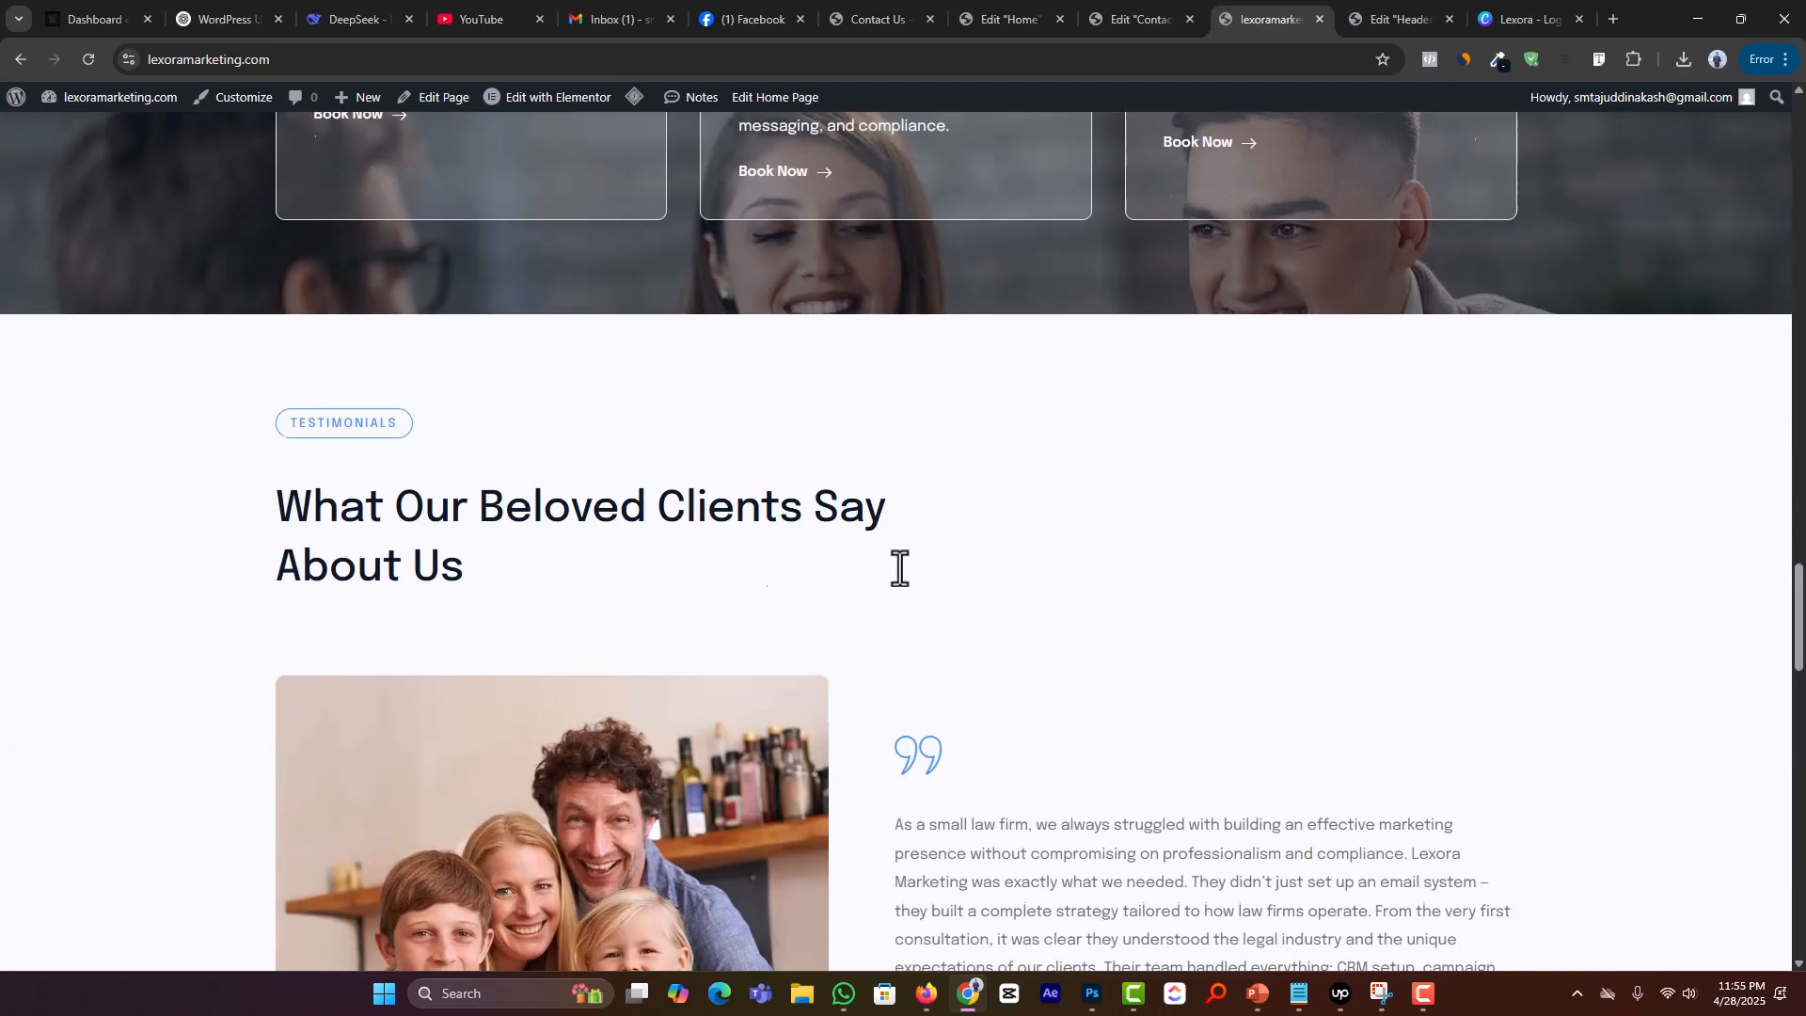
Step: Go from the live Contact Us page to the WordPress dashboard and open MetForm's forms
{"action": "left_click", "coordinate": [865, 5]}
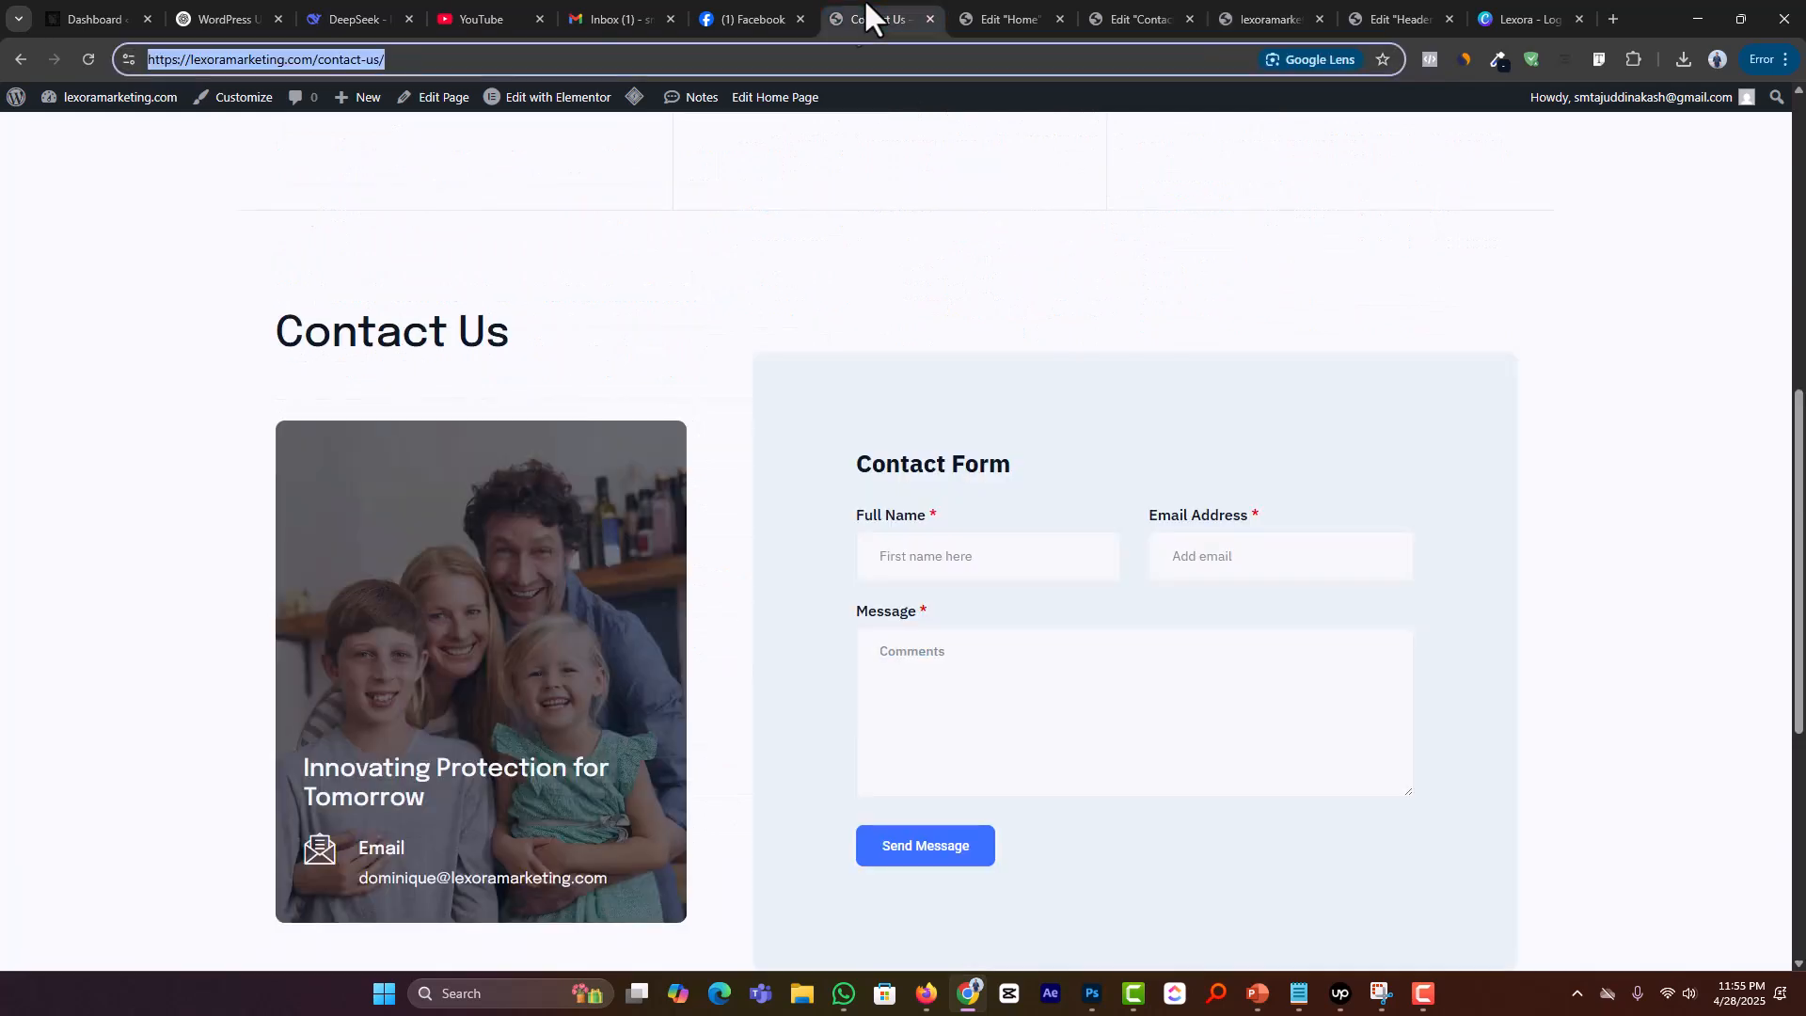
{"action": "left_click", "coordinate": [83, 124]}
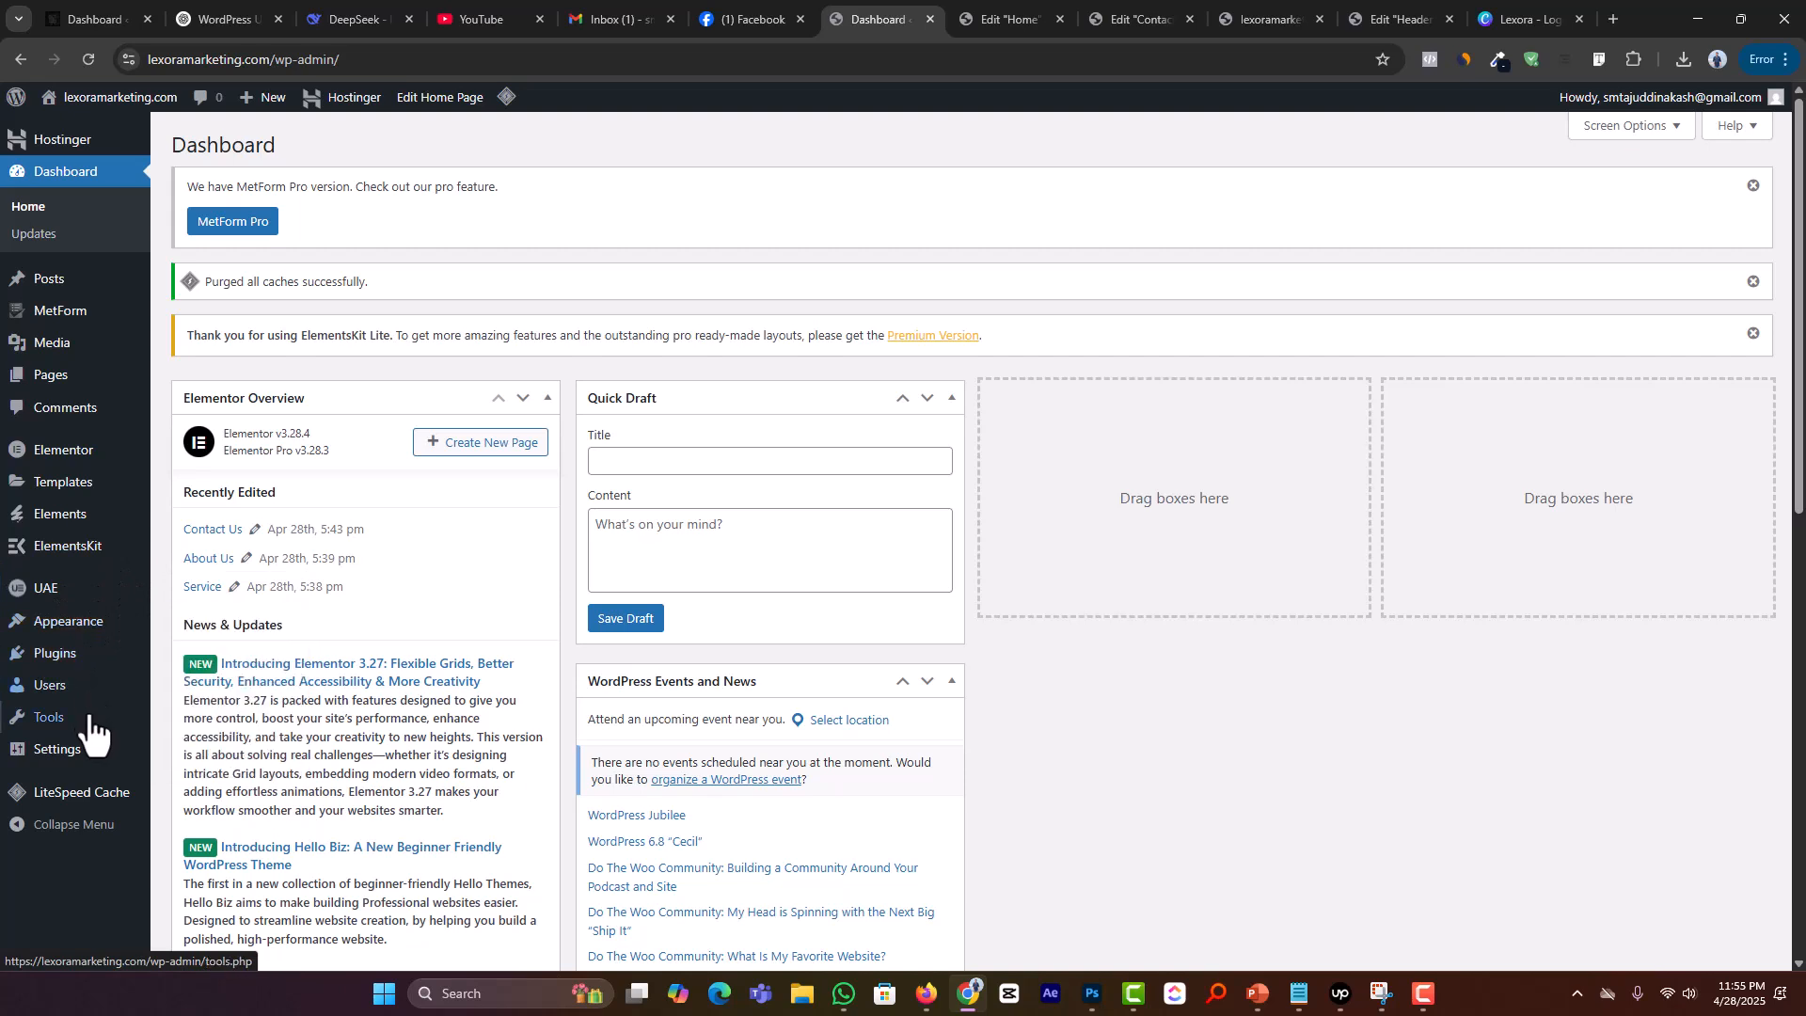
{"action": "mouse_move", "coordinate": [91, 726]}
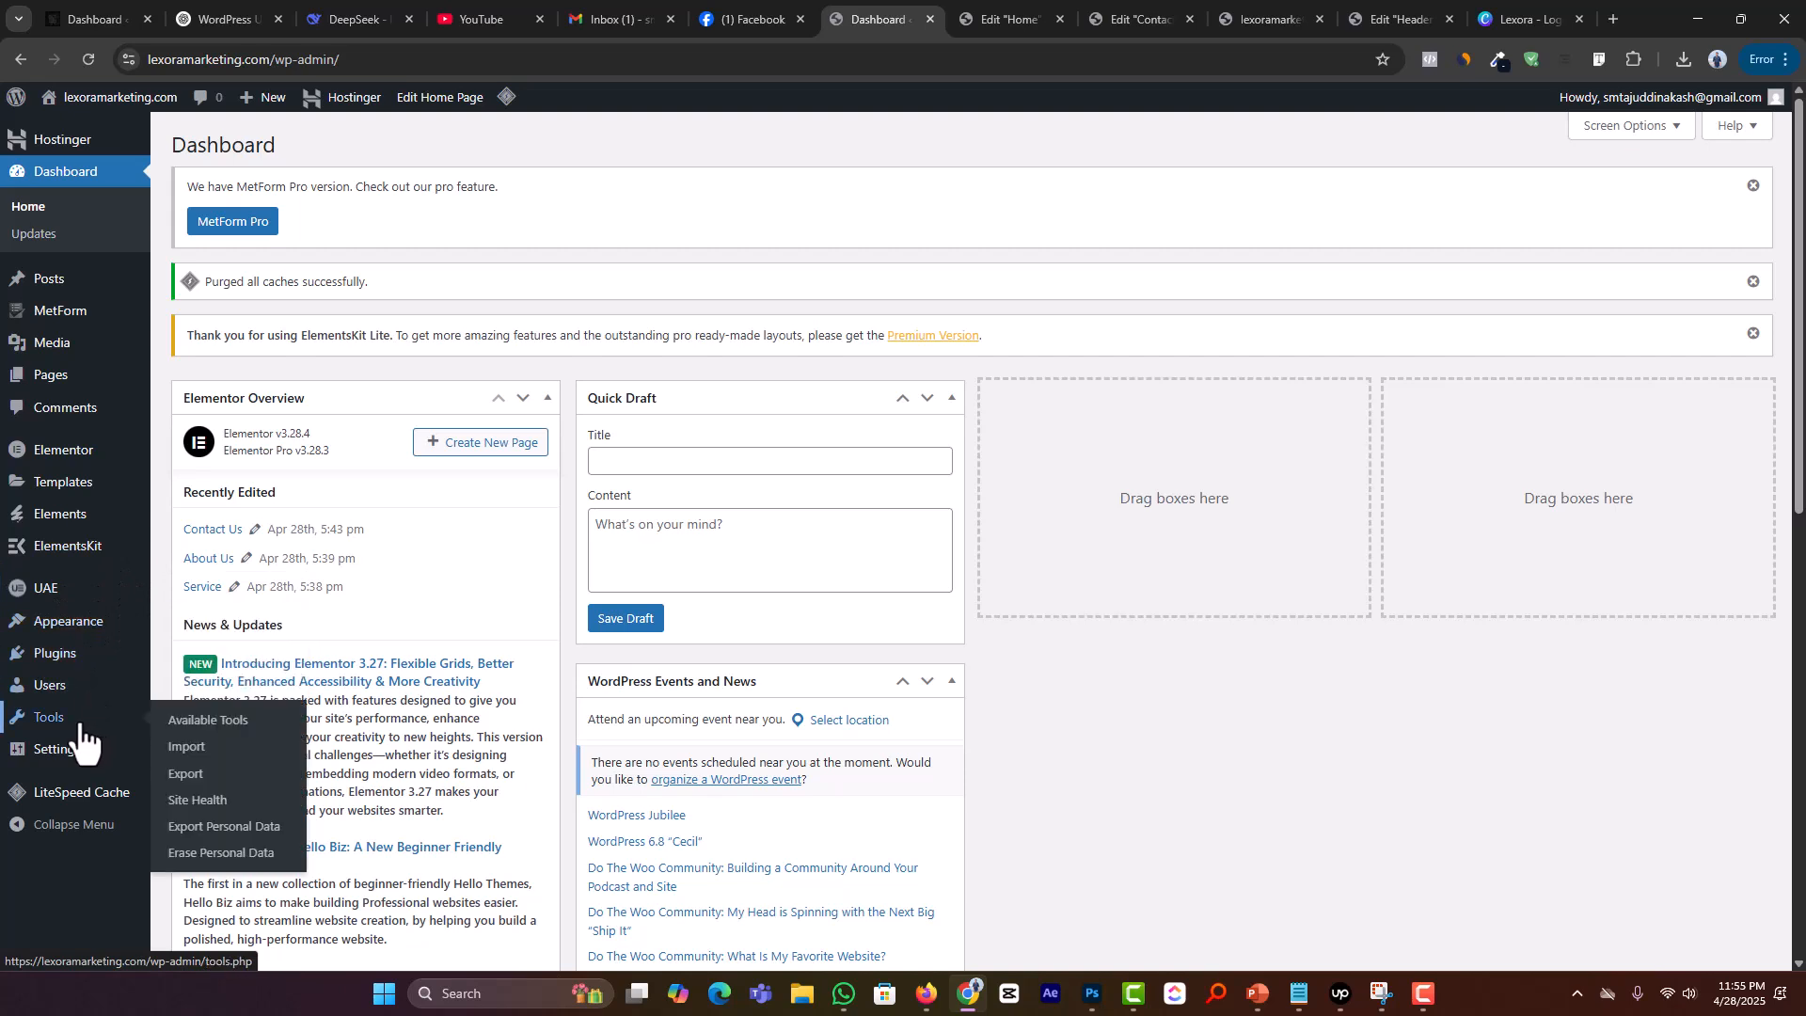
{"action": "mouse_move", "coordinate": [73, 561]}
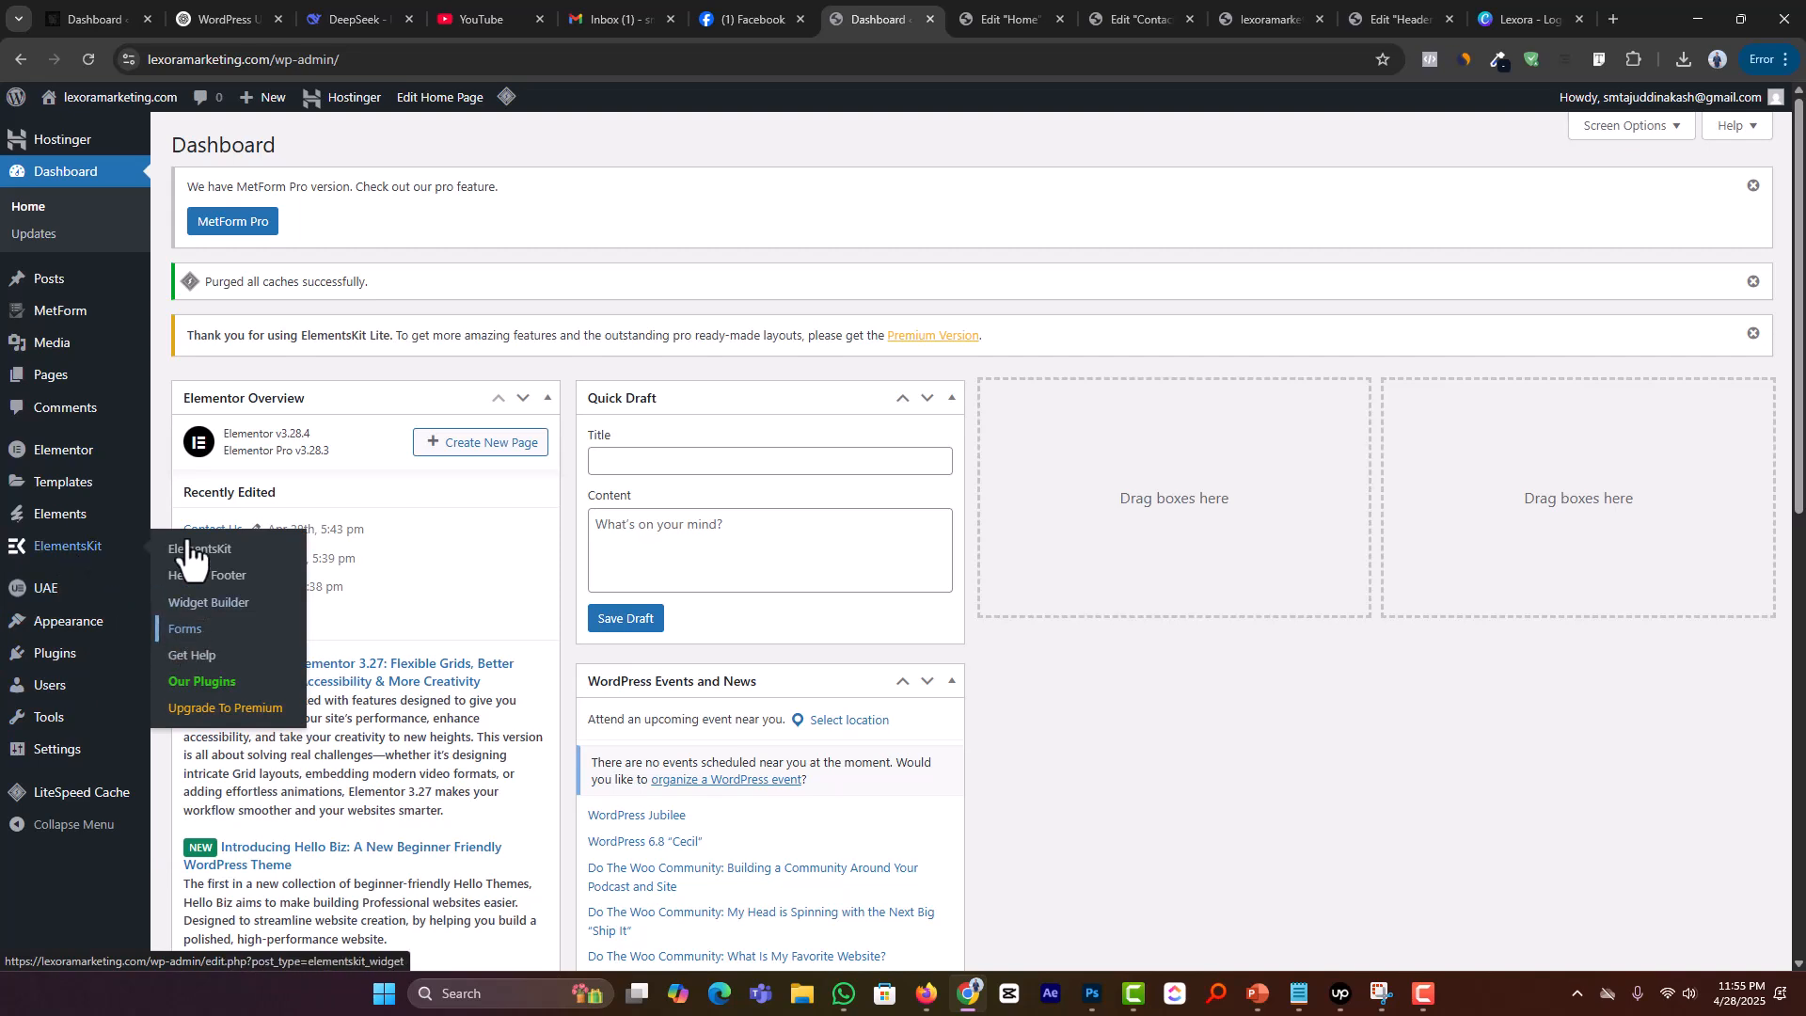
{"action": "mouse_move", "coordinate": [90, 318]}
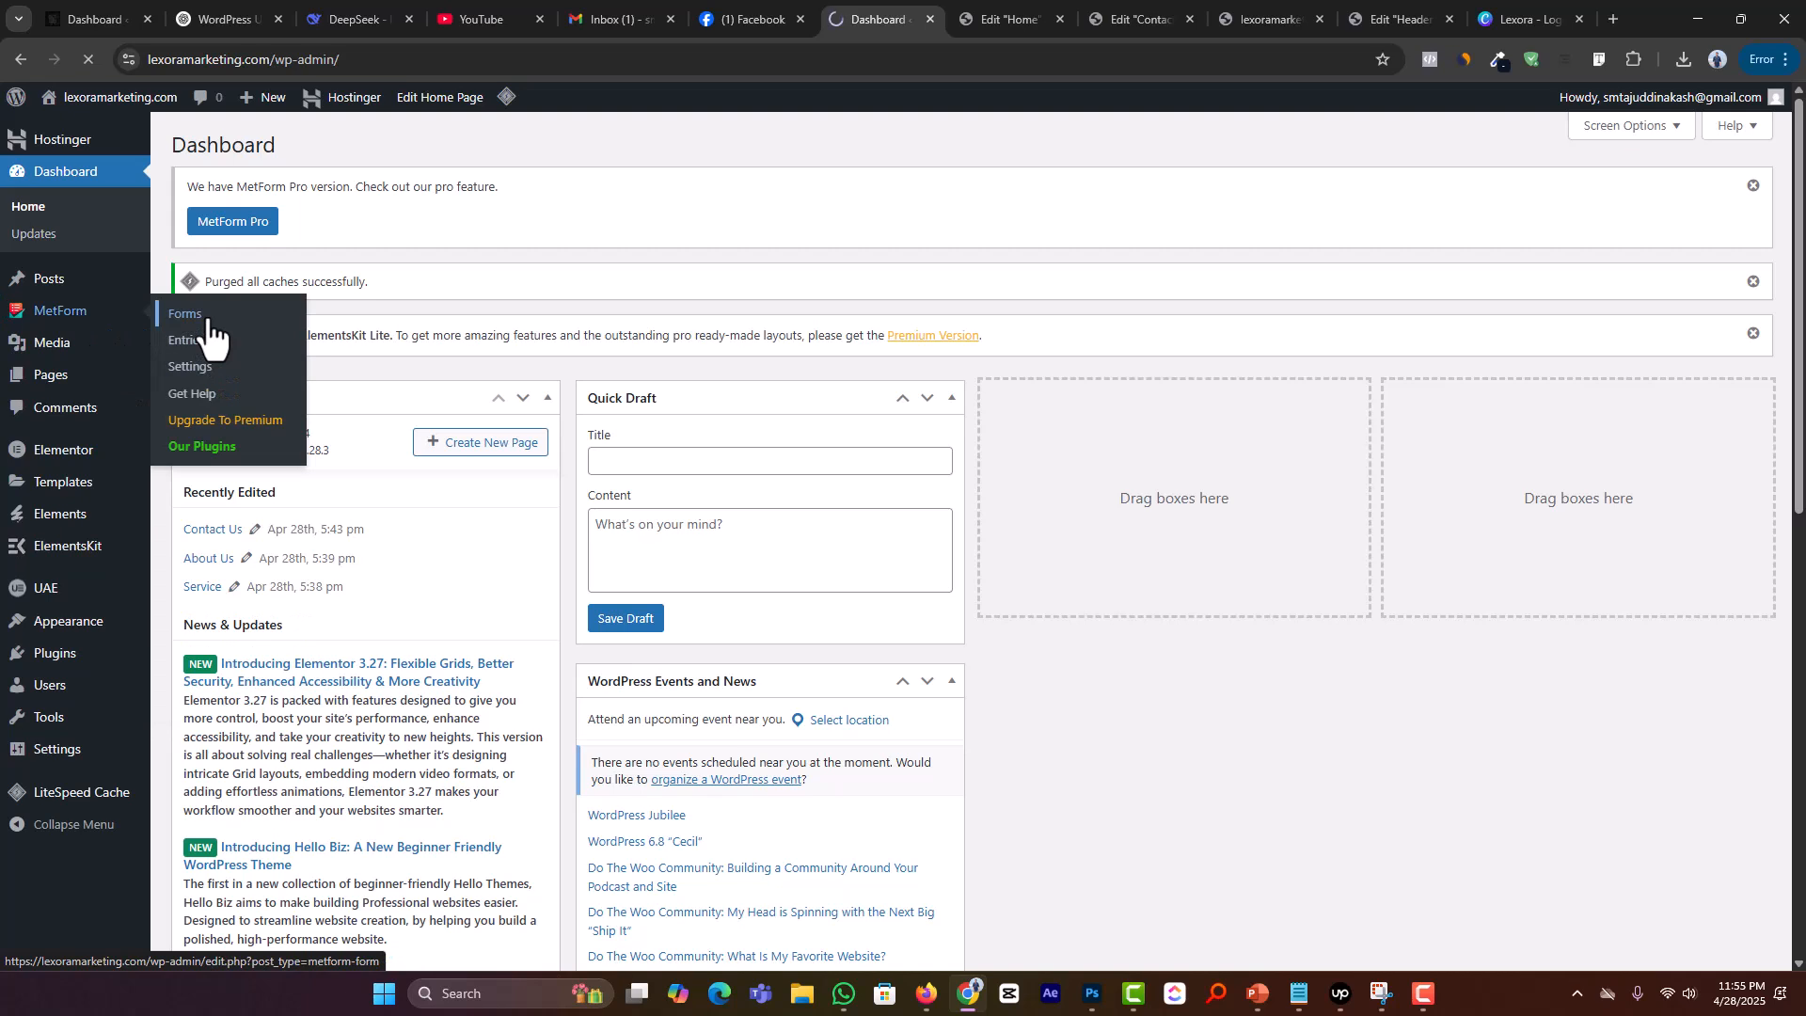
{"action": "left_click", "coordinate": [208, 319]}
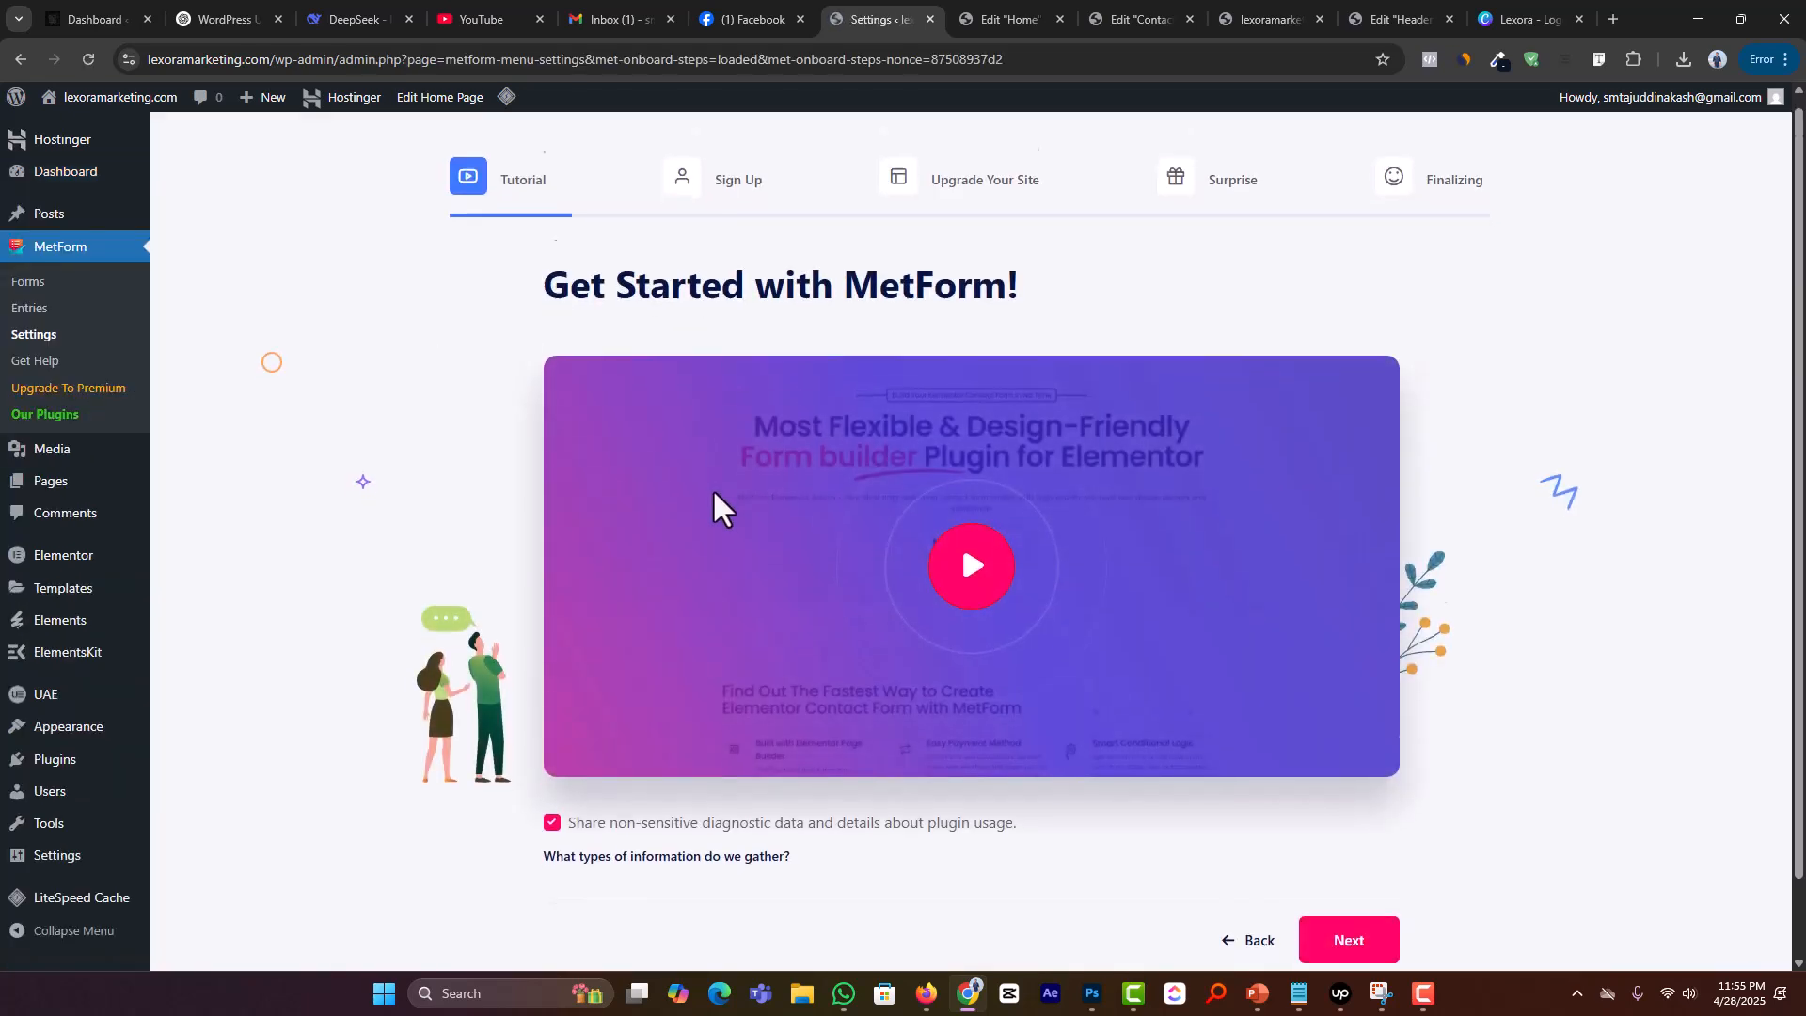
Step: Complete the MetForm setup wizard without signing up or installing any suggested plugins, and save the changes
{"action": "scroll", "coordinate": [713, 508], "scroll_direction": "down", "scroll_amount": 1}
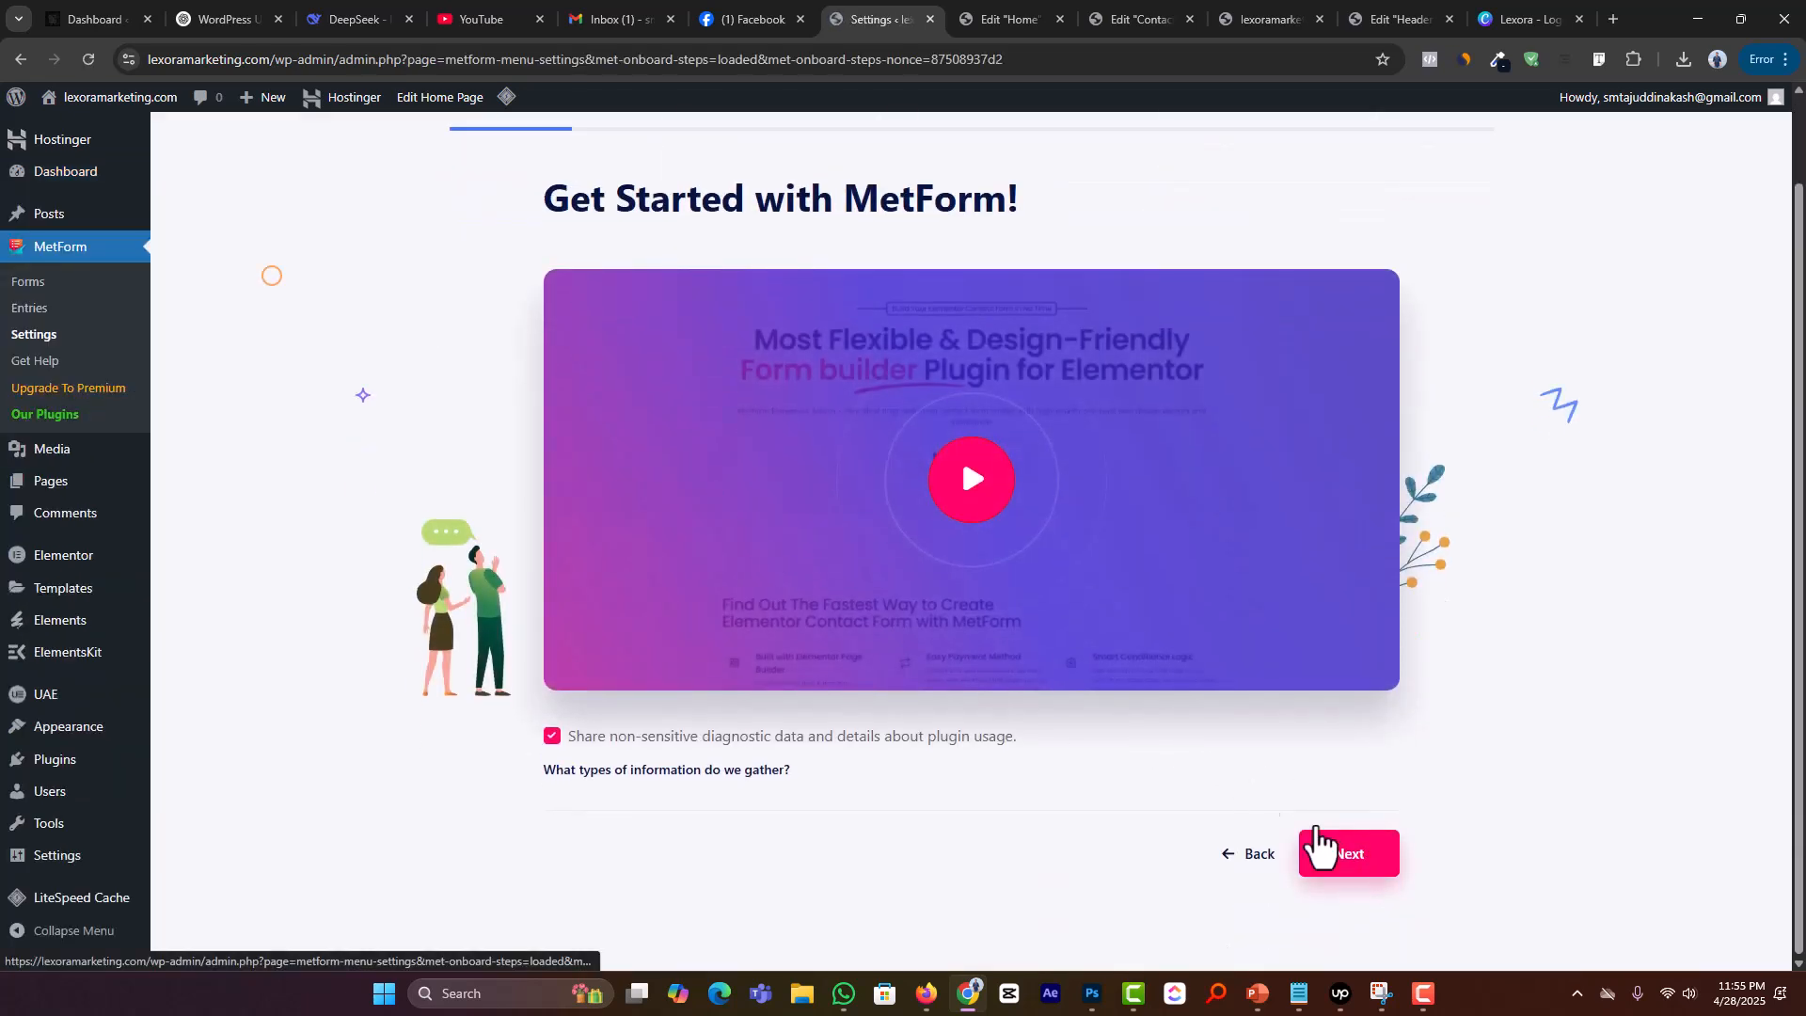
{"action": "left_click", "coordinate": [34, 334]}
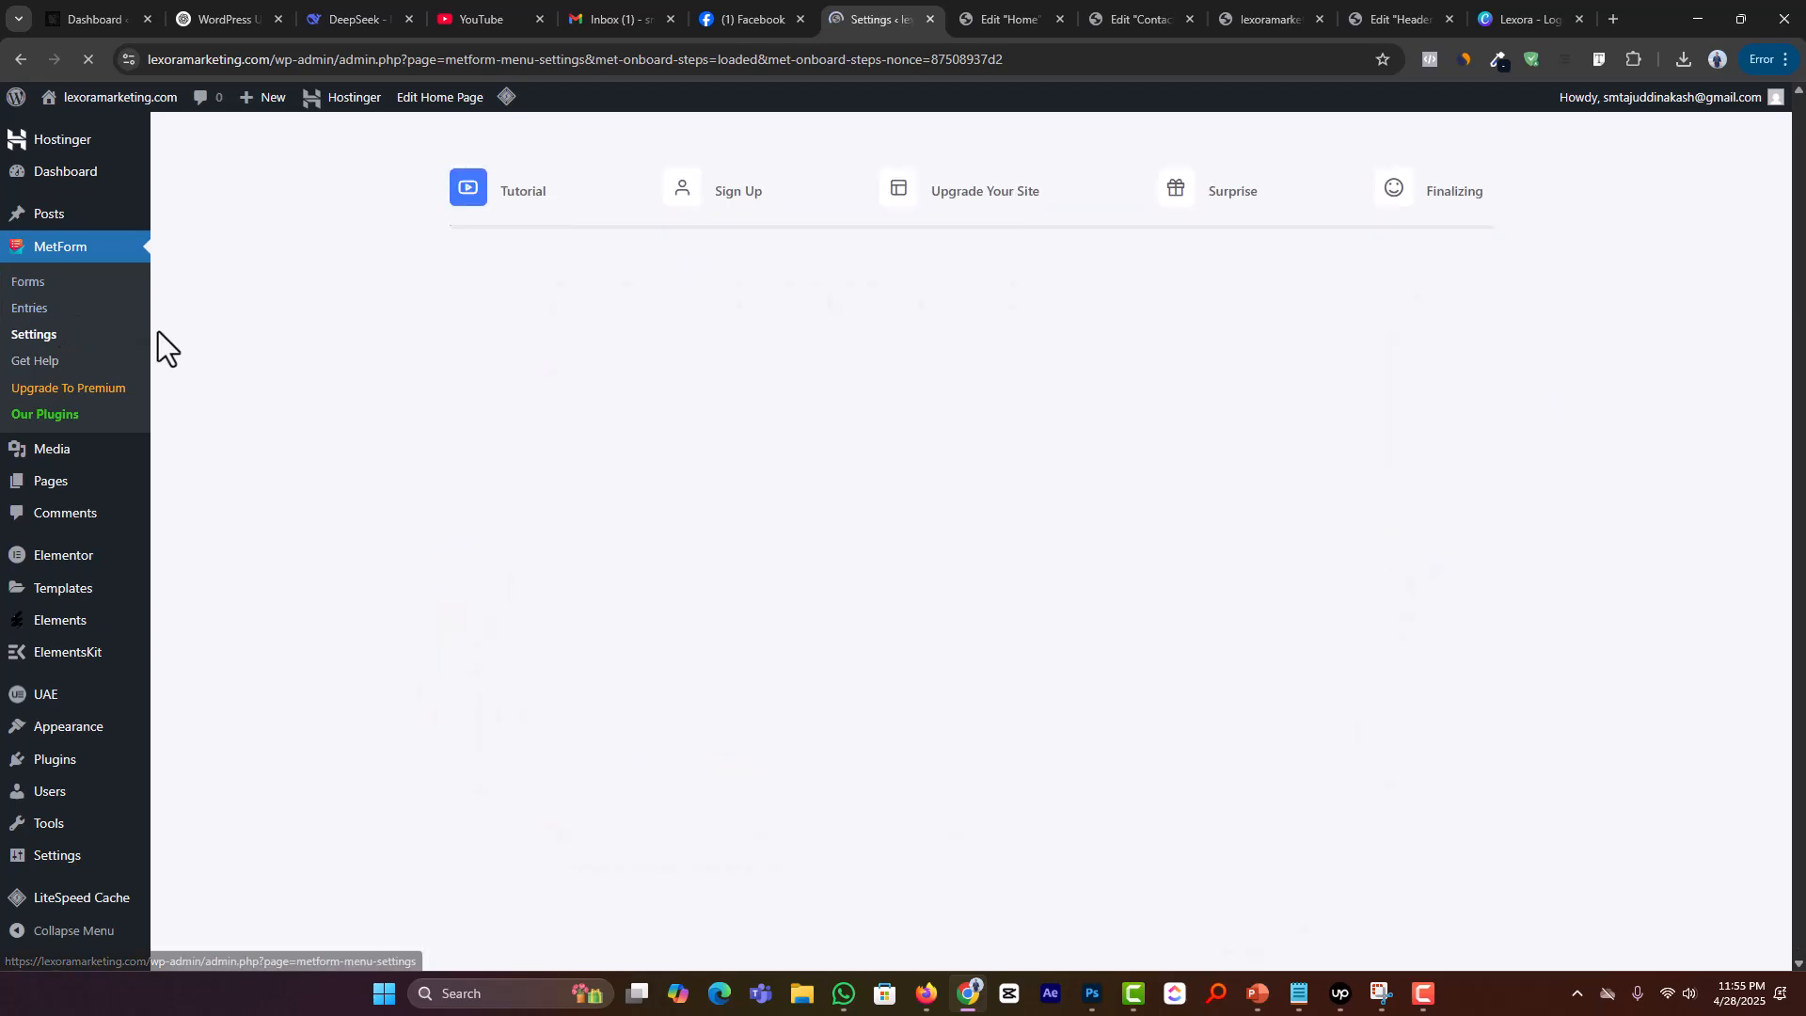
{"action": "scroll", "coordinate": [1056, 765], "scroll_direction": "down", "scroll_amount": 1}
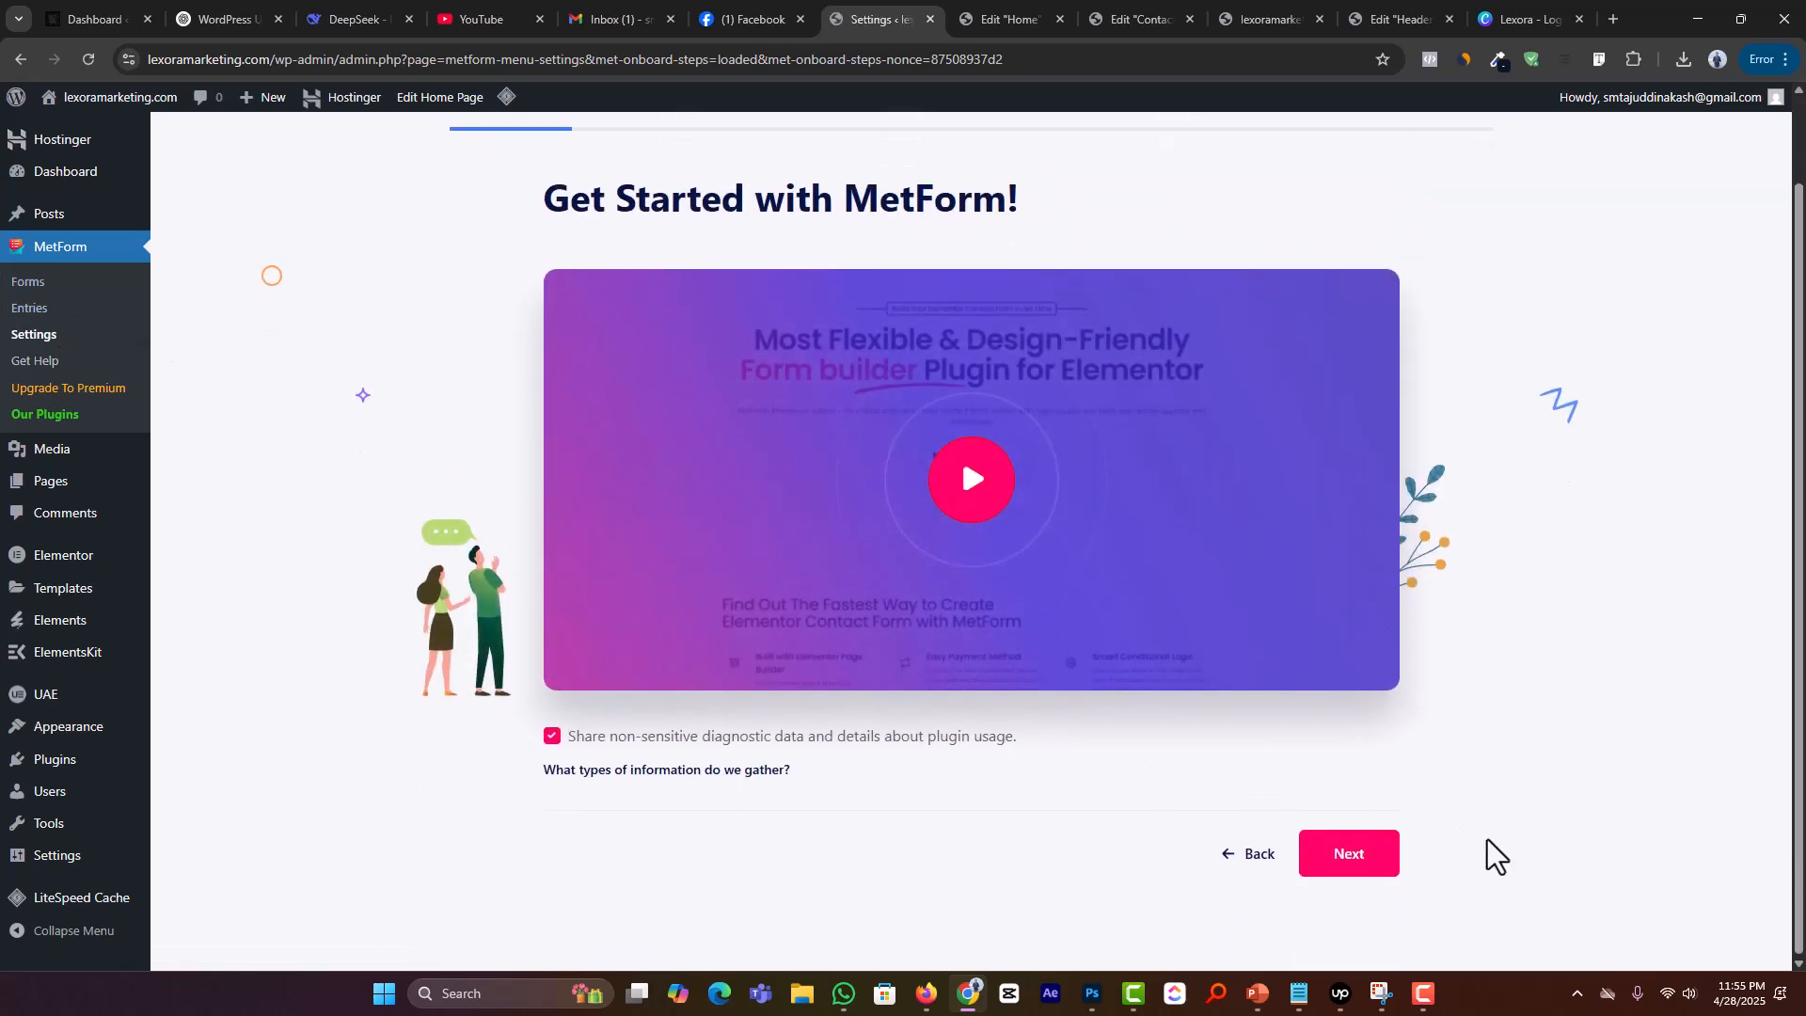
{"action": "left_click", "coordinate": [1340, 856]}
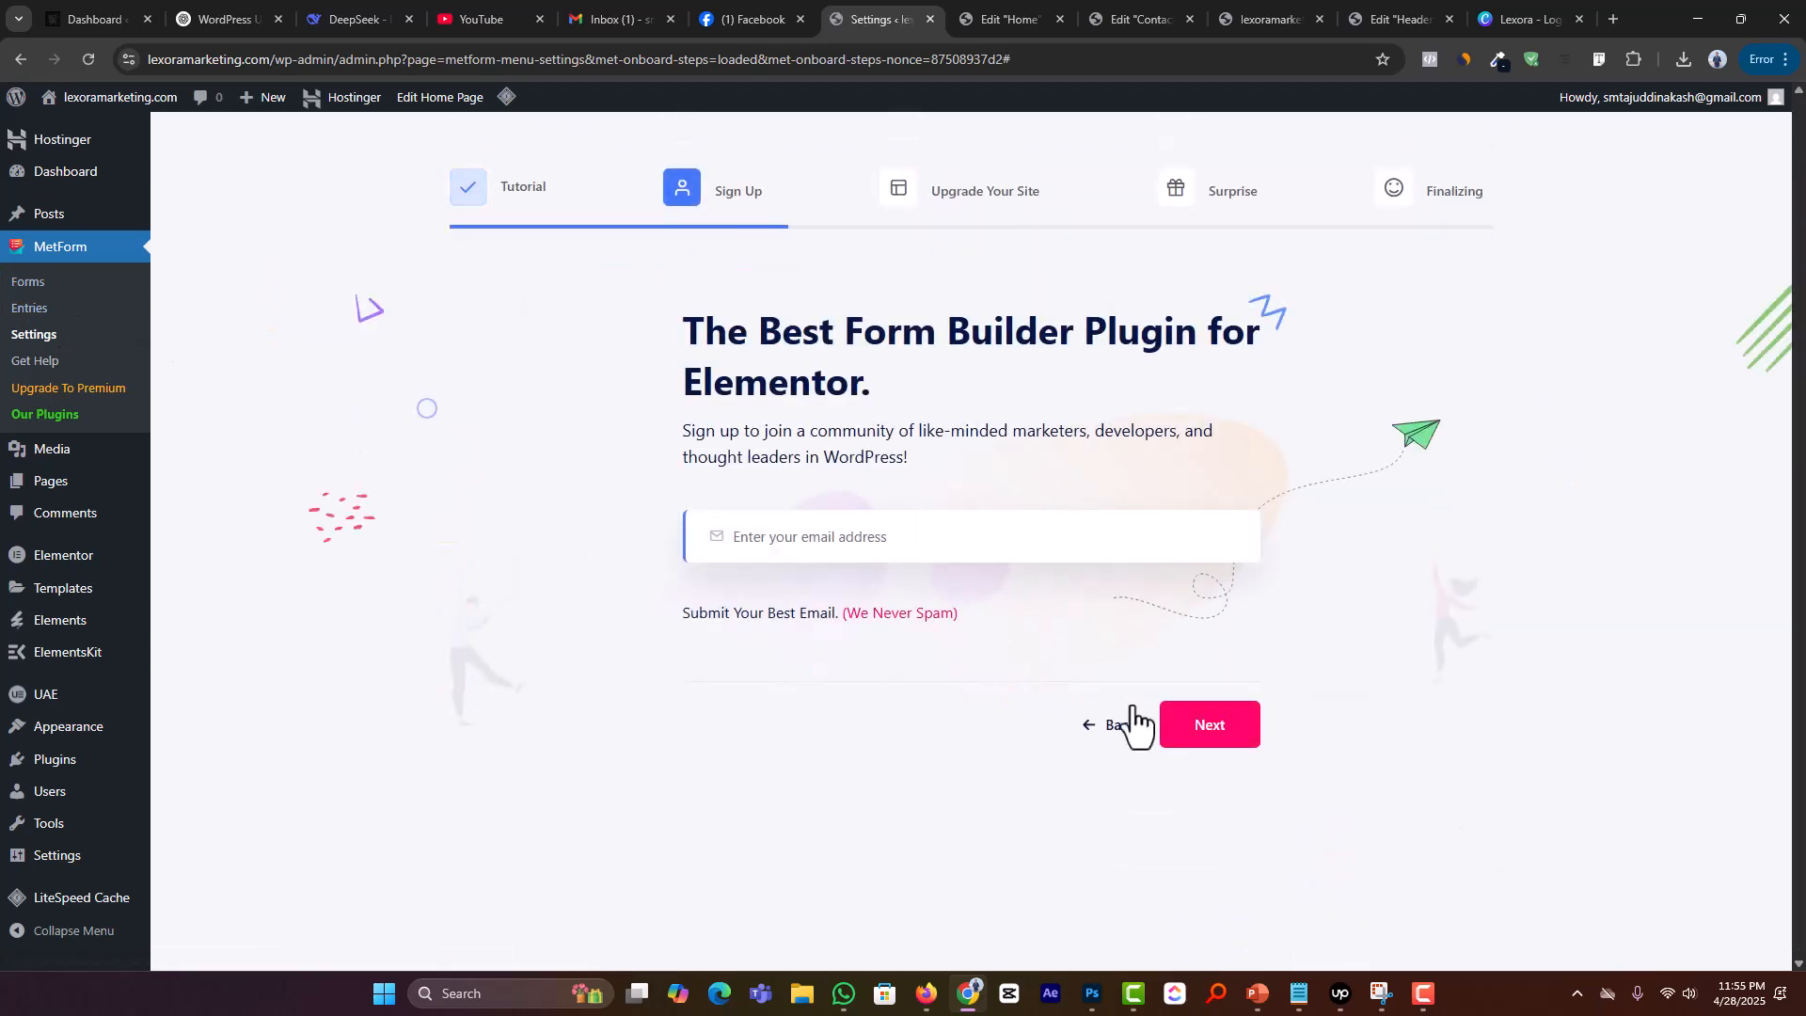
{"action": "left_click", "coordinate": [1194, 724]}
{"action": "scroll", "coordinate": [1299, 814], "scroll_direction": "down", "scroll_amount": 3}
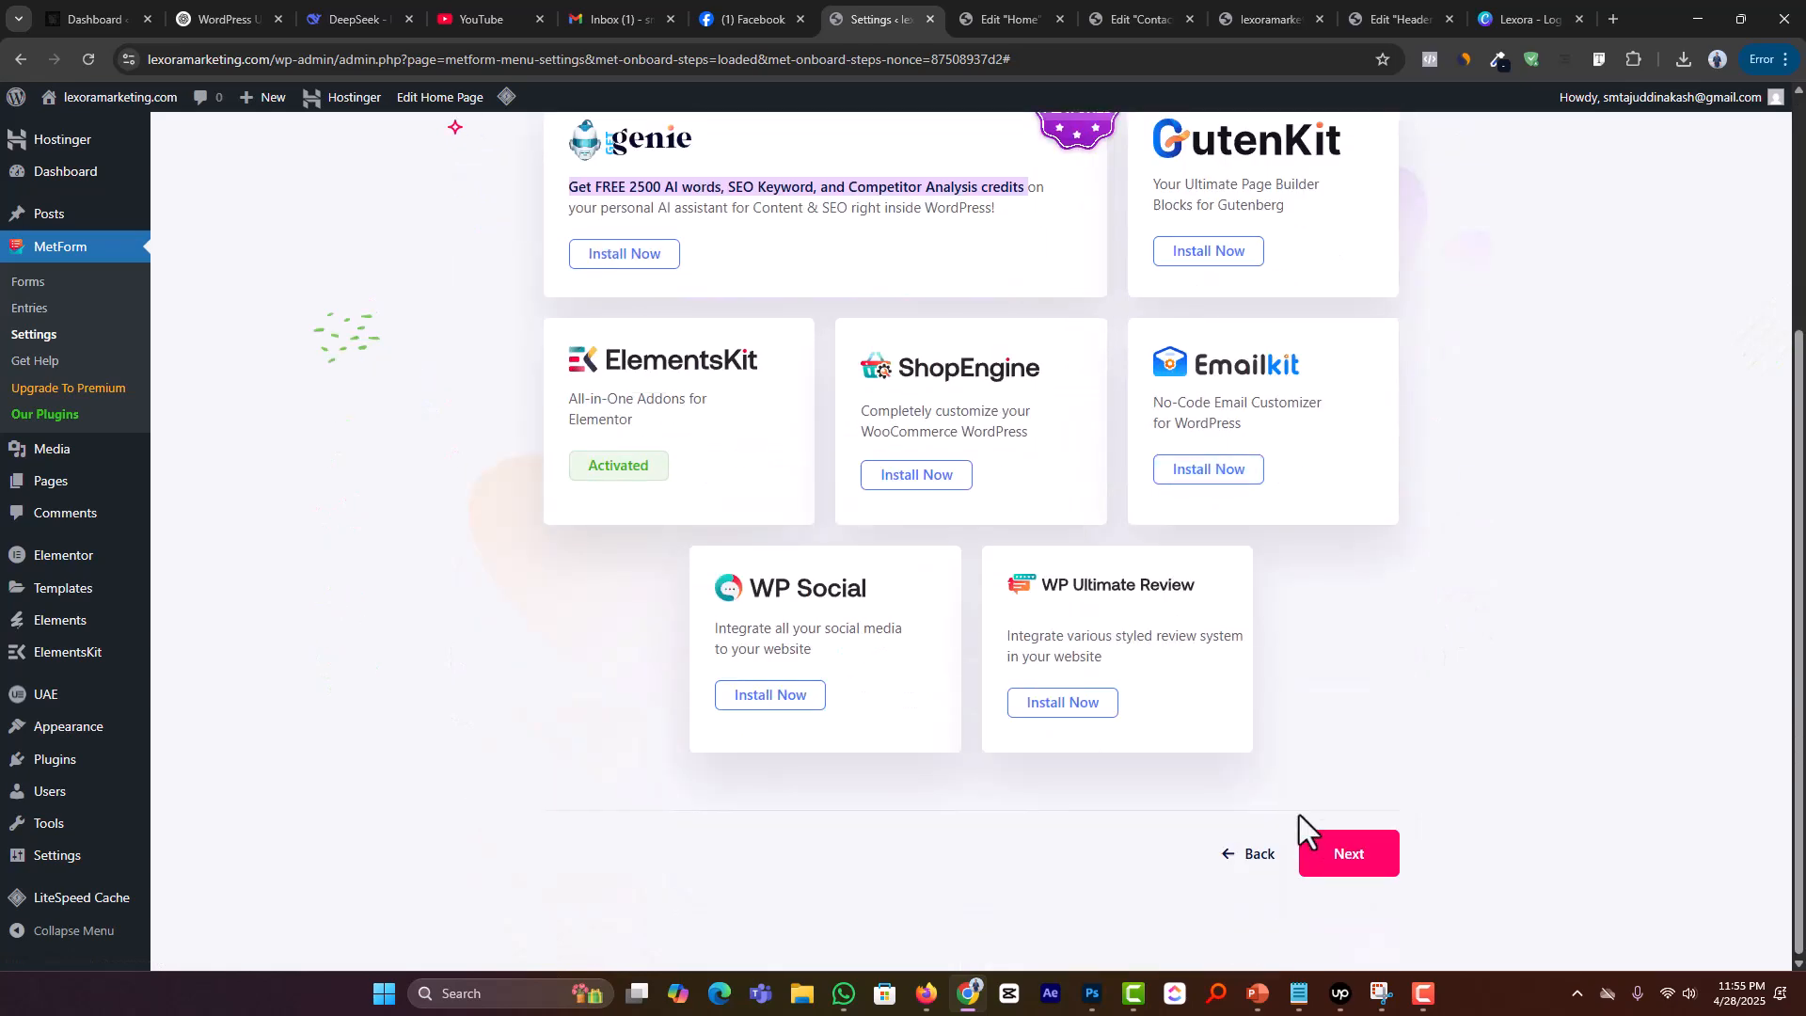
{"action": "left_click", "coordinate": [1354, 864]}
{"action": "left_click", "coordinate": [1353, 870]}
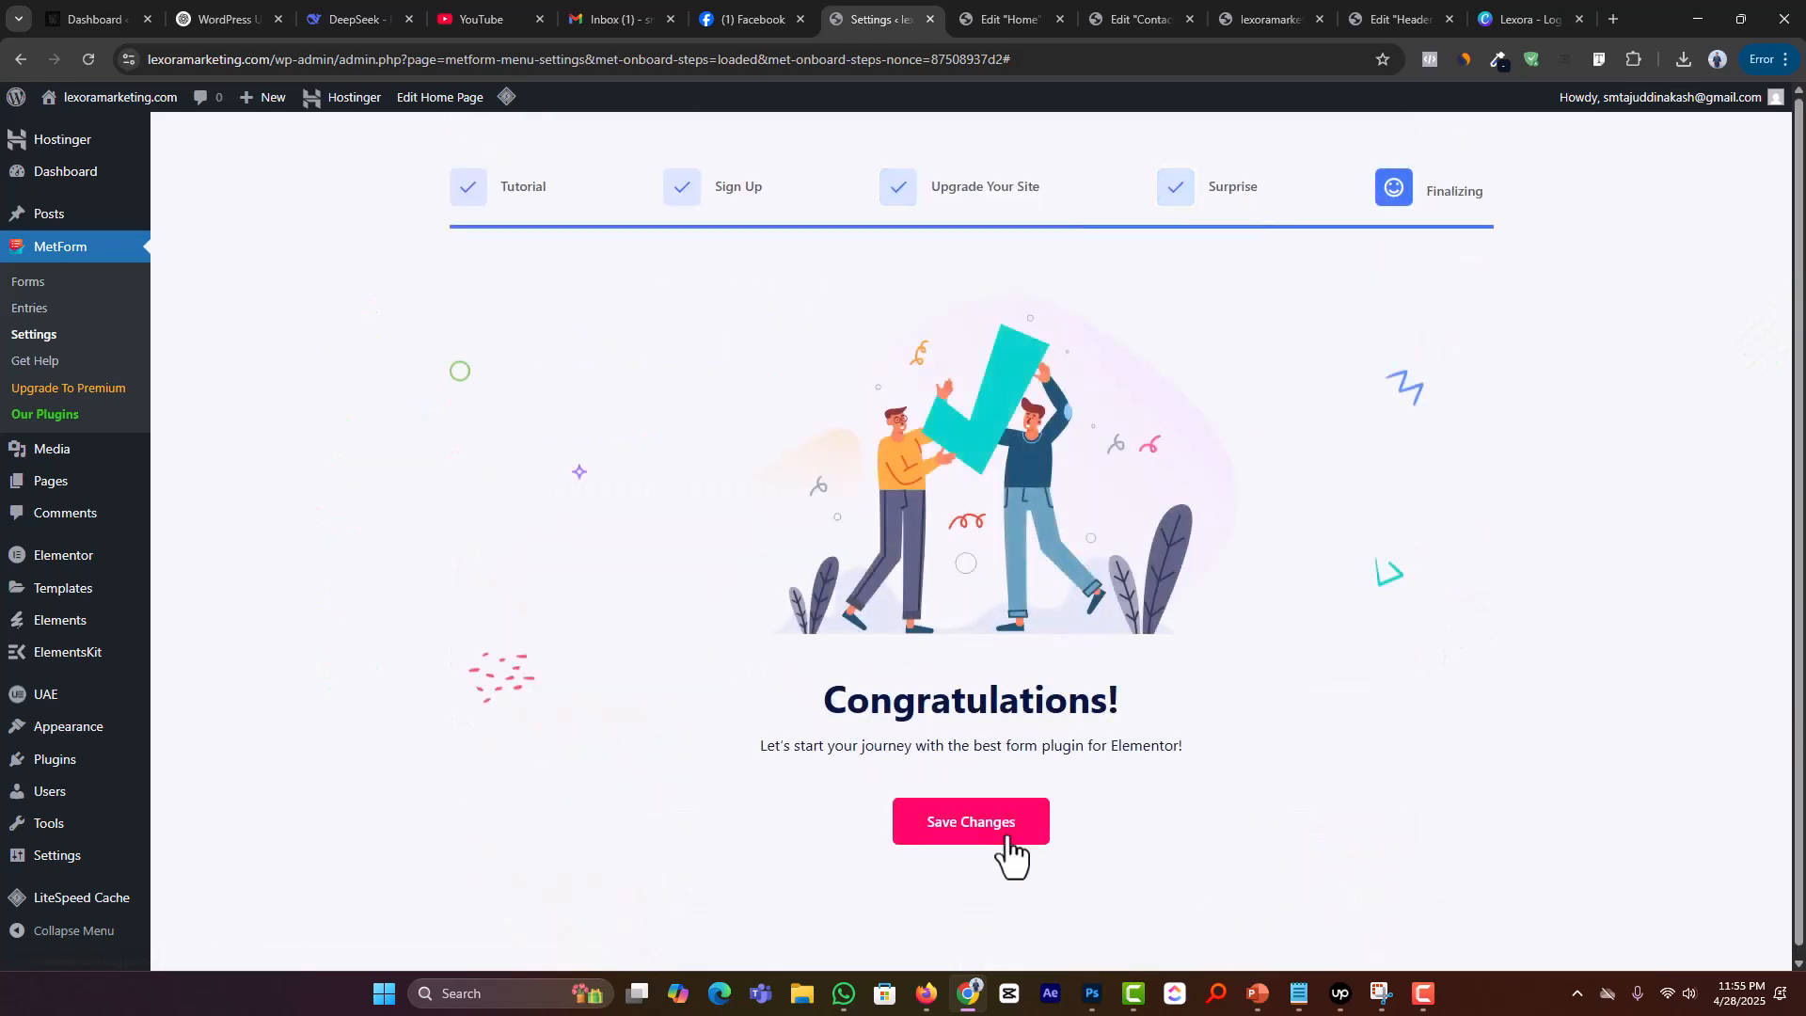
{"action": "left_click", "coordinate": [1006, 839]}
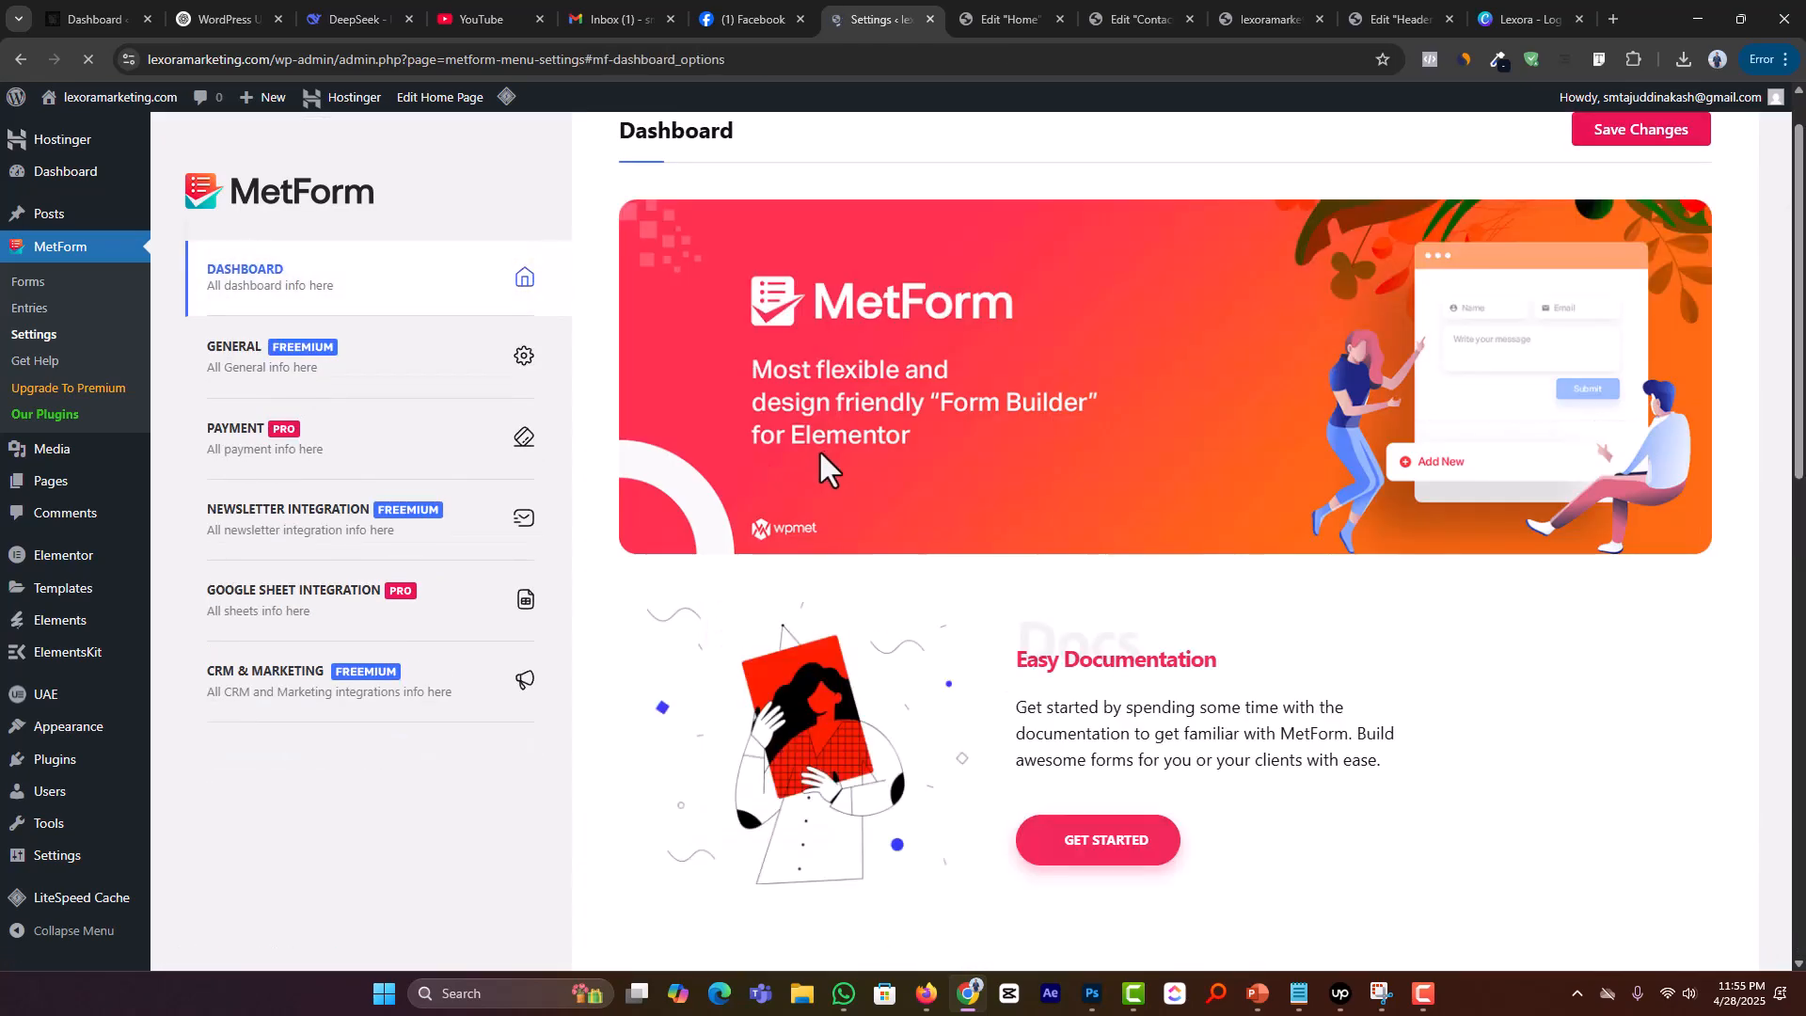
Step: Look over the MetForm settings dashboard, then go to the forms list and open the published form's settings
{"action": "scroll", "coordinate": [1273, 560], "scroll_direction": "down", "scroll_amount": 5}
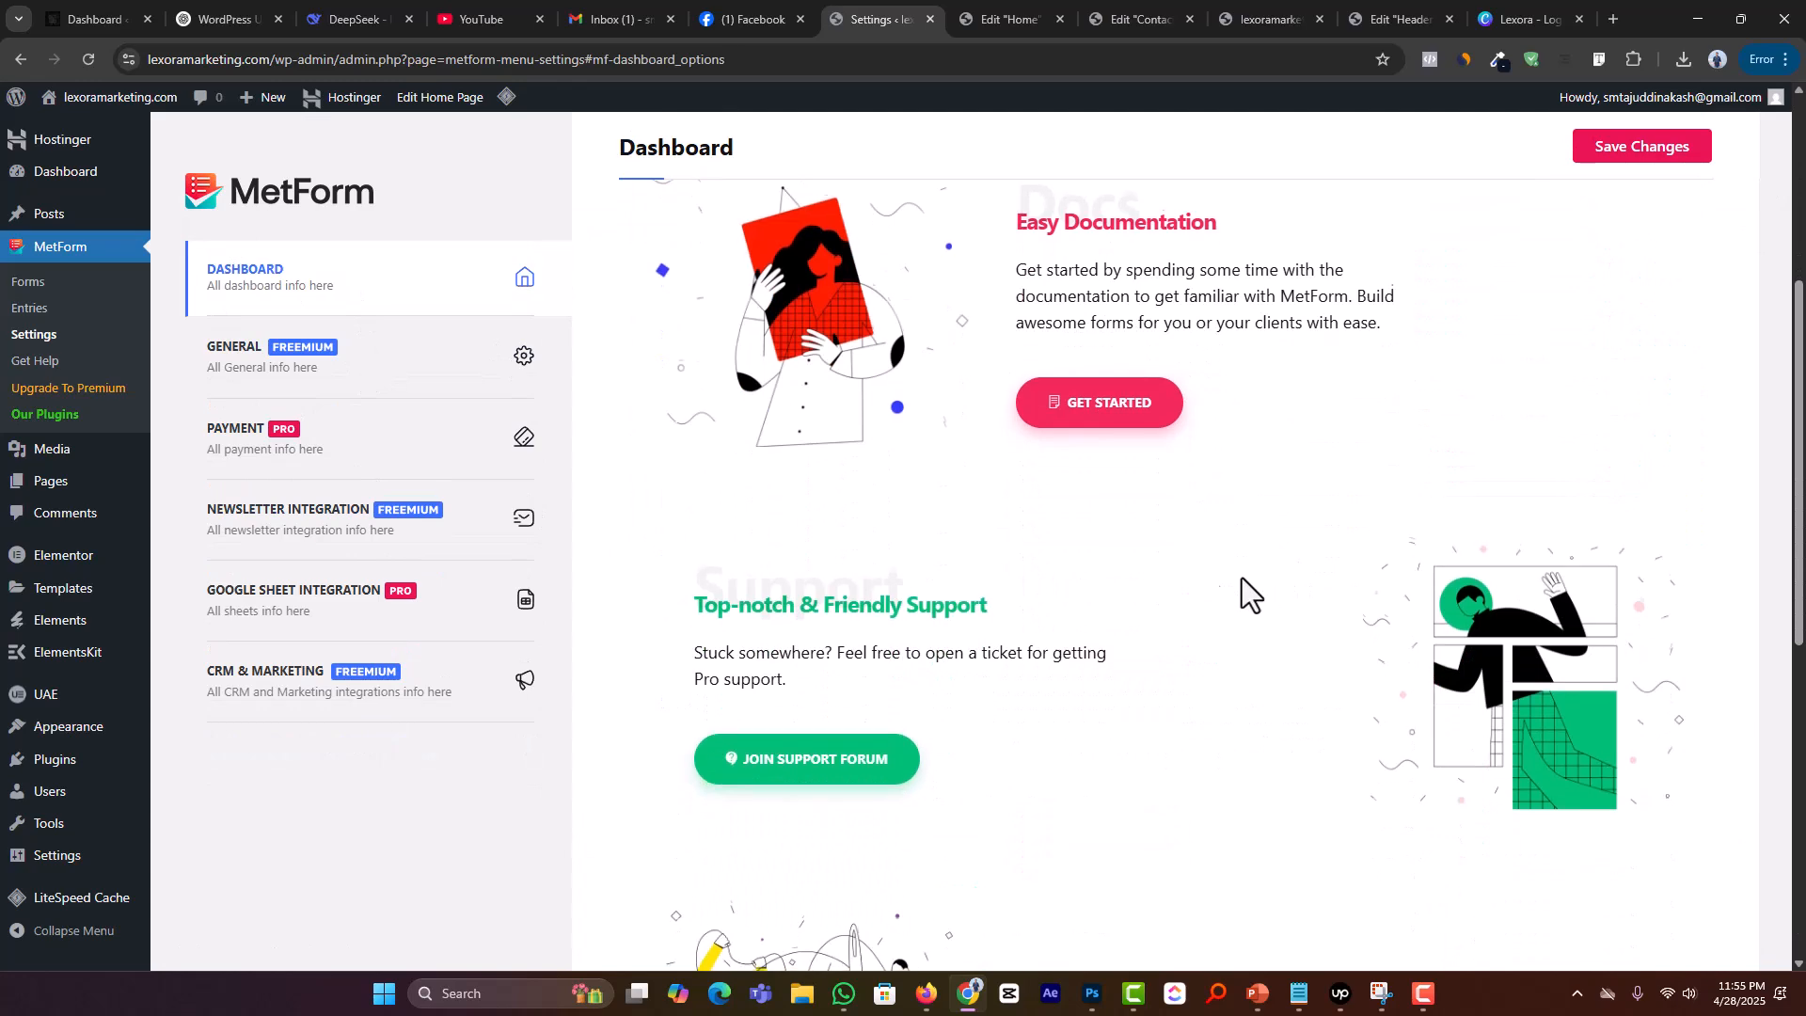
{"action": "scroll", "coordinate": [1241, 577], "scroll_direction": "down", "scroll_amount": 5}
{"action": "left_click", "coordinate": [39, 284]}
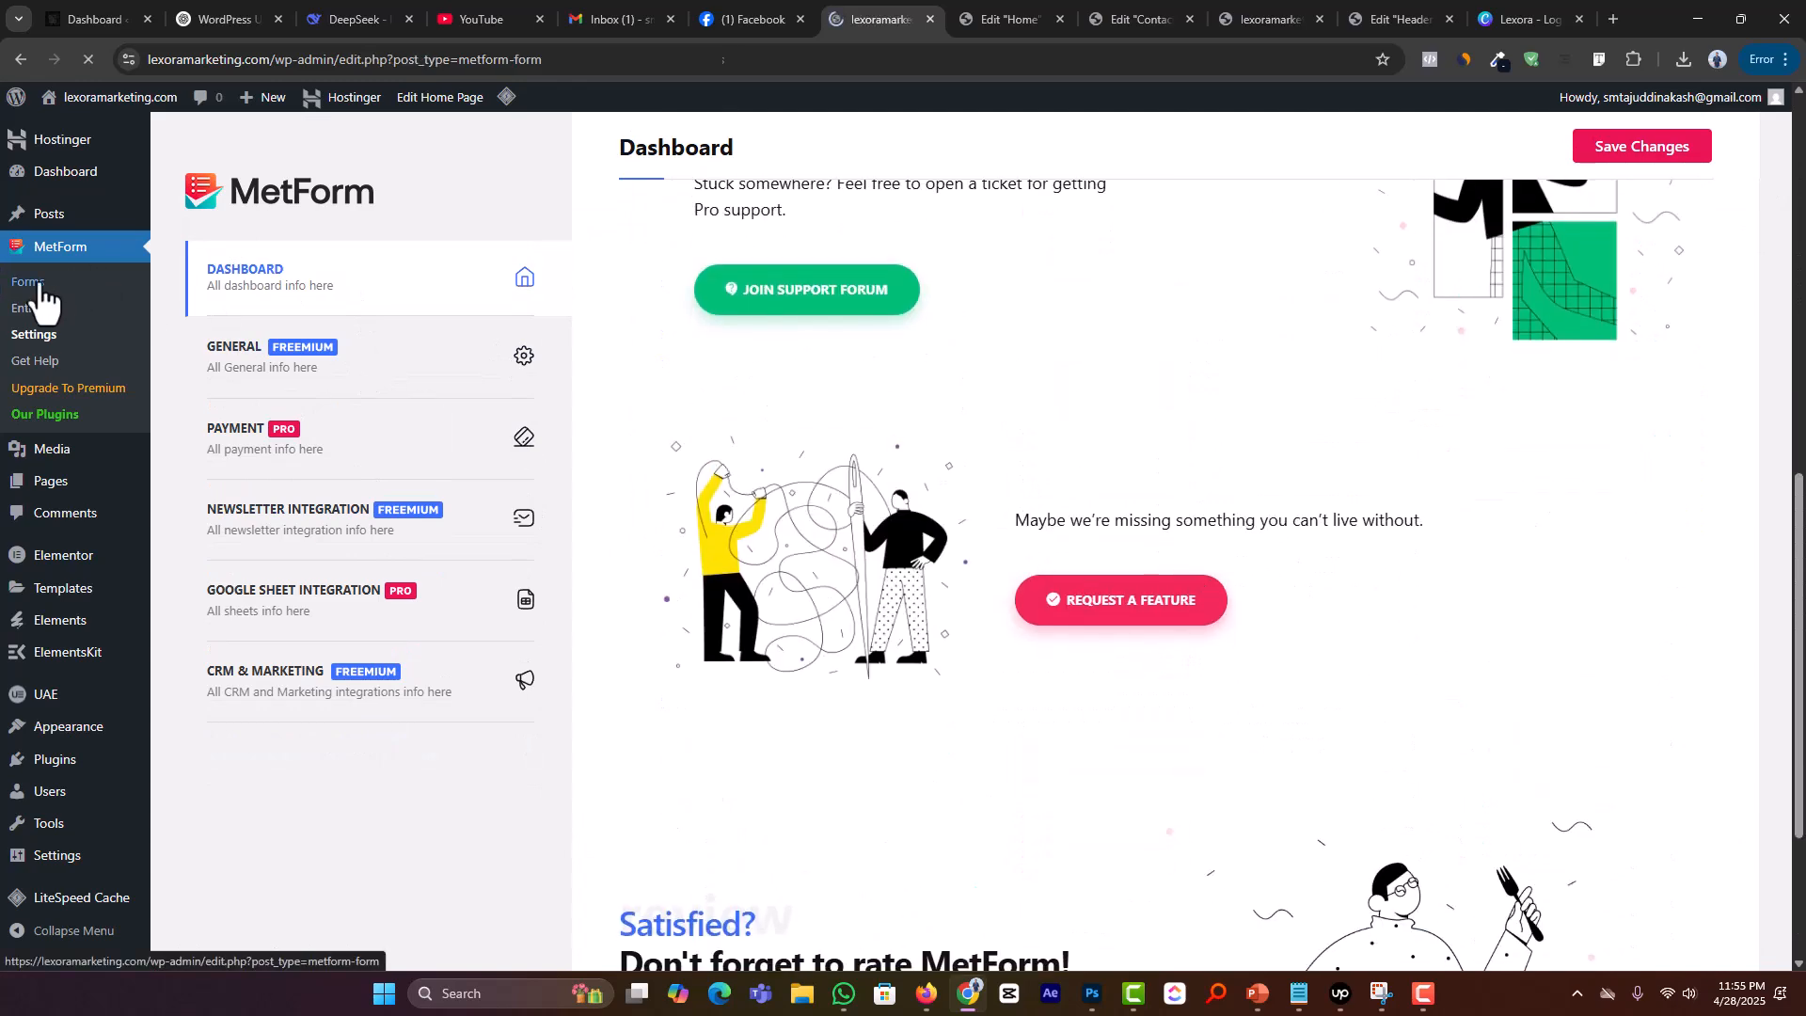
{"action": "mouse_move", "coordinate": [523, 395]}
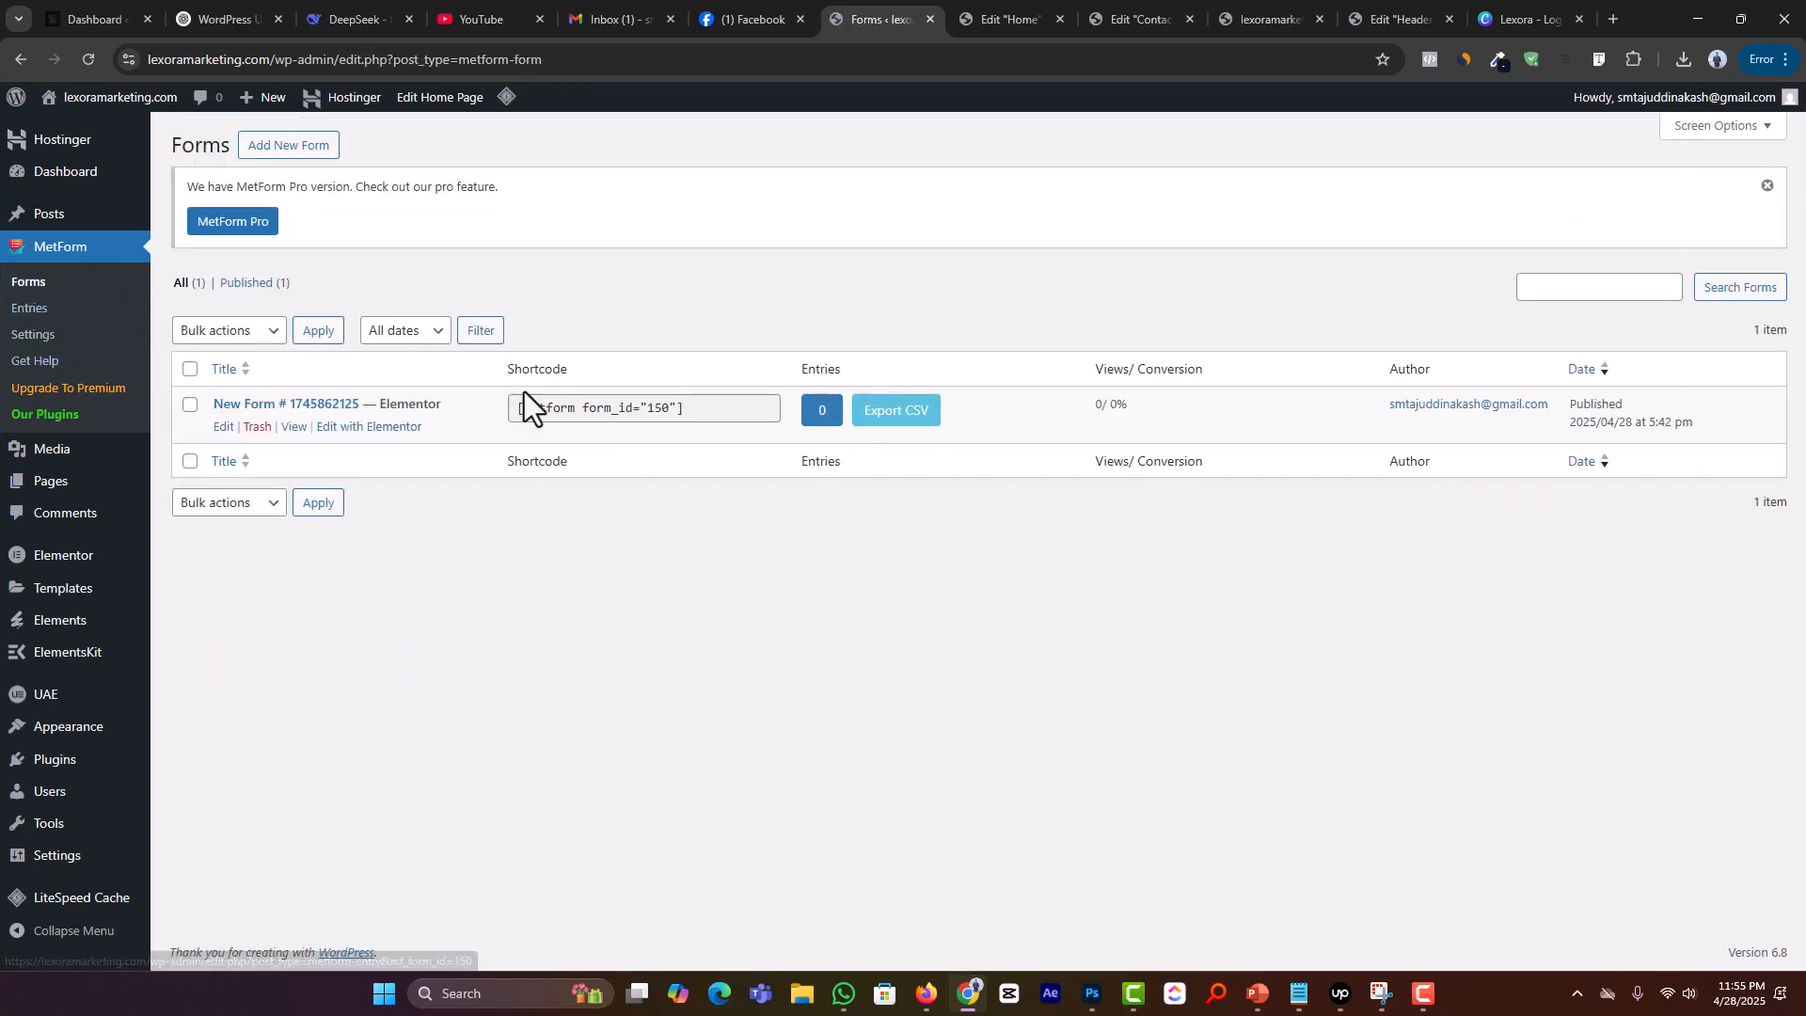
{"action": "left_click", "coordinate": [222, 428]}
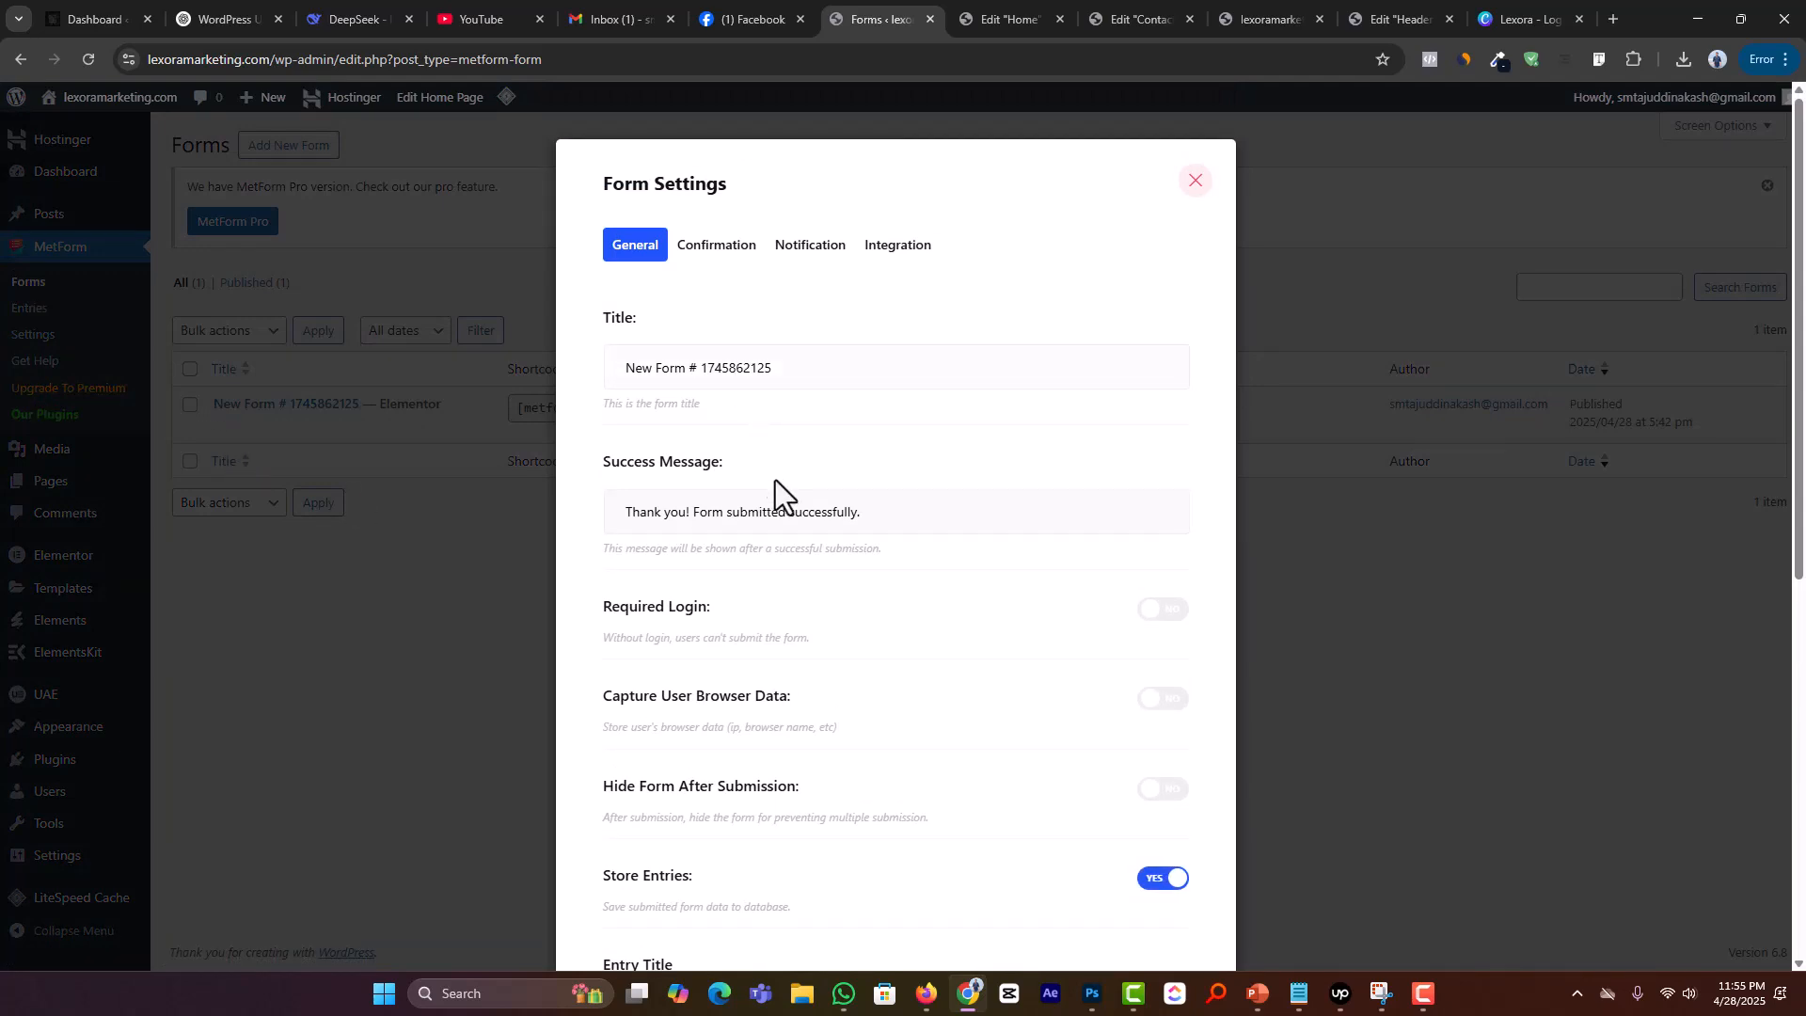
Step: Look through the form's General settings down to the redirect option and view its Confirmation settings
{"action": "scroll", "coordinate": [775, 479], "scroll_direction": "down", "scroll_amount": 7}
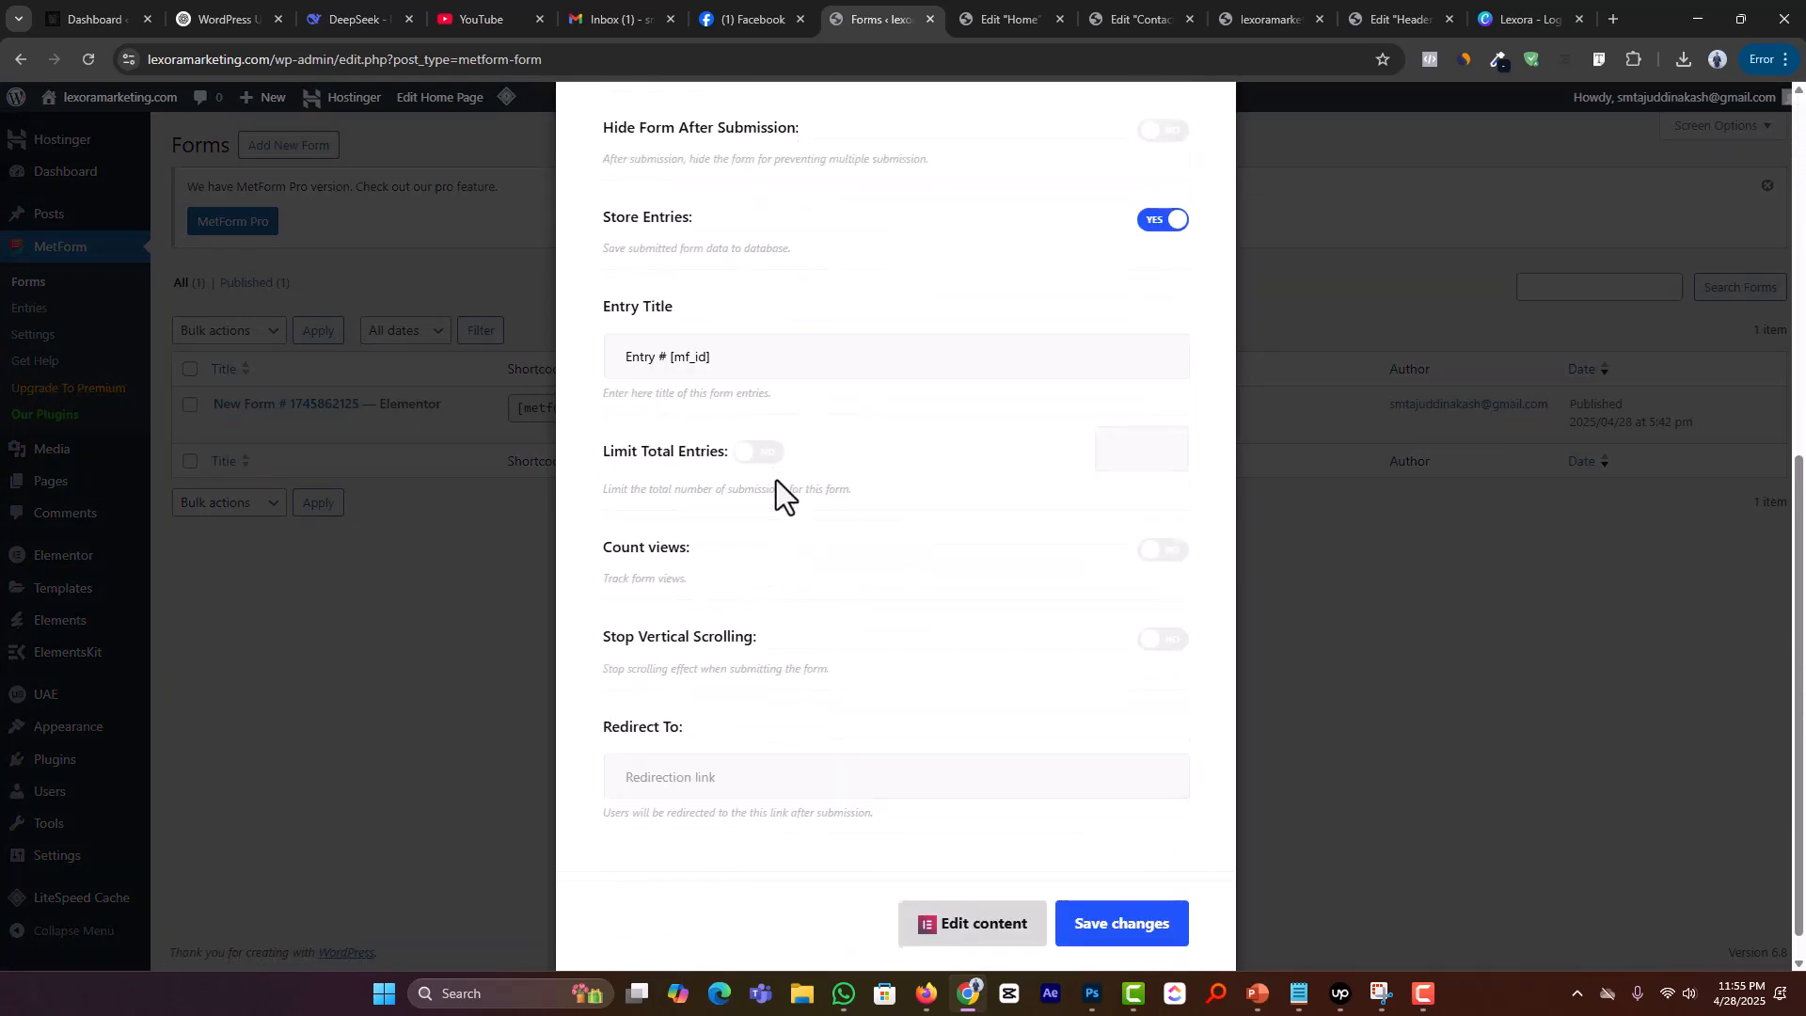
{"action": "scroll", "coordinate": [776, 479], "scroll_direction": "down", "scroll_amount": 1}
{"action": "scroll", "coordinate": [849, 579], "scroll_direction": "up", "scroll_amount": 8}
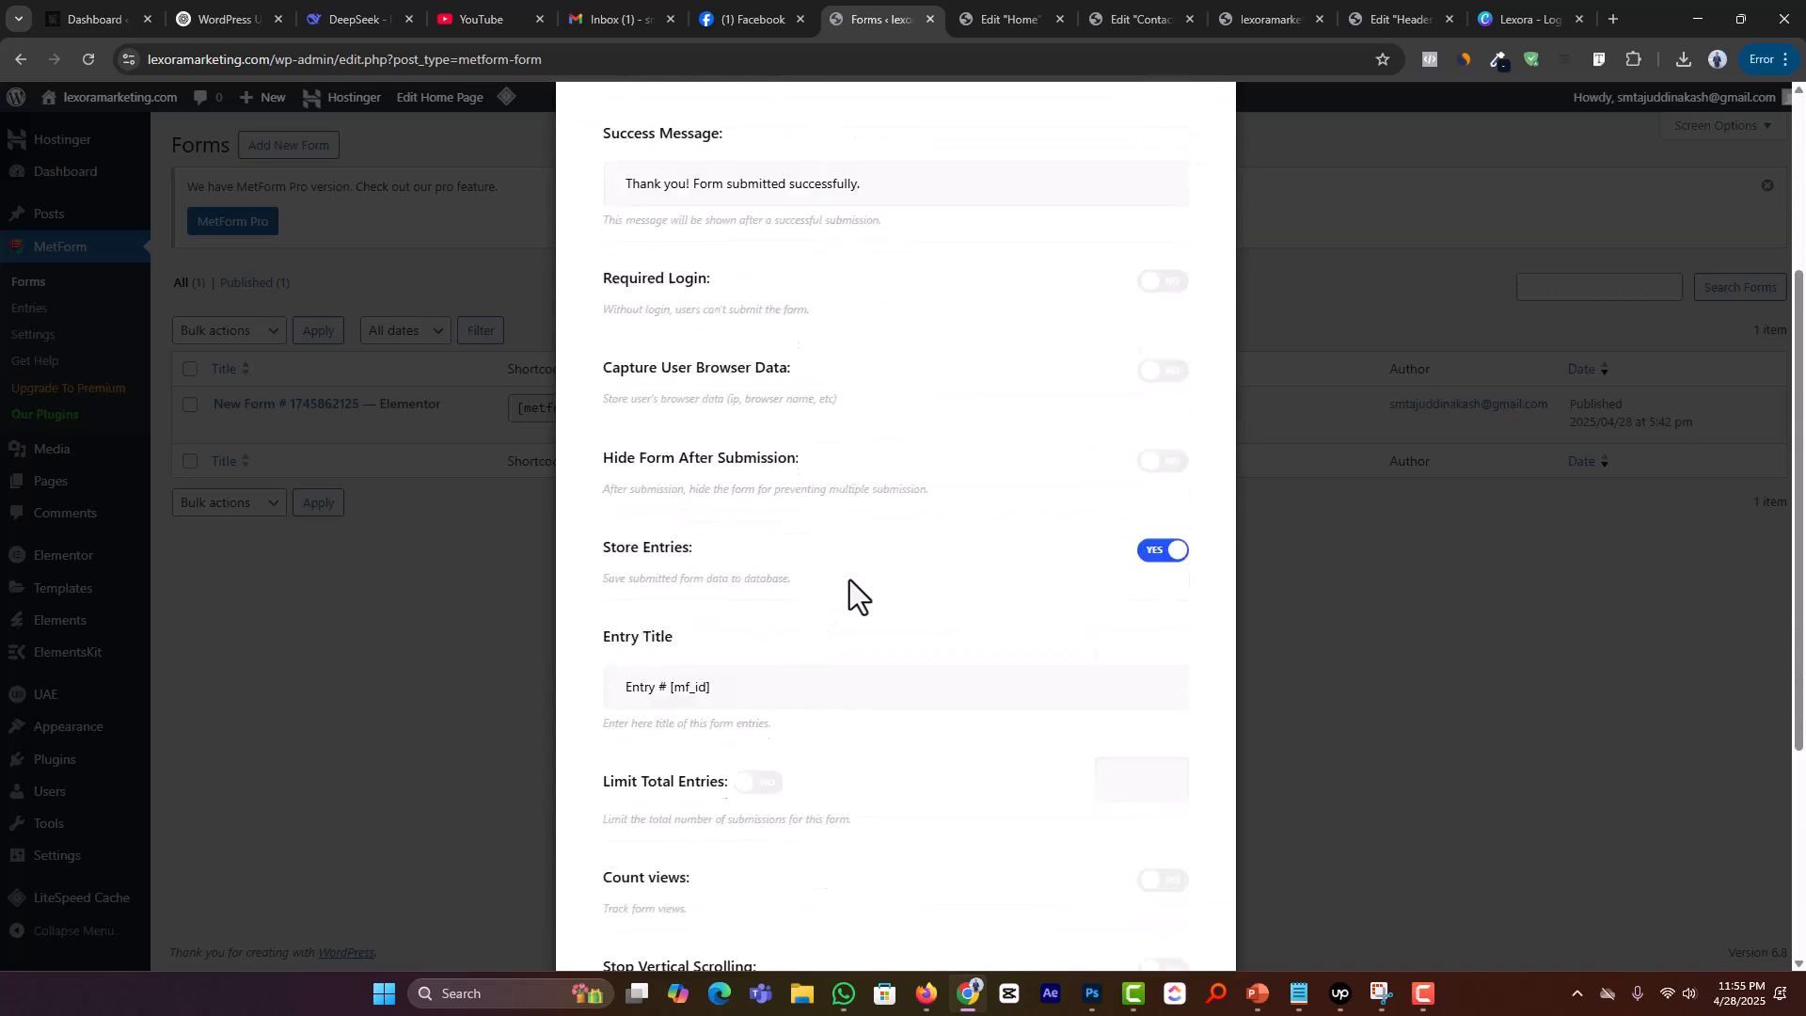
{"action": "left_click", "coordinate": [716, 242]}
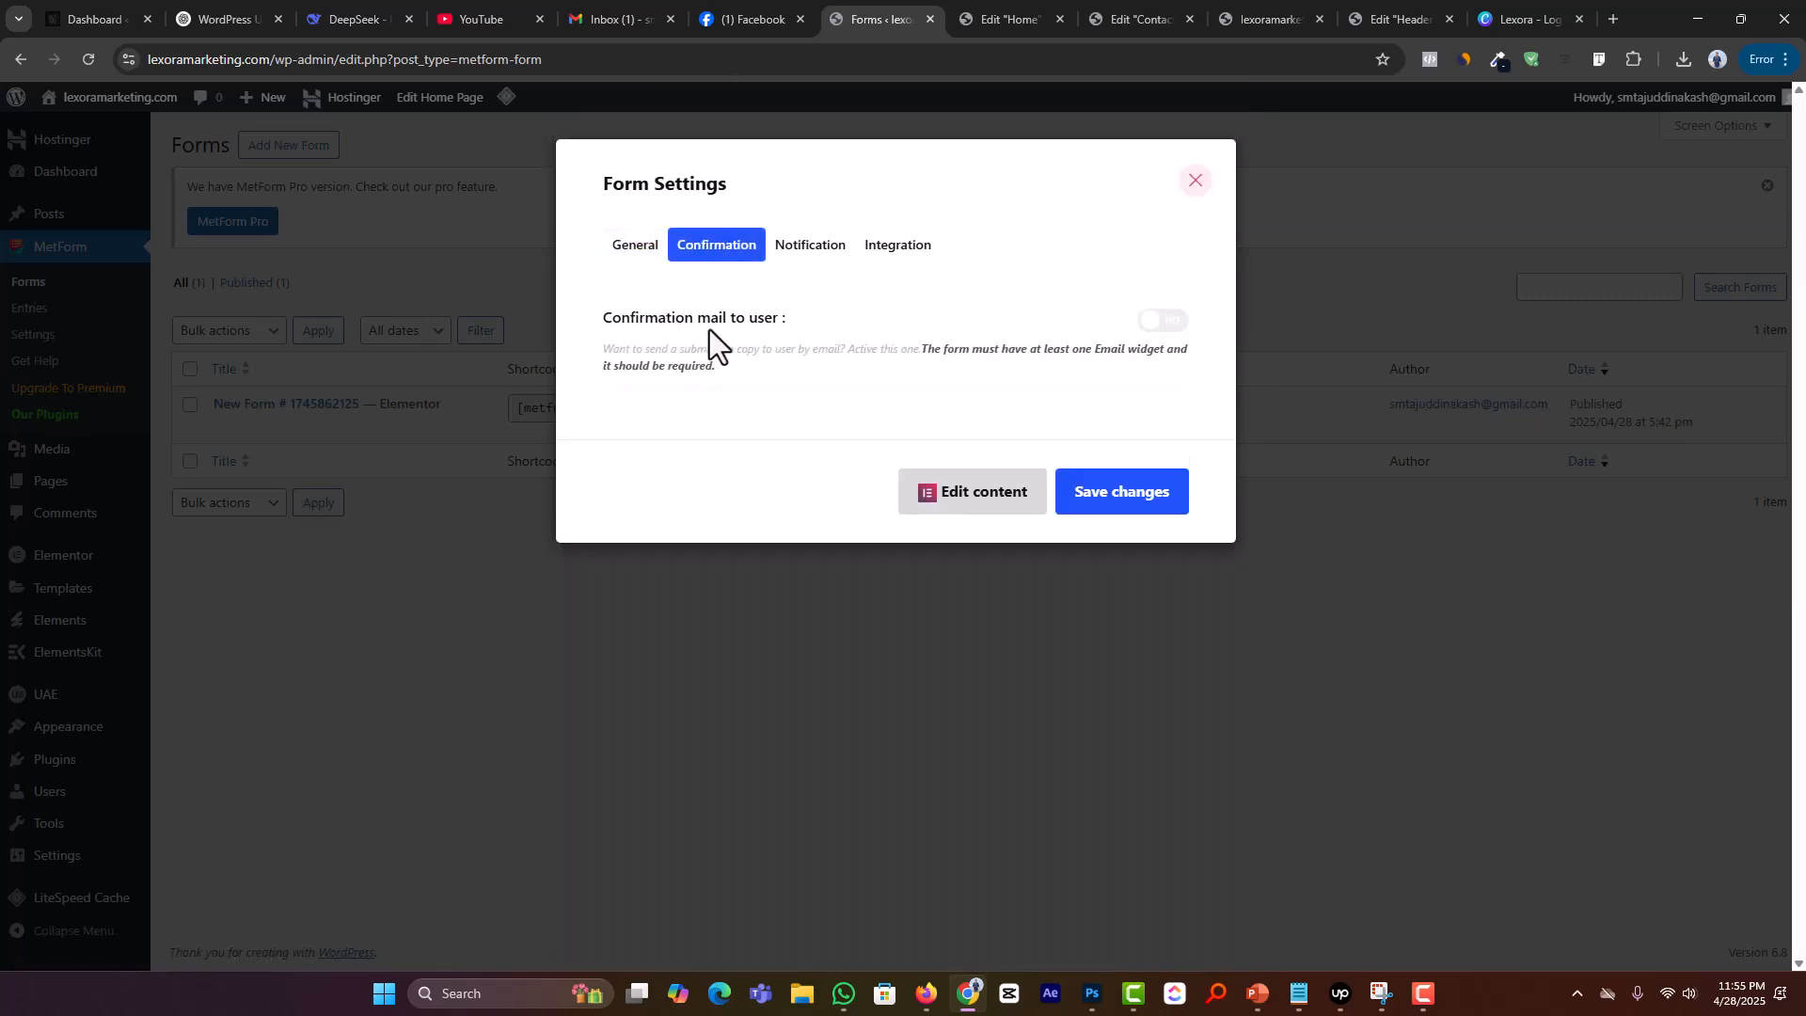
Step: Turn on the notification mail to admin for the form and check its Integration options
{"action": "left_click", "coordinate": [842, 254]}
{"action": "left_click", "coordinate": [1183, 322]}
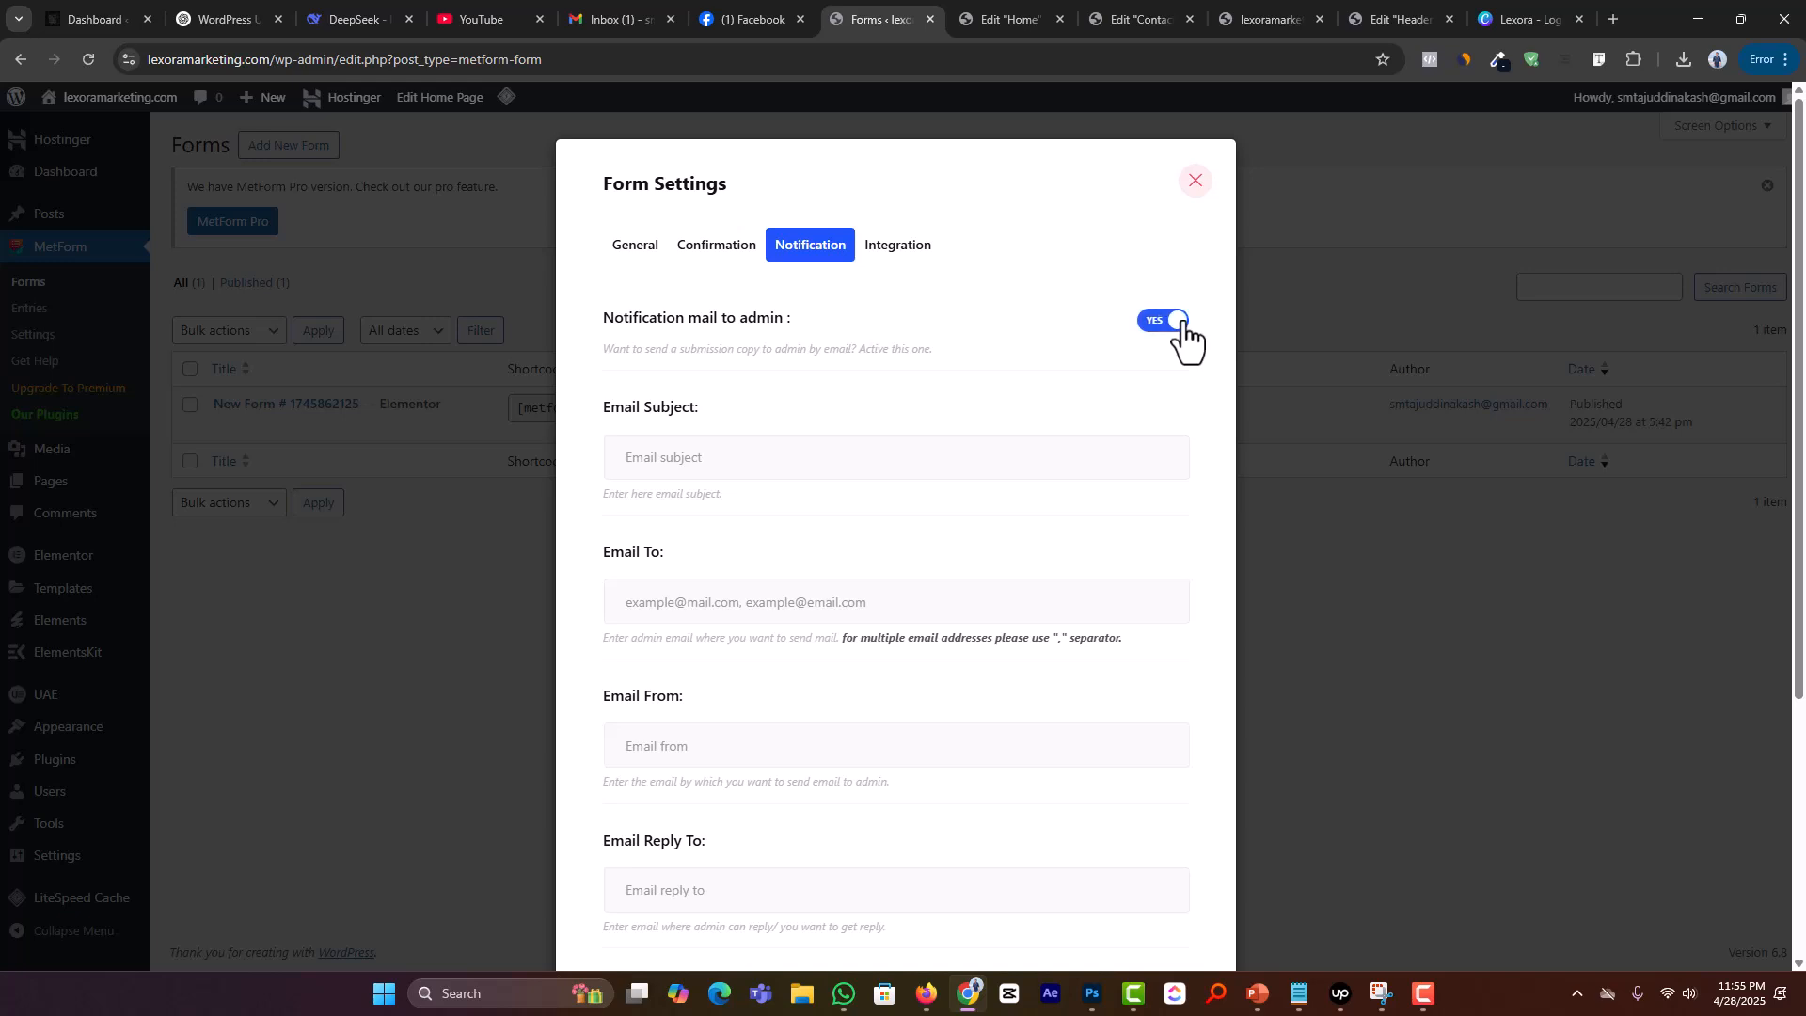
{"action": "left_click", "coordinate": [935, 439]}
{"action": "left_click", "coordinate": [895, 249]}
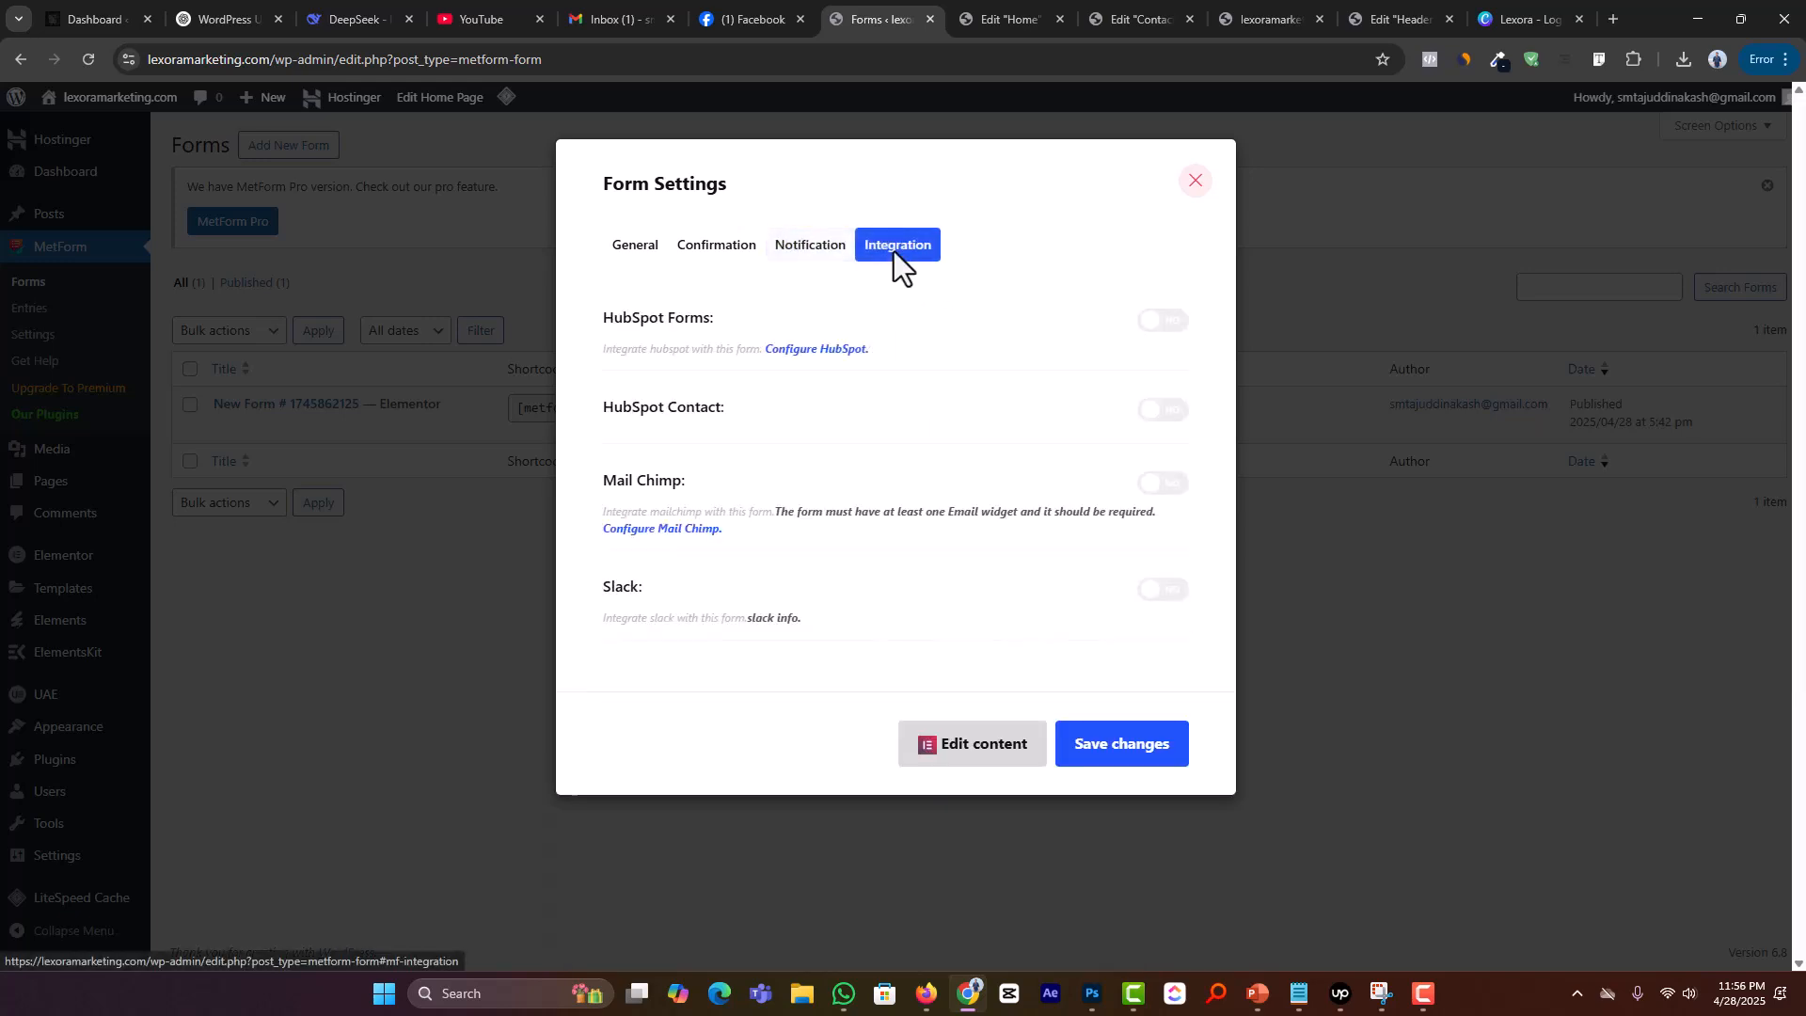
{"action": "left_click", "coordinate": [807, 247]}
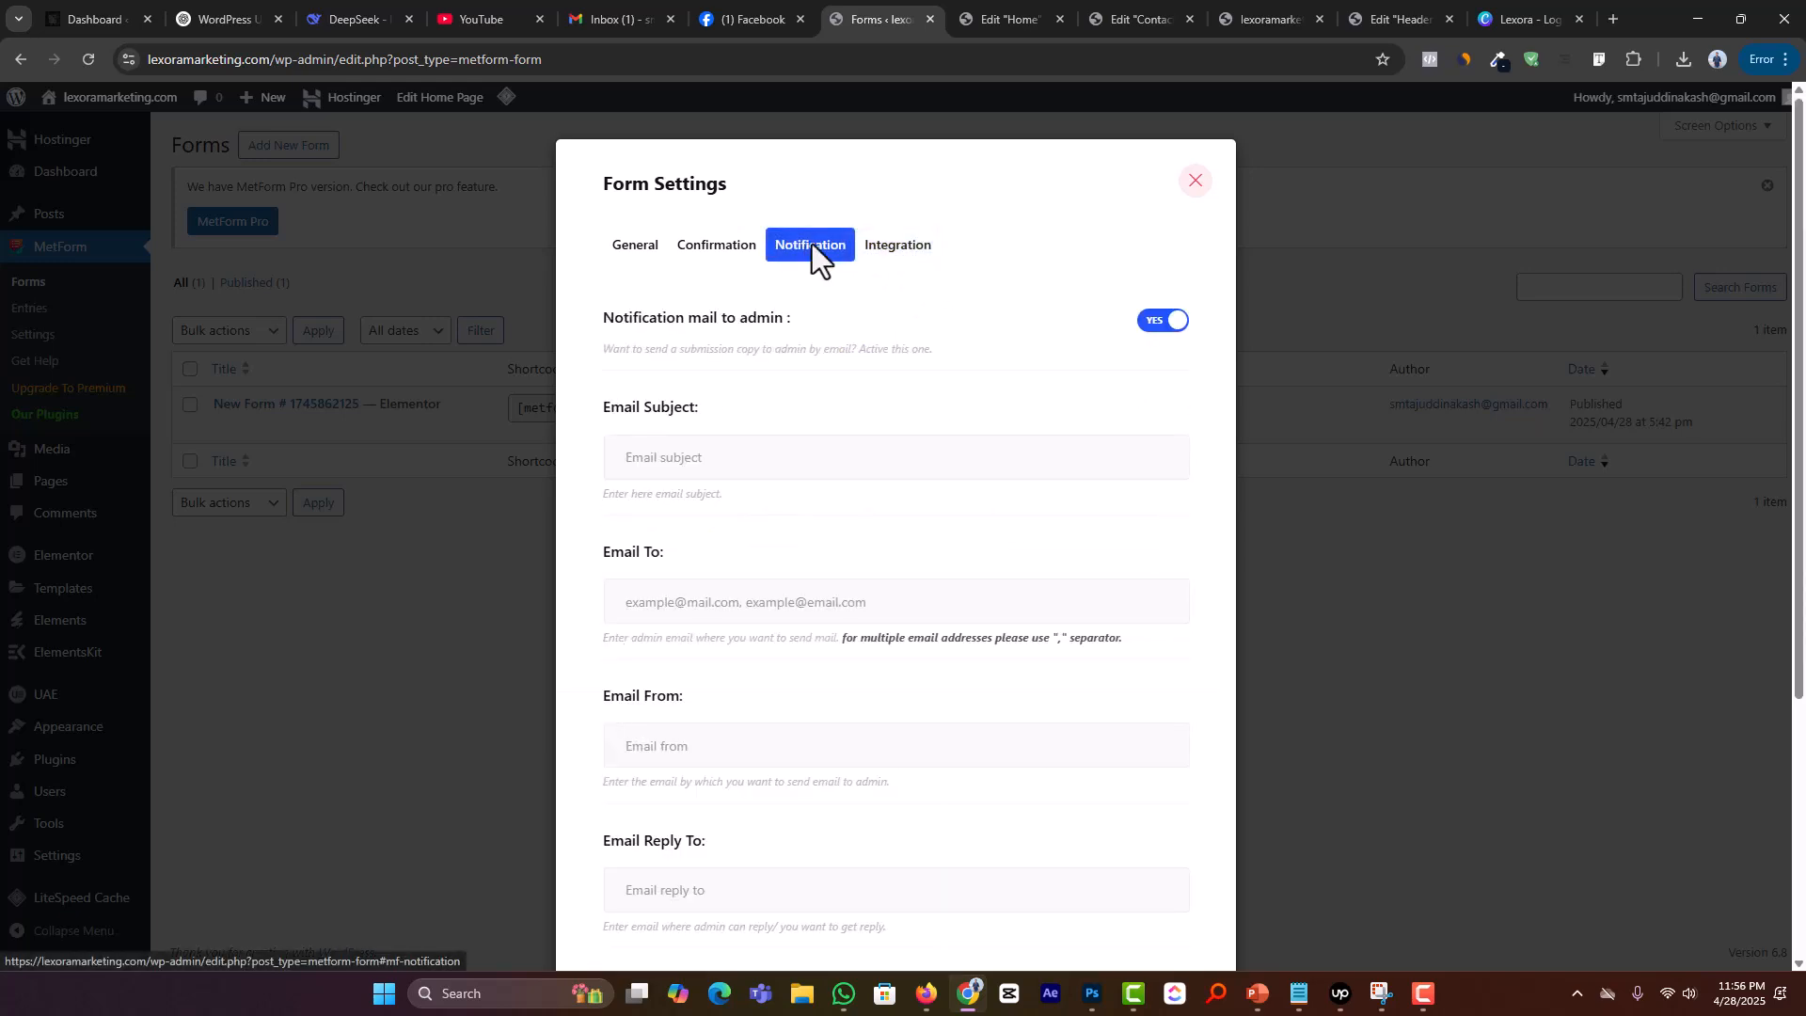
Step: Set the notification subject to "Mail From Website" and fill in the recipient with the company e-mail copied from the Company Name note in Notepad
{"action": "left_click", "coordinate": [691, 451]}
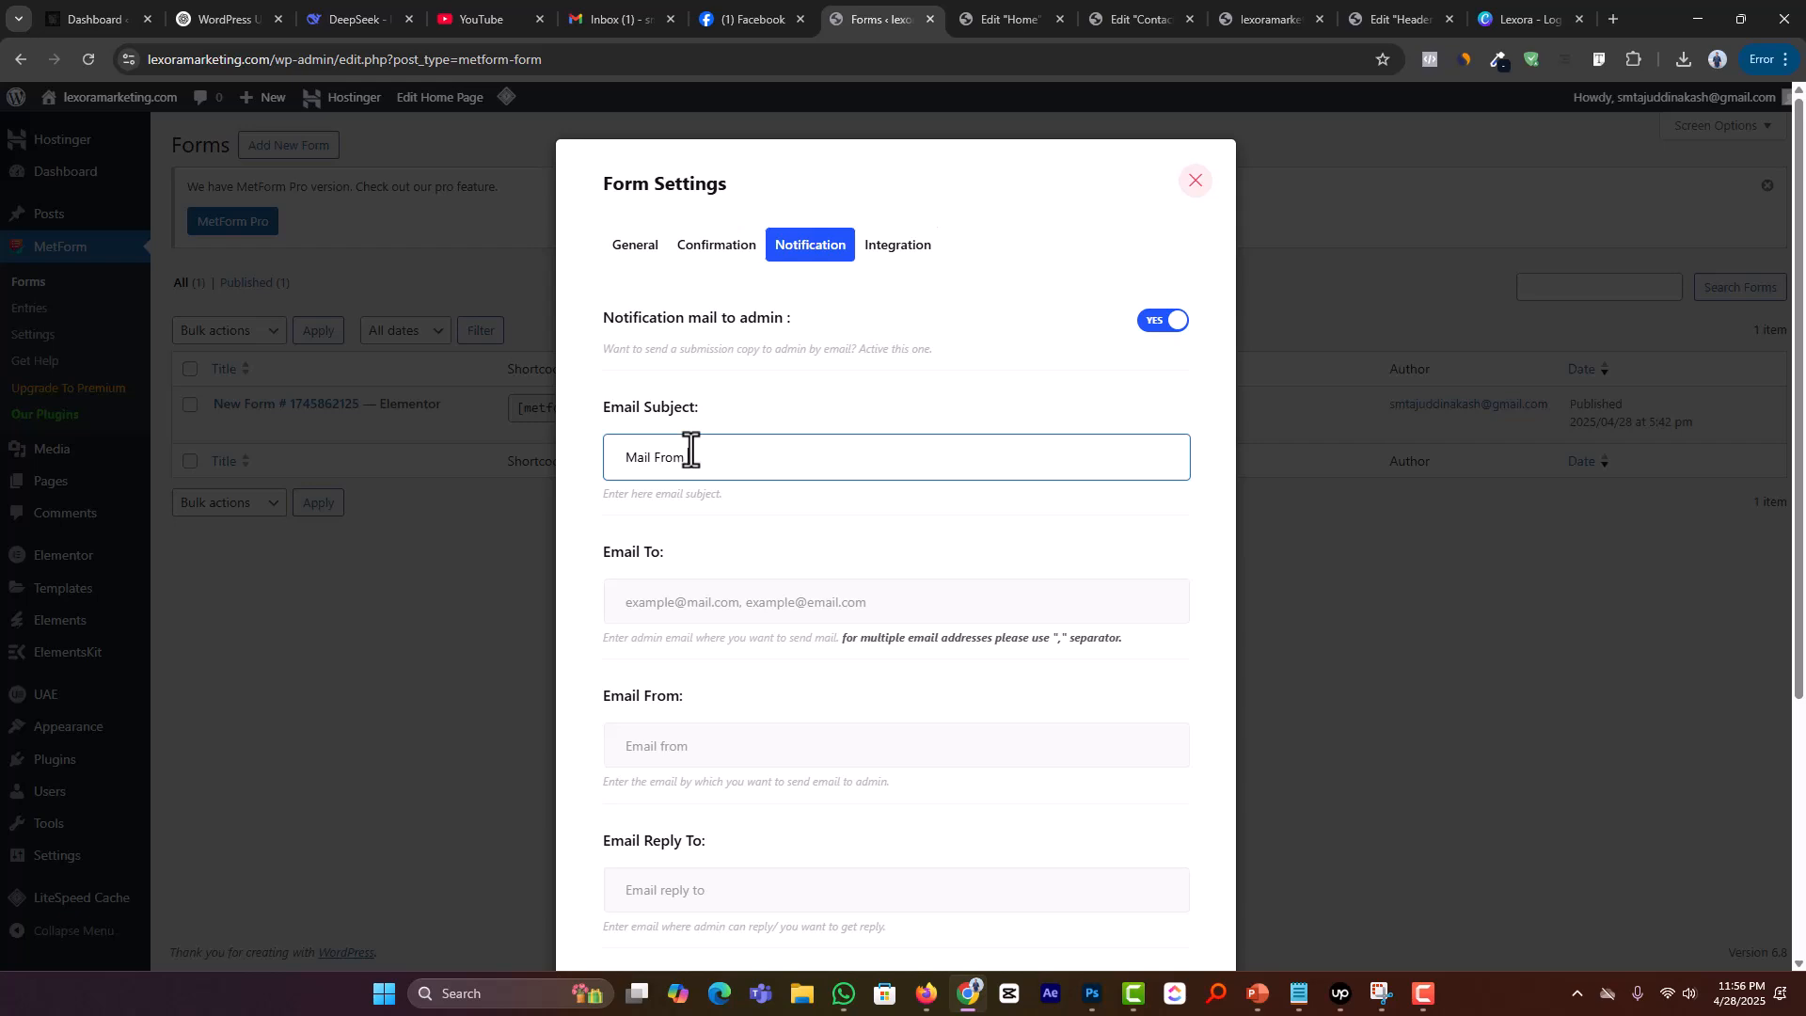
{"action": "left_click", "coordinate": [759, 597]}
{"action": "mouse_move", "coordinate": [1298, 994]}
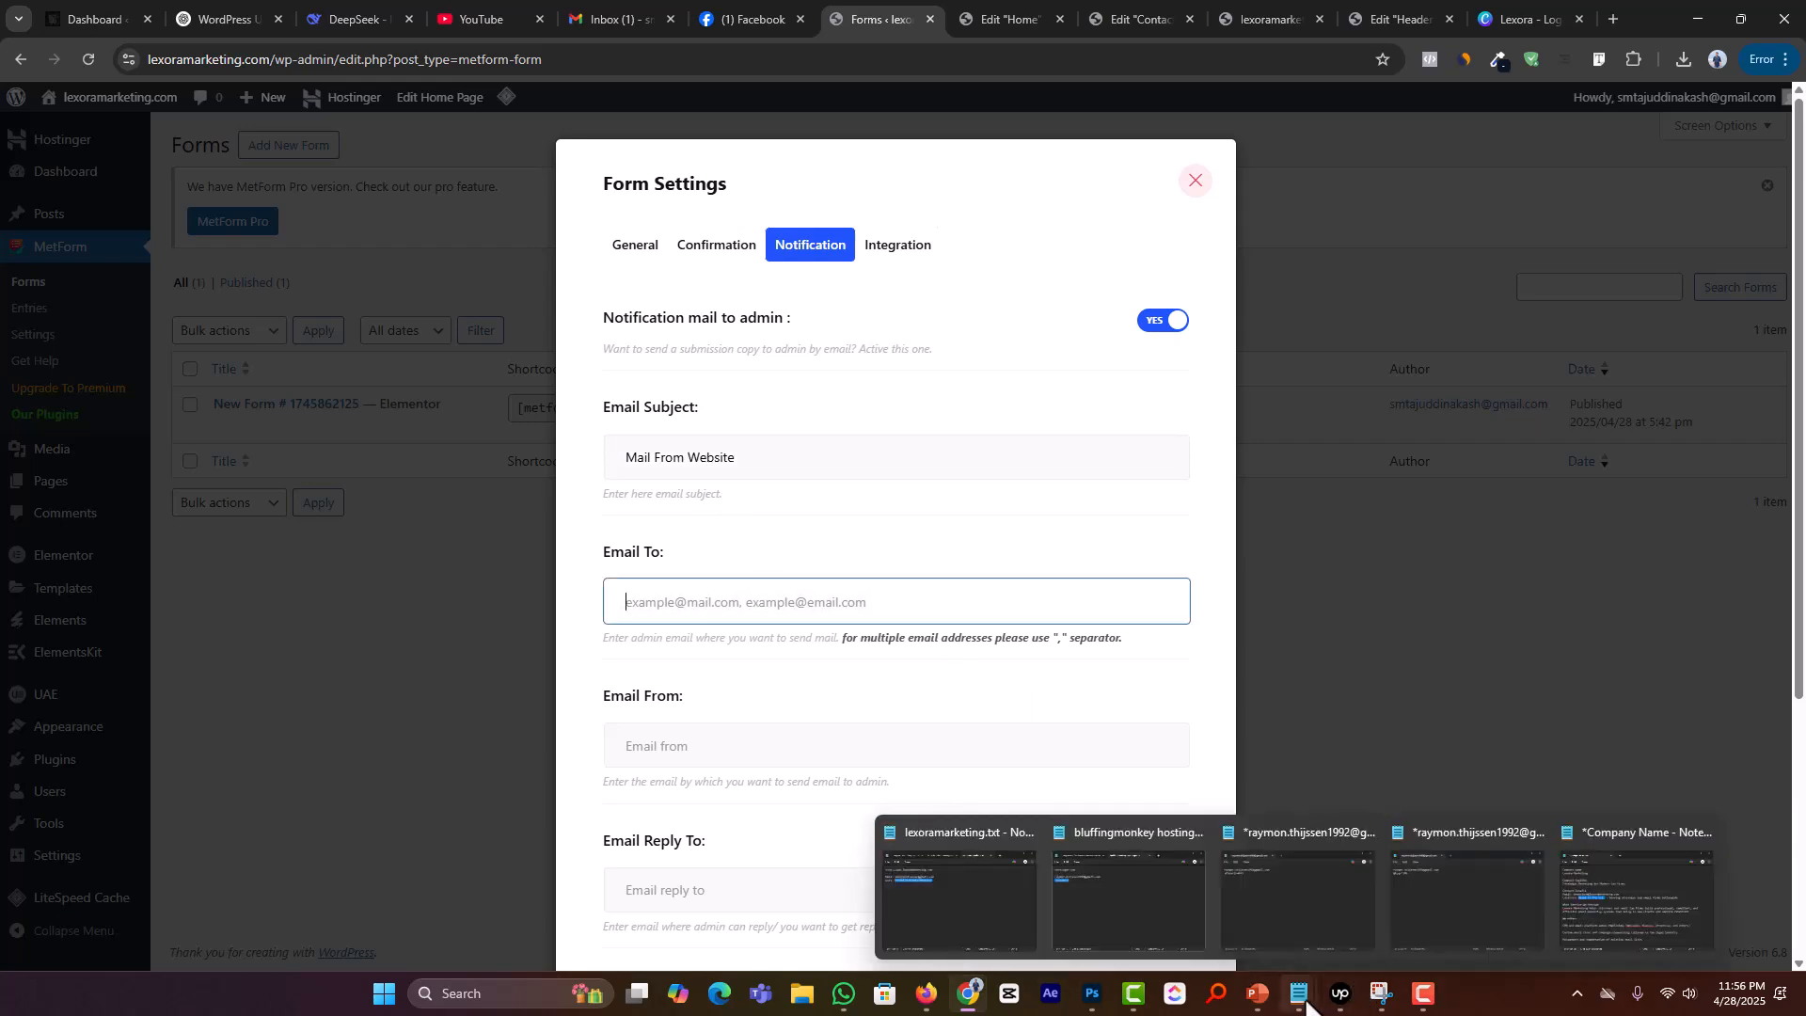
{"action": "left_click", "coordinate": [1706, 899]}
{"action": "left_click_drag", "start_coordinate": [974, 491], "coordinate": [753, 498]}
{"action": "key", "text": "ctrl+c"}
{"action": "left_click", "coordinate": [651, 591]}
{"action": "key", "text": "ctrl+v"}
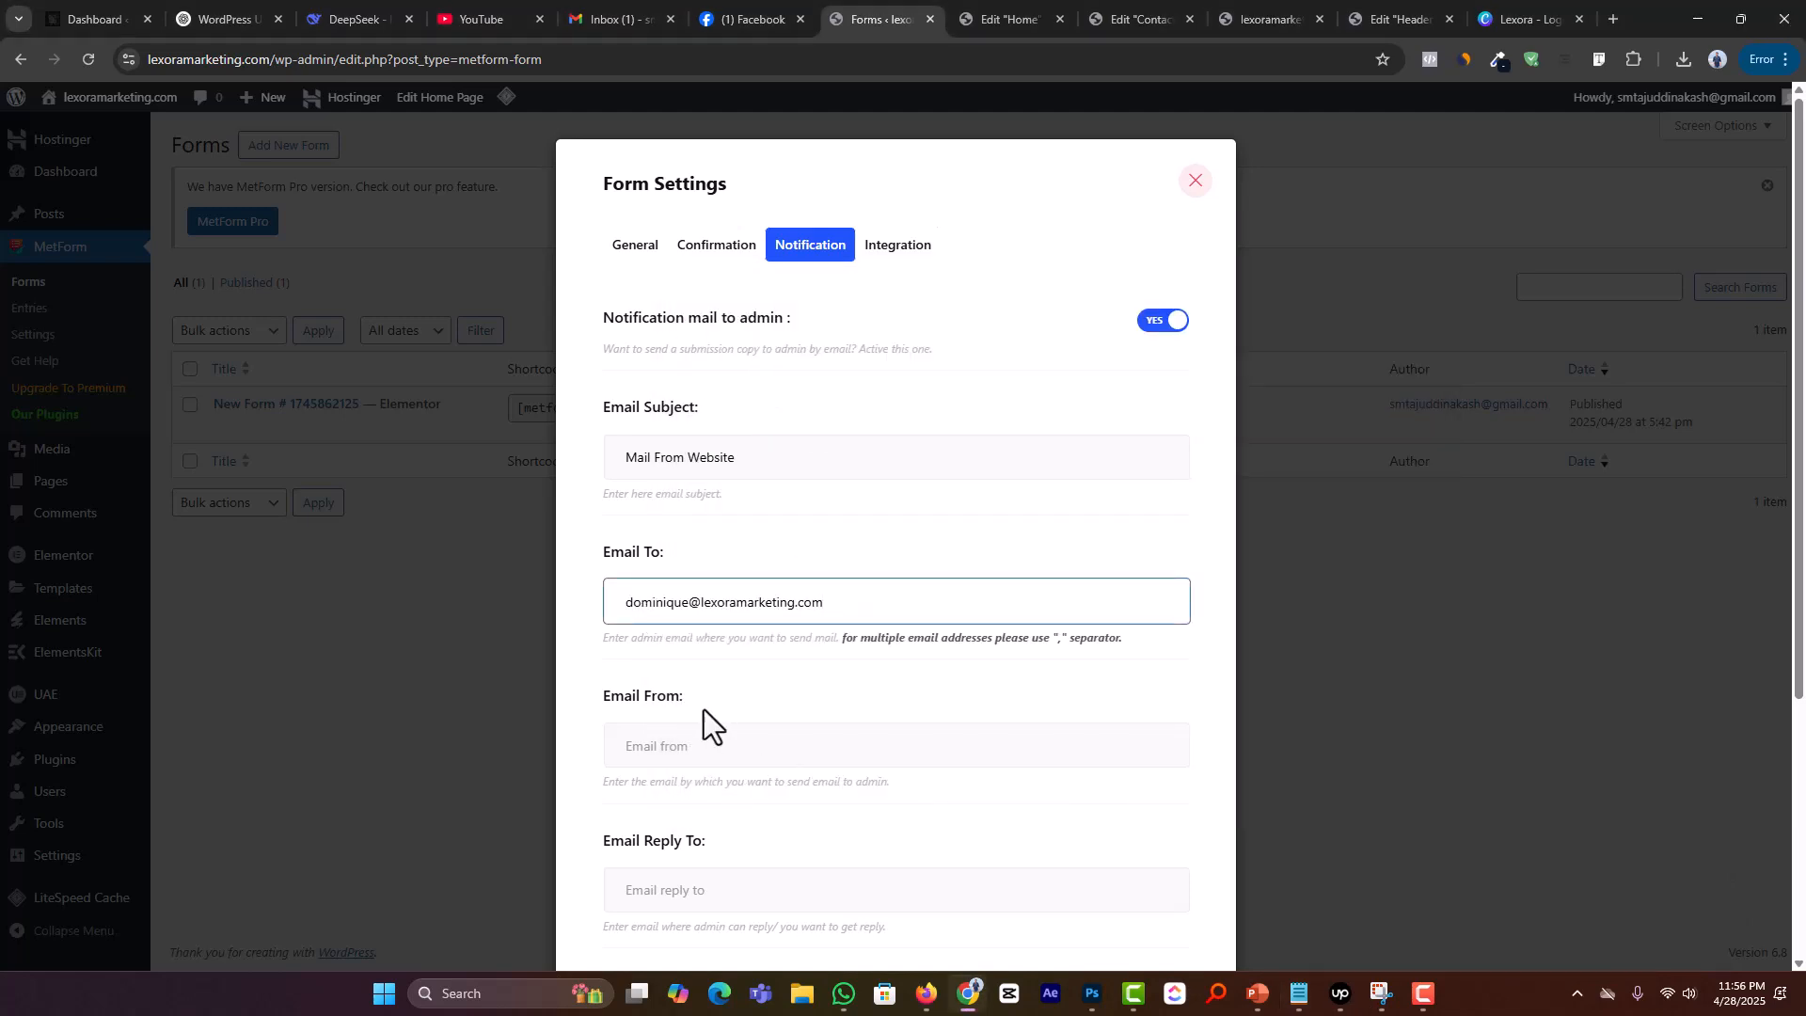
Step: Fill in the notification's Email From and Email Reply To with the same company e-mail and save the form settings
{"action": "left_click", "coordinate": [710, 743]}
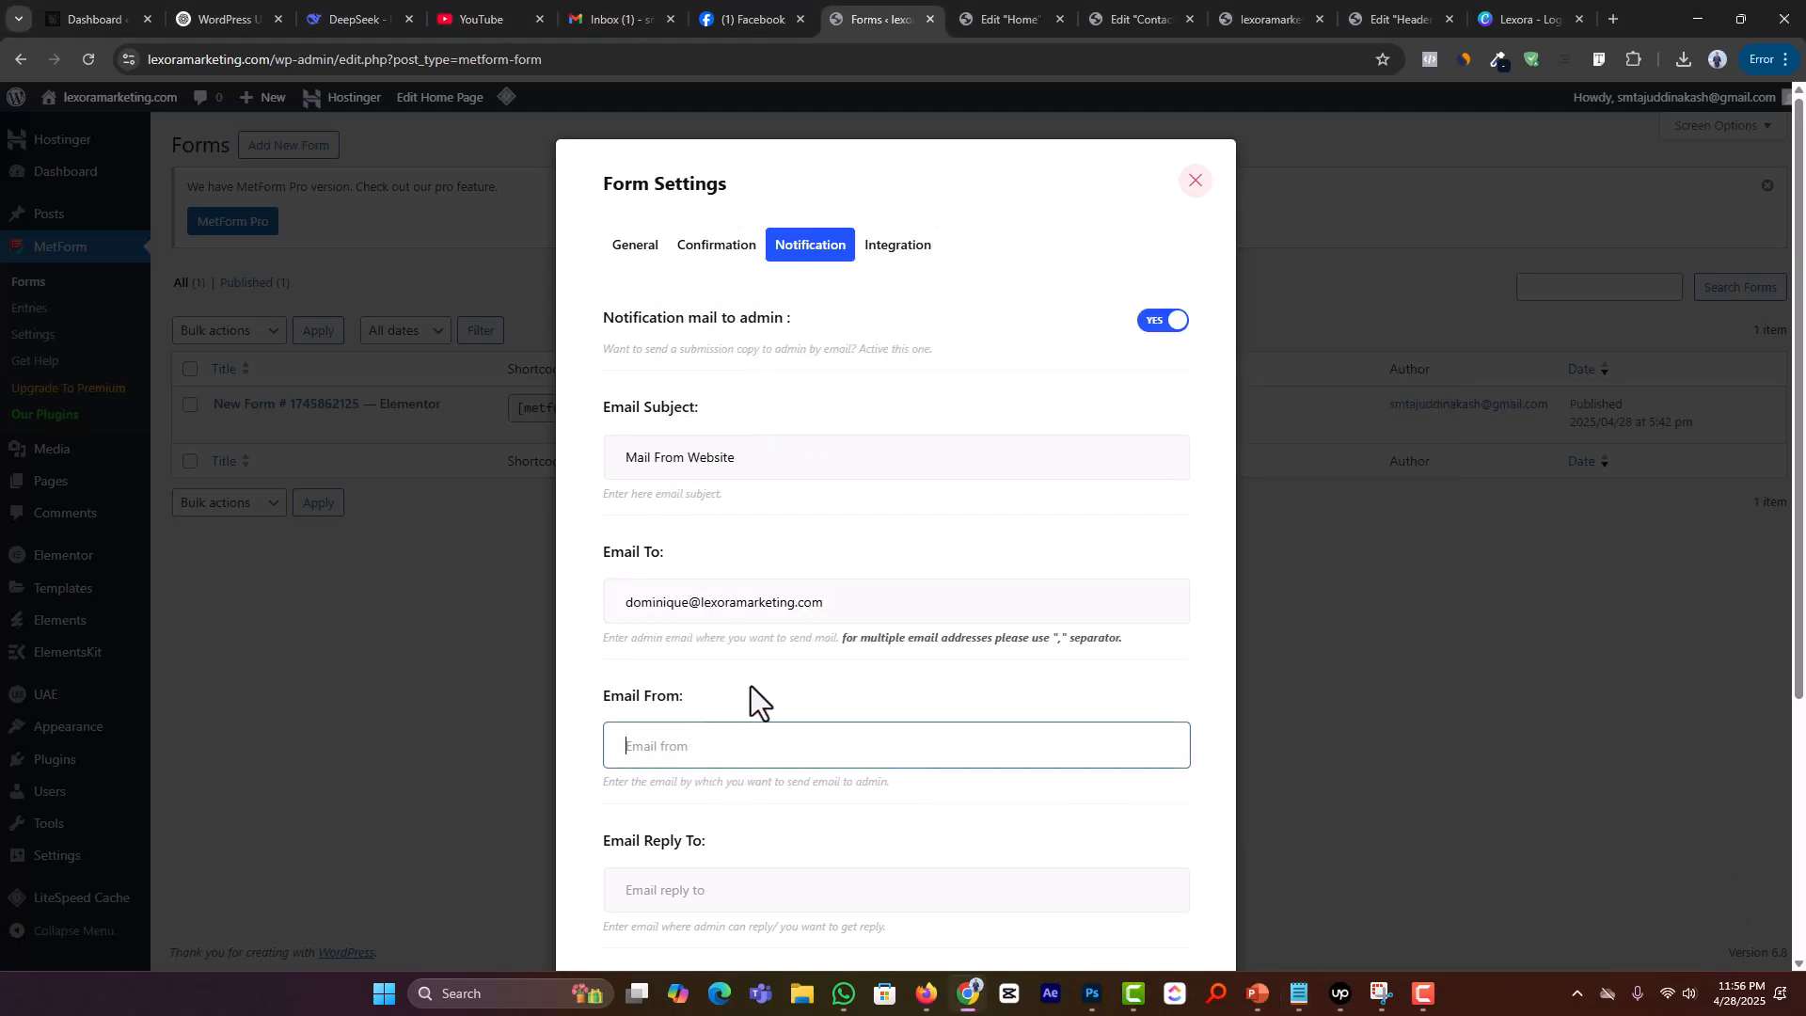
{"action": "scroll", "coordinate": [752, 715], "scroll_direction": "down", "scroll_amount": 1}
{"action": "key", "text": "ctrl+v"}
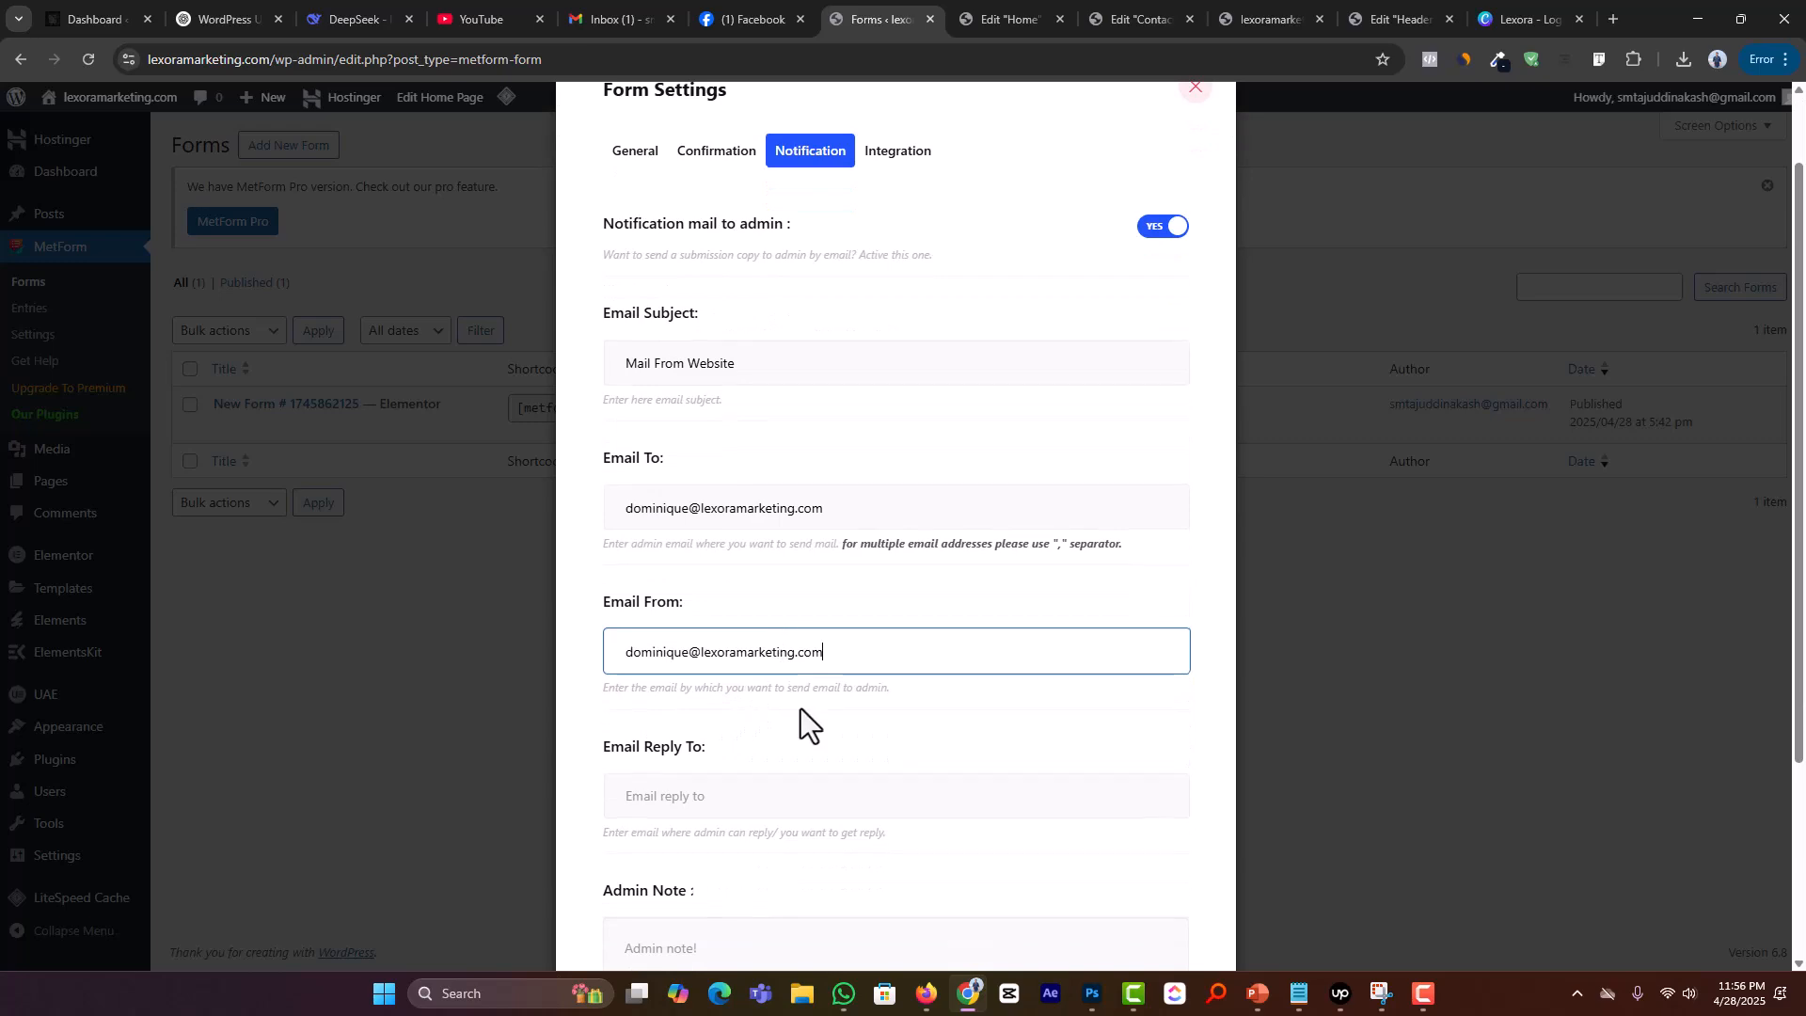
{"action": "scroll", "coordinate": [799, 715], "scroll_direction": "down", "scroll_amount": 2}
{"action": "left_click", "coordinate": [698, 609]}
{"action": "key", "text": "ctrl+v"}
{"action": "scroll", "coordinate": [752, 676], "scroll_direction": "down", "scroll_amount": 1}
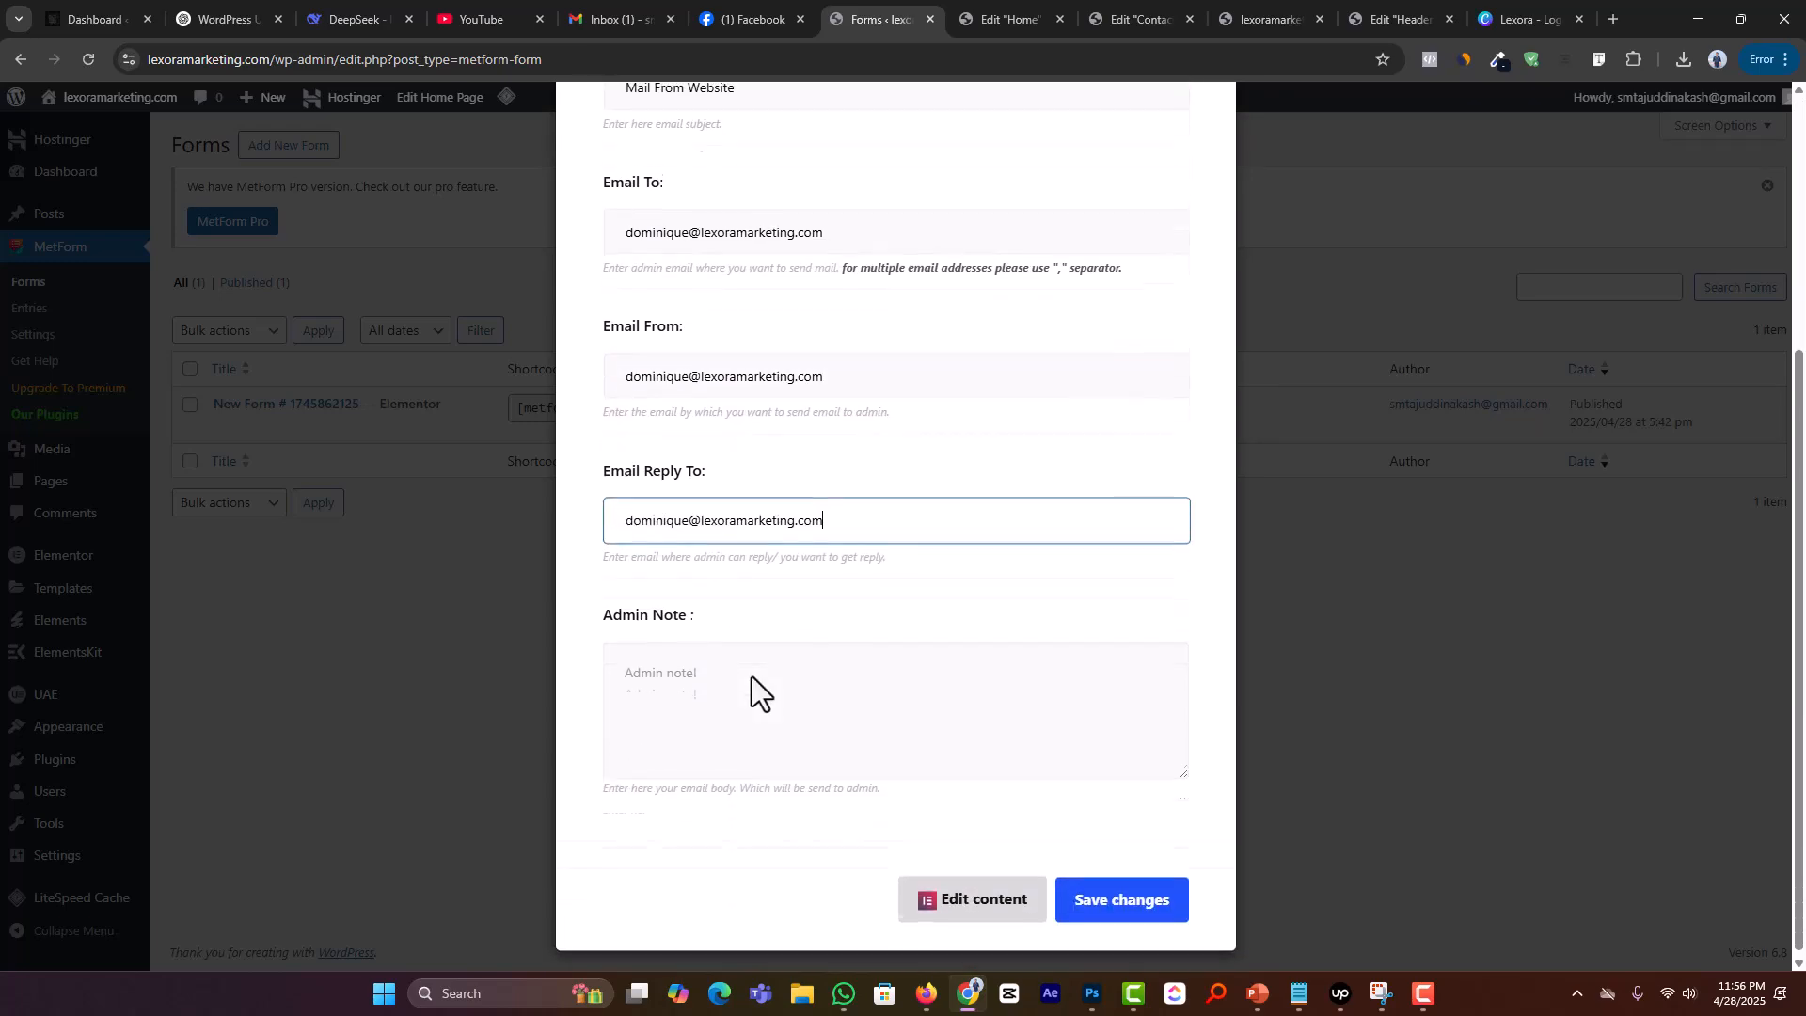
{"action": "left_click", "coordinate": [1163, 920]}
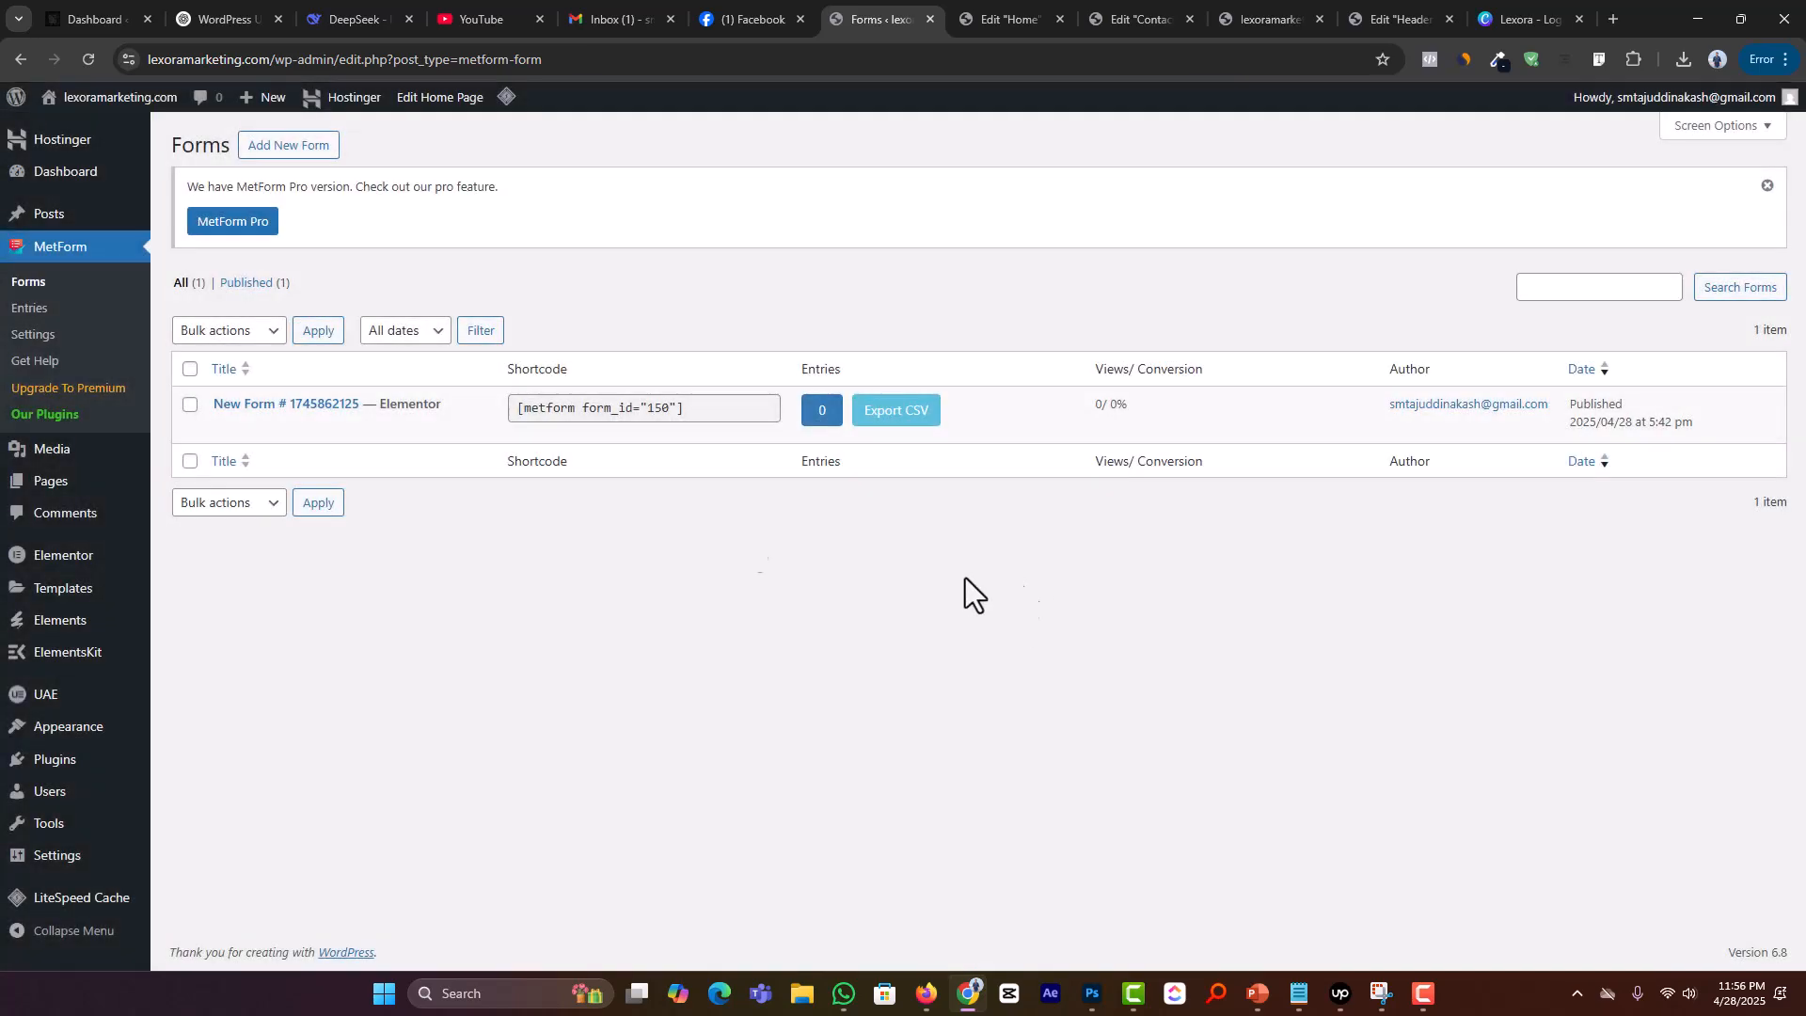
Step: Reopen the form's settings and turn on the confirmation mail to user
{"action": "left_click", "coordinate": [223, 427]}
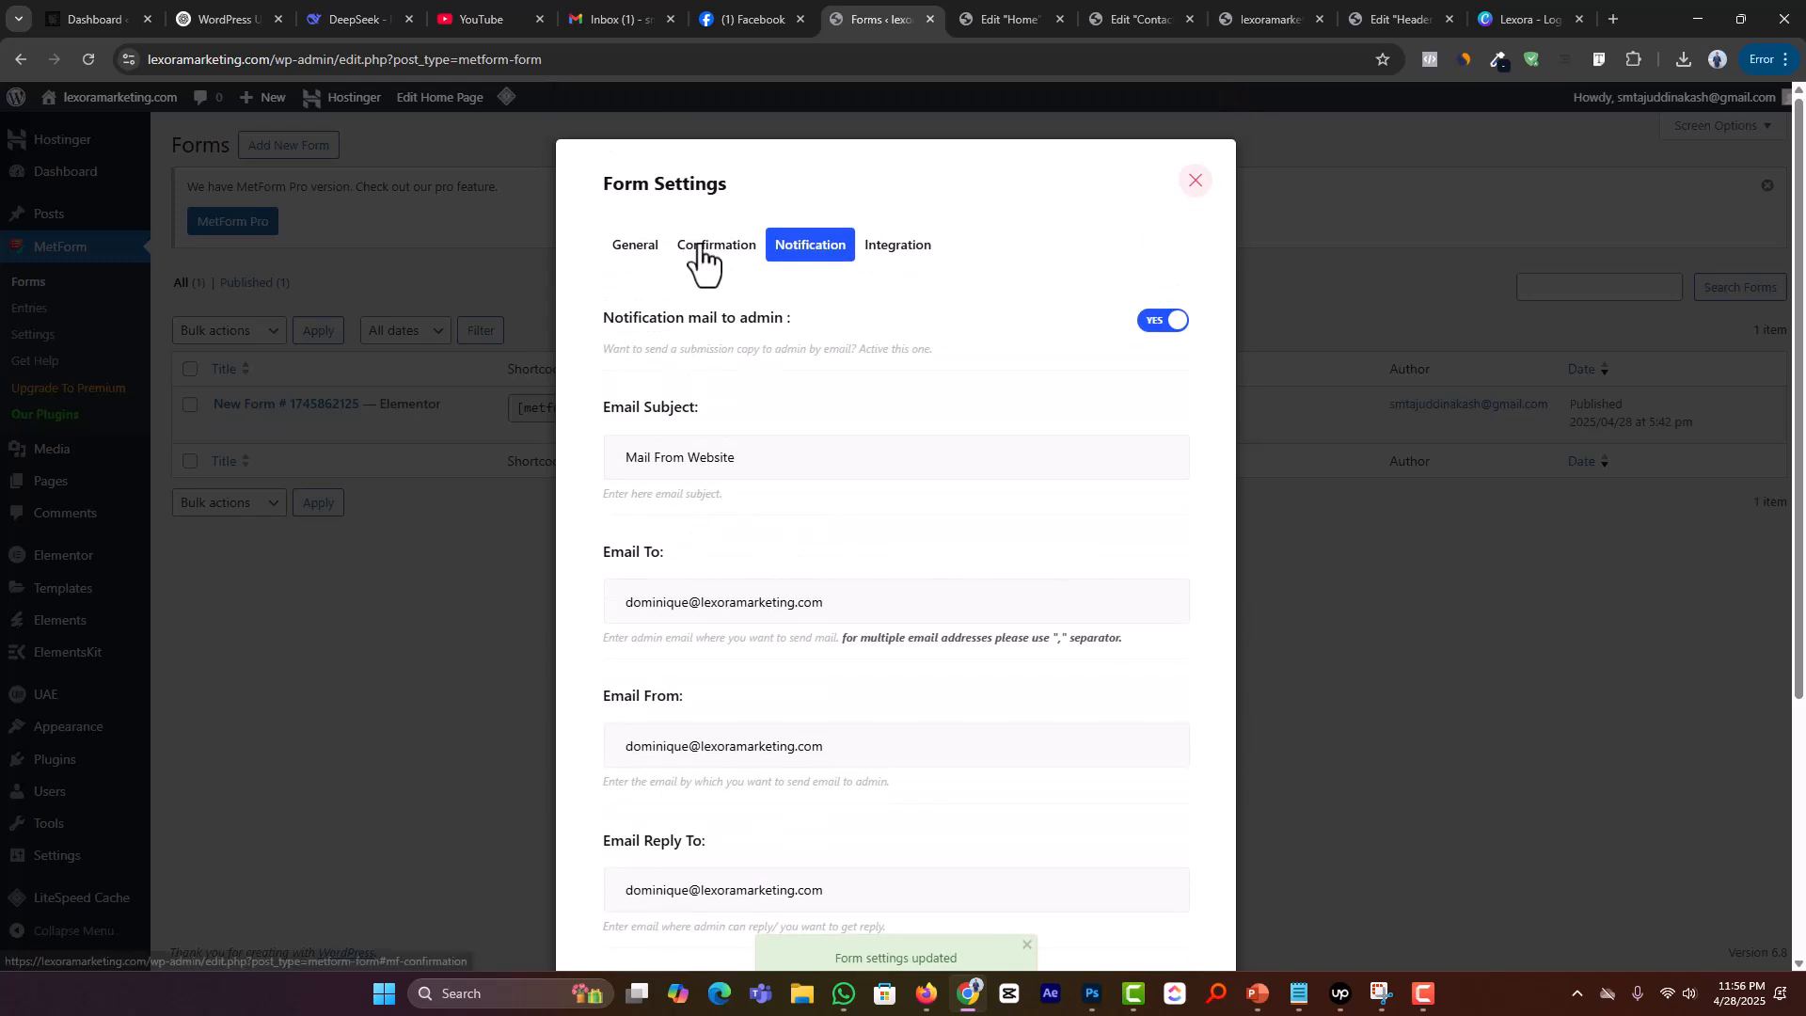
{"action": "left_click", "coordinate": [707, 252]}
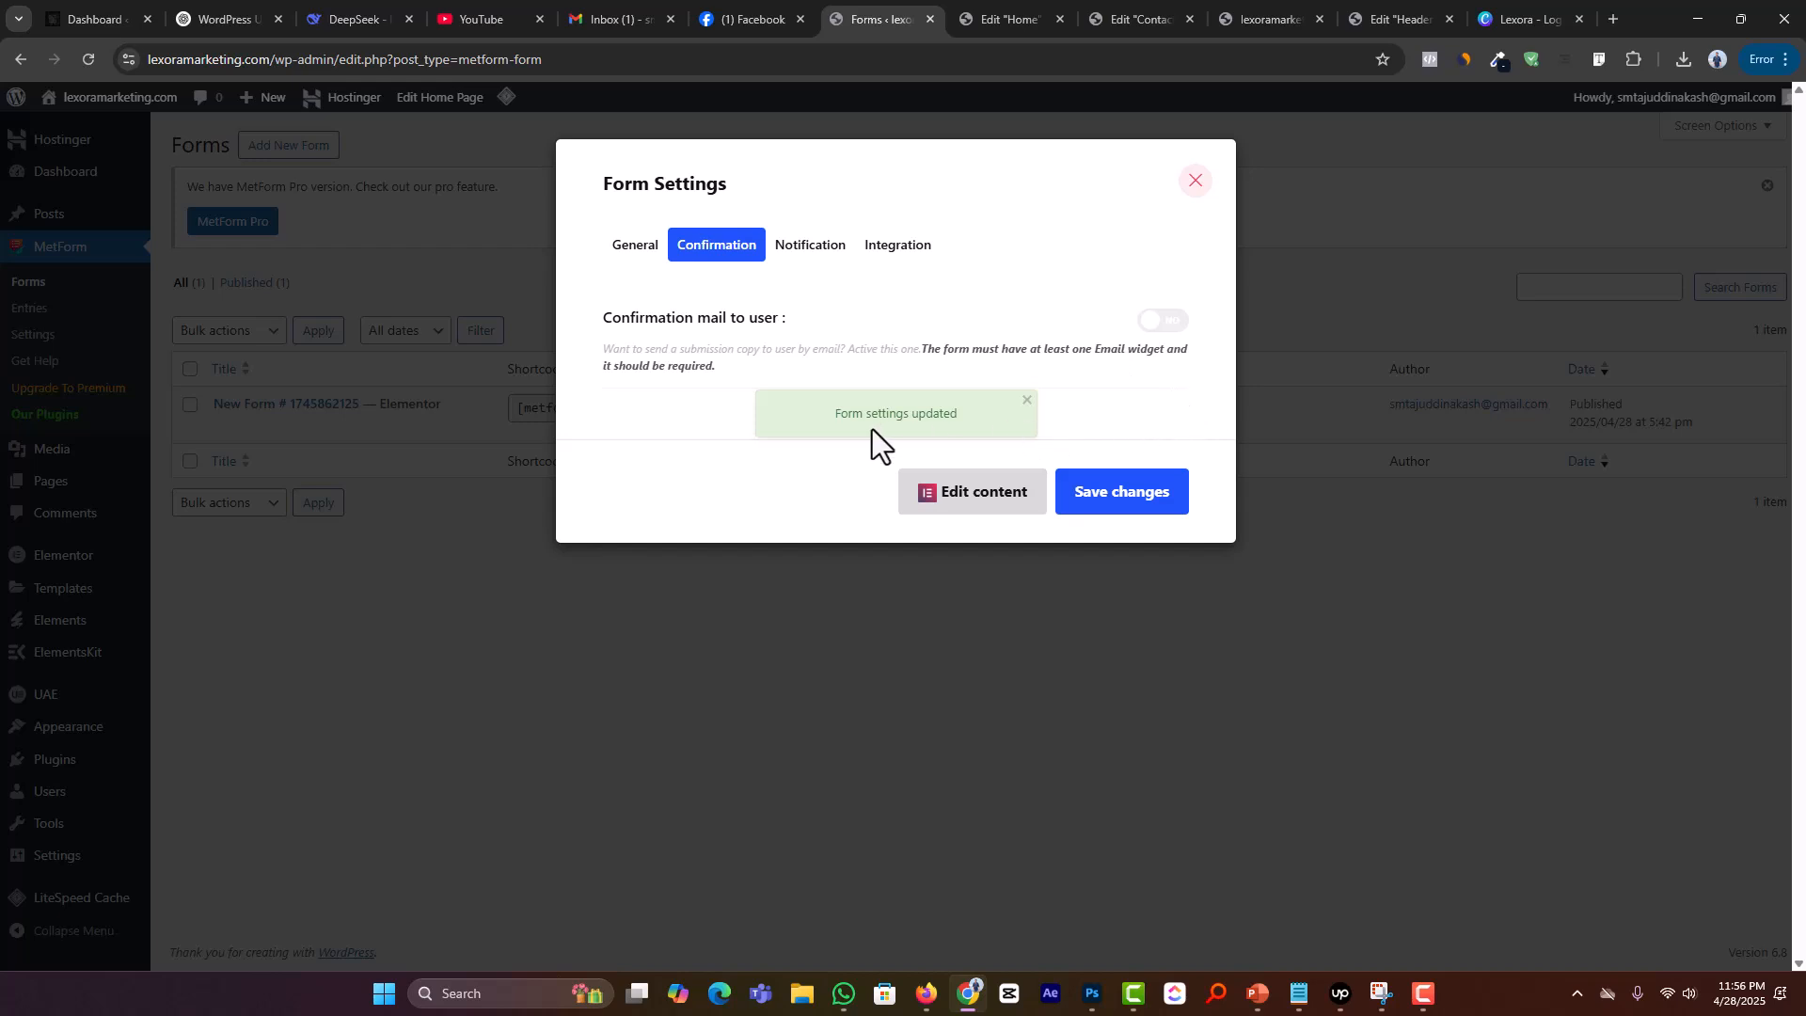
{"action": "left_click", "coordinate": [1165, 323]}
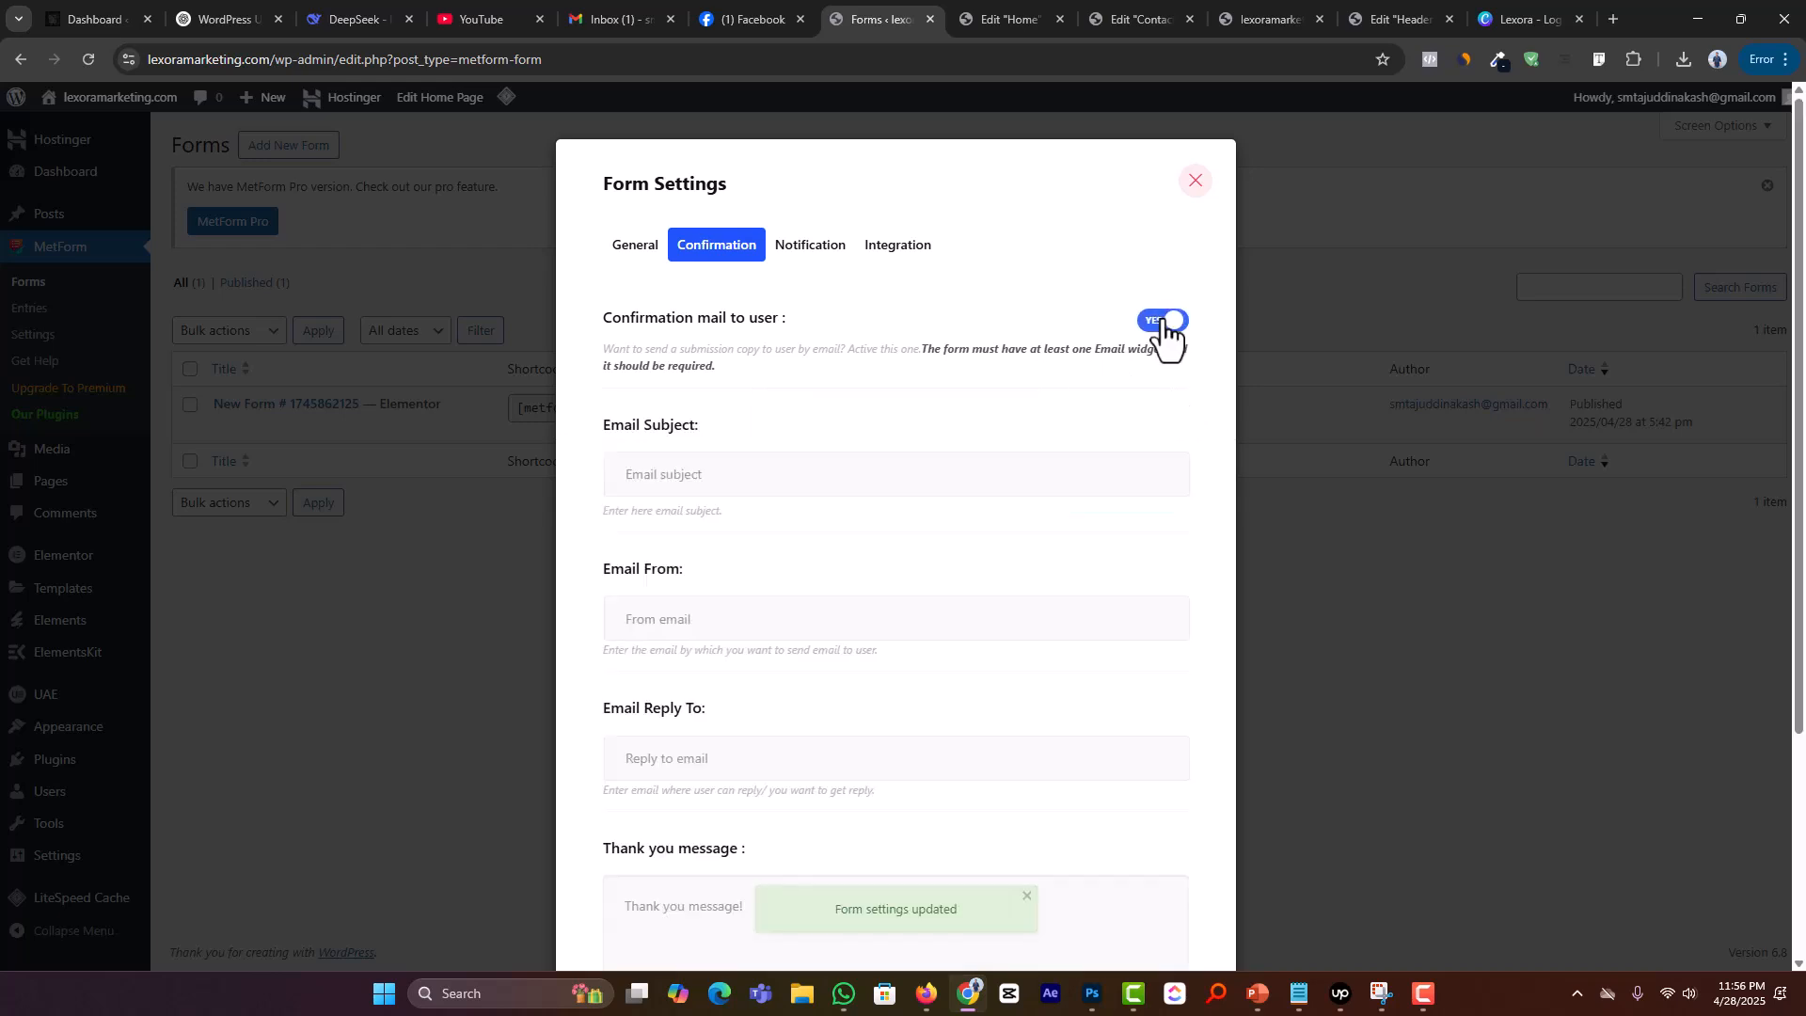
Step: Set the confirmation e-mail's subject to "Mail From lexoramarketing", copying the site name from the page address
{"action": "left_click", "coordinate": [870, 473]}
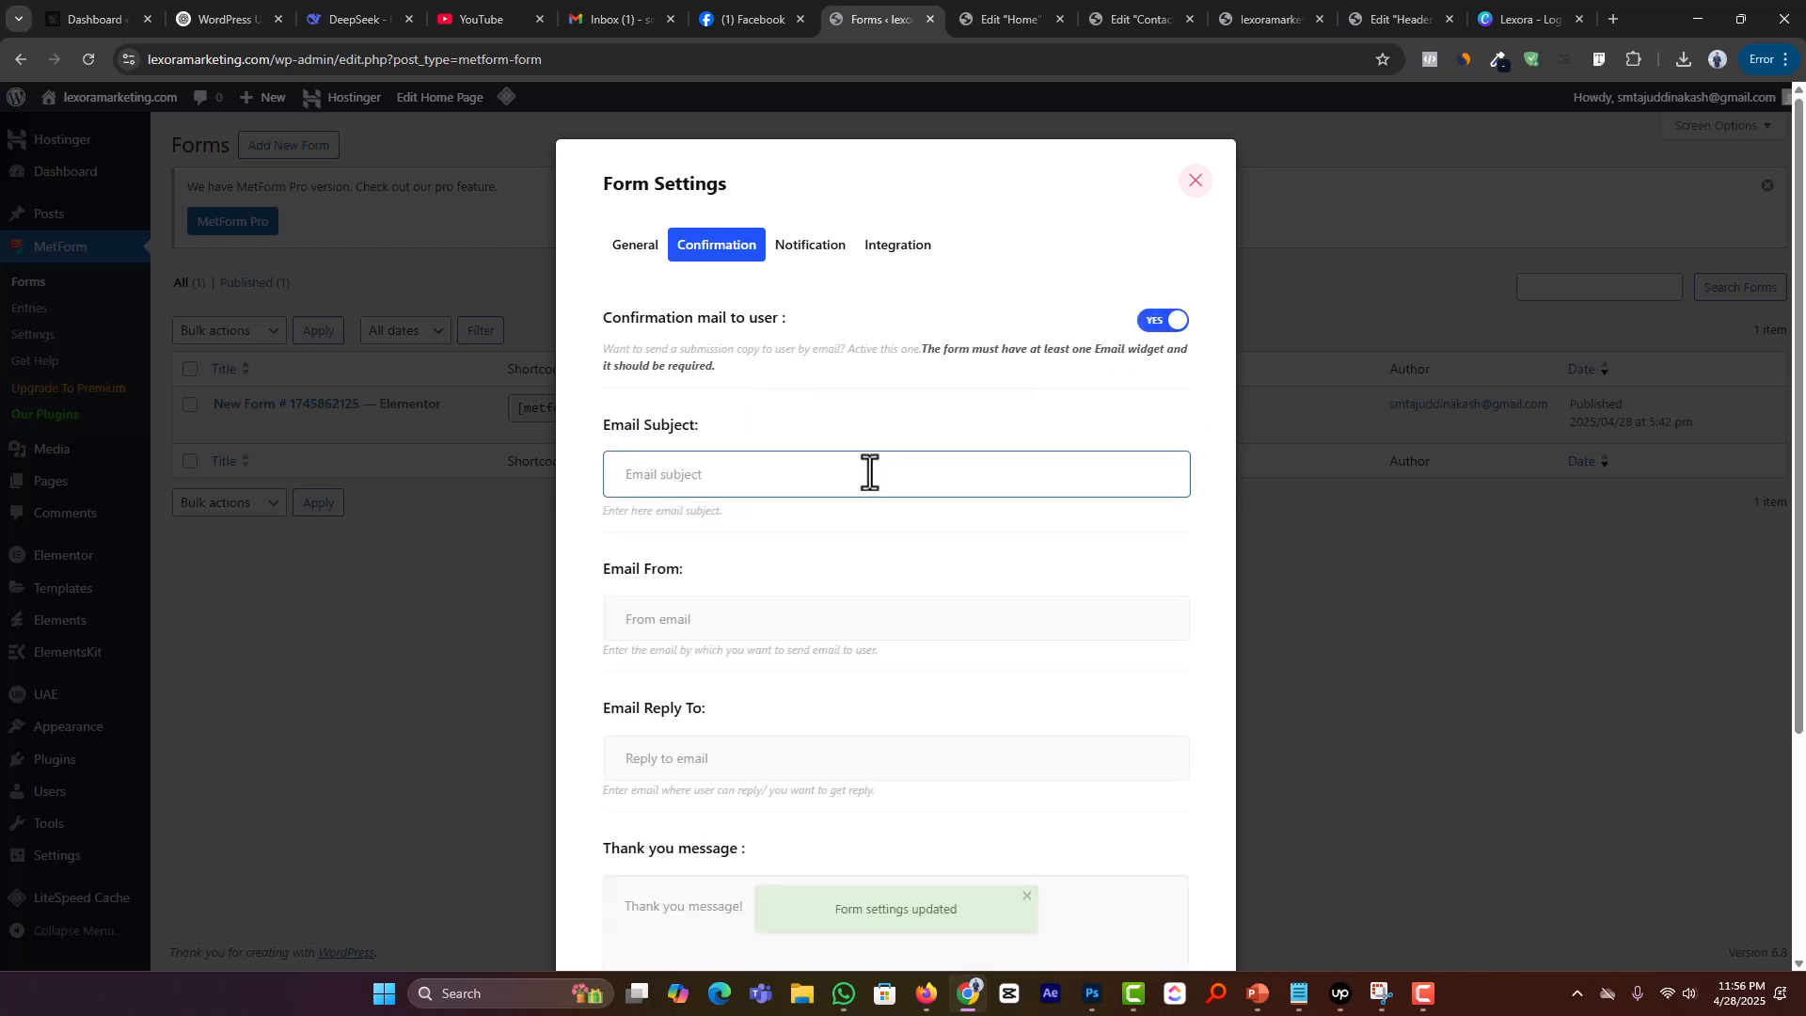
{"action": "double_click", "coordinate": [171, 59]}
{"action": "key", "text": "ctrl+c"}
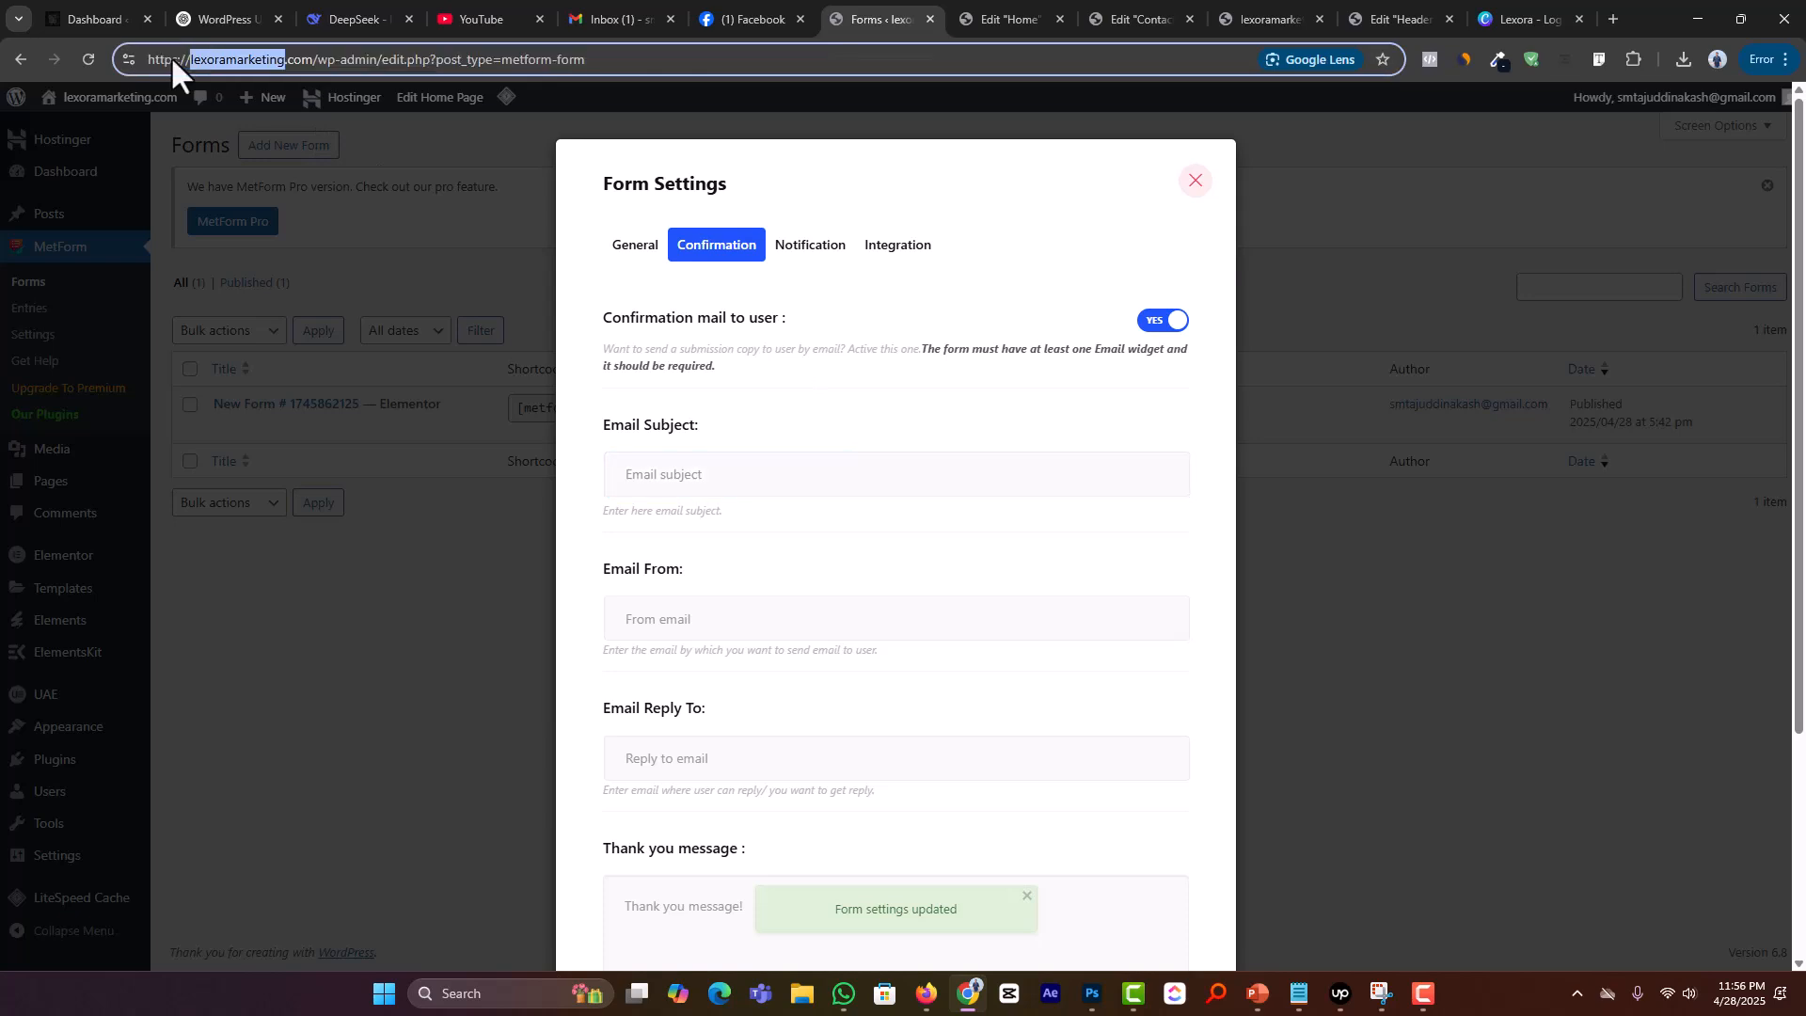
{"action": "left_click", "coordinate": [747, 457]}
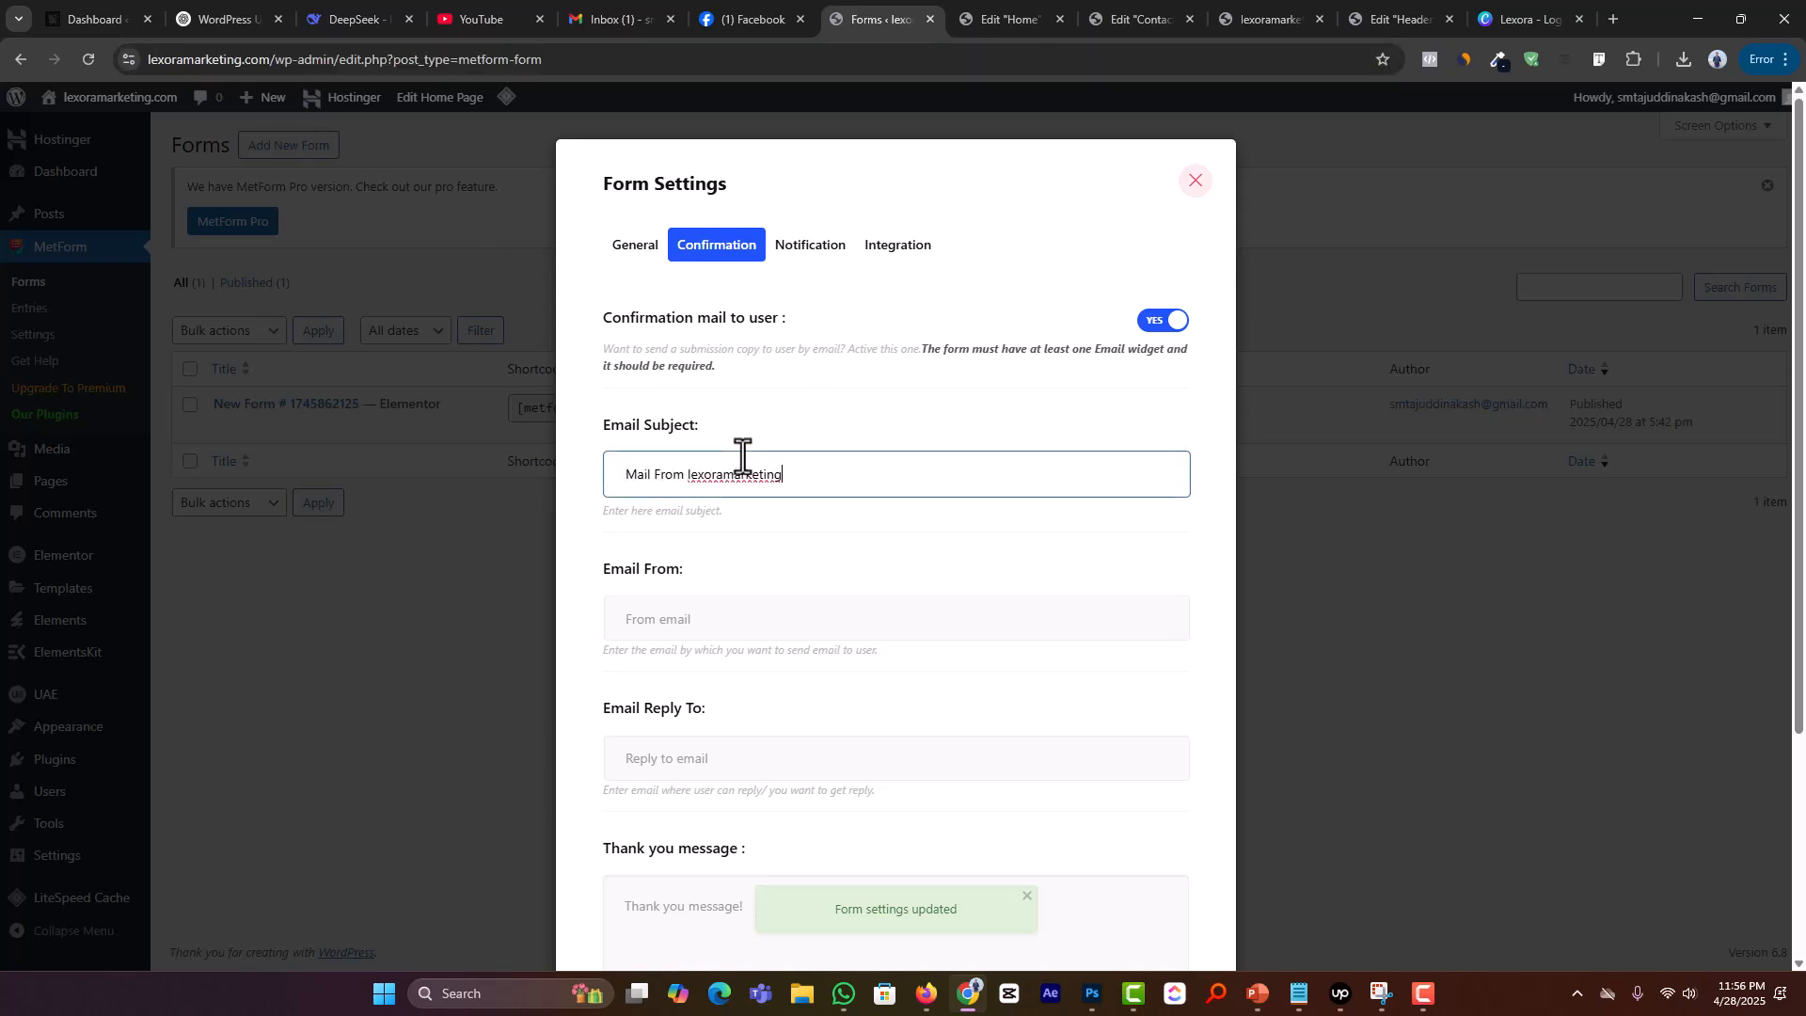
Step: Fill in the confirmation's Email From and Email Reply To with the company e-mail copied from the Company Name note in Notepad
{"action": "left_click", "coordinate": [736, 623]}
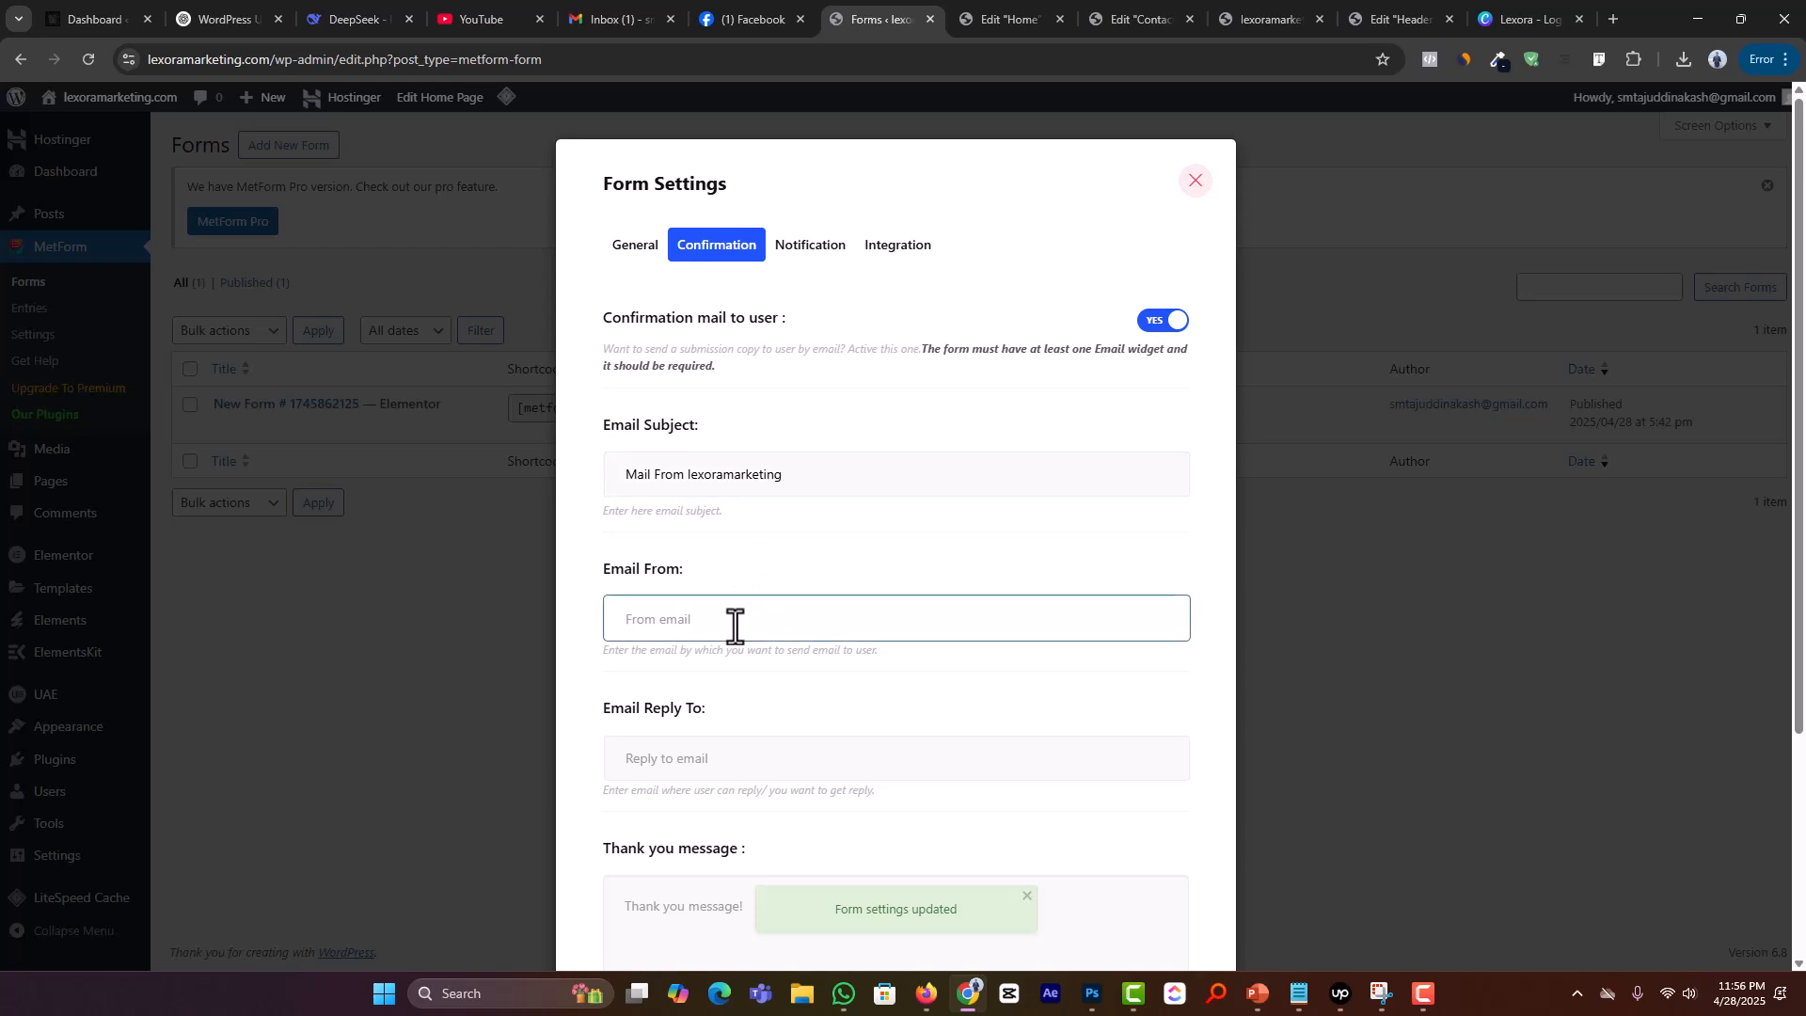
{"action": "scroll", "coordinate": [752, 545], "scroll_direction": "down", "scroll_amount": 1}
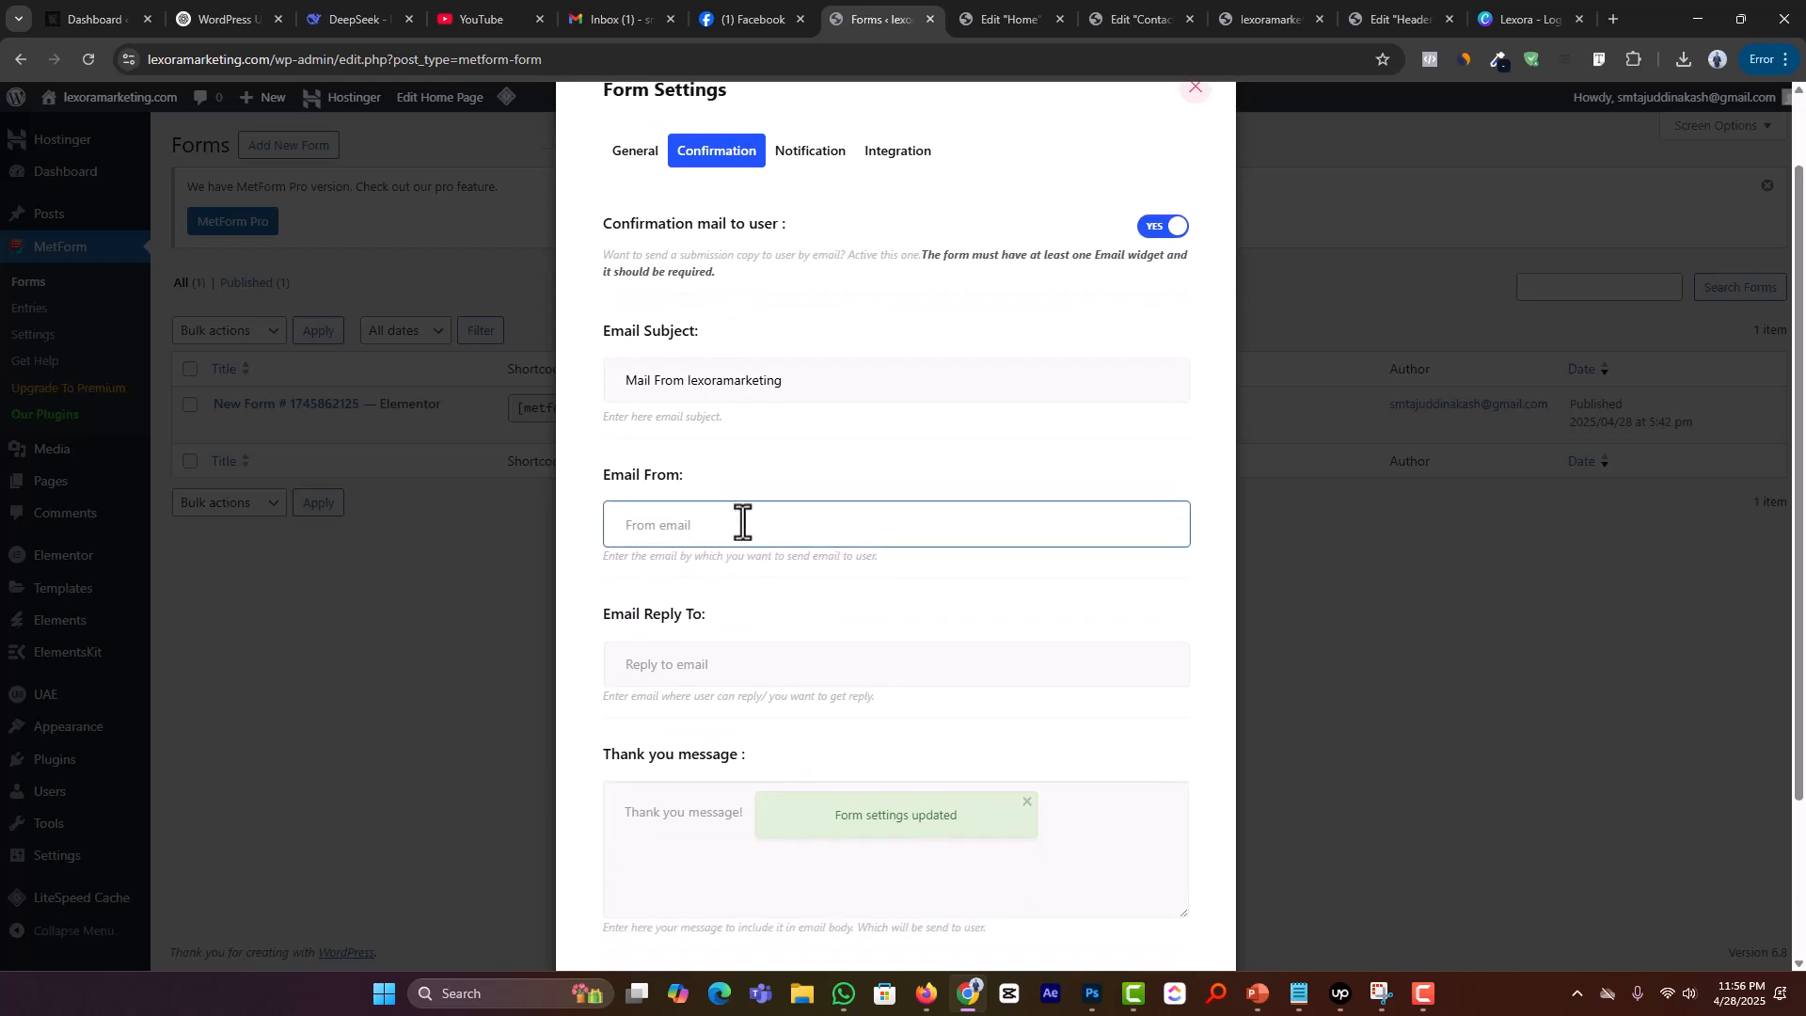
{"action": "key", "text": "ctrl+v"}
{"action": "key", "text": "ctrl+z"}
{"action": "key", "text": "alt+Tab"}
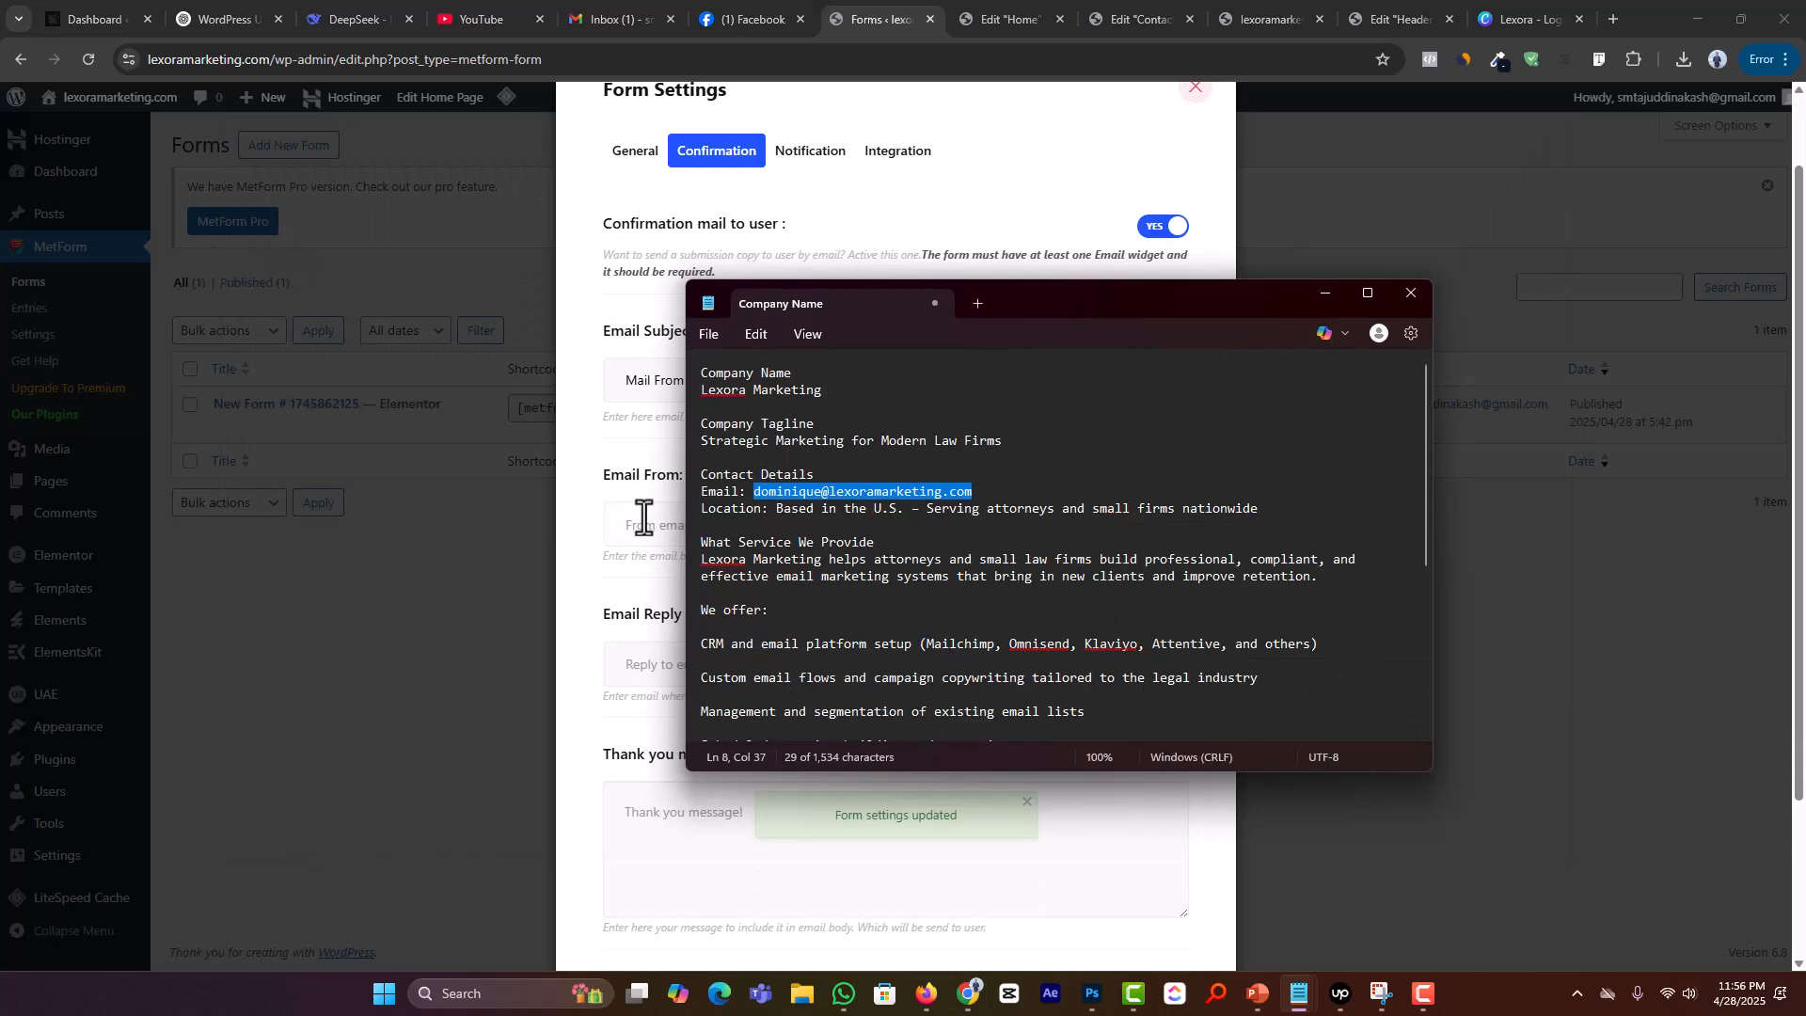
{"action": "key", "text": "ctrl+c"}
{"action": "left_click", "coordinate": [643, 517]}
{"action": "key", "text": "ctrl+v"}
{"action": "left_click", "coordinate": [742, 657]}
{"action": "key", "text": "ctrl+v"}
{"action": "scroll", "coordinate": [846, 696], "scroll_direction": "down", "scroll_amount": 3}
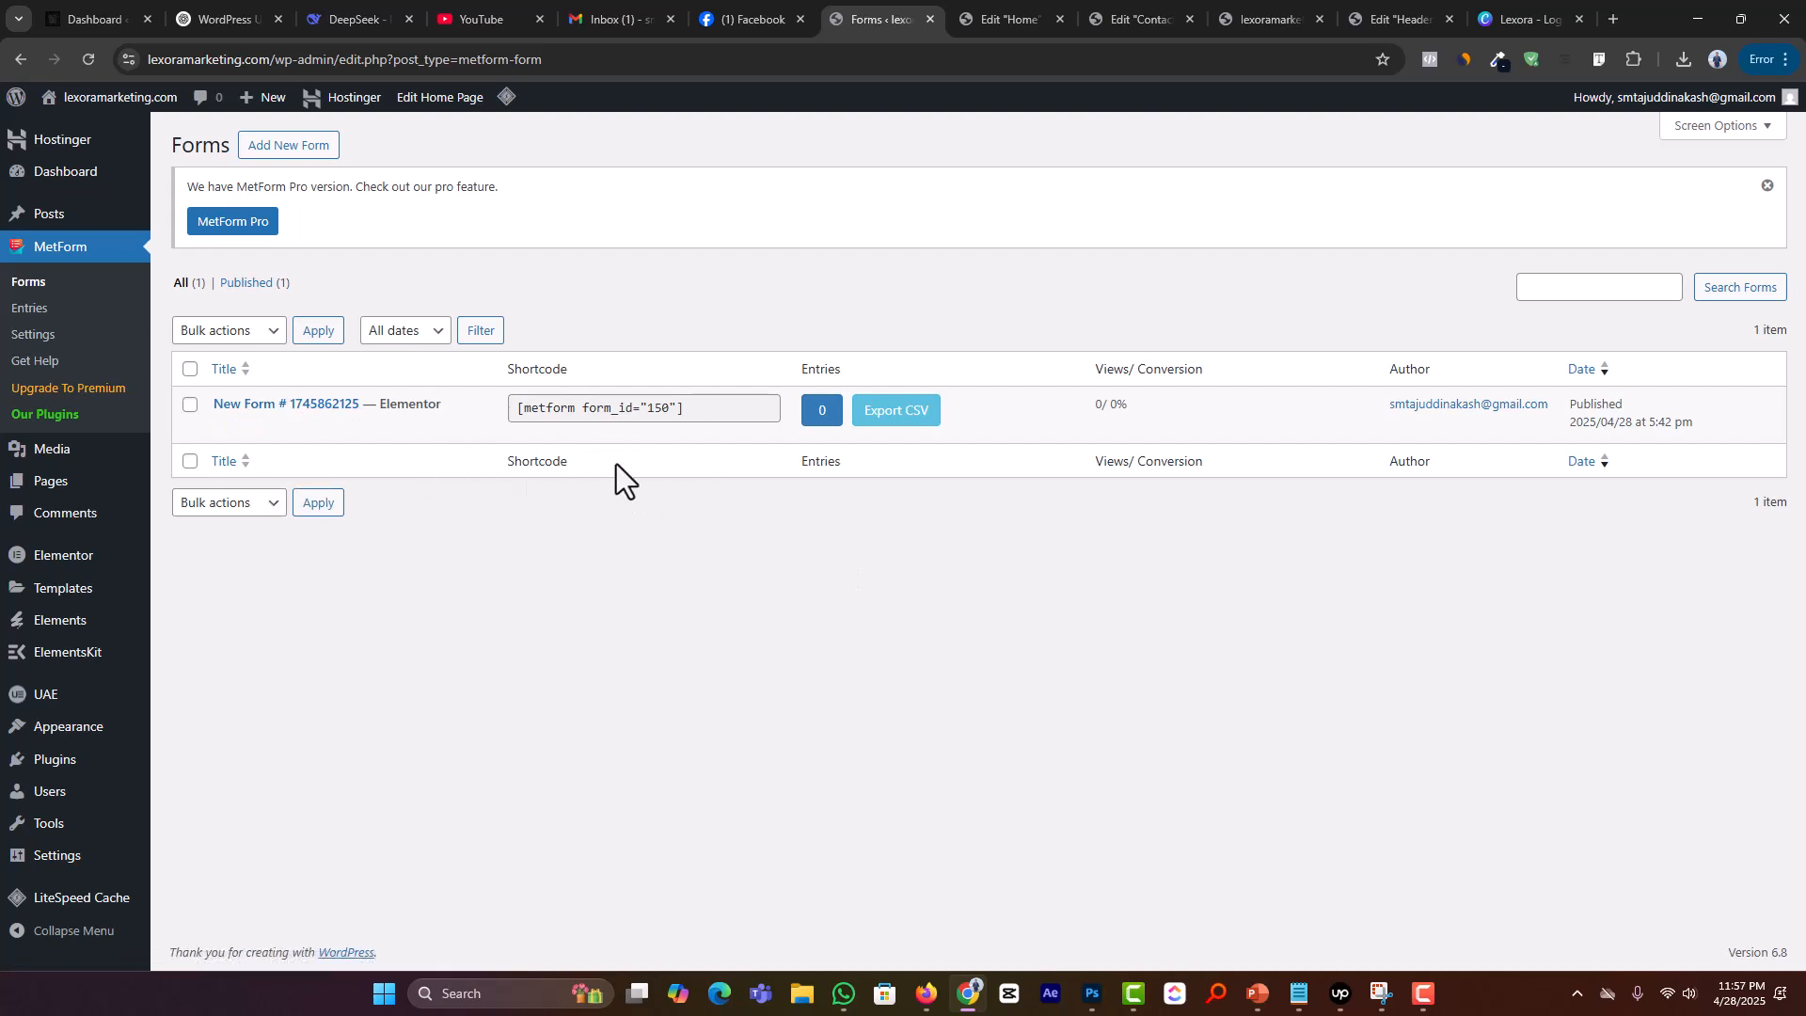
Step: Go to the live Lexora Marketing home page and reload it from its beginning
{"action": "left_click", "coordinate": [1261, 19]}
{"action": "left_click", "coordinate": [1140, 4]}
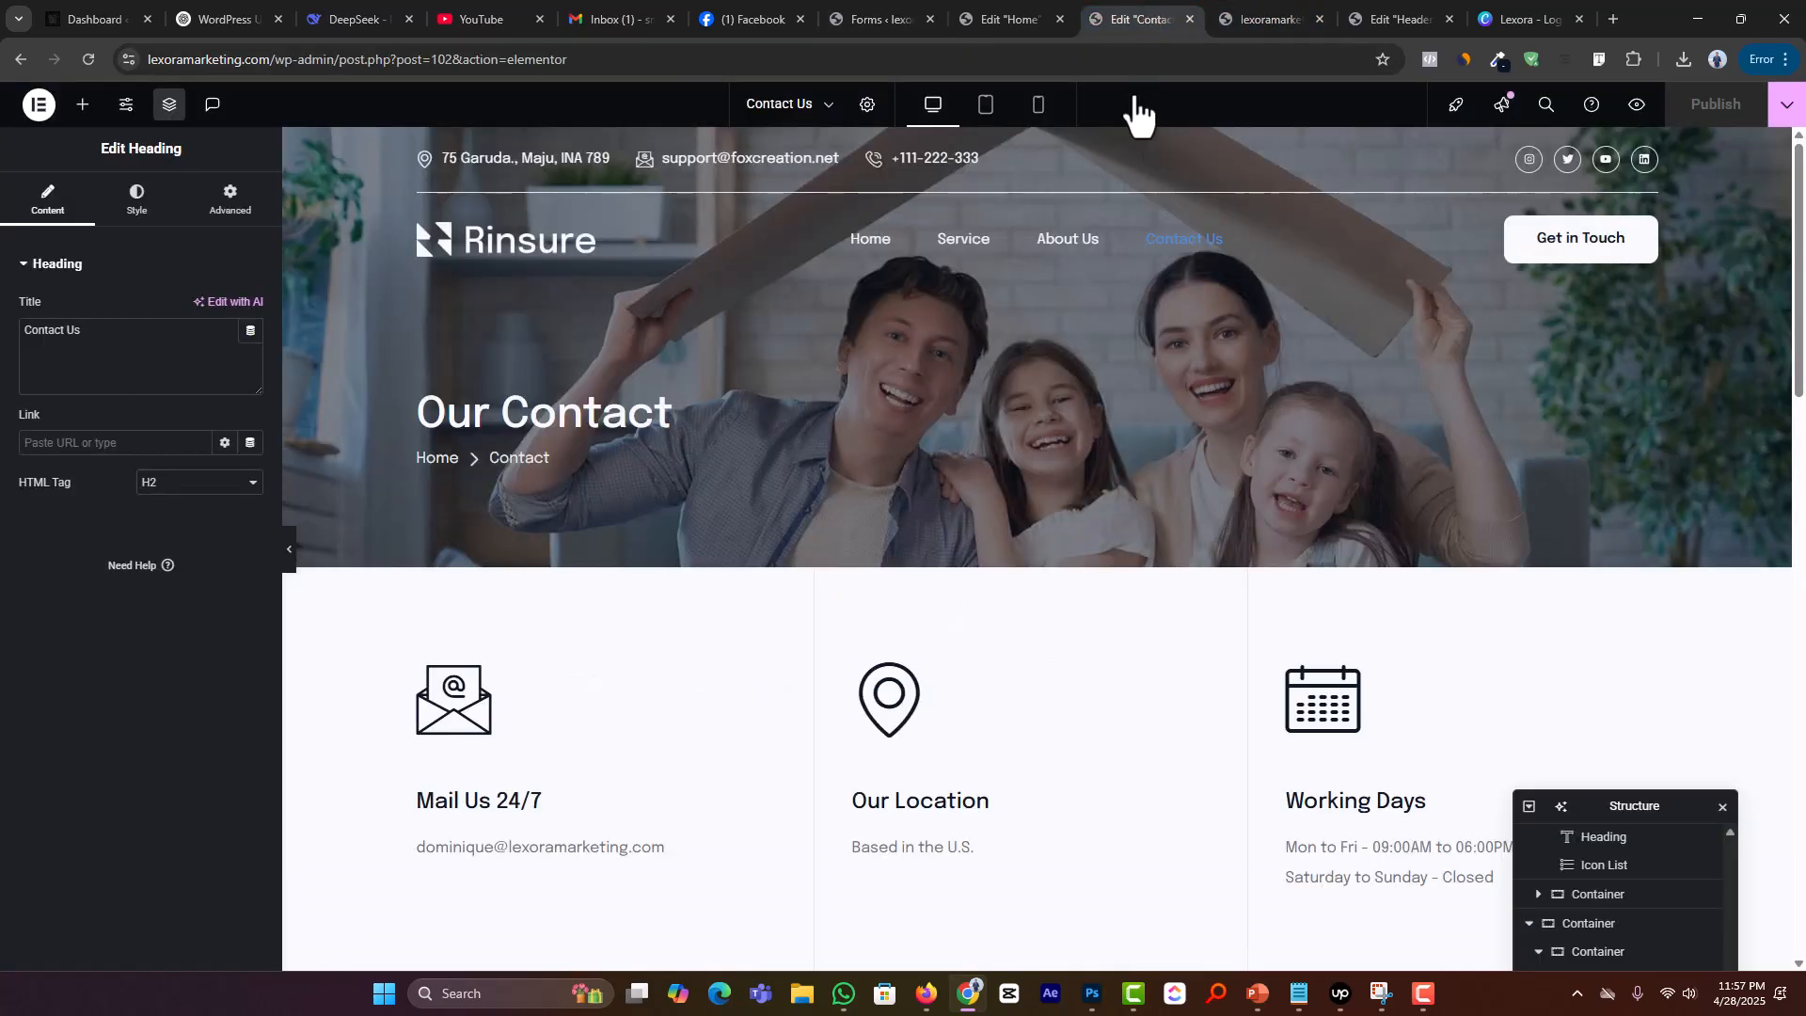
{"action": "left_click", "coordinate": [1289, 4]}
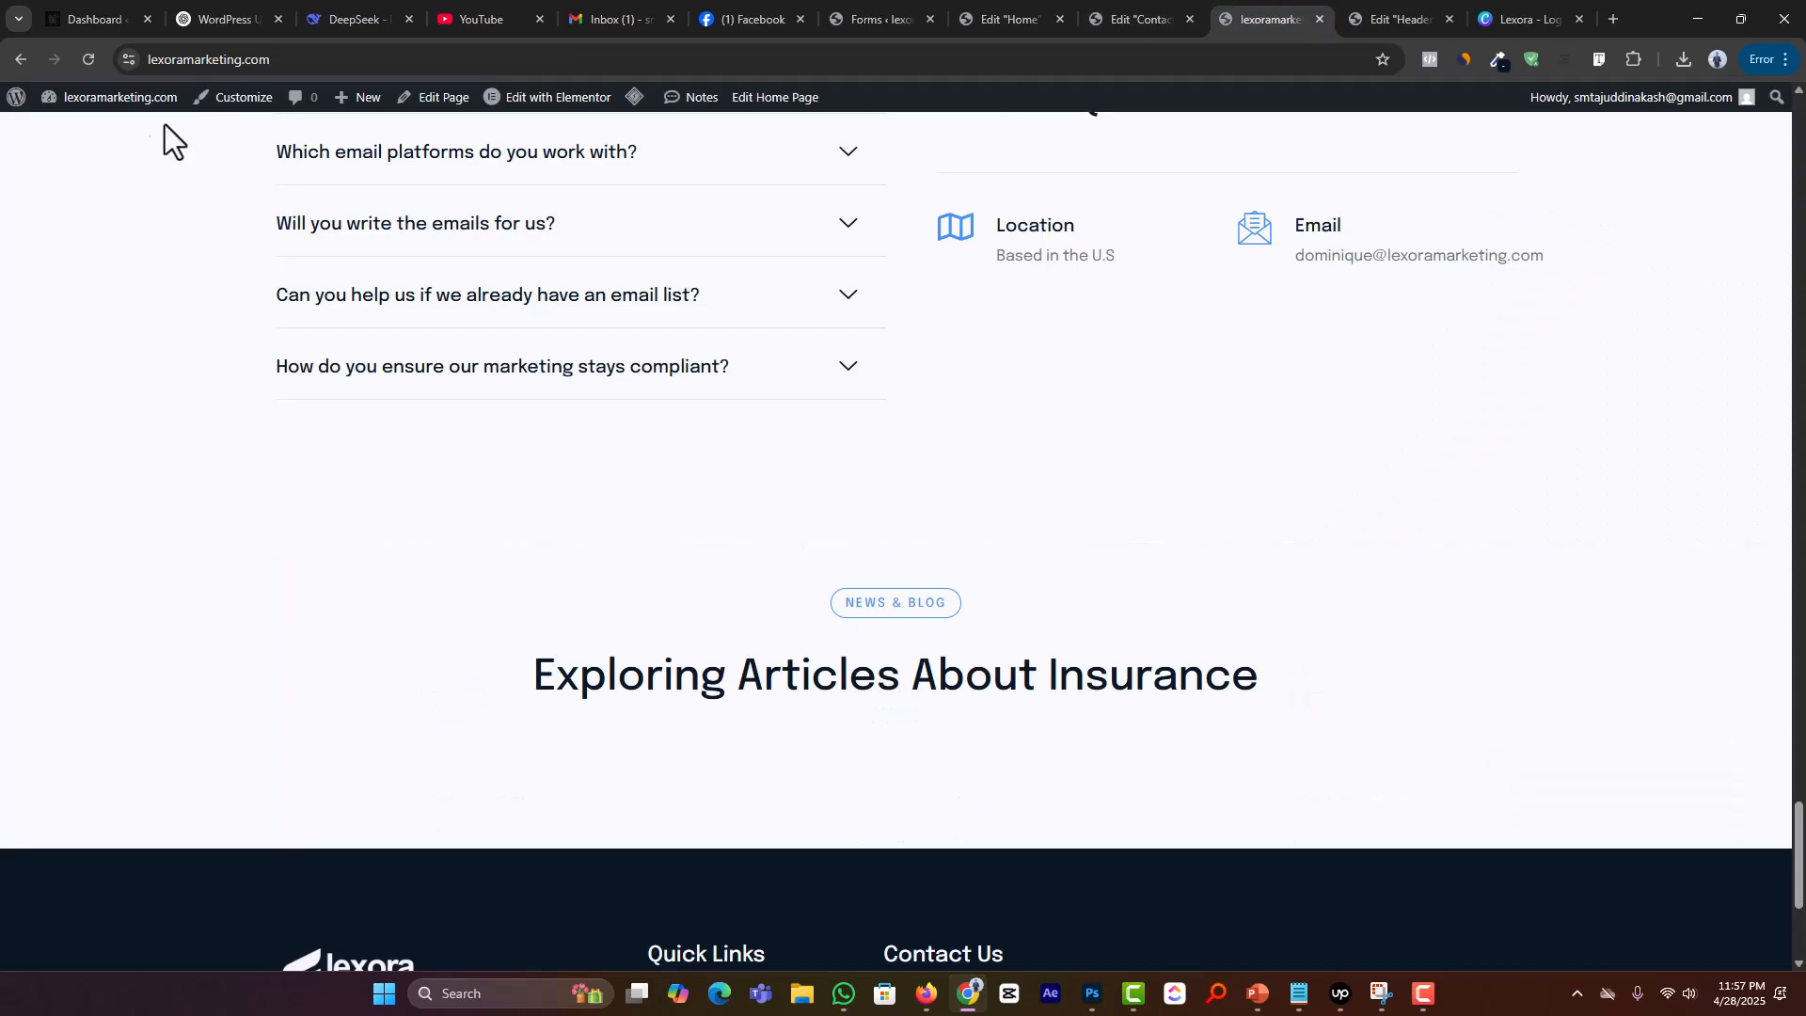
{"action": "scroll", "coordinate": [665, 564], "scroll_direction": "up", "scroll_amount": 7}
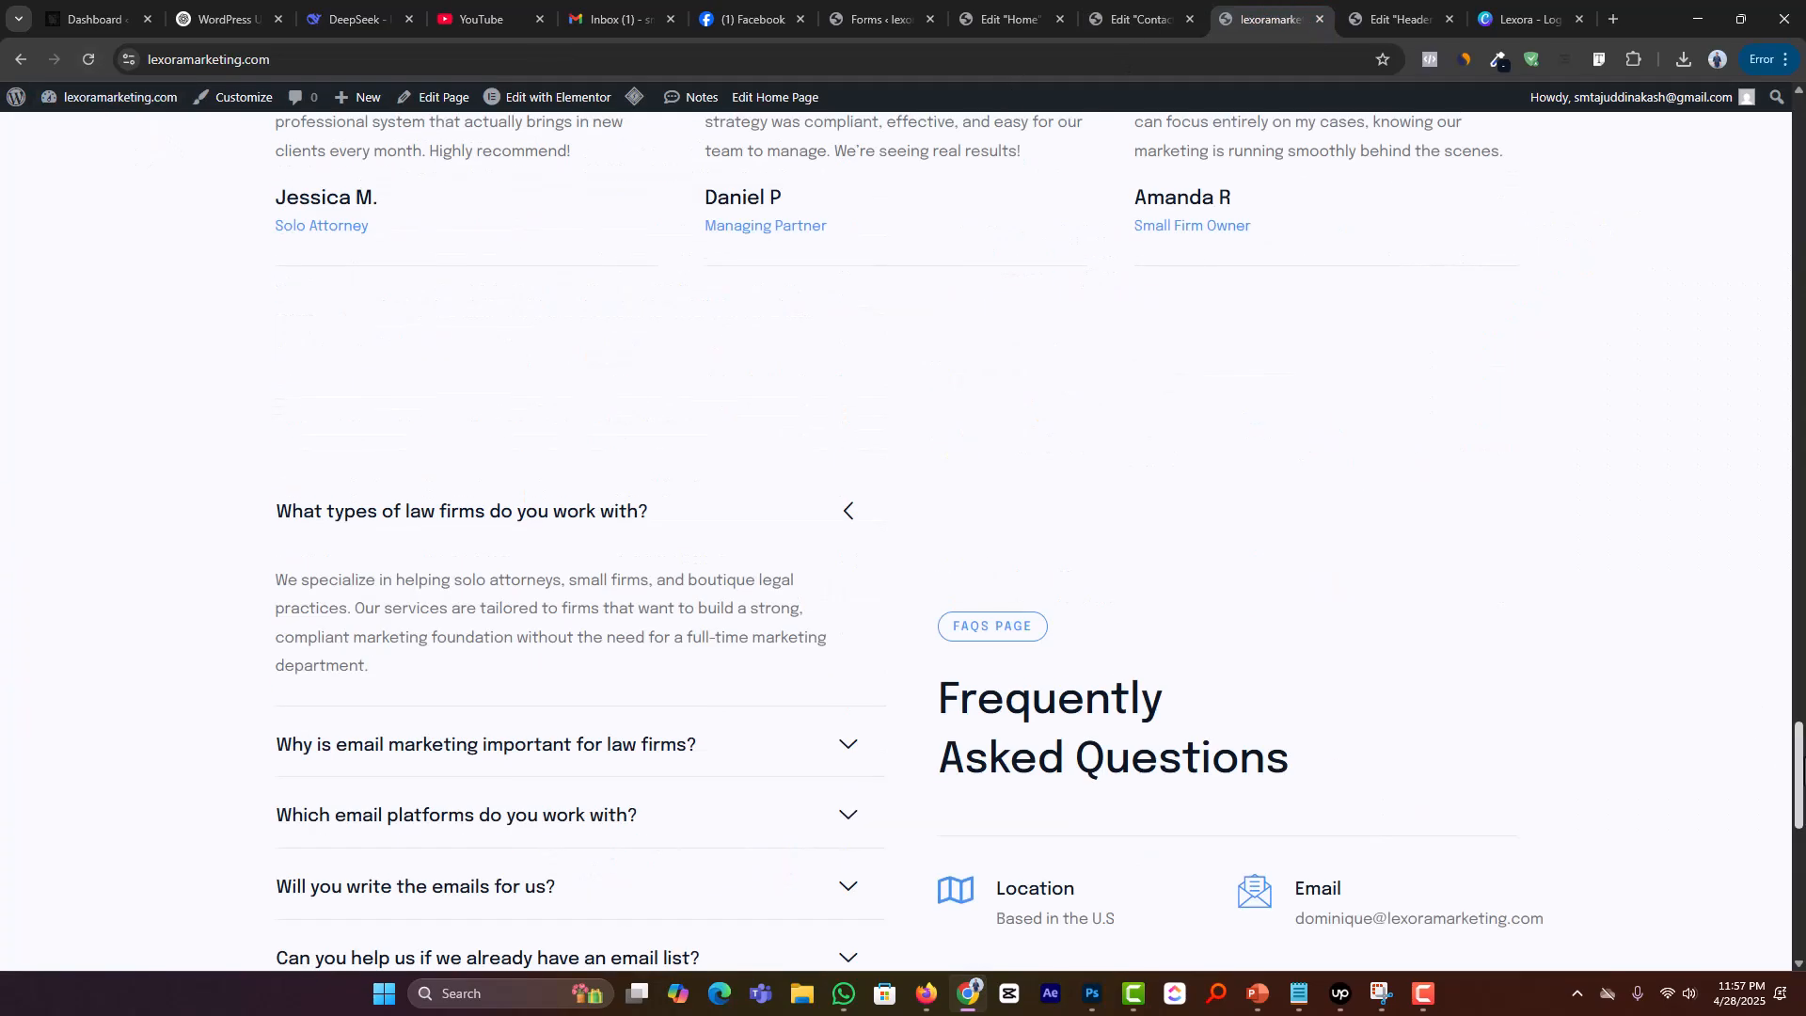
{"action": "left_click_drag", "start_coordinate": [1799, 743], "coordinate": [1721, 121]}
{"action": "mouse_move", "coordinate": [123, 85]}
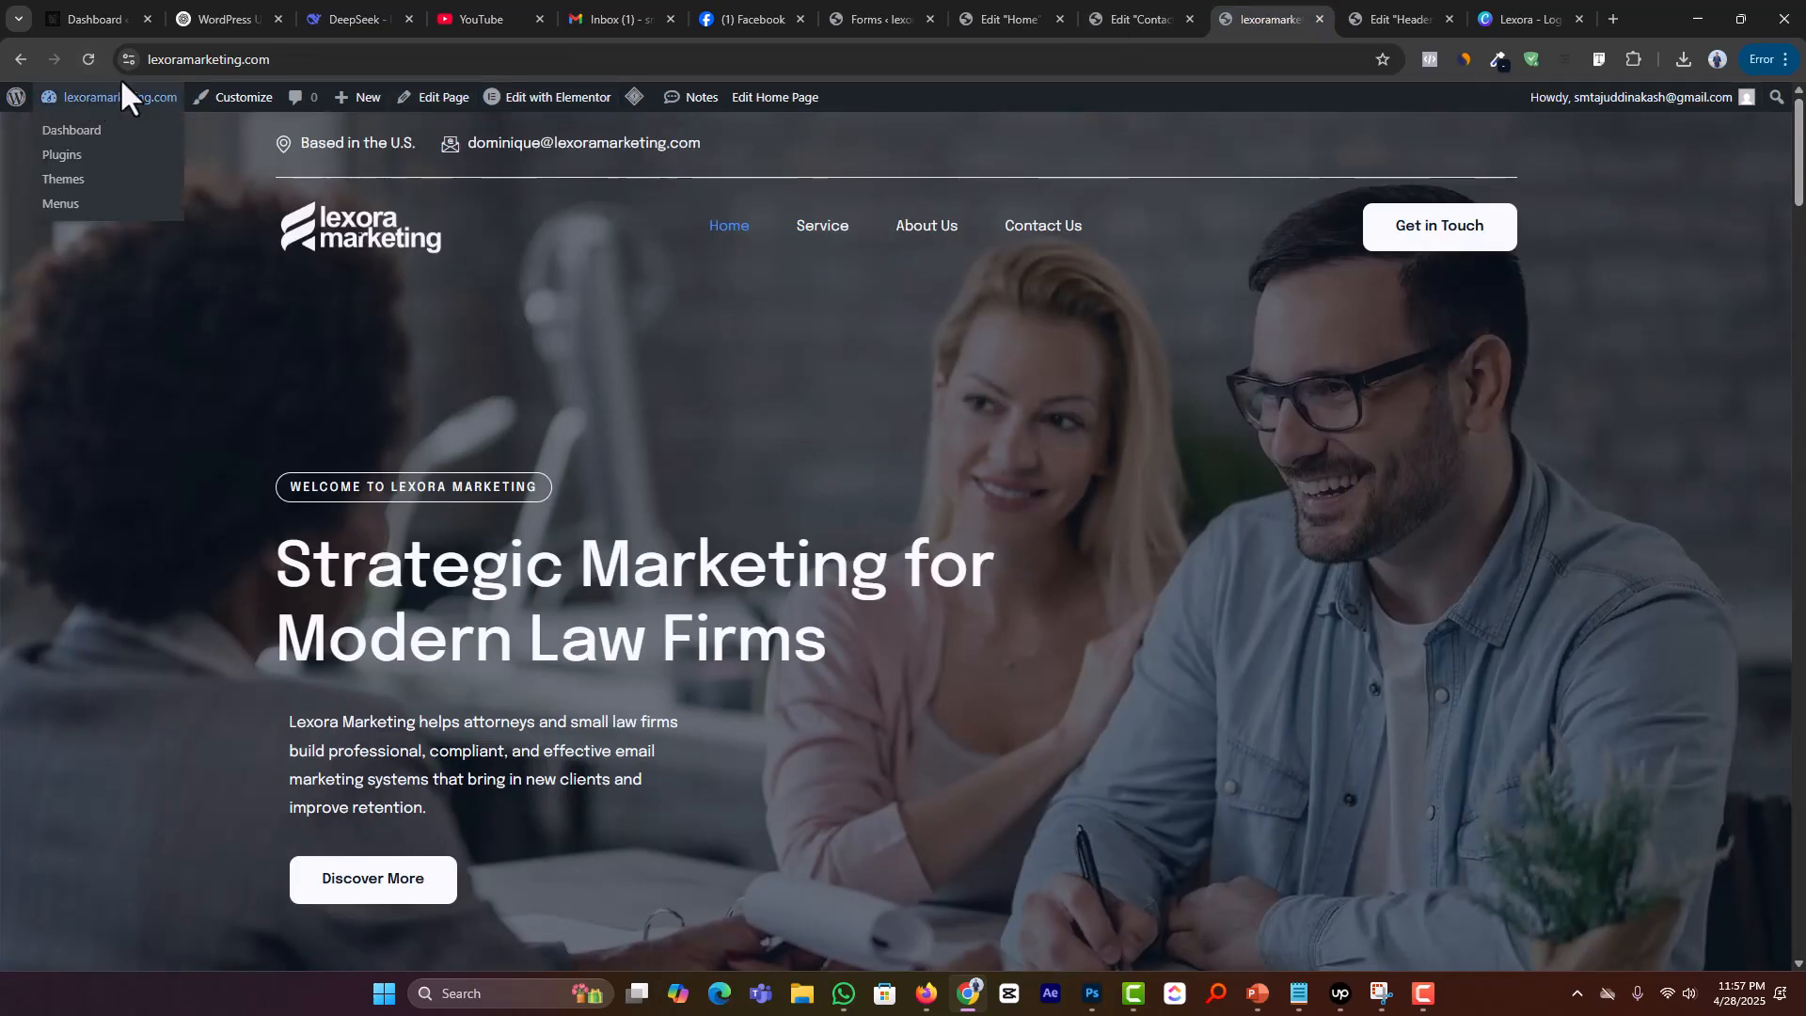
{"action": "left_click", "coordinate": [88, 59]}
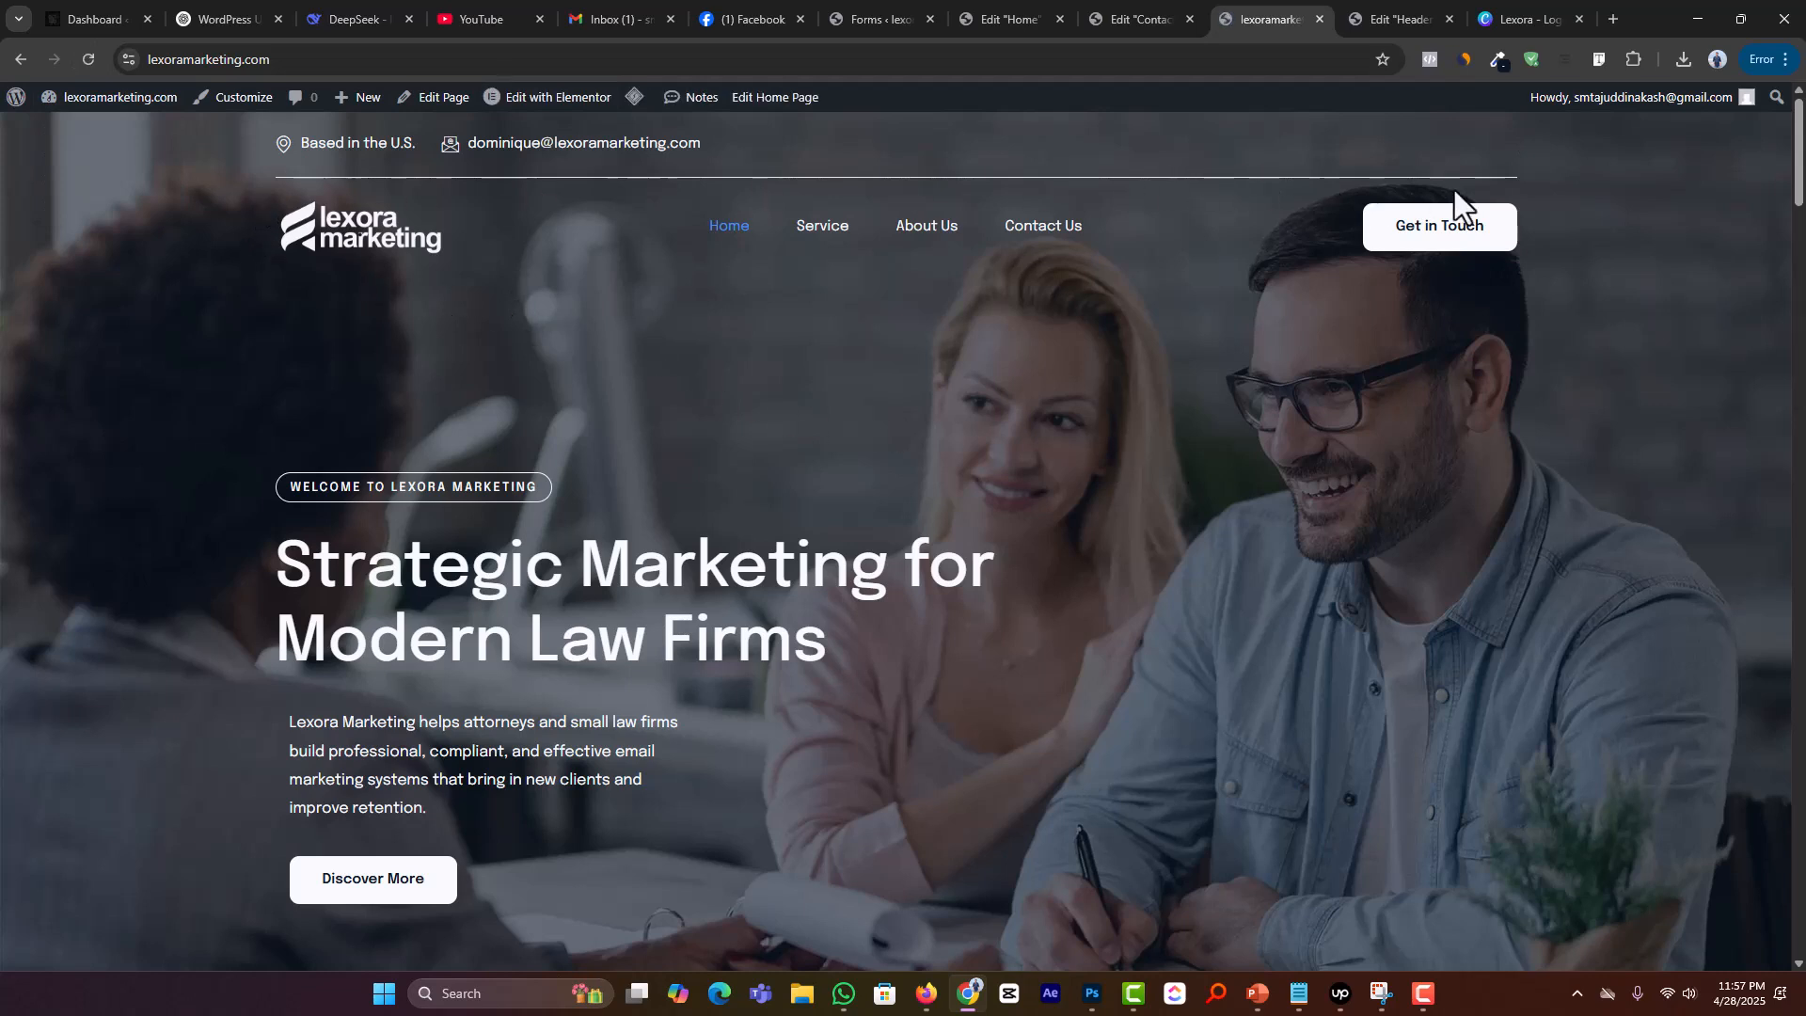
Step: Review the live home page's hero, services, About Us, statistics, mission and process sections
{"action": "scroll", "coordinate": [950, 499], "scroll_direction": "down", "scroll_amount": 3}
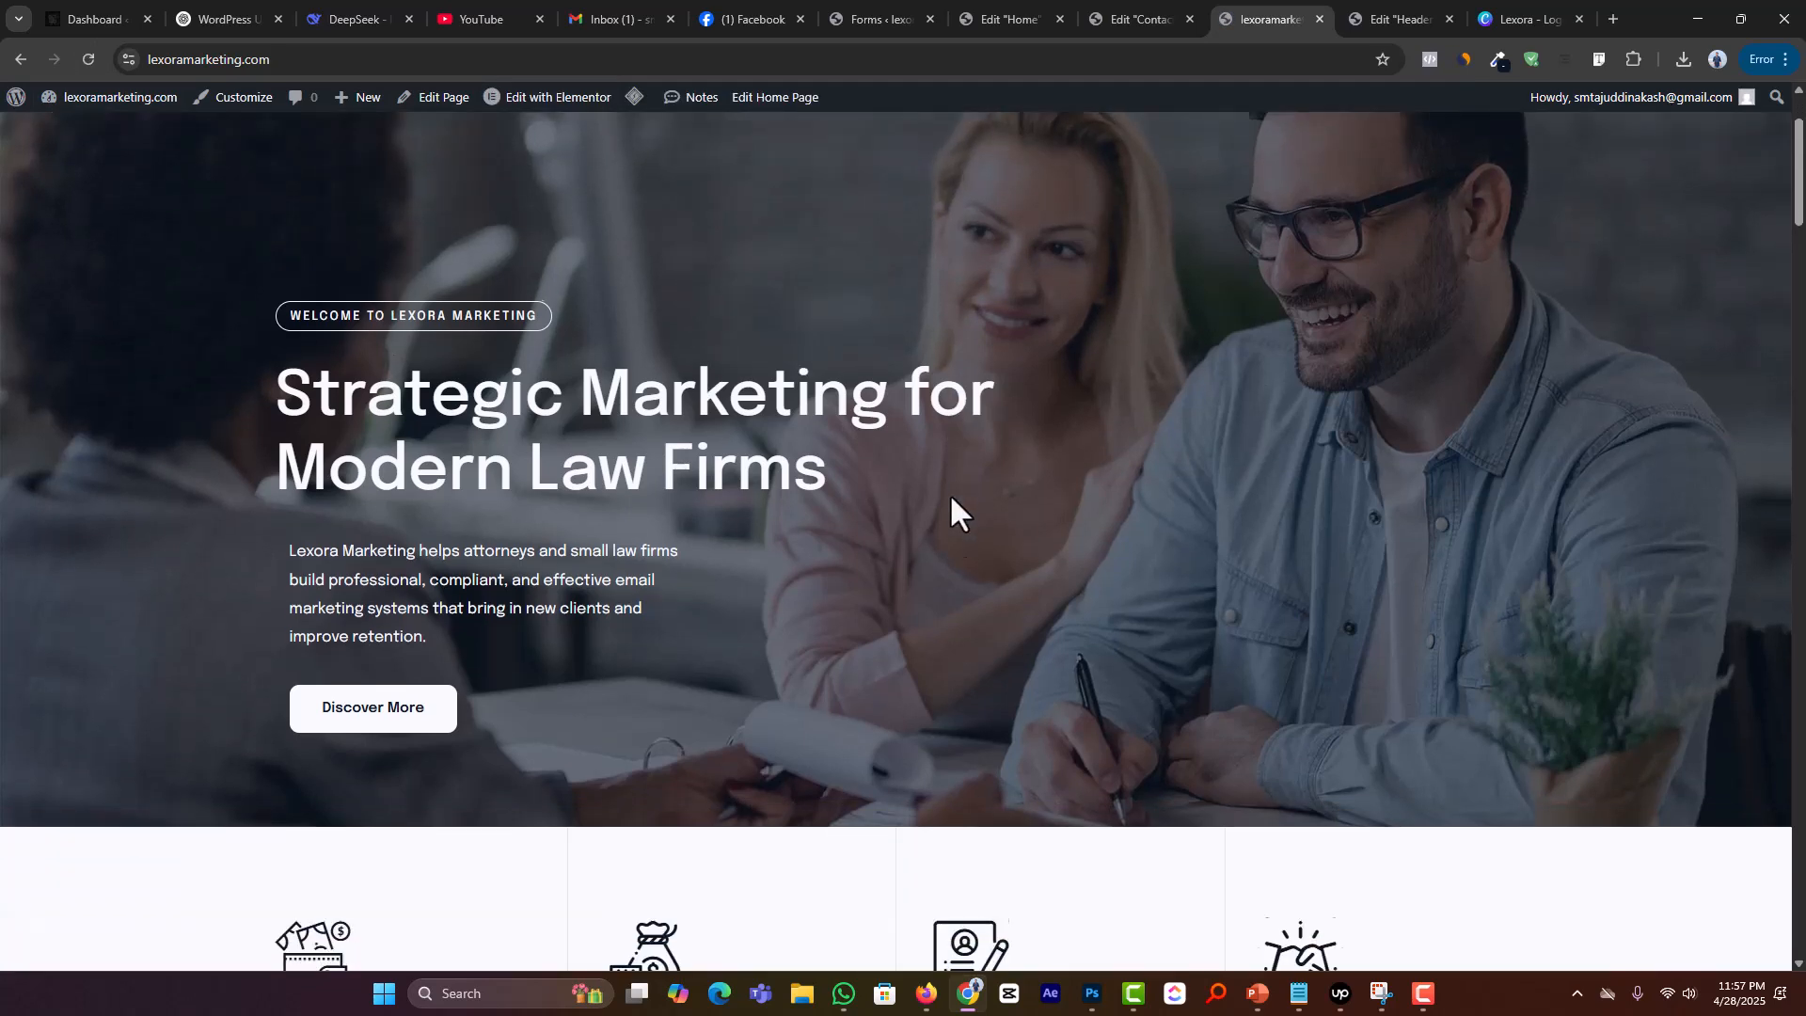
{"action": "left_click_drag", "start_coordinate": [282, 204], "coordinate": [670, 585]}
{"action": "scroll", "coordinate": [672, 589], "scroll_direction": "down", "scroll_amount": 4}
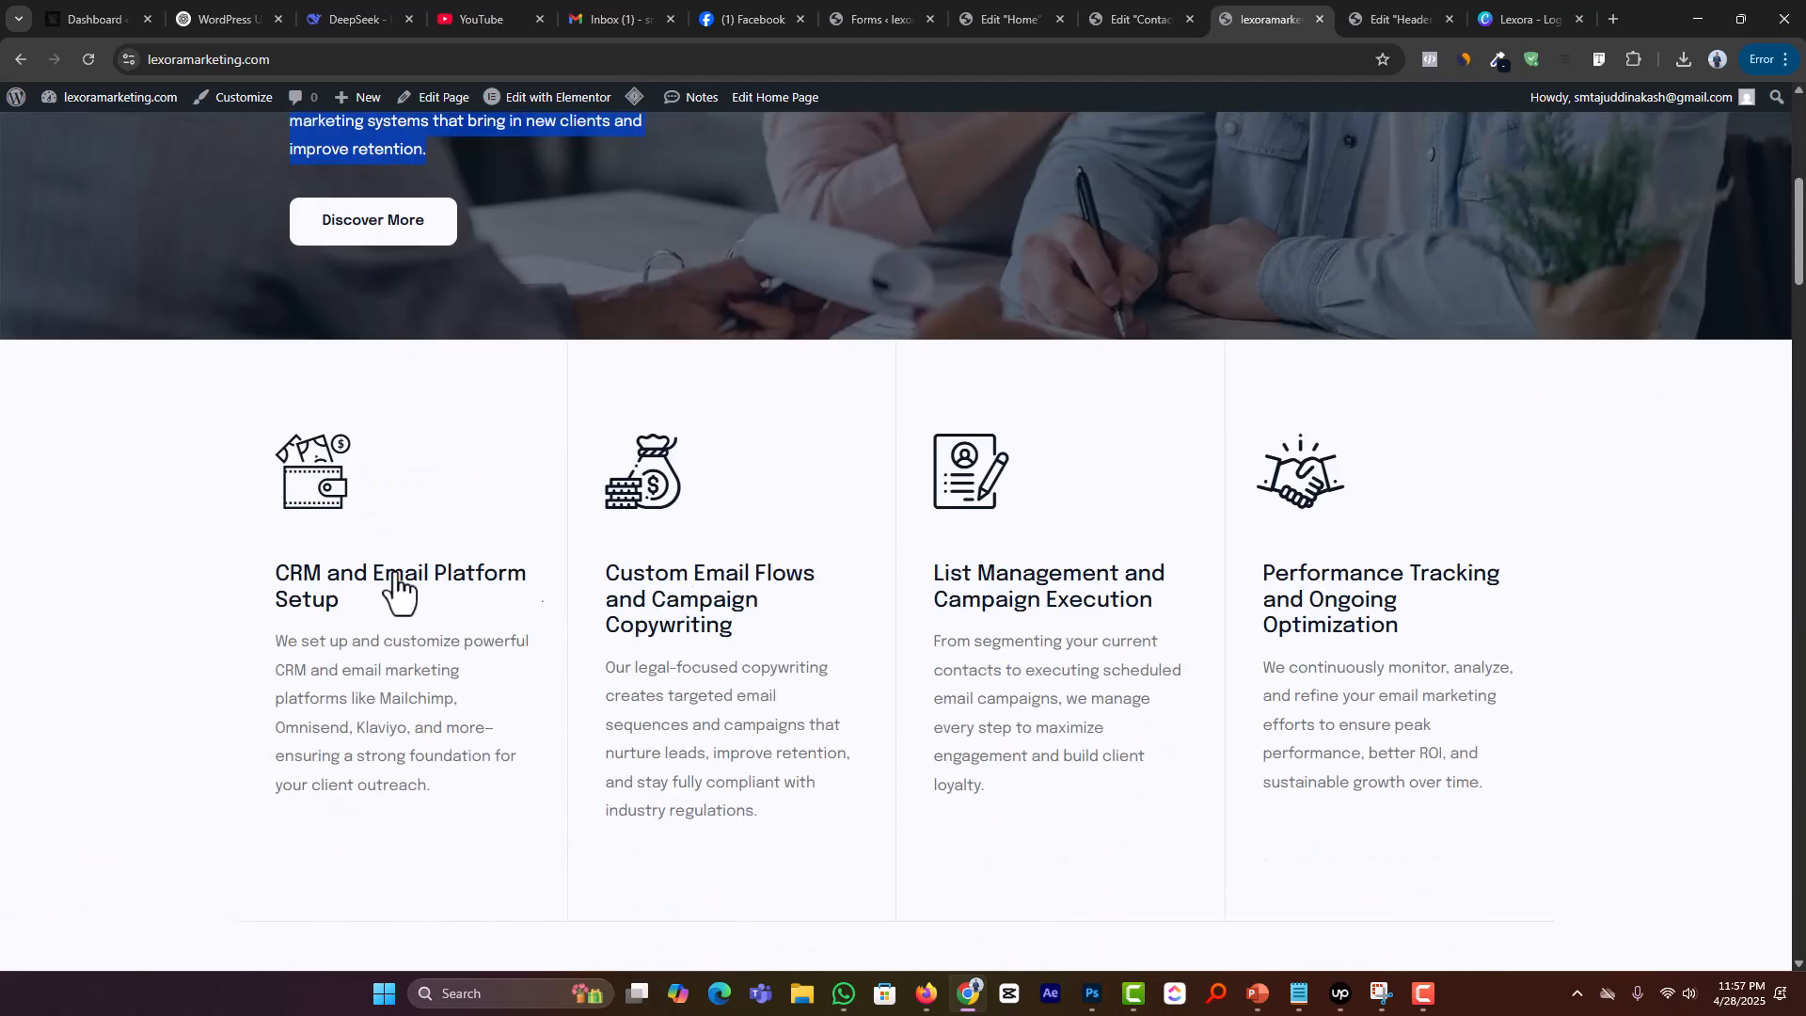
{"action": "scroll", "coordinate": [667, 667], "scroll_direction": "down", "scroll_amount": 7}
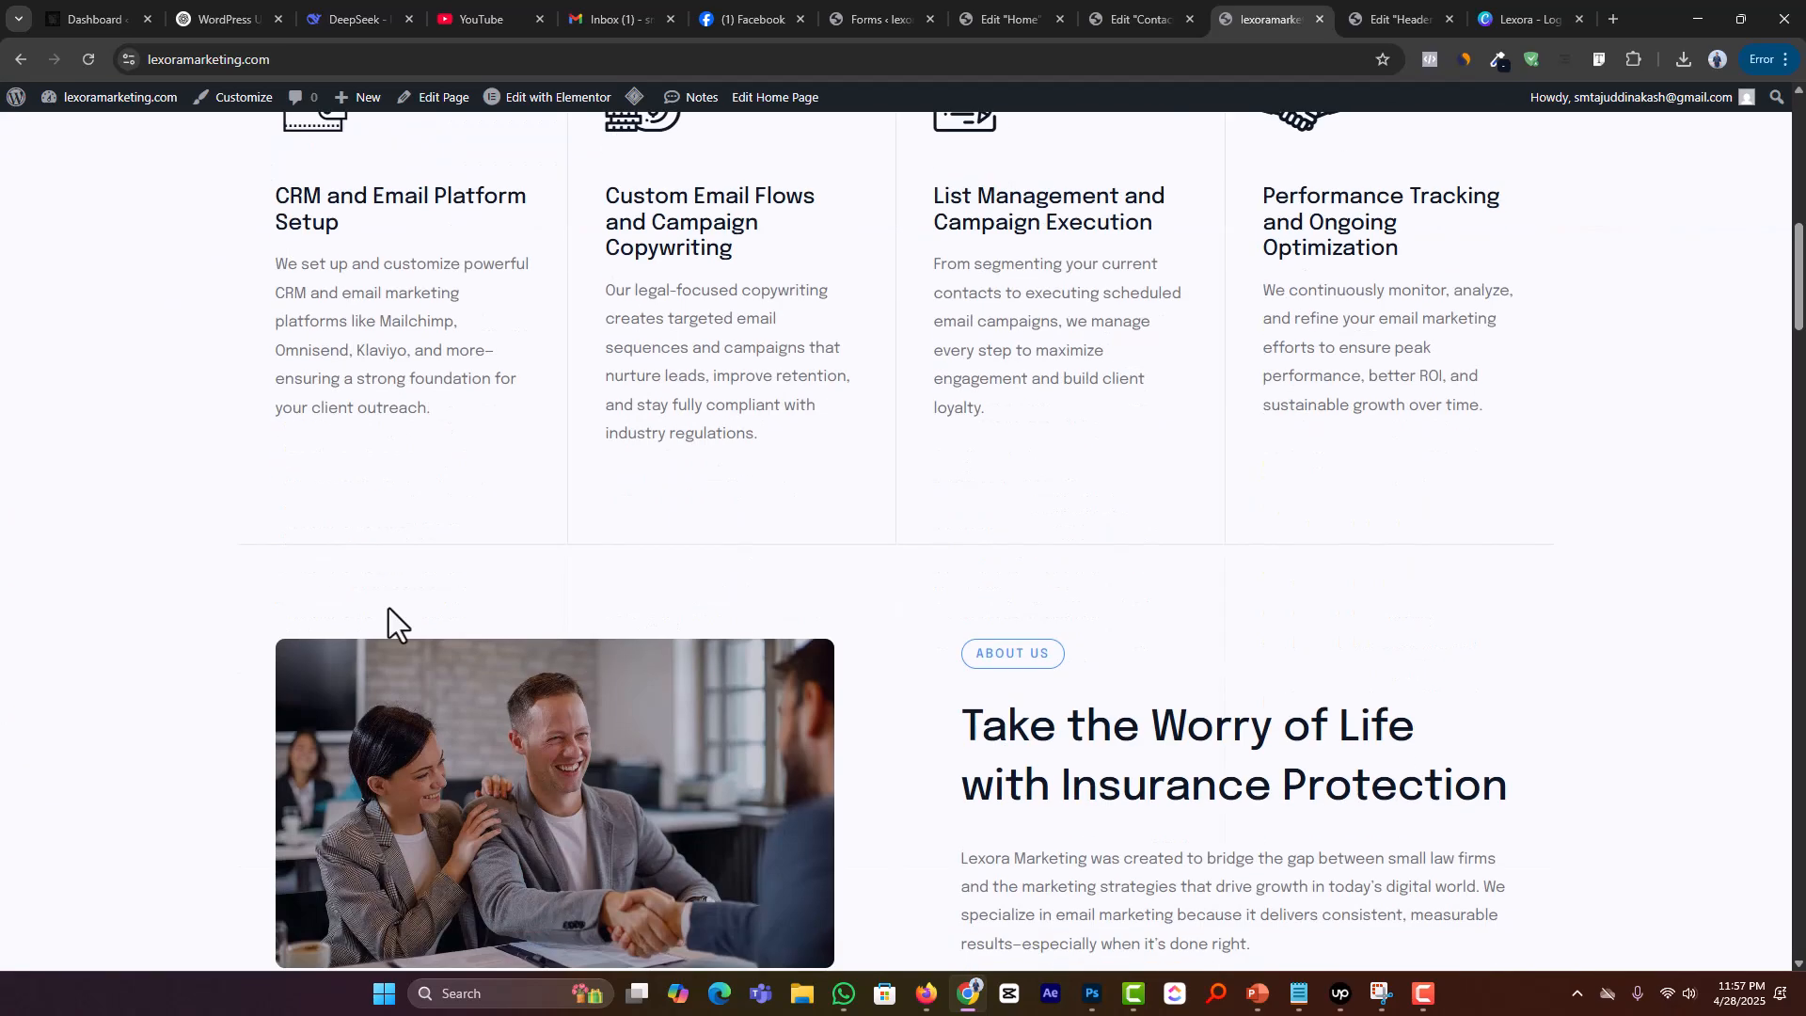
{"action": "left_click_drag", "start_coordinate": [917, 447], "coordinate": [1439, 816]}
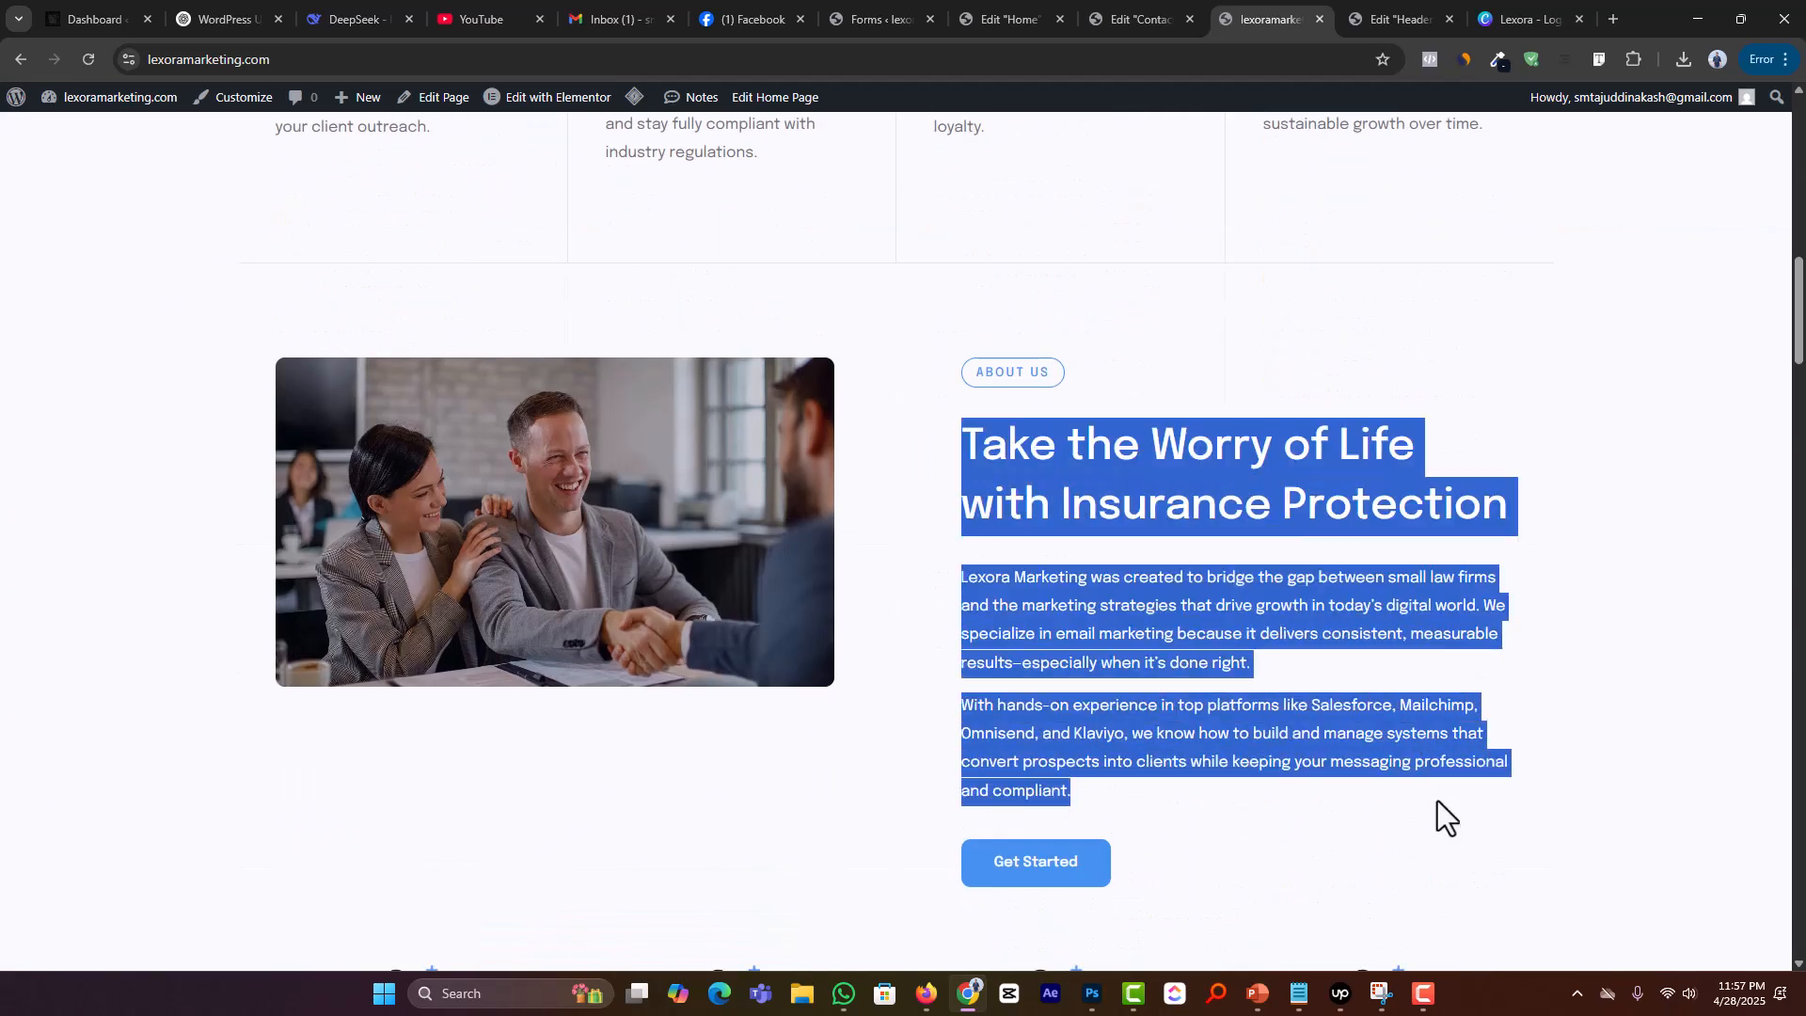
{"action": "scroll", "coordinate": [1169, 658], "scroll_direction": "down", "scroll_amount": 5}
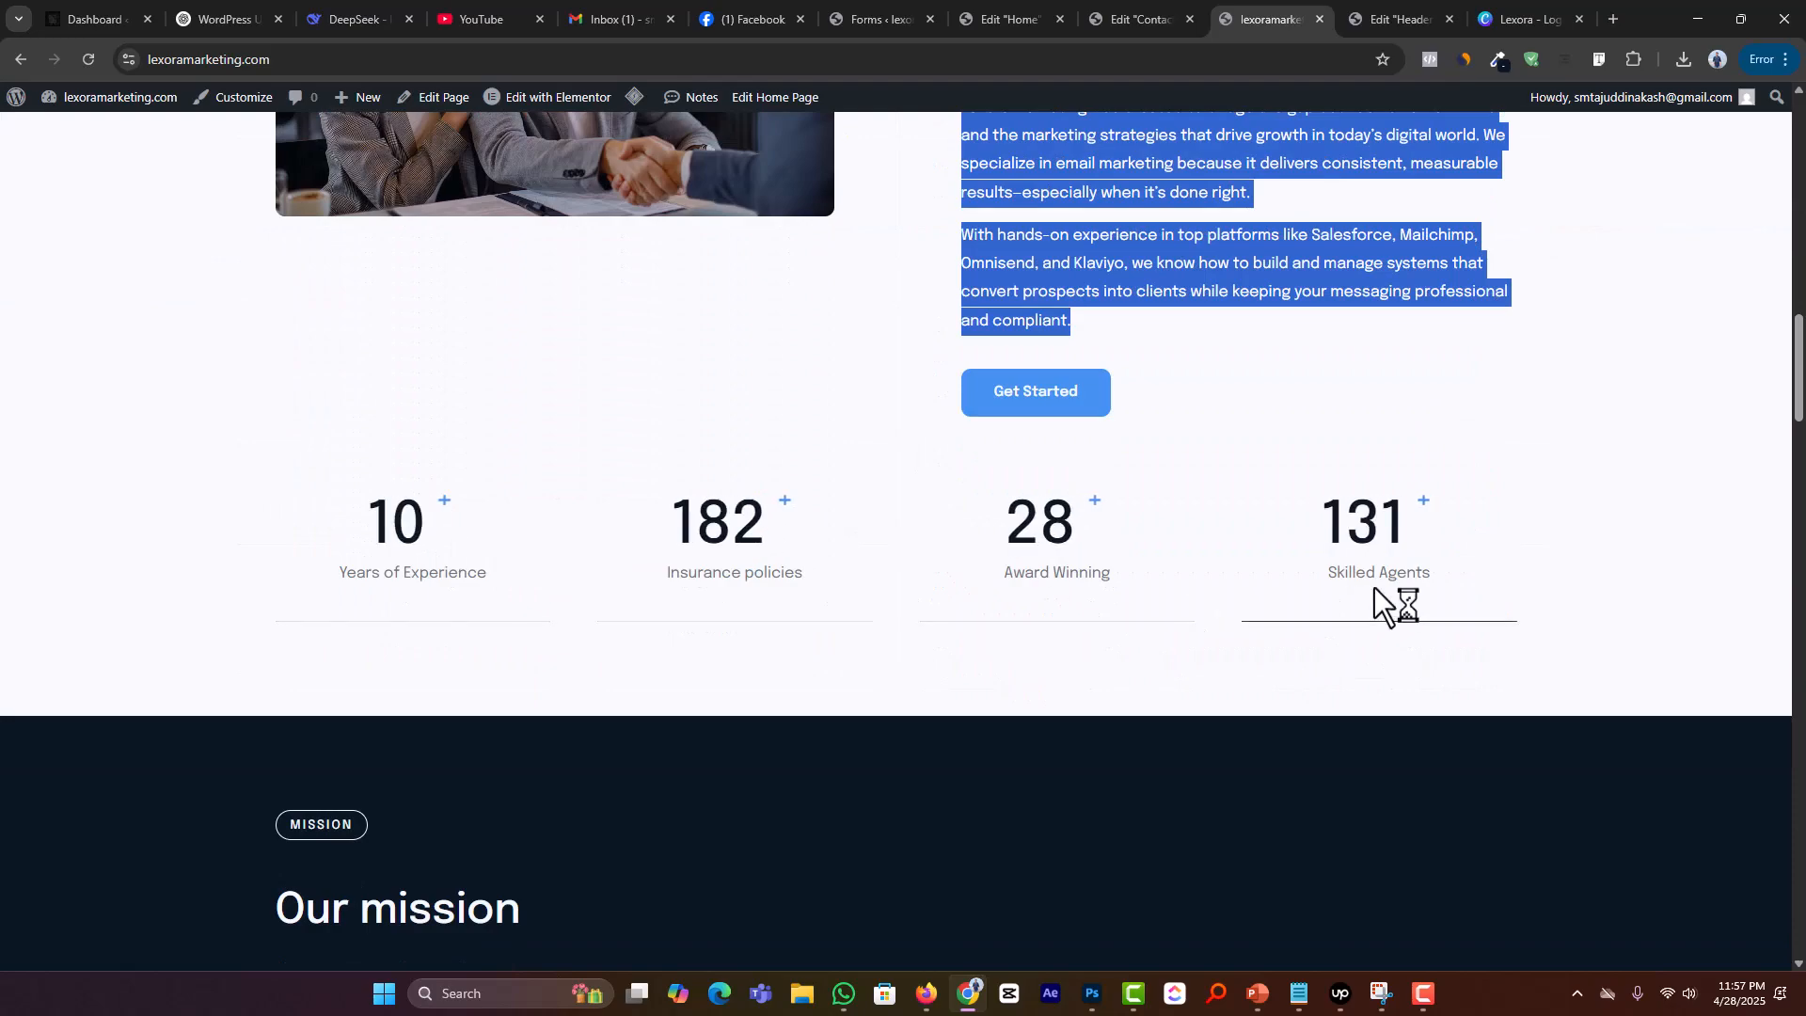
{"action": "scroll", "coordinate": [269, 504], "scroll_direction": "down", "scroll_amount": 8}
{"action": "scroll", "coordinate": [448, 415], "scroll_direction": "down", "scroll_amount": 6}
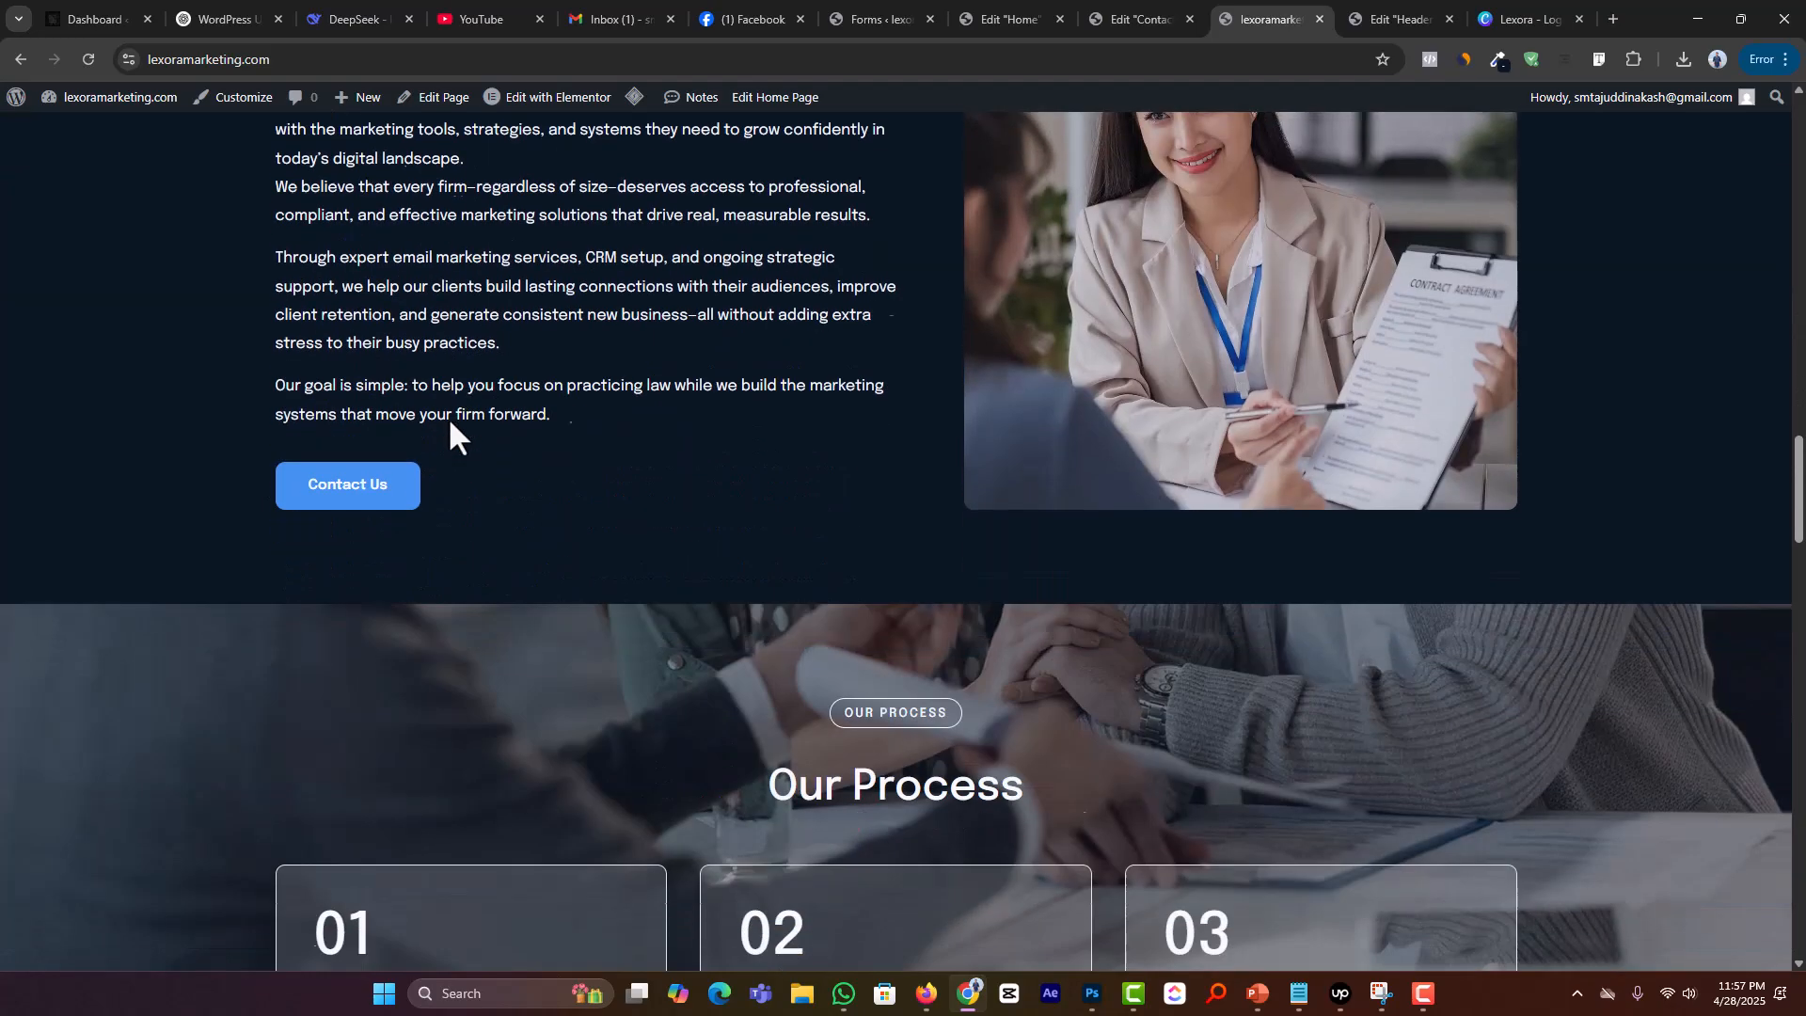
{"action": "scroll", "coordinate": [1103, 453], "scroll_direction": "down", "scroll_amount": 4}
{"action": "scroll", "coordinate": [234, 380], "scroll_direction": "down", "scroll_amount": 4}
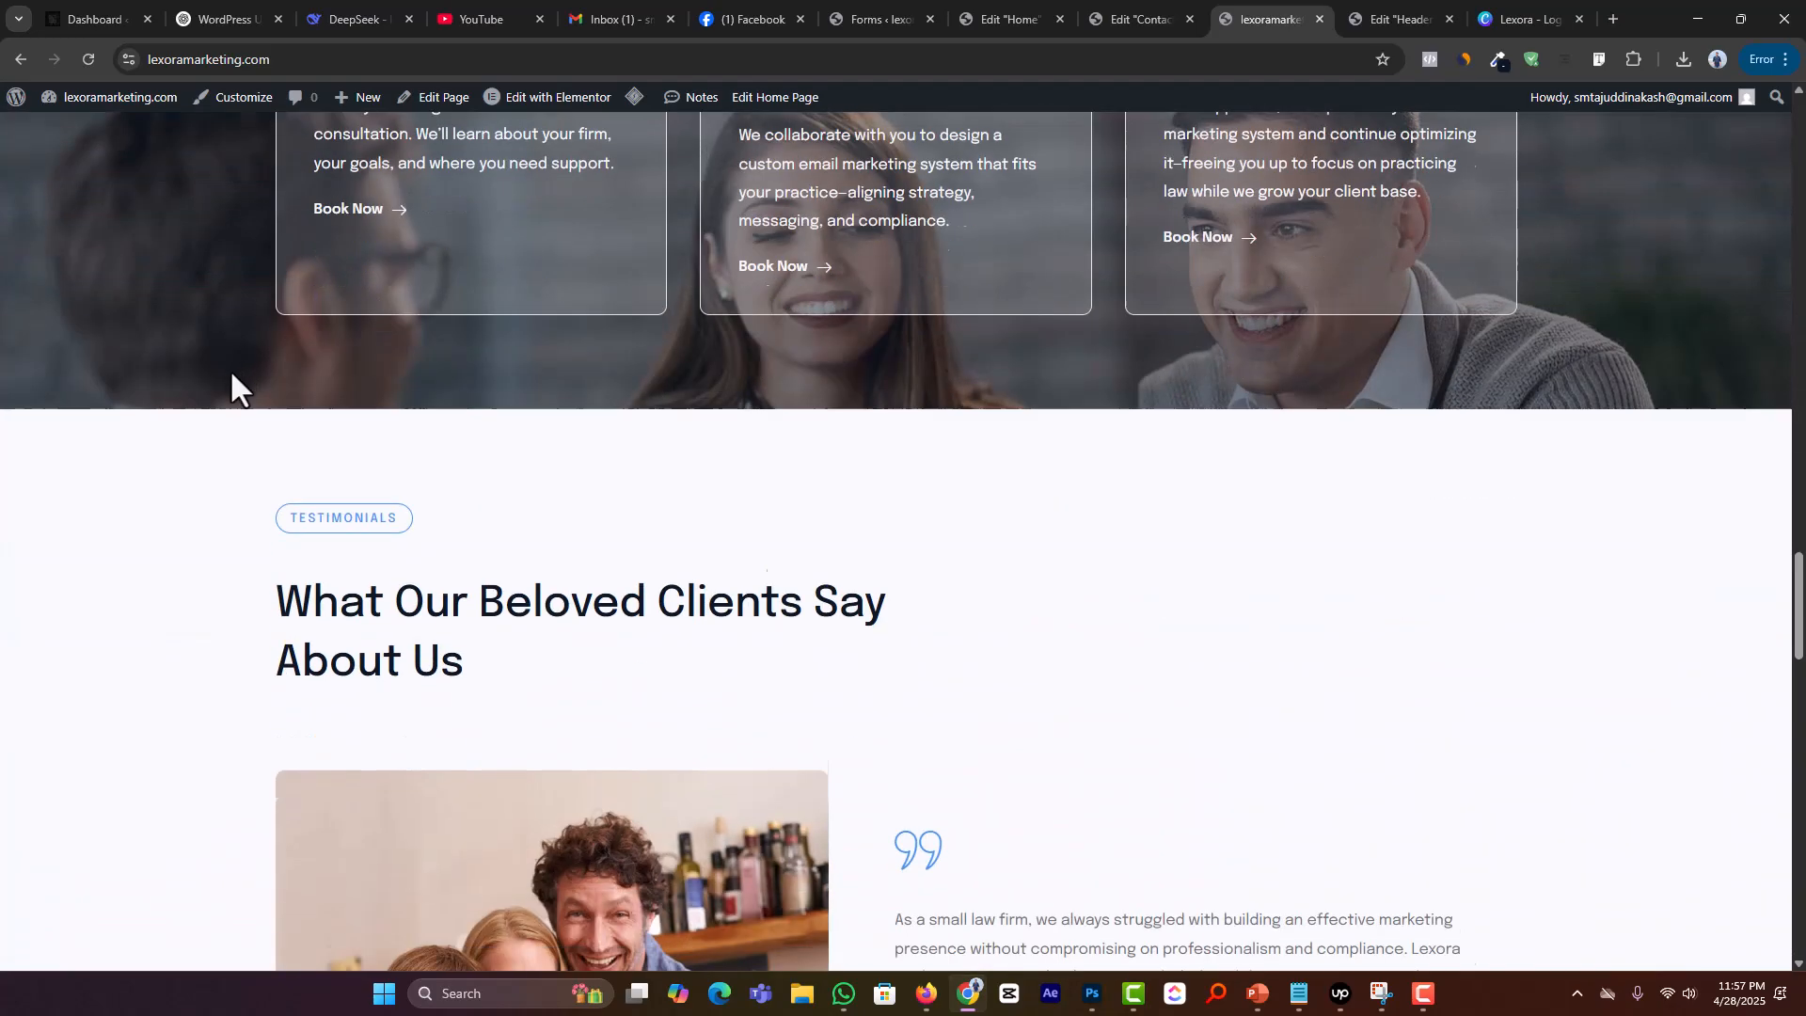
Step: Check the process cards' Book Now links, then review the testimonials, FAQ, News & Blog and footer sections
{"action": "scroll", "coordinate": [395, 296], "scroll_direction": "up", "scroll_amount": 2}
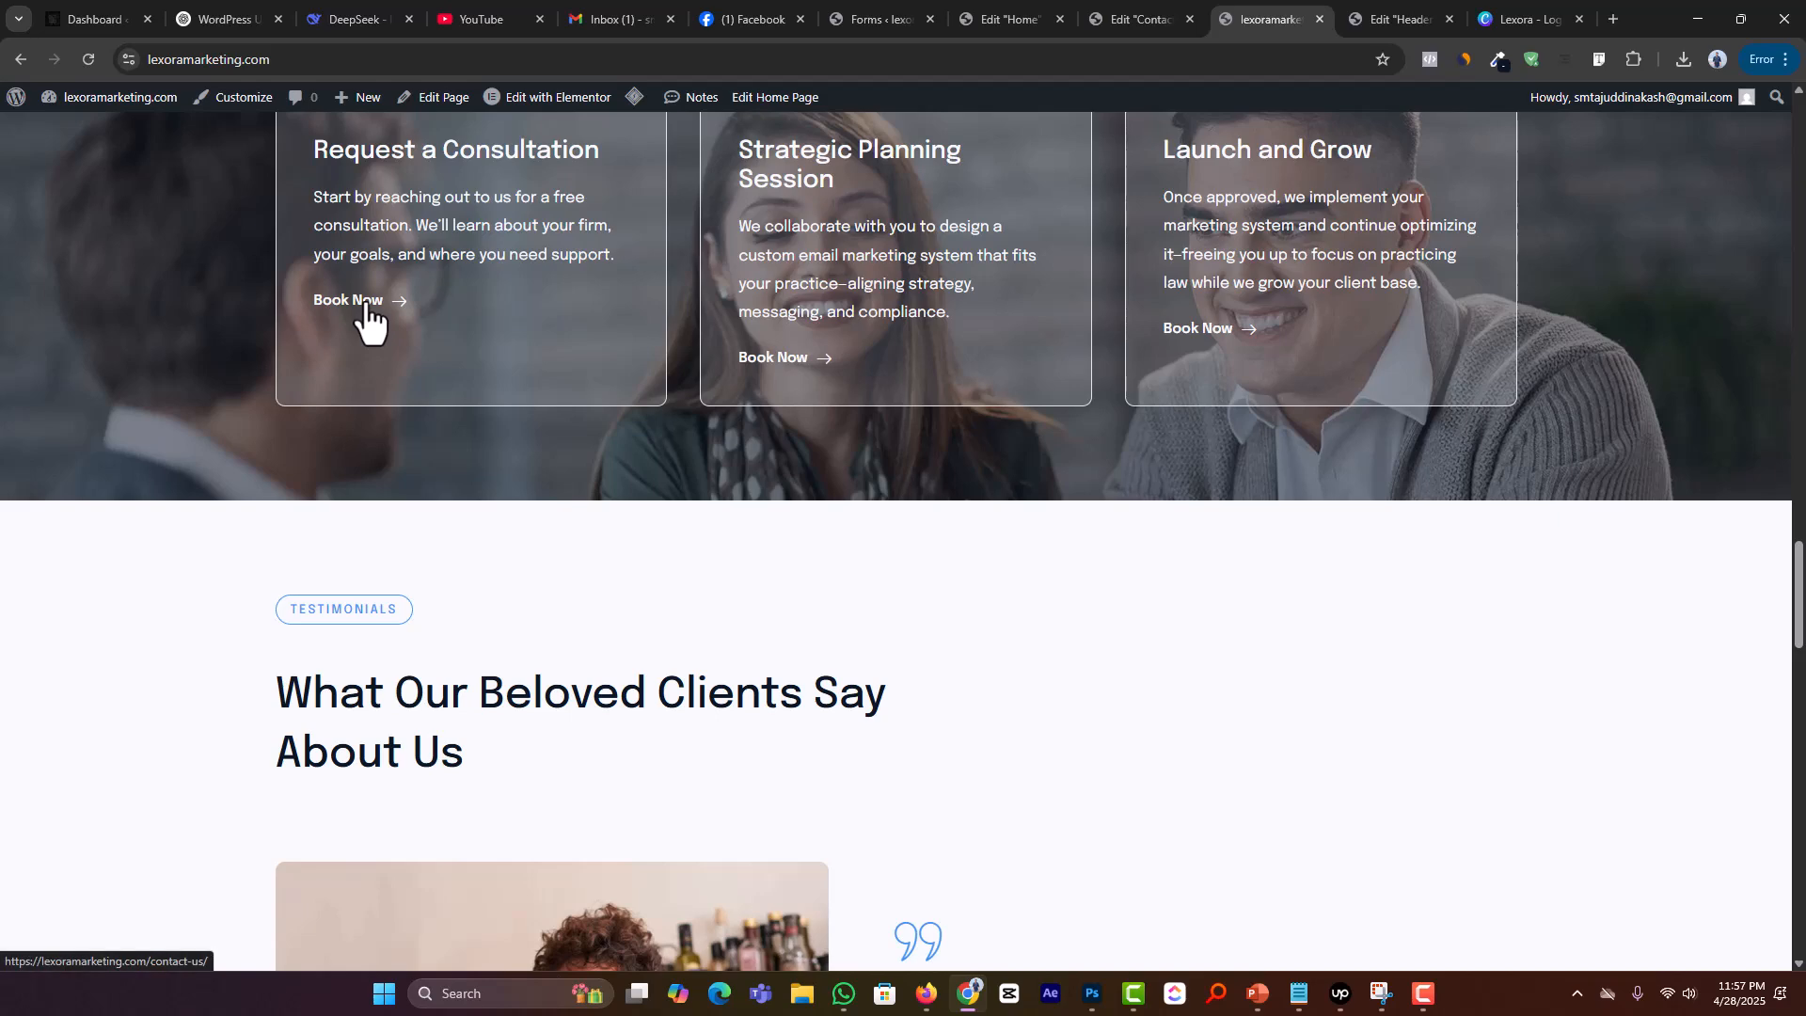
{"action": "scroll", "coordinate": [1156, 371], "scroll_direction": "down", "scroll_amount": 4}
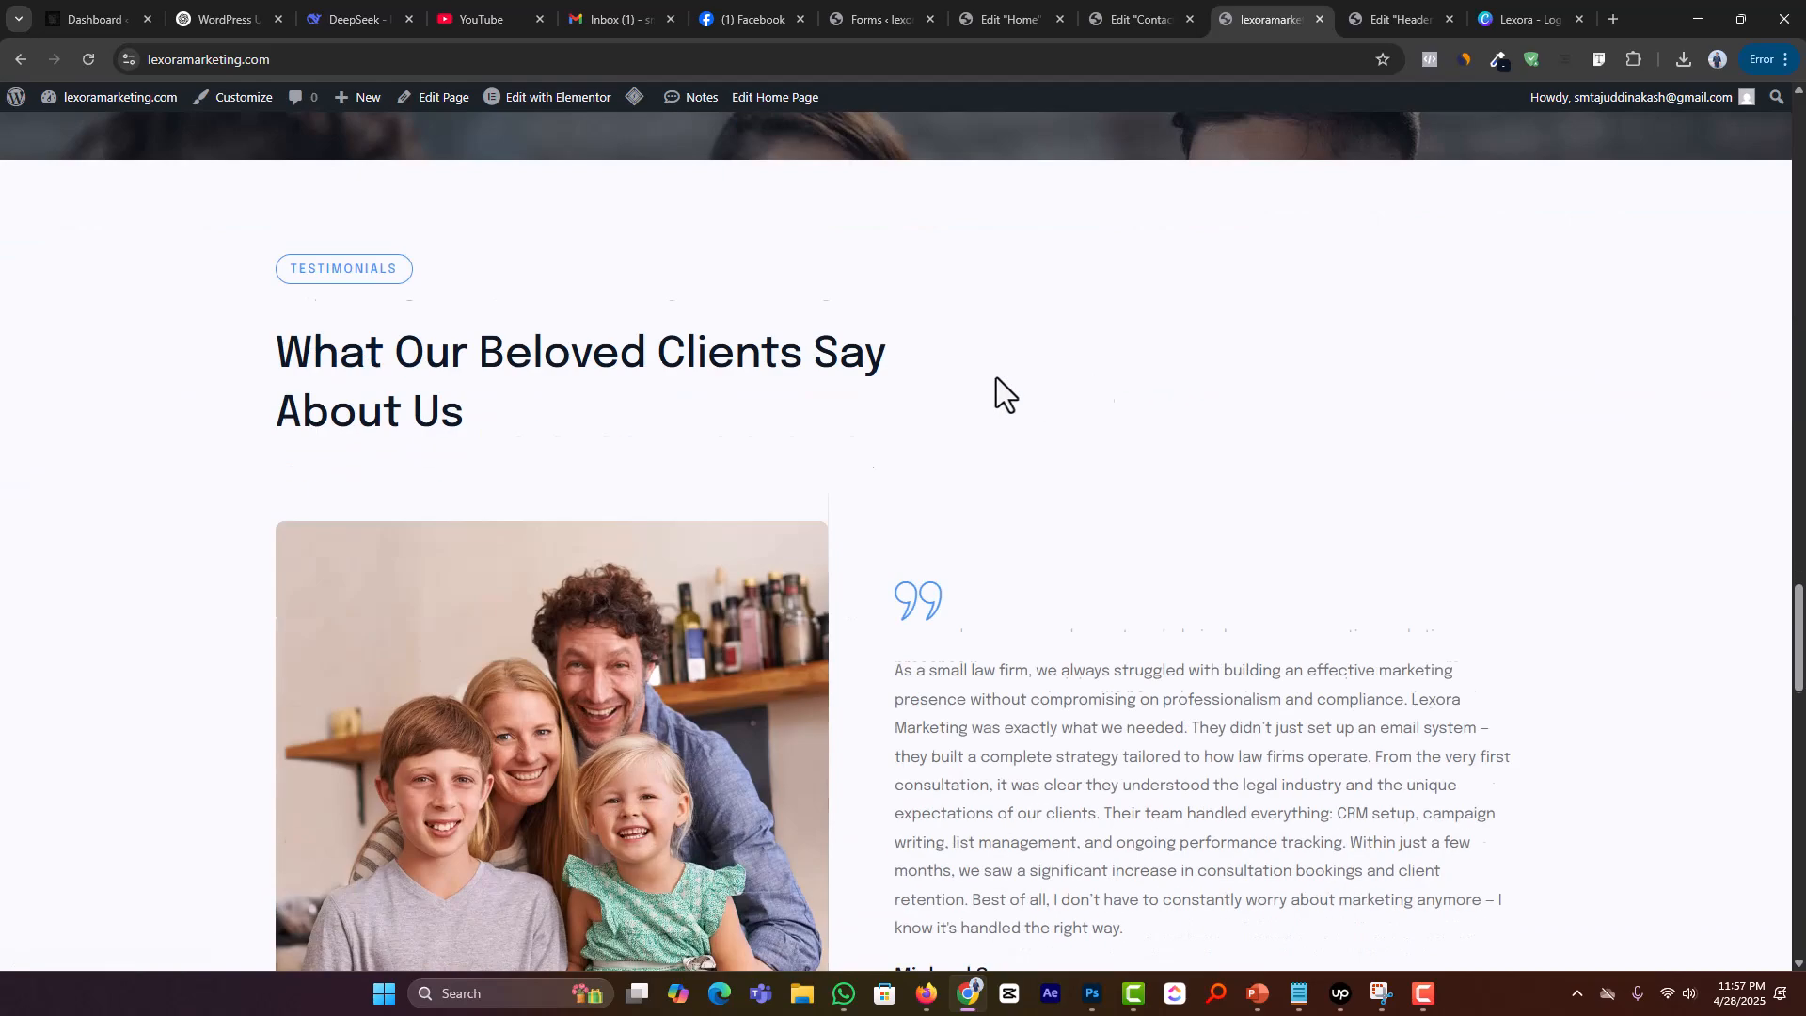
{"action": "left_click_drag", "start_coordinate": [265, 320], "coordinate": [1133, 531]}
{"action": "left_click", "coordinate": [530, 404]}
{"action": "scroll", "coordinate": [531, 404], "scroll_direction": "down", "scroll_amount": 3}
{"action": "left_click", "coordinate": [1145, 590]}
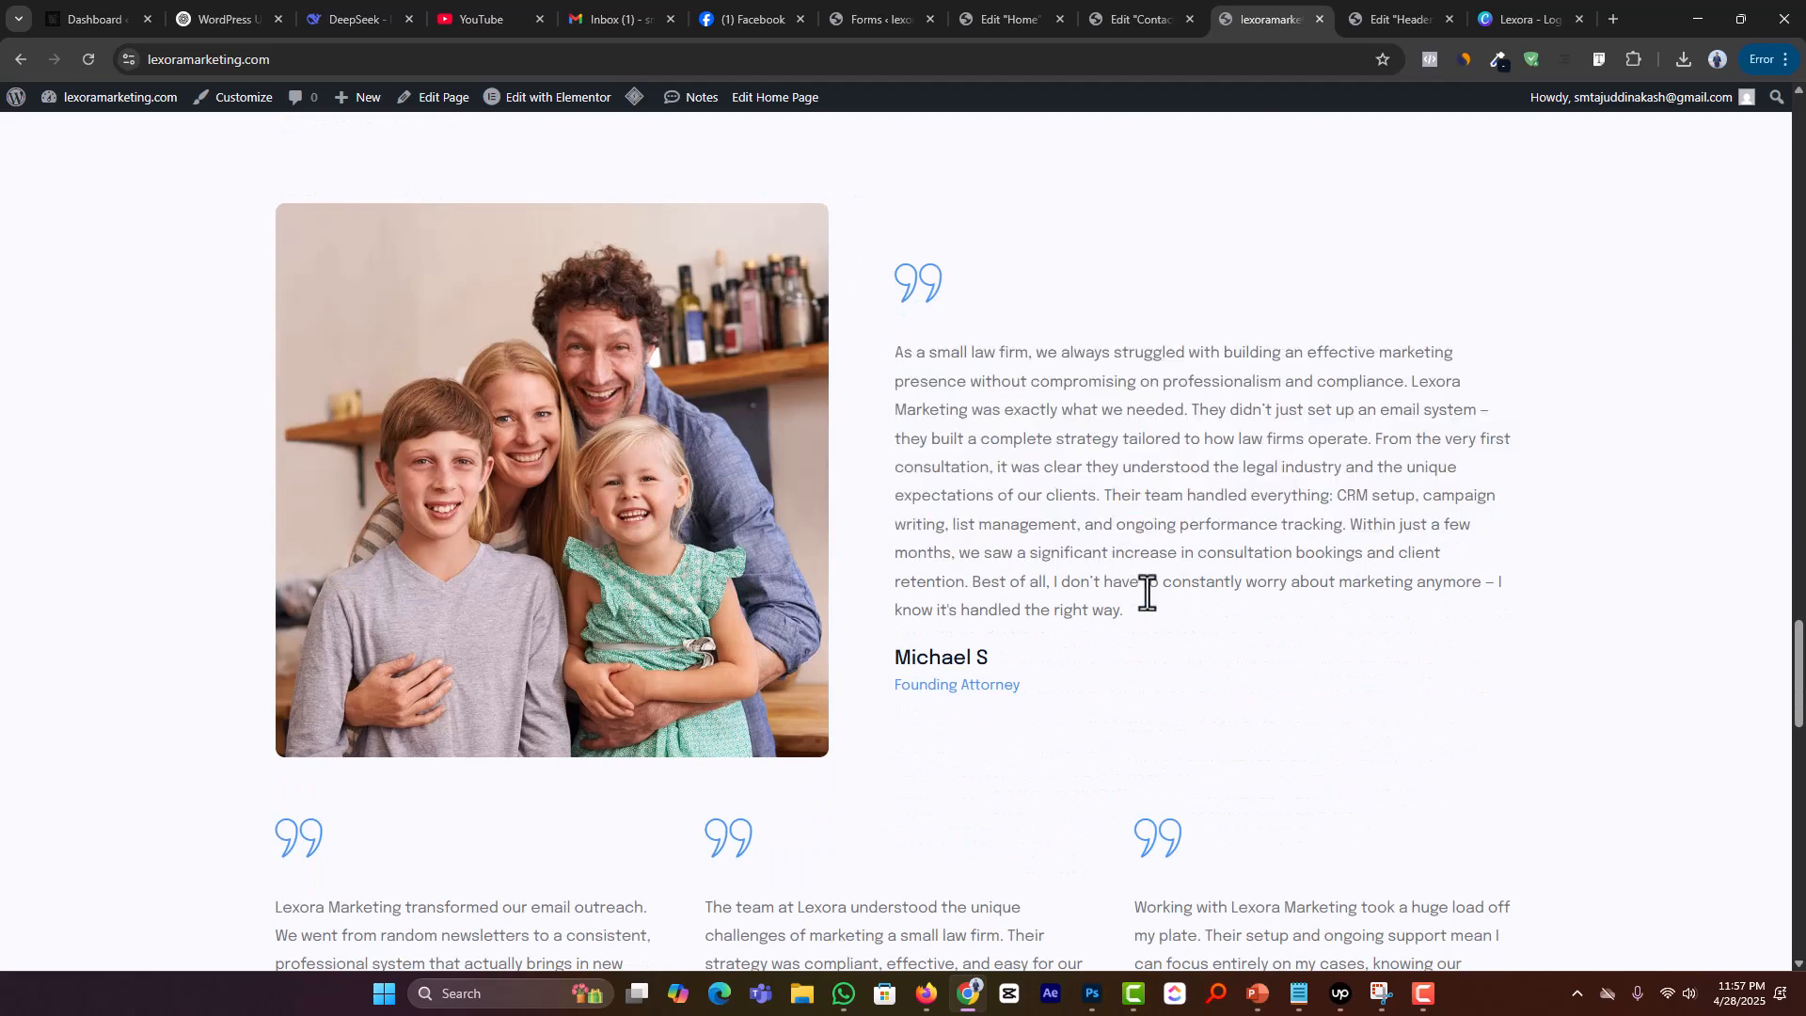
{"action": "scroll", "coordinate": [1141, 589], "scroll_direction": "down", "scroll_amount": 8}
{"action": "scroll", "coordinate": [1110, 578], "scroll_direction": "down", "scroll_amount": 5}
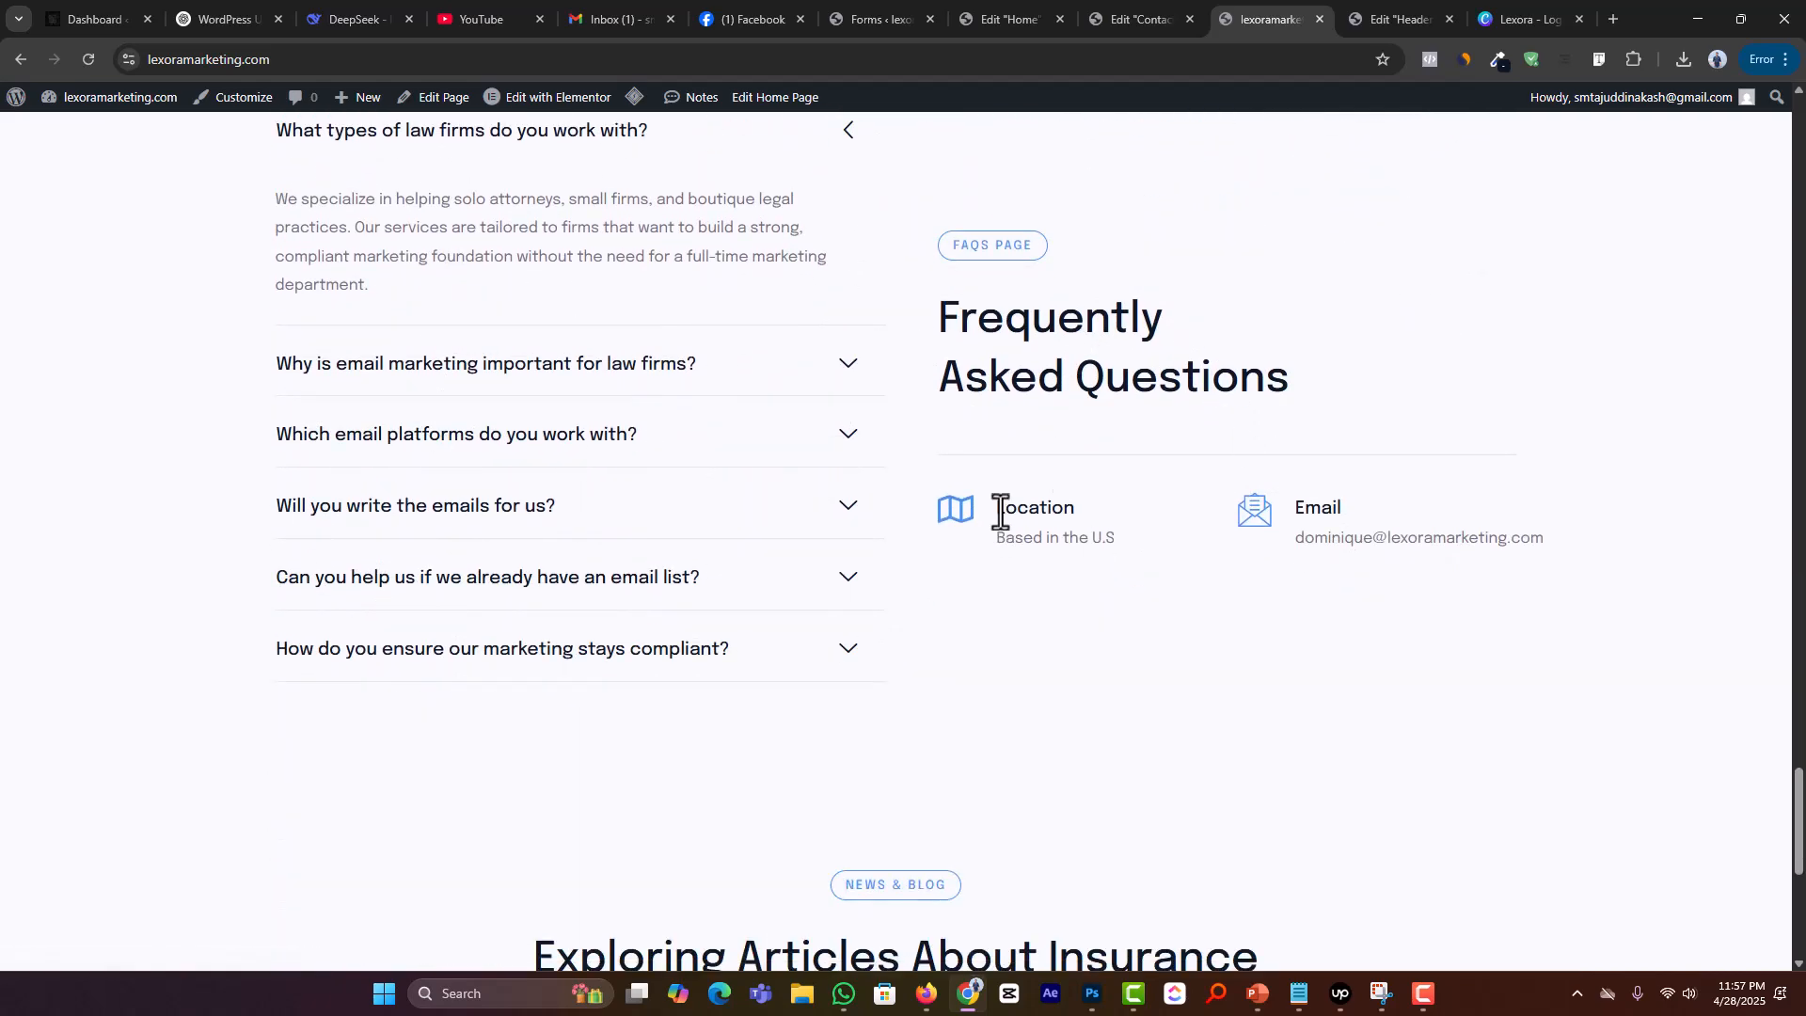
{"action": "scroll", "coordinate": [1223, 527], "scroll_direction": "down", "scroll_amount": 2}
{"action": "scroll", "coordinate": [1367, 421], "scroll_direction": "down", "scroll_amount": 3}
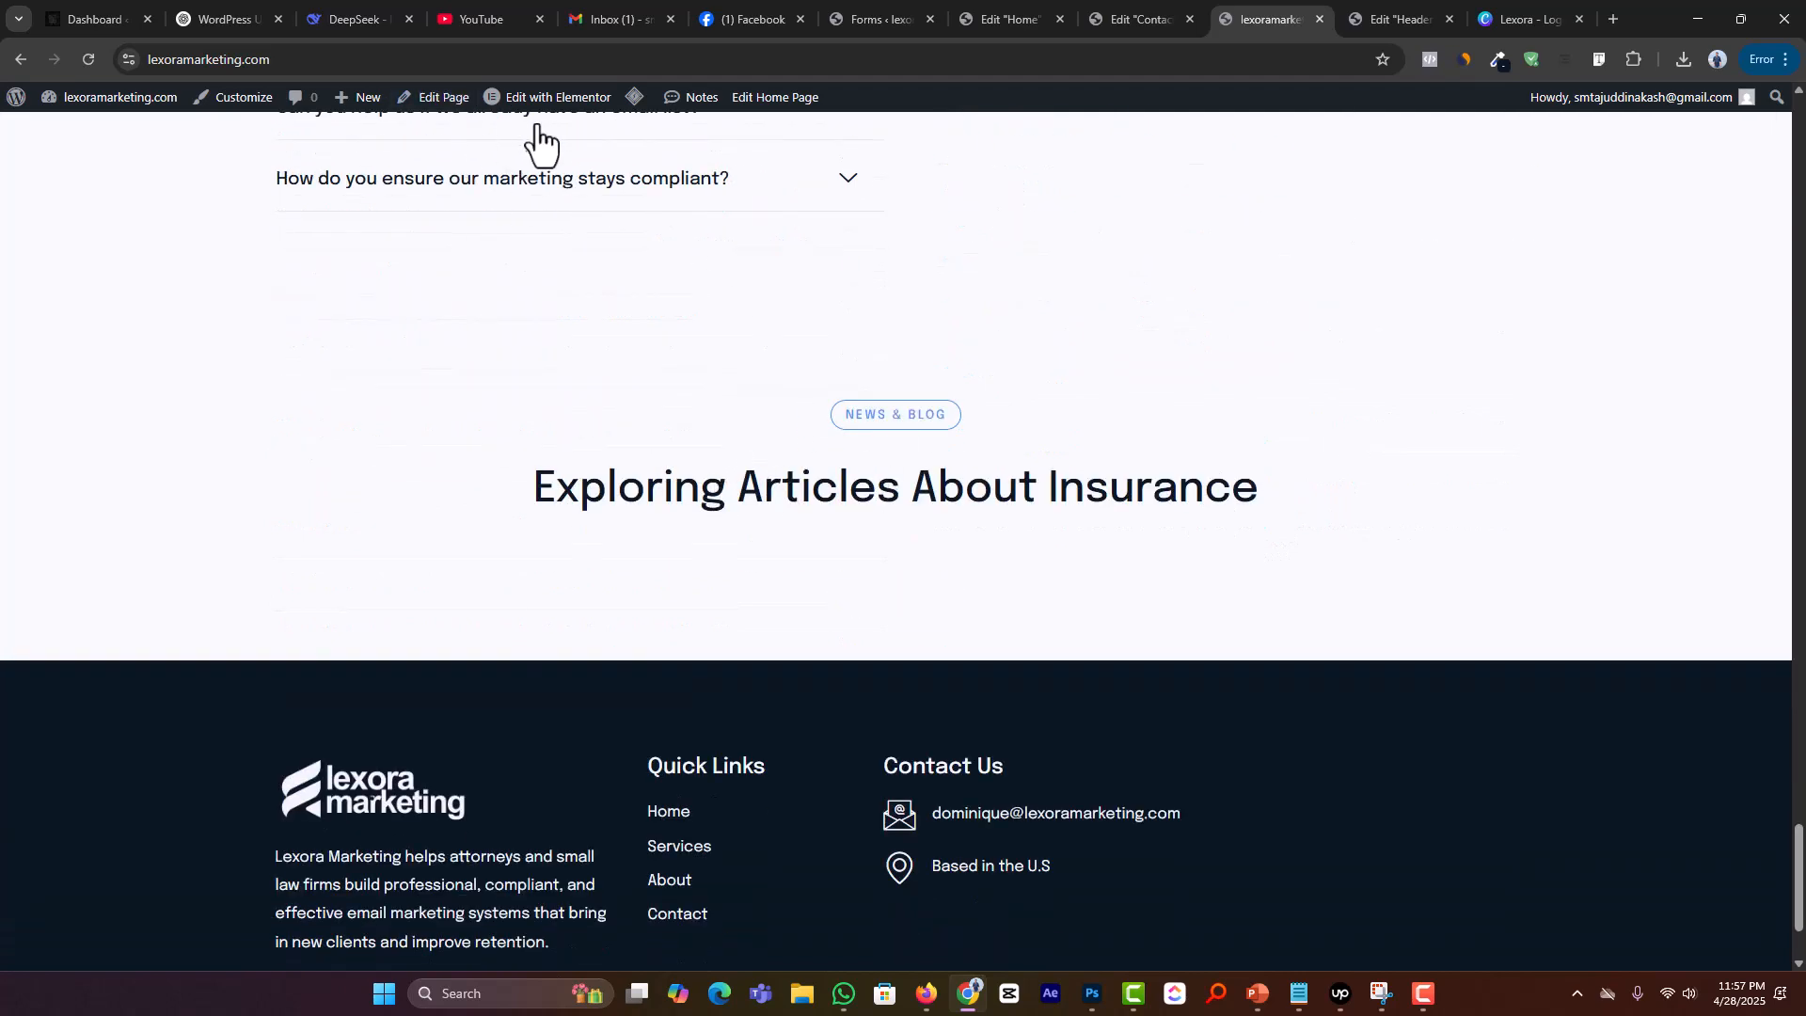
{"action": "left_click_drag", "start_coordinate": [730, 489], "coordinate": [1453, 540]}
{"action": "left_click", "coordinate": [1453, 540]}
Step: Close the outdated Home page editor and reopen the Home page in Elementor from the live site
{"action": "mouse_move", "coordinate": [584, 105]}
{"action": "left_click", "coordinate": [1001, 12]}
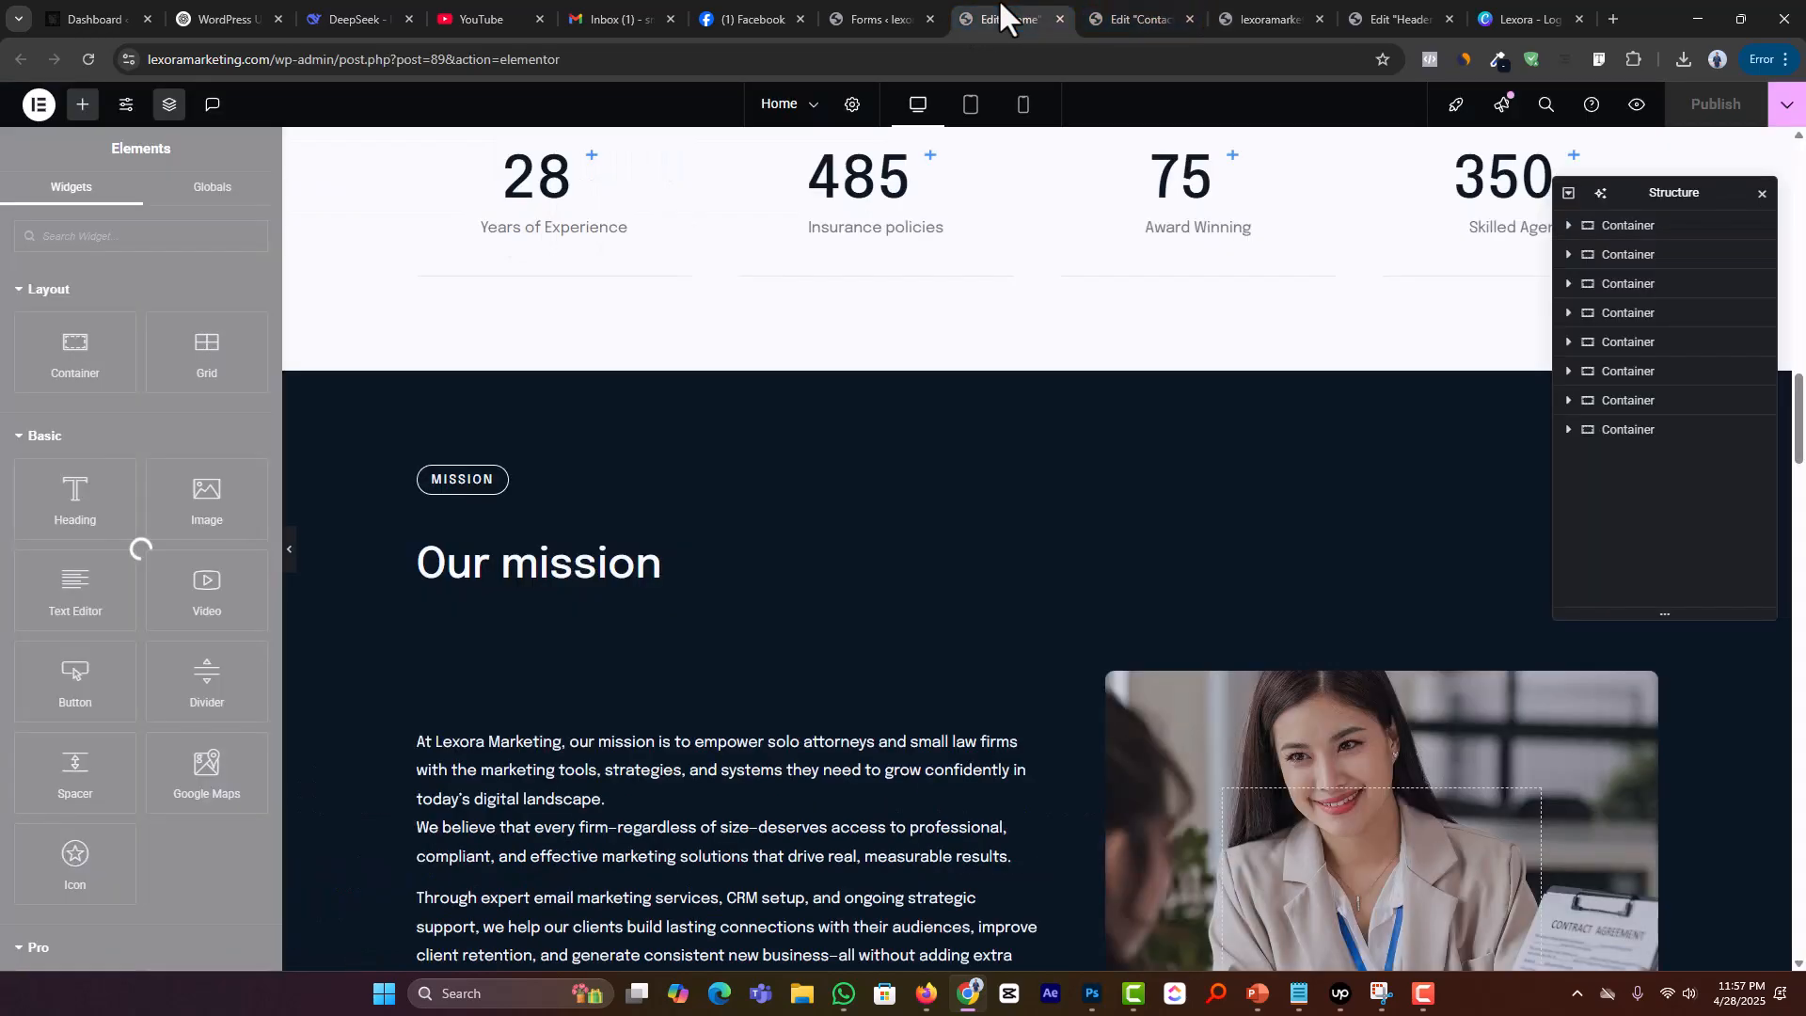
{"action": "scroll", "coordinate": [1021, 533], "scroll_direction": "down", "scroll_amount": 15}
{"action": "left_click", "coordinate": [1060, 18]}
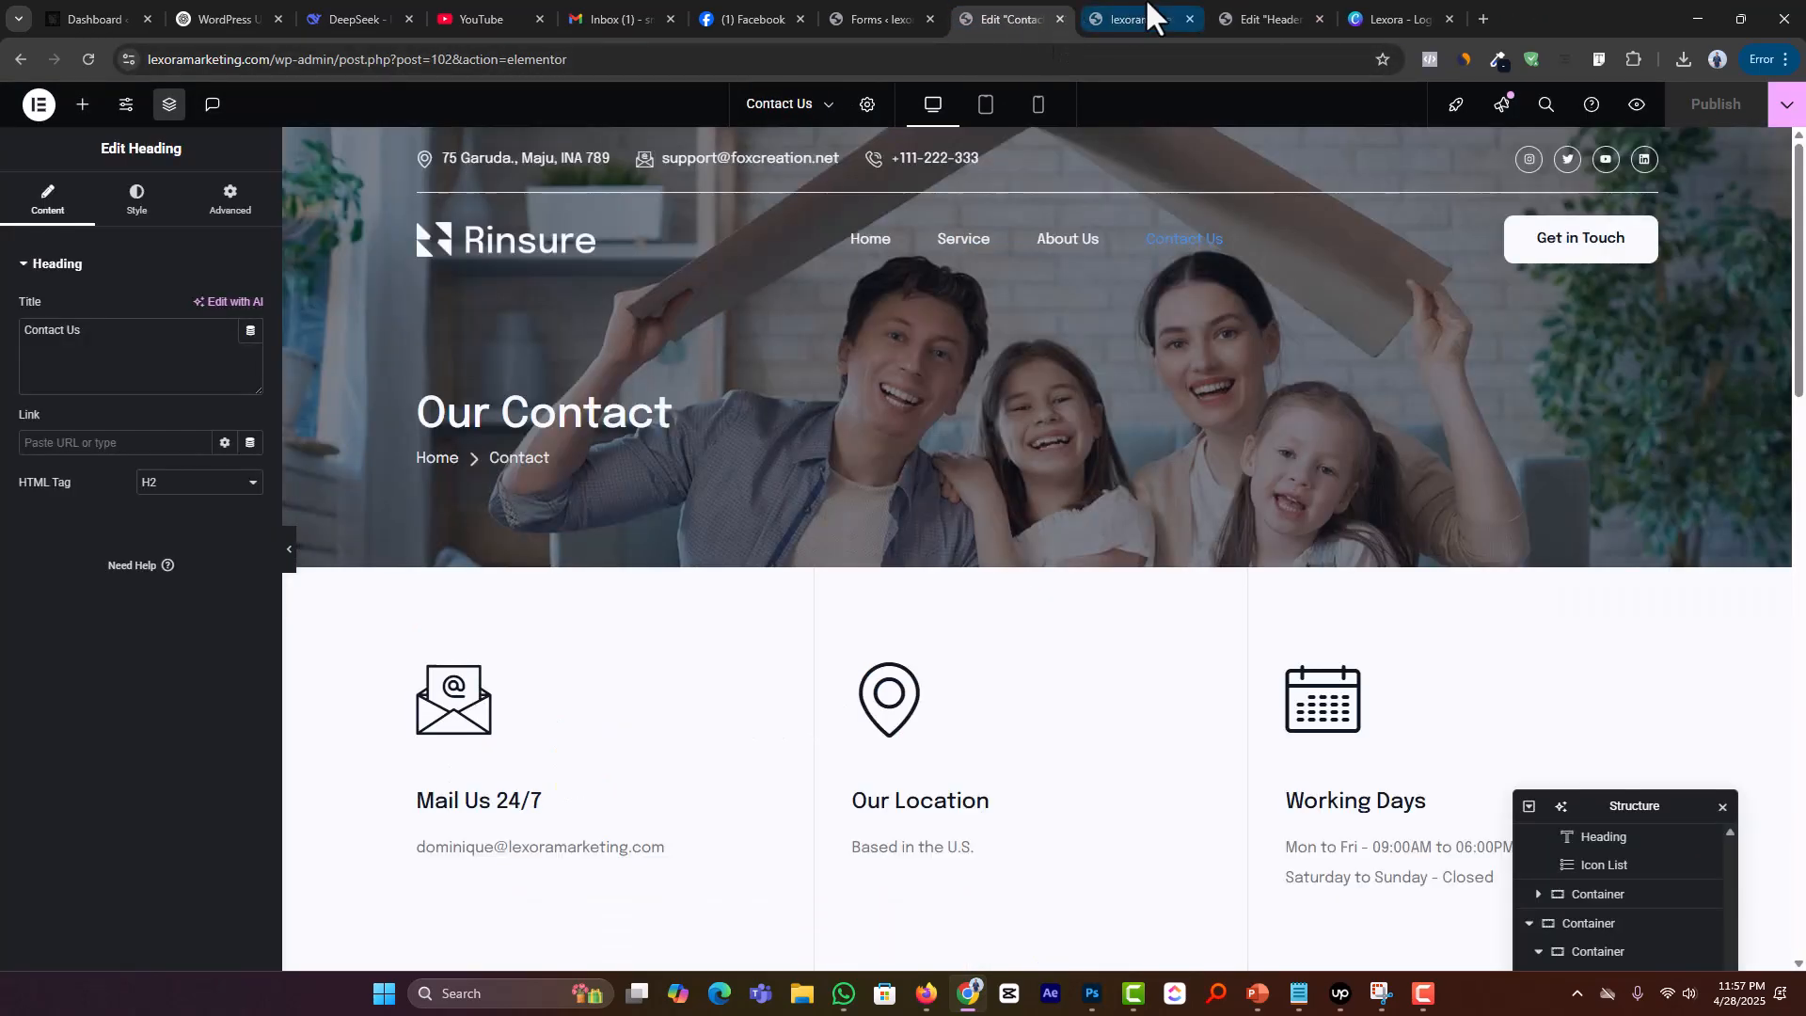
{"action": "left_click", "coordinate": [1146, 5]}
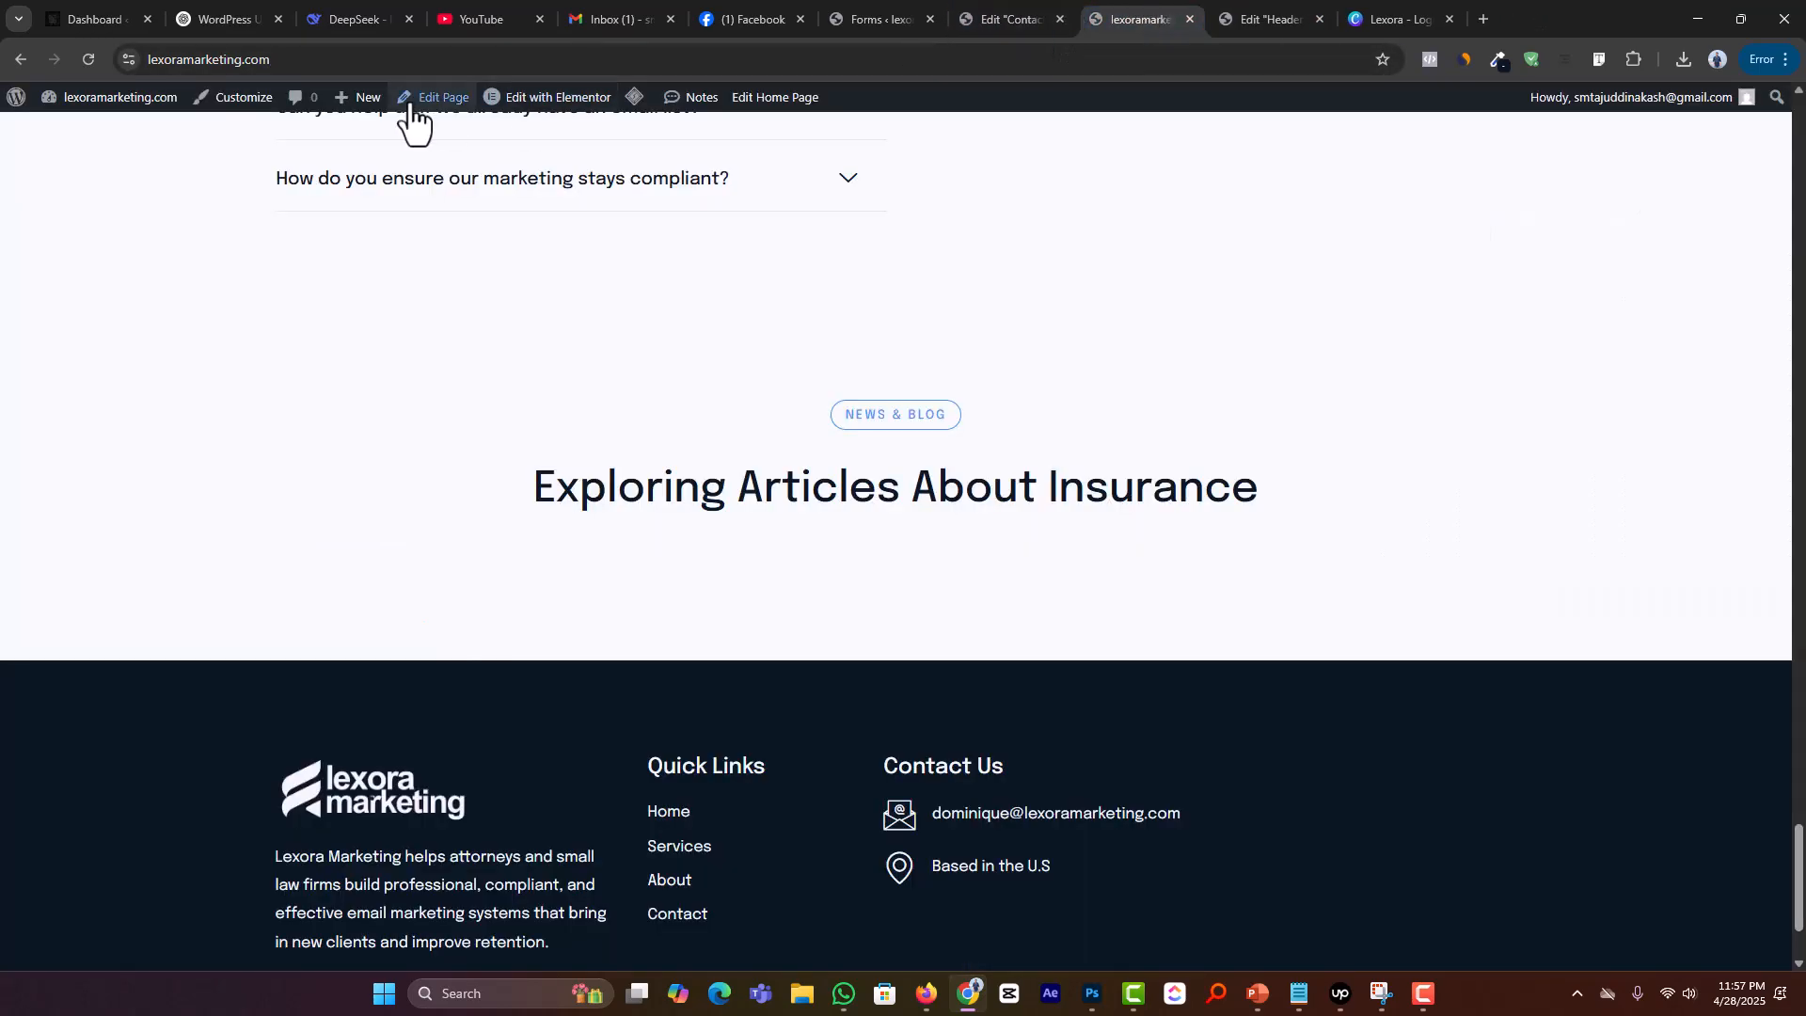
{"action": "middle_click", "coordinate": [583, 97]}
{"action": "left_click", "coordinate": [1310, 7]}
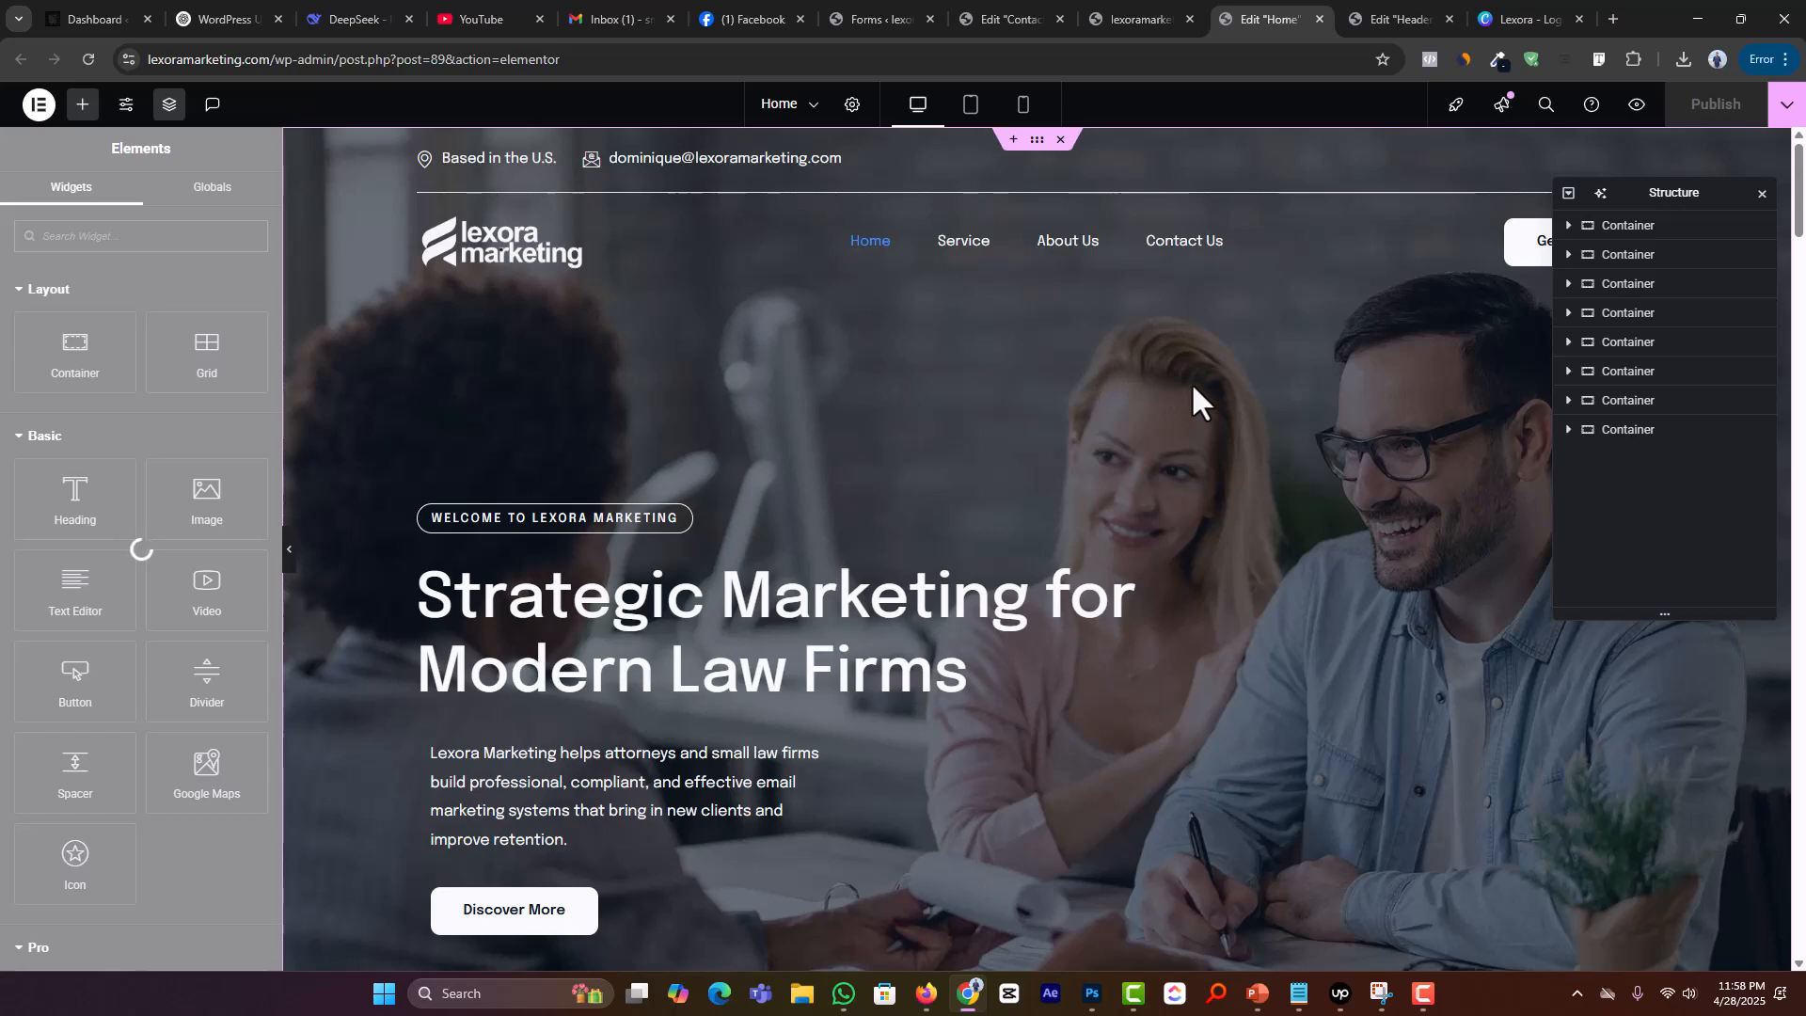
Step: Delete the News & Blog section "Exploring Articles About Insurance" from the Home page and publish the change
{"action": "scroll", "coordinate": [1012, 478], "scroll_direction": "down", "scroll_amount": 10}
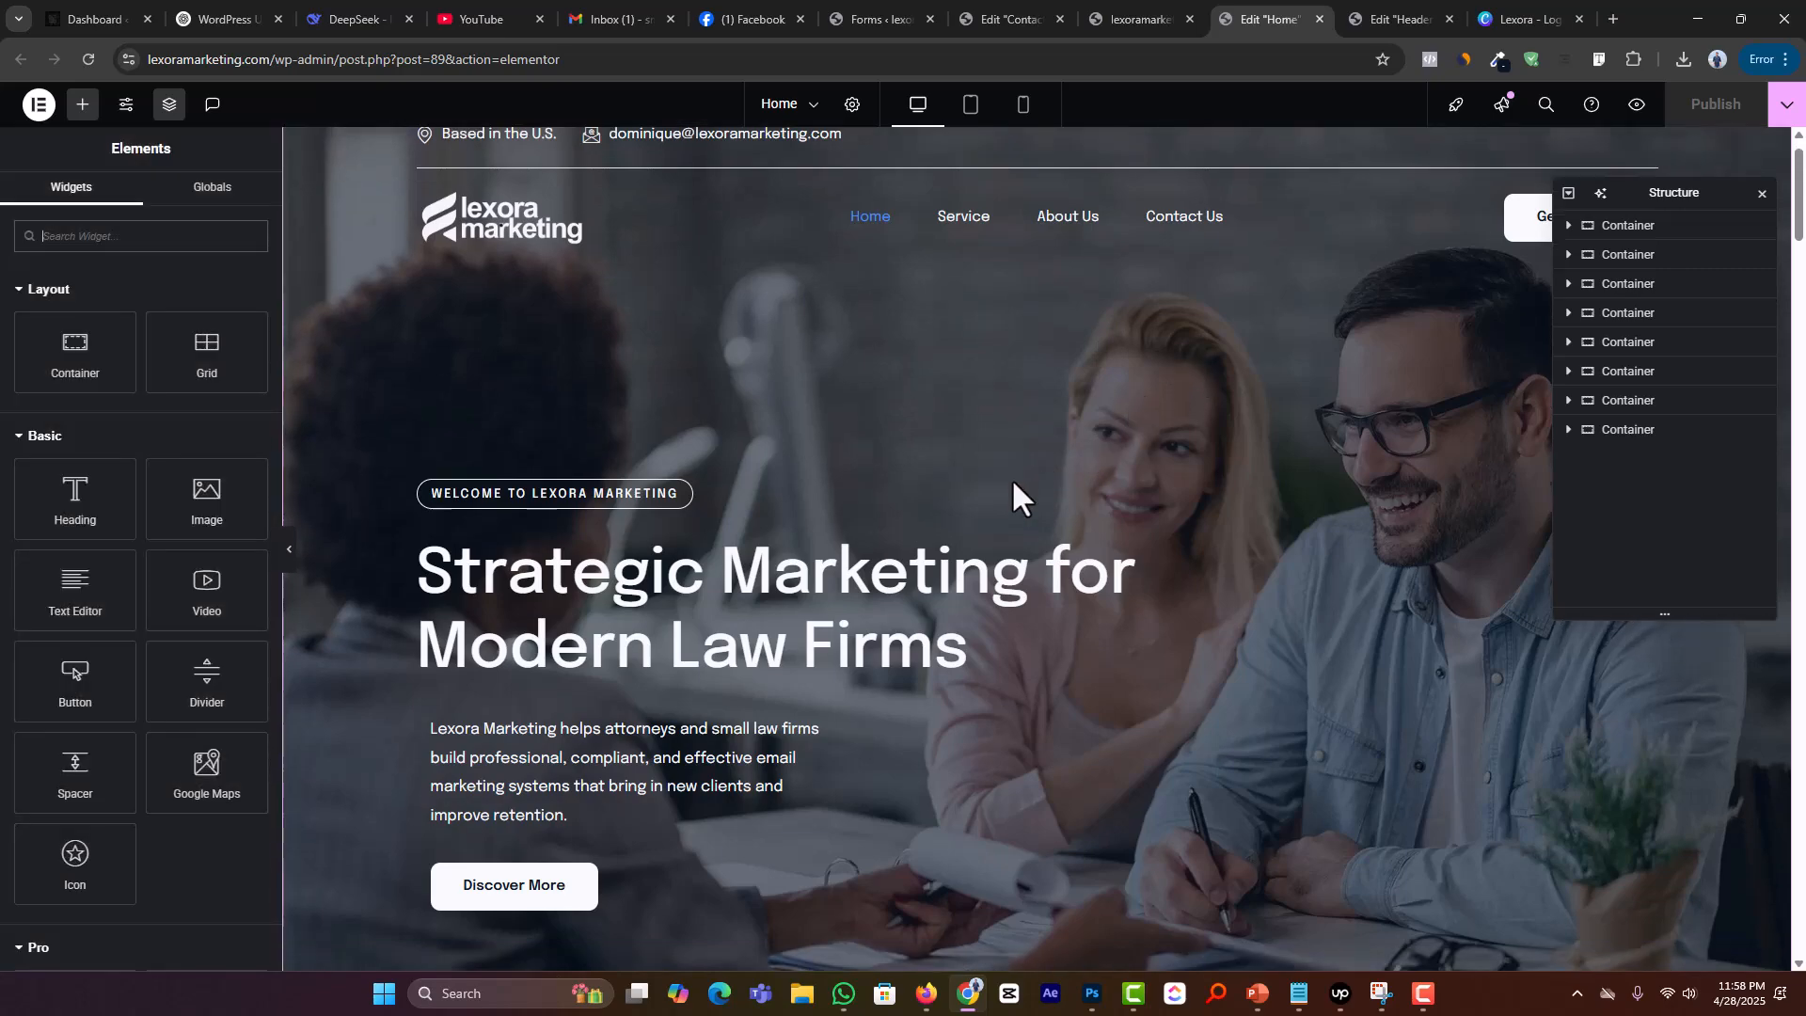
{"action": "scroll", "coordinate": [1013, 481], "scroll_direction": "down", "scroll_amount": 20}
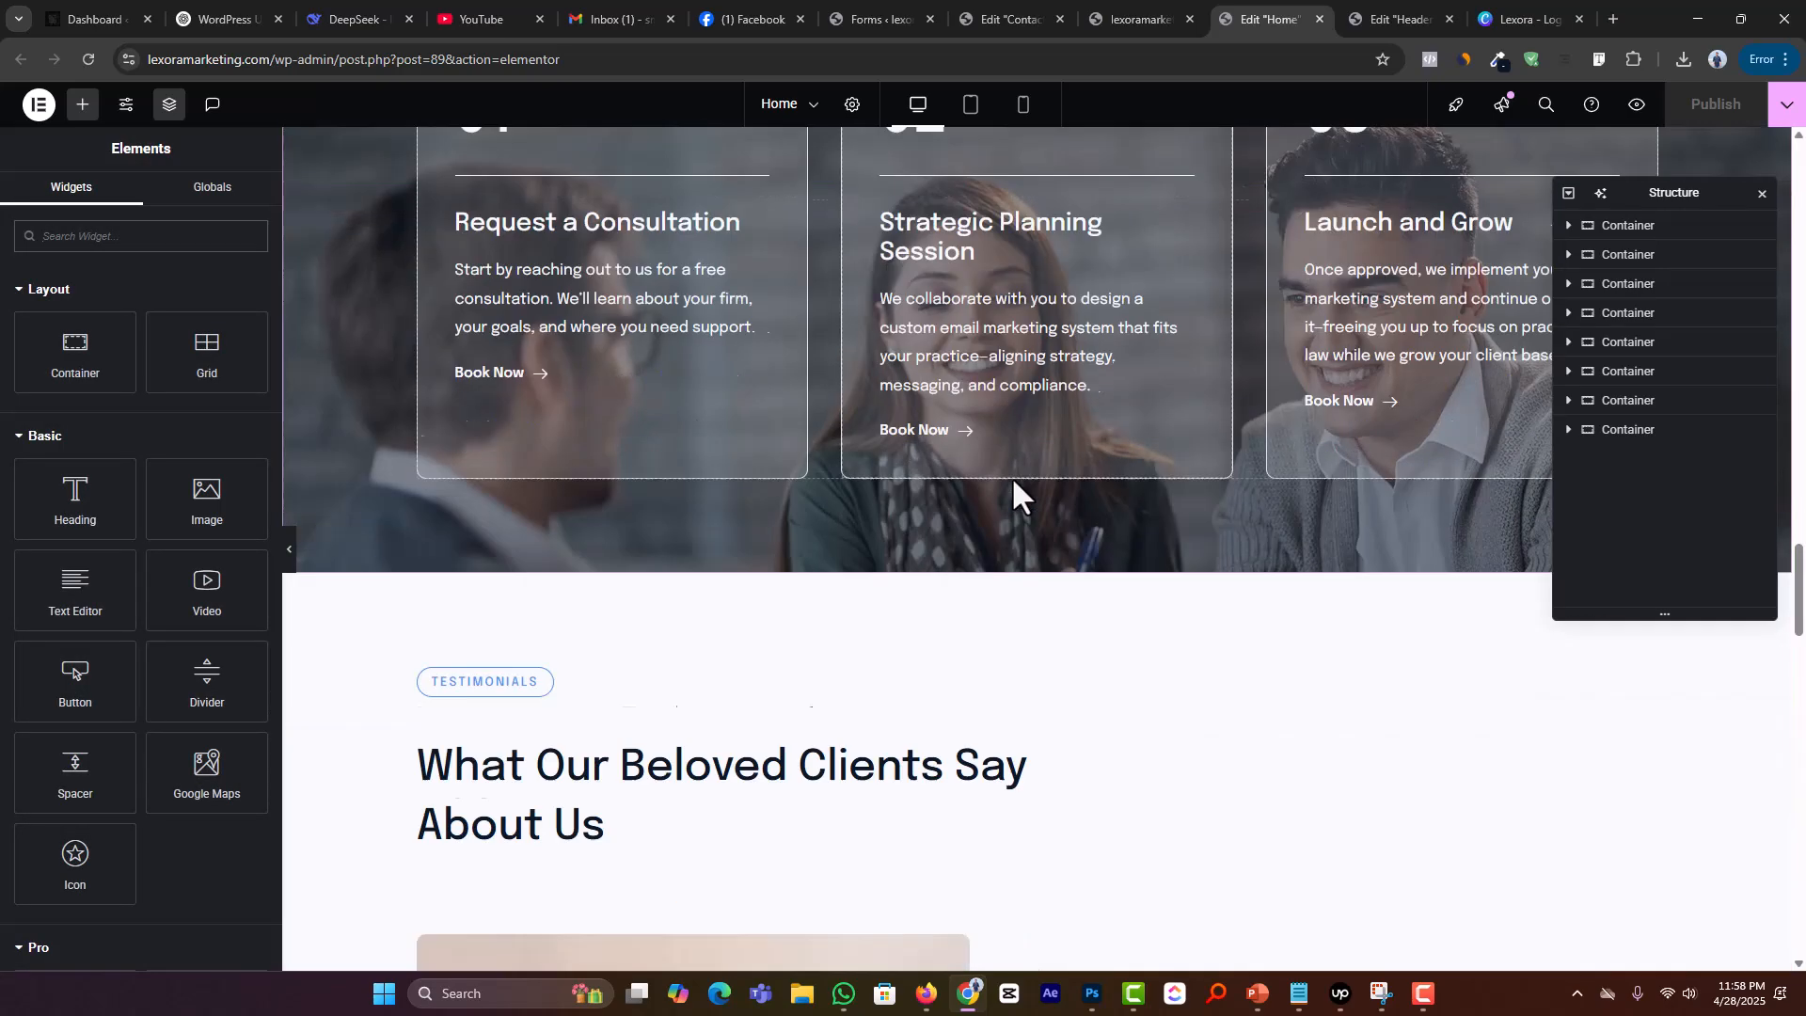
{"action": "scroll", "coordinate": [1013, 480], "scroll_direction": "down", "scroll_amount": 15}
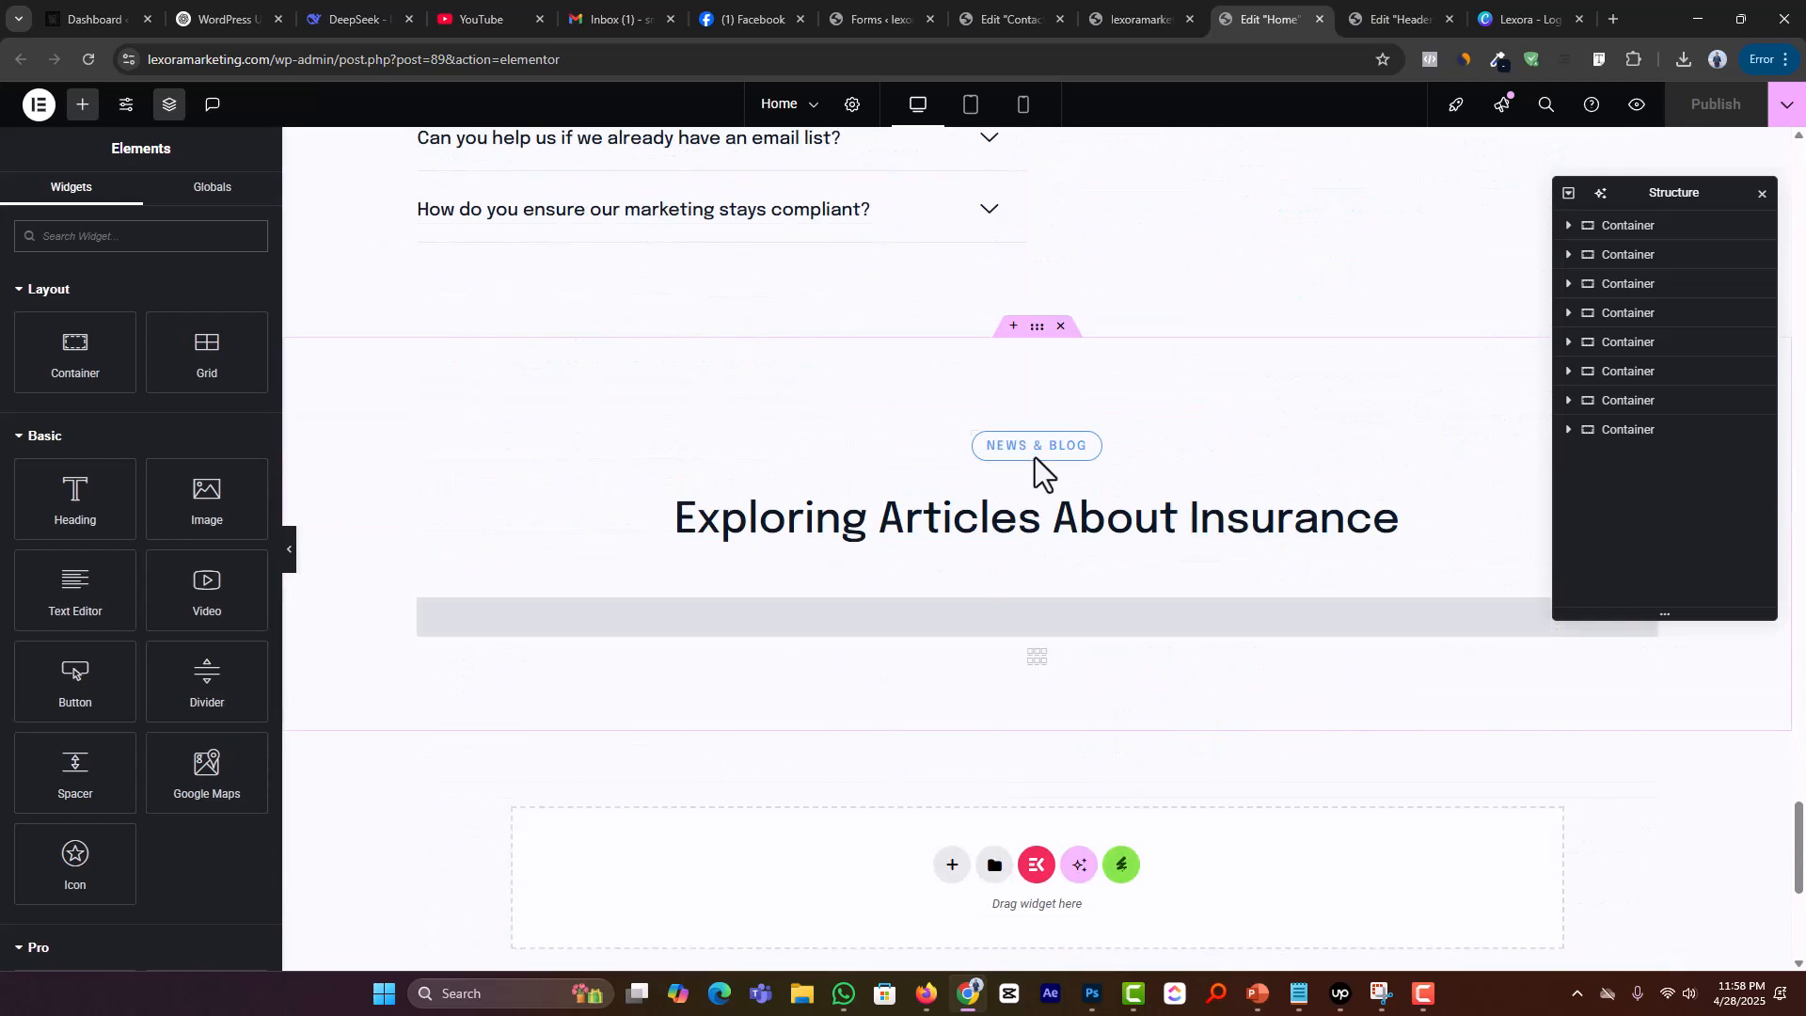
{"action": "left_click", "coordinate": [1060, 326]}
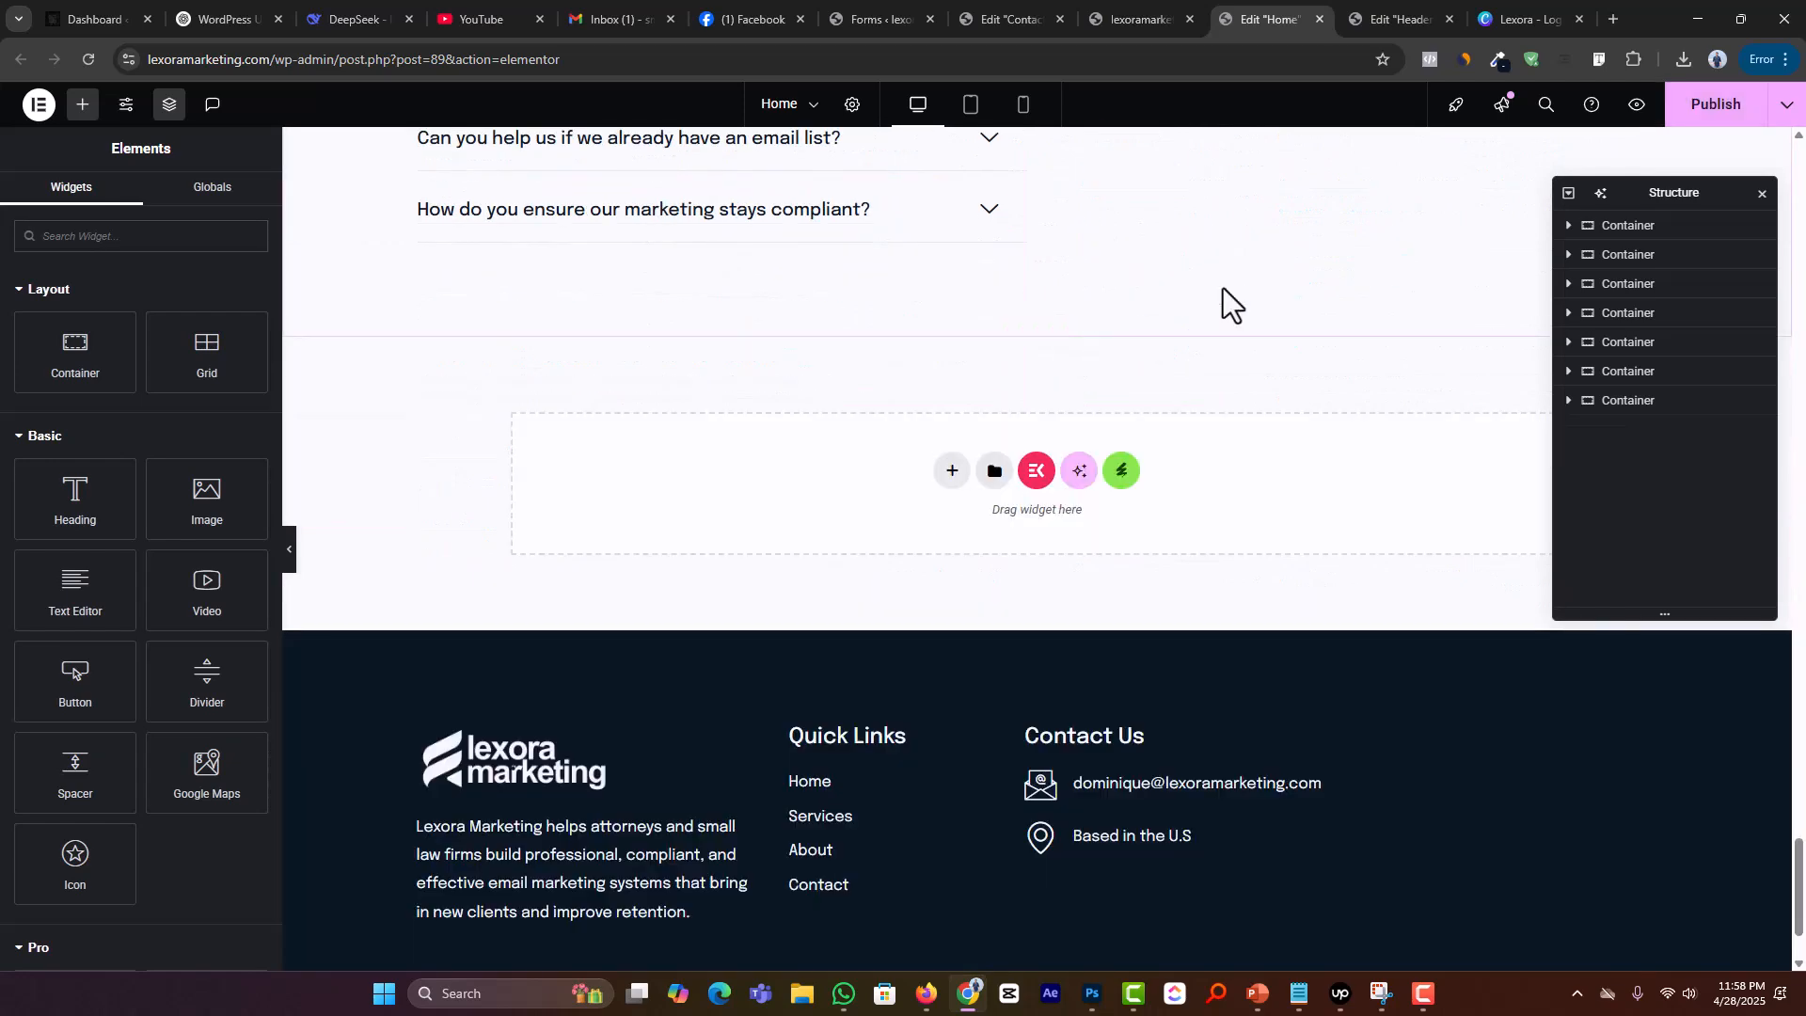
{"action": "left_click", "coordinate": [1737, 115]}
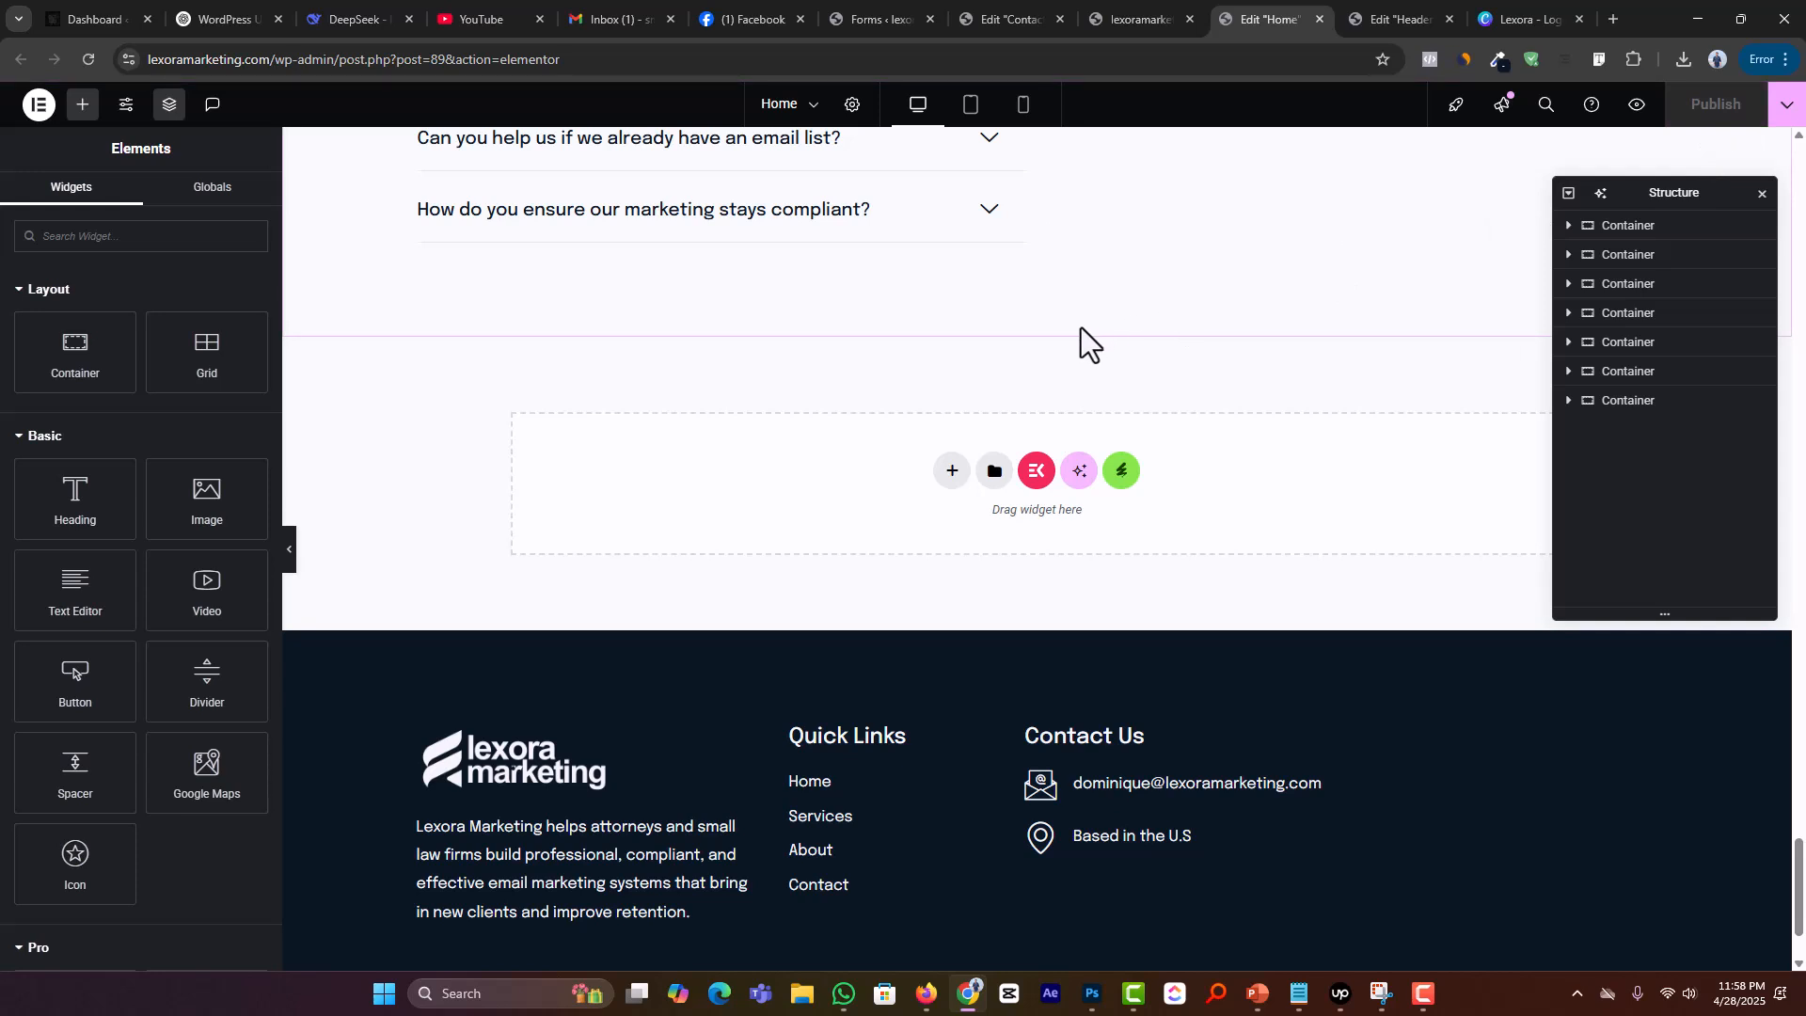
Step: Reload the live home page and check the area between the FAQ and the footer, where the blog section was
{"action": "scroll", "coordinate": [1279, 360], "scroll_direction": "down", "scroll_amount": 2}
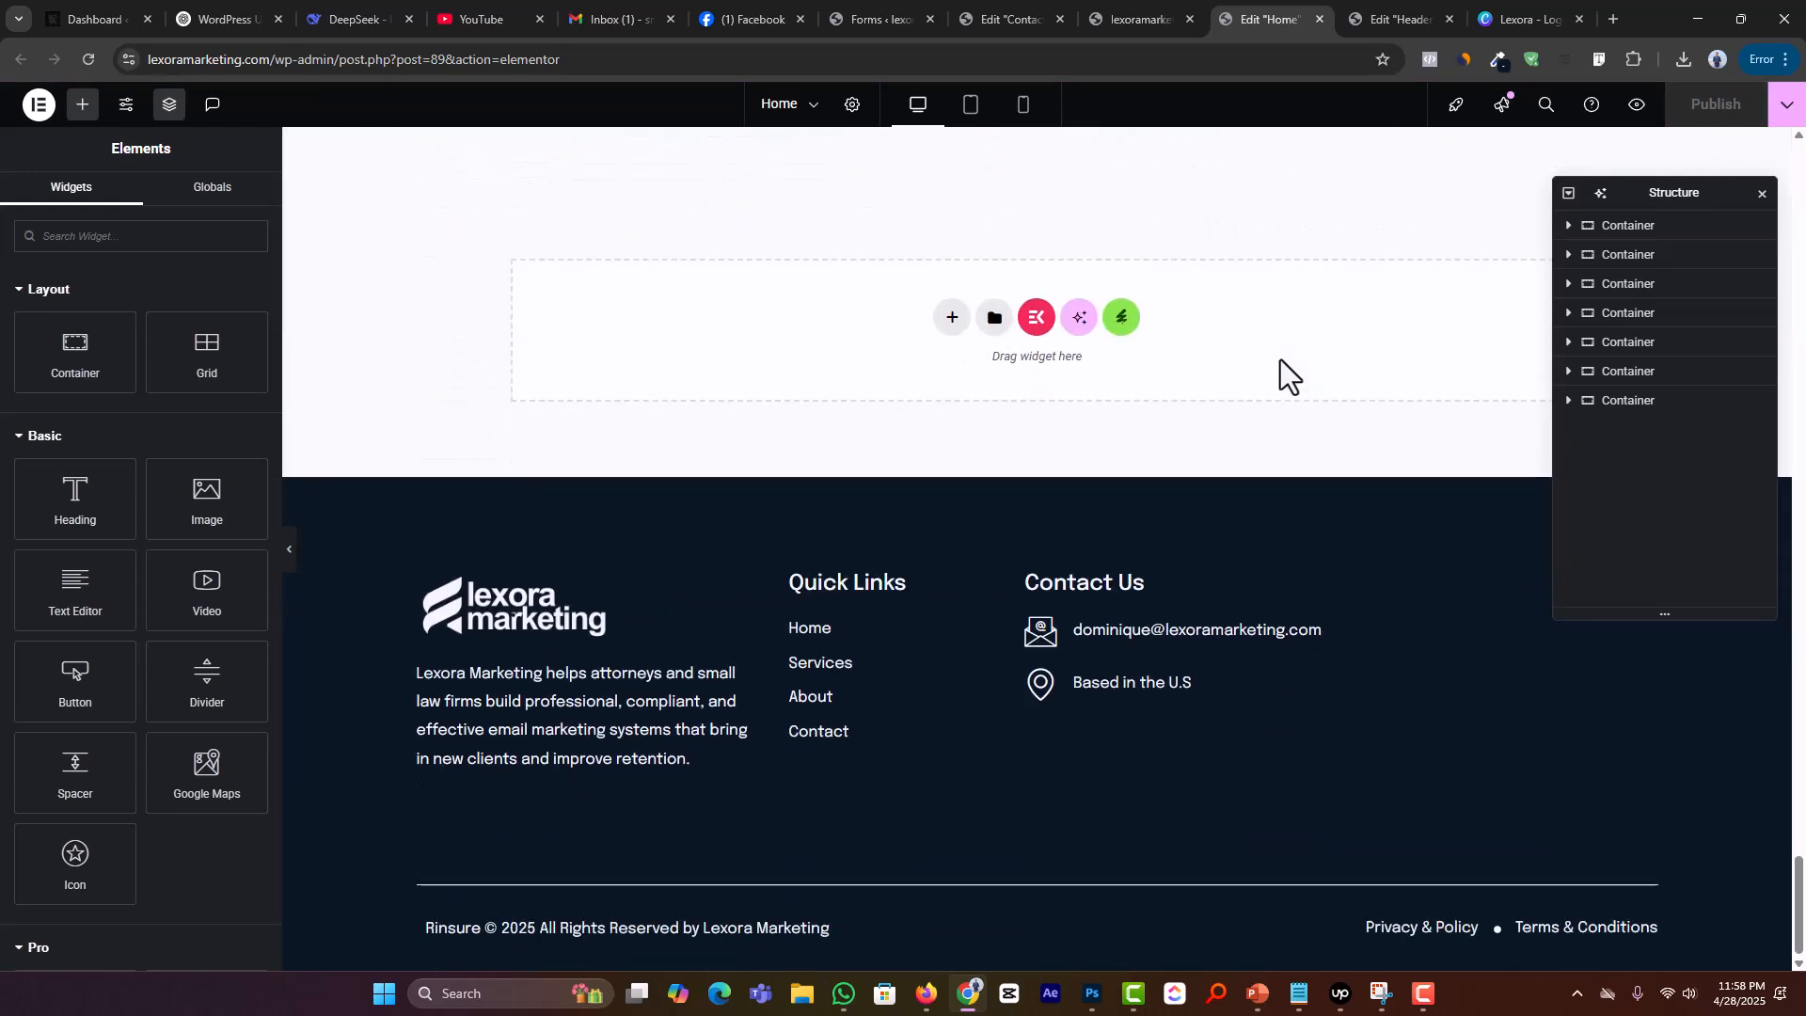
{"action": "left_click", "coordinate": [1139, 19]}
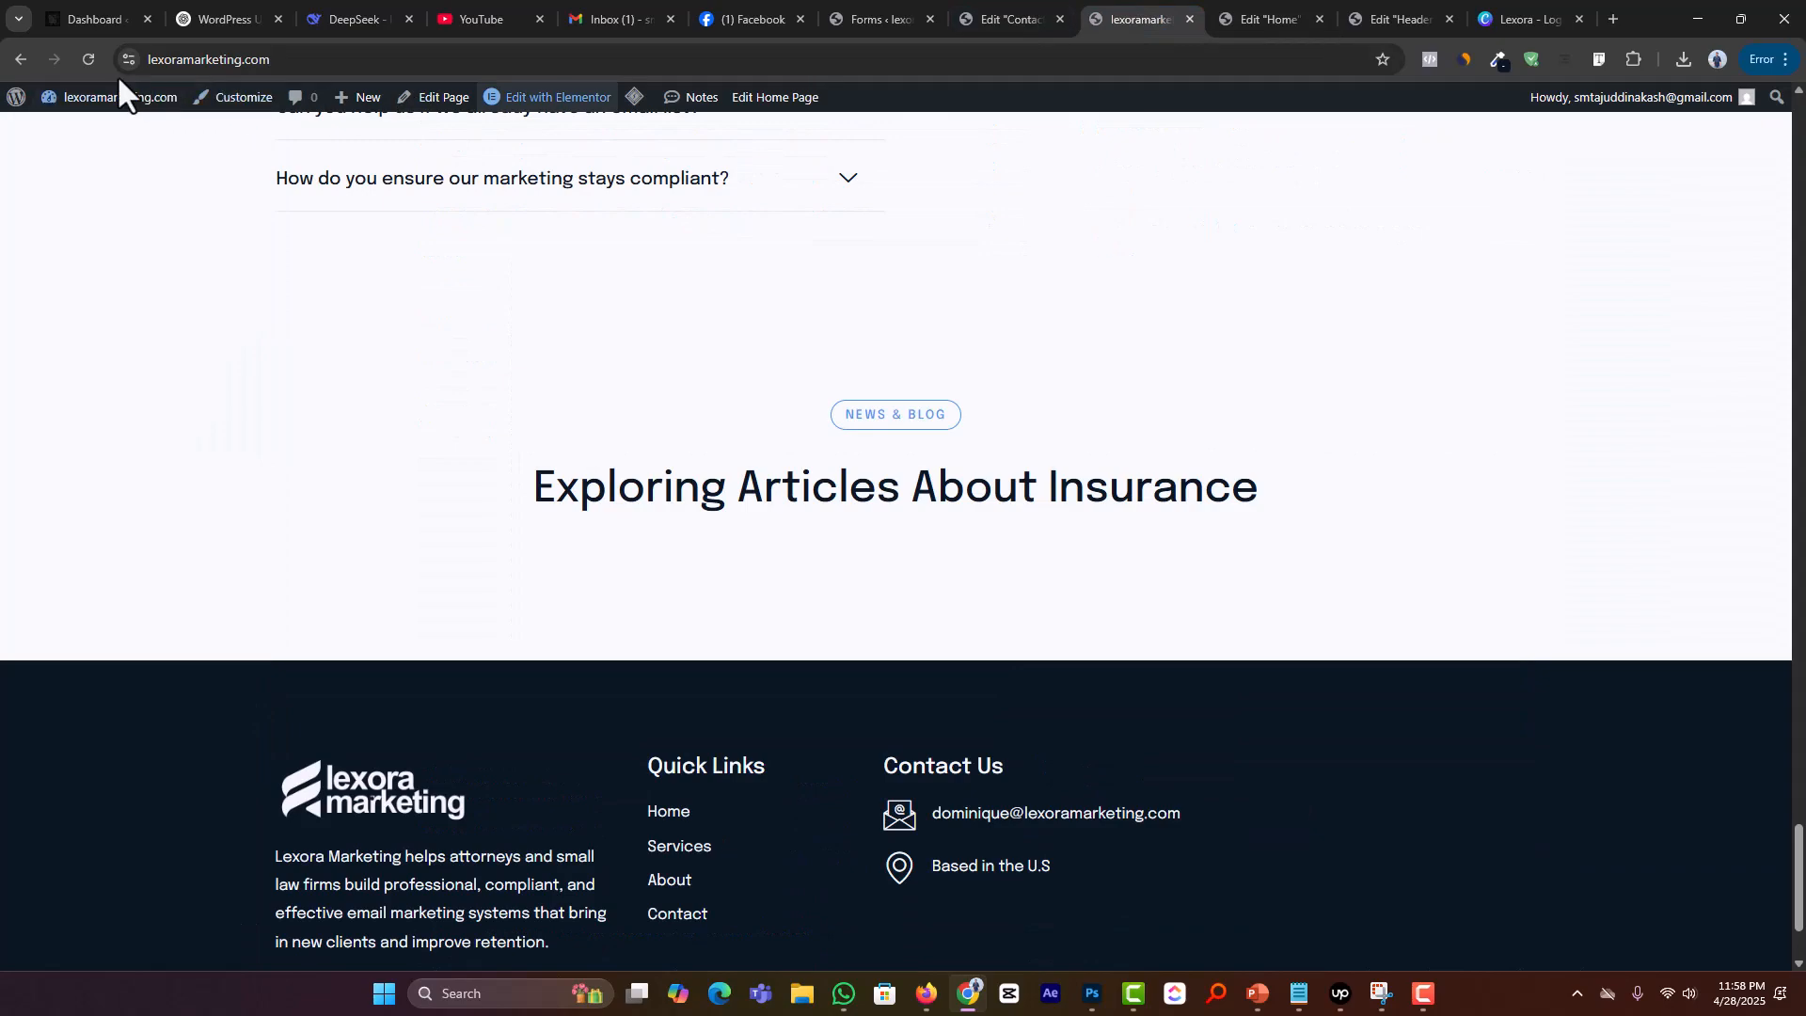
{"action": "scroll", "coordinate": [1375, 616], "scroll_direction": "up", "scroll_amount": 1}
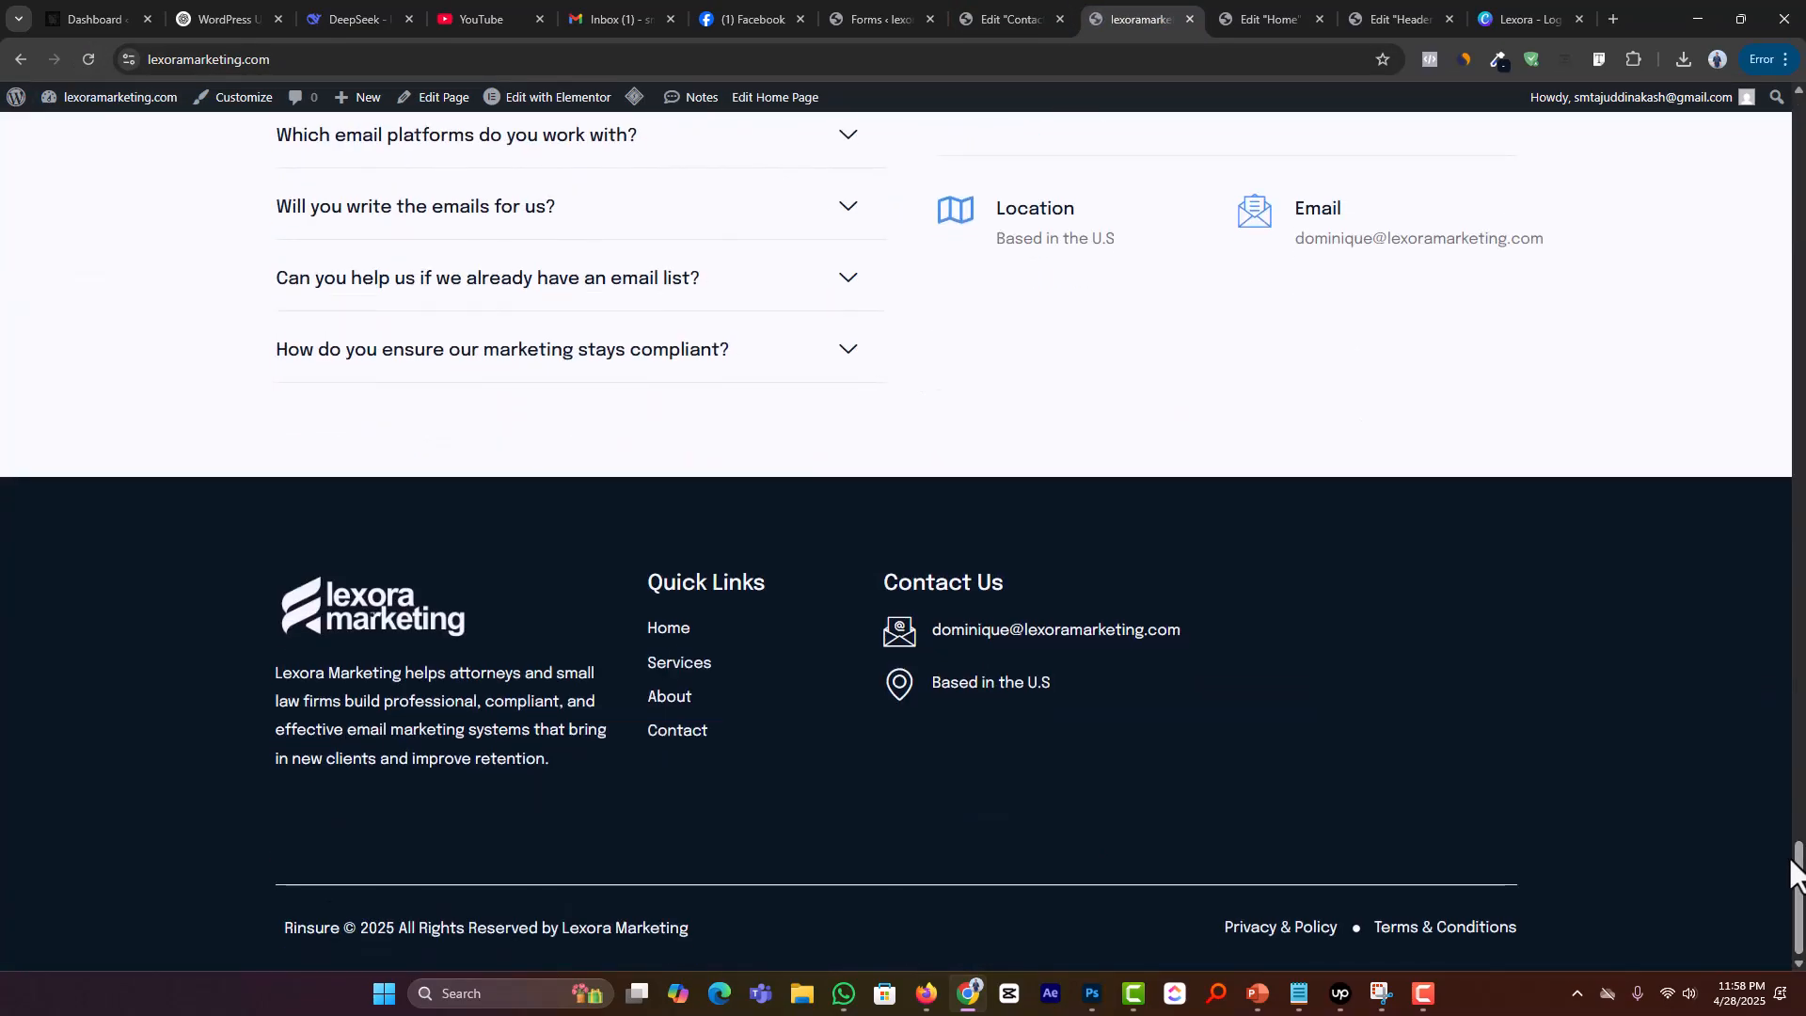
{"action": "left_click_drag", "start_coordinate": [1796, 854], "coordinate": [1684, 113]}
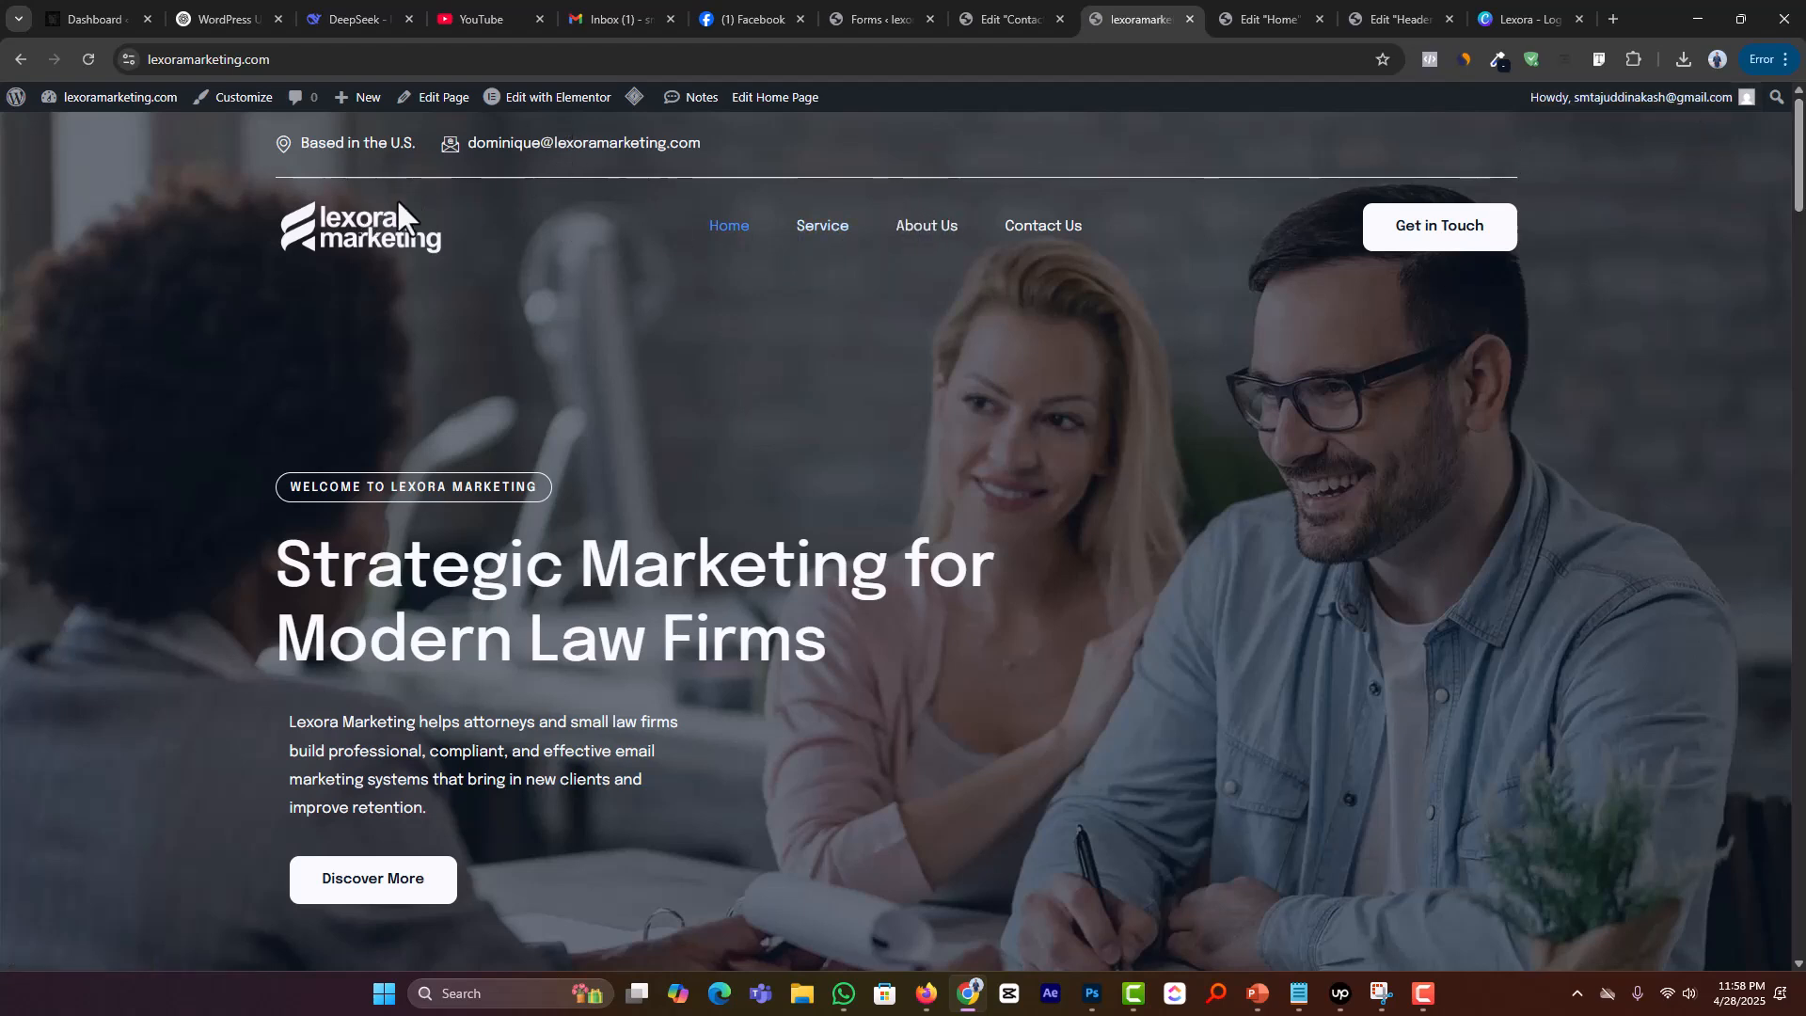
Step: Review the live home page's hero, the four service cards' text and links, and the About Us heading and copy
{"action": "scroll", "coordinate": [86, 438], "scroll_direction": "down", "scroll_amount": 1}
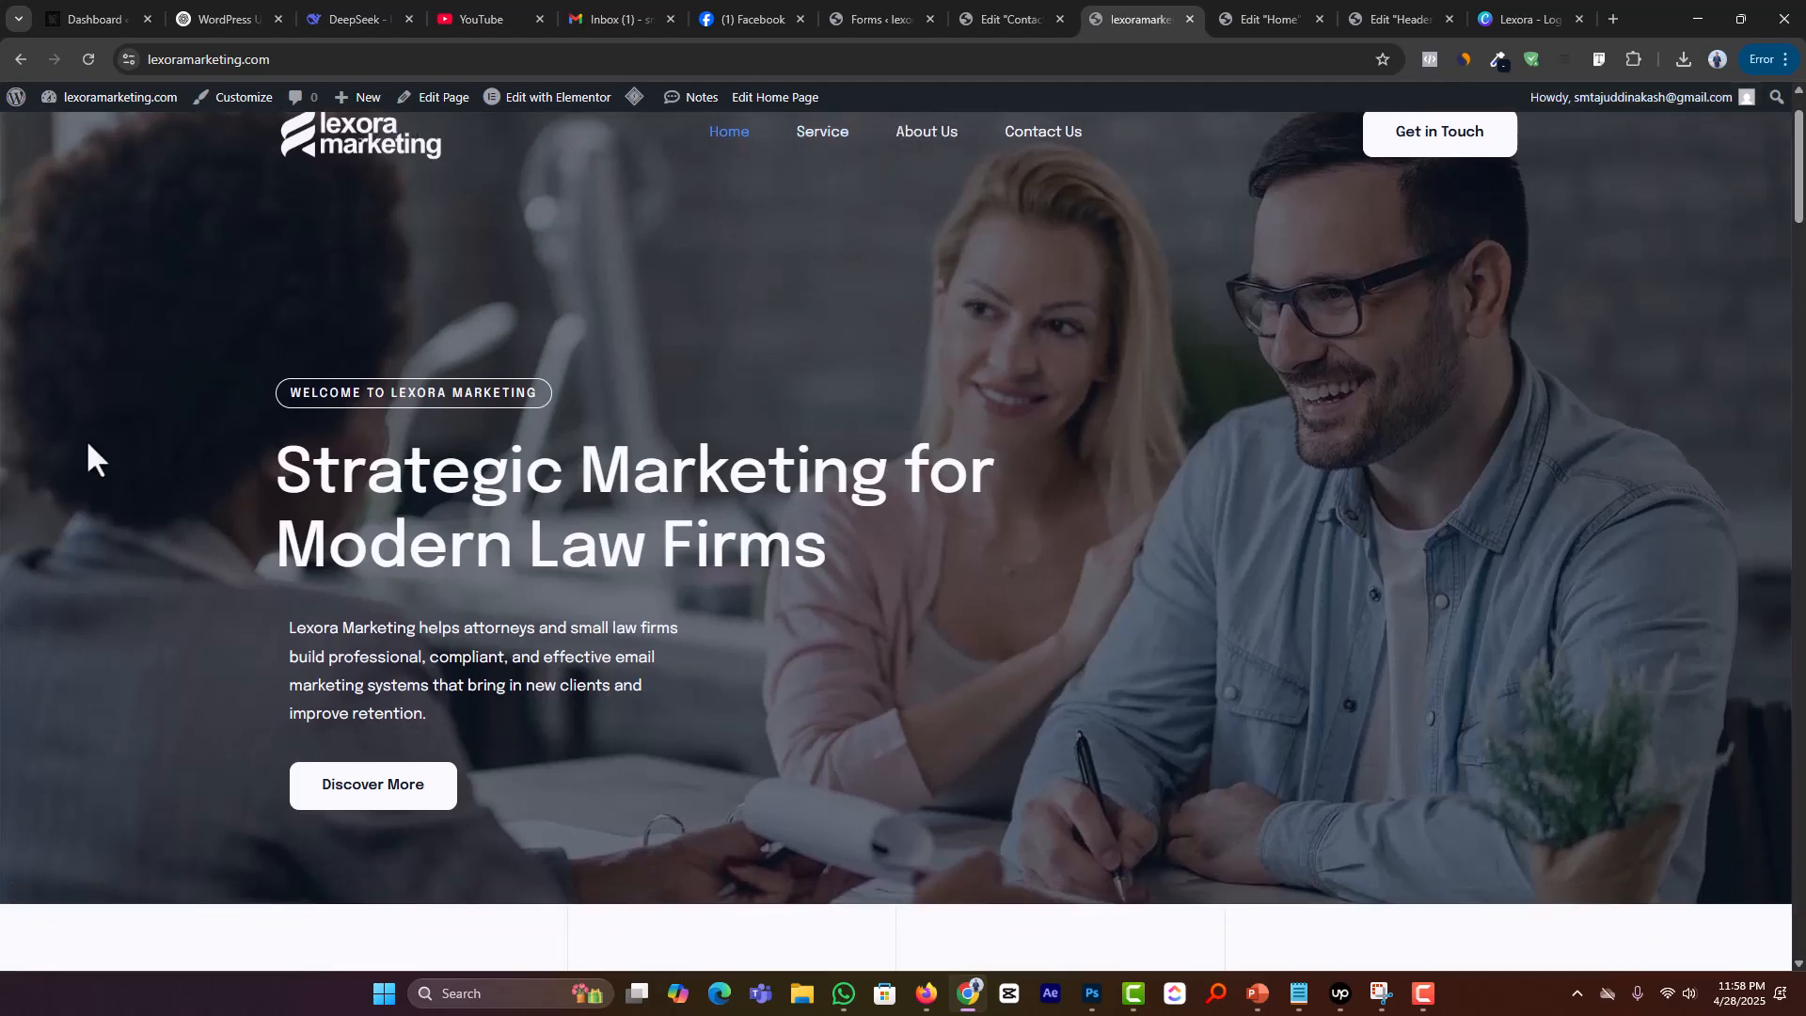
{"action": "scroll", "coordinate": [842, 447], "scroll_direction": "down", "scroll_amount": 4}
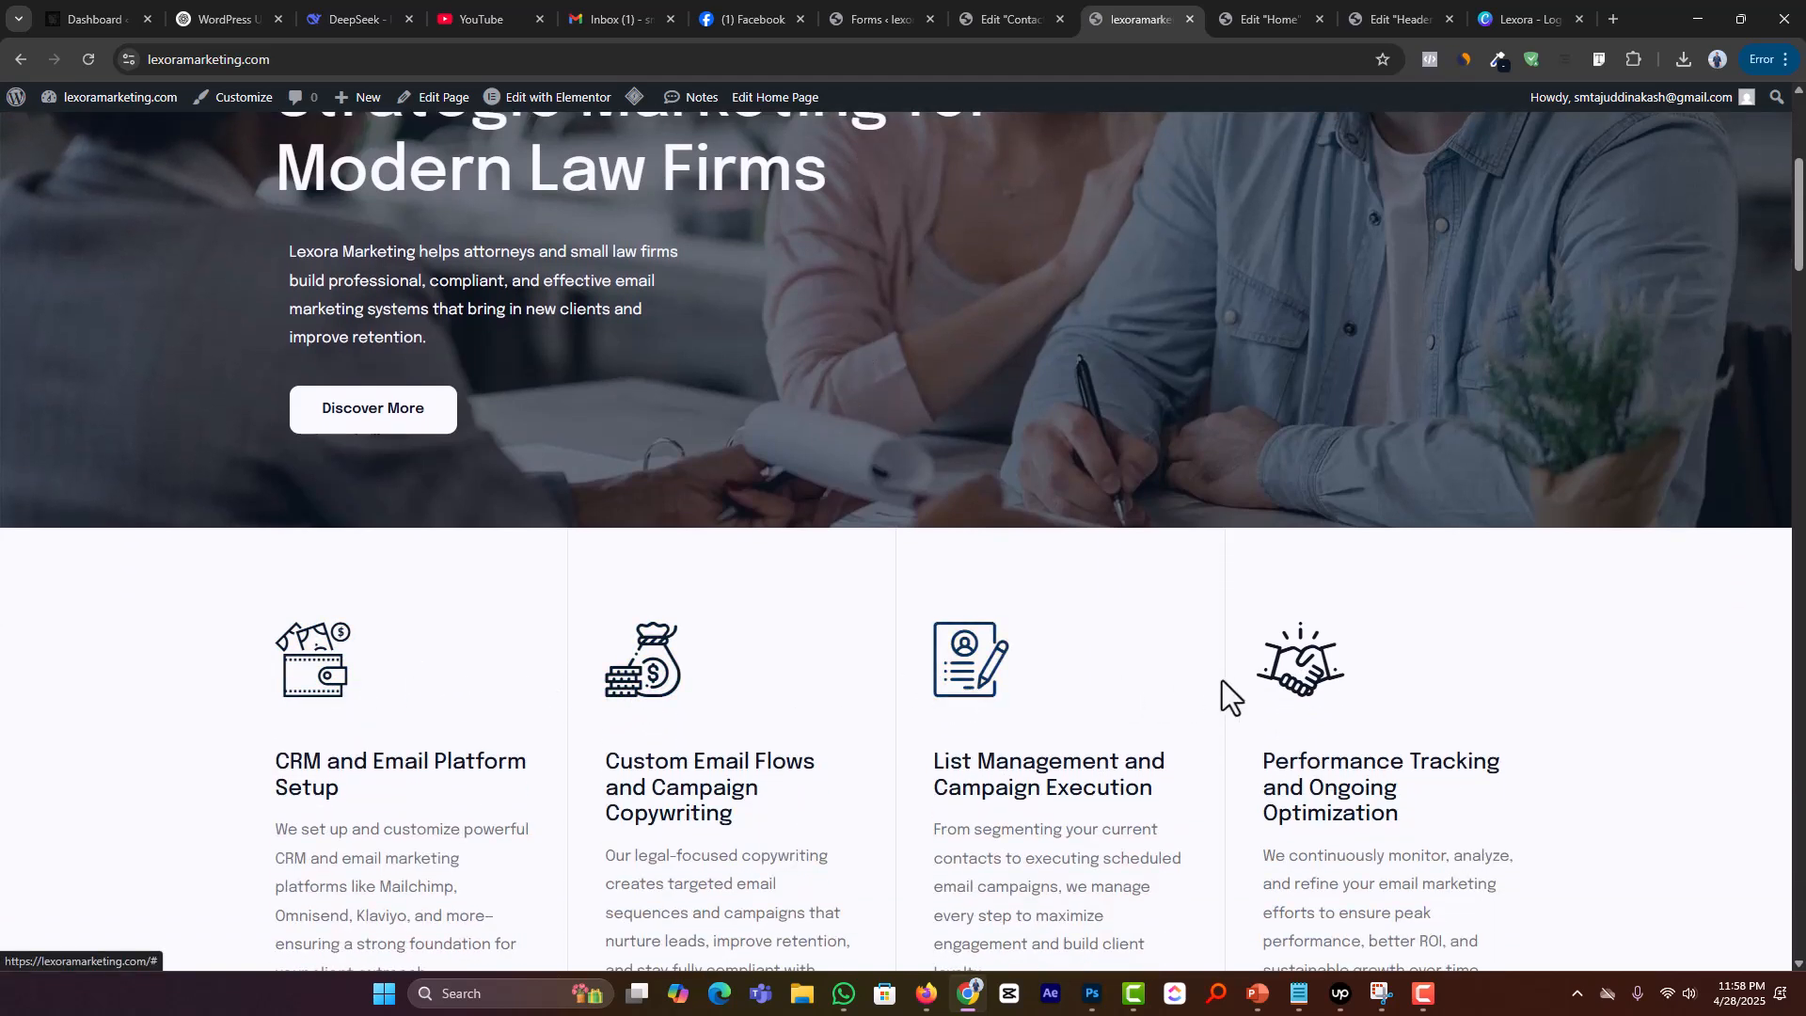
{"action": "scroll", "coordinate": [516, 649], "scroll_direction": "down", "scroll_amount": 3}
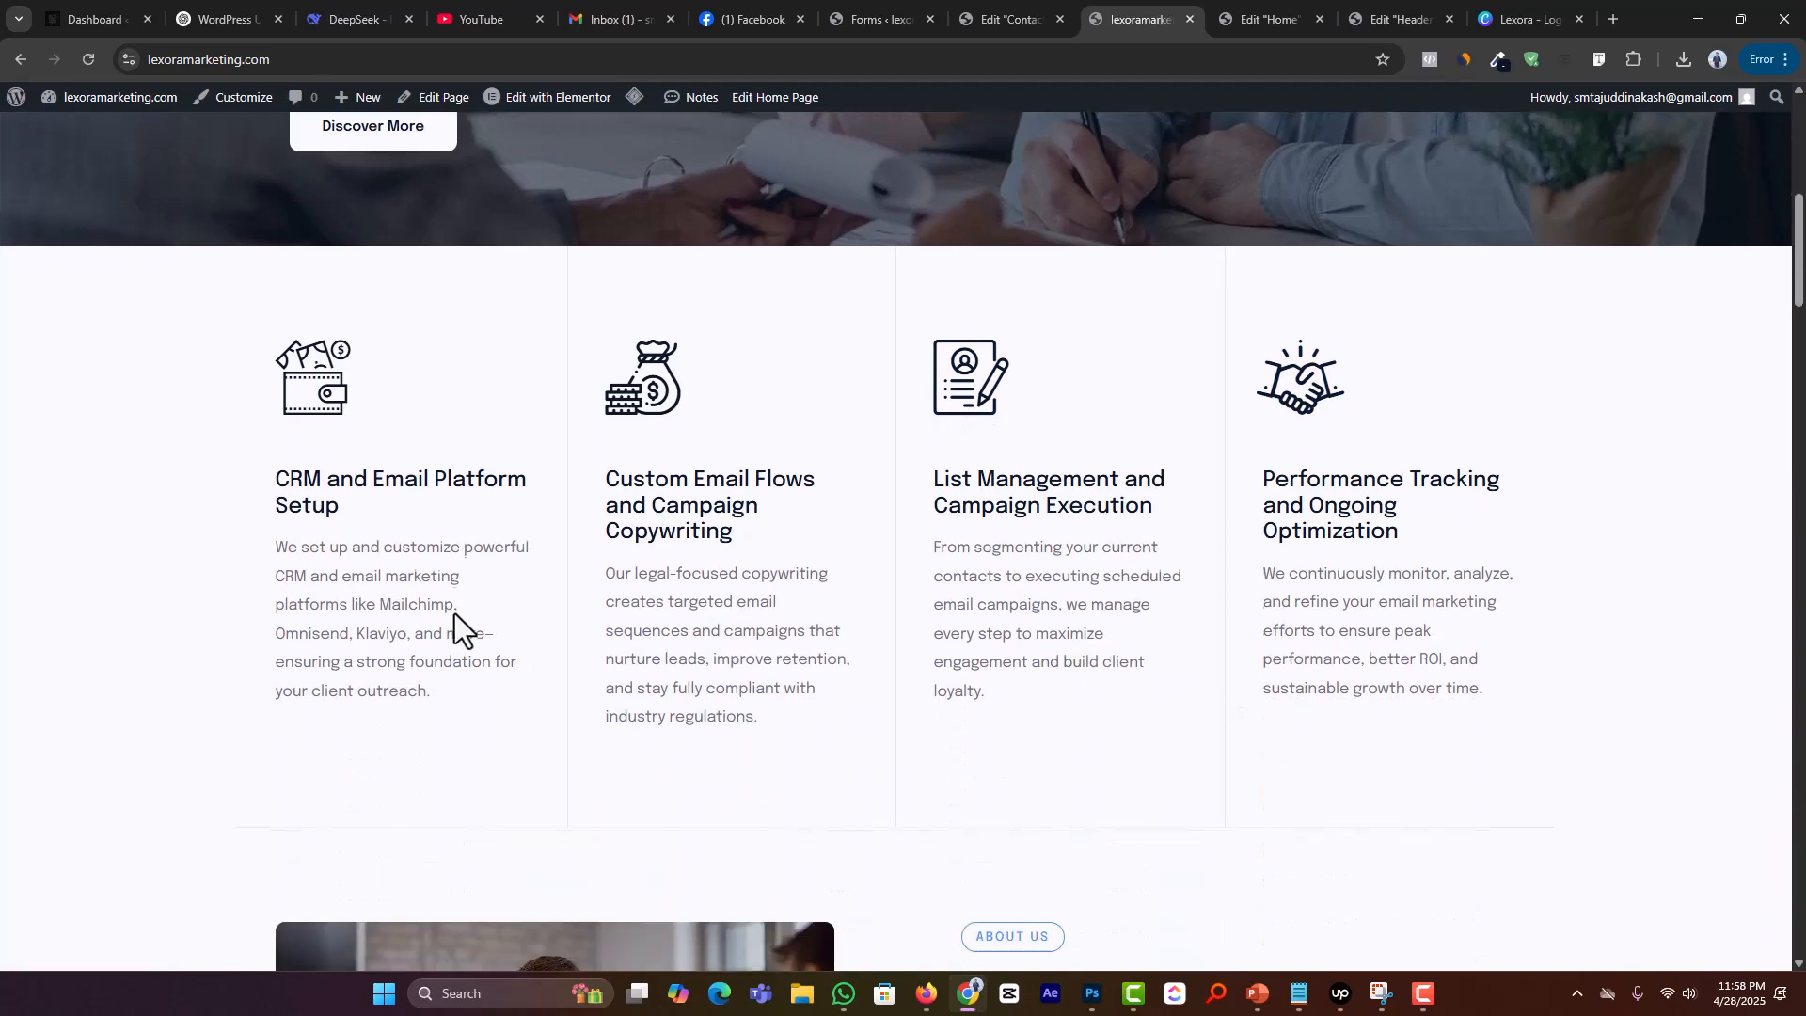
{"action": "left_click_drag", "start_coordinate": [264, 472], "coordinate": [482, 690]}
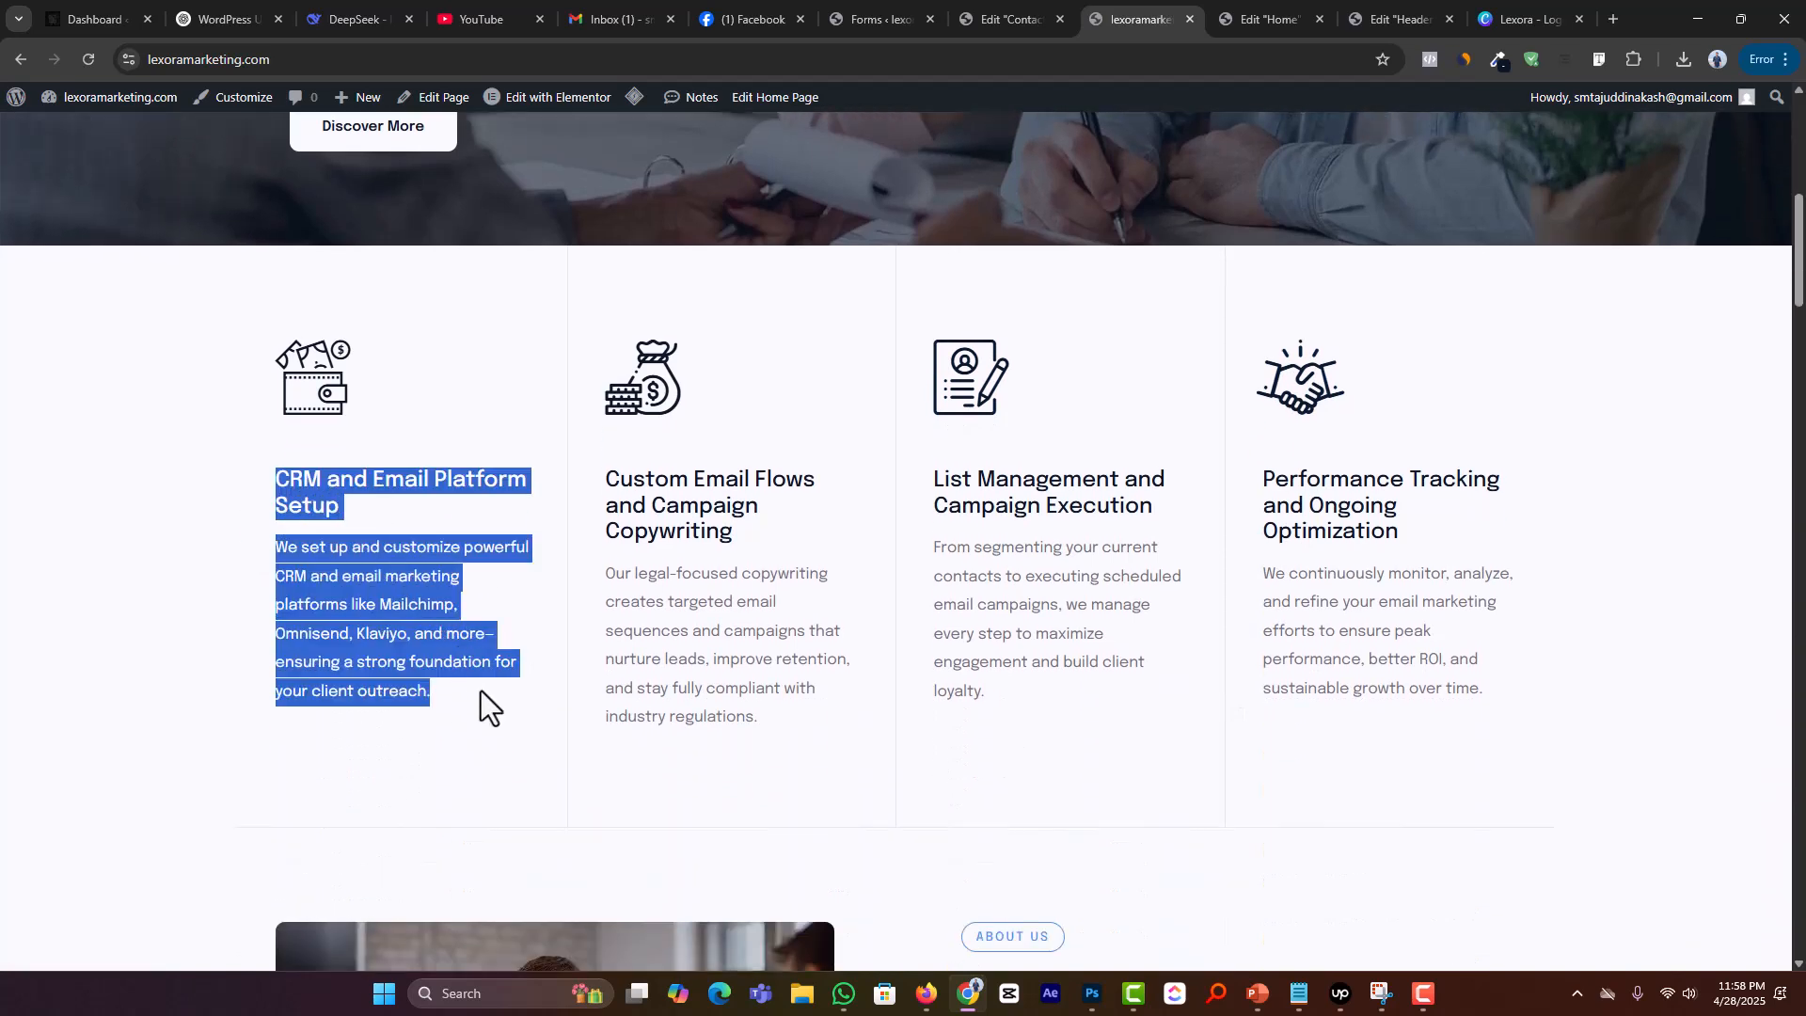
{"action": "left_click", "coordinate": [602, 681]}
{"action": "left_click_drag", "start_coordinate": [818, 730], "coordinate": [601, 494]}
{"action": "left_click", "coordinate": [601, 495]}
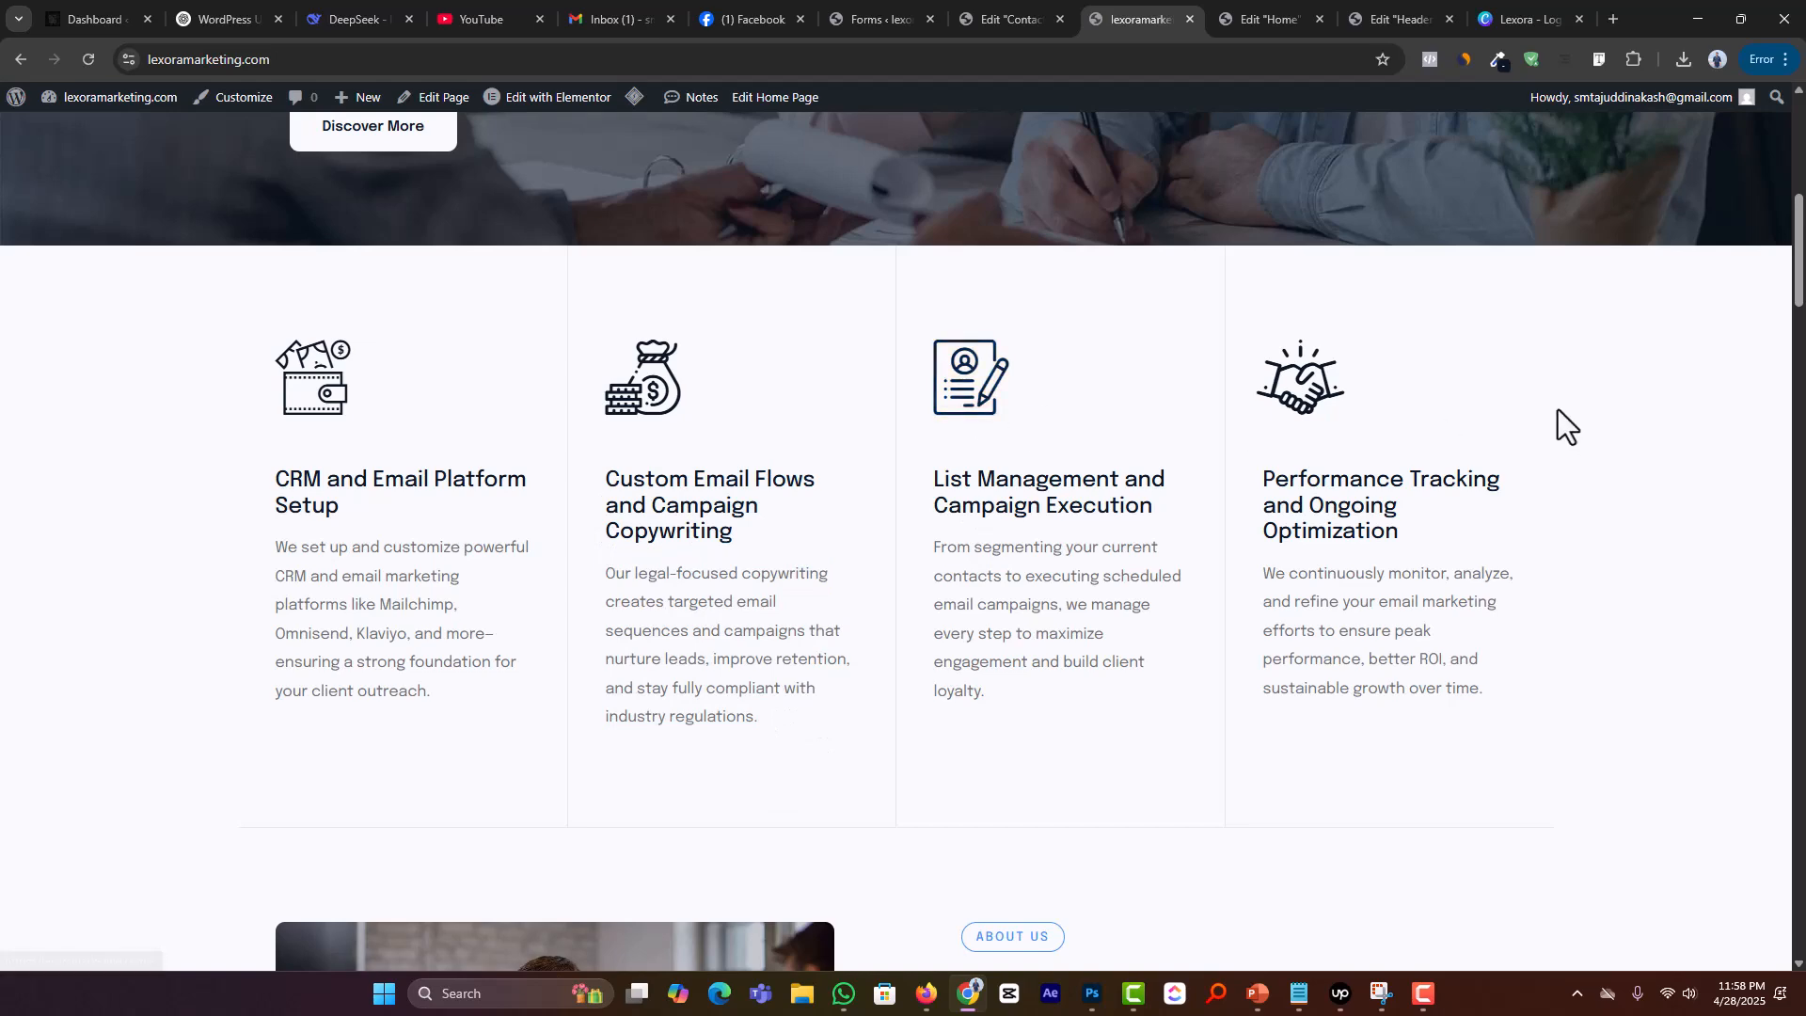
{"action": "scroll", "coordinate": [1322, 423], "scroll_direction": "down", "scroll_amount": 3}
{"action": "scroll", "coordinate": [978, 640], "scroll_direction": "down", "scroll_amount": 1}
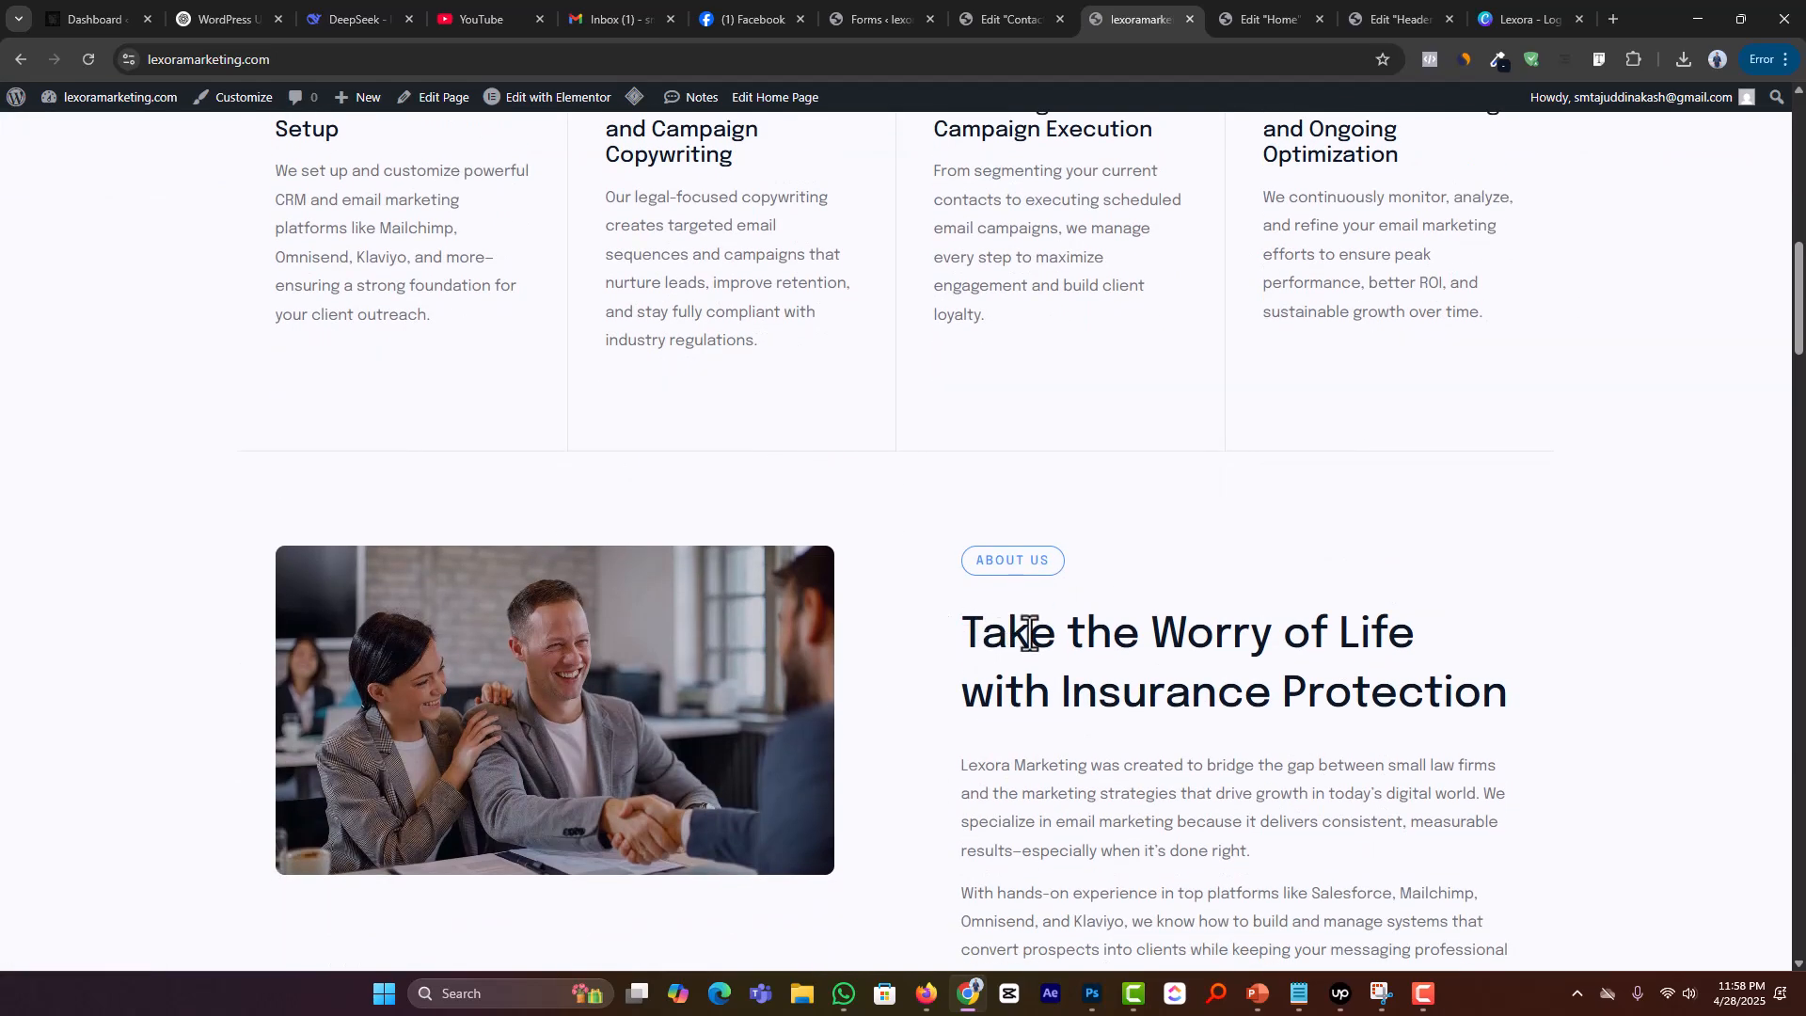
{"action": "left_click_drag", "start_coordinate": [1030, 633], "coordinate": [1501, 715]}
{"action": "left_click", "coordinate": [1443, 651]}
{"action": "scroll", "coordinate": [1419, 637], "scroll_direction": "down", "scroll_amount": 4}
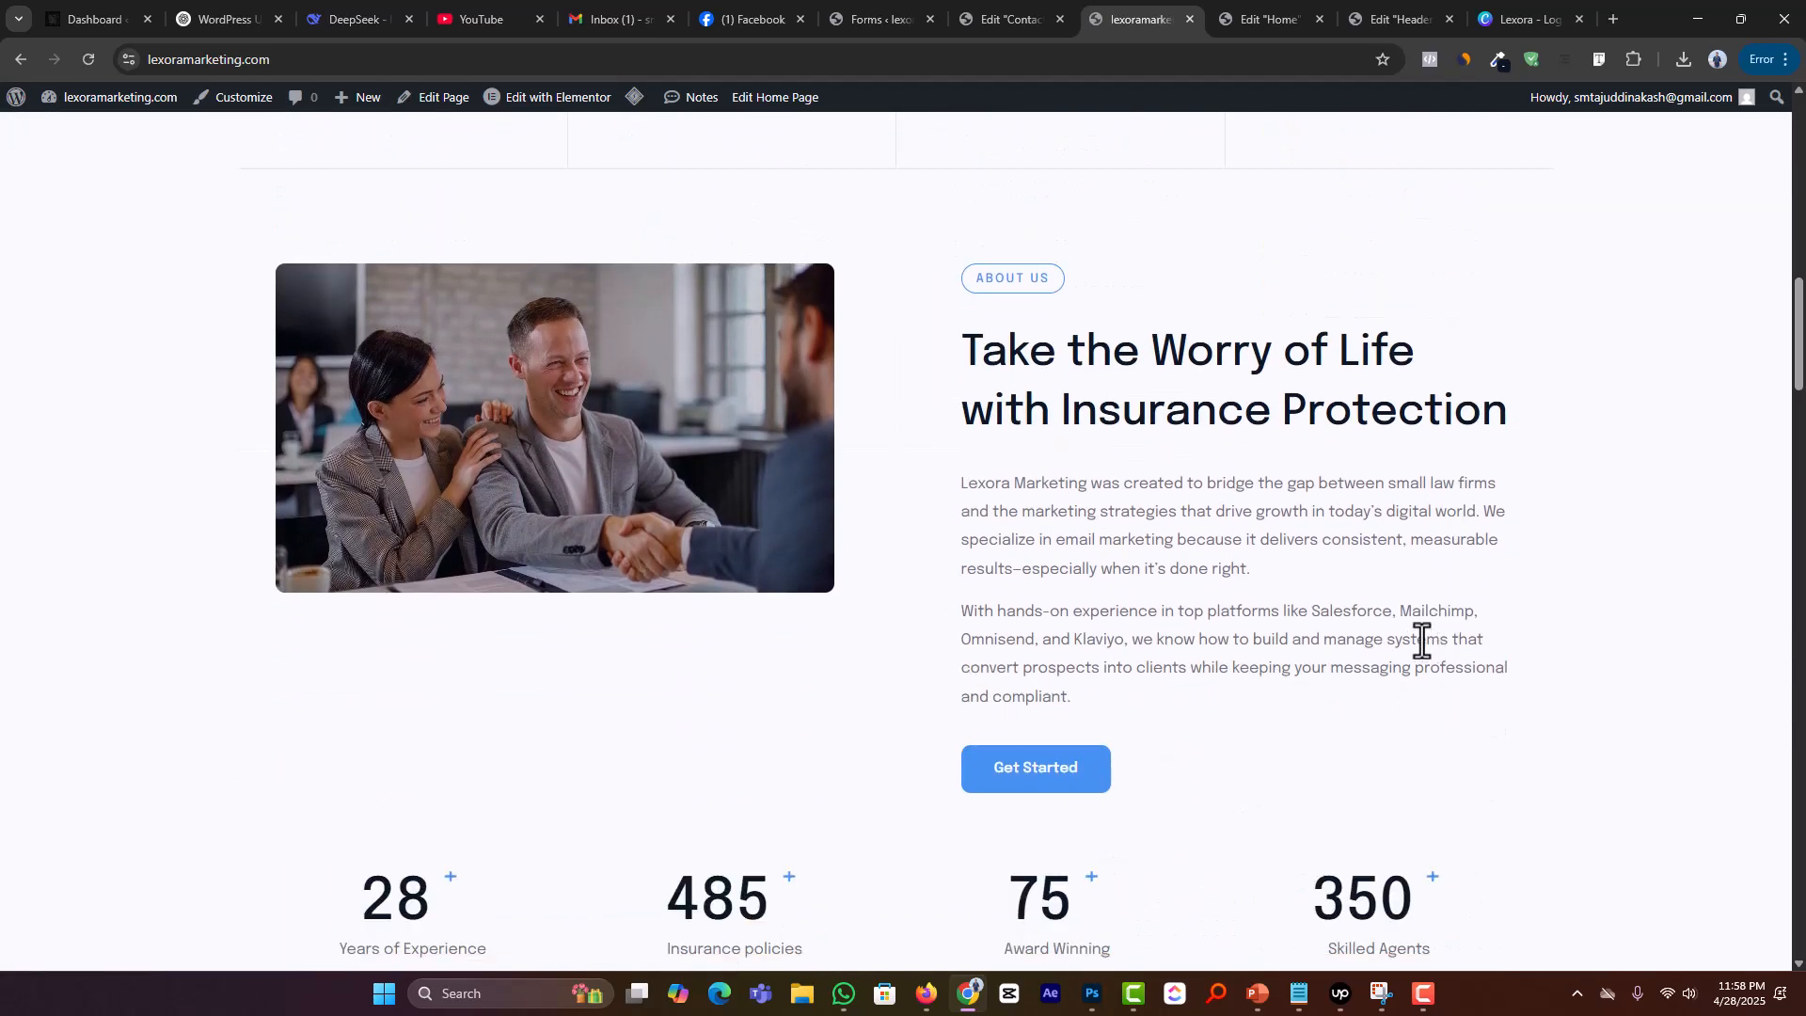
{"action": "scroll", "coordinate": [1302, 596], "scroll_direction": "up", "scroll_amount": 8}
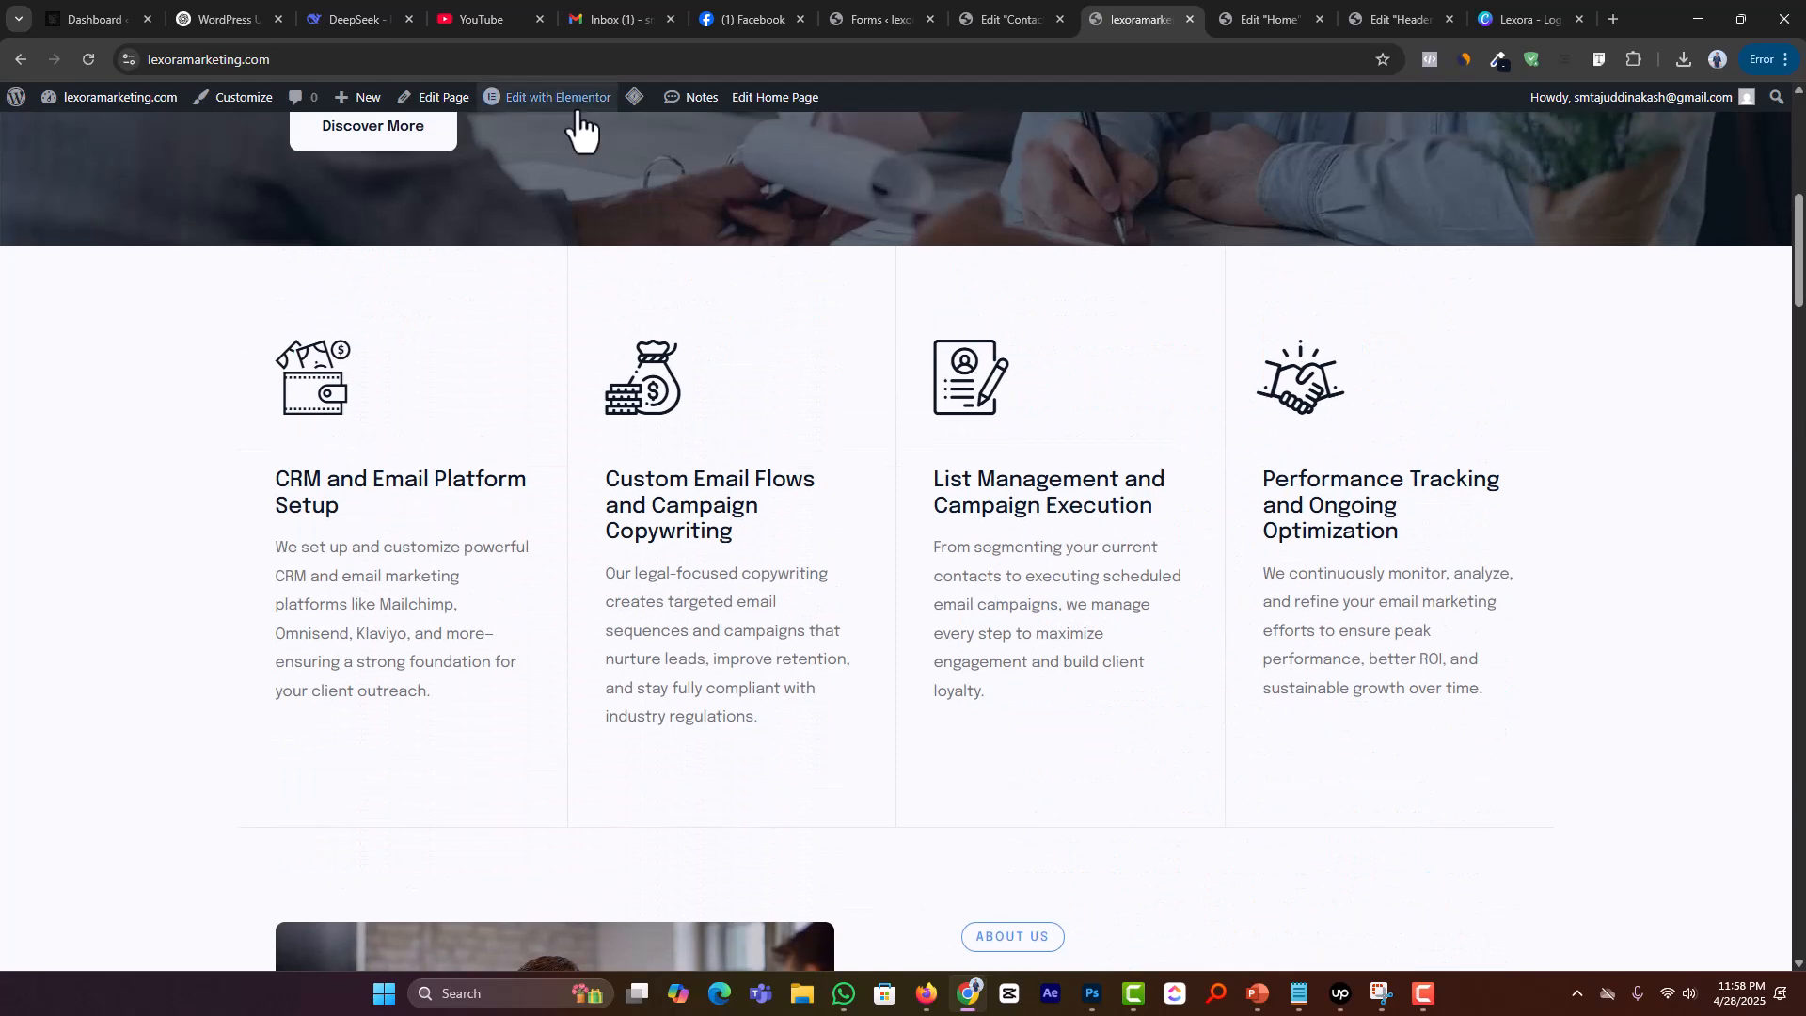
Step: Return to the Home page's Elementor editor and clear the # link from the CRM and Email Platform Setup icon box
{"action": "middle_click", "coordinate": [553, 102]}
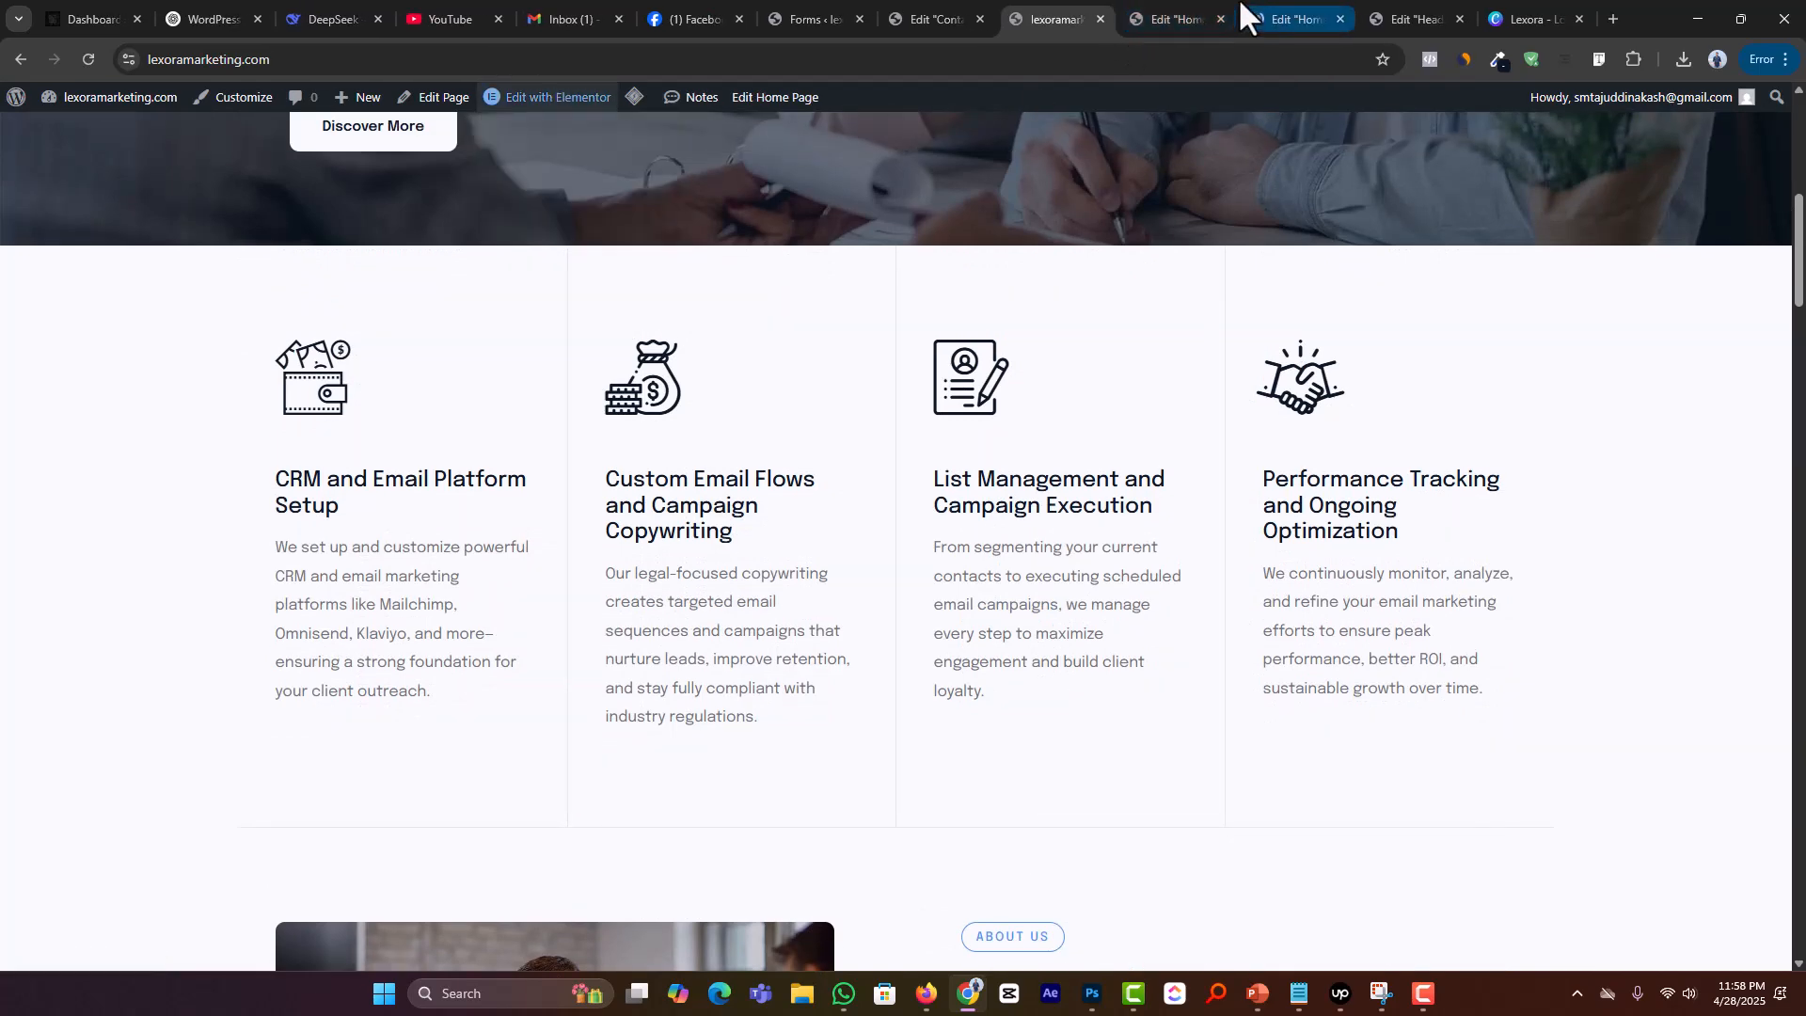
{"action": "left_click", "coordinate": [1176, 18]}
{"action": "scroll", "coordinate": [1200, 382], "scroll_direction": "up", "scroll_amount": 7}
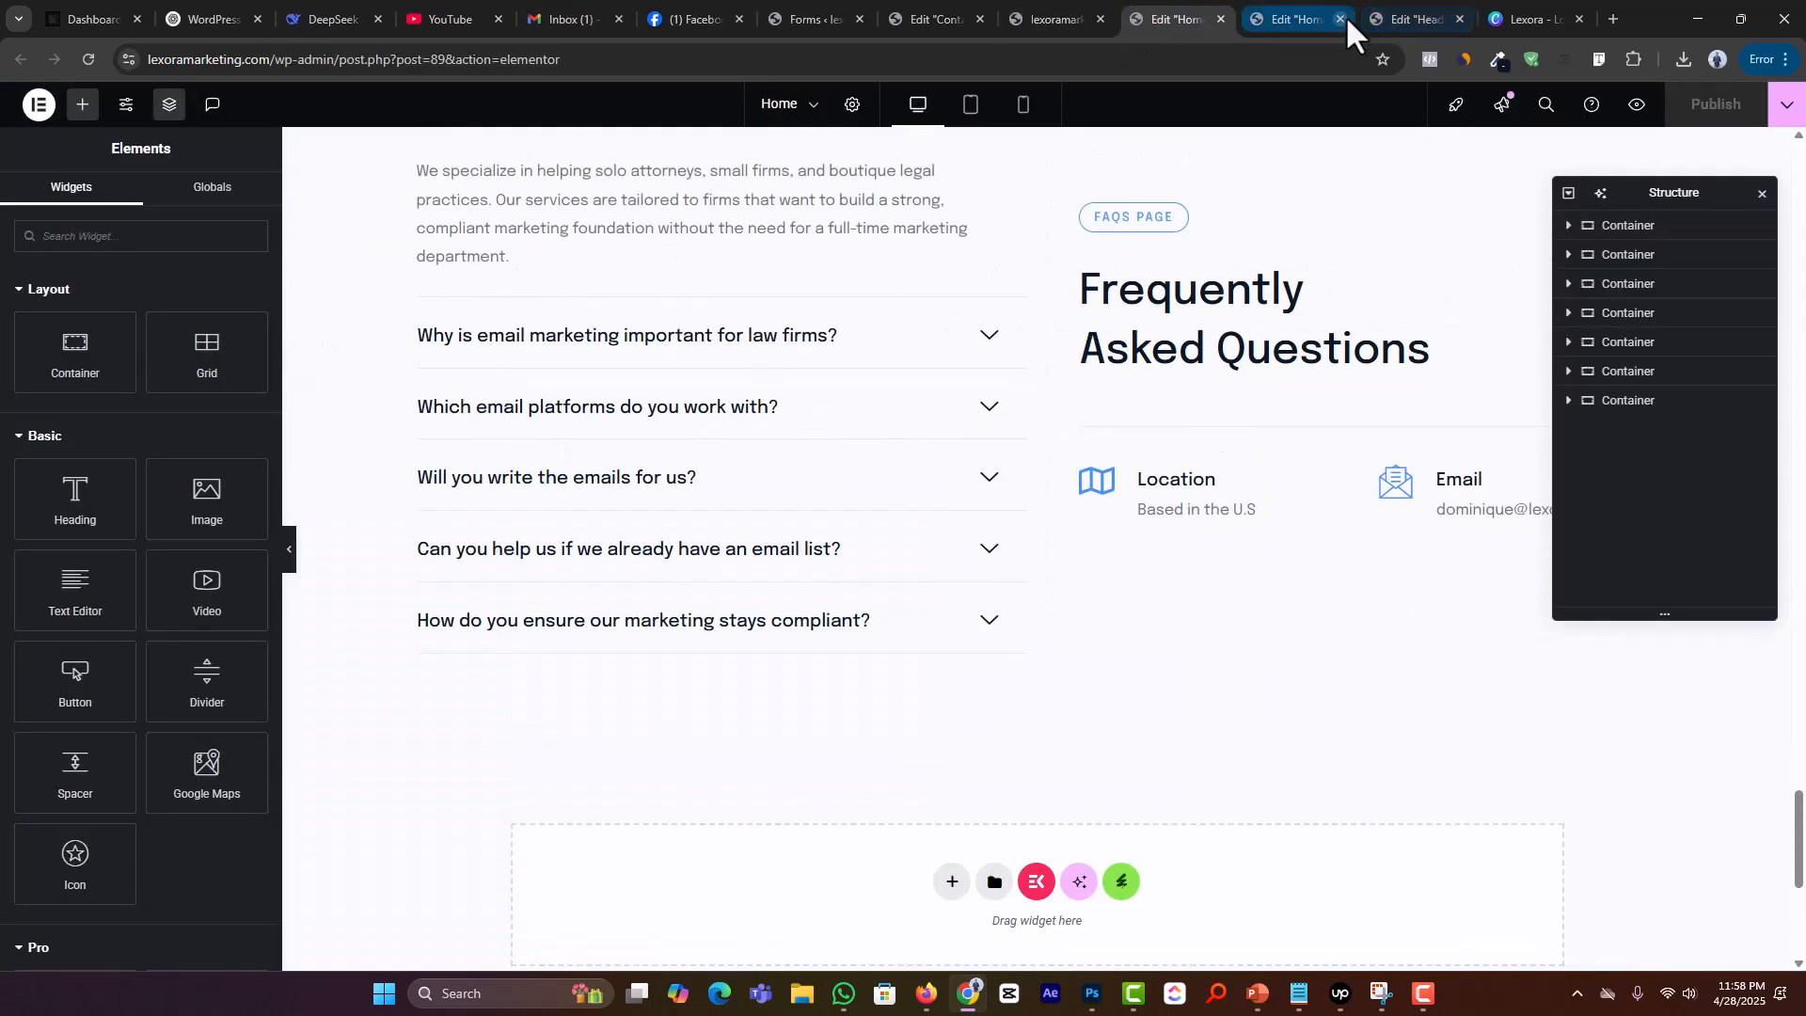
{"action": "scroll", "coordinate": [1031, 617], "scroll_direction": "up", "scroll_amount": 6}
{"action": "scroll", "coordinate": [1020, 602], "scroll_direction": "up", "scroll_amount": 10}
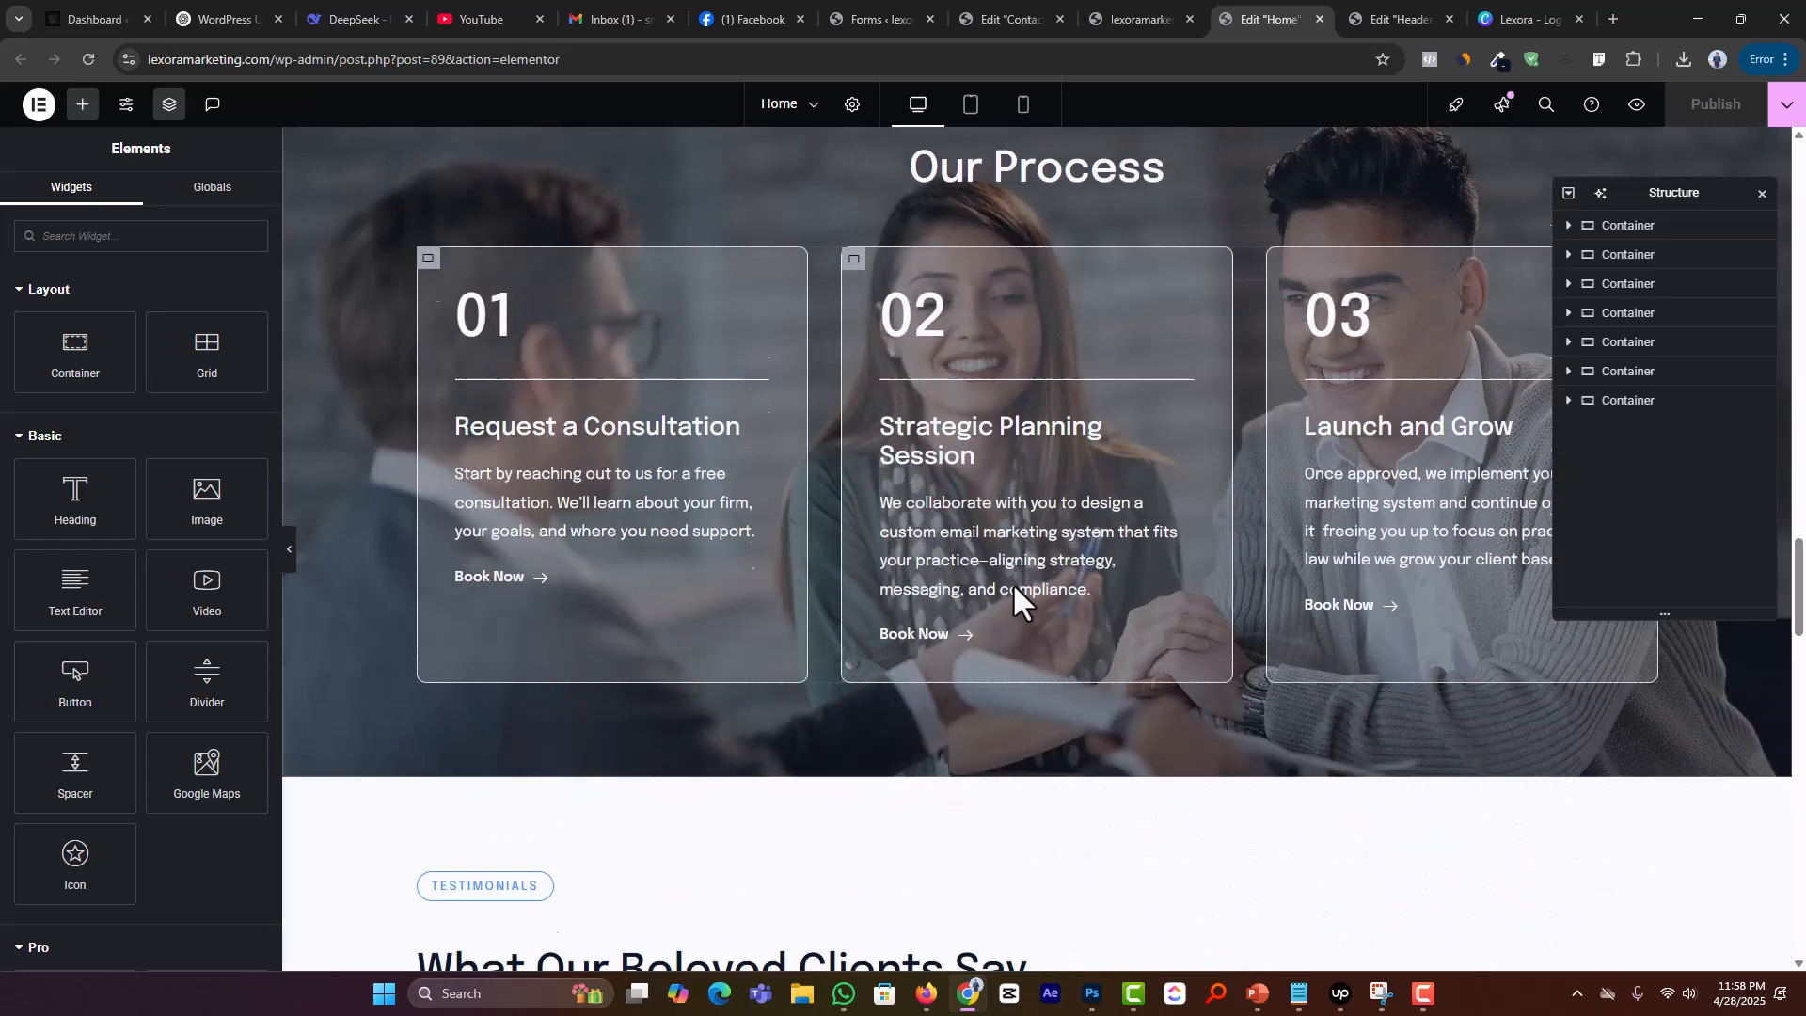
{"action": "scroll", "coordinate": [1008, 572], "scroll_direction": "up", "scroll_amount": 8}
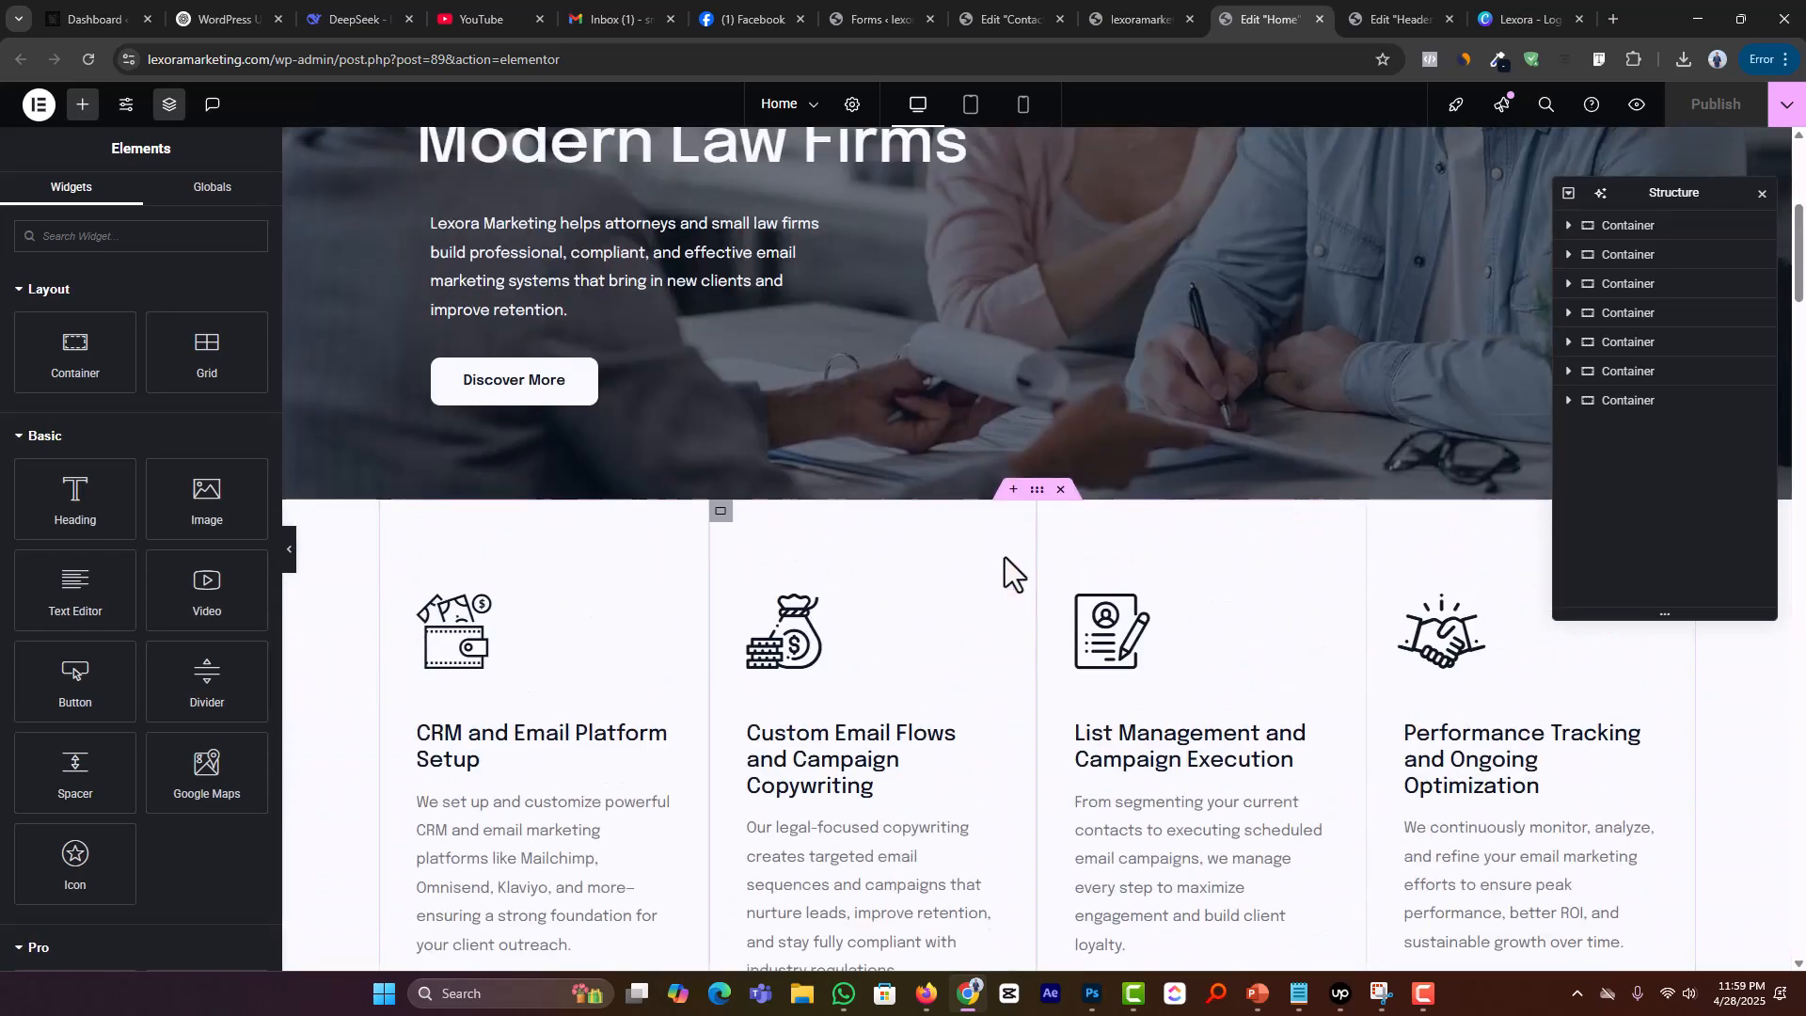
{"action": "left_click", "coordinate": [493, 640]}
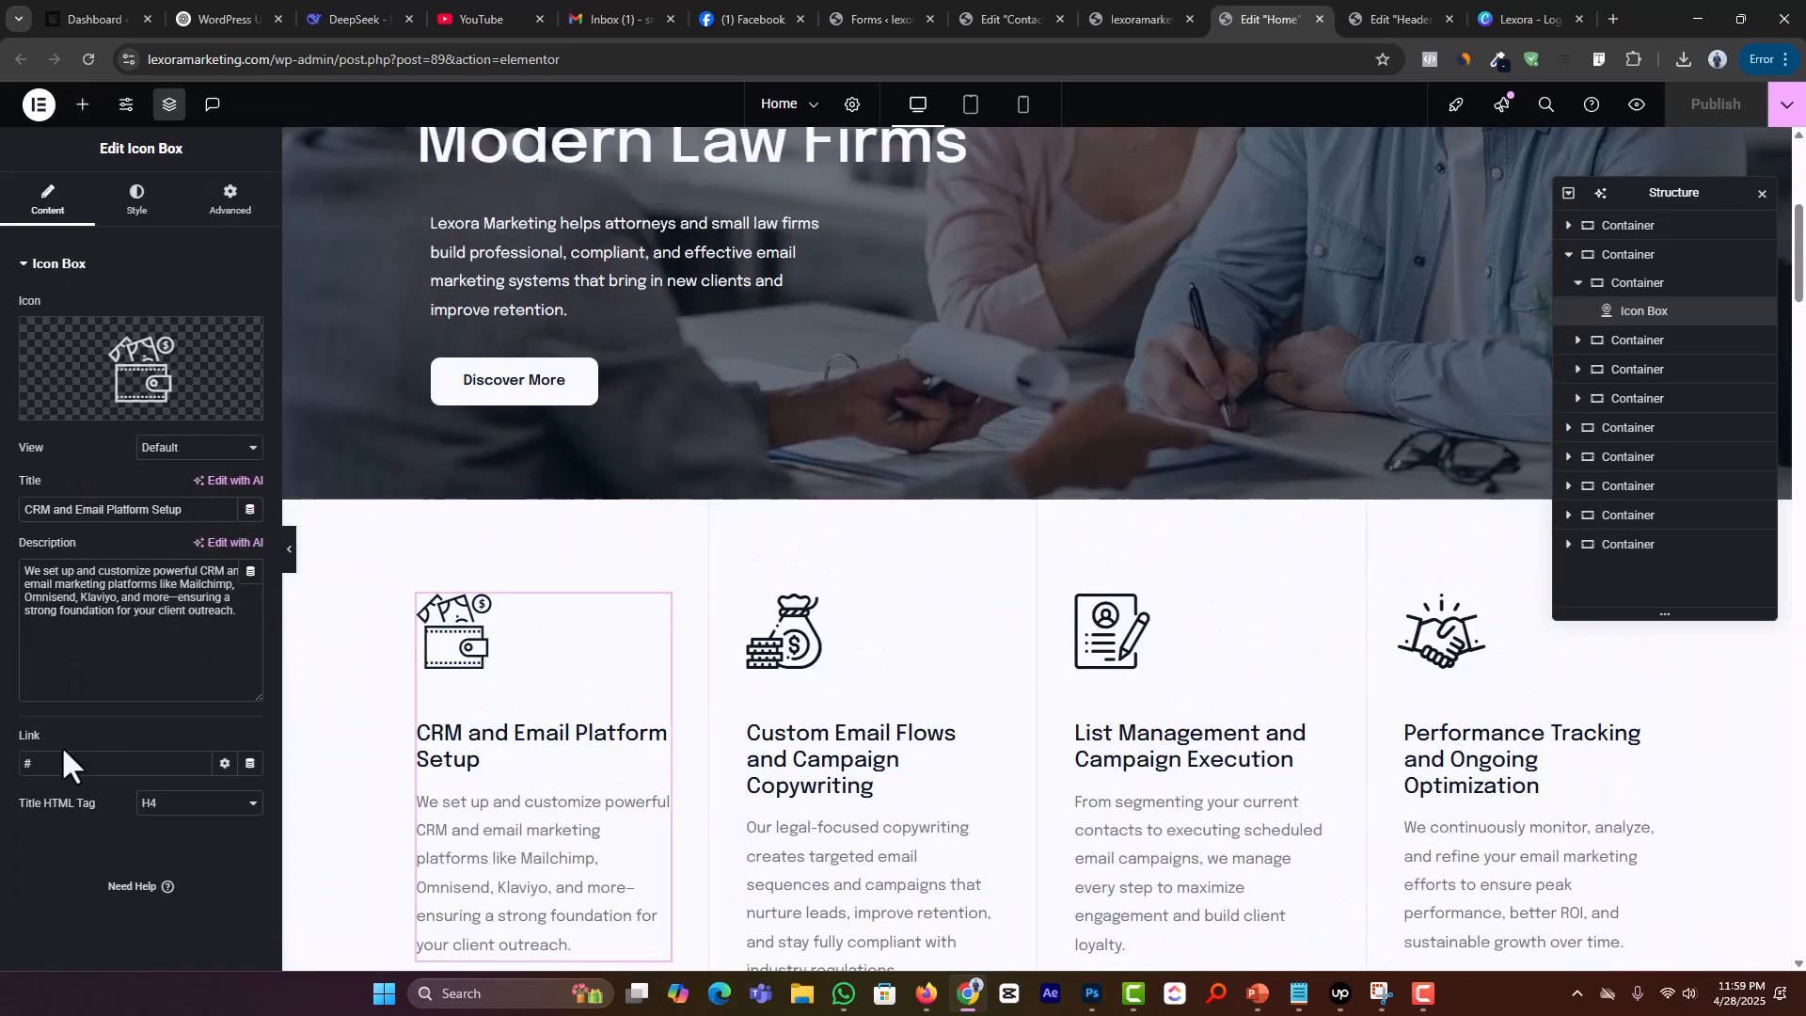
{"action": "key", "text": "BackSpace"}
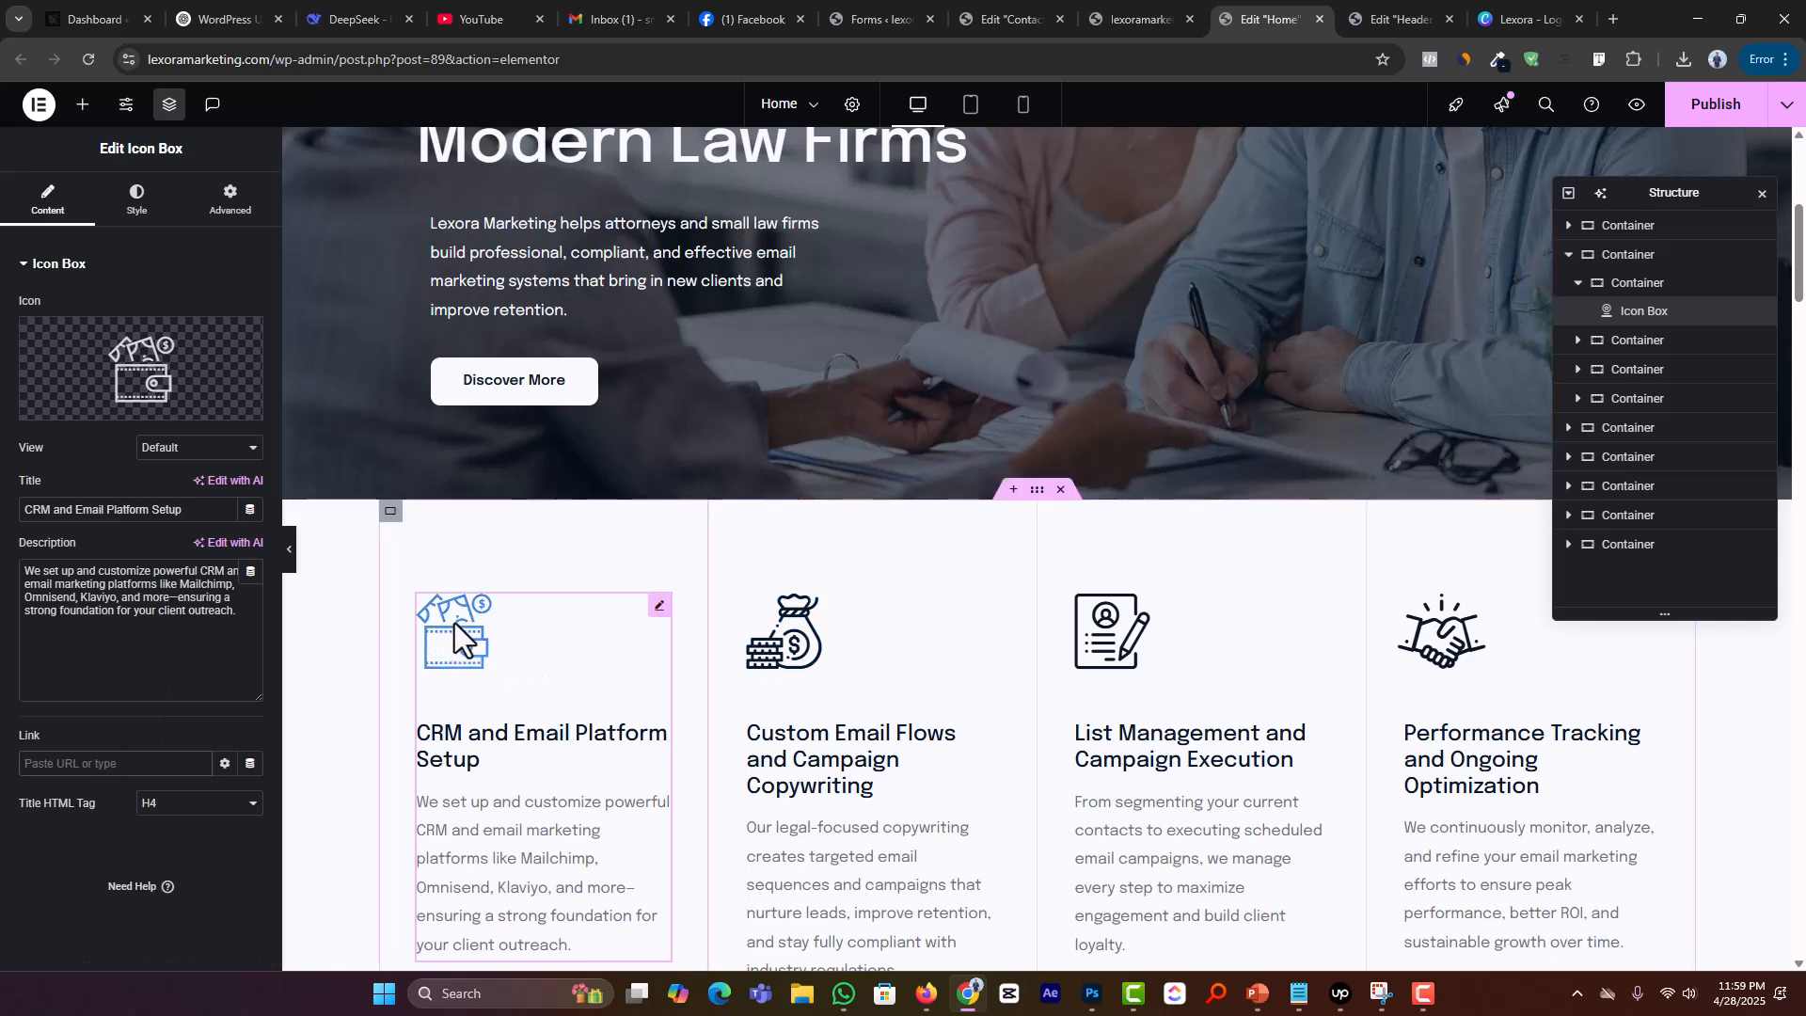
Step: Clear the # link from the Custom Email Flows, List Management and Performance Tracking icon boxes, and publish the Home page
{"action": "left_click", "coordinate": [980, 605]}
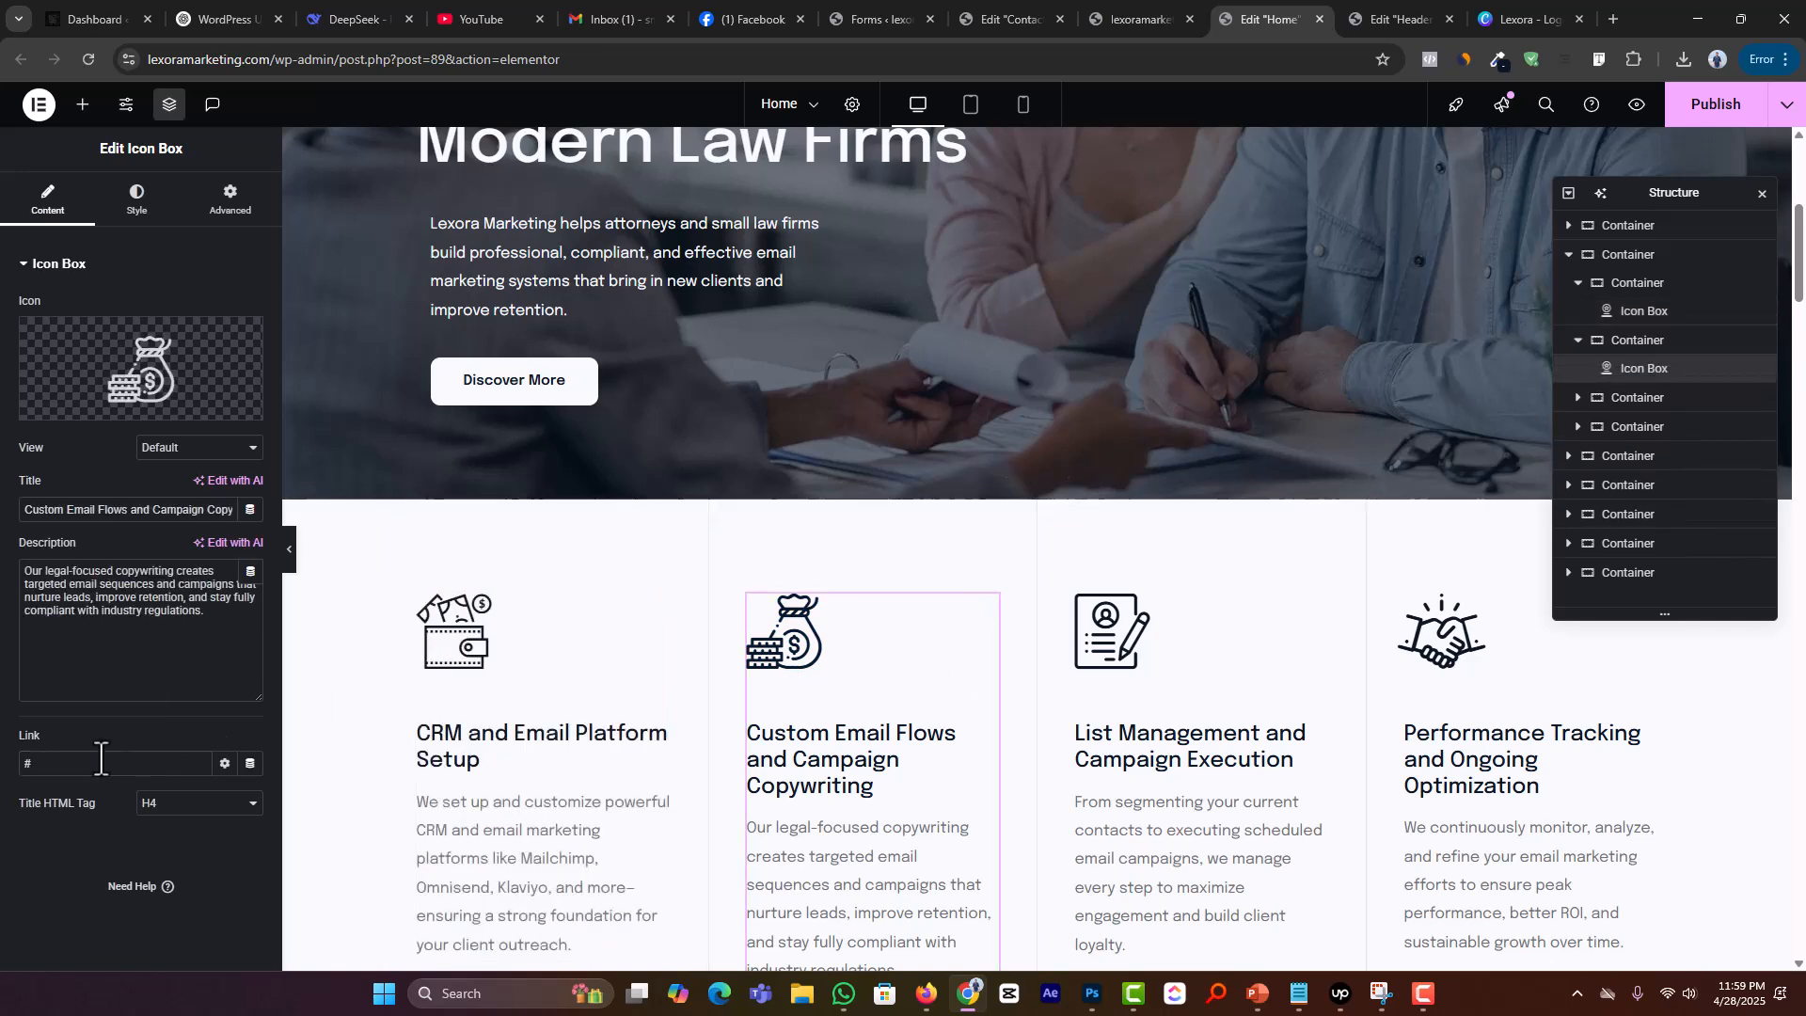
{"action": "left_click", "coordinate": [1129, 725]}
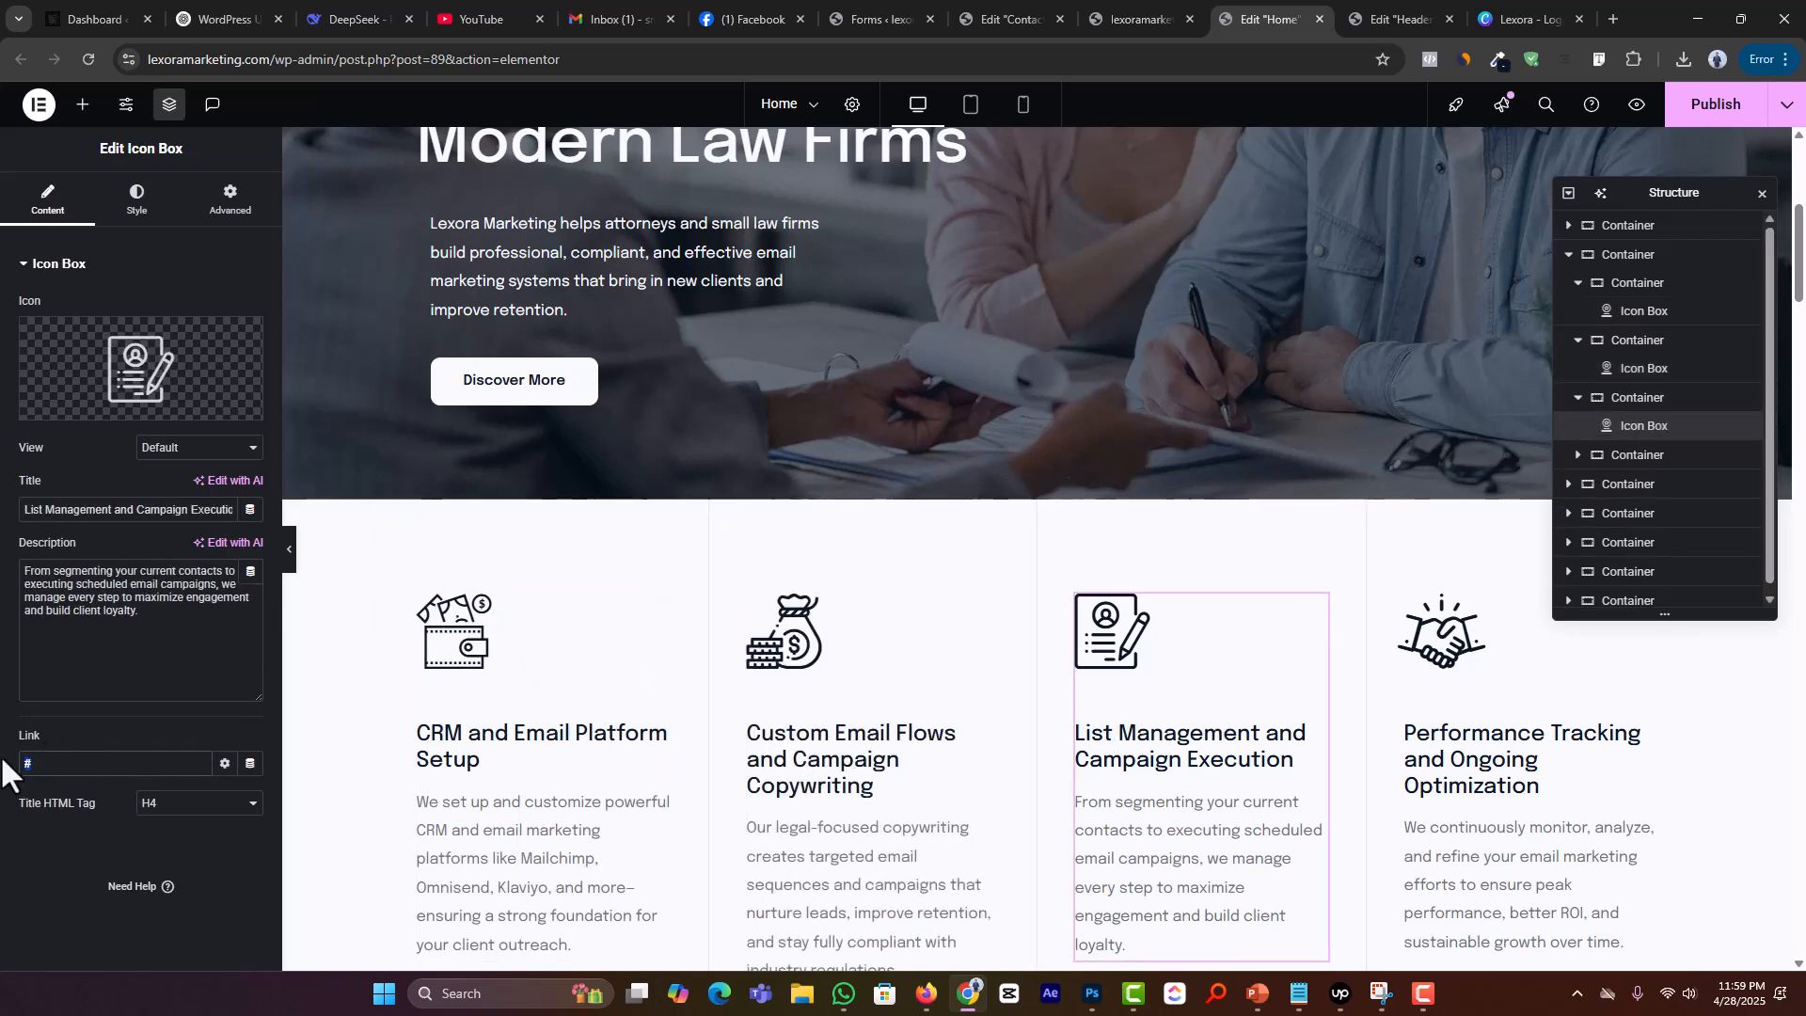
{"action": "left_click", "coordinate": [1536, 778]}
{"action": "left_click_drag", "start_coordinate": [107, 777], "coordinate": [0, 790]}
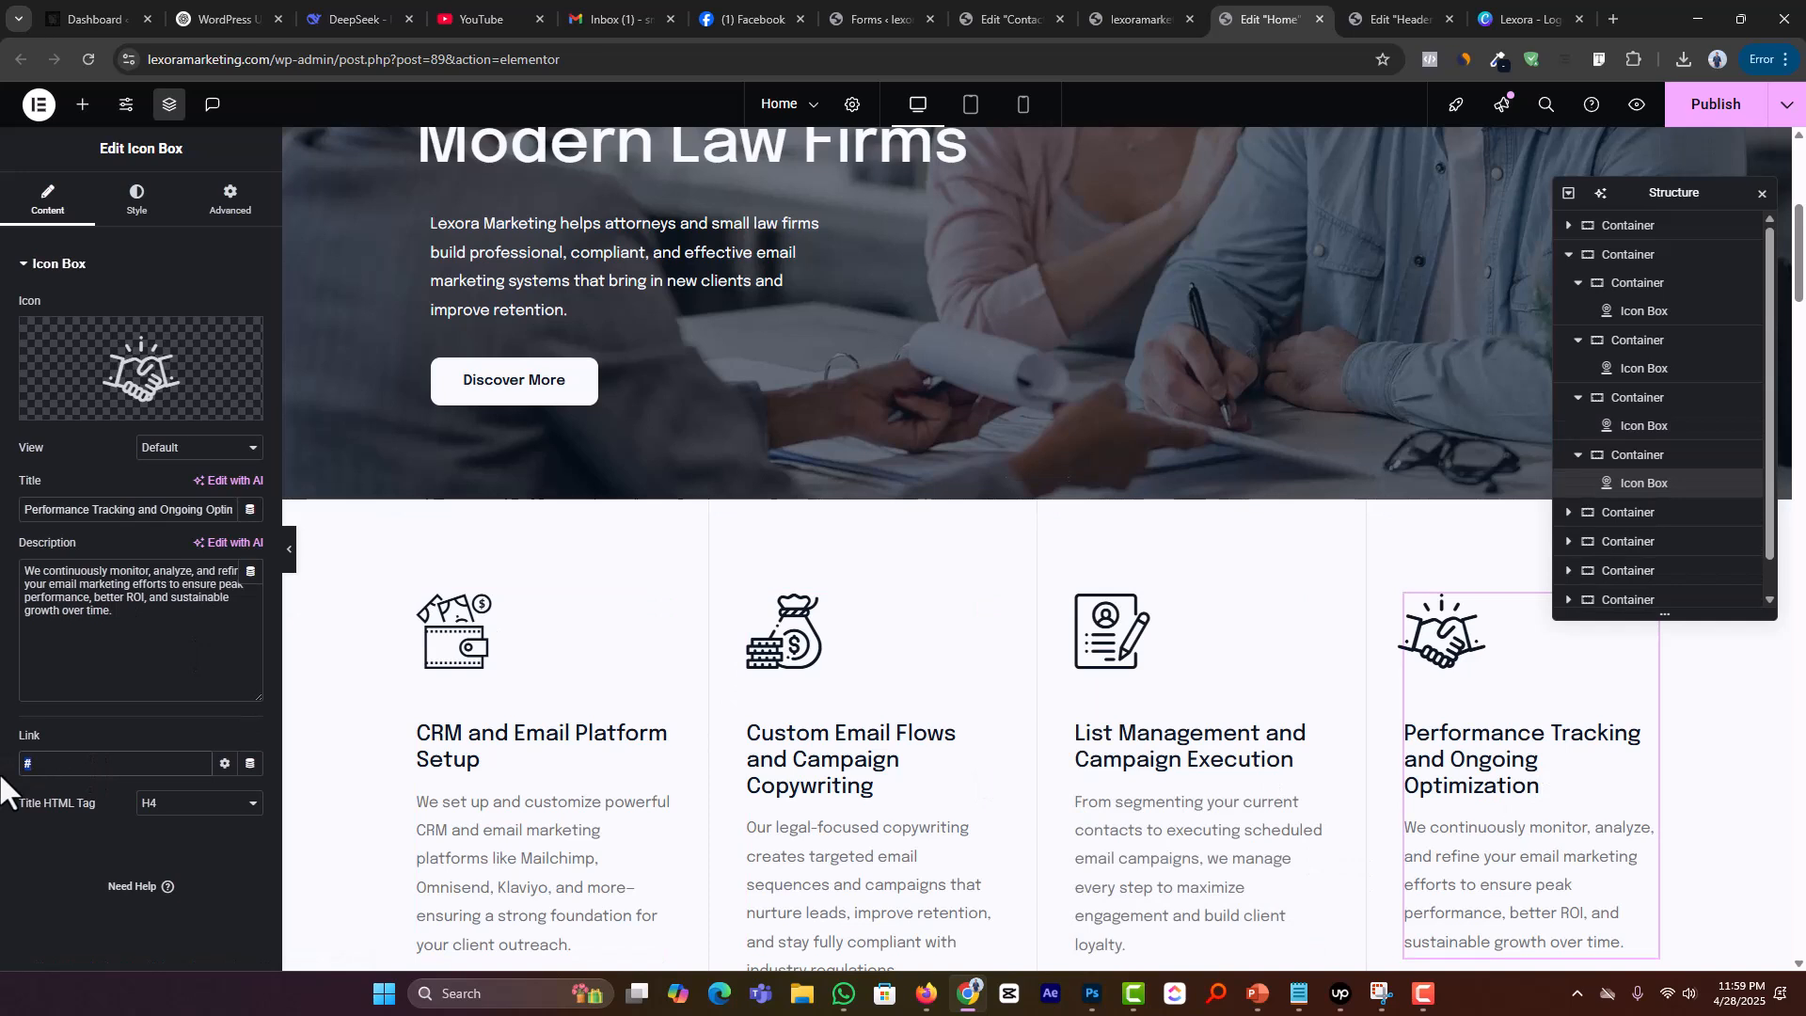
{"action": "left_click", "coordinate": [1714, 105]}
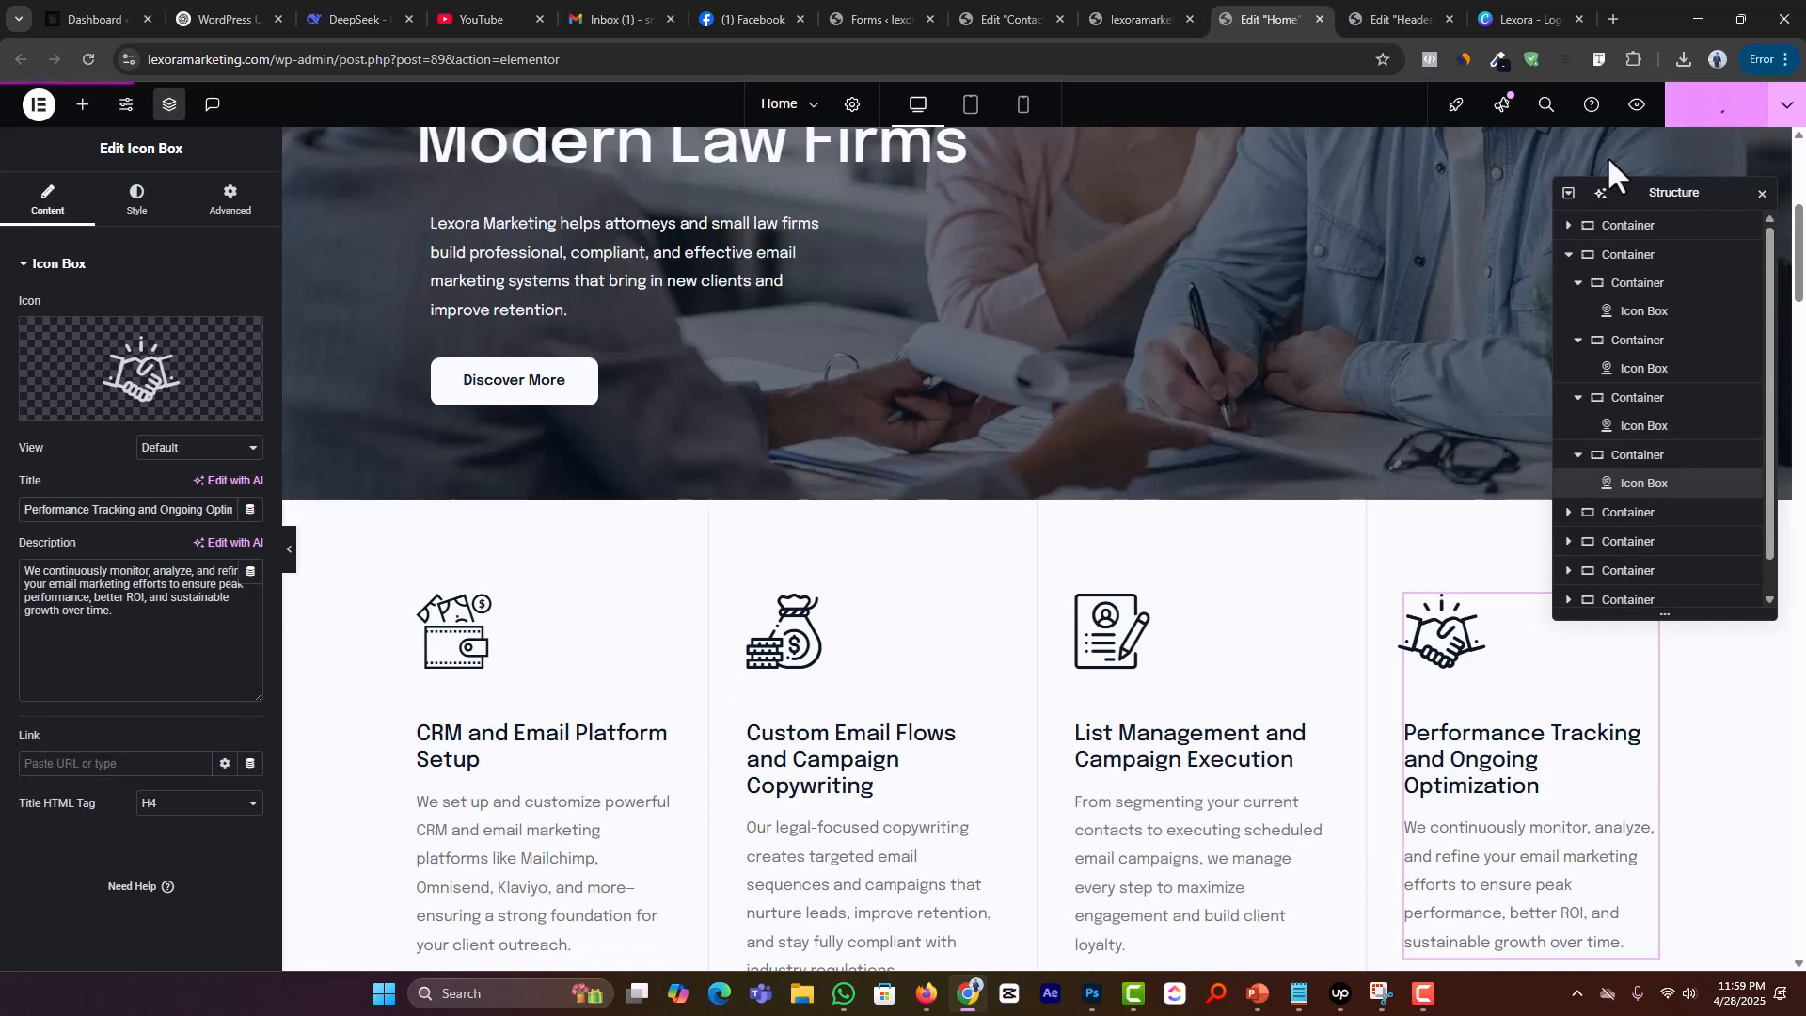
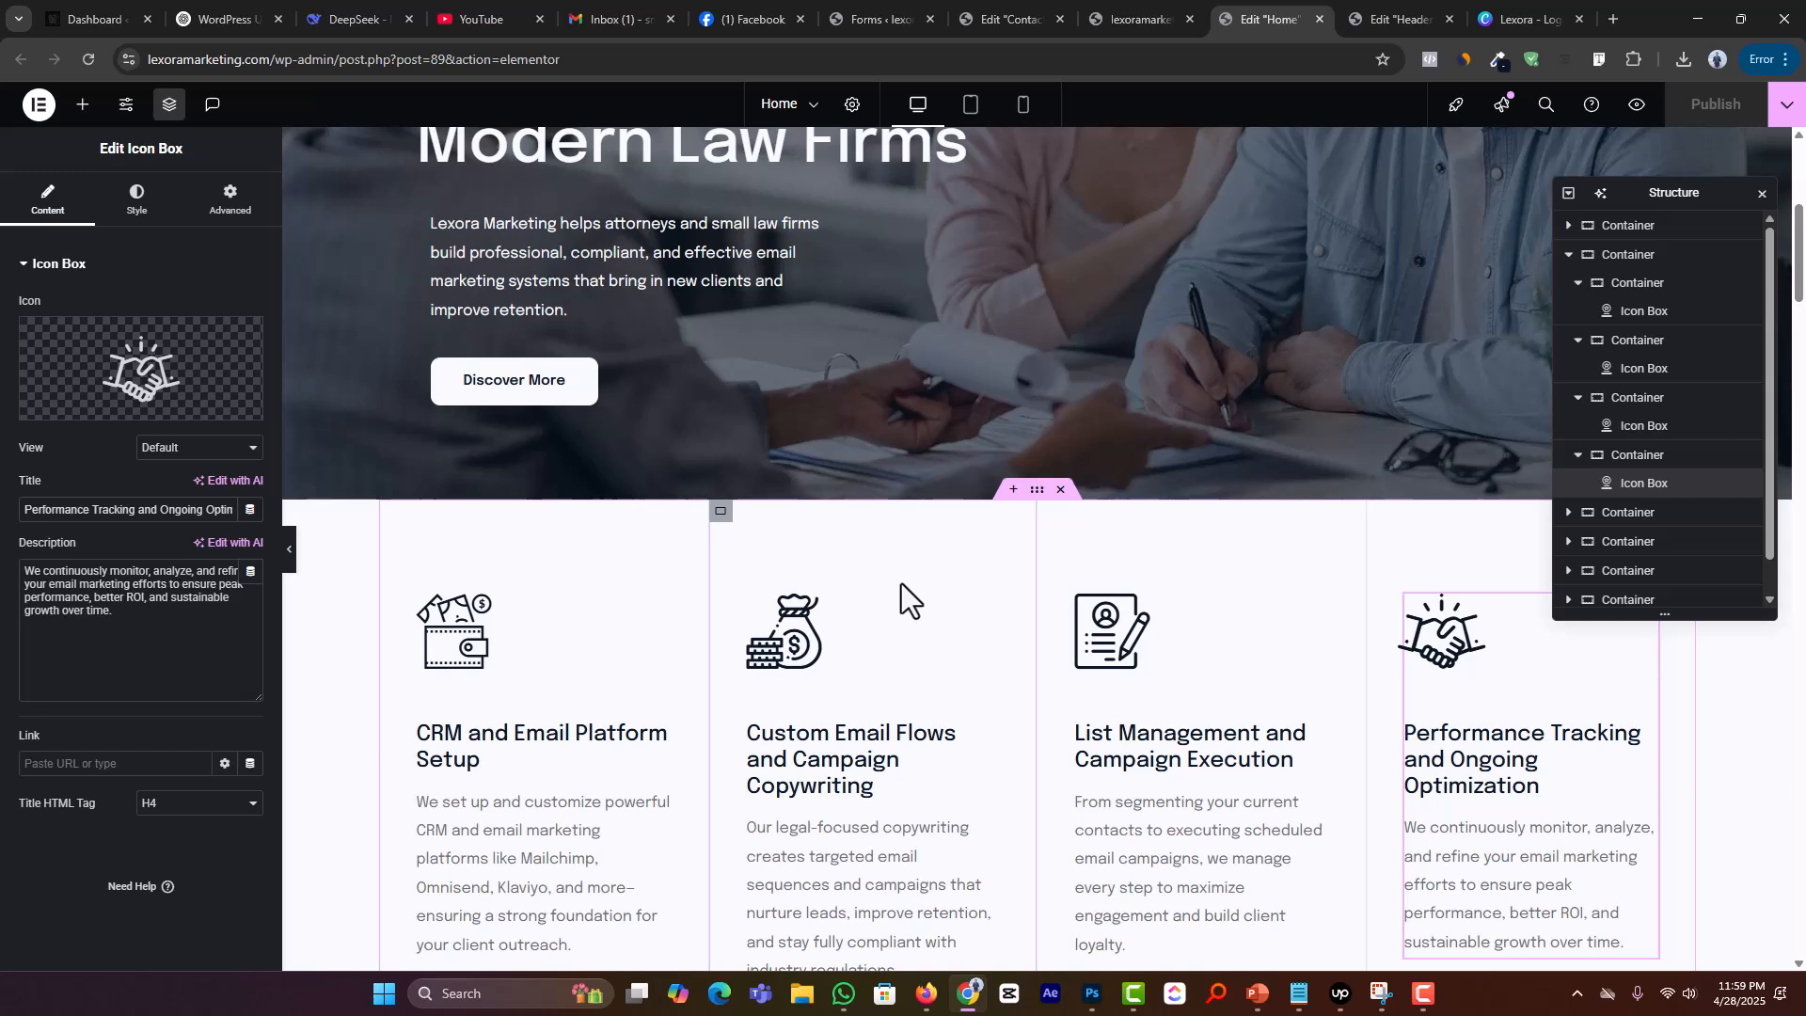
Step: Look through the Home page in the editor, covering the hero, About Us, mission, process and testimonials sections
{"action": "scroll", "coordinate": [735, 465], "scroll_direction": "up", "scroll_amount": 2}
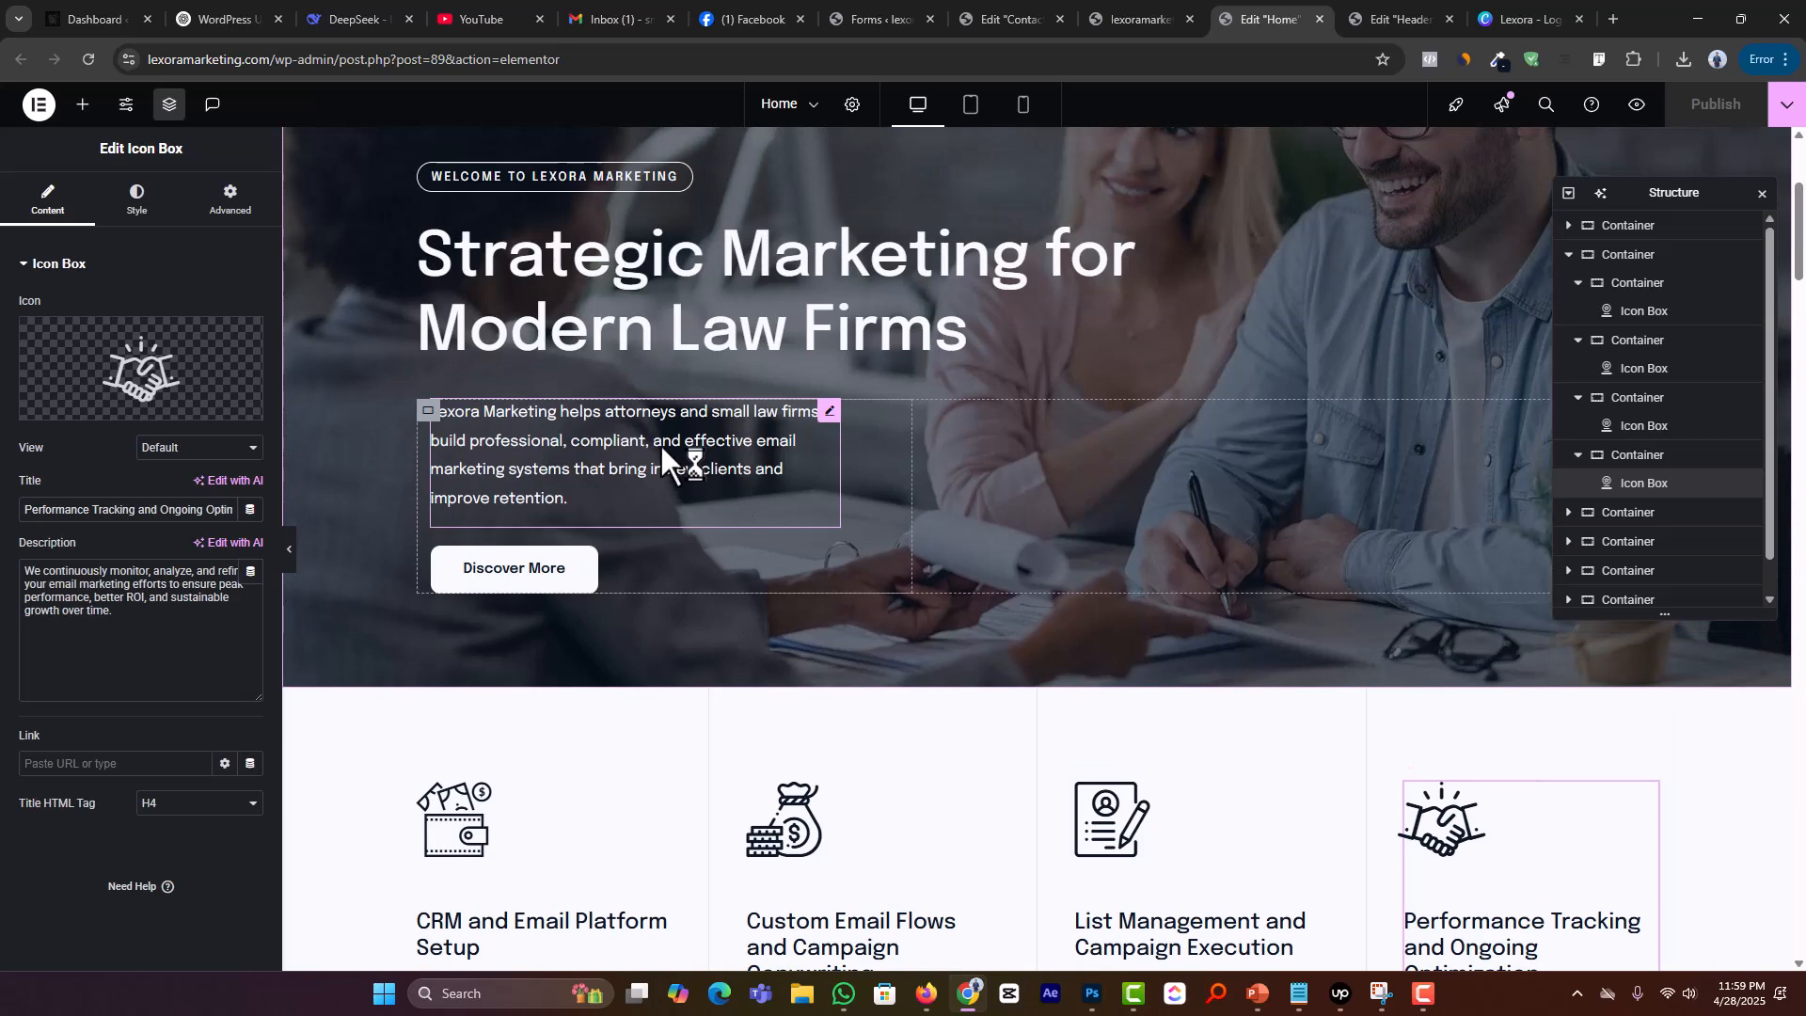
{"action": "scroll", "coordinate": [687, 602], "scroll_direction": "down", "scroll_amount": 2}
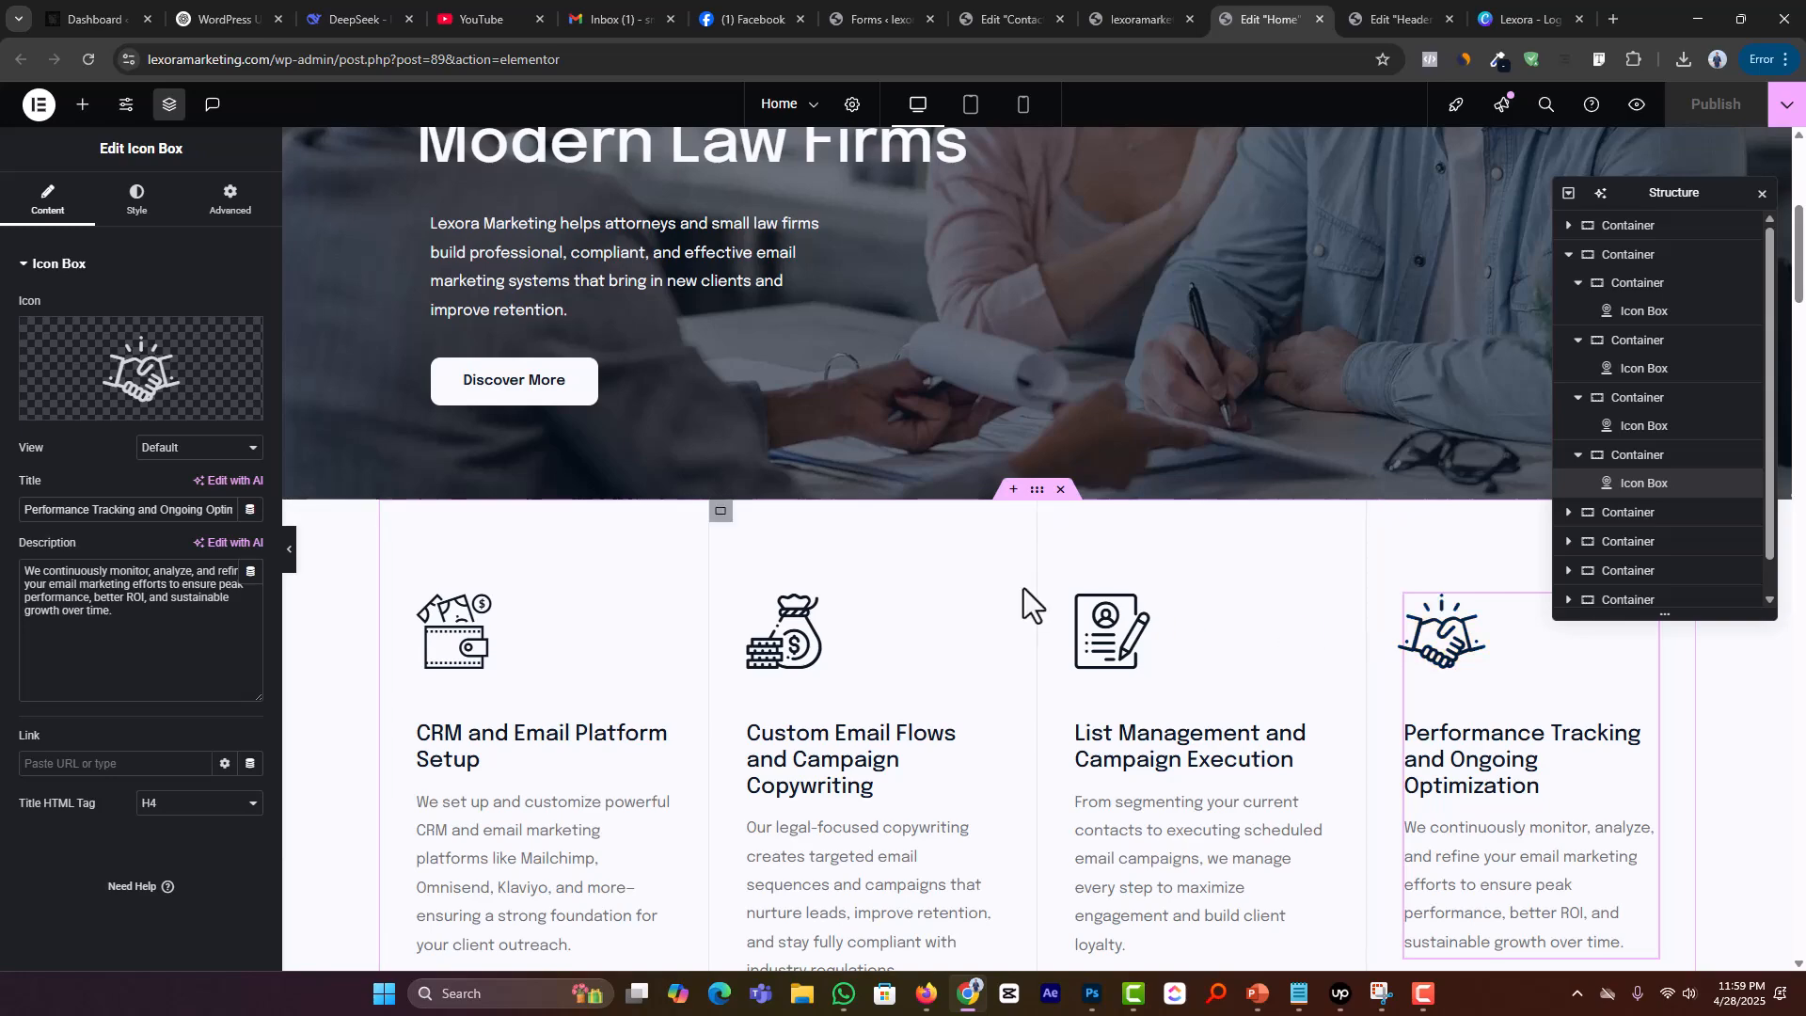
{"action": "scroll", "coordinate": [1019, 592], "scroll_direction": "down", "scroll_amount": 7}
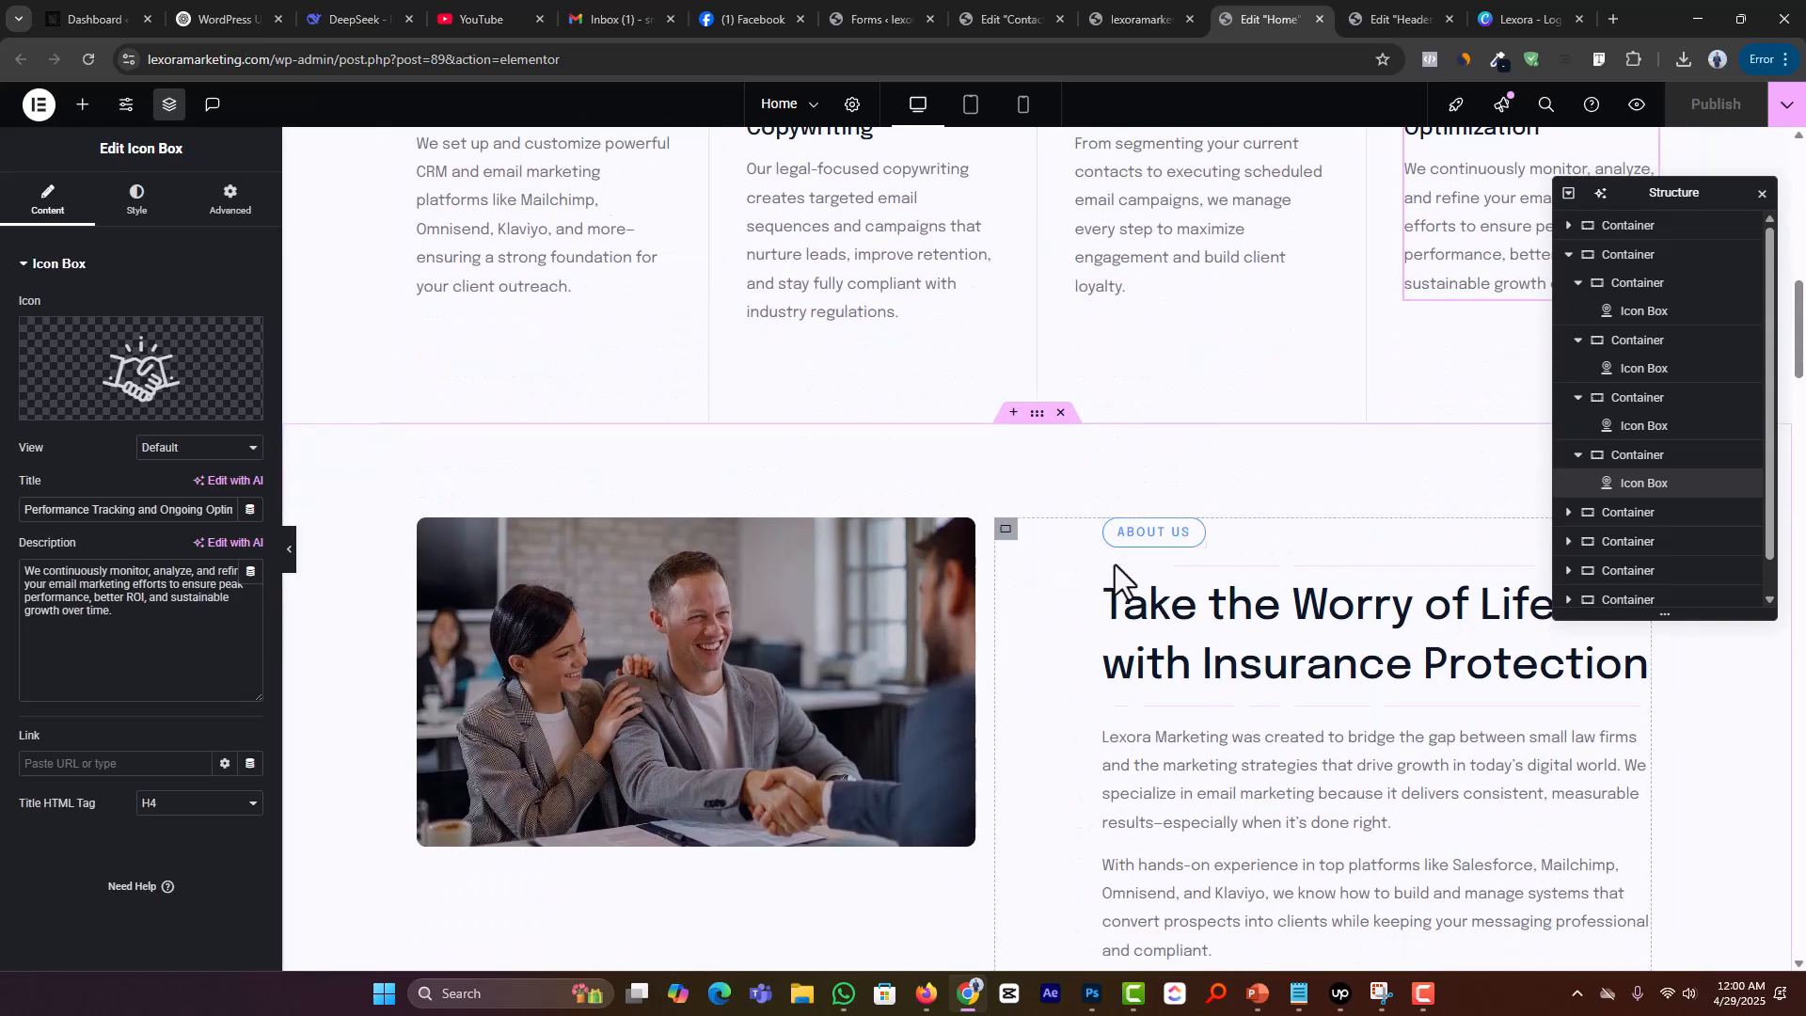
{"action": "scroll", "coordinate": [1093, 598], "scroll_direction": "down", "scroll_amount": 10}
{"action": "scroll", "coordinate": [941, 588], "scroll_direction": "down", "scroll_amount": 4}
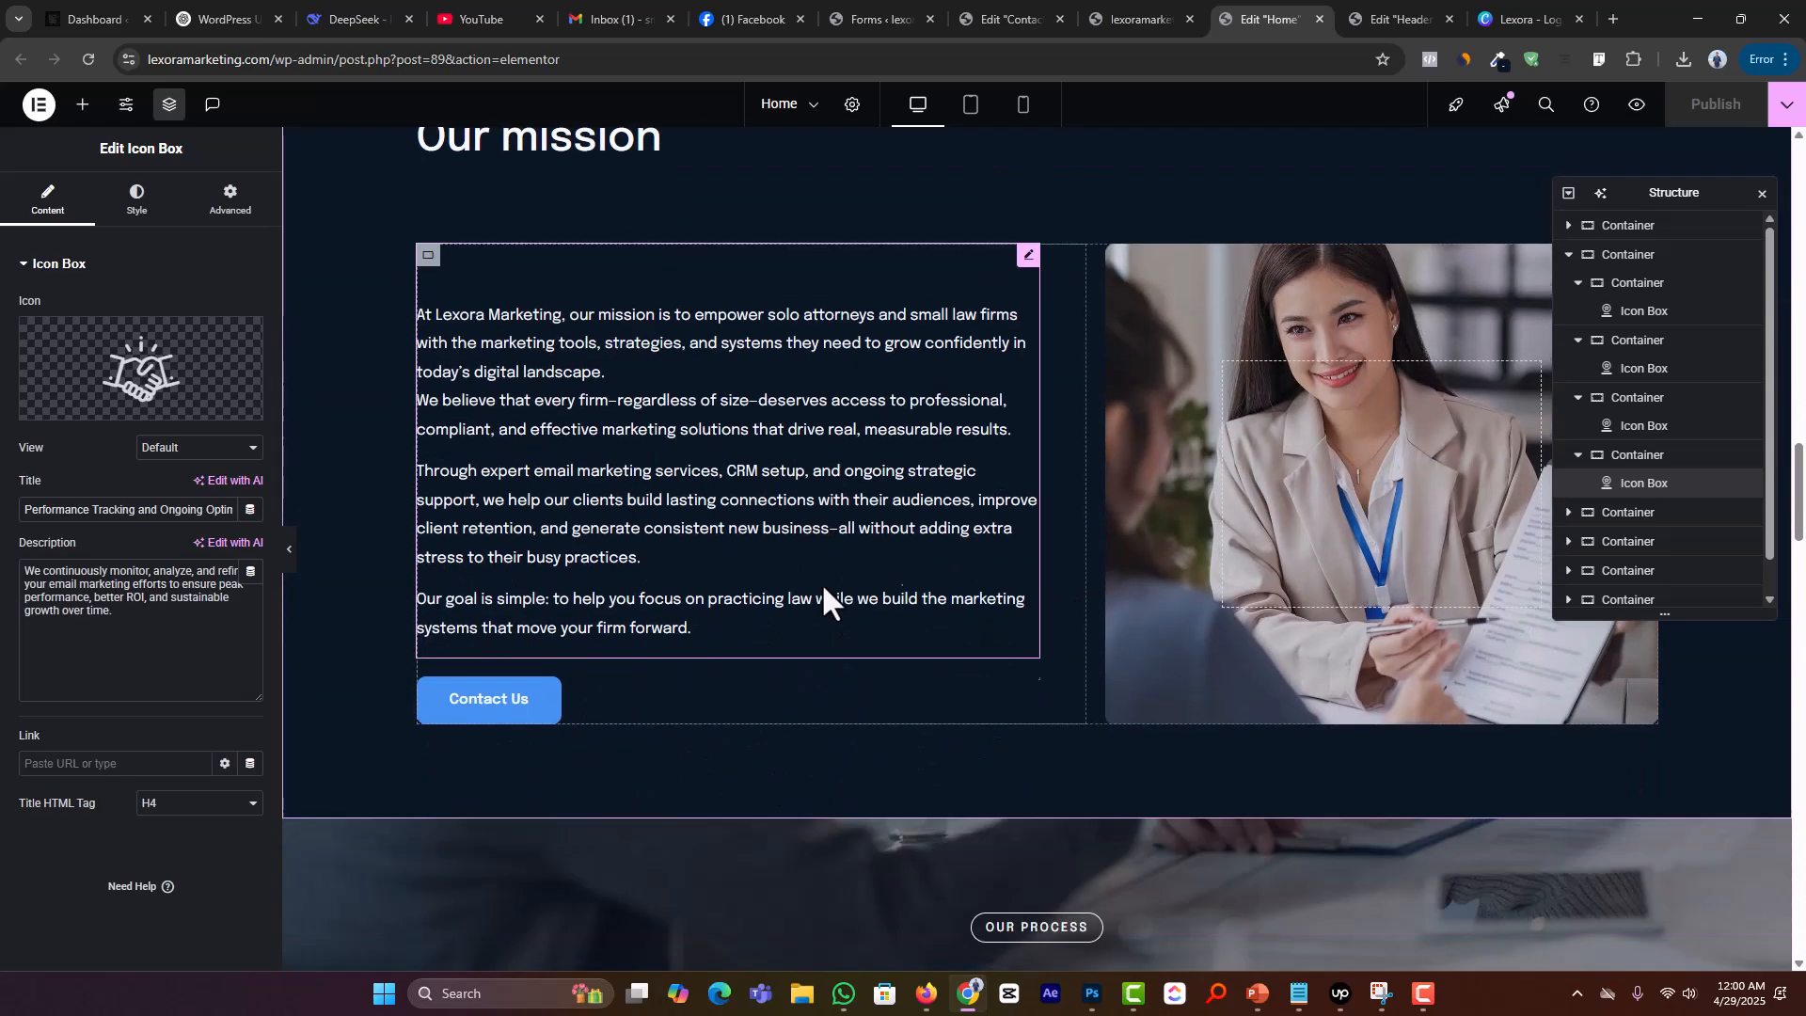
{"action": "scroll", "coordinate": [828, 574], "scroll_direction": "up", "scroll_amount": 3}
{"action": "scroll", "coordinate": [828, 566], "scroll_direction": "down", "scroll_amount": 4}
{"action": "scroll", "coordinate": [827, 566], "scroll_direction": "down", "scroll_amount": 7}
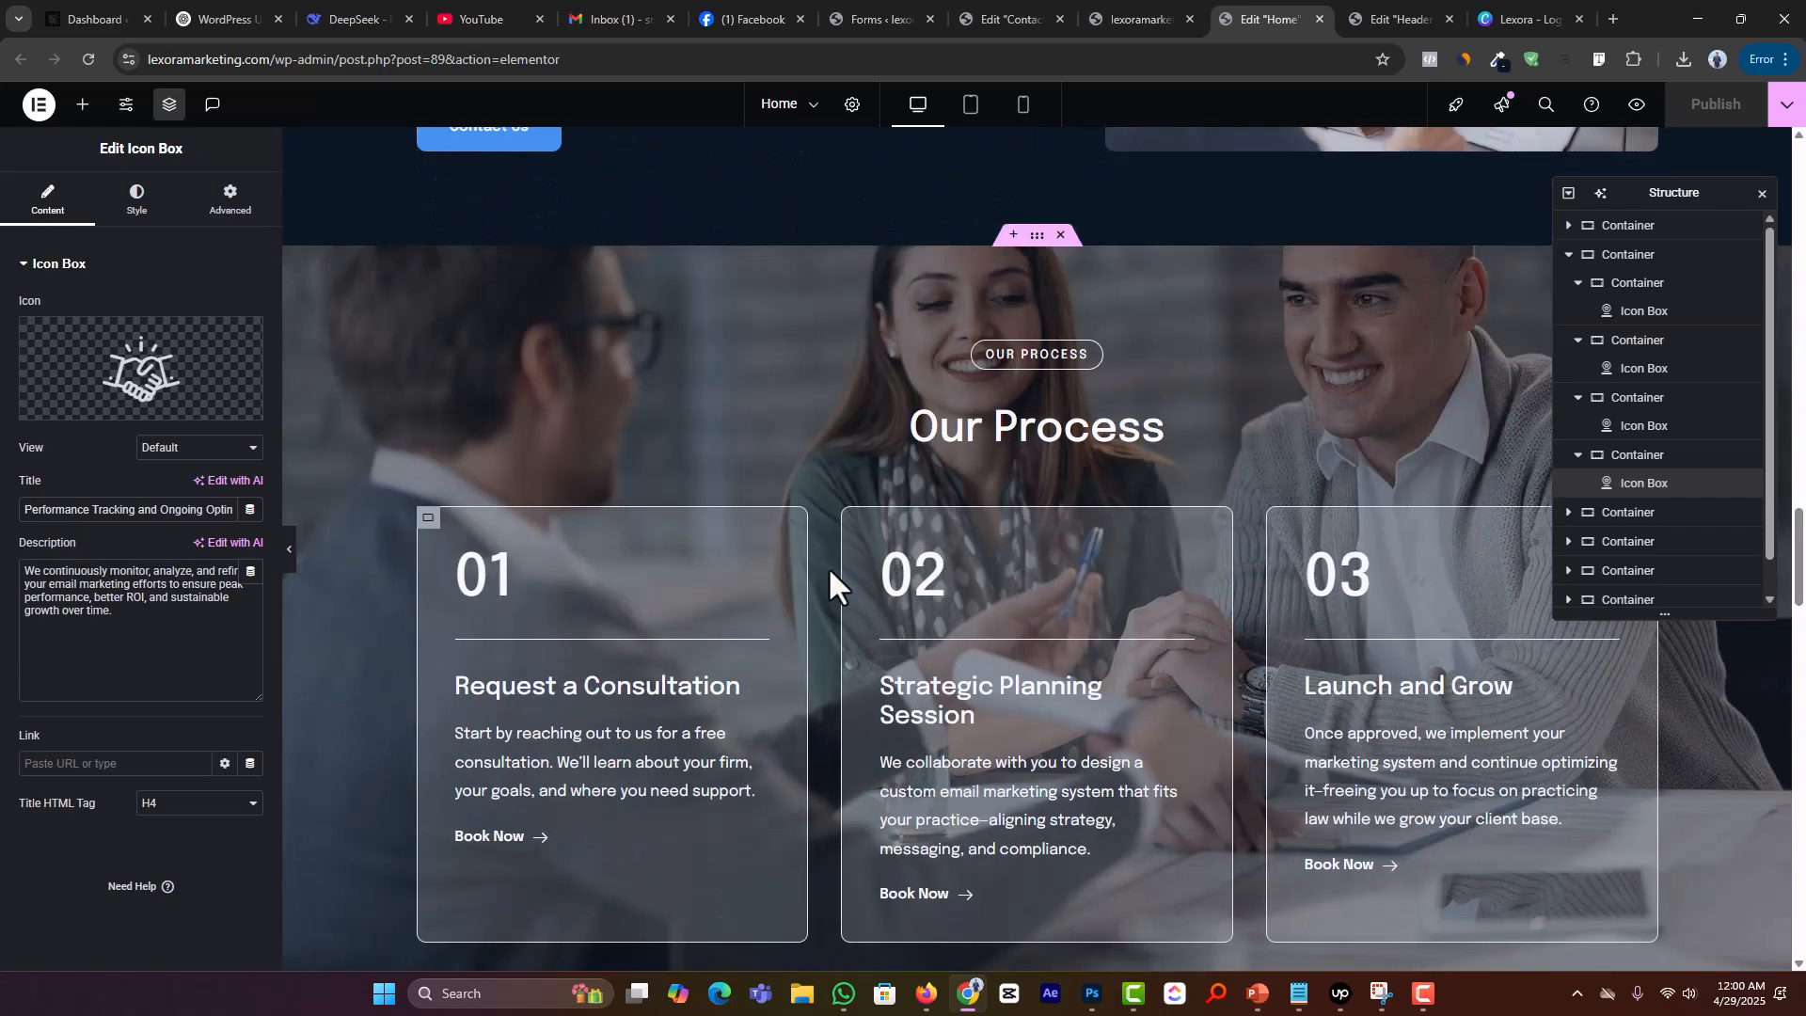
{"action": "scroll", "coordinate": [607, 540], "scroll_direction": "down", "scroll_amount": 4}
{"action": "scroll", "coordinate": [499, 529], "scroll_direction": "down", "scroll_amount": 15}
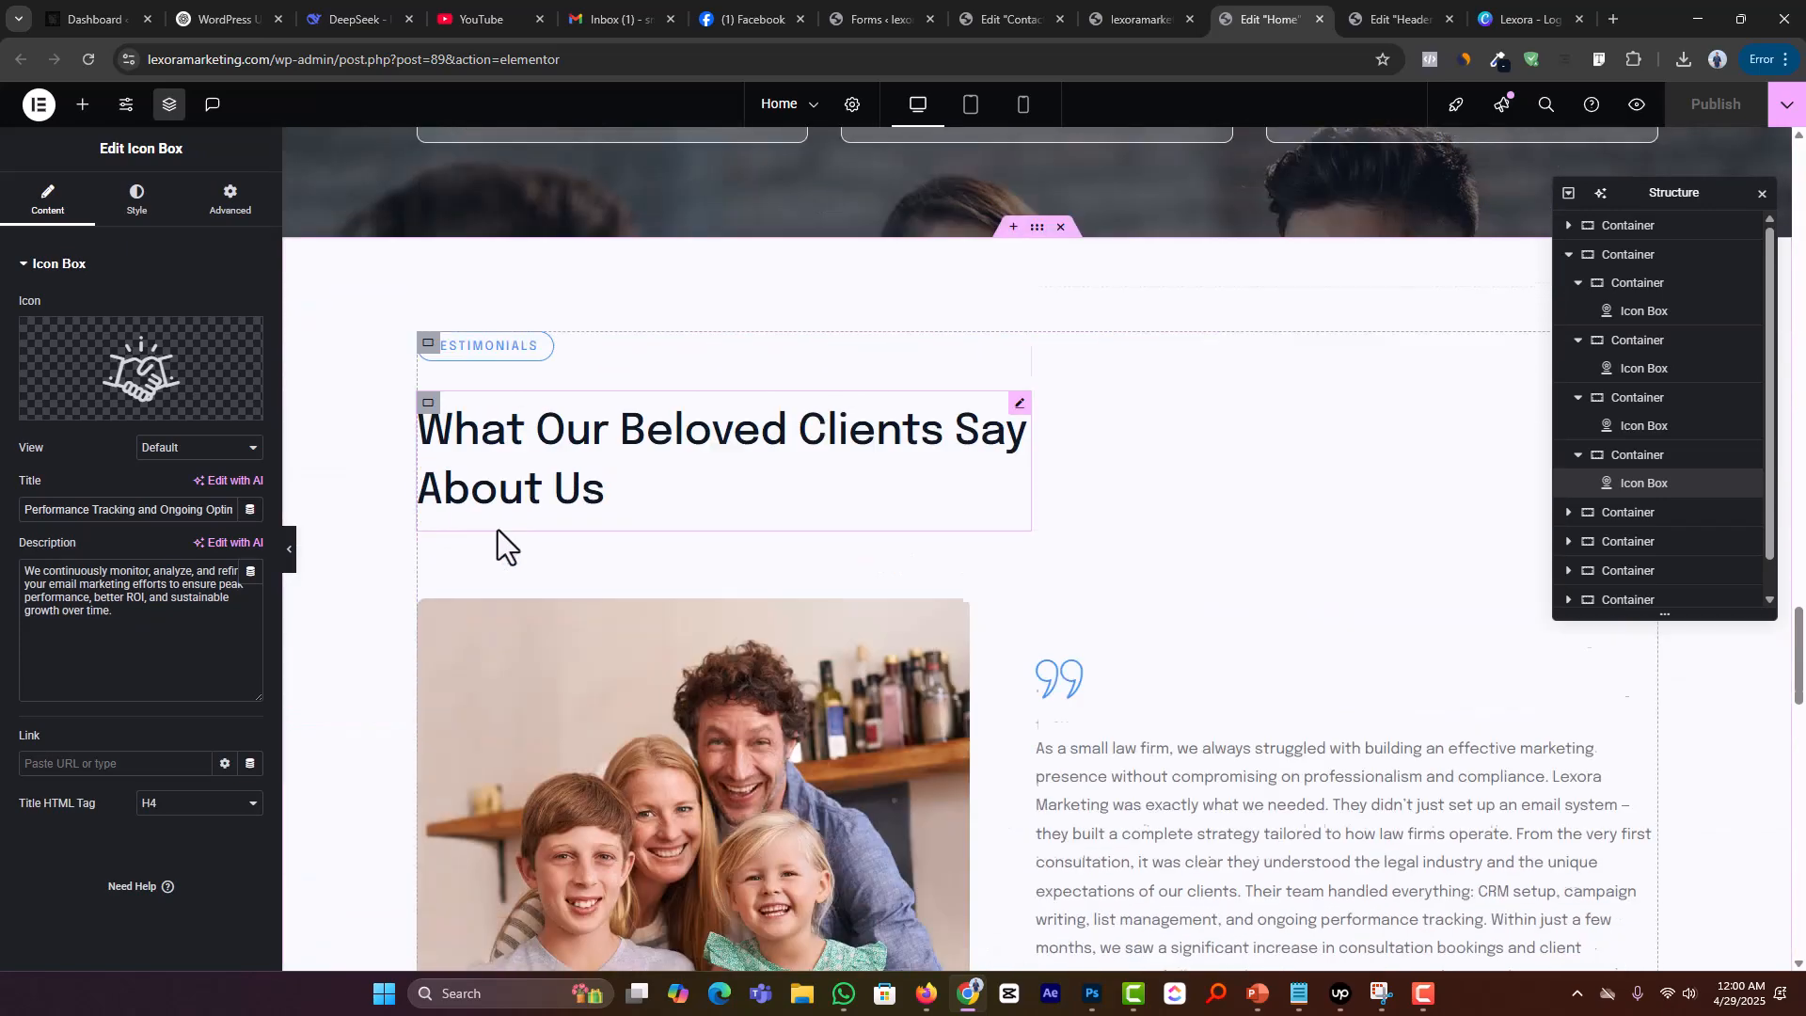
{"action": "scroll", "coordinate": [890, 463], "scroll_direction": "up", "scroll_amount": 4}
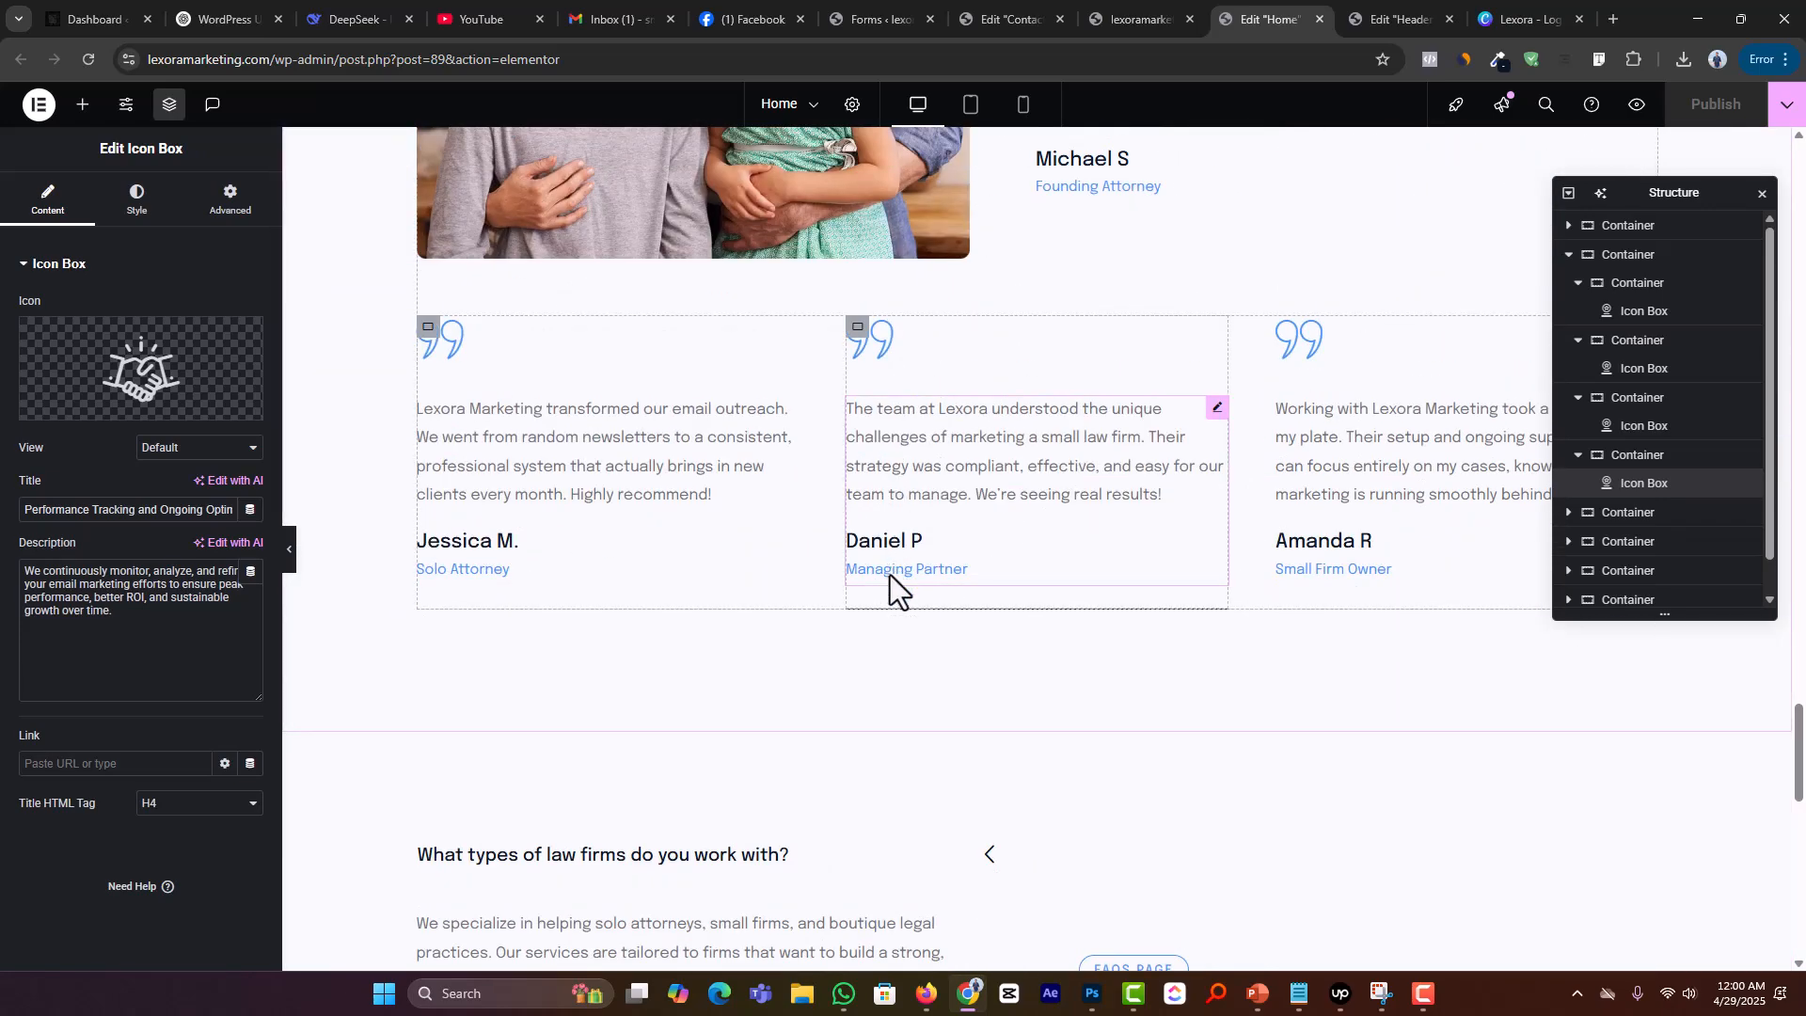
Step: Reload the live home page and check the hero and the four service cards for the removed links
{"action": "left_click", "coordinate": [1138, 19]}
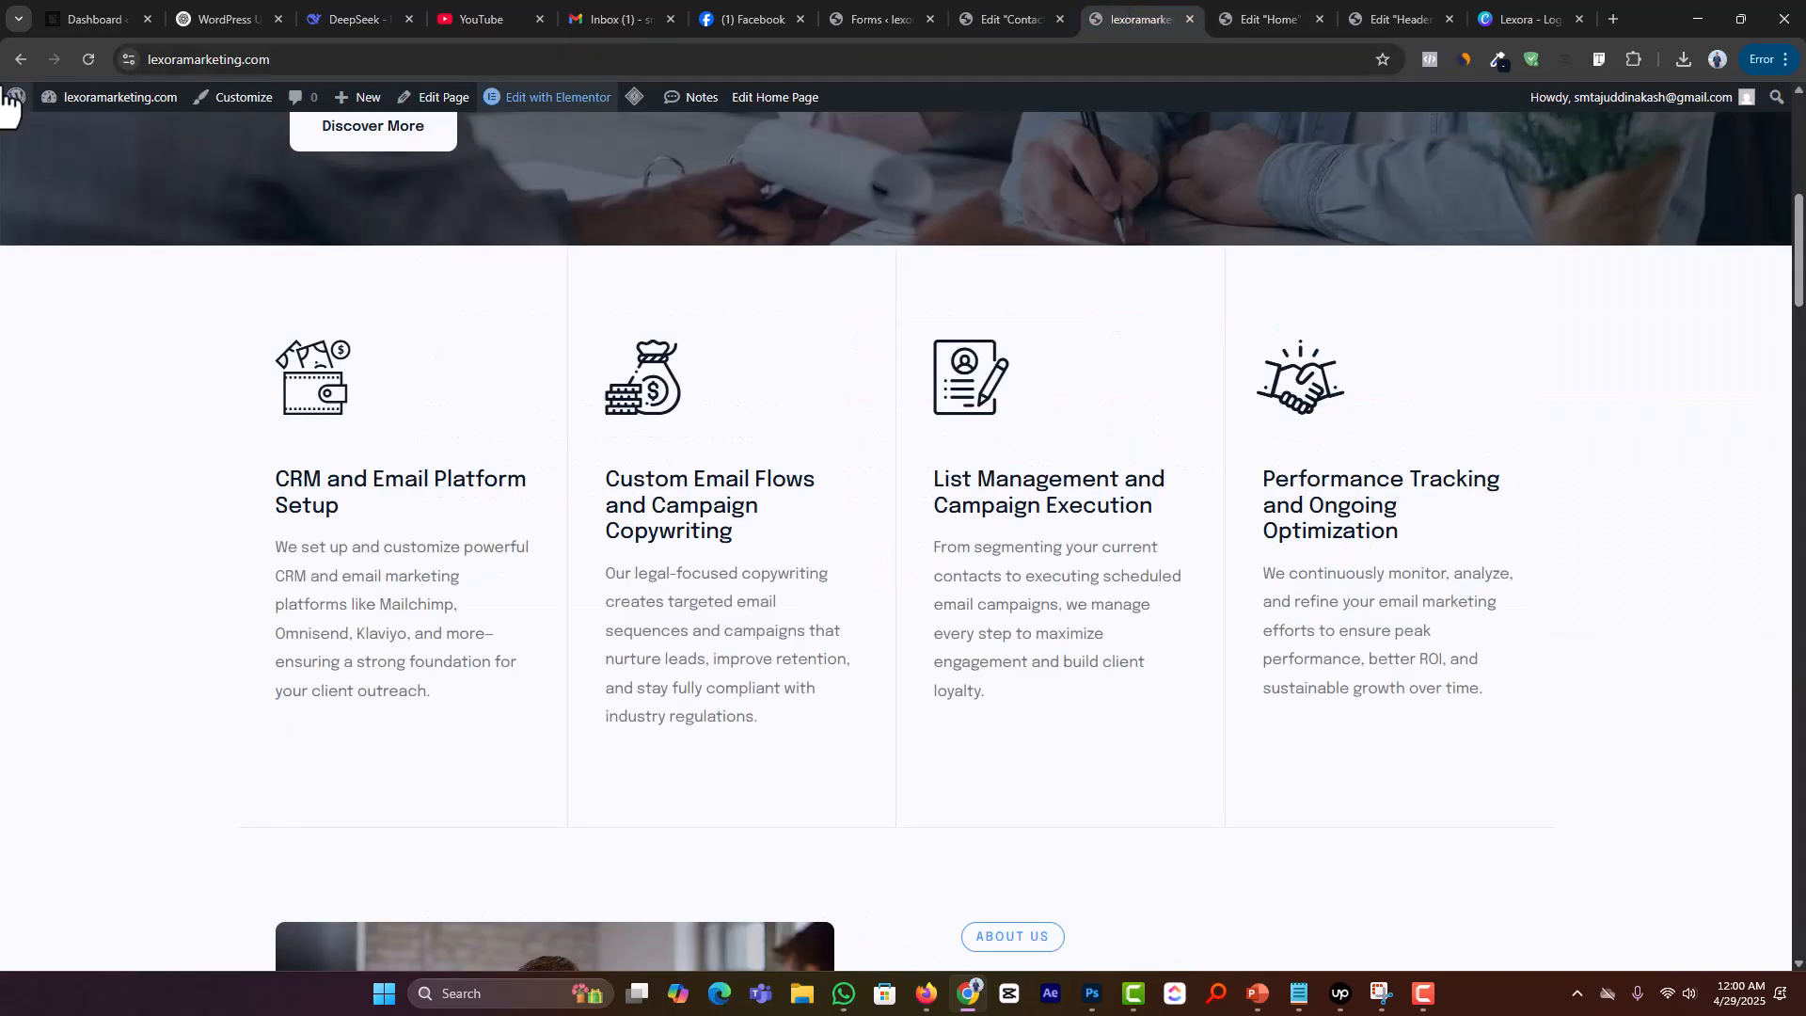
{"action": "left_click", "coordinate": [89, 59]}
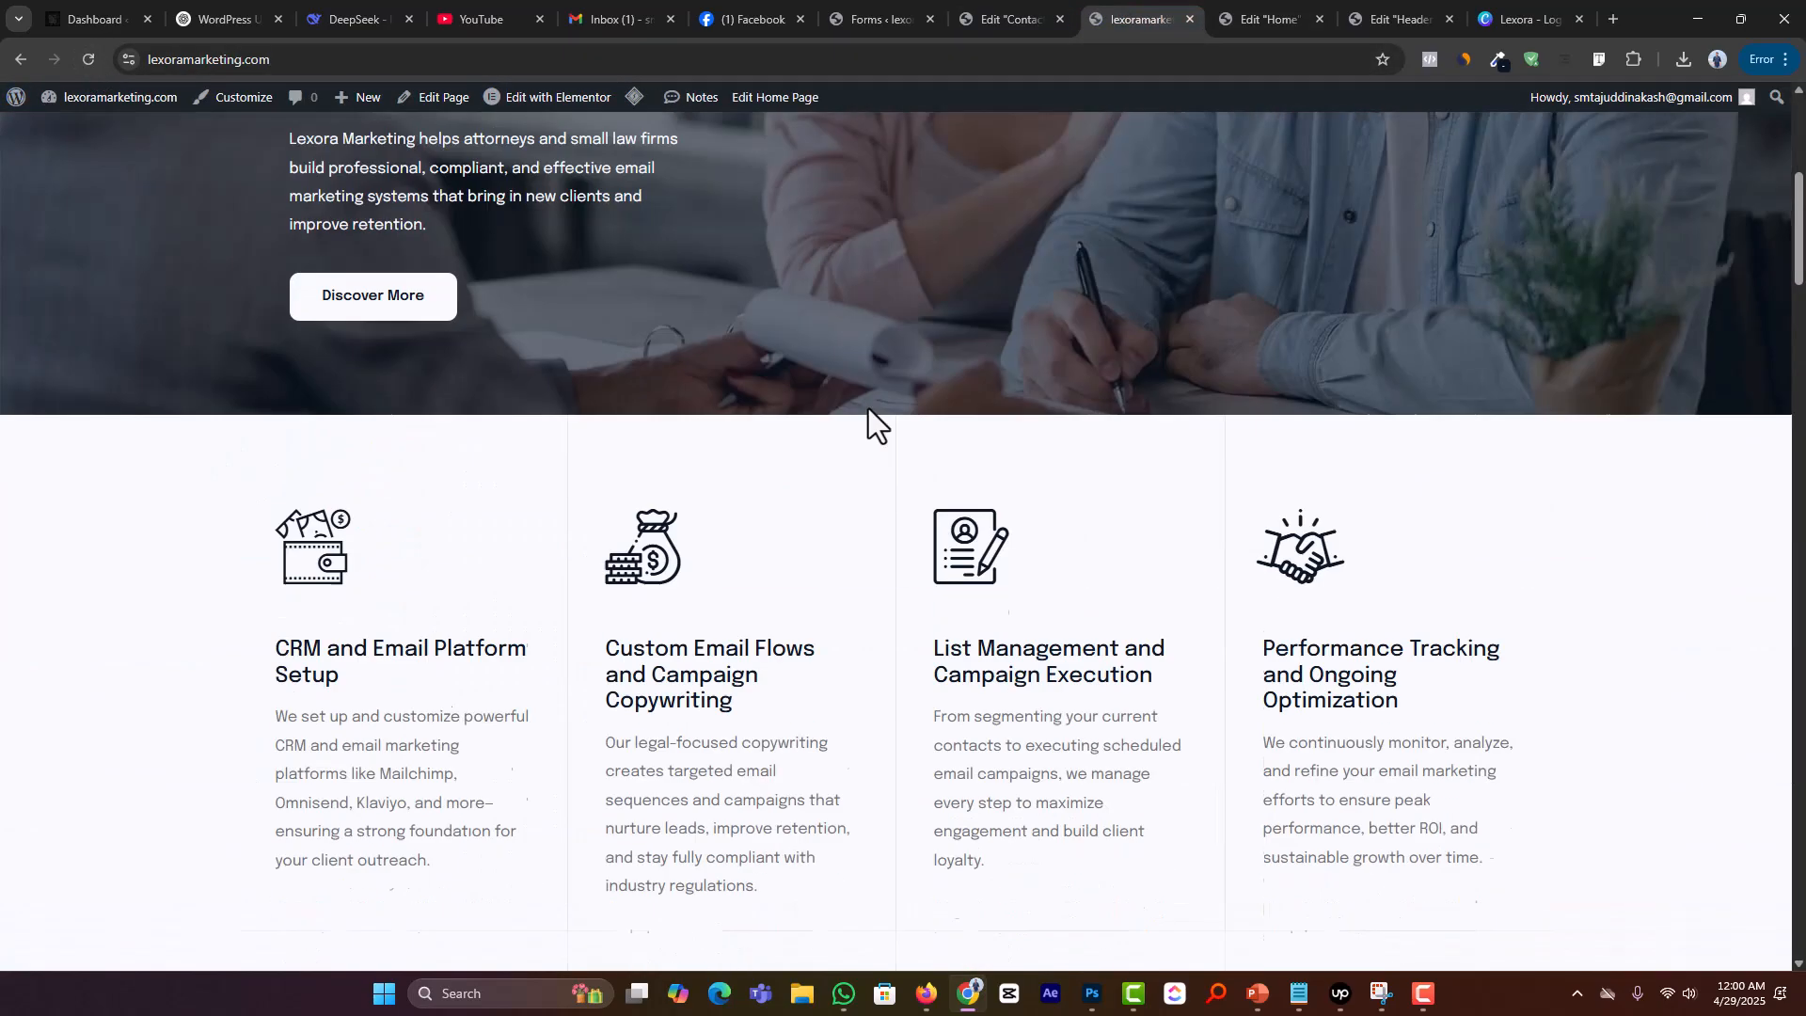
{"action": "scroll", "coordinate": [867, 408], "scroll_direction": "down", "scroll_amount": 2}
{"action": "scroll", "coordinate": [969, 410], "scroll_direction": "up", "scroll_amount": 8}
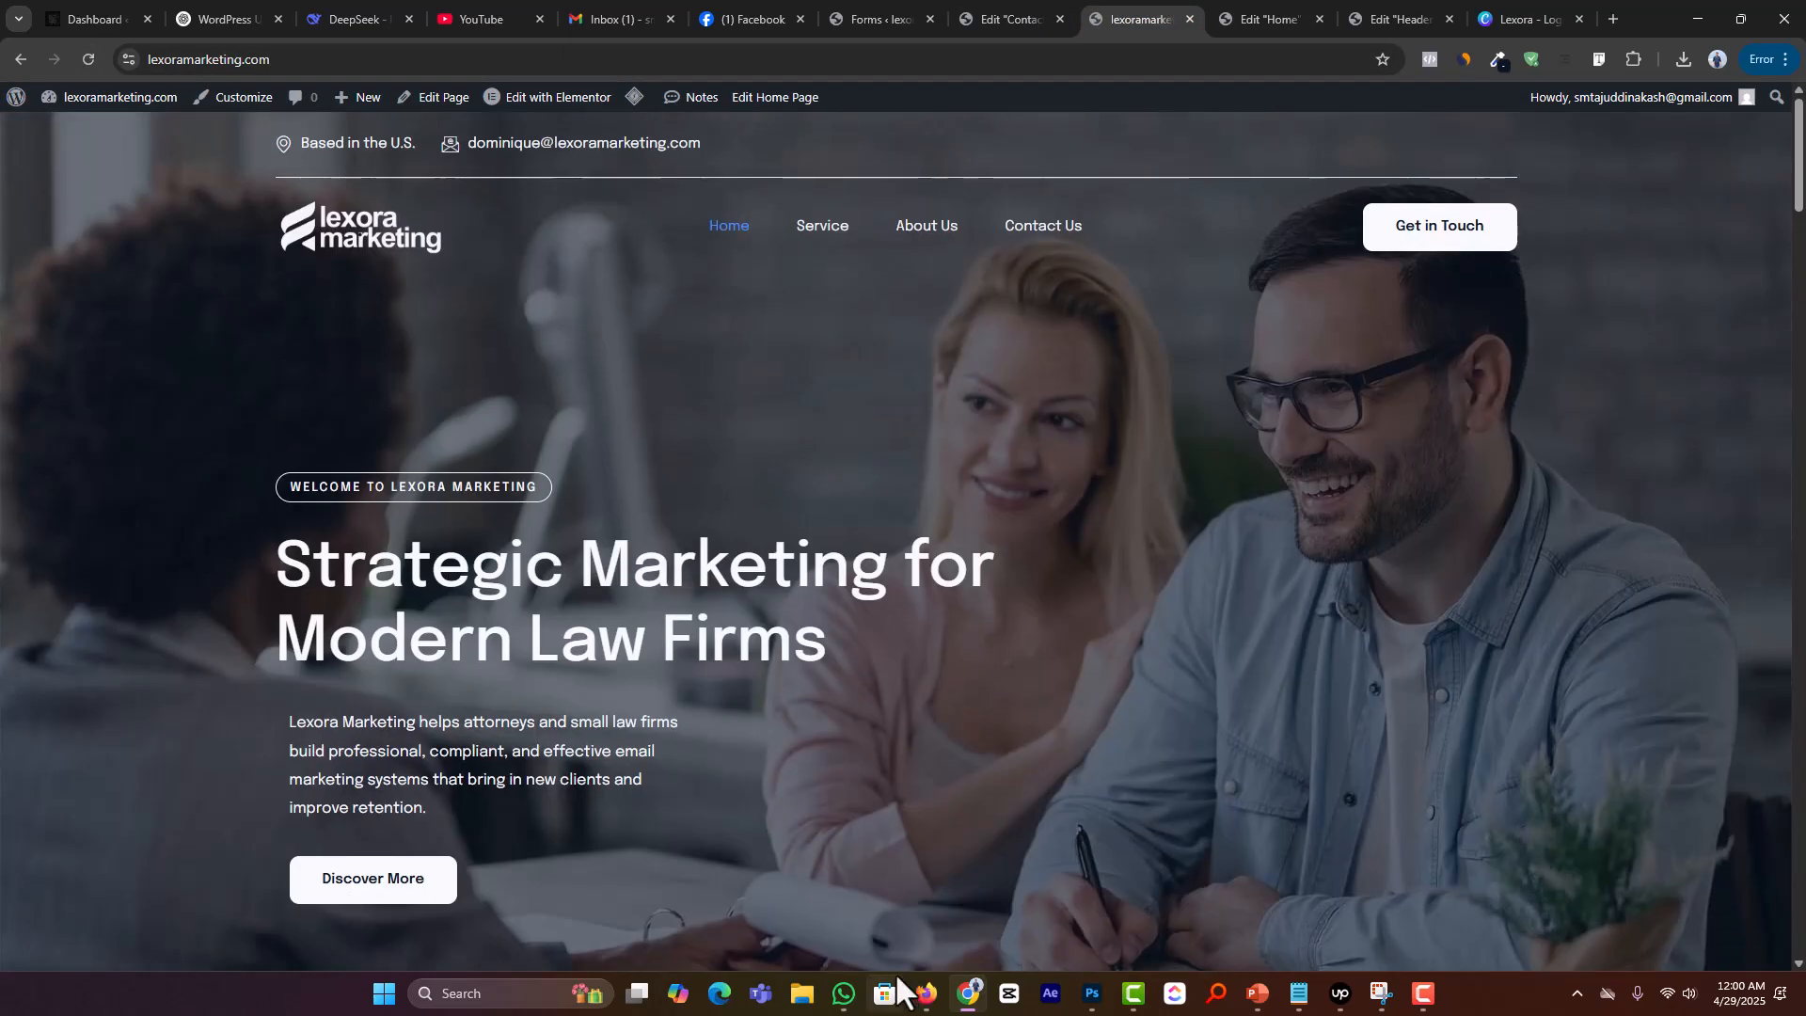
{"action": "left_click", "coordinate": [1439, 1011]}
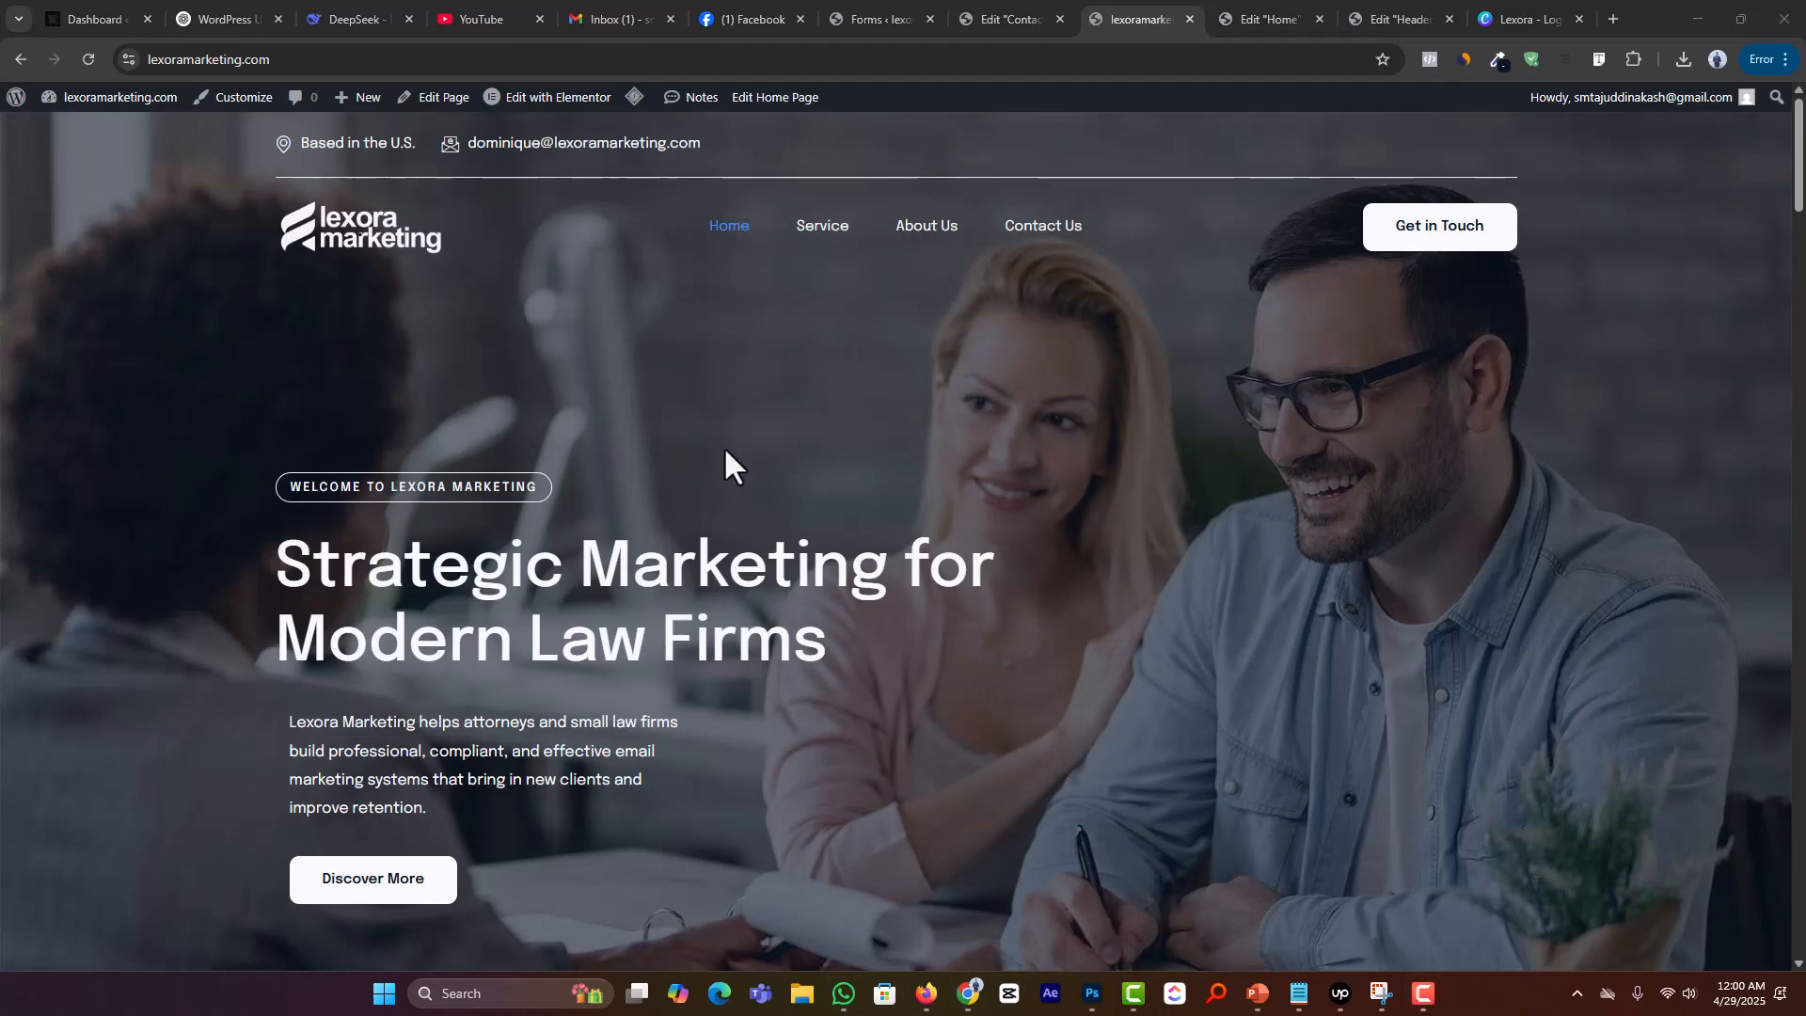
{"action": "scroll", "coordinate": [725, 446], "scroll_direction": "down", "scroll_amount": 2}
{"action": "scroll", "coordinate": [730, 444], "scroll_direction": "up", "scroll_amount": 2}
{"action": "scroll", "coordinate": [730, 438], "scroll_direction": "down", "scroll_amount": 8}
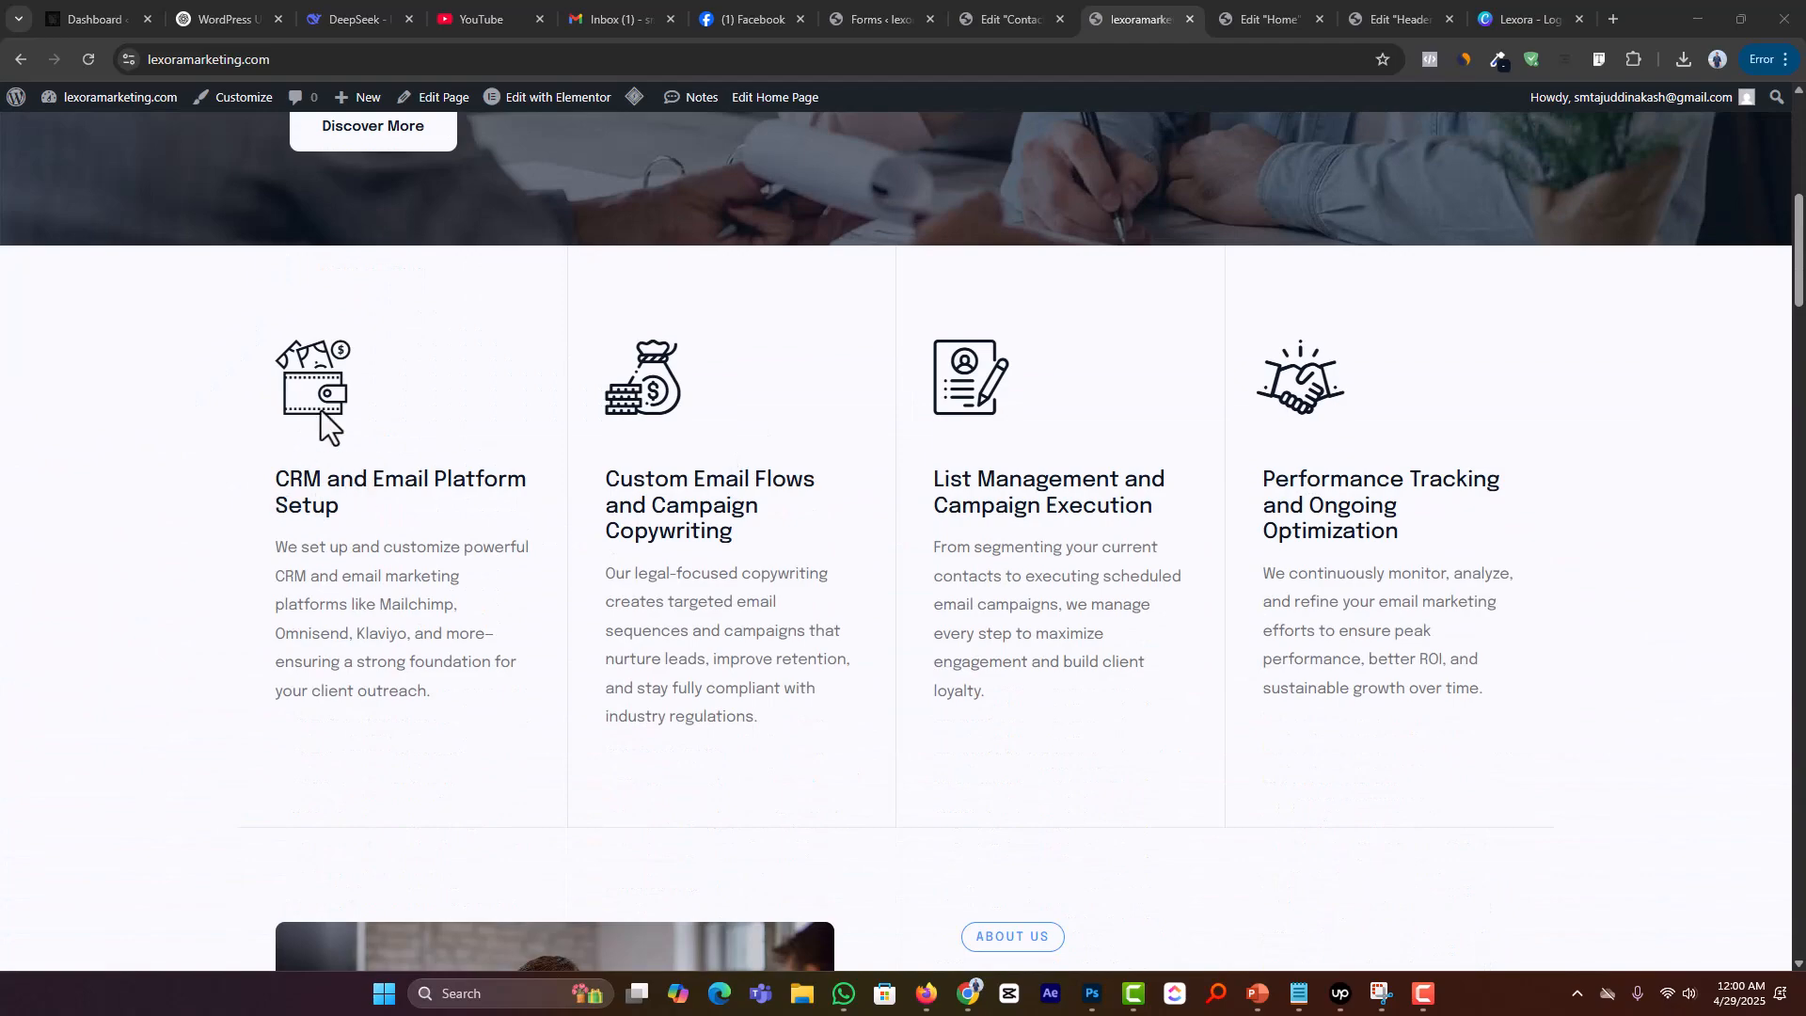
Step: Look through the live home page from the service cards past About Us and Our Process to the testimonials
{"action": "scroll", "coordinate": [1447, 472], "scroll_direction": "down", "scroll_amount": 10}
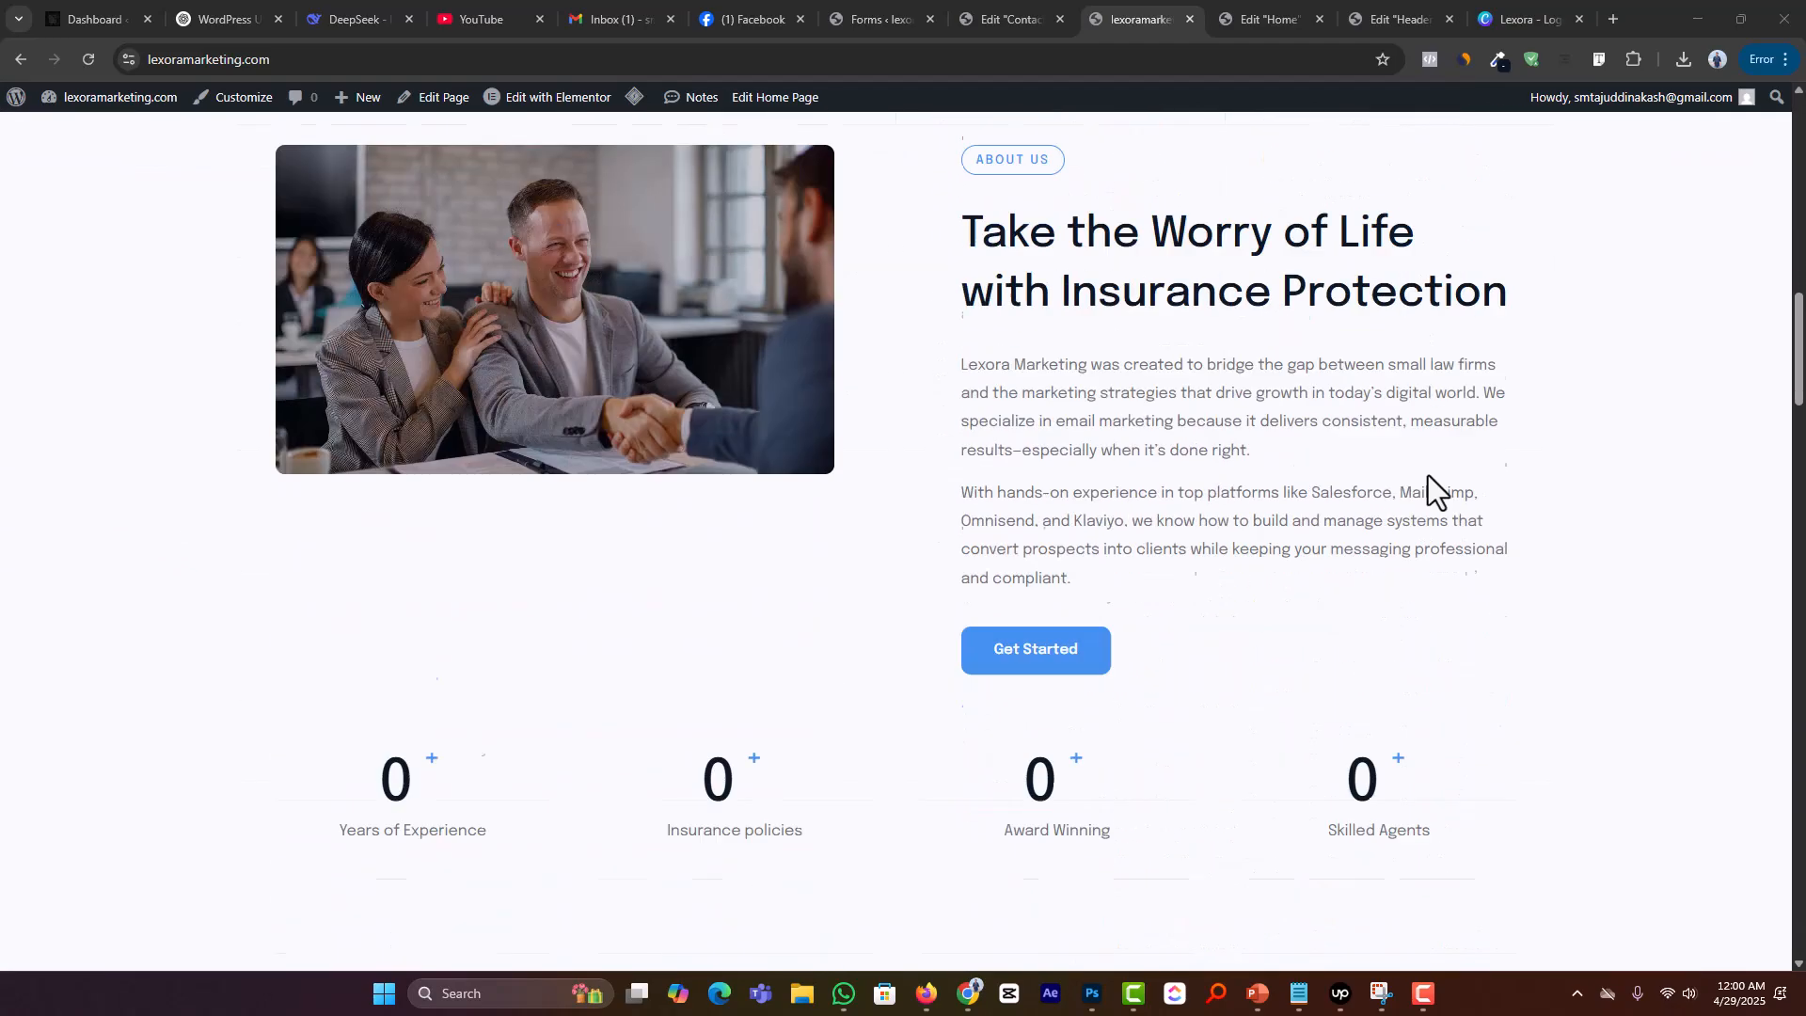
{"action": "scroll", "coordinate": [1414, 472], "scroll_direction": "down", "scroll_amount": 17}
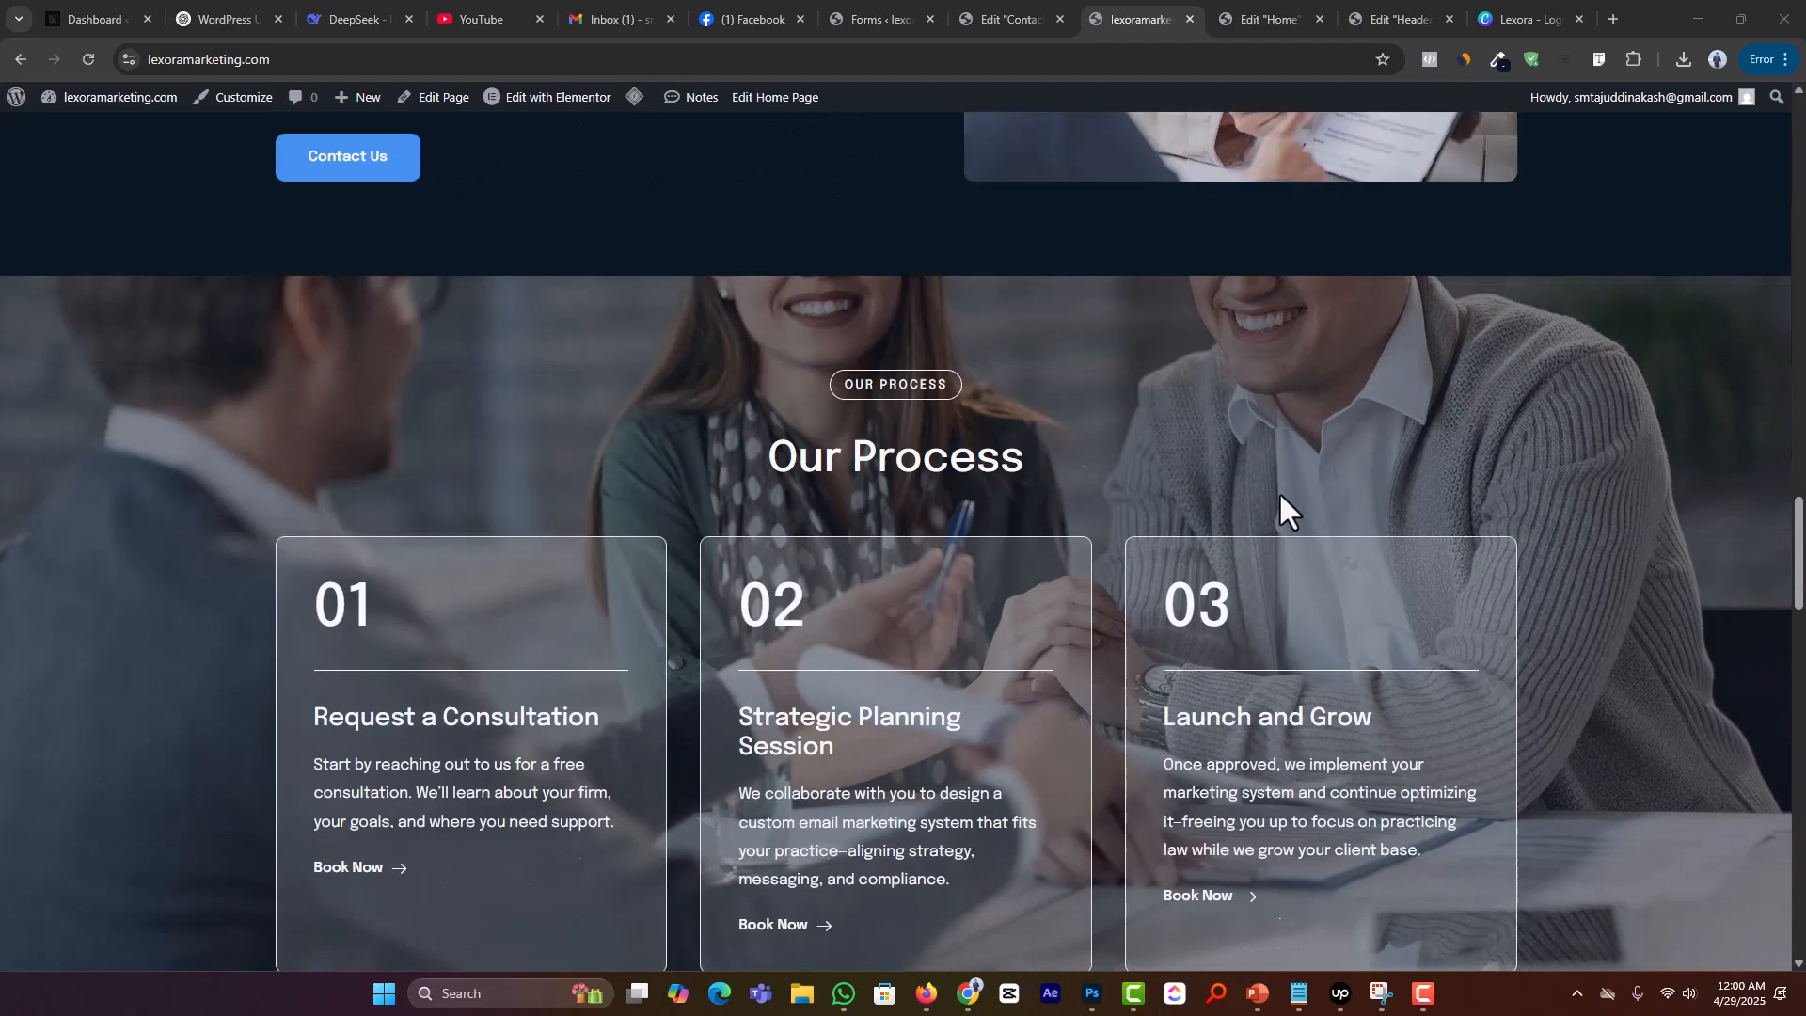
{"action": "scroll", "coordinate": [1276, 492], "scroll_direction": "down", "scroll_amount": 16}
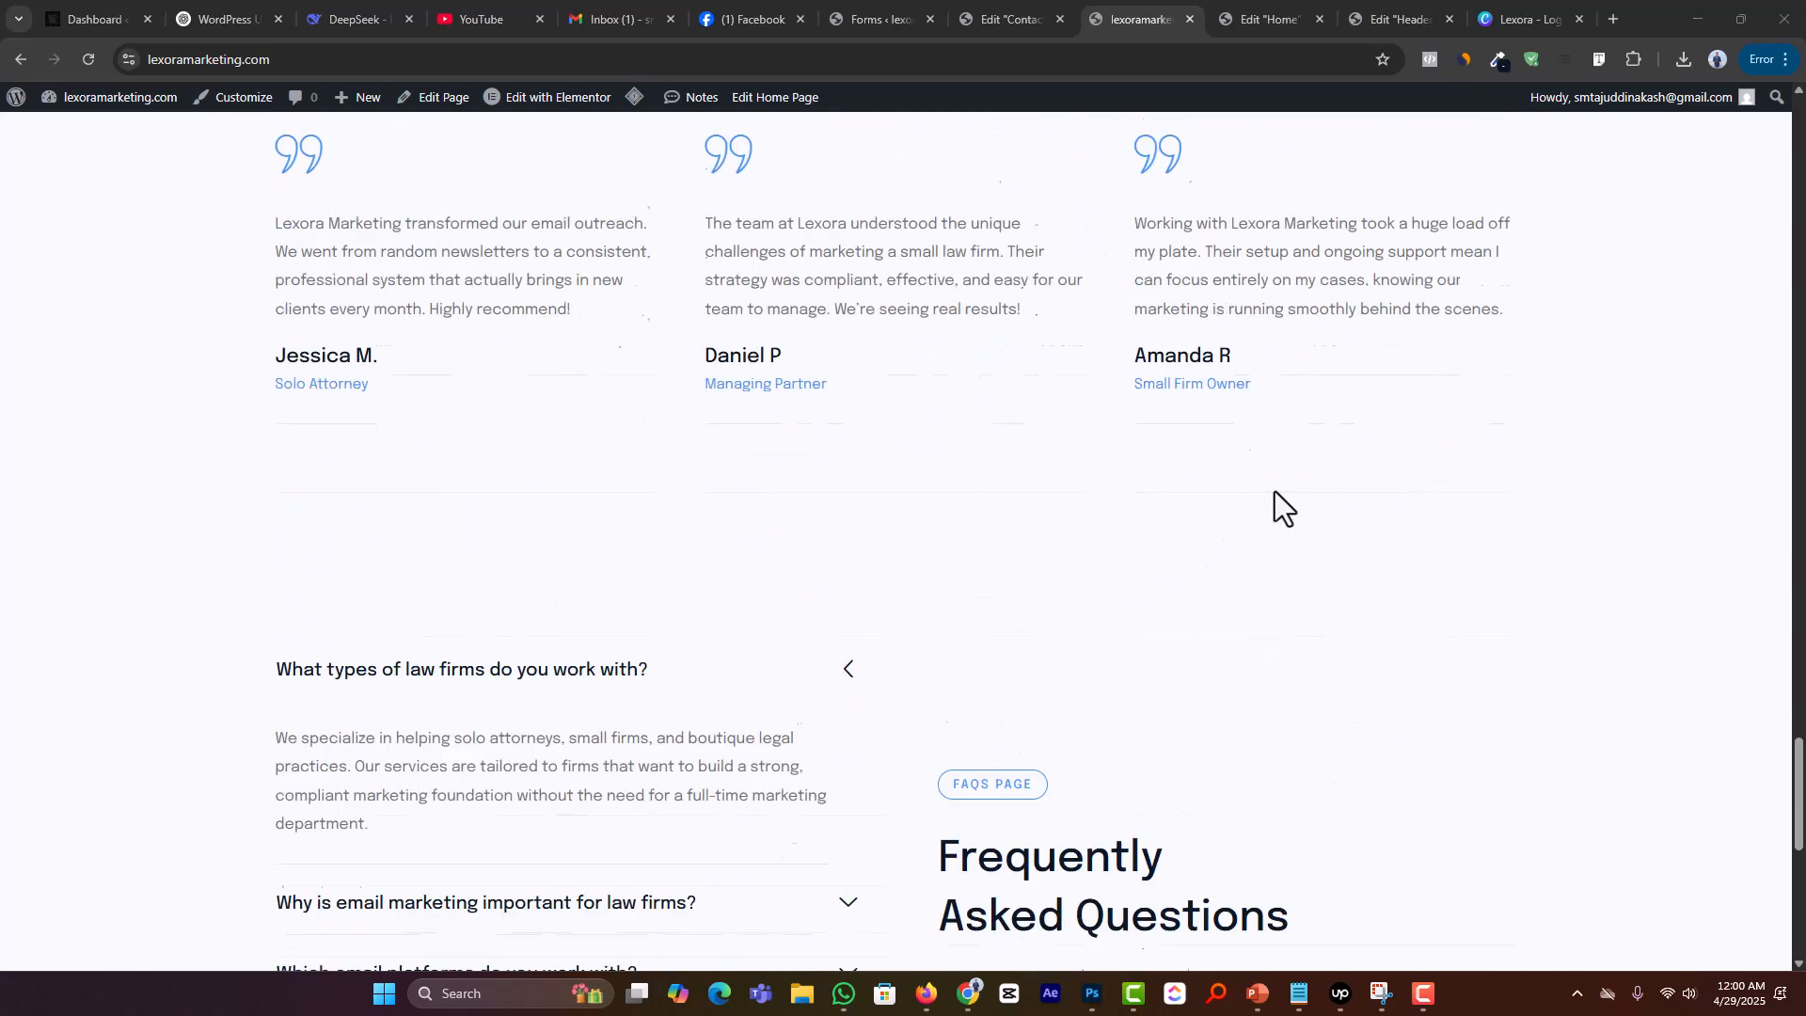
Step: Expand the home page's FAQ items one after another to check their answers, and look over the footer
{"action": "scroll", "coordinate": [1272, 493], "scroll_direction": "down", "scroll_amount": 2}
{"action": "left_click", "coordinate": [846, 369]}
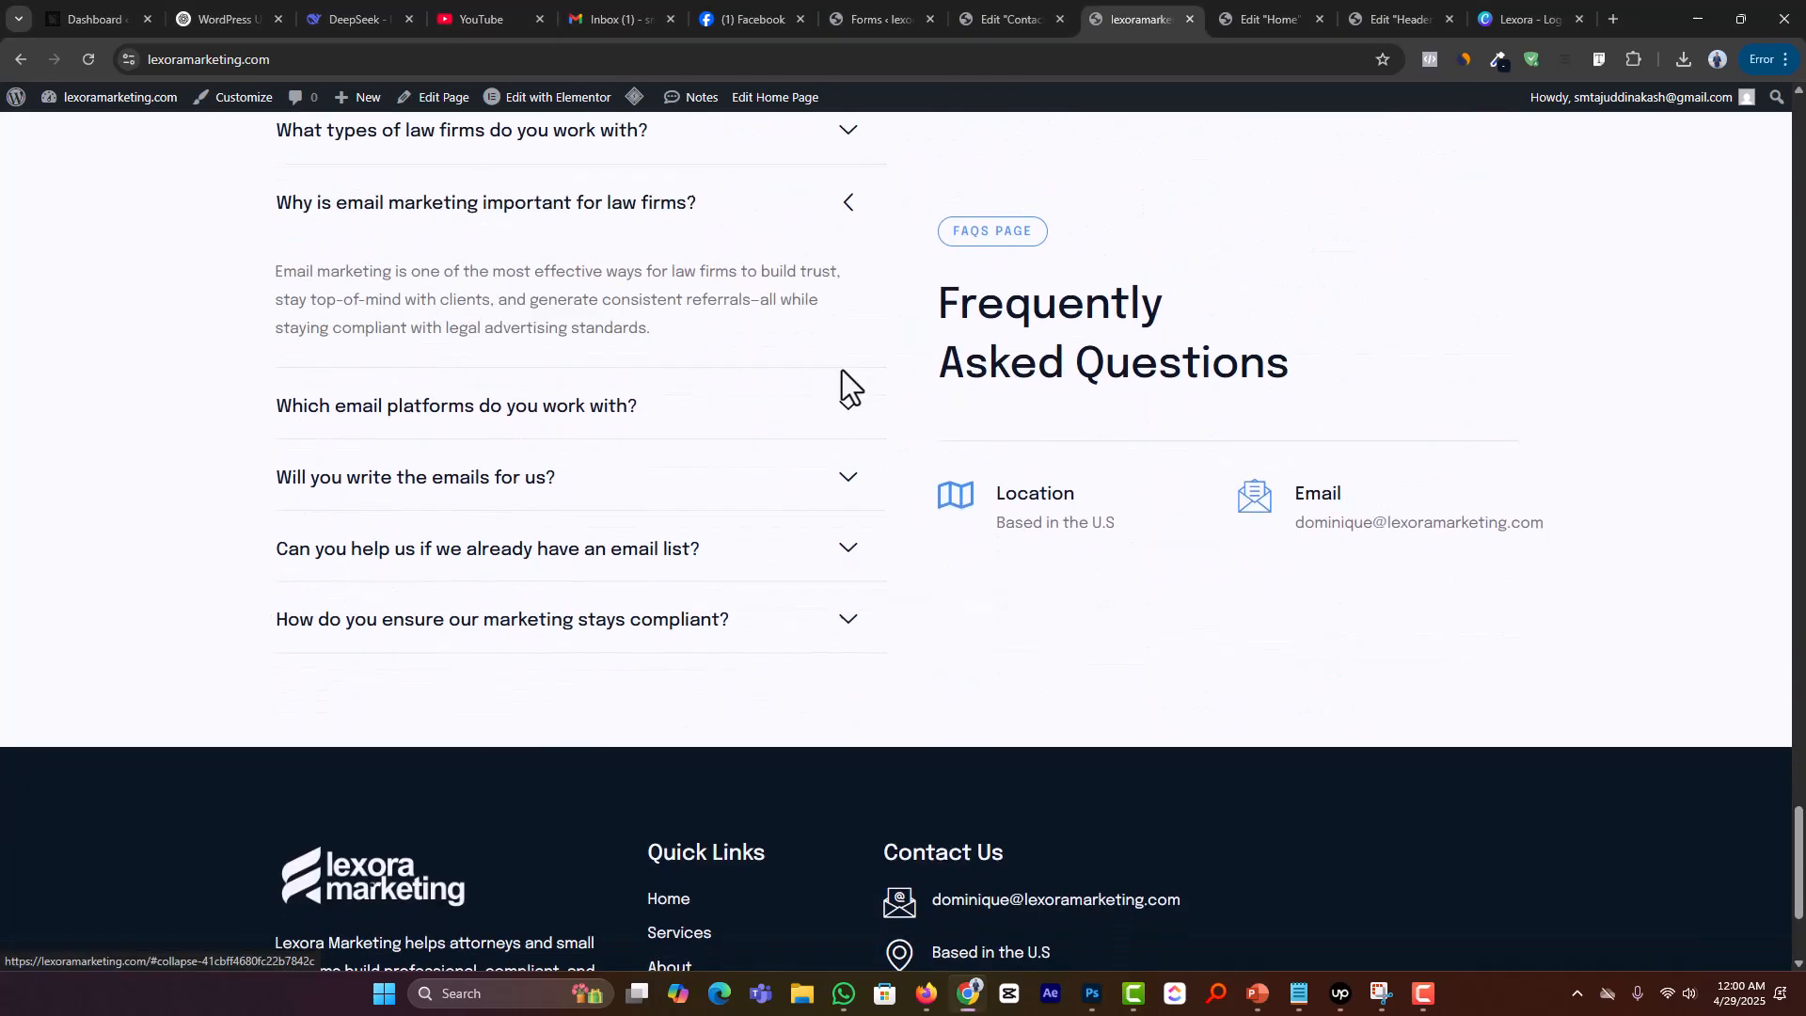
{"action": "left_click", "coordinate": [844, 414]}
{"action": "left_click", "coordinate": [846, 478]}
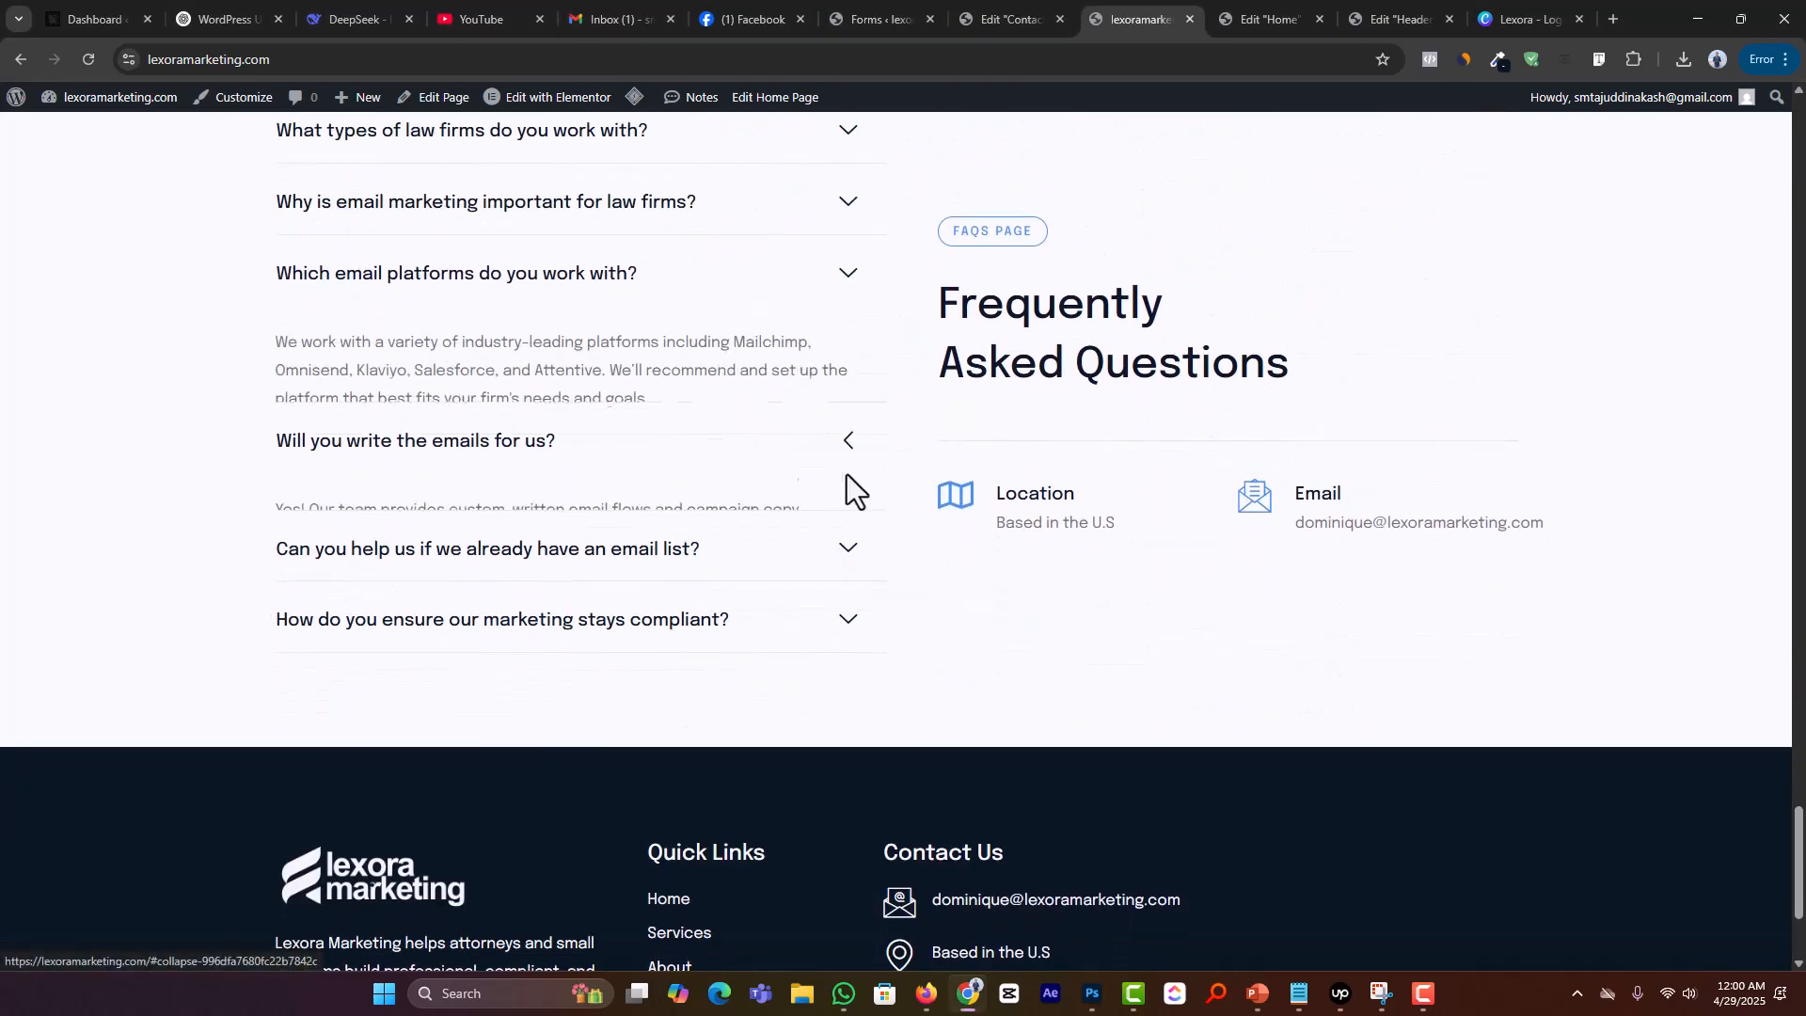
{"action": "left_click", "coordinate": [846, 555]}
{"action": "left_click", "coordinate": [846, 621]}
{"action": "scroll", "coordinate": [843, 605], "scroll_direction": "down", "scroll_amount": 2}
{"action": "scroll", "coordinate": [791, 617], "scroll_direction": "down", "scroll_amount": 1}
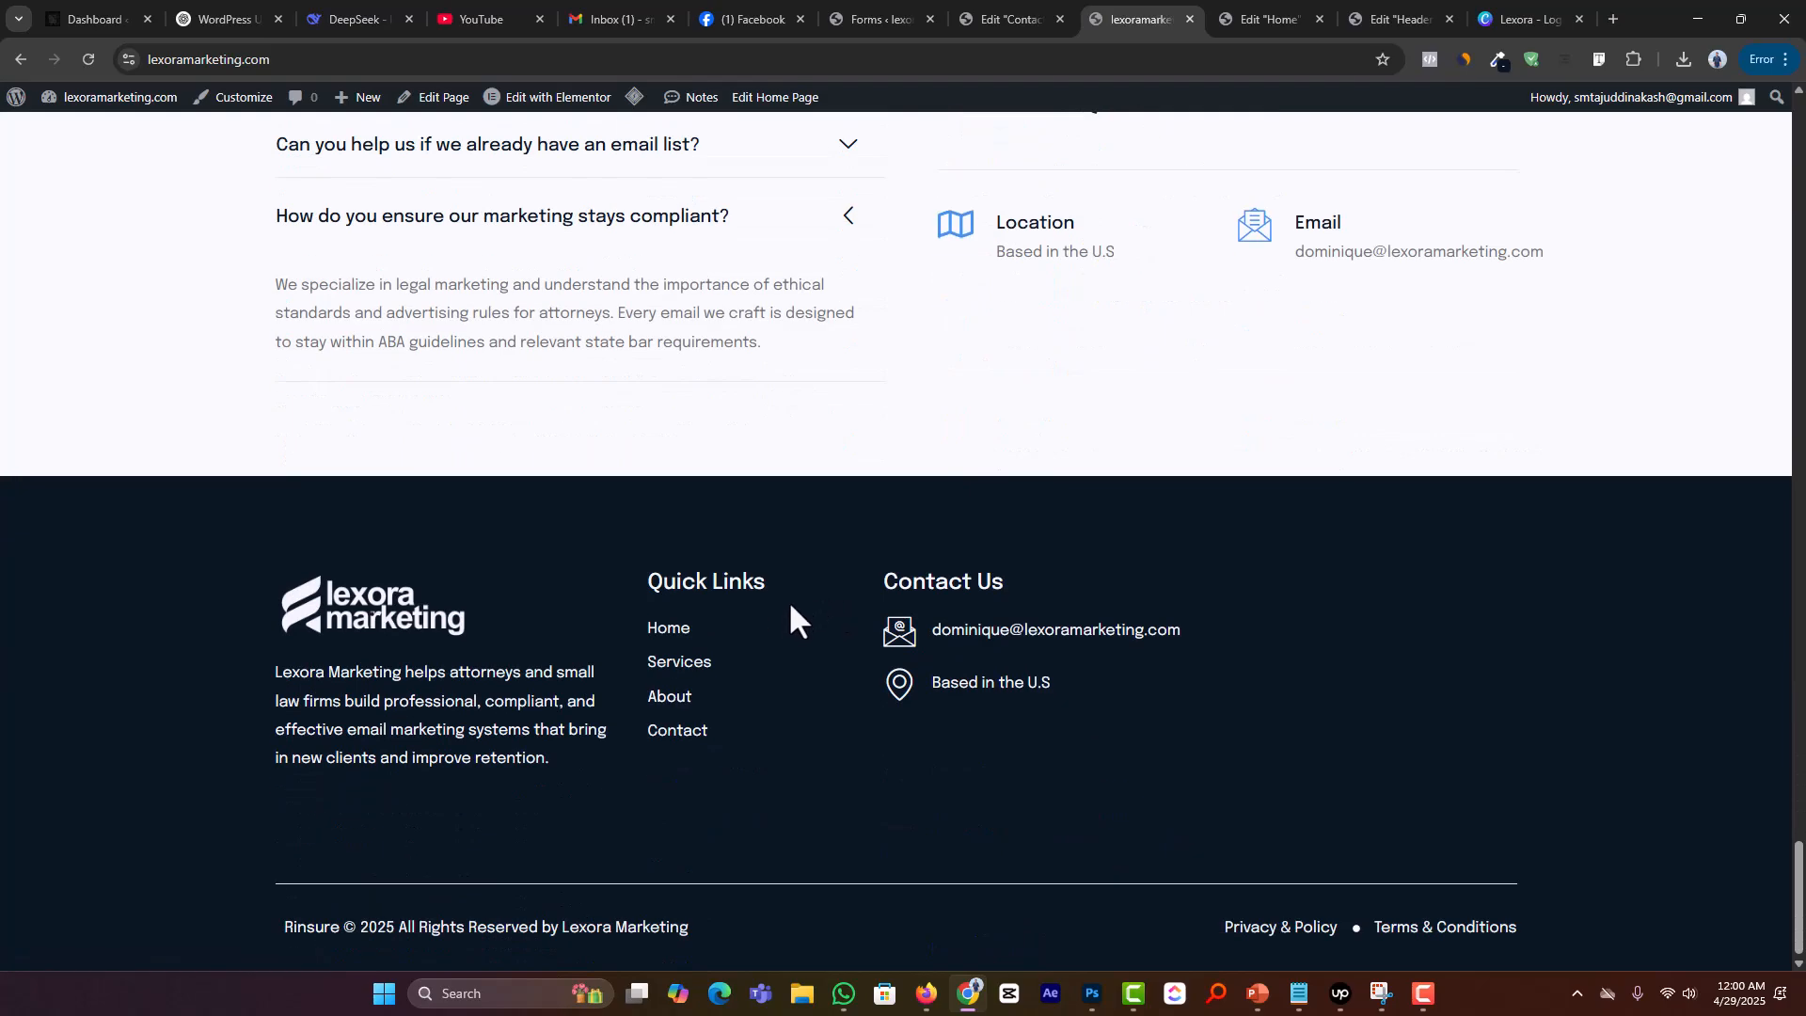
{"action": "scroll", "coordinate": [875, 649], "scroll_direction": "up", "scroll_amount": 20}
{"action": "scroll", "coordinate": [910, 602], "scroll_direction": "up", "scroll_amount": 20}
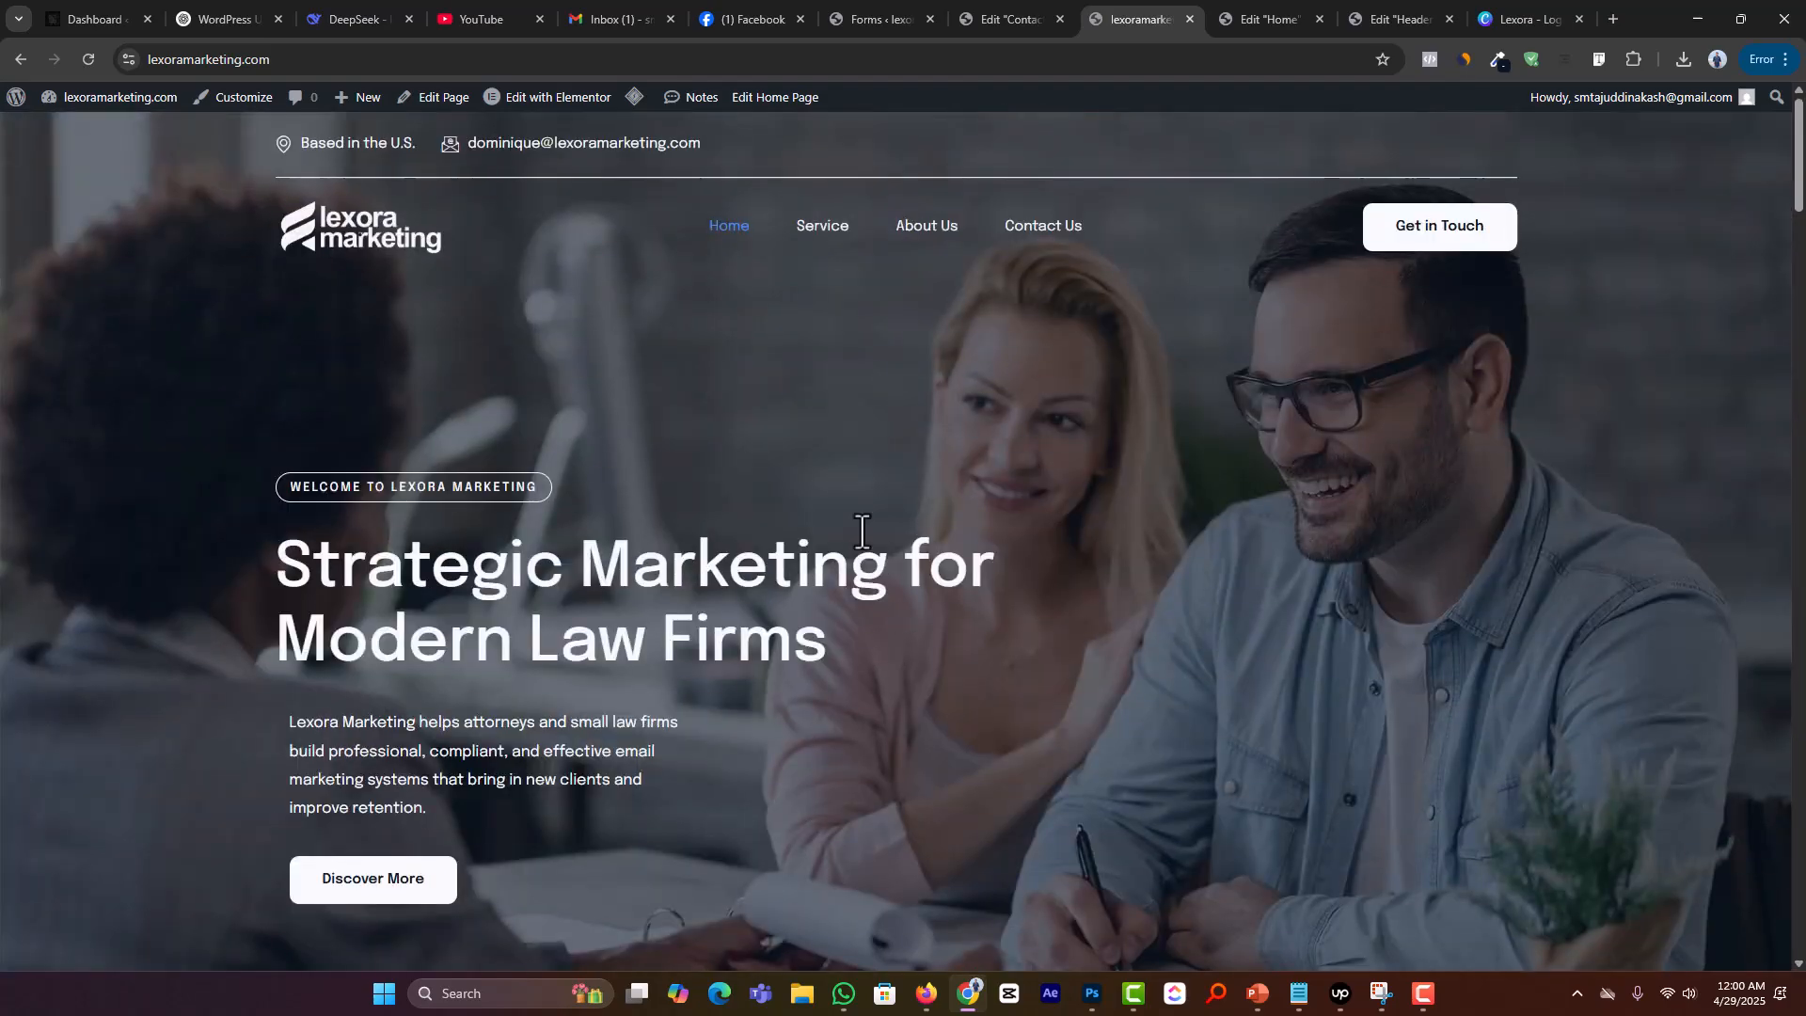
Step: Open the live Service page and review its service cards, process and testimonials sections
{"action": "left_click", "coordinate": [822, 231]}
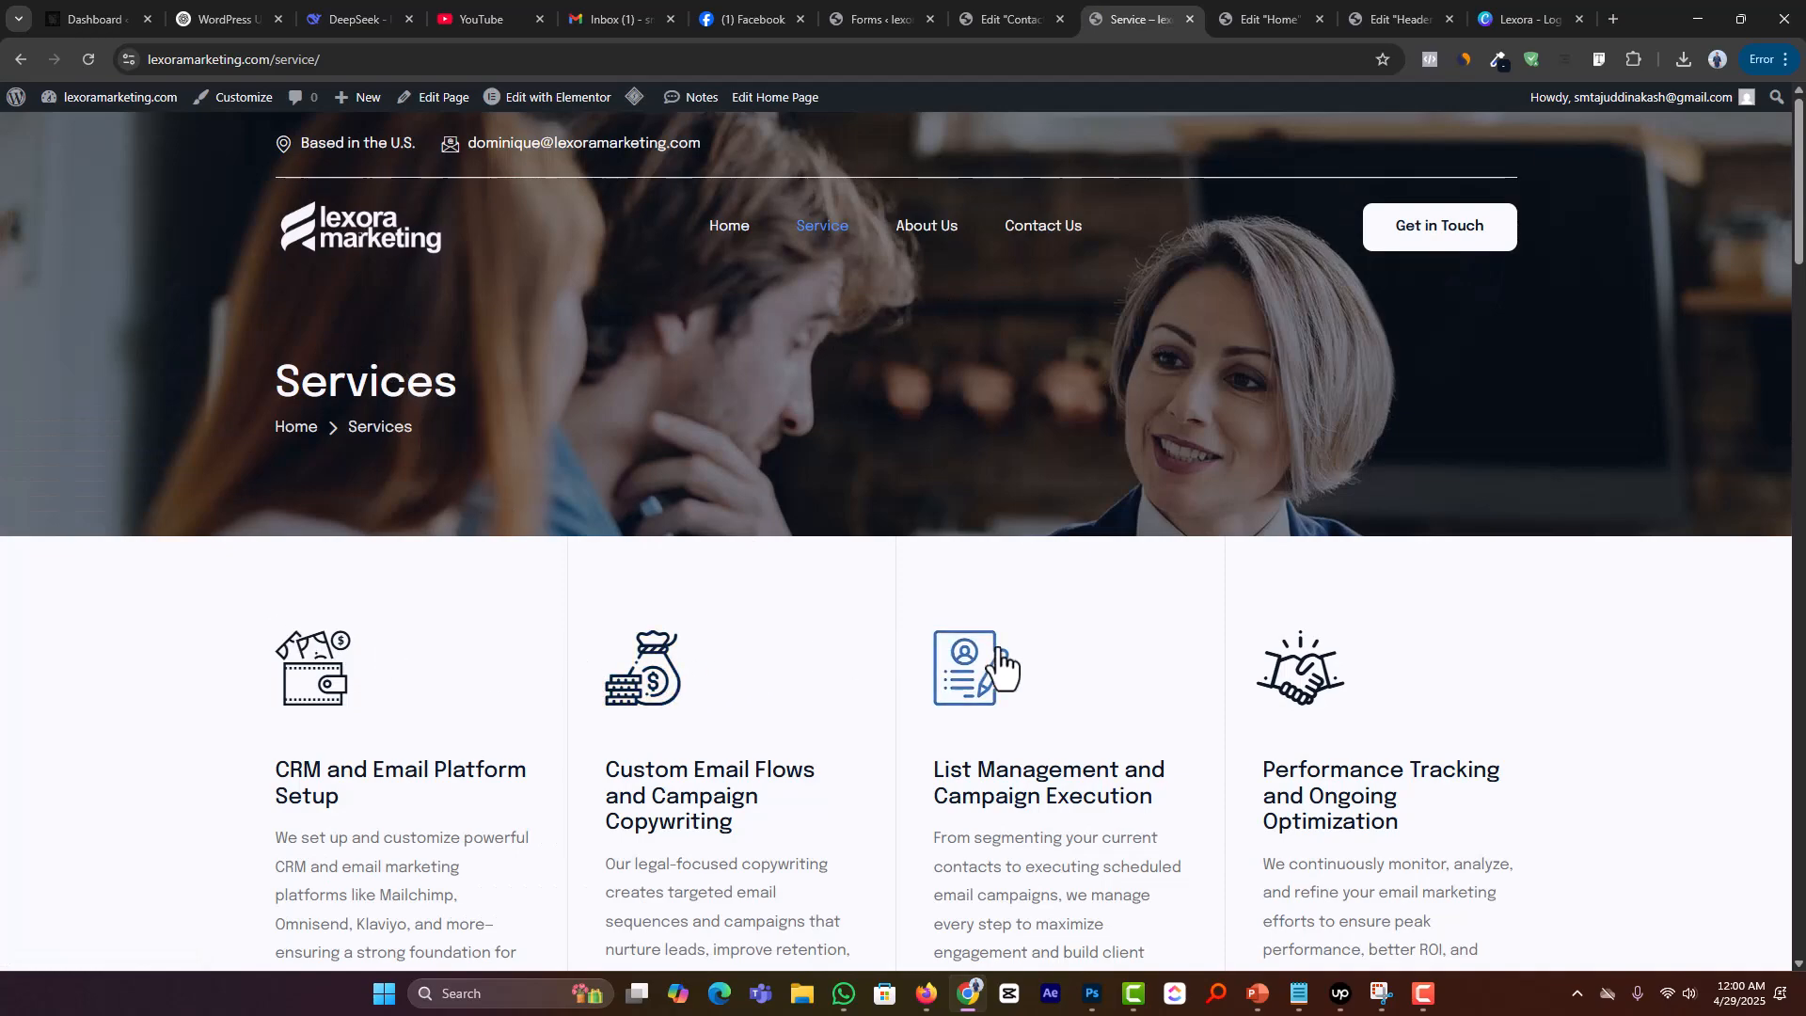
{"action": "scroll", "coordinate": [1512, 607], "scroll_direction": "down", "scroll_amount": 5}
{"action": "scroll", "coordinate": [1510, 604], "scroll_direction": "down", "scroll_amount": 12}
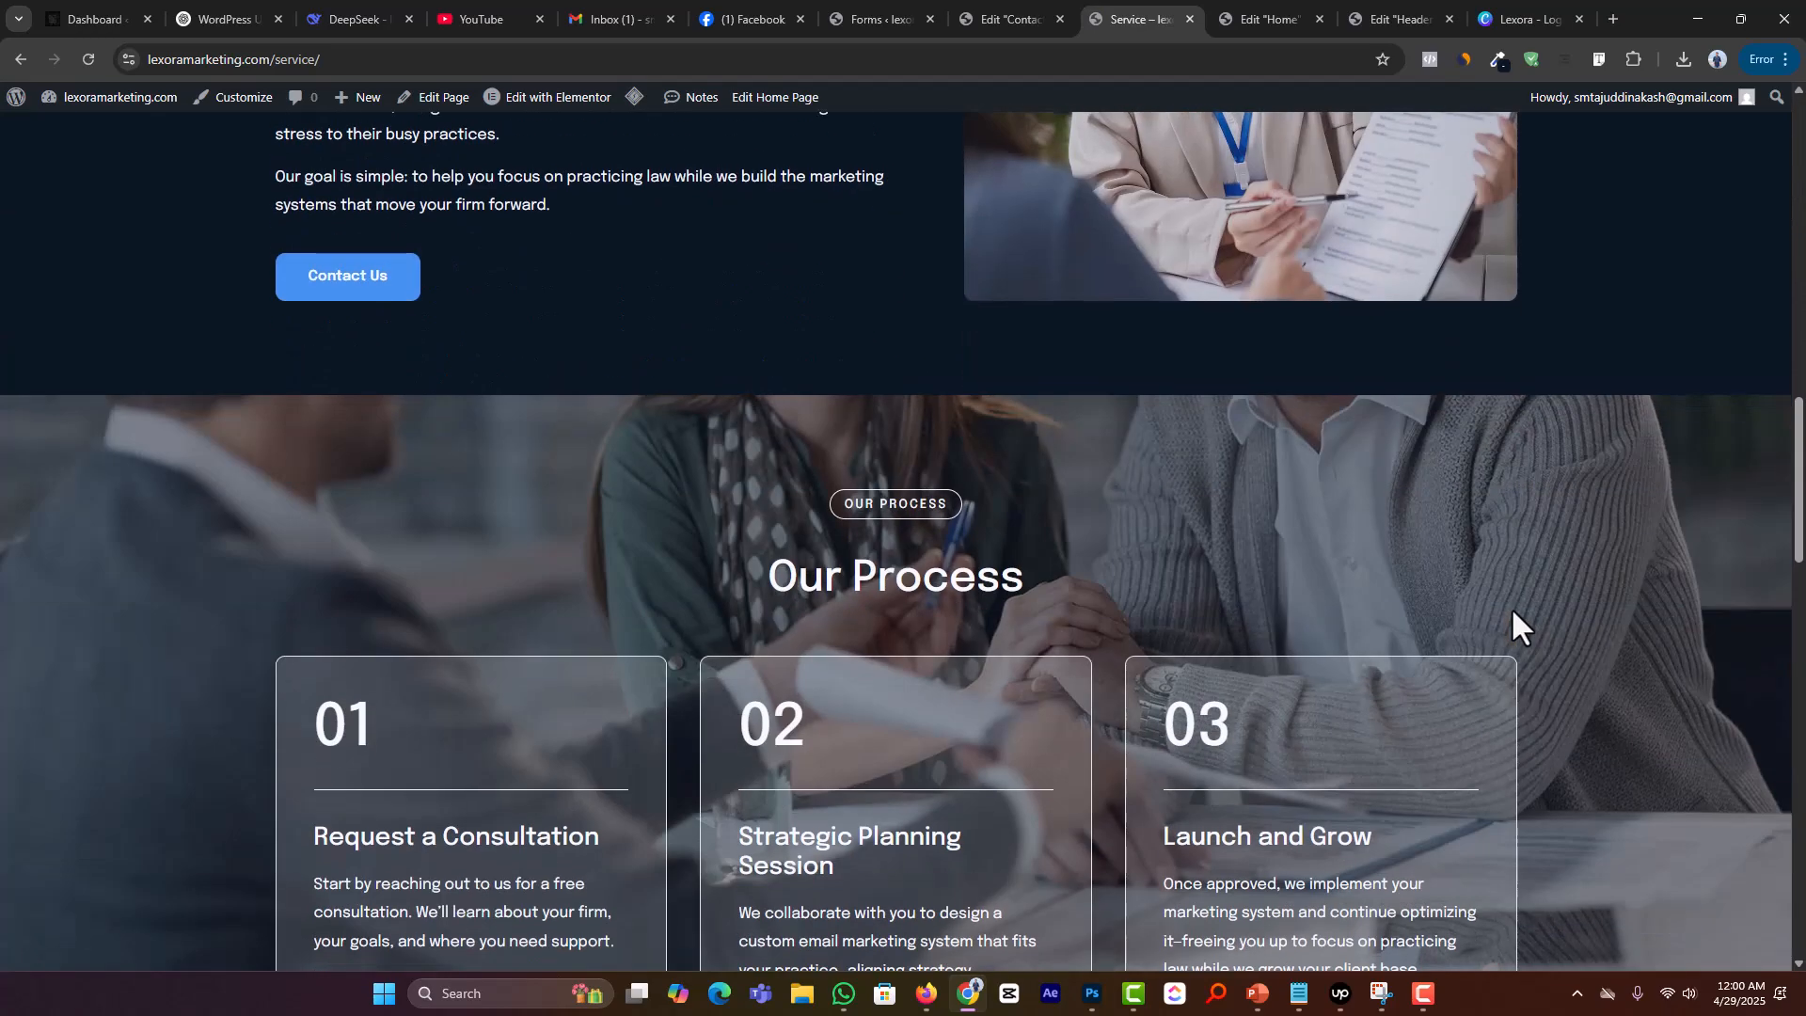
{"action": "scroll", "coordinate": [1499, 607], "scroll_direction": "down", "scroll_amount": 10}
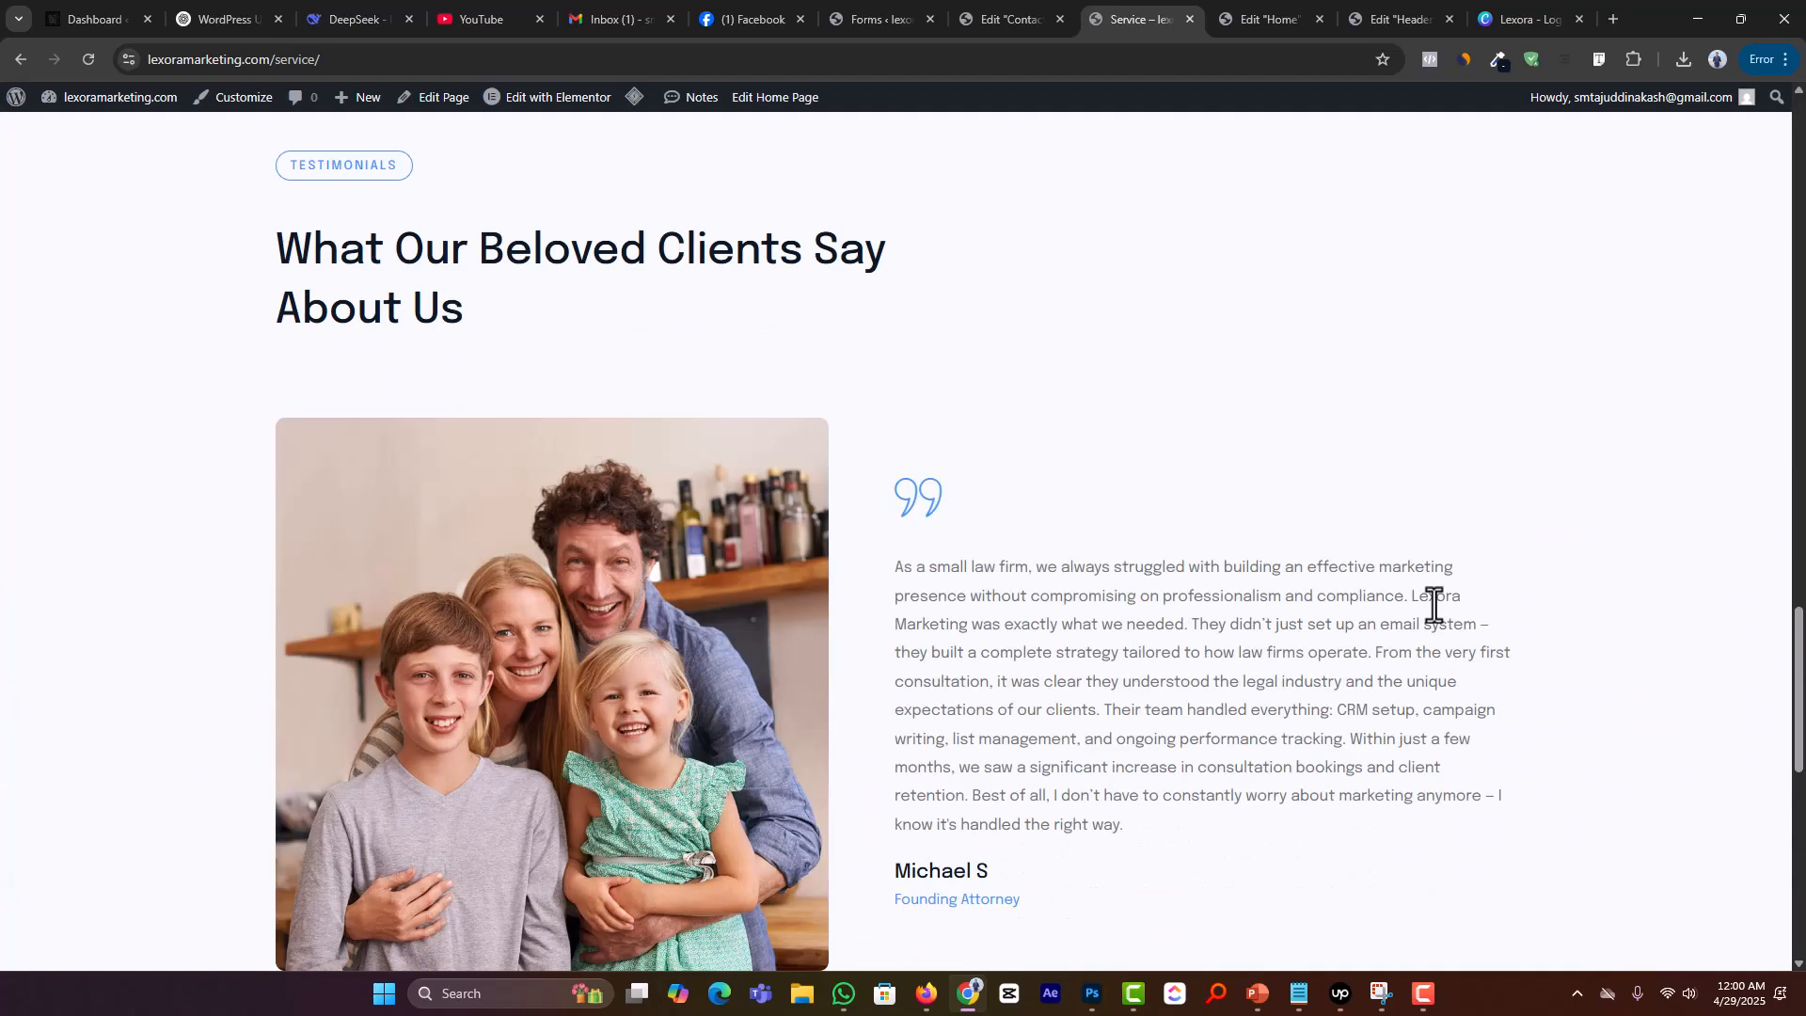
{"action": "scroll", "coordinate": [1371, 601], "scroll_direction": "down", "scroll_amount": 3}
{"action": "scroll", "coordinate": [1355, 611], "scroll_direction": "up", "scroll_amount": 15}
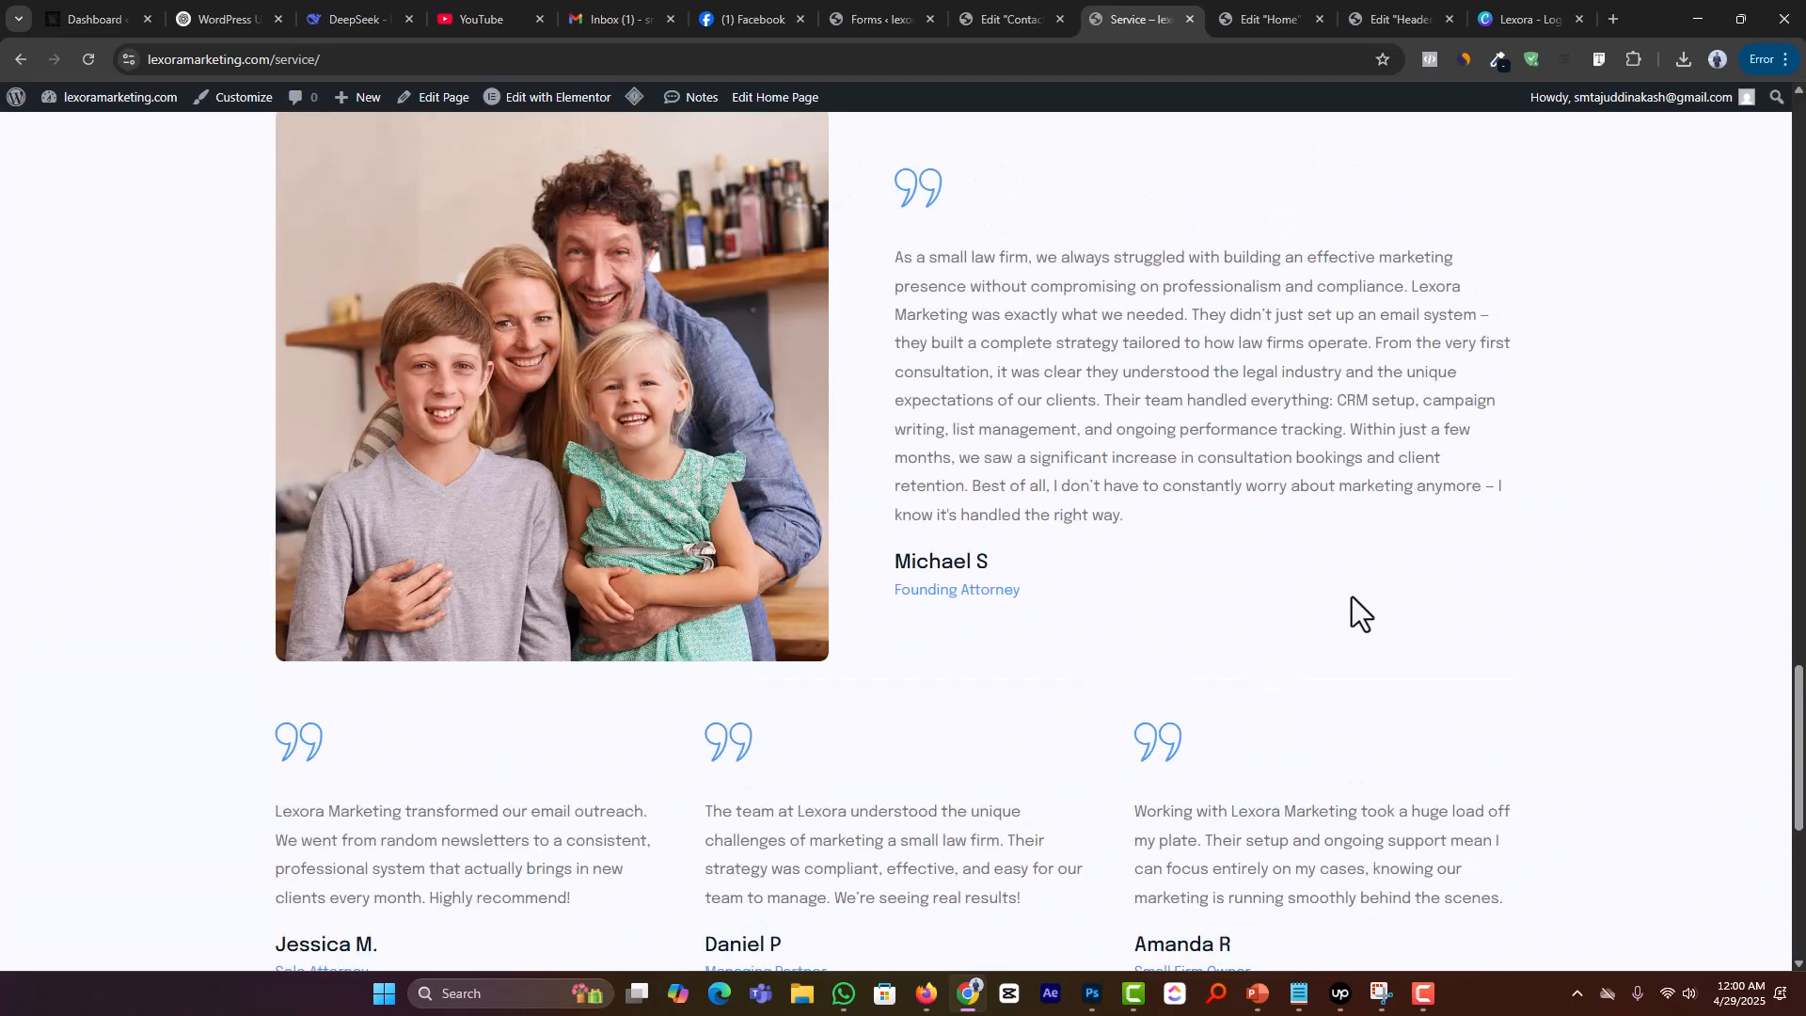
{"action": "scroll", "coordinate": [1359, 602], "scroll_direction": "up", "scroll_amount": 12}
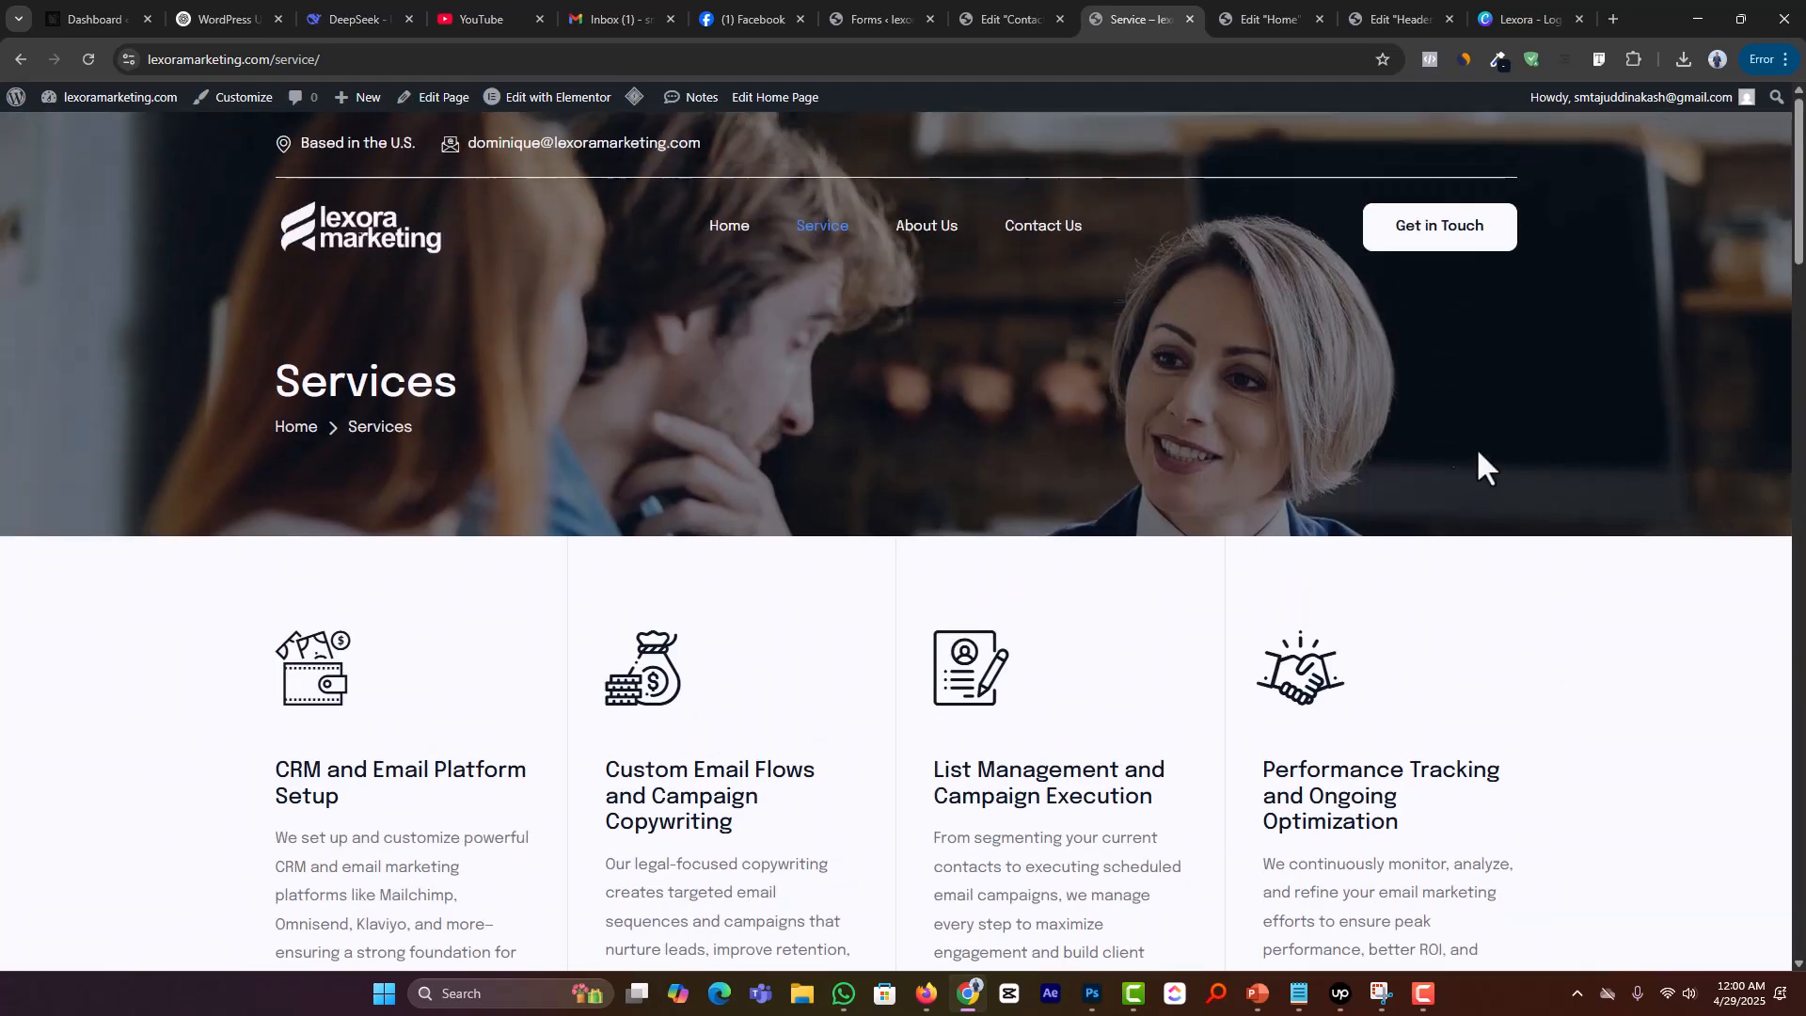
Step: Open the live About Us page and review it from the introduction and counters to the mission section and footer
{"action": "left_click", "coordinate": [917, 233]}
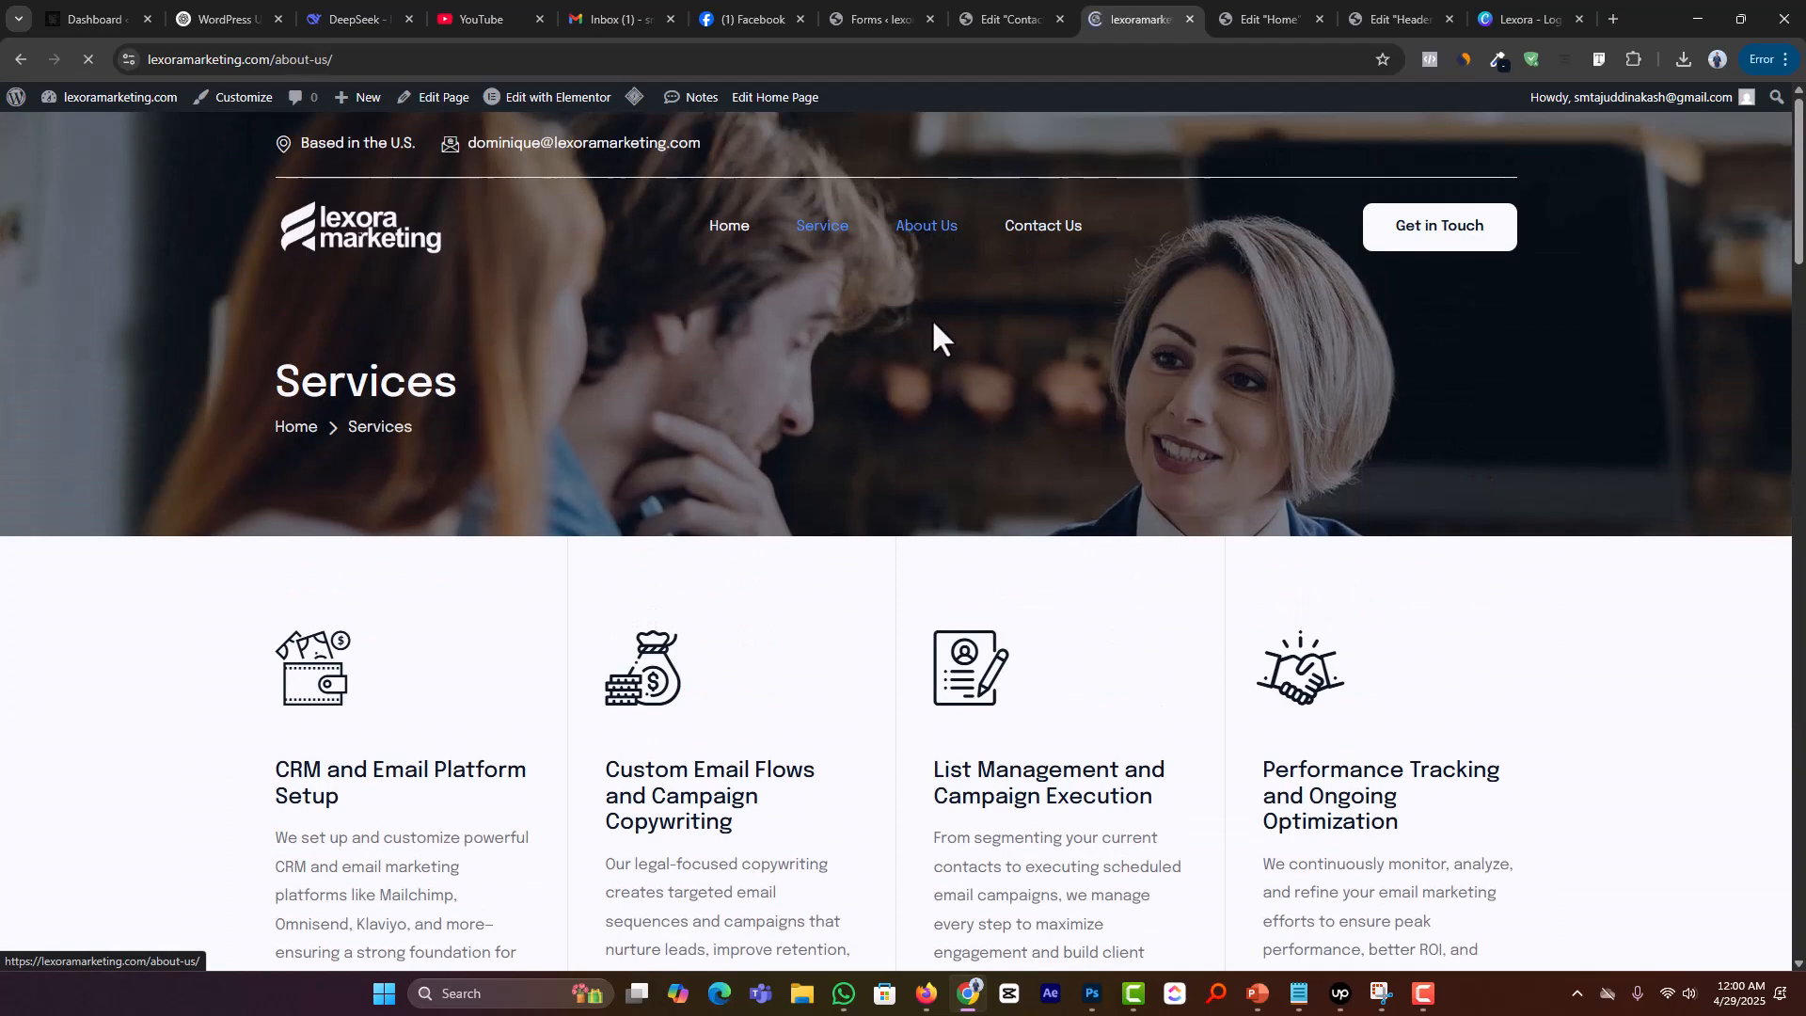
{"action": "scroll", "coordinate": [674, 374], "scroll_direction": "down", "scroll_amount": 15}
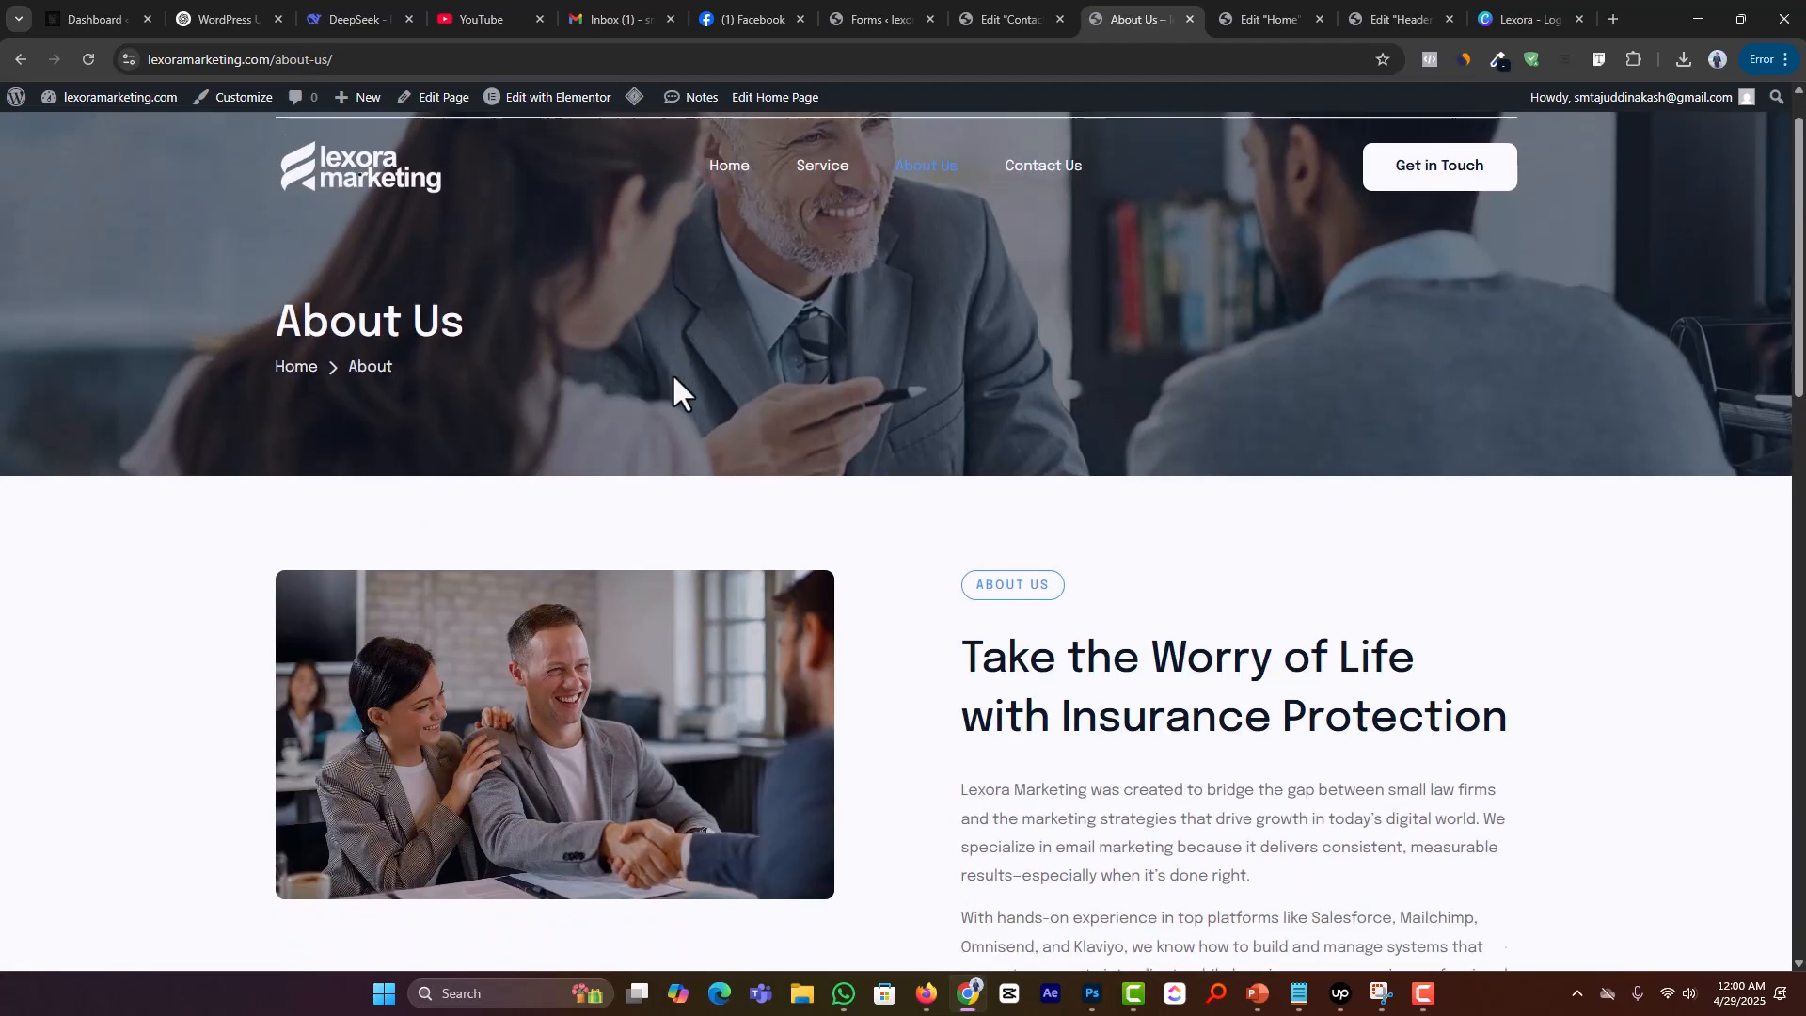
{"action": "scroll", "coordinate": [674, 375], "scroll_direction": "down", "scroll_amount": 3}
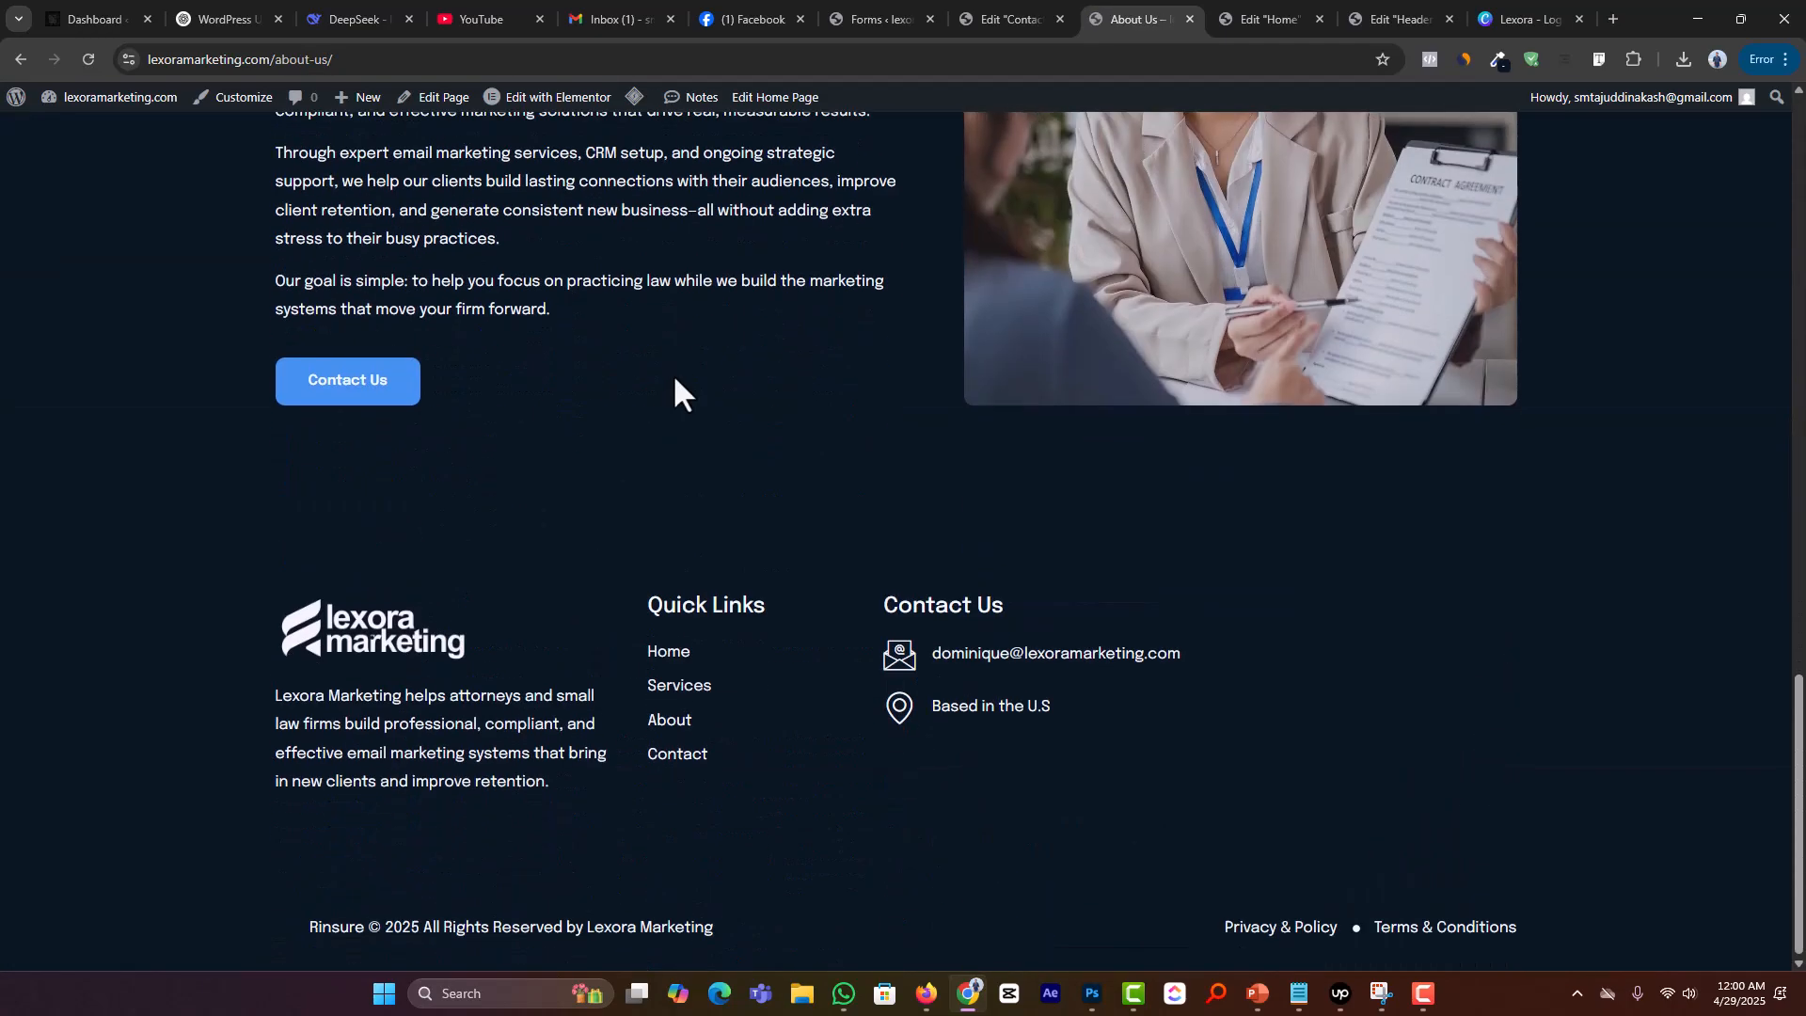
{"action": "scroll", "coordinate": [1412, 685], "scroll_direction": "up", "scroll_amount": 15}
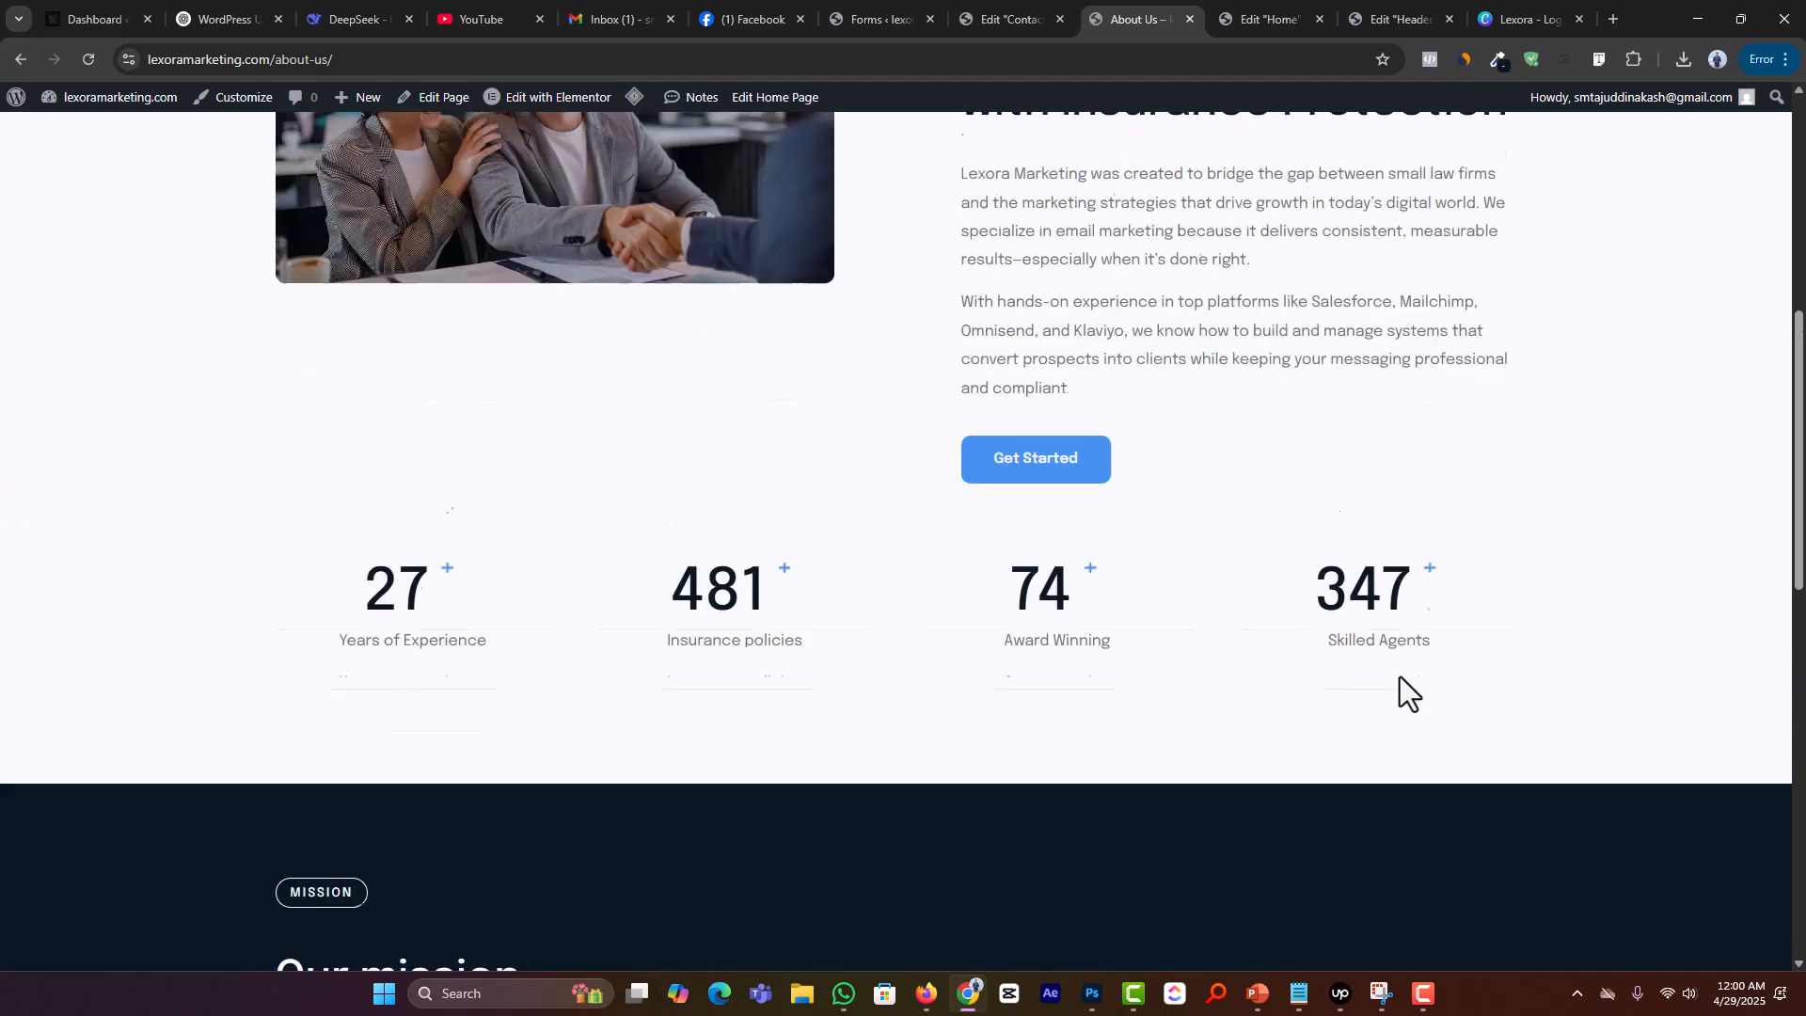
{"action": "scroll", "coordinate": [1396, 675], "scroll_direction": "up", "scroll_amount": 3}
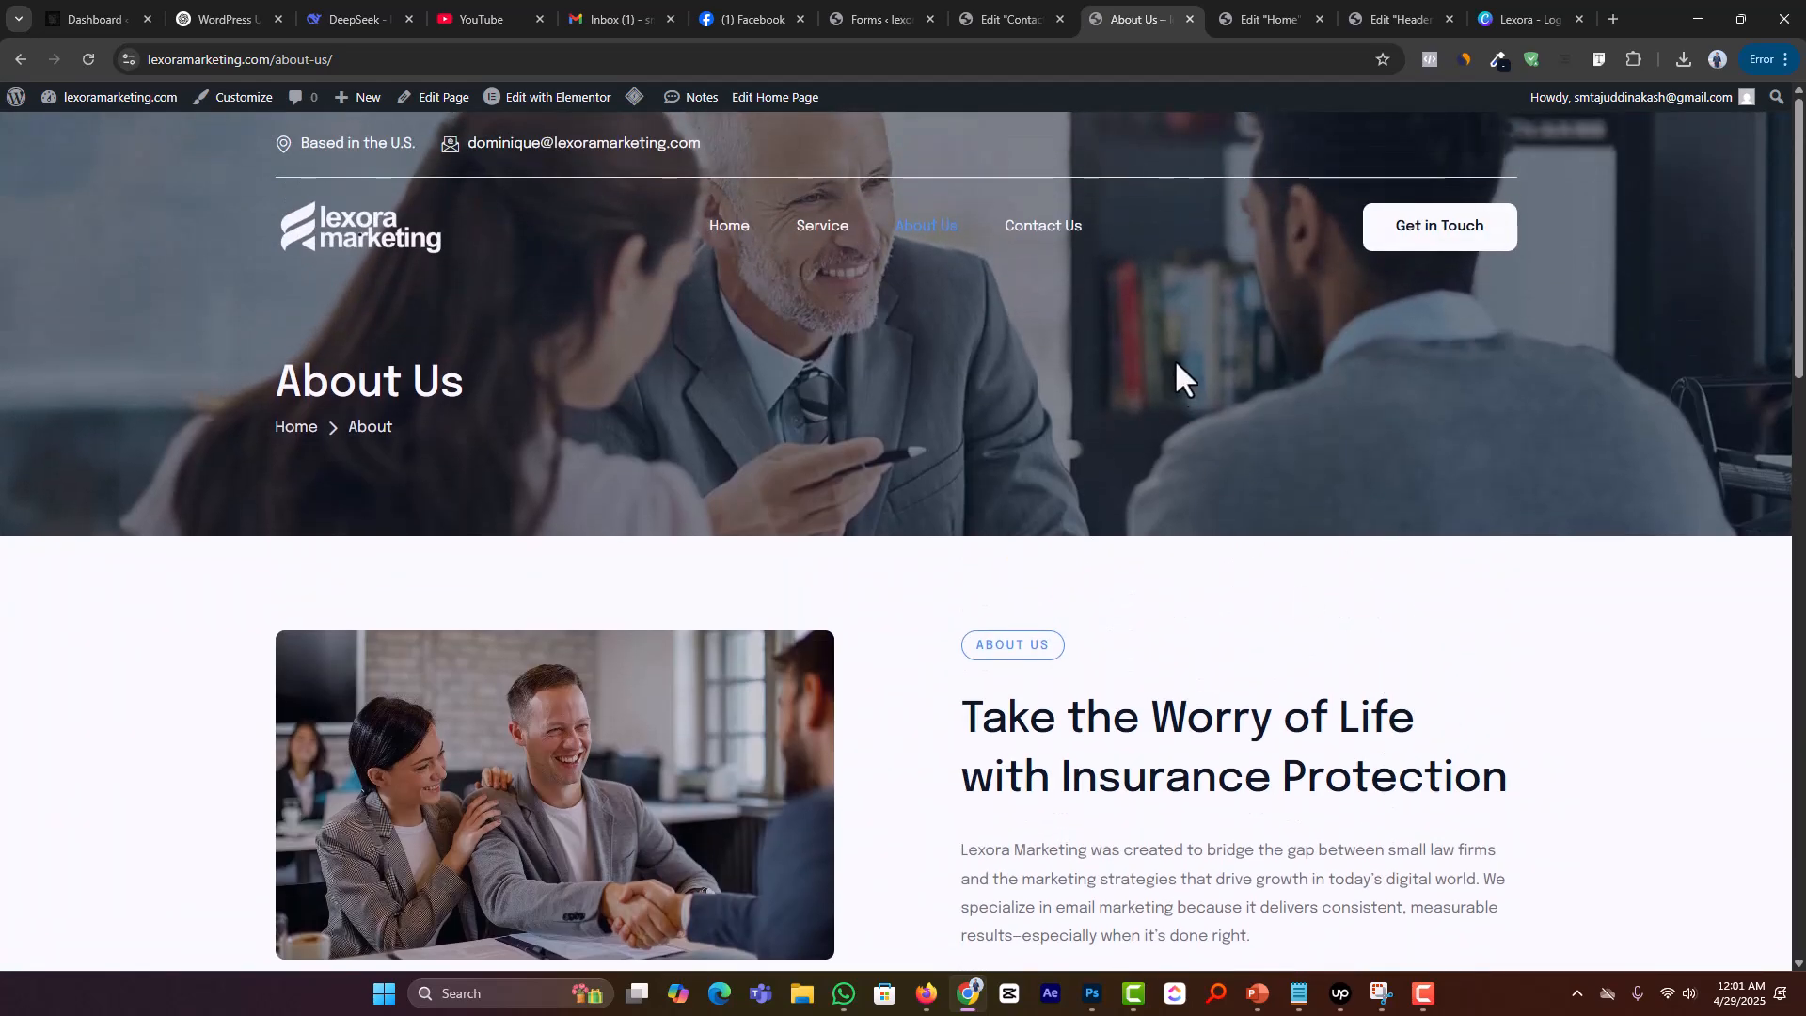
Step: Open the live Contact Us page, test the contact form's fields without entering data, and review the contact details
{"action": "left_click", "coordinate": [1068, 236]}
{"action": "scroll", "coordinate": [1029, 658], "scroll_direction": "down", "scroll_amount": 8}
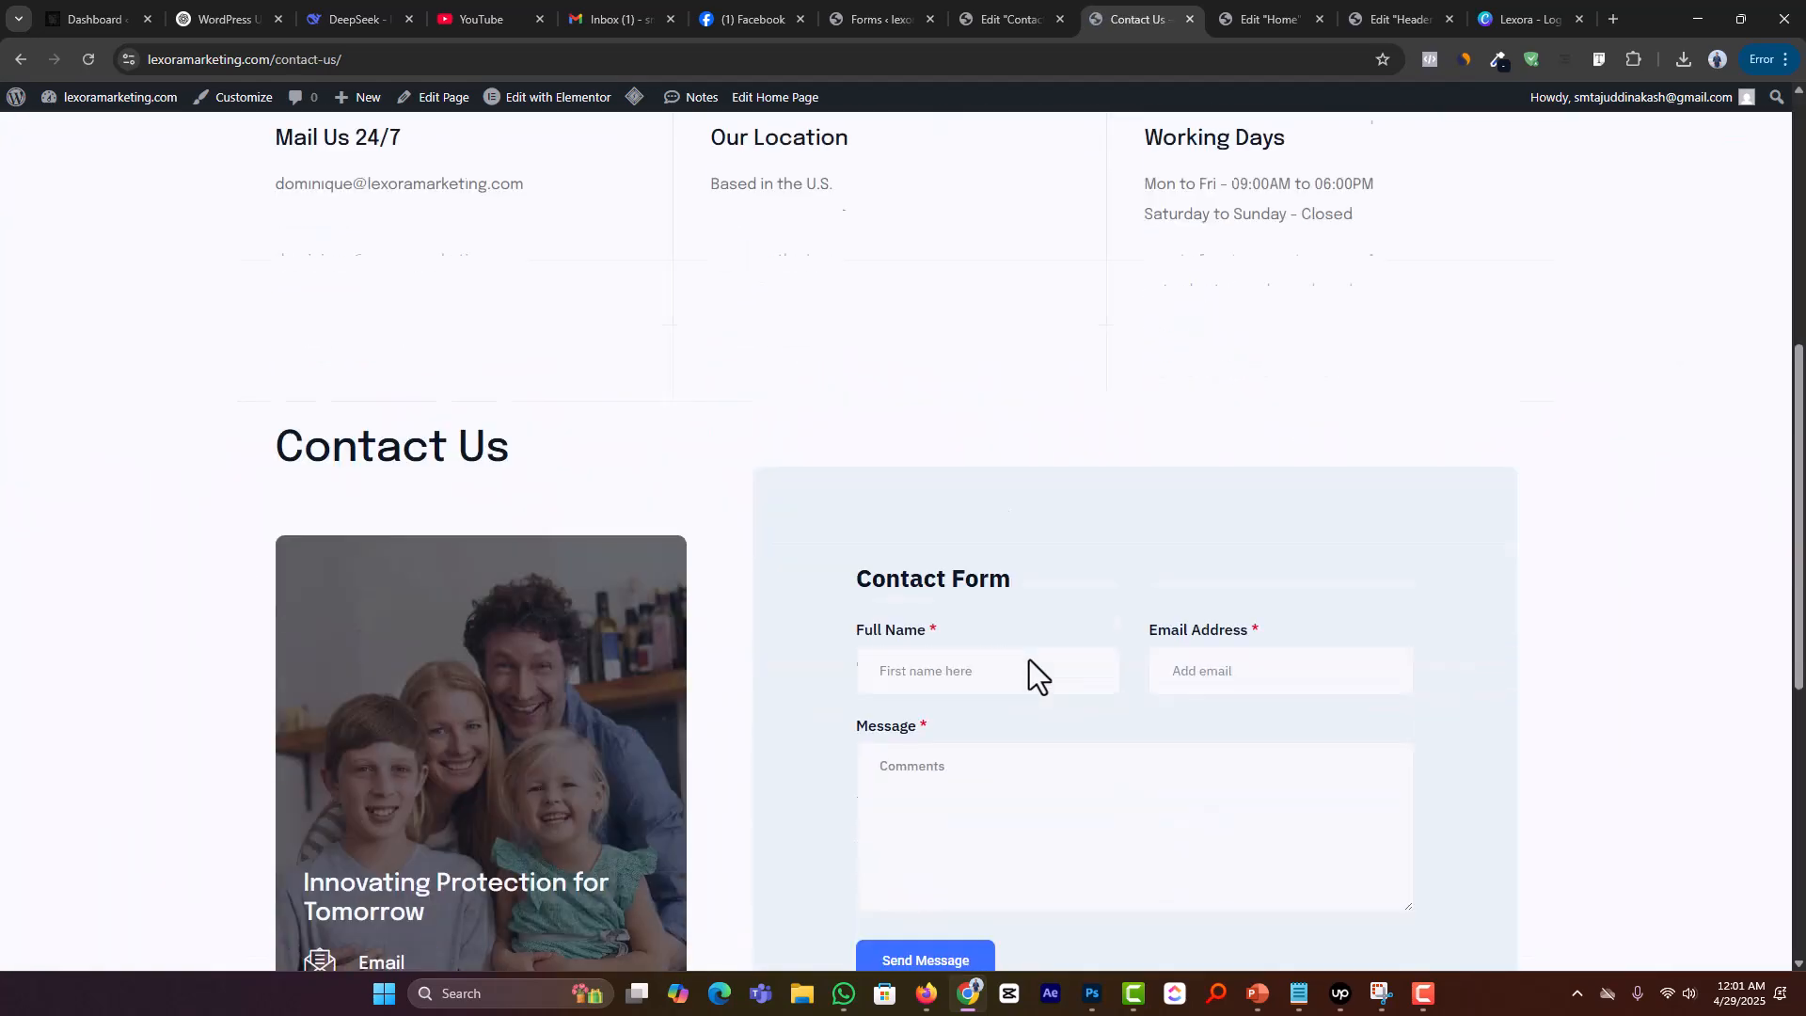
{"action": "left_click", "coordinate": [955, 546]}
{"action": "left_click", "coordinate": [1125, 665]}
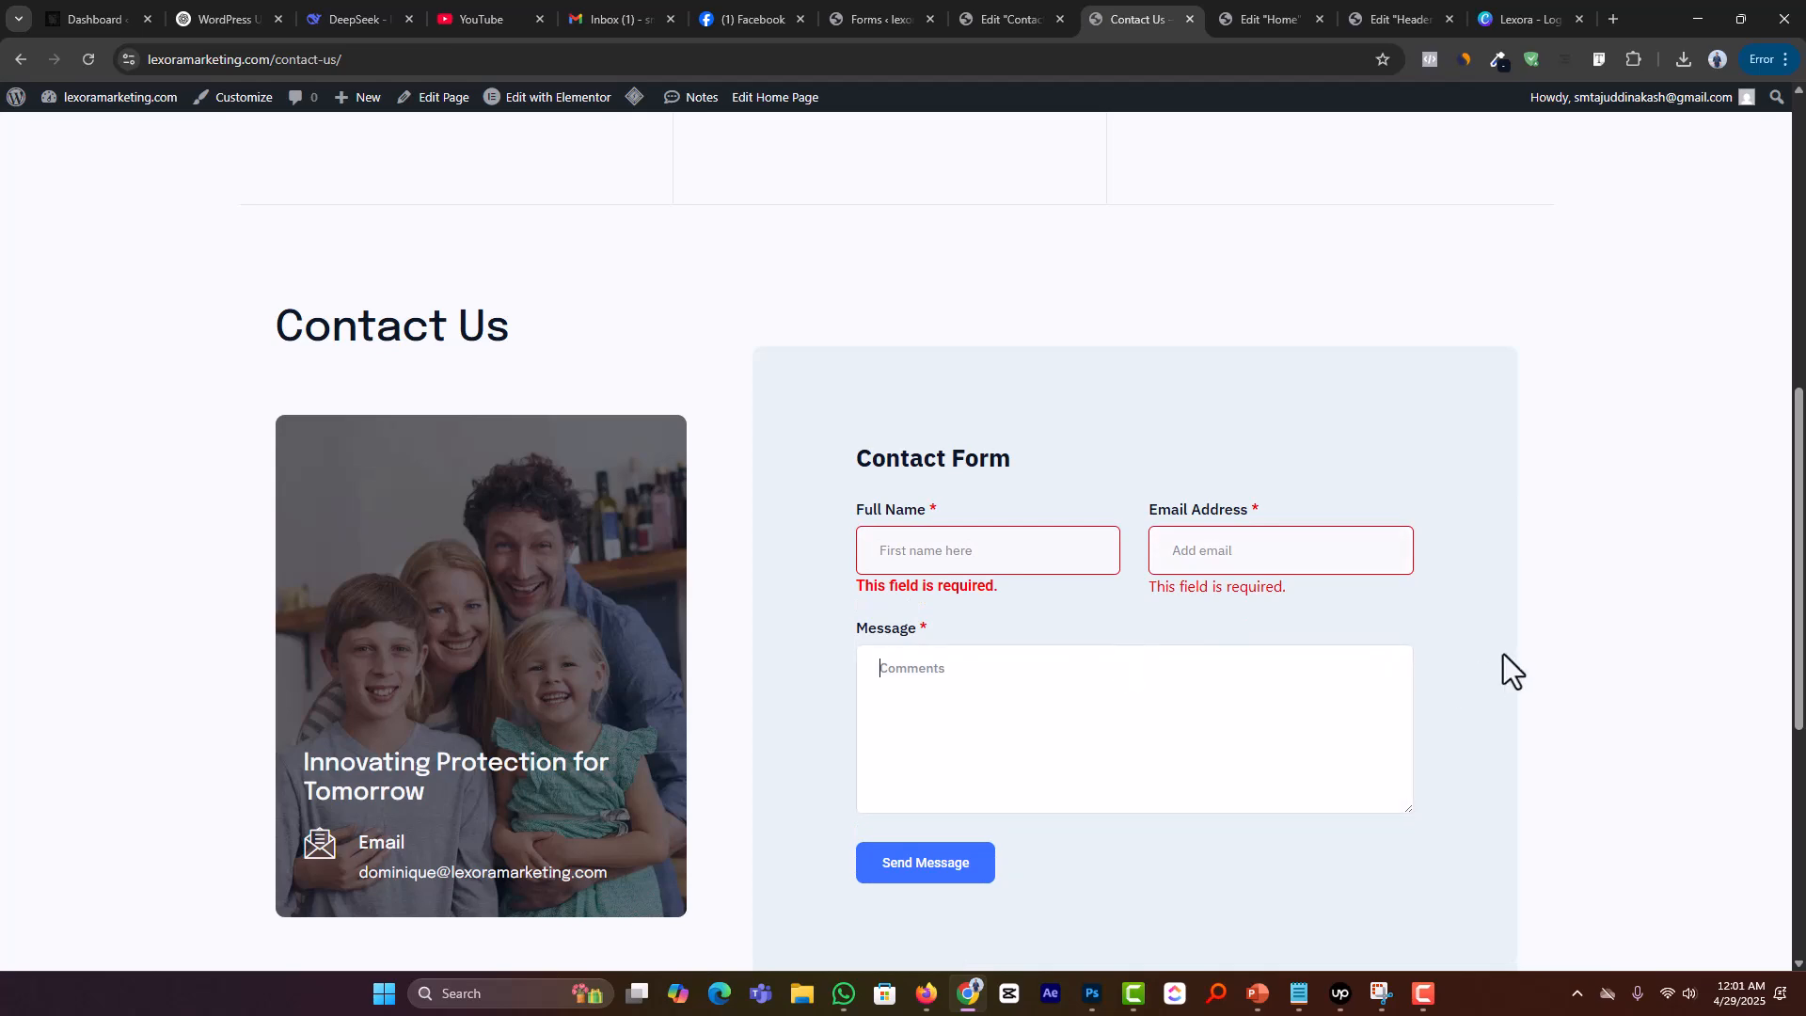
{"action": "scroll", "coordinate": [1507, 649], "scroll_direction": "down", "scroll_amount": 3}
{"action": "scroll", "coordinate": [1507, 649], "scroll_direction": "down", "scroll_amount": 3}
{"action": "scroll", "coordinate": [1217, 669], "scroll_direction": "up", "scroll_amount": 10}
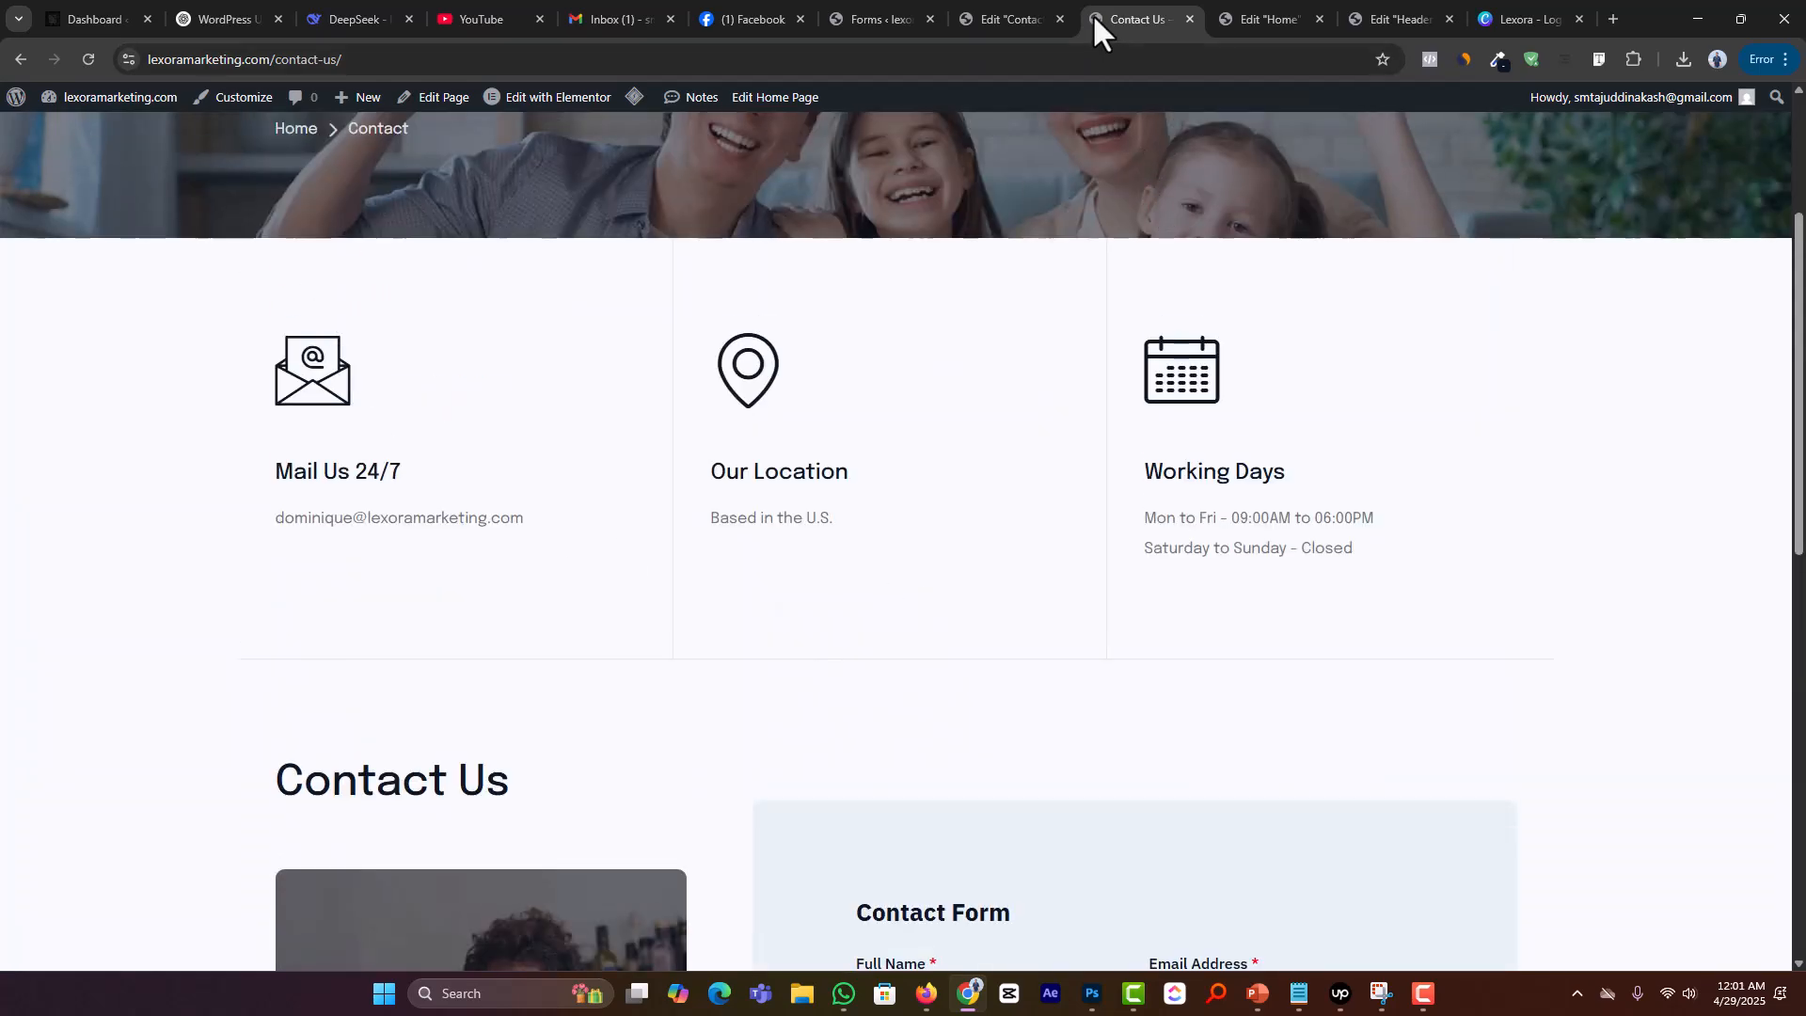
Step: Open the theme Customizer in a new tab and upload Fabicon from Downloads for the site icon under Site Identity
{"action": "middle_click", "coordinate": [226, 100]}
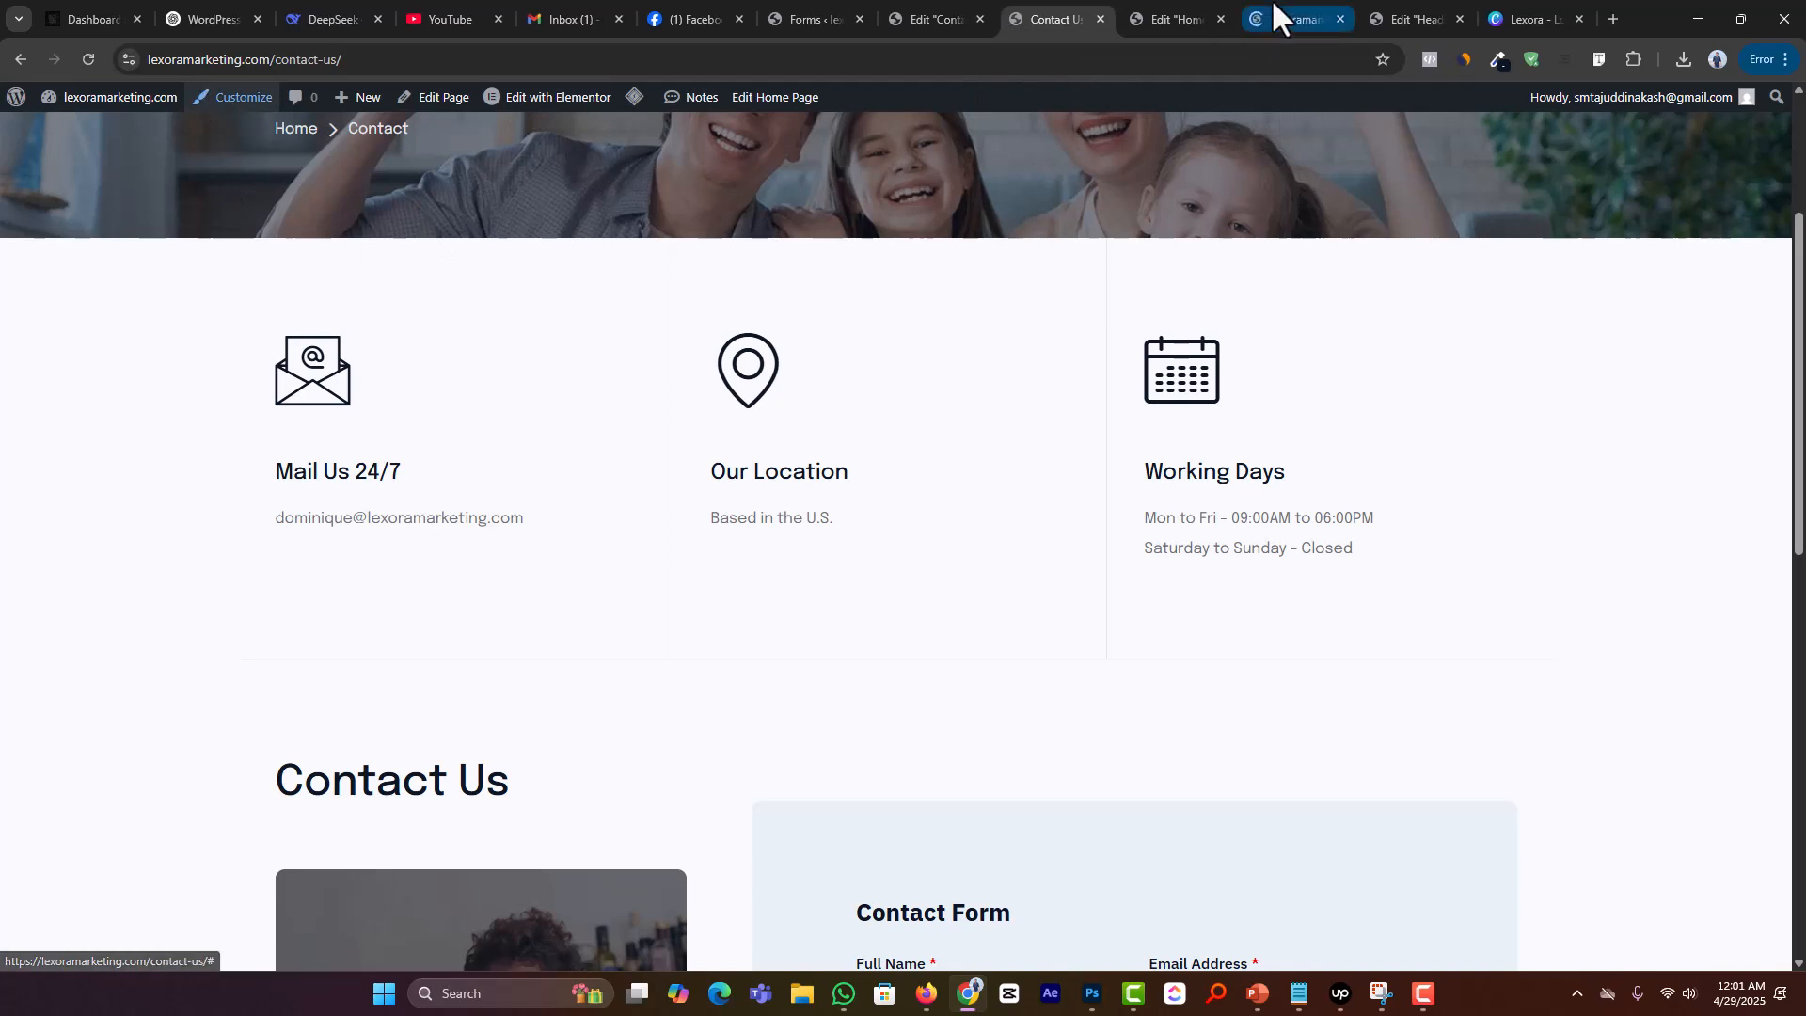
{"action": "left_click", "coordinate": [1204, 21]}
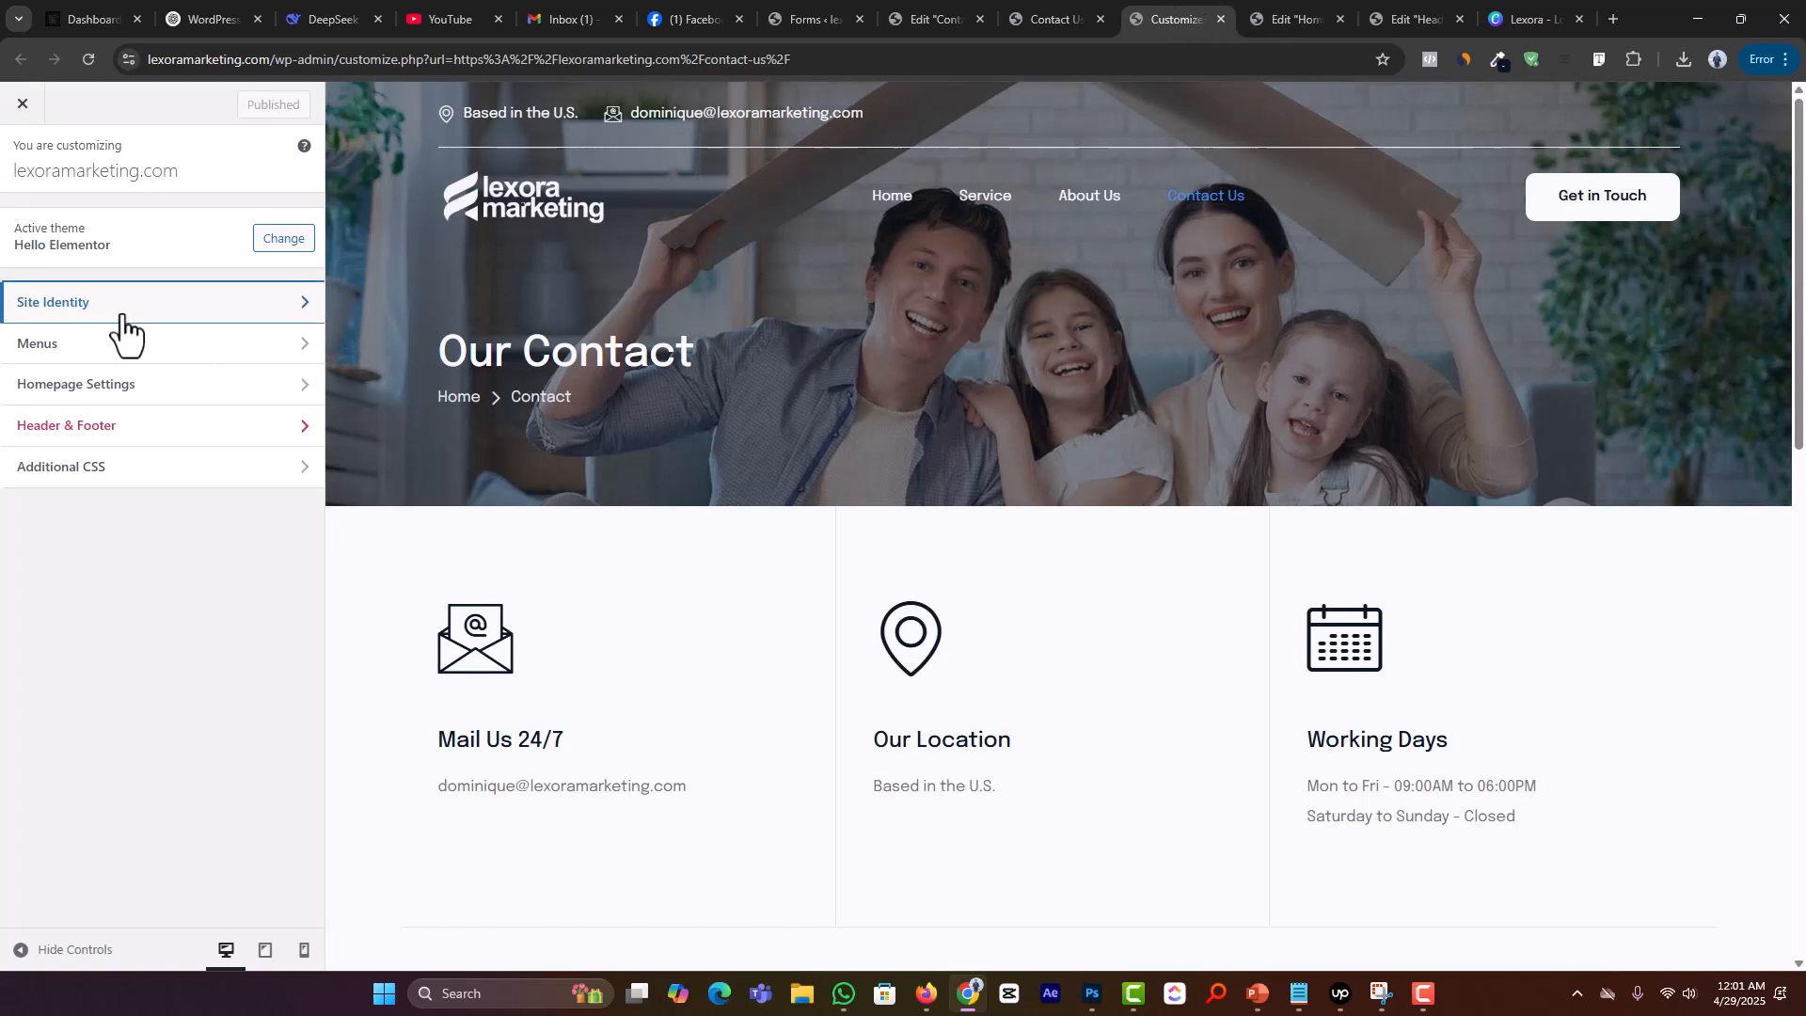
{"action": "left_click", "coordinate": [121, 316]}
{"action": "left_click", "coordinate": [128, 475]}
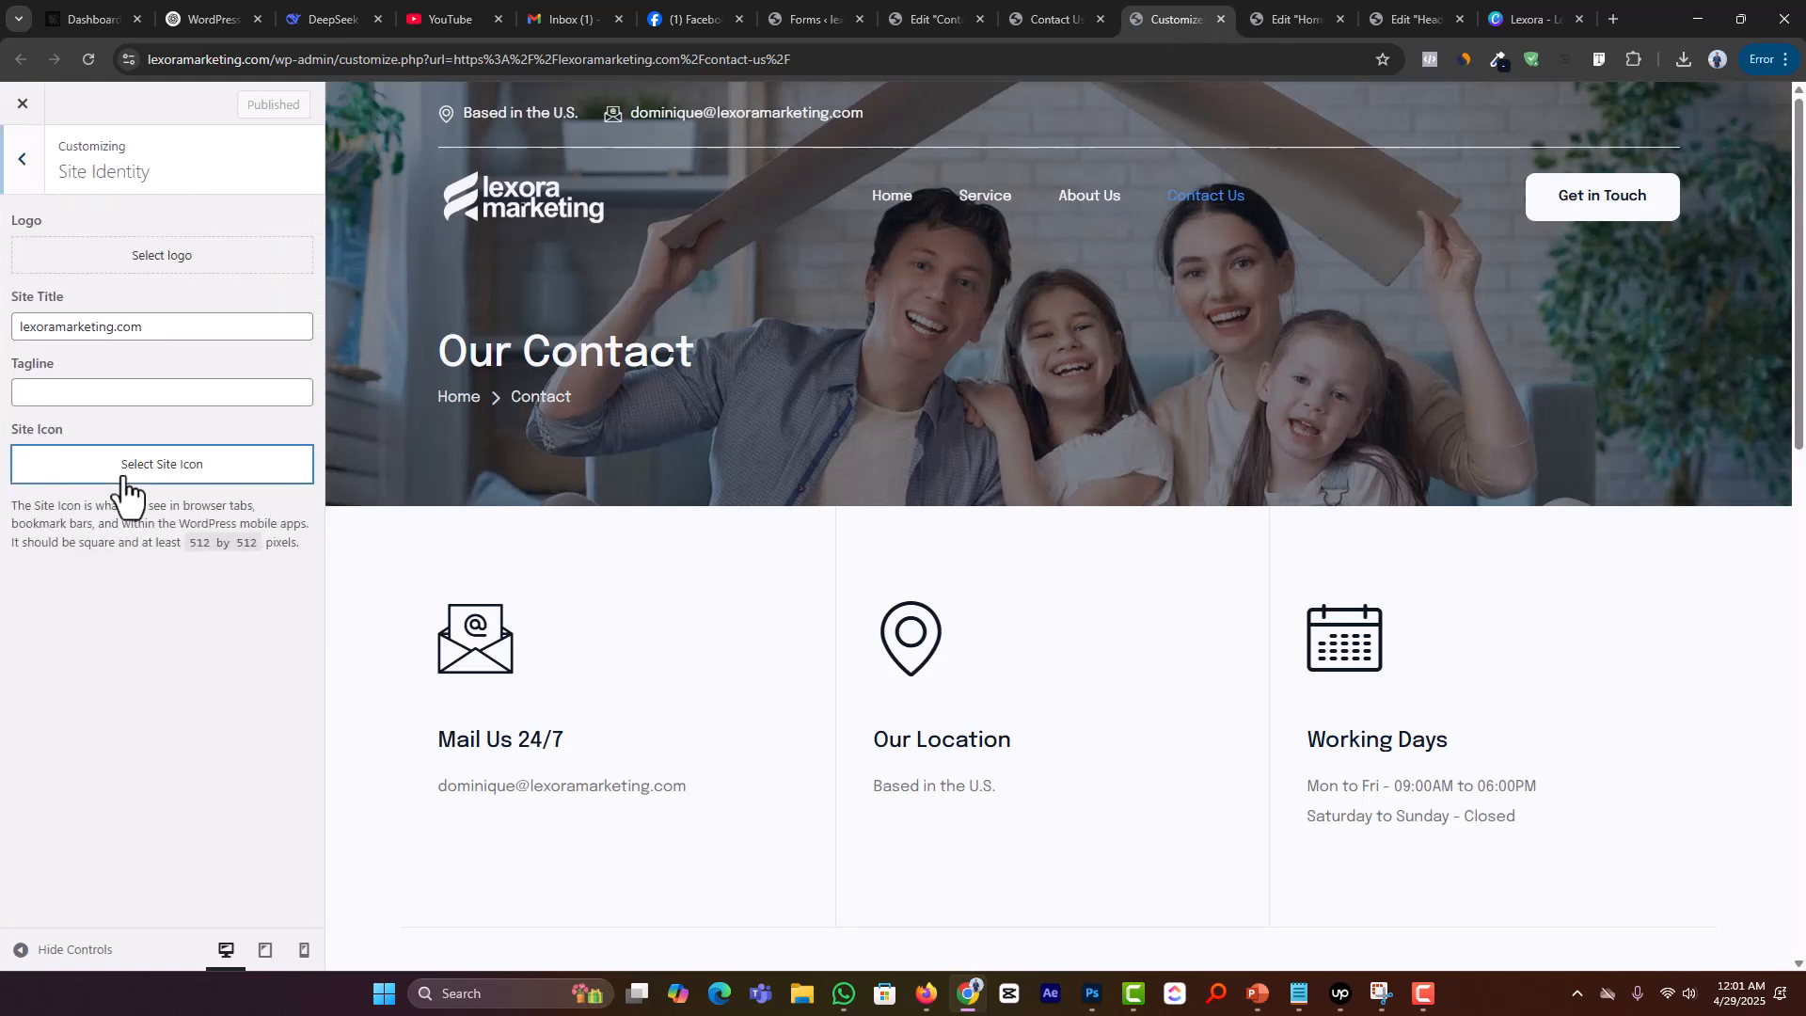
{"action": "left_click", "coordinate": [62, 187]}
{"action": "left_click", "coordinate": [855, 508]}
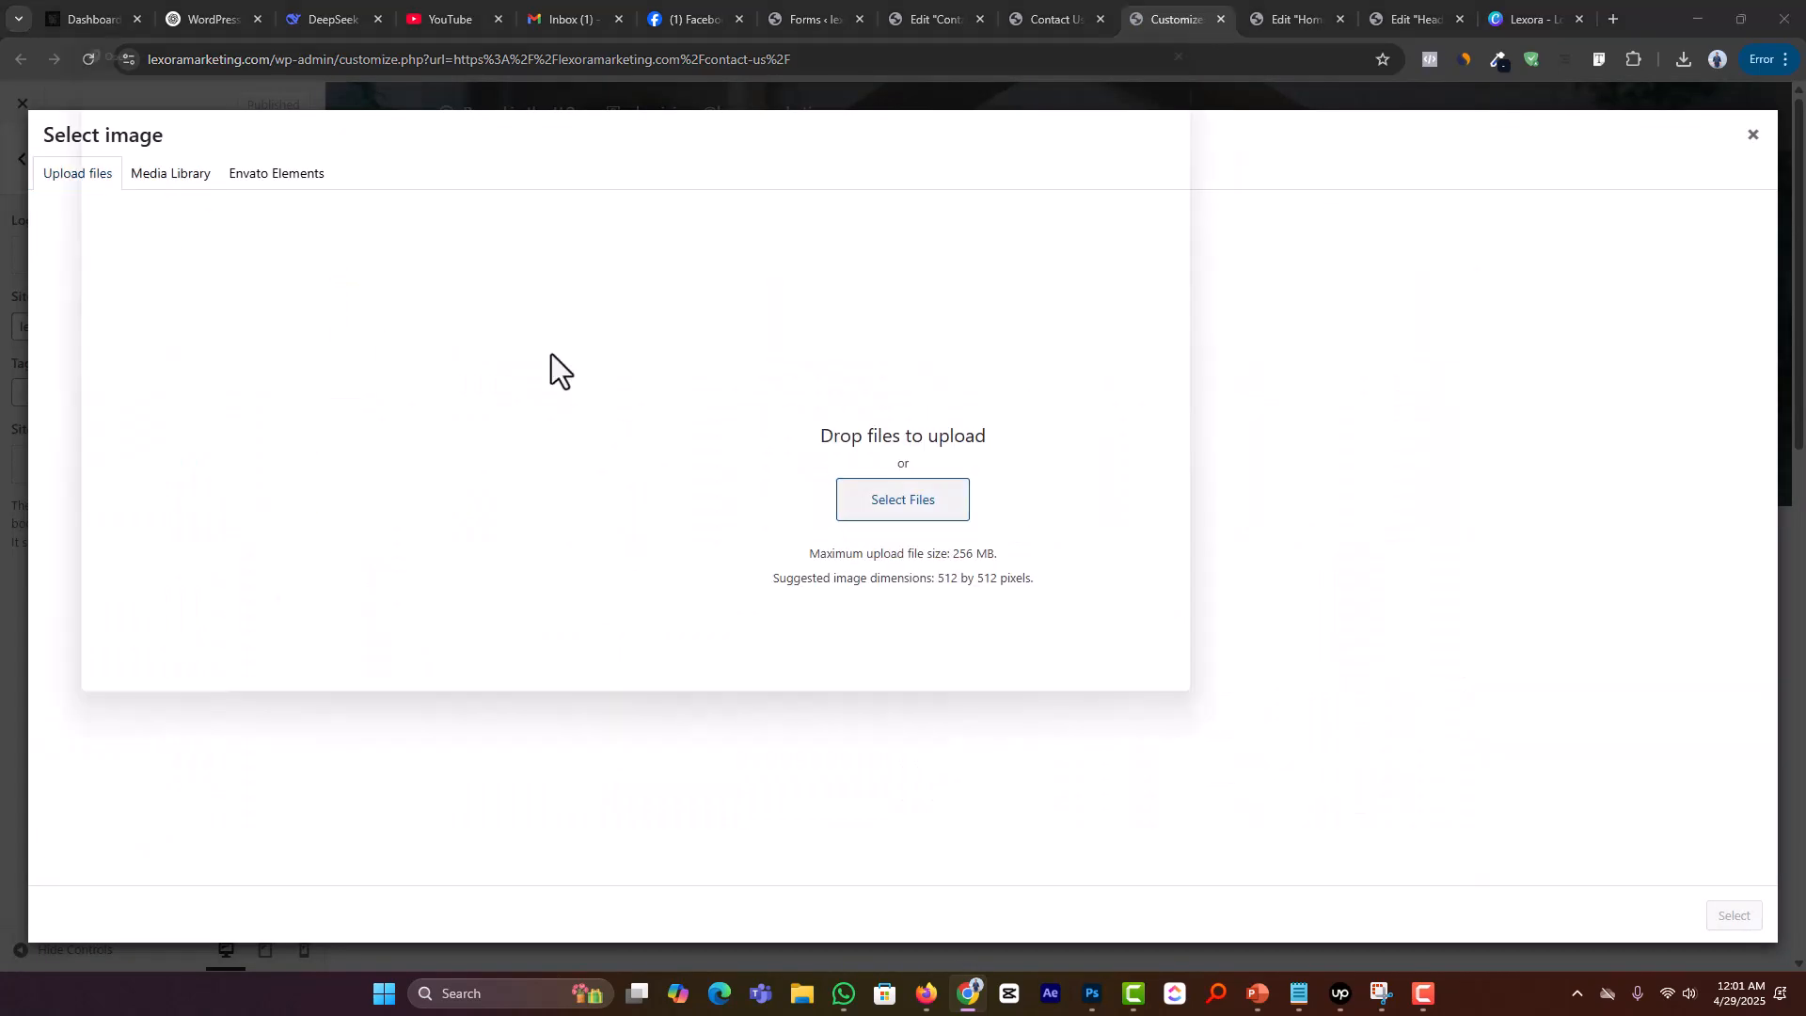
{"action": "left_click", "coordinate": [80, 186]}
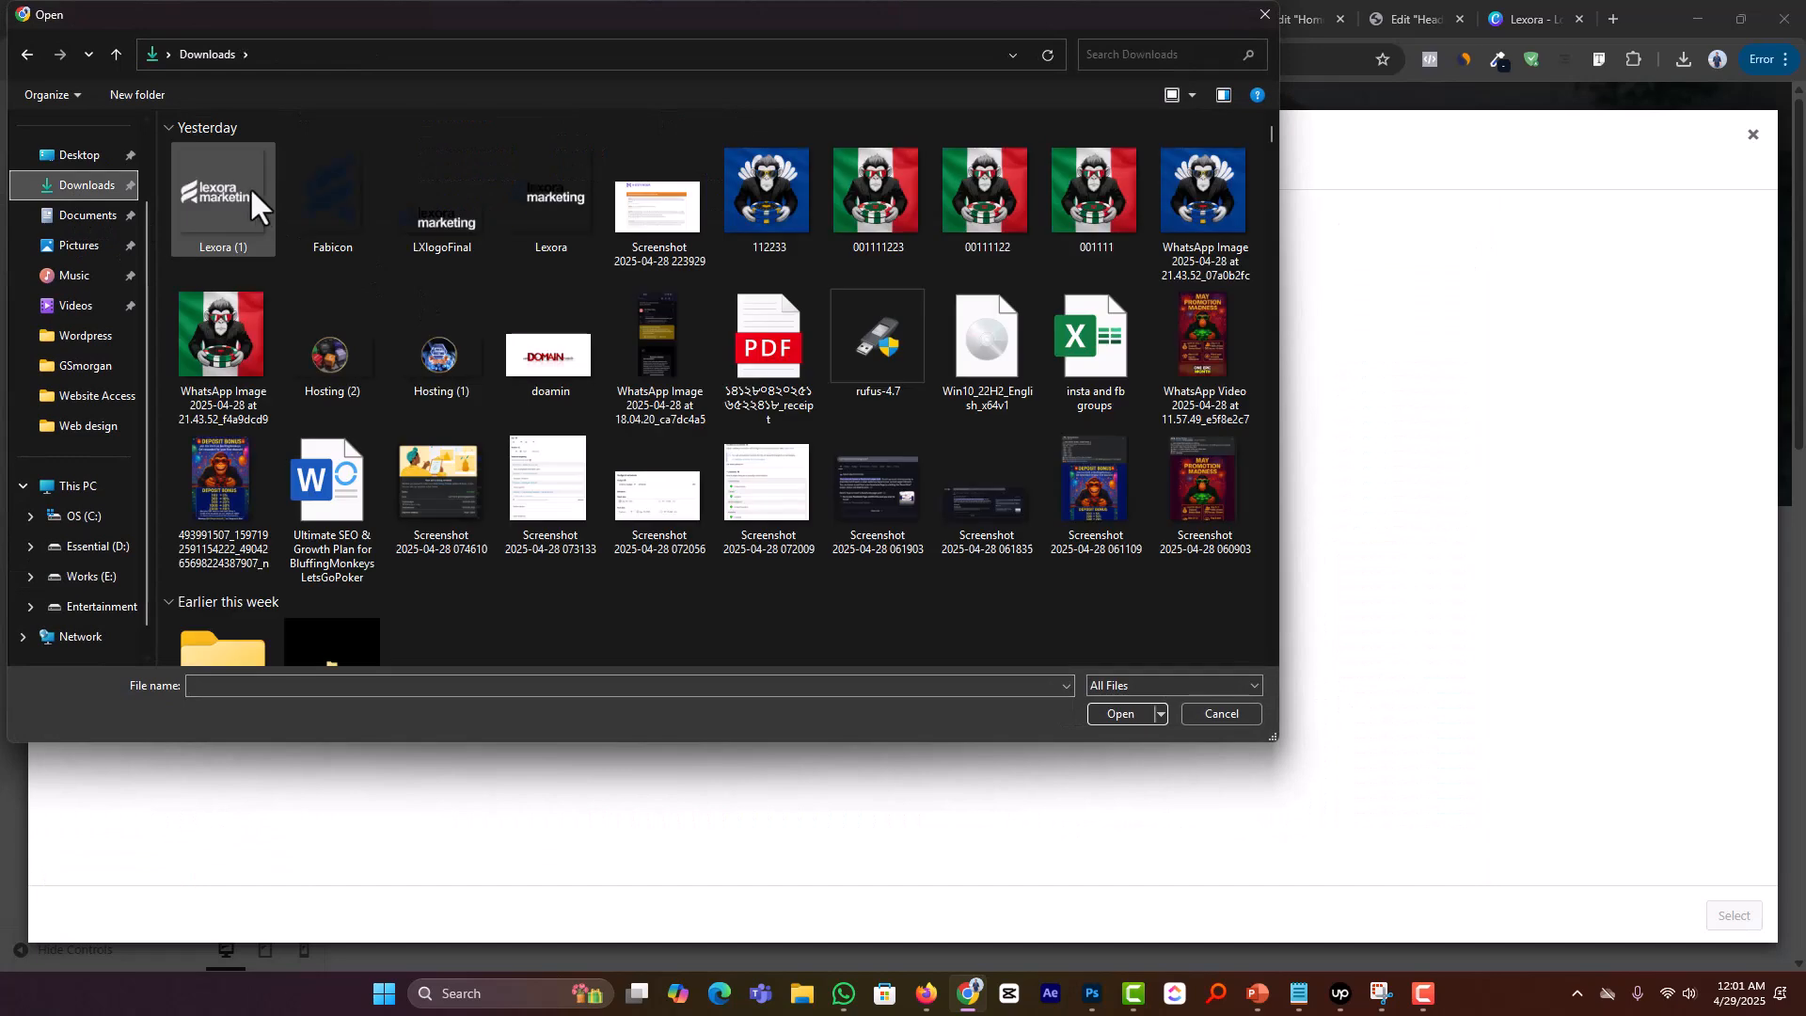
{"action": "double_click", "coordinate": [343, 196]}
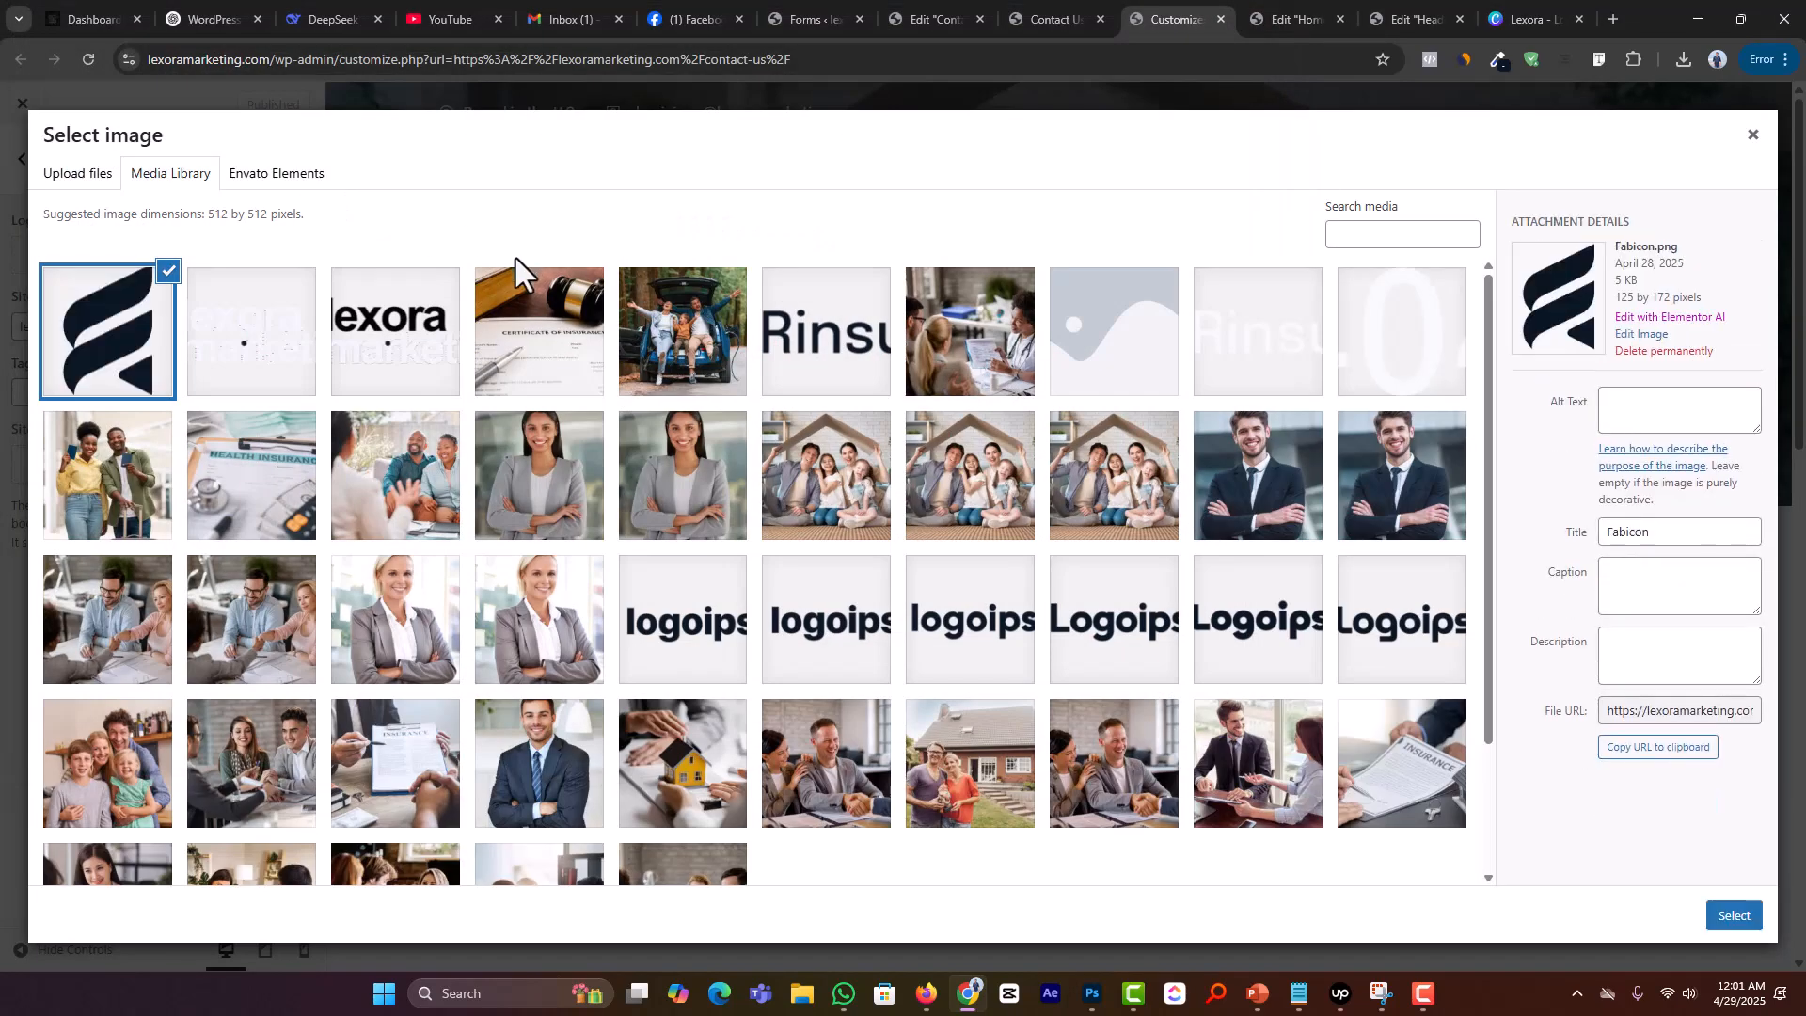
Step: Select the Fabicon image, crop it with the proposed square frame as the site icon, and publish the Customizer change
{"action": "left_click", "coordinate": [1721, 926]}
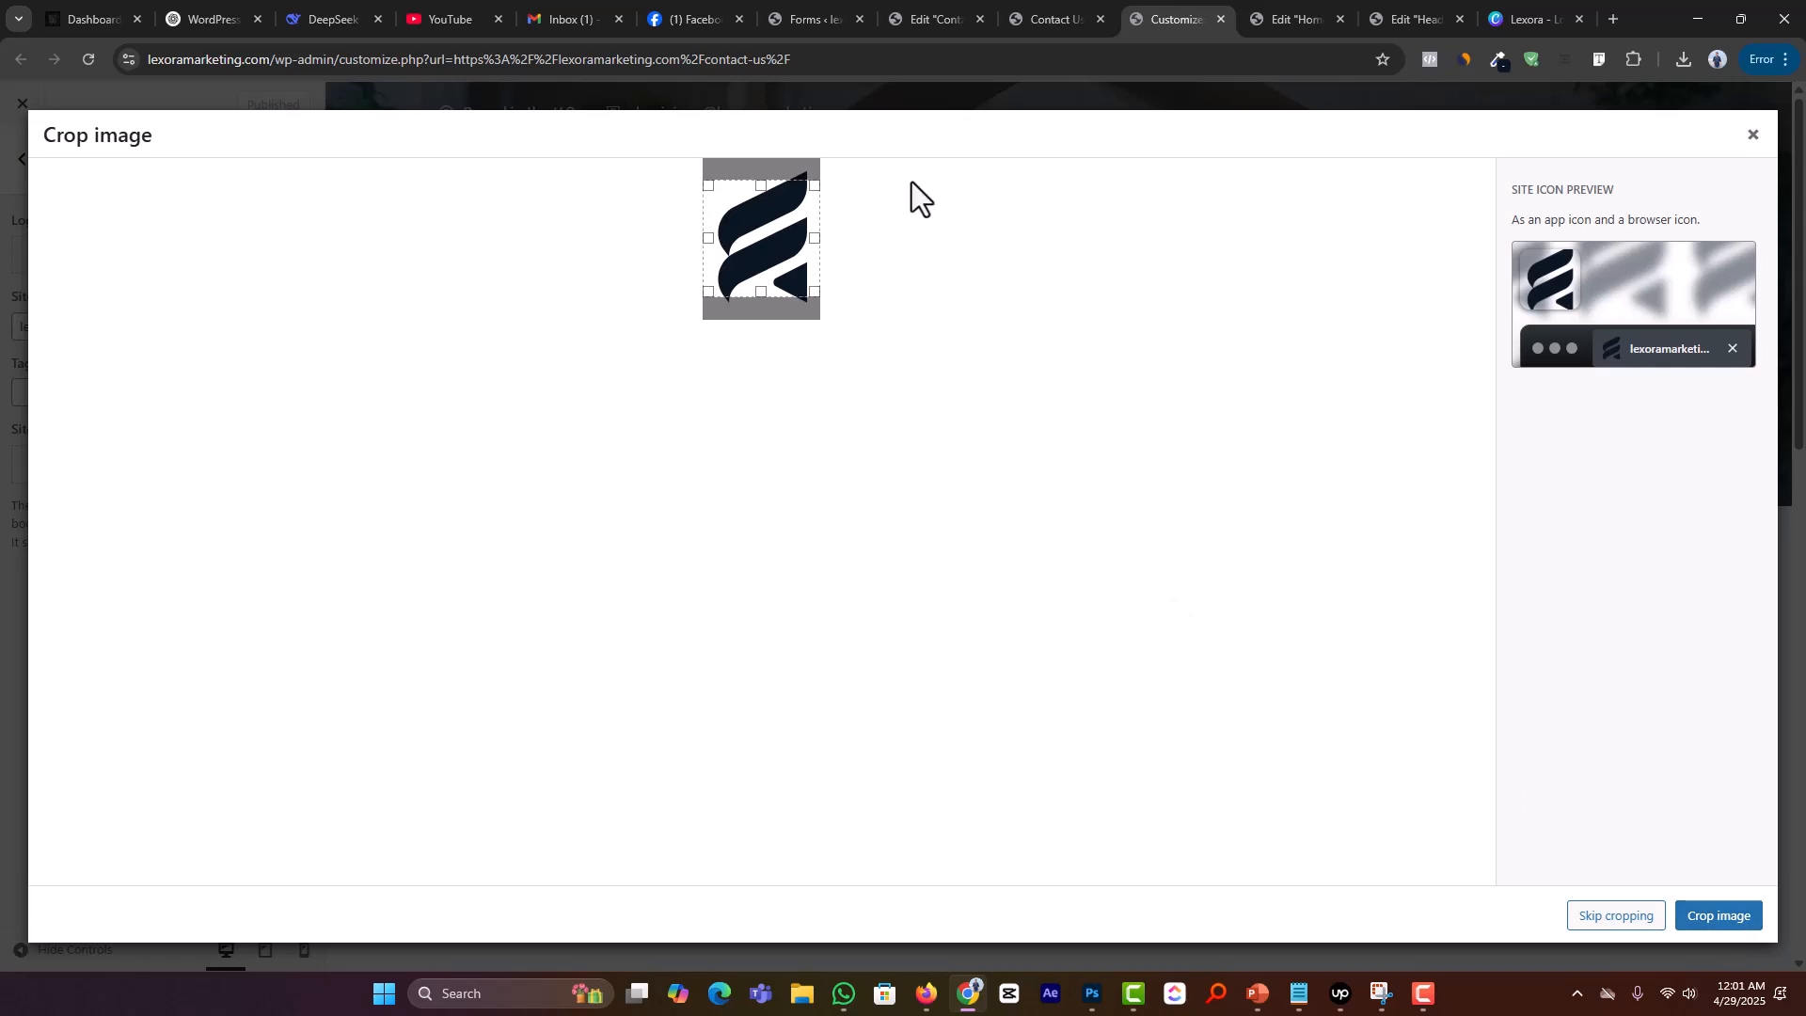
{"action": "left_click", "coordinate": [1712, 922]}
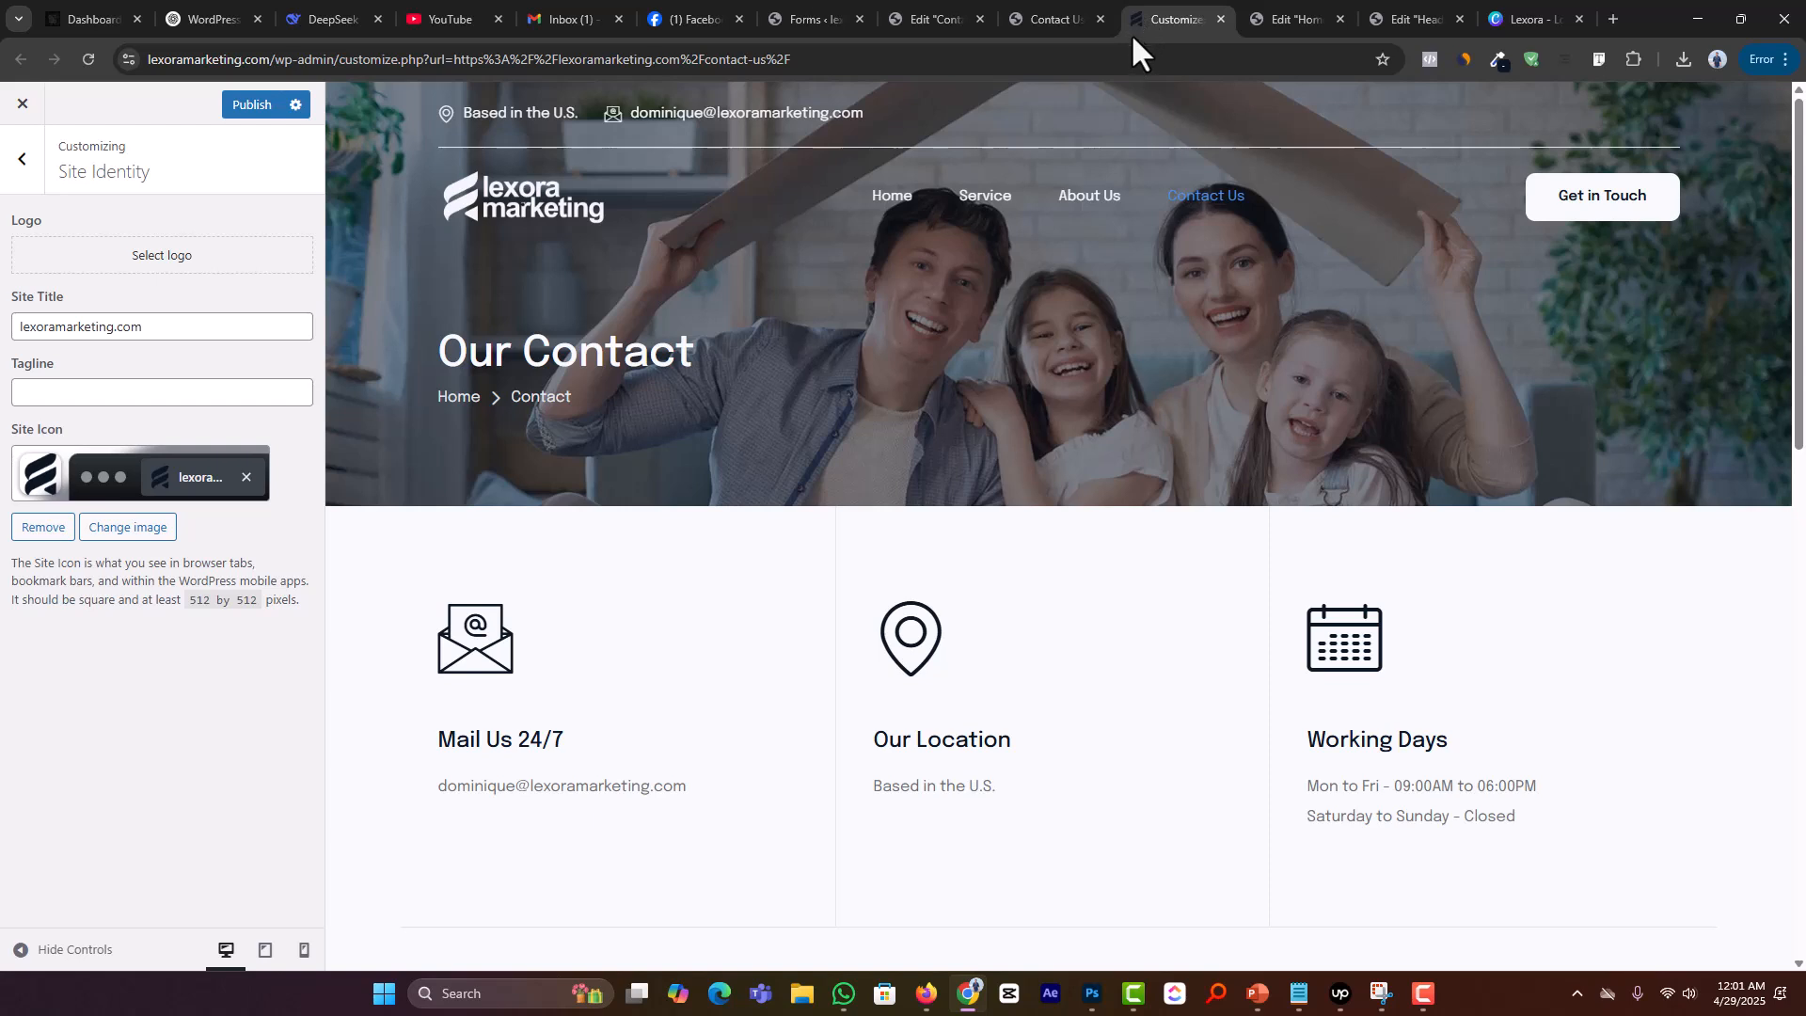
{"action": "left_click", "coordinate": [256, 107]}
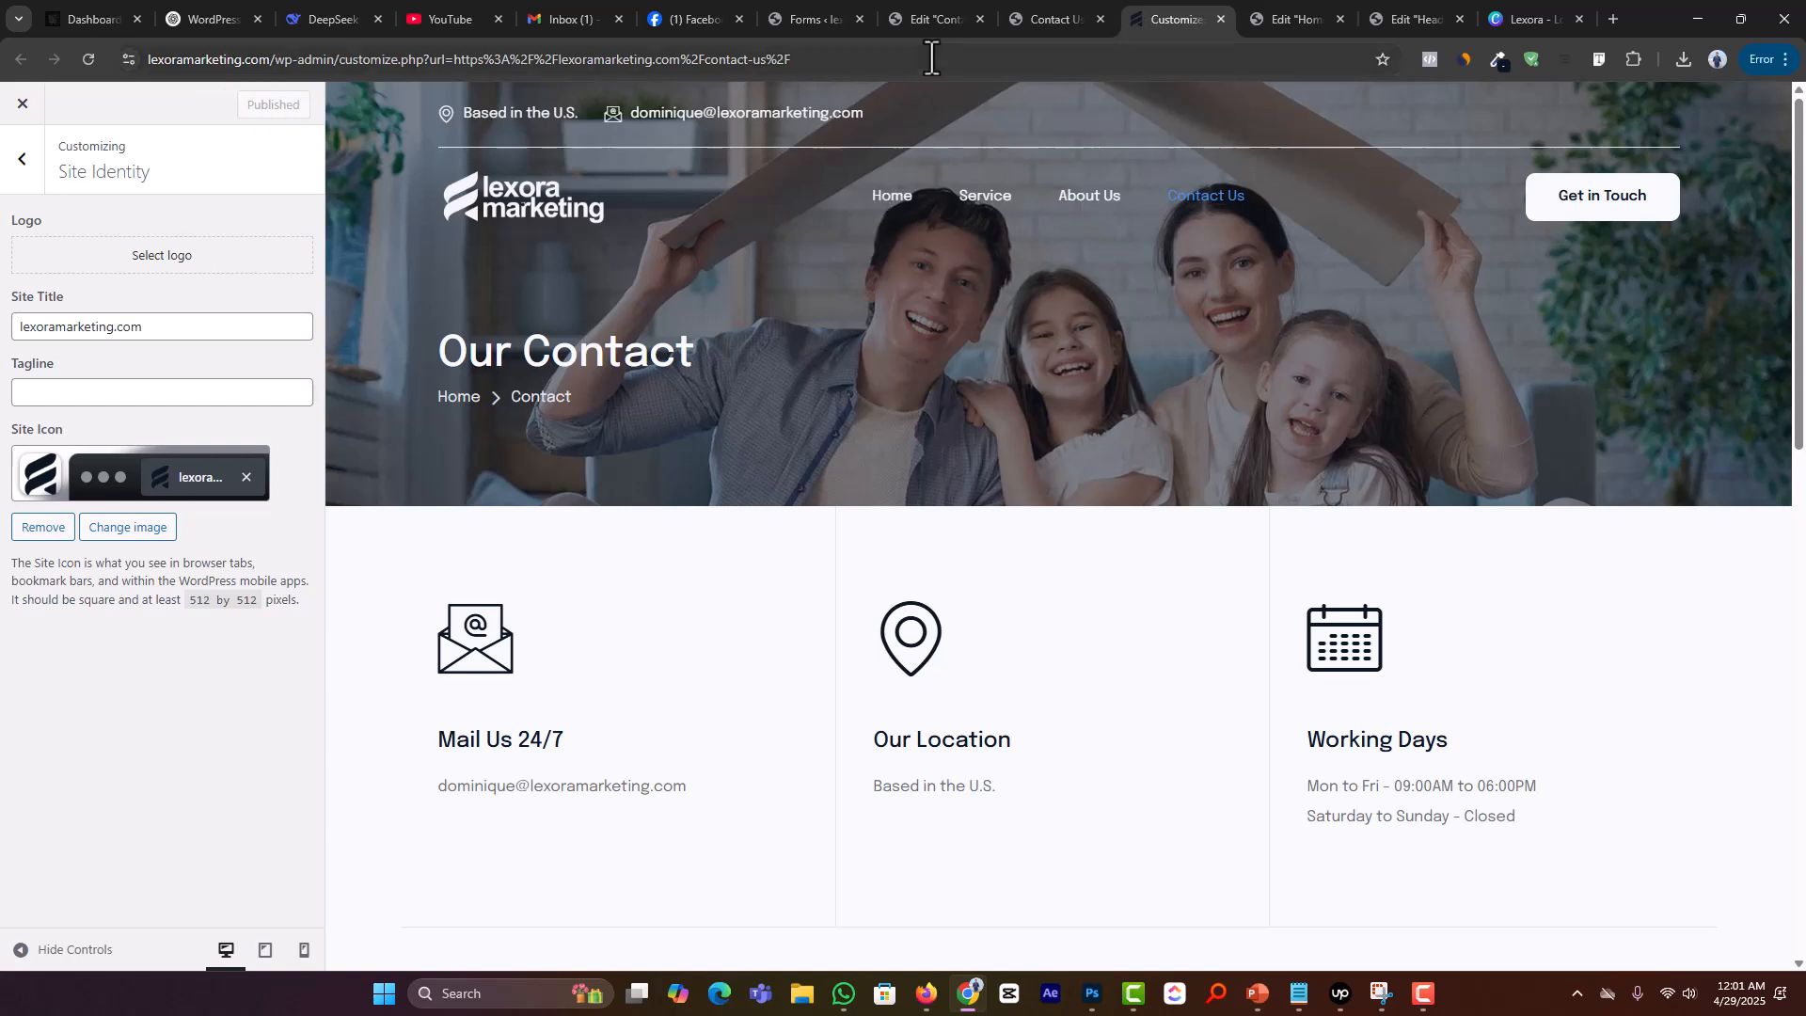
Step: Return to the live site's Contact Us page and open the Home page from there to check the browser icon
{"action": "left_click", "coordinate": [1036, 4]}
{"action": "left_click", "coordinate": [297, 131]}
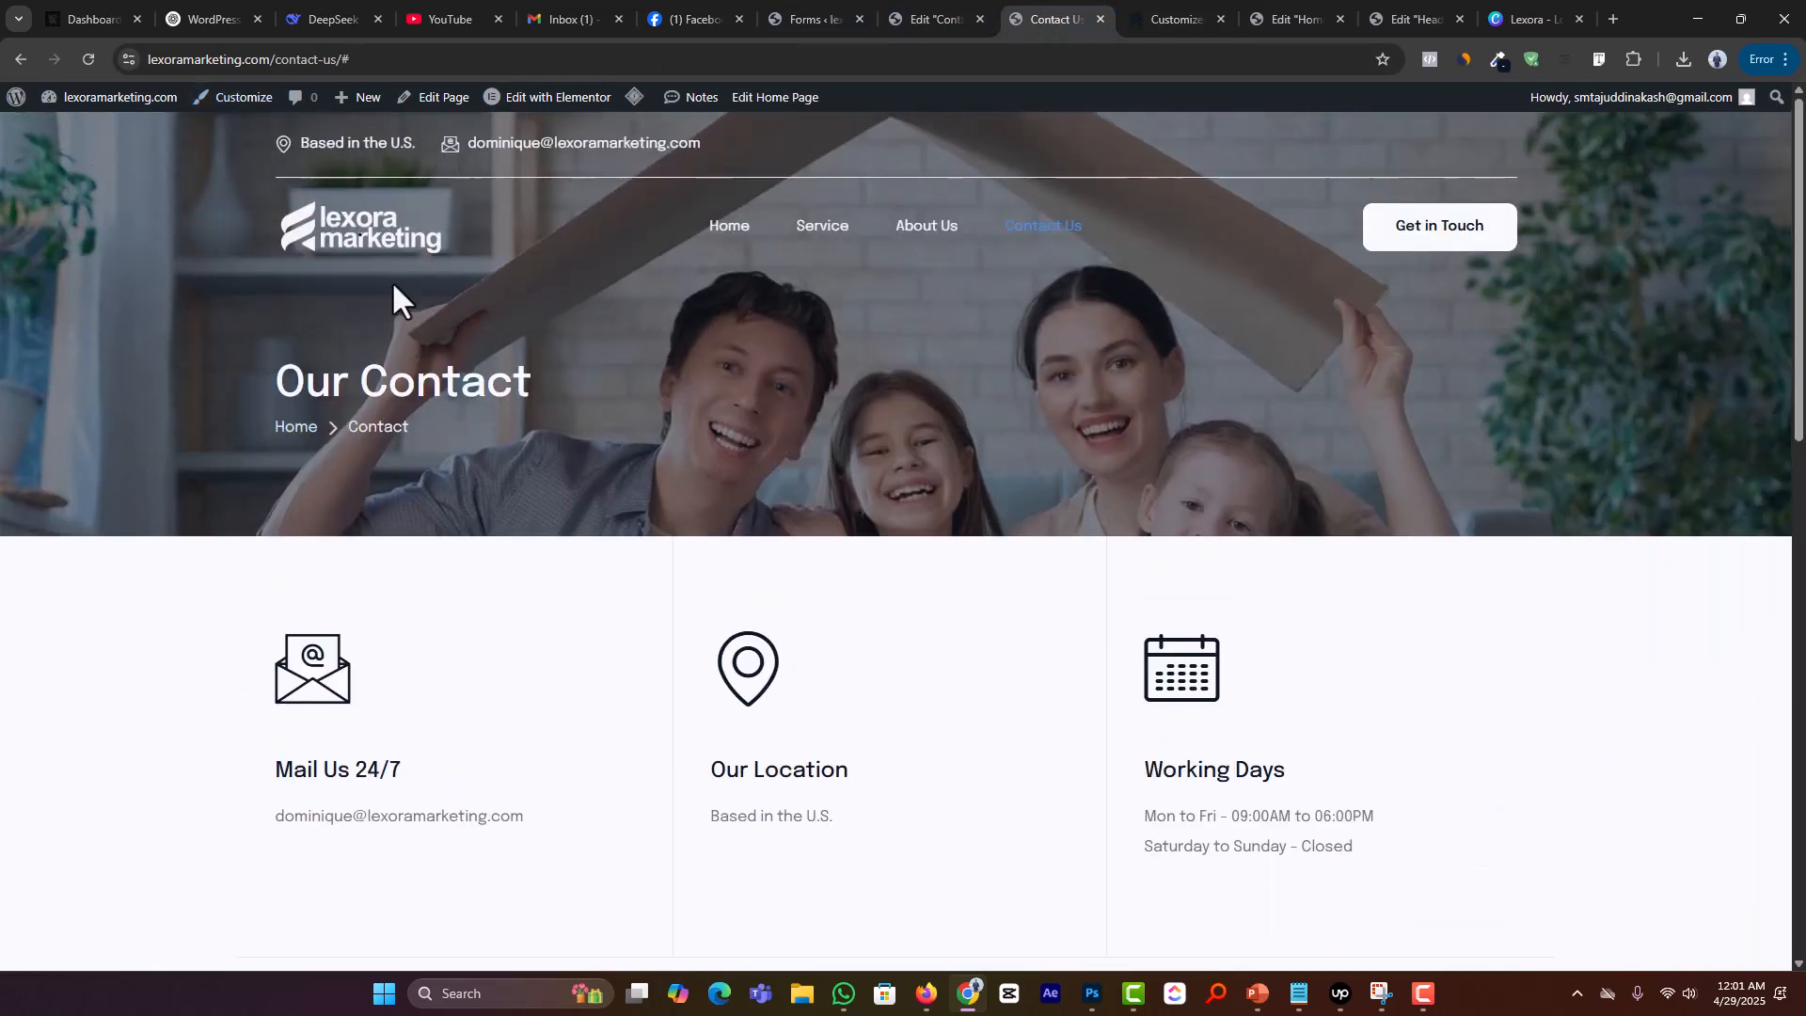
{"action": "left_click", "coordinate": [727, 229]}
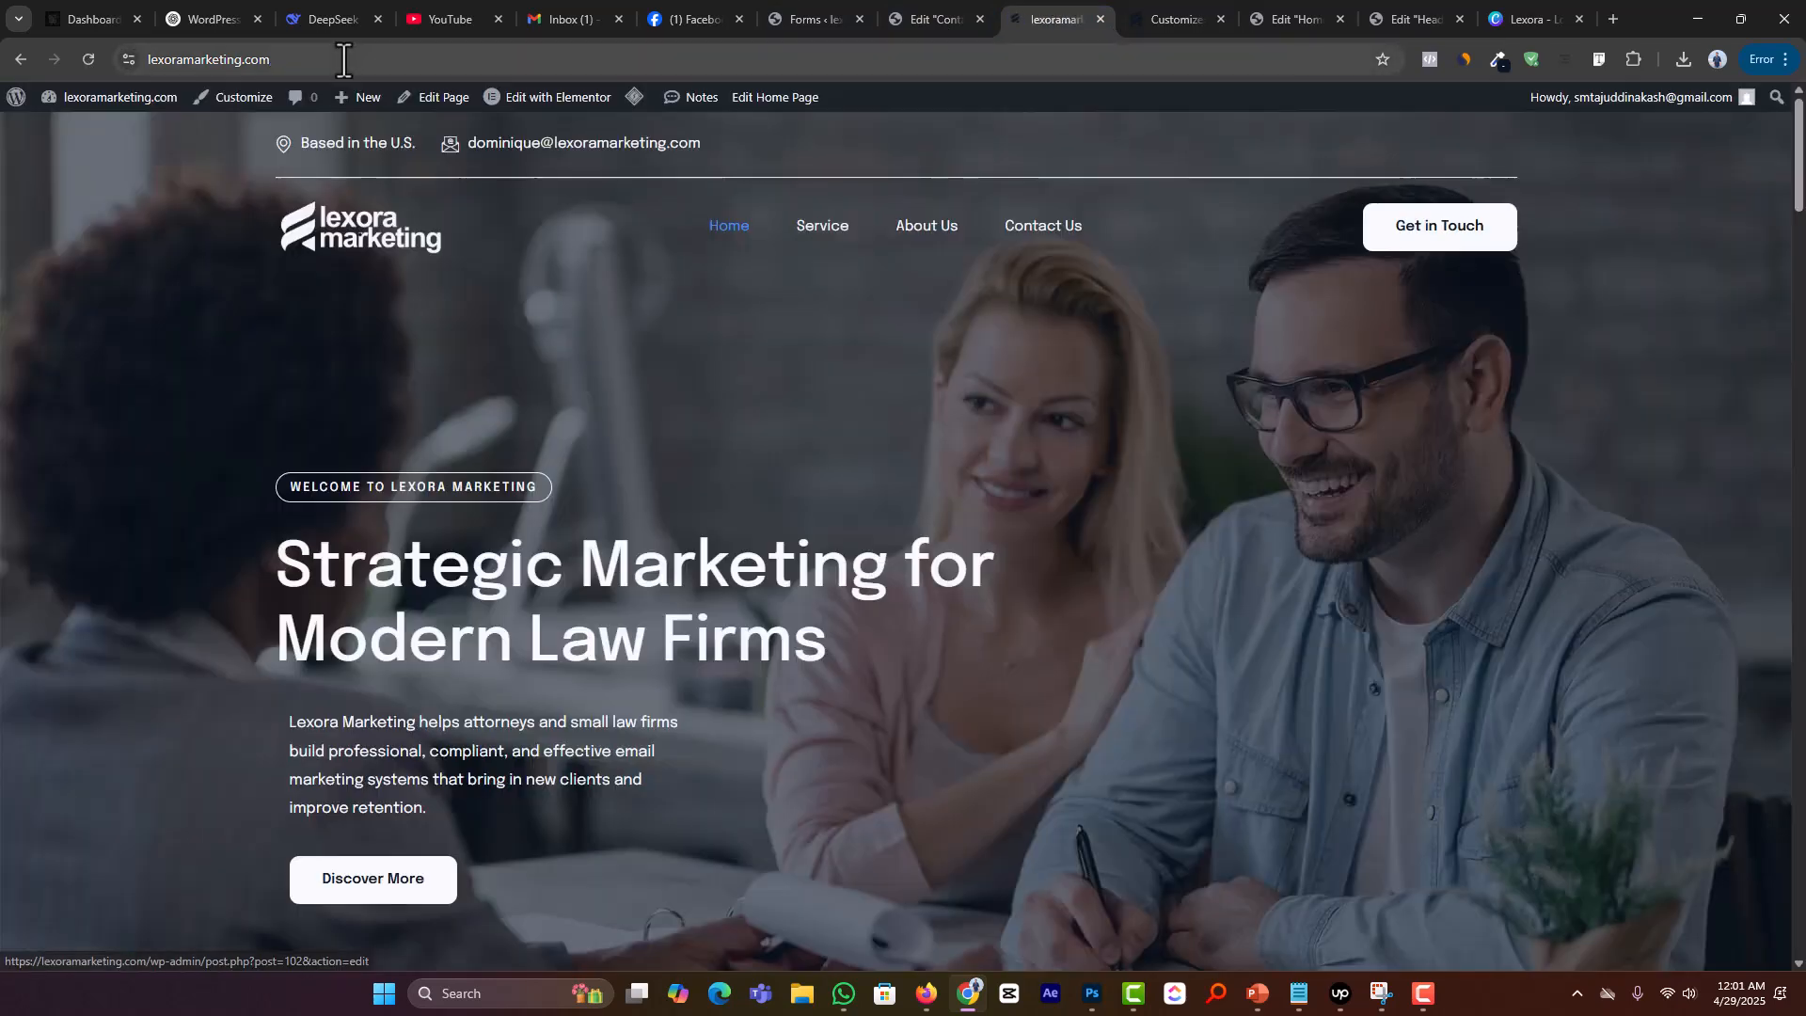
Step: Switch to the header template's editor, select the logo image and set its link type to Custom URL
{"action": "left_click", "coordinate": [340, 59]}
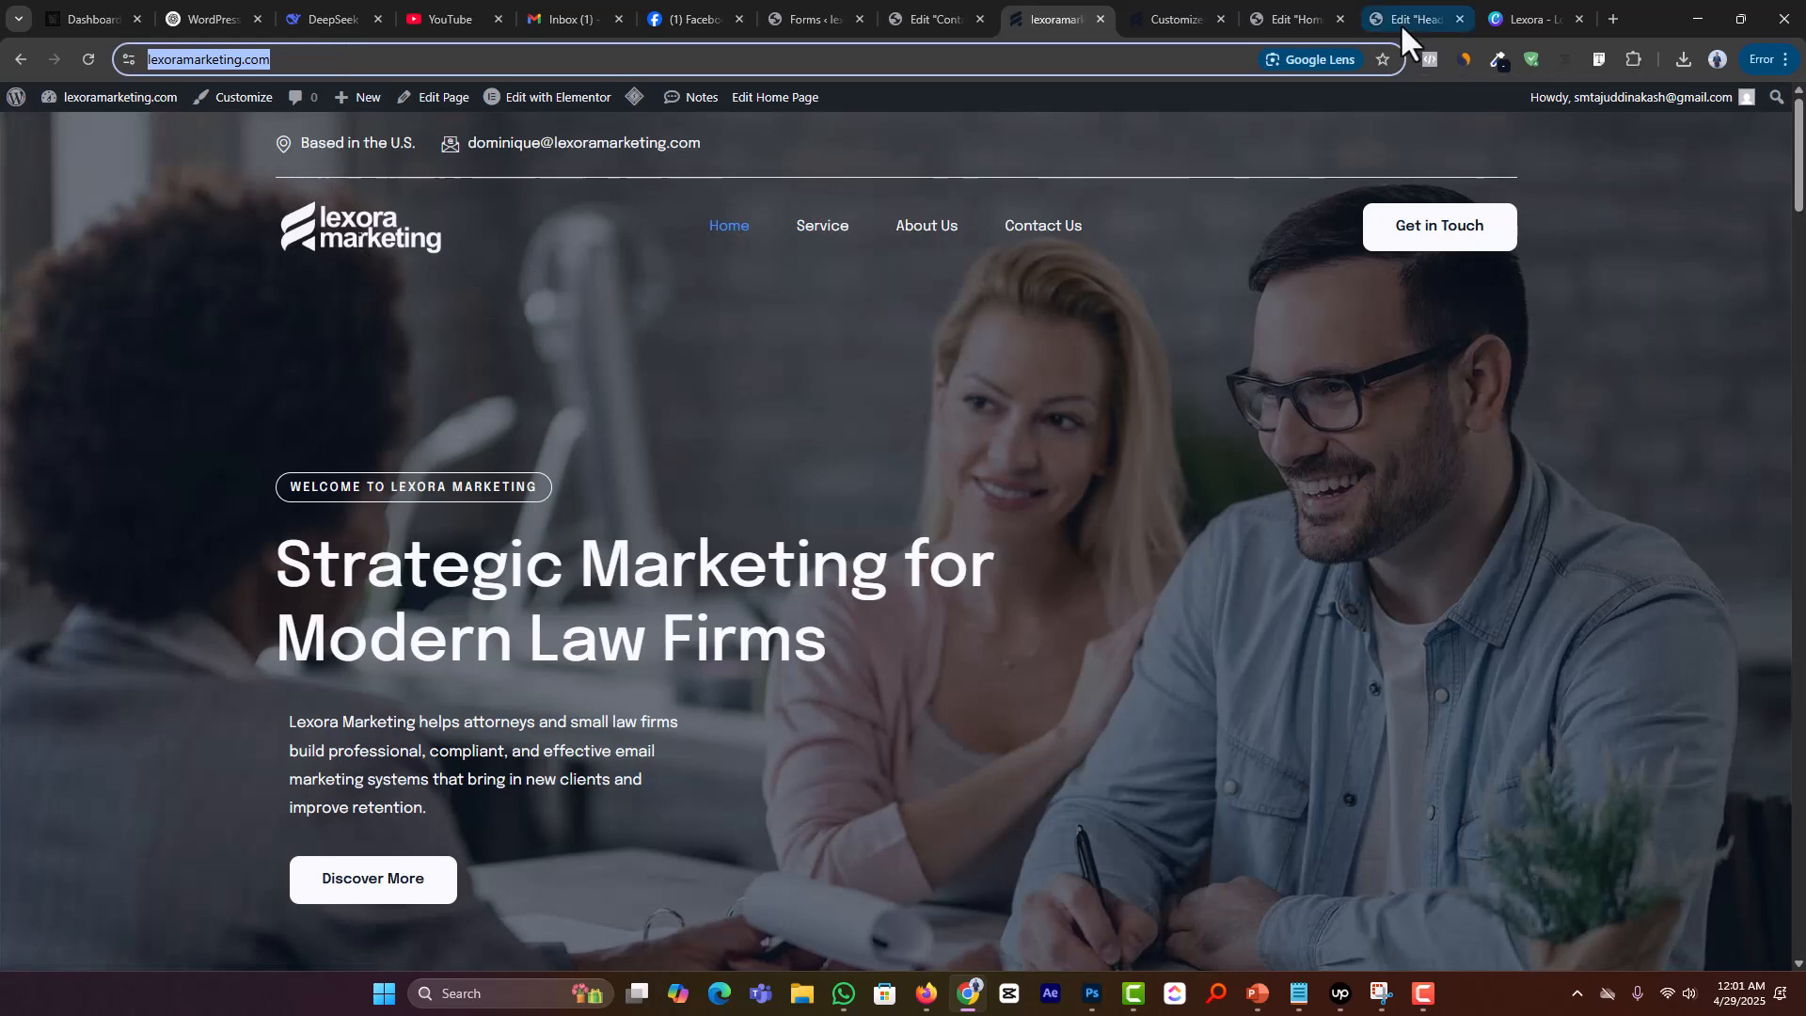
{"action": "left_click_drag", "start_coordinate": [1400, 19], "coordinate": [1177, 4]}
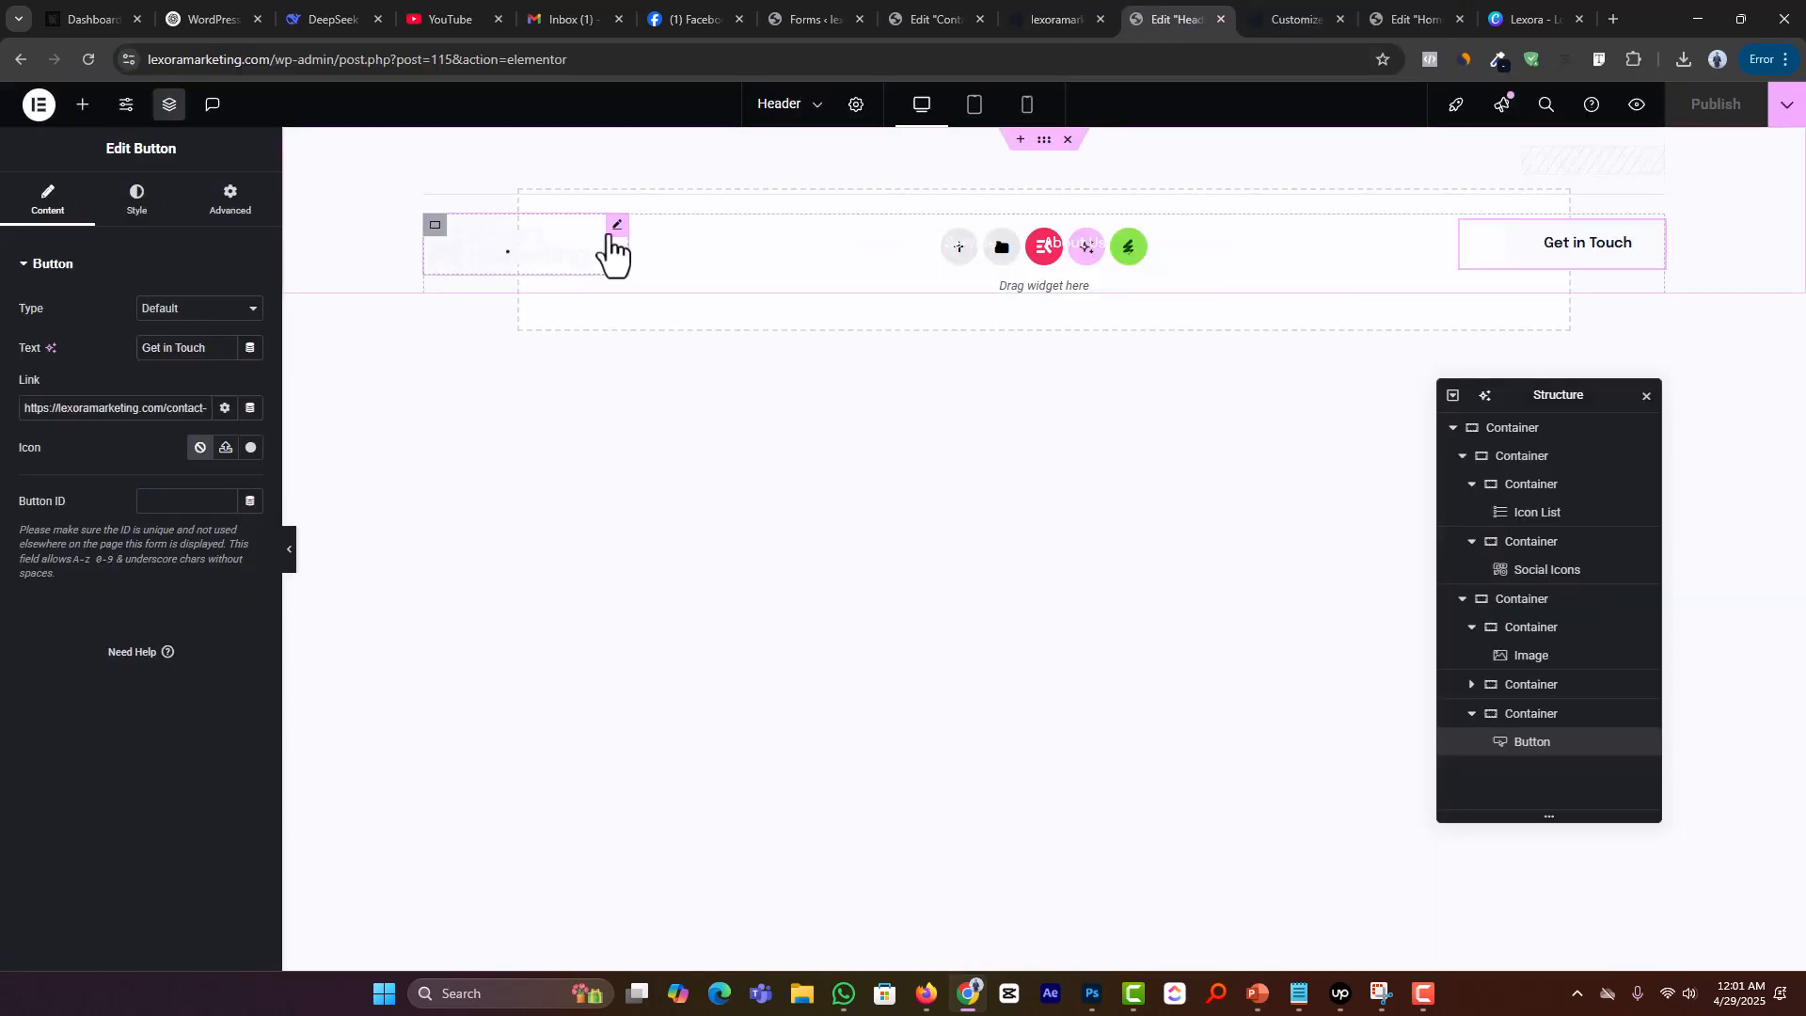
{"action": "left_click", "coordinate": [611, 247]}
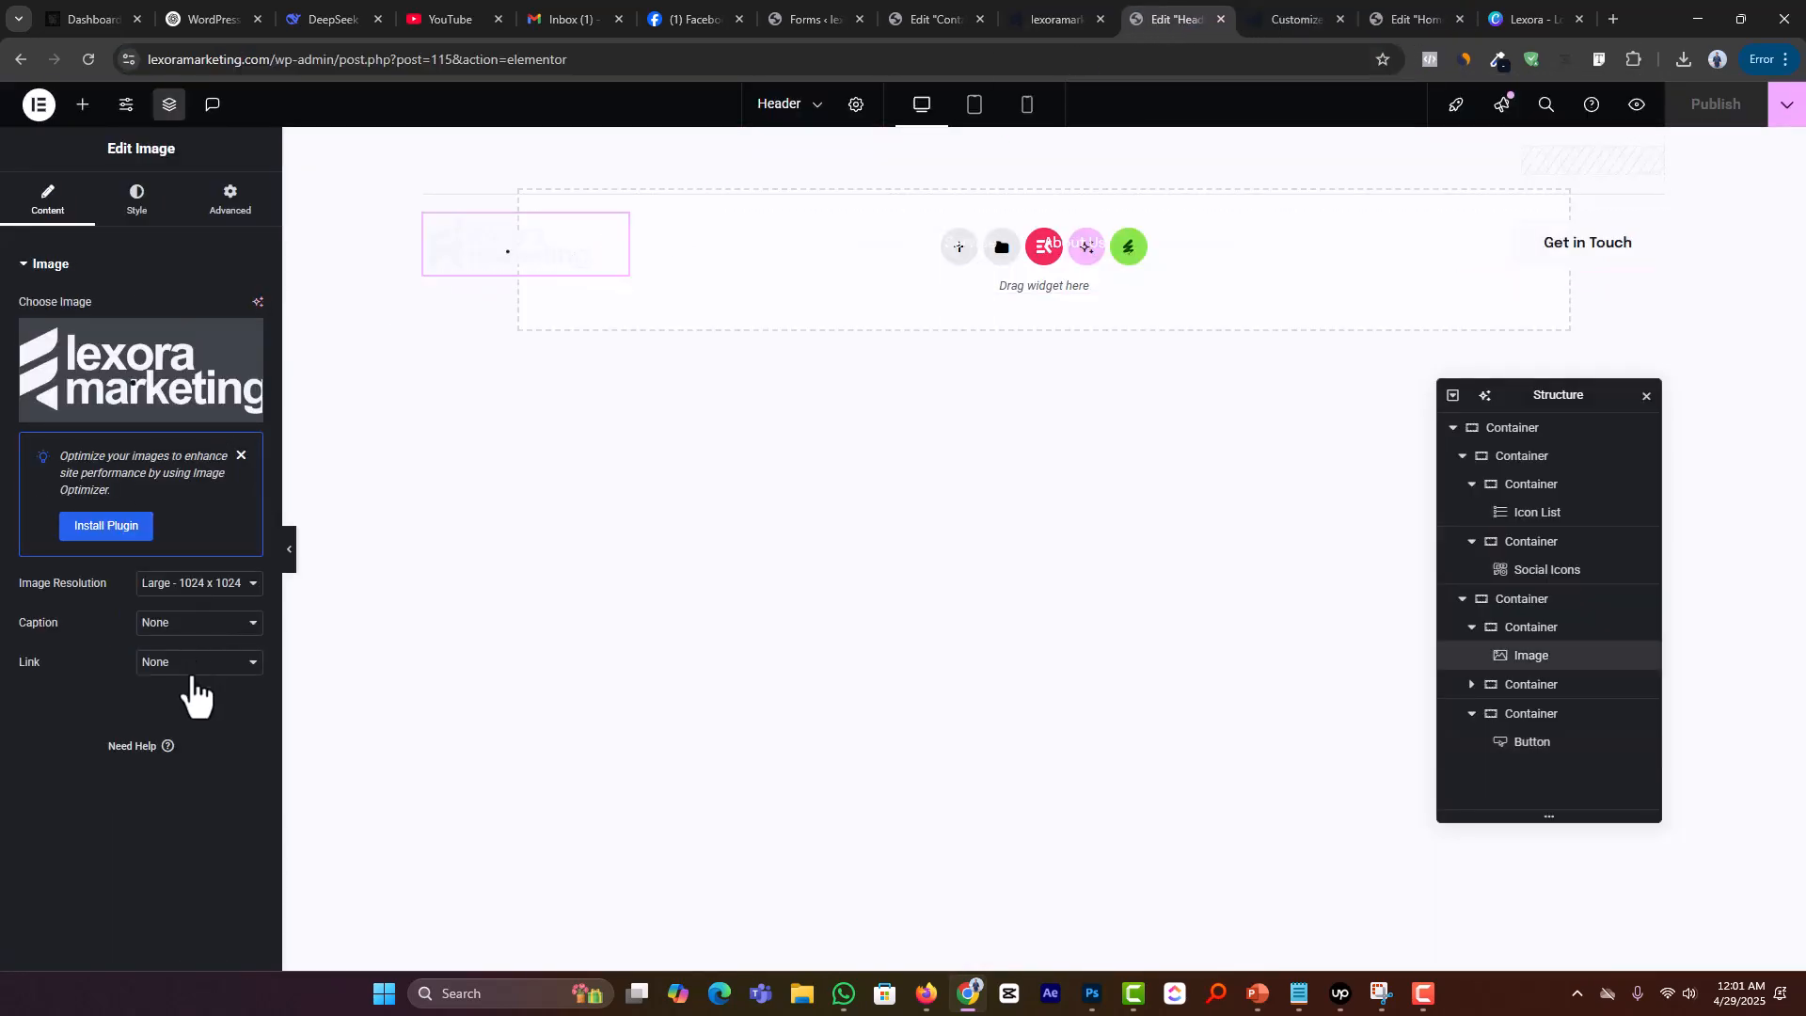
{"action": "left_click", "coordinate": [191, 668]}
{"action": "left_click", "coordinate": [186, 729]}
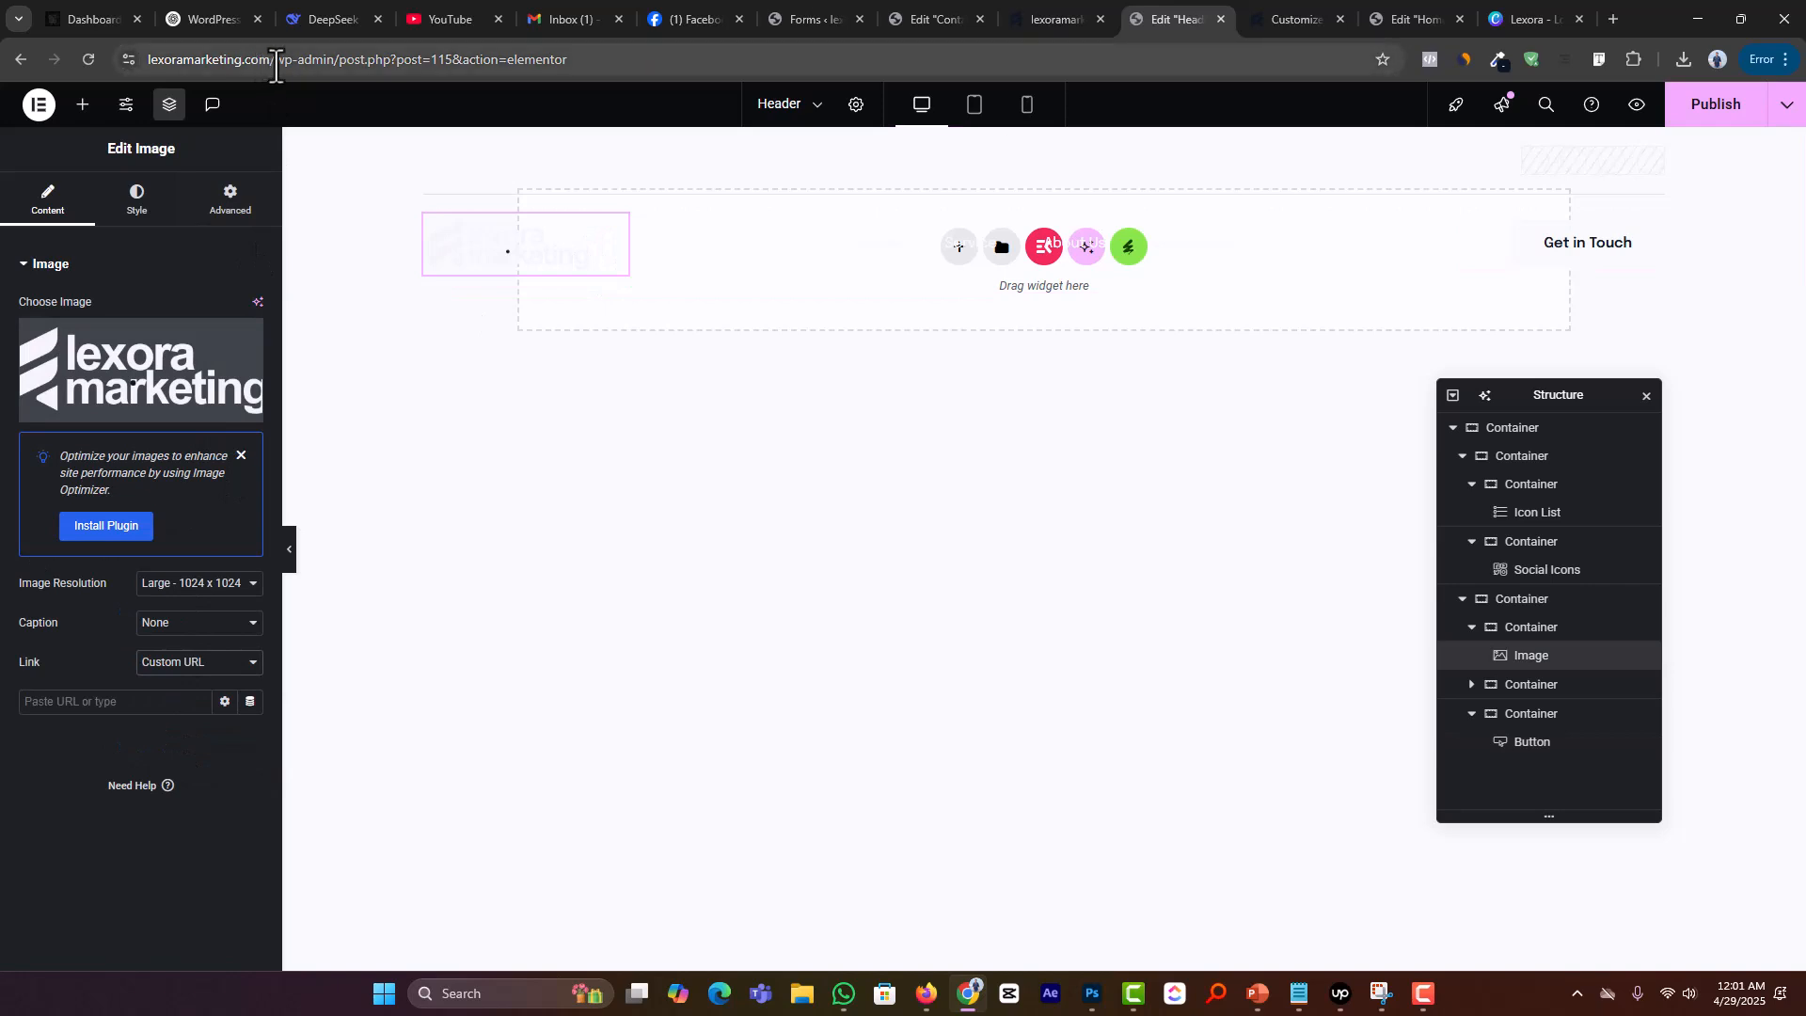
{"action": "left_click_drag", "start_coordinate": [275, 59], "coordinate": [118, 62]}
{"action": "key", "text": "ctrl+c"}
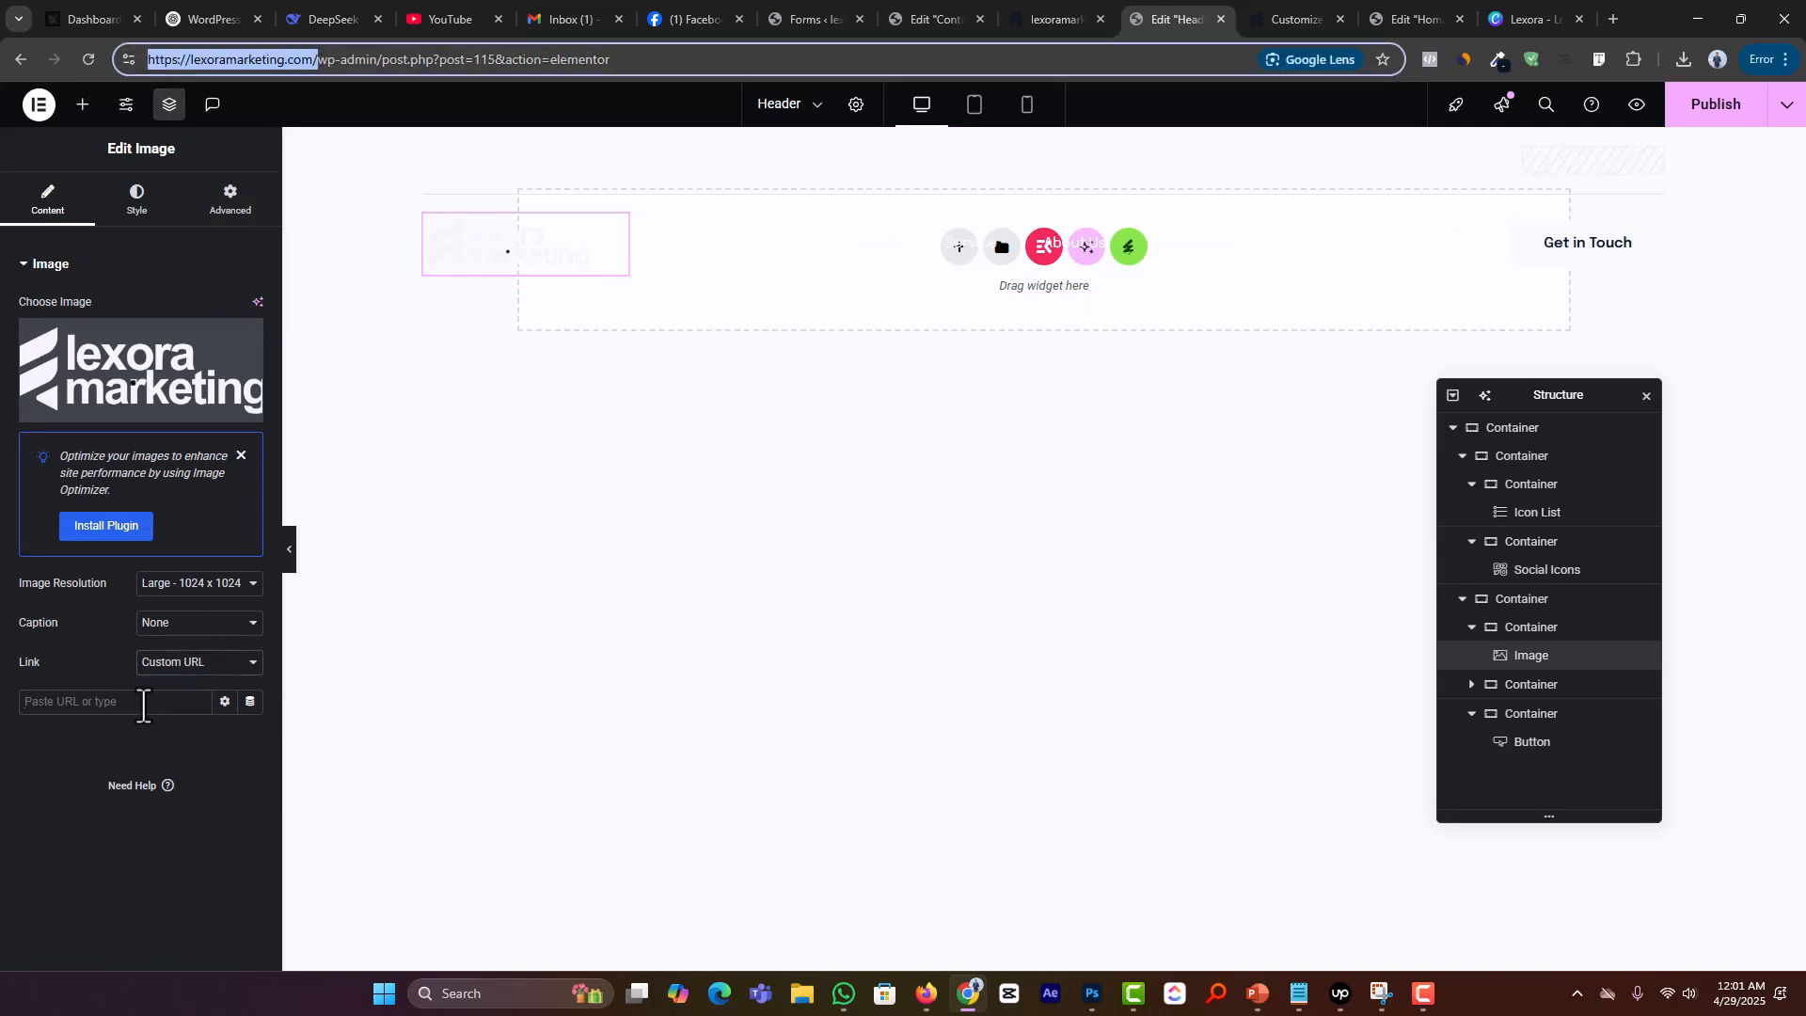
{"action": "left_click", "coordinate": [144, 704]}
{"action": "key", "text": "ctrl+v"}
{"action": "left_click", "coordinate": [1695, 115]}
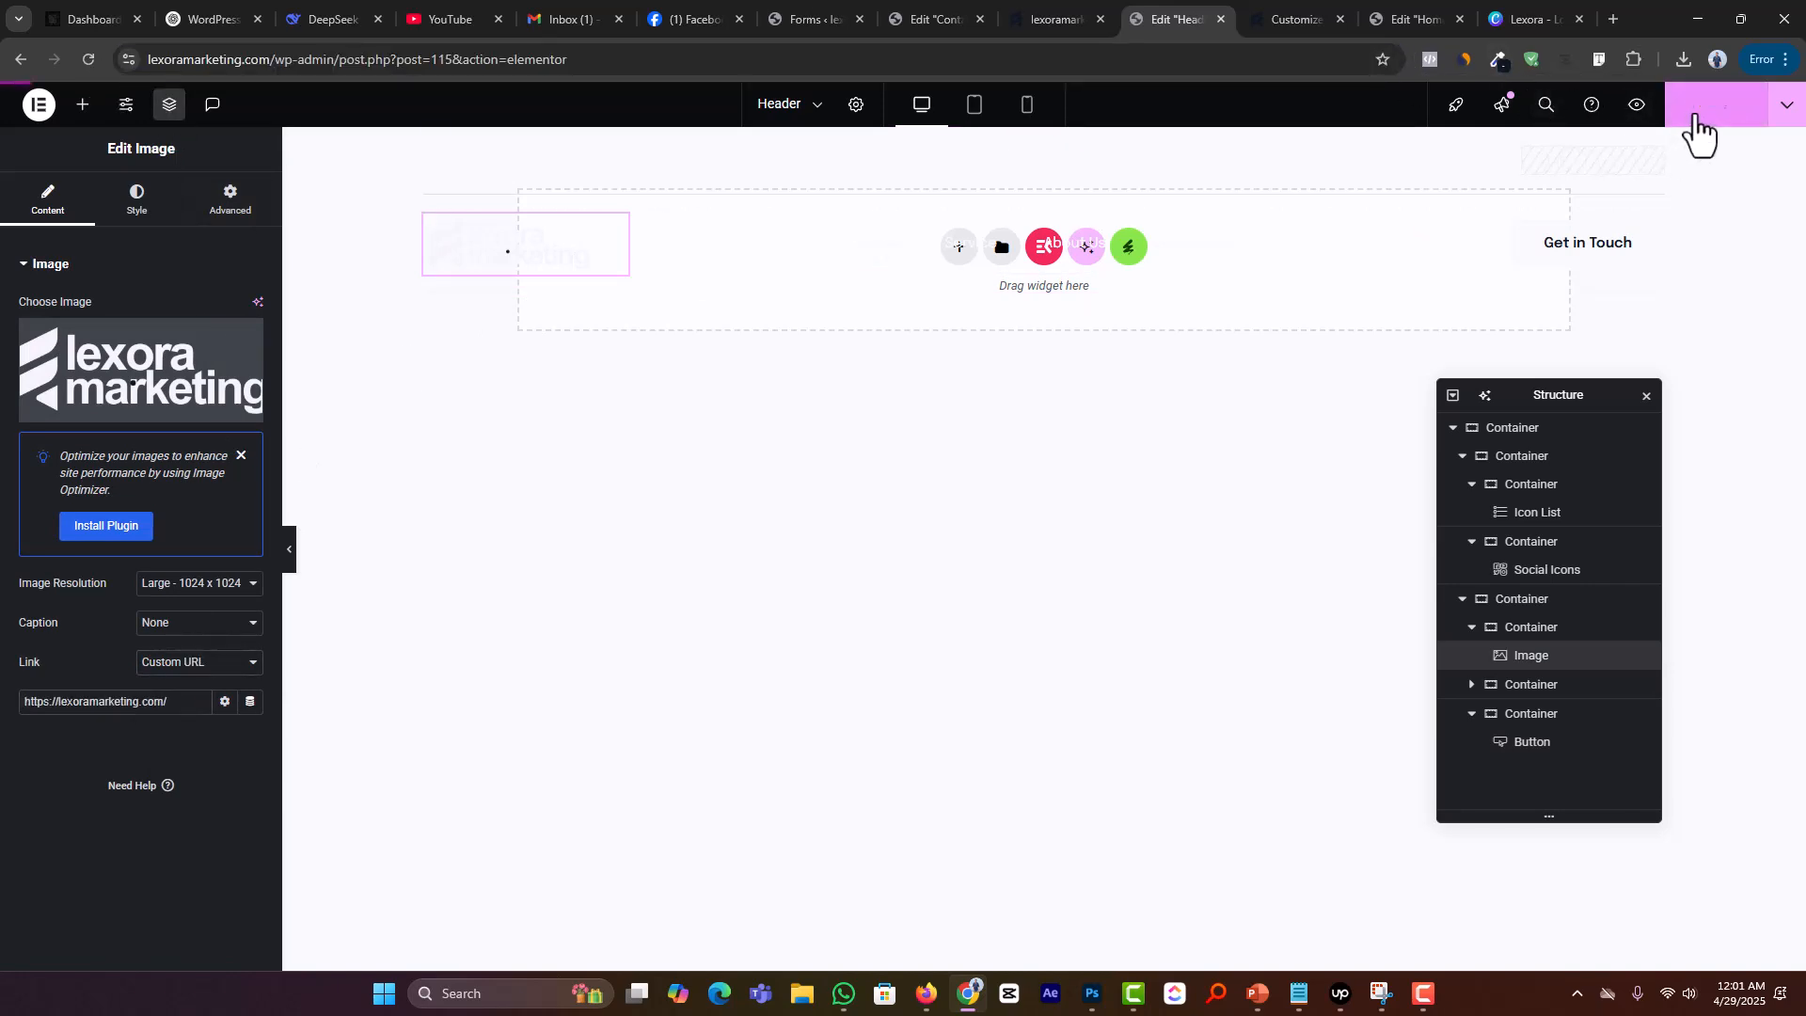
Step: Copy the live home page's address and send it to the GenCore Technologies group chat in WhatsApp
{"action": "left_click", "coordinate": [1048, 19]}
{"action": "left_click", "coordinate": [348, 59]}
{"action": "key", "text": "ctrl+c"}
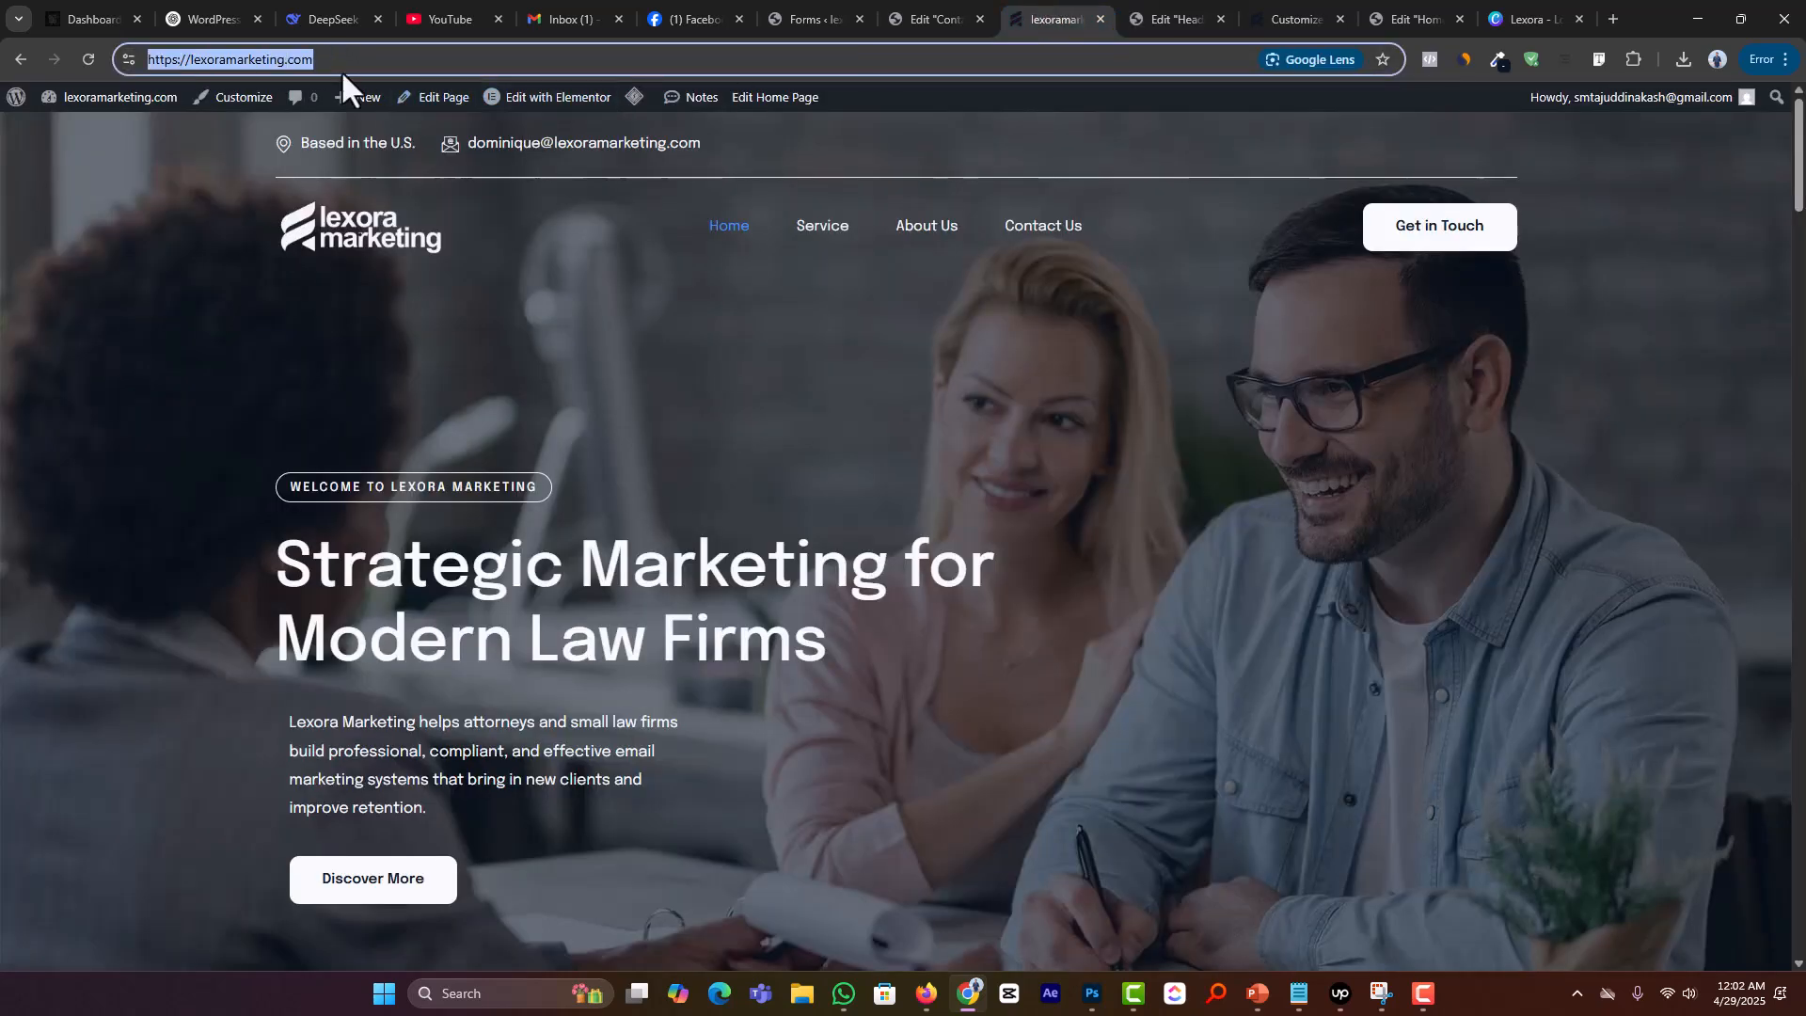
{"action": "left_click", "coordinate": [846, 993]}
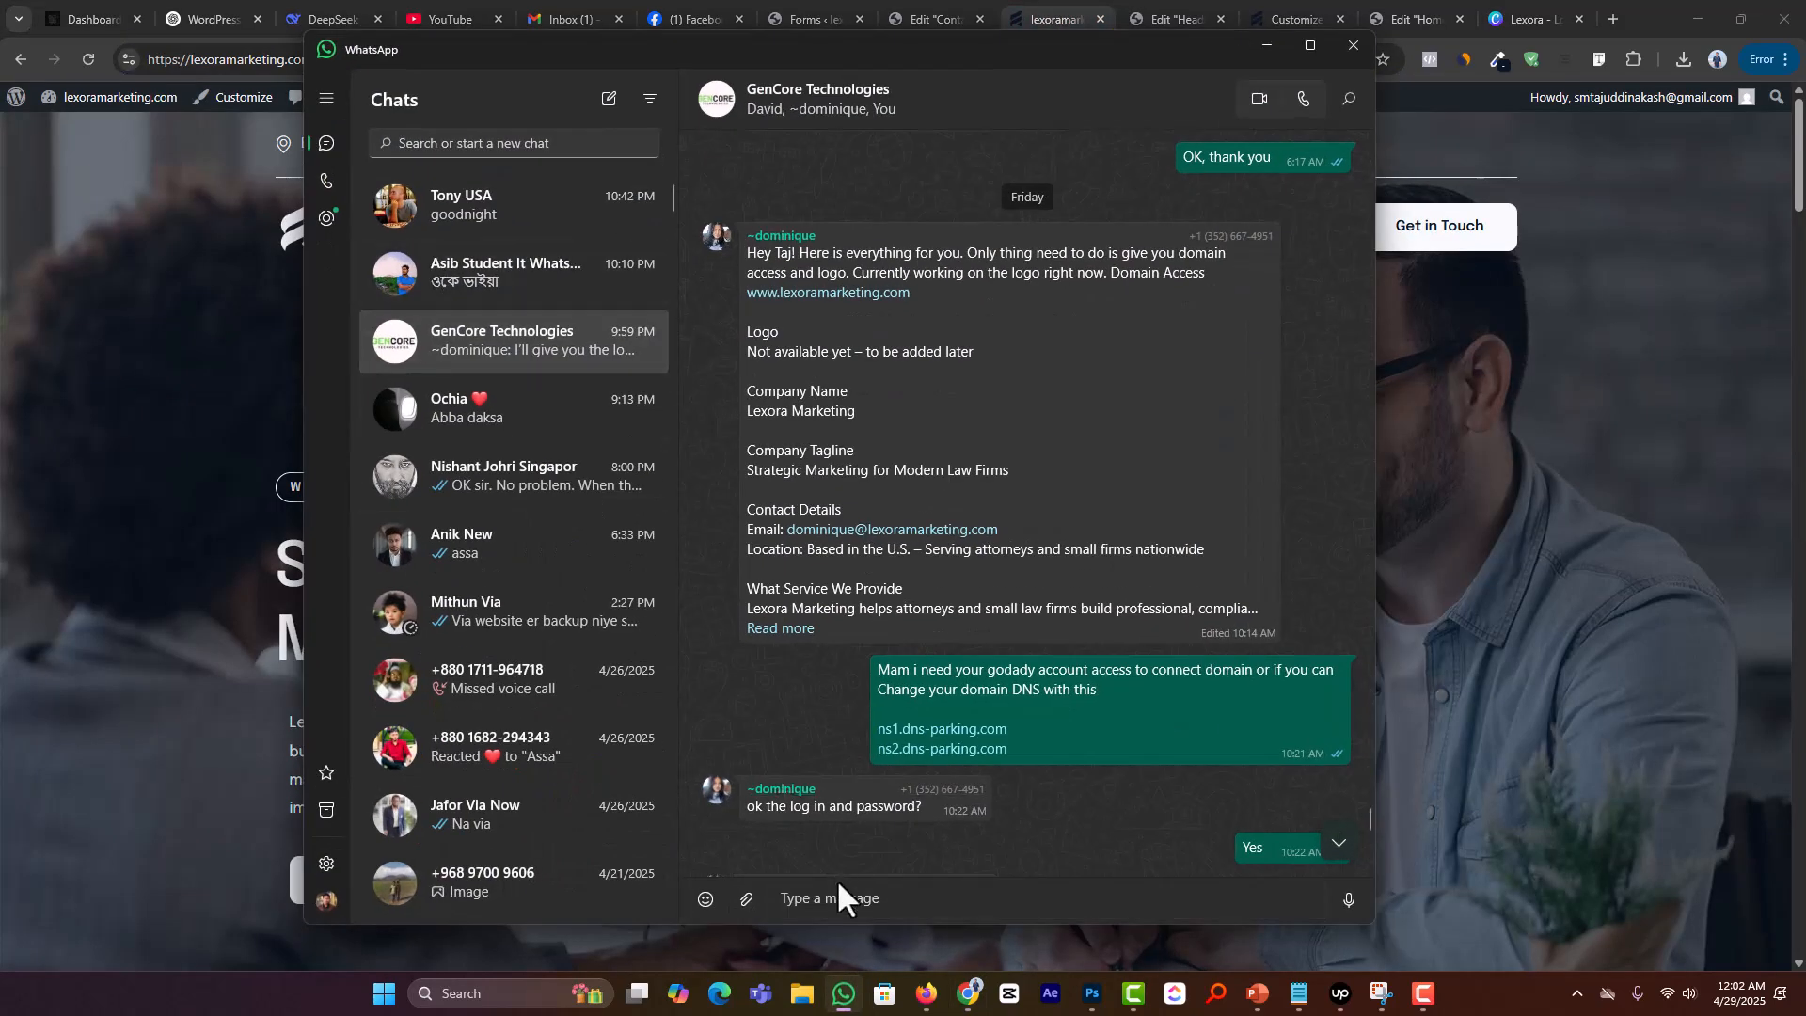
{"action": "left_click", "coordinate": [839, 889]}
{"action": "key", "text": "ctrl+v"}
{"action": "key", "text": "Return"}
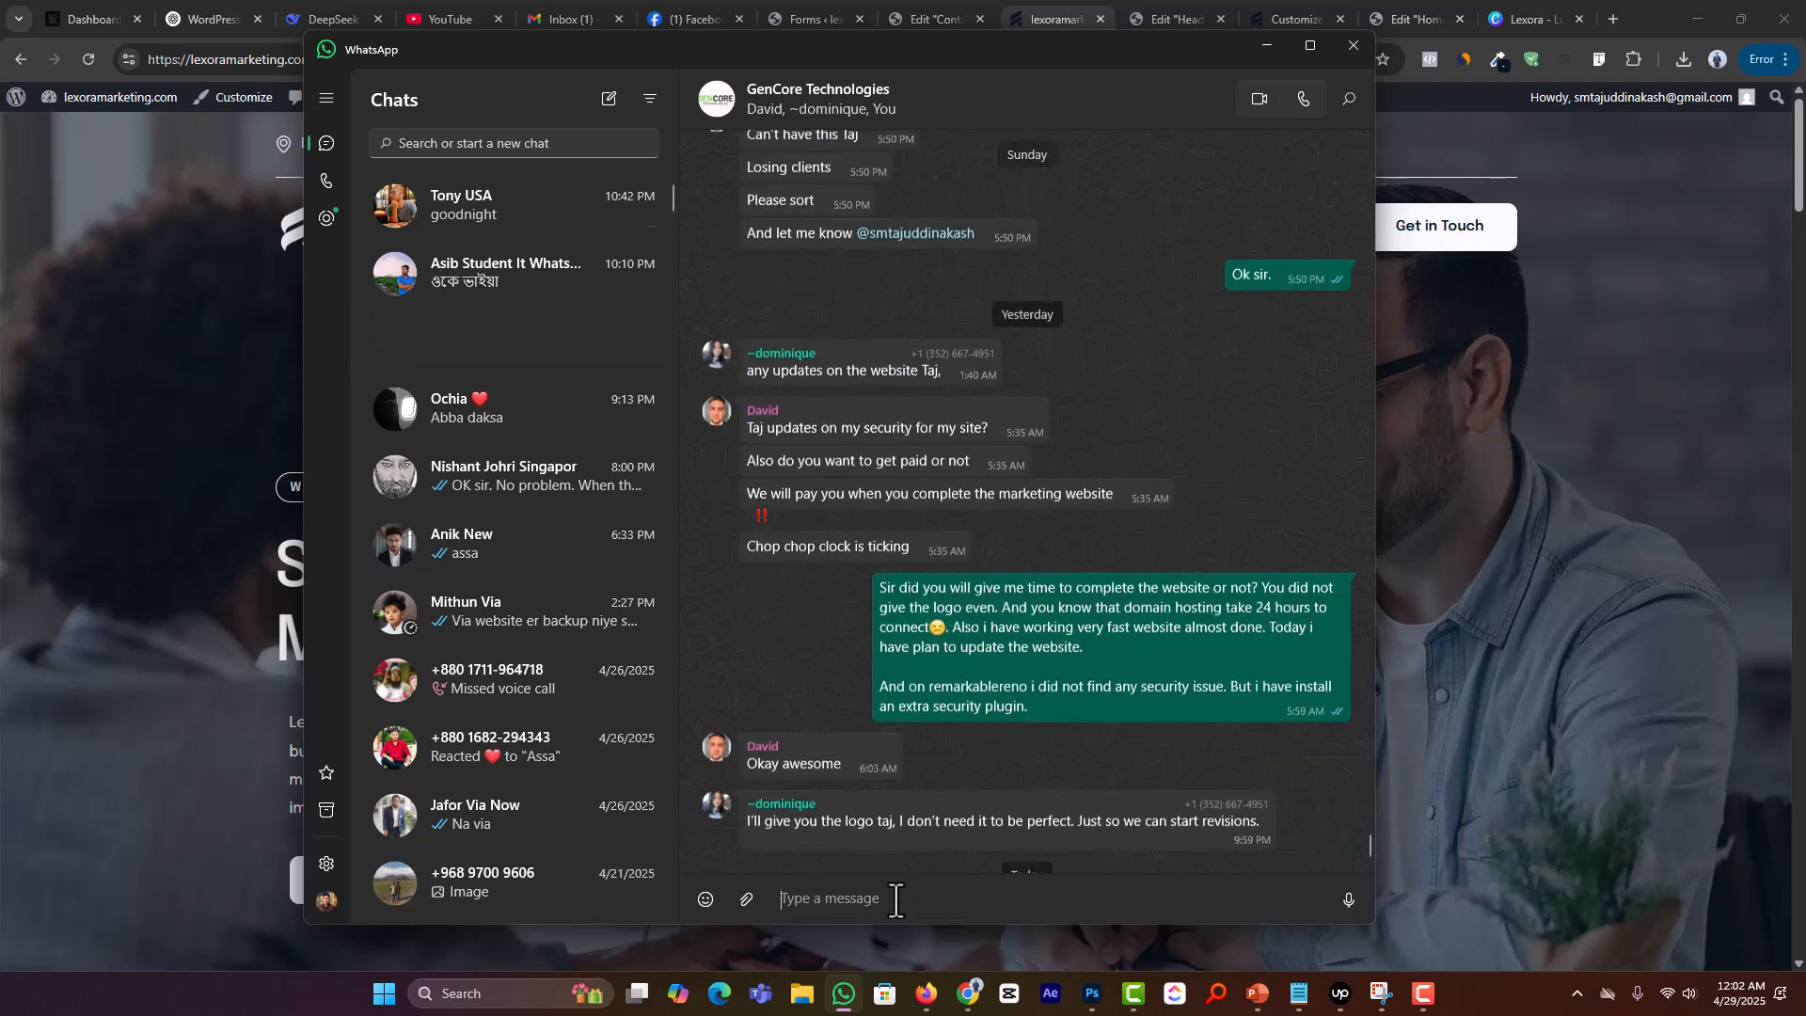
Step: Send the group the message "Mam watch the website and if need revision, Let me know." and return to the live site
{"action": "type", "text": "Mam "}
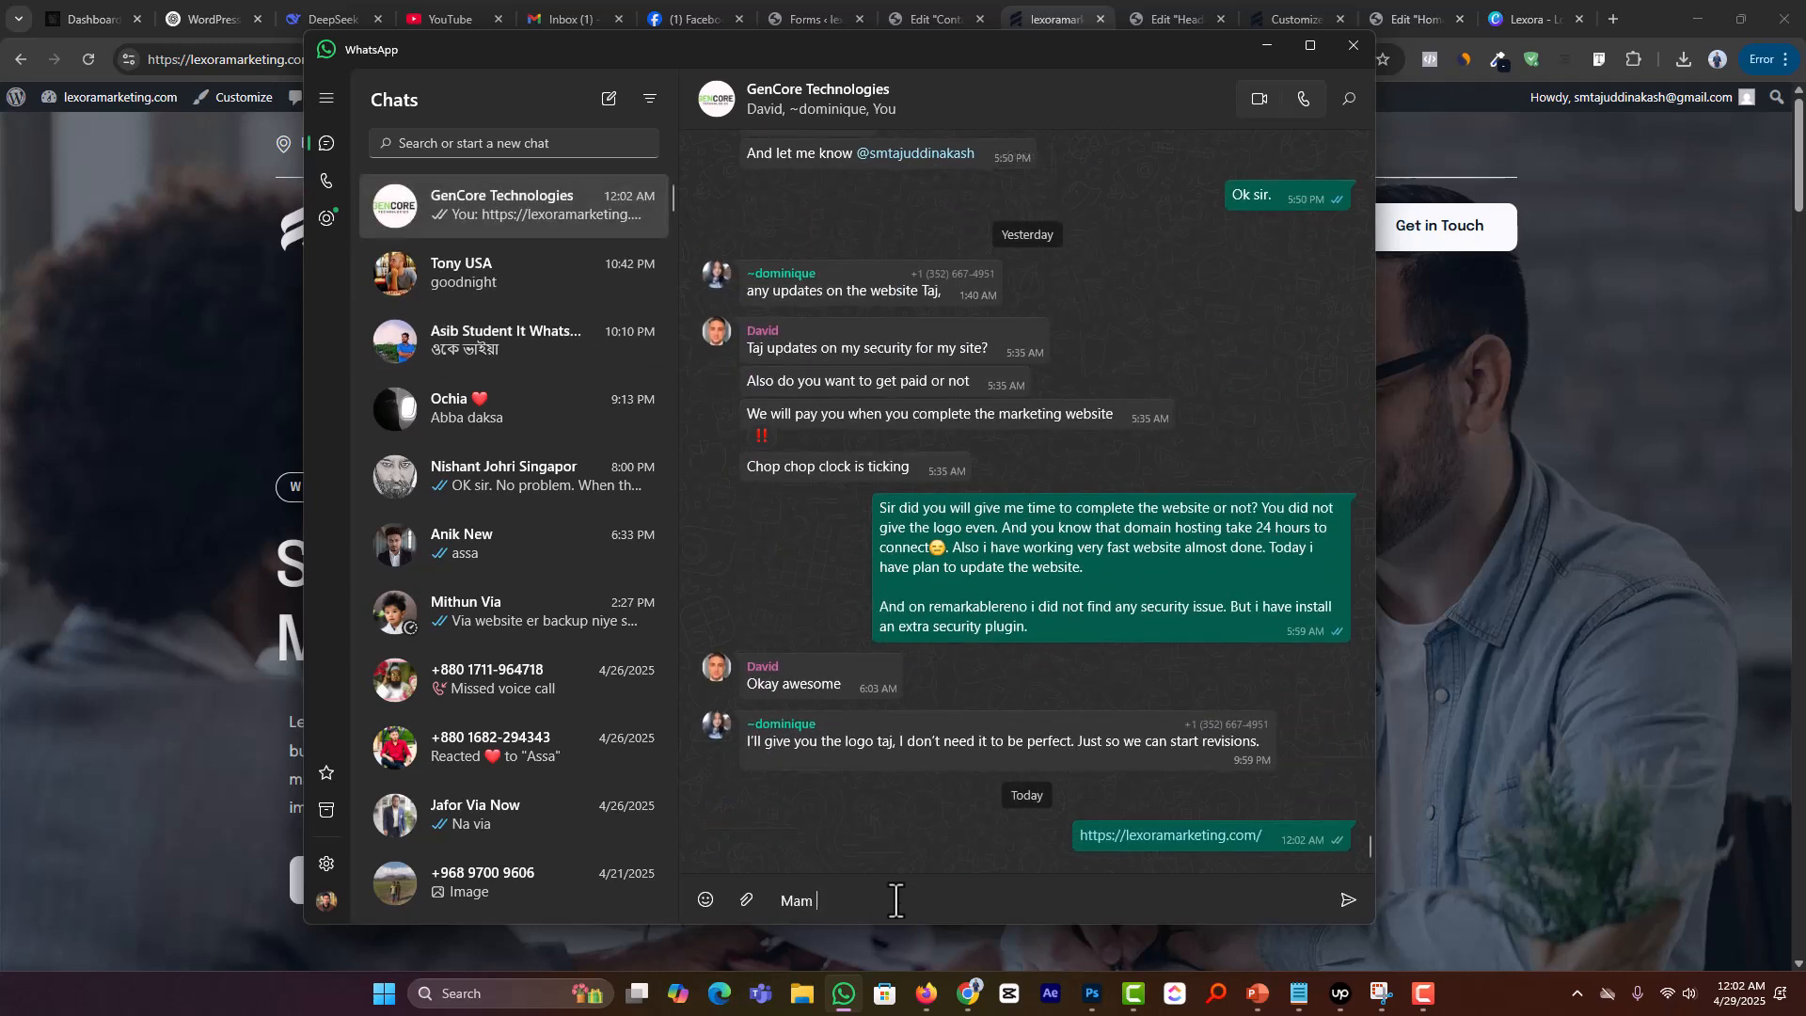
{"action": "type", "text": "seatch the website and if need revision "}
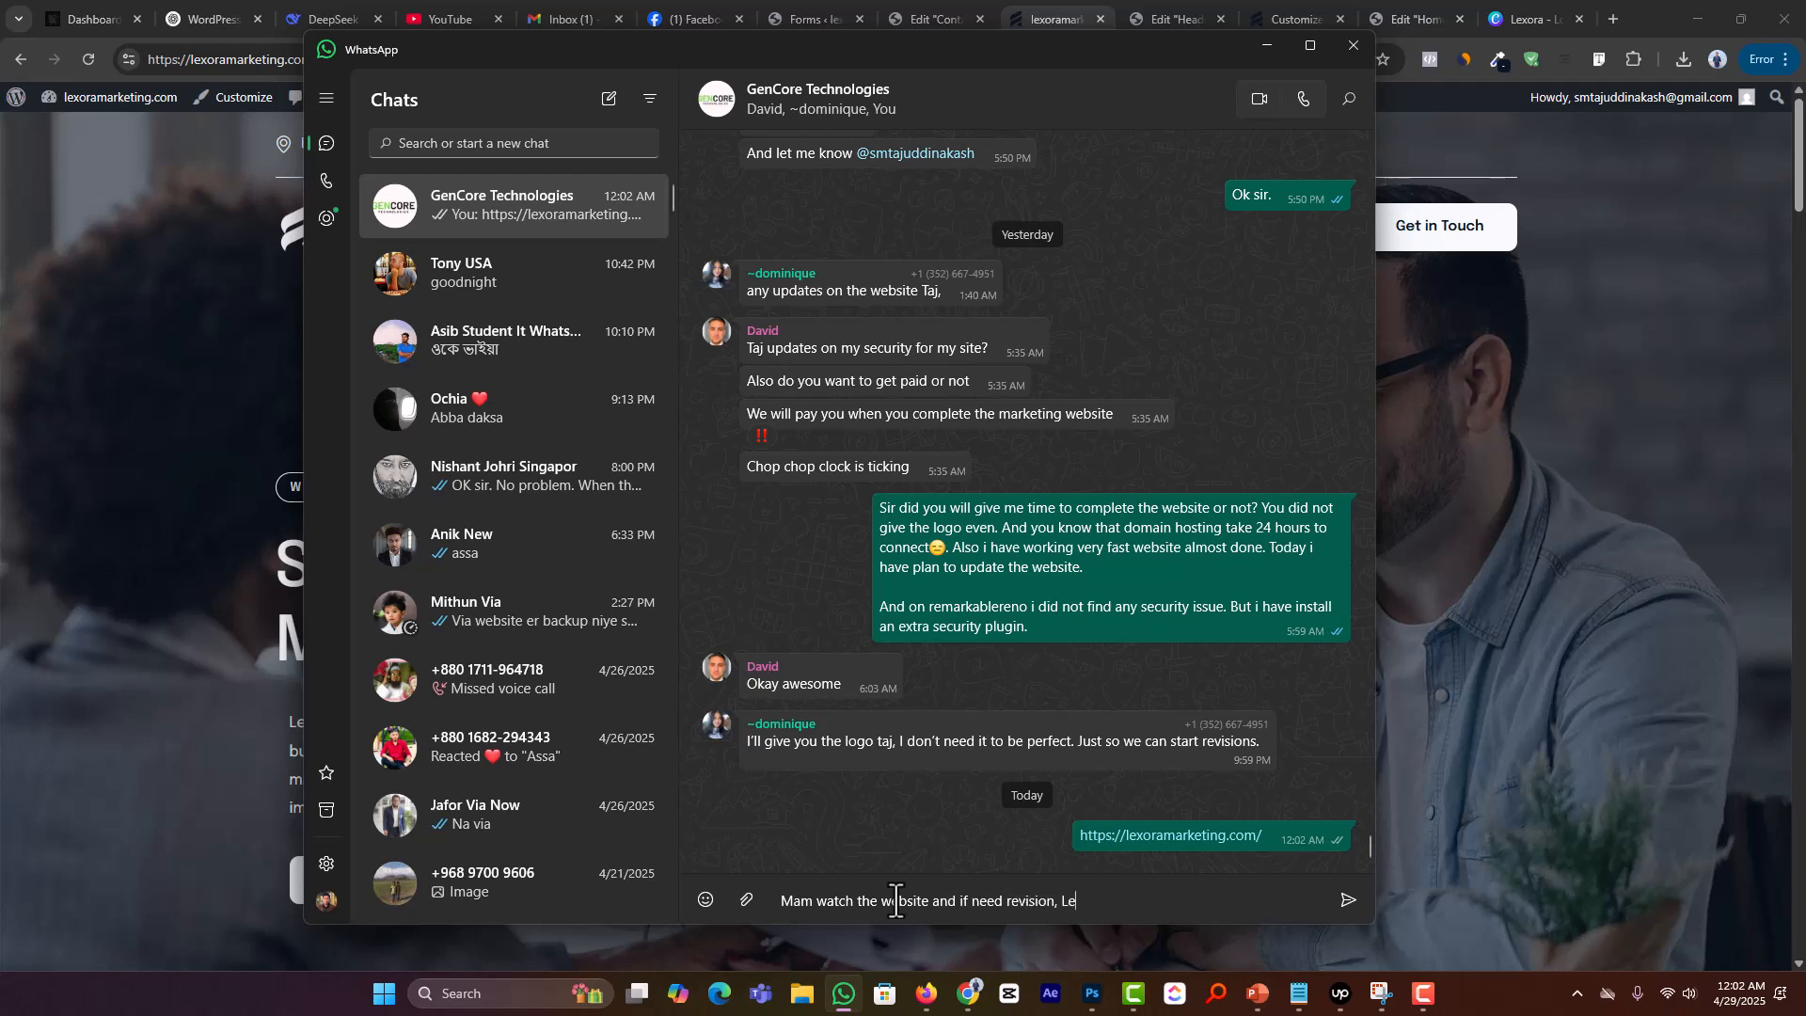
{"action": "type", "text": ", Let me know."}
{"action": "key", "text": "Return"}
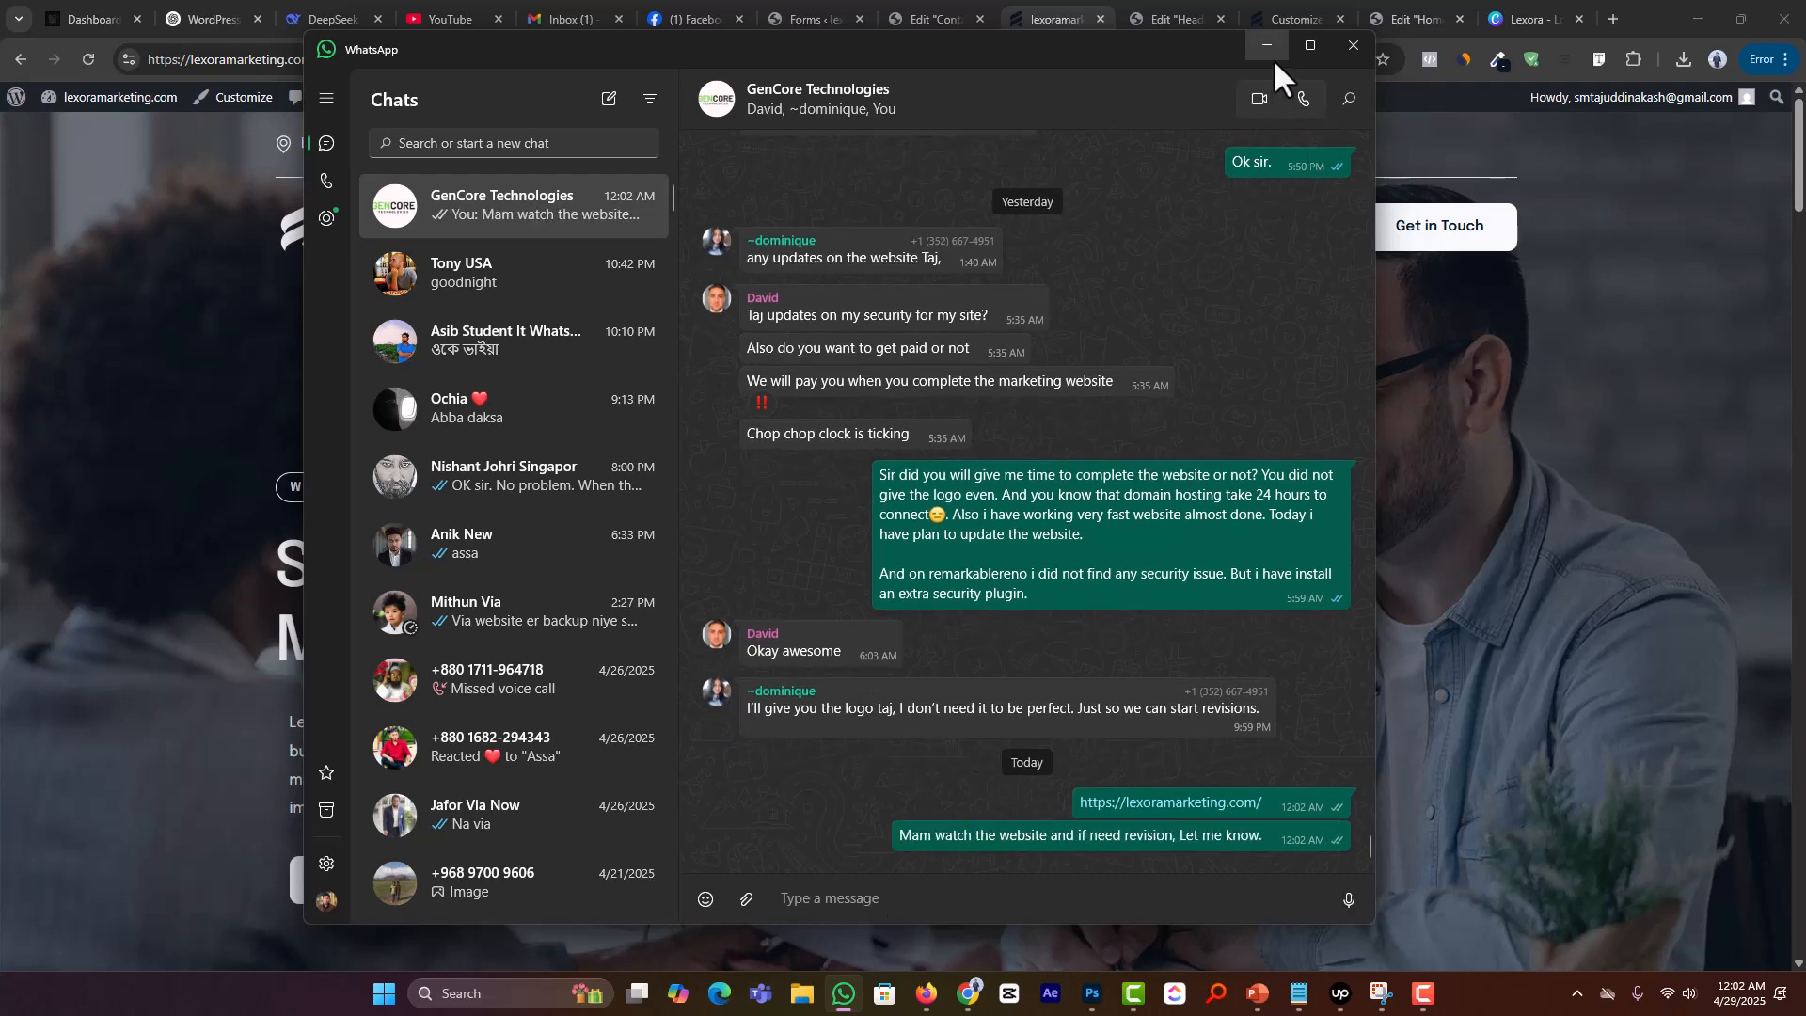
{"action": "left_click", "coordinate": [1268, 49]}
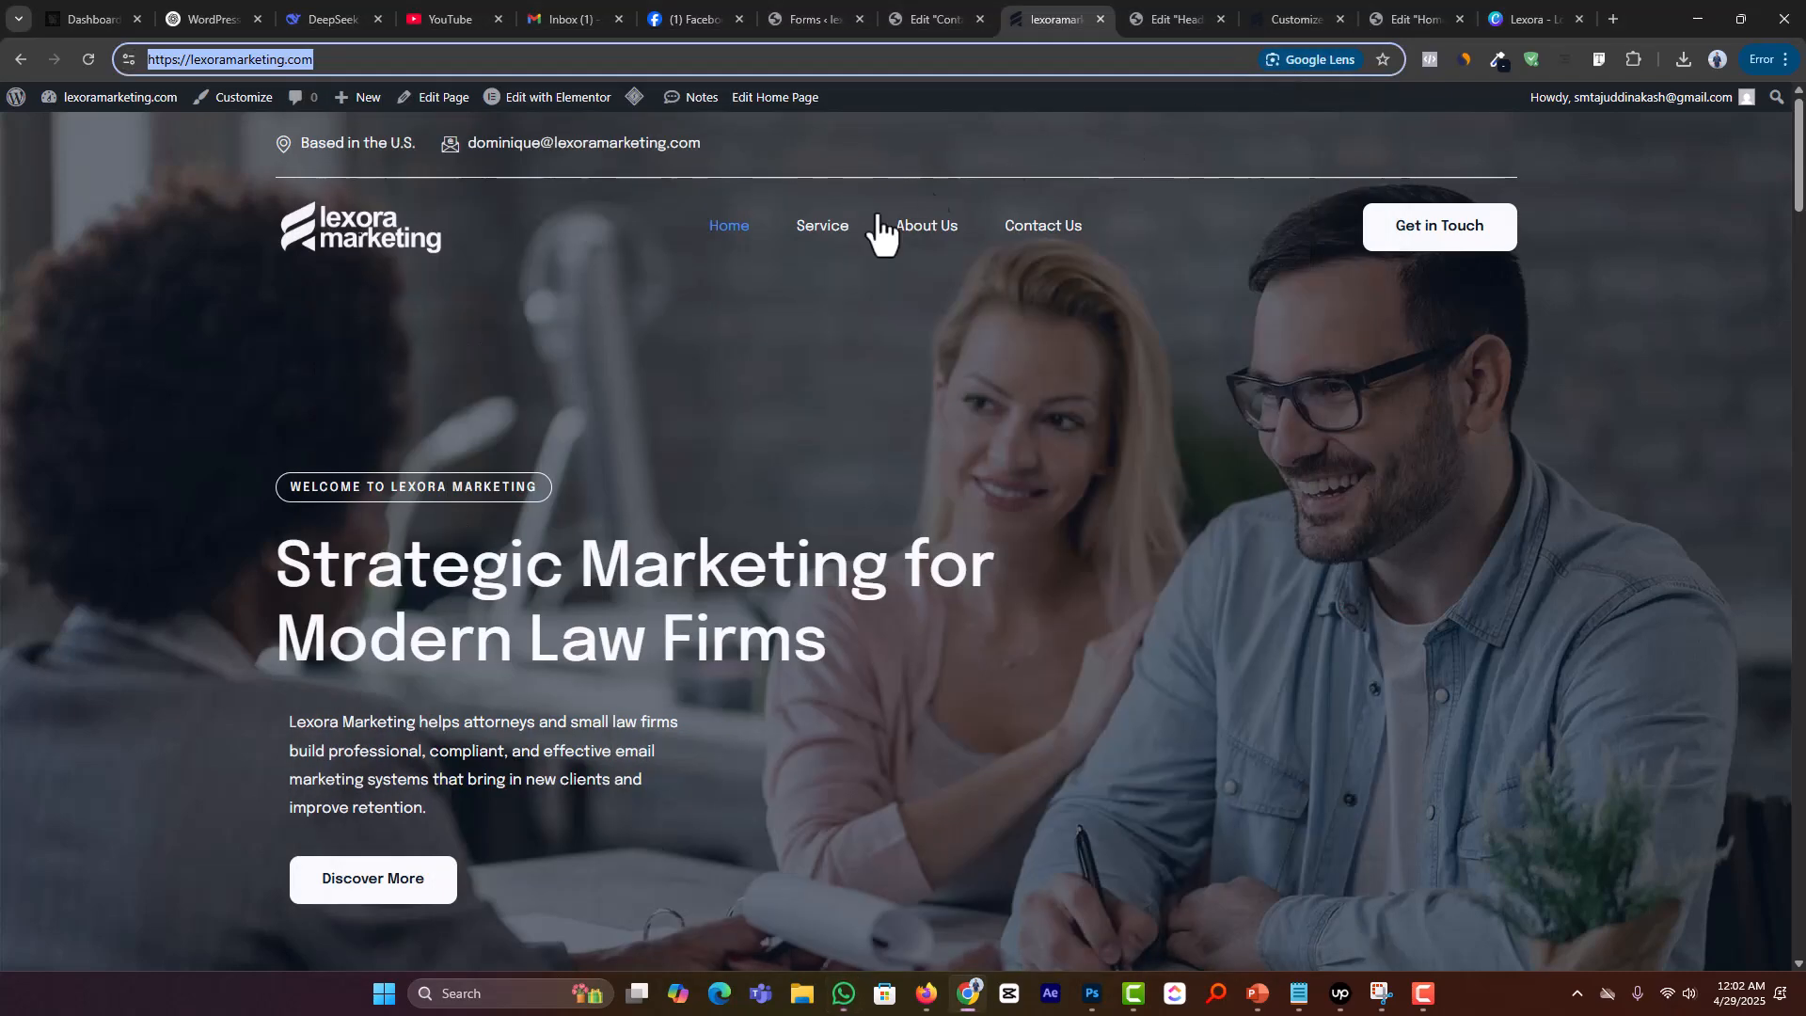
{"action": "scroll", "coordinate": [1295, 544], "scroll_direction": "down", "scroll_amount": 1}
{"action": "scroll", "coordinate": [1295, 545], "scroll_direction": "up", "scroll_amount": 1}
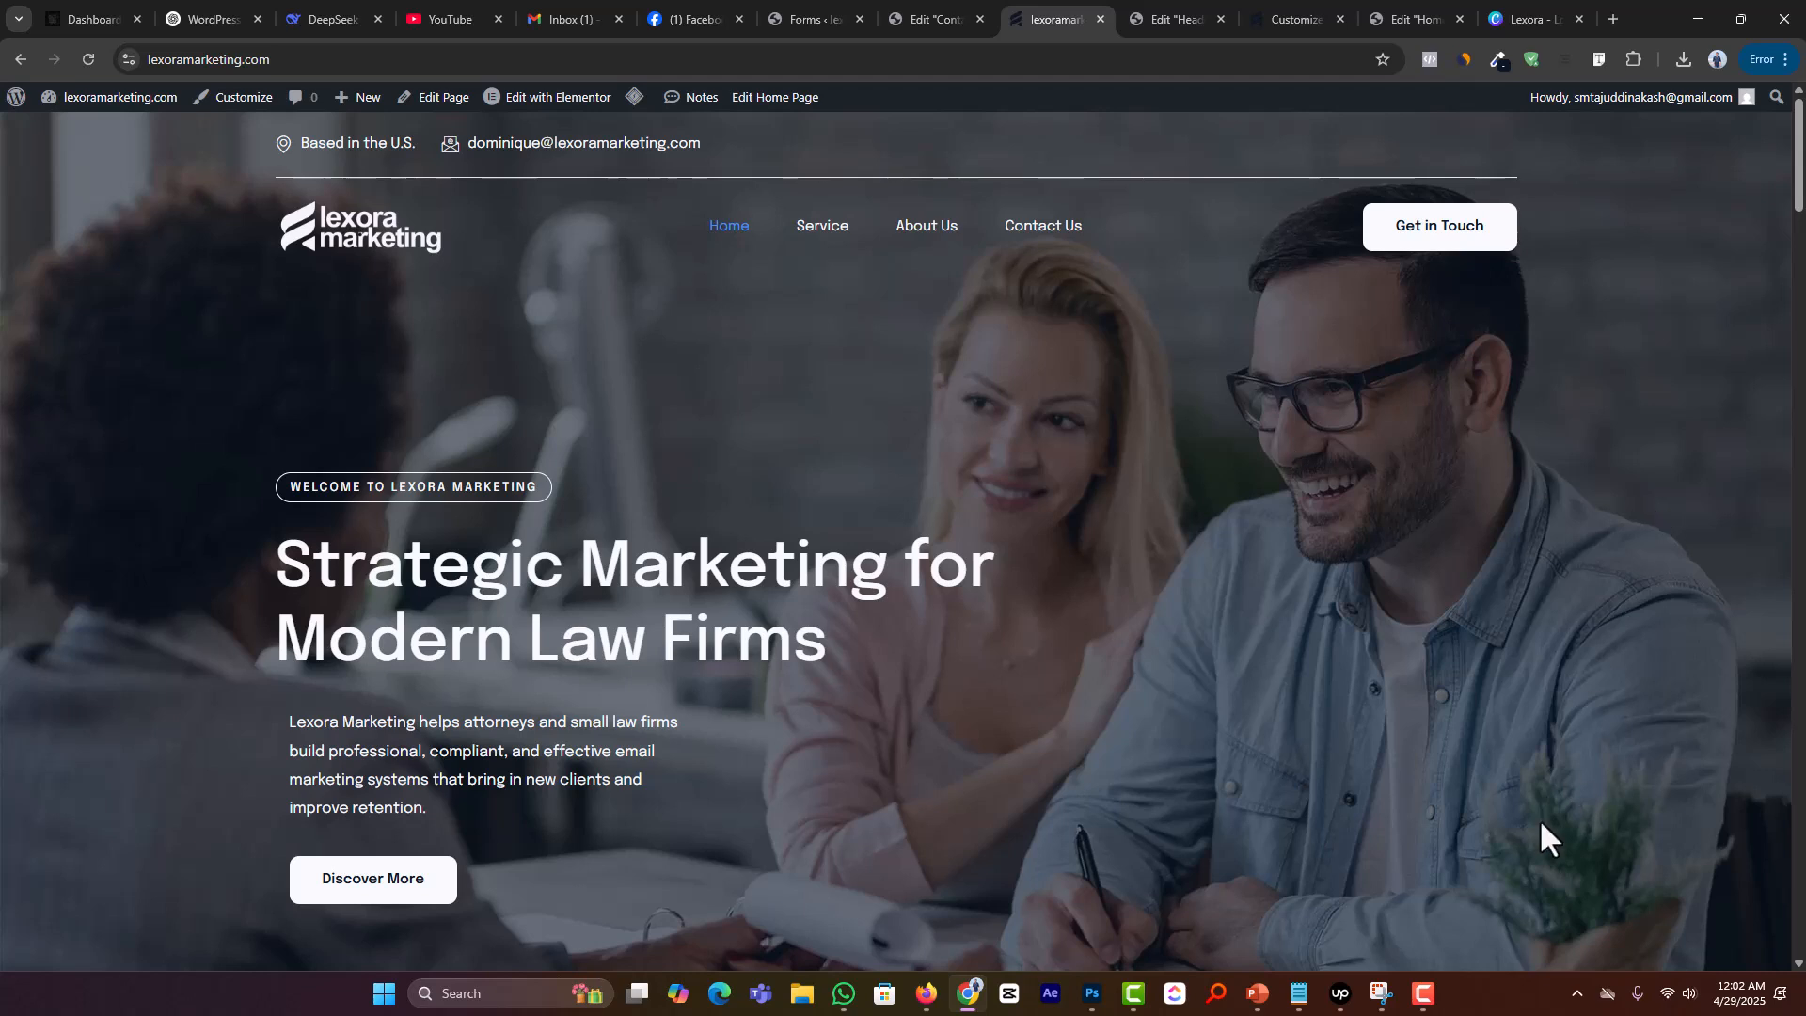
{"action": "left_click", "coordinate": [1423, 993]}
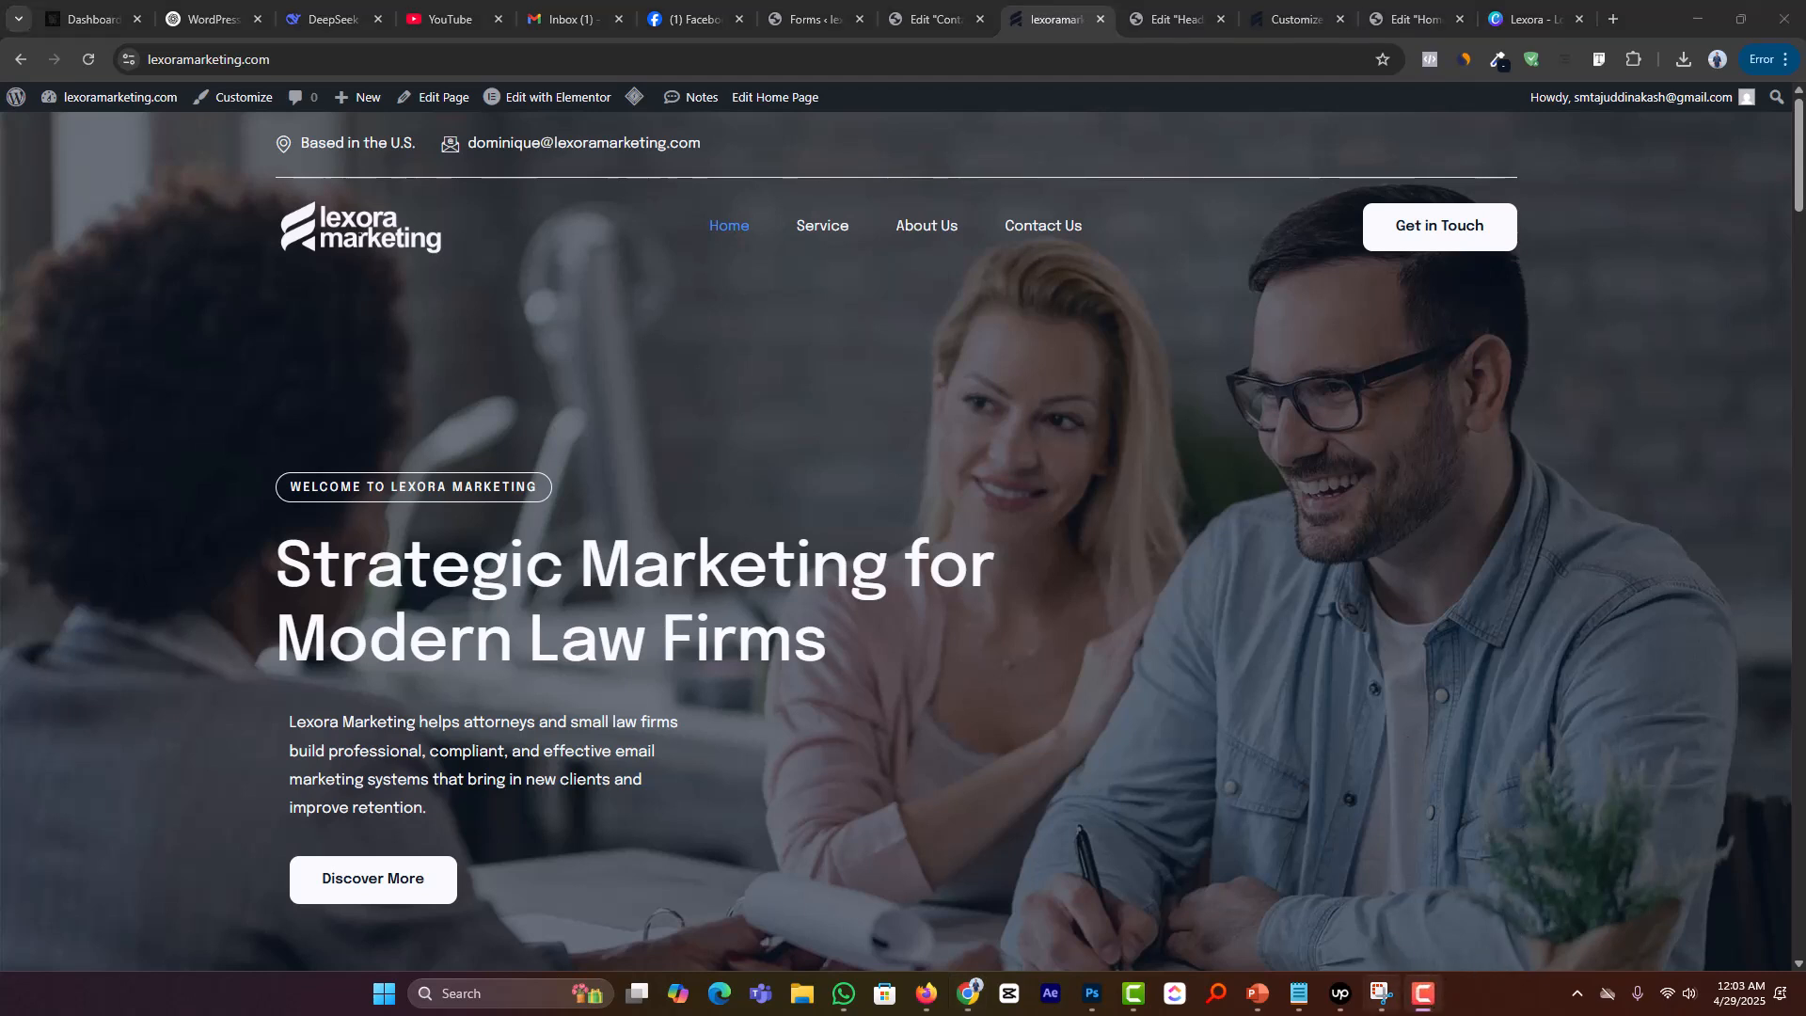